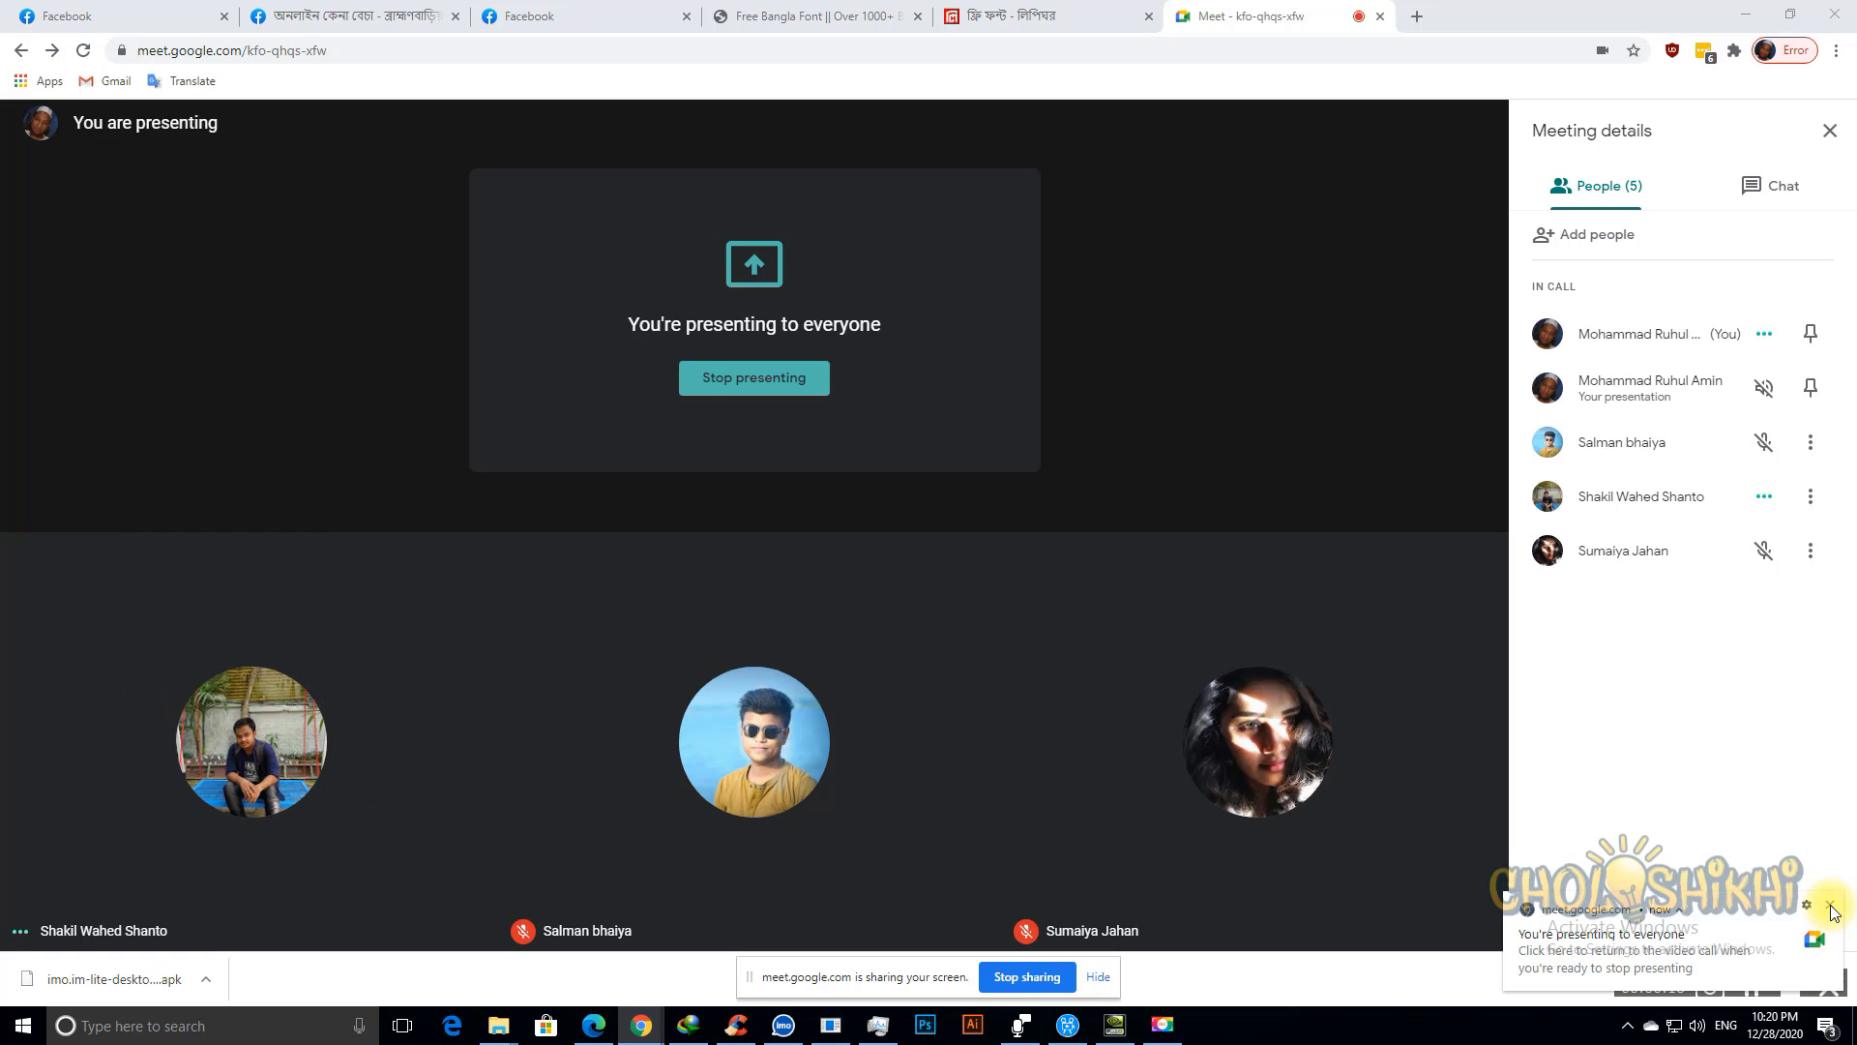
Step: Dismiss the presenting notifications, hide the screen-sharing bar, and switch to the Lipighor free fonts page
{"action": "left_click", "coordinate": [1831, 908]}
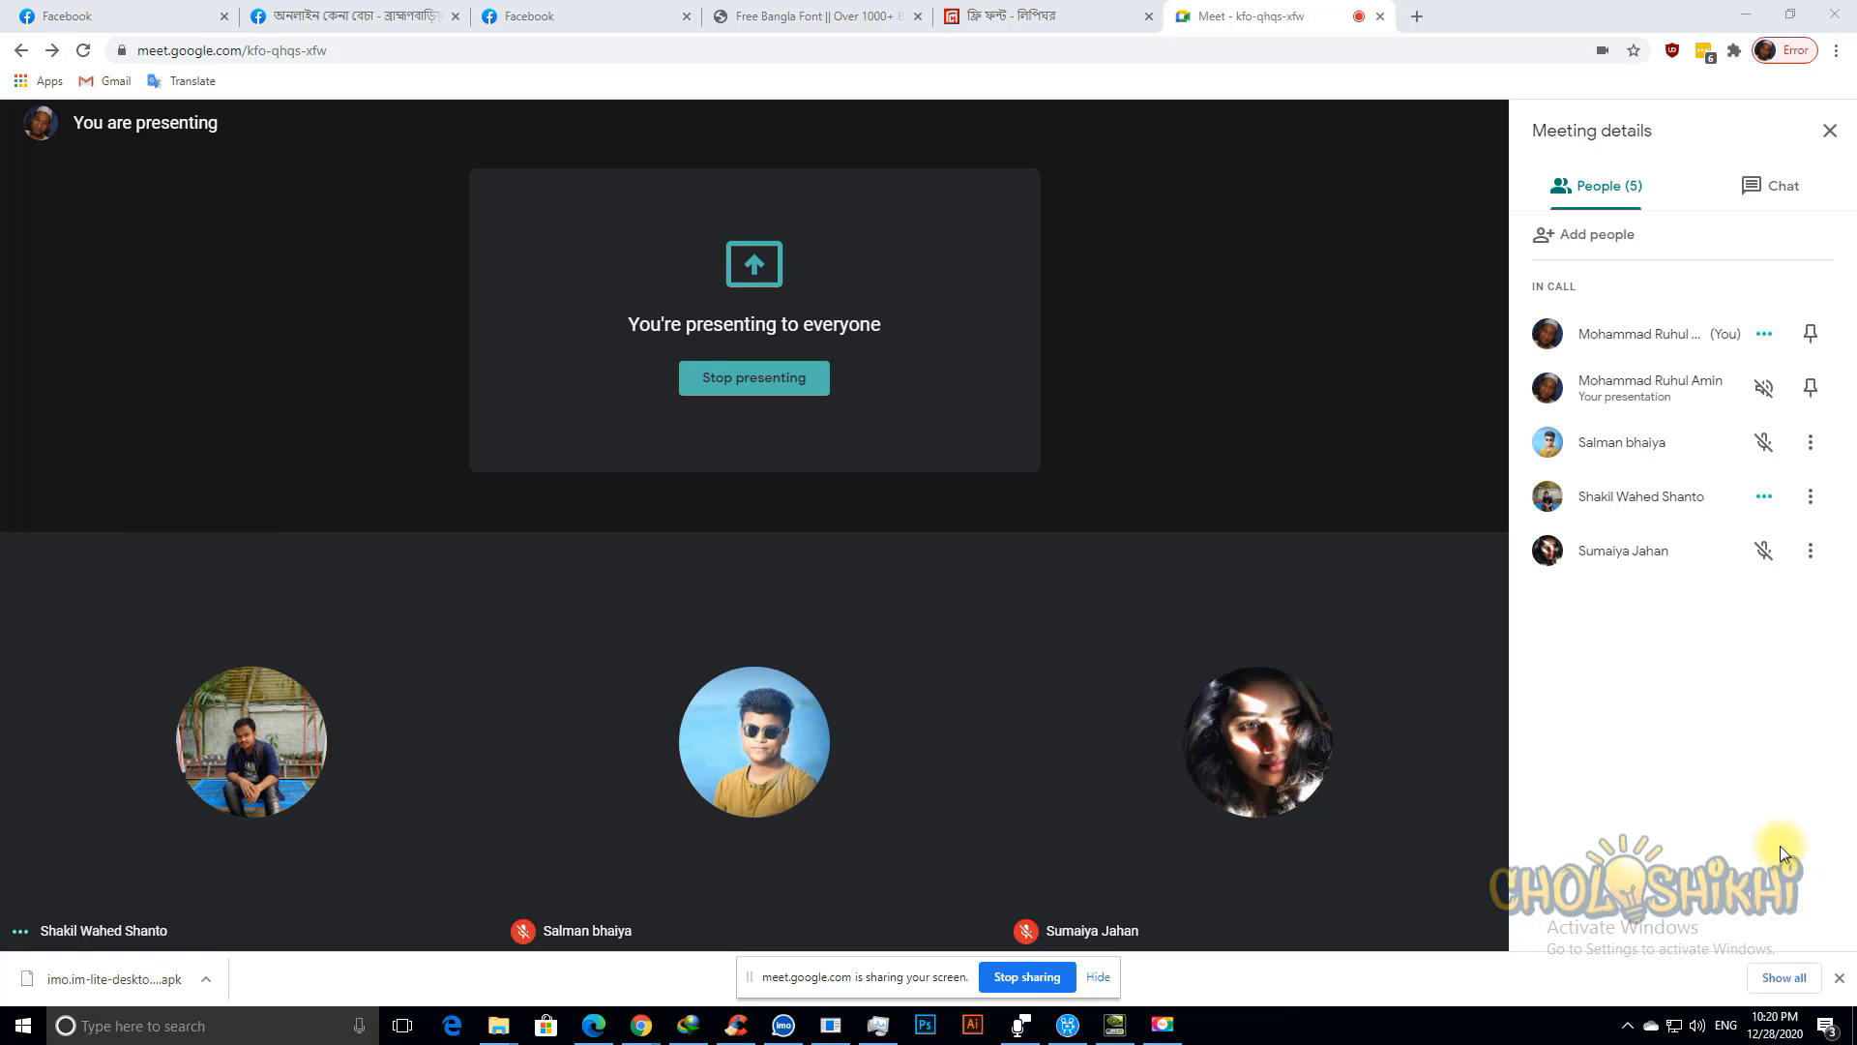
{"action": "left_click", "coordinate": [1100, 979]}
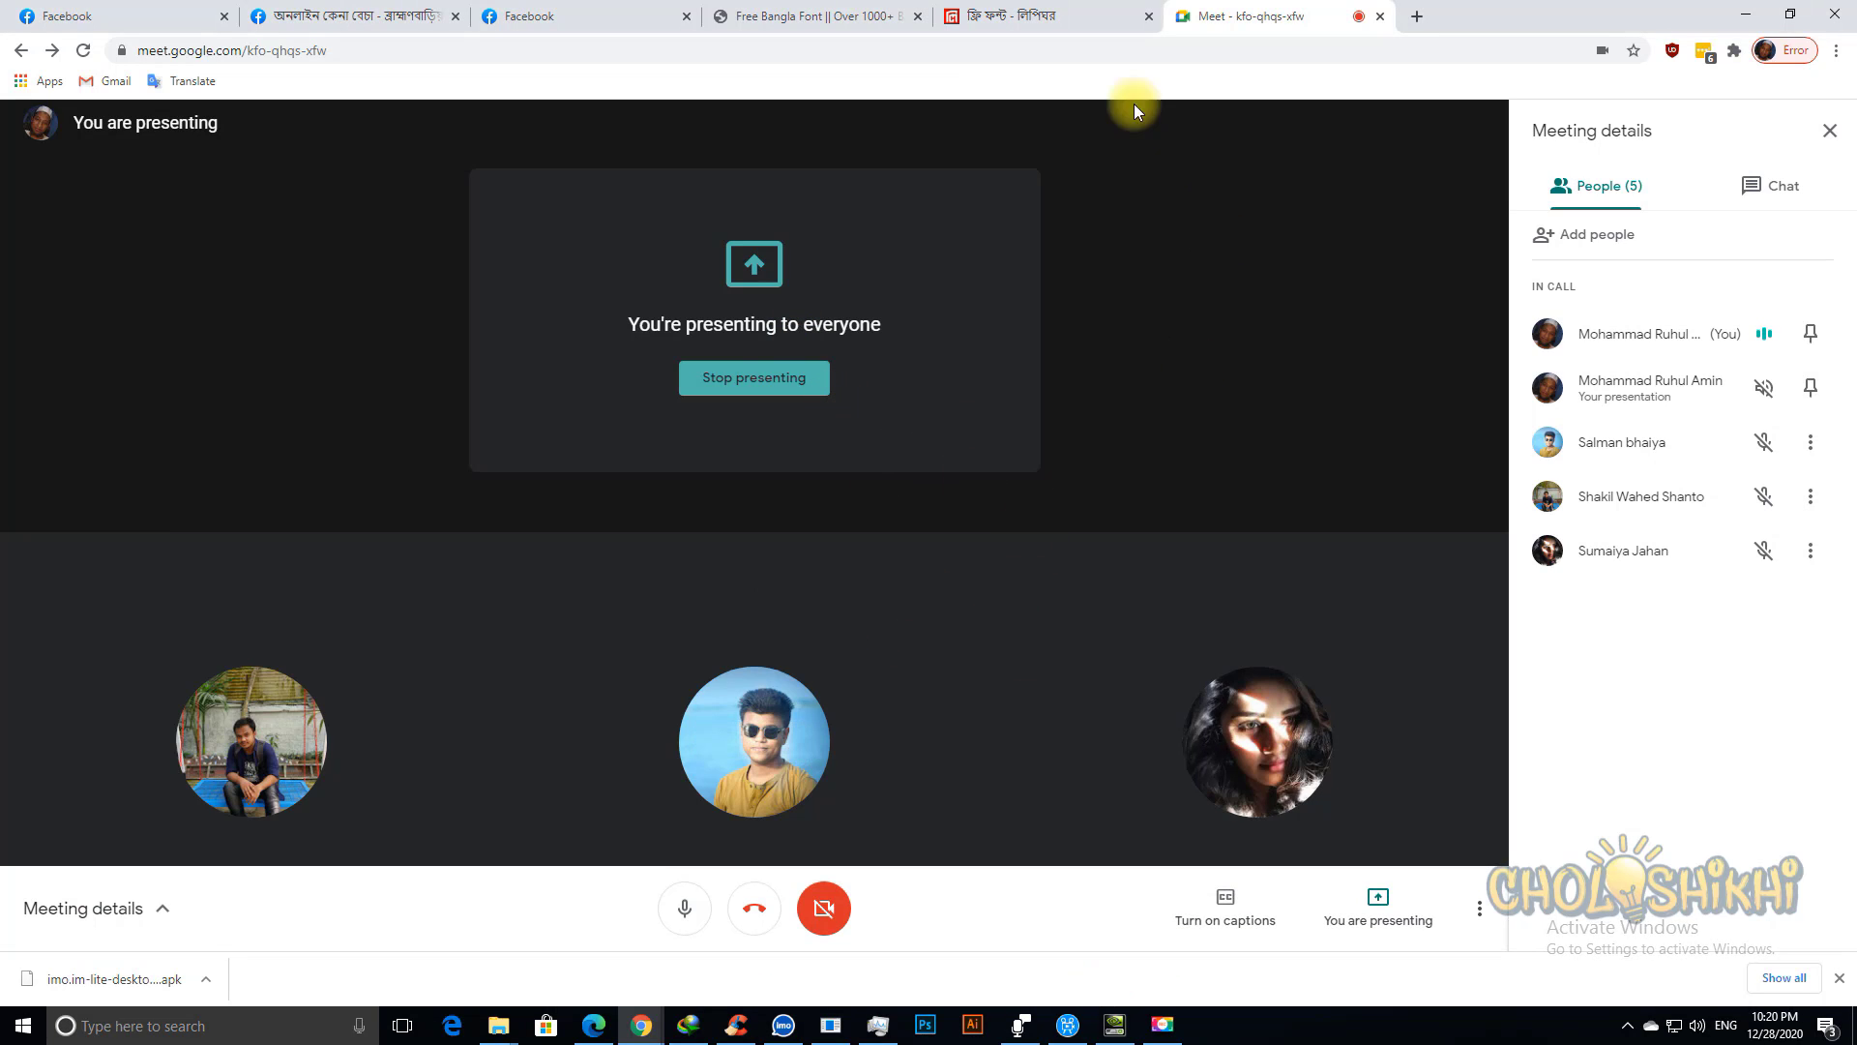
{"action": "left_click", "coordinate": [1072, 14]}
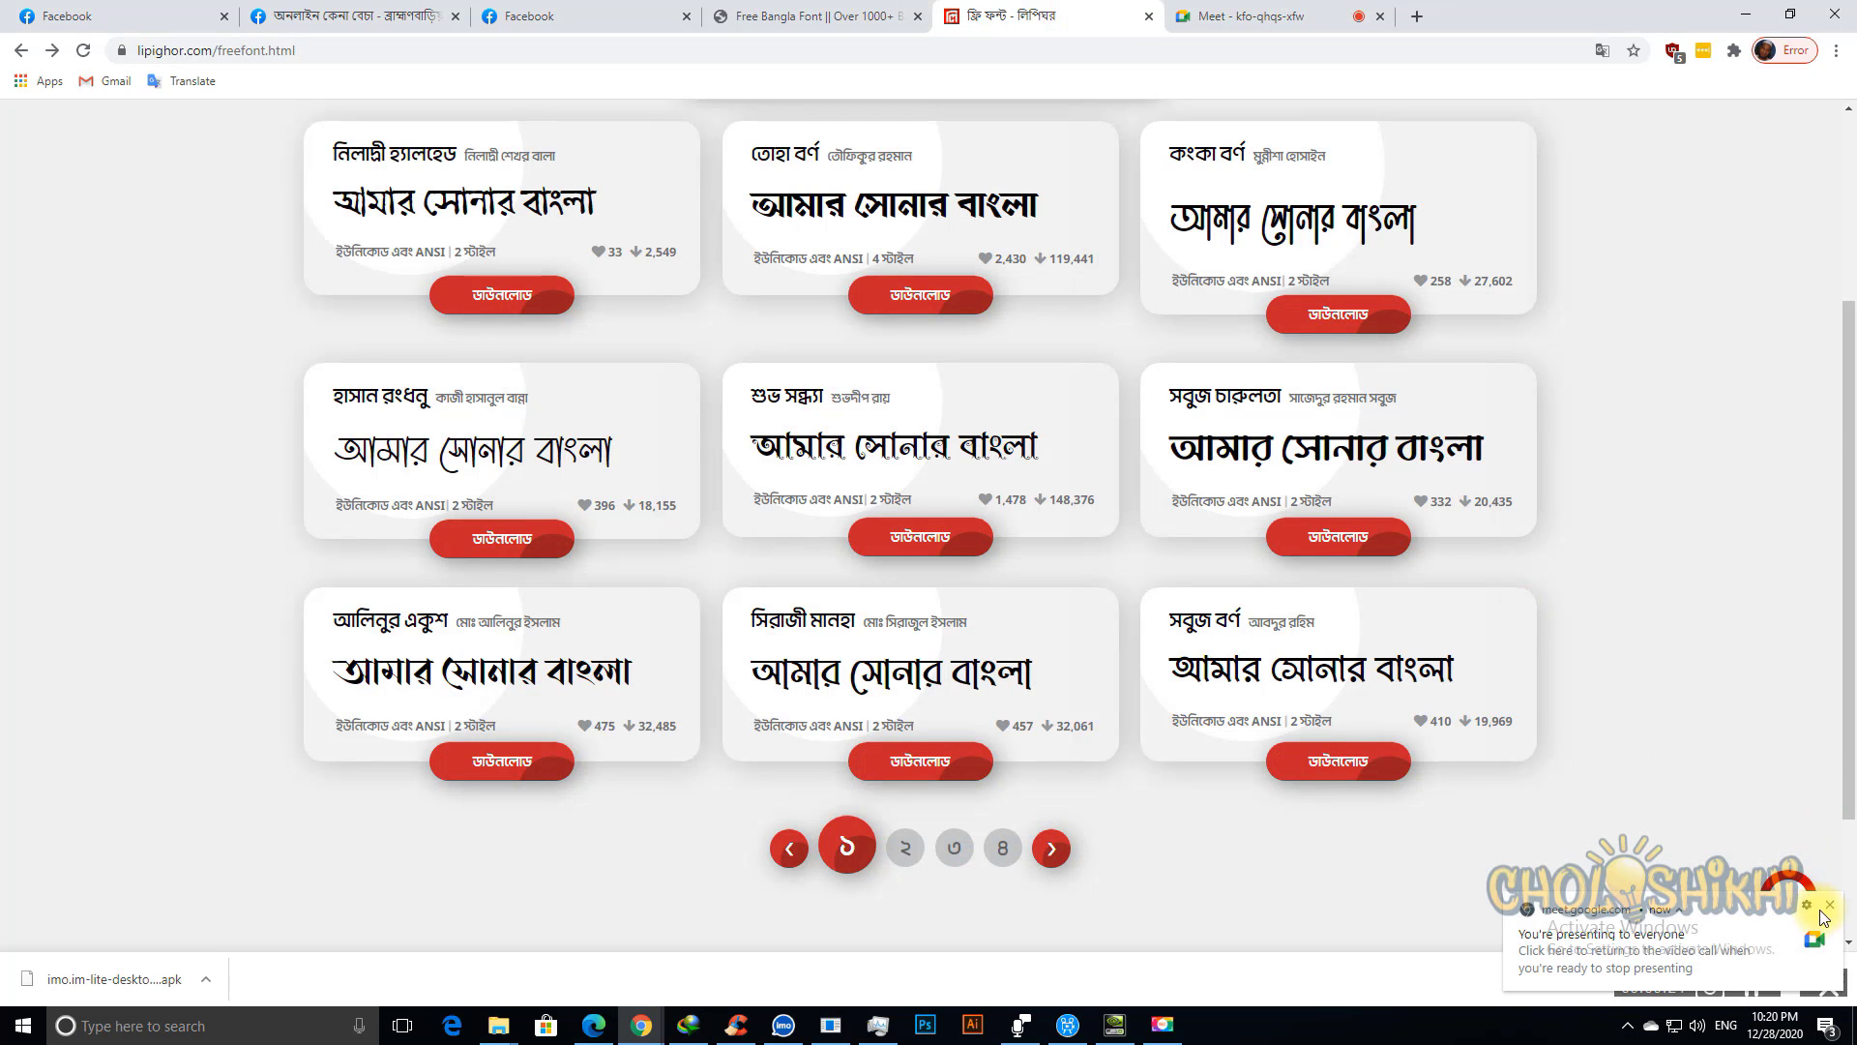
{"action": "left_click", "coordinate": [1821, 910]}
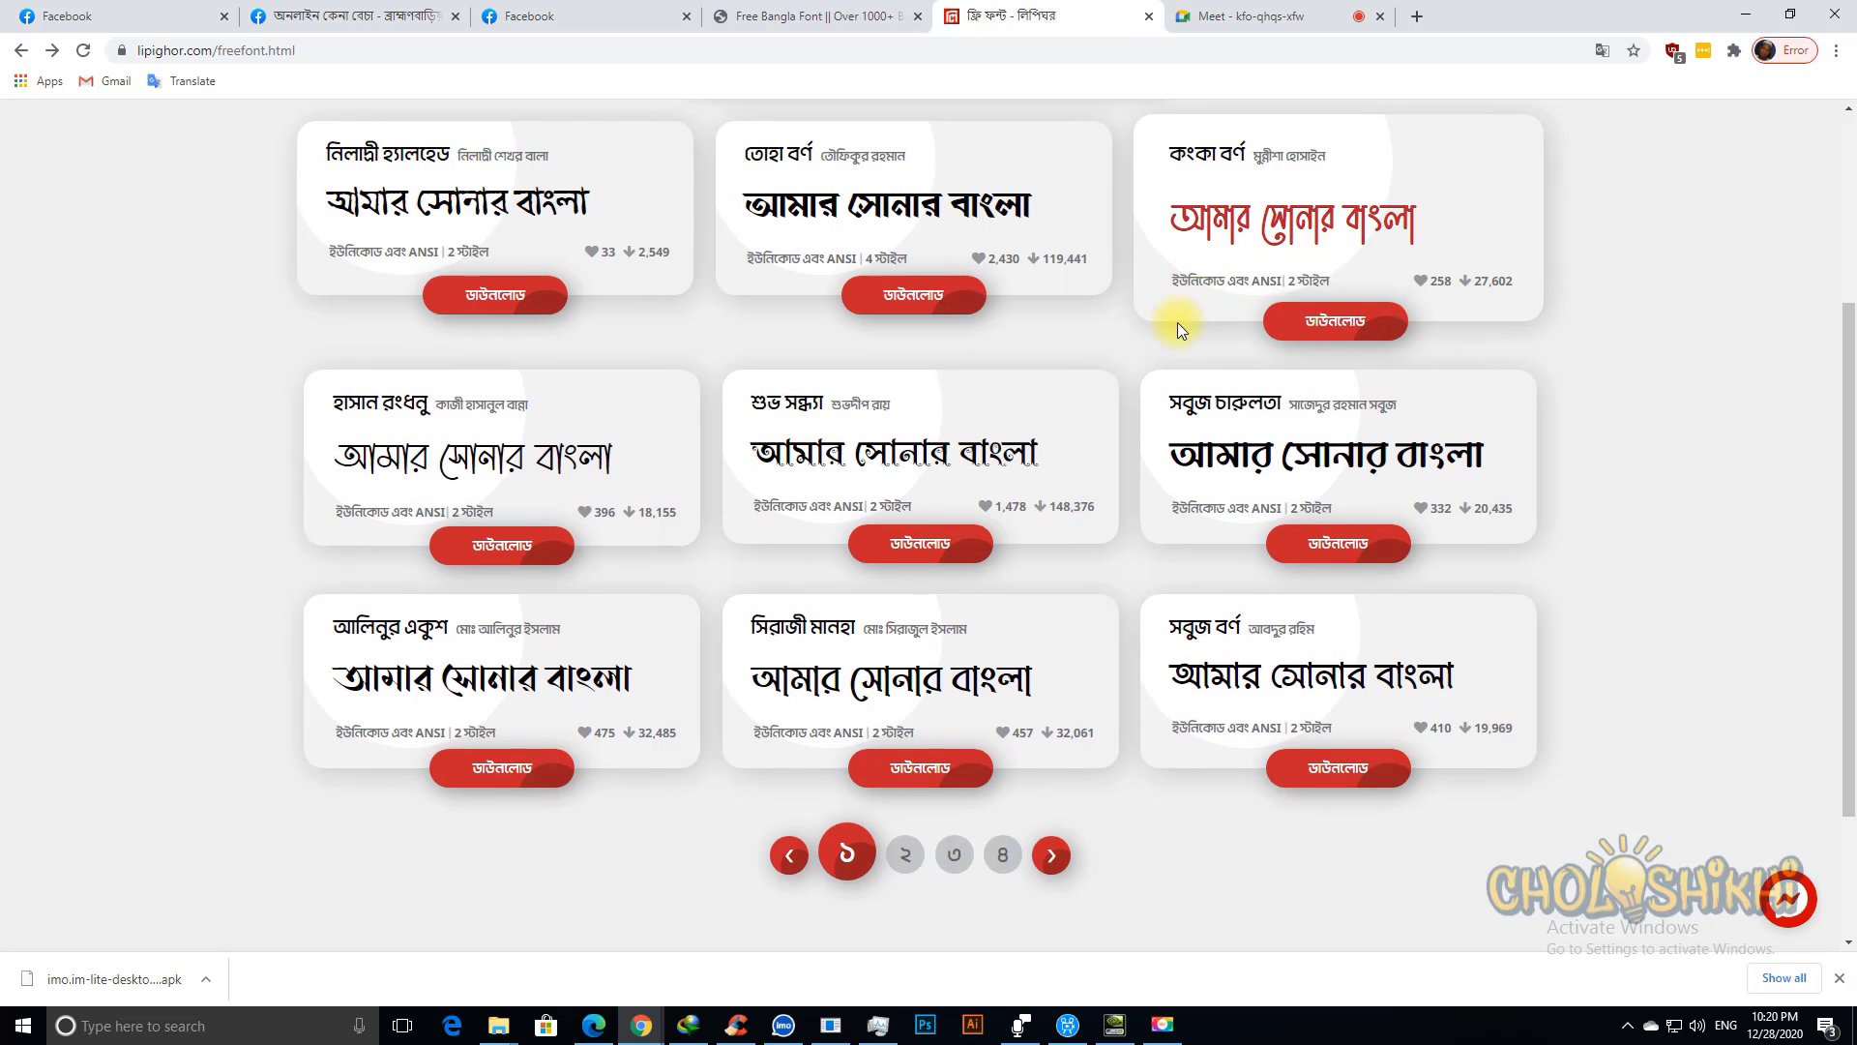
Step: Look through the free Bangla fonts on Lipighor, moving through page 2 to page 3 of the list
{"action": "scroll", "coordinate": [1138, 337], "scroll_direction": "up", "scroll_amount": 1}
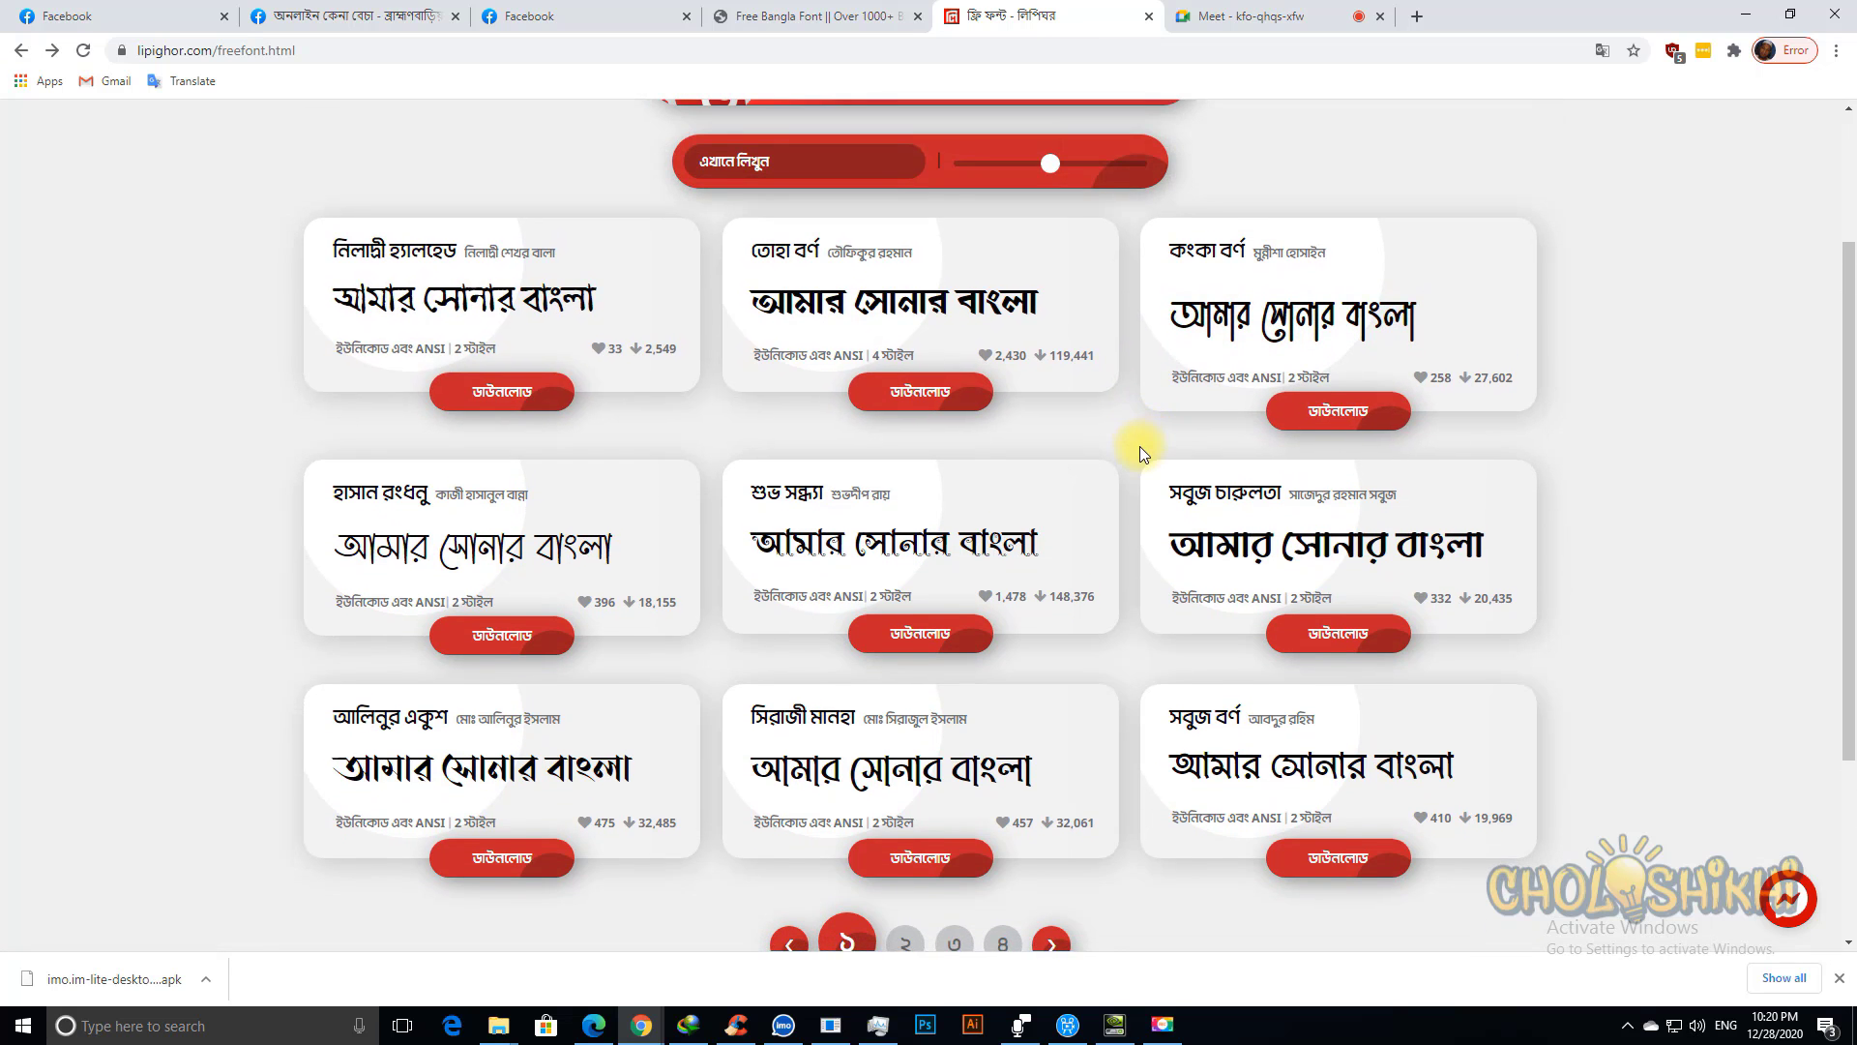
{"action": "scroll", "coordinate": [1142, 445], "scroll_direction": "down", "scroll_amount": 1}
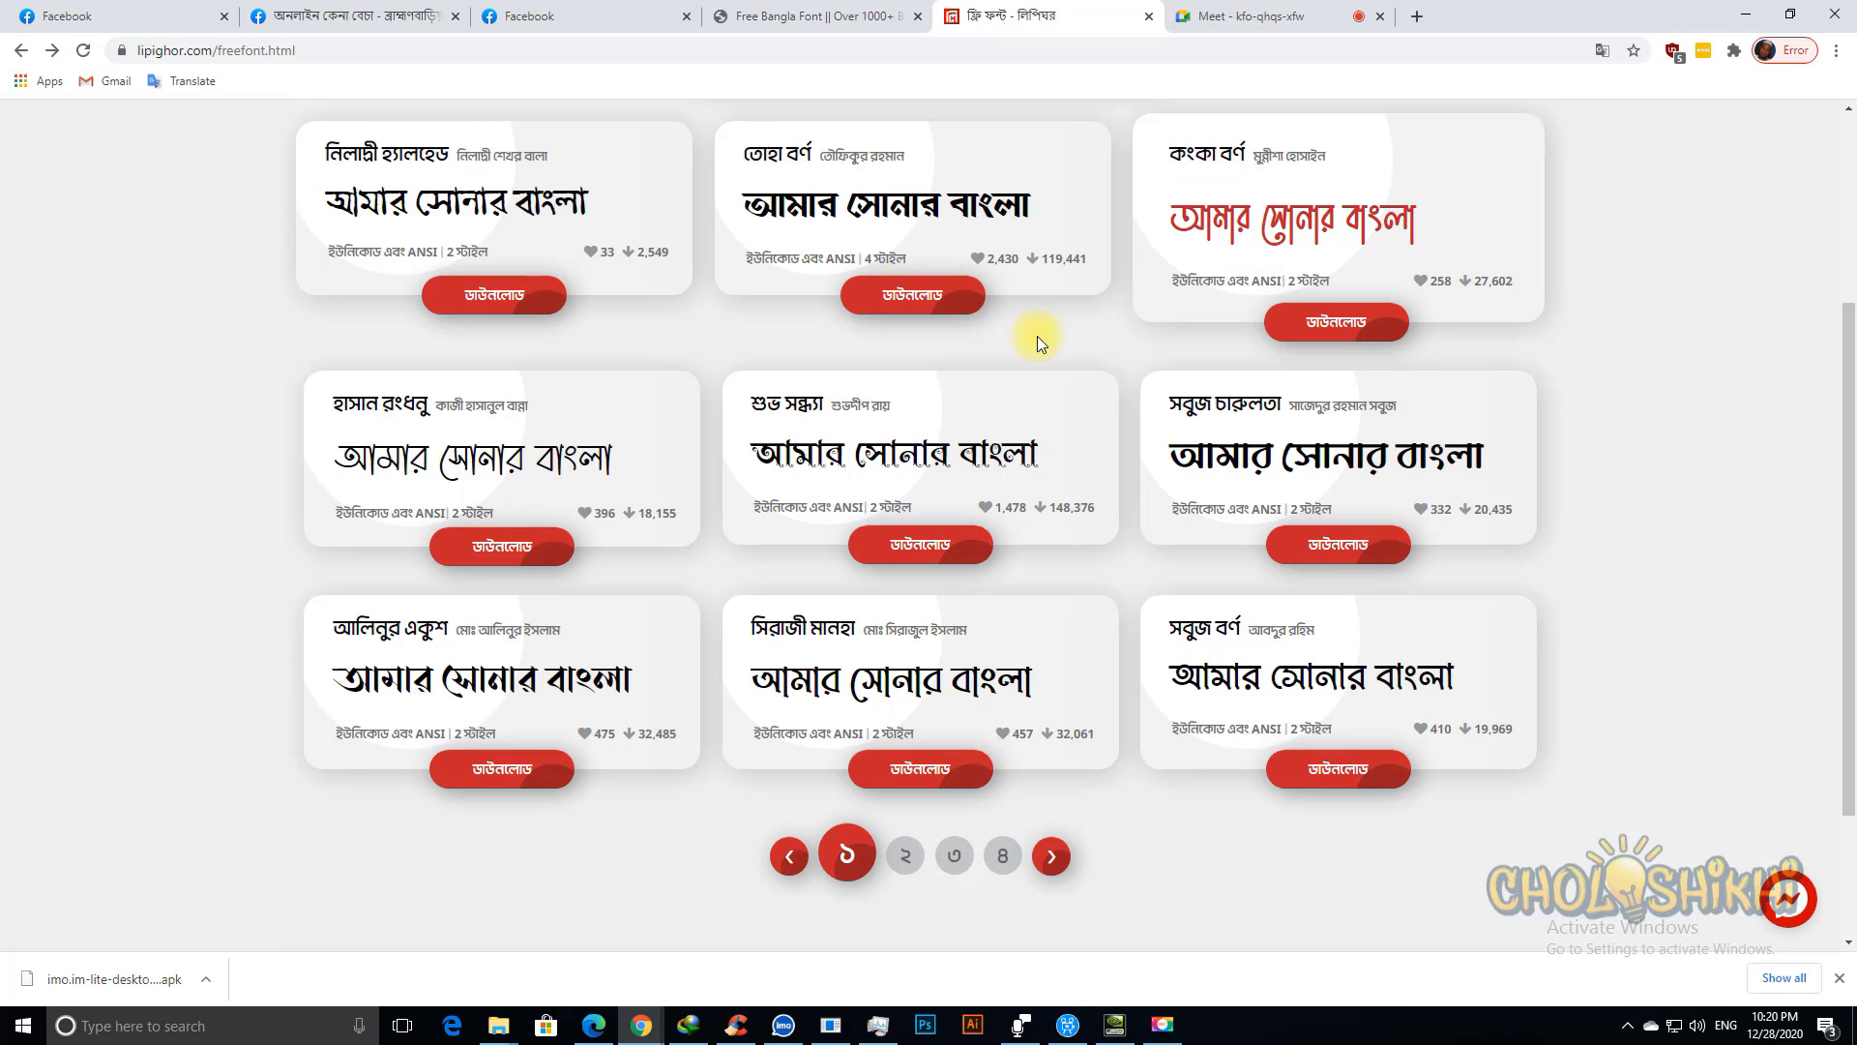
{"action": "scroll", "coordinate": [896, 769], "scroll_direction": "down", "scroll_amount": 2}
{"action": "left_click", "coordinate": [898, 650]}
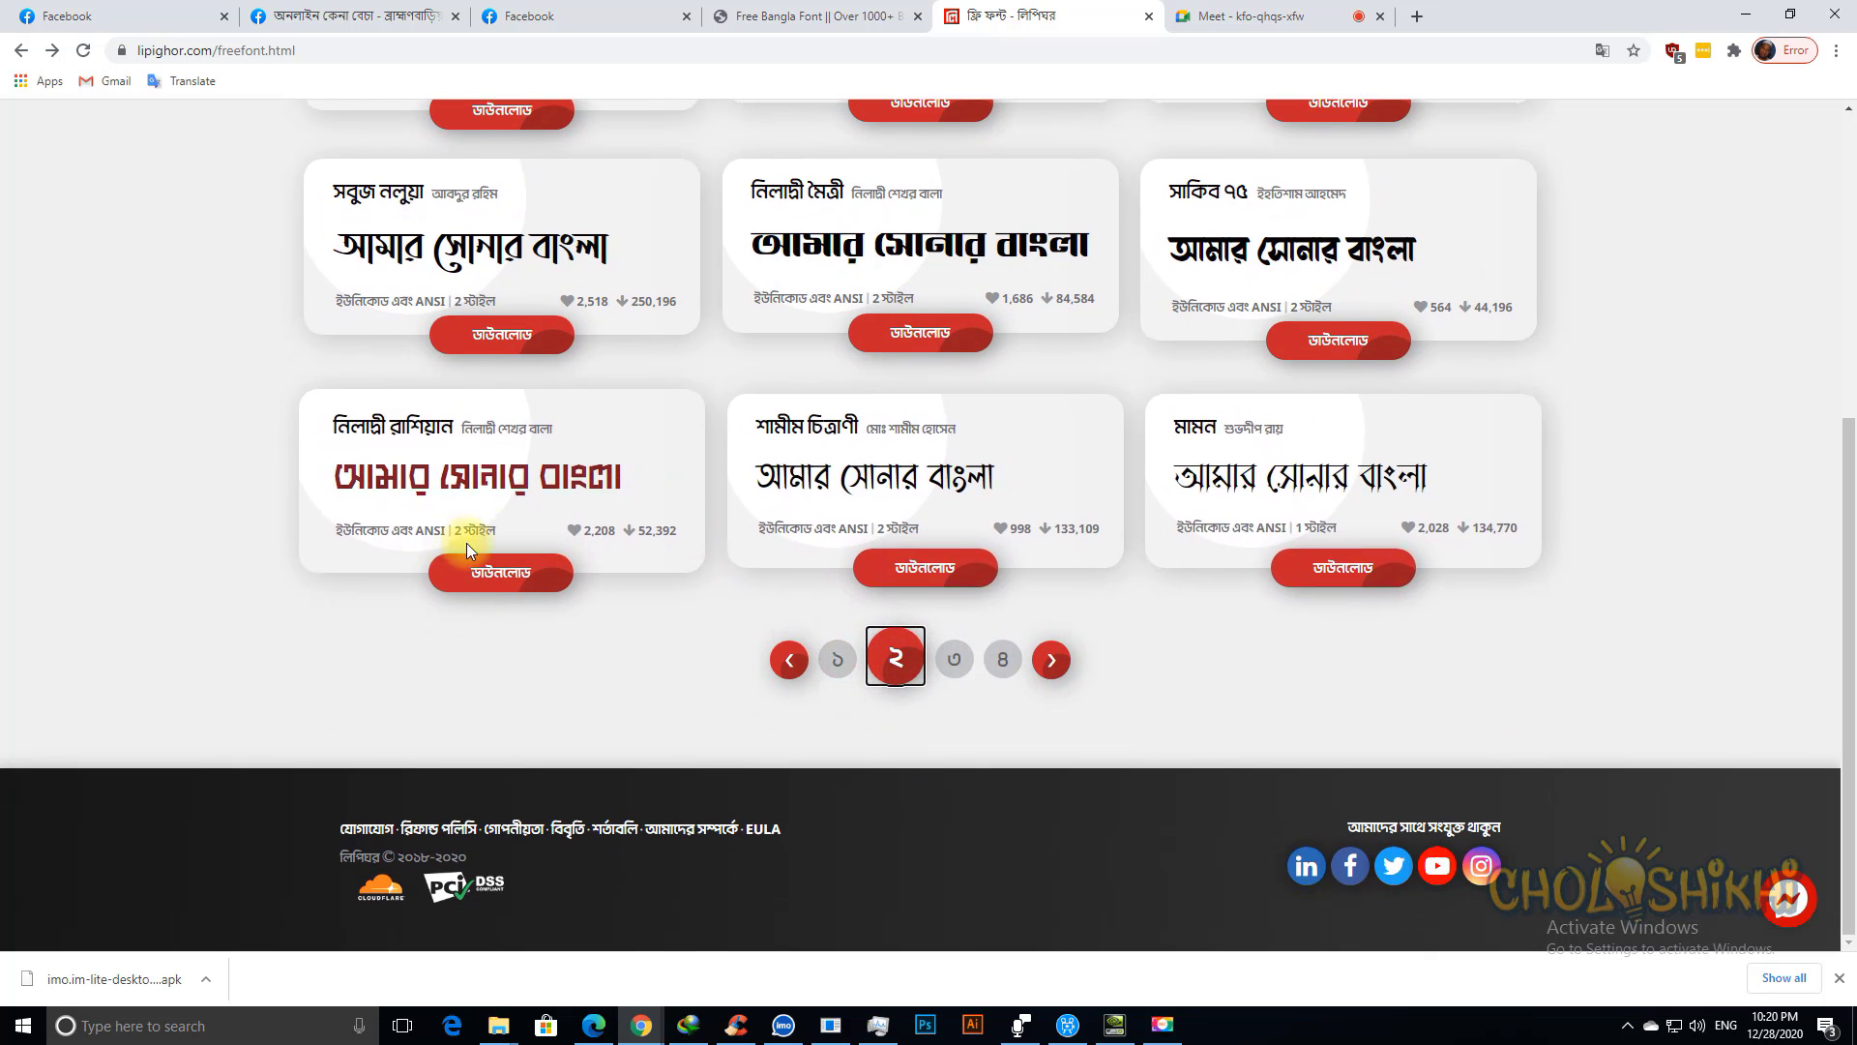
{"action": "scroll", "coordinate": [467, 542], "scroll_direction": "up", "scroll_amount": 2}
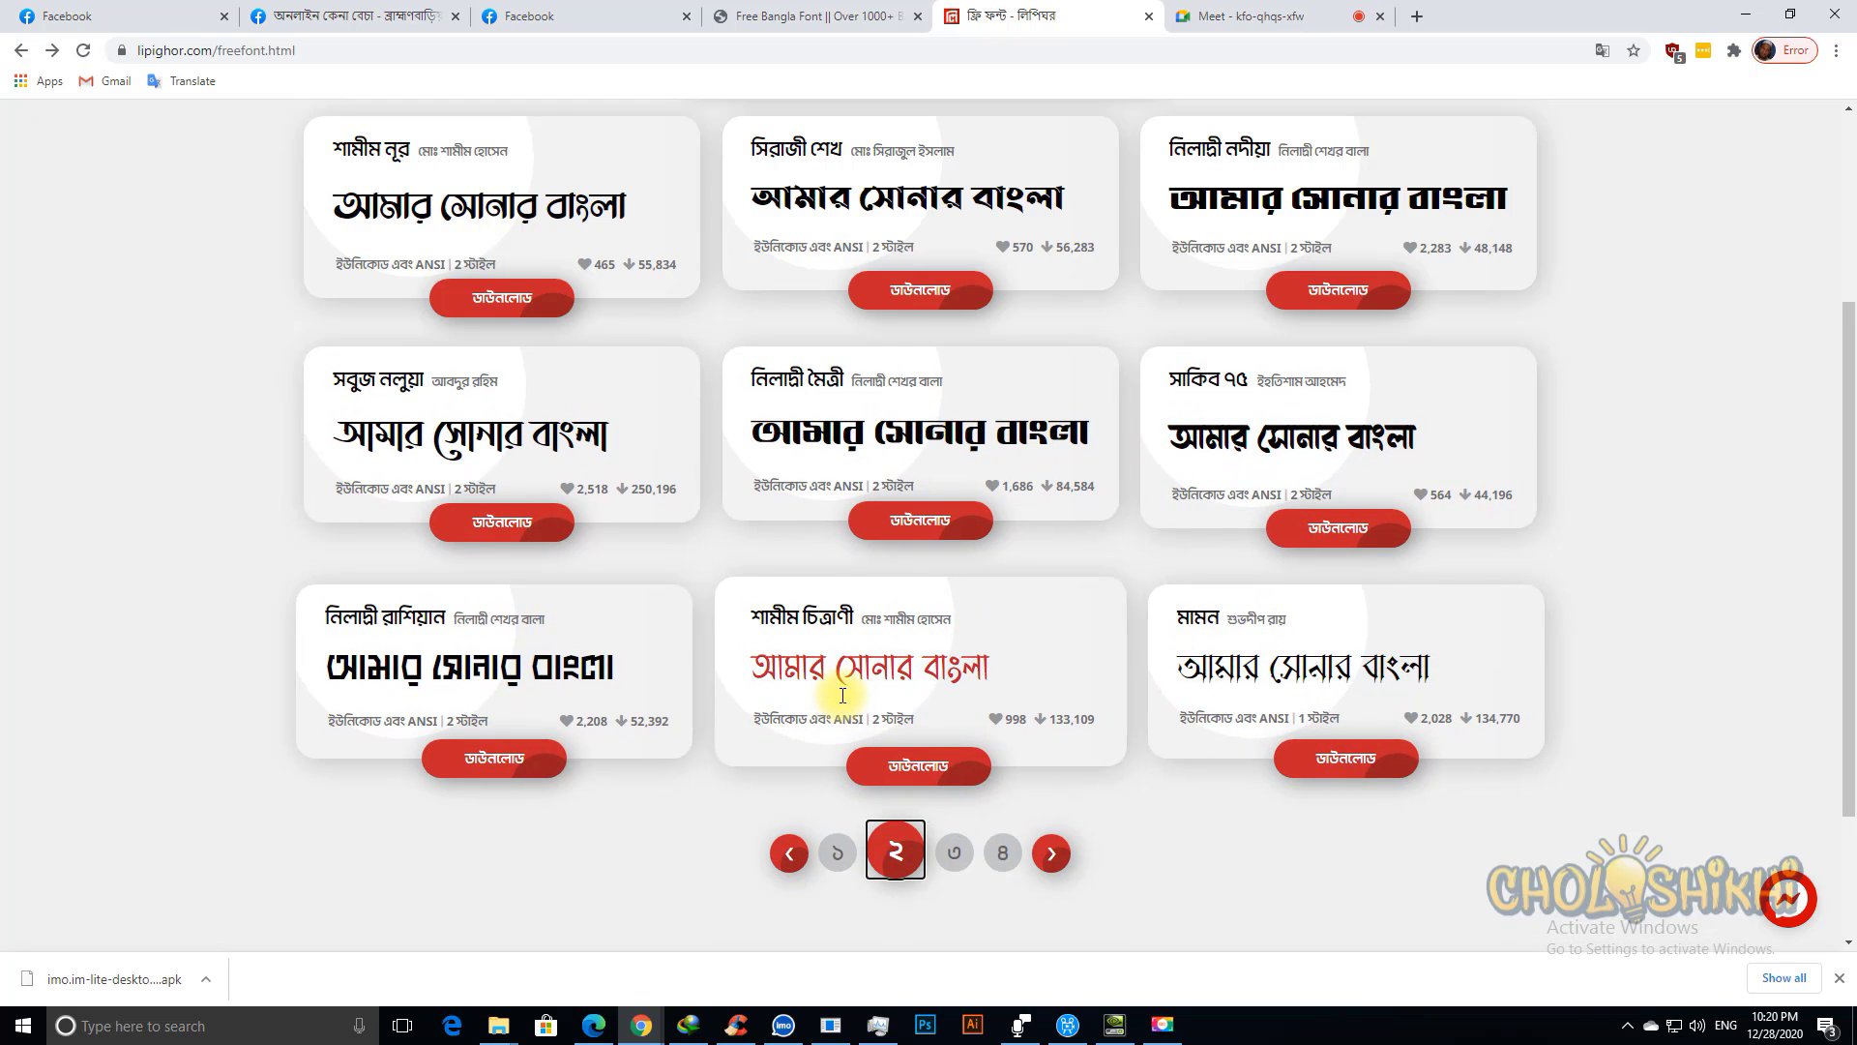
{"action": "left_click", "coordinate": [954, 844]}
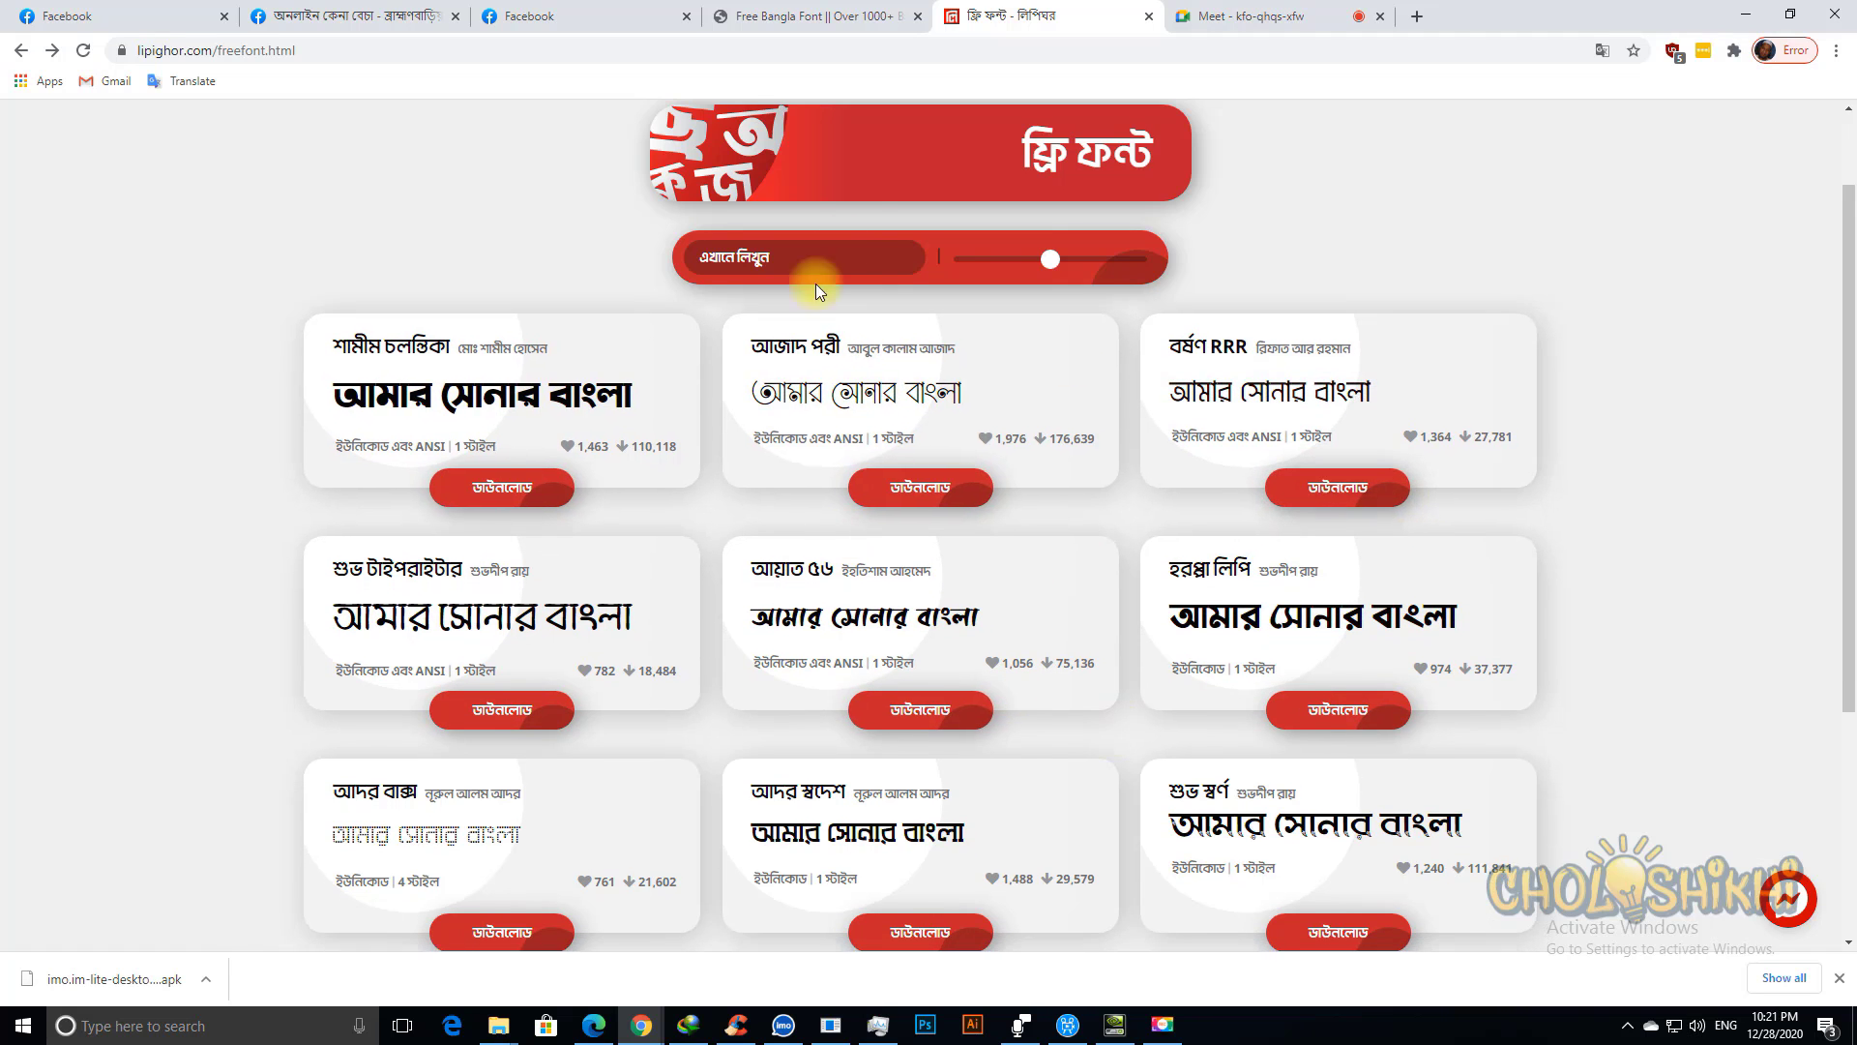
{"action": "scroll", "coordinate": [809, 188], "scroll_direction": "up", "scroll_amount": 2}
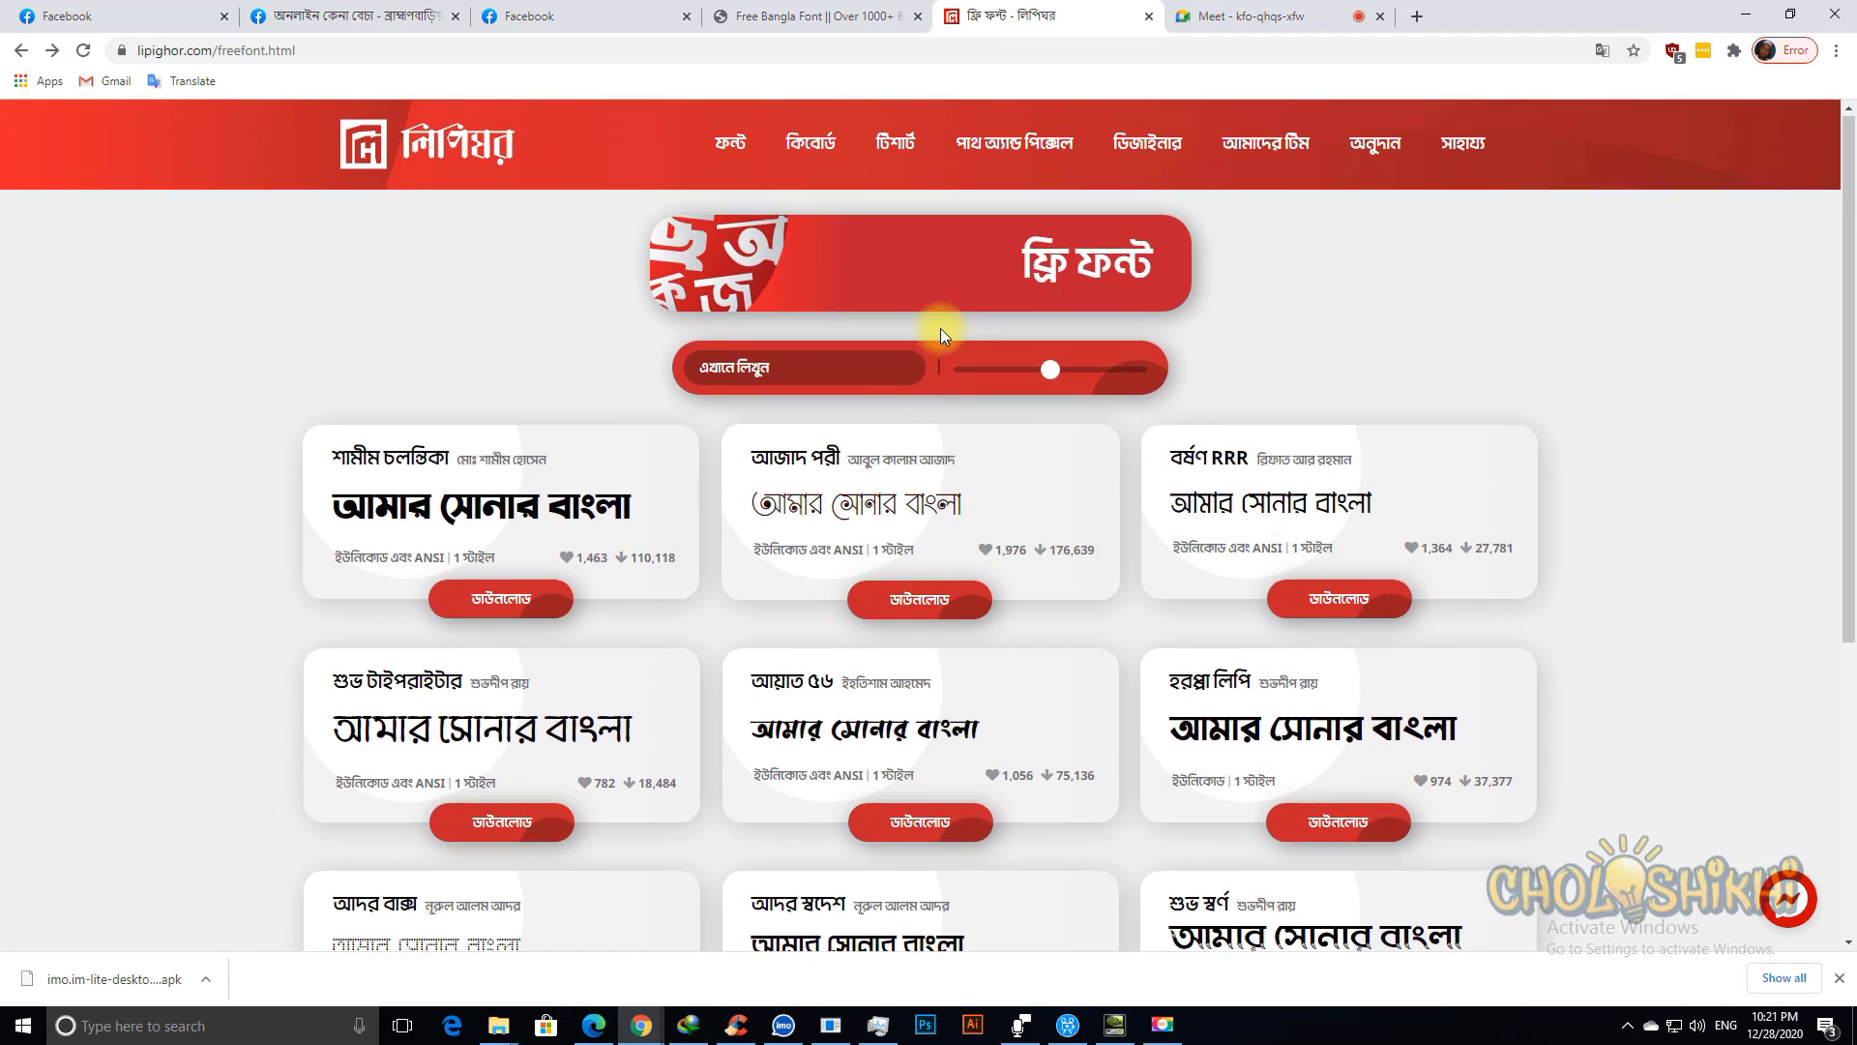
Step: Download the বর্ষণ RRR font as BorshonRRR.zip, agreeing to the usage terms
{"action": "left_click", "coordinate": [1335, 607]}
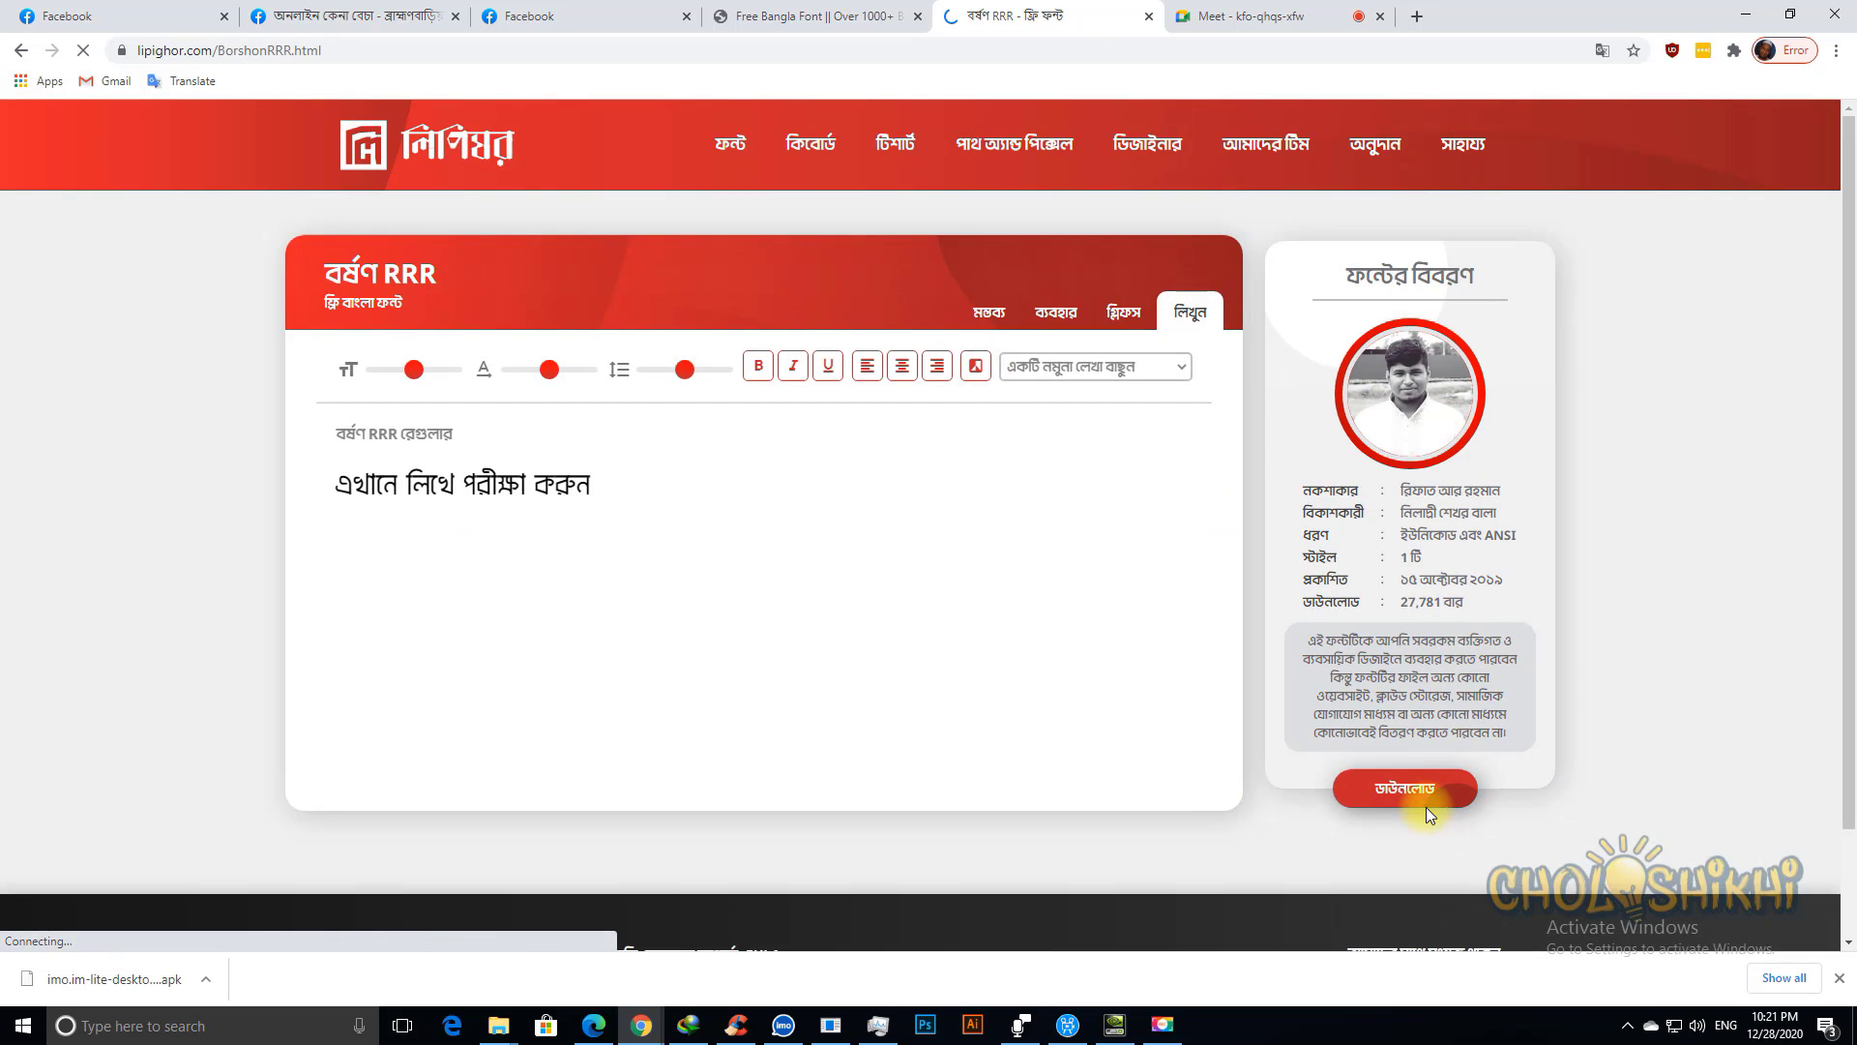
{"action": "left_click", "coordinate": [1417, 791]}
{"action": "left_click", "coordinate": [829, 449]}
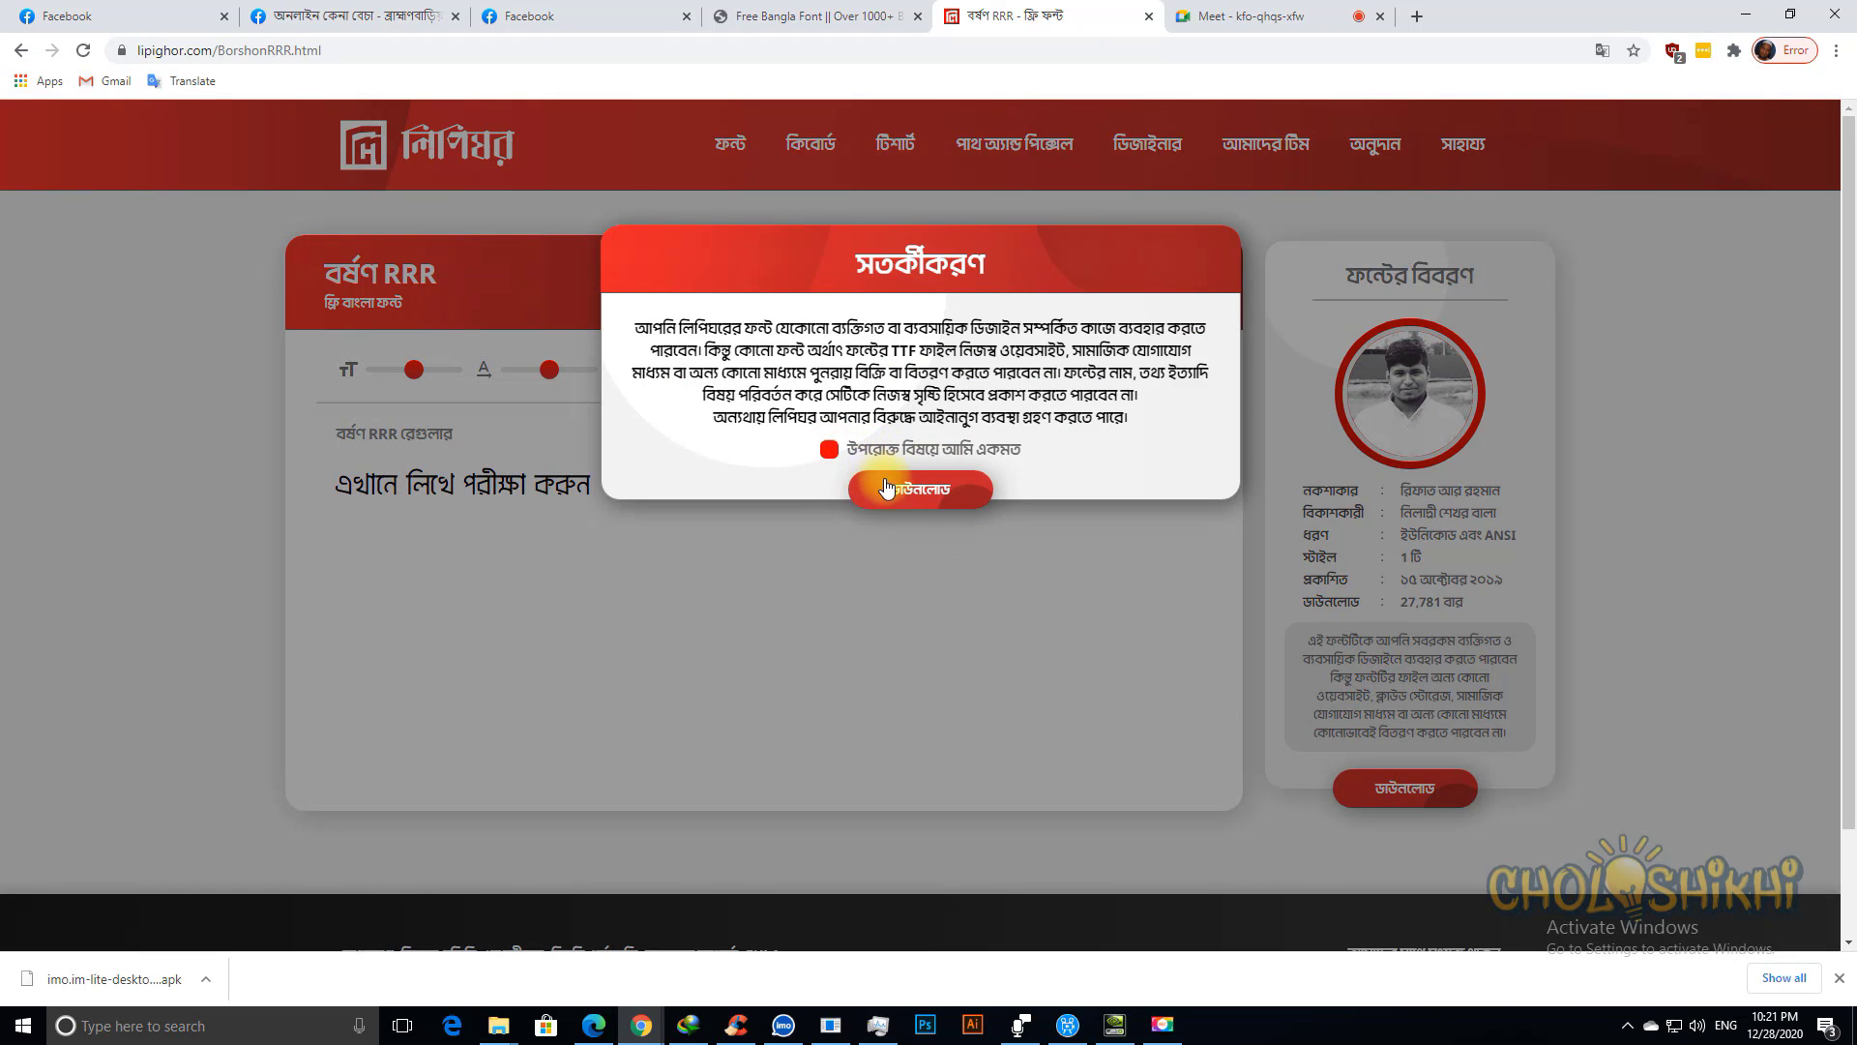
{"action": "left_click", "coordinate": [890, 490]}
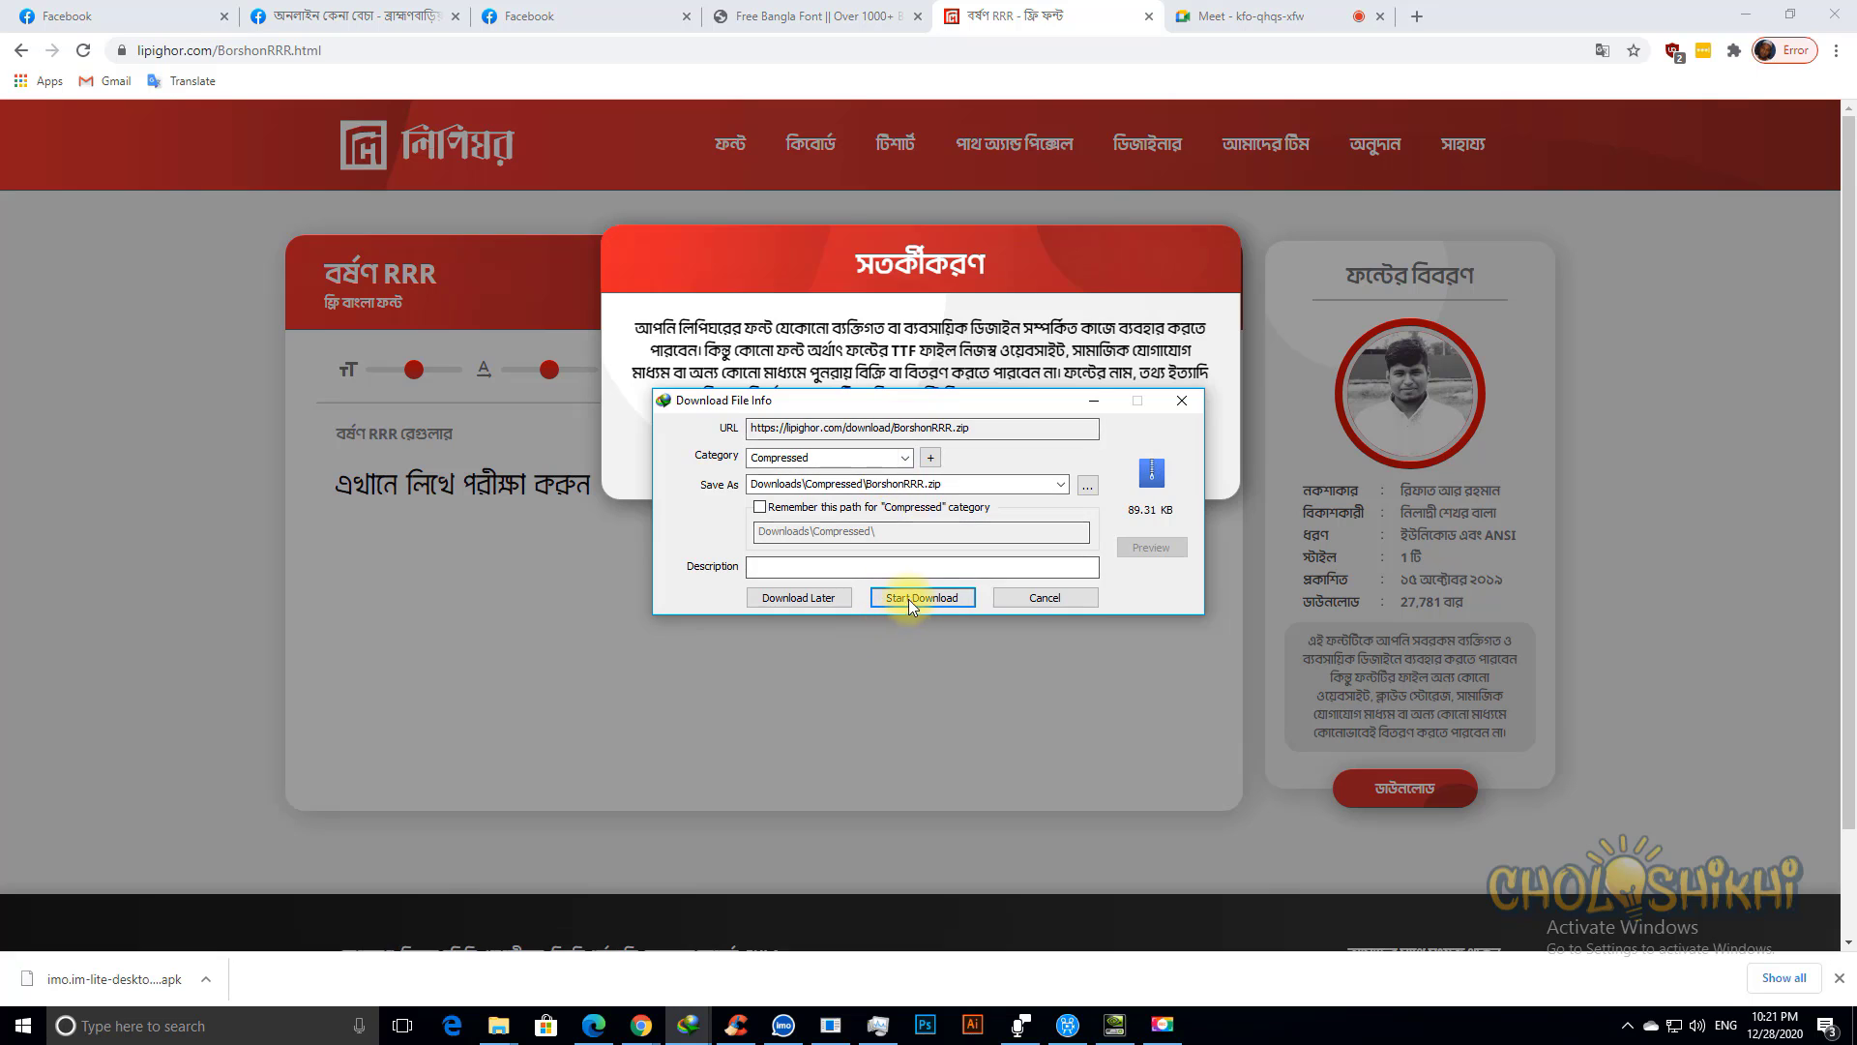
{"action": "left_click", "coordinate": [911, 600]}
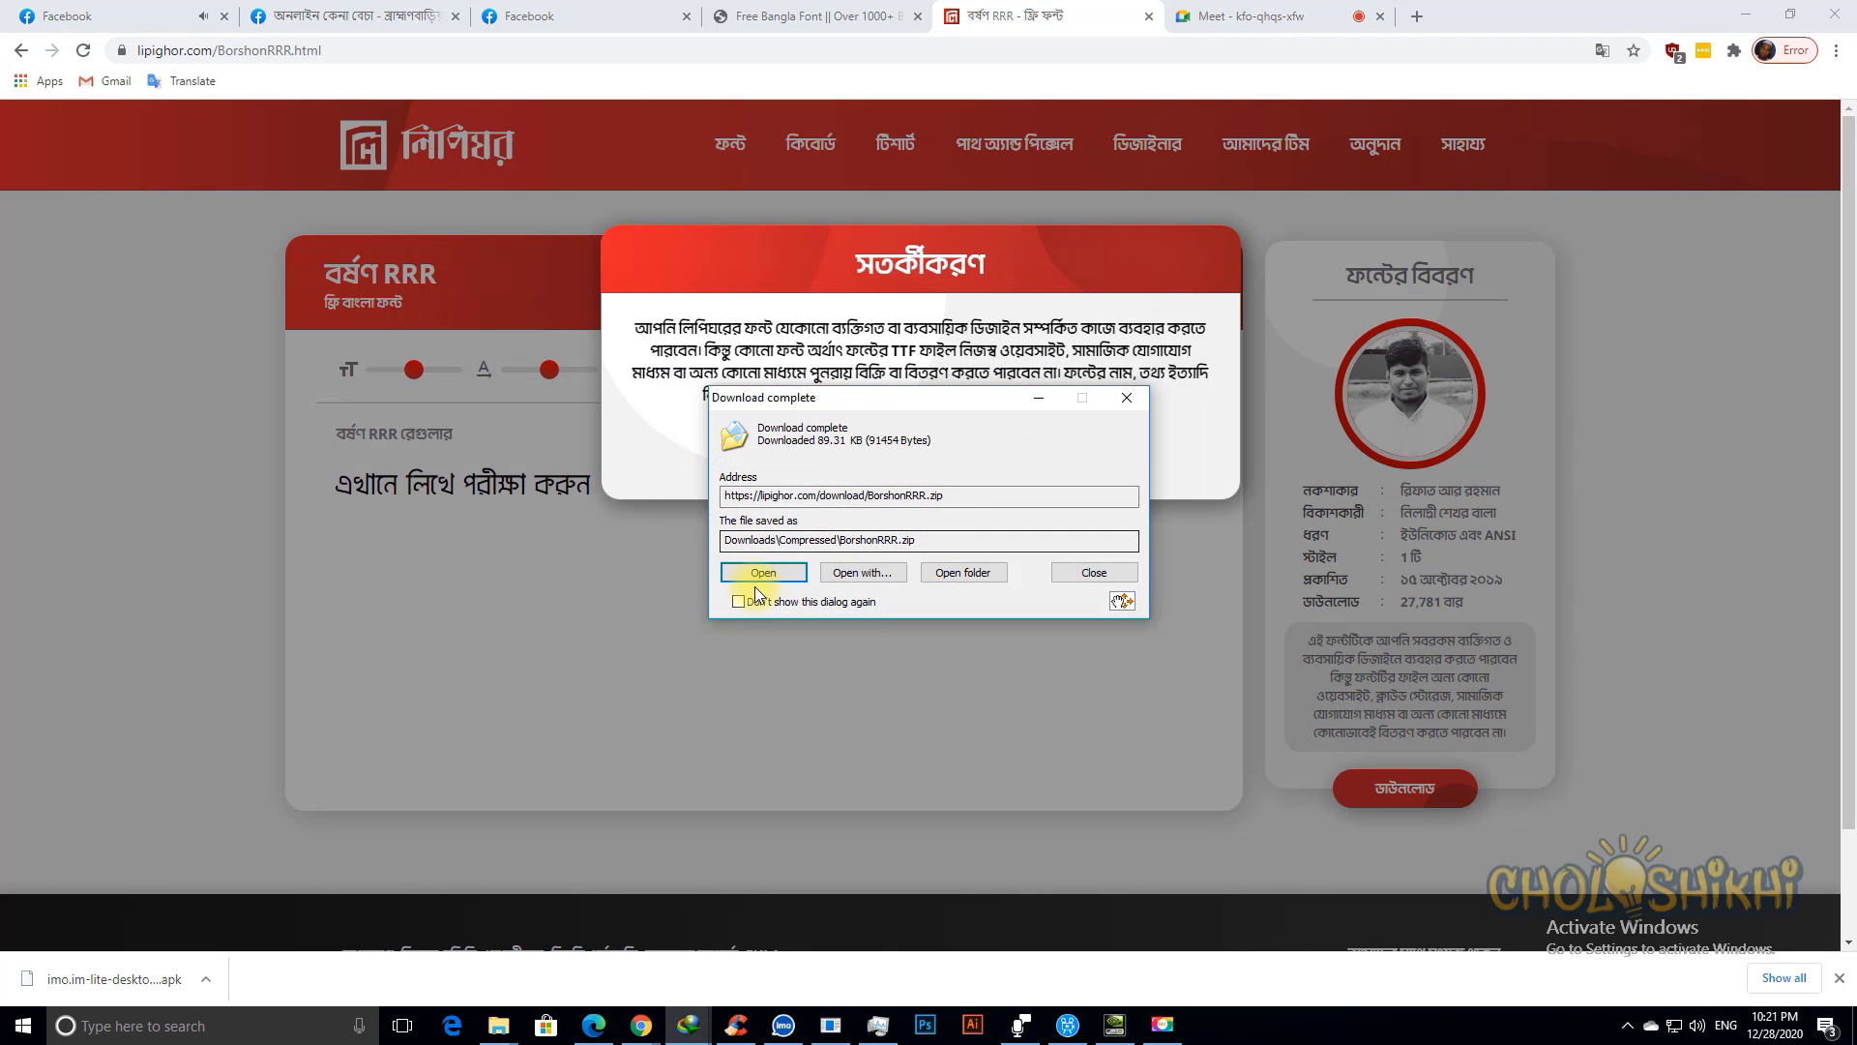
Step: Open the downloaded BorshonRRR.zip archive and check the names of its three TrueType font files
{"action": "left_click", "coordinate": [761, 572]}
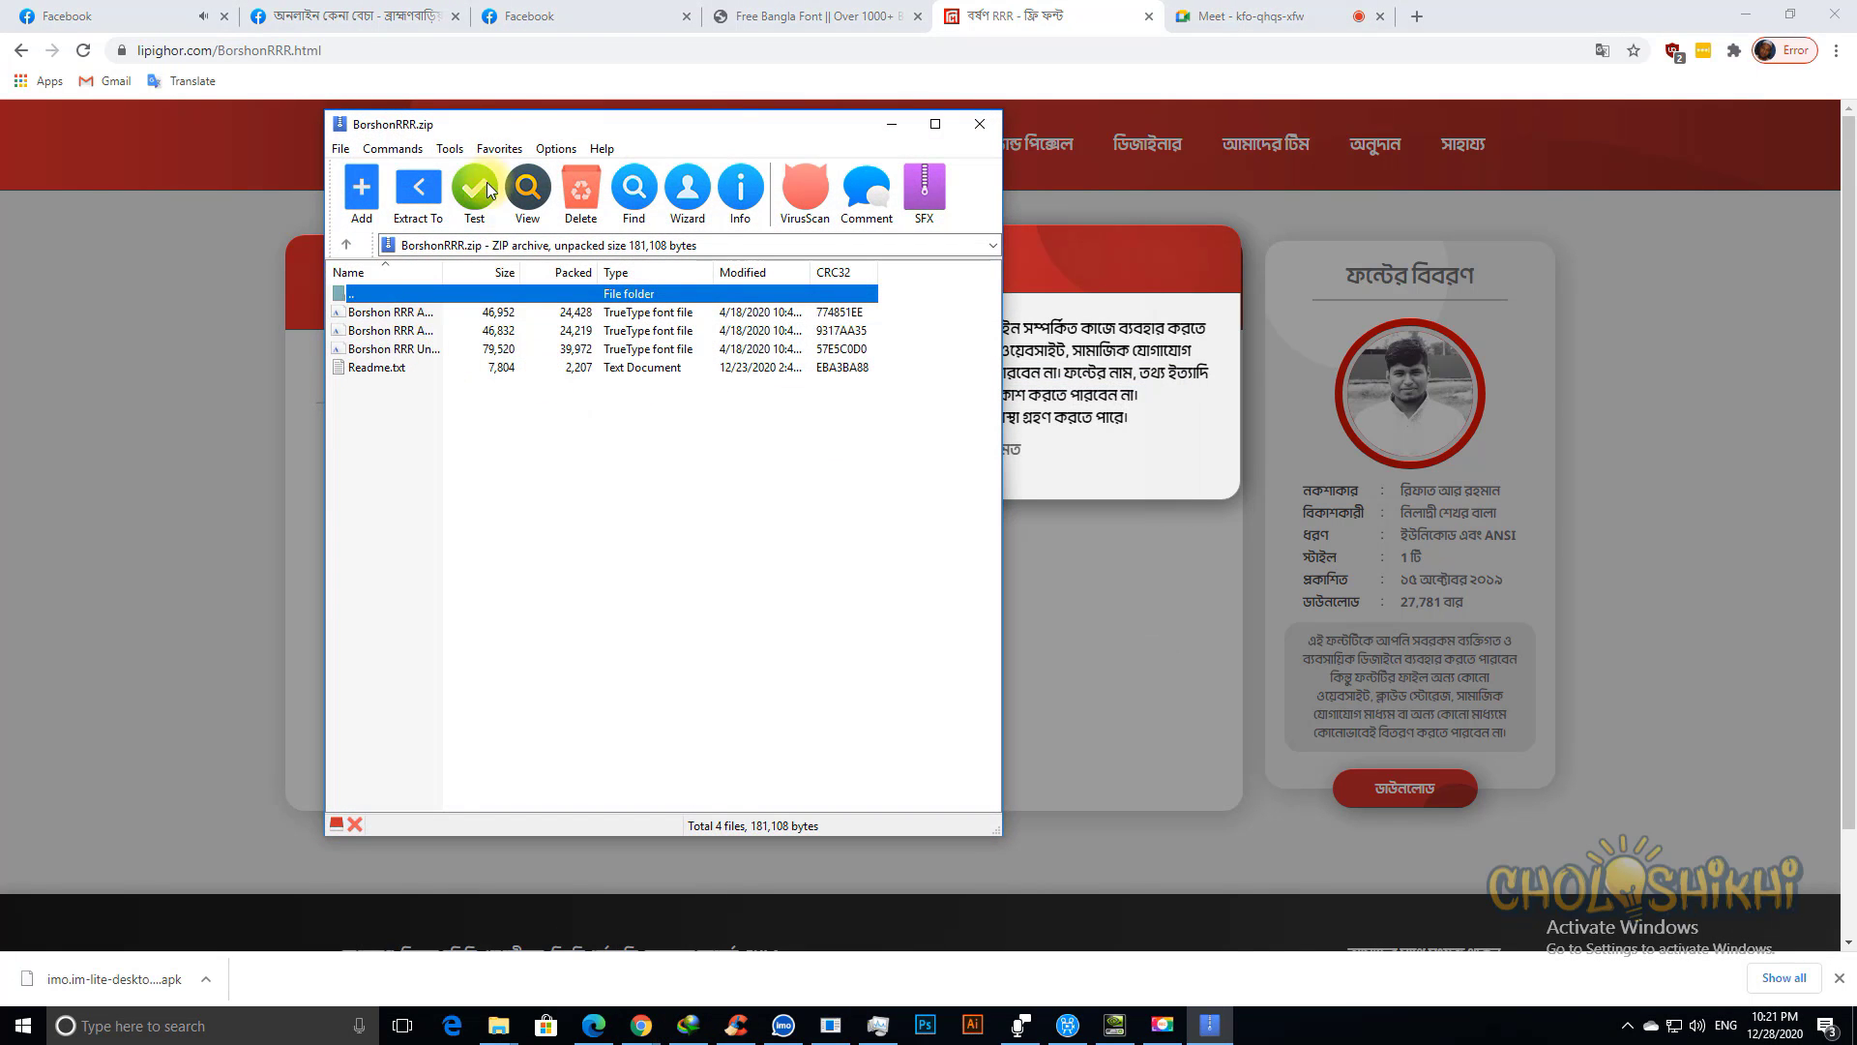
{"action": "left_click_drag", "start_coordinate": [523, 122], "coordinate": [367, 137]}
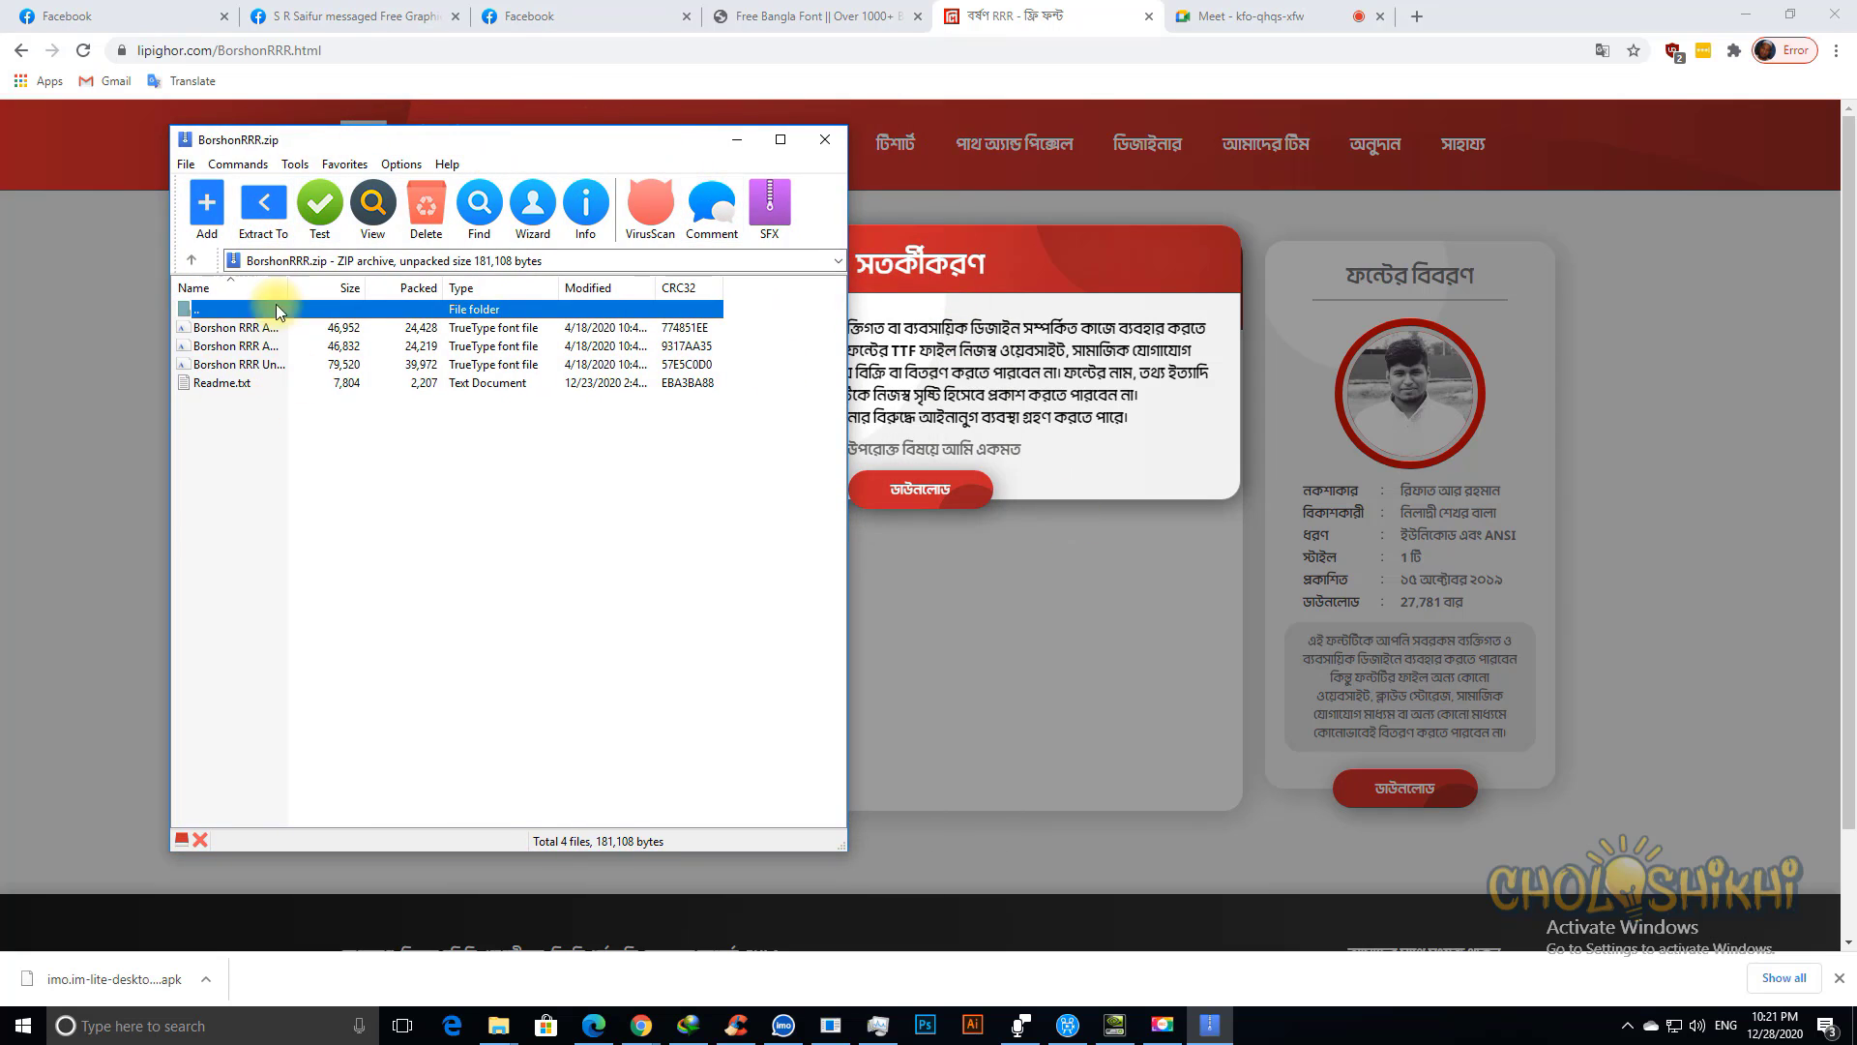
{"action": "left_click", "coordinate": [230, 329]}
{"action": "left_click", "coordinate": [230, 347]}
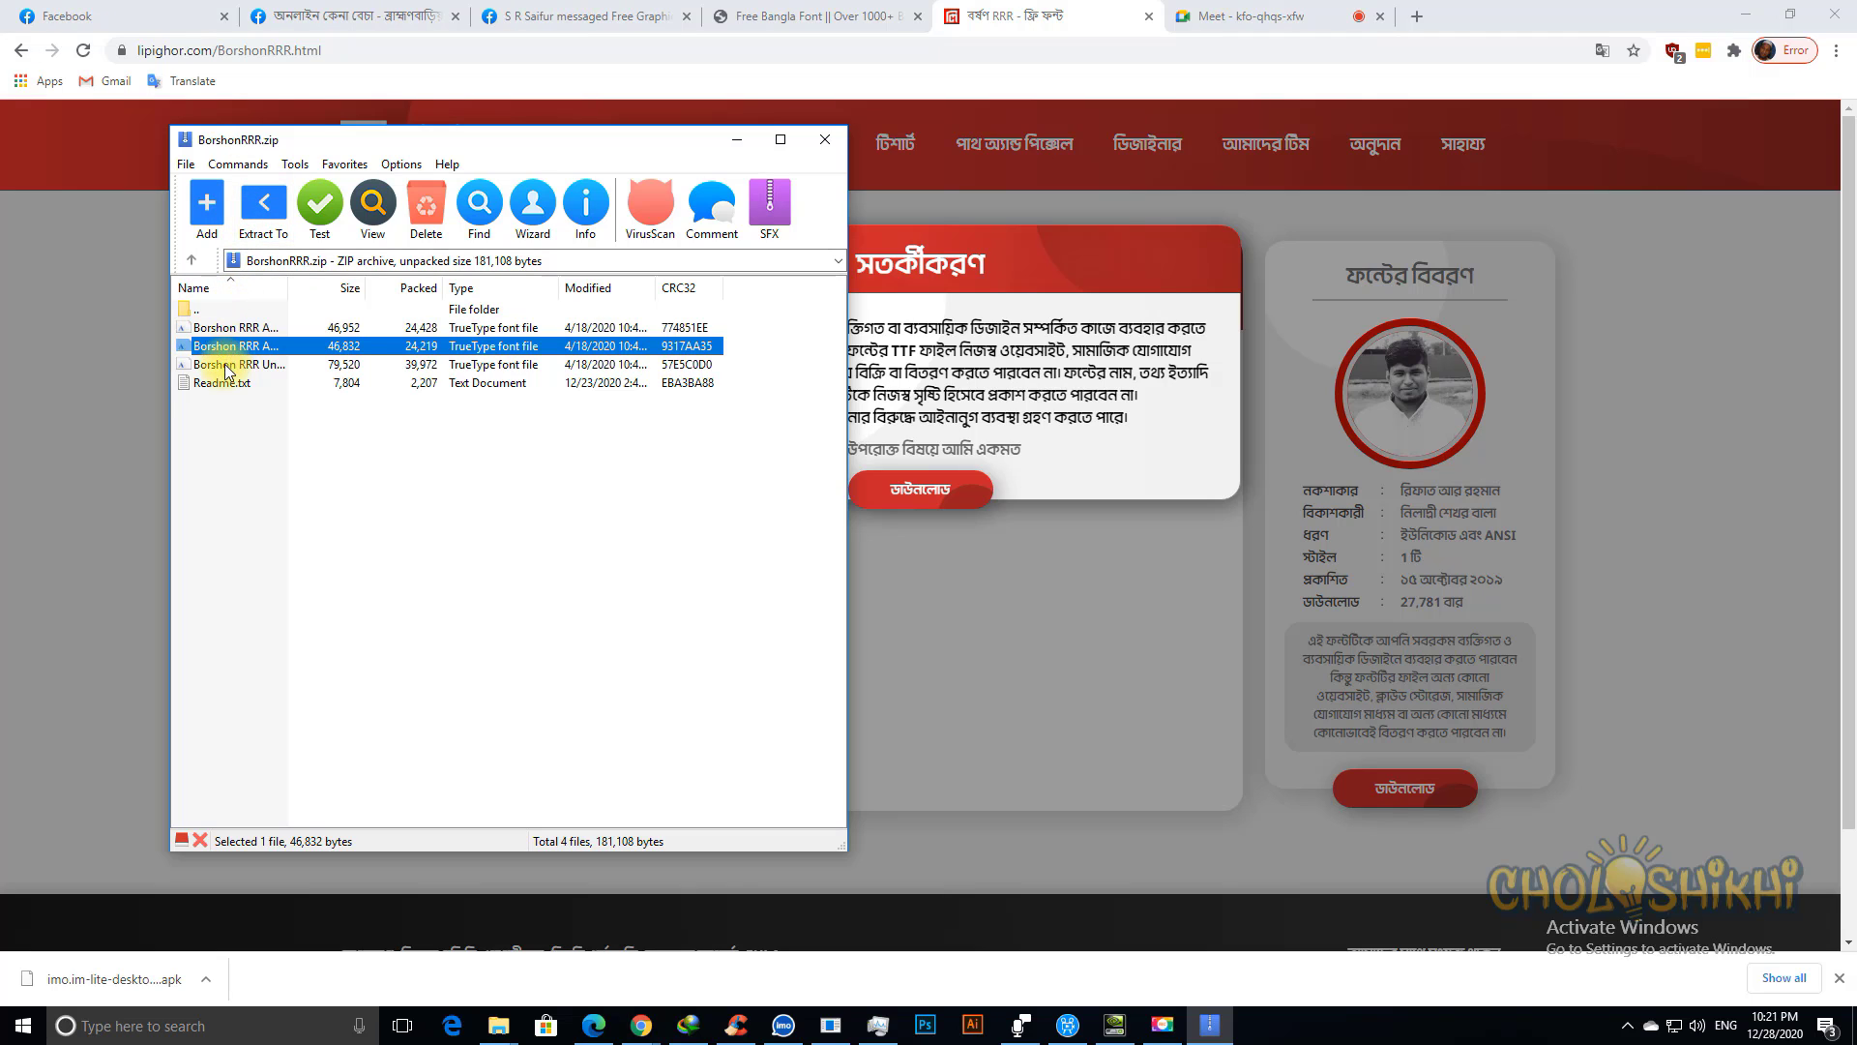
{"action": "left_click", "coordinate": [228, 364]}
{"action": "left_click", "coordinate": [233, 329]}
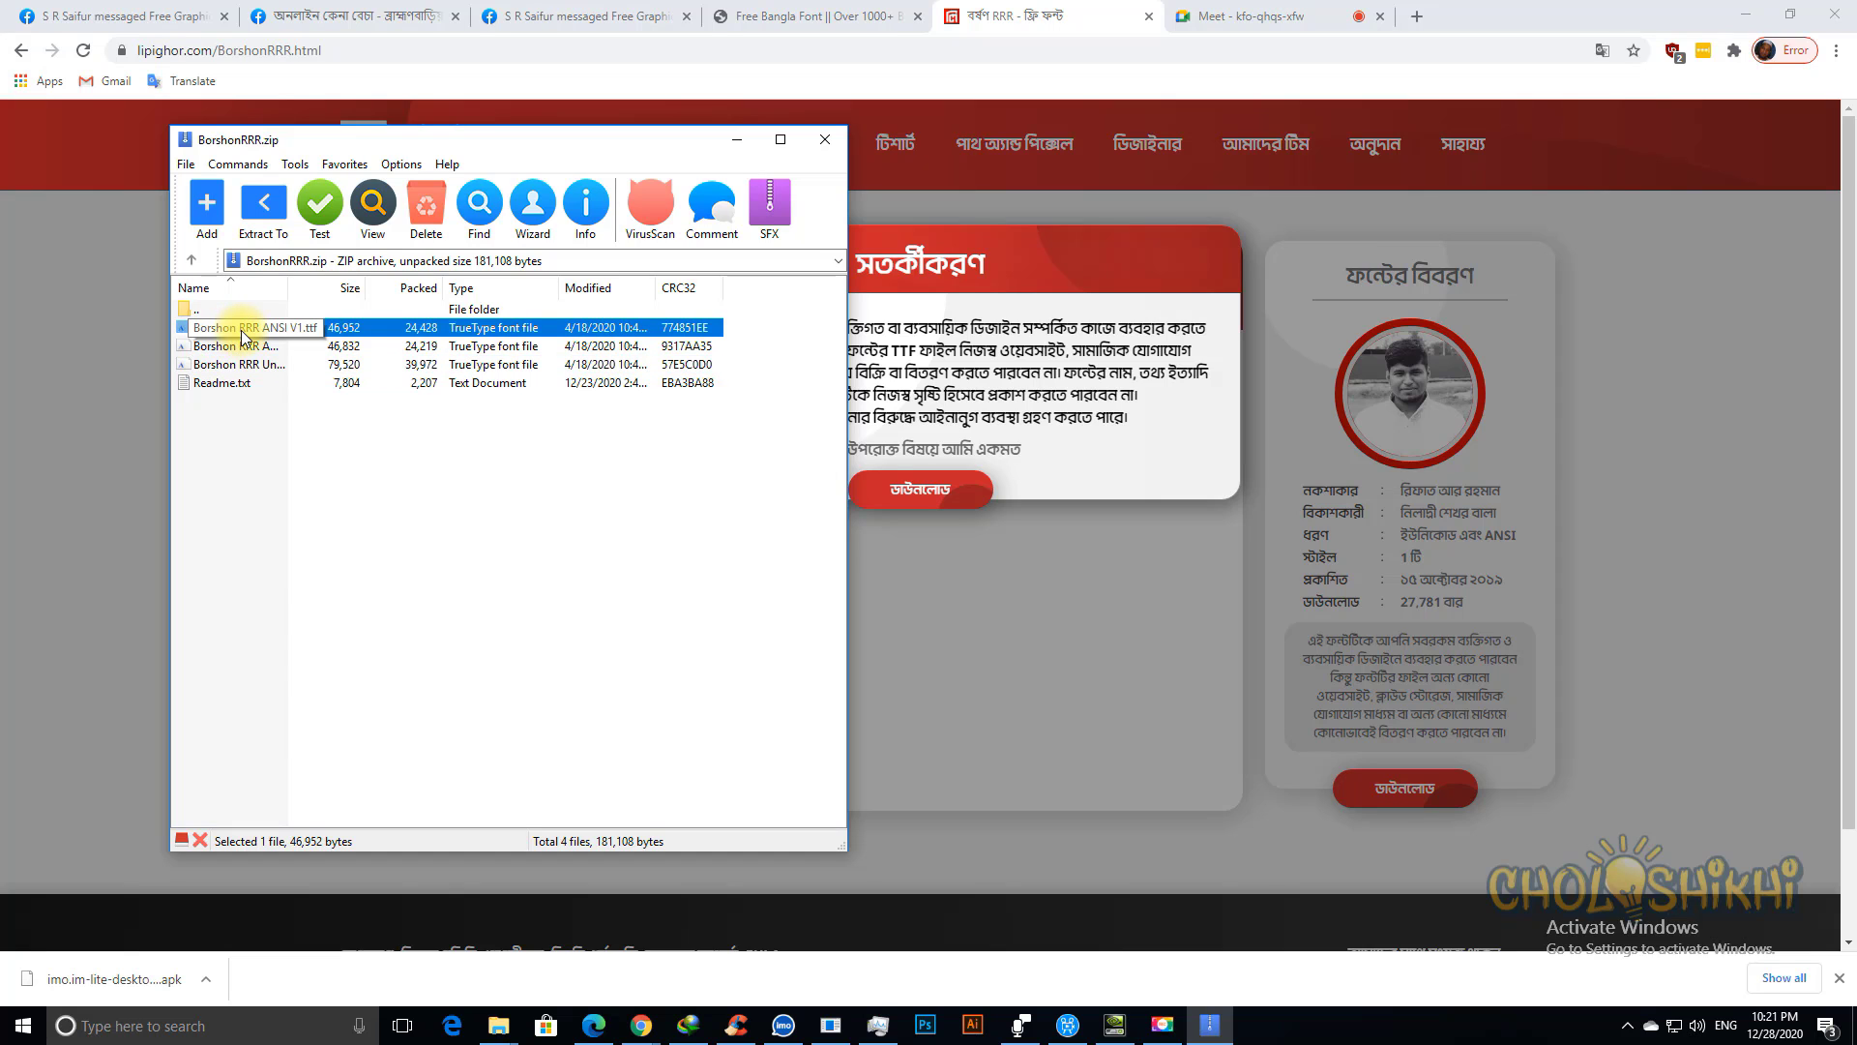
Step: Install Borshon RRR ANSI V1.ttf from its font preview, then close the preview
{"action": "double_click", "coordinate": [242, 331]}
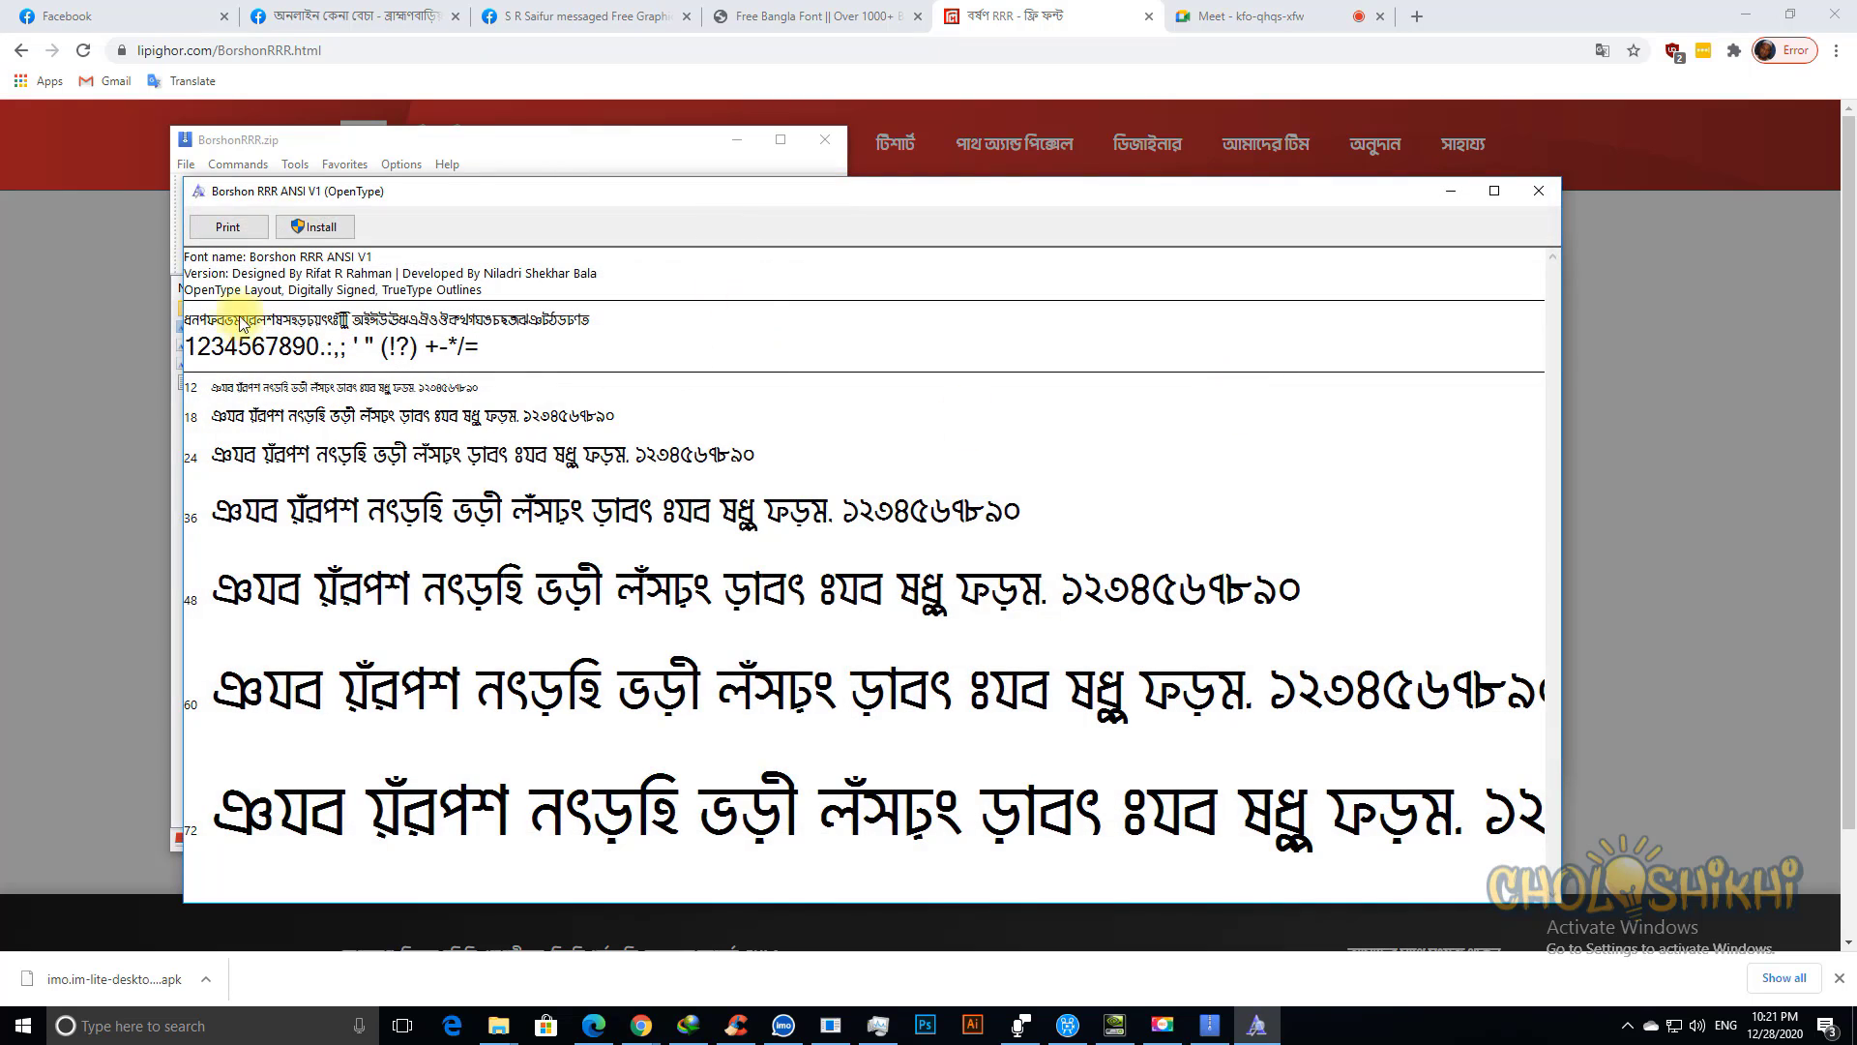
{"action": "left_click_drag", "start_coordinate": [400, 184], "coordinate": [725, 95]}
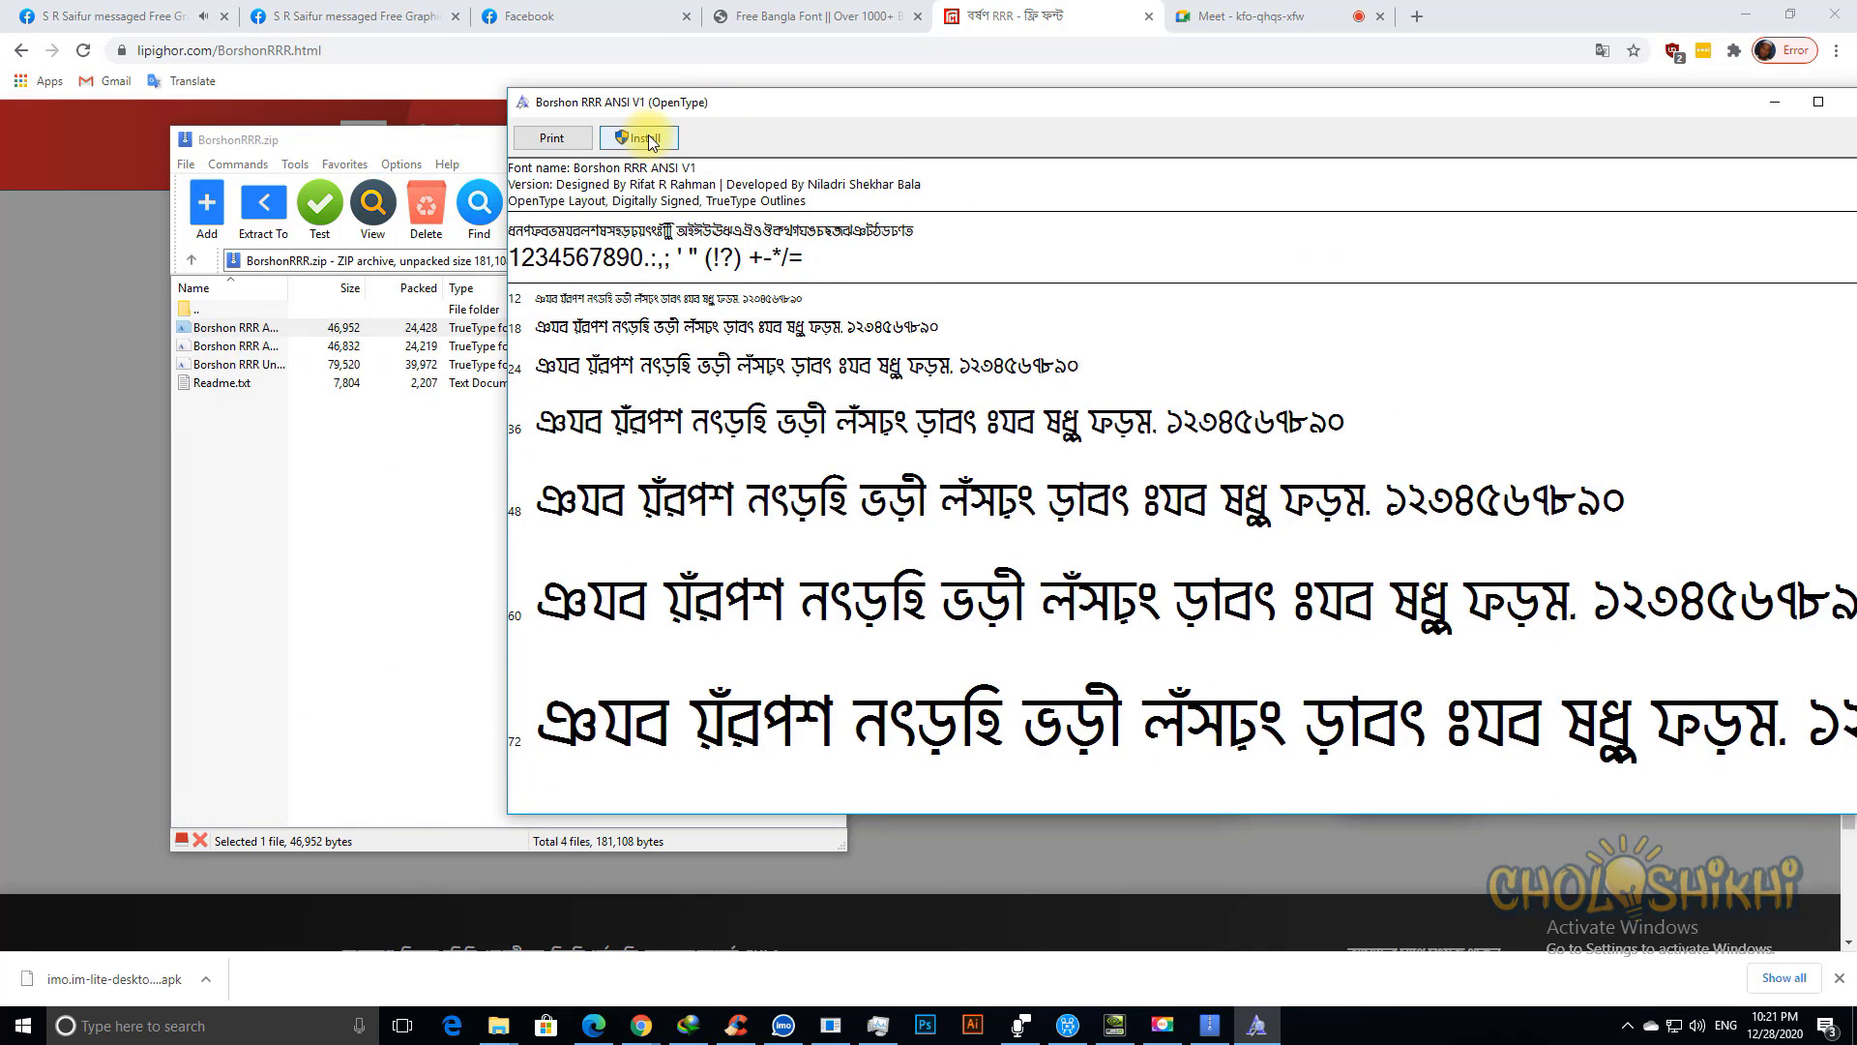
{"action": "left_click", "coordinate": [646, 139]}
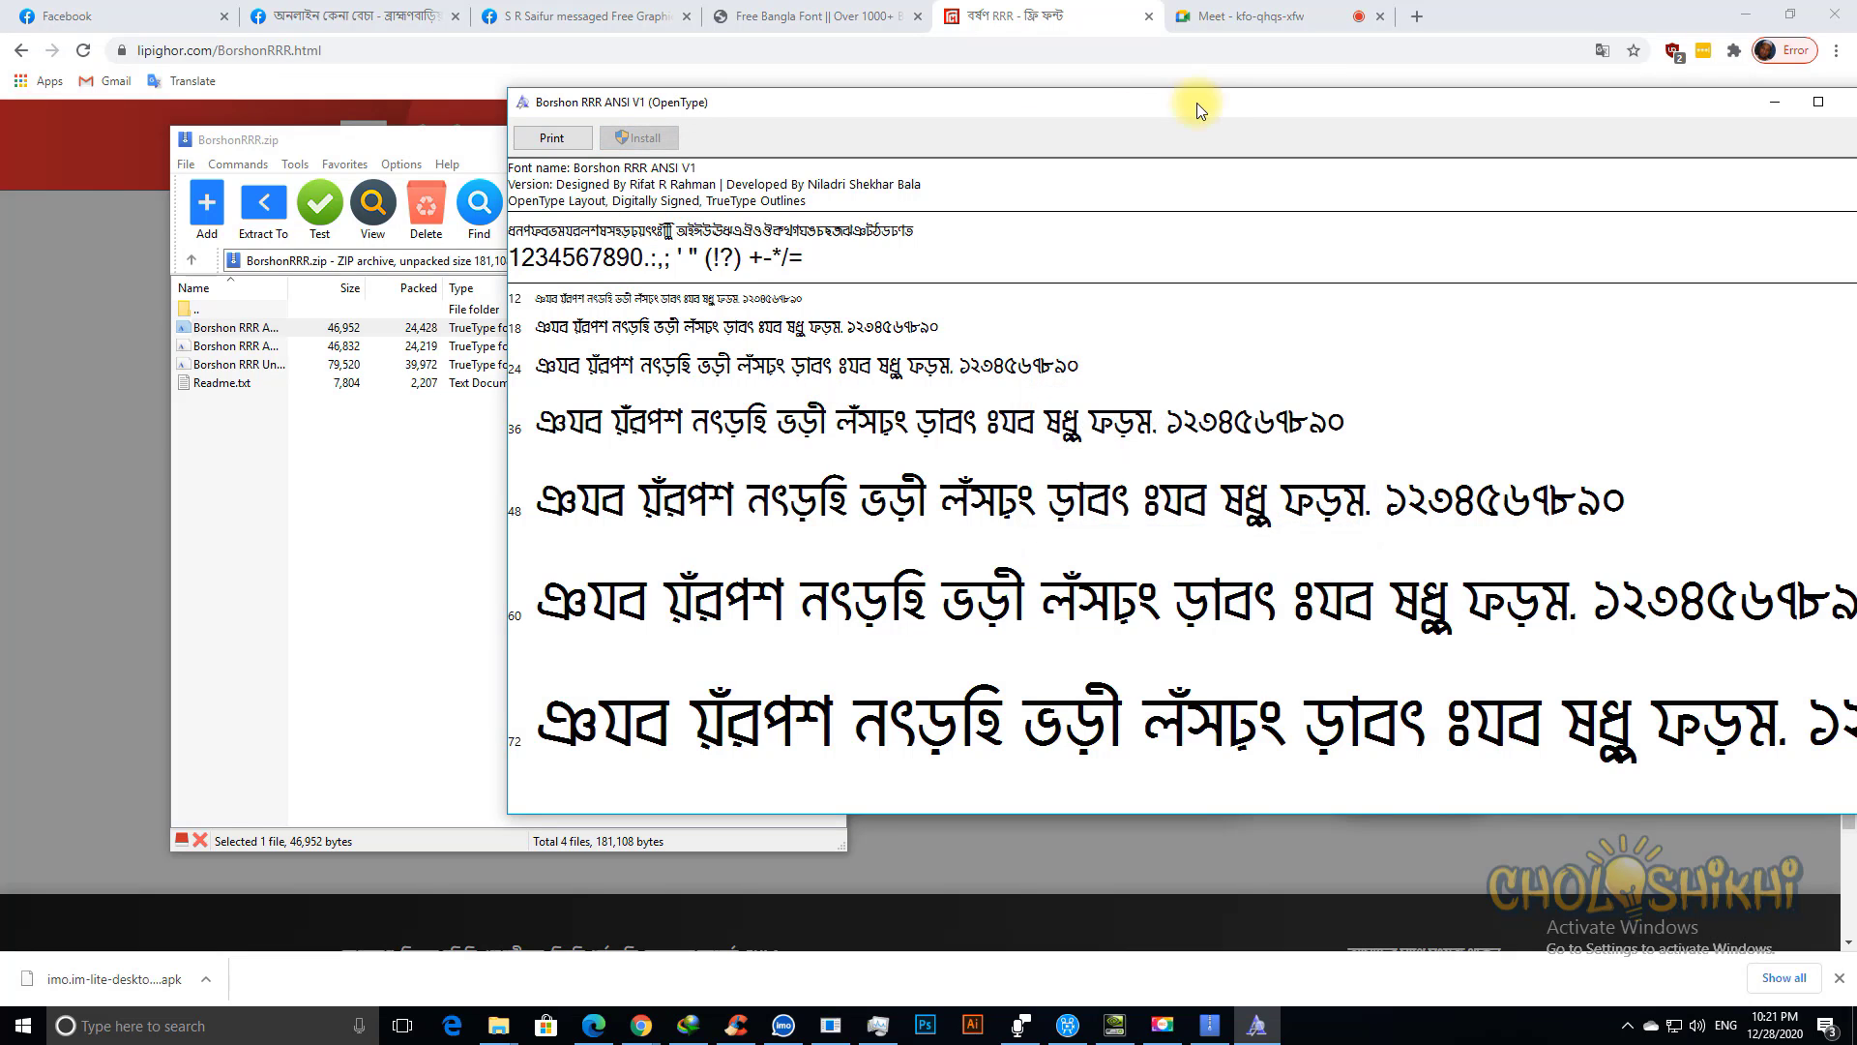
{"action": "left_click_drag", "start_coordinate": [1212, 106], "coordinate": [867, 143]}
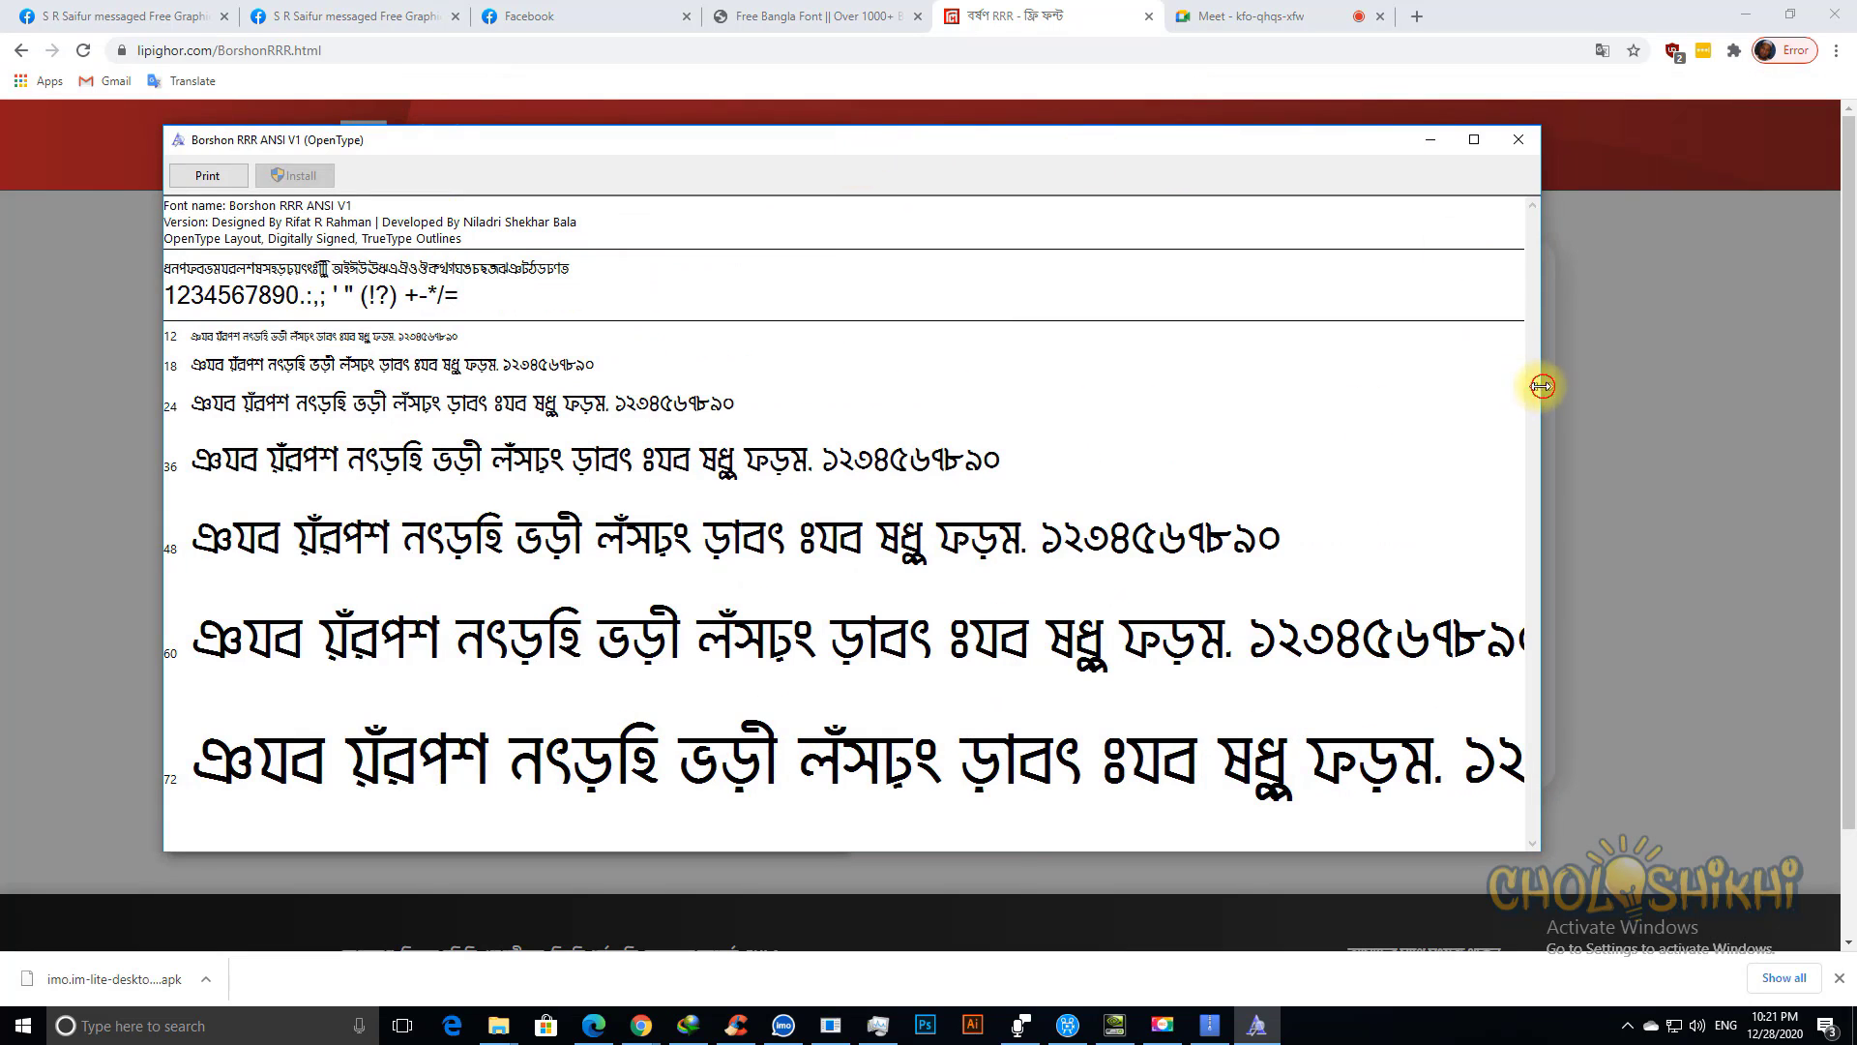
{"action": "left_click_drag", "start_coordinate": [1540, 385], "coordinate": [908, 243]}
{"action": "left_click_drag", "start_coordinate": [699, 142], "coordinate": [1239, 145]}
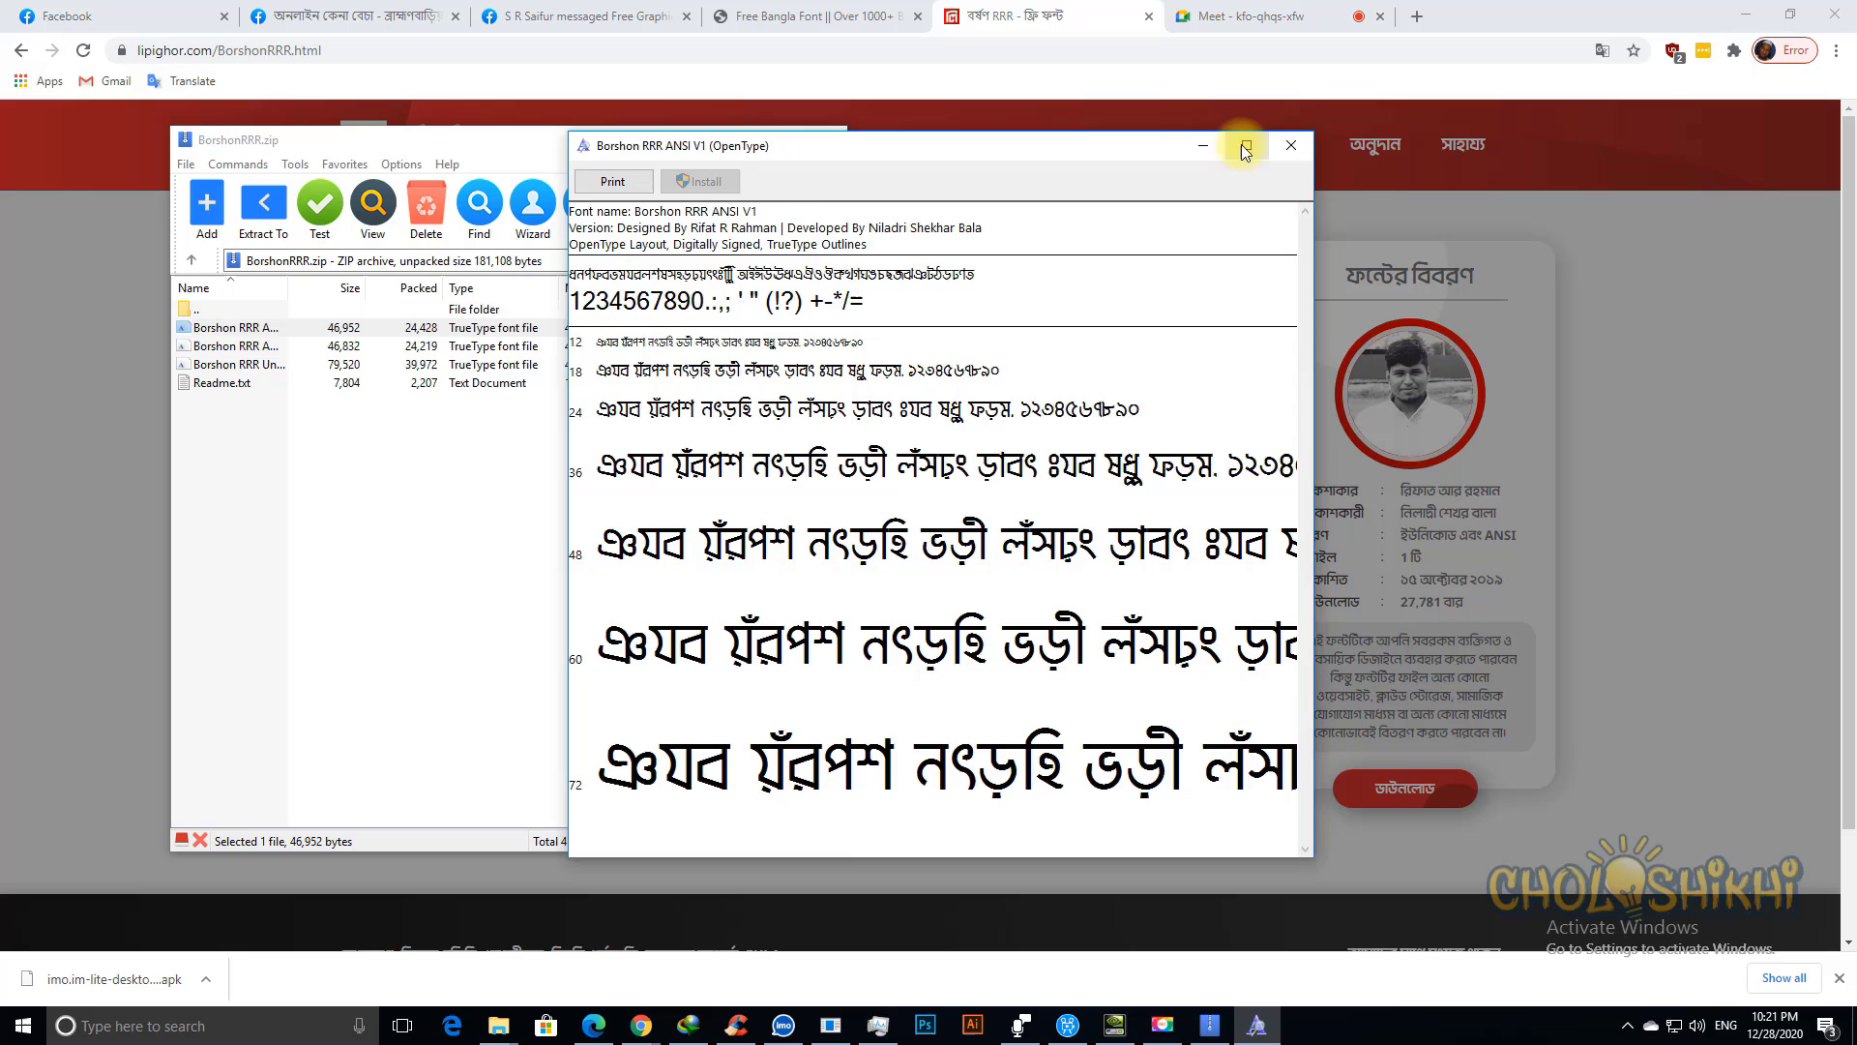
{"action": "left_click", "coordinate": [1296, 141]}
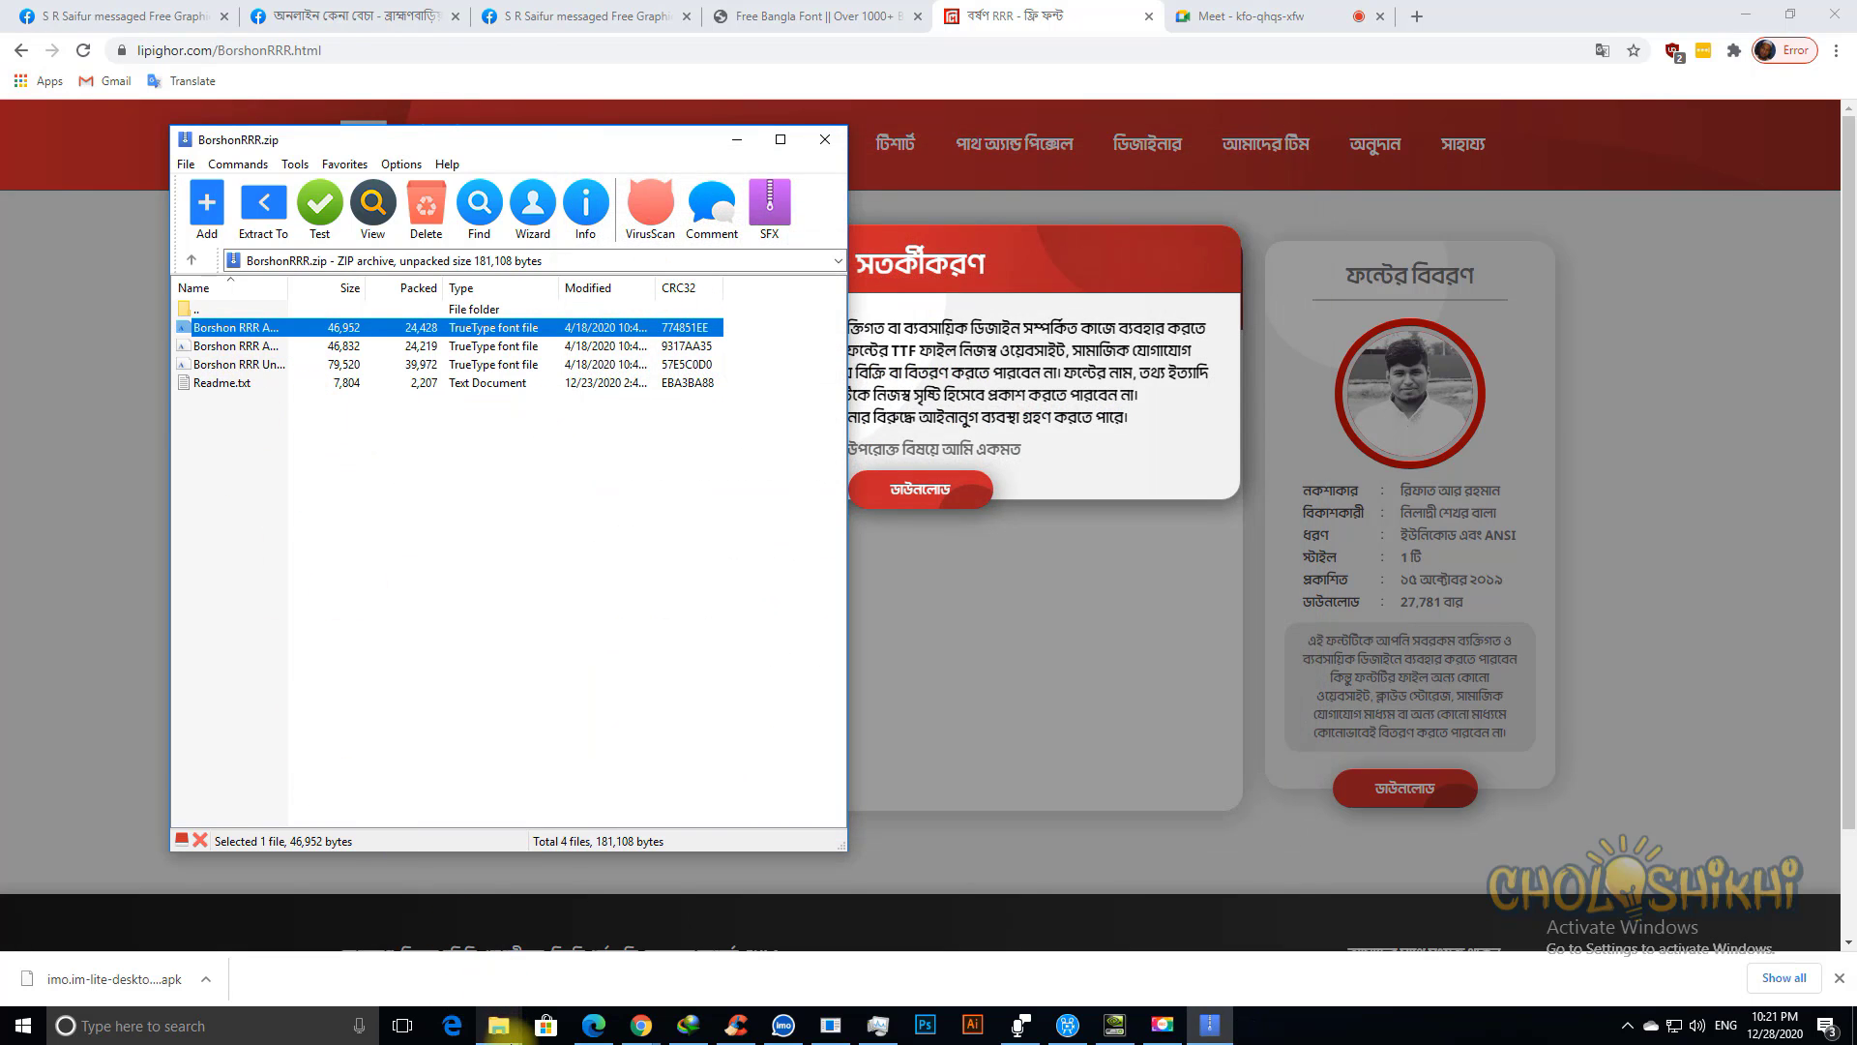
Step: Open the Windows Fonts folder with the Run command "fonts"
{"action": "left_click", "coordinate": [499, 1024]}
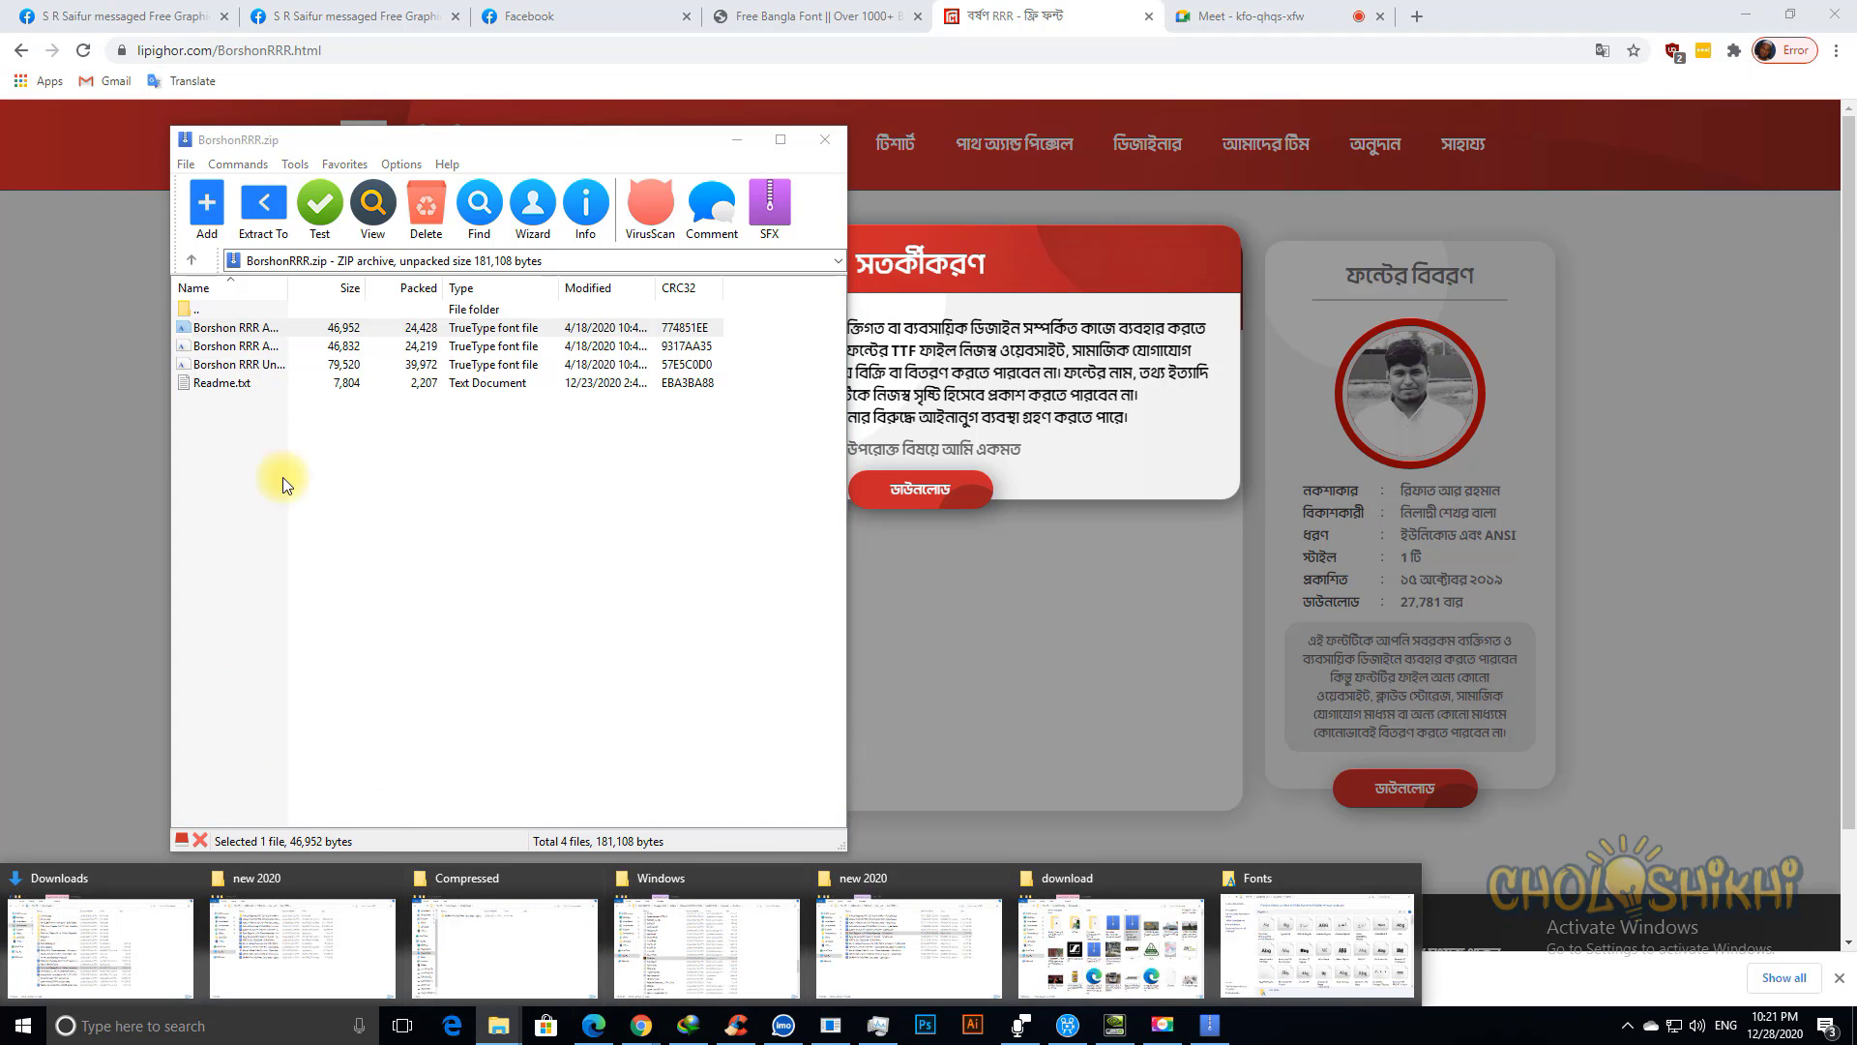
{"action": "left_click", "coordinate": [427, 530]}
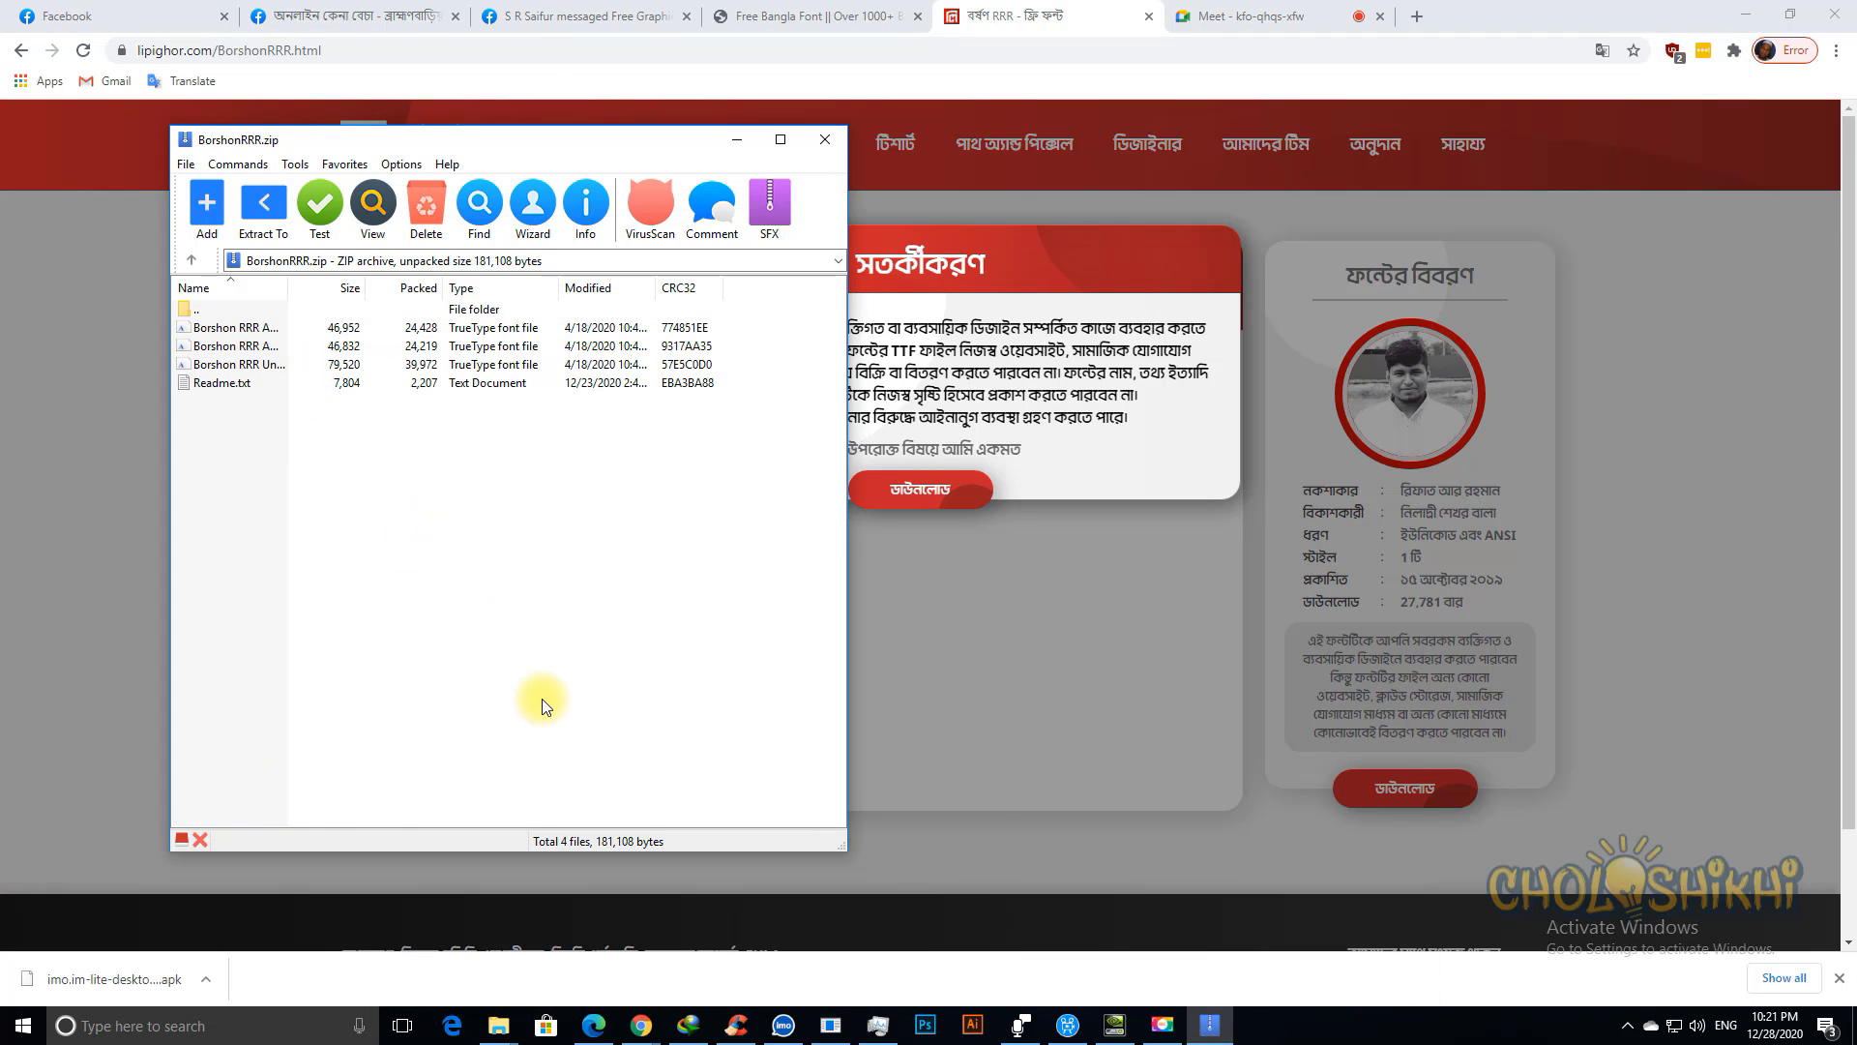
{"action": "key", "text": "super+r"}
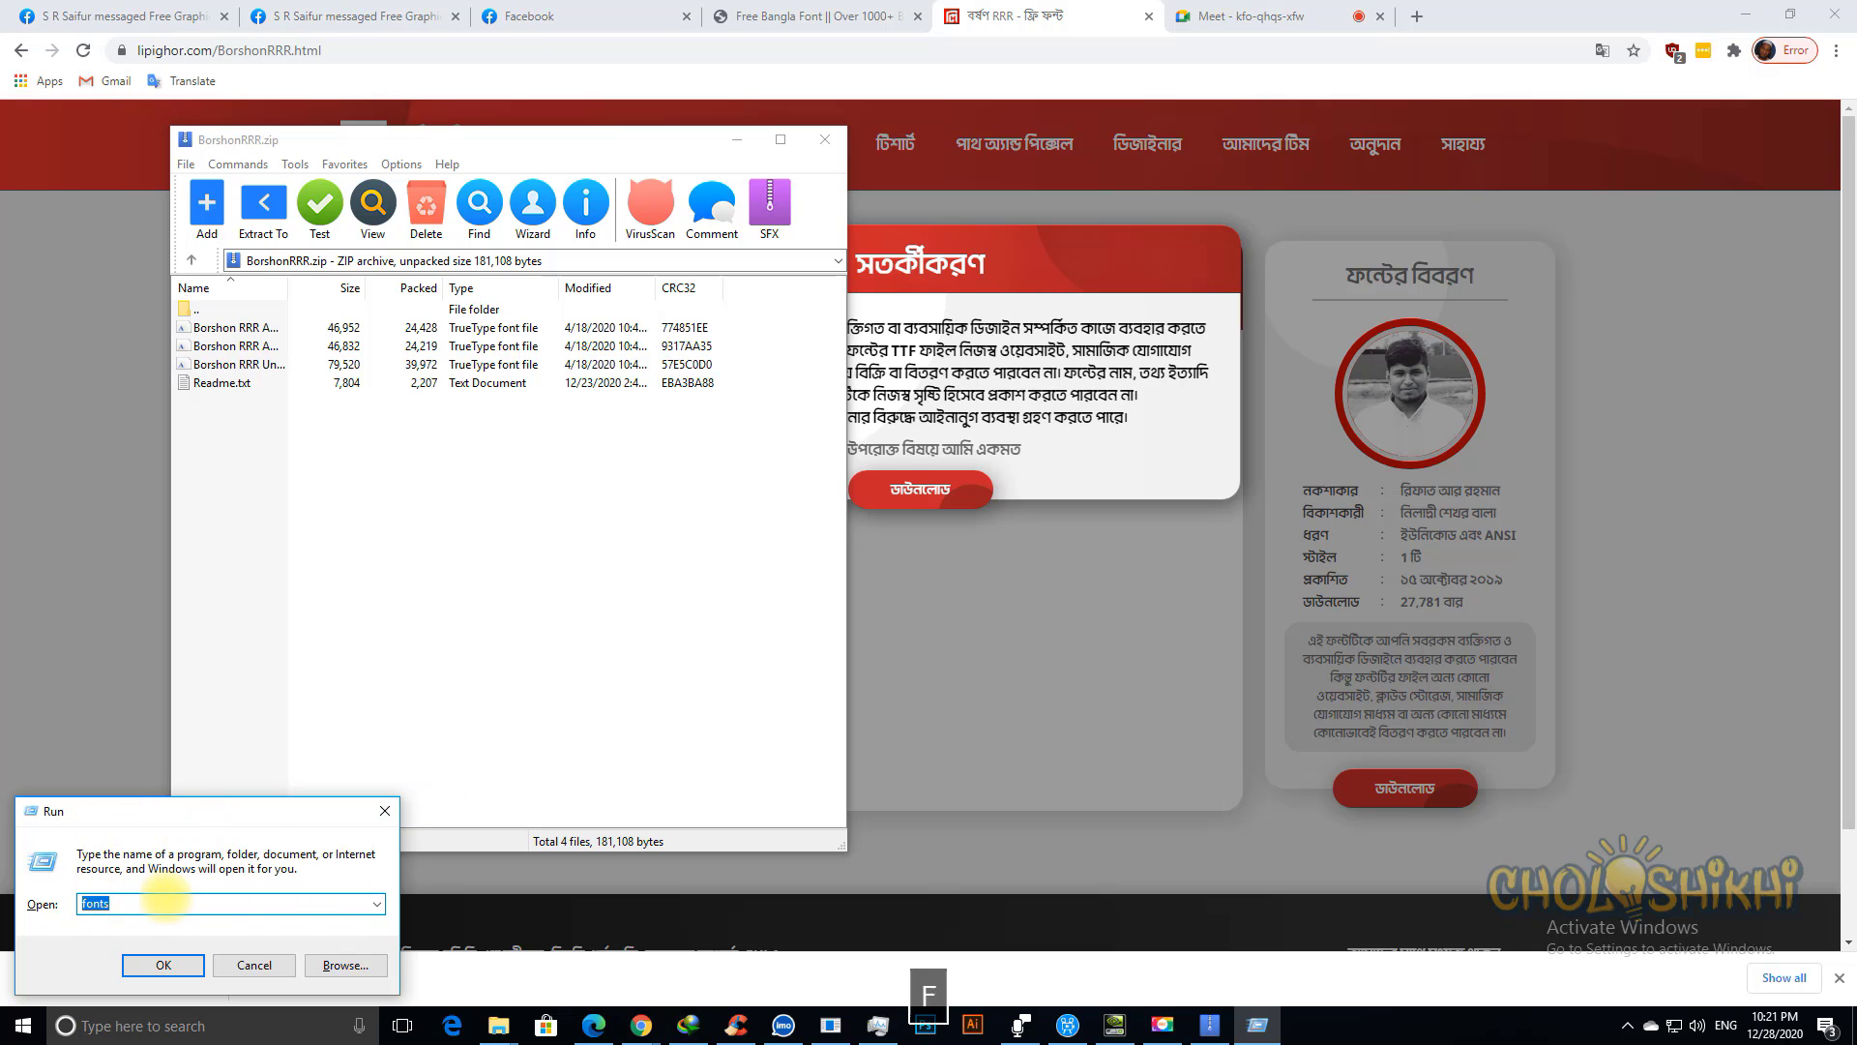
{"action": "type", "text": "fonts"}
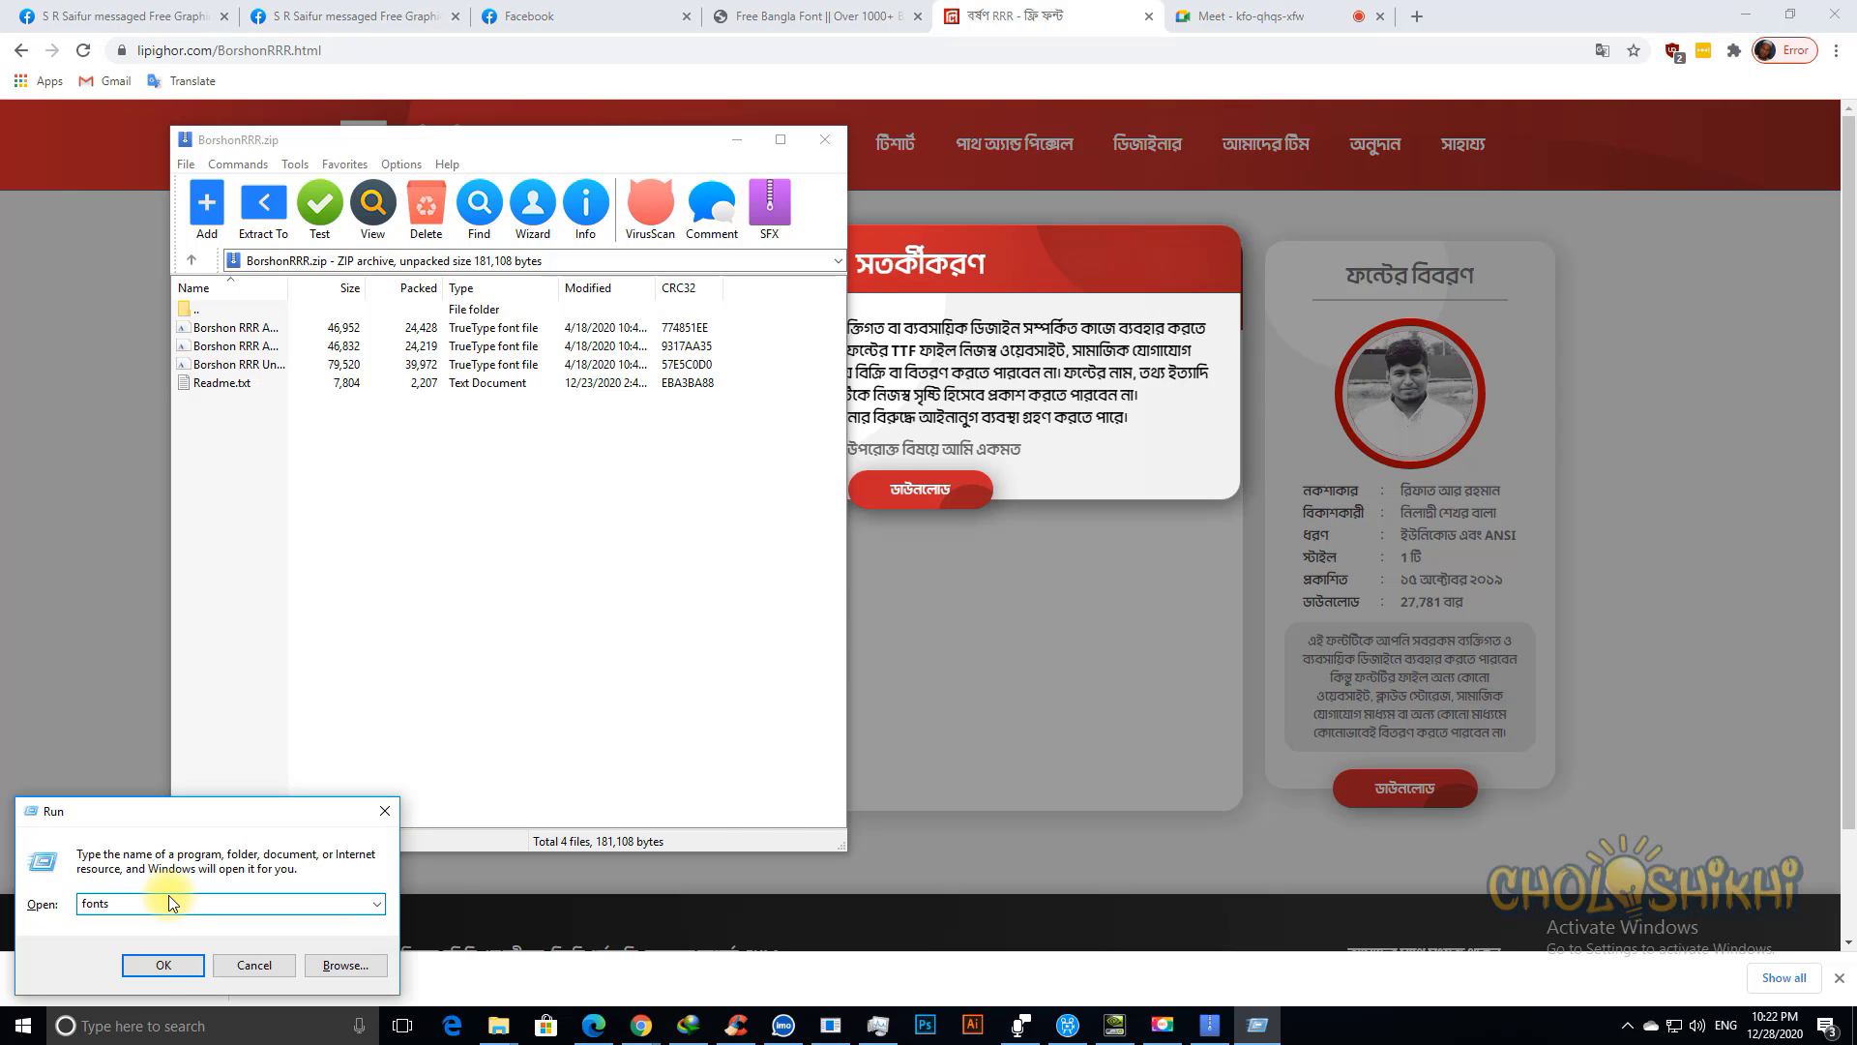
{"action": "key", "text": "Return"}
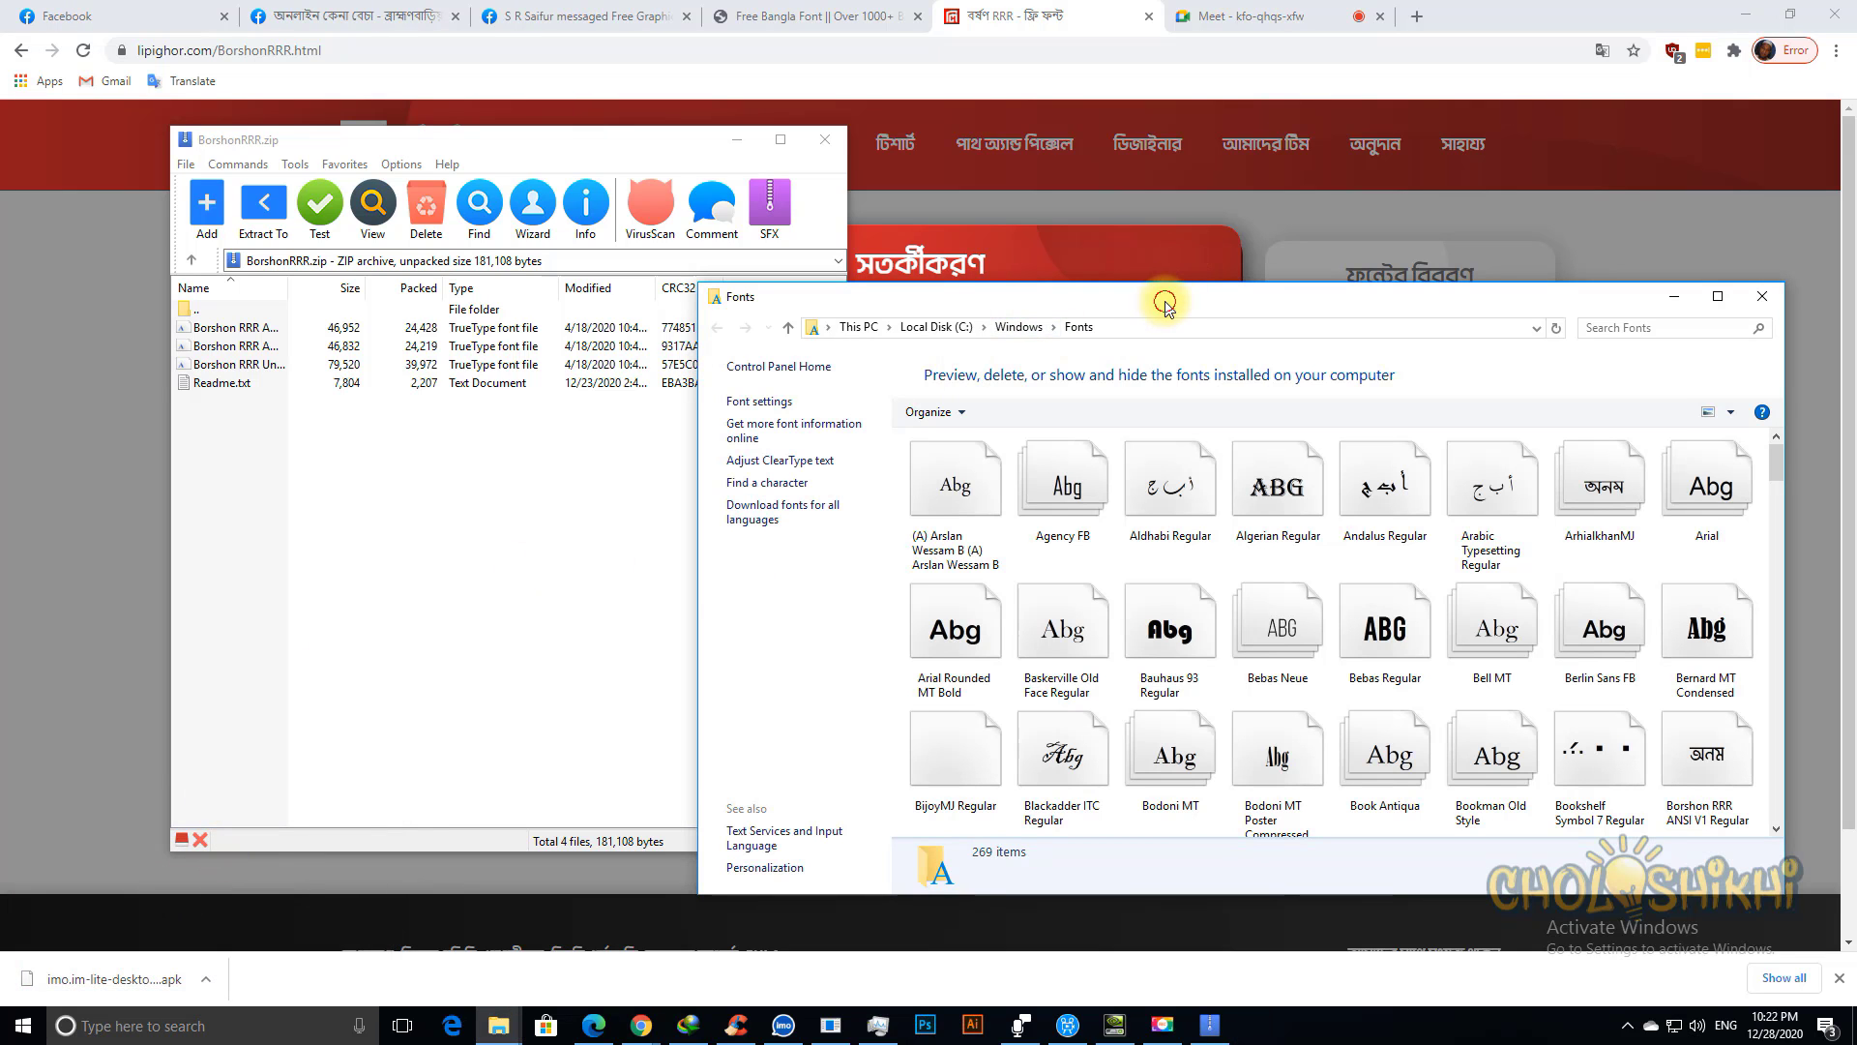
{"action": "left_click_drag", "start_coordinate": [1165, 303], "coordinate": [1123, 185]}
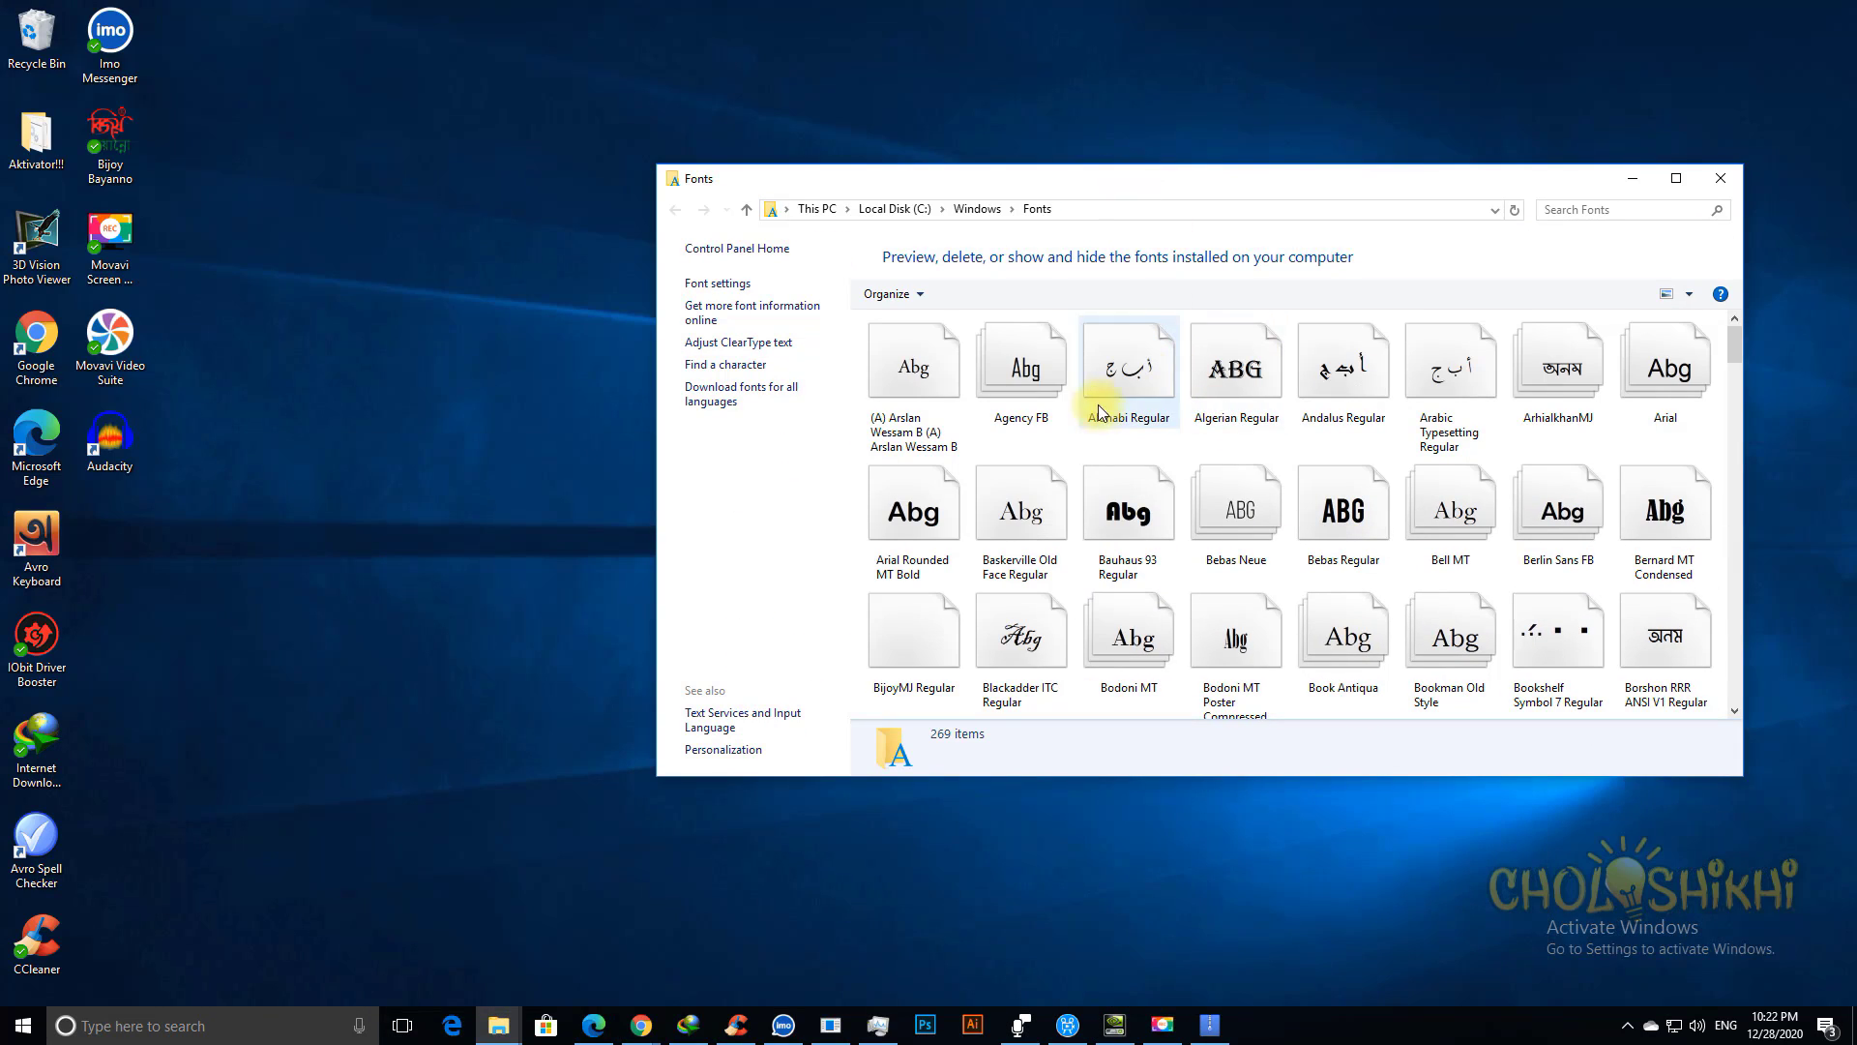
Step: Install the second Borshon RRR ANSI font and the Unicode font by copying both from BorshonRRR.zip into the Fonts folder
{"action": "left_click", "coordinate": [1217, 1028]}
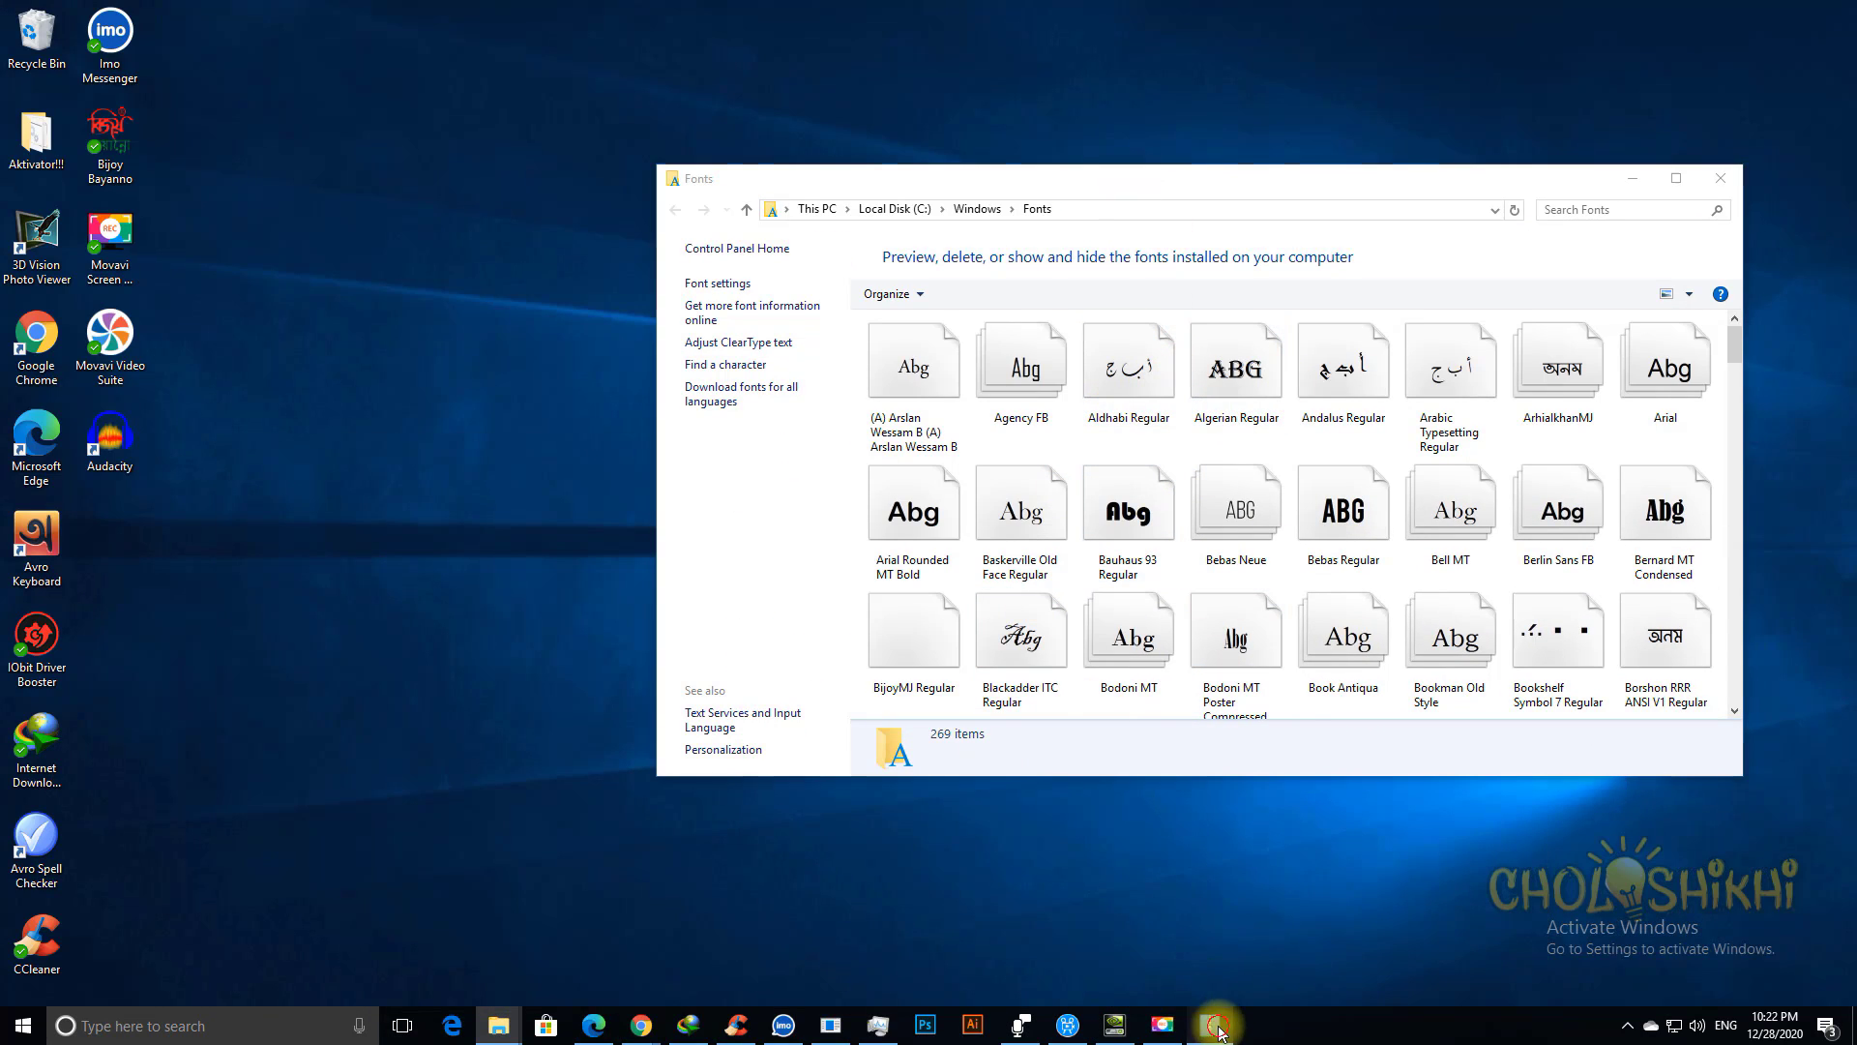
{"action": "left_click_drag", "start_coordinate": [485, 129], "coordinate": [356, 130]}
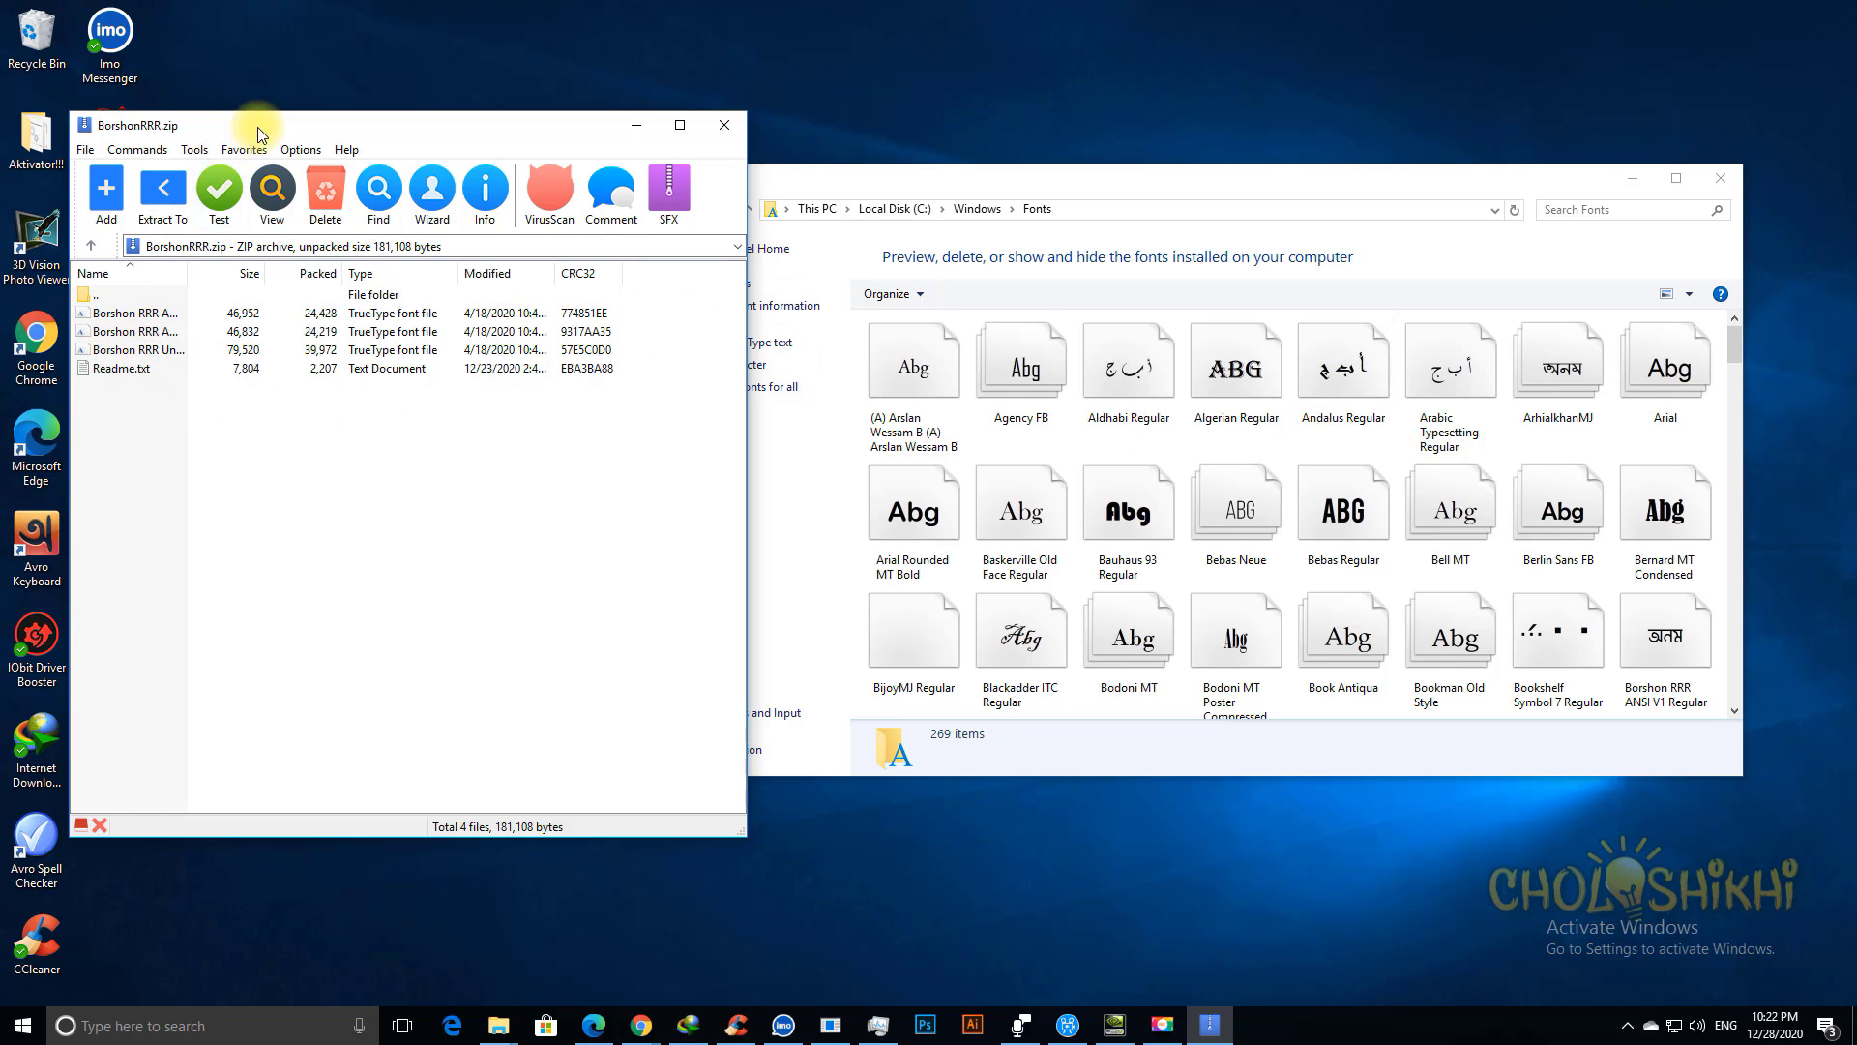
{"action": "left_click_drag", "start_coordinate": [260, 136], "coordinate": [184, 95]}
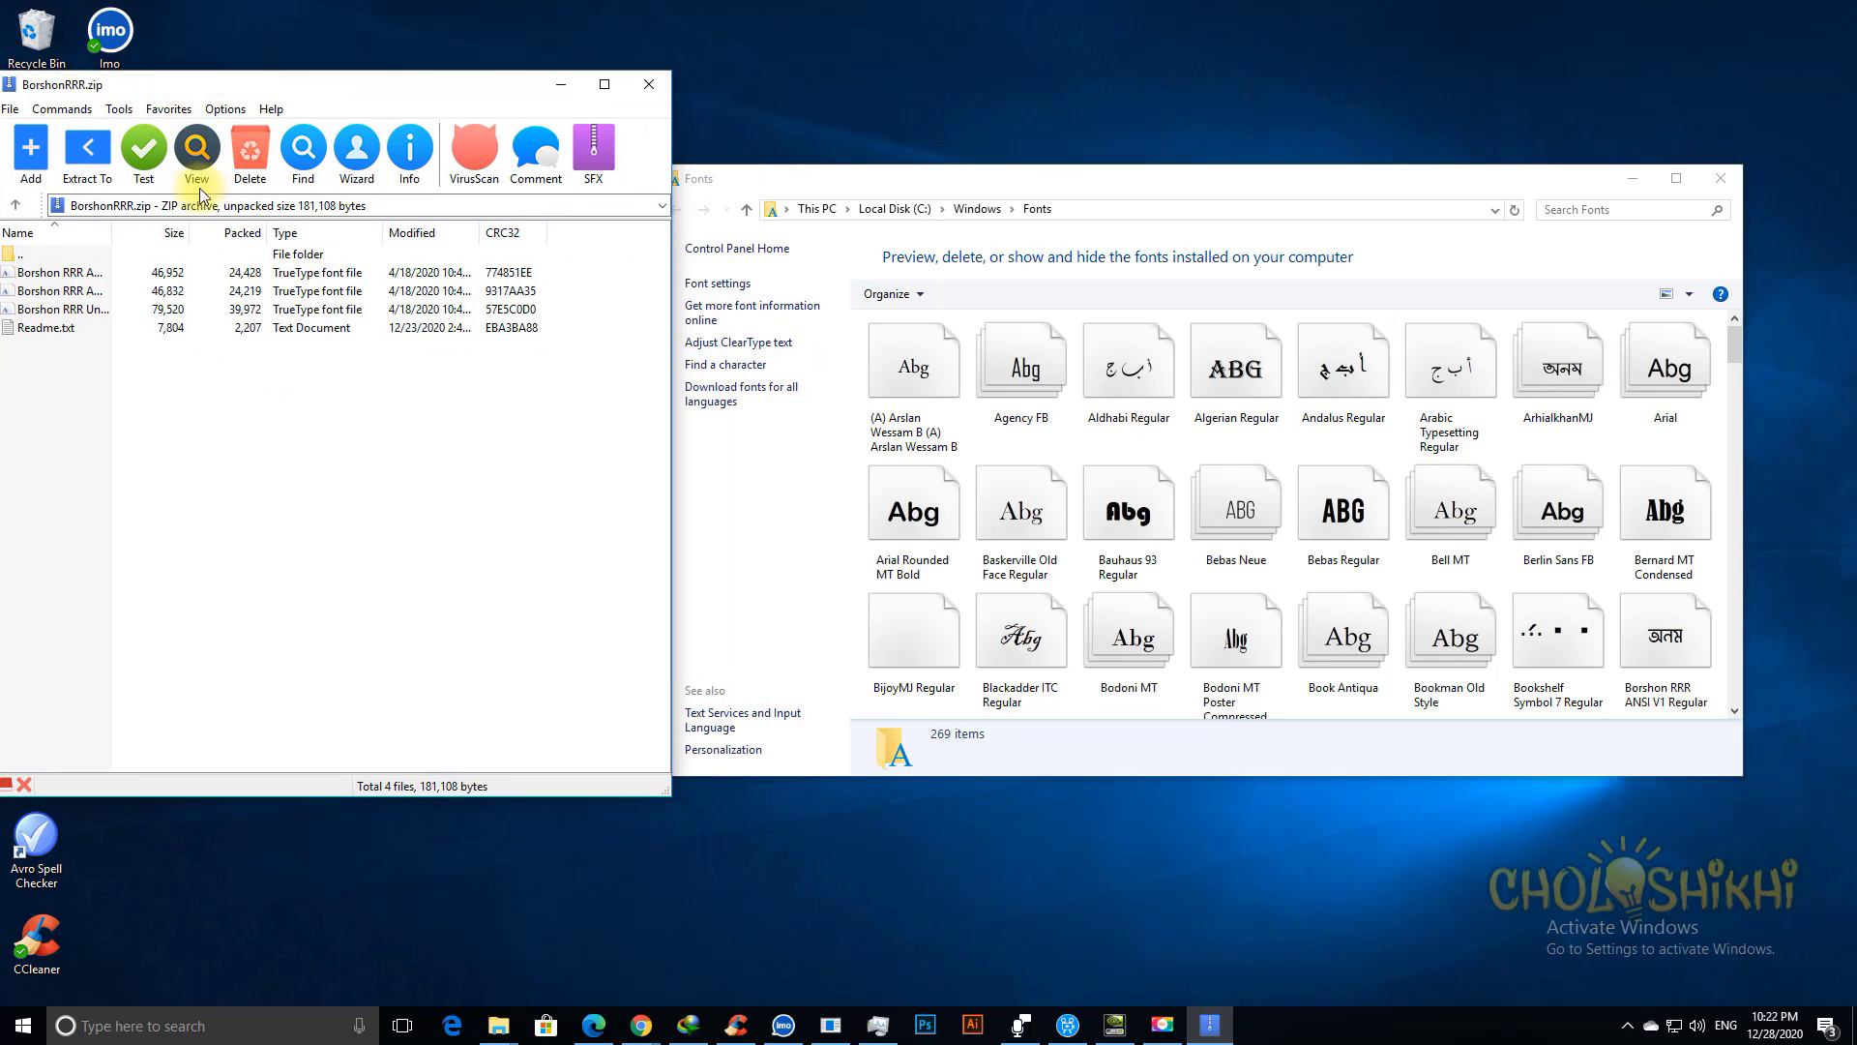
{"action": "left_click", "coordinate": [58, 292]}
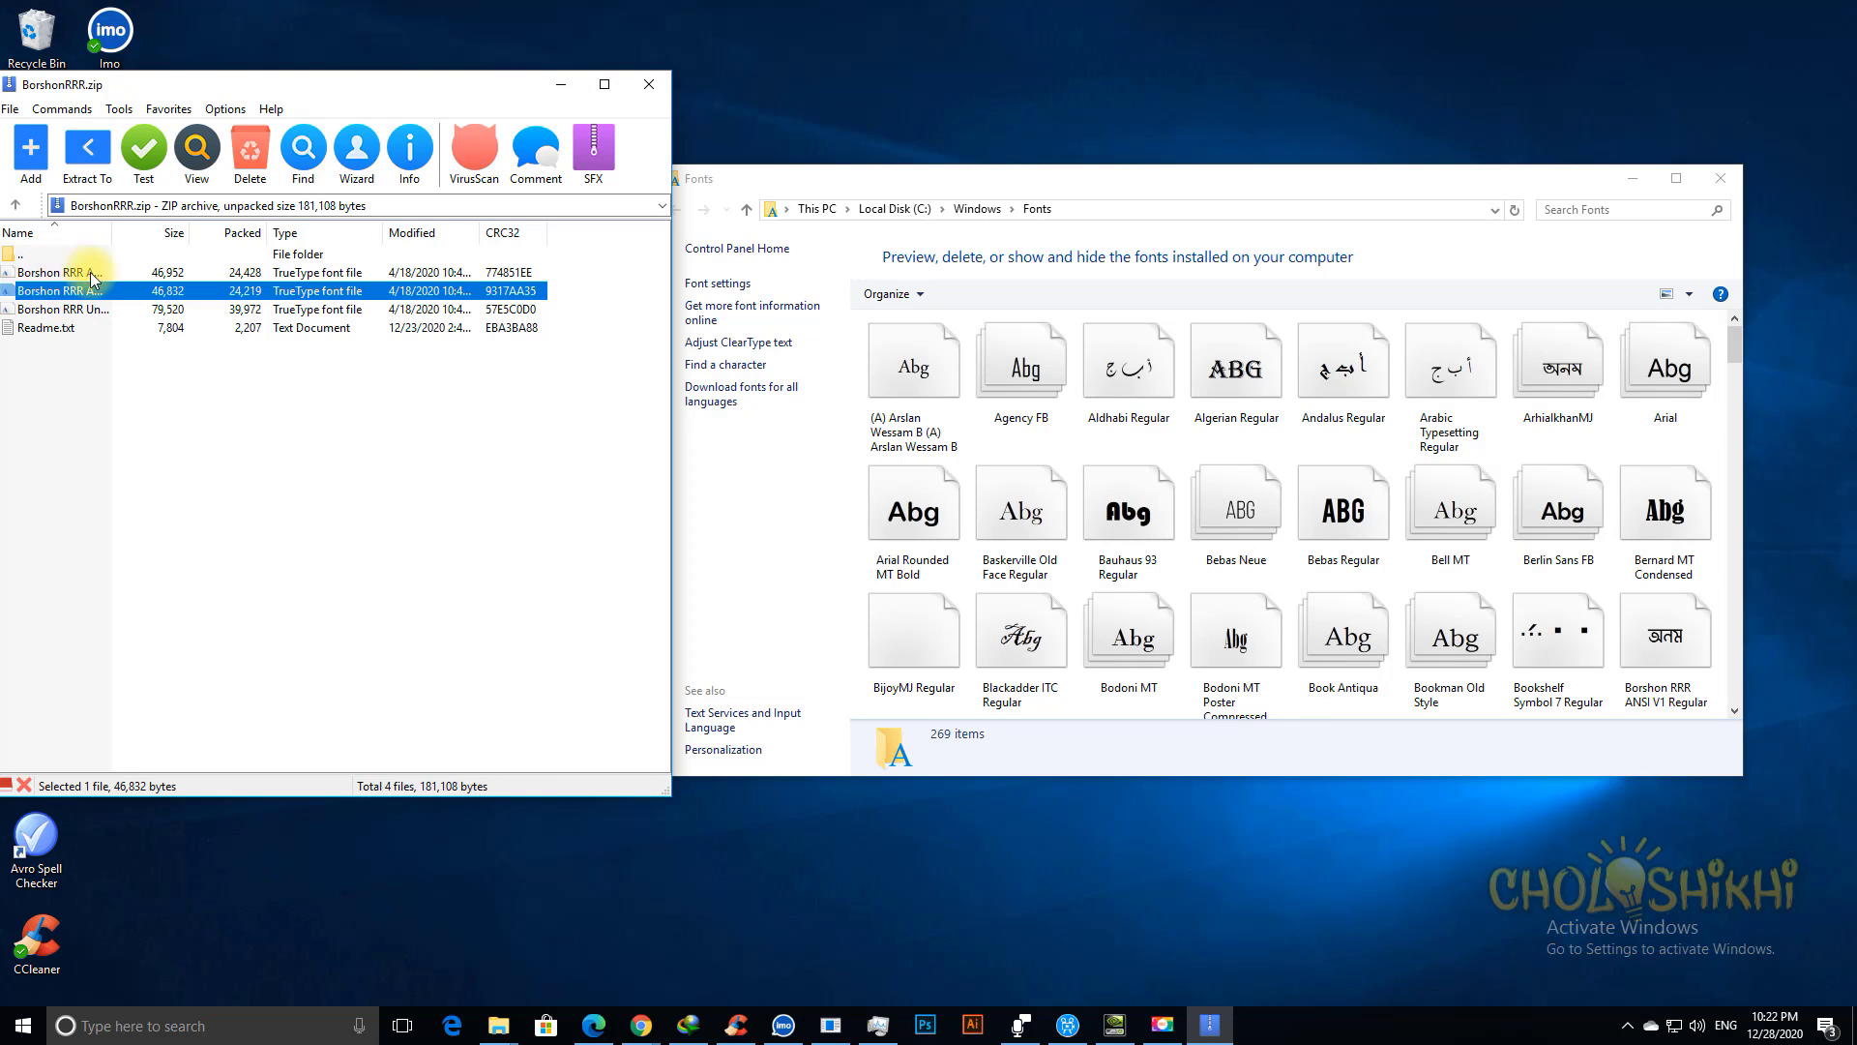
{"action": "left_click", "coordinate": [51, 311], "text": "shift"}
{"action": "left_click_drag", "start_coordinate": [65, 312], "coordinate": [740, 305]}
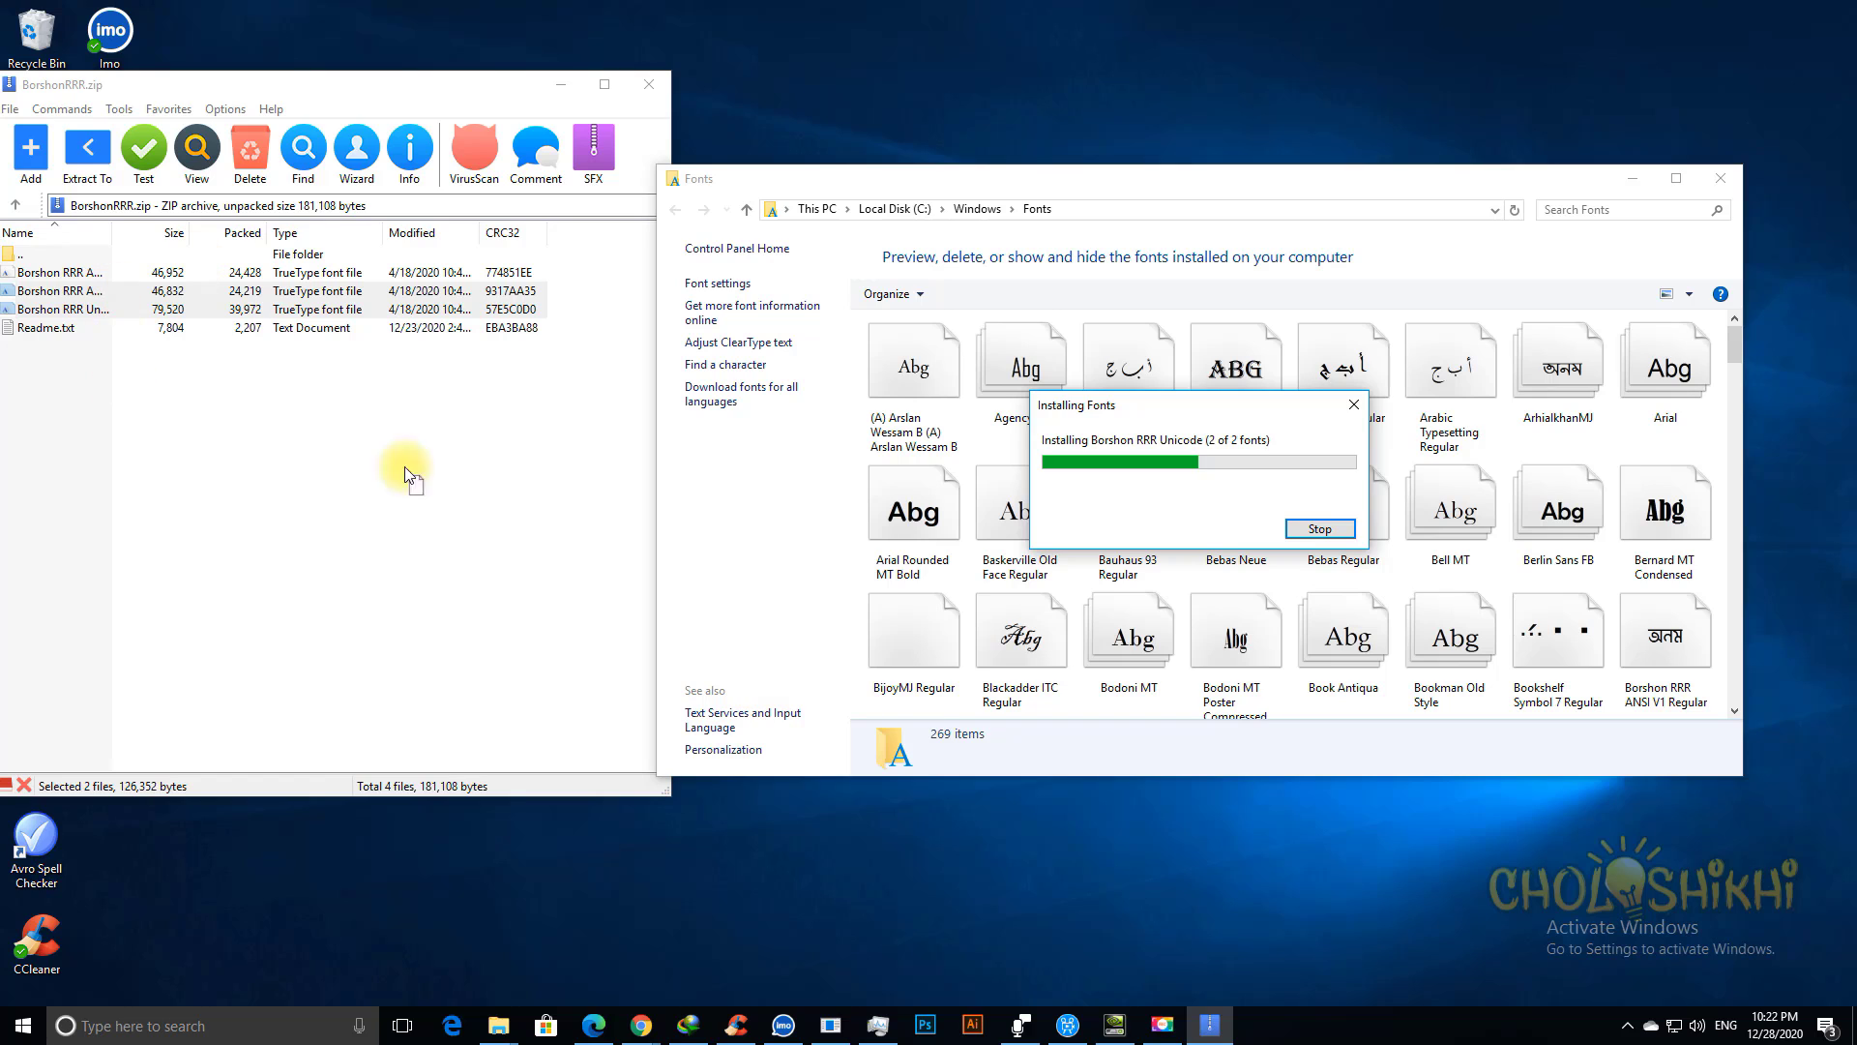
Step: Return the archive manager to the Compressed folder and move the Fonts window clear of it
{"action": "double_click", "coordinate": [24, 256]}
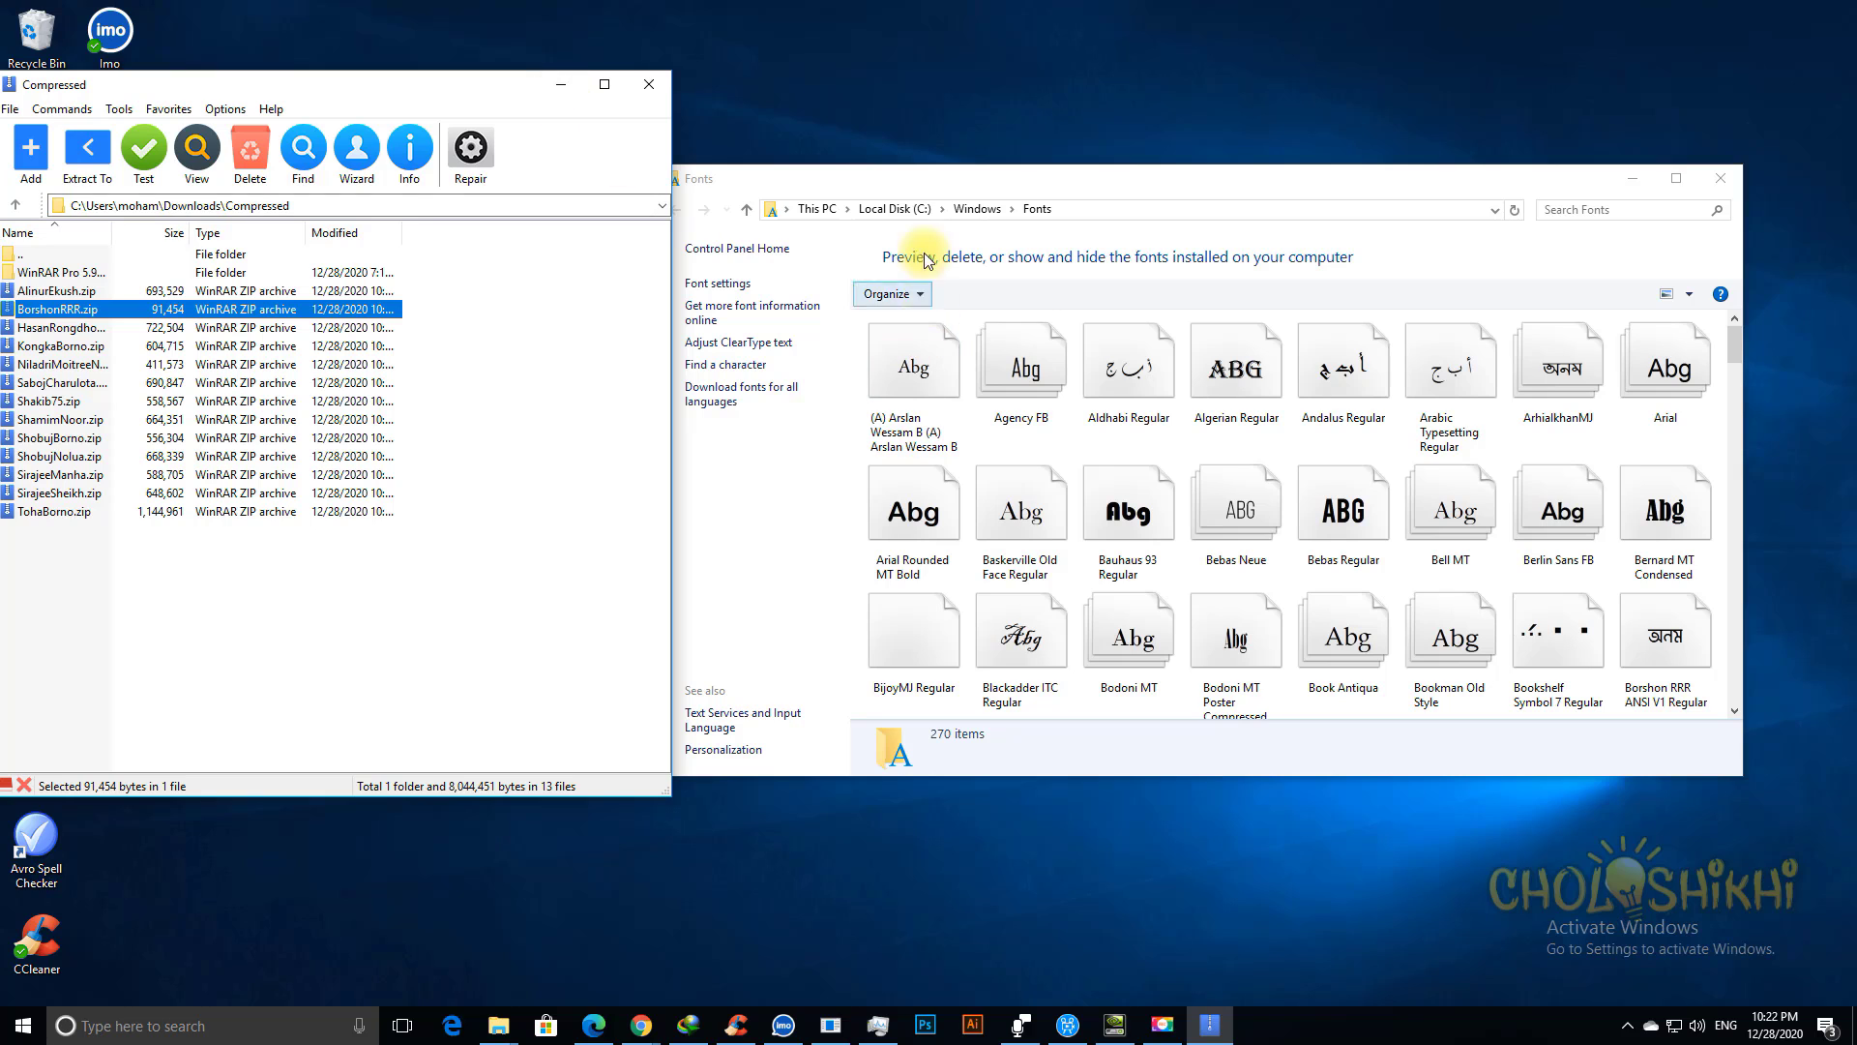
{"action": "left_click_drag", "start_coordinate": [952, 182], "coordinate": [998, 130]}
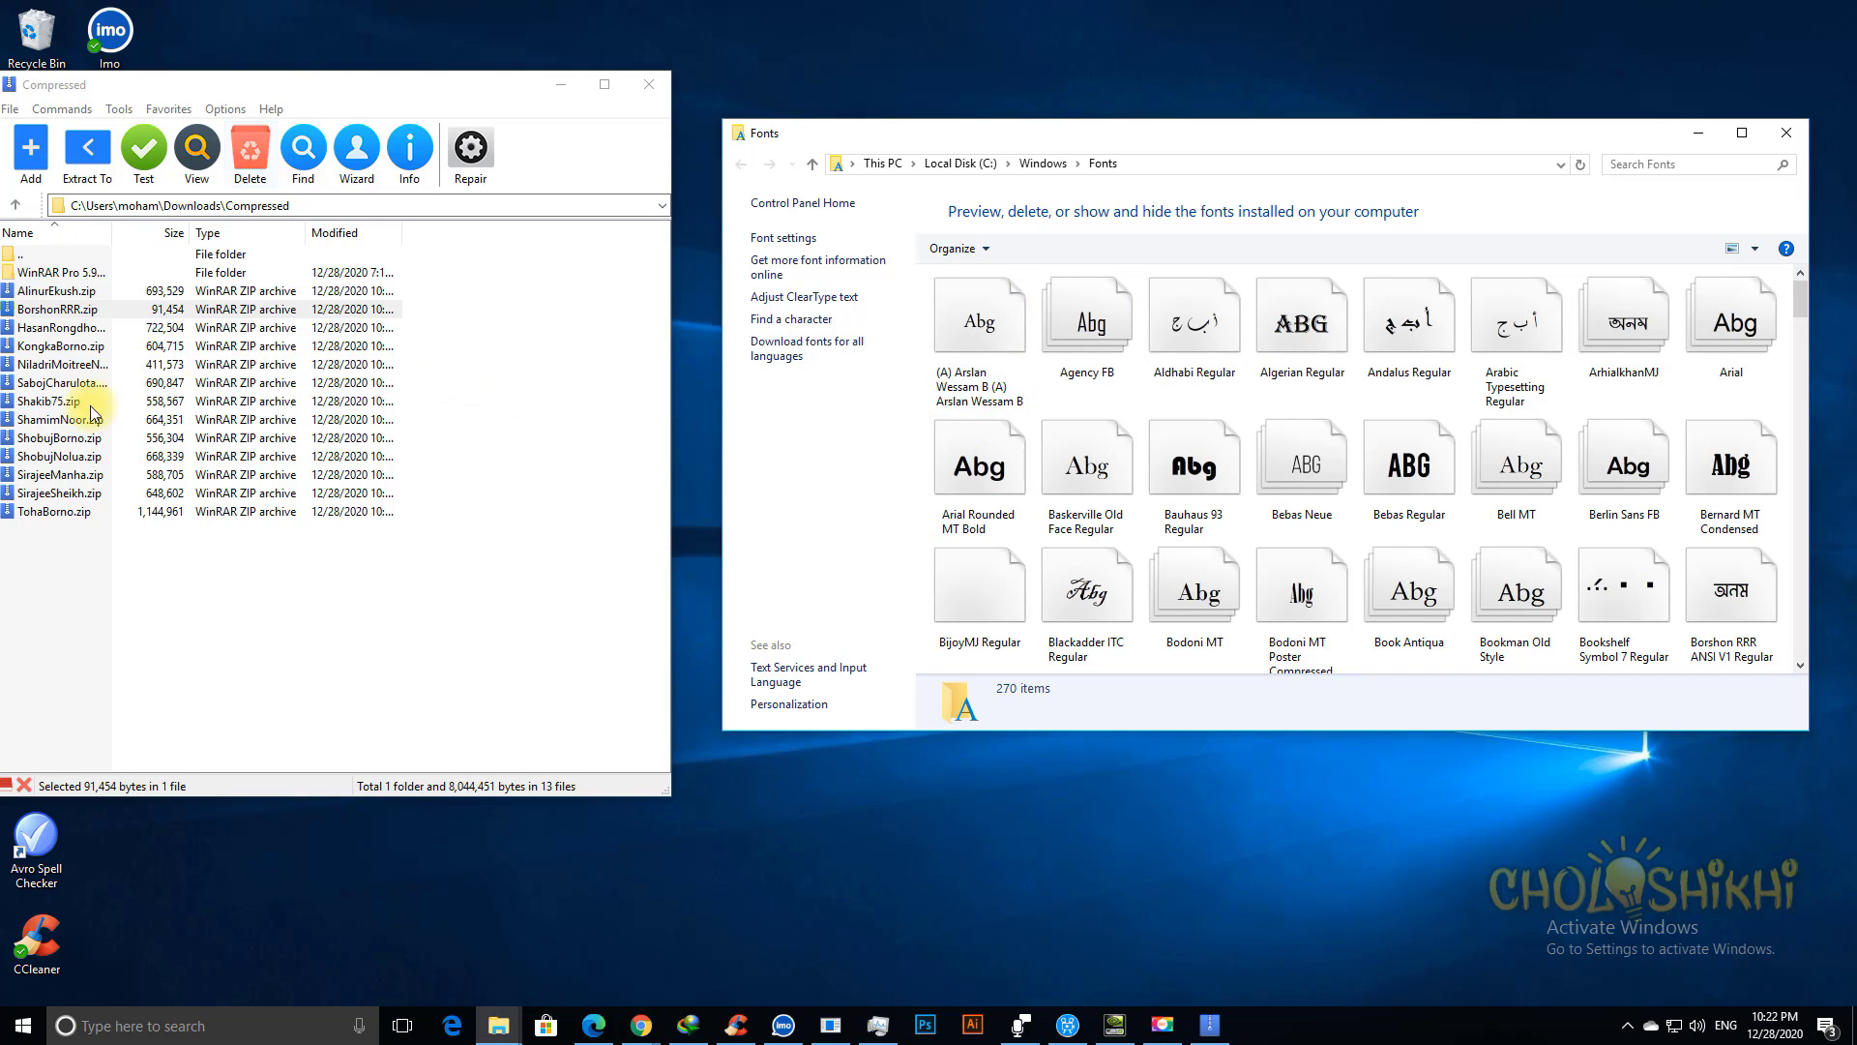
{"action": "left_click_drag", "start_coordinate": [62, 581], "coordinate": [125, 360]}
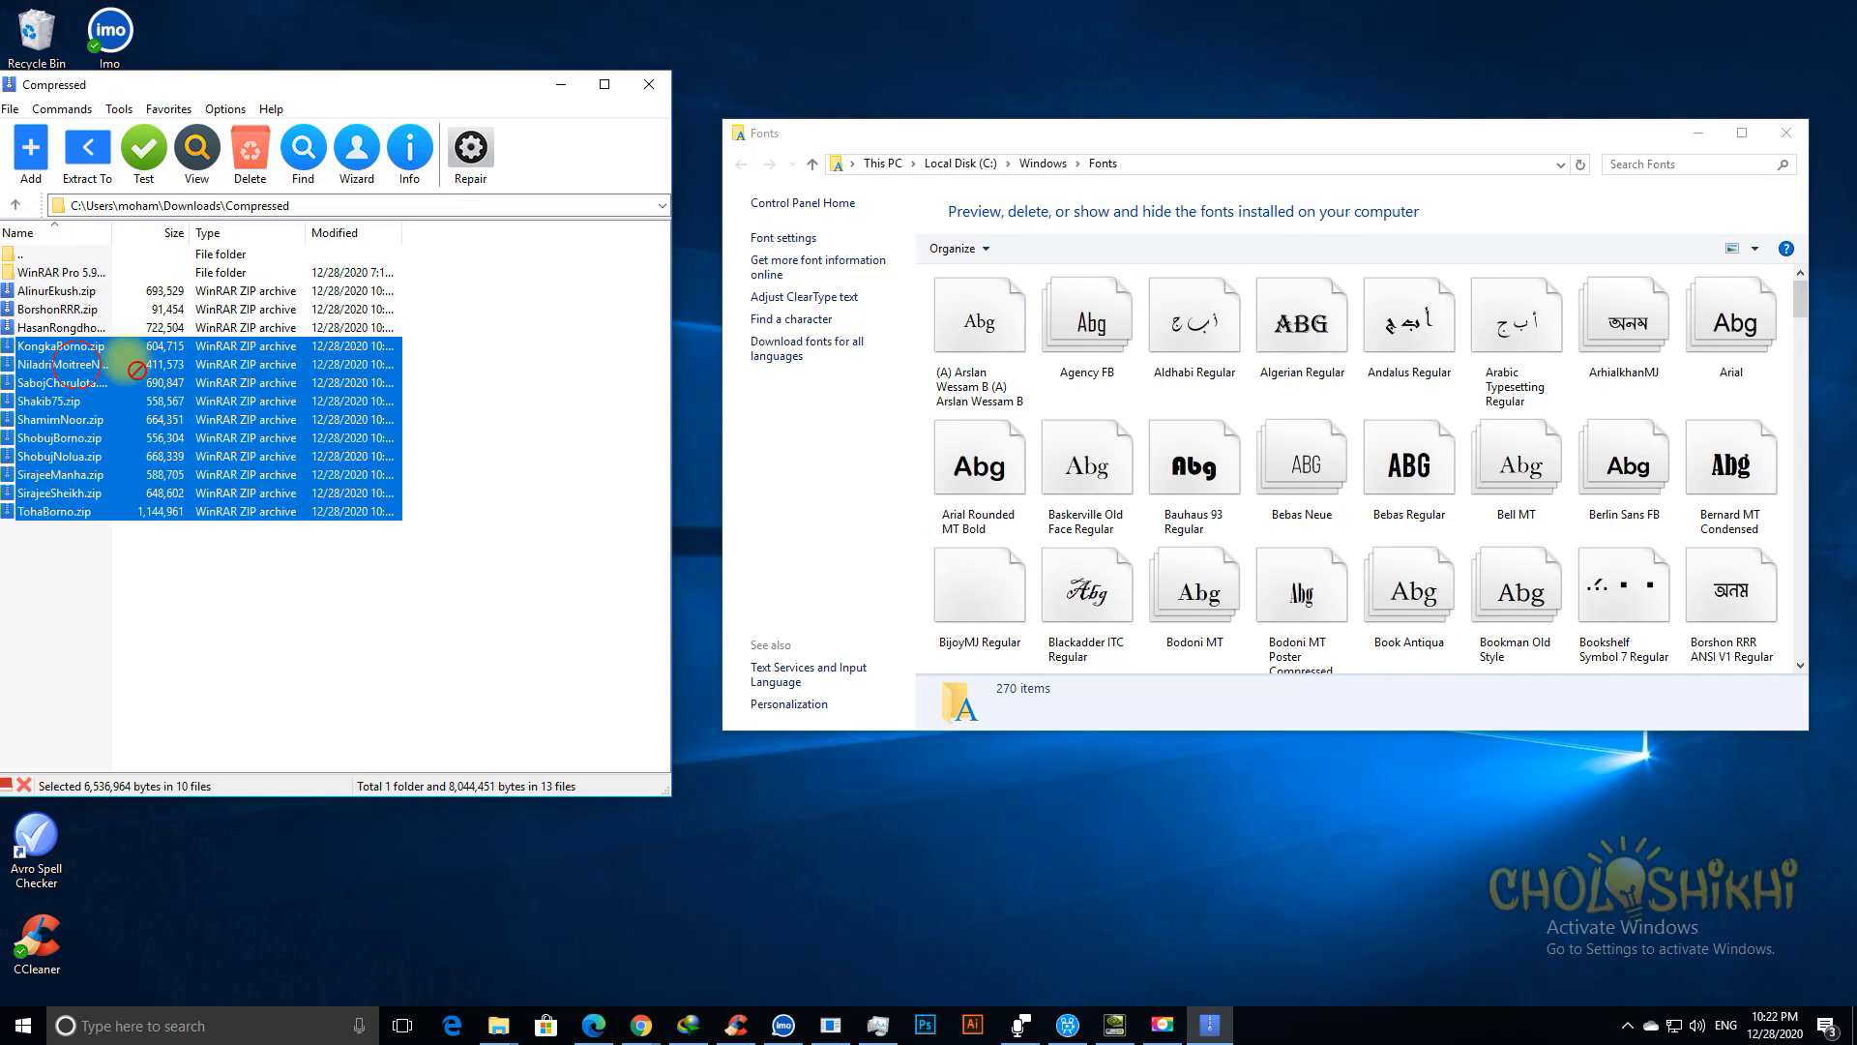
{"action": "left_click_drag", "start_coordinate": [1254, 375], "coordinate": [1254, 375]}
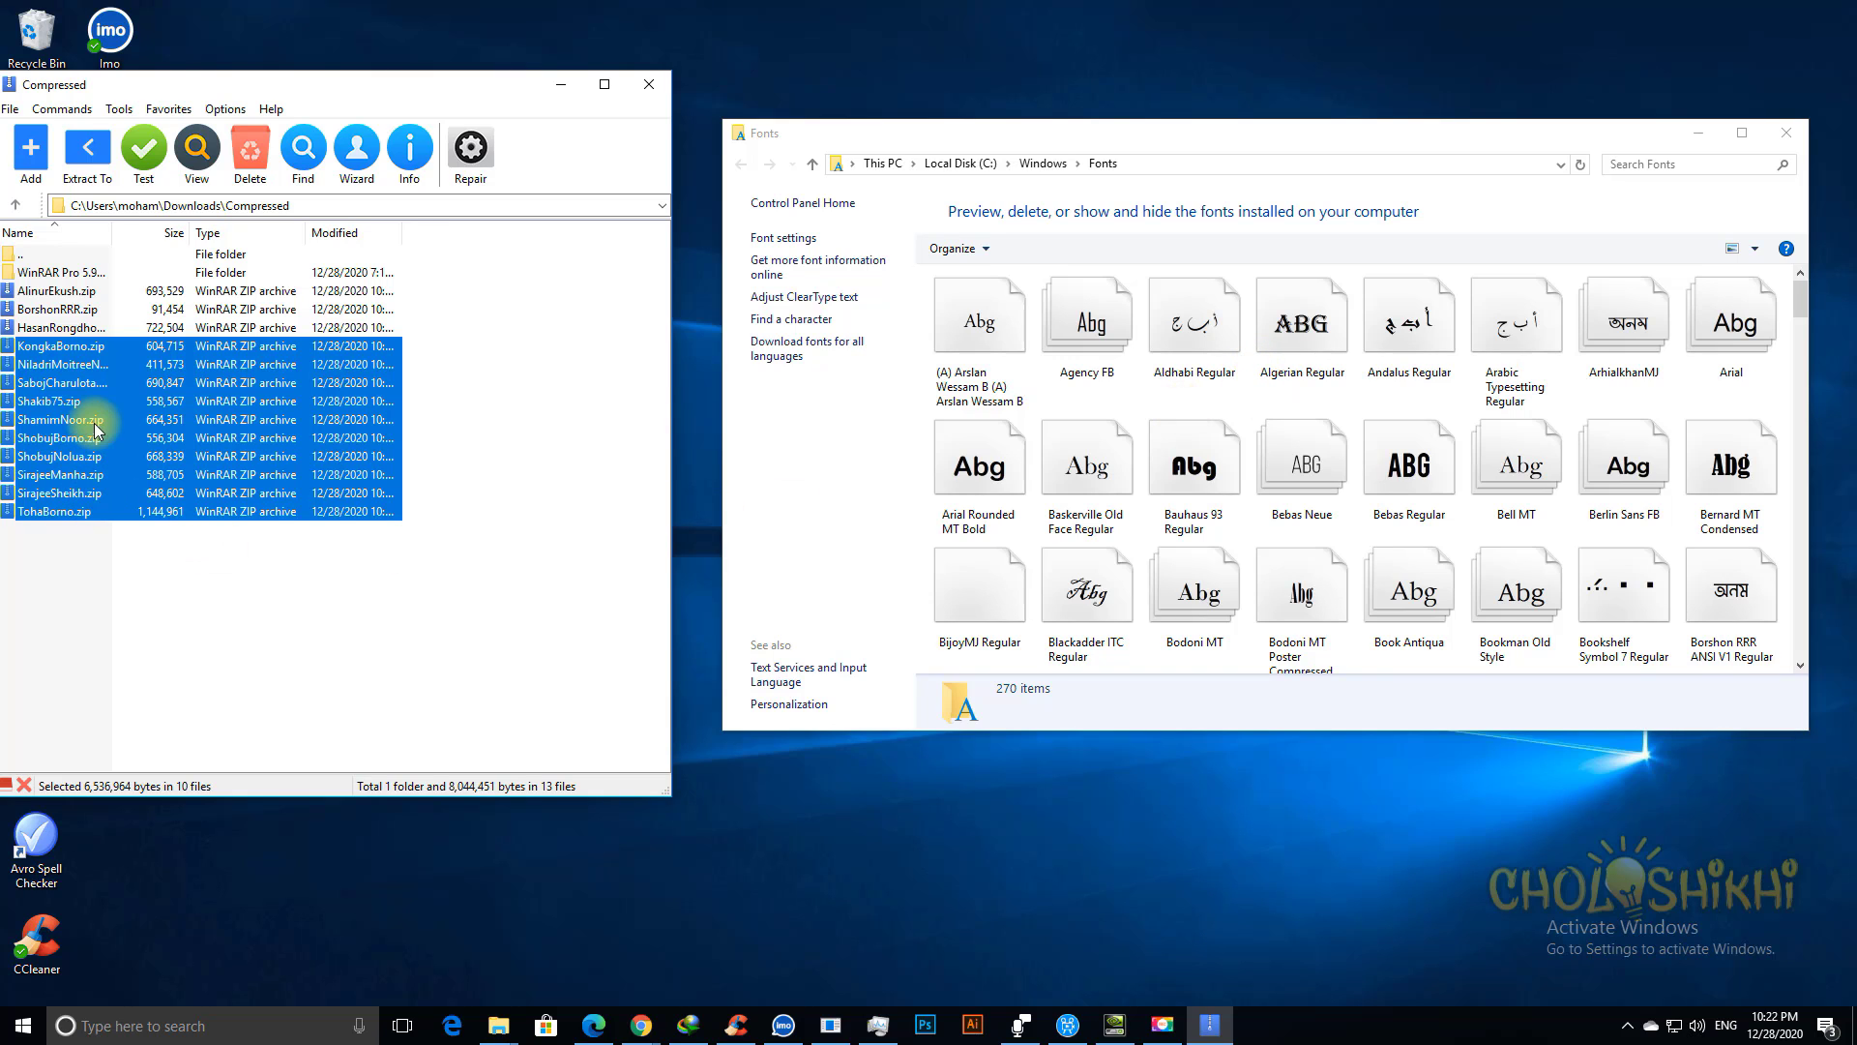
{"action": "left_click", "coordinate": [210, 605]}
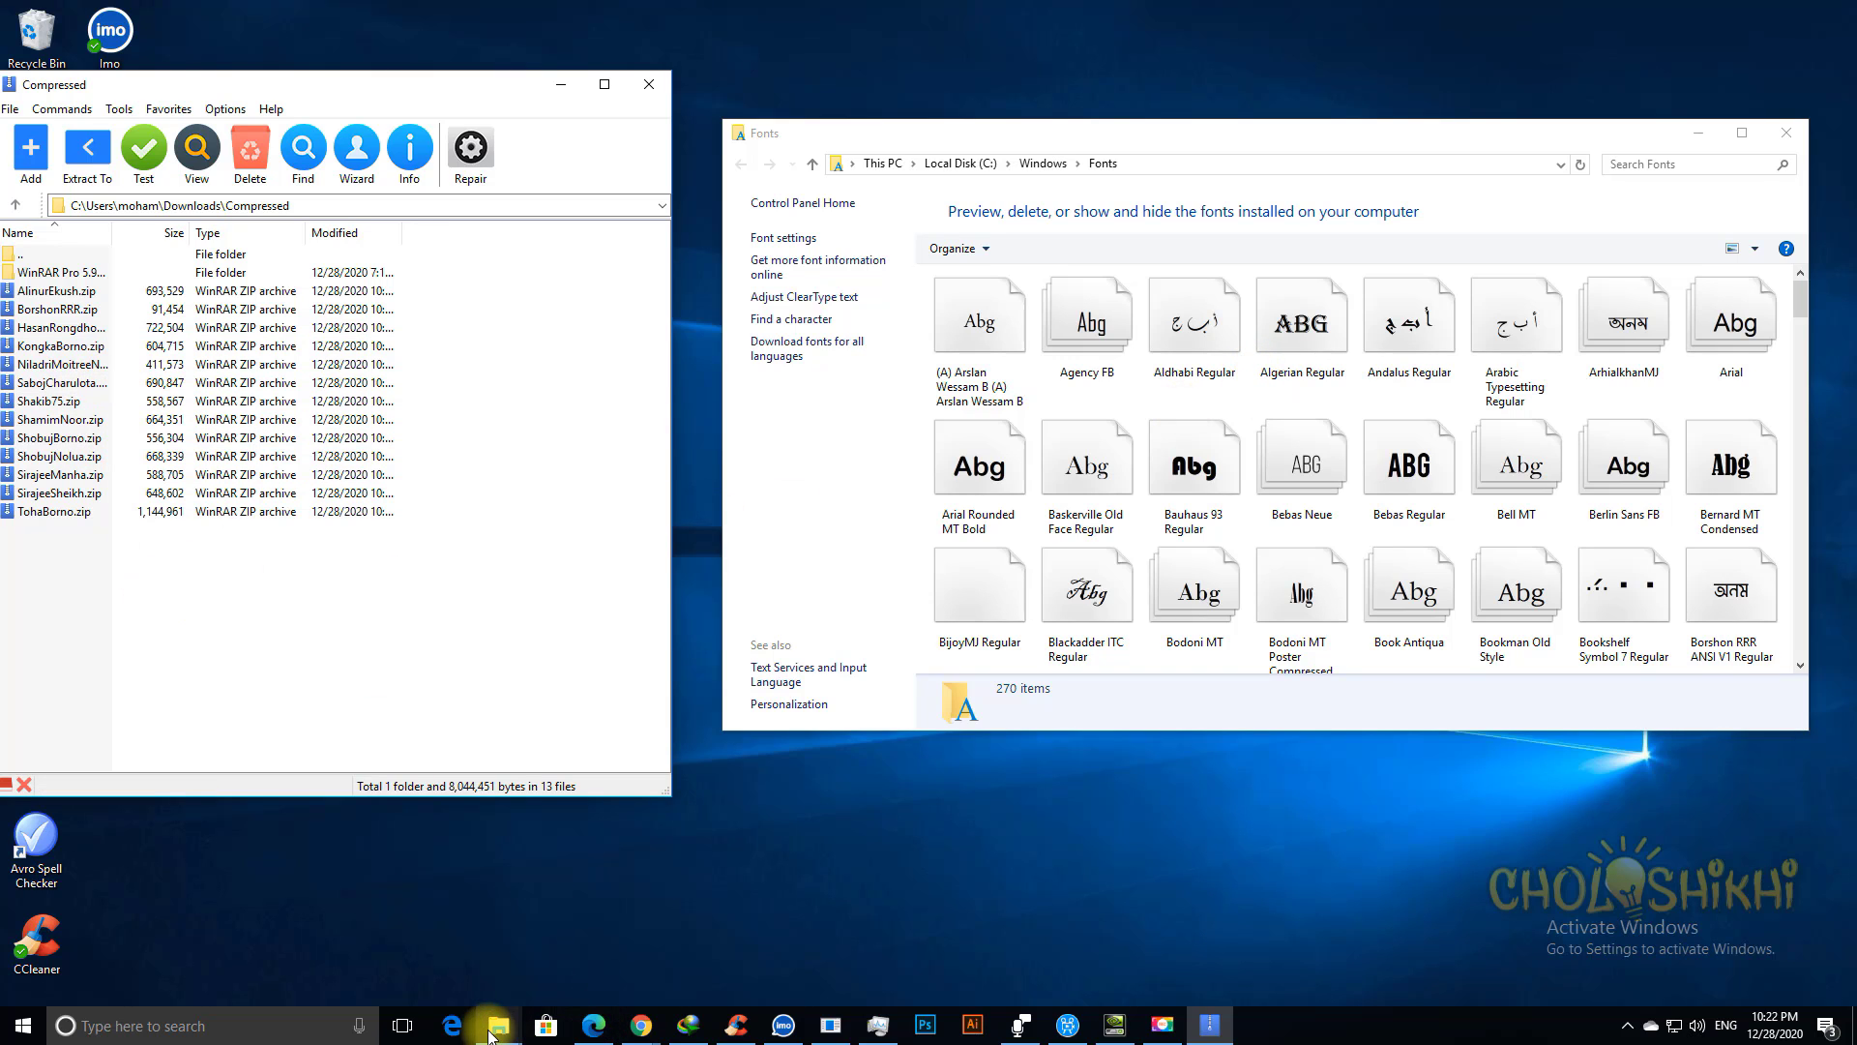
Step: Open the Arabic Font folder on the Software (E:) drive in File Explorer and move its window clear of the Fonts window
{"action": "left_click", "coordinate": [496, 1022]}
{"action": "mouse_move", "coordinate": [437, 944]}
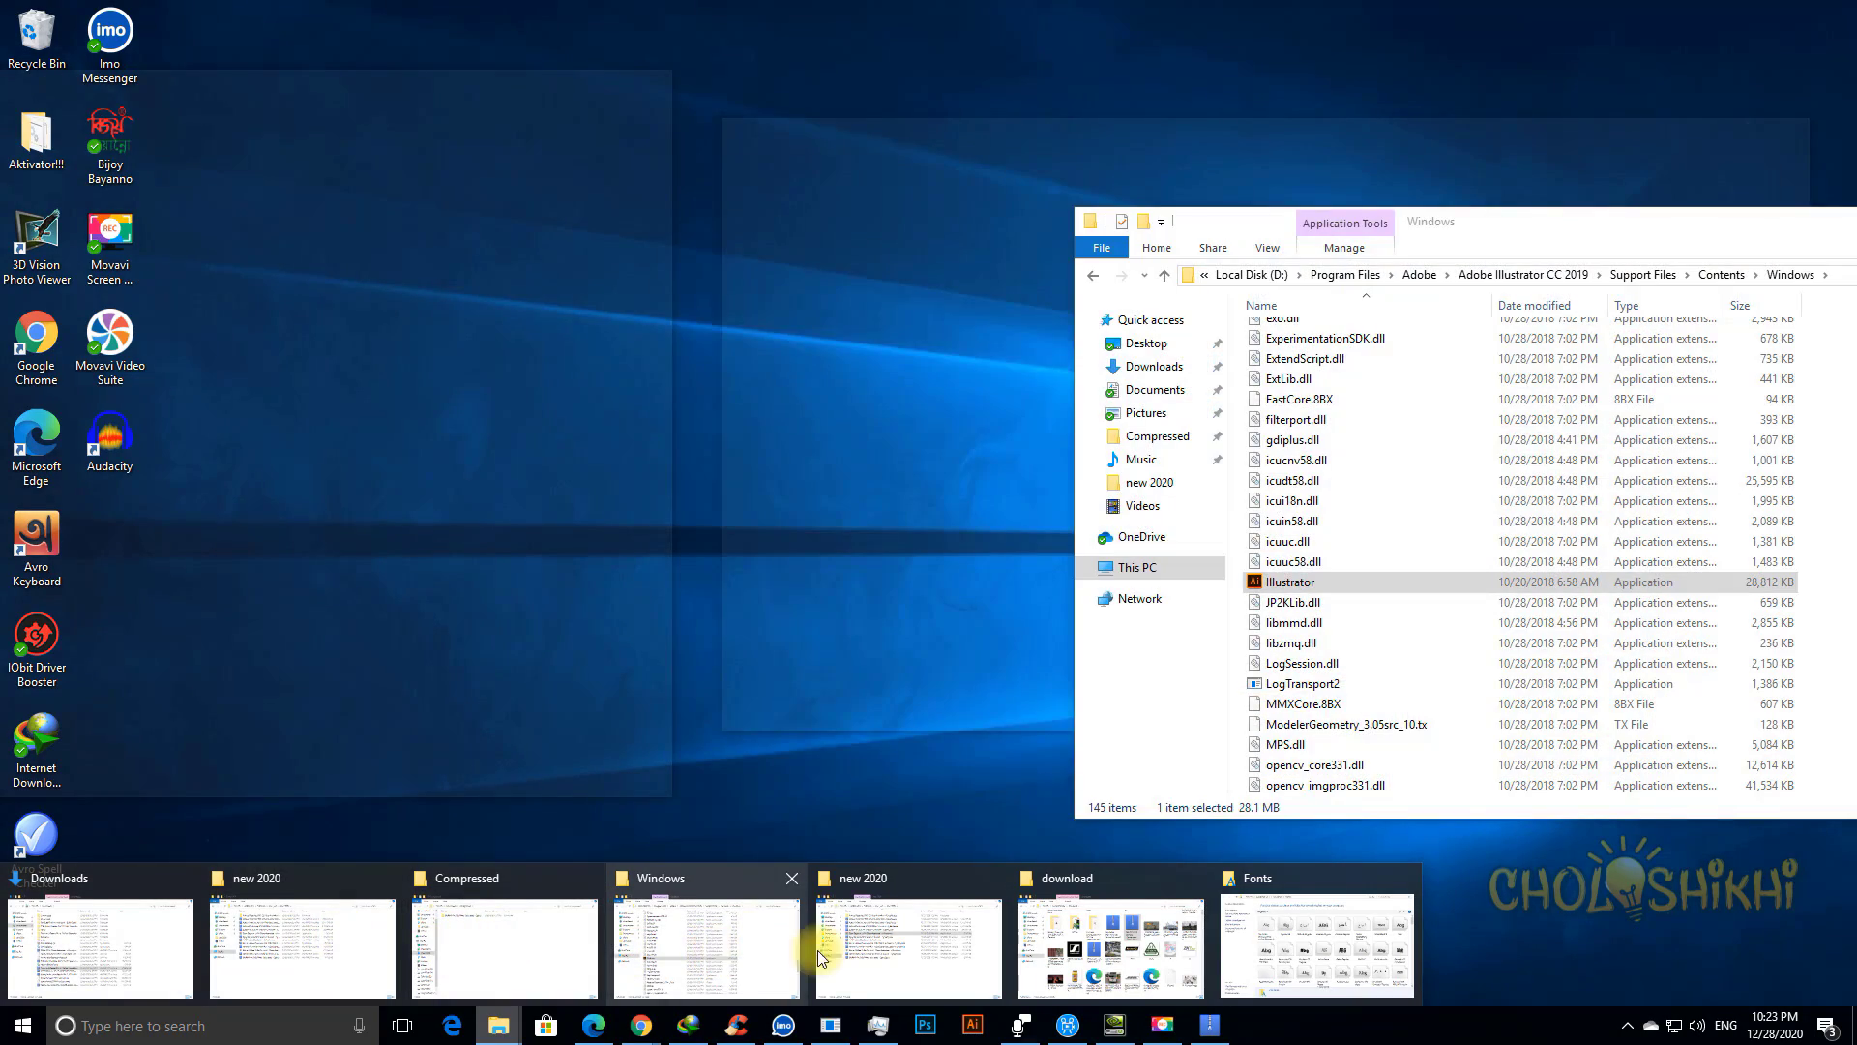
{"action": "left_click", "coordinate": [646, 950]}
{"action": "scroll", "coordinate": [1316, 416], "scroll_direction": "up", "scroll_amount": 6}
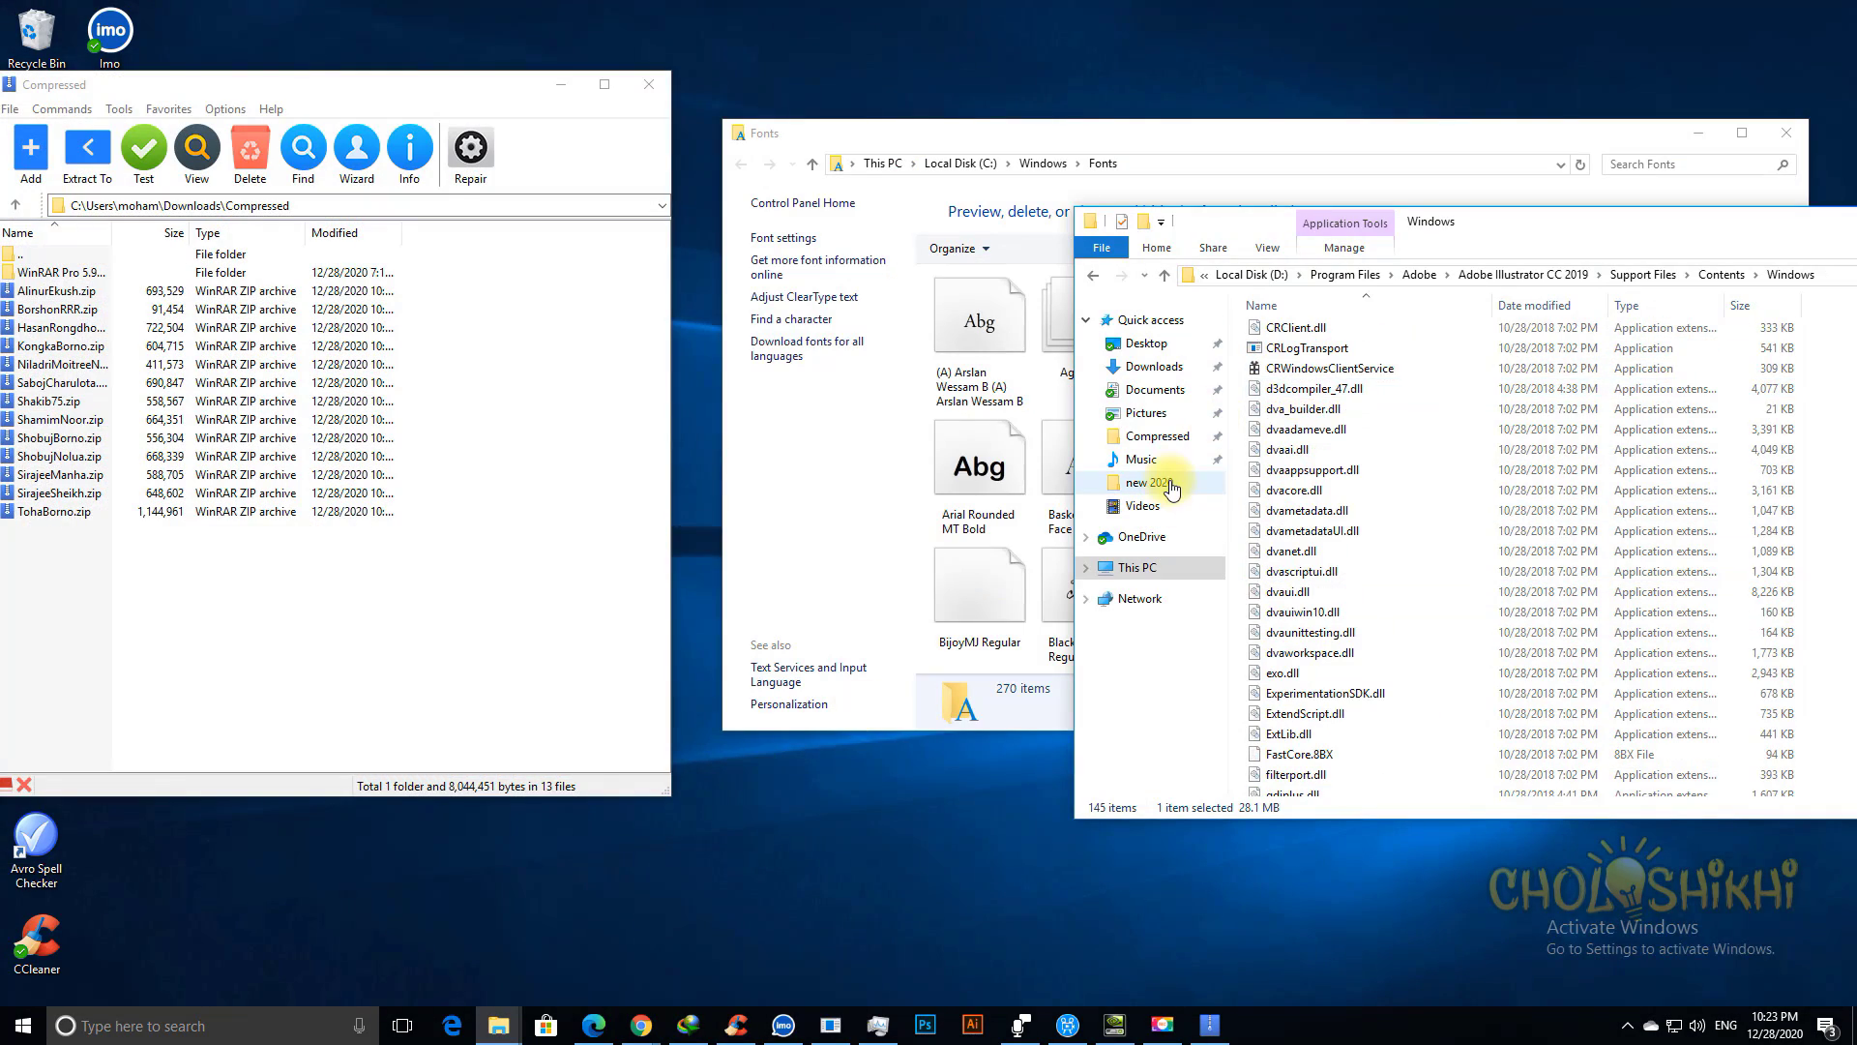
{"action": "left_click", "coordinate": [1138, 571]}
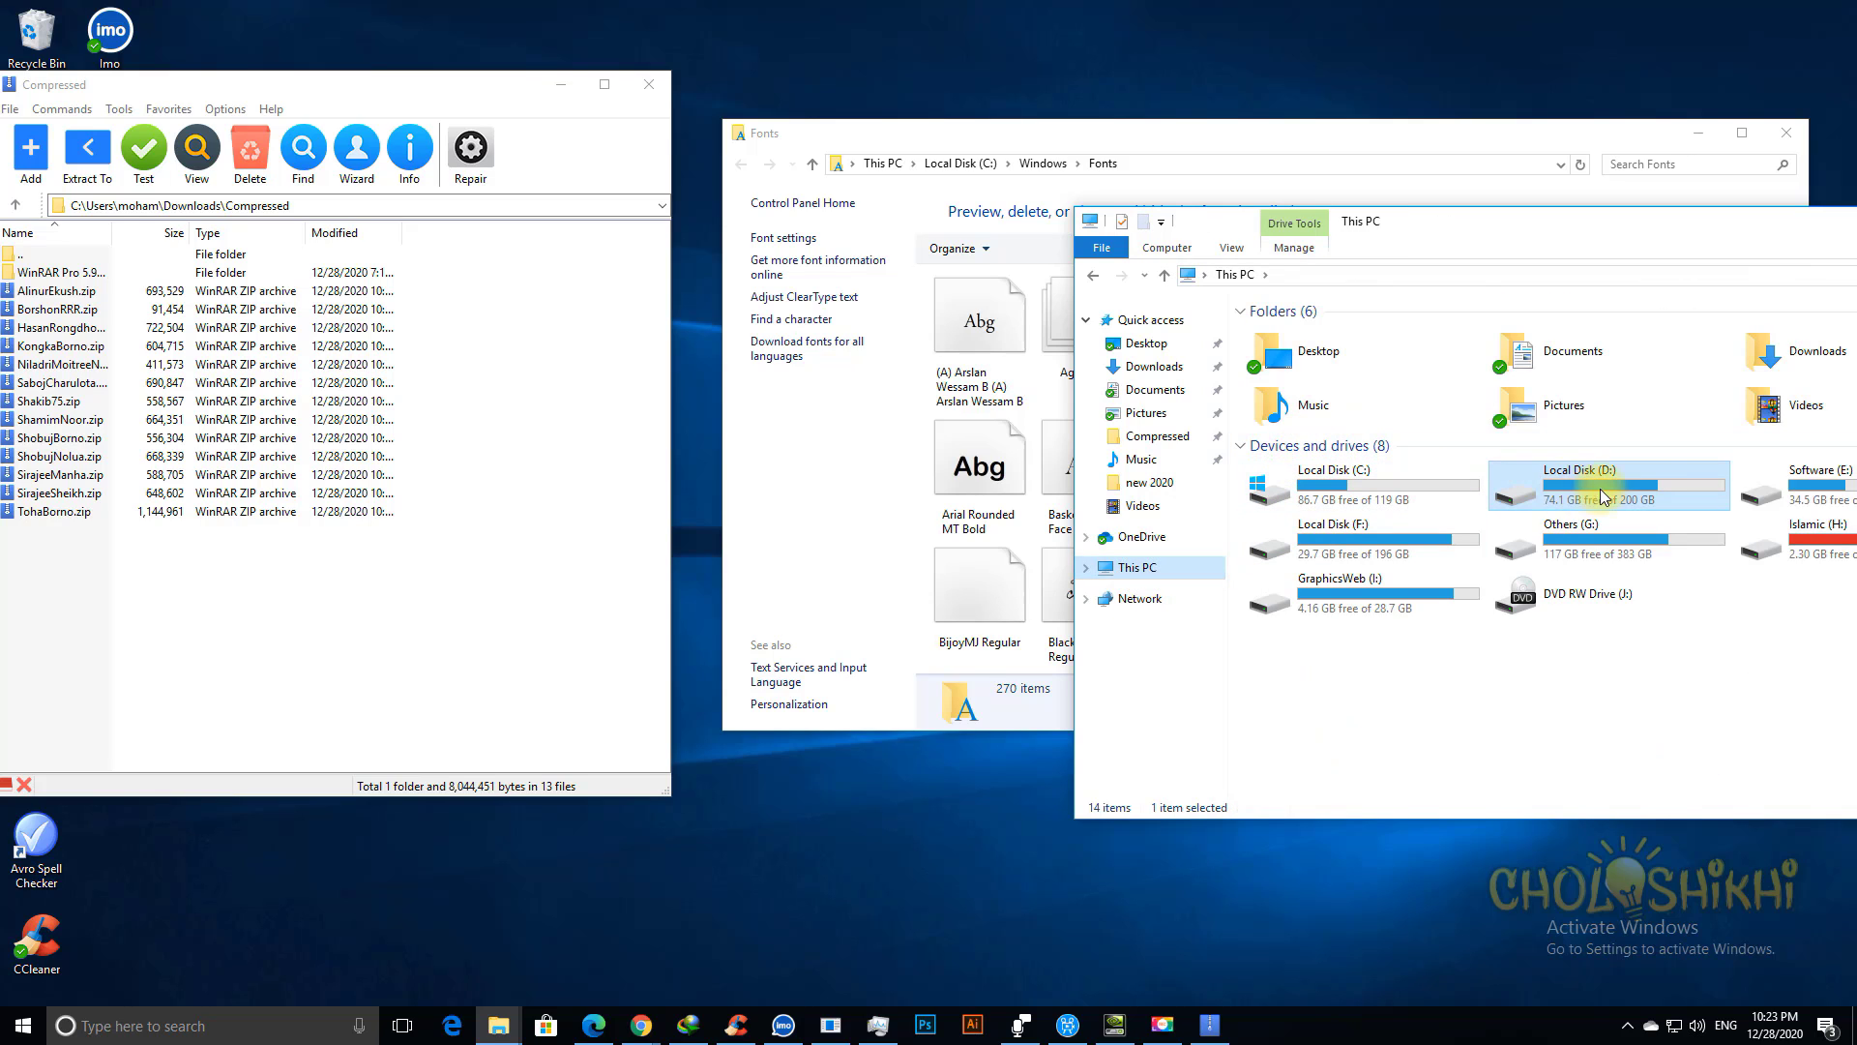
{"action": "left_click", "coordinate": [1805, 498]}
{"action": "double_click", "coordinate": [1805, 498]}
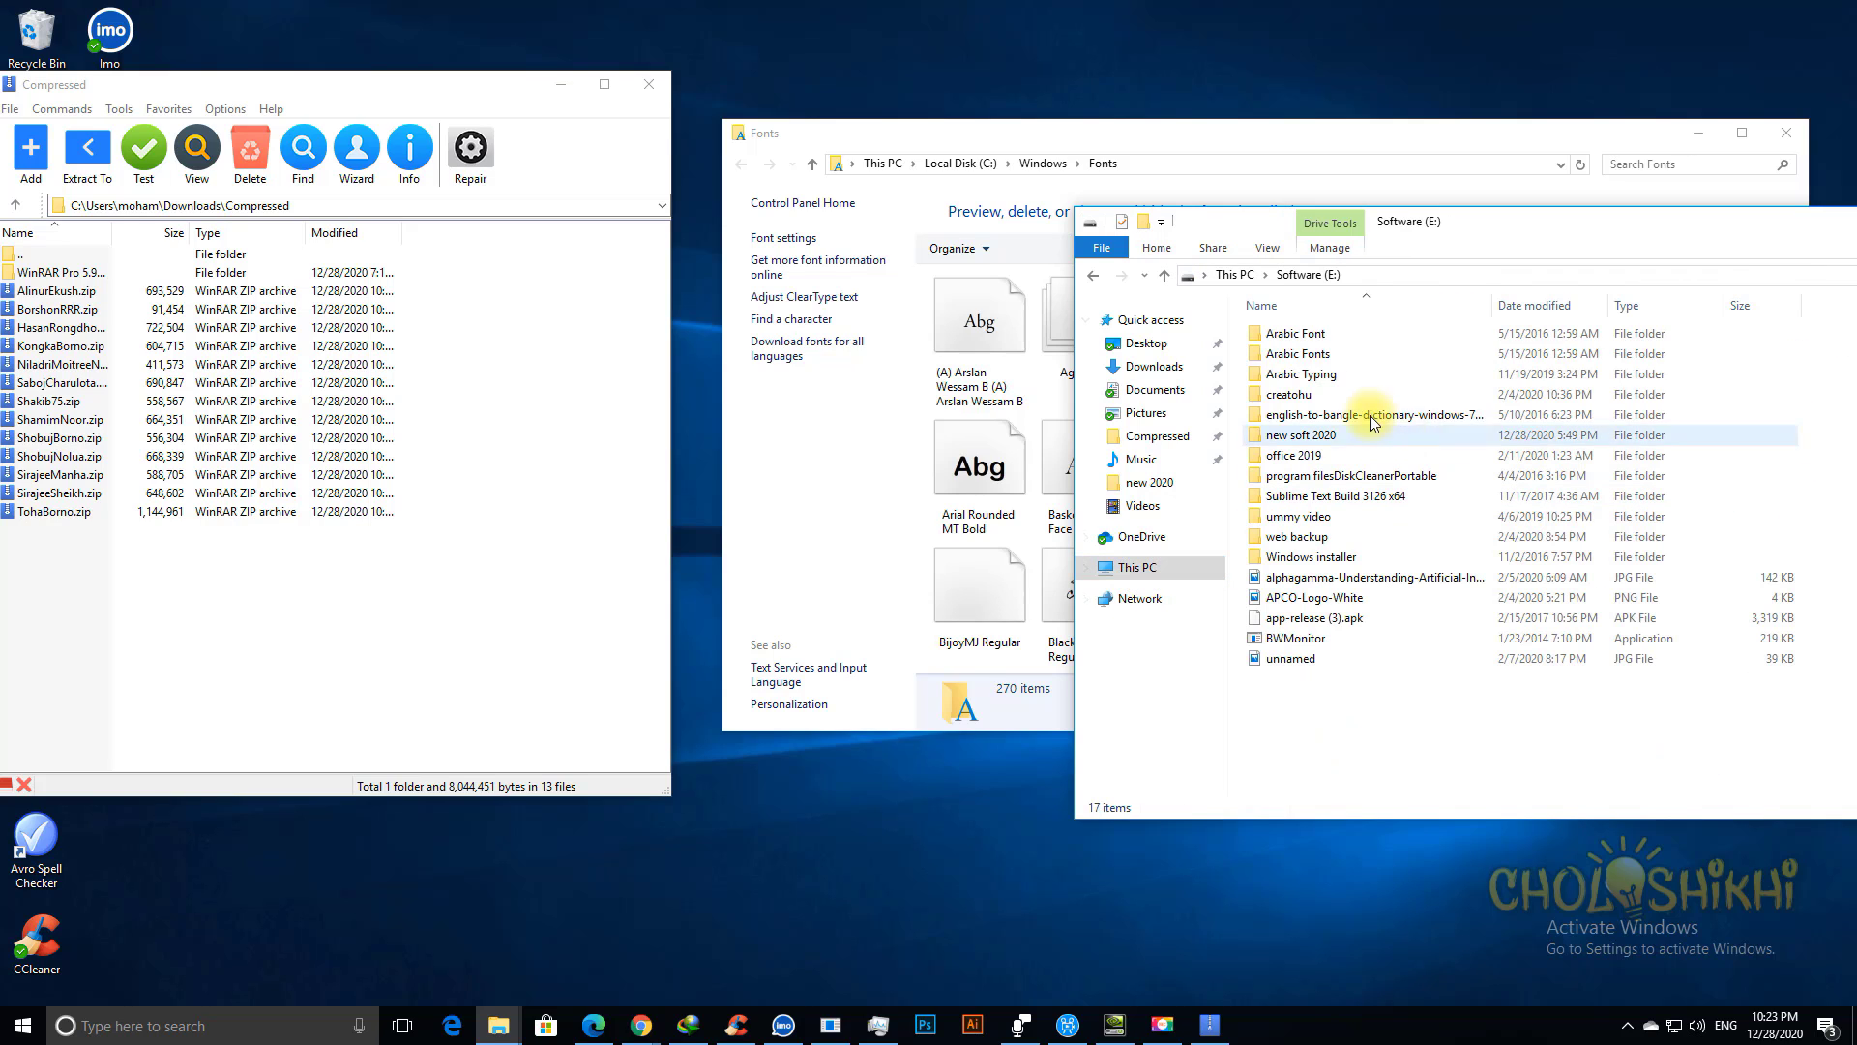
{"action": "double_click", "coordinate": [1296, 333]}
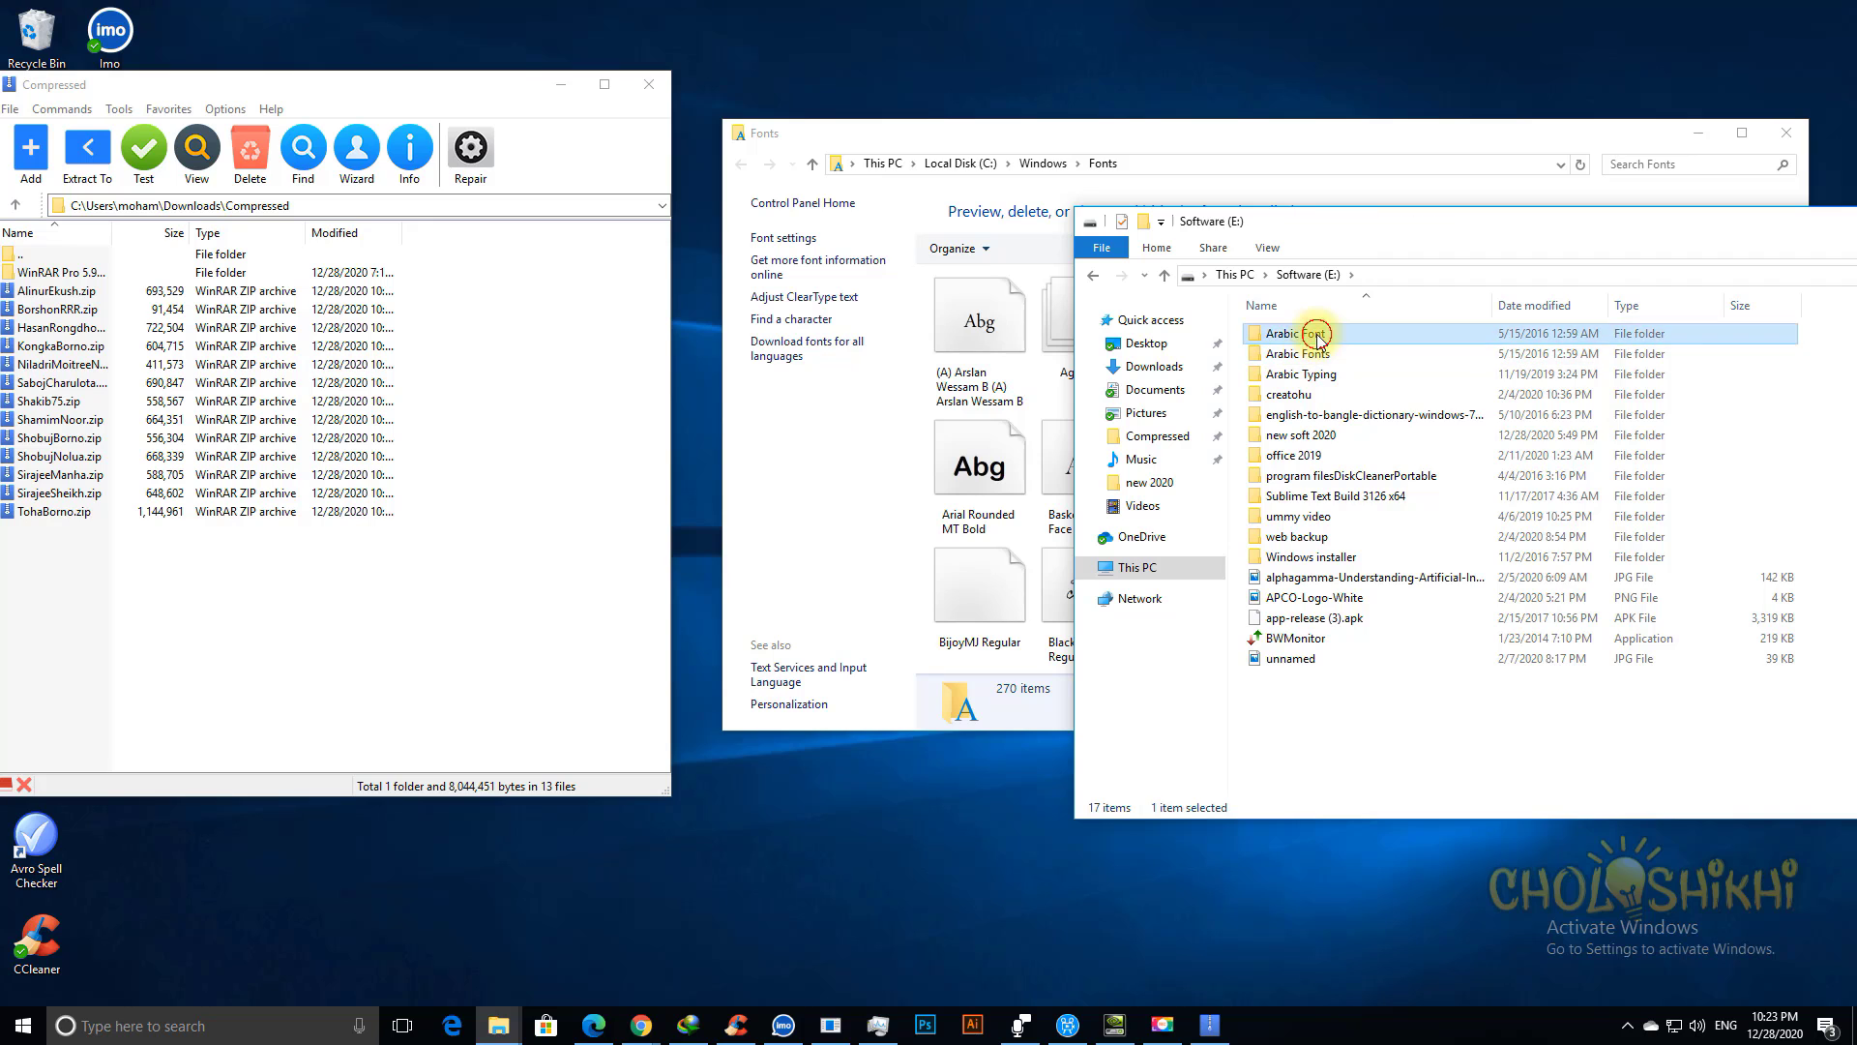
{"action": "left_click", "coordinate": [1312, 374]}
{"action": "left_click_drag", "start_coordinate": [1325, 222], "coordinate": [219, 180]}
Step: Install the 14 Arabic fonts from 5alhbeeb_0 through 51assin_0 by copying them into the Fonts folder
{"action": "left_click", "coordinate": [194, 291]}
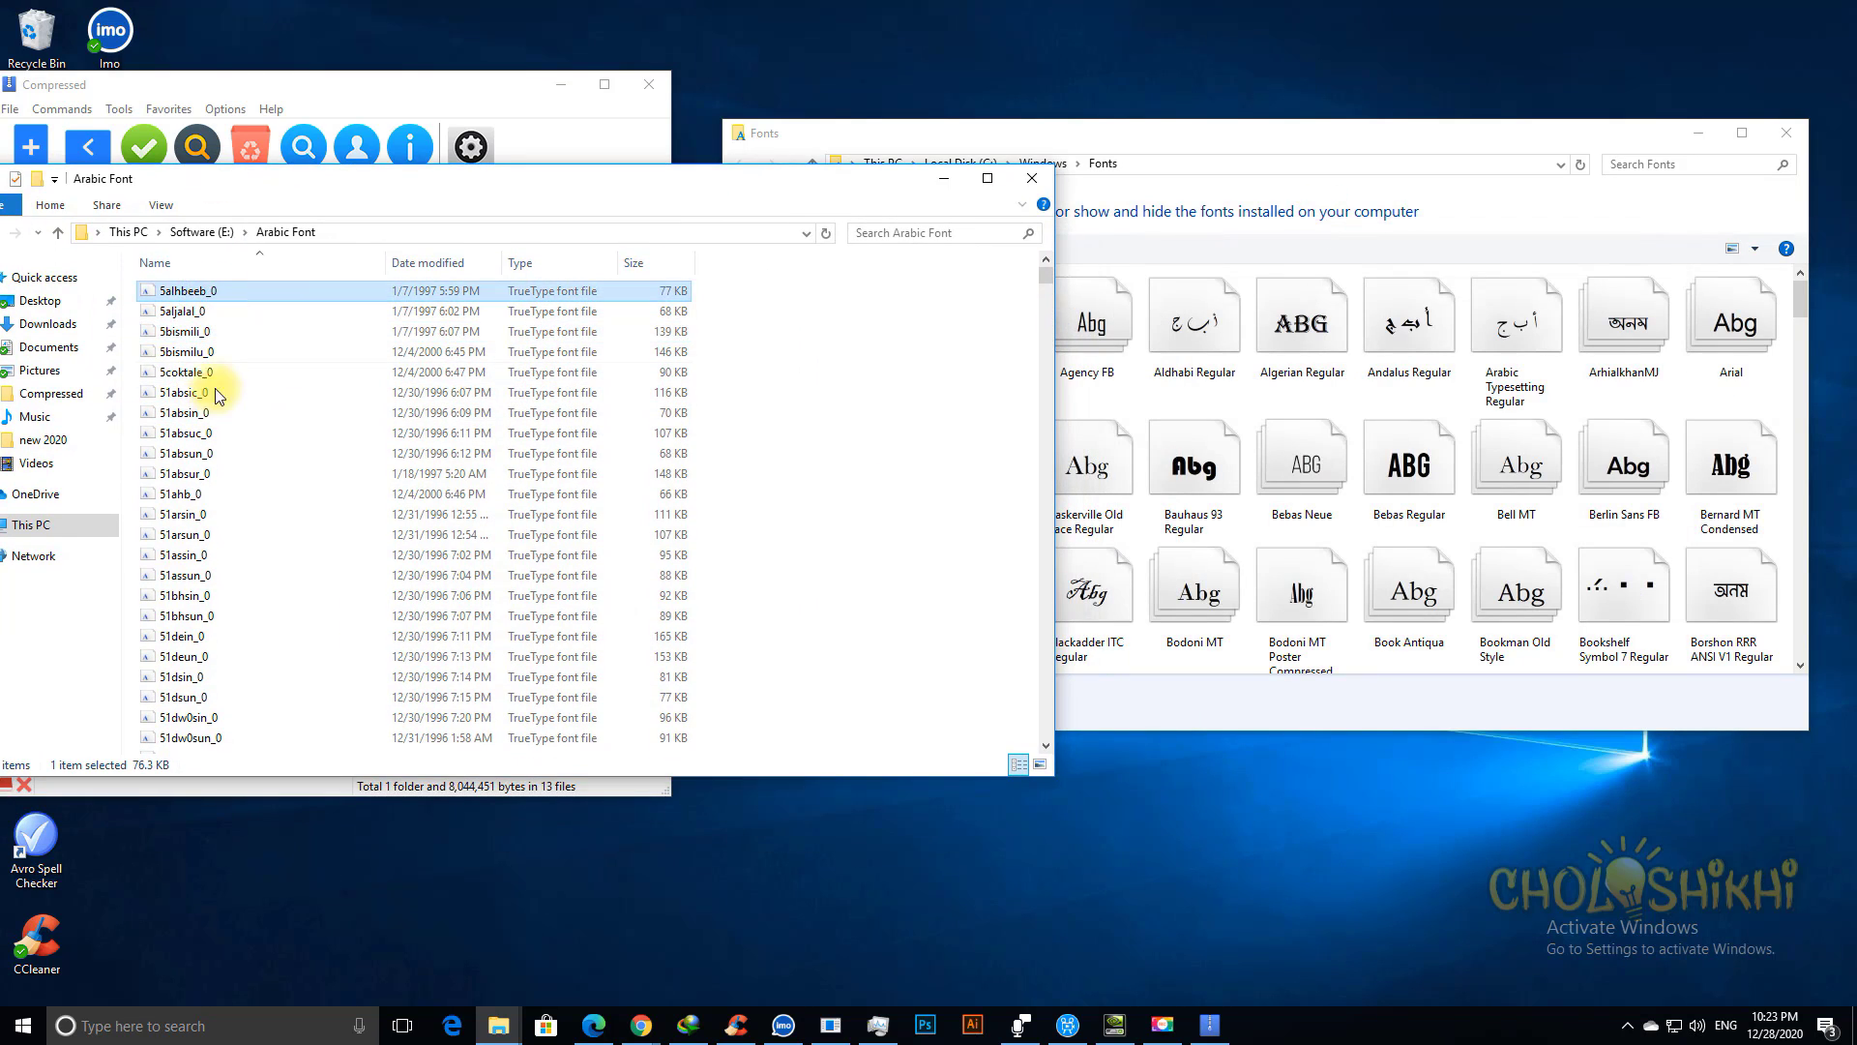
{"action": "left_click", "coordinate": [187, 557], "text": "ctrl+shift"}
{"action": "left_click_drag", "start_coordinate": [190, 435], "coordinate": [1386, 421]}
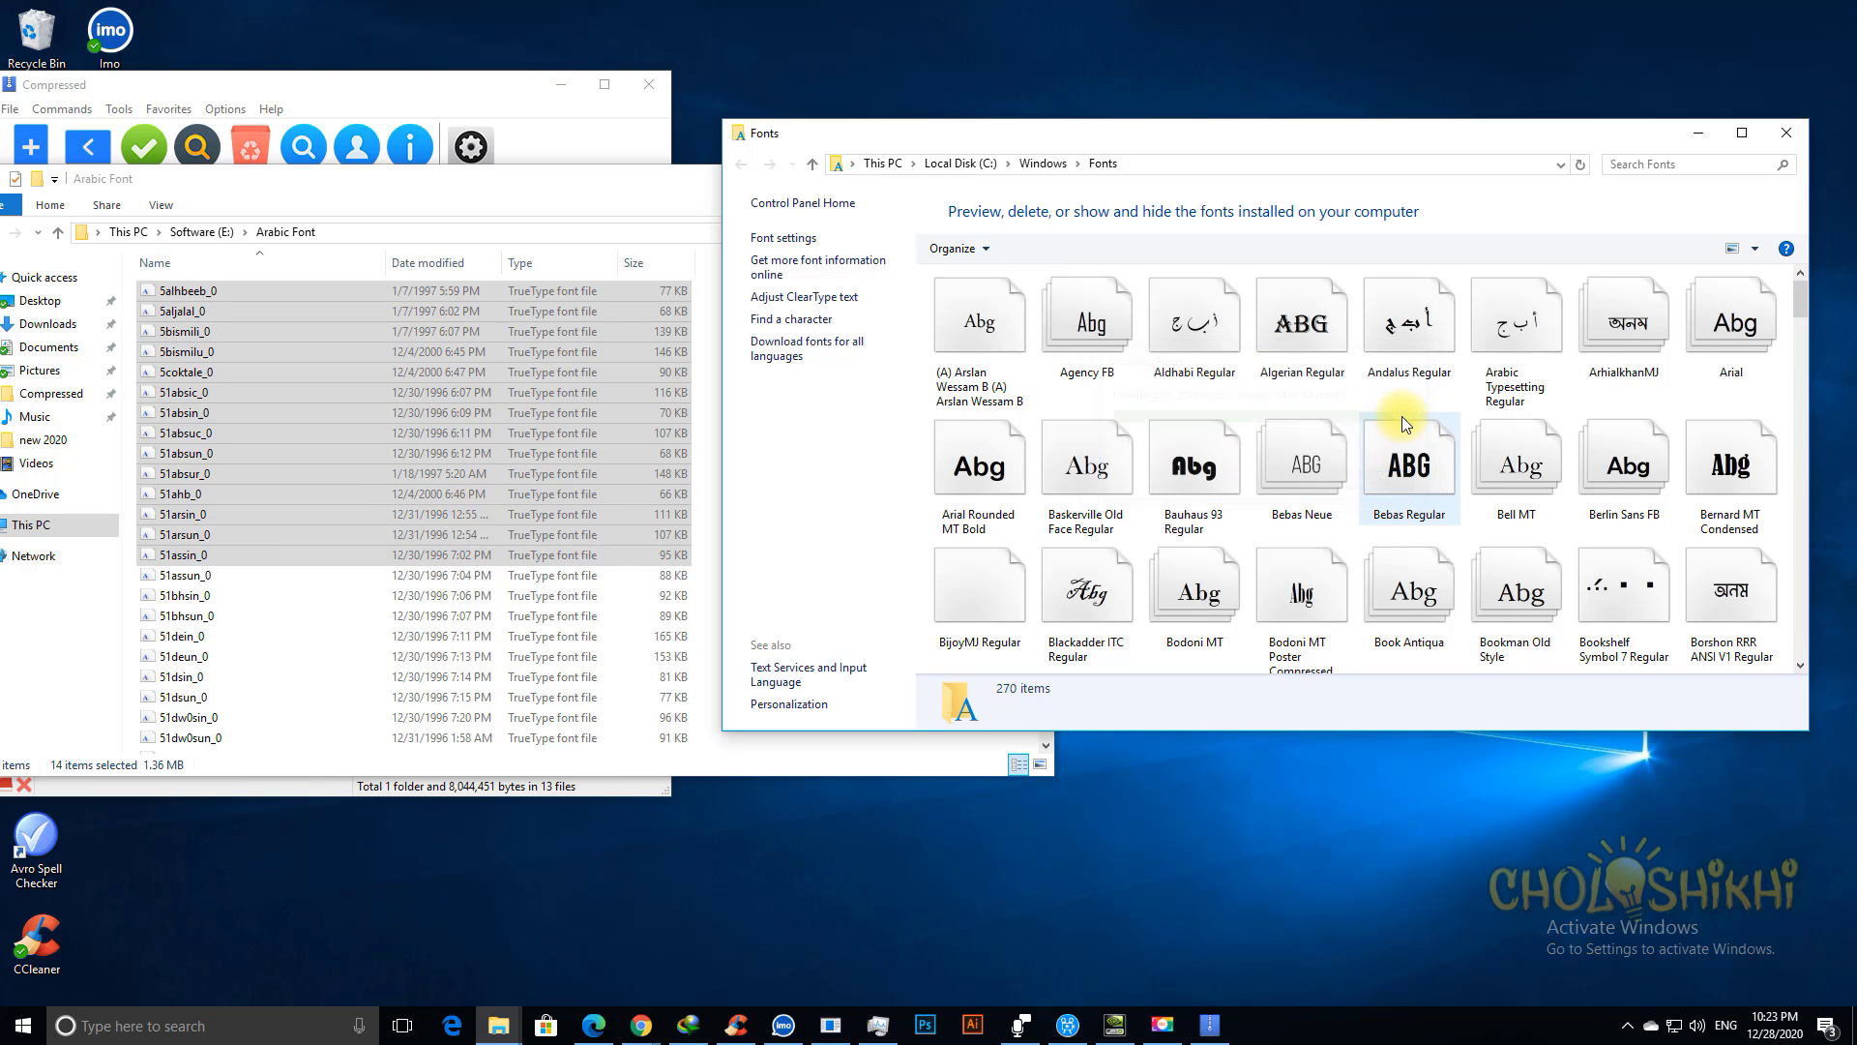
Step: Browse the Arabic Font folder and the other folders on Software (E:), including Arabic Typing, new soft 2020 and Arabic Fonts, for more fonts
{"action": "scroll", "coordinate": [242, 579], "scroll_direction": "down", "scroll_amount": 2}
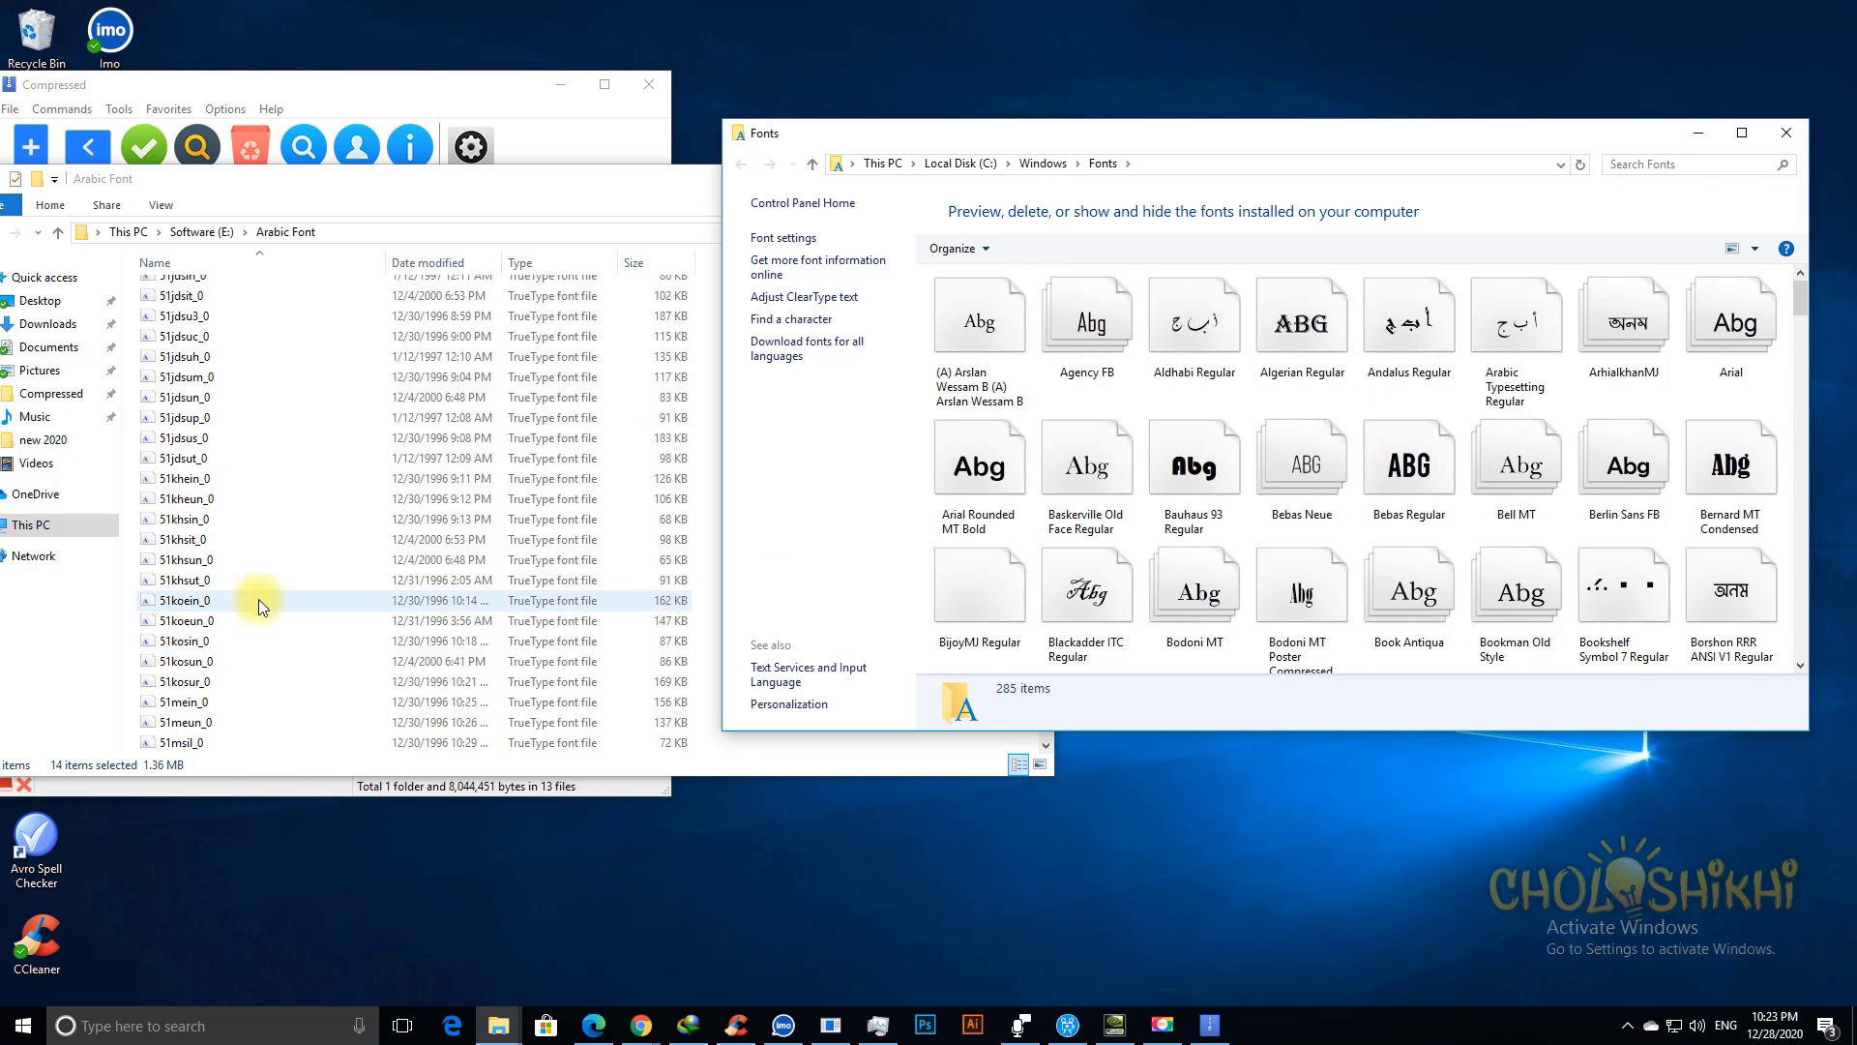
{"action": "left_click", "coordinate": [201, 232]}
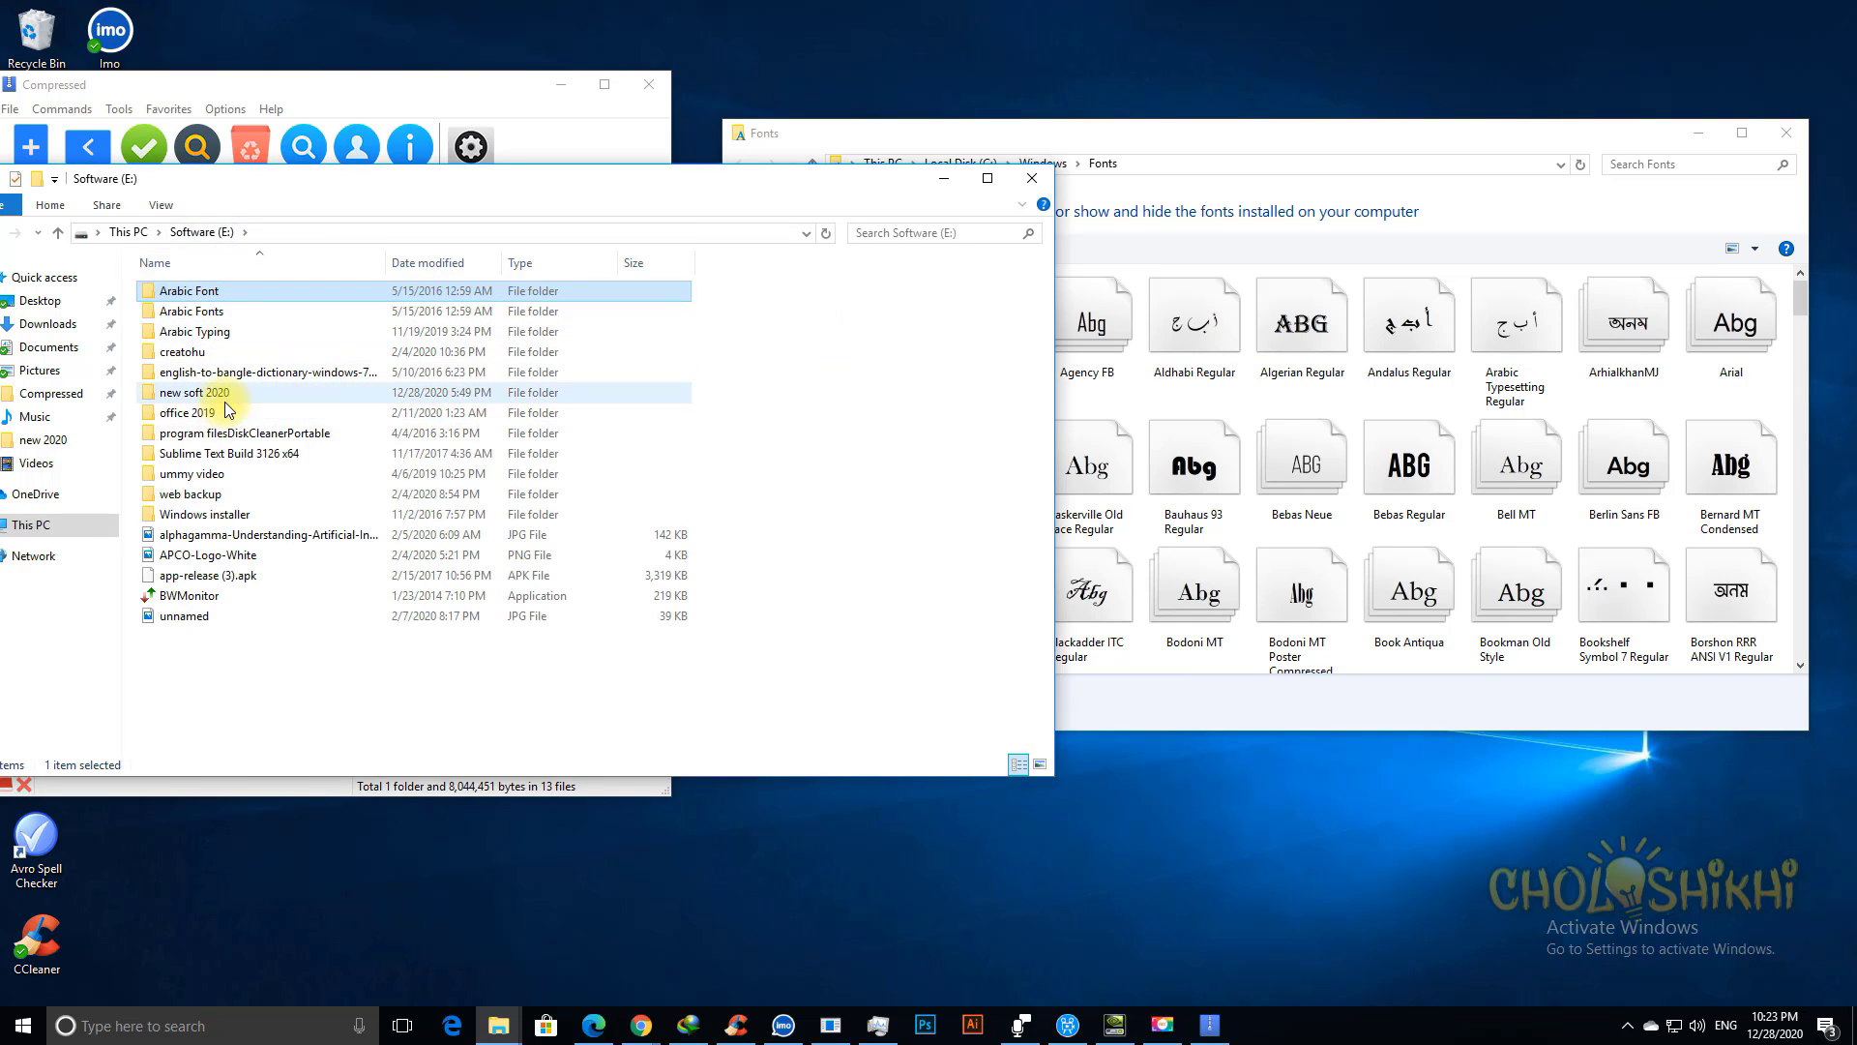
{"action": "double_click", "coordinate": [228, 333]}
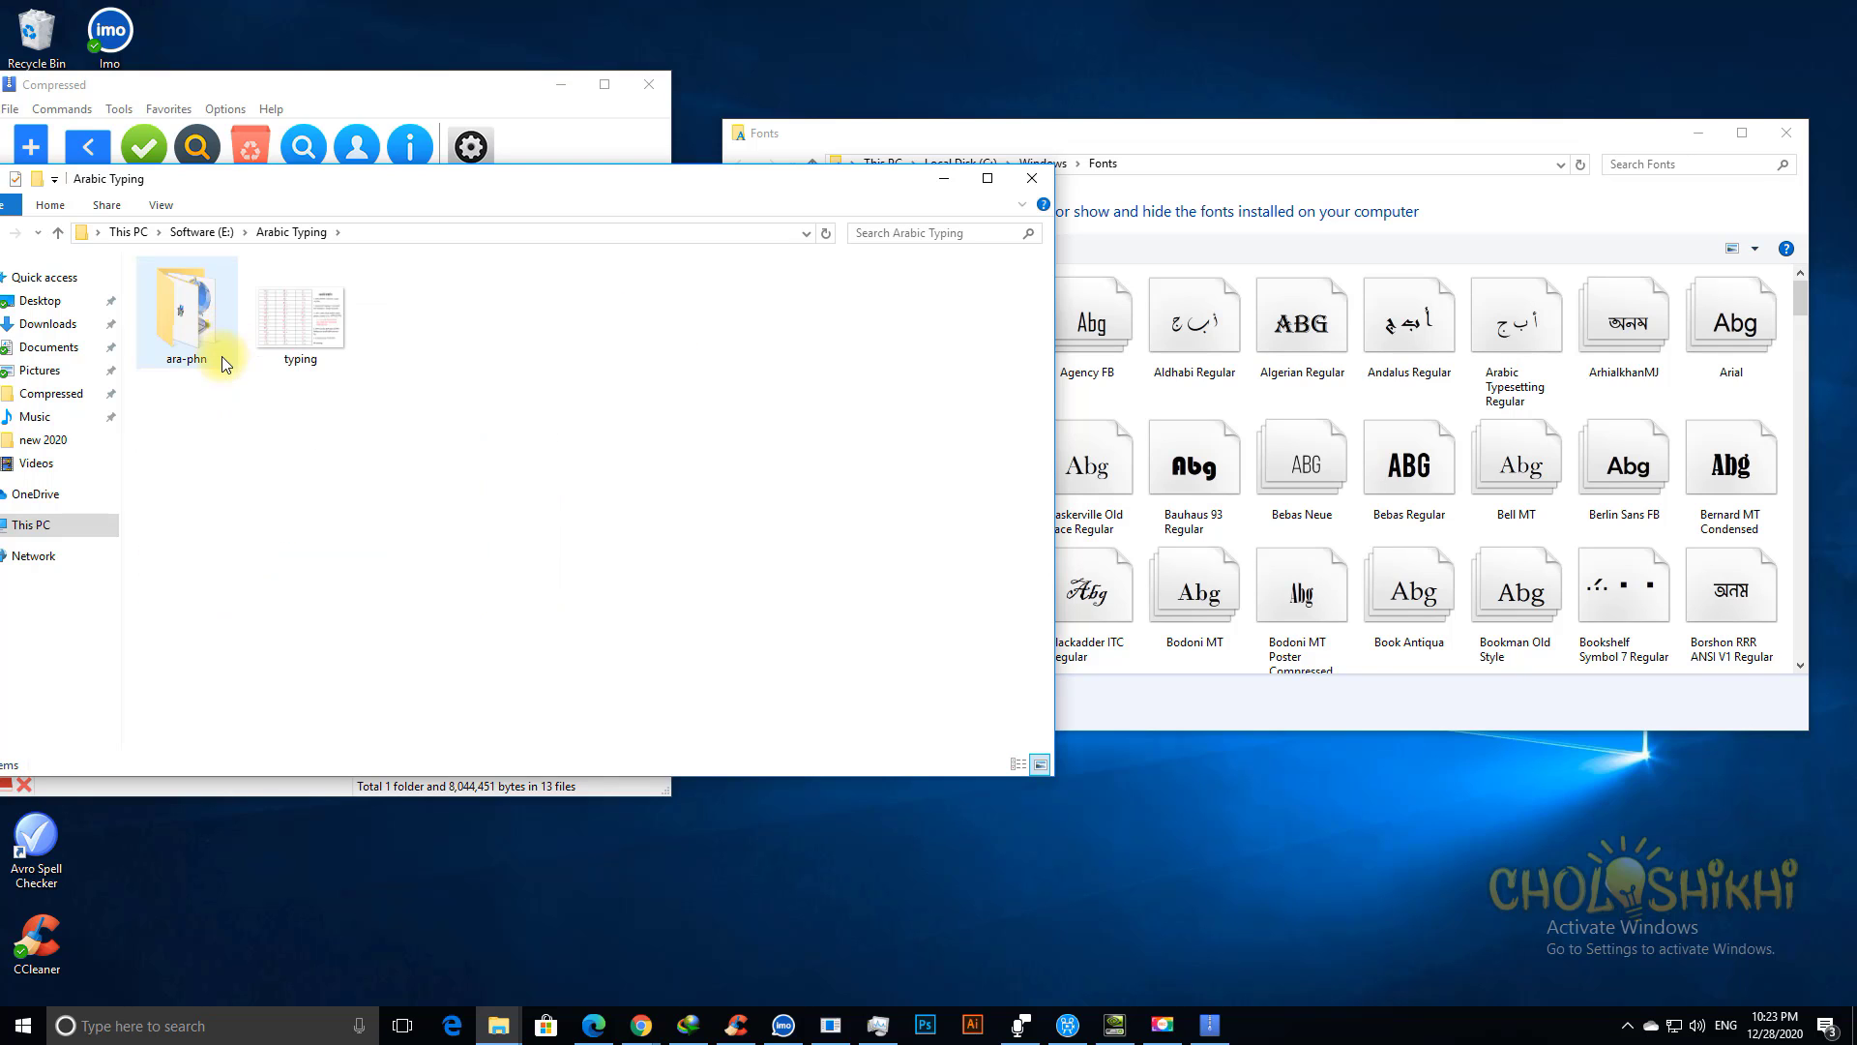
{"action": "key", "text": "BackSpace"}
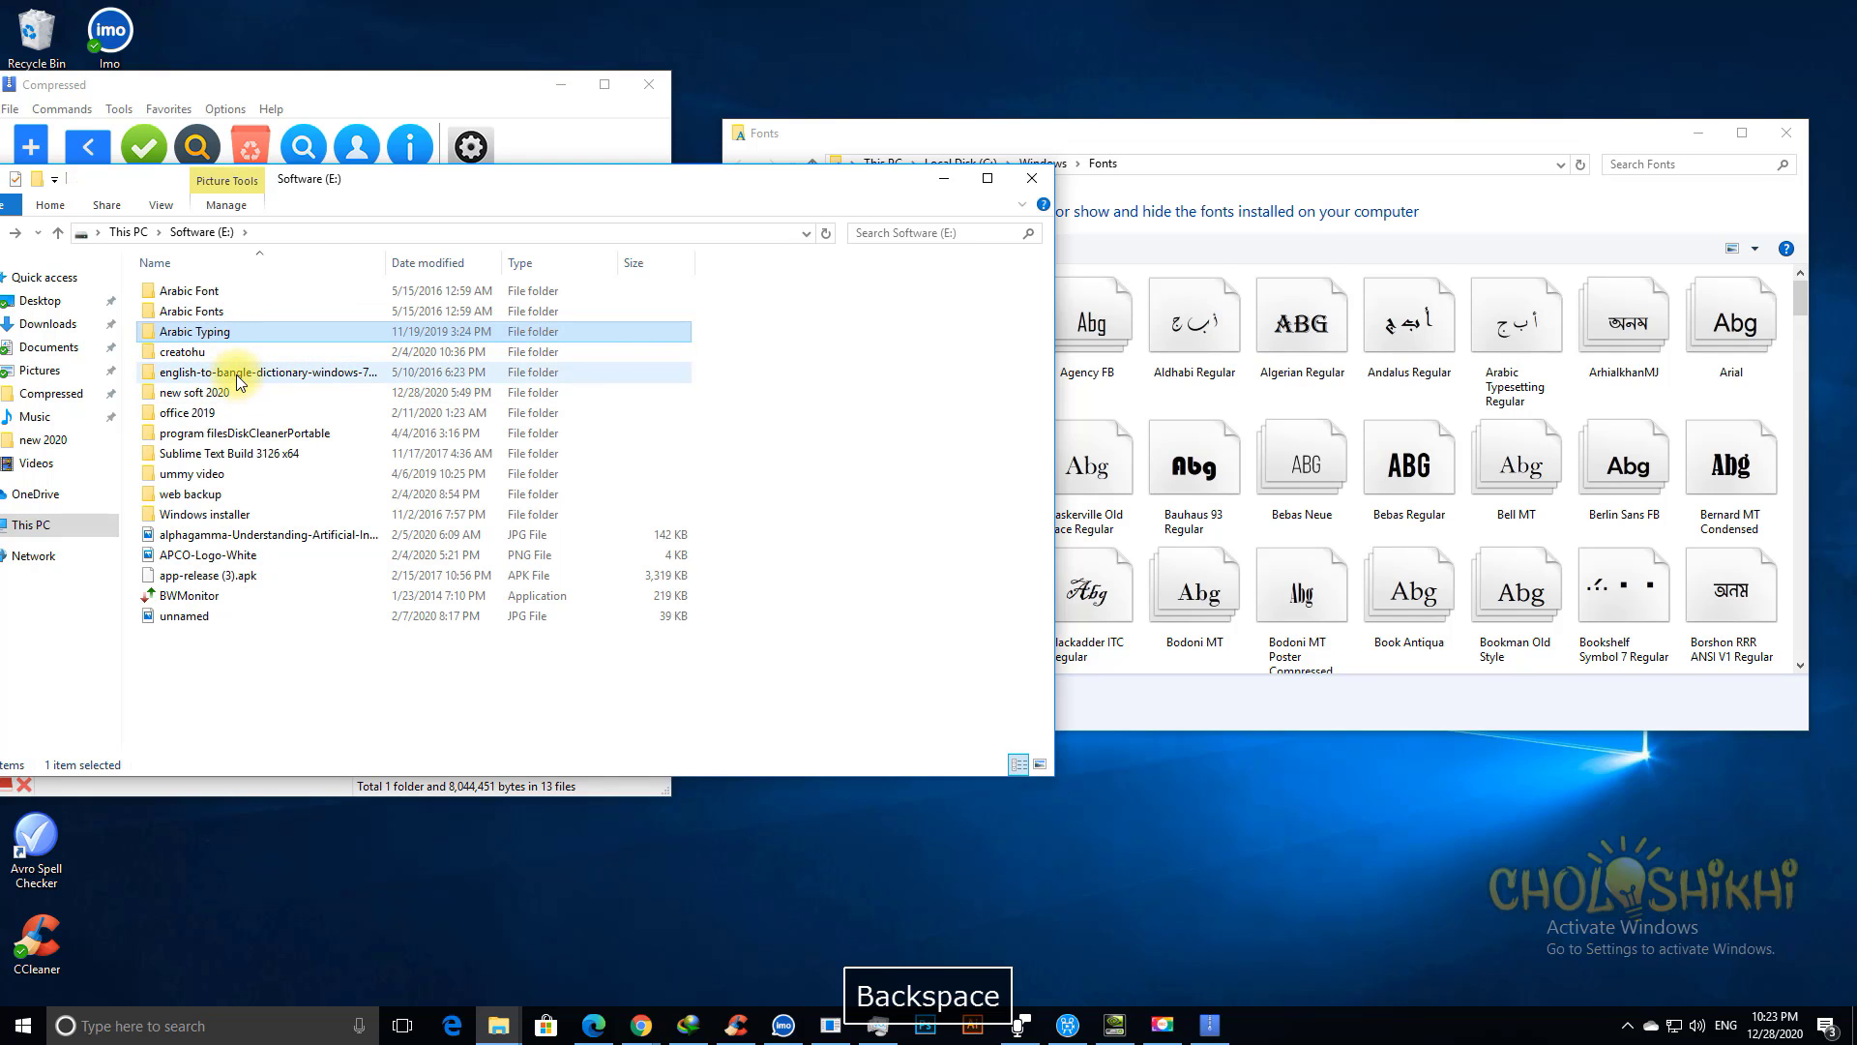
{"action": "double_click", "coordinate": [237, 376]}
{"action": "key", "text": "BackSpace"}
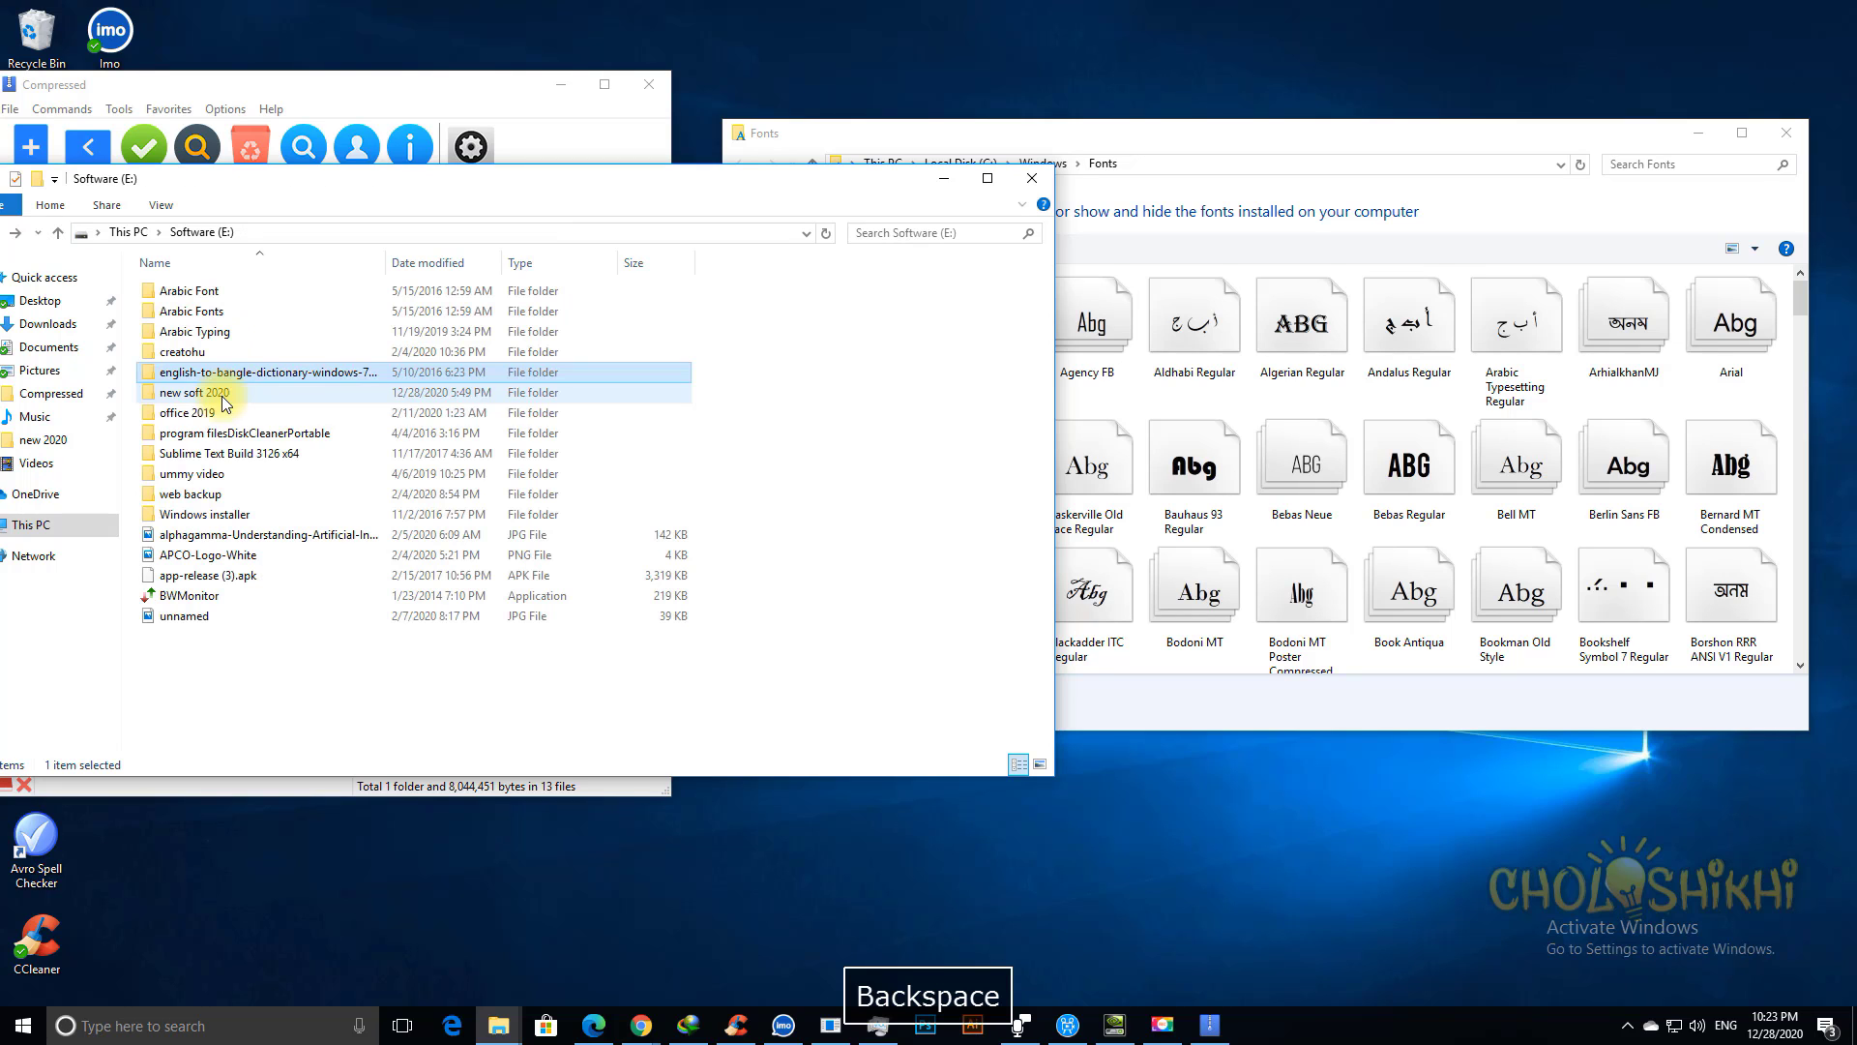
{"action": "double_click", "coordinate": [225, 396]}
{"action": "key", "text": "BackSpace"}
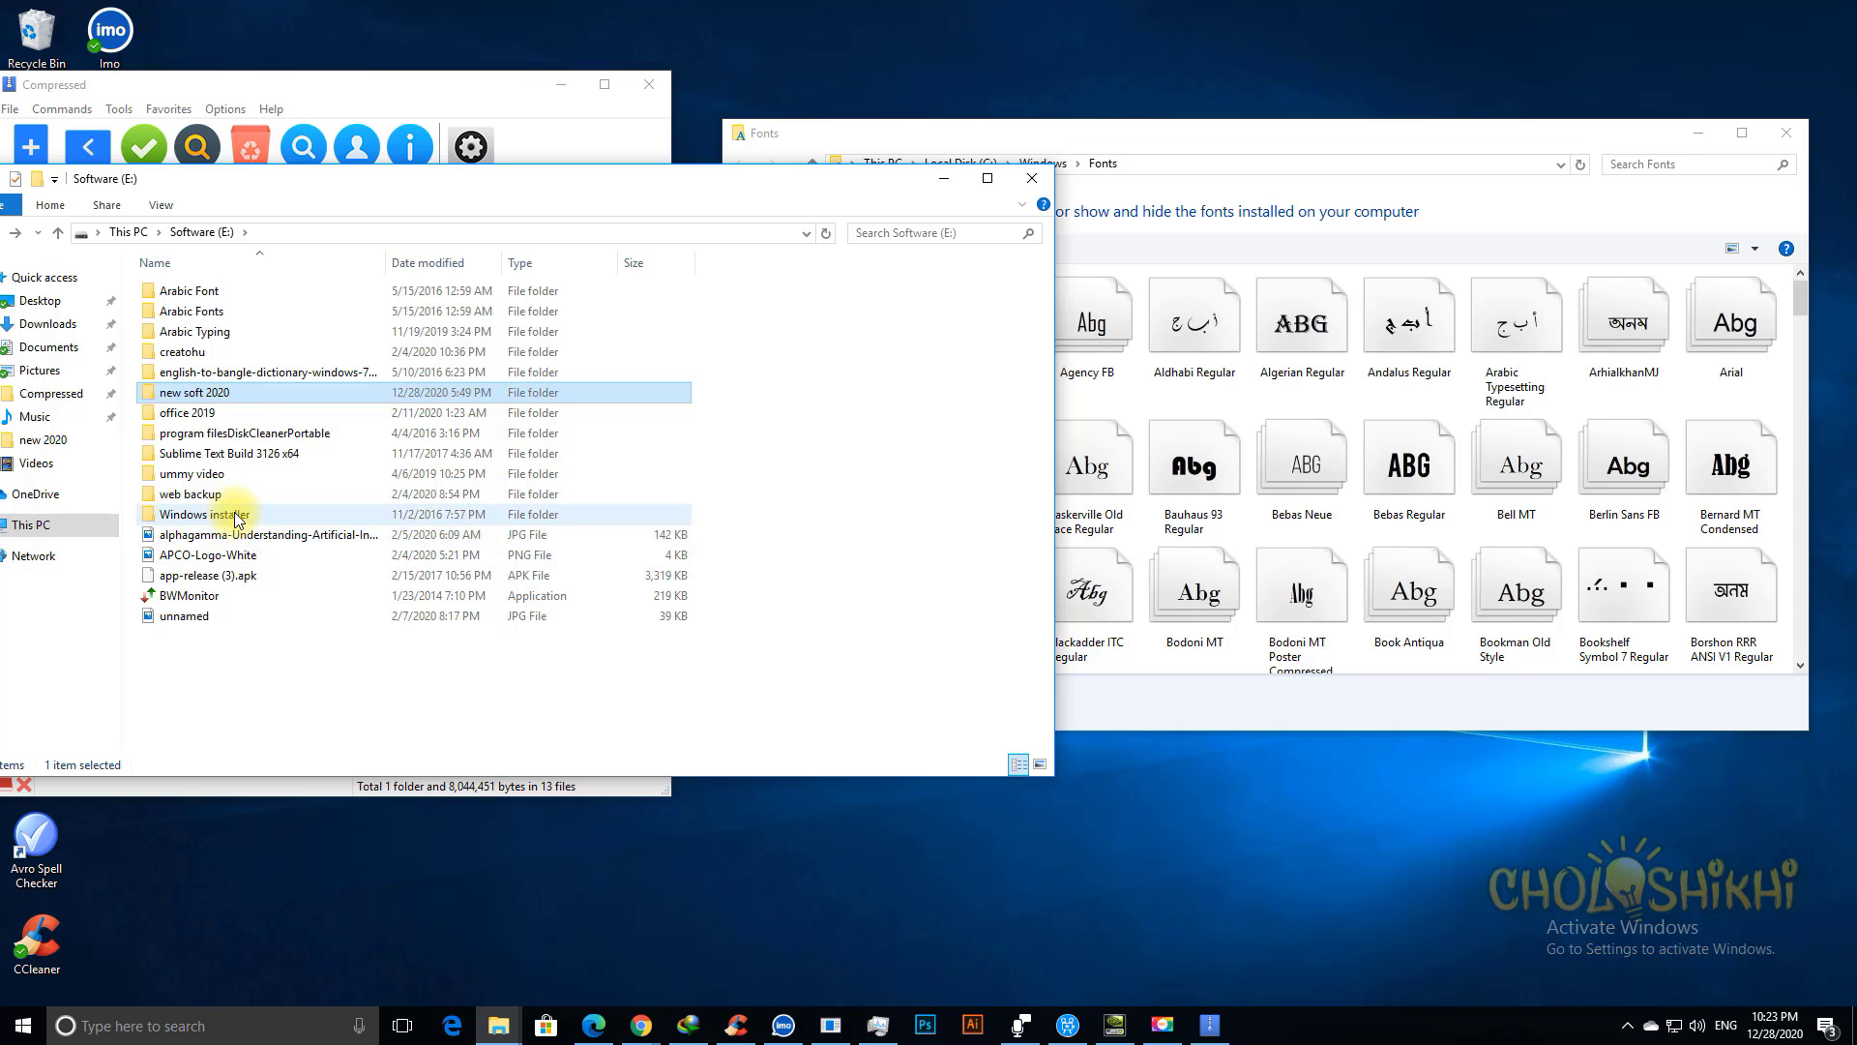
{"action": "double_click", "coordinate": [223, 307]}
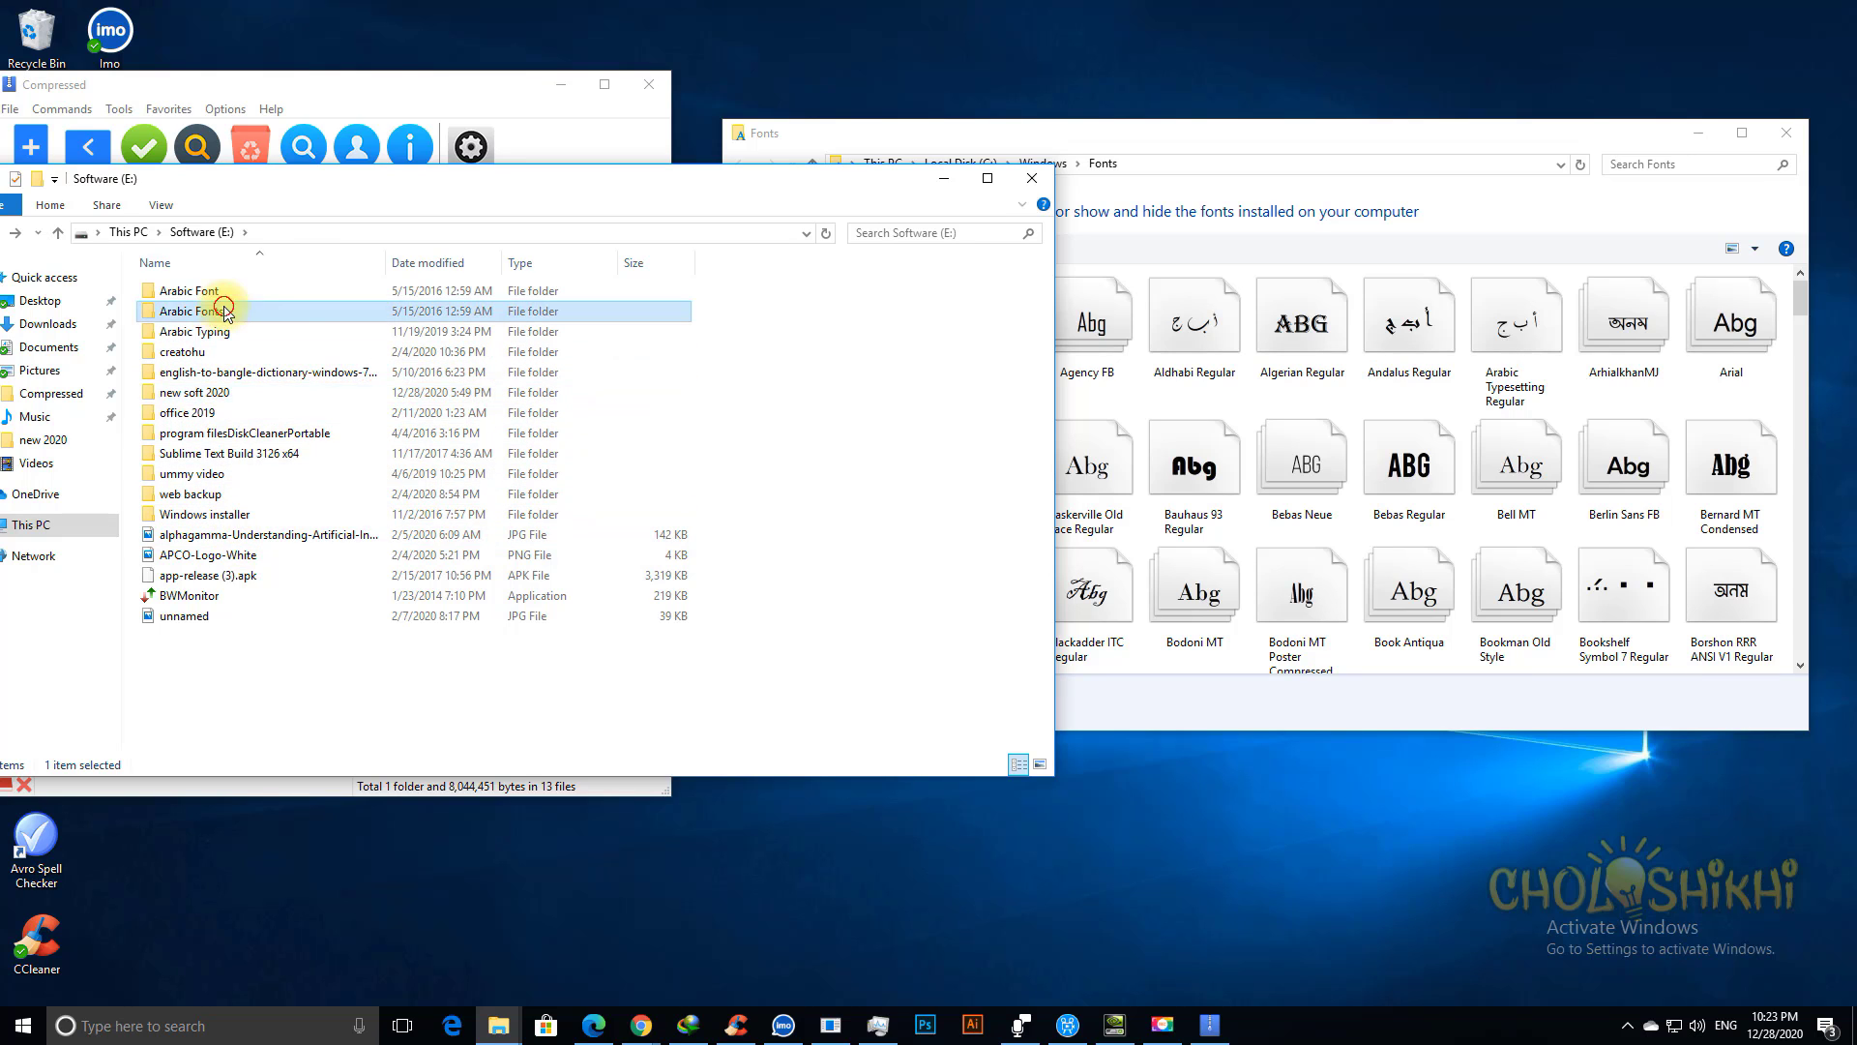
{"action": "left_click", "coordinate": [227, 294]}
{"action": "double_click", "coordinate": [227, 294]}
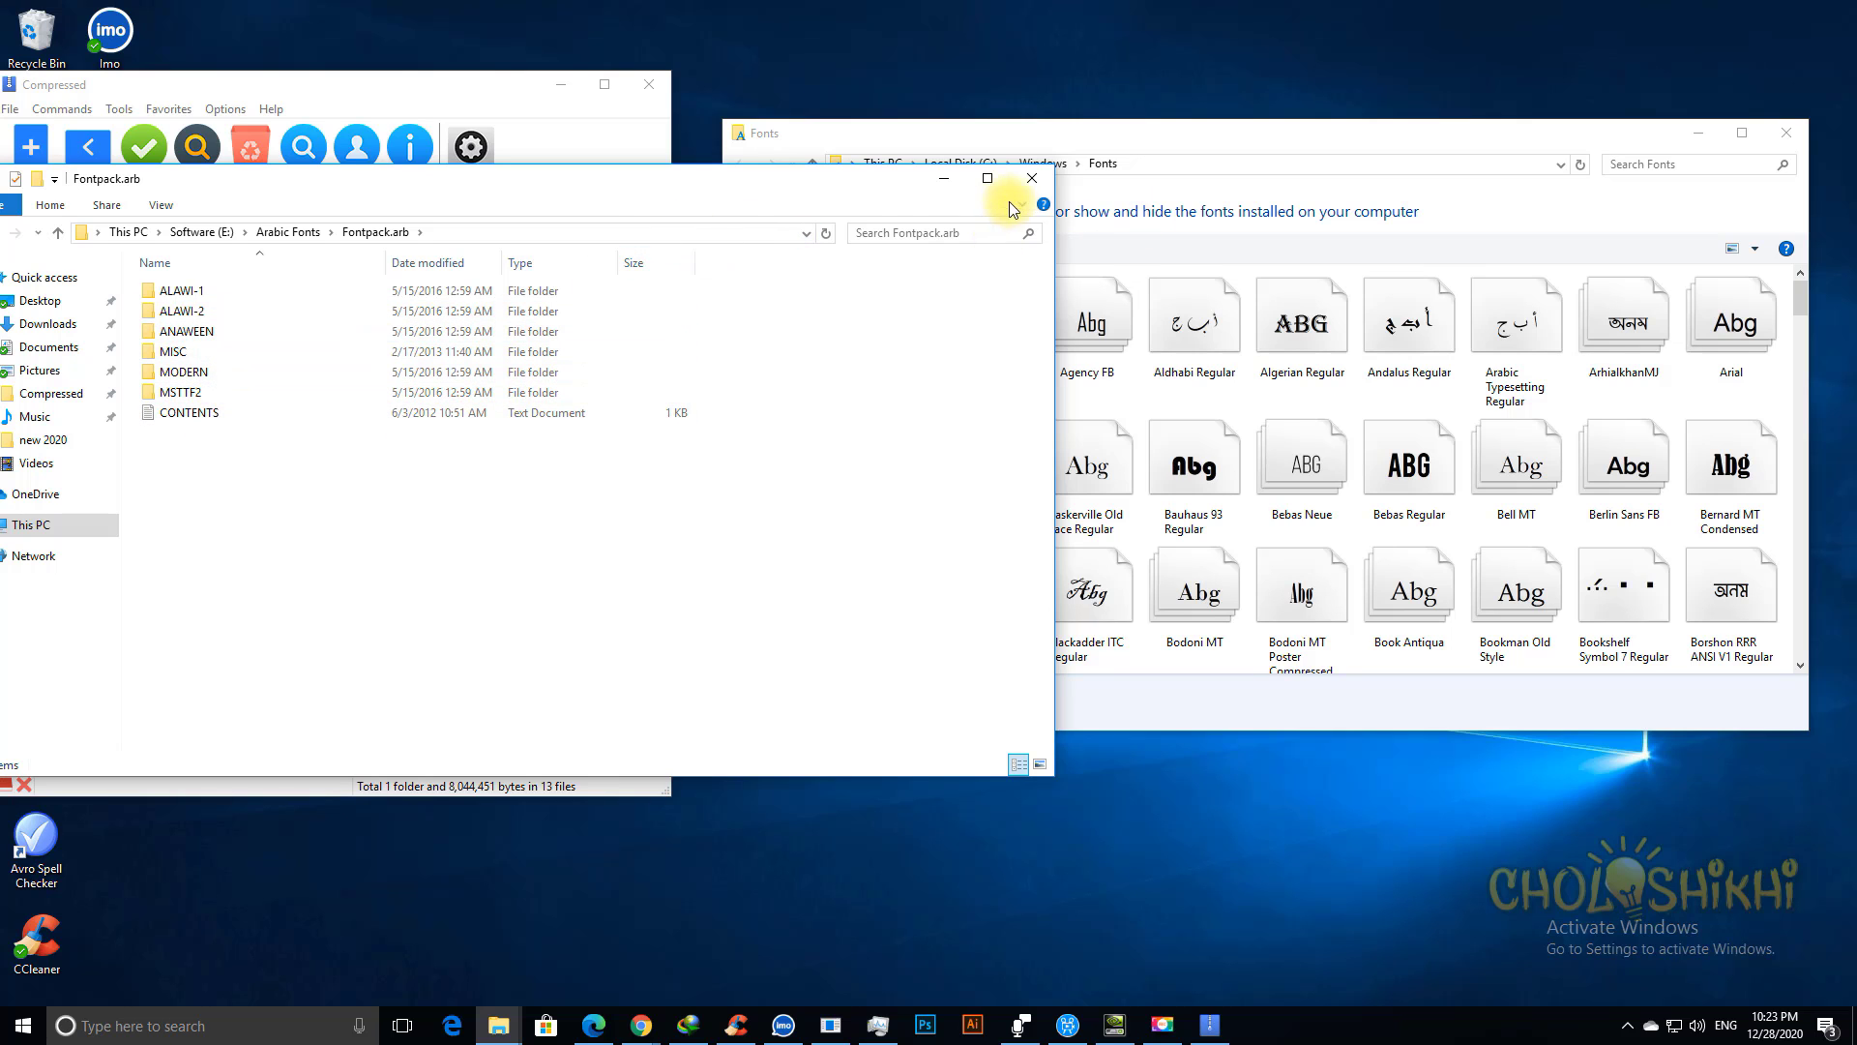
Step: Close the Fontpack.arb folder window and the archive manager, and minimize the Fonts window
{"action": "left_click", "coordinate": [1031, 180]}
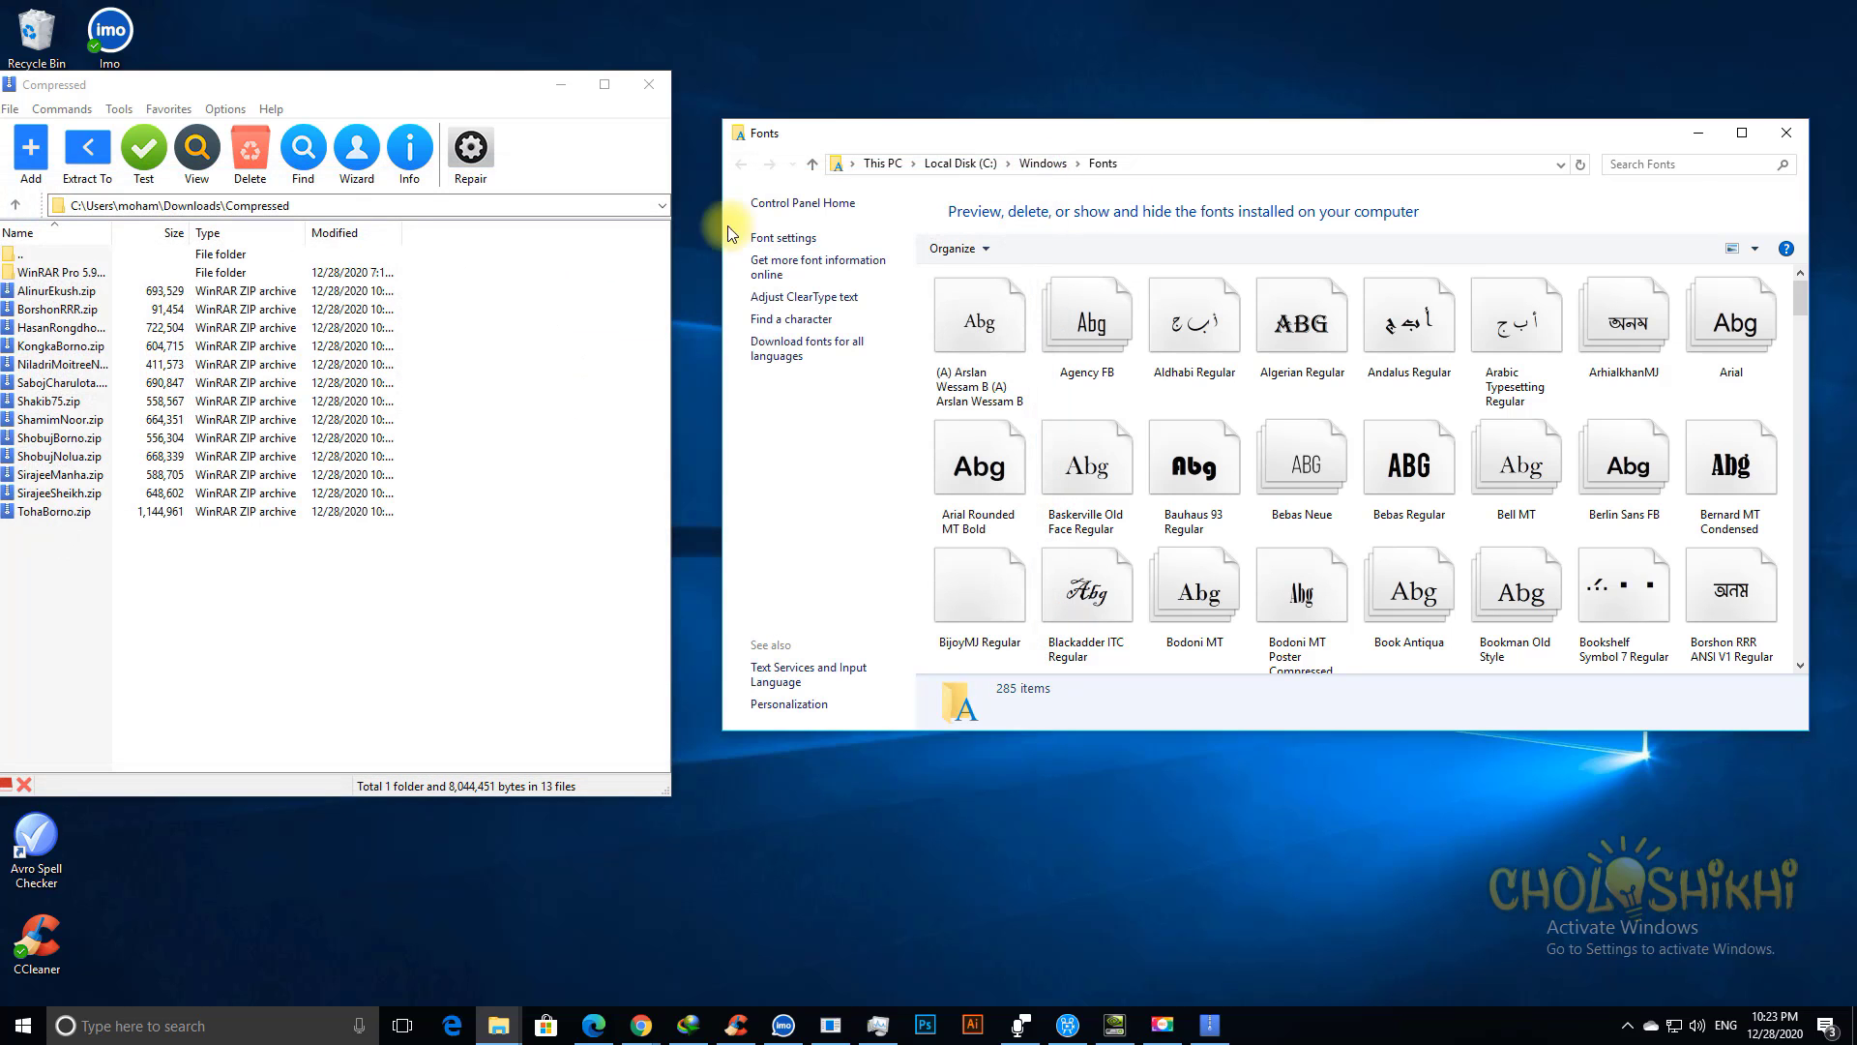
{"action": "left_click", "coordinate": [659, 84]}
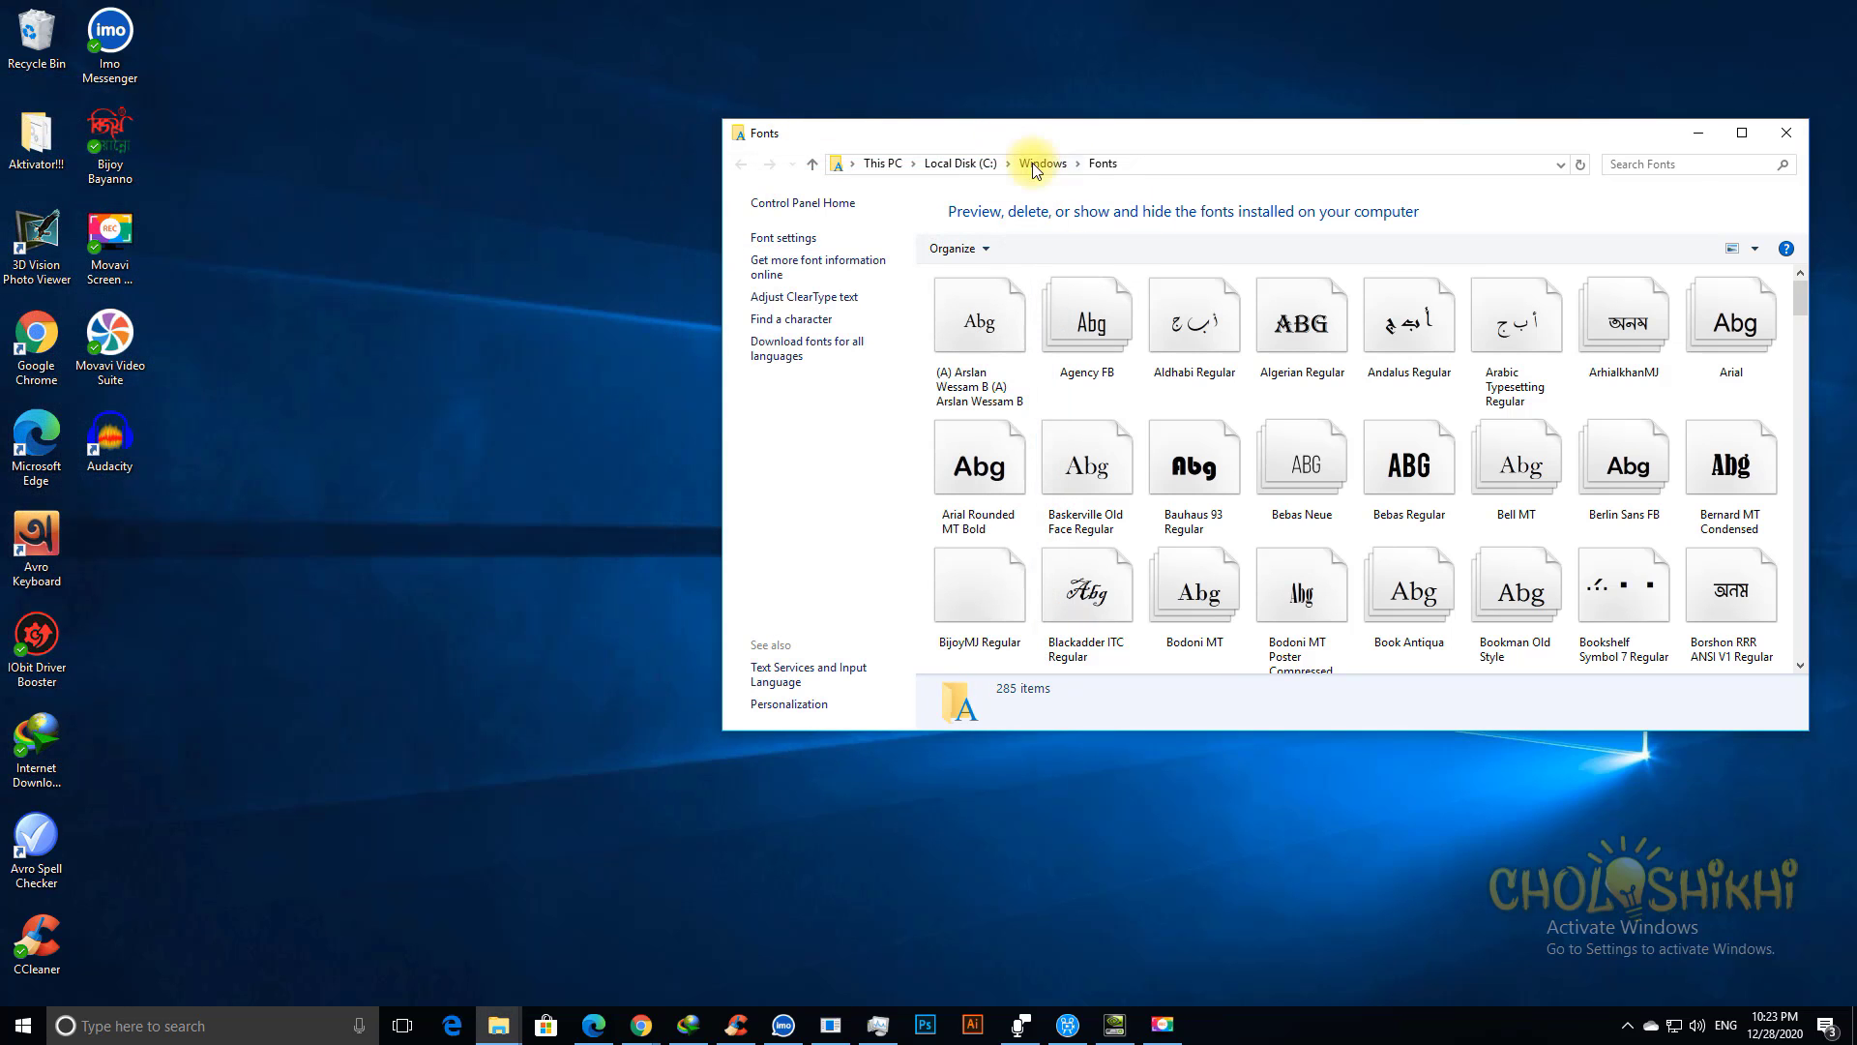
{"action": "left_click", "coordinate": [1698, 135]}
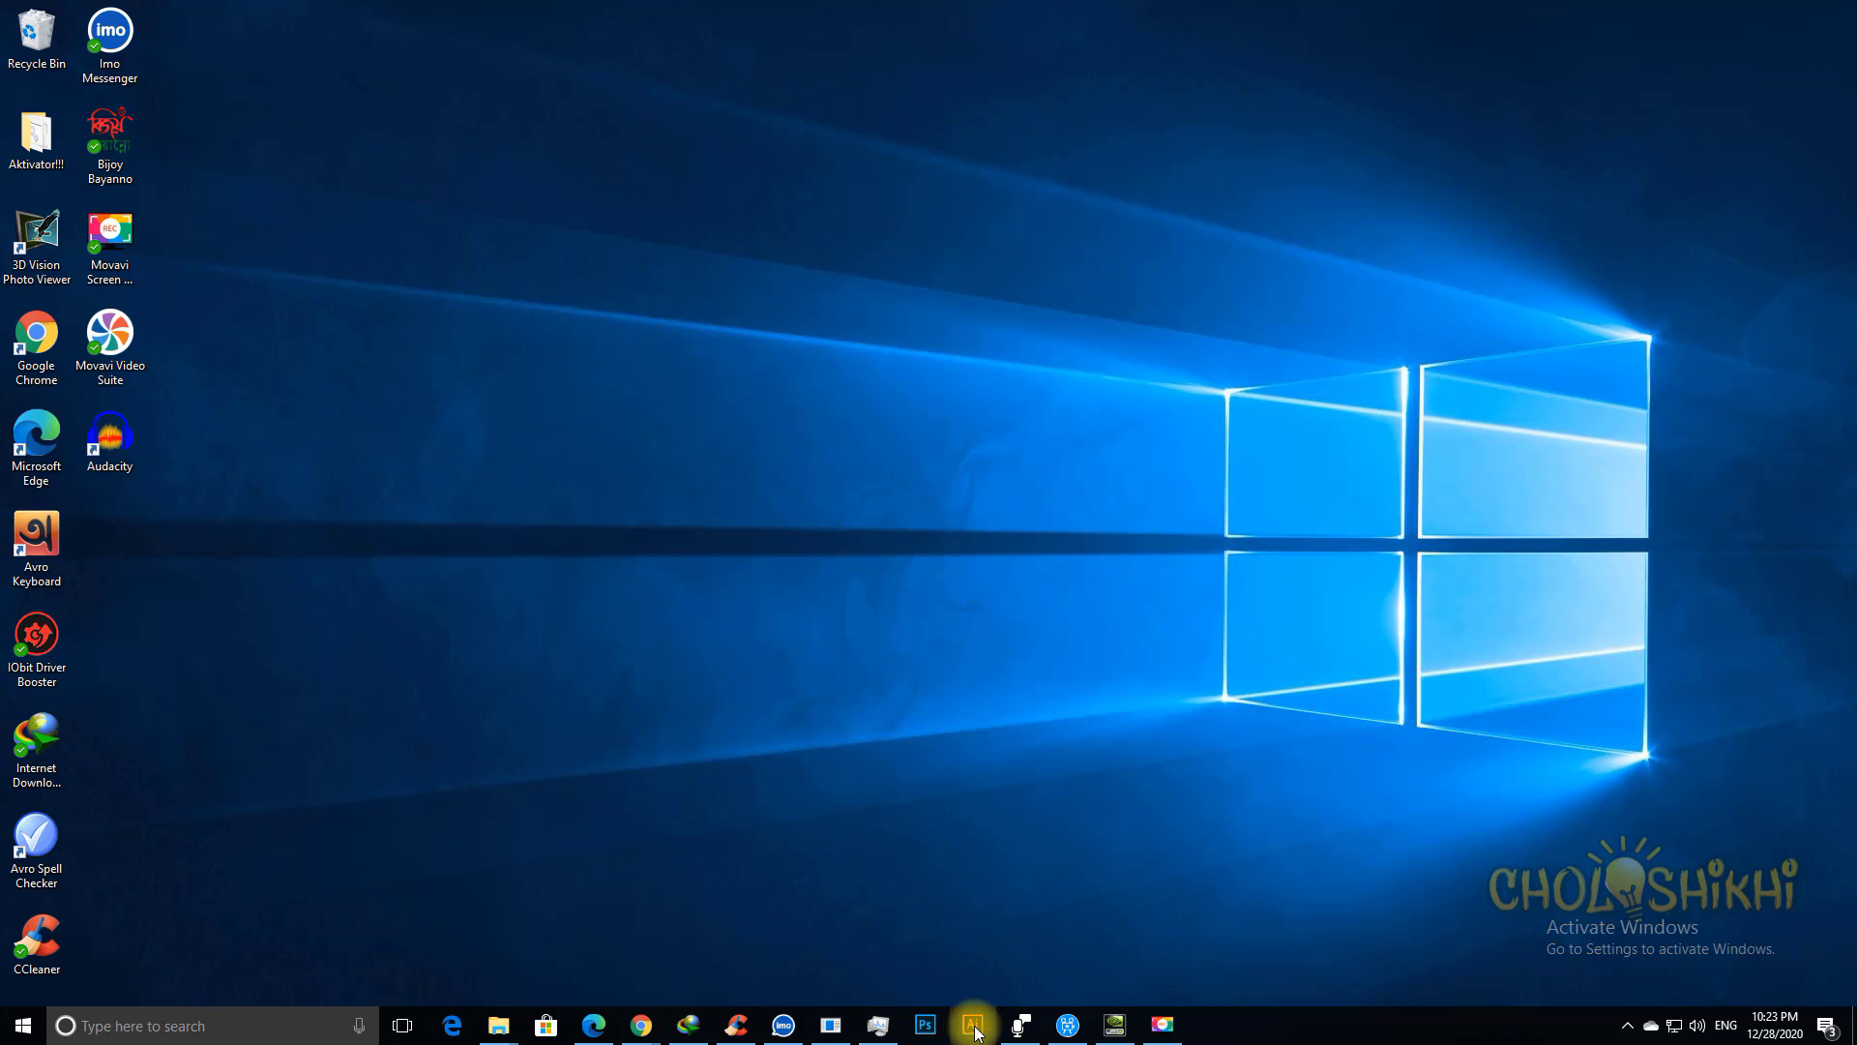
Step: Switch to Illustrator and examine the 50+ Bengali Typography sheet, including the three-colour অভিষেক সাংস্কৃতিক অনুষ্ঠান lettering
{"action": "left_click", "coordinate": [830, 1034]}
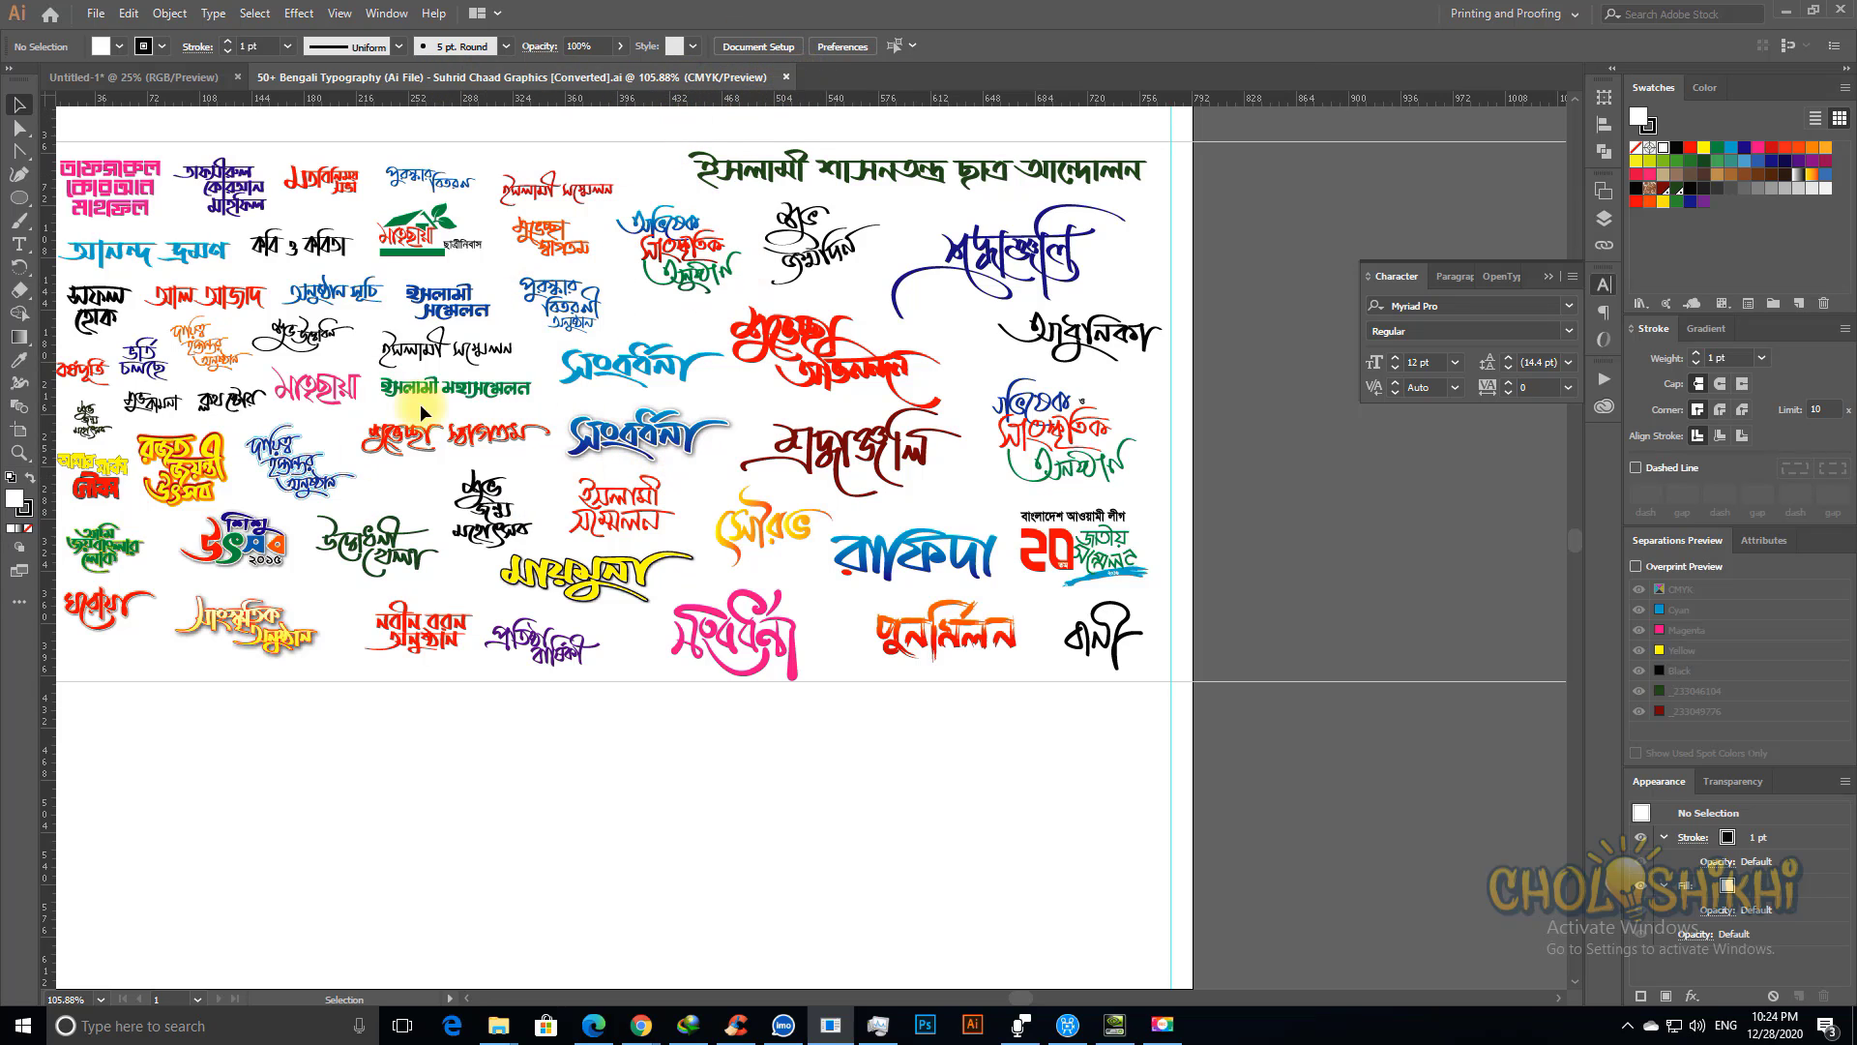
{"action": "key", "text": "space"}
{"action": "left_click_drag", "start_coordinate": [419, 404], "coordinate": [584, 473]}
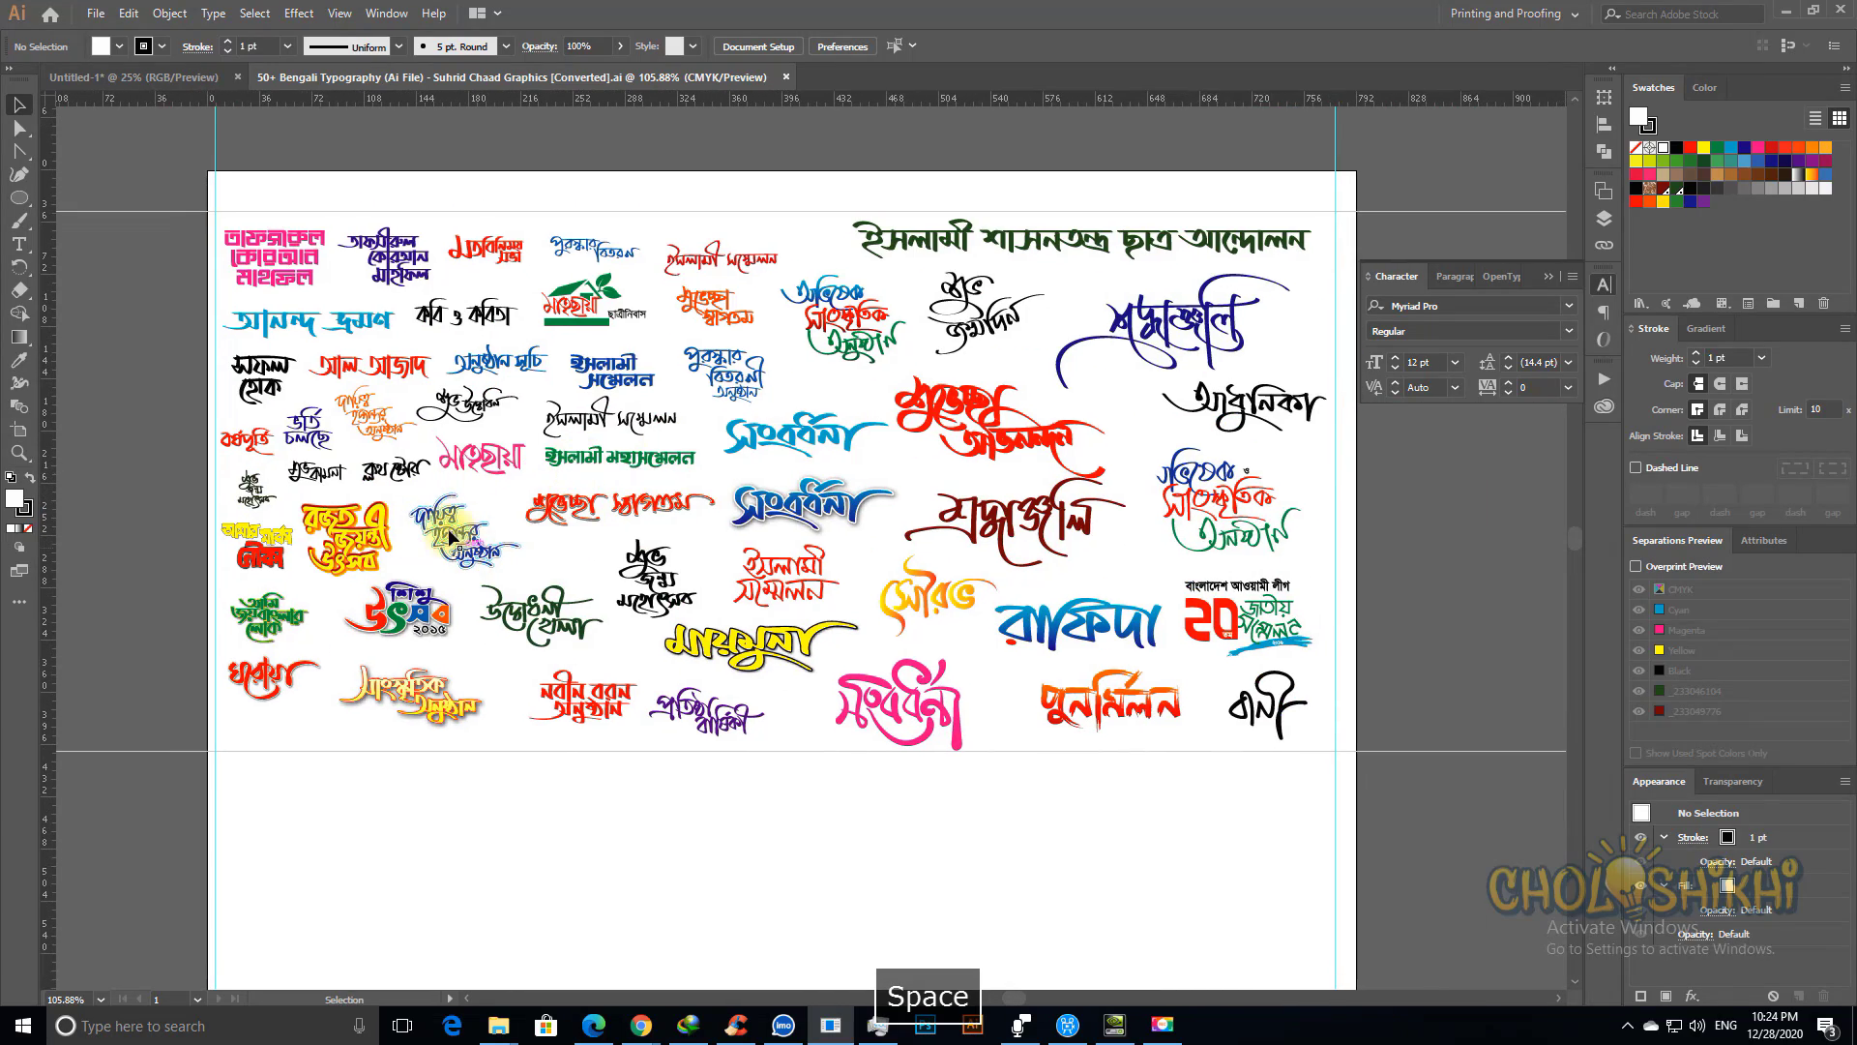
{"action": "key", "text": "ctrl+space"}
{"action": "left_click_drag", "start_coordinate": [194, 194], "coordinate": [1500, 837]}
{"action": "key", "text": "space"}
{"action": "left_click_drag", "start_coordinate": [564, 662], "coordinate": [637, 627]}
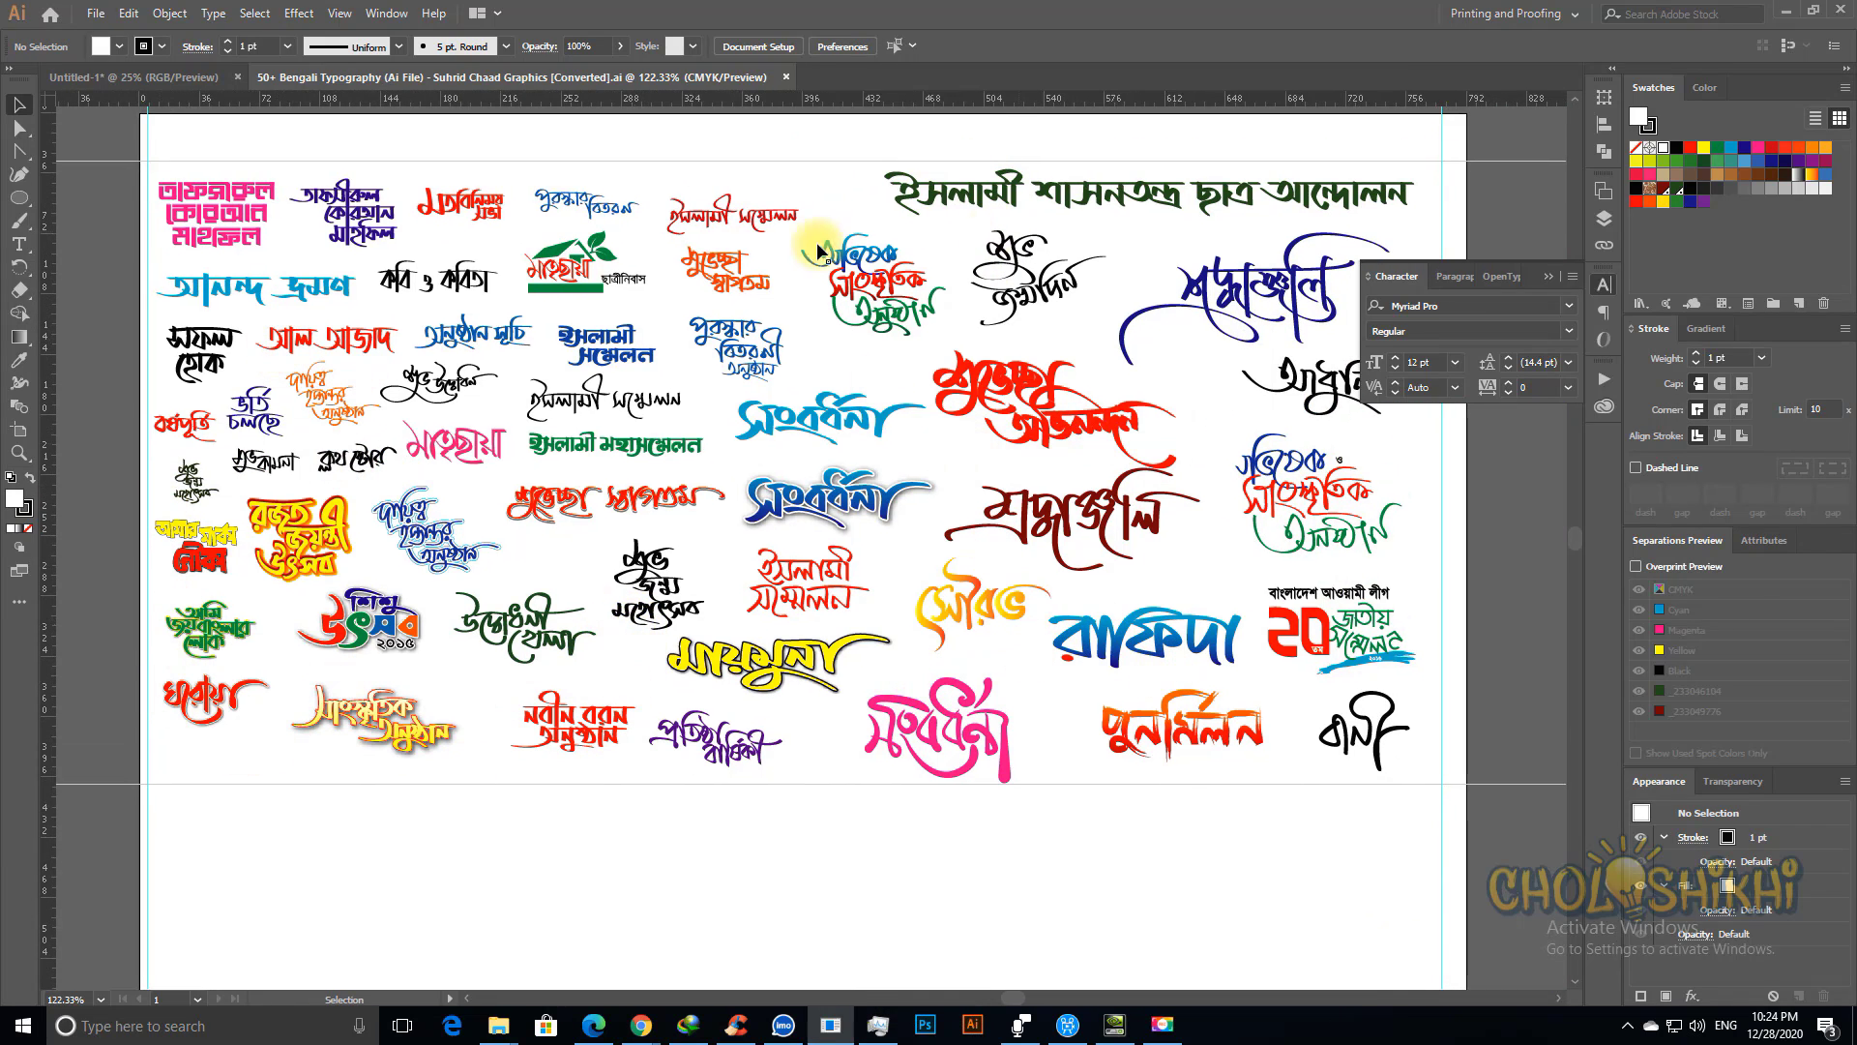
{"action": "key", "text": "ctrl+space"}
{"action": "left_click_drag", "start_coordinate": [738, 183], "coordinate": [1001, 368]}
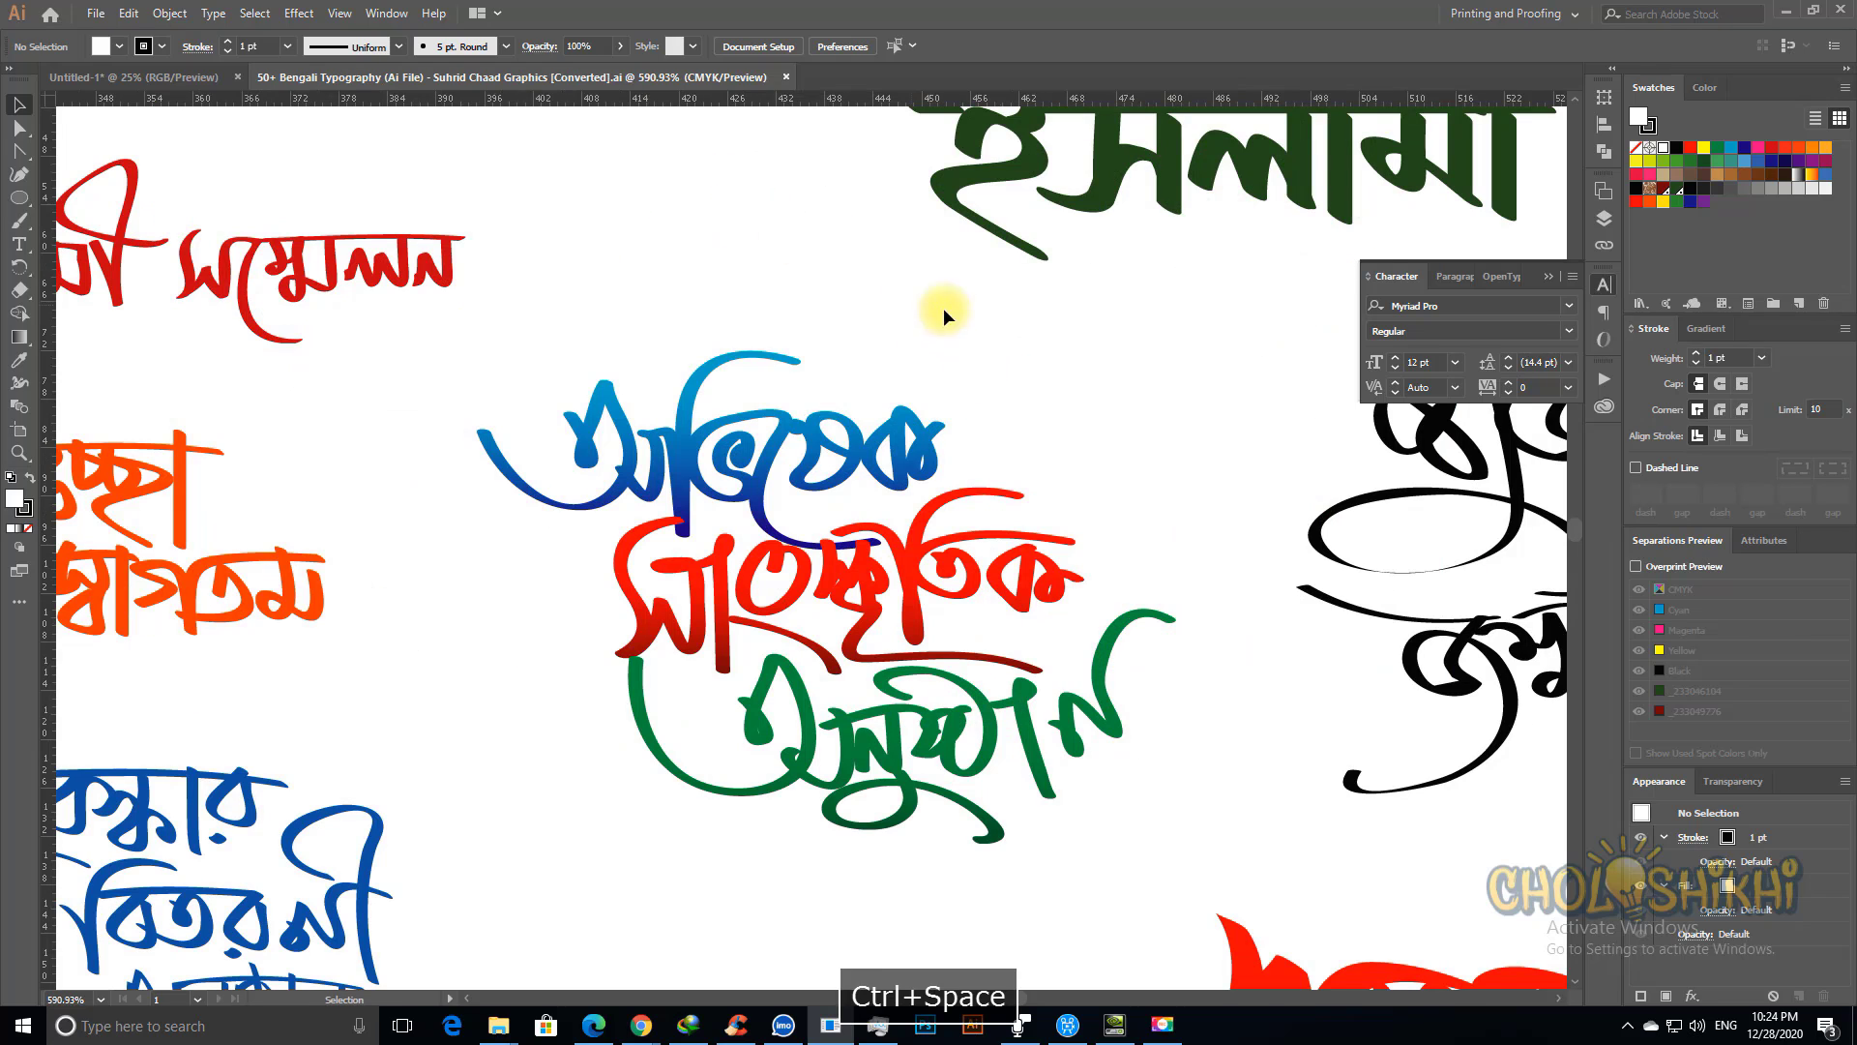
{"action": "key", "text": "ctrl+minus"}
{"action": "key", "text": "ctrl+minus"}
{"action": "key", "text": "ctrl+minus"}
{"action": "key", "text": "space"}
{"action": "left_click_drag", "start_coordinate": [548, 536], "coordinate": [620, 349]}
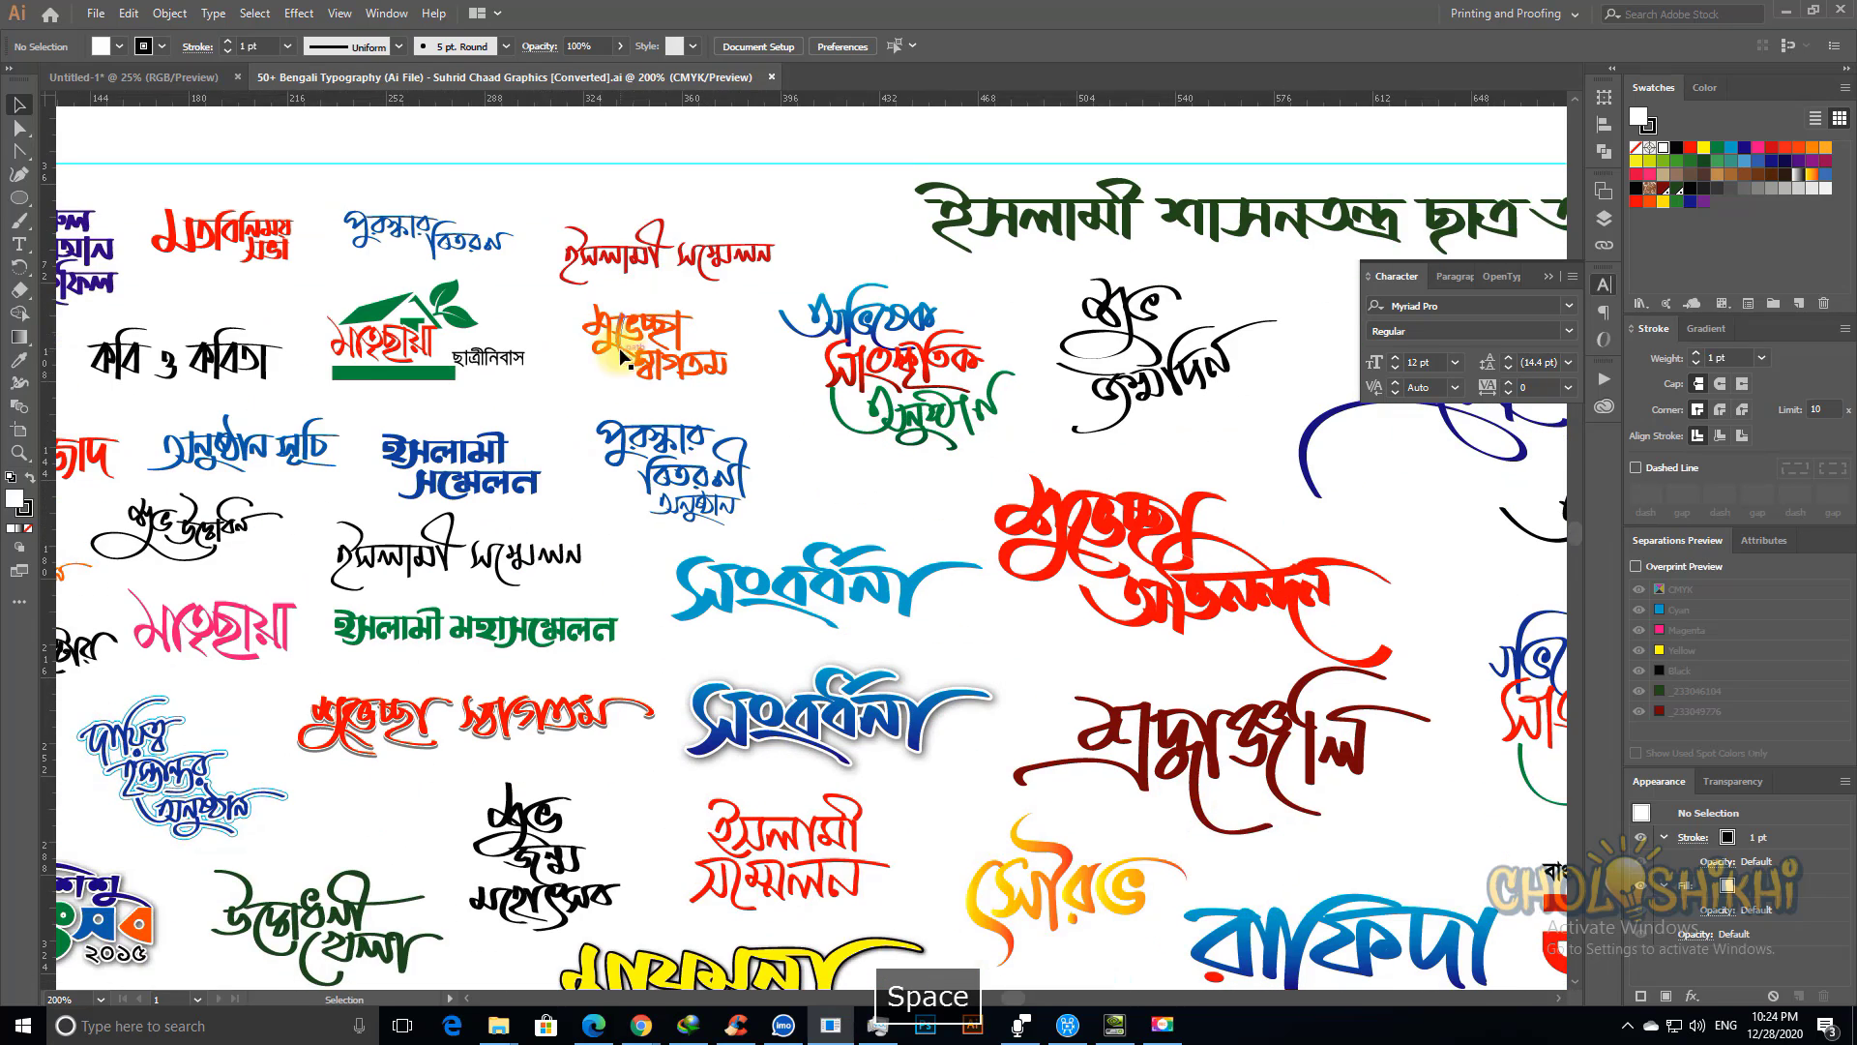
Step: Inspect the blue পুরস্কার বিতরণী অনুষ্ঠান lettering up close and copy its group
{"action": "left_click", "coordinate": [711, 483]}
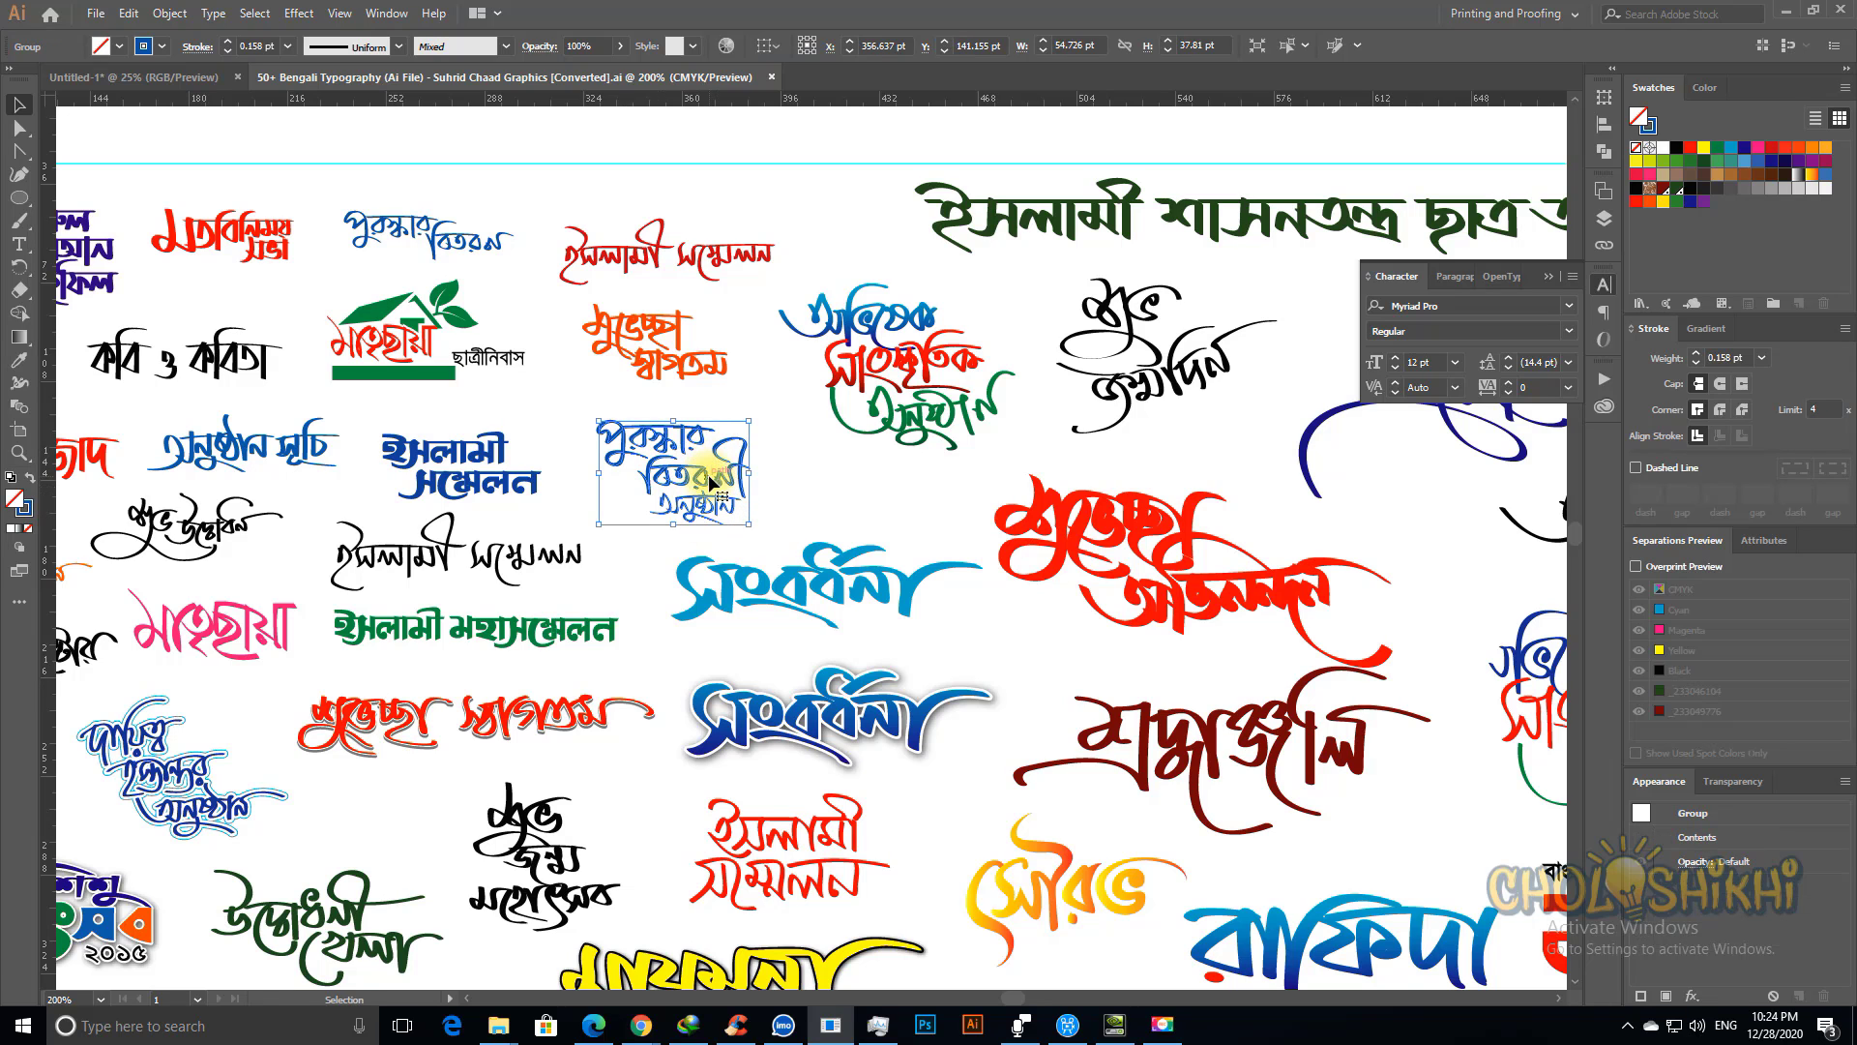
{"action": "left_click", "coordinate": [795, 464]}
{"action": "key", "text": "ctrl+space"}
{"action": "left_click_drag", "start_coordinate": [804, 519], "coordinate": [876, 585]}
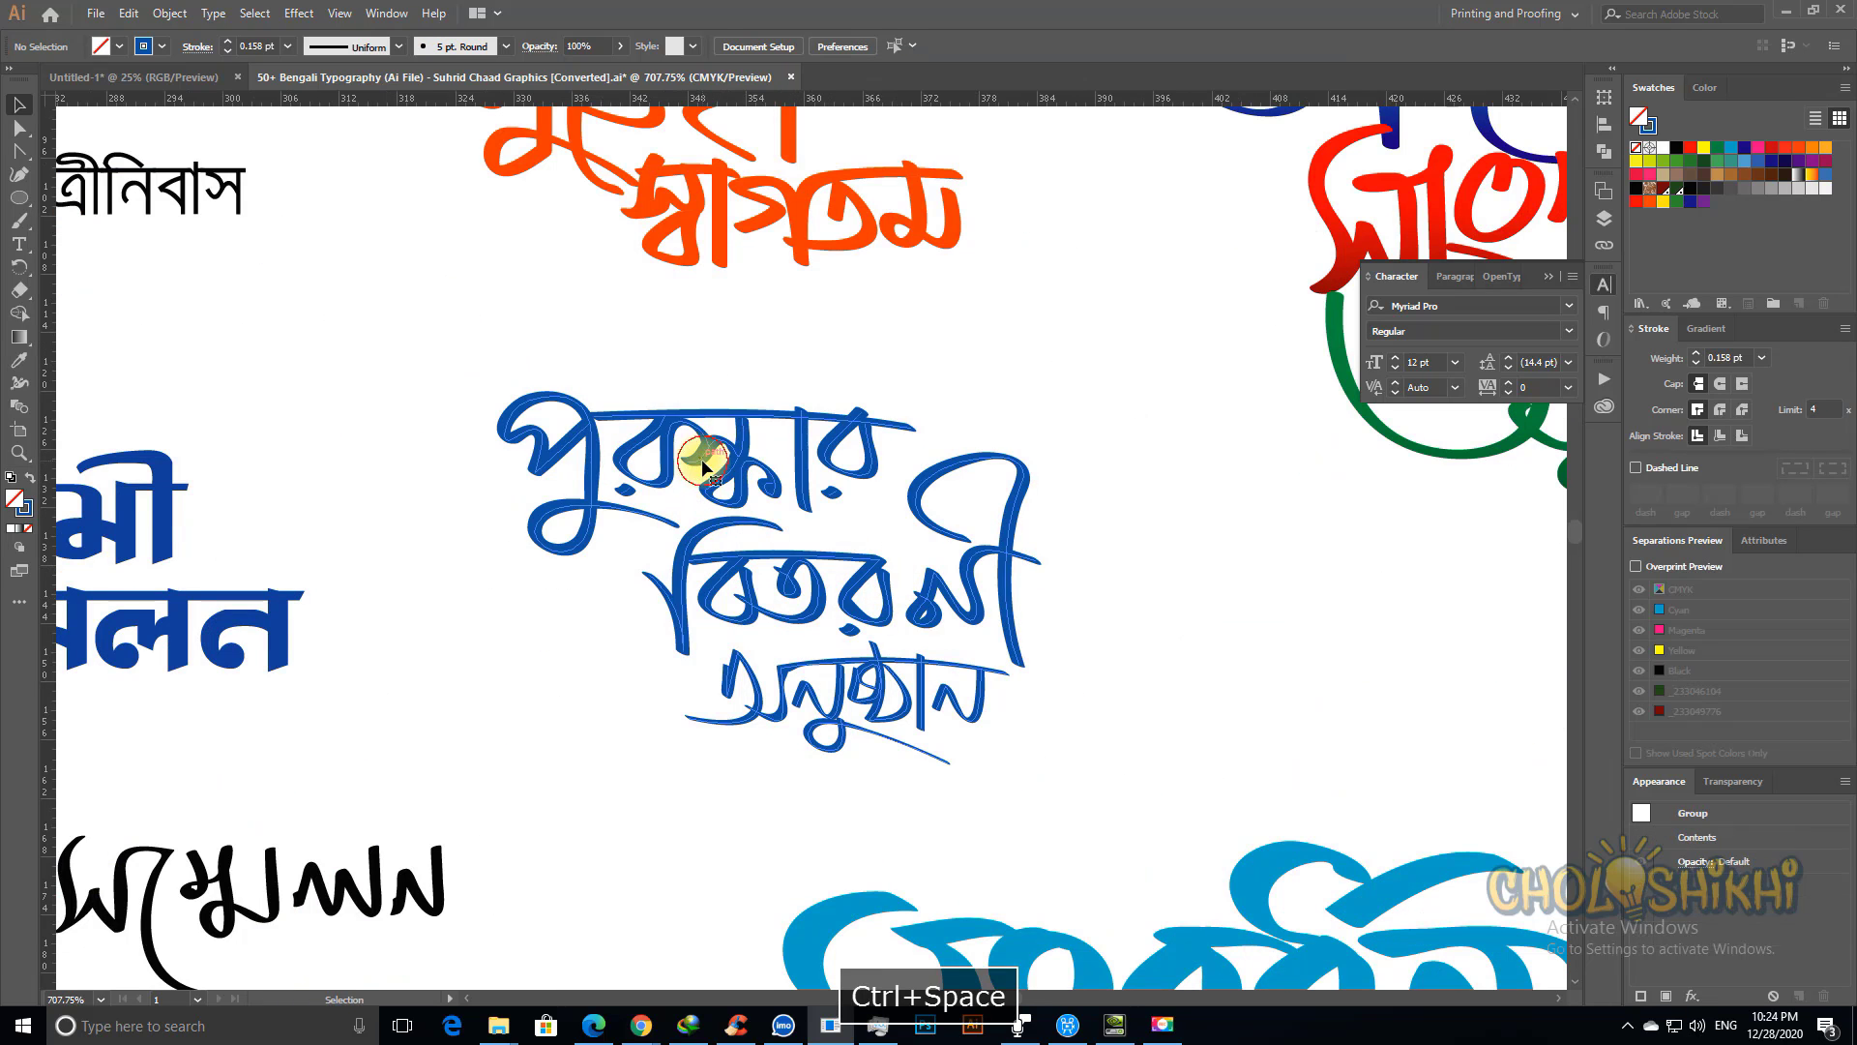
{"action": "left_click", "coordinate": [705, 468]}
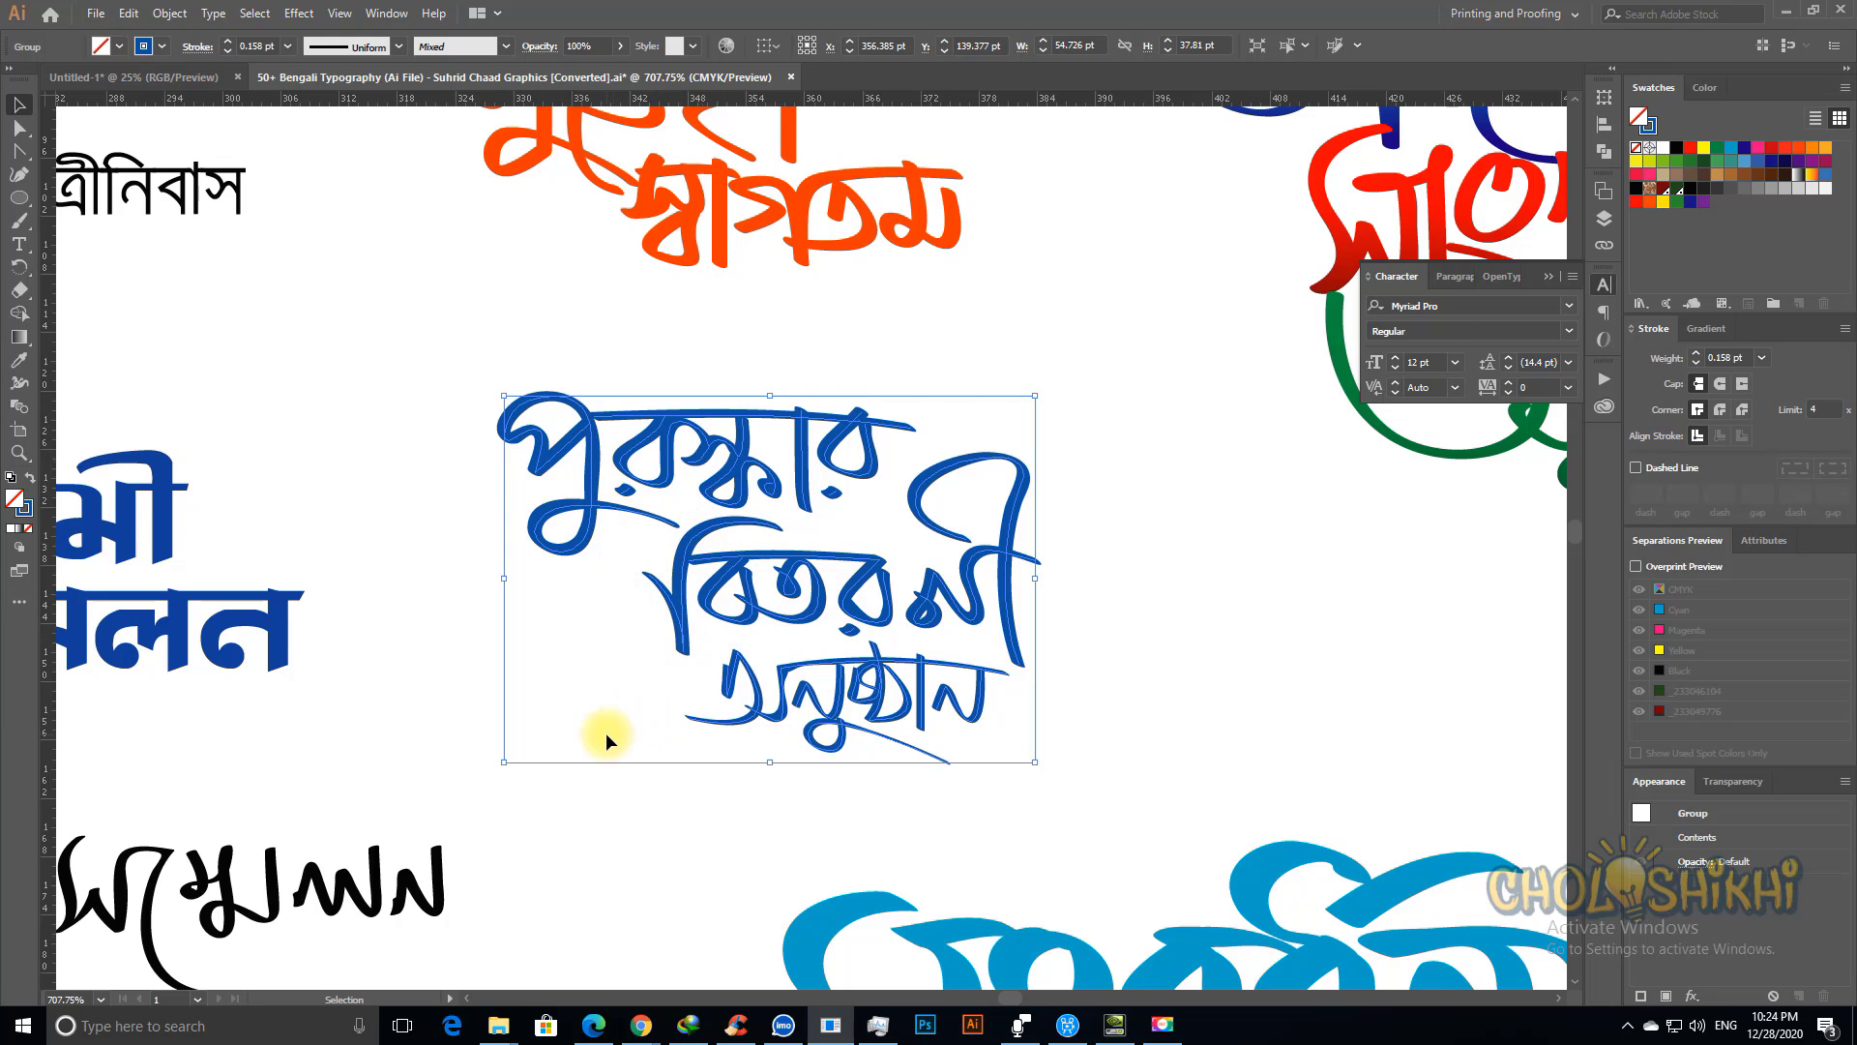
{"action": "key", "text": "ctrl+c"}
{"action": "left_click", "coordinate": [1000, 706]}
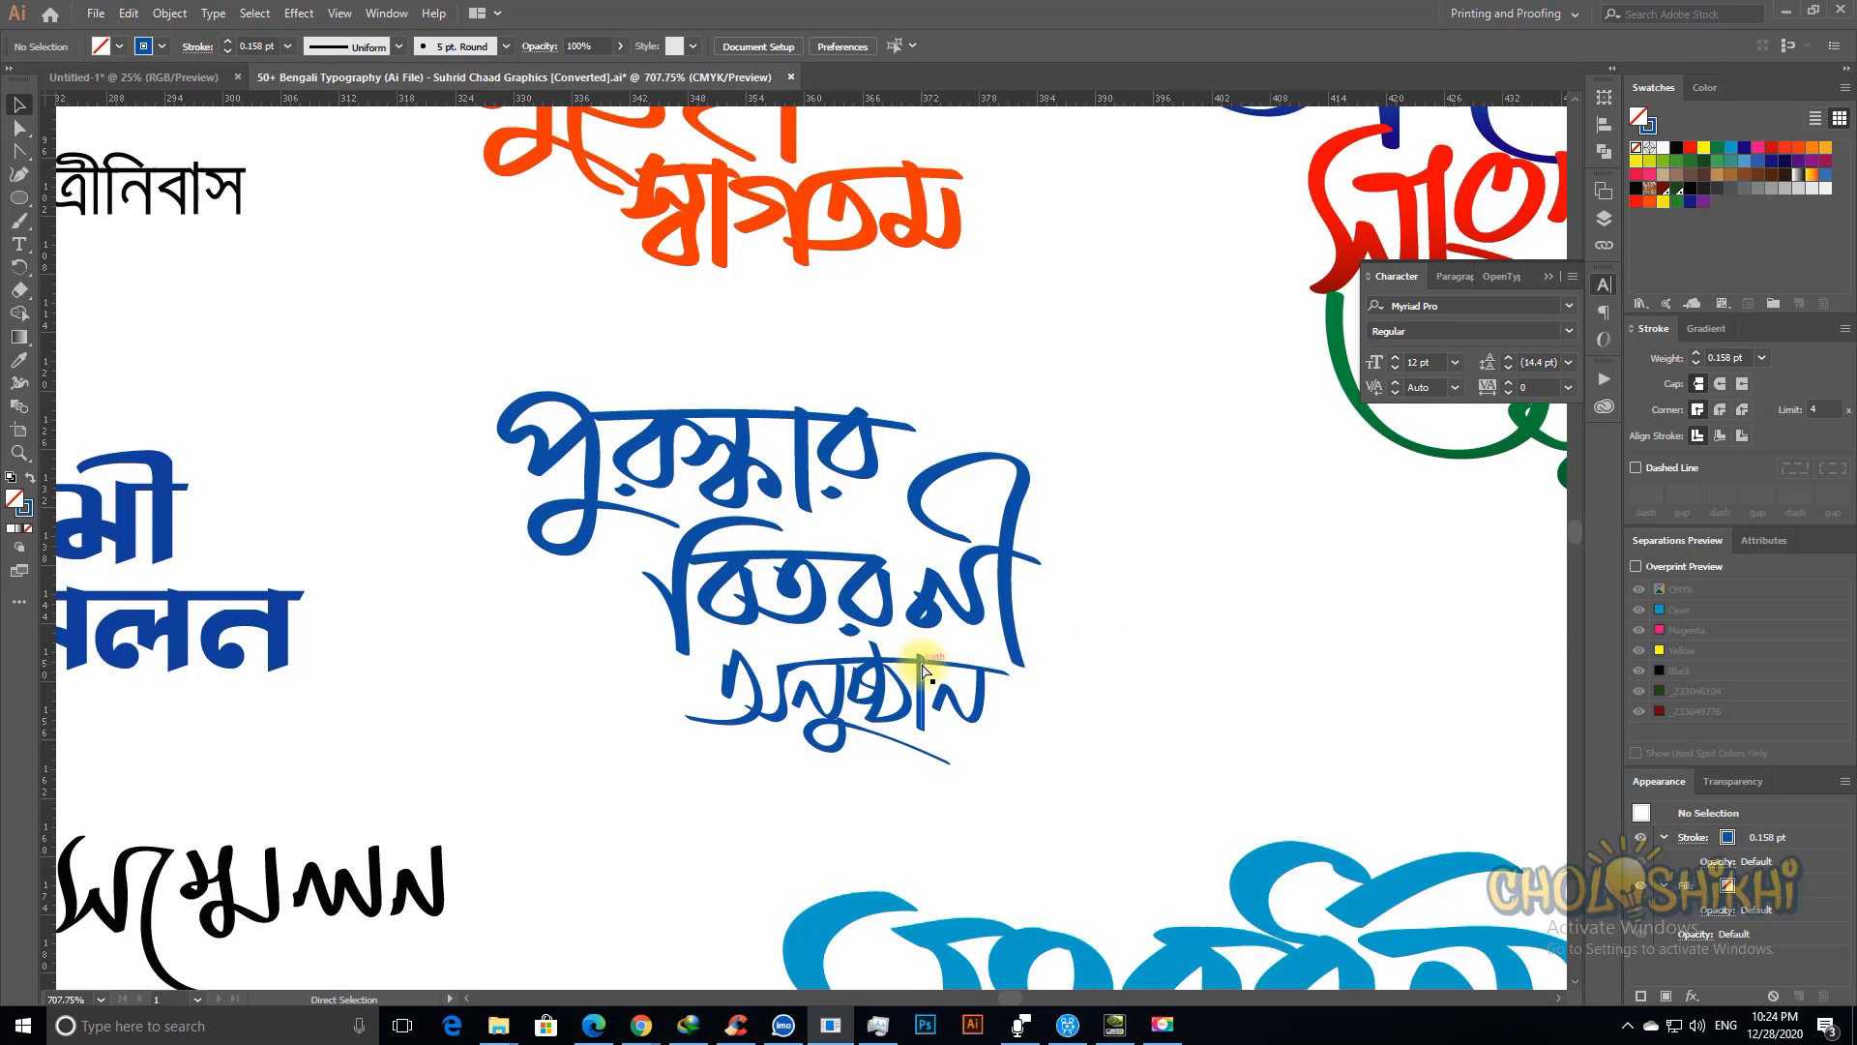
Step: Review the complete Bengali typography sheet, comparing the styles of its lettering designs
{"action": "key", "text": "ctrl+minus"}
{"action": "key", "text": "ctrl+minus"}
{"action": "key", "text": "ctrl+minus"}
{"action": "key", "text": "ctrl+minus"}
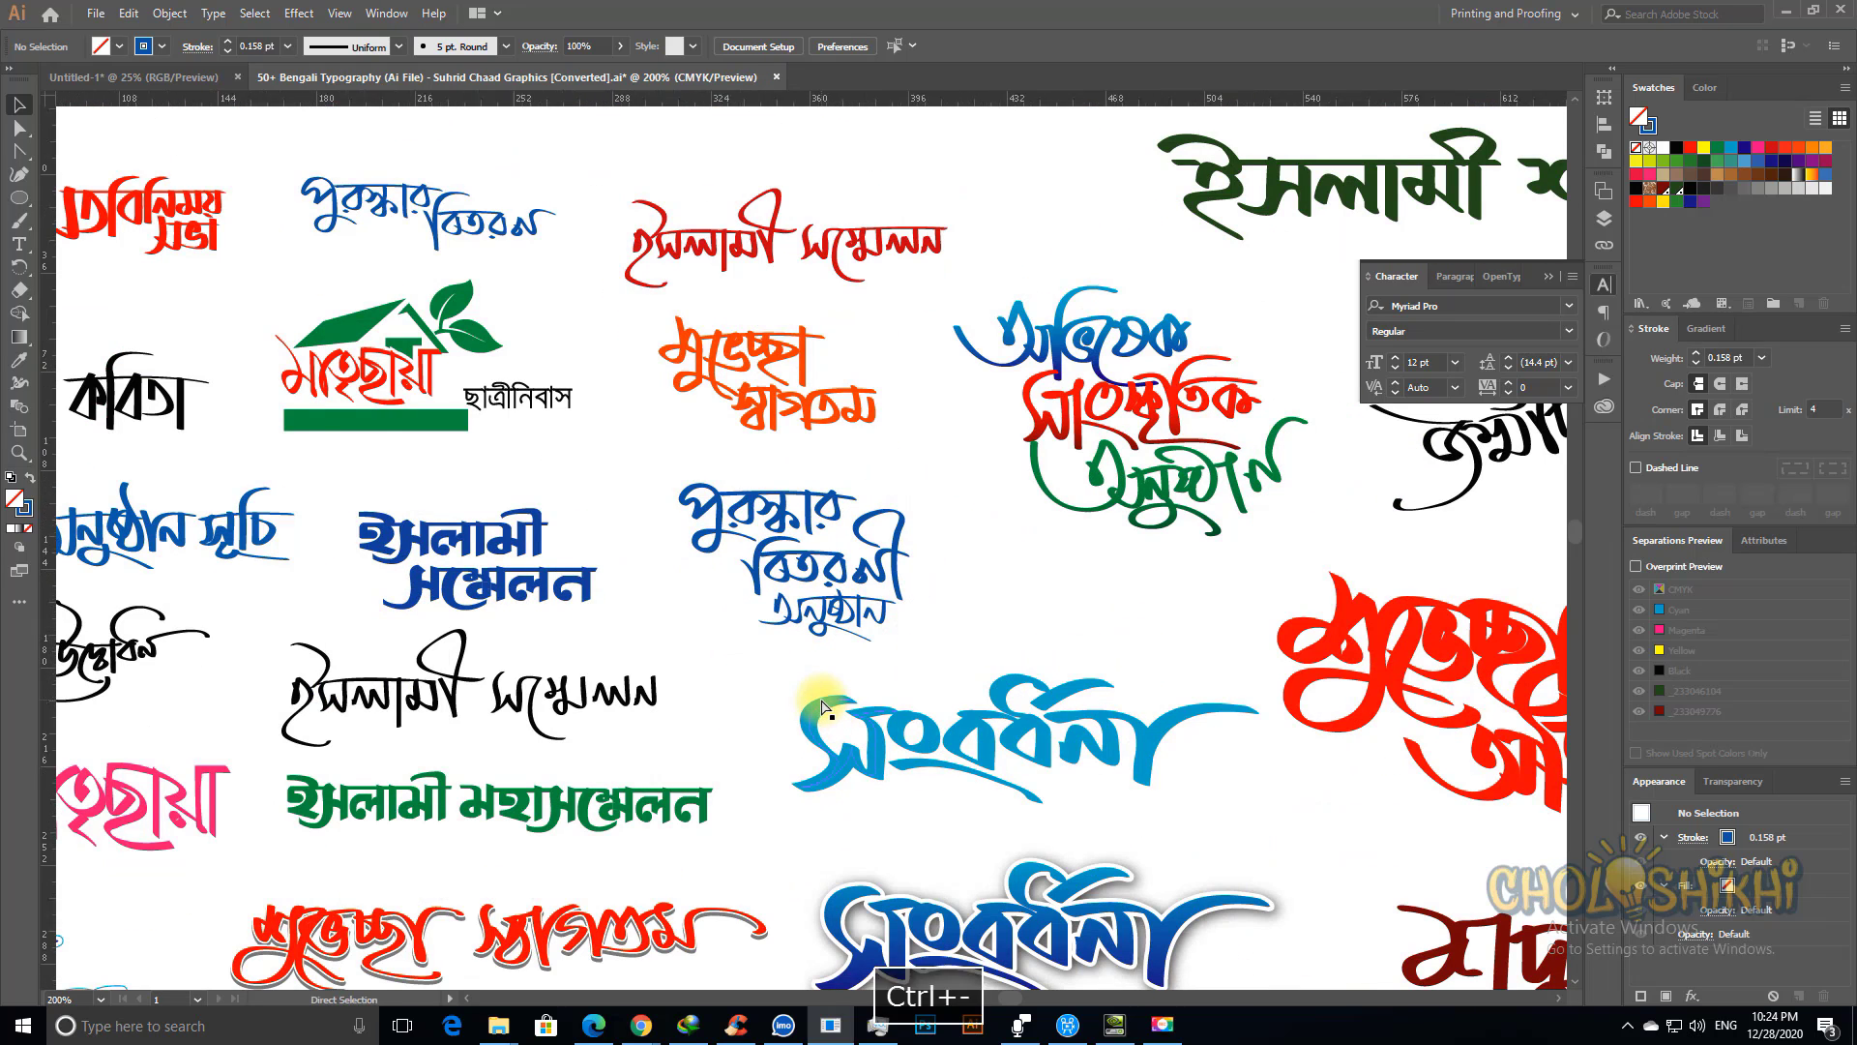
{"action": "key", "text": "ctrl+minus"}
{"action": "left_click_drag", "start_coordinate": [909, 706], "coordinate": [931, 565]}
{"action": "key", "text": "ctrl+minus"}
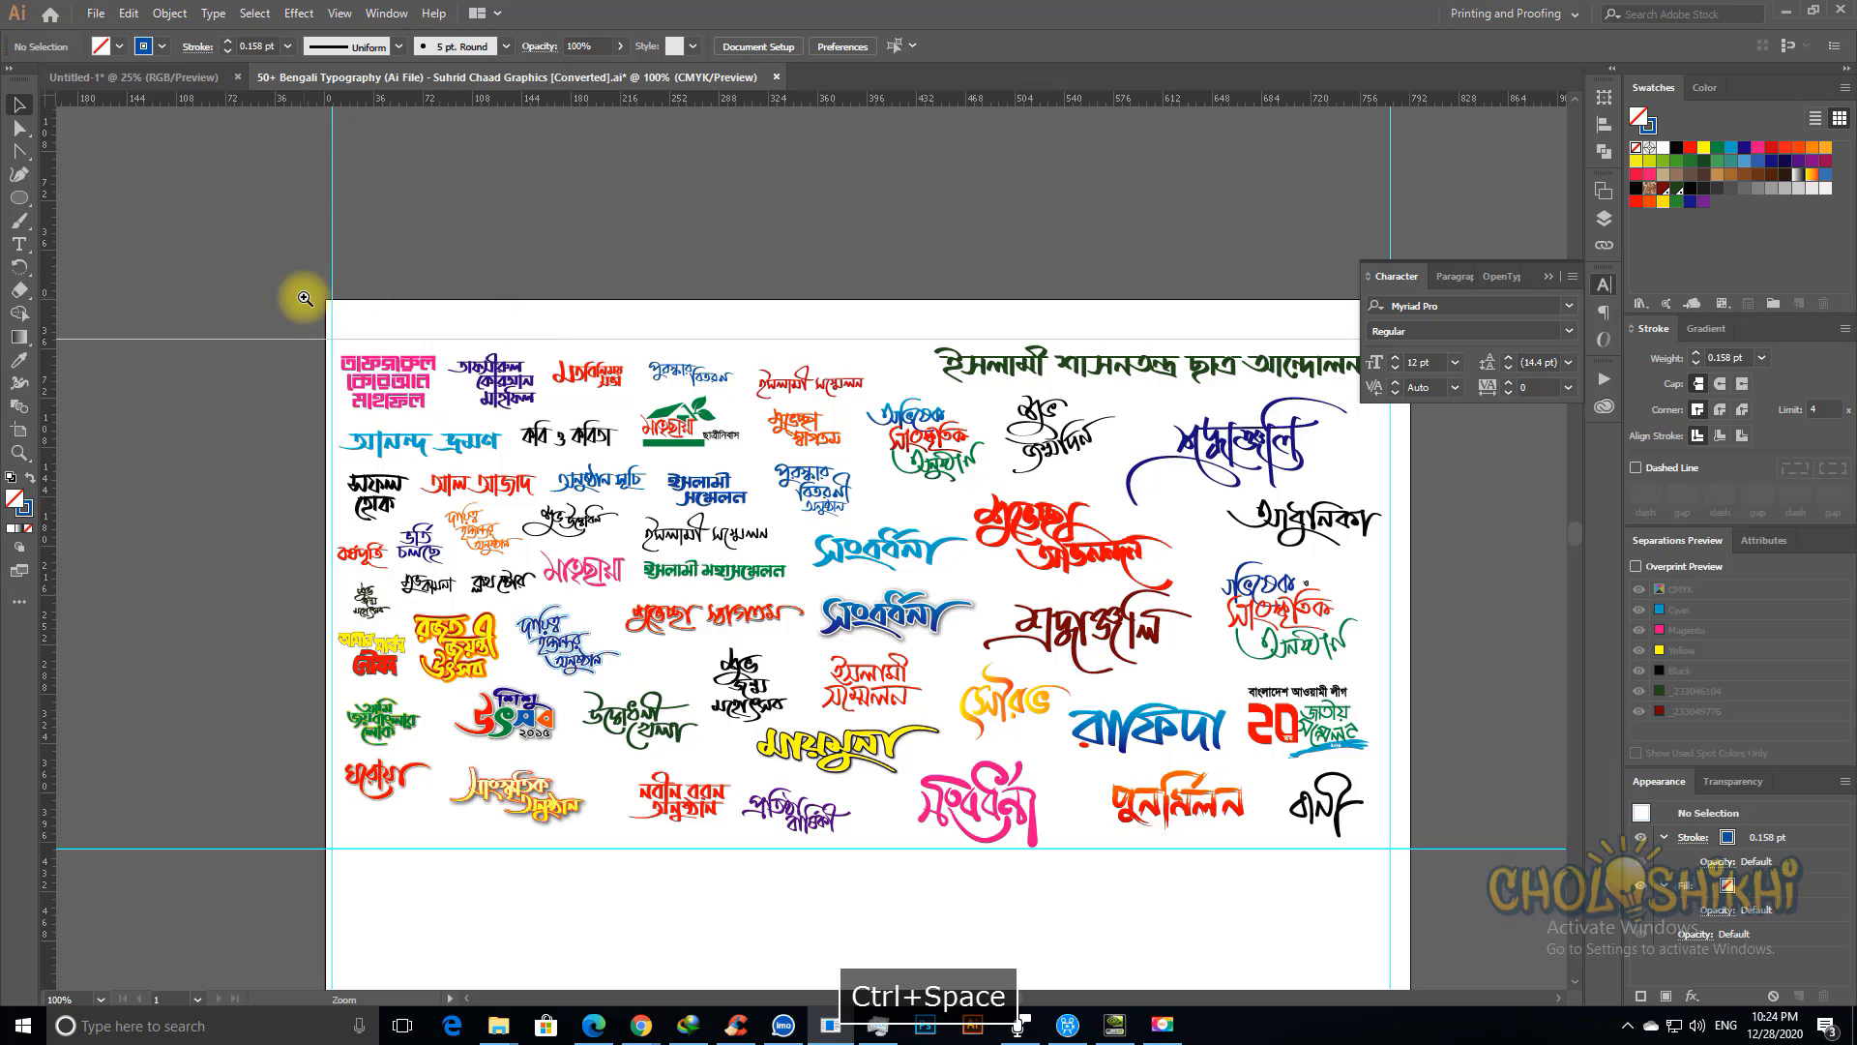
{"action": "left_click_drag", "start_coordinate": [305, 298], "coordinate": [1771, 980]}
{"action": "left_click_drag", "start_coordinate": [517, 851], "coordinate": [759, 846]}
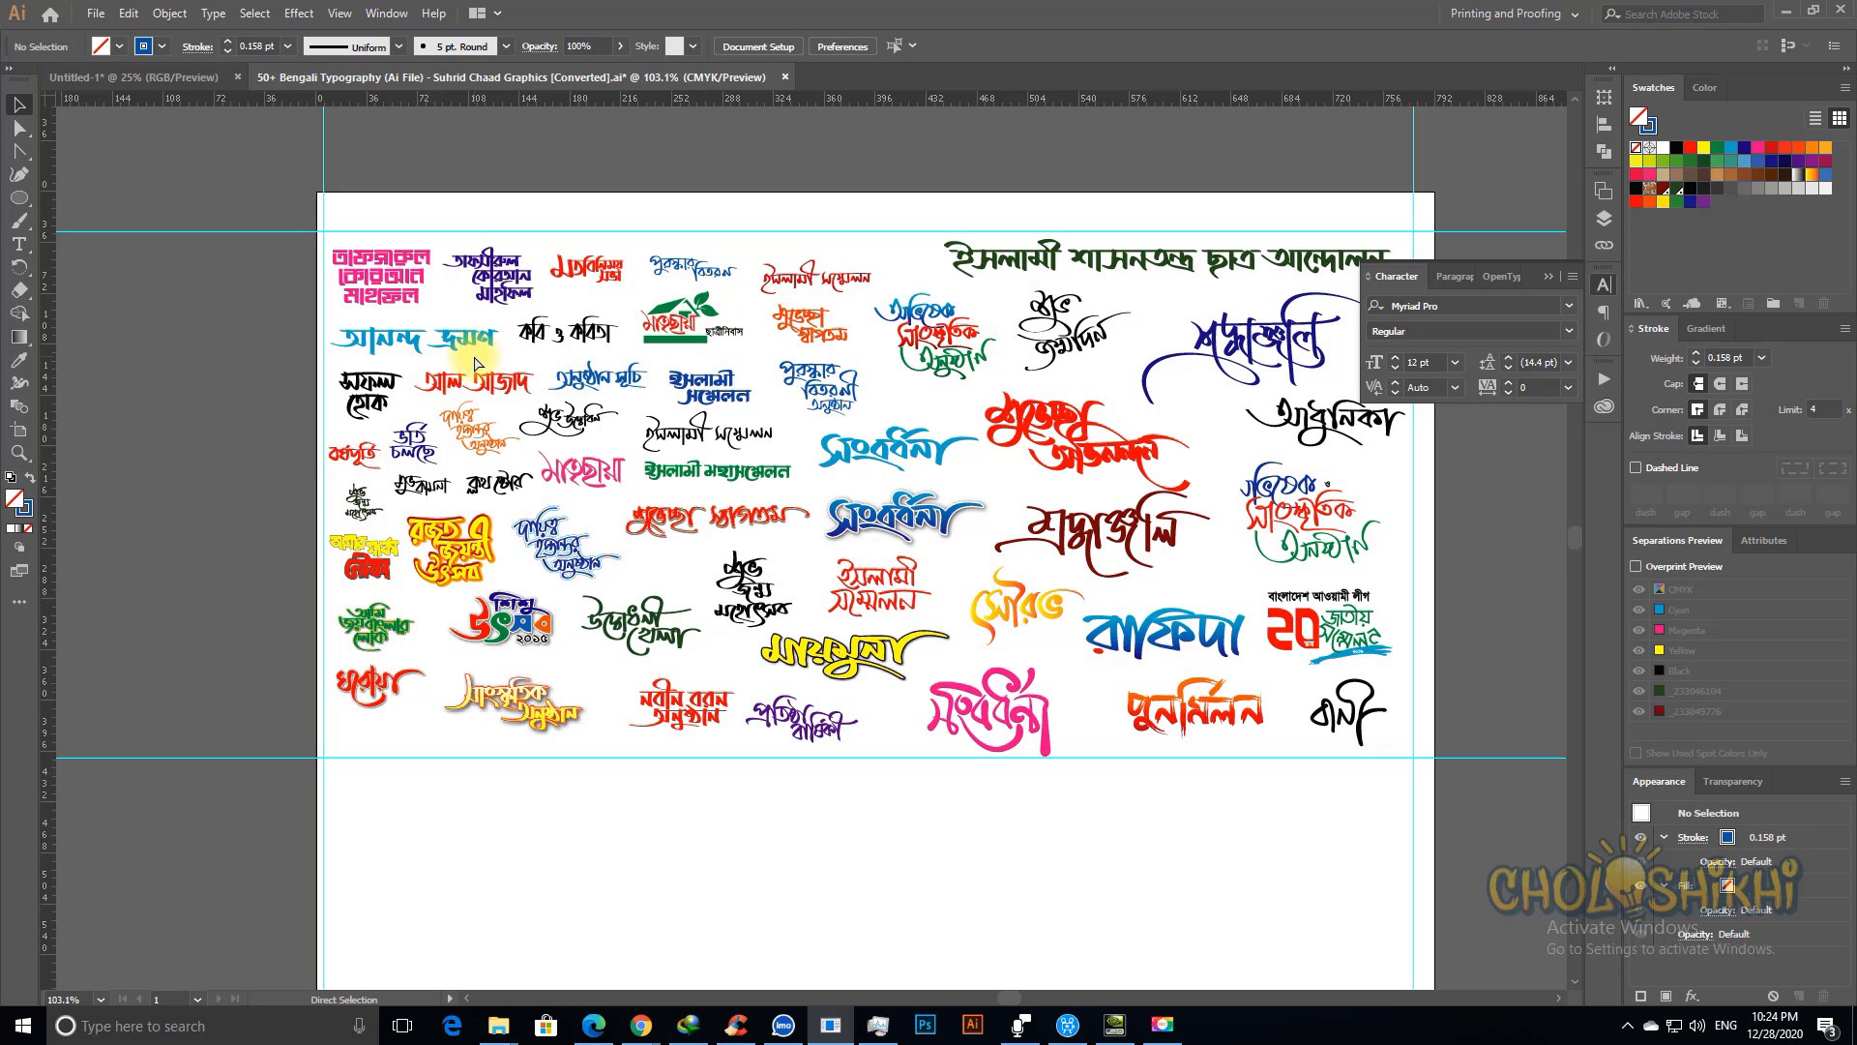
Step: Switch to the Untitled-1 document and inspect its afc logo, including the green figure, up close and in full
{"action": "left_click", "coordinate": [127, 75]}
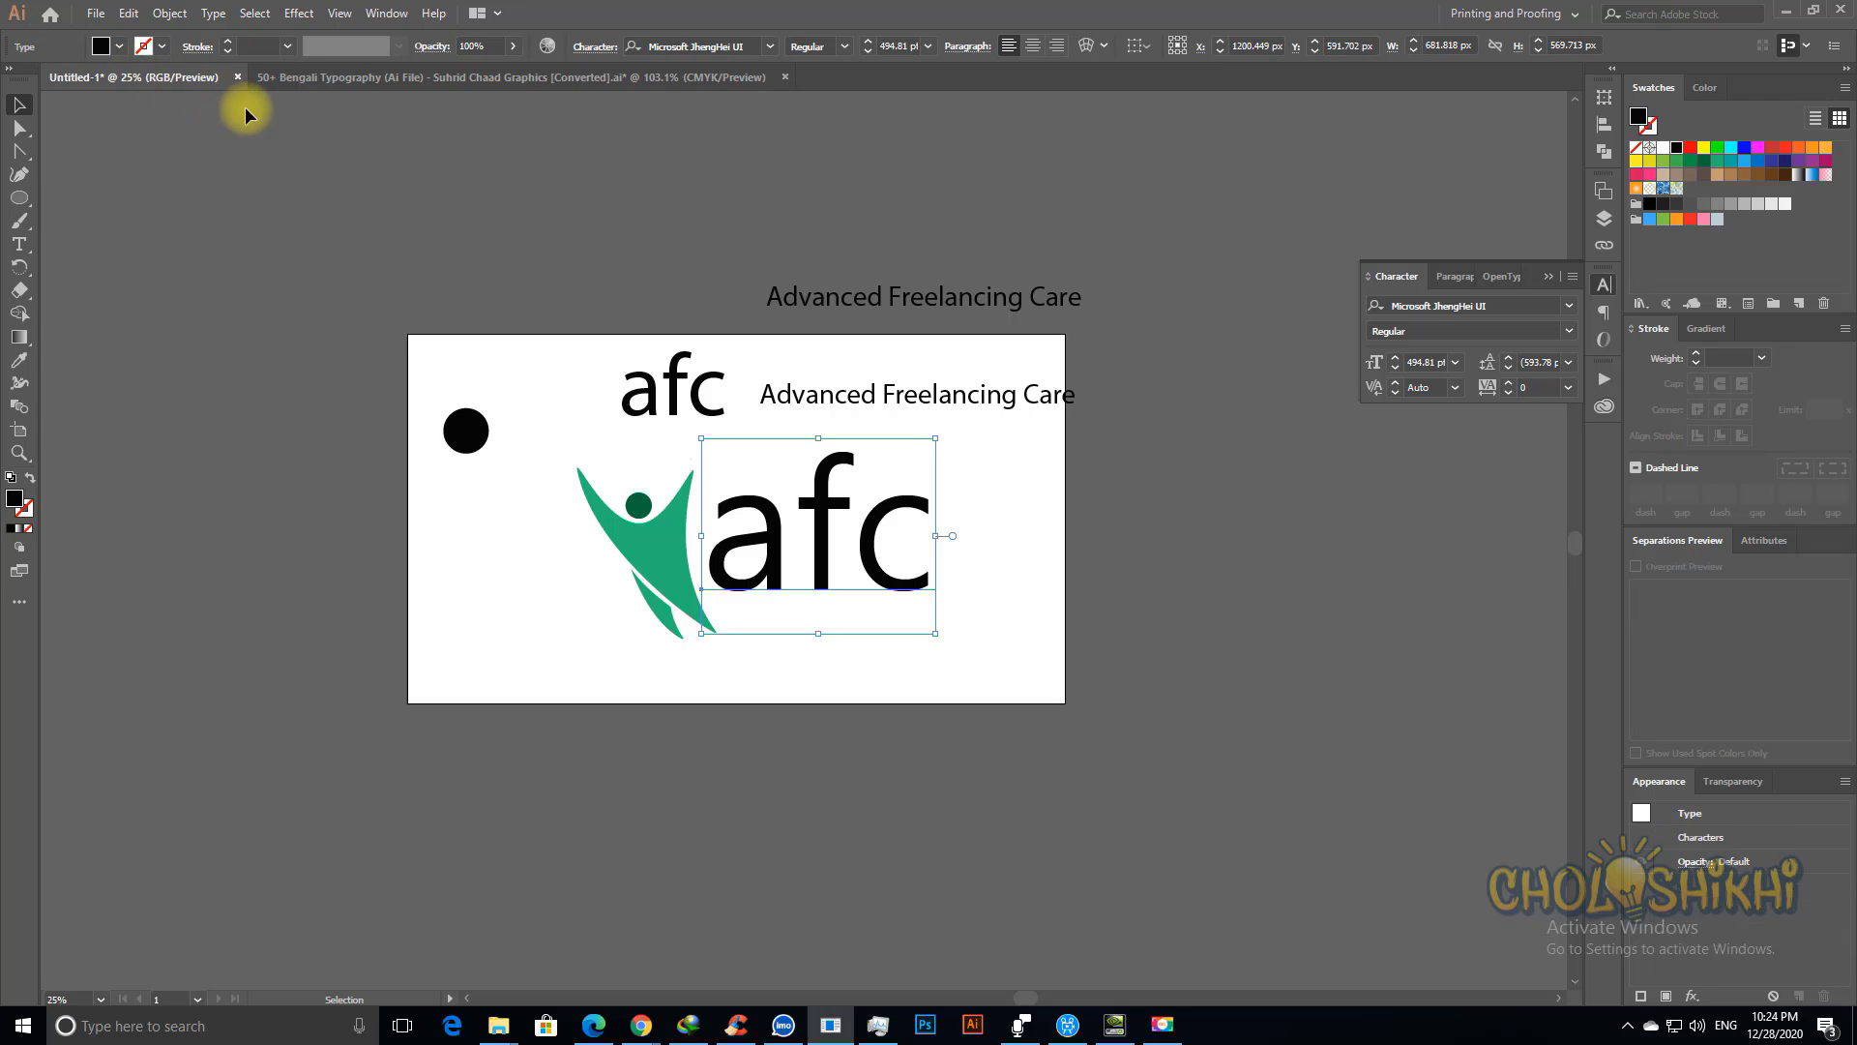
{"action": "left_click", "coordinate": [1061, 606]}
{"action": "key", "text": "ctrl+space"}
{"action": "left_click_drag", "start_coordinate": [464, 323], "coordinate": [1186, 787]}
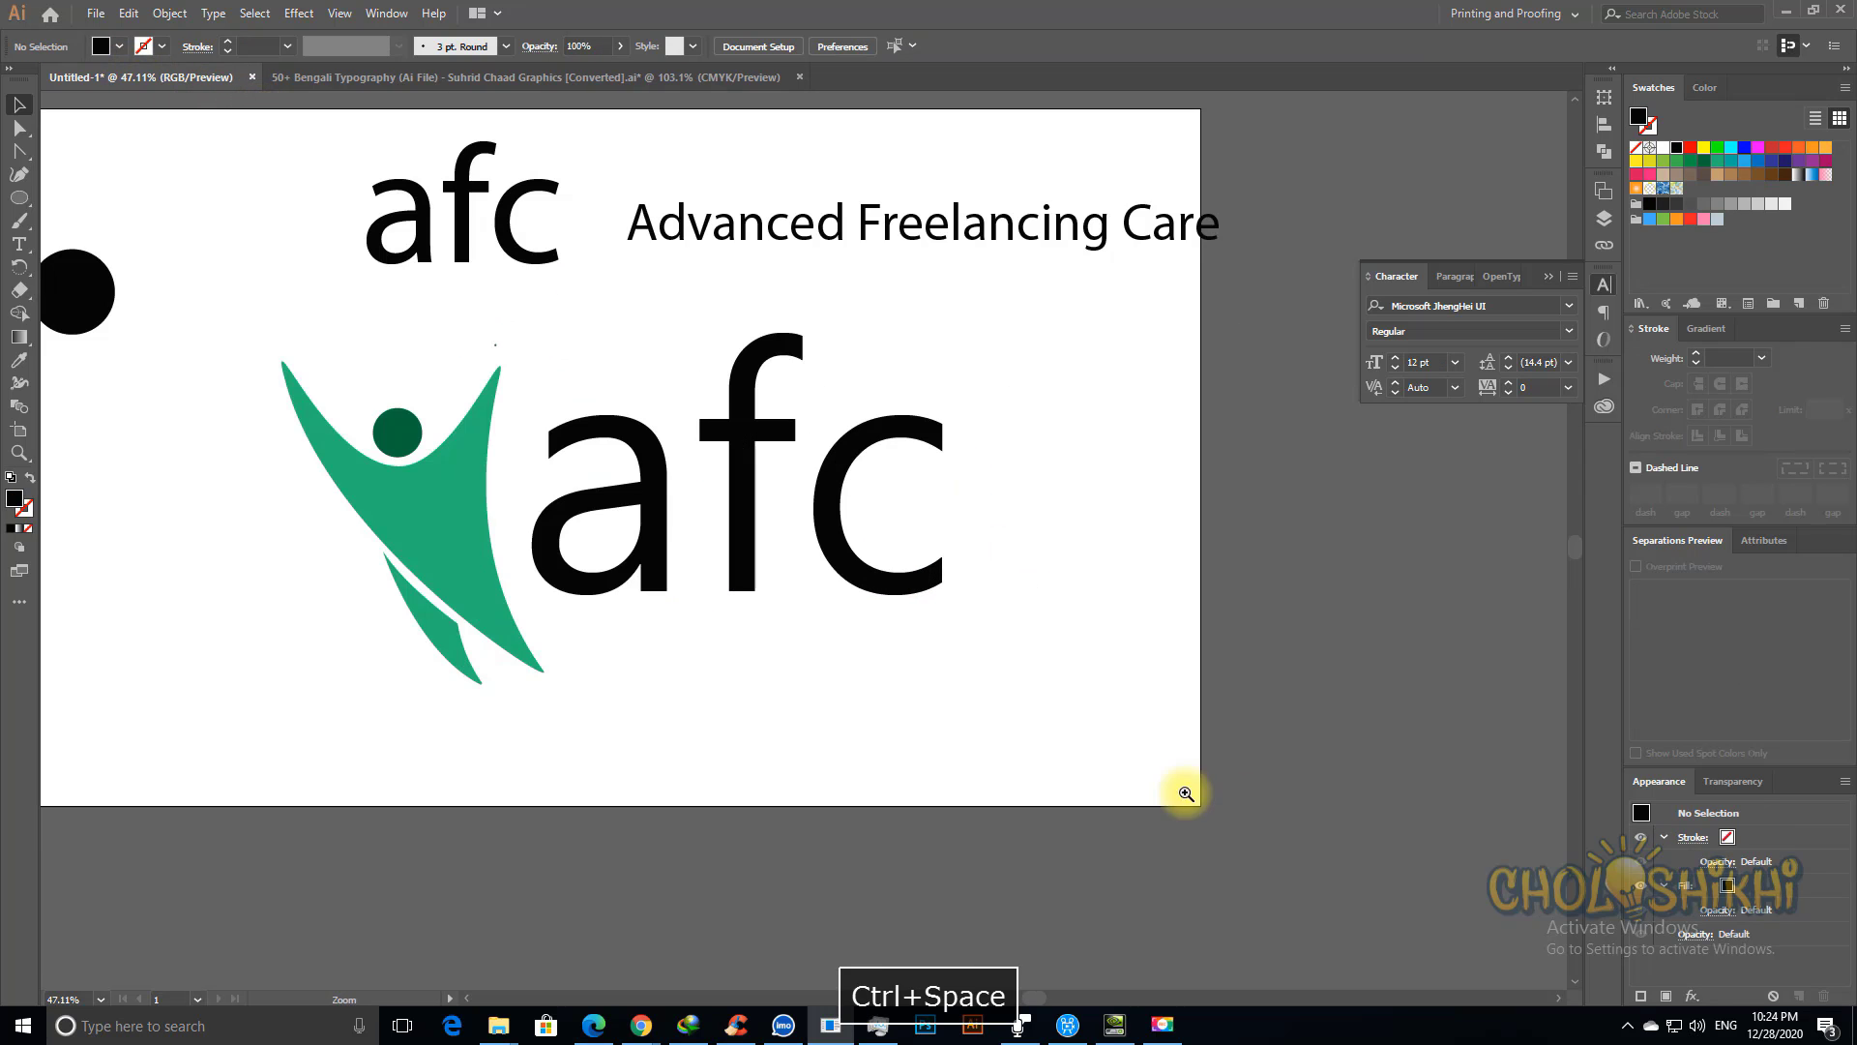
{"action": "key", "text": "space"}
{"action": "left_click_drag", "start_coordinate": [399, 627], "coordinate": [616, 669]}
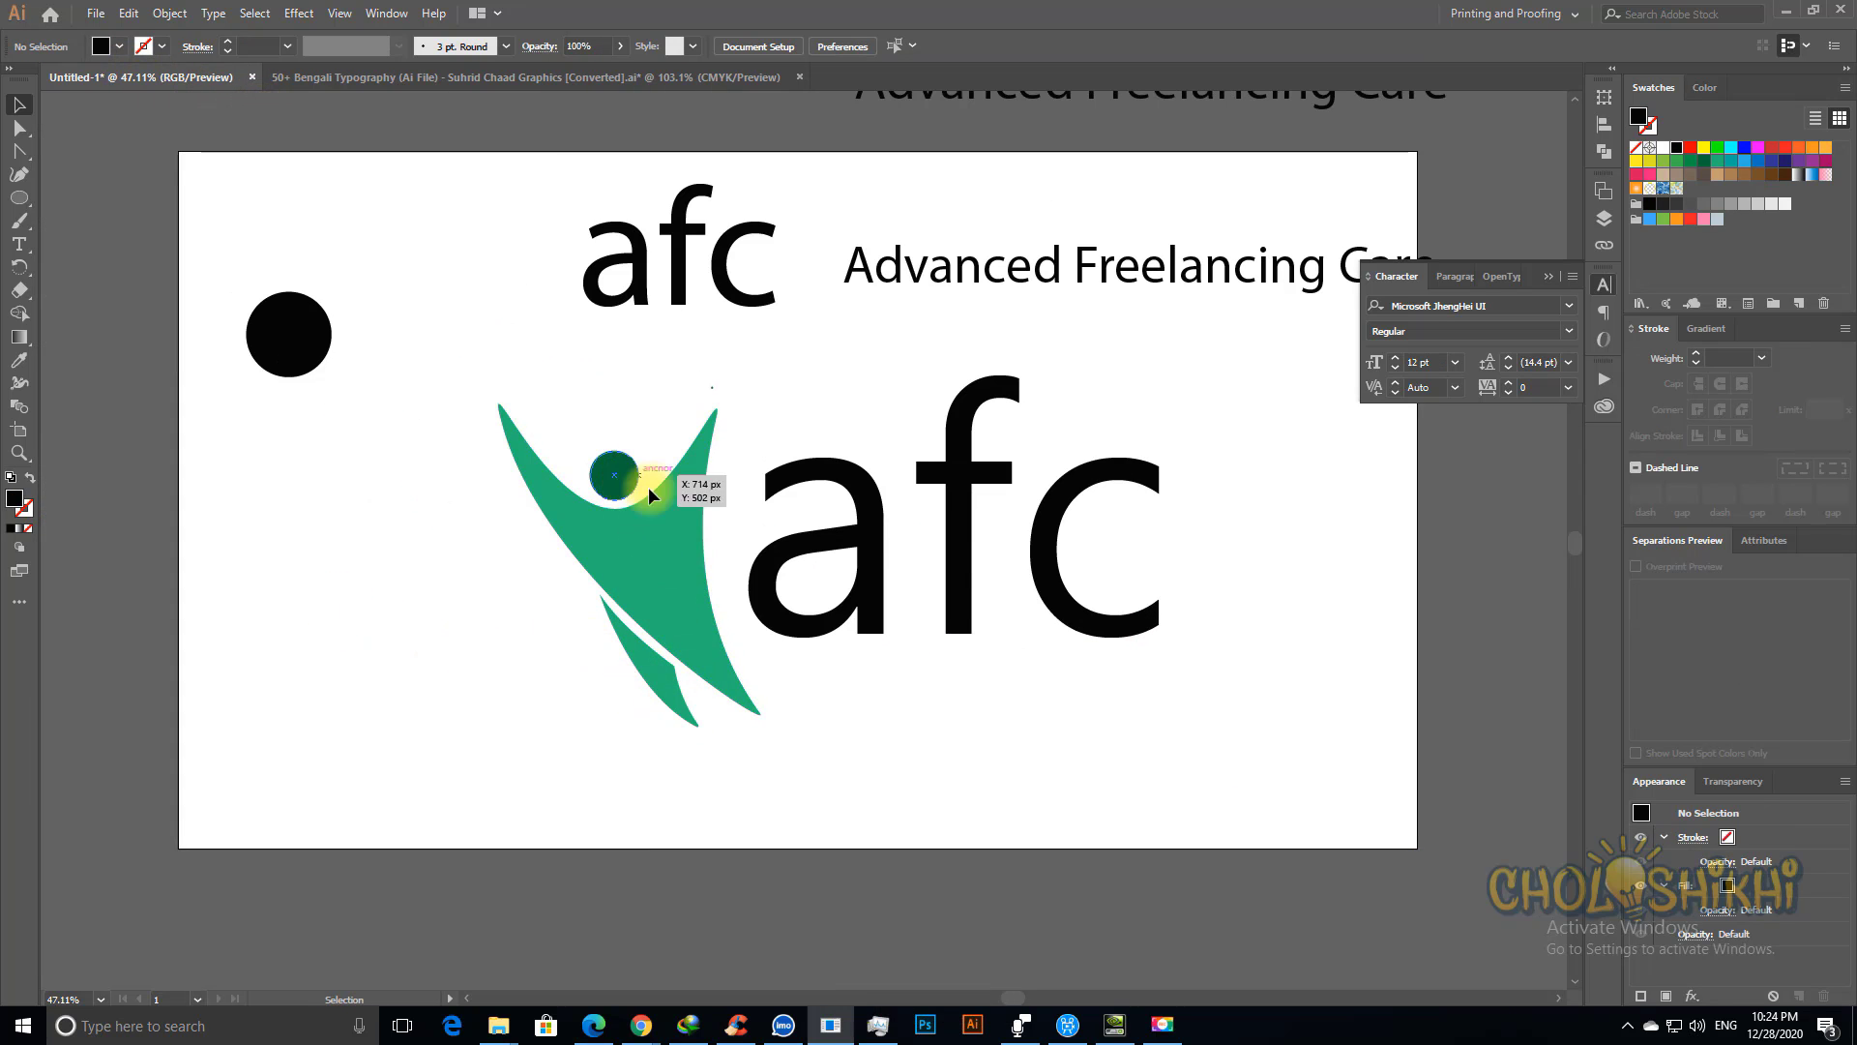
{"action": "key", "text": "ctrl+minus"}
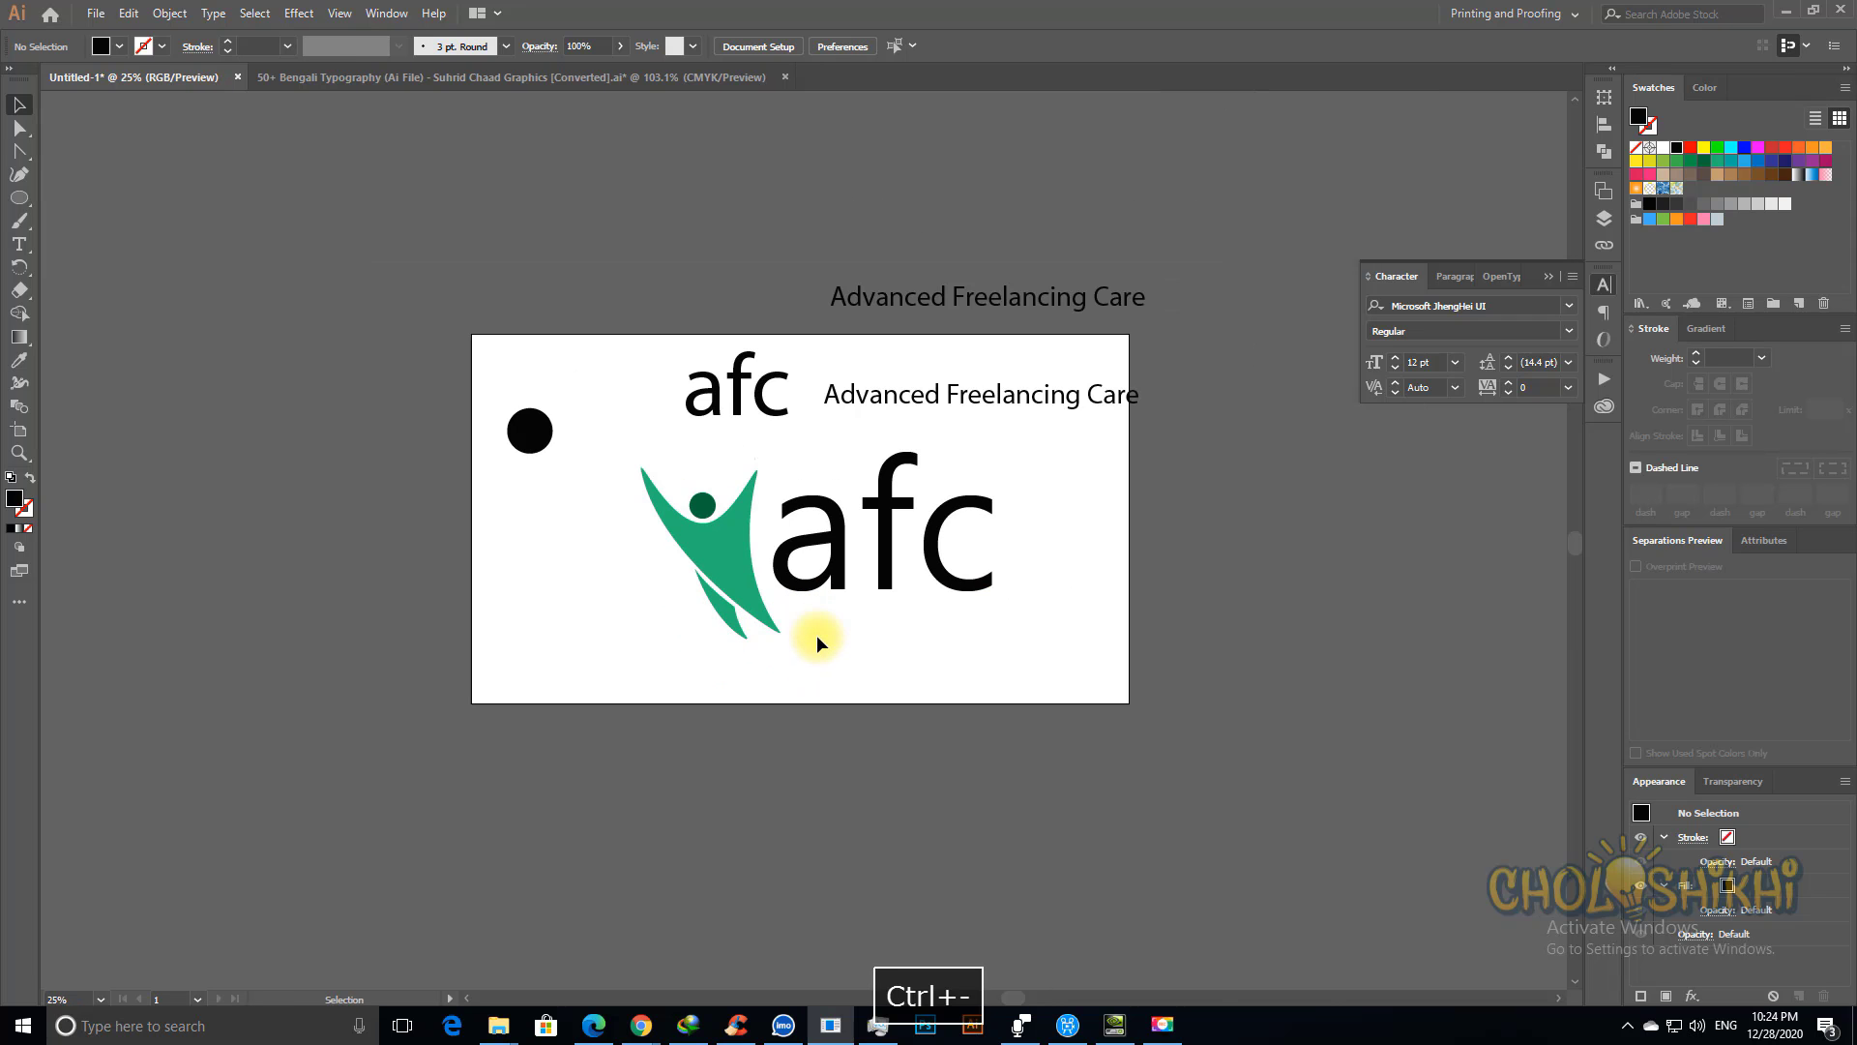
{"action": "key", "text": "ctrl+space"}
{"action": "left_click_drag", "start_coordinate": [535, 457], "coordinate": [851, 595]}
{"action": "key", "text": "ctrl+minus"}
{"action": "key", "text": "ctrl+minus"}
{"action": "key", "text": "ctrl+minus"}
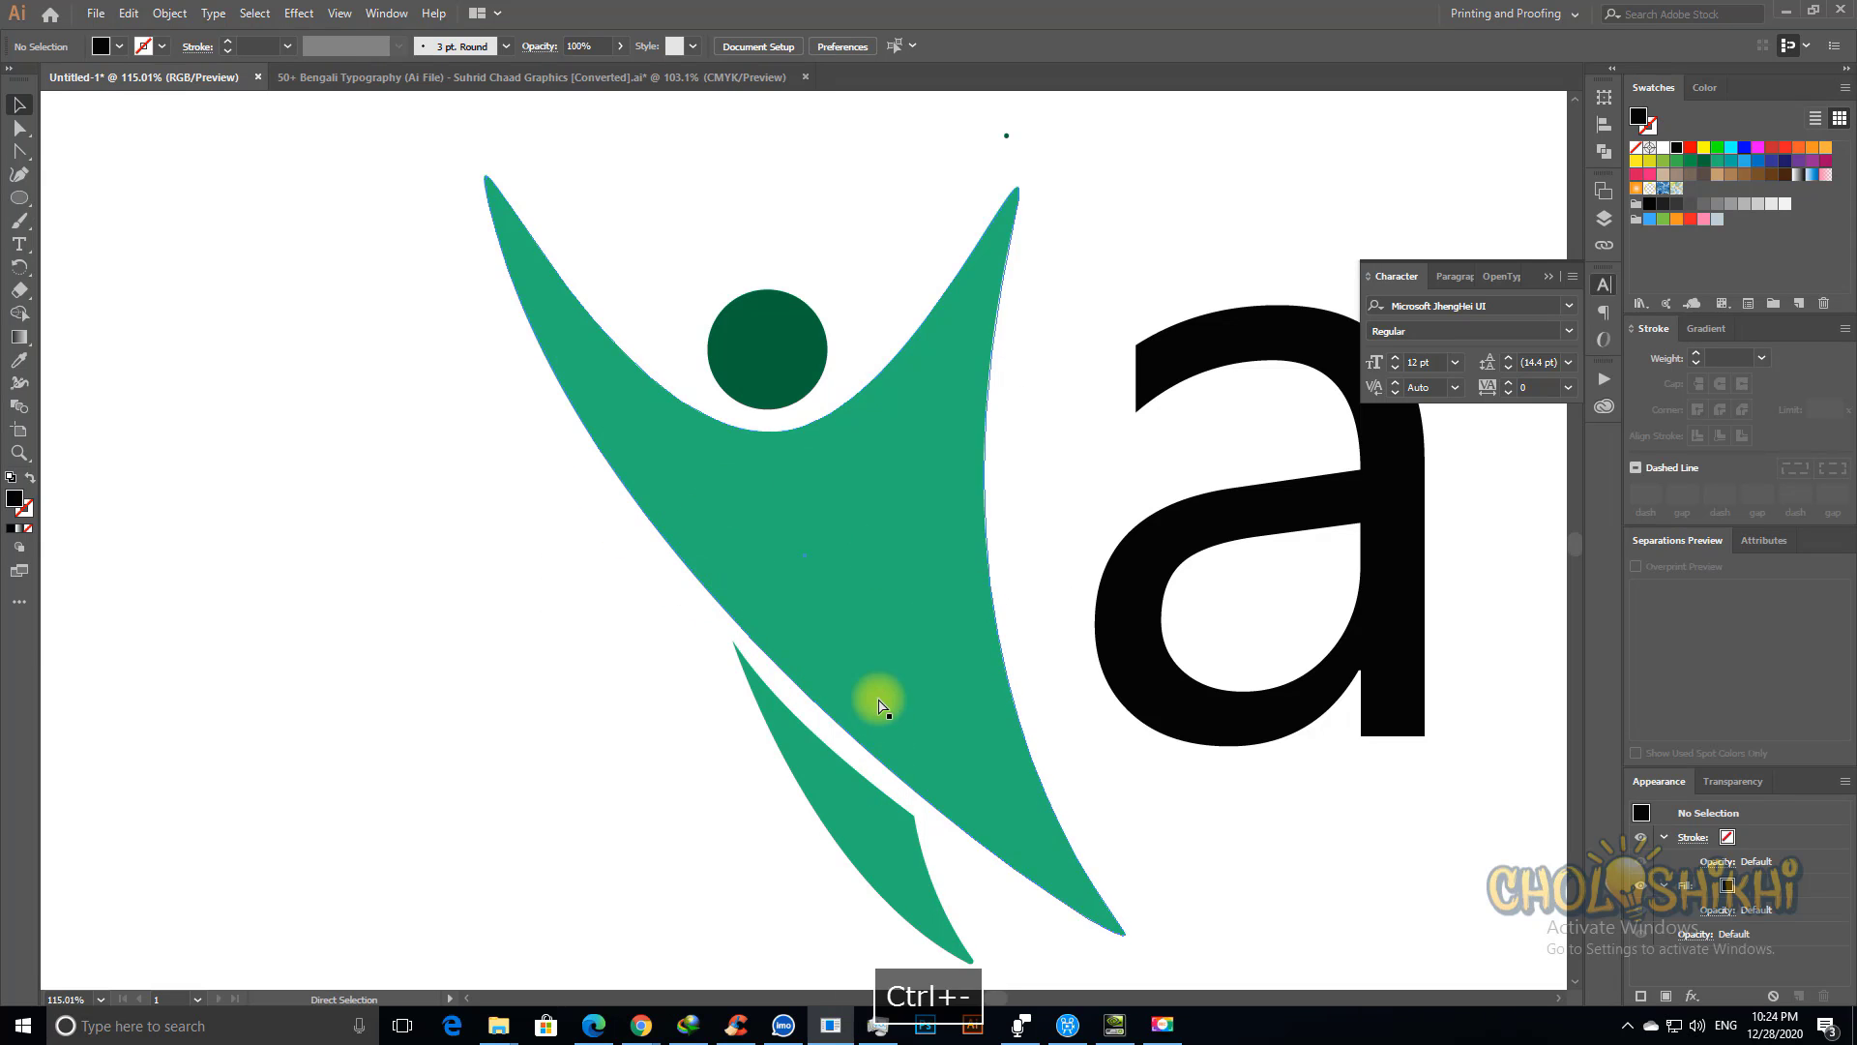
Step: Create a new web document with the Common 1366 x 768 px preset and collapse the Character panel
{"action": "left_click", "coordinate": [96, 13]}
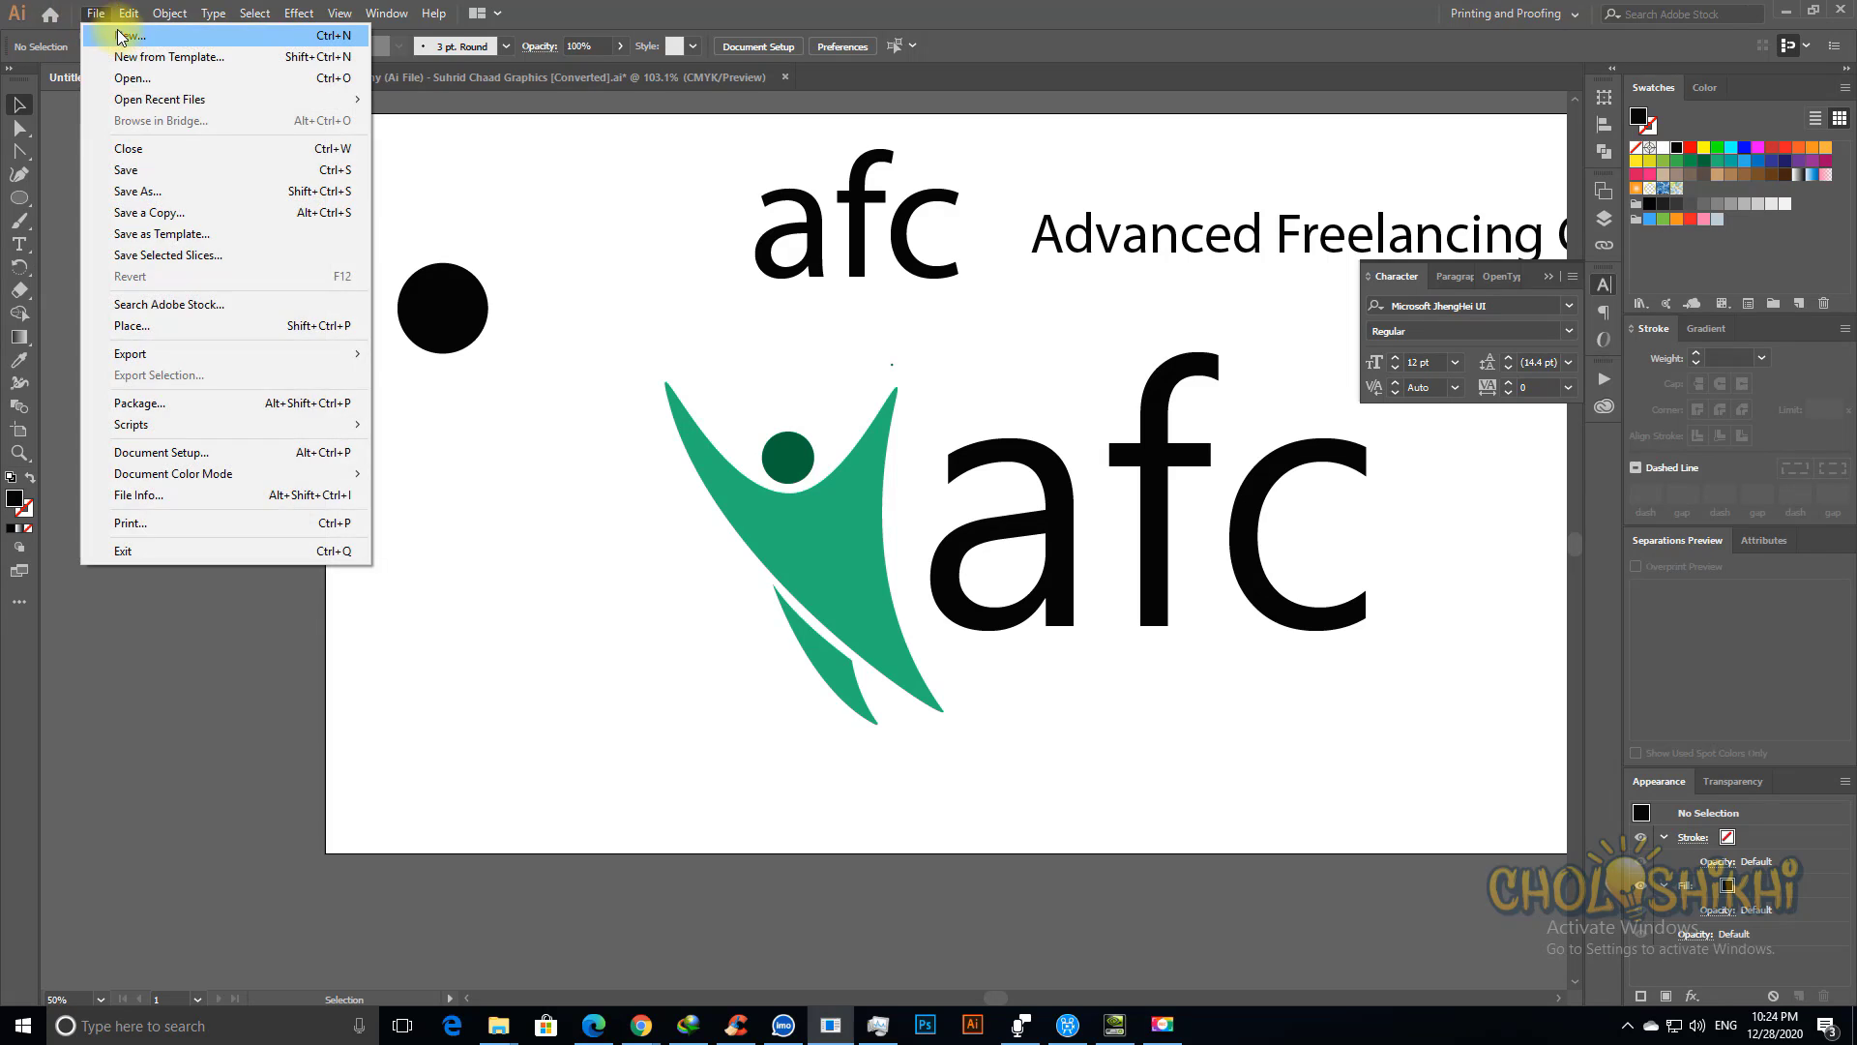
{"action": "left_click", "coordinate": [128, 36]}
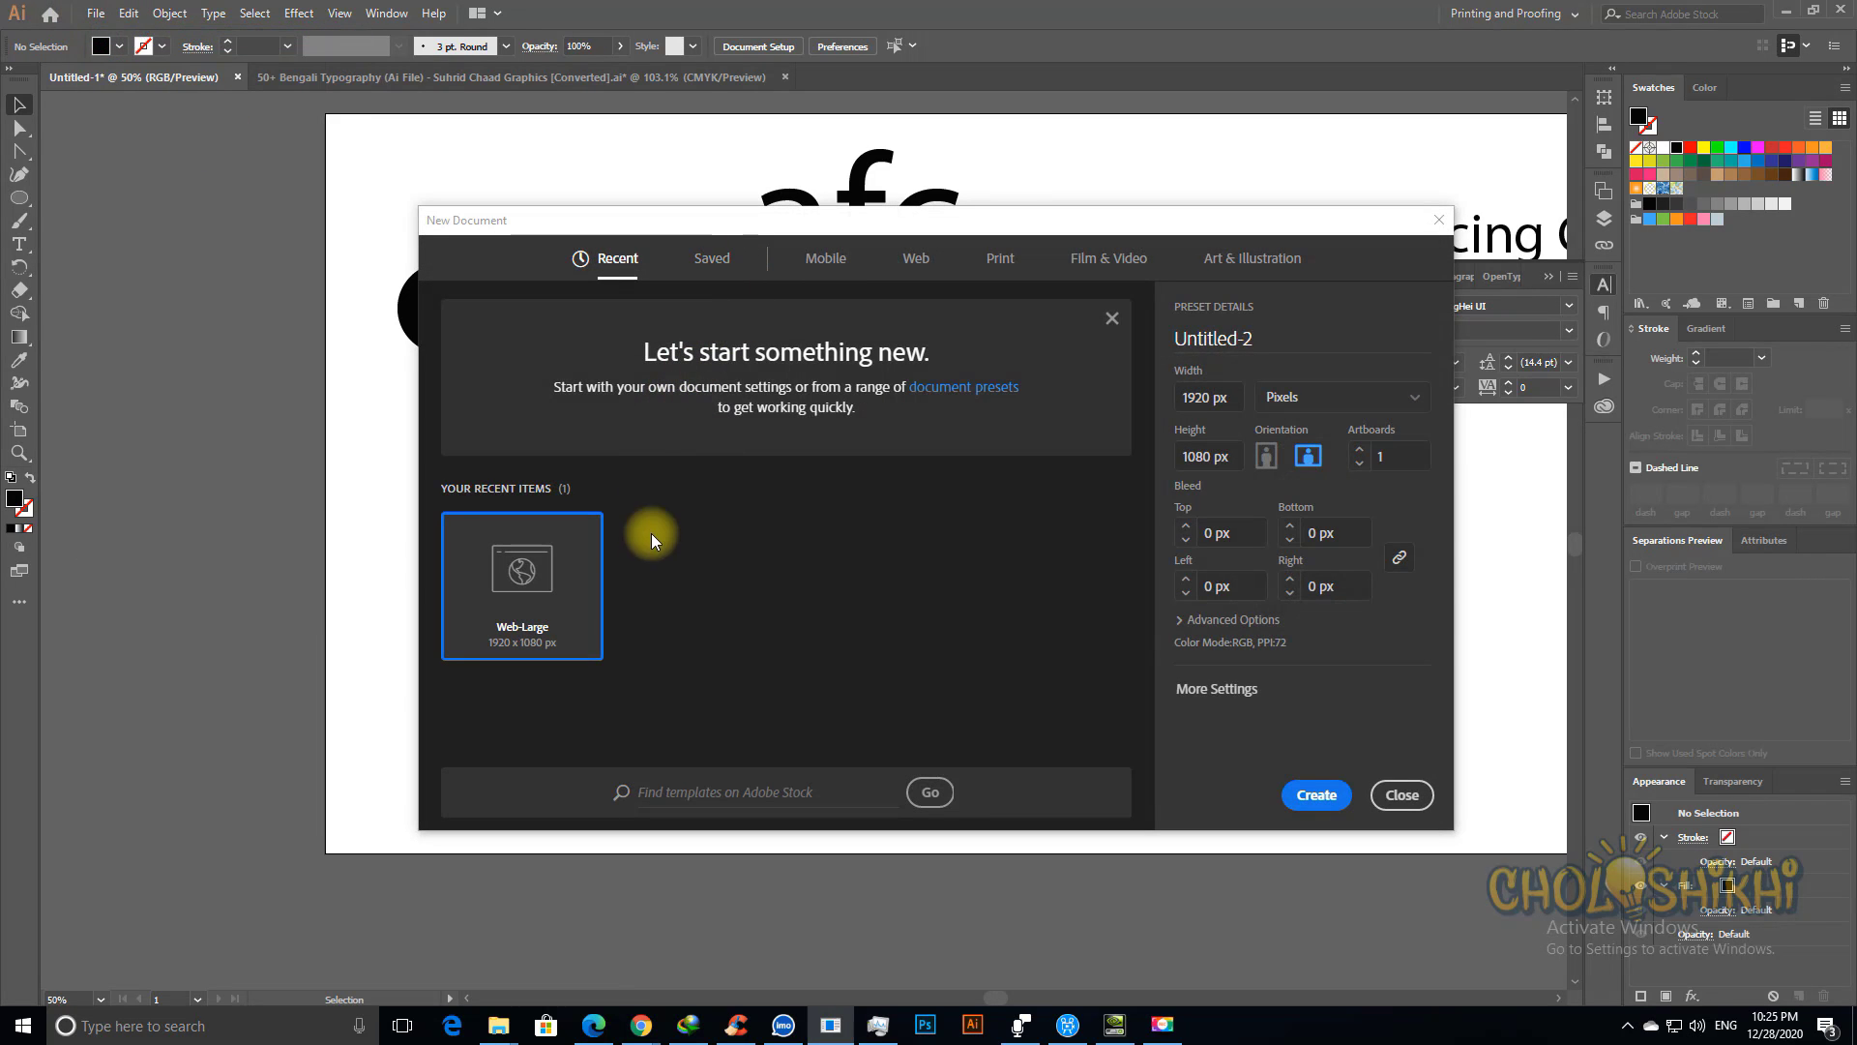
{"action": "left_click", "coordinate": [919, 259]}
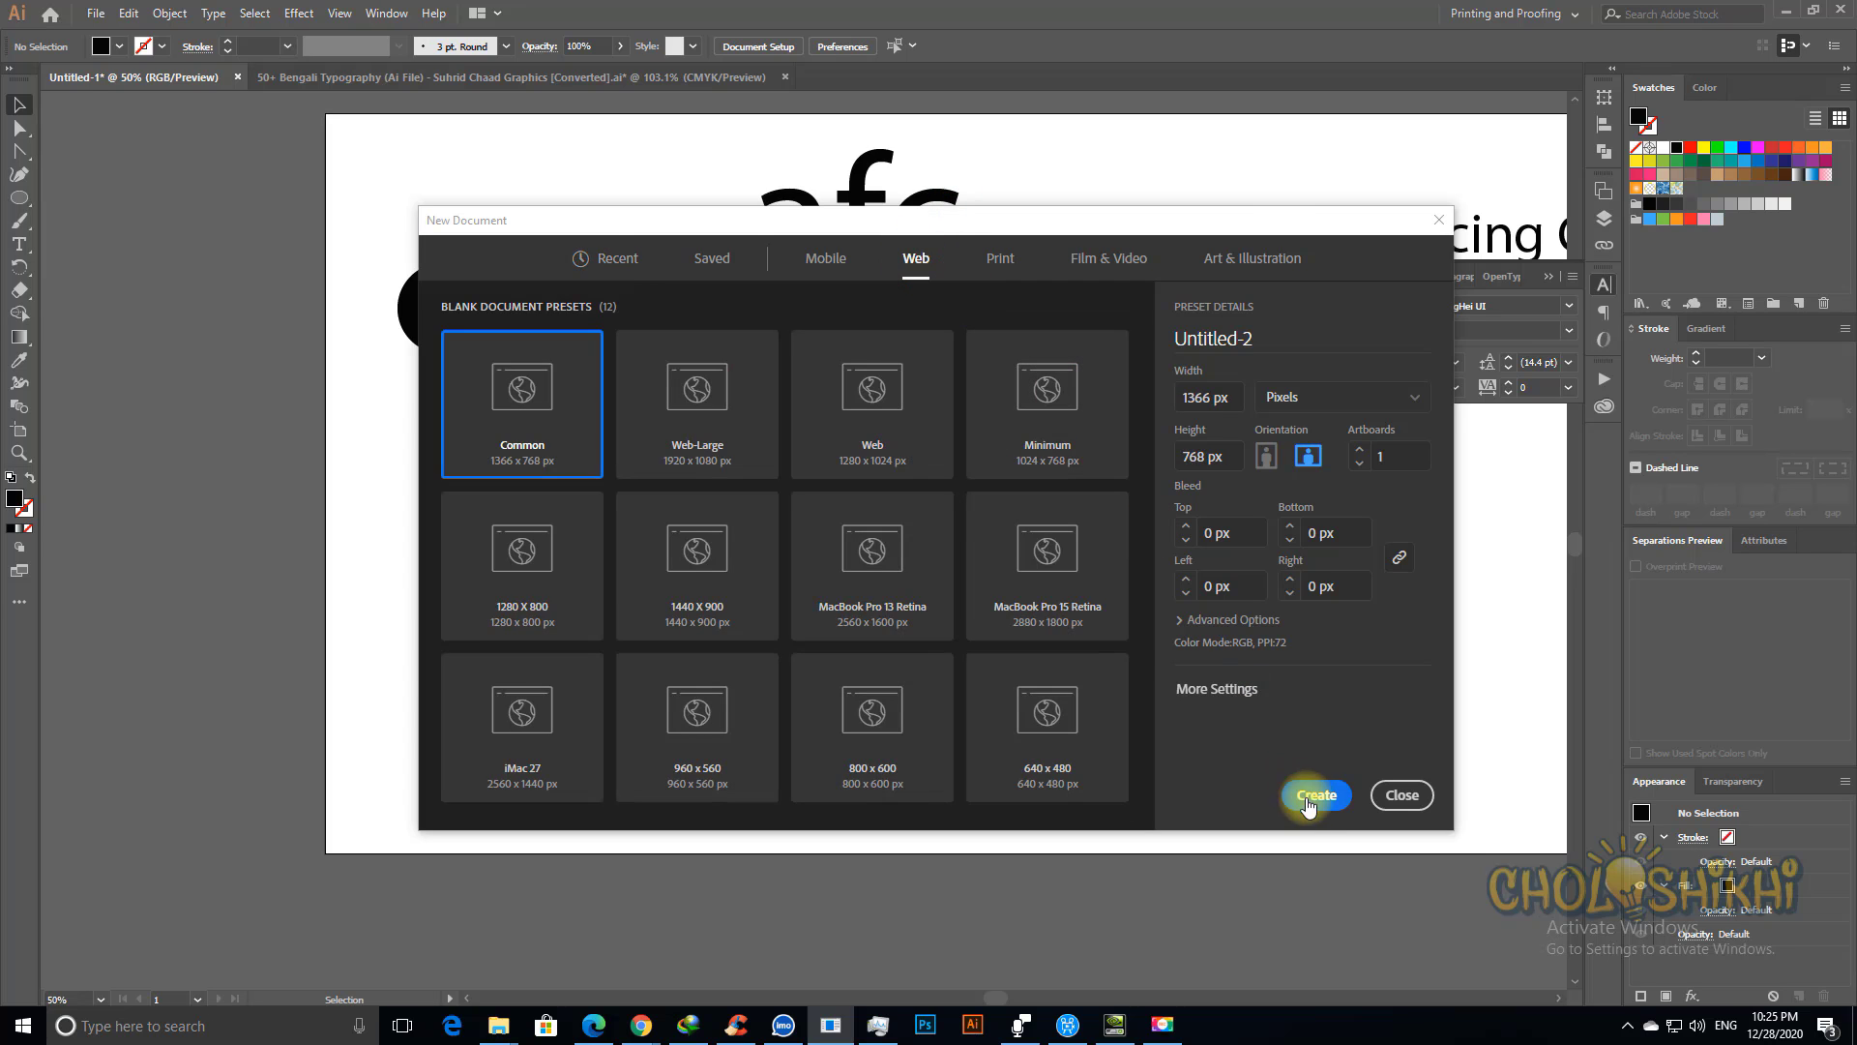
{"action": "left_click", "coordinate": [1317, 795]}
{"action": "key", "text": "ctrl+minus"}
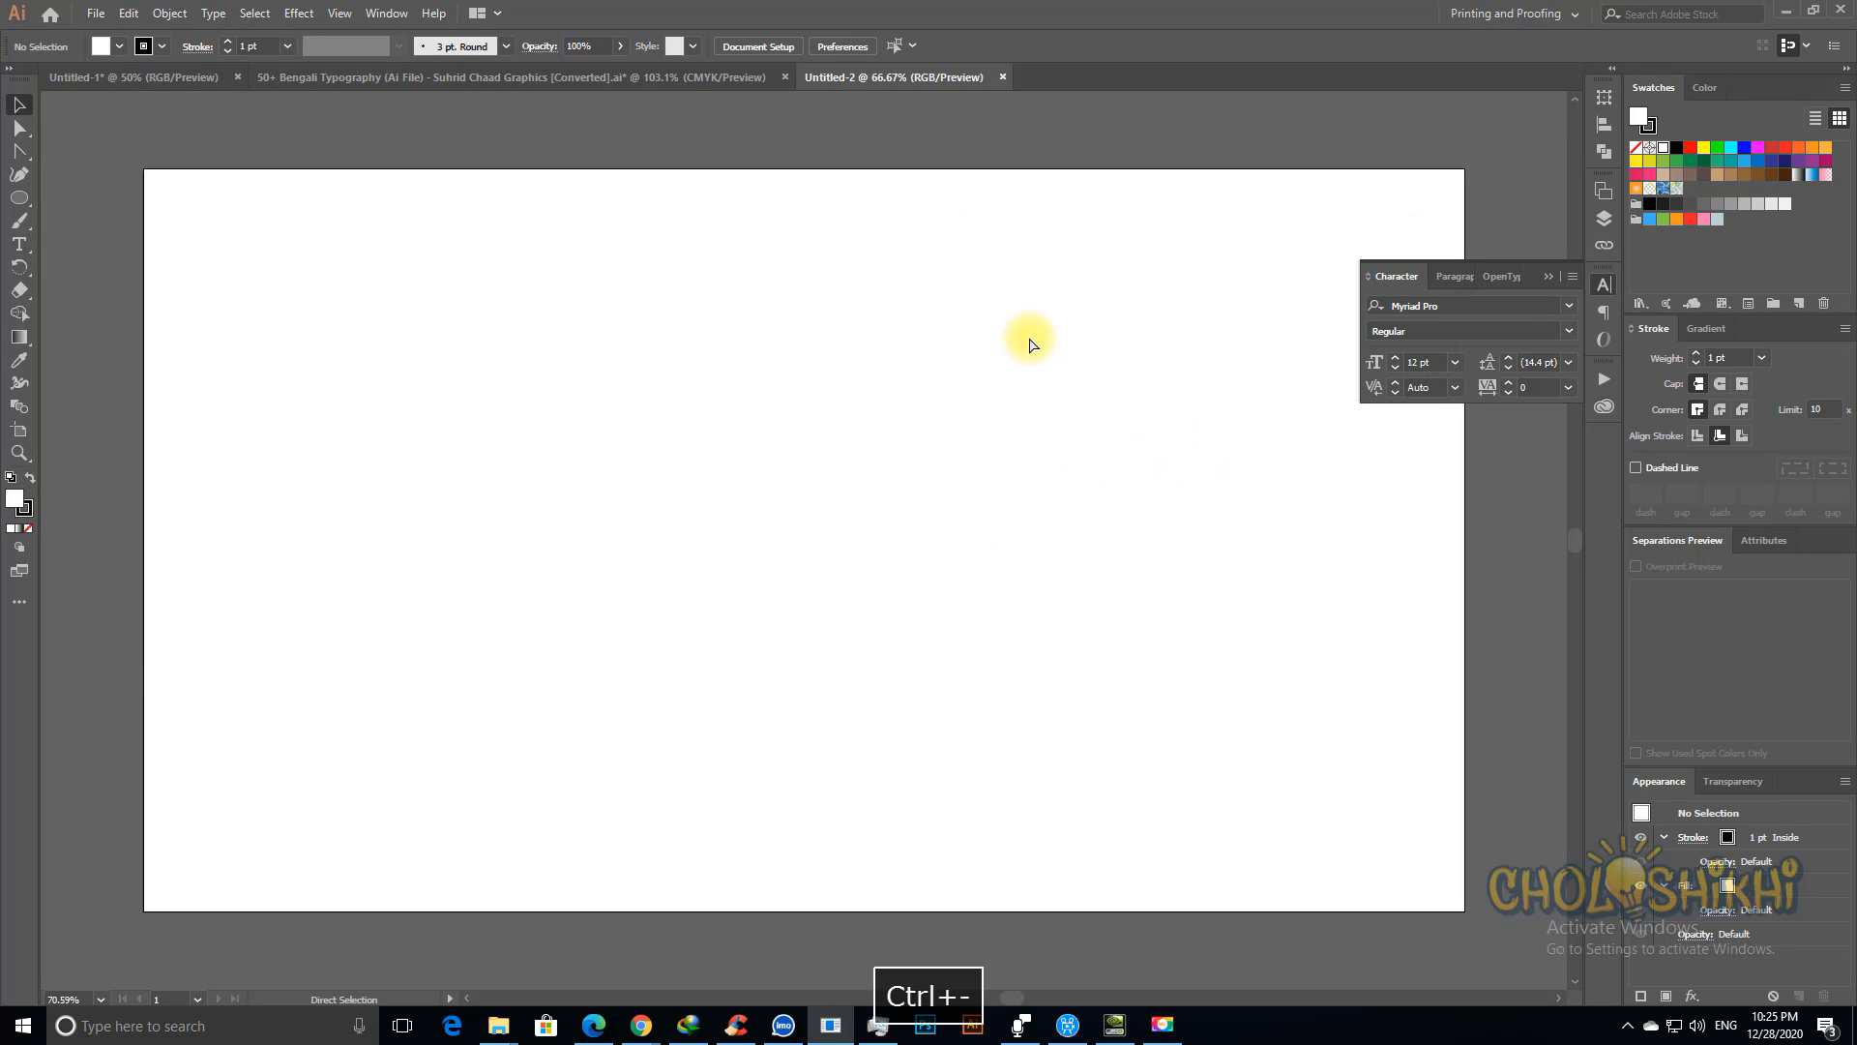
{"action": "left_click", "coordinate": [1604, 285]}
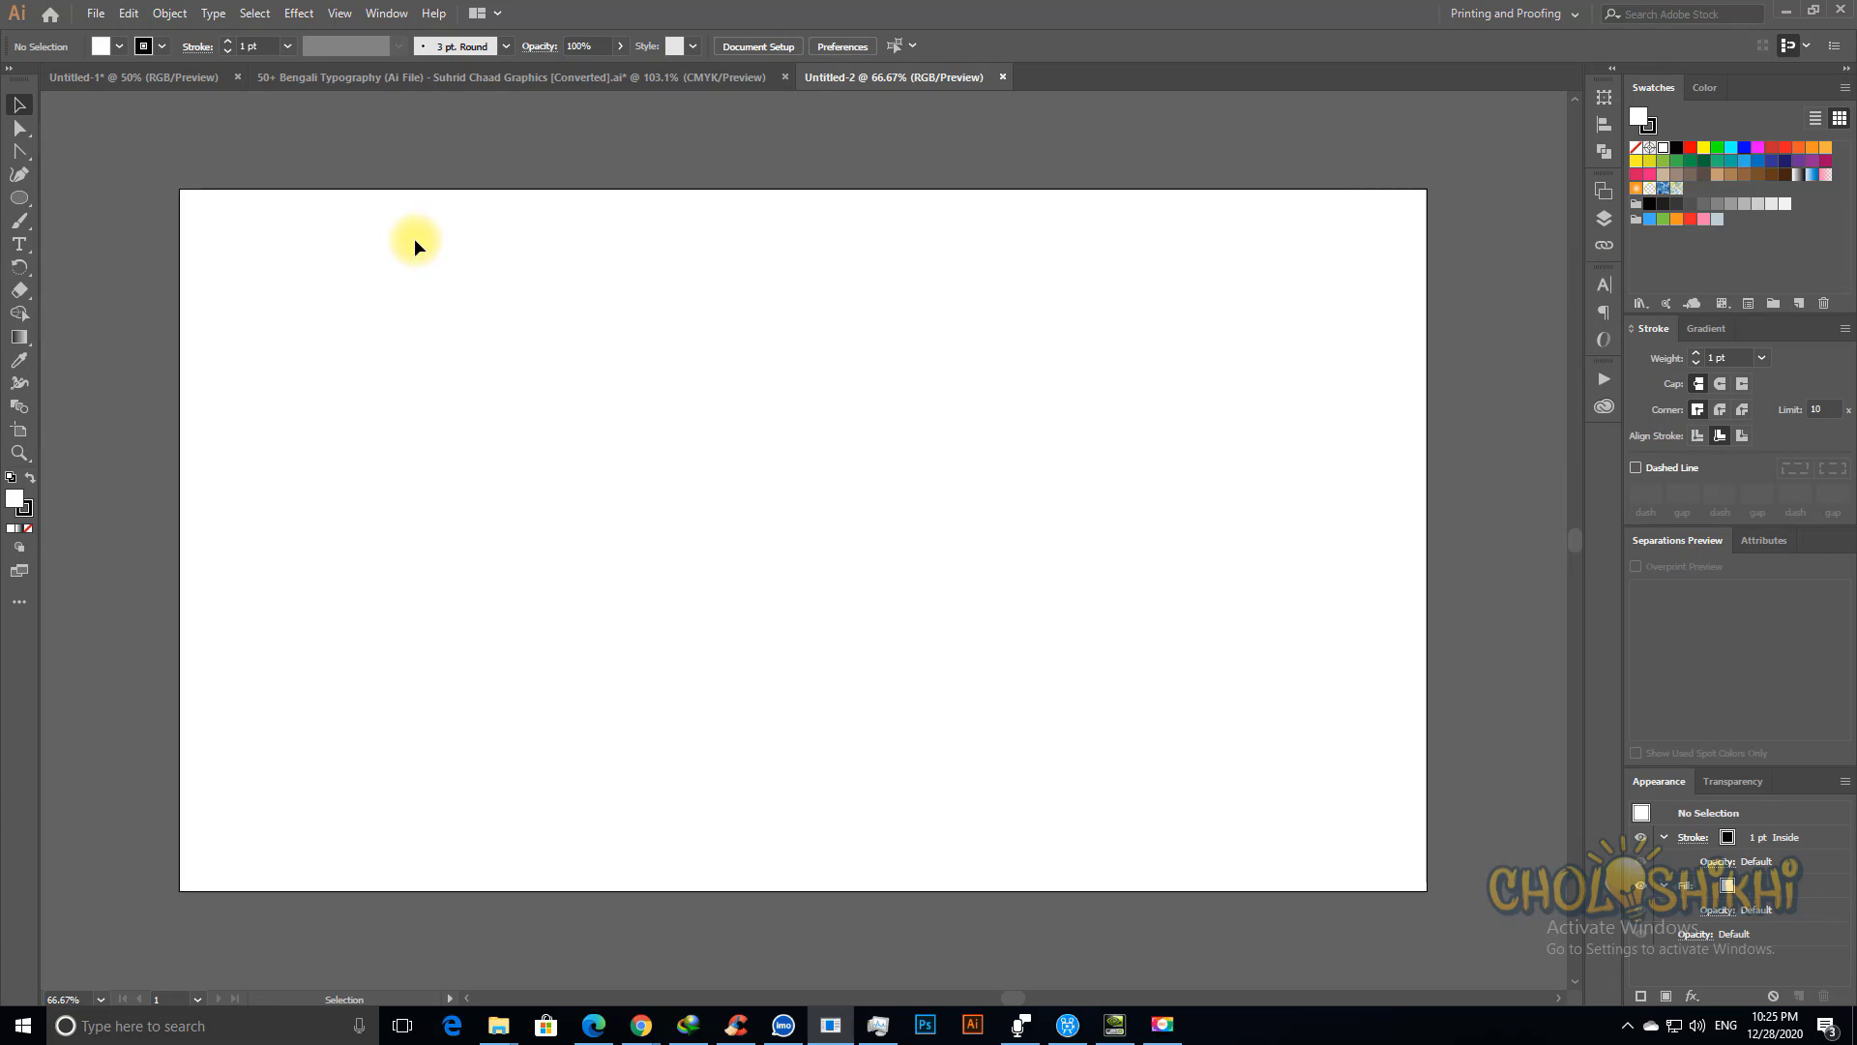
{"action": "left_click", "coordinate": [295, 14]}
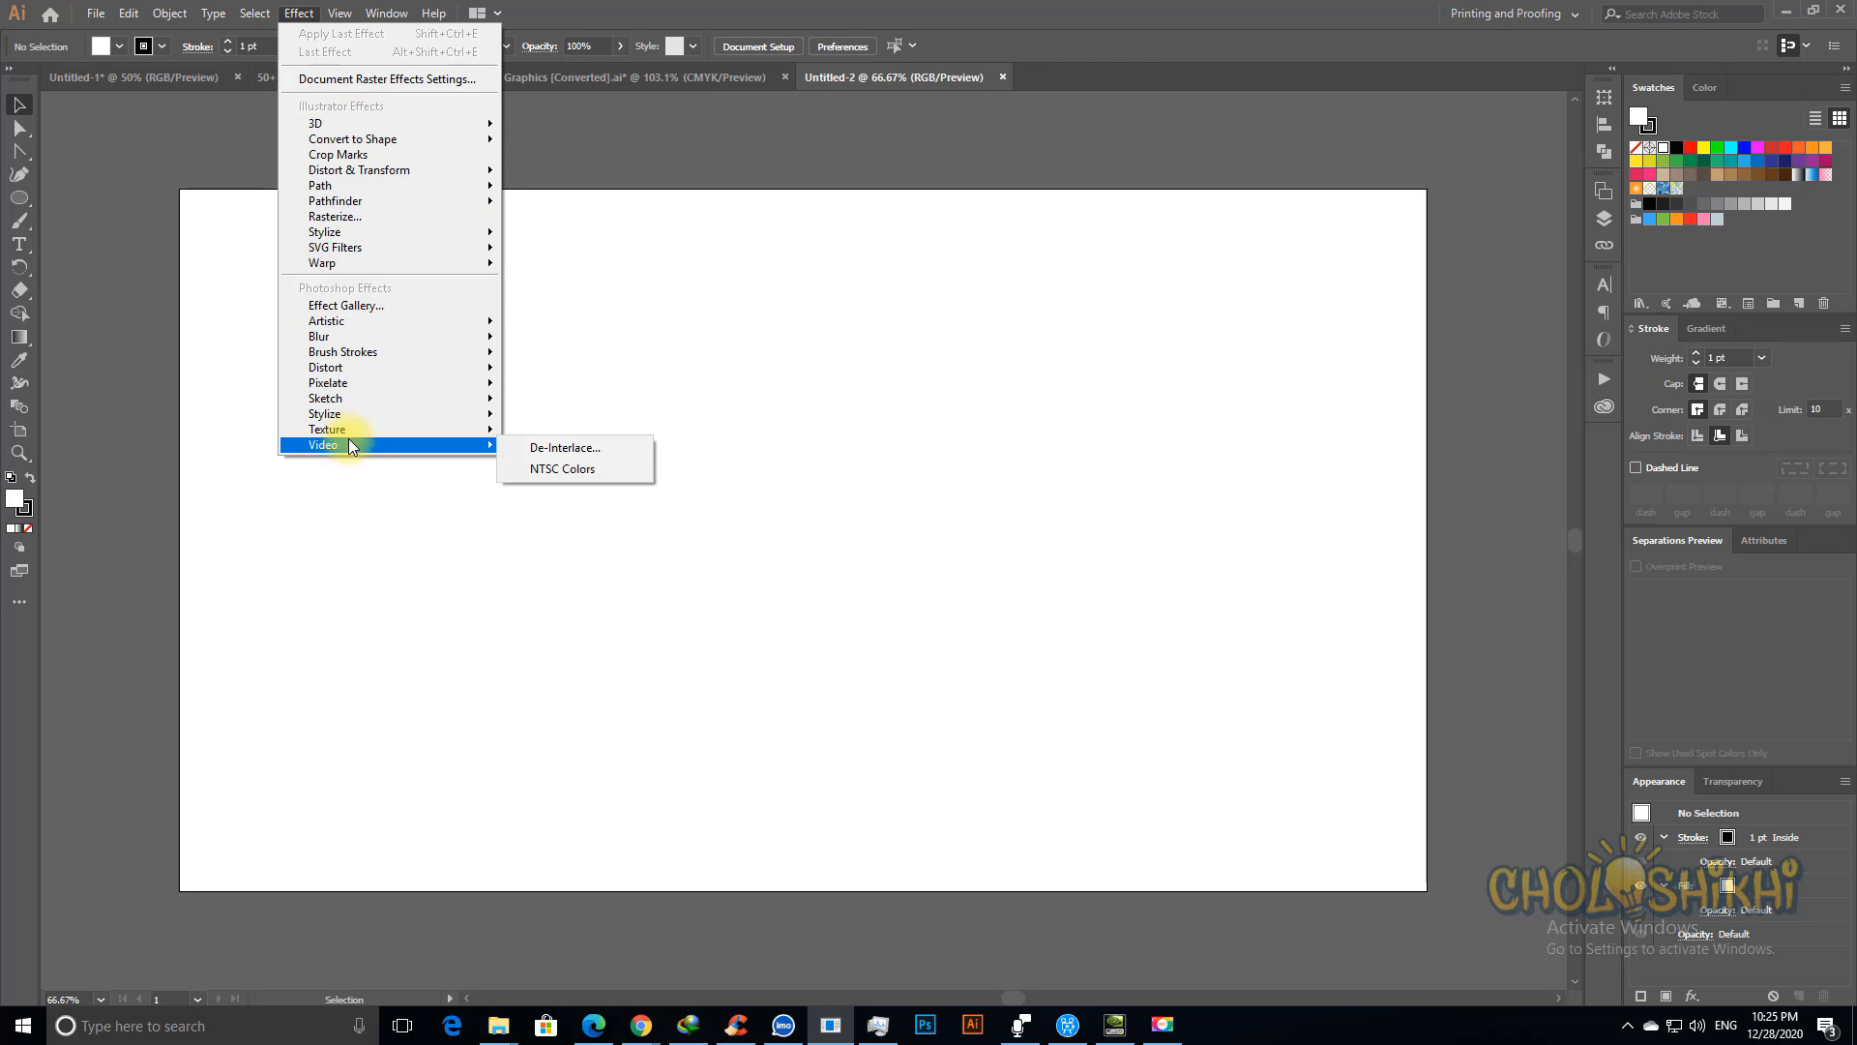
{"action": "mouse_move", "coordinate": [347, 125]}
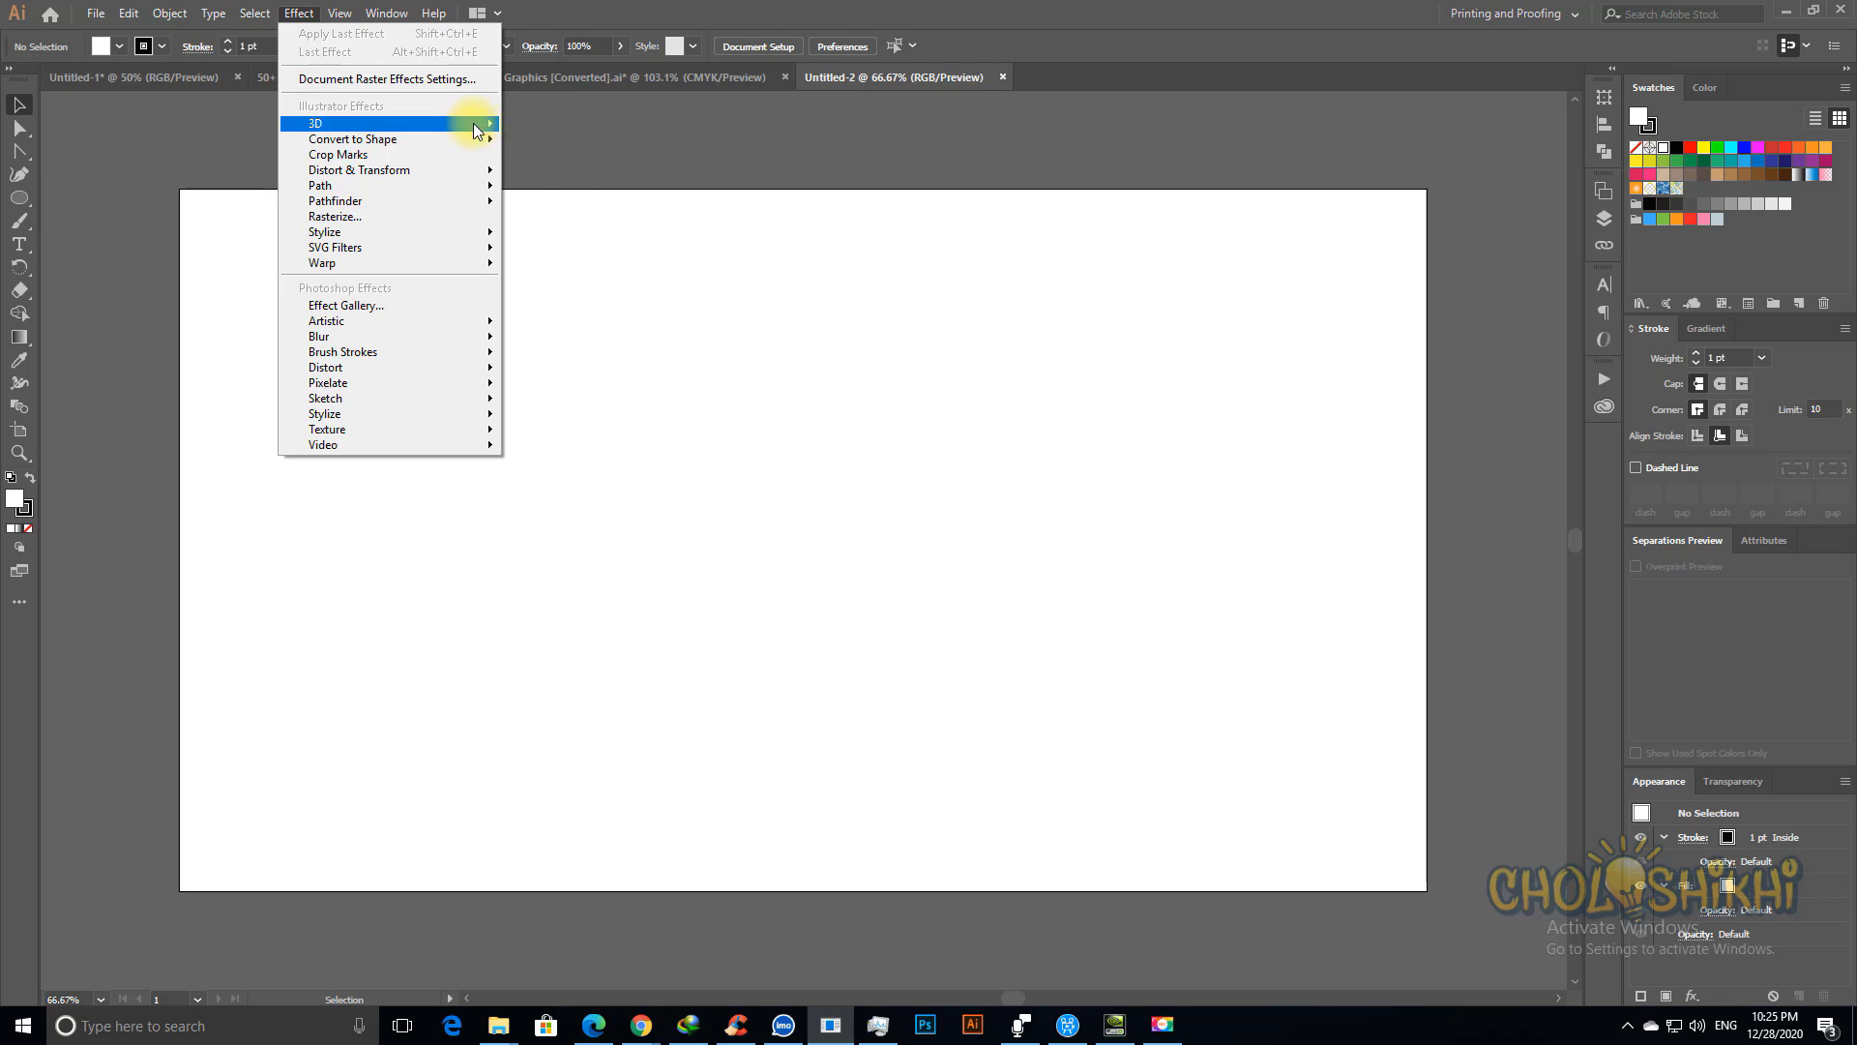
{"action": "mouse_move", "coordinate": [473, 123]}
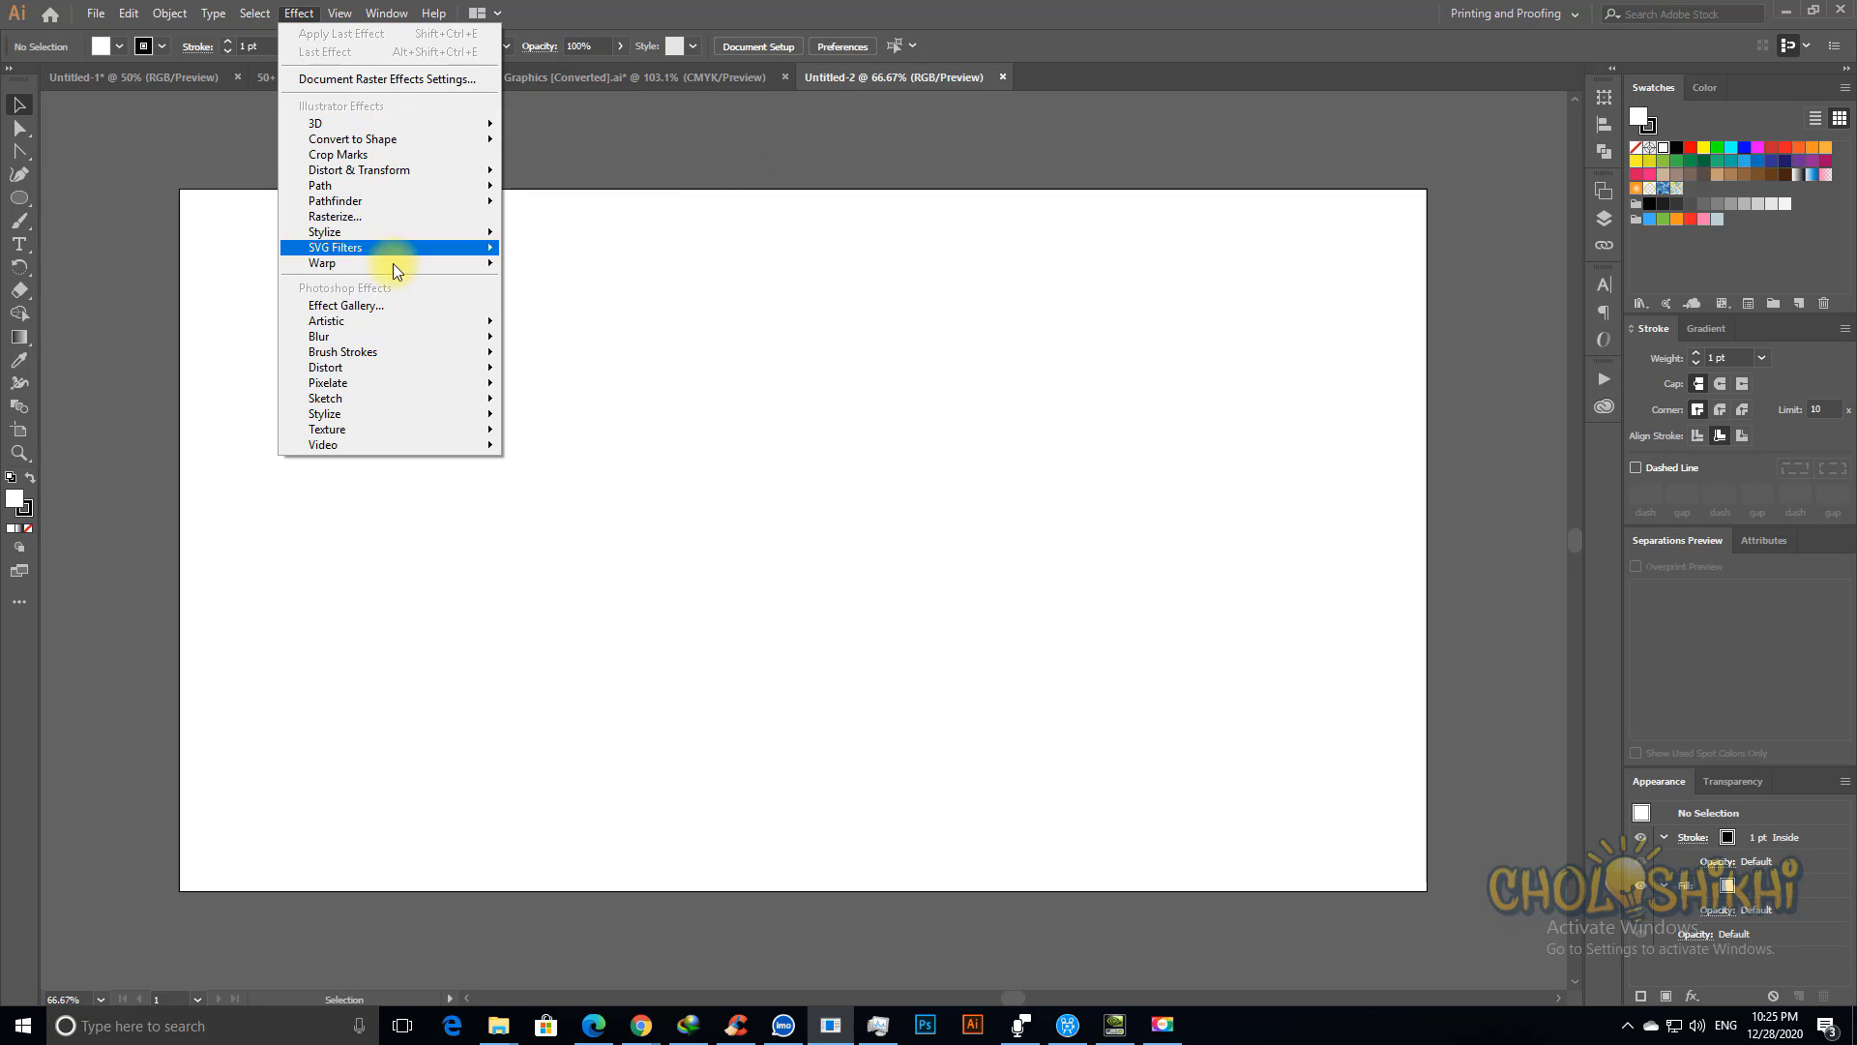
{"action": "left_click", "coordinate": [647, 157]}
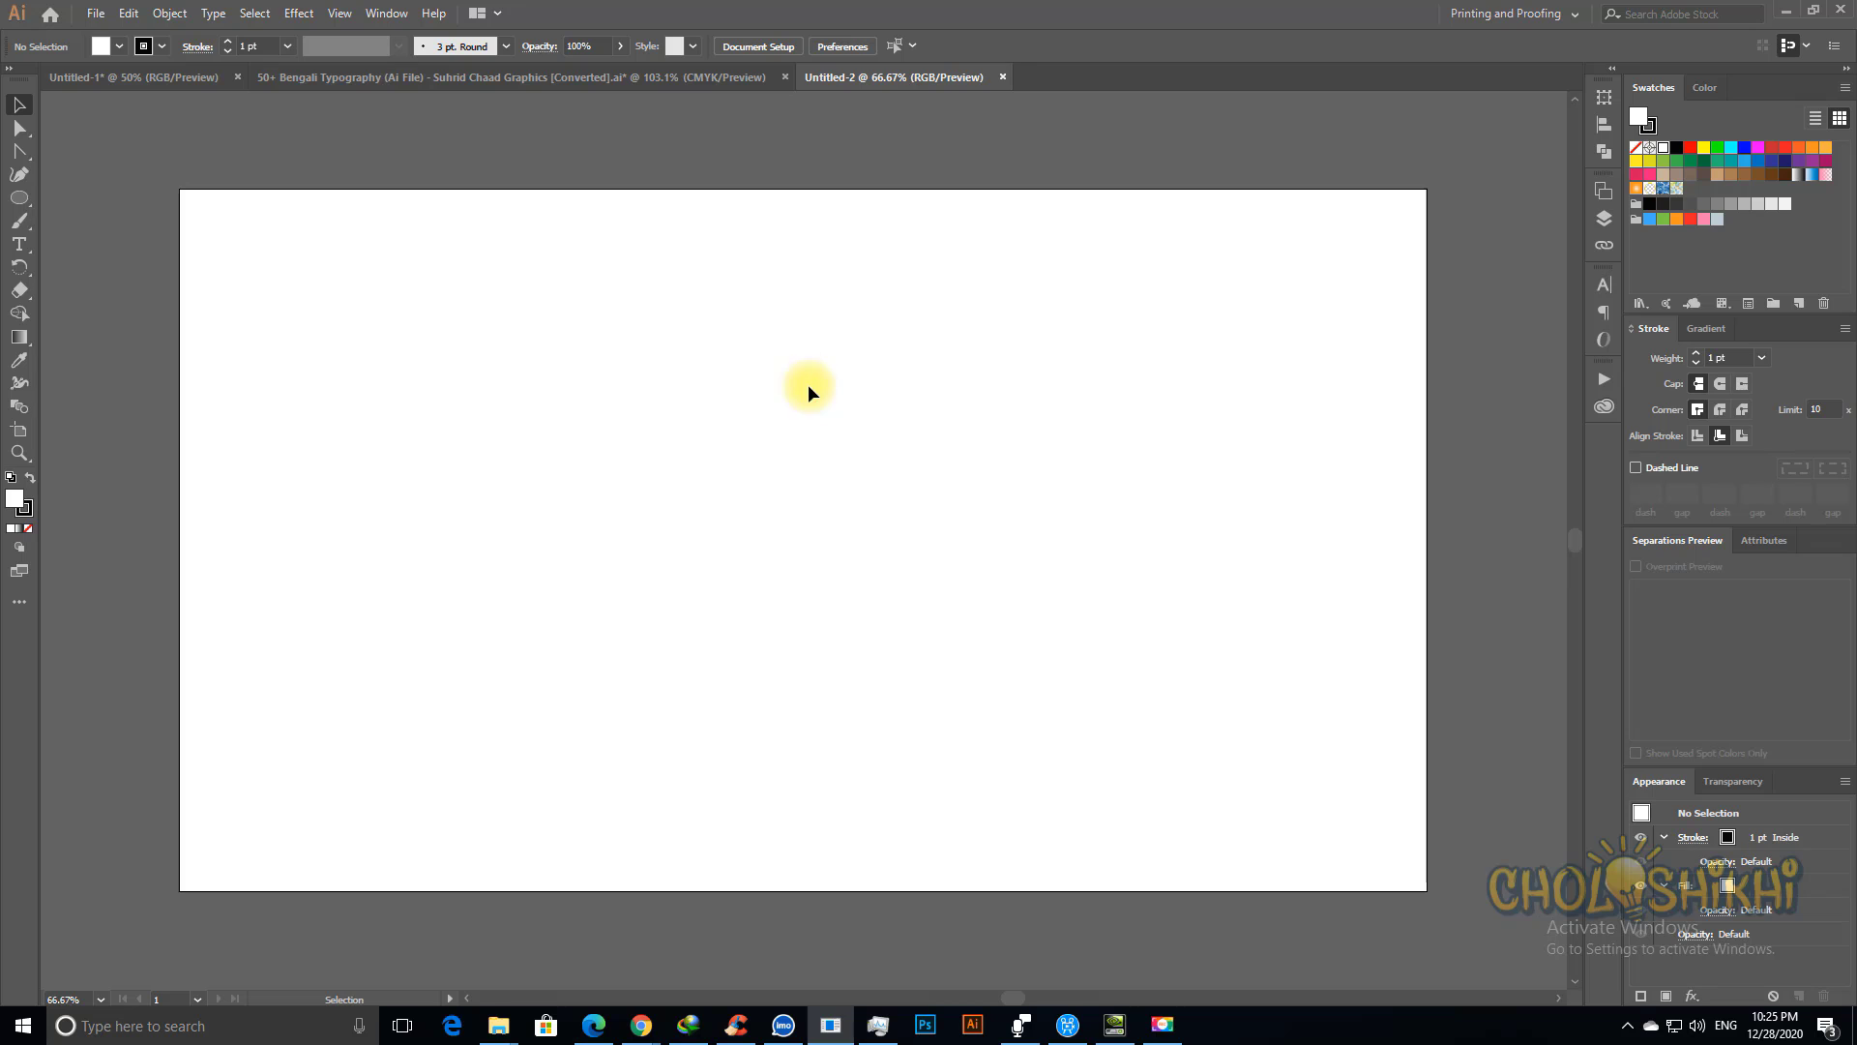
Step: Draw a circle about 263 px wide in the artboard's upper middle, with a red fill and no stroke
{"action": "left_click", "coordinate": [20, 198]}
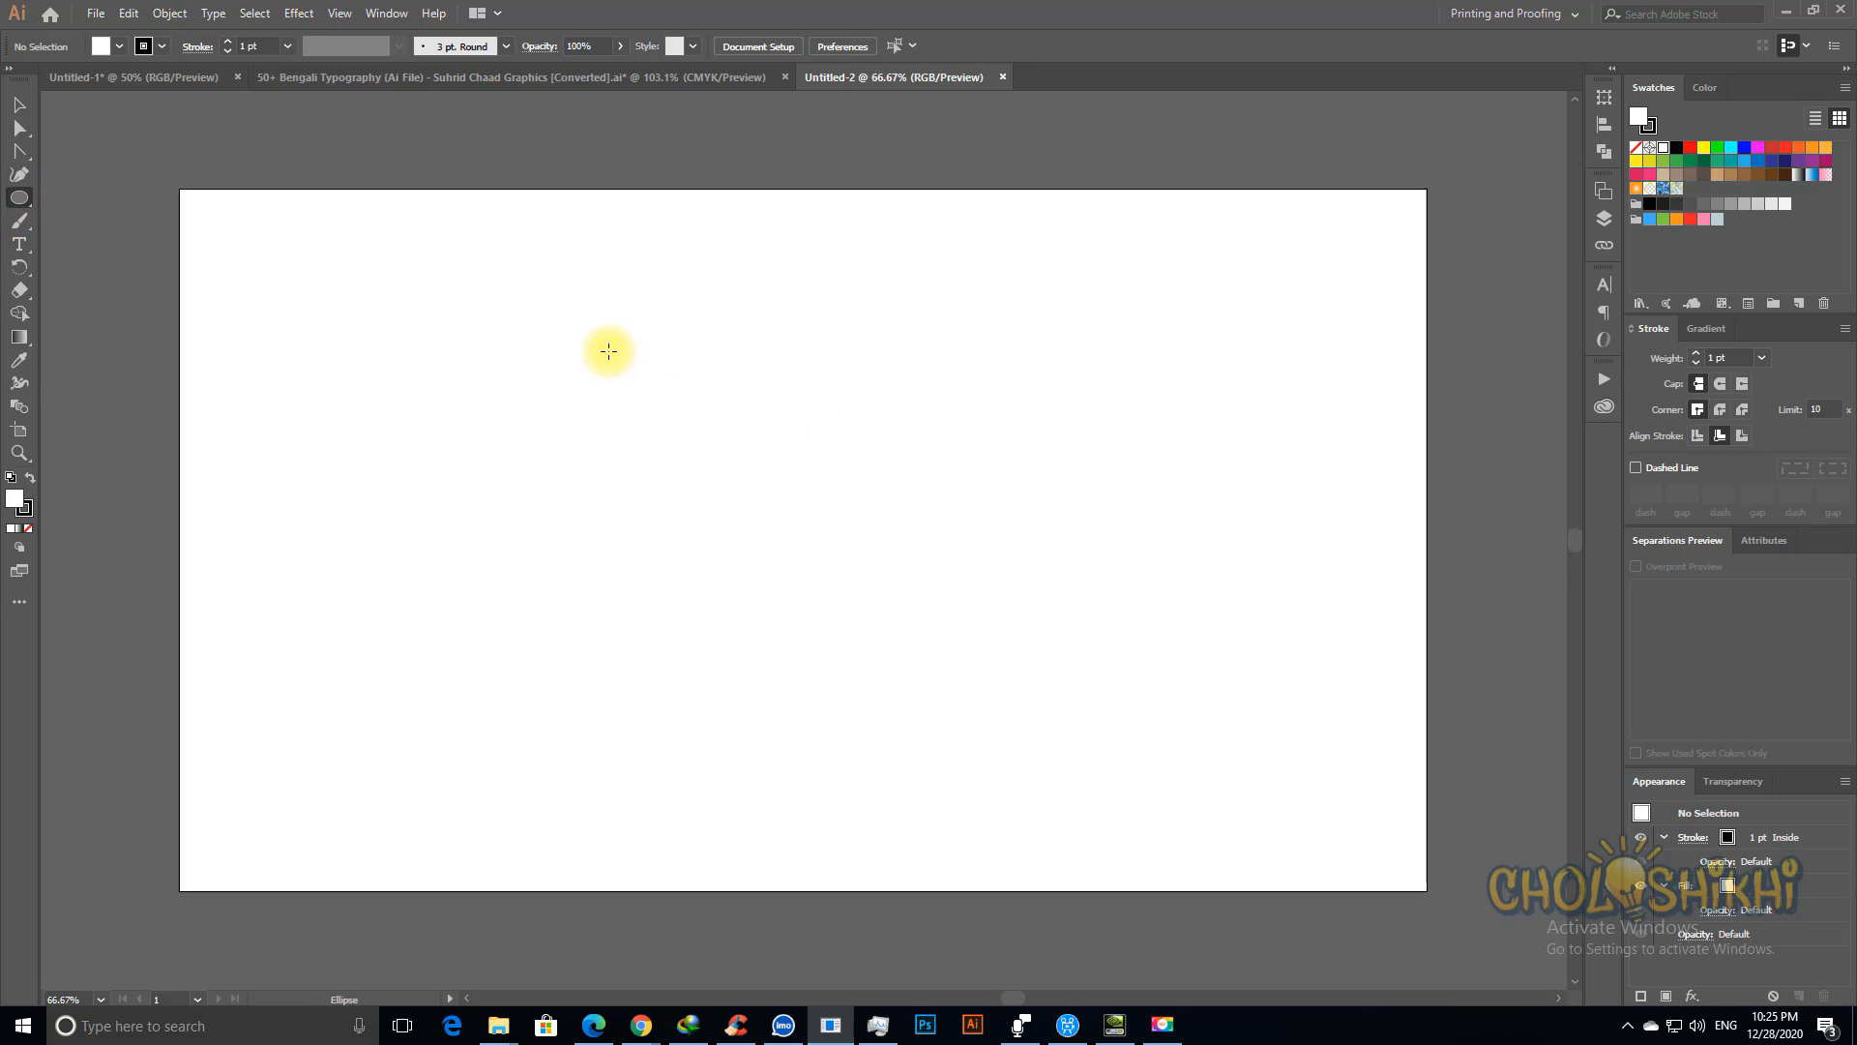
{"action": "left_click_drag", "start_coordinate": [565, 315], "coordinate": [806, 556]}
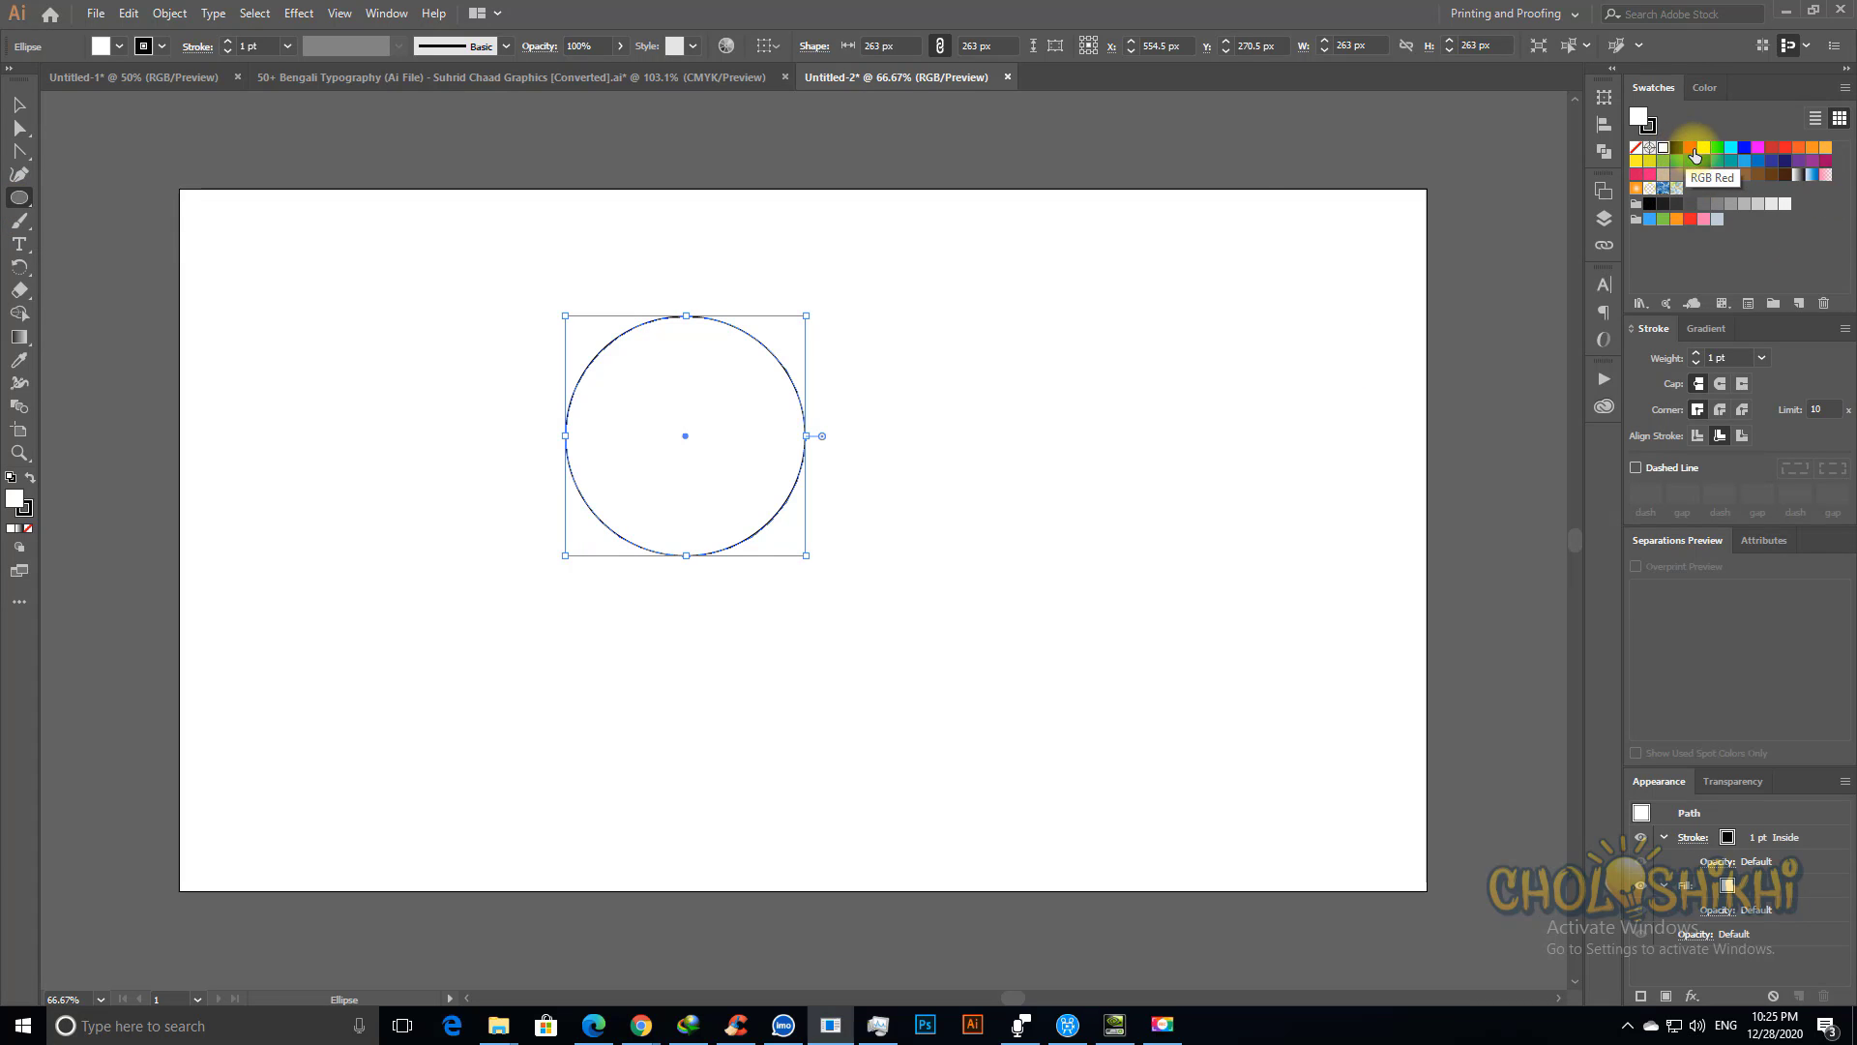
{"action": "left_click", "coordinate": [1637, 148]}
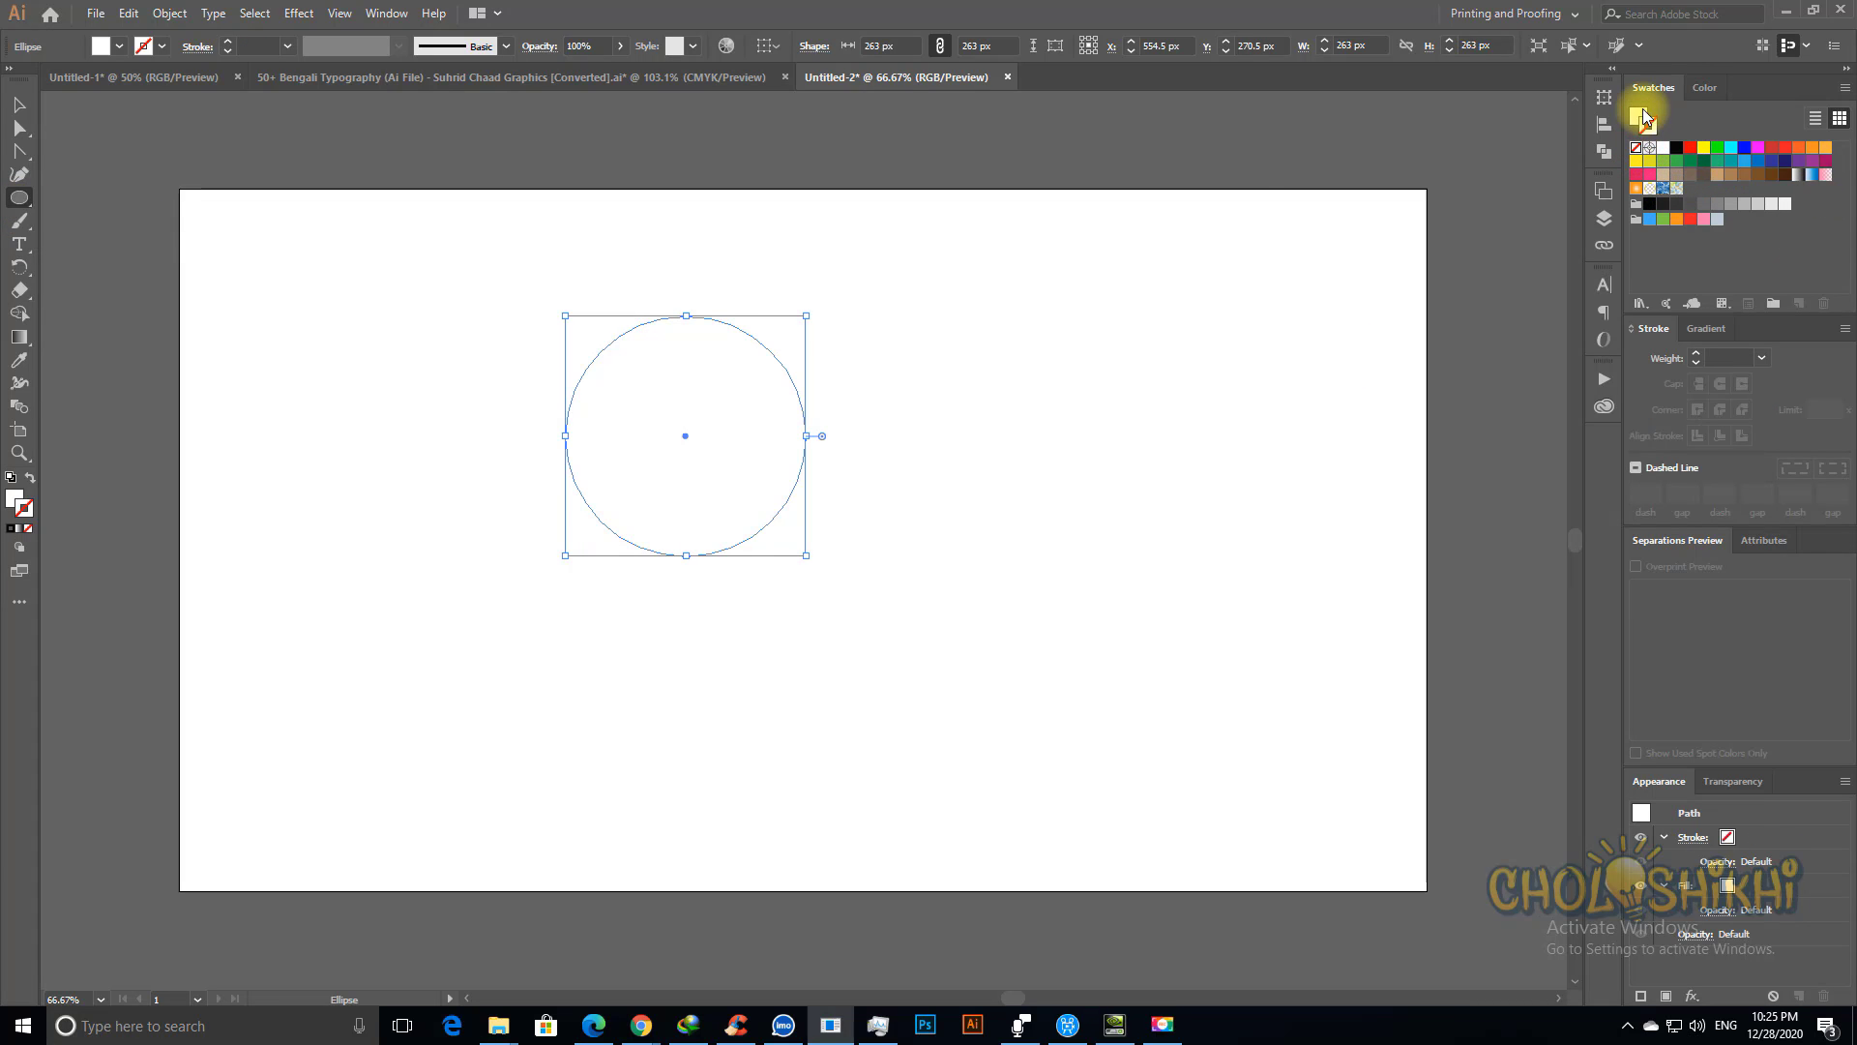
{"action": "left_click", "coordinate": [1638, 114]}
{"action": "left_click", "coordinate": [1785, 147]}
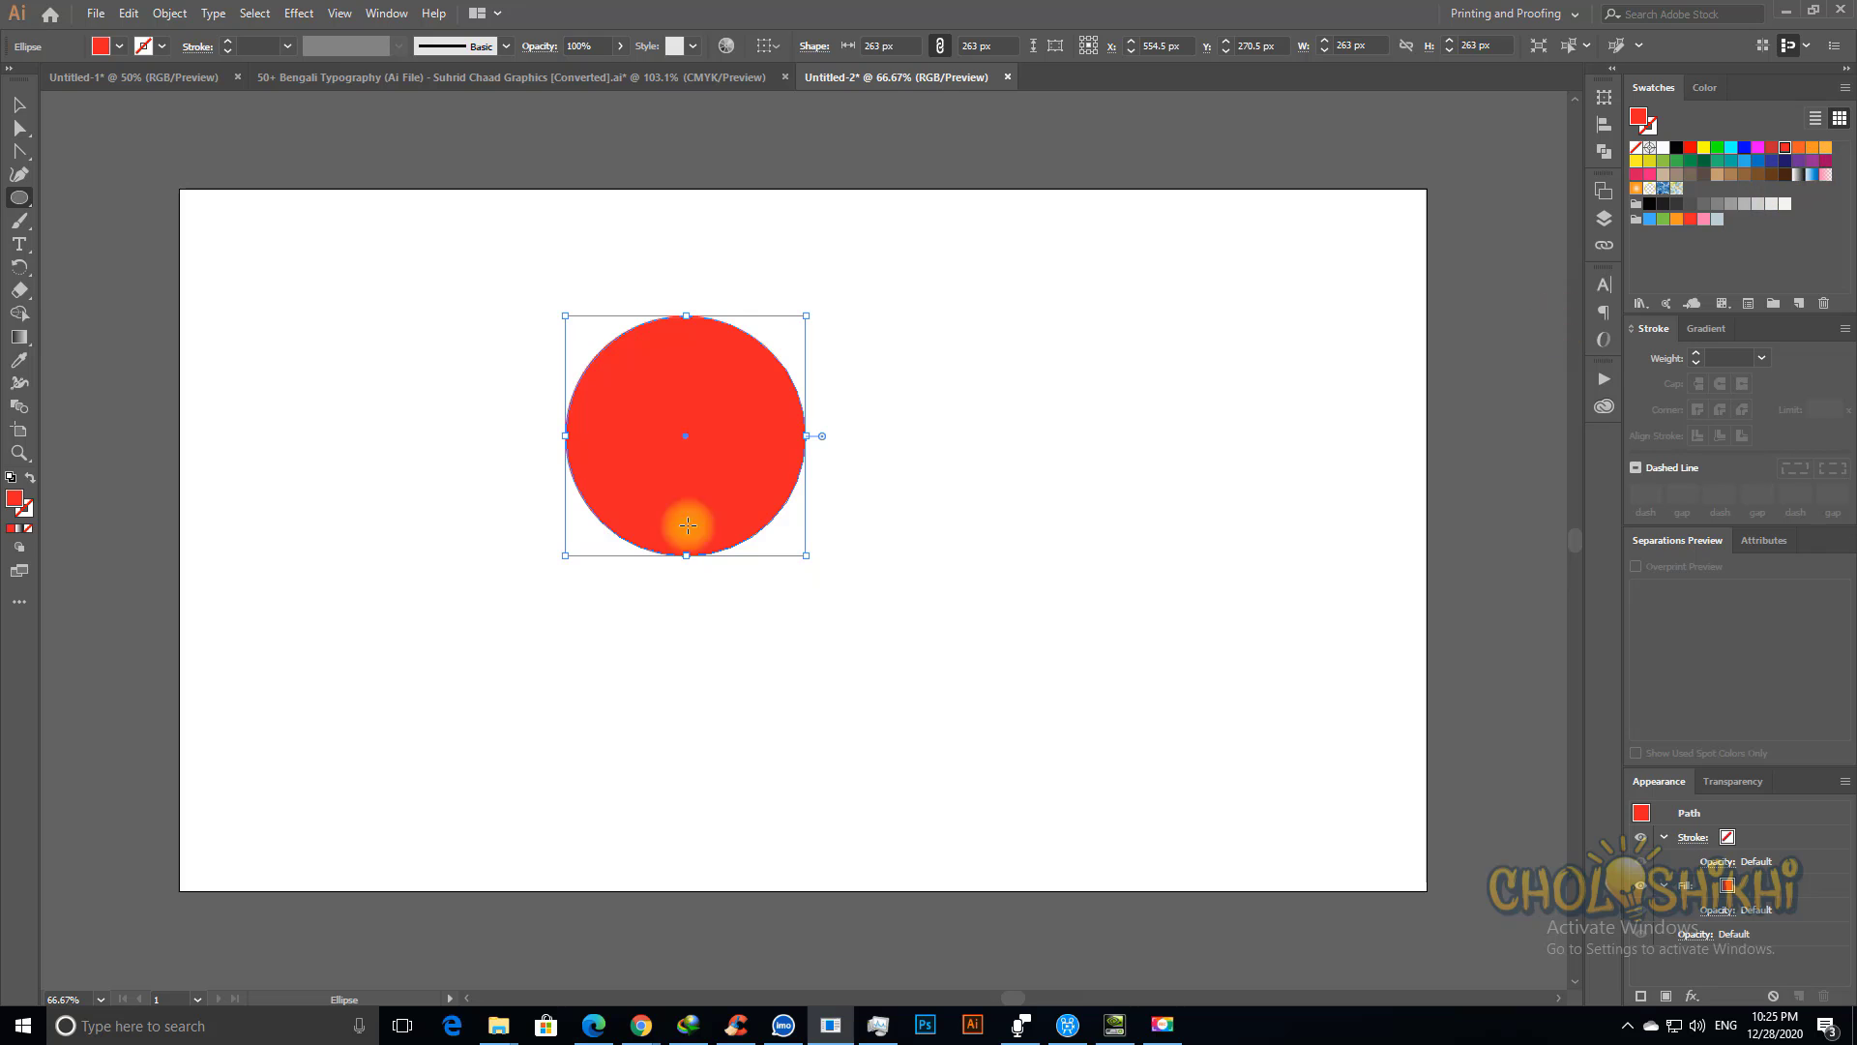
Step: Draw a square about 190 px wide beside the circle and fill it with orange
{"action": "left_click_drag", "start_coordinate": [16, 197], "coordinate": [85, 191]}
{"action": "left_click_drag", "start_coordinate": [851, 284], "coordinate": [1025, 456]}
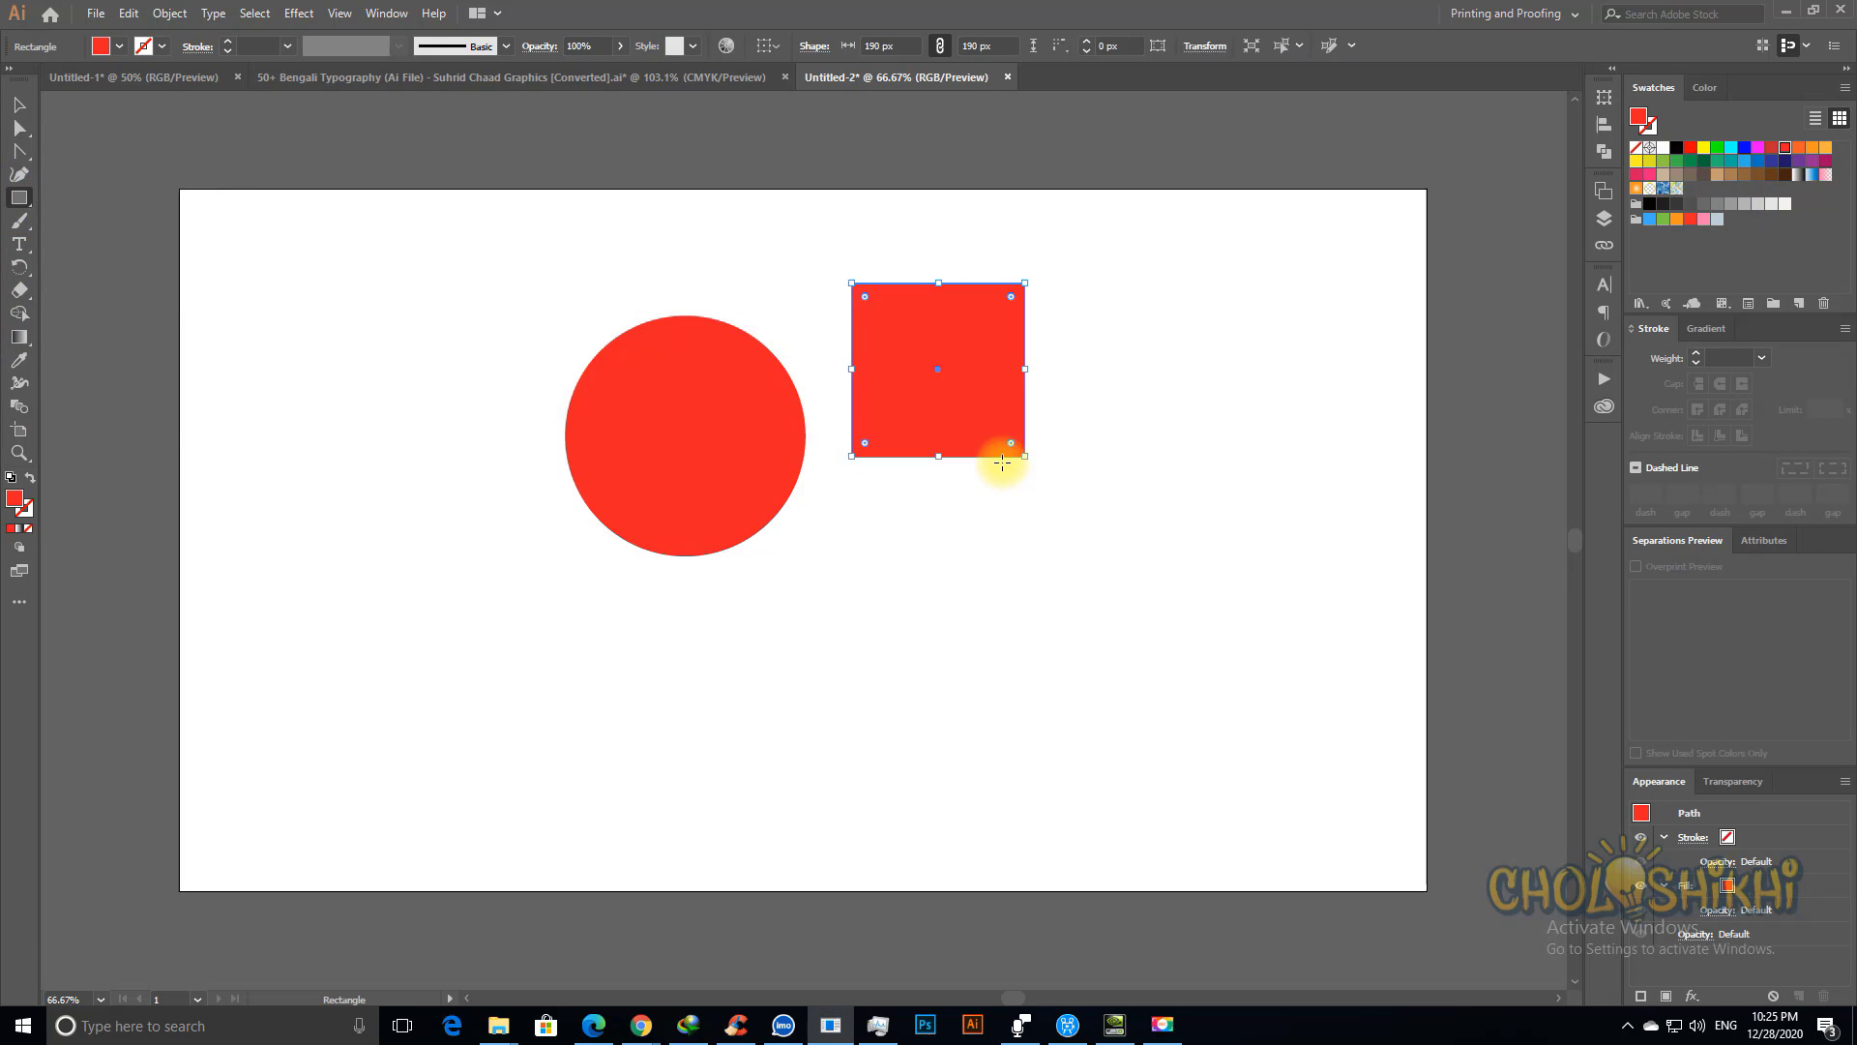
{"action": "left_click", "coordinate": [1813, 150]}
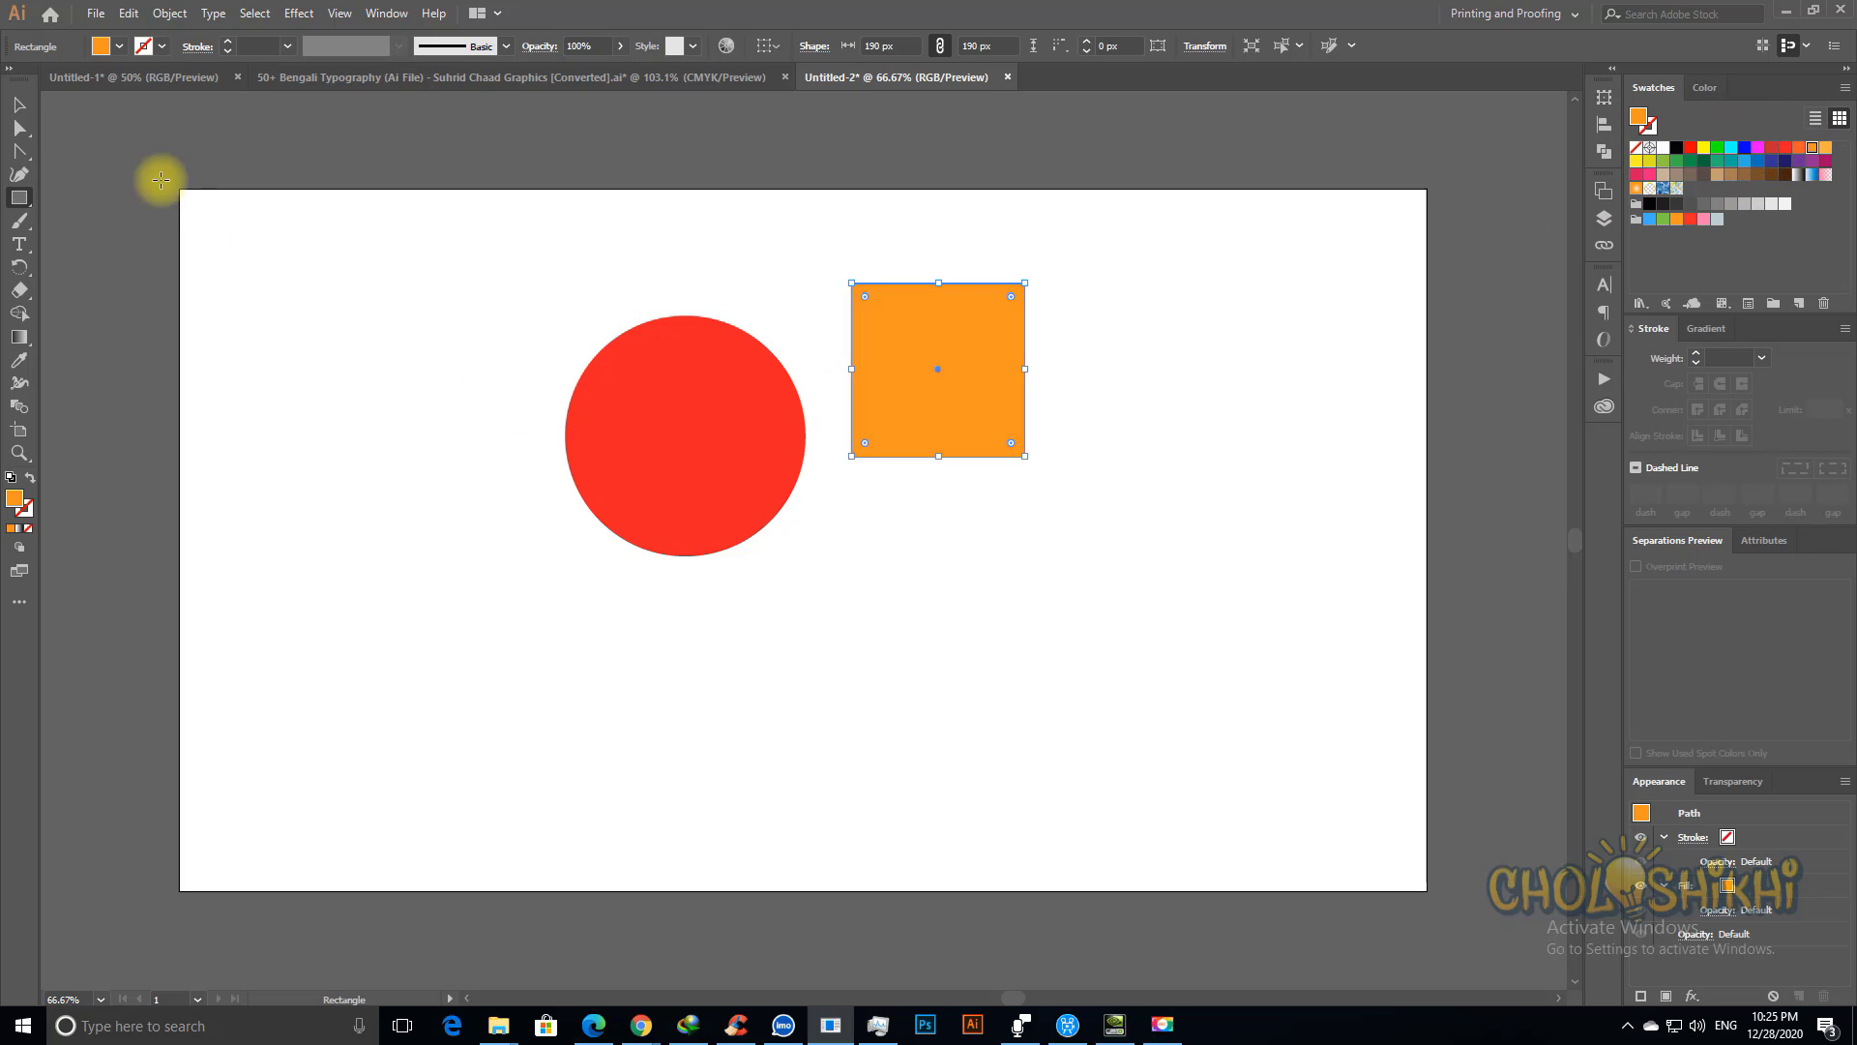
{"action": "left_click", "coordinate": [18, 105]}
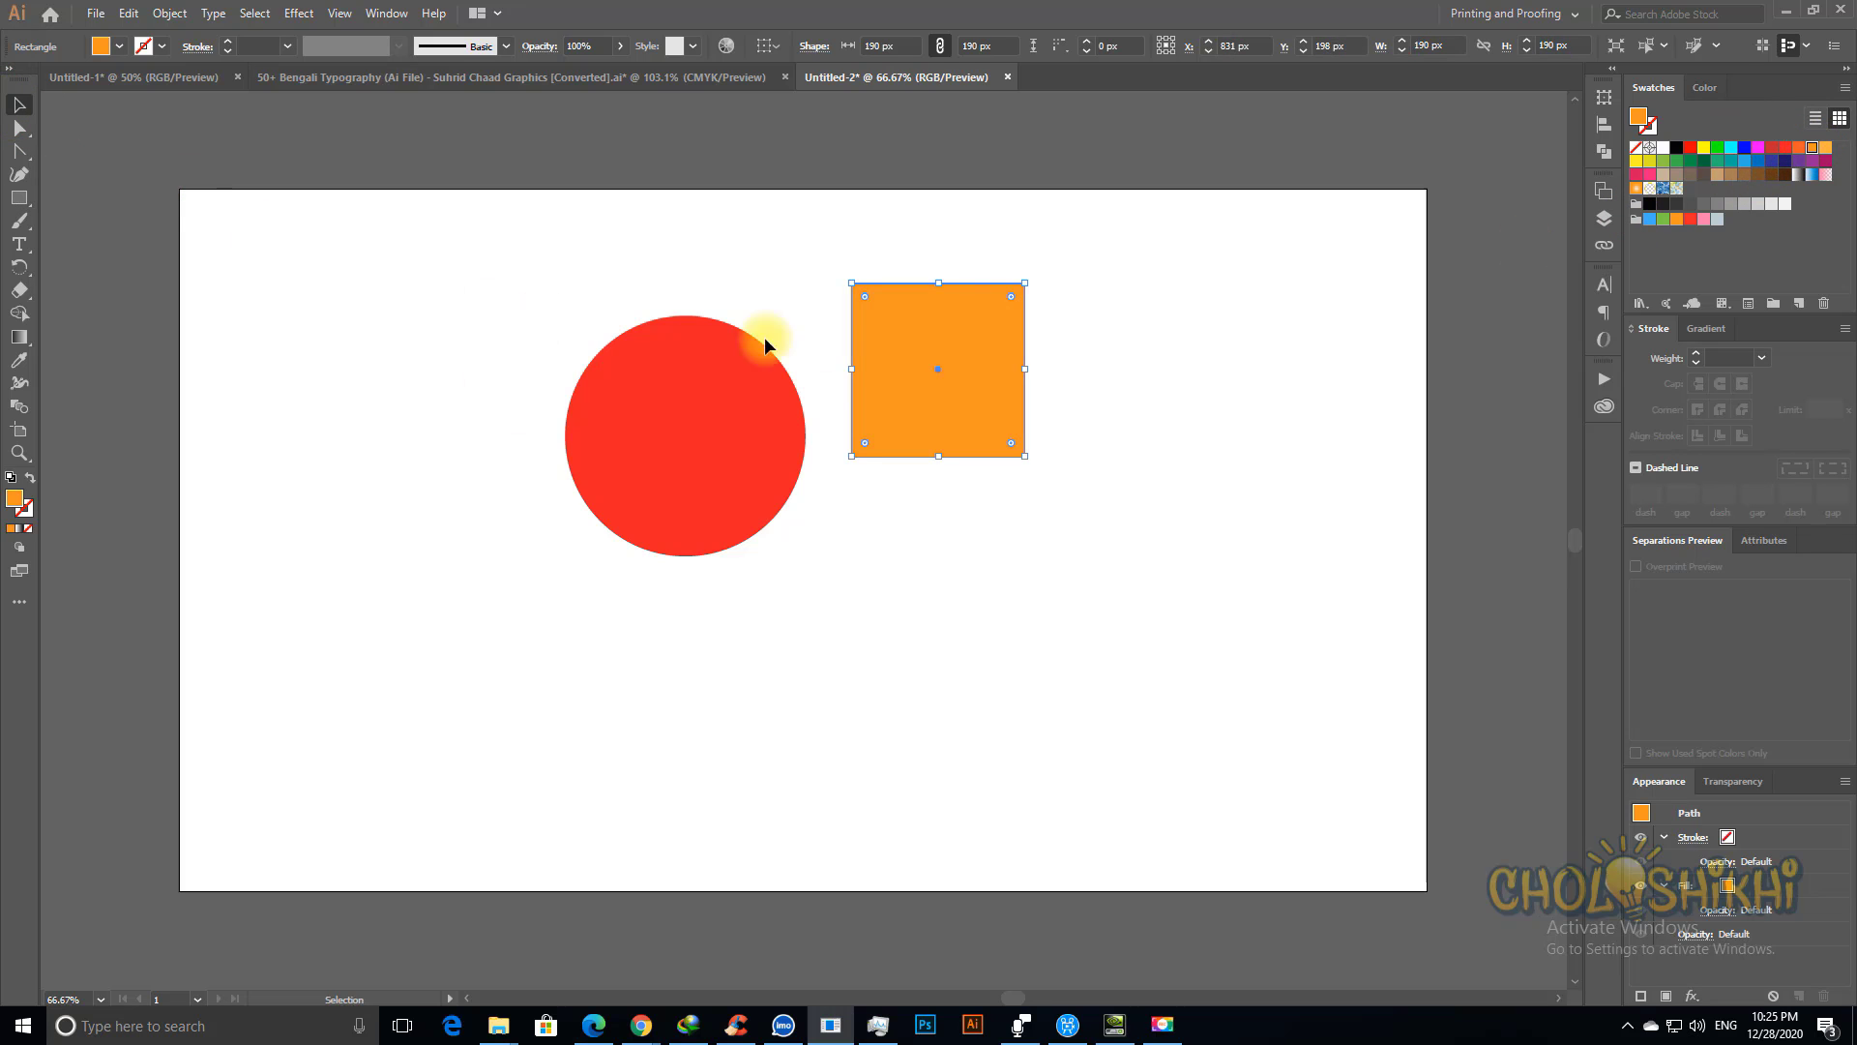
Step: Add the placeholder text "Lorem ipsum", enlarge it to about 58 pt and place it below the circle and square
{"action": "left_click", "coordinate": [19, 243]}
{"action": "left_click", "coordinate": [678, 253]}
{"action": "key", "text": "Escape"}
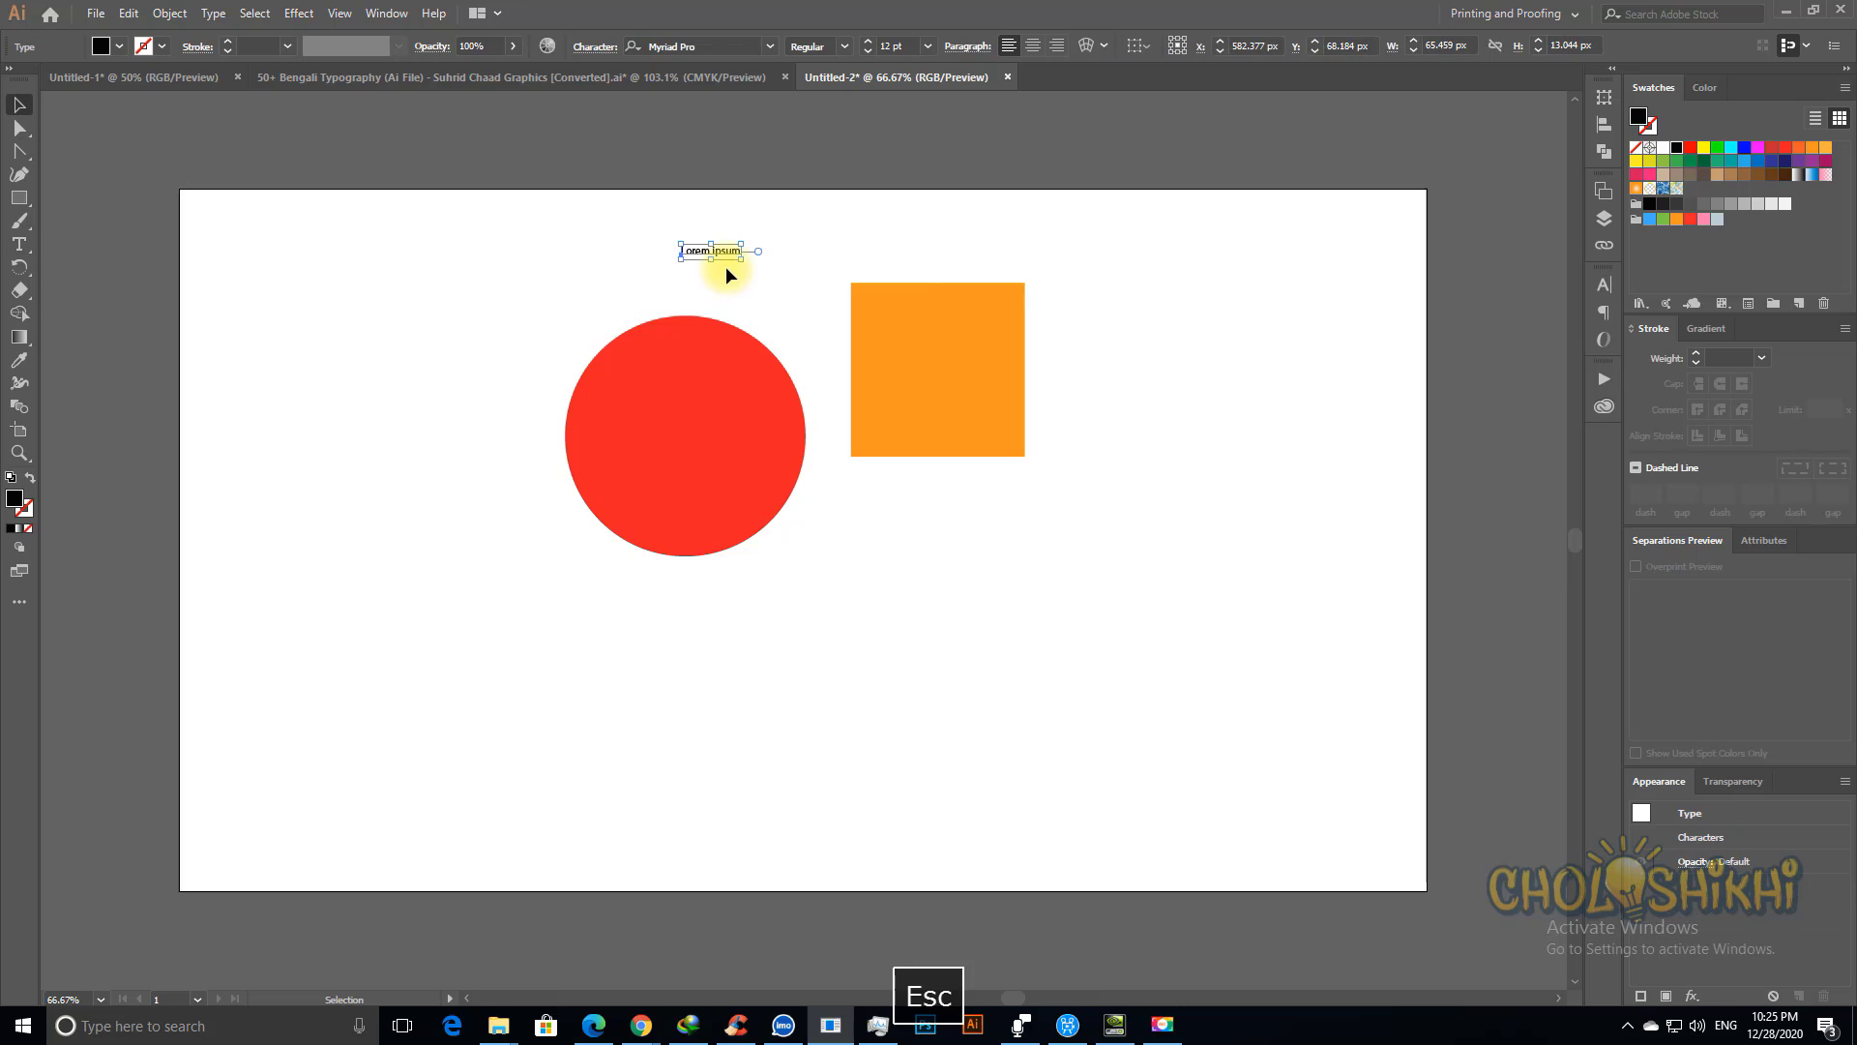
{"action": "left_click_drag", "start_coordinate": [742, 257], "coordinate": [933, 381]}
{"action": "left_click_drag", "start_coordinate": [801, 290], "coordinate": [905, 637]}
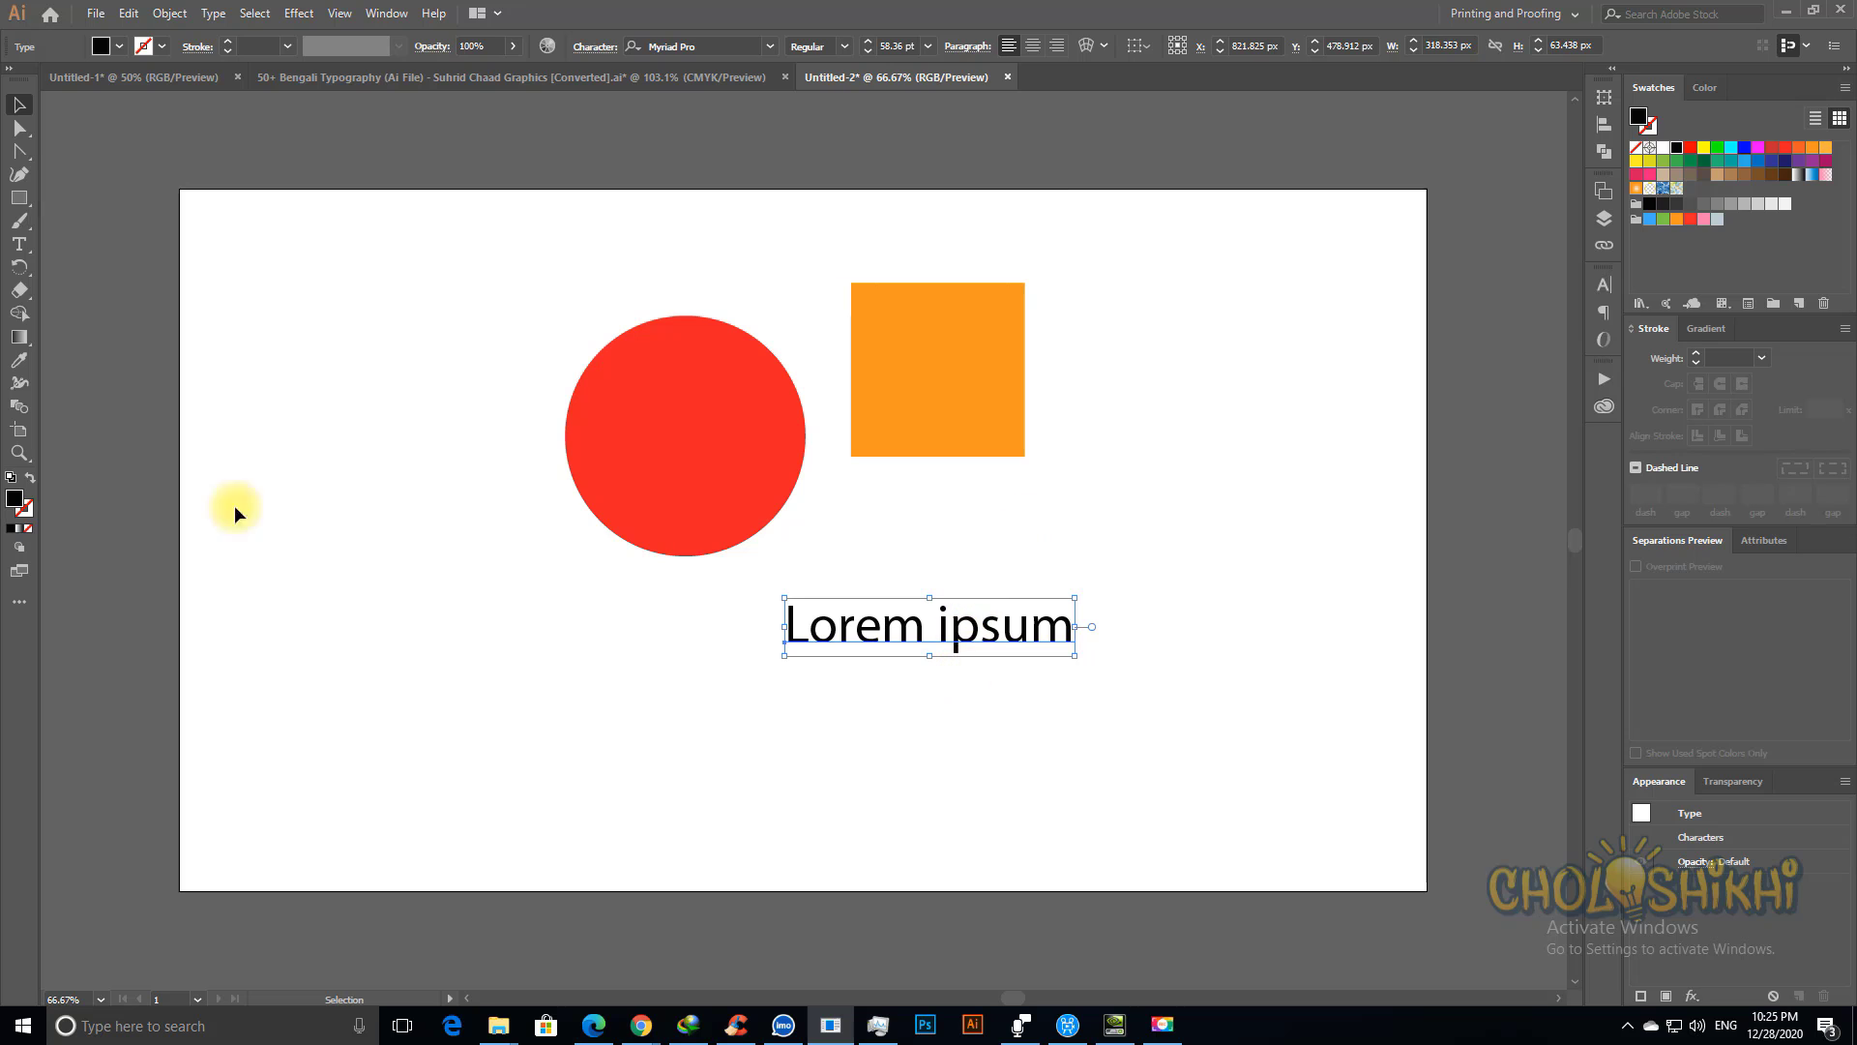
Step: Select the circle, square and text together and open the Document Raster Effects Settings
{"action": "key", "text": "ctrl+a"}
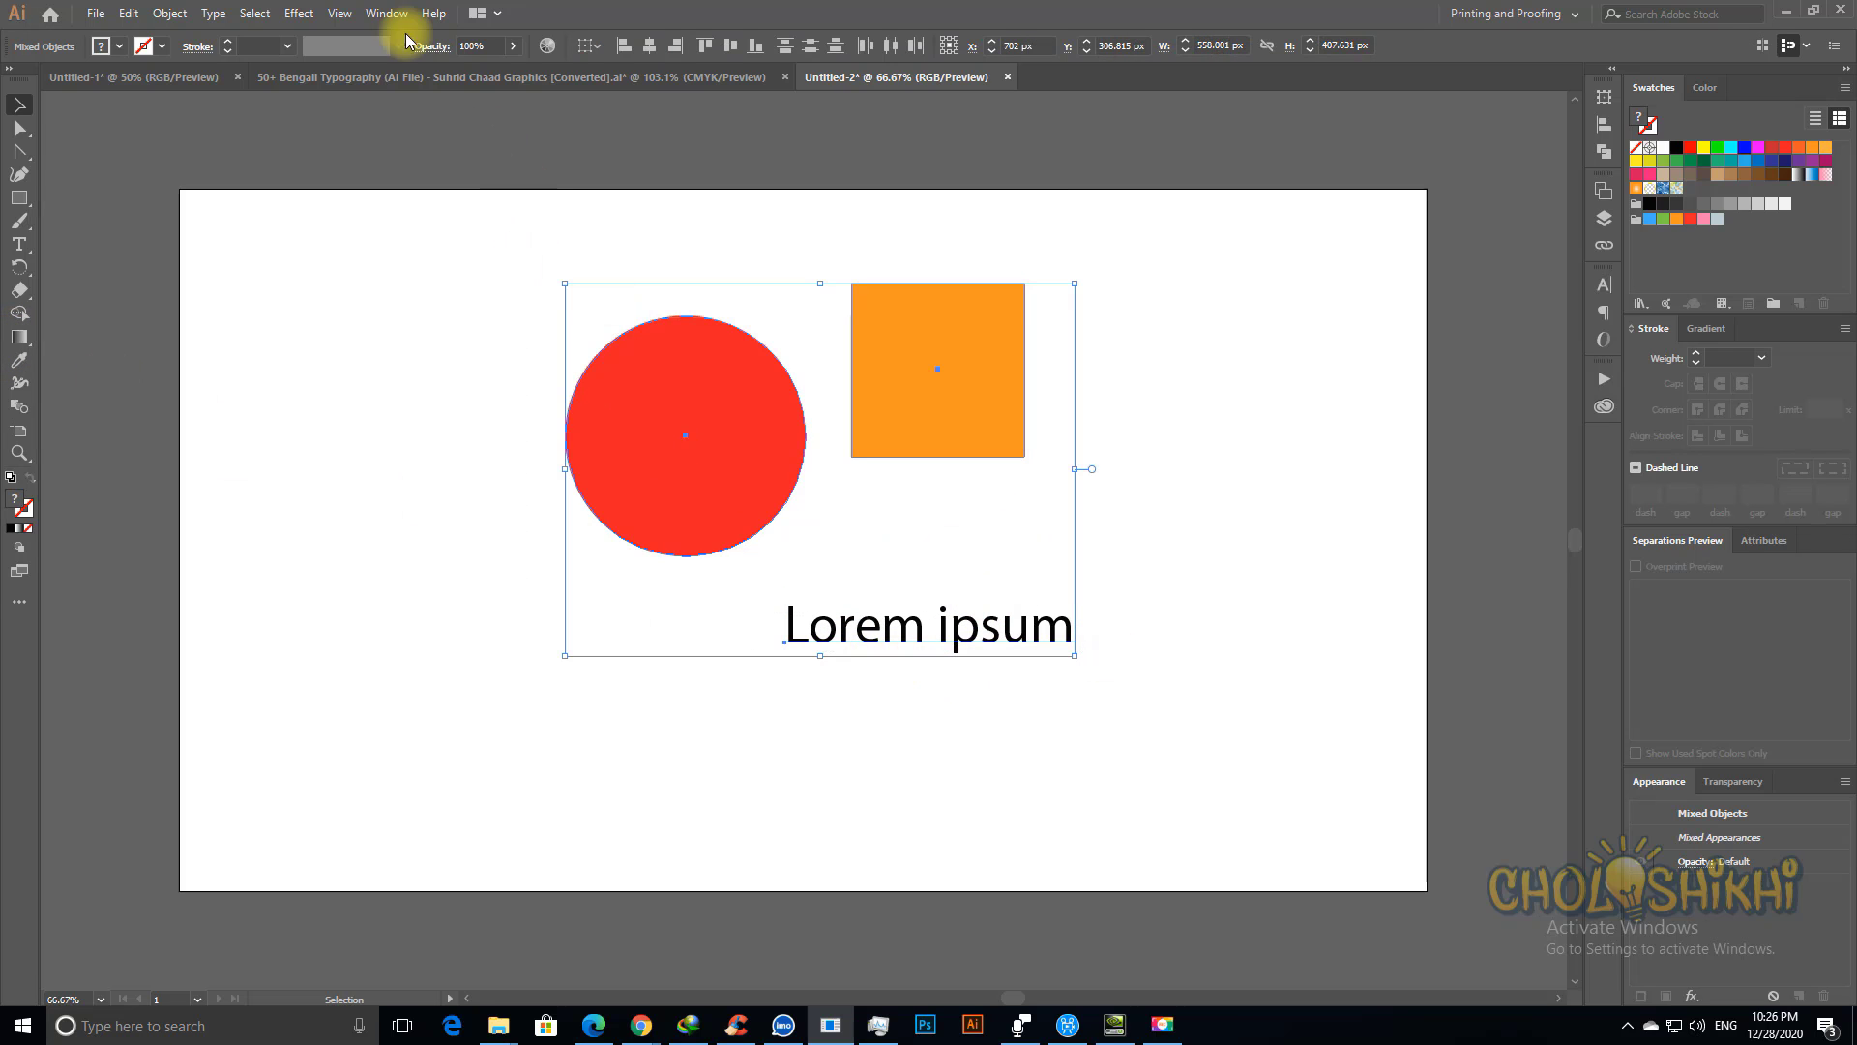
{"action": "left_click", "coordinate": [340, 14]}
{"action": "mouse_move", "coordinate": [299, 14]}
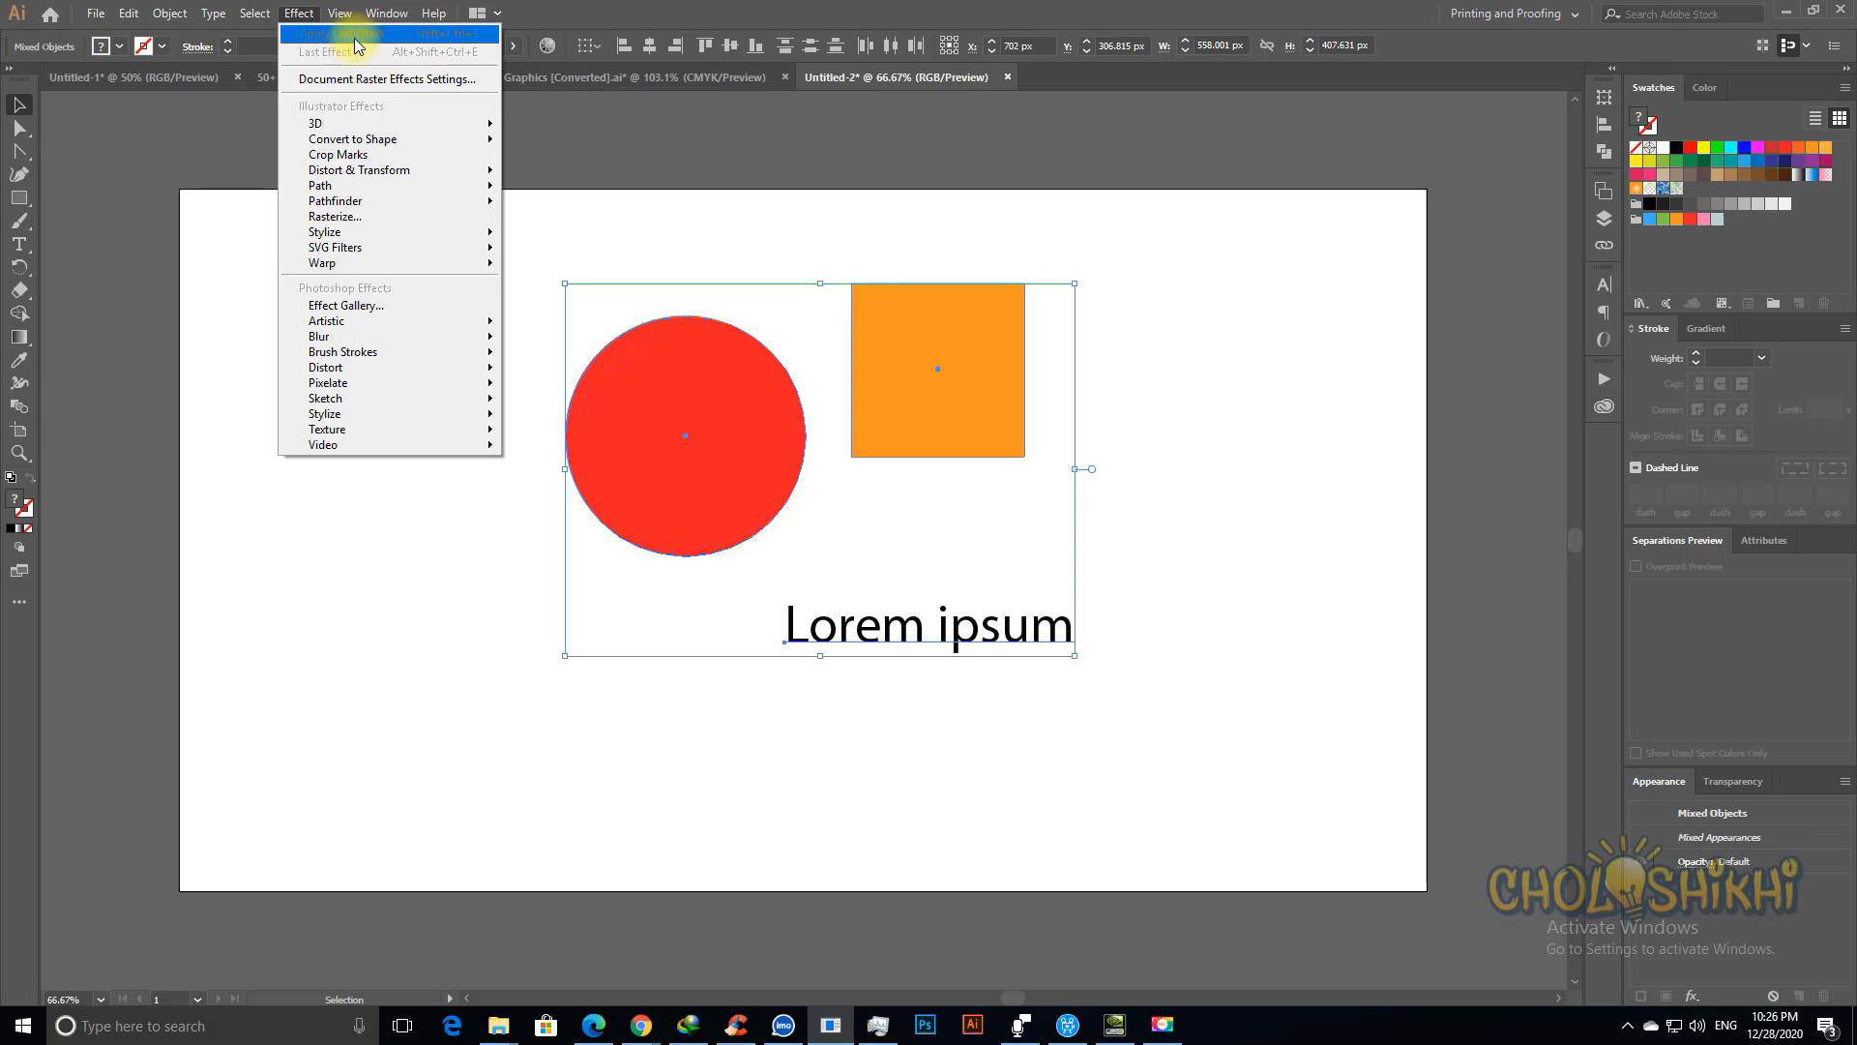
{"action": "mouse_move", "coordinate": [383, 13]}
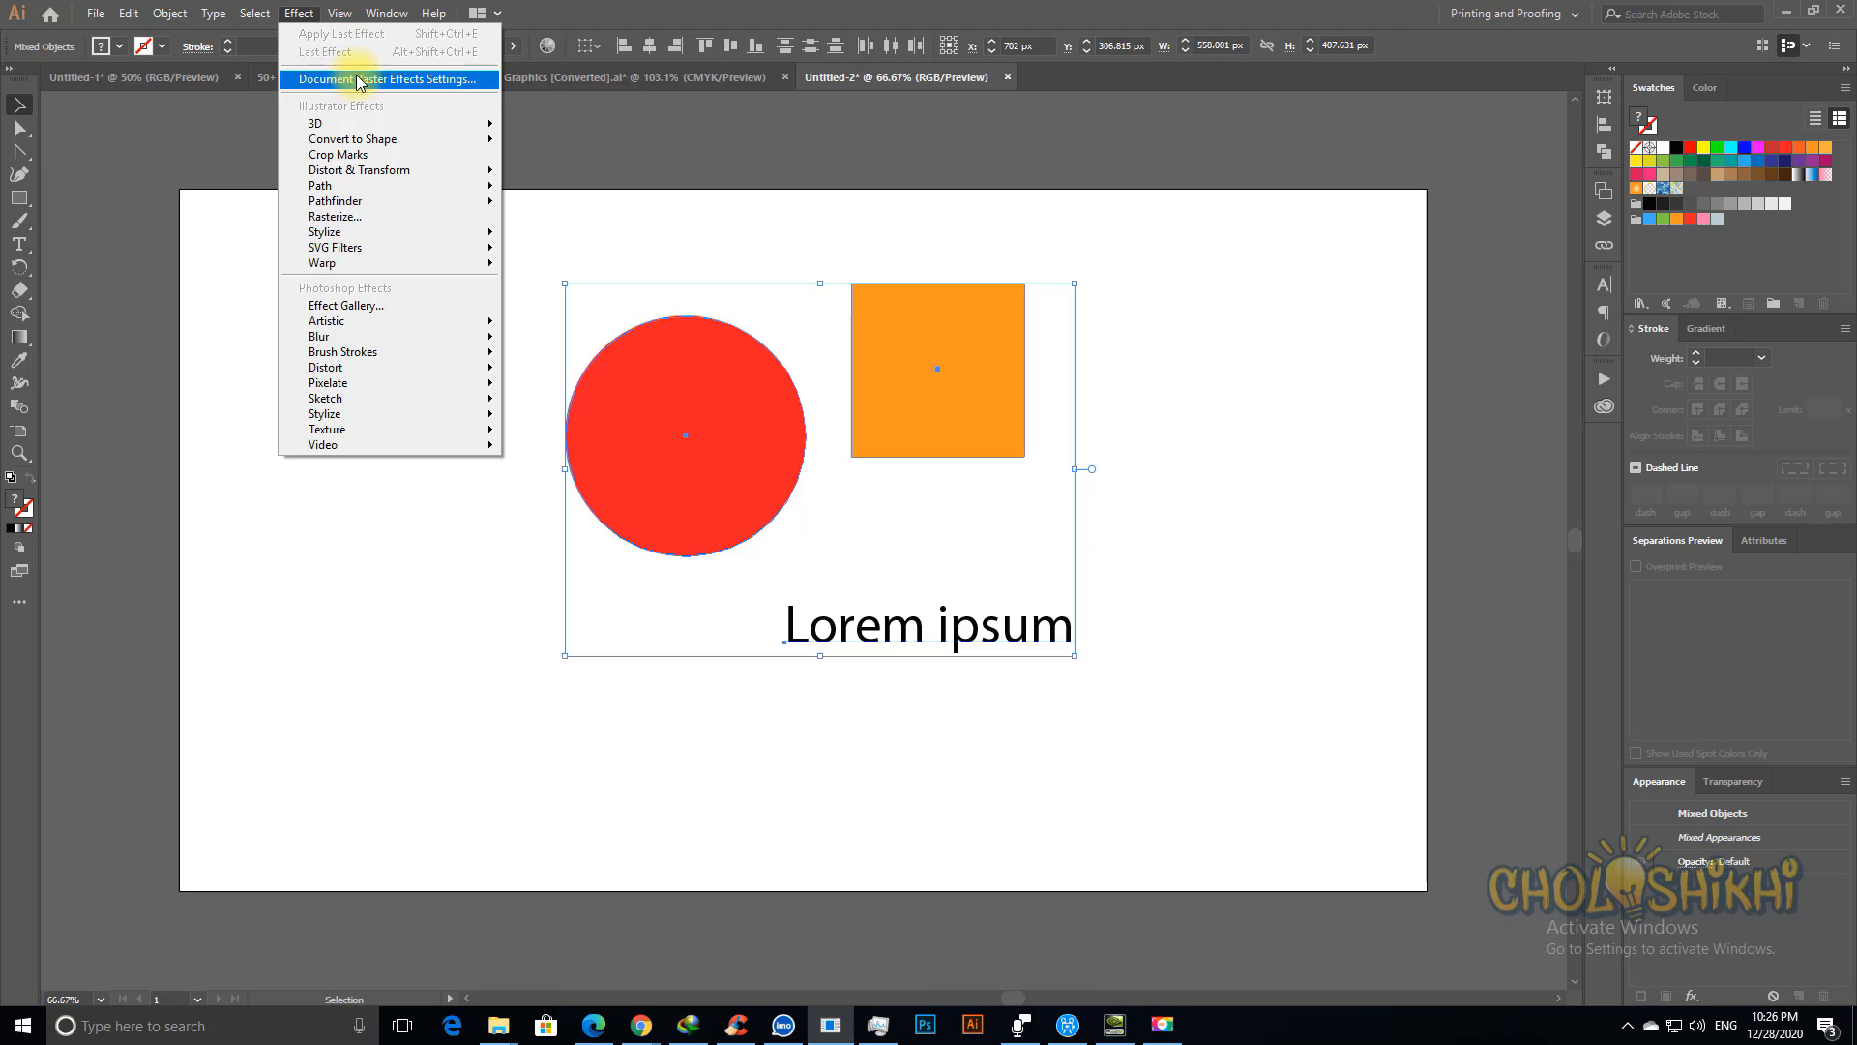
{"action": "left_click", "coordinate": [410, 84]}
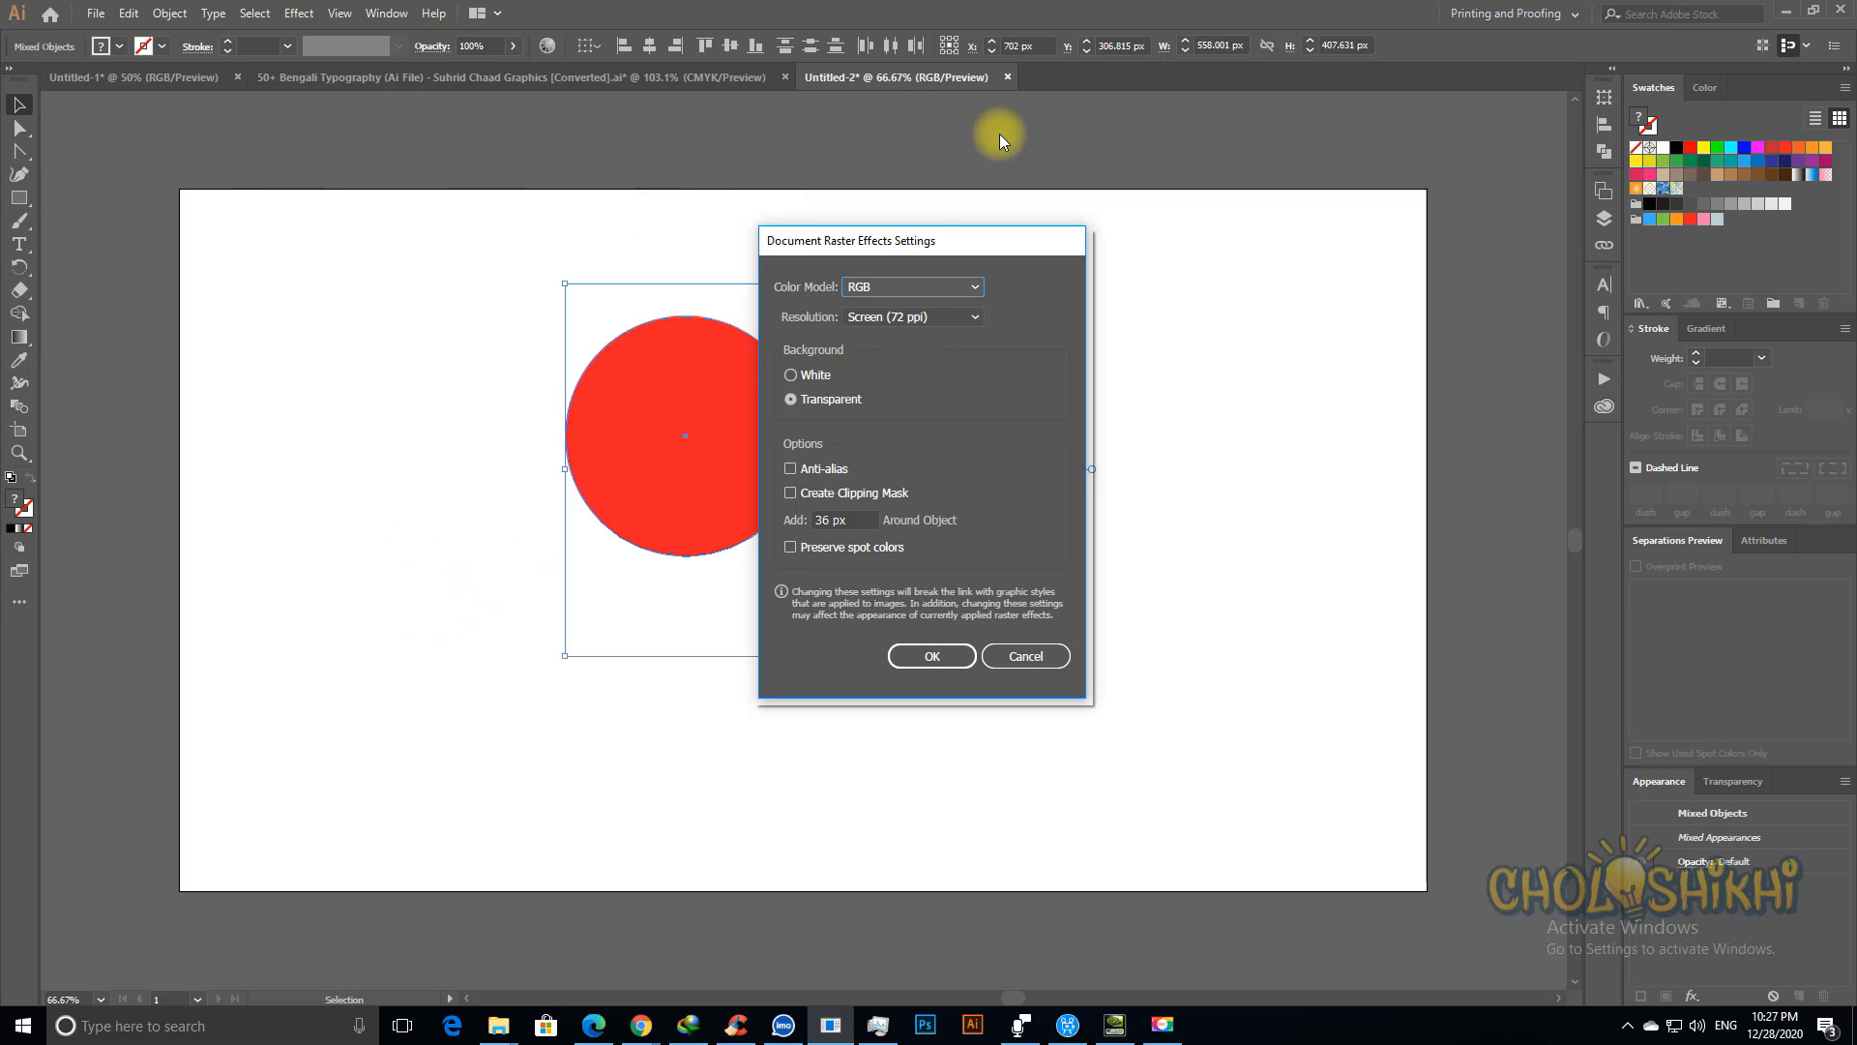
Step: Set the raster effects resolution to High (300 ppi) and review the available color models, keeping RGB
{"action": "left_click", "coordinate": [886, 319]}
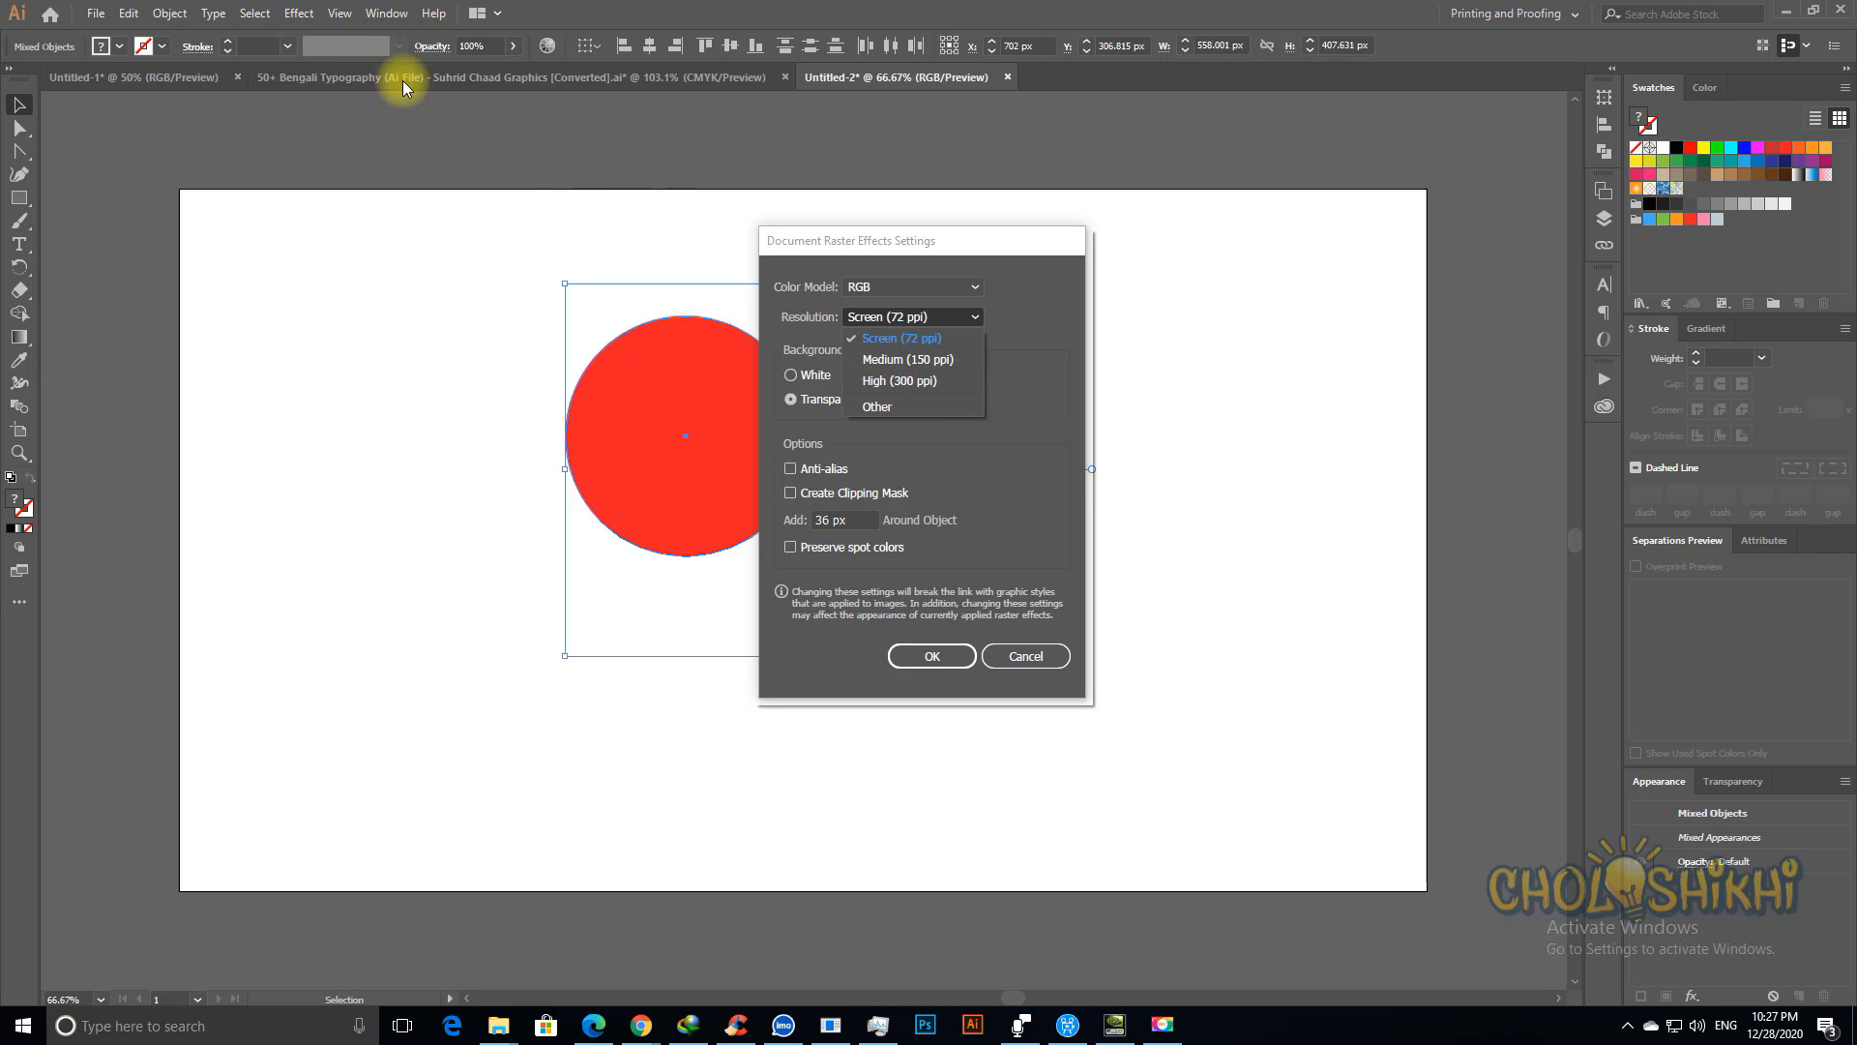
{"action": "left_click", "coordinate": [907, 384]}
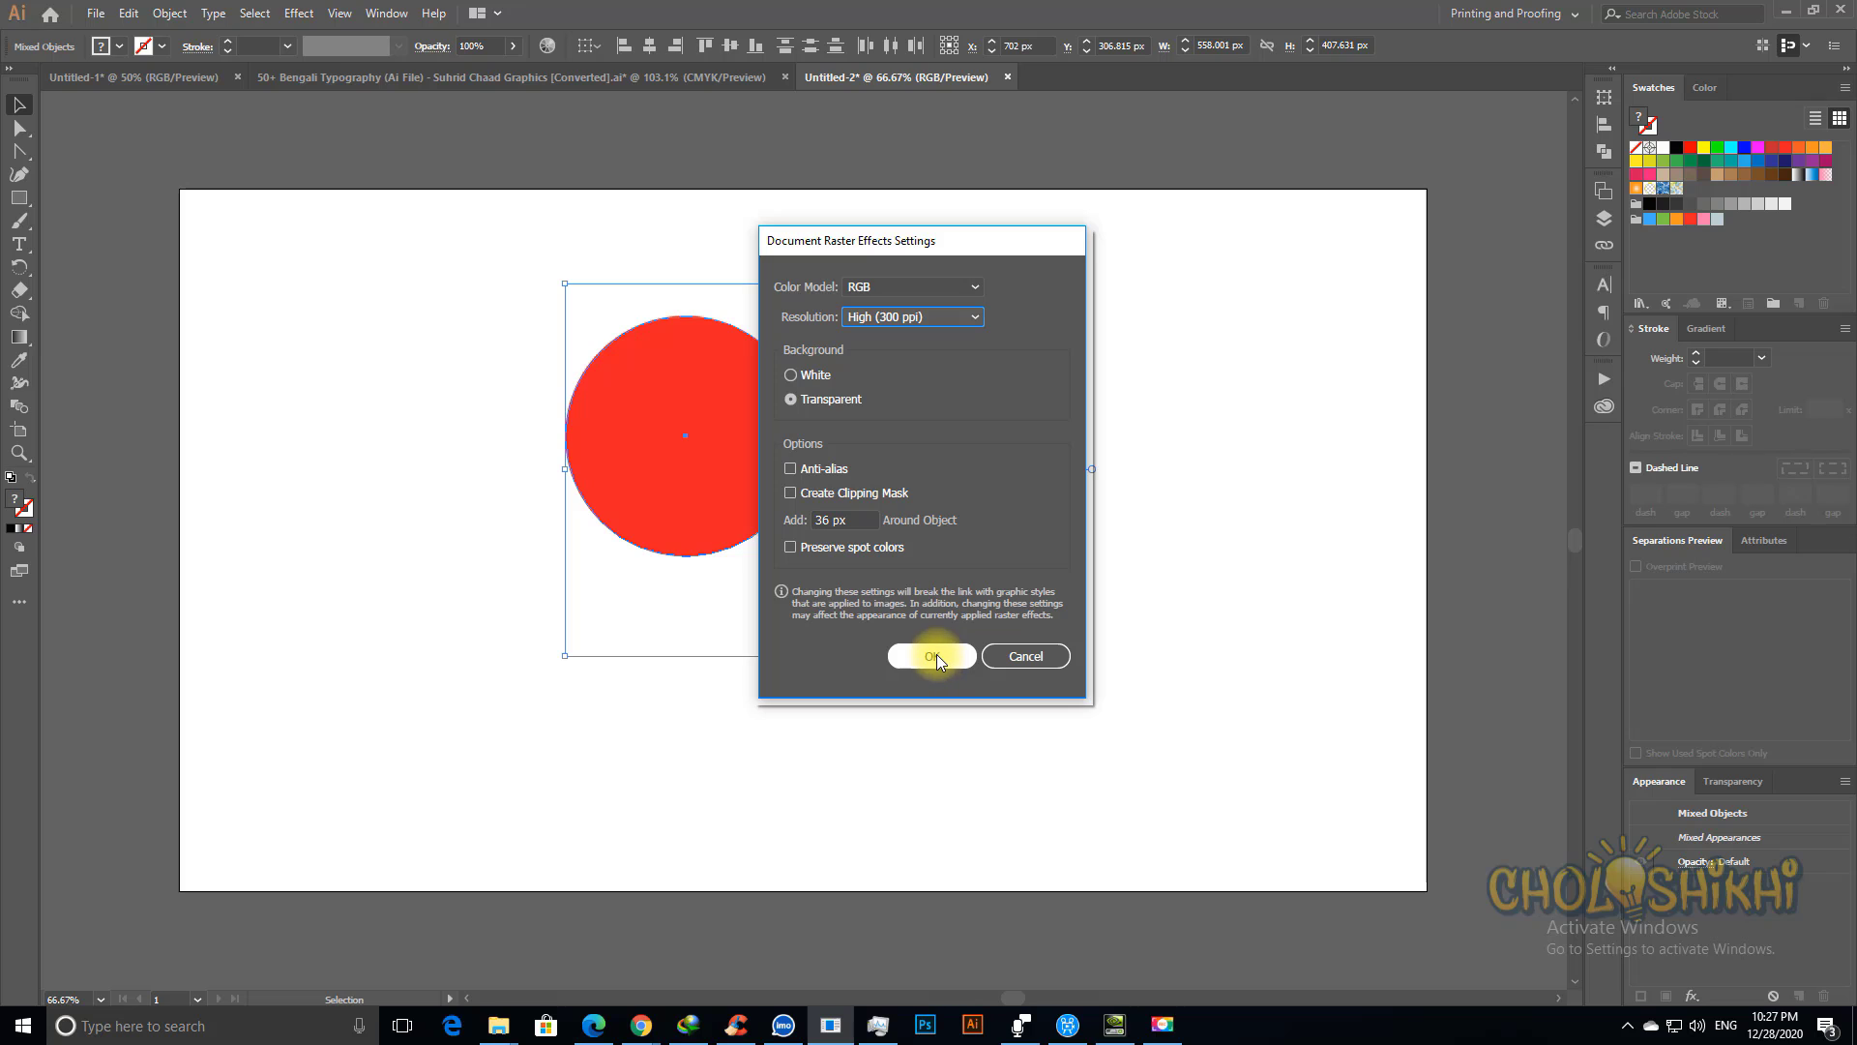
{"action": "left_click", "coordinate": [859, 287]}
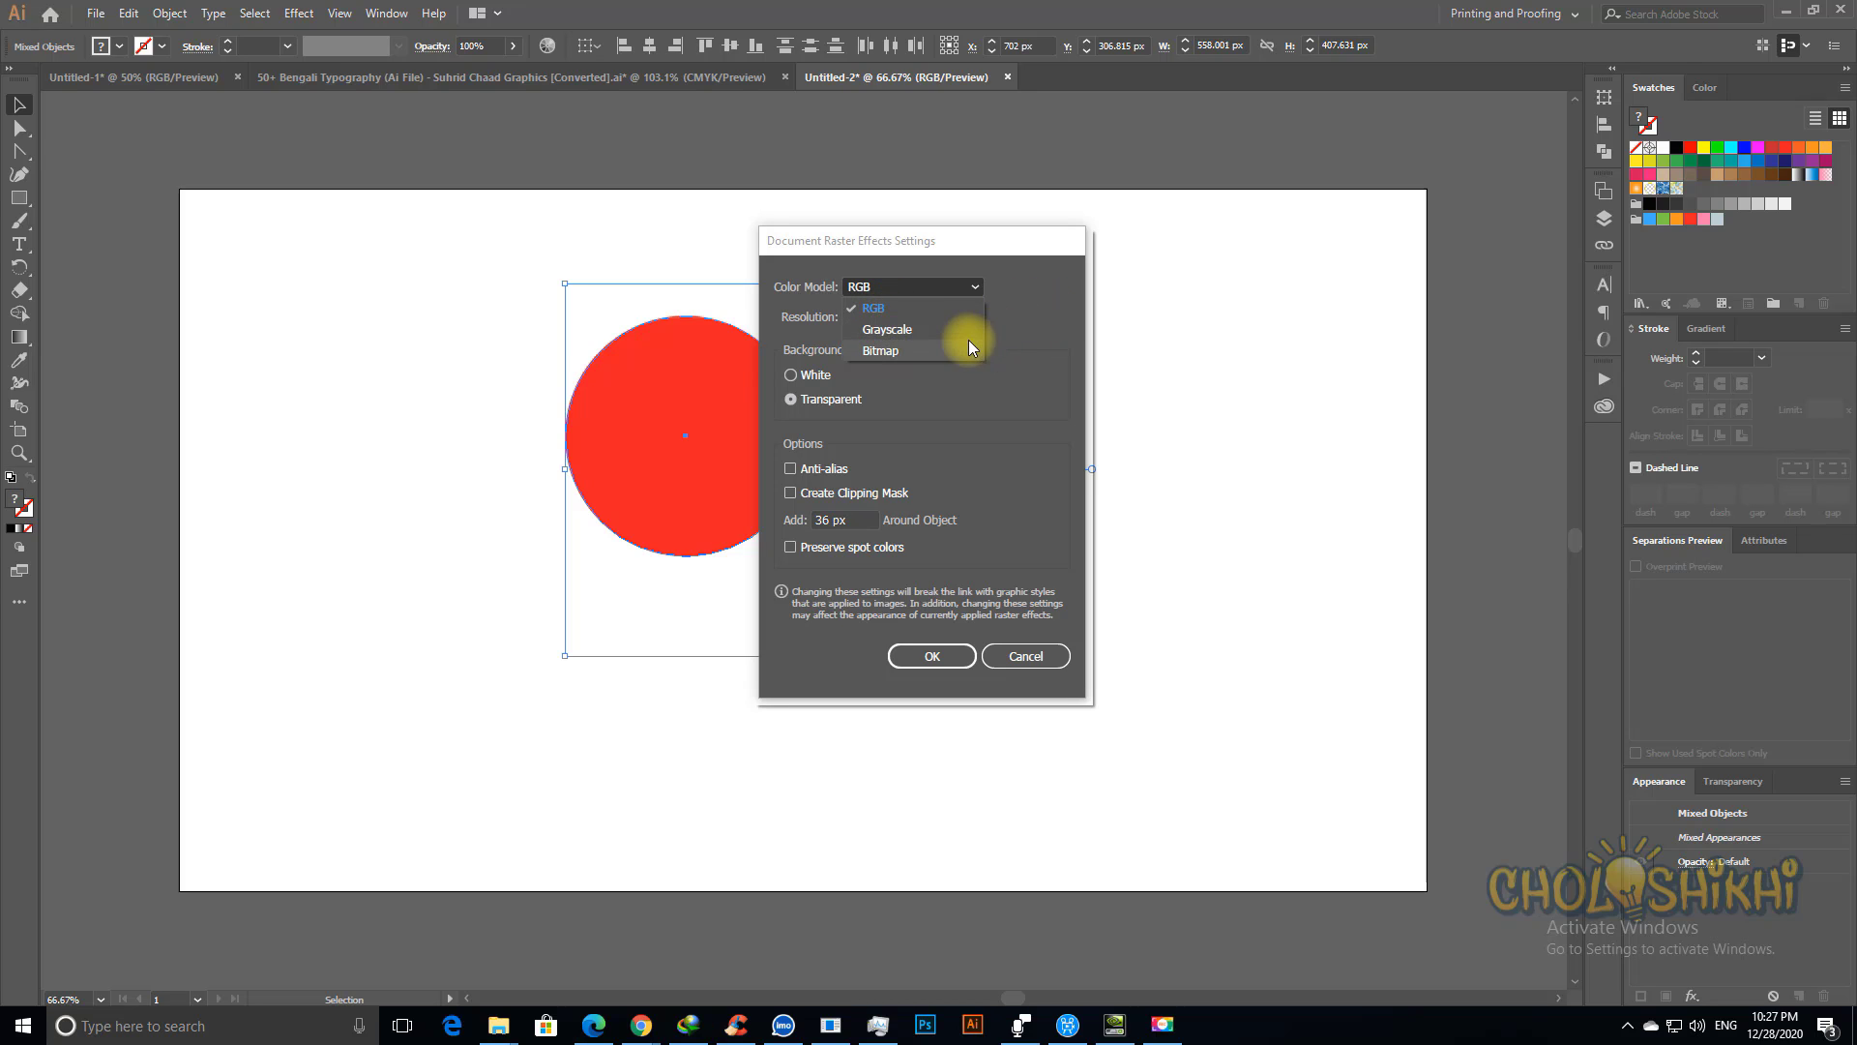
{"action": "left_click", "coordinate": [1003, 317]}
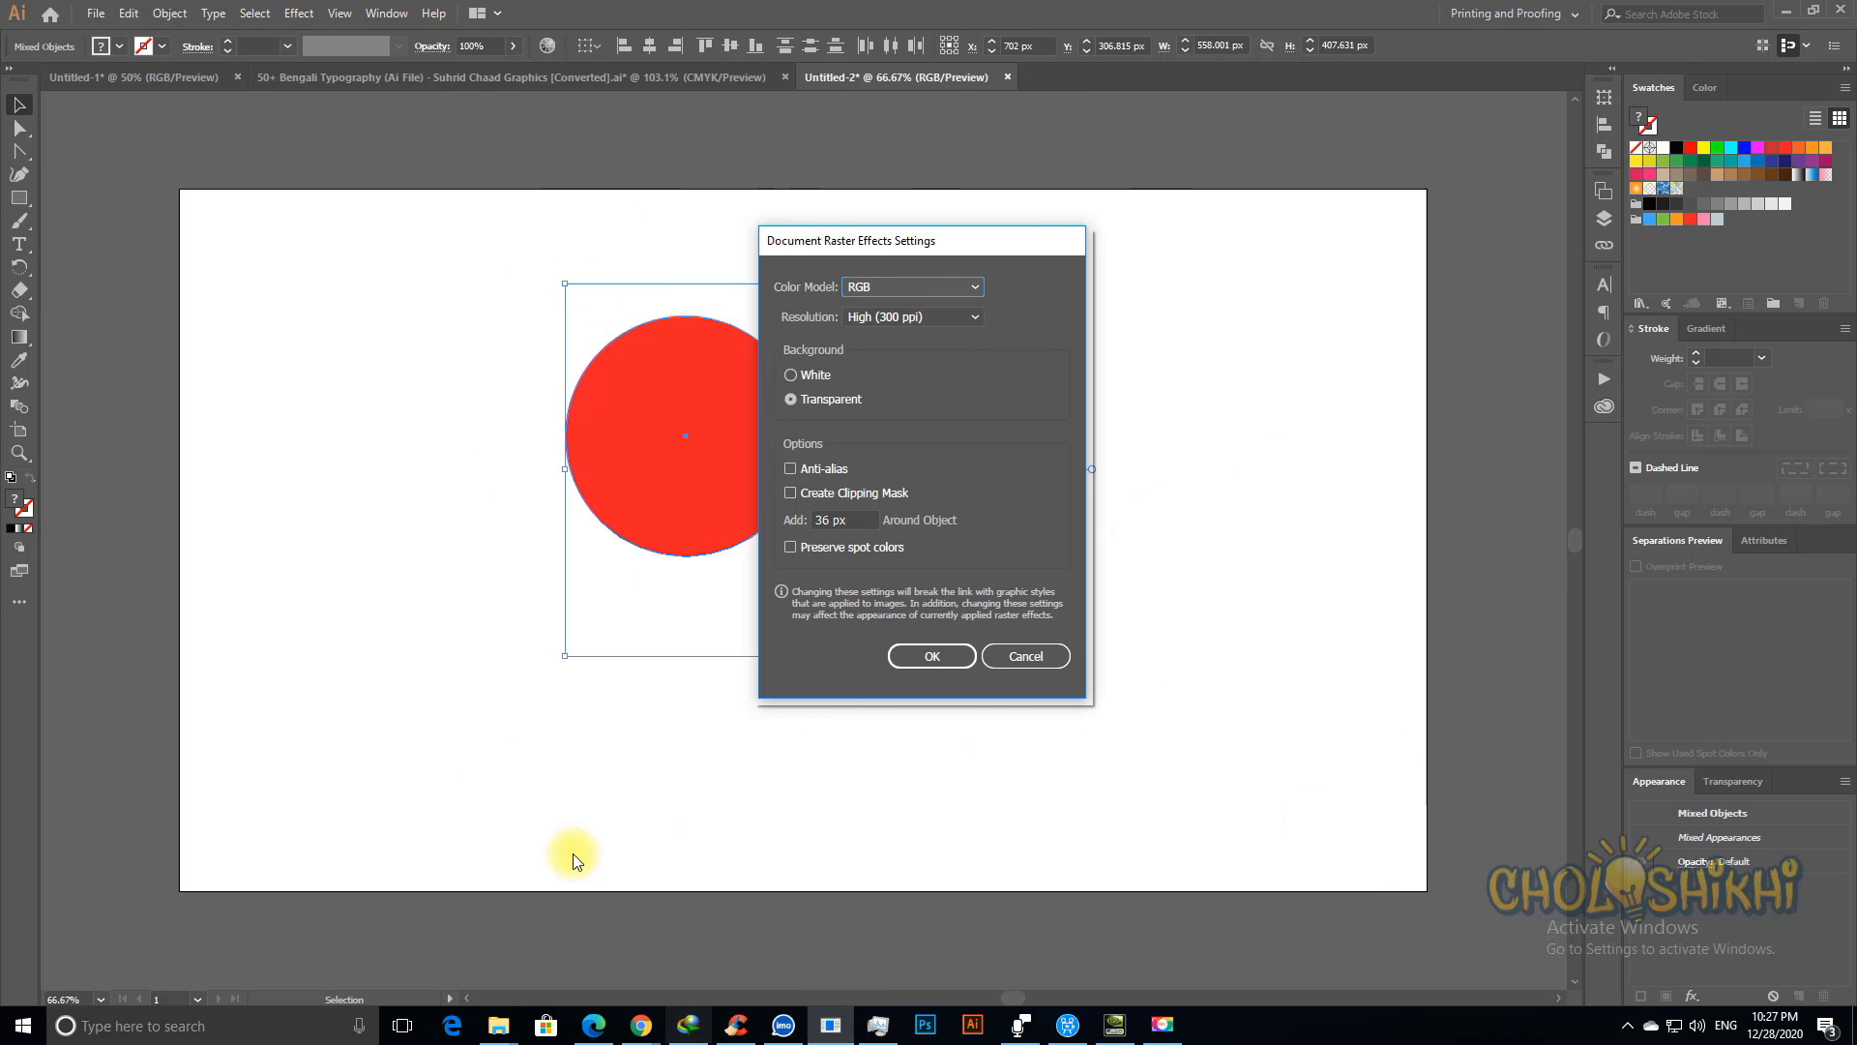
{"action": "left_click", "coordinate": [882, 287]}
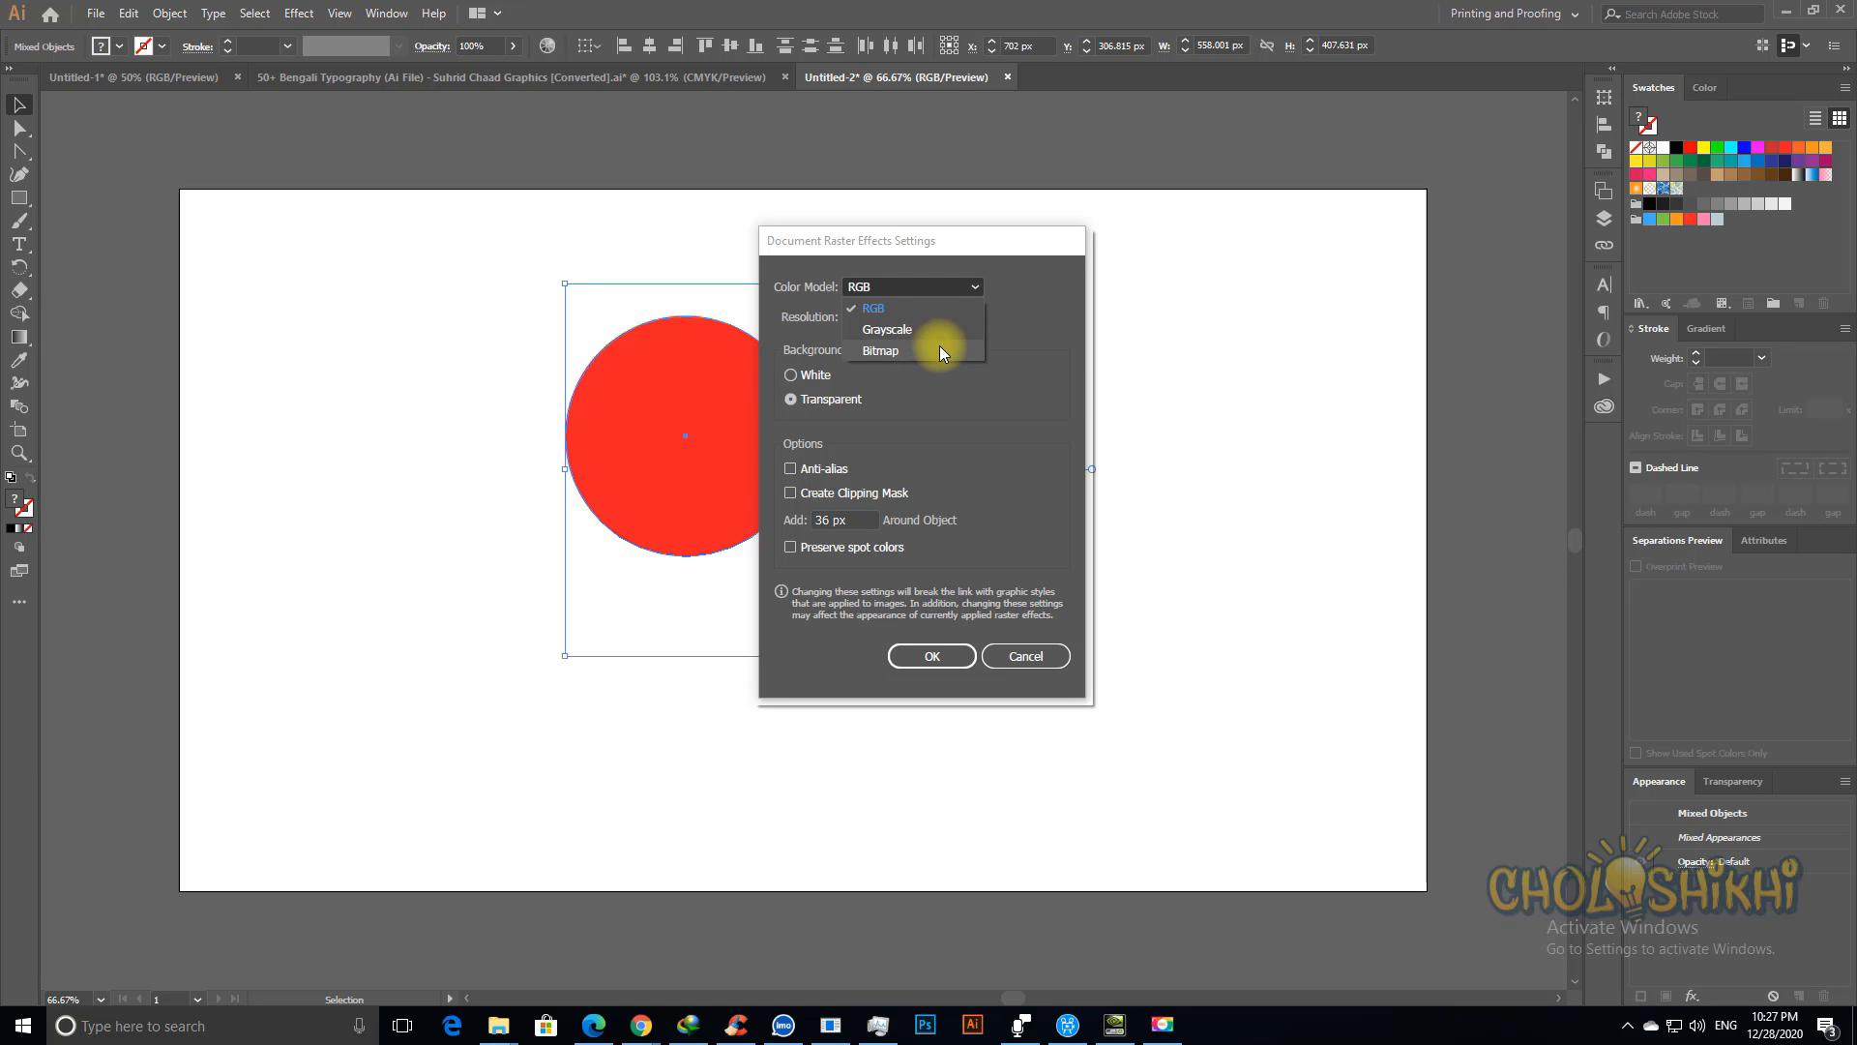
{"action": "left_click", "coordinate": [936, 290]}
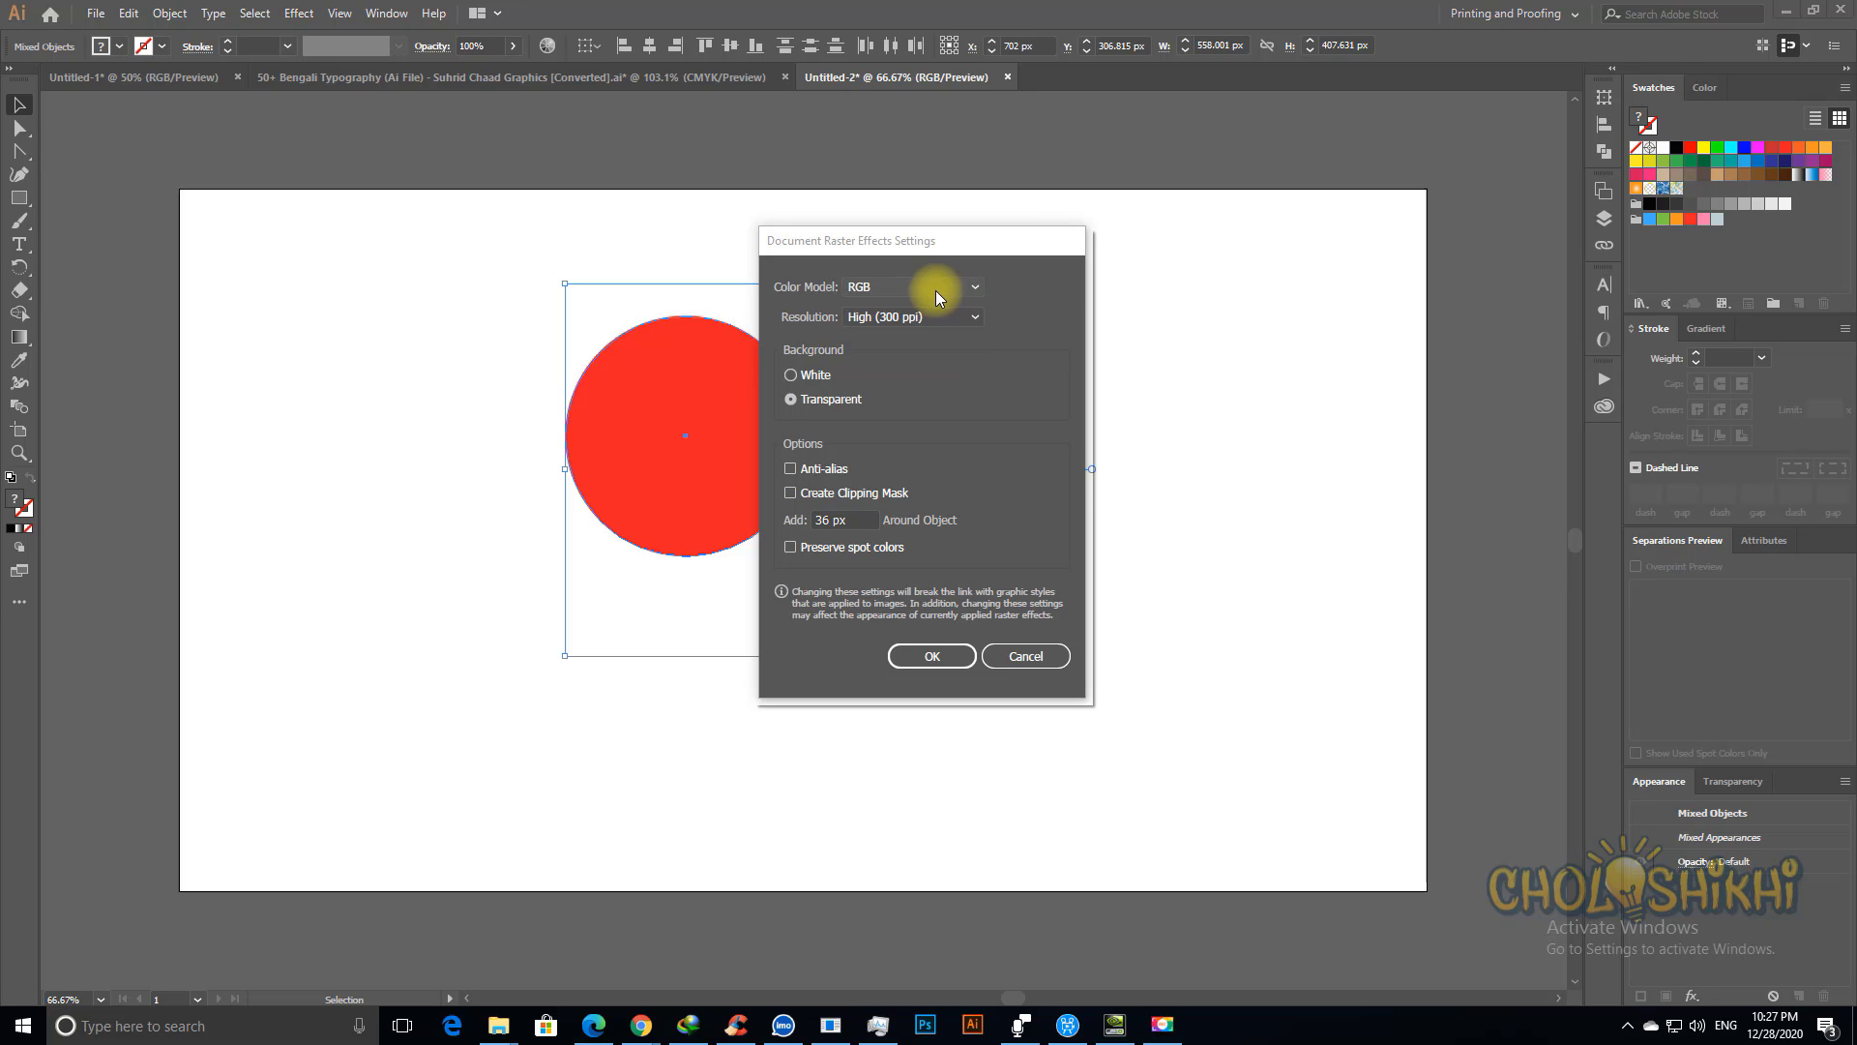
Step: Try a custom raster effects resolution of 700 ppi
{"action": "left_click", "coordinate": [873, 319]}
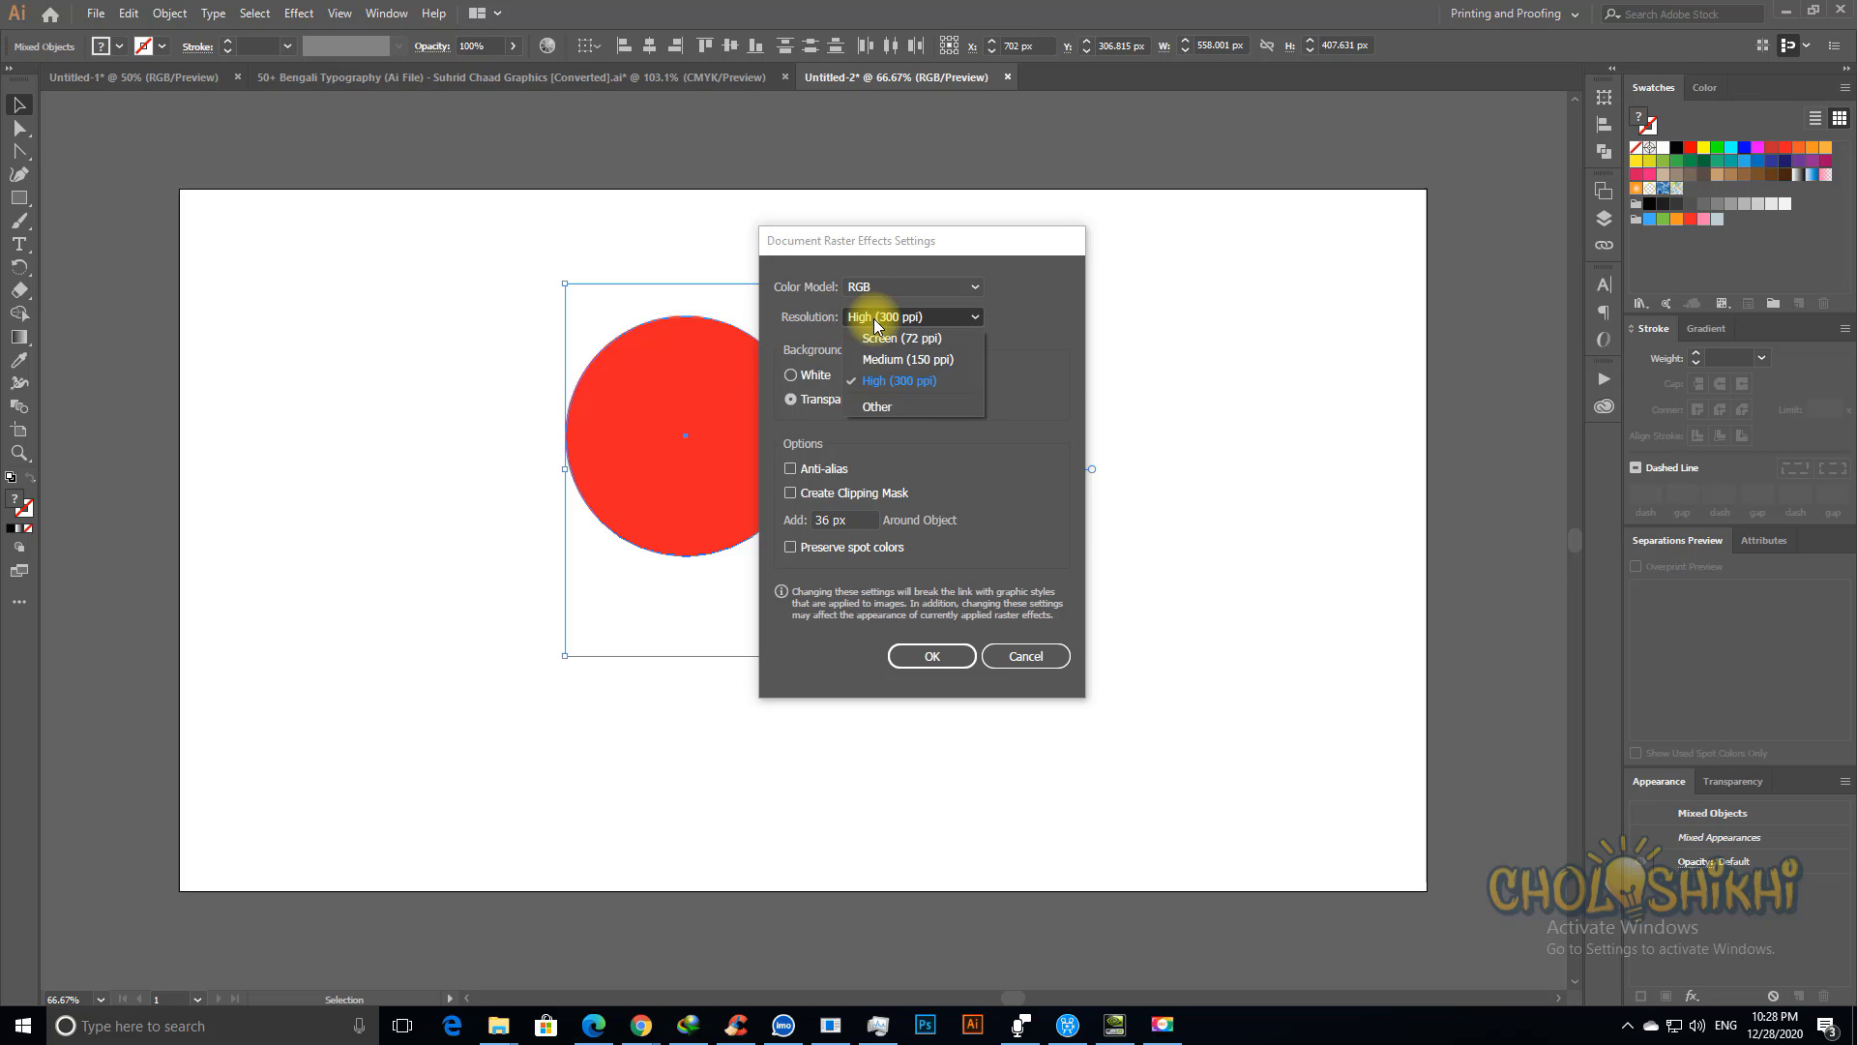
{"action": "left_click", "coordinate": [896, 406]}
{"action": "type", "text": "700"}
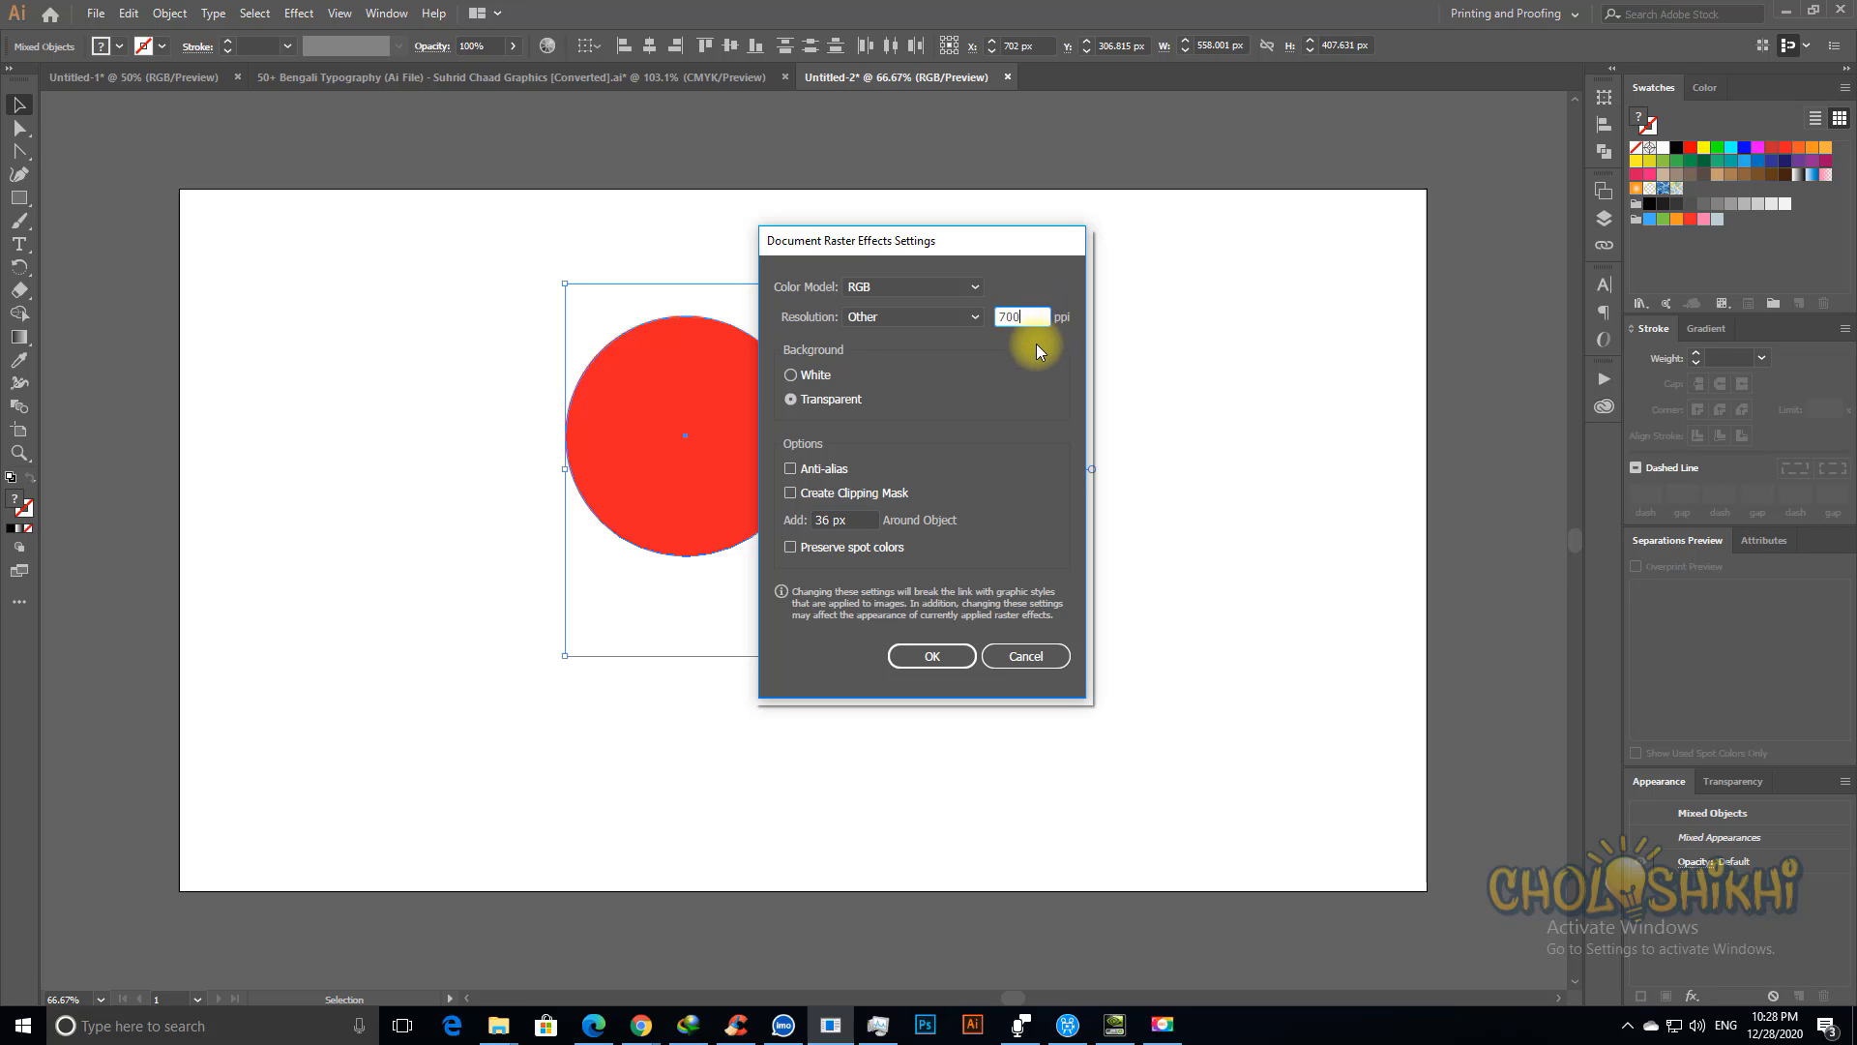
{"action": "key", "text": "Tab"}
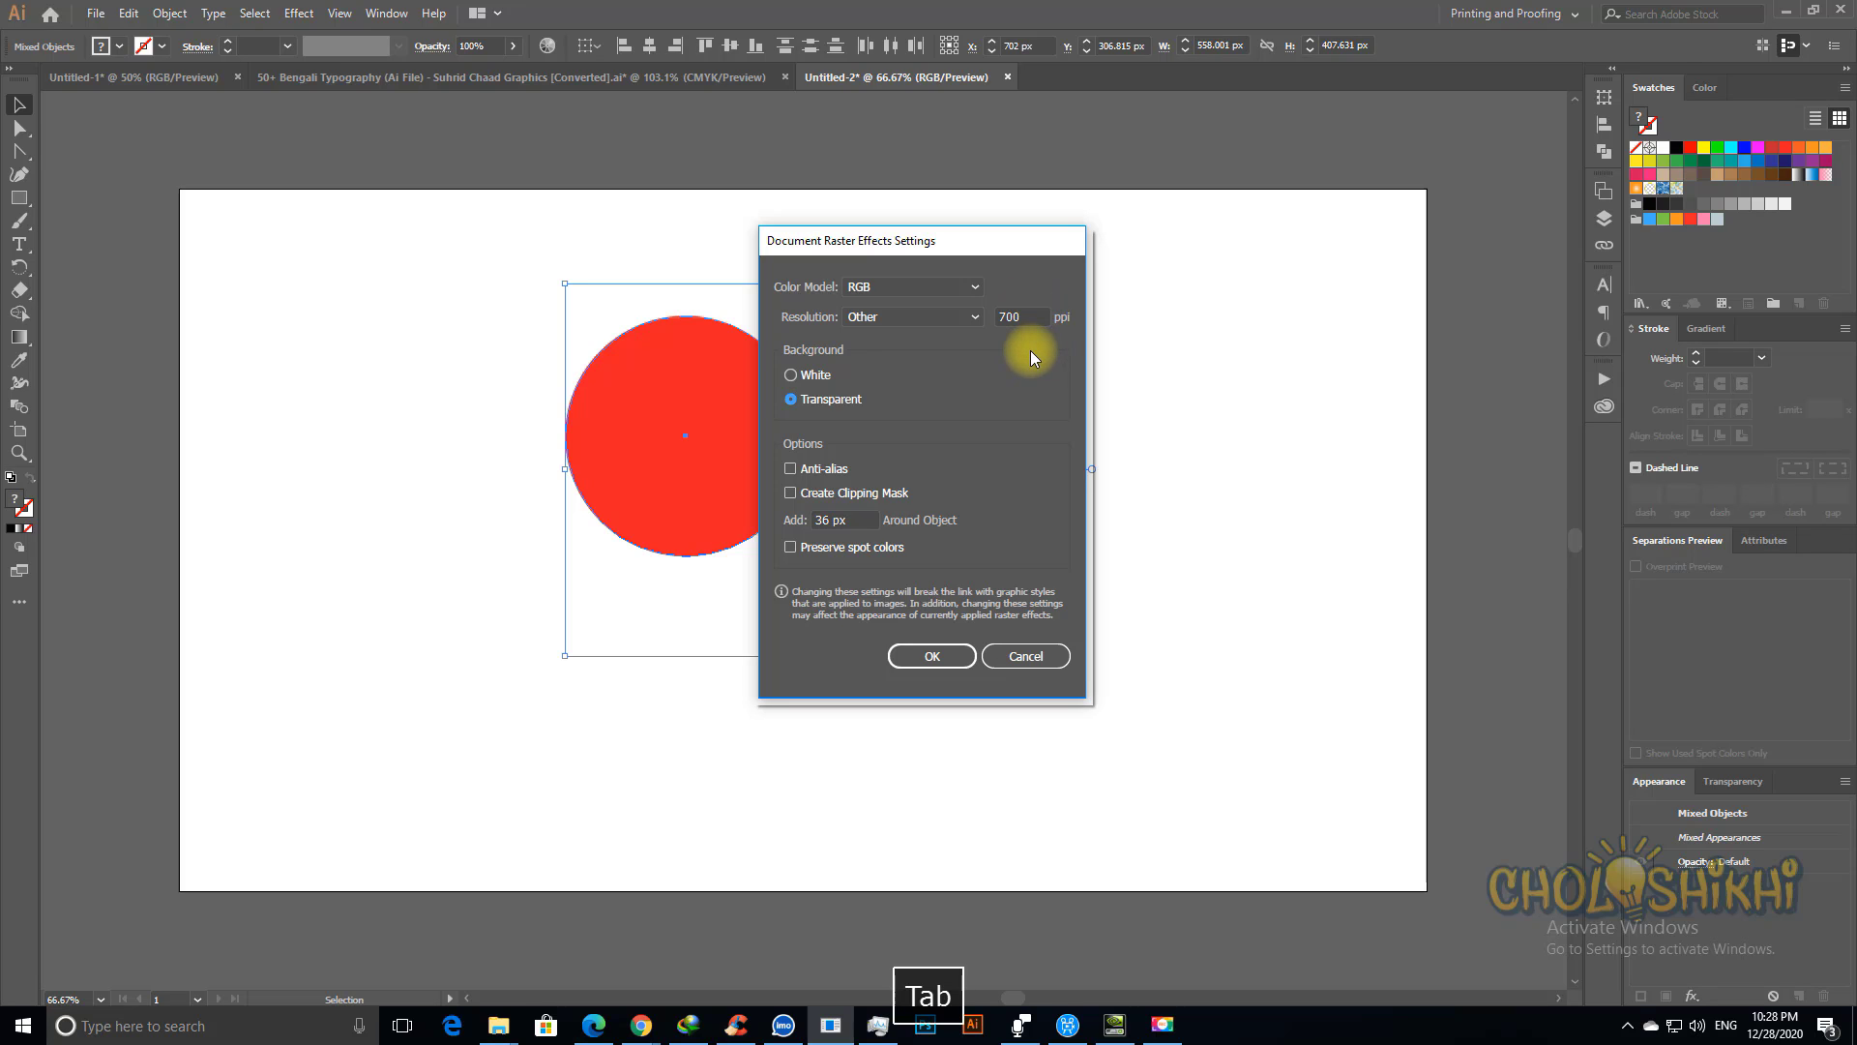
{"action": "key", "text": "shift+Tab"}
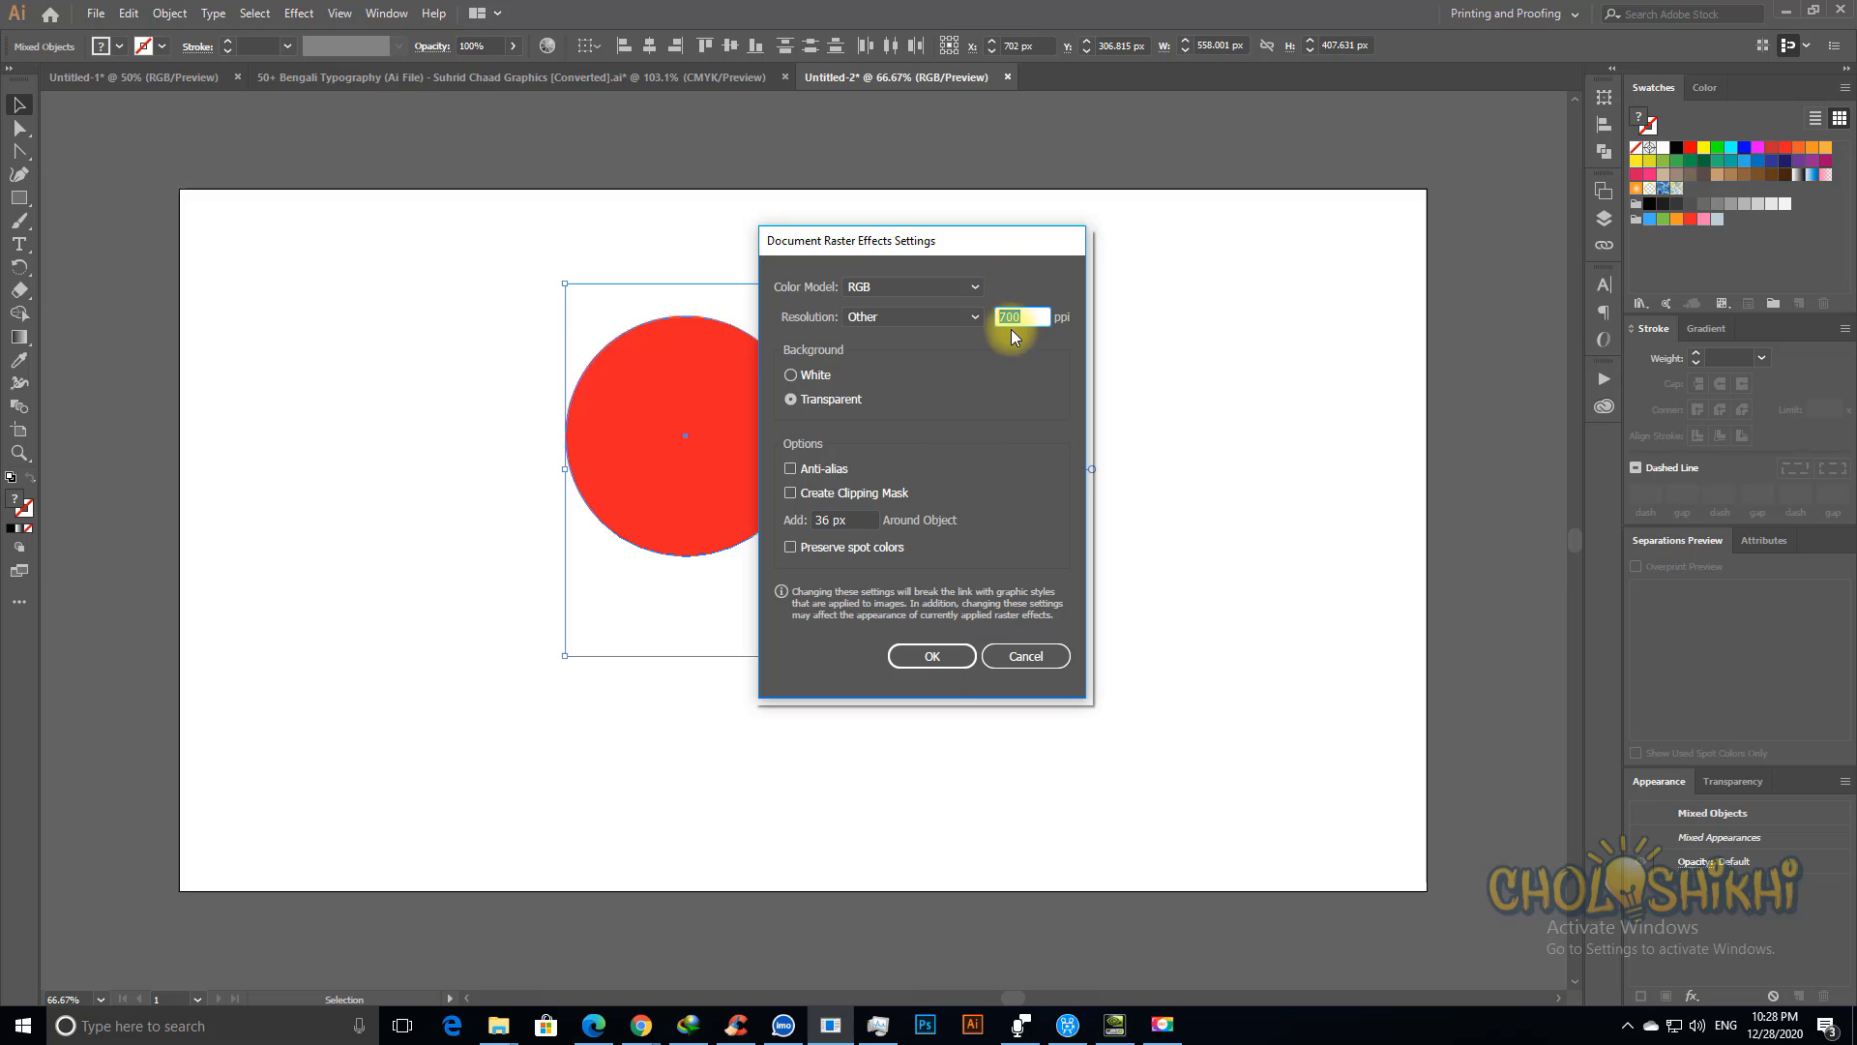
Step: Set the raster effects resolution to High (300 ppi), apply it, and recheck the Document Raster Effects Settings
{"action": "left_click", "coordinate": [953, 316]}
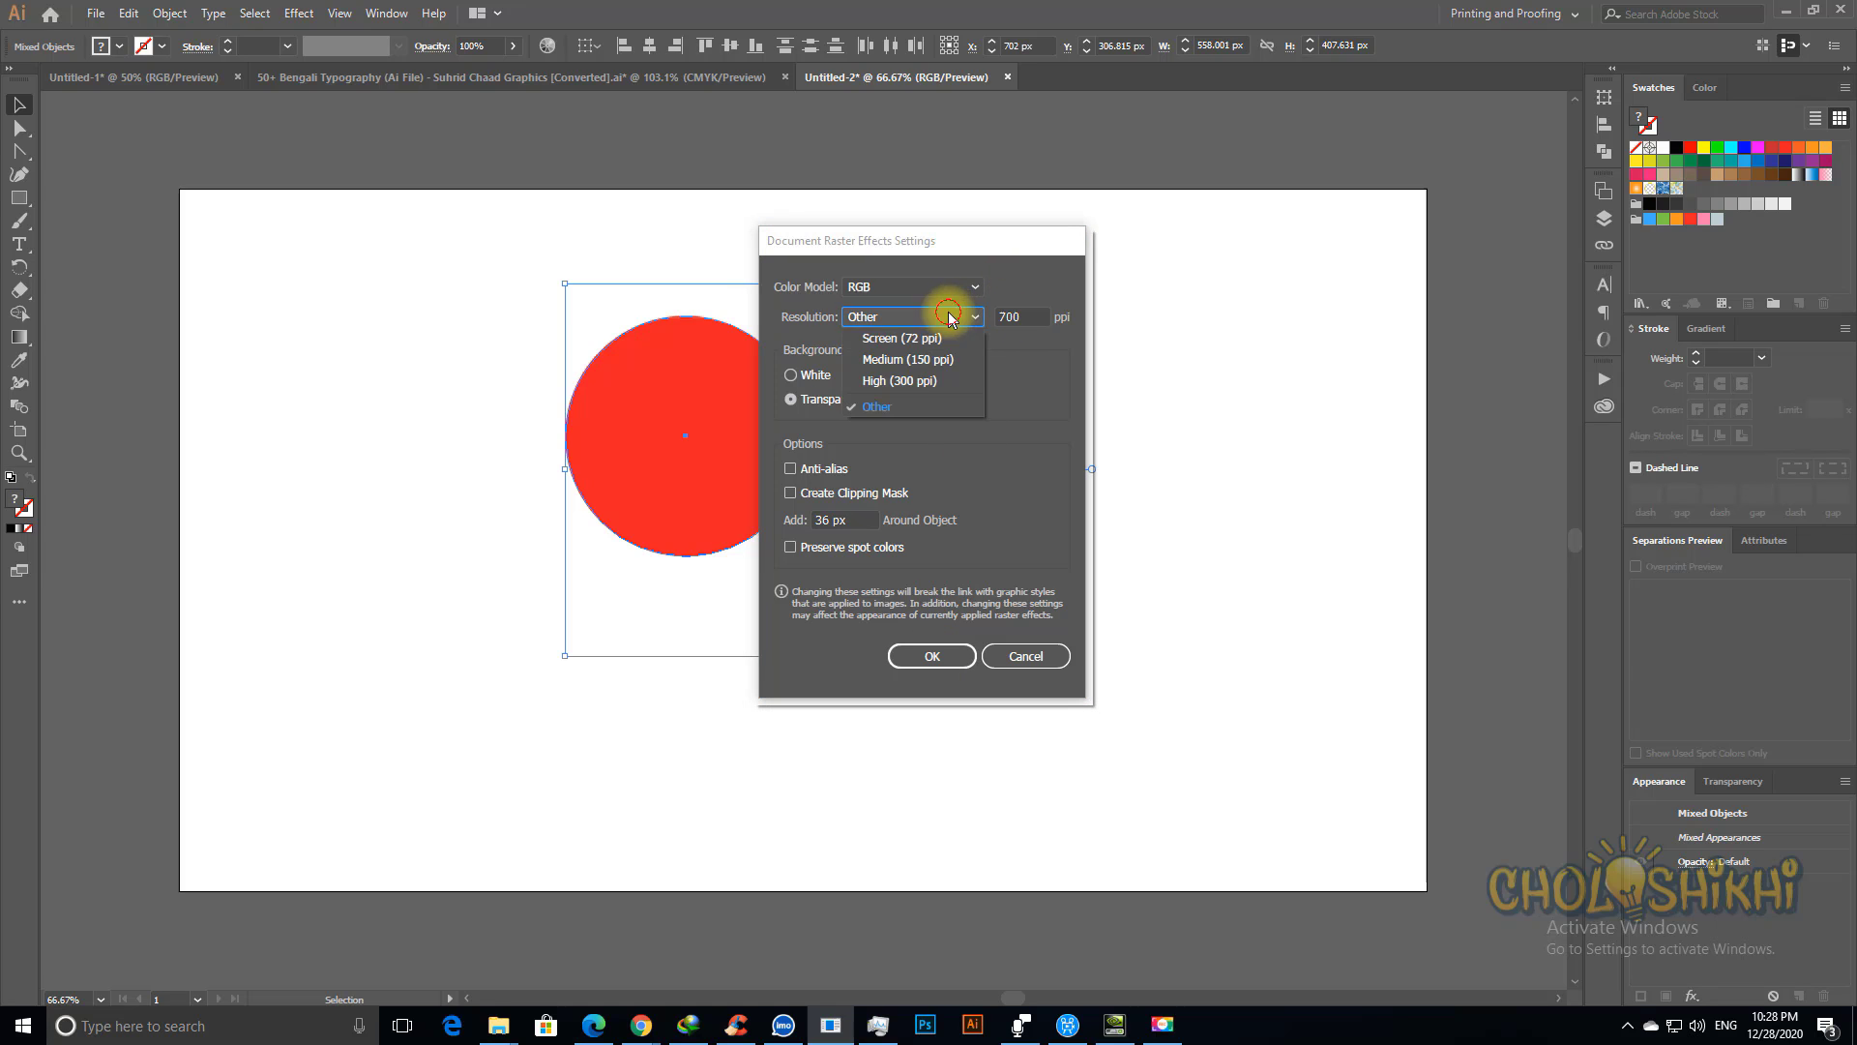
{"action": "left_click", "coordinate": [910, 382]}
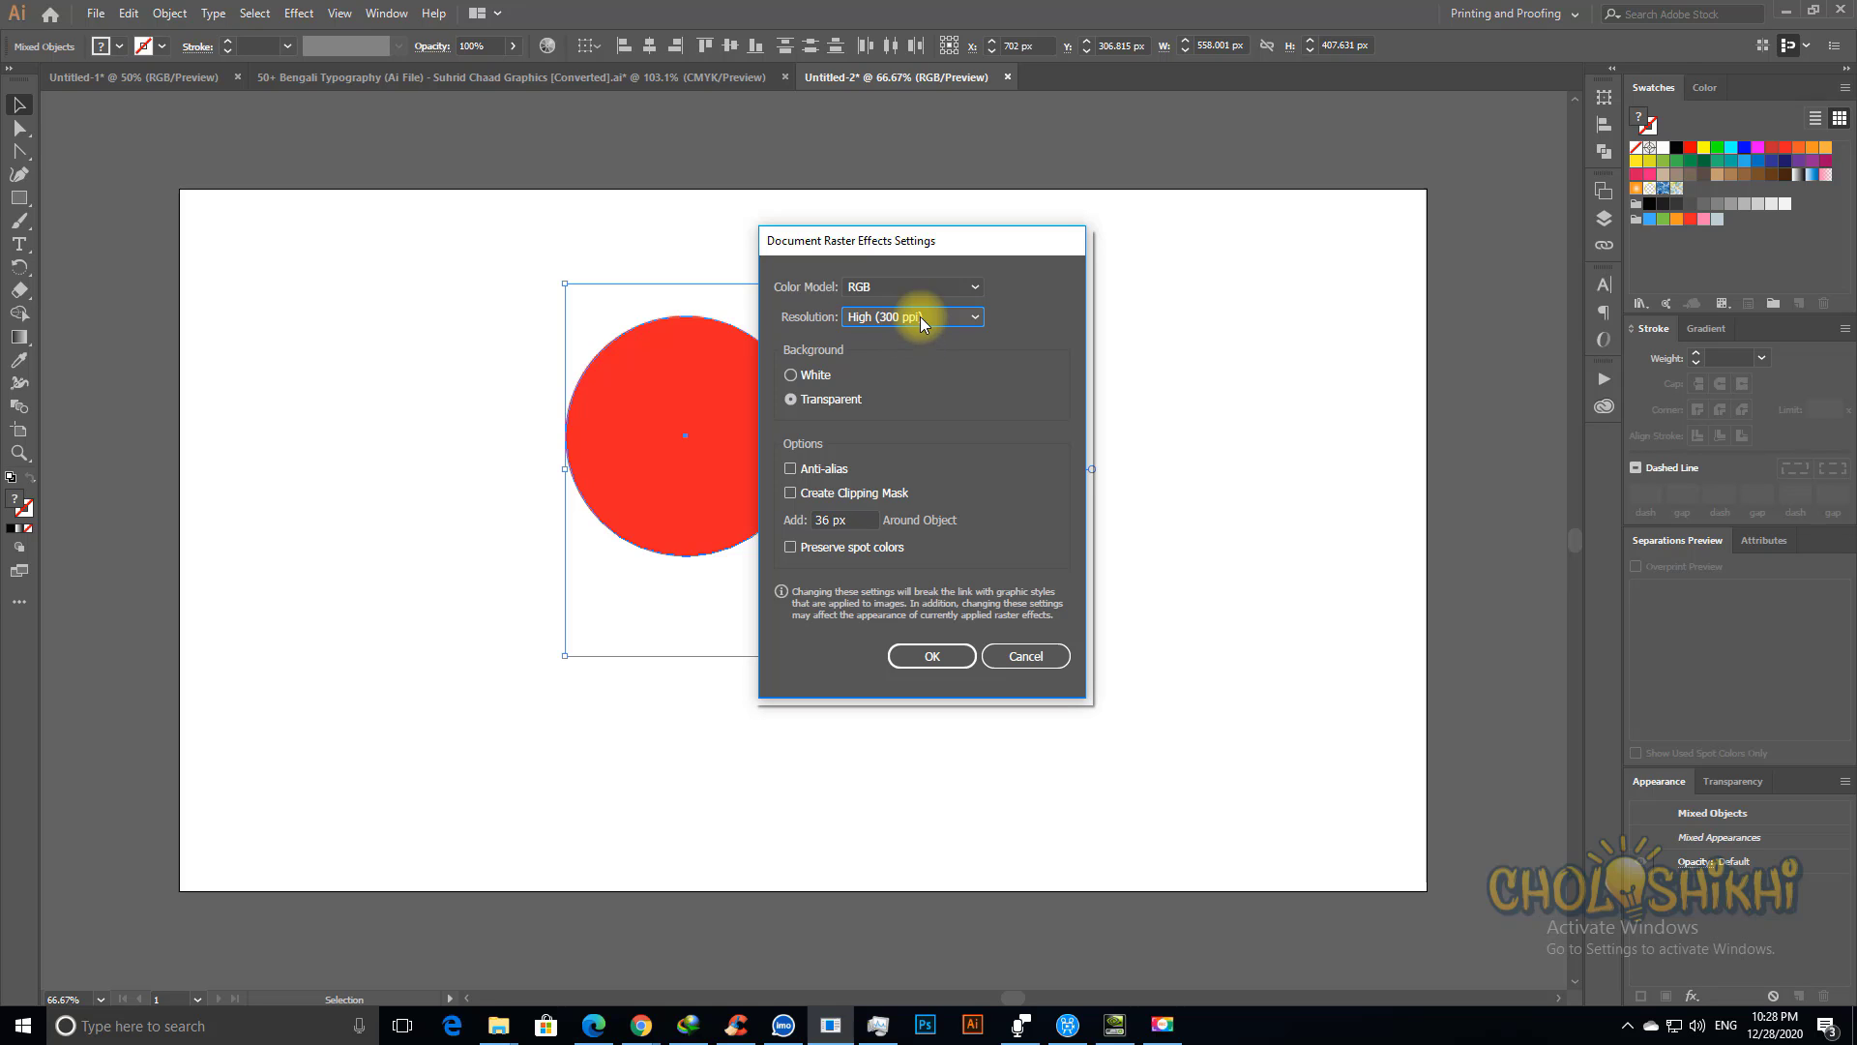
{"action": "left_click", "coordinate": [946, 658]}
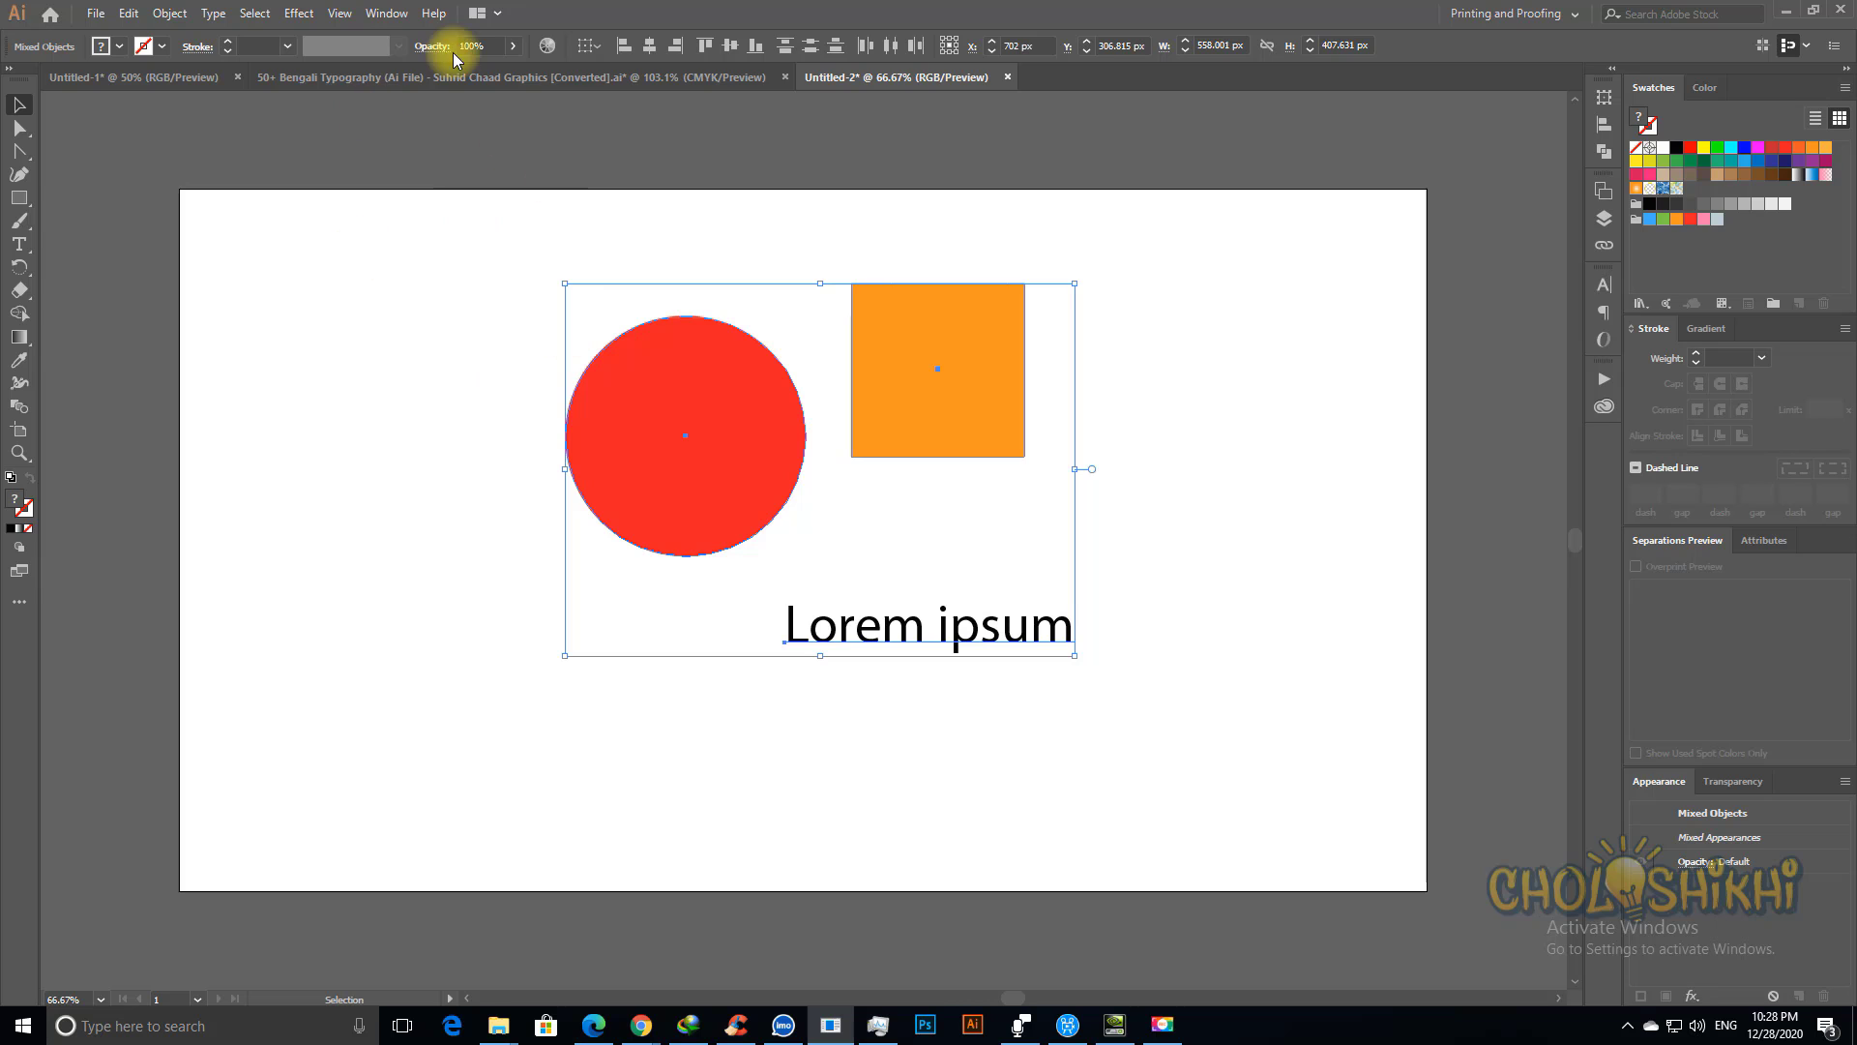
{"action": "left_click", "coordinate": [298, 13]}
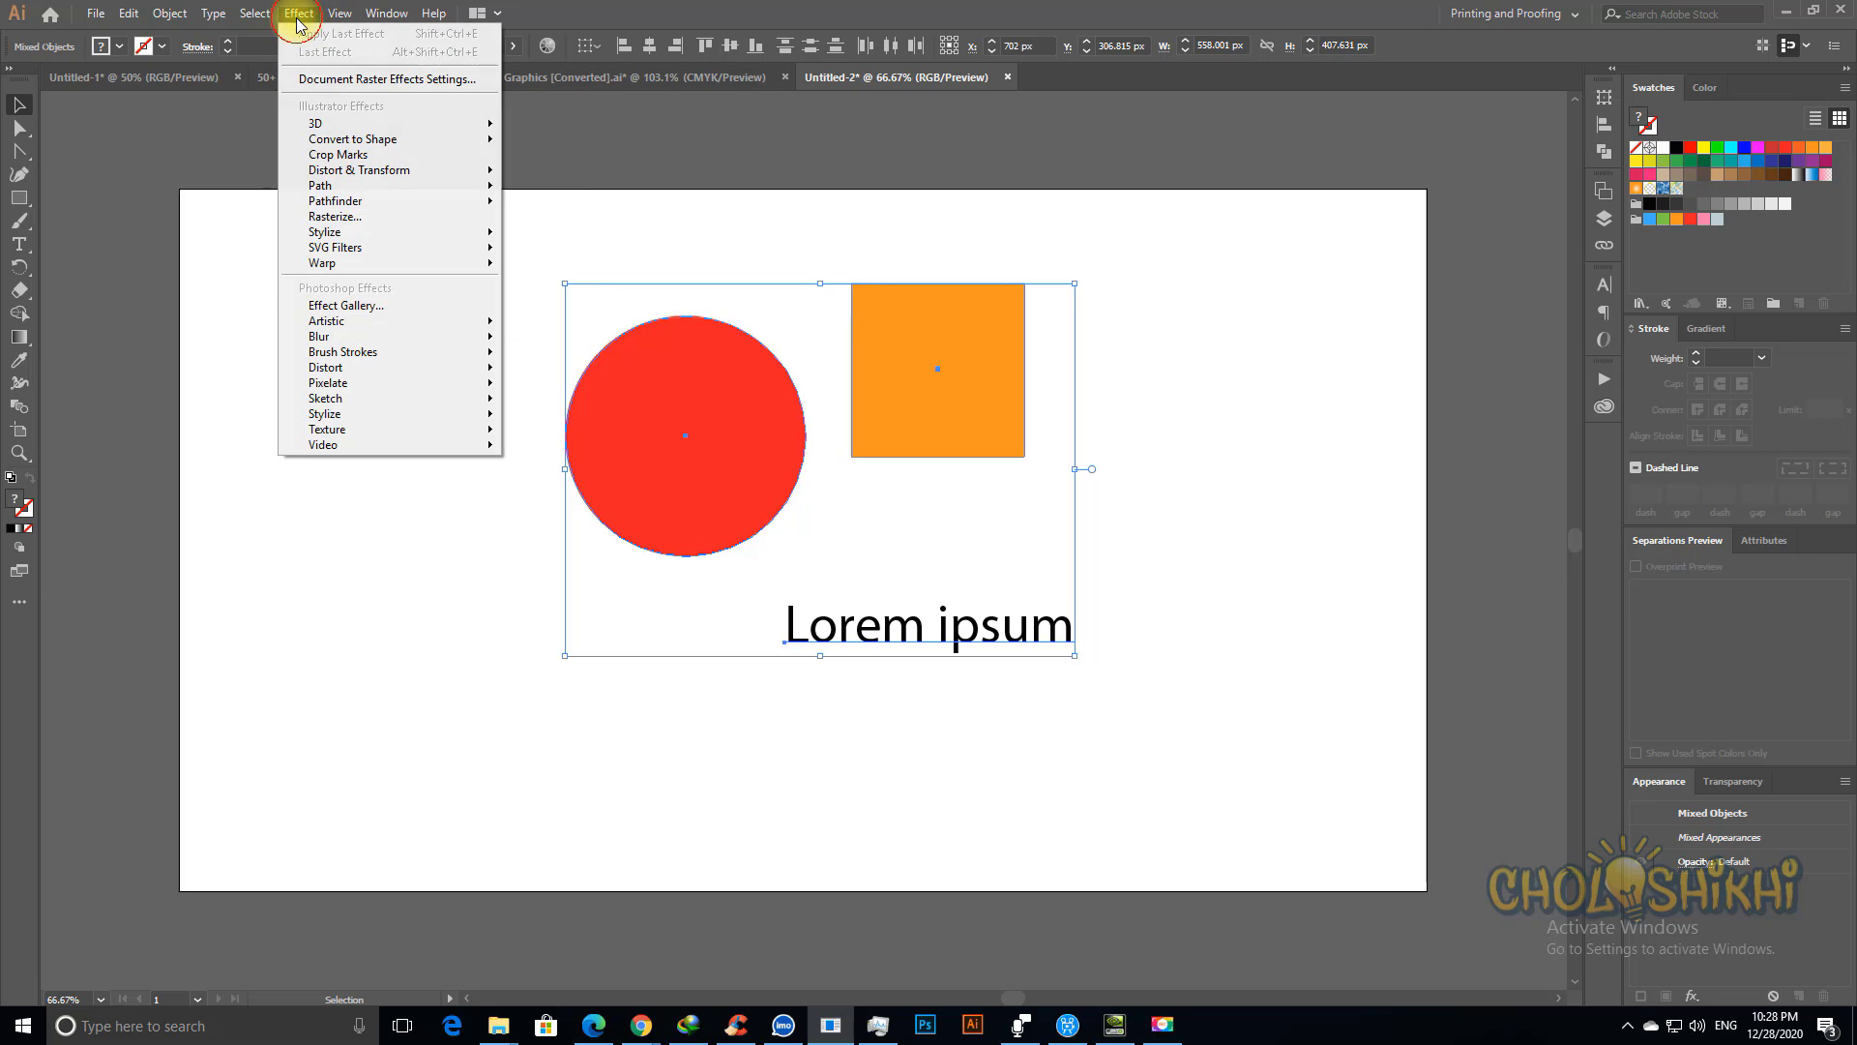
{"action": "left_click", "coordinate": [352, 81]}
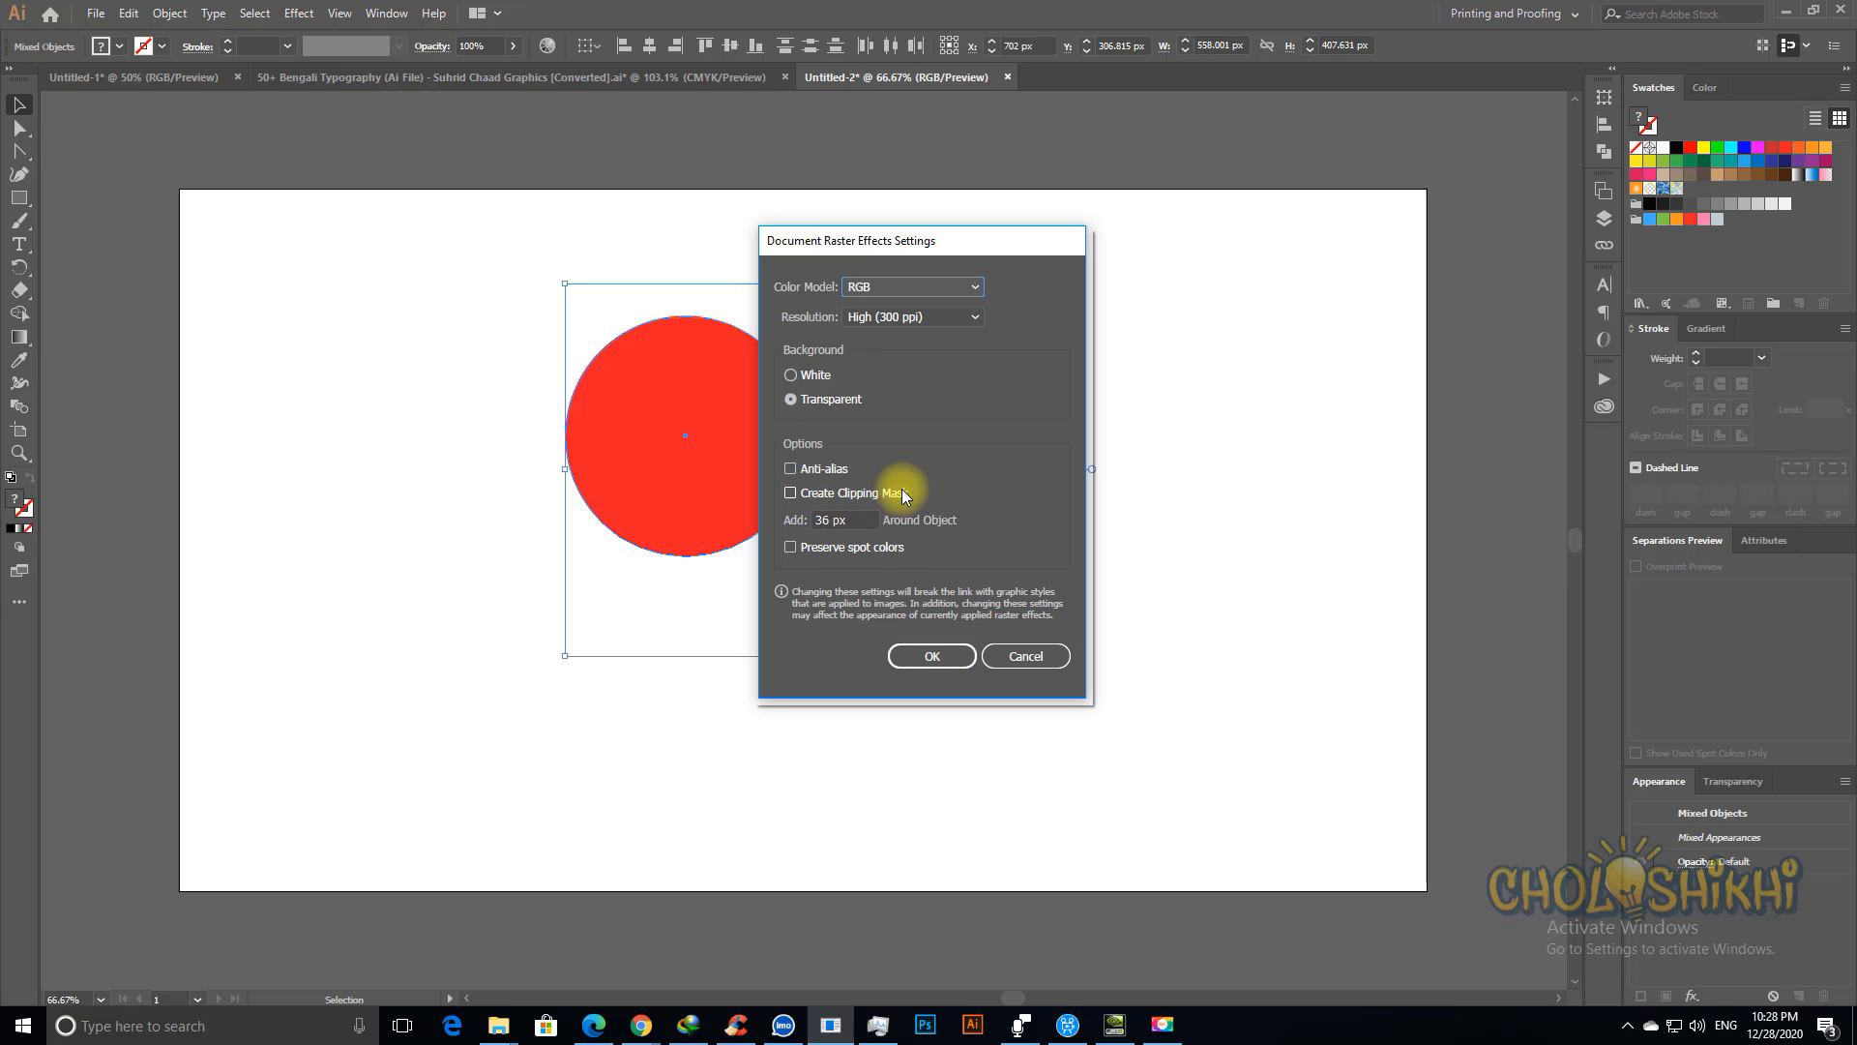
{"action": "left_click", "coordinate": [954, 666]}
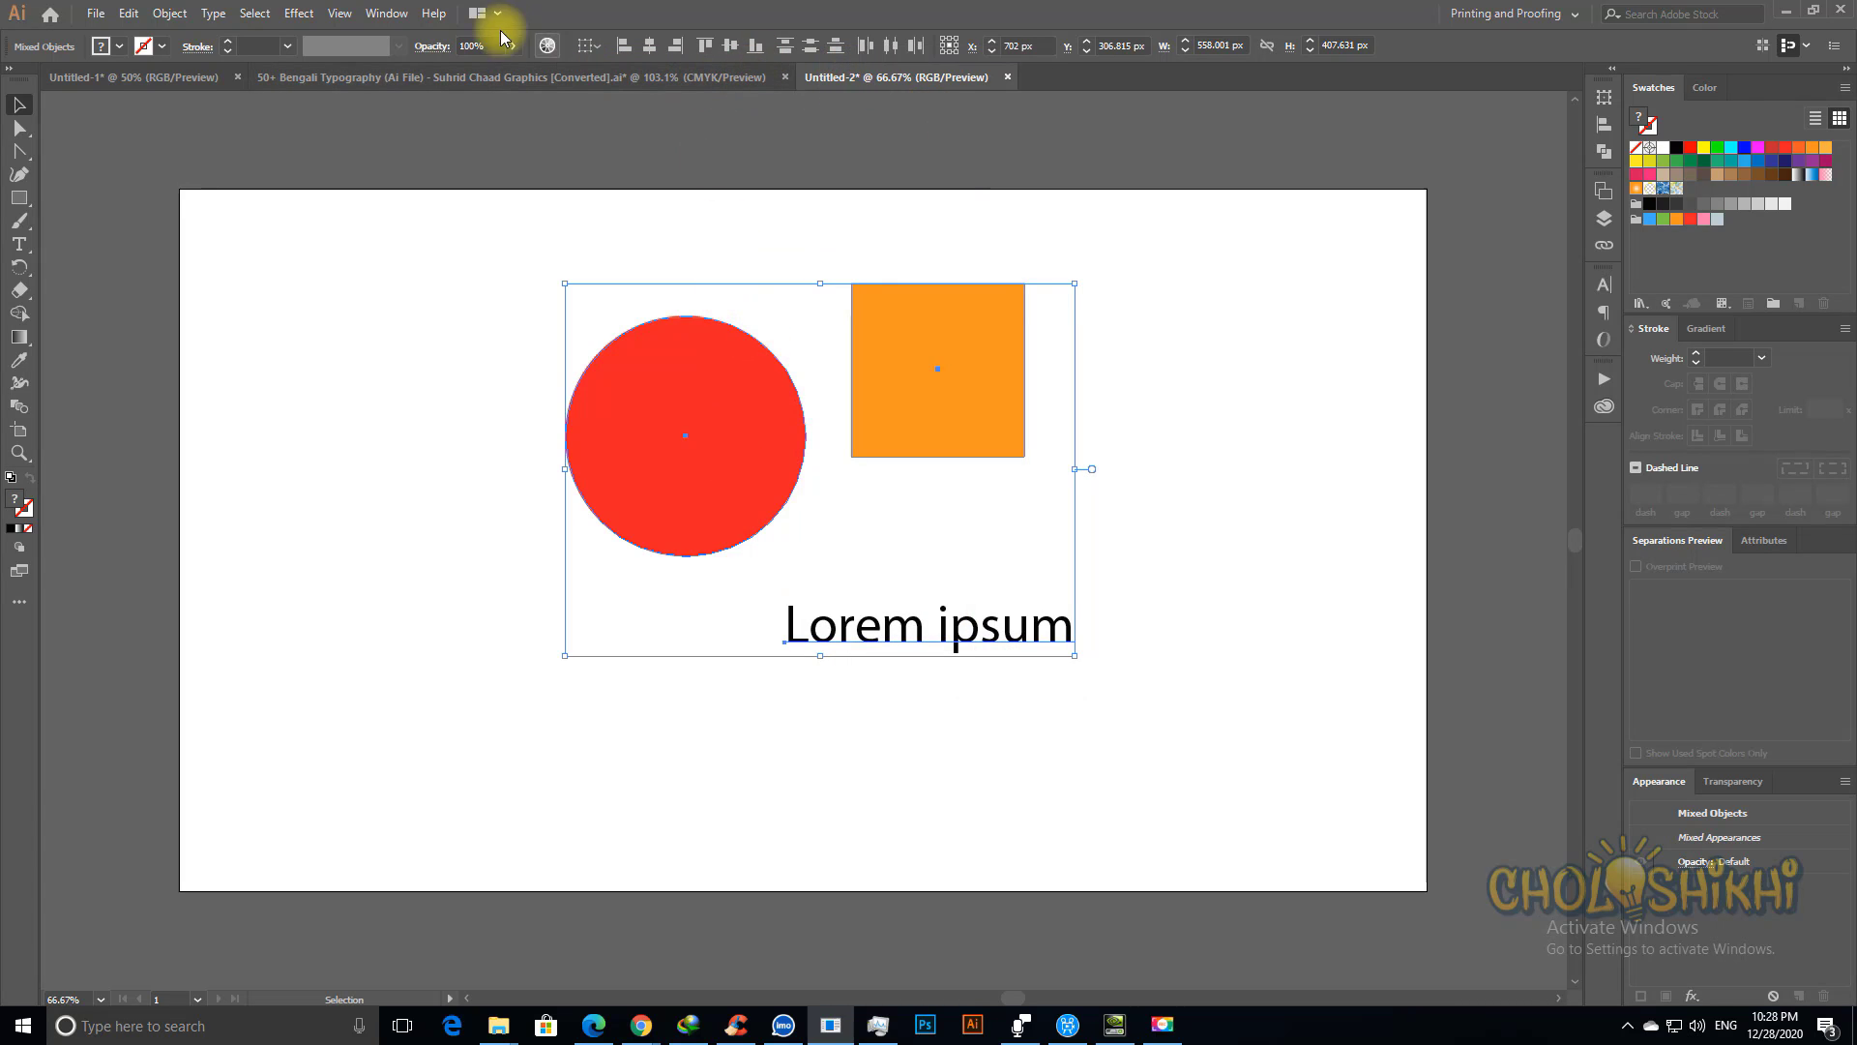
{"action": "left_click", "coordinate": [296, 13]}
{"action": "mouse_move", "coordinate": [395, 124]}
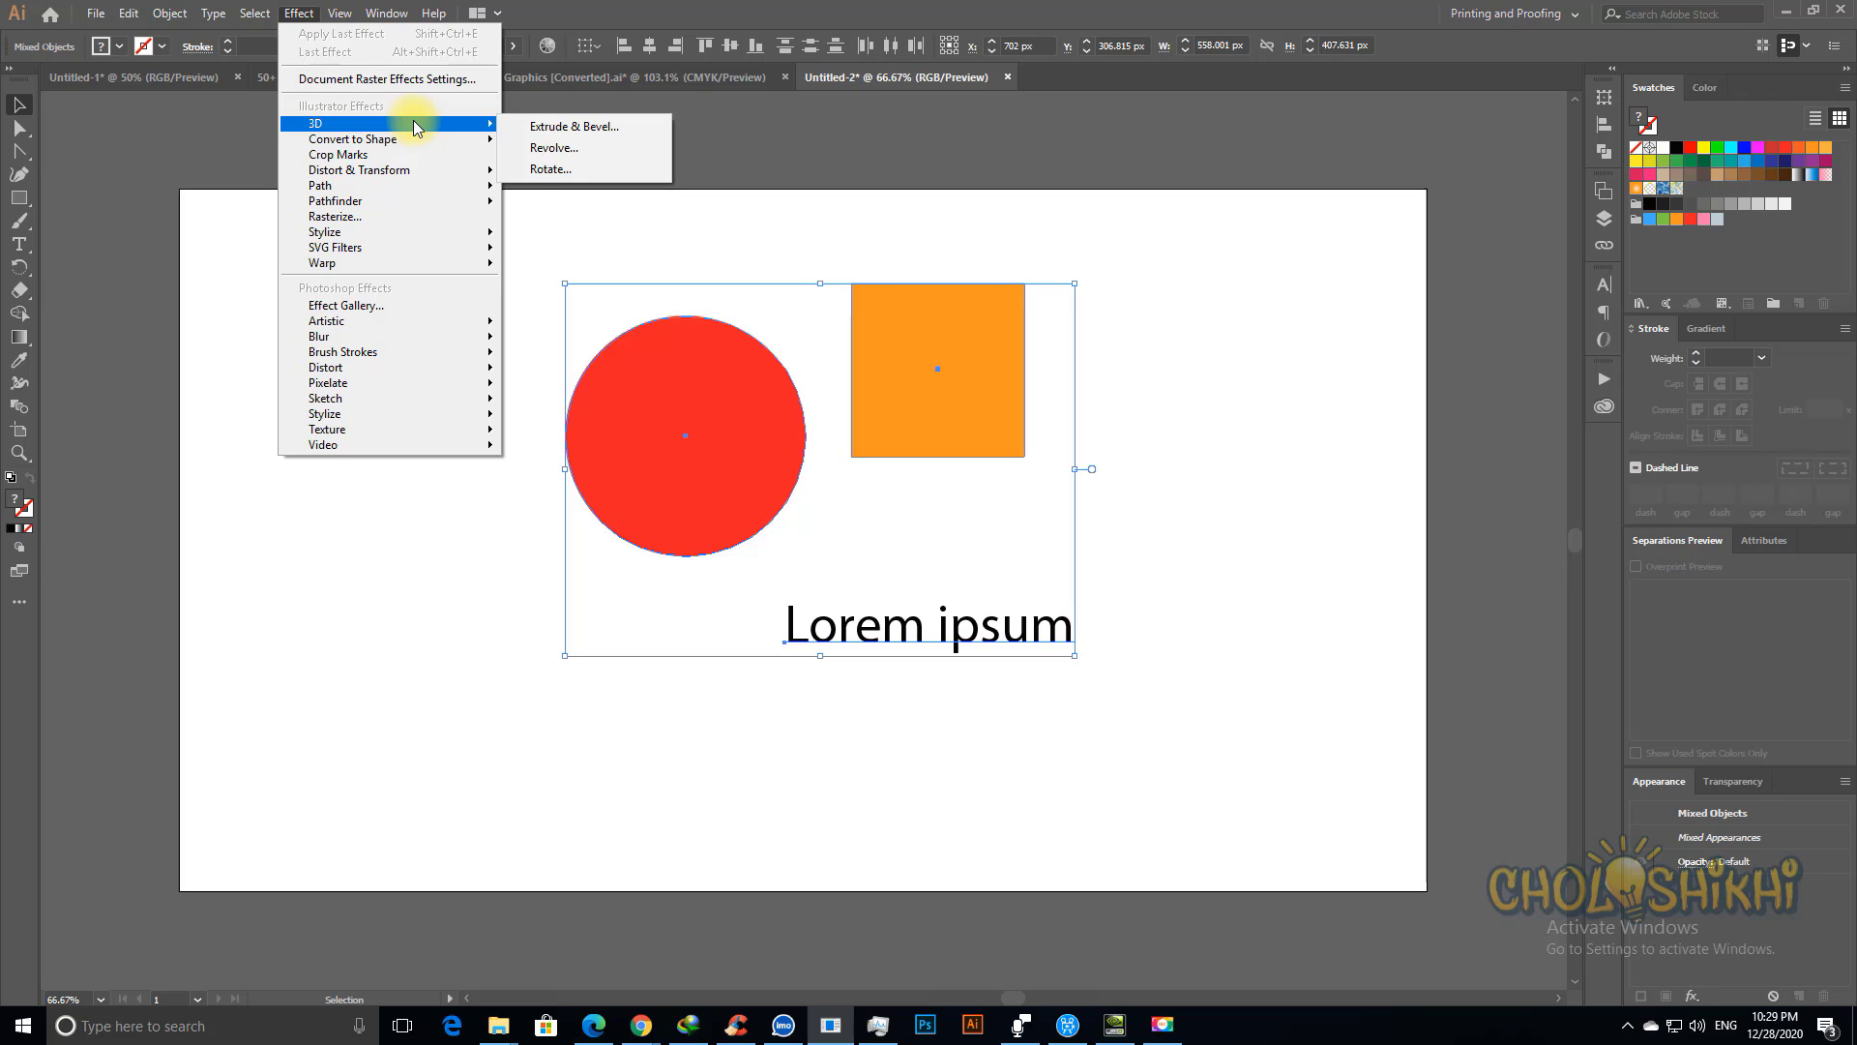
{"action": "left_click", "coordinate": [610, 127]}
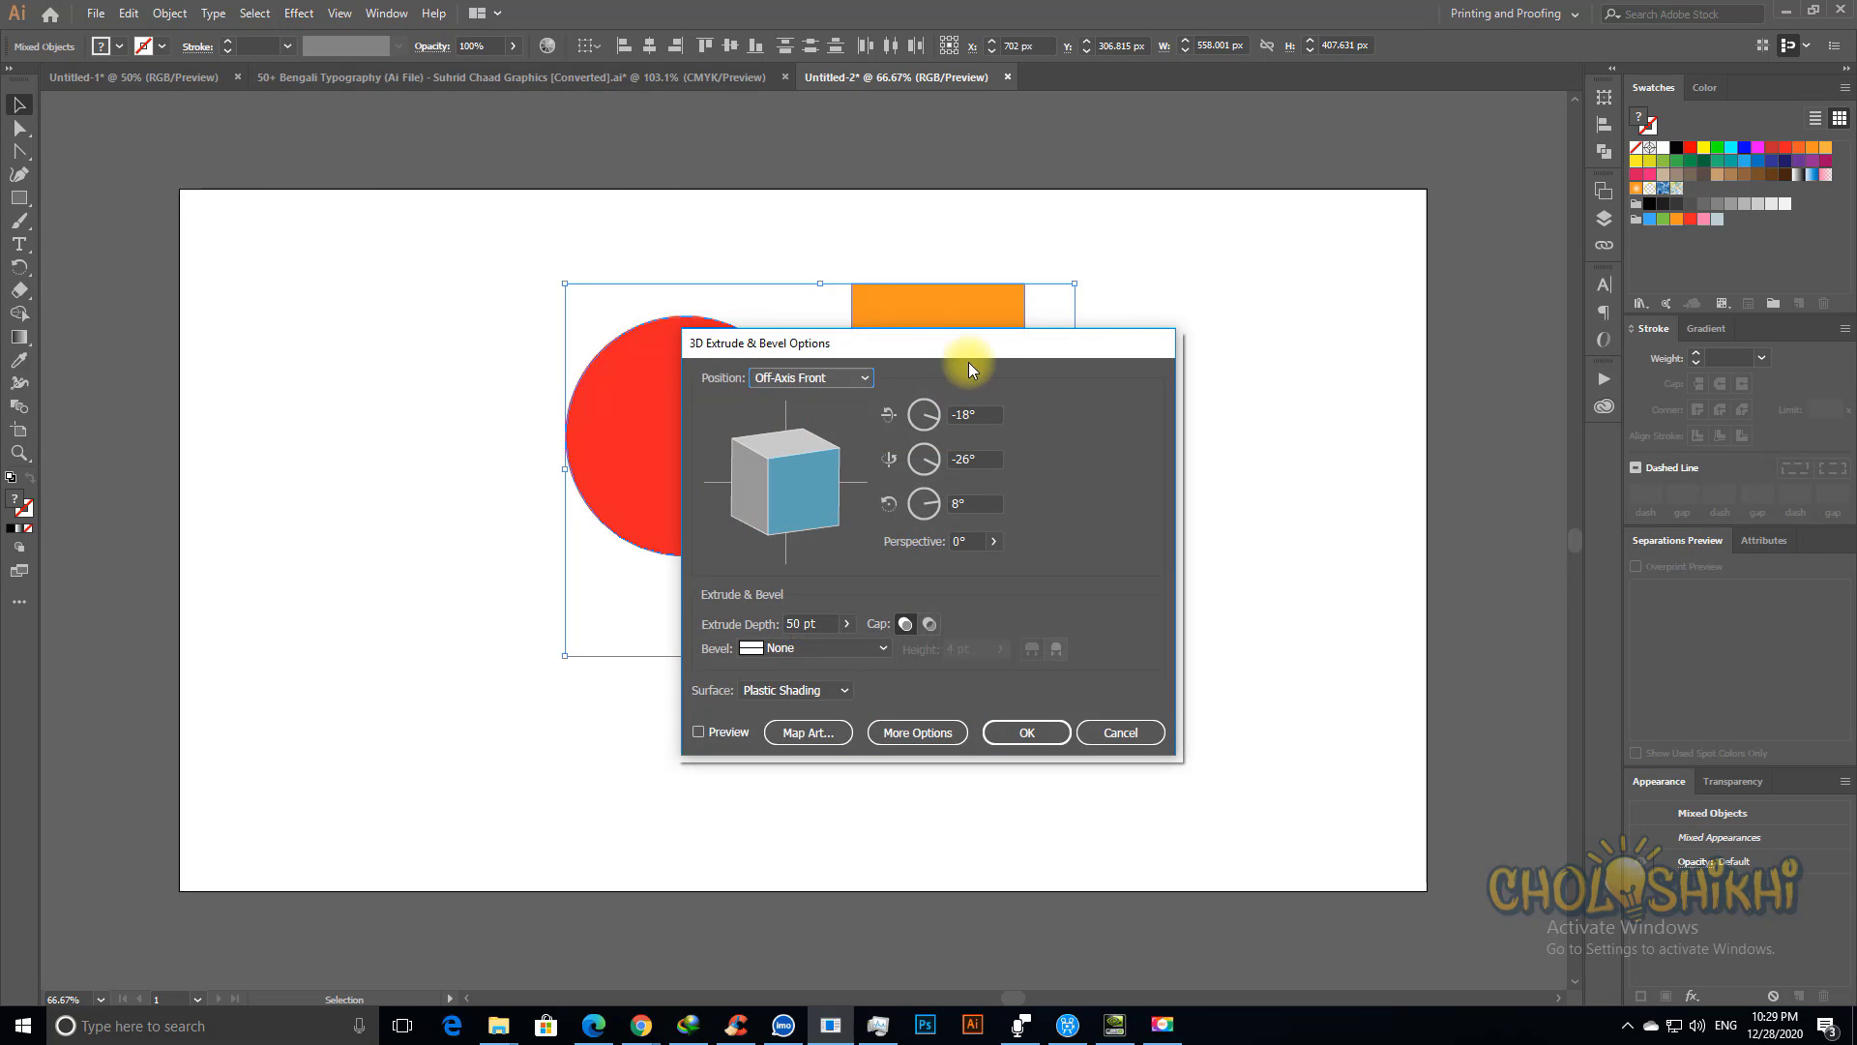
{"action": "left_click_drag", "start_coordinate": [967, 356], "coordinate": [334, 275]}
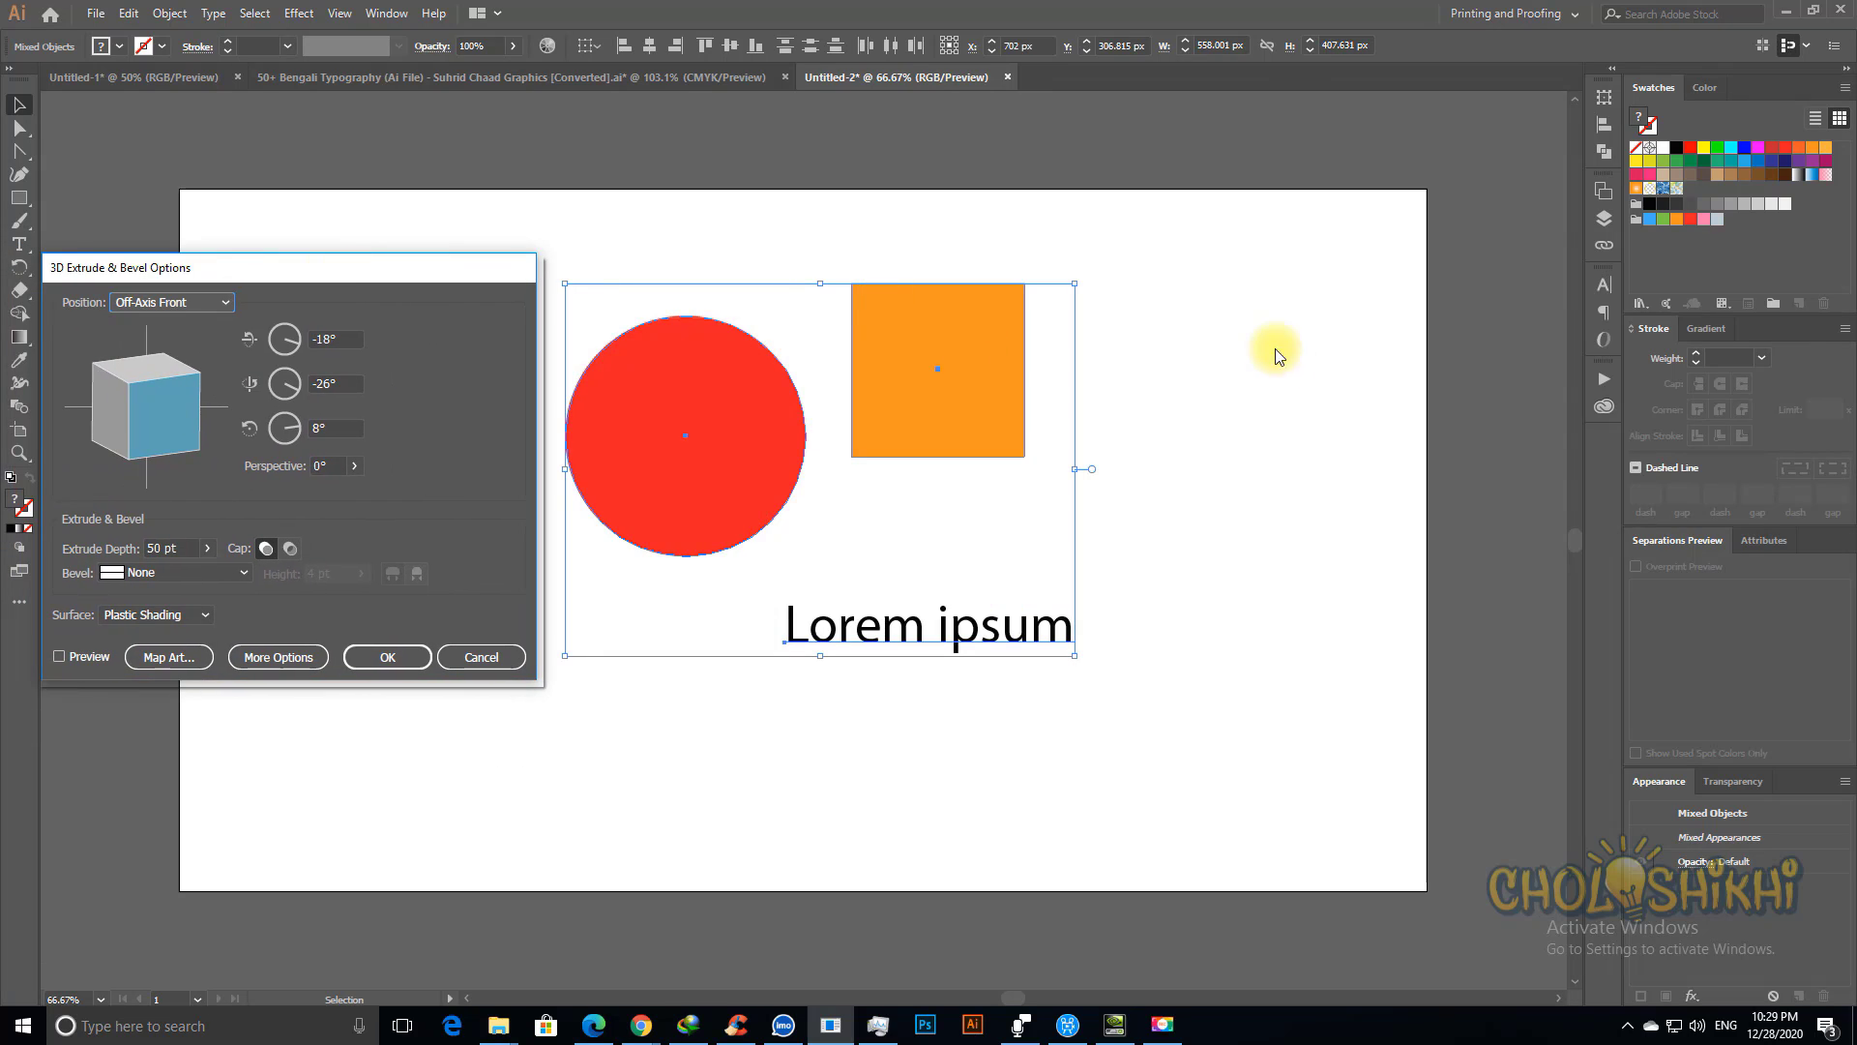
{"action": "left_click", "coordinate": [1209, 426]}
{"action": "key", "text": "Escape"}
Step: Move only the orange square away from the circle to about X 959 px, Y 197 px and open 3D Extrude & Bevel for it
{"action": "left_click", "coordinate": [1194, 581]}
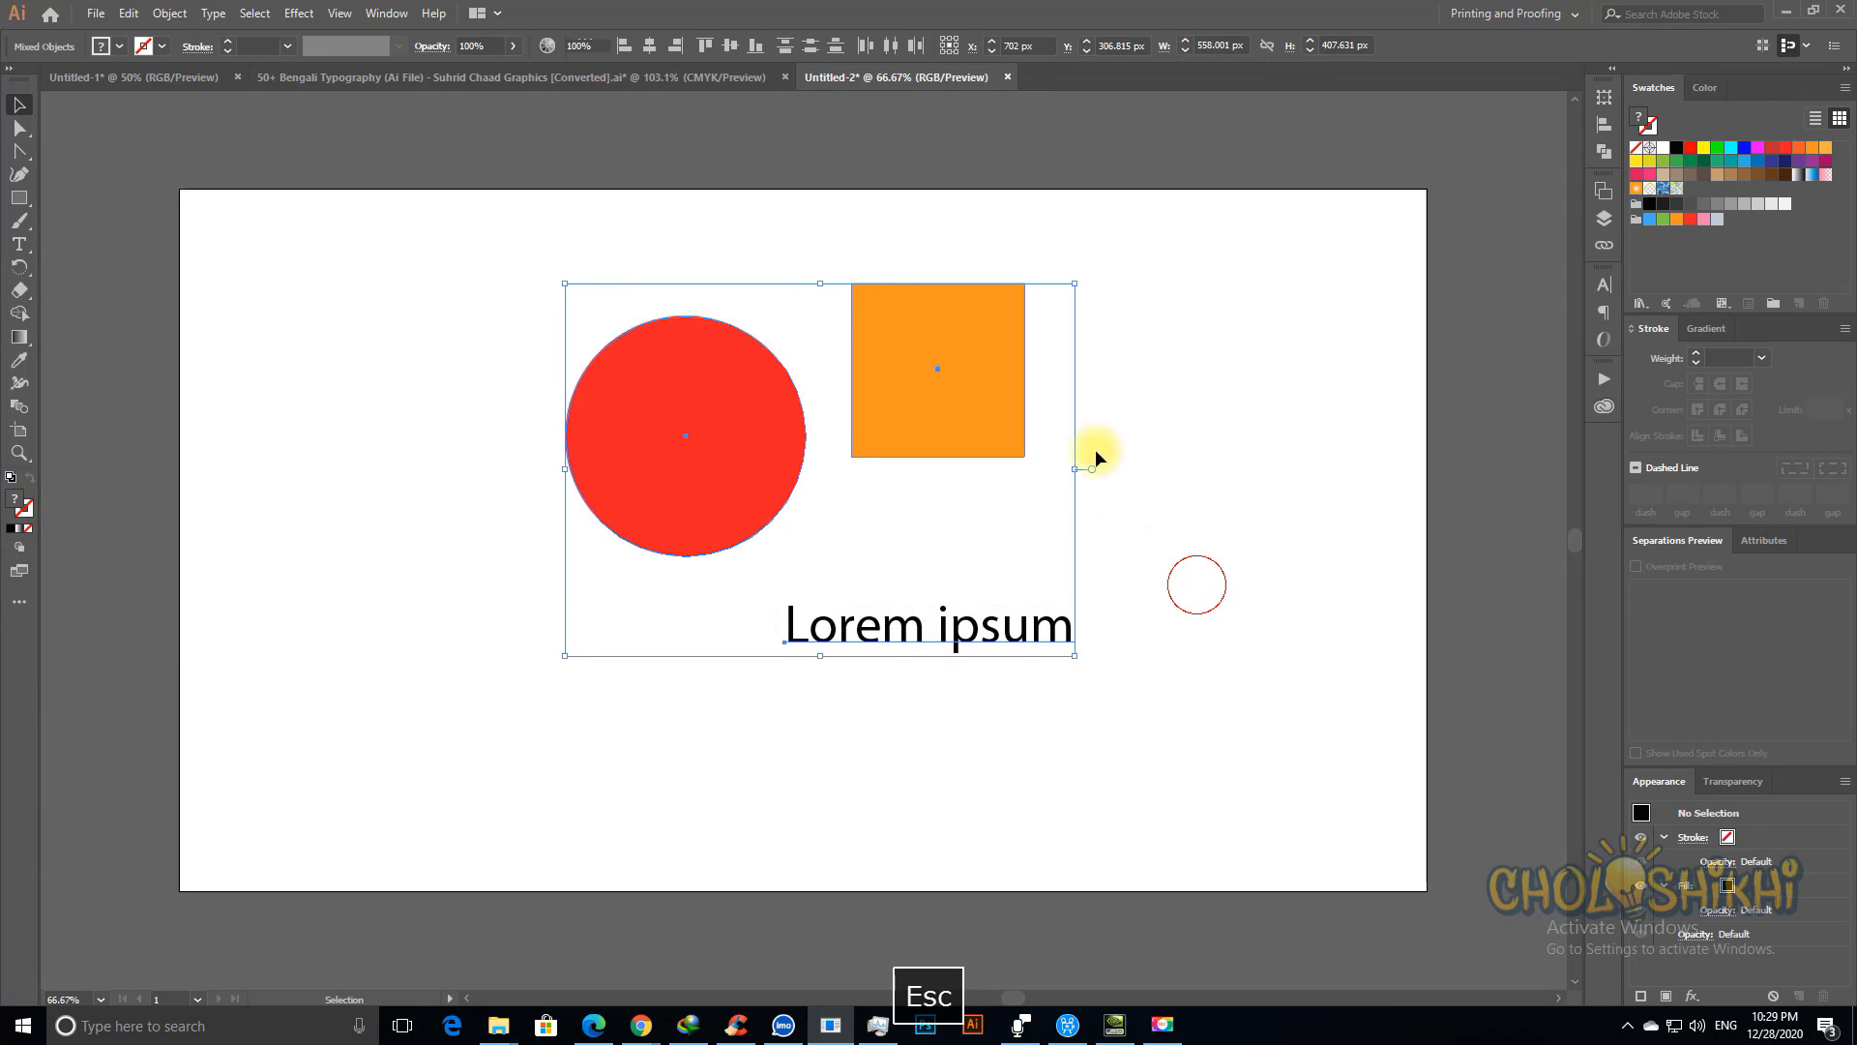
{"action": "left_click", "coordinate": [933, 366]}
{"action": "left_click_drag", "start_coordinate": [936, 365], "coordinate": [1041, 381]}
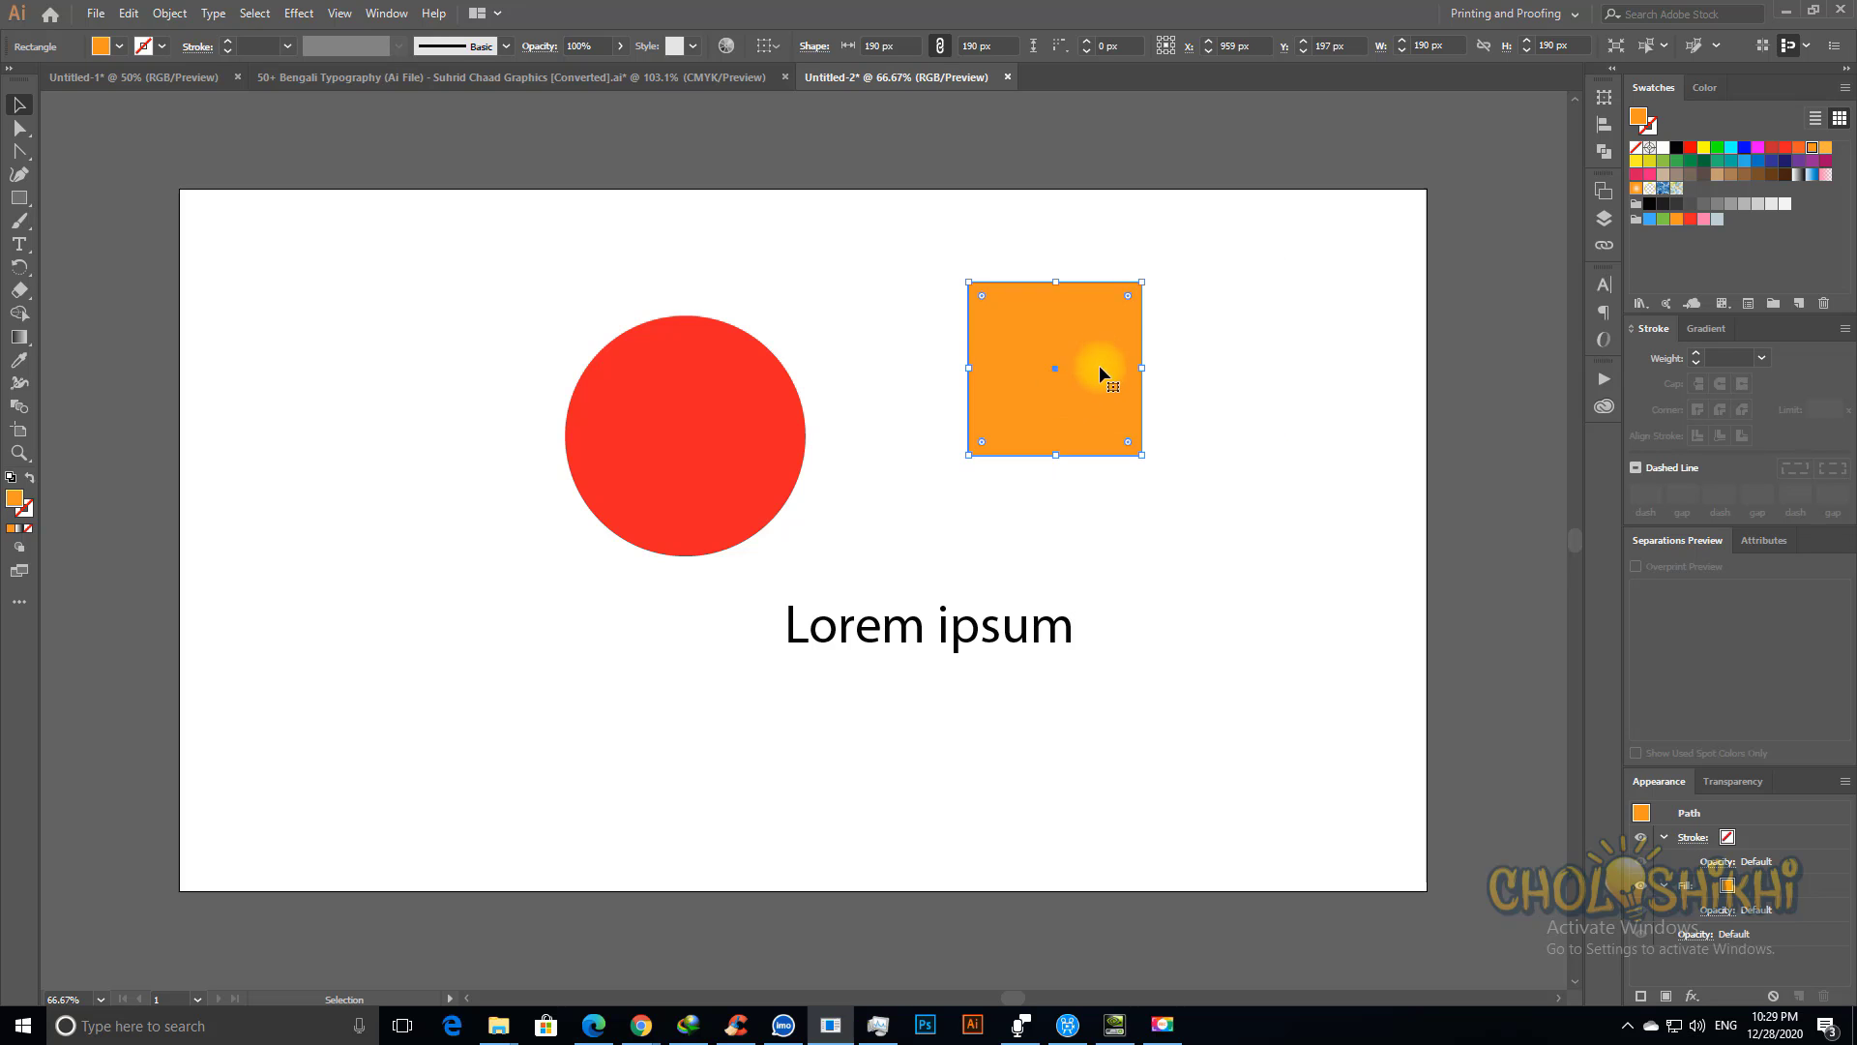
{"action": "left_click", "coordinate": [292, 13]}
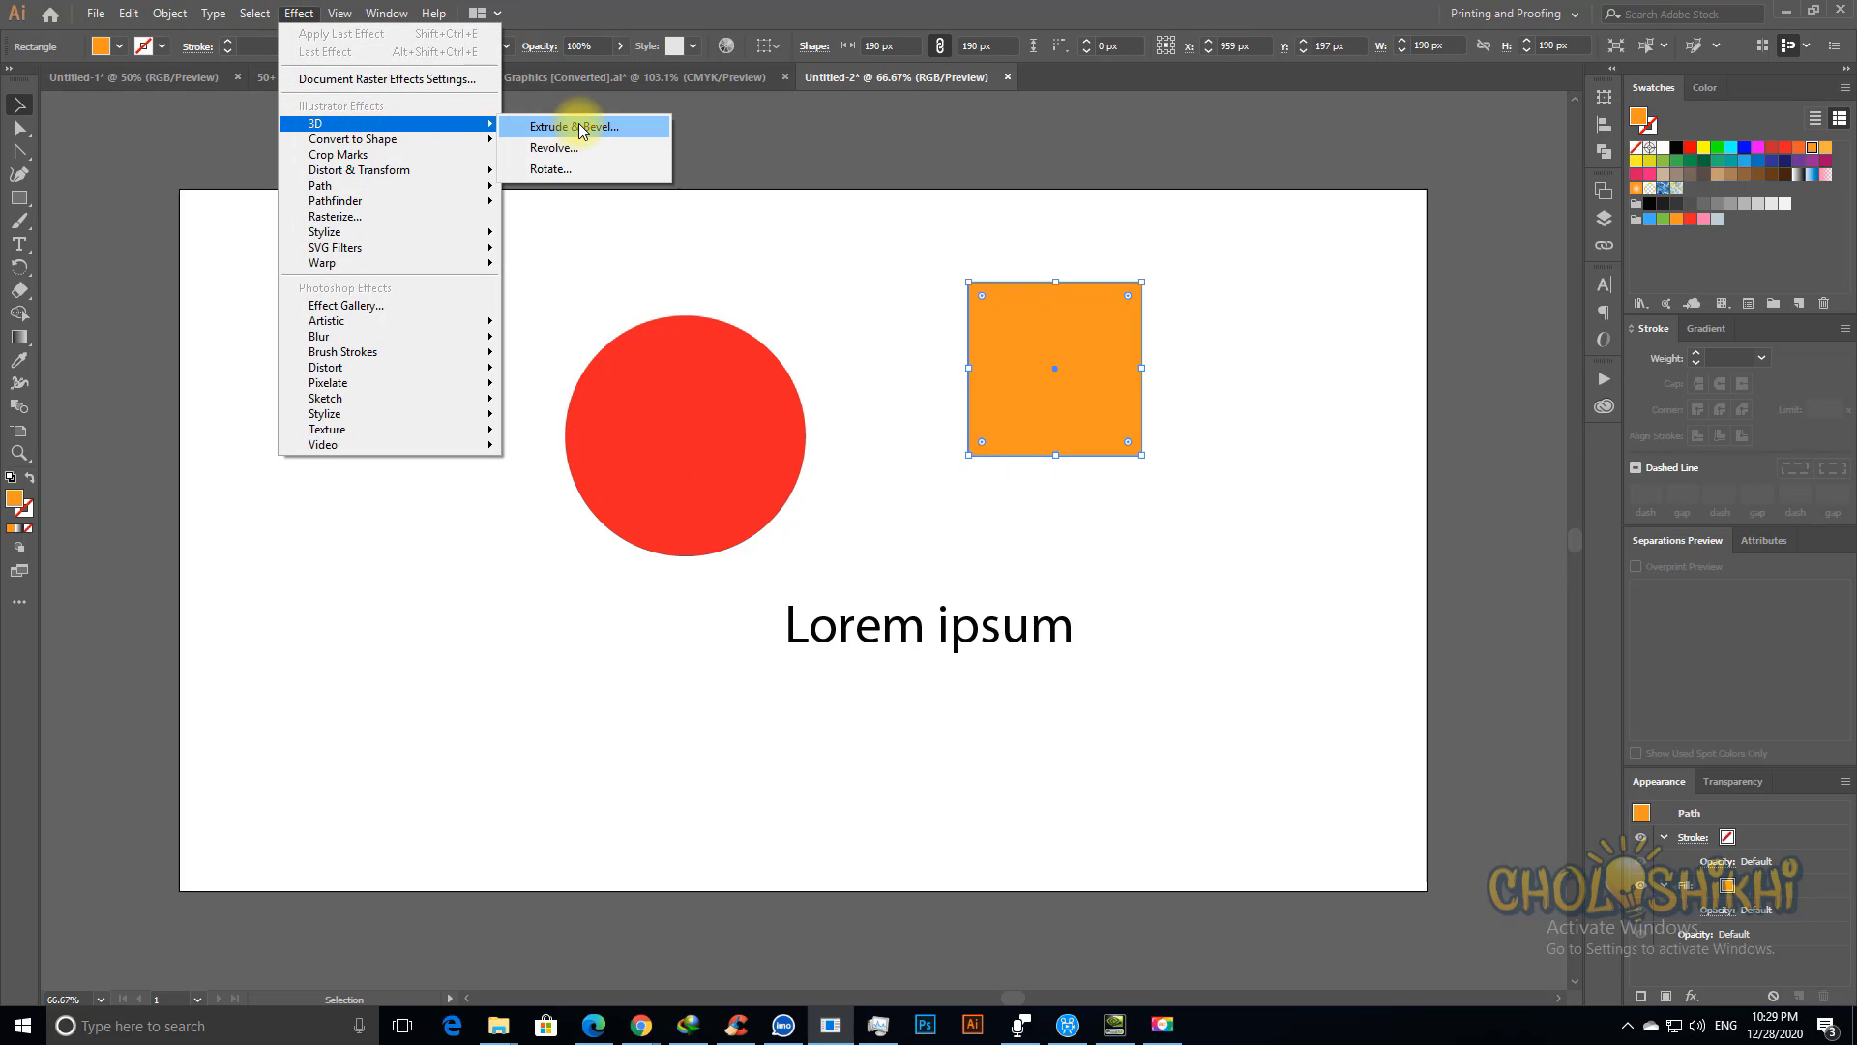
{"action": "left_click", "coordinate": [575, 127]}
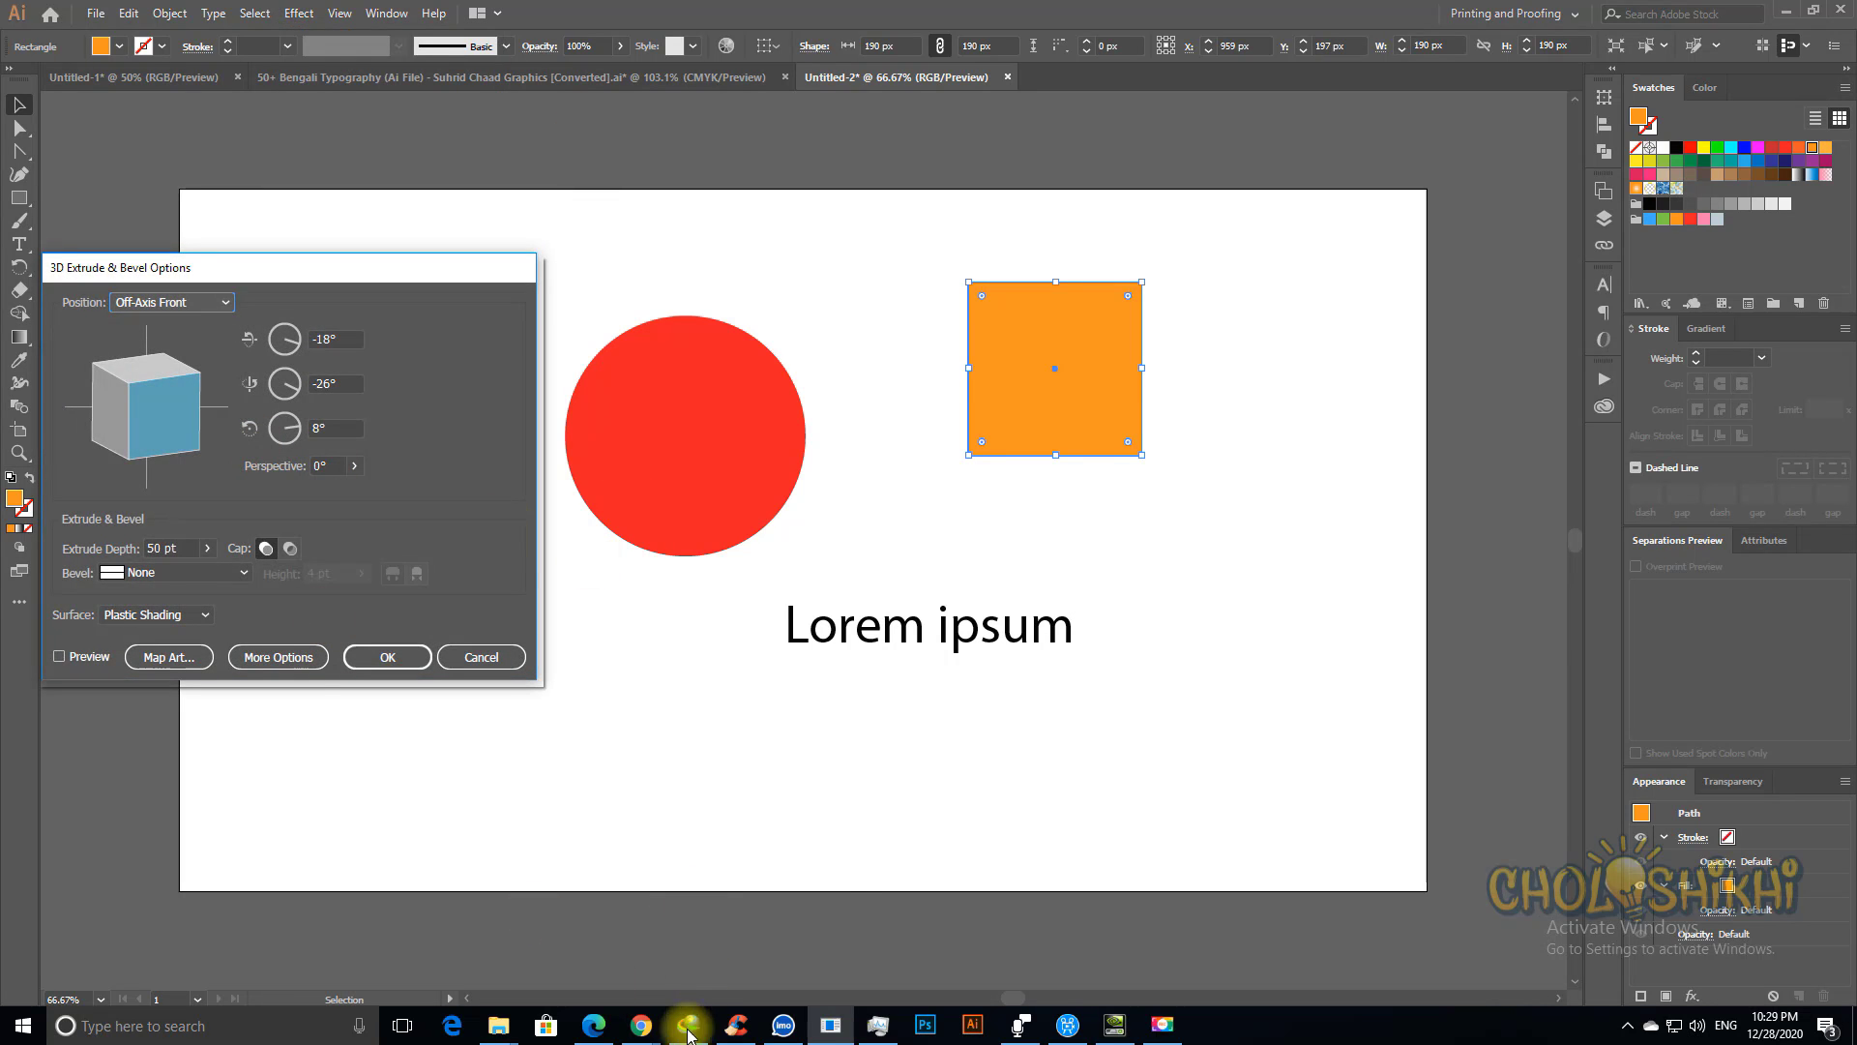
Step: Switch to Chrome to check the Google Meet call and the Facebook group chat, and return to Illustrator
{"action": "left_click", "coordinate": [601, 894]}
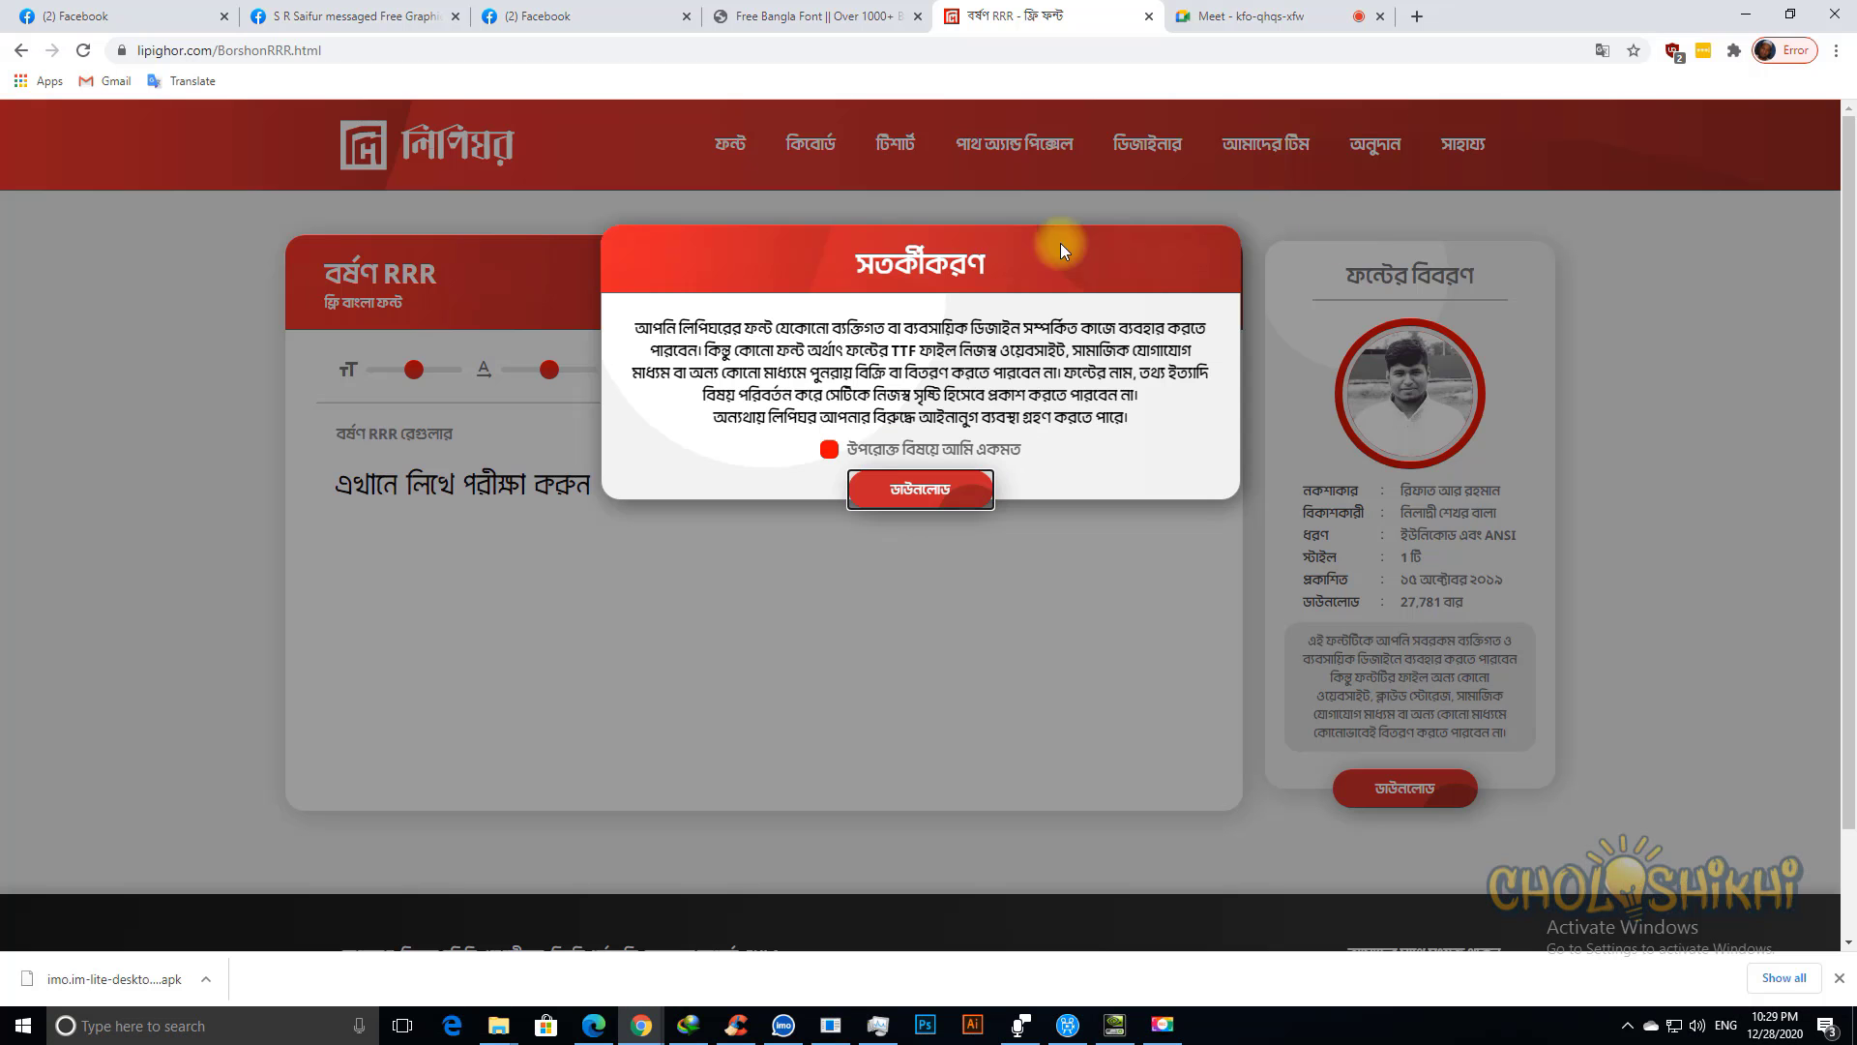
{"action": "left_click", "coordinate": [1306, 12]}
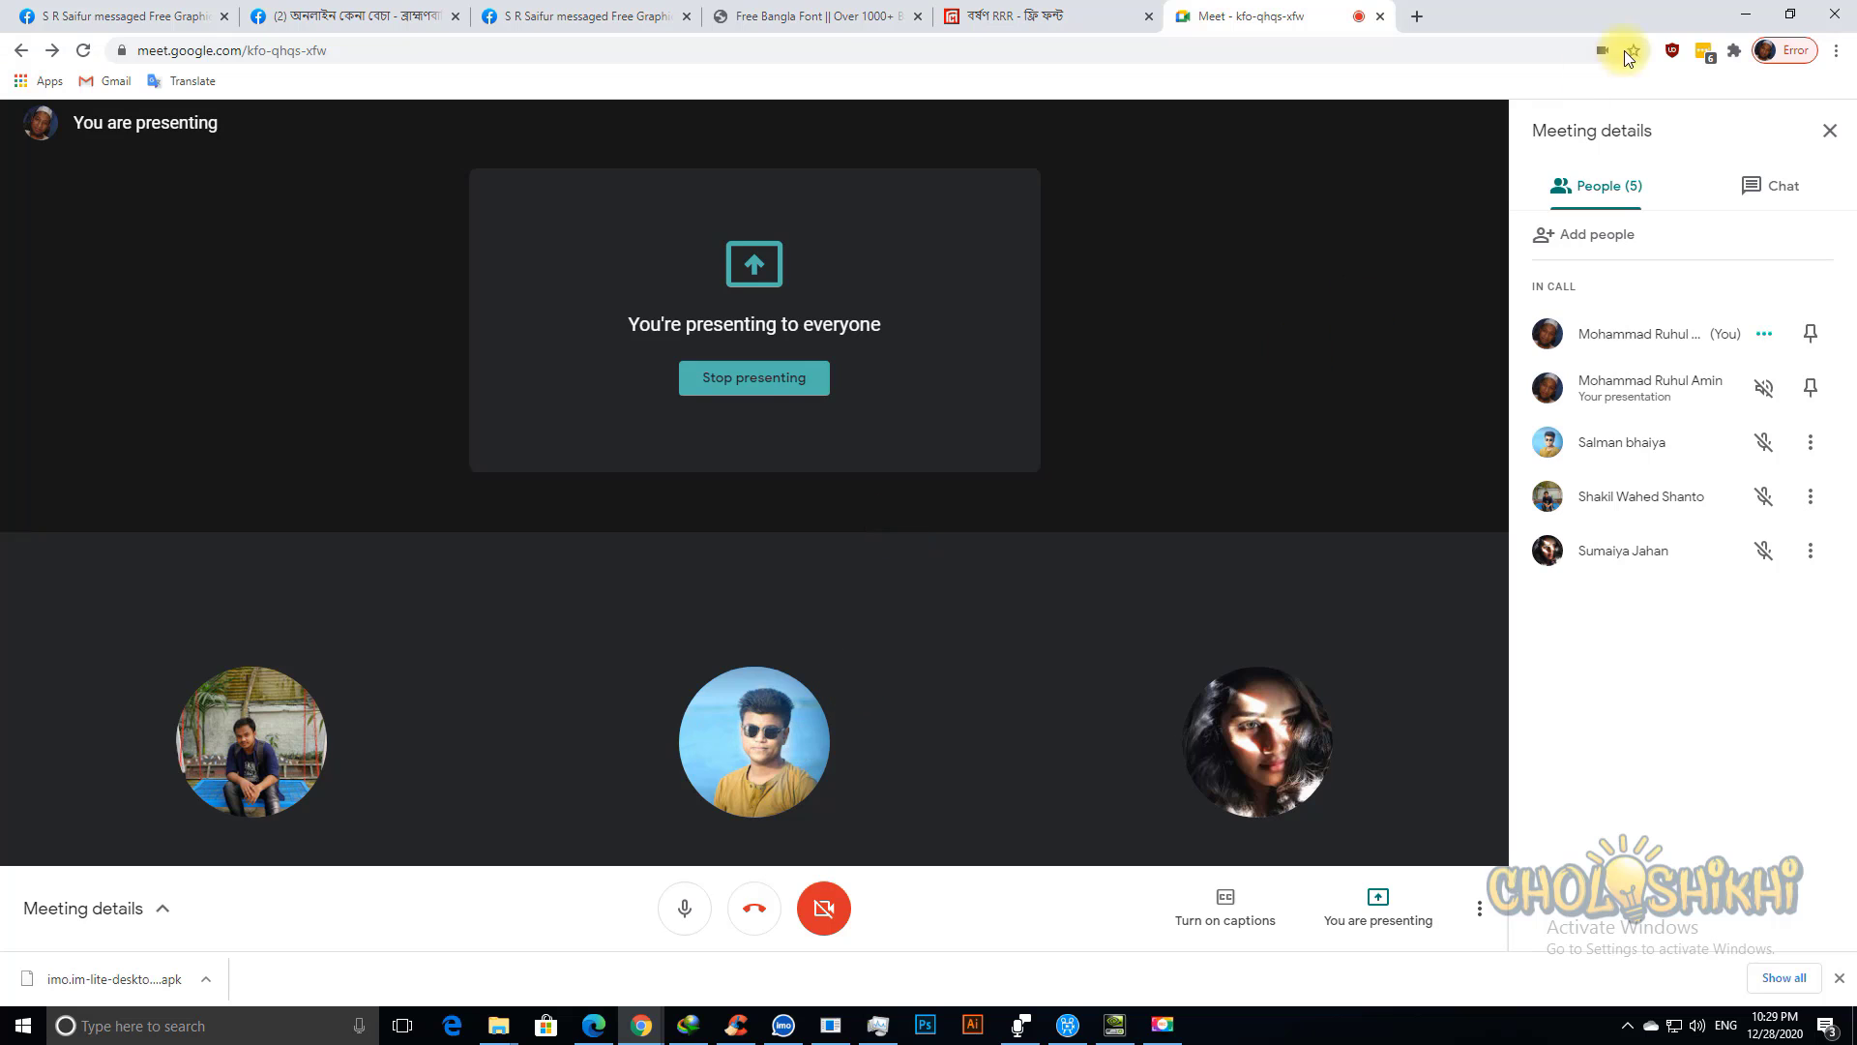
{"action": "left_click", "coordinate": [1746, 13]}
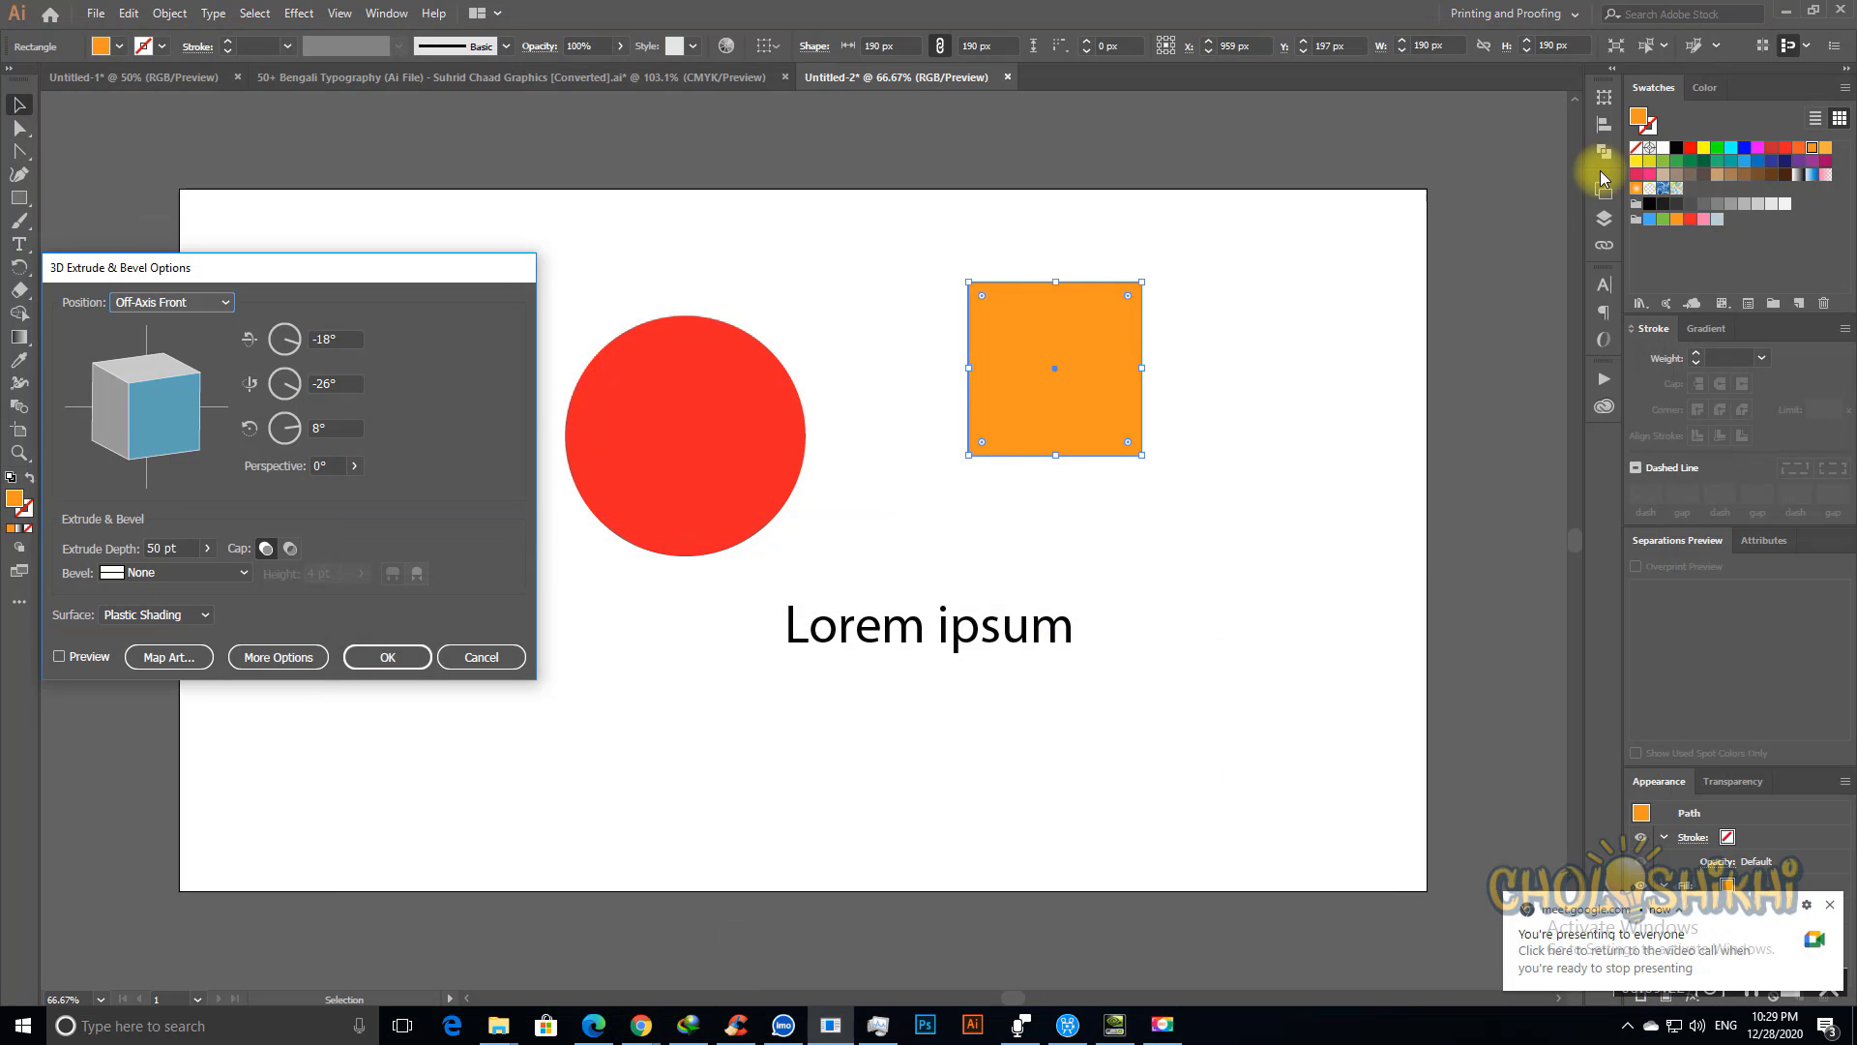
{"action": "left_click", "coordinate": [641, 1025]}
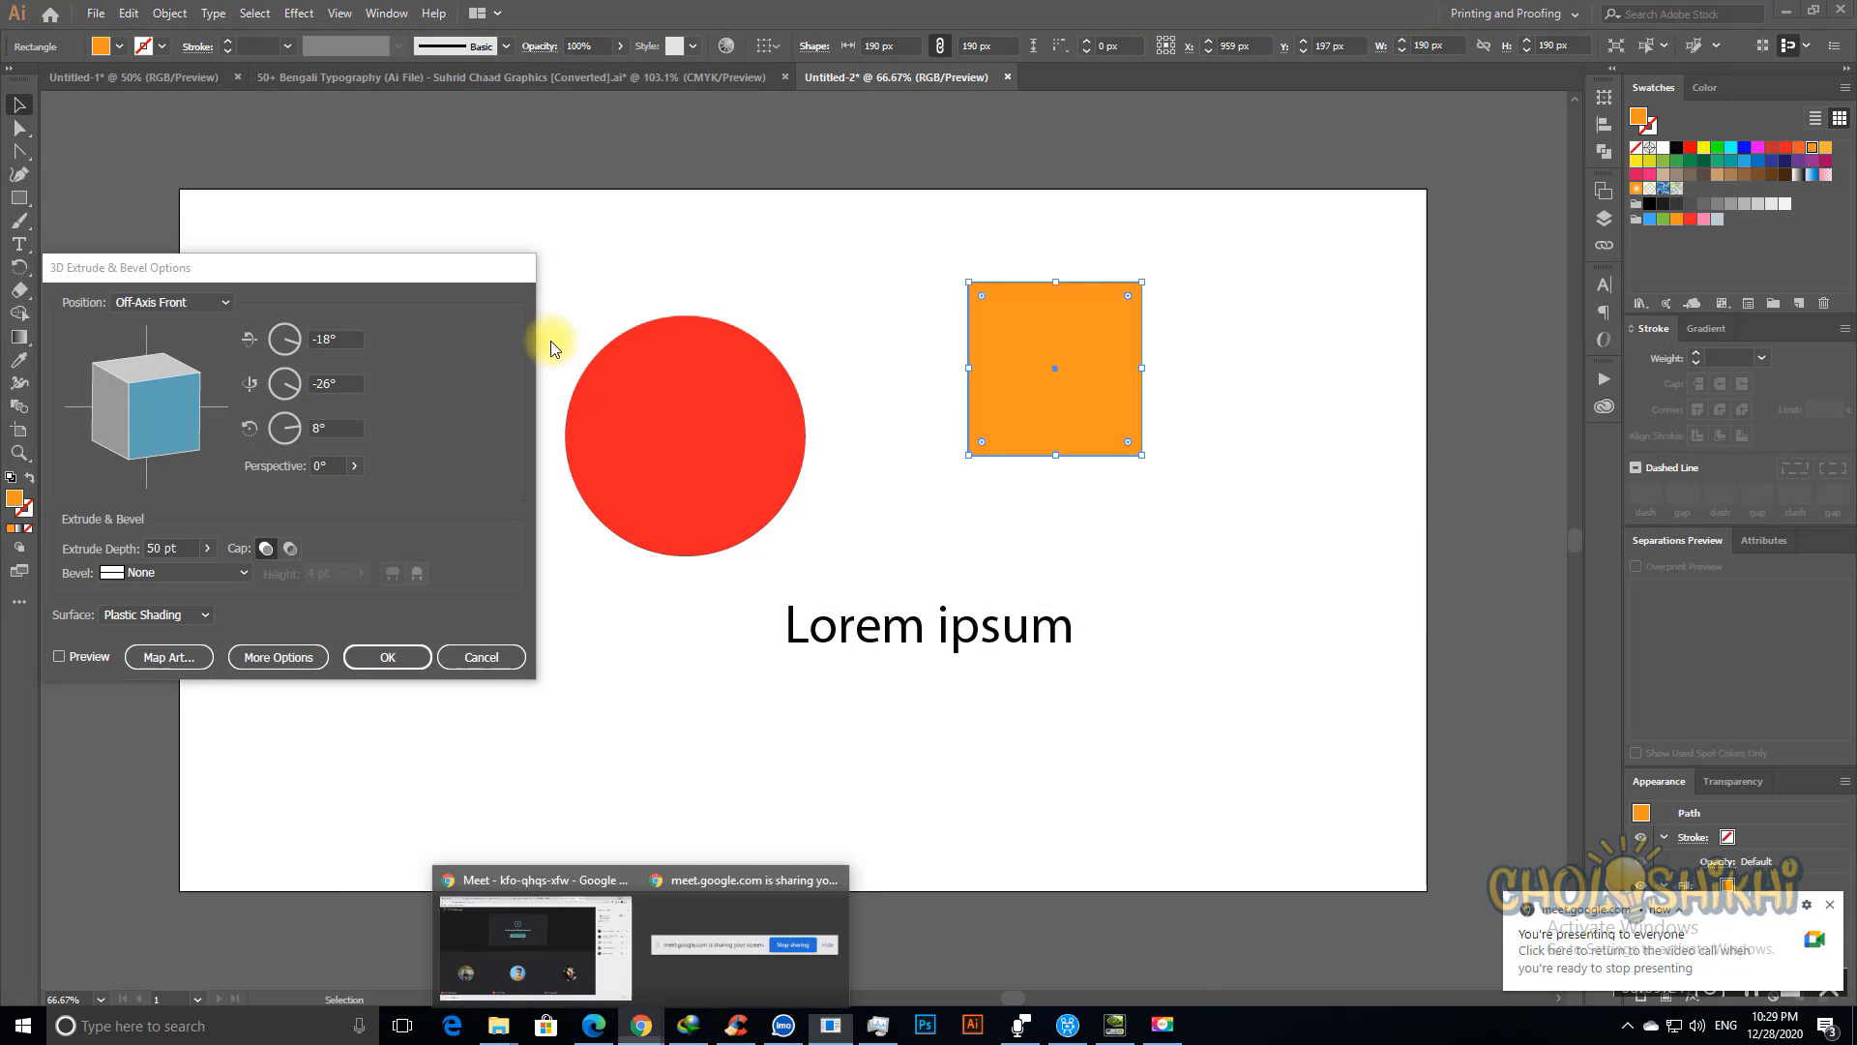
{"action": "left_click", "coordinate": [539, 952]}
{"action": "left_click", "coordinate": [541, 15]}
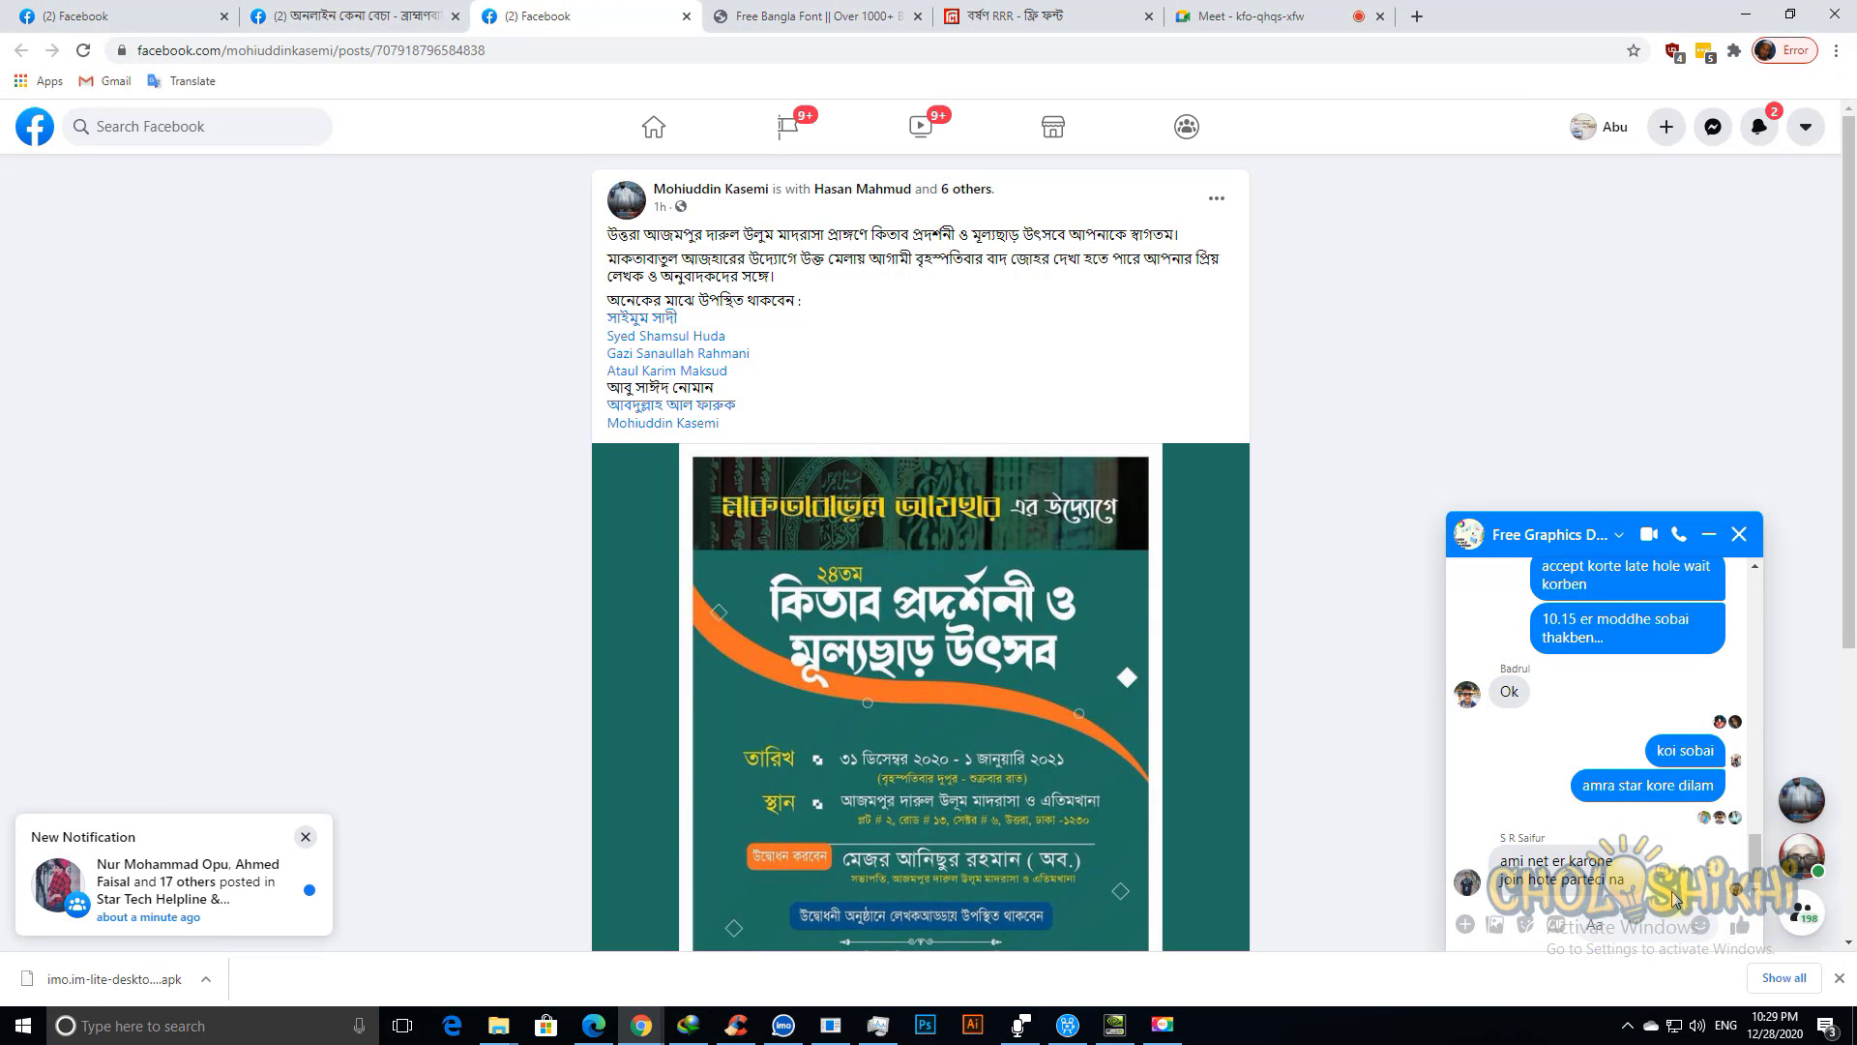
{"action": "left_click", "coordinate": [1746, 15]}
Step: Turn on the extrusion preview and rotate the square freely to a custom rotation of about -39°, -62° and 11°
{"action": "left_click_drag", "start_coordinate": [169, 268], "coordinate": [288, 145]}
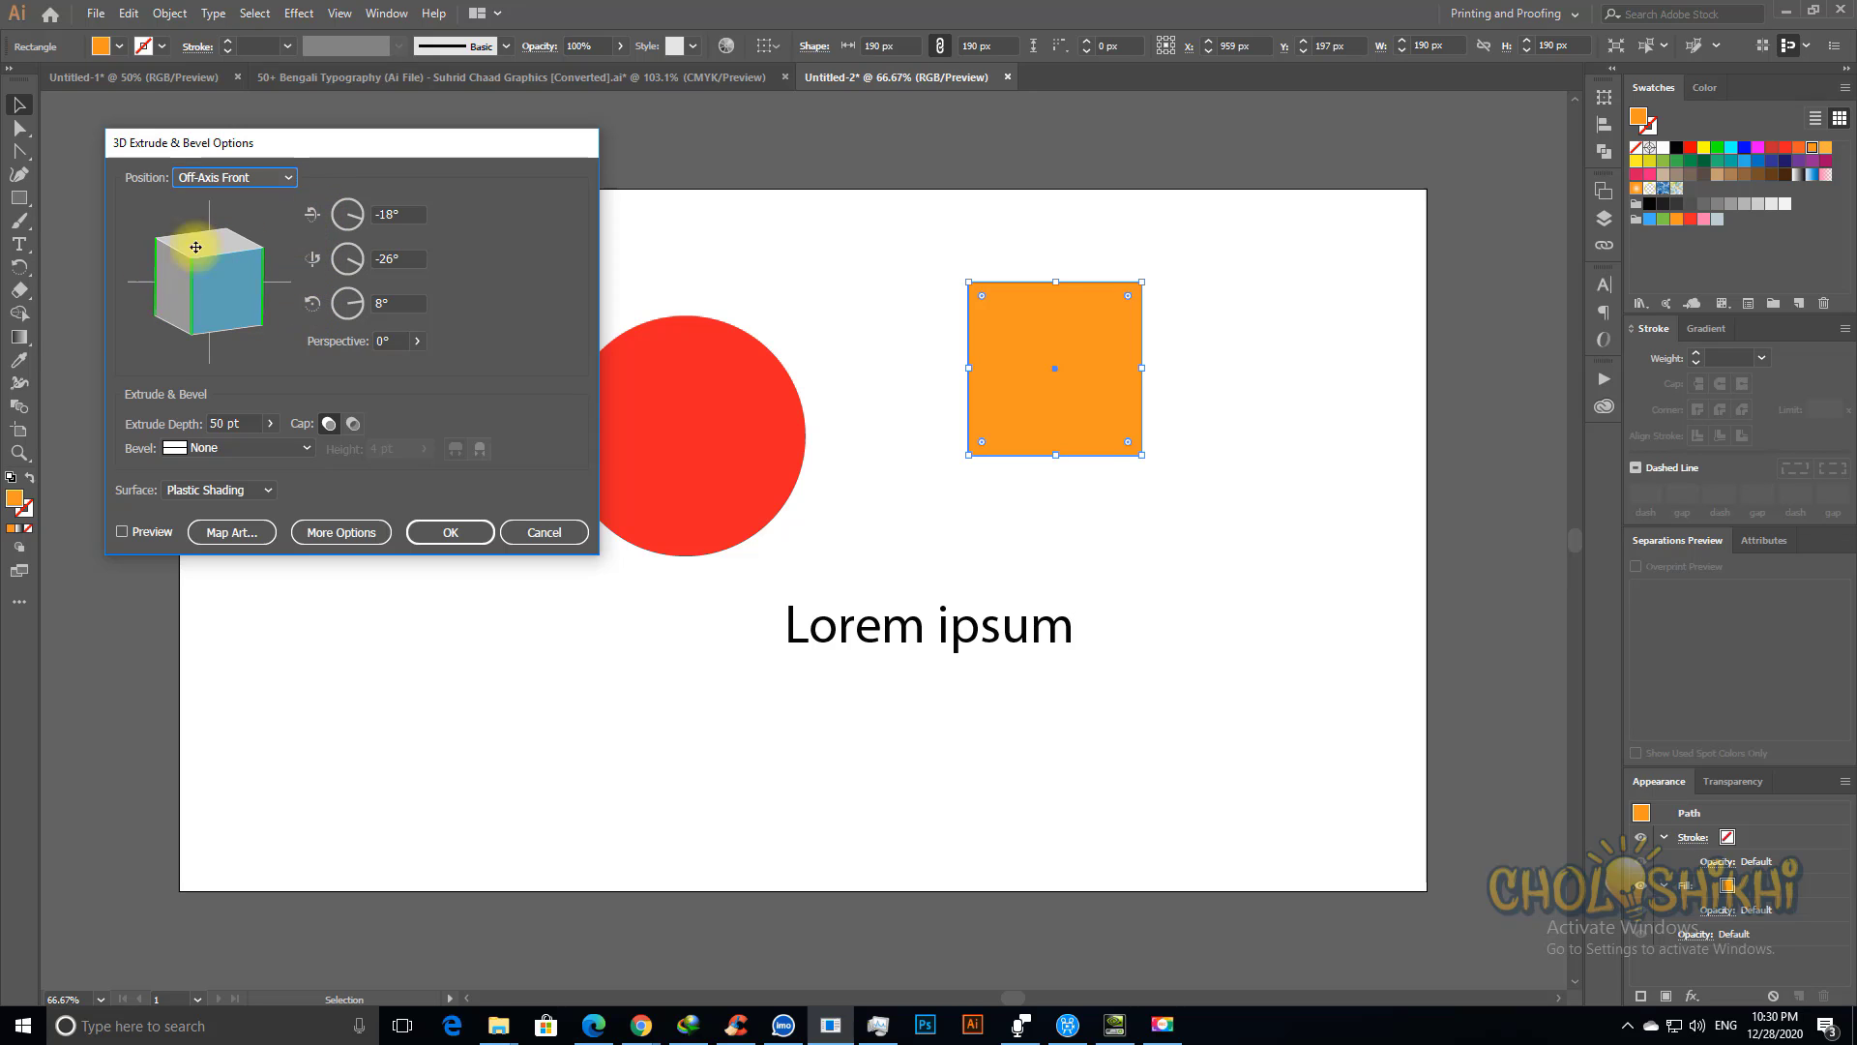
{"action": "left_click_drag", "start_coordinate": [179, 253], "coordinate": [996, 378]}
{"action": "left_click", "coordinate": [122, 531]}
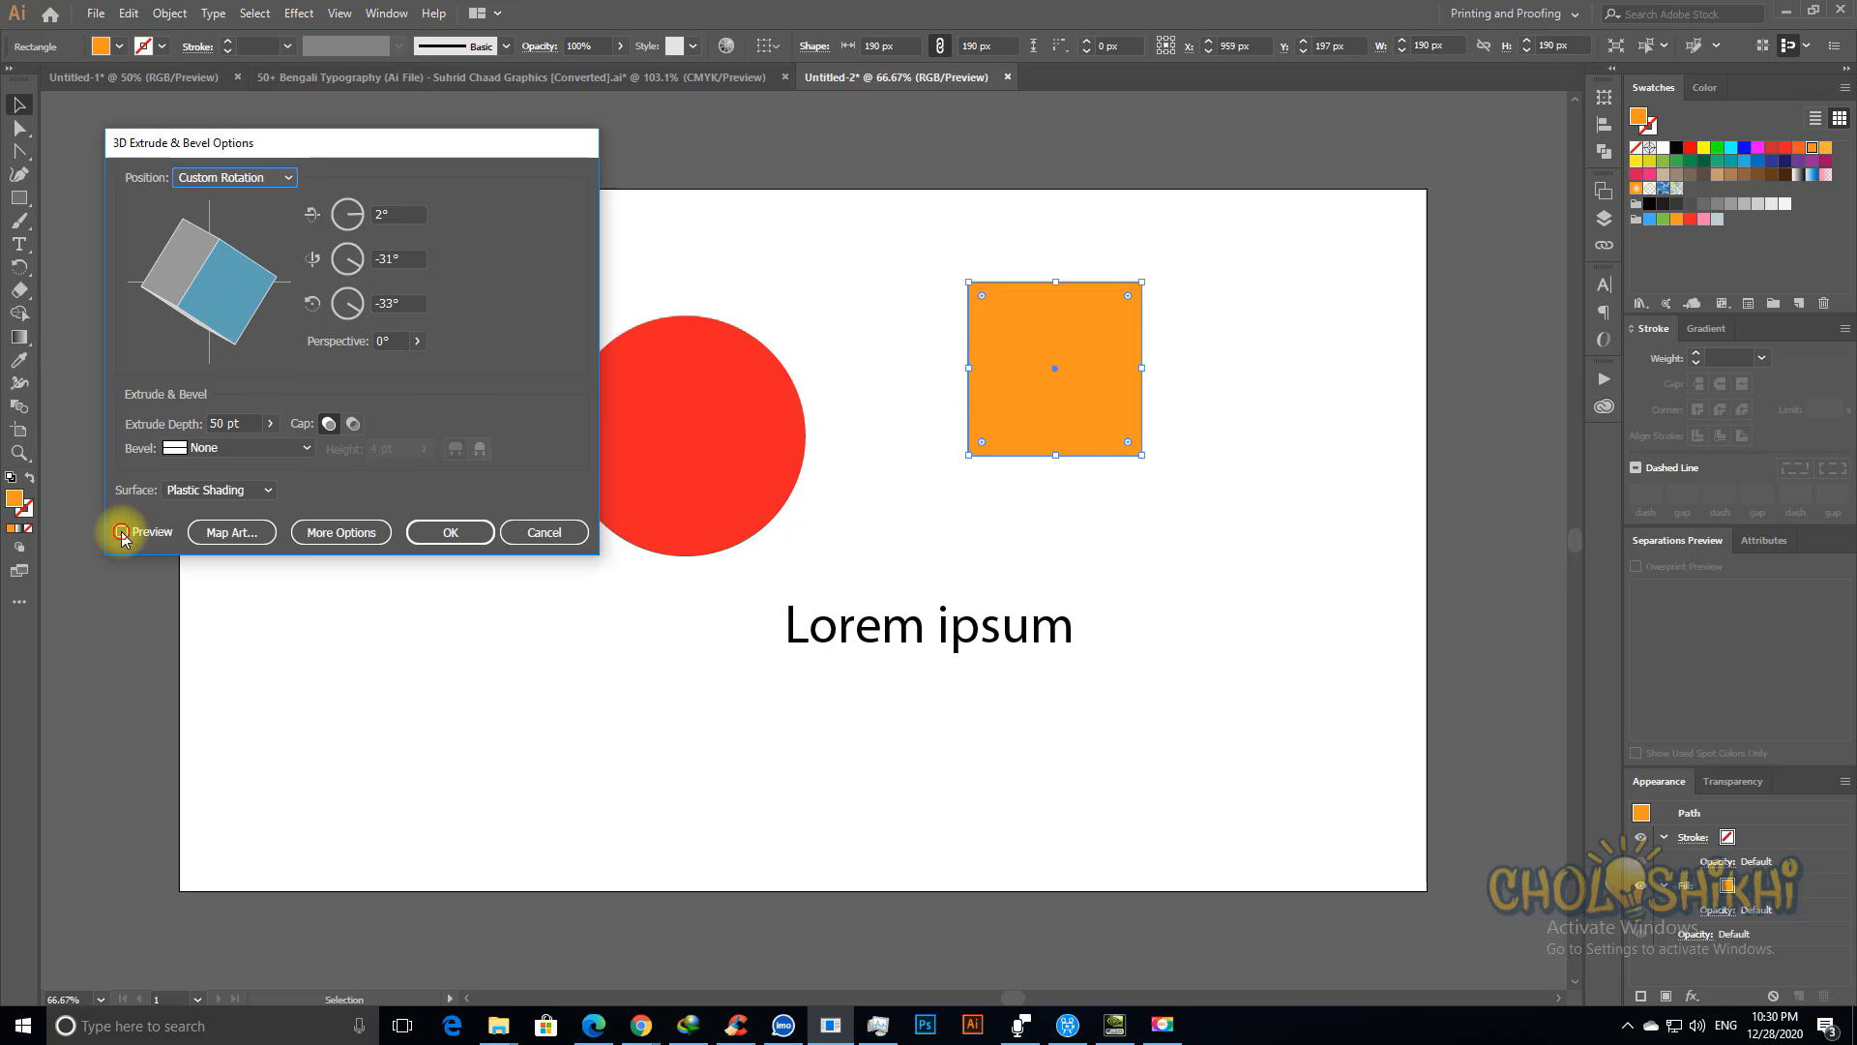
{"action": "mouse_move", "coordinate": [194, 275]}
{"action": "left_mouse_down"}
{"action": "mouse_move", "coordinate": [237, 283]}
{"action": "mouse_move", "coordinate": [200, 259]}
{"action": "left_mouse_up"}
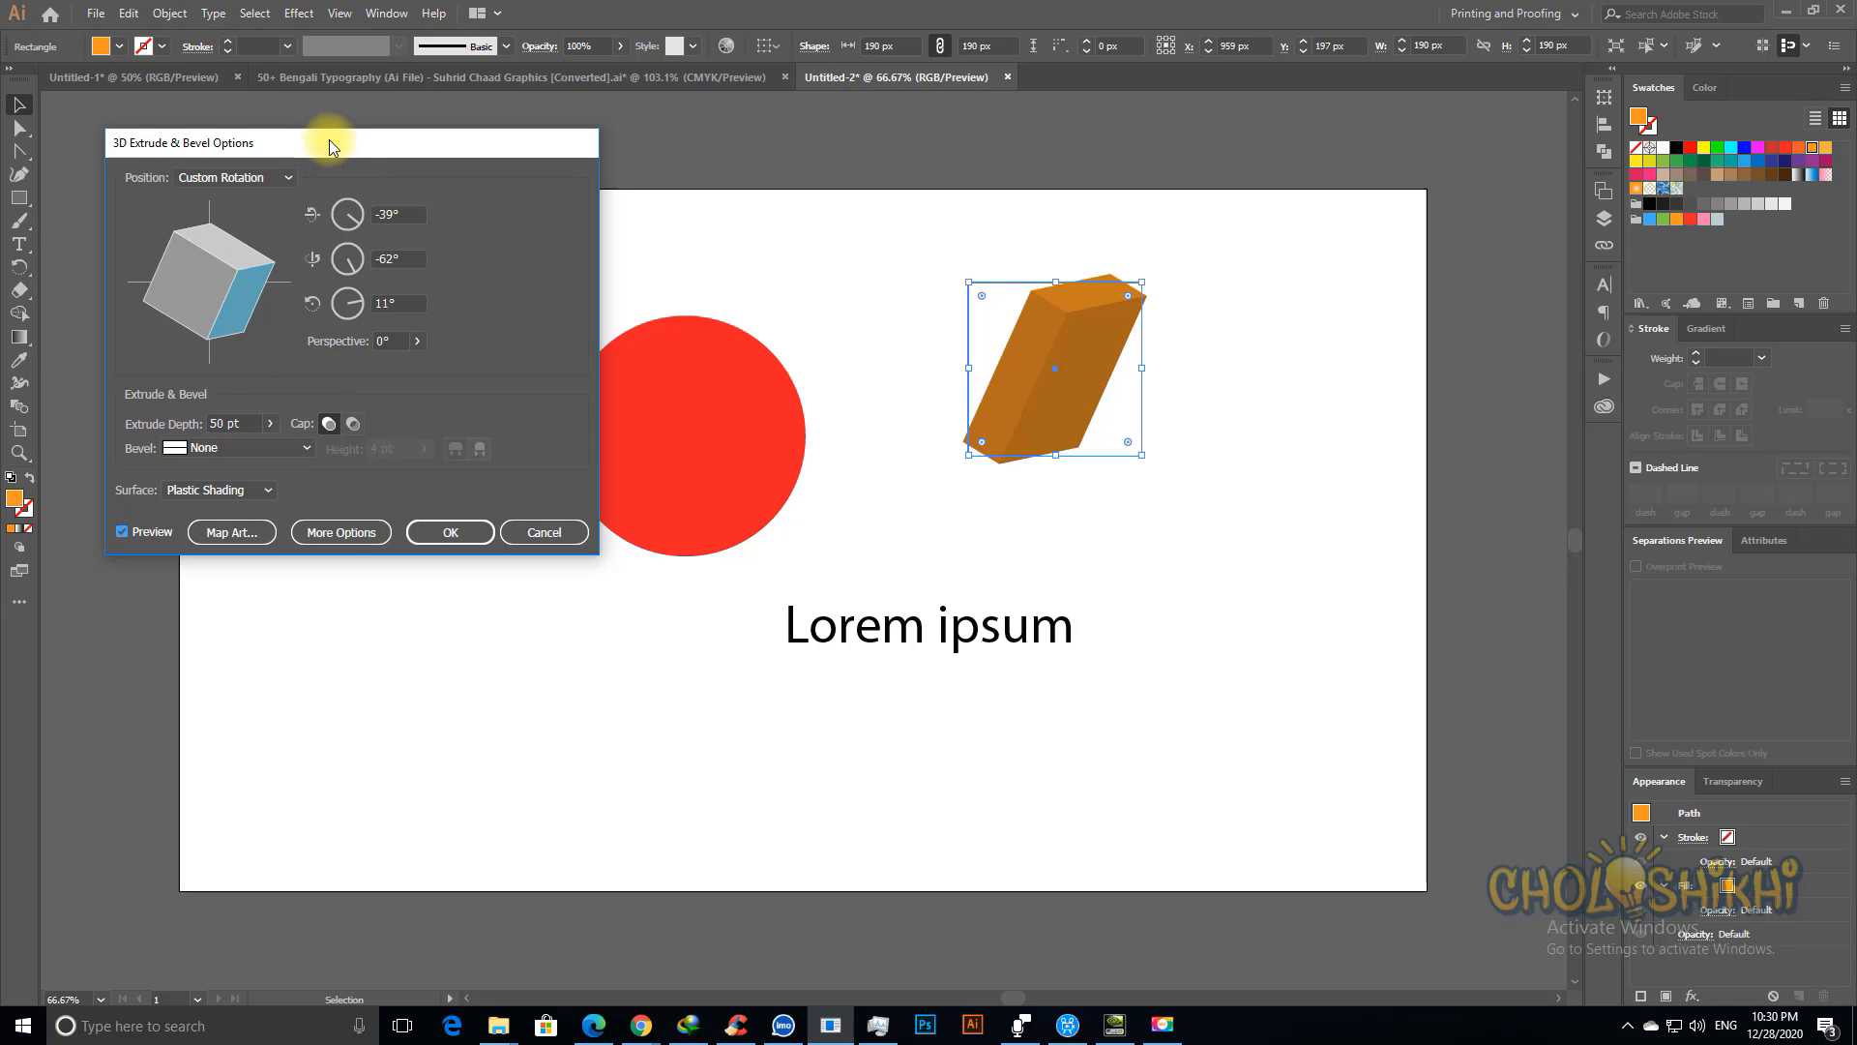
{"action": "left_click_drag", "start_coordinate": [334, 141], "coordinate": [381, 256]}
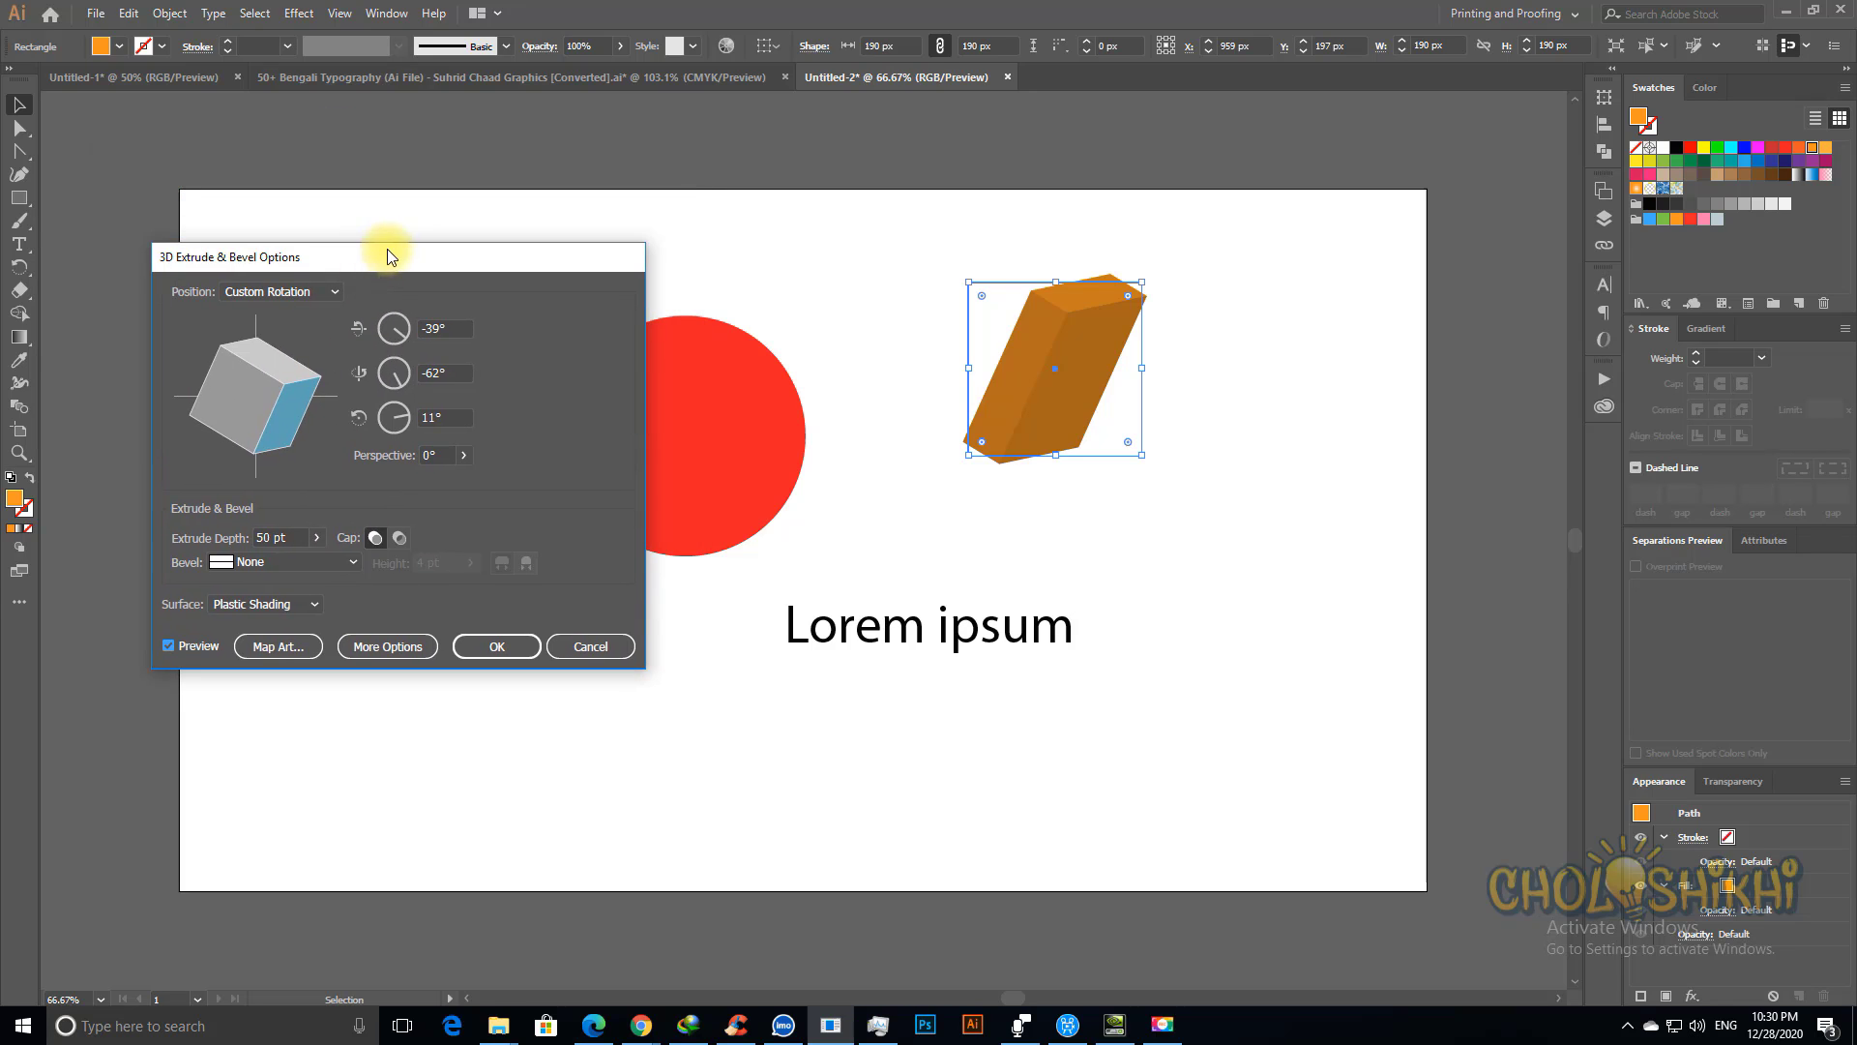
Step: Preview the extruded square in the Front, Back, Left, Right, Top and Bottom position presets, leaving it on Bottom
{"action": "left_click", "coordinate": [242, 297]}
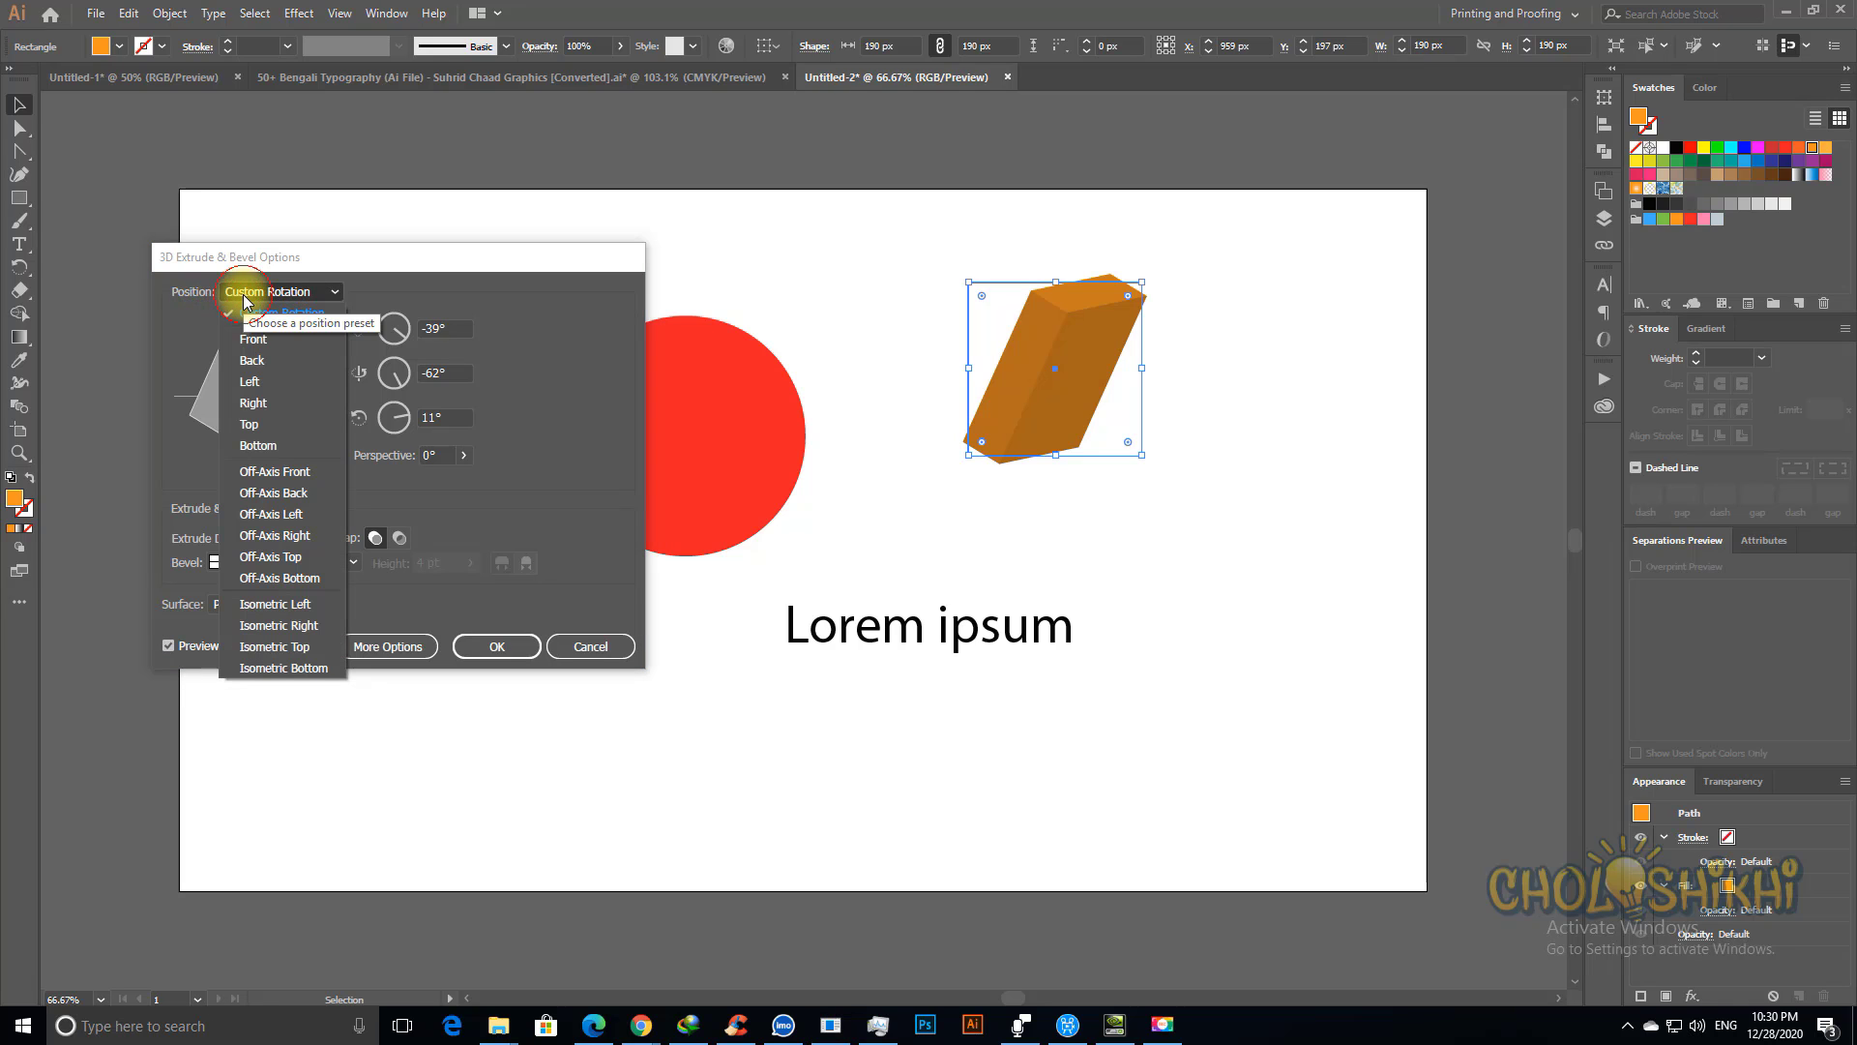
{"action": "left_click", "coordinate": [282, 338]}
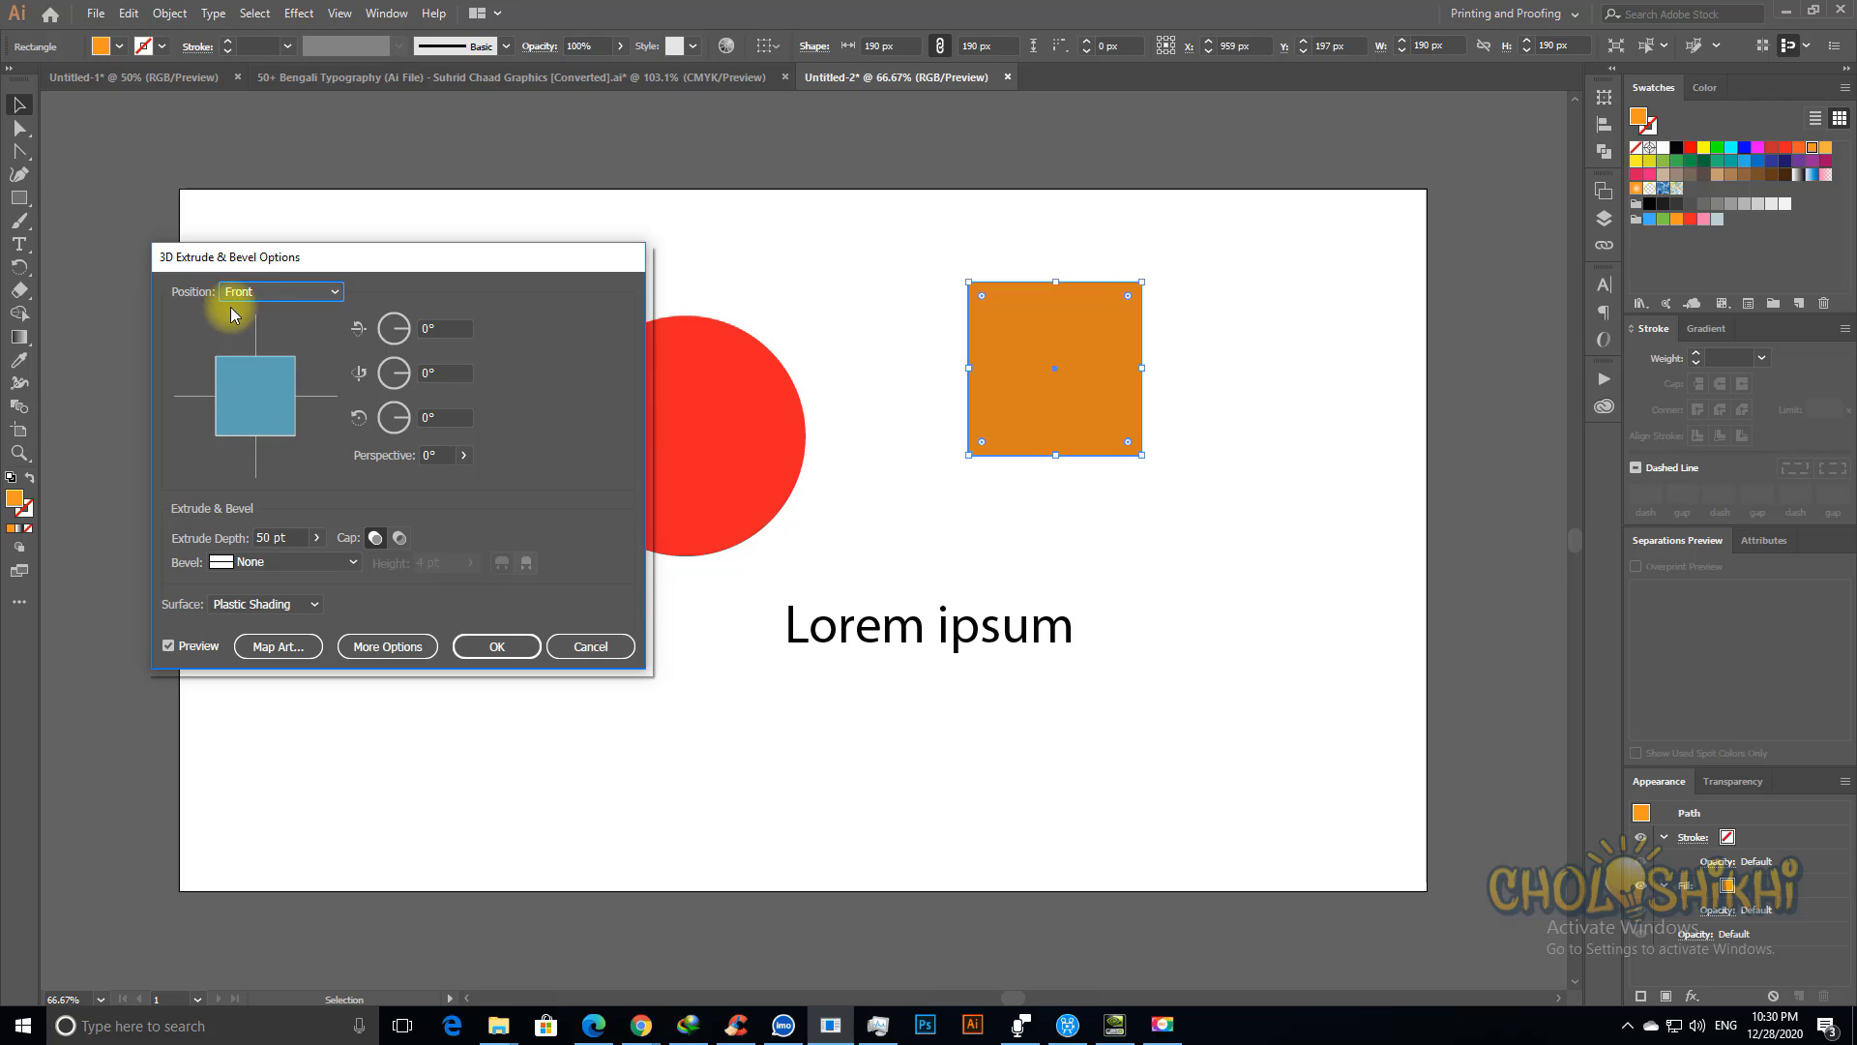
{"action": "left_click", "coordinate": [257, 291]}
{"action": "left_click", "coordinate": [268, 361]}
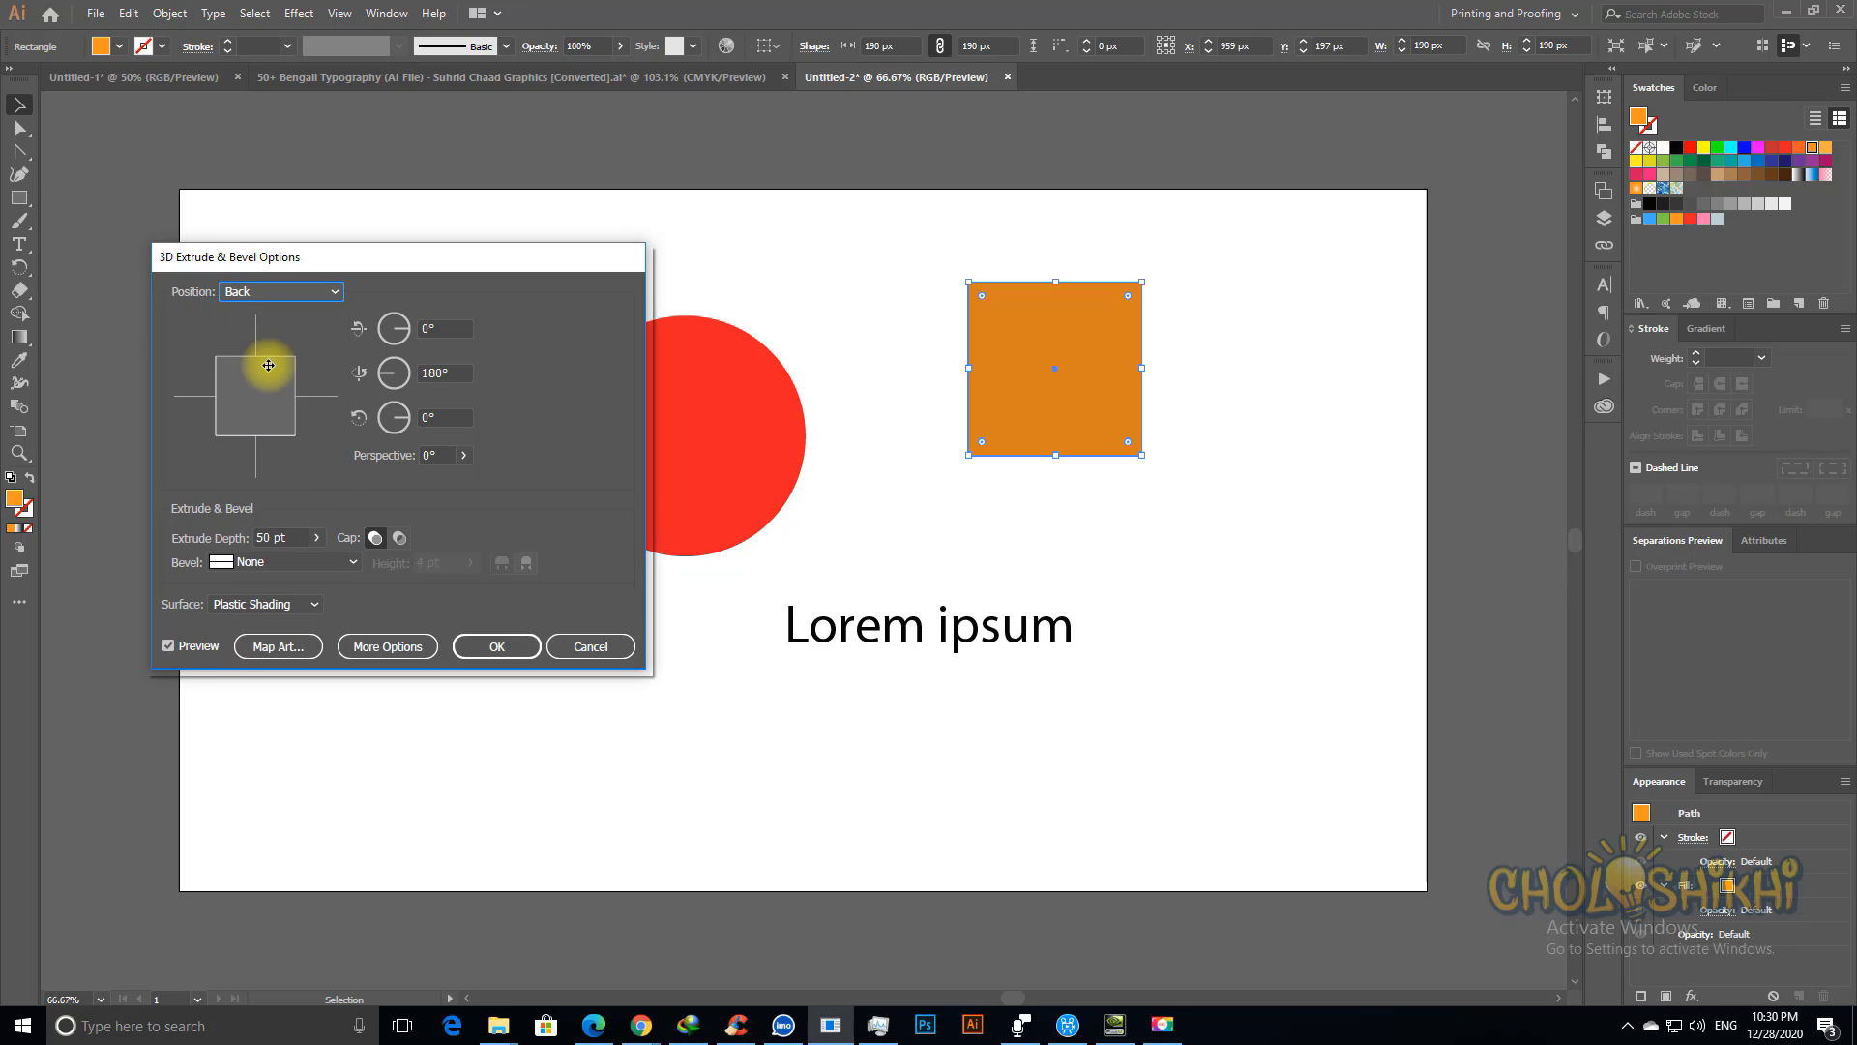
{"action": "left_click", "coordinate": [254, 292]}
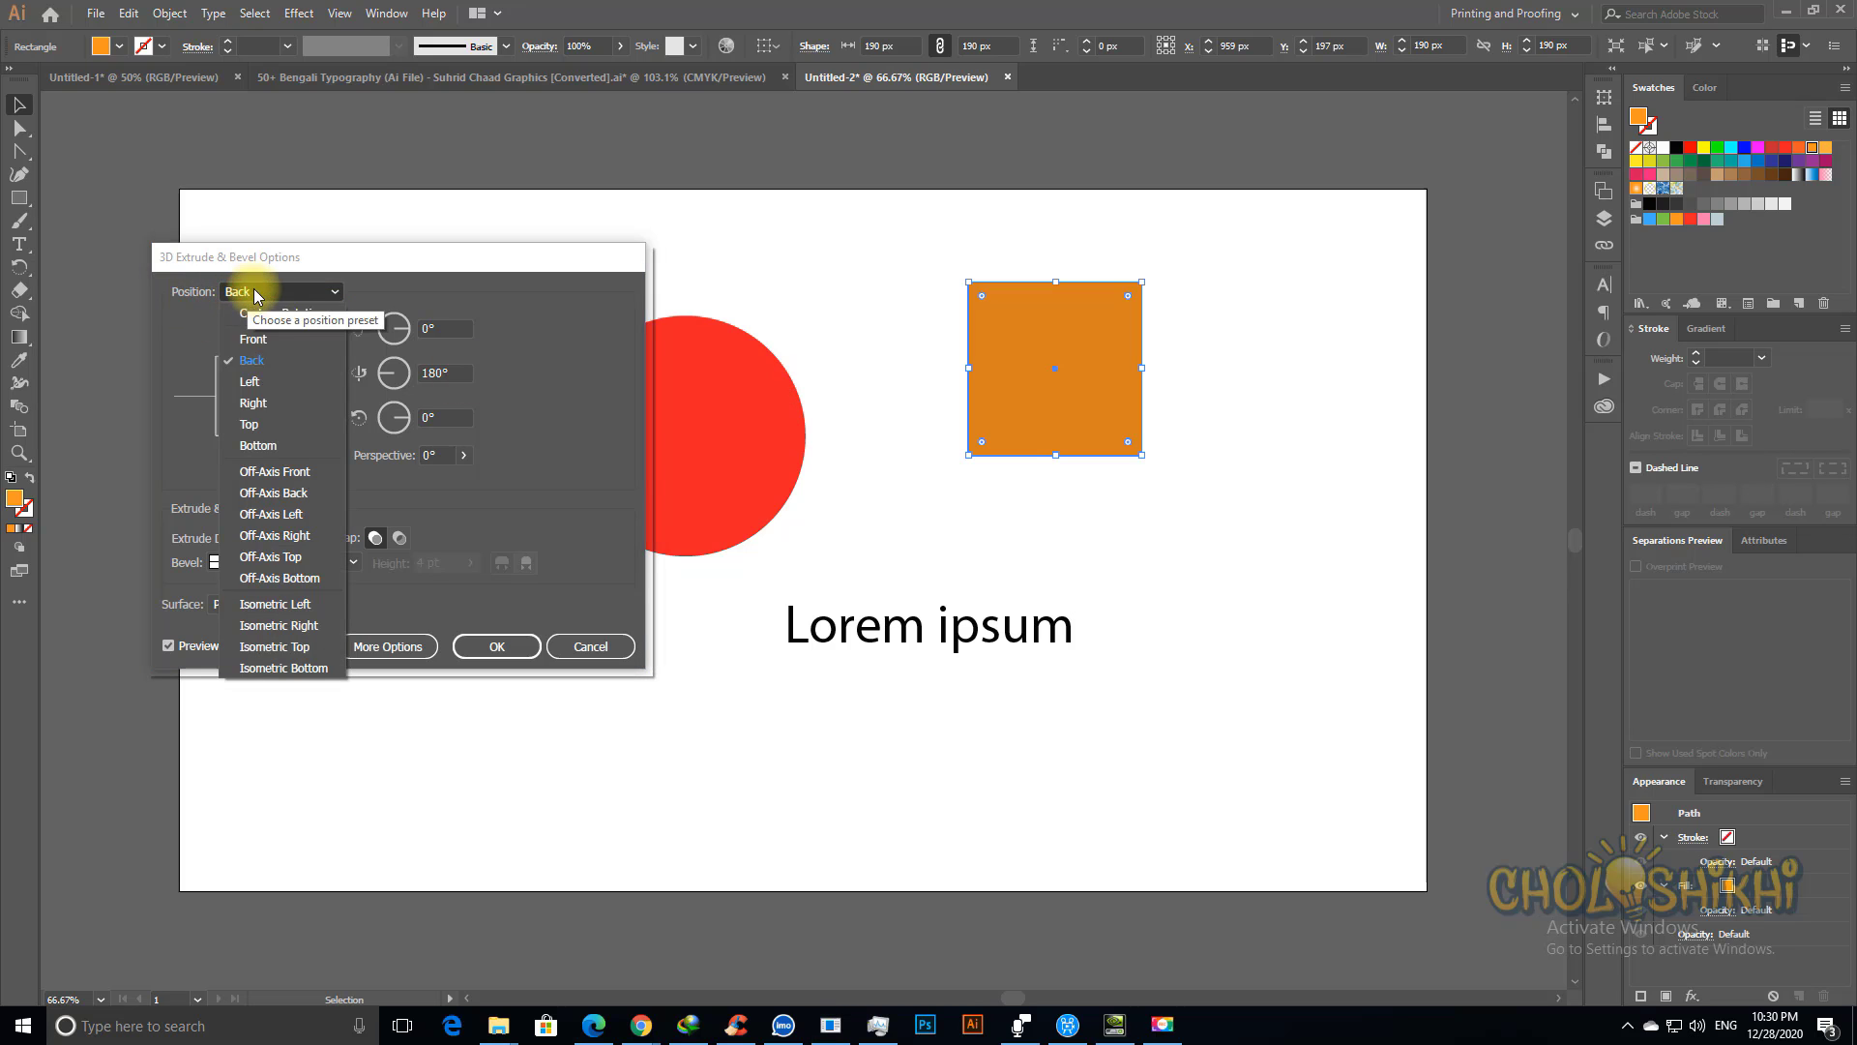
{"action": "left_click", "coordinate": [254, 381]}
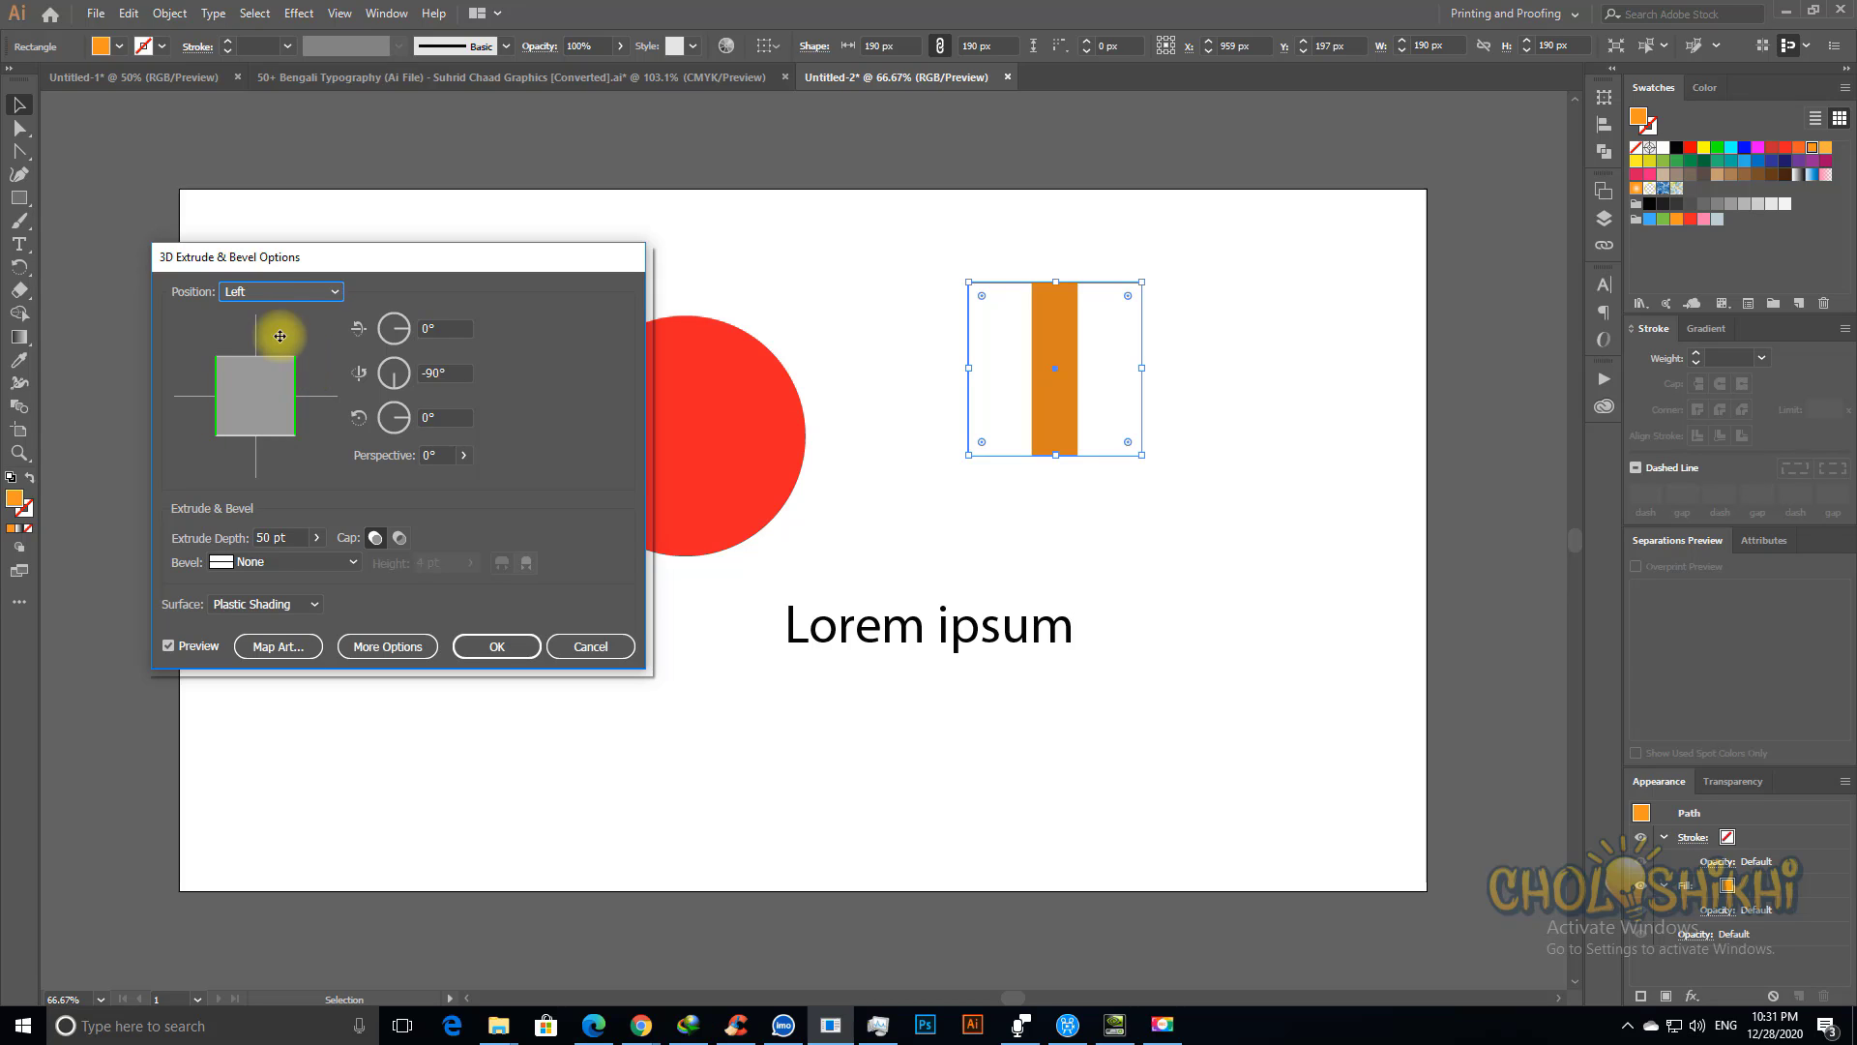
{"action": "left_click", "coordinate": [258, 300]}
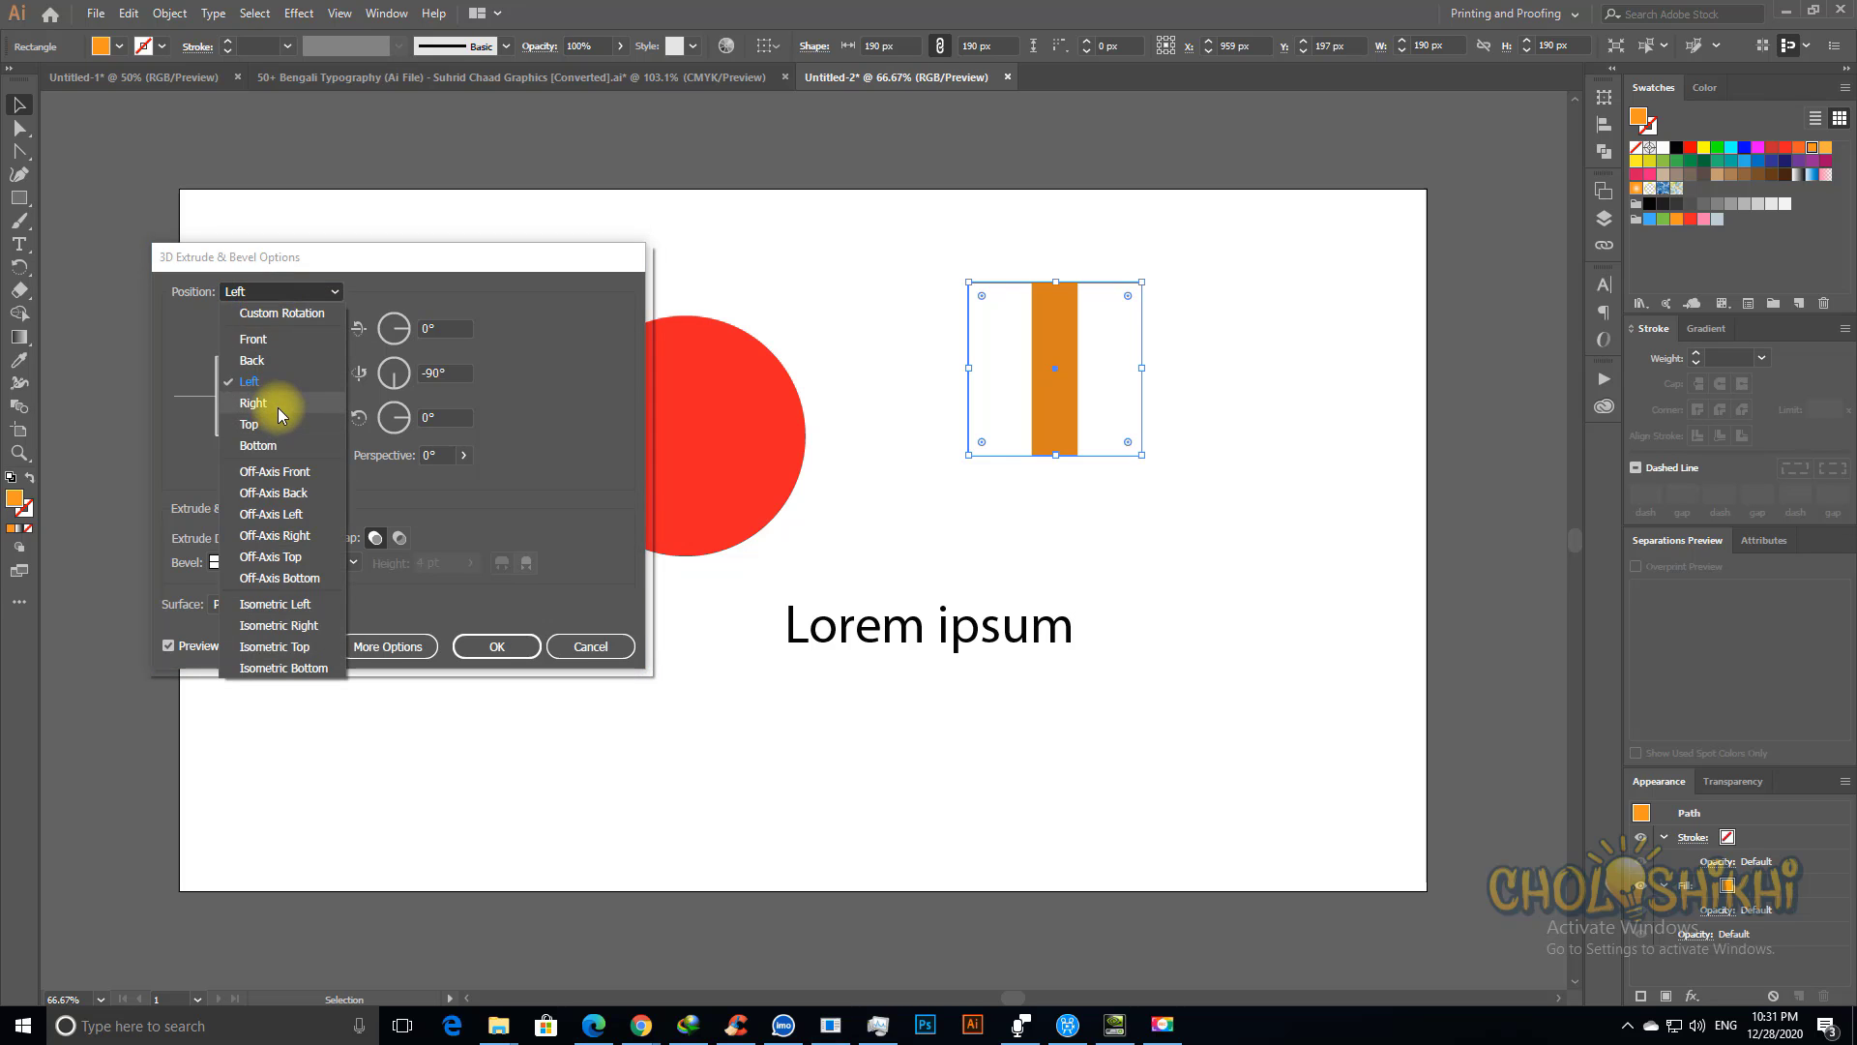
{"action": "left_click", "coordinate": [277, 408]}
{"action": "left_click", "coordinate": [275, 285]}
{"action": "left_click", "coordinate": [252, 426]}
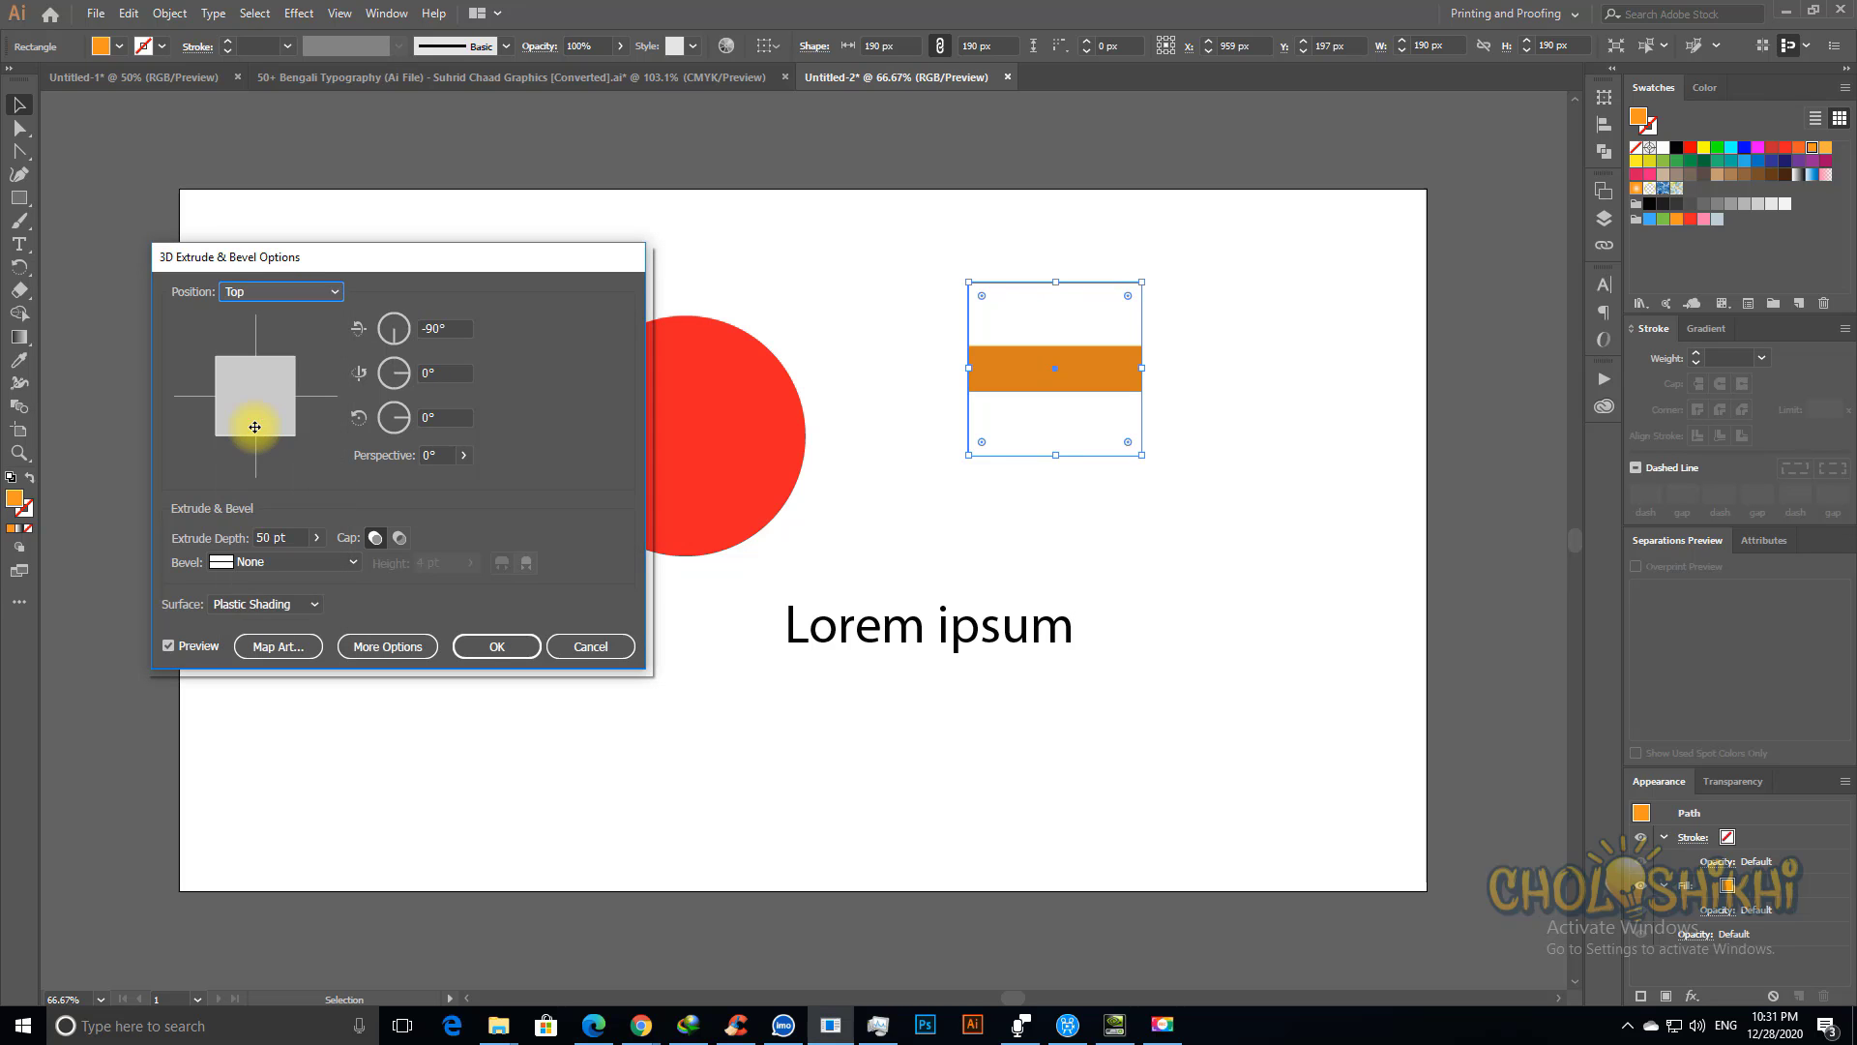
{"action": "left_click", "coordinate": [277, 292]}
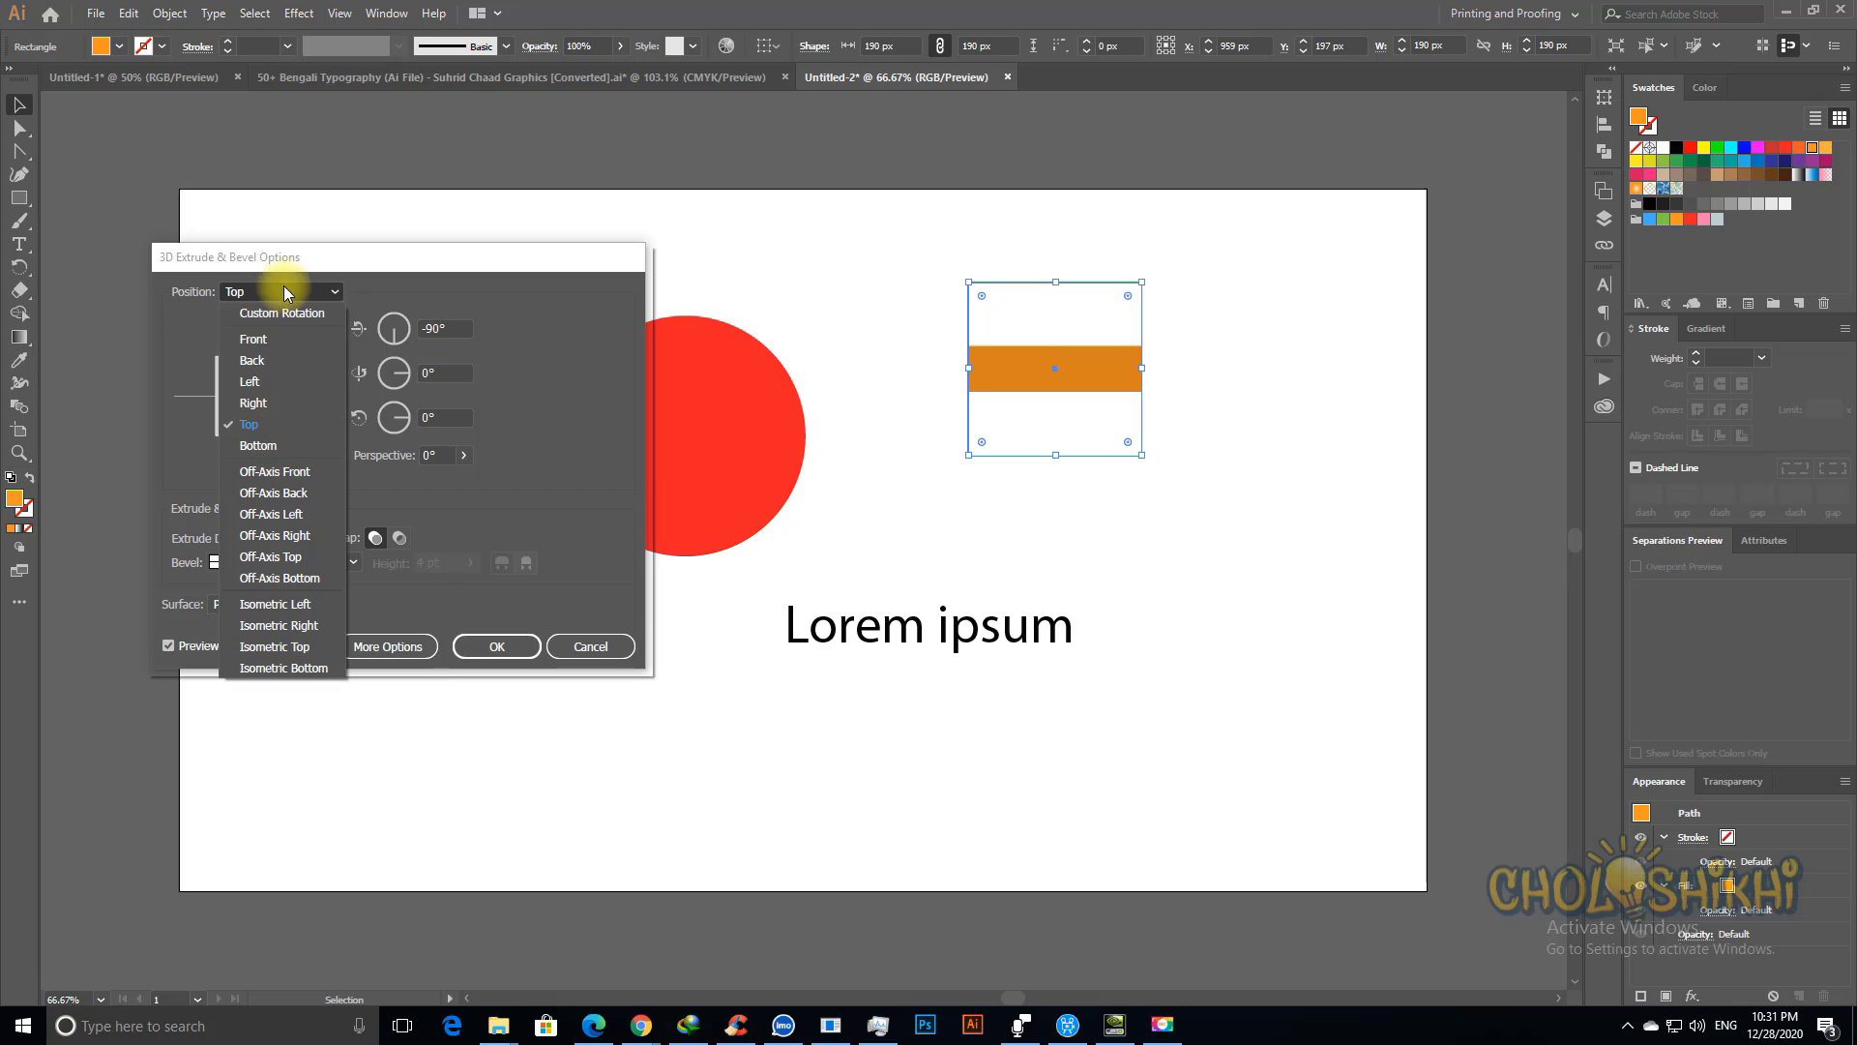
{"action": "left_click", "coordinate": [257, 447]}
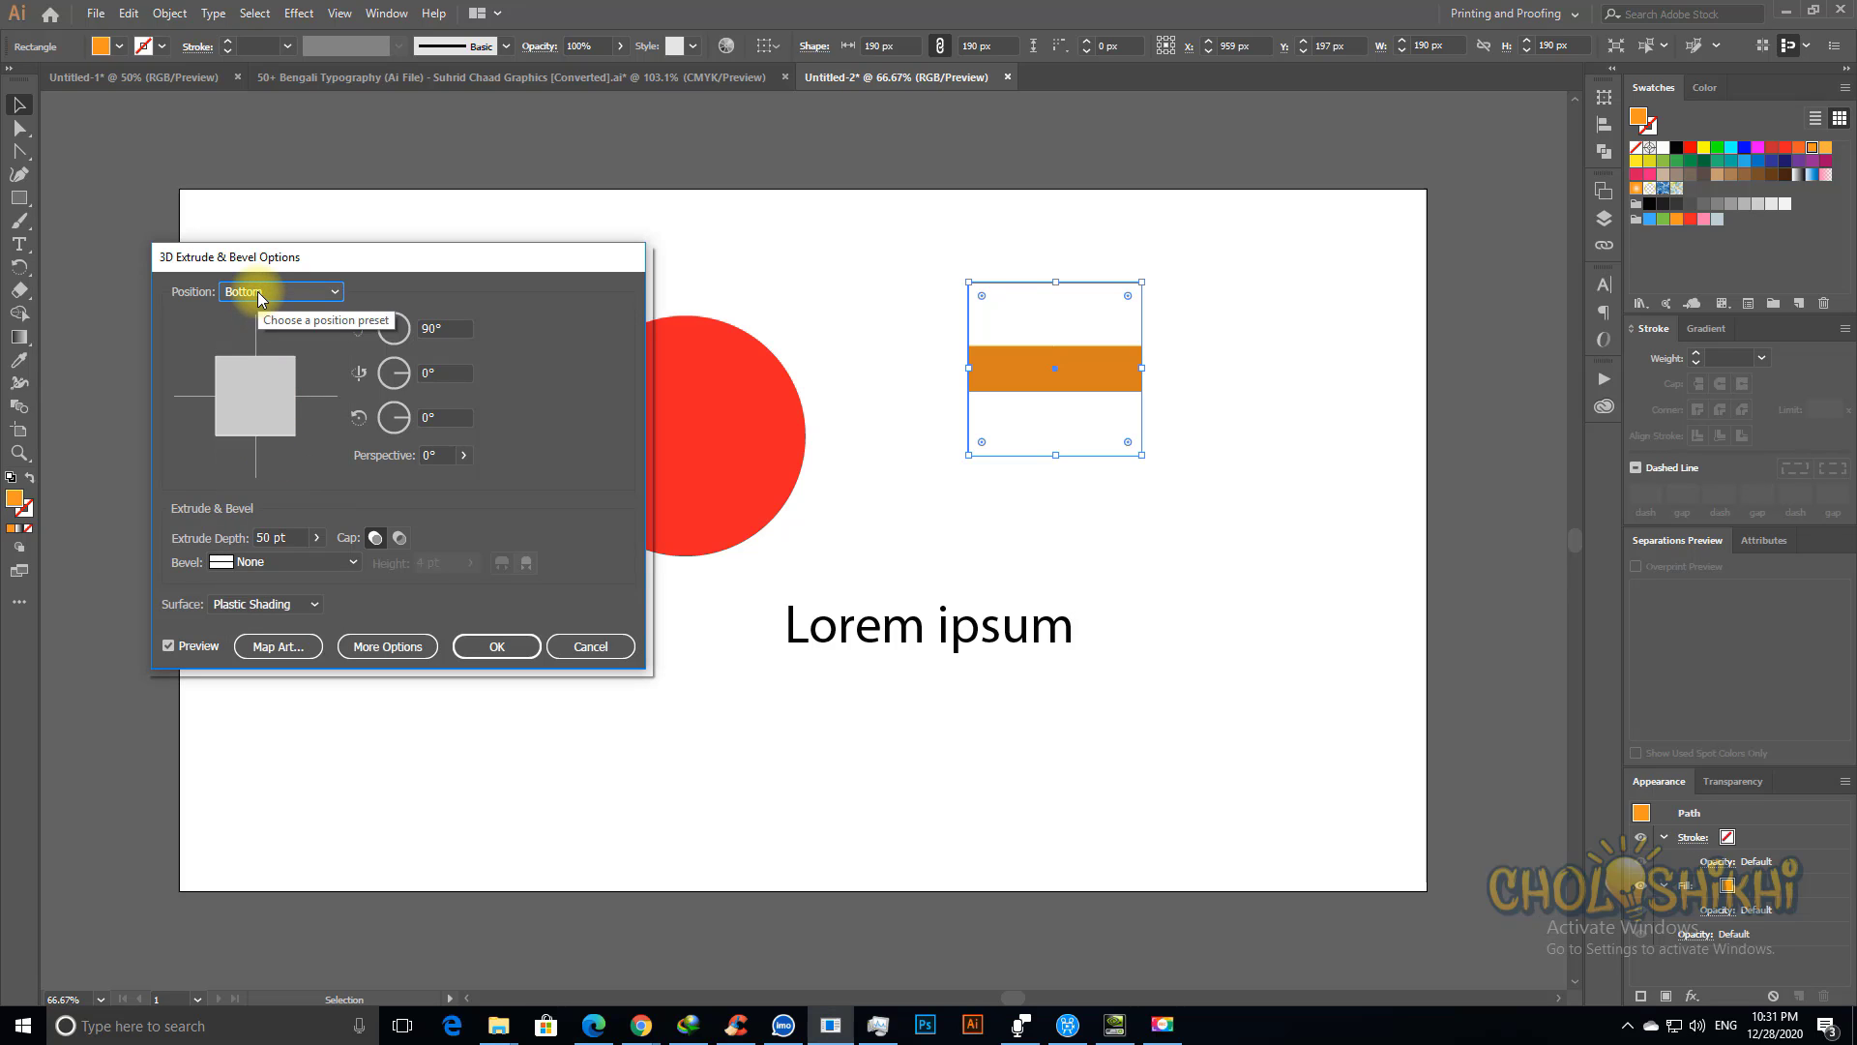
Step: Preview the extruded square in the Off-Axis Front, Off-Axis Back, Off-Axis Left and Off-Axis Top position presets
{"action": "left_click", "coordinate": [258, 292]}
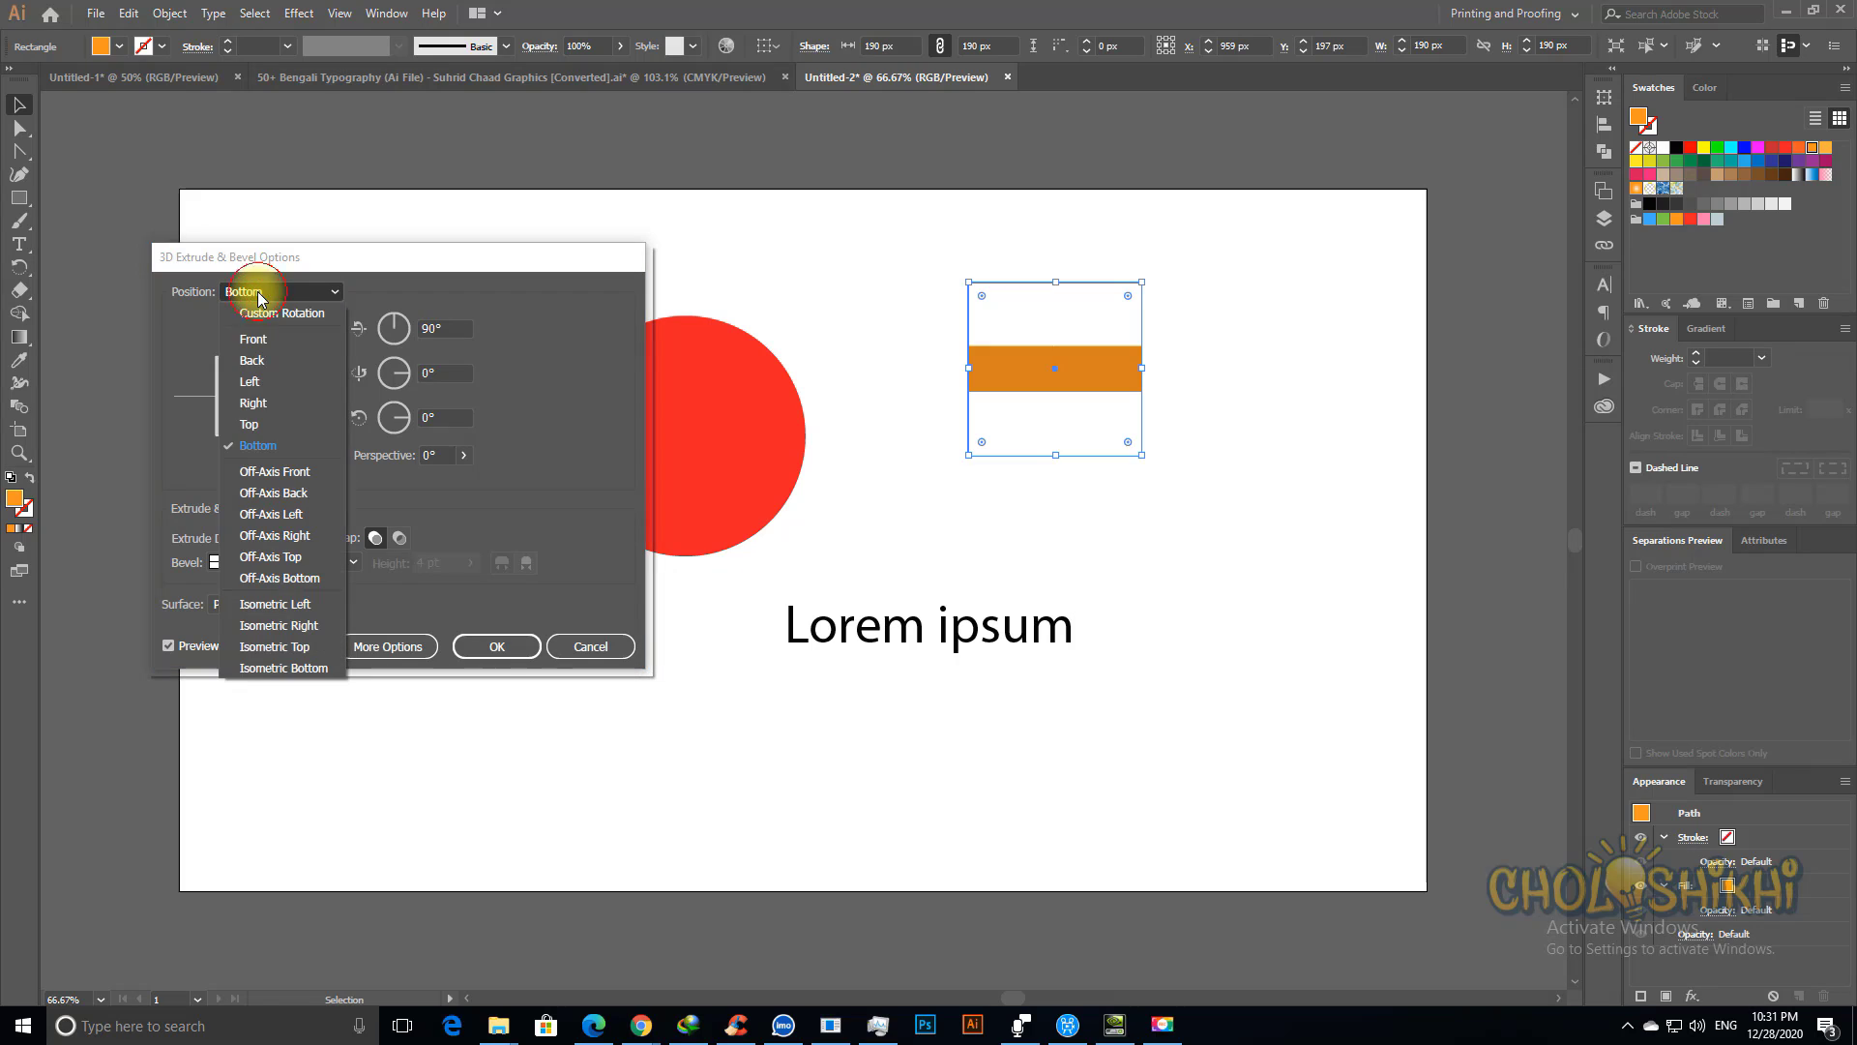
{"action": "left_click", "coordinate": [283, 472]}
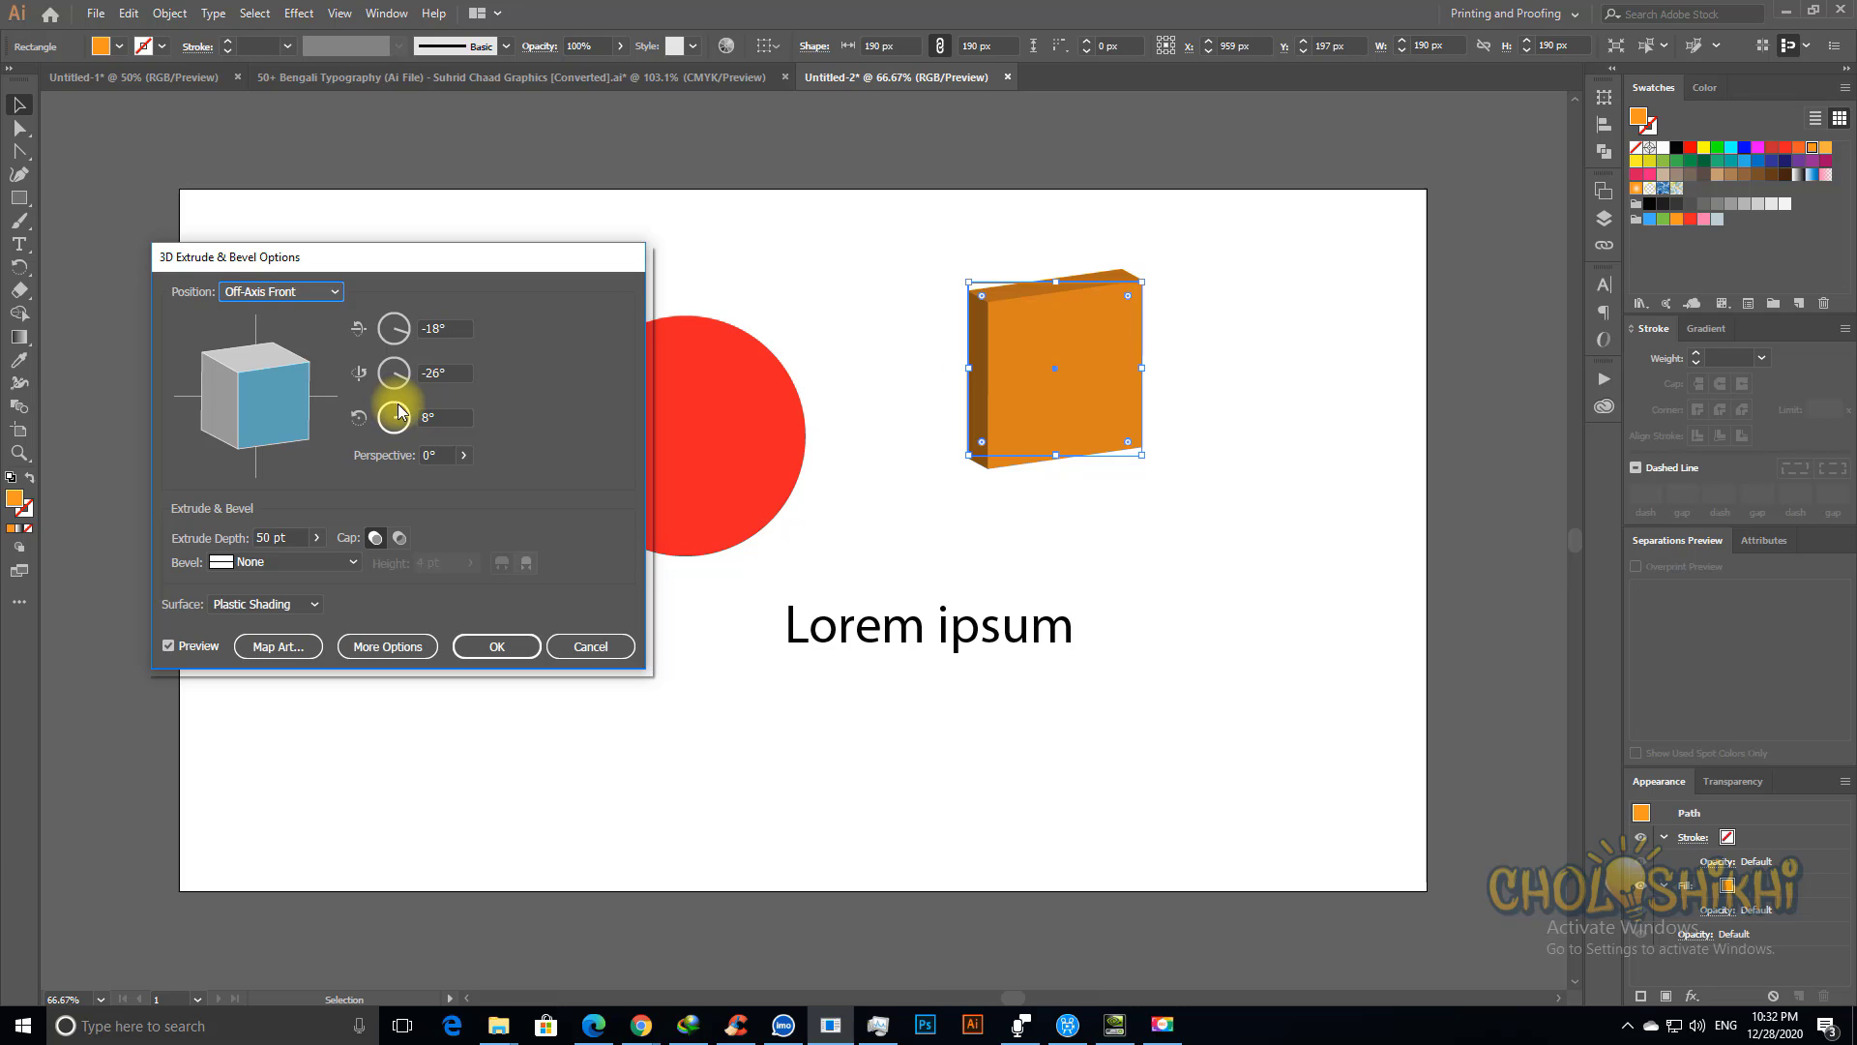
{"action": "left_click", "coordinate": [306, 292]}
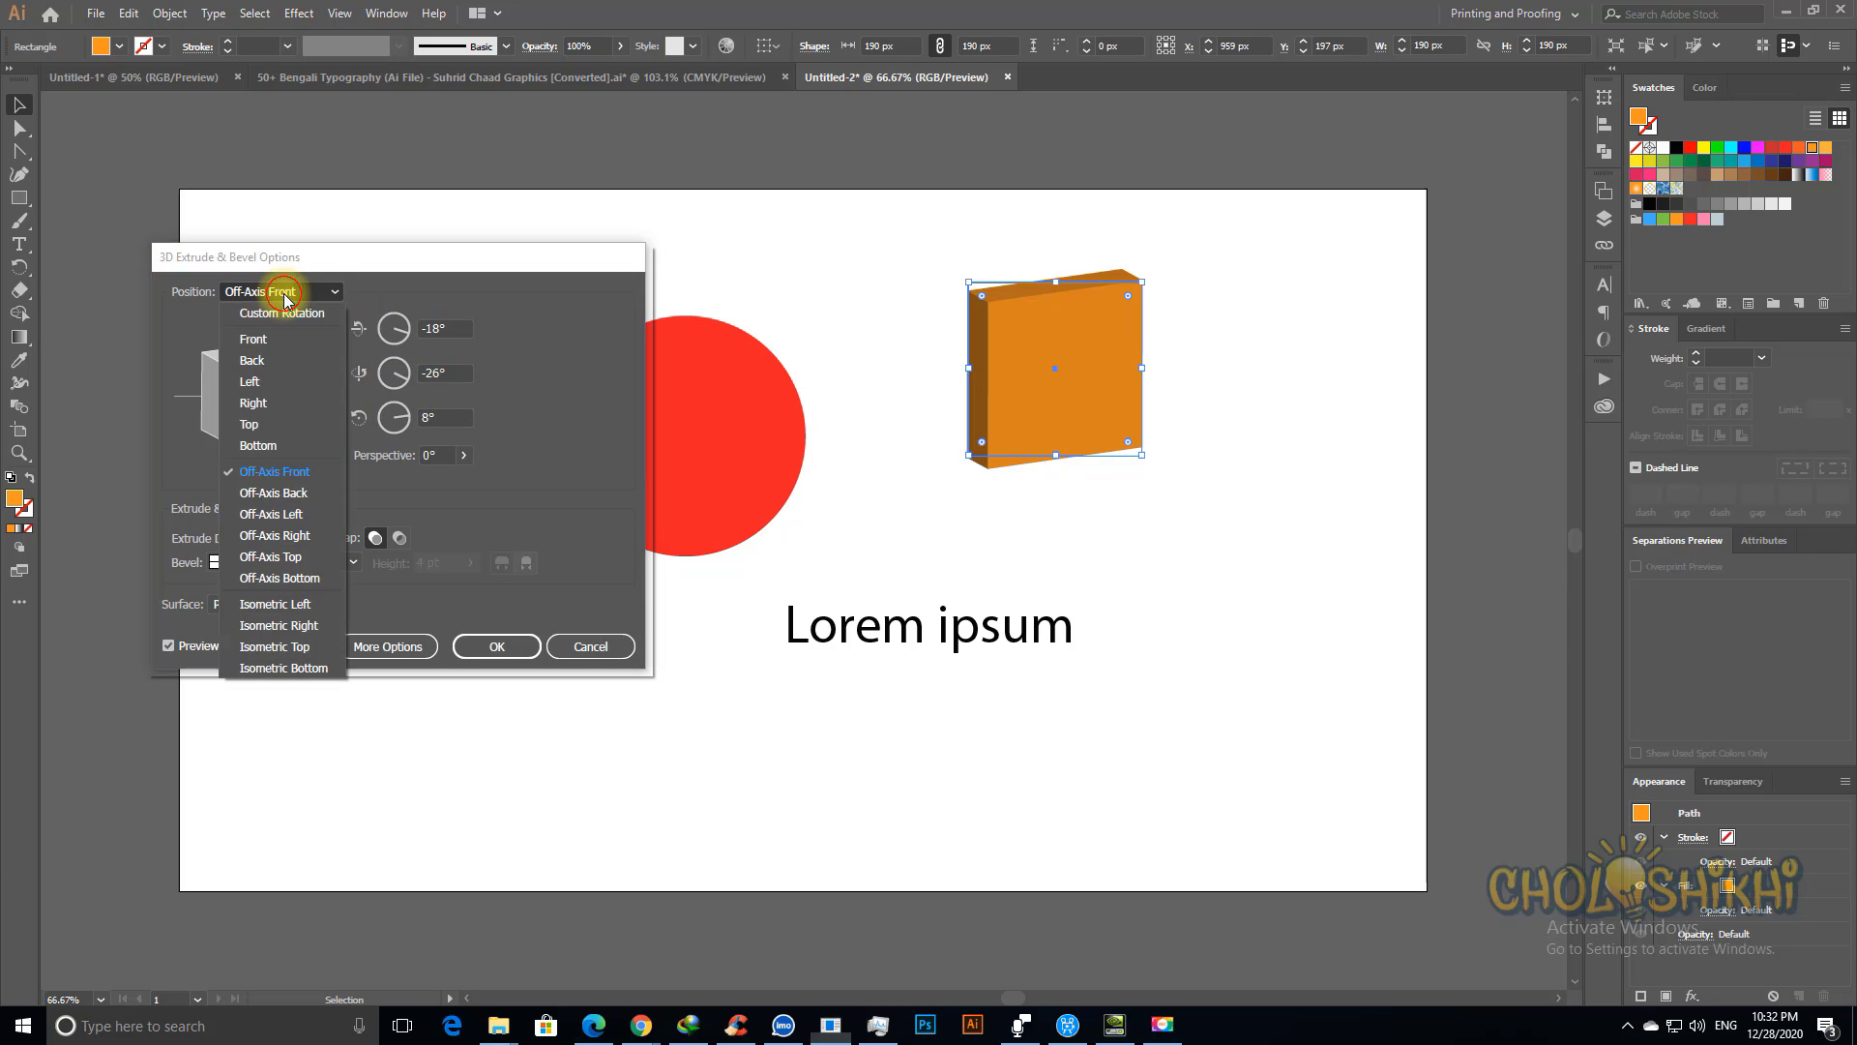
{"action": "left_click", "coordinate": [290, 502]}
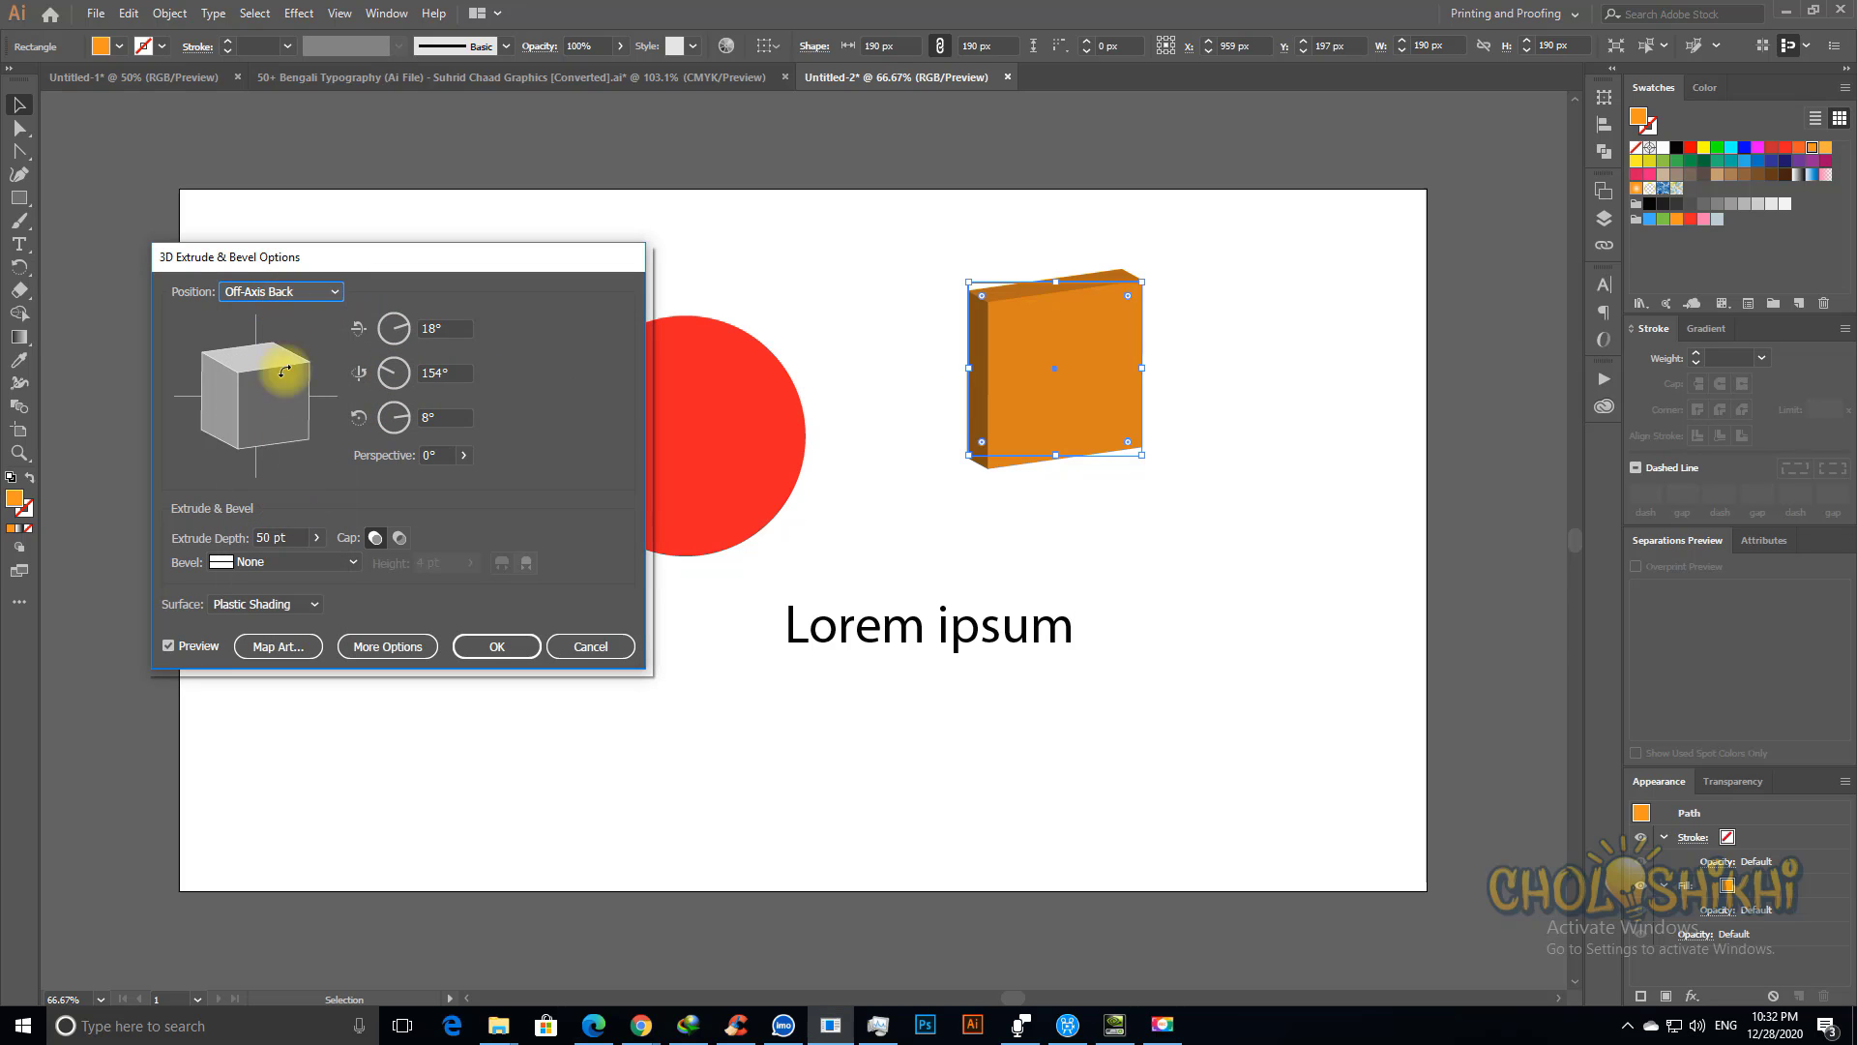
{"action": "left_click", "coordinate": [291, 291]}
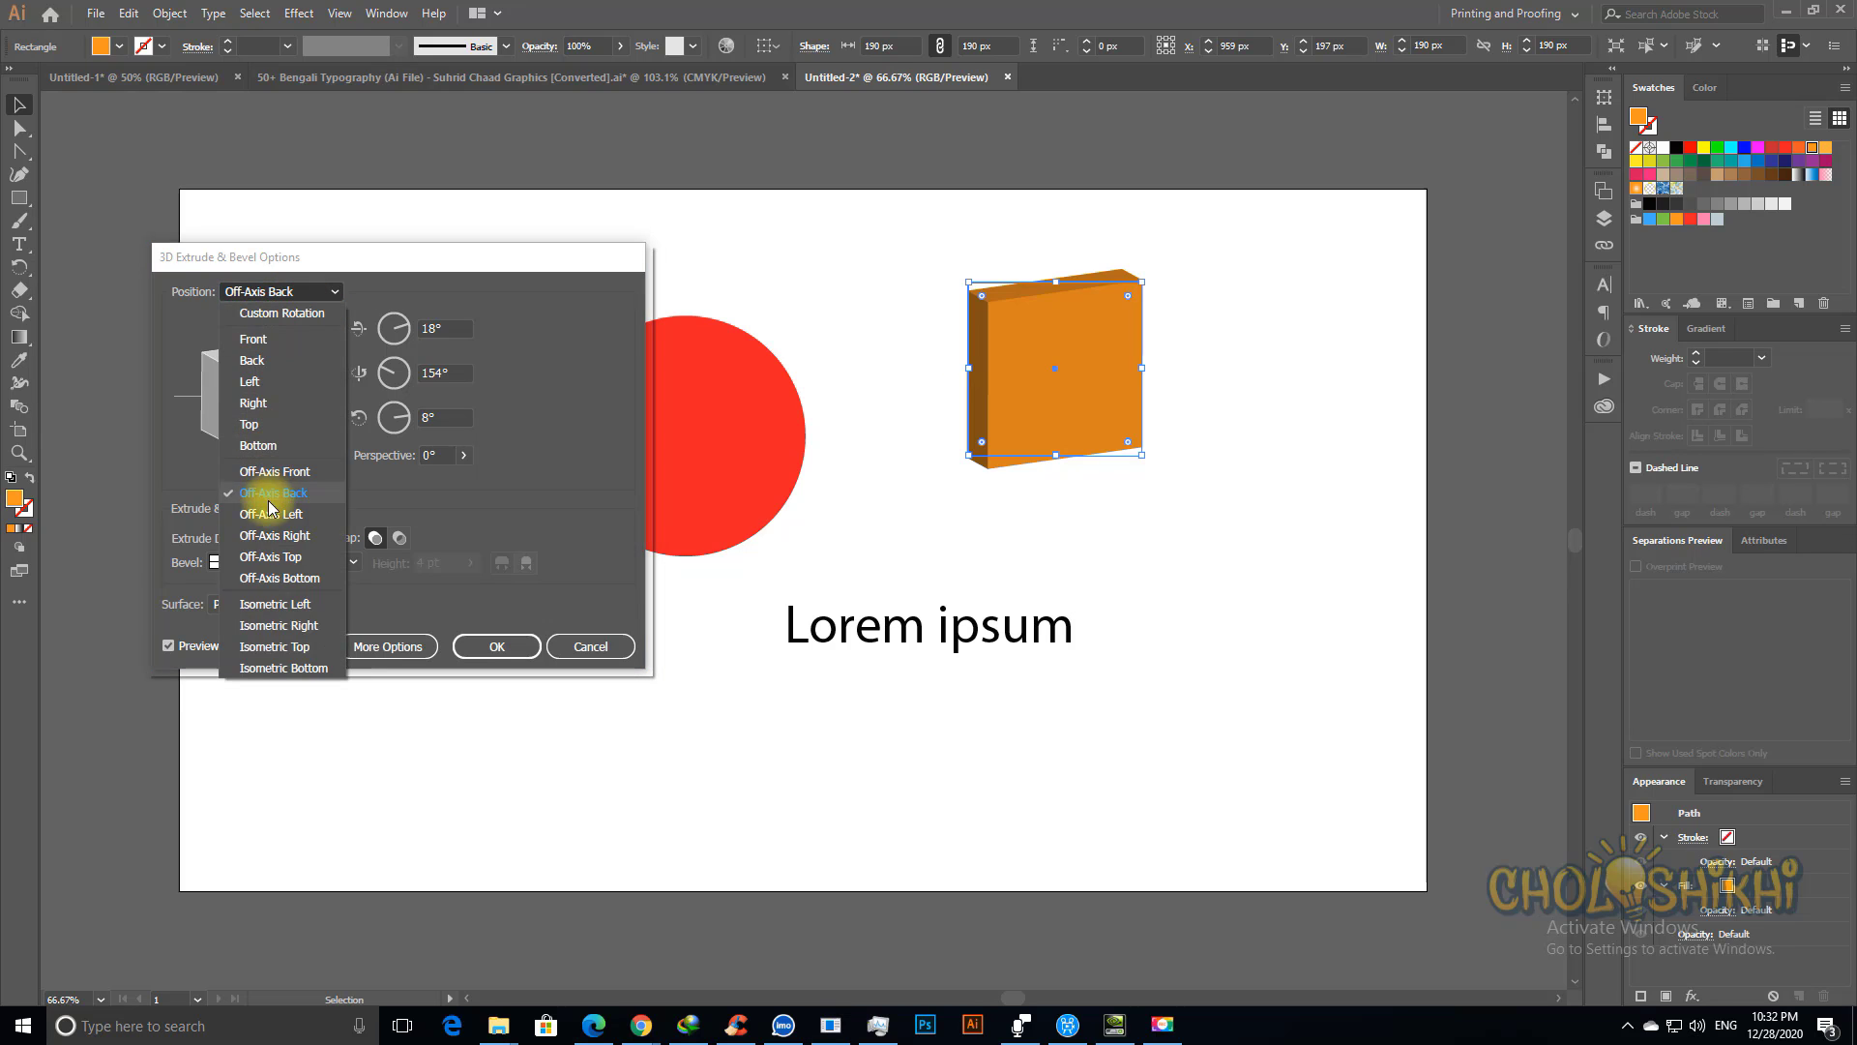
{"action": "left_click", "coordinate": [273, 514]}
{"action": "left_click", "coordinate": [273, 292]}
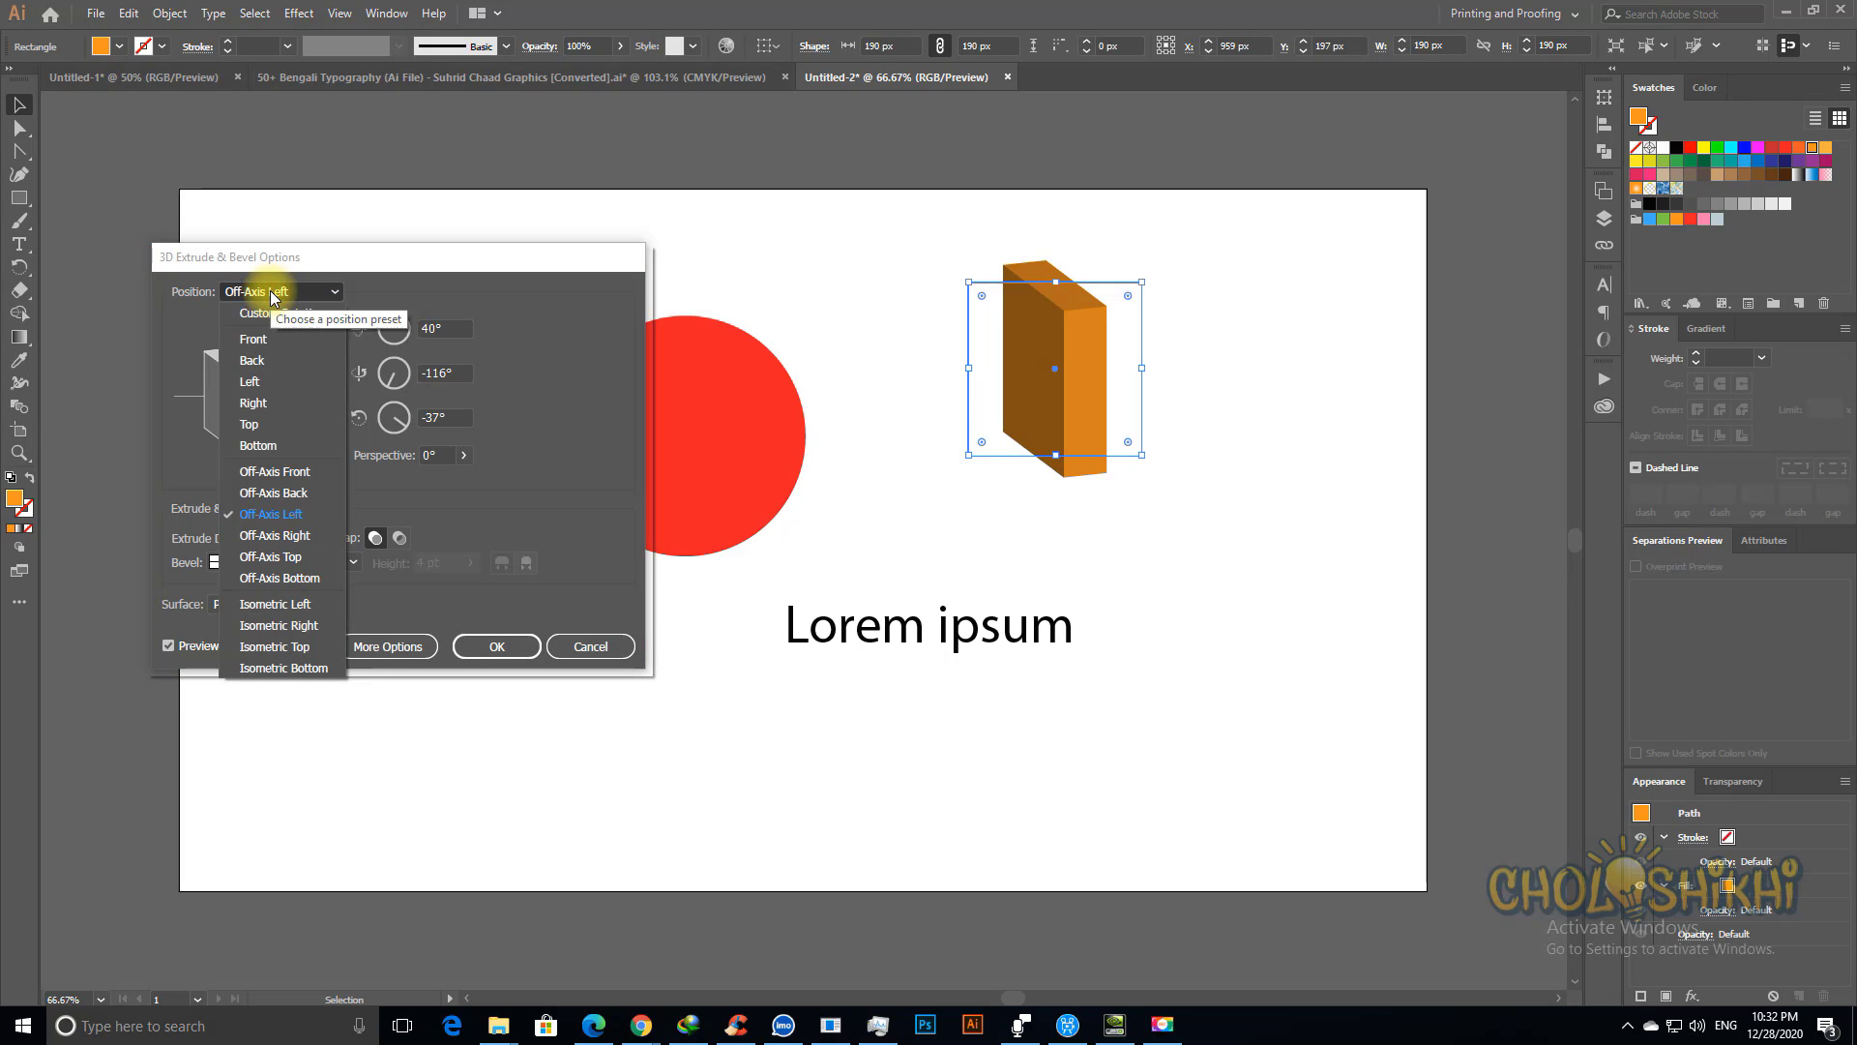
{"action": "left_click", "coordinate": [281, 556]}
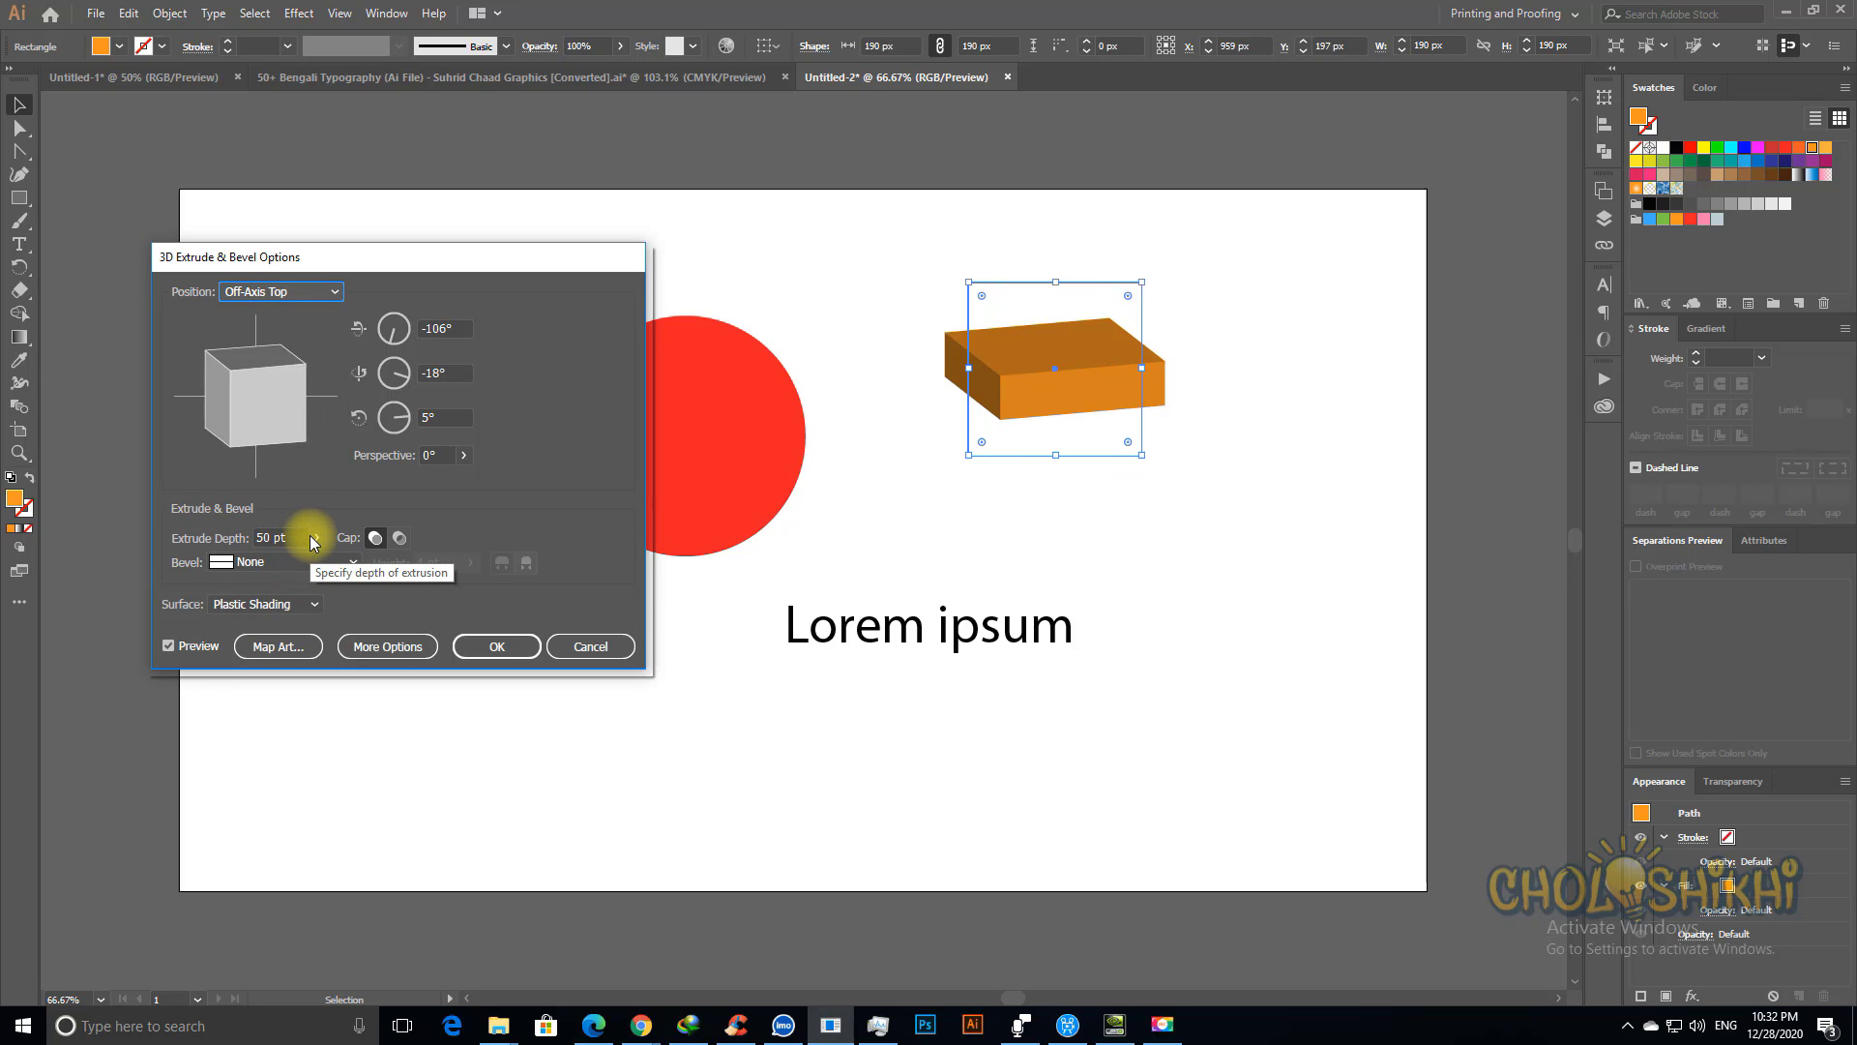
Step: Preview the square in the Off-Axis Bottom and Isometric Left presets, then return it to Off-Axis Bottom
{"action": "left_click", "coordinate": [290, 292]}
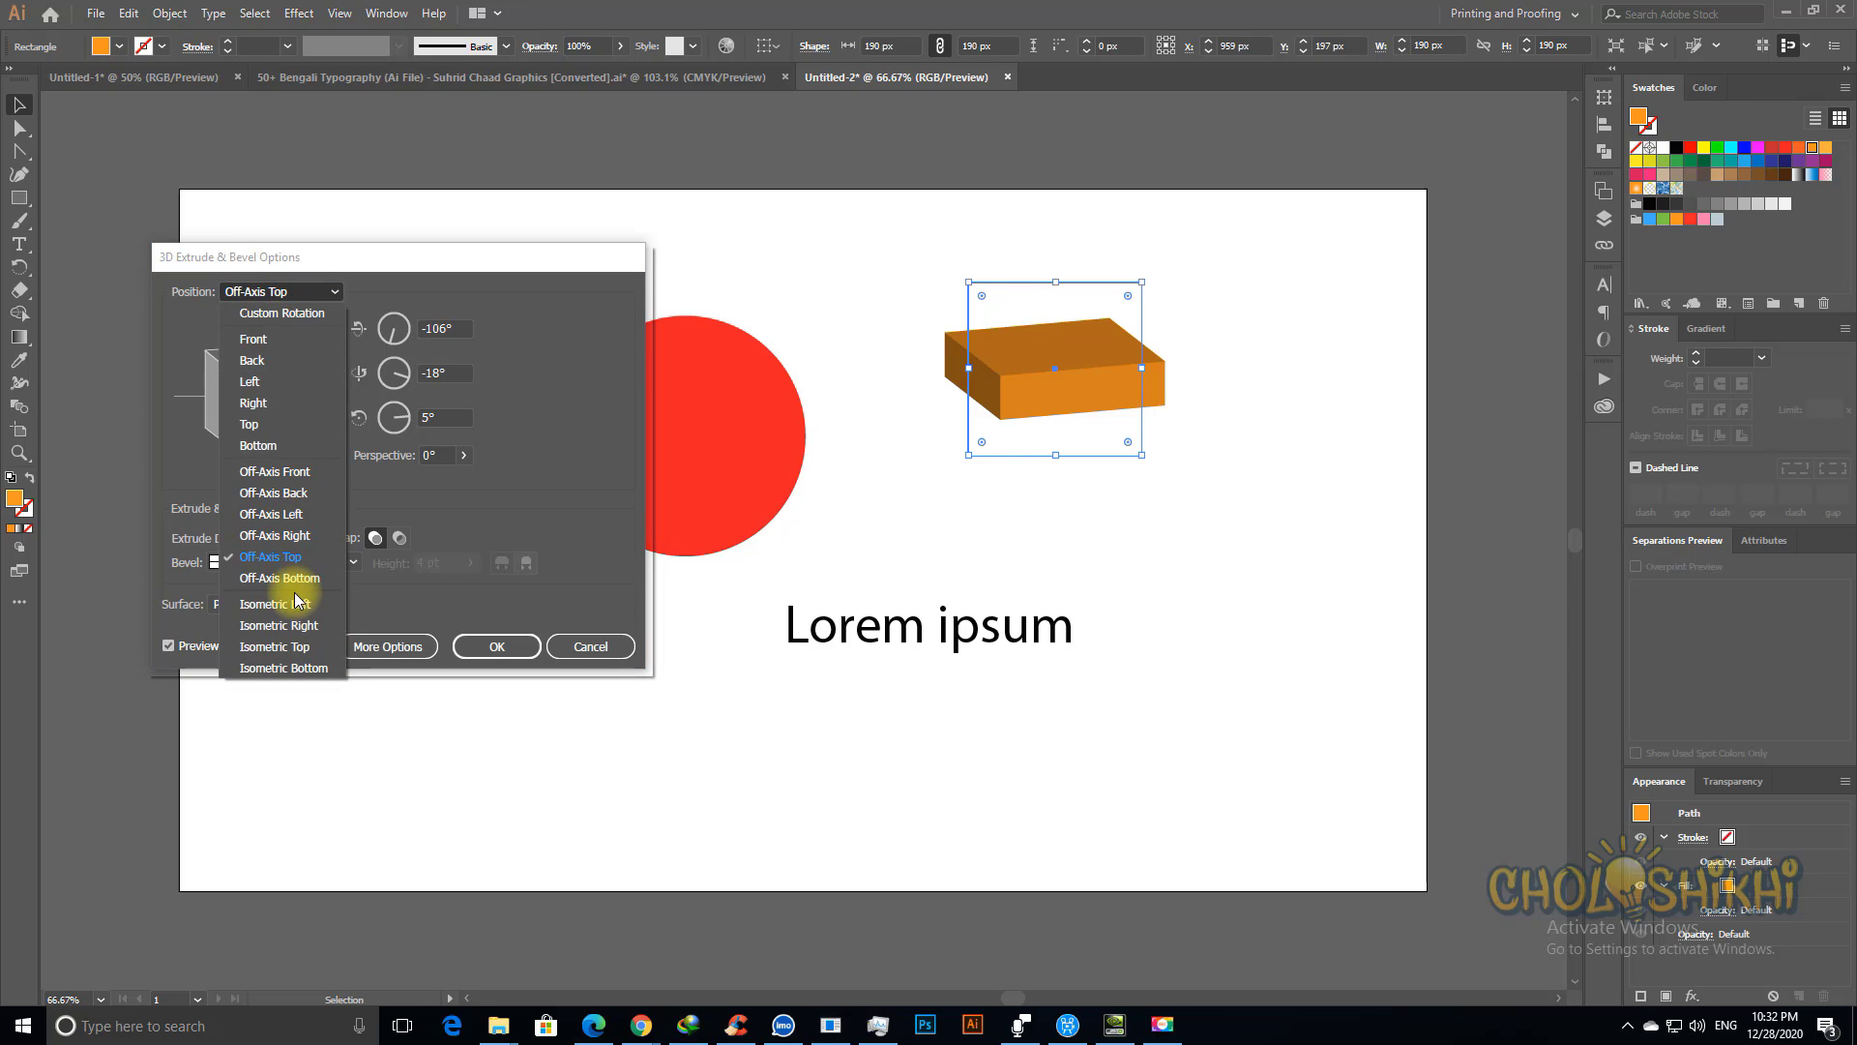
{"action": "left_click", "coordinate": [295, 585]}
{"action": "left_click", "coordinate": [258, 291]}
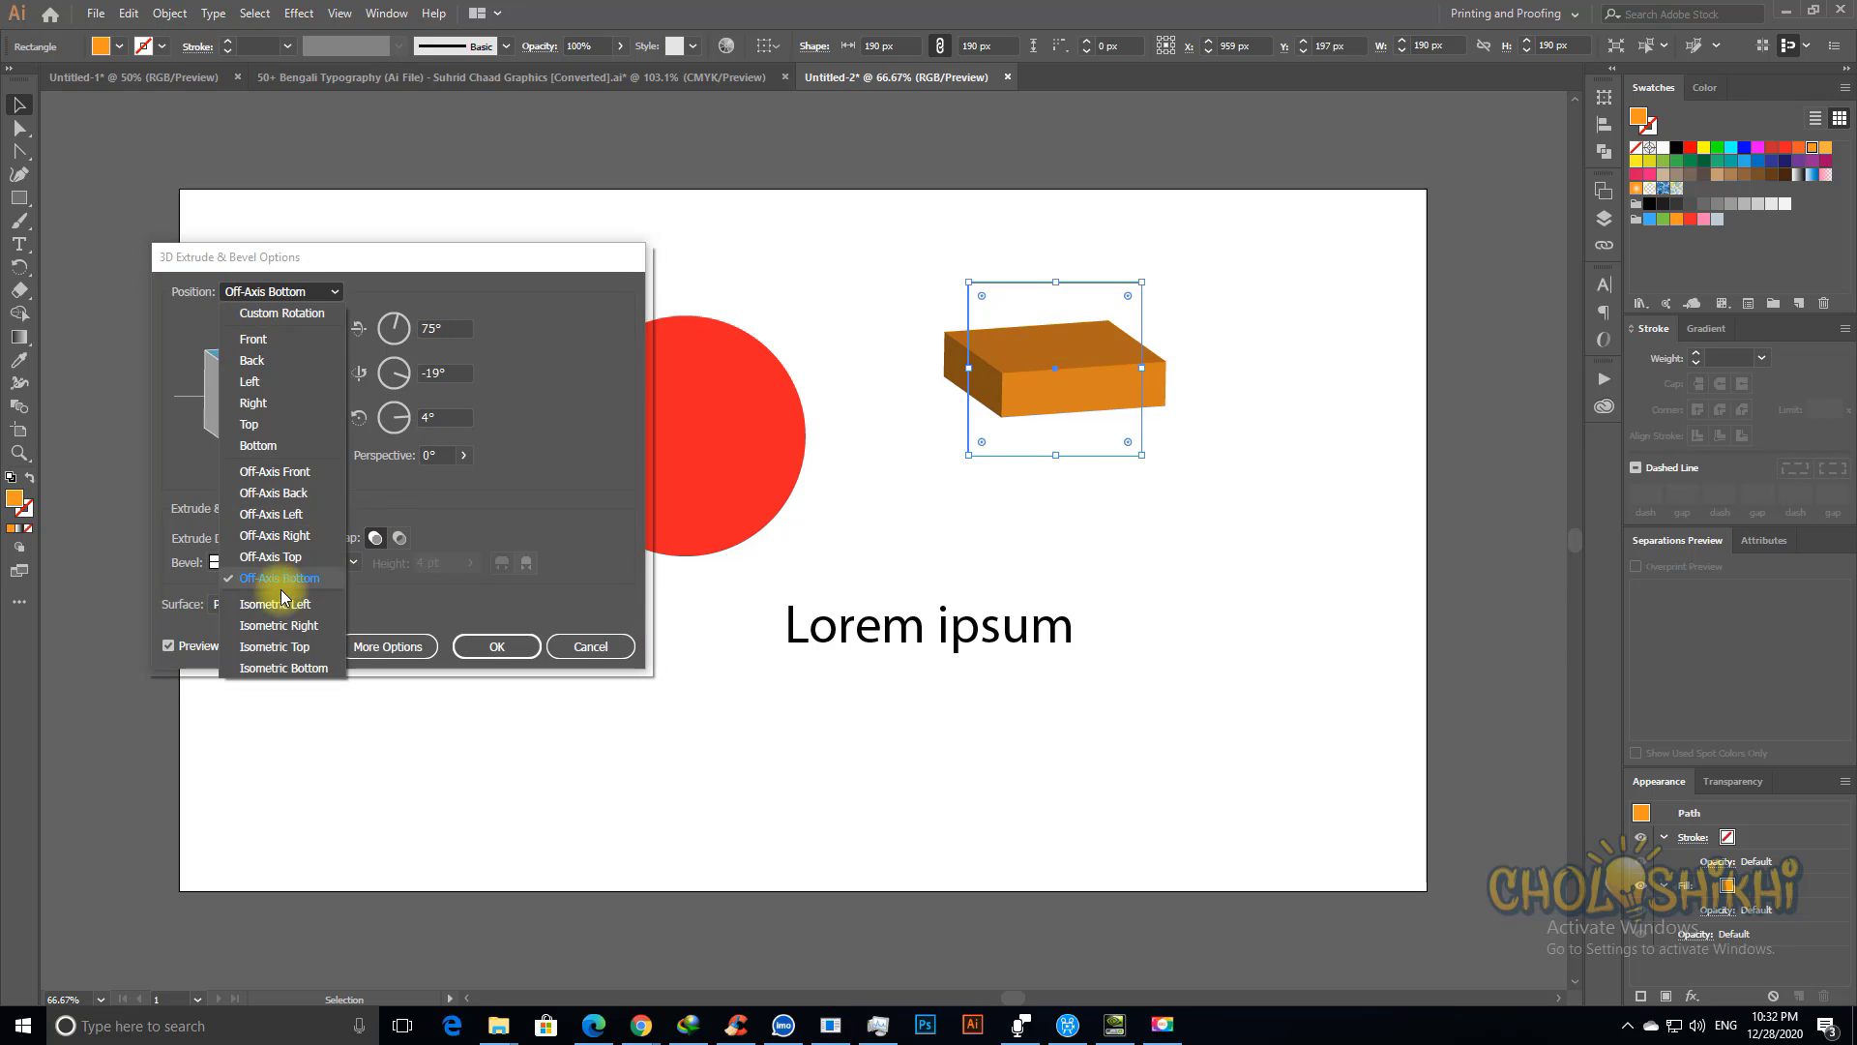
{"action": "left_click", "coordinate": [281, 604]}
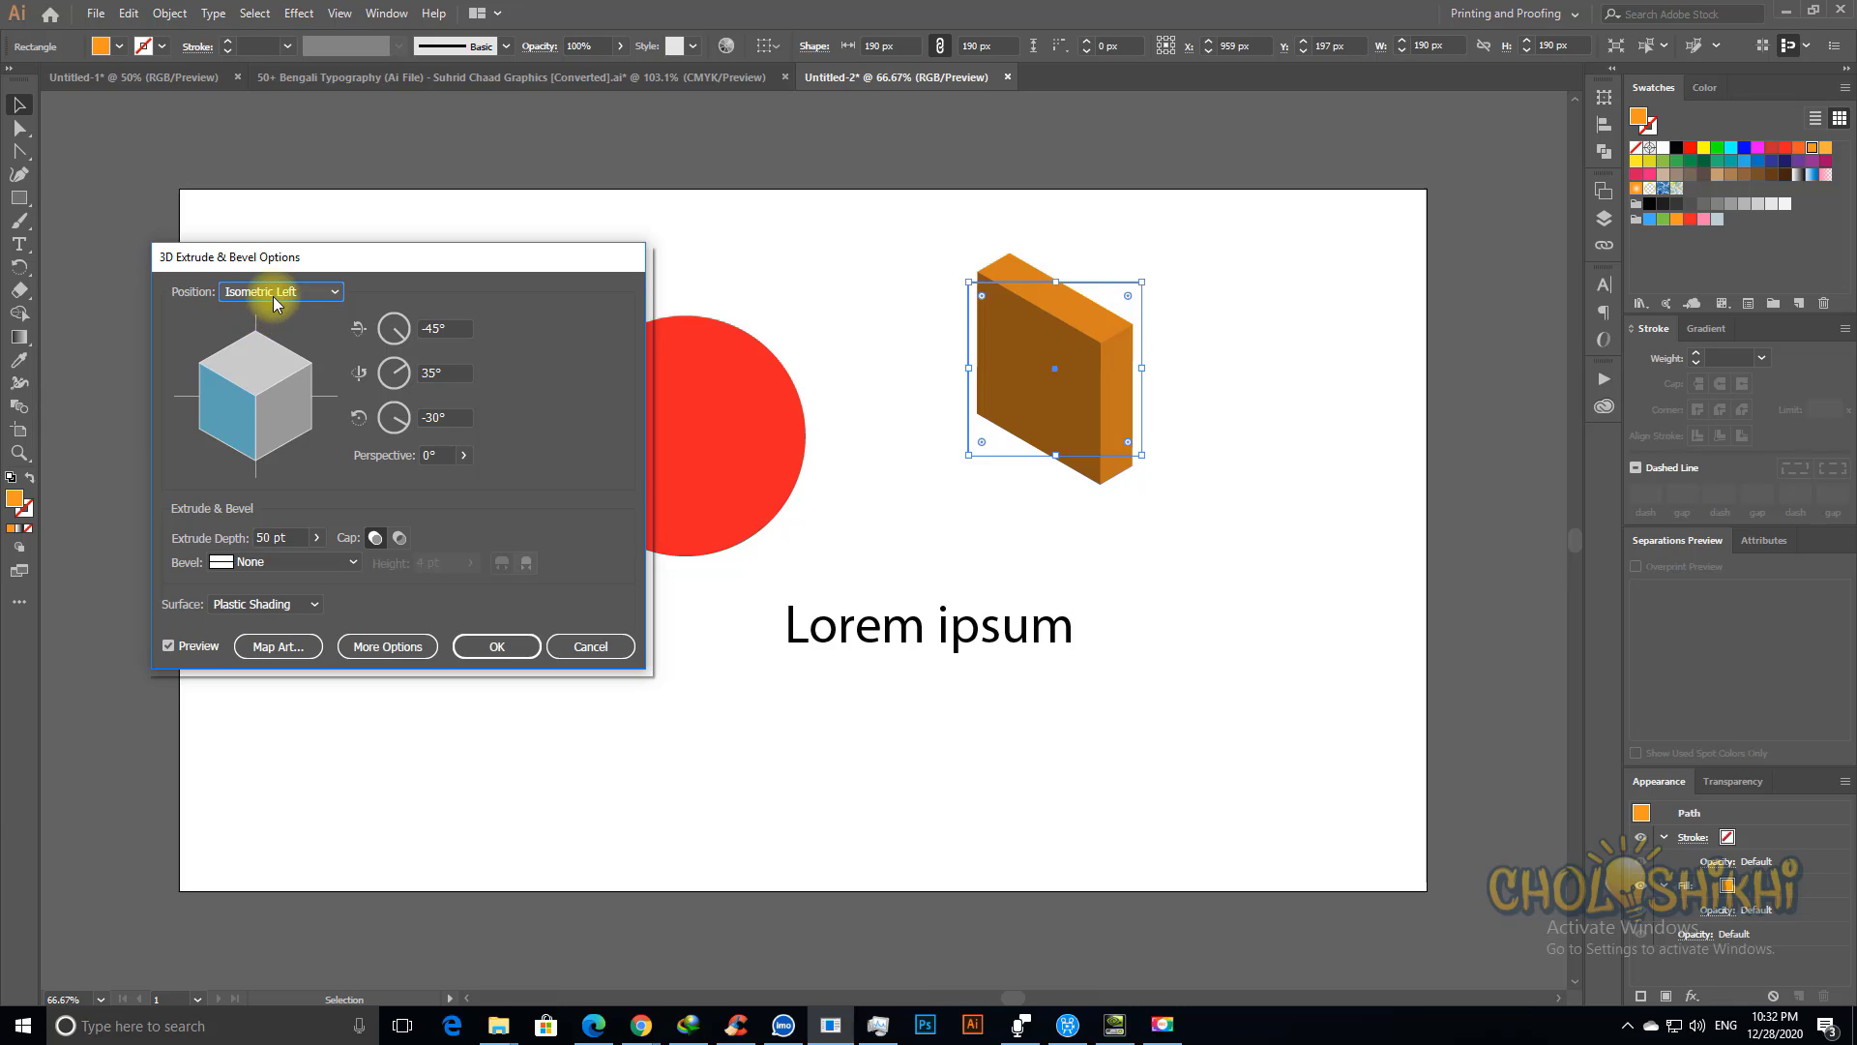
{"action": "left_click", "coordinate": [269, 291]}
{"action": "left_click", "coordinate": [280, 577]}
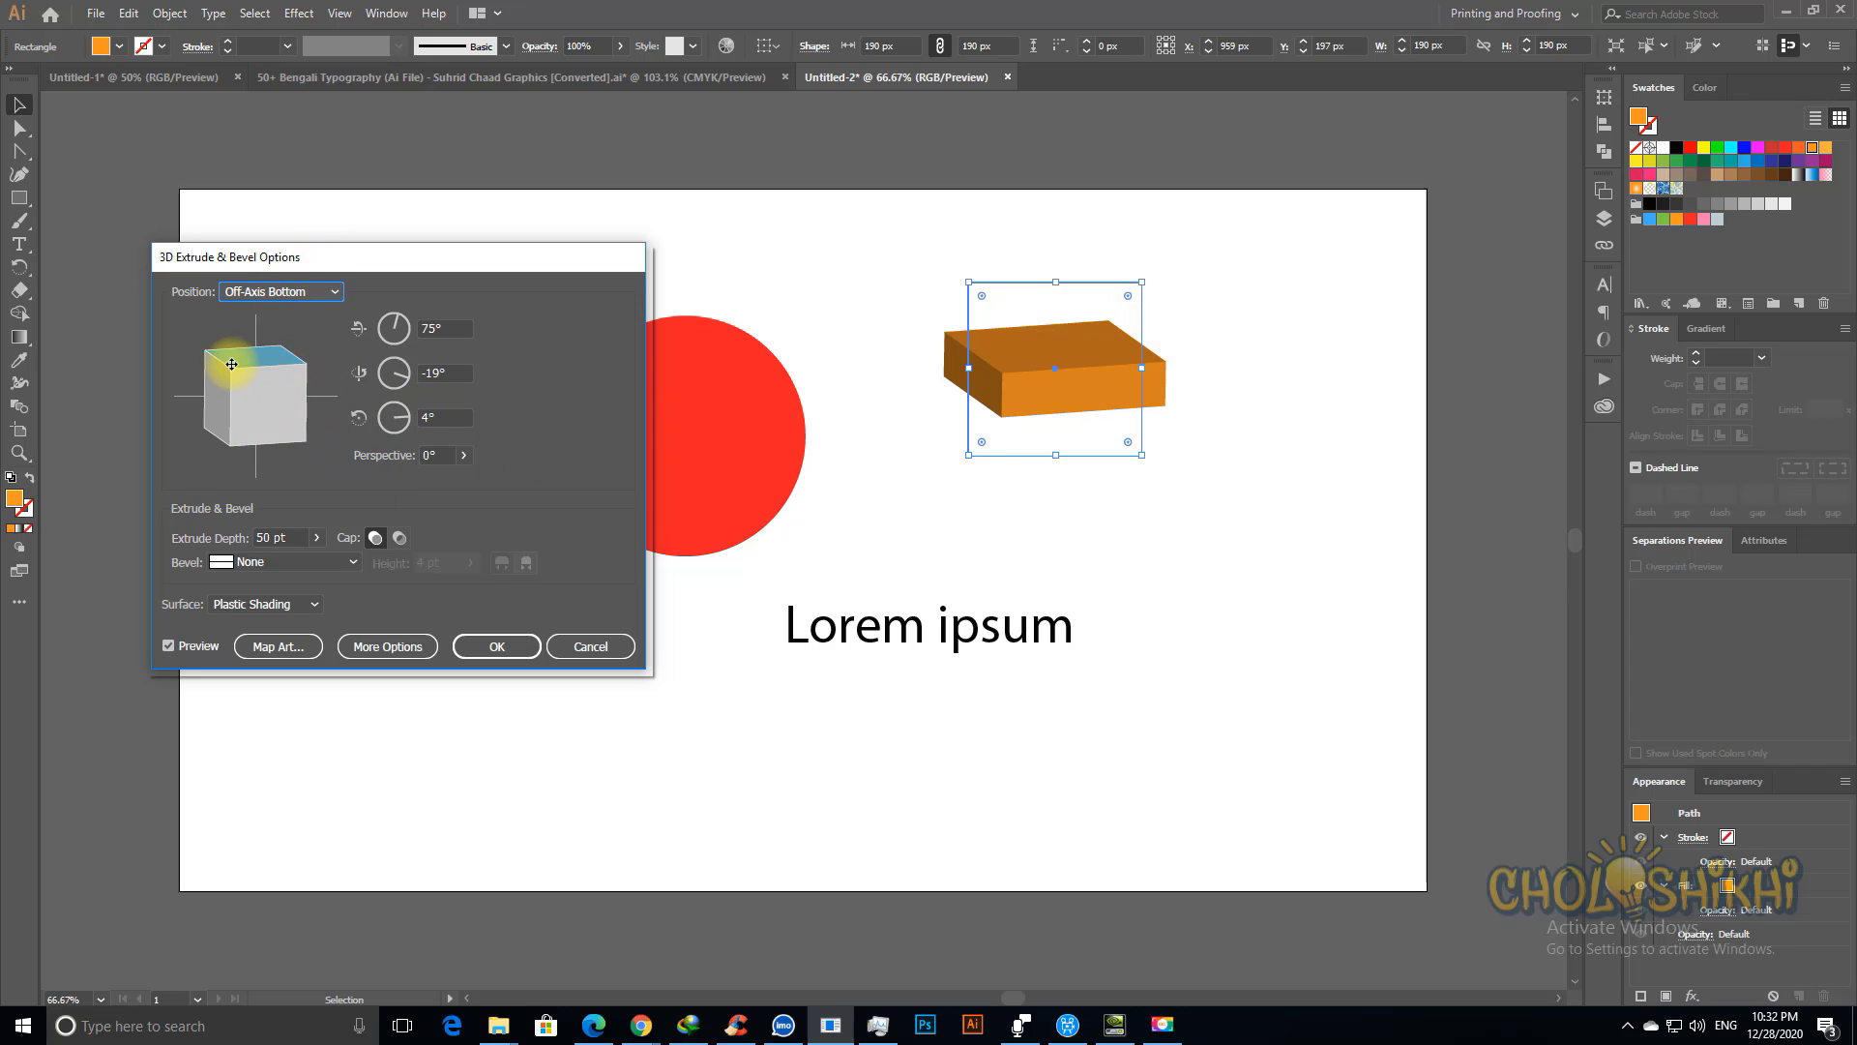
Step: Rotate the extruded square freely to a custom rotation of about -20°, -22° and 26°
{"action": "mouse_move", "coordinate": [221, 364]}
{"action": "left_mouse_down"}
{"action": "mouse_move", "coordinate": [248, 374]}
{"action": "mouse_move", "coordinate": [237, 354]}
{"action": "mouse_move", "coordinate": [207, 385]}
{"action": "mouse_move", "coordinate": [195, 364]}
{"action": "mouse_move", "coordinate": [229, 398]}
{"action": "left_mouse_up"}
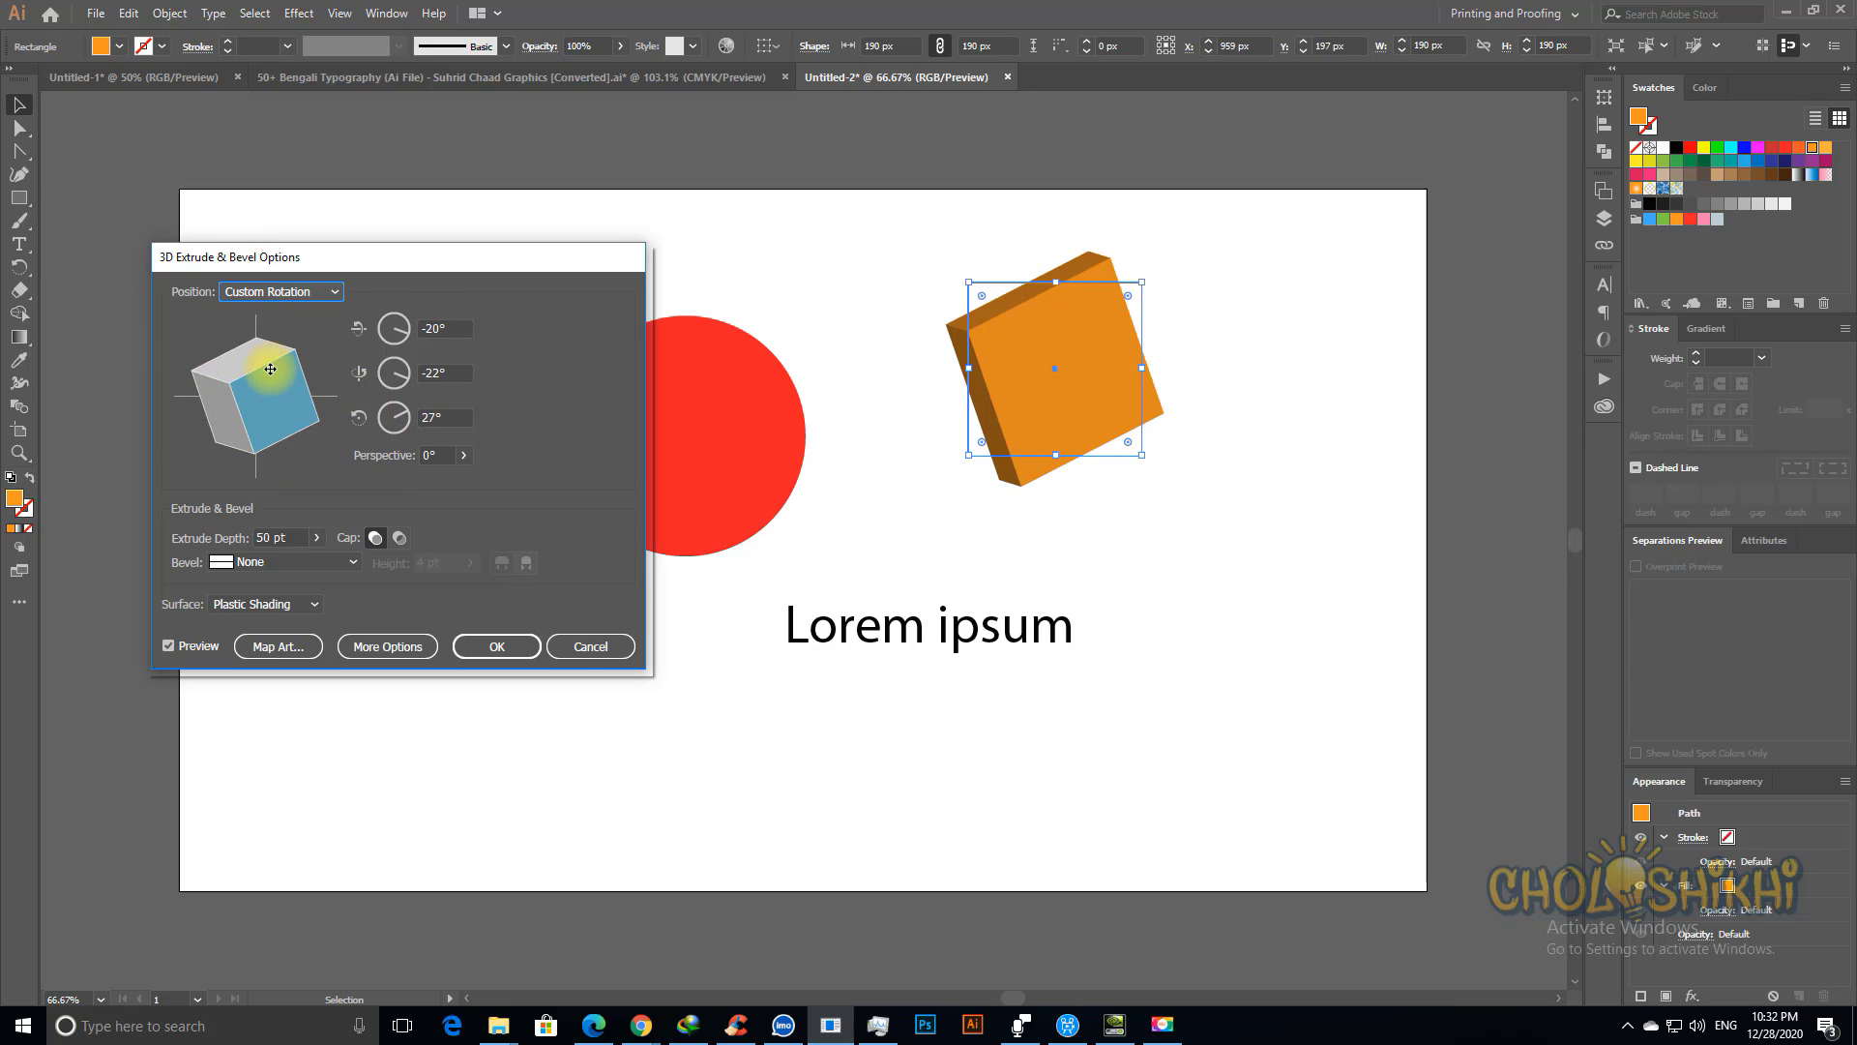
{"action": "left_click", "coordinate": [308, 292]}
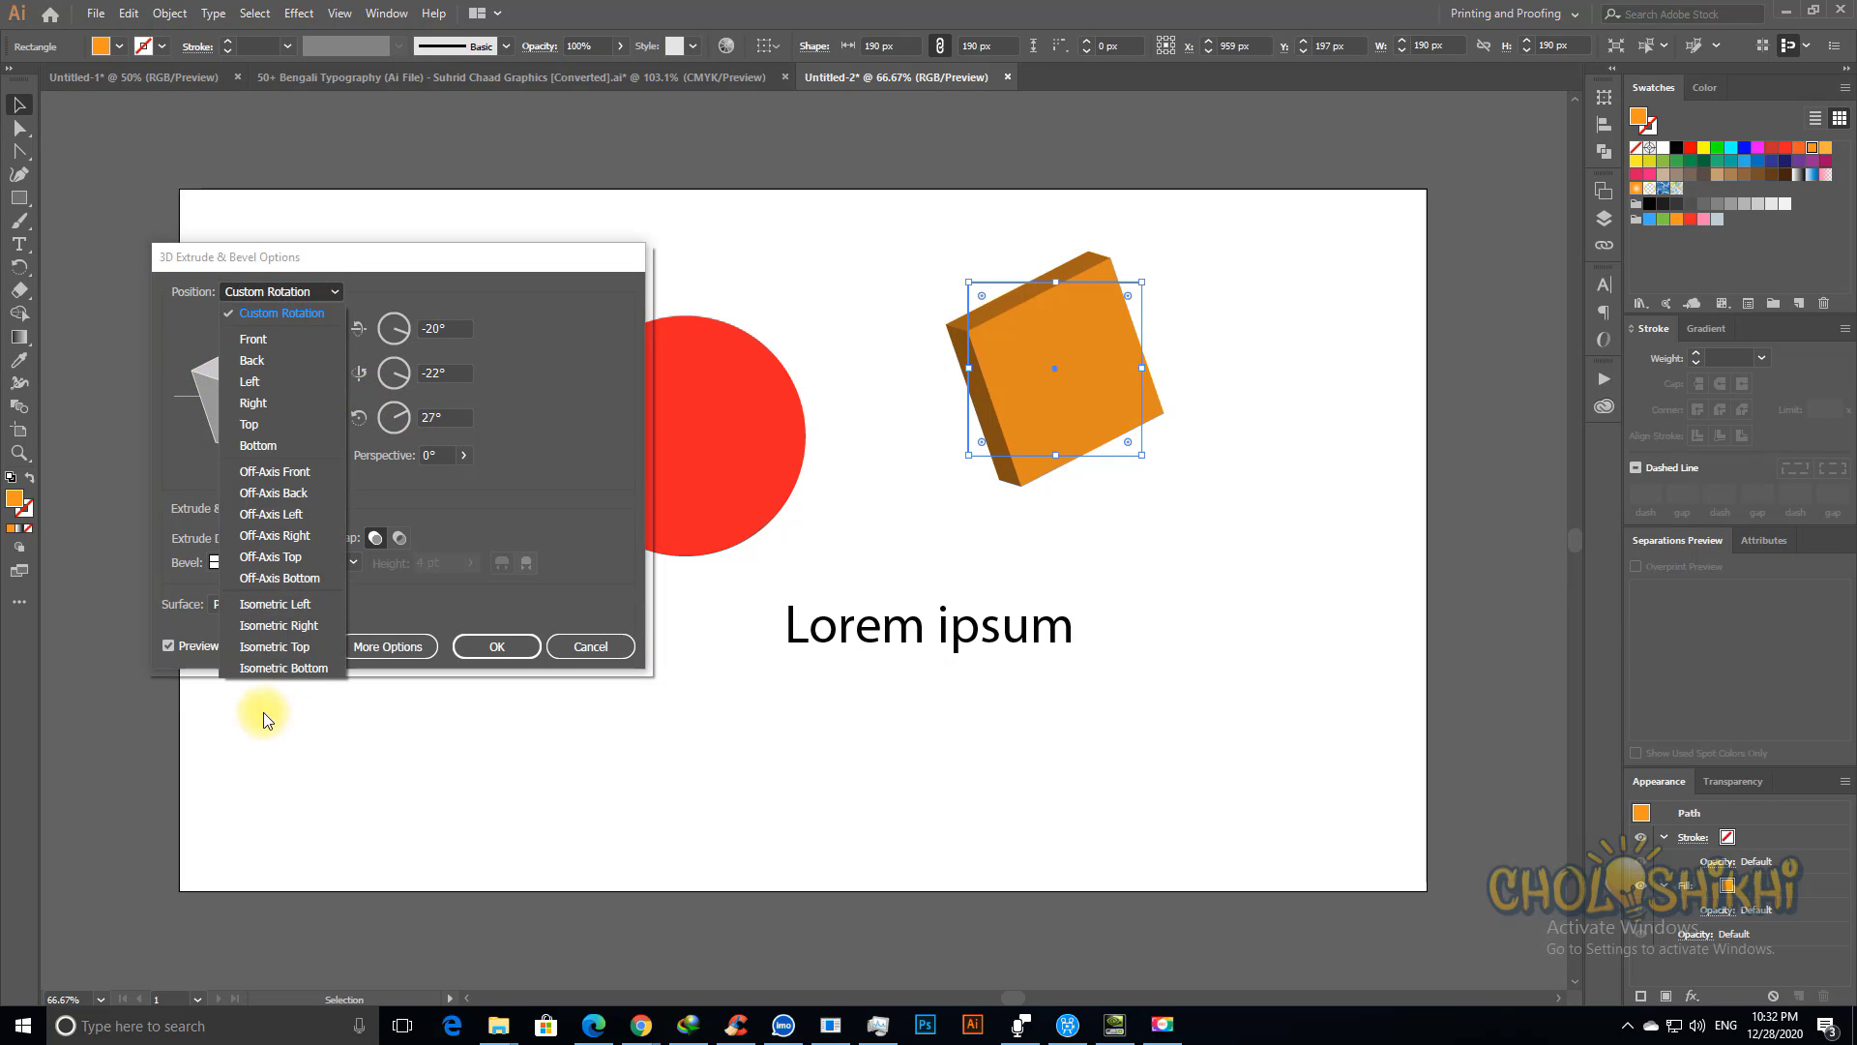
{"action": "left_click", "coordinate": [533, 360]}
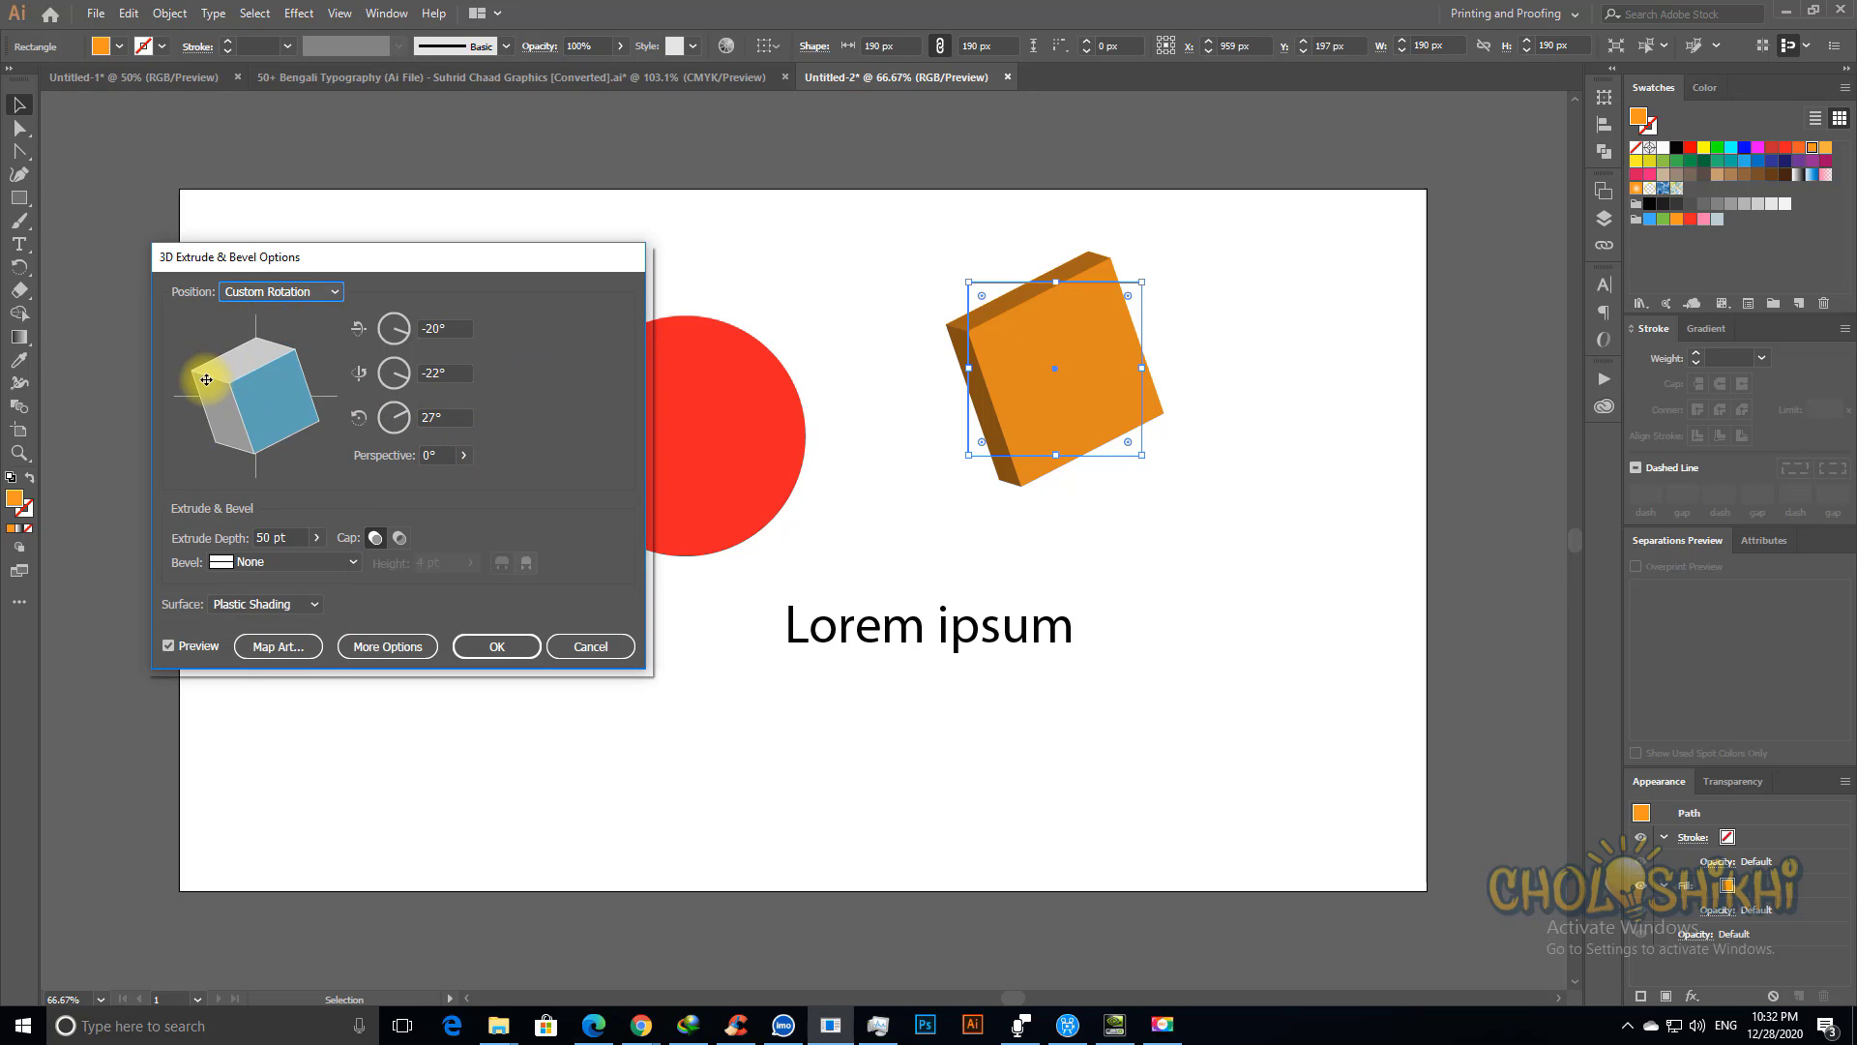
{"action": "left_click_drag", "start_coordinate": [207, 378], "coordinate": [325, 364]}
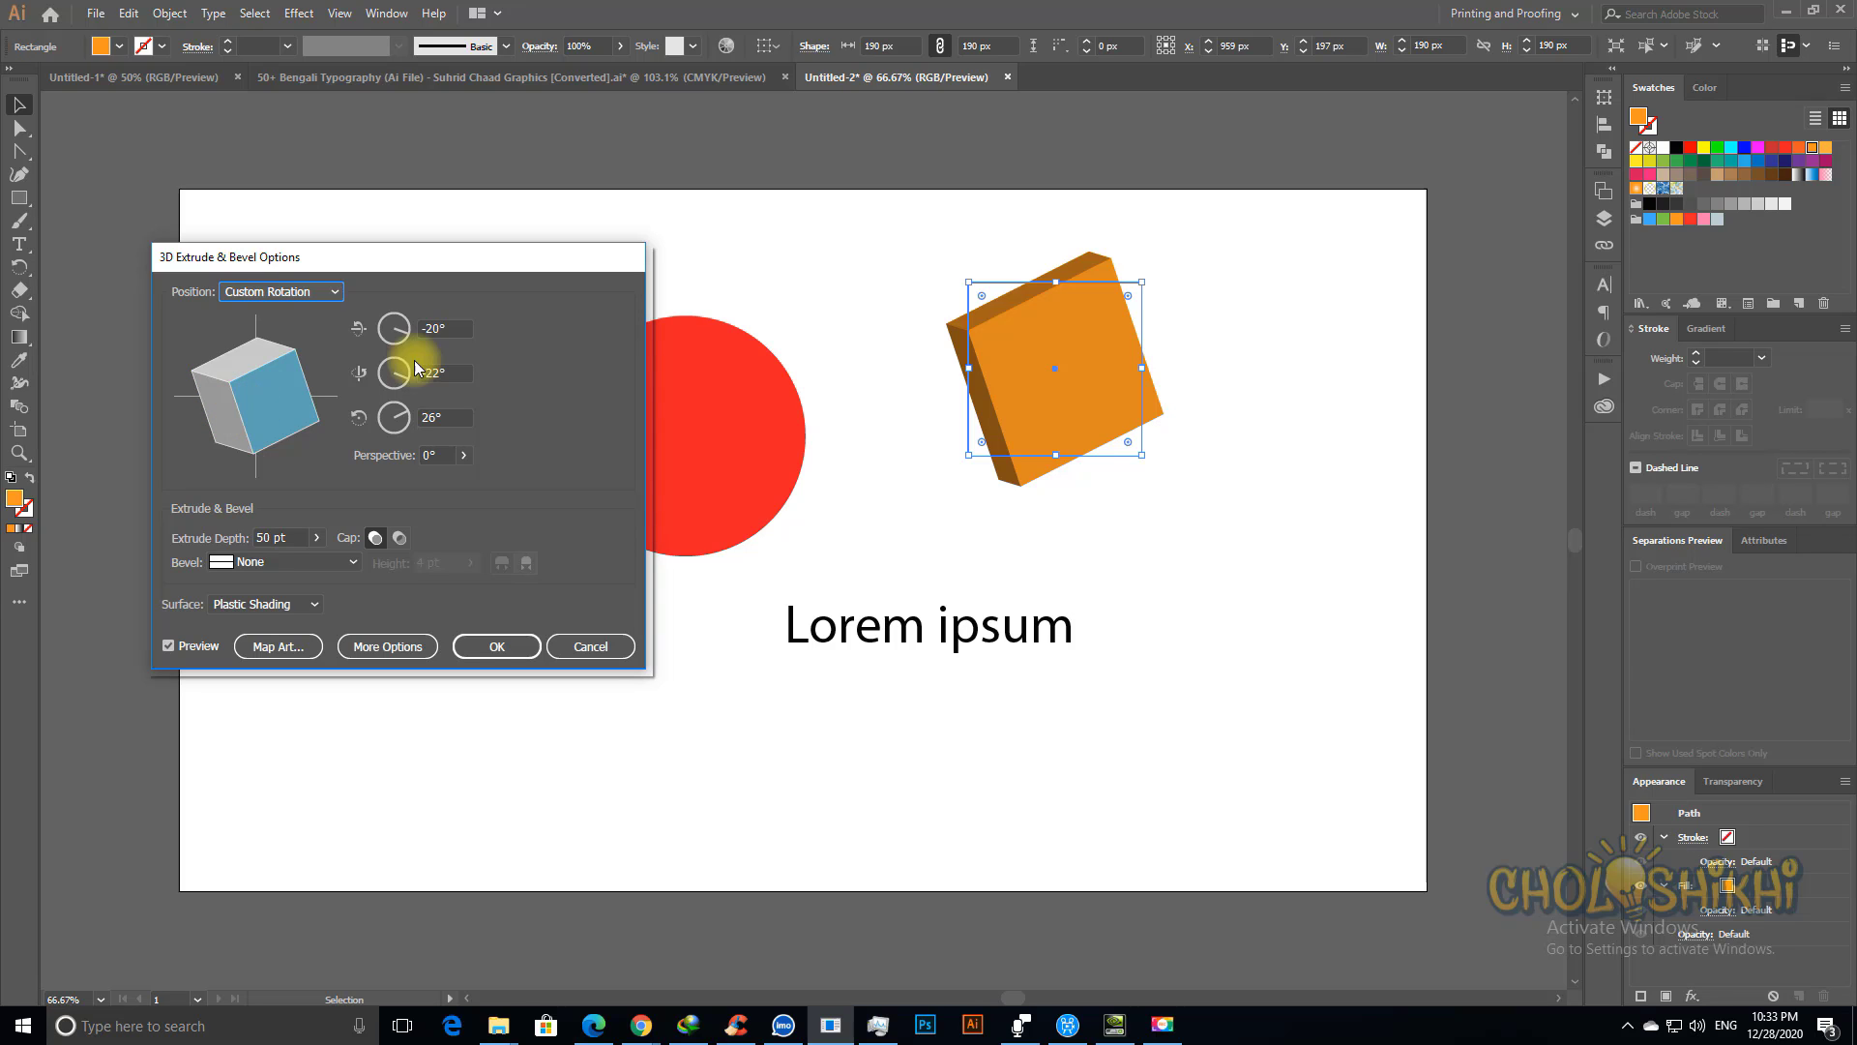
Step: Try different X-axis rotation angles for the extruded square and set the angle to about 4°
{"action": "left_click", "coordinate": [446, 326]}
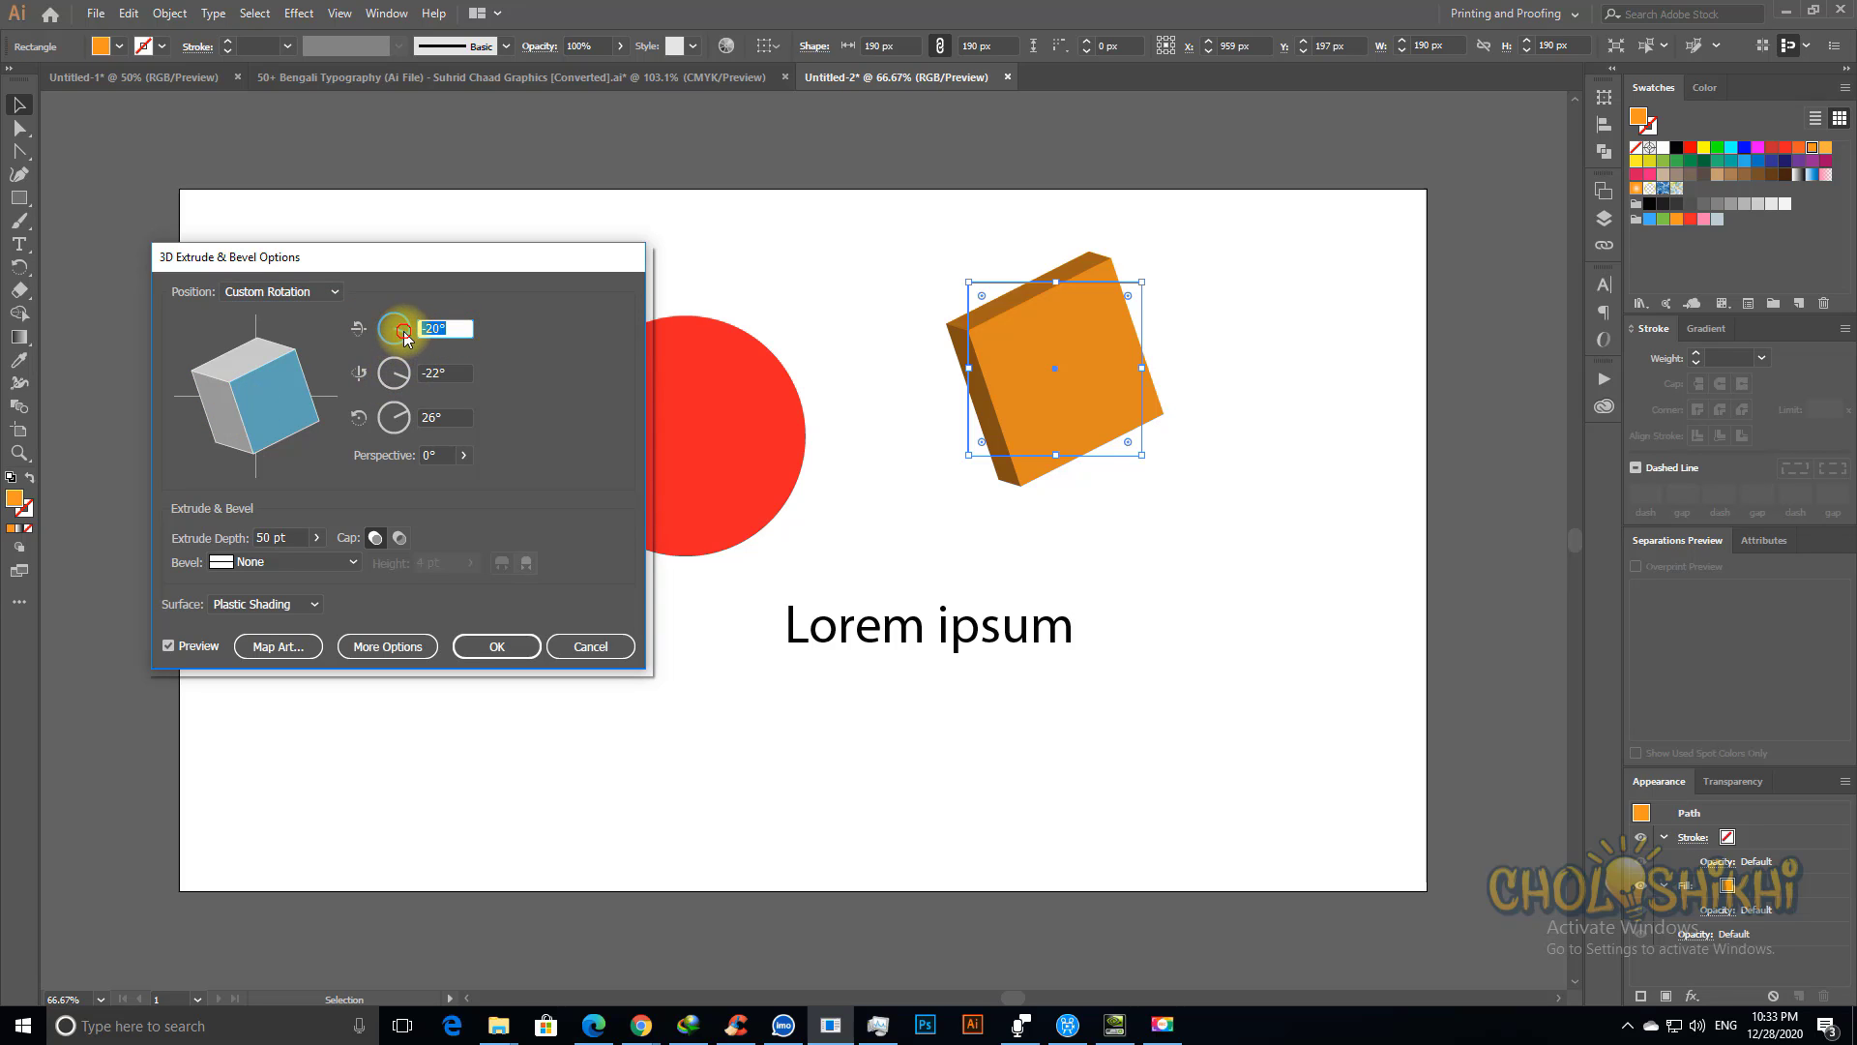
{"action": "left_click", "coordinate": [403, 331]}
{"action": "left_click", "coordinate": [399, 317]}
{"action": "left_click", "coordinate": [387, 322]}
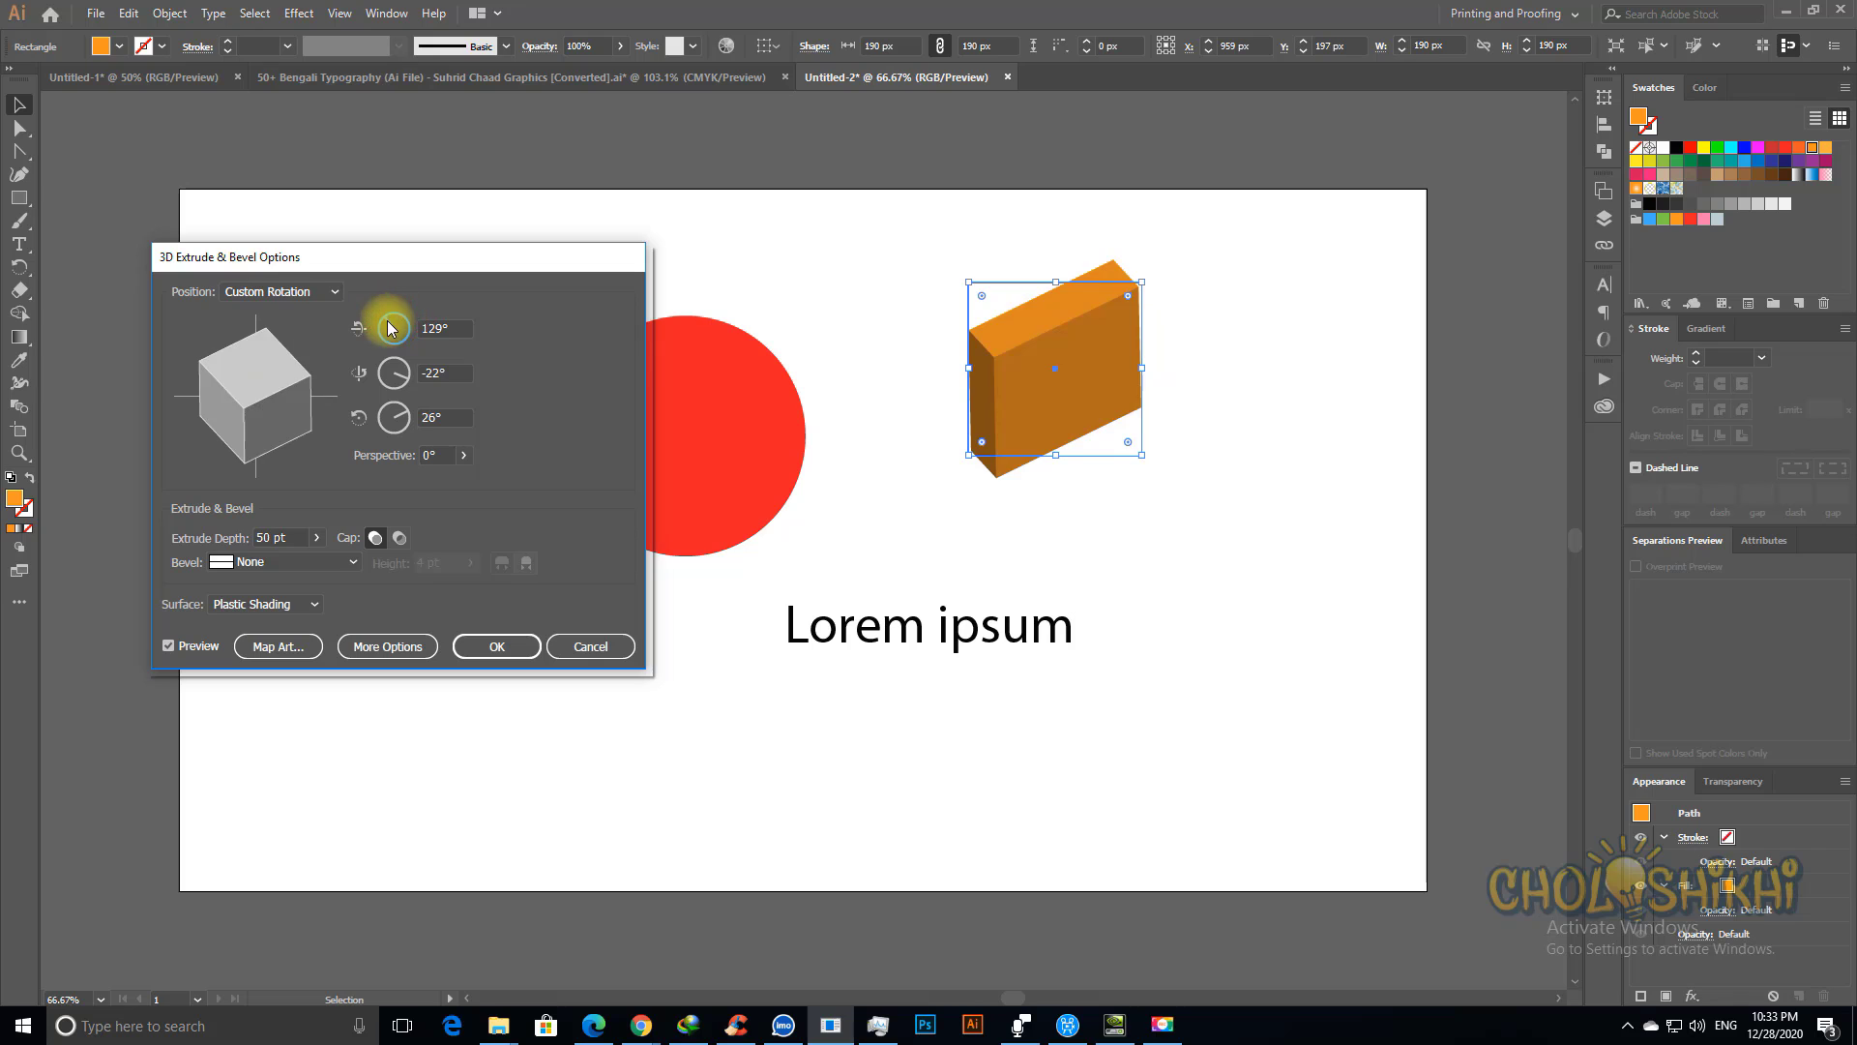
{"action": "left_click", "coordinate": [409, 327]}
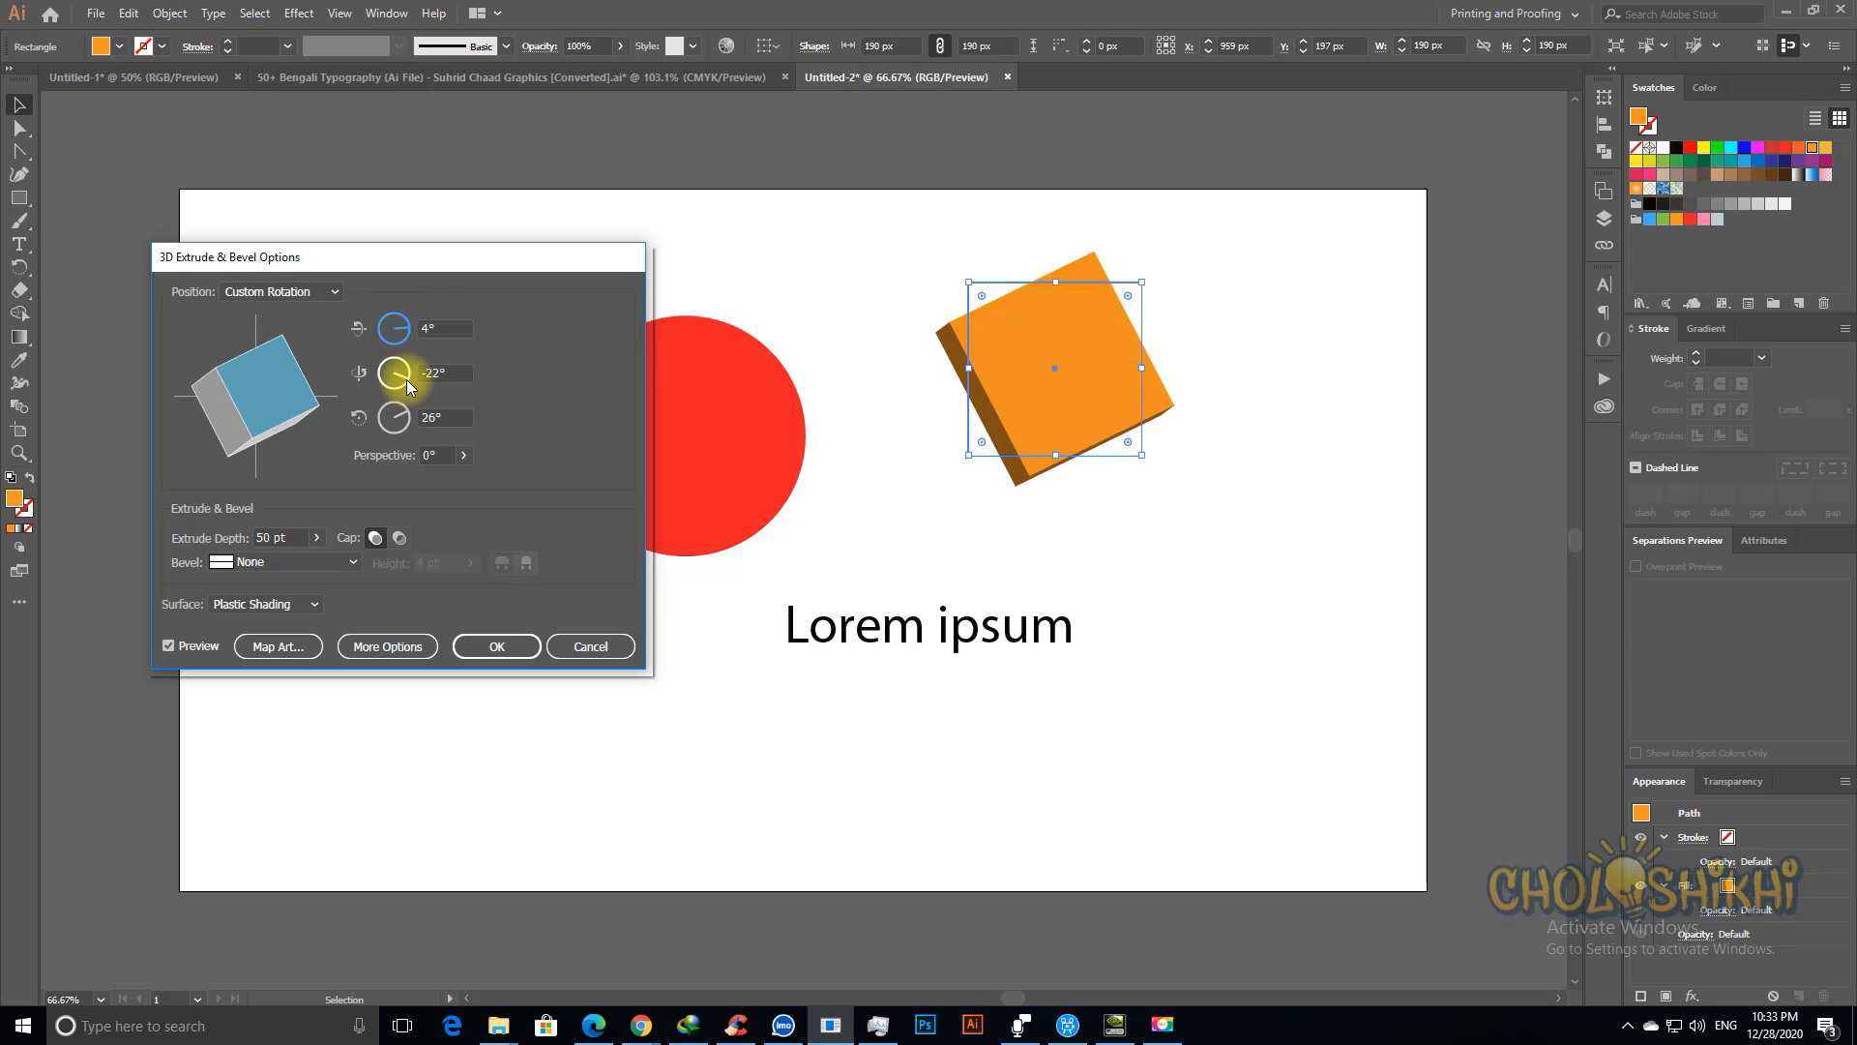
Step: Adjust the square's other two rotation angles, setting the Y axis to about -29° and the Z axis to about -41°
{"action": "left_click", "coordinate": [407, 379]}
{"action": "left_click", "coordinate": [416, 372]}
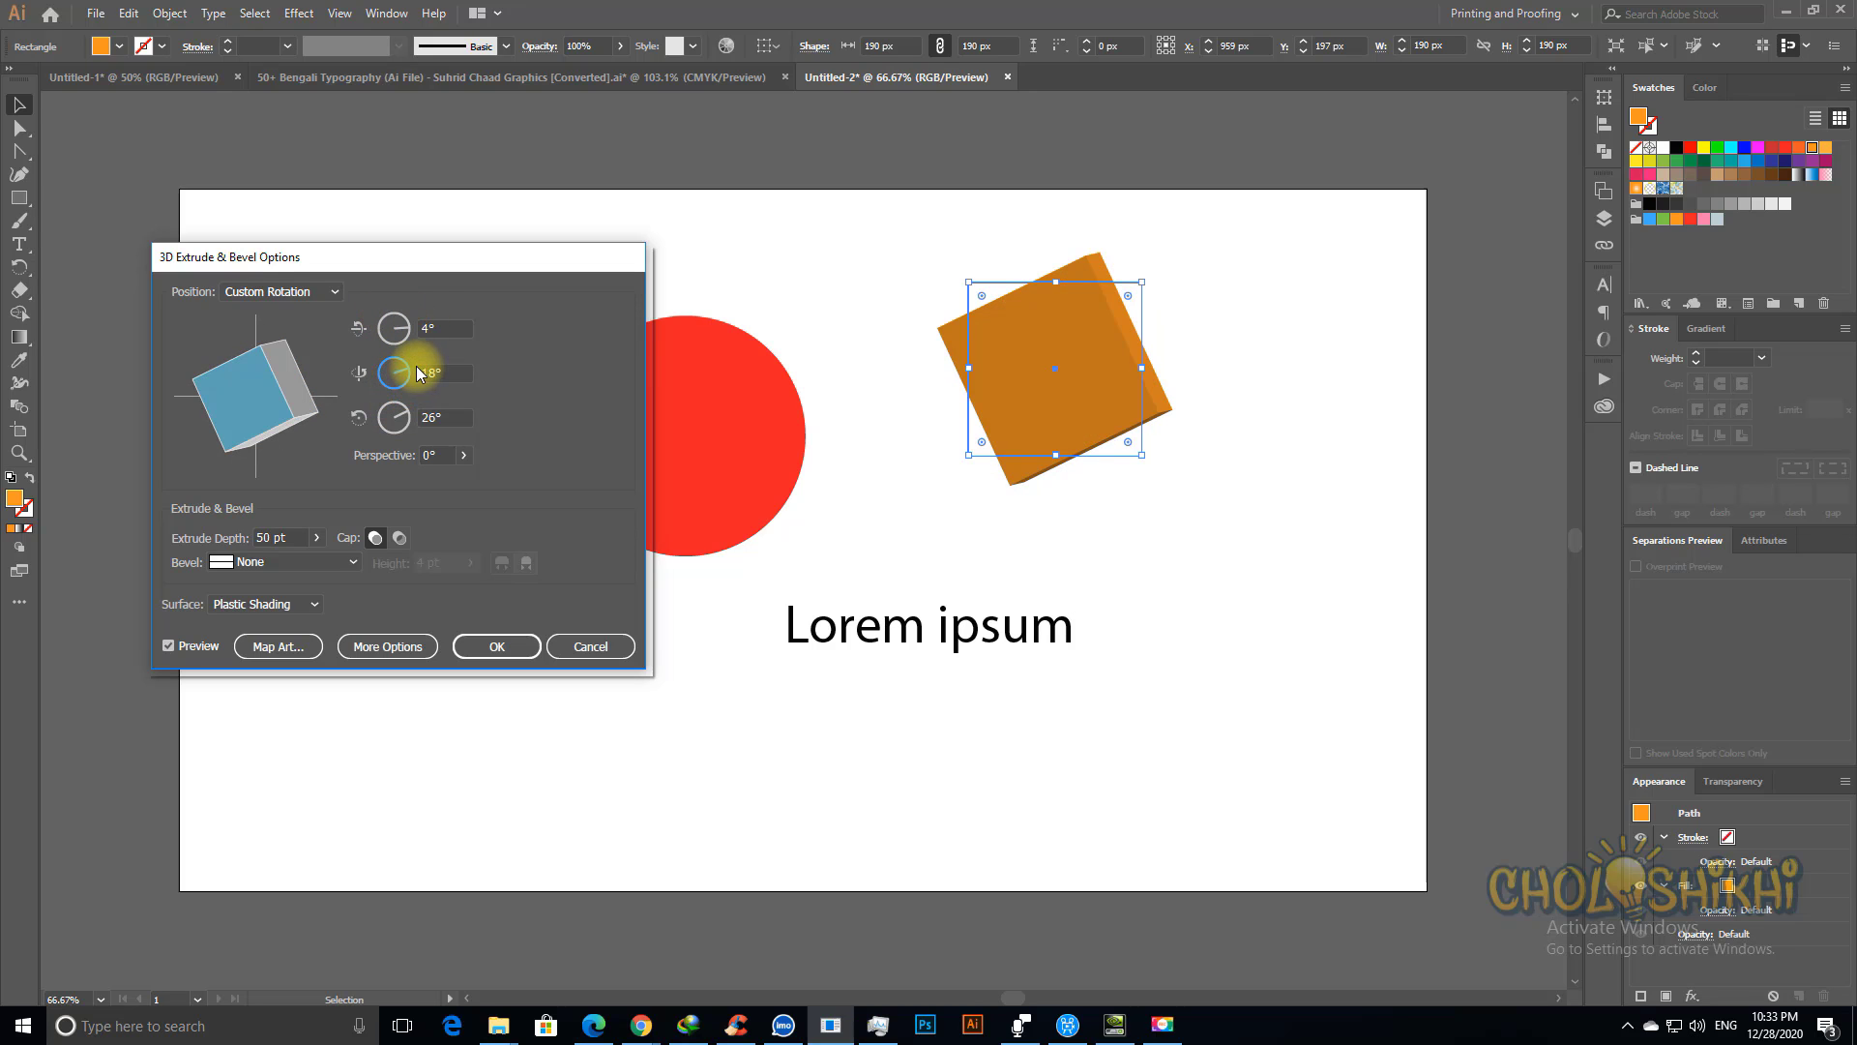
{"action": "left_click", "coordinate": [406, 375]}
{"action": "left_click", "coordinate": [407, 371]}
{"action": "left_click", "coordinate": [404, 422]}
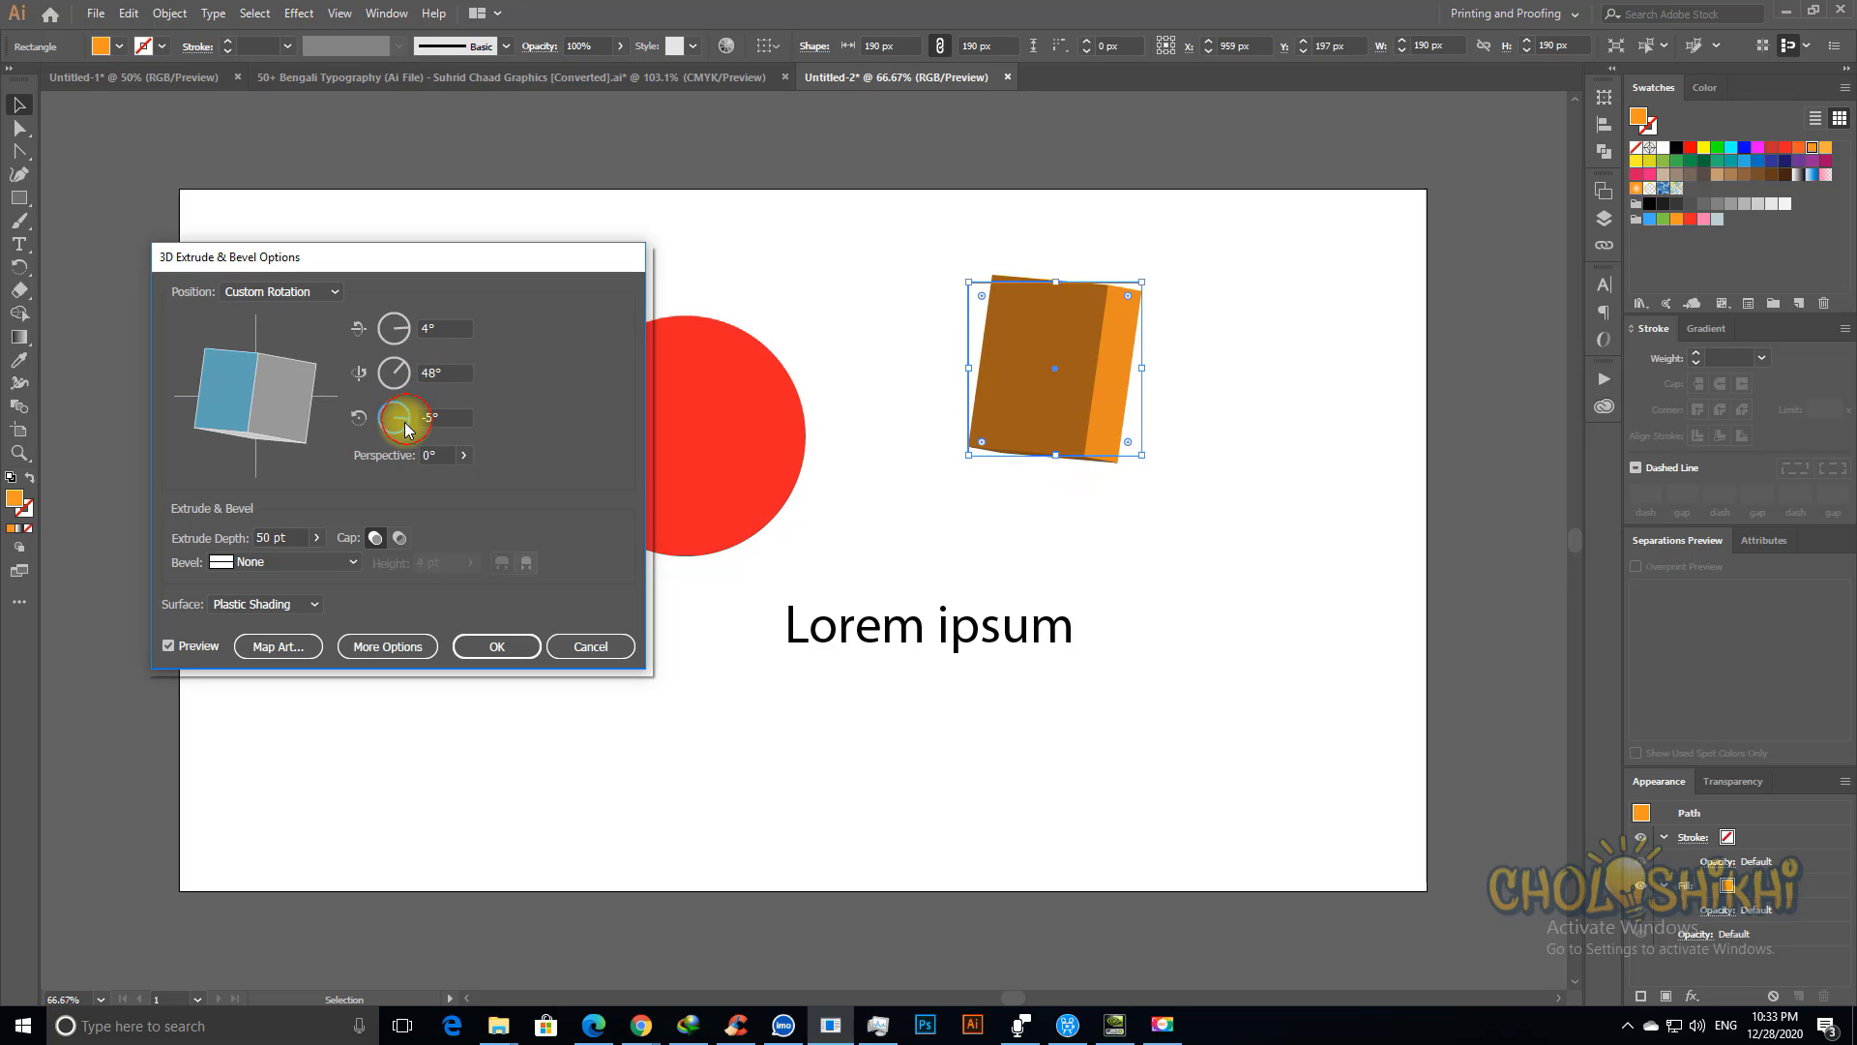
{"action": "left_click", "coordinate": [405, 427]}
{"action": "left_click", "coordinate": [403, 377]}
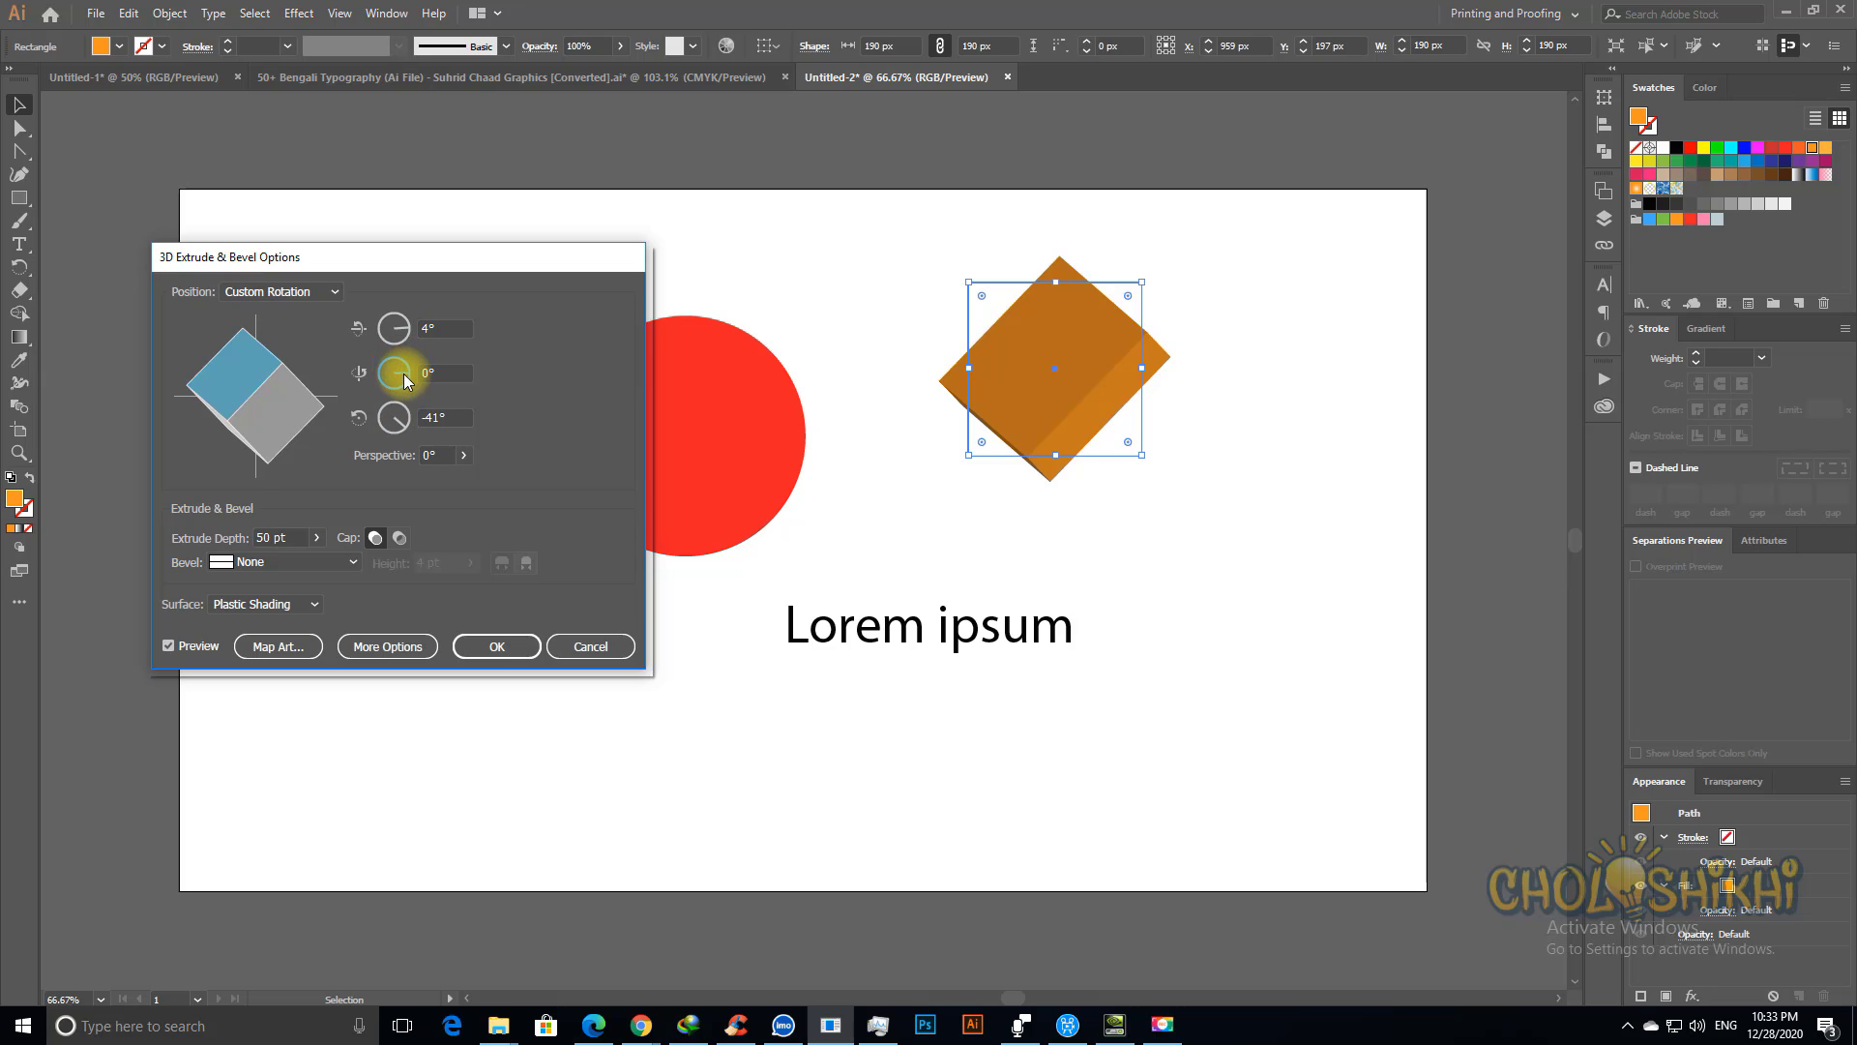
{"action": "left_click", "coordinate": [404, 373]}
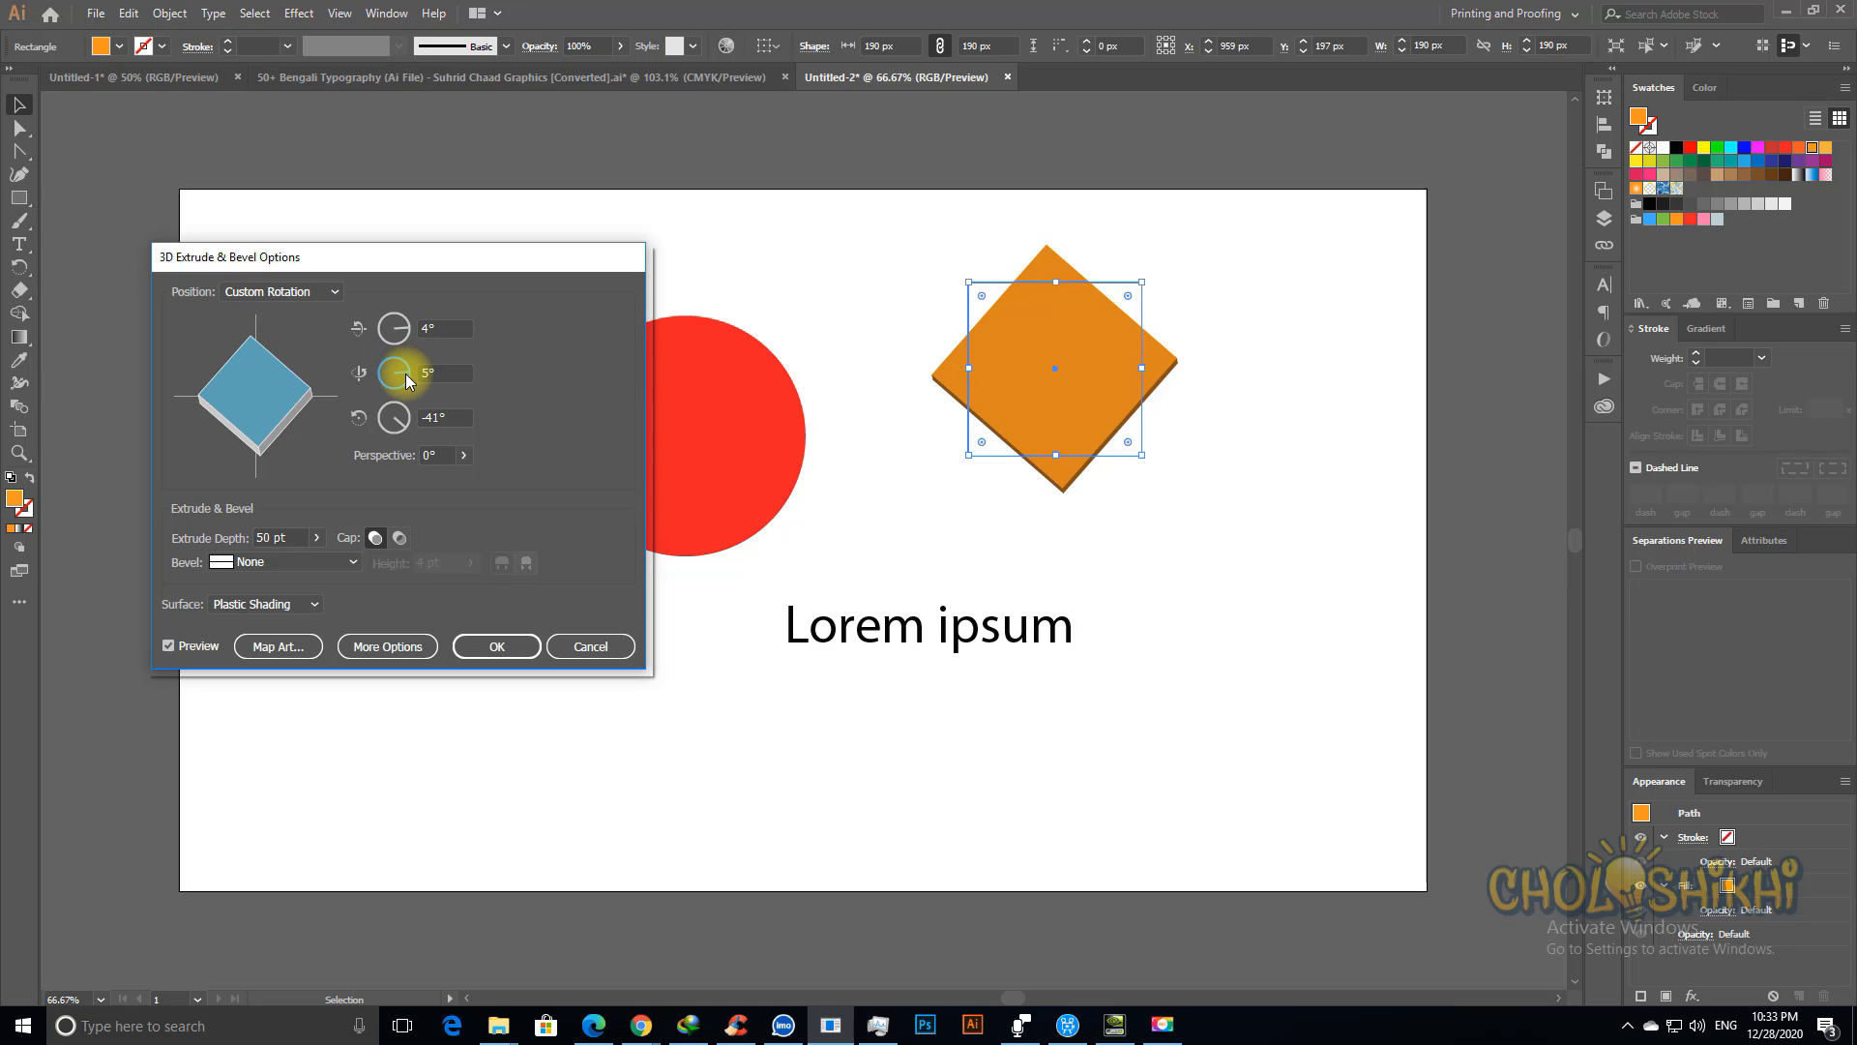
{"action": "left_click", "coordinate": [404, 379]}
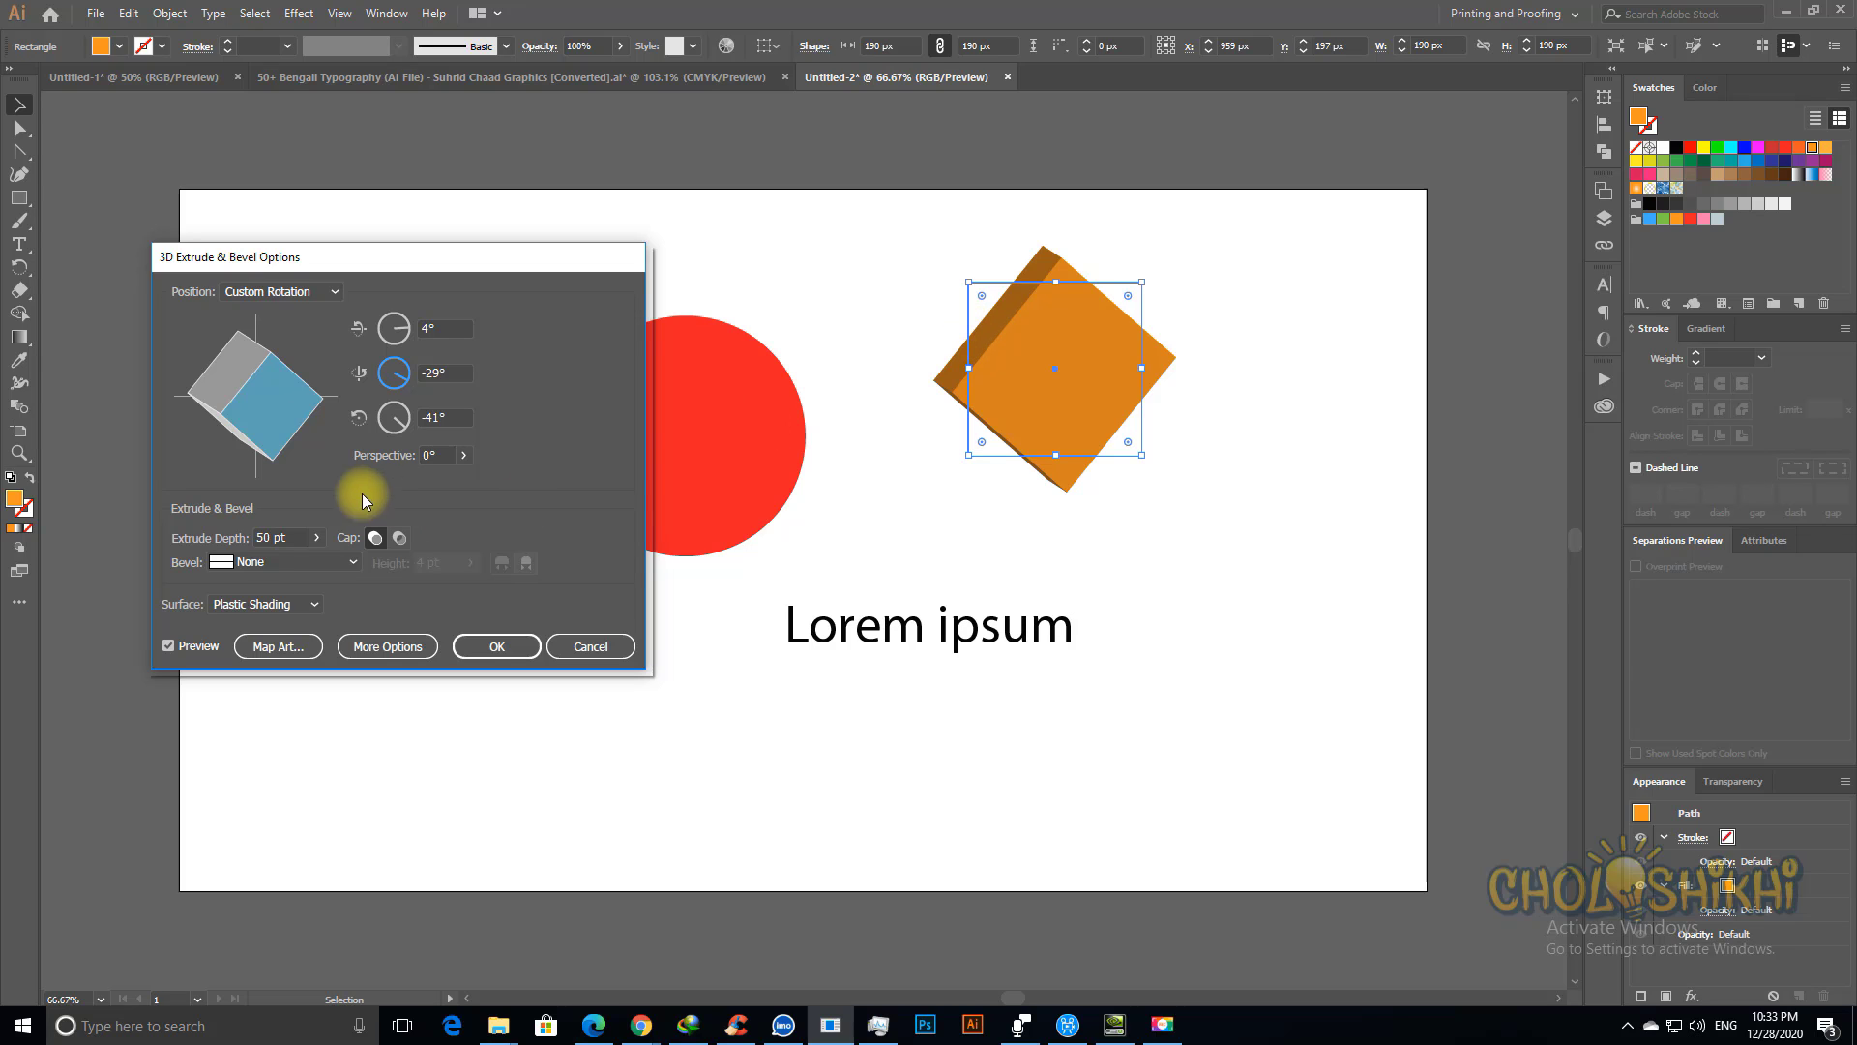
Step: Reduce the square's extrude depth to about 22 pt
{"action": "left_click", "coordinate": [317, 536]}
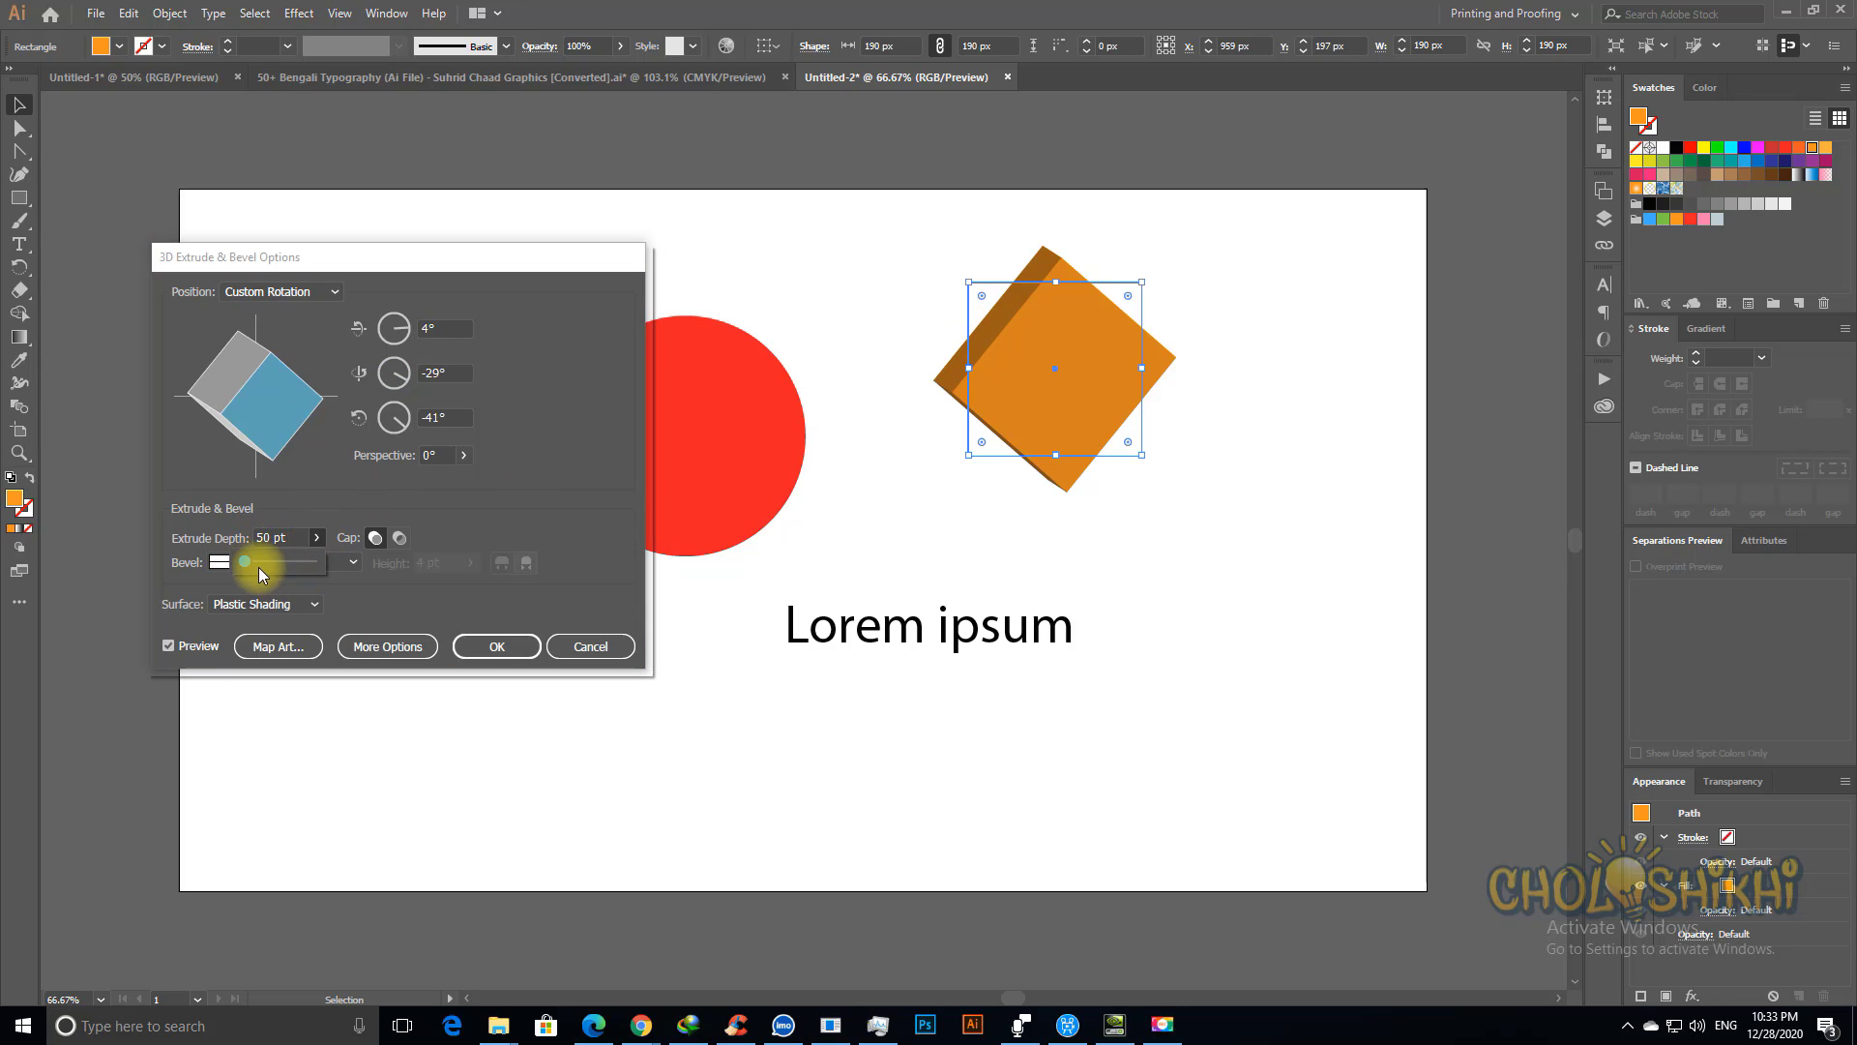
{"action": "left_click_drag", "start_coordinate": [285, 563], "coordinate": [246, 565]}
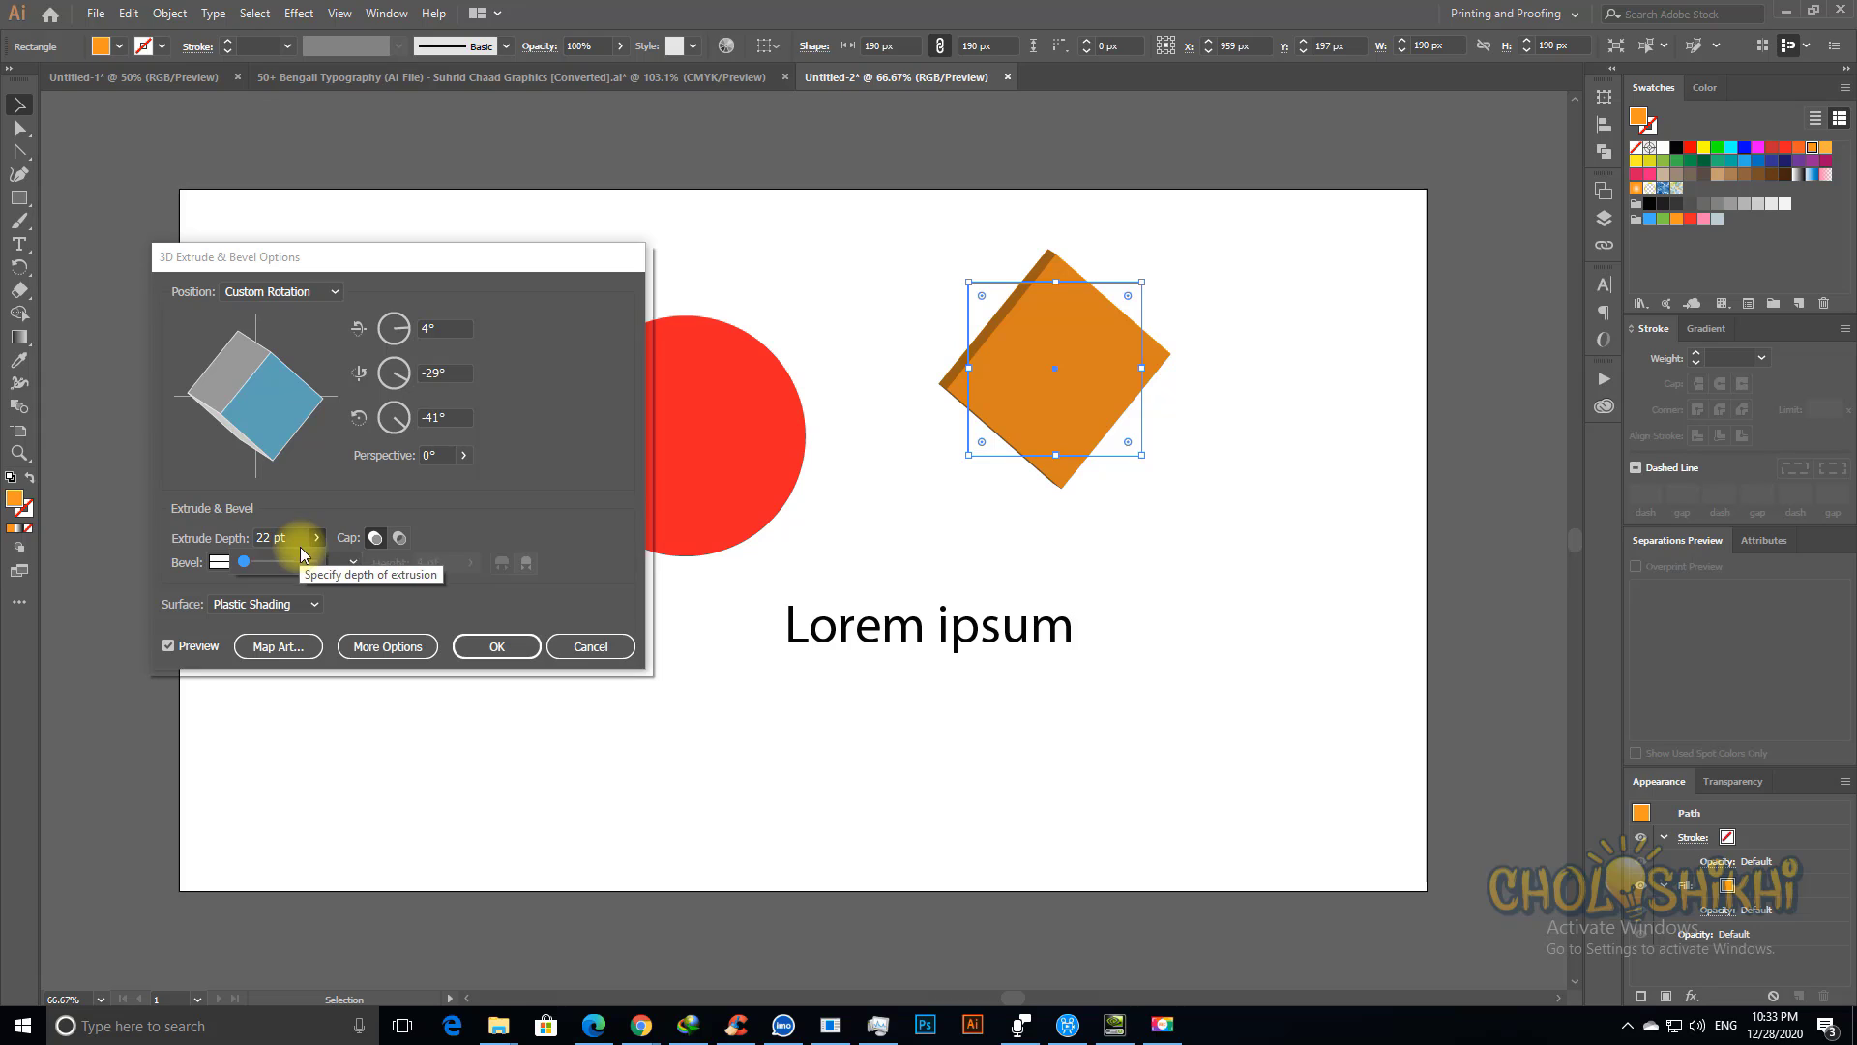
{"action": "left_click", "coordinate": [397, 538]}
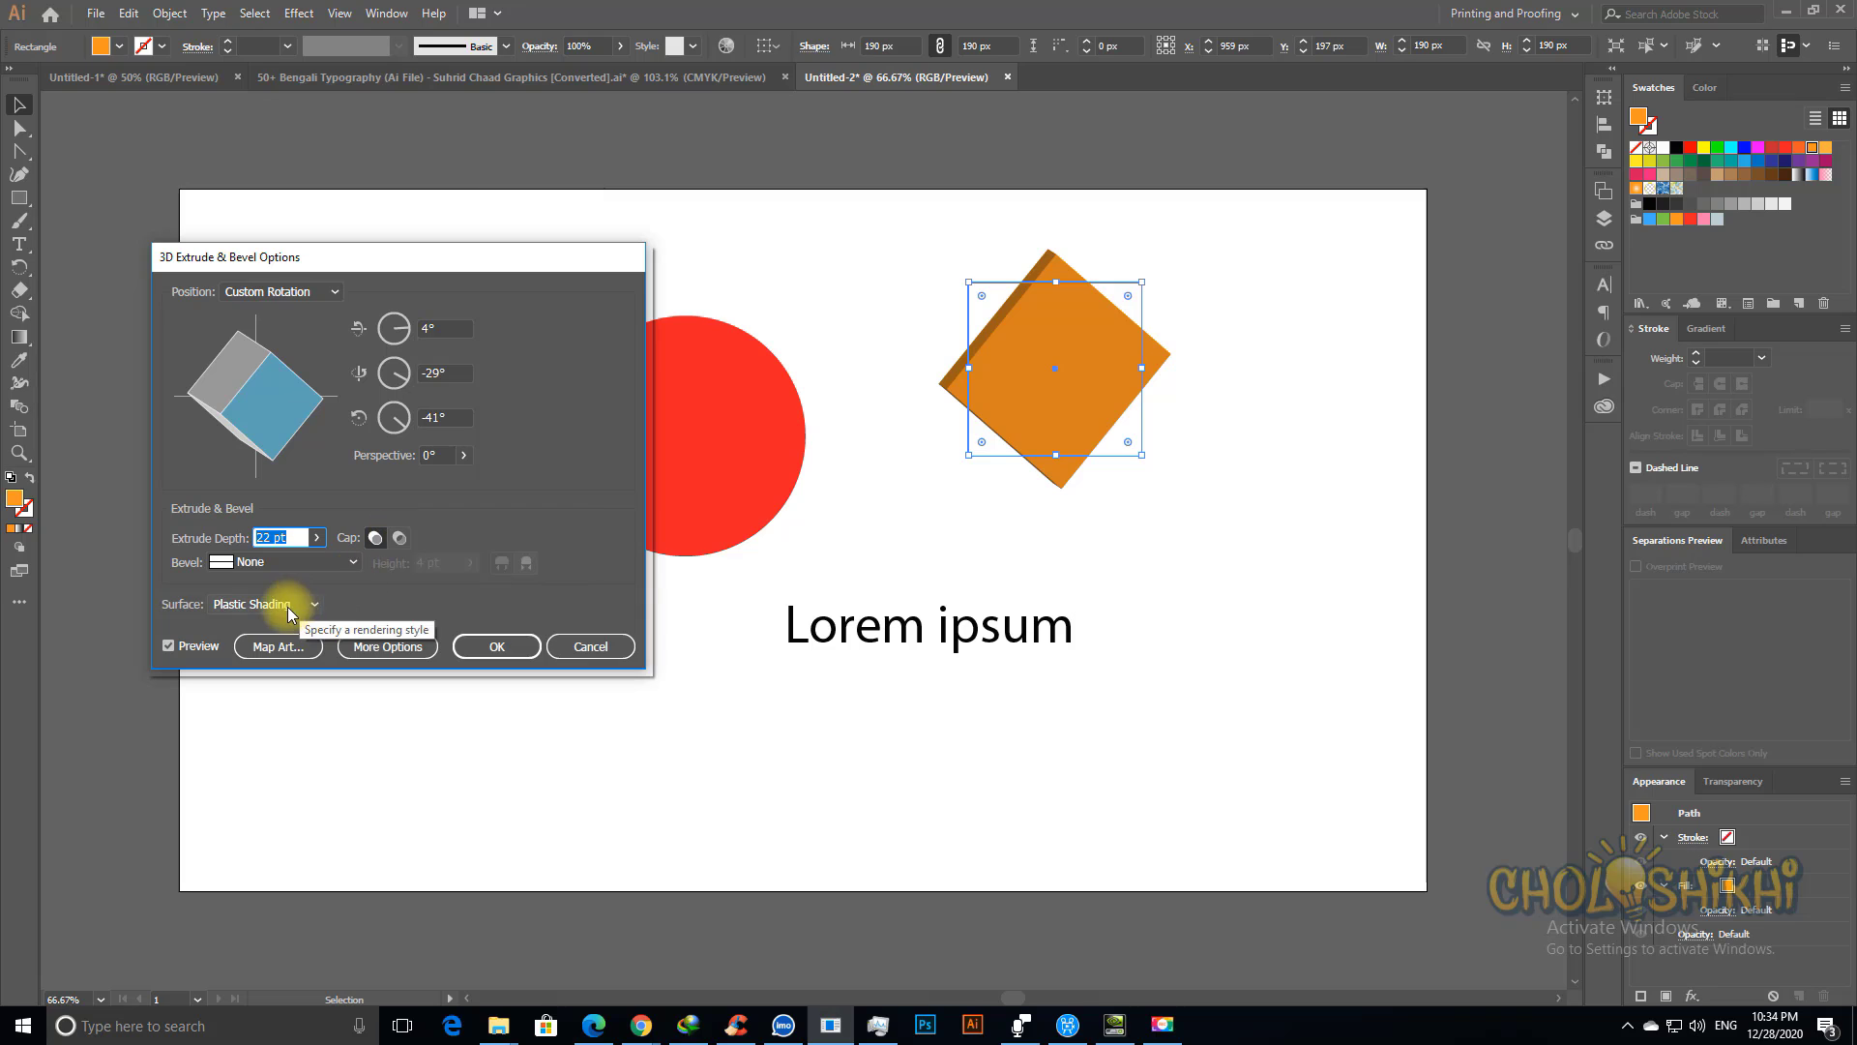
Step: Compare the hollow and solid cap appearances on the extruded square, leaving the cap turned on
{"action": "left_click", "coordinate": [400, 537]}
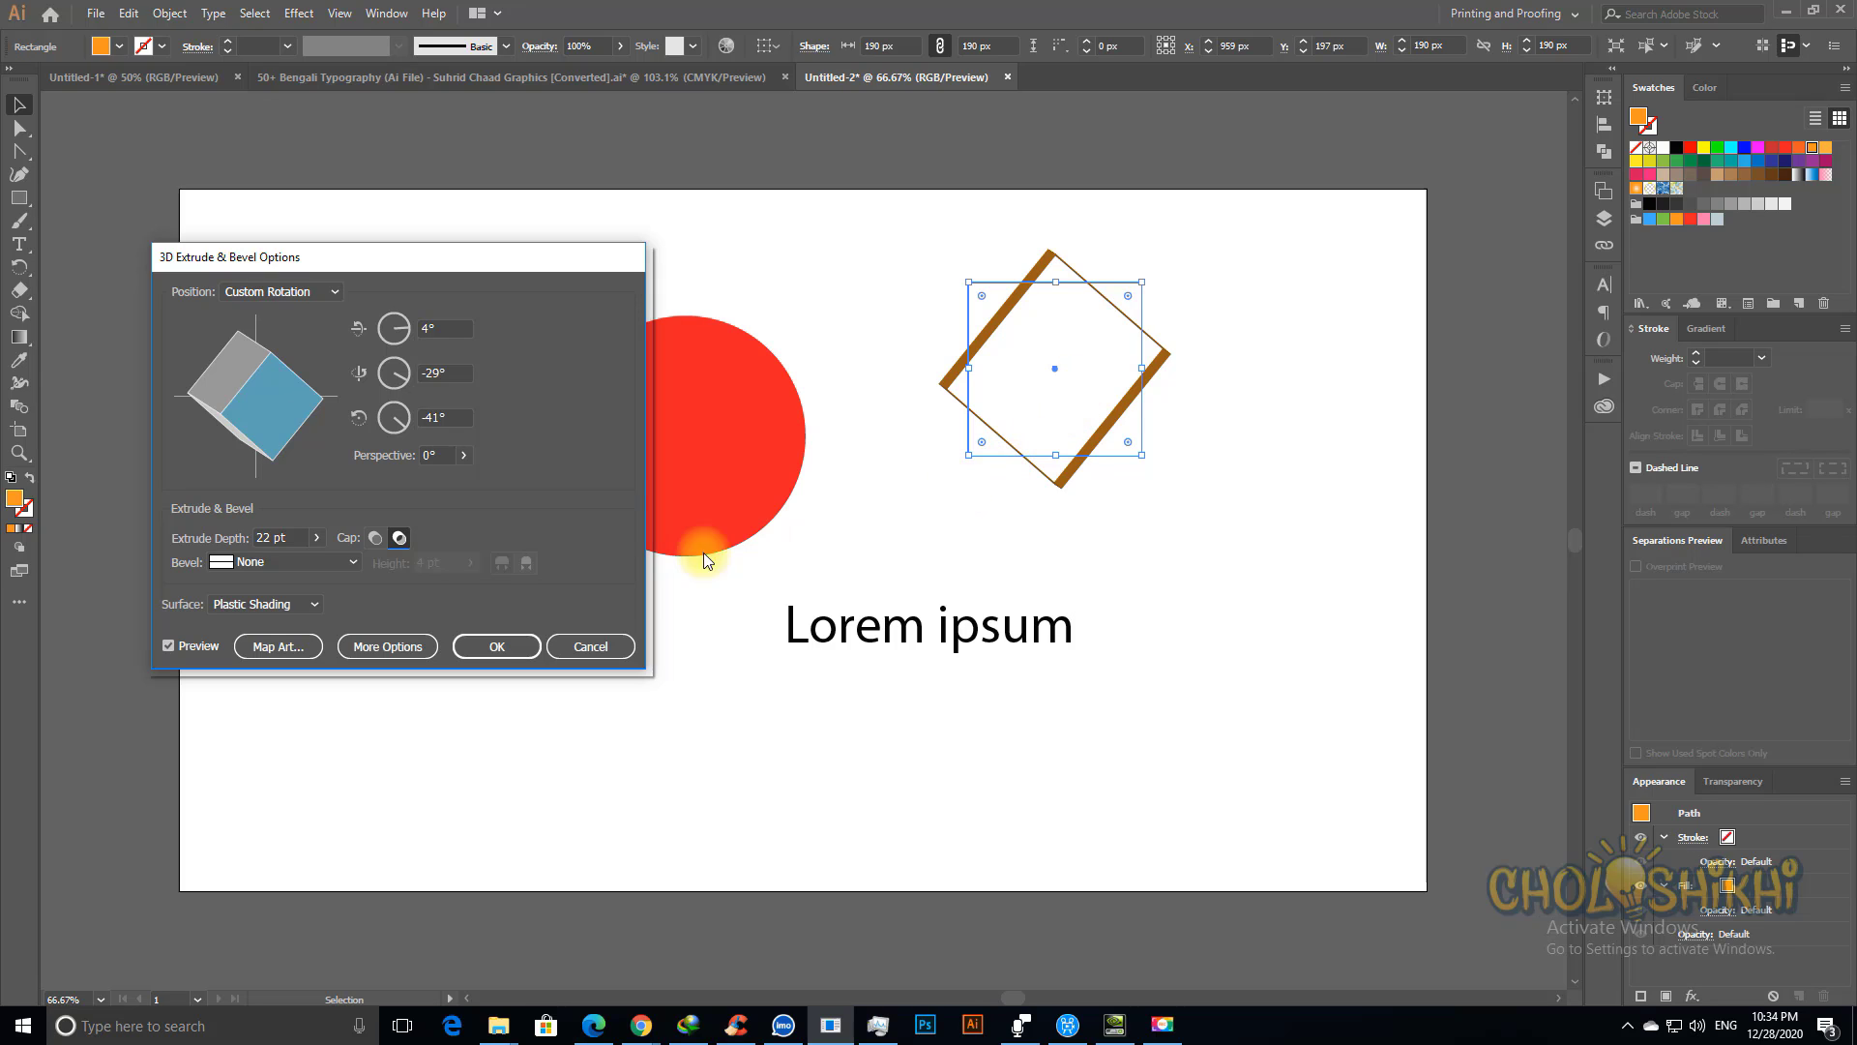
{"action": "left_click", "coordinate": [377, 532]}
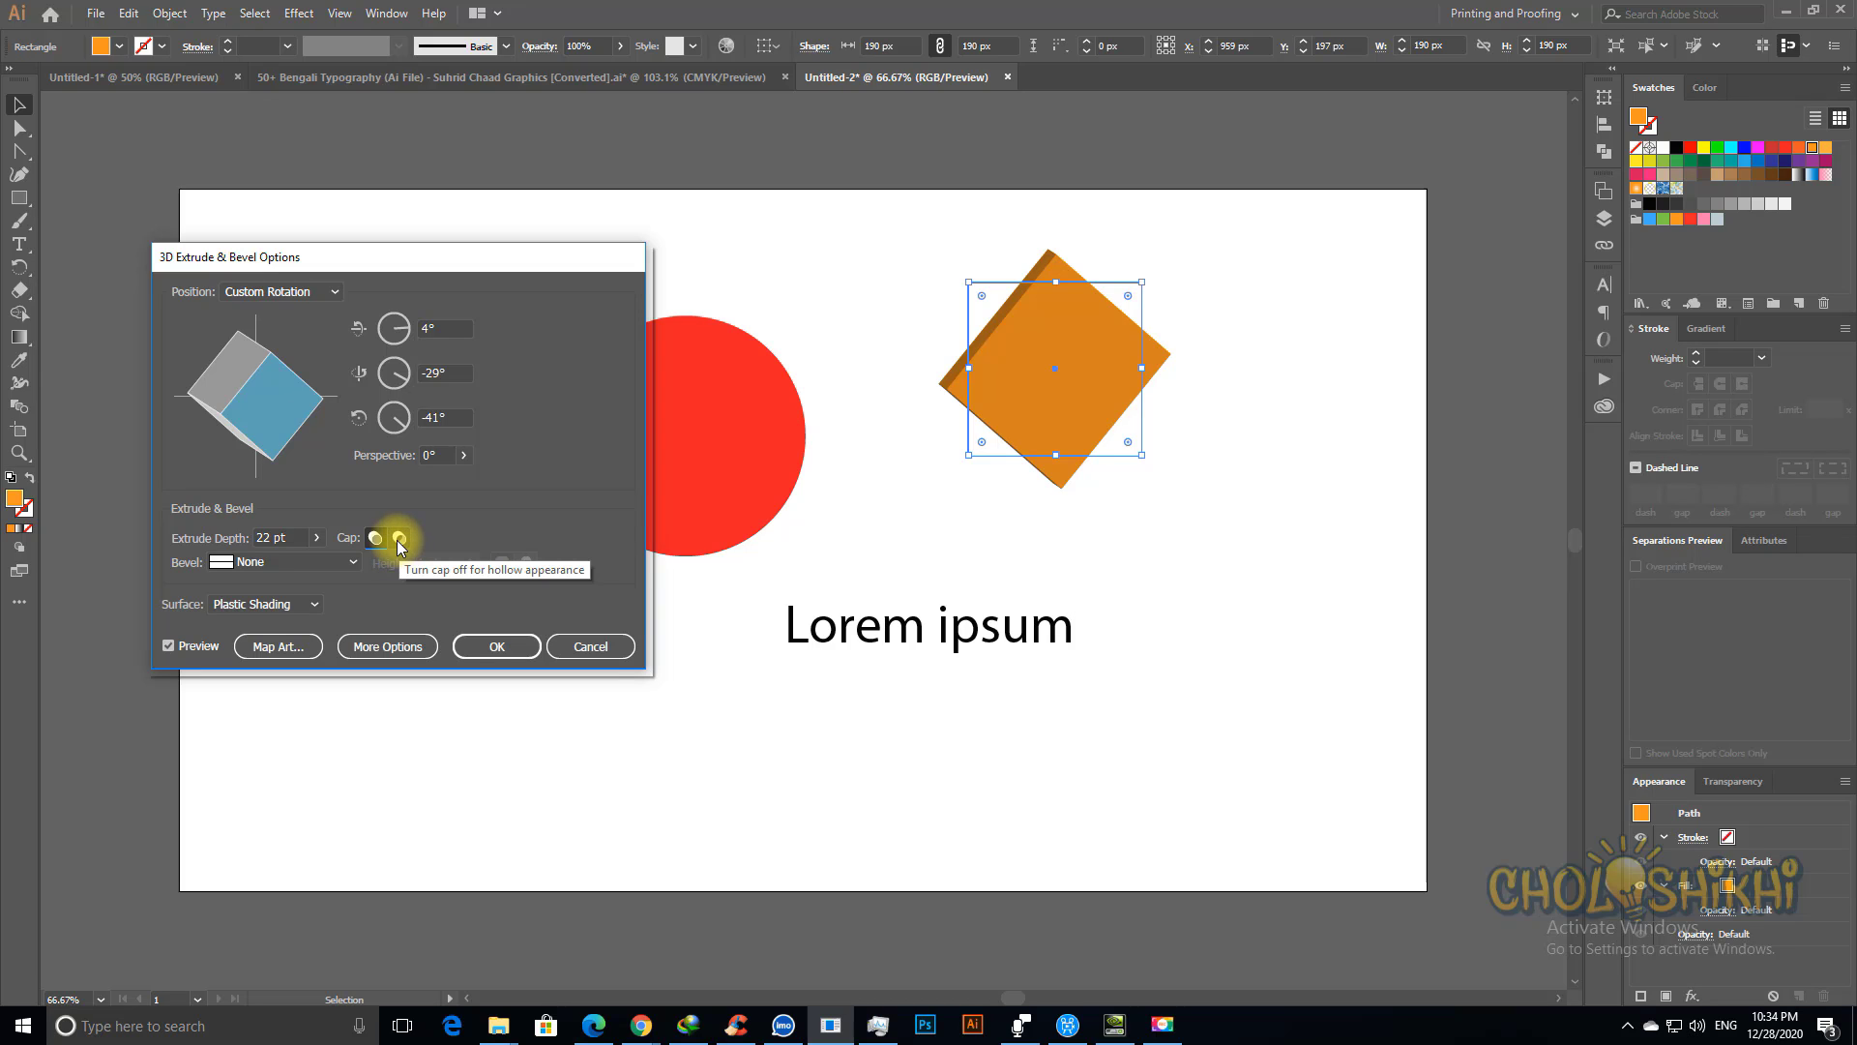
{"action": "left_click", "coordinate": [399, 540]}
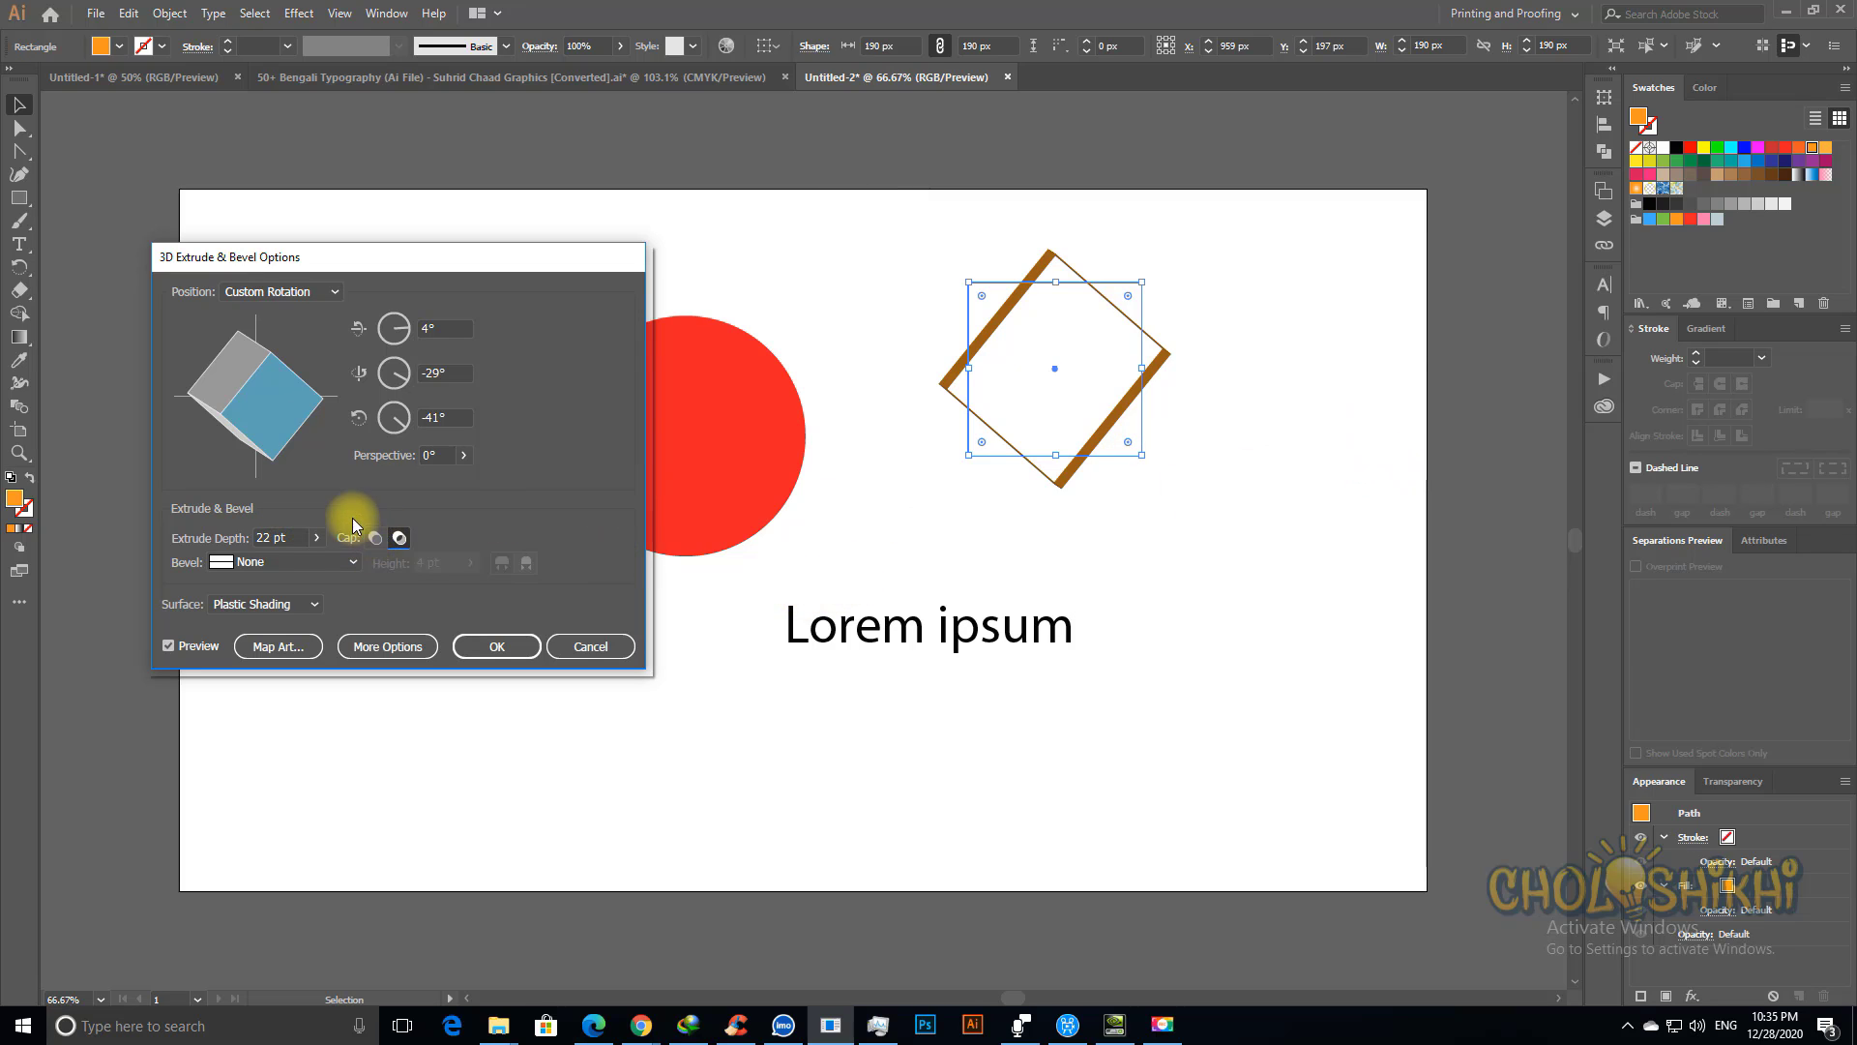
{"action": "left_click", "coordinate": [376, 537]}
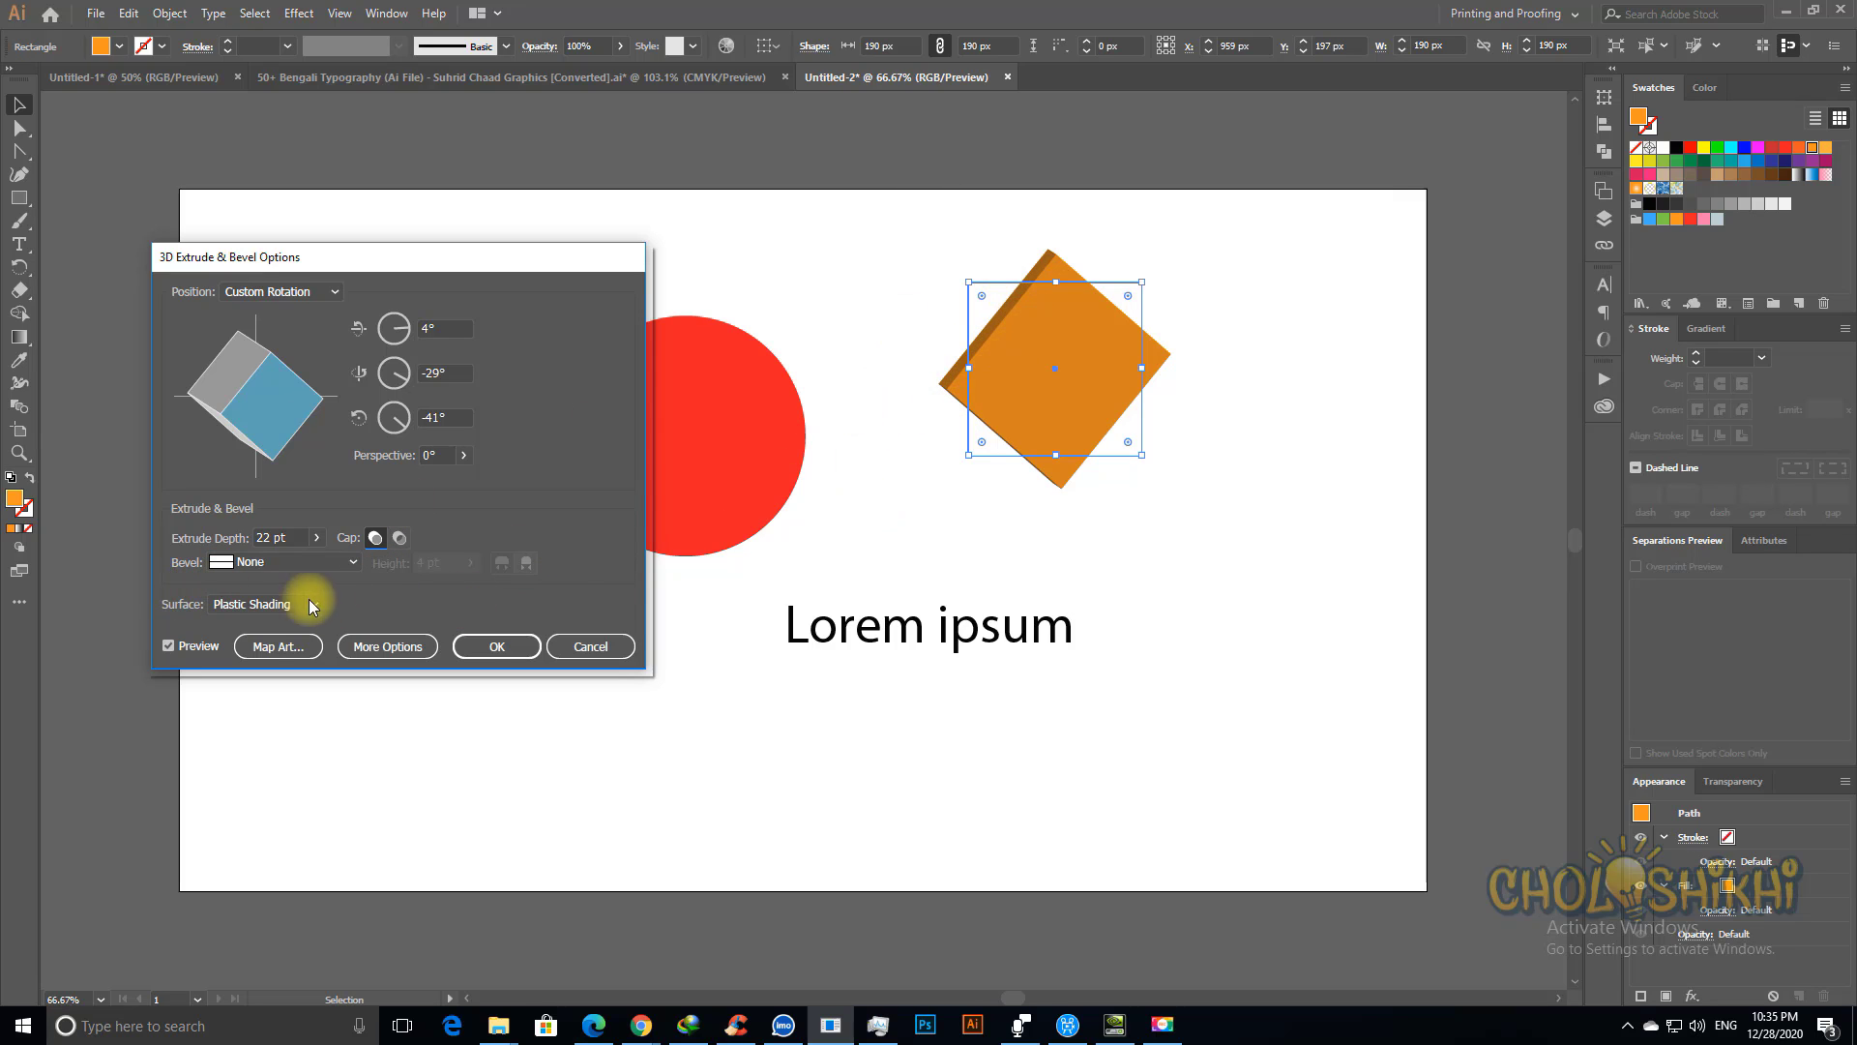
Step: Try an extrude depth of about 50 pt, then set the square's extrude depth to 10 pt
{"action": "left_click", "coordinate": [263, 564]}
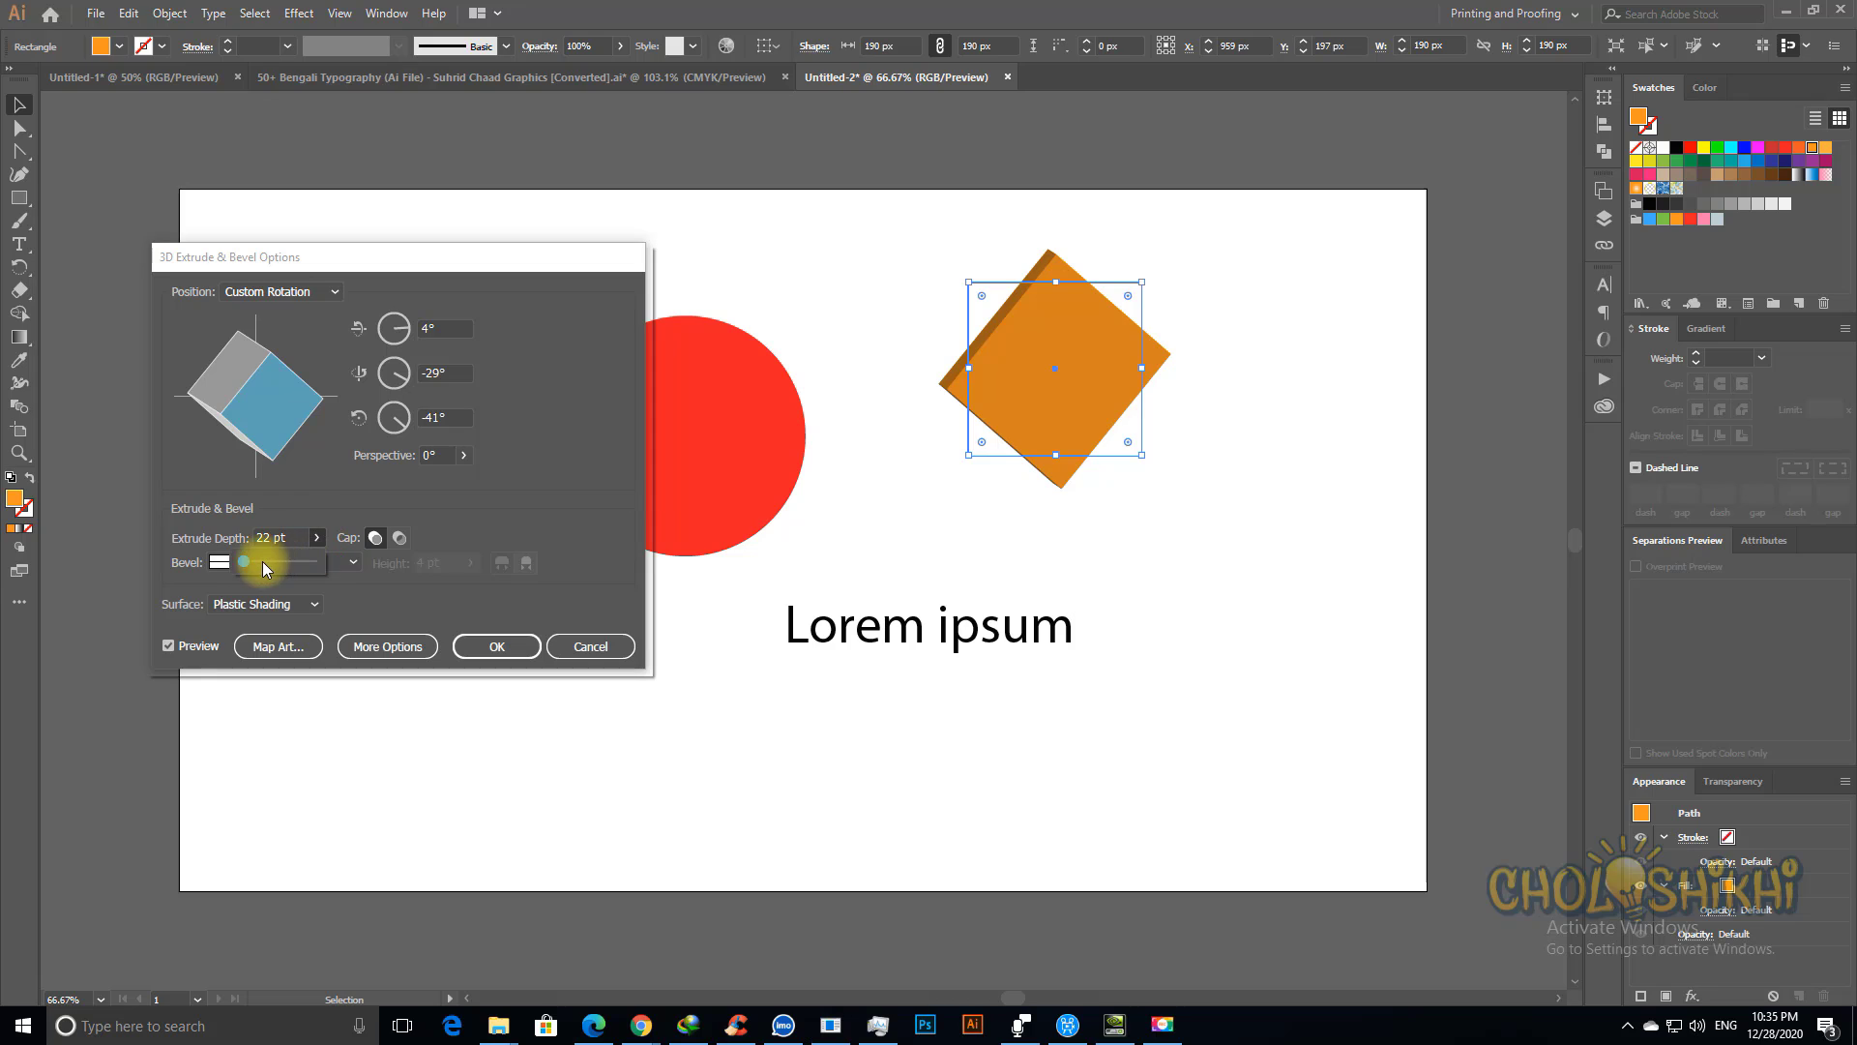
{"action": "left_click_drag", "start_coordinate": [245, 561], "coordinate": [246, 559]}
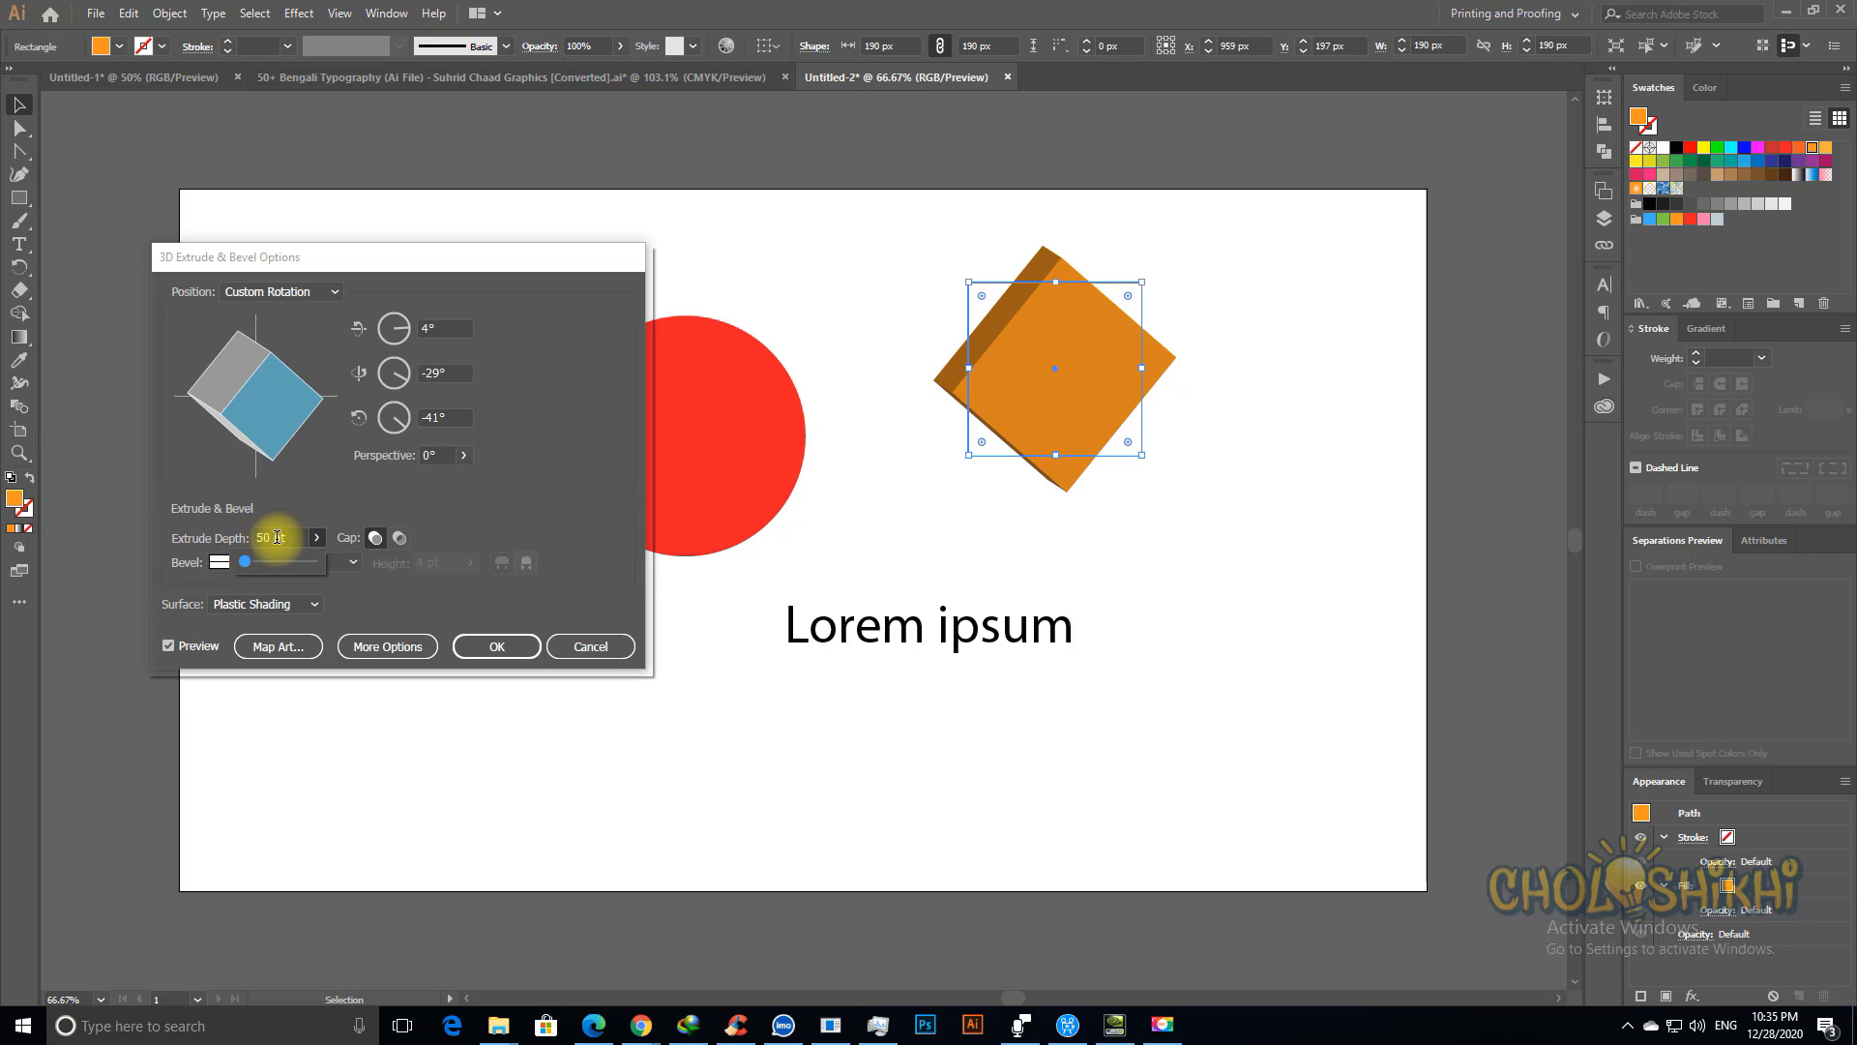
{"action": "left_click_drag", "start_coordinate": [254, 539], "coordinate": [314, 539]}
{"action": "type", "text": "10"}
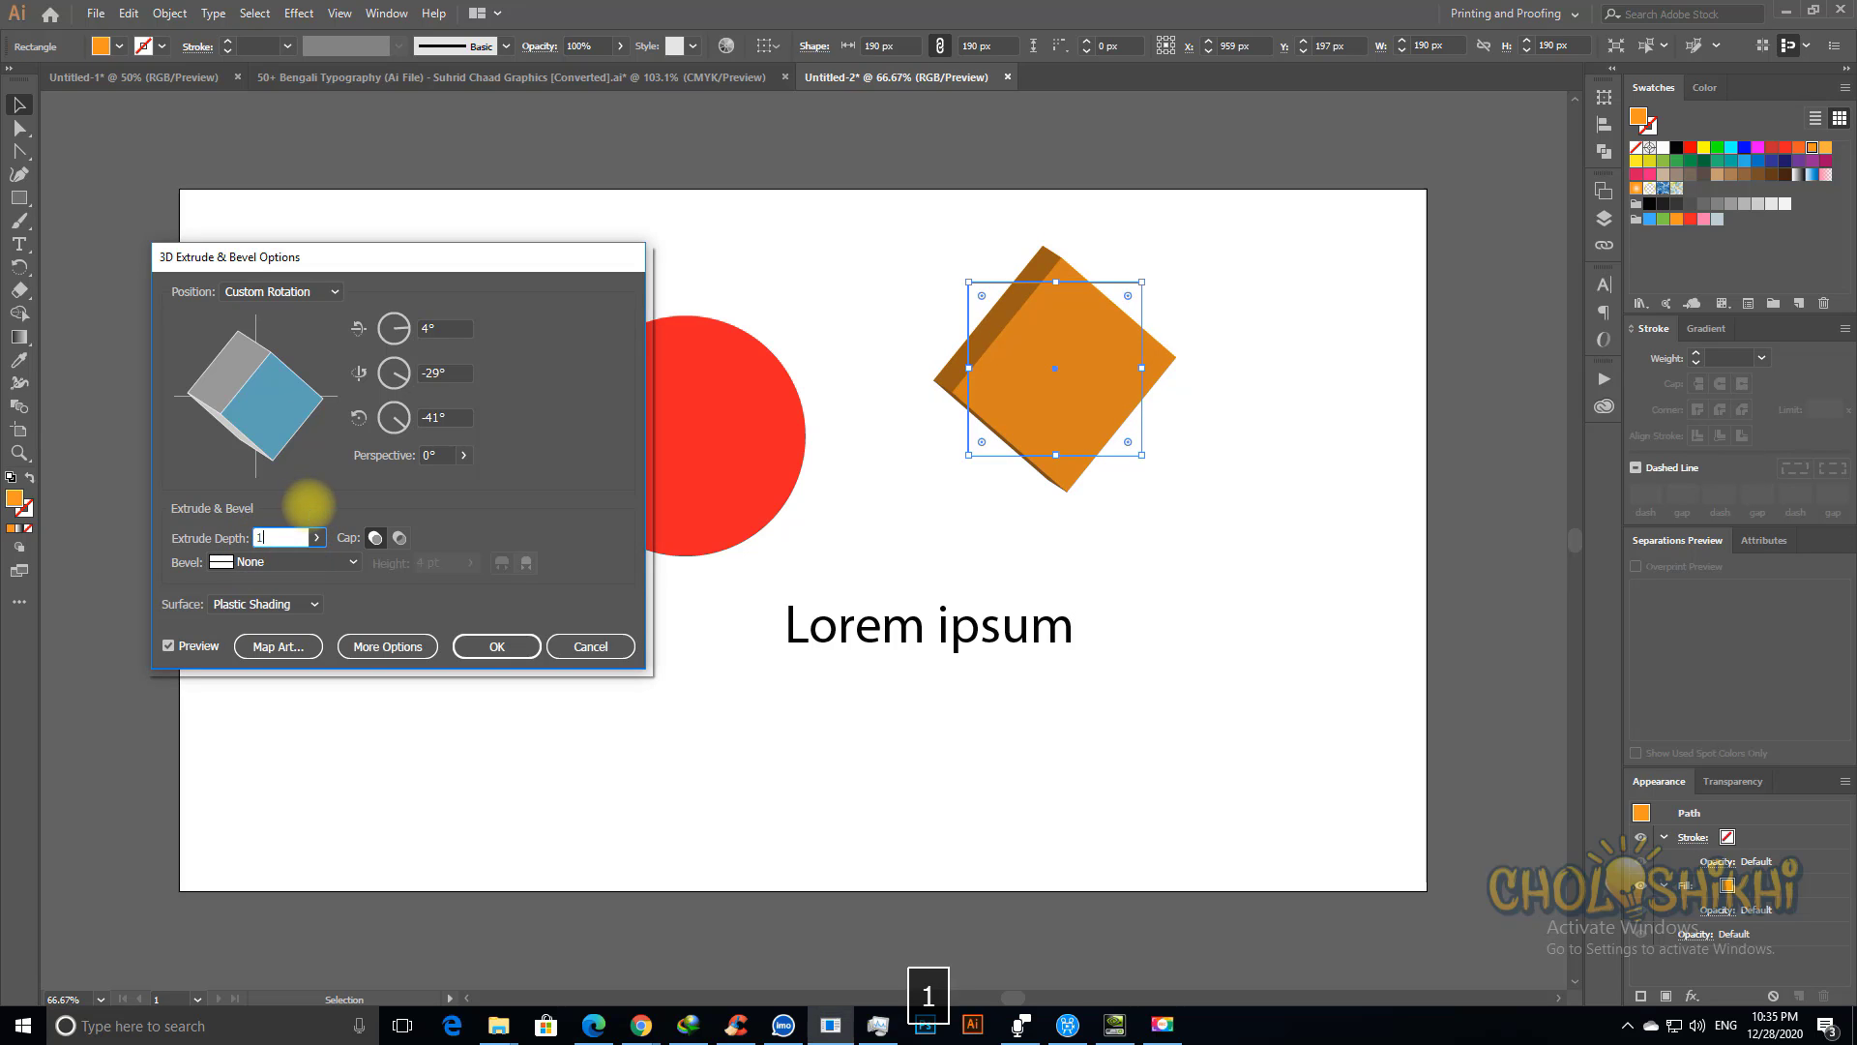
{"action": "key", "text": "Tab"}
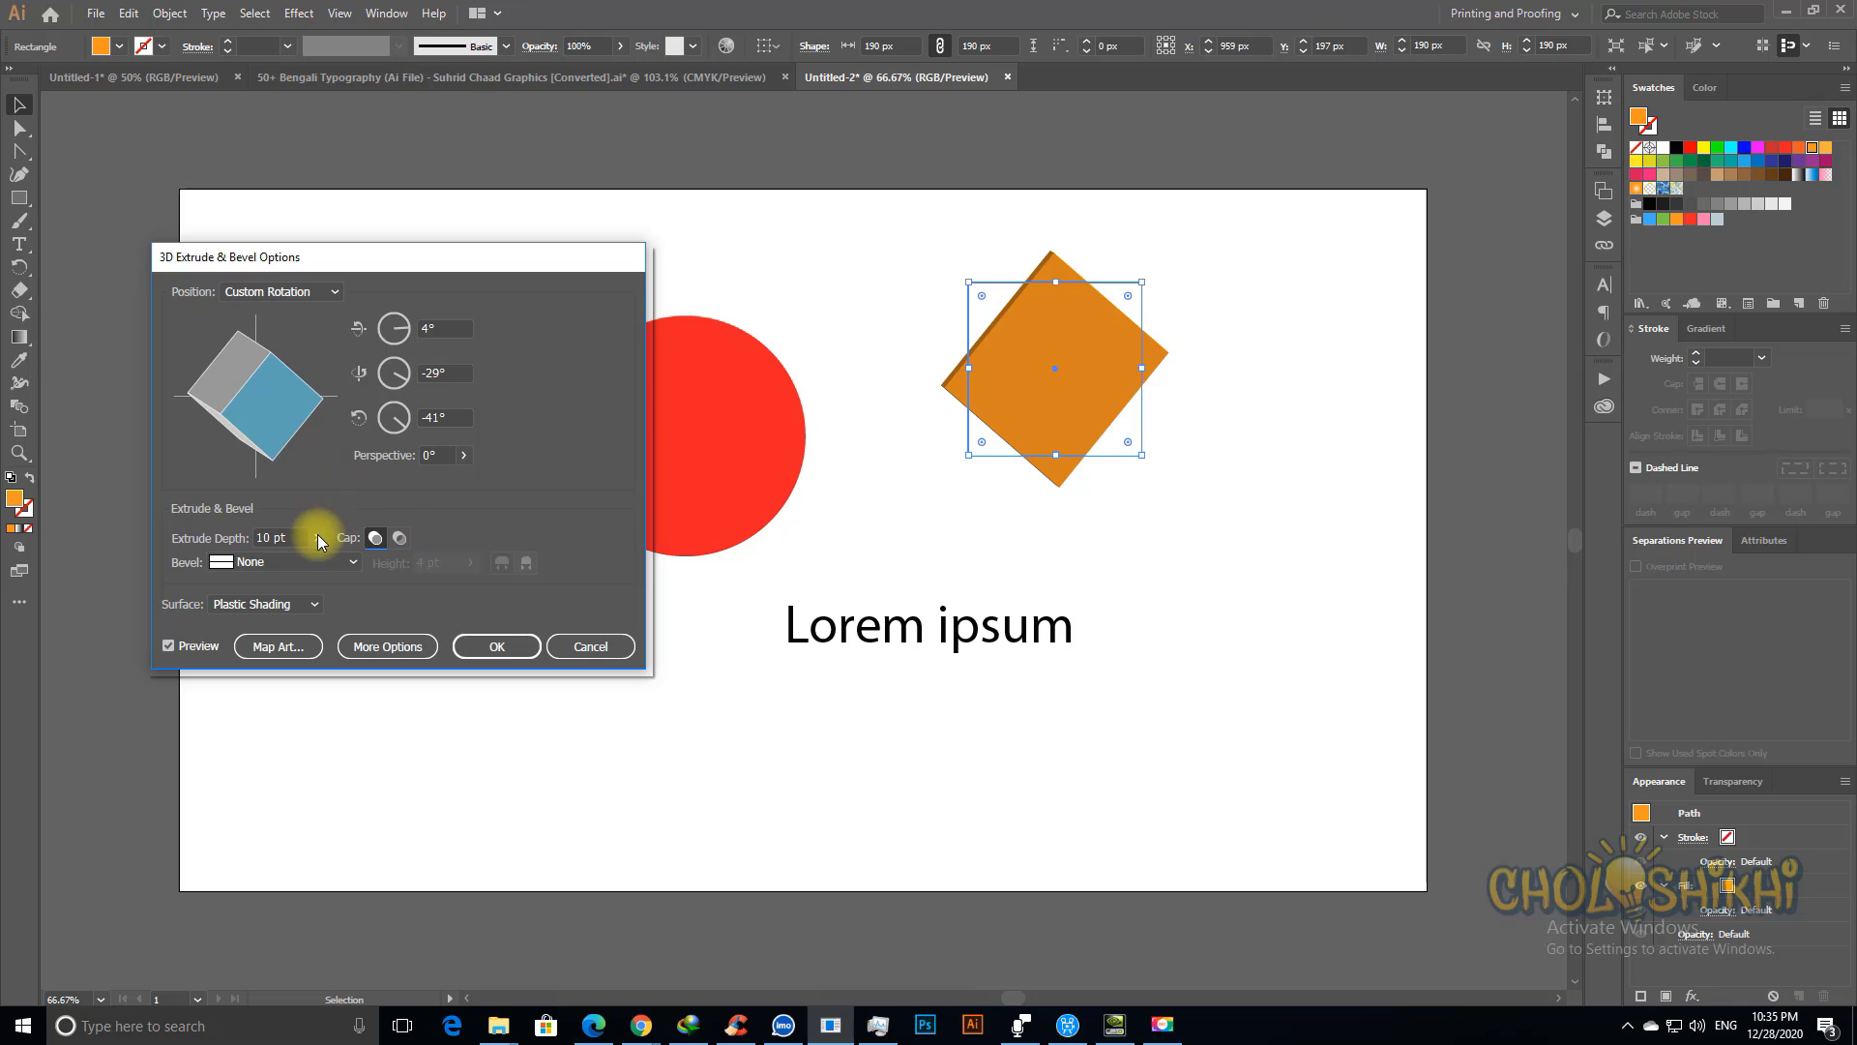
{"action": "left_click", "coordinate": [239, 434]}
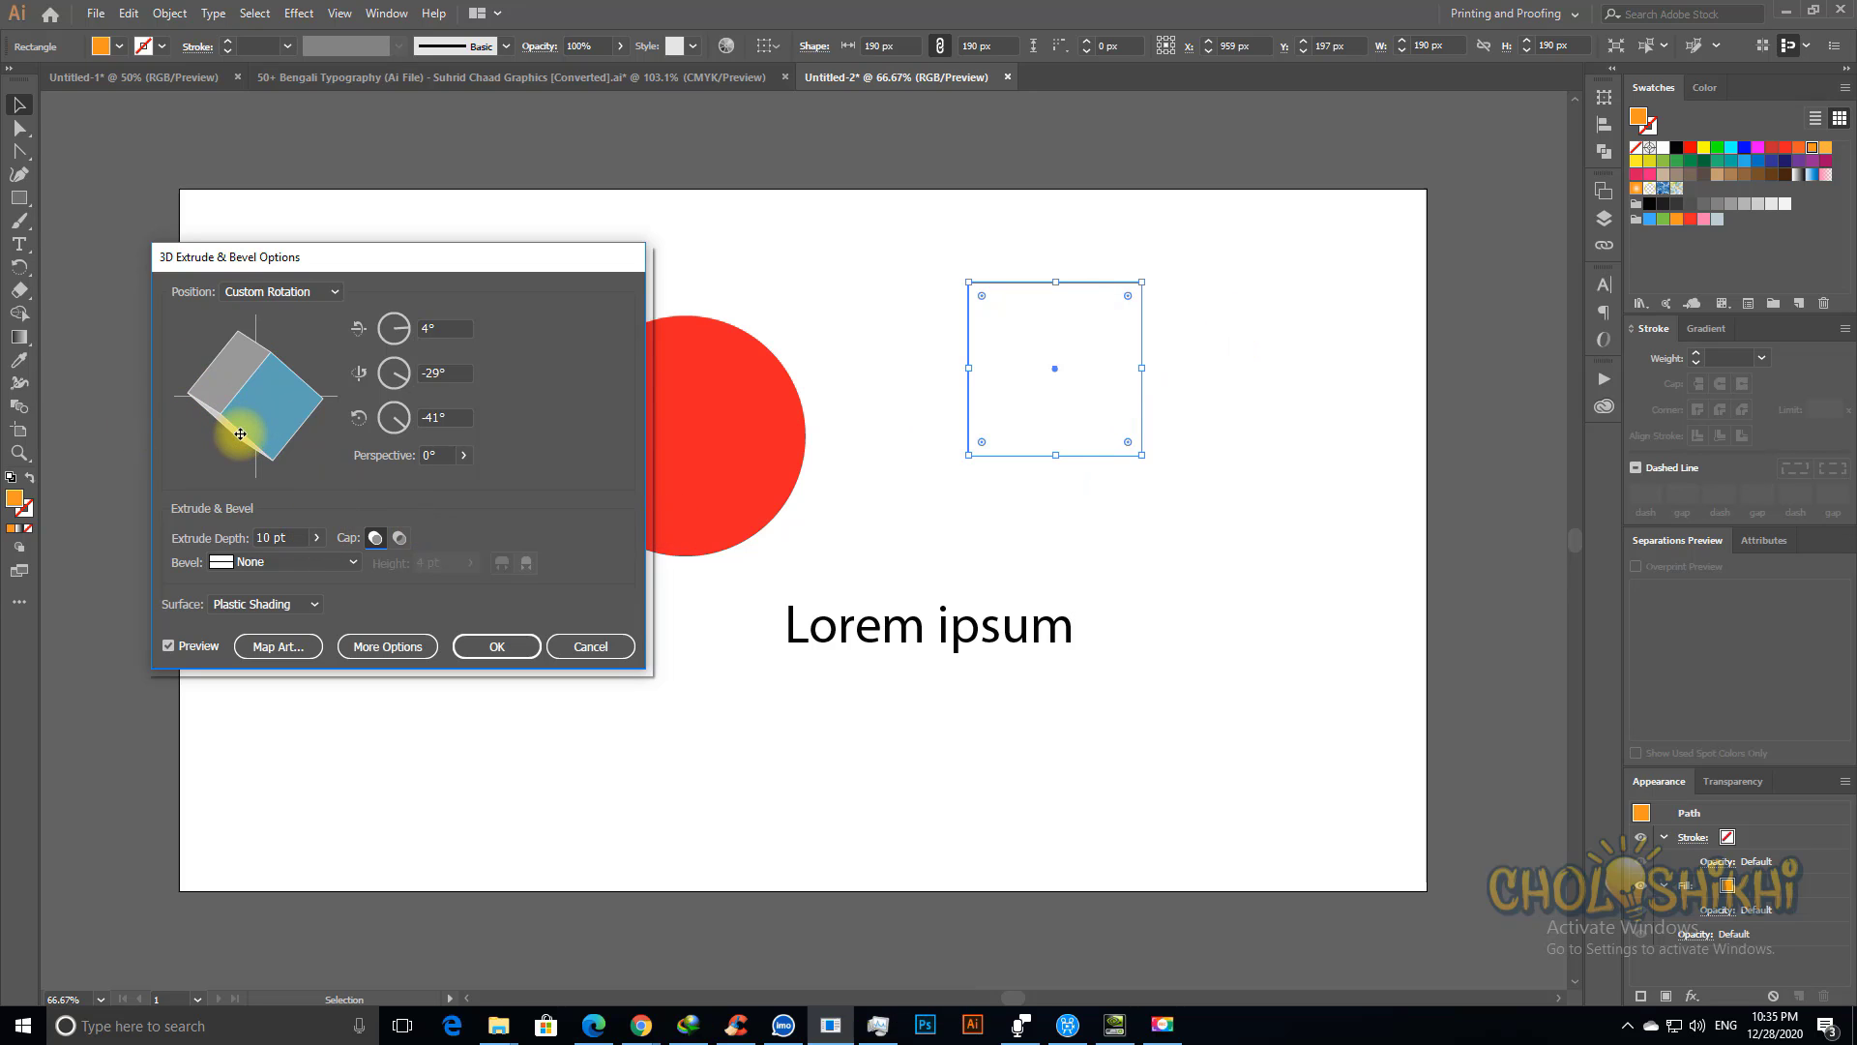
Step: Rotate the square to an X-axis angle of about 19° and give its extrusion the Rolling bevel
{"action": "left_click_drag", "start_coordinate": [241, 434], "coordinate": [258, 430]}
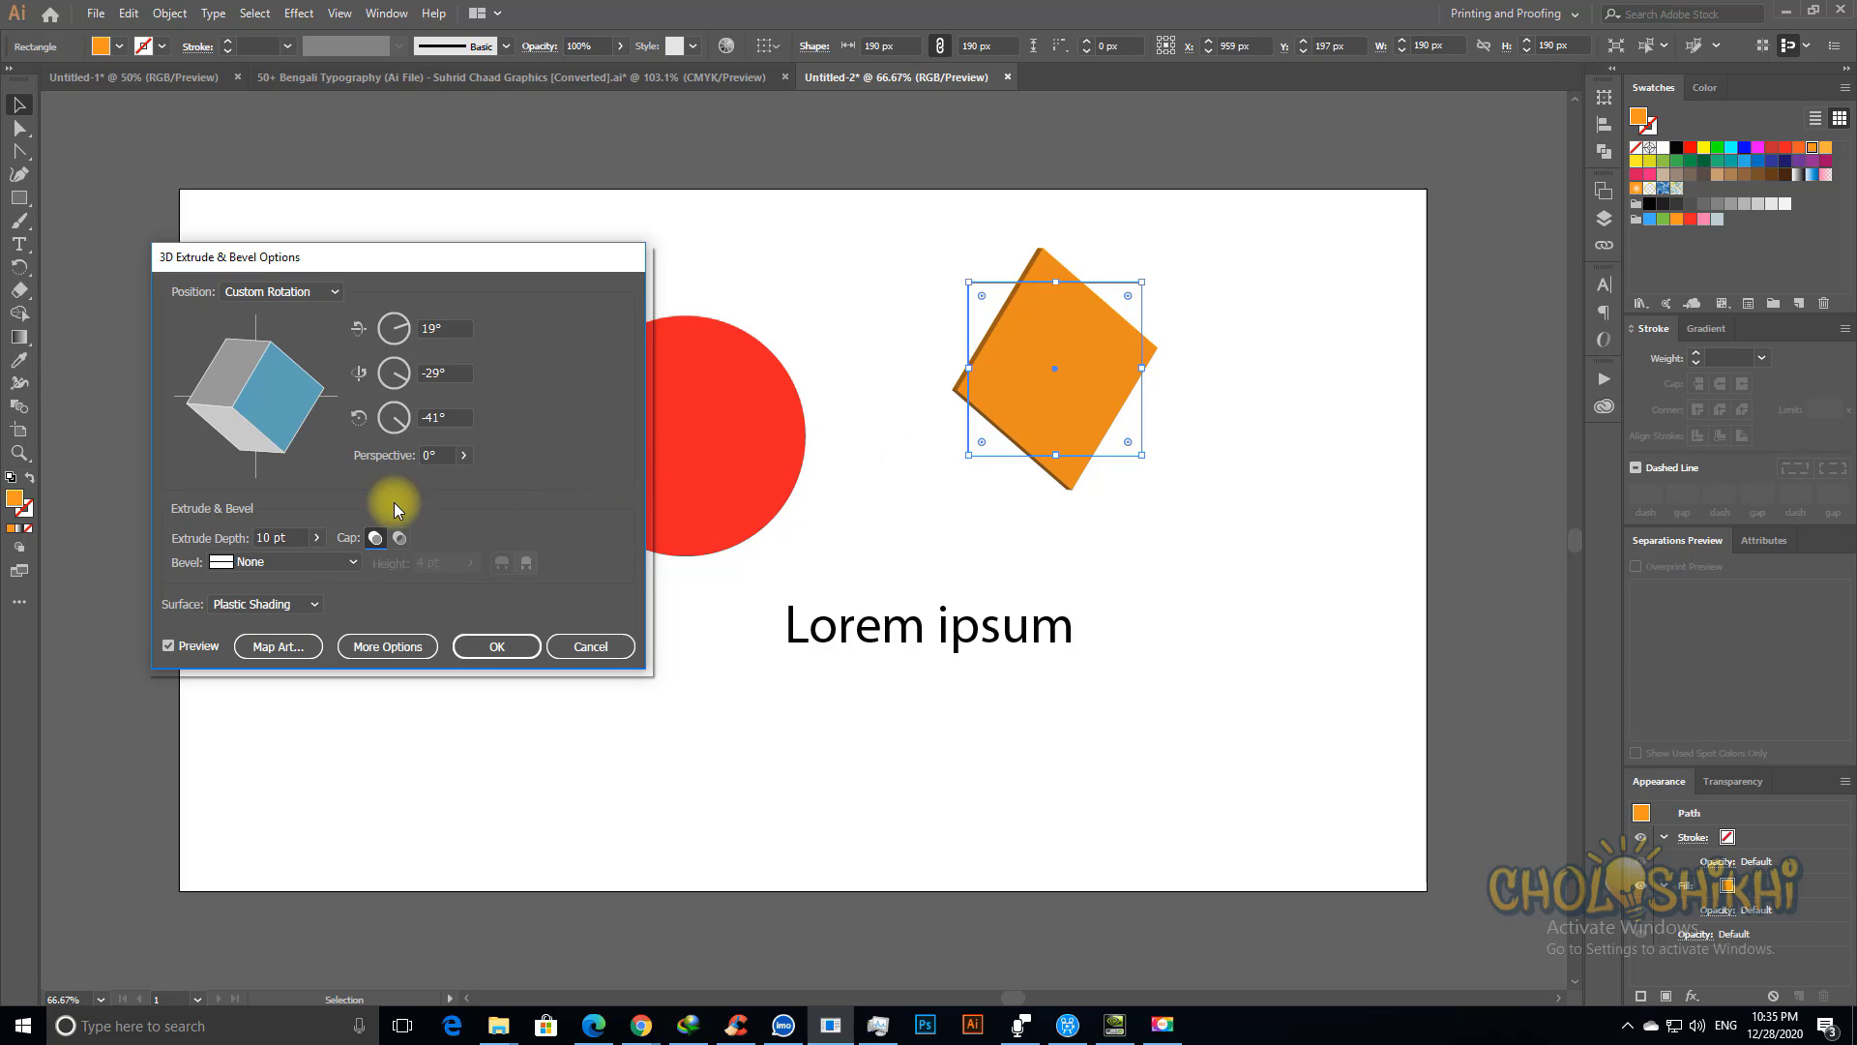
{"action": "left_click_drag", "start_coordinate": [306, 536], "coordinate": [186, 533]}
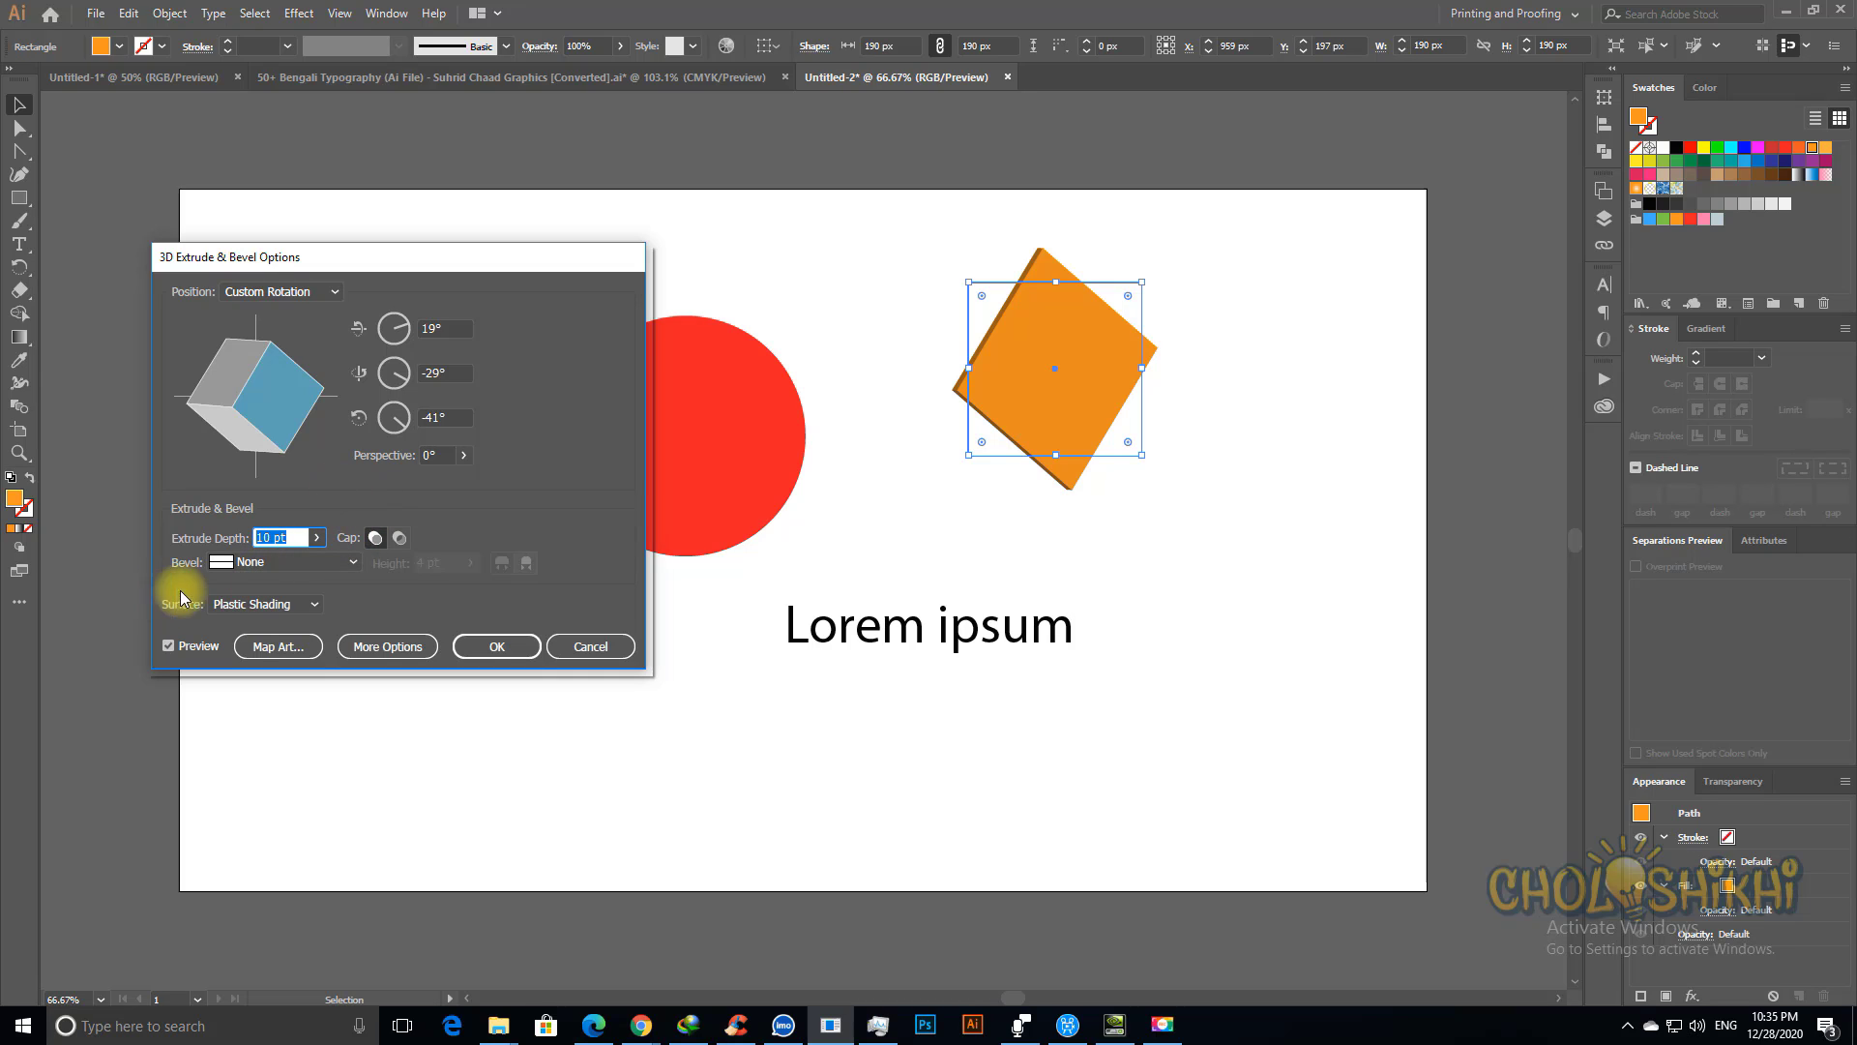
{"action": "left_click", "coordinate": [287, 564]}
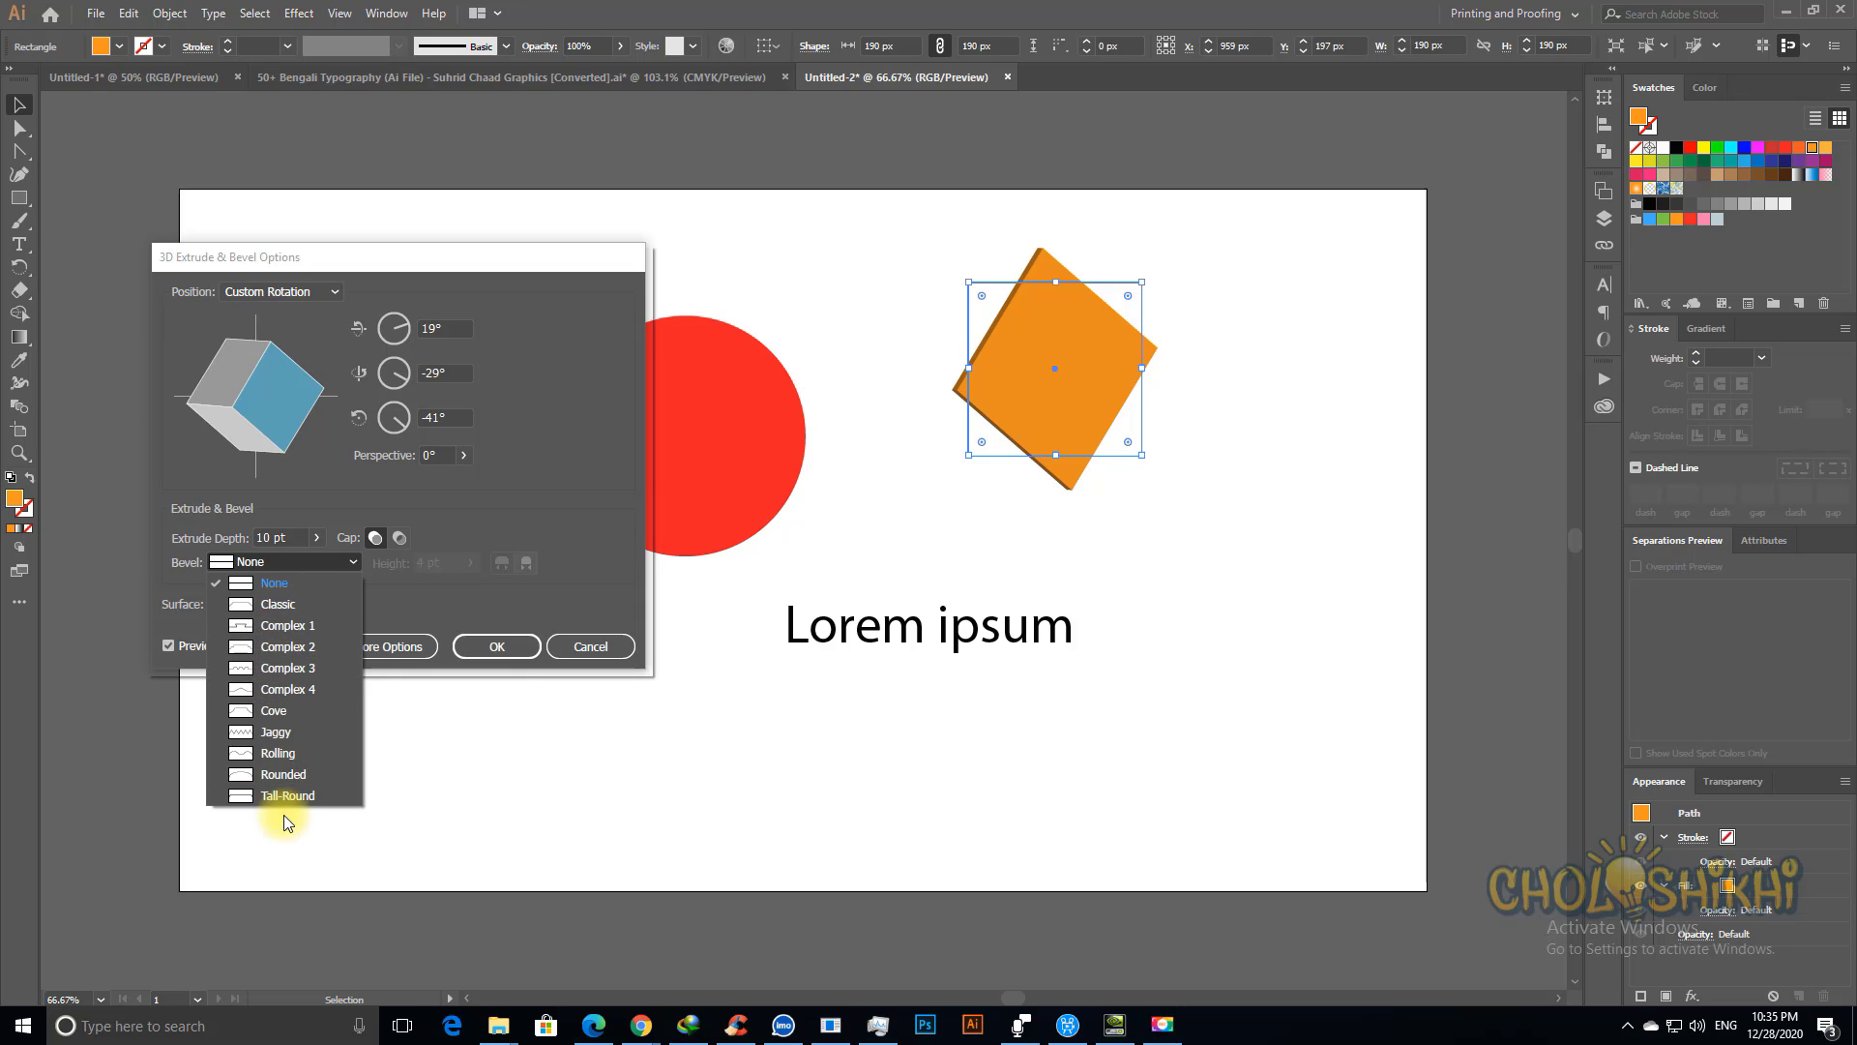
{"action": "left_click", "coordinate": [279, 753]}
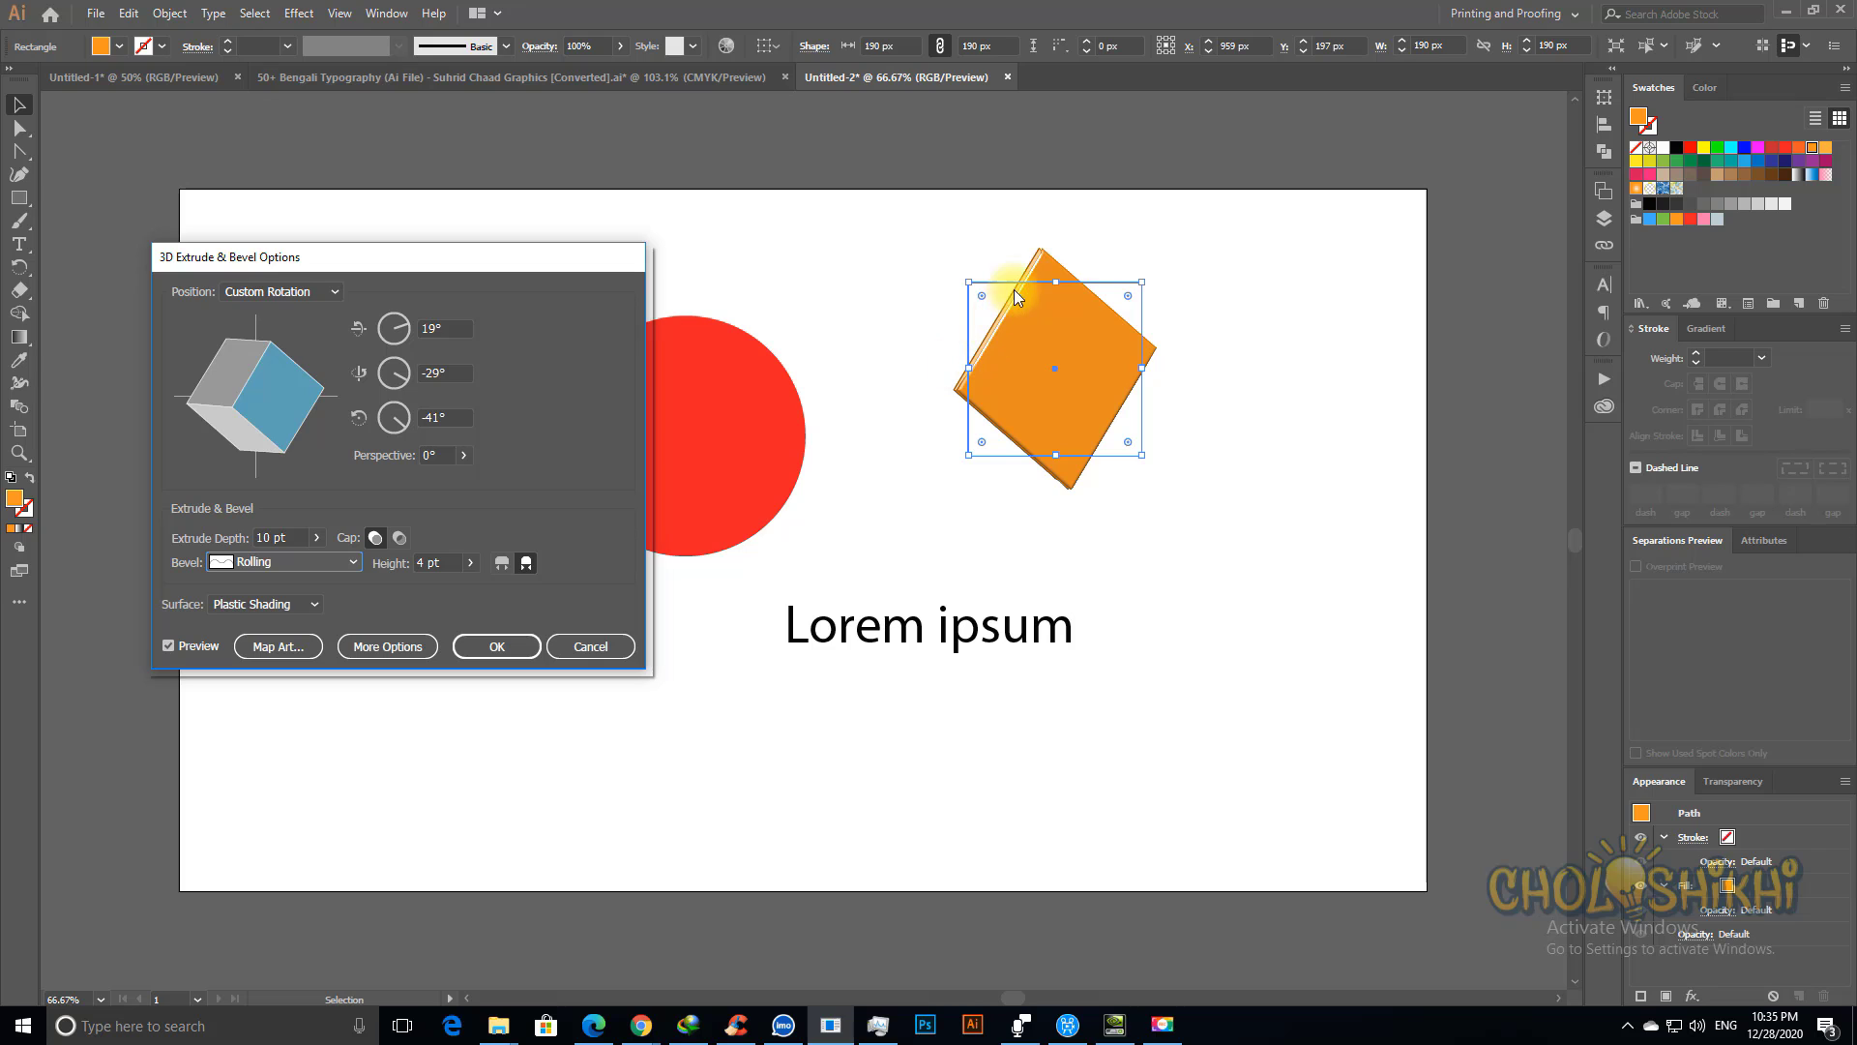
Step: Change the square's bevel to Complex 1 and increase its extrude depth to about 55 pt
{"action": "left_click", "coordinate": [274, 563]}
{"action": "left_click", "coordinate": [268, 629]}
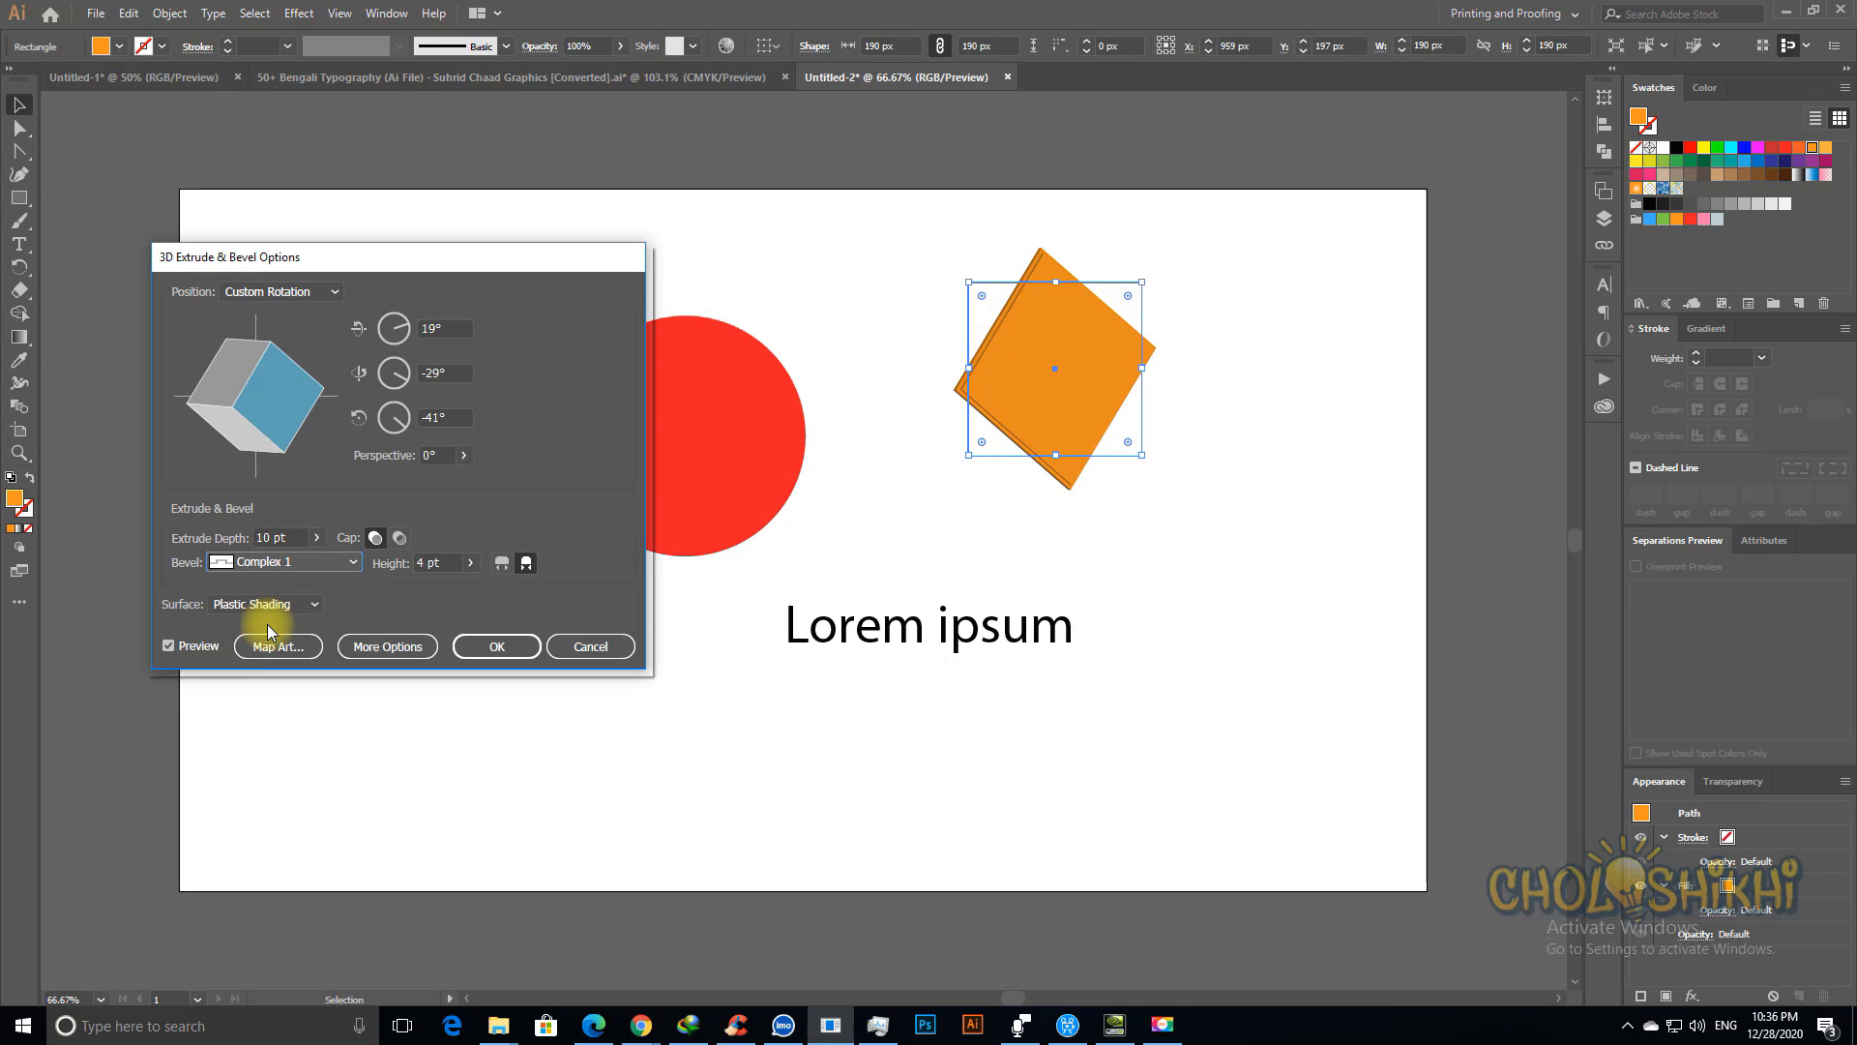
{"action": "left_click_drag", "start_coordinate": [315, 537], "coordinate": [244, 561]}
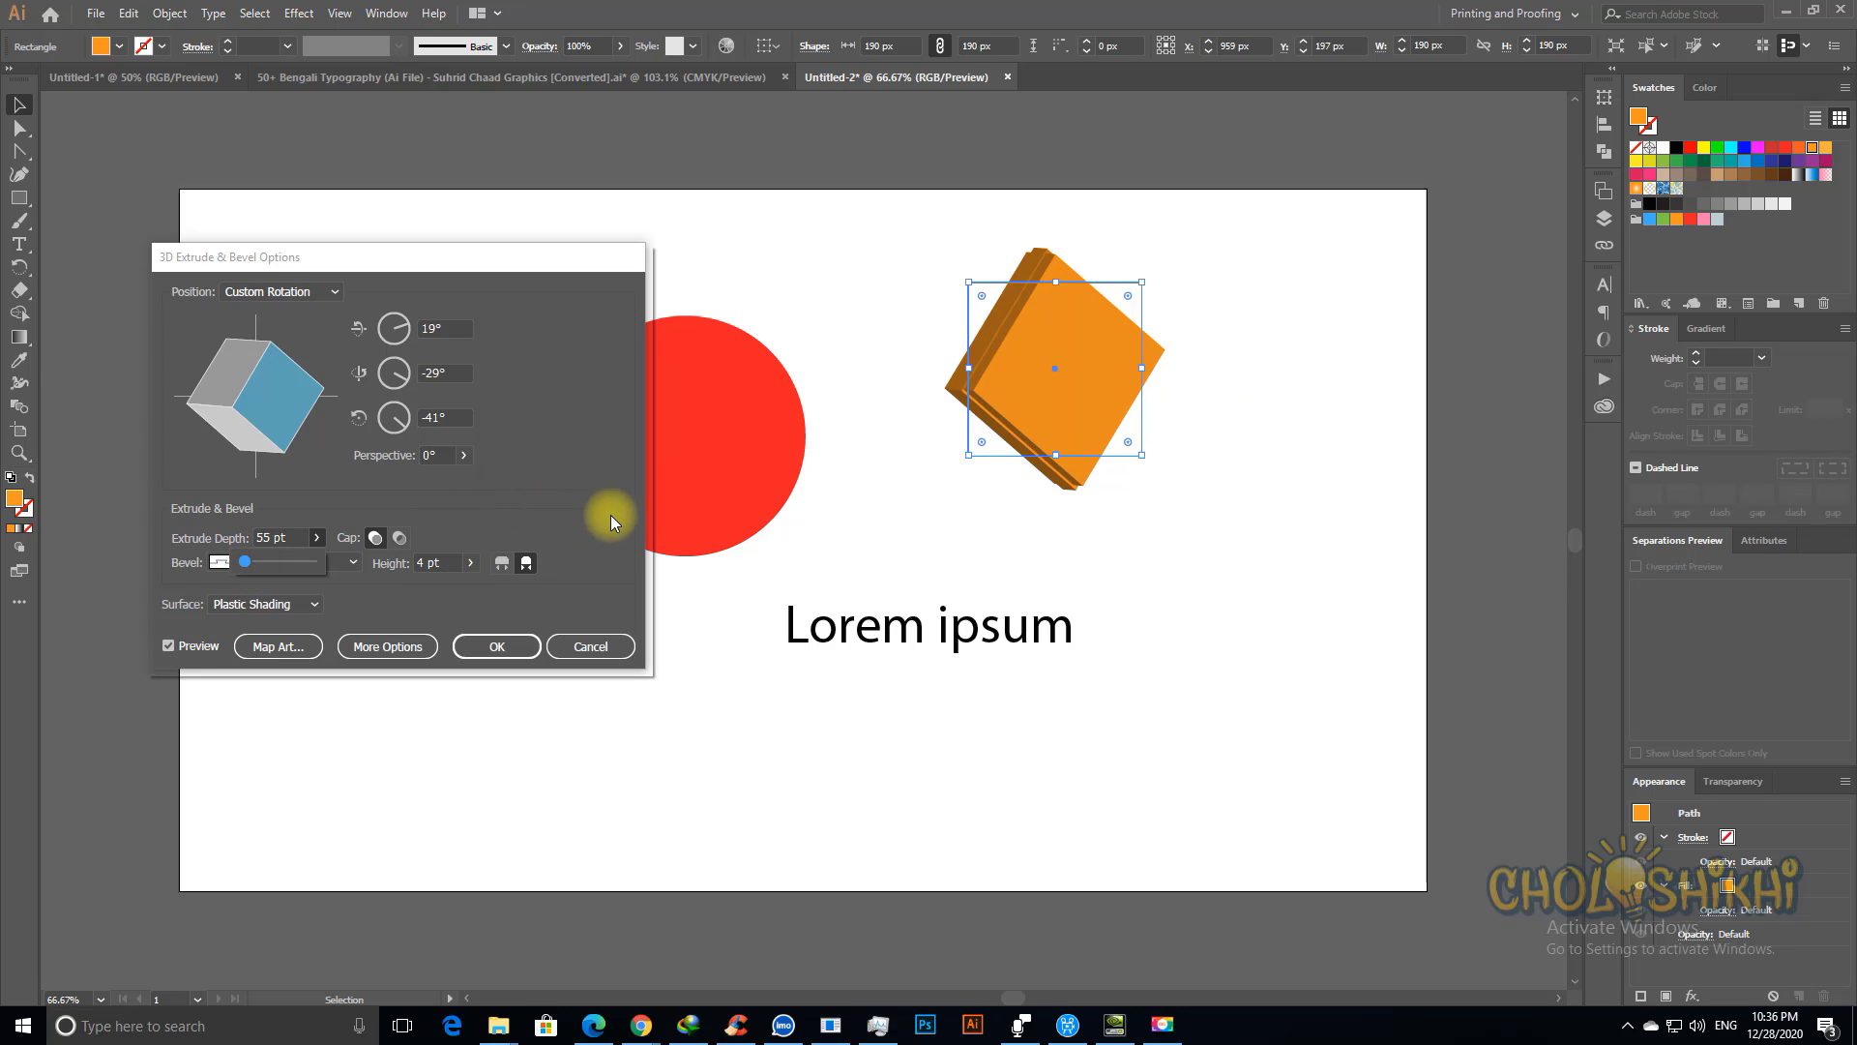
Step: Try the Complex 2, Complex 3 and Jaggy bevels on the extruded square
{"action": "left_click", "coordinate": [221, 564]}
{"action": "left_click", "coordinate": [222, 564]}
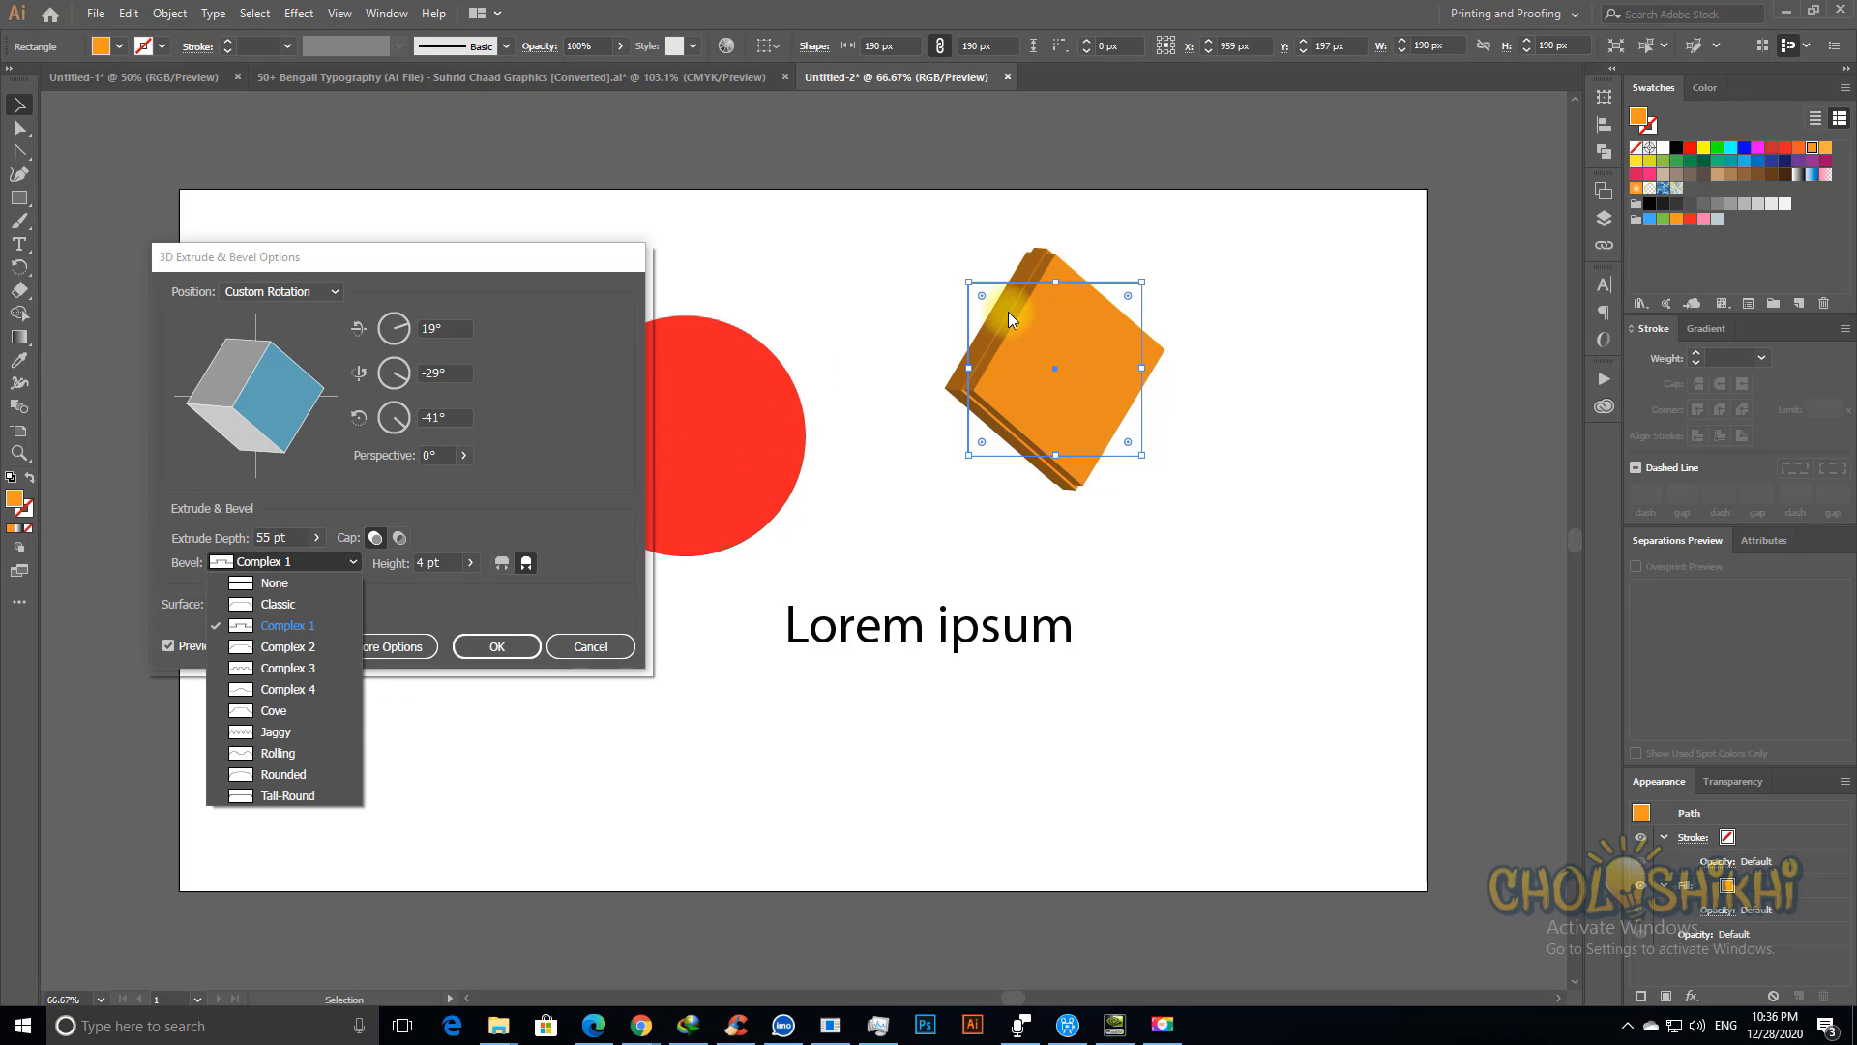
{"action": "left_click", "coordinate": [277, 647]}
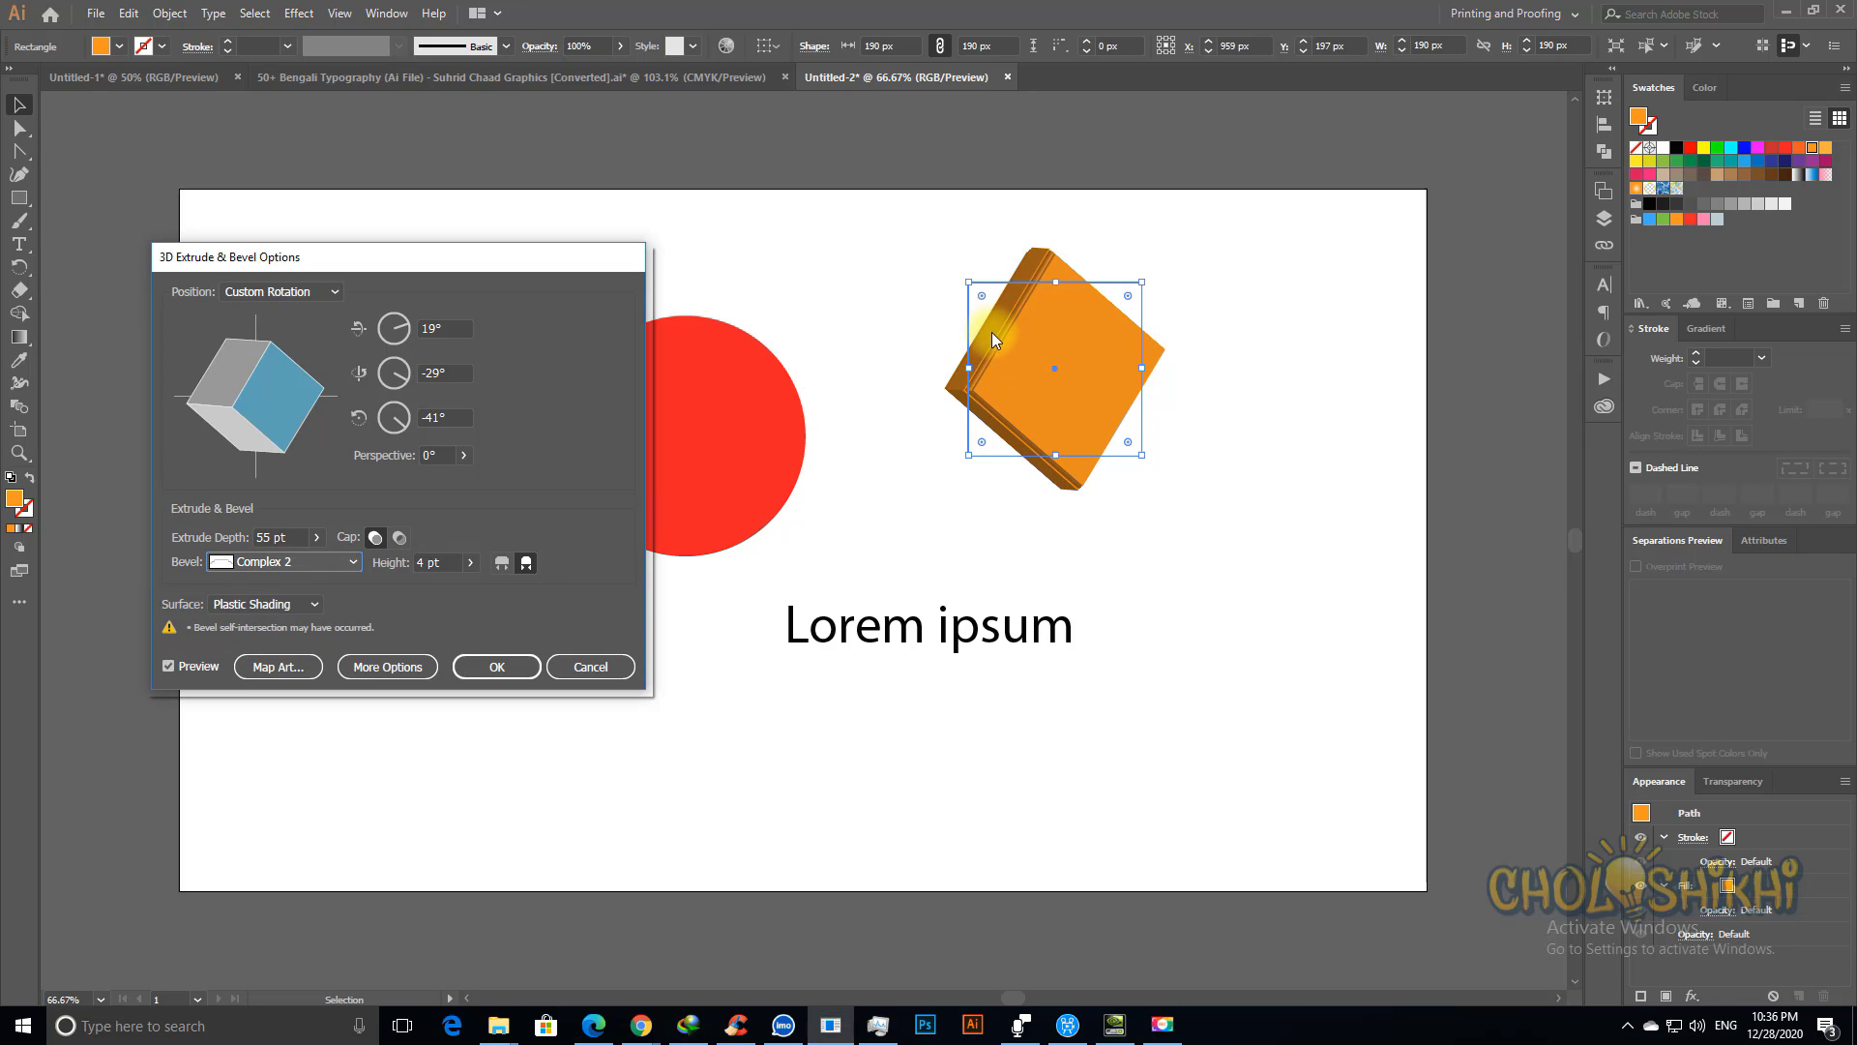
{"action": "left_click", "coordinate": [272, 561]}
{"action": "left_click", "coordinate": [288, 667]}
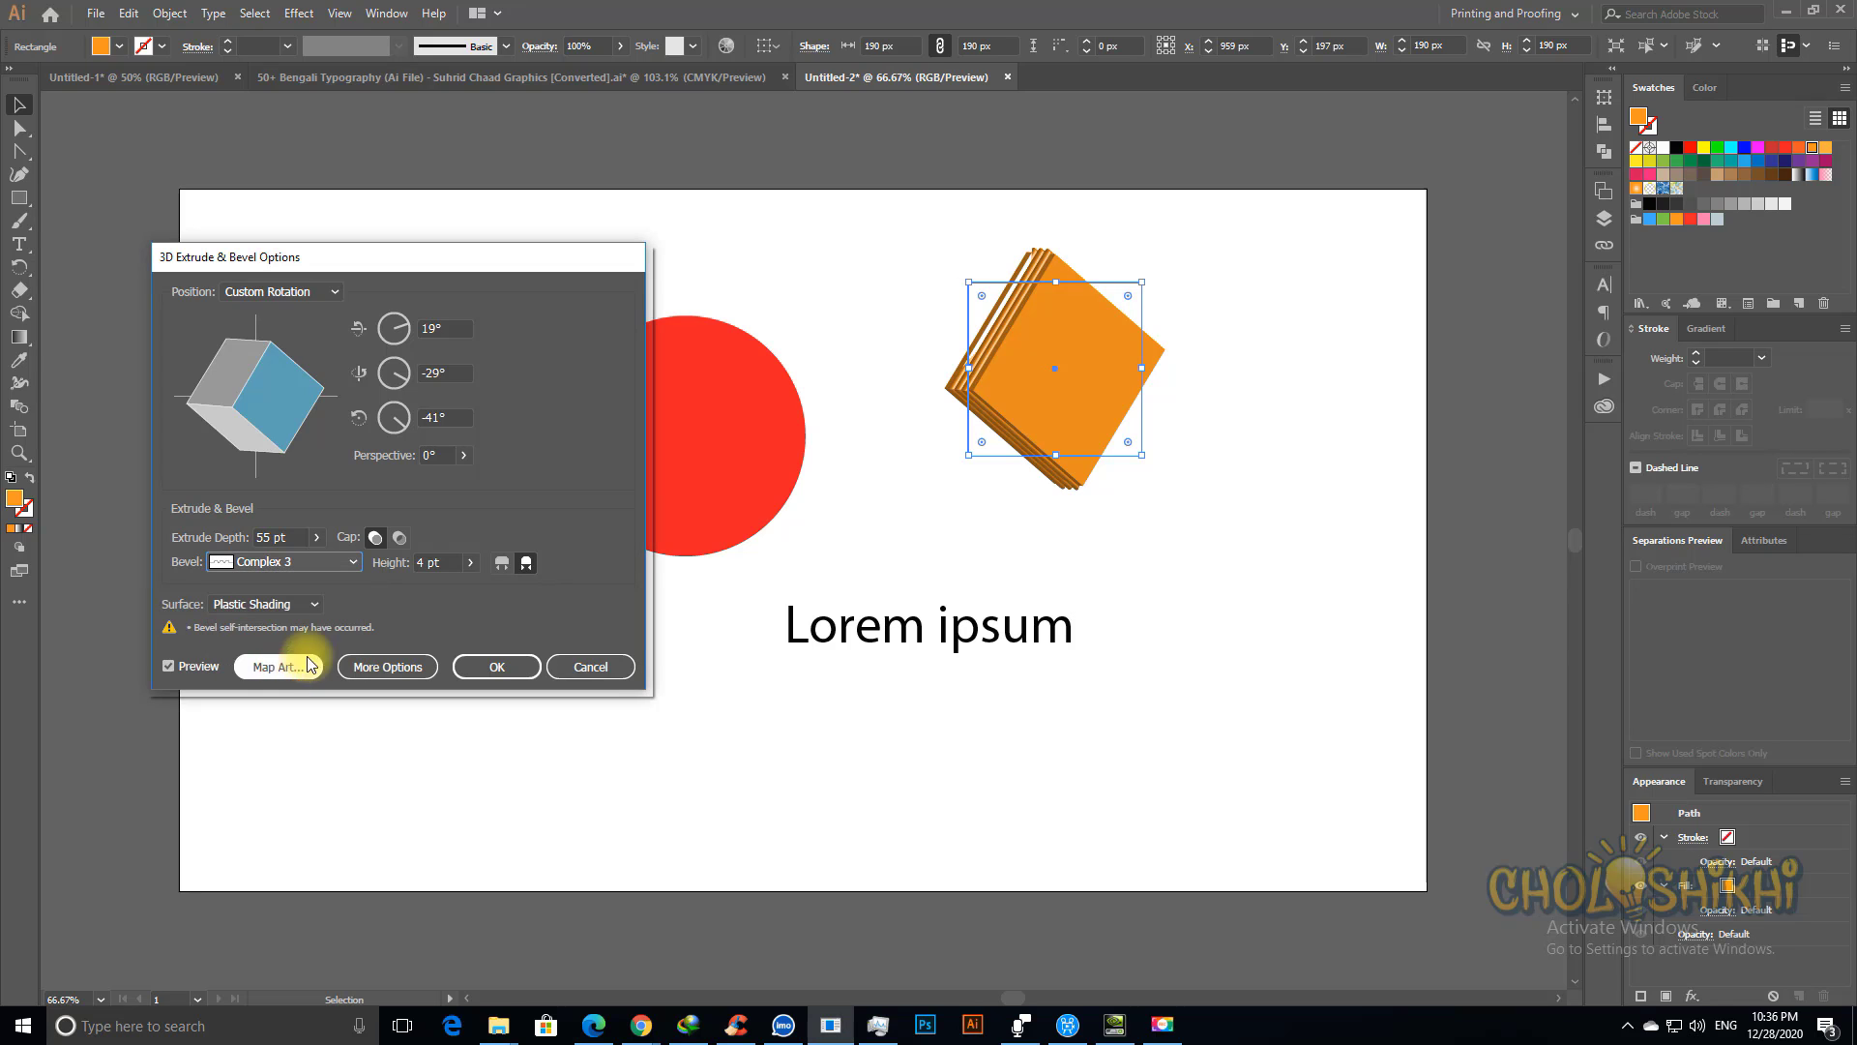
{"action": "left_click", "coordinate": [290, 561]}
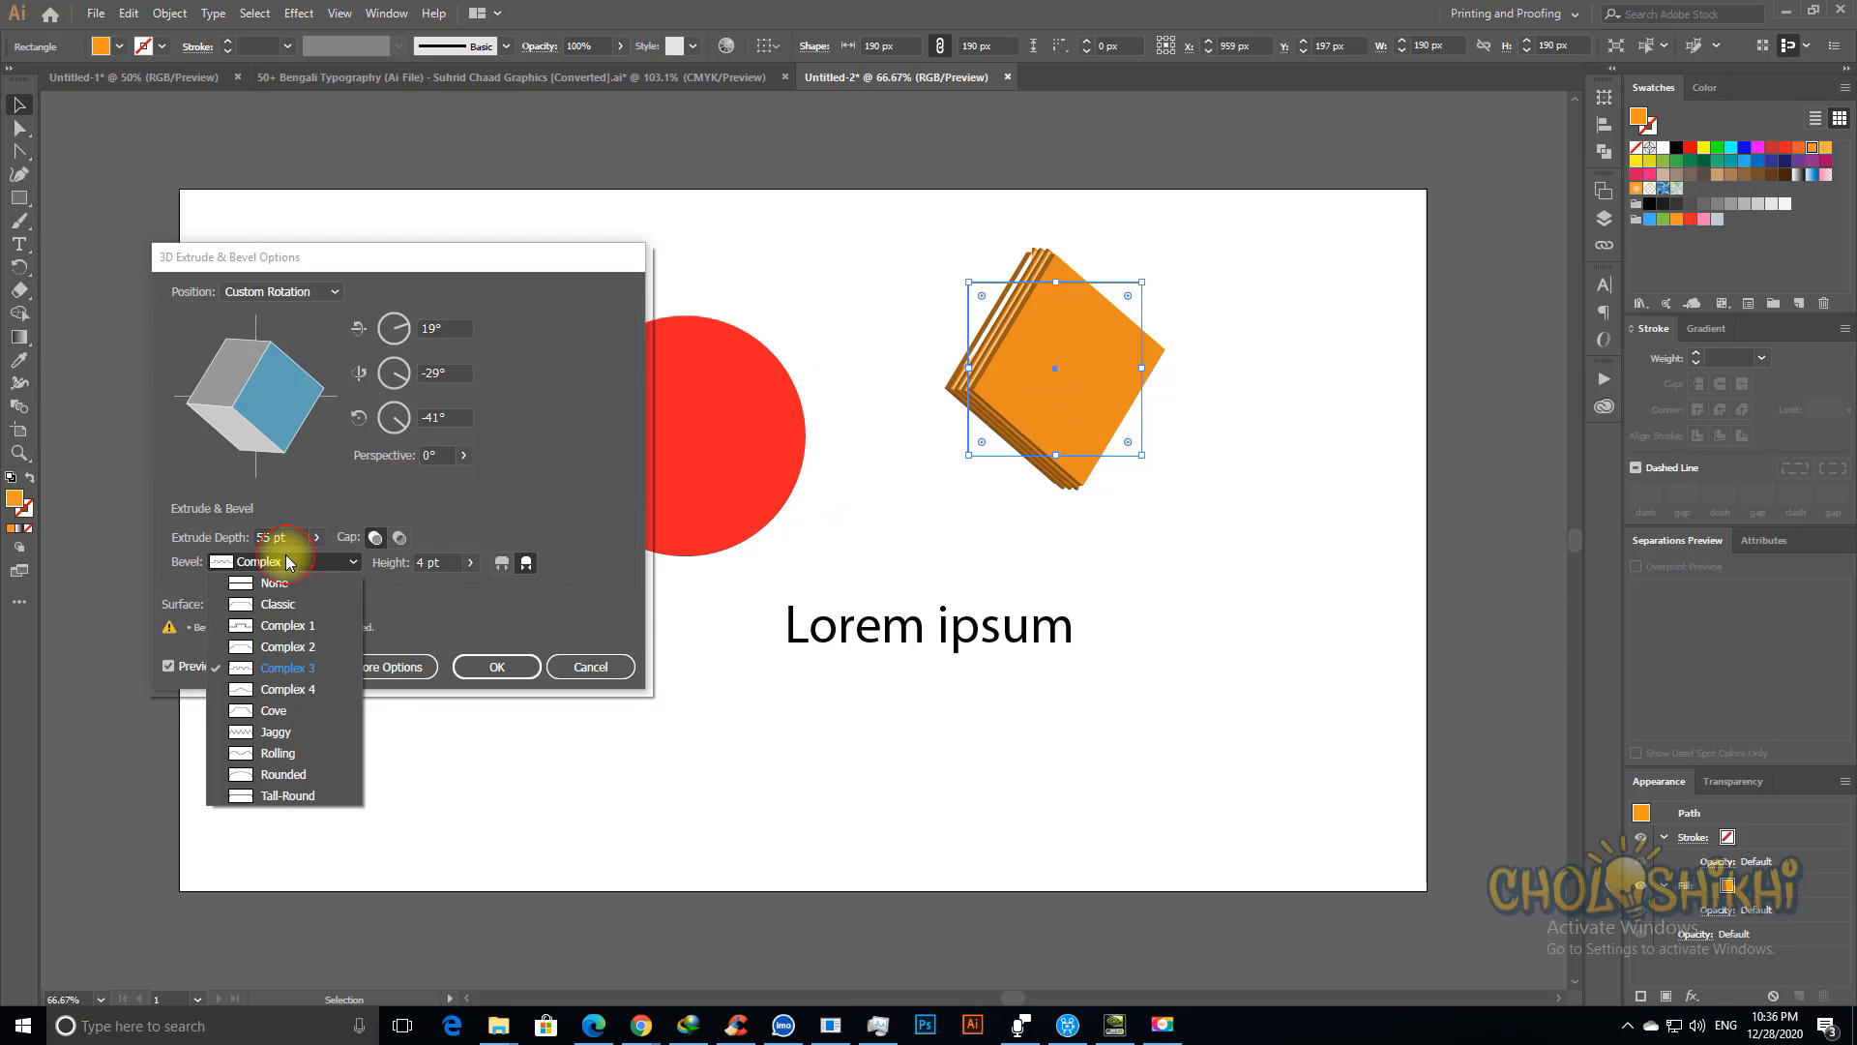
{"action": "left_click", "coordinate": [279, 731]}
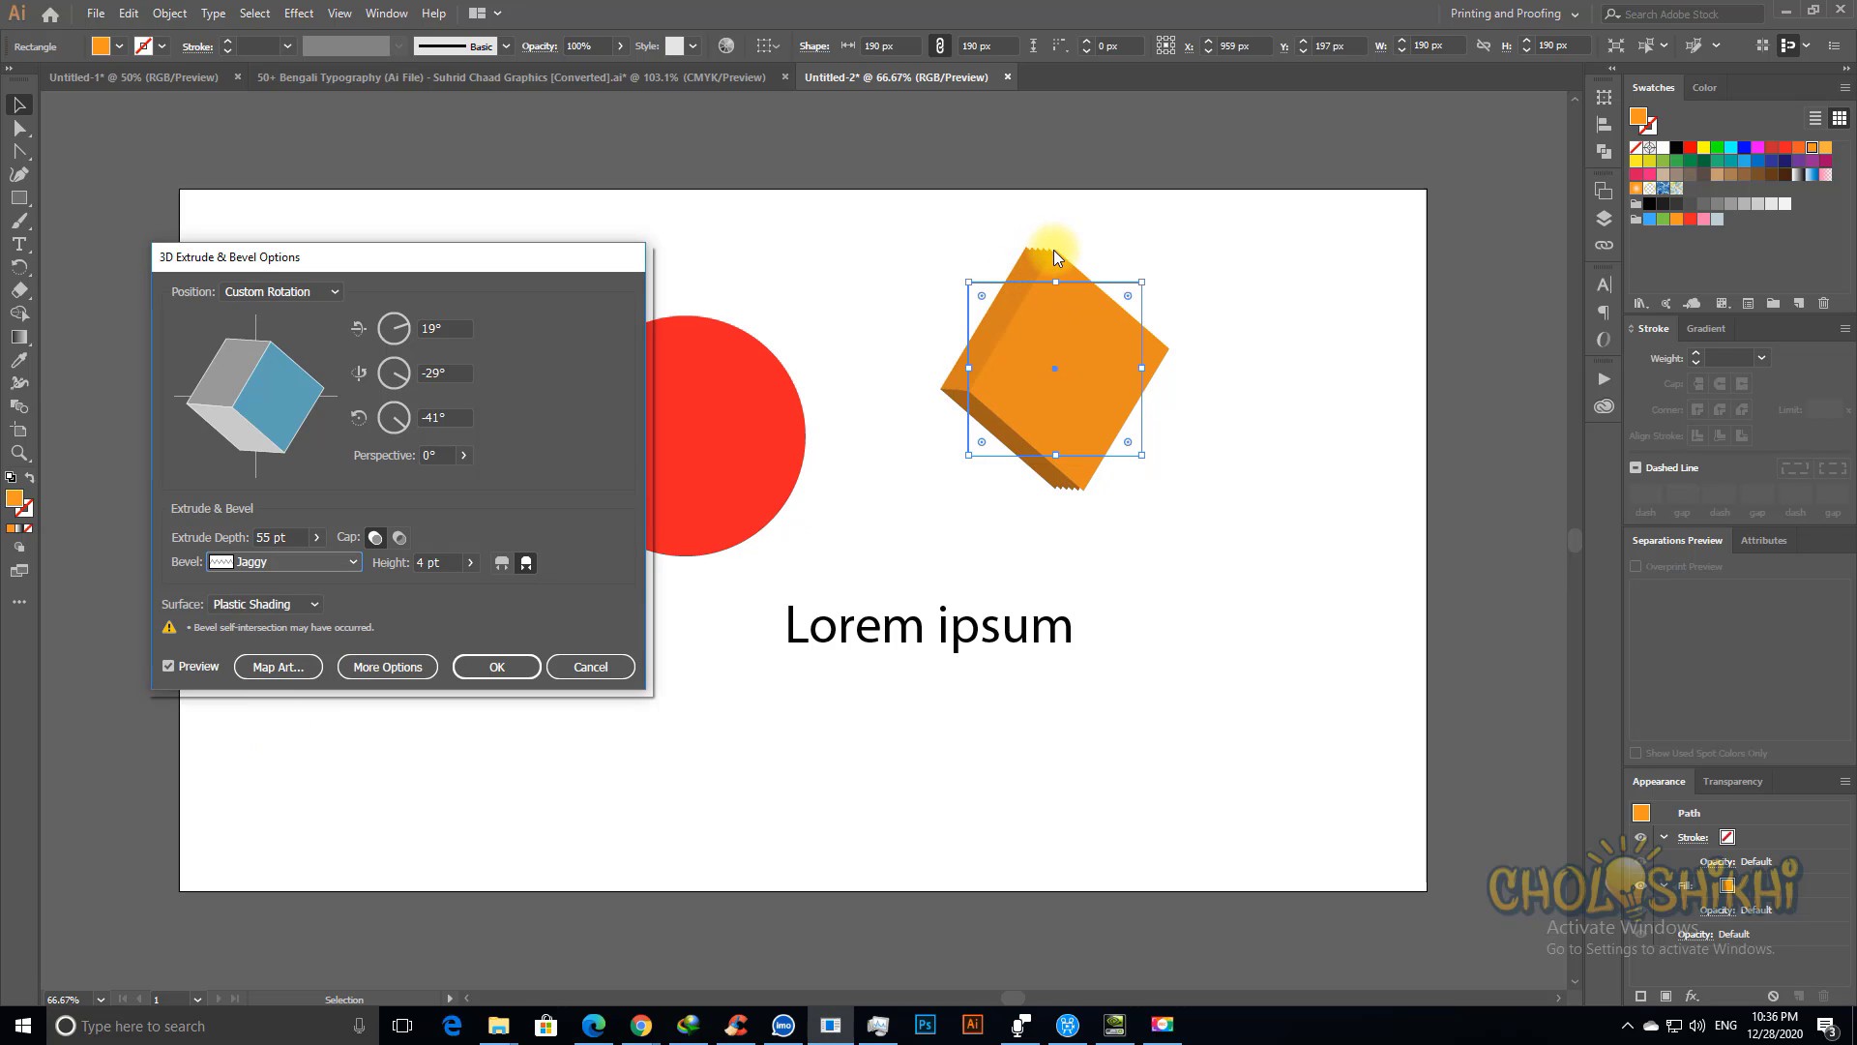
Step: Try the Rounded bevel and no bevel on the square, then set the bevel to Classic
{"action": "left_click", "coordinate": [242, 562]}
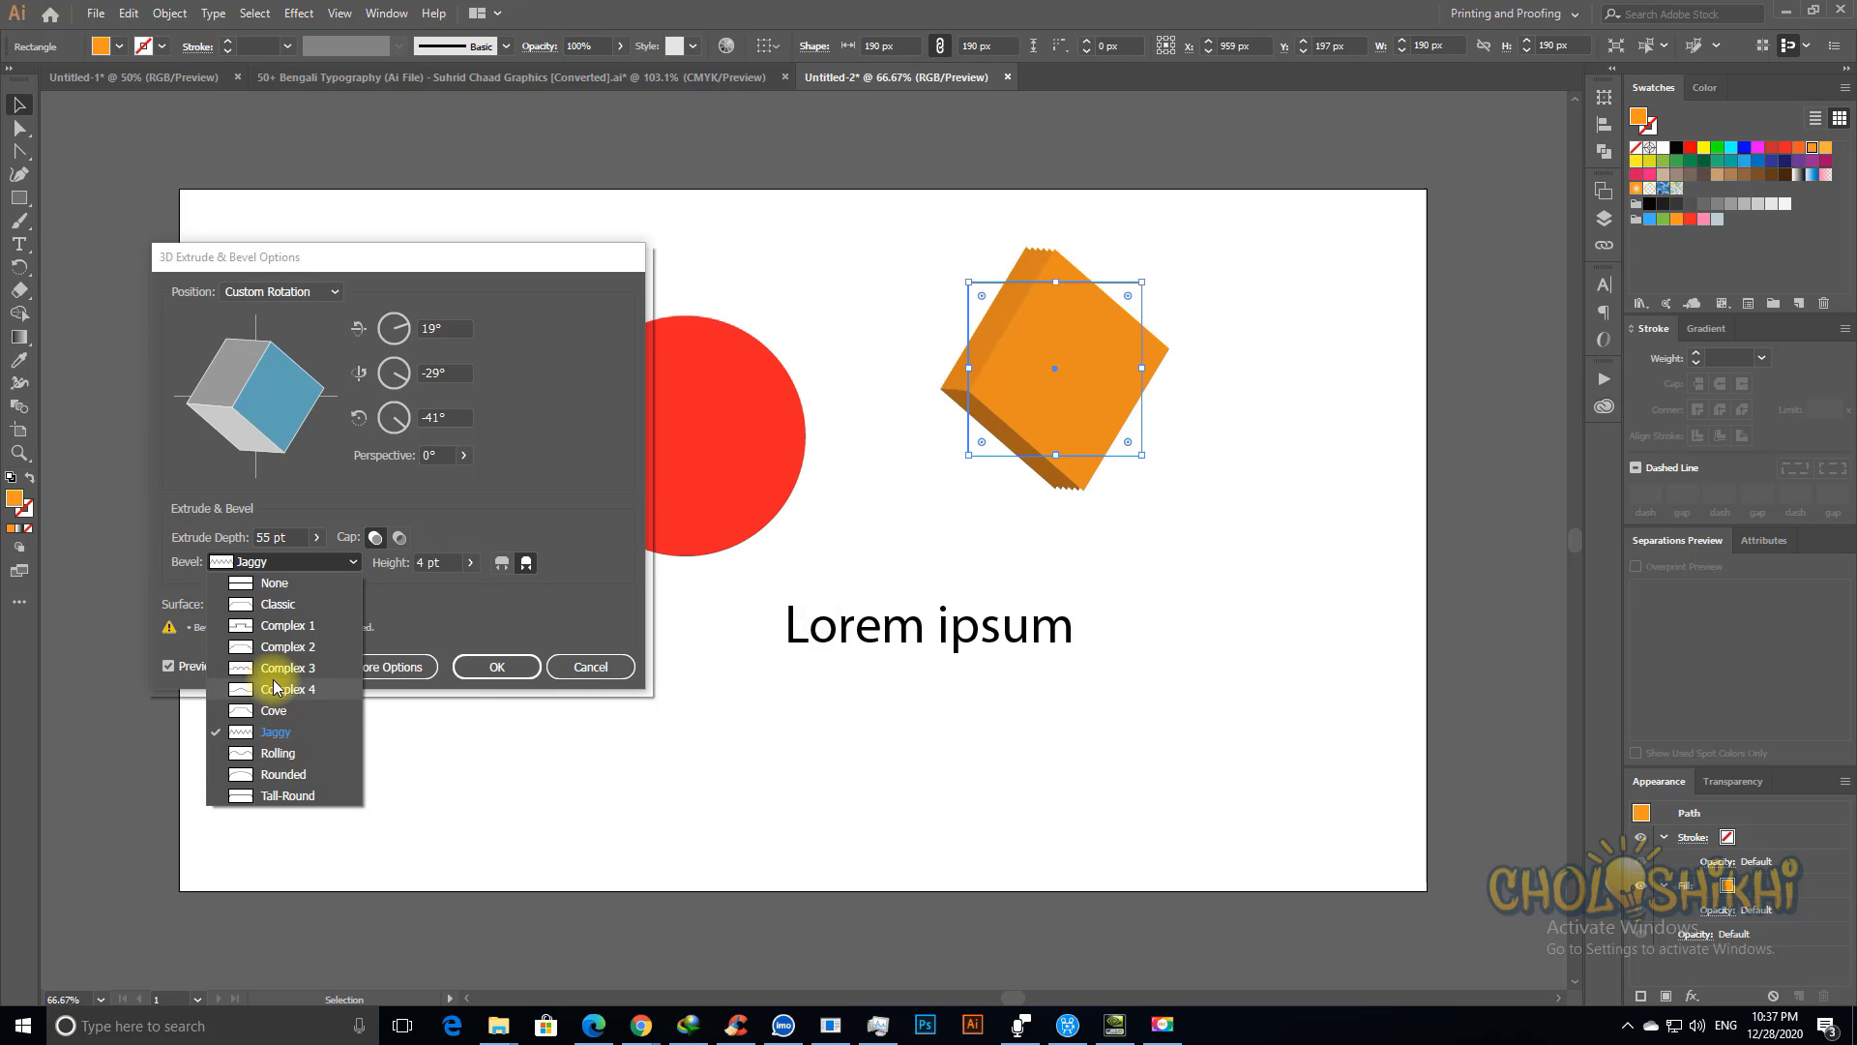
{"action": "left_click", "coordinate": [306, 774]}
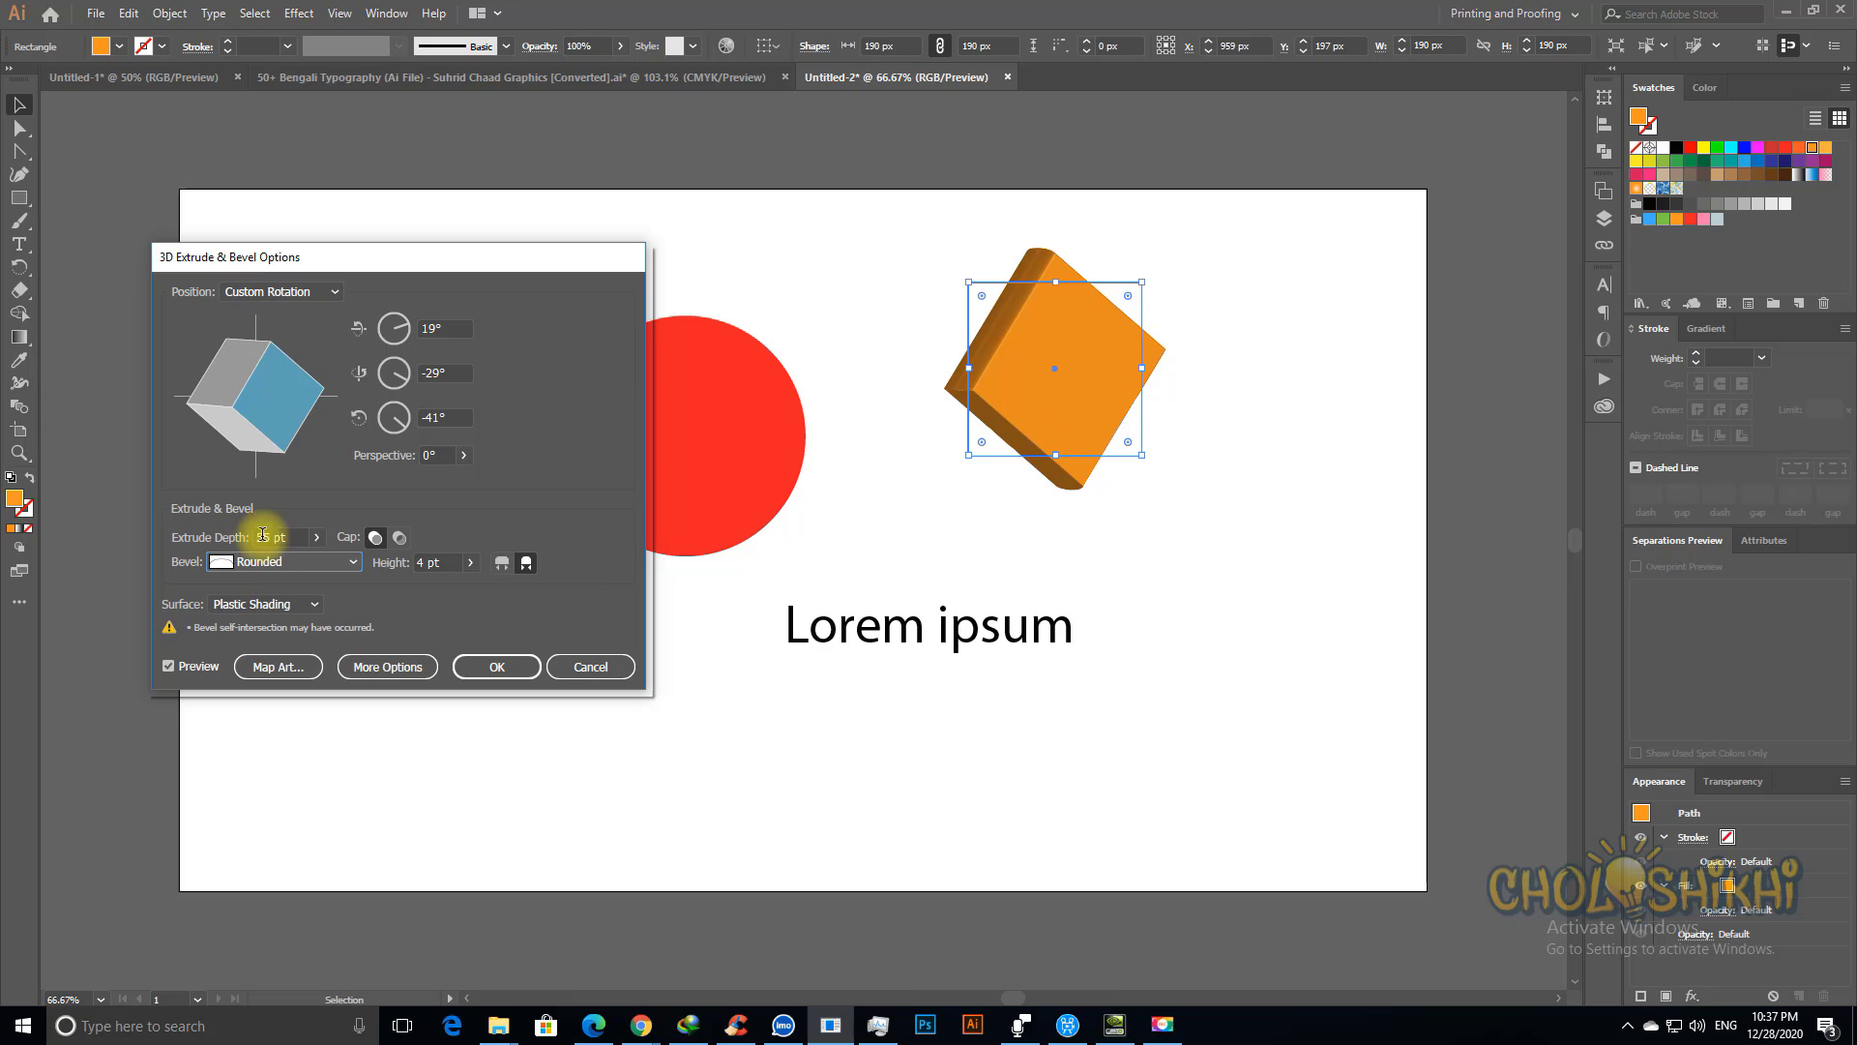
{"action": "left_click", "coordinate": [274, 562]}
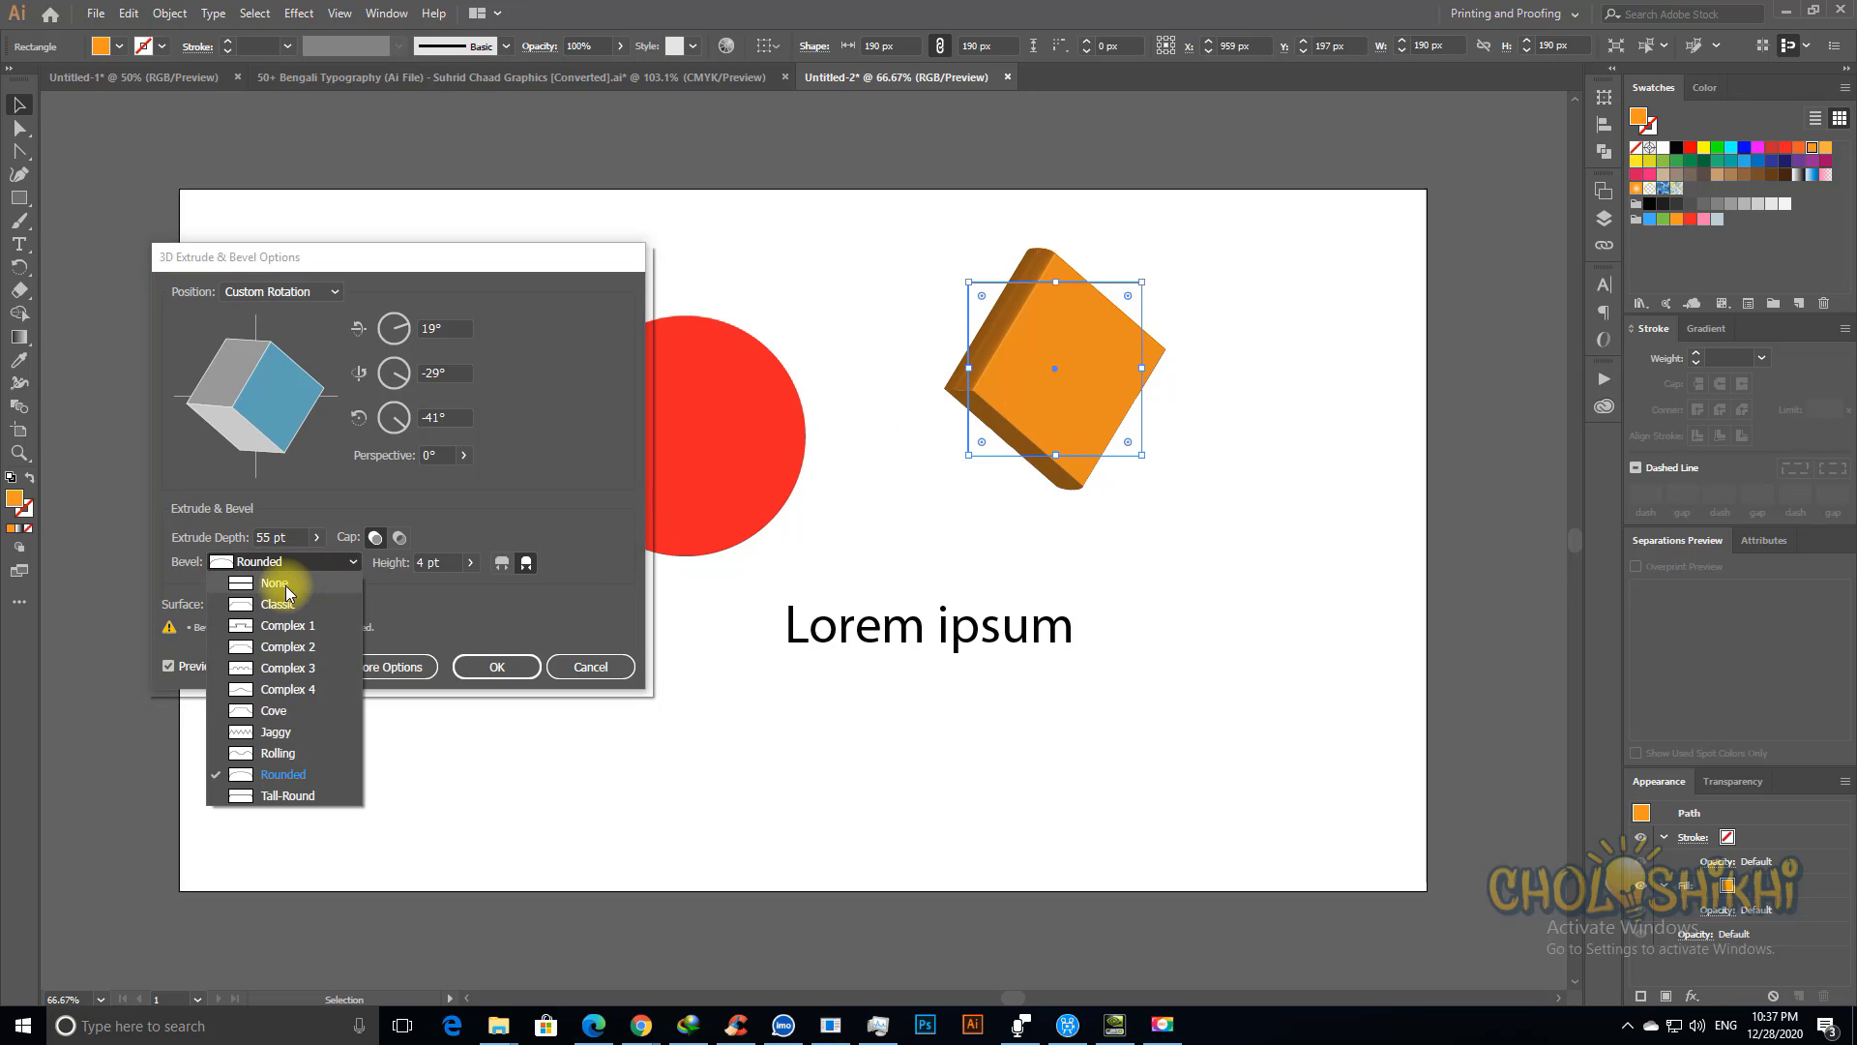
{"action": "left_click", "coordinate": [281, 583]}
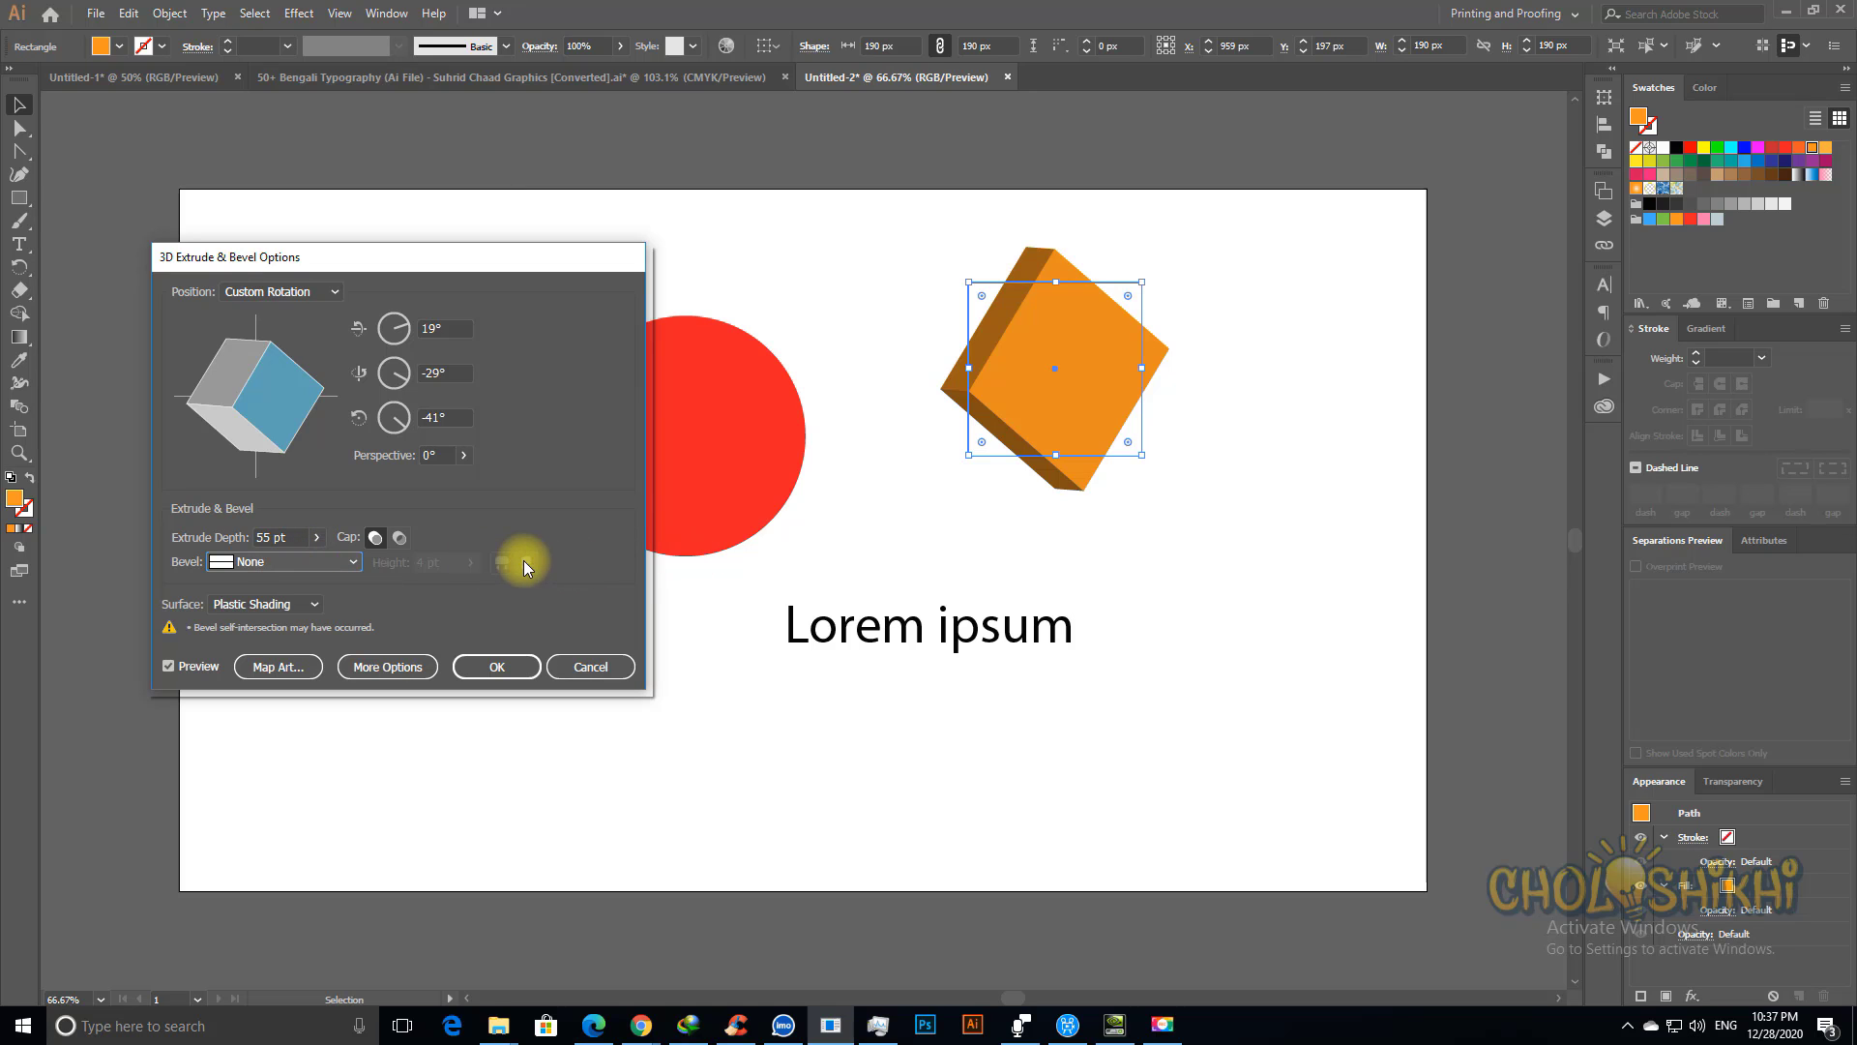
{"action": "left_click", "coordinate": [329, 562]}
{"action": "left_click", "coordinate": [280, 598]}
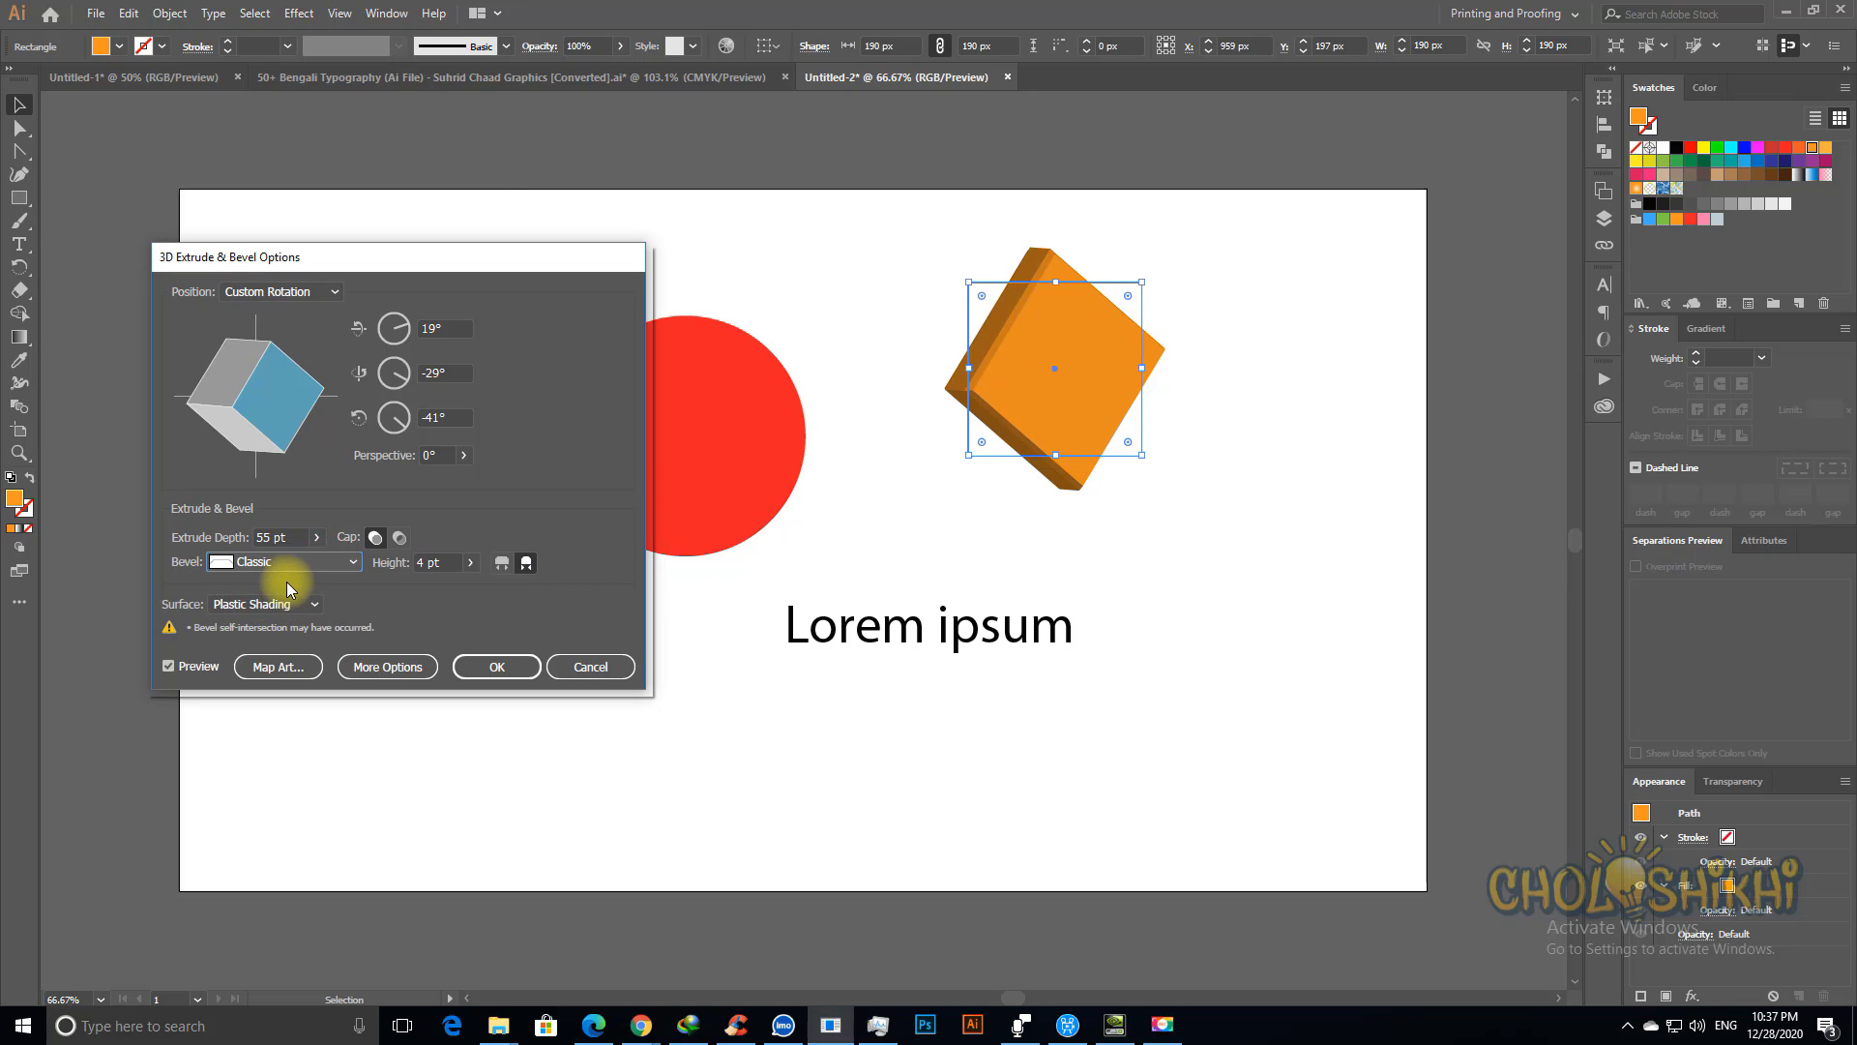
Step: Raise the height of the square's Classic bevel to about 48 pt
{"action": "left_click", "coordinate": [469, 563]}
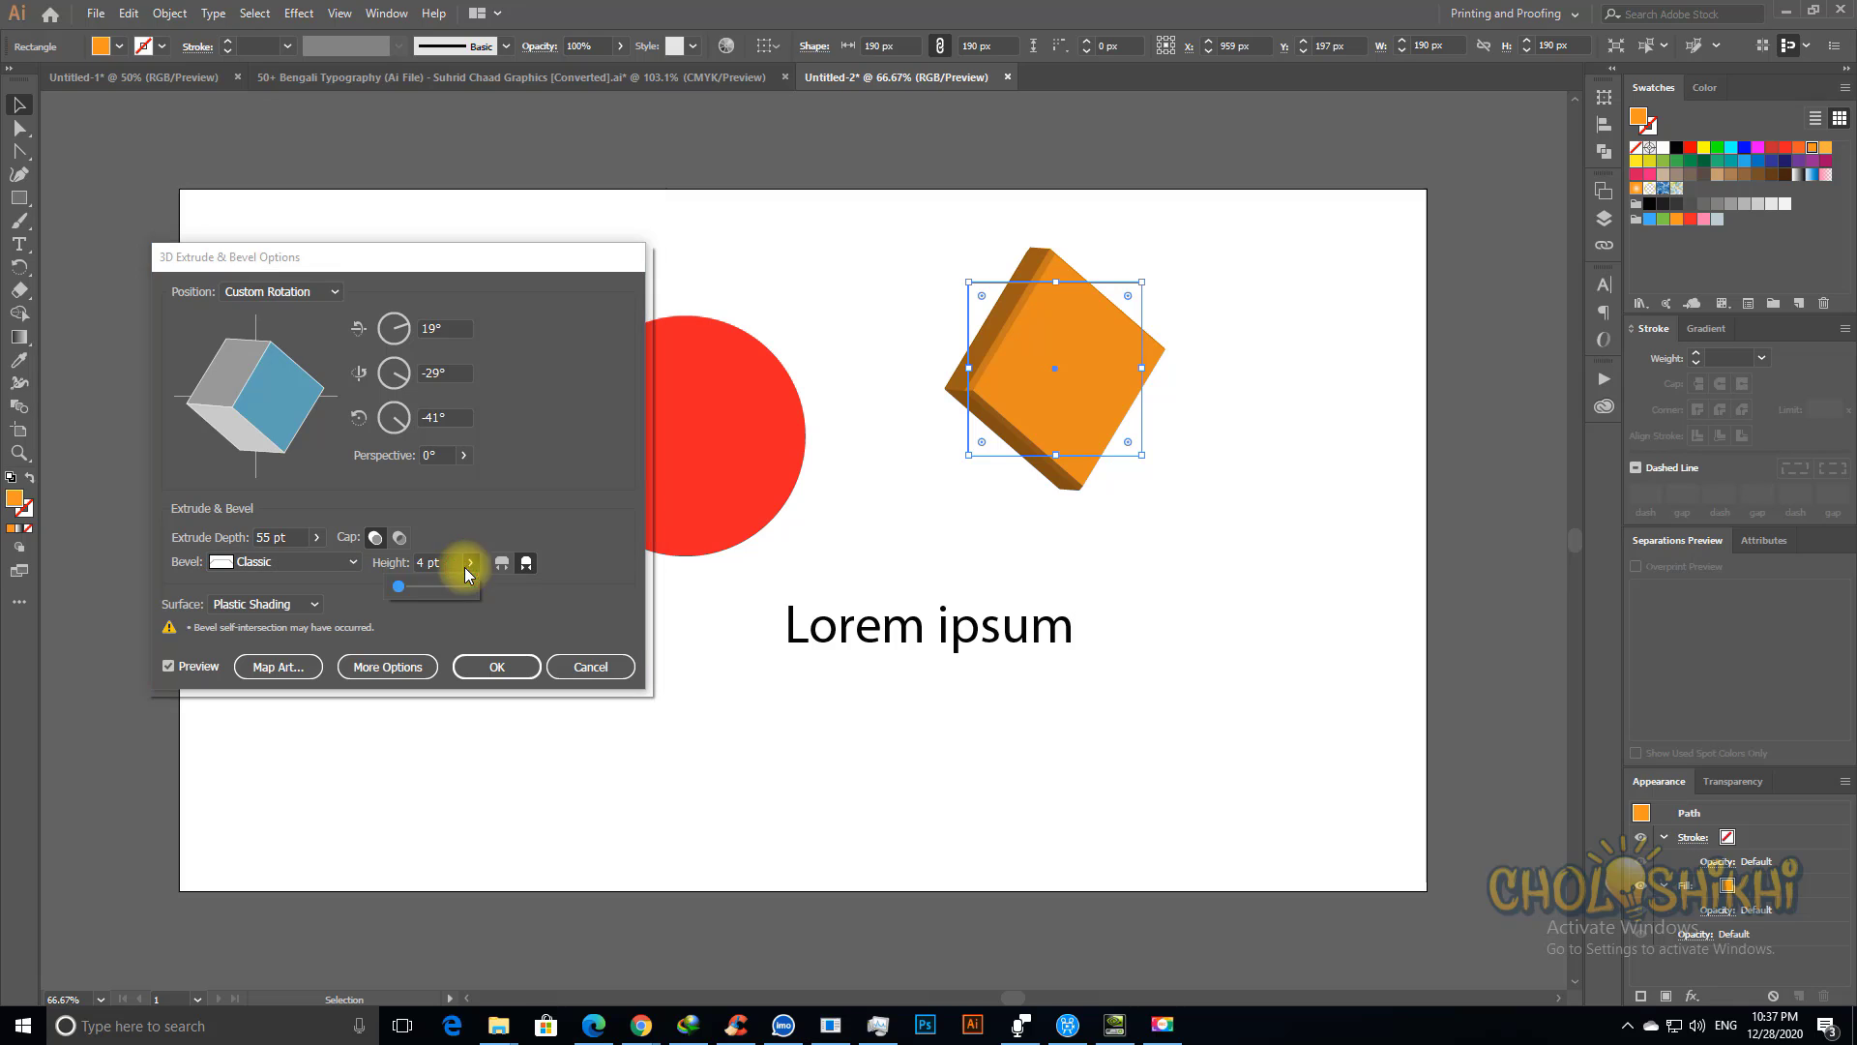
{"action": "left_click_drag", "start_coordinate": [420, 585], "coordinate": [420, 584]}
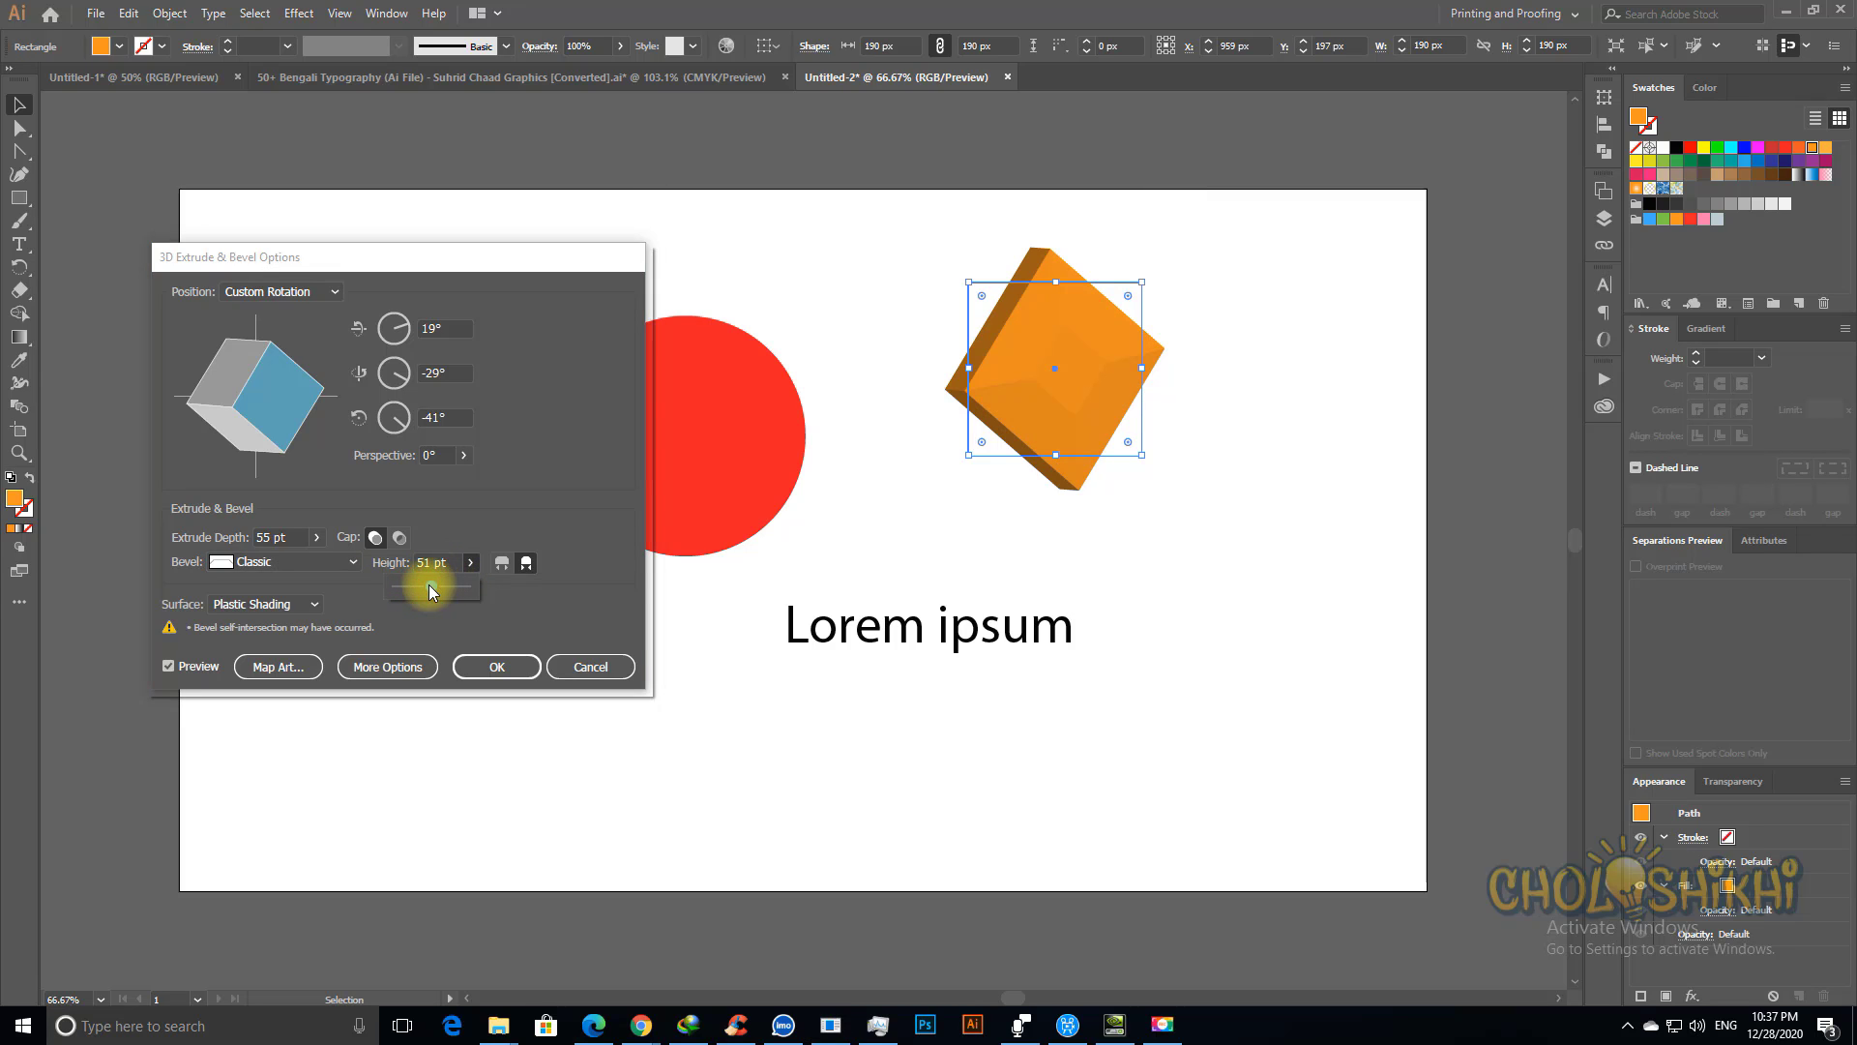
{"action": "left_click_drag", "start_coordinate": [431, 586], "coordinate": [428, 586]}
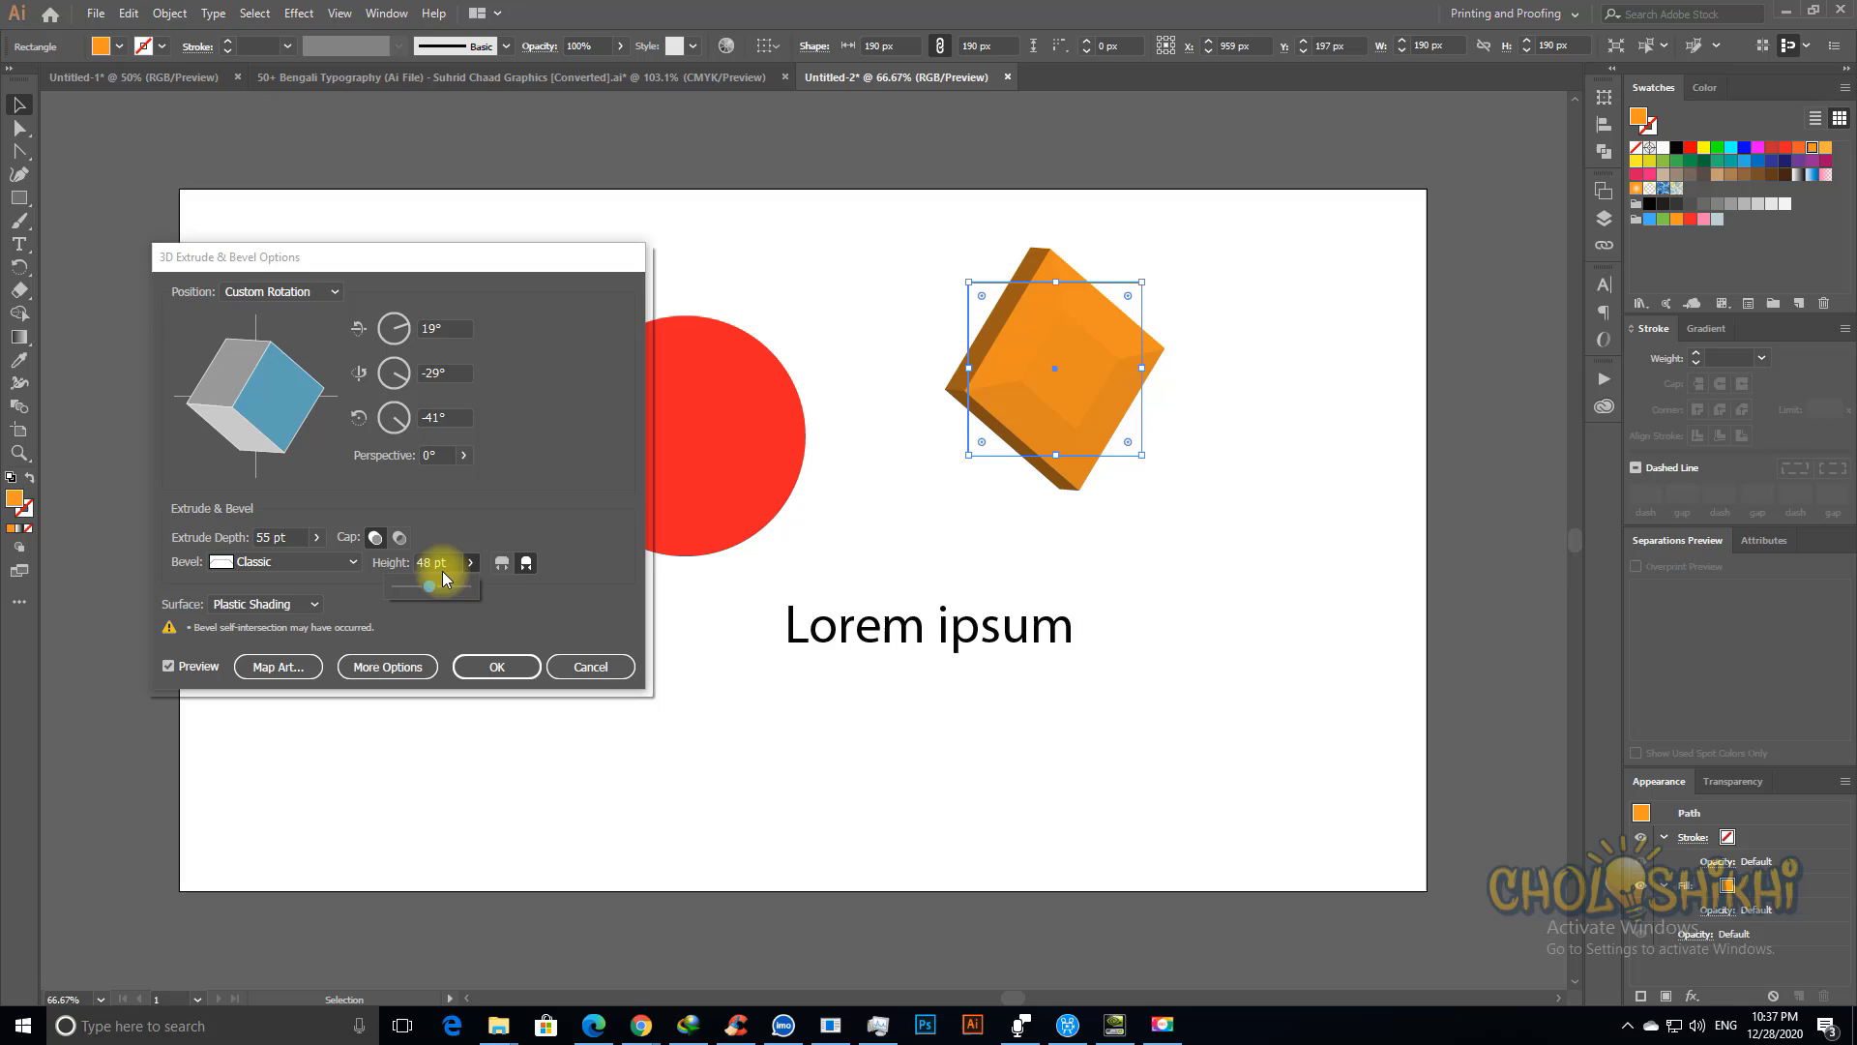
{"action": "left_click", "coordinate": [504, 569]}
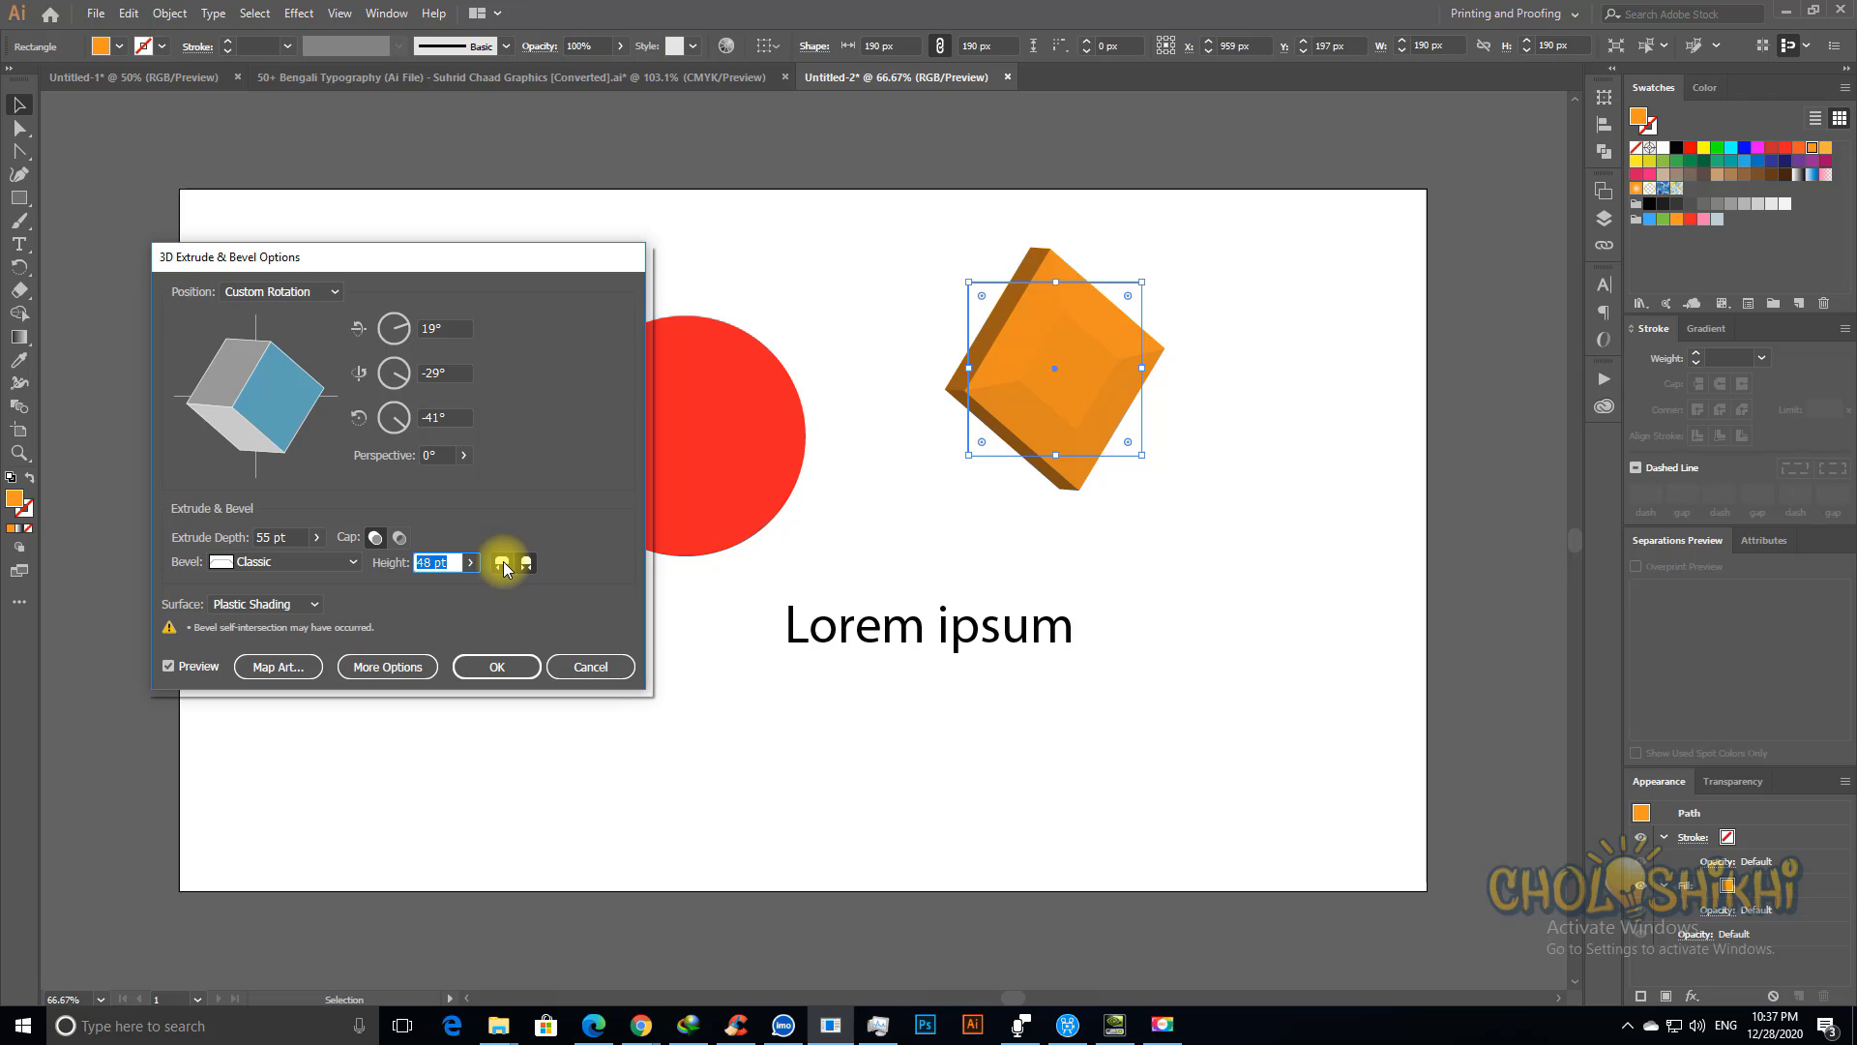
Step: Compare Bevel Extent Out with Bevel Extent In on the square, leaving Bevel Extent In active
{"action": "left_click", "coordinate": [503, 565]}
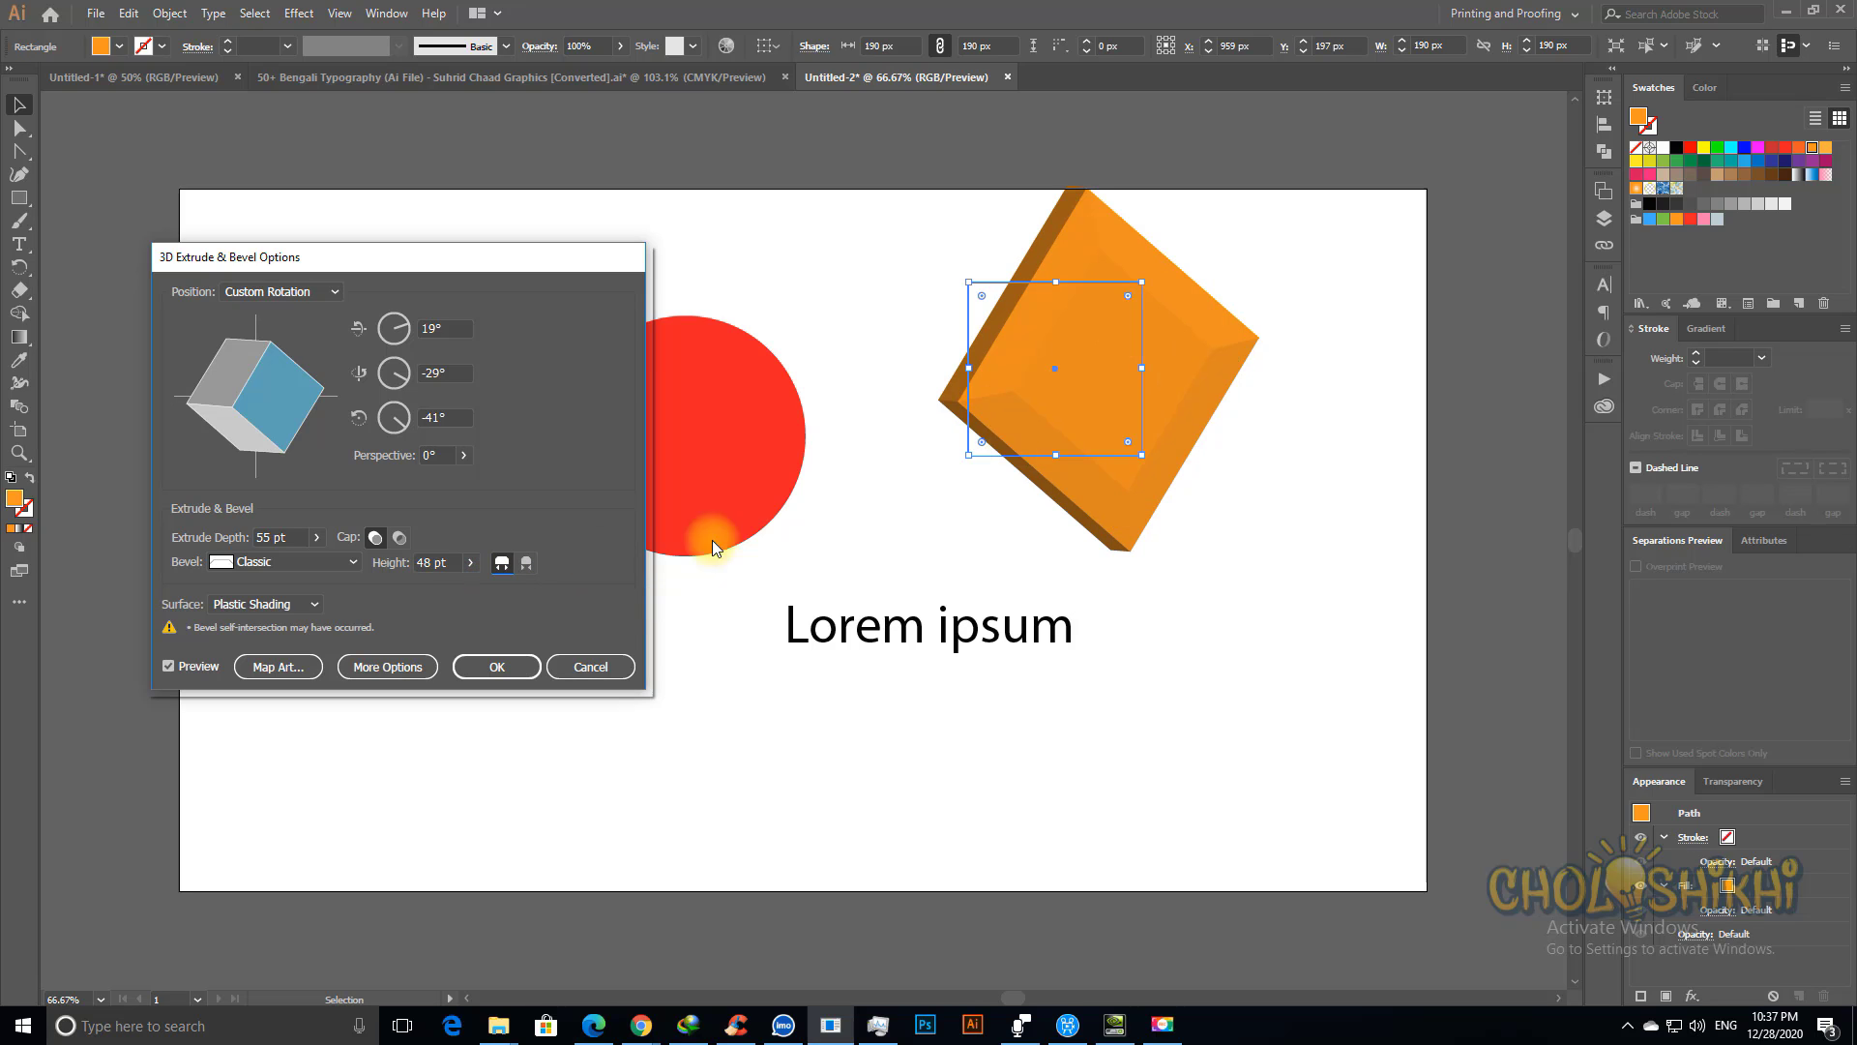
{"action": "left_click", "coordinate": [525, 567]}
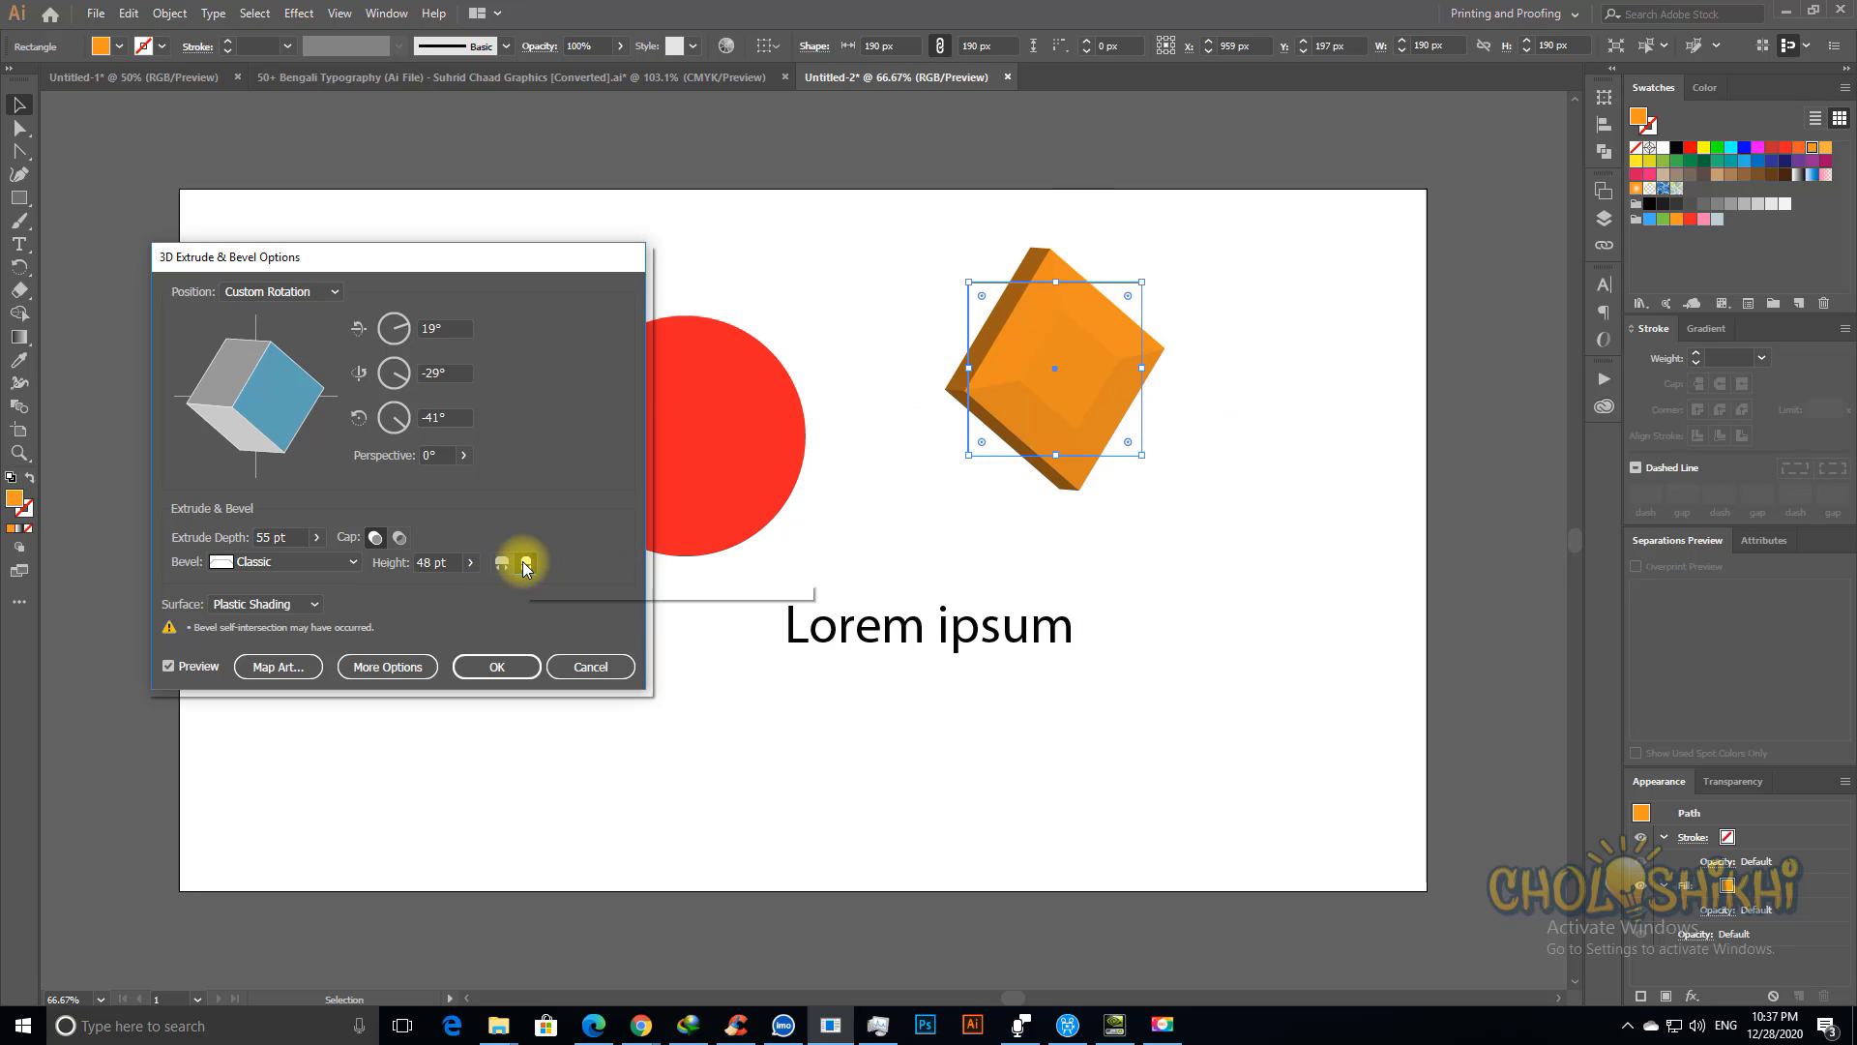
{"action": "left_click", "coordinate": [506, 562]}
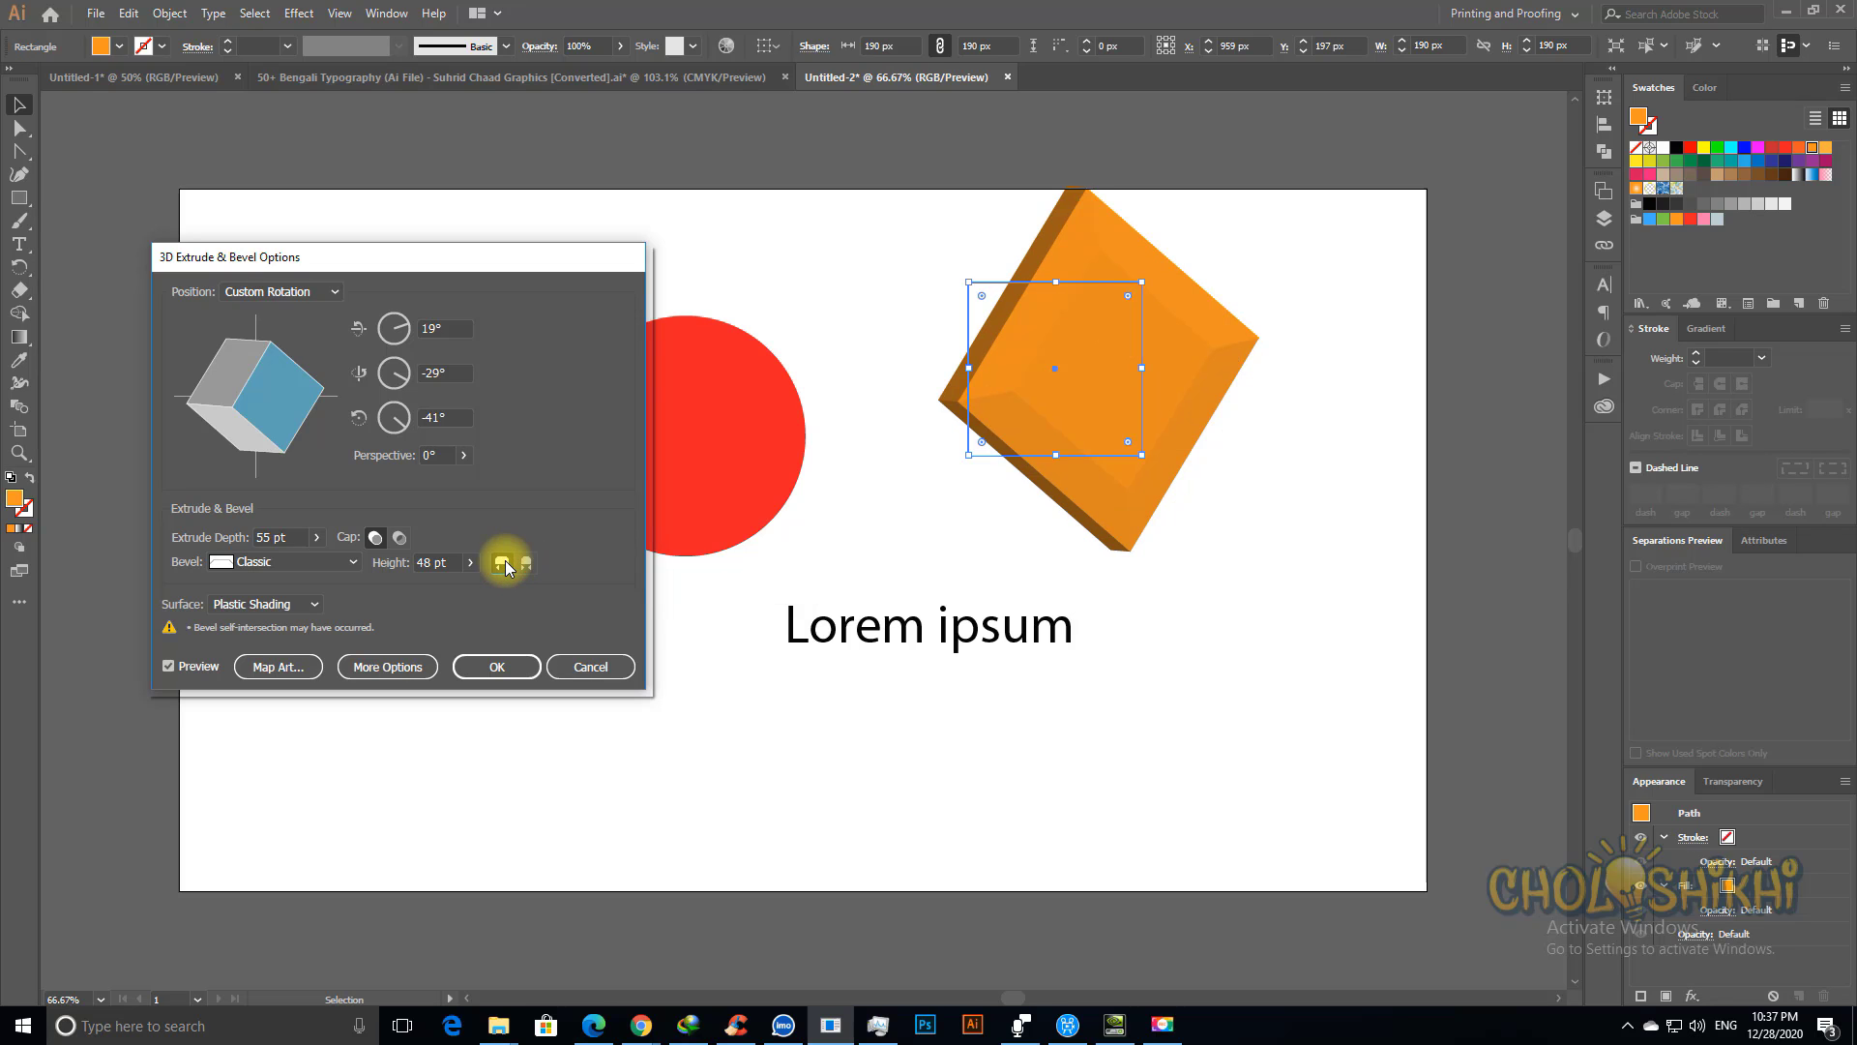
{"action": "left_click", "coordinate": [520, 563]}
{"action": "left_click", "coordinate": [509, 565]}
{"action": "left_click", "coordinate": [521, 562]}
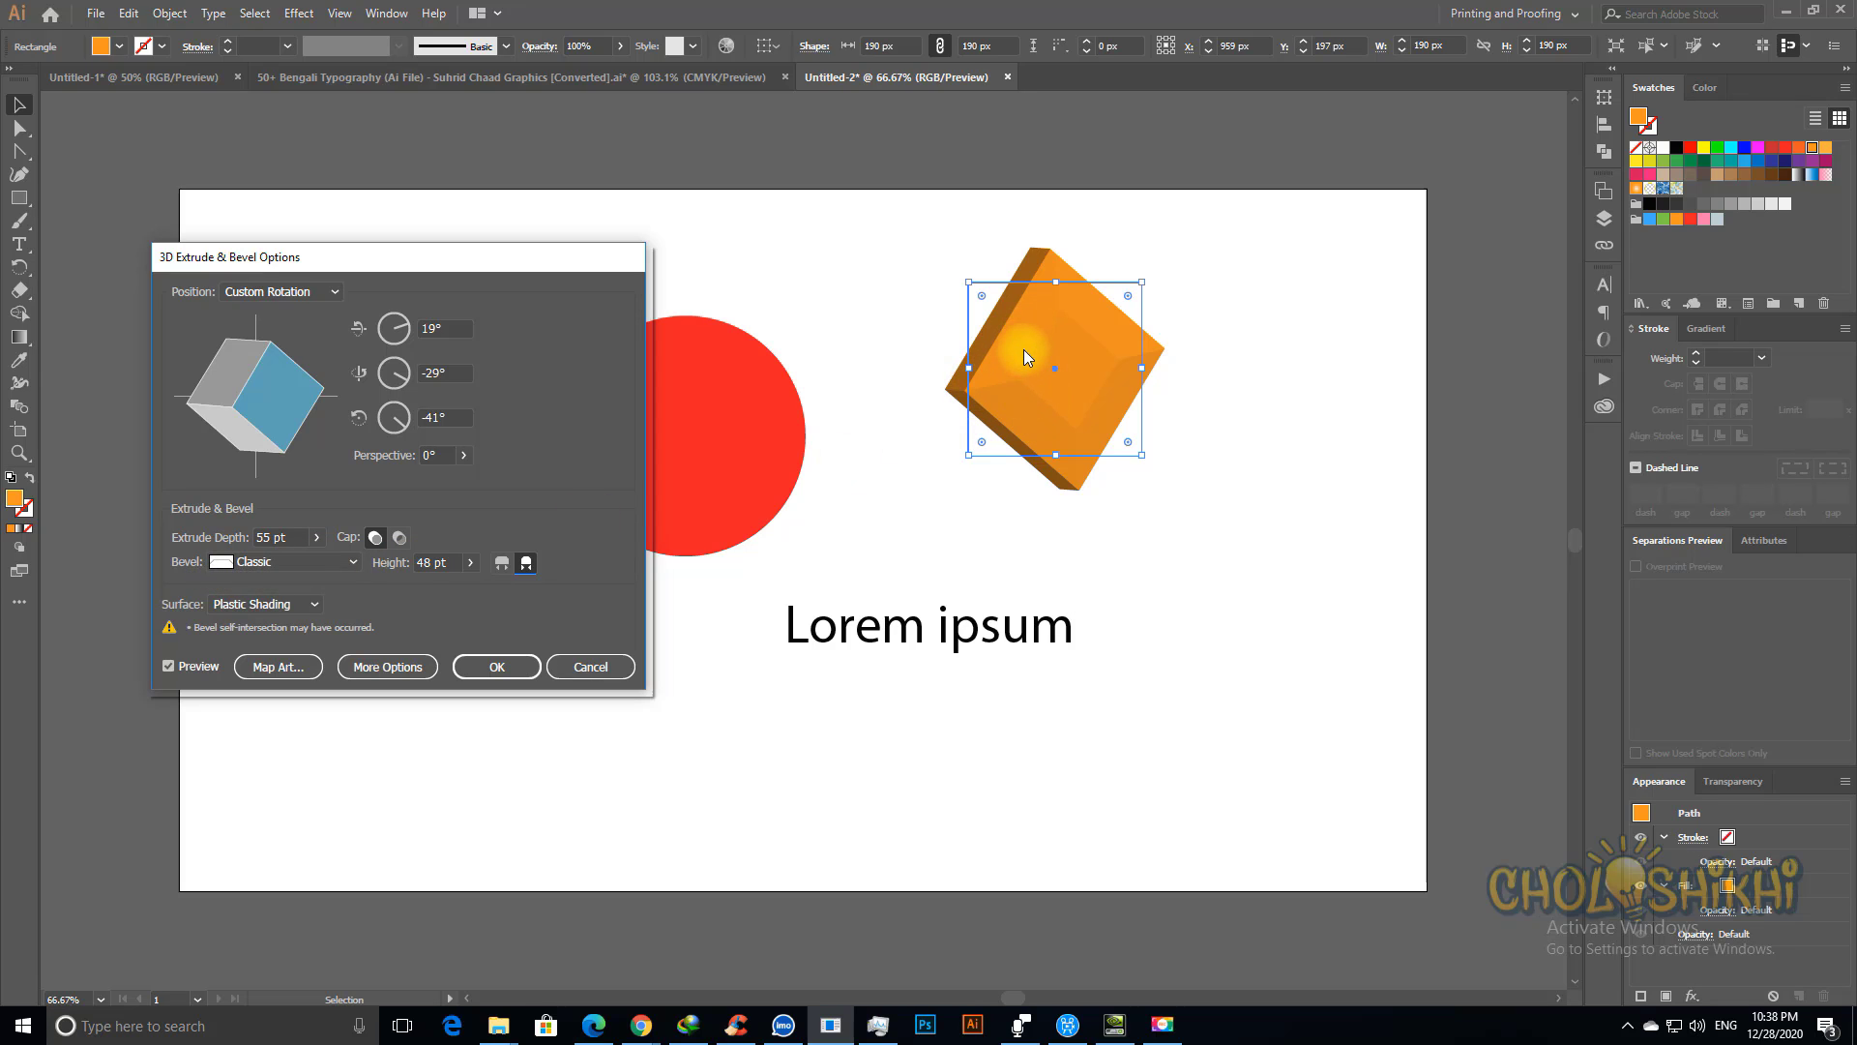
Step: Rotate the square to about 83° on X, -34° on Y and 4° on Z, and reduce its bevel height to about 43 pt
{"action": "left_click_drag", "start_coordinate": [199, 395], "coordinate": [305, 431]}
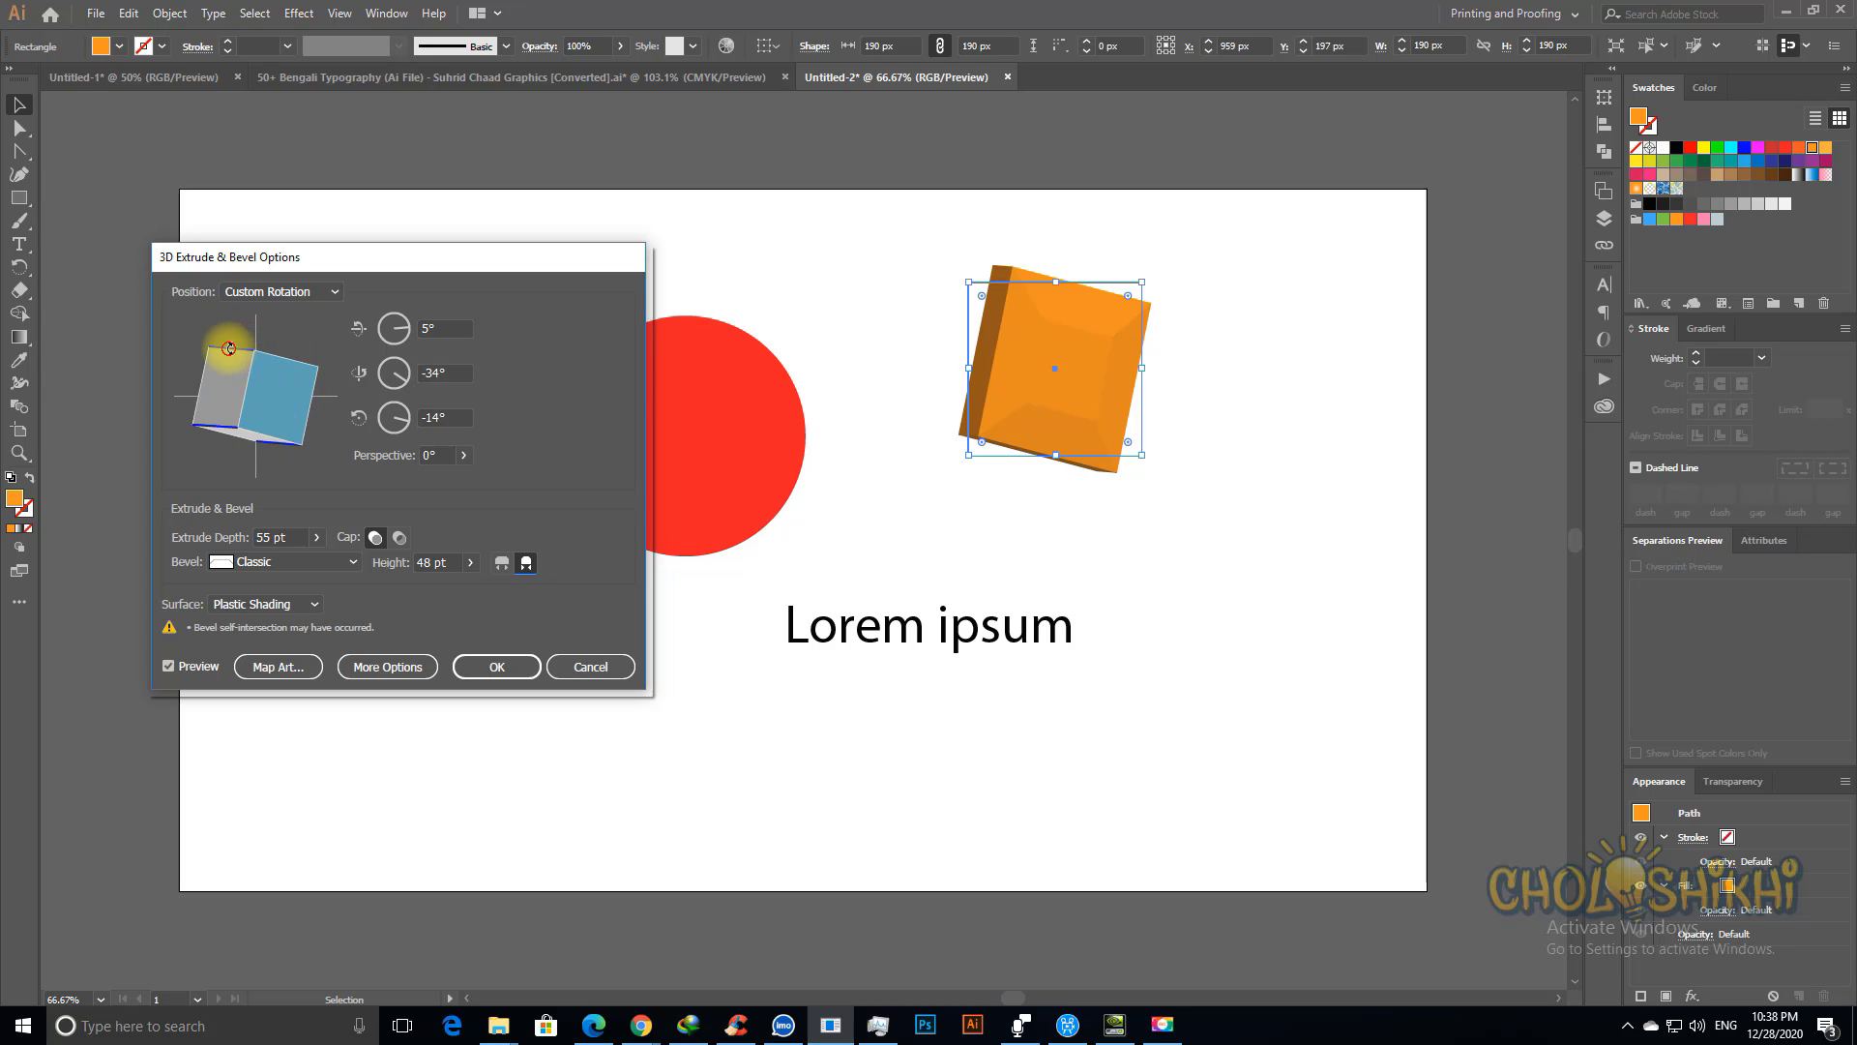
{"action": "left_click_drag", "start_coordinate": [229, 348], "coordinate": [278, 356]}
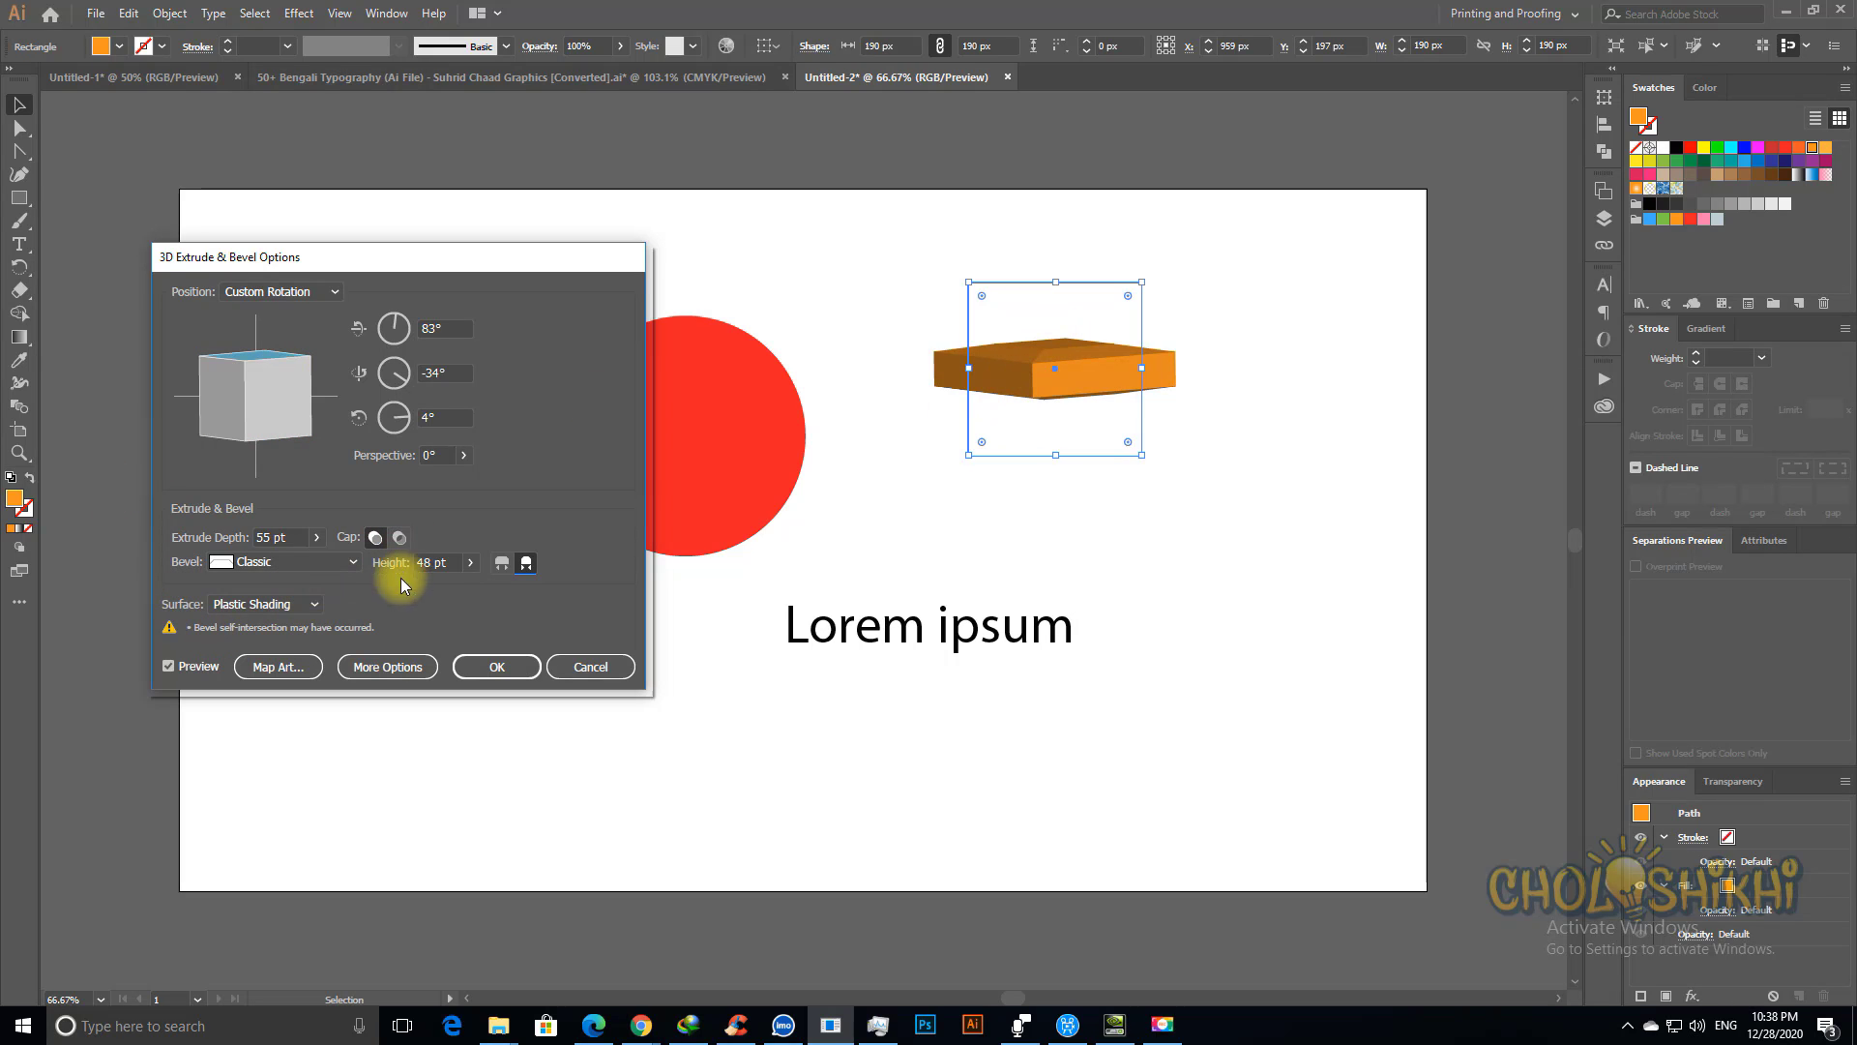
{"action": "left_click", "coordinate": [470, 562]}
{"action": "mouse_move", "coordinate": [433, 587]}
{"action": "left_mouse_down"}
{"action": "mouse_move", "coordinate": [471, 586]}
{"action": "mouse_move", "coordinate": [396, 585]}
{"action": "left_mouse_up"}
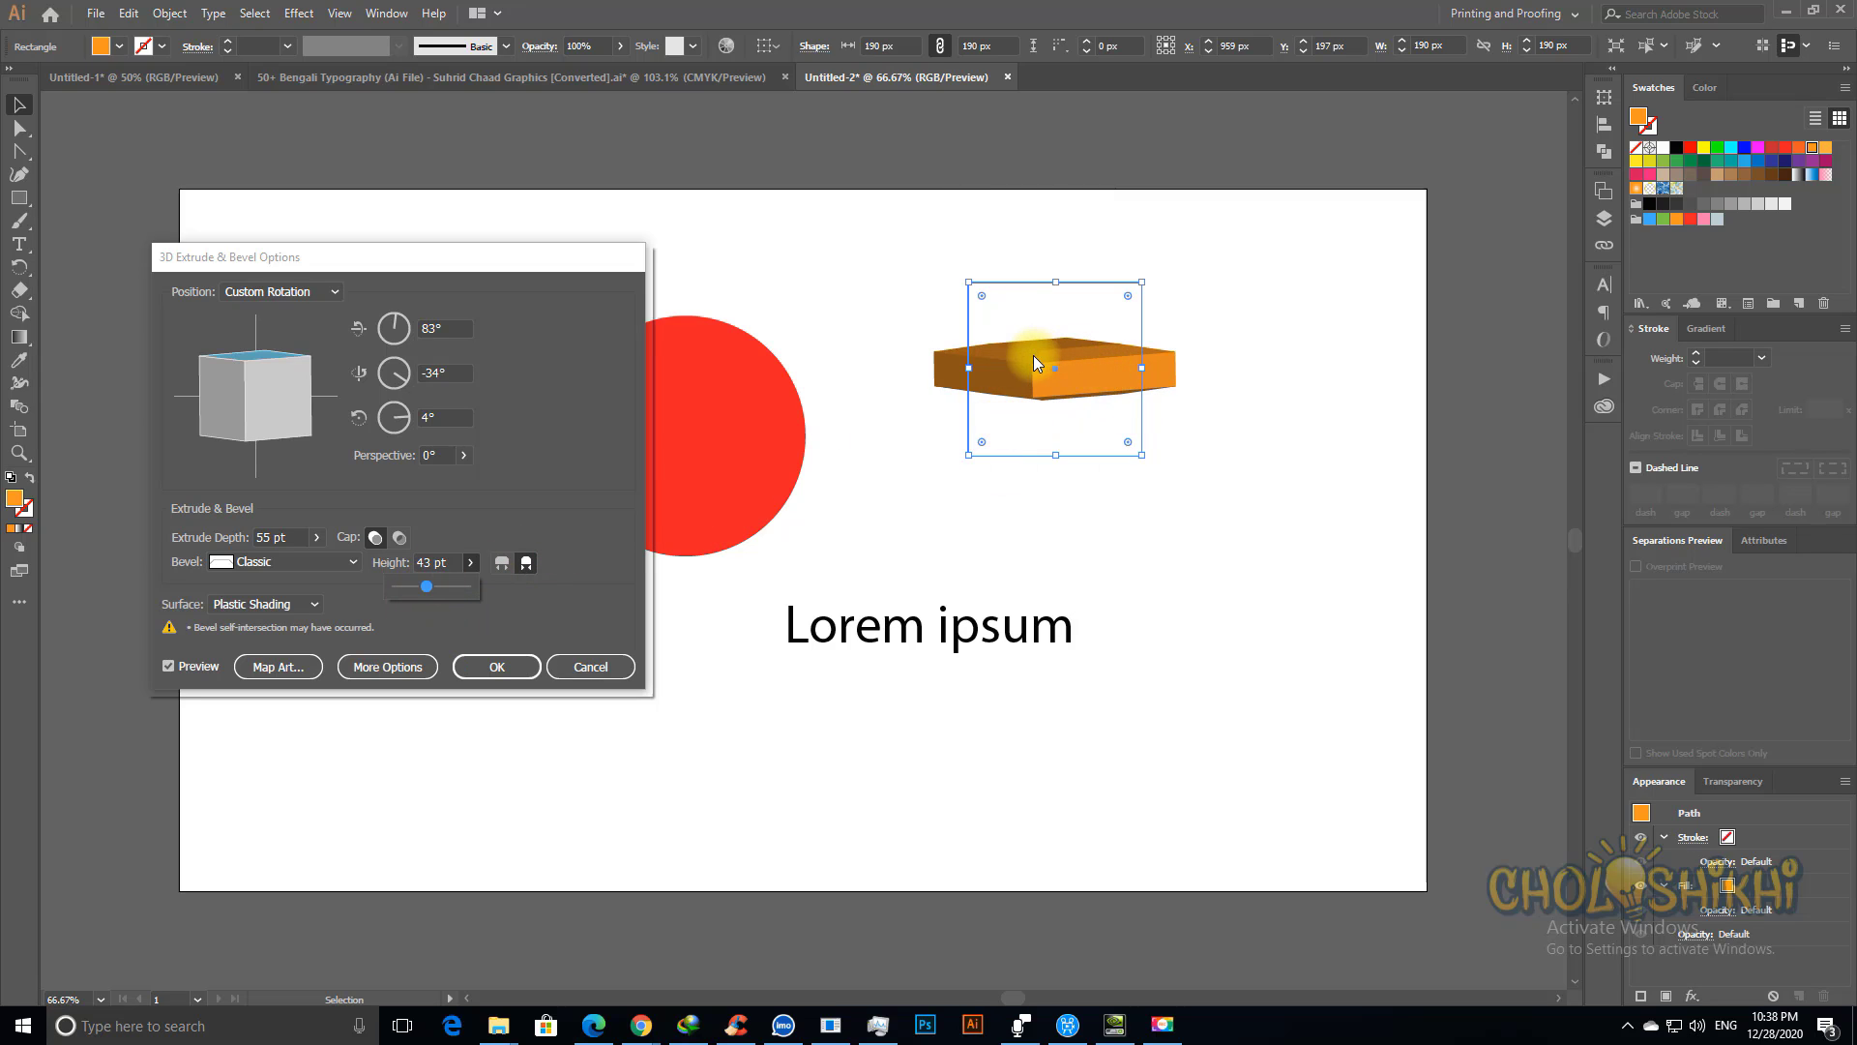
{"action": "left_click", "coordinate": [503, 564]}
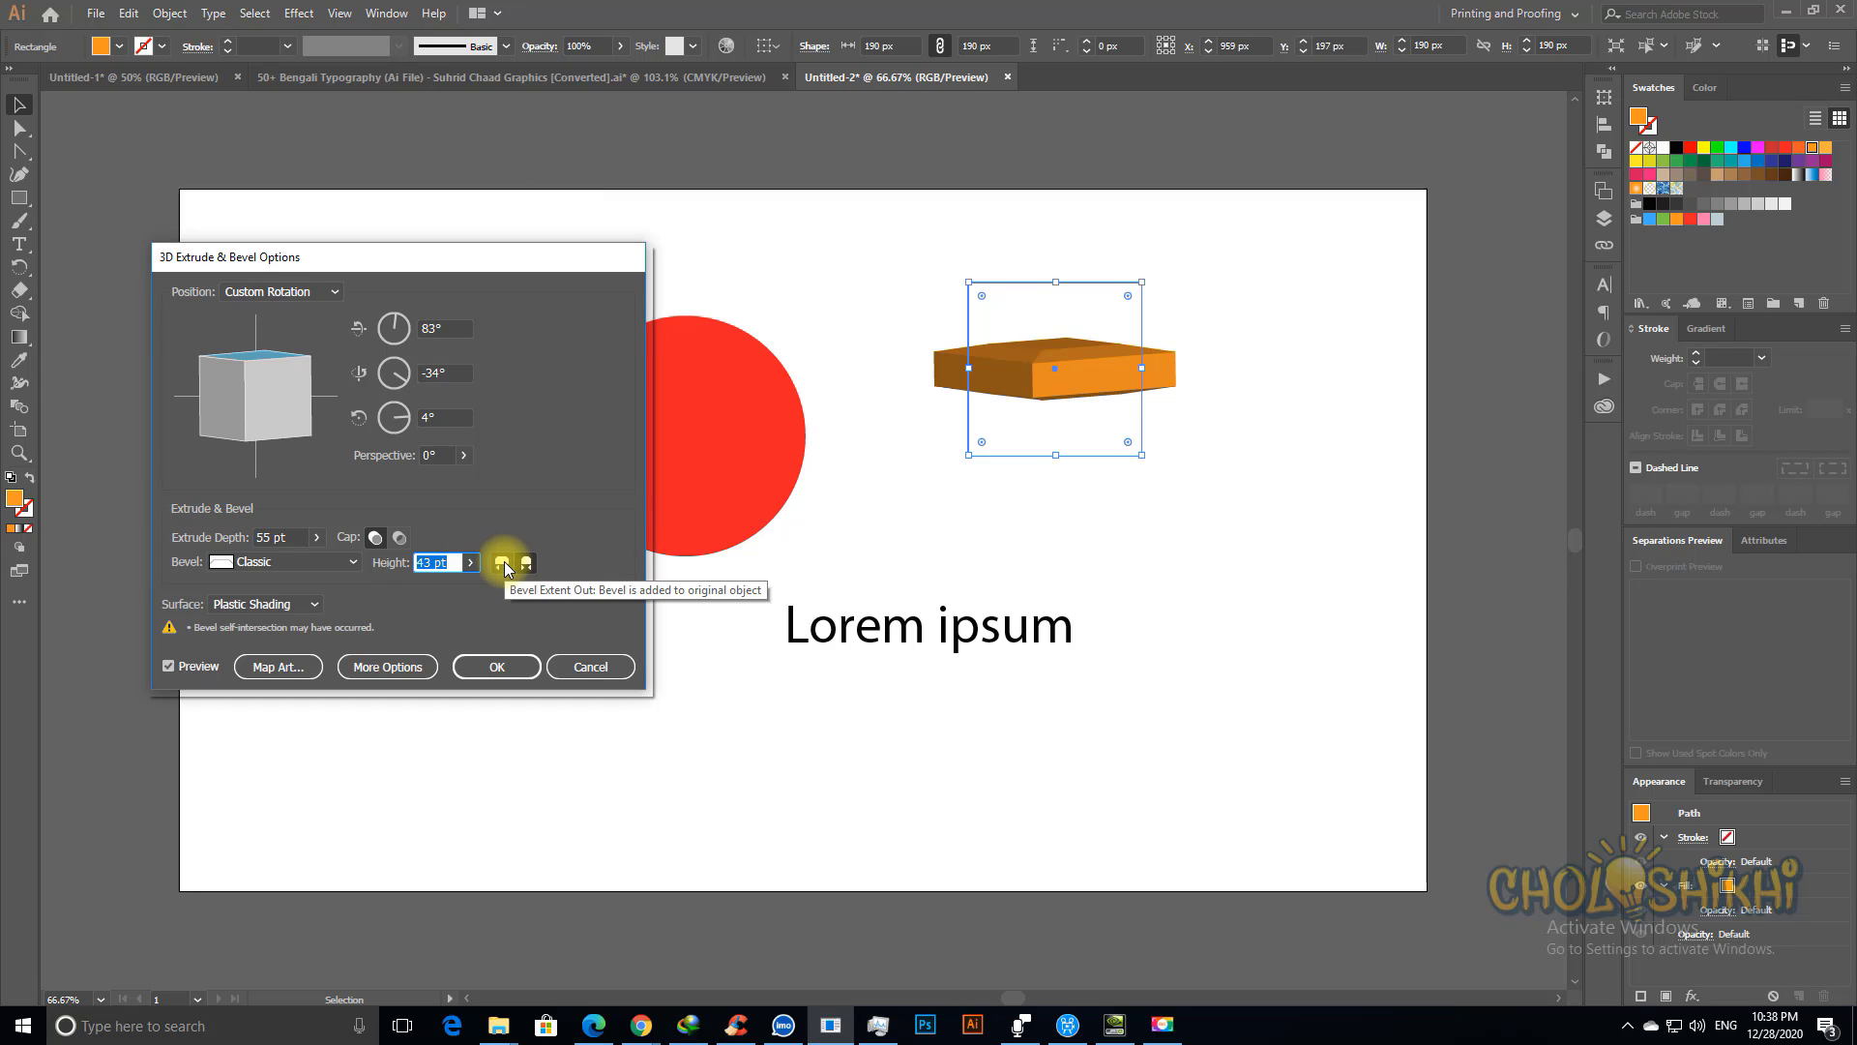
Step: Compare the outward and inward bevel extents on the square from its new side view, ending on Bevel Extent In
{"action": "left_click", "coordinate": [503, 565]}
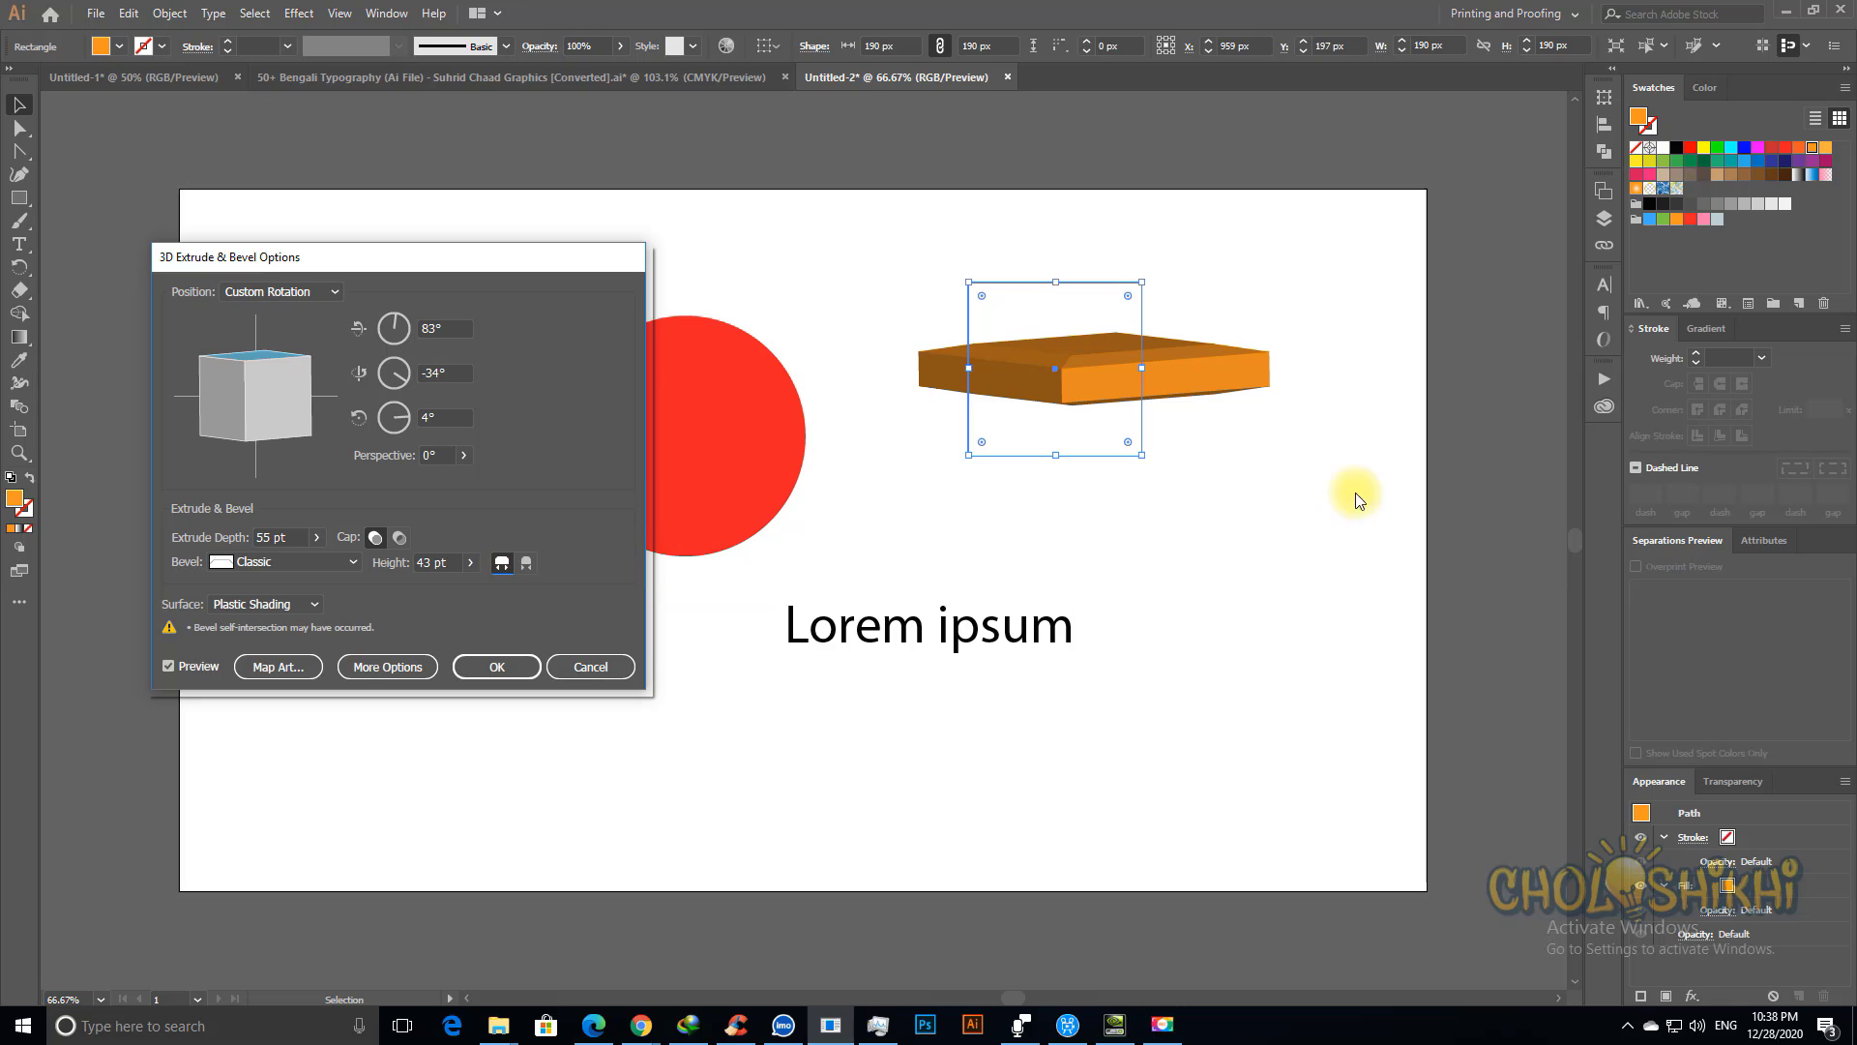
{"action": "left_click", "coordinate": [527, 564]}
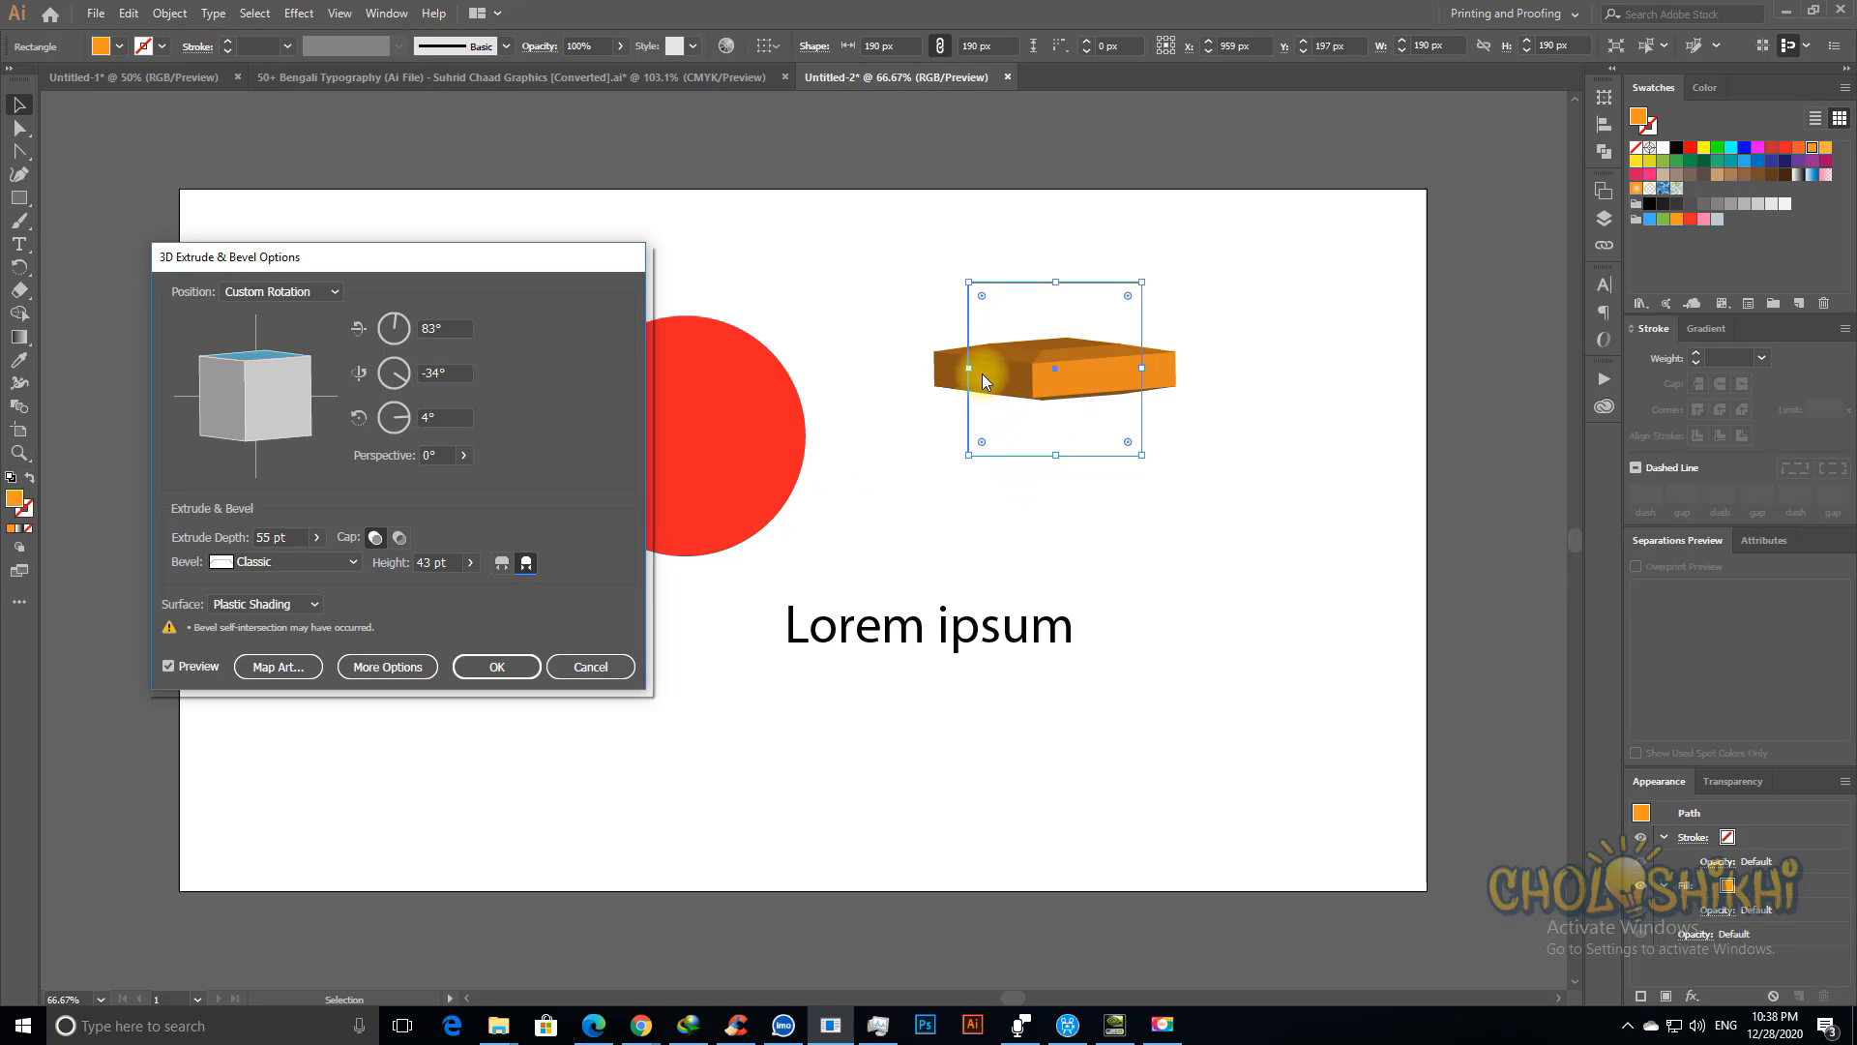
{"action": "left_click", "coordinate": [503, 568]}
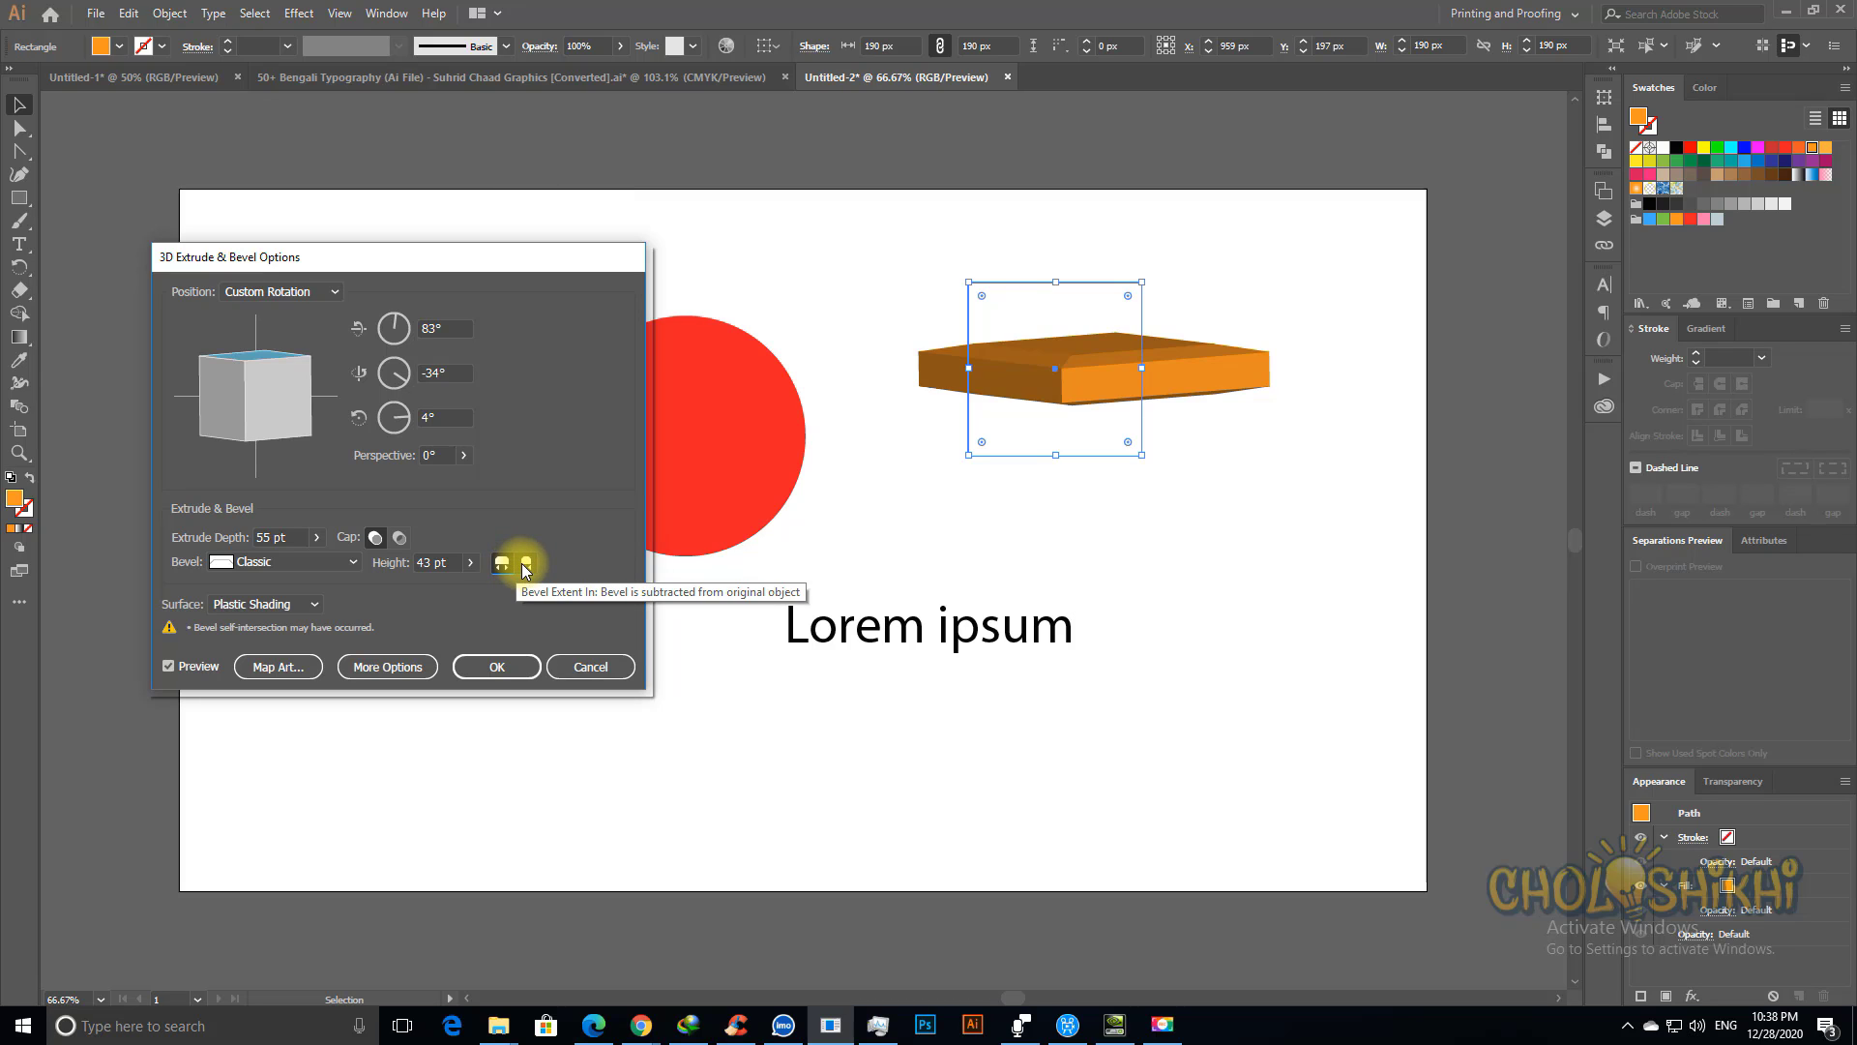
{"action": "left_click", "coordinate": [525, 567]}
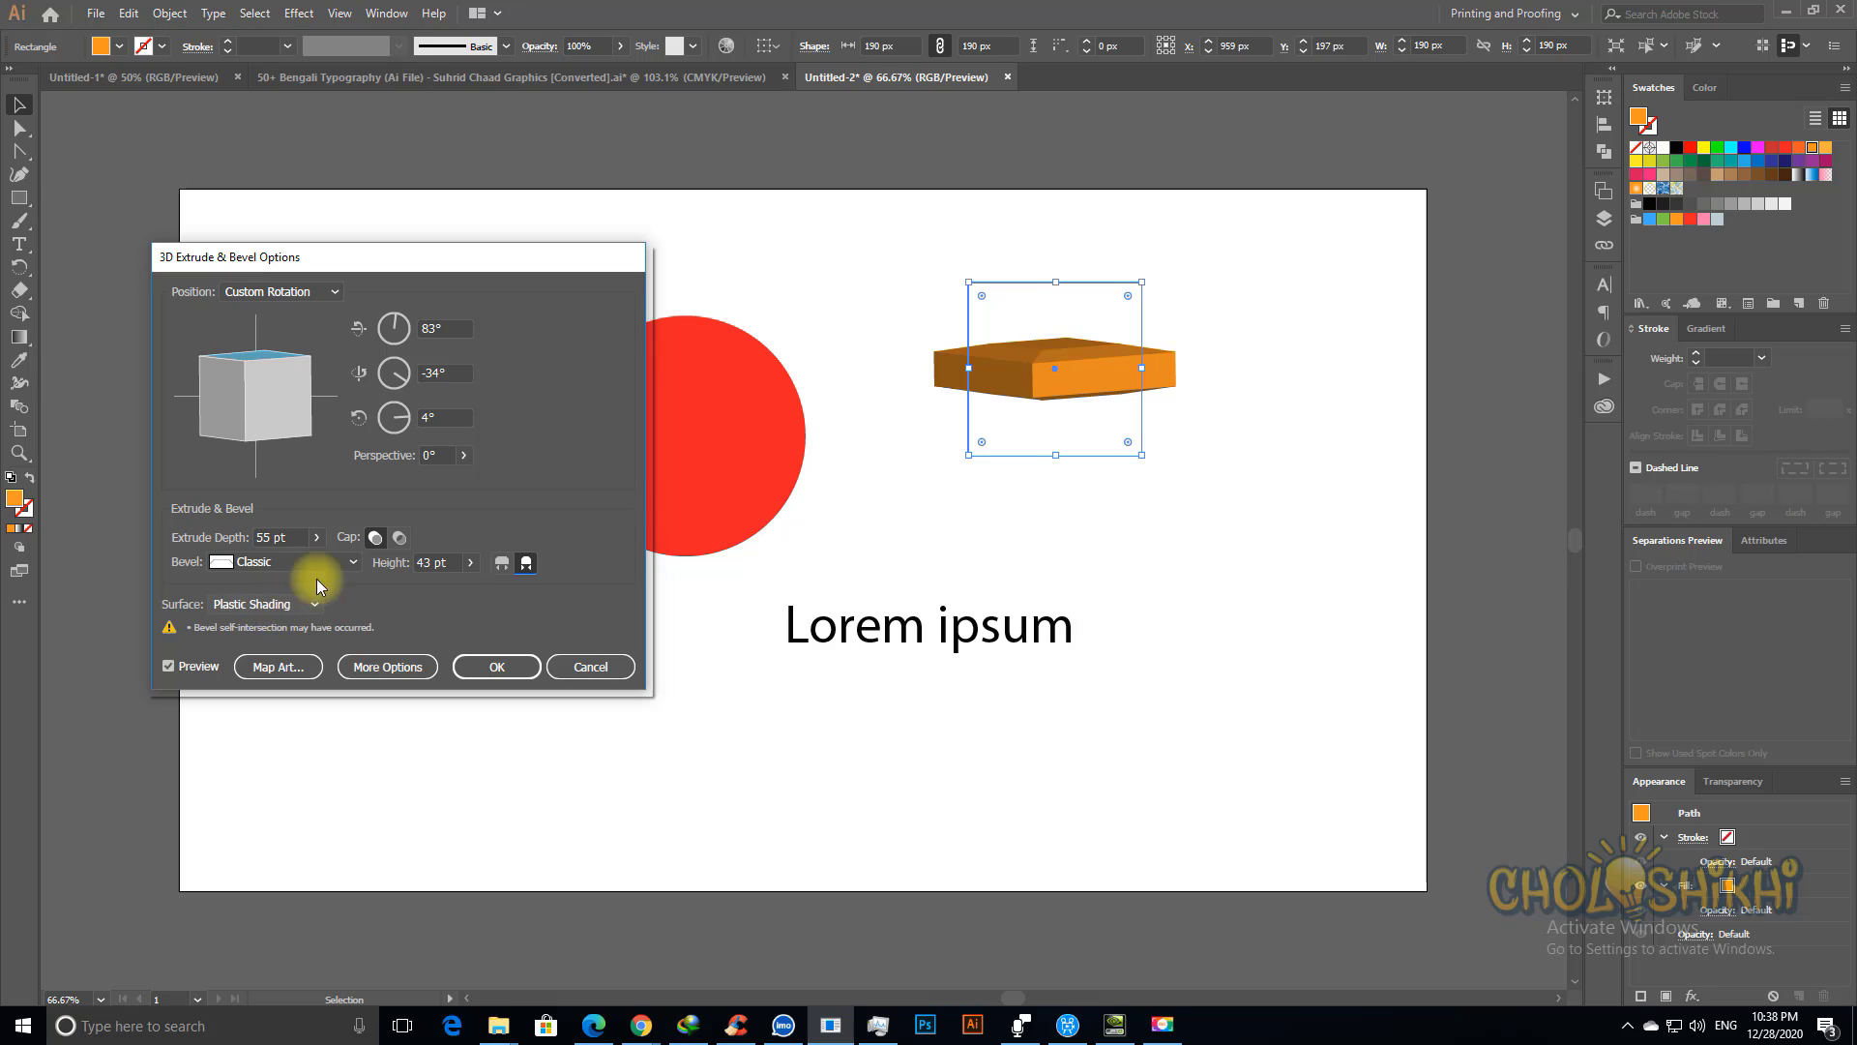
Step: Try the Wireframe surface on the extruded square, then set the surface to No Shading
{"action": "left_click", "coordinate": [271, 604]}
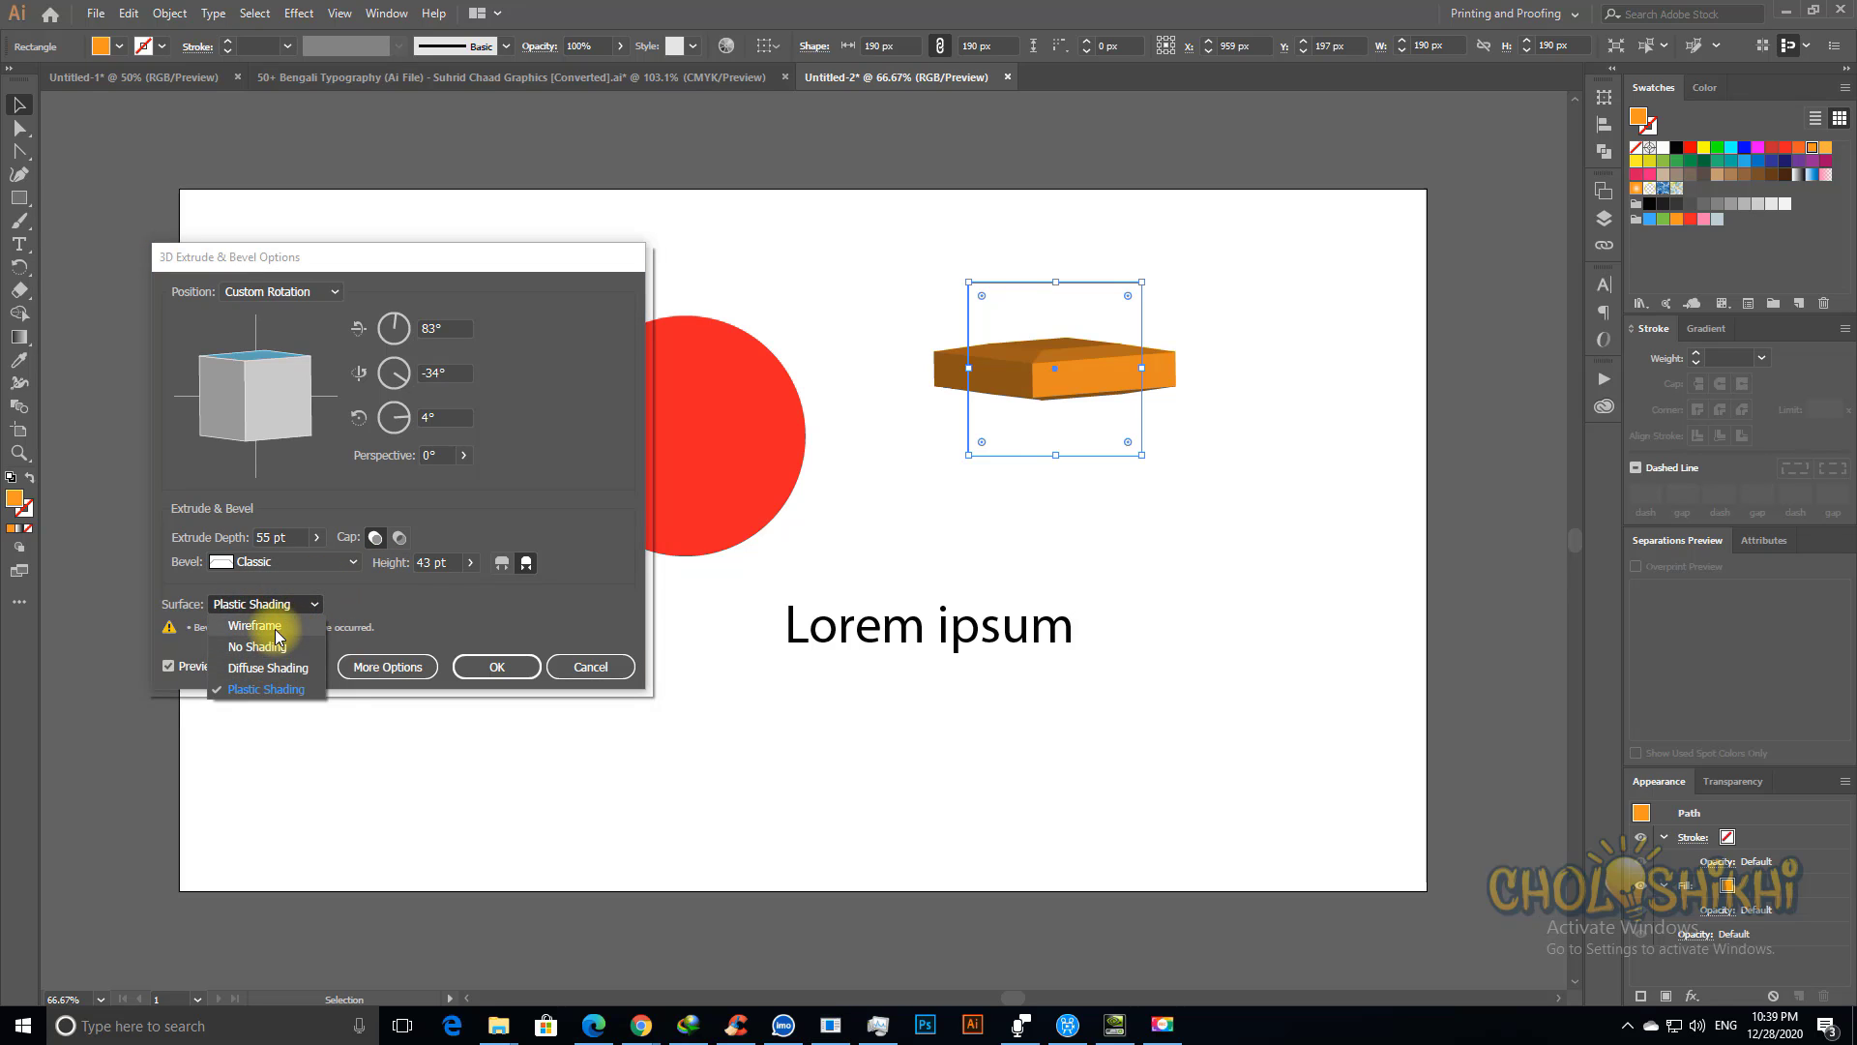
{"action": "left_click", "coordinate": [253, 626]}
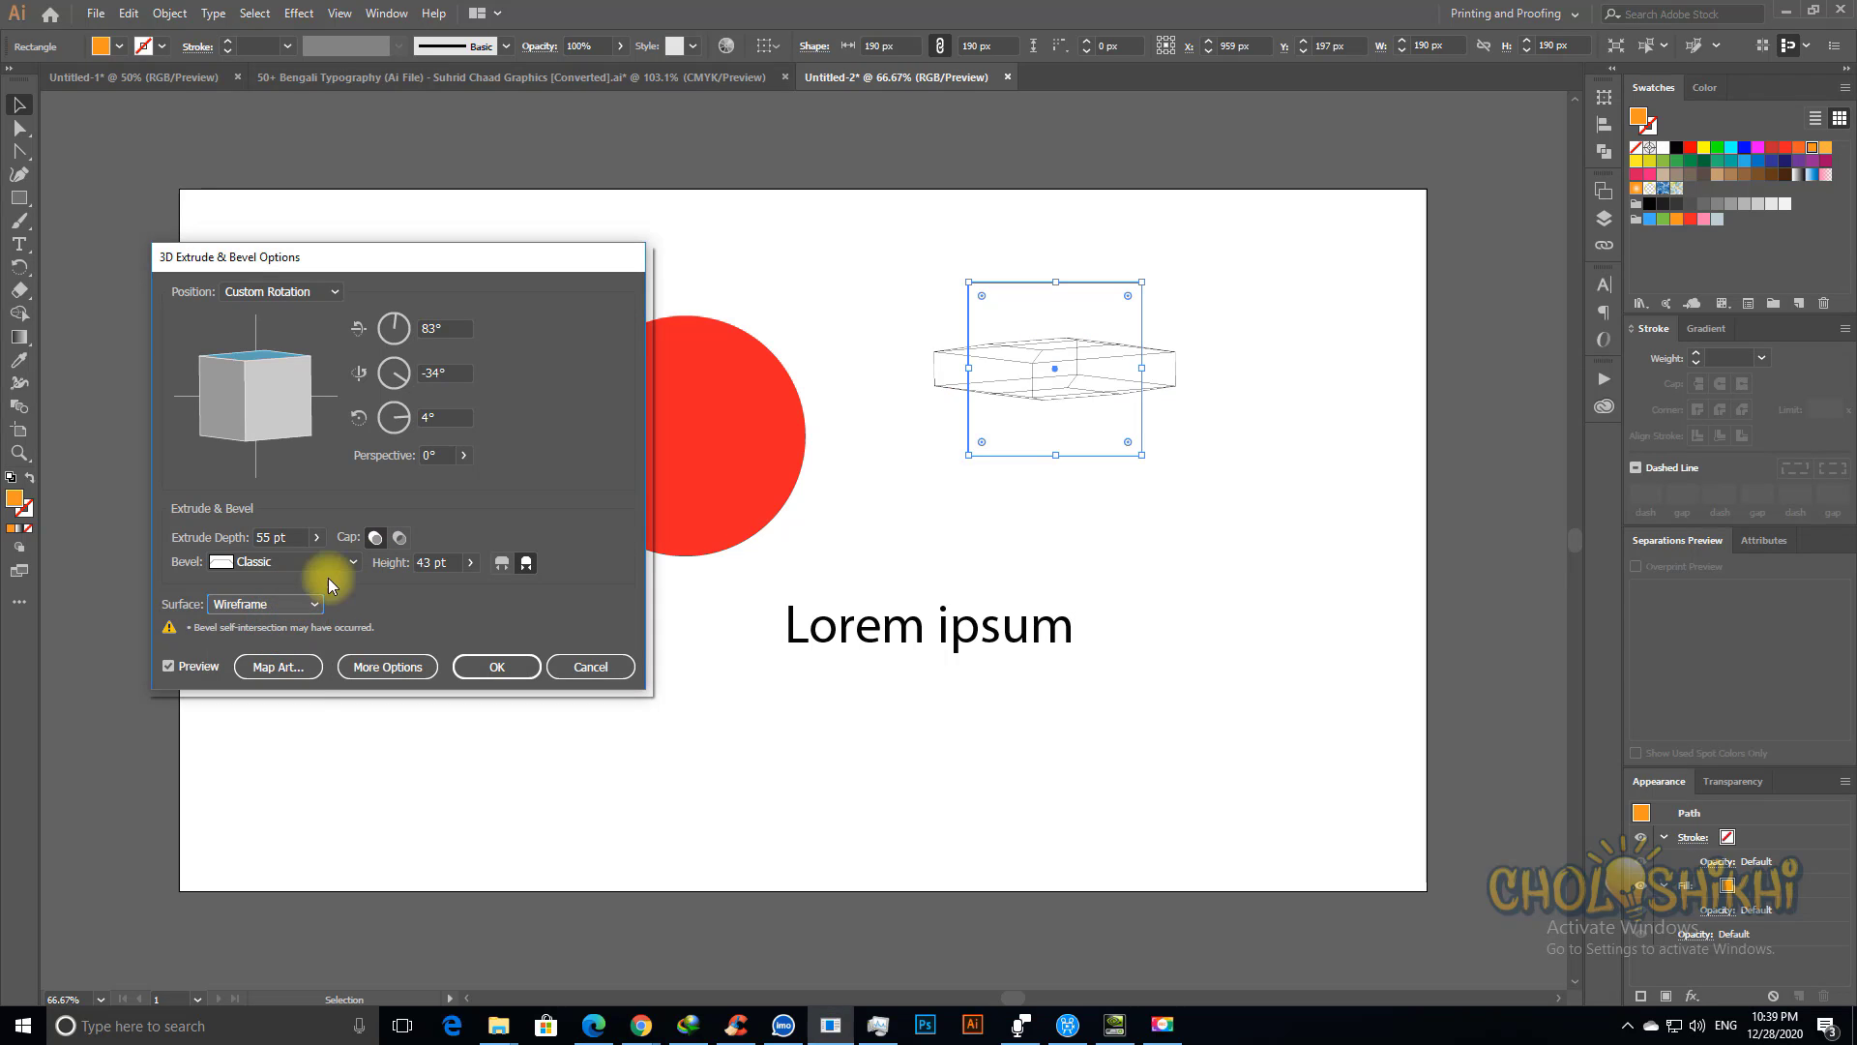
{"action": "left_click", "coordinate": [285, 604]}
{"action": "left_click", "coordinate": [258, 643]}
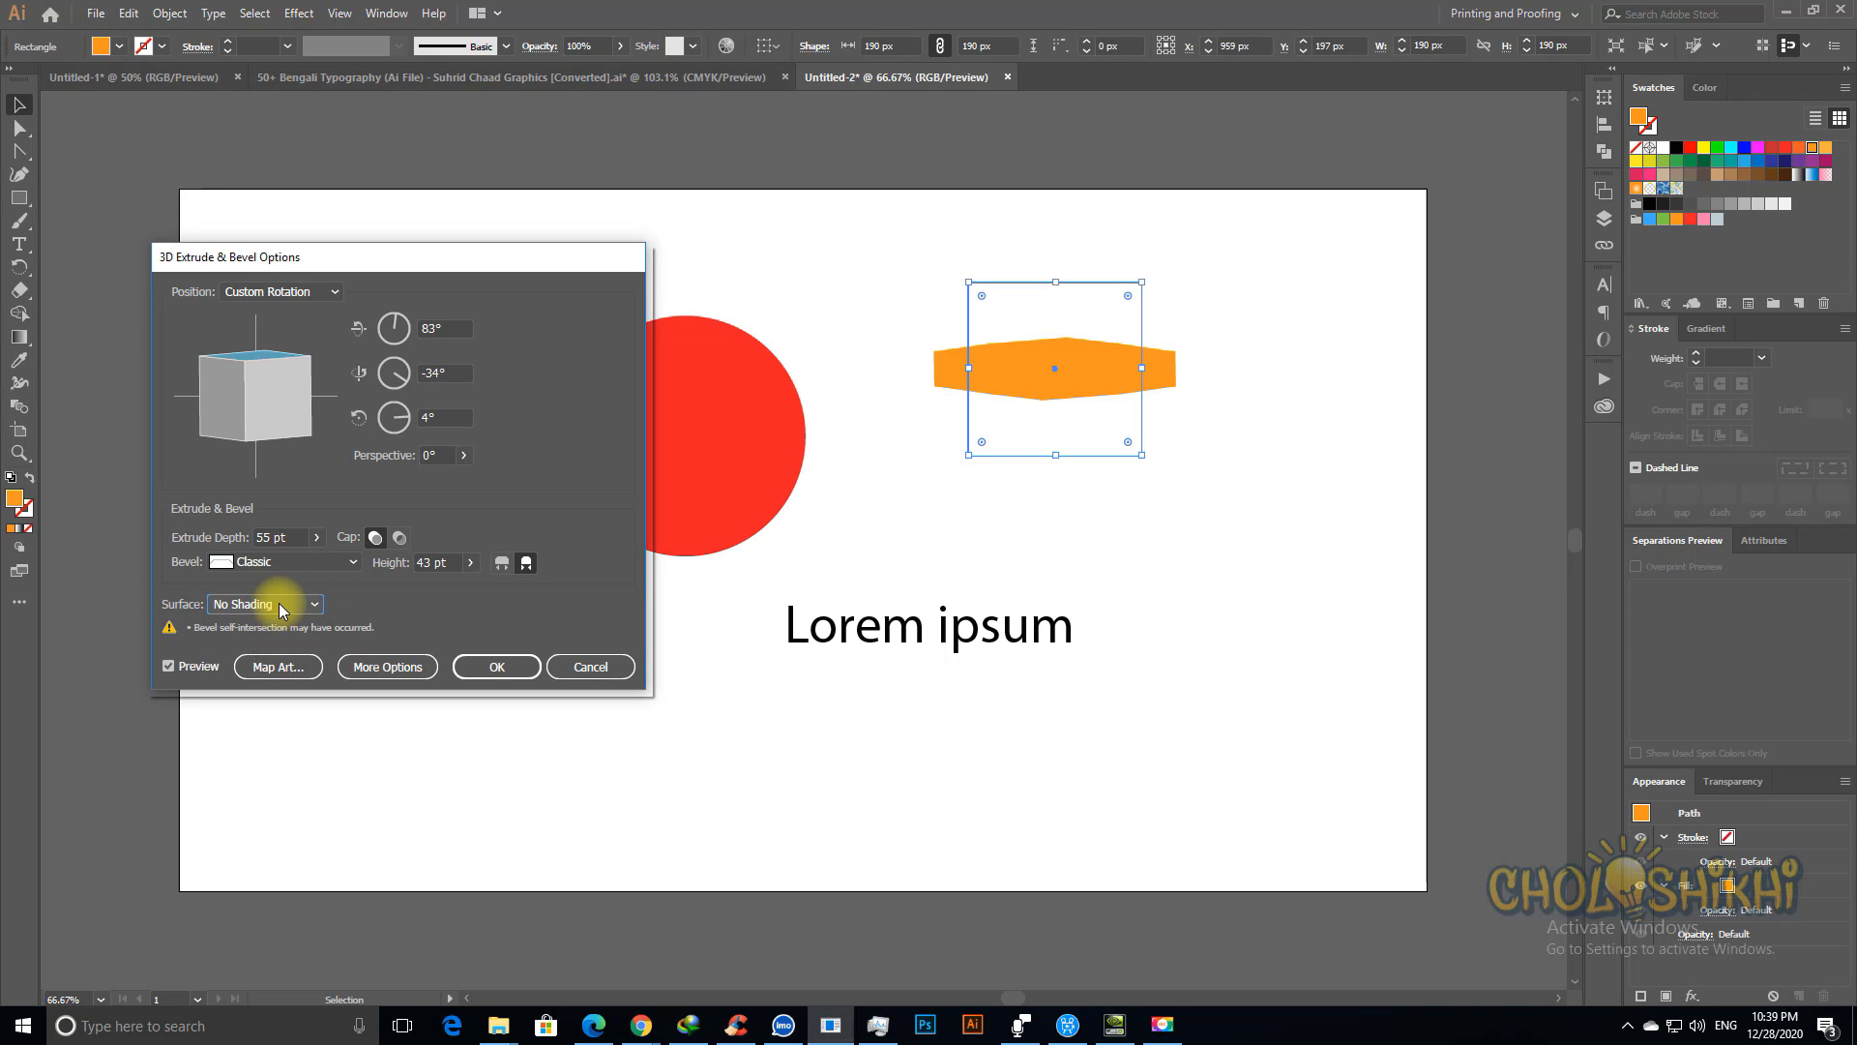
Step: Set the extruded square's surface to Plastic Shading
{"action": "left_click", "coordinate": [278, 605]}
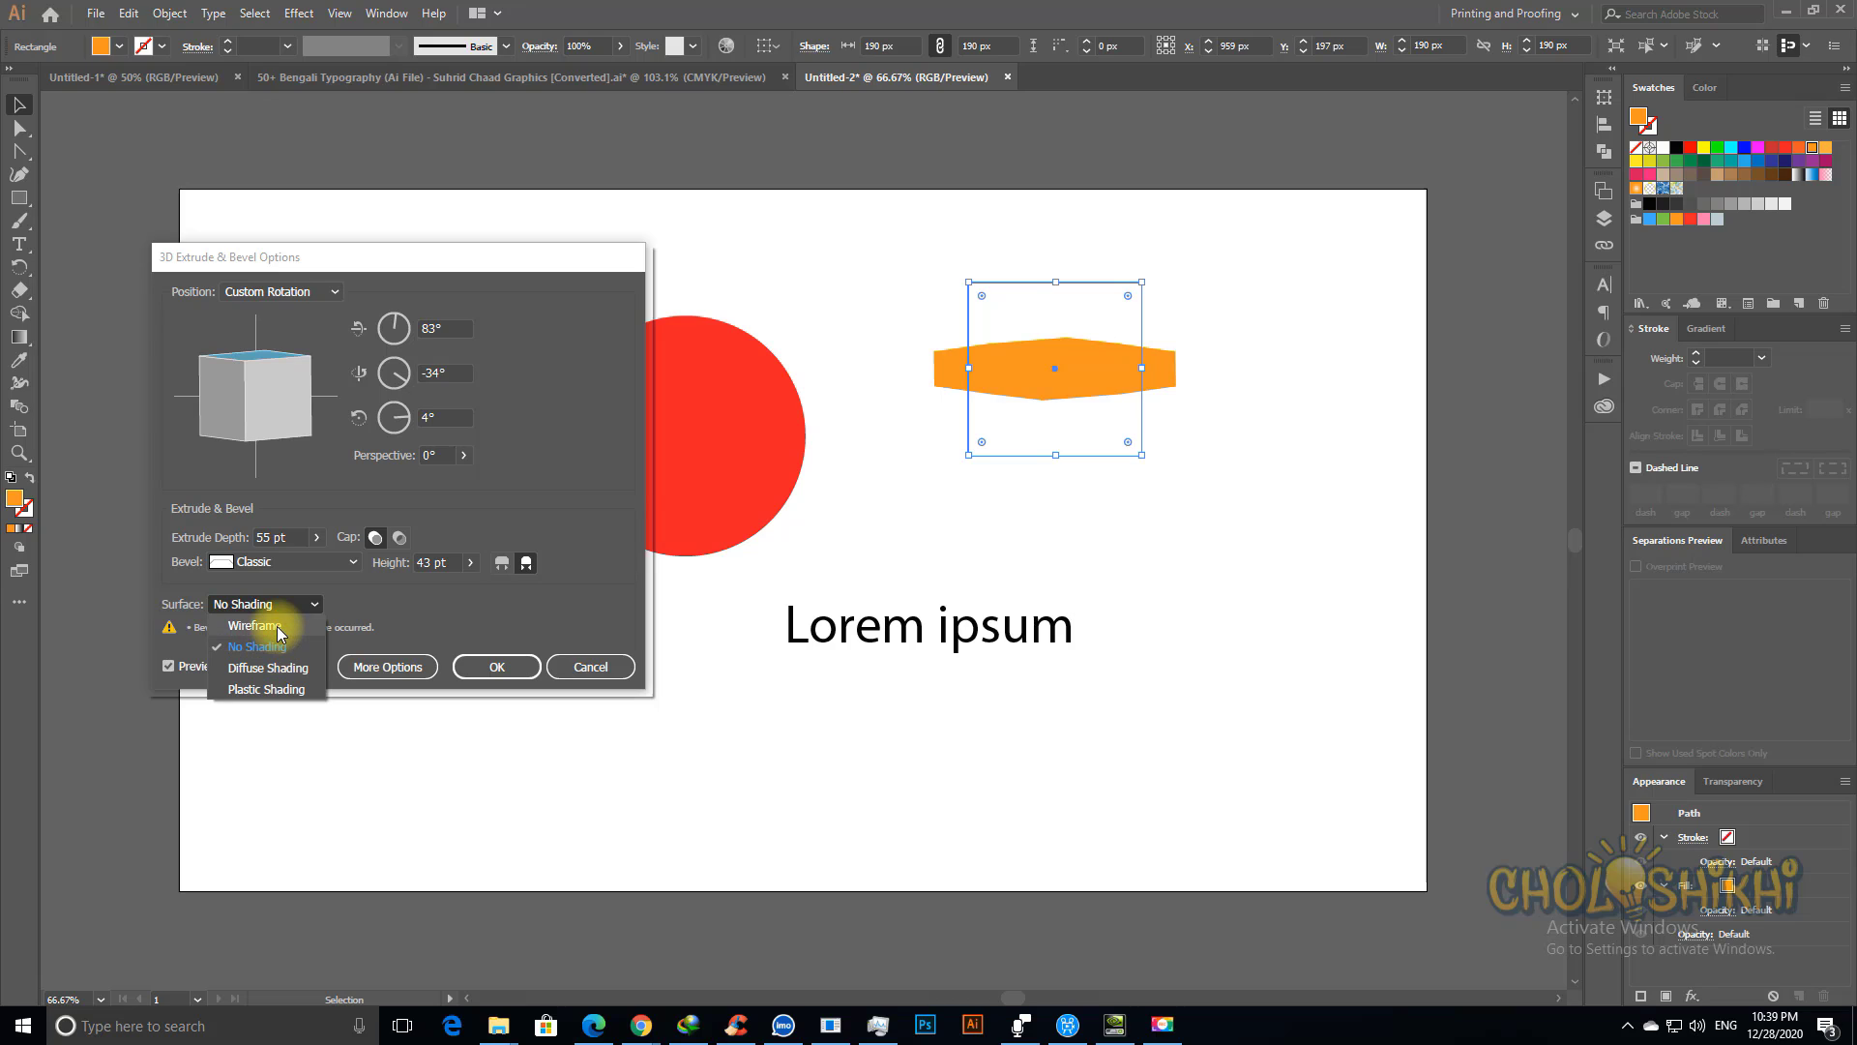
{"action": "left_click", "coordinate": [279, 690]}
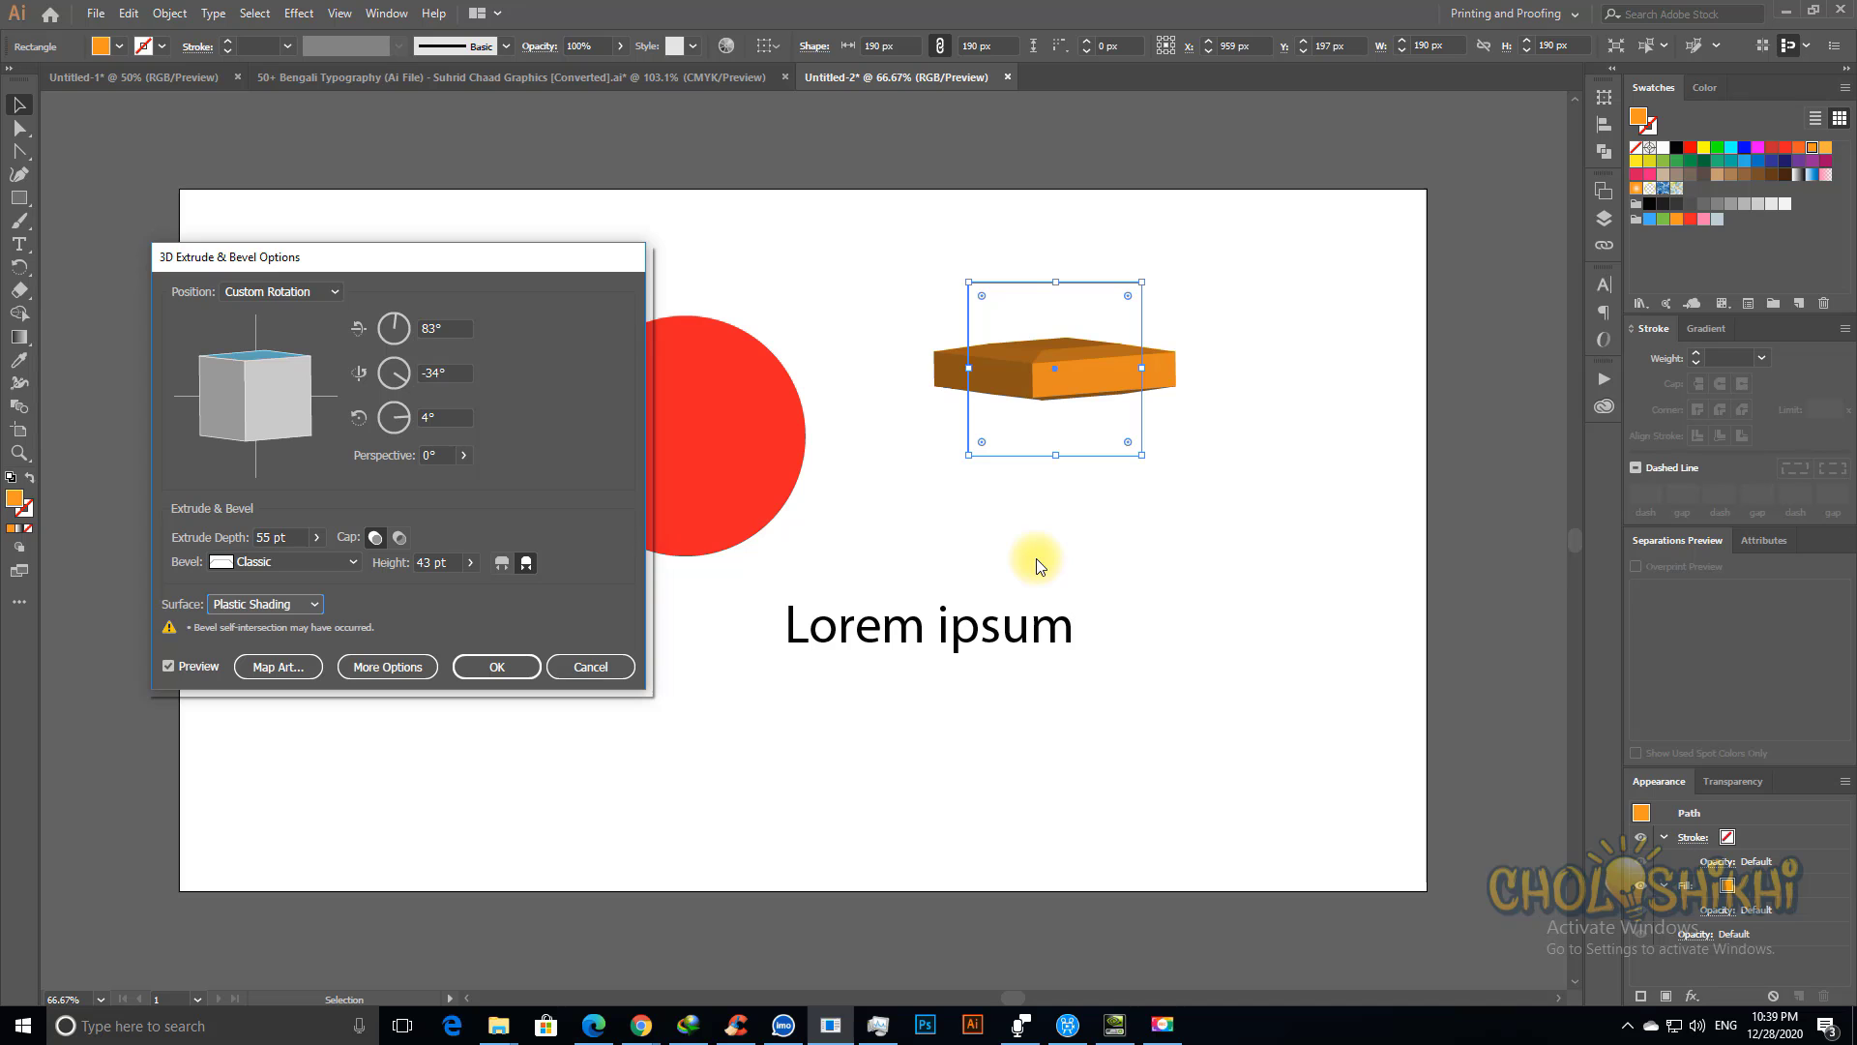
Step: Switch to Chrome, search Google for "box design" in a new tab, and view the Freepik box packaging die cut template image
{"action": "mouse_move", "coordinate": [641, 1023]}
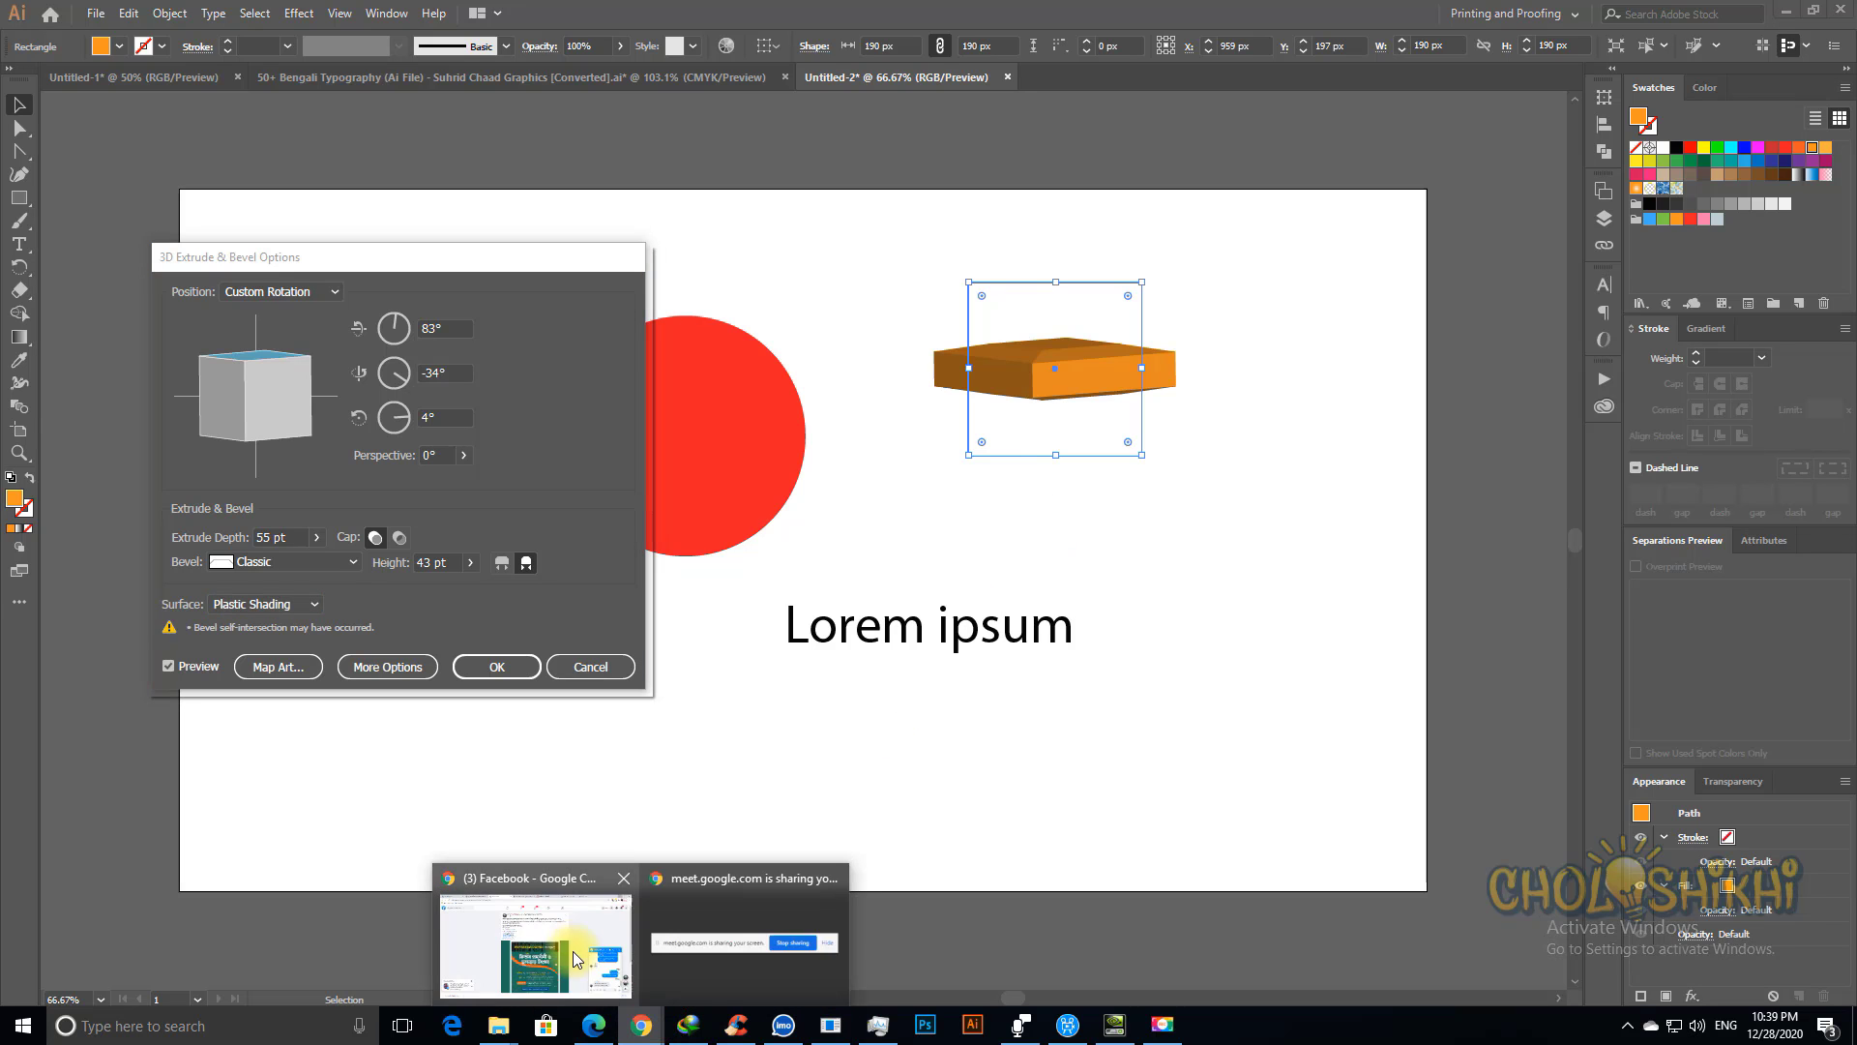
{"action": "left_click", "coordinate": [531, 902]}
{"action": "left_click", "coordinate": [1417, 16]}
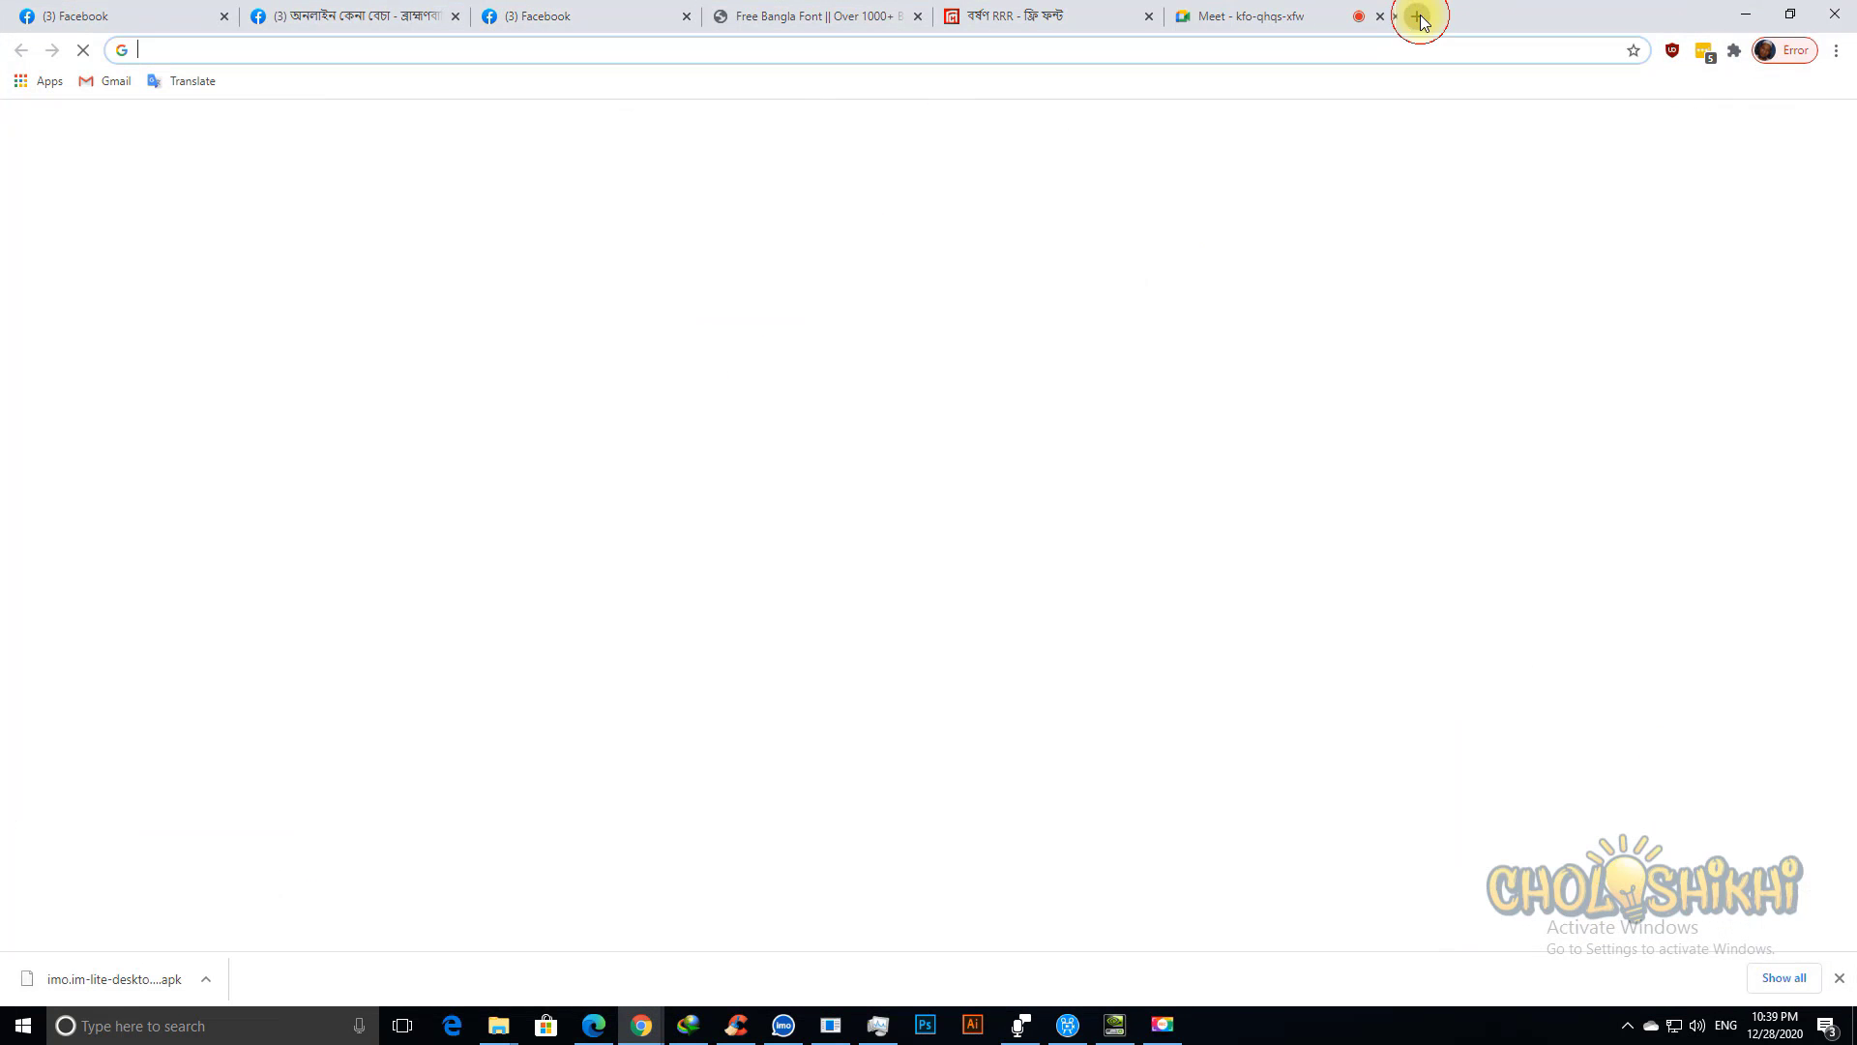
{"action": "type", "text": "box design"}
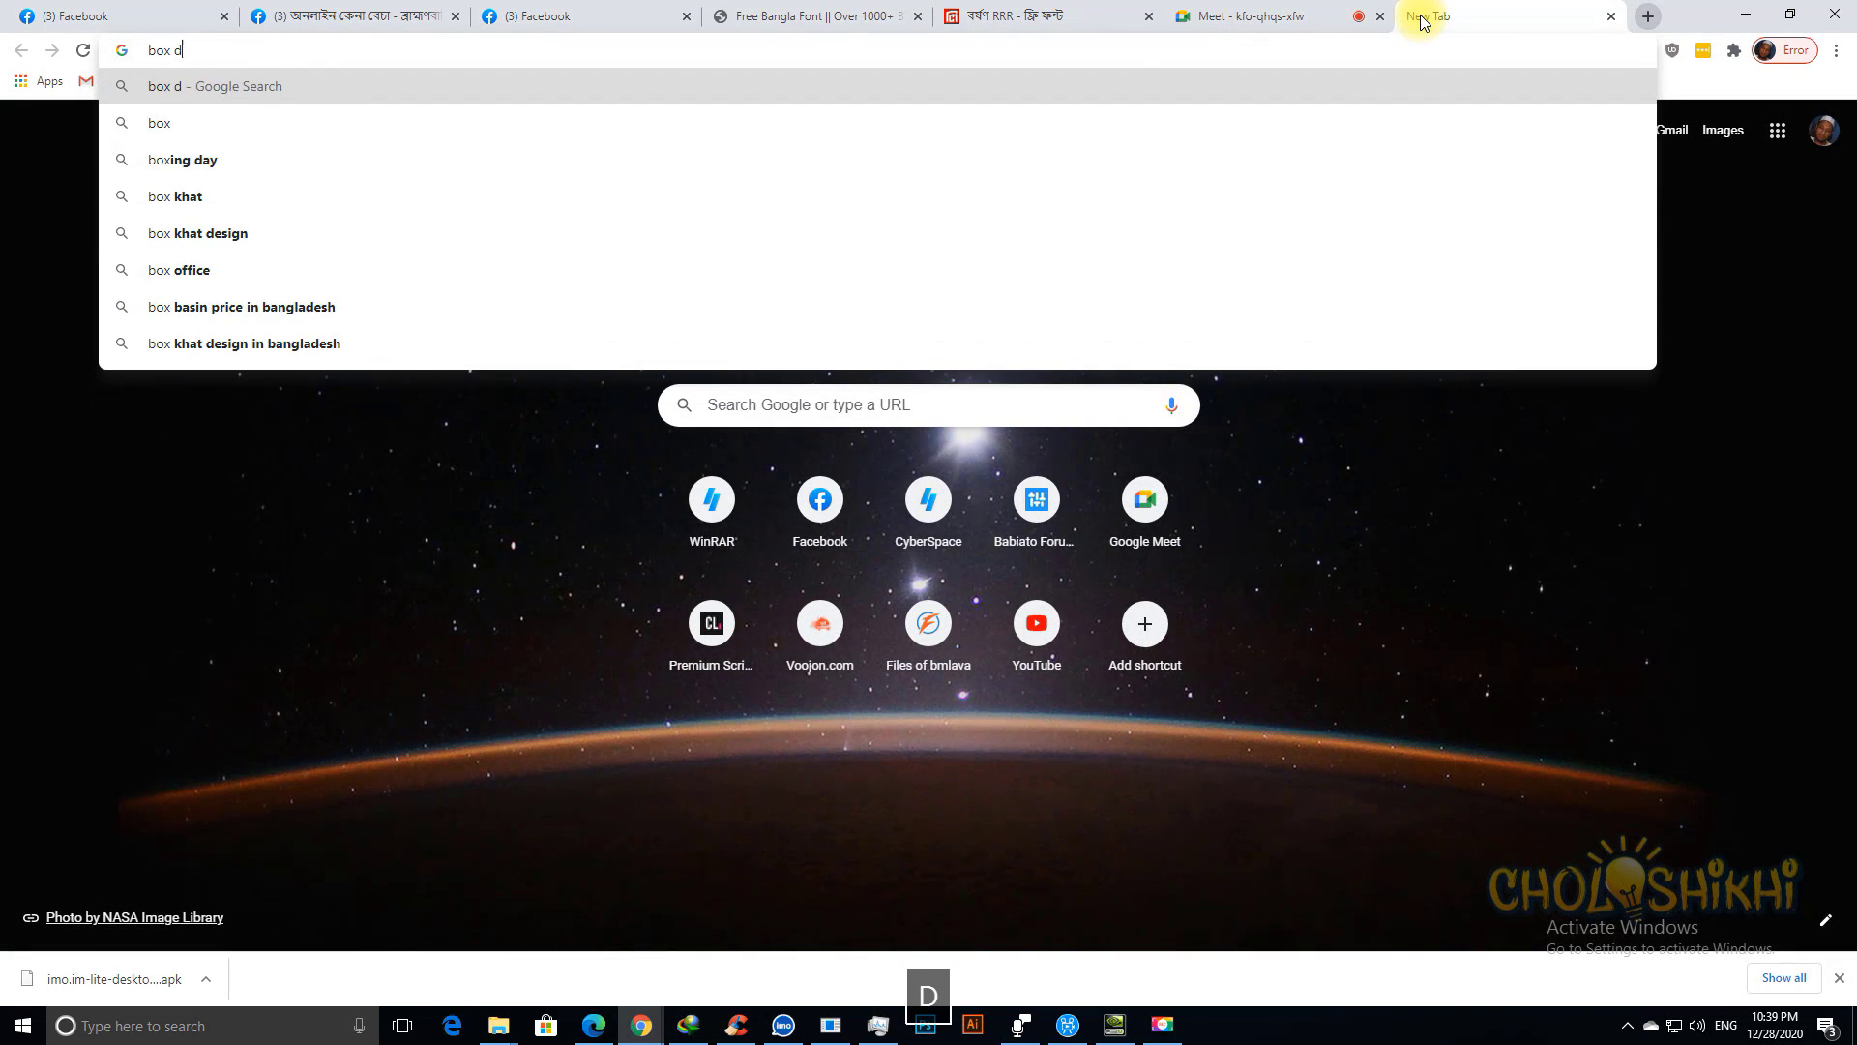
{"action": "key", "text": "Return"}
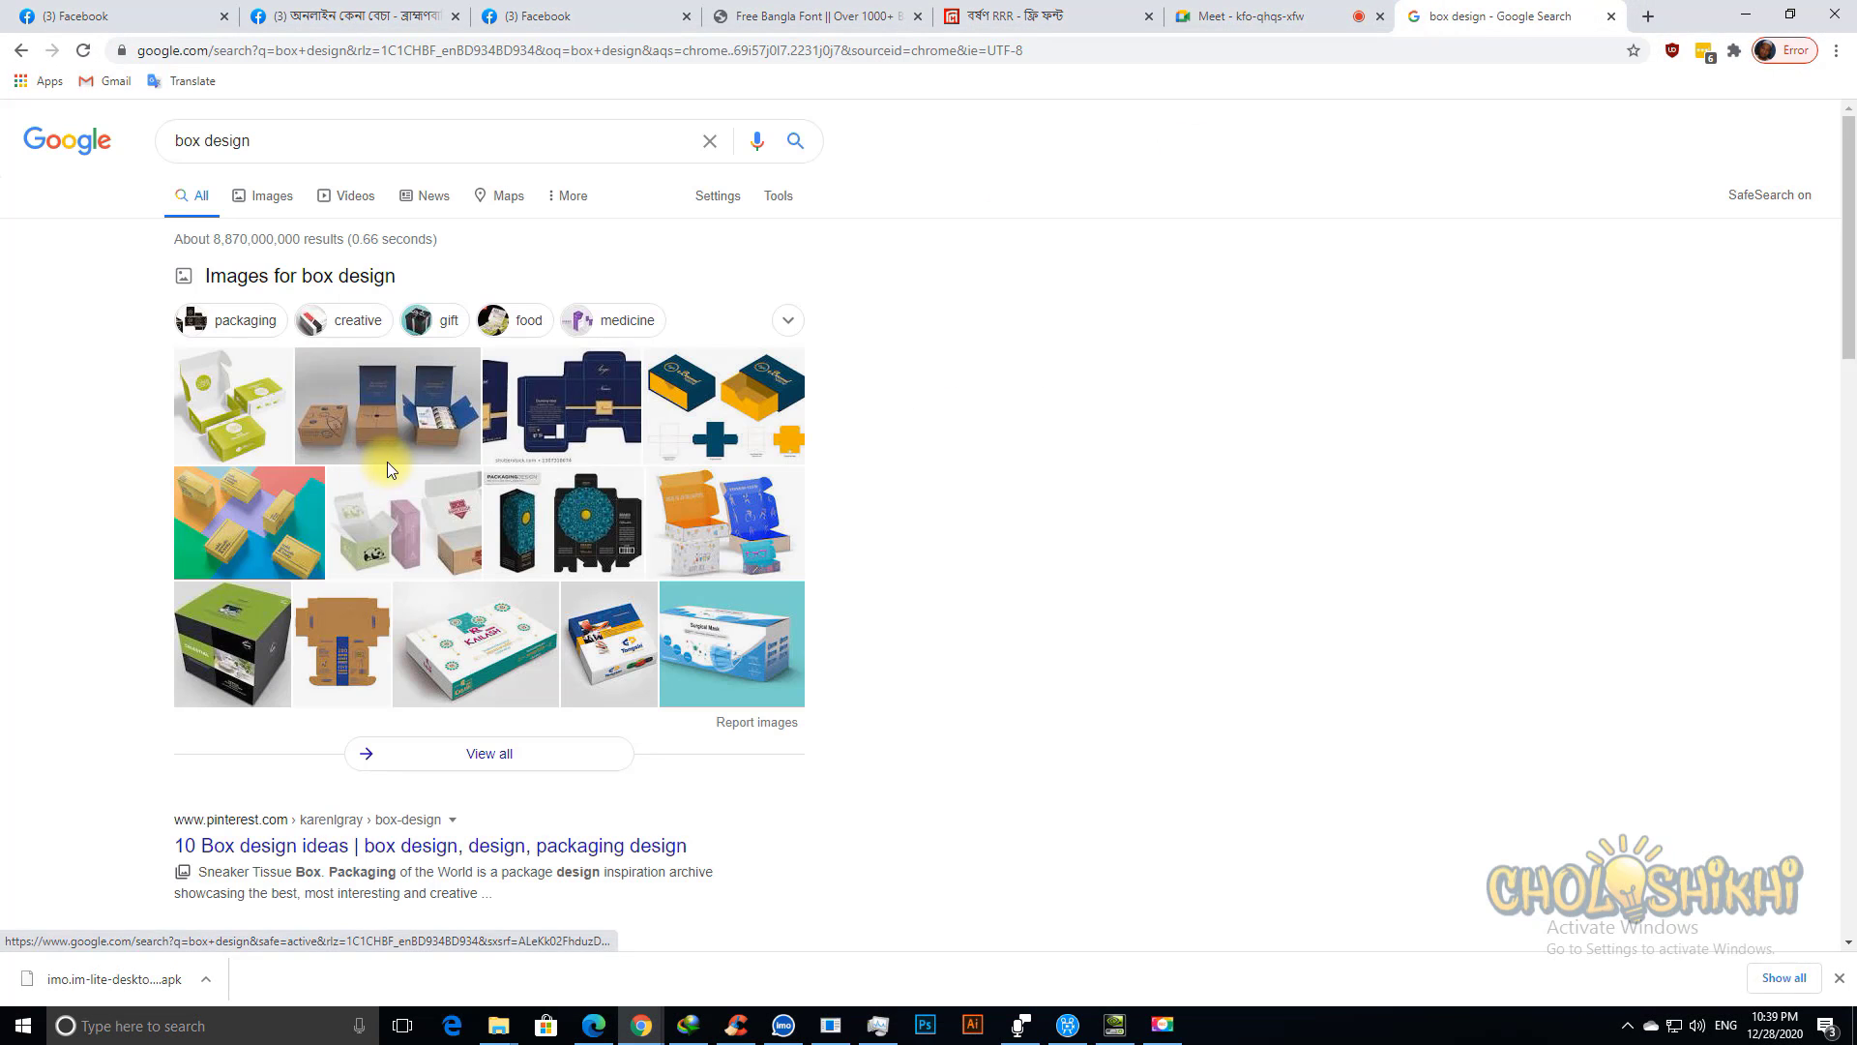
{"action": "left_click", "coordinate": [734, 383]}
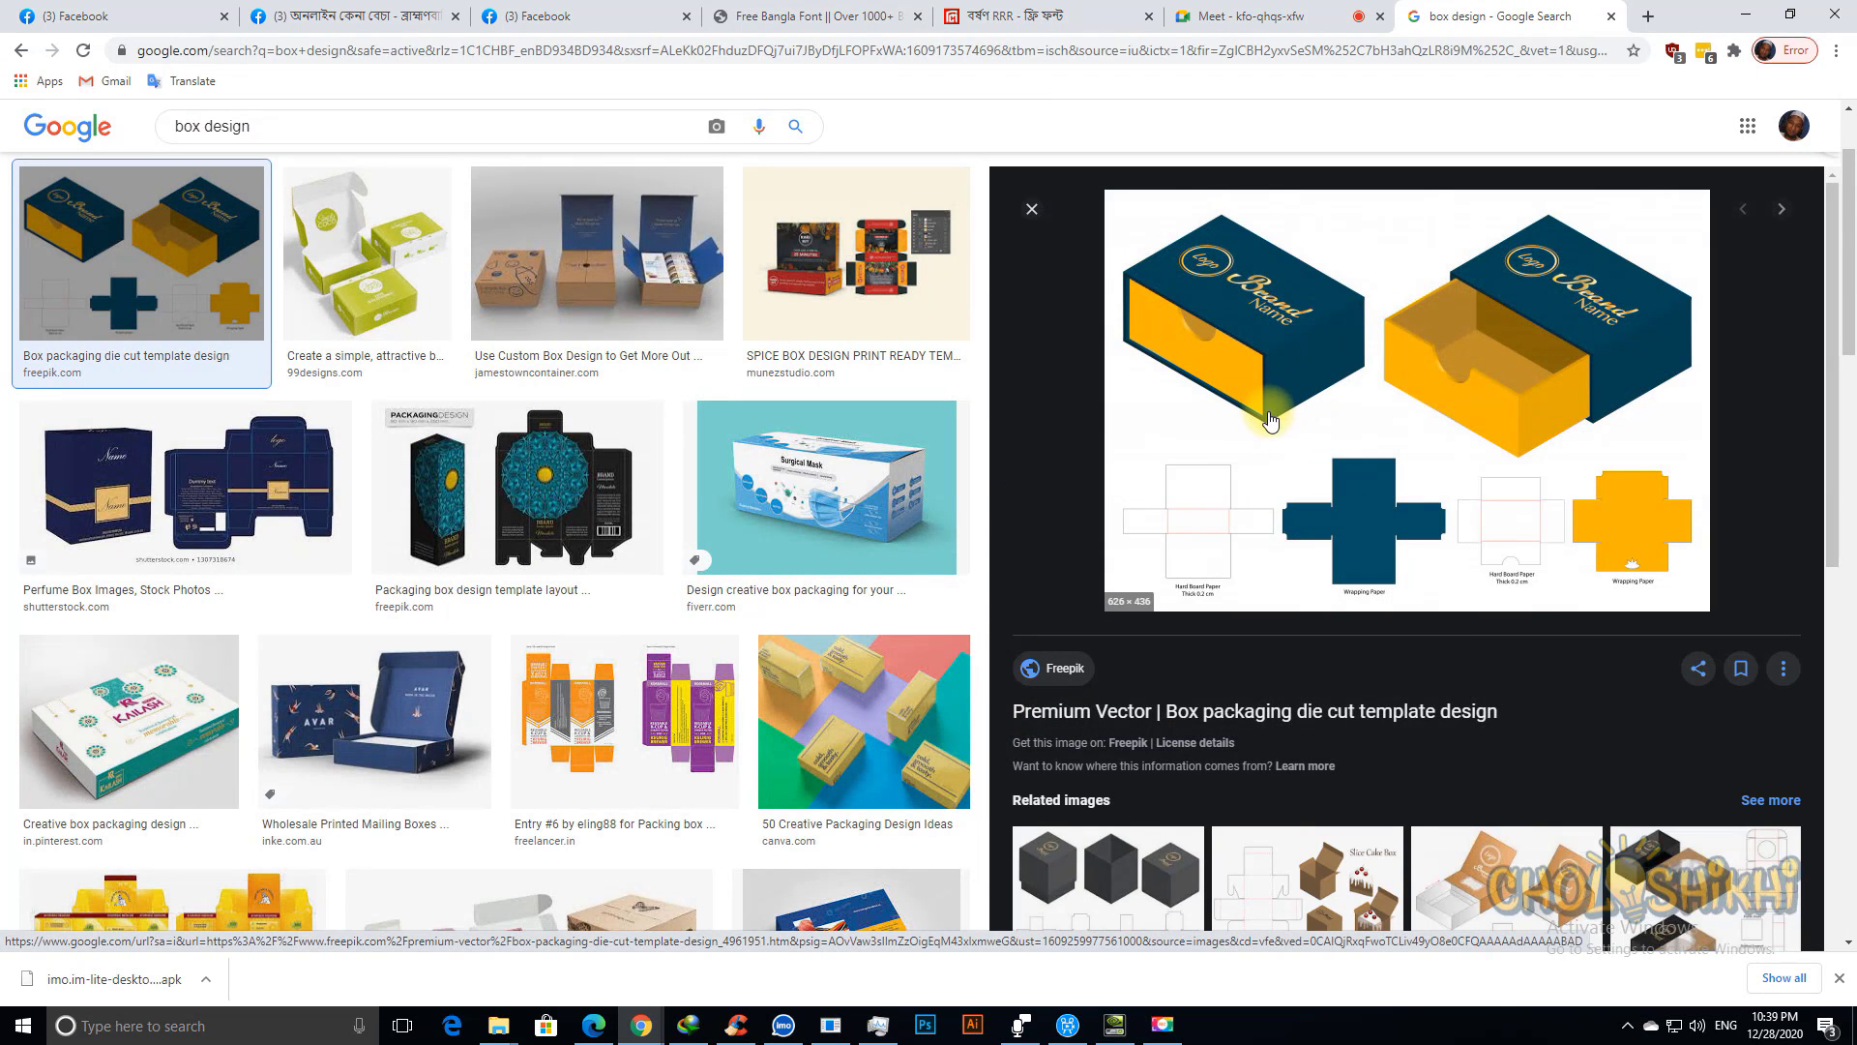
{"action": "left_click", "coordinate": [1203, 375]}
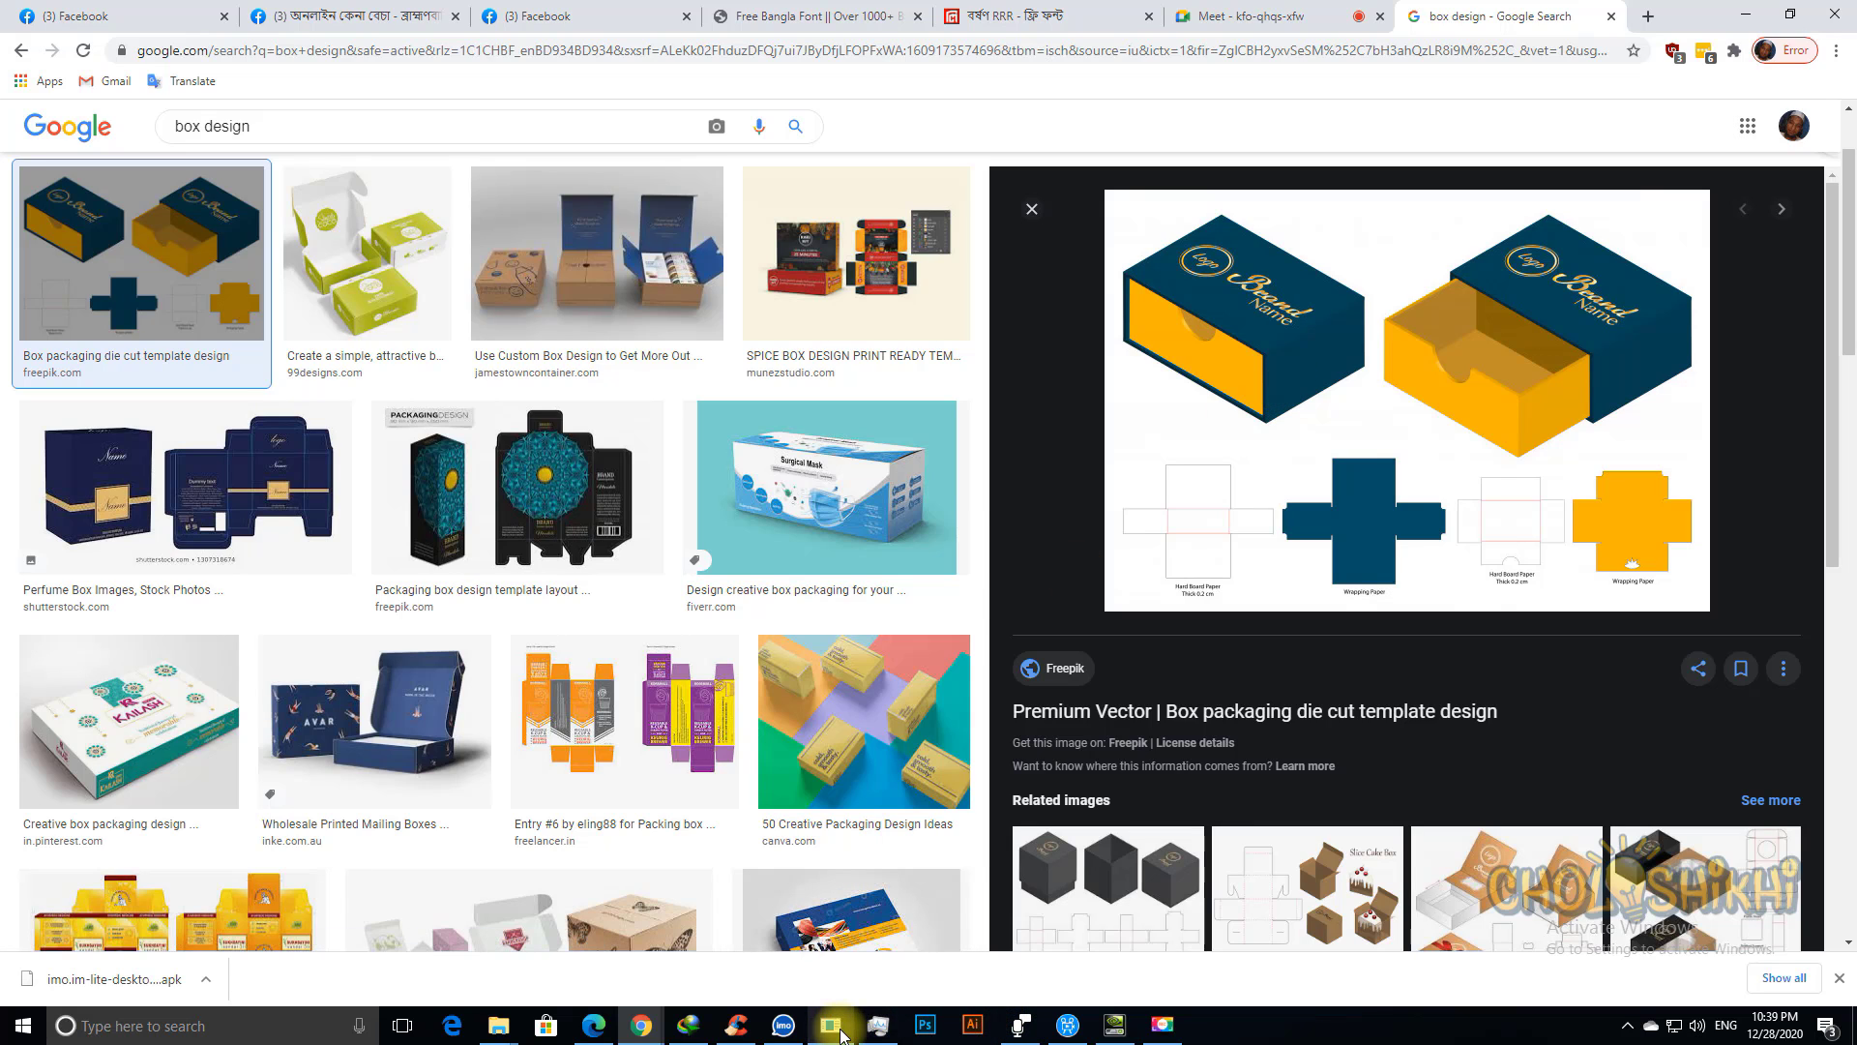
Step: Return to Illustrator, rotate the extruded square to about 72° on X, -30° on Y and 25° on Z, and apply the effect
{"action": "left_click", "coordinate": [877, 1033]}
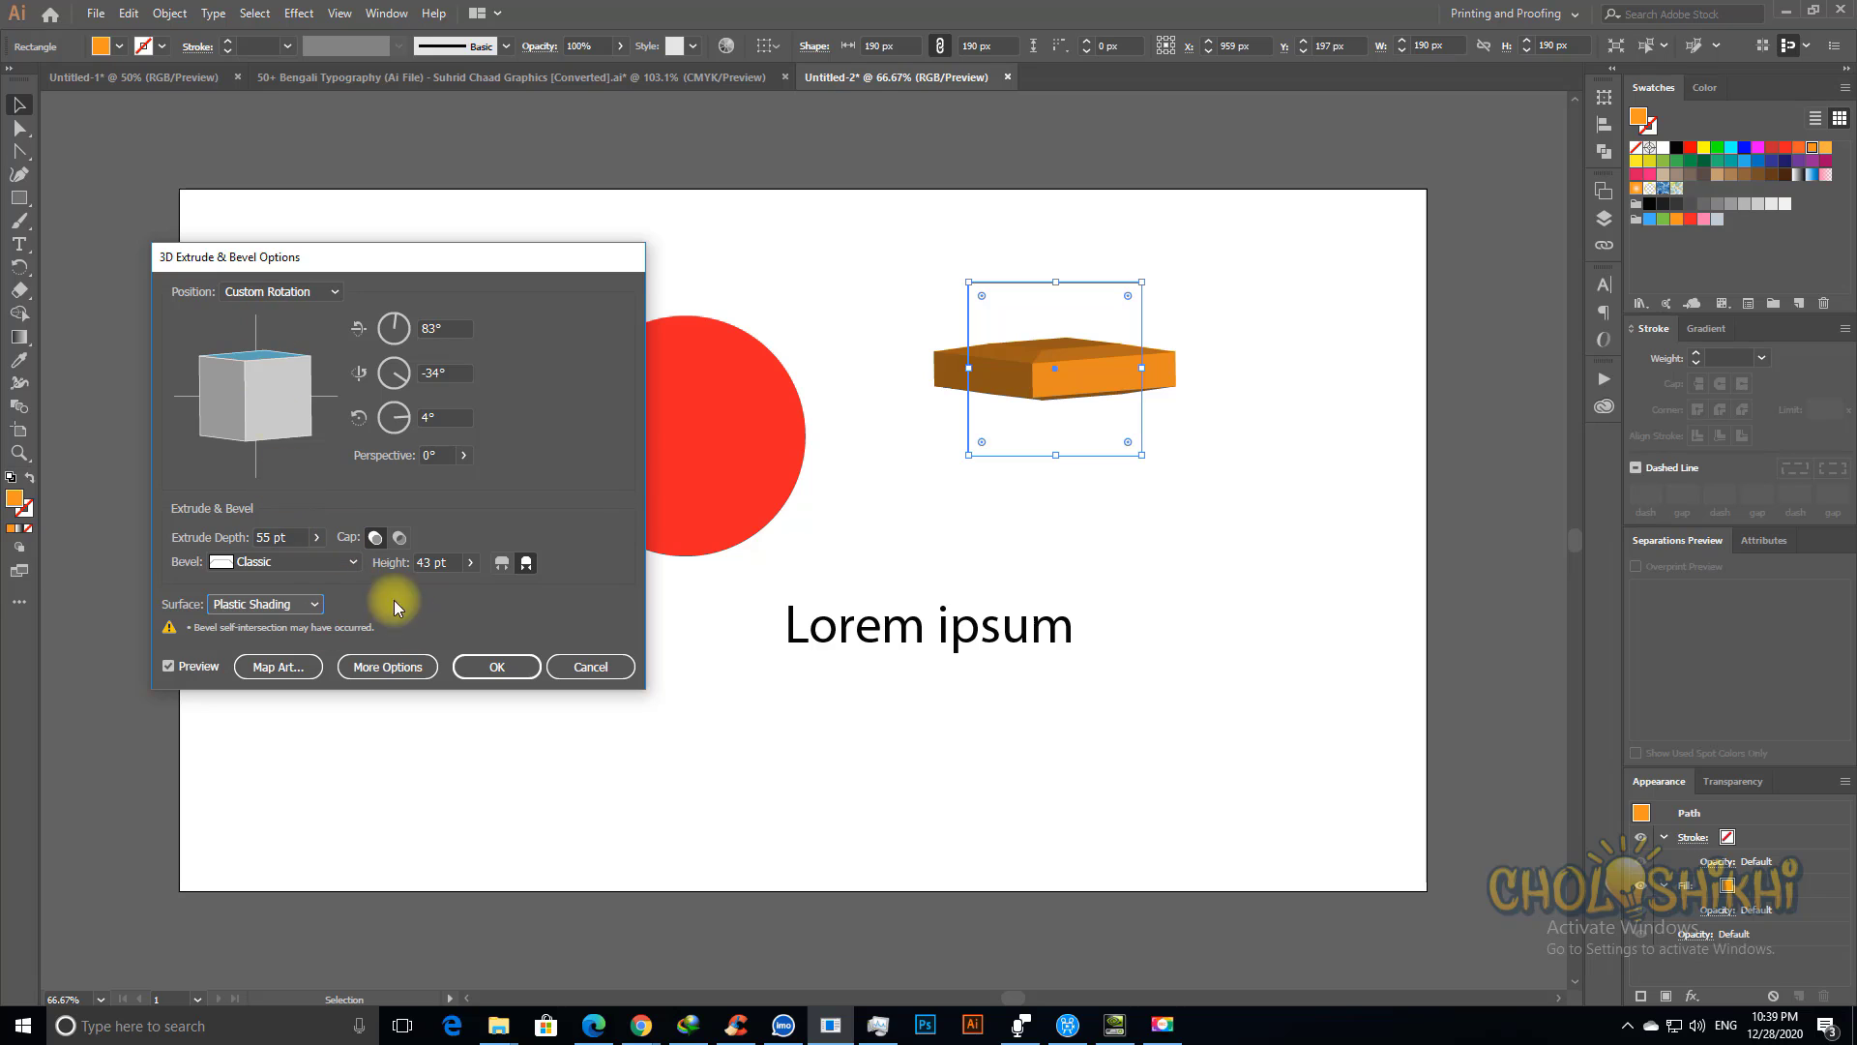
{"action": "left_click", "coordinate": [232, 361]}
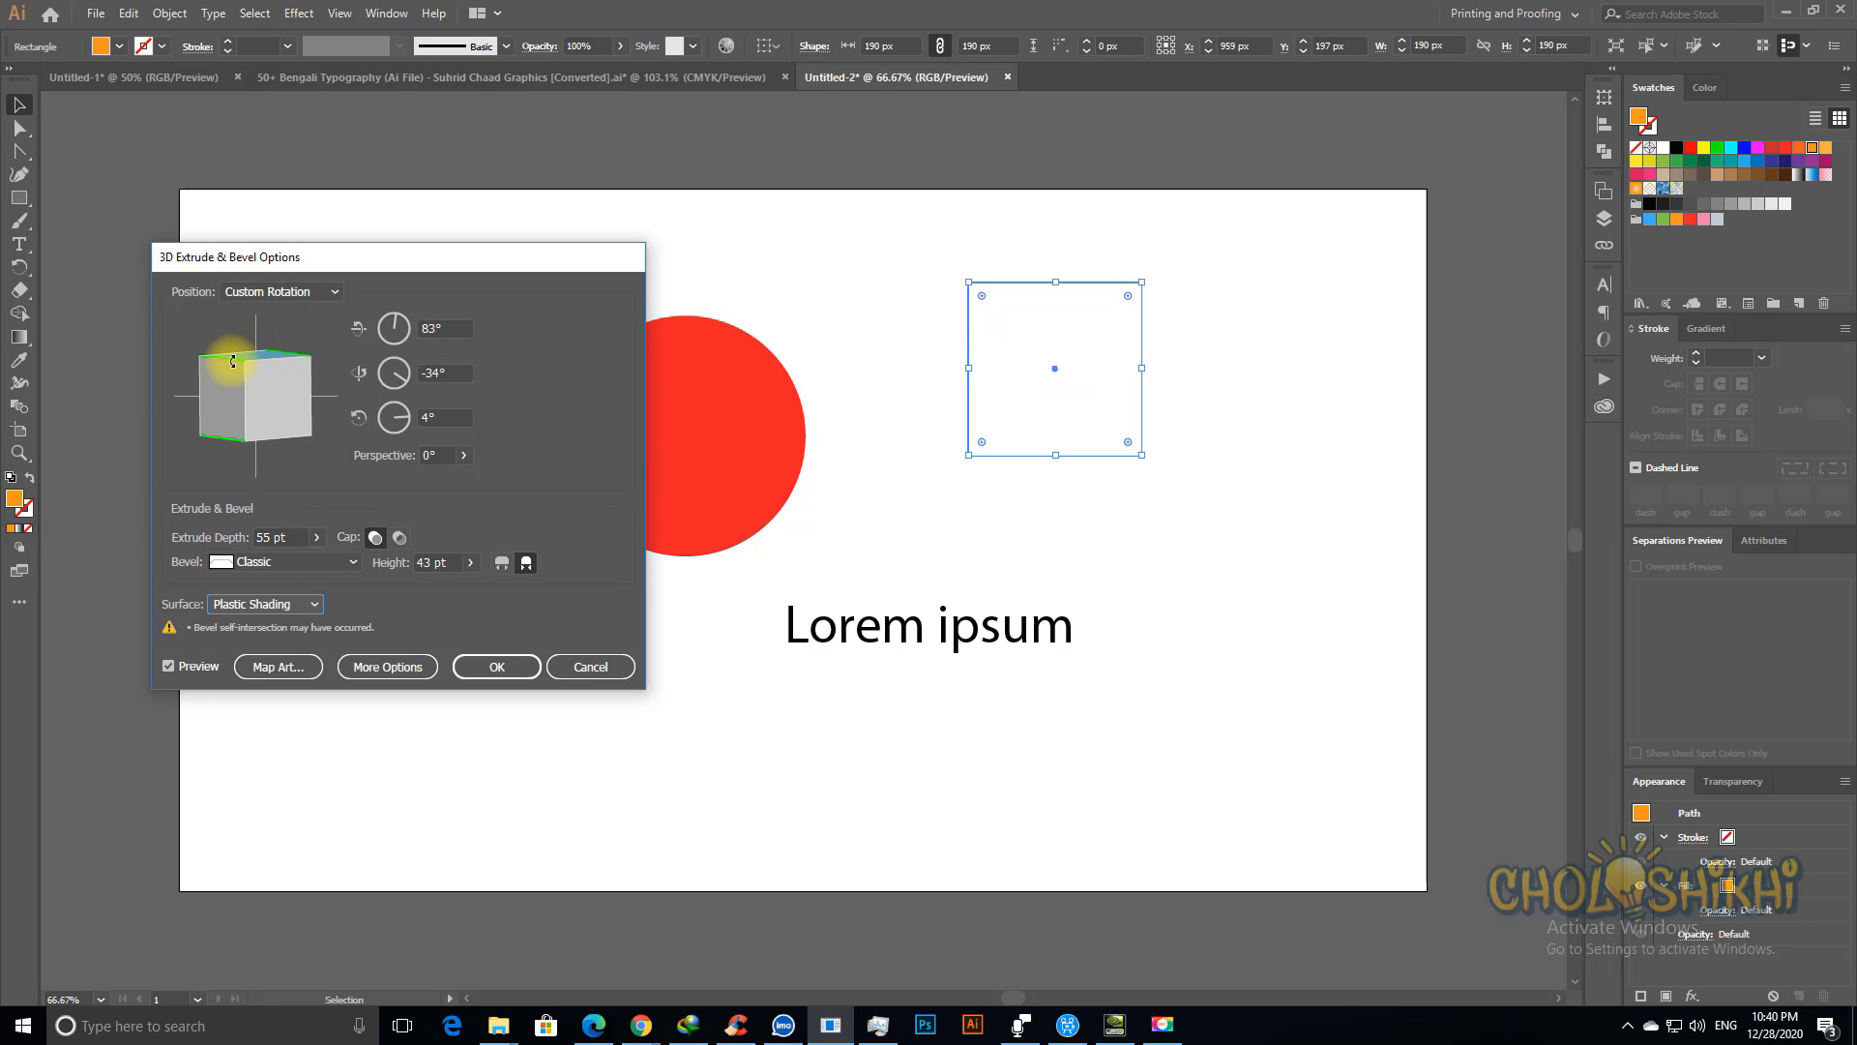
{"action": "left_click_drag", "start_coordinate": [233, 360], "coordinate": [253, 377]}
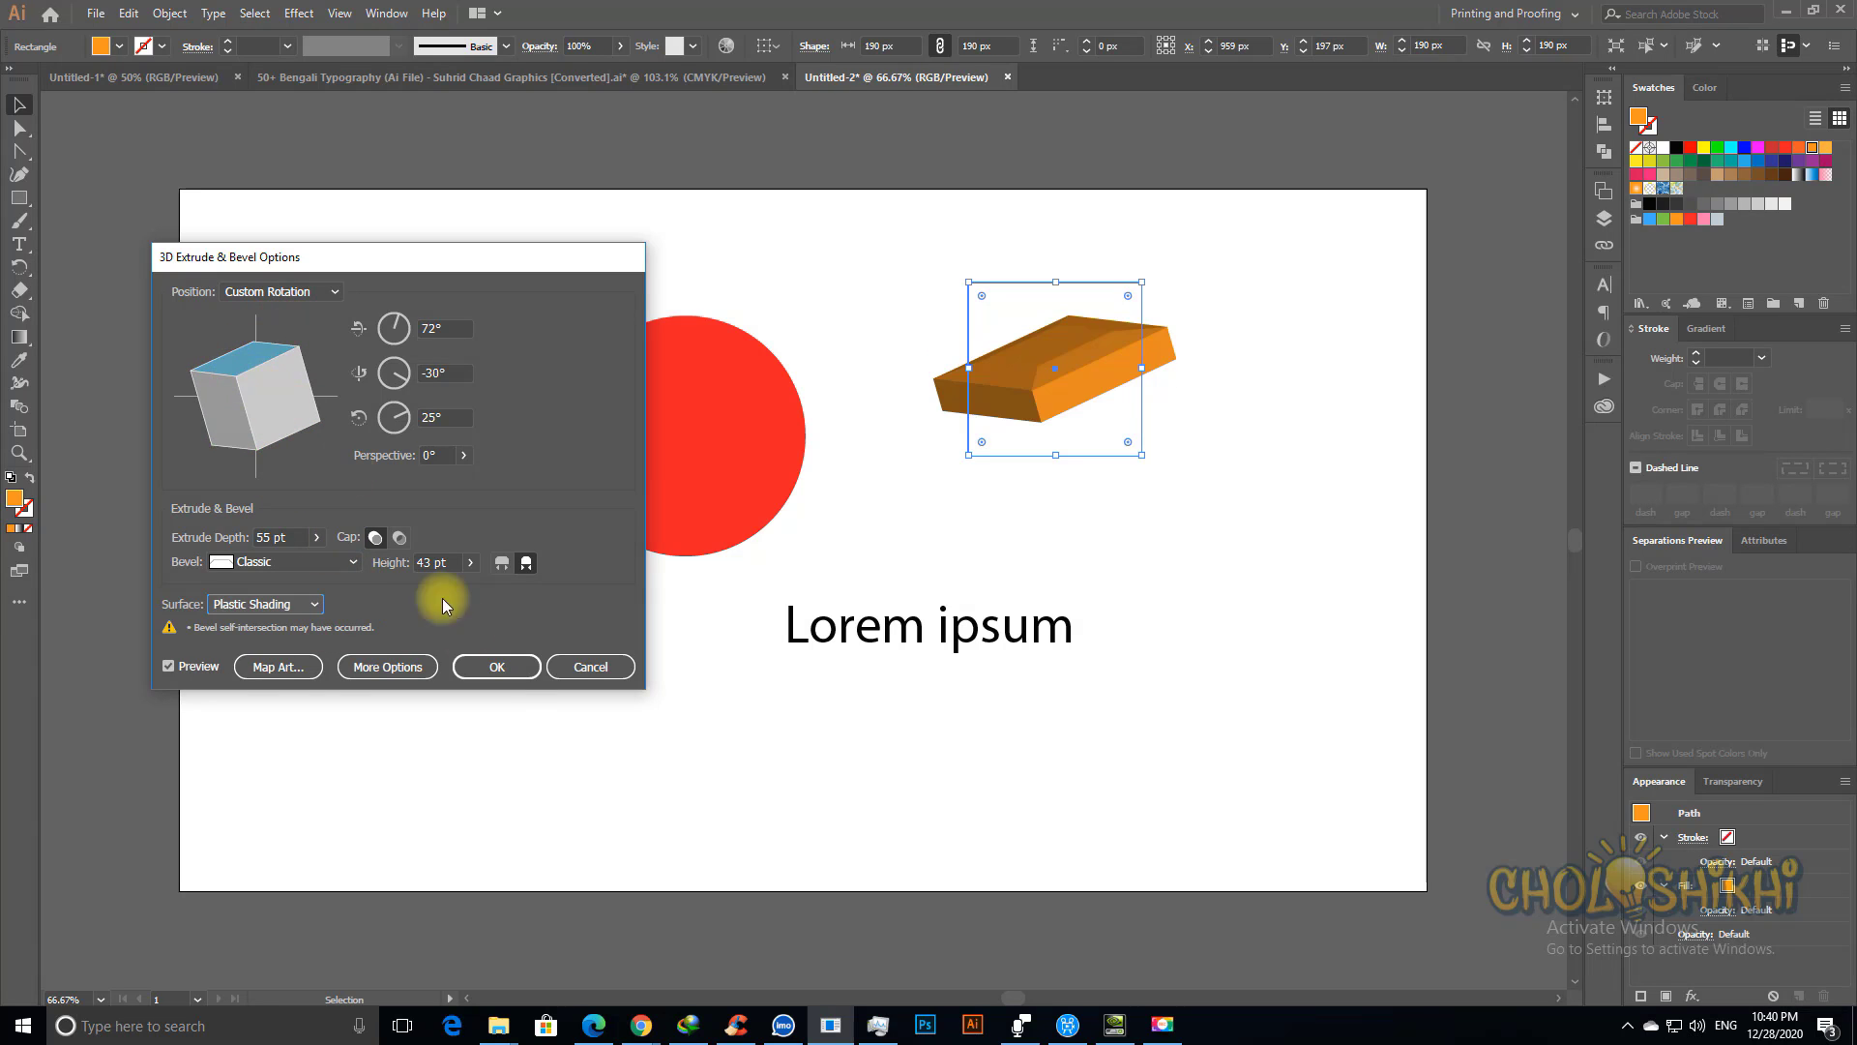
{"action": "left_click", "coordinate": [497, 668]}
{"action": "left_click", "coordinate": [1093, 552]}
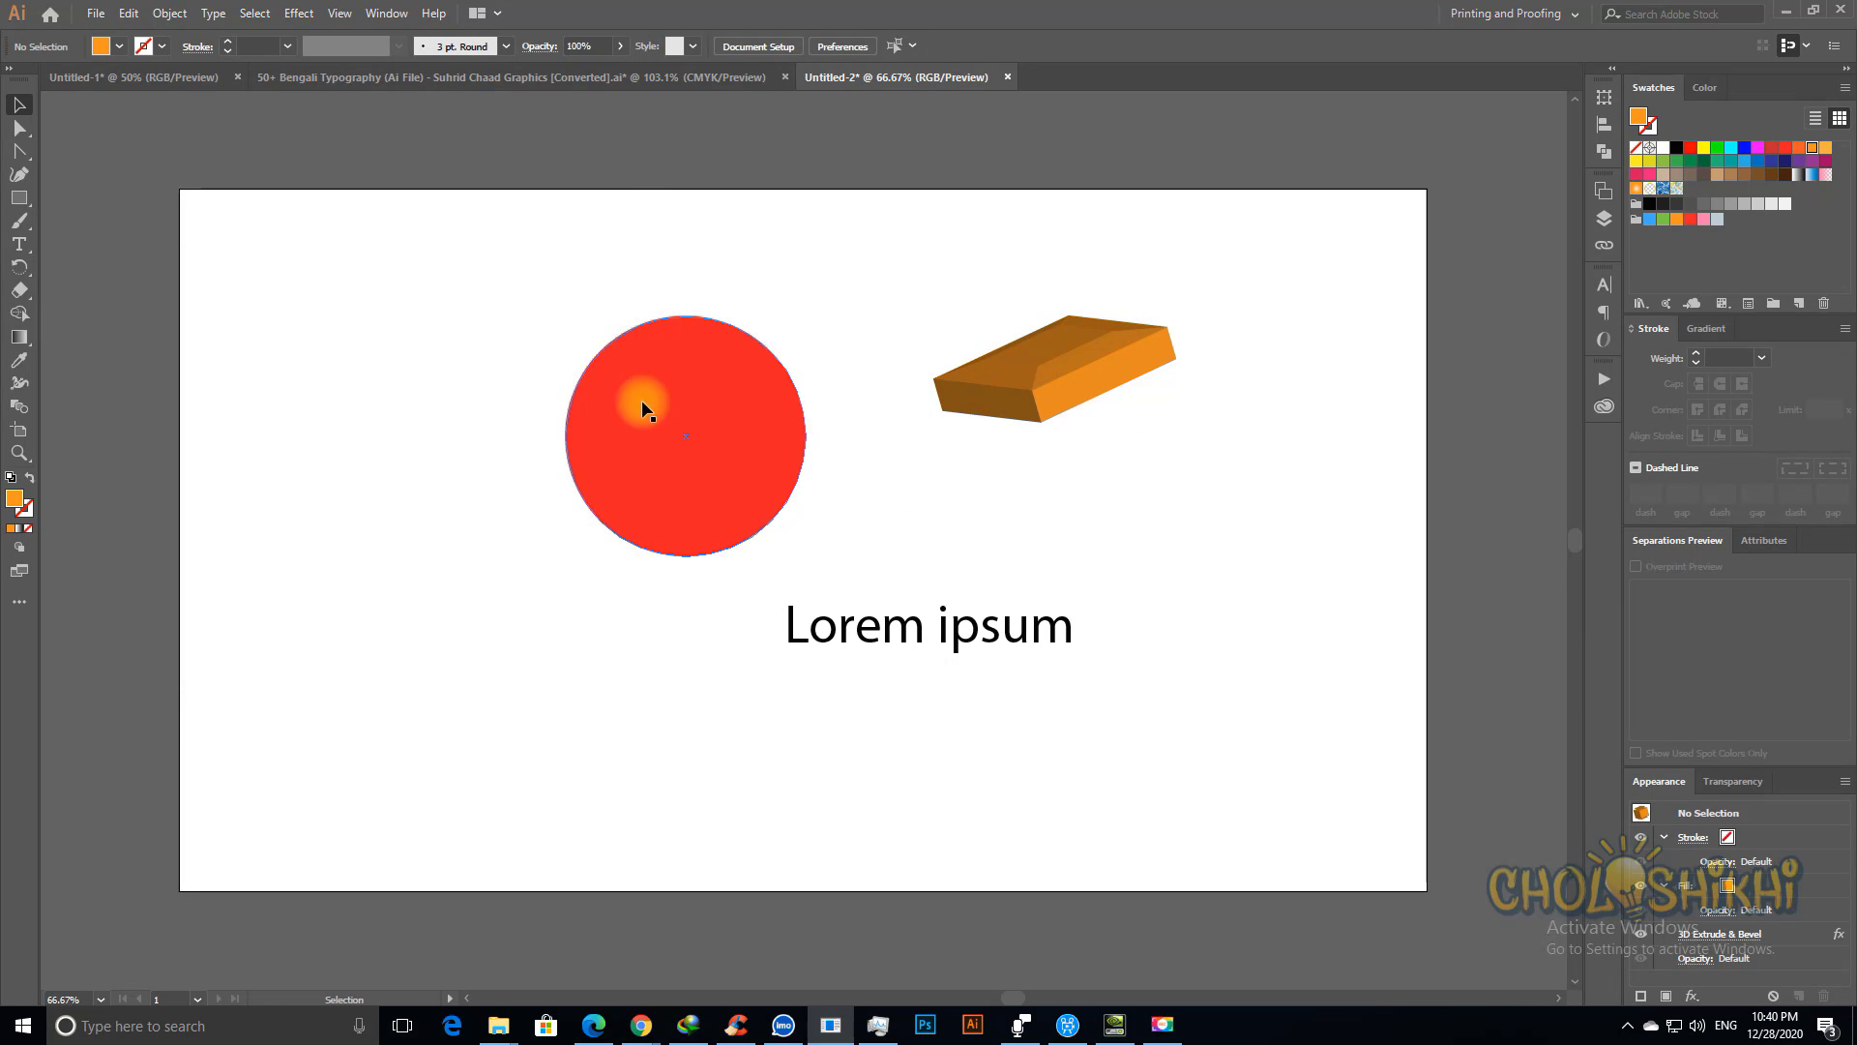
Step: Draw an orange rectangle about 162 by 114 px beside the red circle, on the side away from the extruded square
{"action": "left_click", "coordinate": [19, 197]}
{"action": "left_click_drag", "start_coordinate": [297, 388], "coordinate": [447, 496]}
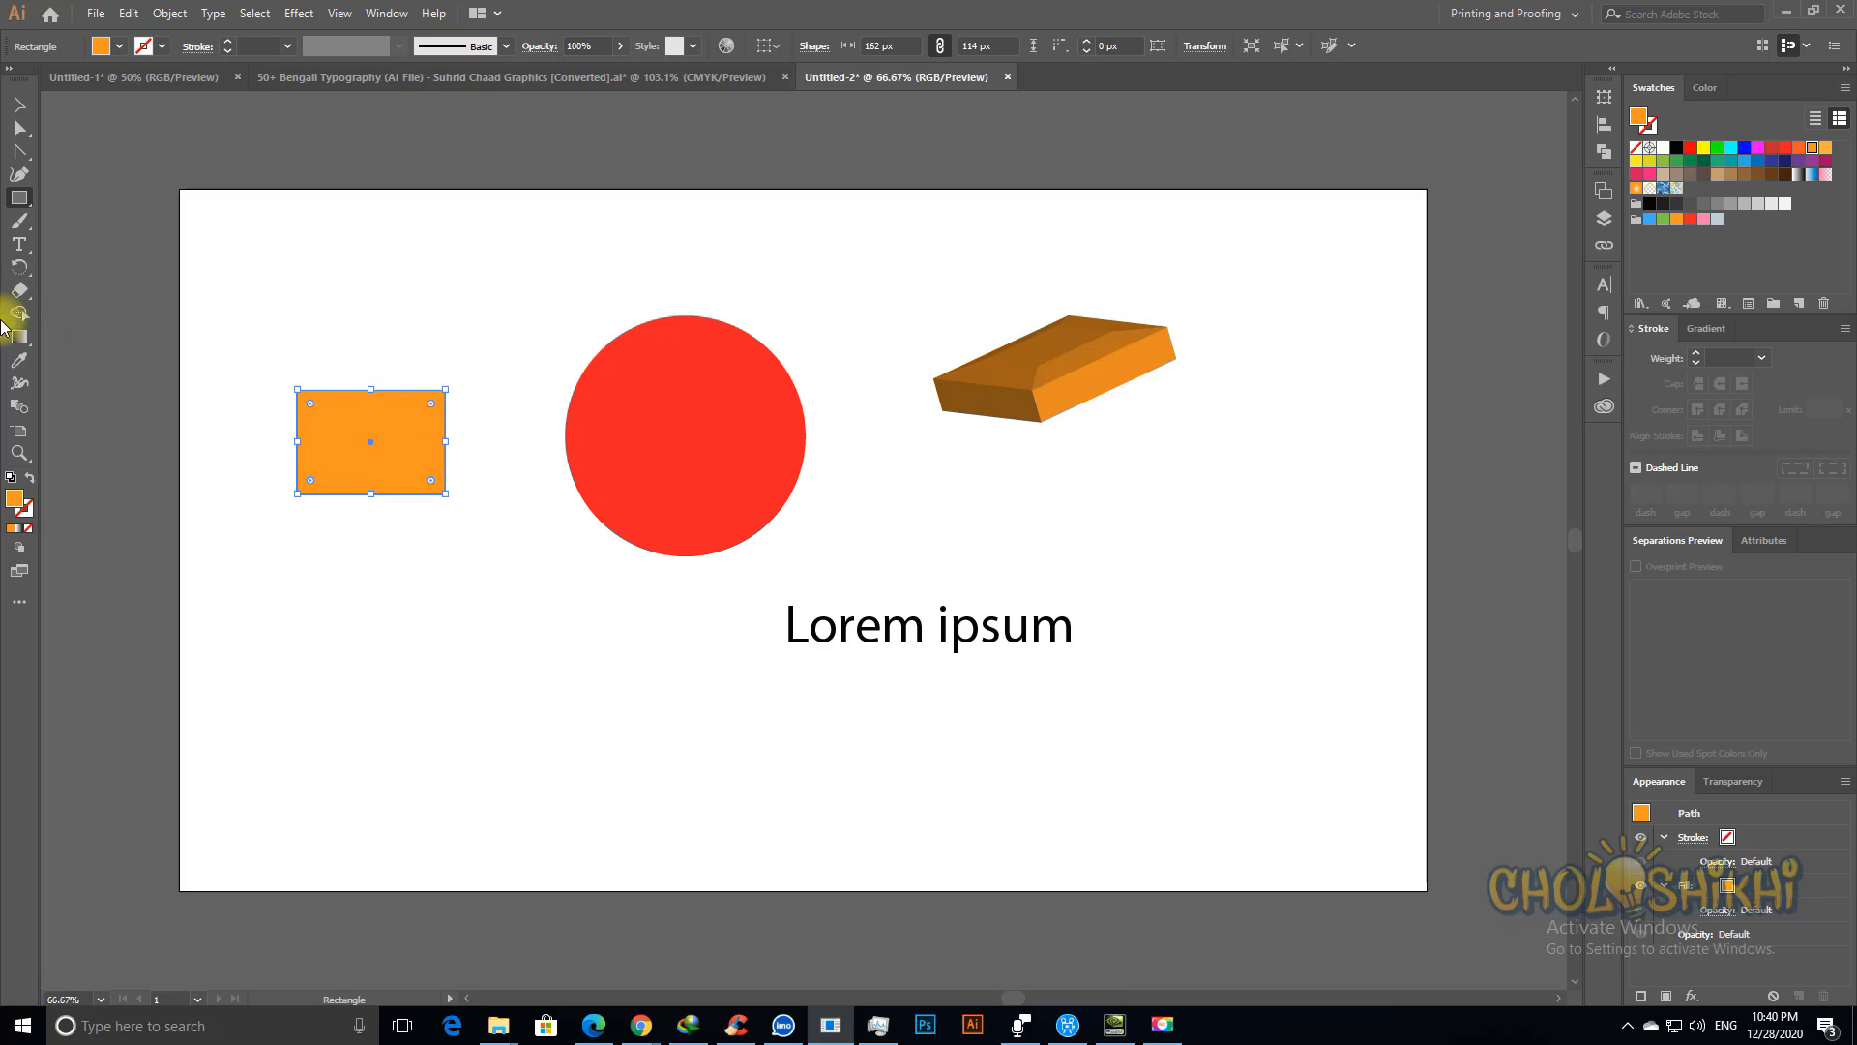
Step: Draw a second rectangle about 63 px wide, attach it to the first one's right edge, and match its height at 114 px
{"action": "key", "text": "ctrl+space"}
{"action": "left_click_drag", "start_coordinate": [183, 315], "coordinate": [814, 683]}
{"action": "left_click", "coordinate": [672, 271]}
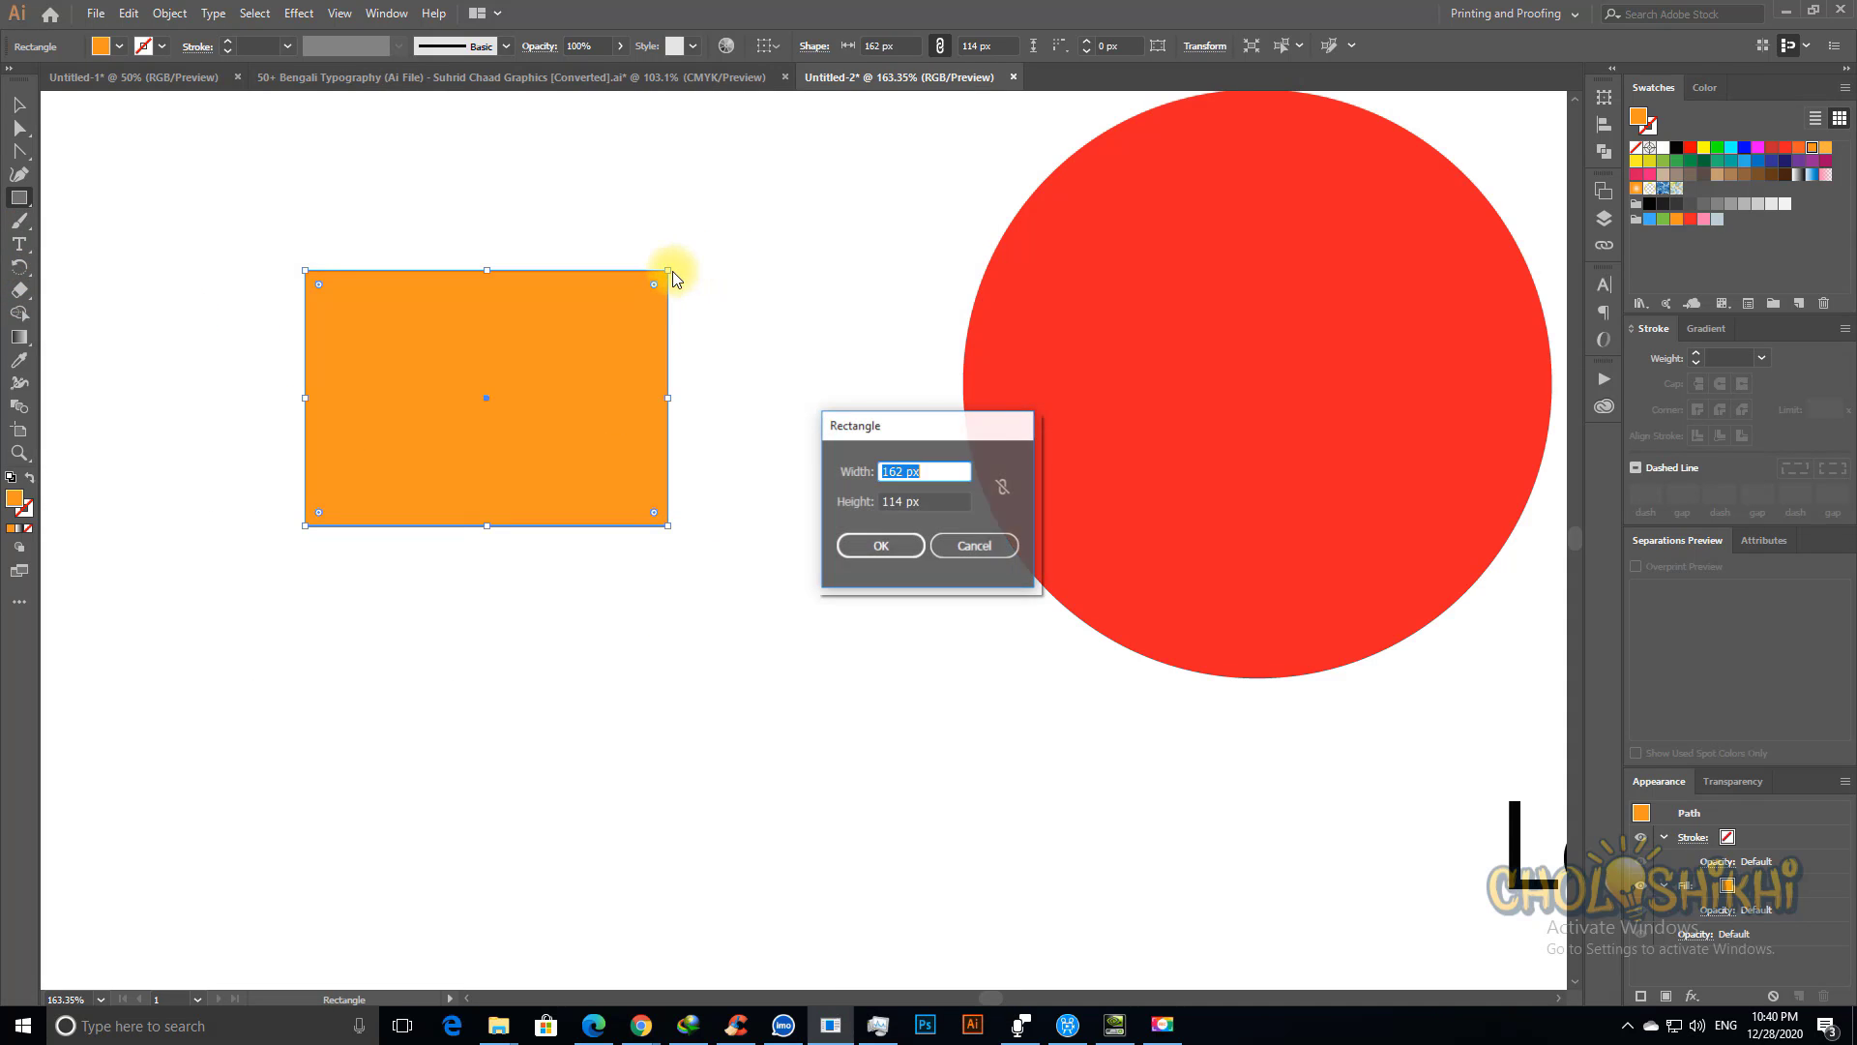
{"action": "key", "text": "Escape"}
{"action": "left_click_drag", "start_coordinate": [716, 270], "coordinate": [858, 528]}
{"action": "key", "text": "v"}
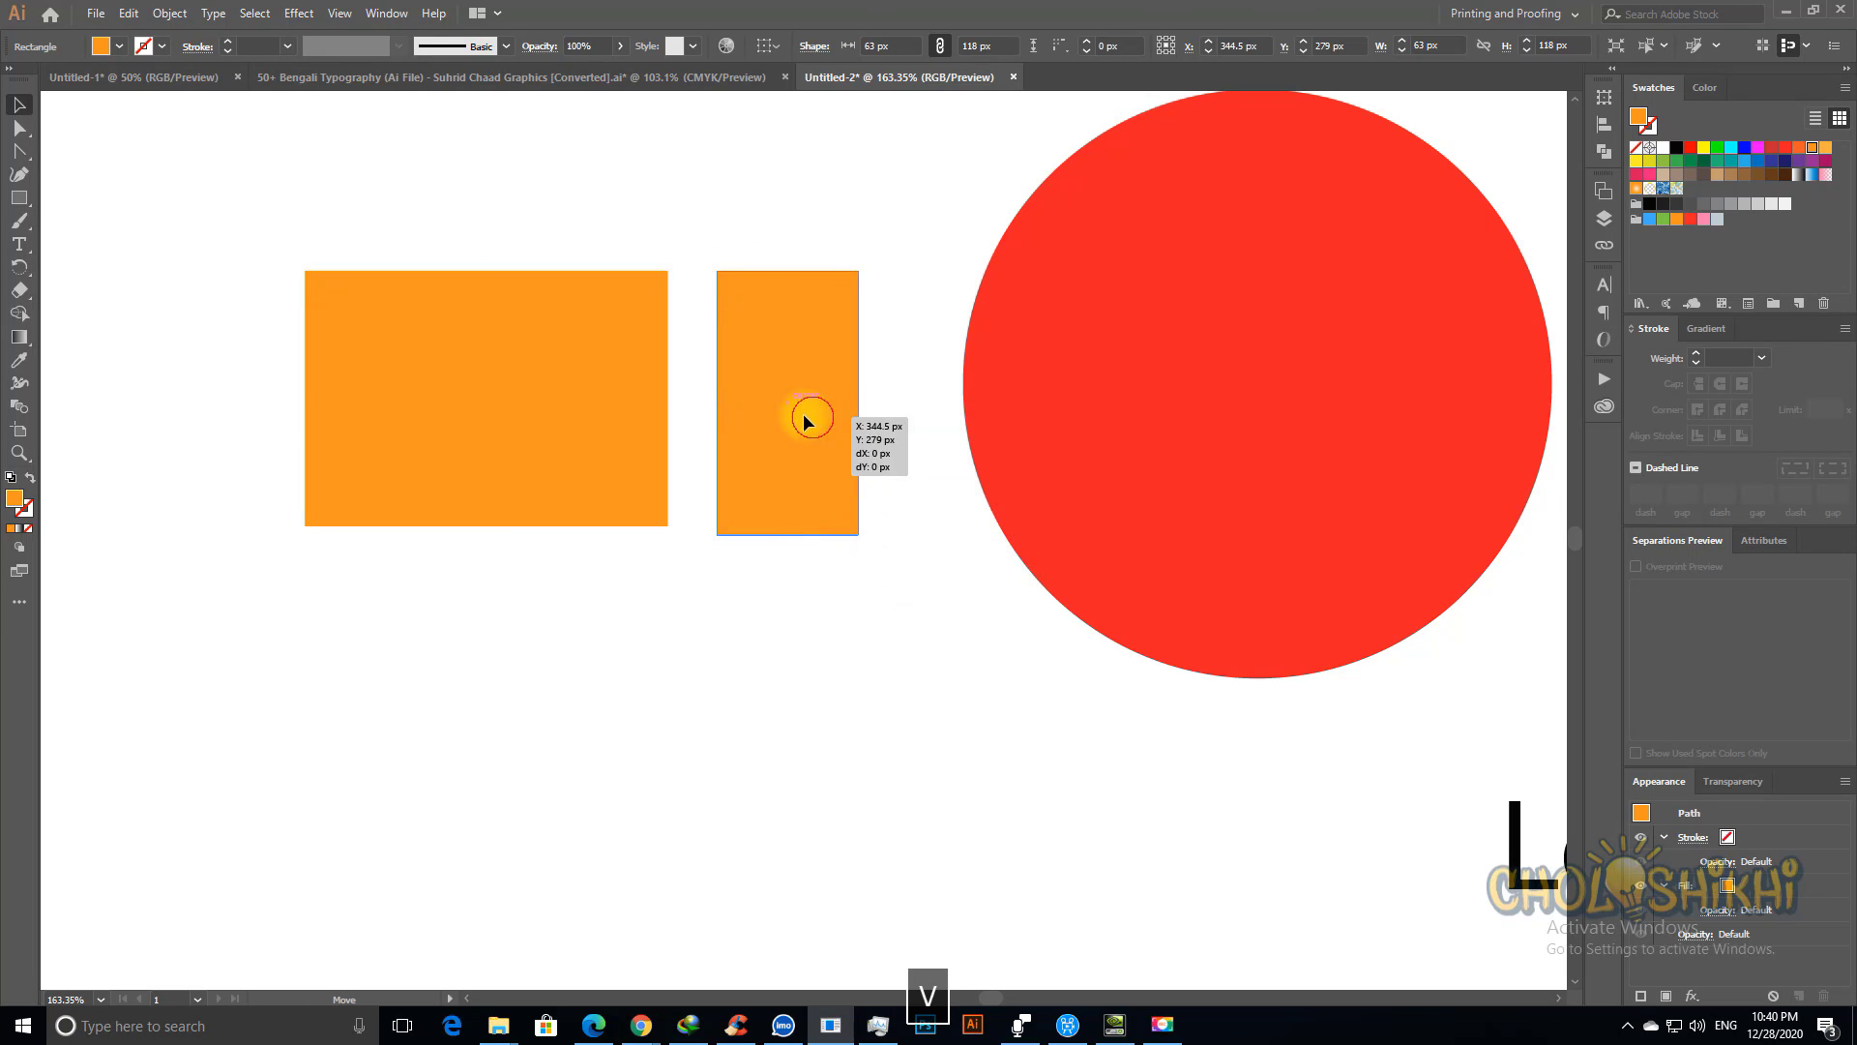
{"action": "left_click_drag", "start_coordinate": [803, 414], "coordinate": [761, 430]}
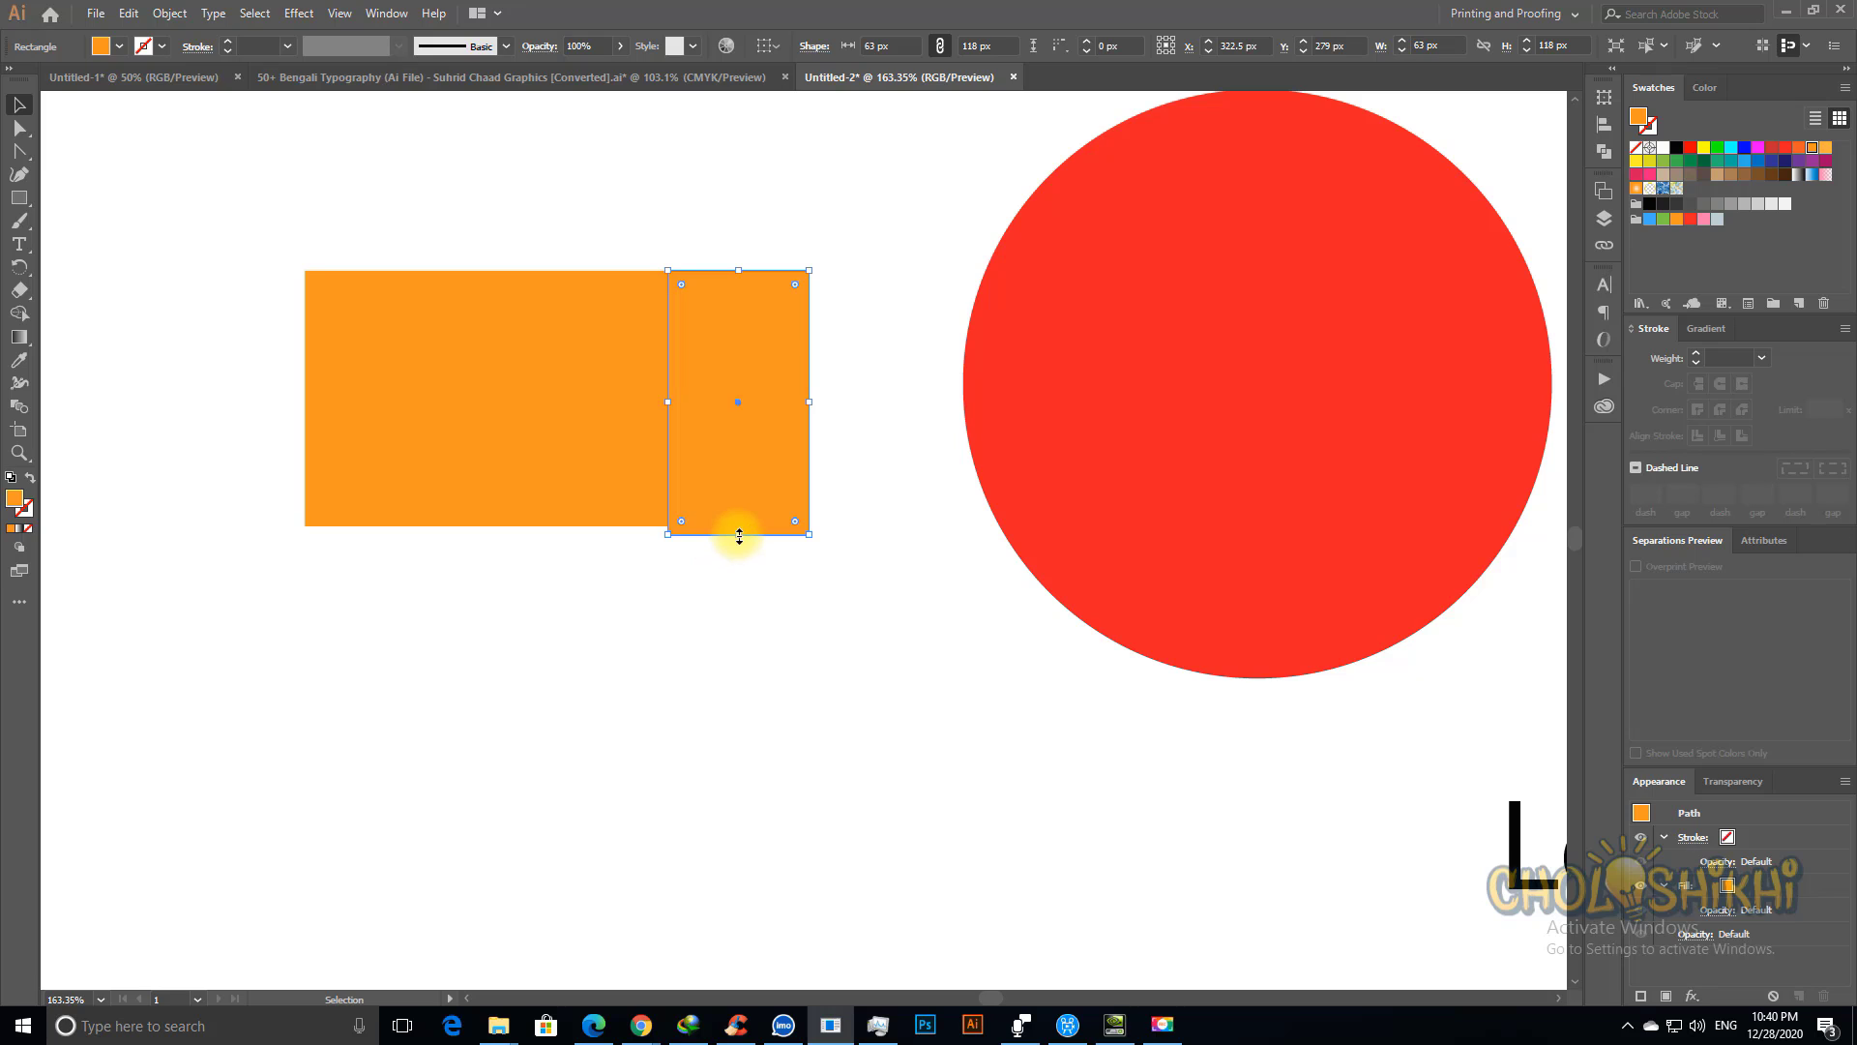
{"action": "left_click_drag", "start_coordinate": [739, 536], "coordinate": [739, 526]}
Step: Slant the narrow rectangle into a side face by shifting its two outer corner points straight down about 33 px
{"action": "key", "text": "a"}
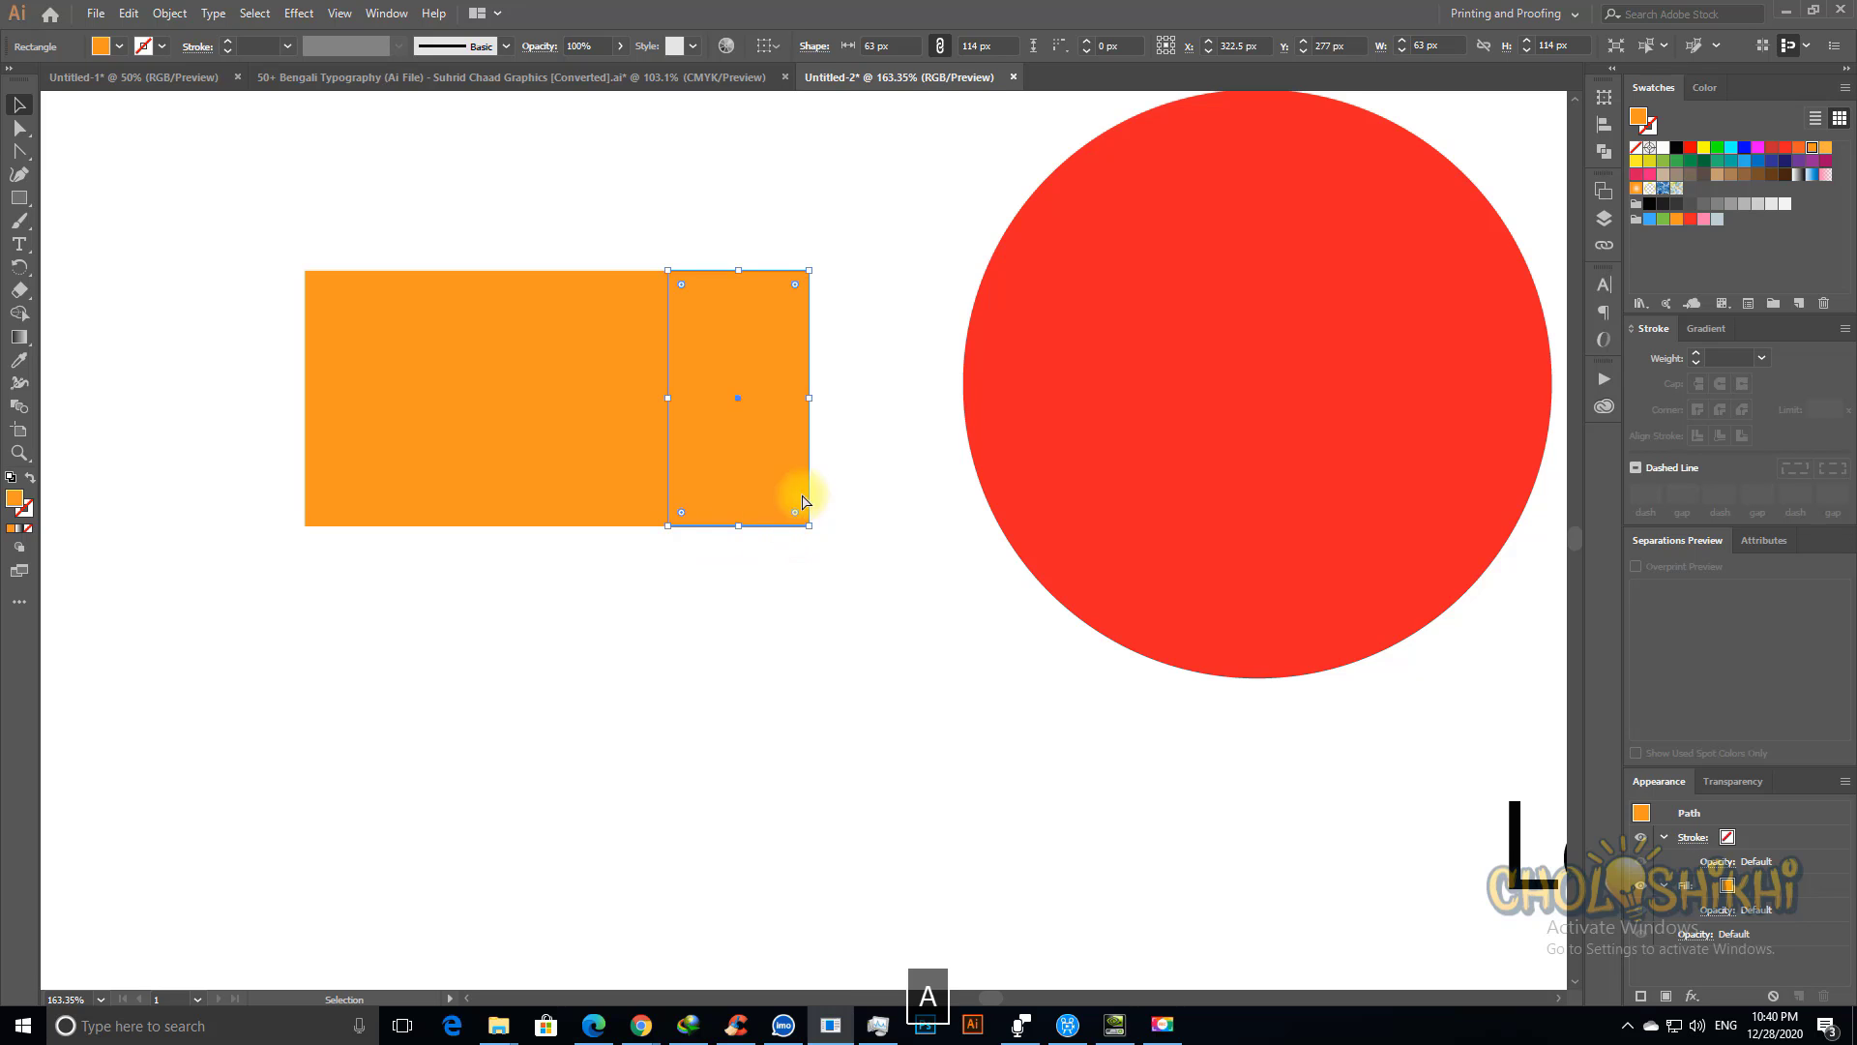
{"action": "left_click", "coordinate": [810, 273]}
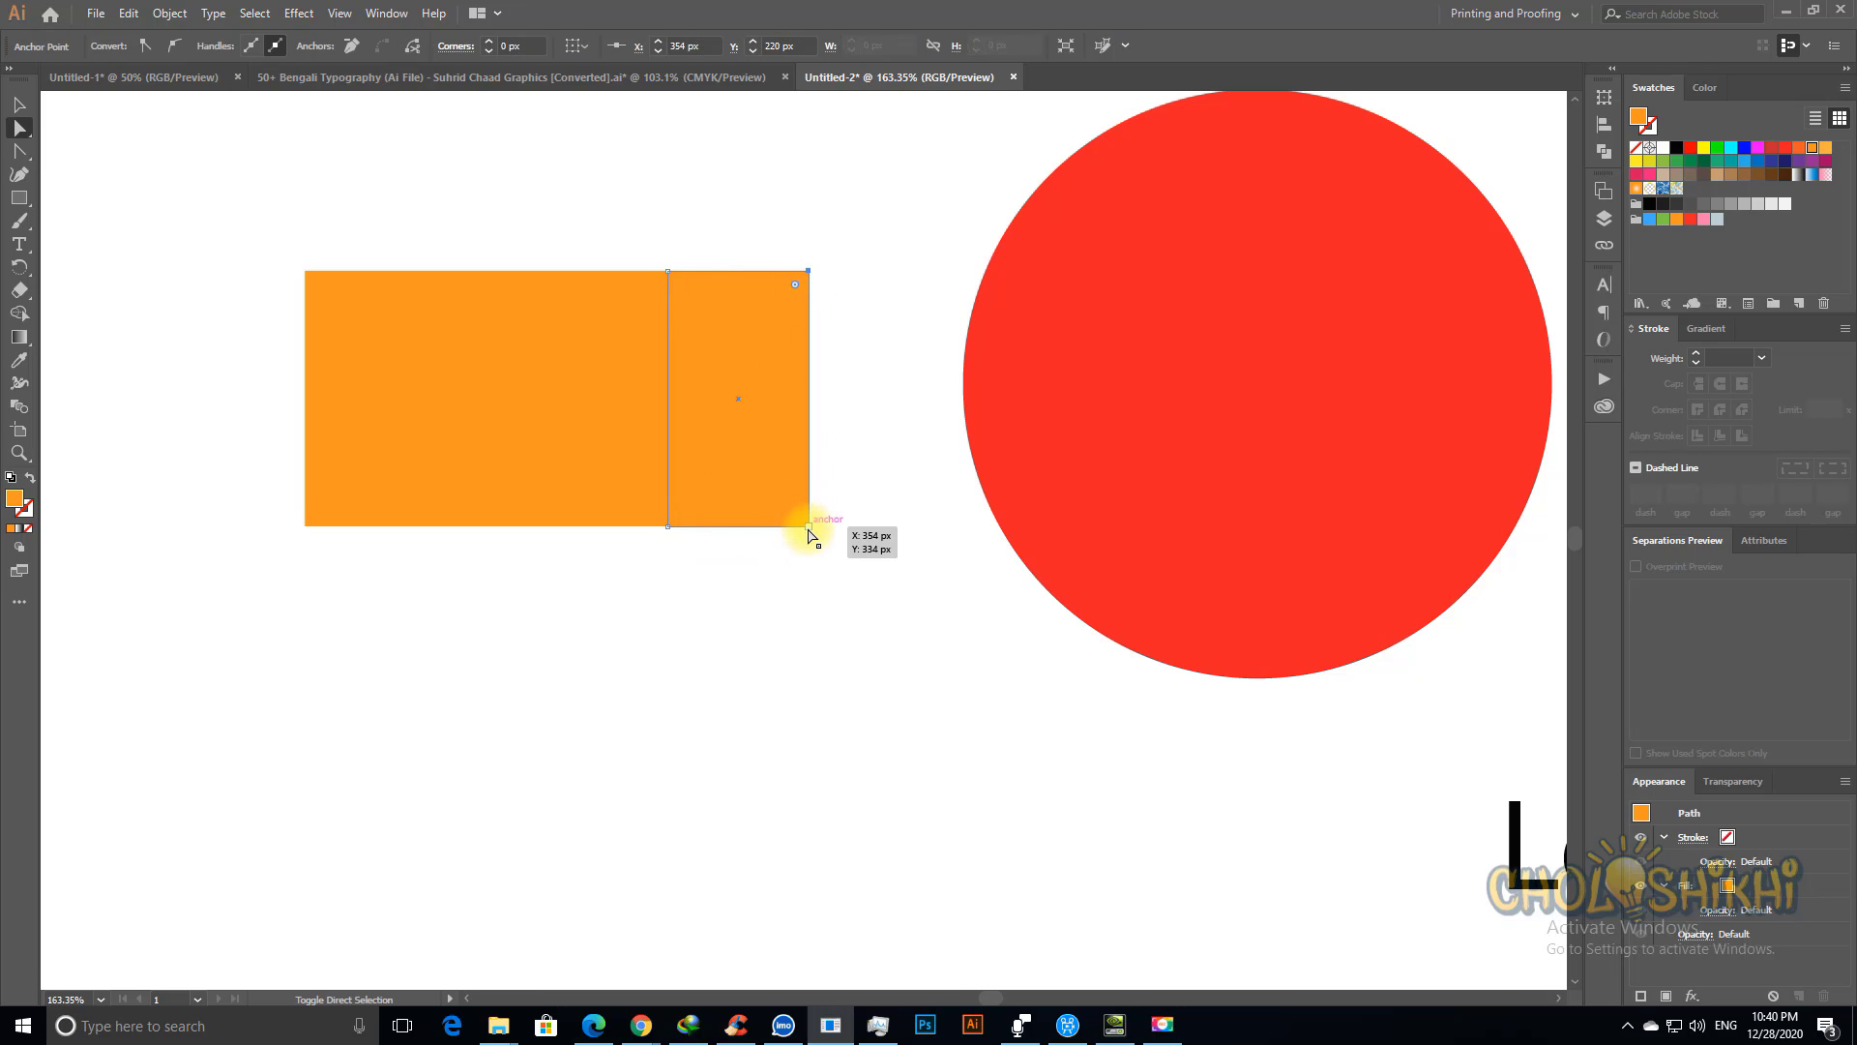
{"action": "left_click", "coordinate": [809, 526], "text": "shift"}
{"action": "left_click_drag", "start_coordinate": [808, 527], "coordinate": [808, 598]}
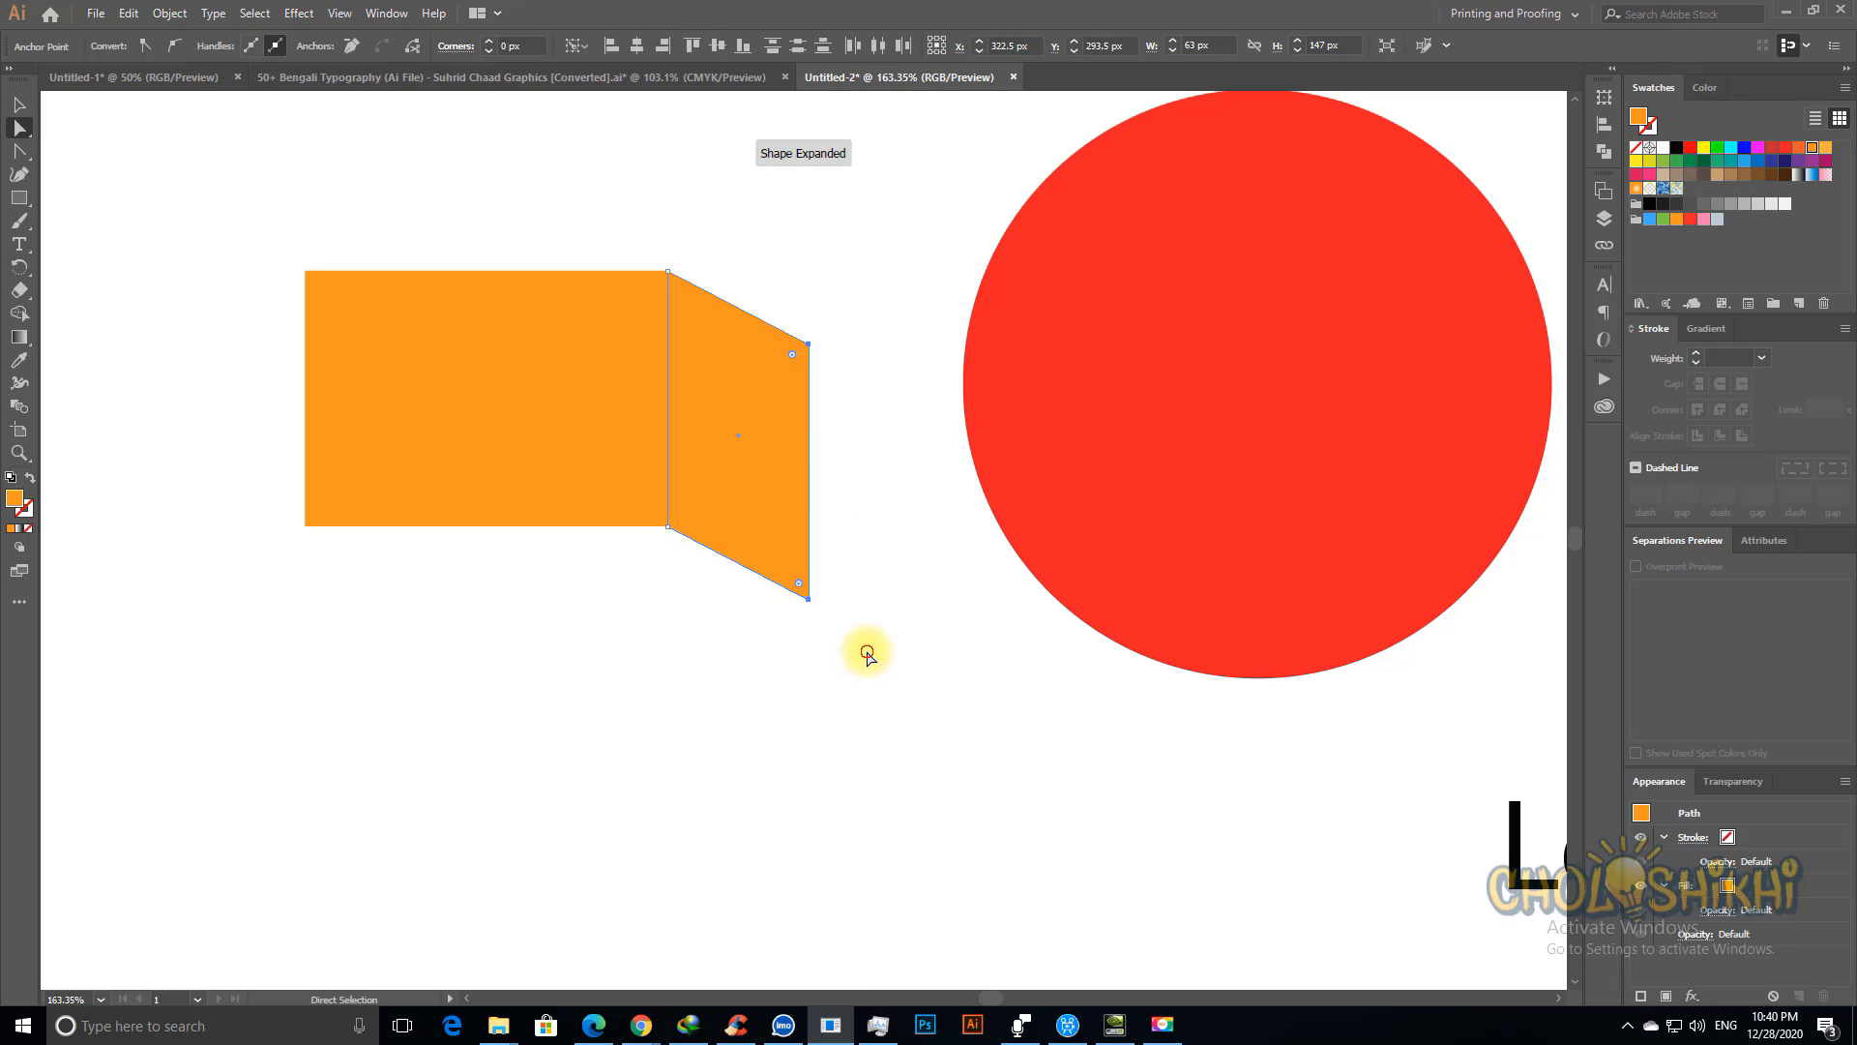
{"action": "left_click", "coordinate": [916, 668]}
Step: Inspect the upper joint between the two faces up close, and compare the drawing with the box reference image in Chrome
{"action": "key", "text": "ctrl+space"}
{"action": "left_click_drag", "start_coordinate": [650, 258], "coordinate": [677, 335]}
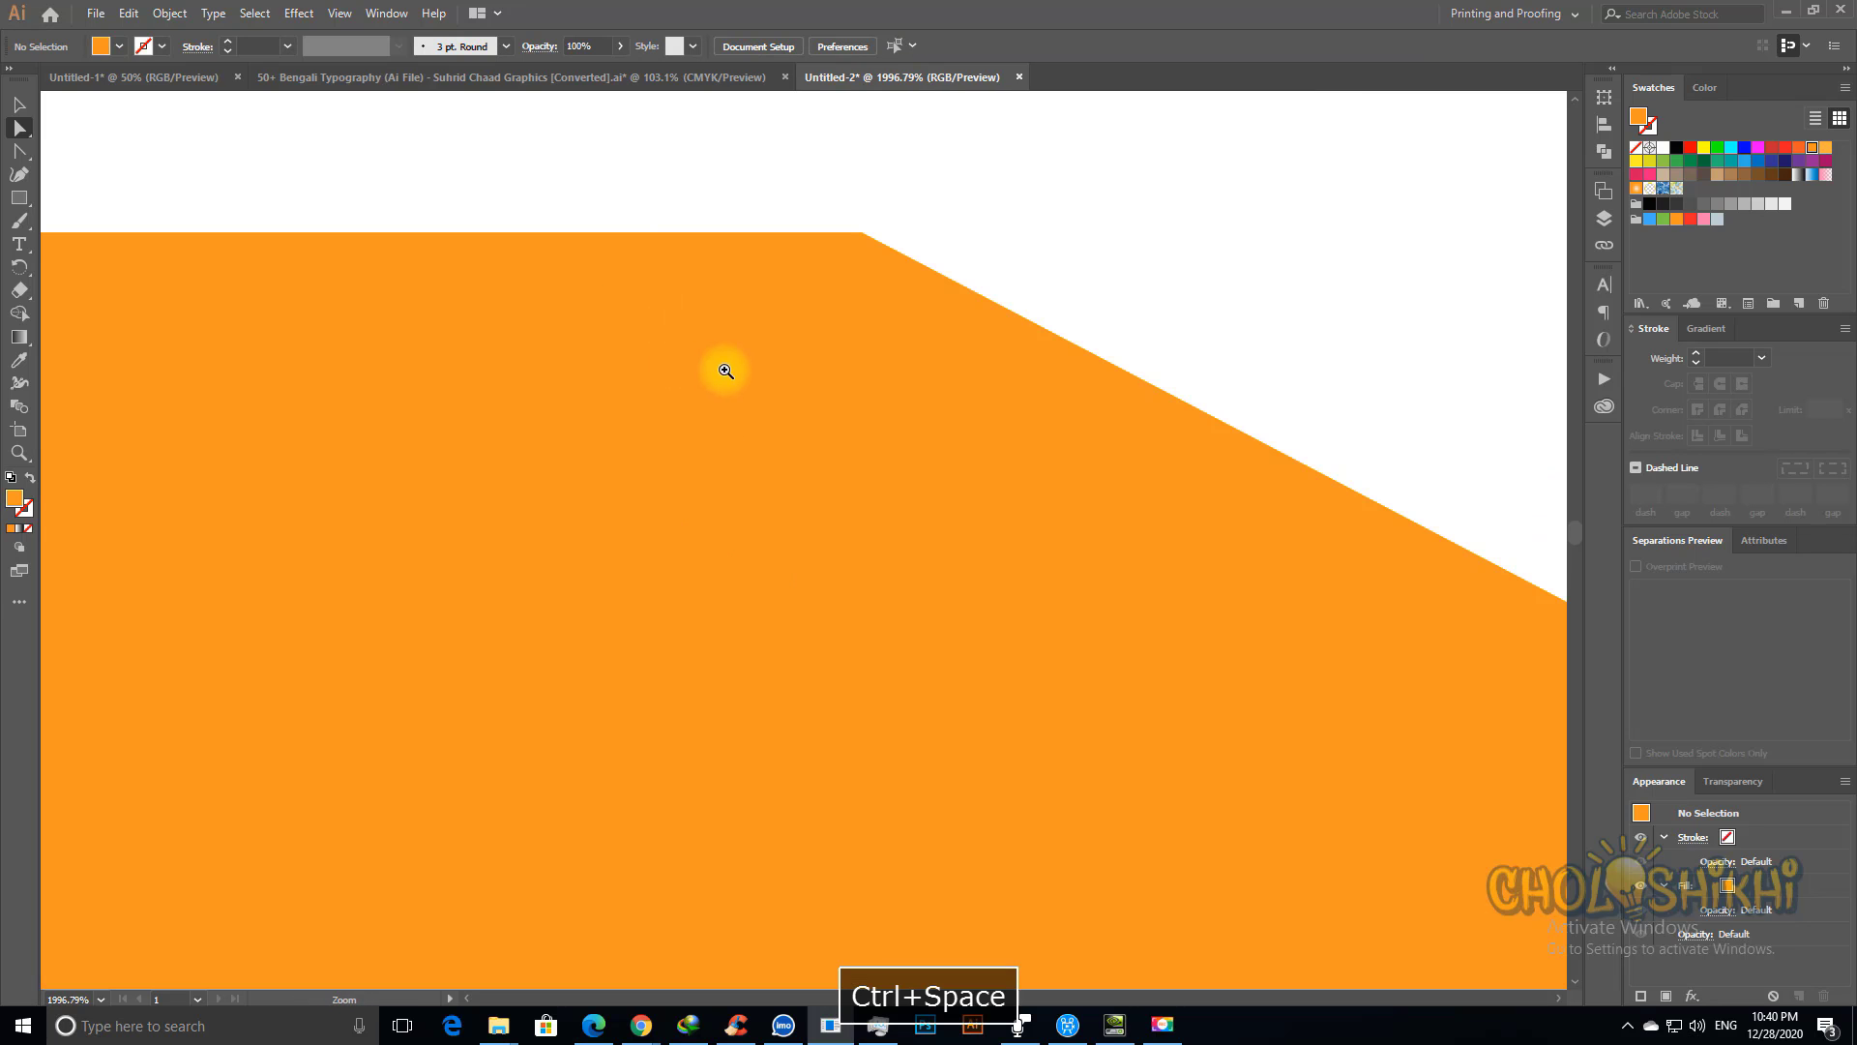
{"action": "key", "text": "ctrl+space"}
{"action": "left_click_drag", "start_coordinate": [837, 216], "coordinate": [908, 244]}
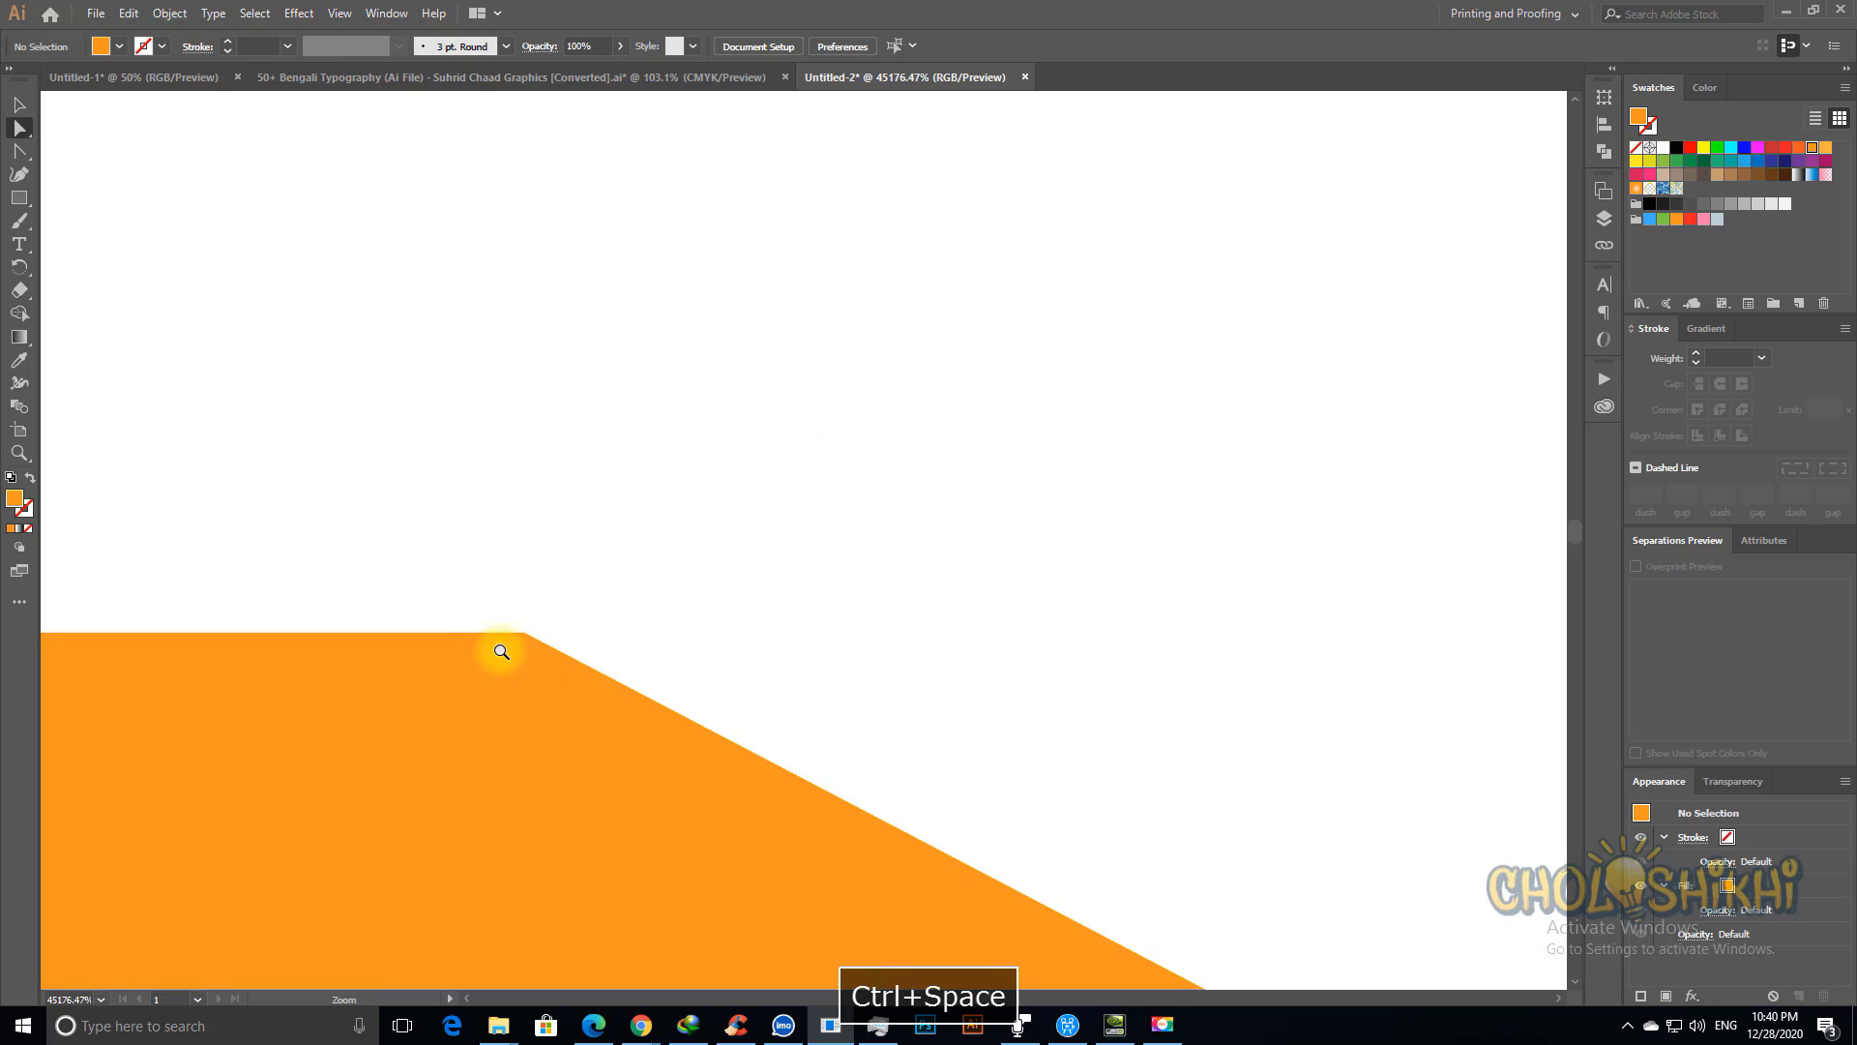
{"action": "key", "text": "ctrl+0"}
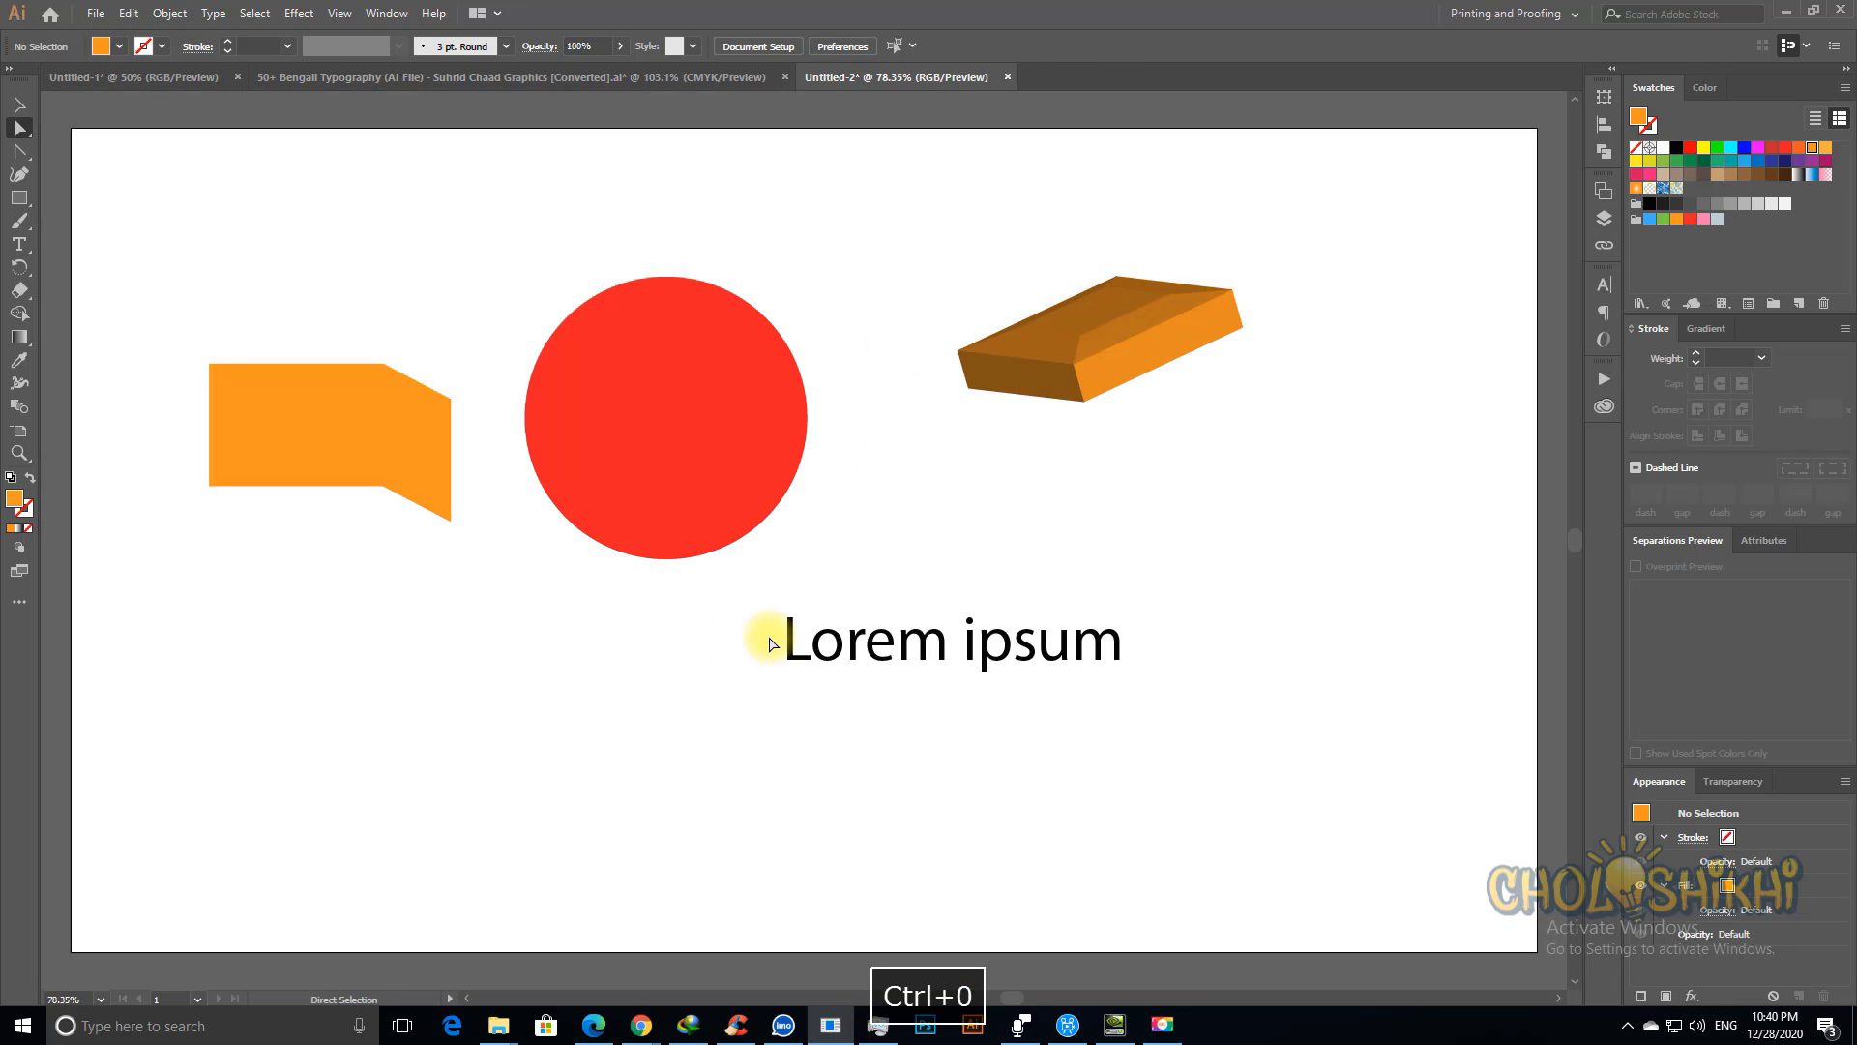
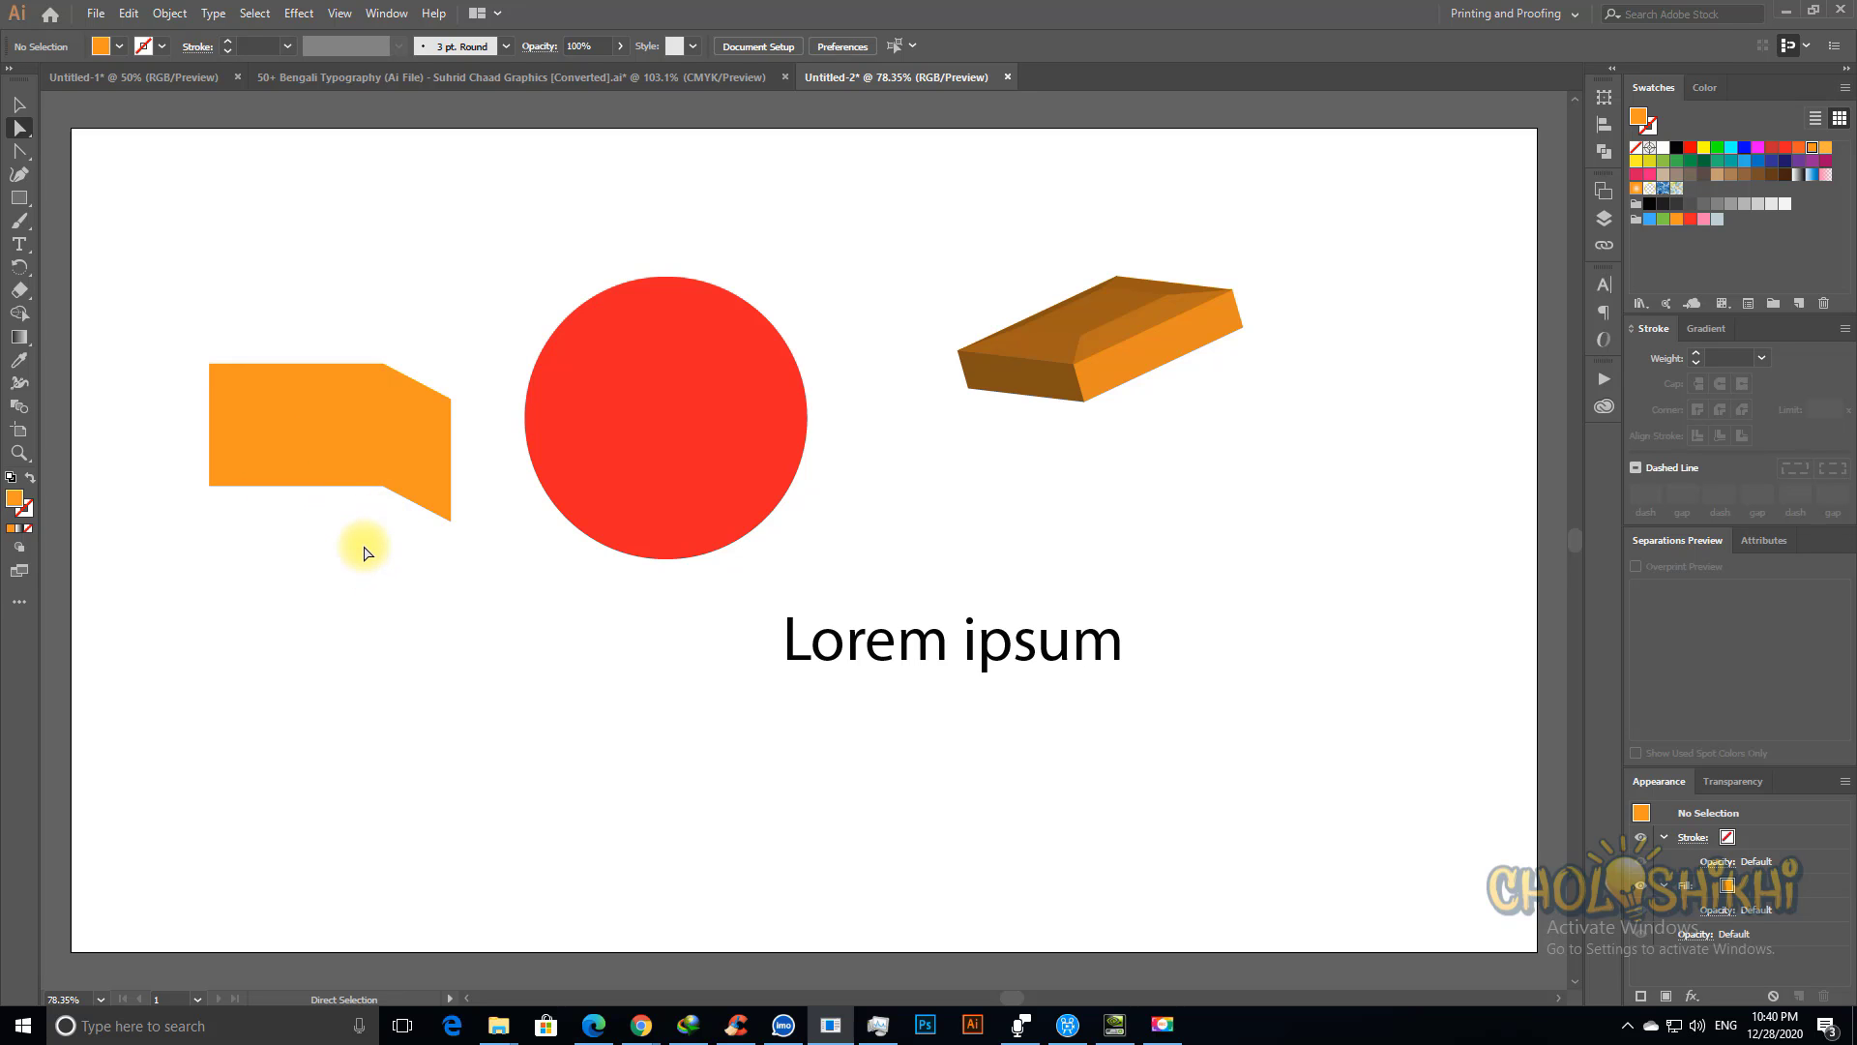
{"action": "key", "text": "alt+Tab"}
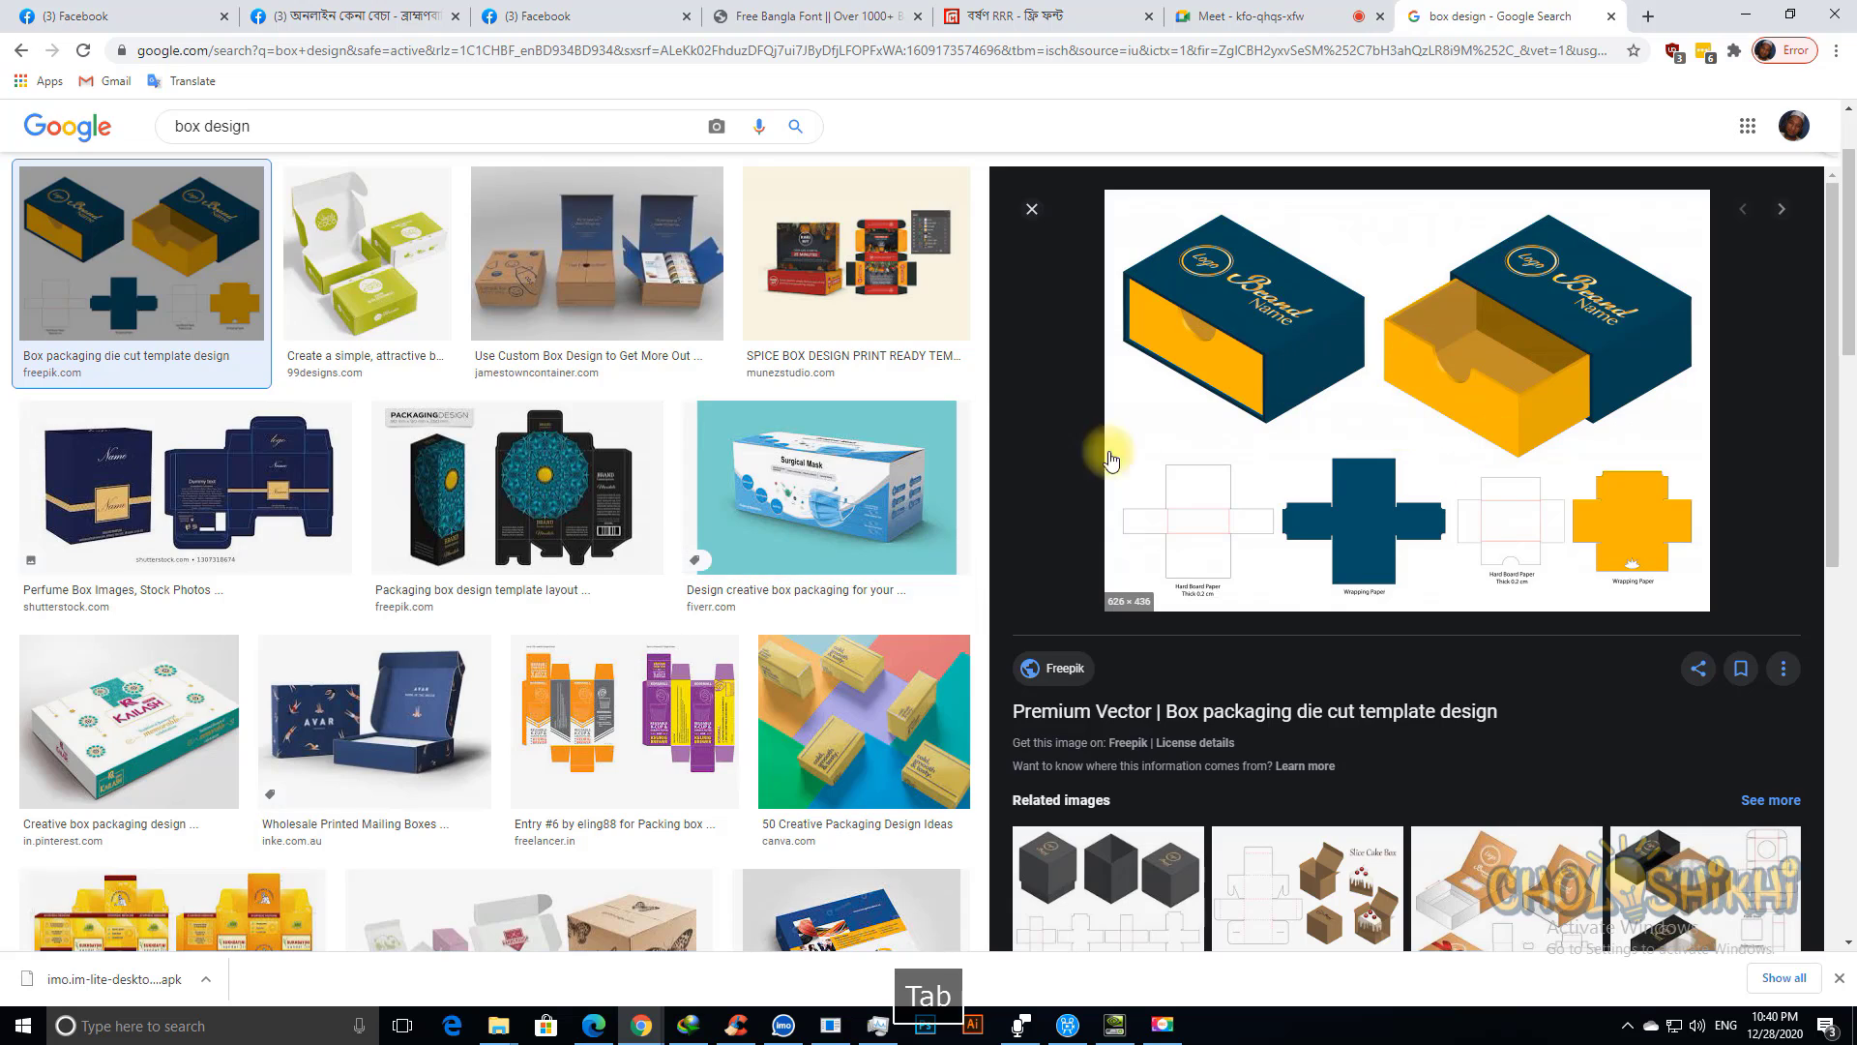
{"action": "key", "text": "alt+Tab"}
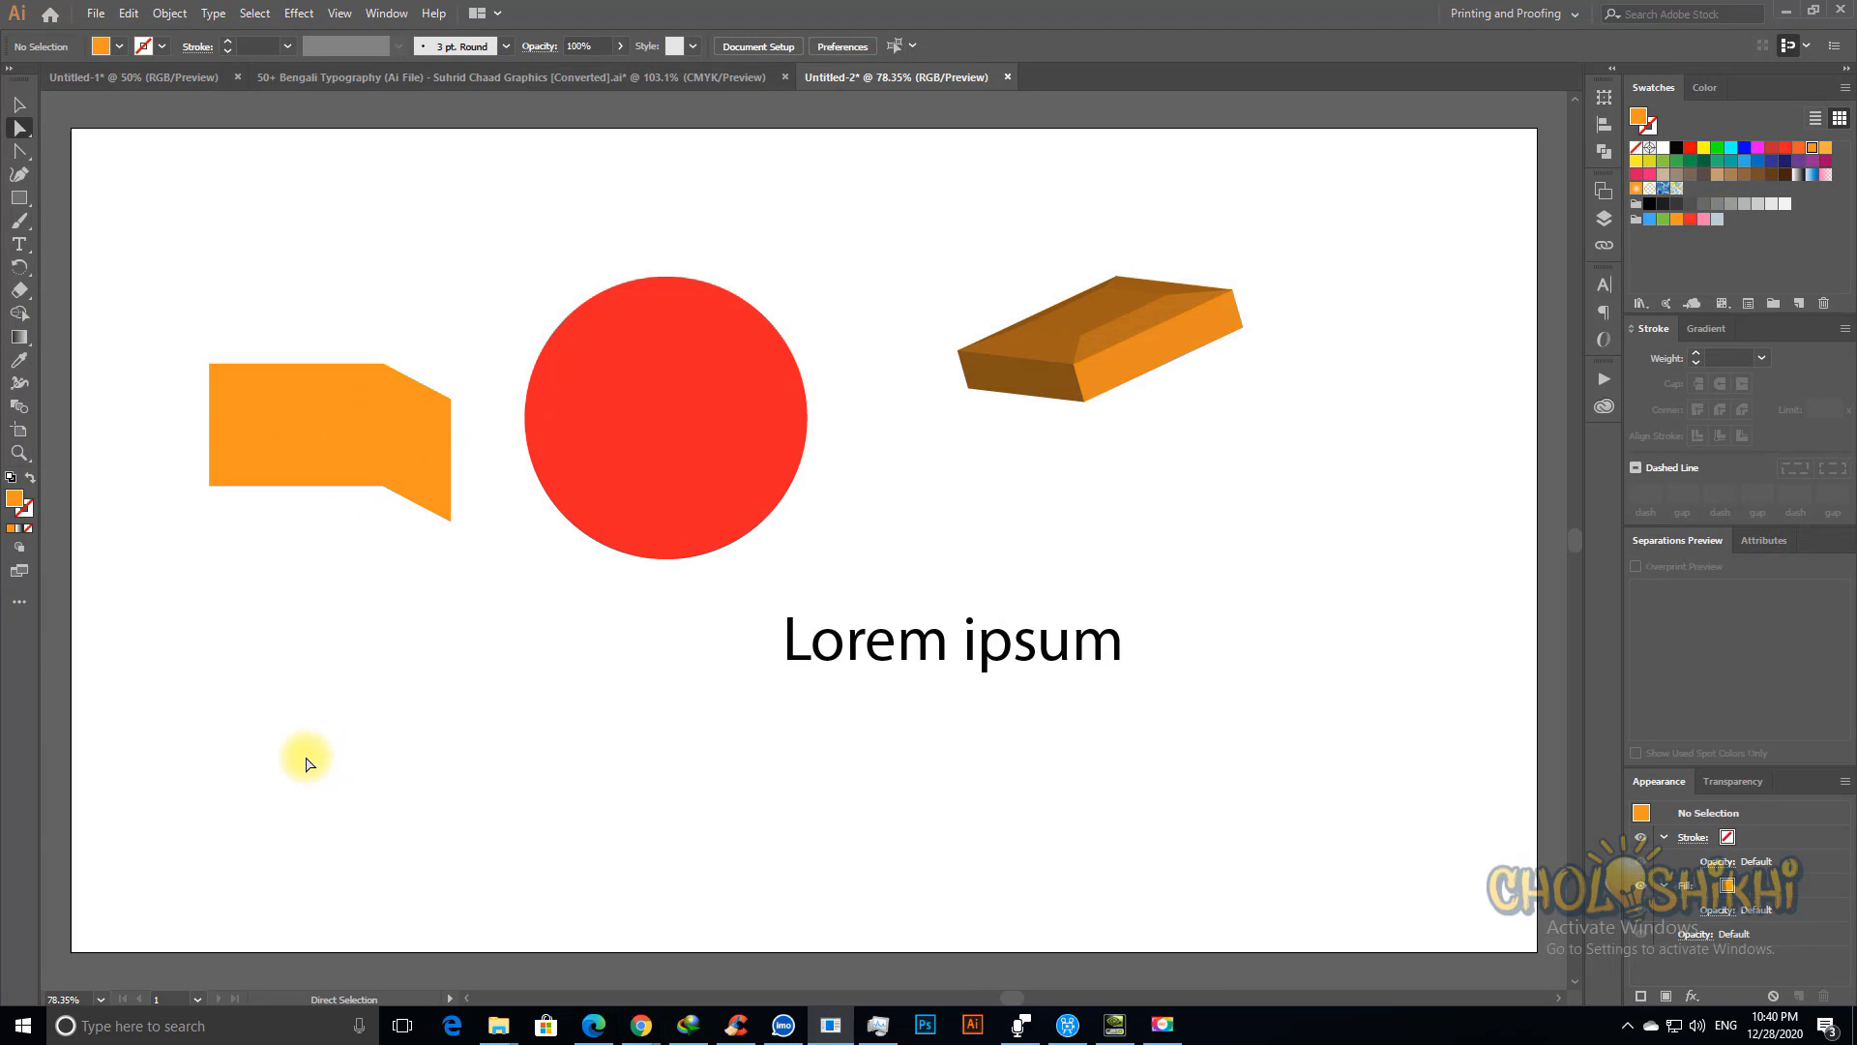
Step: Recolour the slanted side face to the orange F78C36 (RGB 247, 140, 54)
{"action": "left_click", "coordinate": [410, 428]}
{"action": "left_click", "coordinate": [1709, 87]}
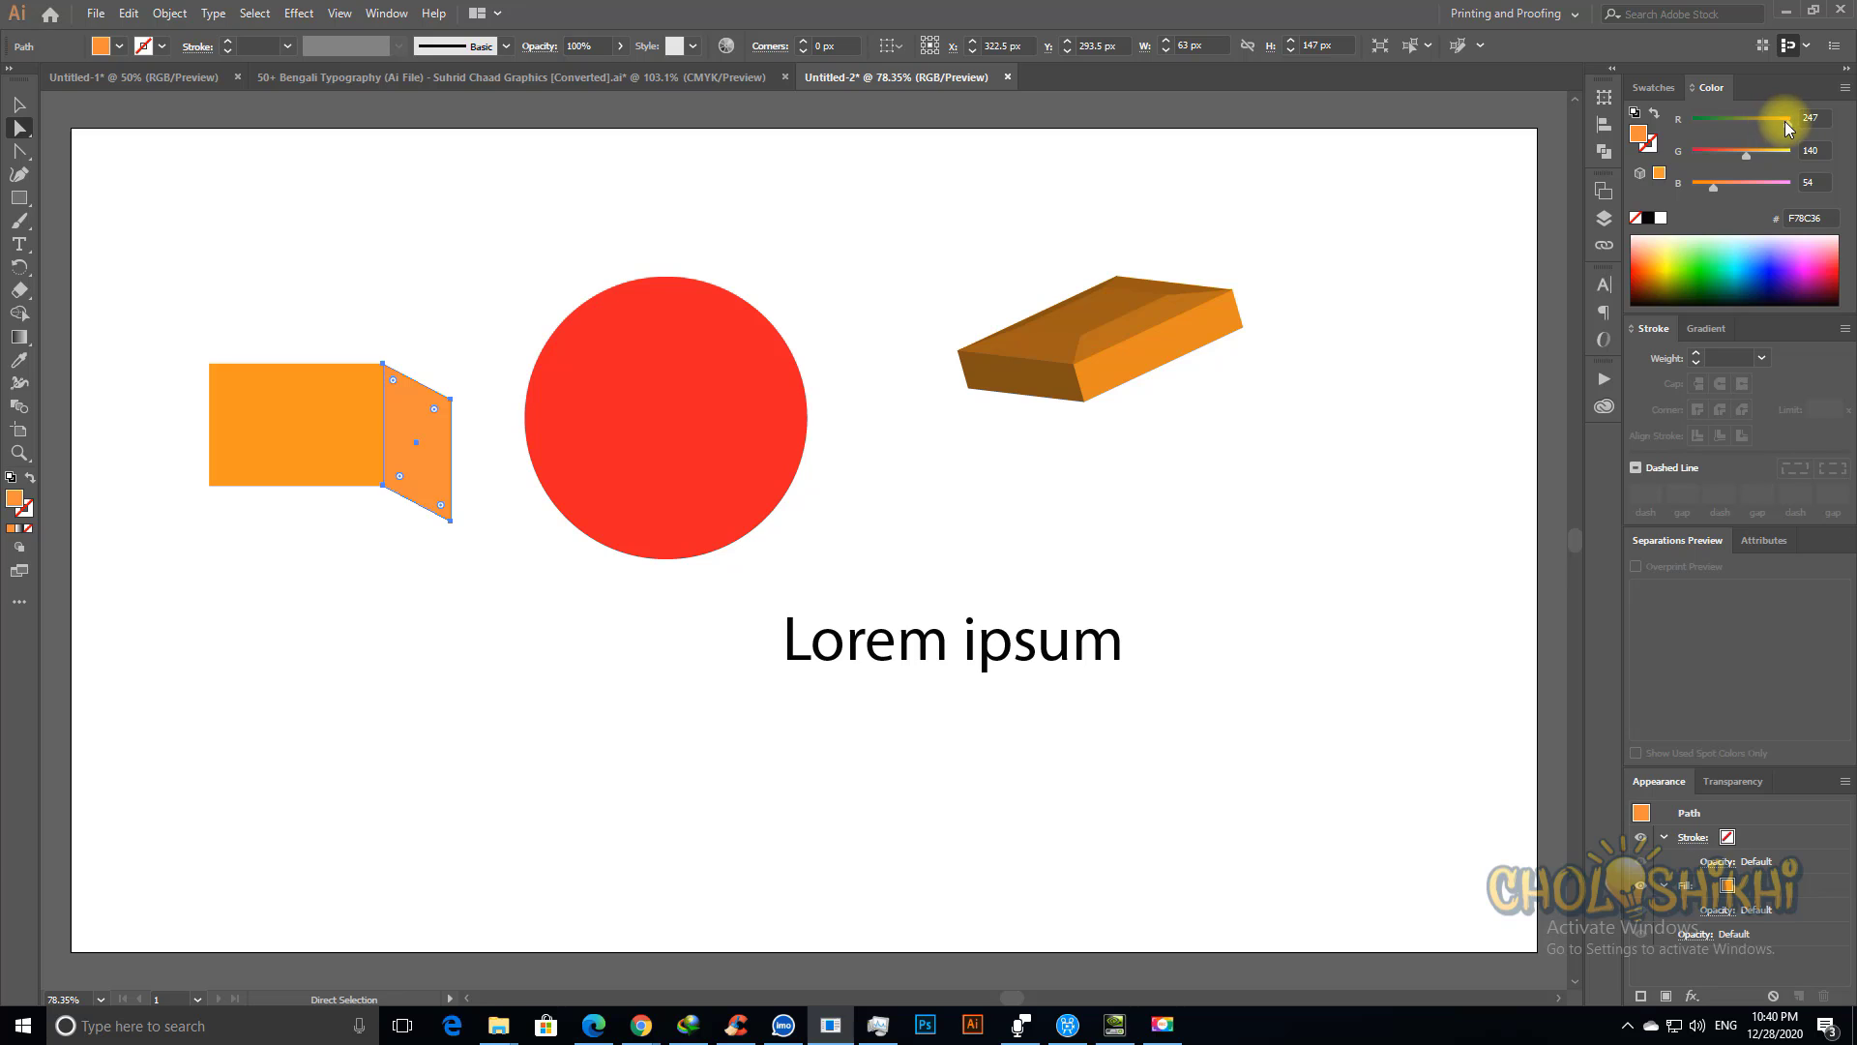
{"action": "left_click", "coordinate": [523, 678]}
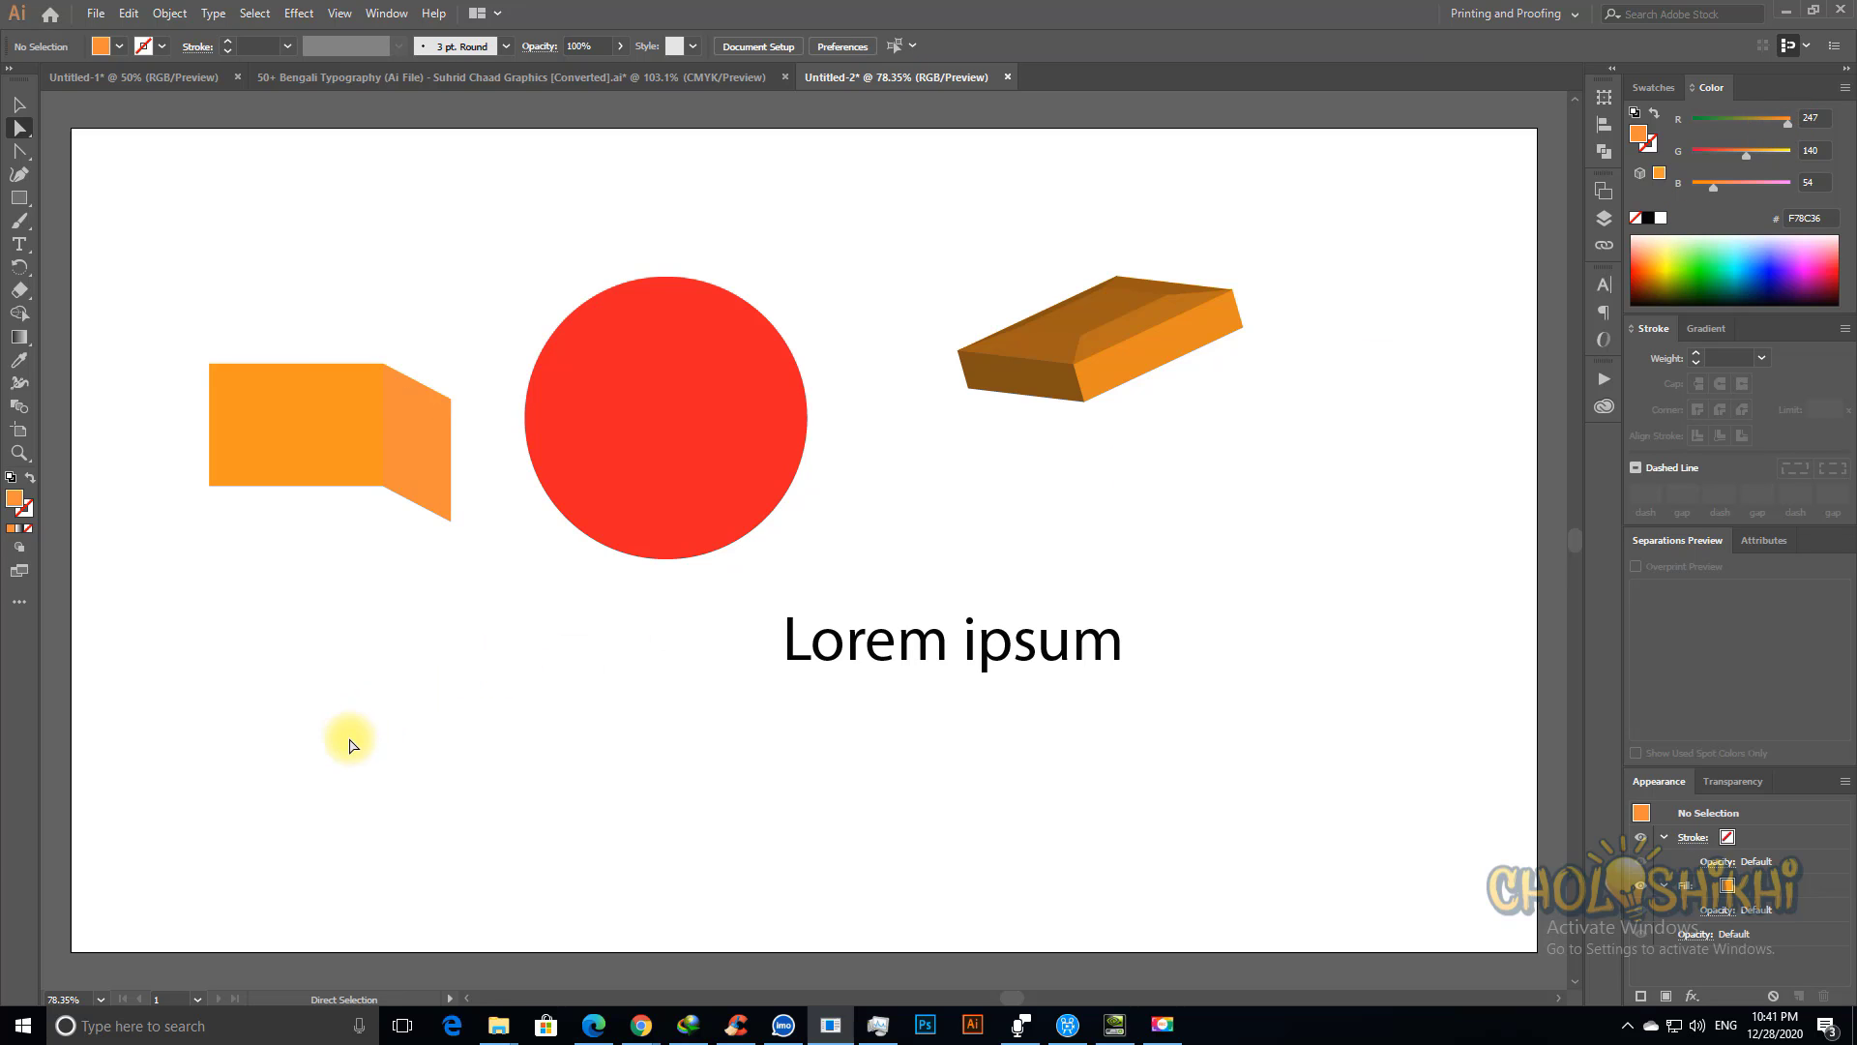
{"action": "key", "text": "ctrl+space"}
{"action": "left_click_drag", "start_coordinate": [125, 324], "coordinate": [510, 518]}
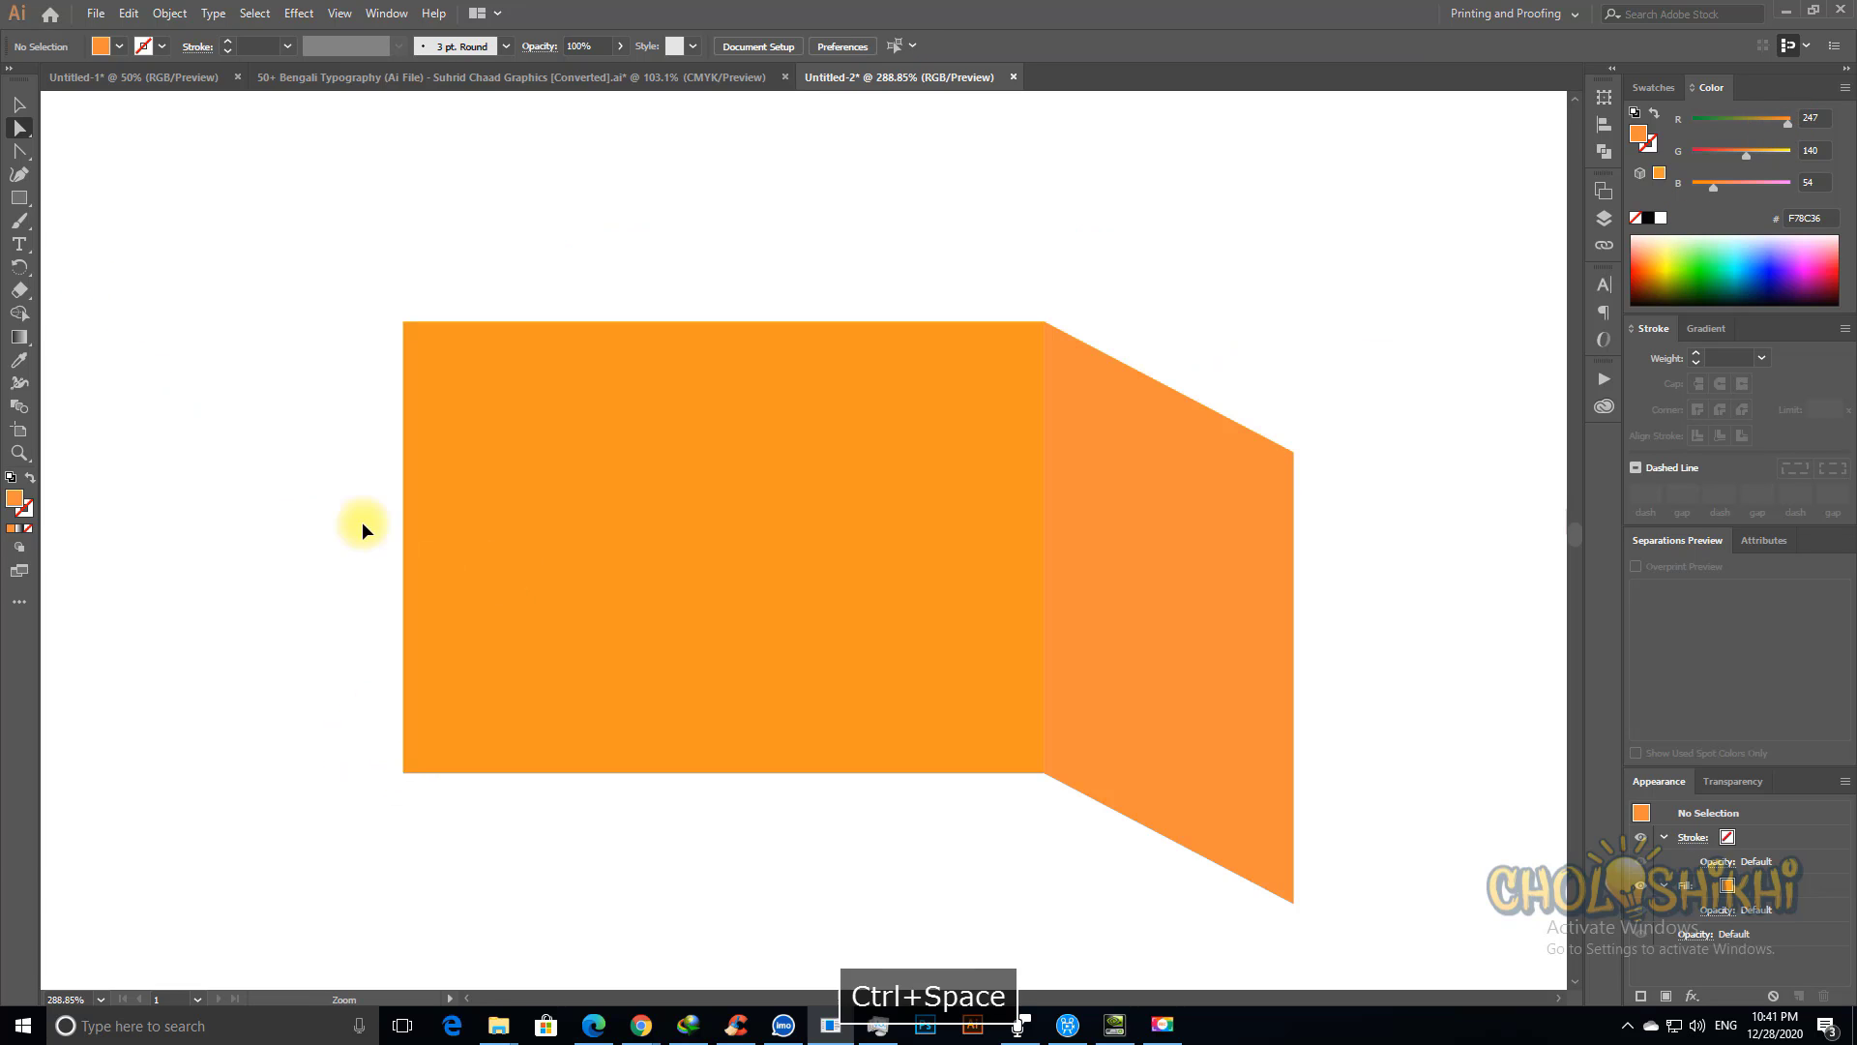
{"action": "key", "text": "ctrl+minus"}
{"action": "key", "text": "ctrl+minus"}
{"action": "key", "text": "ctrl+minus"}
{"action": "key", "text": "ctrl+minus"}
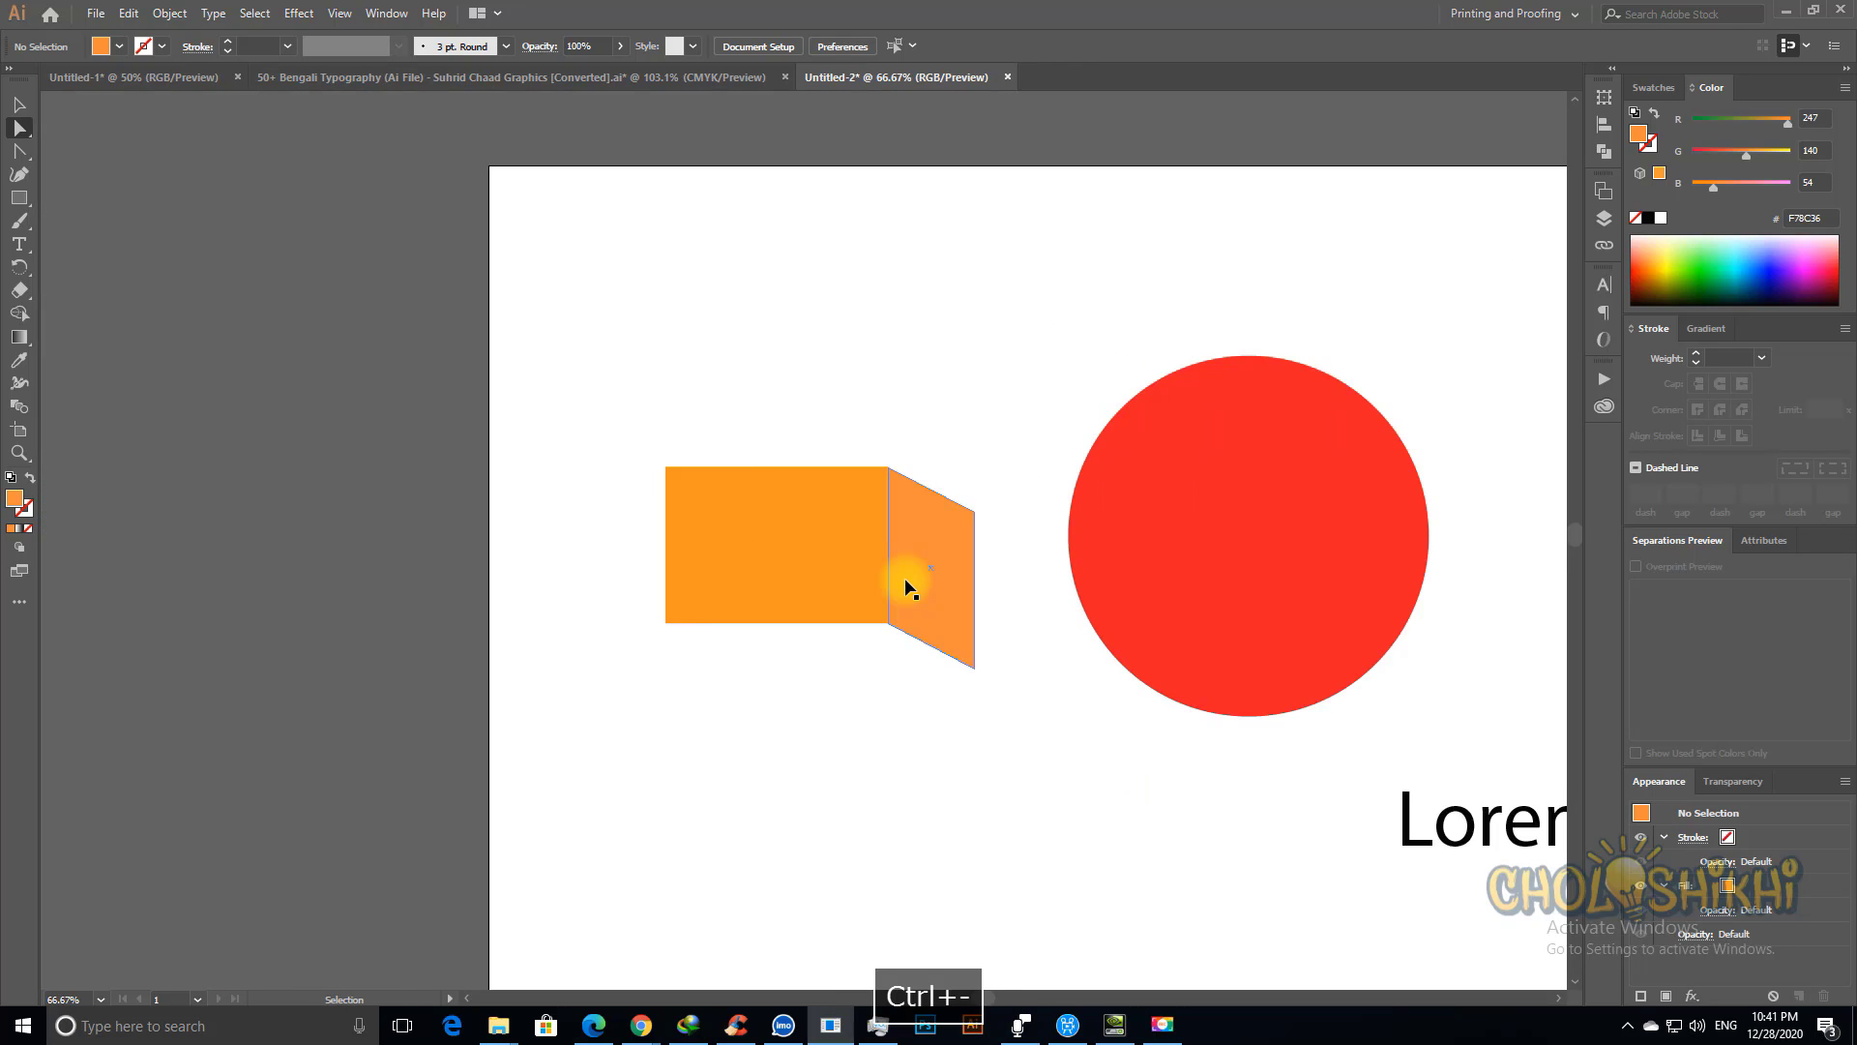
{"action": "left_click_drag", "start_coordinate": [421, 406], "coordinate": [1129, 732]}
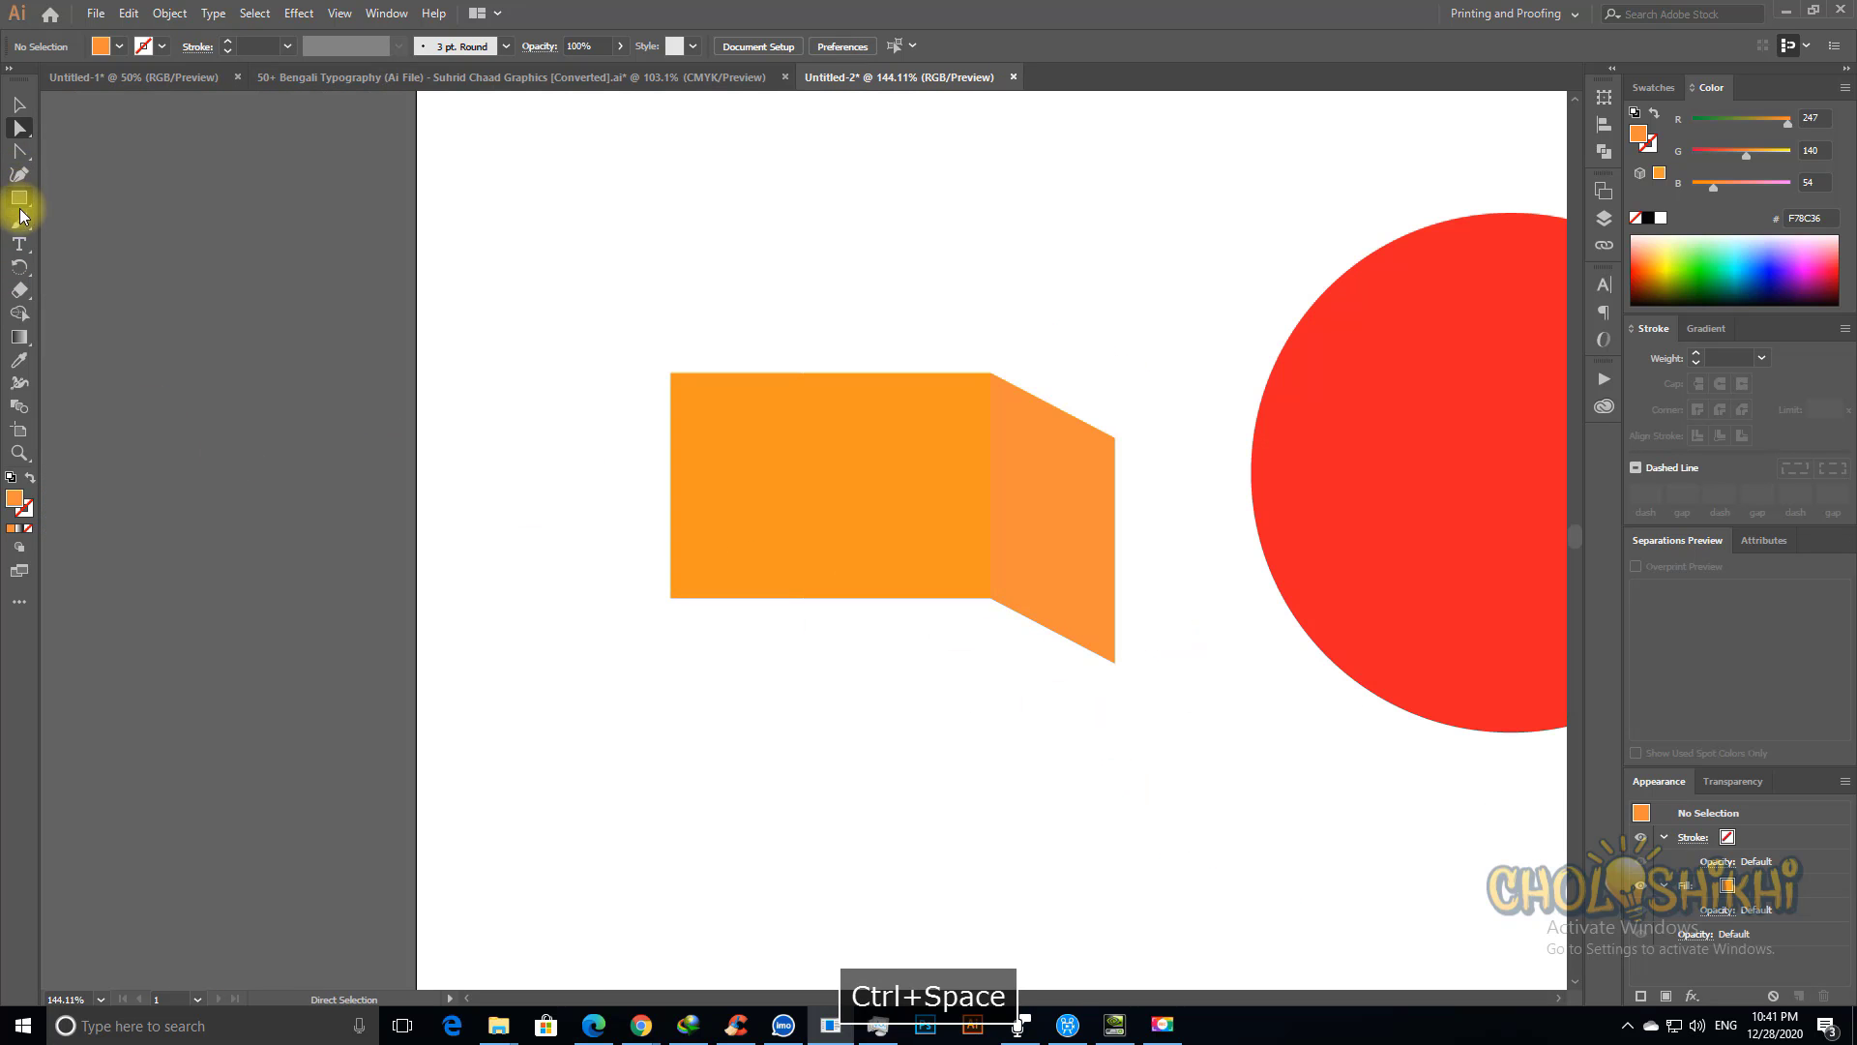
{"action": "left_click", "coordinate": [19, 198]}
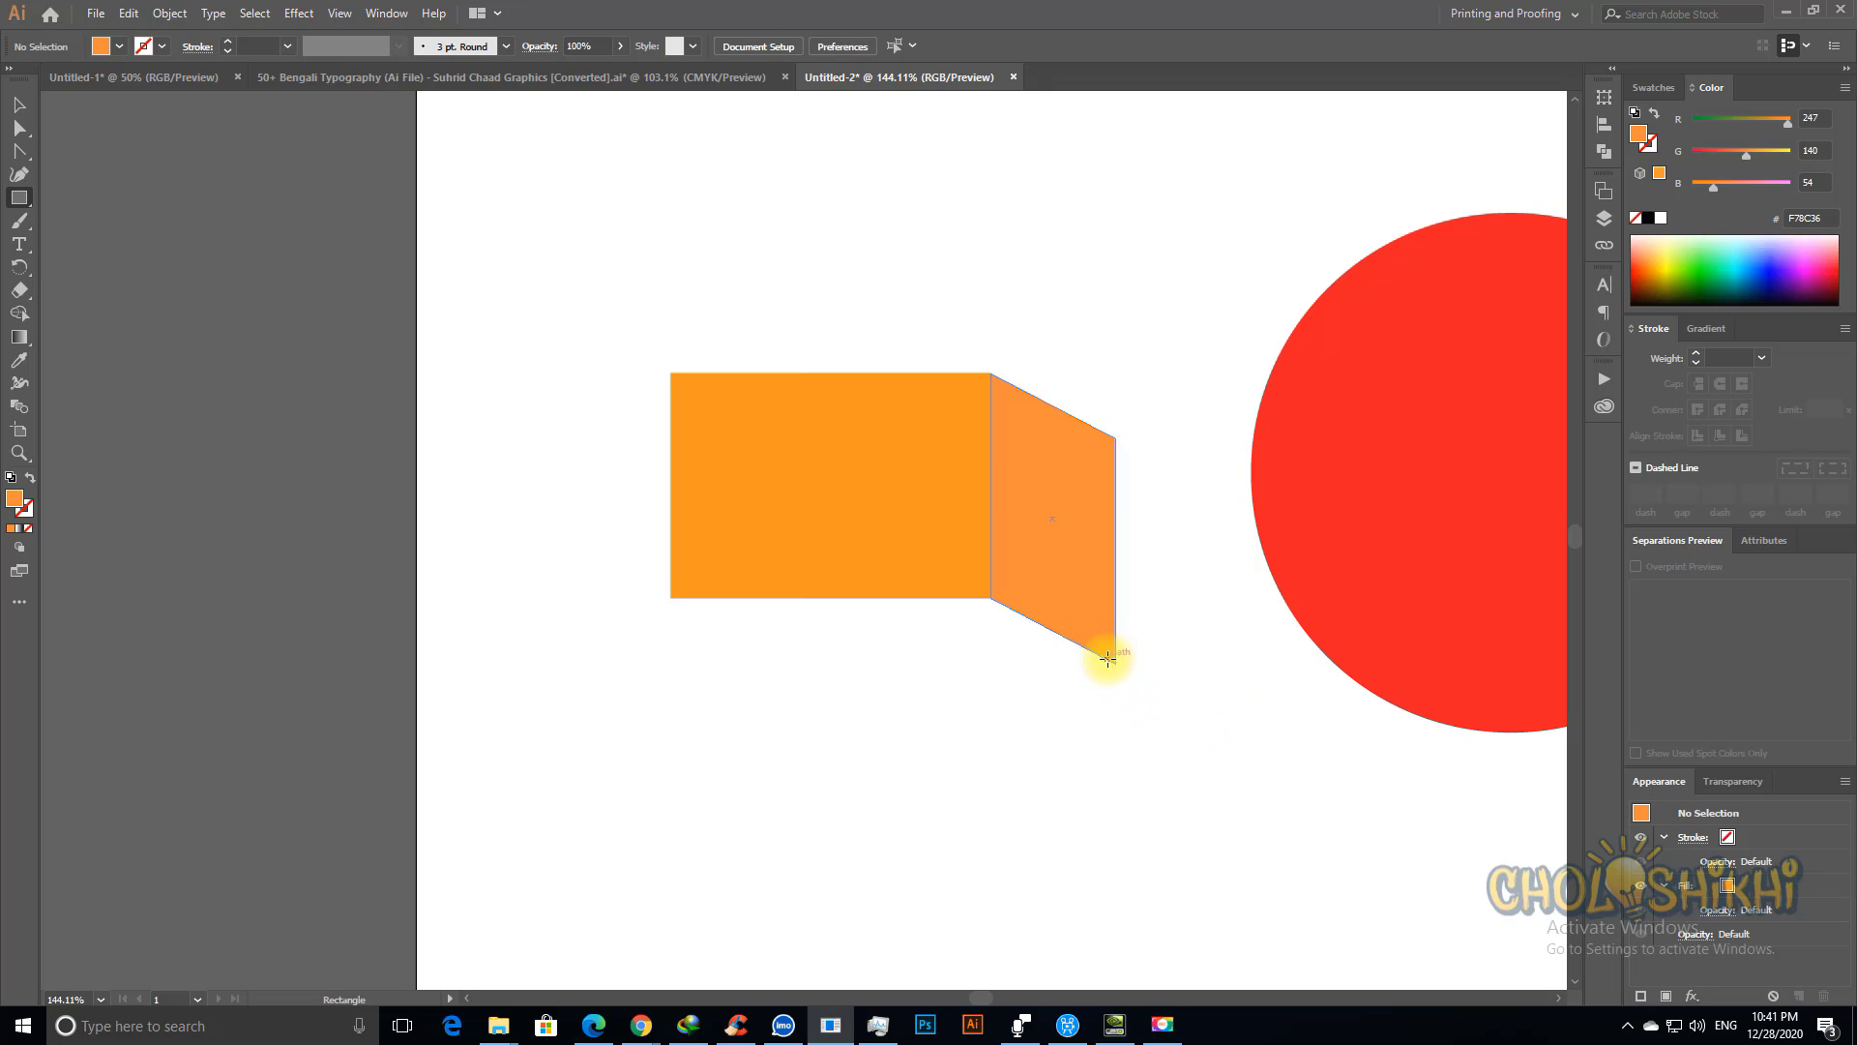
{"action": "left_click_drag", "start_coordinate": [1115, 664], "coordinate": [813, 756]}
{"action": "key", "text": "alt+Tab"}
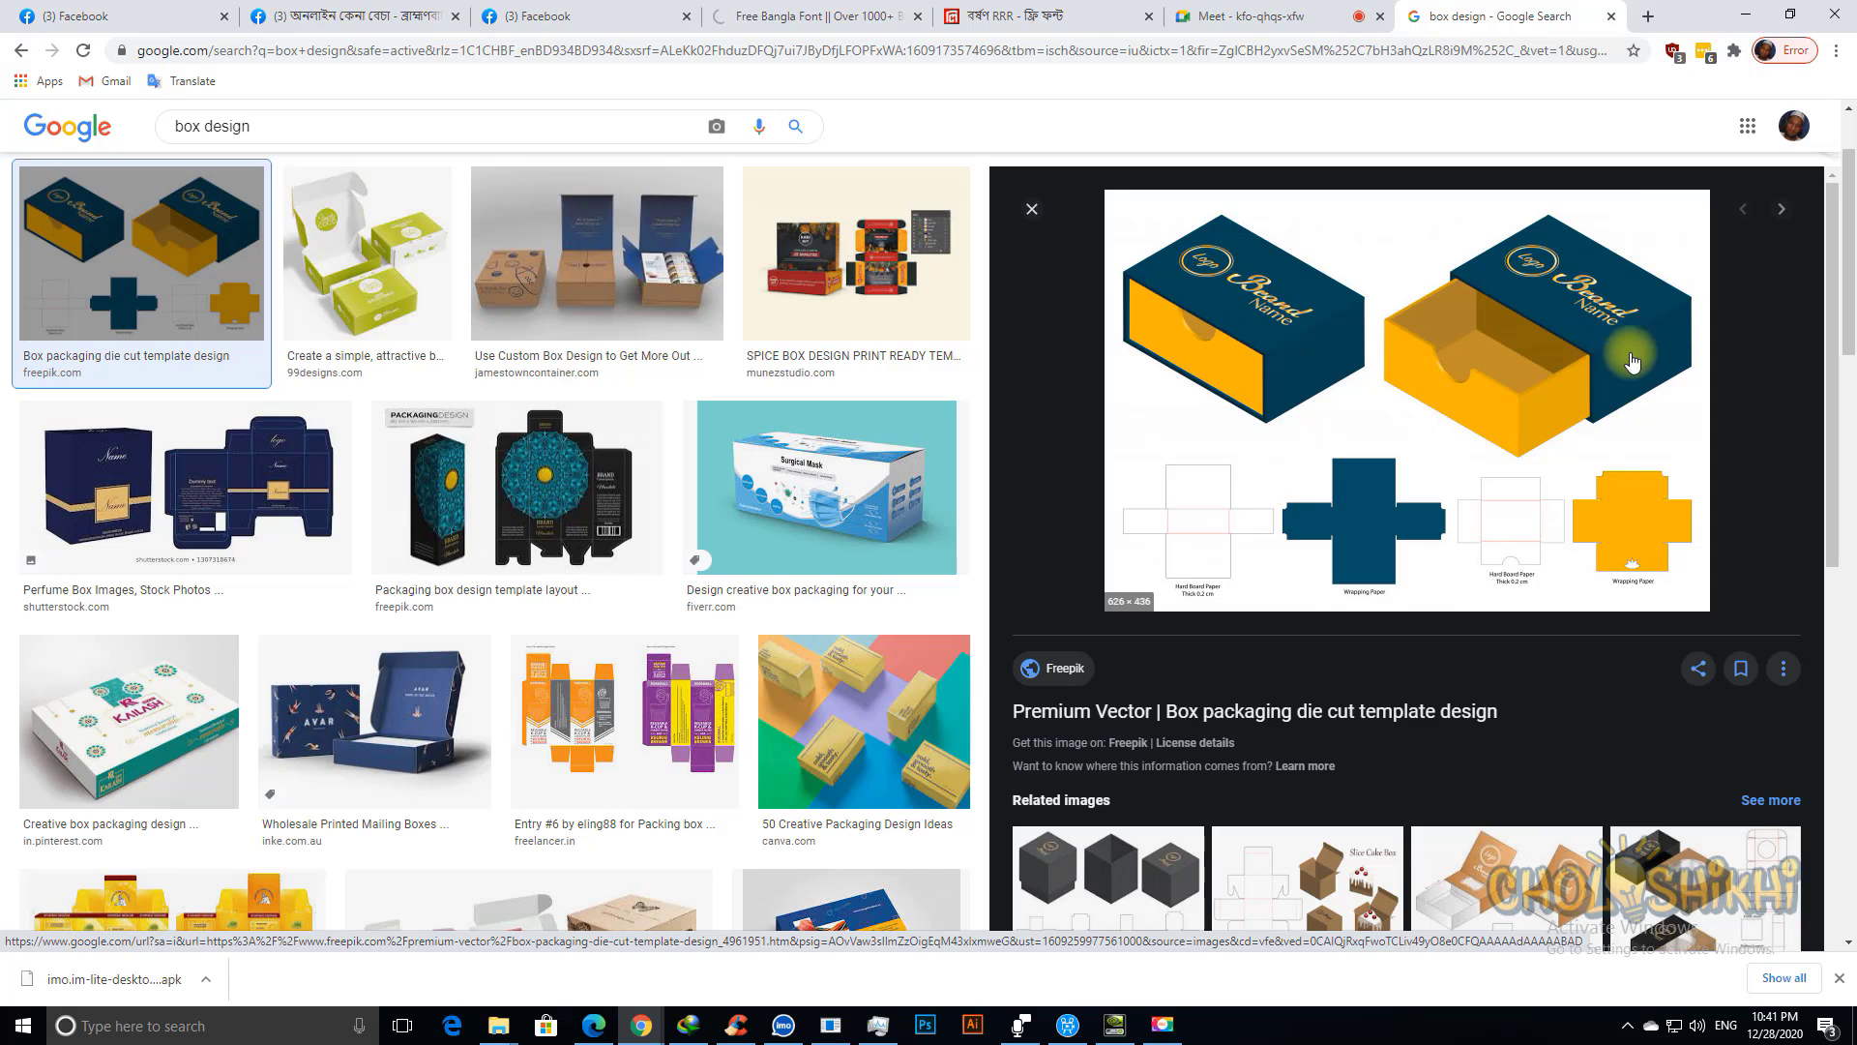
{"action": "key", "text": "alt+Tab"}
{"action": "key", "text": "ctrl+z"}
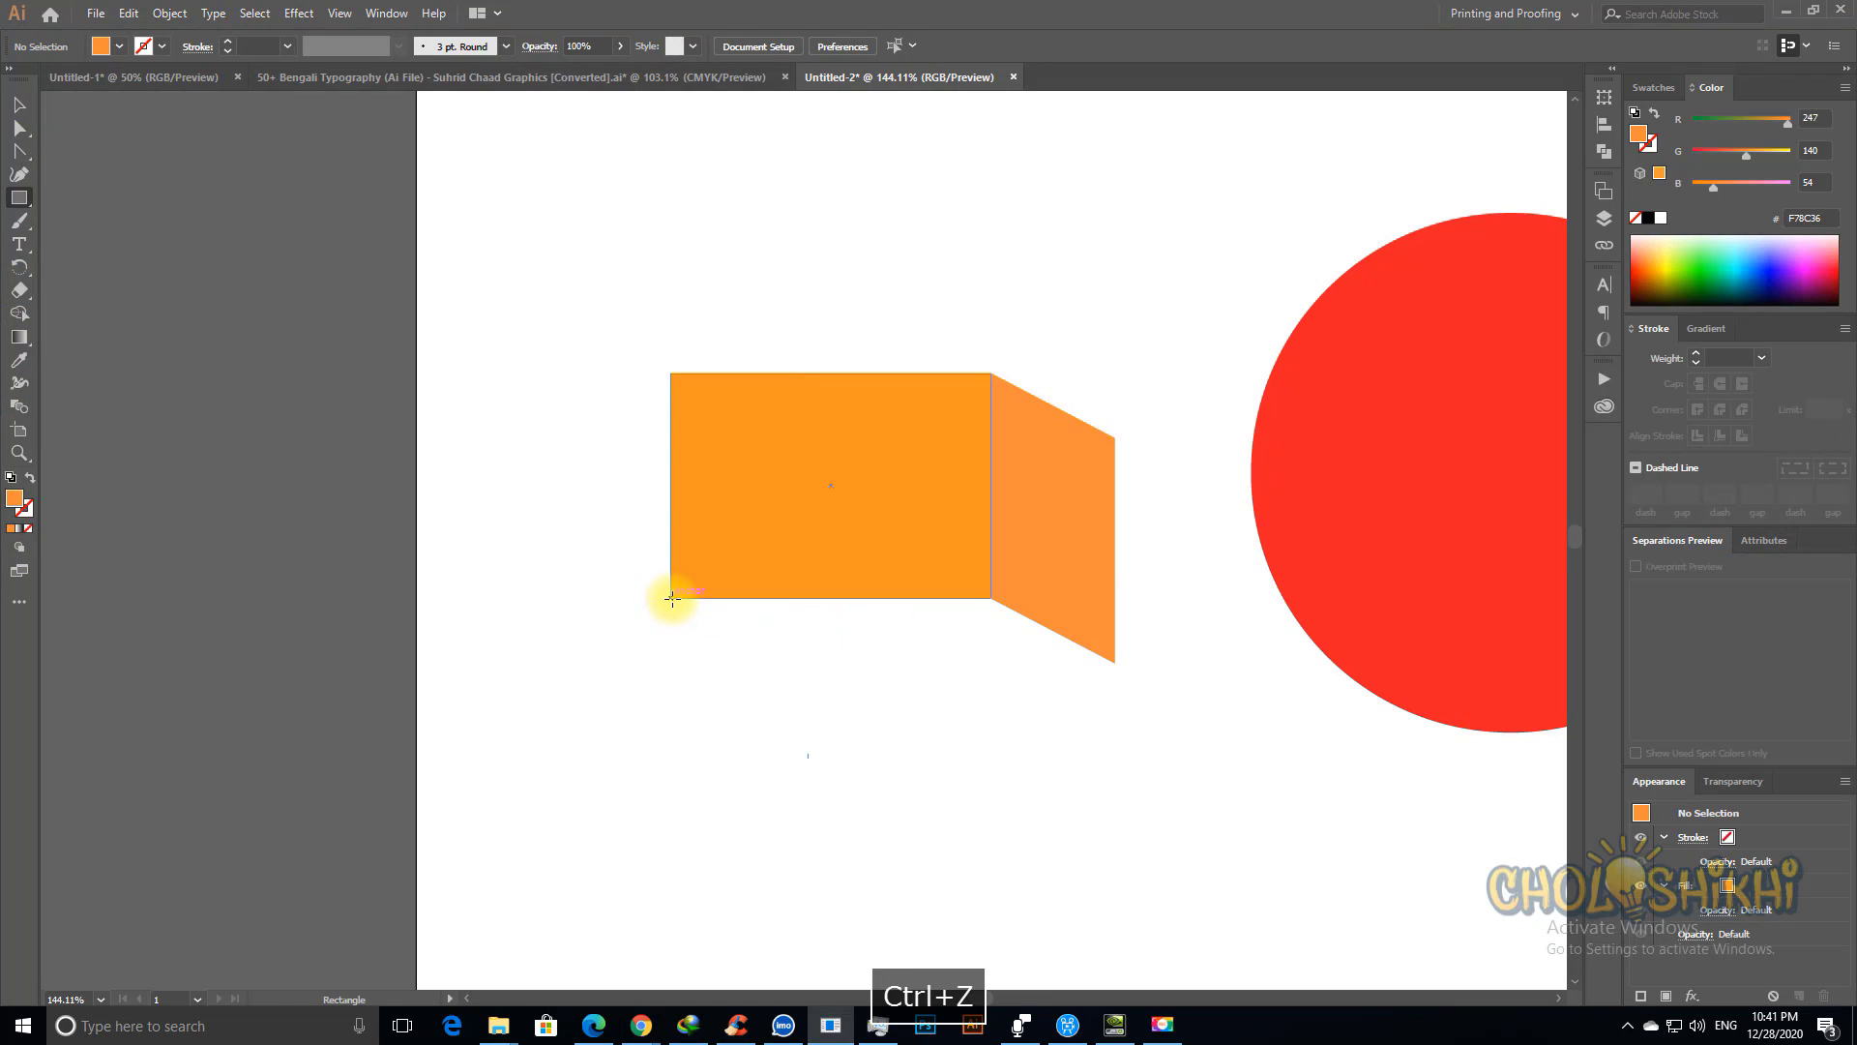
Step: Draw a rectangle about 225 by 33 px beneath the front face, and move its upper-right corner onto the joint to form the bottom face
{"action": "left_click_drag", "start_coordinate": [668, 599], "coordinate": [1114, 663]}
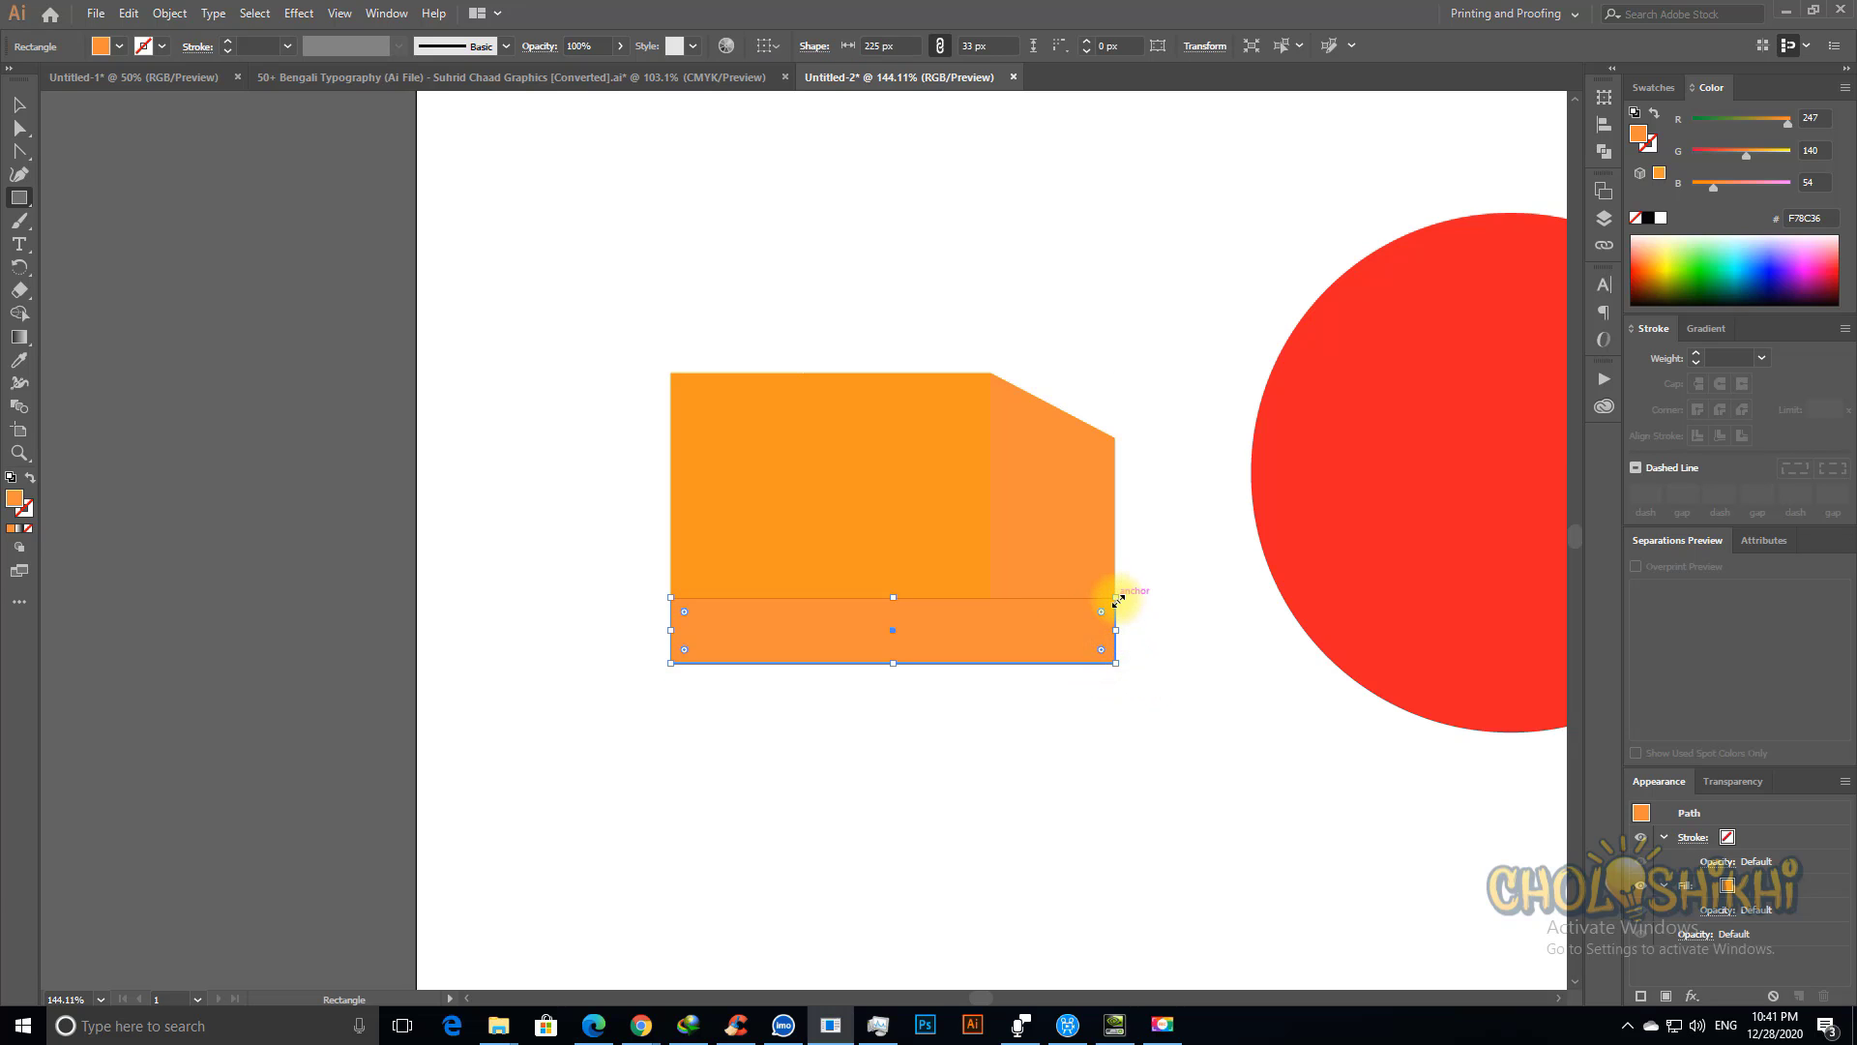
{"action": "key", "text": "a"}
{"action": "left_click_drag", "start_coordinate": [1115, 599], "coordinate": [989, 599]}
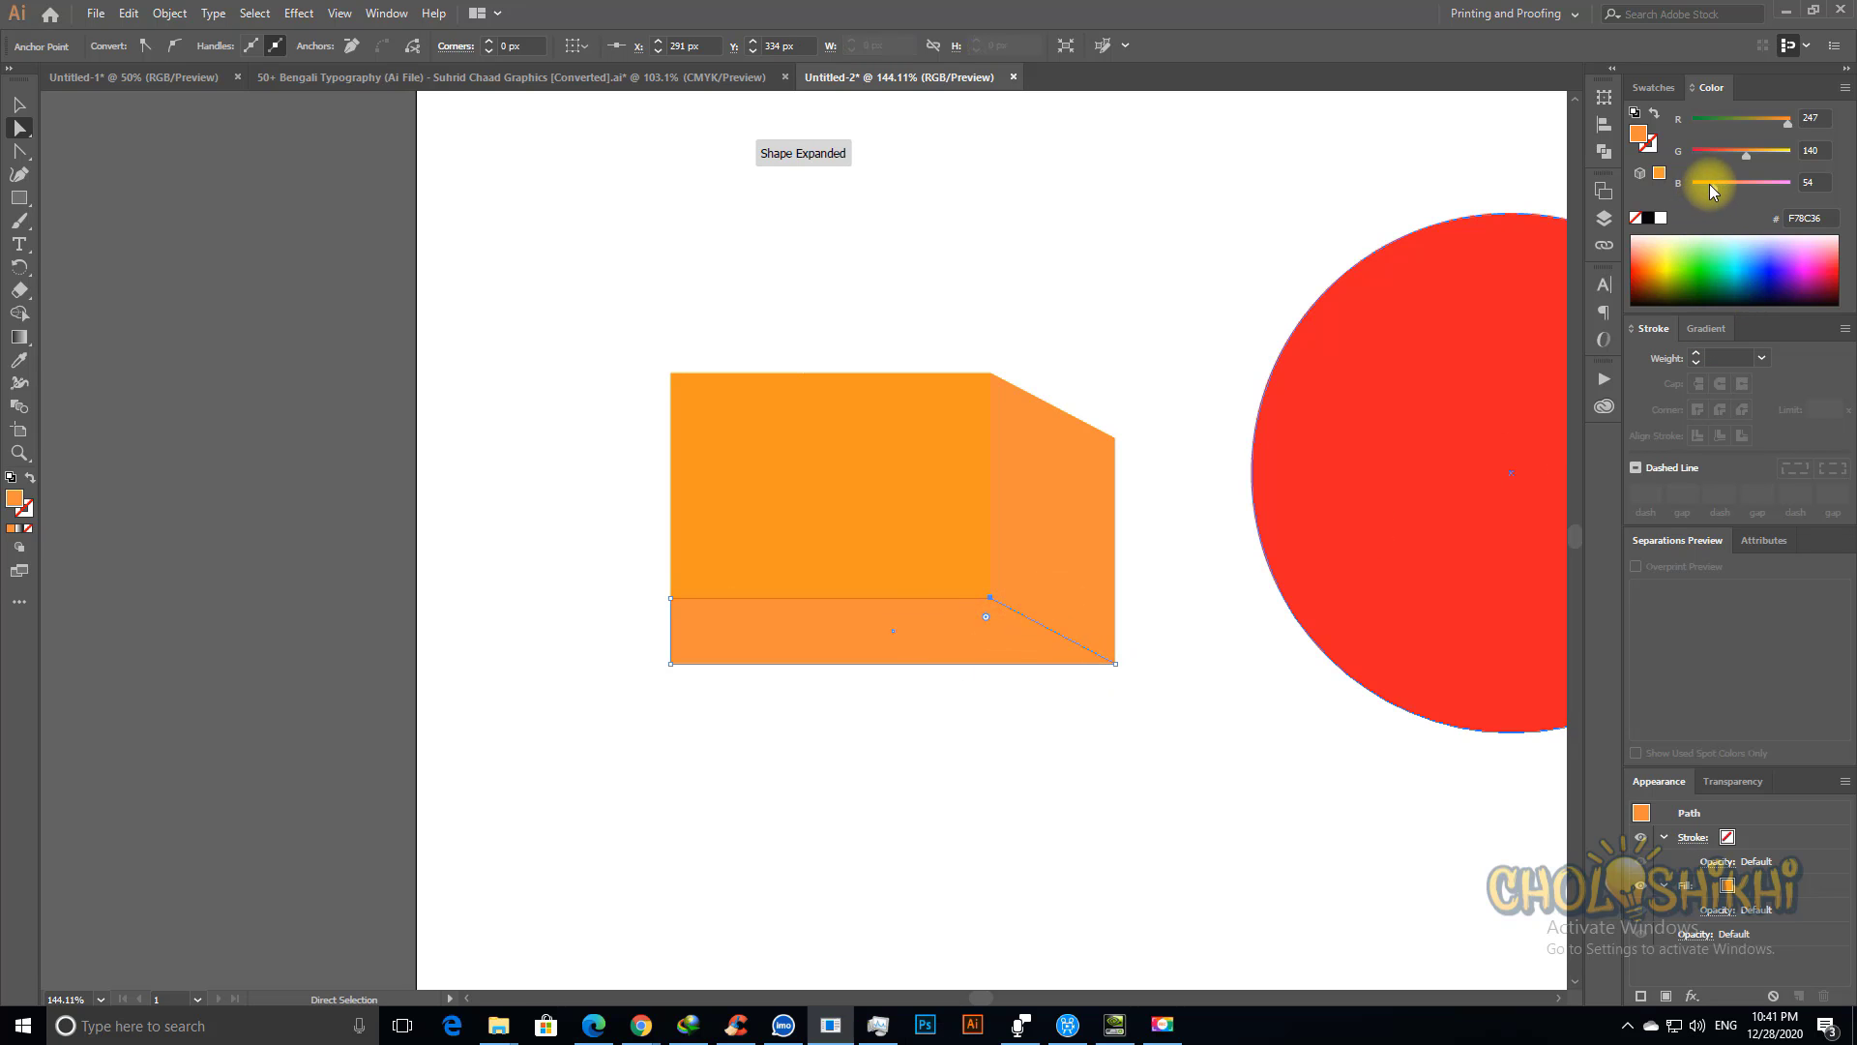
Step: Recolour the bottom face to F77700 (RGB 247, 119, 0) and the slanted side face to F78200 (RGB 247, 130, 0)
{"action": "left_click_drag", "start_coordinate": [1700, 182], "coordinate": [1738, 151]}
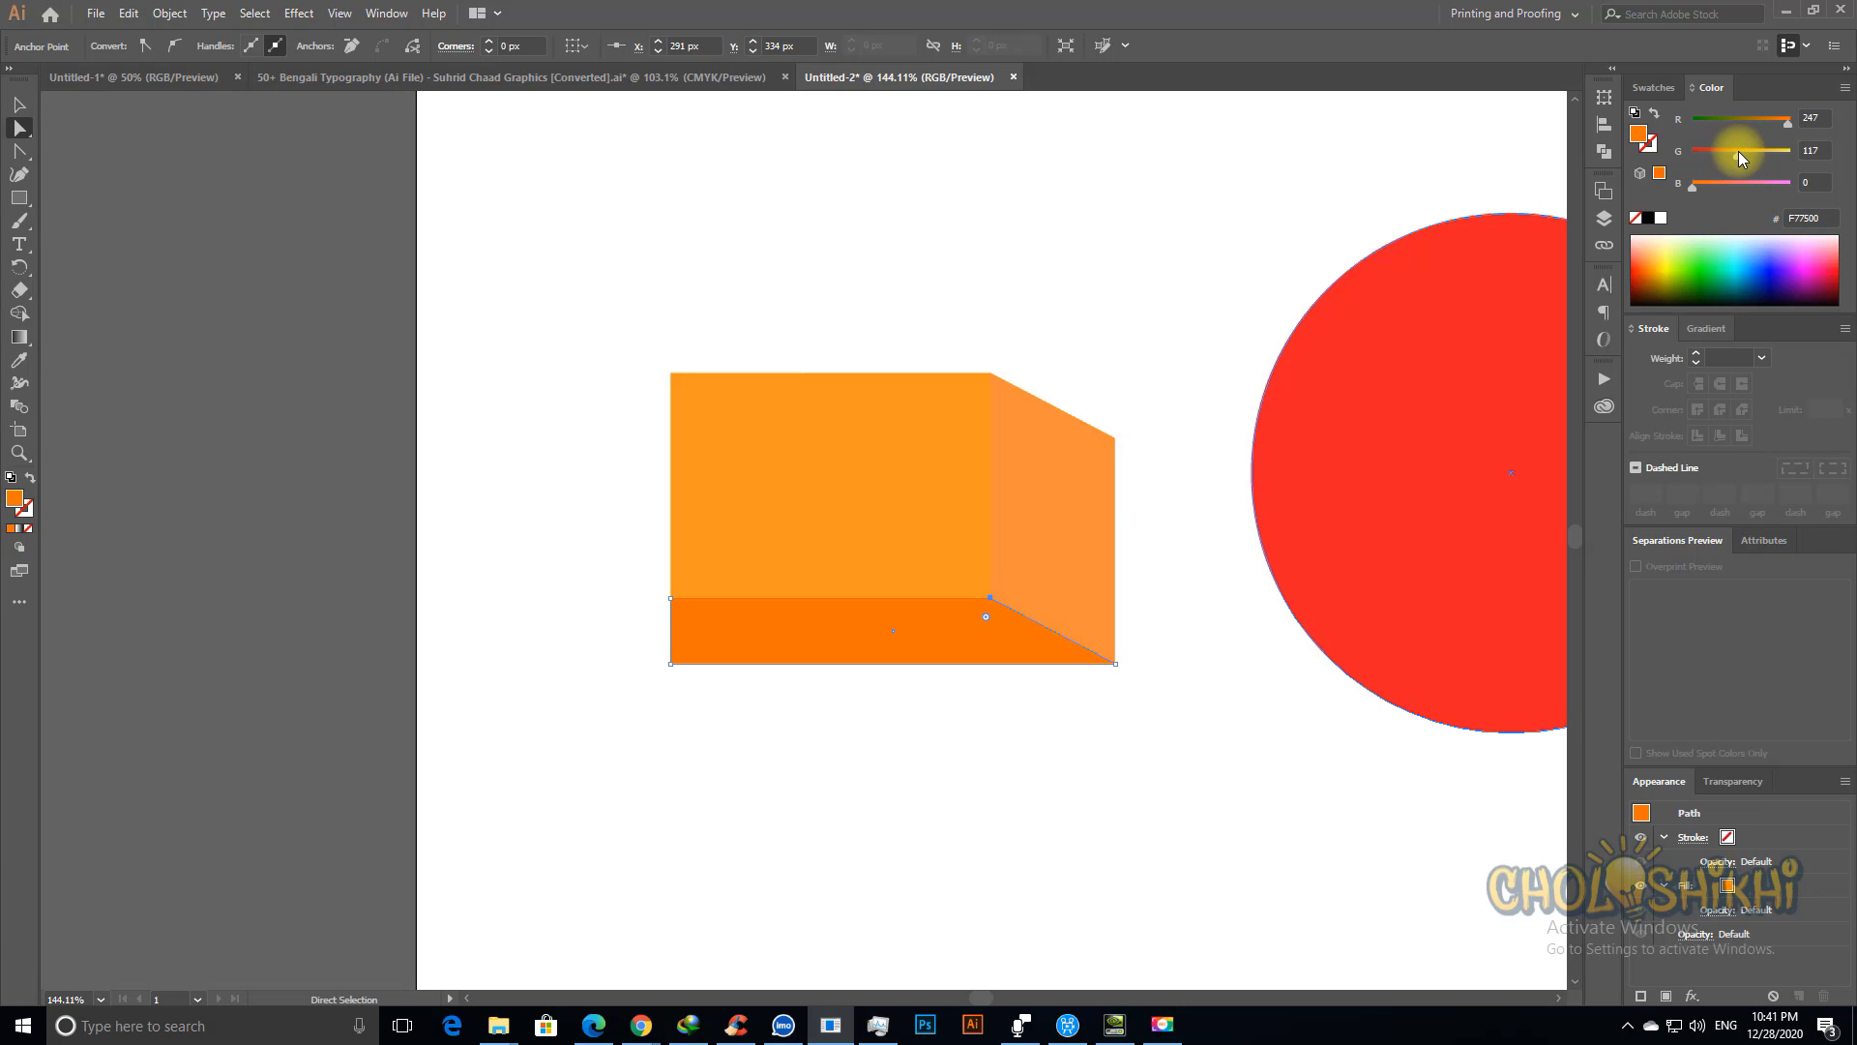
{"action": "left_click", "coordinate": [1063, 581]}
{"action": "left_click_drag", "start_coordinate": [1711, 189], "coordinate": [1684, 189]}
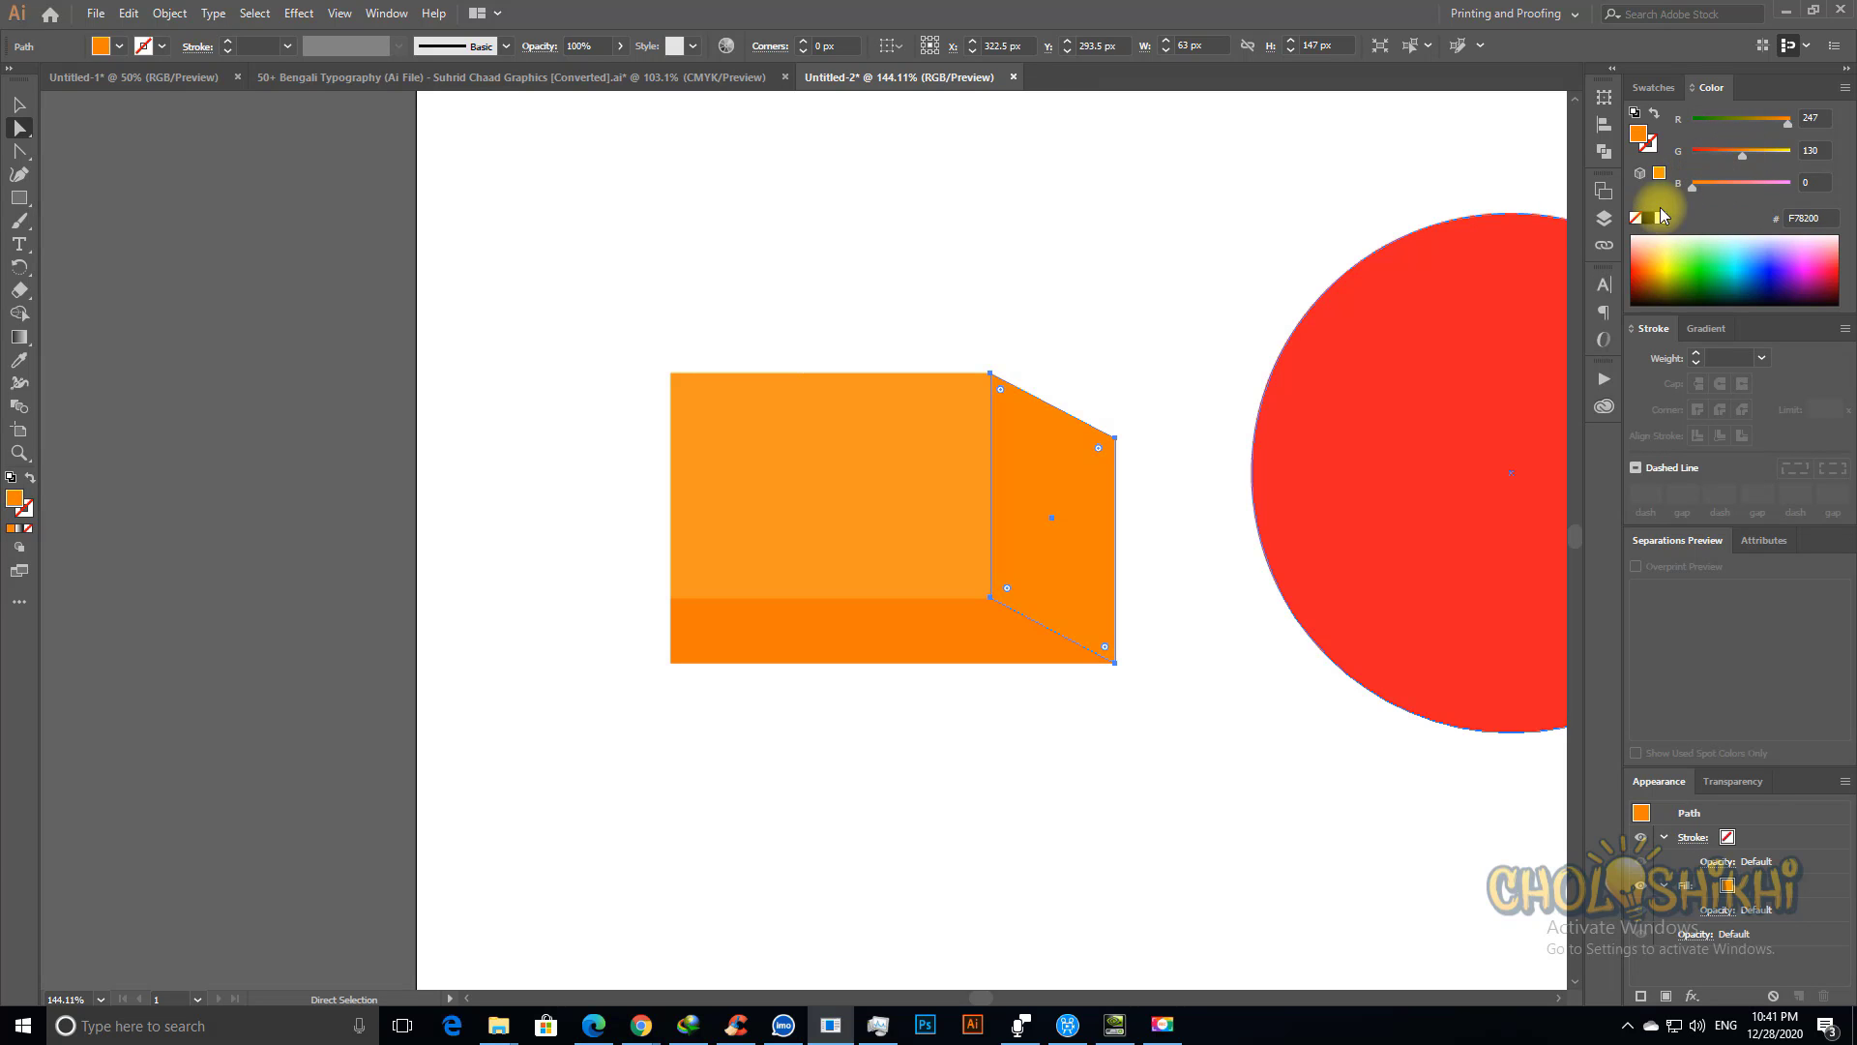
{"action": "left_click", "coordinate": [1041, 717]}
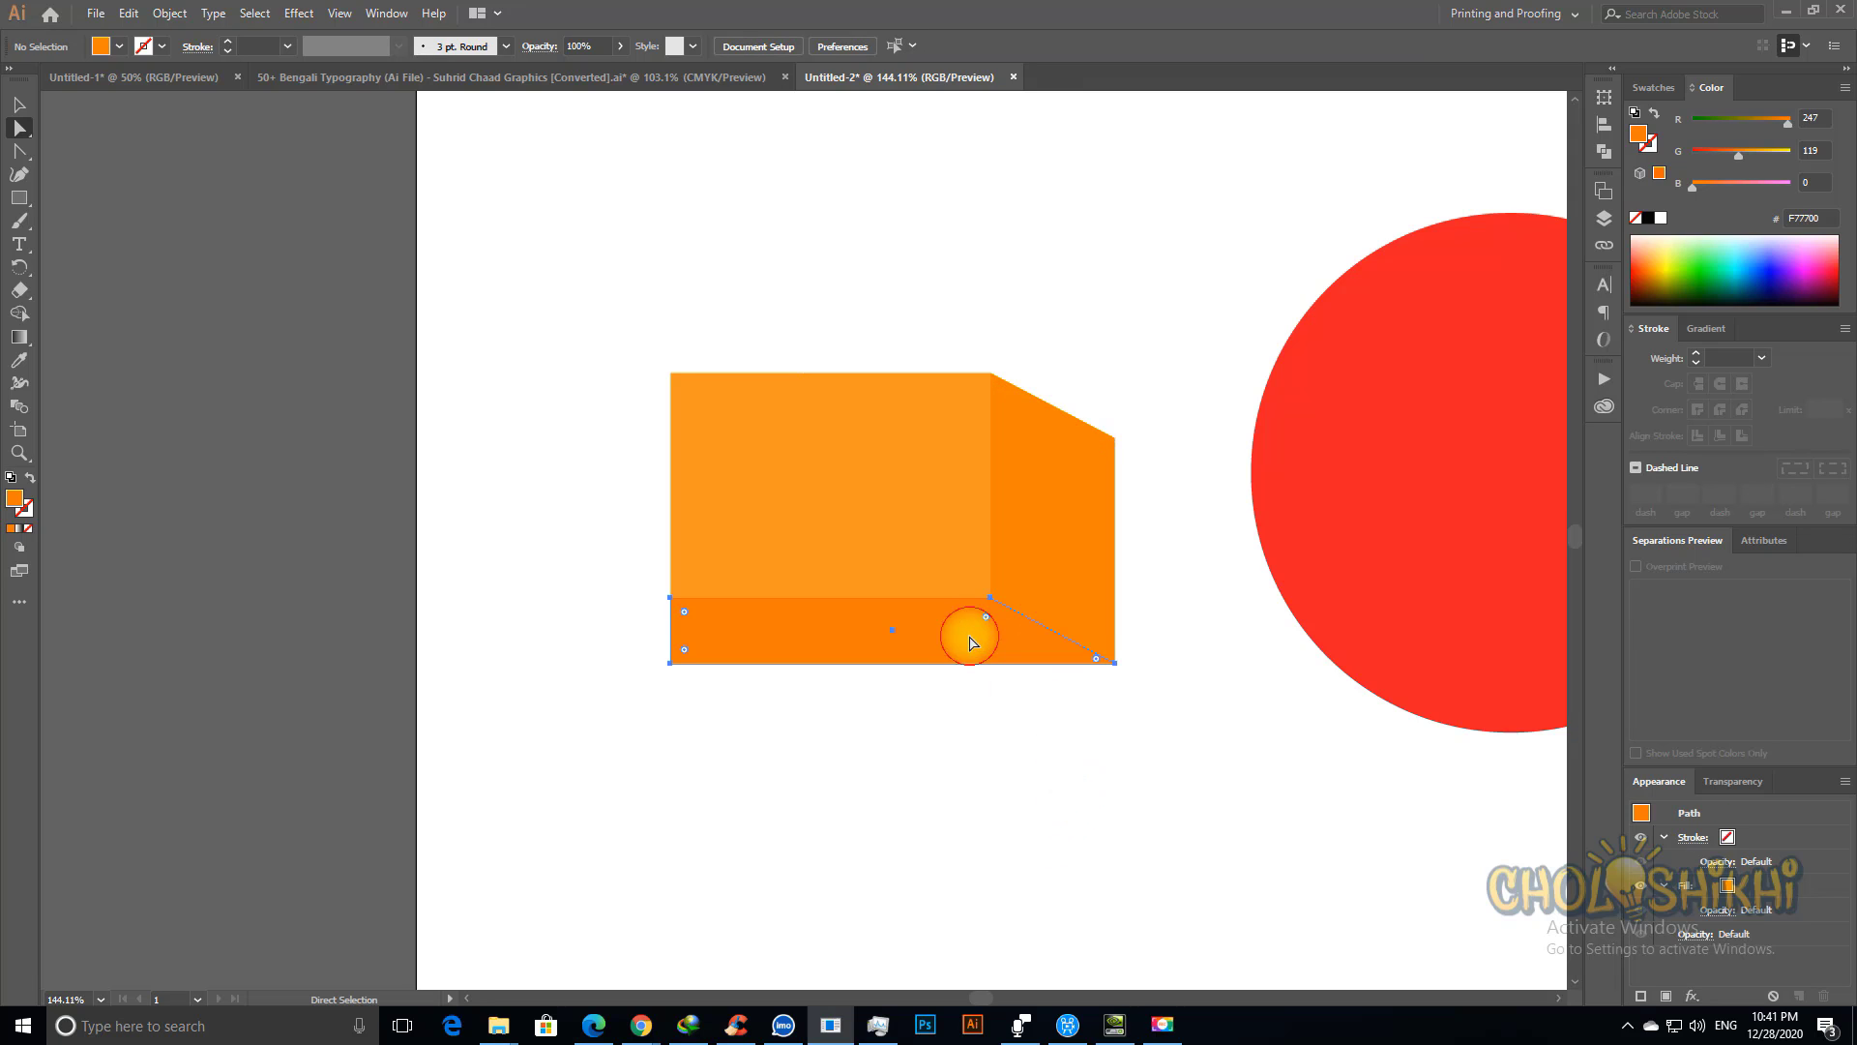
Step: Slant the bottom face's outer end by moving its lower-left corner point inward along the lower edge
{"action": "left_click", "coordinate": [670, 665]}
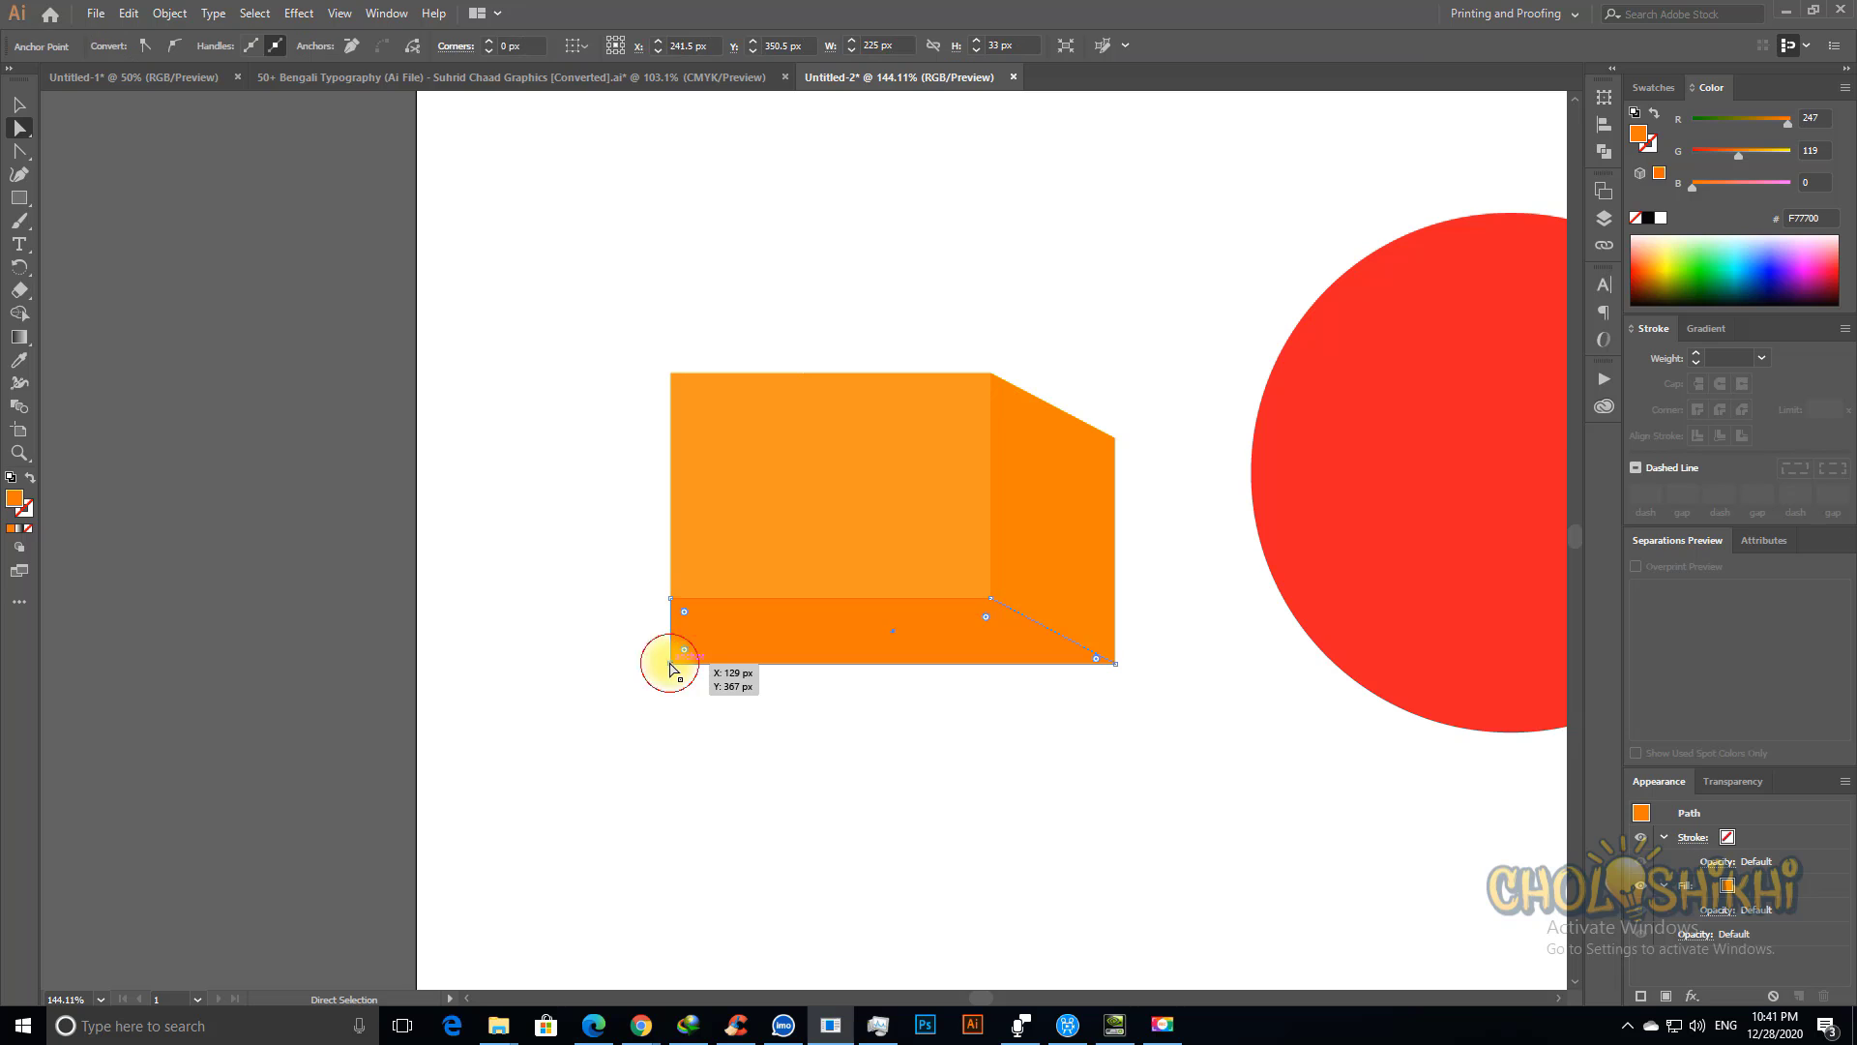
{"action": "left_click_drag", "start_coordinate": [699, 662], "coordinate": [729, 663]}
{"action": "left_click", "coordinate": [941, 687]}
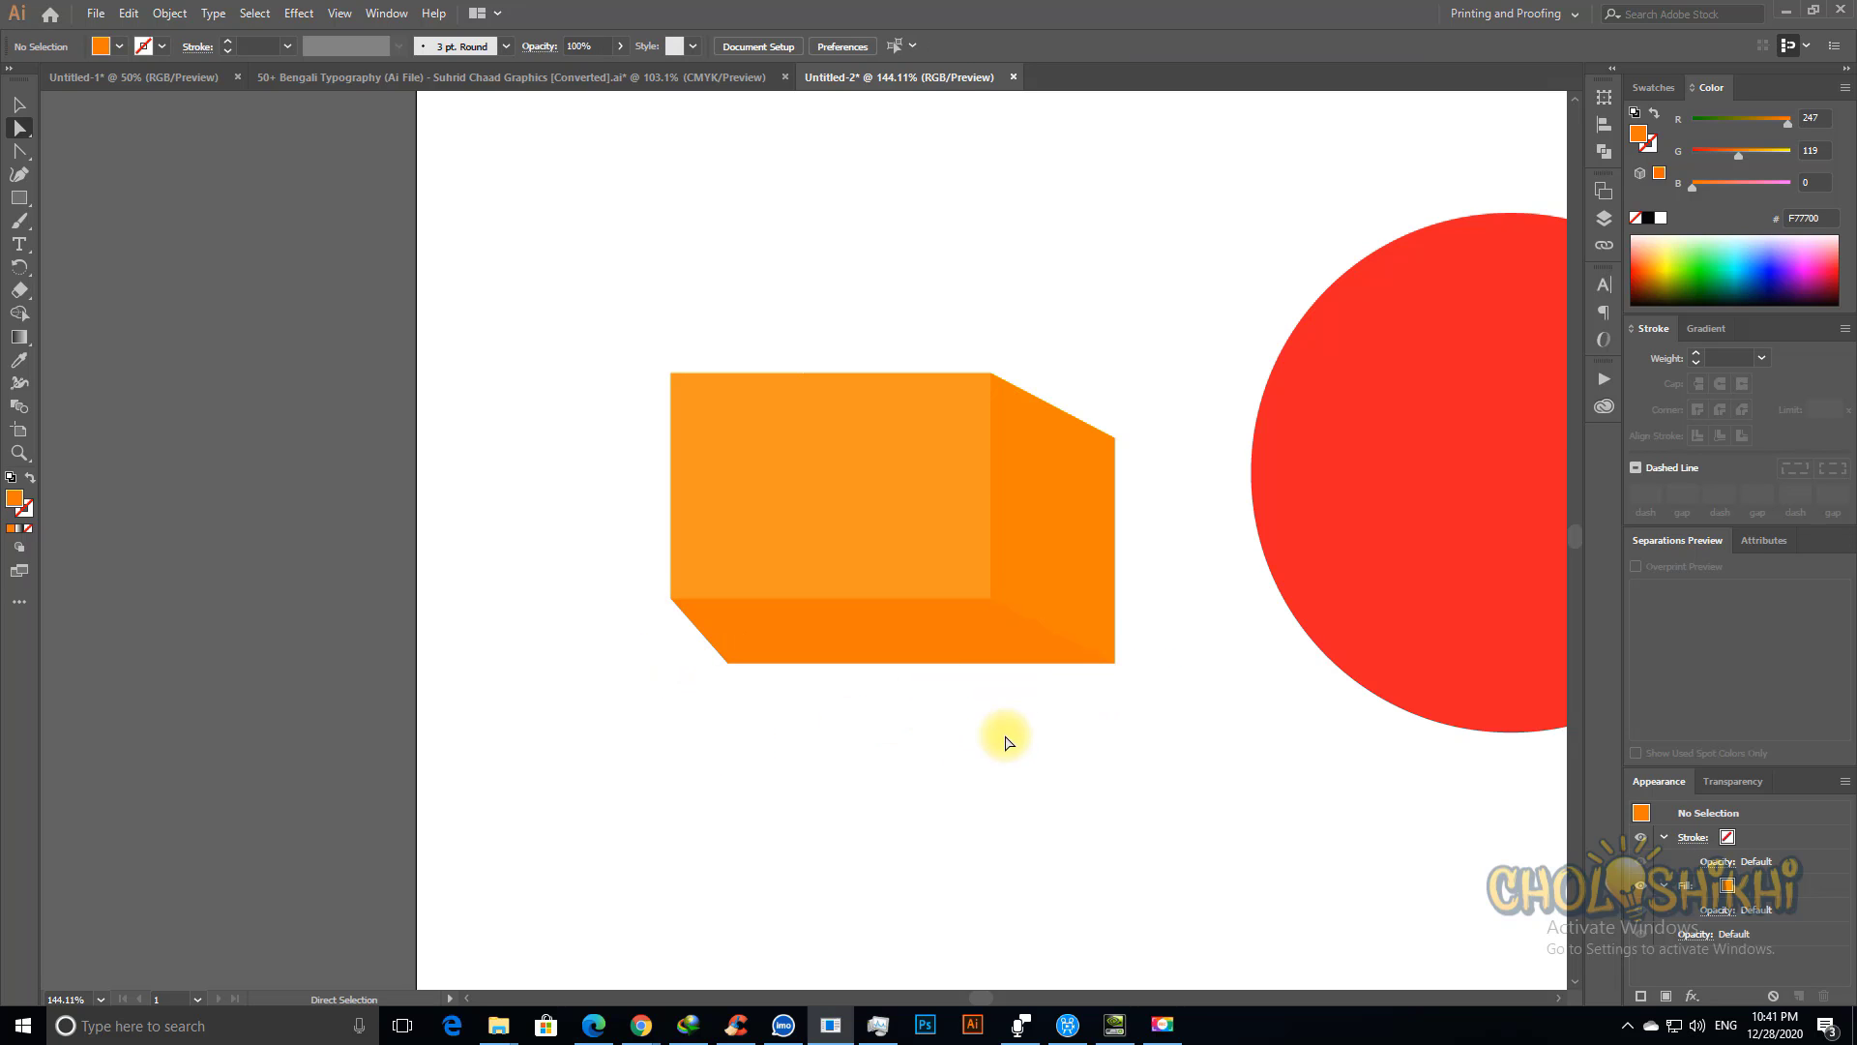
Step: Compare the box drawing with the surgical mask box and pink hand cream box reference images in Chrome
{"action": "left_click", "coordinate": [1093, 559]}
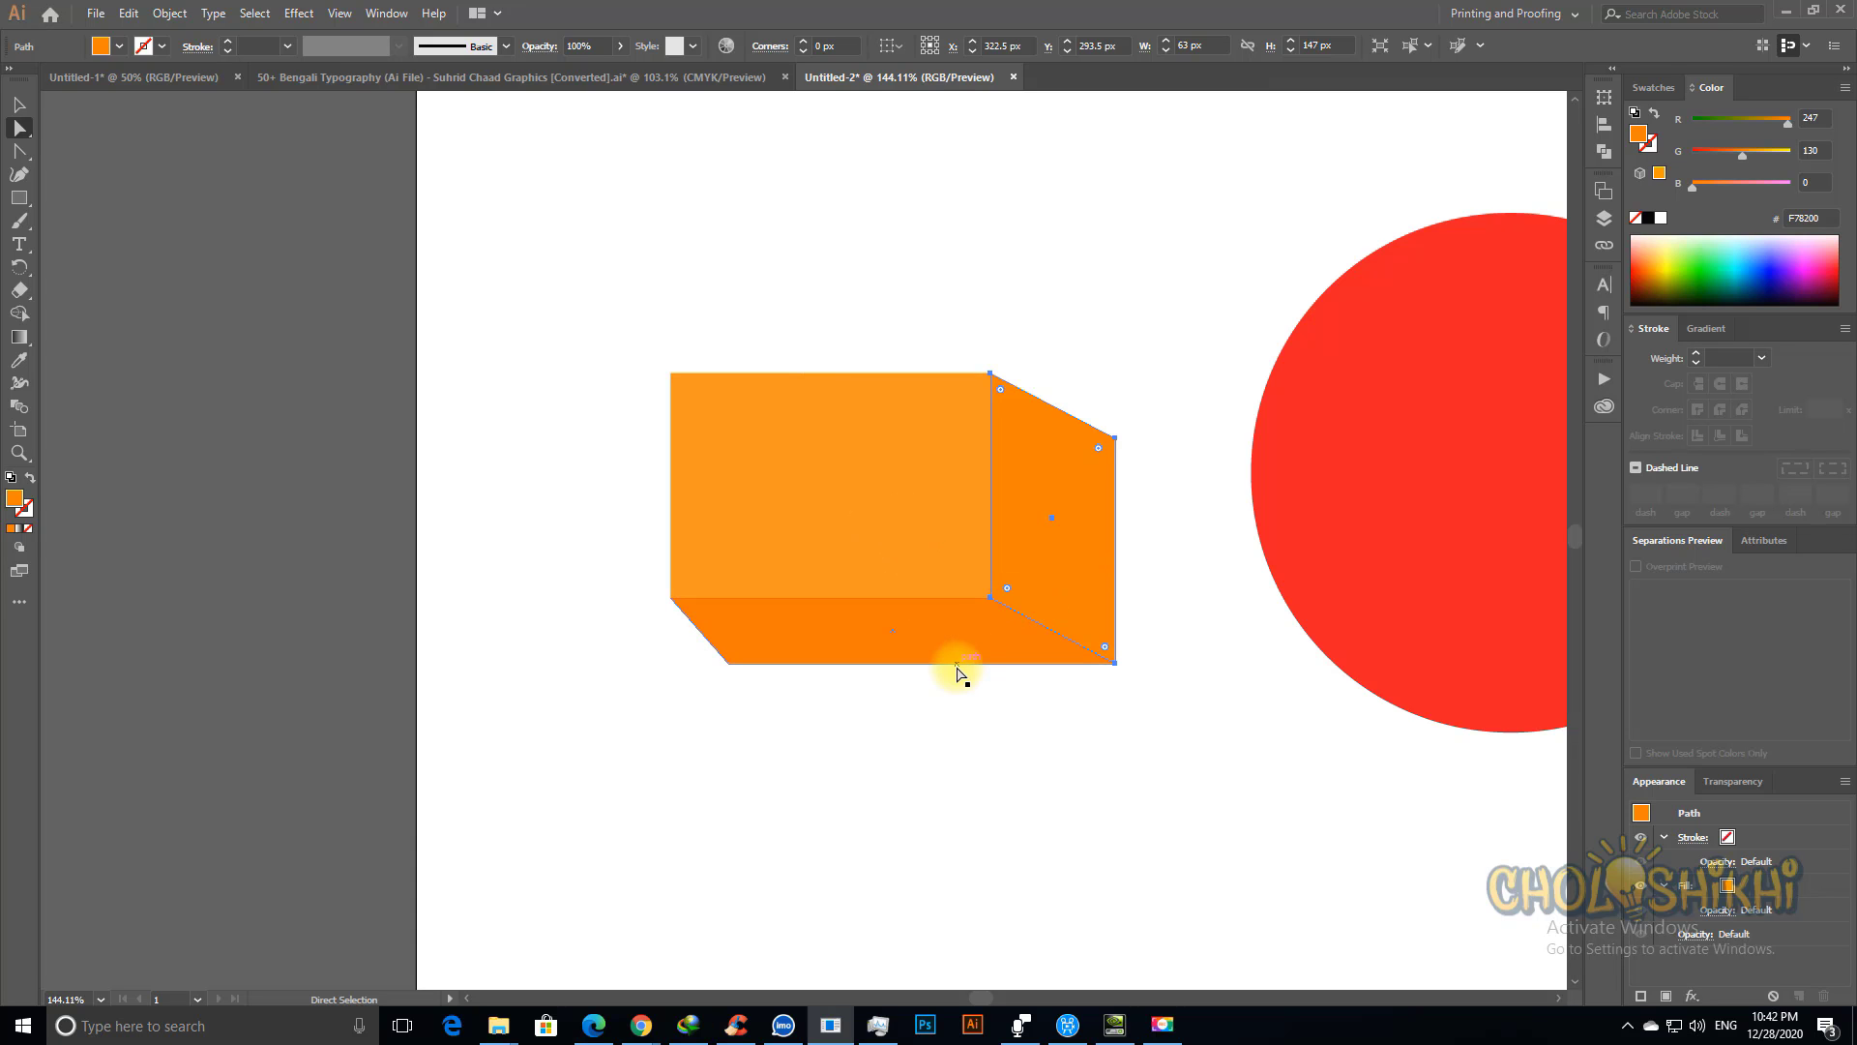
{"action": "key", "text": "alt+Tab"}
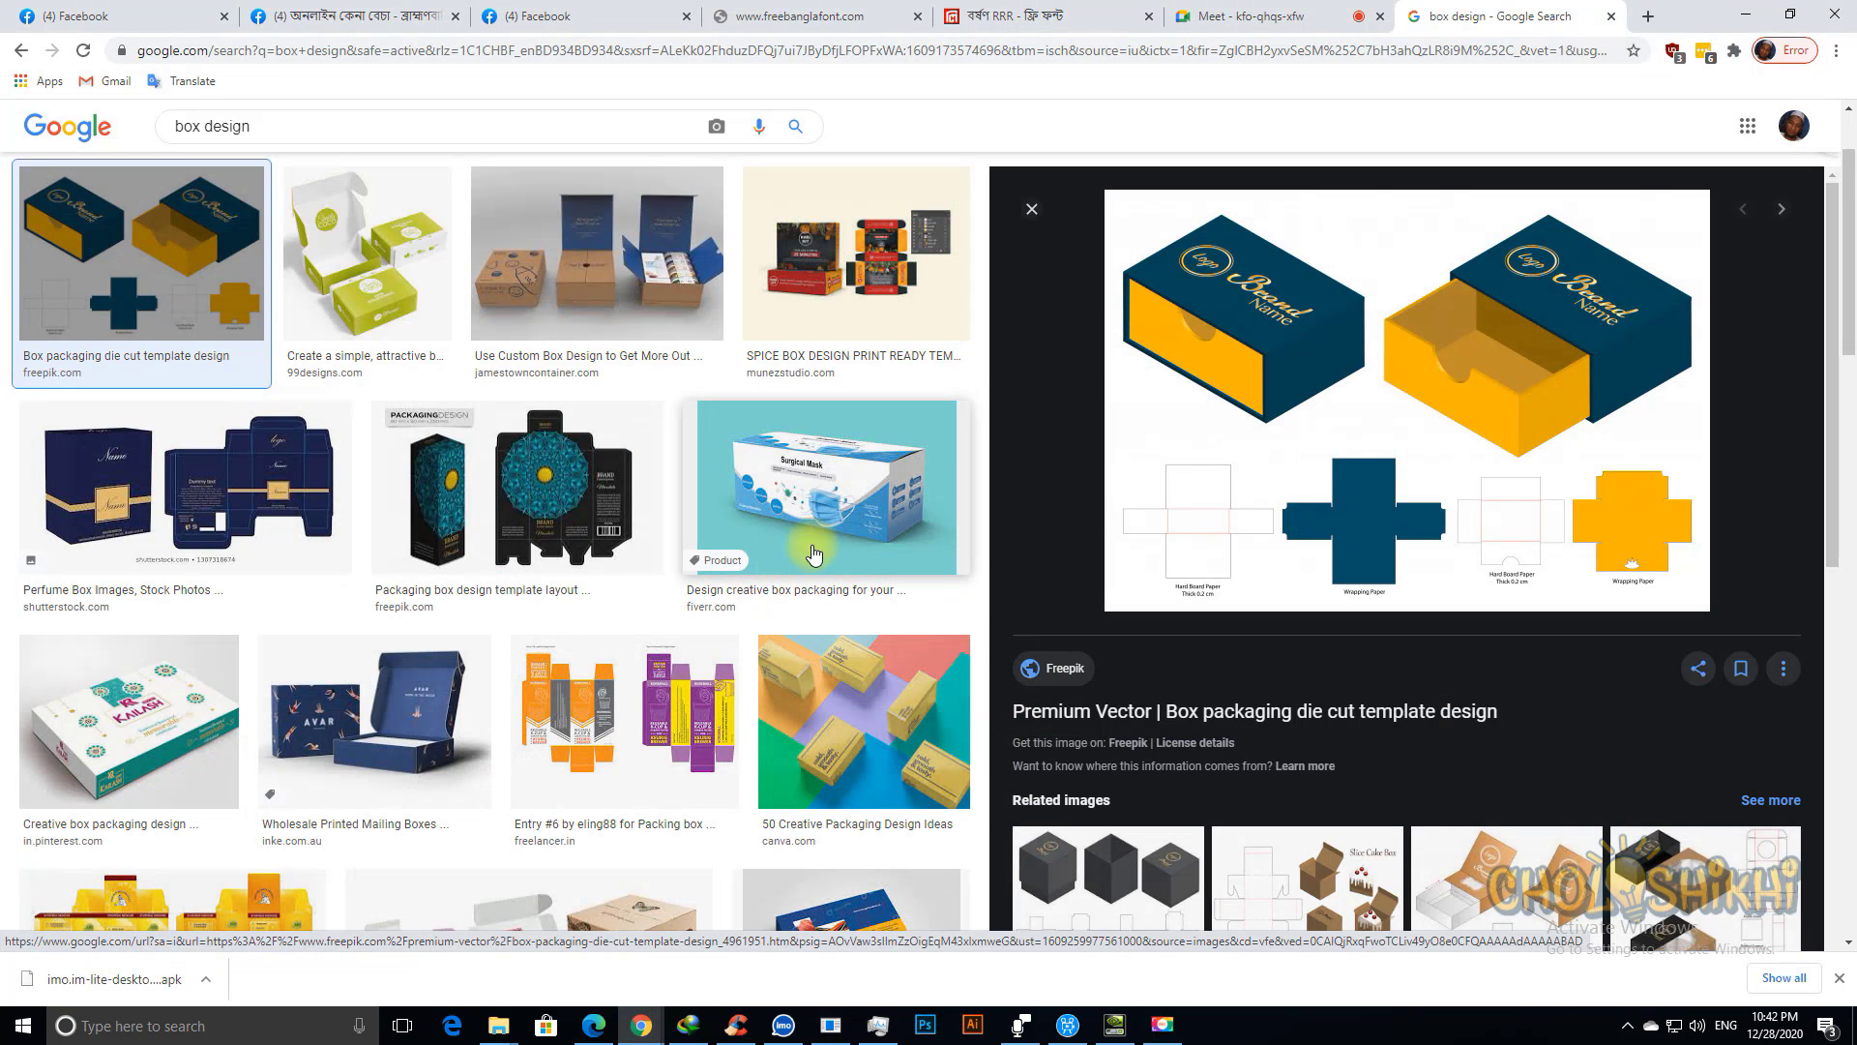
{"action": "left_click", "coordinate": [842, 507]}
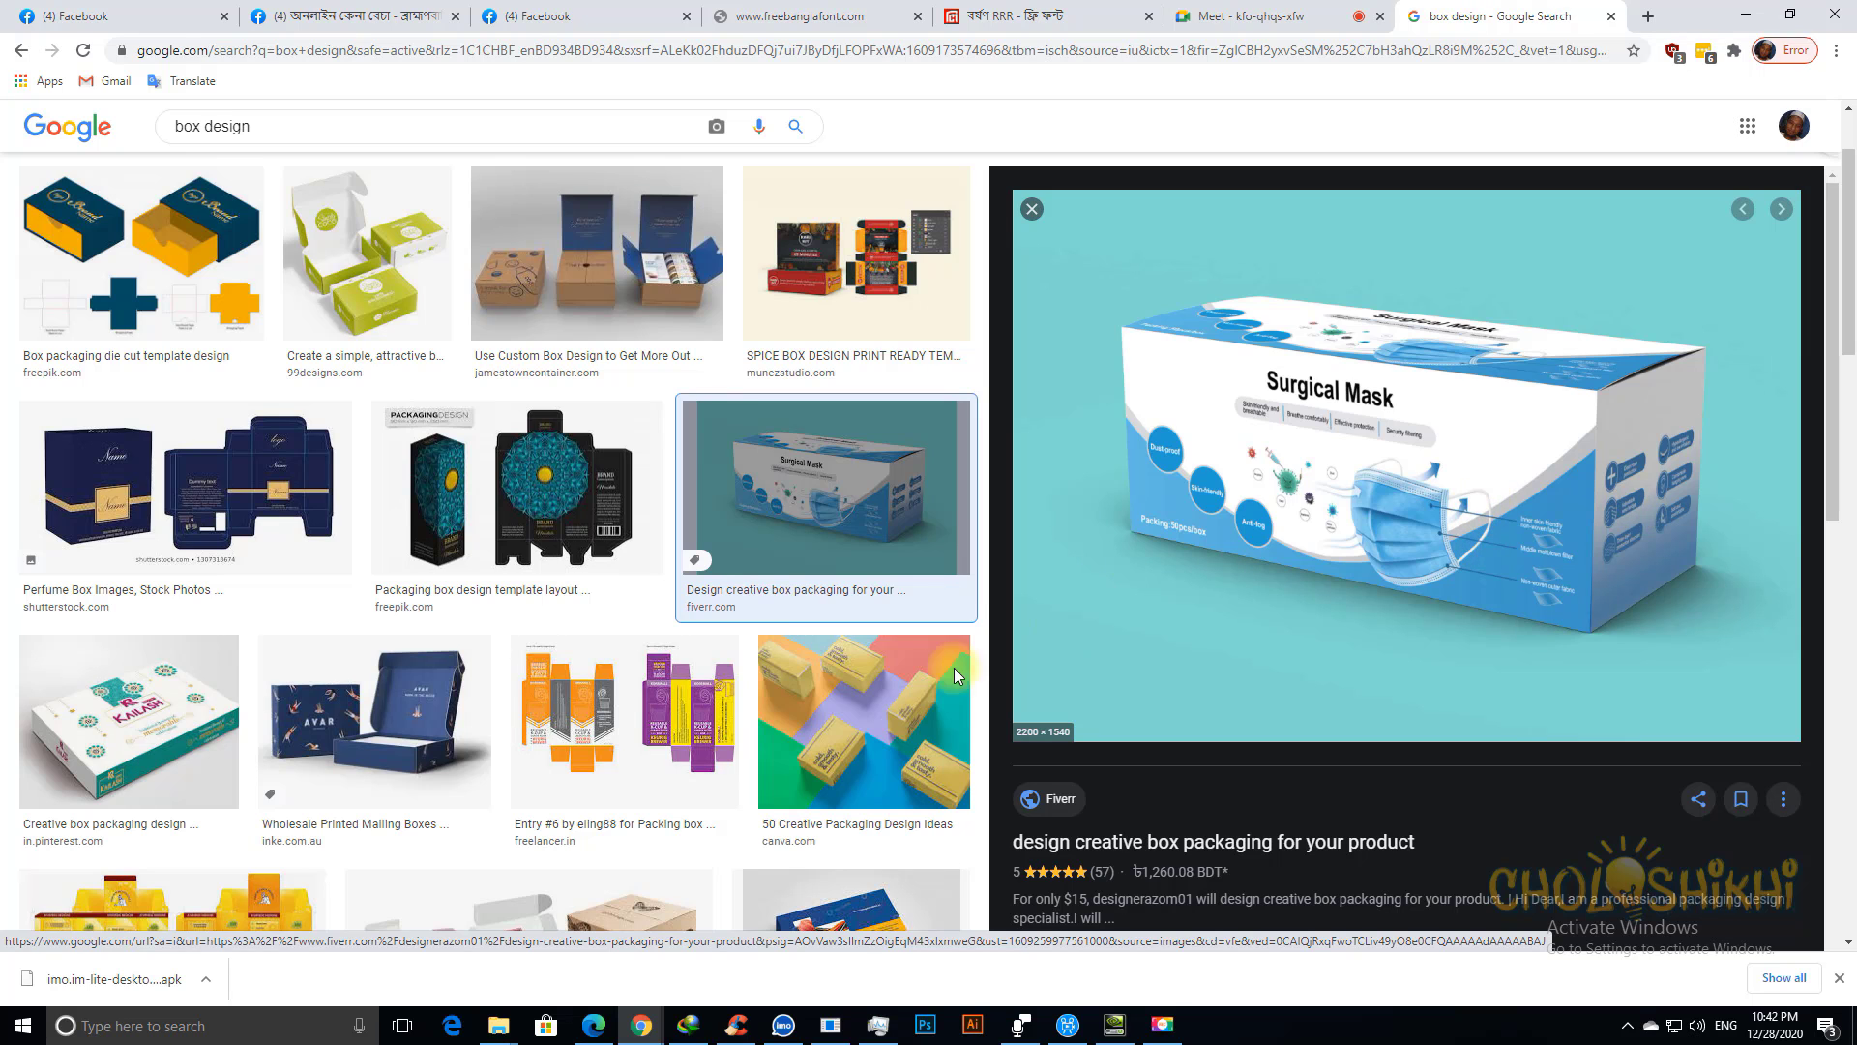
{"action": "scroll", "coordinate": [954, 667], "scroll_direction": "down", "scroll_amount": 5}
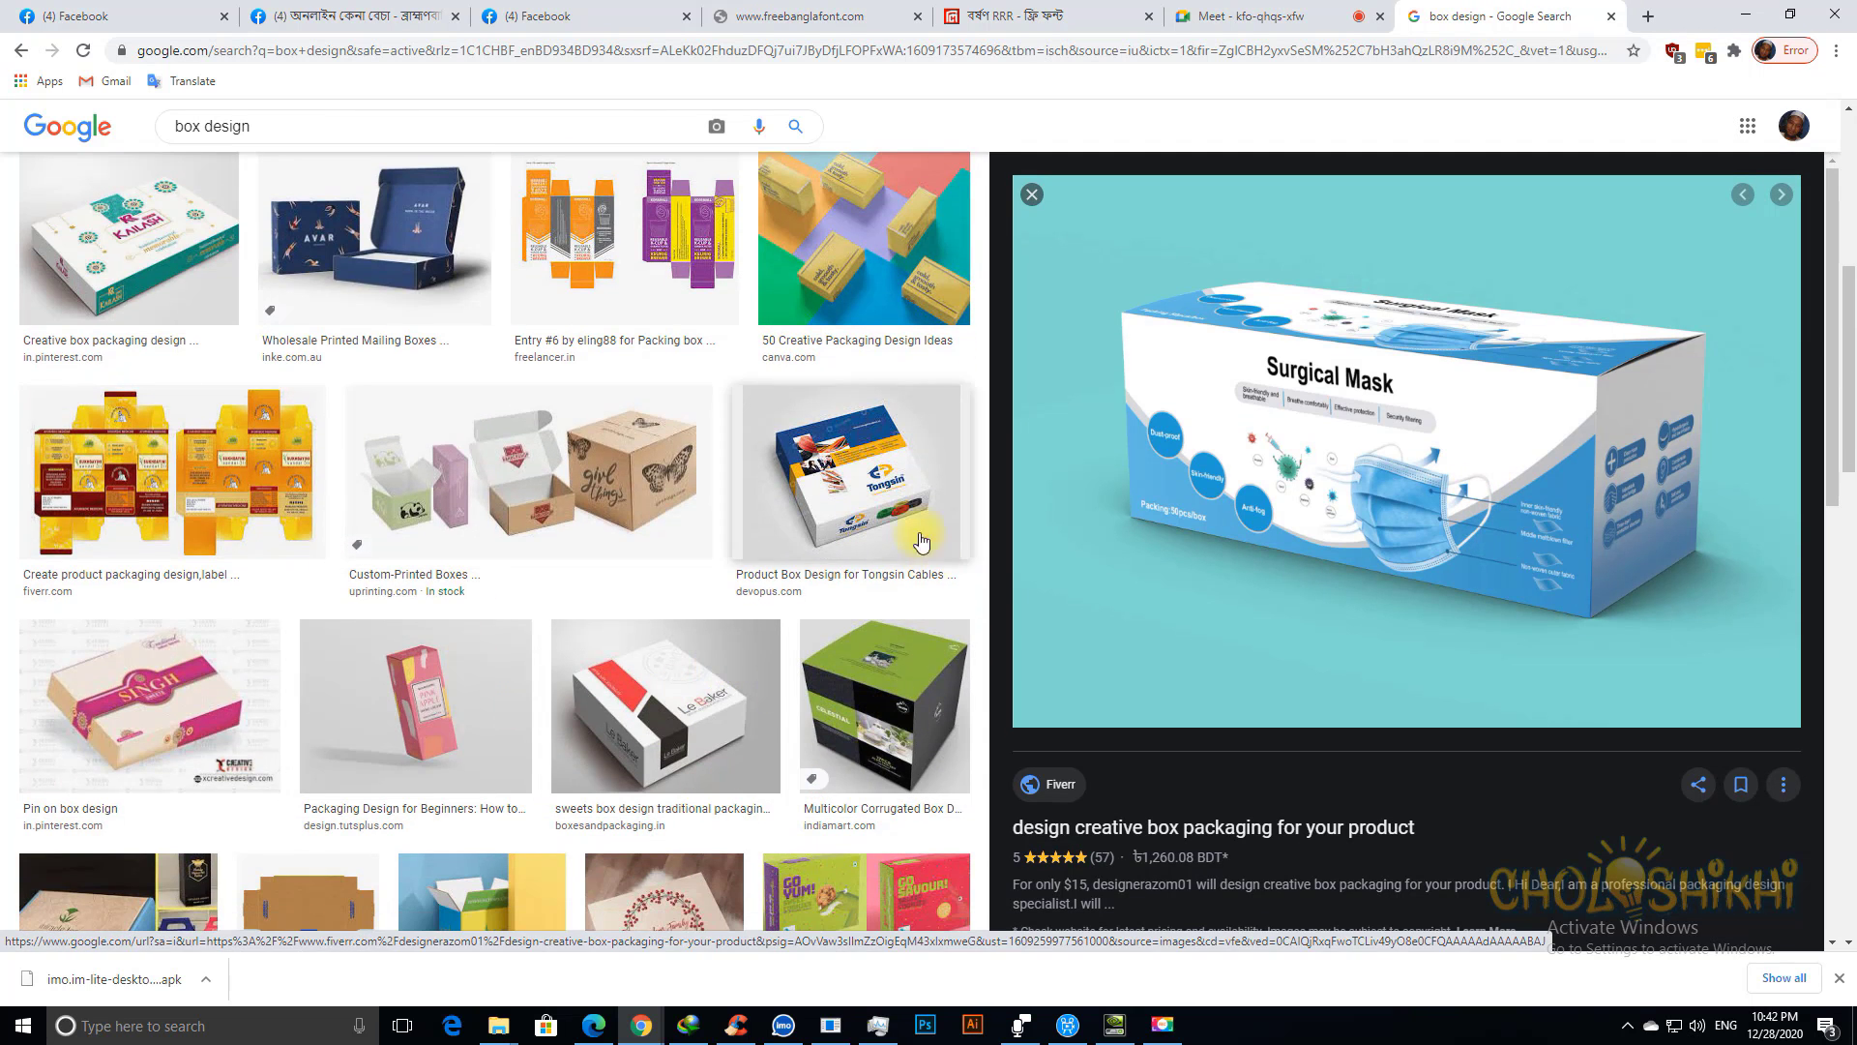
{"action": "left_click", "coordinate": [416, 706]}
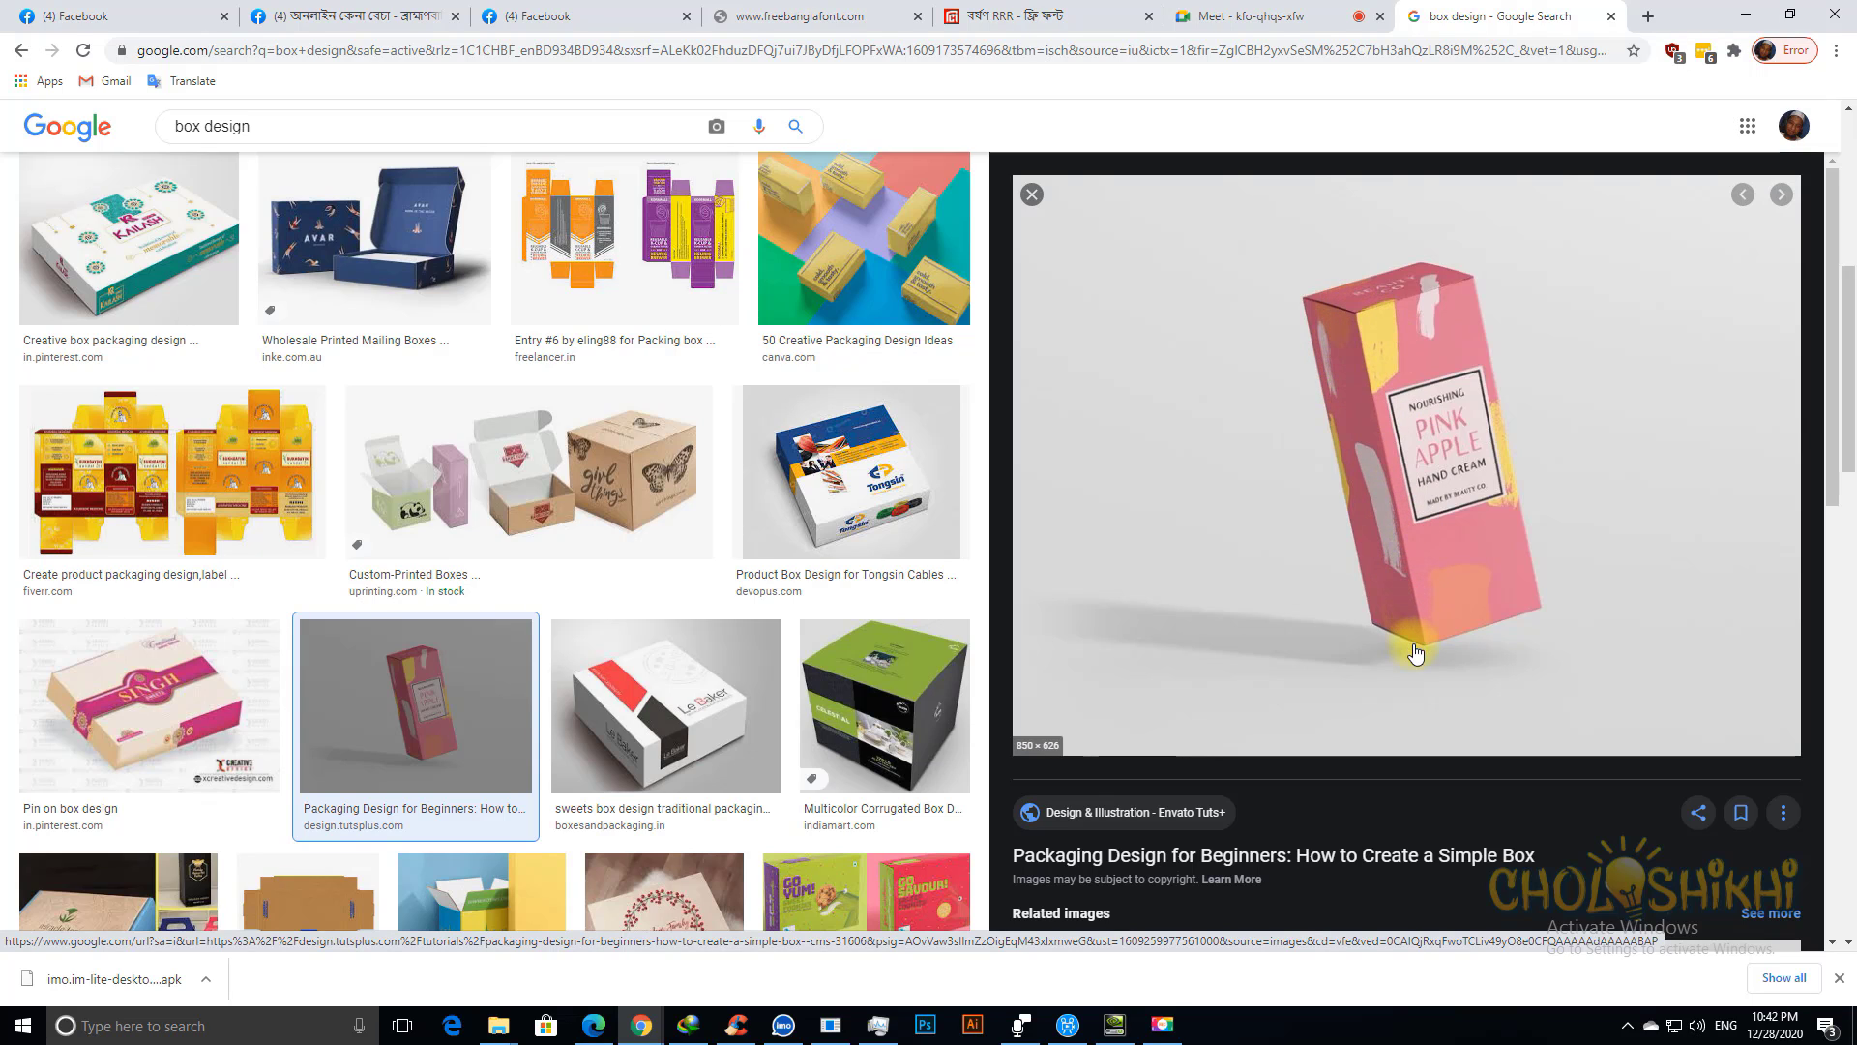
{"action": "key", "text": "alt+Tab"}
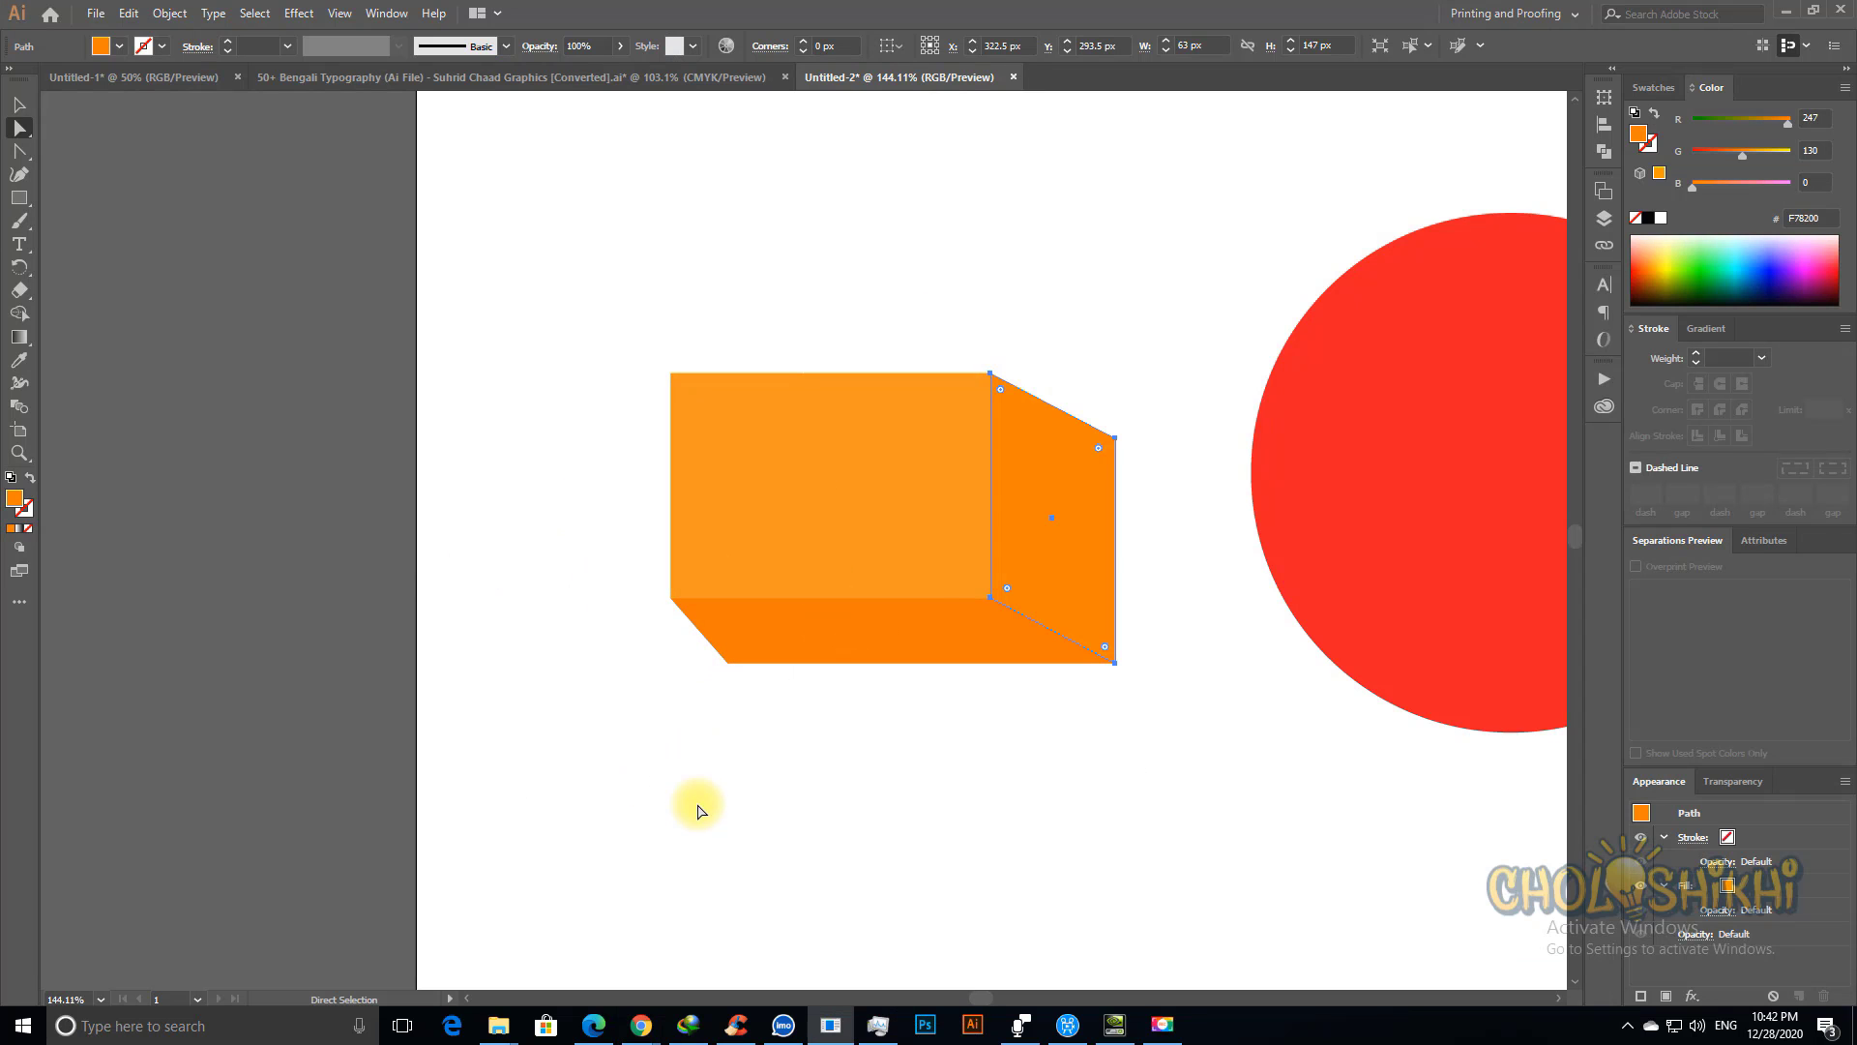
{"action": "left_click", "coordinate": [1091, 747]}
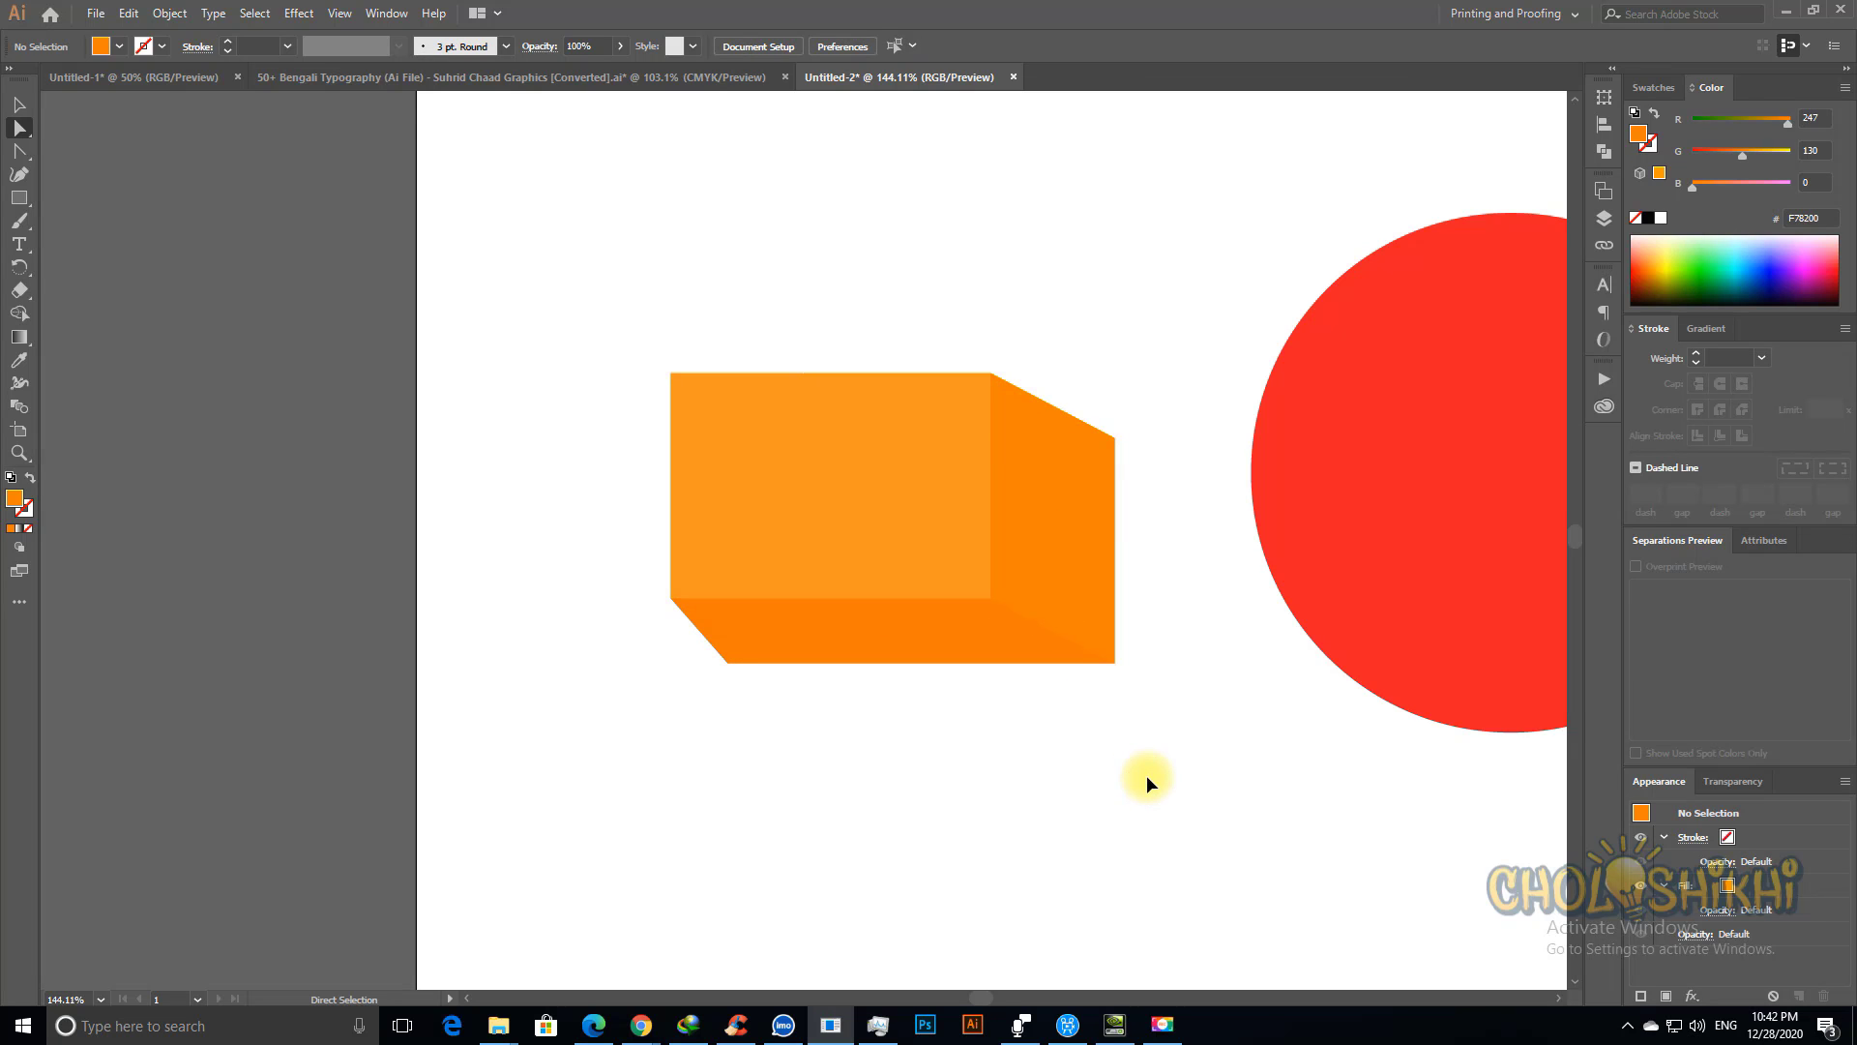
Step: Reopen the extruded orange square's 3D Extrude & Bevel settings, keep Plastic Shading as the surface, and turn on the preview
{"action": "key", "text": "ctrl+minus"}
{"action": "key", "text": "ctrl+minus"}
{"action": "key", "text": "space"}
{"action": "left_click_drag", "start_coordinate": [1234, 532], "coordinate": [863, 640]}
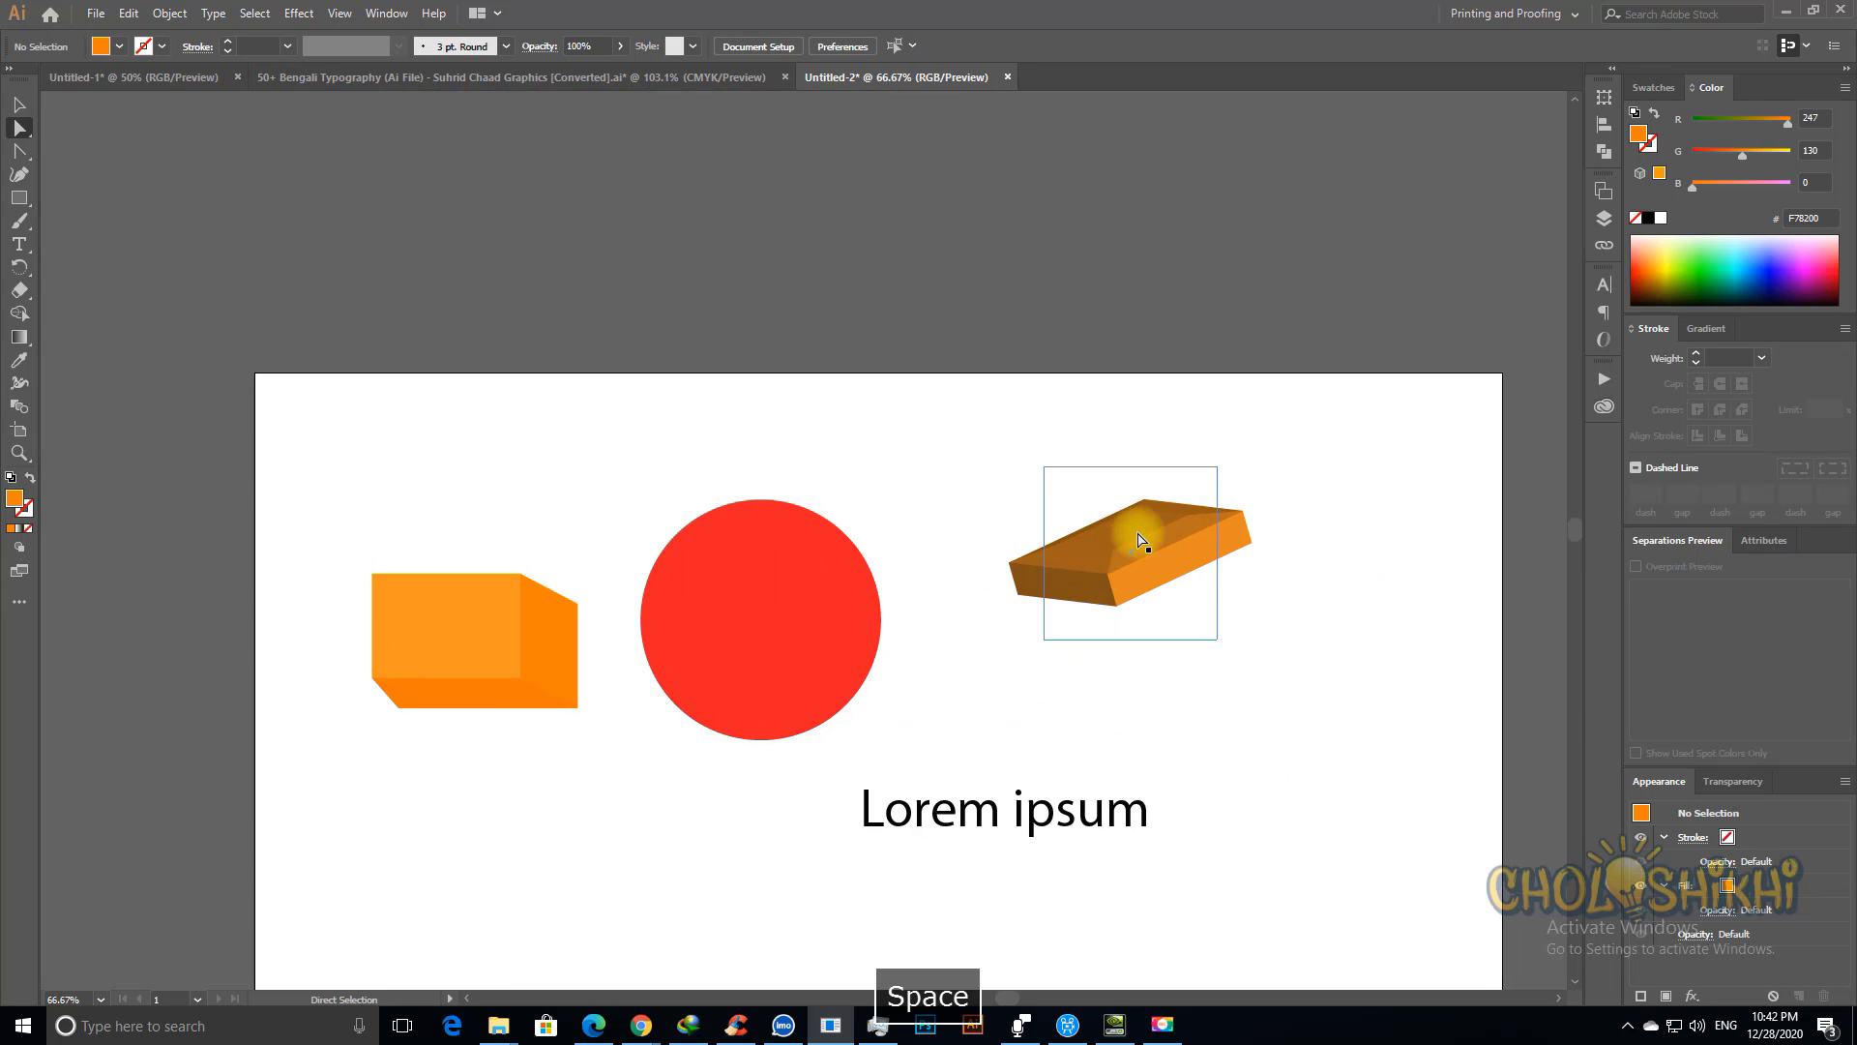
{"action": "left_click", "coordinate": [1142, 539]}
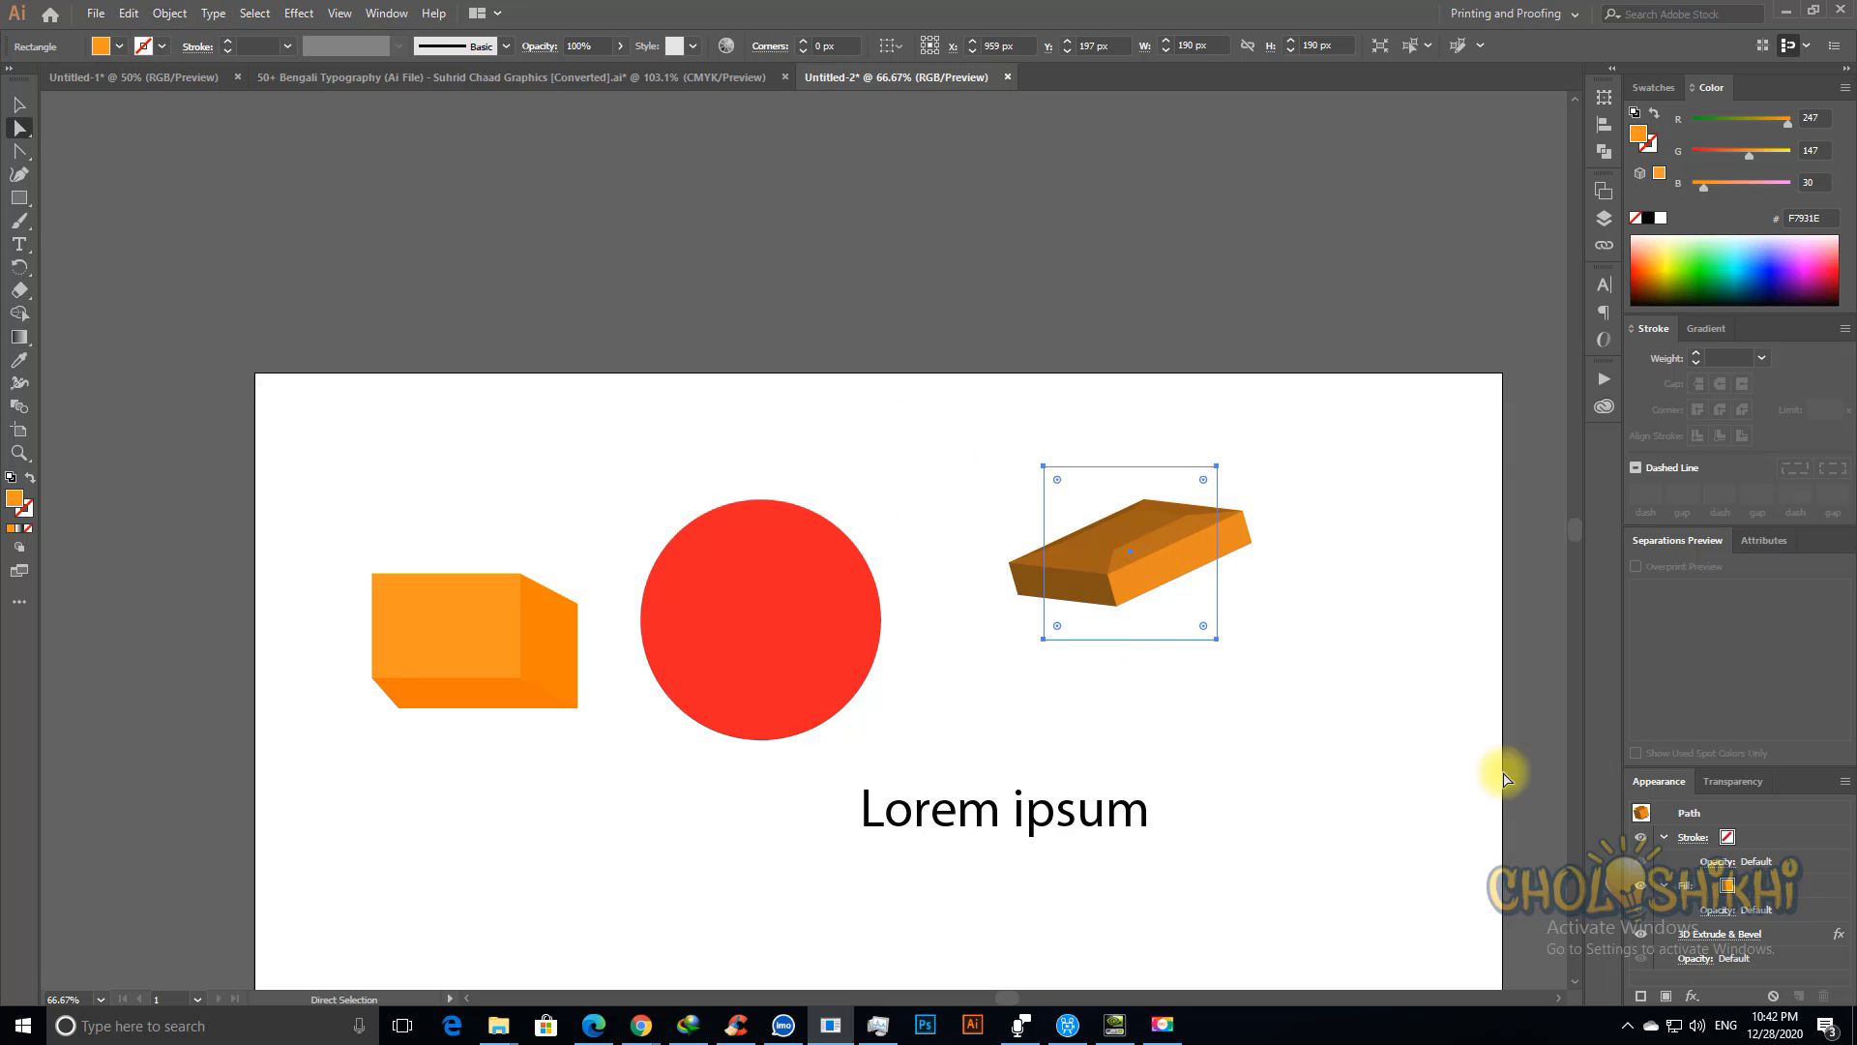
{"action": "left_click", "coordinate": [1710, 935]}
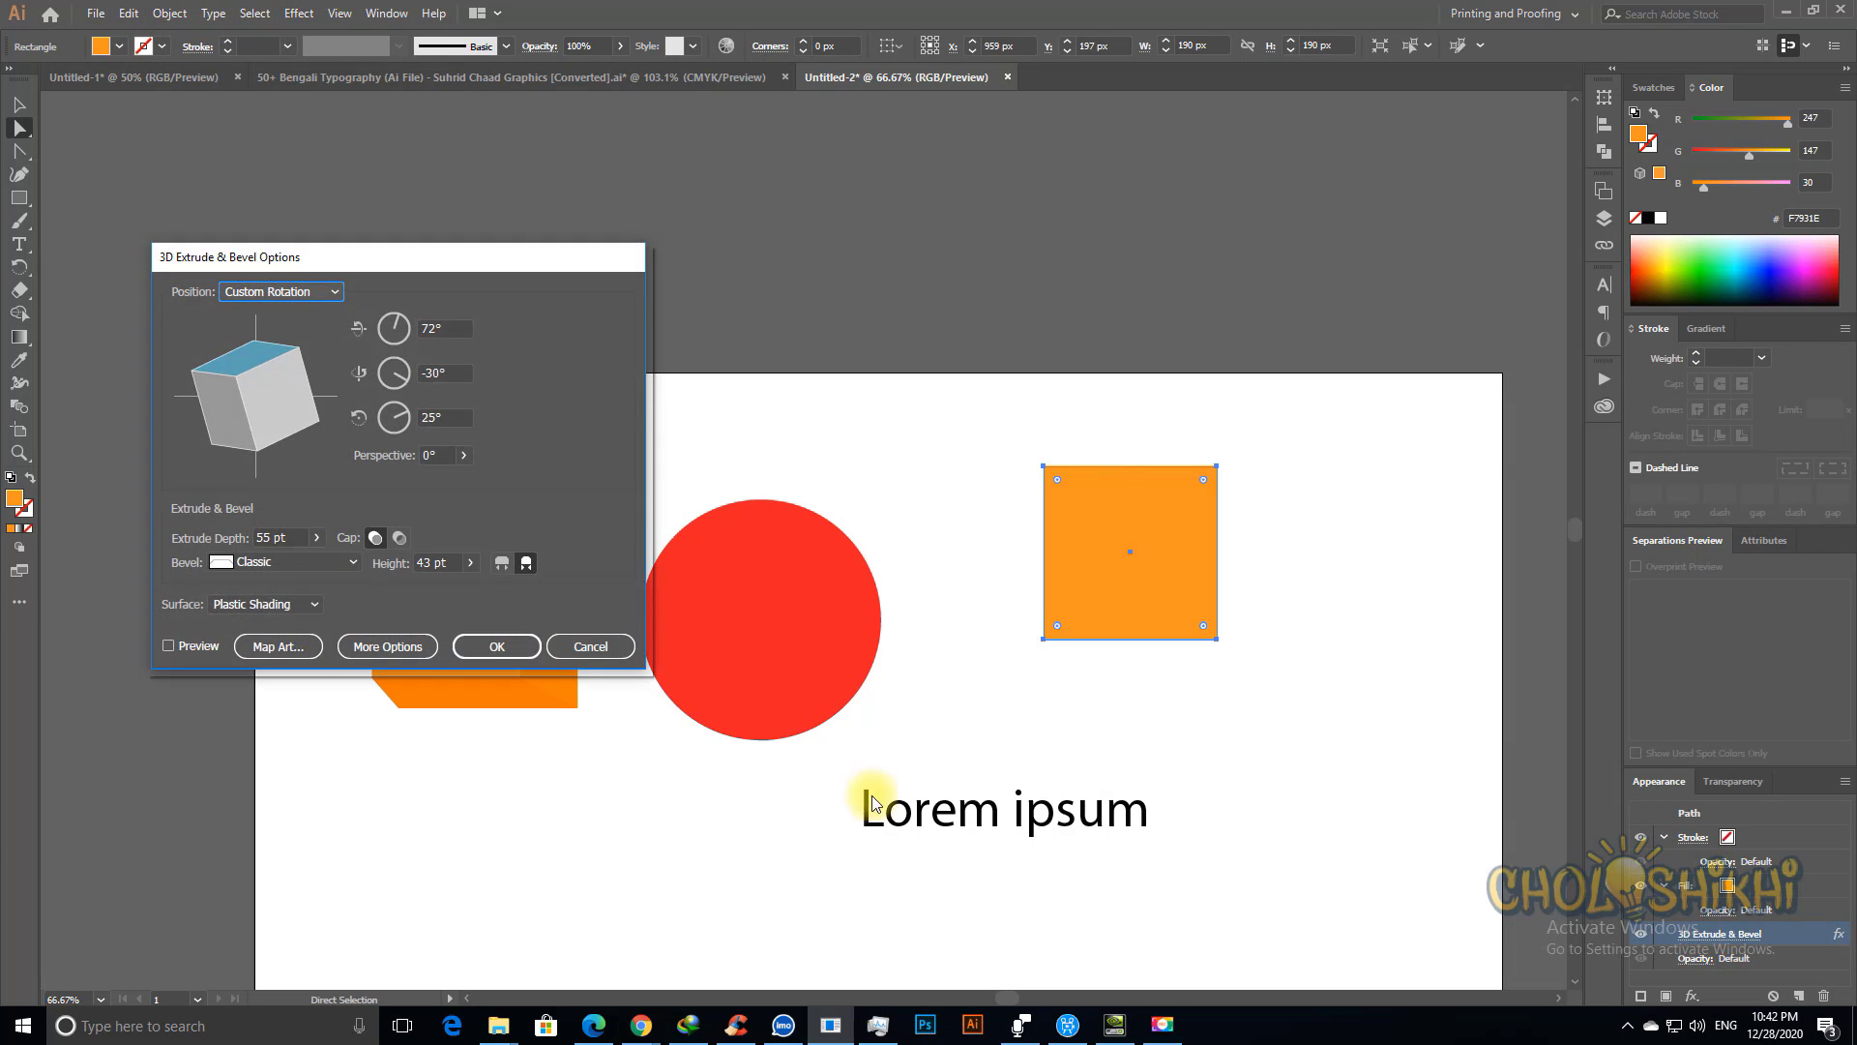
{"action": "left_click", "coordinate": [259, 605]}
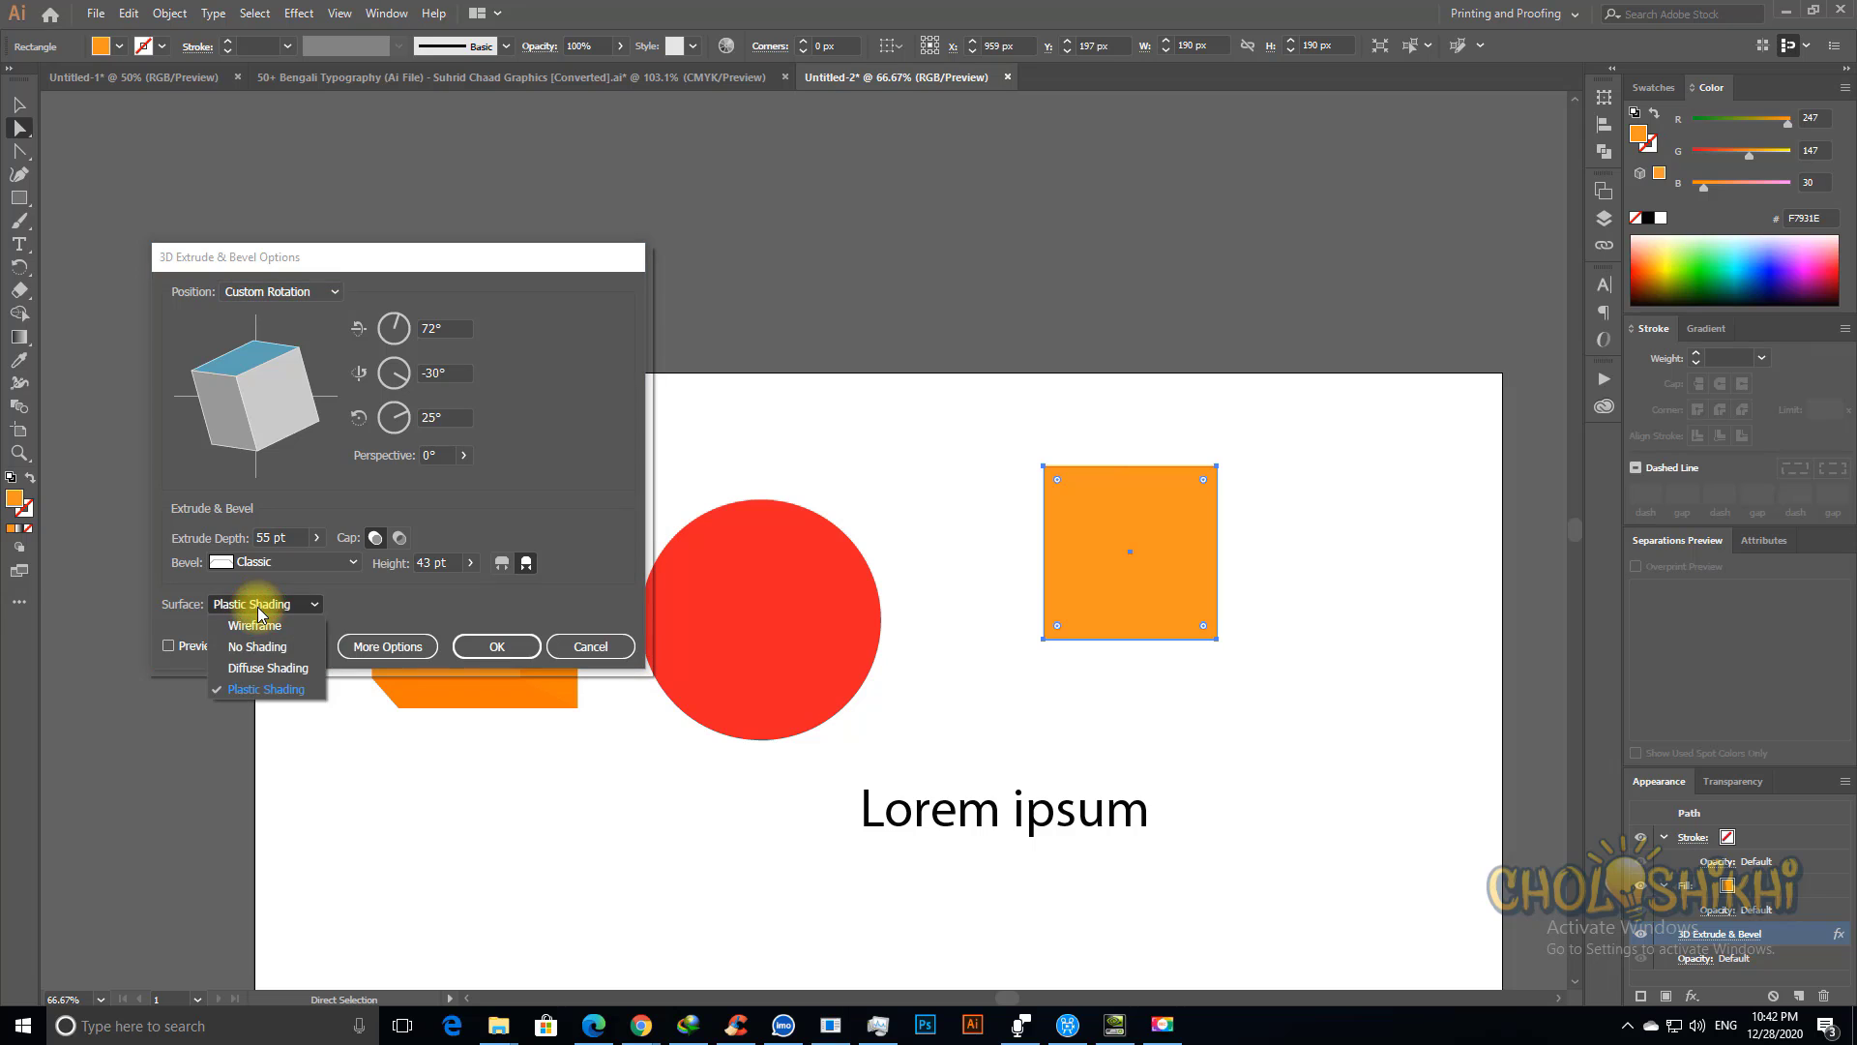
{"action": "left_click", "coordinate": [274, 690]}
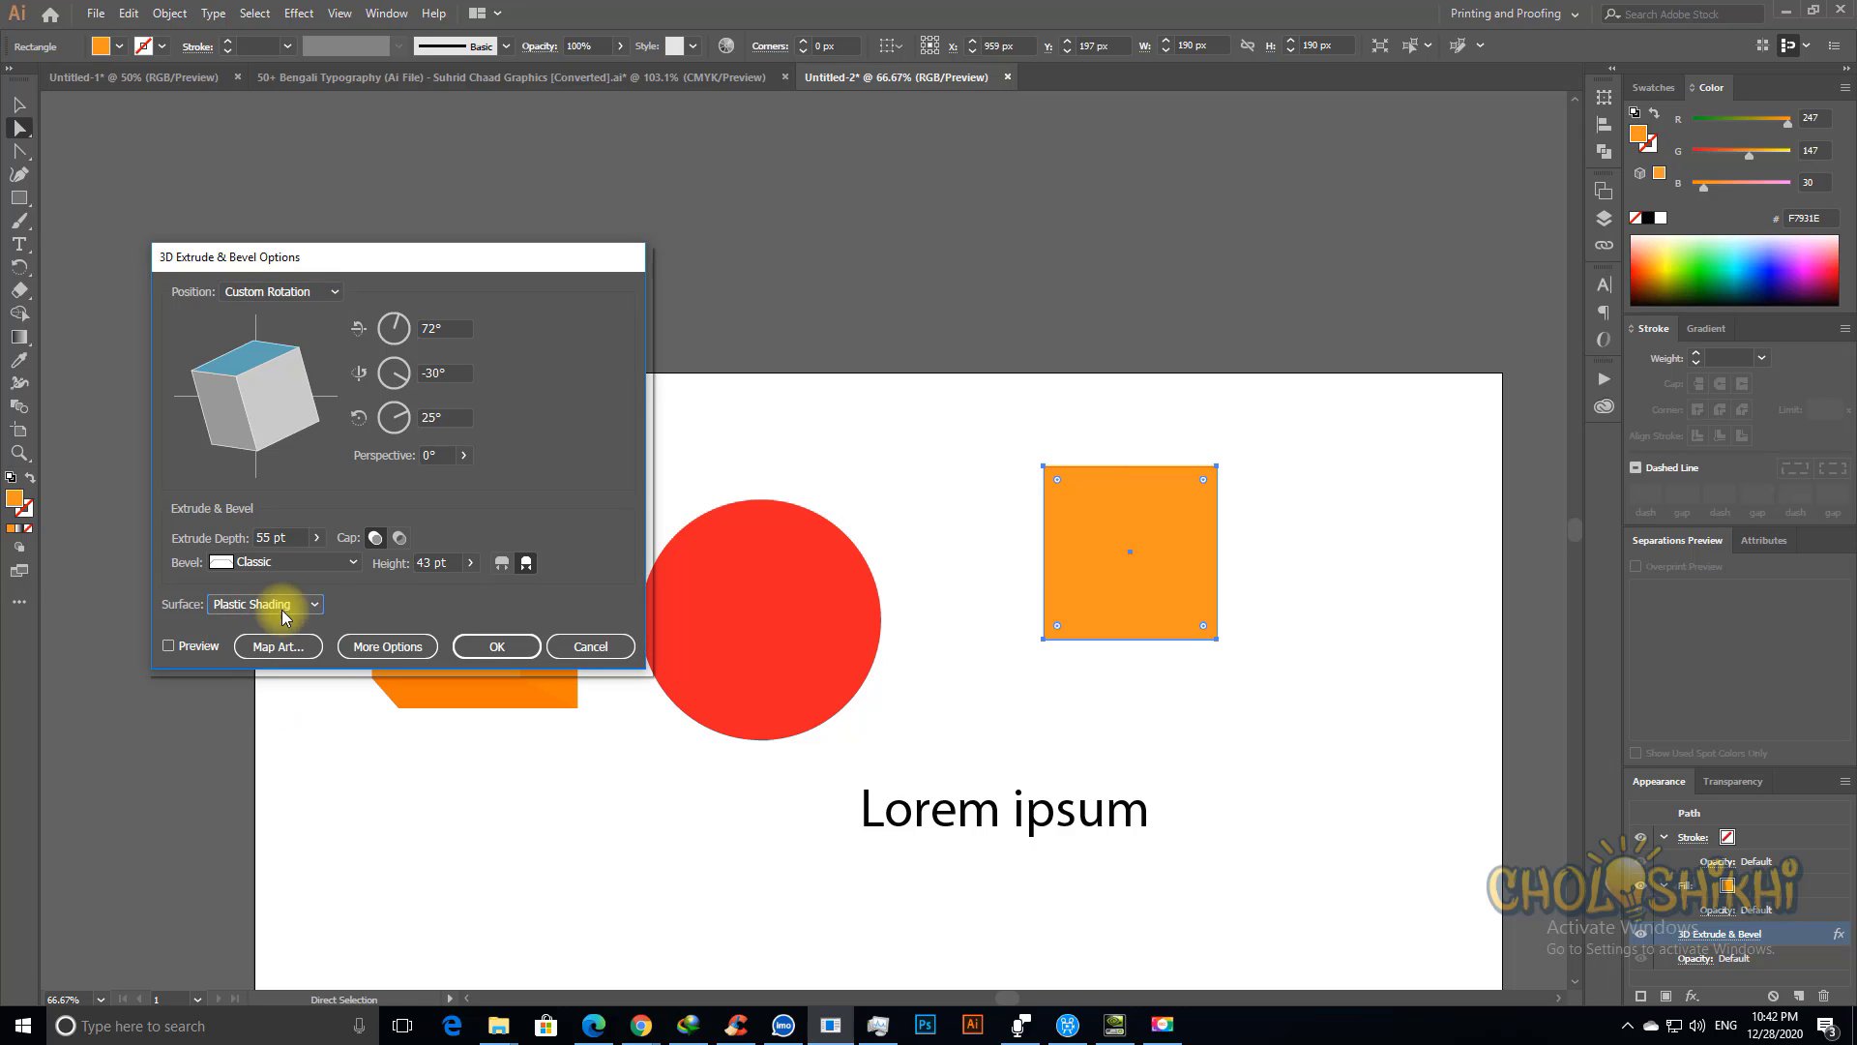
{"action": "left_click", "coordinate": [169, 645]}
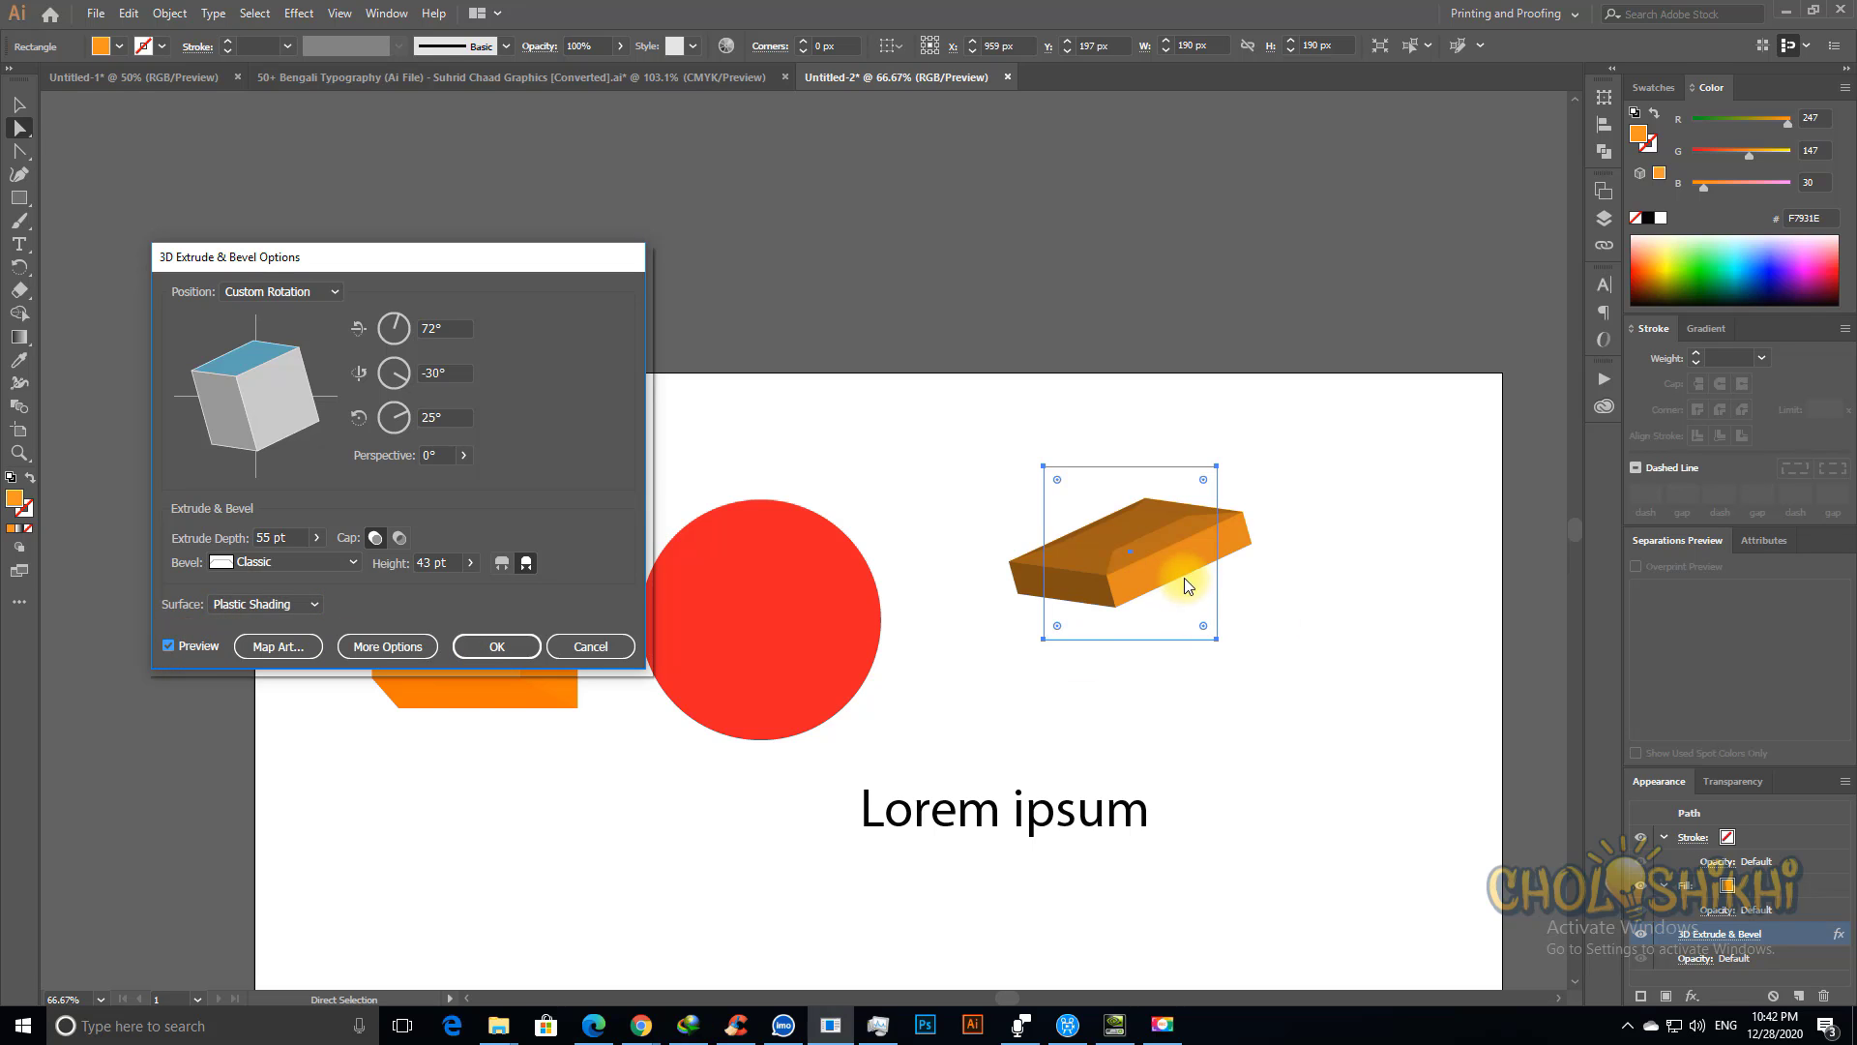
Step: Open Map Art for the extruded square and map the TabBar-tab_over symbol onto surface 1
{"action": "left_click", "coordinate": [282, 646]}
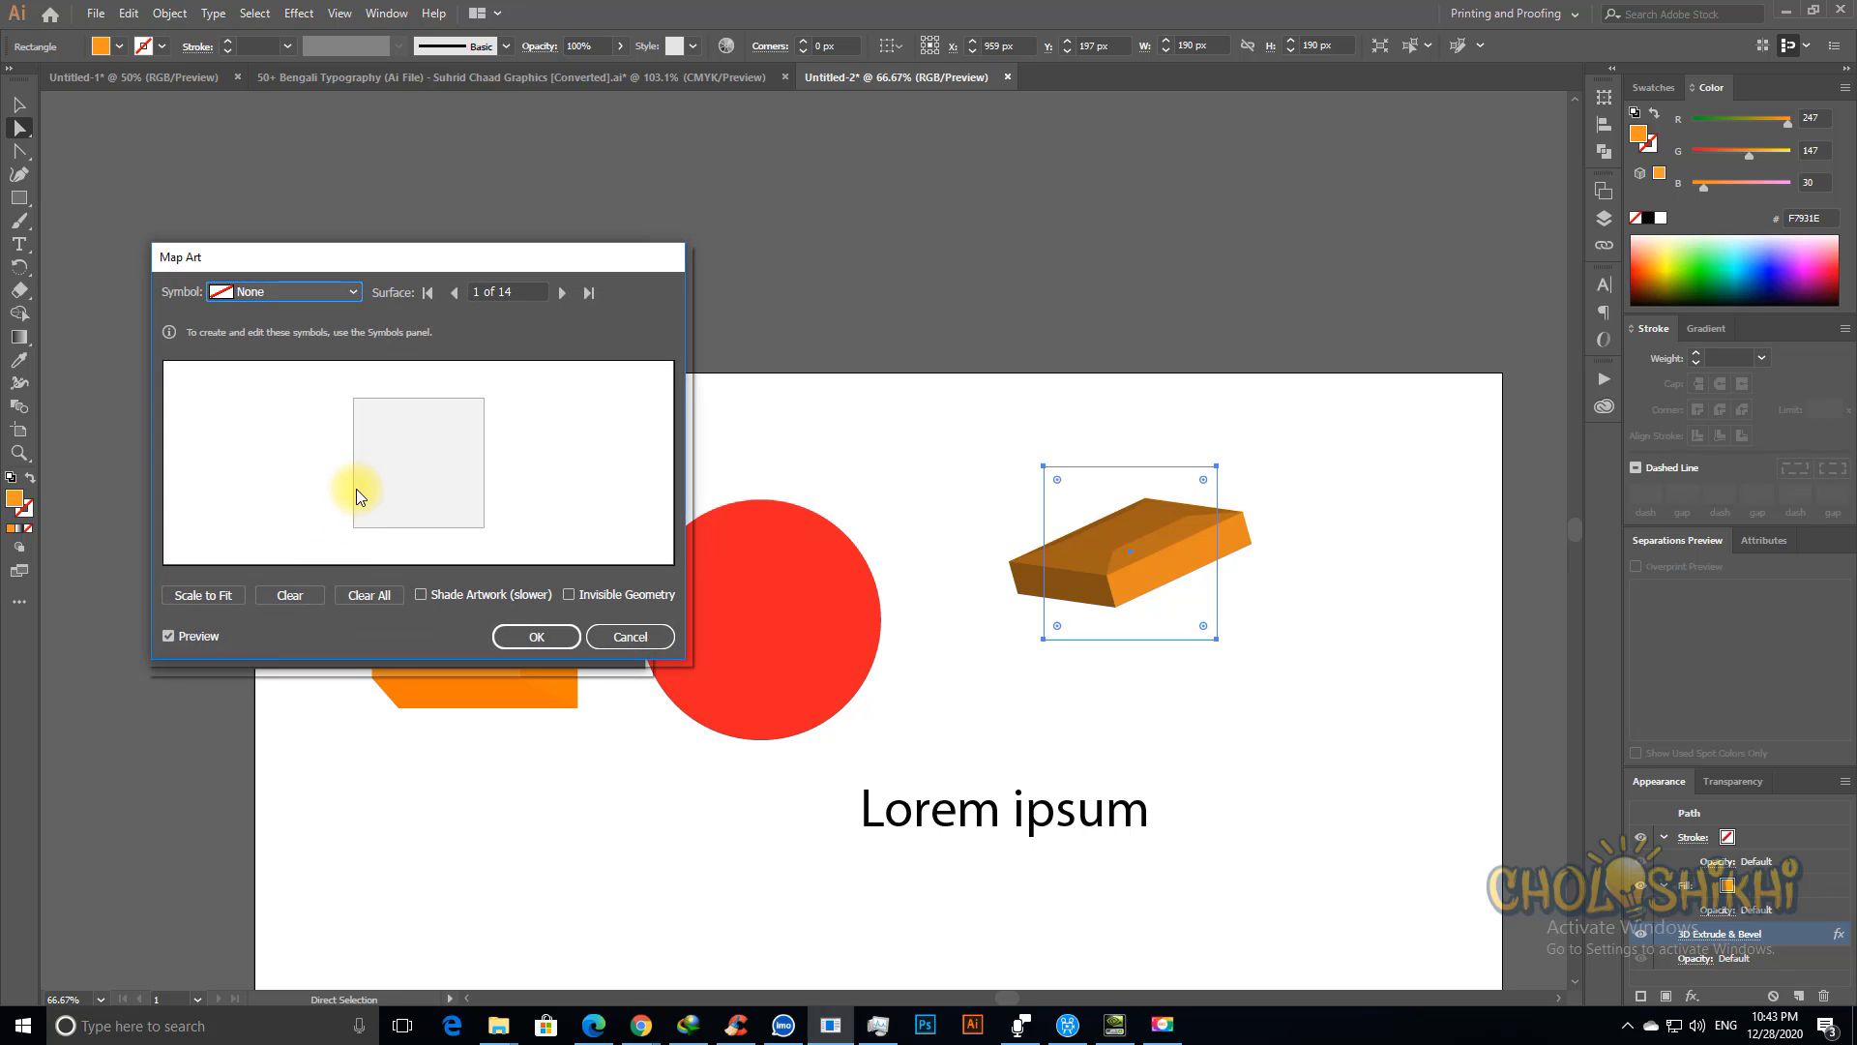
{"action": "left_click_drag", "start_coordinate": [394, 257], "coordinate": [455, 354]}
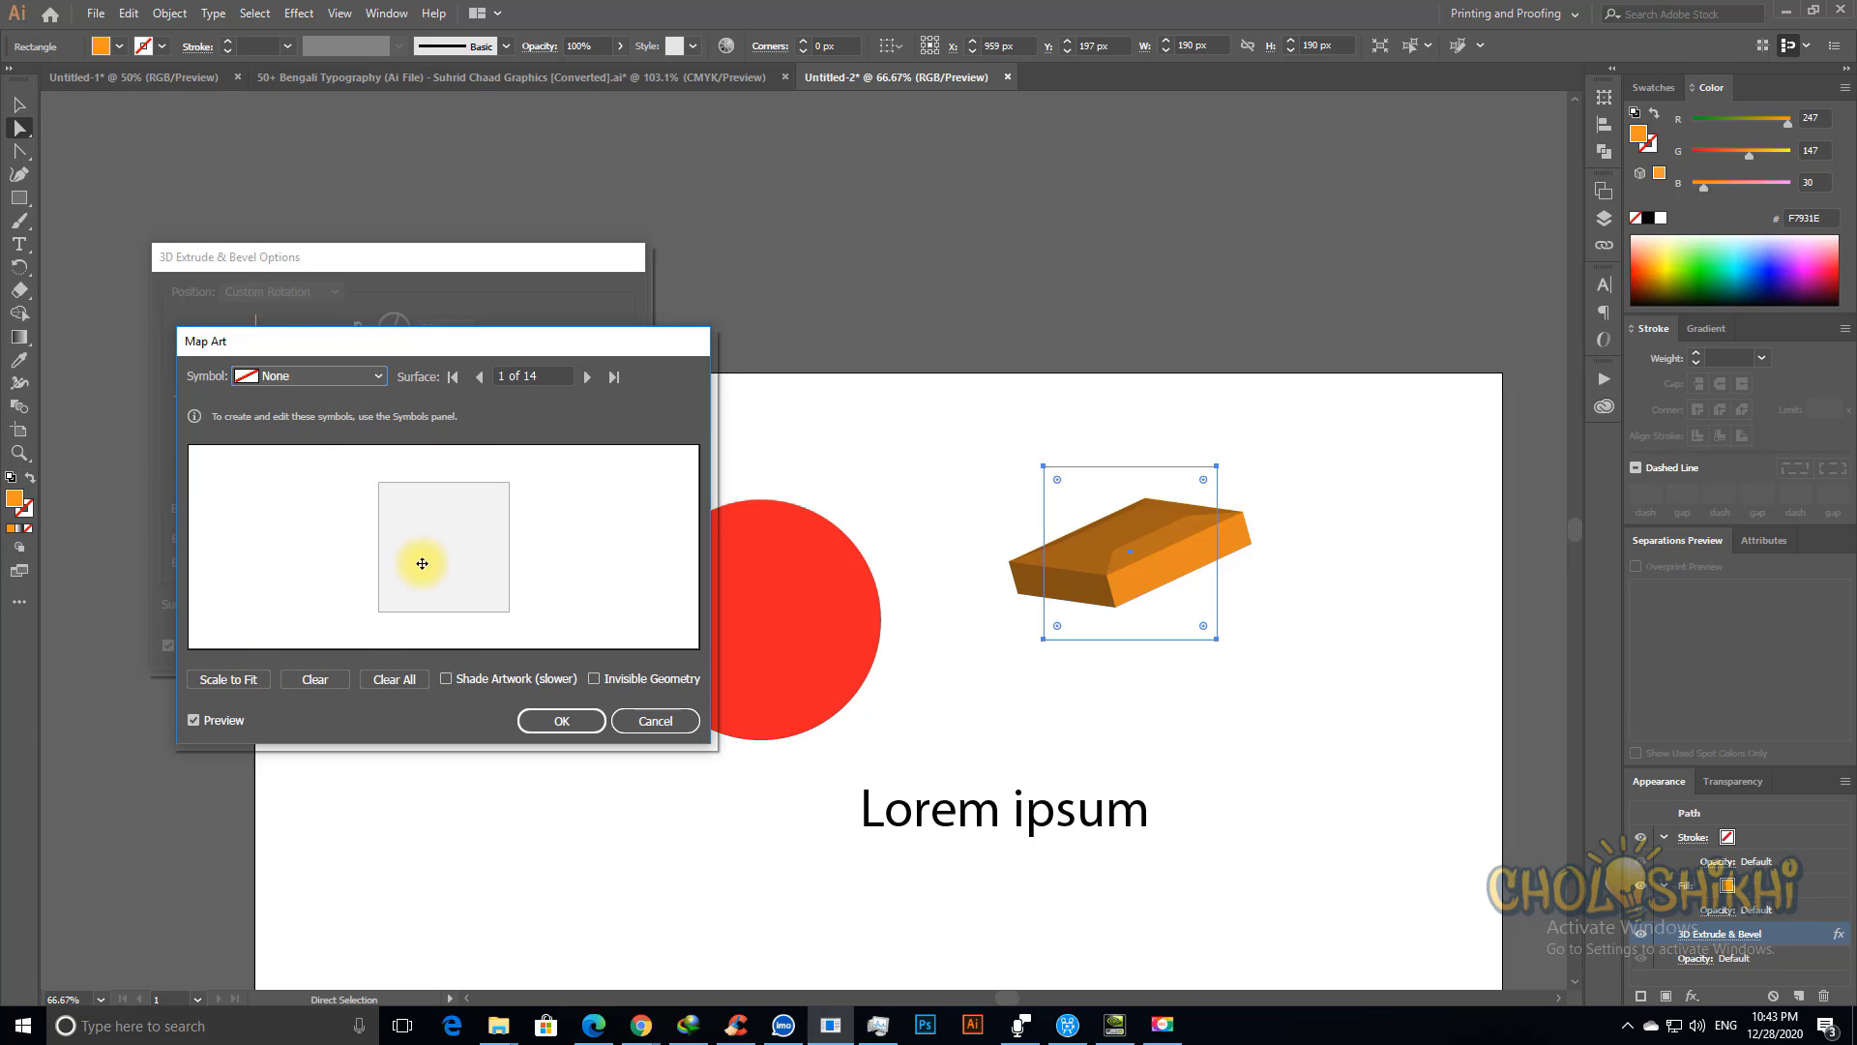
{"action": "left_click", "coordinate": [252, 686]}
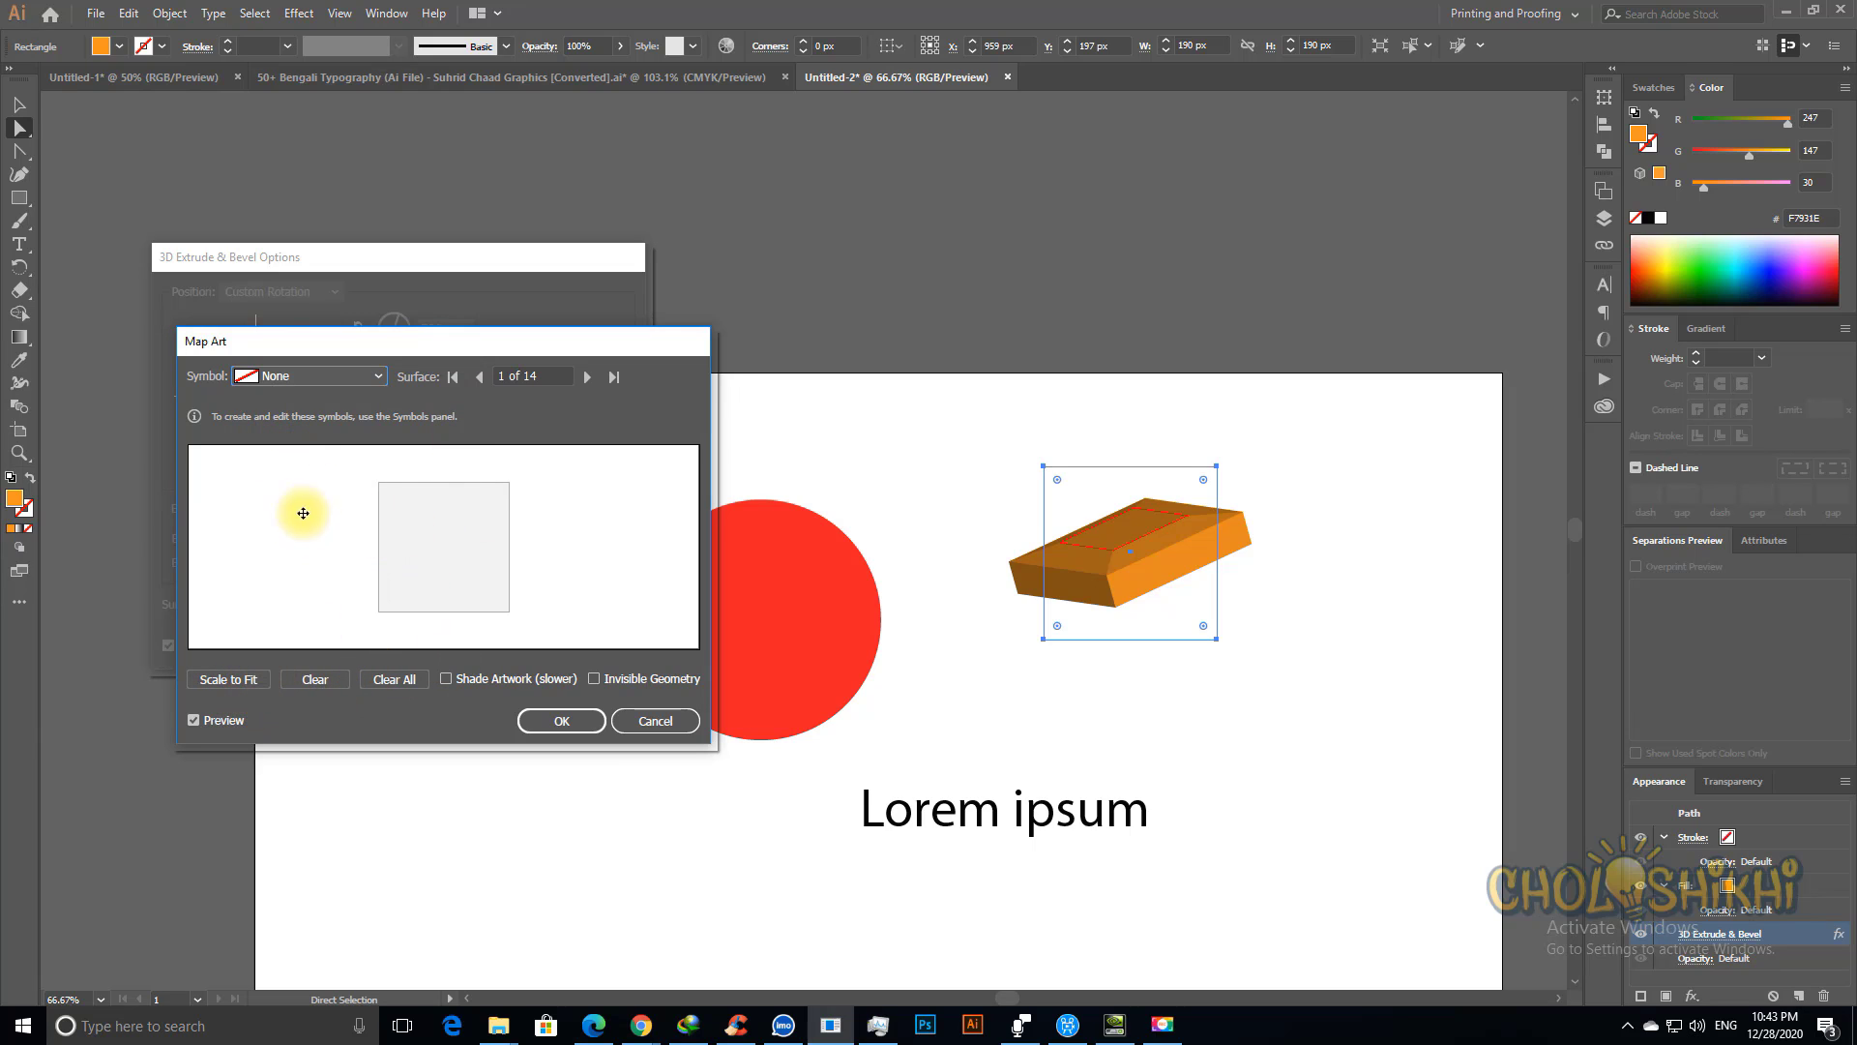
{"action": "left_click", "coordinate": [373, 375]}
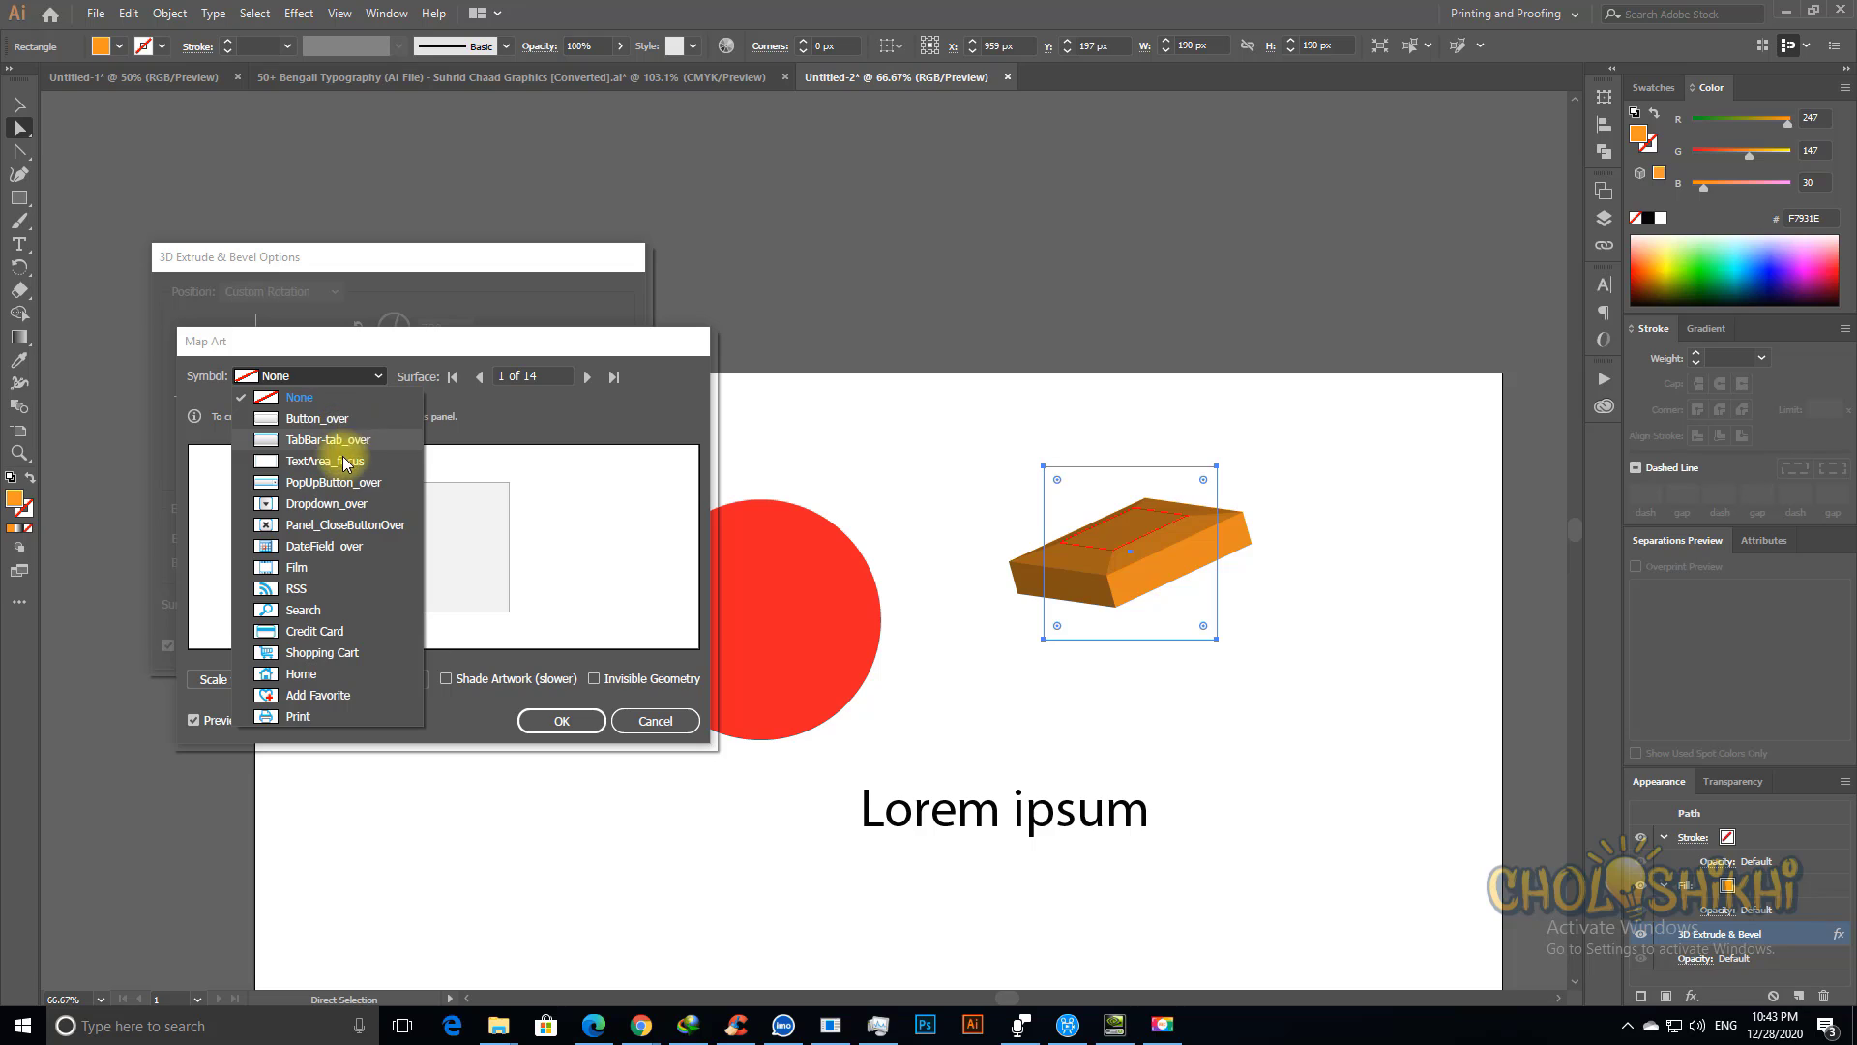
{"action": "left_click", "coordinate": [326, 443]}
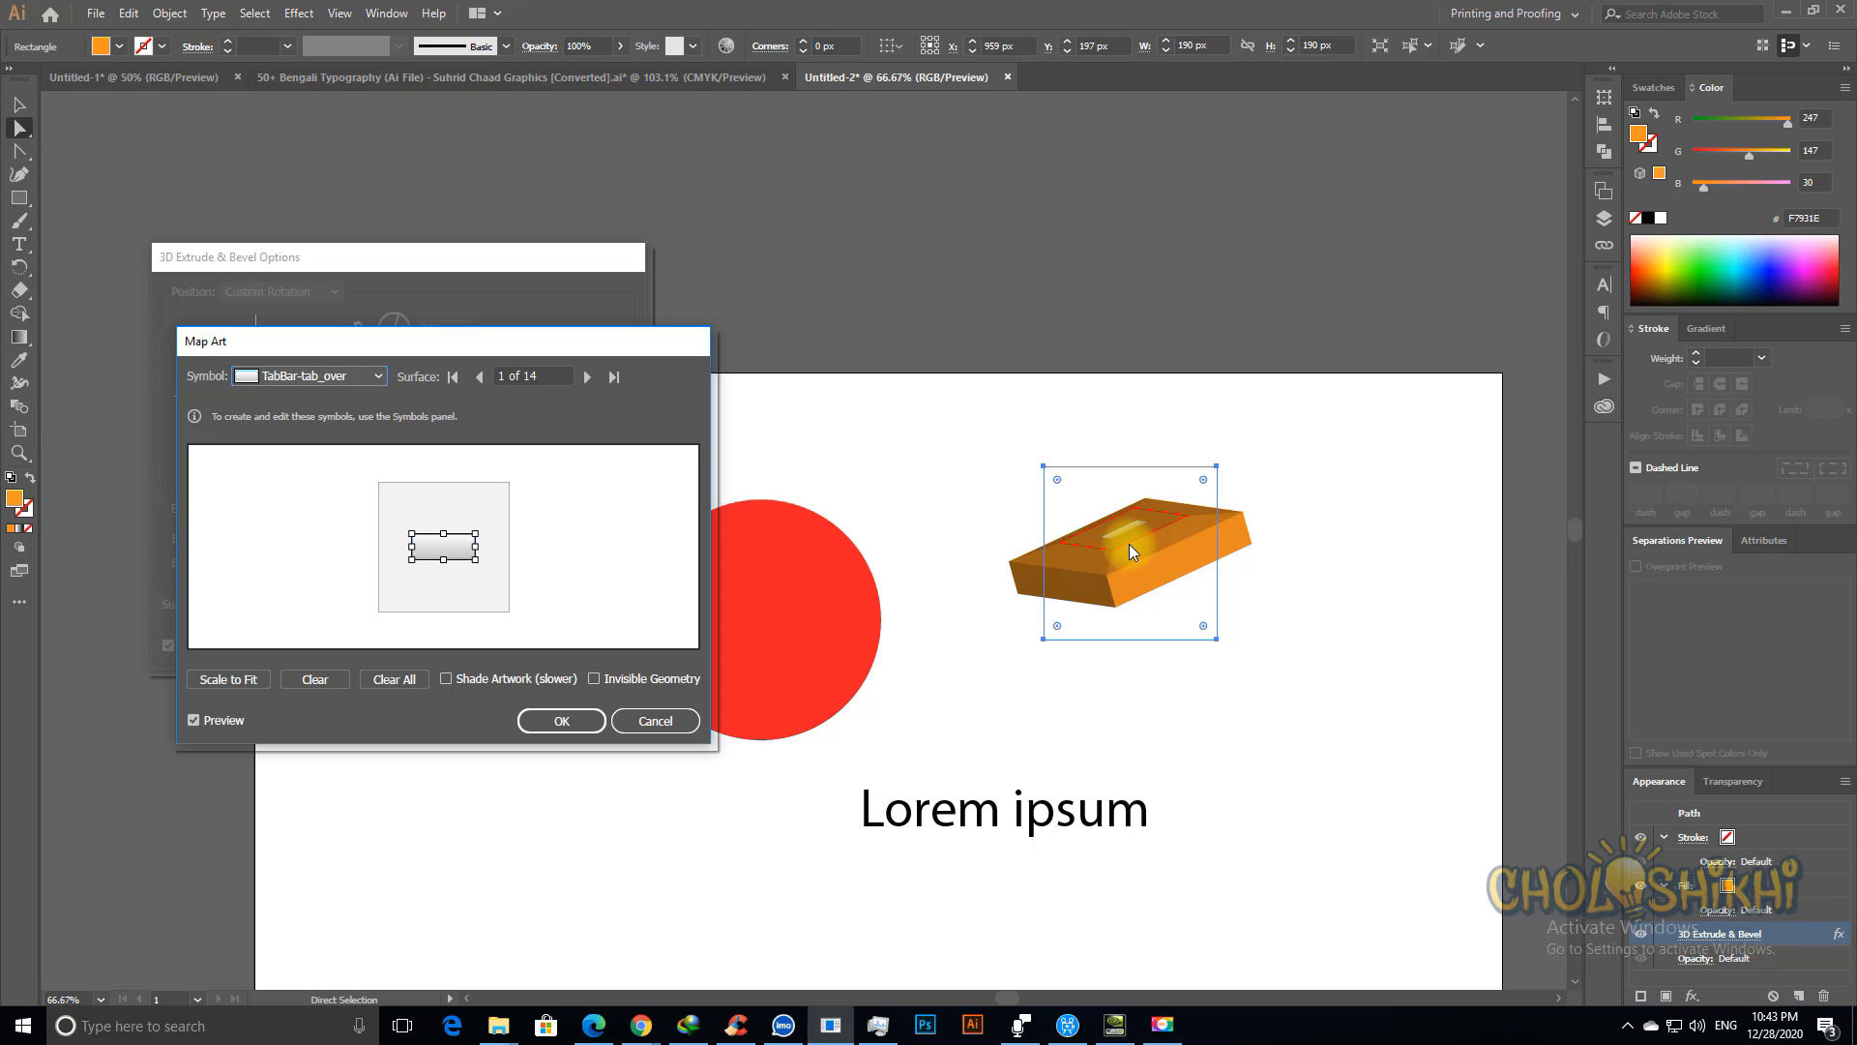
Step: Map the TextArea_focus symbol onto surface 2 of the extruded square
{"action": "left_click", "coordinate": [587, 378]}
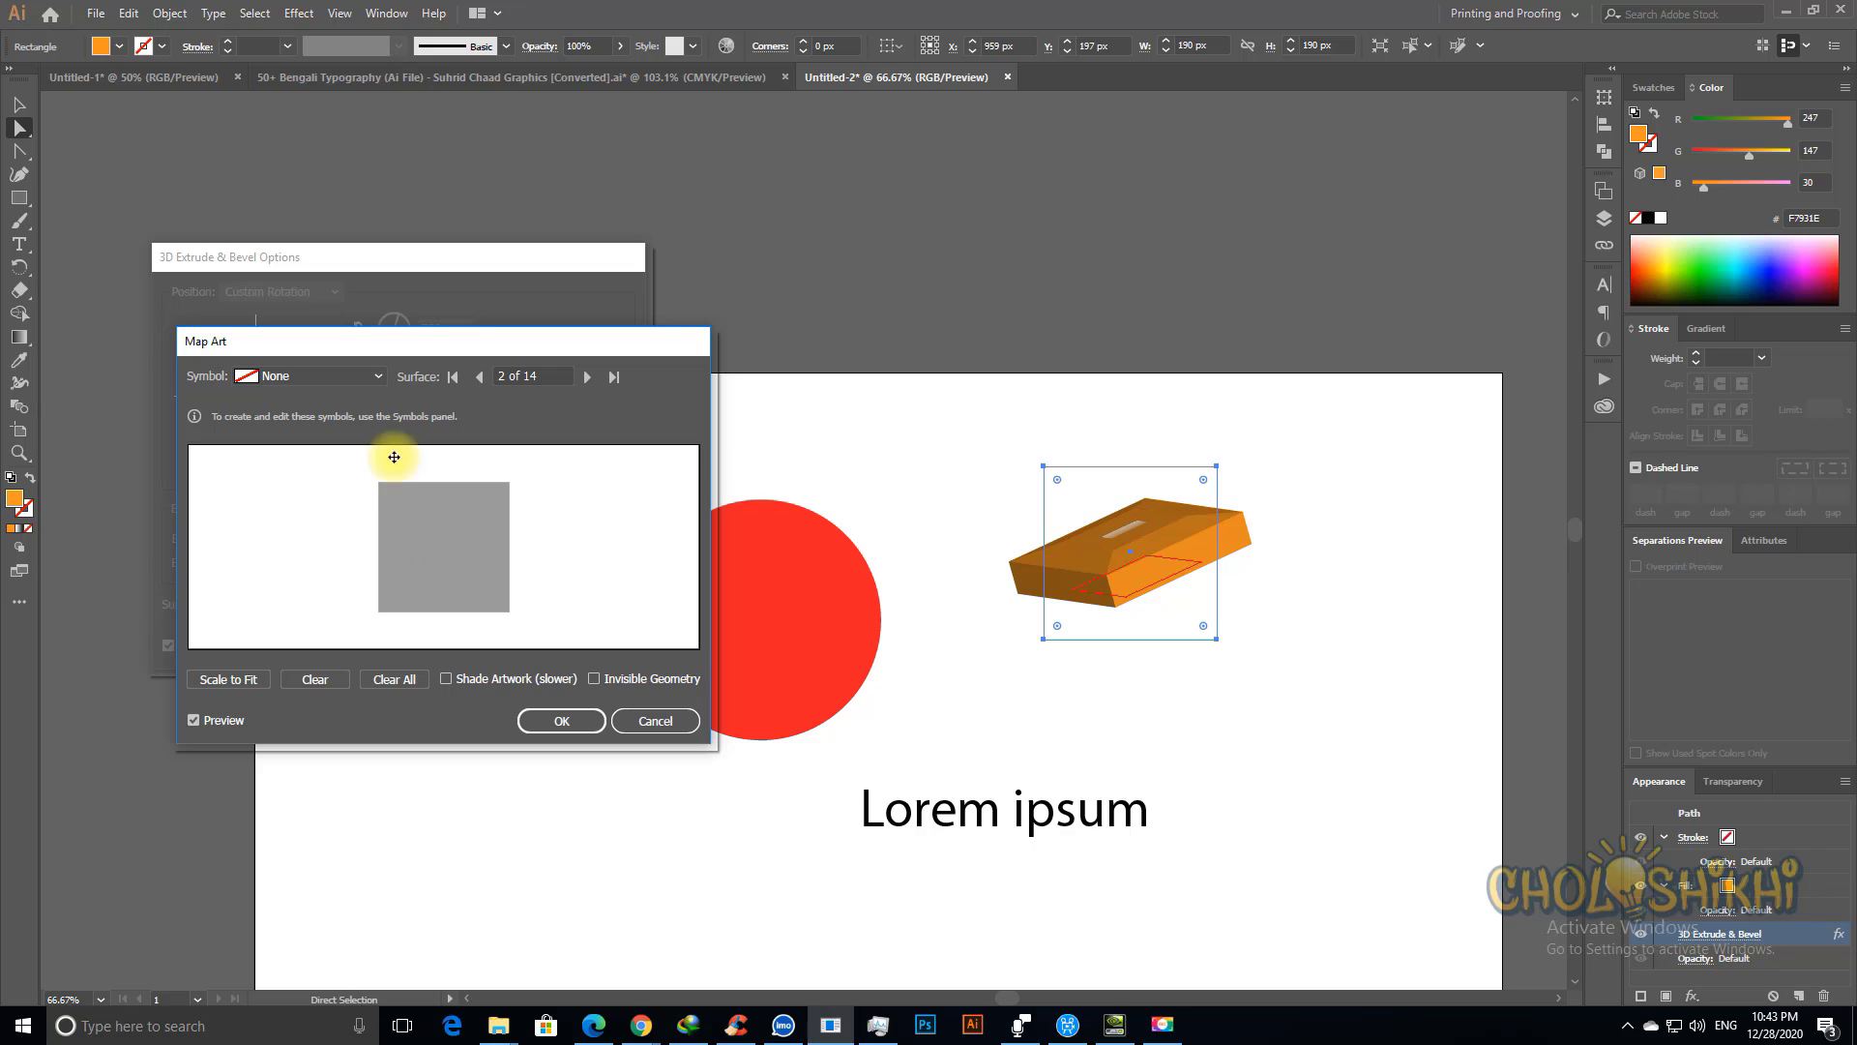
{"action": "left_click", "coordinate": [315, 375]}
{"action": "left_click", "coordinate": [308, 503]}
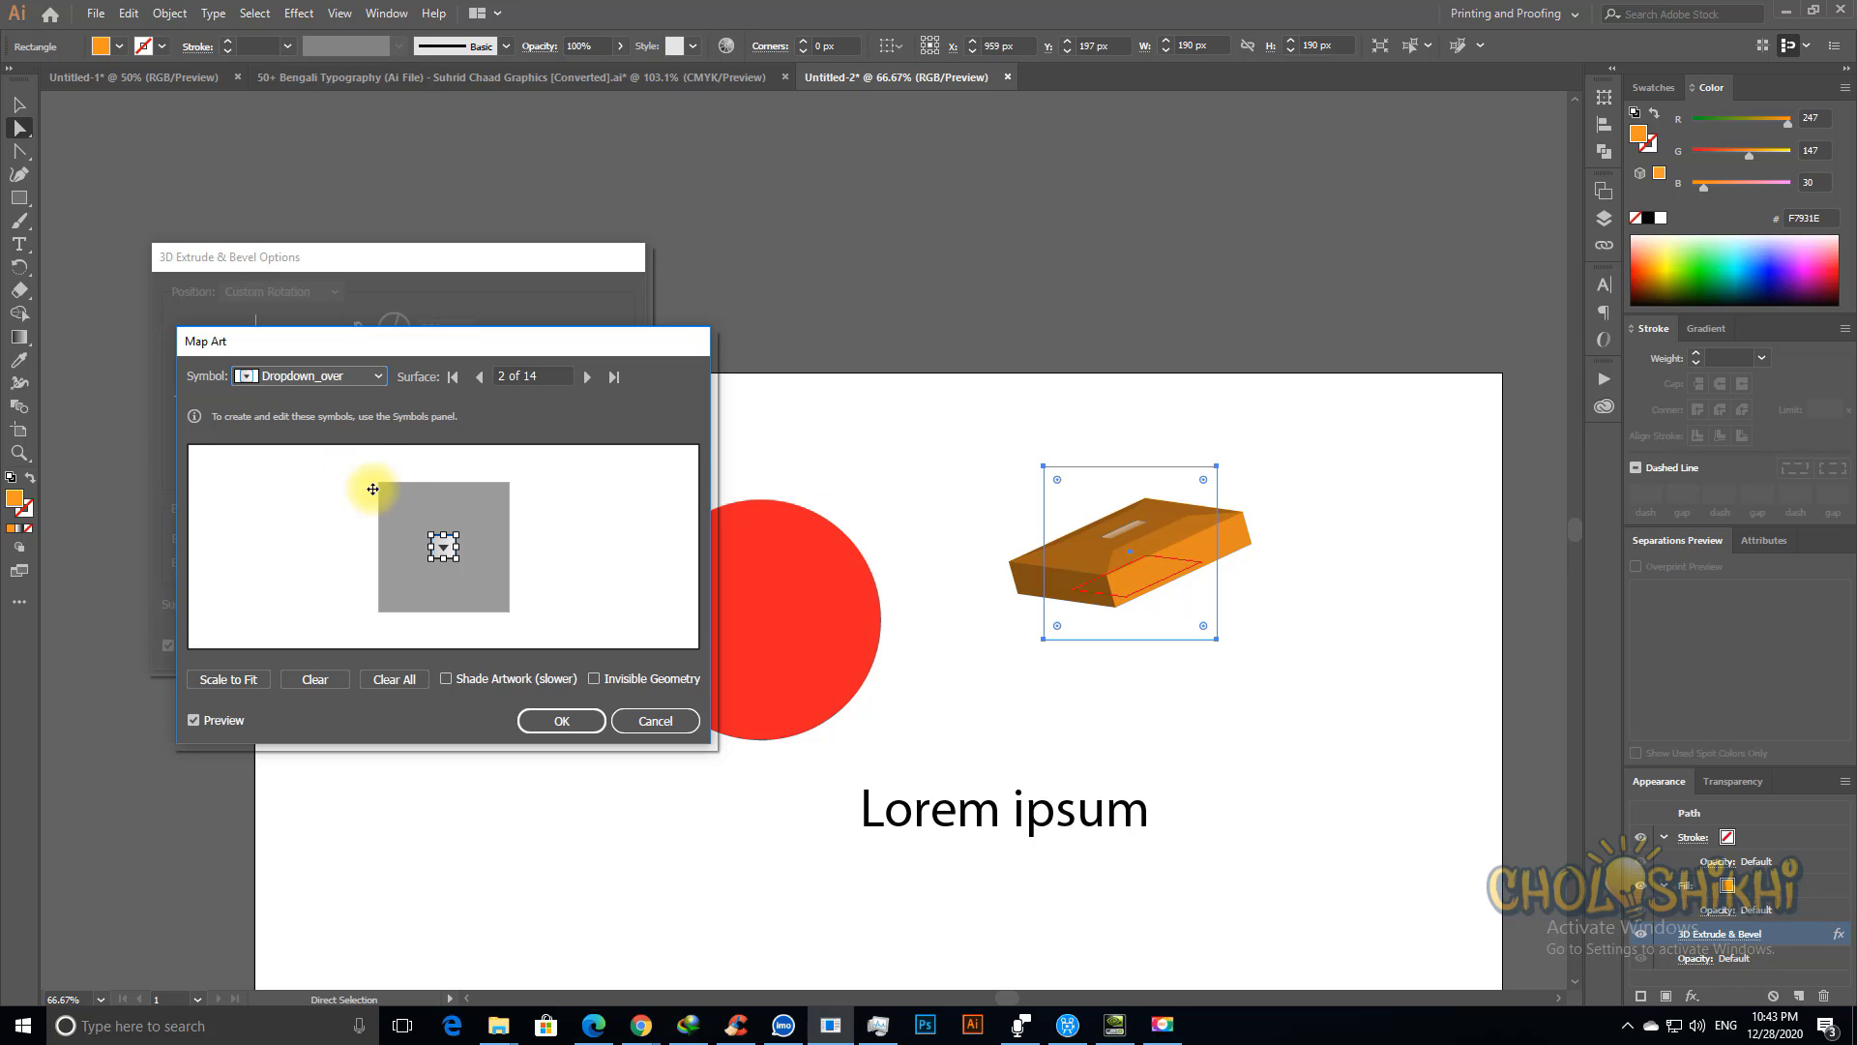
{"action": "left_click", "coordinate": [319, 375]}
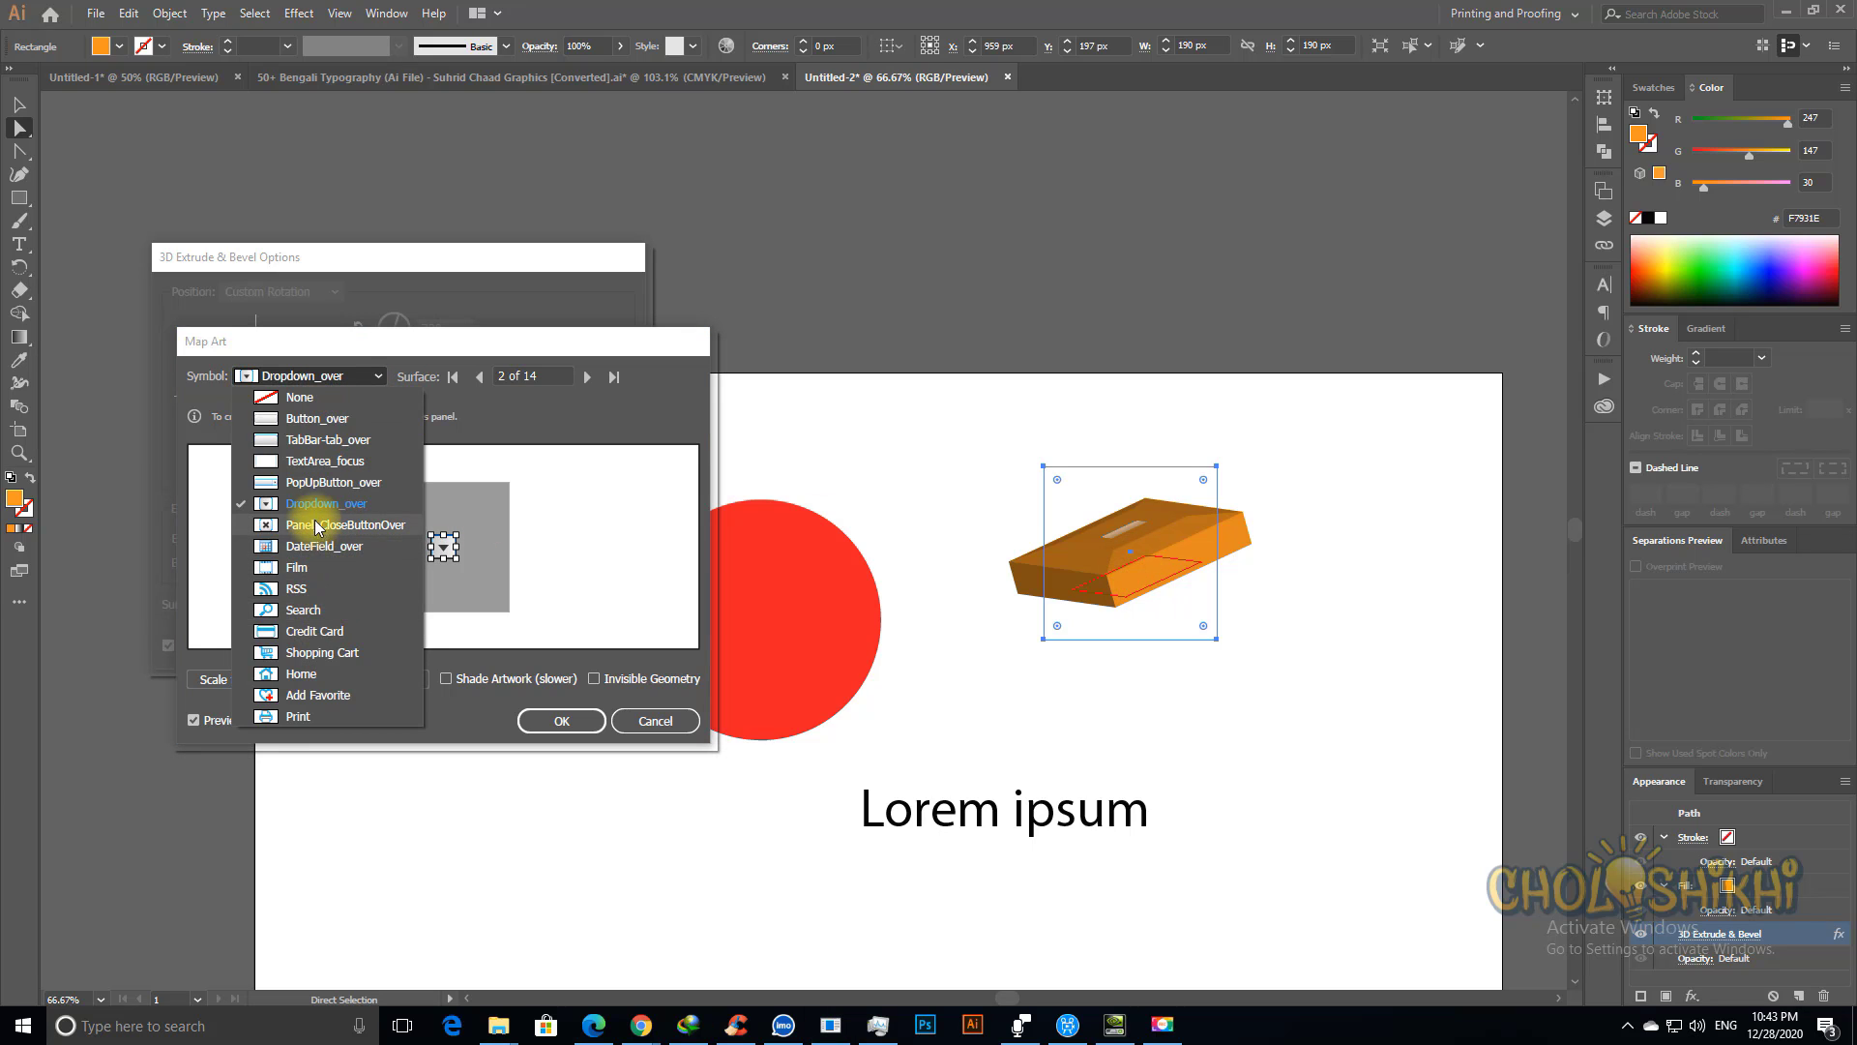
{"action": "left_click", "coordinate": [323, 461]}
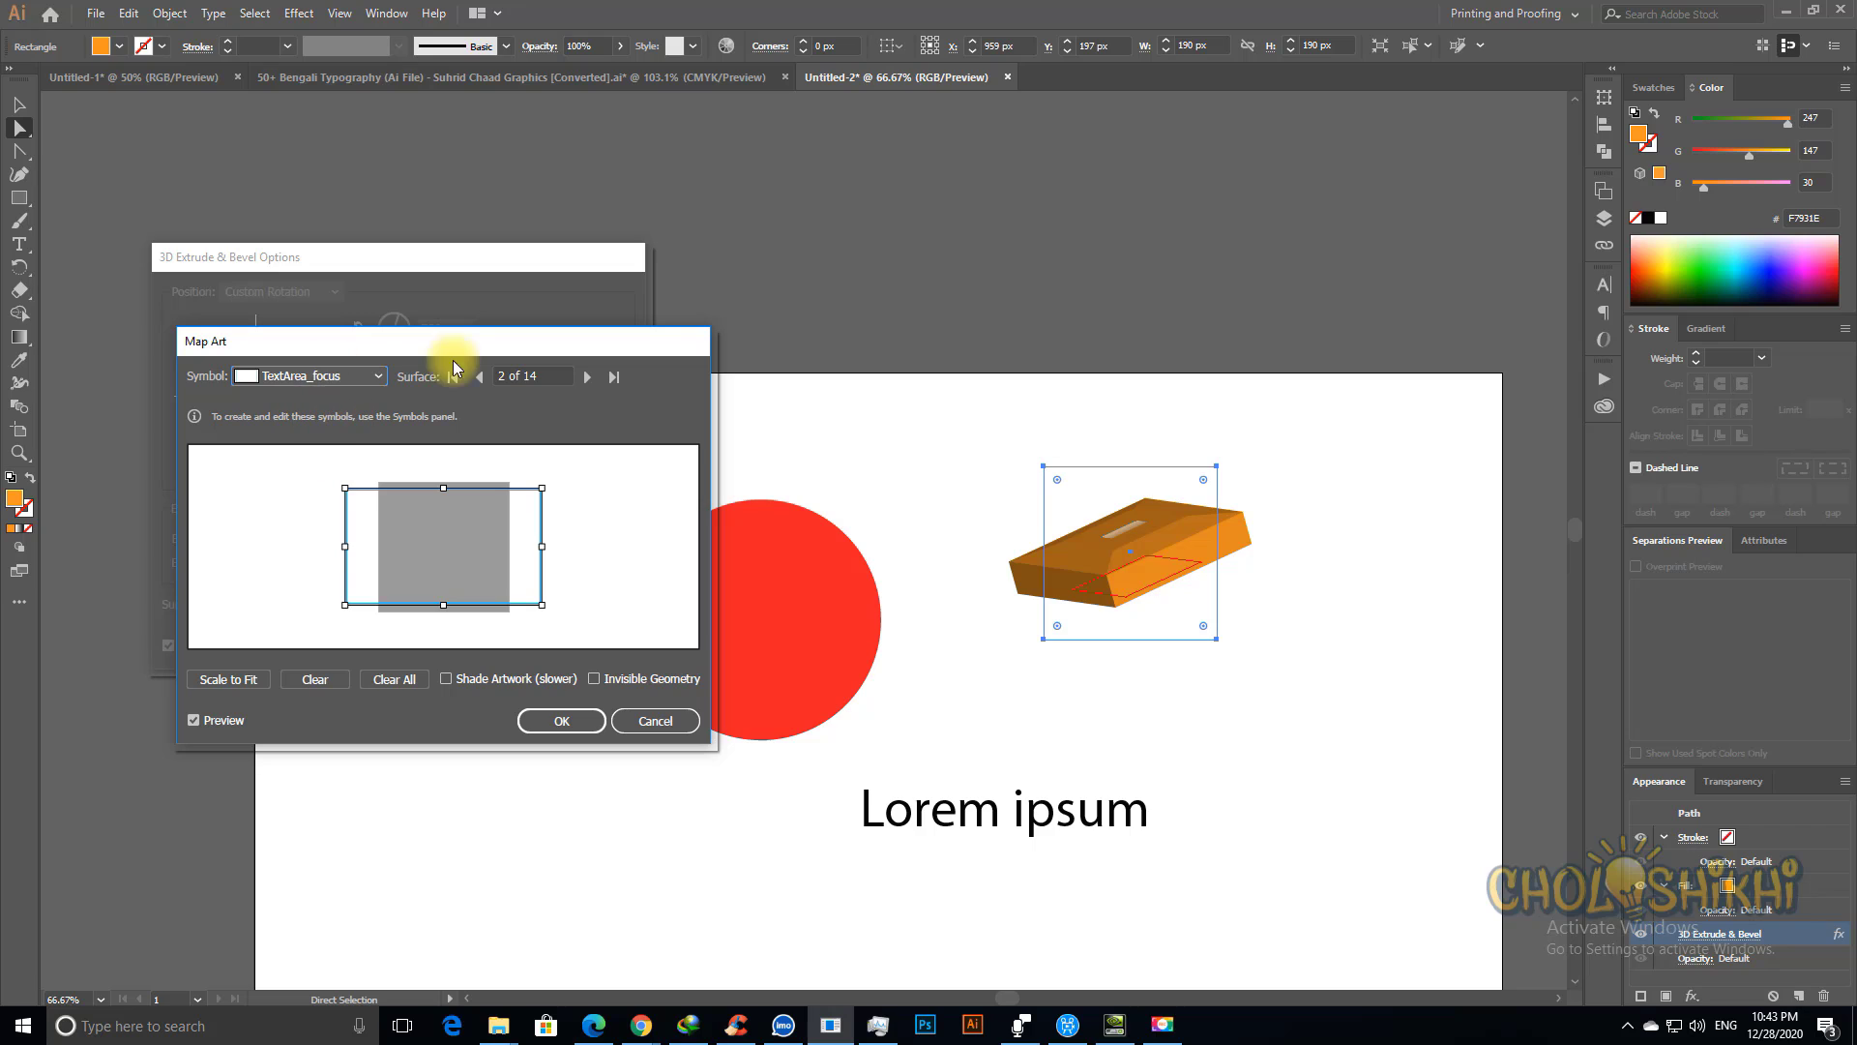
Step: Map the TextArea_focus symbol onto surface 3, with the Map Art window moved aside
{"action": "left_click", "coordinate": [588, 377]}
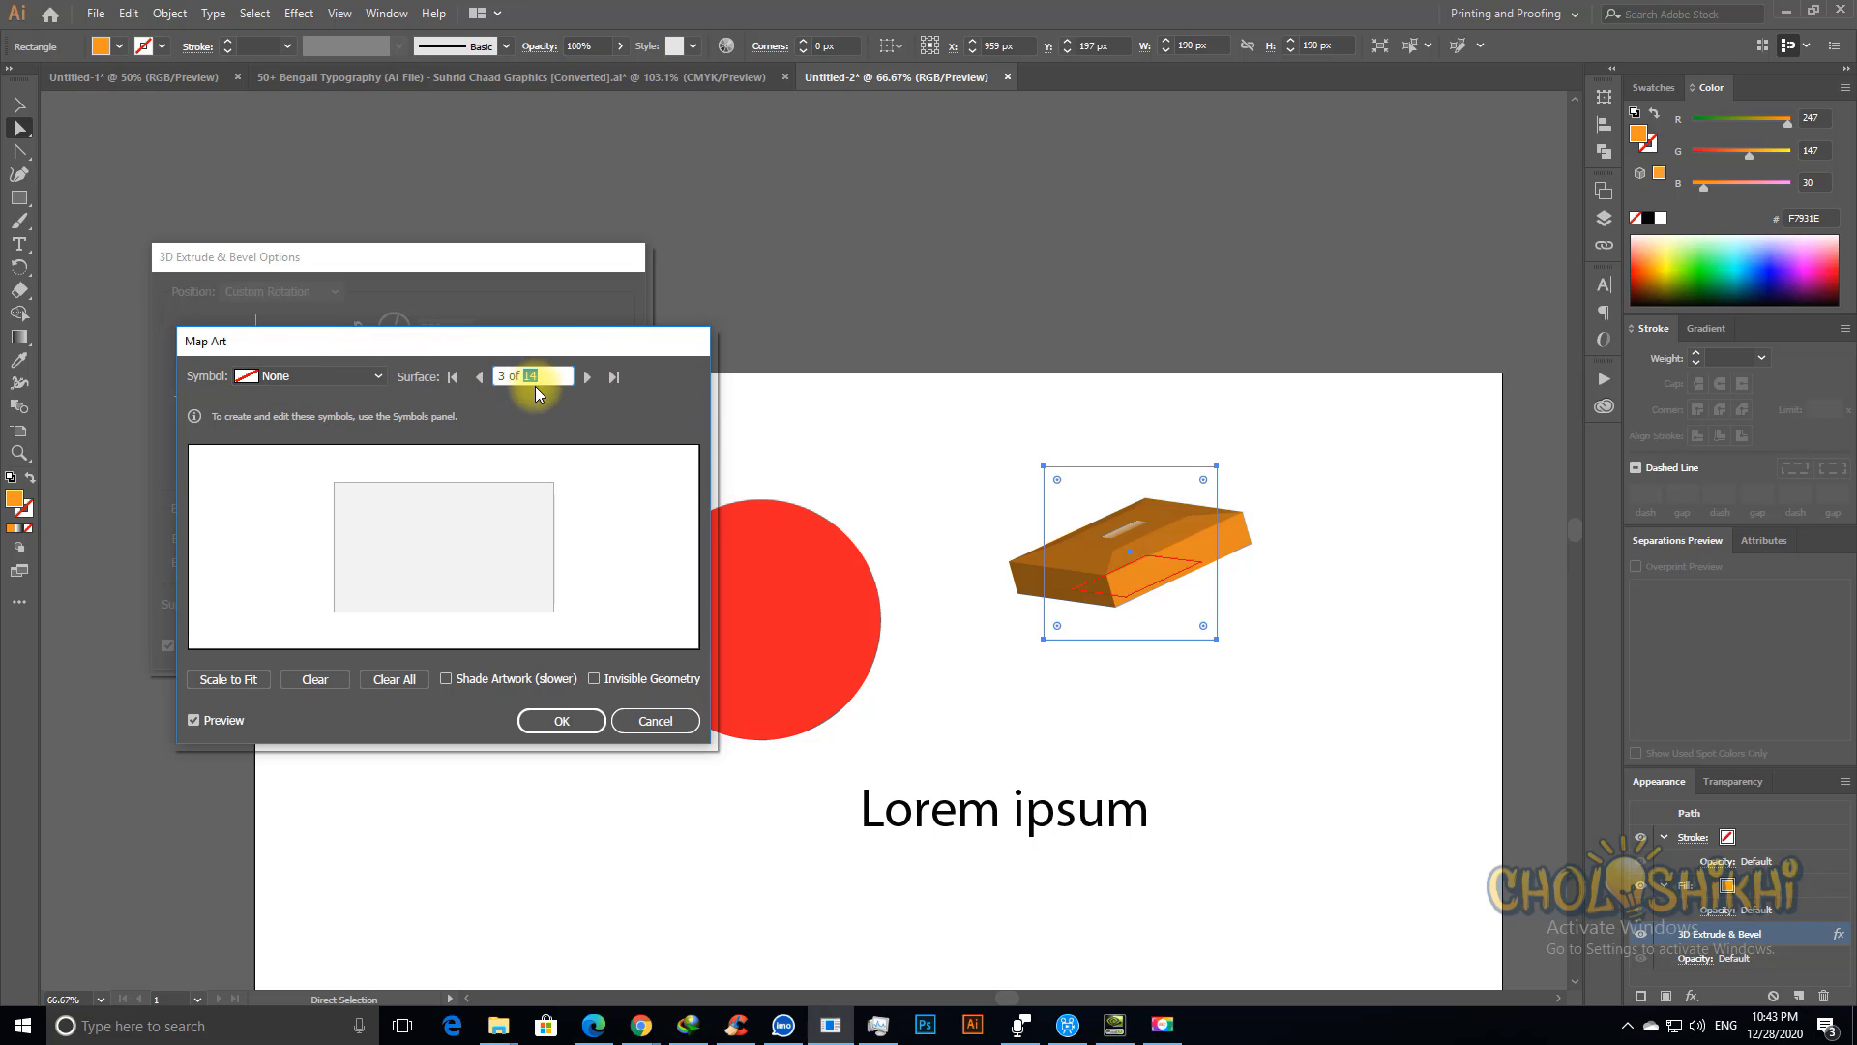
{"action": "left_click_drag", "start_coordinate": [528, 344], "coordinate": [624, 335]}
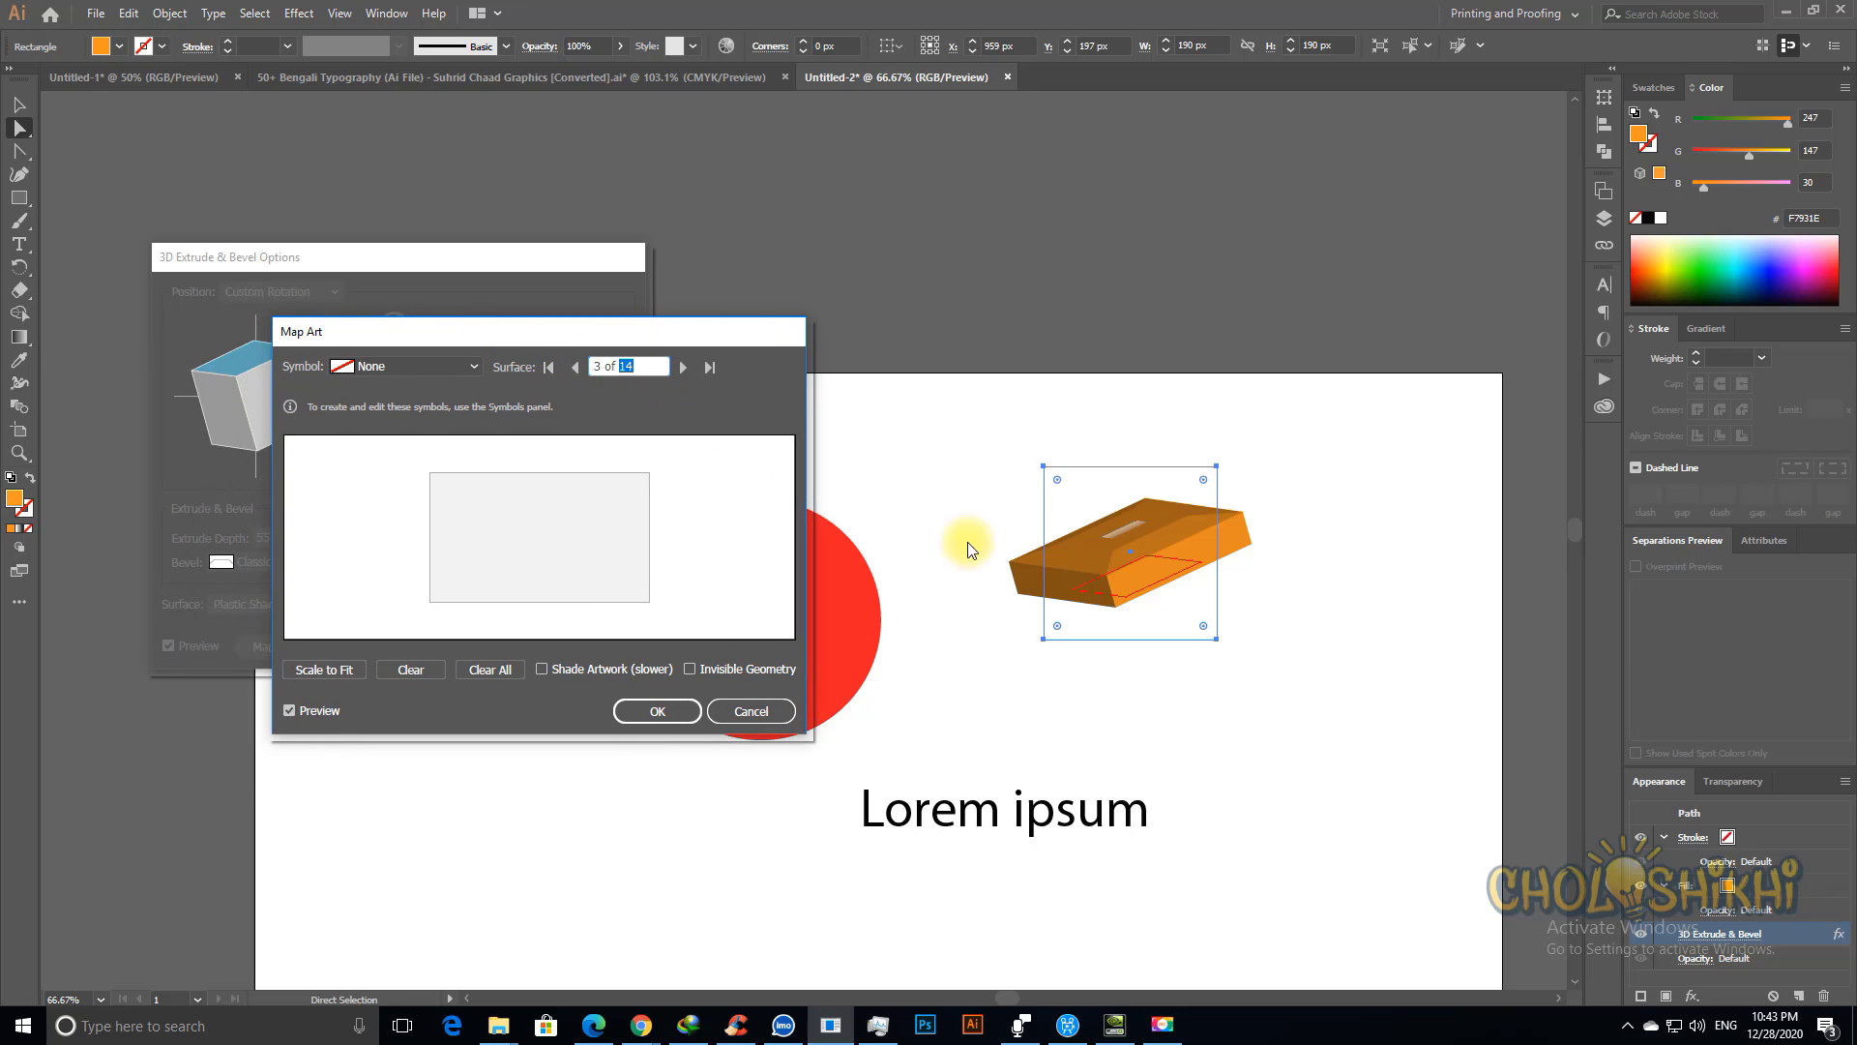
{"action": "left_click", "coordinate": [406, 366]}
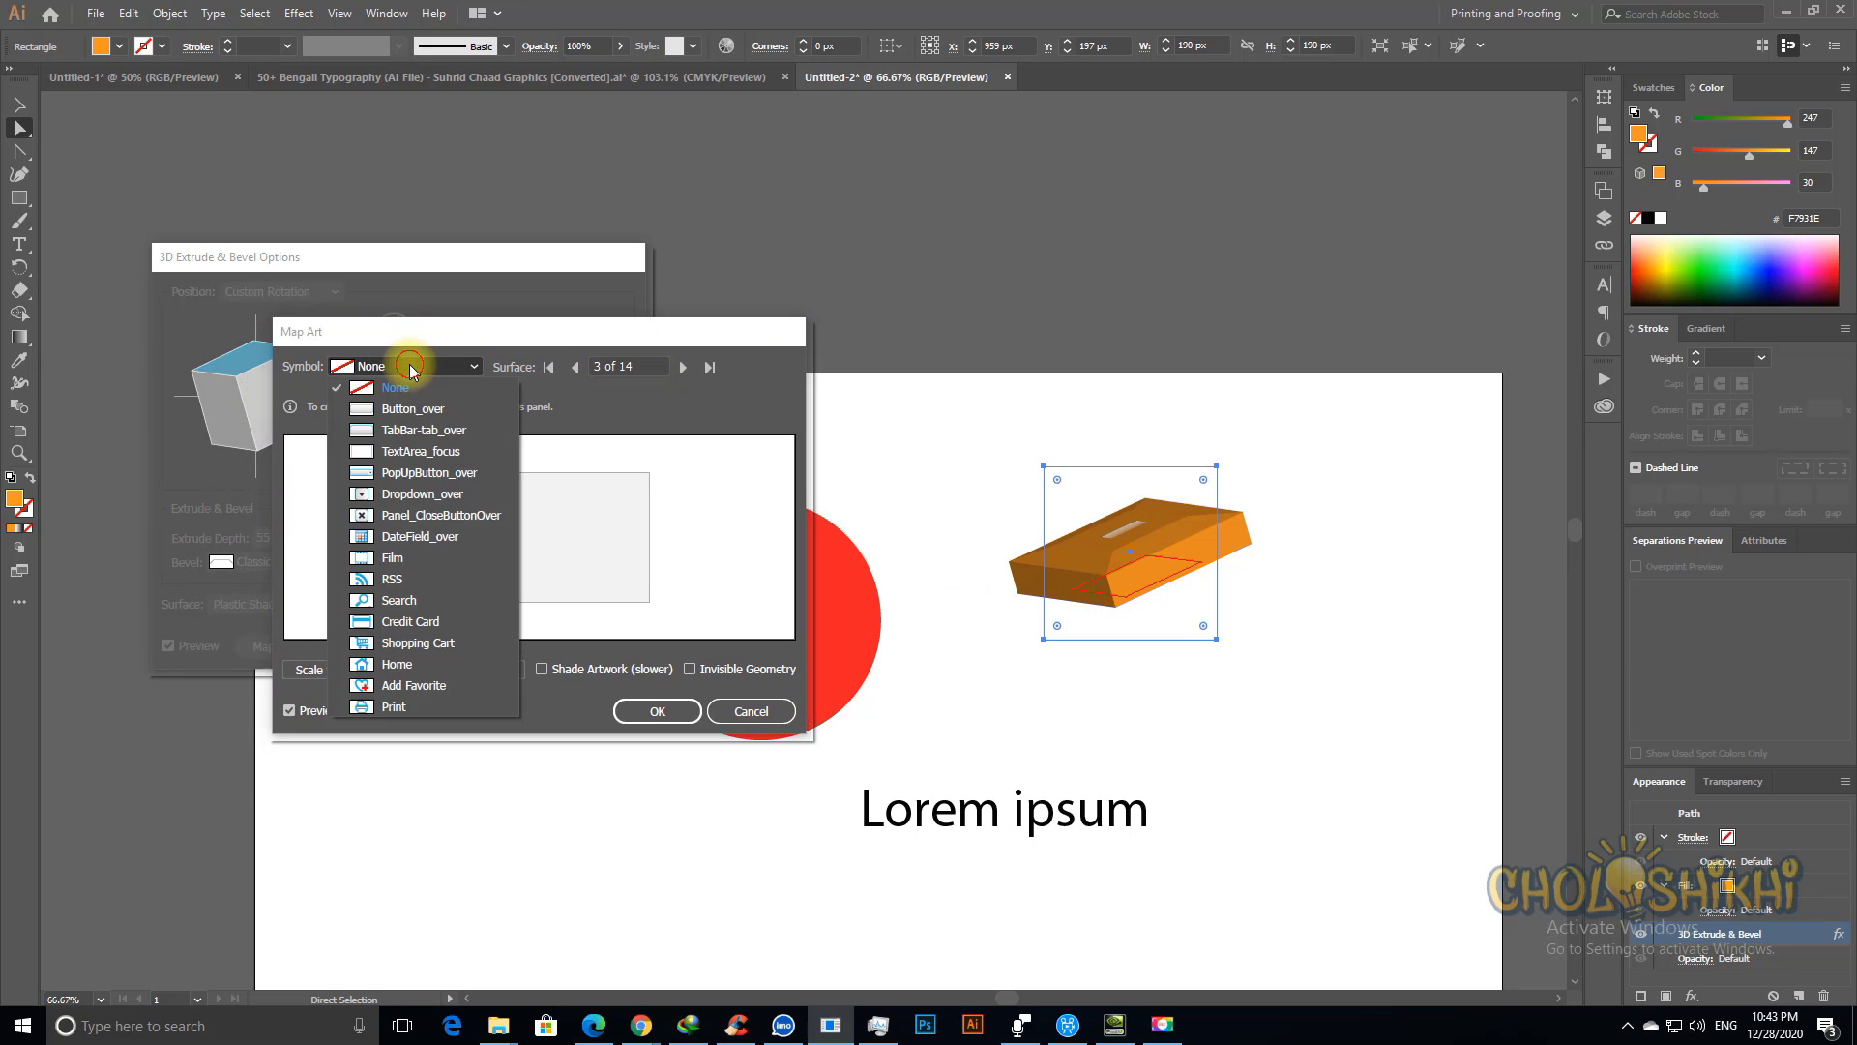
{"action": "left_click", "coordinate": [404, 452]}
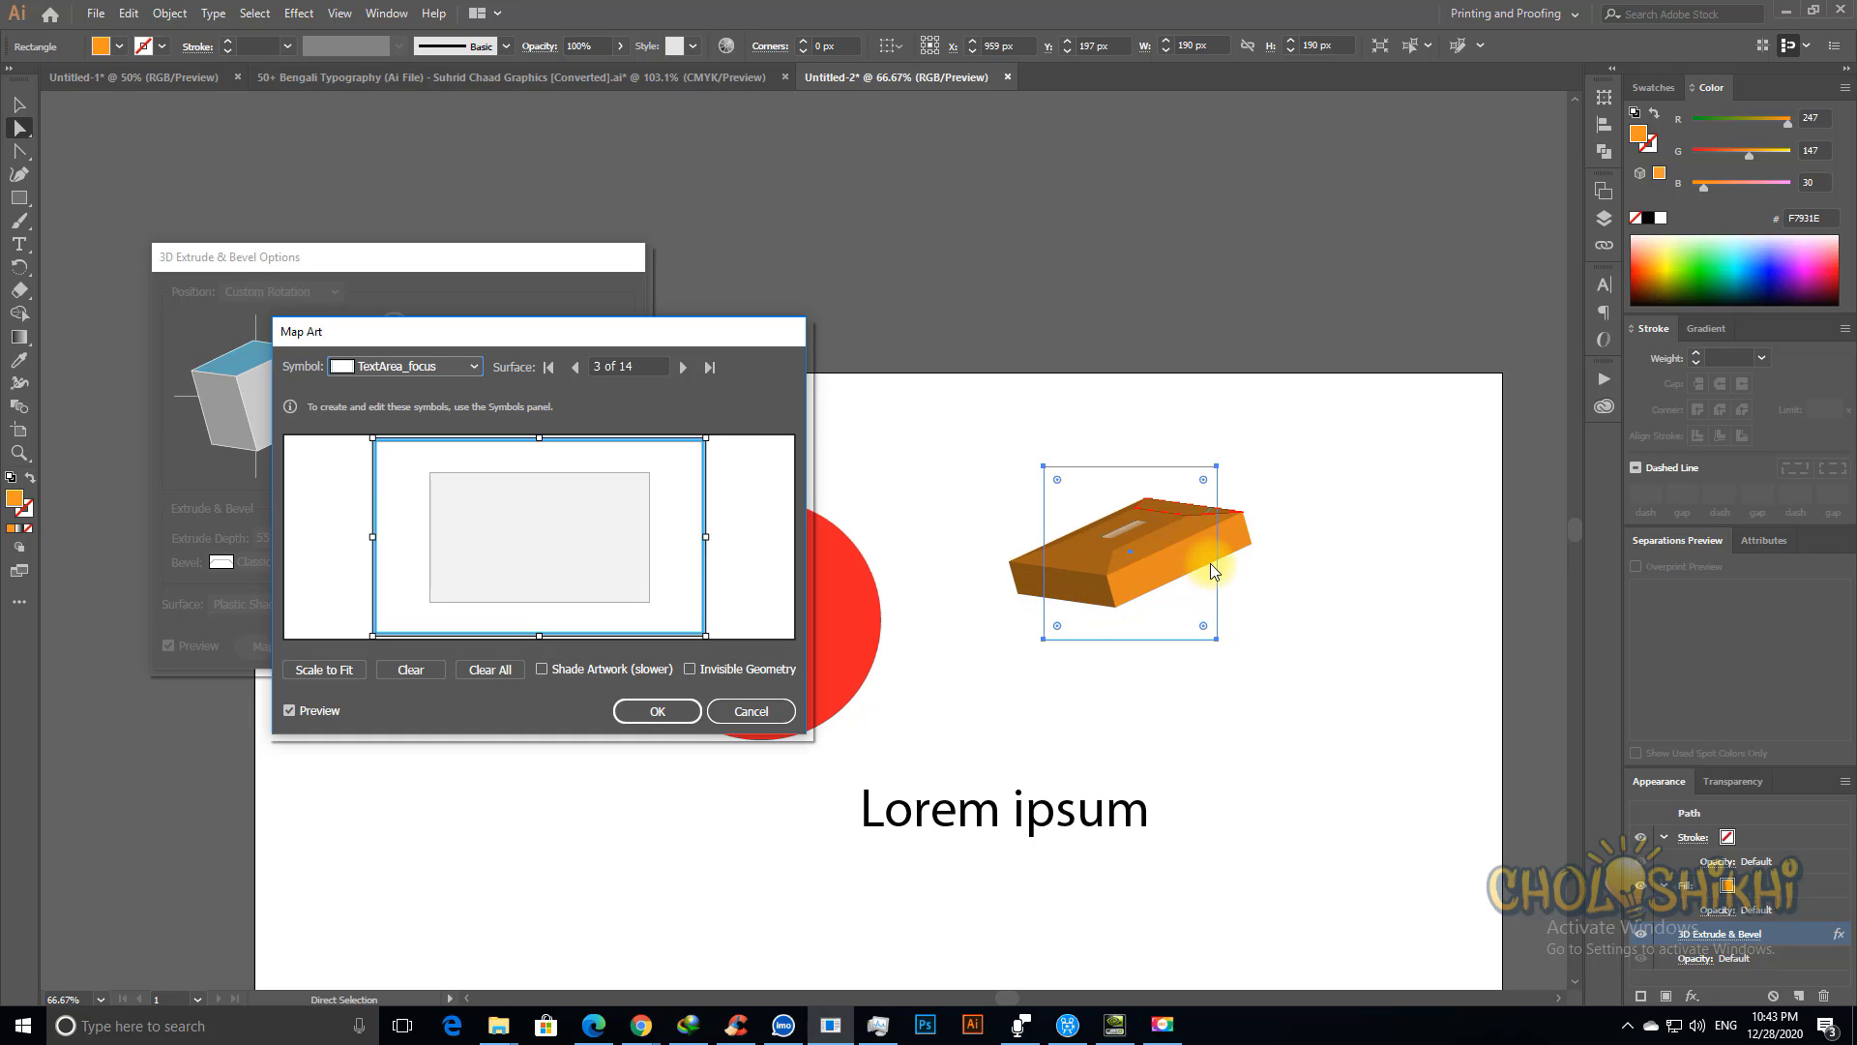
{"action": "left_click", "coordinate": [628, 365]}
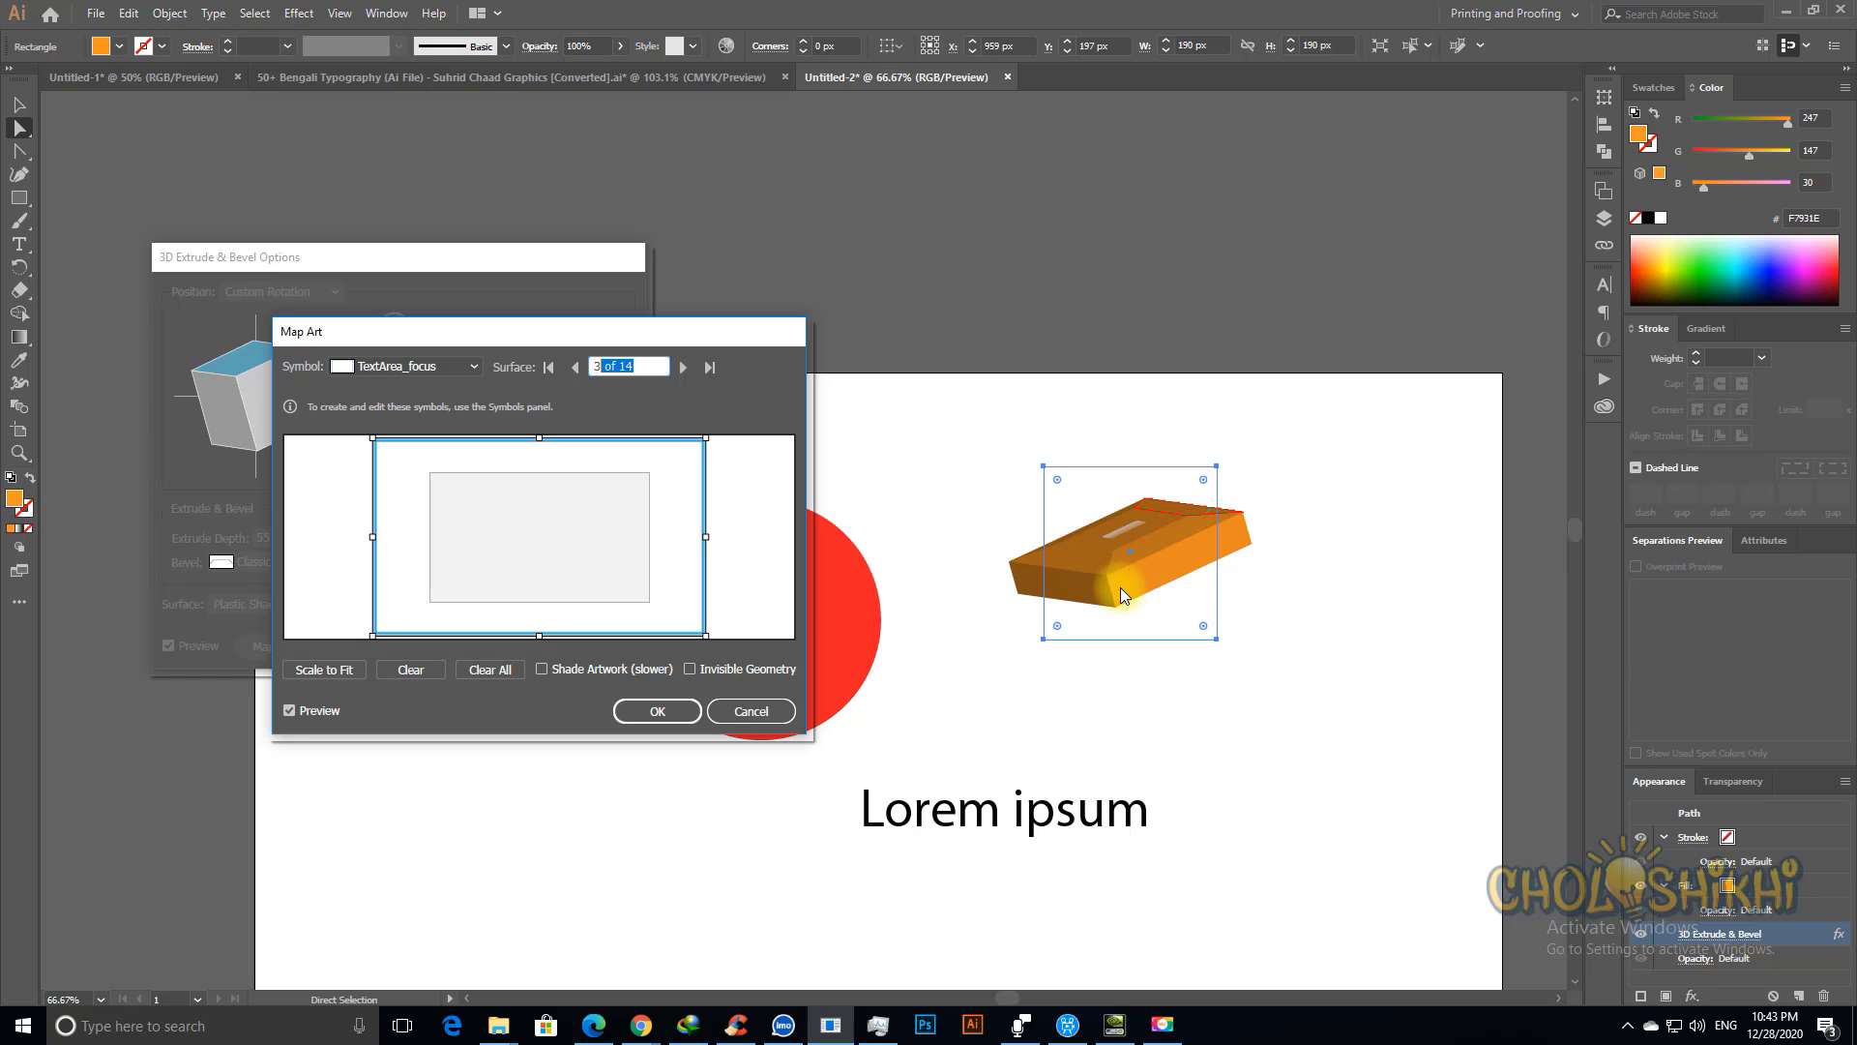
Step: Apply the mapped art and the 3D effect, and move the extruded square to about X 1043 px, Y 143 px
{"action": "left_click", "coordinate": [668, 713]}
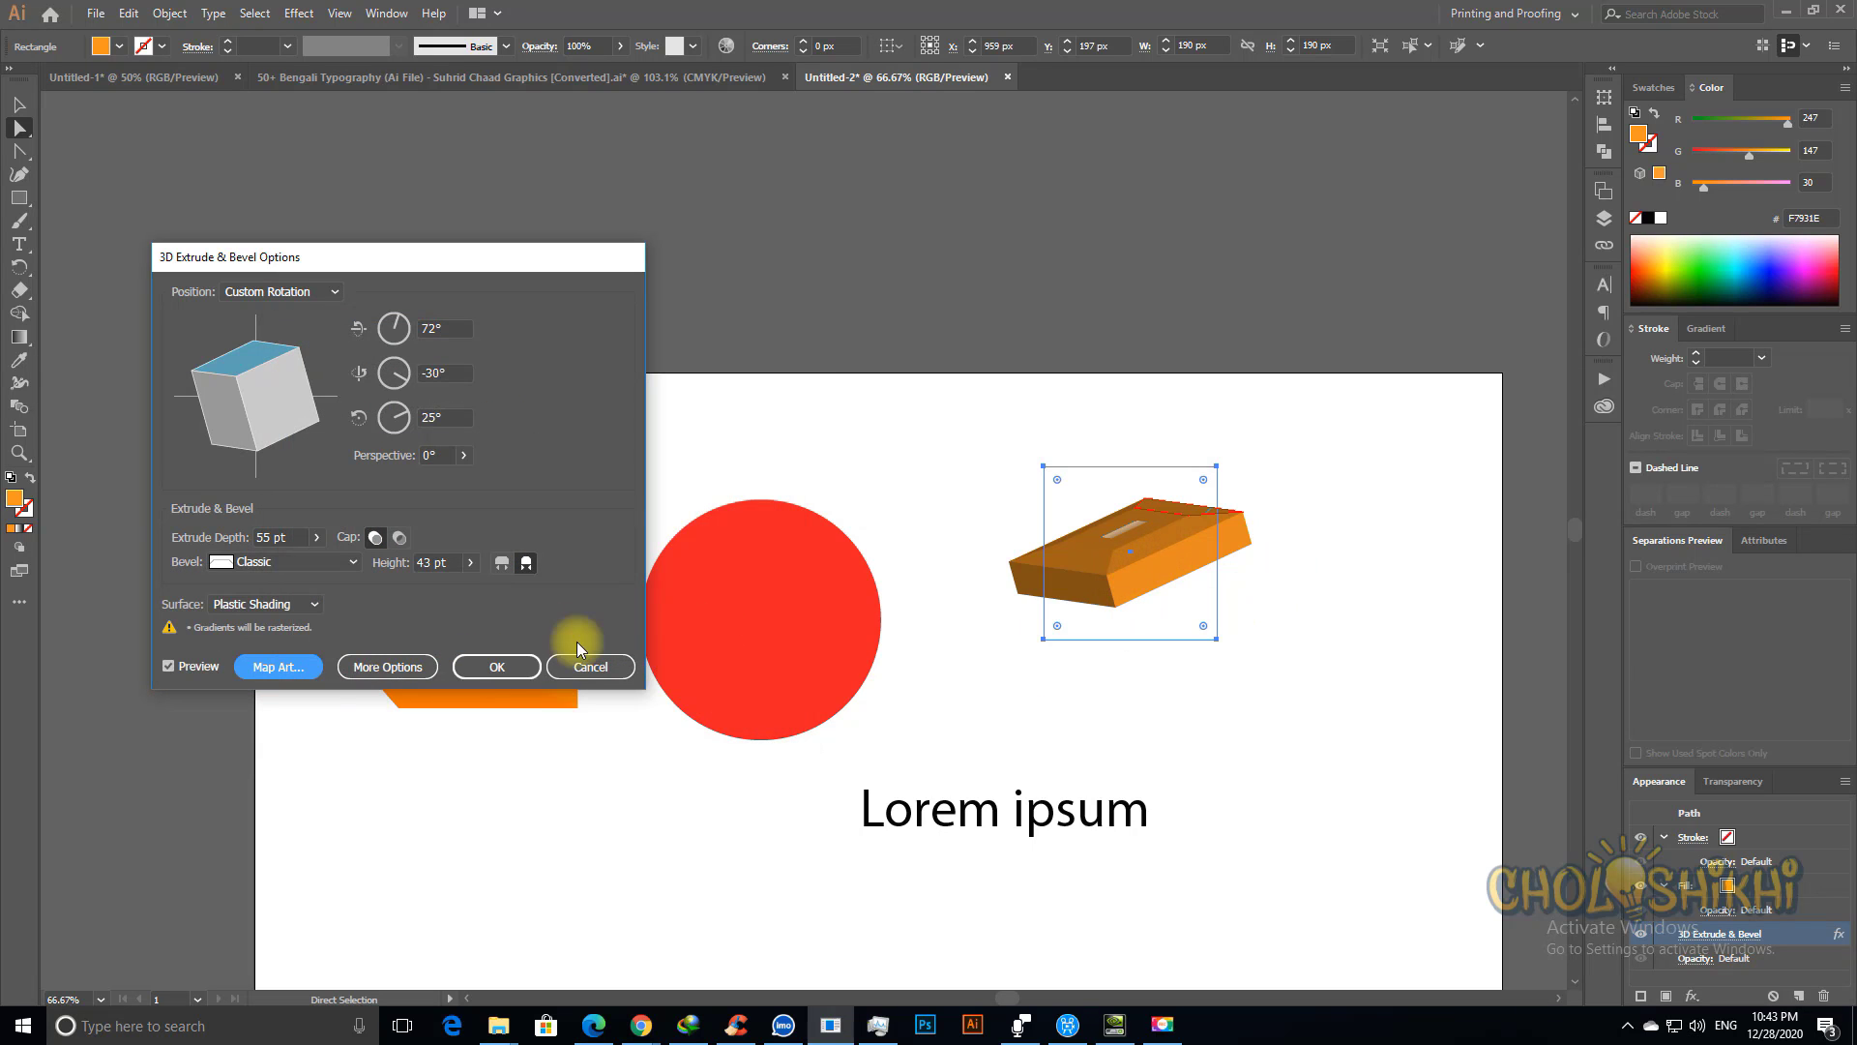
{"action": "left_click", "coordinate": [511, 671]}
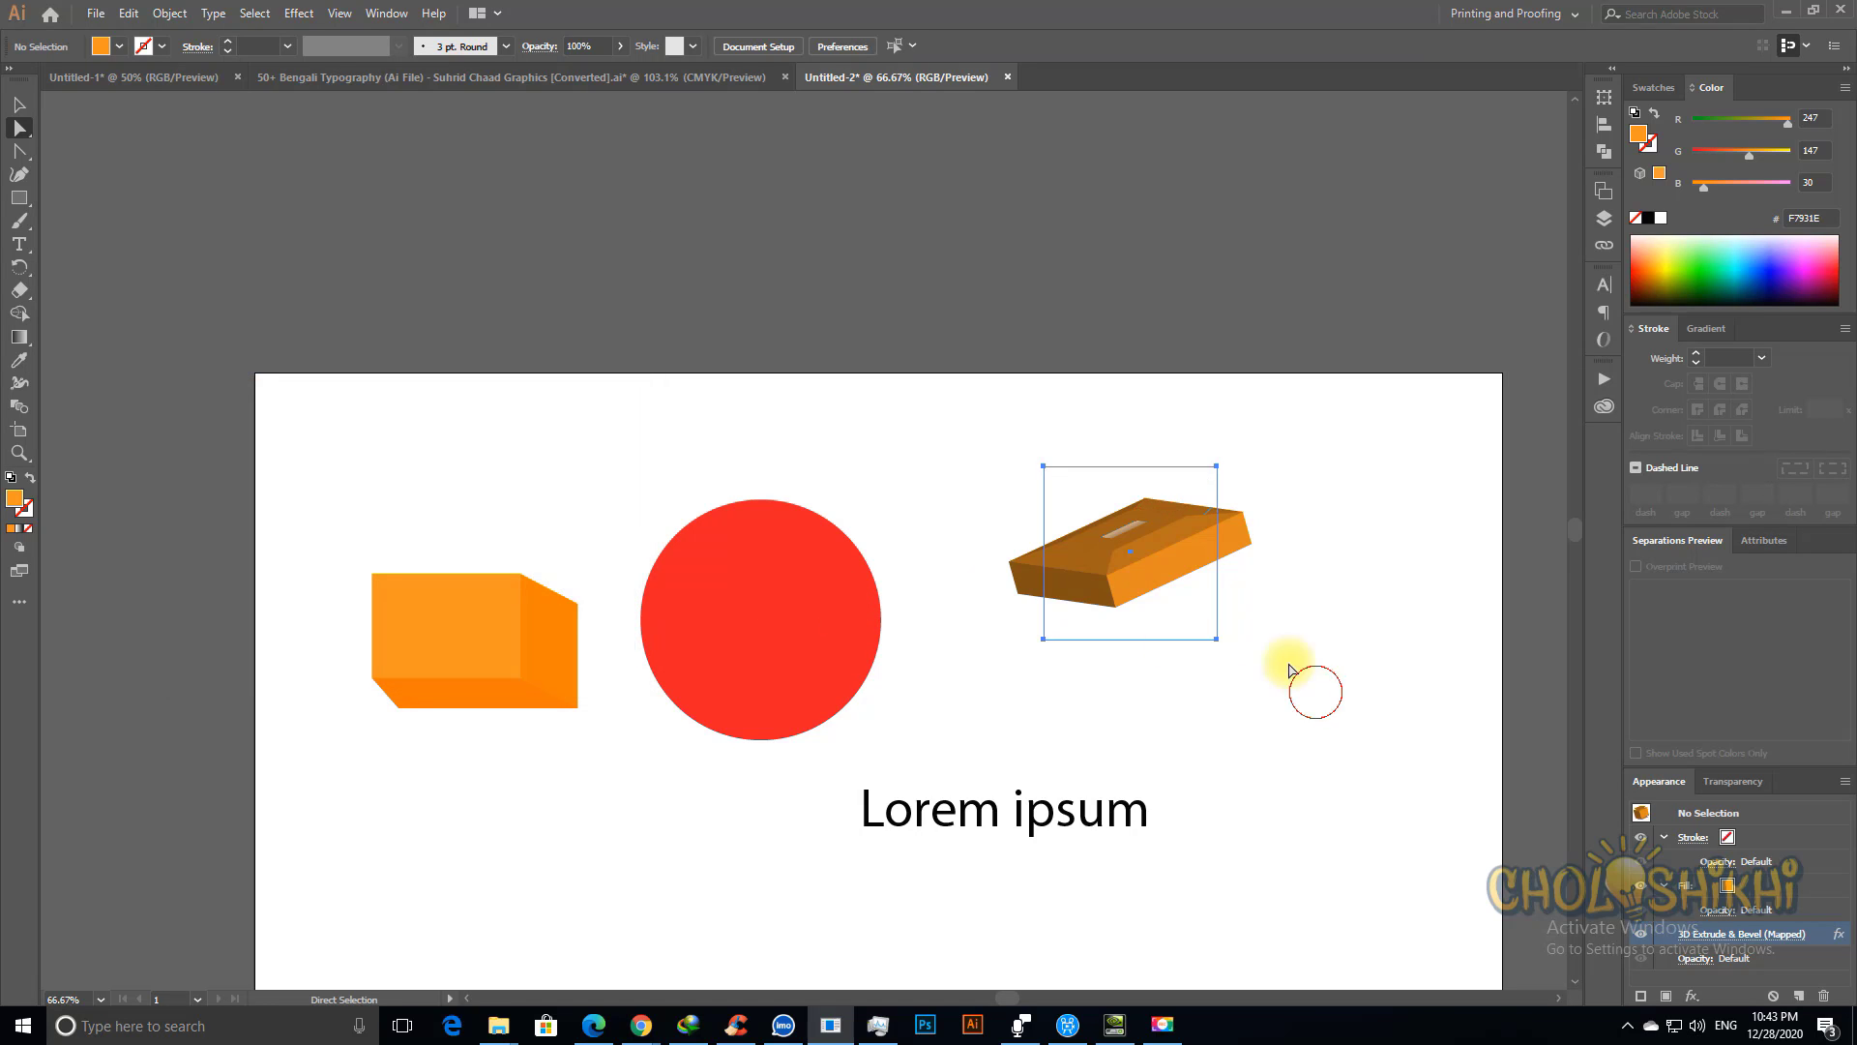
{"action": "left_click_drag", "start_coordinate": [1151, 558], "coordinate": [1177, 527]}
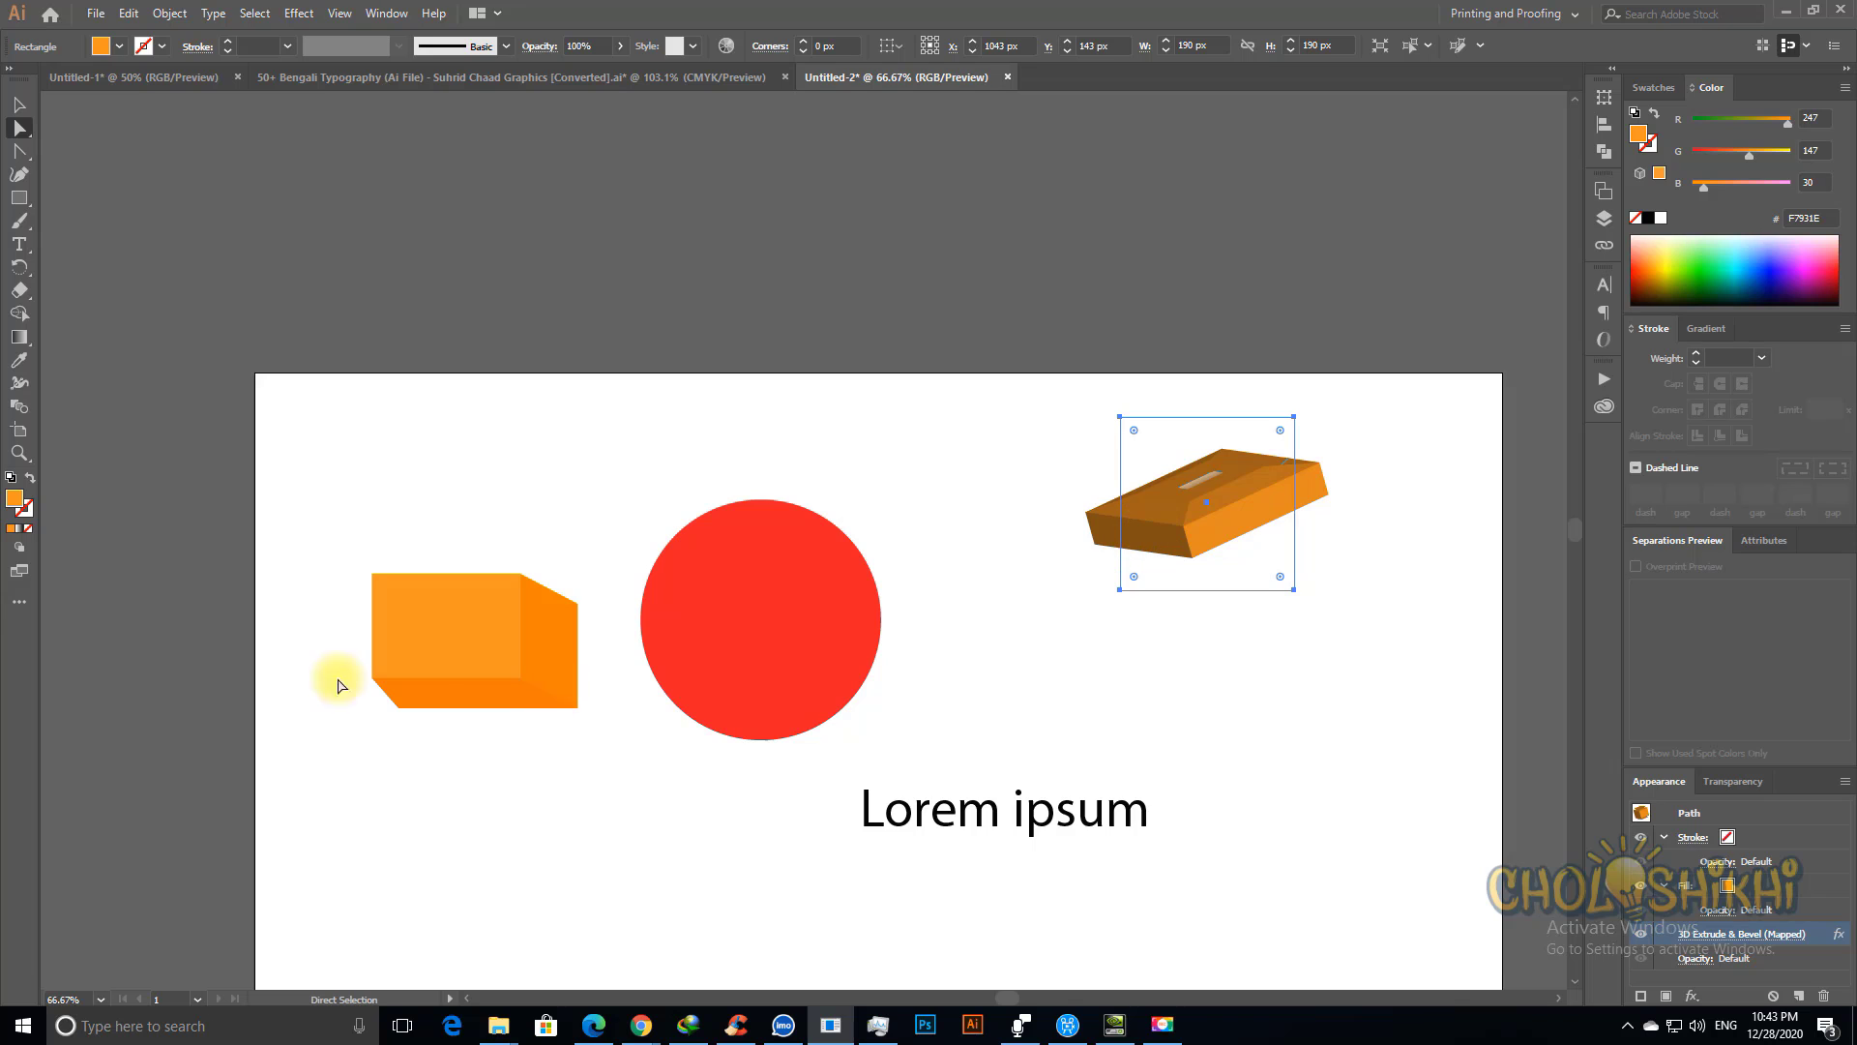
Step: Move the front face of the hand-built orange box to just above the red circle
{"action": "left_click_drag", "start_coordinate": [444, 627], "coordinate": [646, 302]}
{"action": "left_click_drag", "start_coordinate": [561, 395], "coordinate": [841, 455]}
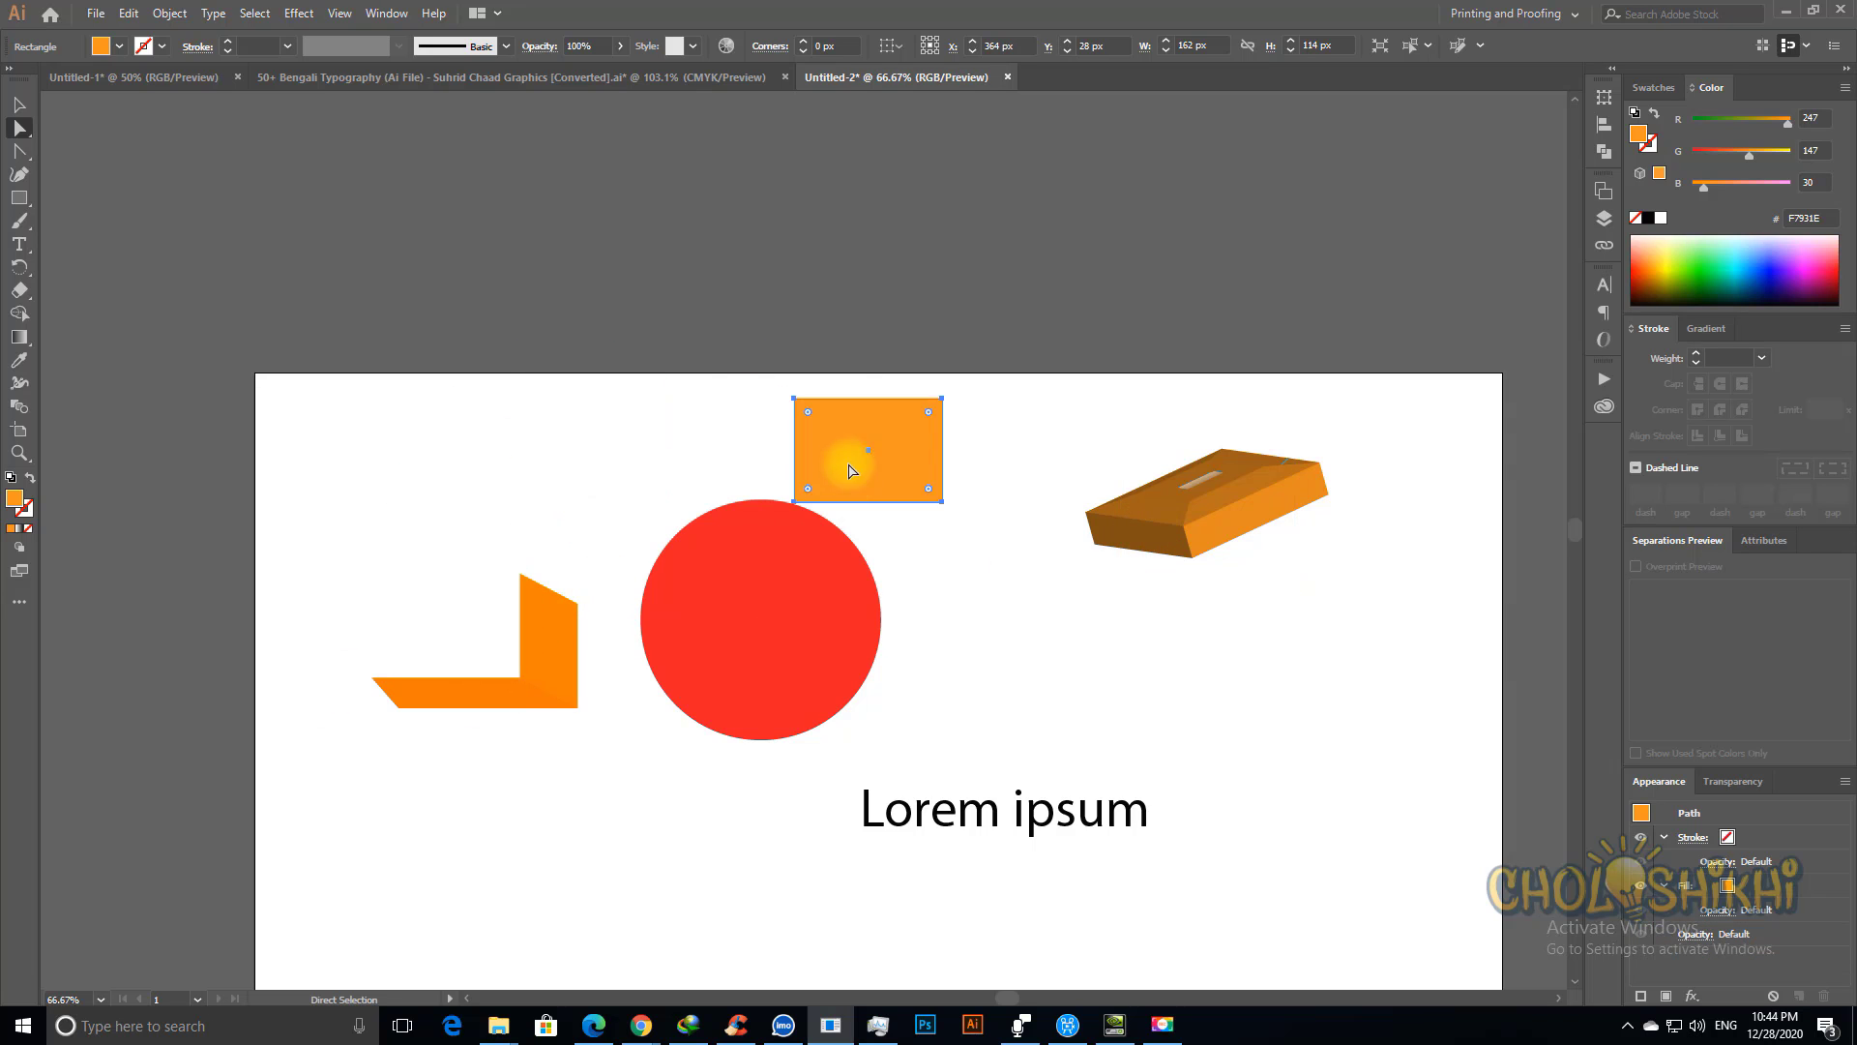
Step: Expand the appearance of the extruded and beveled square with the mapped art
{"action": "left_click", "coordinate": [1233, 496]}
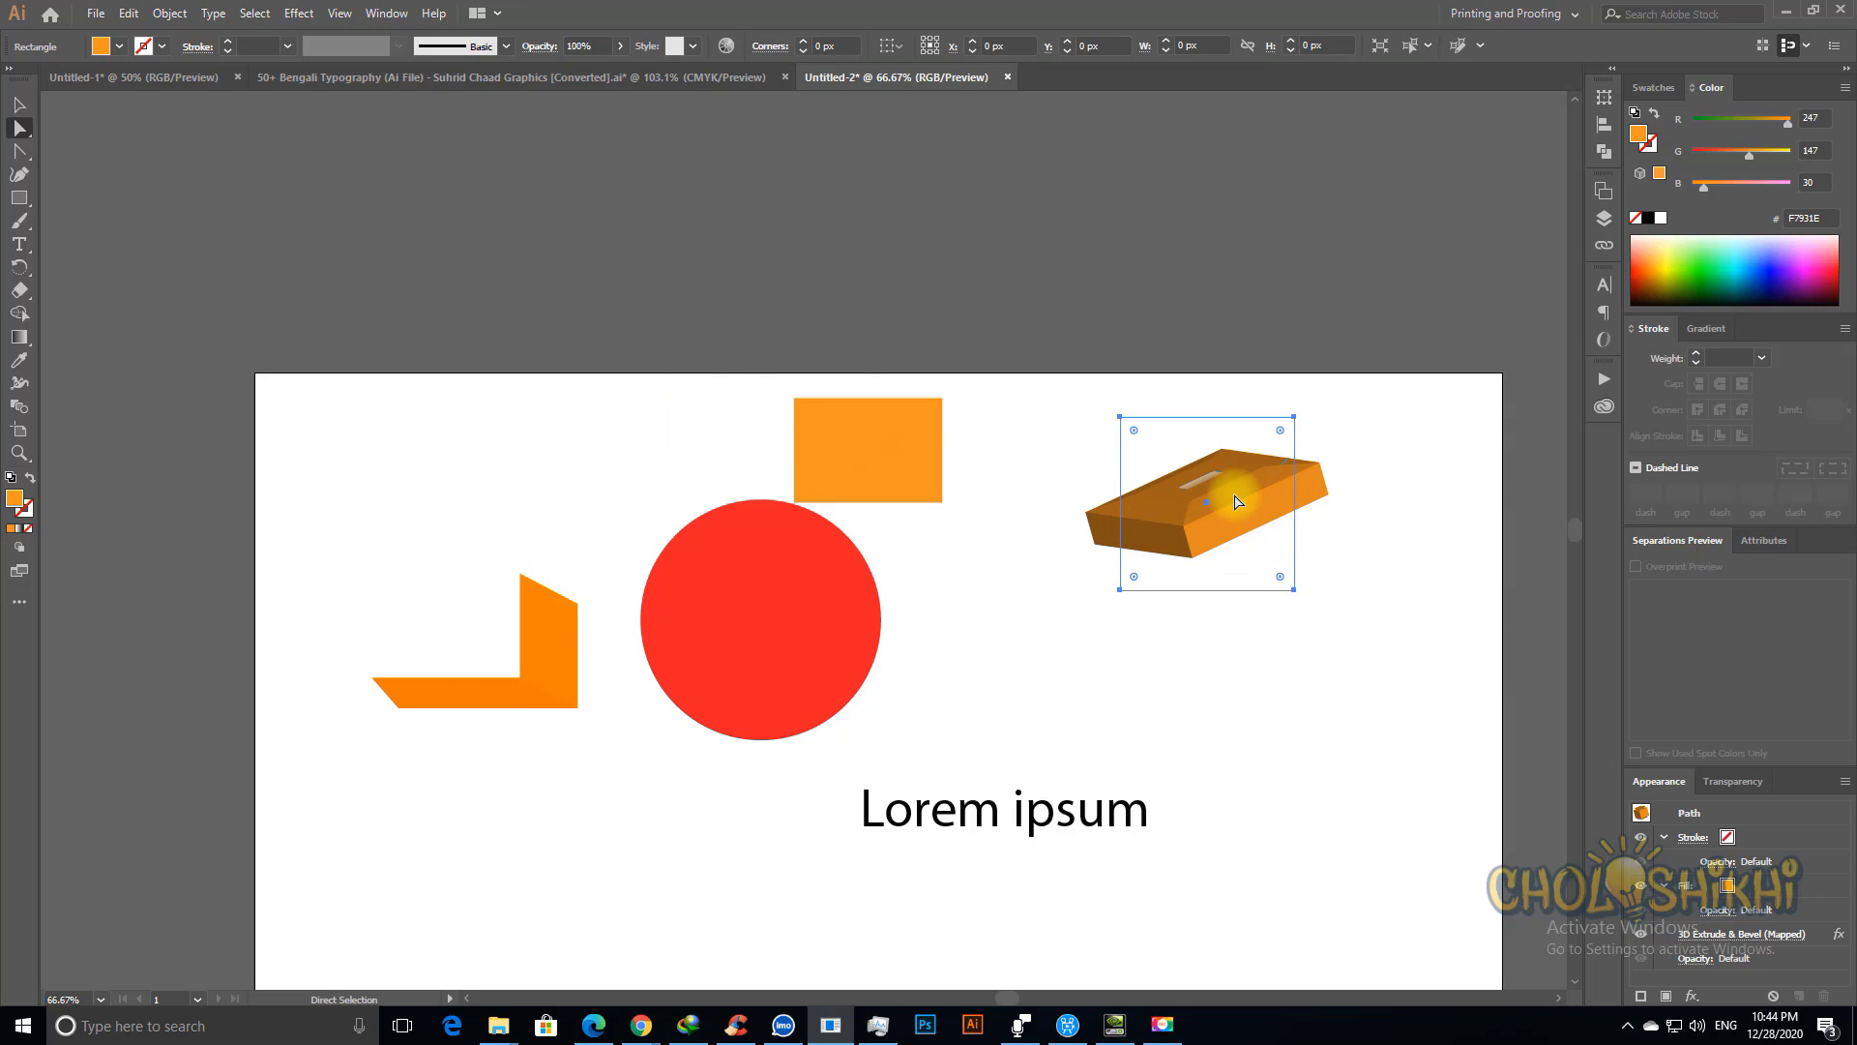
{"action": "left_click", "coordinate": [170, 13]}
{"action": "left_click", "coordinate": [215, 239]}
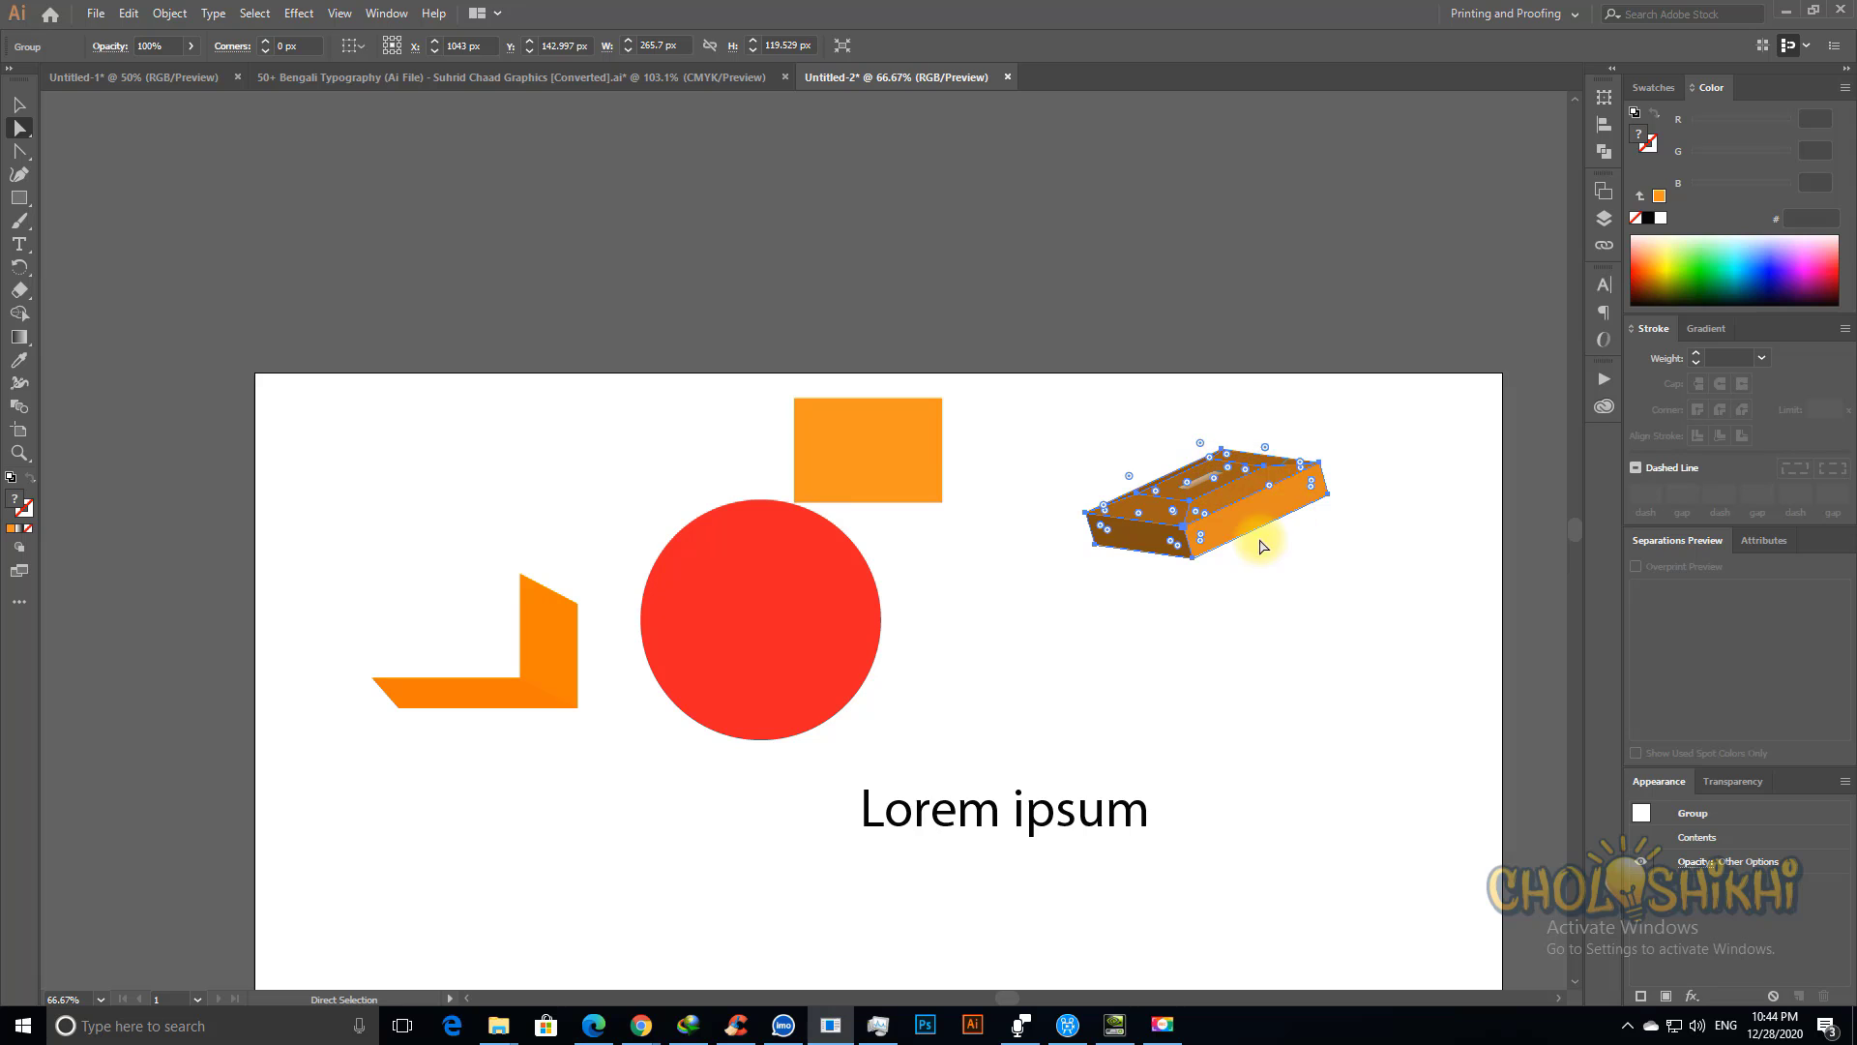
{"action": "left_click", "coordinate": [176, 16]}
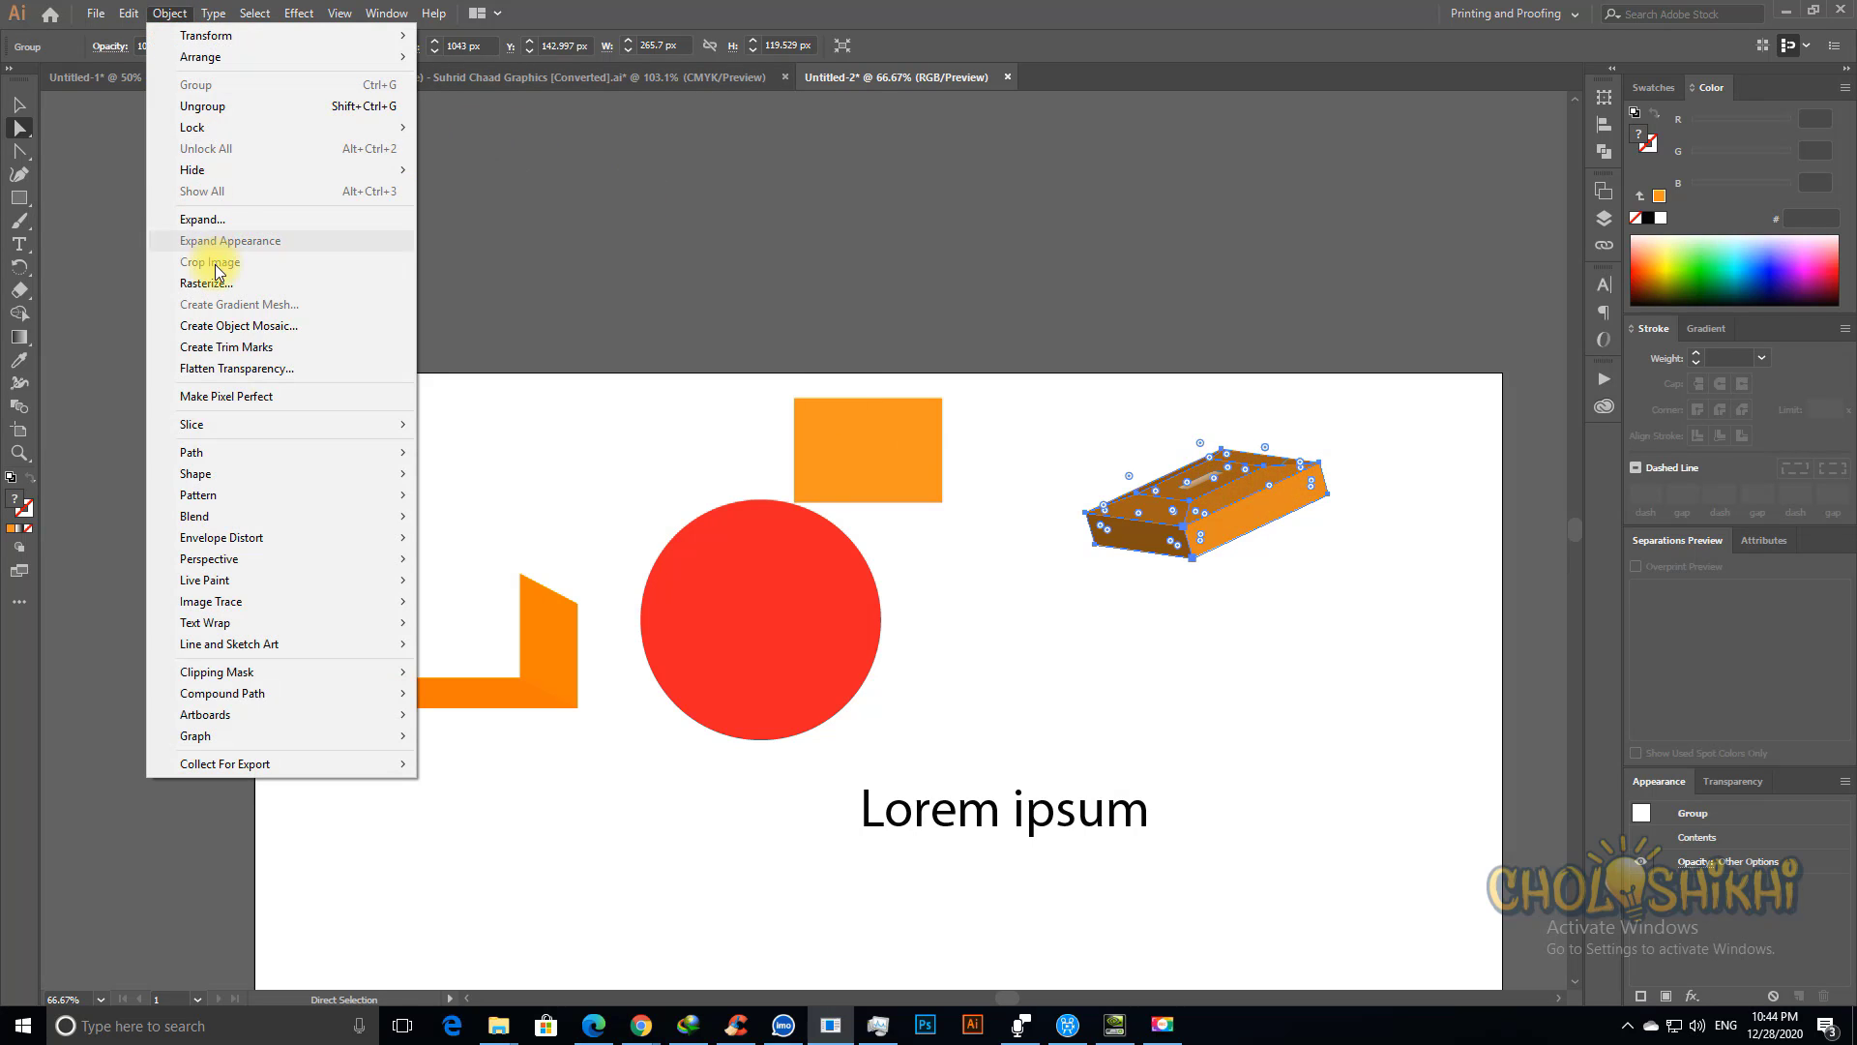
{"action": "left_click", "coordinate": [215, 221]}
{"action": "left_click", "coordinate": [1254, 658]}
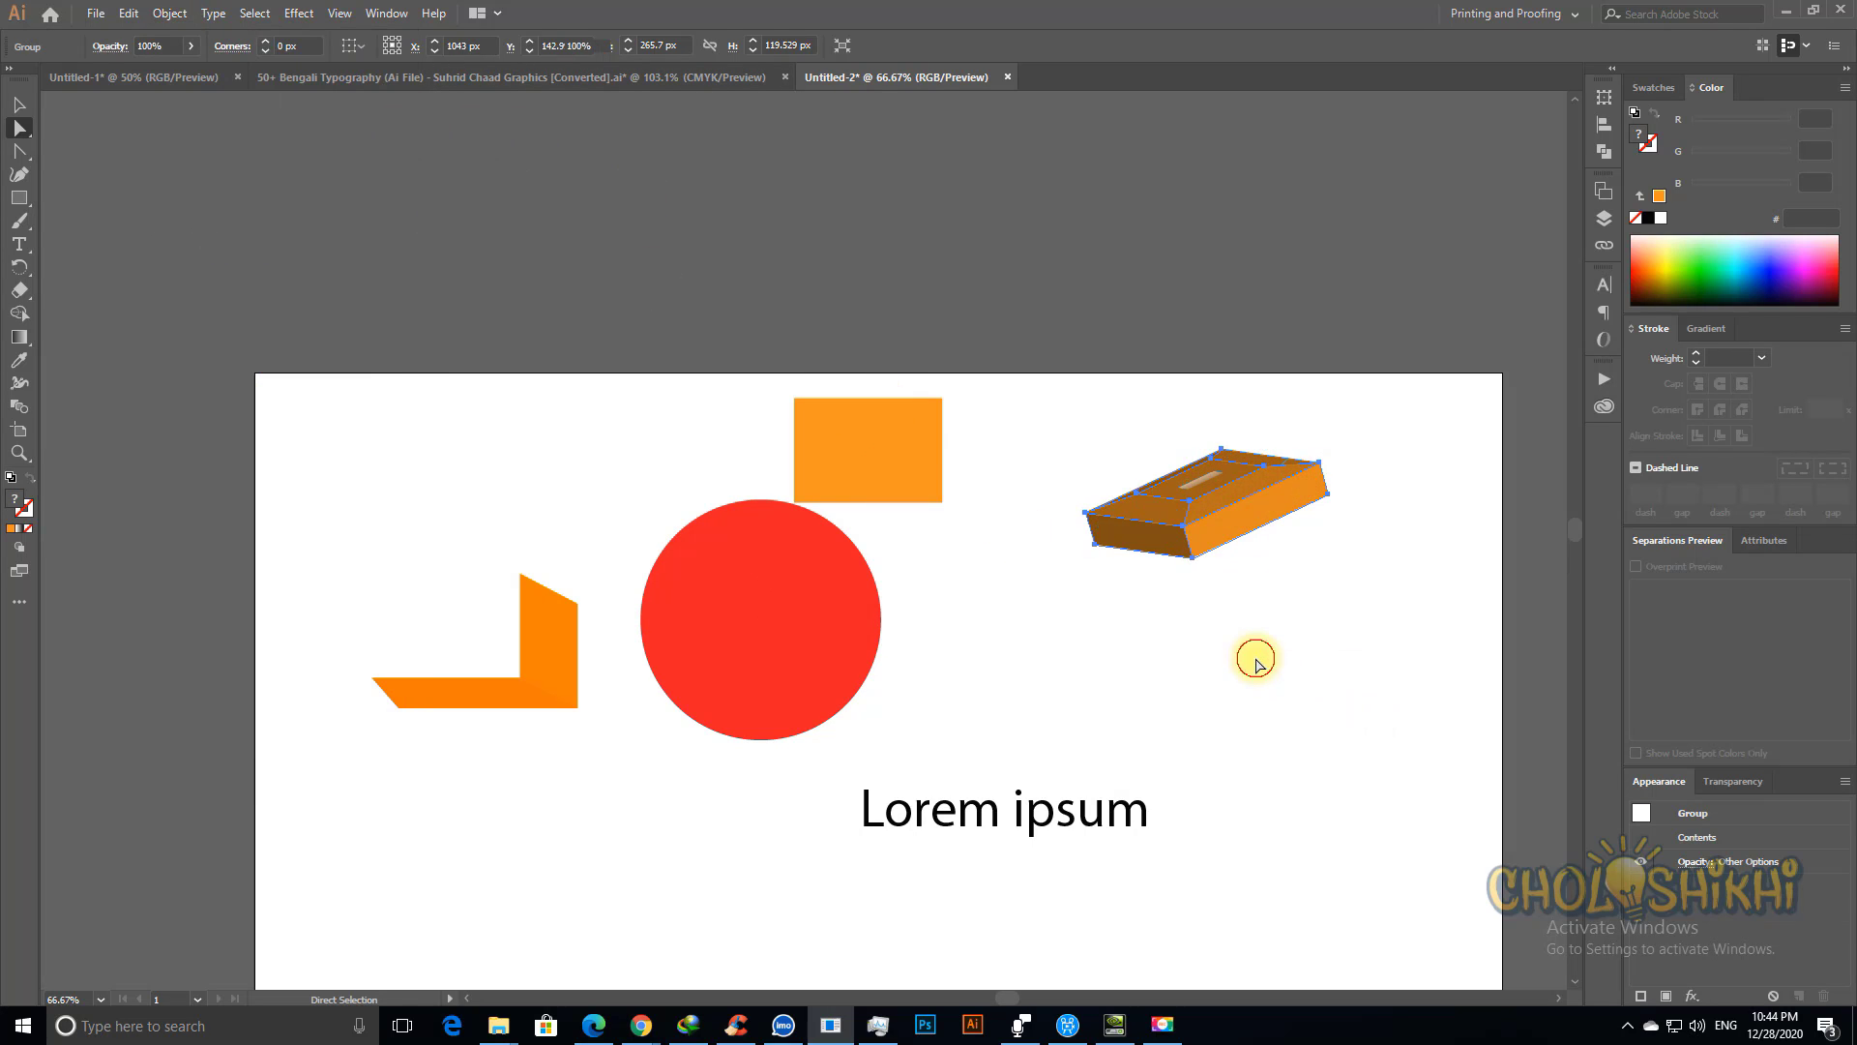
Step: Ungroup the expanded box twice to free its faces, undoing the trial move of the whole box in between
{"action": "key", "text": "ctrl+space"}
{"action": "left_click_drag", "start_coordinate": [1094, 364], "coordinate": [1352, 651]}
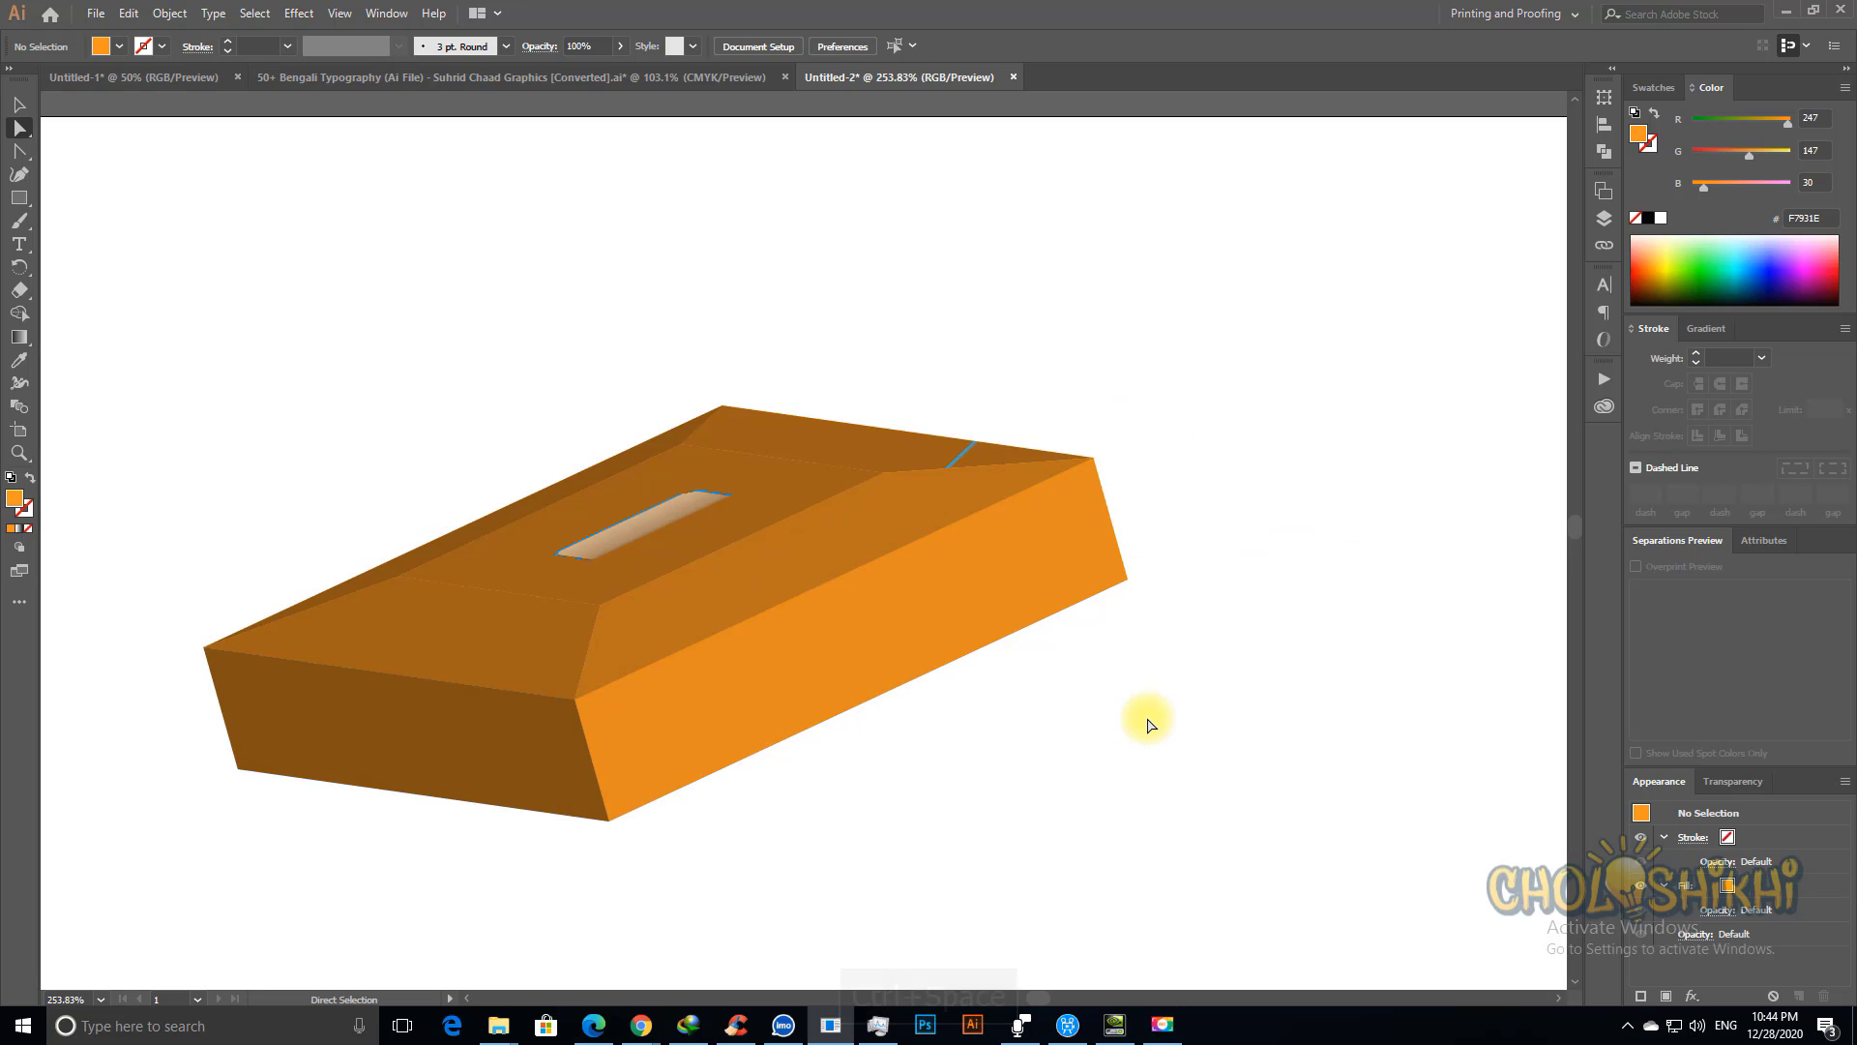
{"action": "key", "text": "v"}
{"action": "left_click", "coordinate": [804, 595]}
{"action": "right_click", "coordinate": [804, 594]}
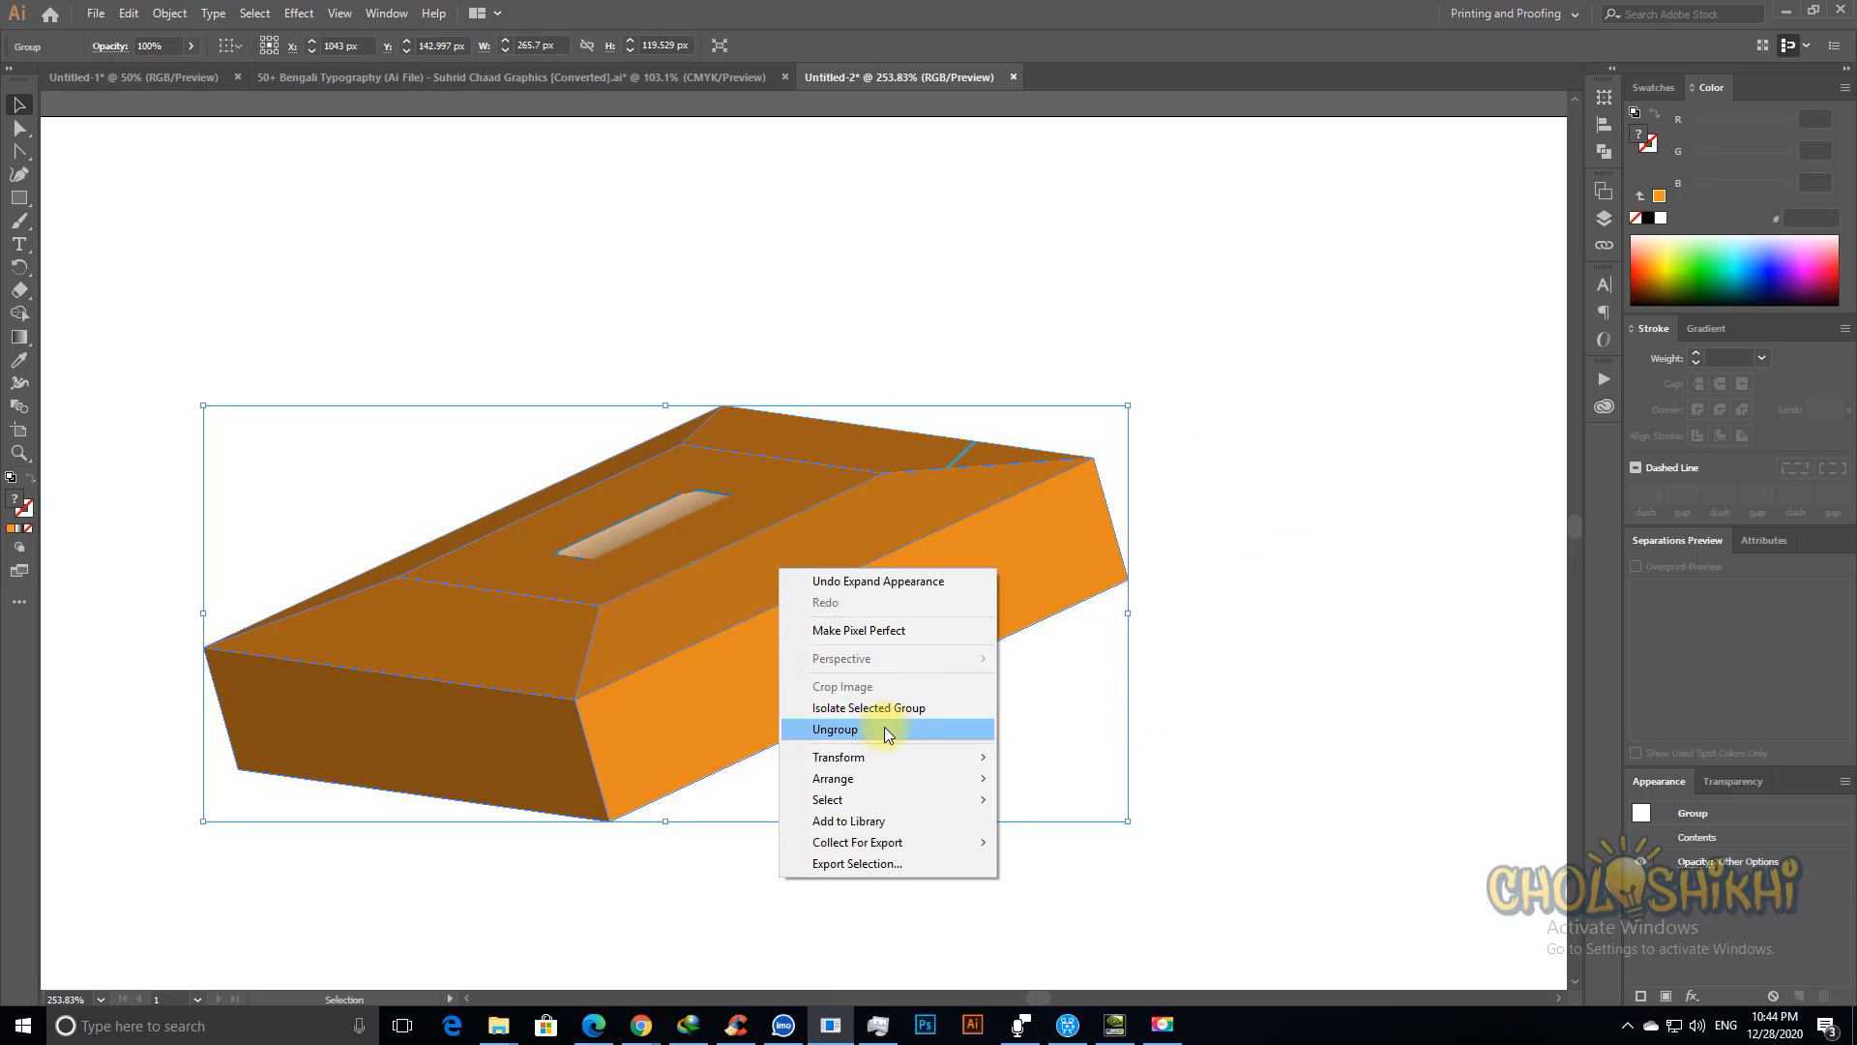
{"action": "left_click", "coordinate": [890, 727]}
{"action": "left_click", "coordinate": [953, 825]}
{"action": "left_click_drag", "start_coordinate": [799, 587], "coordinate": [1207, 733]}
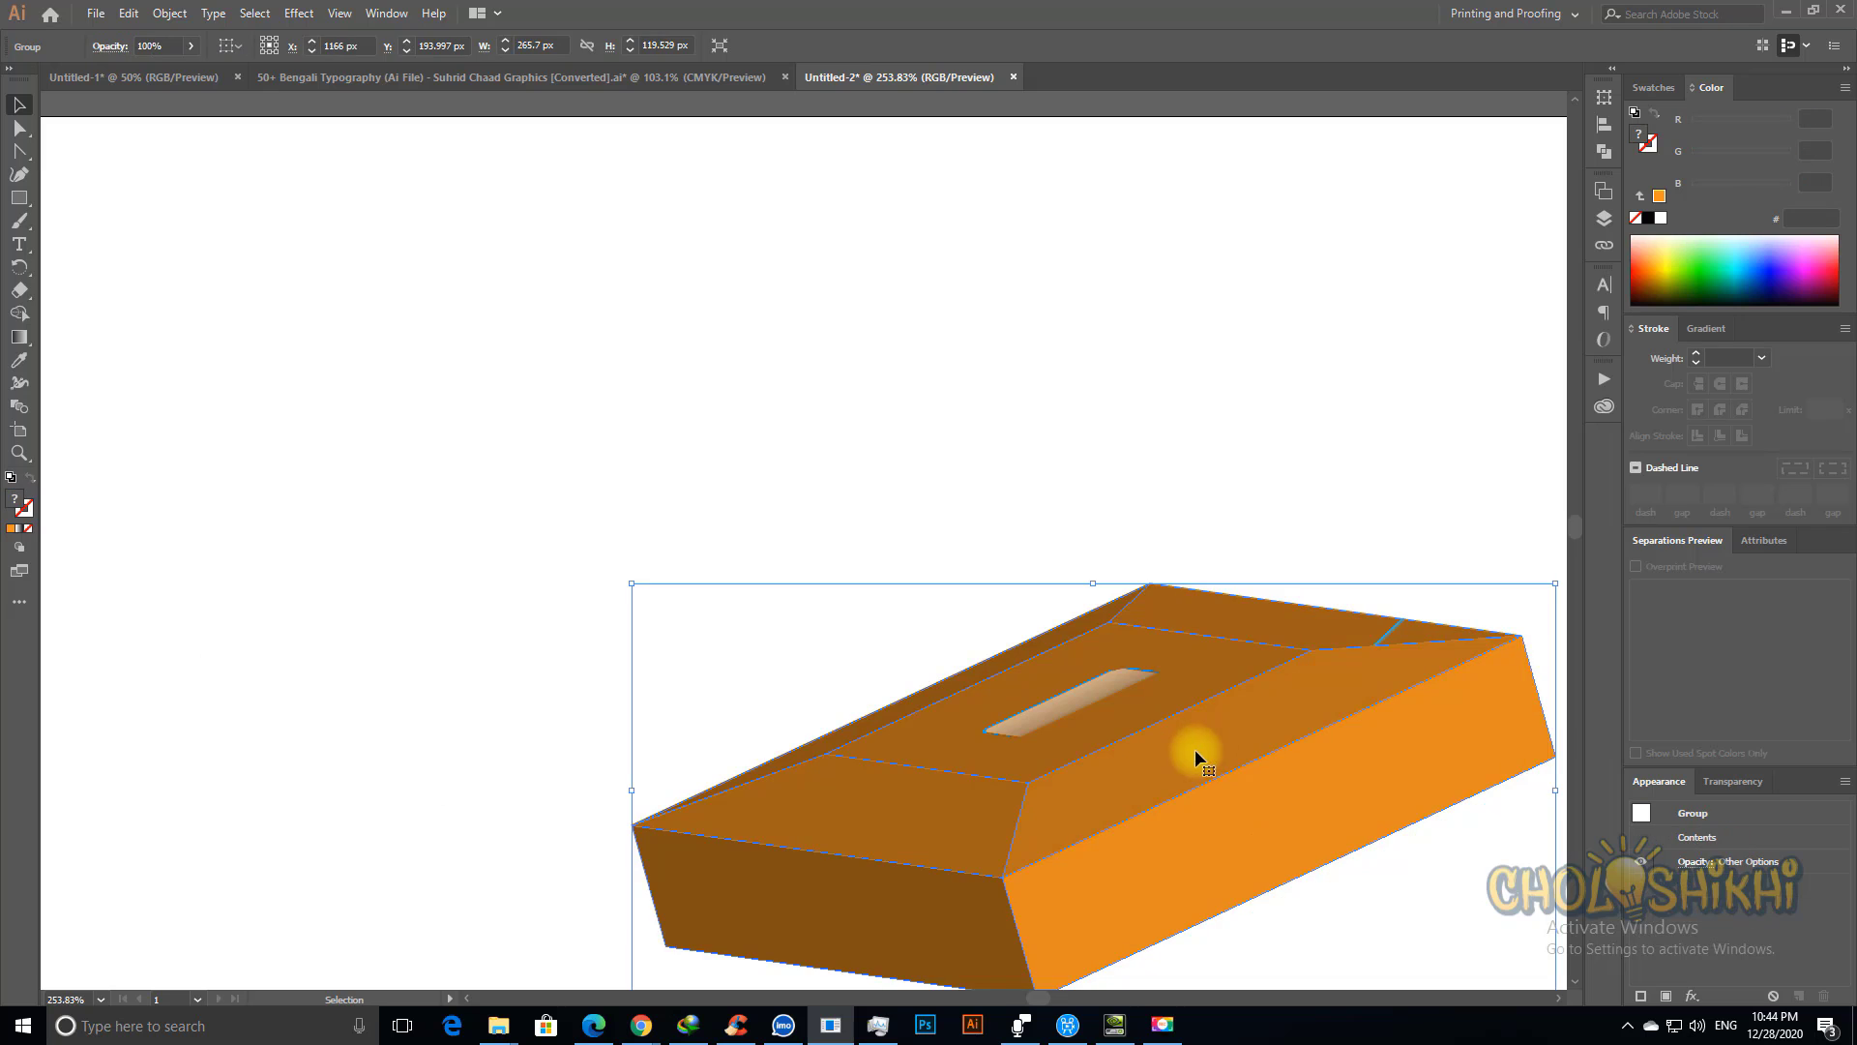
{"action": "key", "text": "ctrl+z"}
{"action": "right_click", "coordinate": [877, 548]}
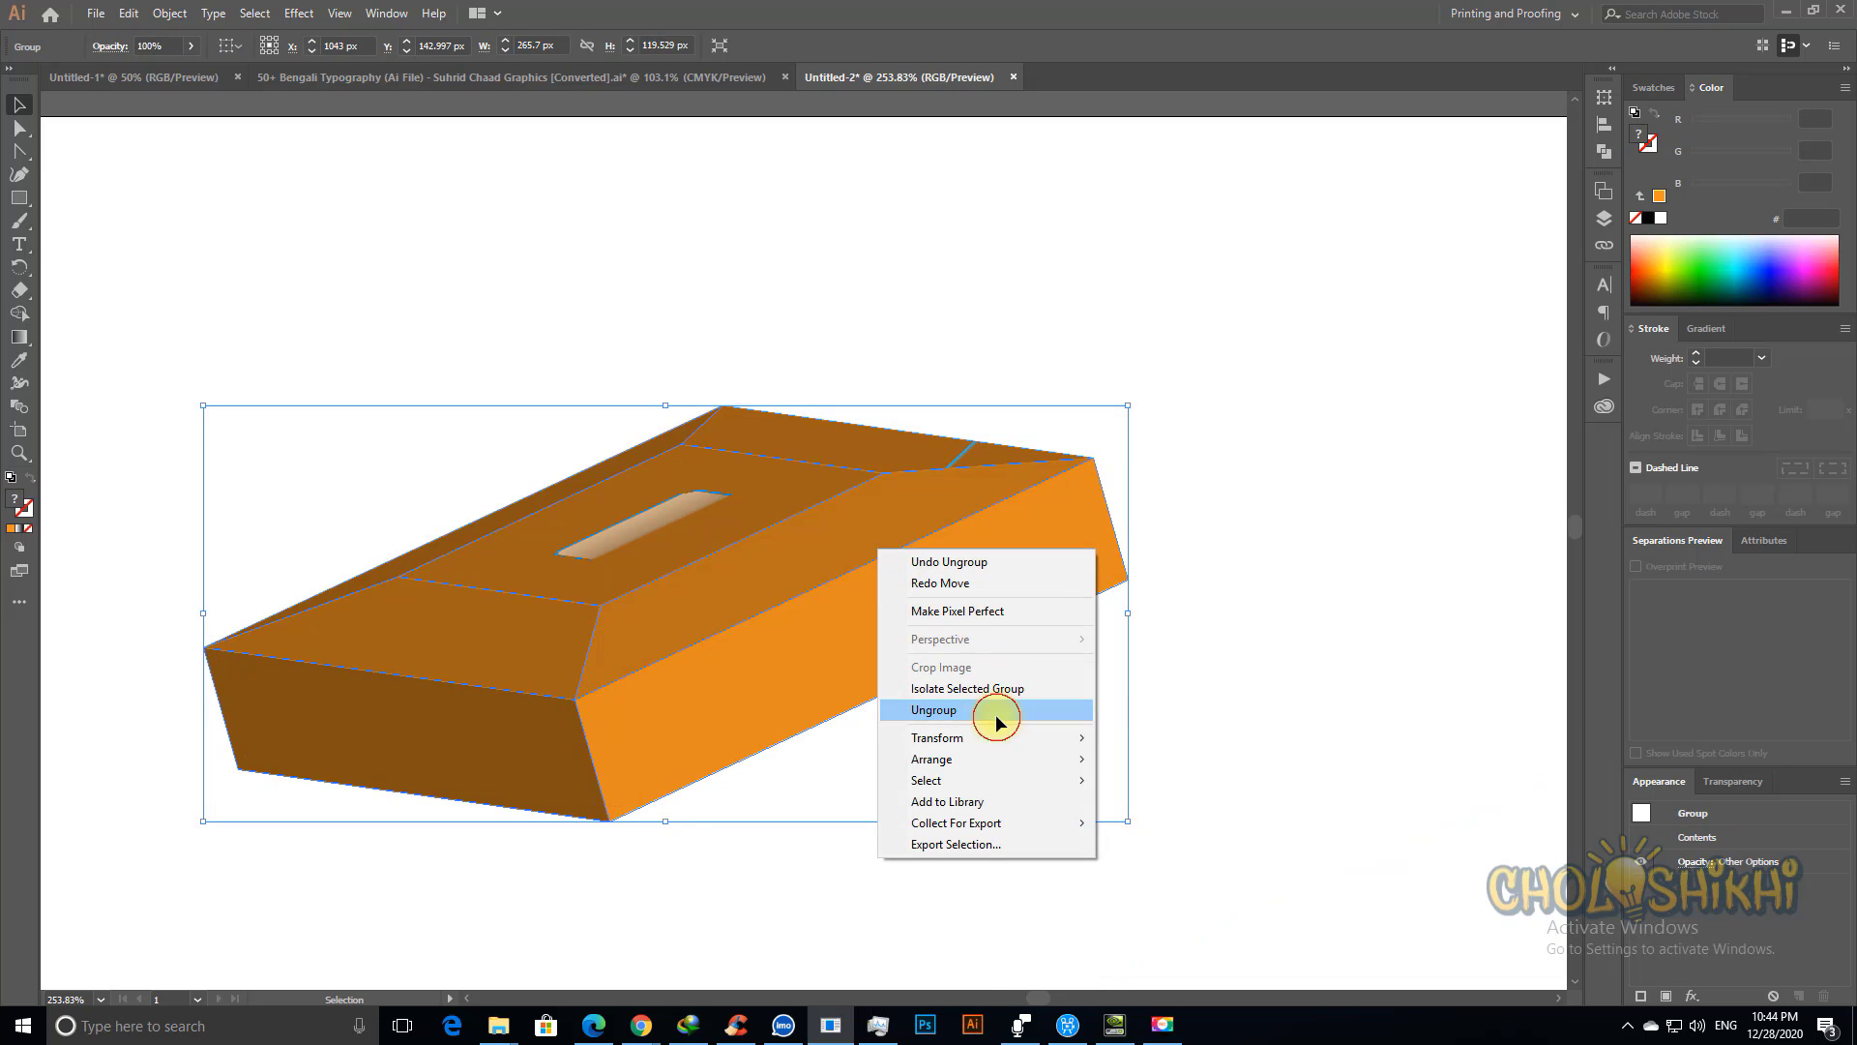
{"action": "left_click", "coordinate": [996, 712]}
Step: Pull the expanded box apart by moving each bevel face, the top face and the two side faces away from one another
{"action": "key", "text": "ctrl+minus"}
{"action": "key", "text": "ctrl+minus"}
{"action": "left_click", "coordinate": [891, 499]}
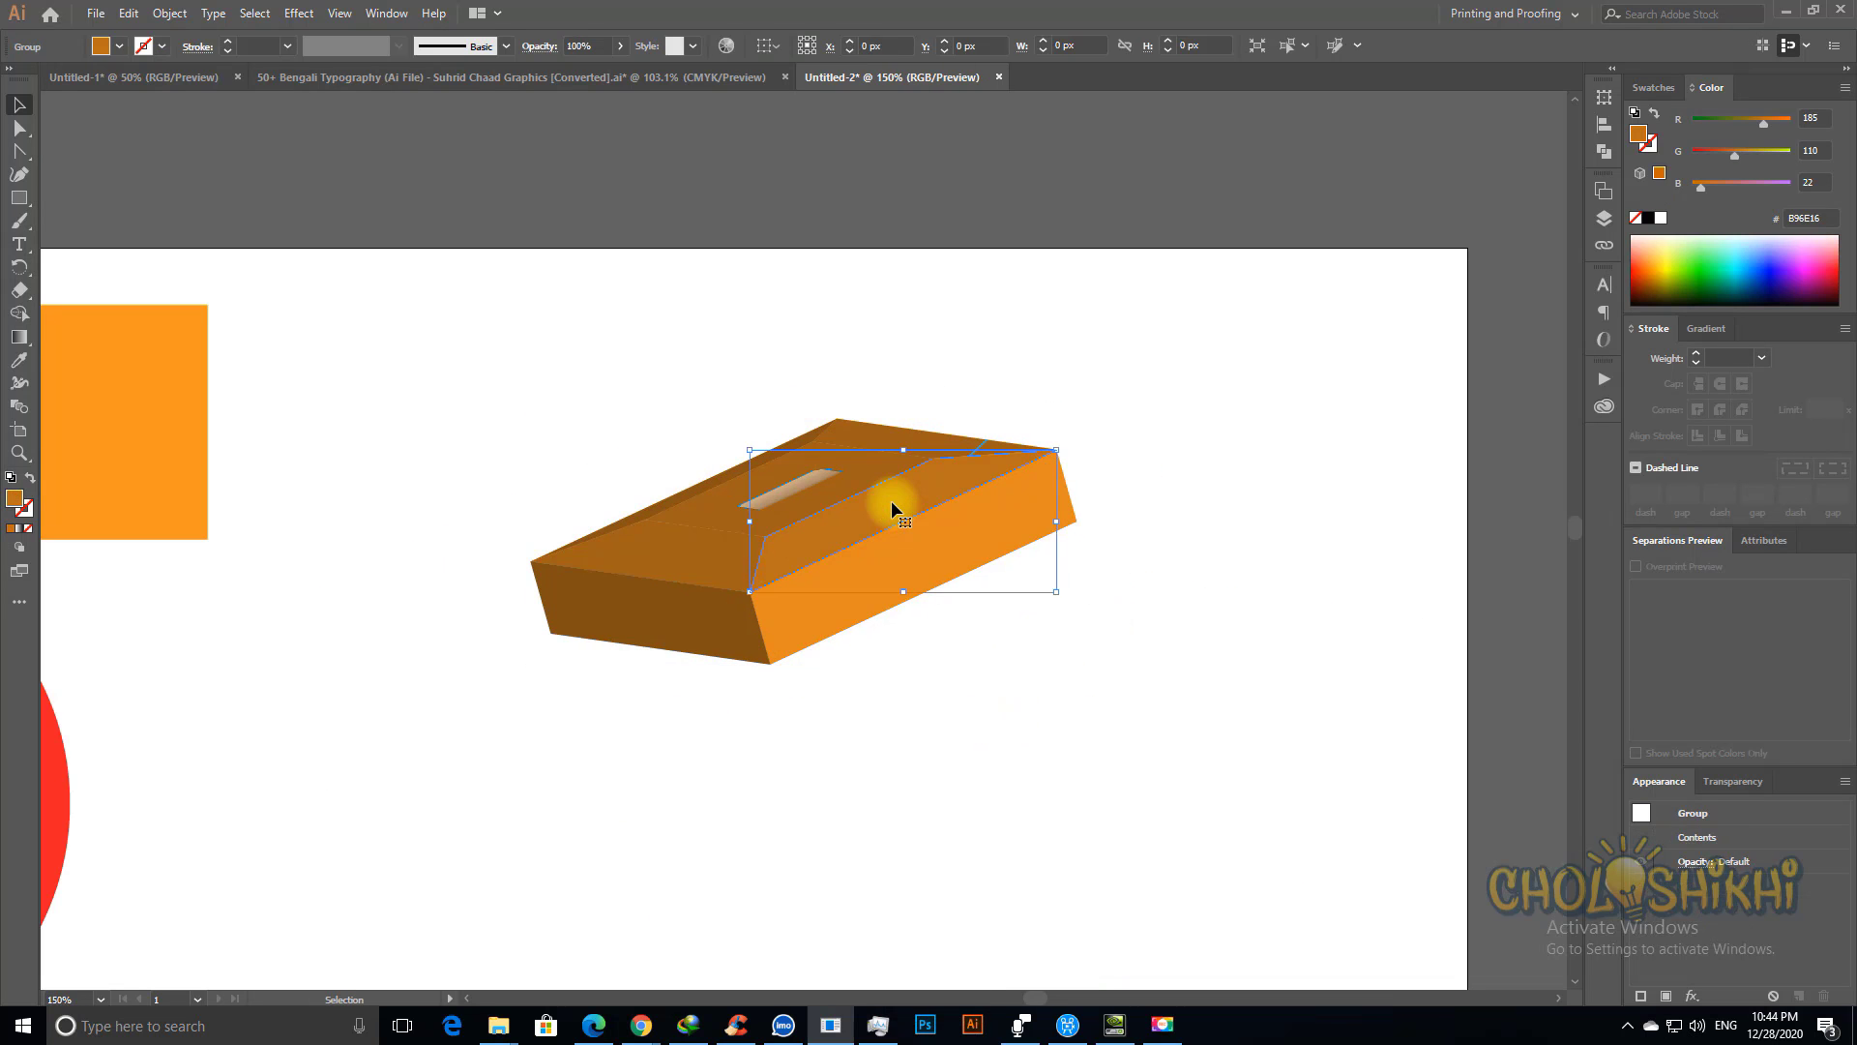
{"action": "left_click_drag", "start_coordinate": [892, 510], "coordinate": [1108, 693]}
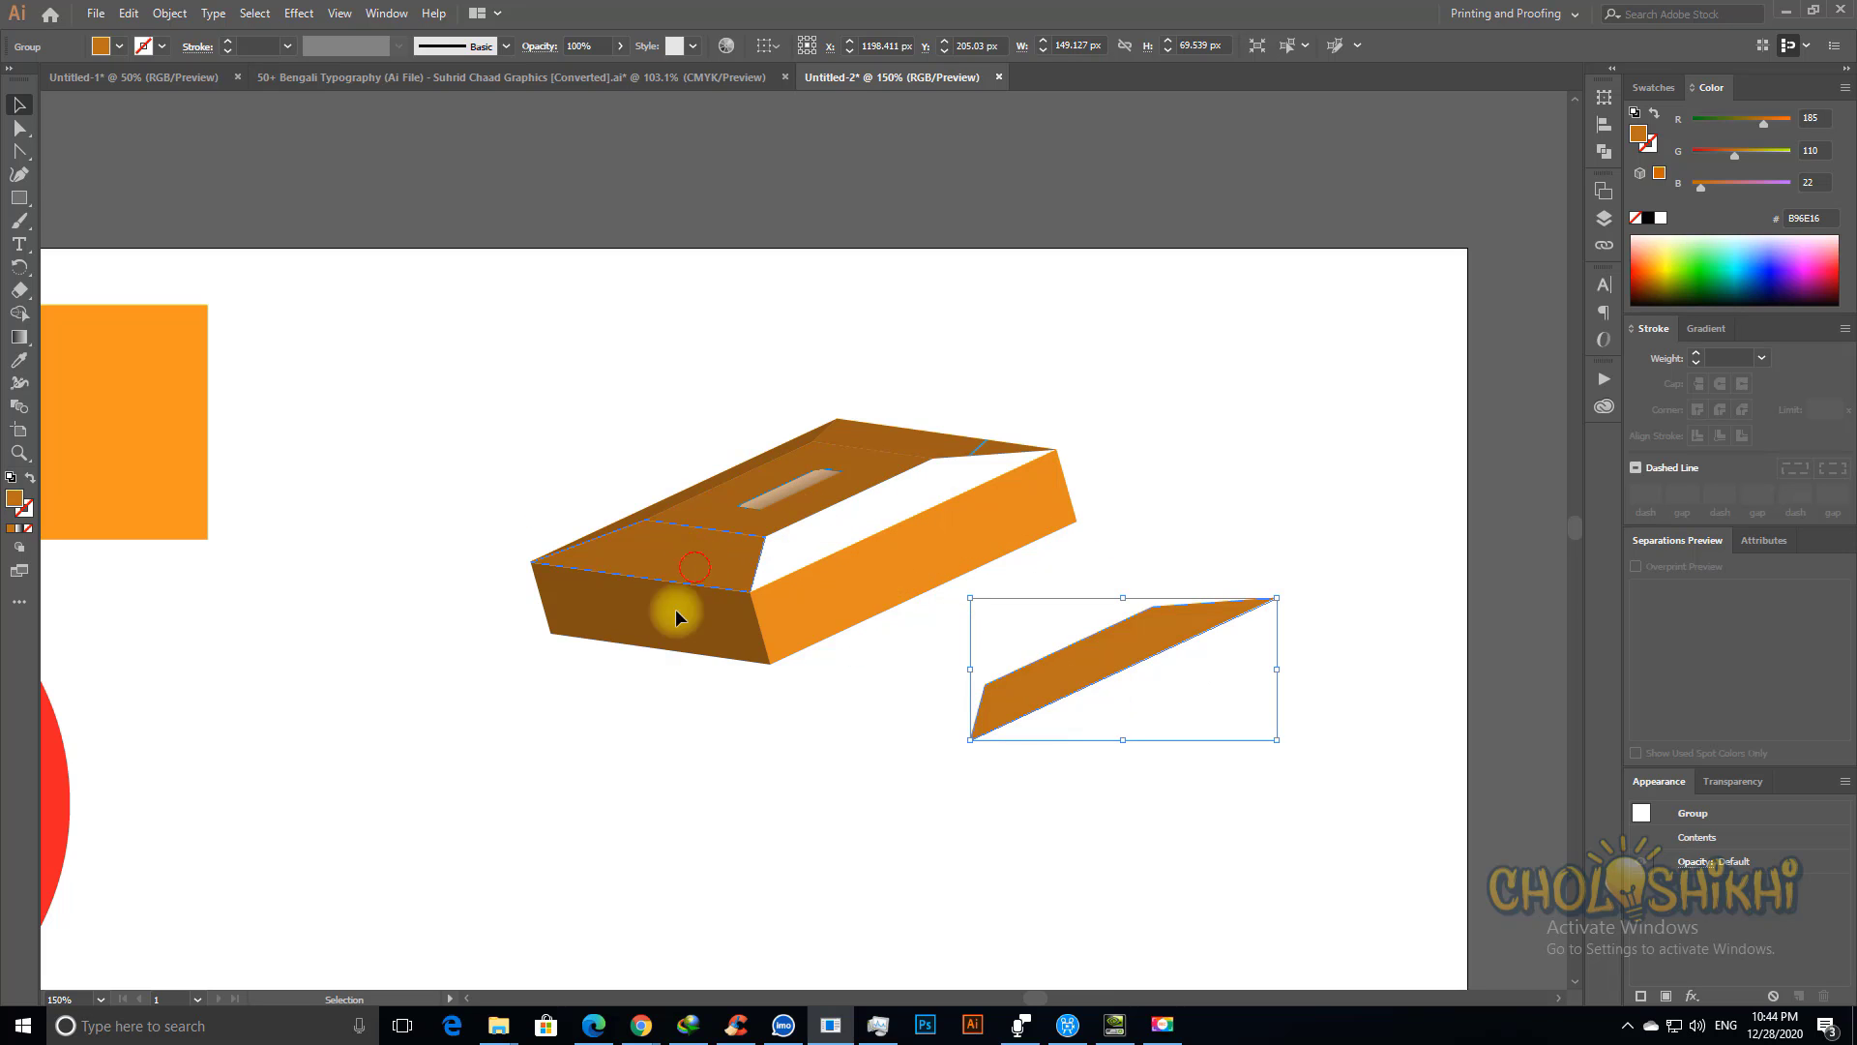
{"action": "left_click_drag", "start_coordinate": [682, 559], "coordinate": [623, 733]}
{"action": "left_click_drag", "start_coordinate": [750, 534], "coordinate": [1285, 494]}
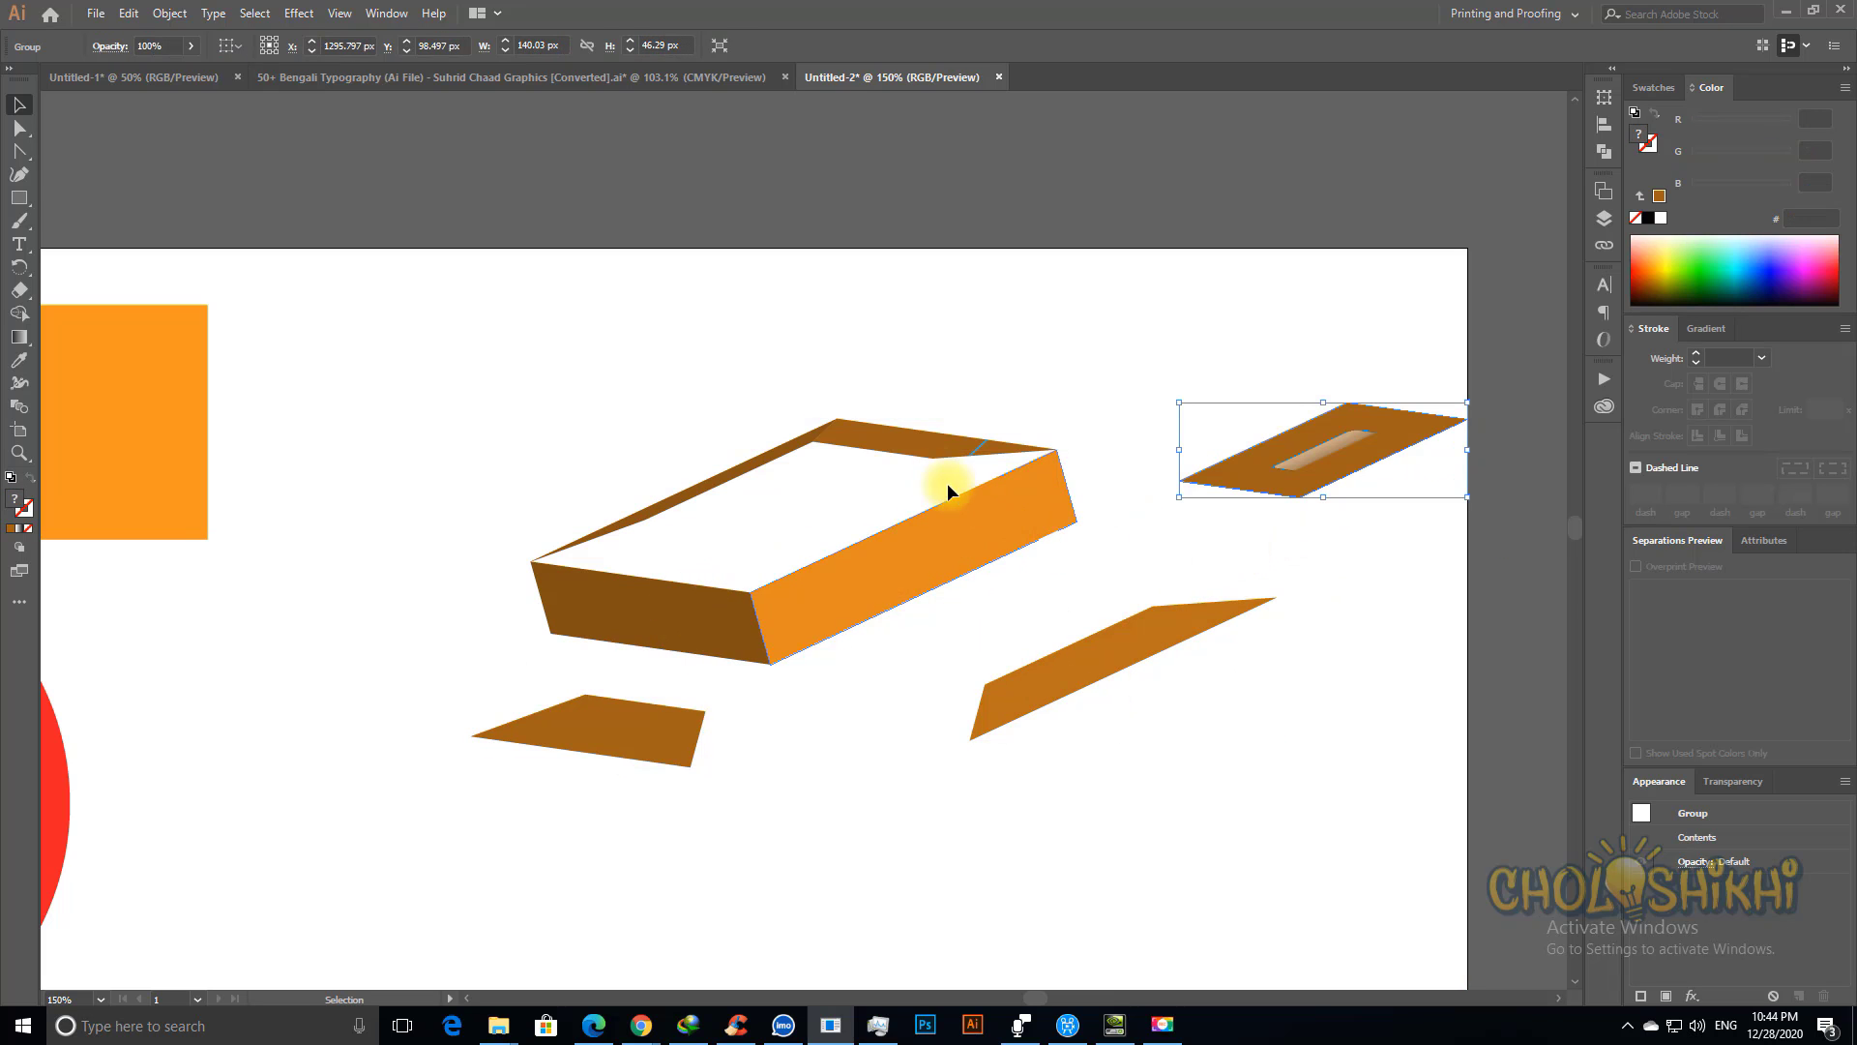
{"action": "left_click_drag", "start_coordinate": [957, 446], "coordinate": [1074, 373]}
{"action": "left_click_drag", "start_coordinate": [701, 493], "coordinate": [689, 407]}
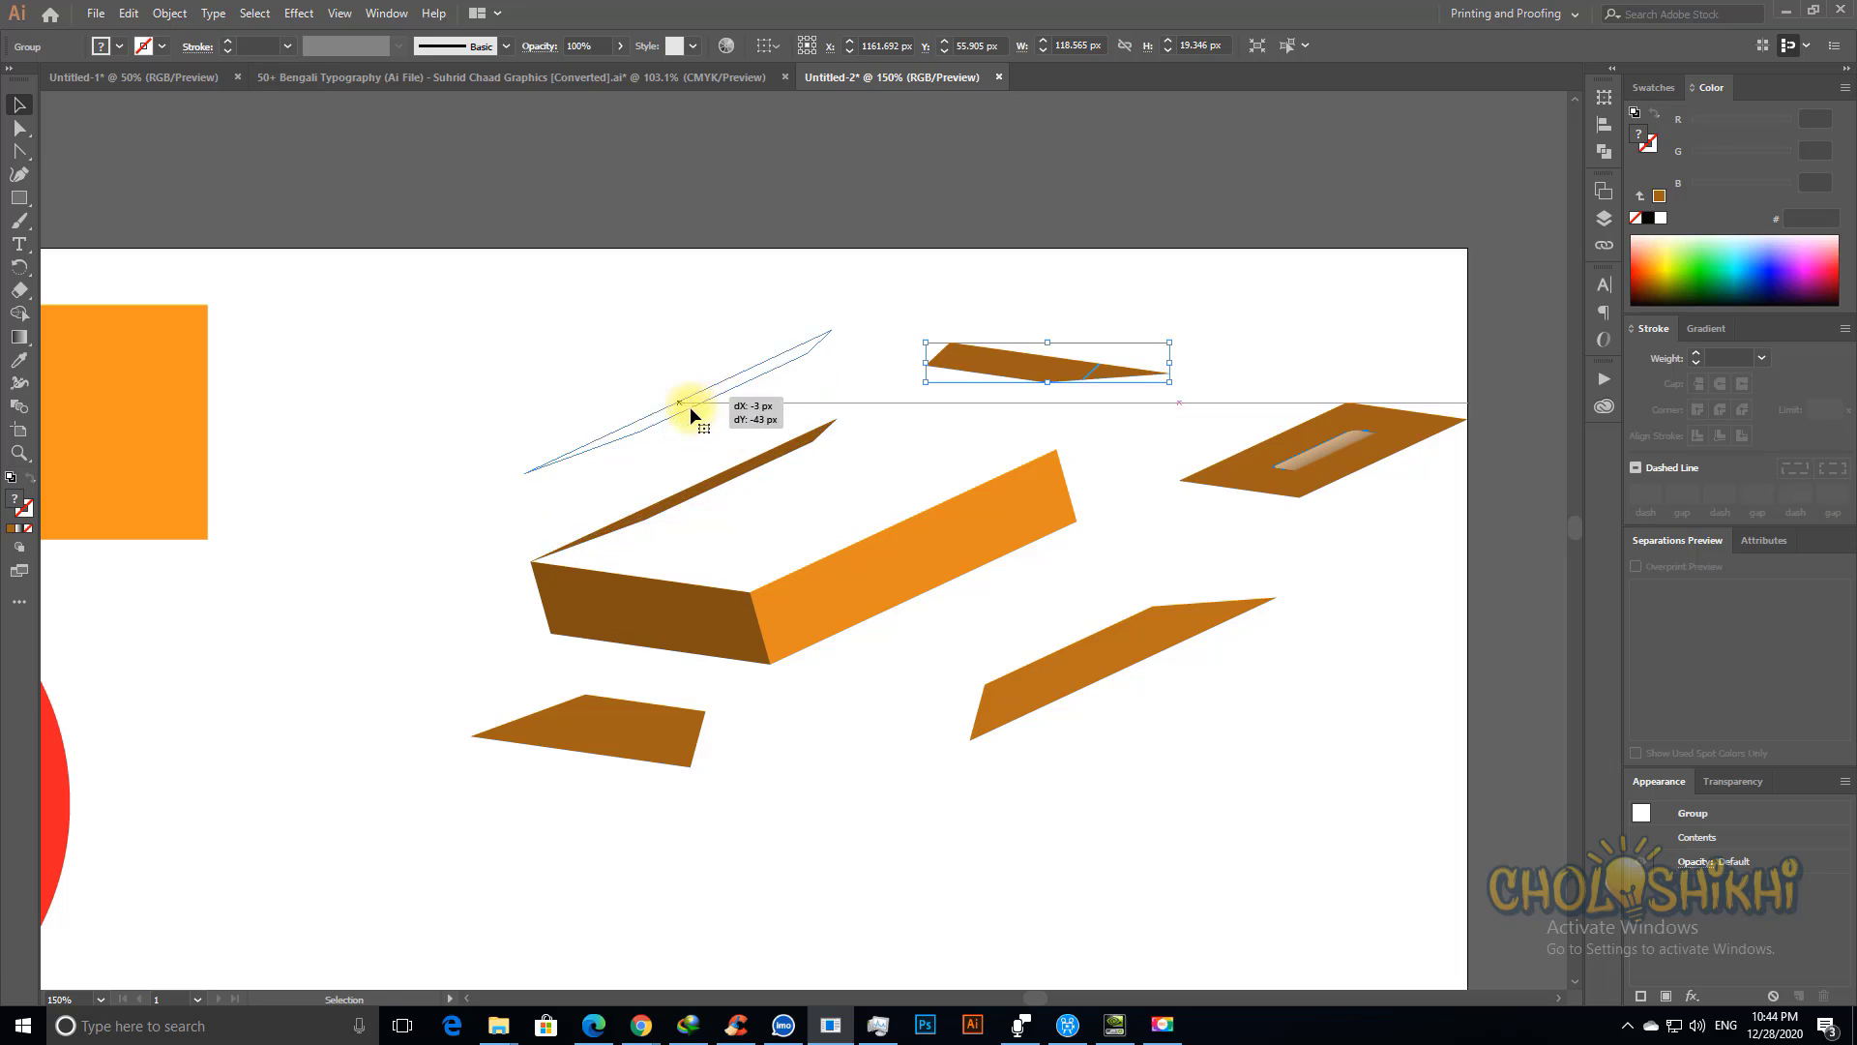
{"action": "left_click_drag", "start_coordinate": [675, 592], "coordinate": [669, 663]}
{"action": "left_click_drag", "start_coordinate": [997, 568], "coordinate": [1025, 583]}
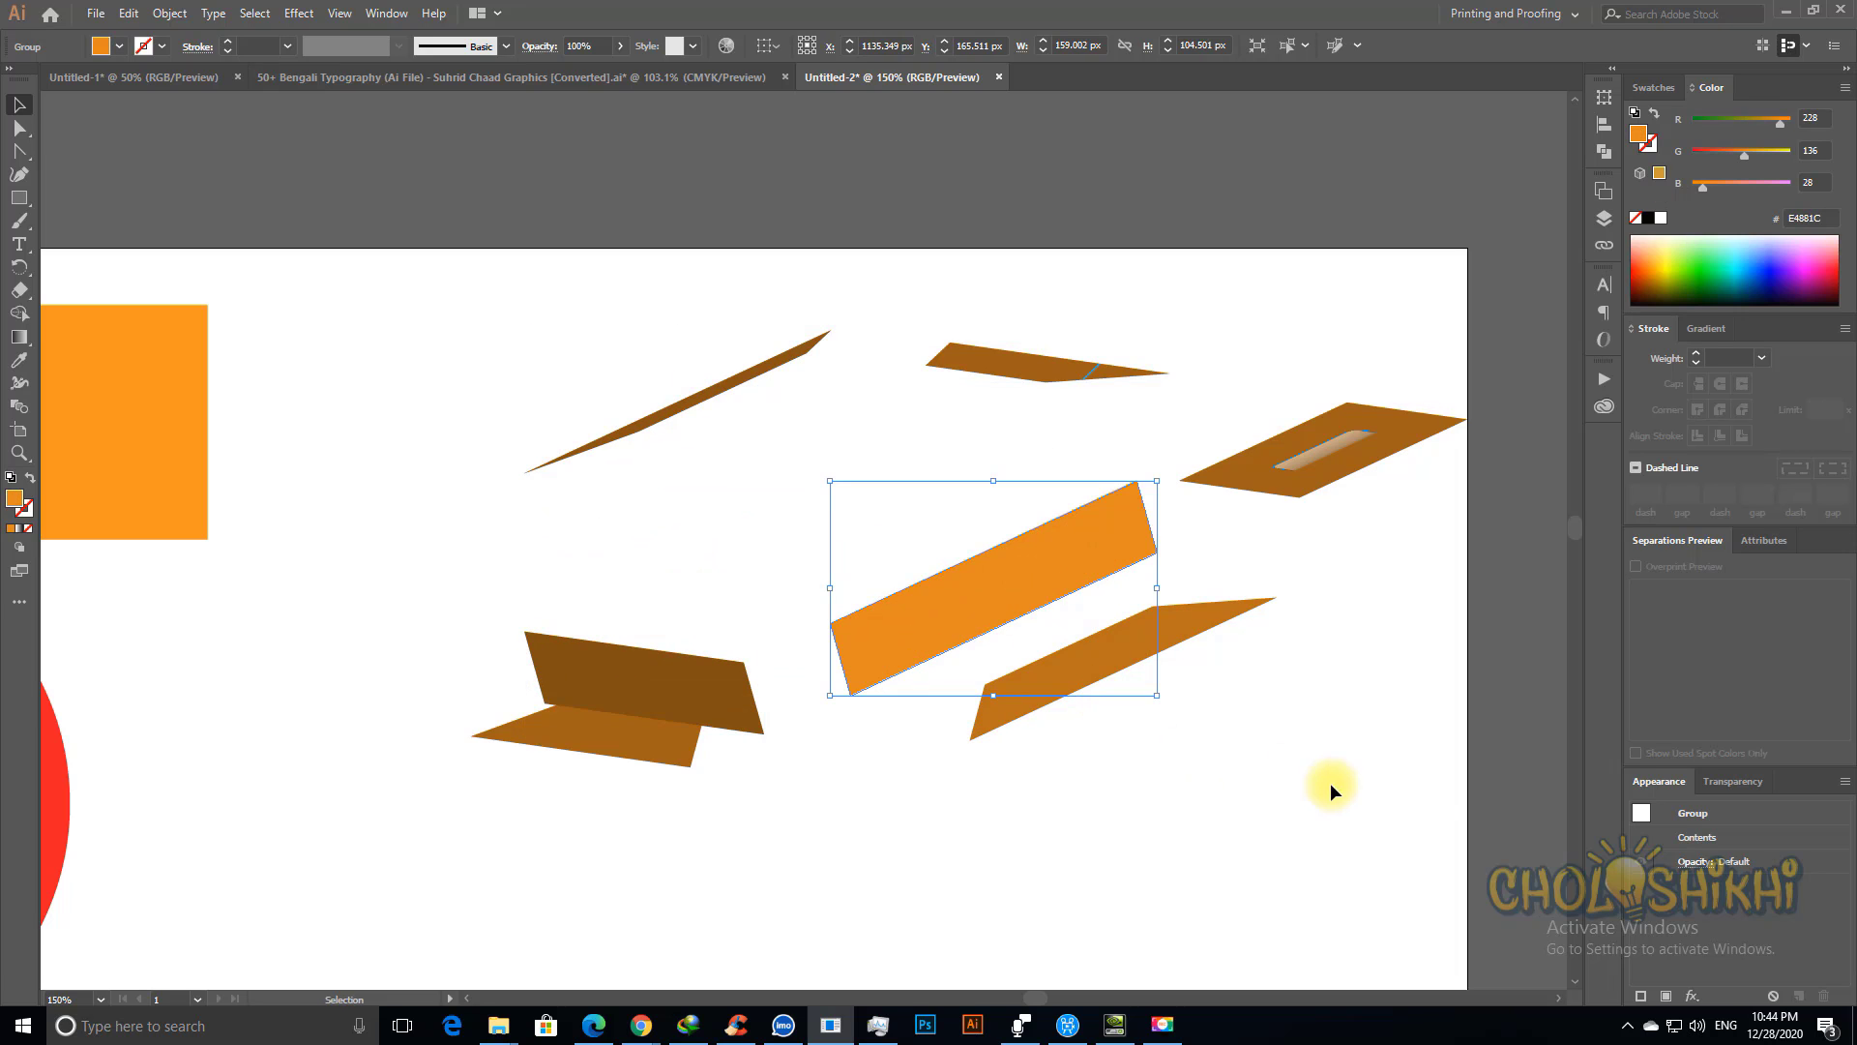
Step: Undo the face moves, the ungrouping and the appearance expansion to restore the square's live 3D effect
{"action": "key", "text": "ctrl+minus"}
{"action": "key", "text": "ctrl+minus"}
{"action": "key", "text": "ctrl+minus"}
{"action": "left_click", "coordinate": [805, 742]}
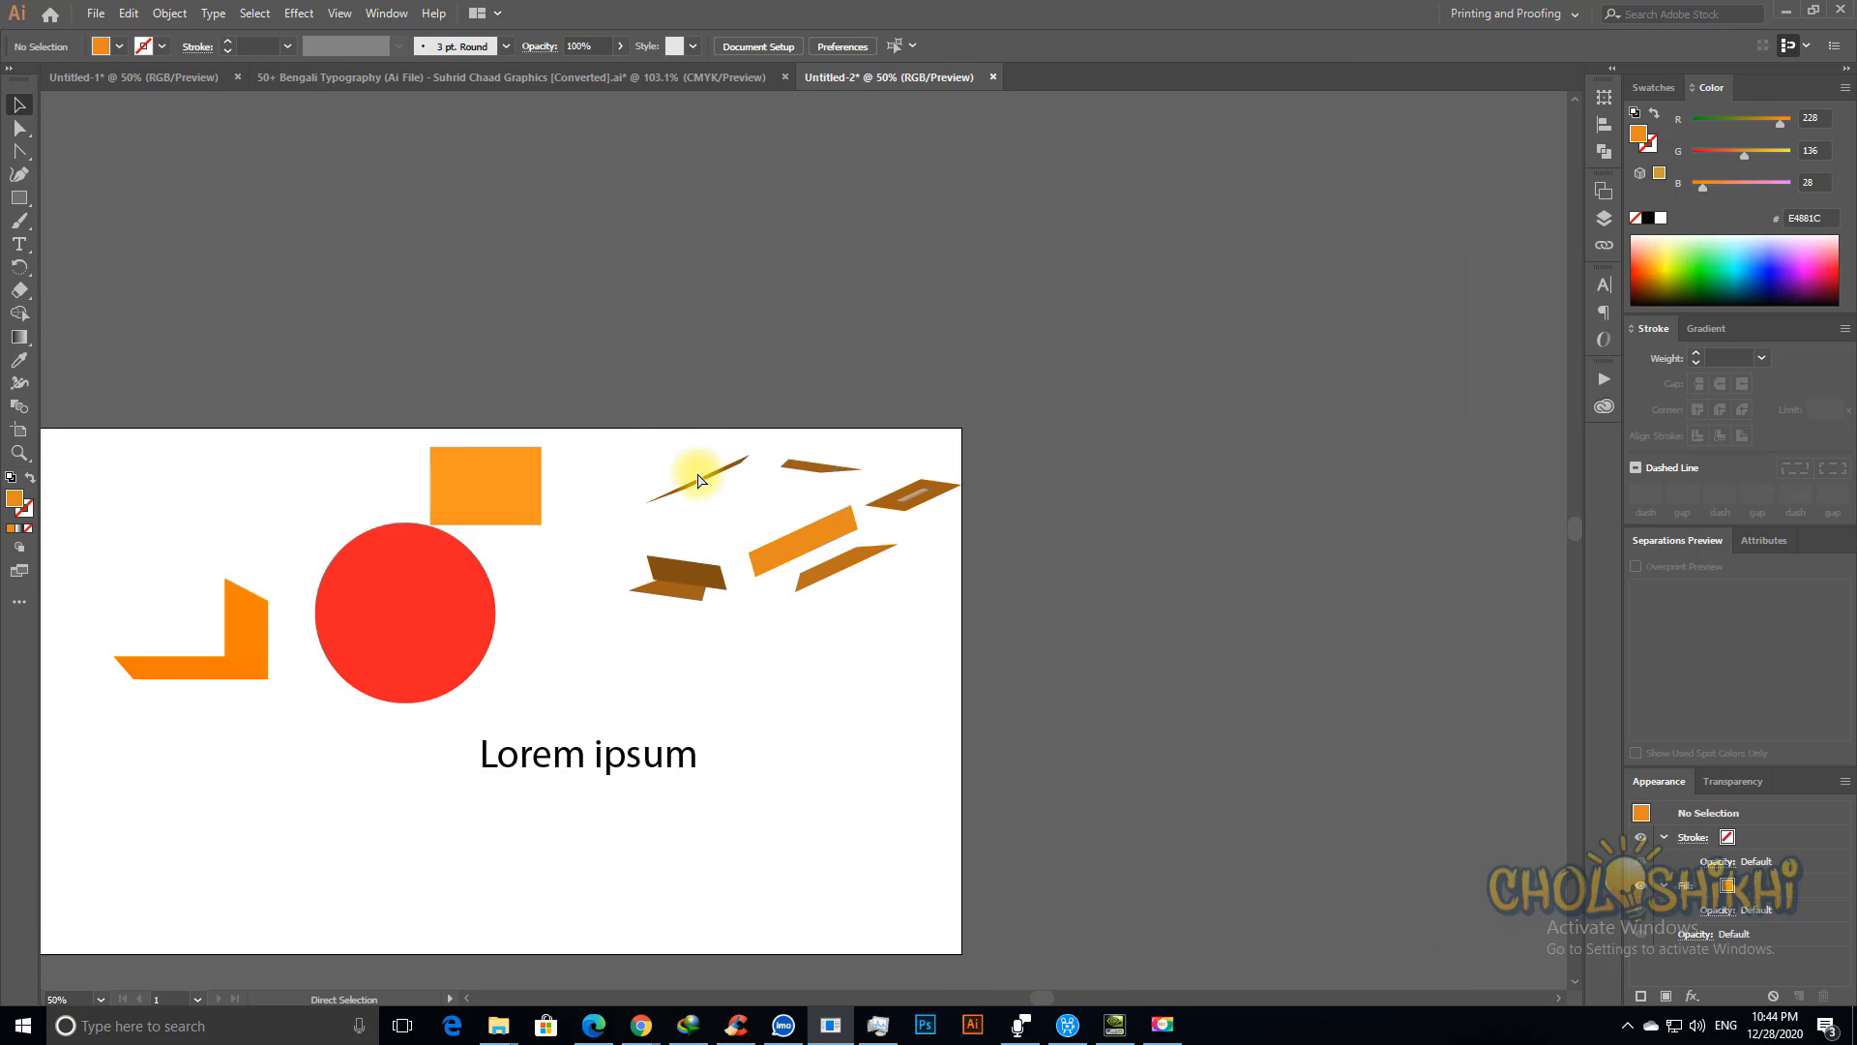
{"action": "key", "text": "ctrl+space"}
{"action": "left_click_drag", "start_coordinate": [601, 393], "coordinate": [1040, 670]}
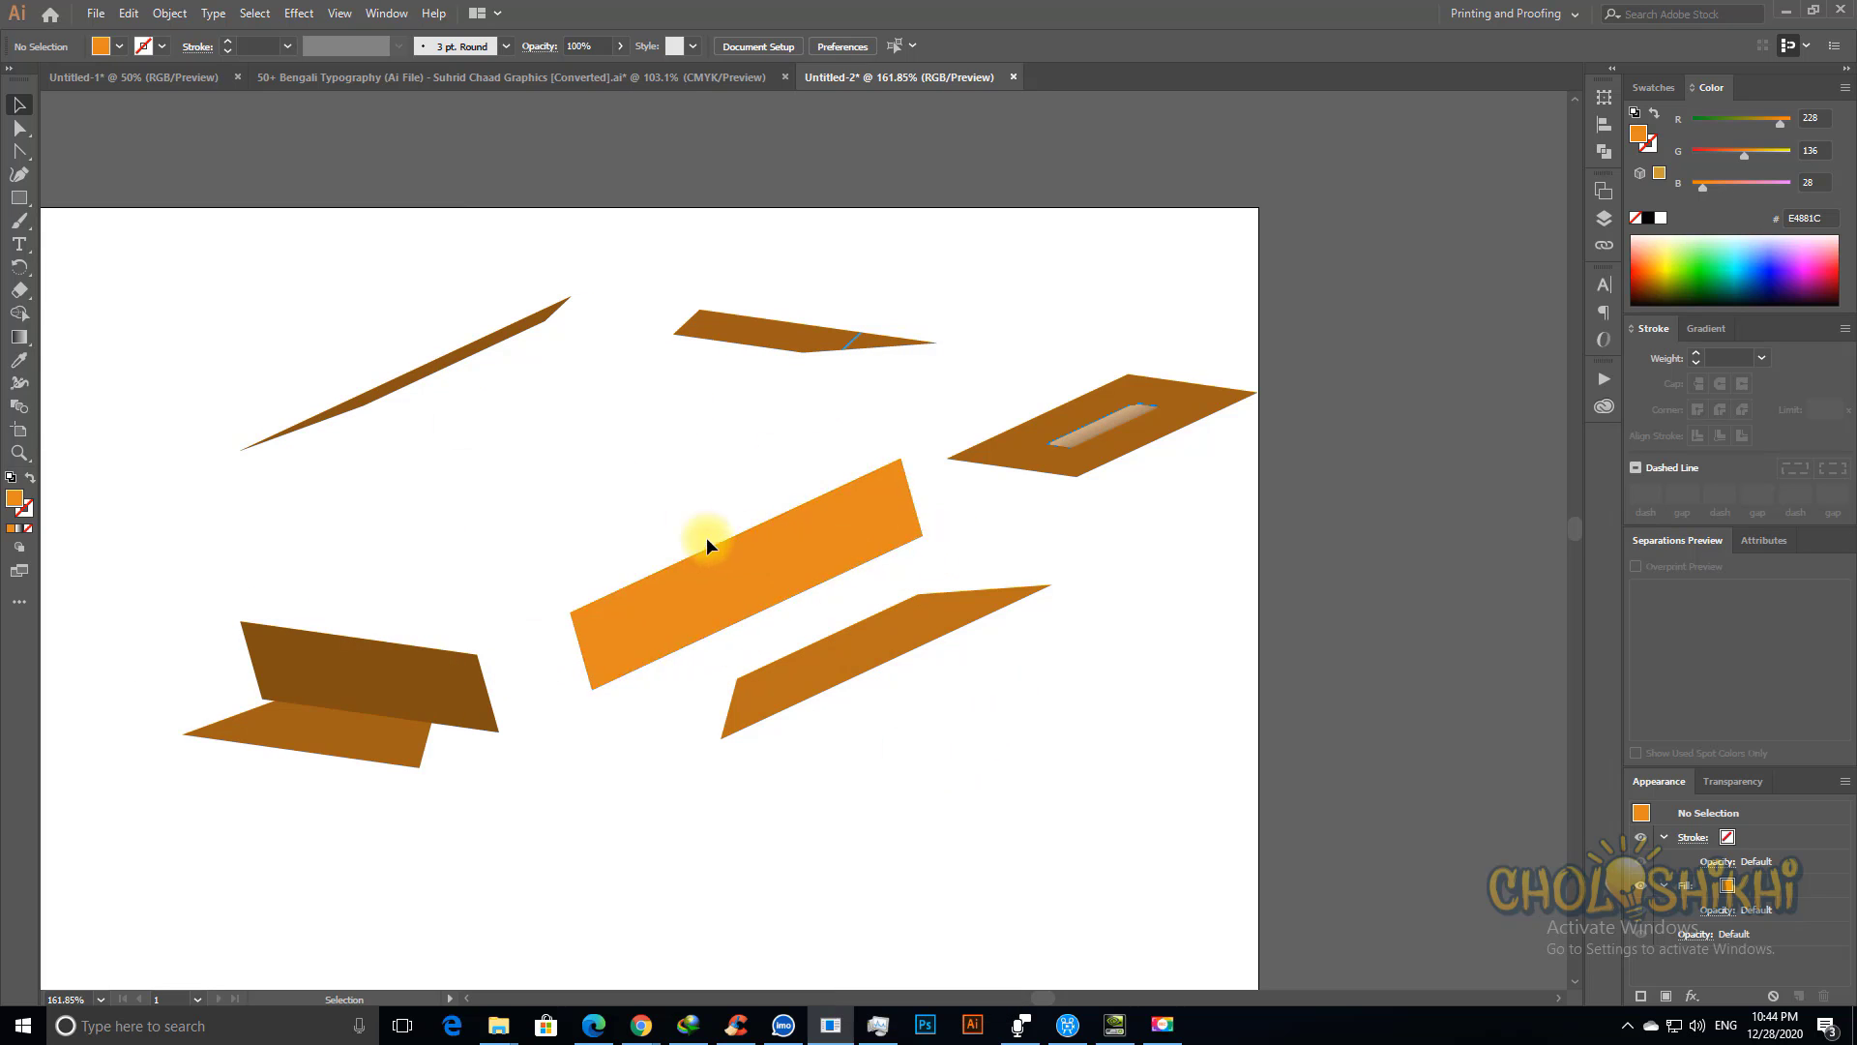
{"action": "key", "text": "a"}
{"action": "key", "text": "ctrl+z"}
{"action": "key", "text": "ctrl+z"}
{"action": "key", "text": "ctrl+z"}
{"action": "key", "text": "ctrl+z"}
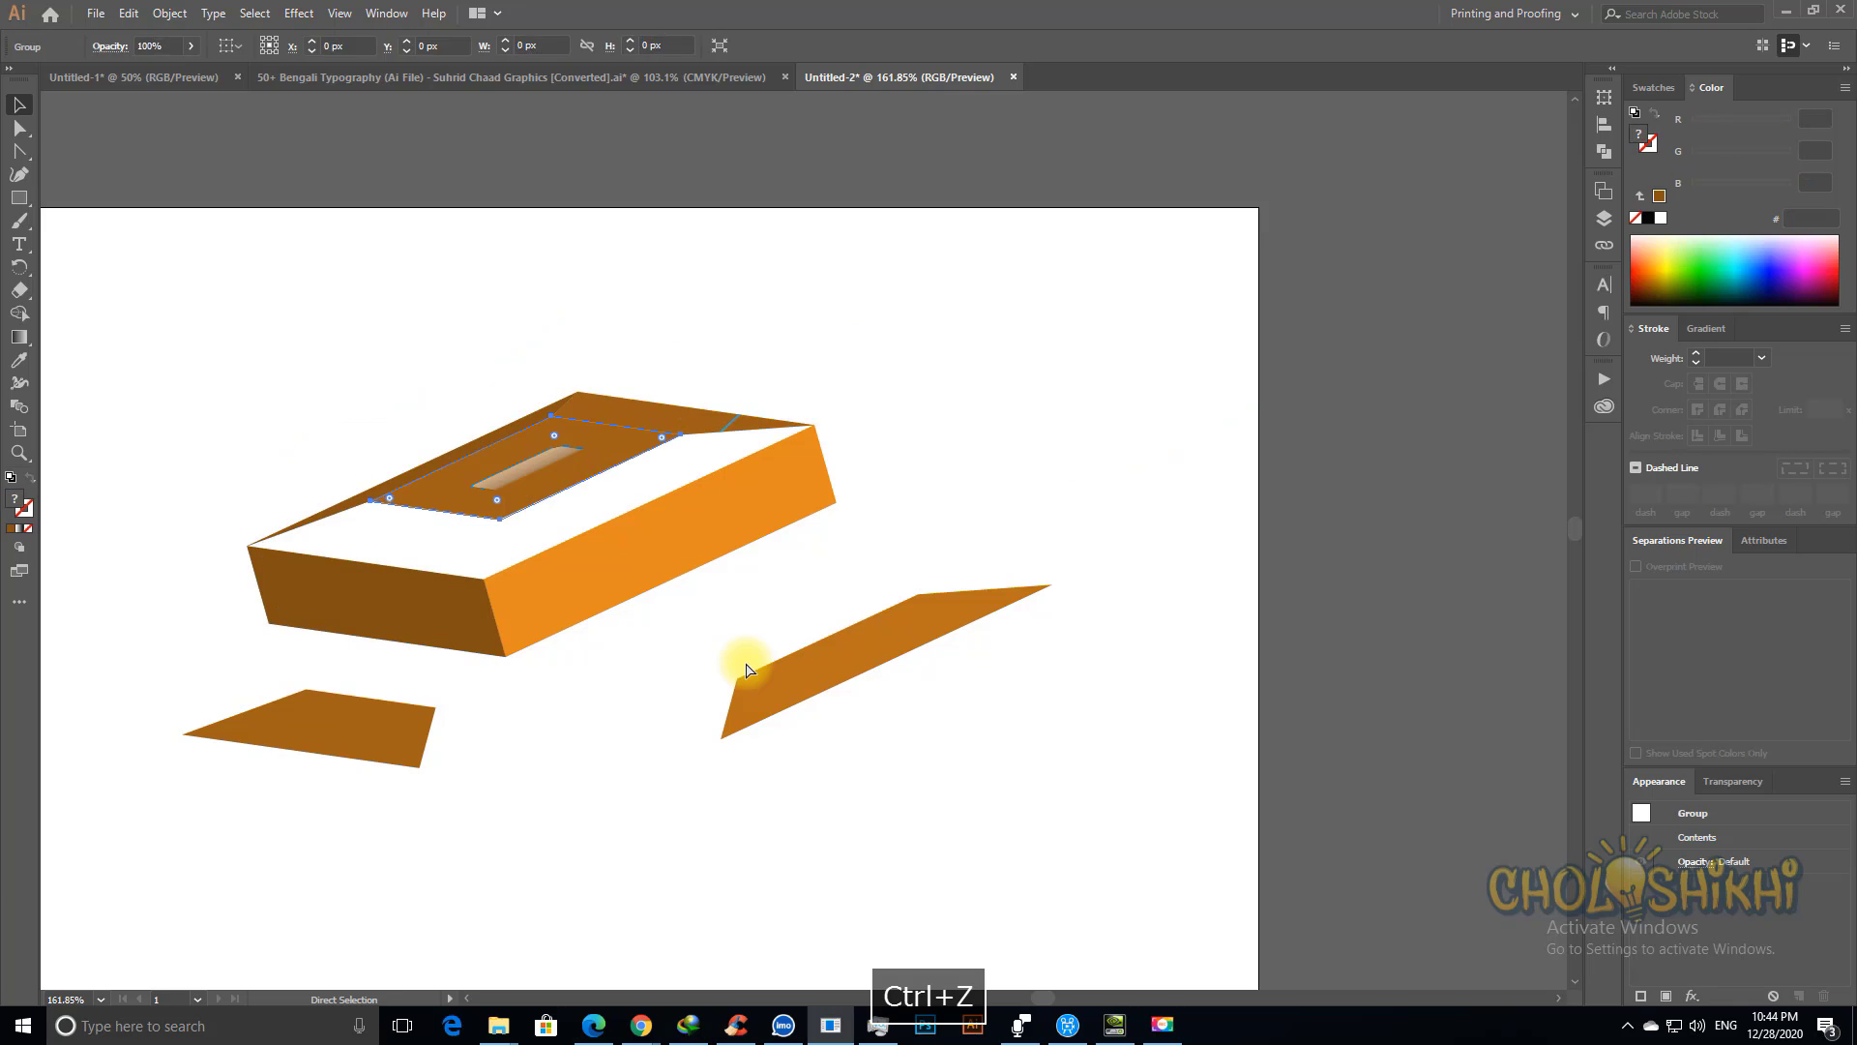
{"action": "key", "text": "ctrl+z"}
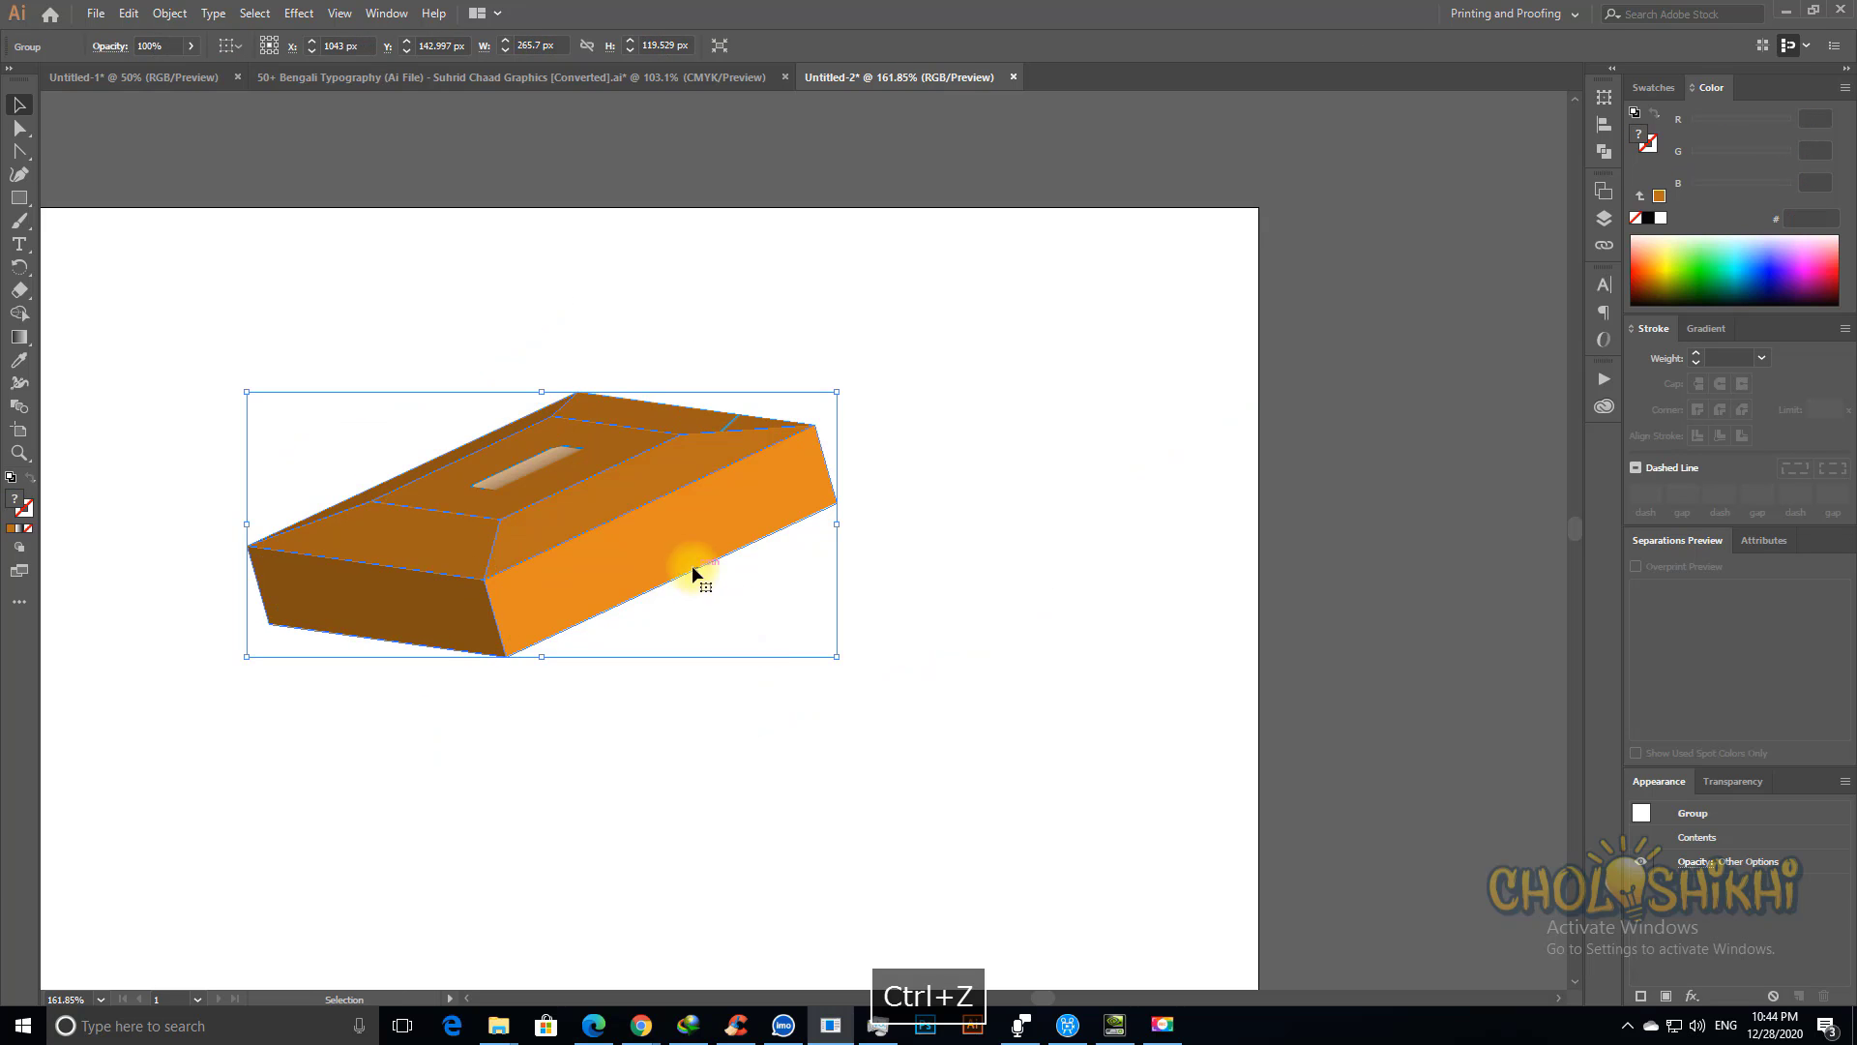
{"action": "key", "text": "ctrl+z"}
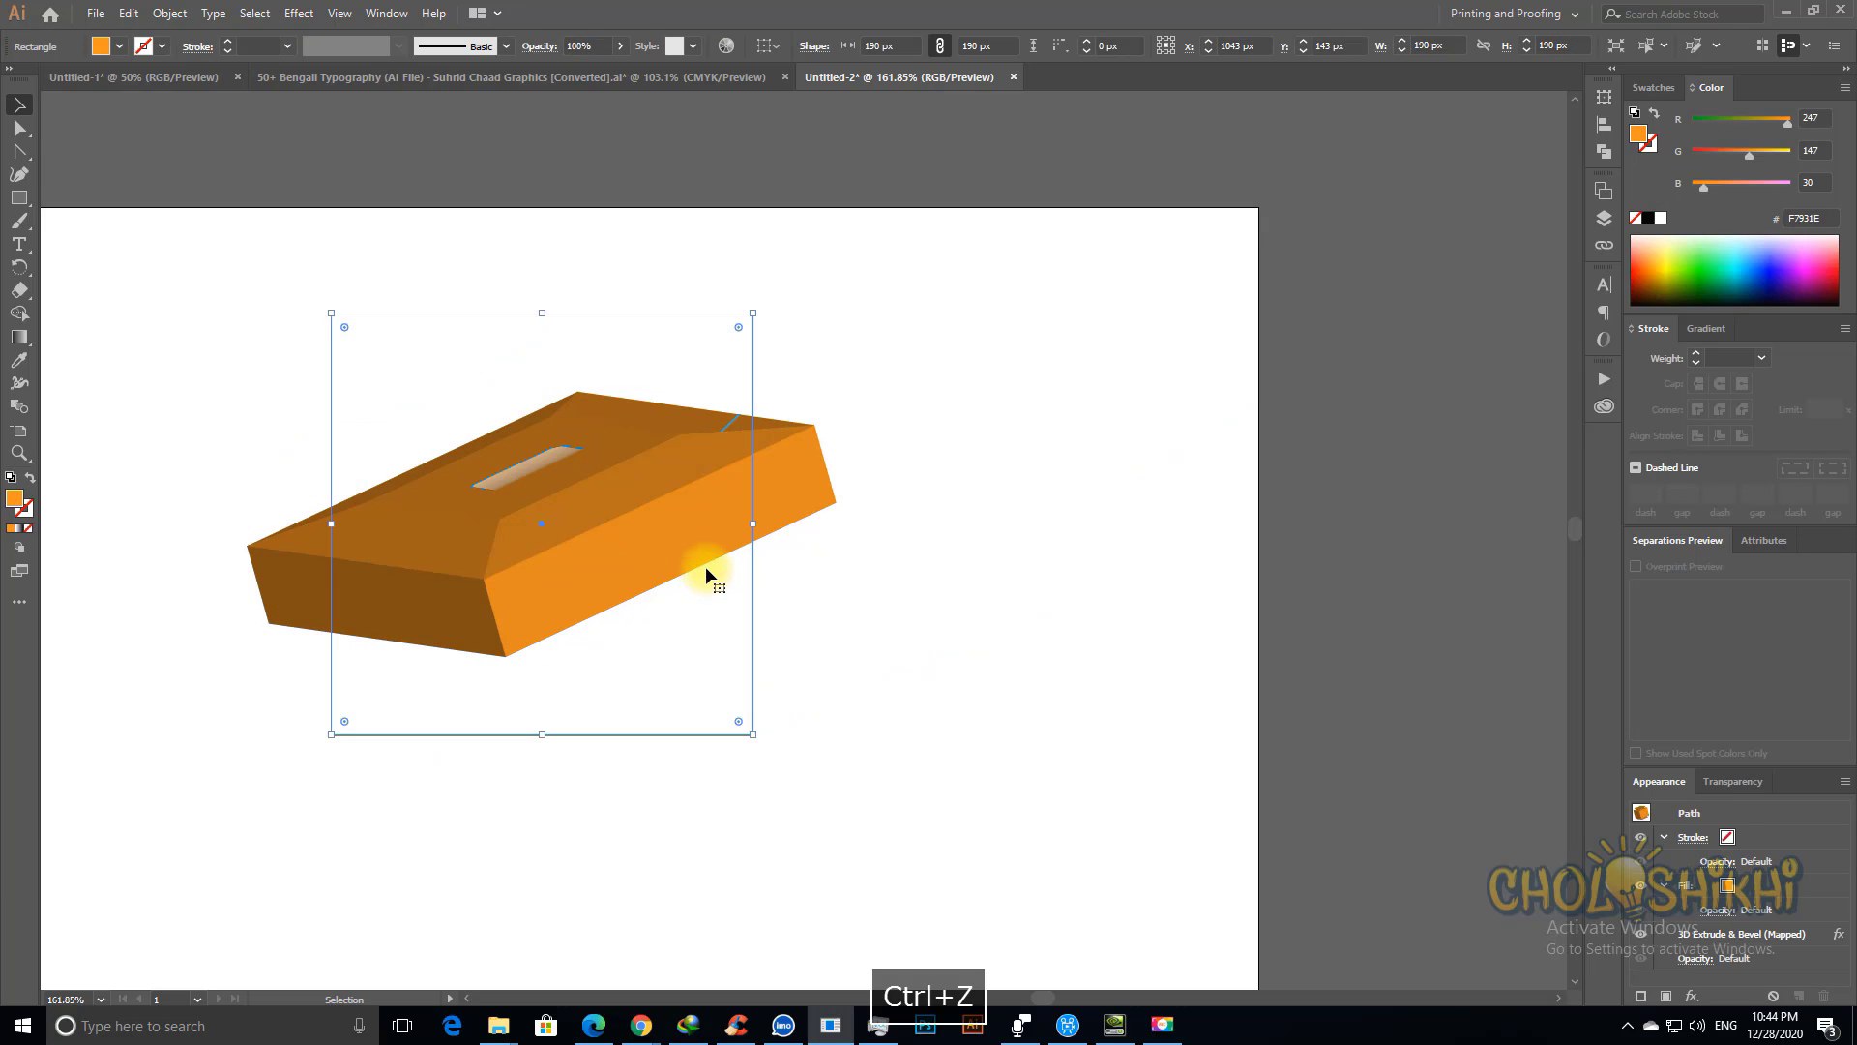
{"action": "left_click", "coordinate": [1738, 936]}
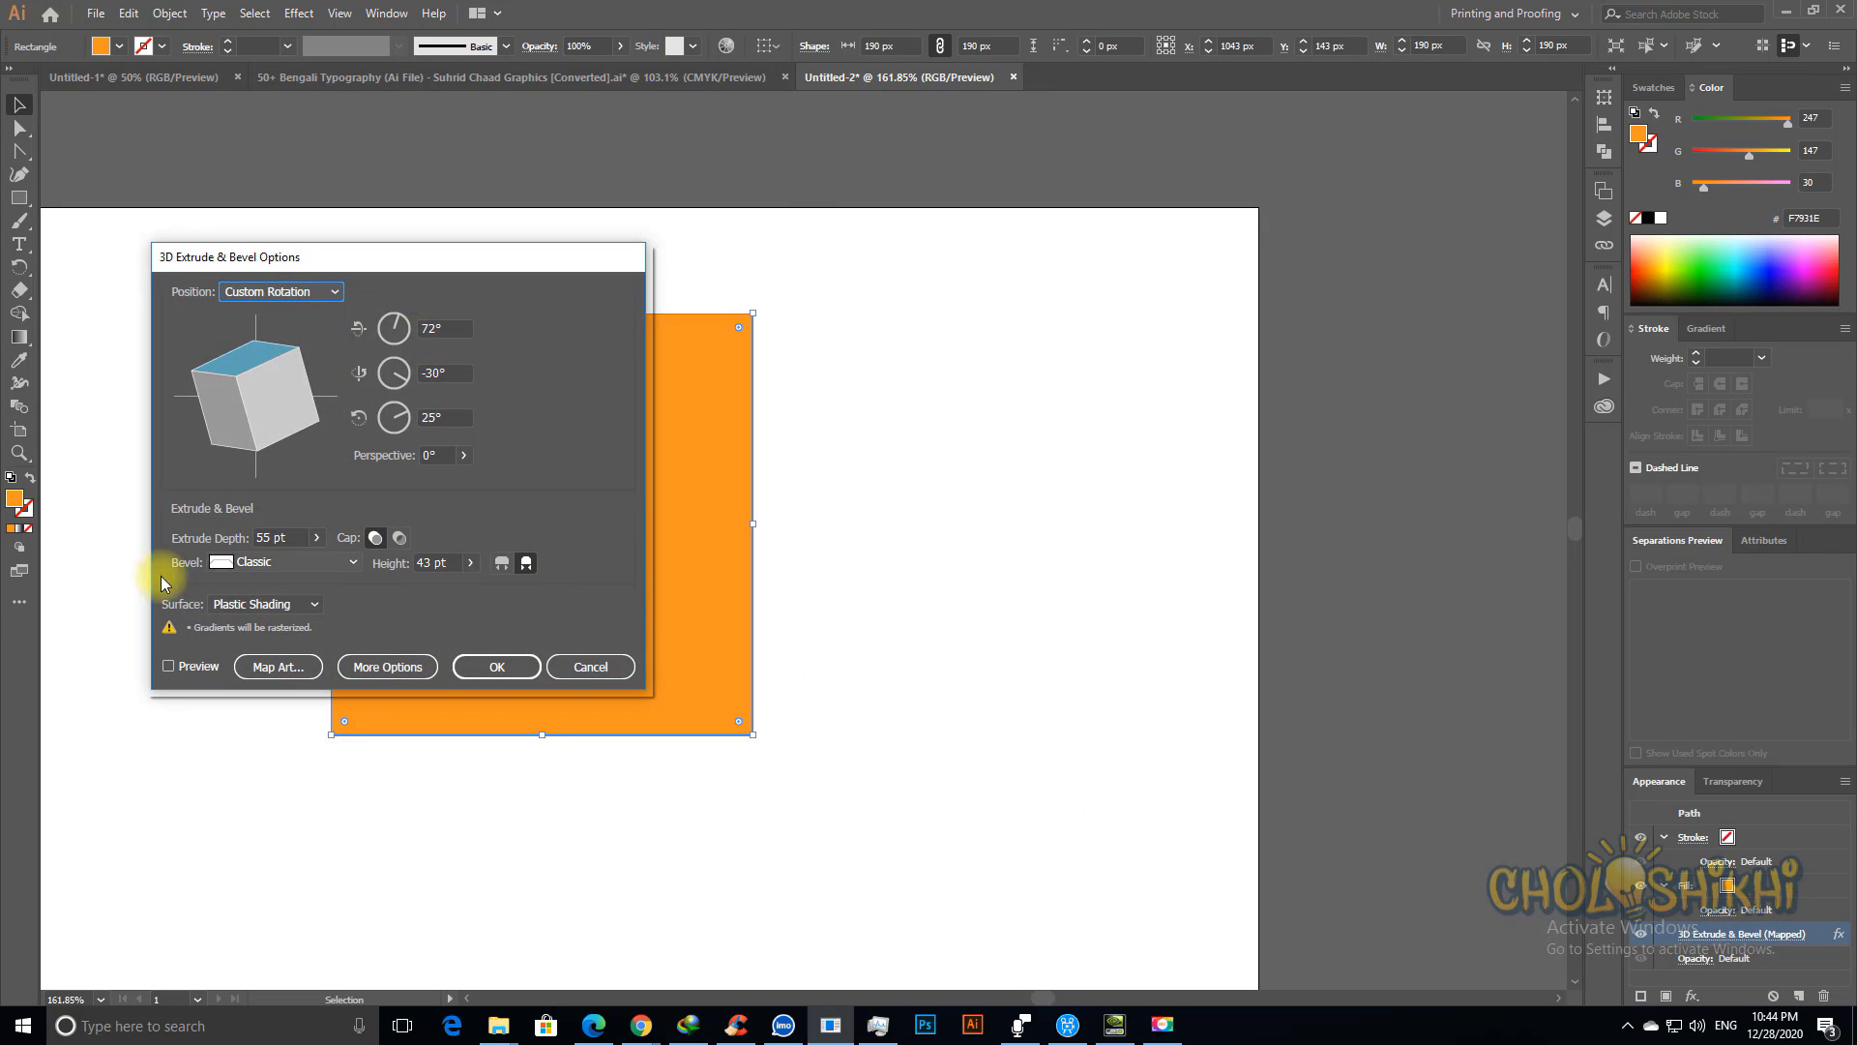
{"action": "left_click", "coordinate": [300, 663]}
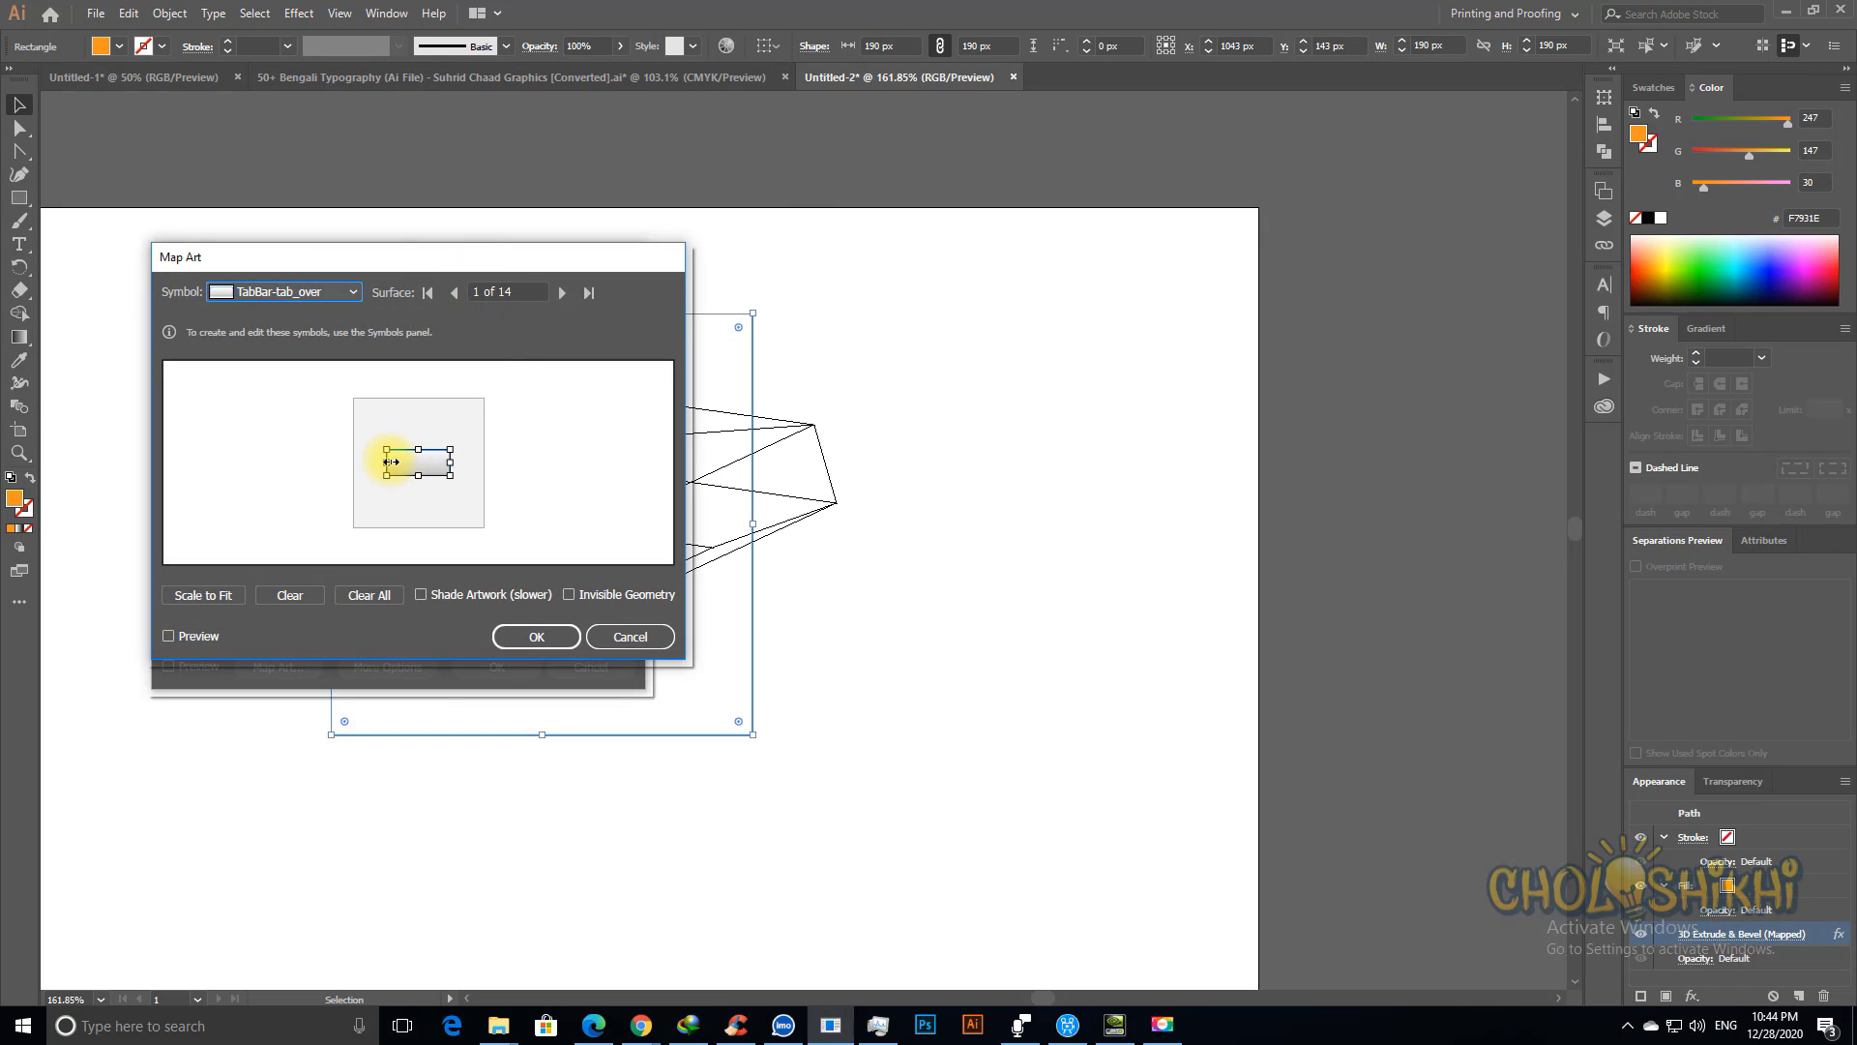
{"action": "left_click_drag", "start_coordinate": [386, 258], "coordinate": [371, 356]}
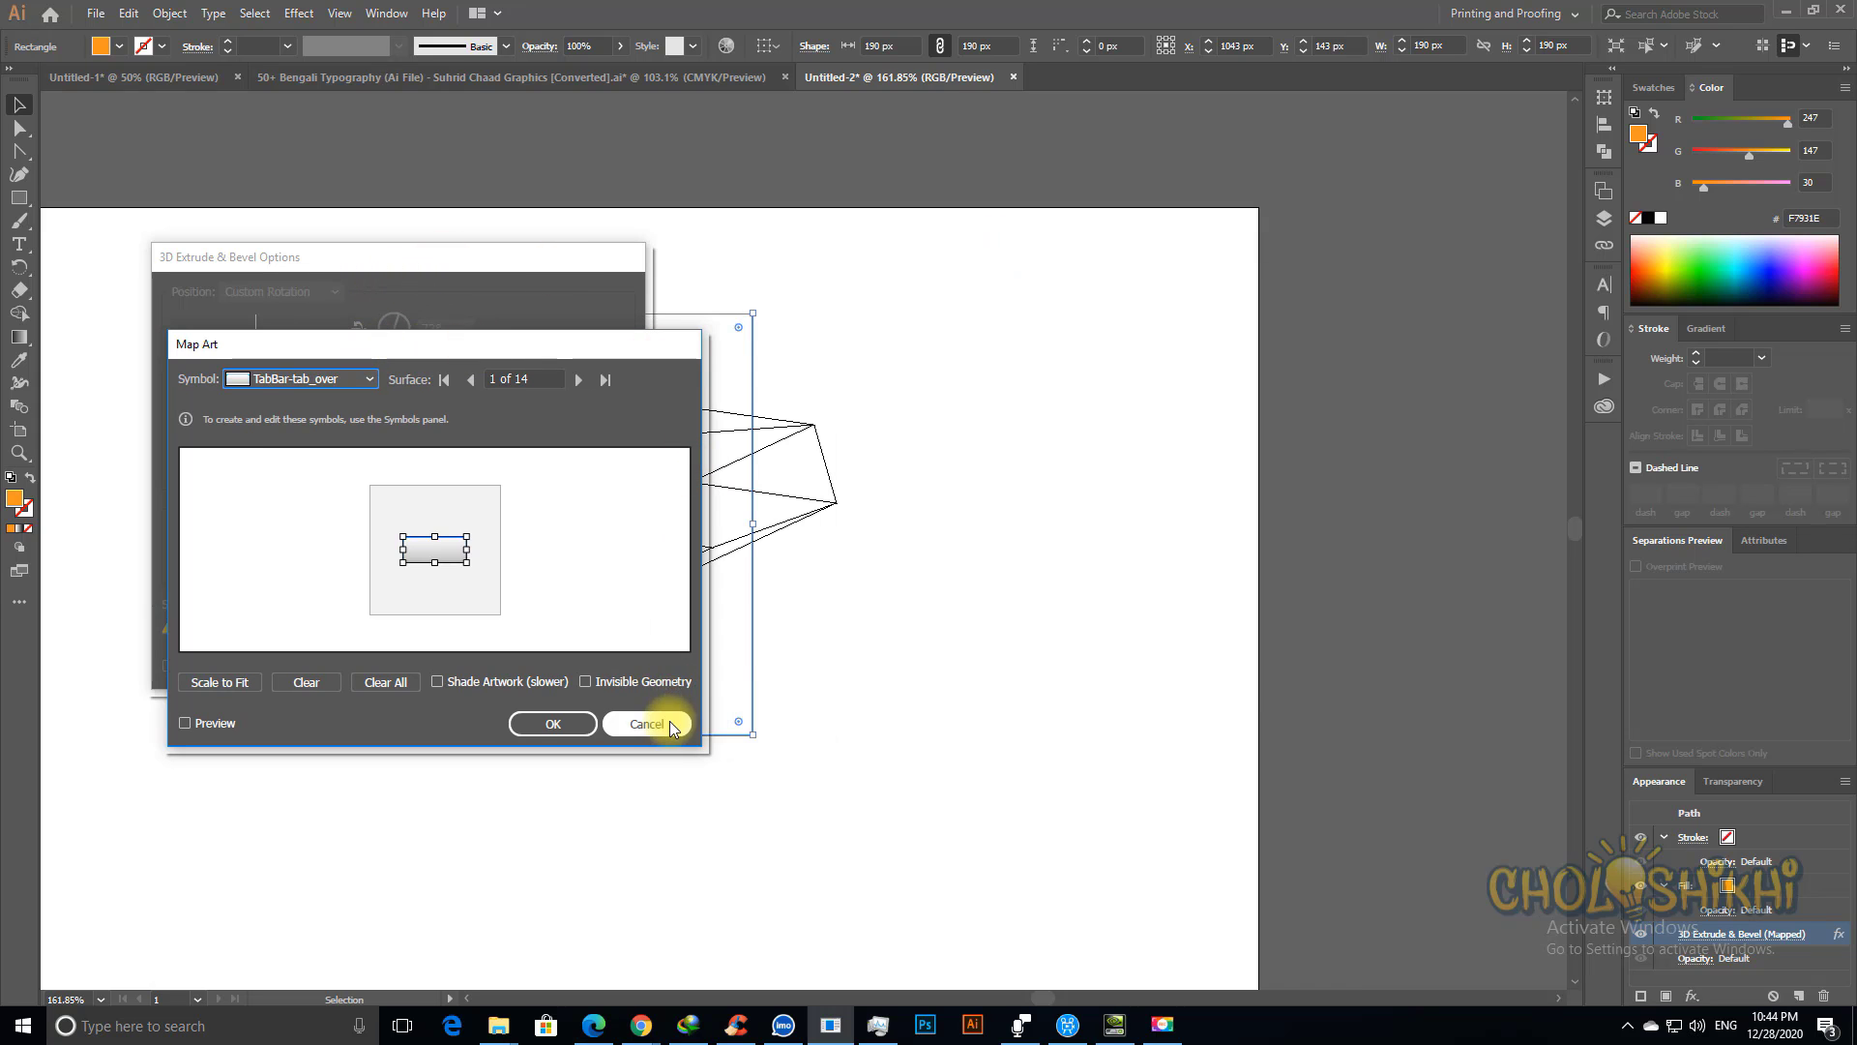
{"action": "left_click", "coordinate": [641, 716]}
{"action": "key", "text": "Escape"}
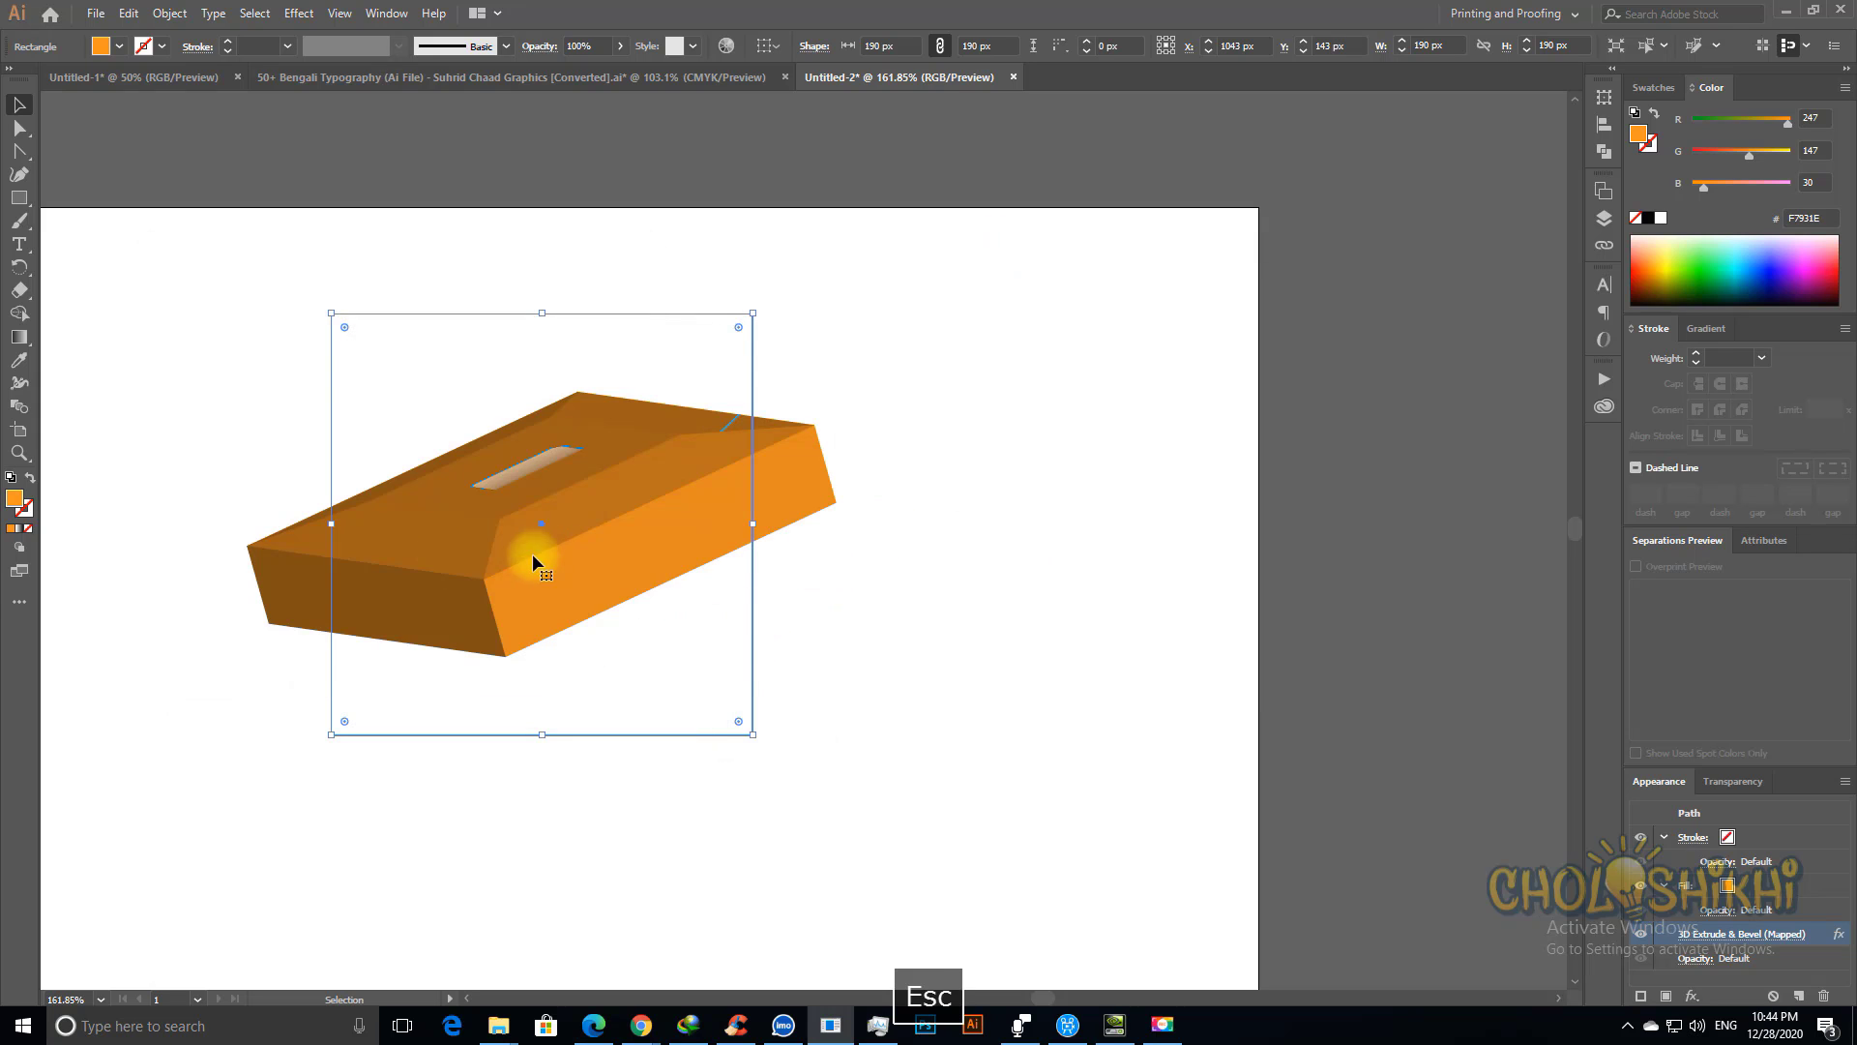
Step: Reopen the extruded square's 3D Extrude & Bevel options with preview enabled and open Map Art
{"action": "key", "text": "space"}
{"action": "left_click_drag", "start_coordinate": [531, 552], "coordinate": [1029, 415]}
{"action": "key", "text": "ctrl+minus"}
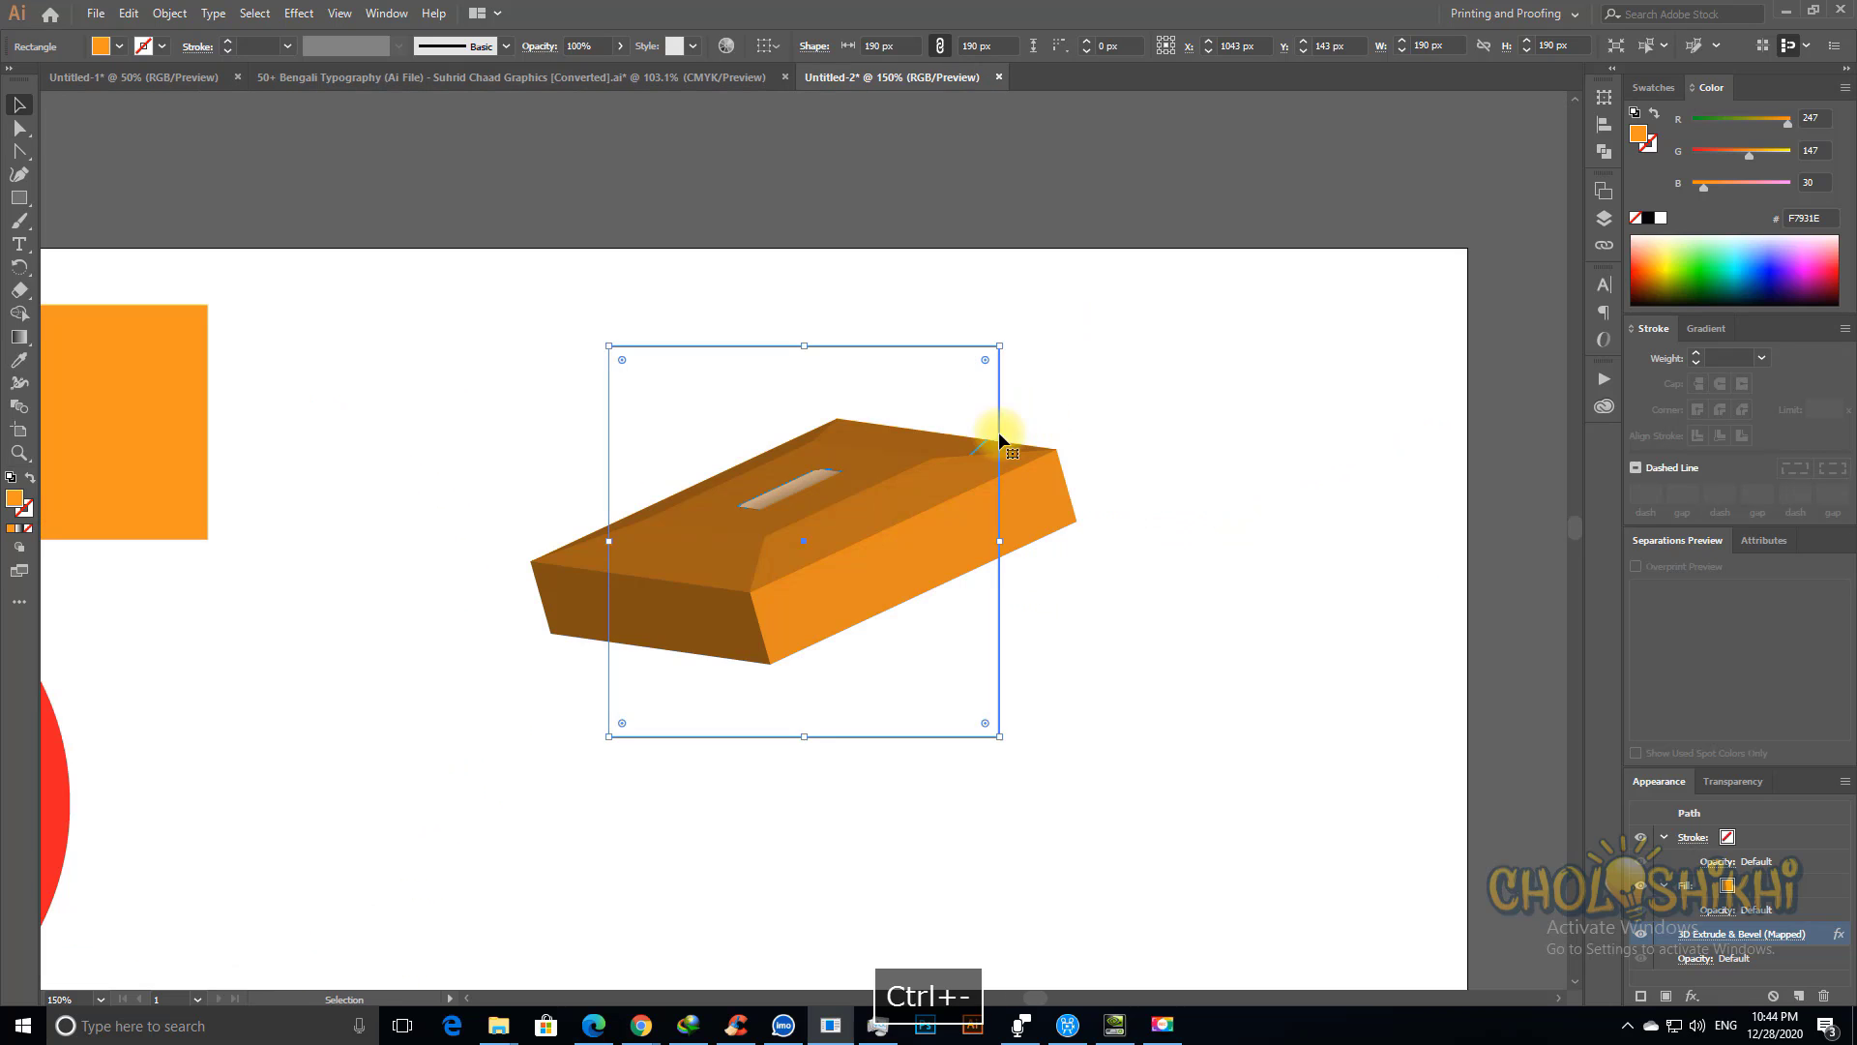
{"action": "left_click_drag", "start_coordinate": [728, 530], "coordinate": [1055, 464]}
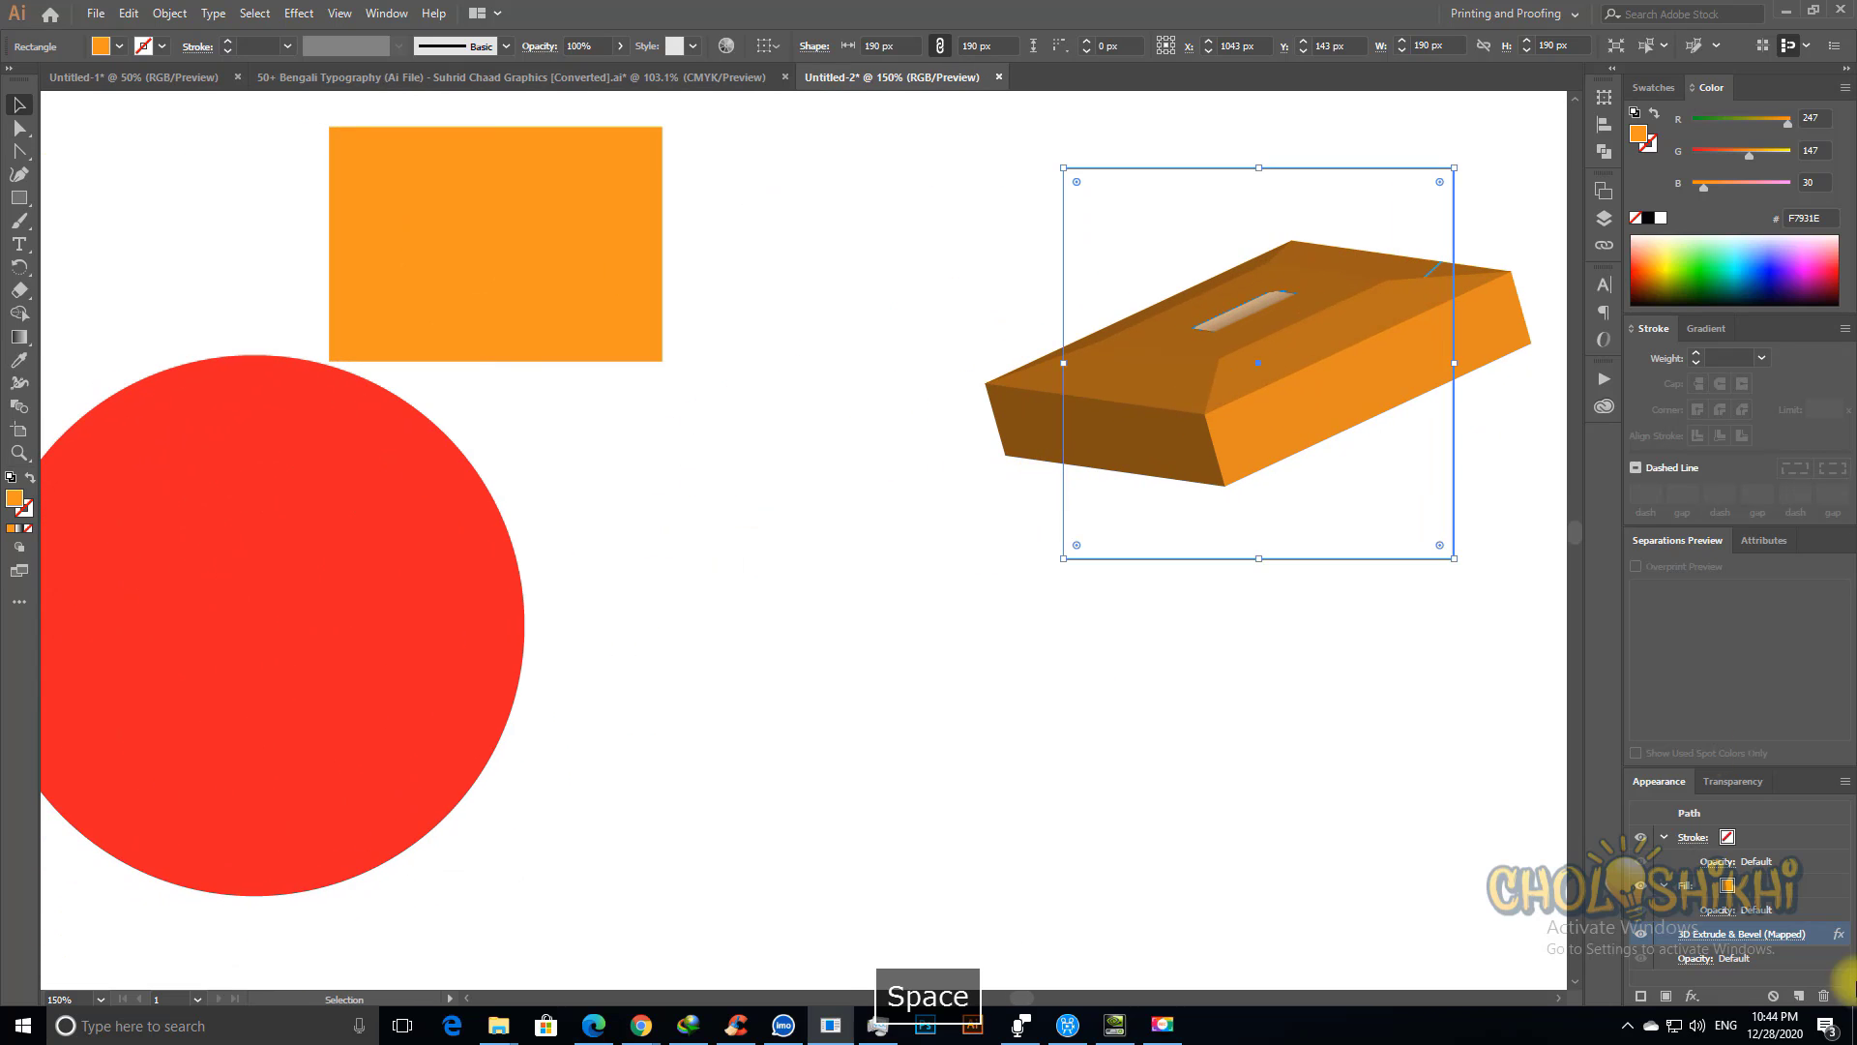
{"action": "left_click", "coordinate": [1736, 933]}
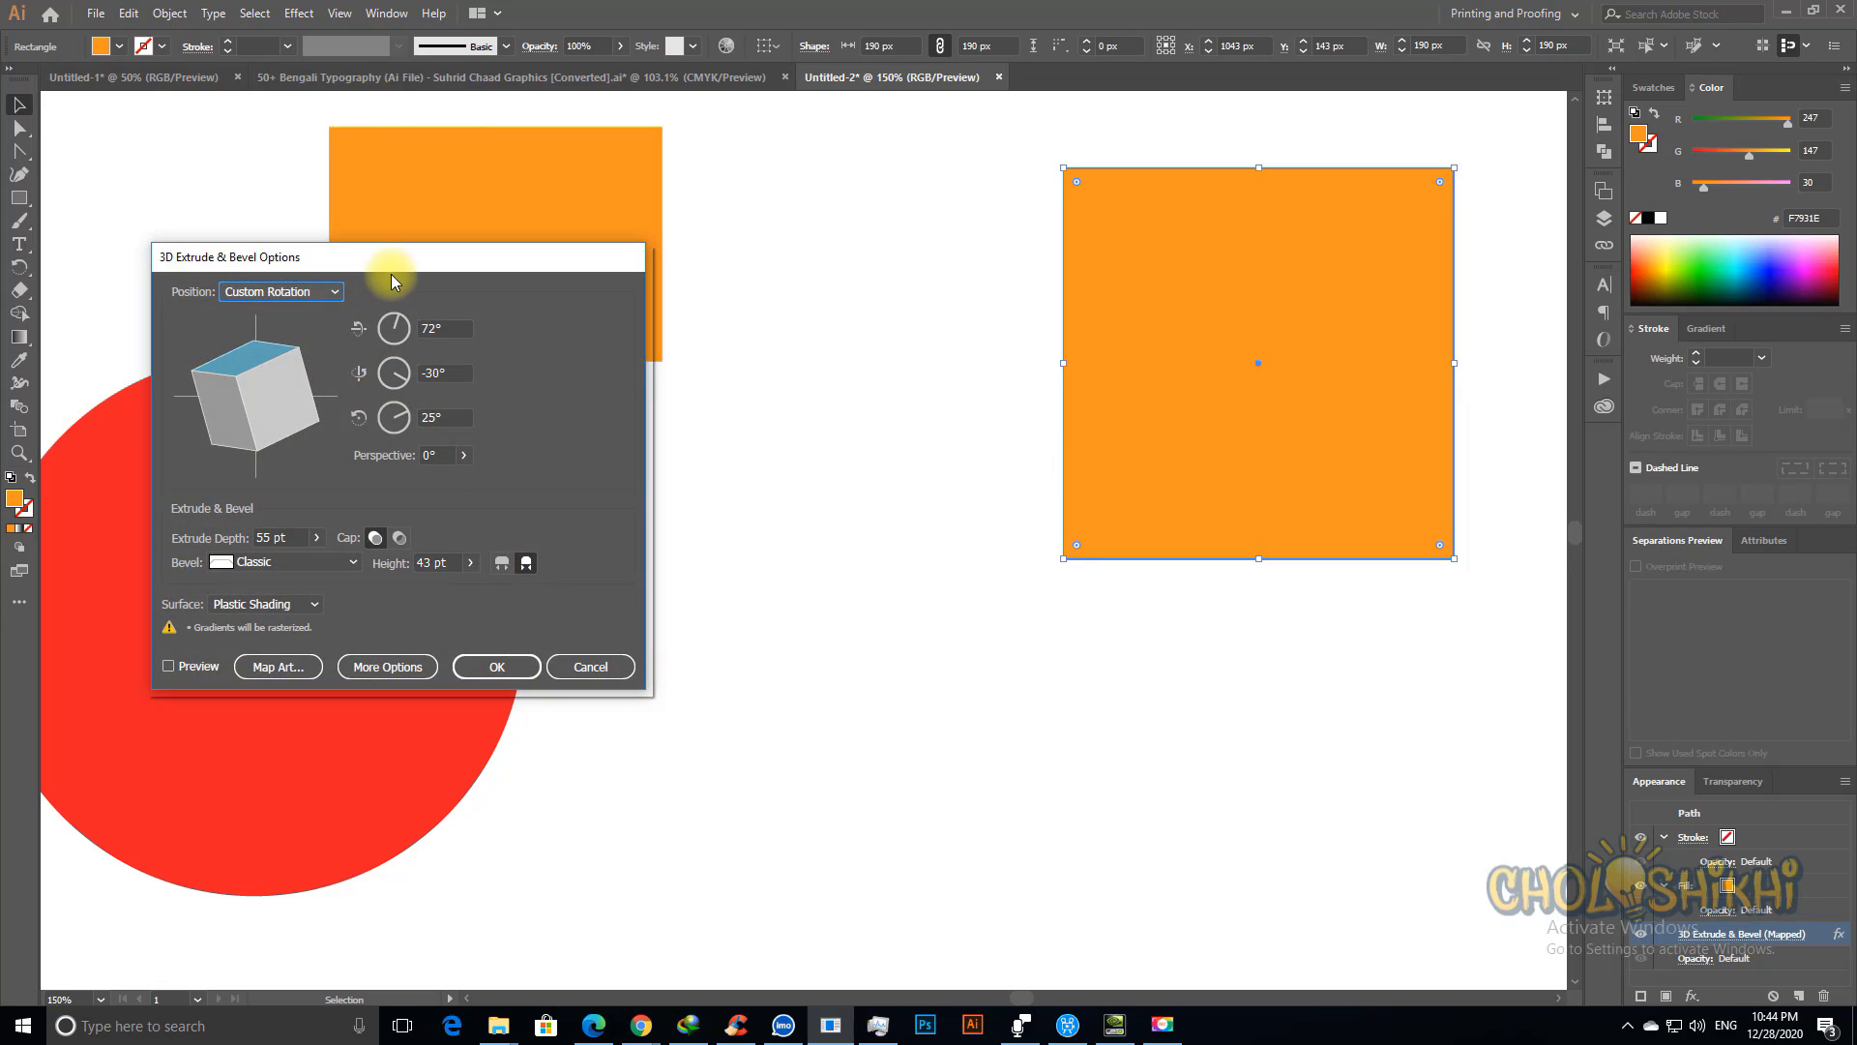
{"action": "left_click", "coordinate": [168, 666]}
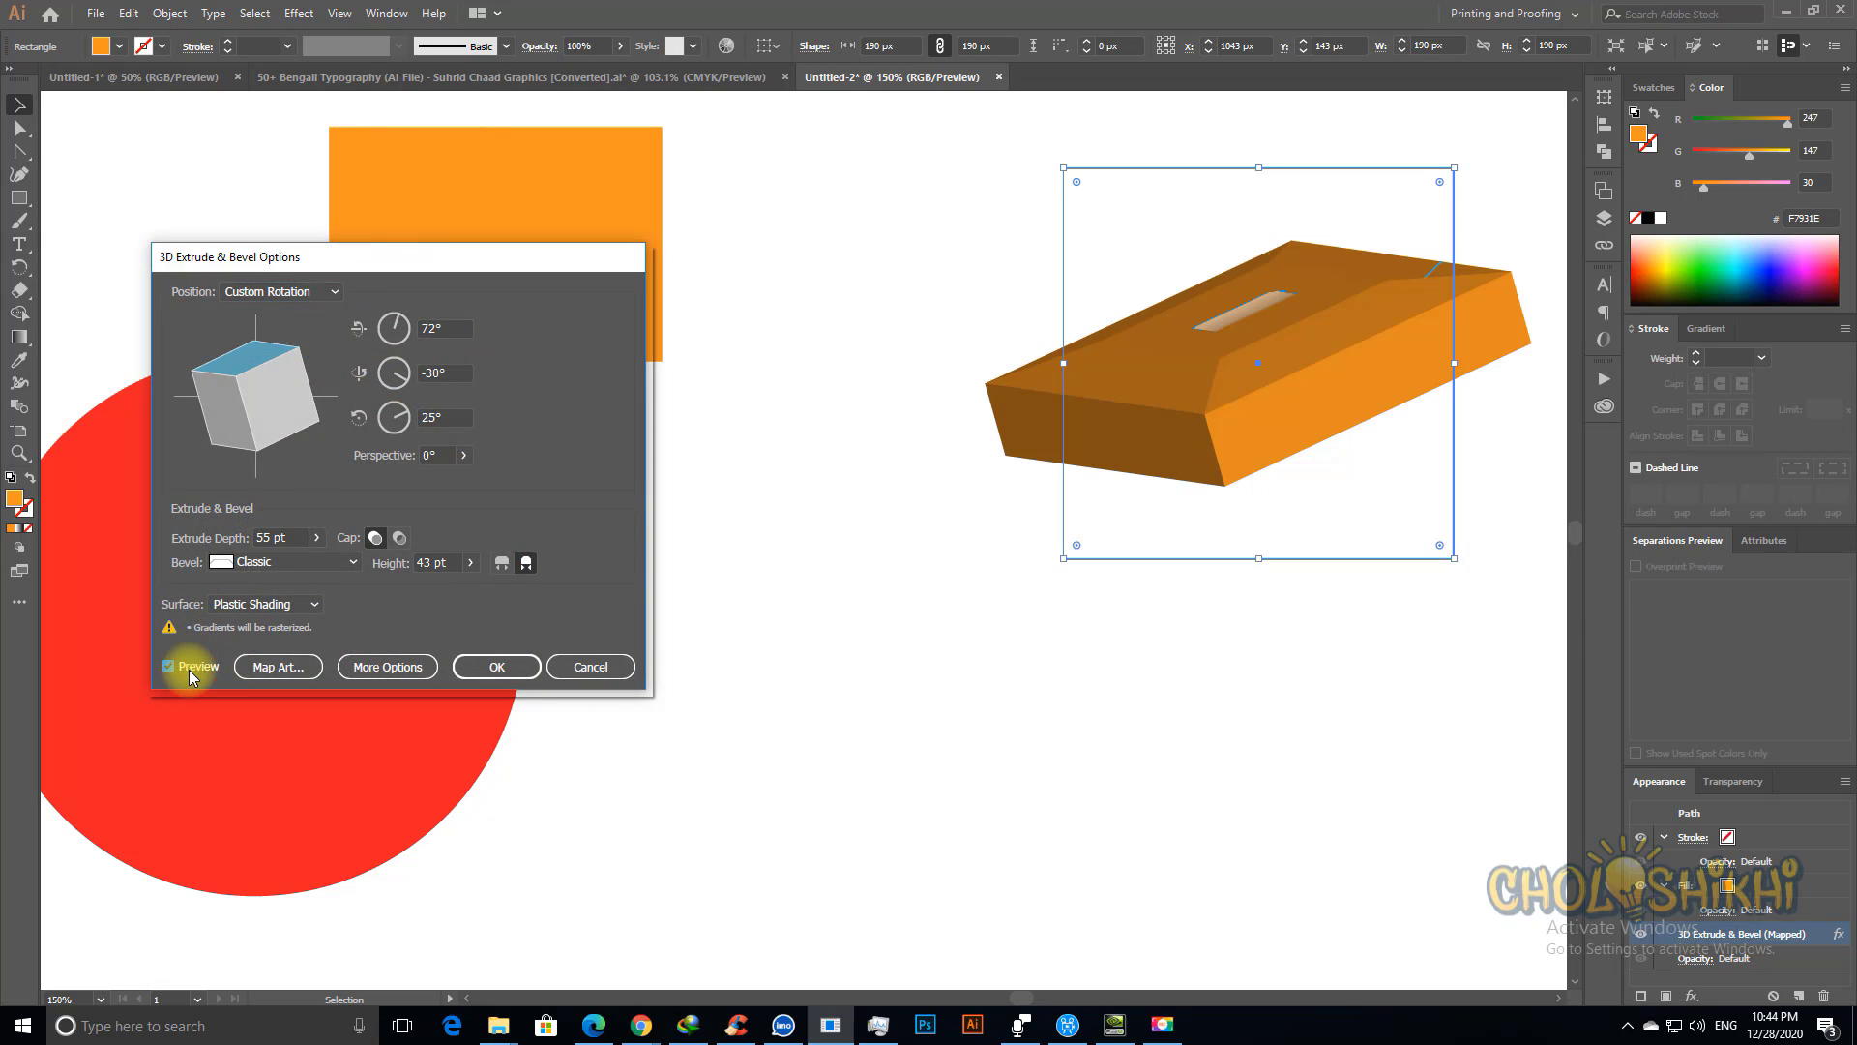
{"action": "left_click", "coordinate": [277, 667]}
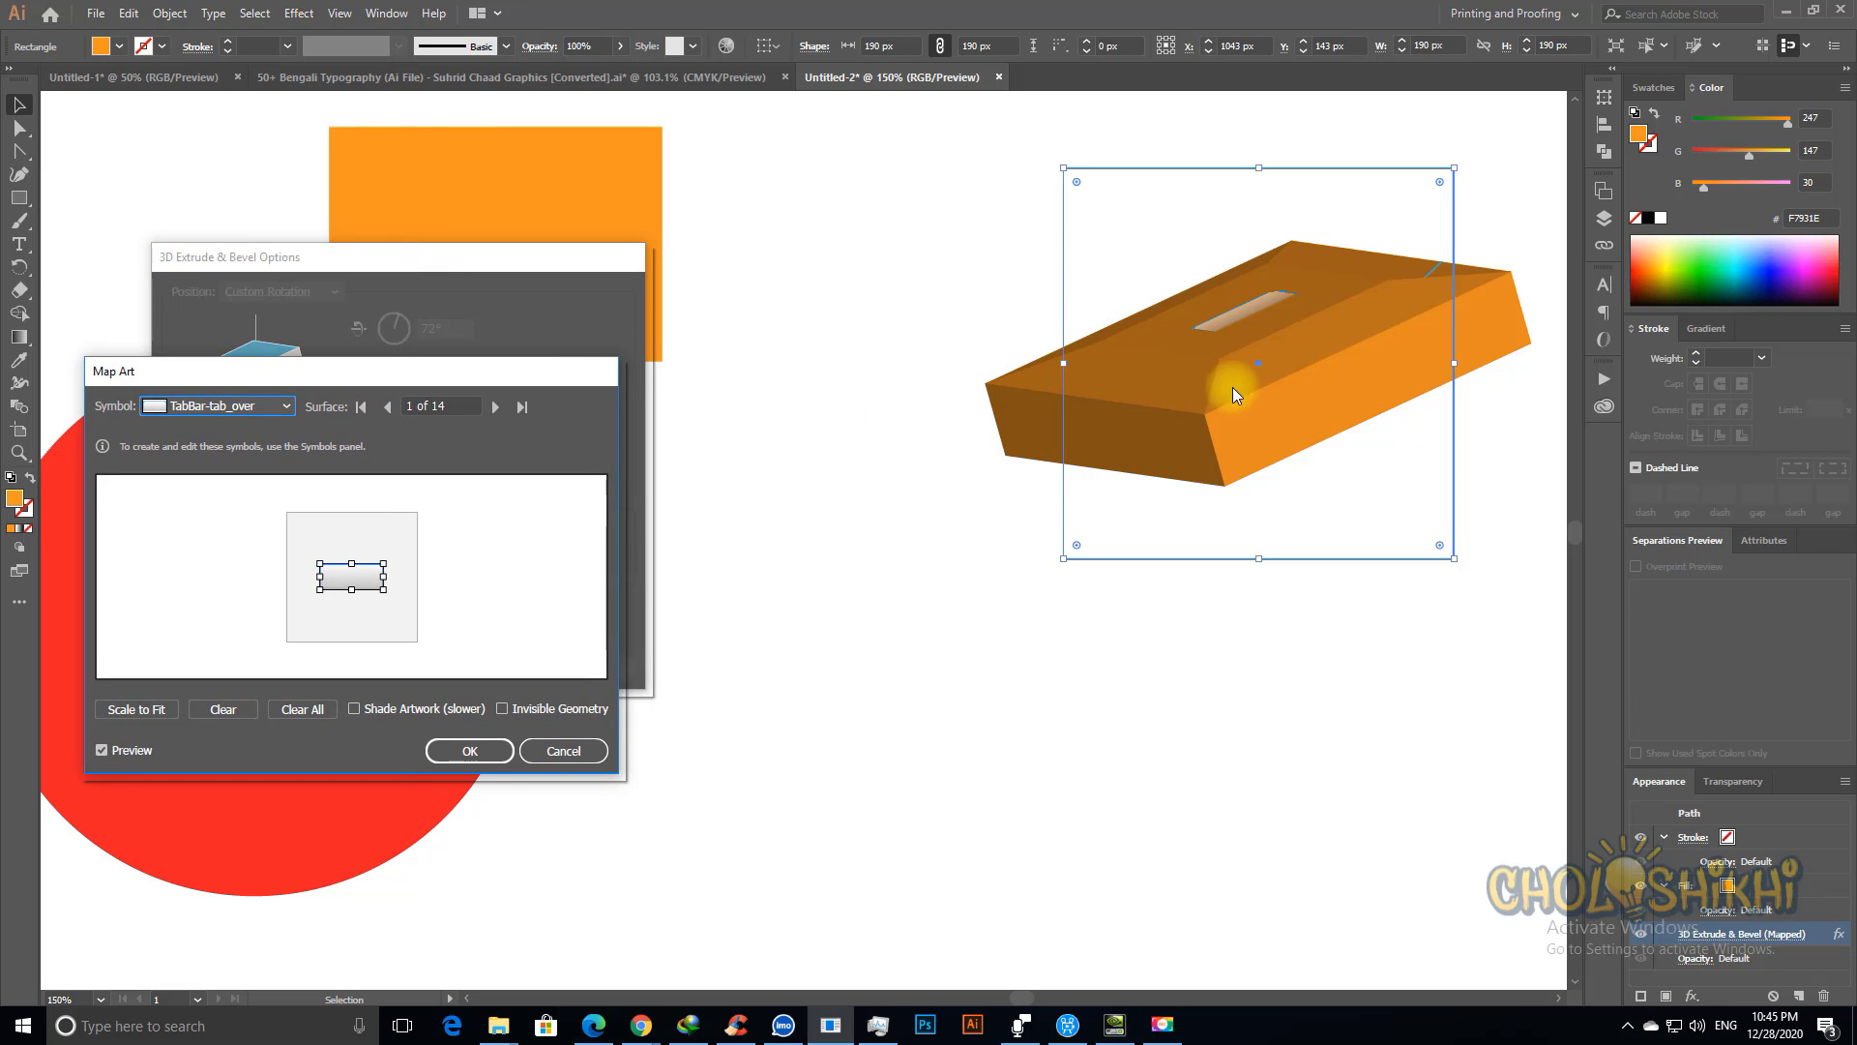
Step: Map the Button_over symbol onto surface 1 and scale it down to a small, narrow strip
{"action": "left_click", "coordinate": [226, 405]}
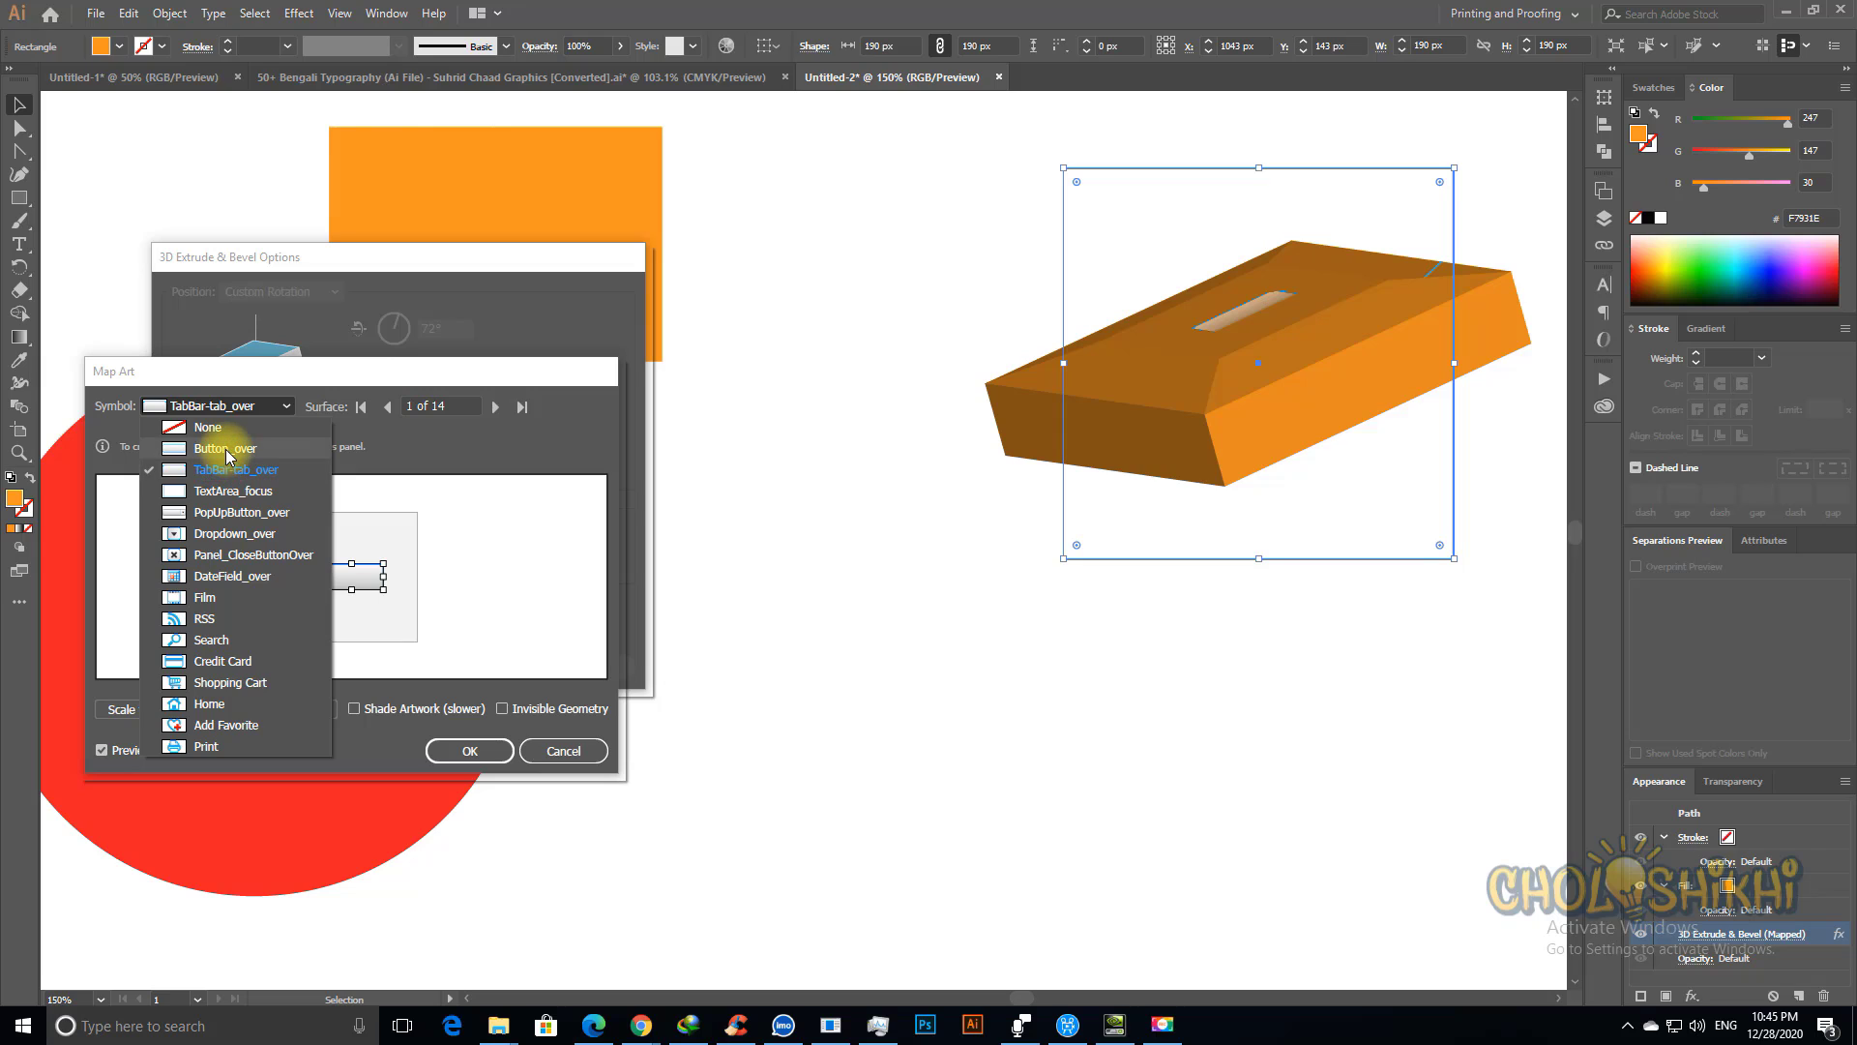
{"action": "left_click", "coordinate": [228, 451]}
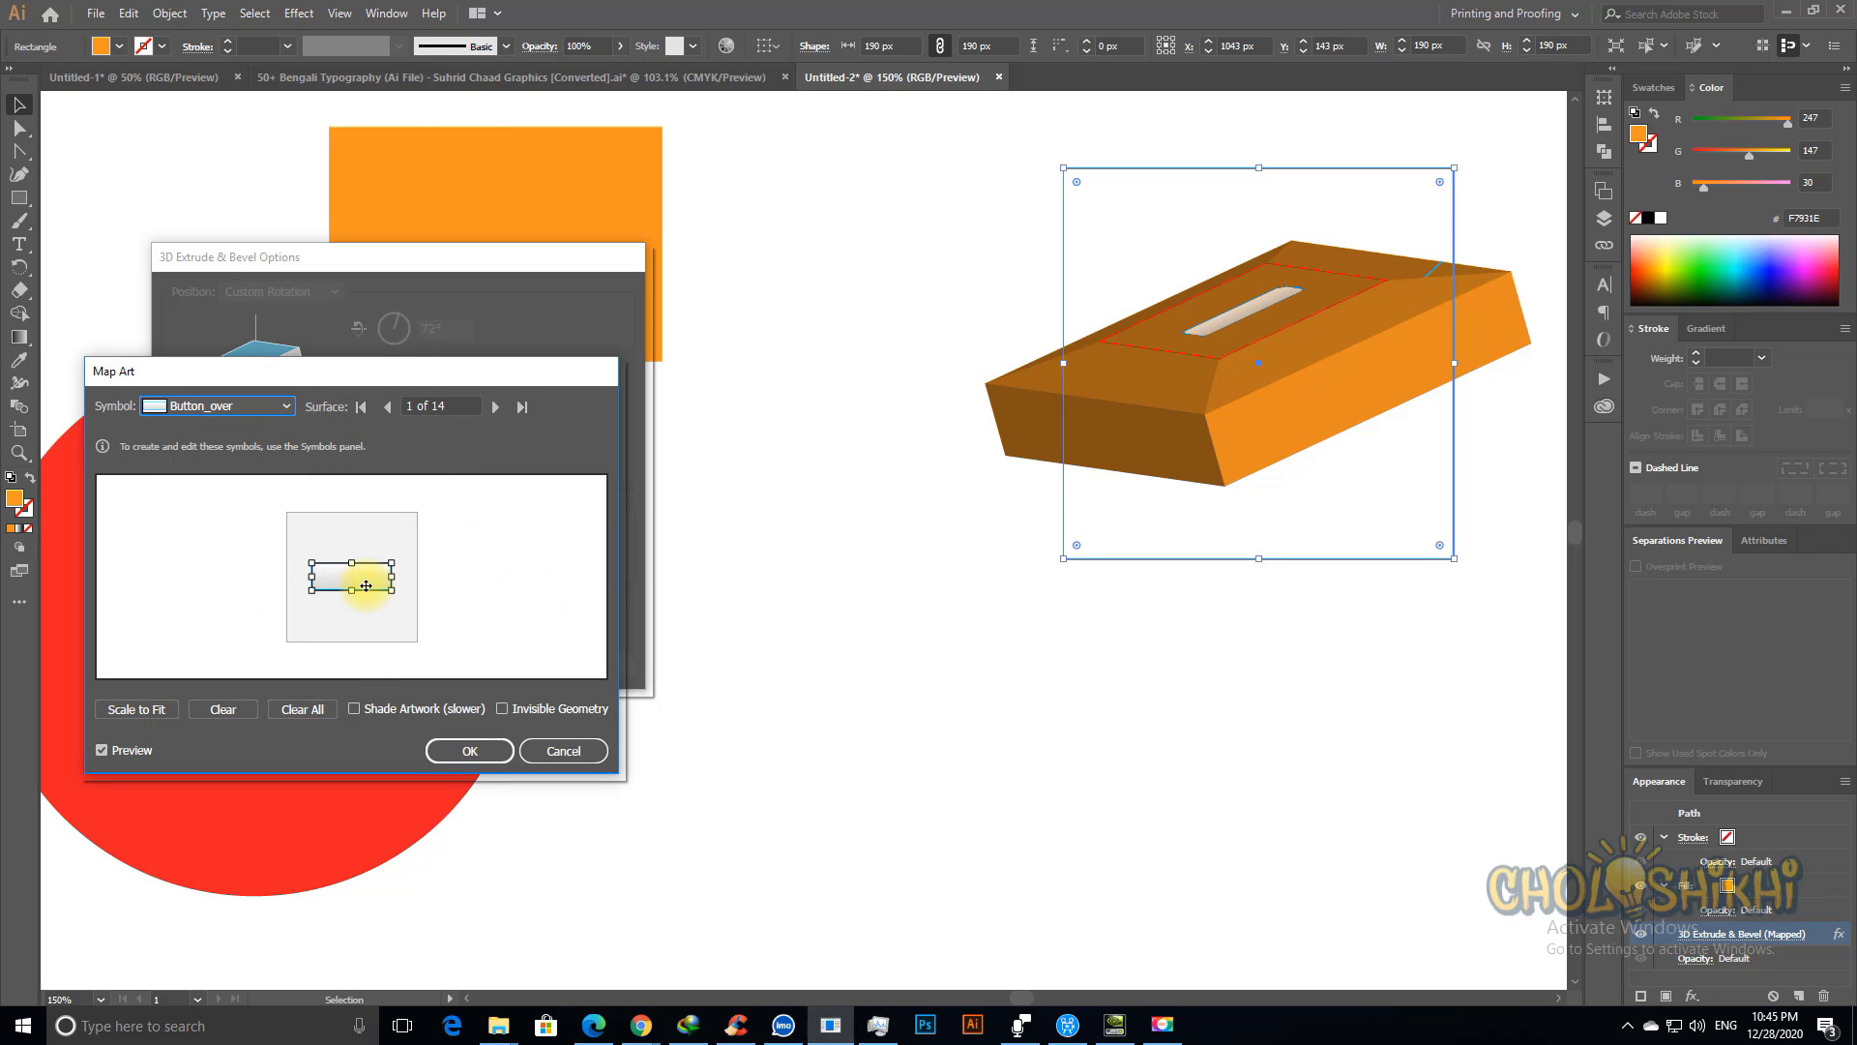
{"action": "left_click_drag", "start_coordinate": [352, 593], "coordinate": [351, 605]}
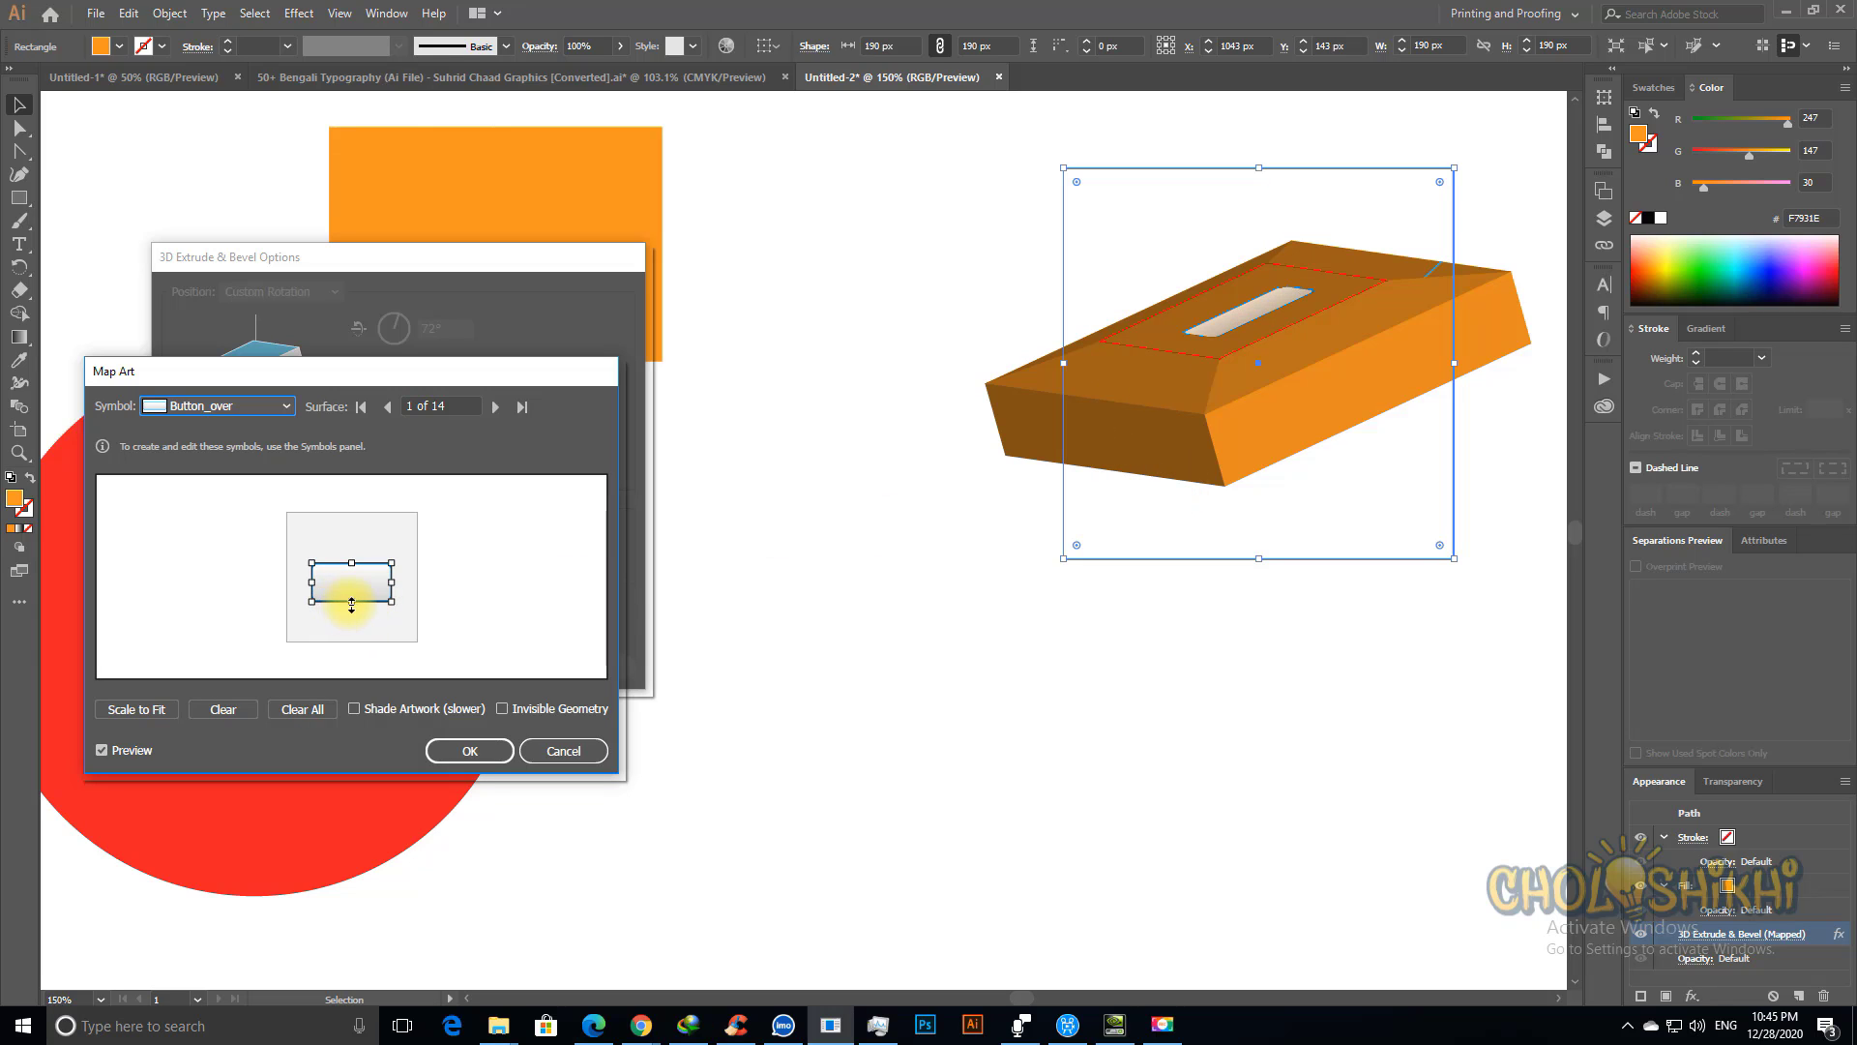
{"action": "left_click_drag", "start_coordinate": [351, 603], "coordinate": [357, 569]}
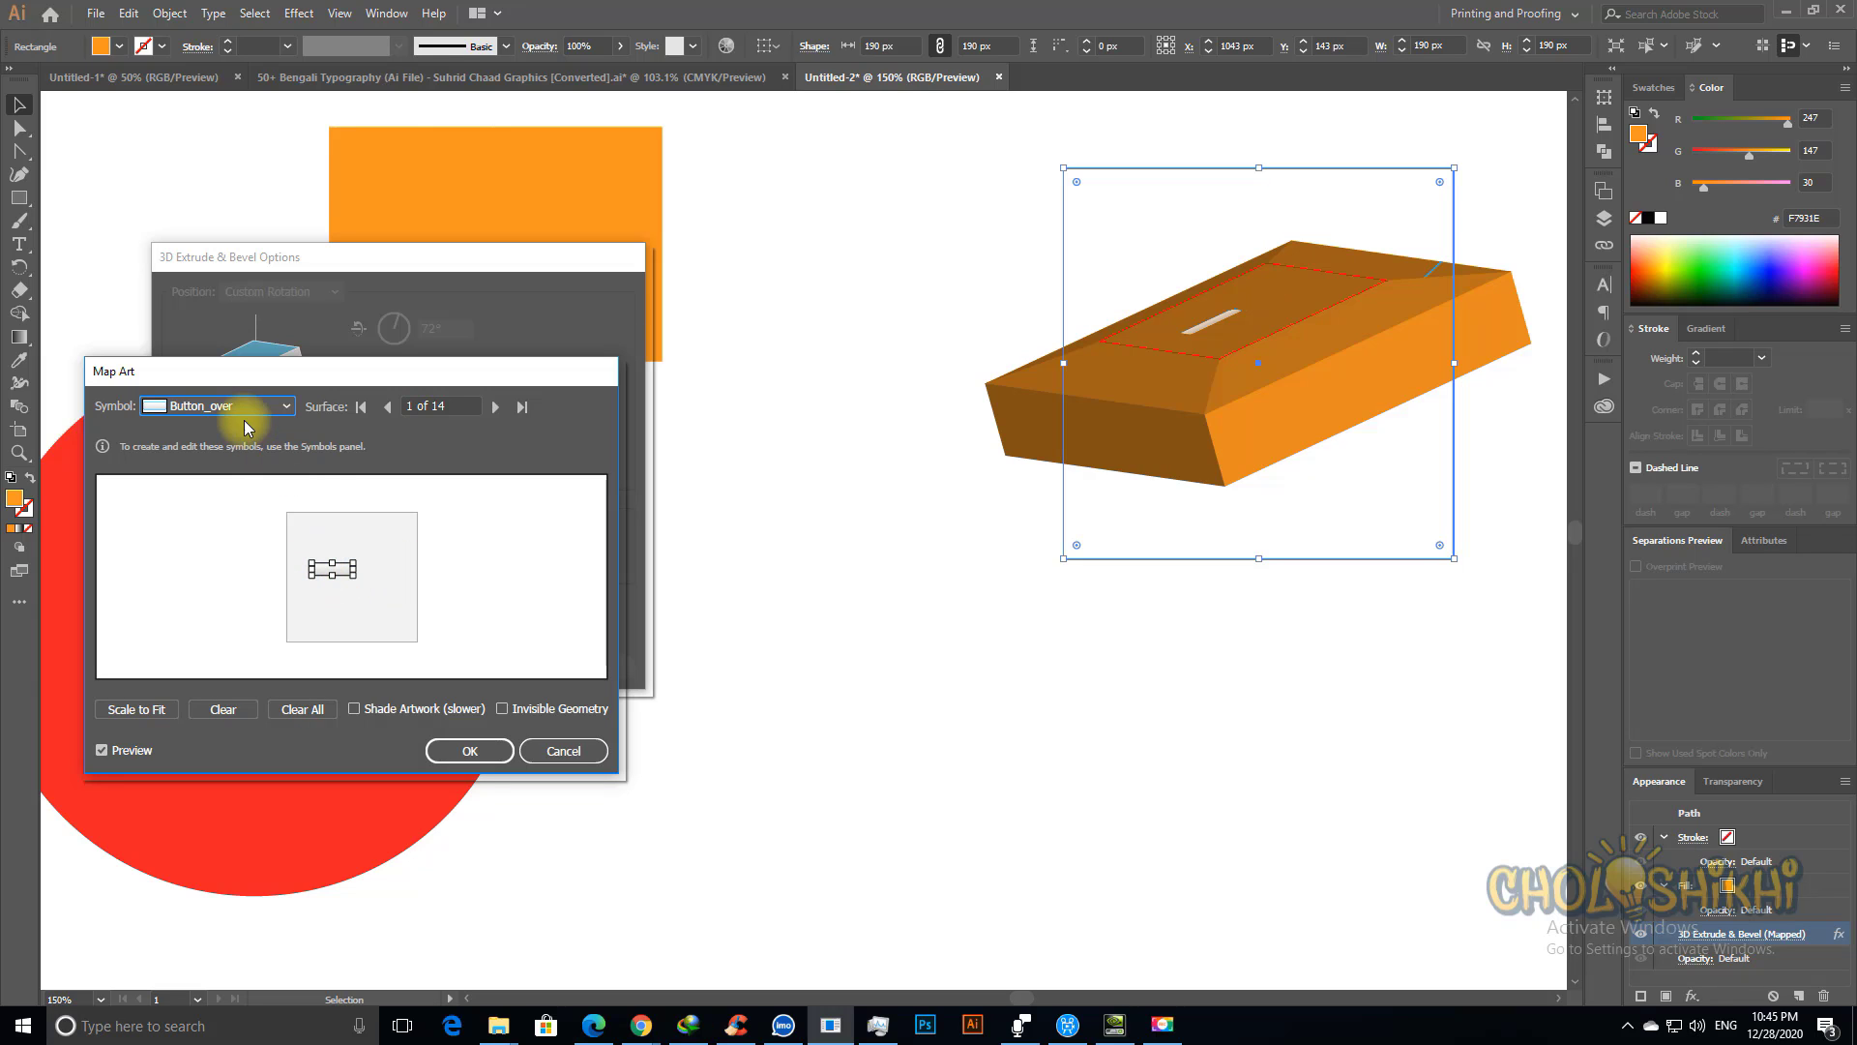
Step: On surface 2, stretch the mapped TextArea_focus symbol taller and shift it slightly up and to the right
{"action": "left_click", "coordinate": [495, 406]}
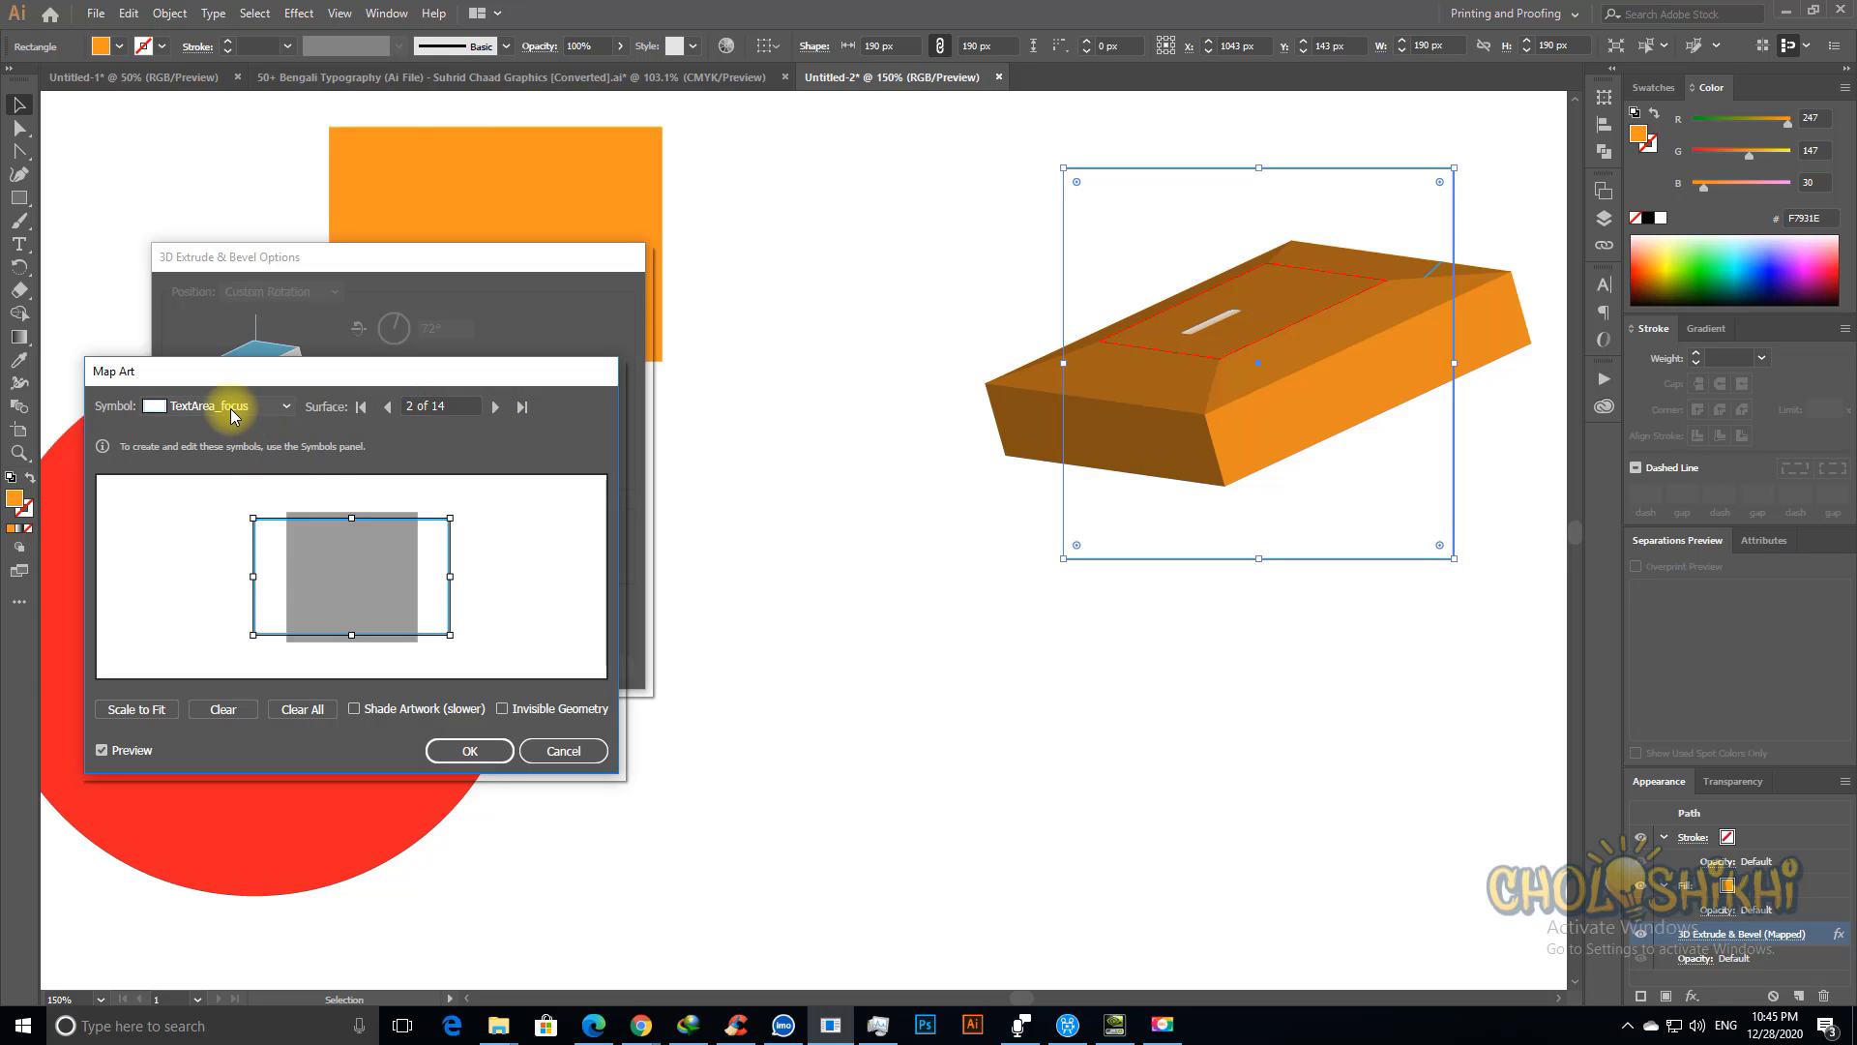
{"action": "mouse_move", "coordinate": [352, 637]}
{"action": "left_mouse_down"}
{"action": "mouse_move", "coordinate": [358, 602]}
{"action": "mouse_move", "coordinate": [352, 671]}
{"action": "left_mouse_up"}
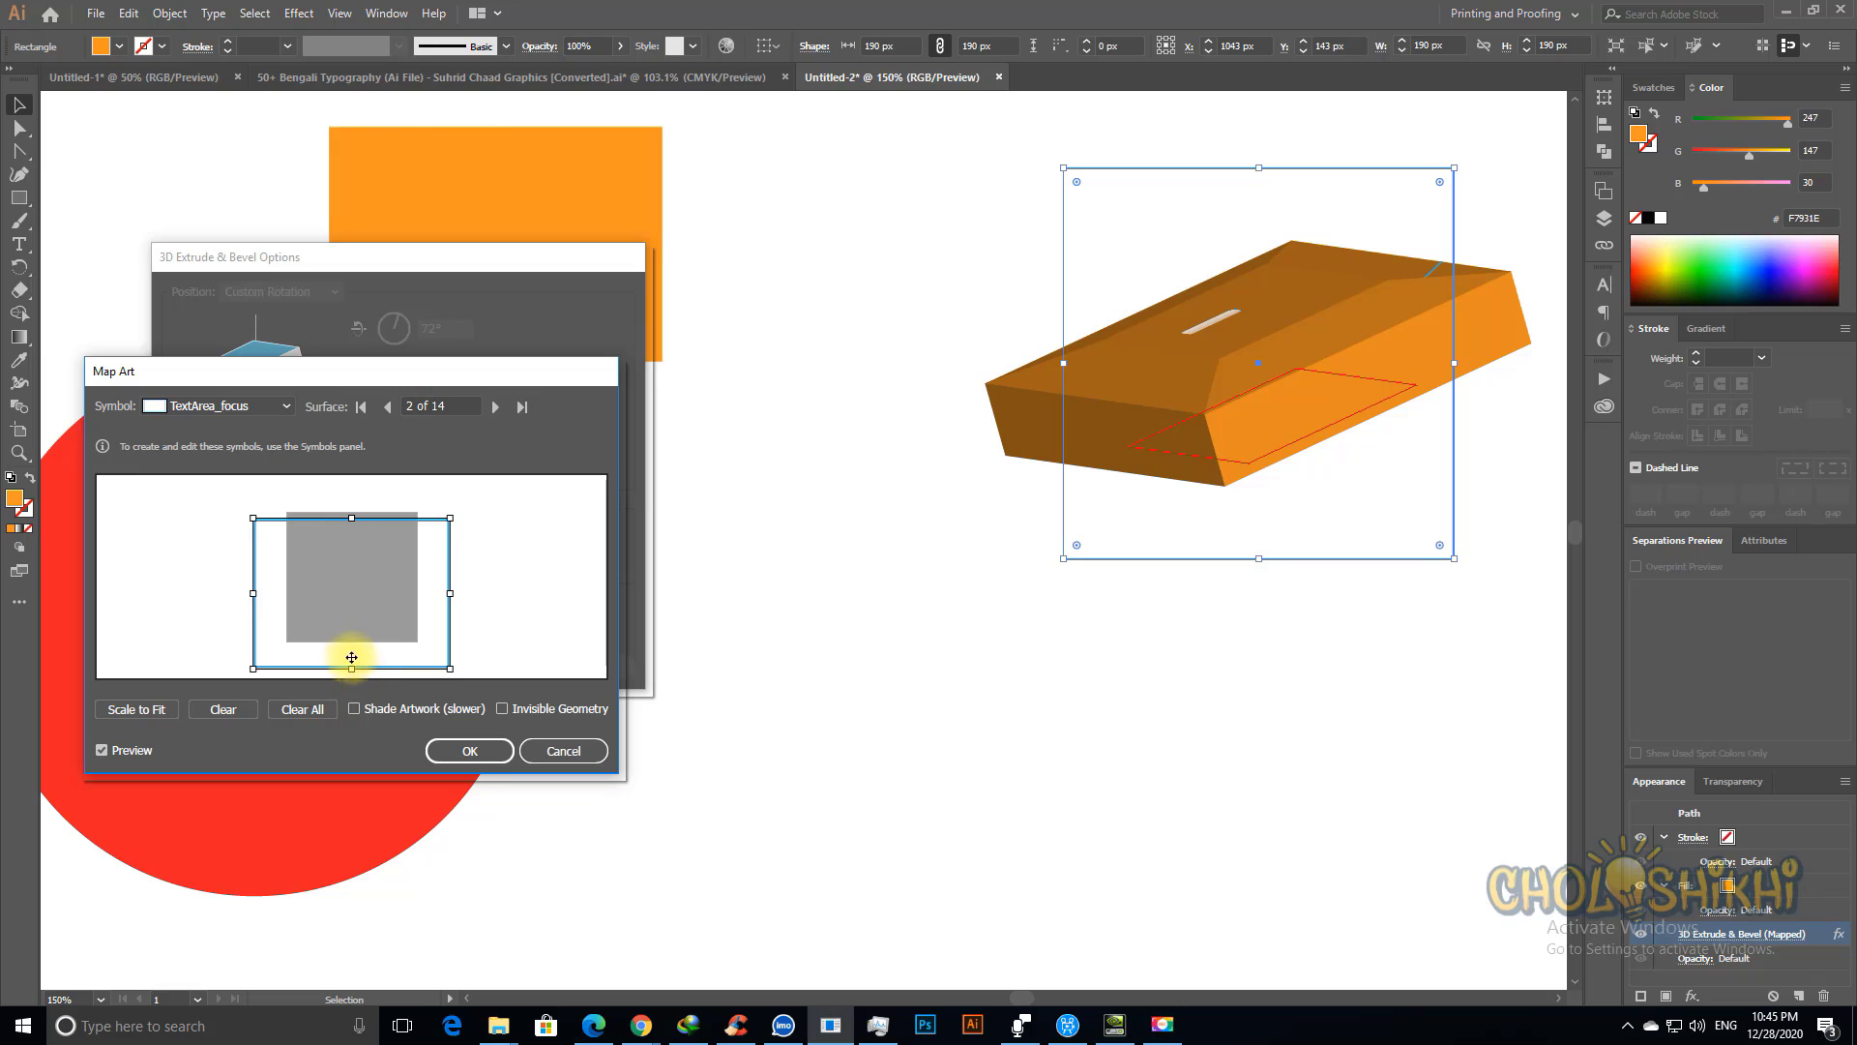
{"action": "mouse_move", "coordinate": [350, 580]}
{"action": "left_mouse_down"}
{"action": "mouse_move", "coordinate": [348, 552]}
{"action": "mouse_move", "coordinate": [369, 570]}
{"action": "left_mouse_up"}
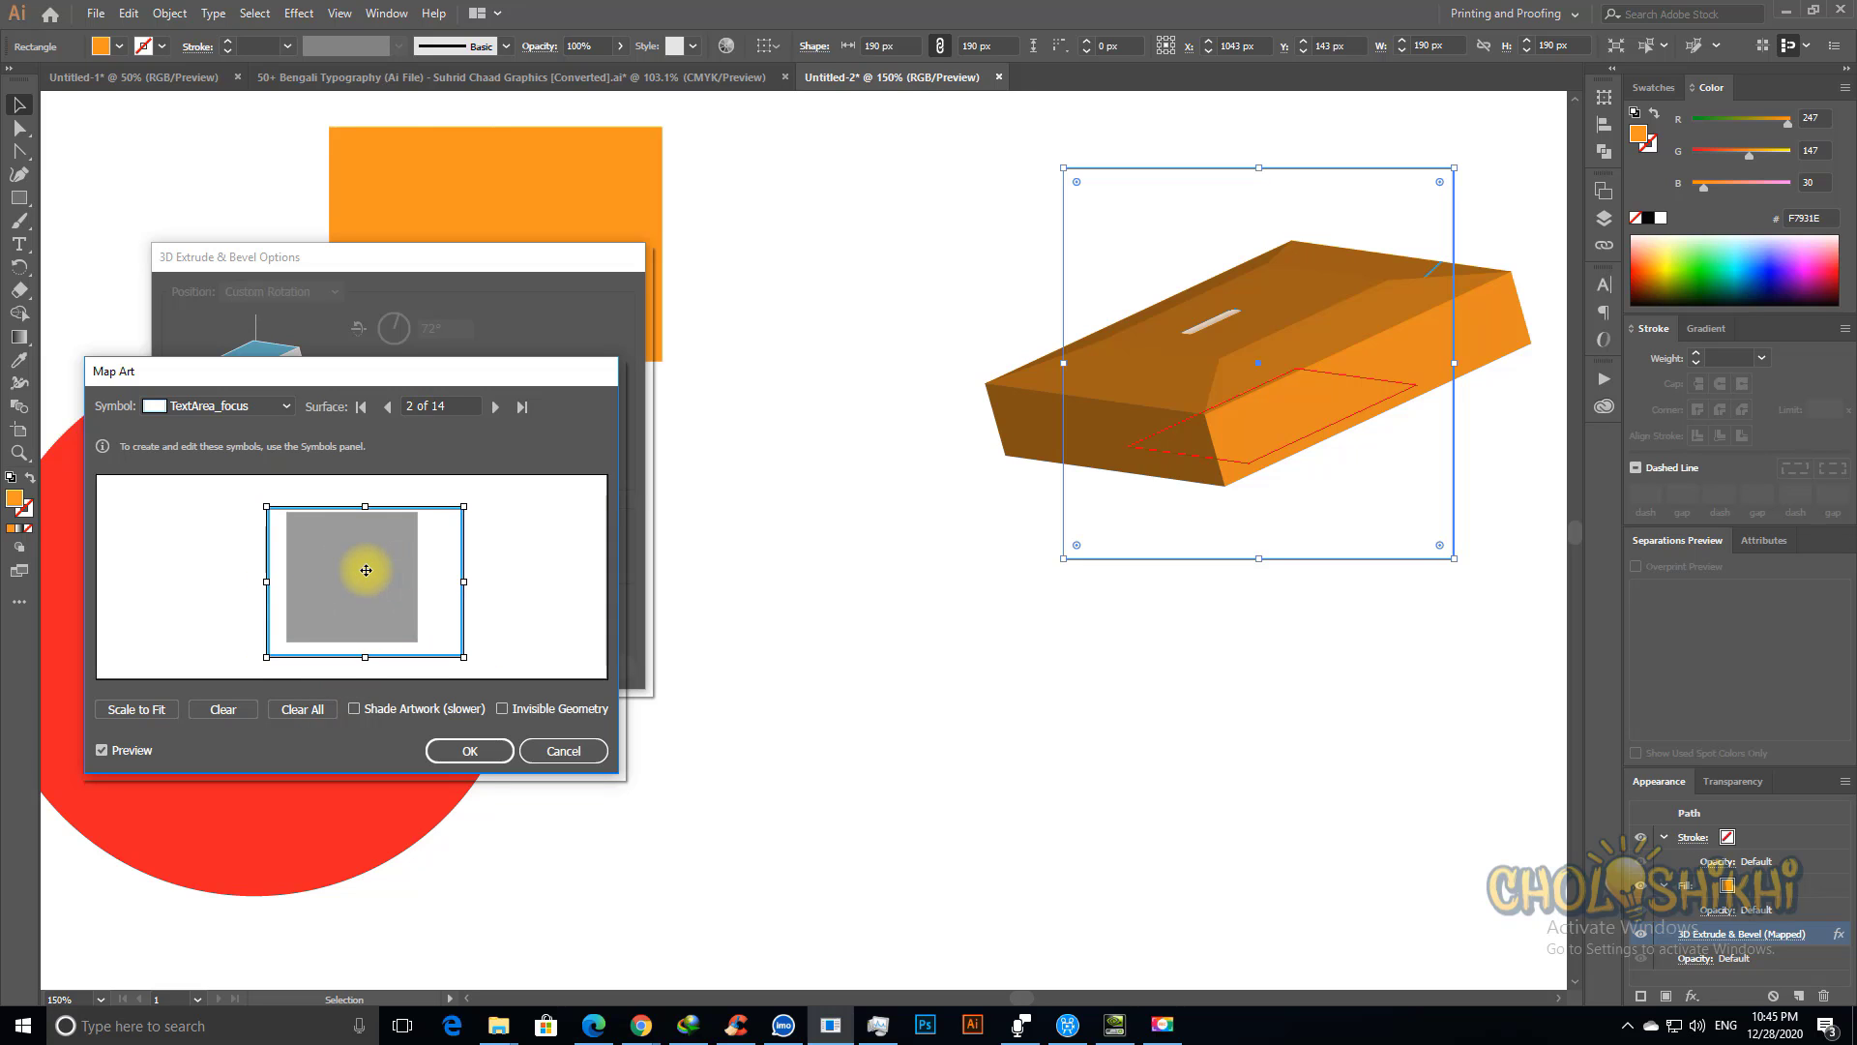
Step: On surface 2, try the PopUpButton_over symbol, replace it with Button_over and stretch that symbol taller
{"action": "left_click", "coordinate": [241, 414]}
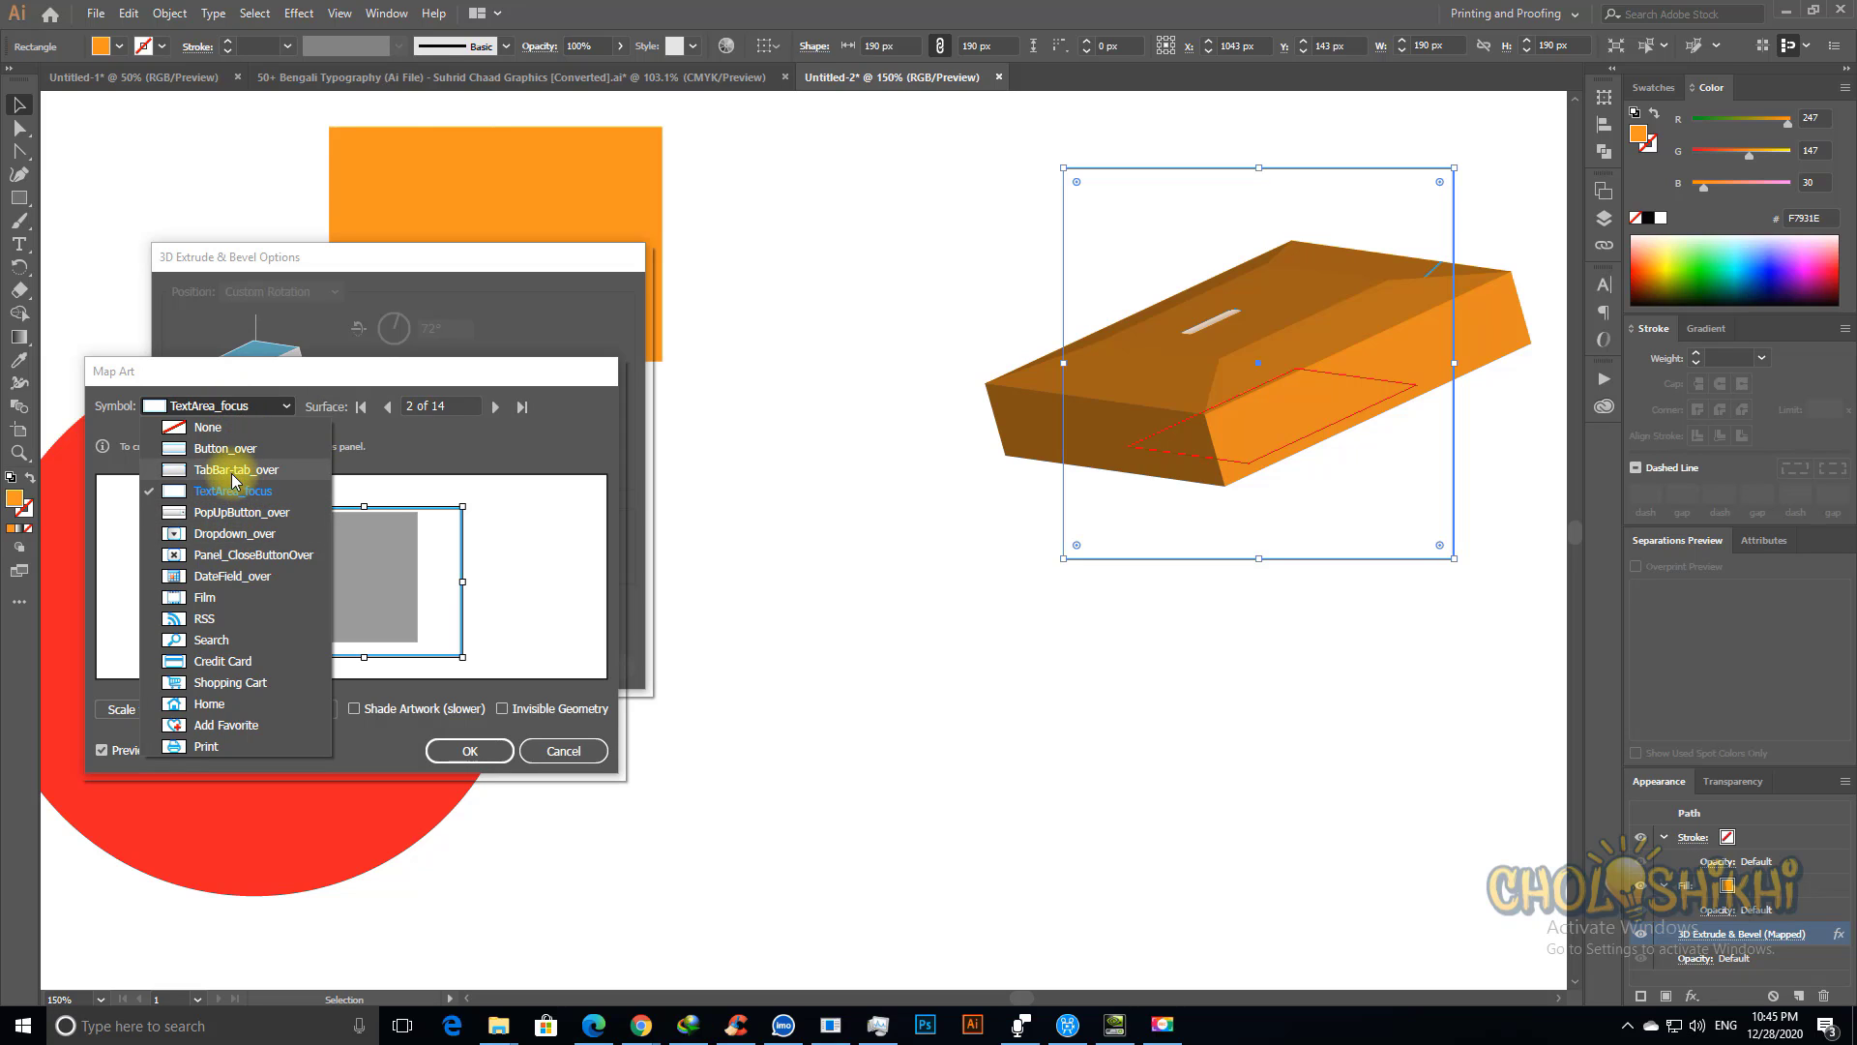
{"action": "left_click", "coordinate": [233, 517]}
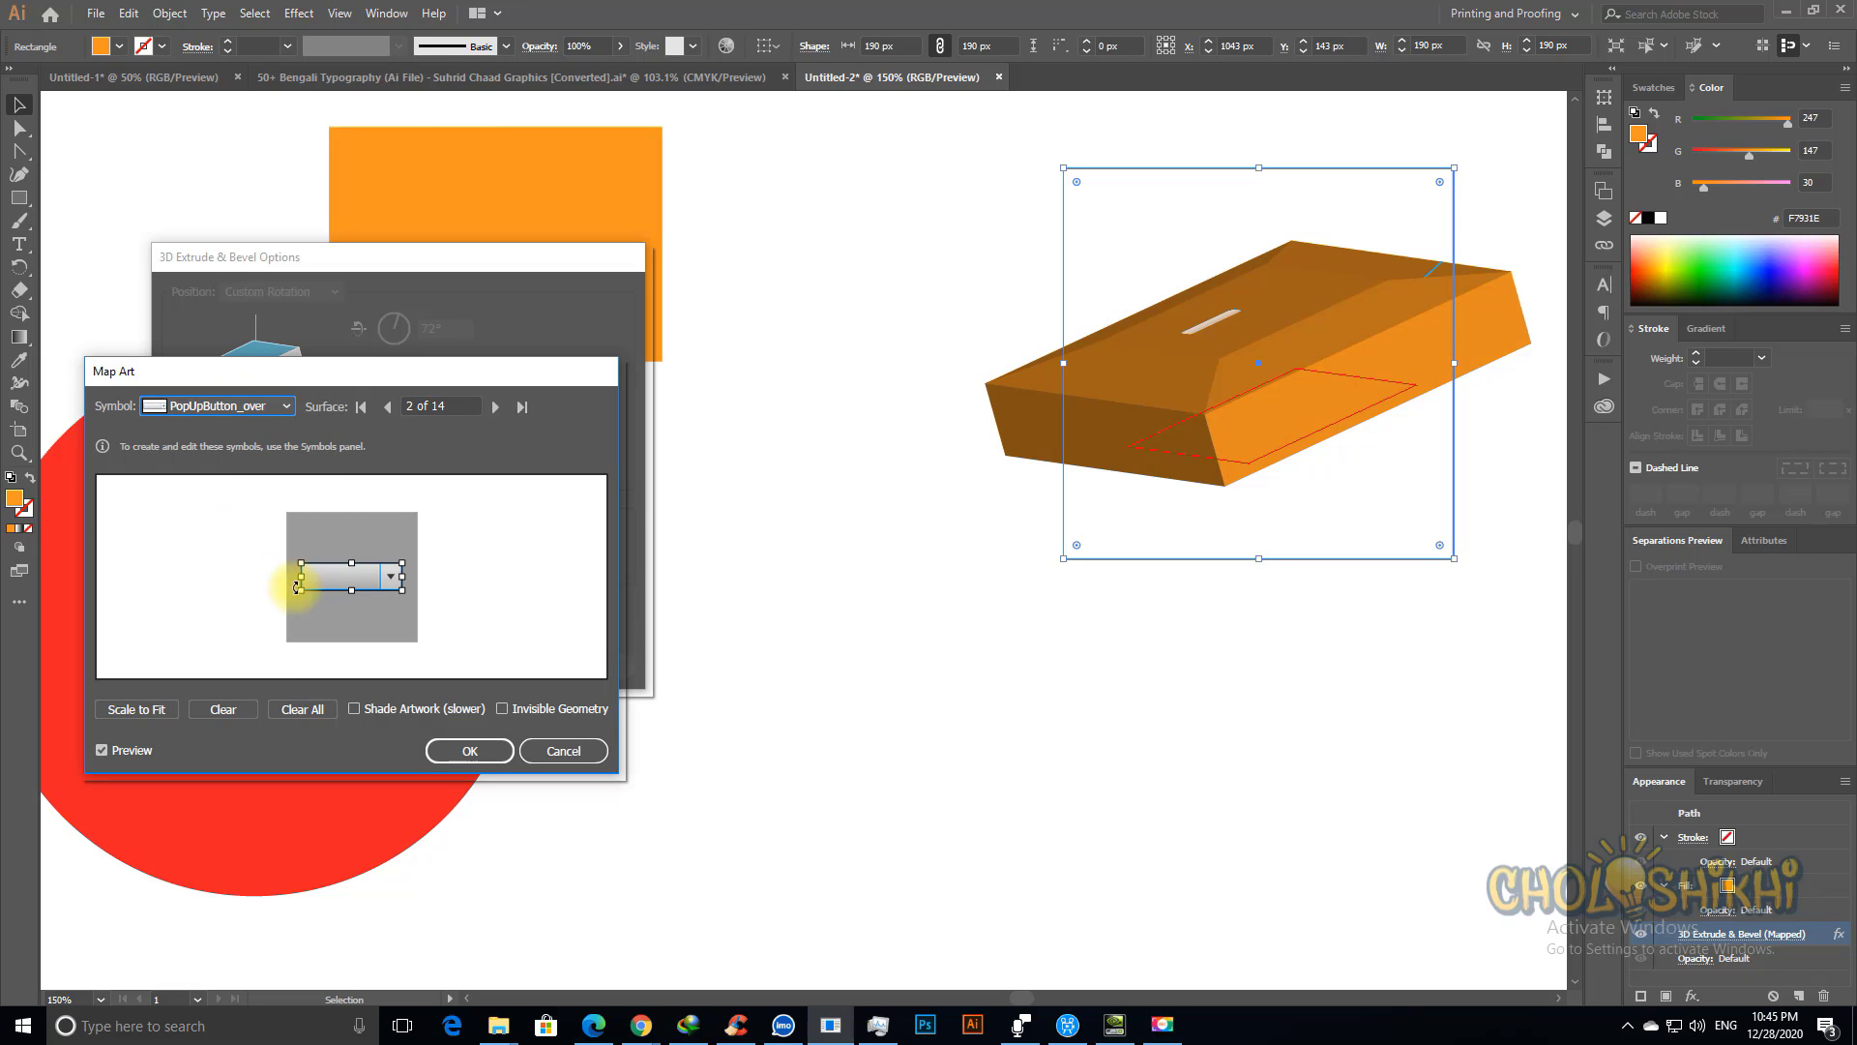
{"action": "mouse_move", "coordinate": [353, 563]}
{"action": "left_mouse_down"}
{"action": "mouse_move", "coordinate": [352, 533]}
{"action": "mouse_move", "coordinate": [352, 561]}
{"action": "left_mouse_up"}
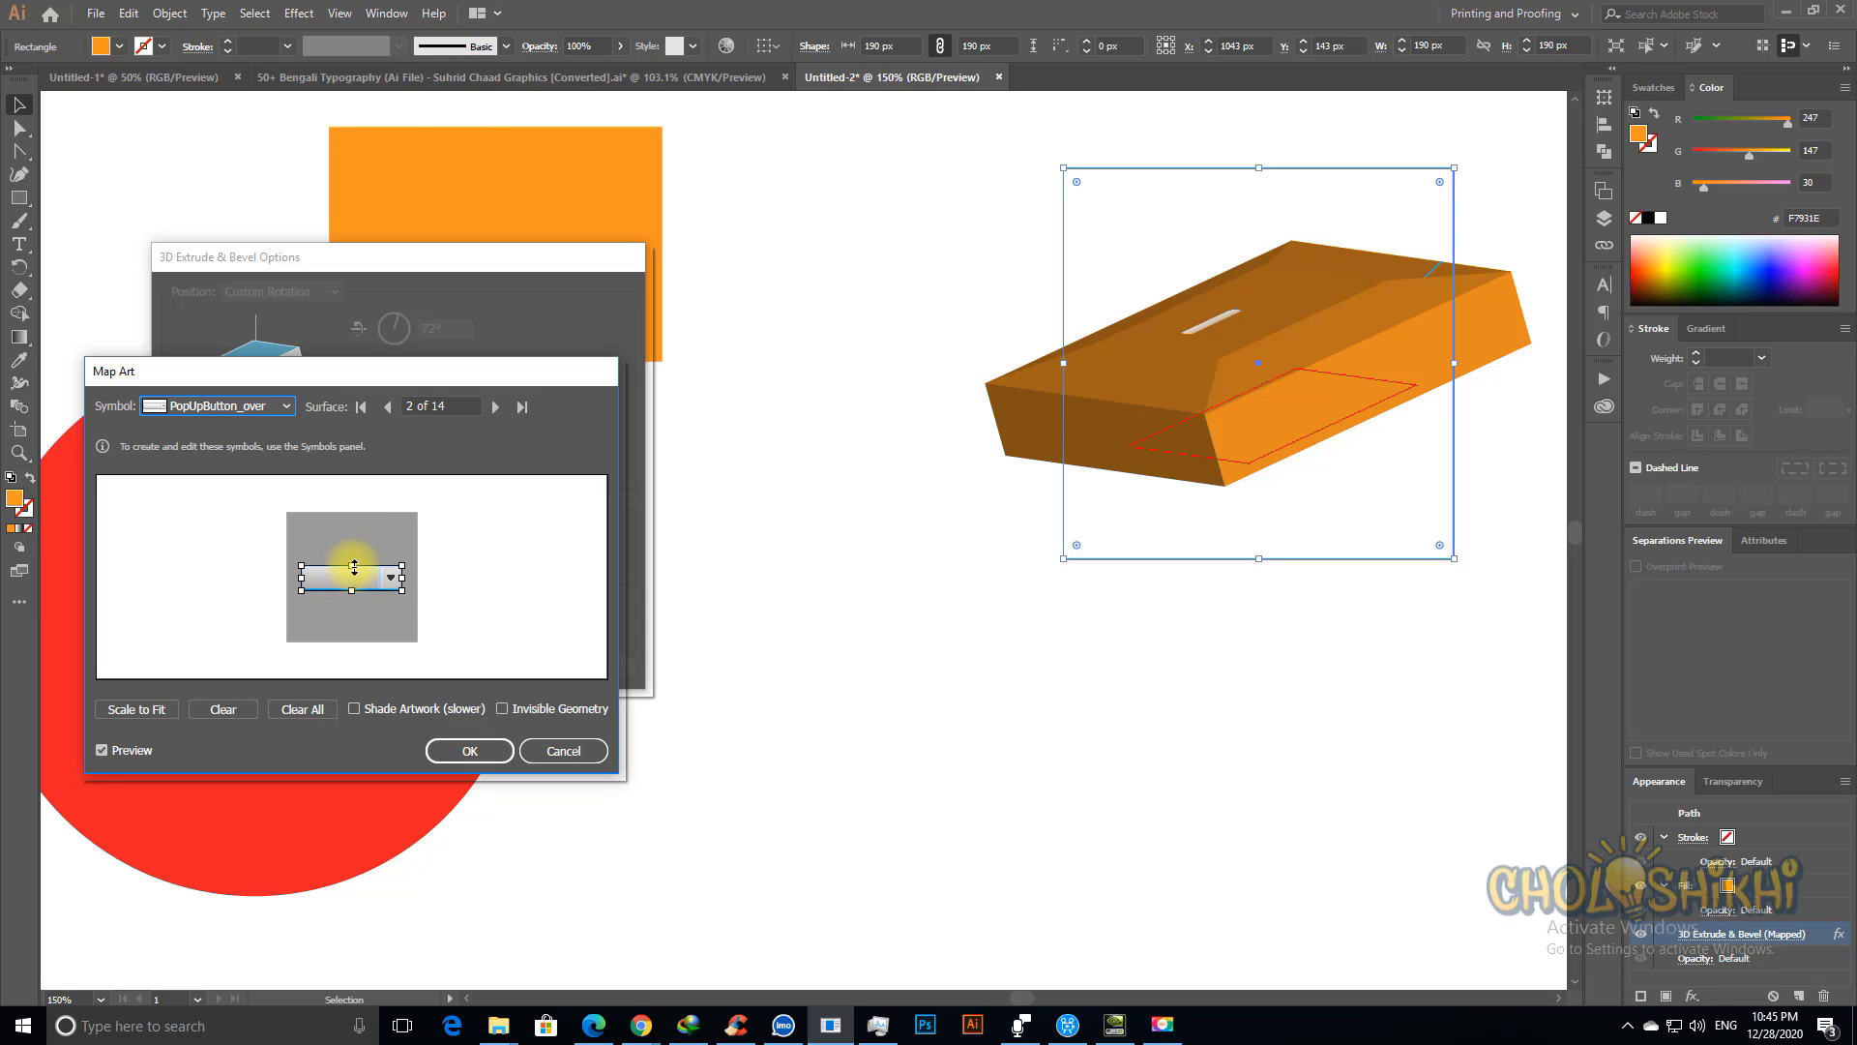
{"action": "left_click", "coordinate": [249, 406]}
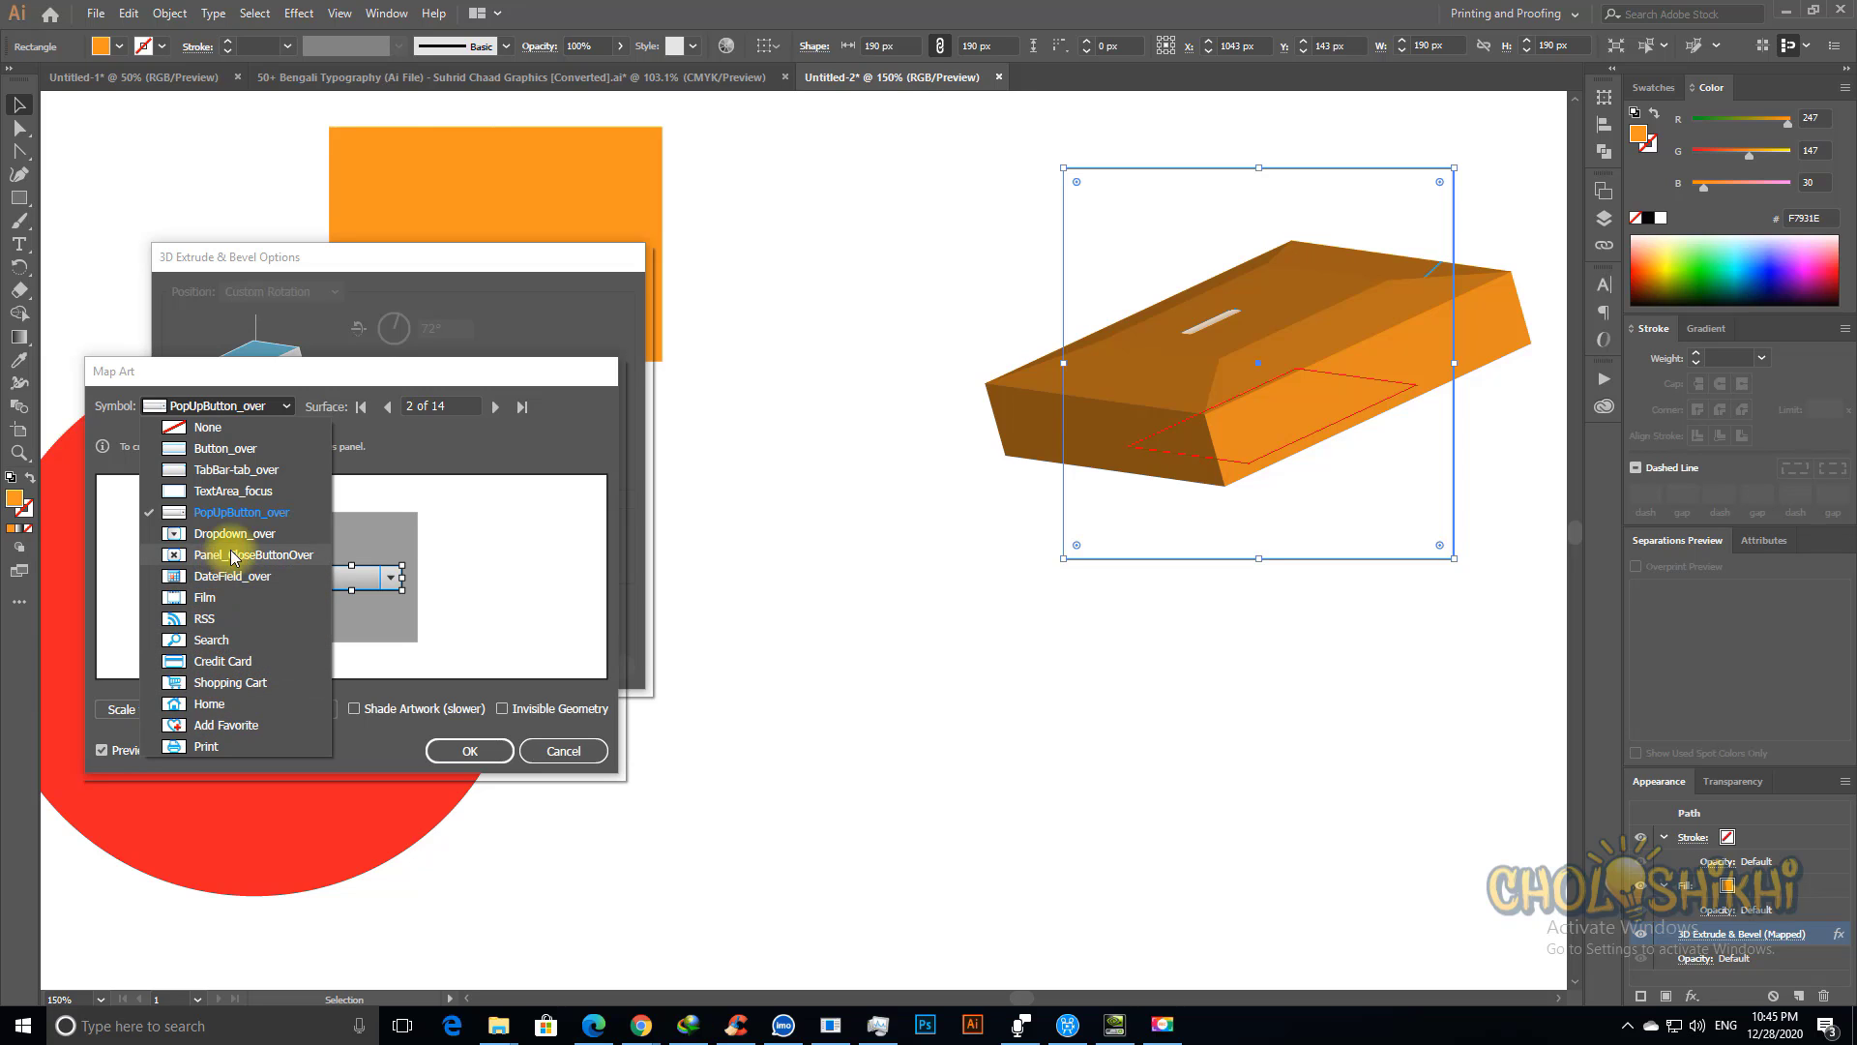
{"action": "left_click", "coordinate": [225, 448]}
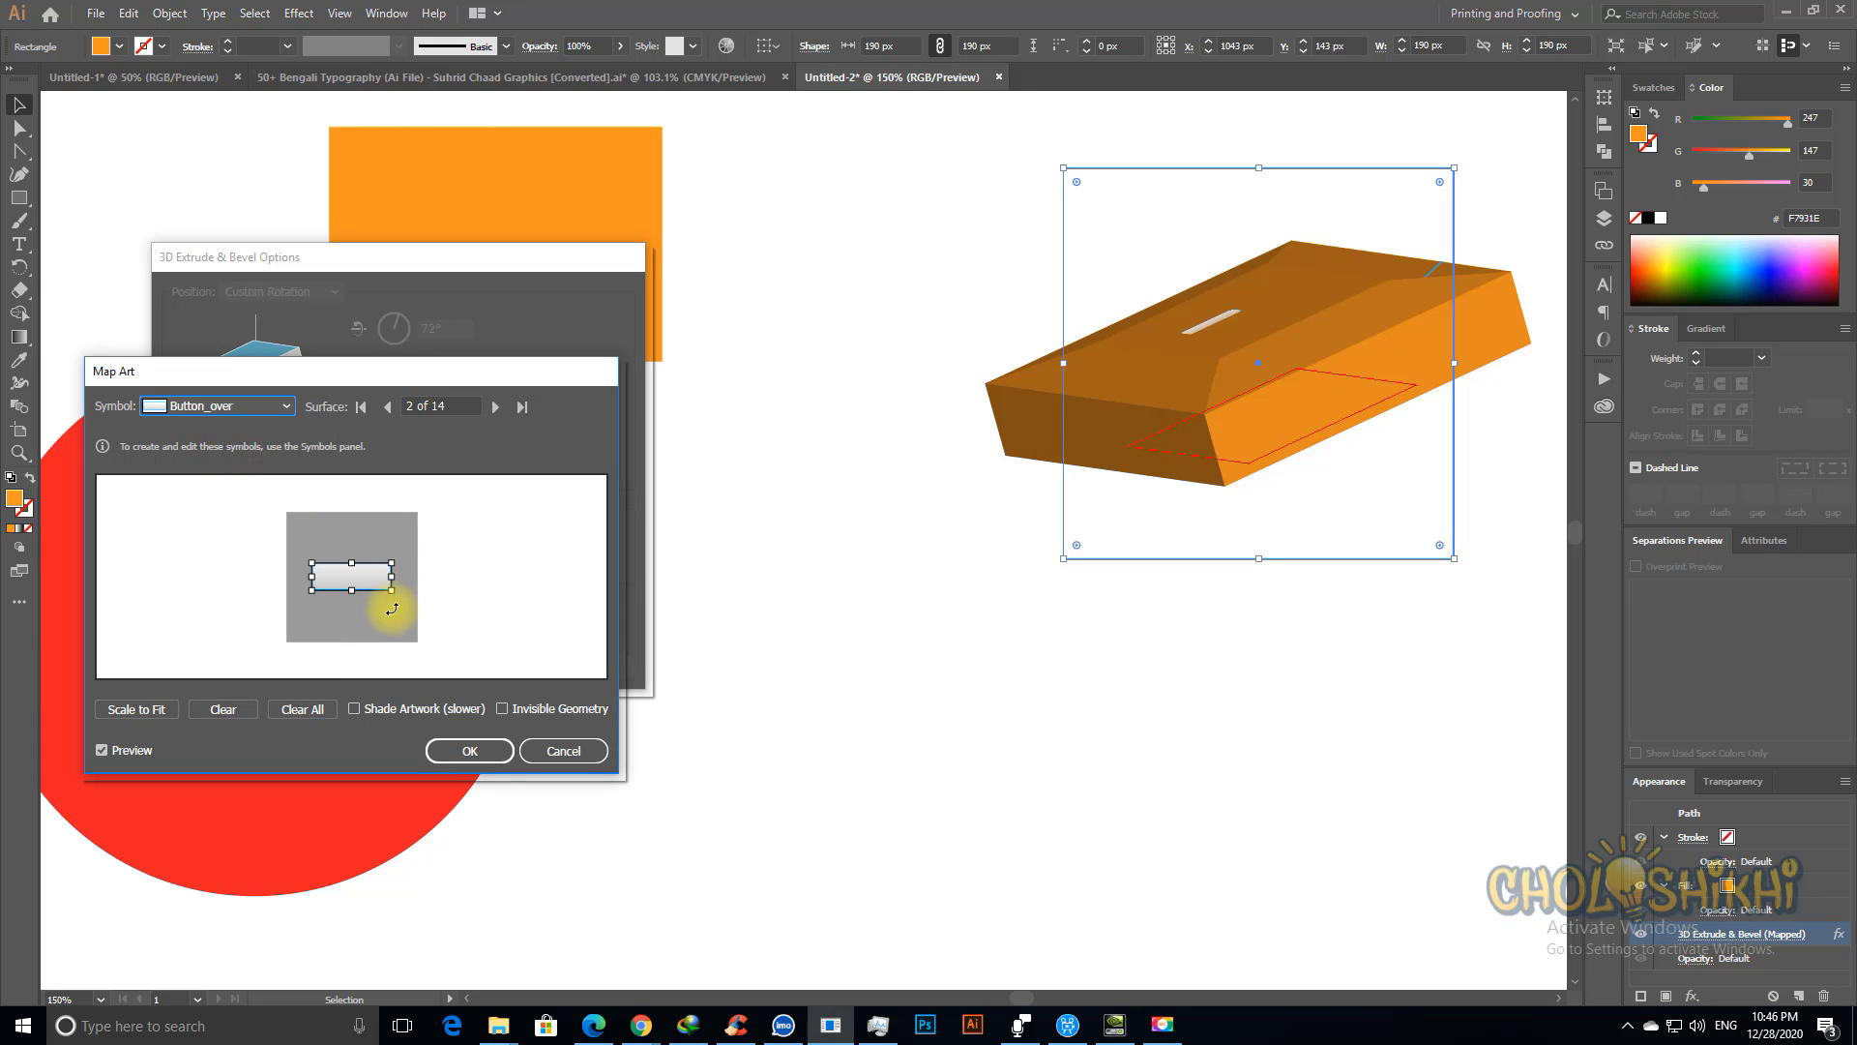
{"action": "left_click_drag", "start_coordinate": [352, 590], "coordinate": [351, 608]}
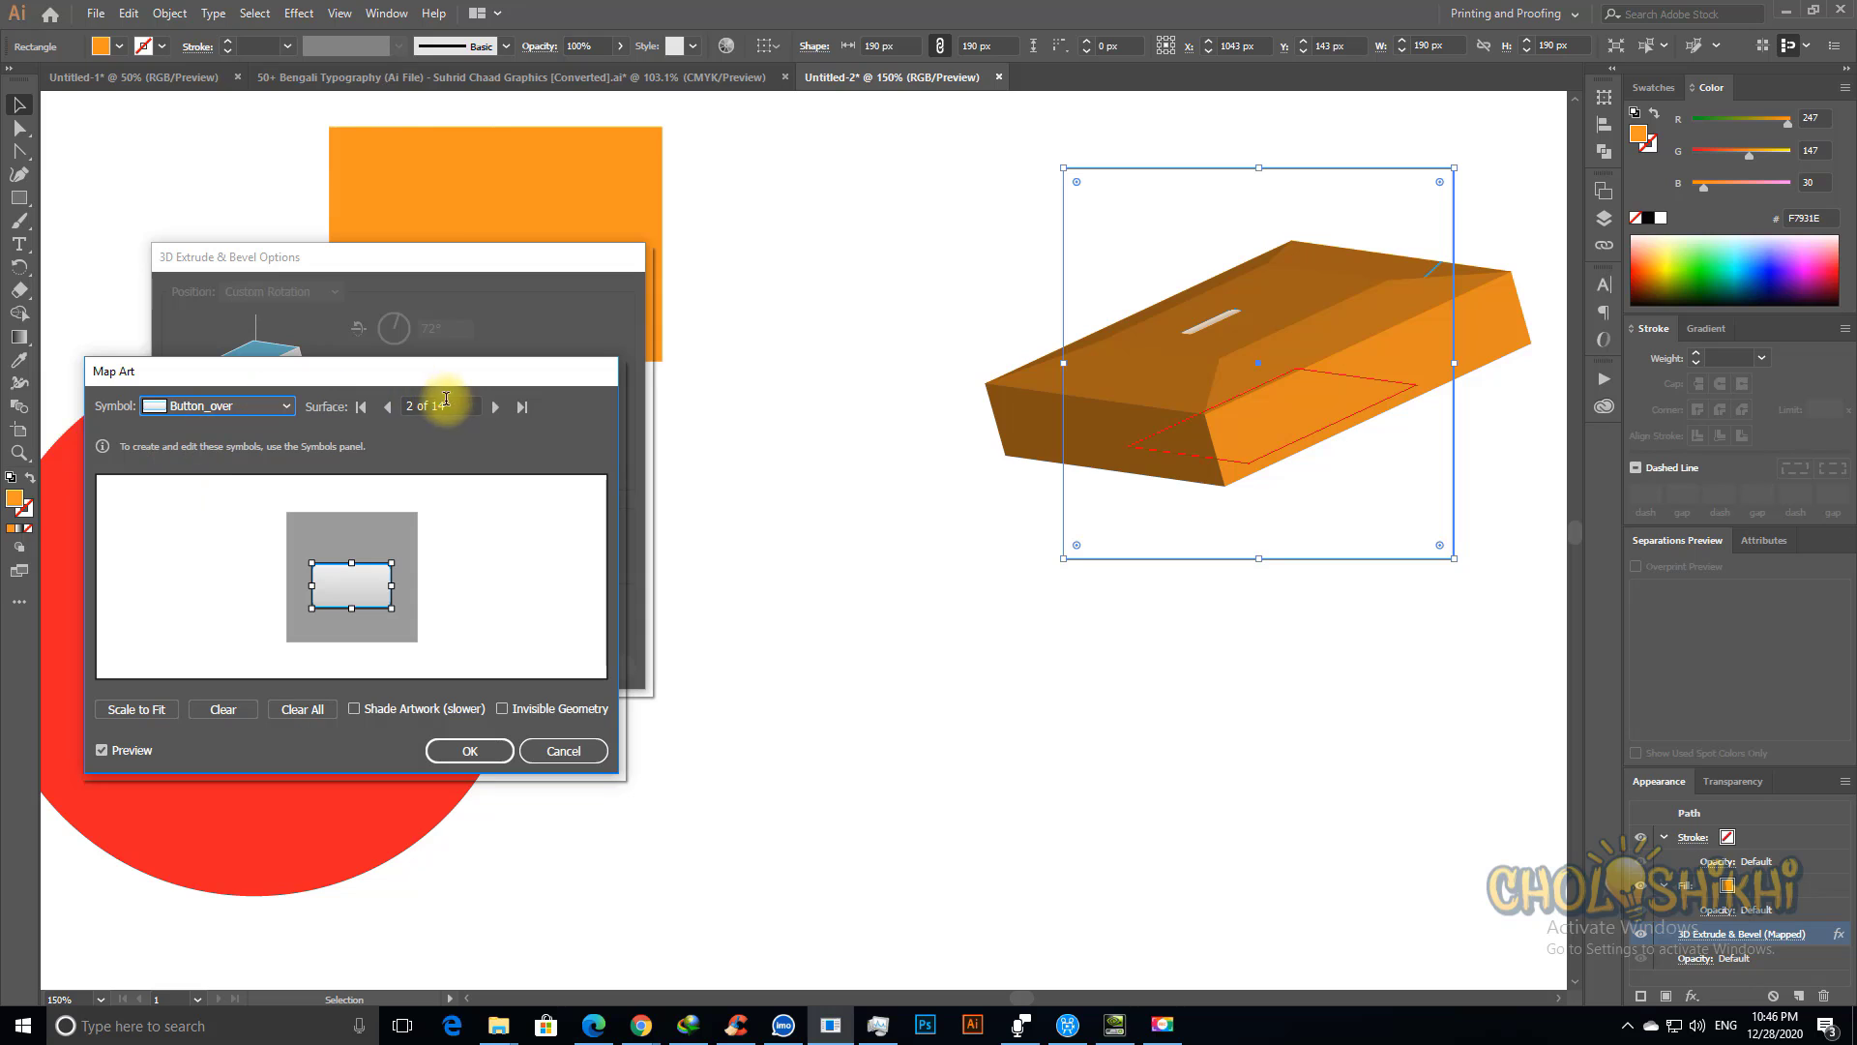
Step: Replace the symbol mapped on surface 3 with Button_over and stretch it slightly taller
{"action": "left_click", "coordinate": [495, 406]}
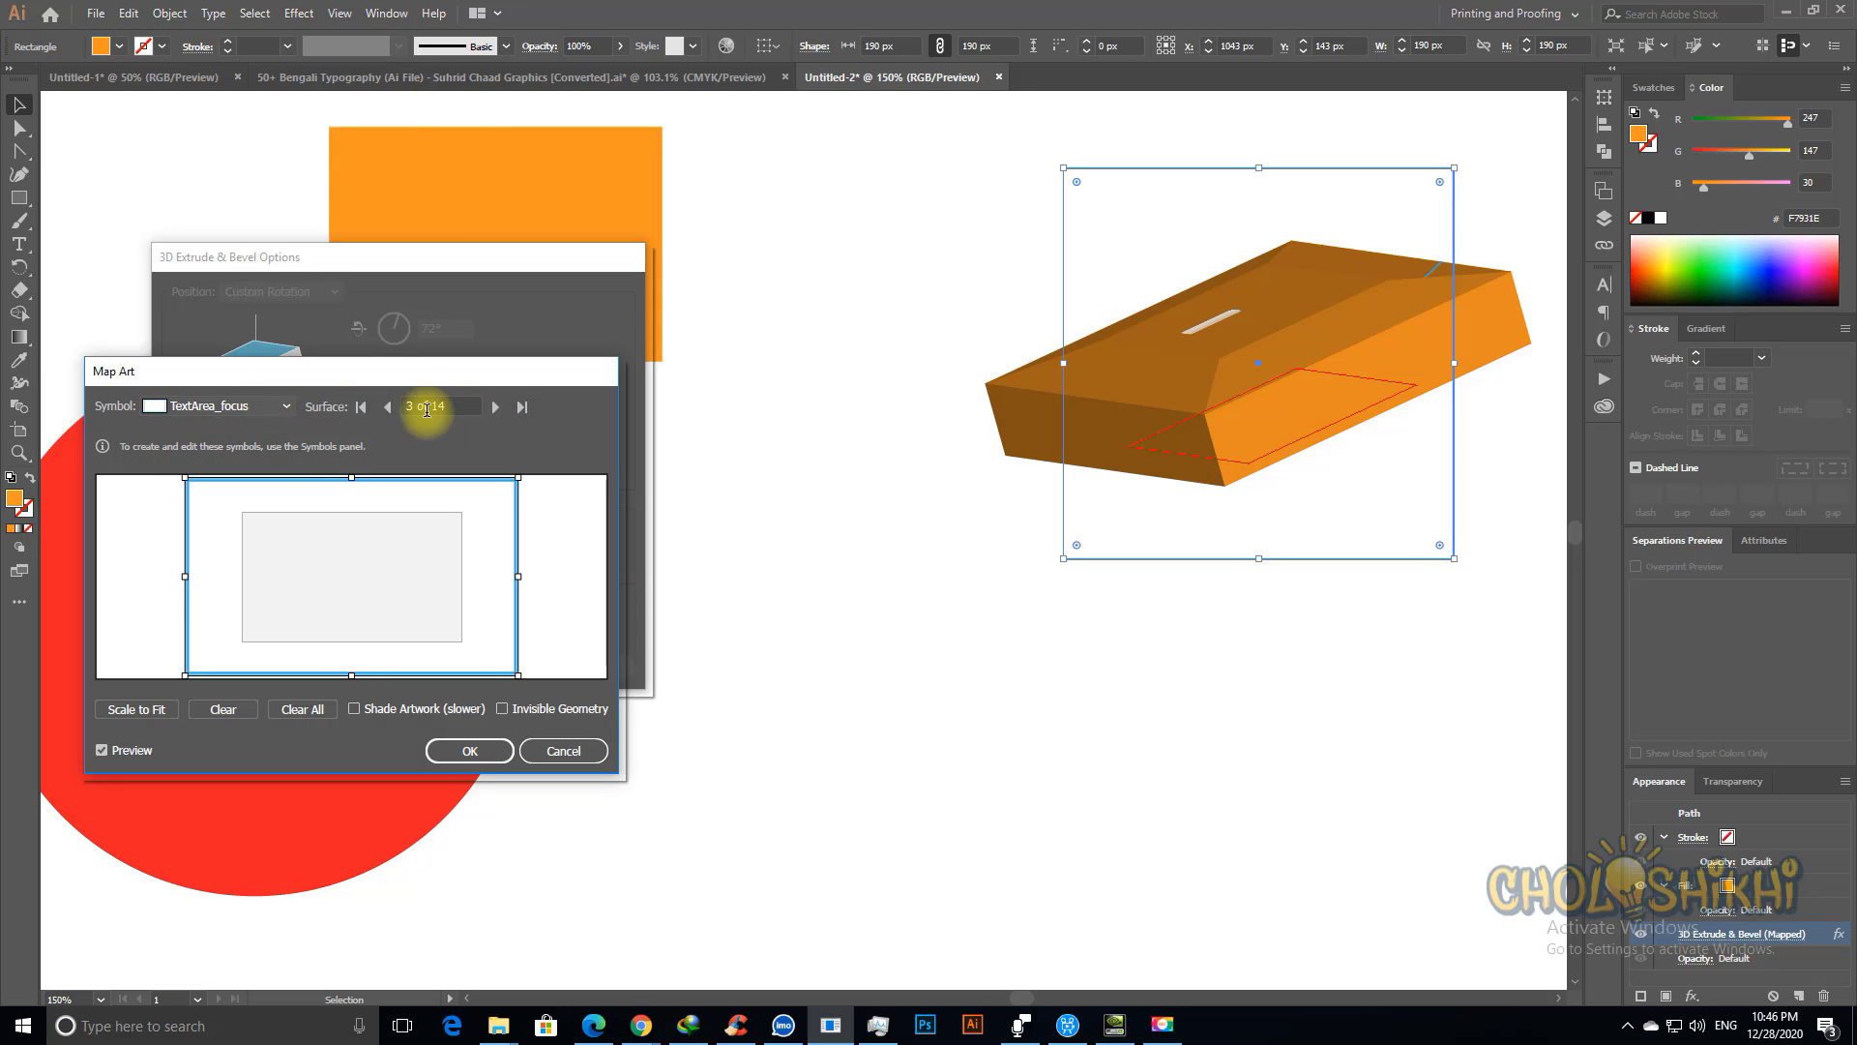
{"action": "left_click", "coordinate": [269, 407]}
{"action": "left_click", "coordinate": [224, 449]}
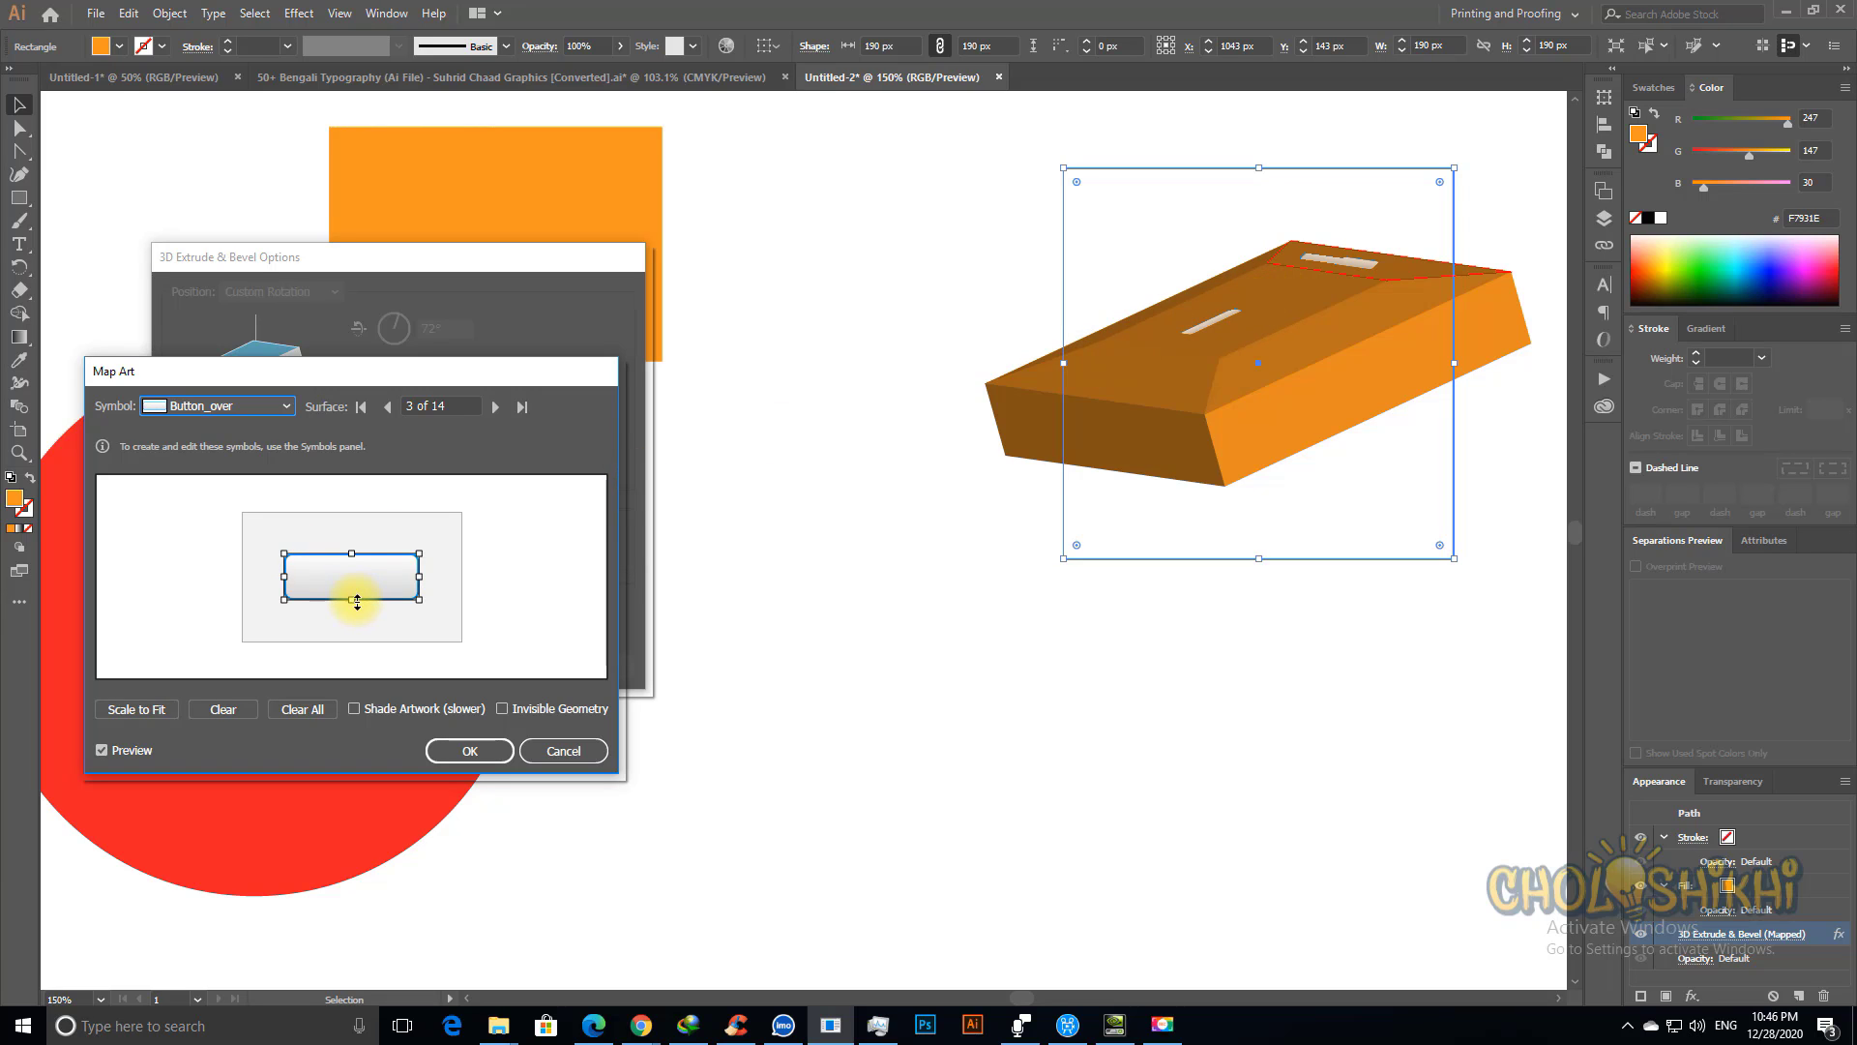
{"action": "left_click_drag", "start_coordinate": [353, 602], "coordinate": [352, 621]}
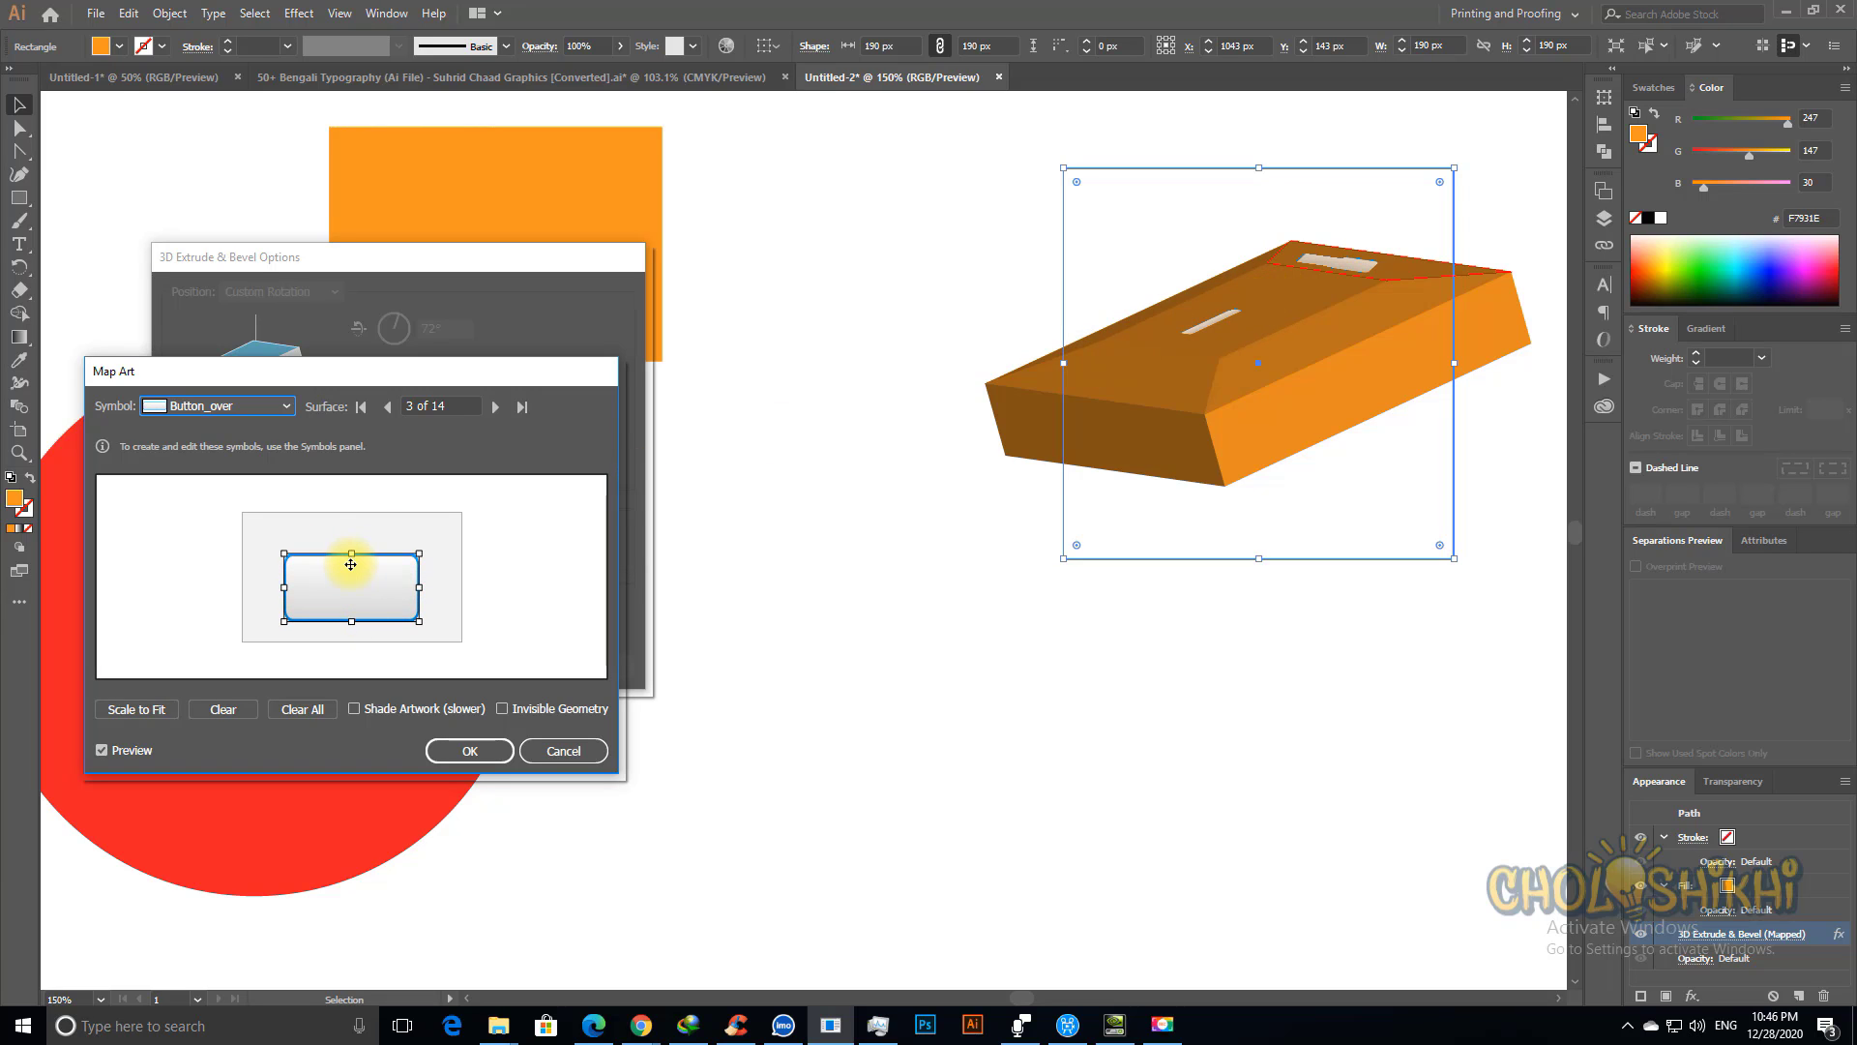
{"action": "mouse_move", "coordinate": [353, 556]}
{"action": "left_mouse_down"}
{"action": "mouse_move", "coordinate": [352, 514]}
{"action": "mouse_move", "coordinate": [352, 551]}
{"action": "left_mouse_up"}
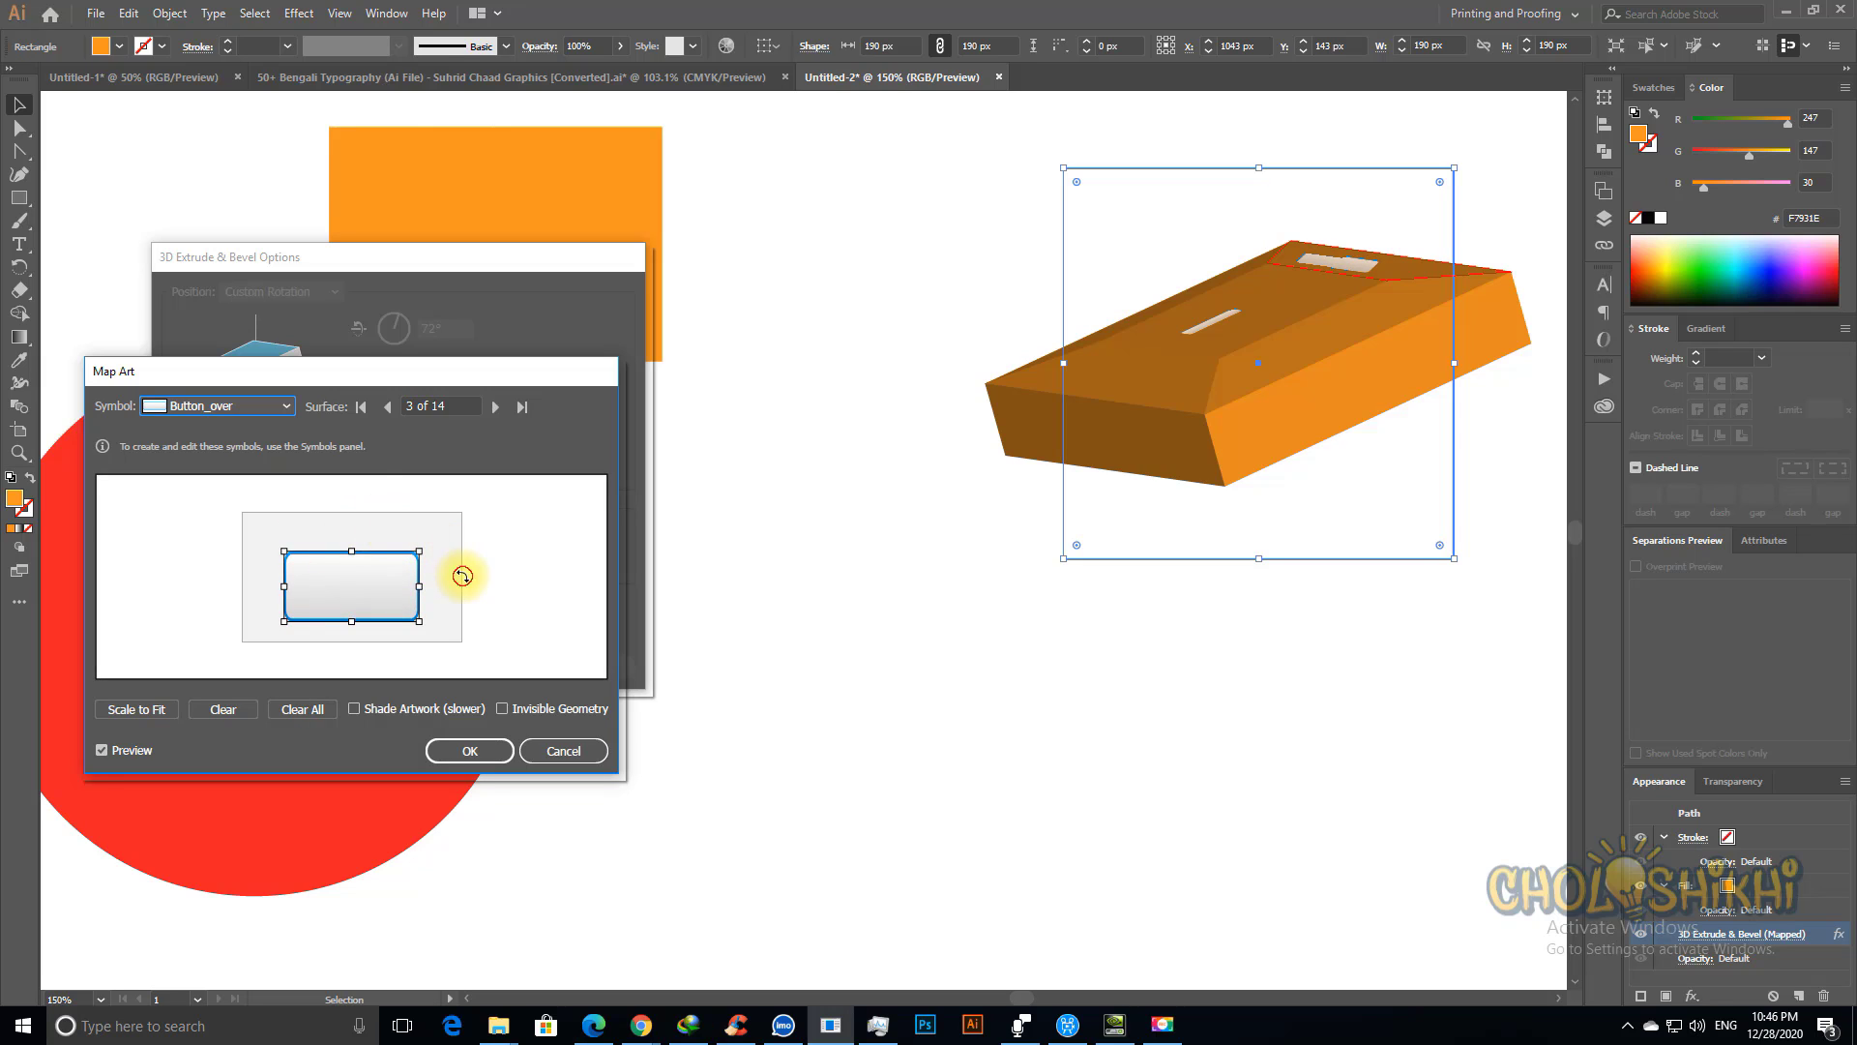
Step: Map Button_over onto surface 4, enlarge it to the face edges with Scale to Fit, and cancel out of Map Art
{"action": "left_click", "coordinate": [493, 408]}
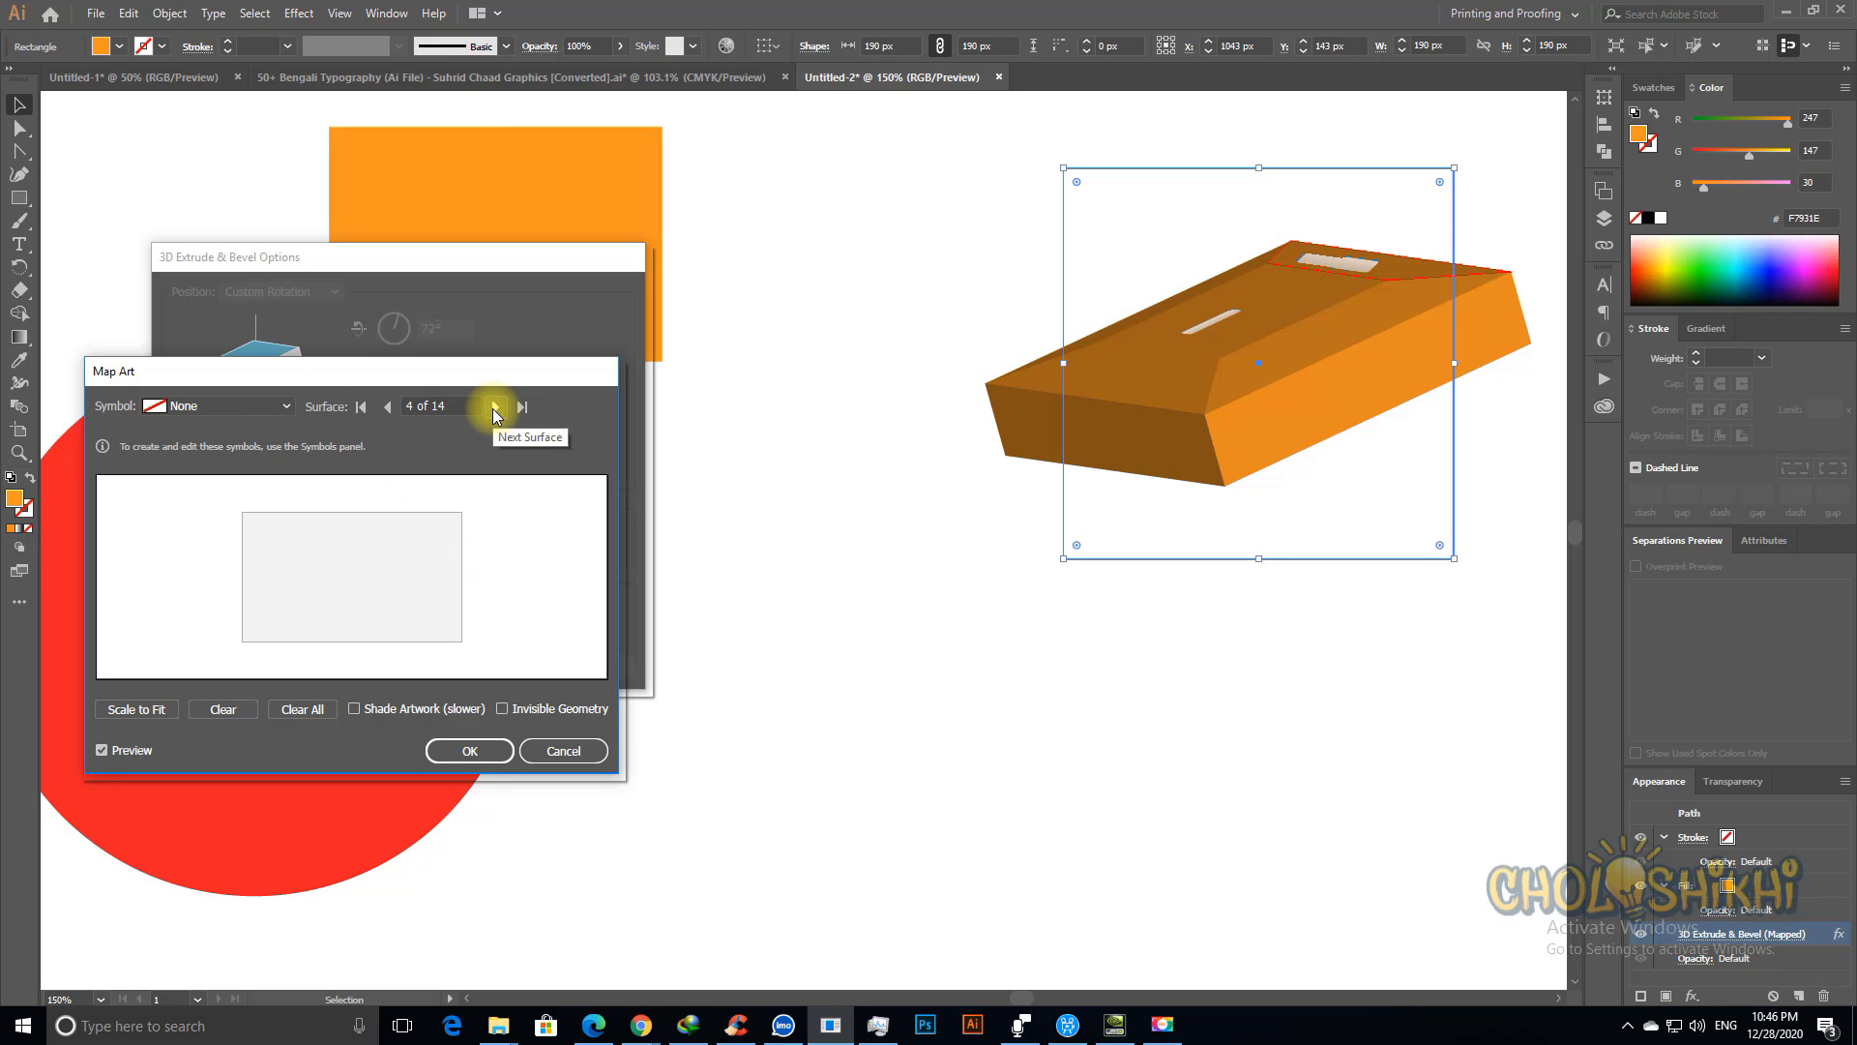
{"action": "left_click", "coordinate": [257, 406]}
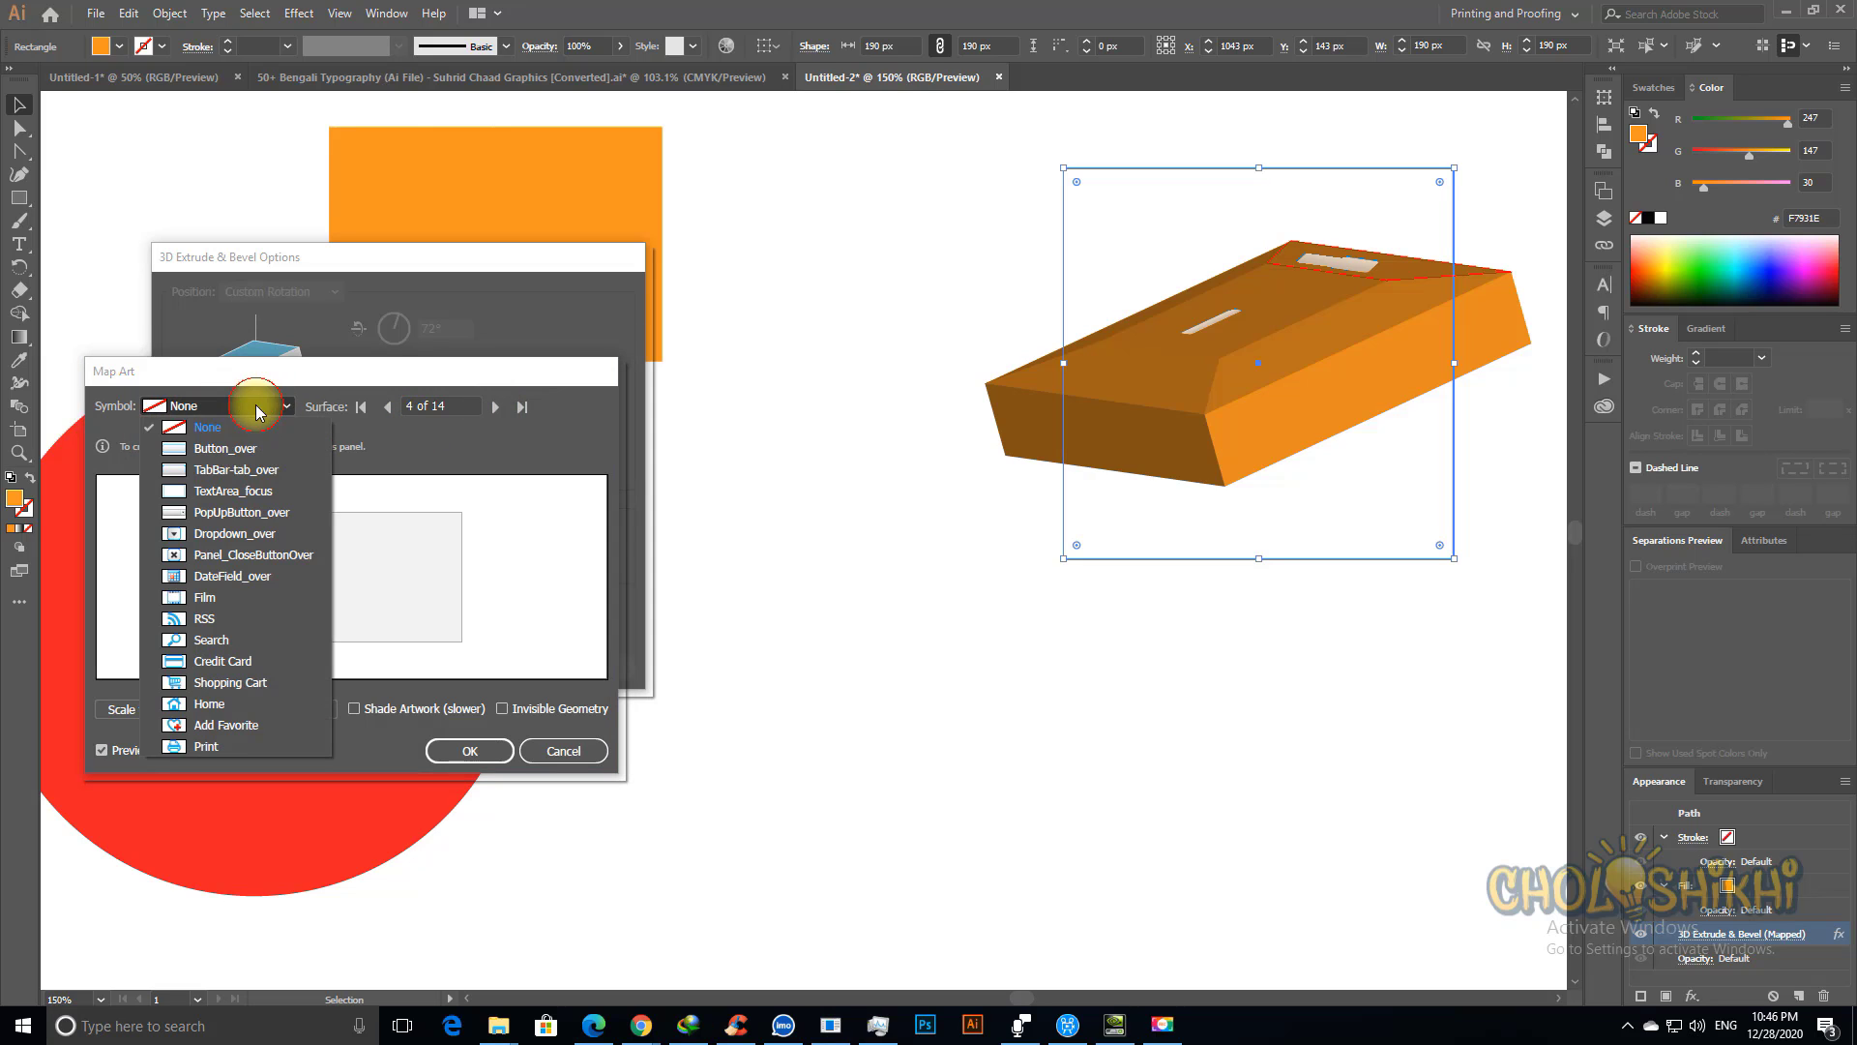
{"action": "left_click", "coordinate": [236, 453]}
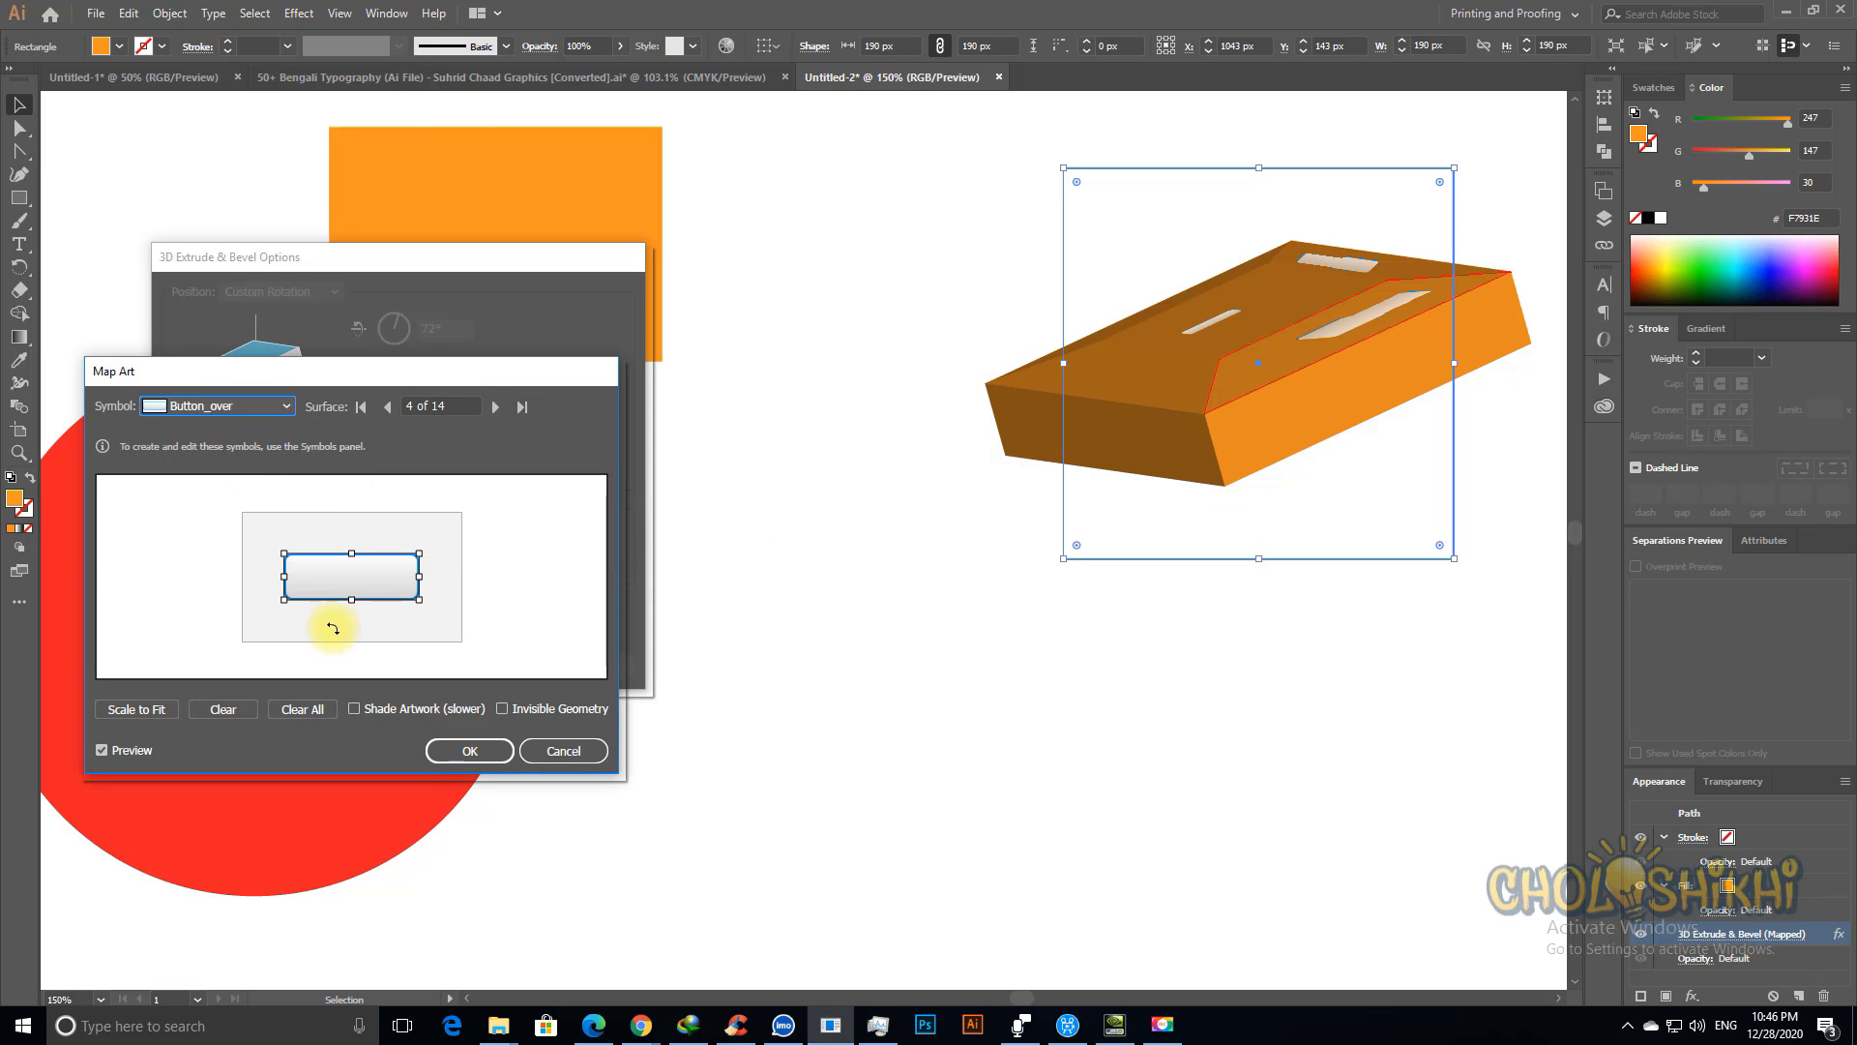
{"action": "left_click_drag", "start_coordinate": [353, 600], "coordinate": [353, 638]}
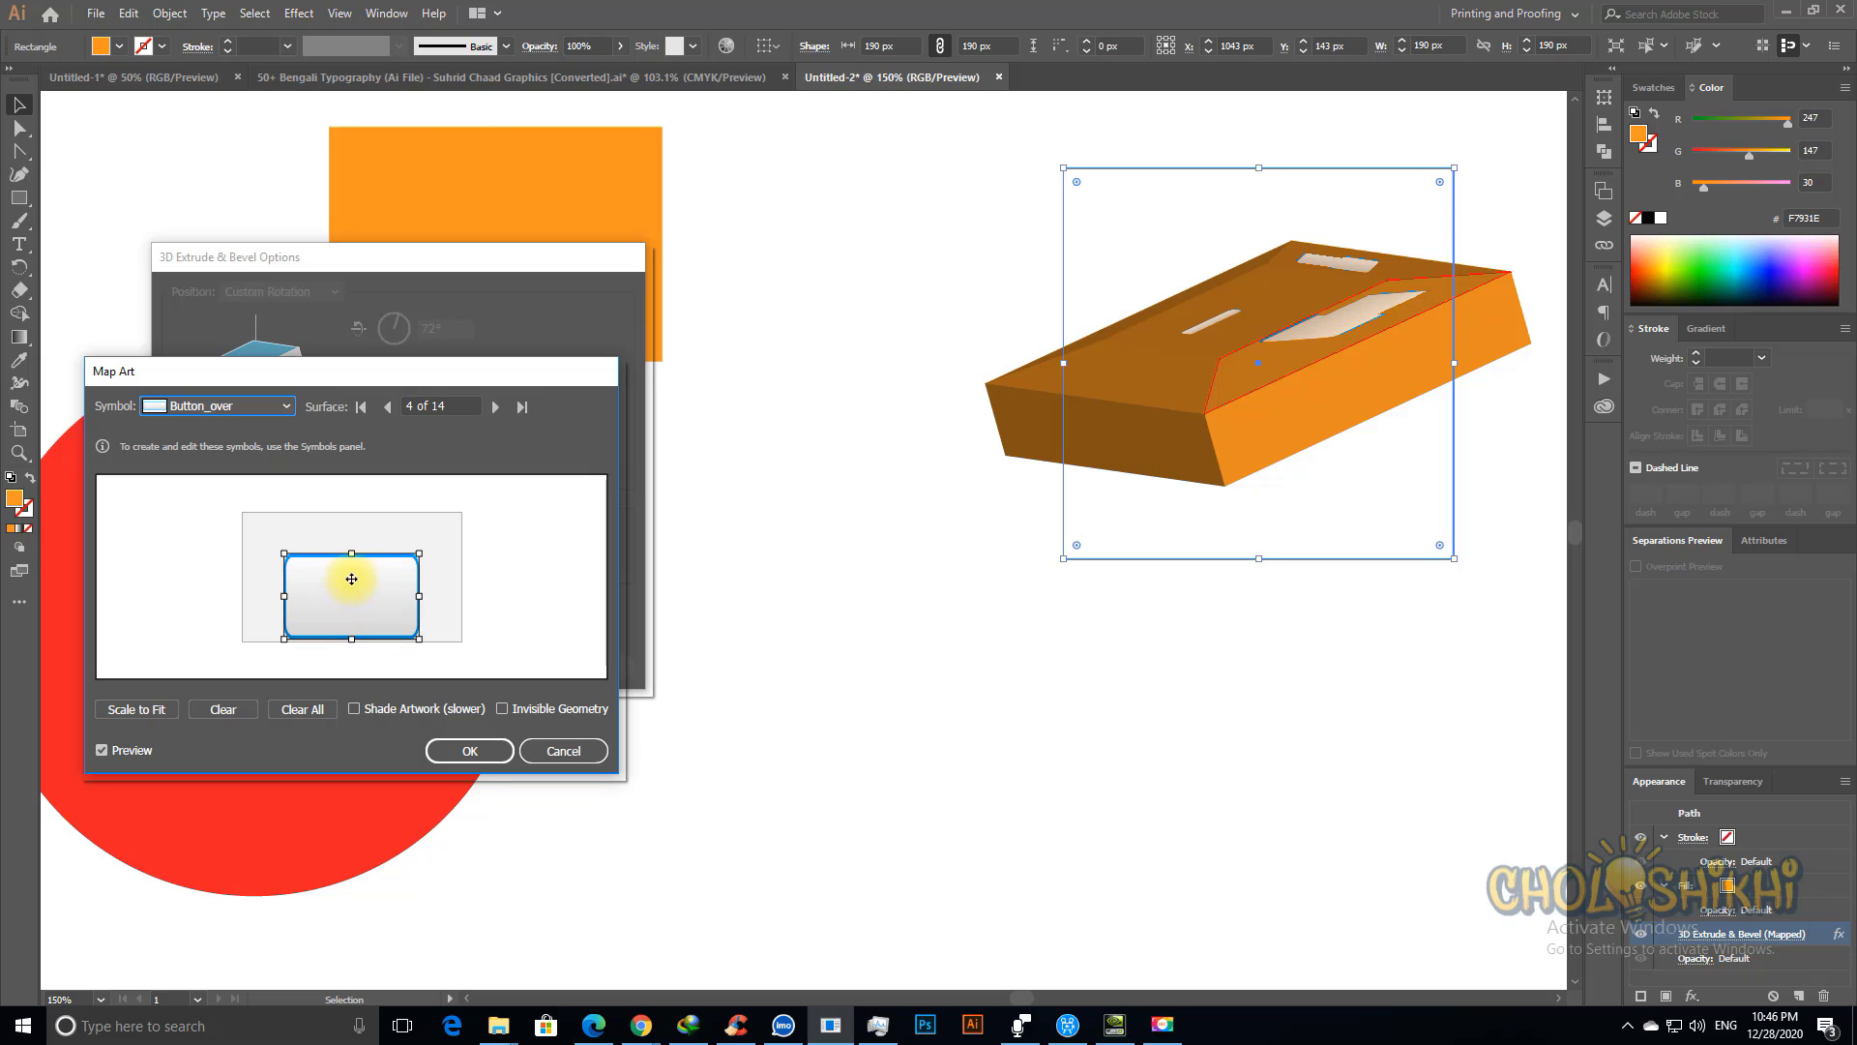
{"action": "left_click_drag", "start_coordinate": [352, 551], "coordinate": [351, 510]}
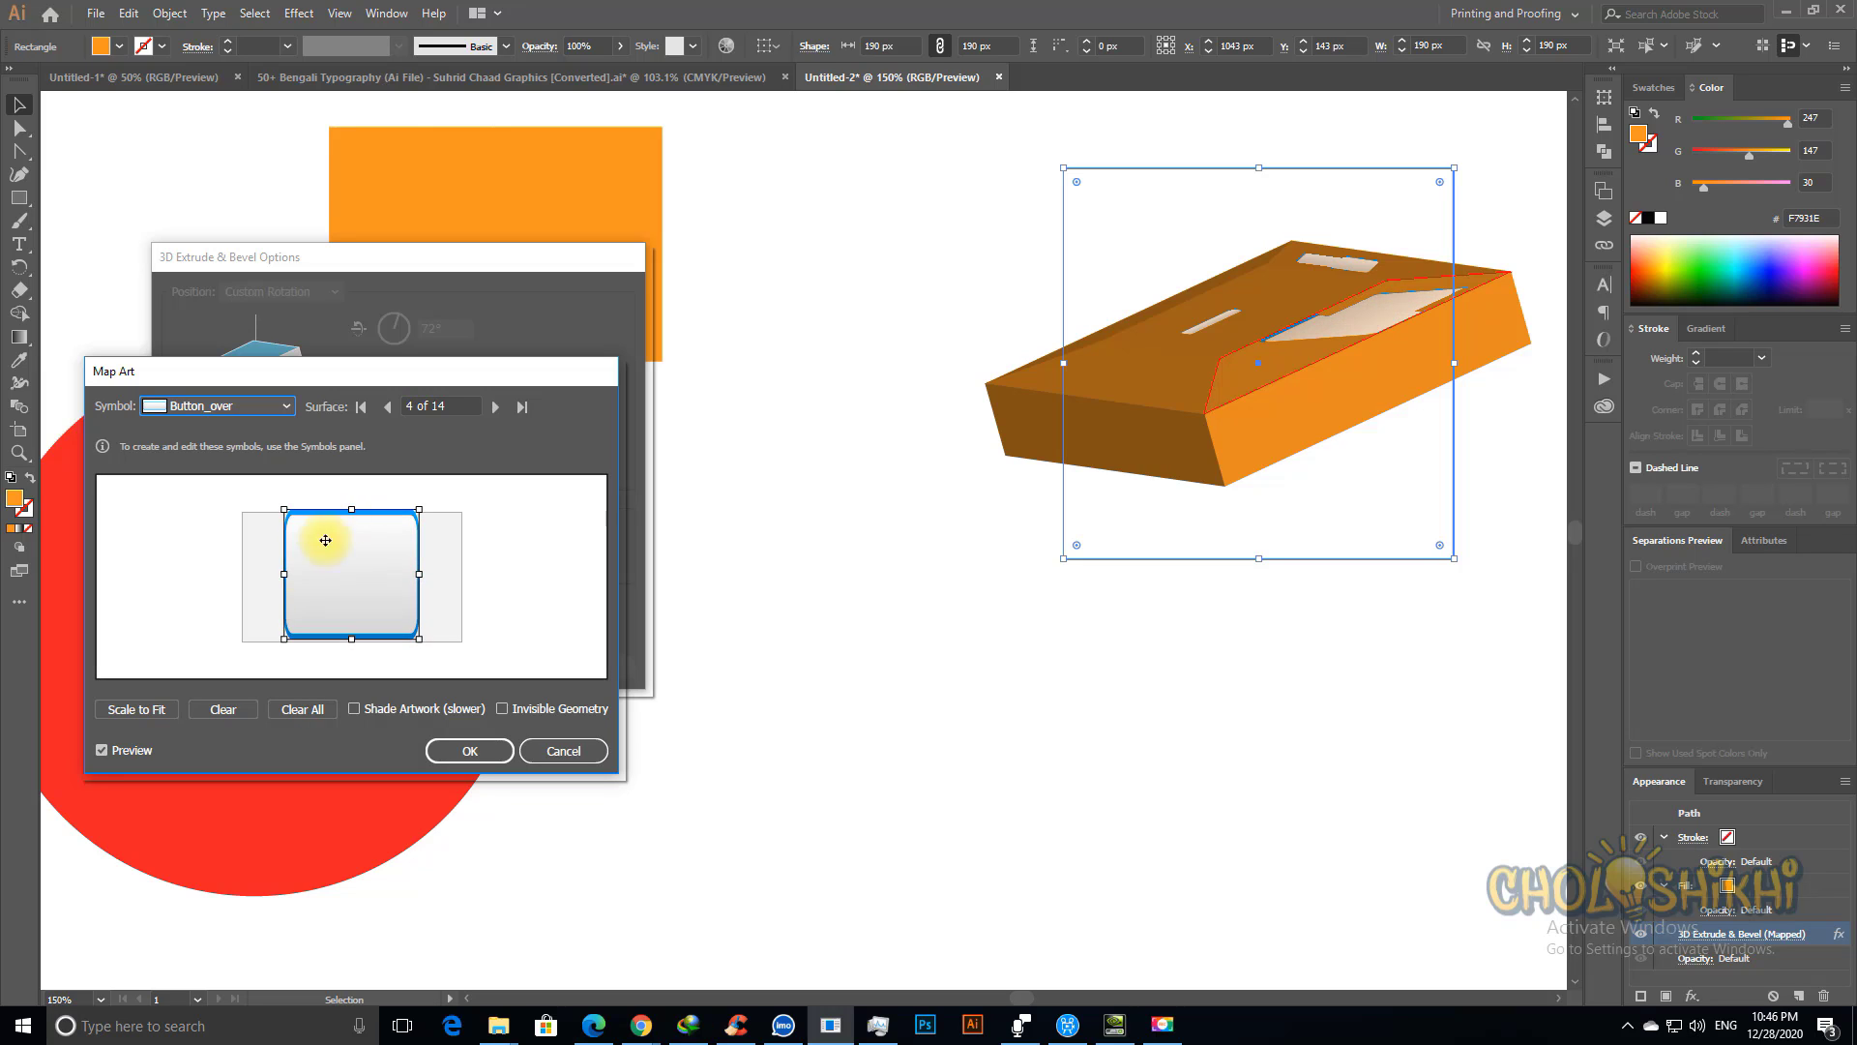
{"action": "left_click_drag", "start_coordinate": [286, 574], "coordinate": [239, 574]}
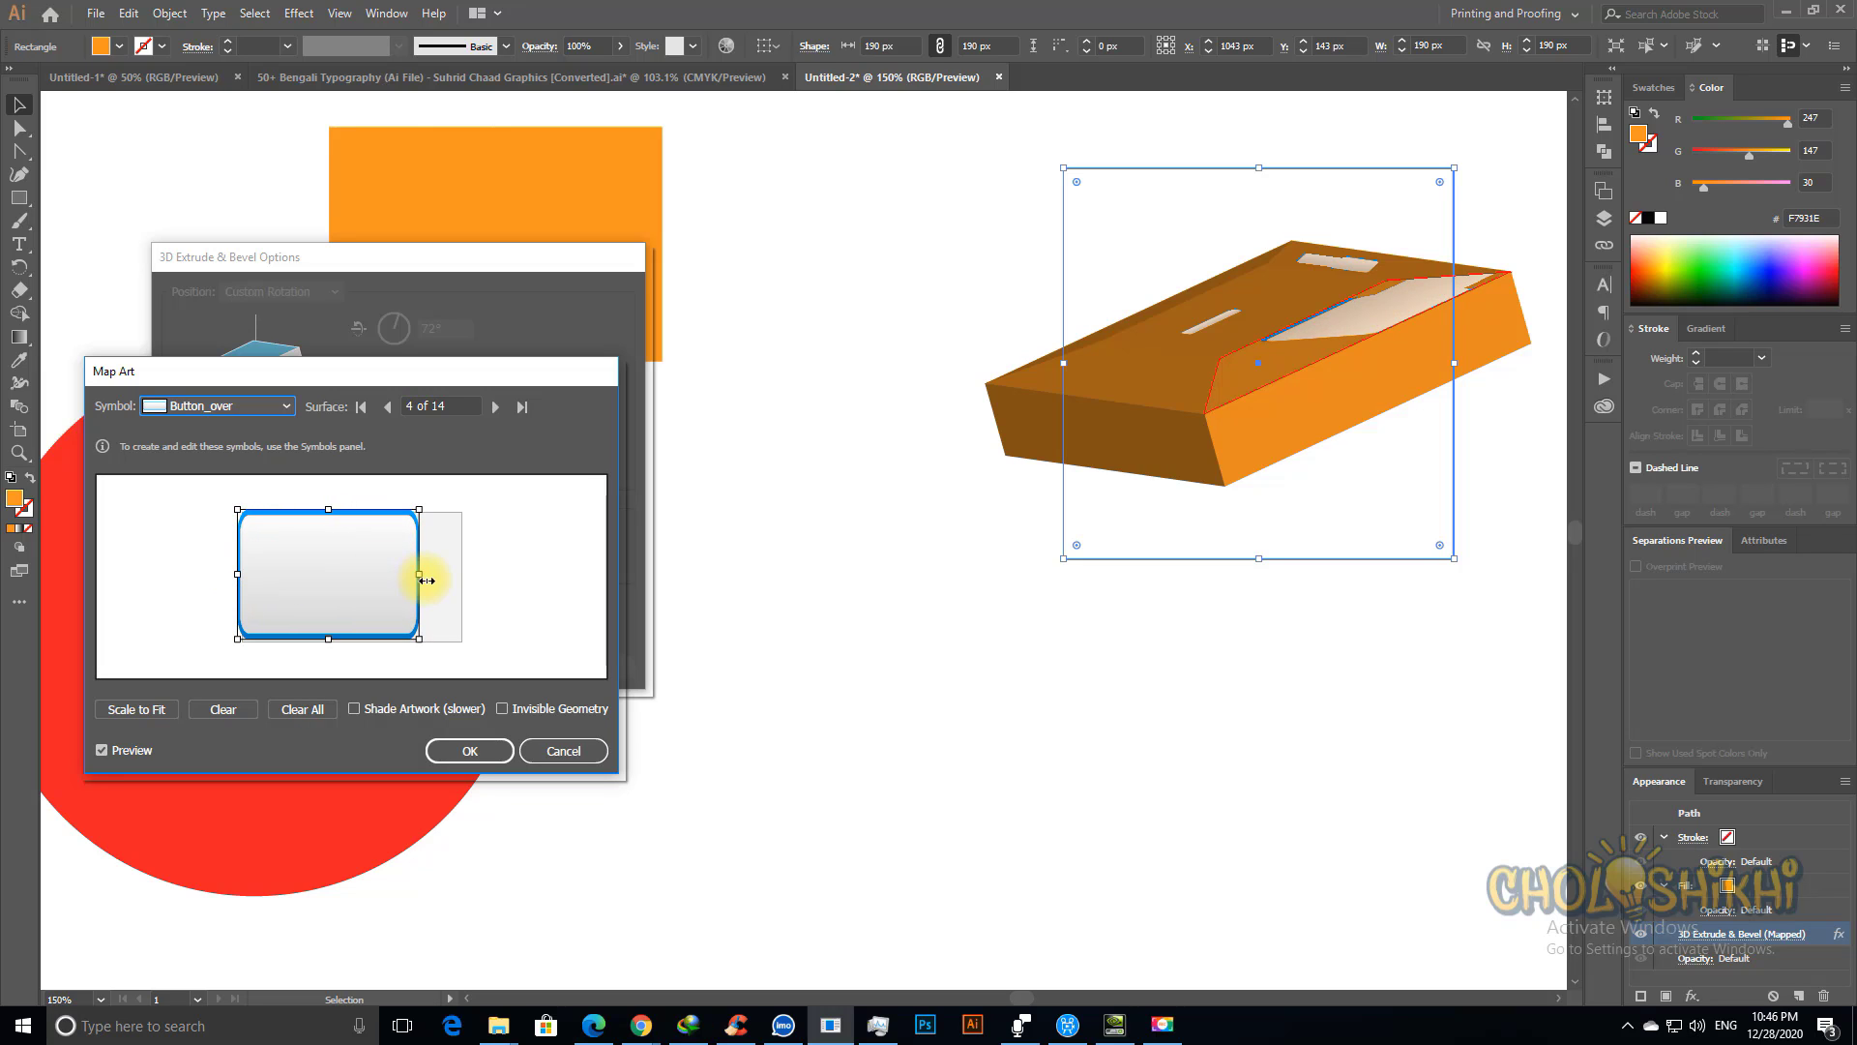
{"action": "left_click_drag", "start_coordinate": [418, 576], "coordinate": [463, 574]}
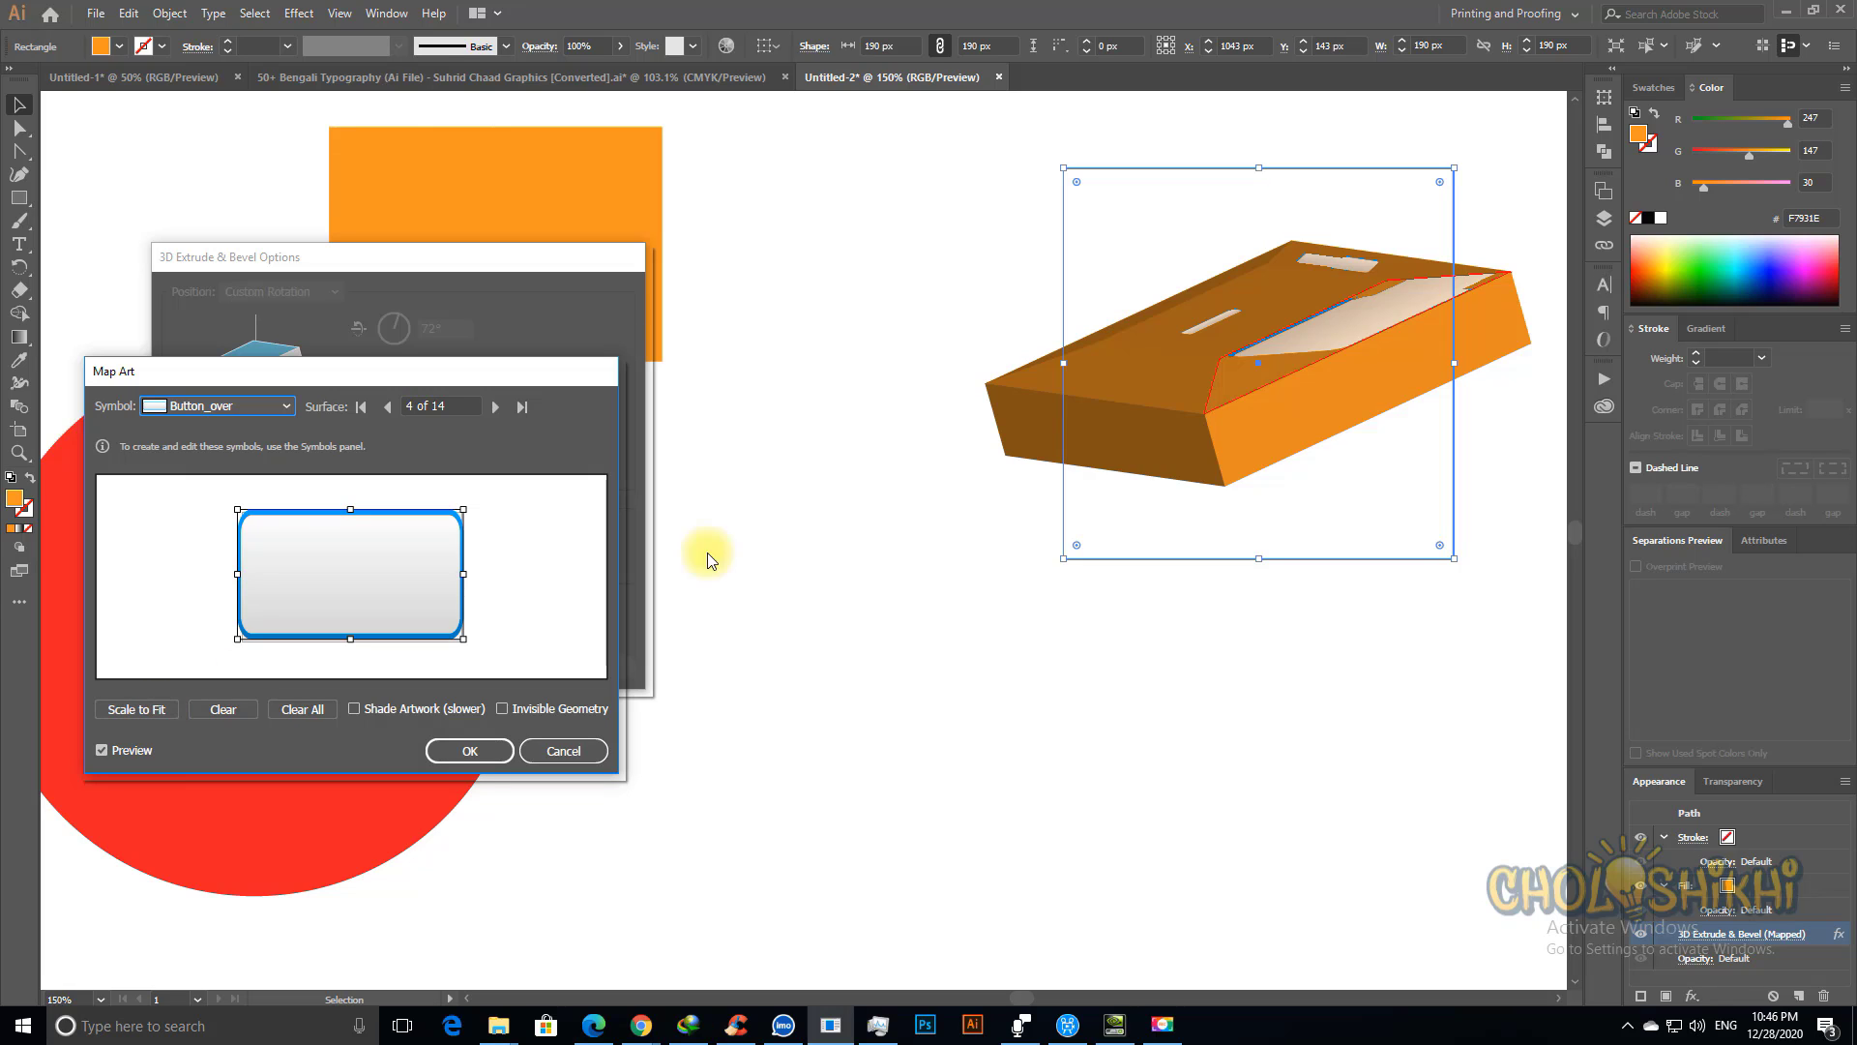
{"action": "left_click", "coordinate": [152, 712]}
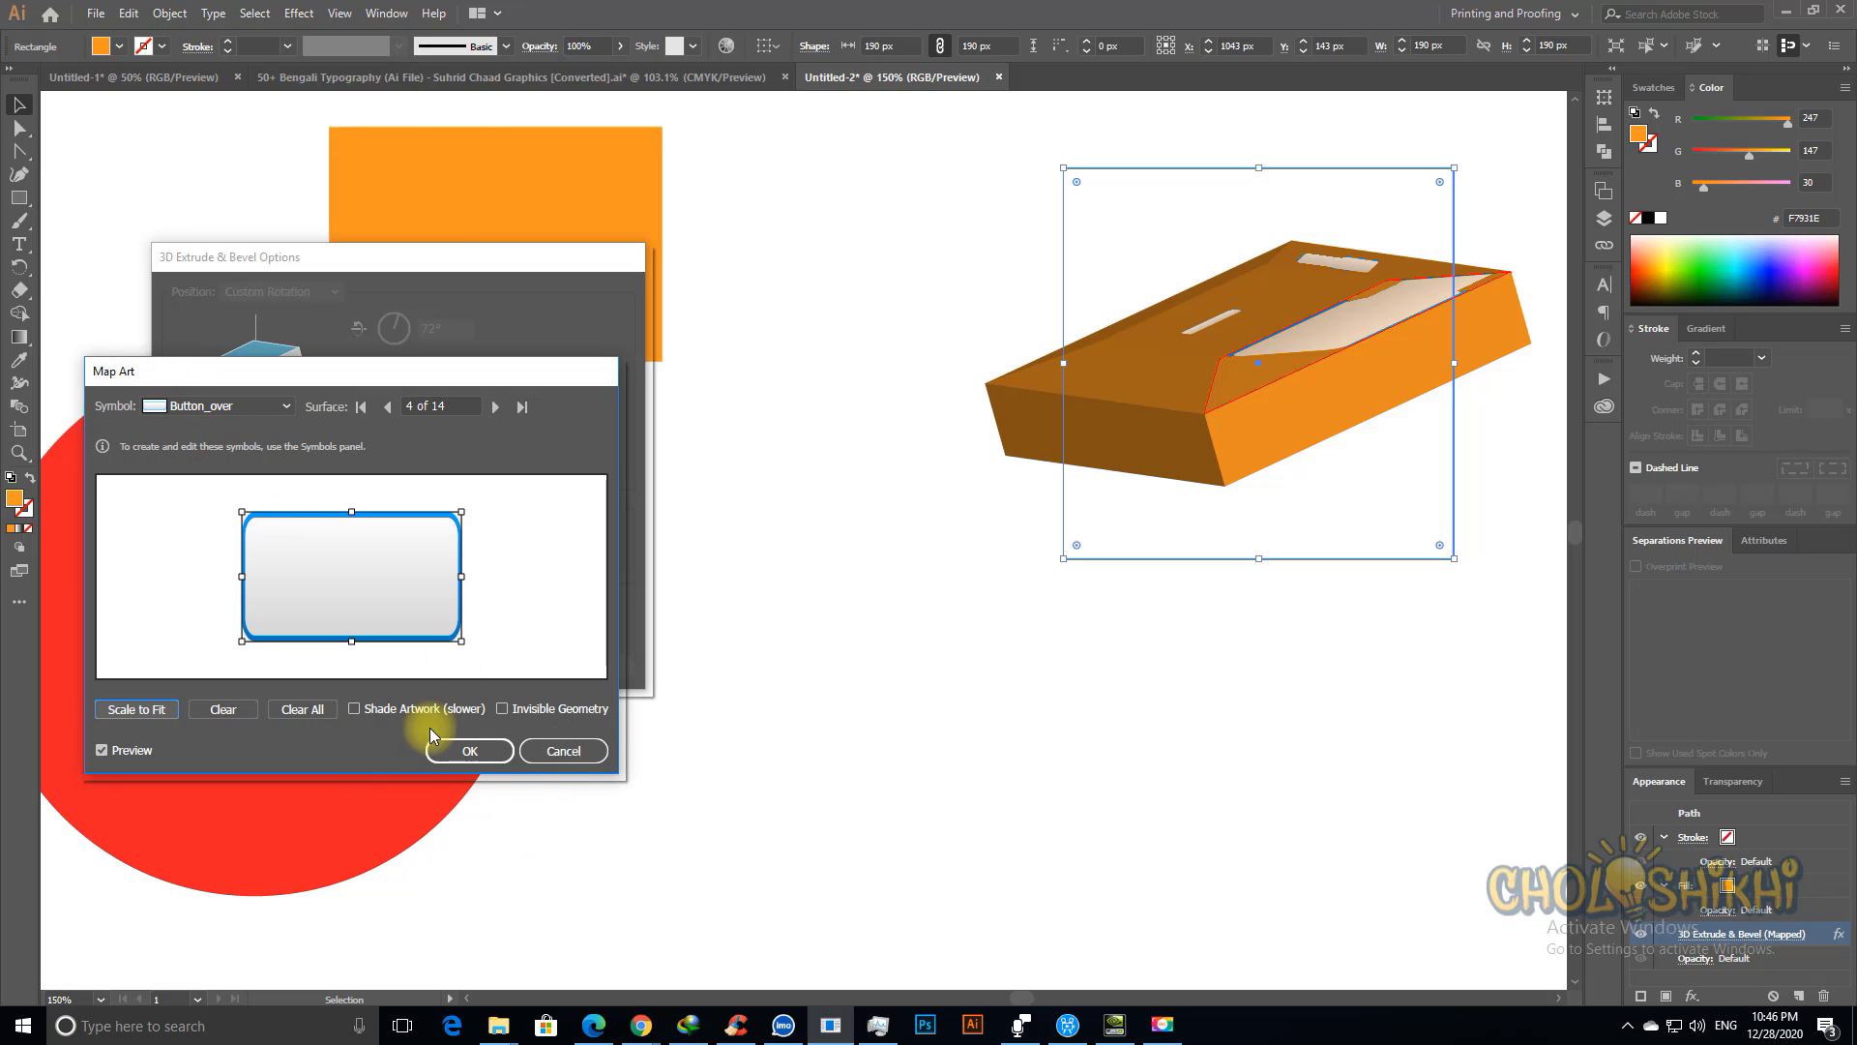
{"action": "left_click", "coordinate": [563, 752]}
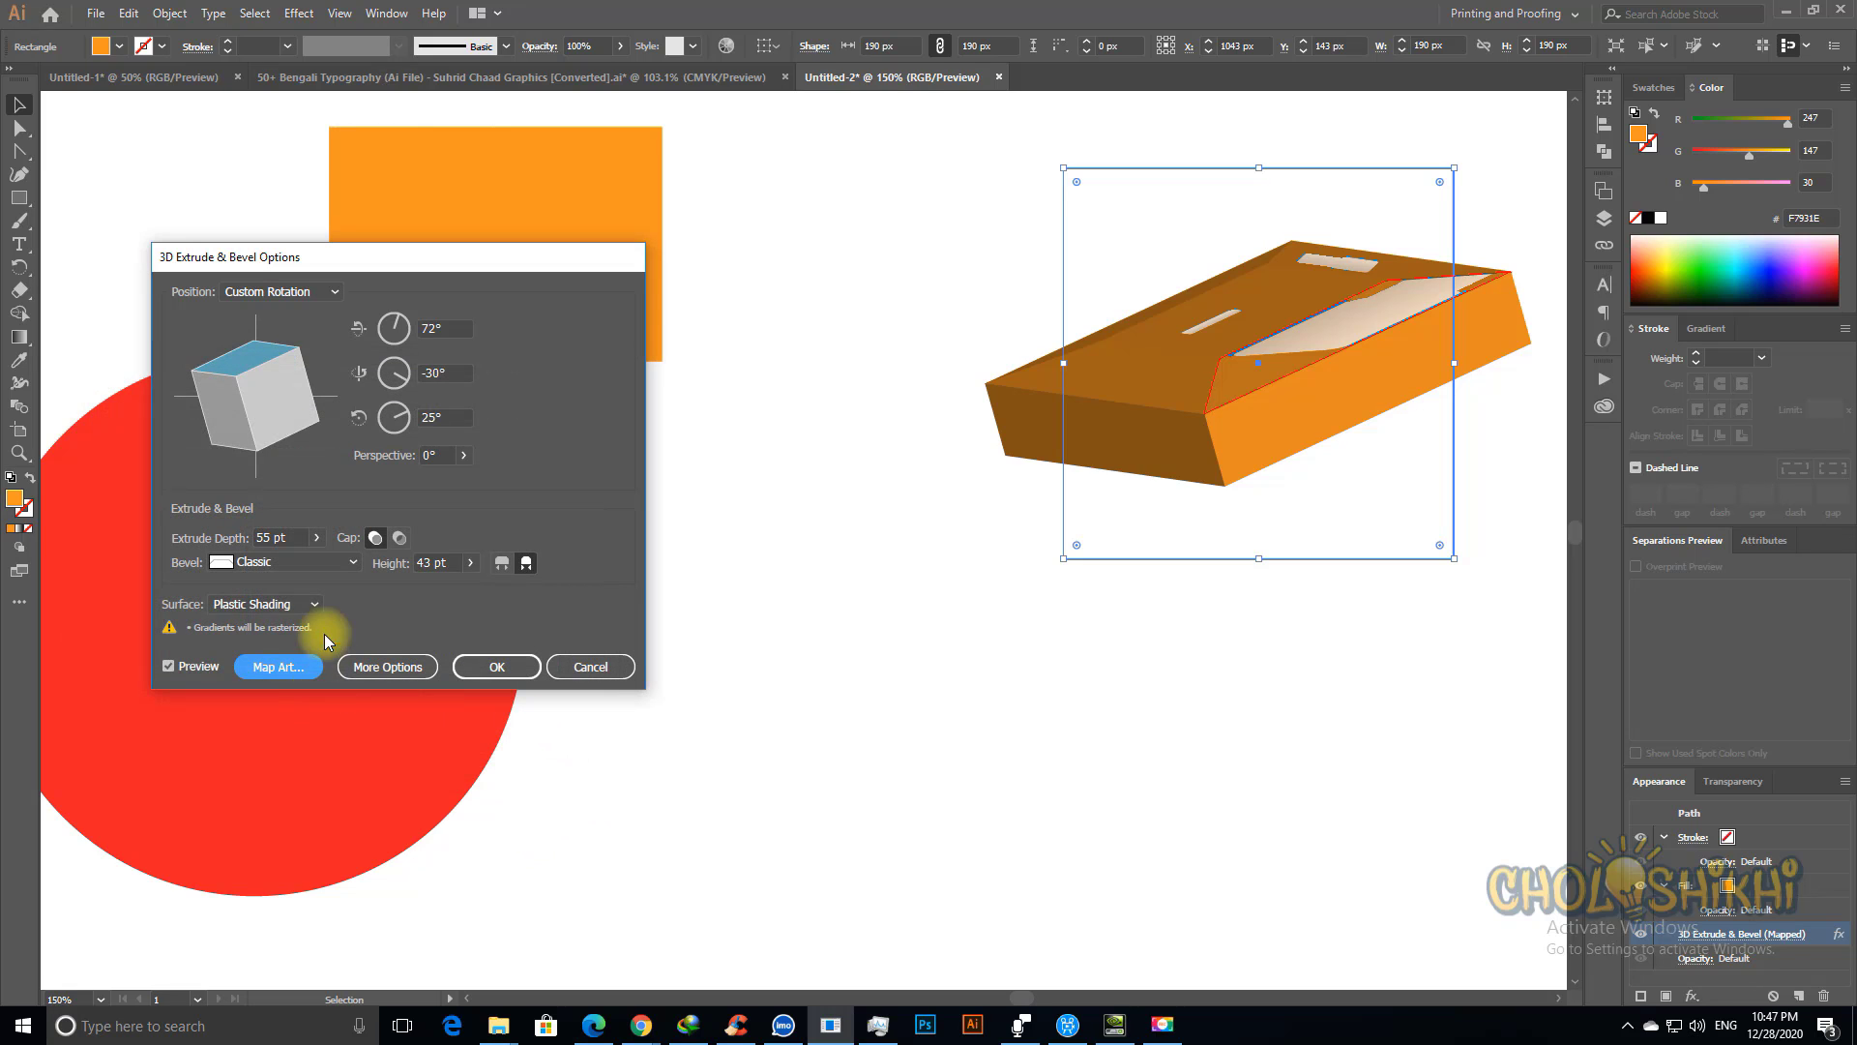
Step: Show the additional surface shading options and move the light to the upper-left part of the shading sphere, keeping the shading colour Black
{"action": "left_click", "coordinate": [395, 667]}
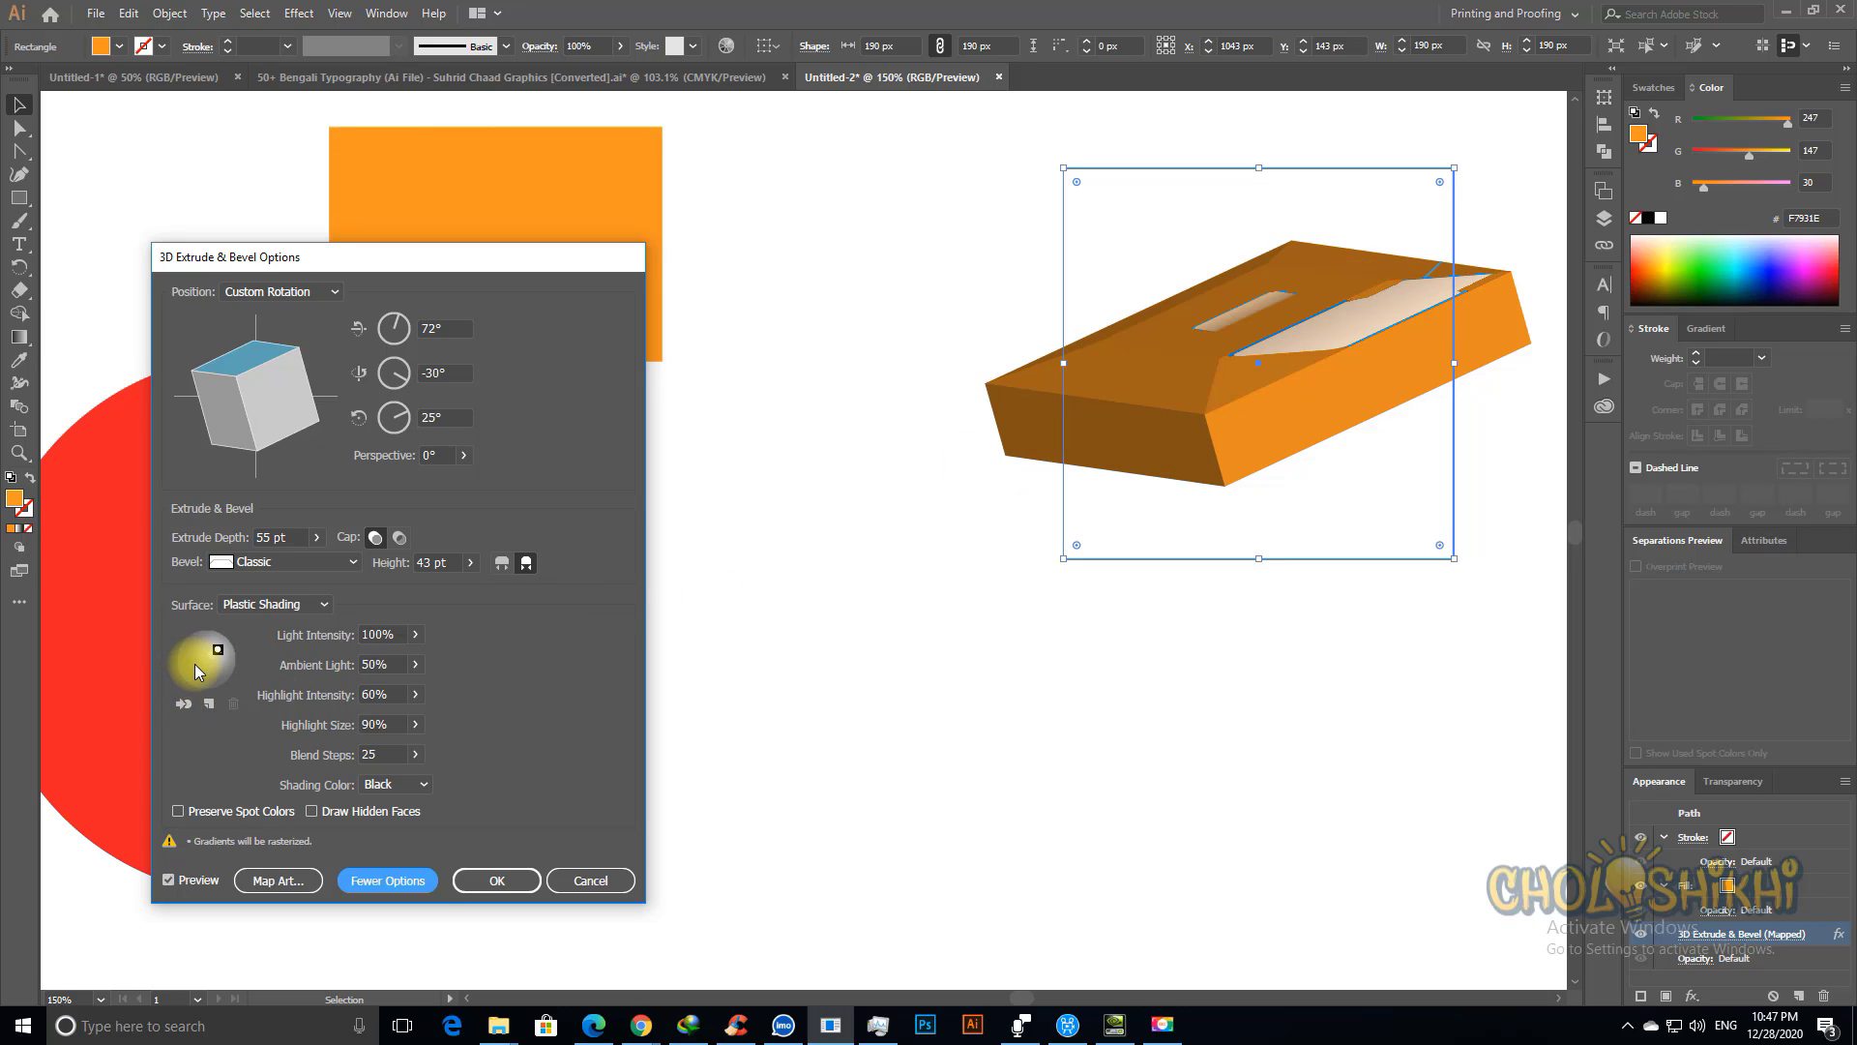
{"action": "left_click_drag", "start_coordinate": [216, 649], "coordinate": [193, 677]}
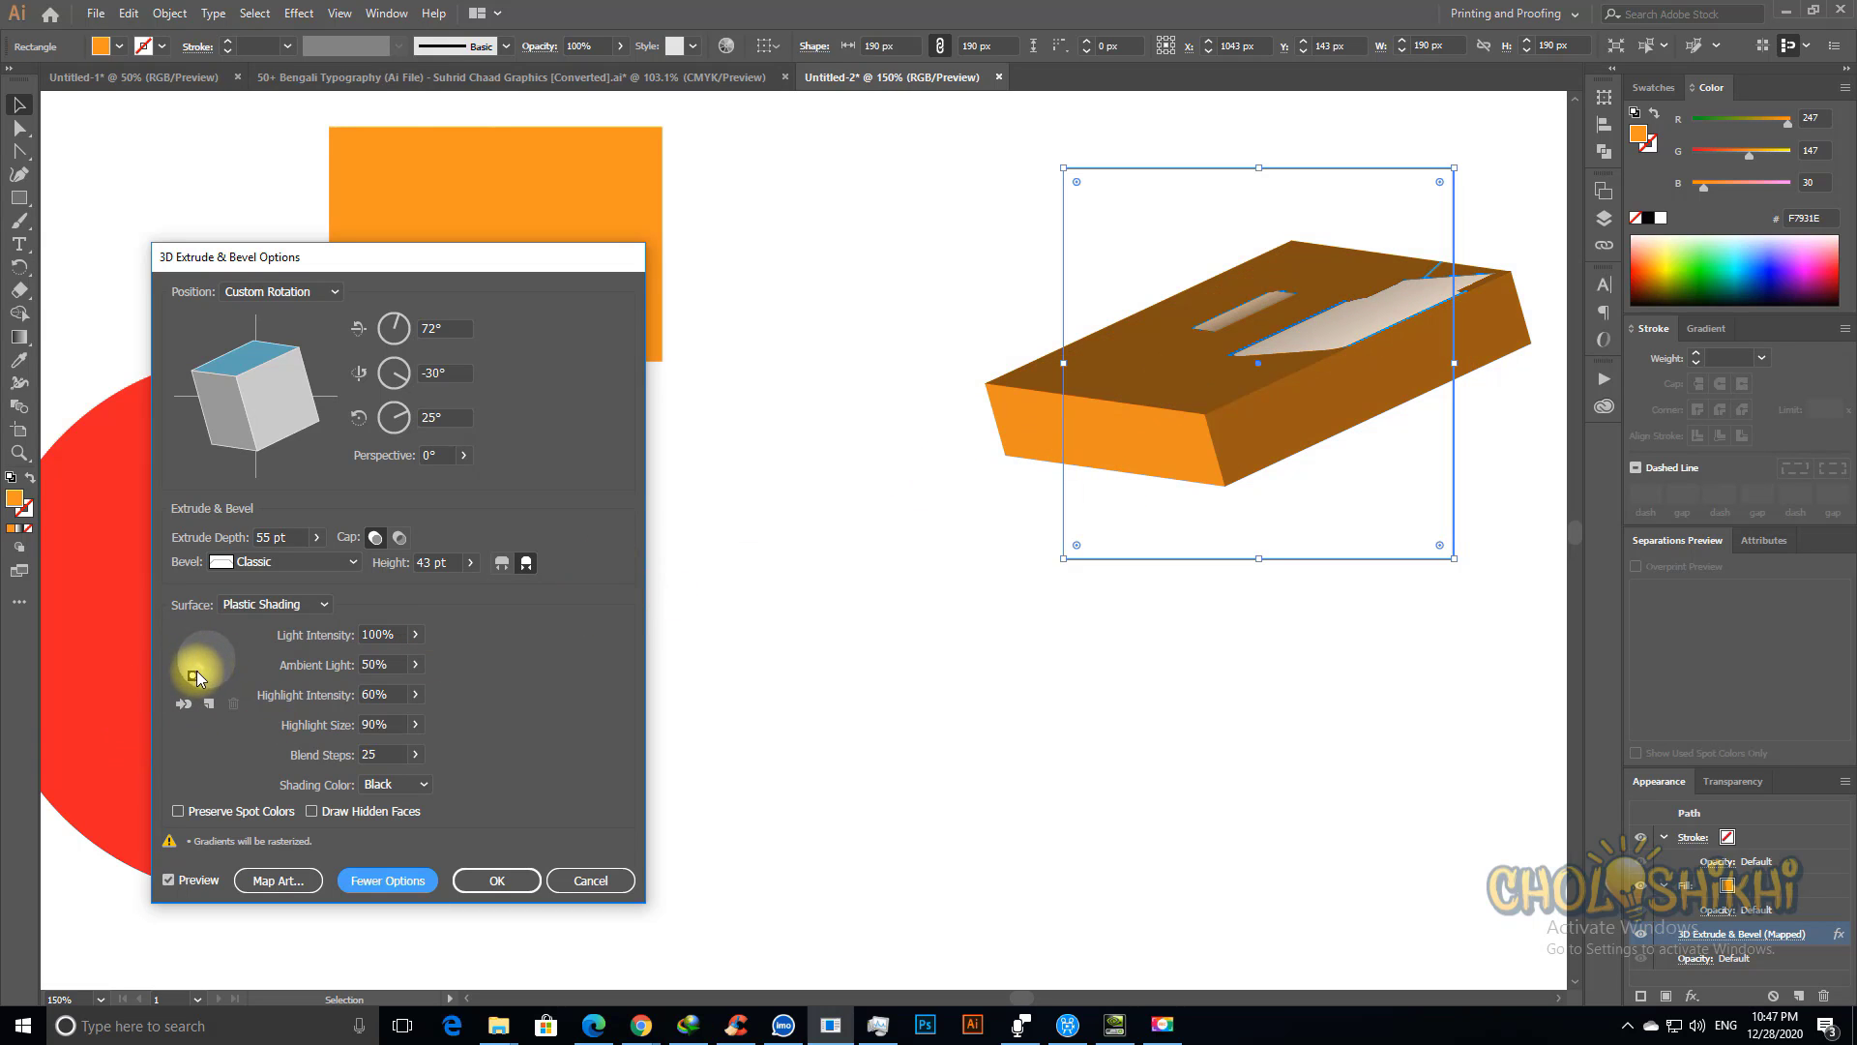
{"action": "left_click_drag", "start_coordinate": [192, 675], "coordinate": [191, 650]}
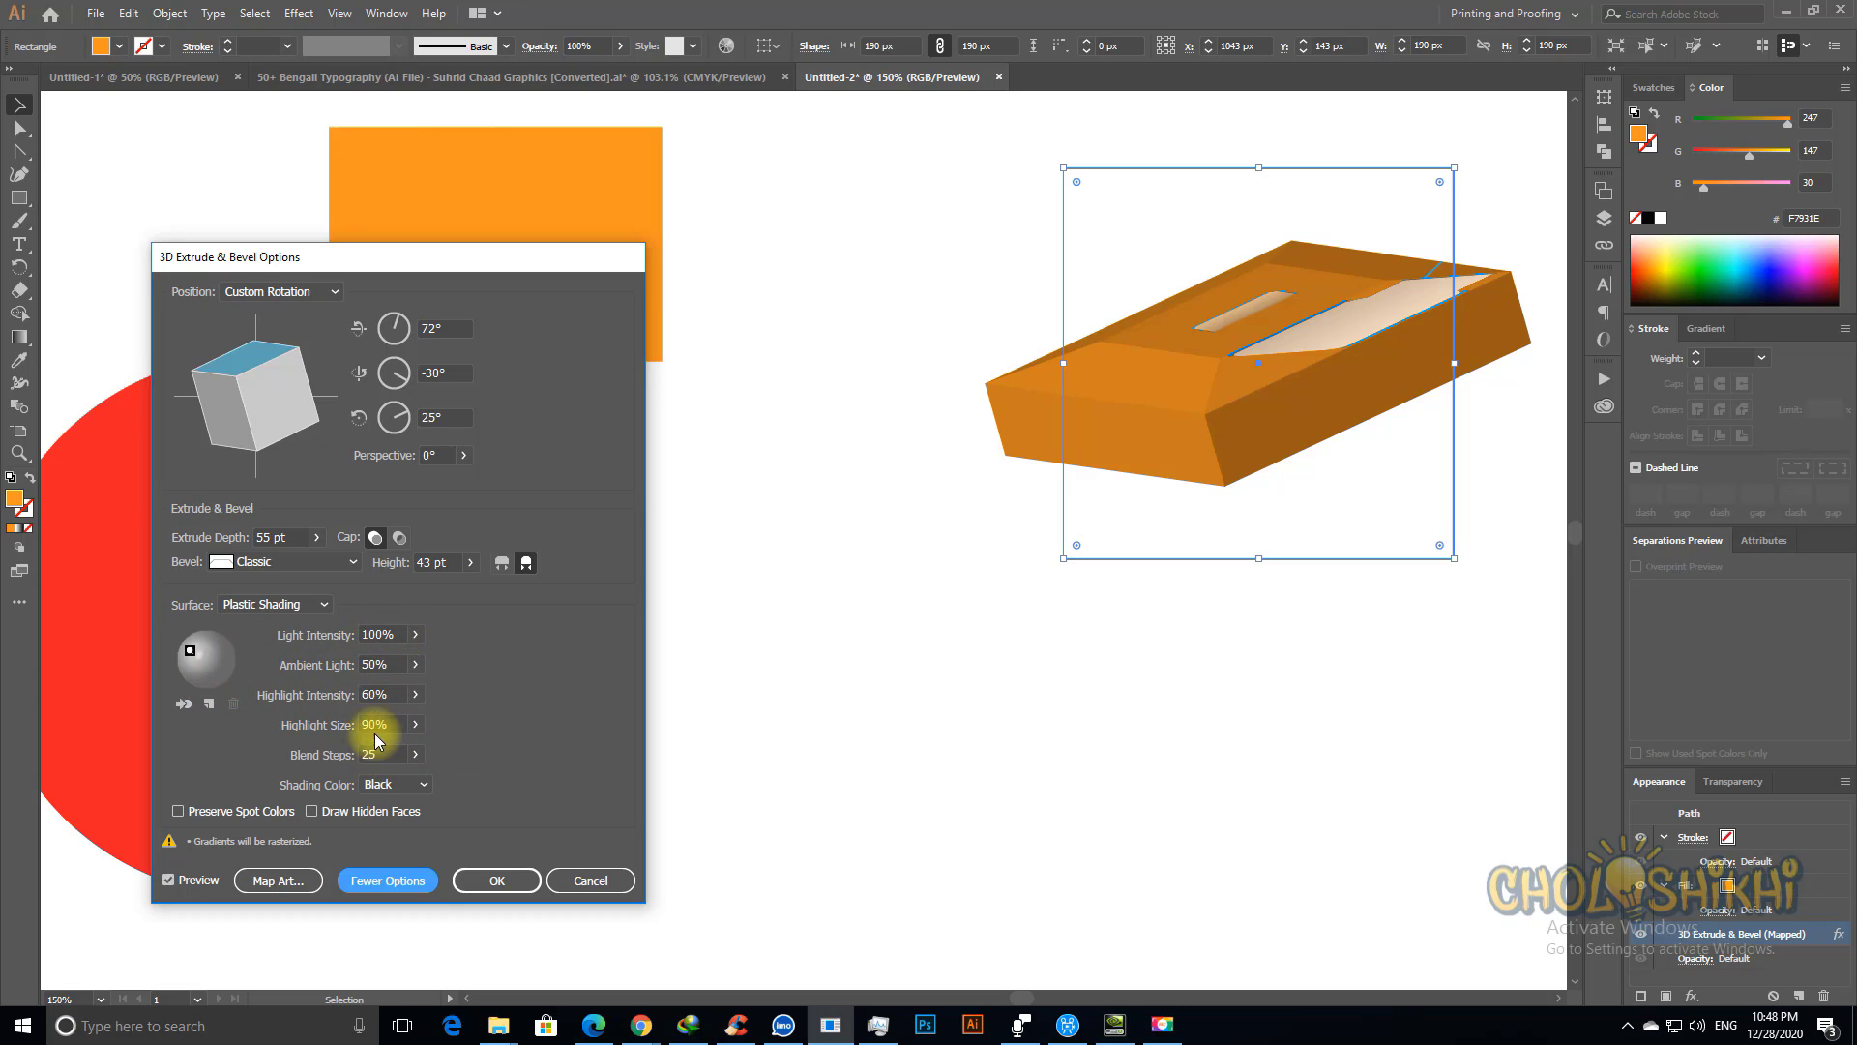
{"action": "left_click", "coordinate": [403, 793]}
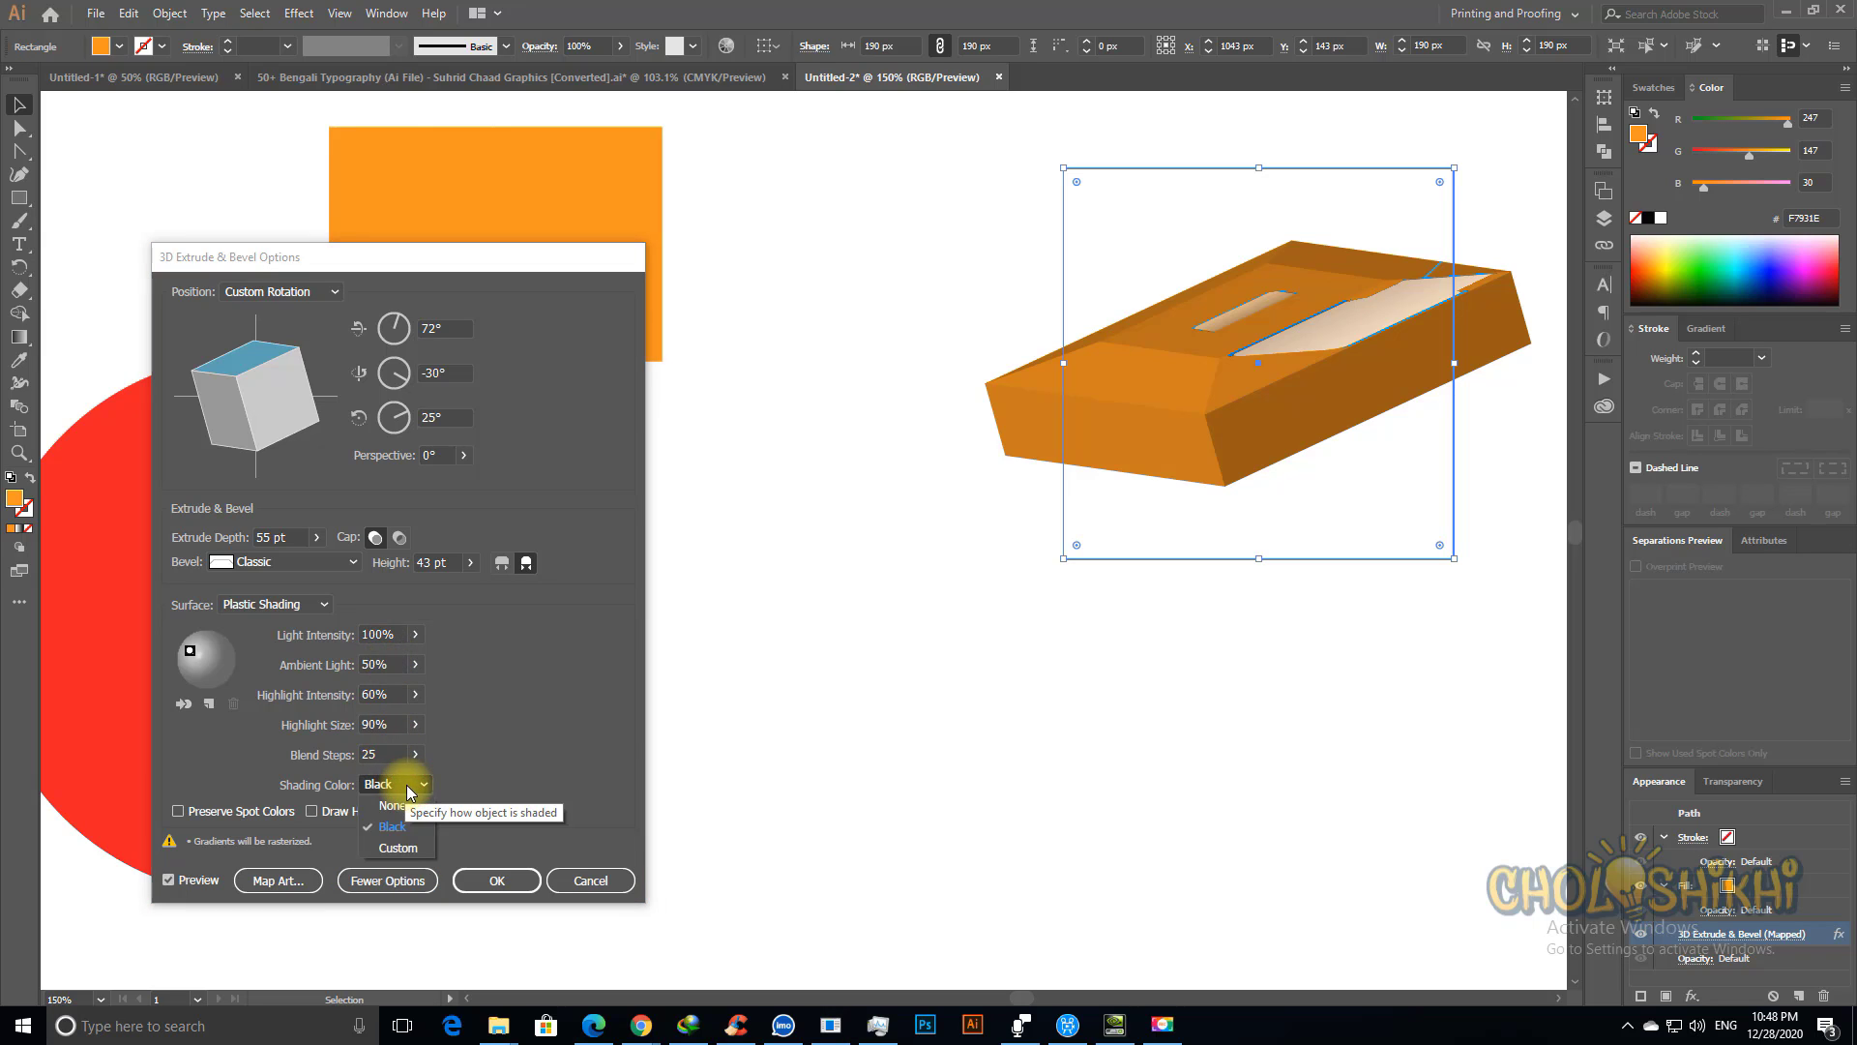
{"action": "left_click", "coordinate": [503, 742]}
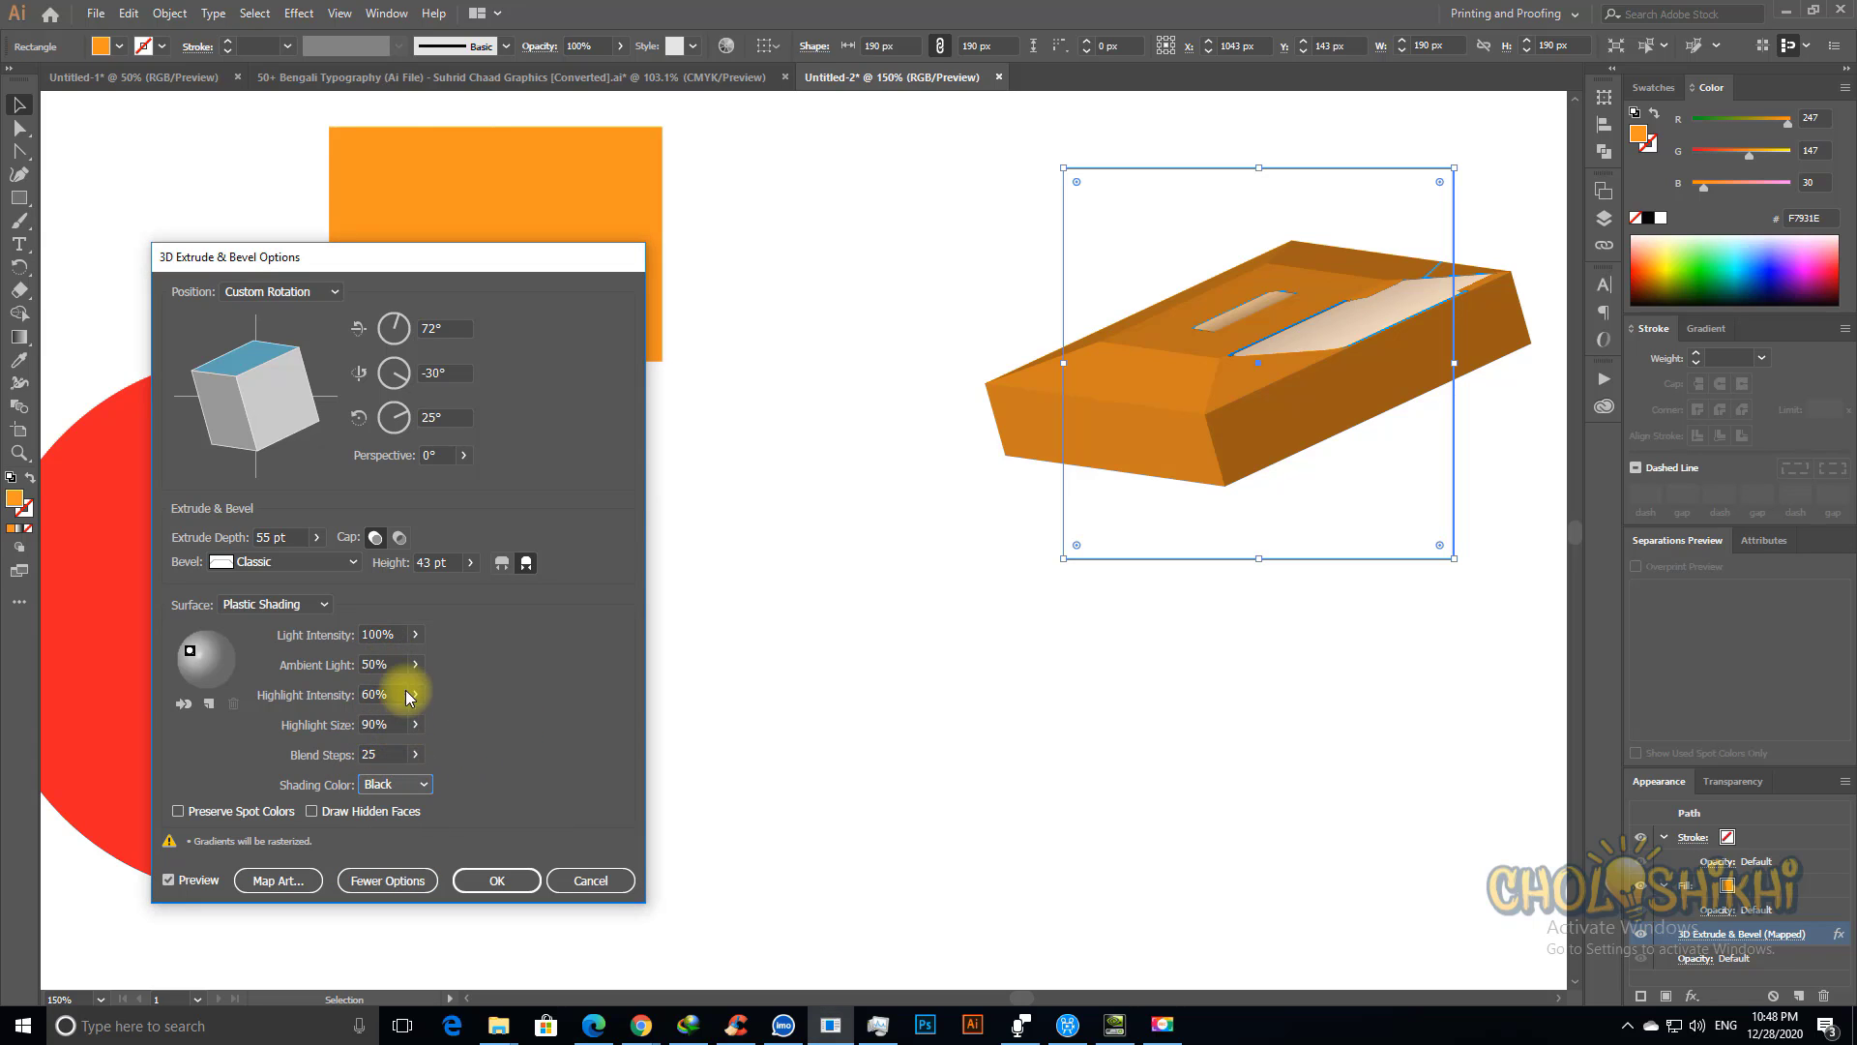
{"action": "mouse_move", "coordinate": [191, 656]}
{"action": "left_mouse_down"}
{"action": "mouse_move", "coordinate": [214, 669]}
{"action": "mouse_move", "coordinate": [197, 653]}
{"action": "left_mouse_up"}
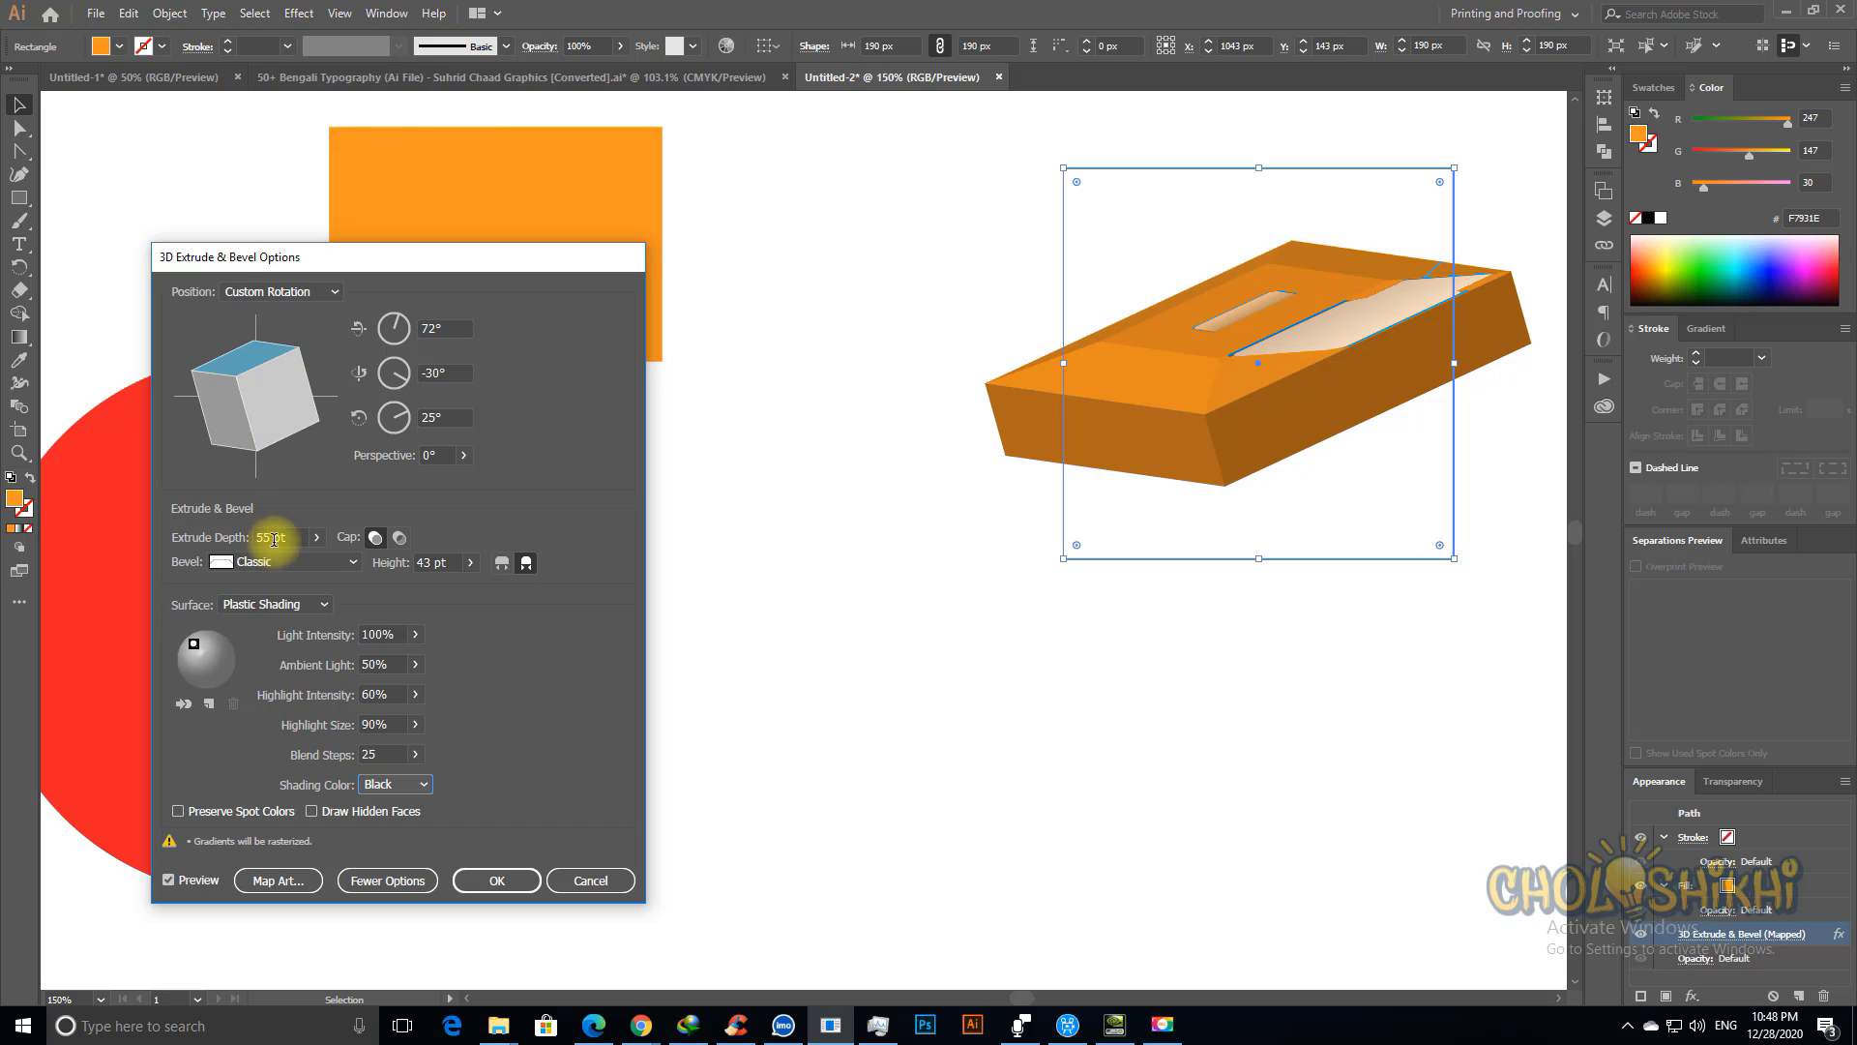
Step: Review the extrude depth, bevel shapes and surface shading styles, keeping the Classic bevel and Plastic Shading
{"action": "left_click_drag", "start_coordinate": [293, 537], "coordinate": [207, 537]}
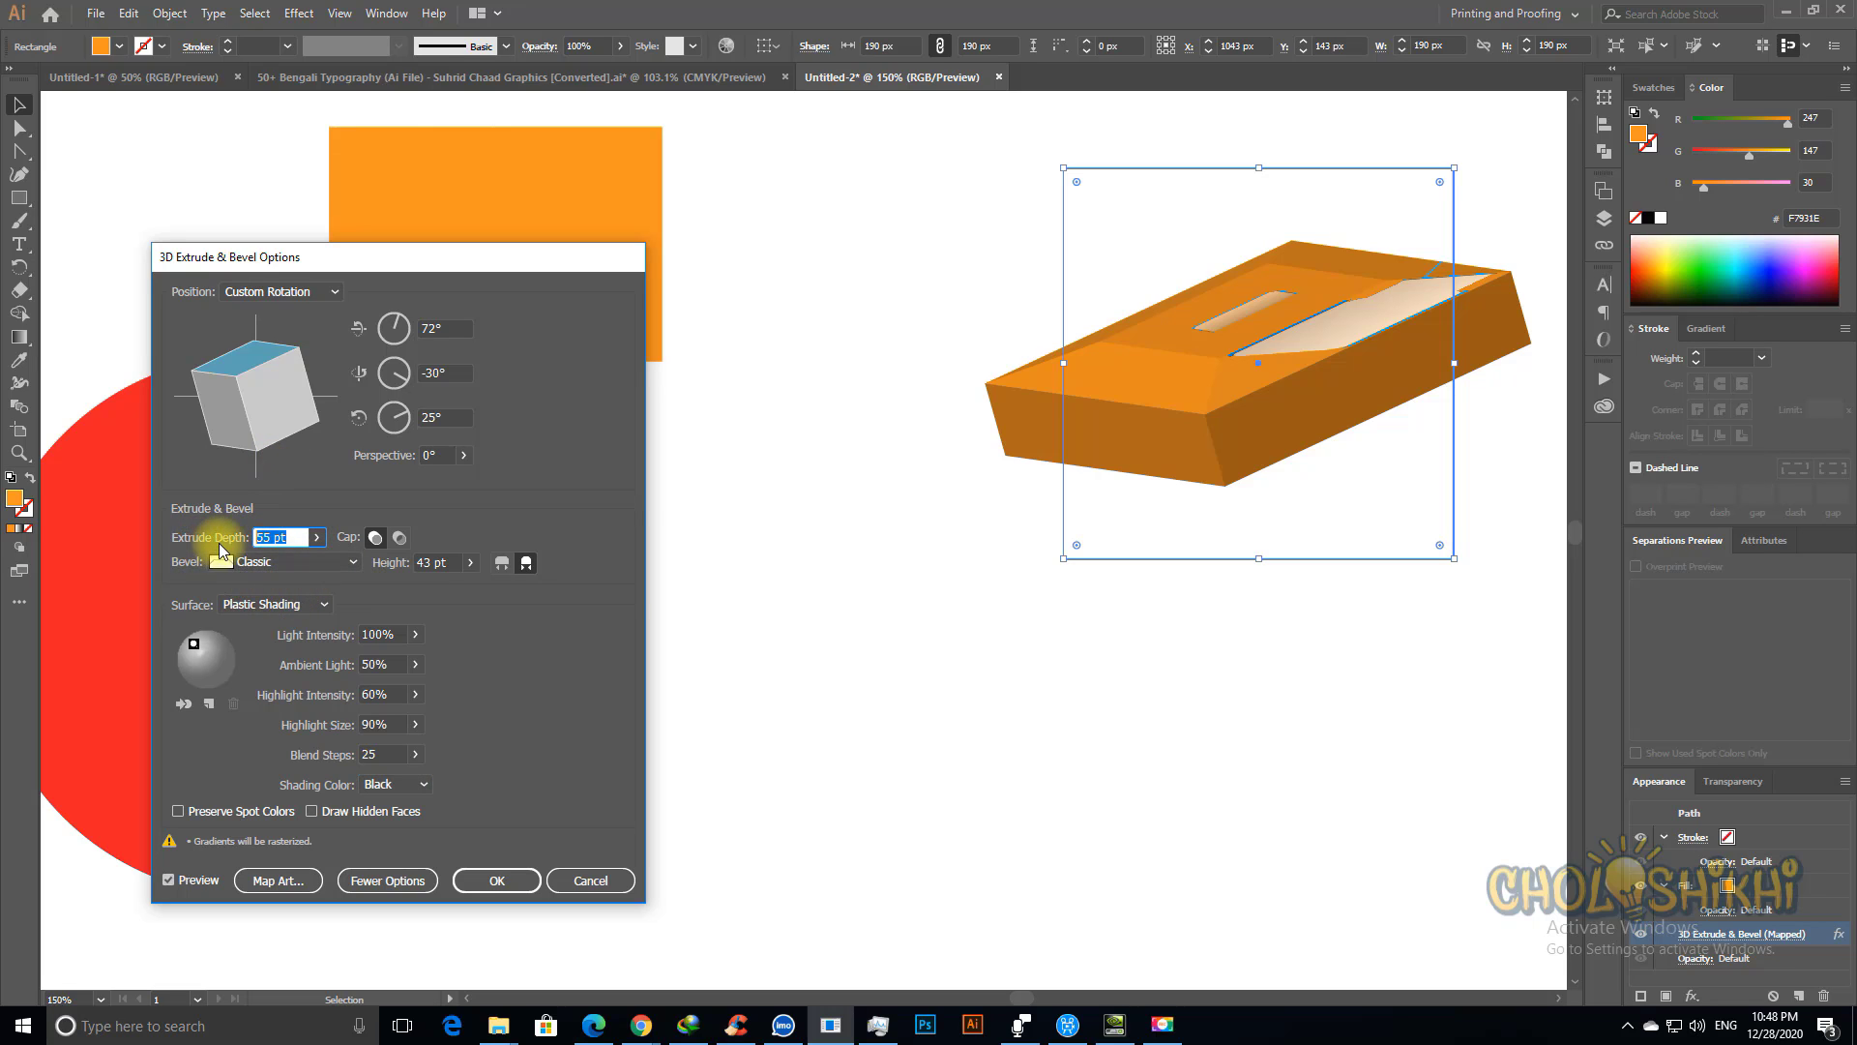
{"action": "left_click", "coordinate": [273, 569]}
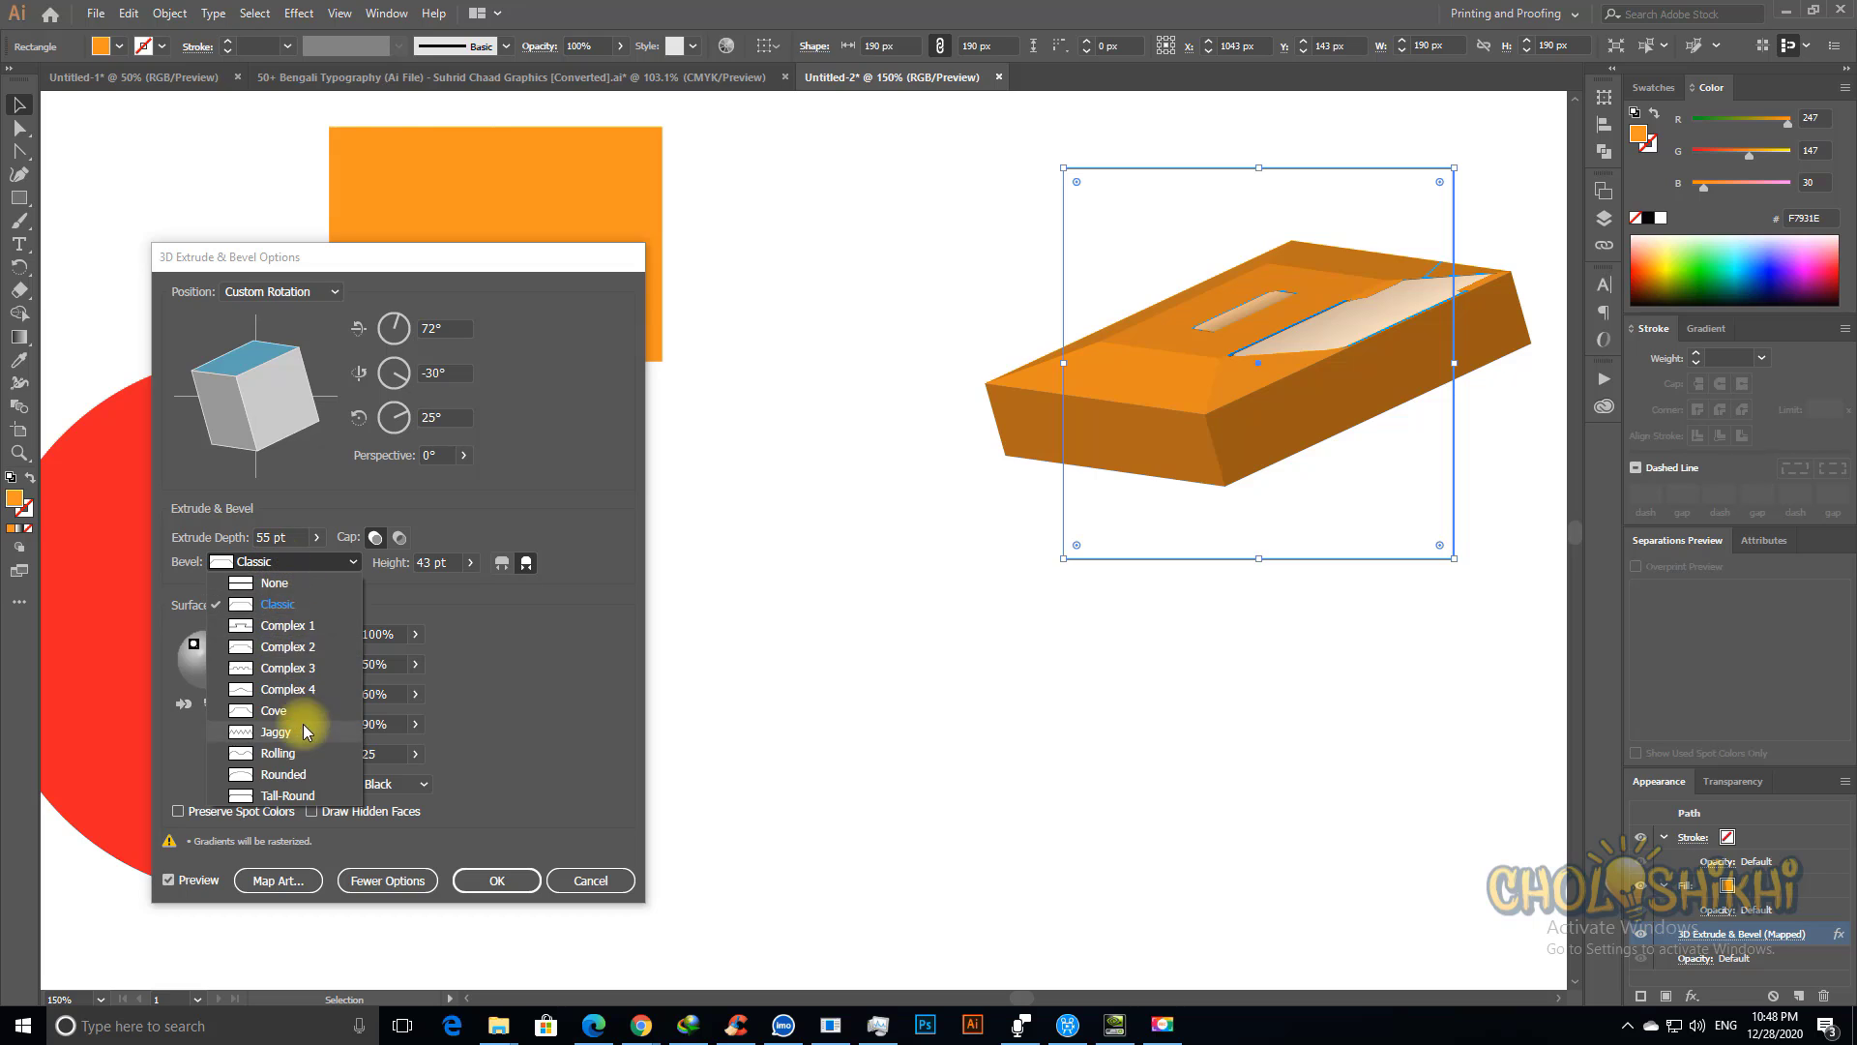
{"action": "left_click", "coordinate": [301, 606]}
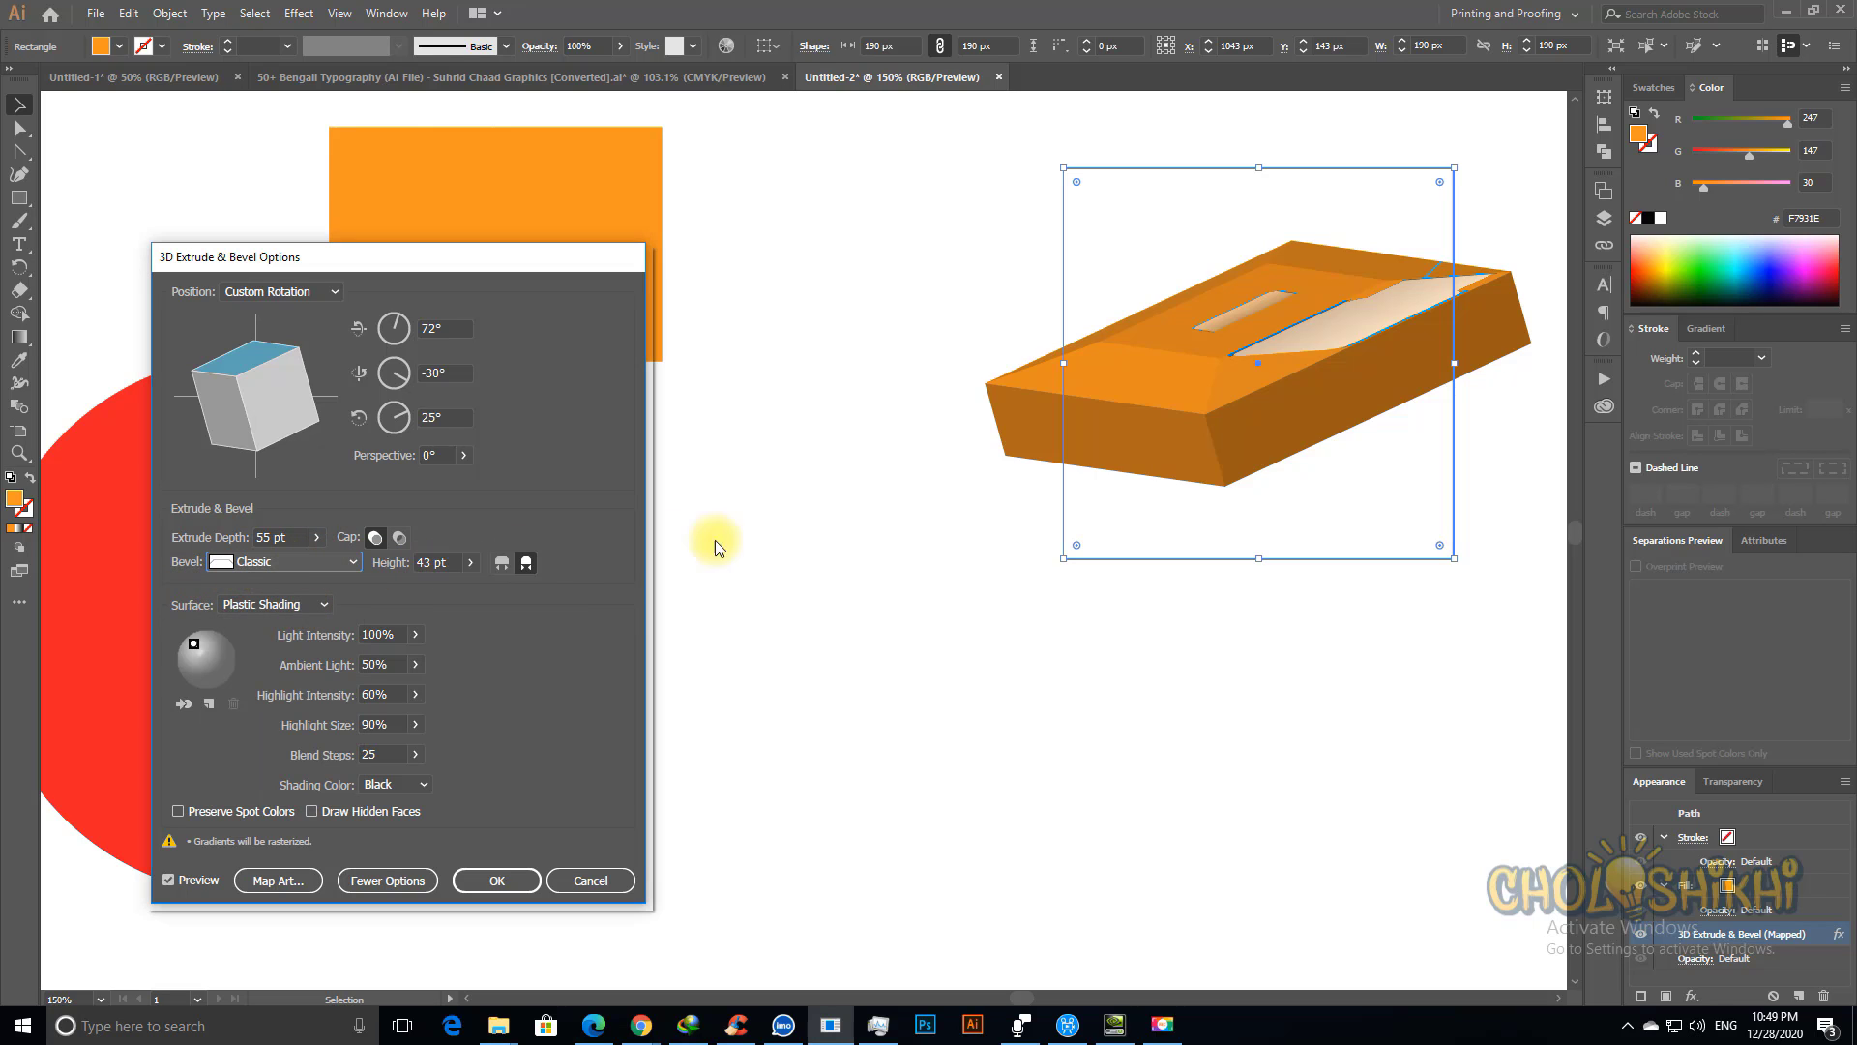
{"action": "left_click", "coordinate": [273, 603]}
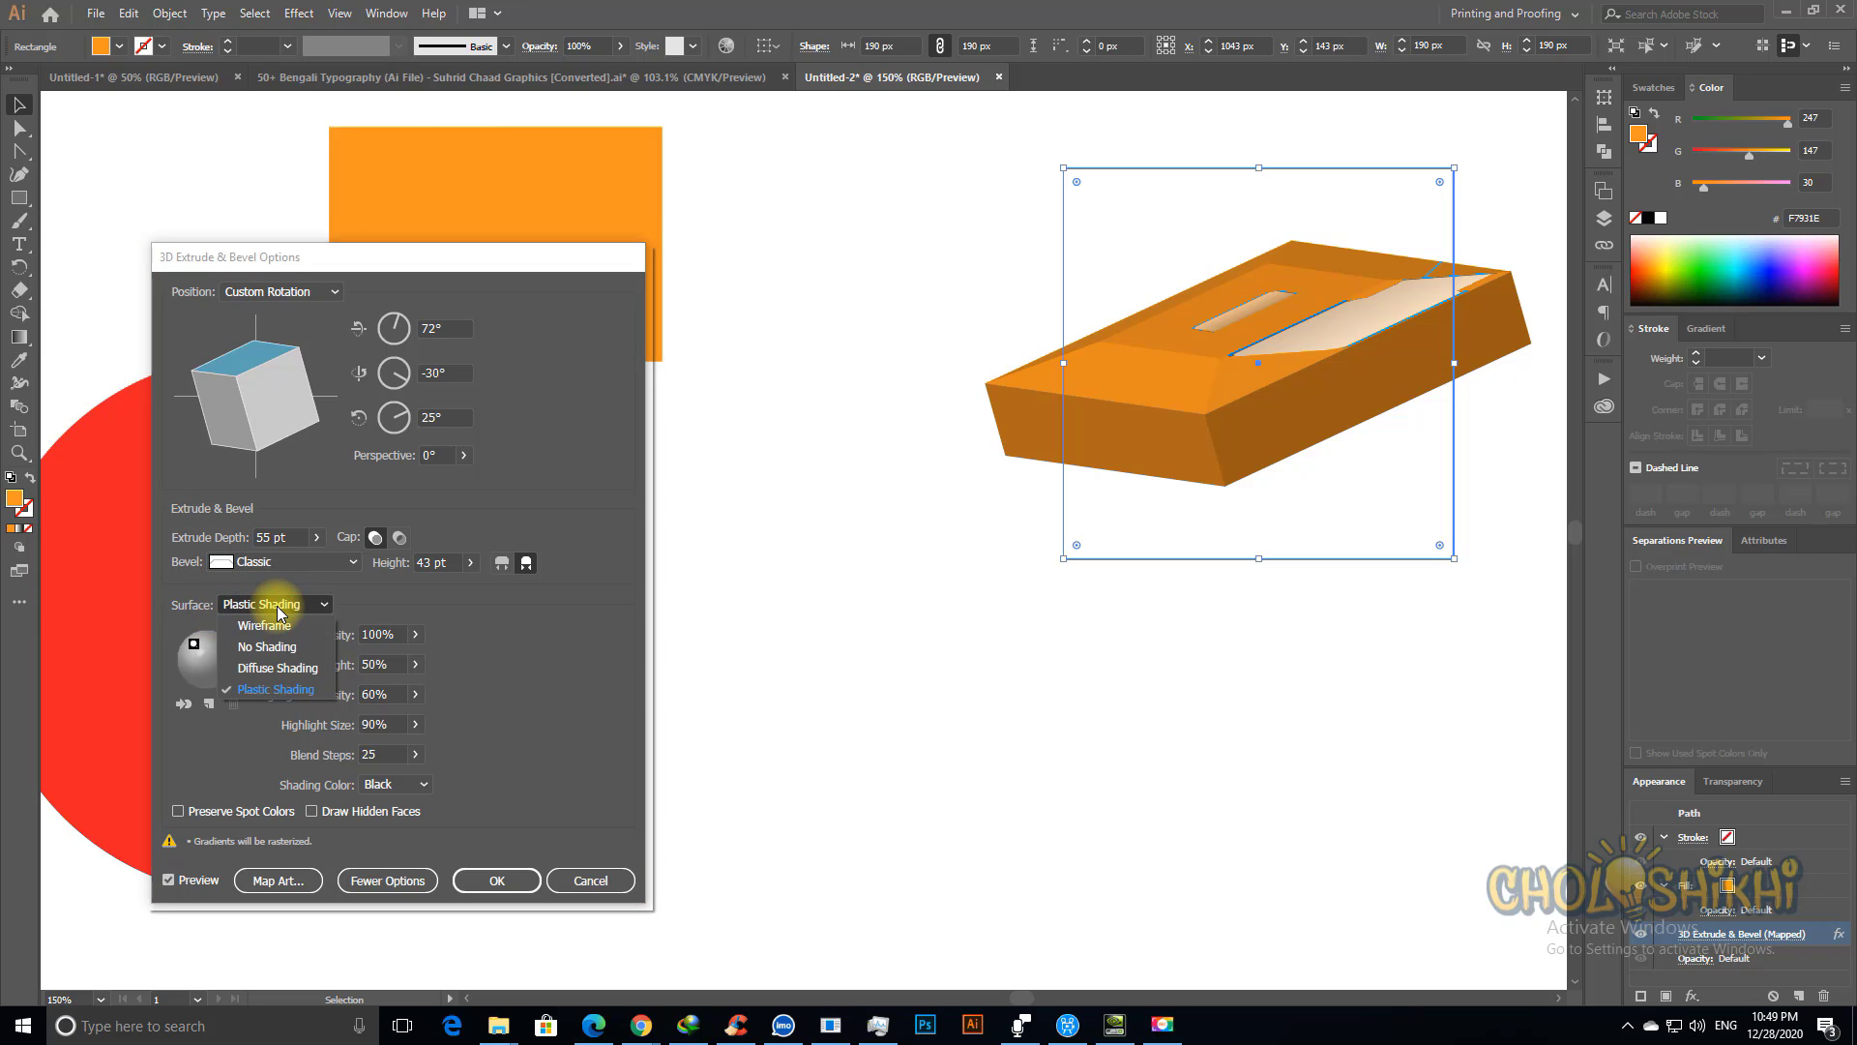
{"action": "left_click", "coordinate": [283, 689]}
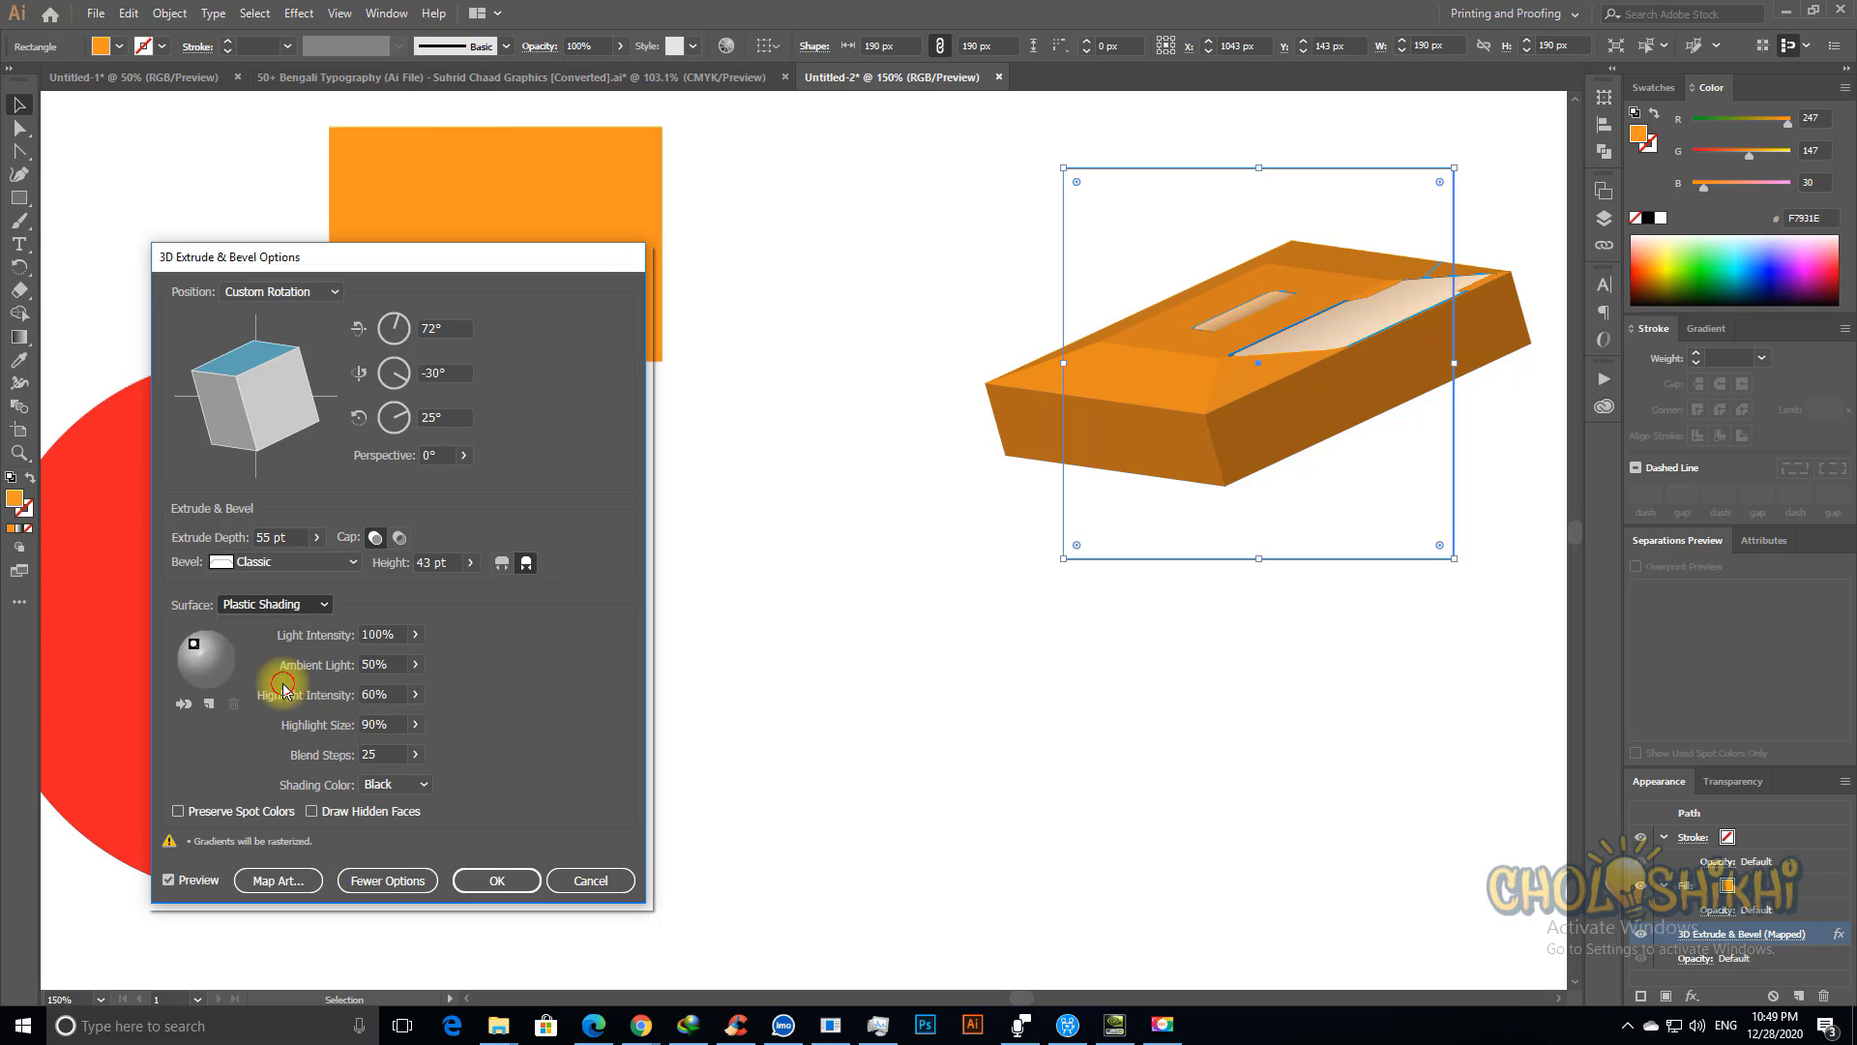
Step: Move the light slightly lower on the shading sphere, apply the 3D effect and deselect the box
{"action": "mouse_move", "coordinate": [194, 643]}
{"action": "left_mouse_down"}
{"action": "mouse_move", "coordinate": [205, 672]}
{"action": "mouse_move", "coordinate": [194, 656]}
{"action": "left_mouse_up"}
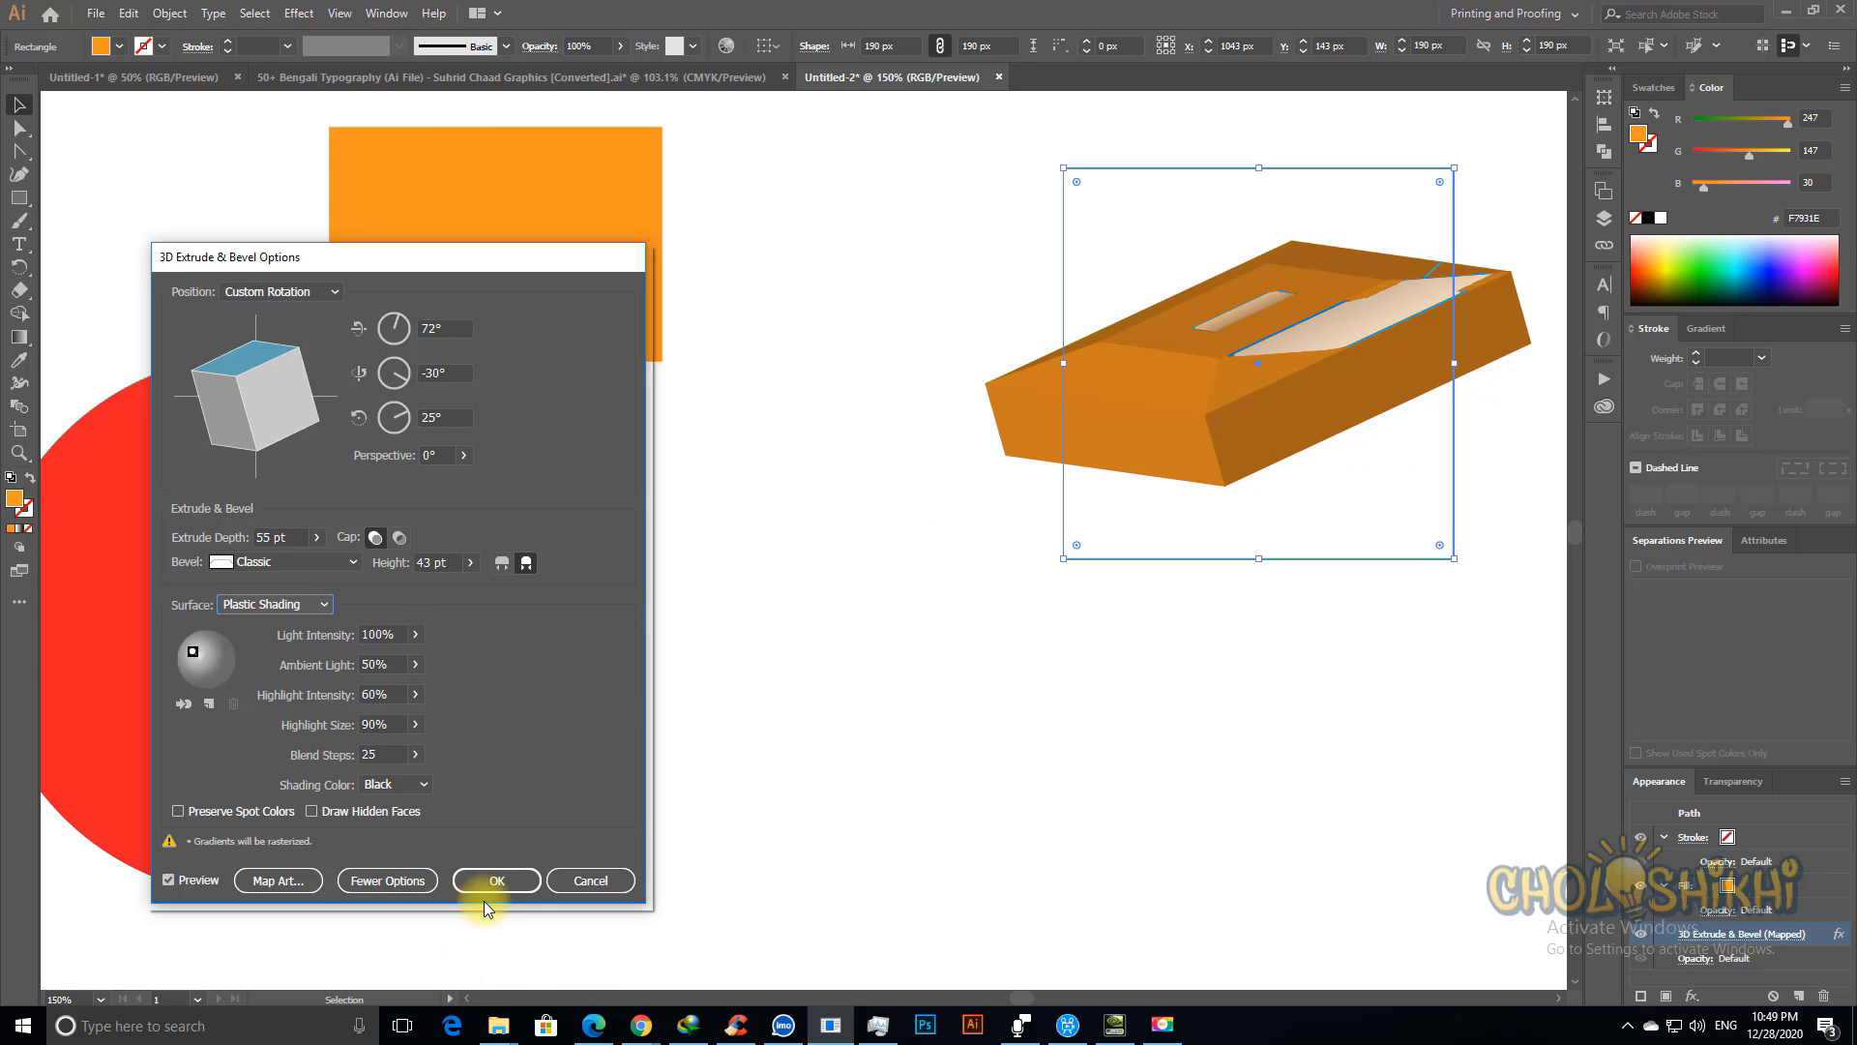
{"action": "left_click", "coordinate": [493, 877]}
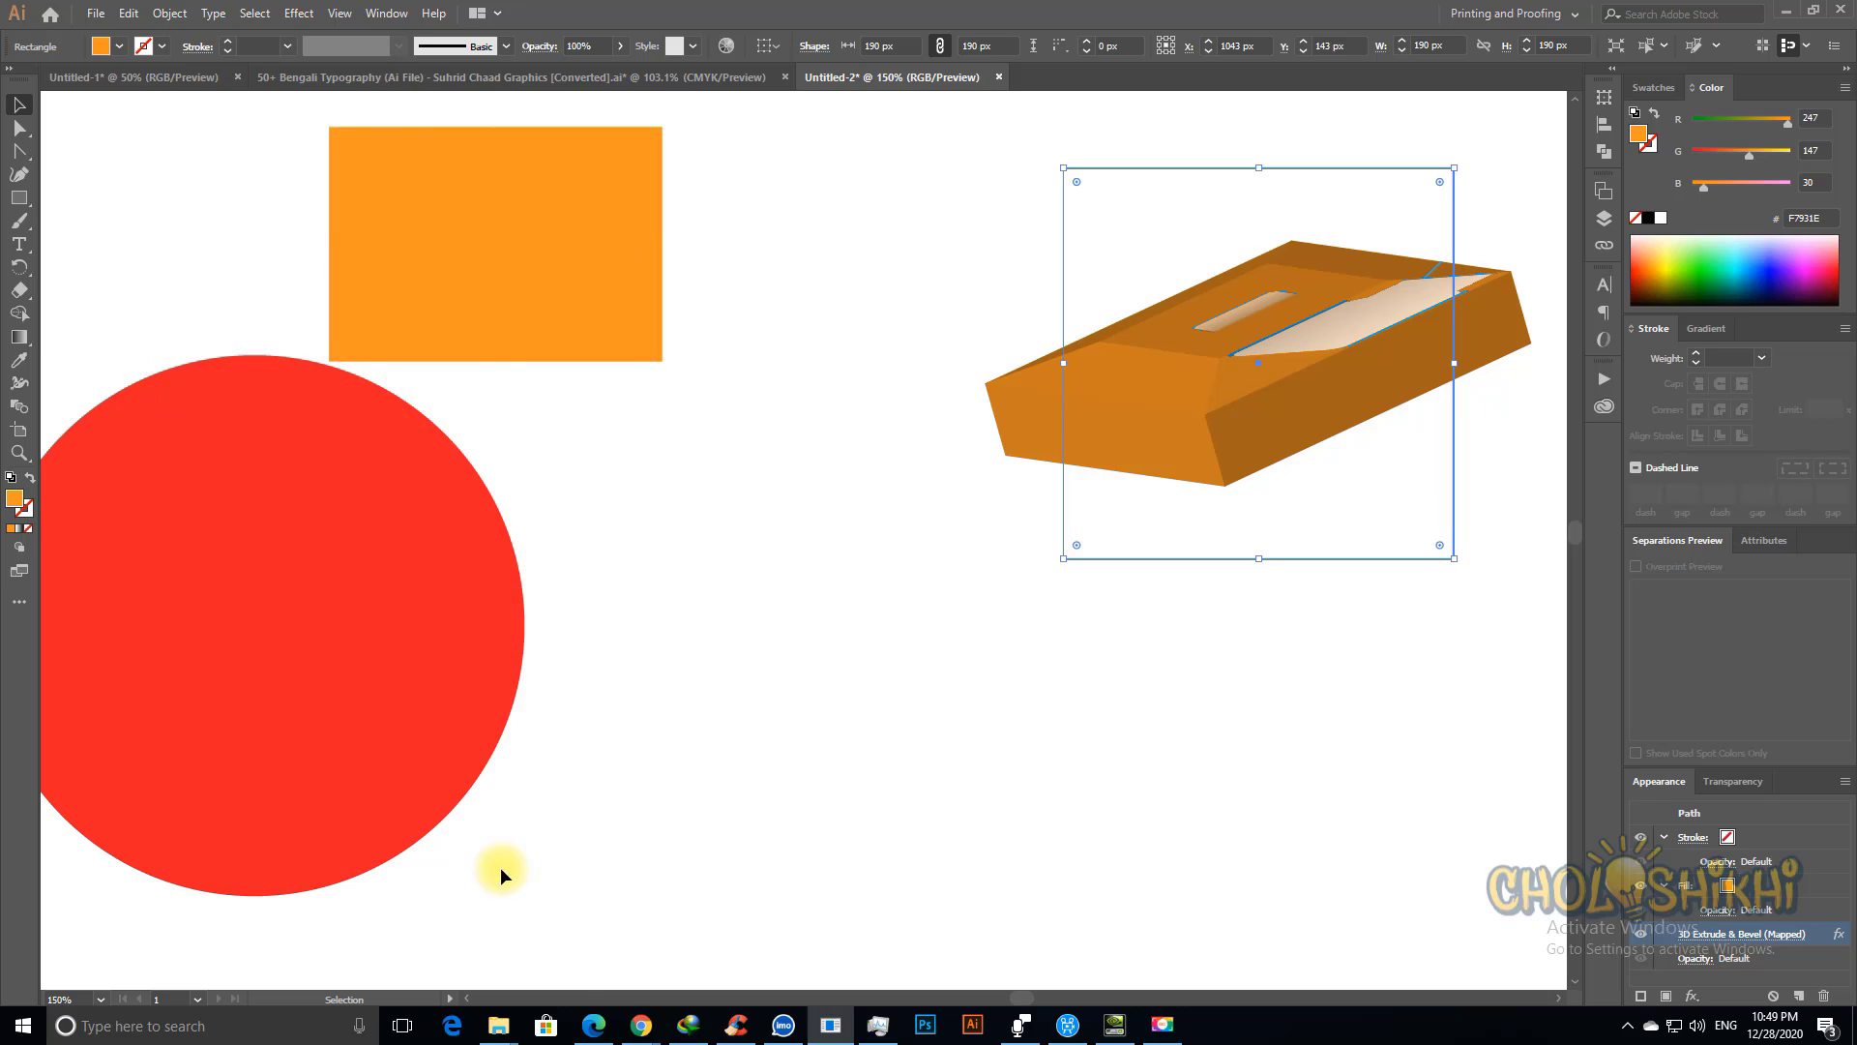
{"action": "left_click", "coordinate": [965, 749]}
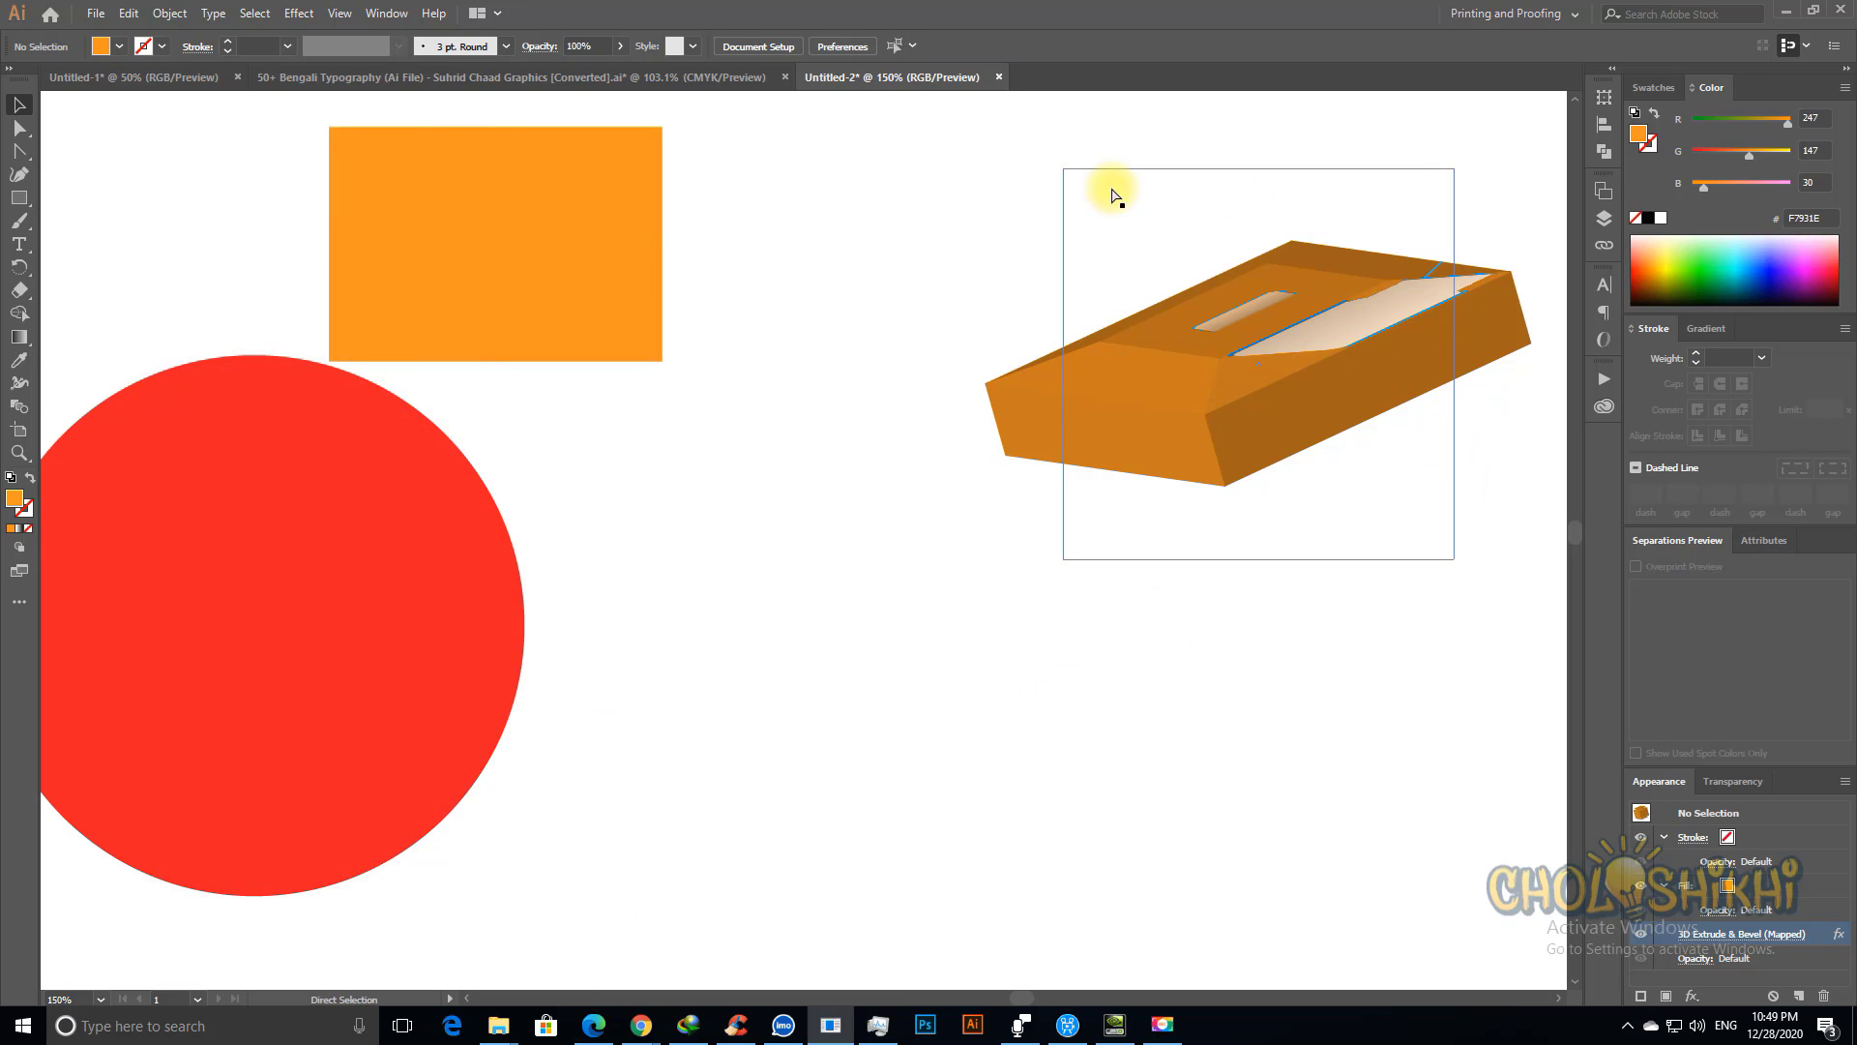
Step: Inspect the mapped art and shaded faces of the extruded box up close, and reselect the box
{"action": "key", "text": "ctrl+space"}
{"action": "left_click_drag", "start_coordinate": [990, 295], "coordinate": [1451, 552]}
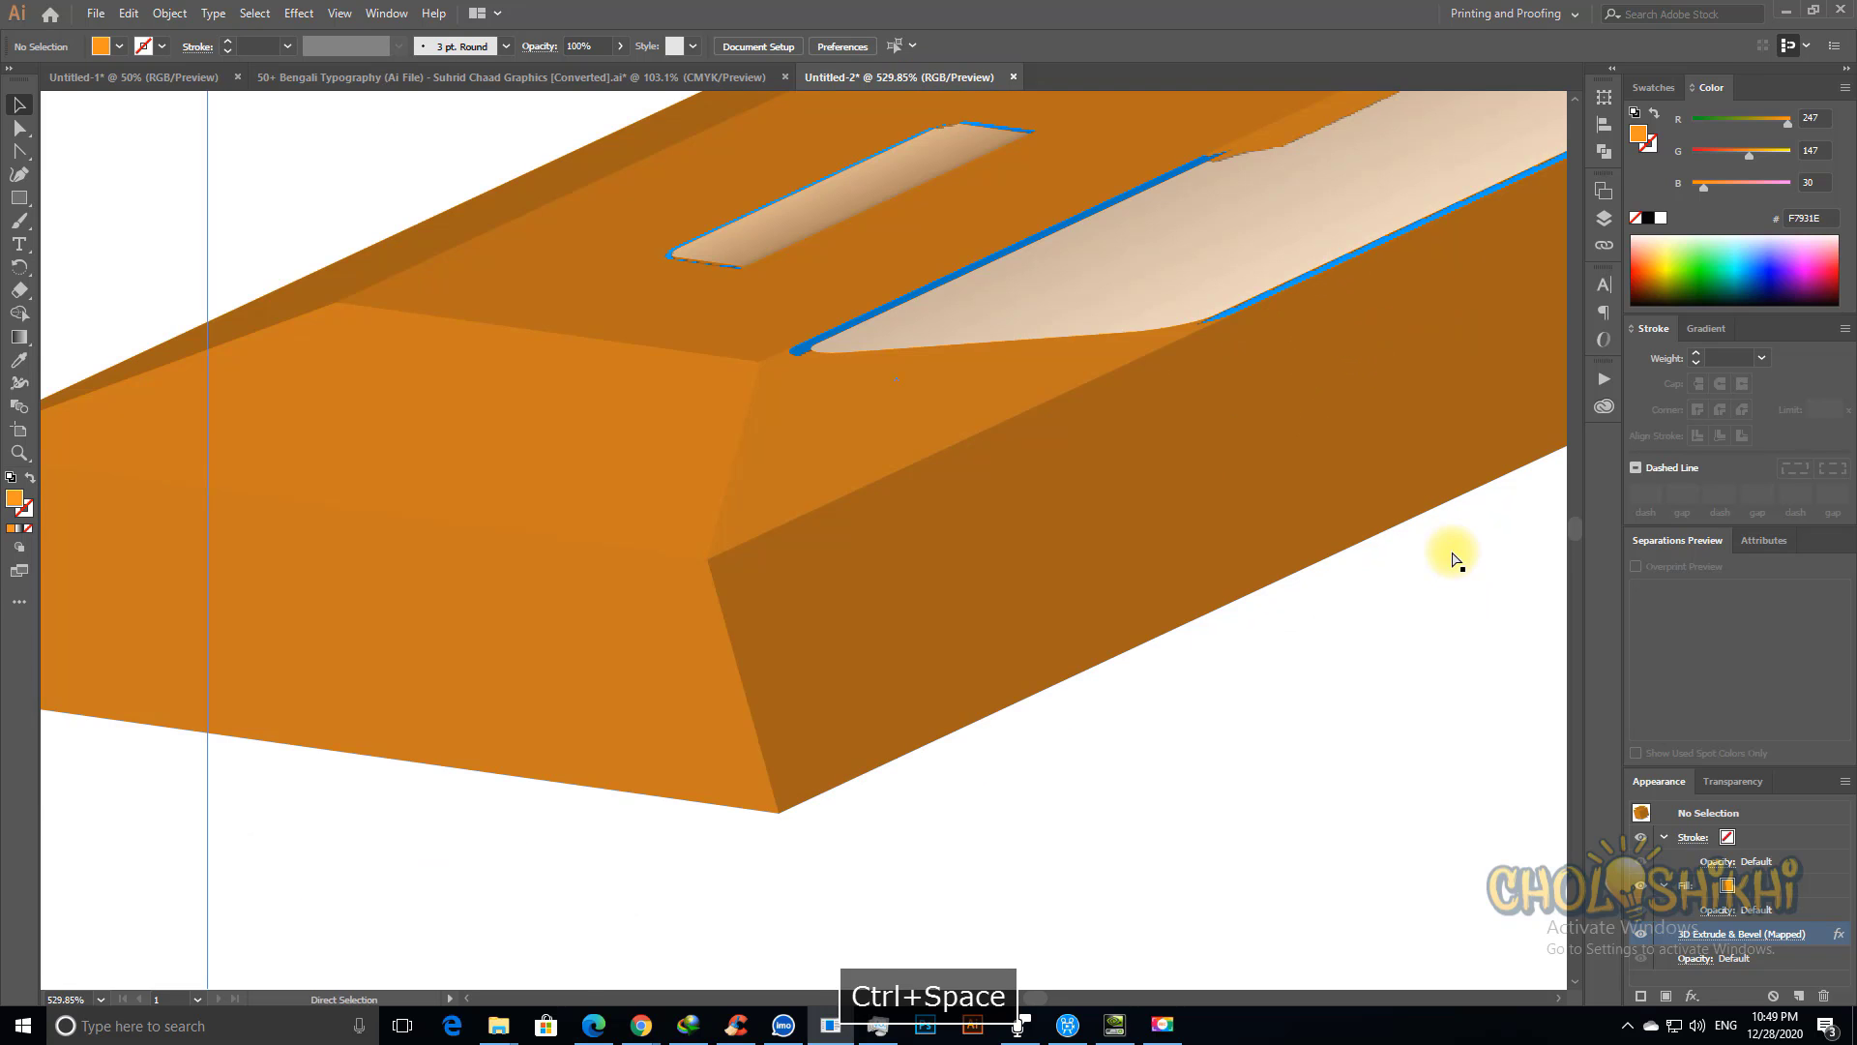
{"action": "key", "text": "ctrl+minus"}
{"action": "key", "text": "ctrl+minus"}
{"action": "key", "text": "ctrl+minus"}
{"action": "key", "text": "ctrl+minus"}
{"action": "left_click", "coordinate": [785, 532]}
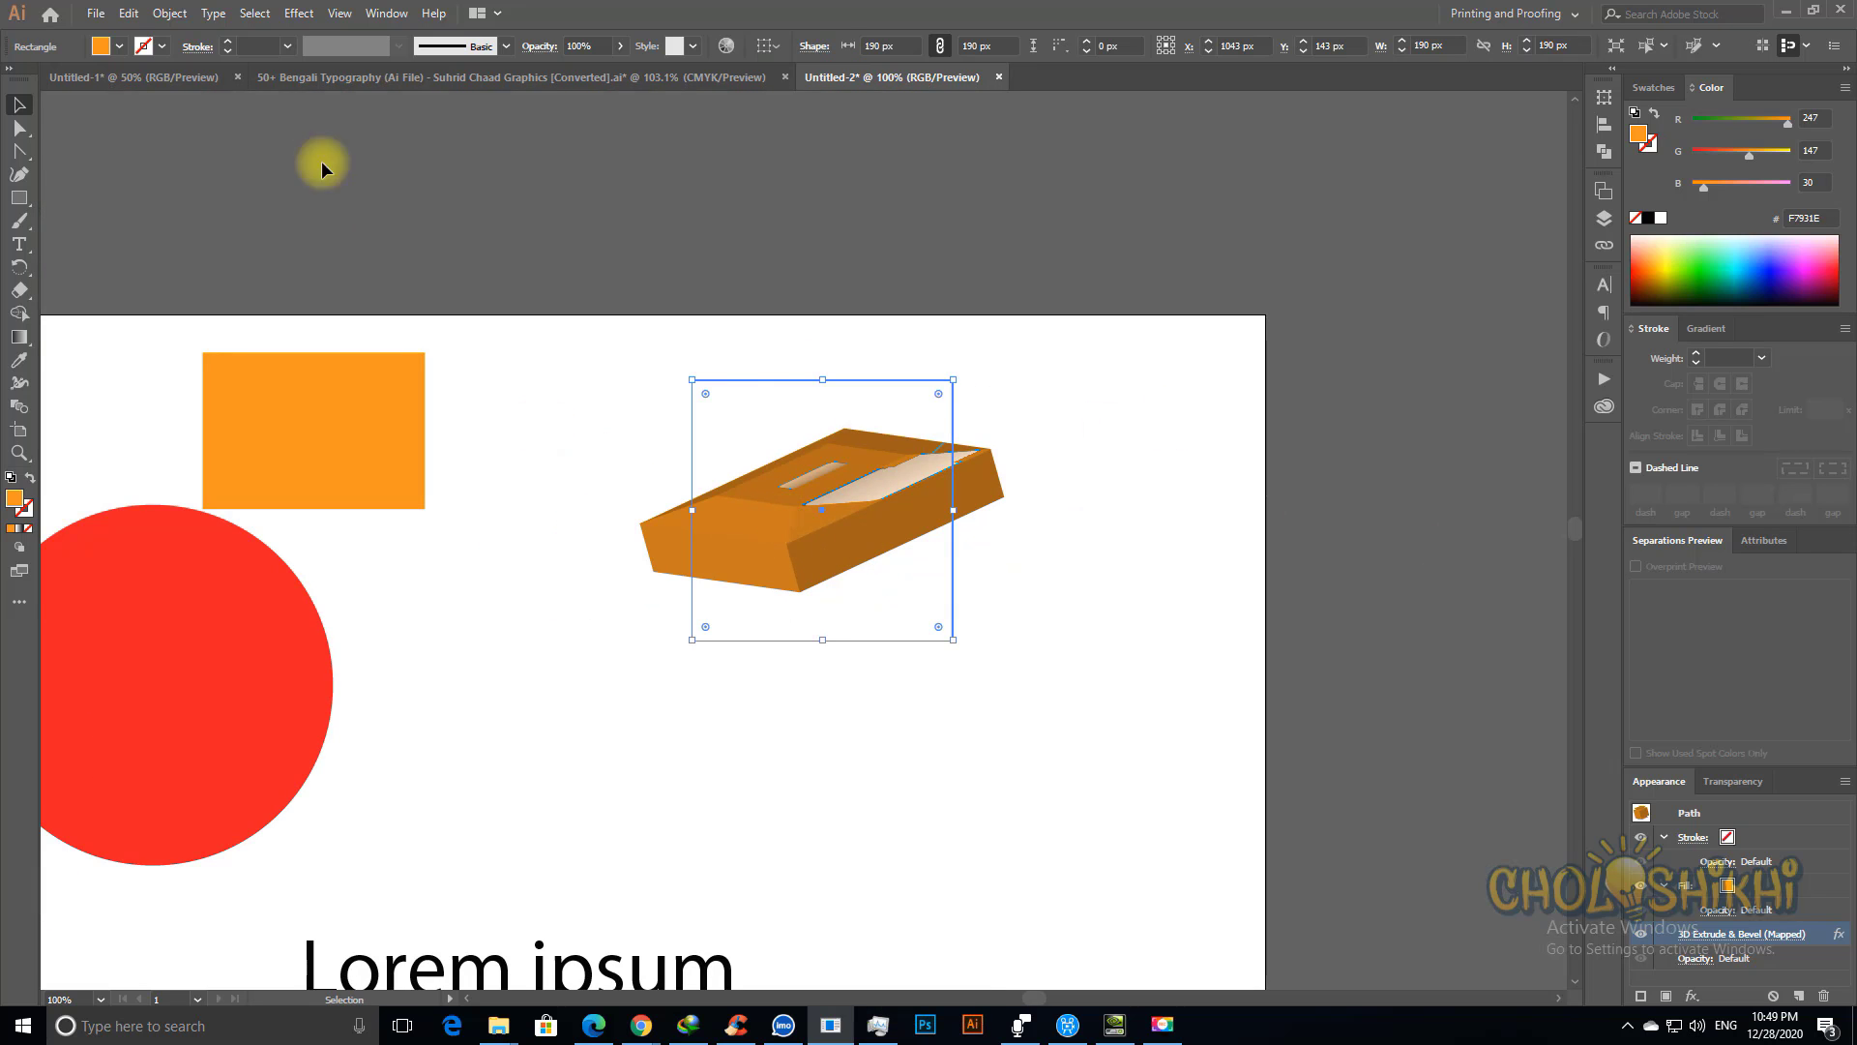
{"action": "left_click", "coordinate": [293, 15]}
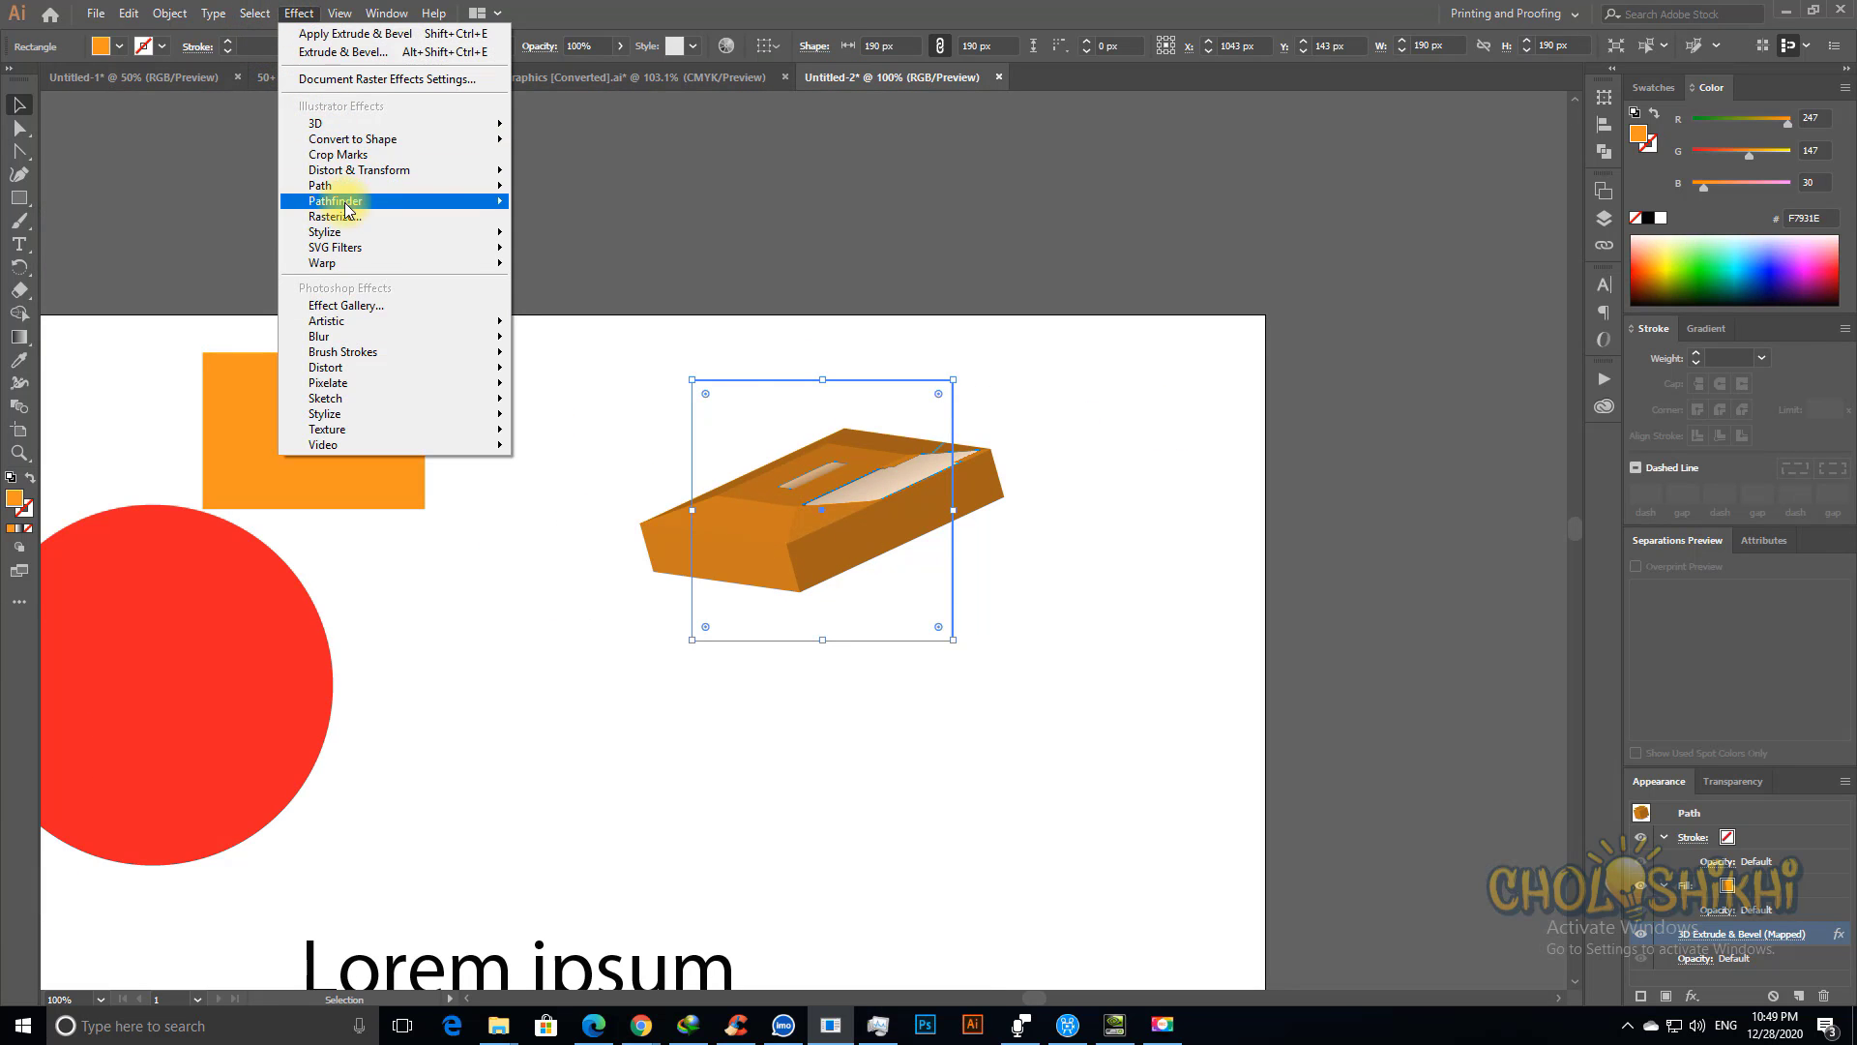
{"action": "mouse_move", "coordinate": [353, 127]}
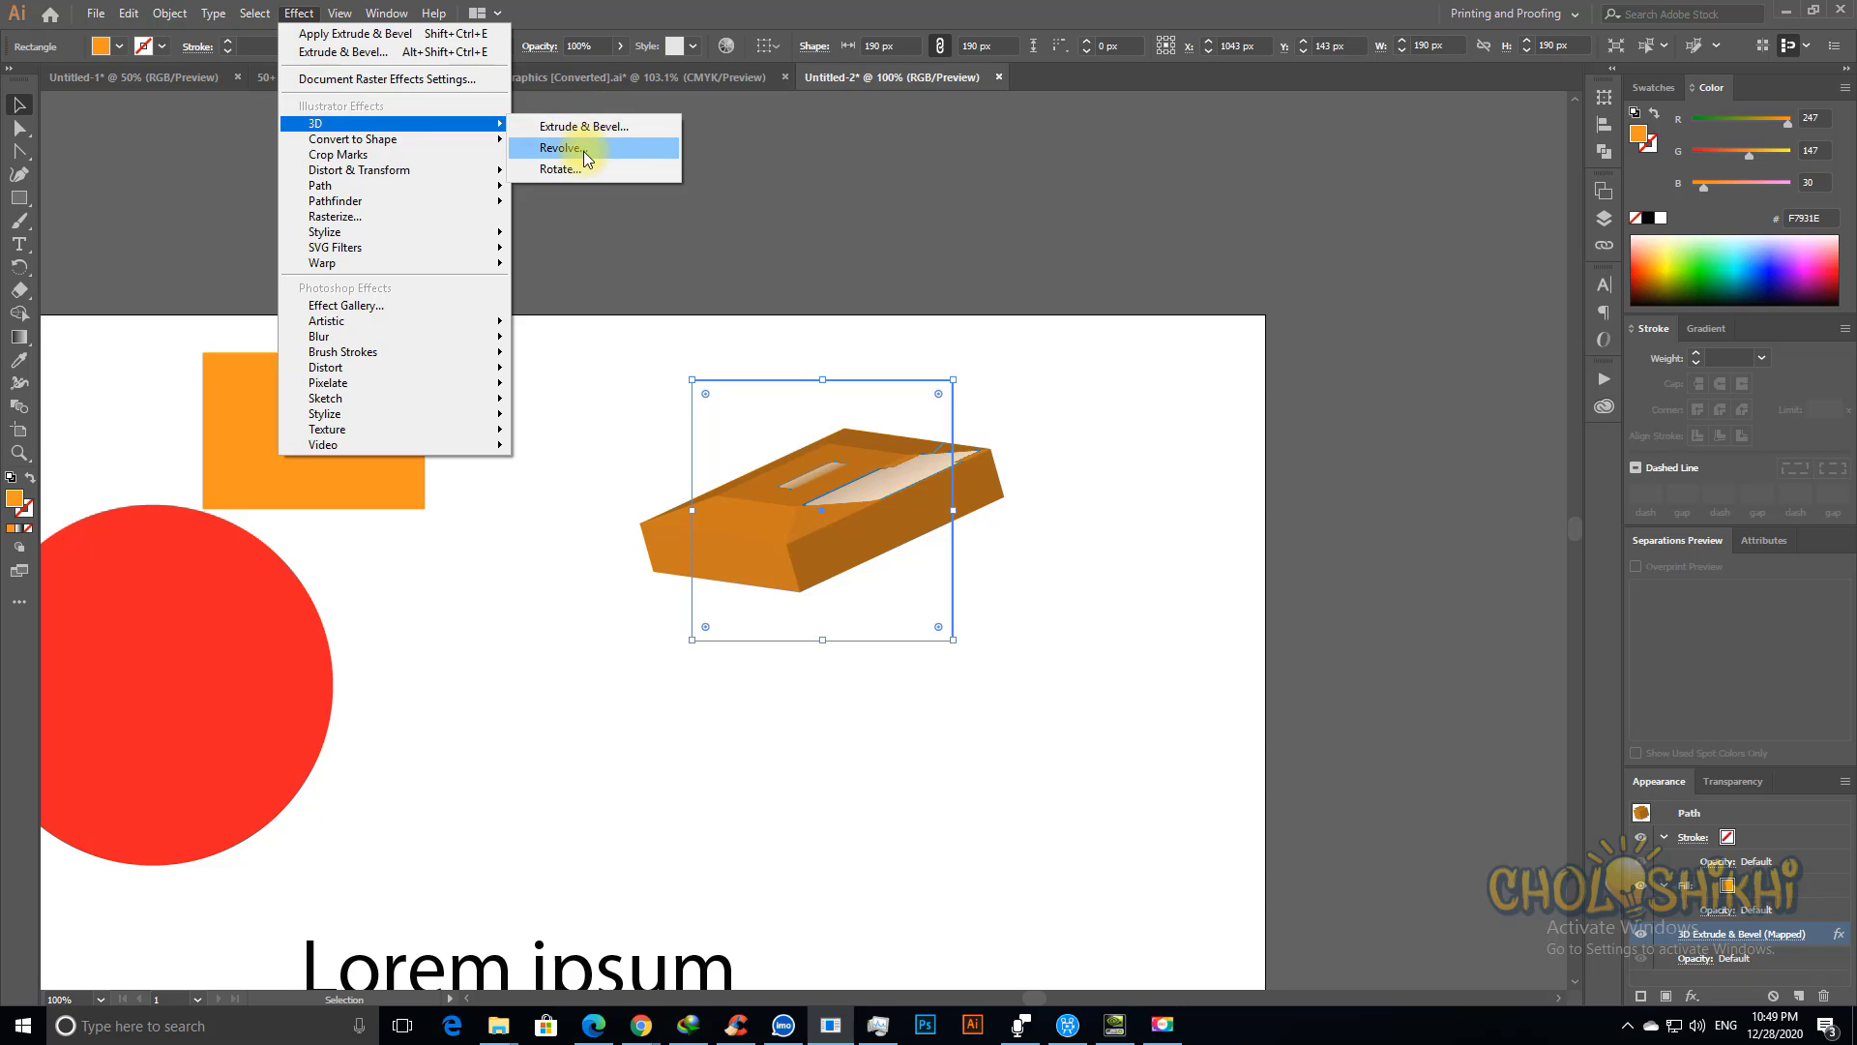
{"action": "left_click", "coordinate": [783, 663]}
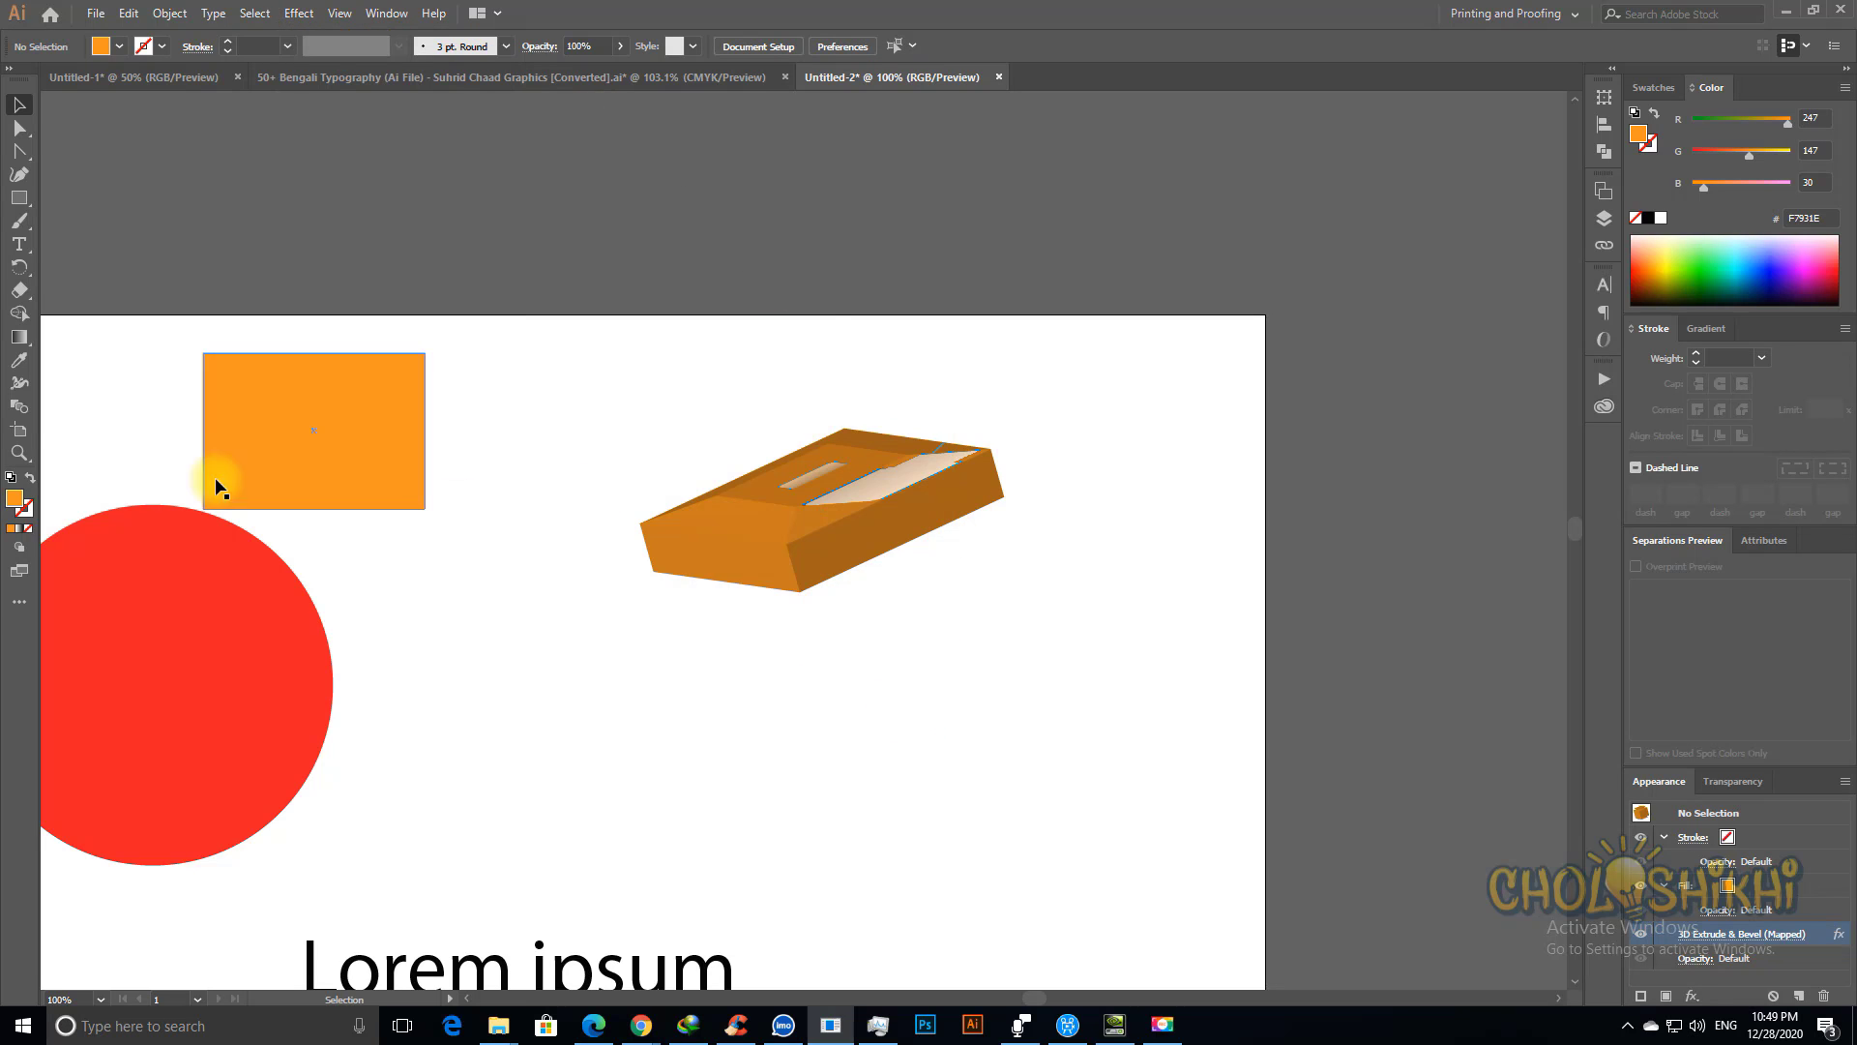
Step: Move the extruded box to the artboard's upper-right corner and place a copy of the orange rectangle near the artboard's middle
{"action": "left_click_drag", "start_coordinate": [844, 525], "coordinate": [1047, 381]}
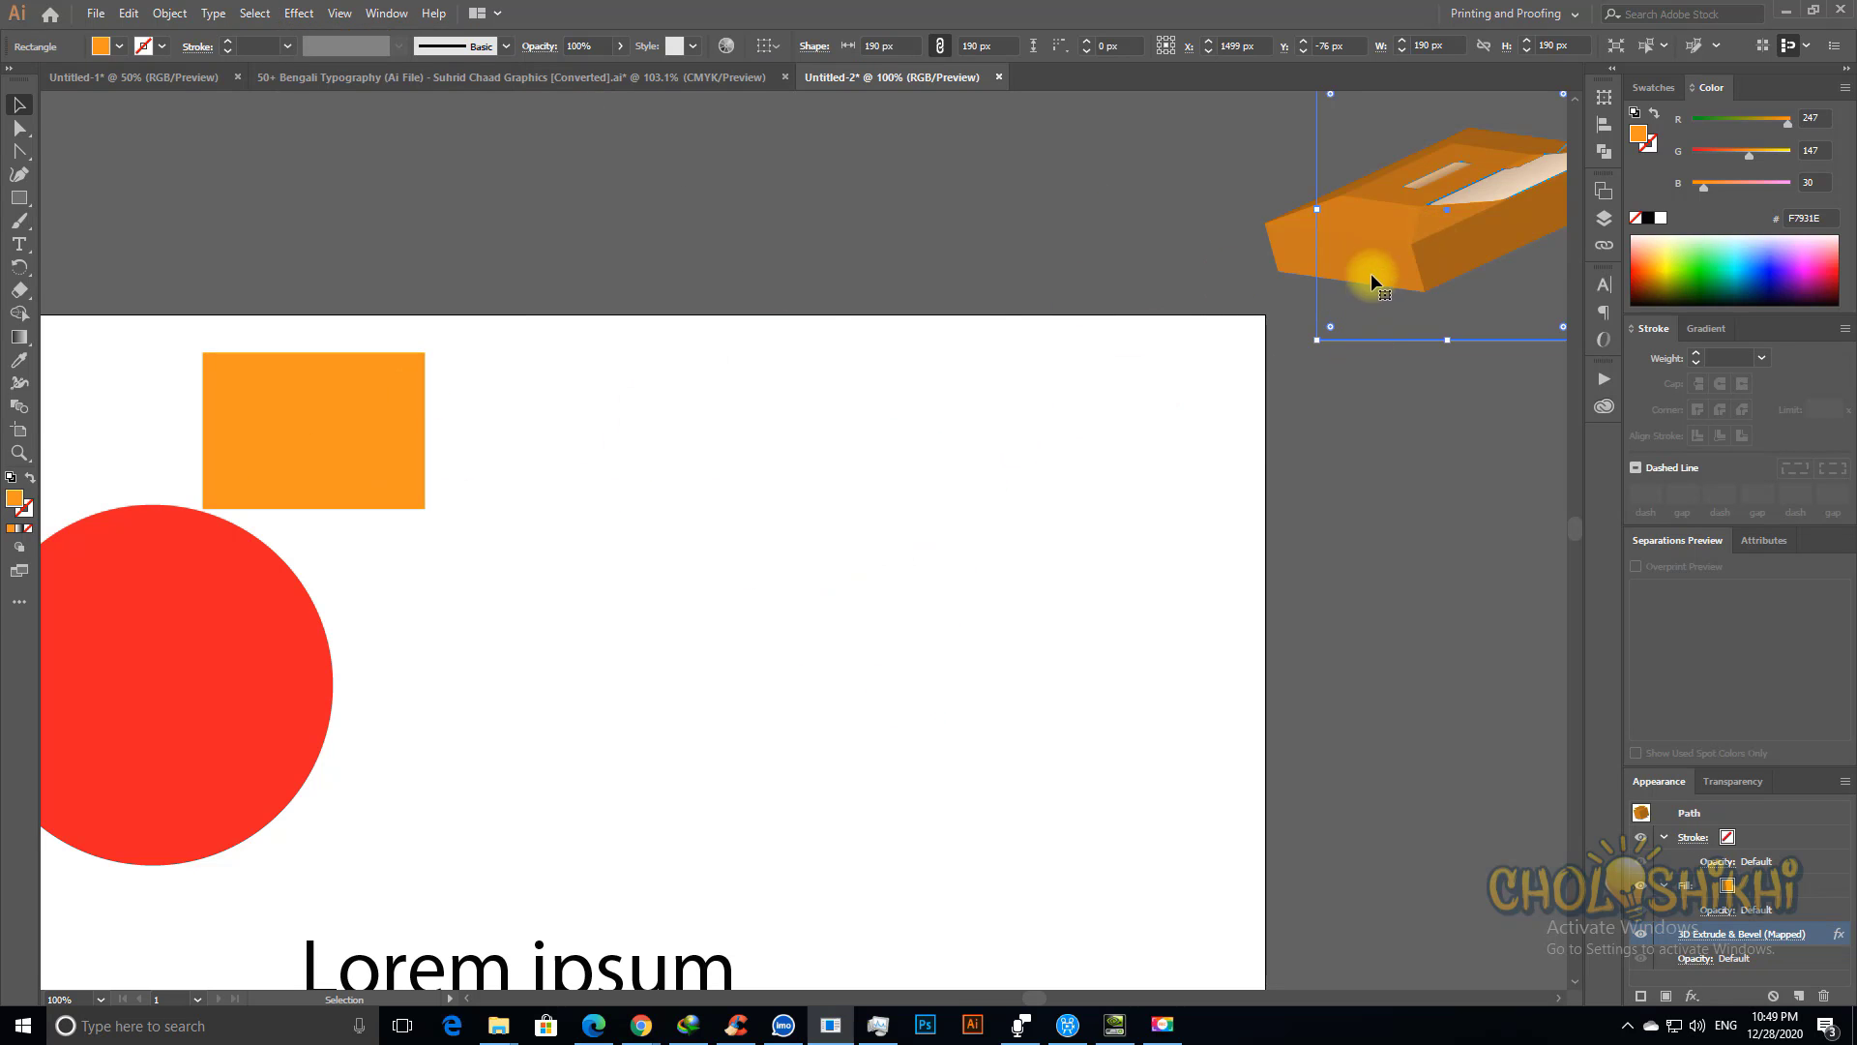
{"action": "left_click_drag", "start_coordinate": [1371, 275], "coordinate": [1166, 331]}
{"action": "left_click_drag", "start_coordinate": [370, 427], "coordinate": [802, 586]}
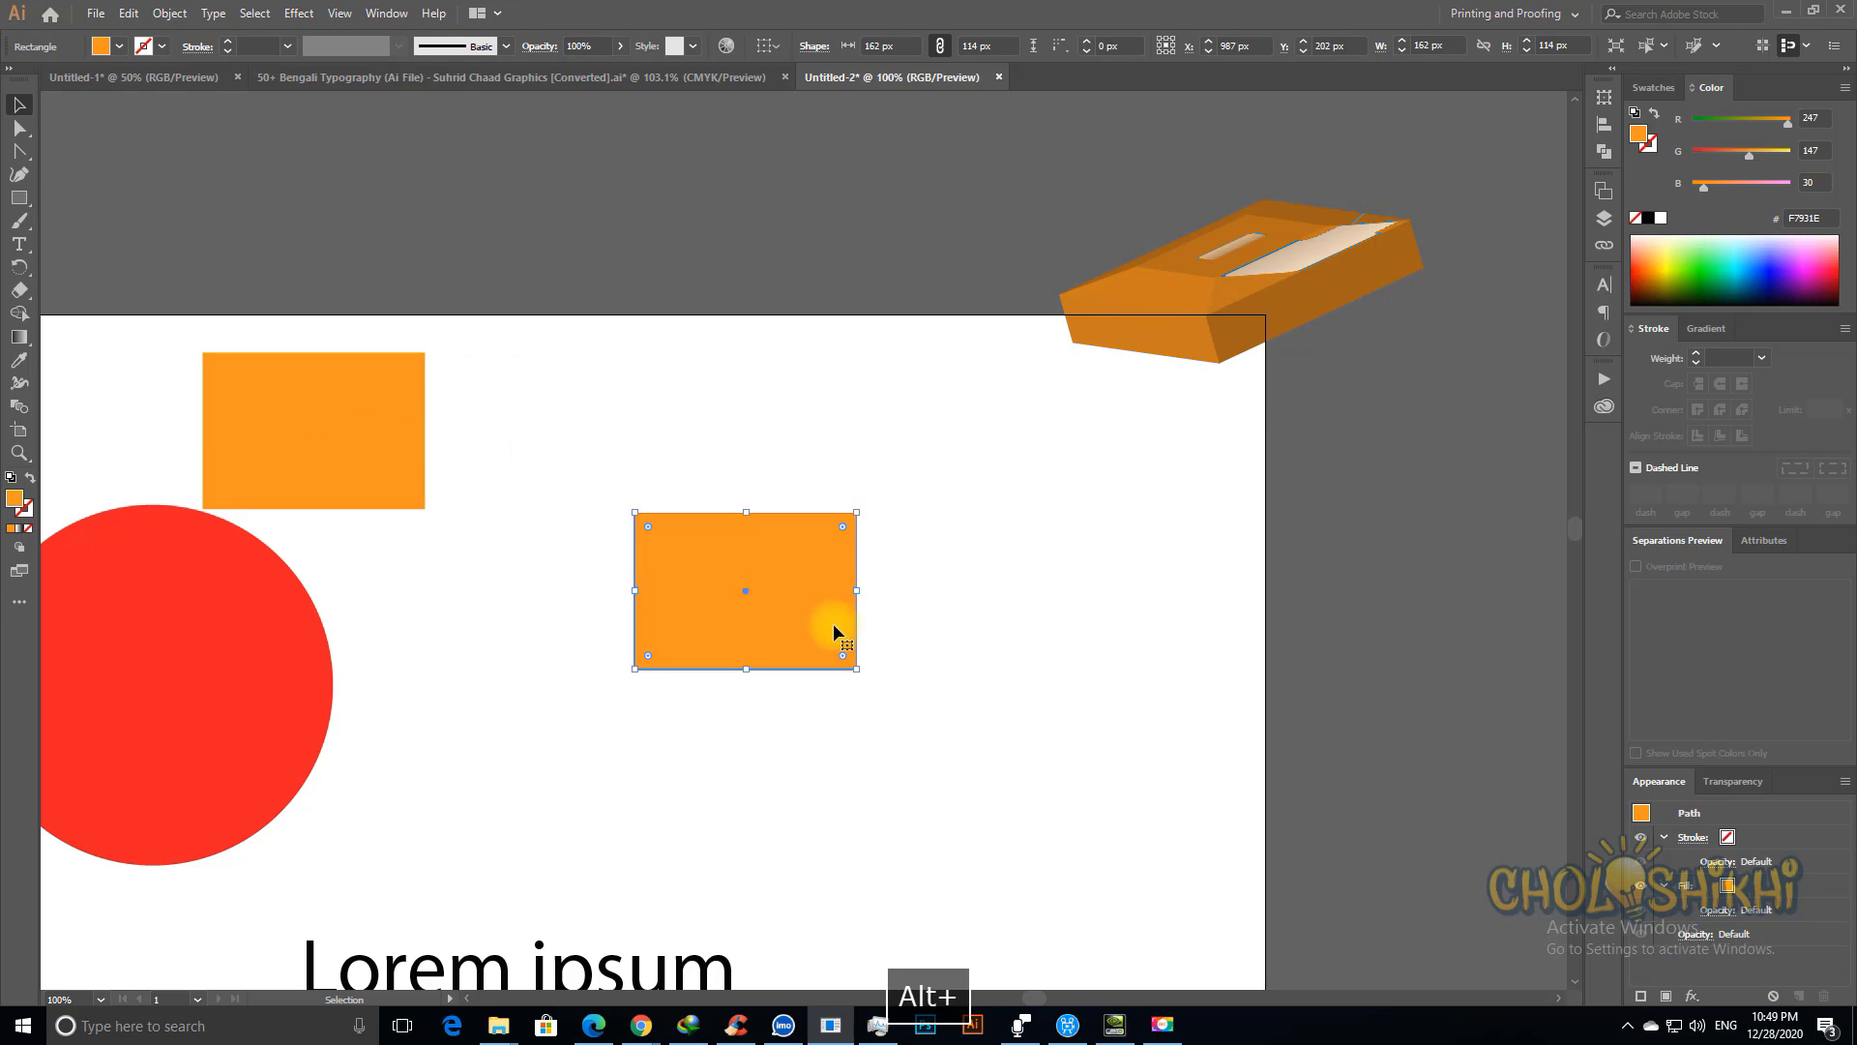
Step: Start a 3D Revolve effect on the rectangle copy with preview on, and rotate it freely to about -48°, -21° and 26°
{"action": "left_click", "coordinate": [310, 12]}
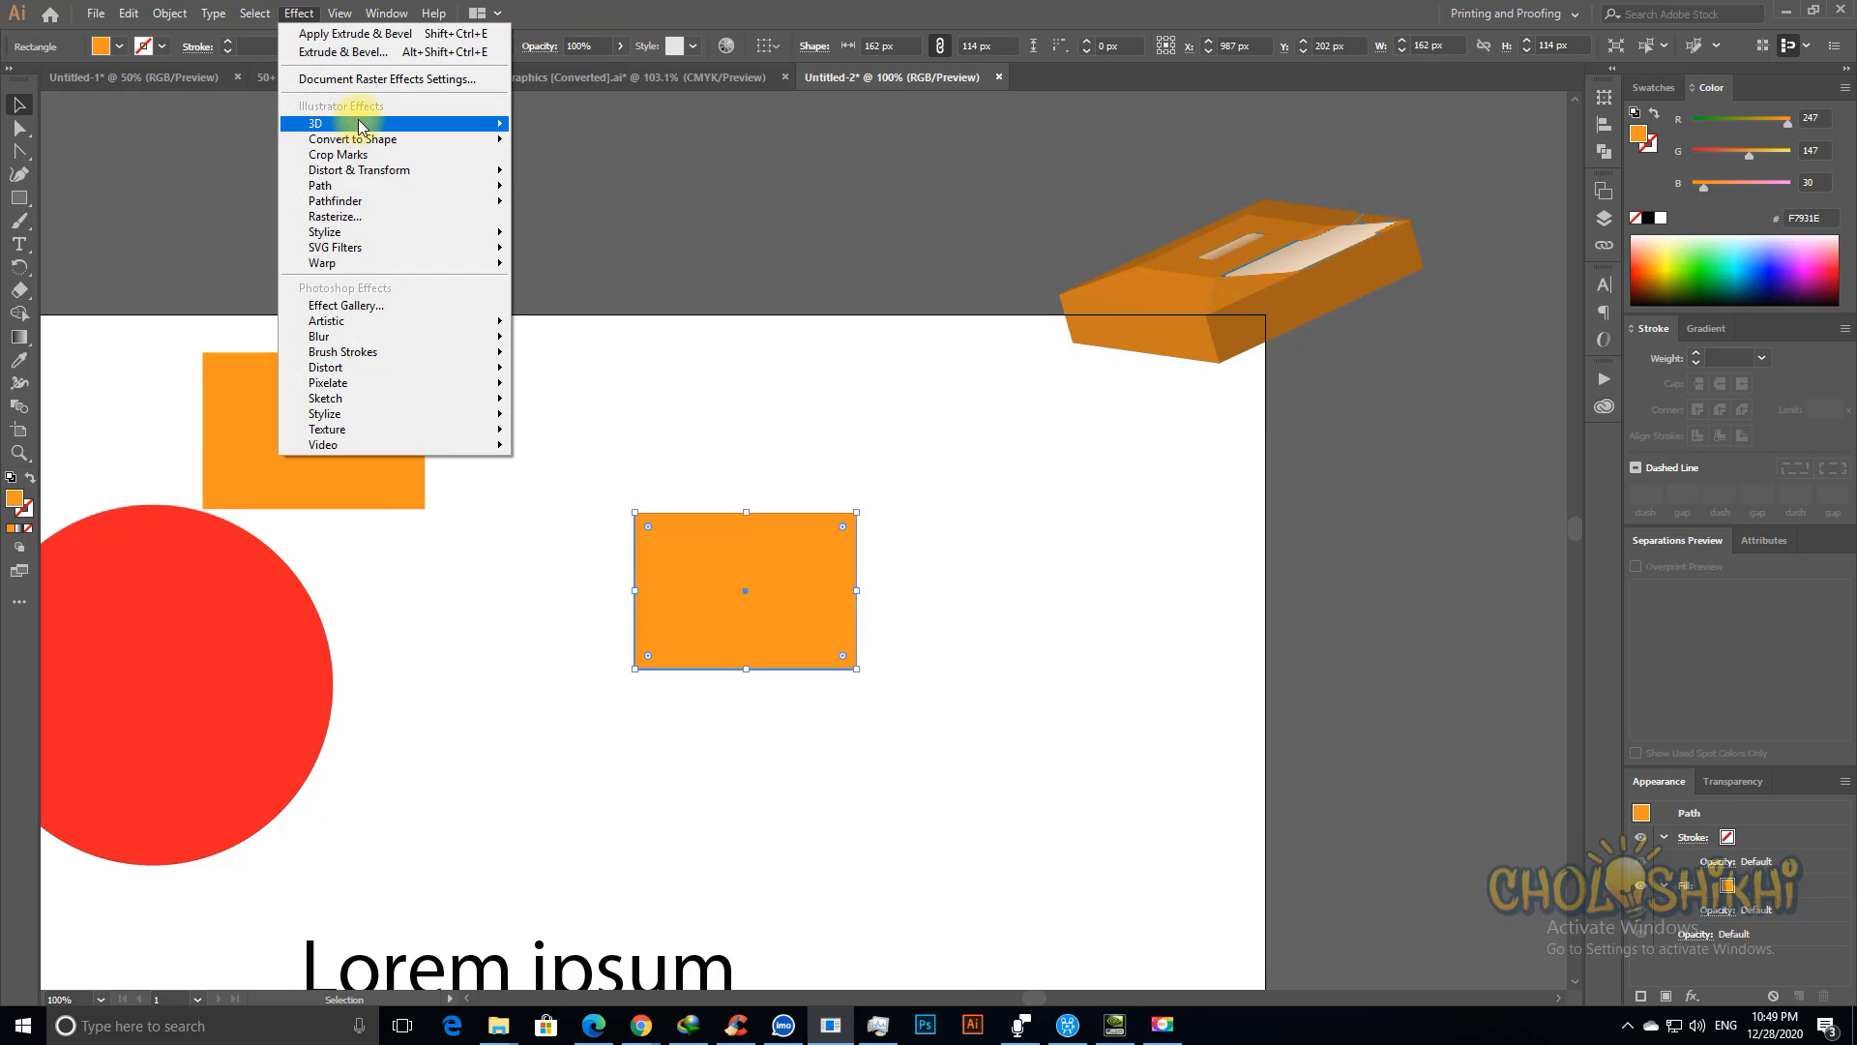
{"action": "mouse_move", "coordinate": [393, 127]}
{"action": "left_click", "coordinate": [574, 150]}
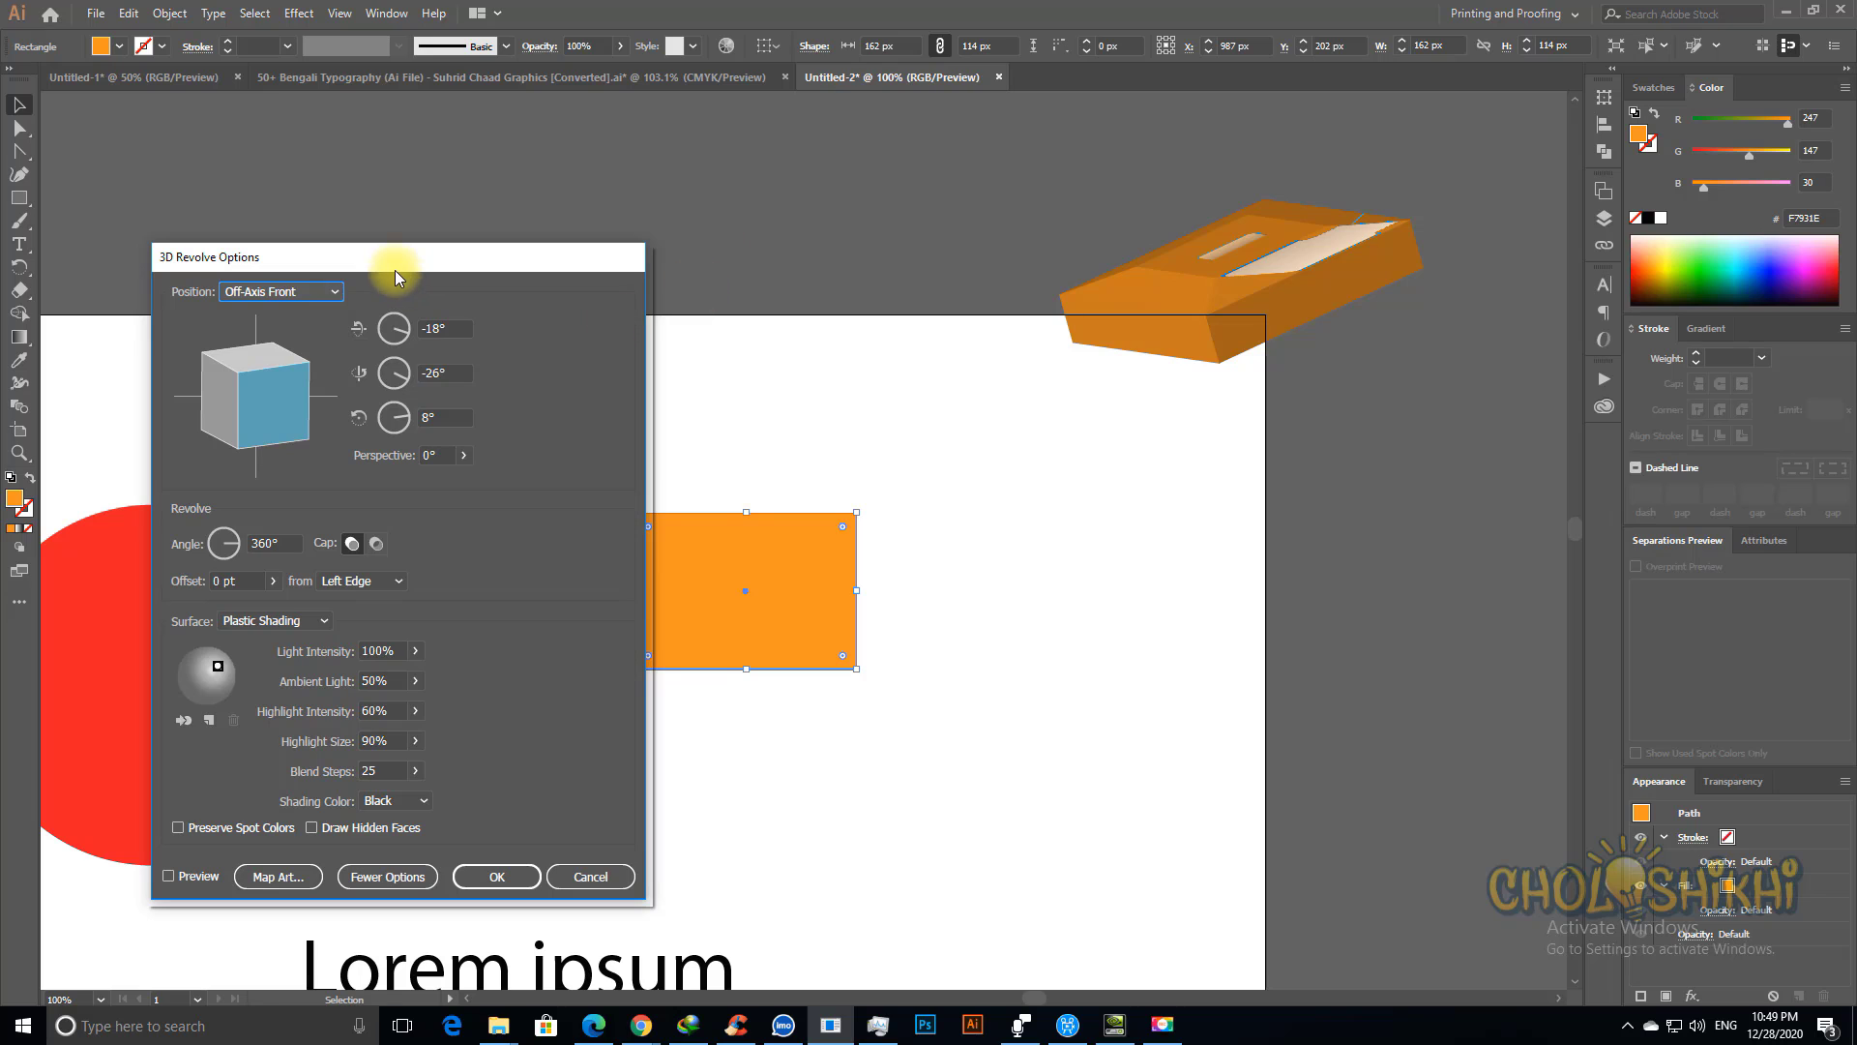
{"action": "left_click_drag", "start_coordinate": [395, 271], "coordinate": [381, 236]}
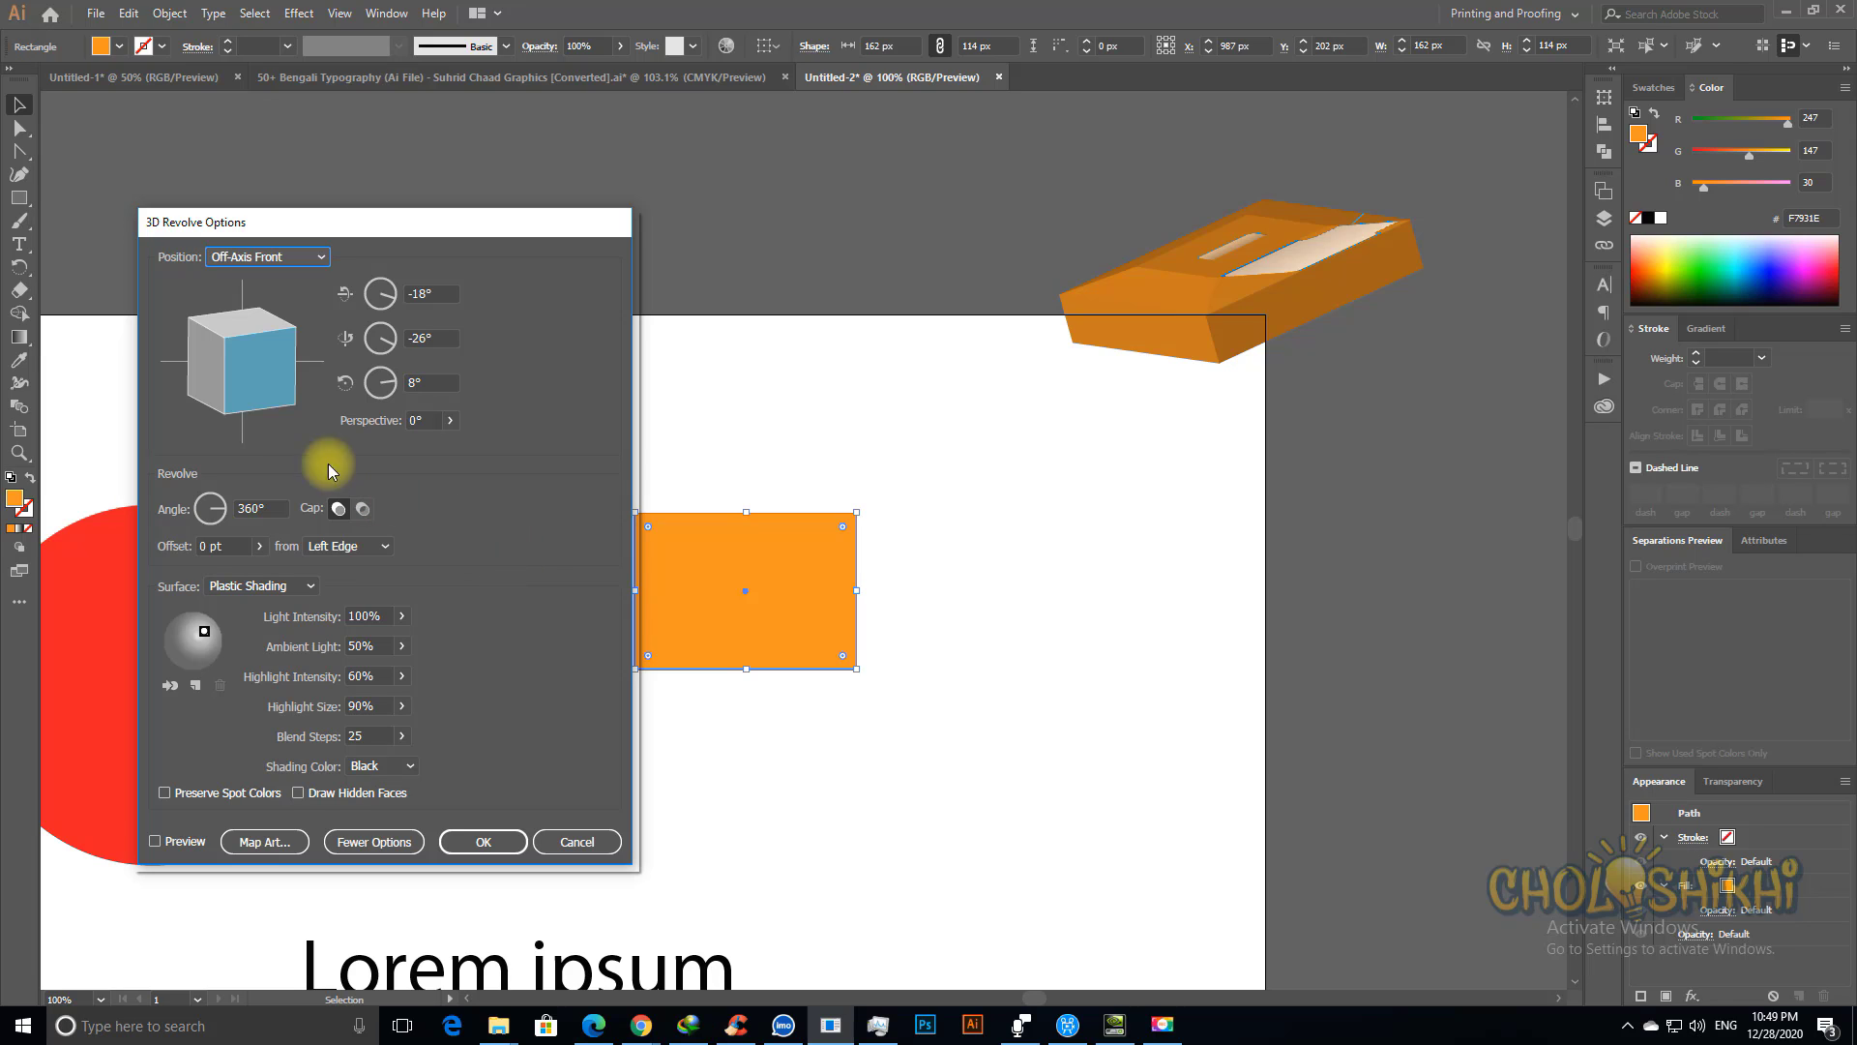
{"action": "left_click", "coordinate": [187, 841]}
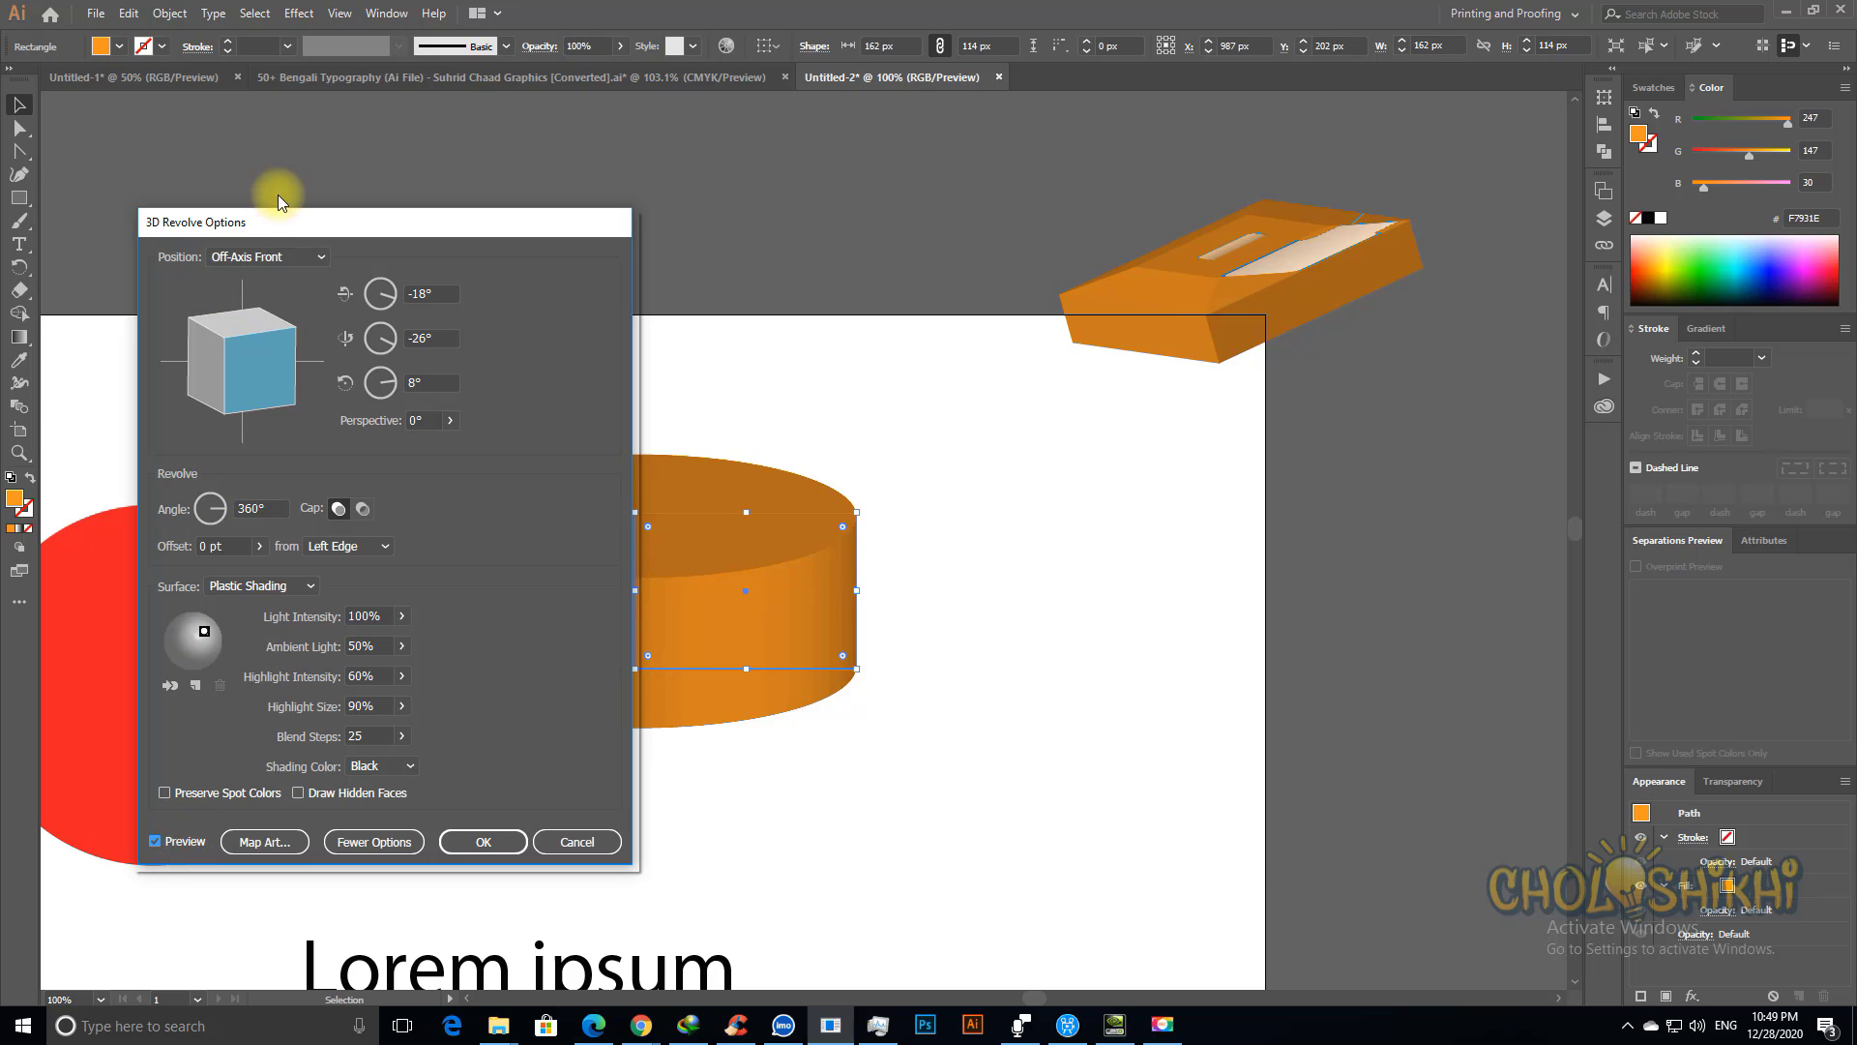
{"action": "left_click_drag", "start_coordinate": [270, 221], "coordinate": [1123, 212]}
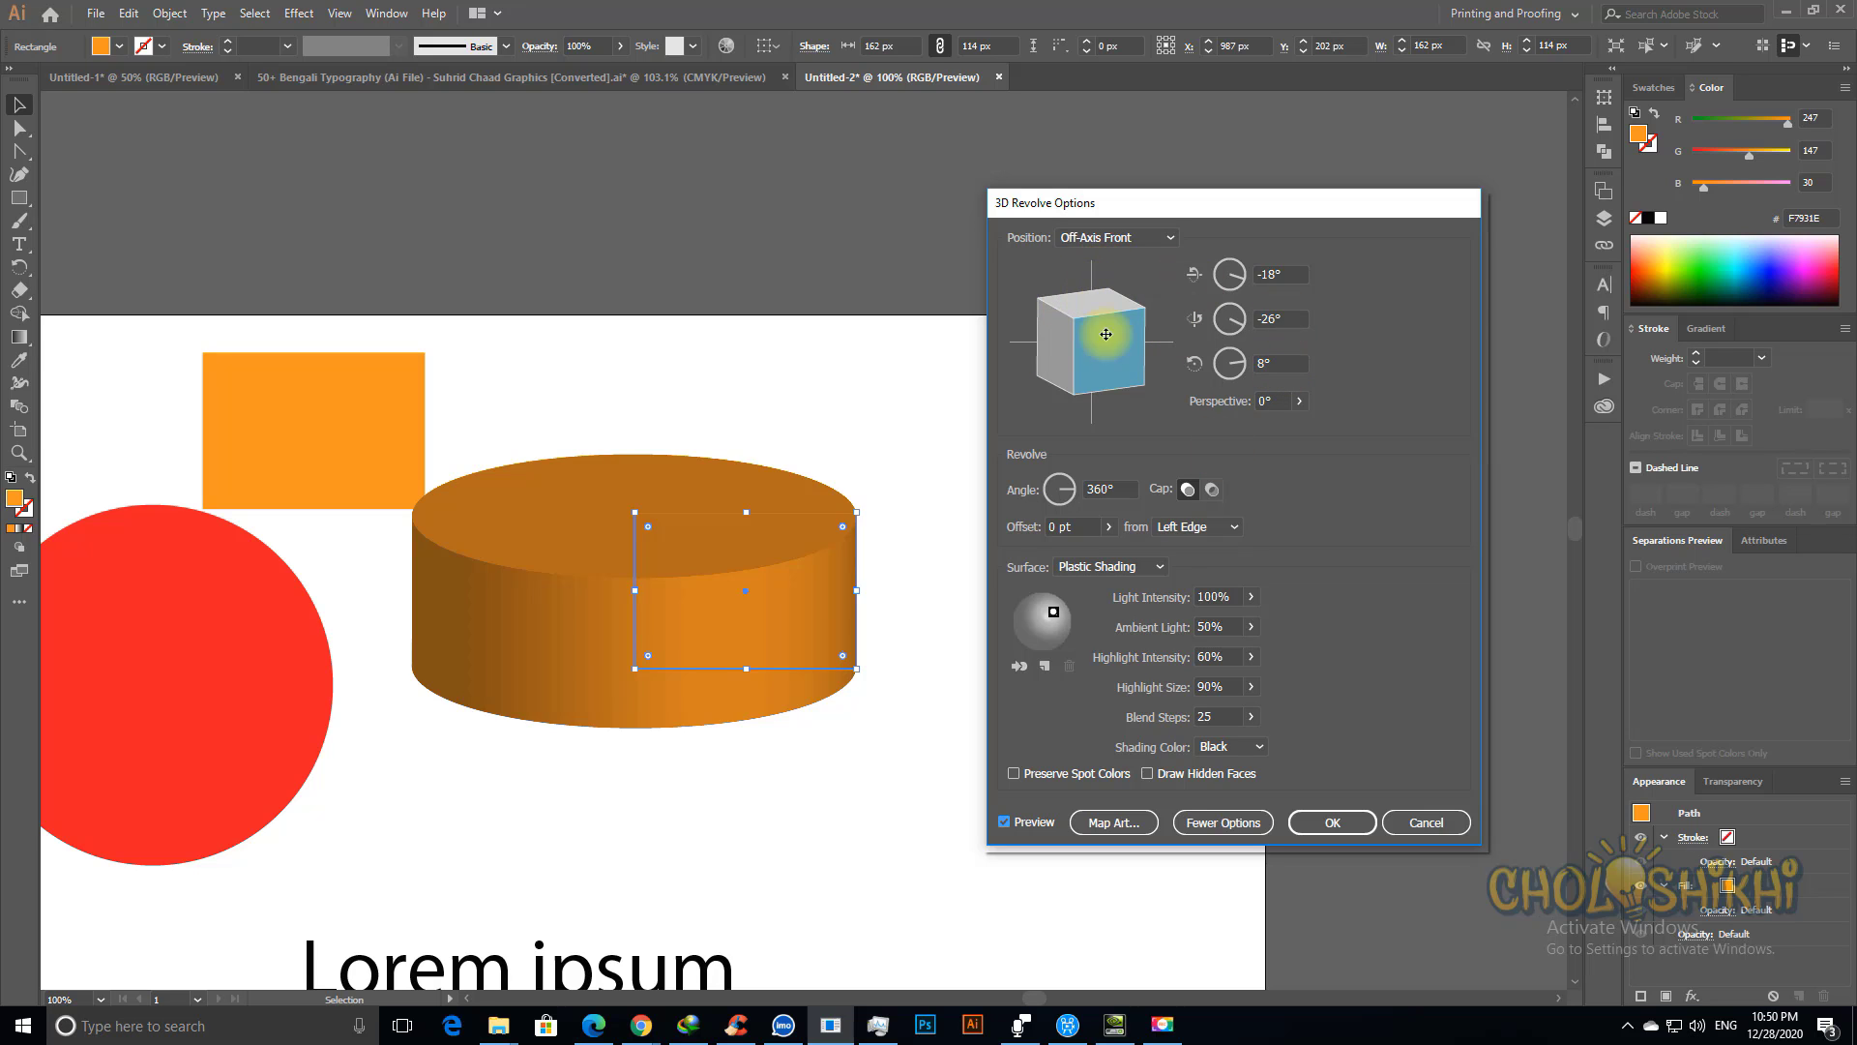
{"action": "mouse_move", "coordinate": [1106, 334]}
{"action": "left_mouse_down"}
{"action": "mouse_move", "coordinate": [1040, 291]}
{"action": "mouse_move", "coordinate": [1052, 317]}
{"action": "mouse_move", "coordinate": [1107, 328]}
{"action": "left_mouse_up"}
{"action": "left_click_drag", "start_coordinate": [1110, 322], "coordinate": [1111, 357]}
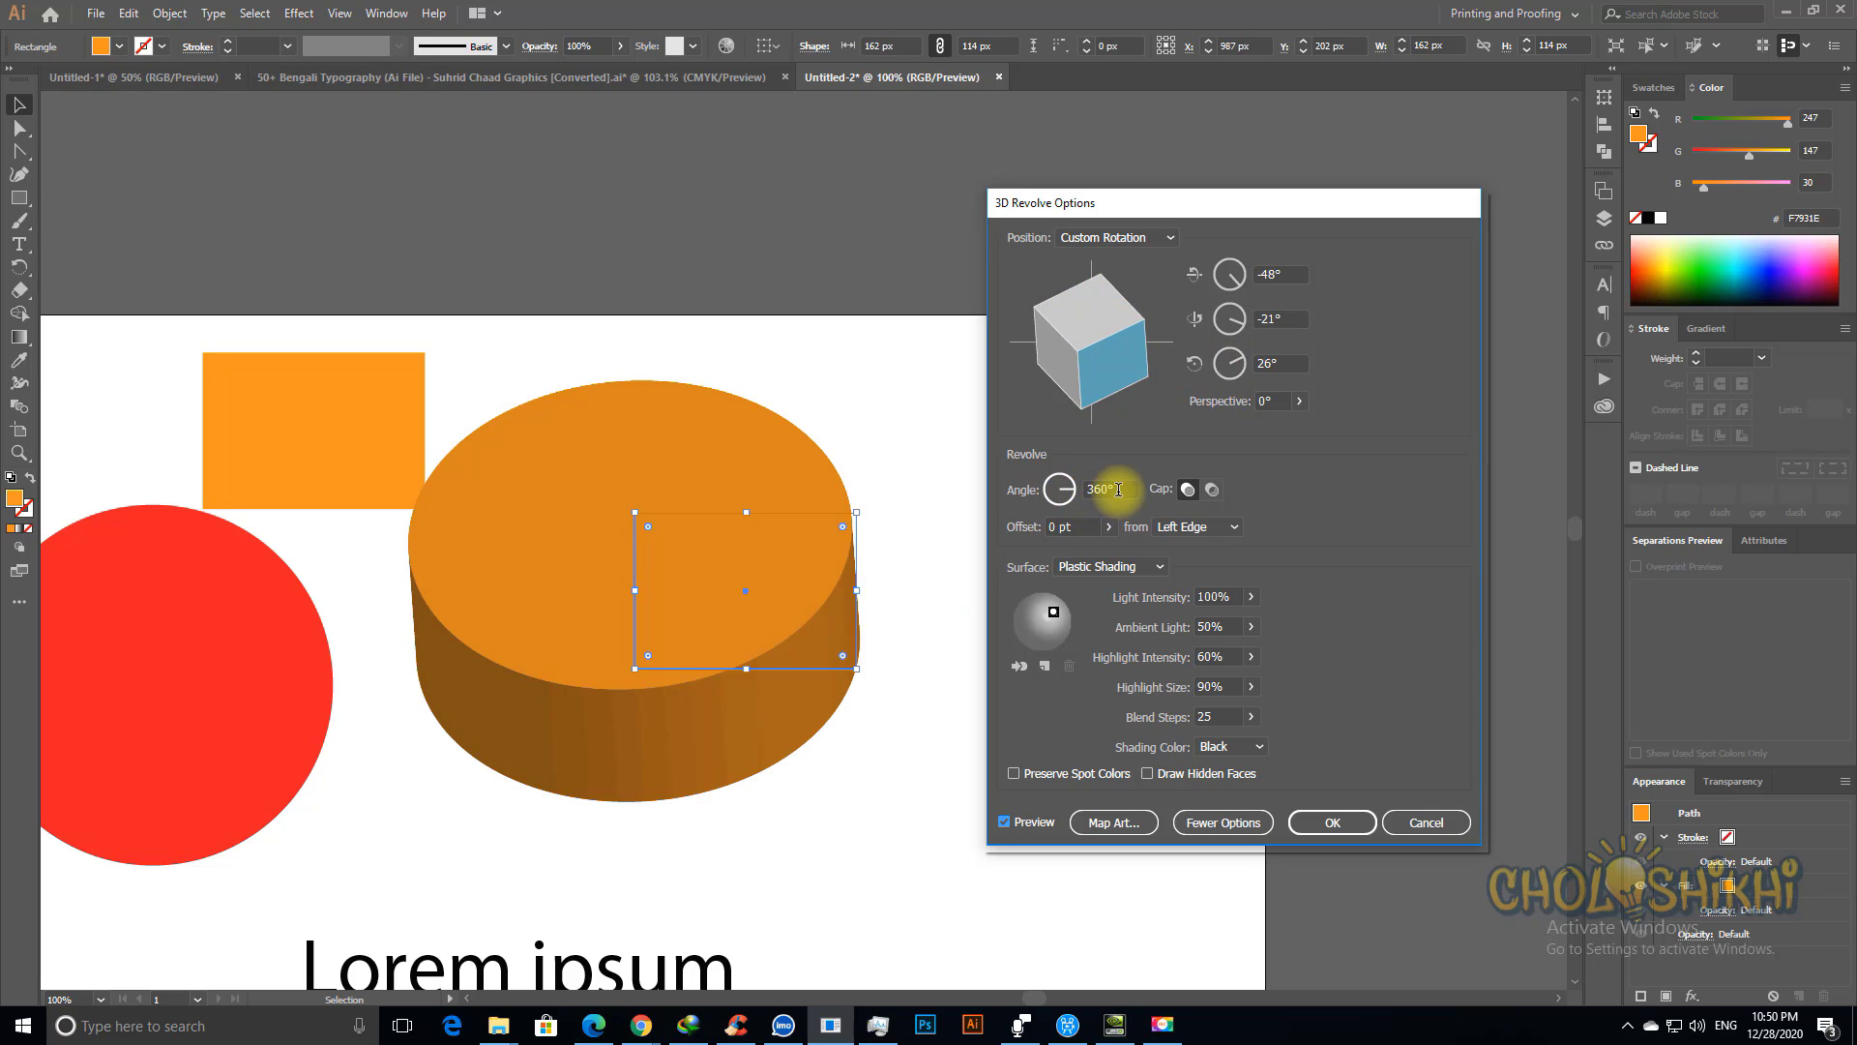
Step: Set the revolve angle to 90° to preview a quarter-cylinder wedge
{"action": "left_click", "coordinate": [1115, 487]}
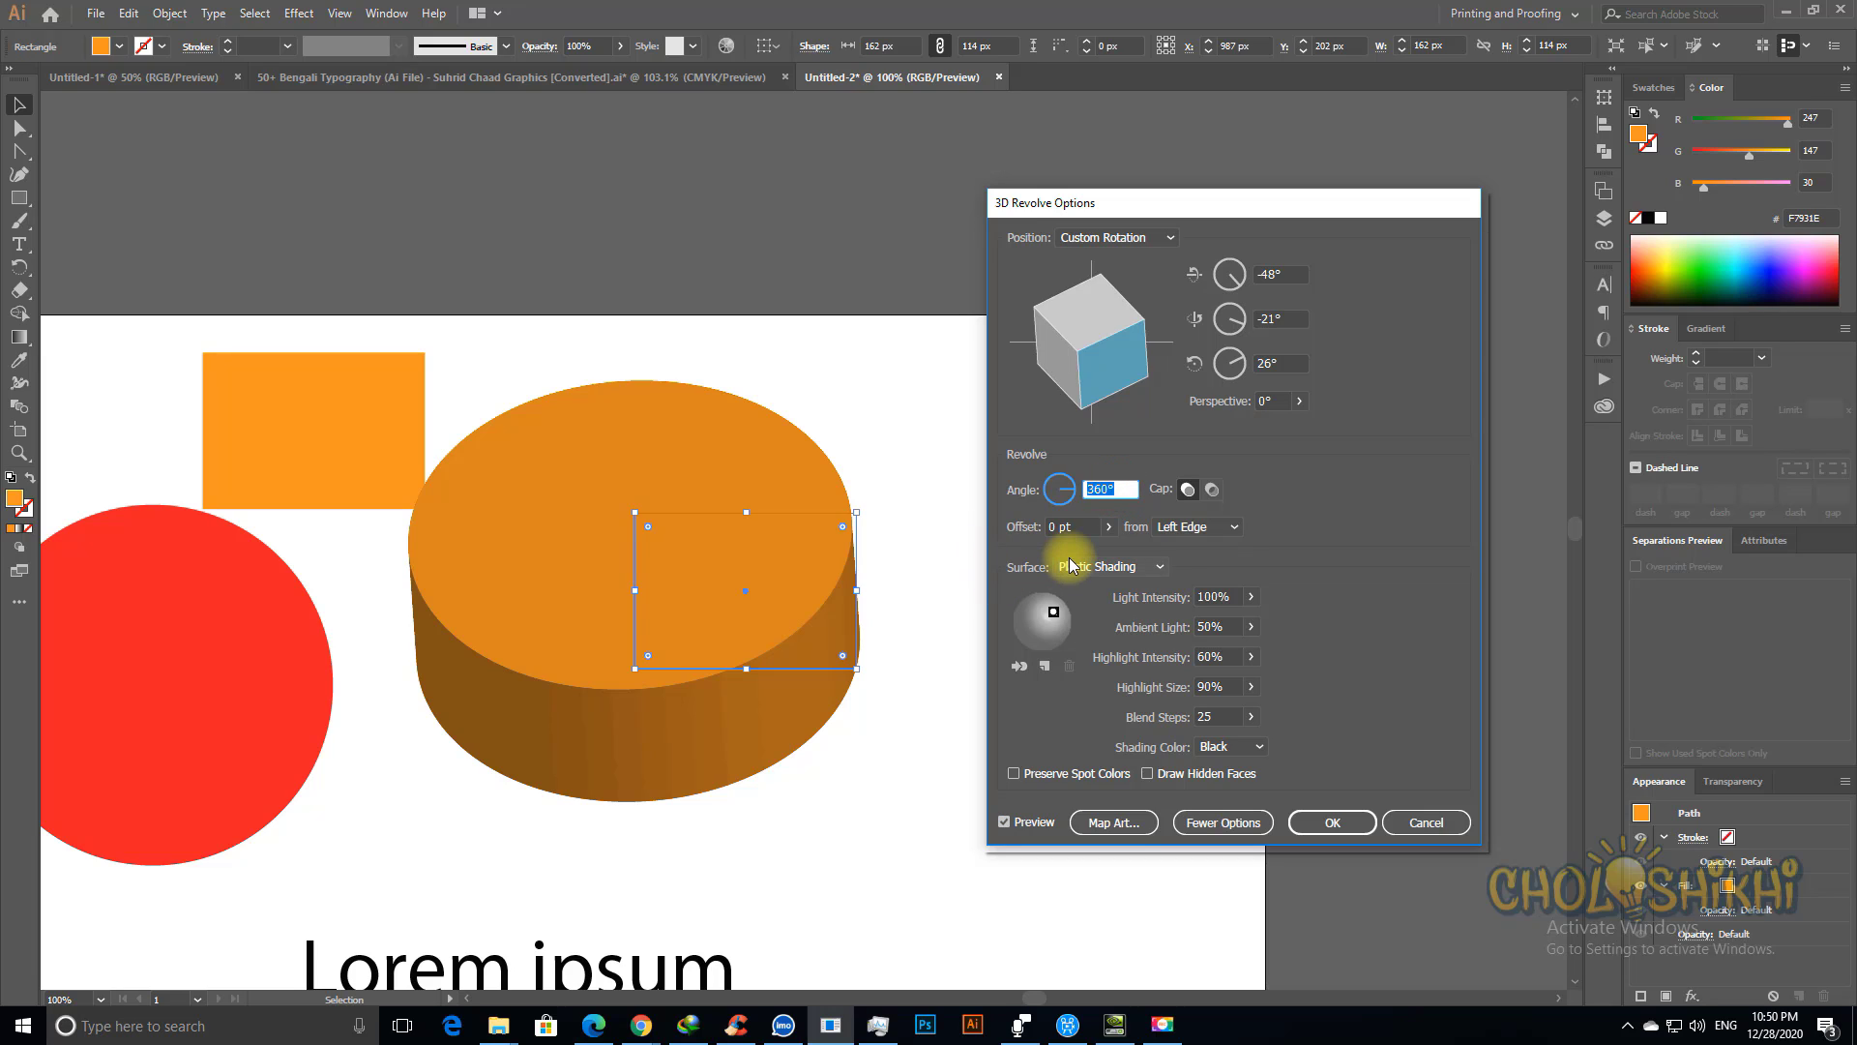
{"action": "type", "text": "90"}
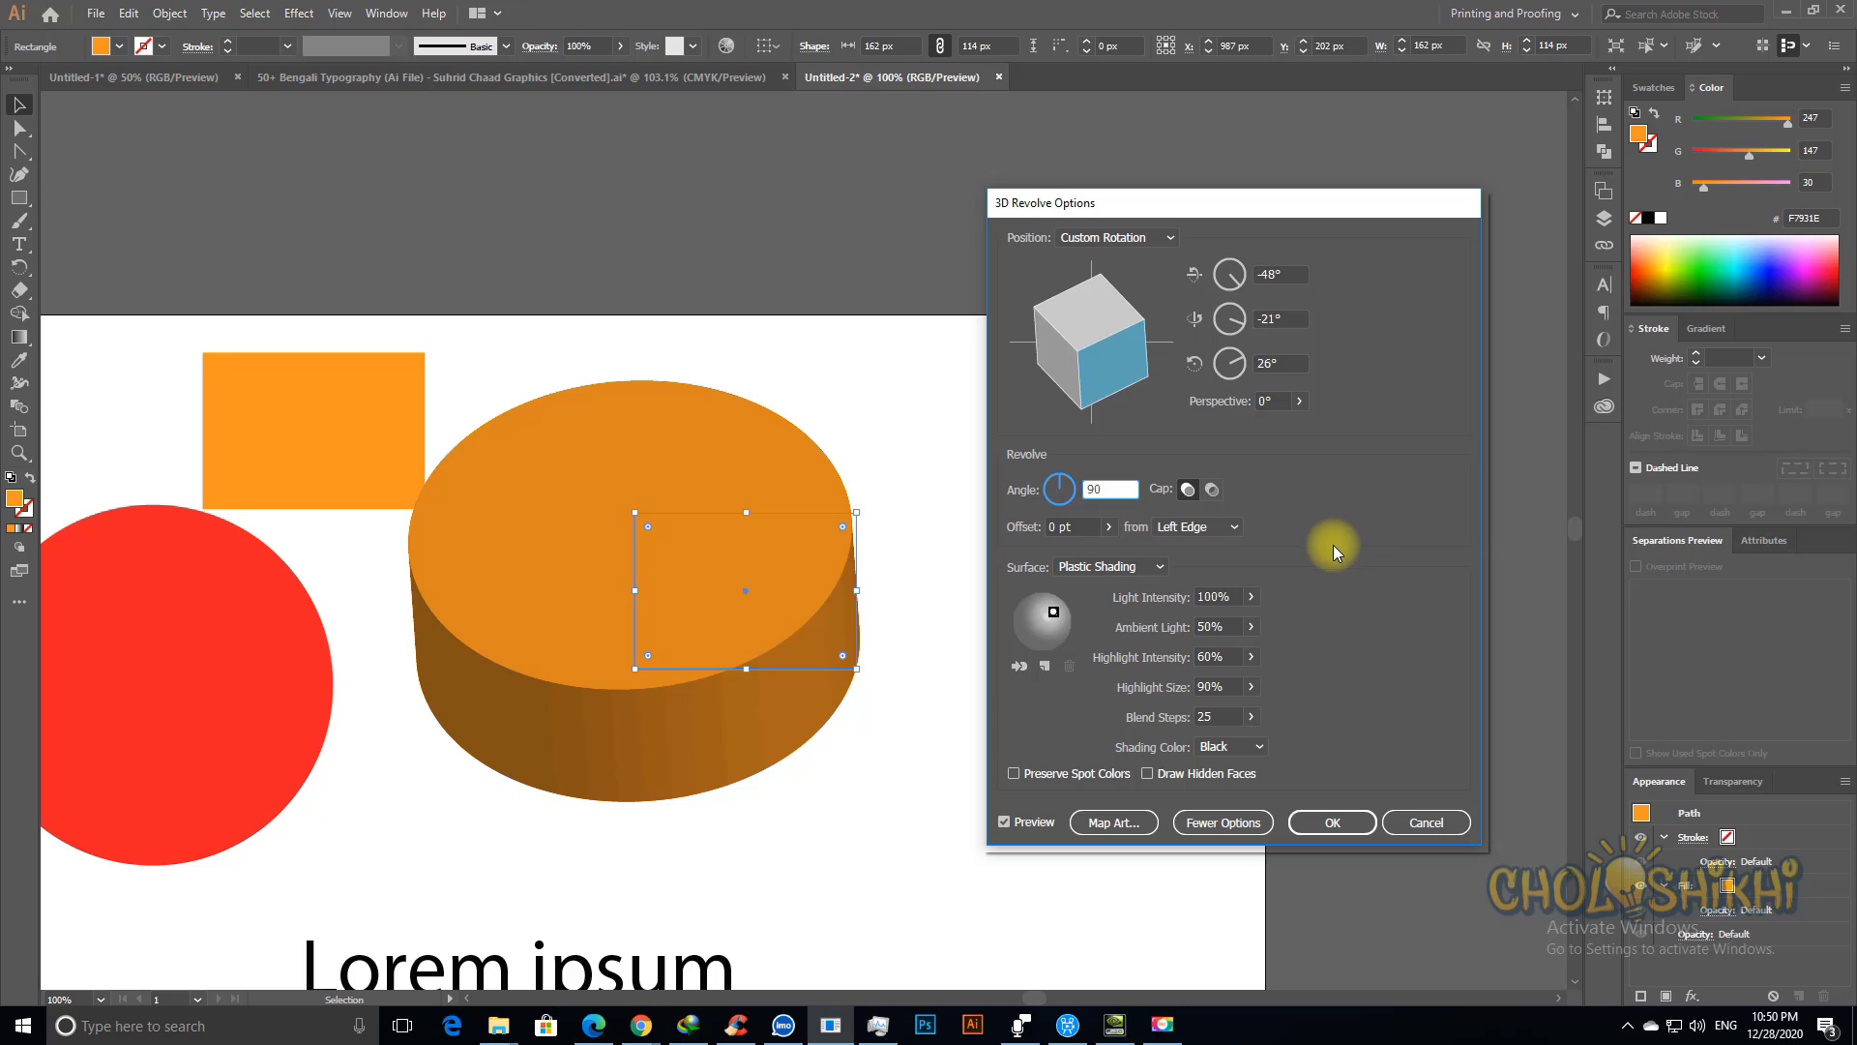
{"action": "key", "text": "Tab"}
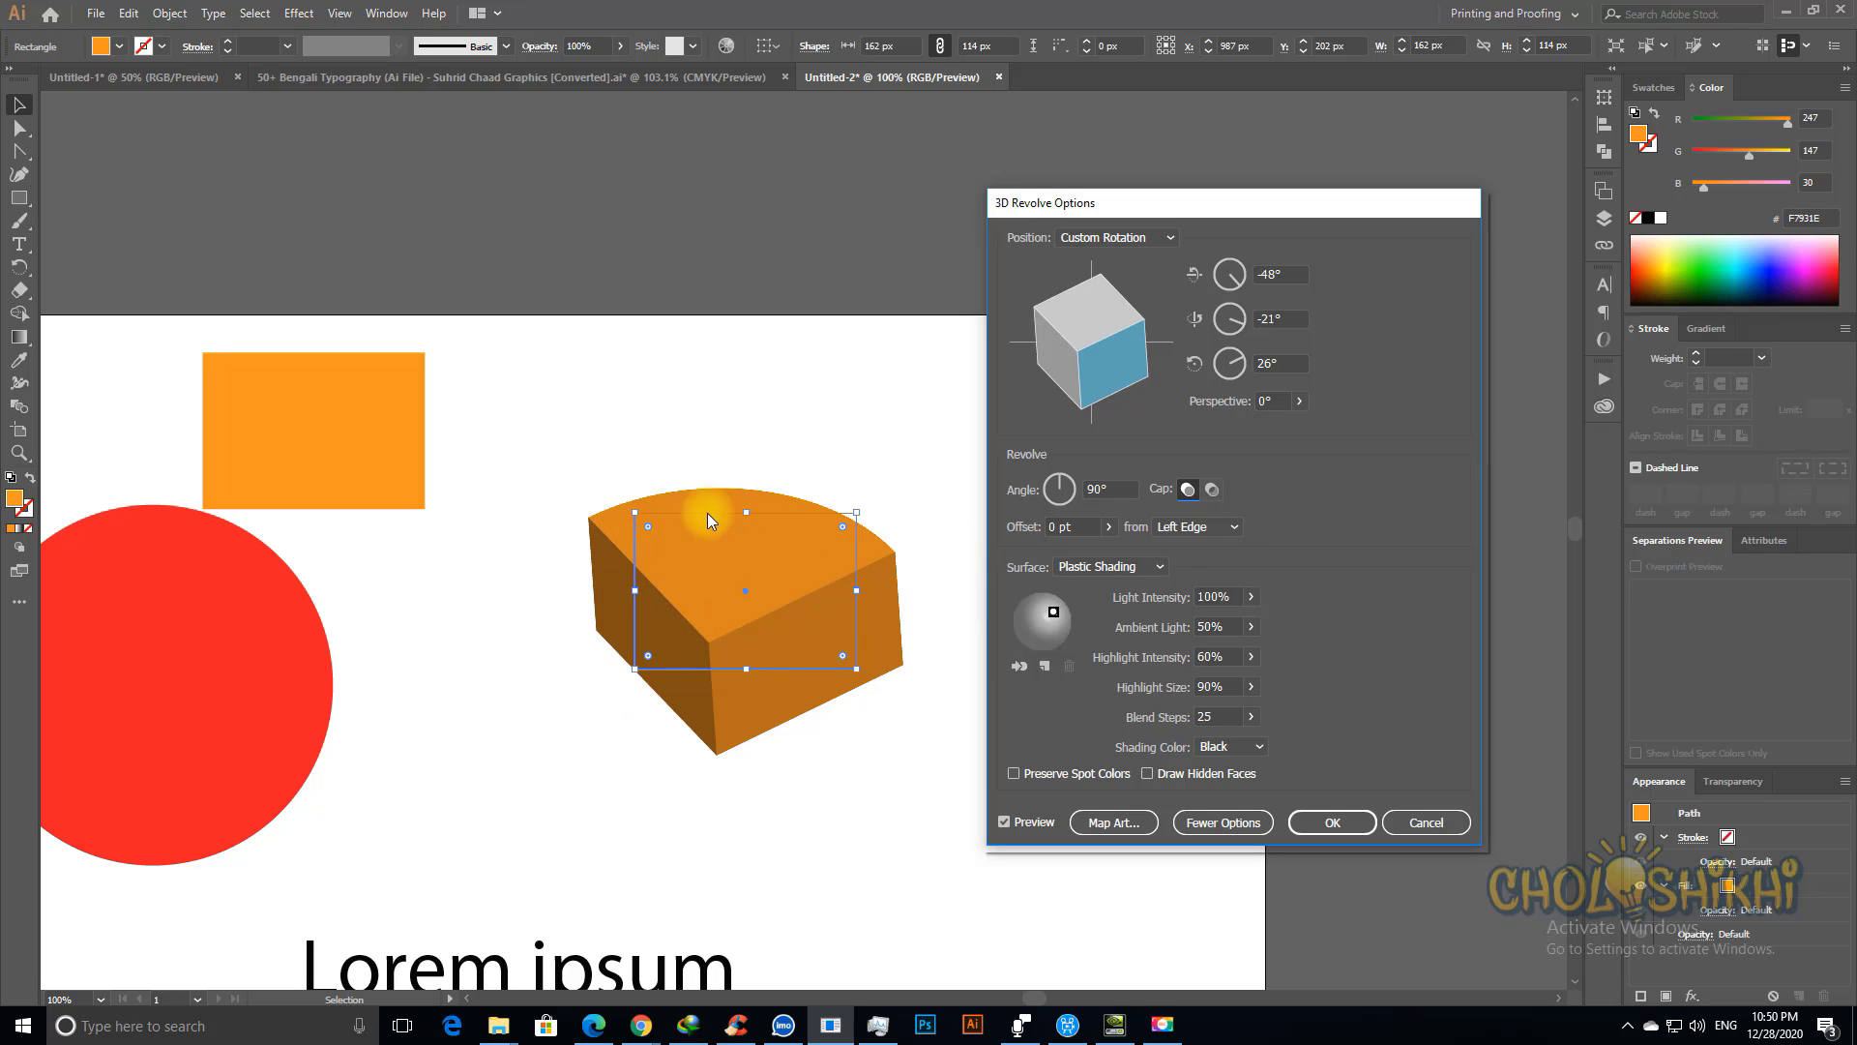
Step: Set the revolve angle to 180° and move the light slightly toward the centre of the shading sphere
{"action": "left_click", "coordinate": [1110, 489]}
{"action": "type", "text": "180"}
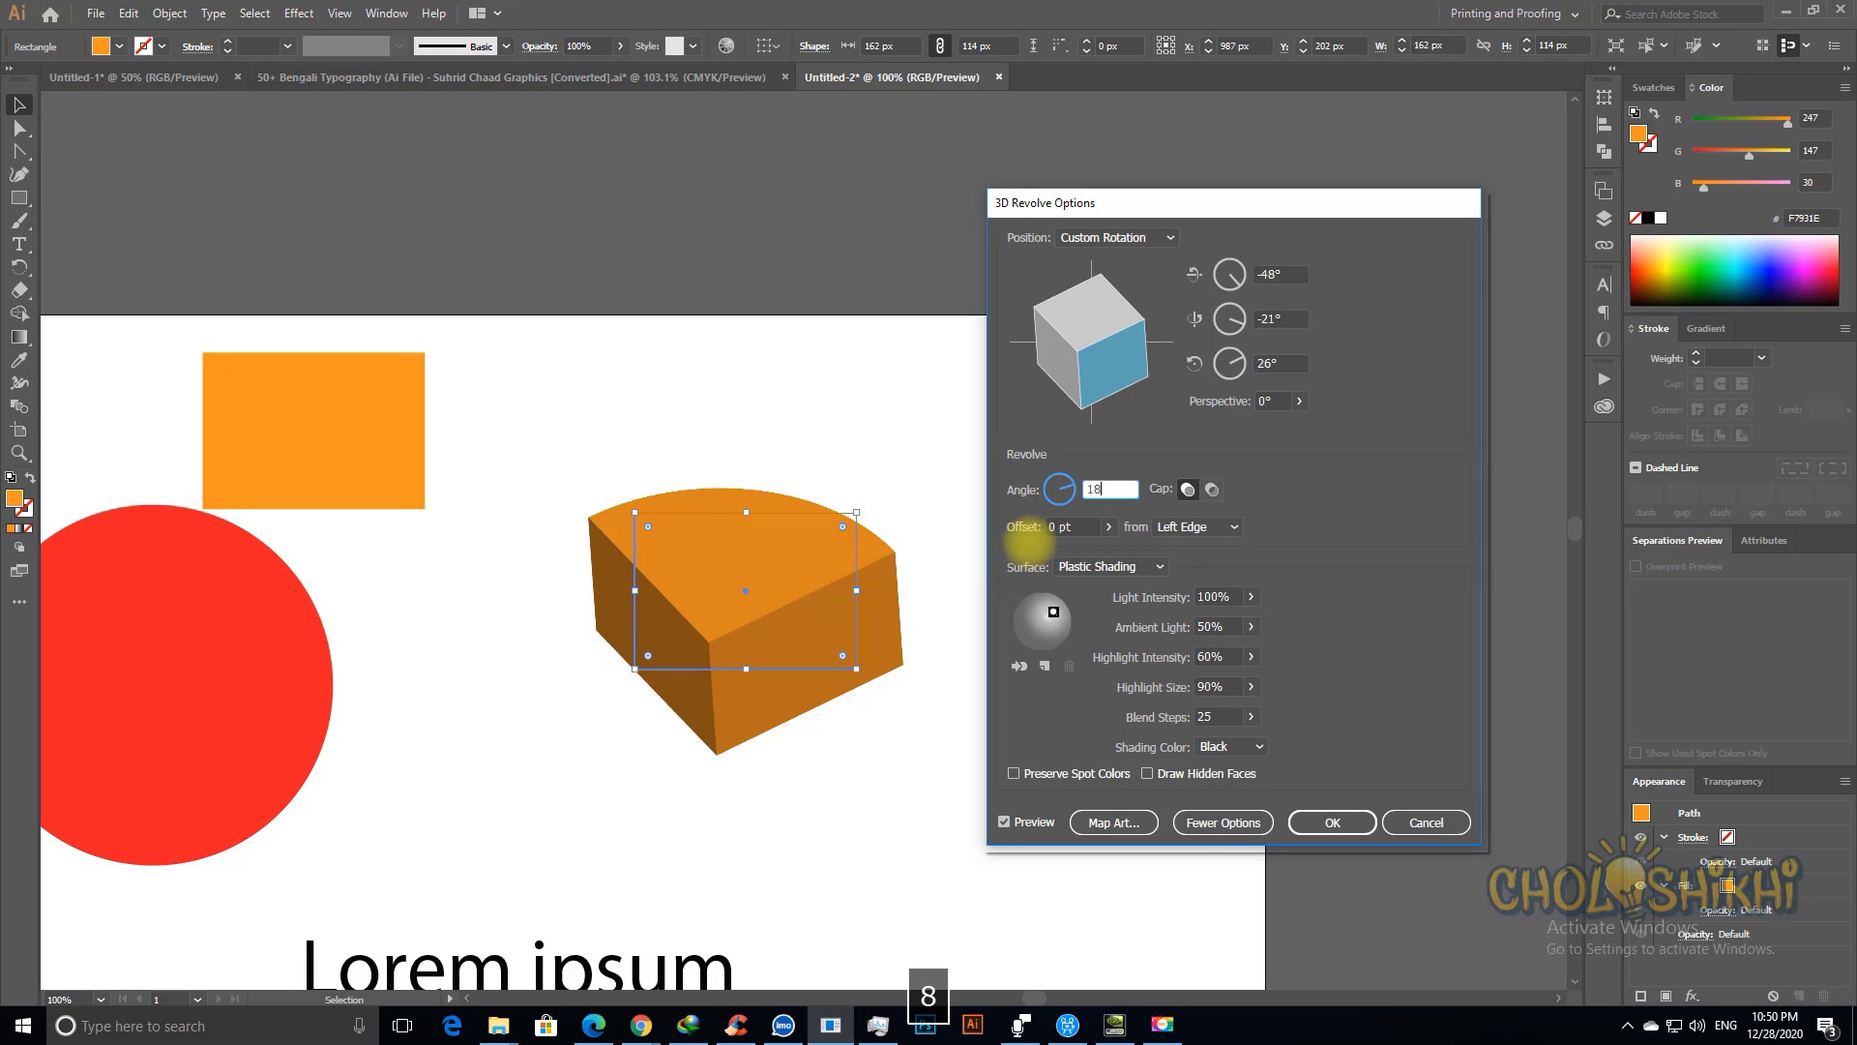
{"action": "key", "text": "Tab"}
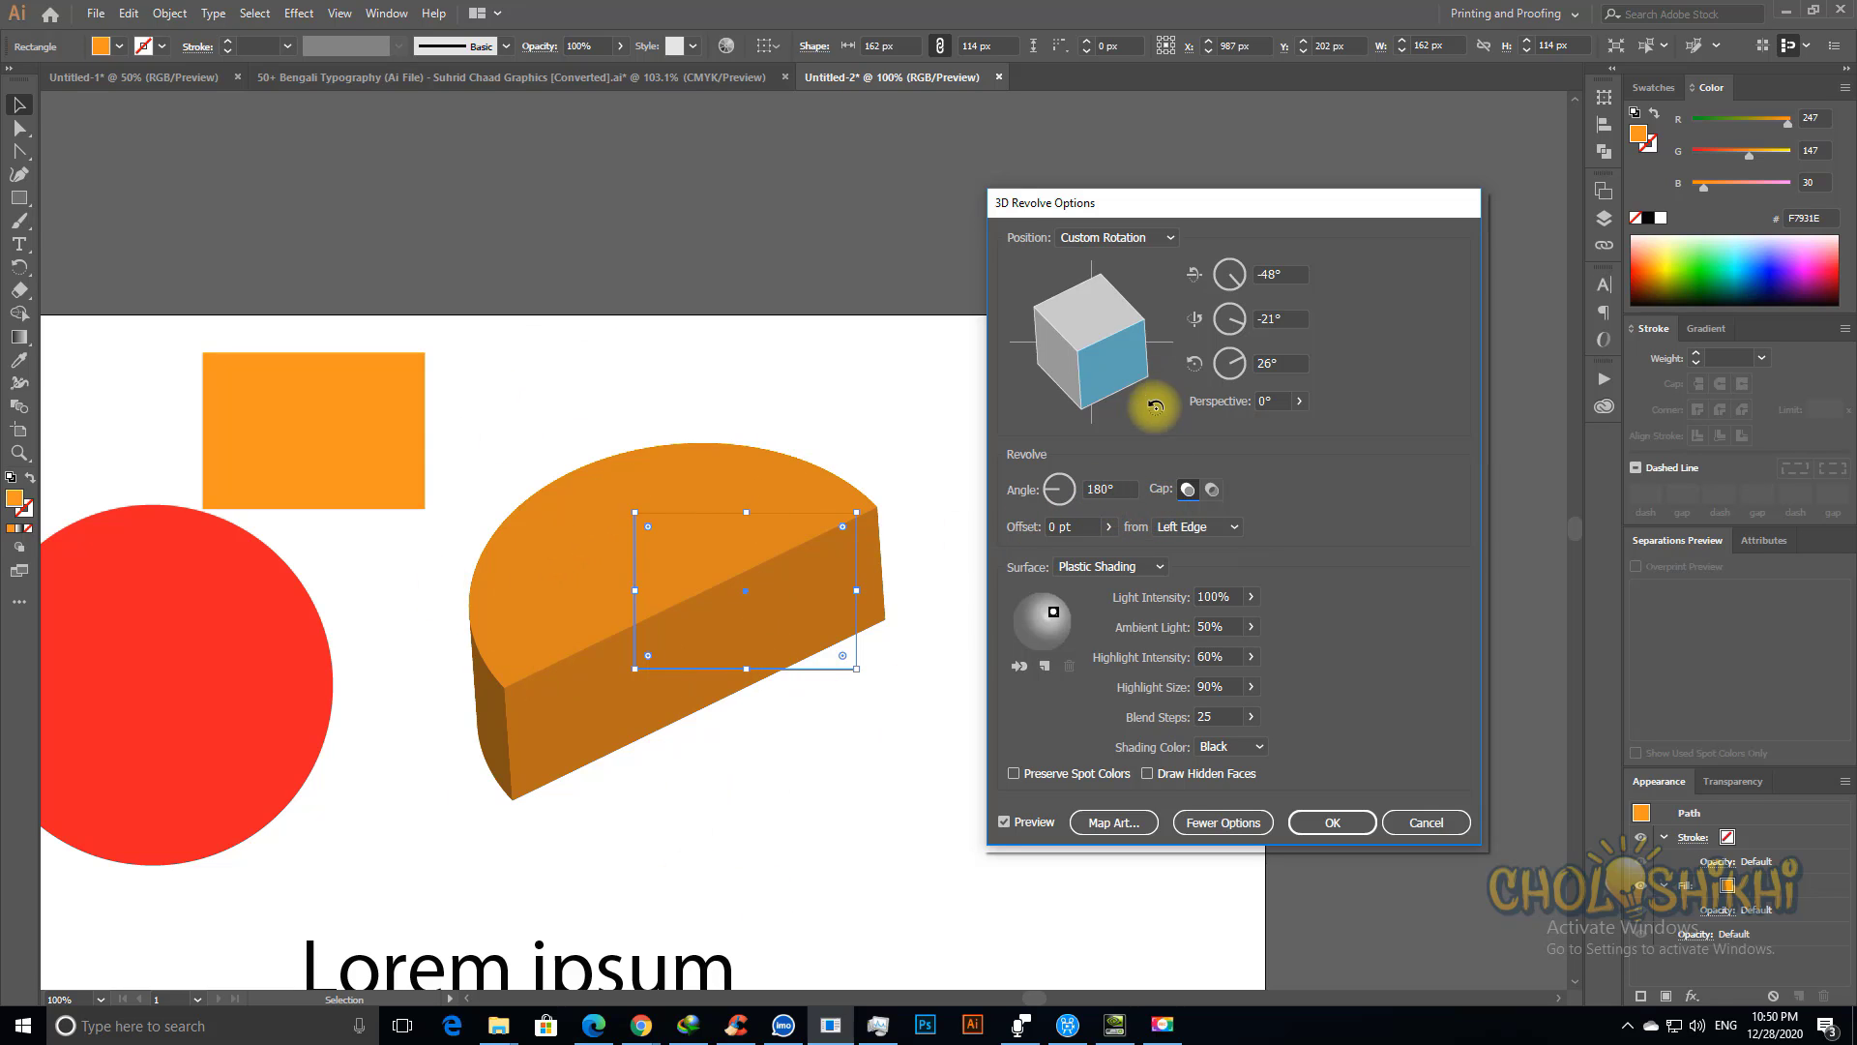
{"action": "mouse_move", "coordinate": [1053, 615]}
{"action": "left_mouse_down"}
{"action": "mouse_move", "coordinate": [1031, 630]}
{"action": "mouse_move", "coordinate": [1042, 612]}
{"action": "left_mouse_up"}
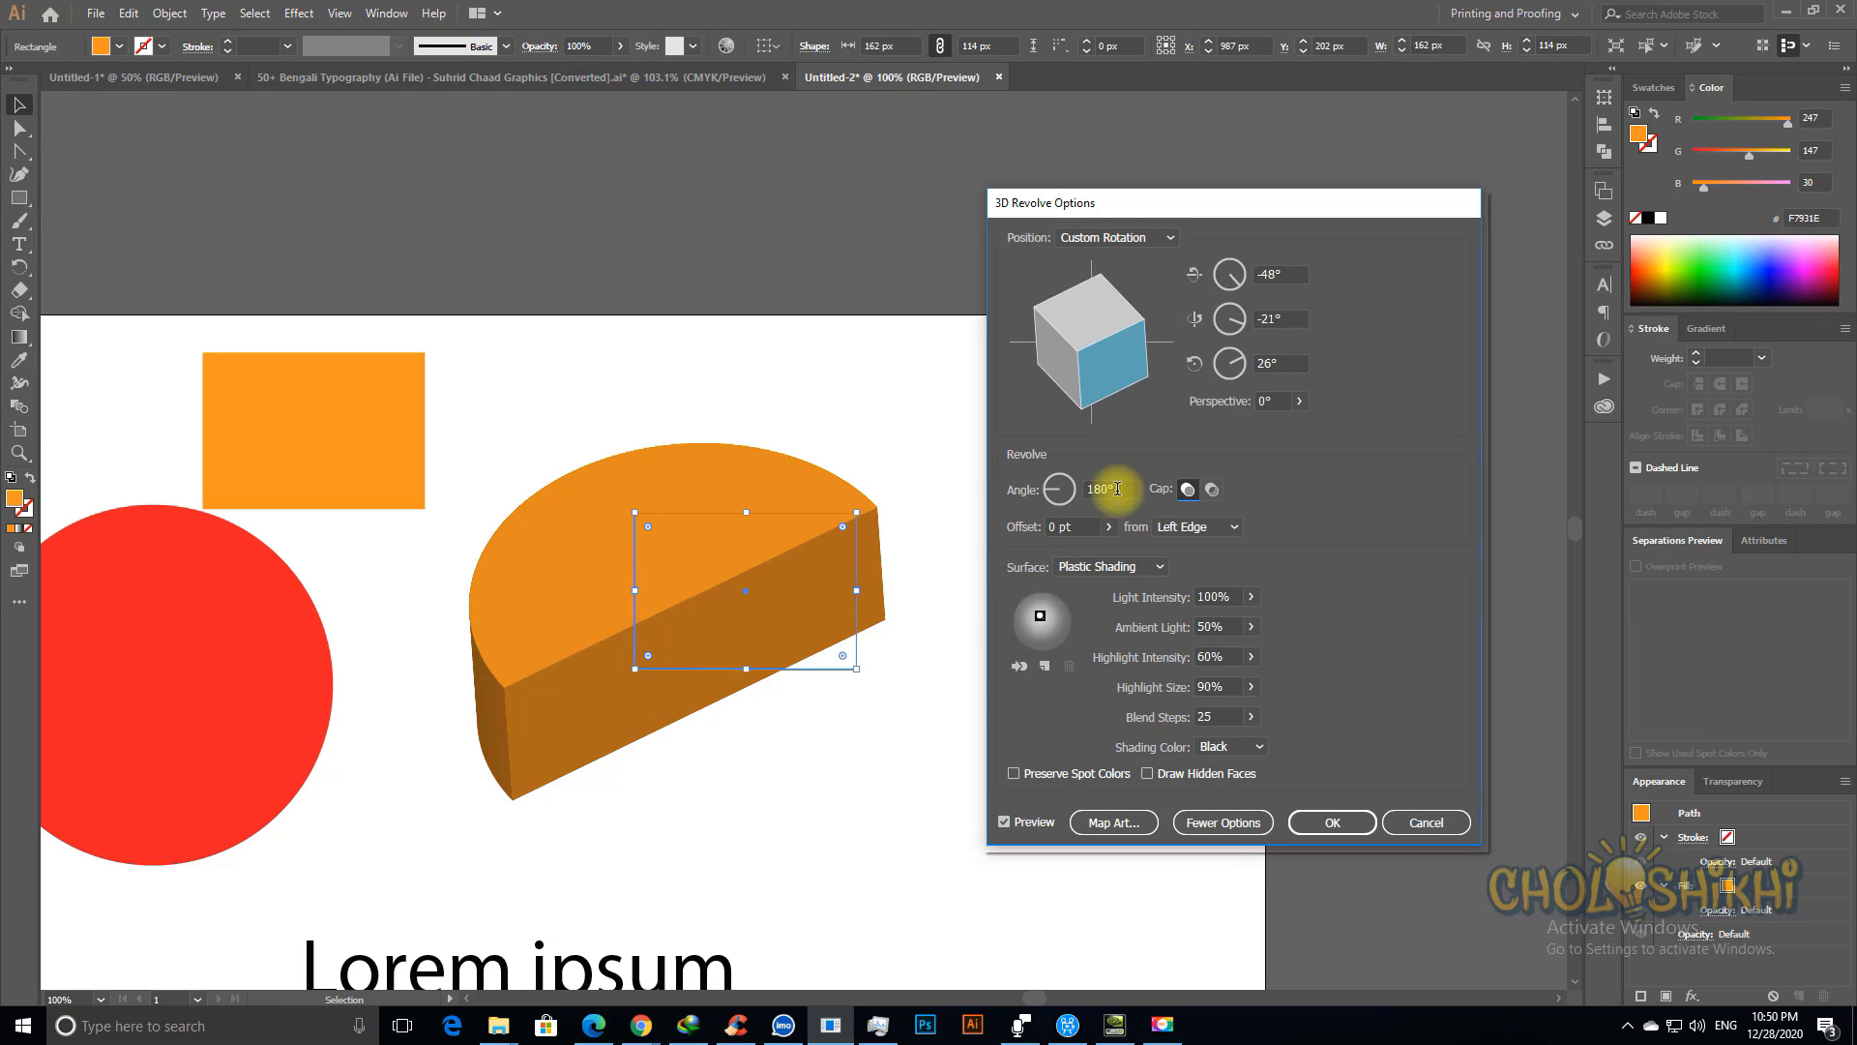
Step: Move the 3D Revolve options clear of the artwork and show the available position presets
{"action": "left_click_drag", "start_coordinate": [1128, 198], "coordinate": [1248, 437]}
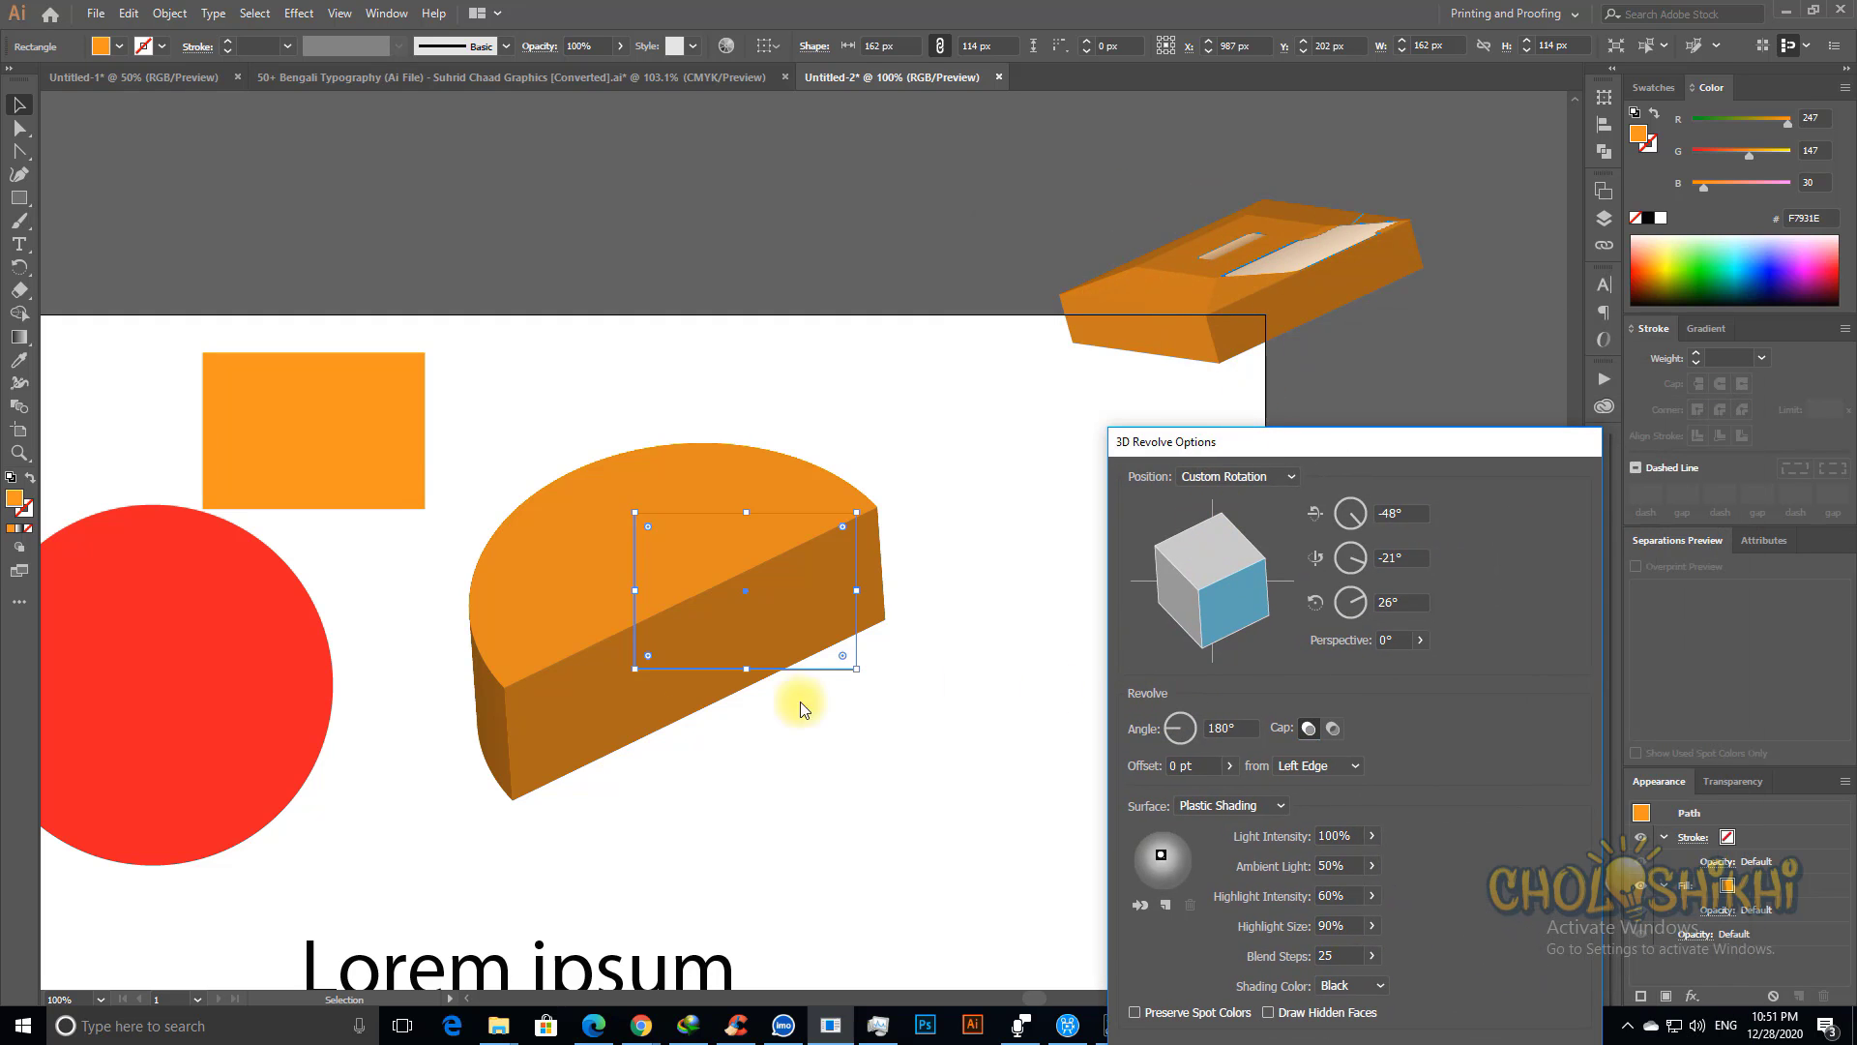
{"action": "left_click_drag", "start_coordinate": [1347, 457], "coordinate": [1267, 316]}
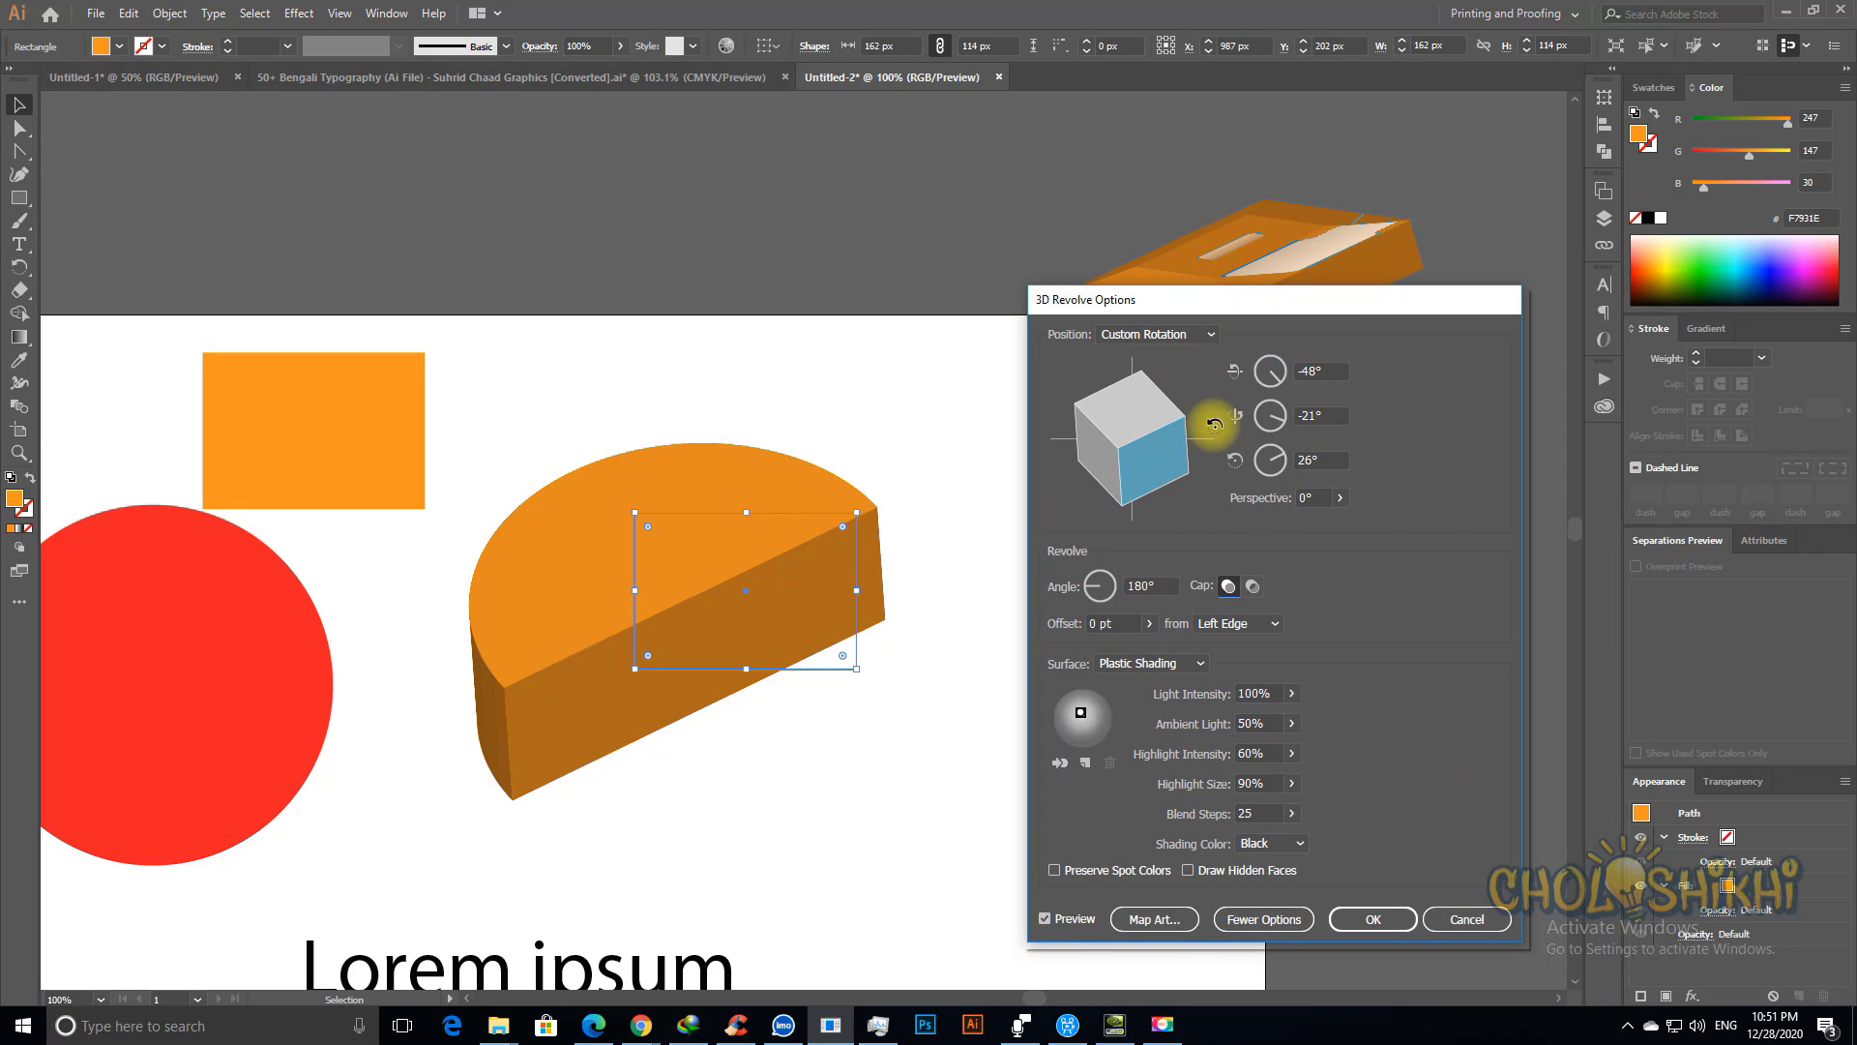
{"action": "left_click", "coordinate": [1172, 334]}
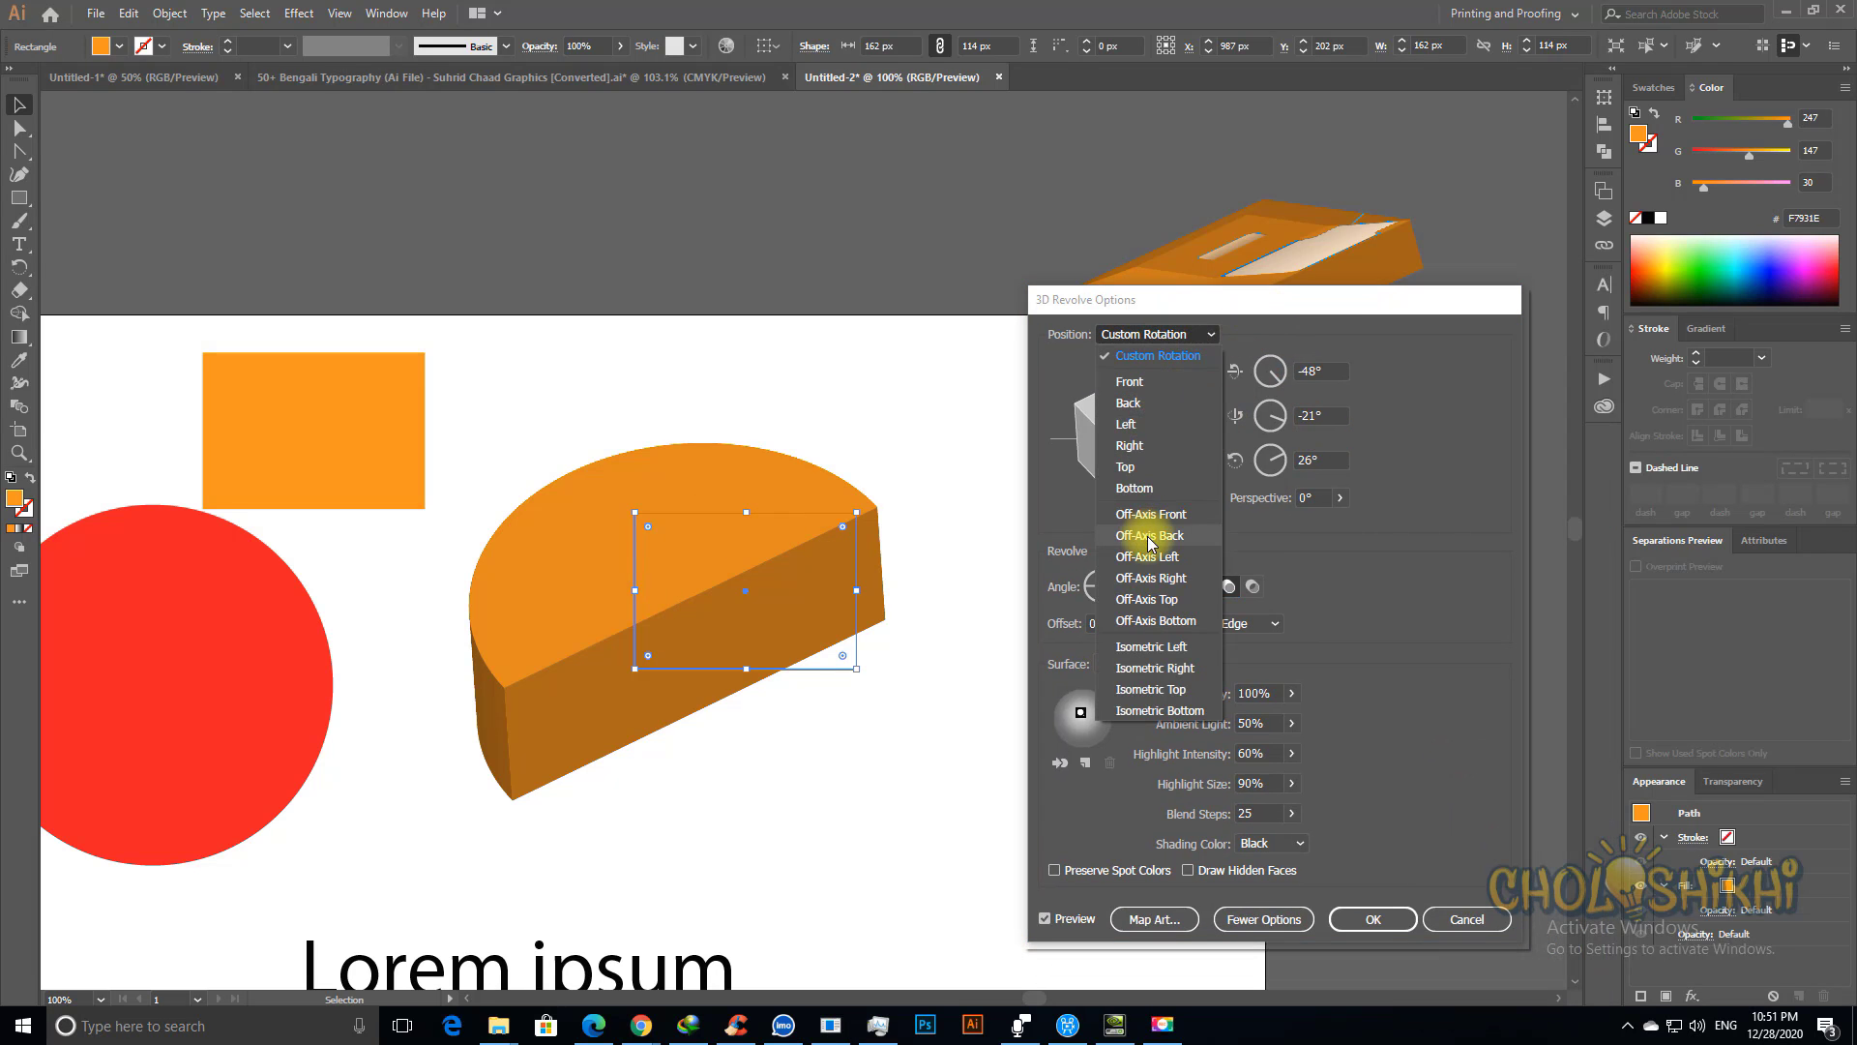
Step: Preview the revolved shape in the Off-Axis Back, Off-Axis Top and Isometric Left positions
{"action": "left_click", "coordinate": [1151, 535]}
{"action": "left_click", "coordinate": [1164, 334]}
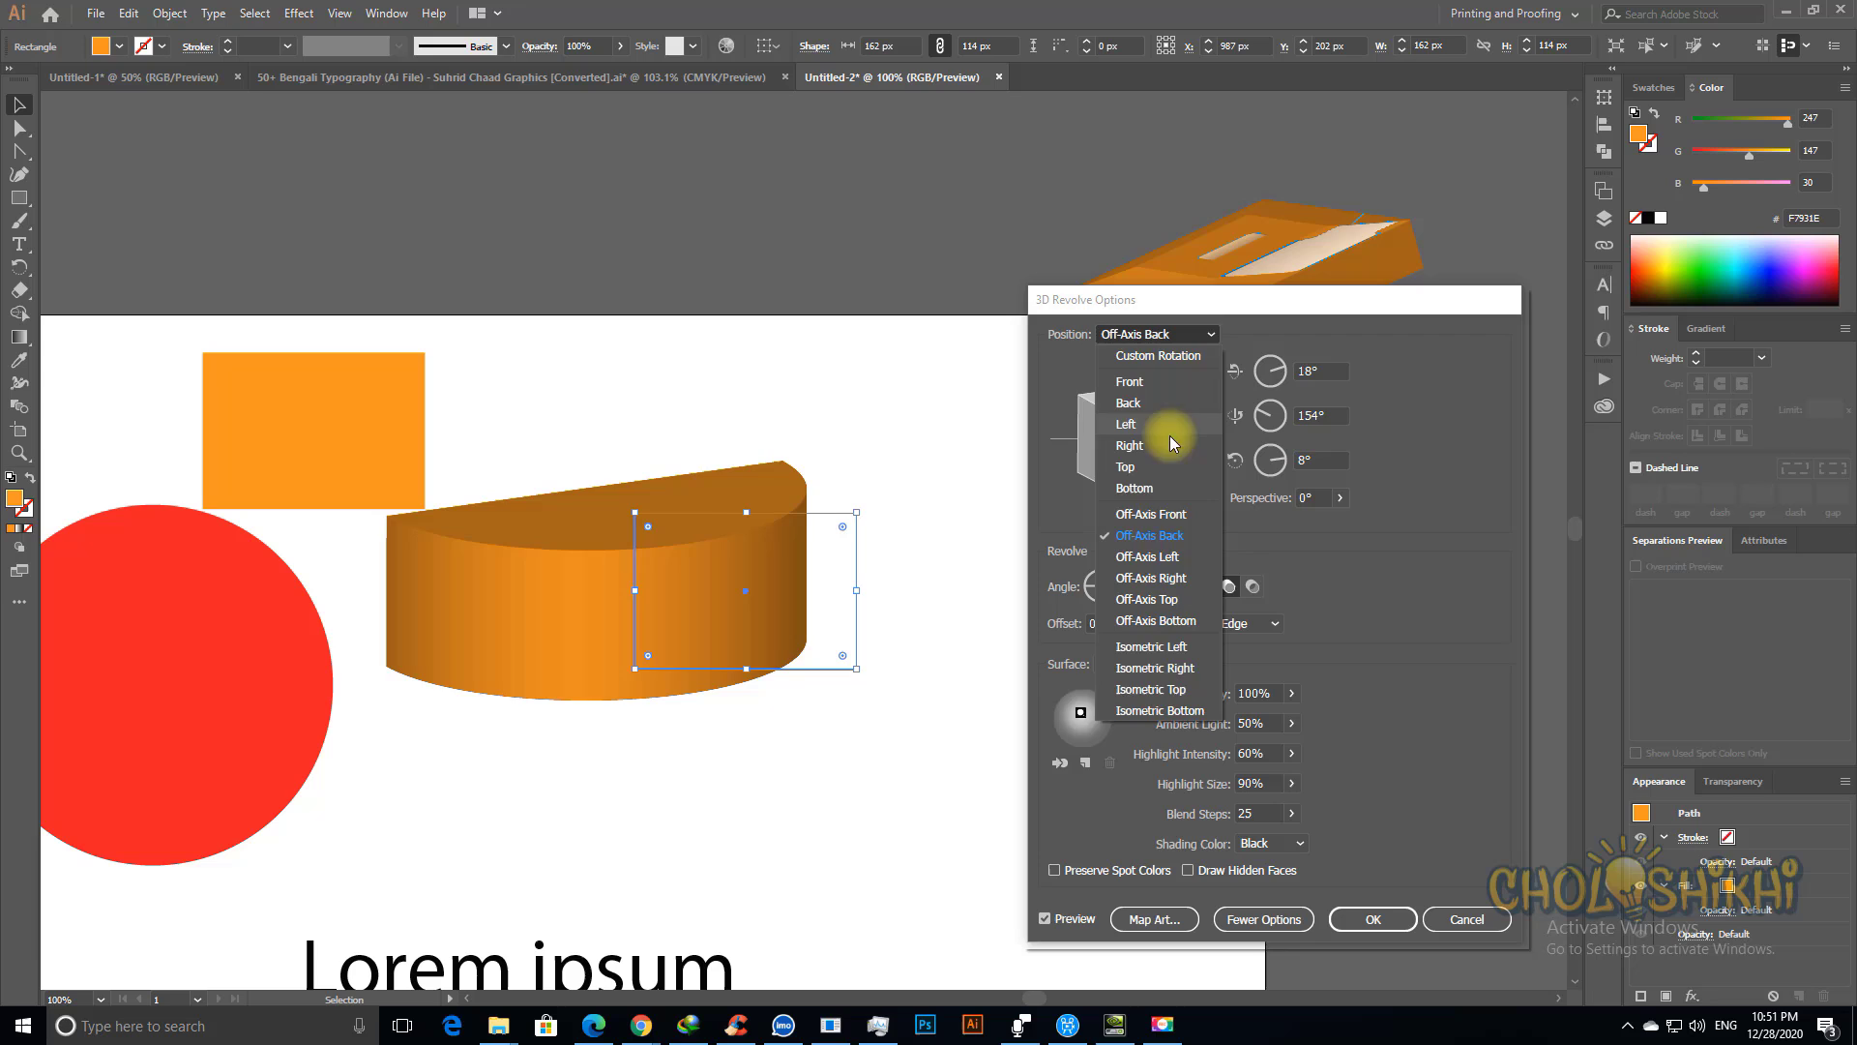
{"action": "left_click", "coordinate": [1166, 593]}
{"action": "left_click", "coordinate": [1151, 336]}
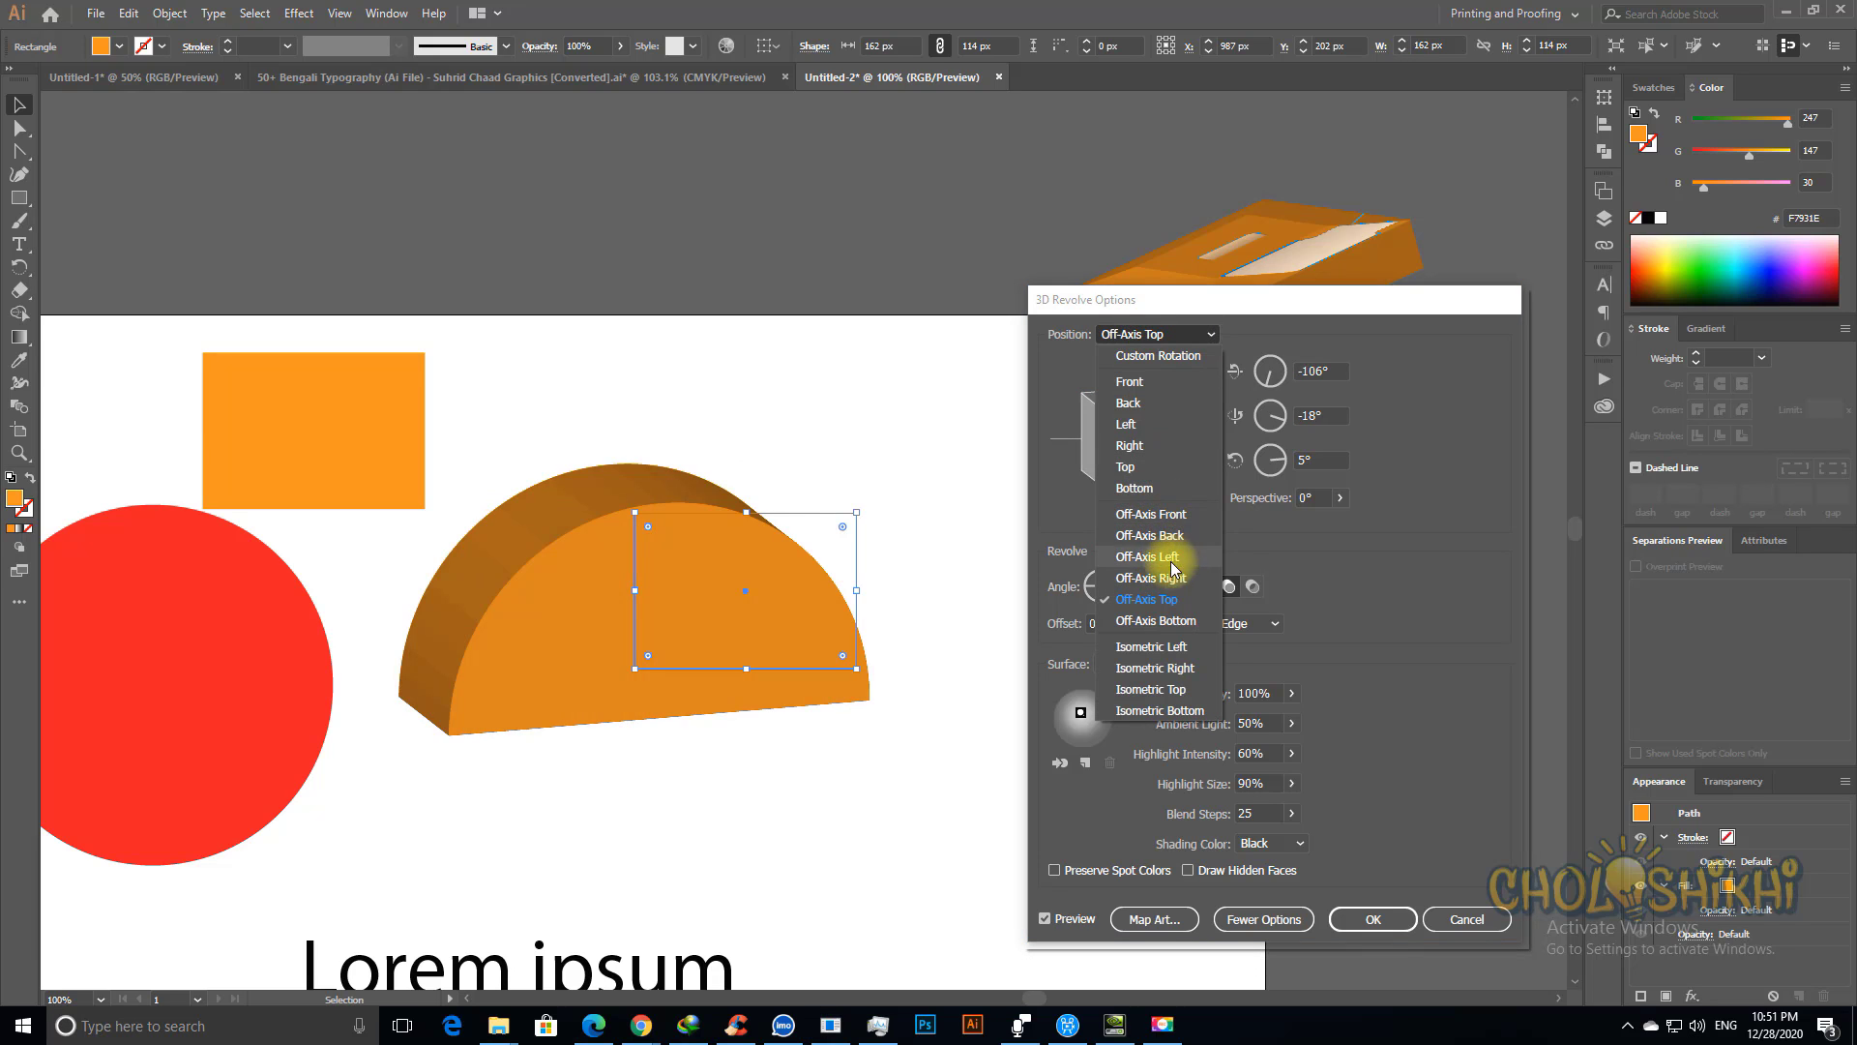
{"action": "left_click", "coordinate": [1161, 648]}
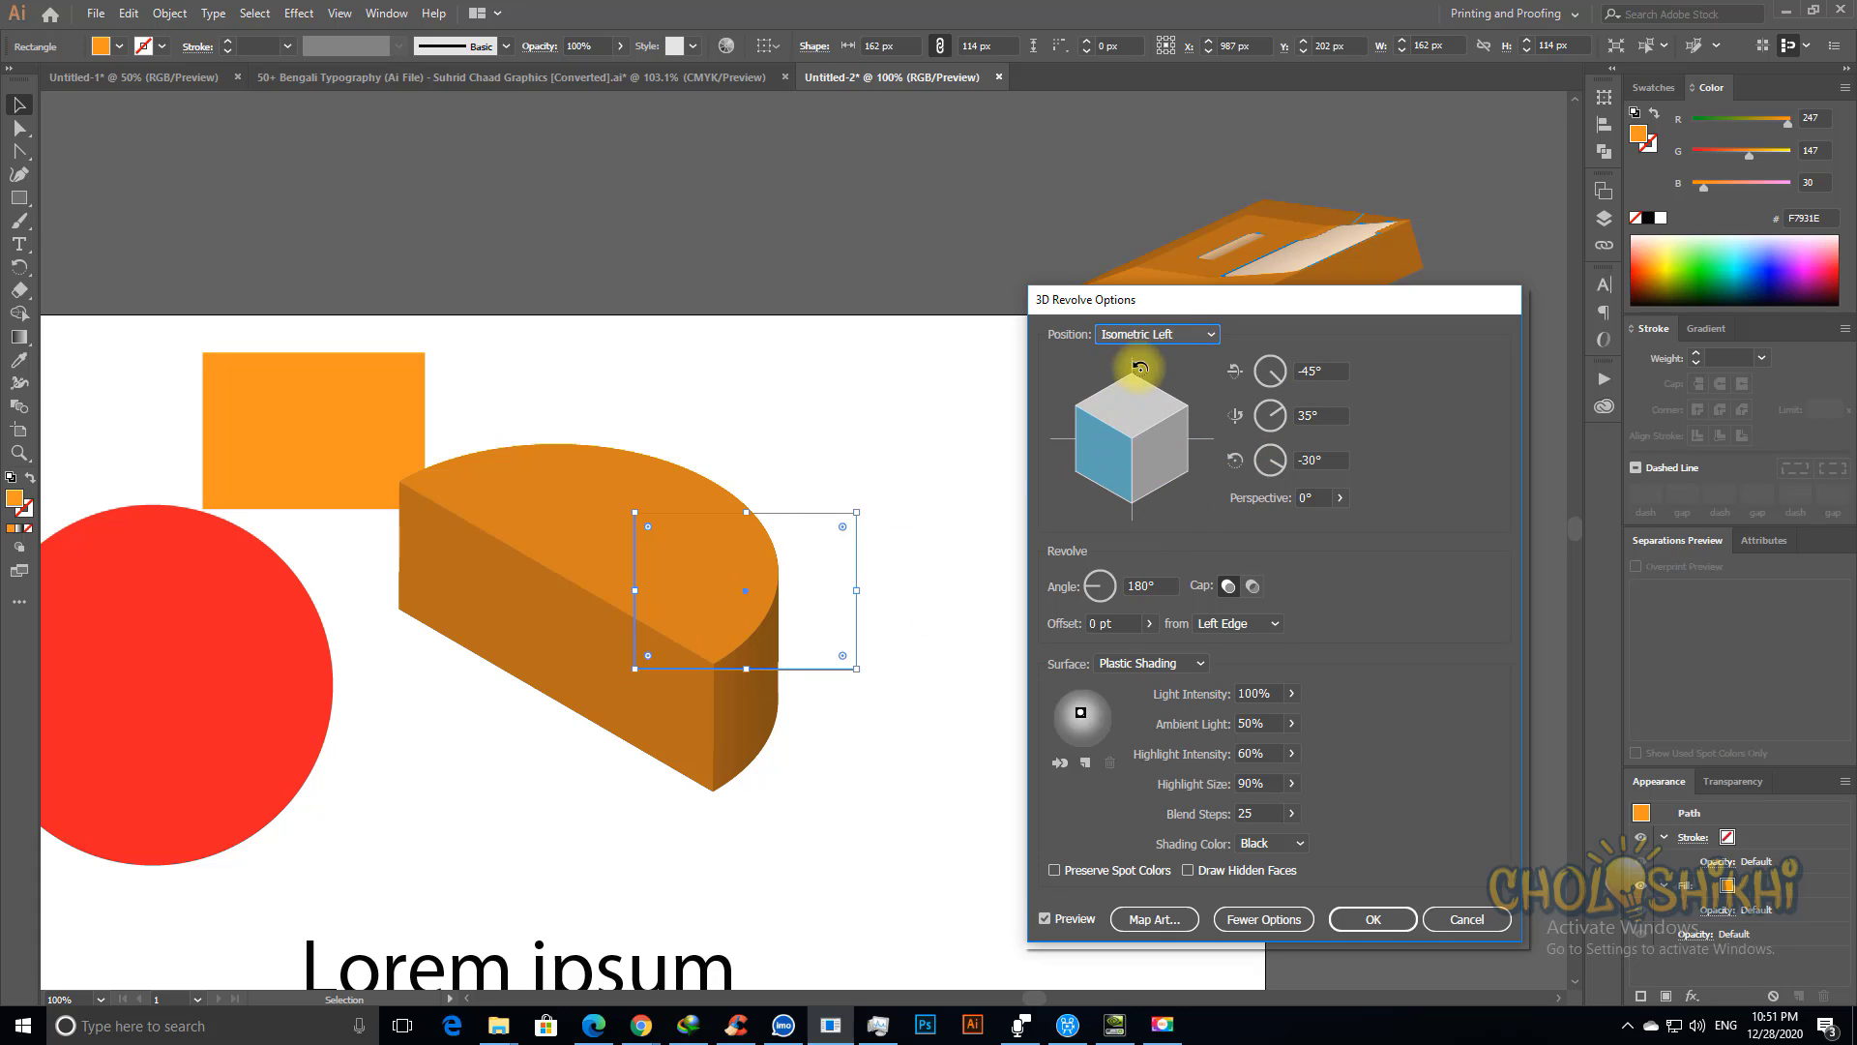
Step: Rotate the revolved shape to a custom orientation of about 47°, 23° and -38°, and set the revolve angle to 360°
{"action": "left_click", "coordinate": [1148, 425]}
{"action": "mouse_move", "coordinate": [1147, 426]}
{"action": "left_mouse_down"}
{"action": "mouse_move", "coordinate": [1171, 412]}
{"action": "mouse_move", "coordinate": [1099, 394]}
{"action": "mouse_move", "coordinate": [1173, 449]}
{"action": "mouse_move", "coordinate": [1178, 403]}
{"action": "mouse_move", "coordinate": [1112, 372]}
{"action": "mouse_move", "coordinate": [1142, 401]}
{"action": "mouse_move", "coordinate": [1112, 416]}
{"action": "left_mouse_up"}
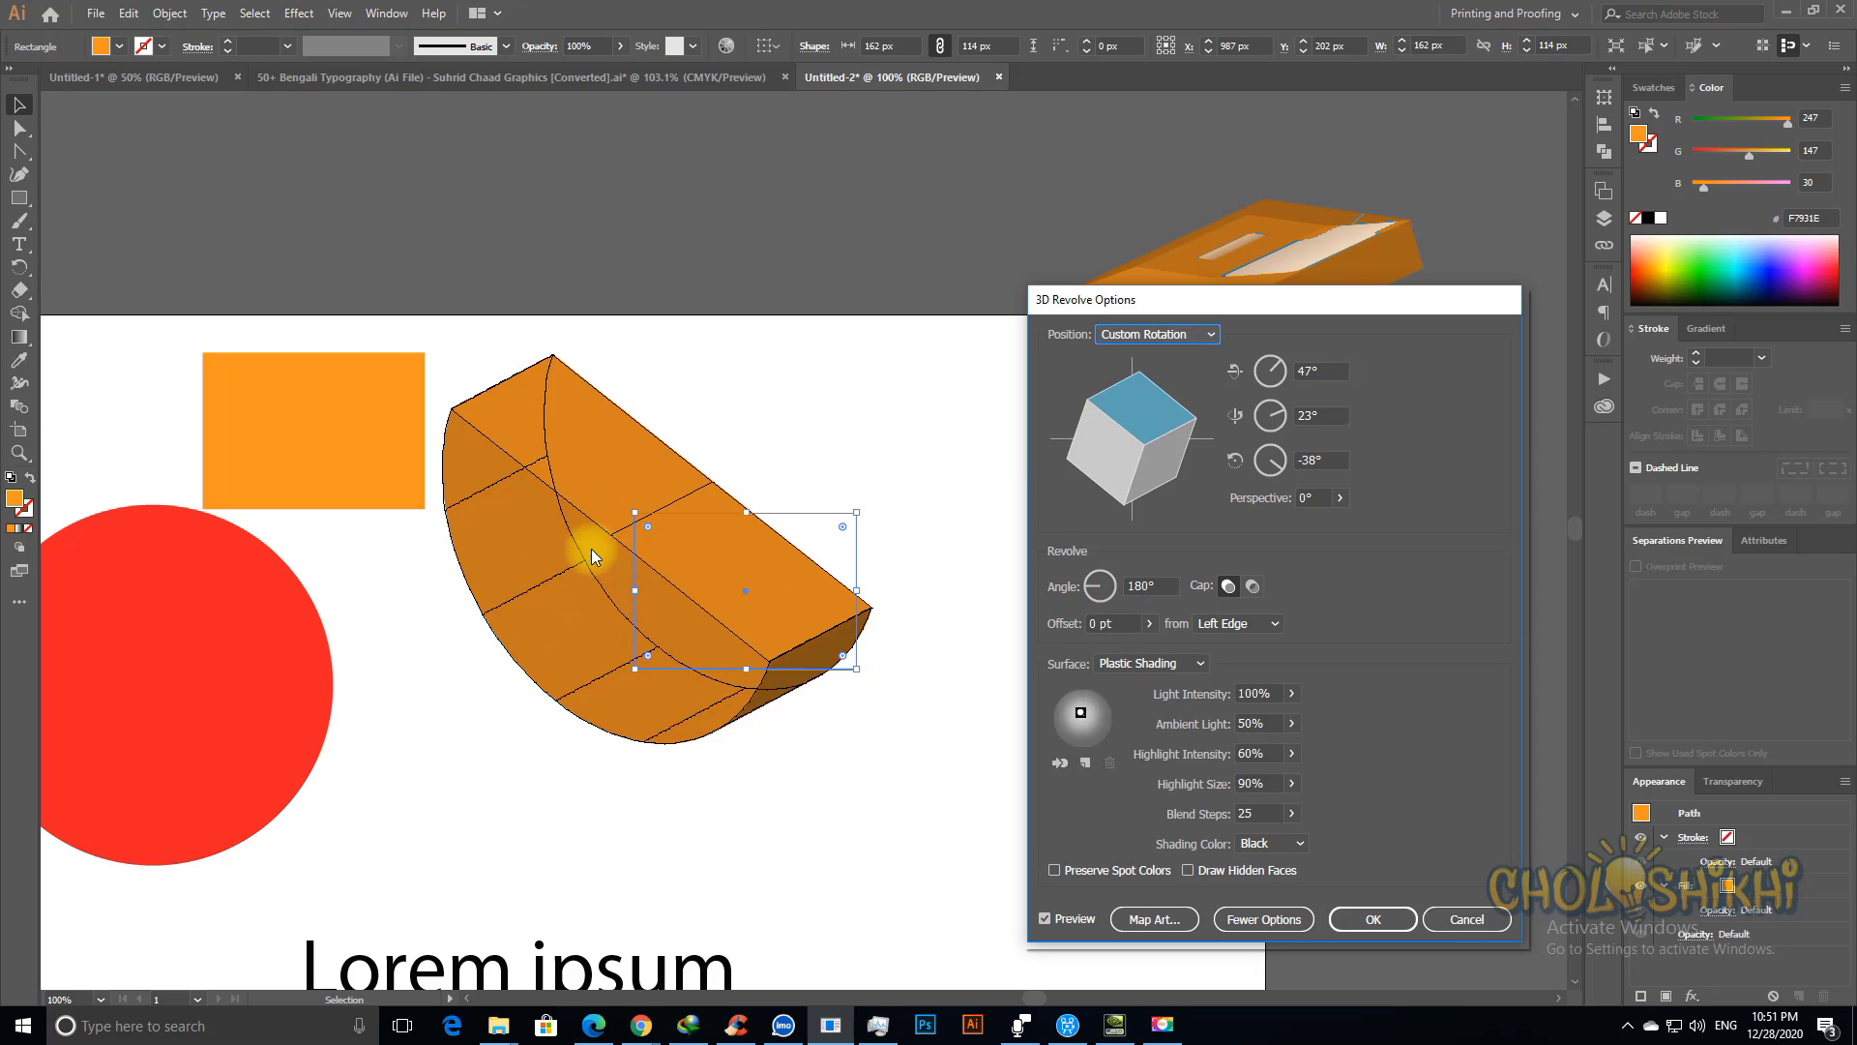
{"action": "left_click", "coordinate": [1156, 585]}
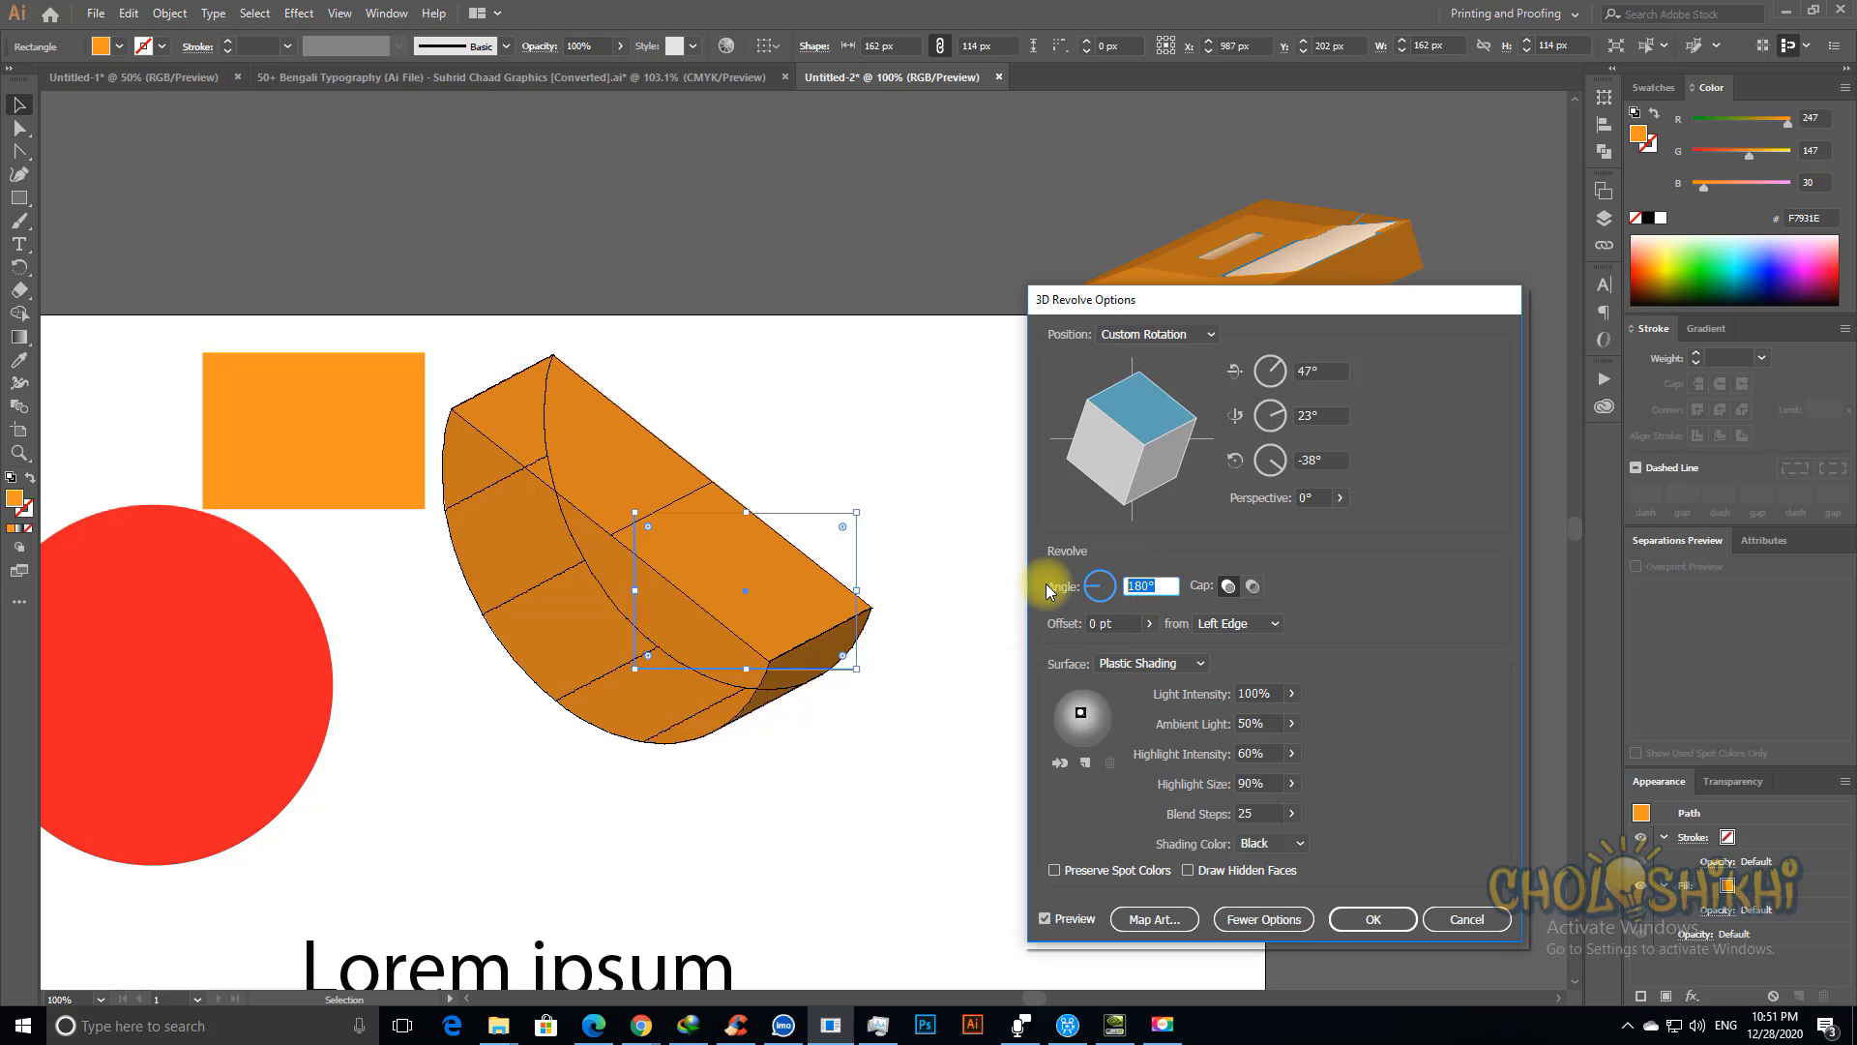
{"action": "type", "text": "360"}
{"action": "key", "text": "Tab"}
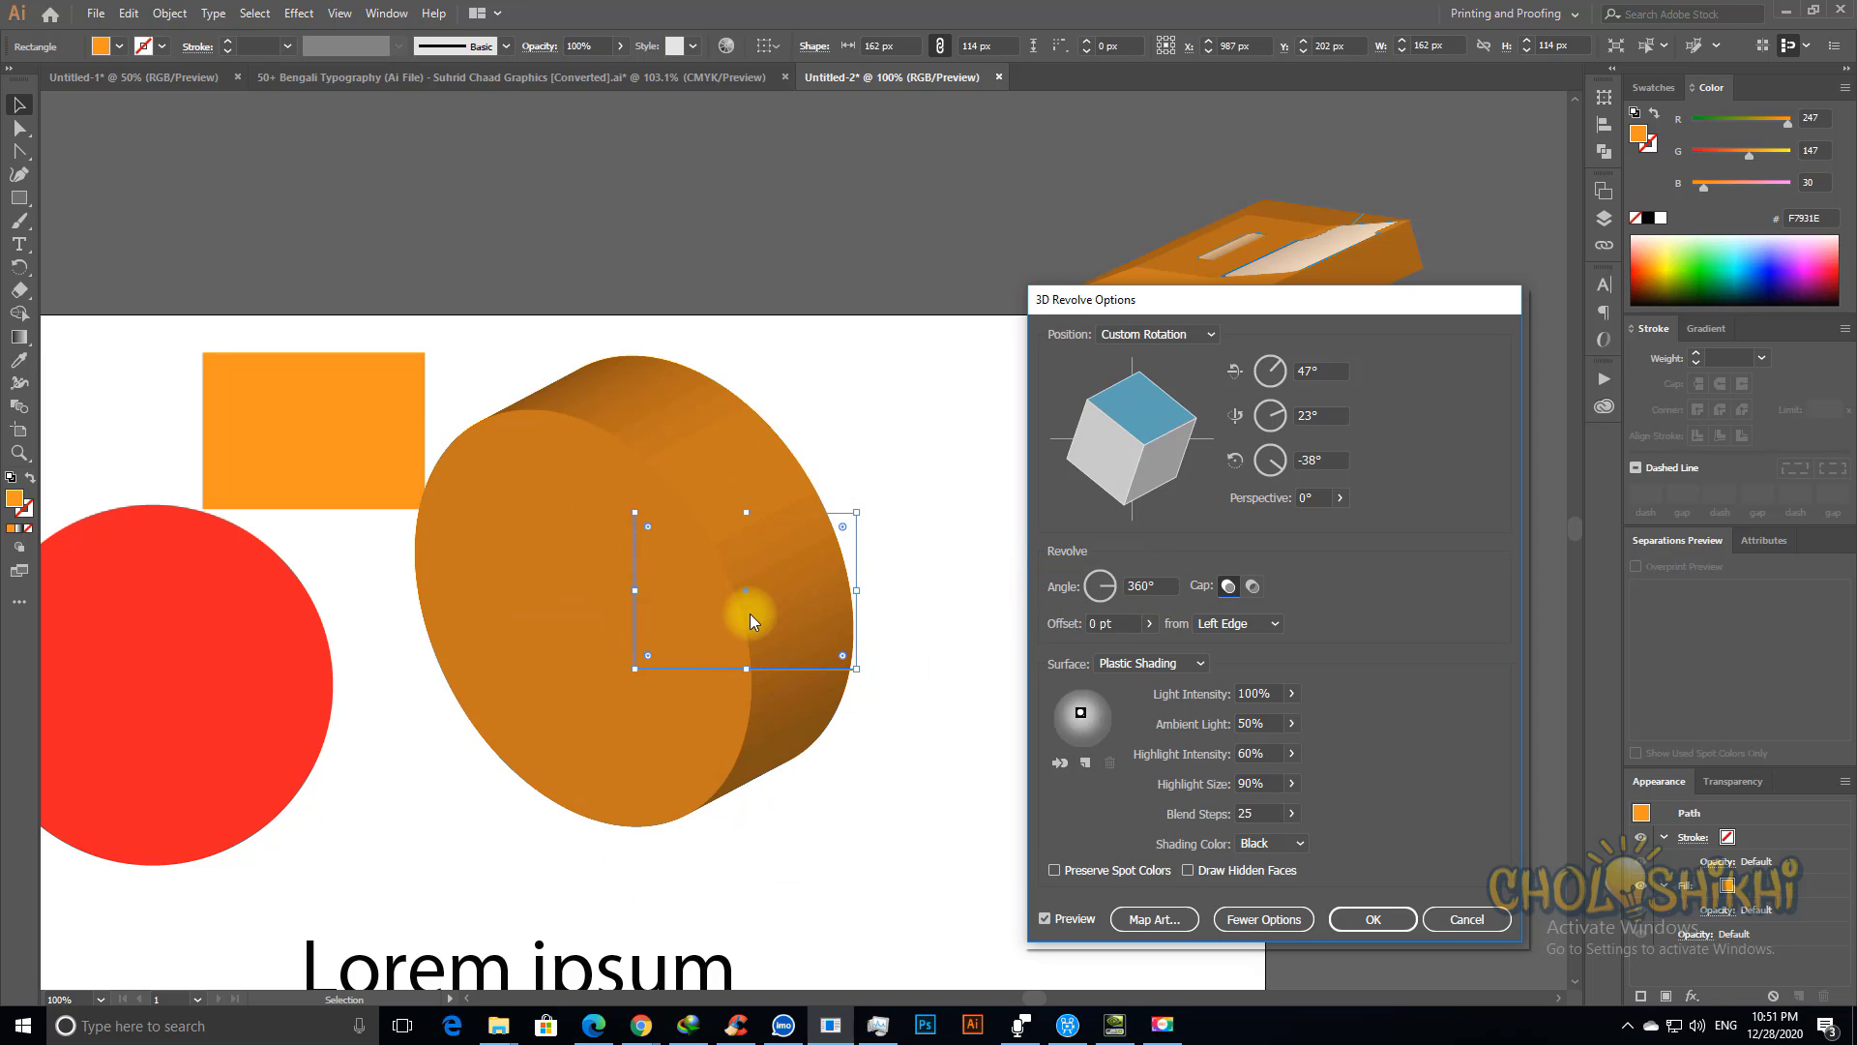
Step: Turn the cap off for a hollow appearance and reduce the revolve angle to about 117°
{"action": "double_click", "coordinate": [1128, 585]}
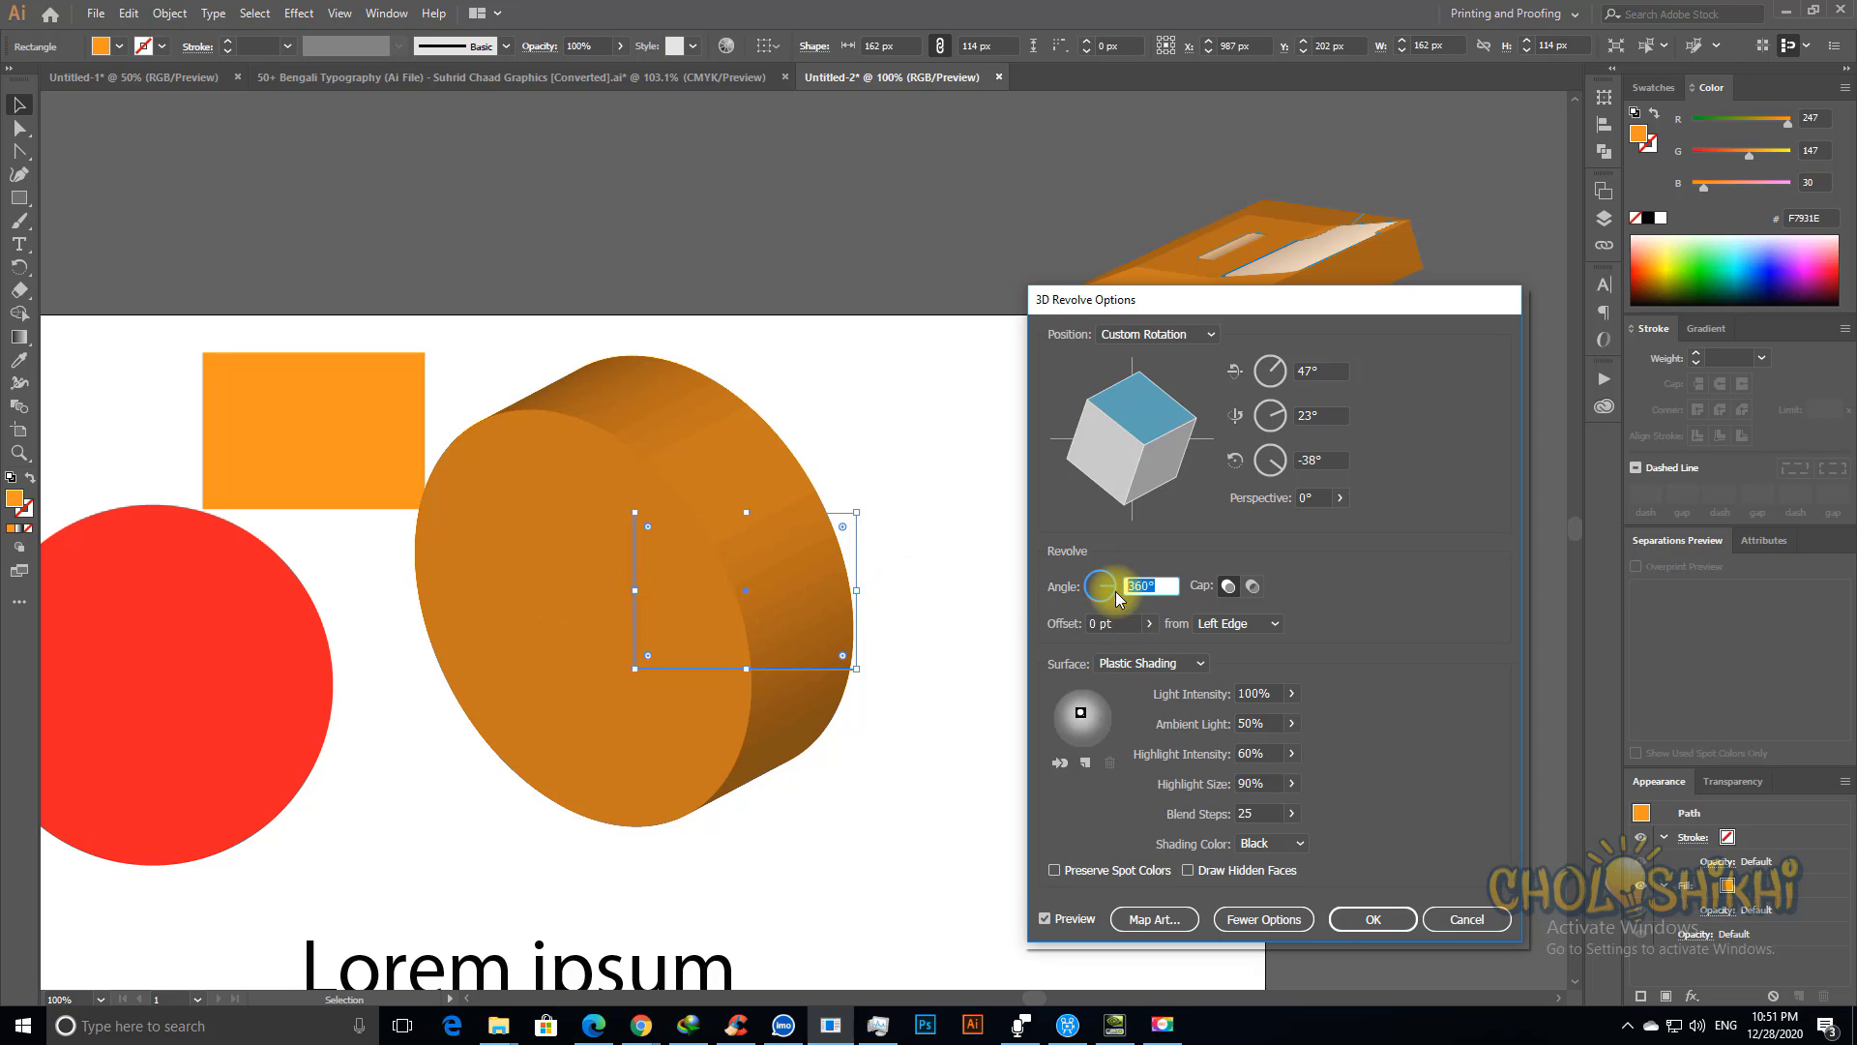
{"action": "left_click", "coordinate": [1251, 587]}
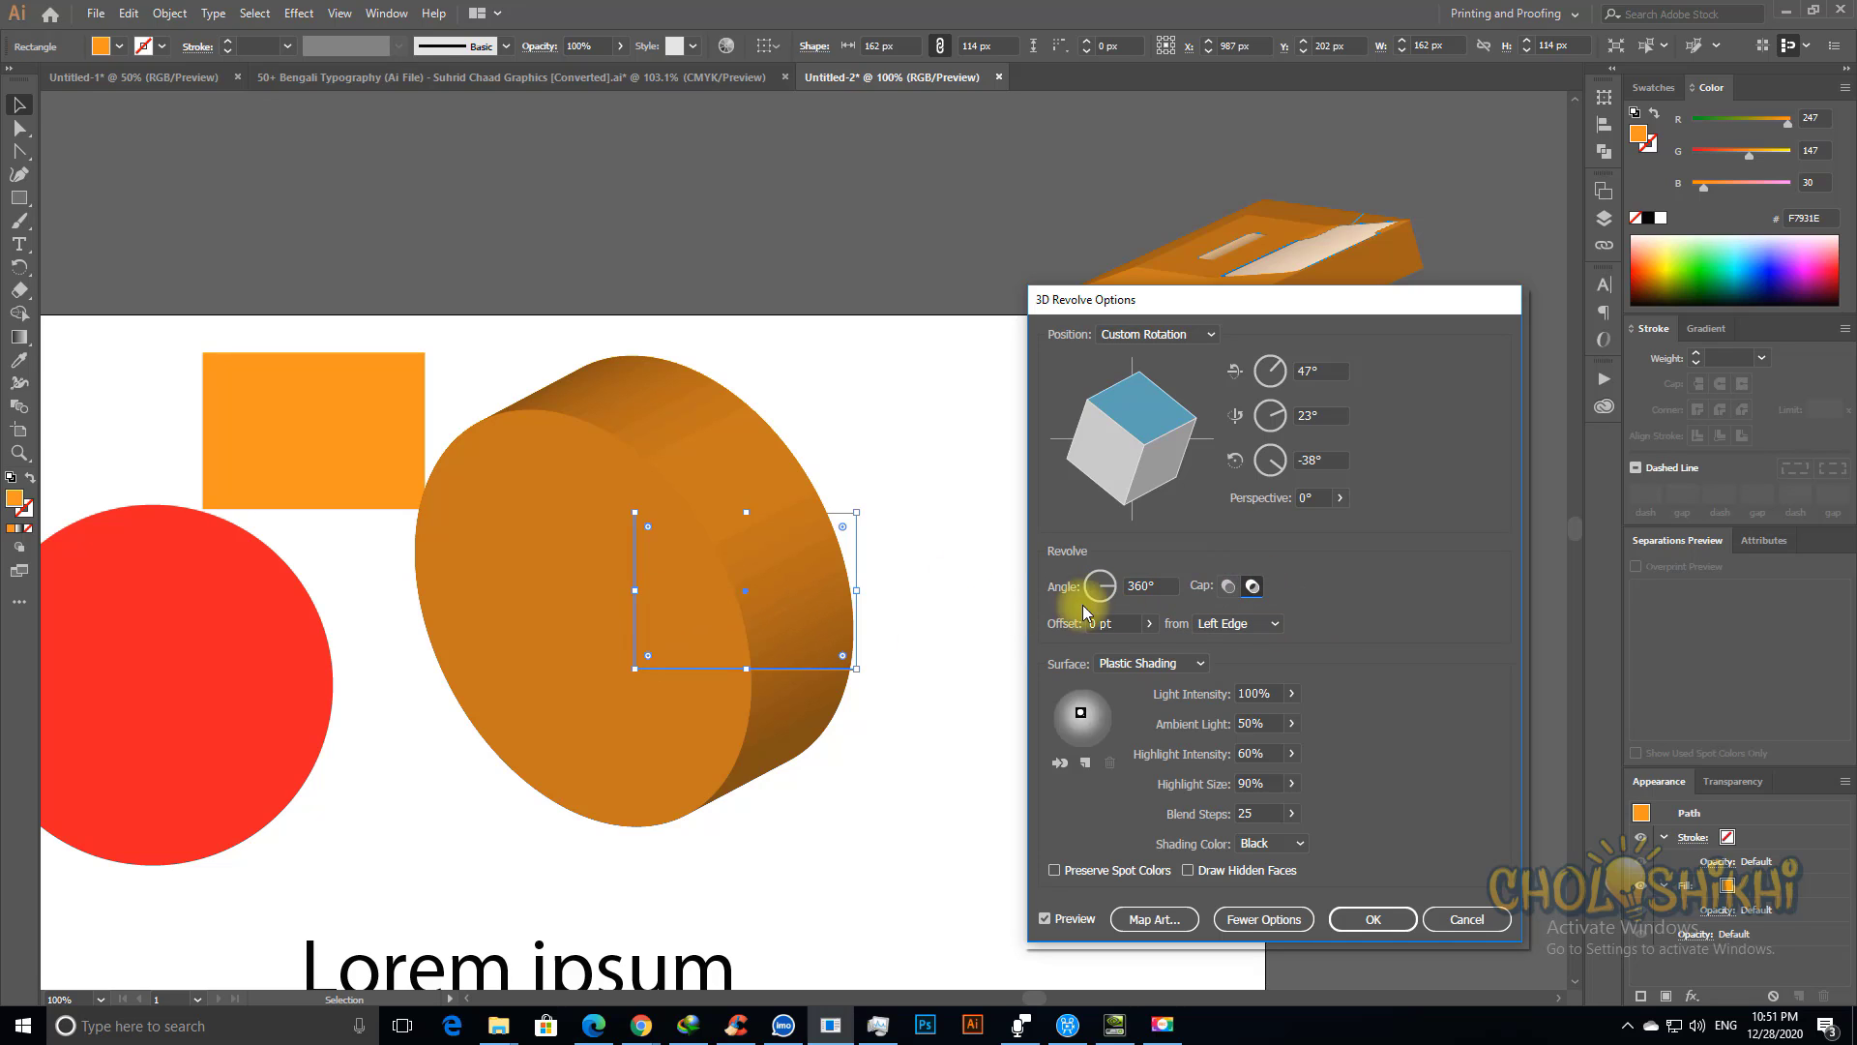
{"action": "left_click", "coordinate": [1208, 589]}
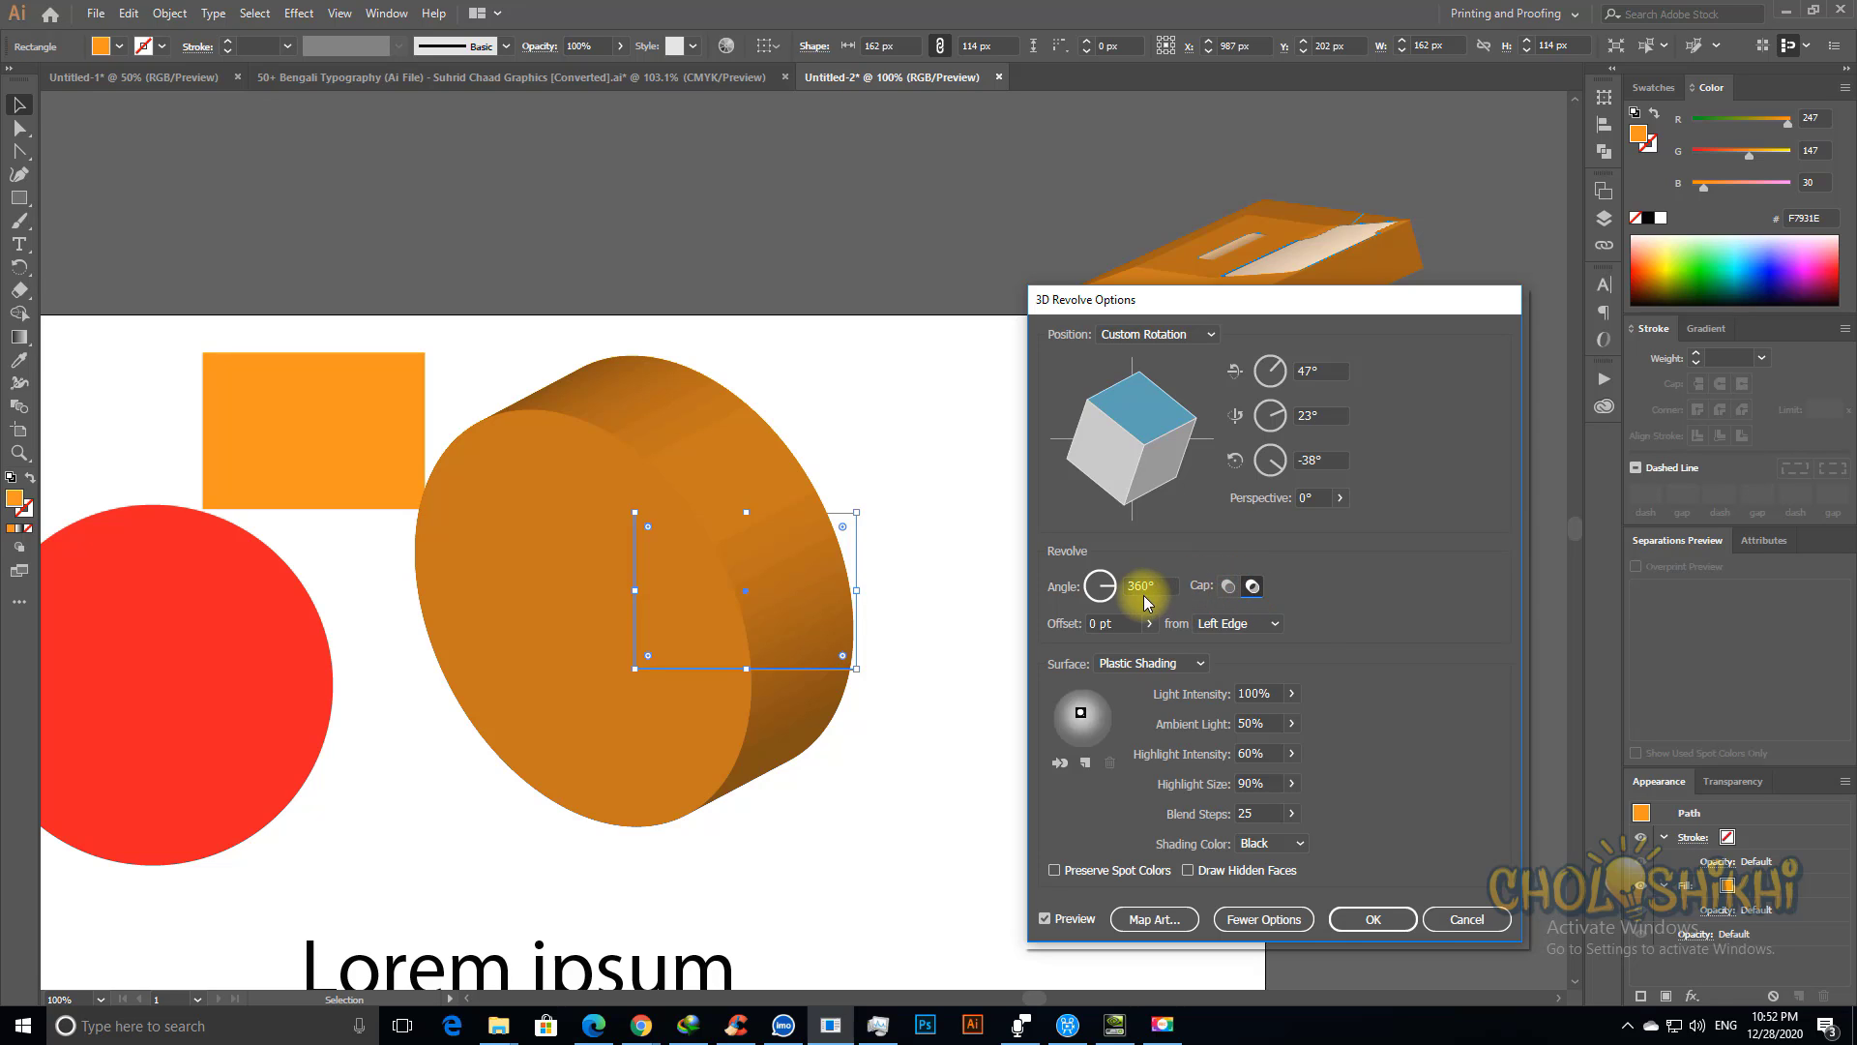
{"action": "left_click", "coordinate": [1105, 574]}
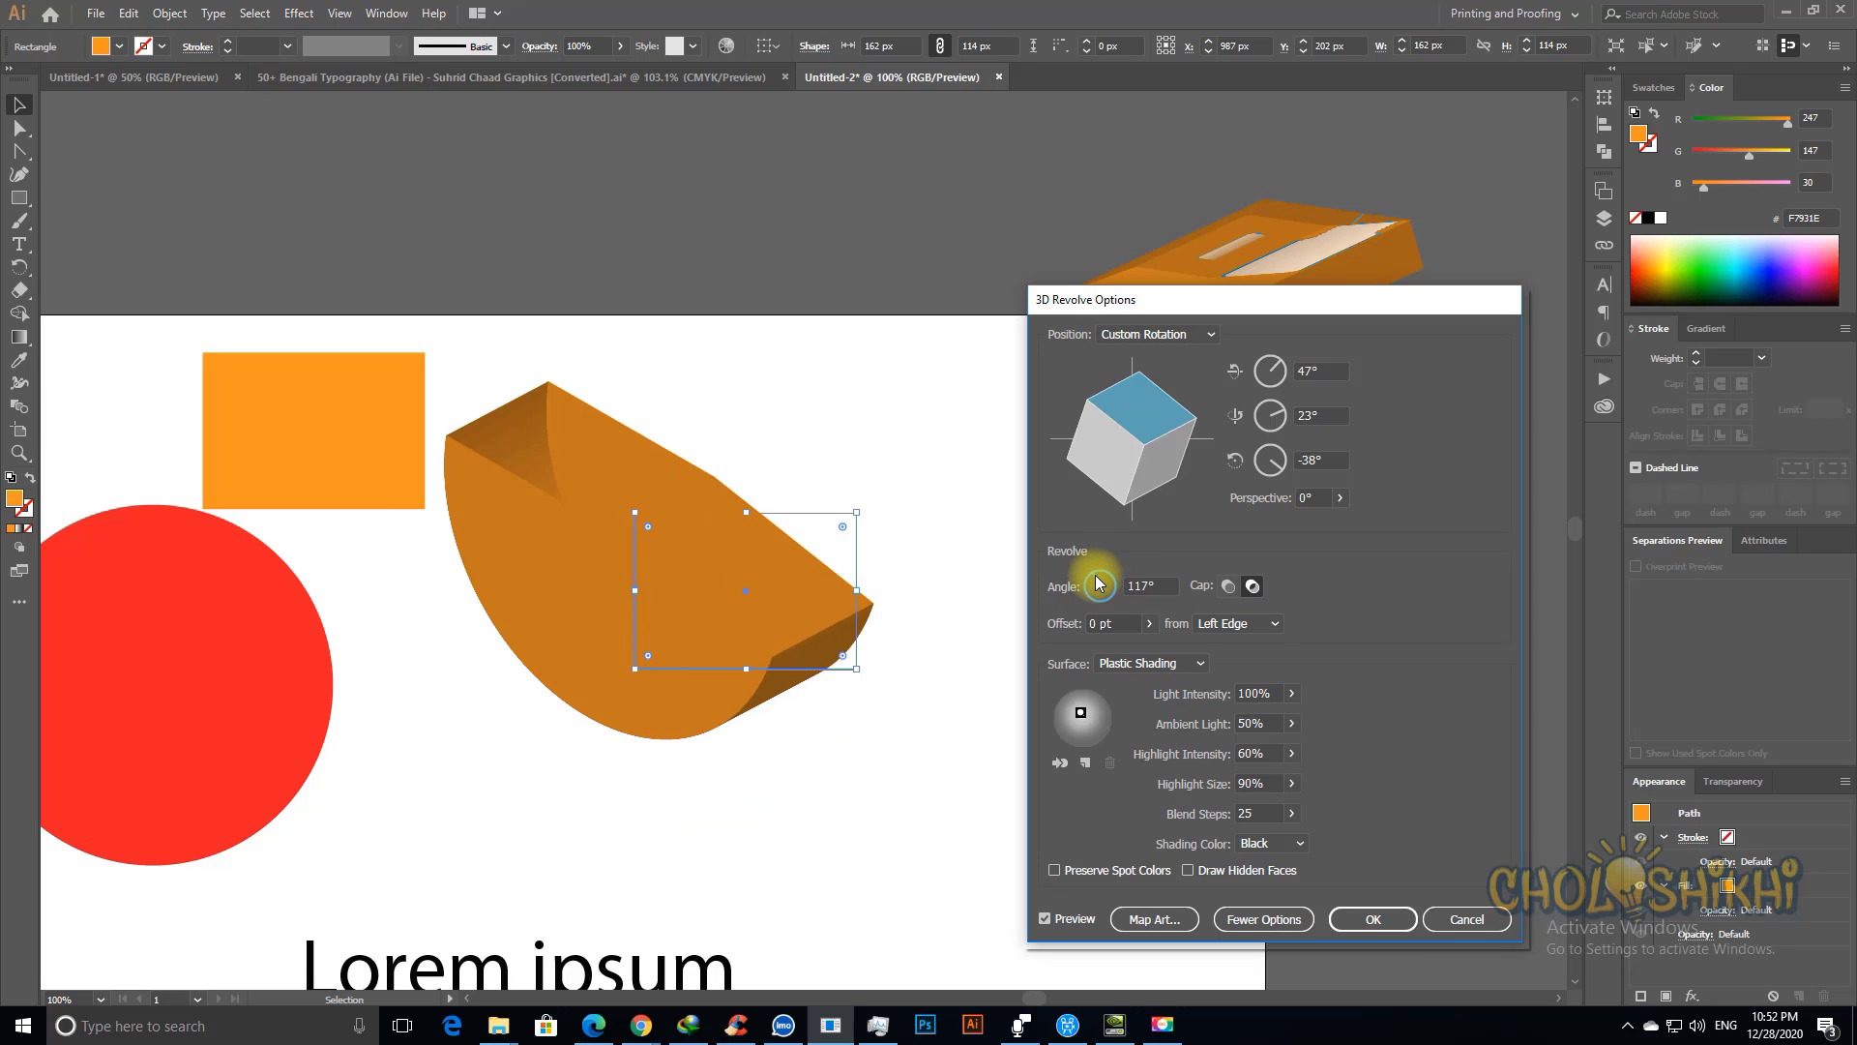
Step: Rotate the shape to about 66° around the X axis and compare the solid cap with the hollow one, keeping it hollow
{"action": "mouse_move", "coordinate": [1126, 418]}
{"action": "left_mouse_down"}
{"action": "mouse_move", "coordinate": [1109, 450]}
{"action": "mouse_move", "coordinate": [1142, 420]}
{"action": "left_mouse_up"}
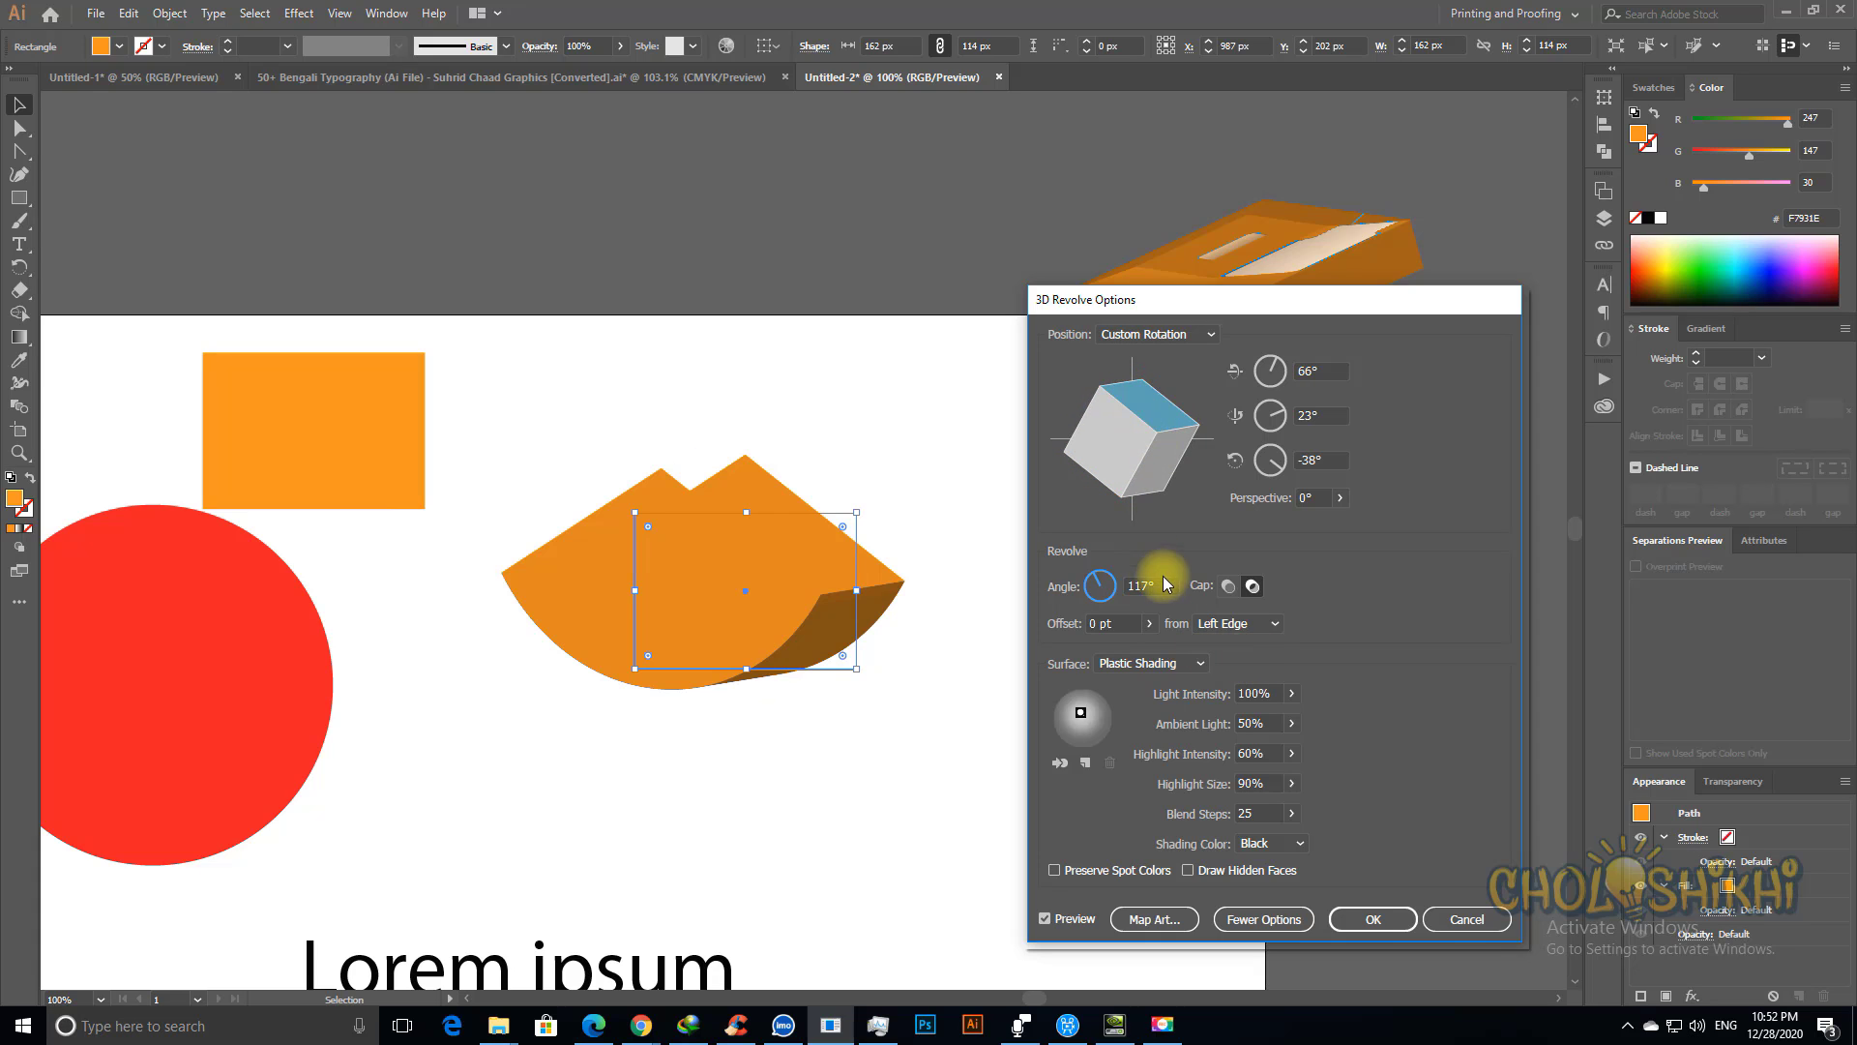
{"action": "left_click", "coordinate": [1227, 586]}
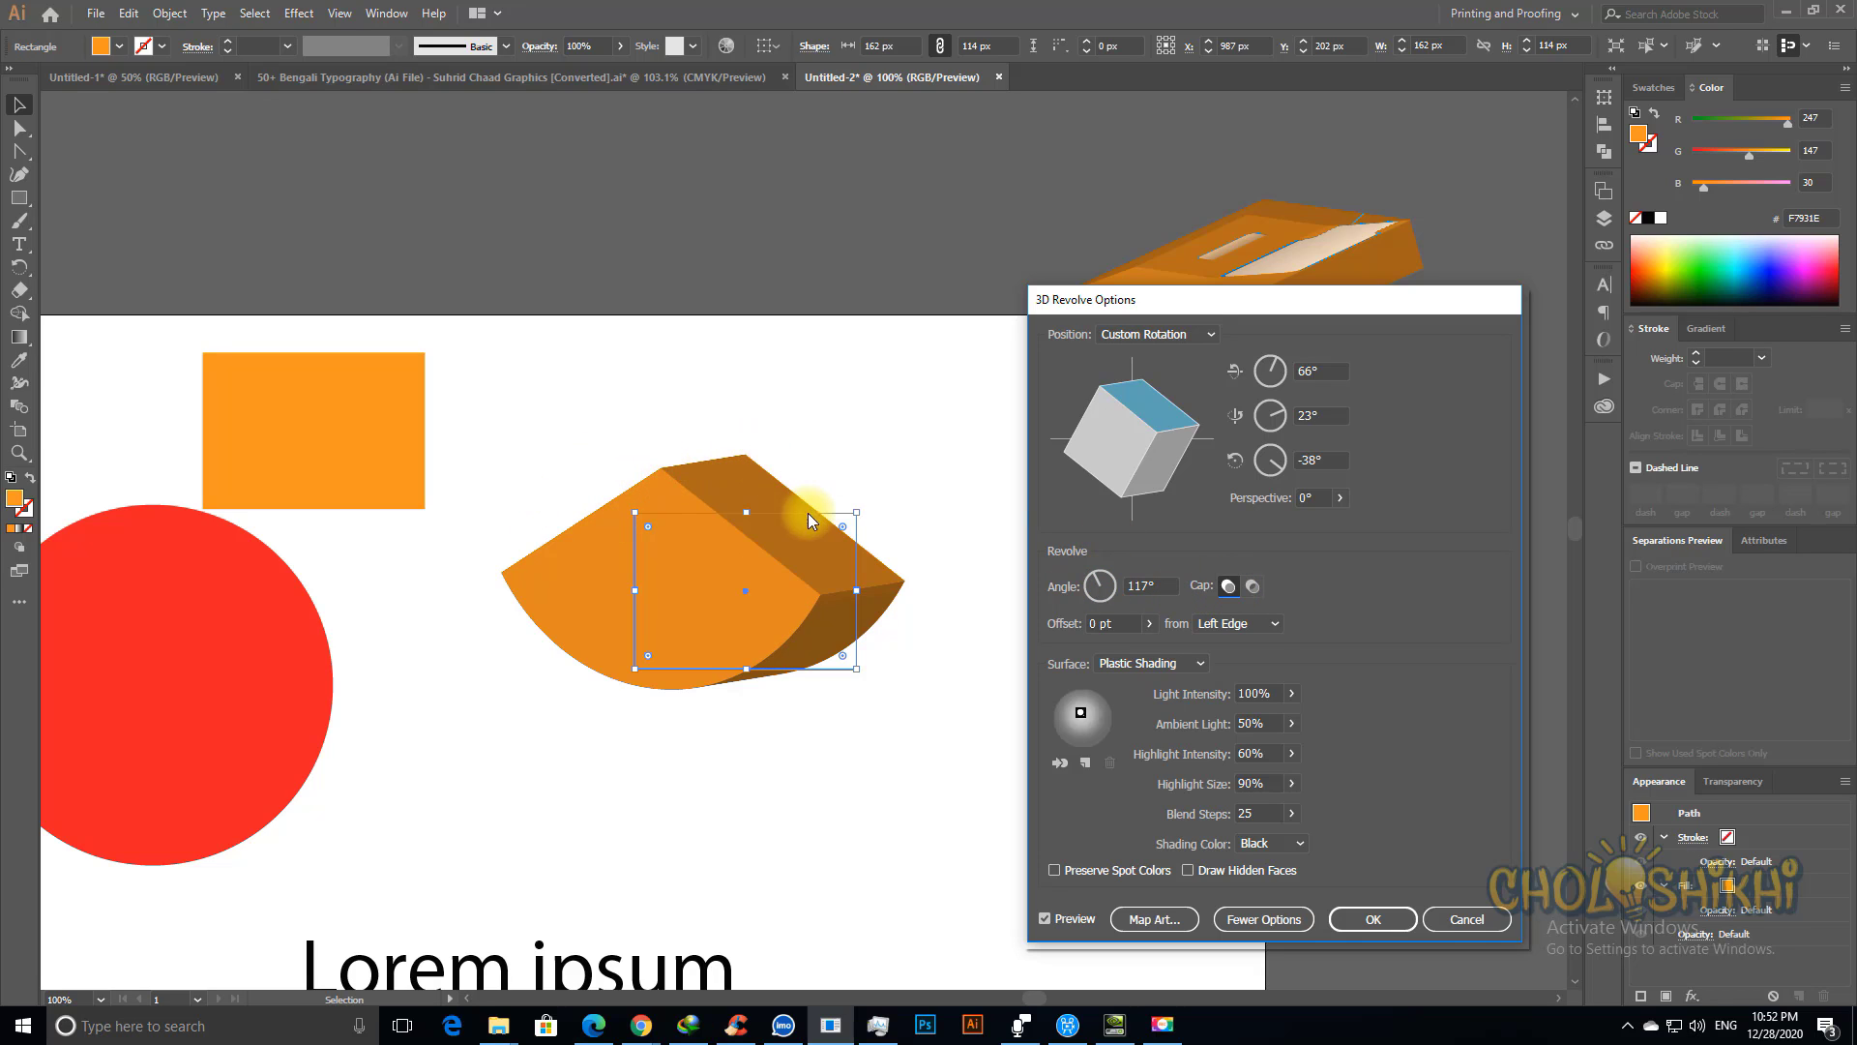
{"action": "left_click", "coordinate": [1252, 586]}
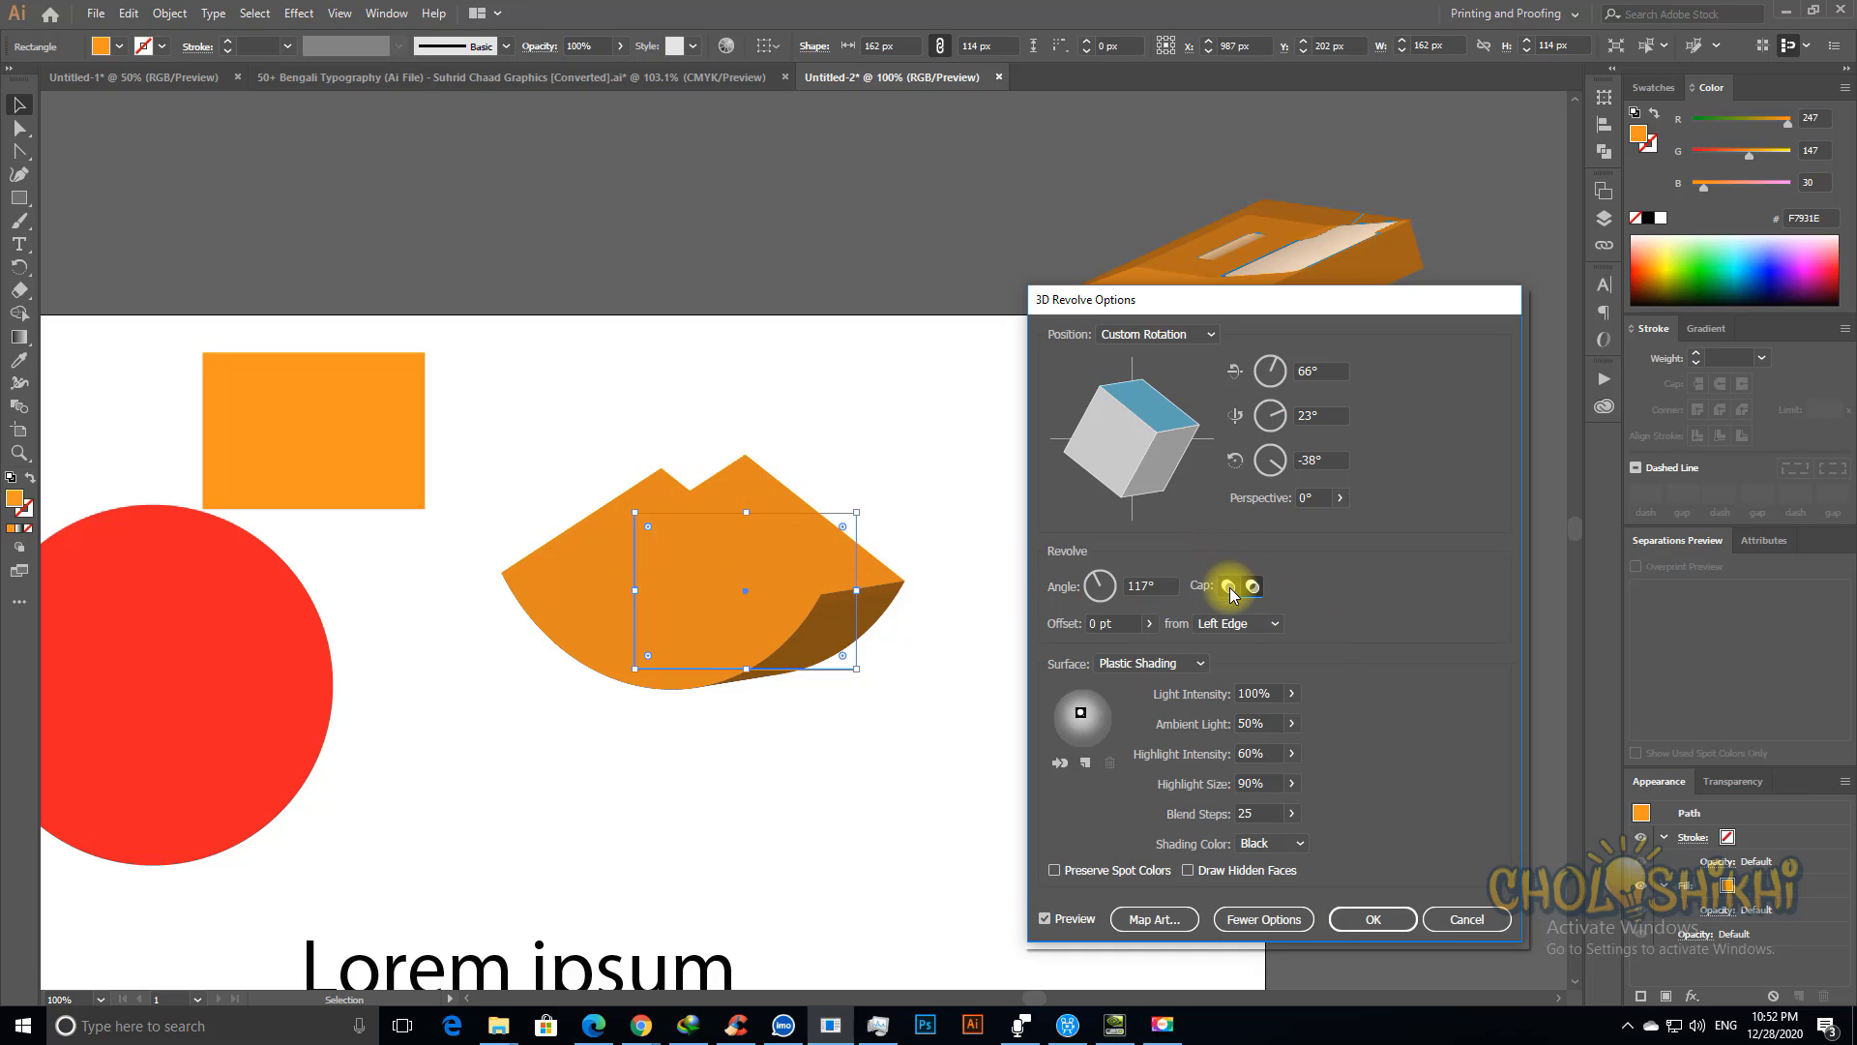
Step: Compare revolving from the left and right edges, choose Right Edge for the offset, and apply the 3D Revolve effect
{"action": "left_click", "coordinate": [1248, 623]}
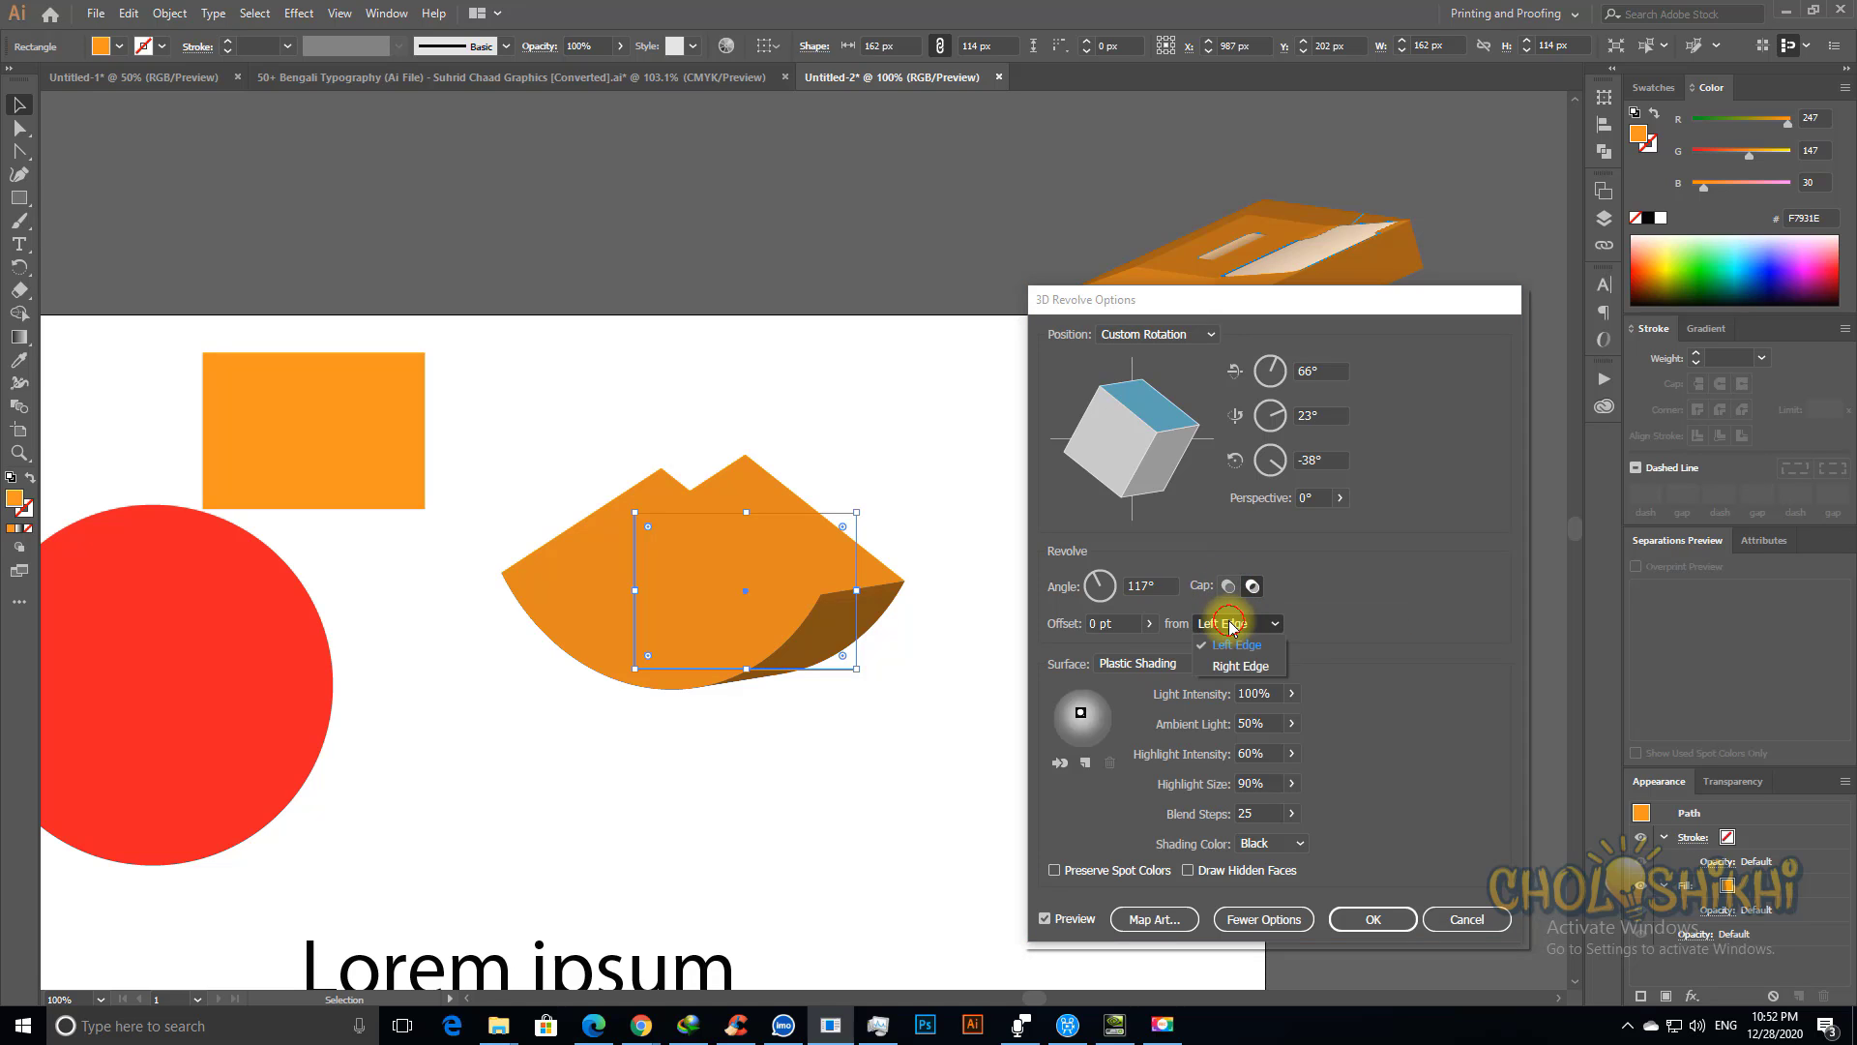
{"action": "left_click", "coordinate": [1246, 665]}
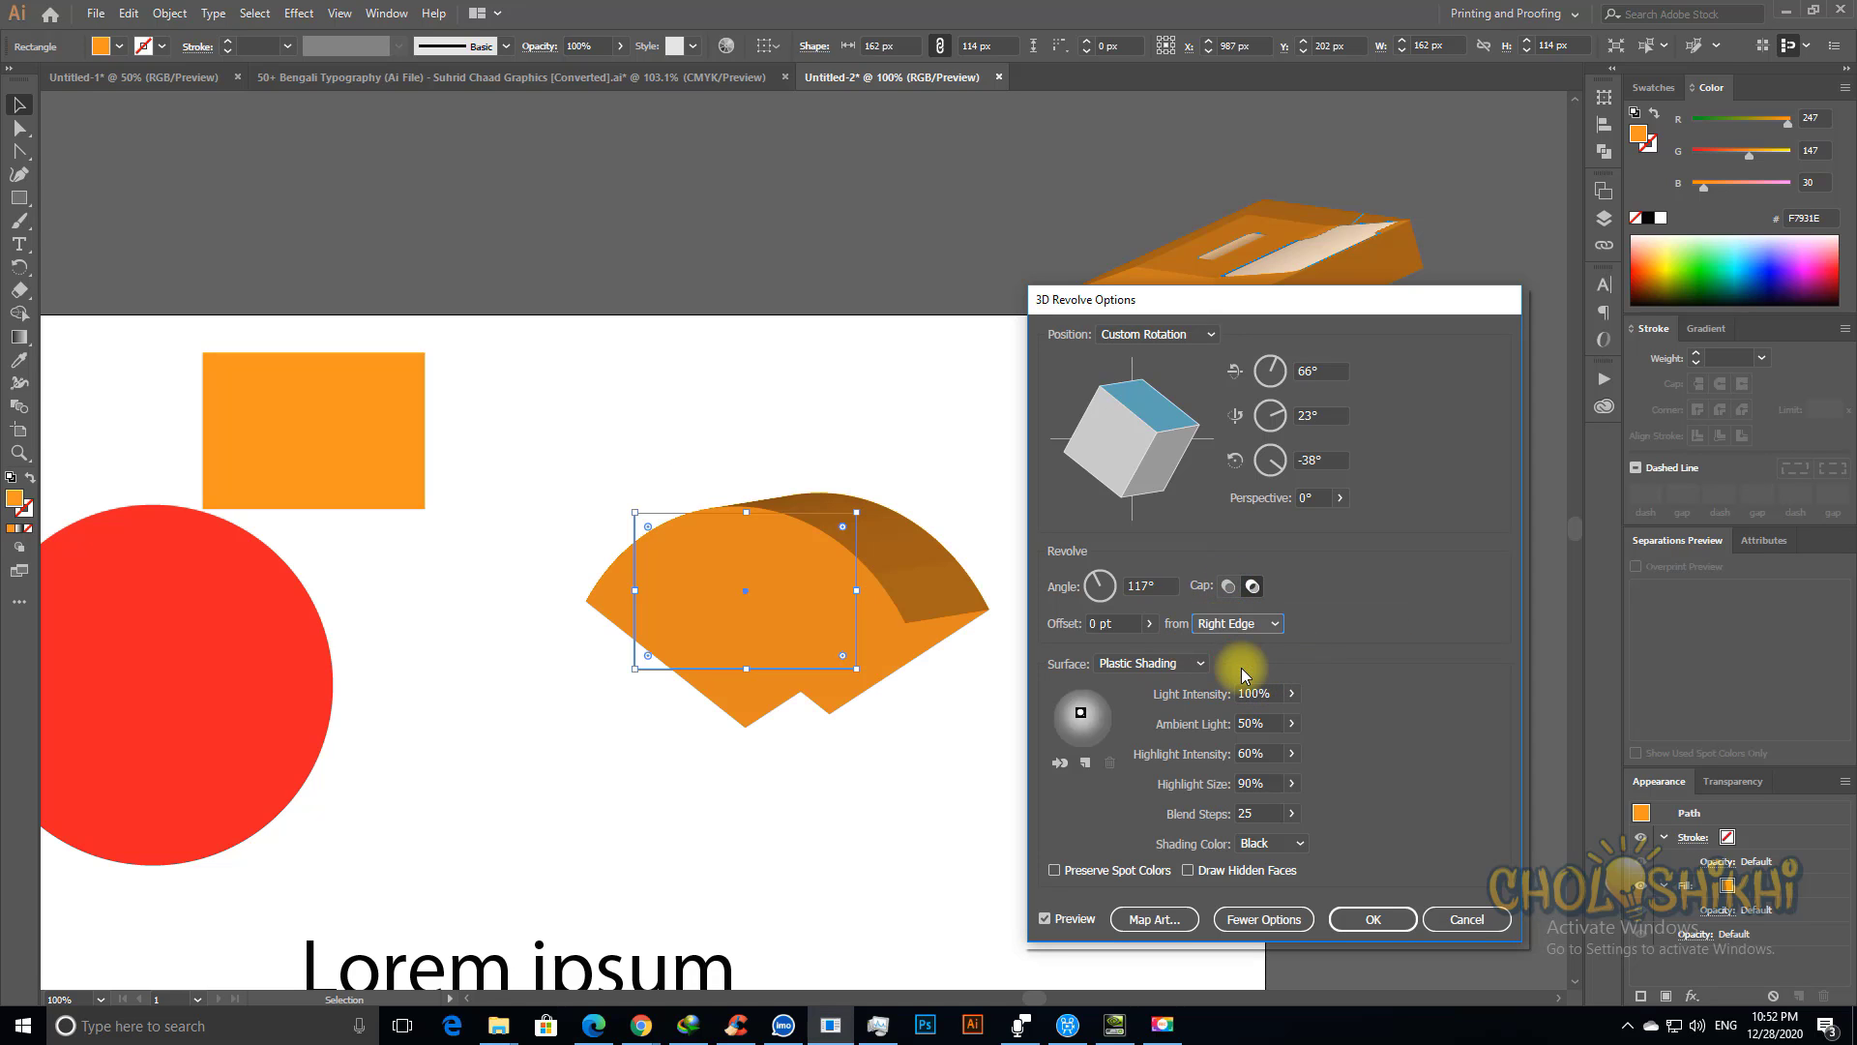
{"action": "left_click", "coordinate": [1246, 624]}
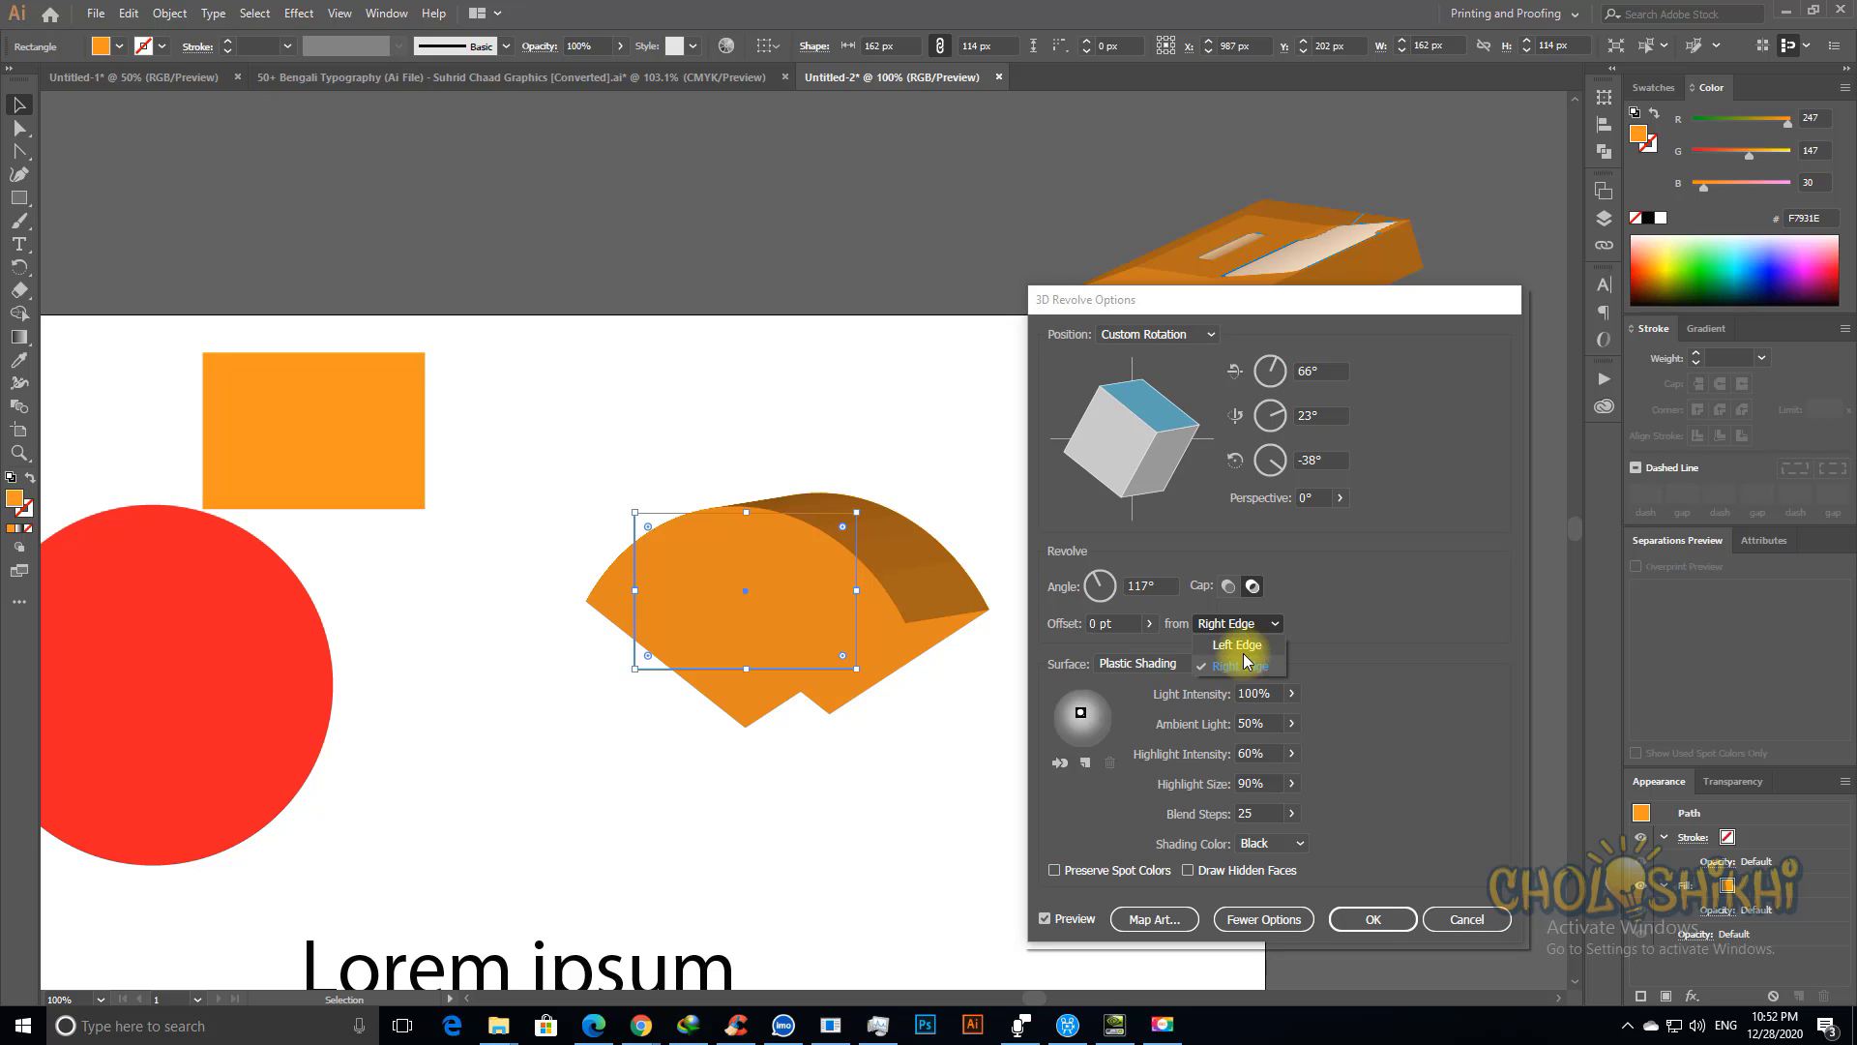
{"action": "left_click", "coordinate": [1243, 646]}
{"action": "left_click", "coordinate": [1246, 624]}
{"action": "left_click", "coordinate": [1243, 646]}
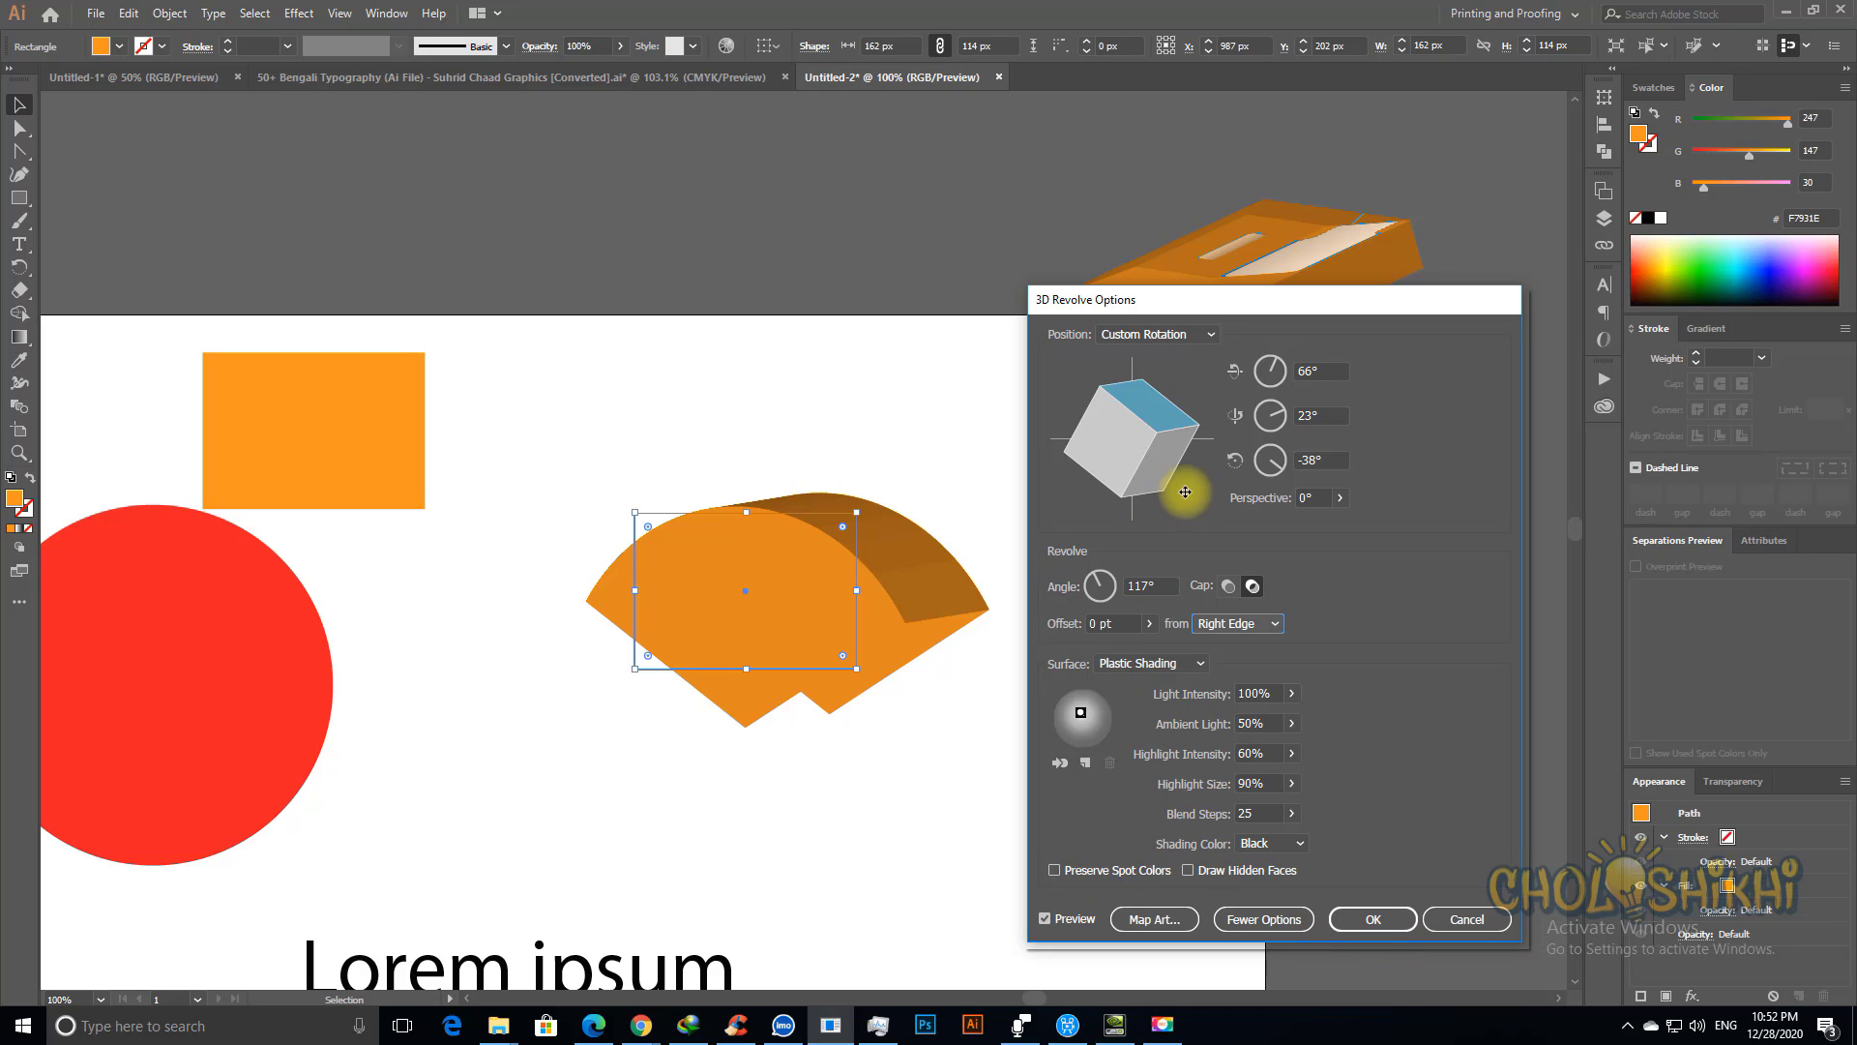
{"action": "left_click", "coordinate": [1378, 919]}
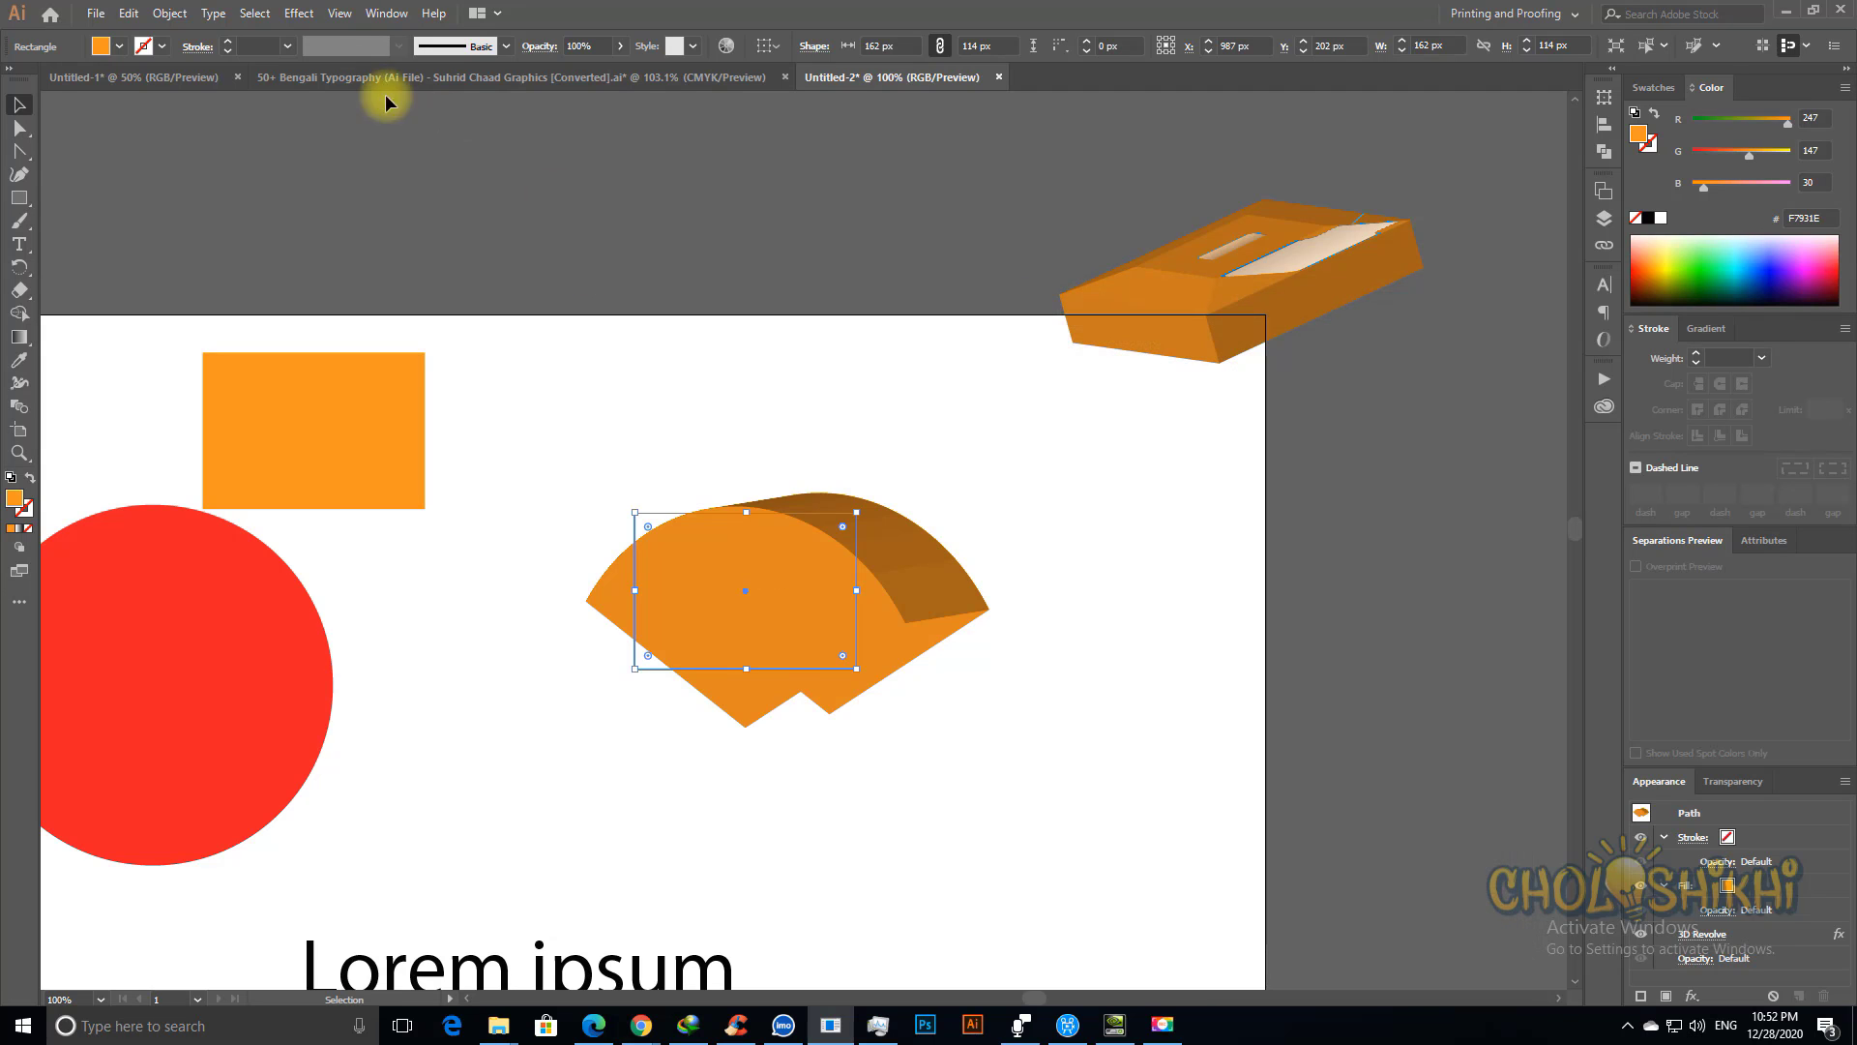
{"action": "left_click", "coordinate": [299, 13]}
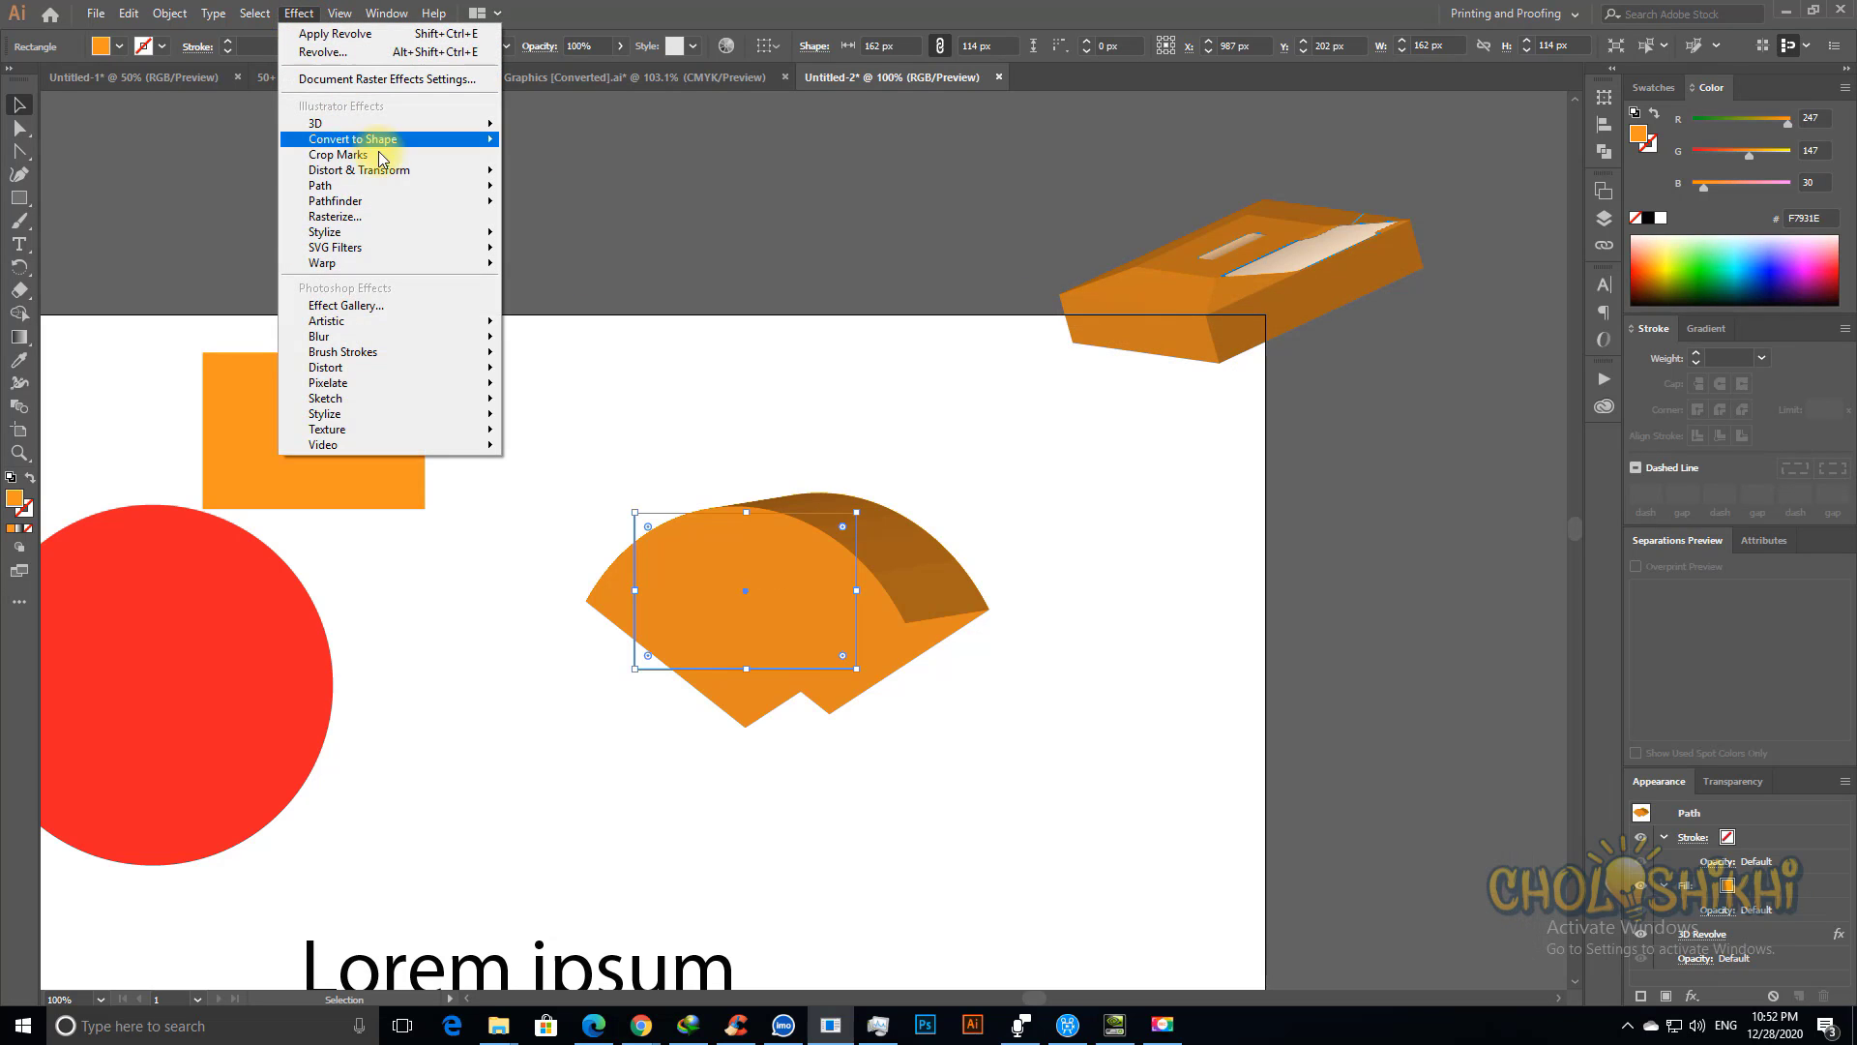
{"action": "left_click", "coordinate": [481, 129]}
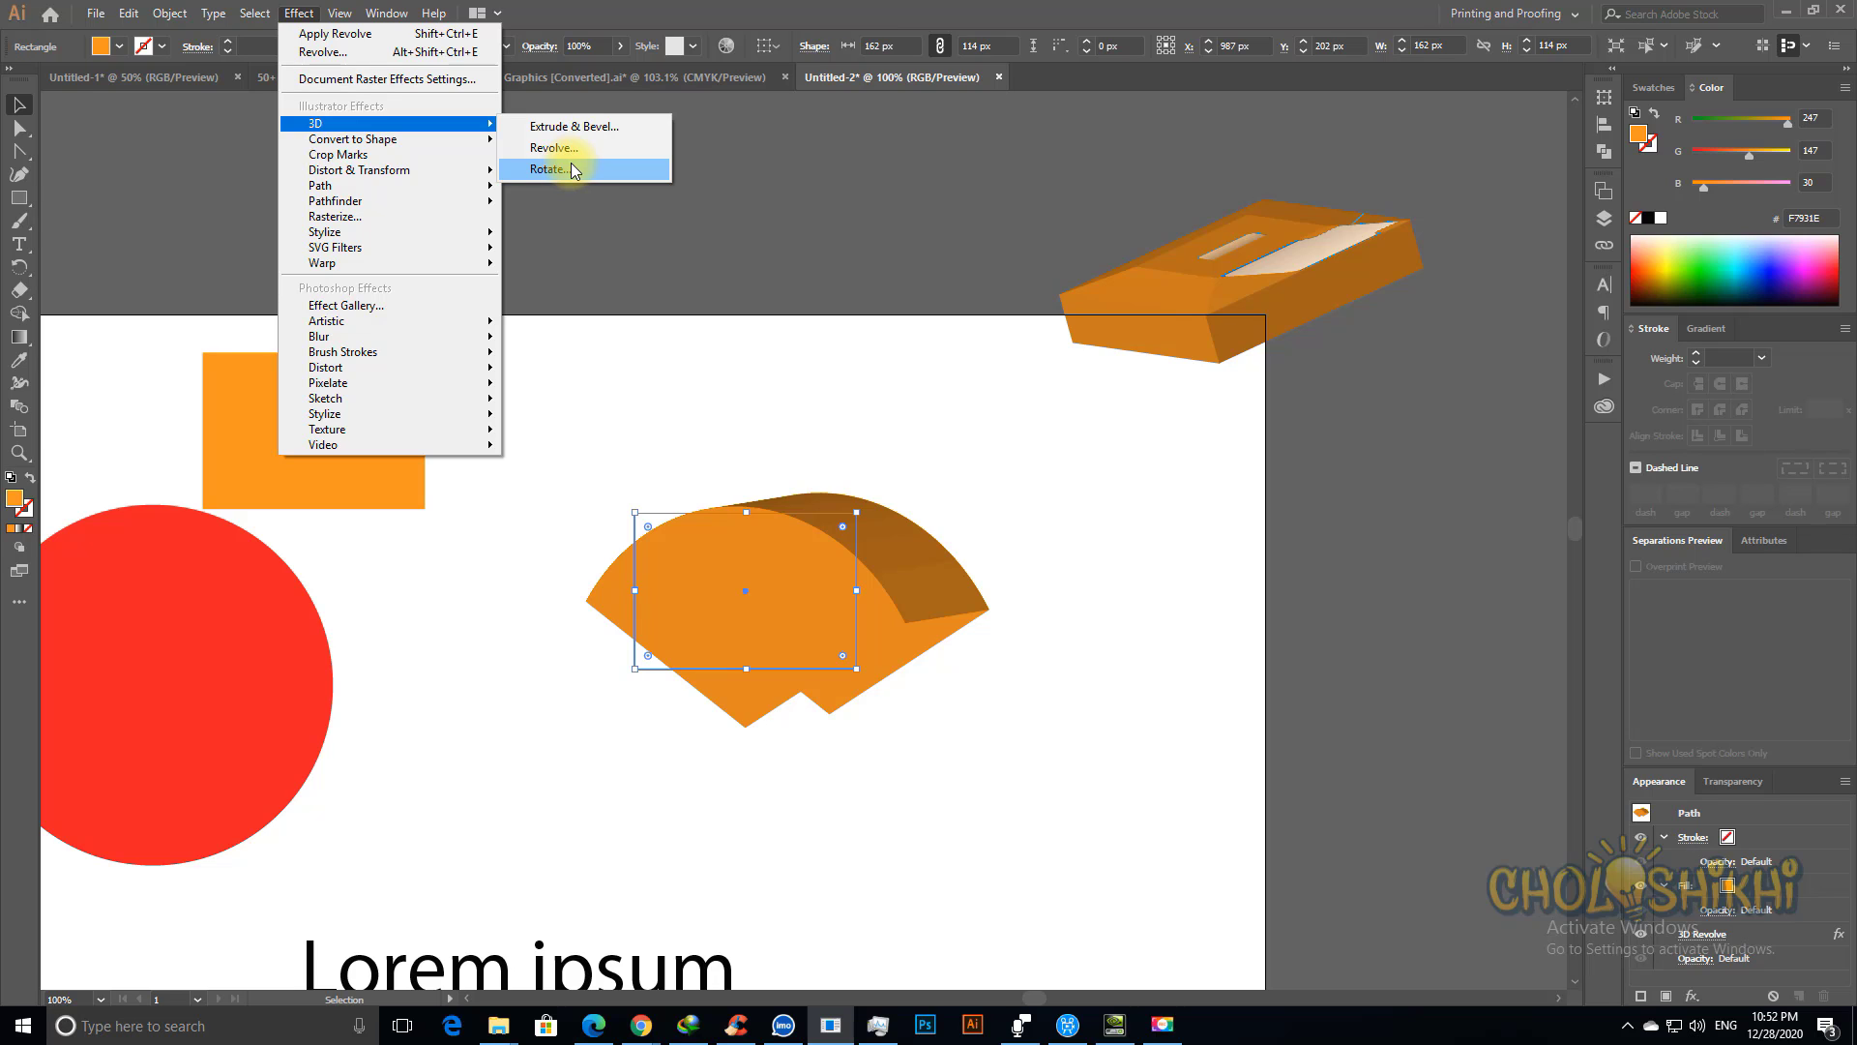
{"action": "left_click", "coordinate": [574, 170]}
{"action": "left_click", "coordinate": [1117, 554]}
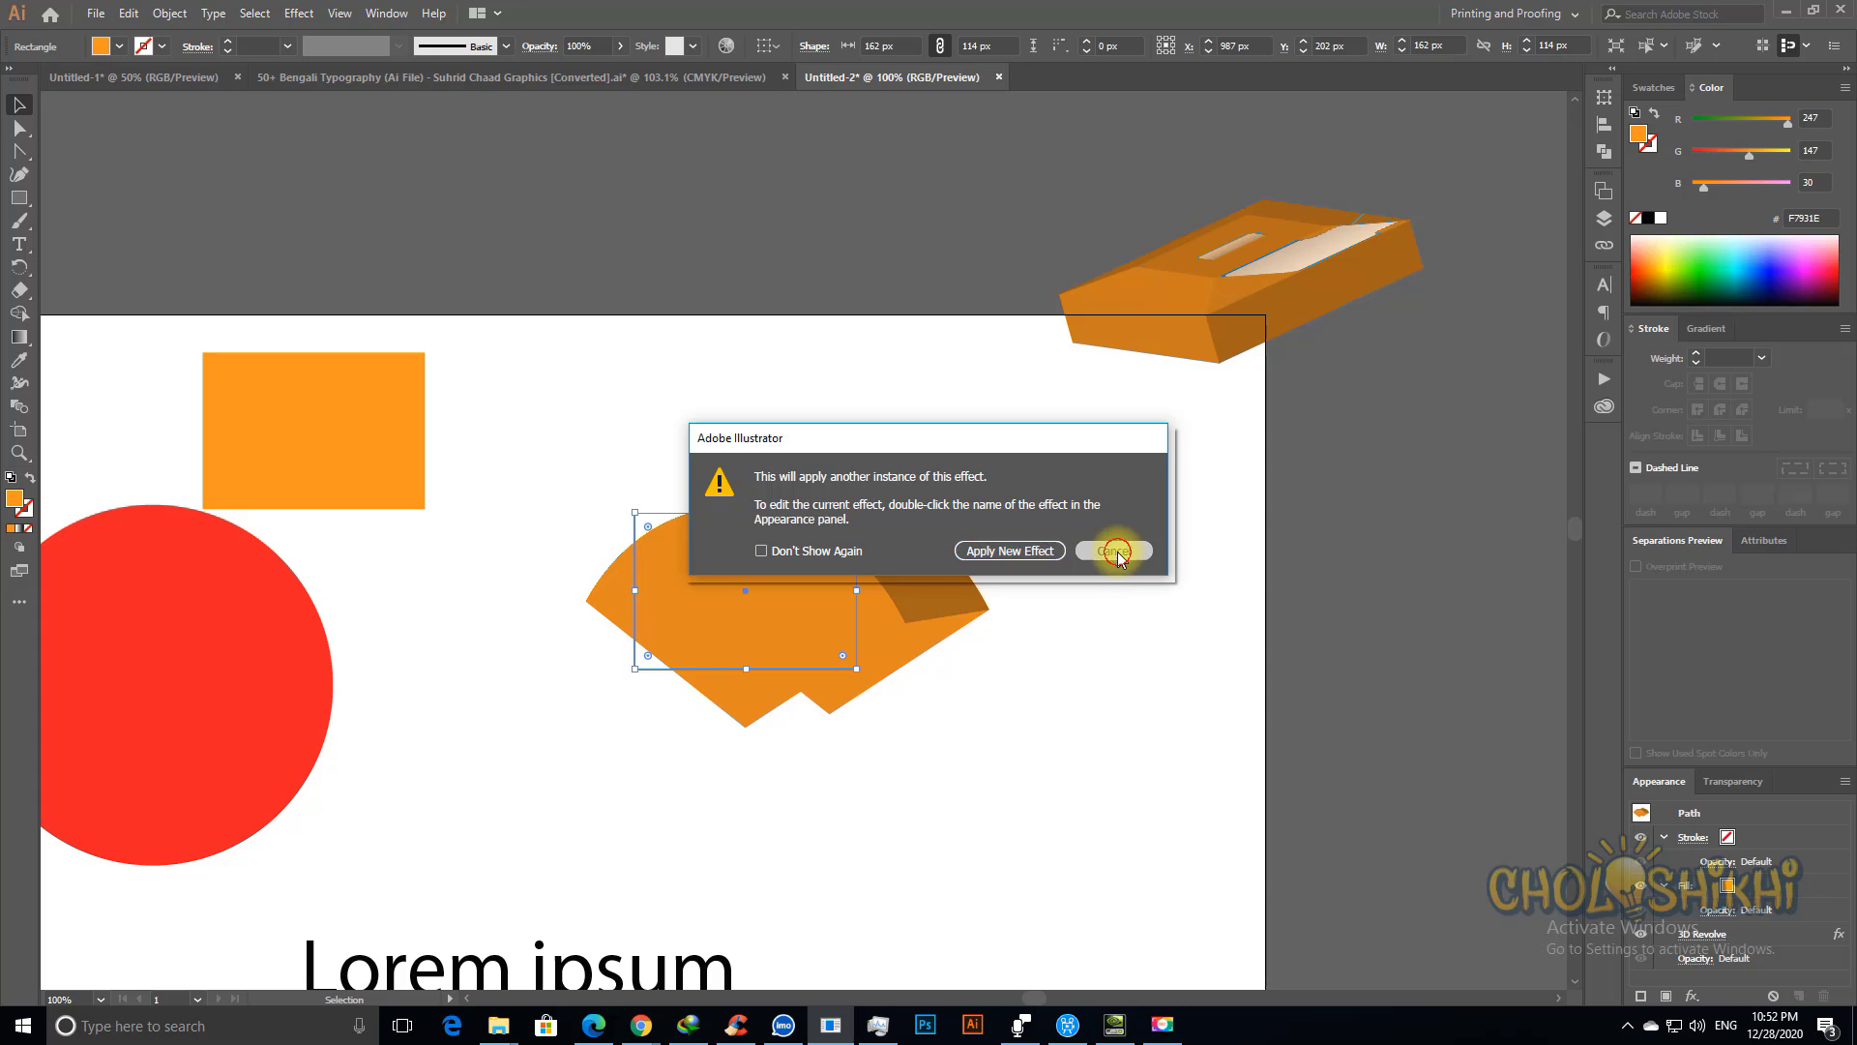
Step: Replace the "Lorem ipsum" text below the shapes with "Love"
{"action": "key", "text": "space"}
{"action": "left_click_drag", "start_coordinate": [655, 880], "coordinate": [877, 500]}
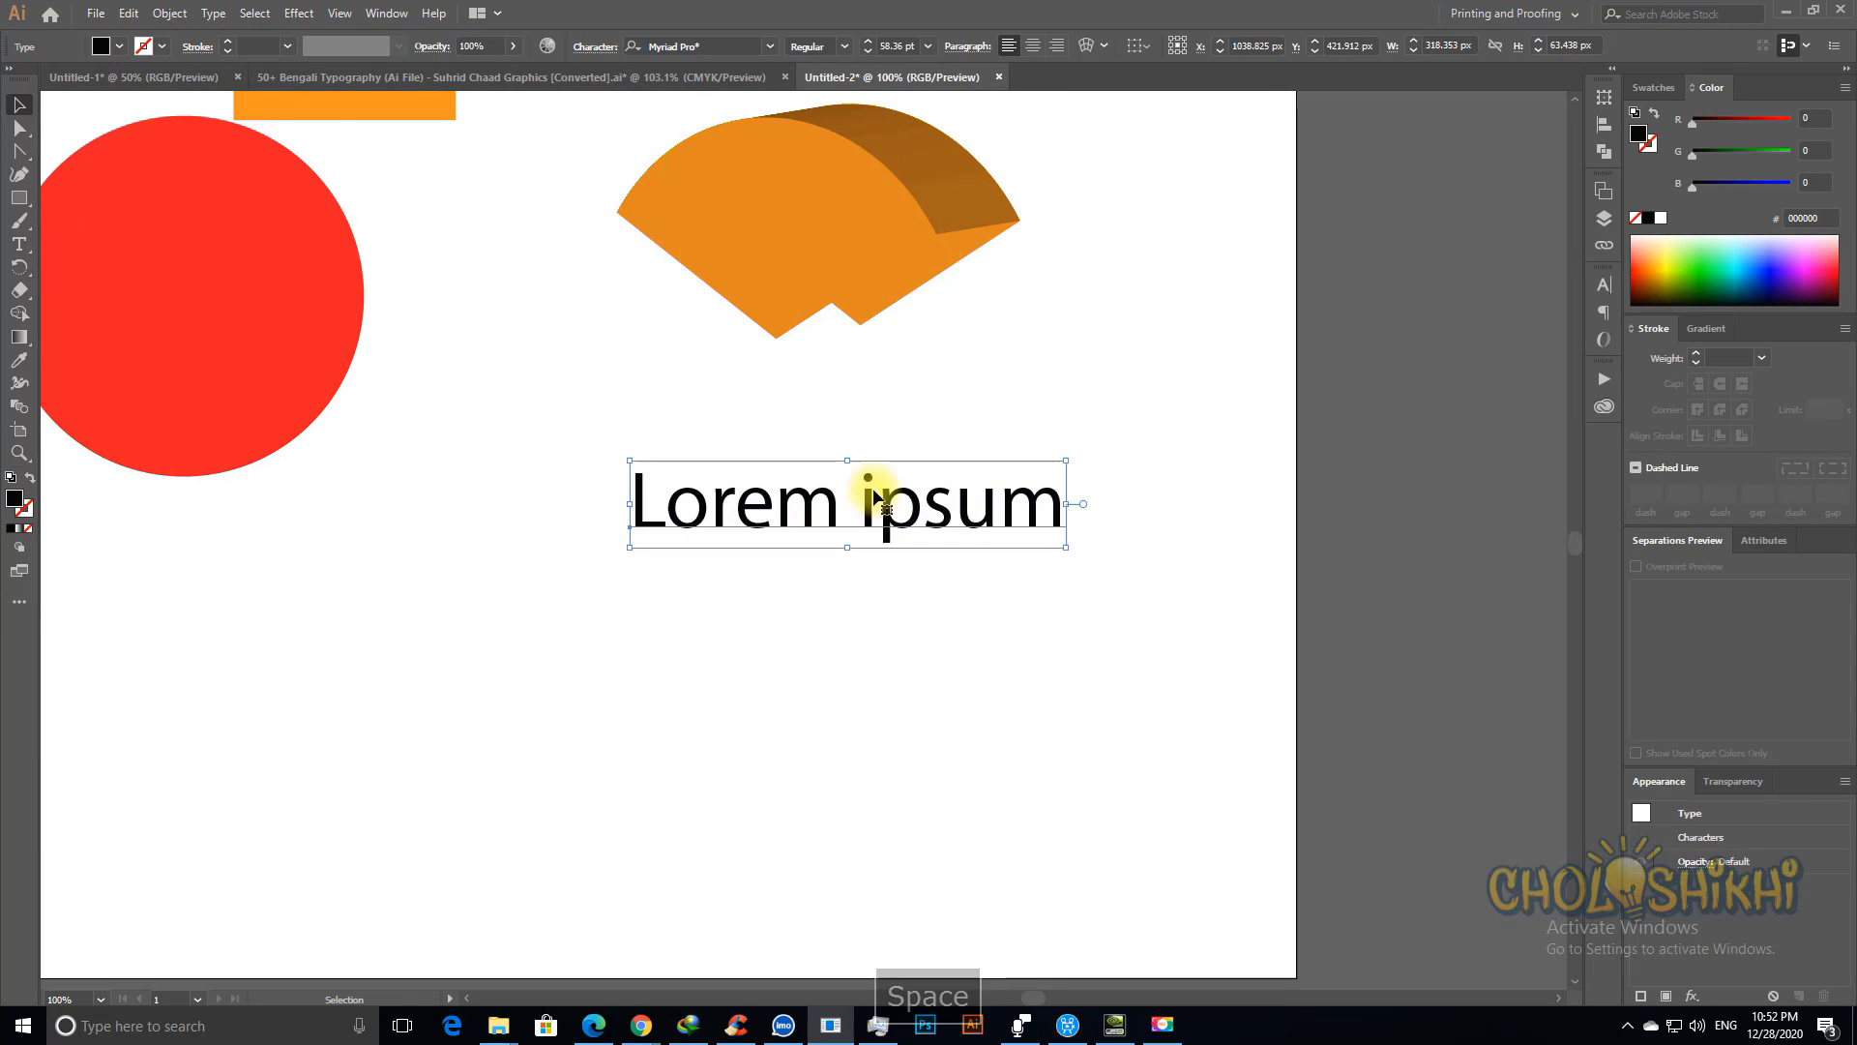
{"action": "double_click", "coordinate": [945, 505]}
{"action": "key", "text": "ctrl+a"}
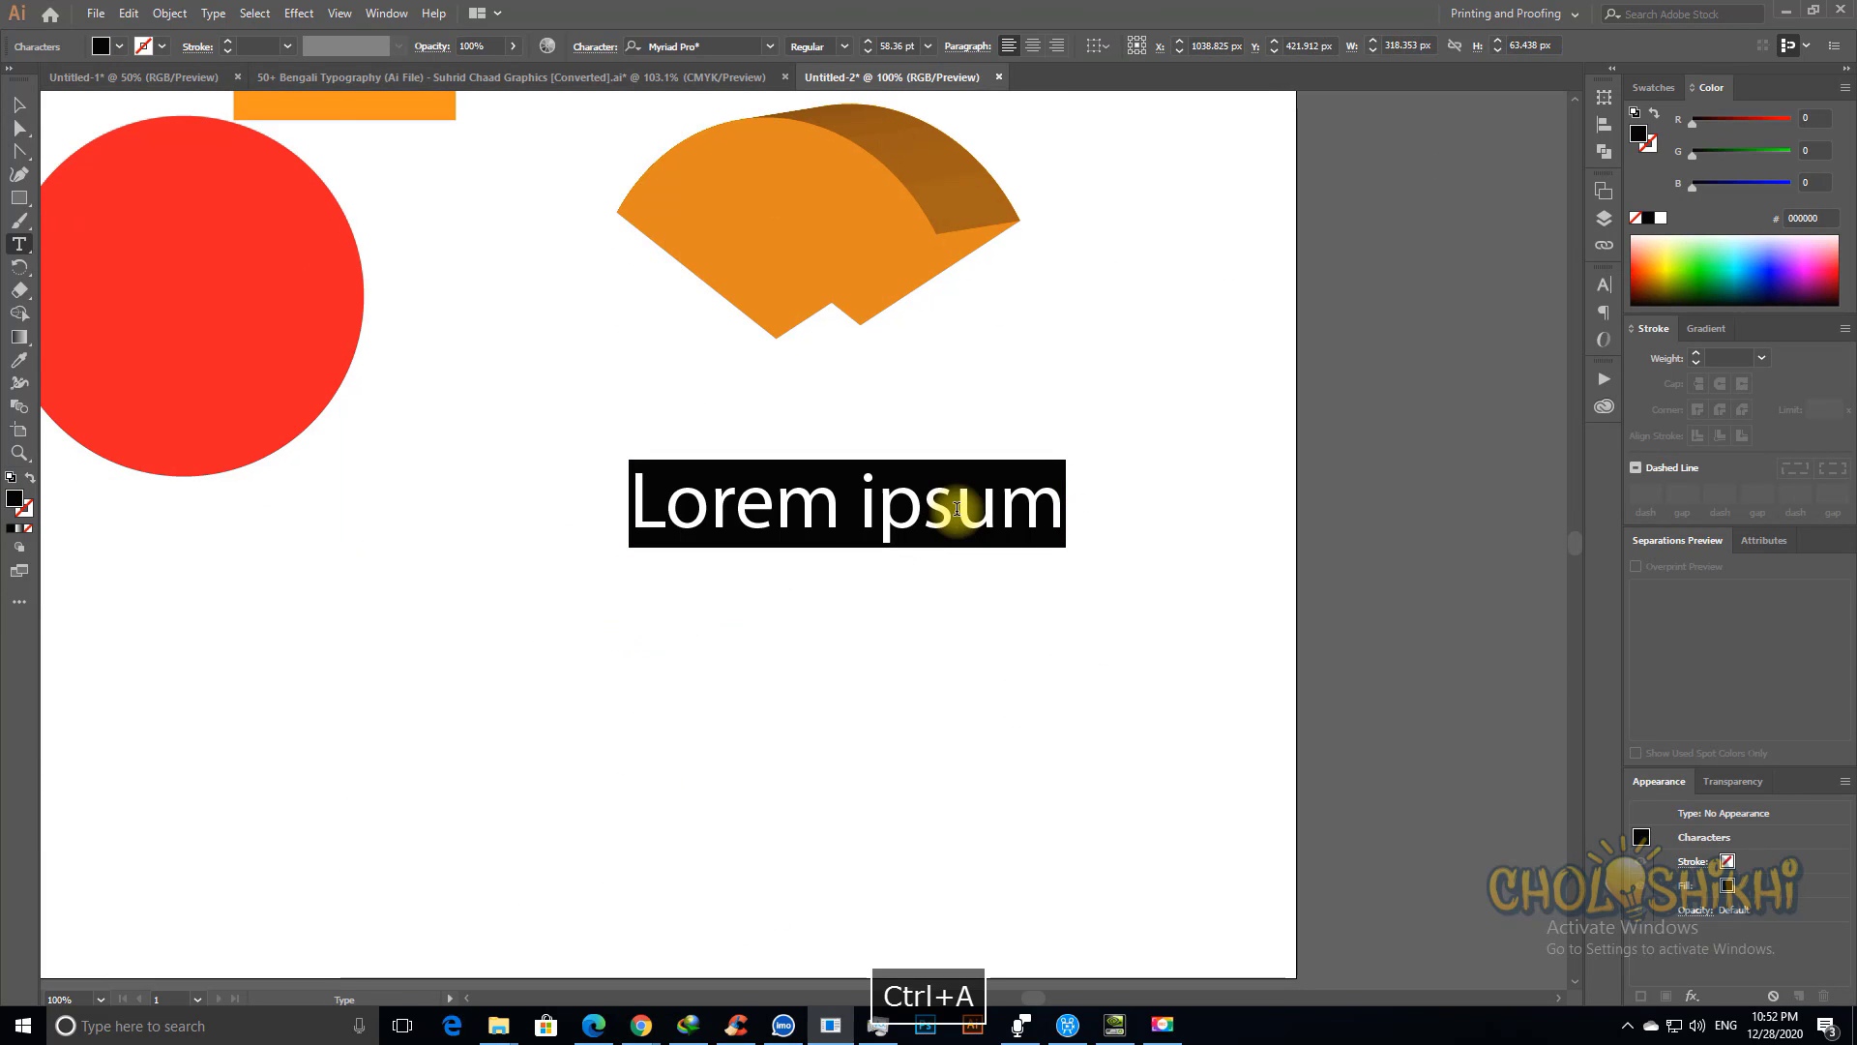
{"action": "type", "text": "Love"}
{"action": "key", "text": "Escape"}
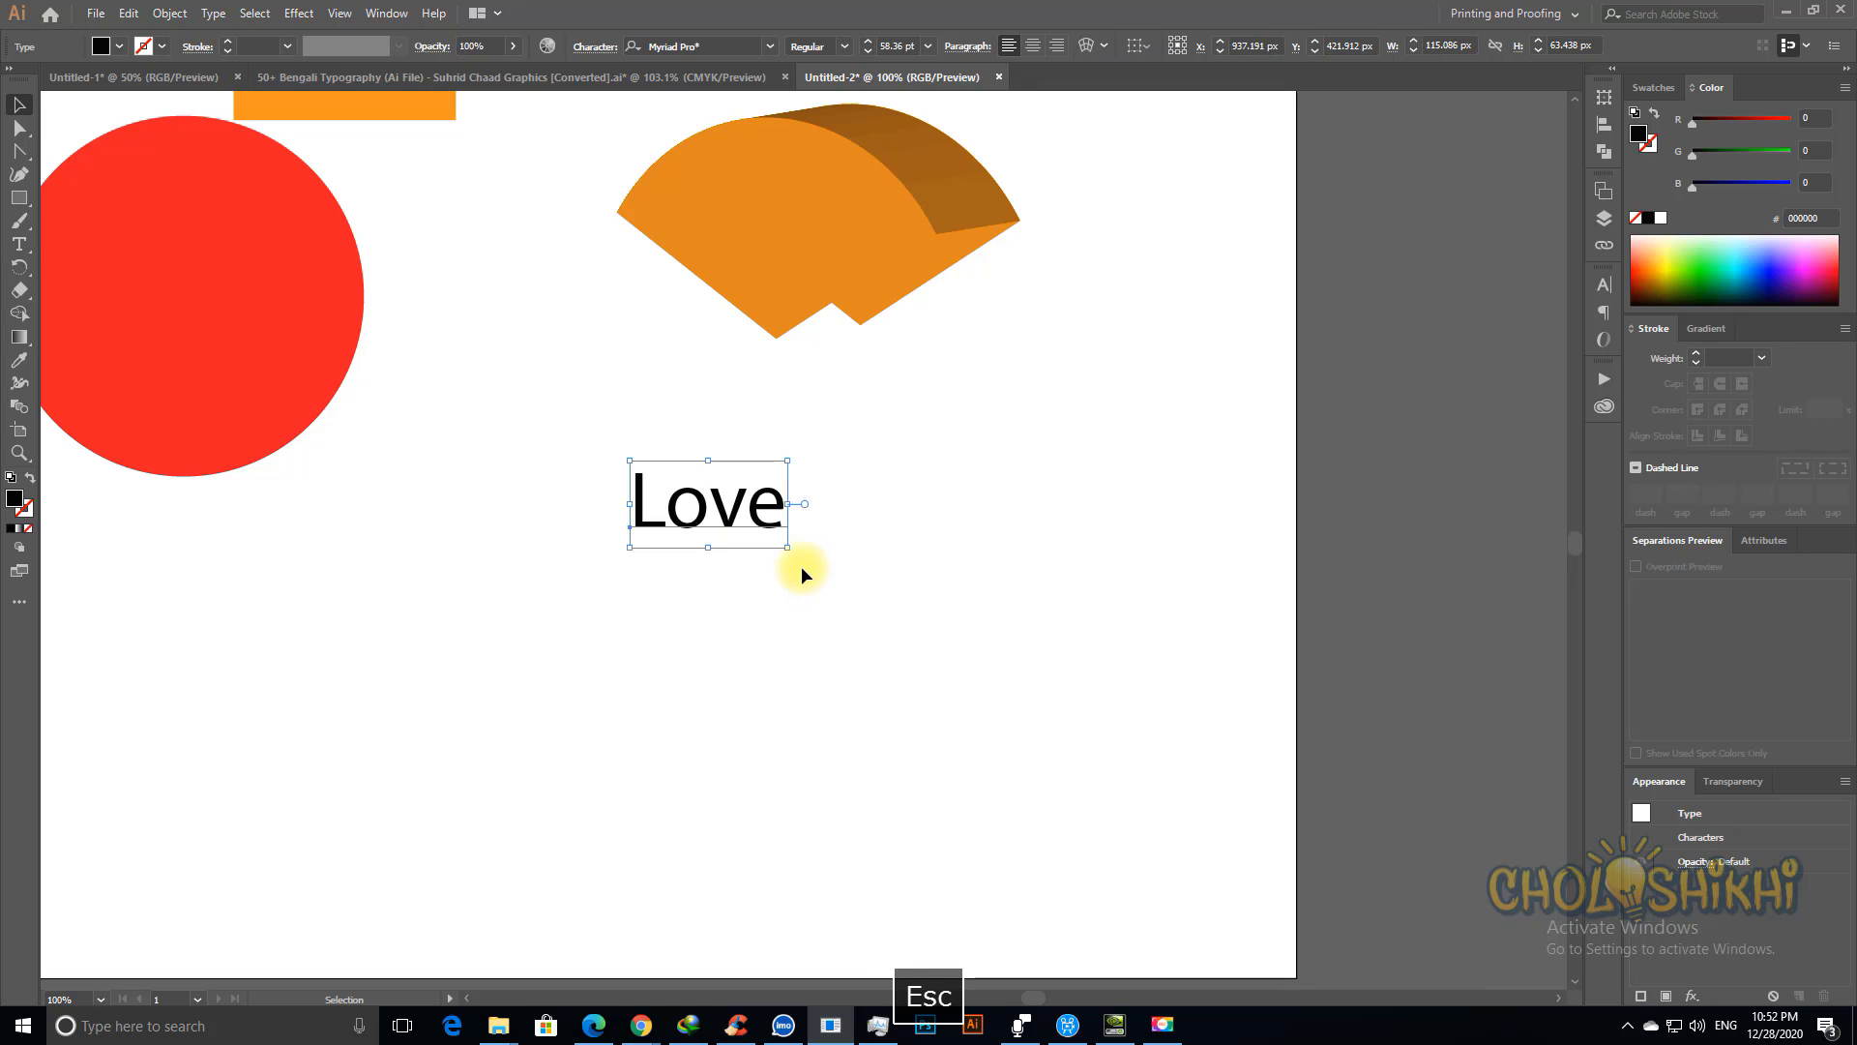
Step: Enlarge the "Love" text to about 149 pt and fill it with green 00A600
{"action": "left_click_drag", "start_coordinate": [780, 503], "coordinate": [1053, 527]}
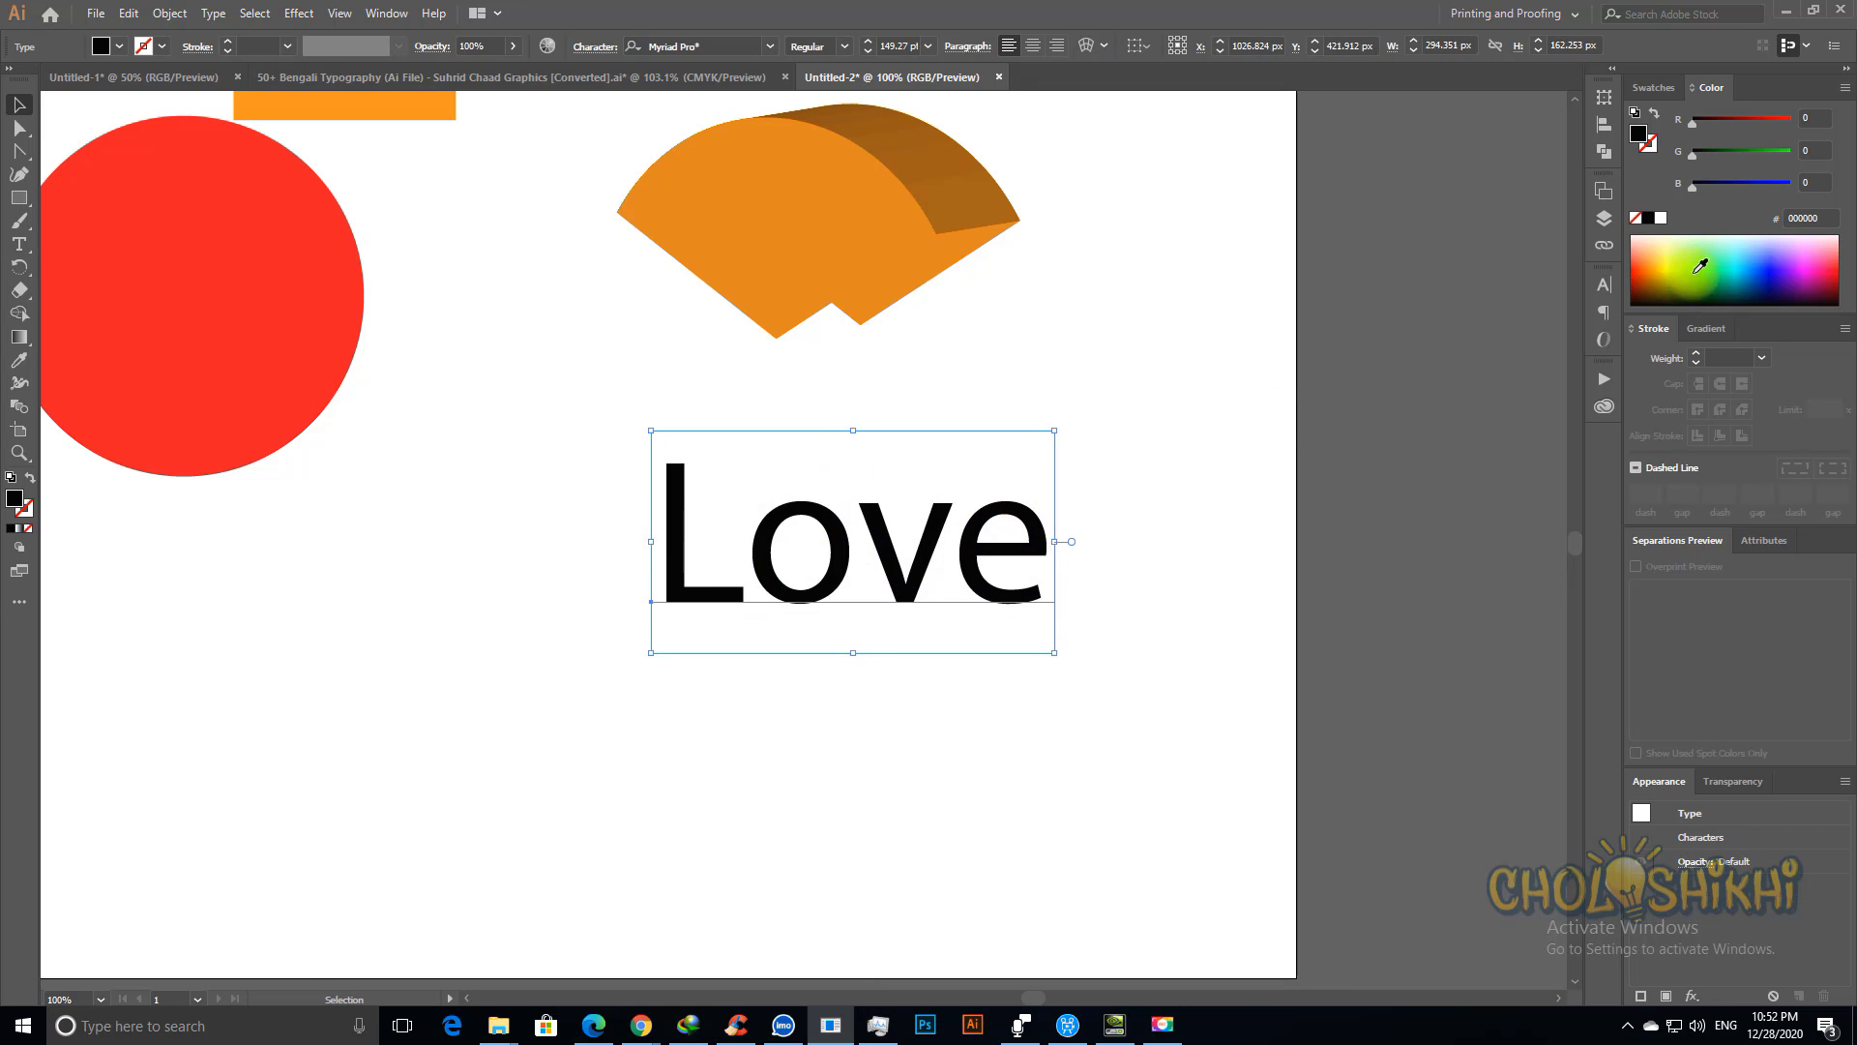
{"action": "left_click", "coordinate": [1756, 151]}
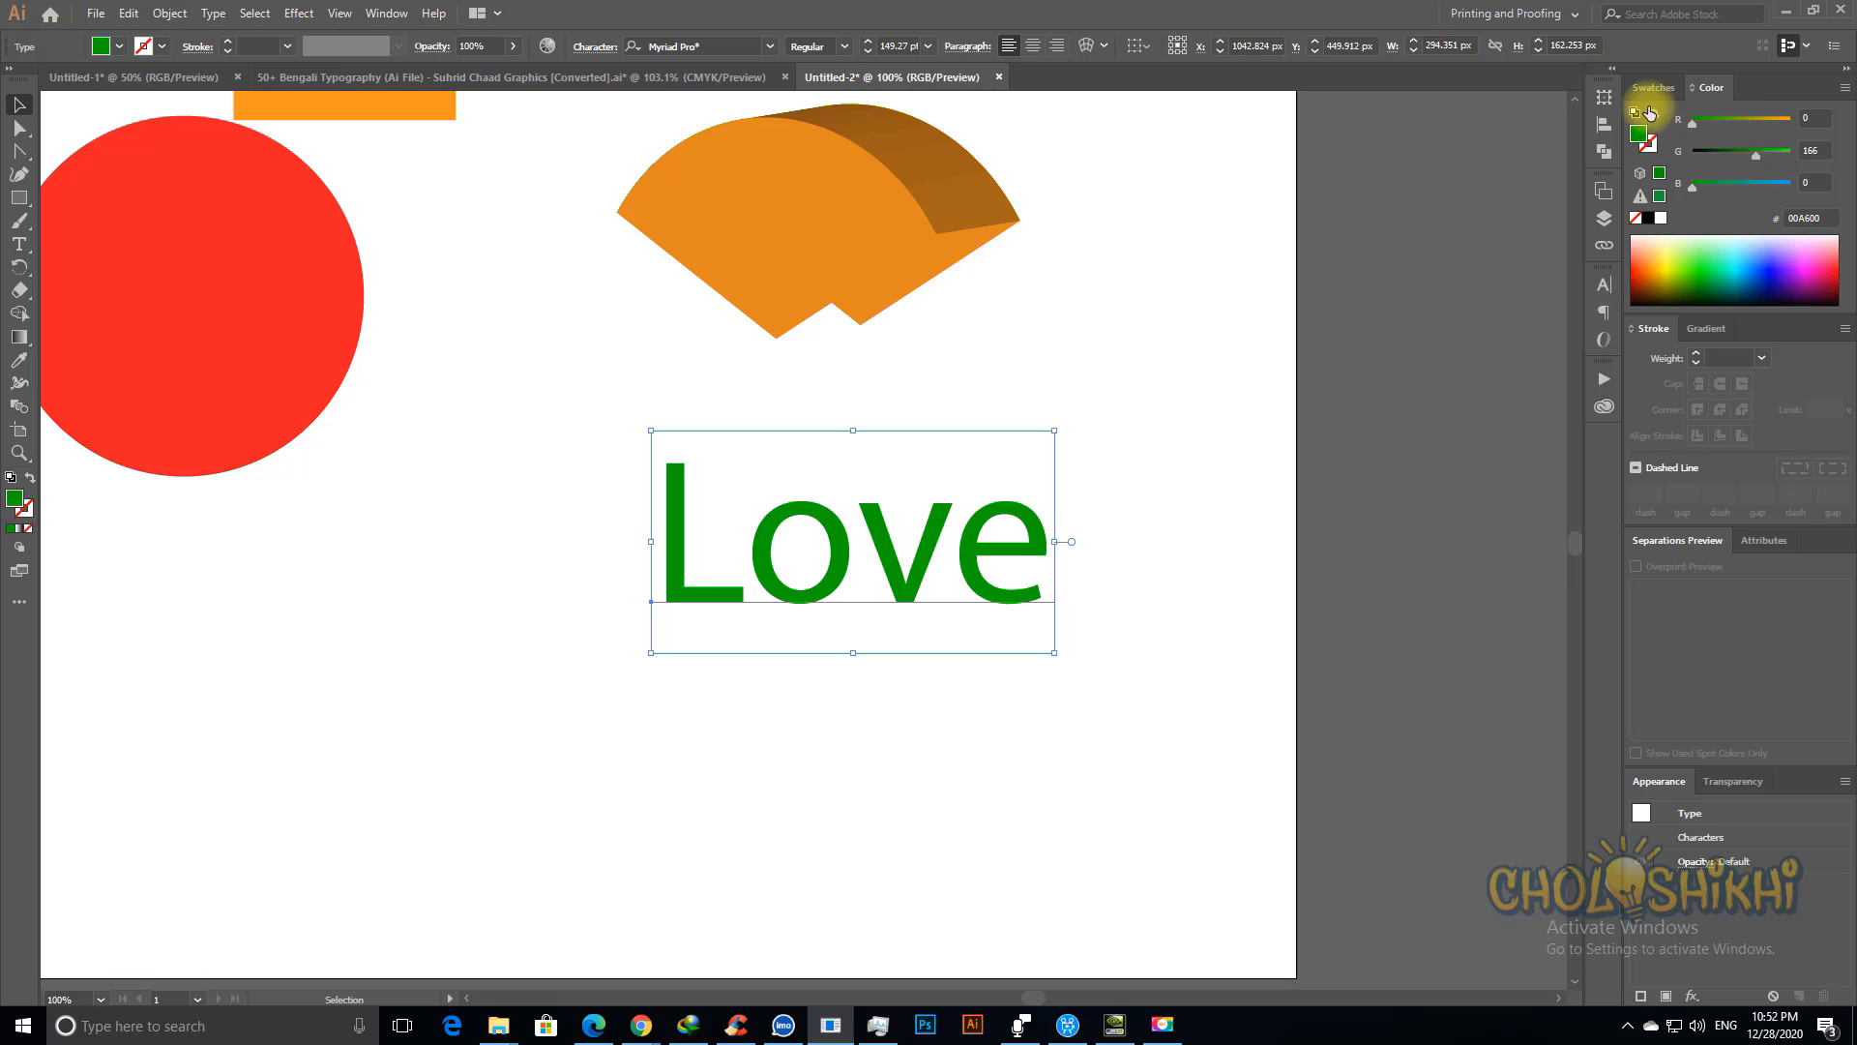
Step: Format the "Love" text as All Caps in the Acumin Variable Concept font with the Bold style
{"action": "left_click", "coordinate": [1604, 285]}
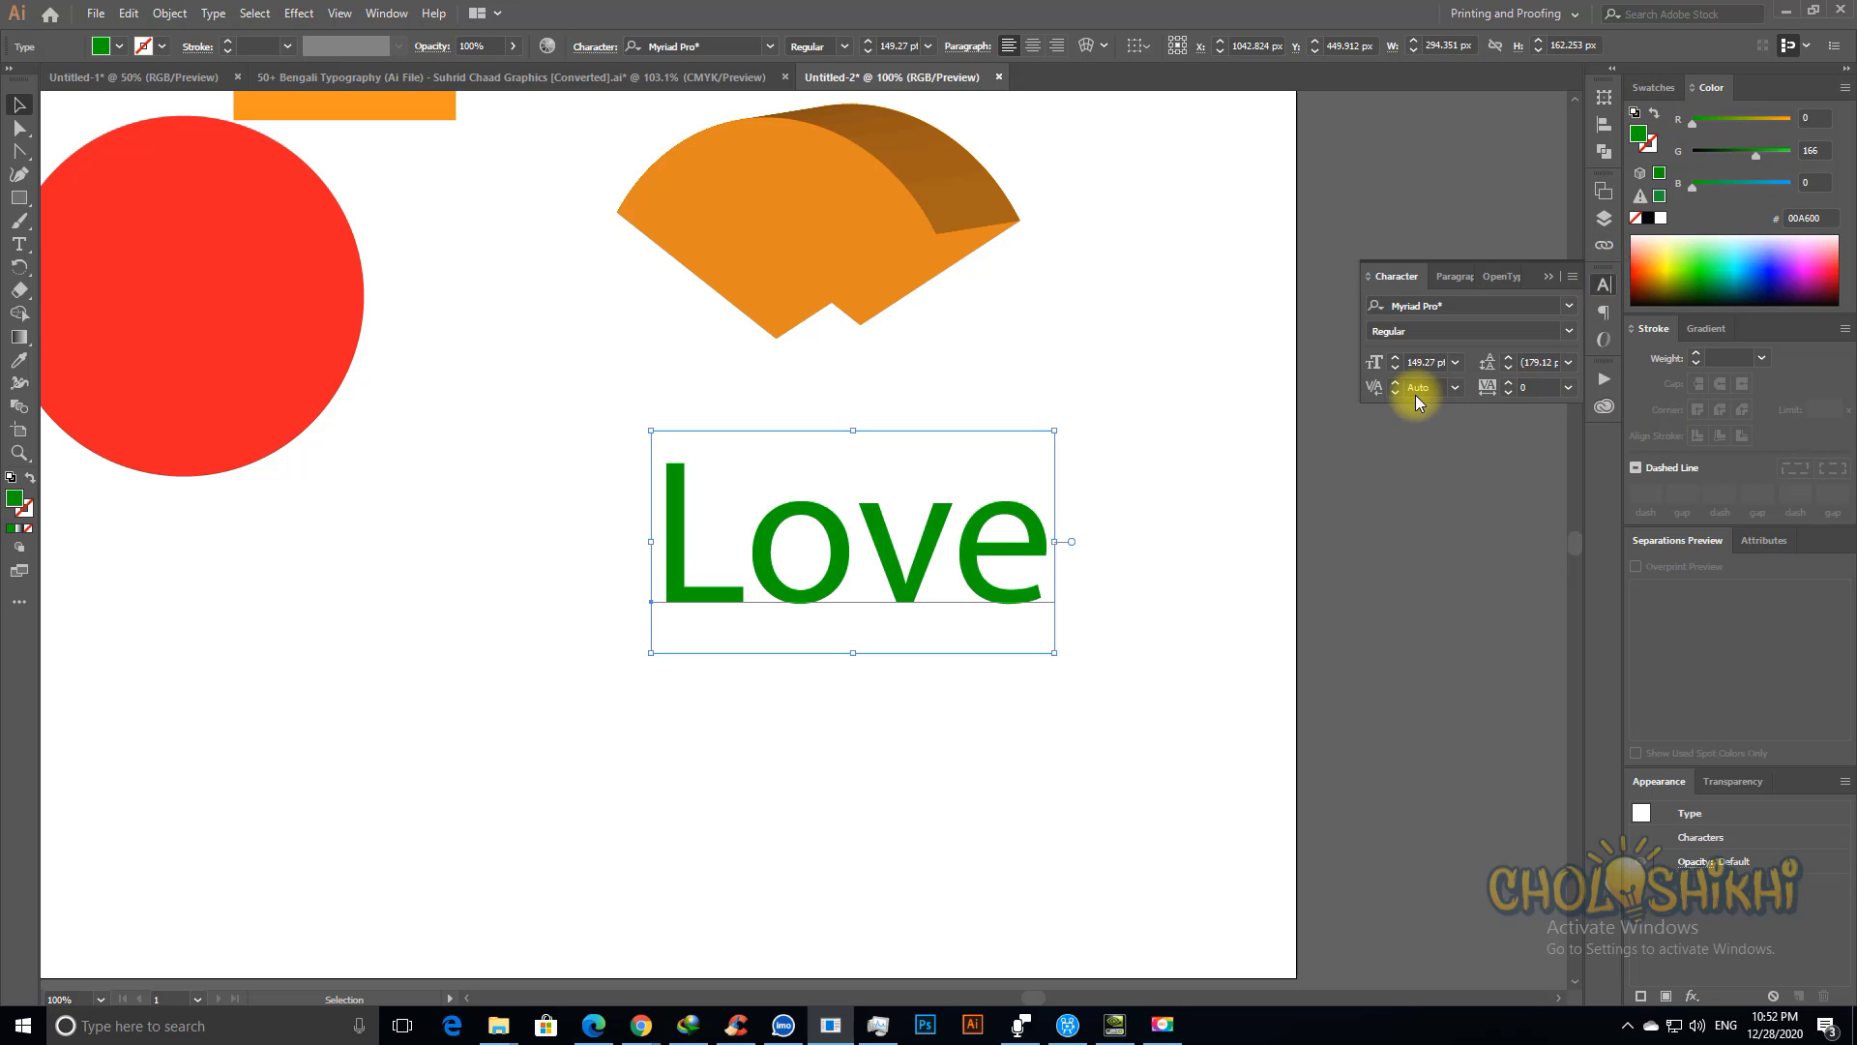
{"action": "left_click", "coordinate": [1572, 276]}
{"action": "left_click", "coordinate": [1587, 280]}
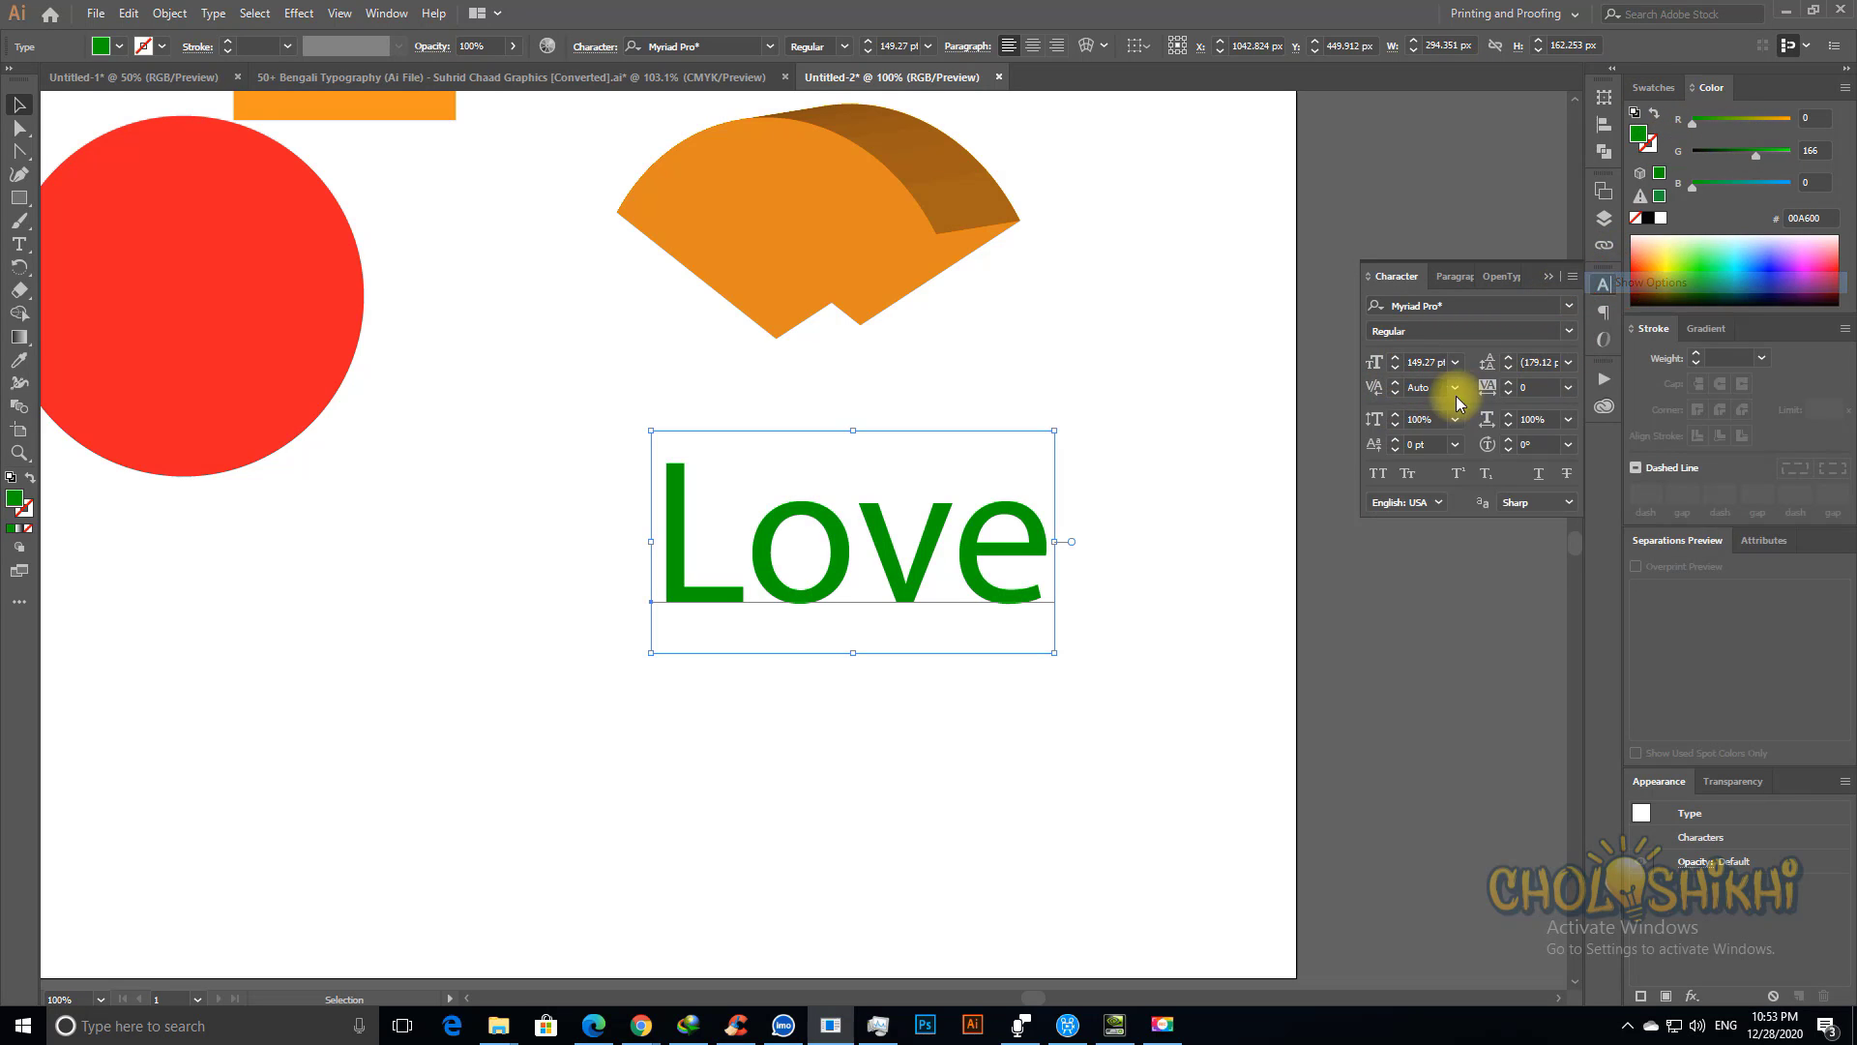
{"action": "left_click", "coordinate": [1378, 473]}
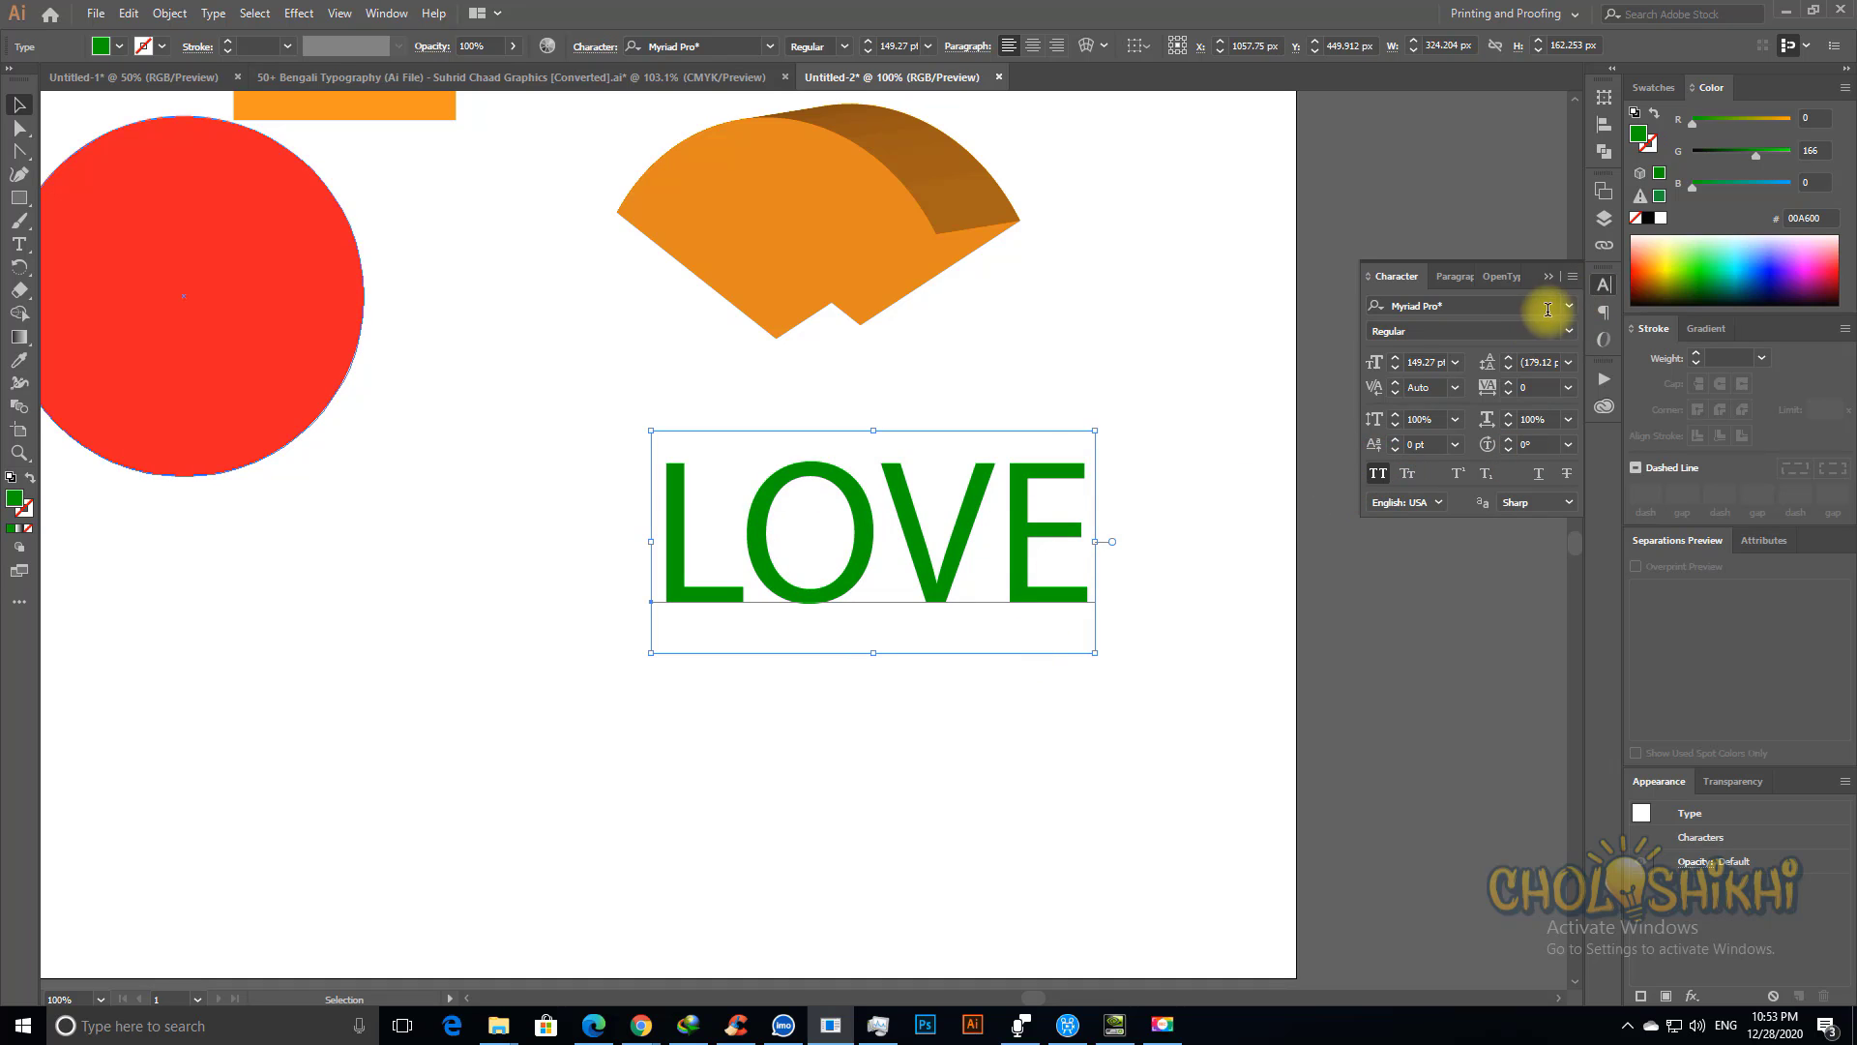
{"action": "left_click", "coordinate": [1568, 332]}
{"action": "left_click", "coordinate": [1430, 377]}
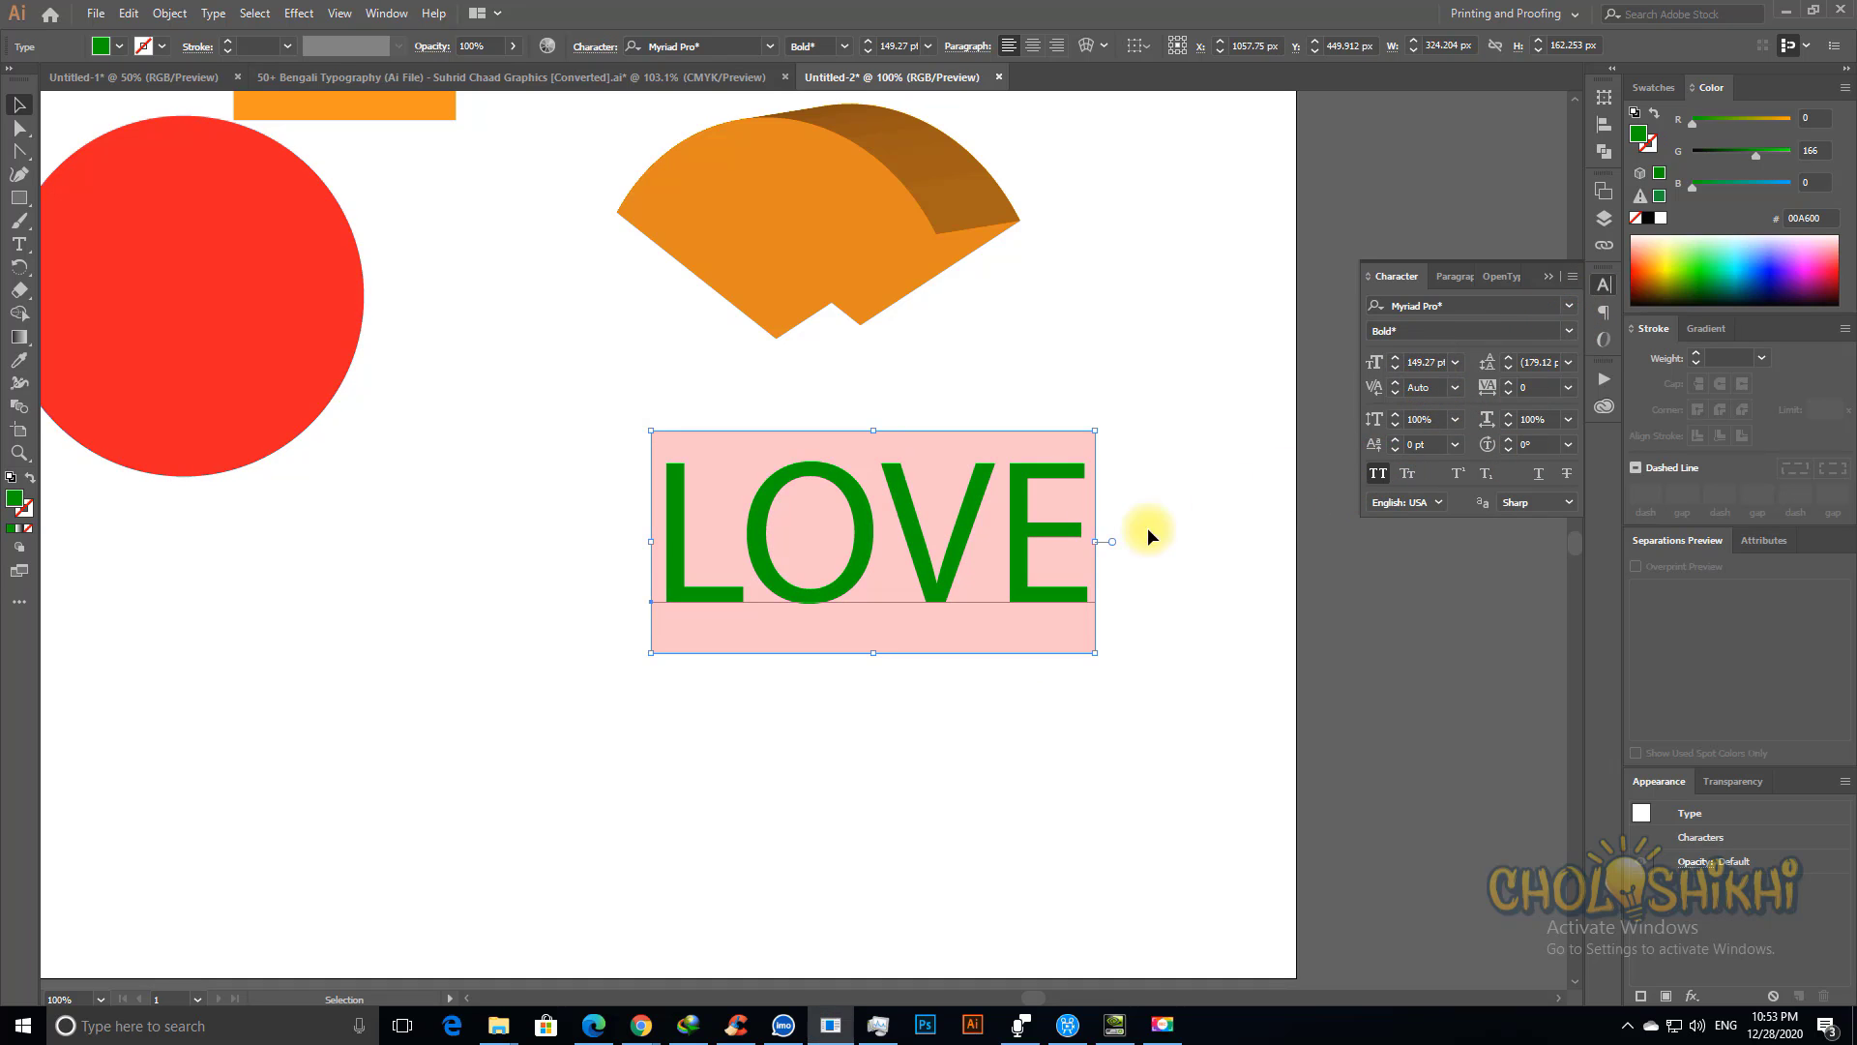
{"action": "left_click", "coordinate": [1560, 302]}
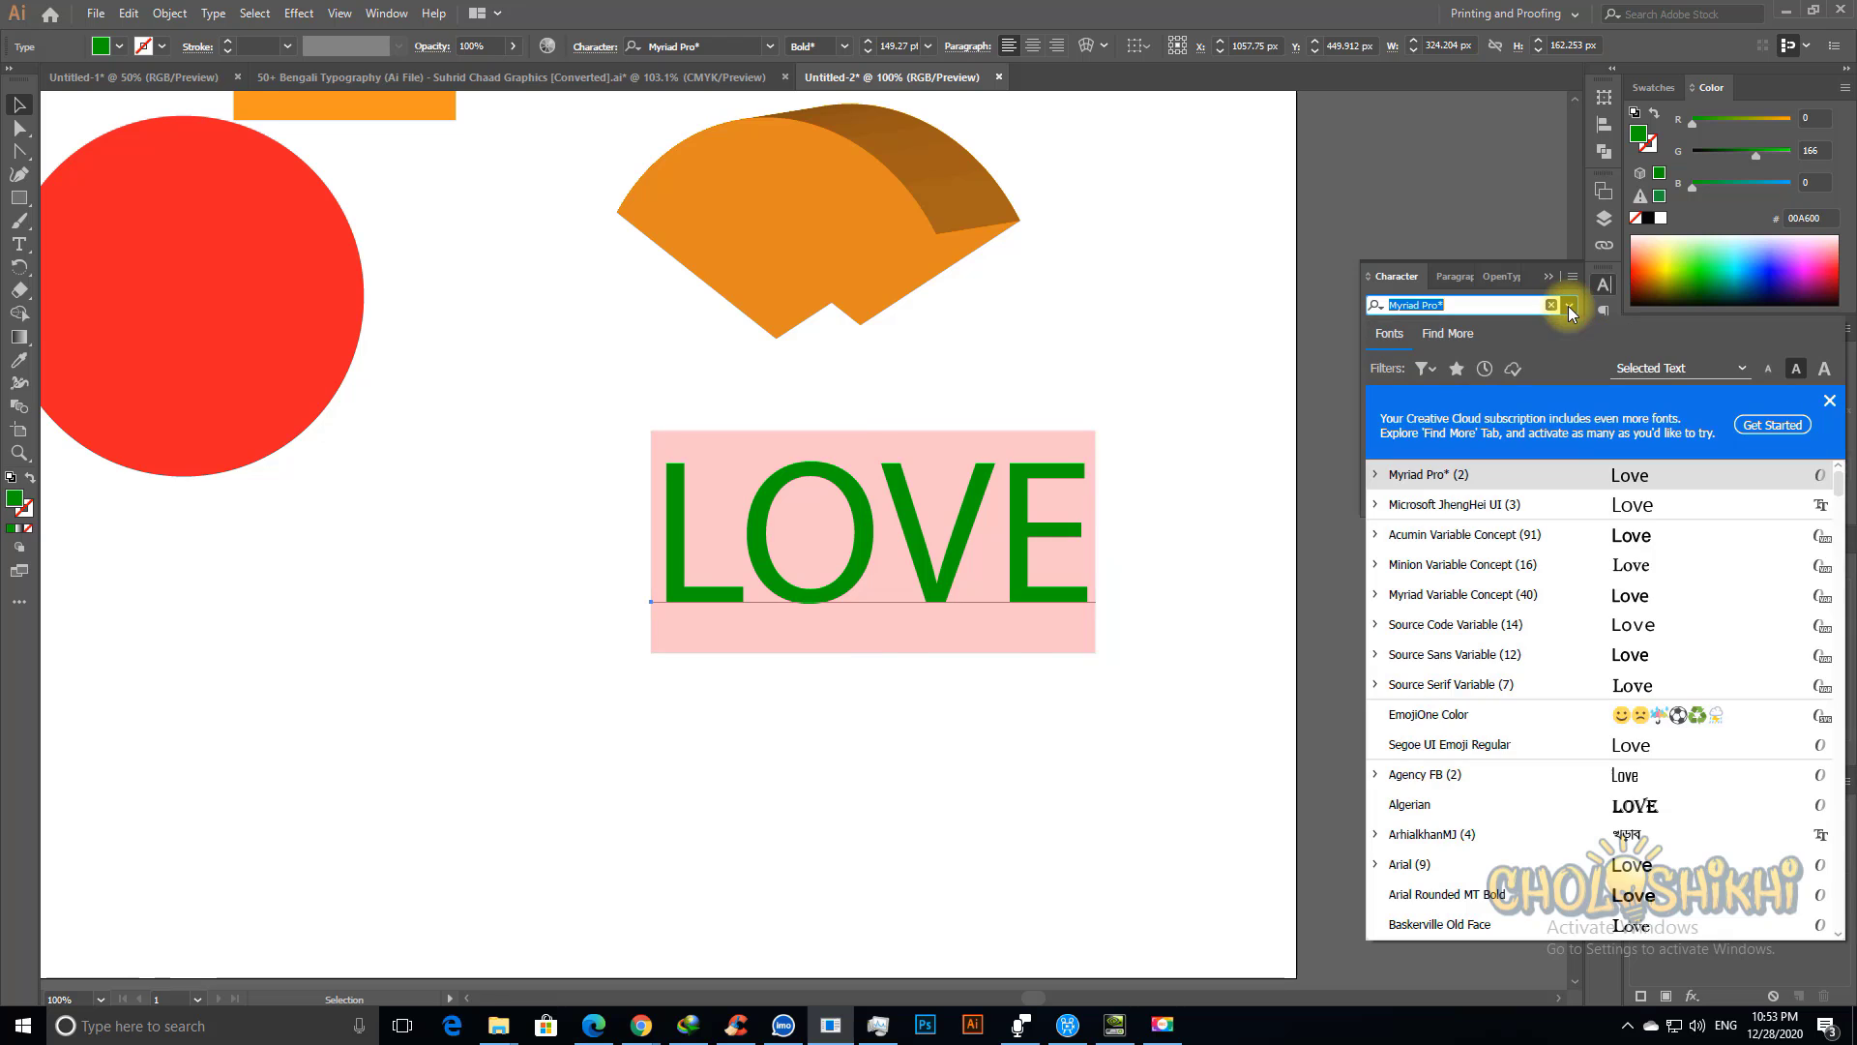
{"action": "left_click", "coordinate": [1490, 545]}
Step: Fill the LOVE text with red FF0000 and position it centrally below the revolved shape
{"action": "left_click_drag", "start_coordinate": [1054, 577], "coordinate": [829, 605]}
{"action": "left_click_drag", "start_coordinate": [1725, 117], "coordinate": [1596, 158]}
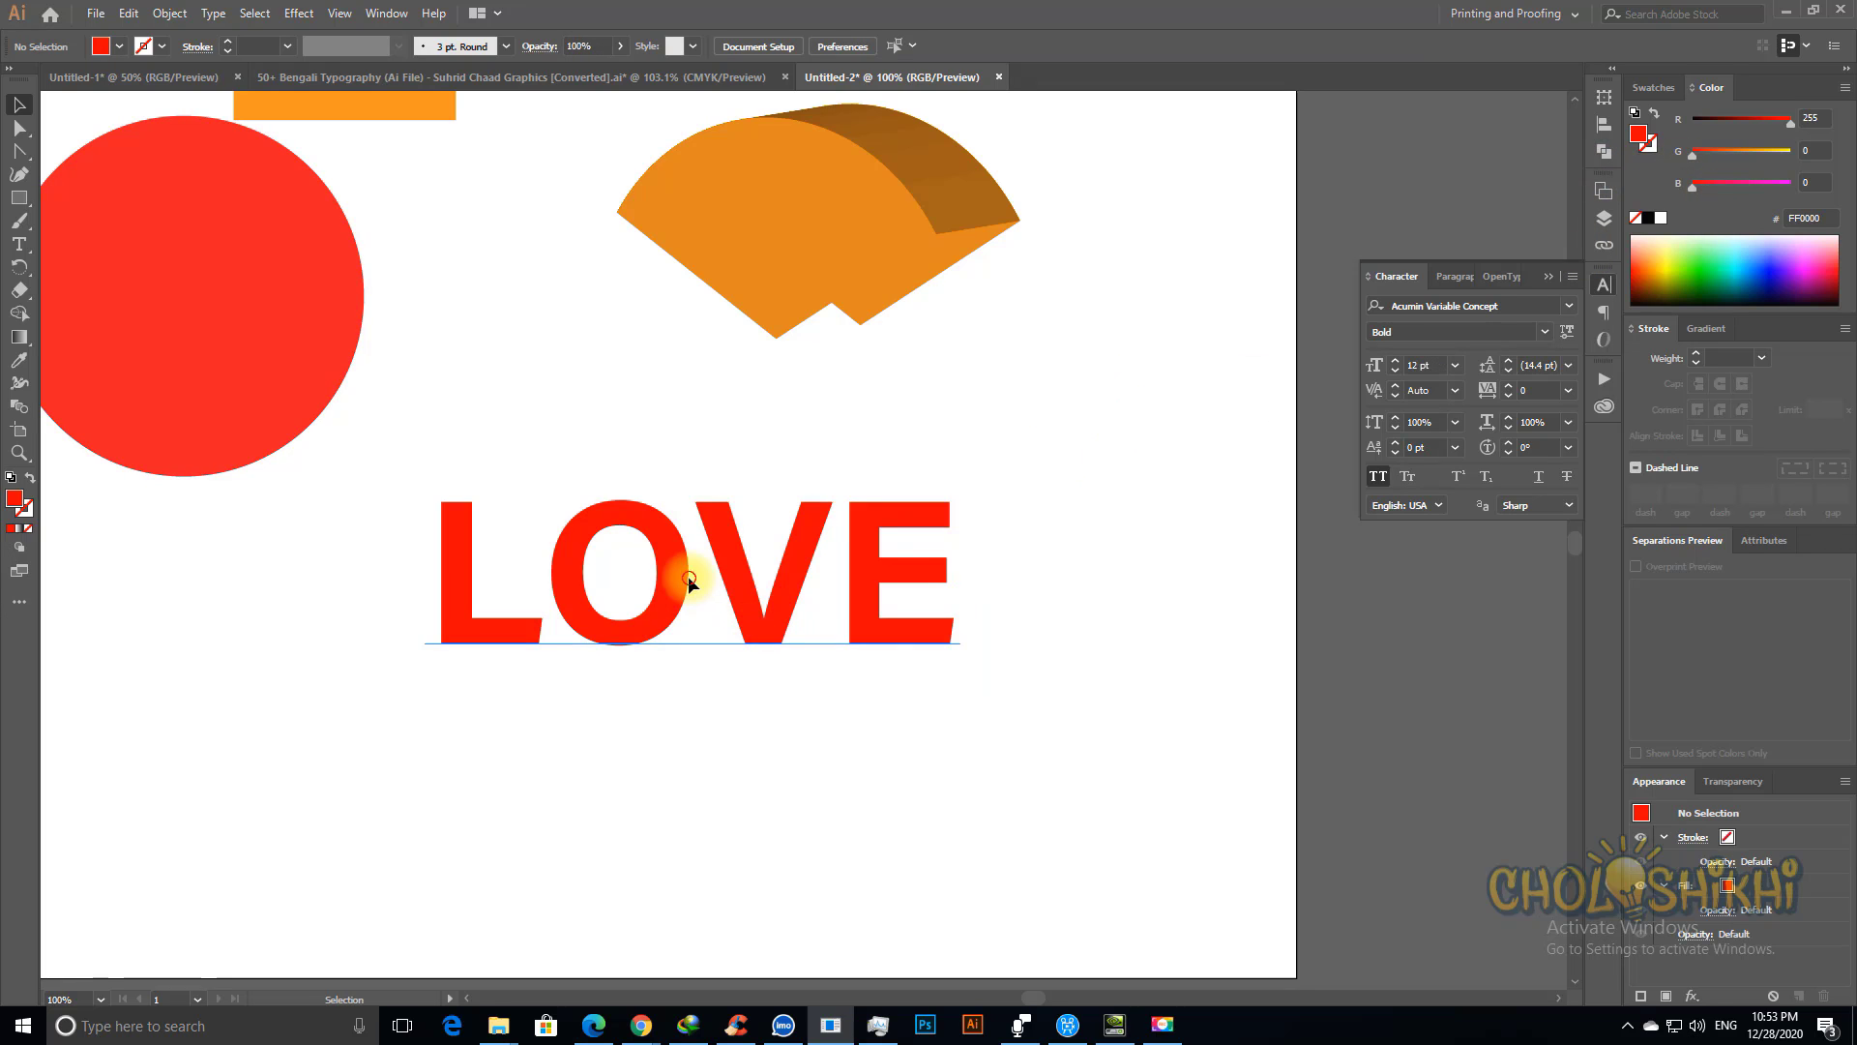
{"action": "left_click_drag", "start_coordinate": [688, 576], "coordinate": [795, 577]}
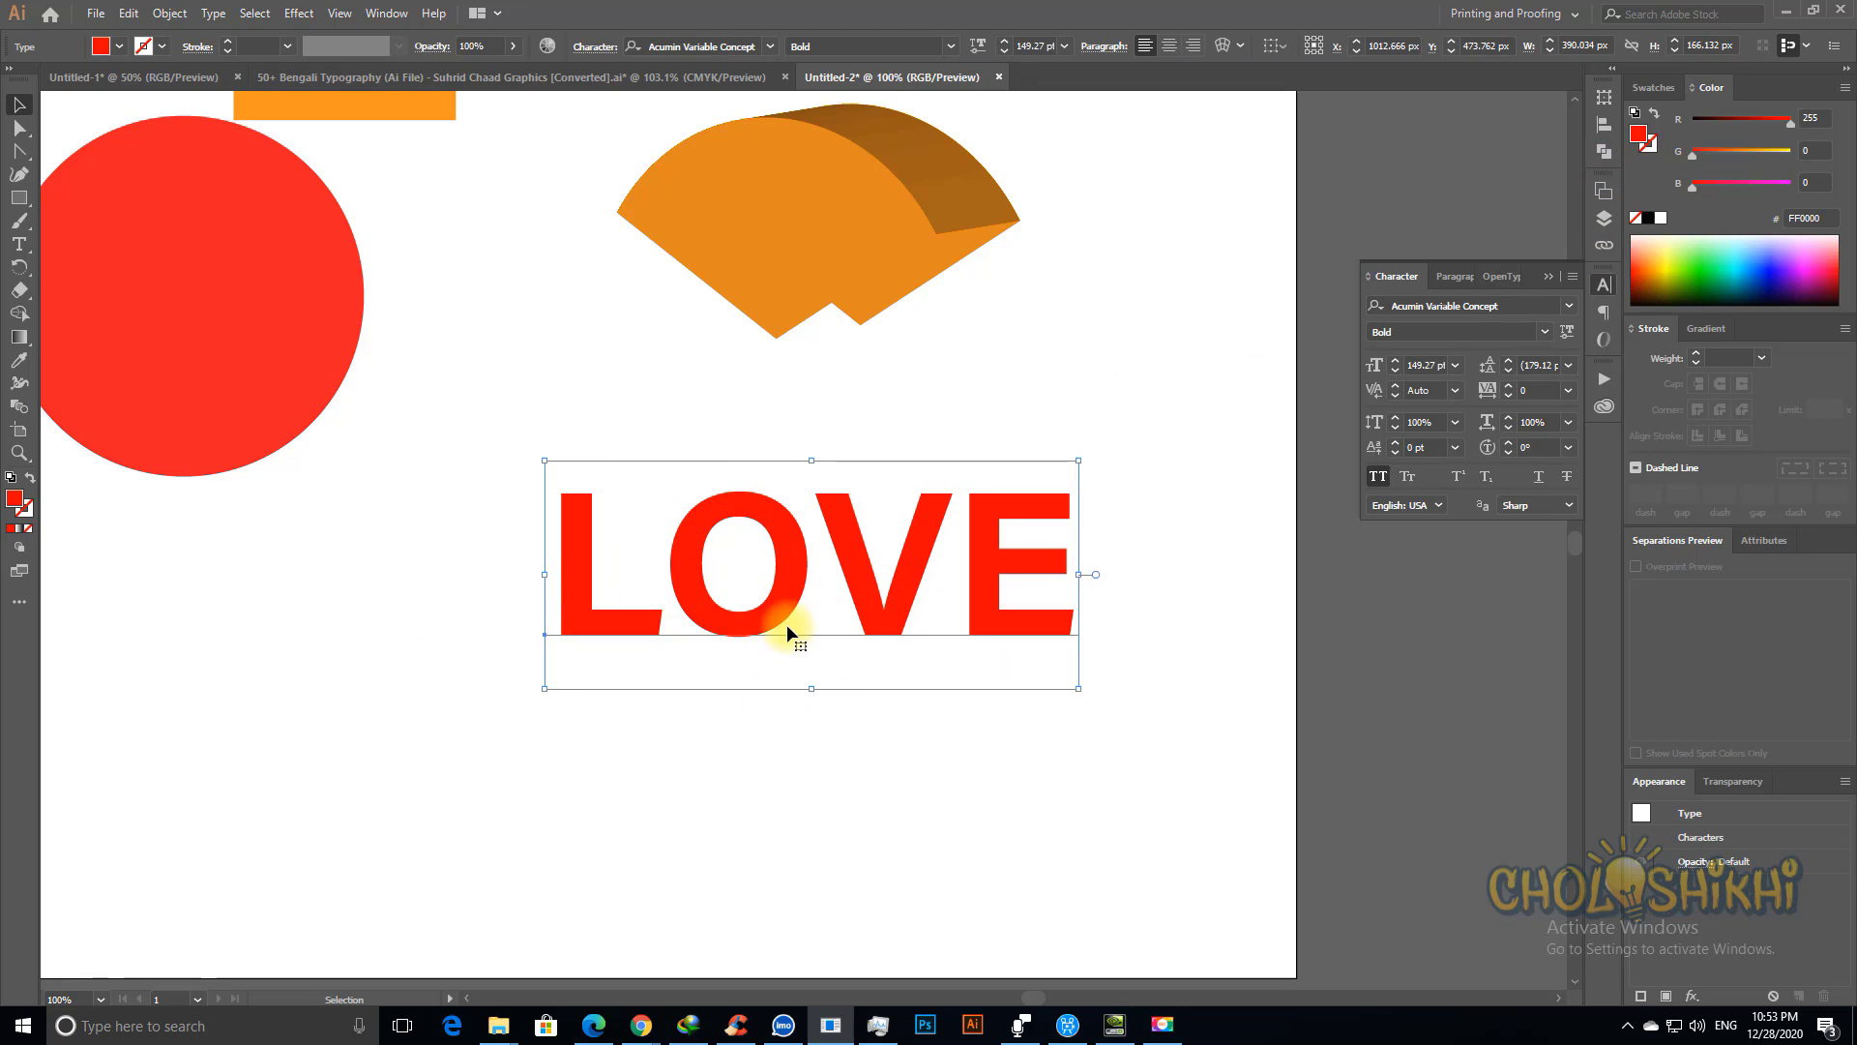
Step: Try a previewed 3D Rotate effect on the LOVE text with custom angles of about -10°, -37° and 8°
{"action": "left_click", "coordinate": [292, 15]}
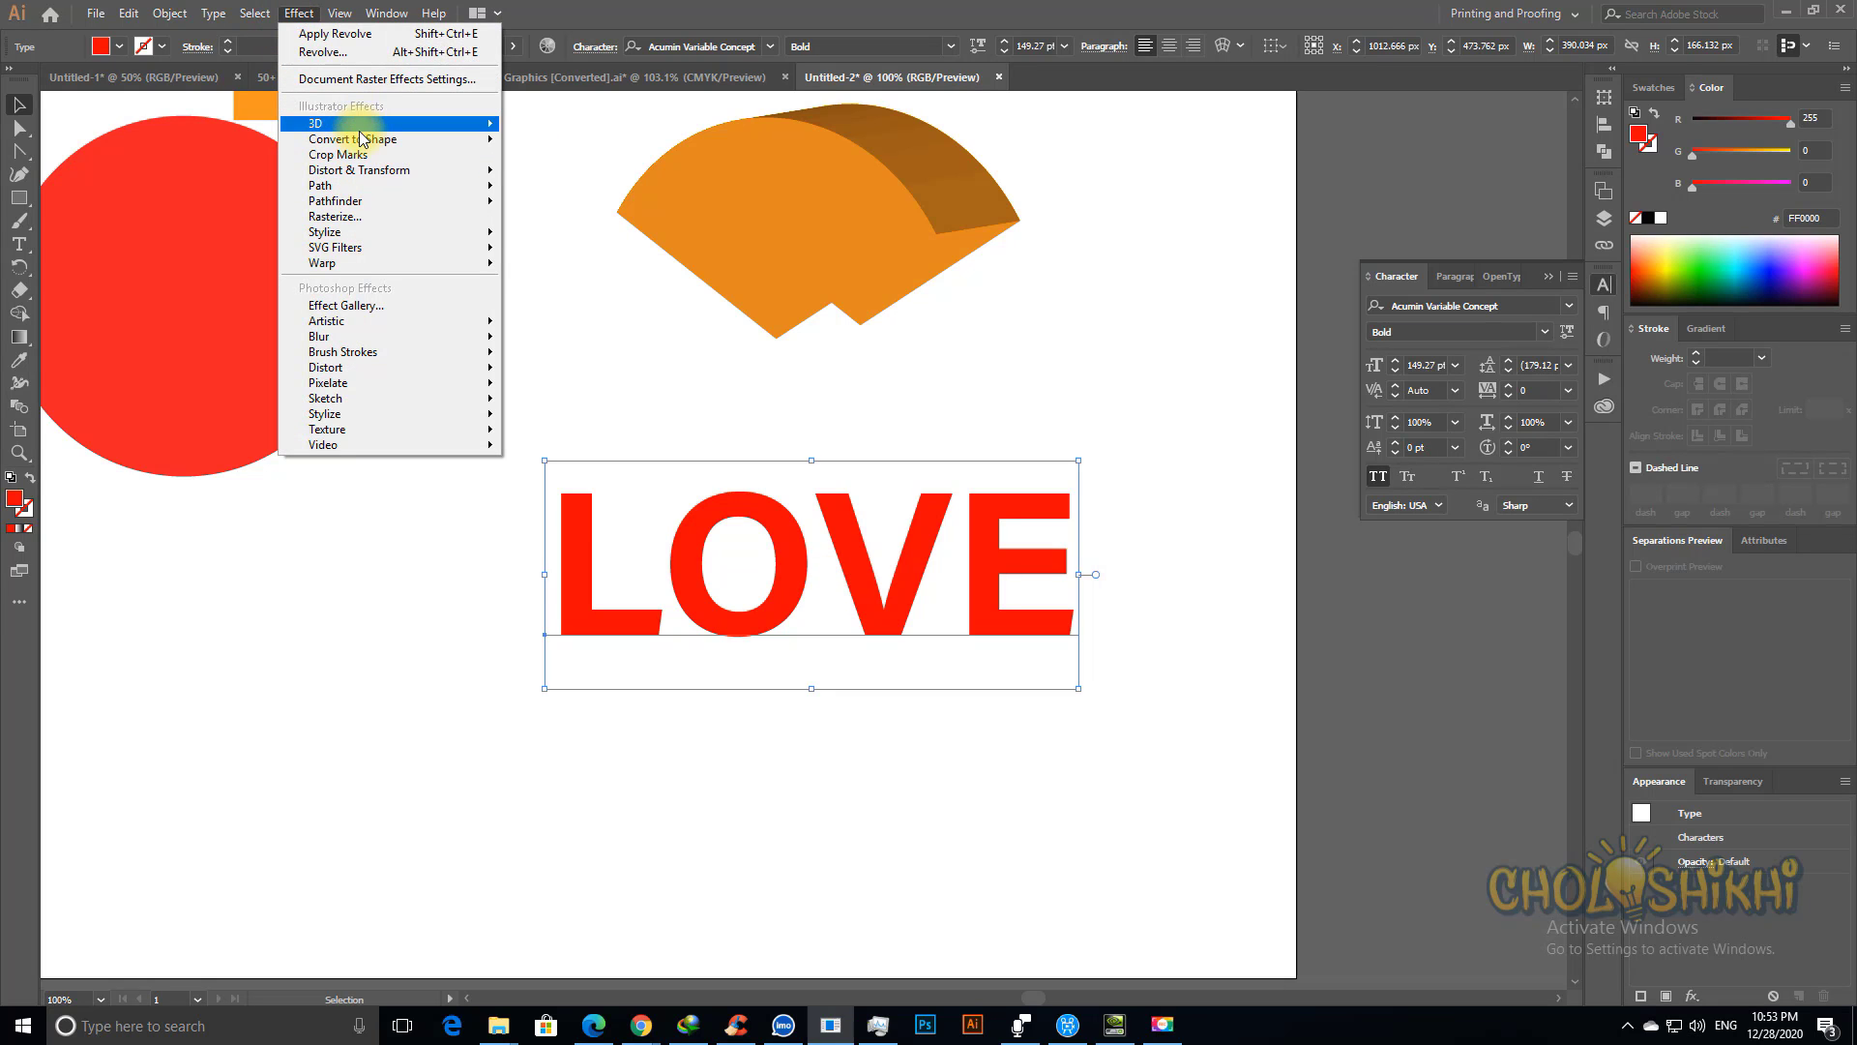
{"action": "mouse_move", "coordinate": [484, 126]}
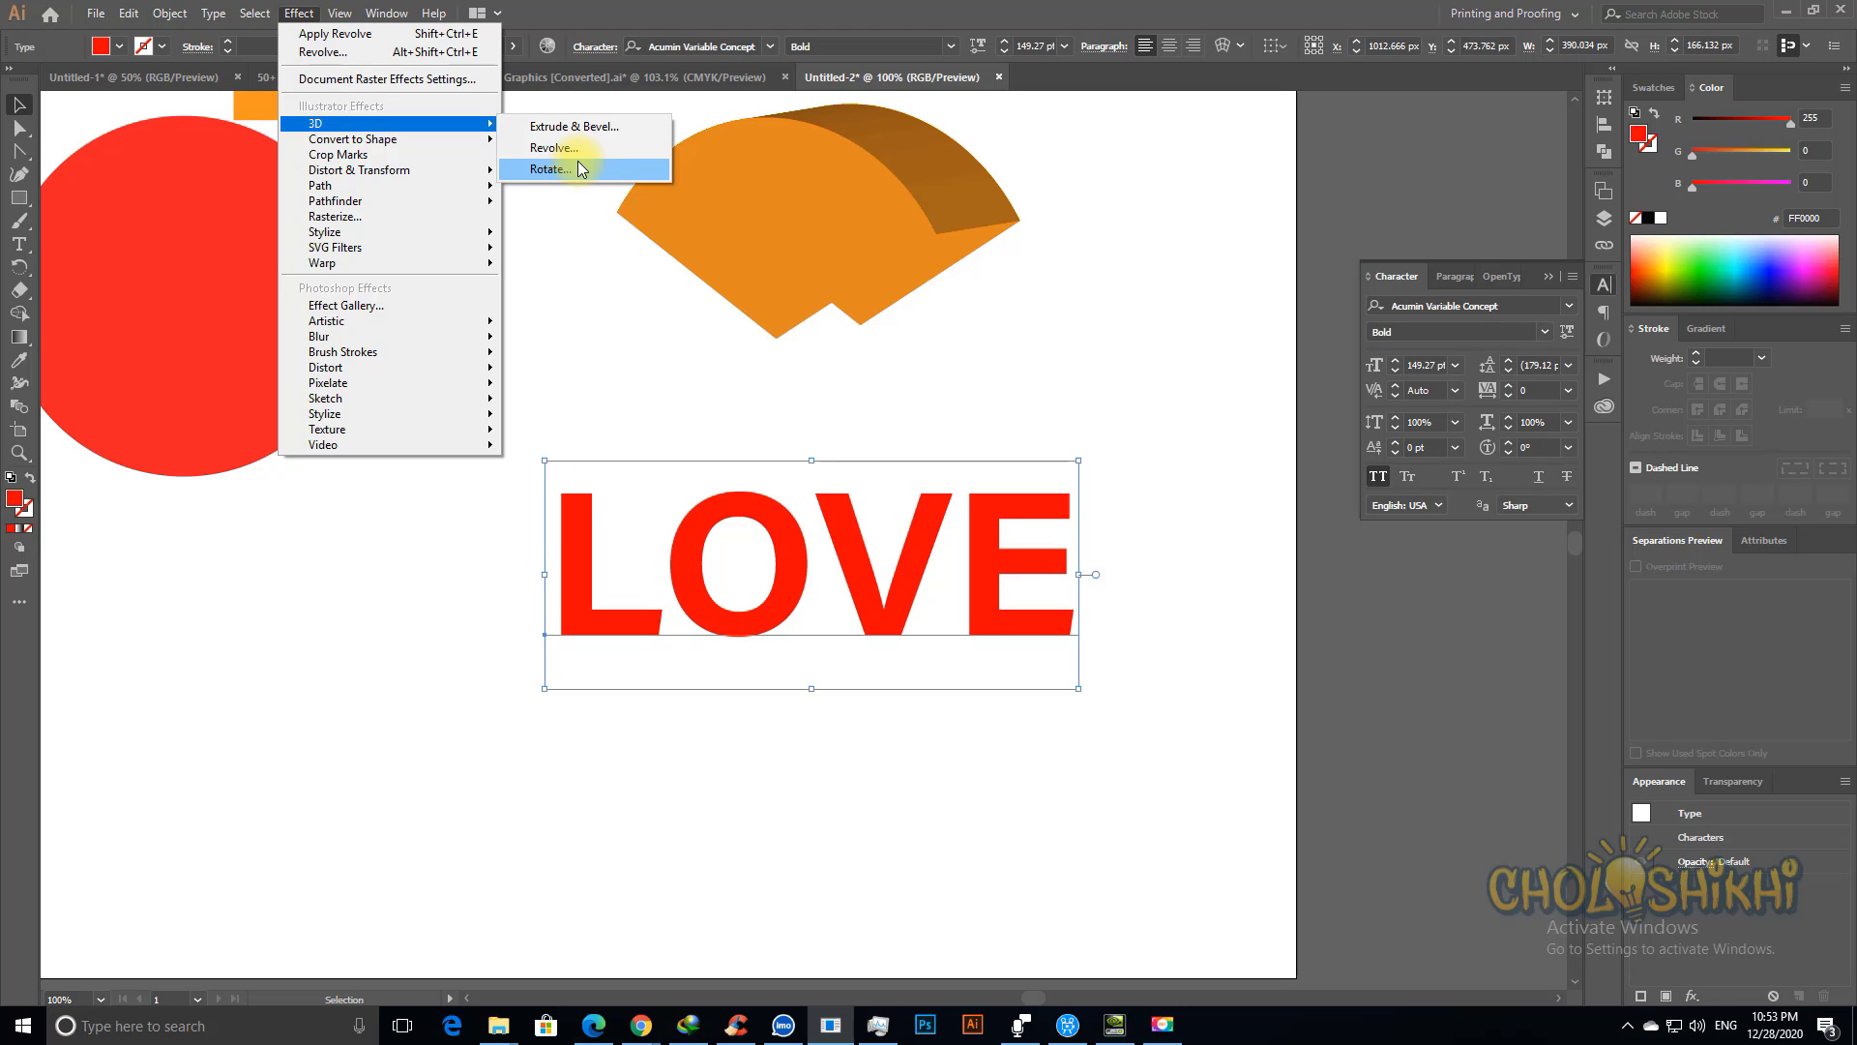
{"action": "left_click", "coordinate": [549, 169]}
{"action": "left_click_drag", "start_coordinate": [1145, 310], "coordinate": [1243, 370]}
{"action": "left_click", "coordinate": [1165, 674]}
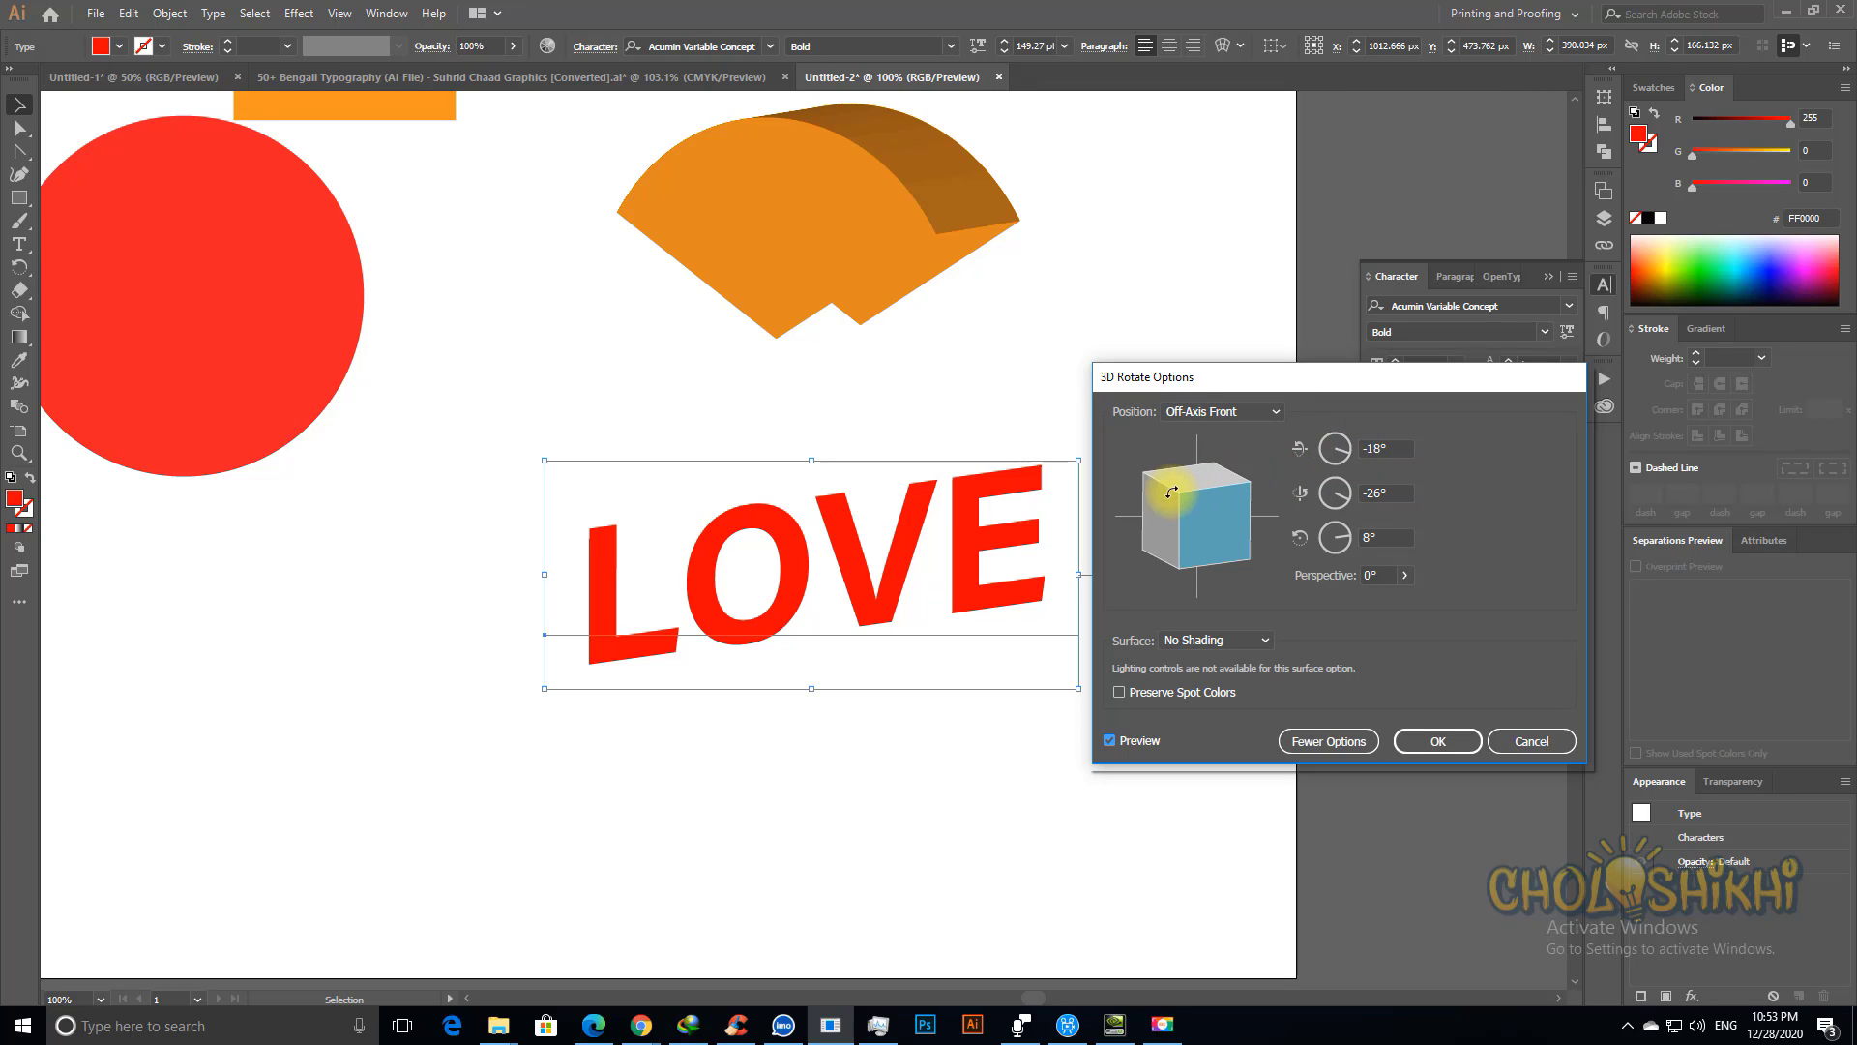
{"action": "left_click_drag", "start_coordinate": [1168, 487], "coordinate": [1178, 498]}
{"action": "mouse_move", "coordinate": [1171, 485]}
{"action": "left_mouse_down"}
{"action": "mouse_move", "coordinate": [1224, 498]}
{"action": "mouse_move", "coordinate": [1199, 564]}
{"action": "mouse_move", "coordinate": [1199, 531]}
{"action": "mouse_move", "coordinate": [1164, 535]}
{"action": "mouse_move", "coordinate": [1201, 483]}
{"action": "left_mouse_up"}
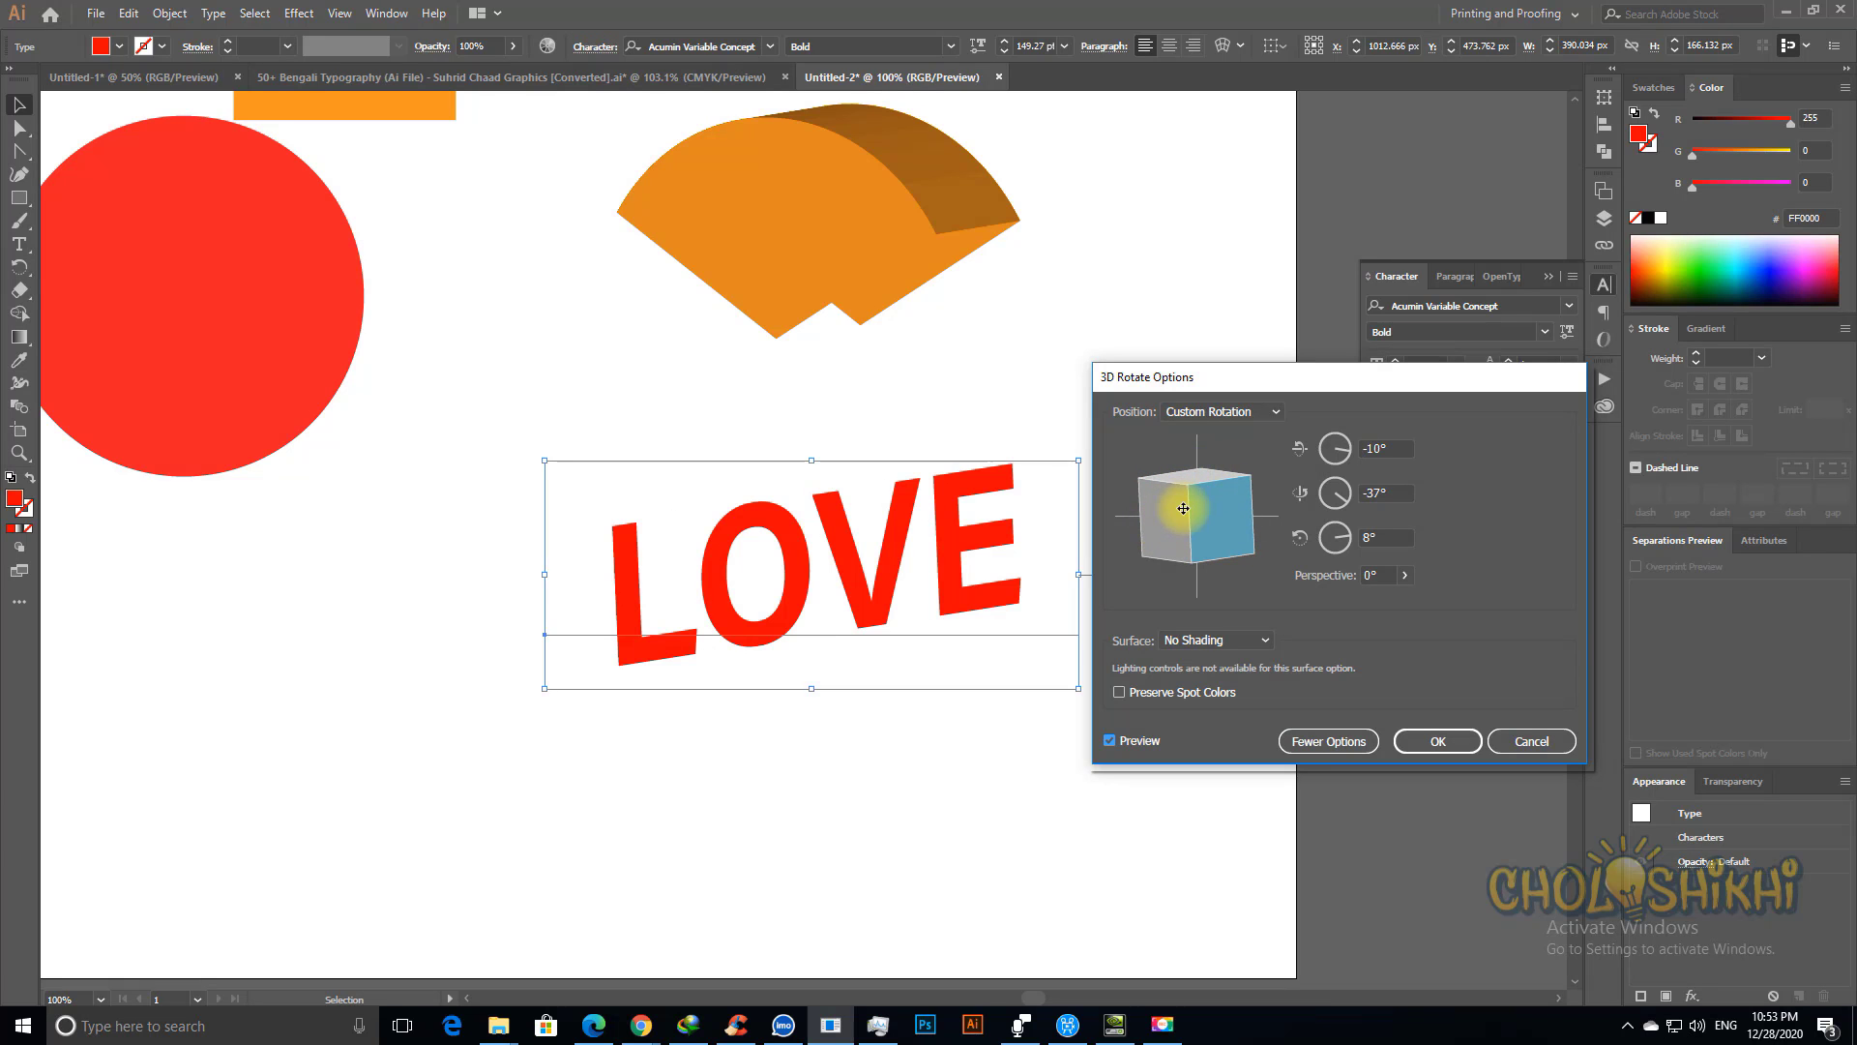
Step: Try the Off-Axis Back and Off-Axis Top rotation positions on the LOVE text and cancel the 3D Rotate effect
{"action": "left_click", "coordinate": [1195, 410]}
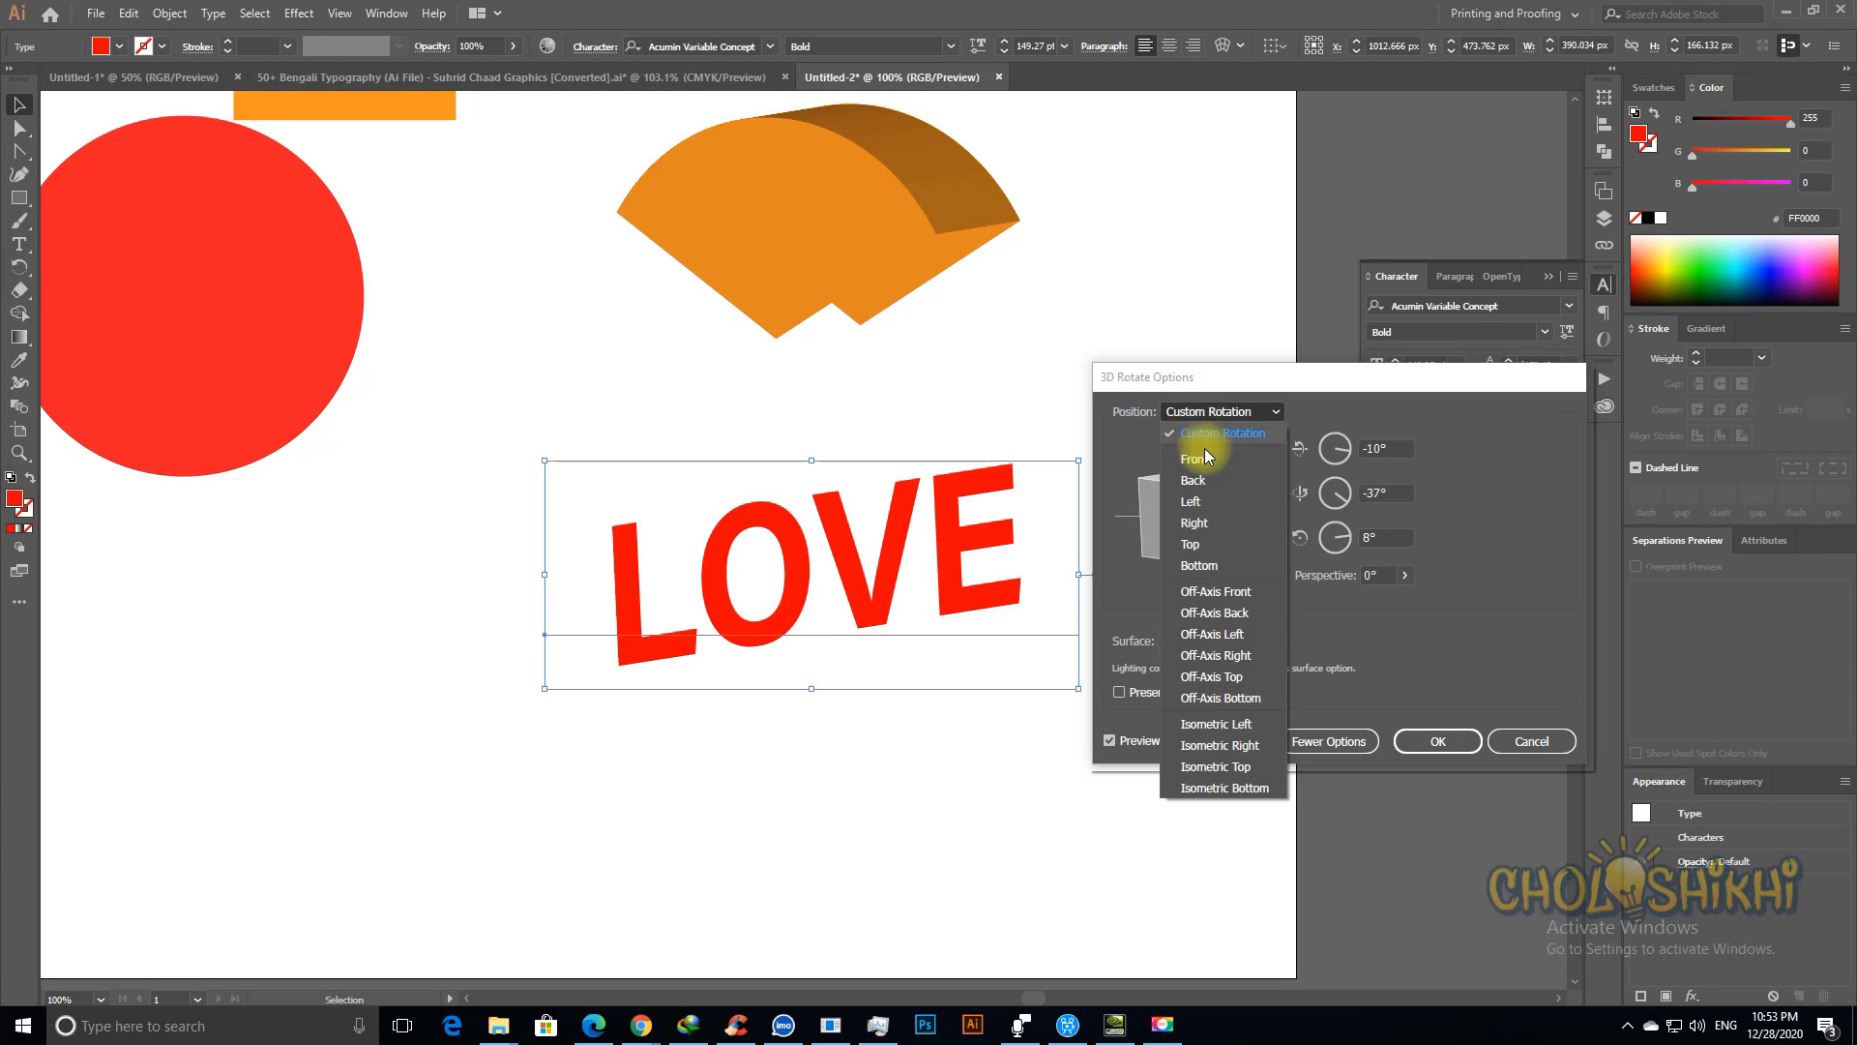
{"action": "left_click", "coordinate": [1211, 612]}
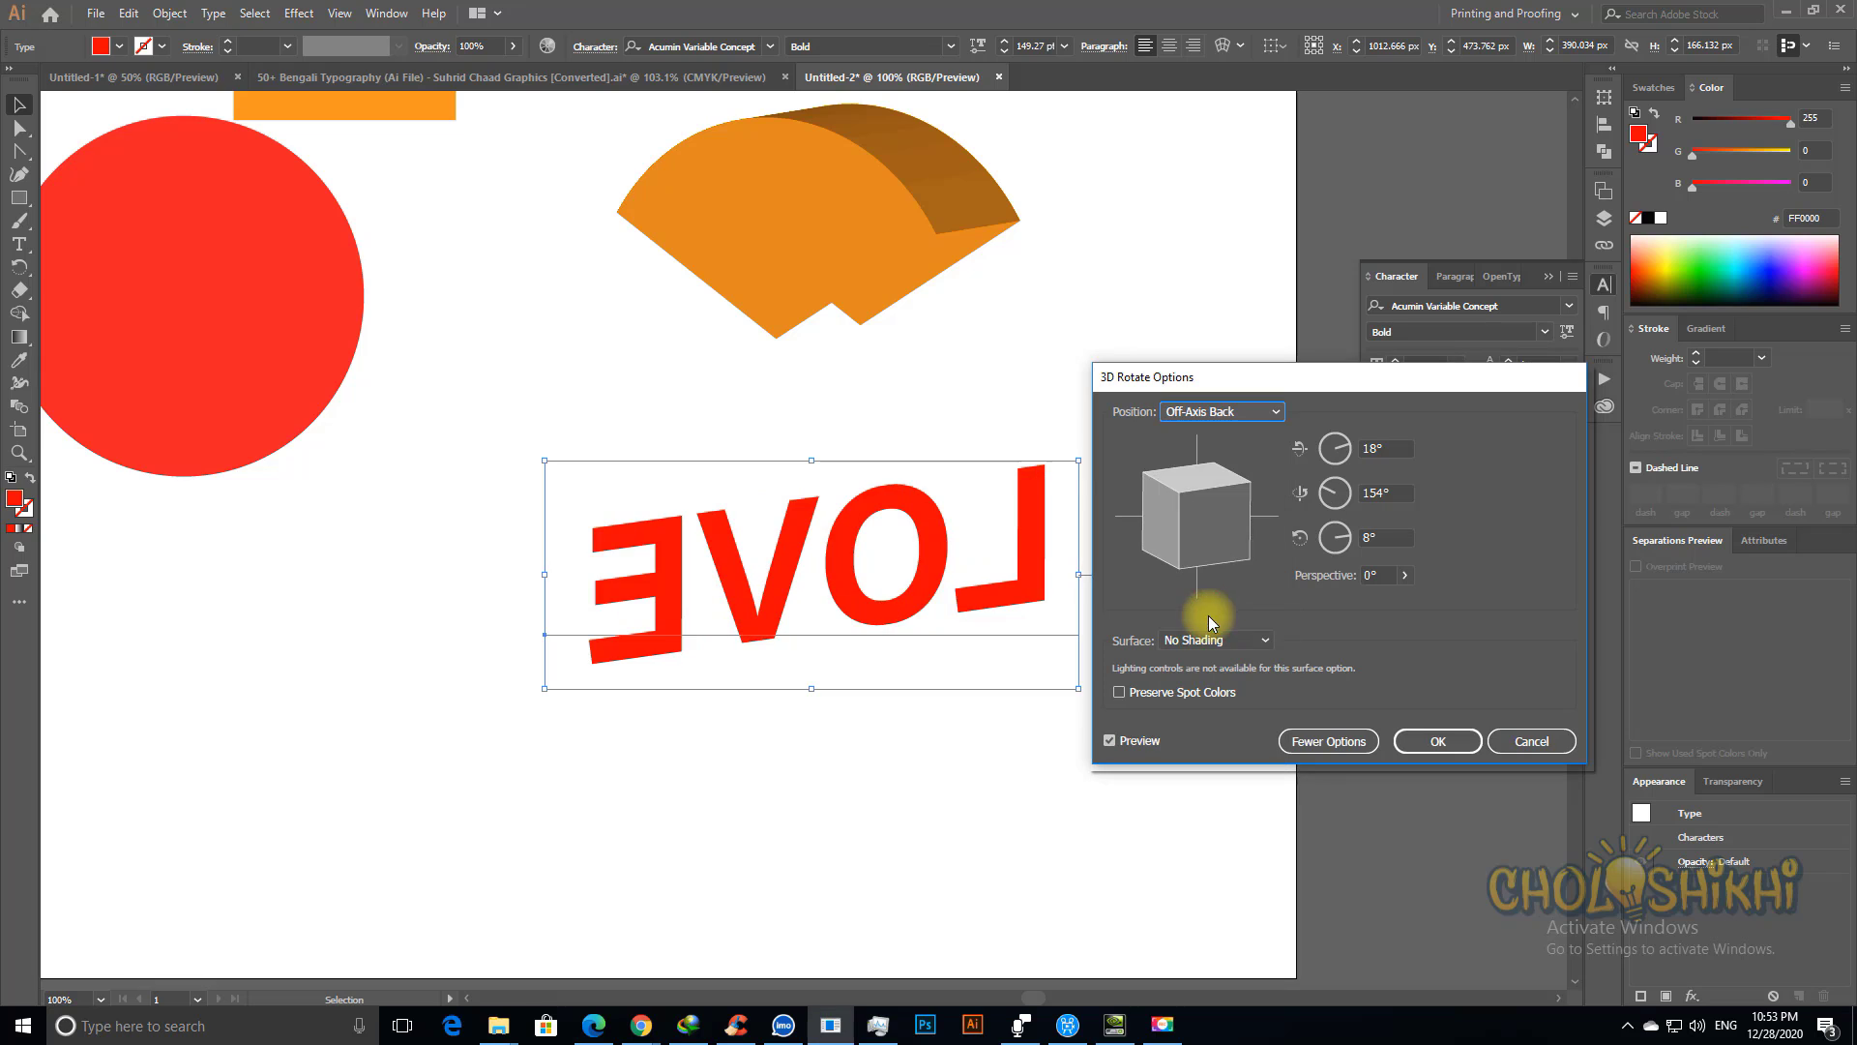
{"action": "left_click", "coordinate": [1237, 413]}
{"action": "left_click", "coordinate": [1213, 676]}
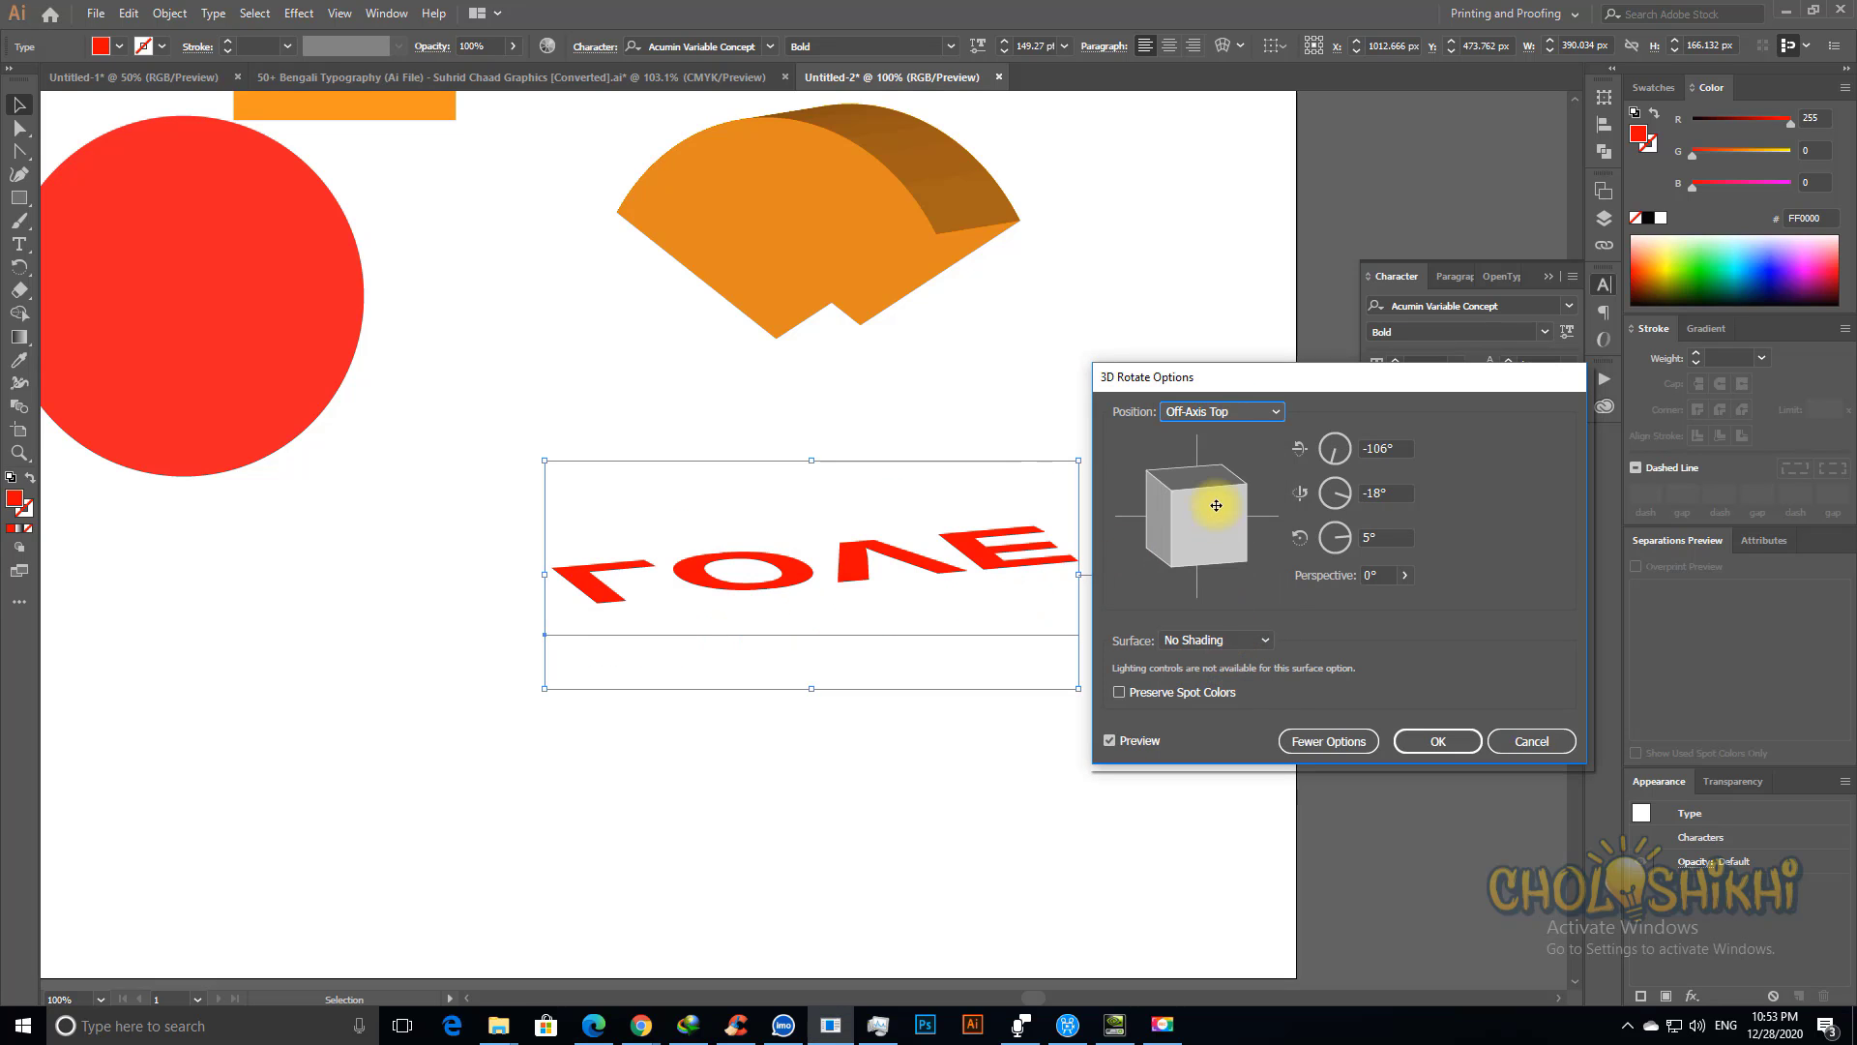
{"action": "left_click", "coordinate": [1213, 414]}
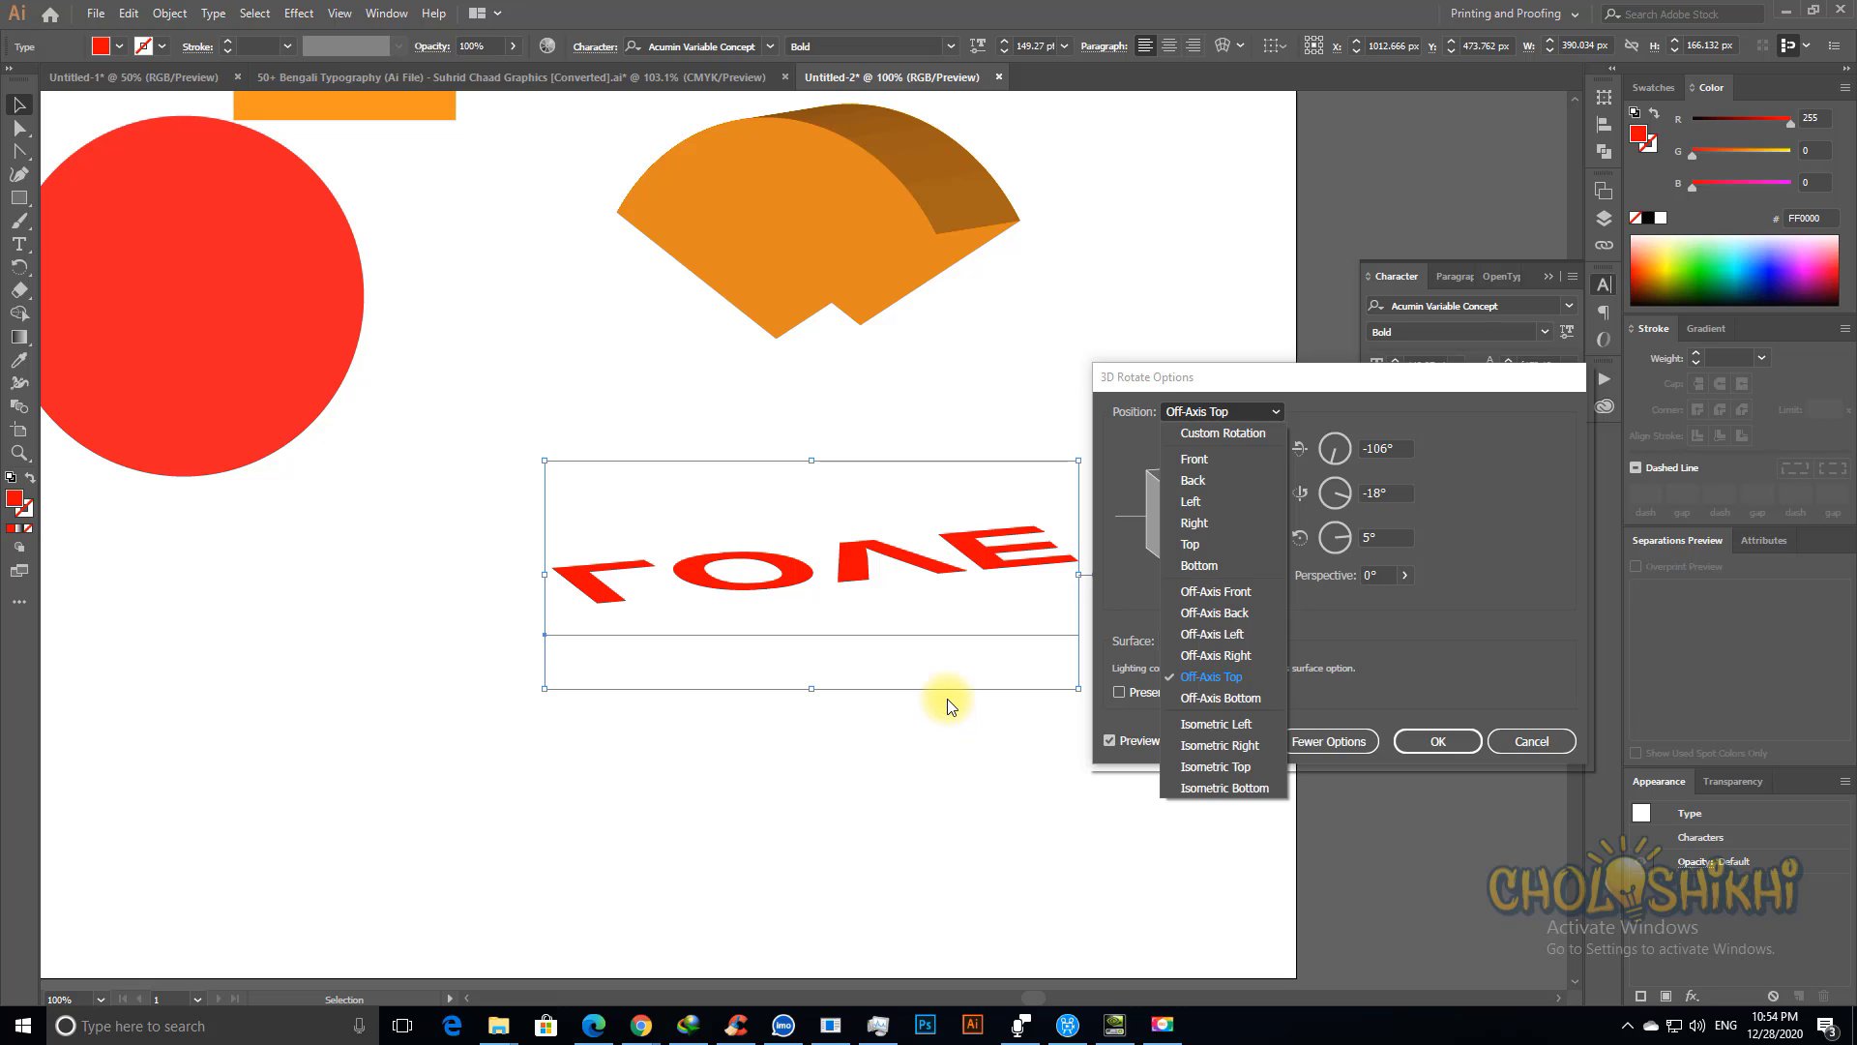
{"action": "key", "text": "Escape"}
{"action": "key", "text": "Escape"}
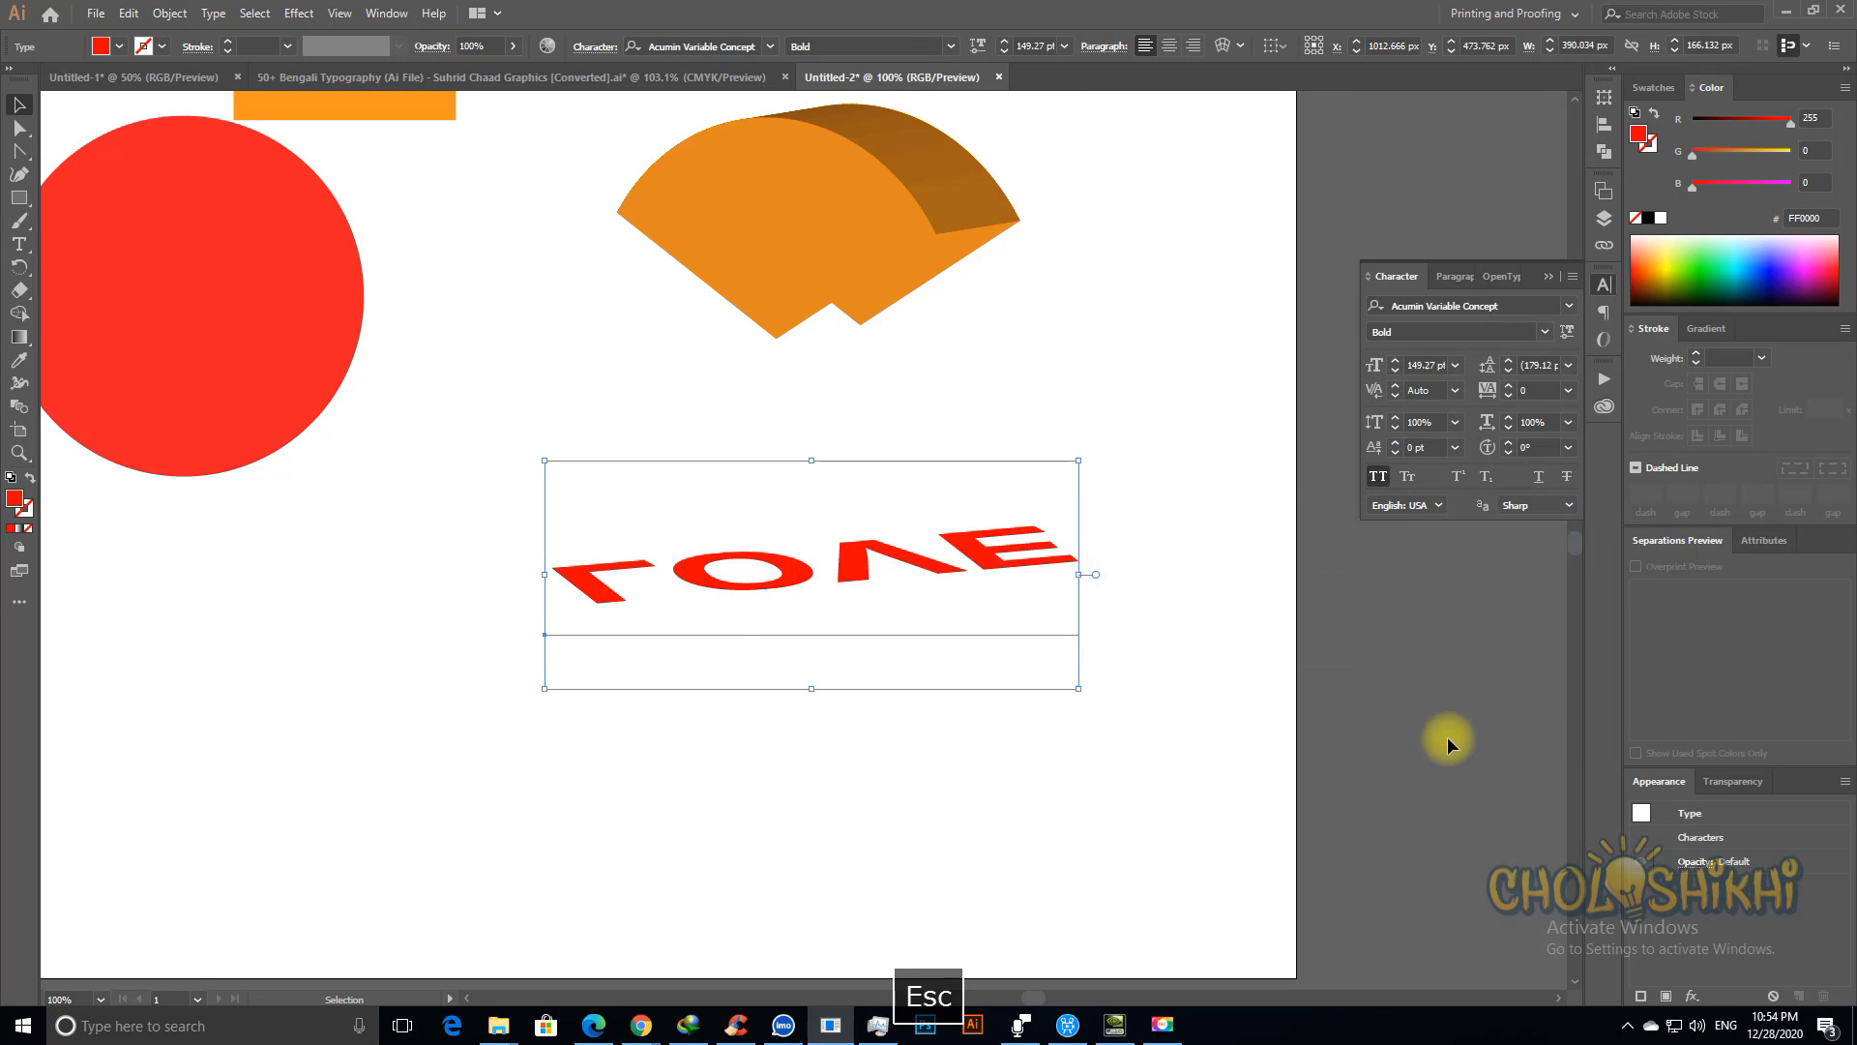
Step: Place a copy of the LOVE text below the original and select the upper text
{"action": "left_click_drag", "start_coordinate": [735, 581], "coordinate": [661, 842]}
{"action": "left_click", "coordinate": [771, 608]}
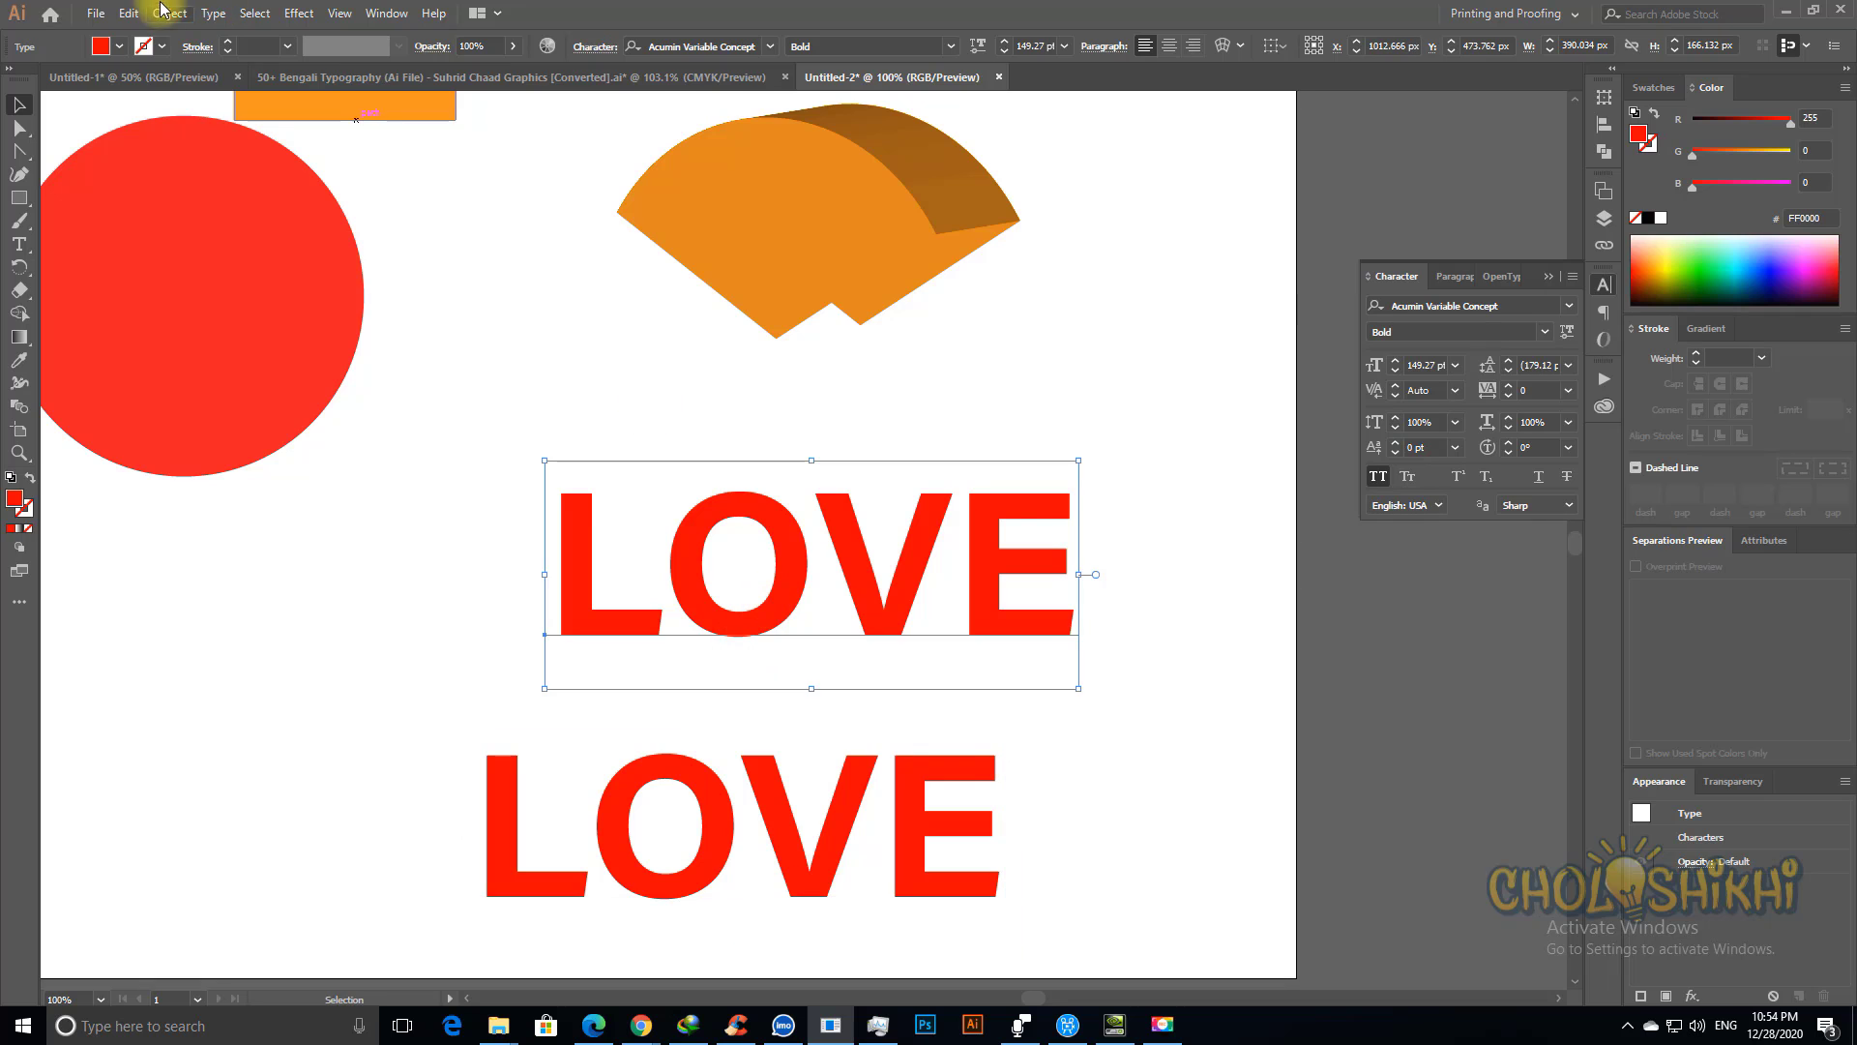
Step: Try 3D Extrude & Bevel on the upper LOVE text with its default Off-Axis Front position and preview on
{"action": "left_click", "coordinate": [299, 12]}
{"action": "mouse_move", "coordinate": [404, 126]}
{"action": "left_click", "coordinate": [539, 124]}
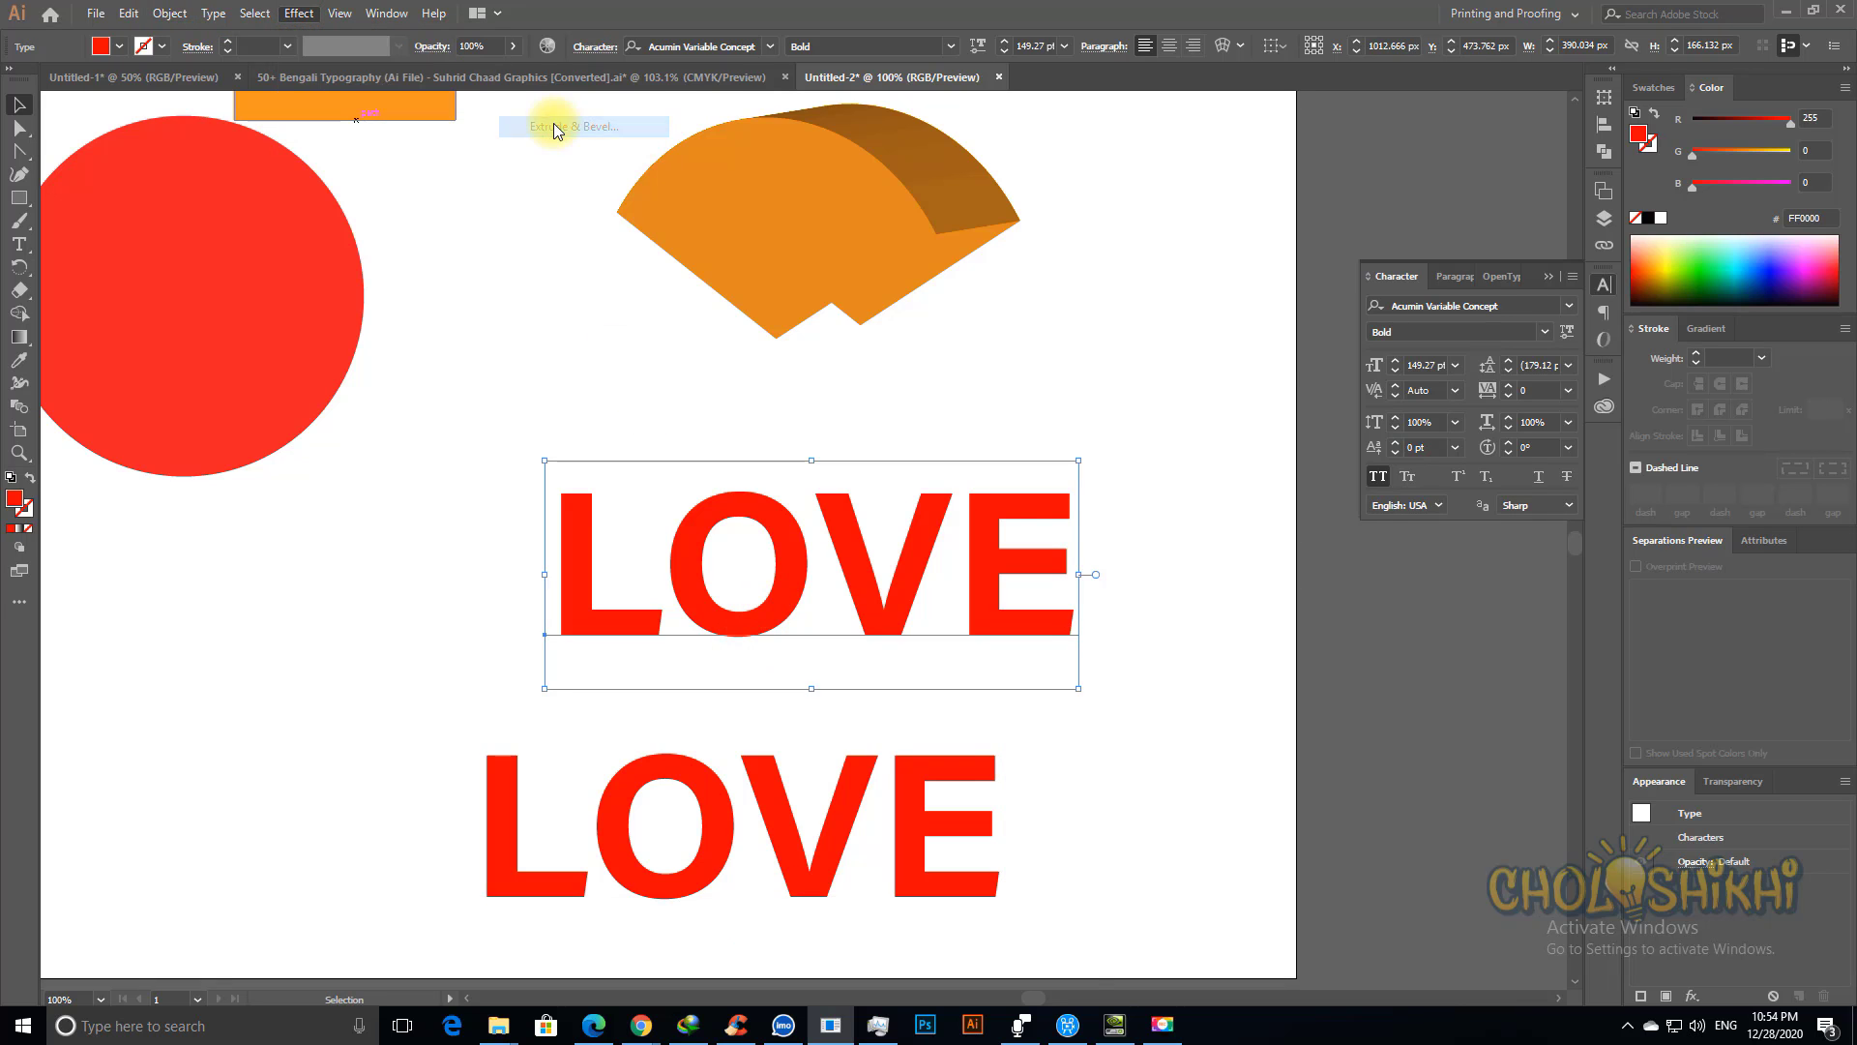
{"action": "left_click_drag", "start_coordinate": [1180, 387], "coordinate": [1274, 240]}
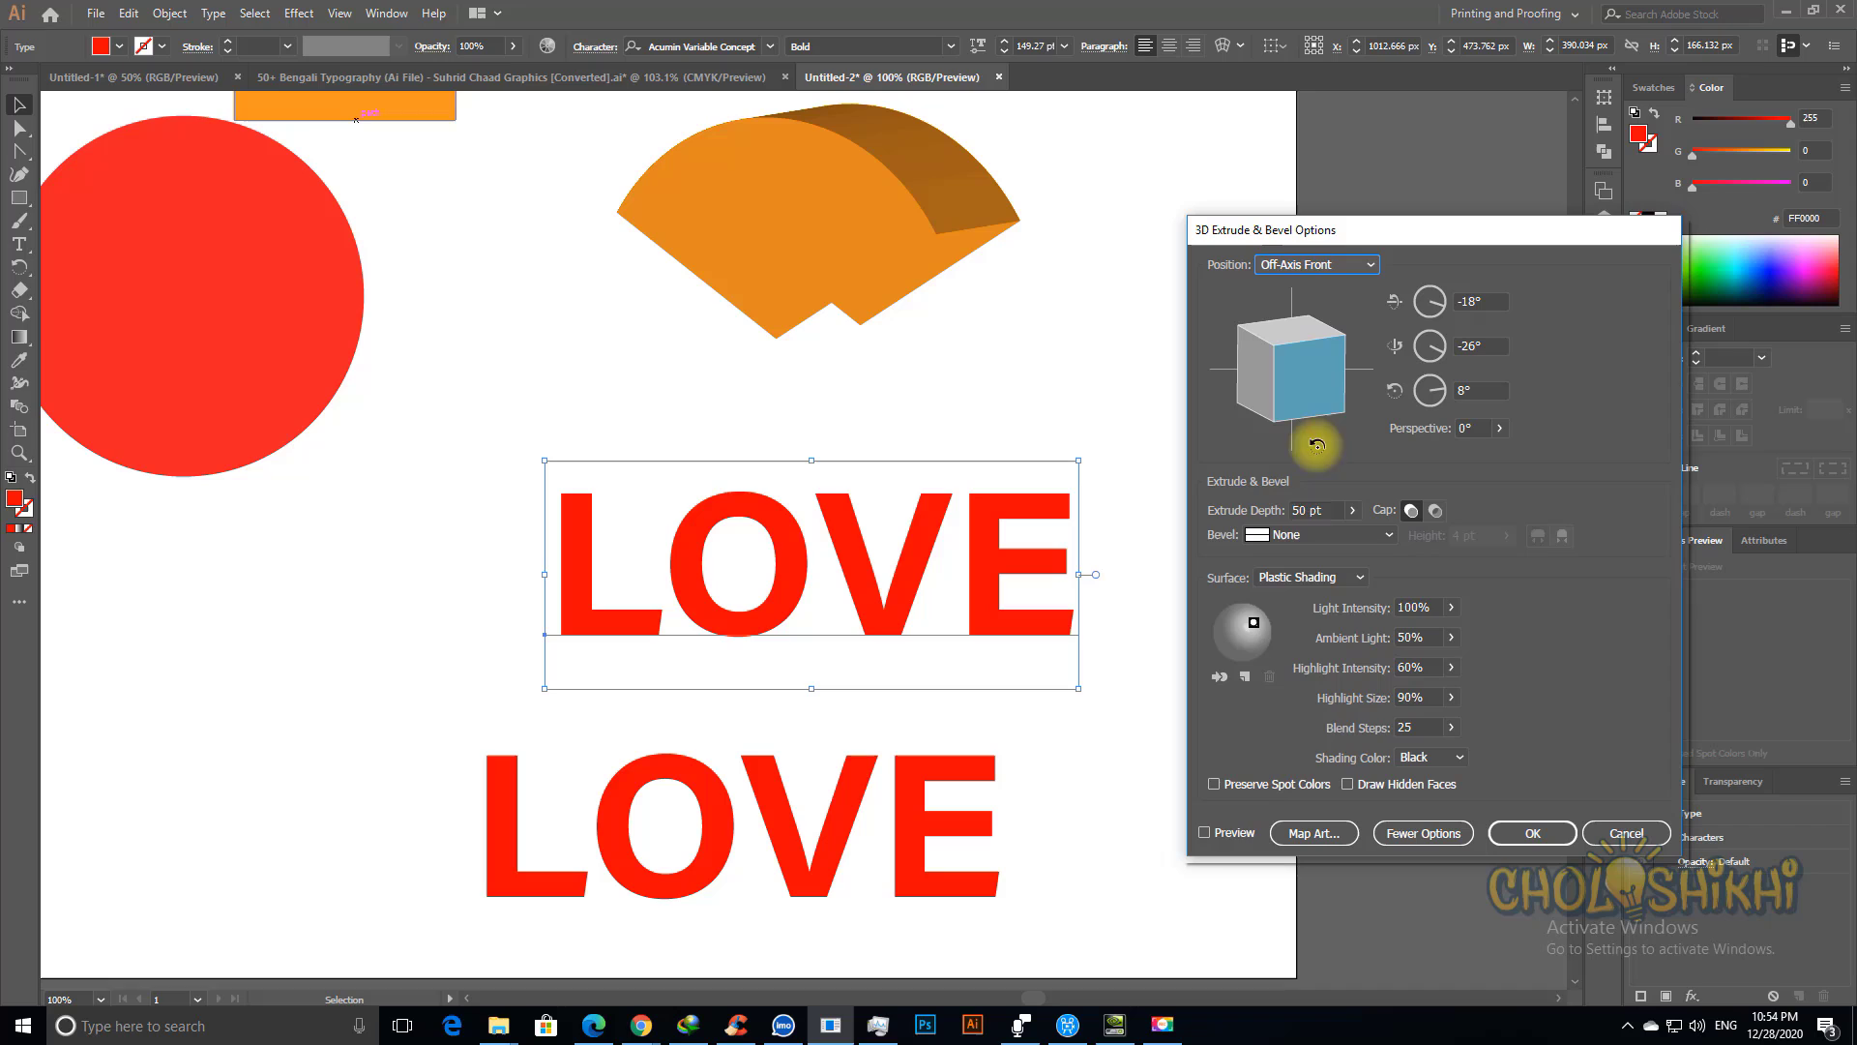
{"action": "left_click", "coordinate": [1211, 833]}
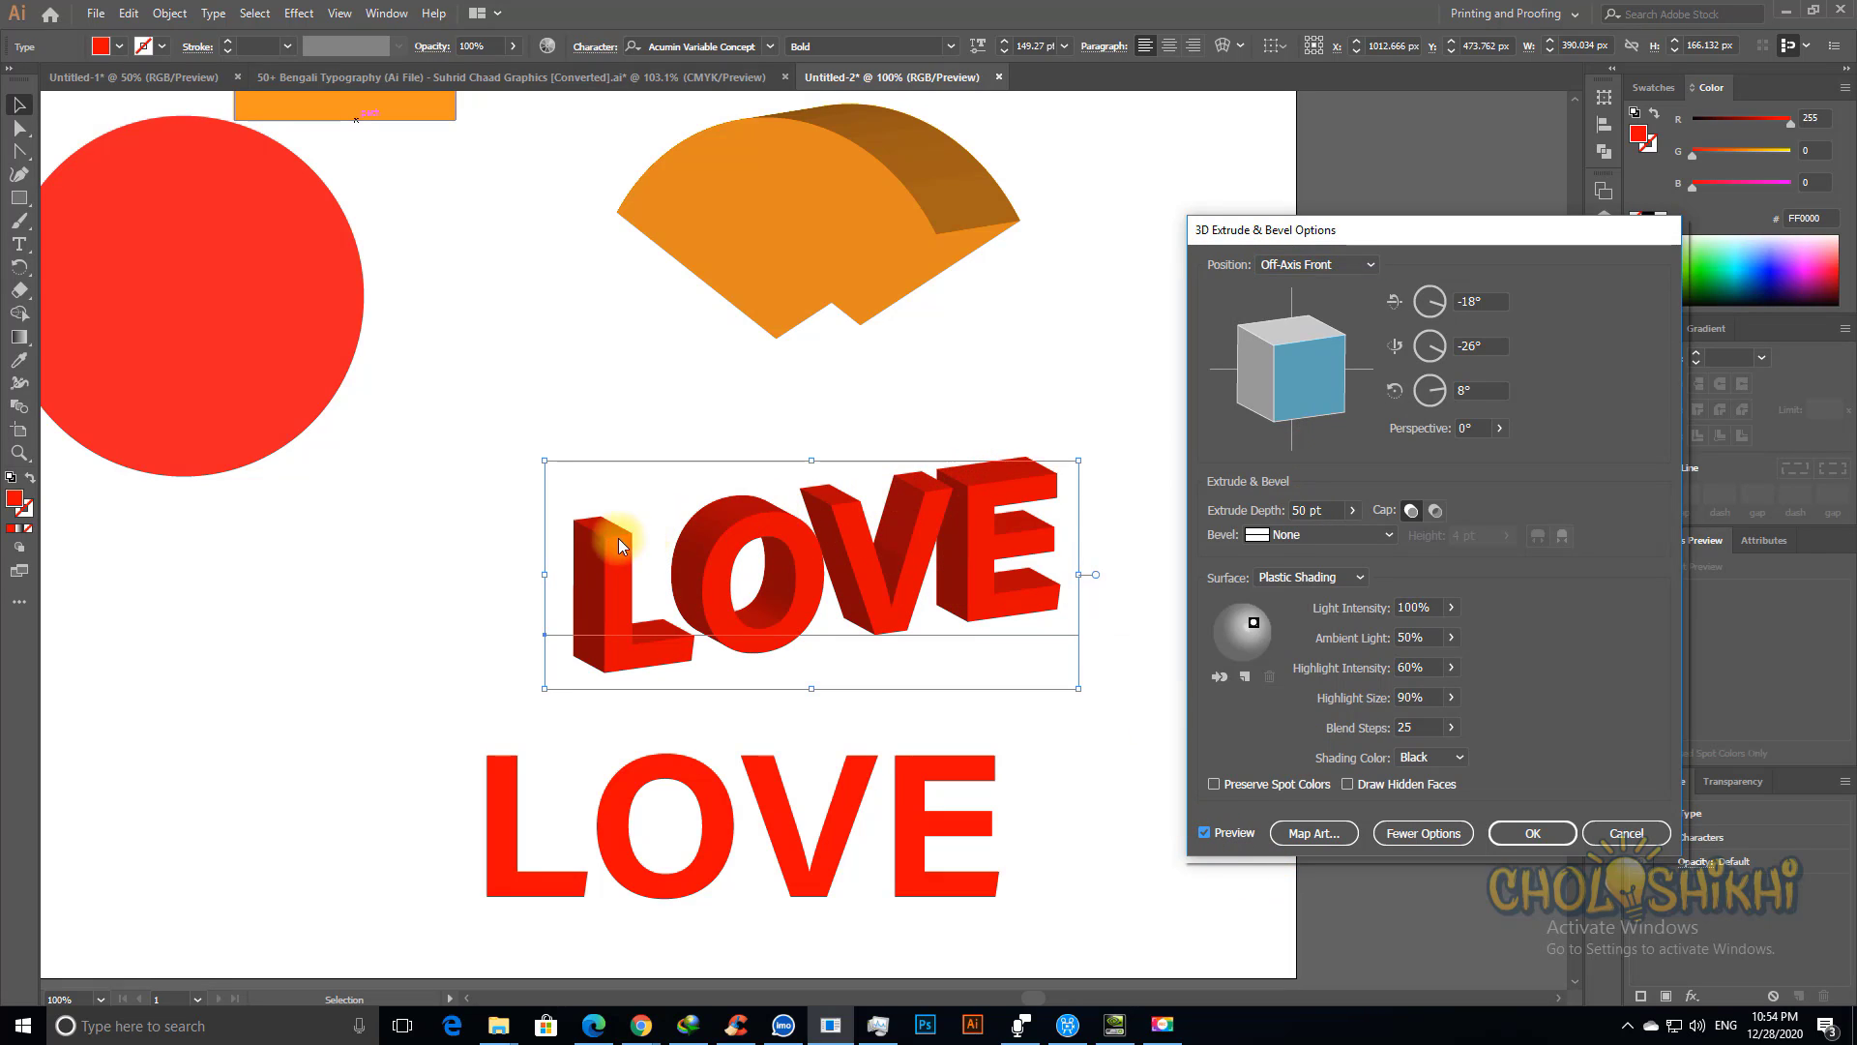
Step: Try the Top, Bottom, Off-Axis Back, Off-Axis Left and Off-Axis Right positions on the extruded LOVE text
{"action": "left_click", "coordinate": [1308, 264]}
{"action": "left_click", "coordinate": [1286, 398]}
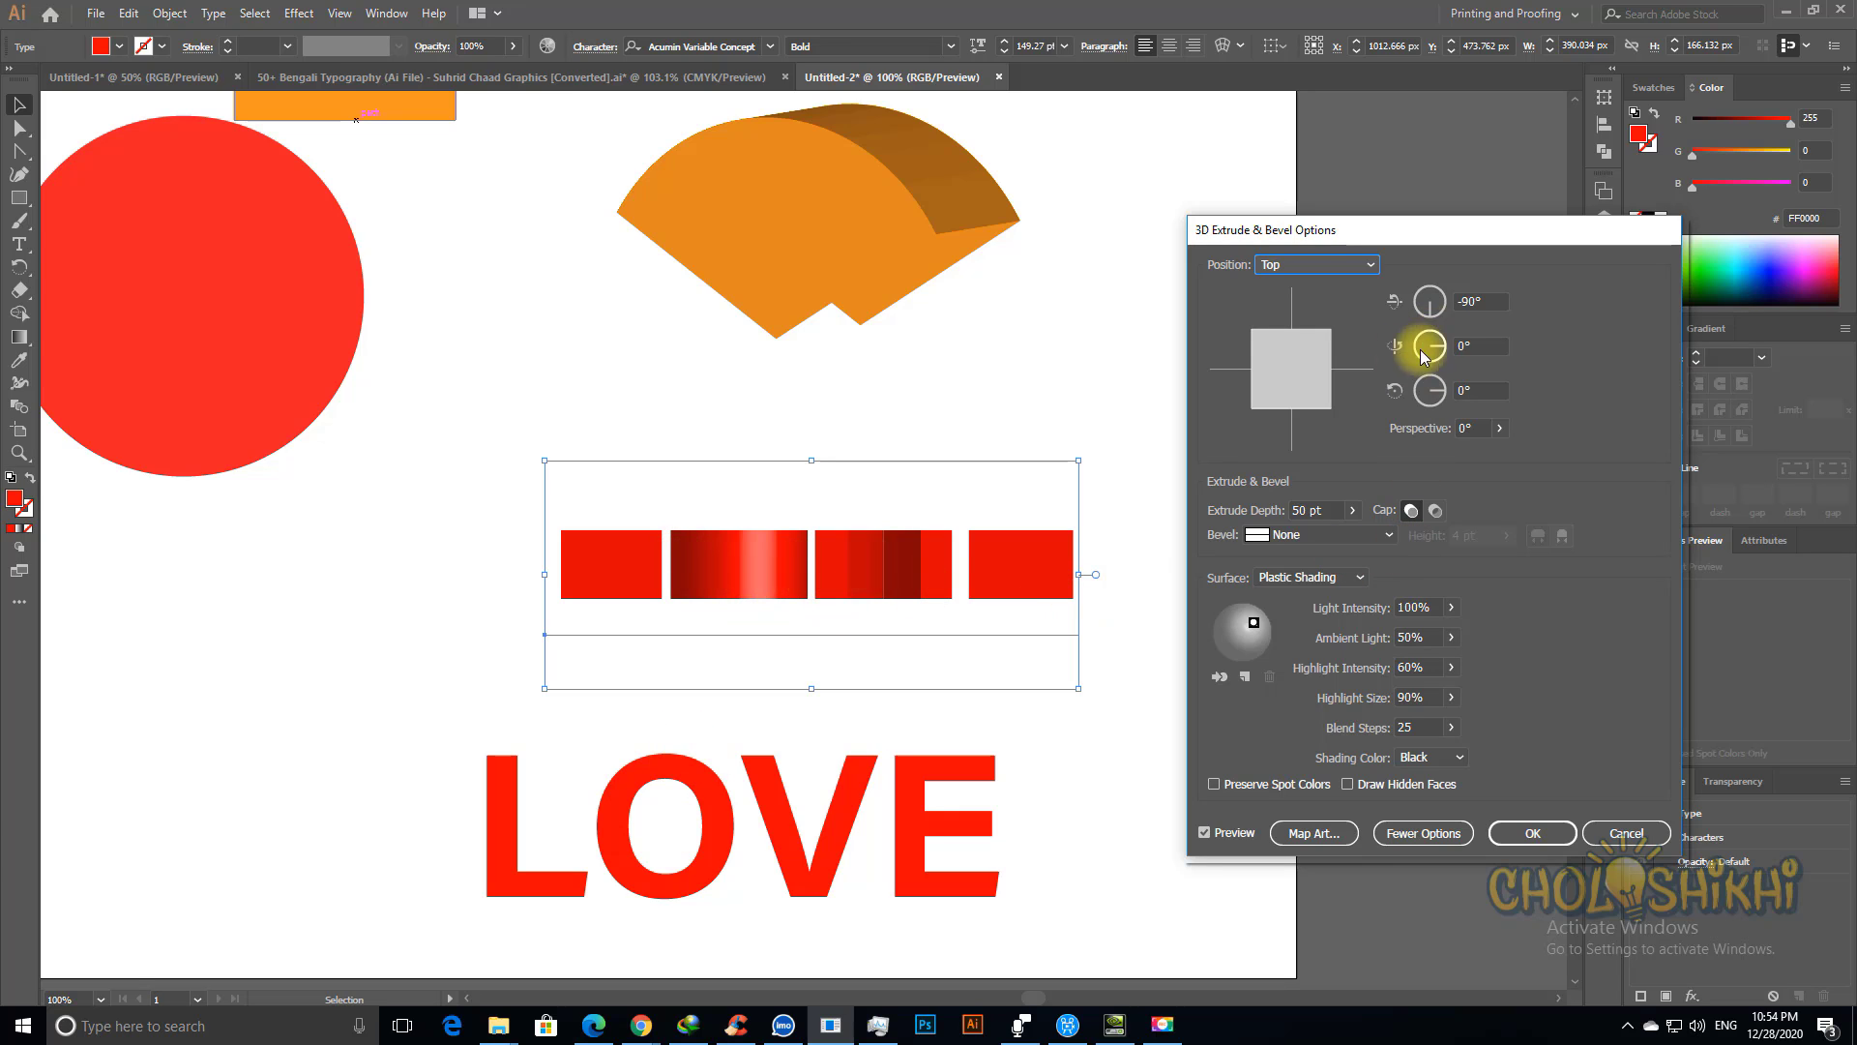
{"action": "left_click", "coordinate": [1306, 264]}
{"action": "left_click", "coordinate": [1296, 416]}
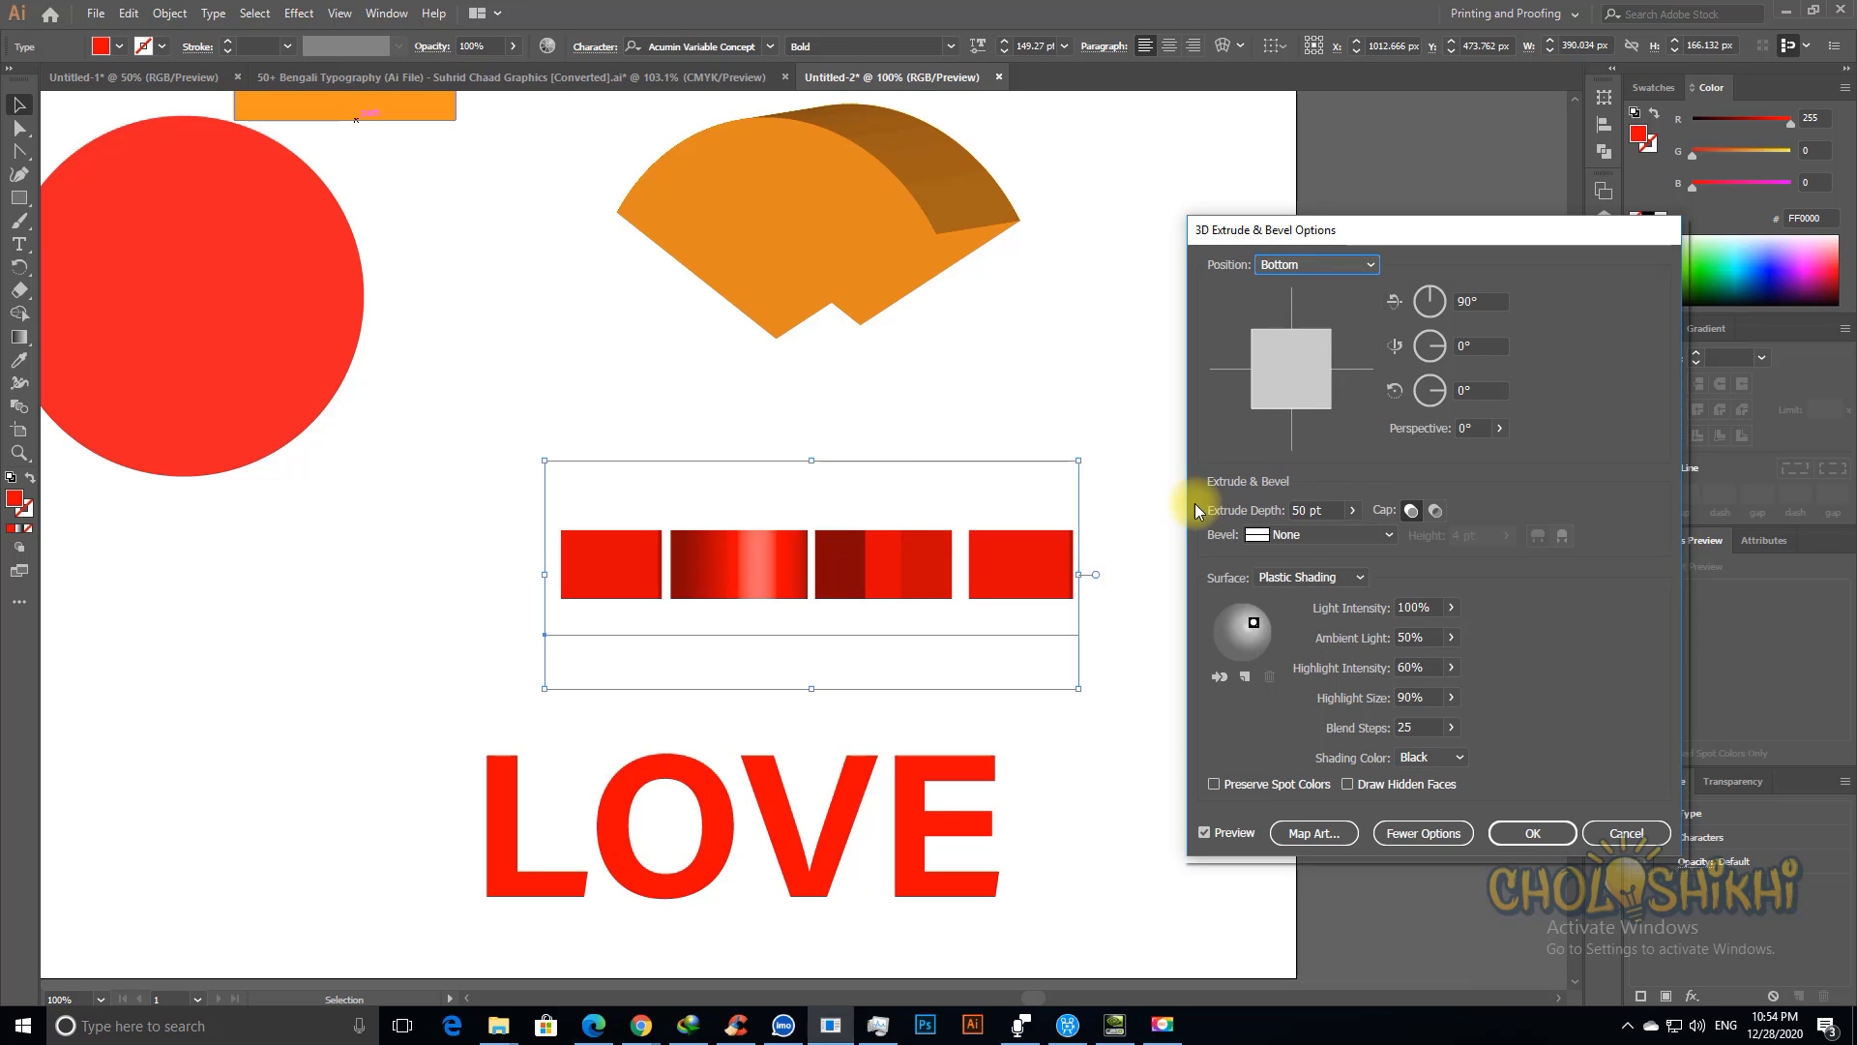
{"action": "left_click", "coordinate": [1269, 264]}
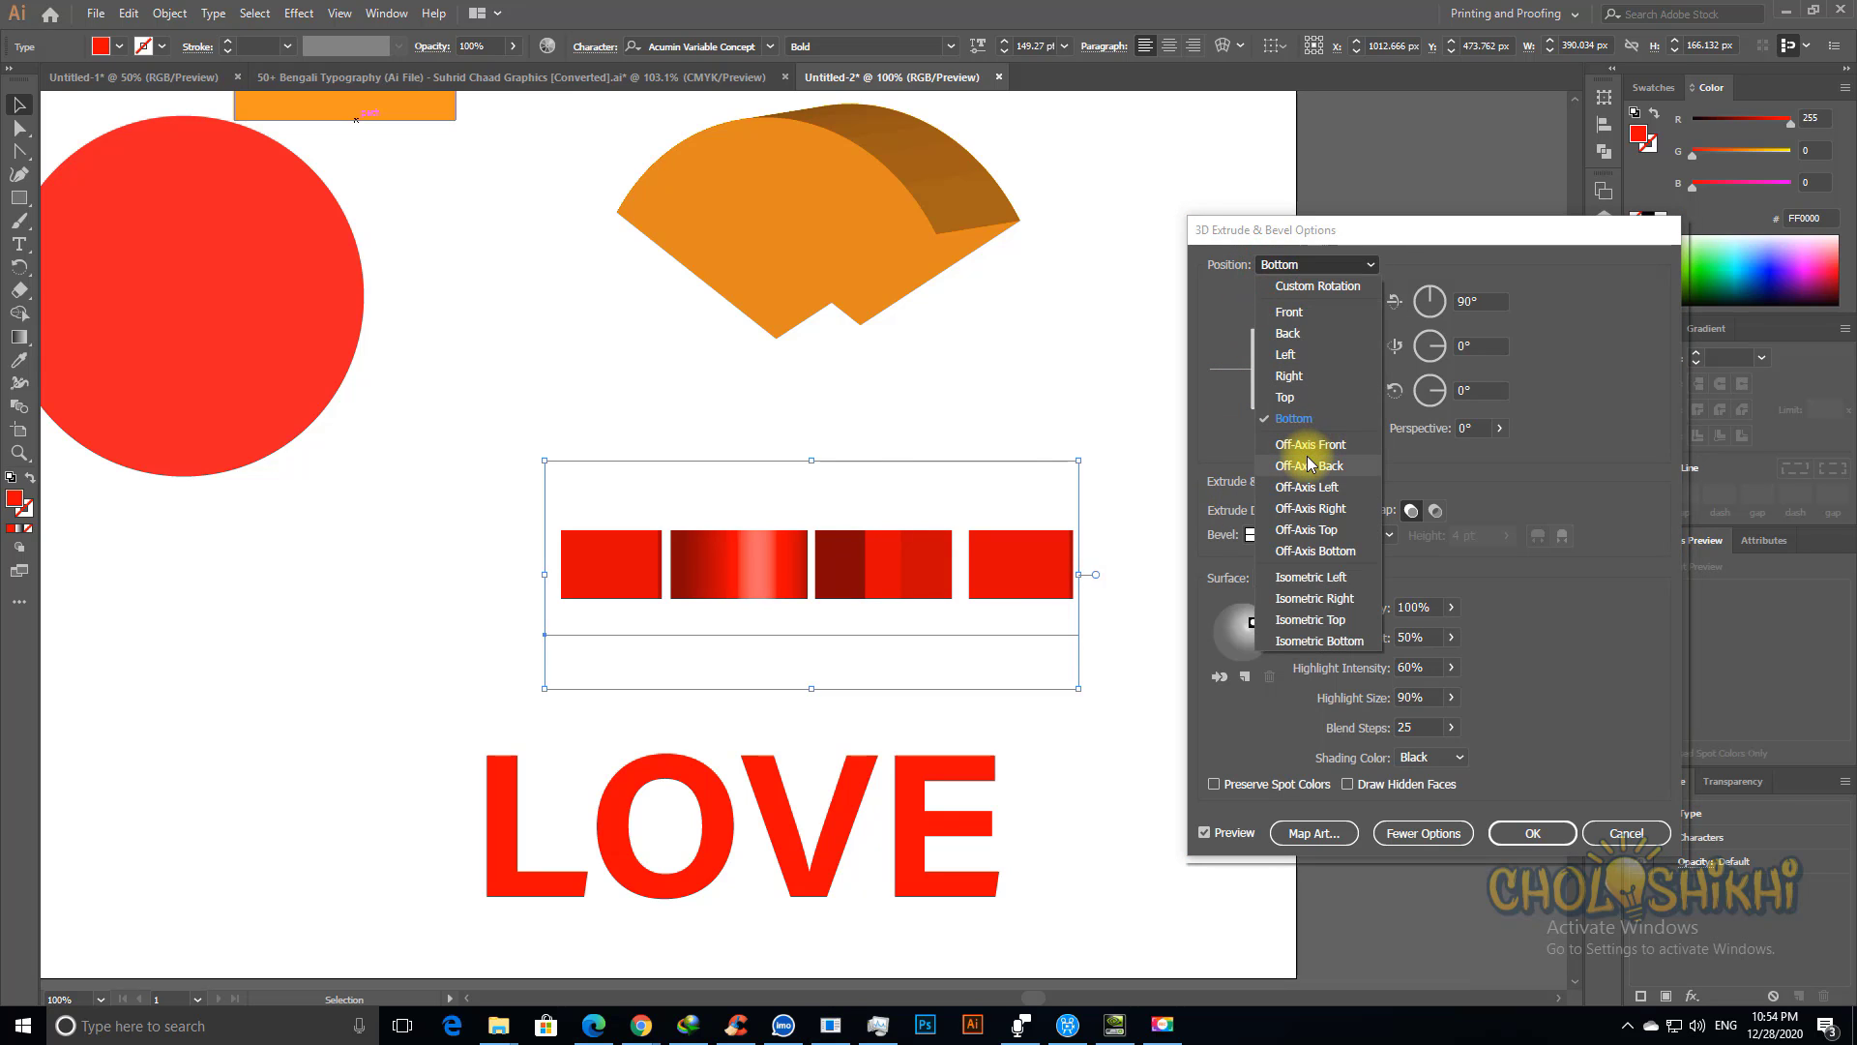
{"action": "left_click", "coordinate": [1310, 465]}
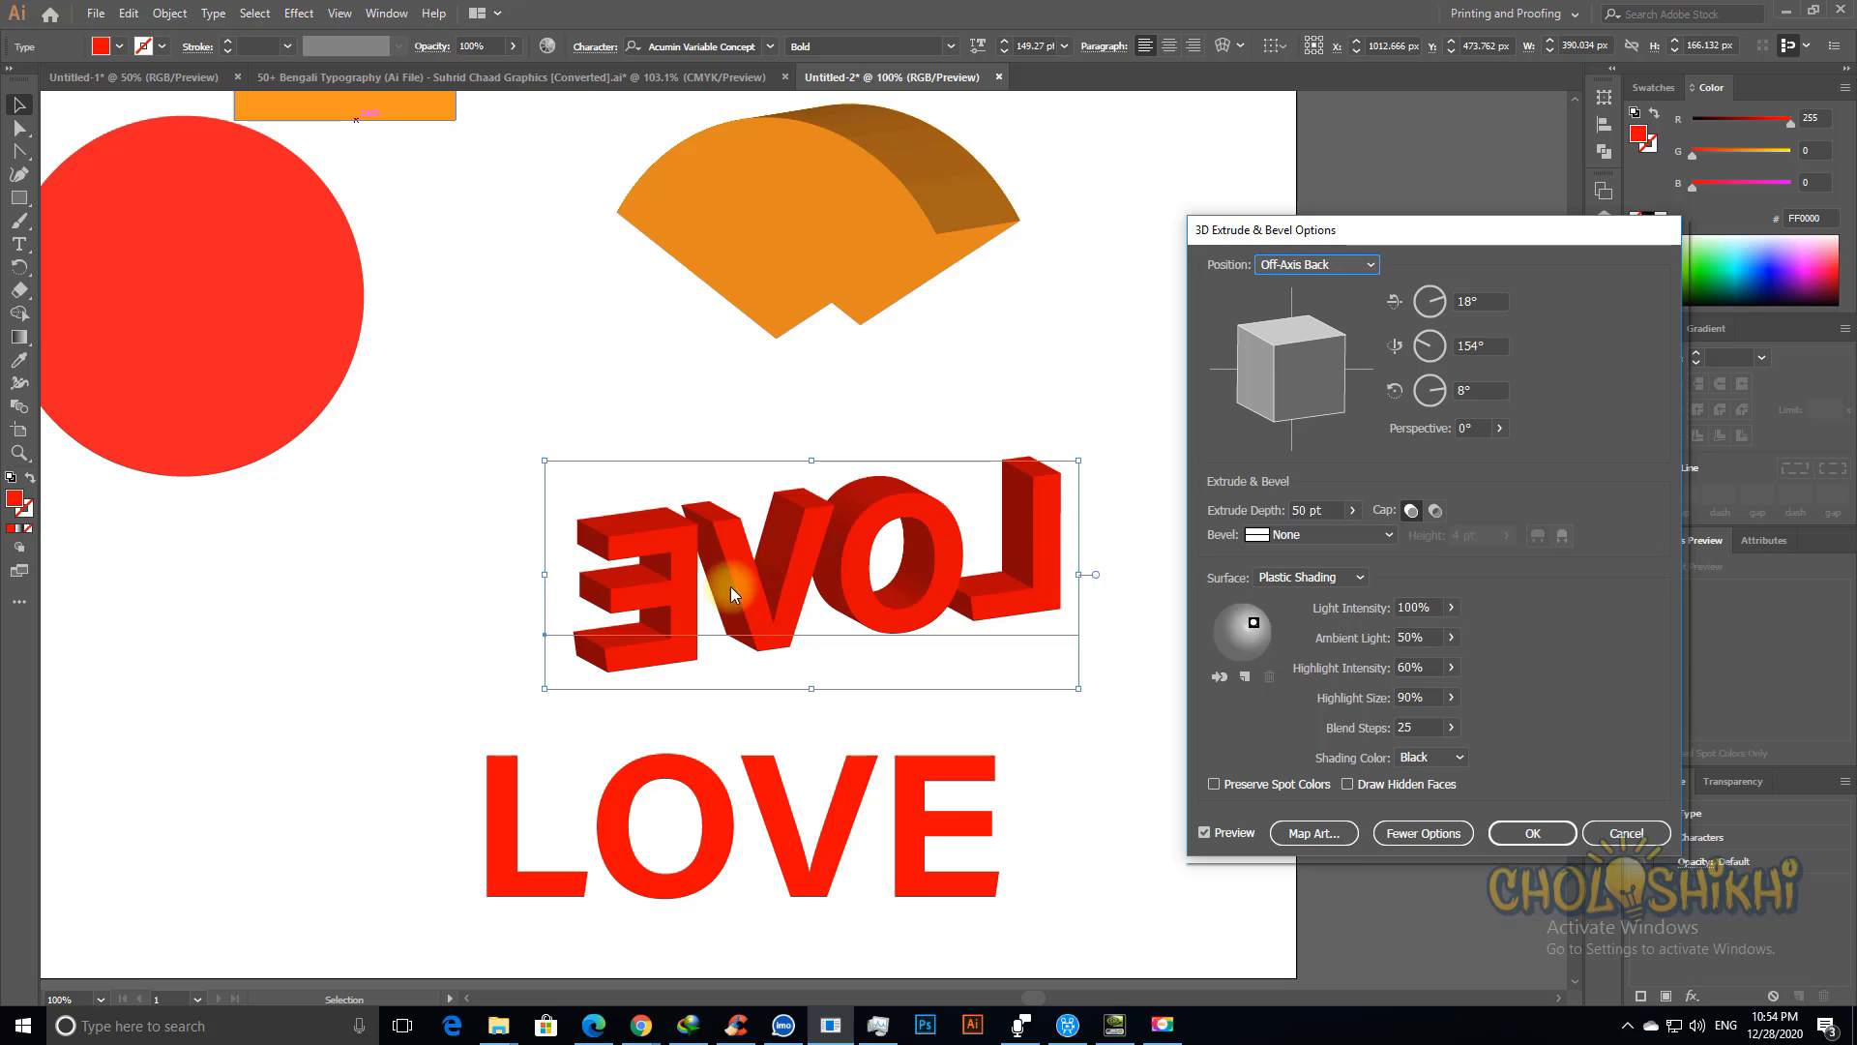
{"action": "left_click", "coordinate": [1315, 264]}
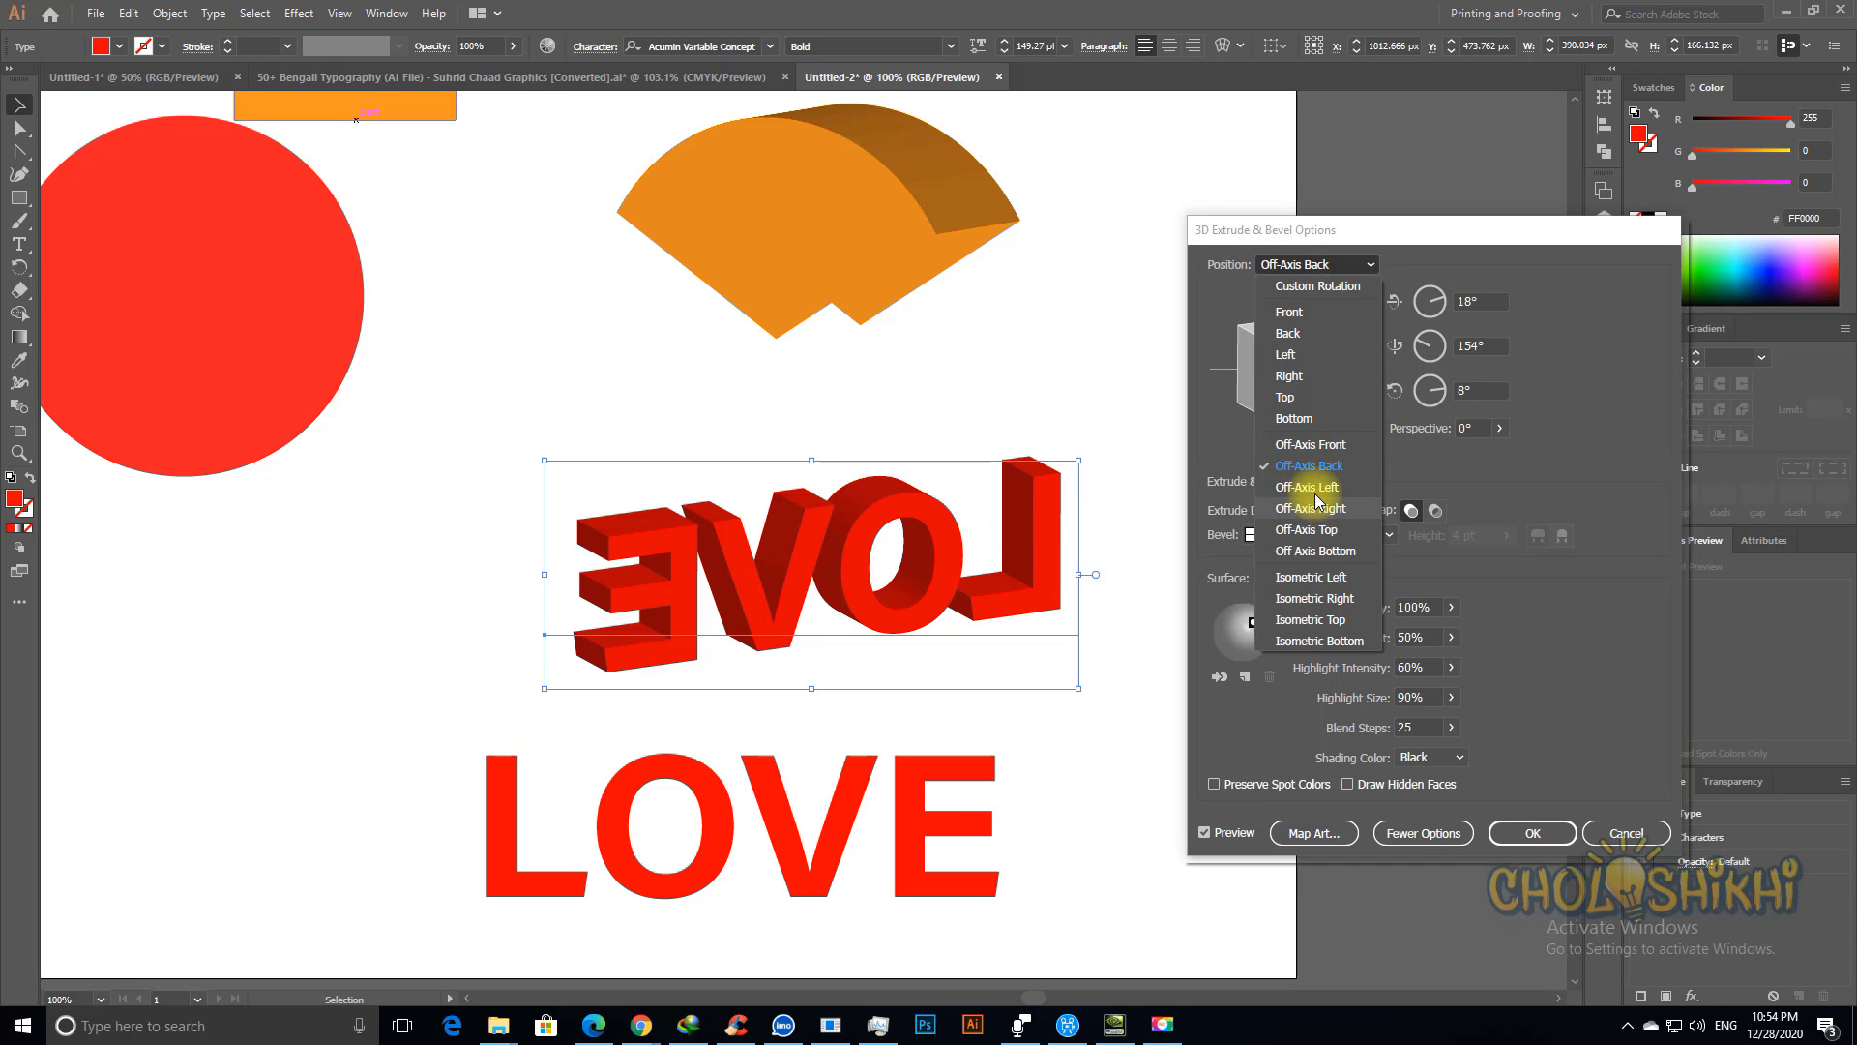
{"action": "left_click", "coordinate": [1307, 487]}
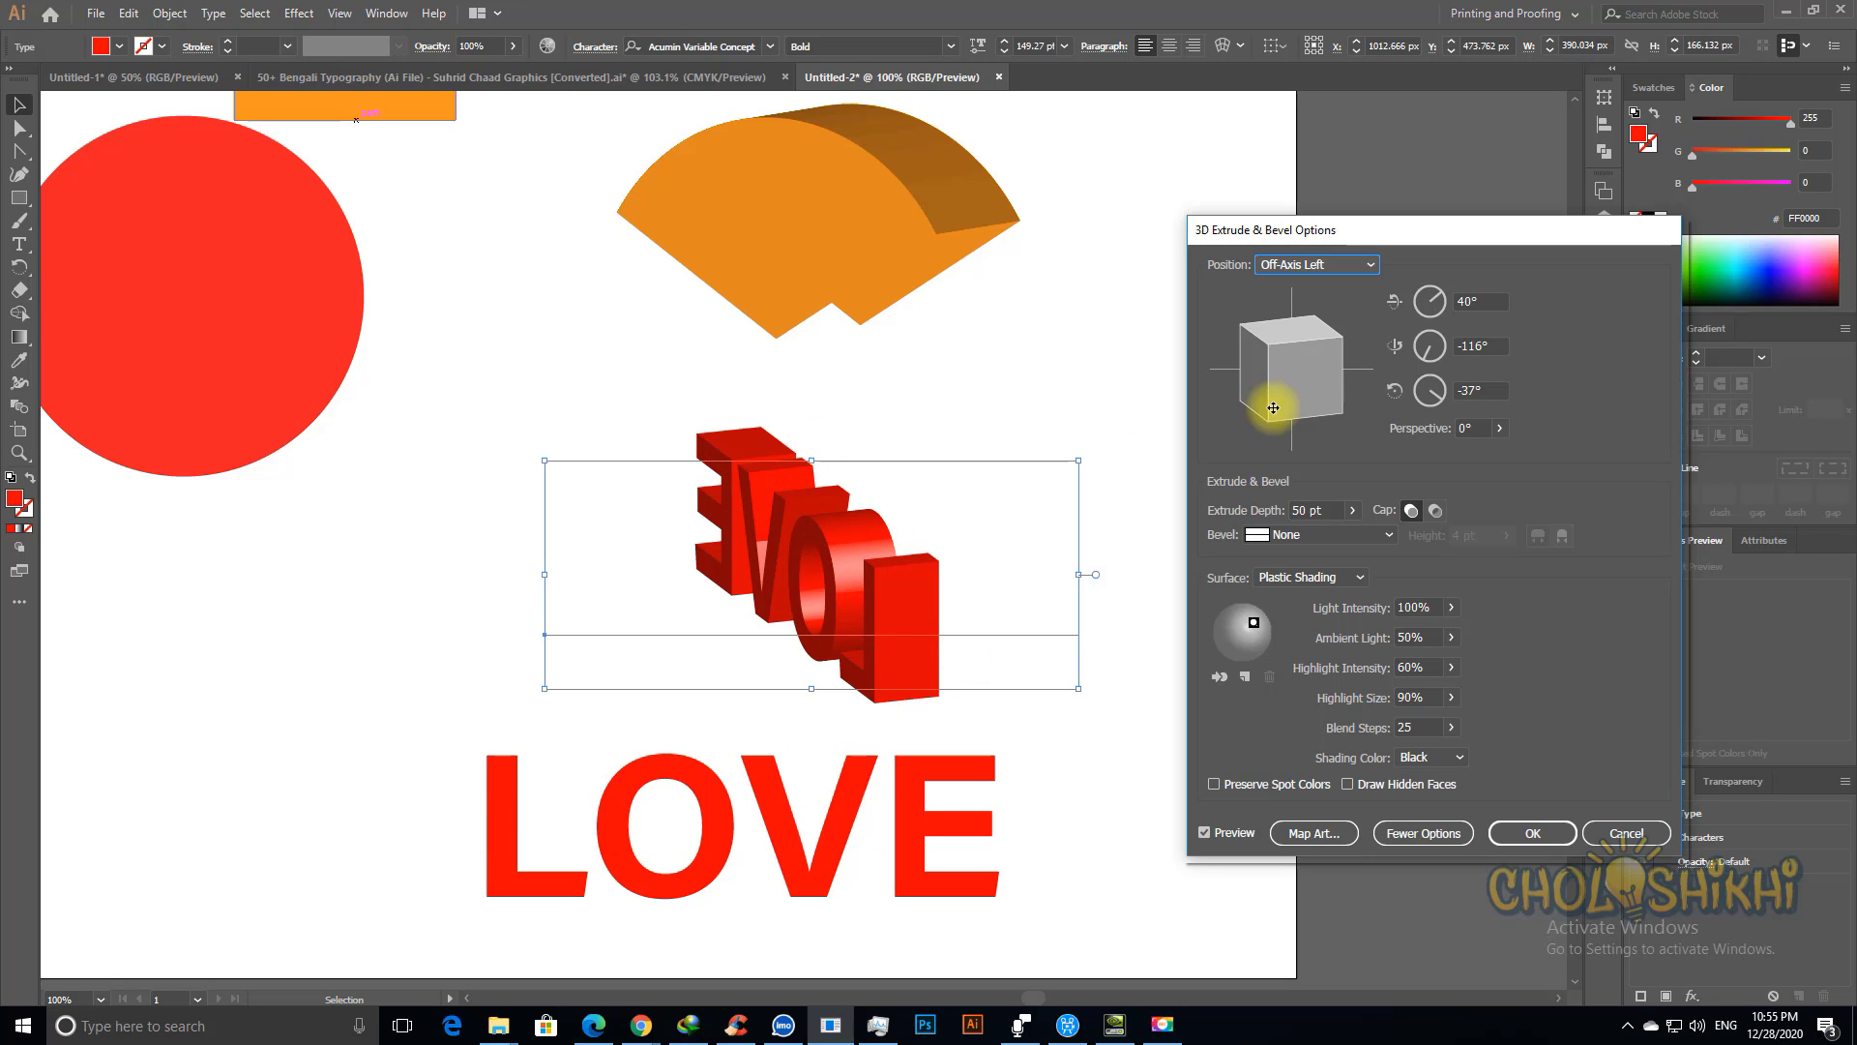
{"action": "left_click", "coordinate": [1333, 261]}
{"action": "left_click", "coordinate": [1312, 508]}
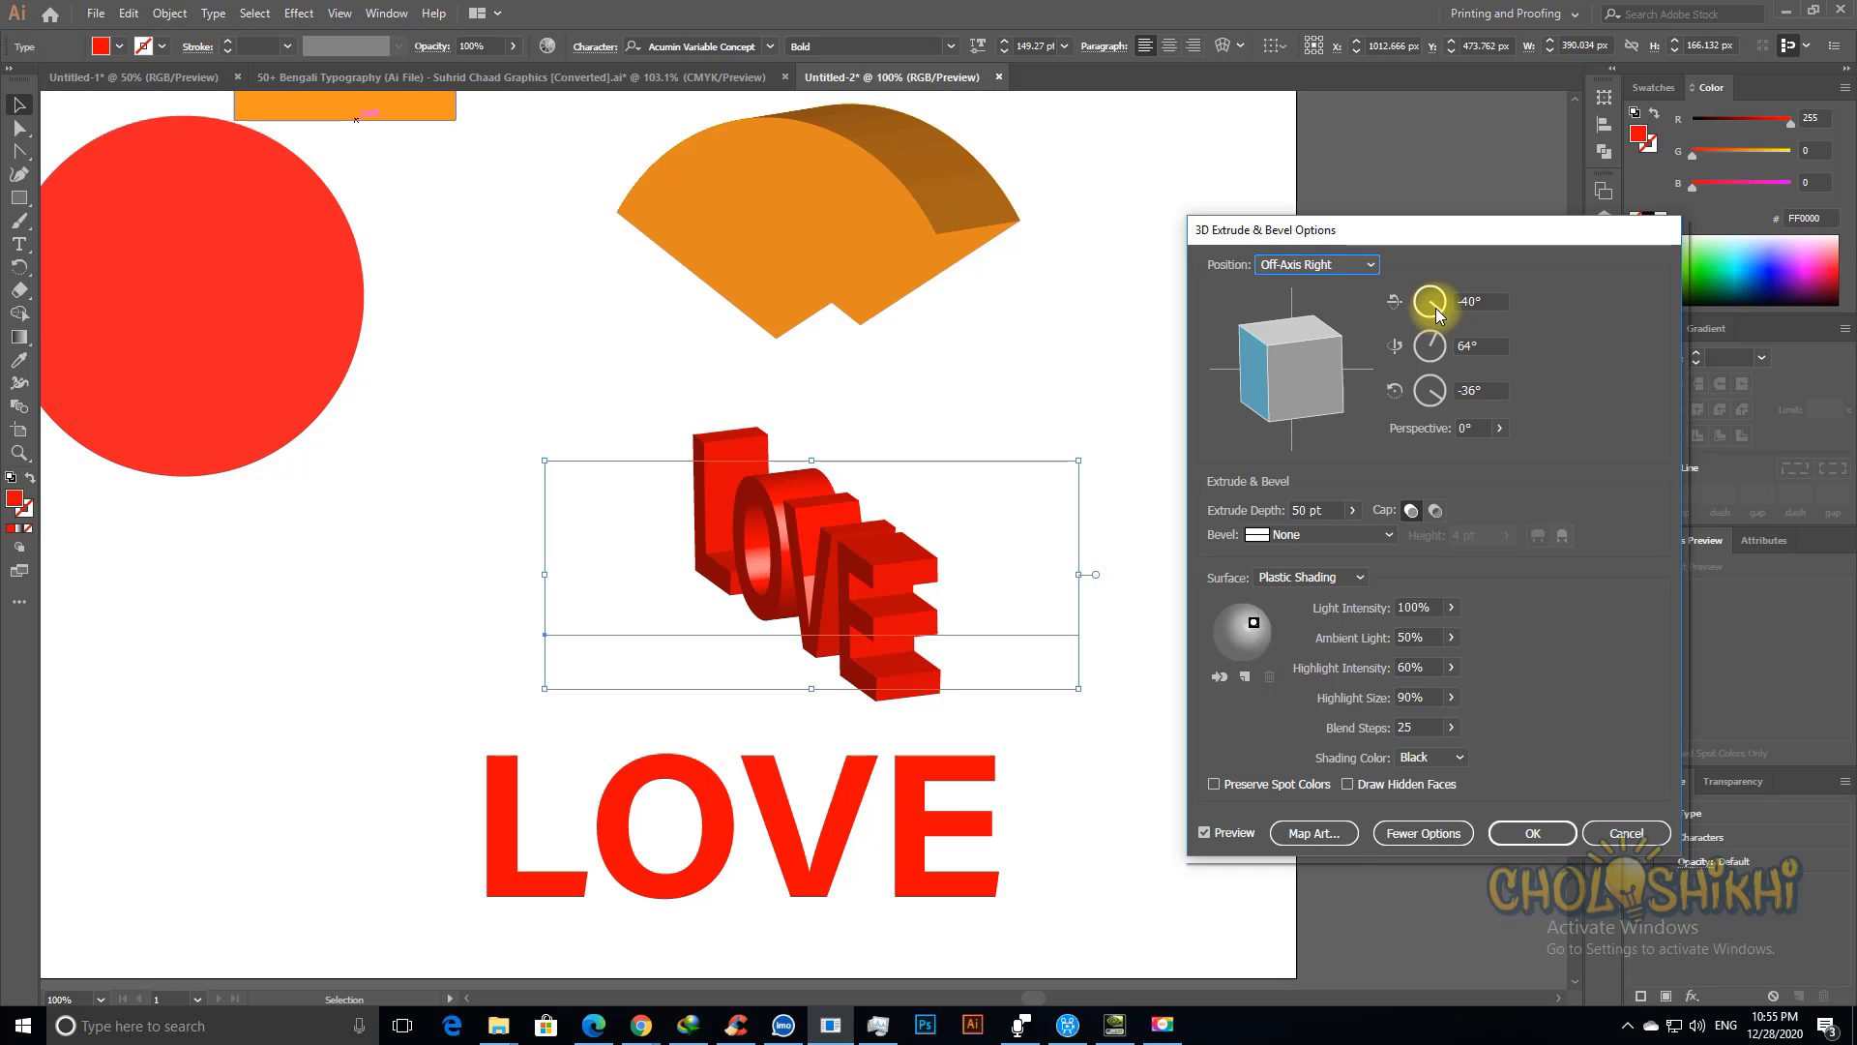
Step: Try custom rotations of about -41° around X and 62° around Y on the extruded text and cancel the effect
{"action": "mouse_move", "coordinate": [1440, 310]}
{"action": "left_mouse_down"}
{"action": "mouse_move", "coordinate": [1434, 324]}
{"action": "mouse_move", "coordinate": [1443, 307]}
{"action": "left_mouse_up"}
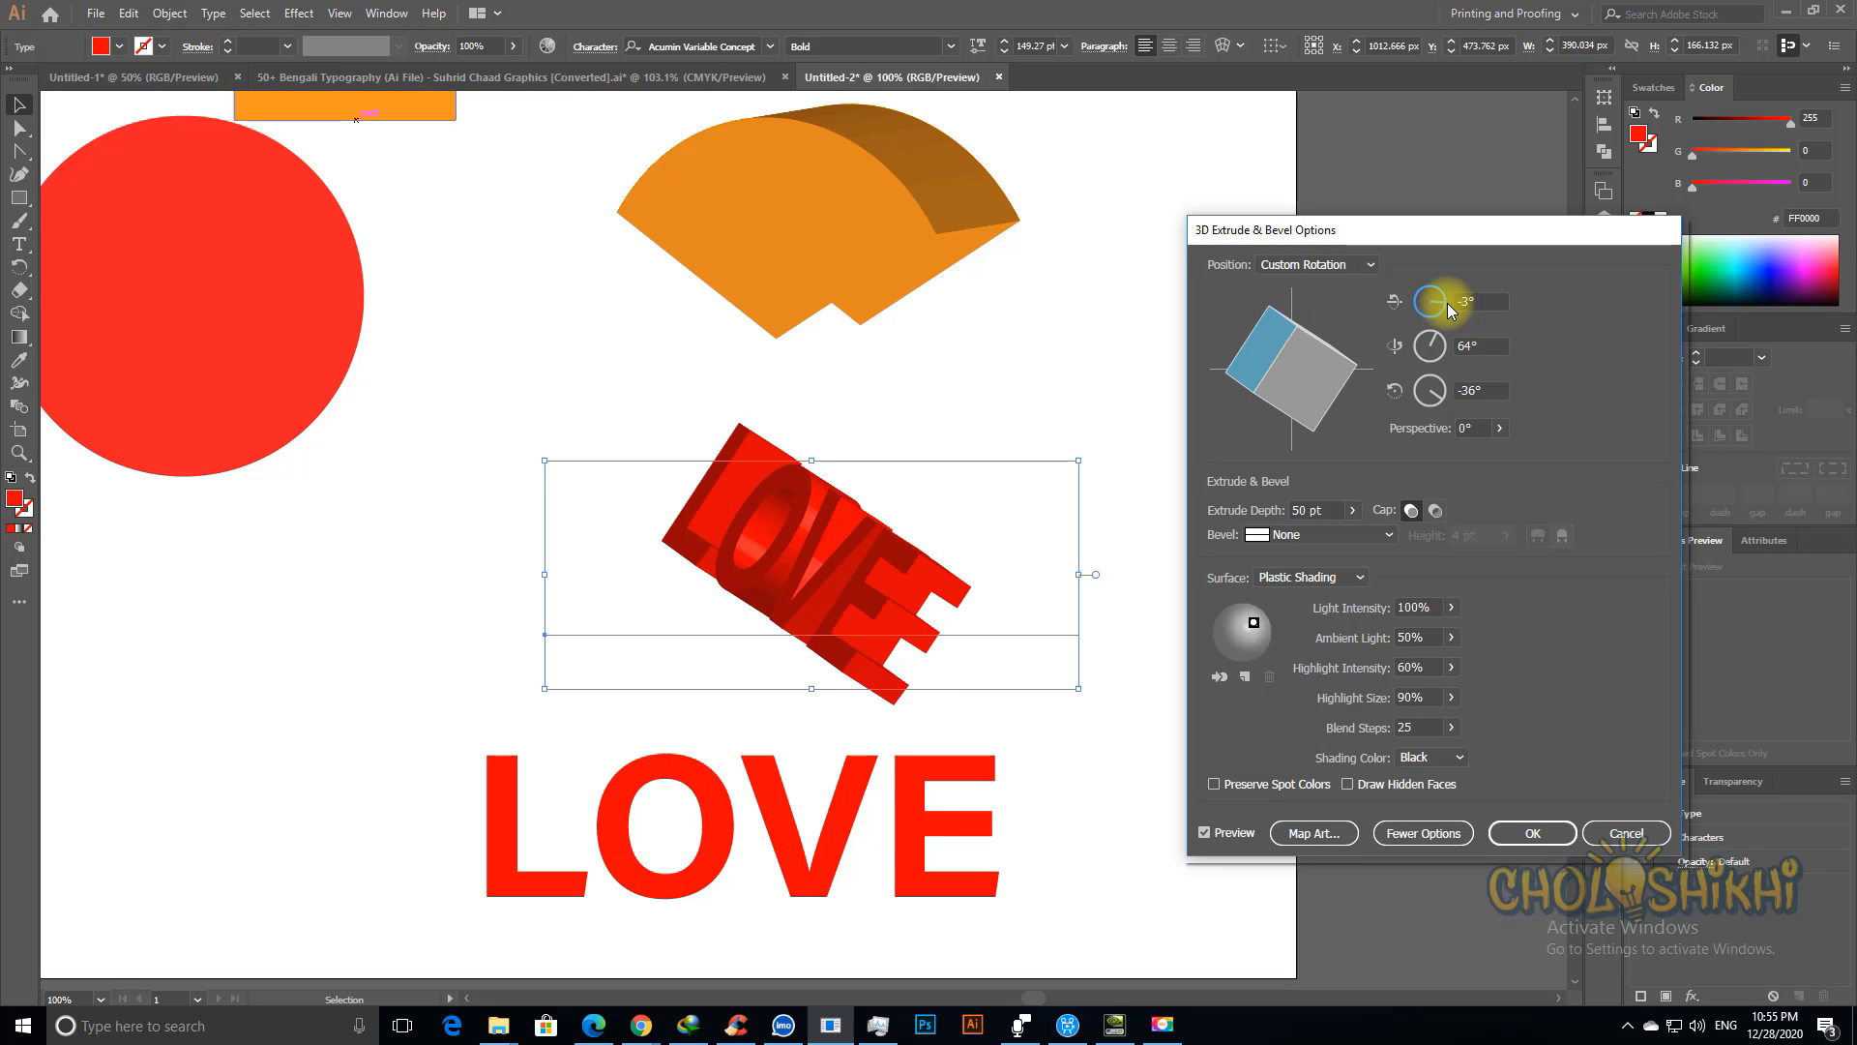
{"action": "left_click_drag", "start_coordinate": [1451, 315], "coordinate": [1435, 341]}
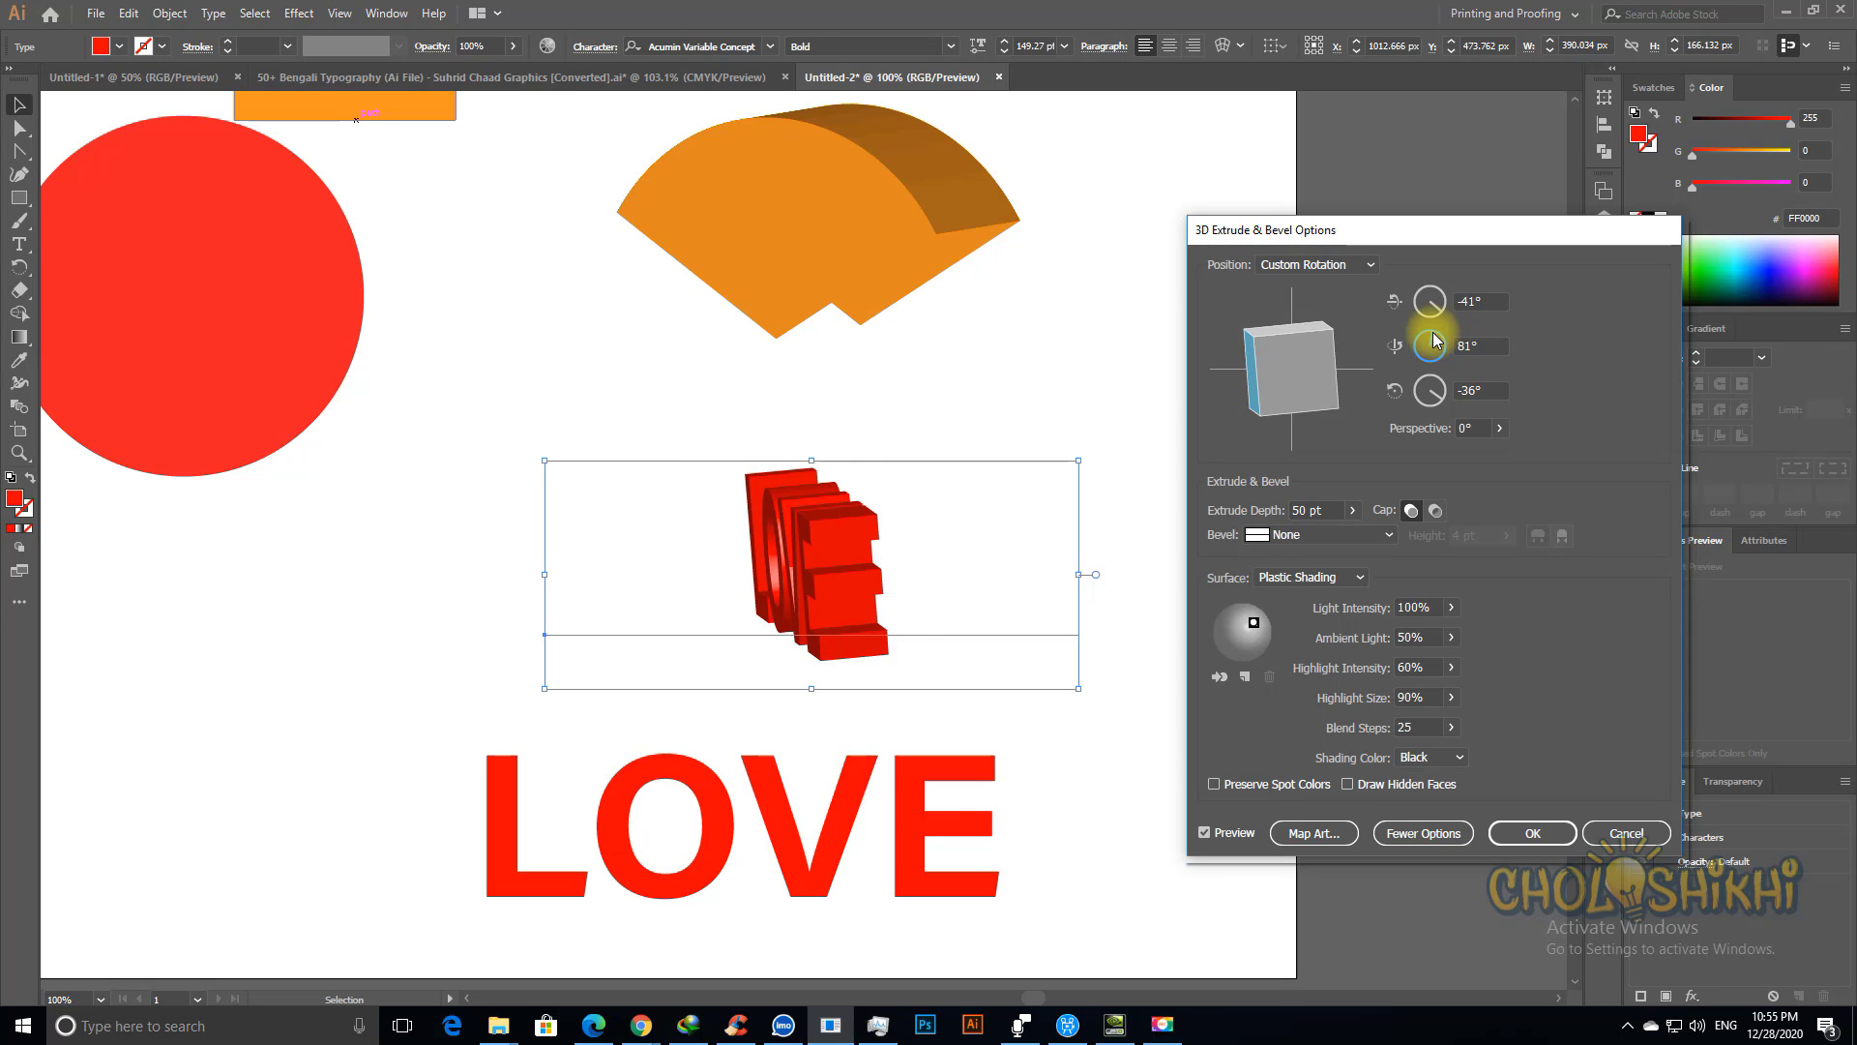
{"action": "left_click_drag", "start_coordinate": [1435, 341], "coordinate": [1440, 333]}
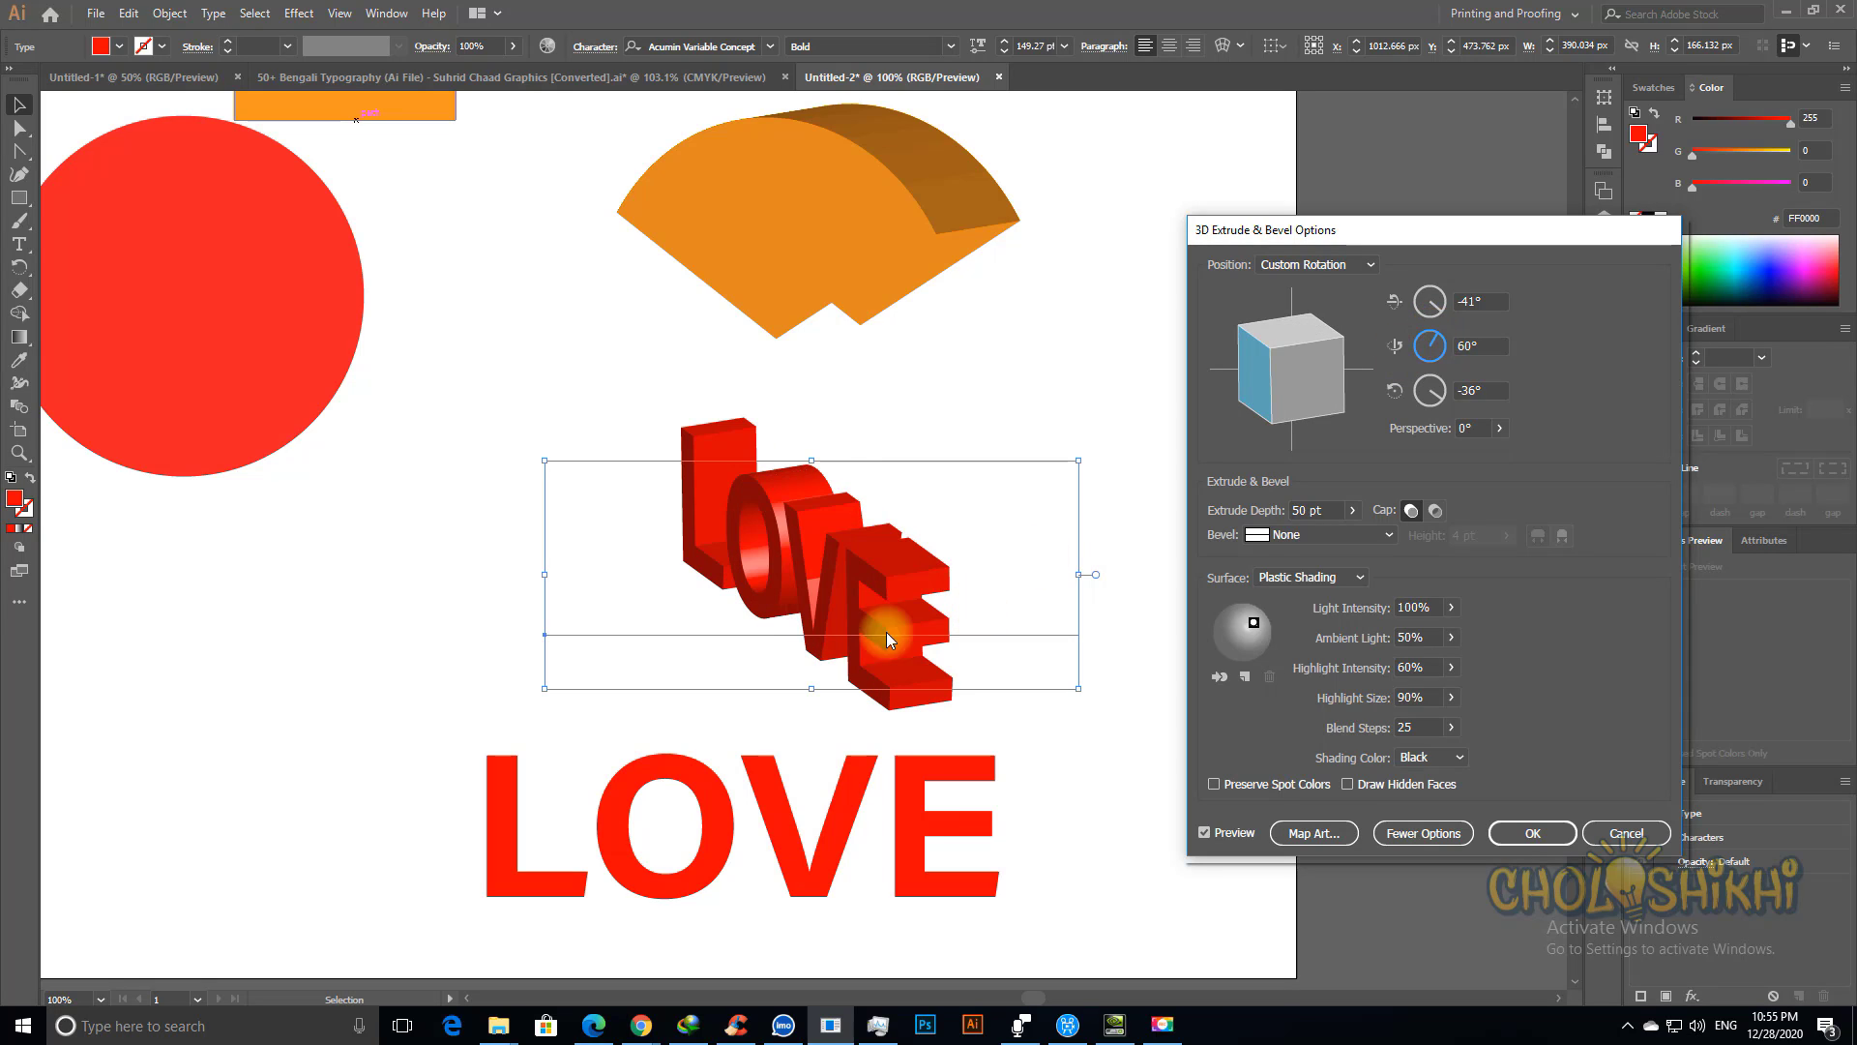
{"action": "left_click", "coordinate": [1432, 336]}
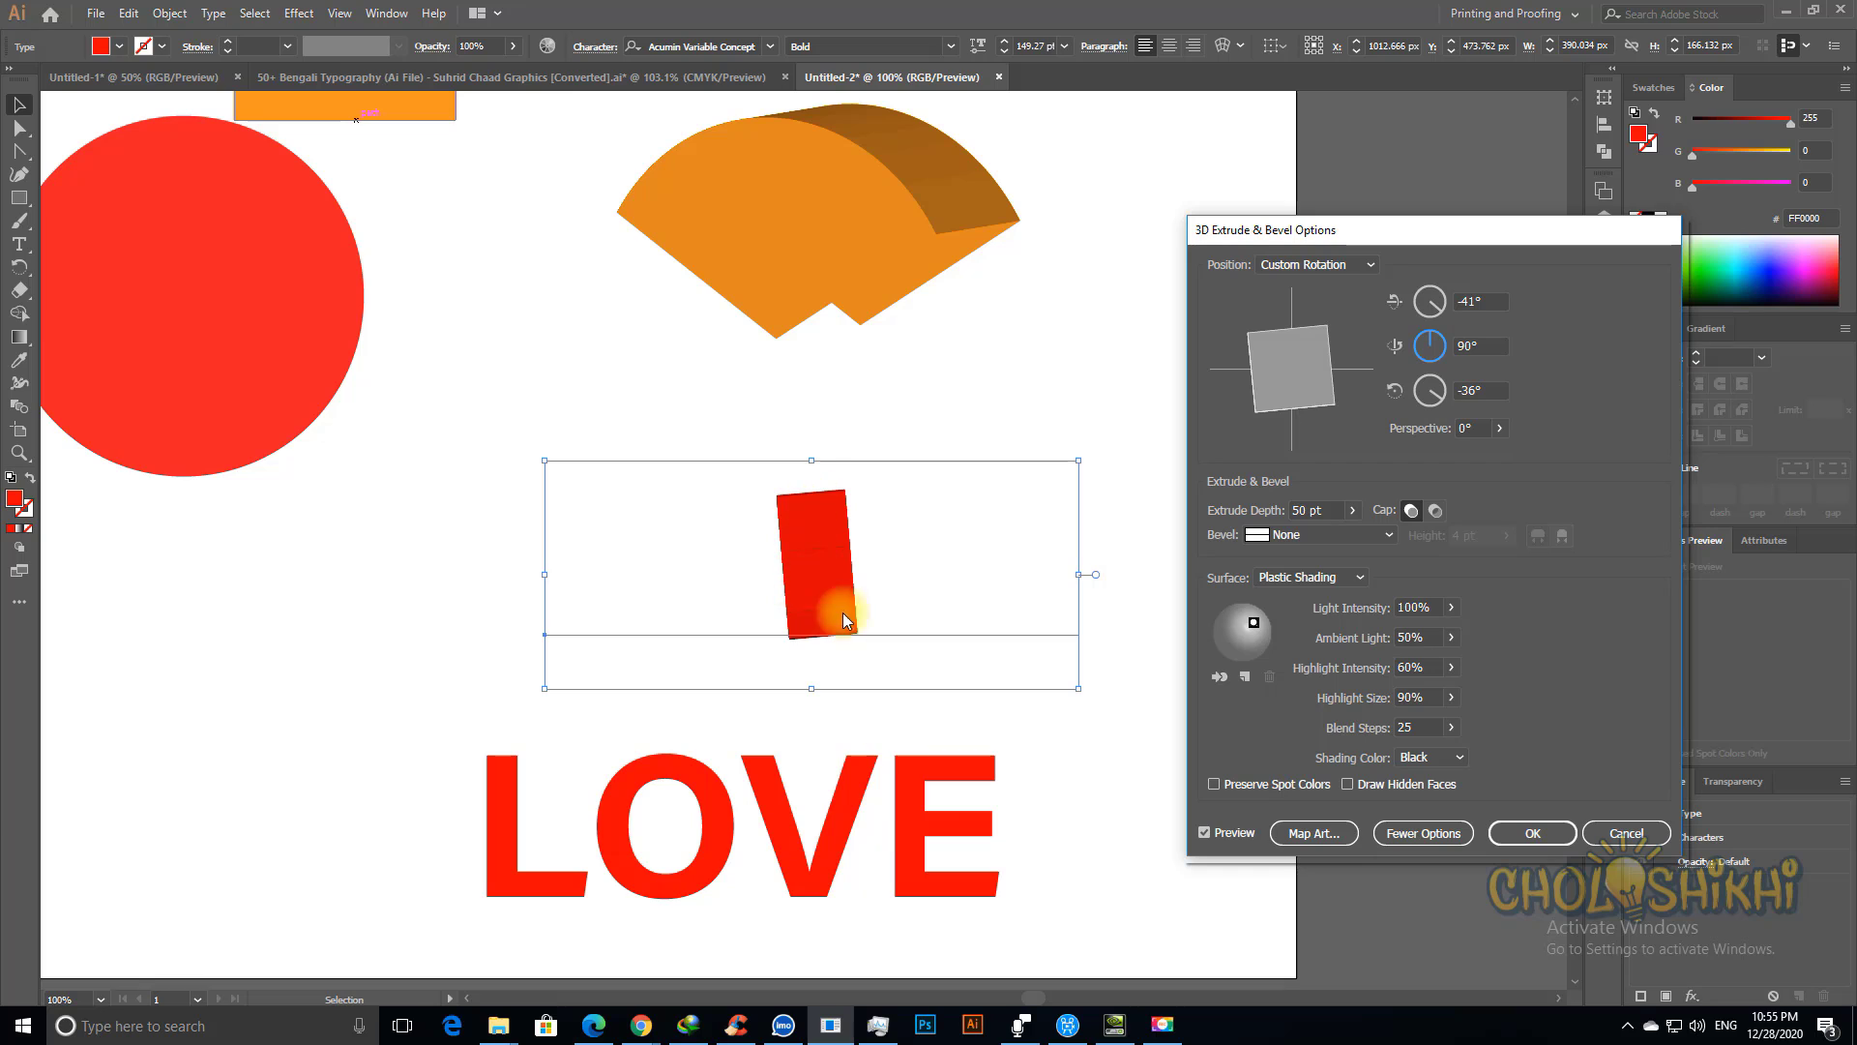
{"action": "left_click", "coordinate": [1438, 341]}
{"action": "left_click_drag", "start_coordinate": [1438, 341], "coordinate": [1439, 343]}
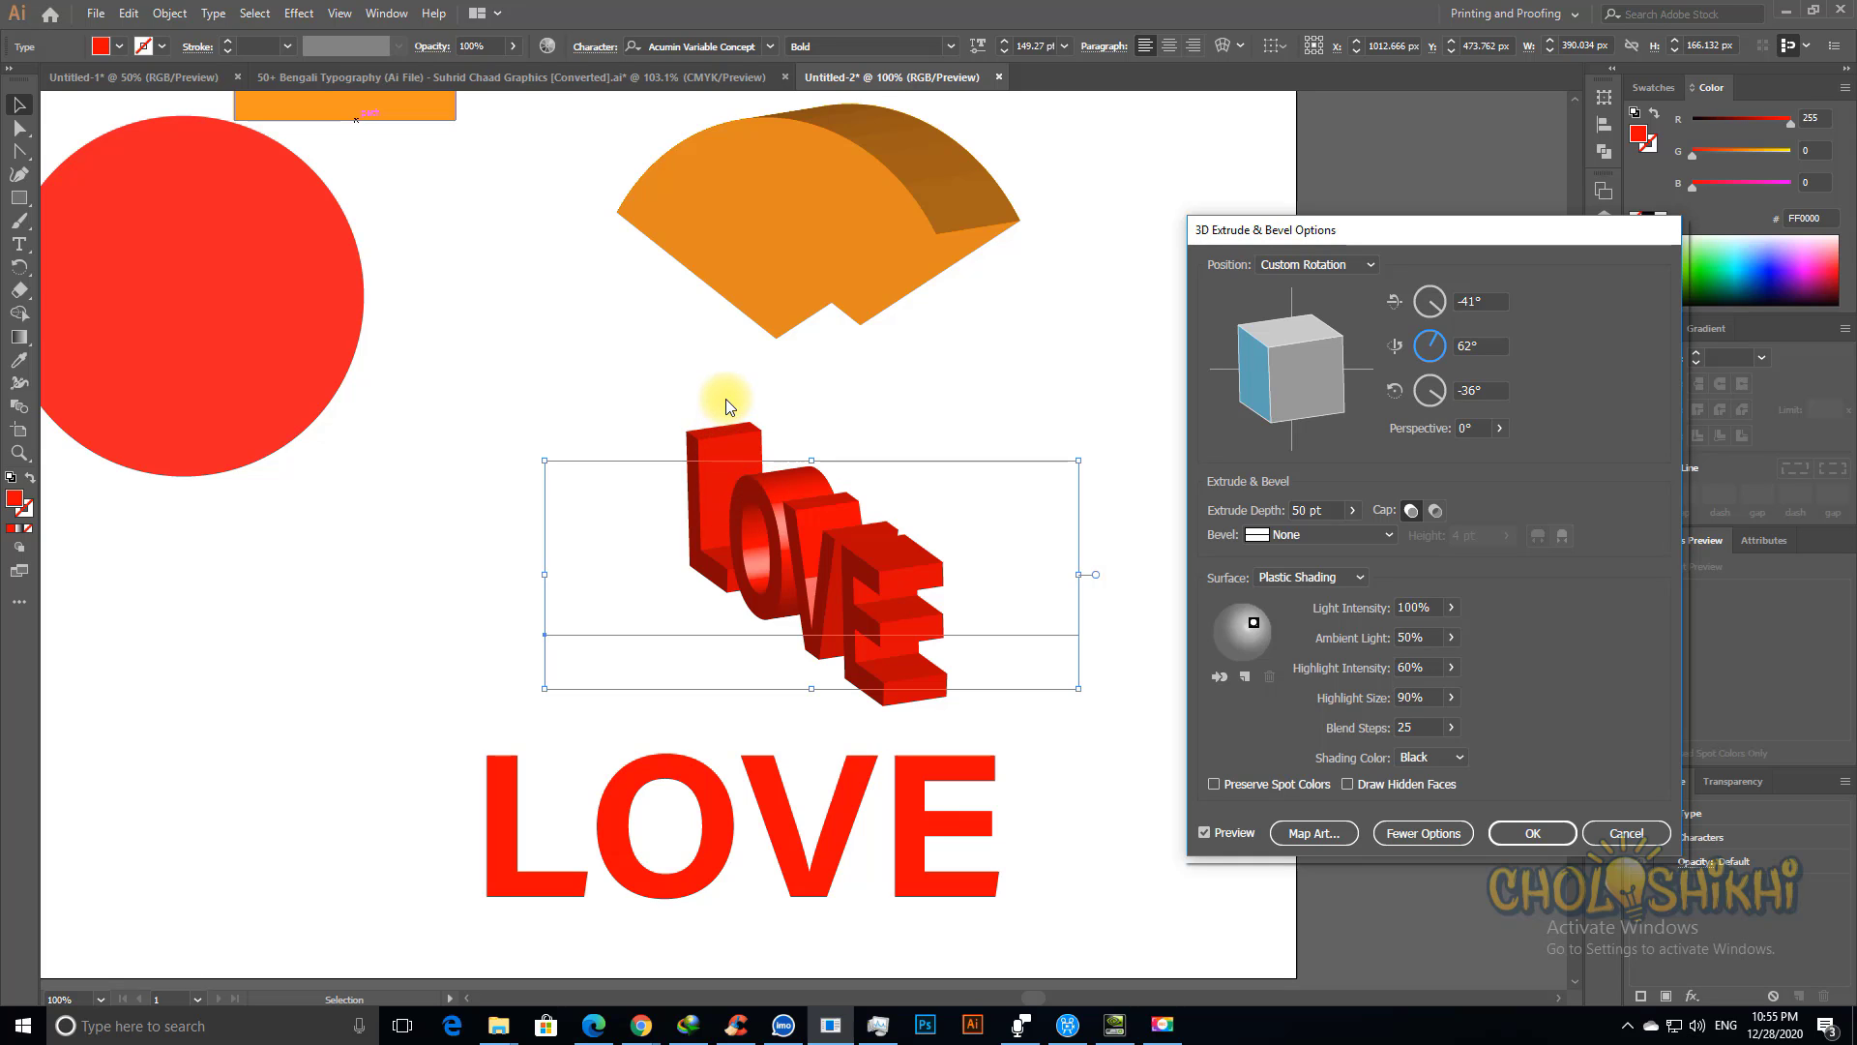
{"action": "key", "text": "Escape"}
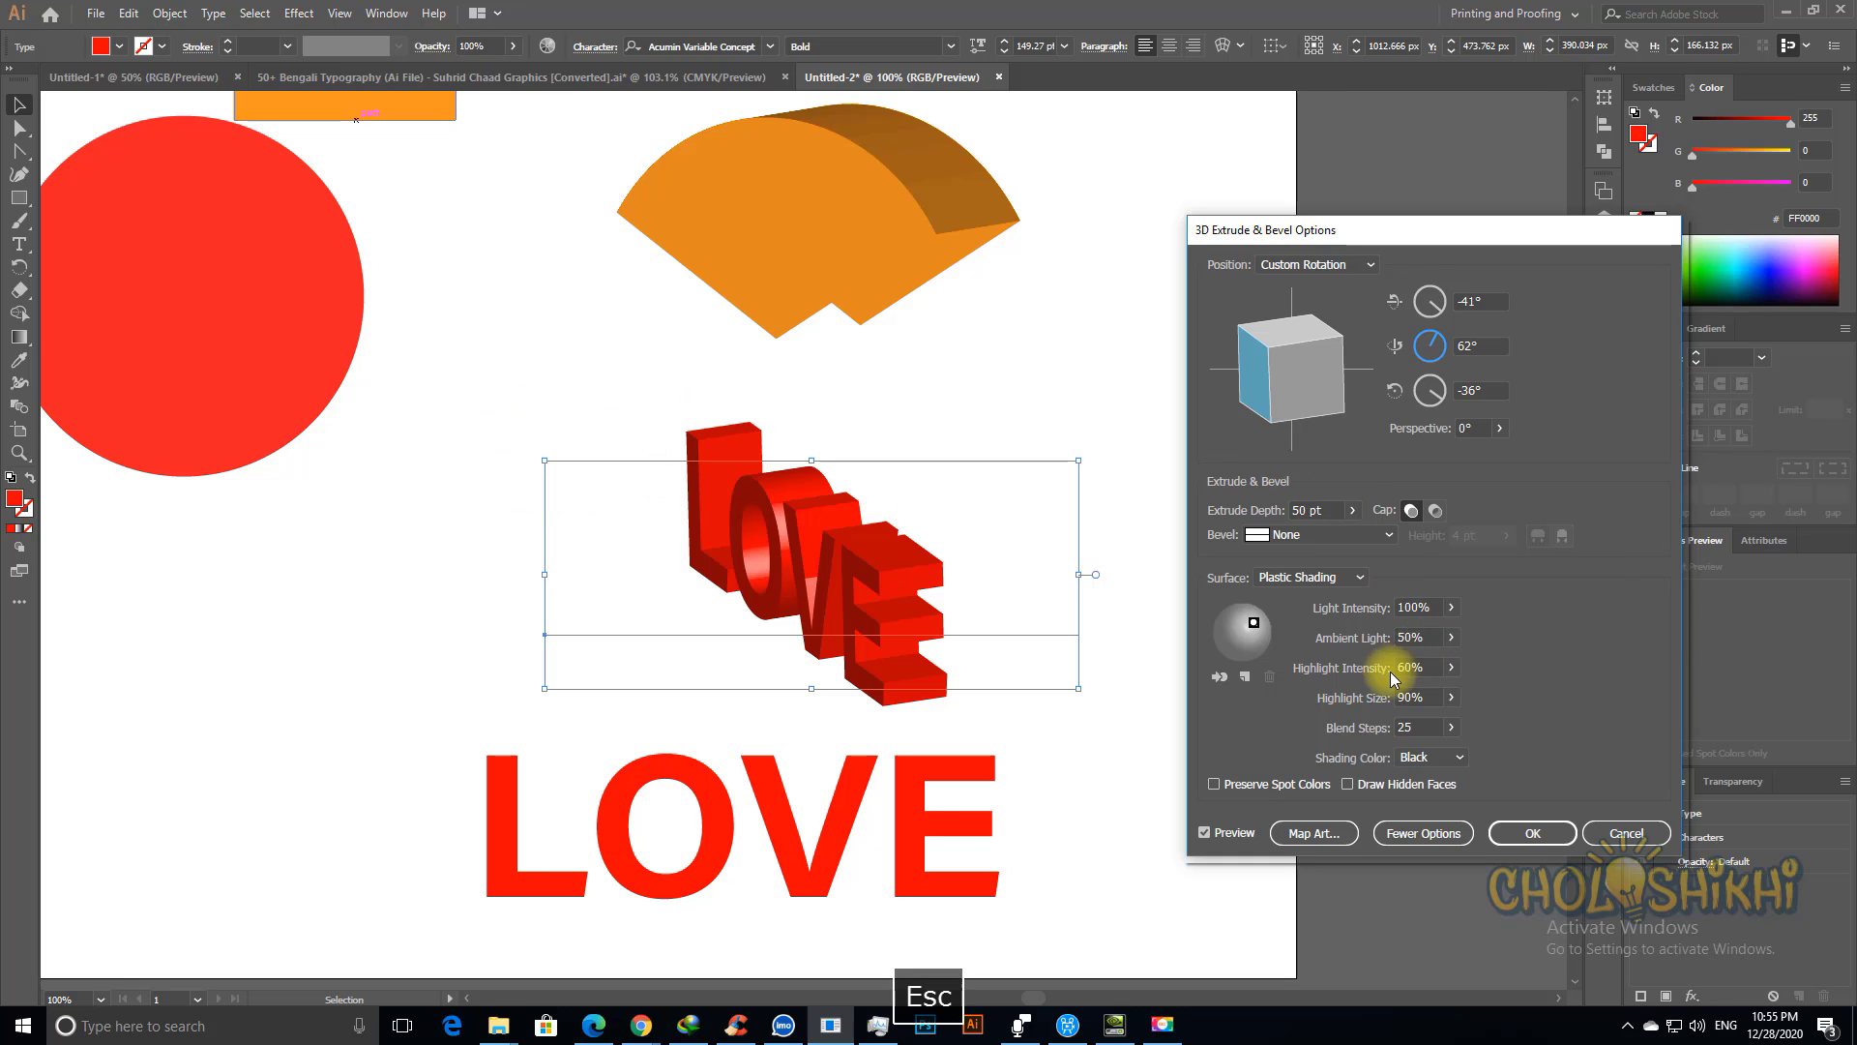
Step: Draw three upright red rectangles in a row near the artboard's right edge, the last one about 50 by 124 px
{"action": "left_click", "coordinate": [19, 197]}
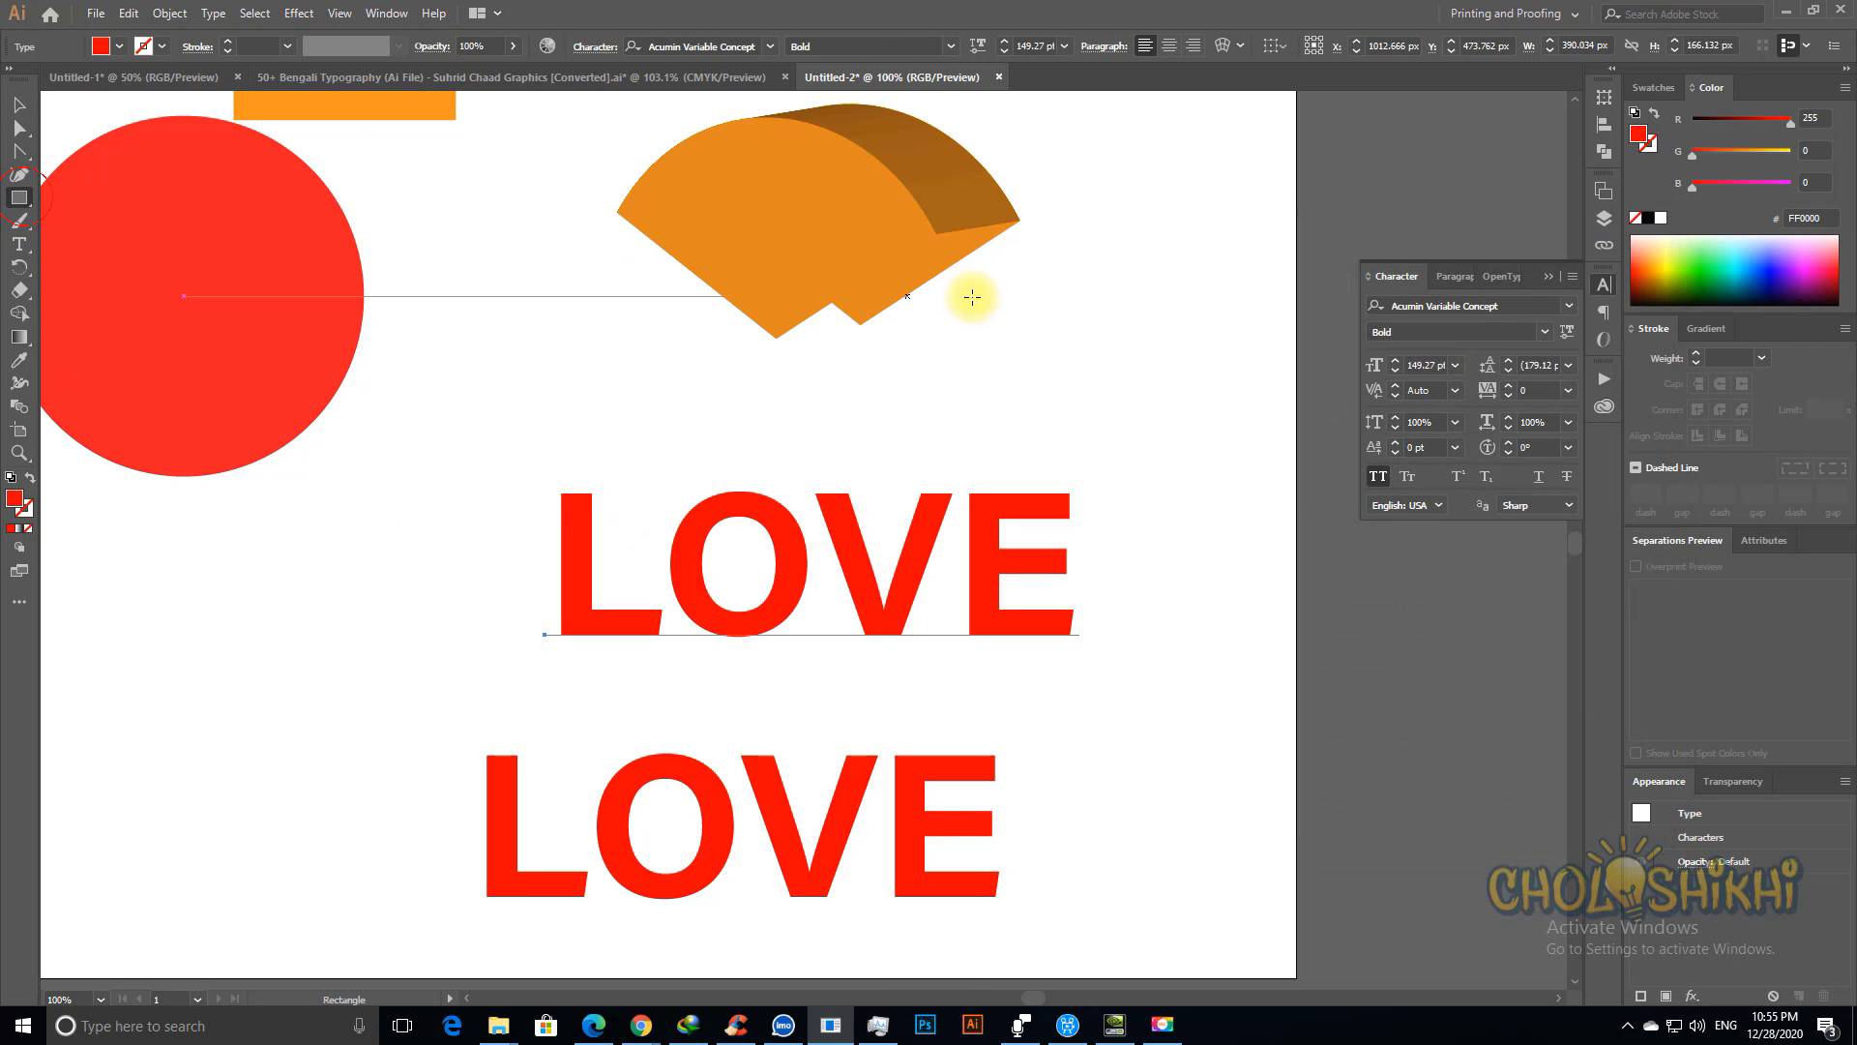
{"action": "mouse_move", "coordinate": [1091, 366]}
{"action": "left_mouse_down"}
{"action": "mouse_move", "coordinate": [1090, 247]}
{"action": "mouse_move", "coordinate": [1194, 357]}
{"action": "mouse_move", "coordinate": [1185, 370]}
{"action": "left_mouse_up"}
{"action": "key", "text": "ctrl+z"}
{"action": "left_click_drag", "start_coordinate": [1248, 216], "coordinate": [1319, 415]}
{"action": "left_click_drag", "start_coordinate": [1353, 217], "coordinate": [1422, 386]}
Step: Try 3D Rotate on the lower LOVE text with its default Off-Axis Front position and preview on
{"action": "key", "text": "space"}
{"action": "left_click_drag", "start_coordinate": [912, 360], "coordinate": [564, 478]}
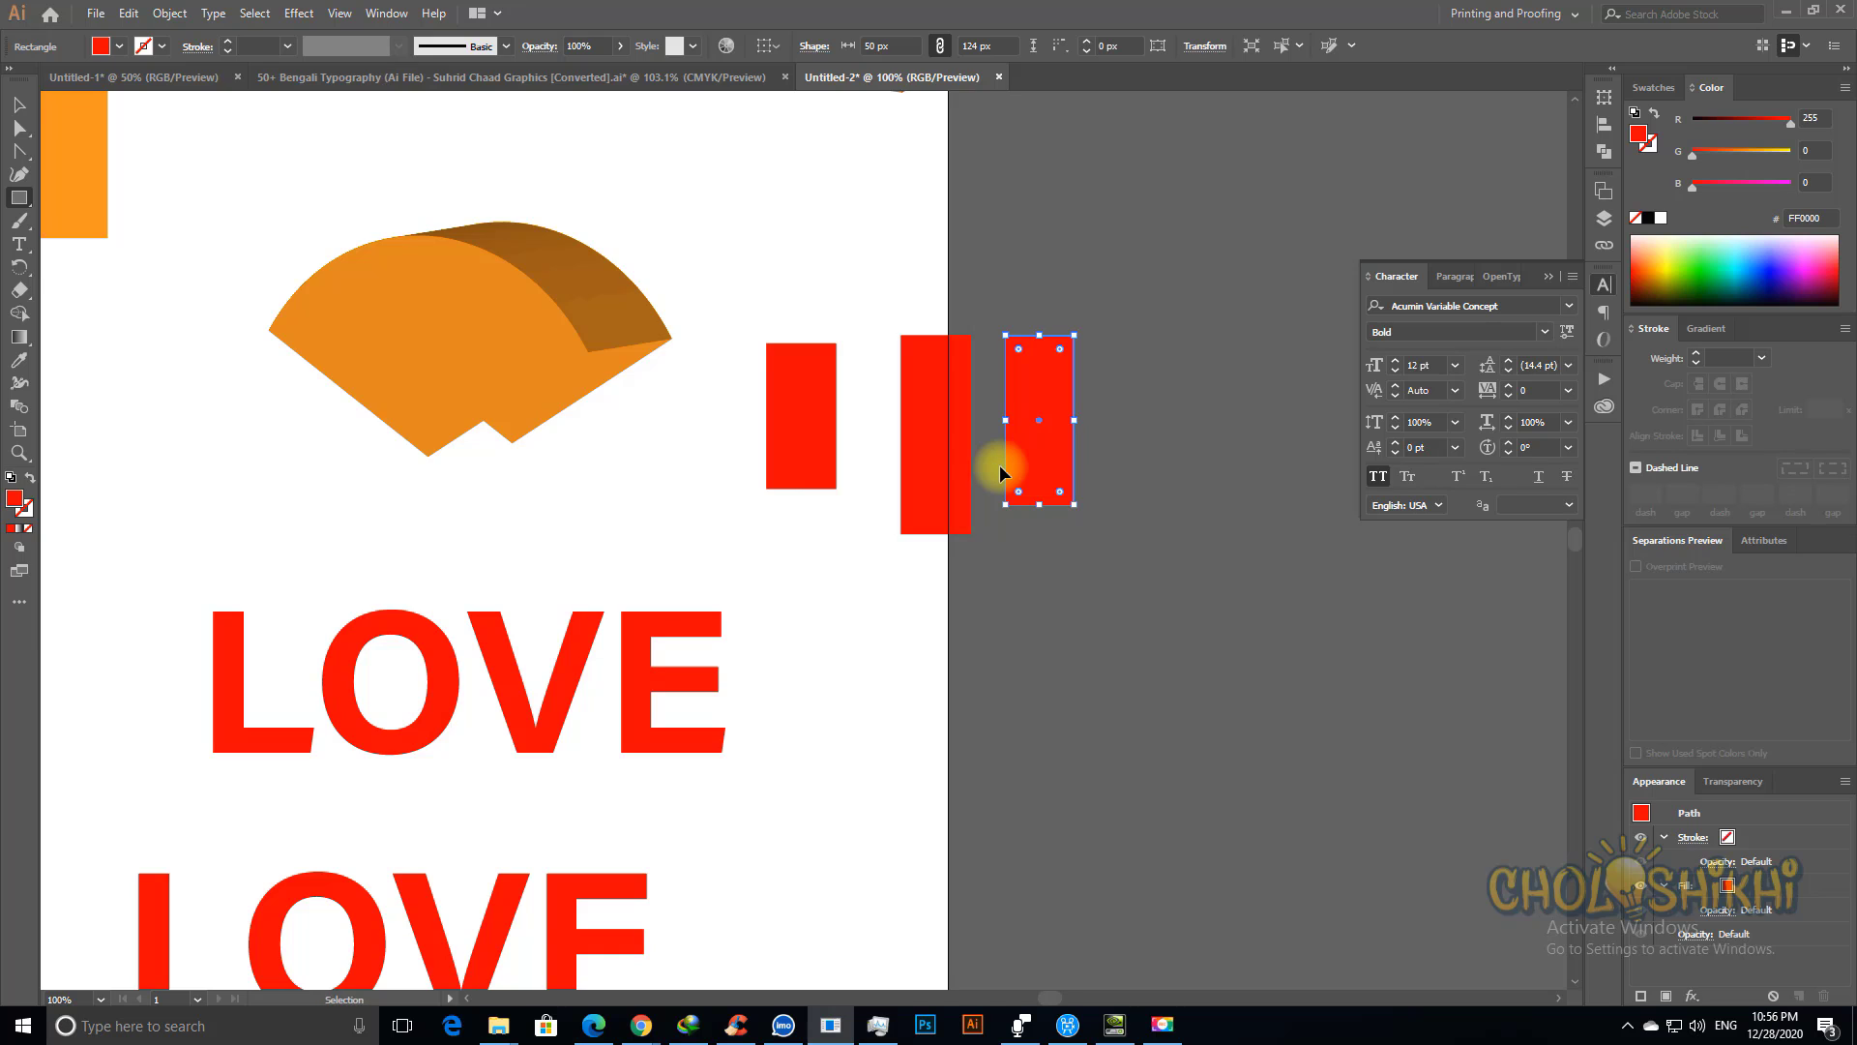
{"action": "key", "text": "ctrl+minus"}
{"action": "key", "text": "v"}
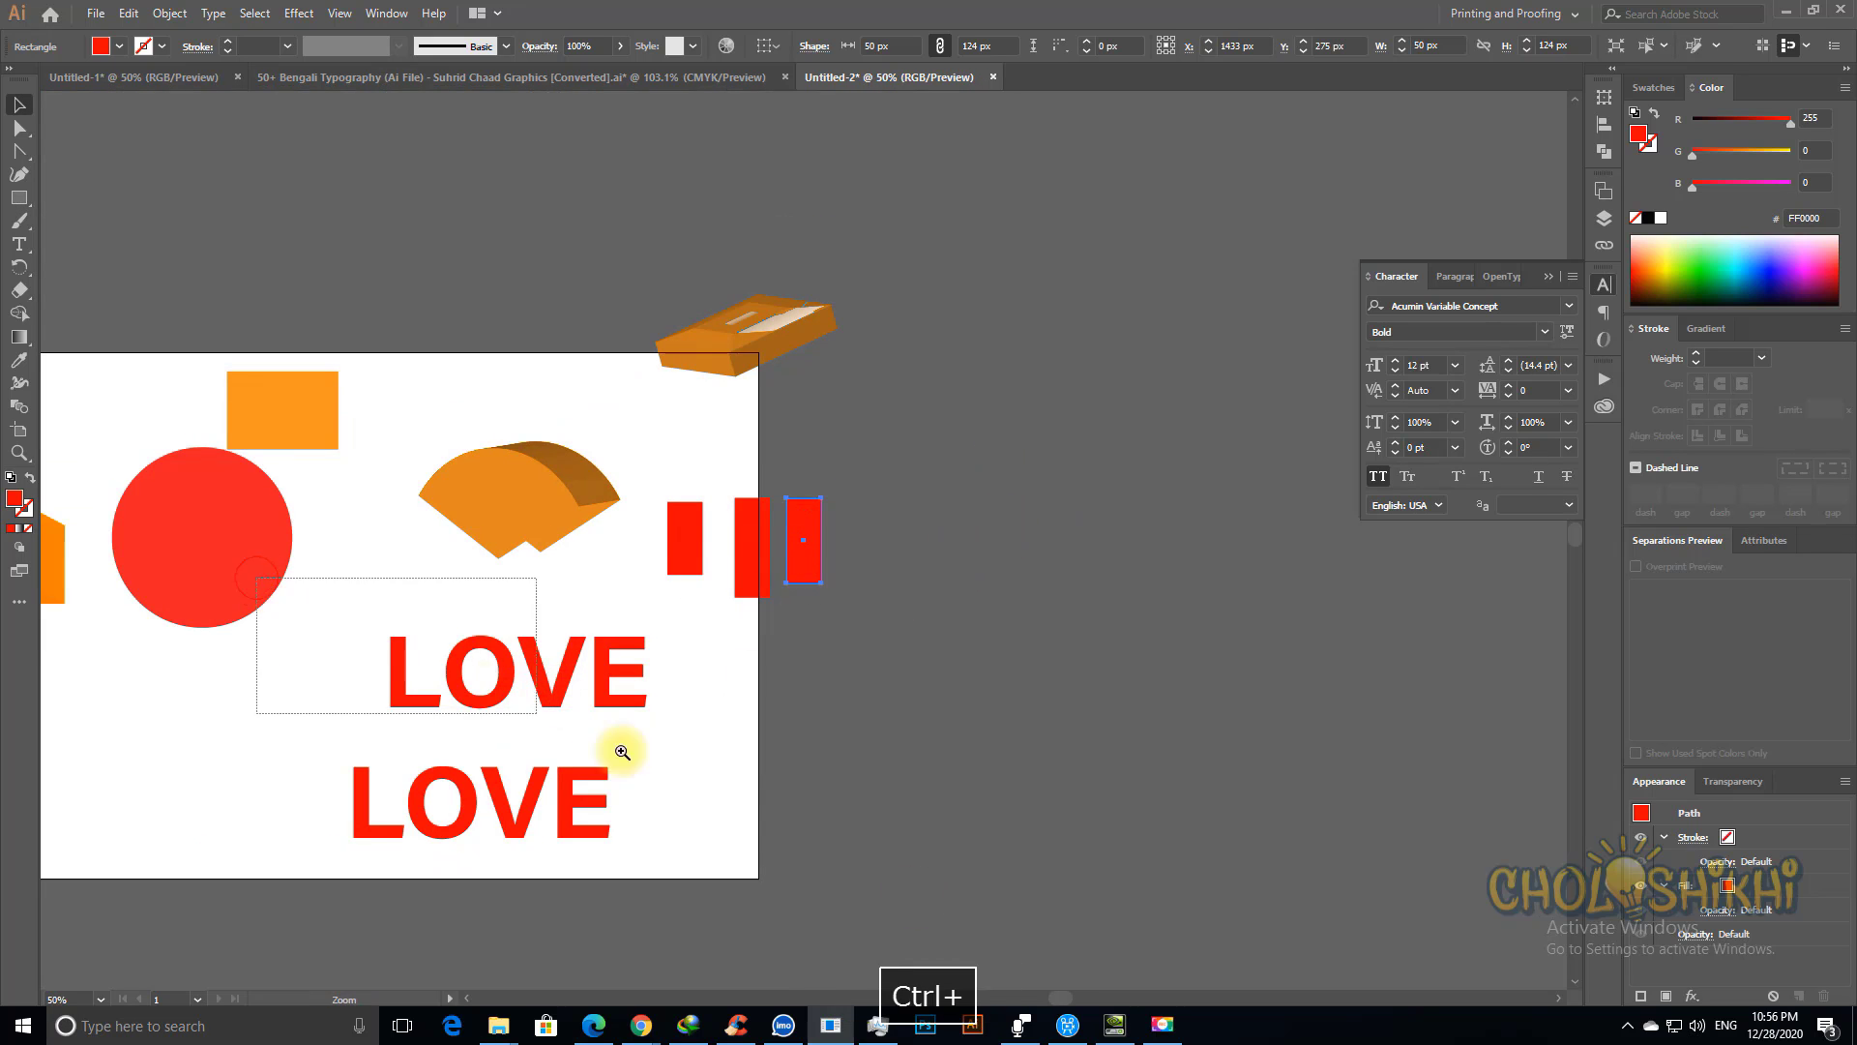
{"action": "left_click_drag", "start_coordinate": [622, 751], "coordinate": [916, 892]}
{"action": "left_click_drag", "start_coordinate": [687, 890], "coordinate": [866, 752]}
{"action": "left_click", "coordinate": [804, 620]}
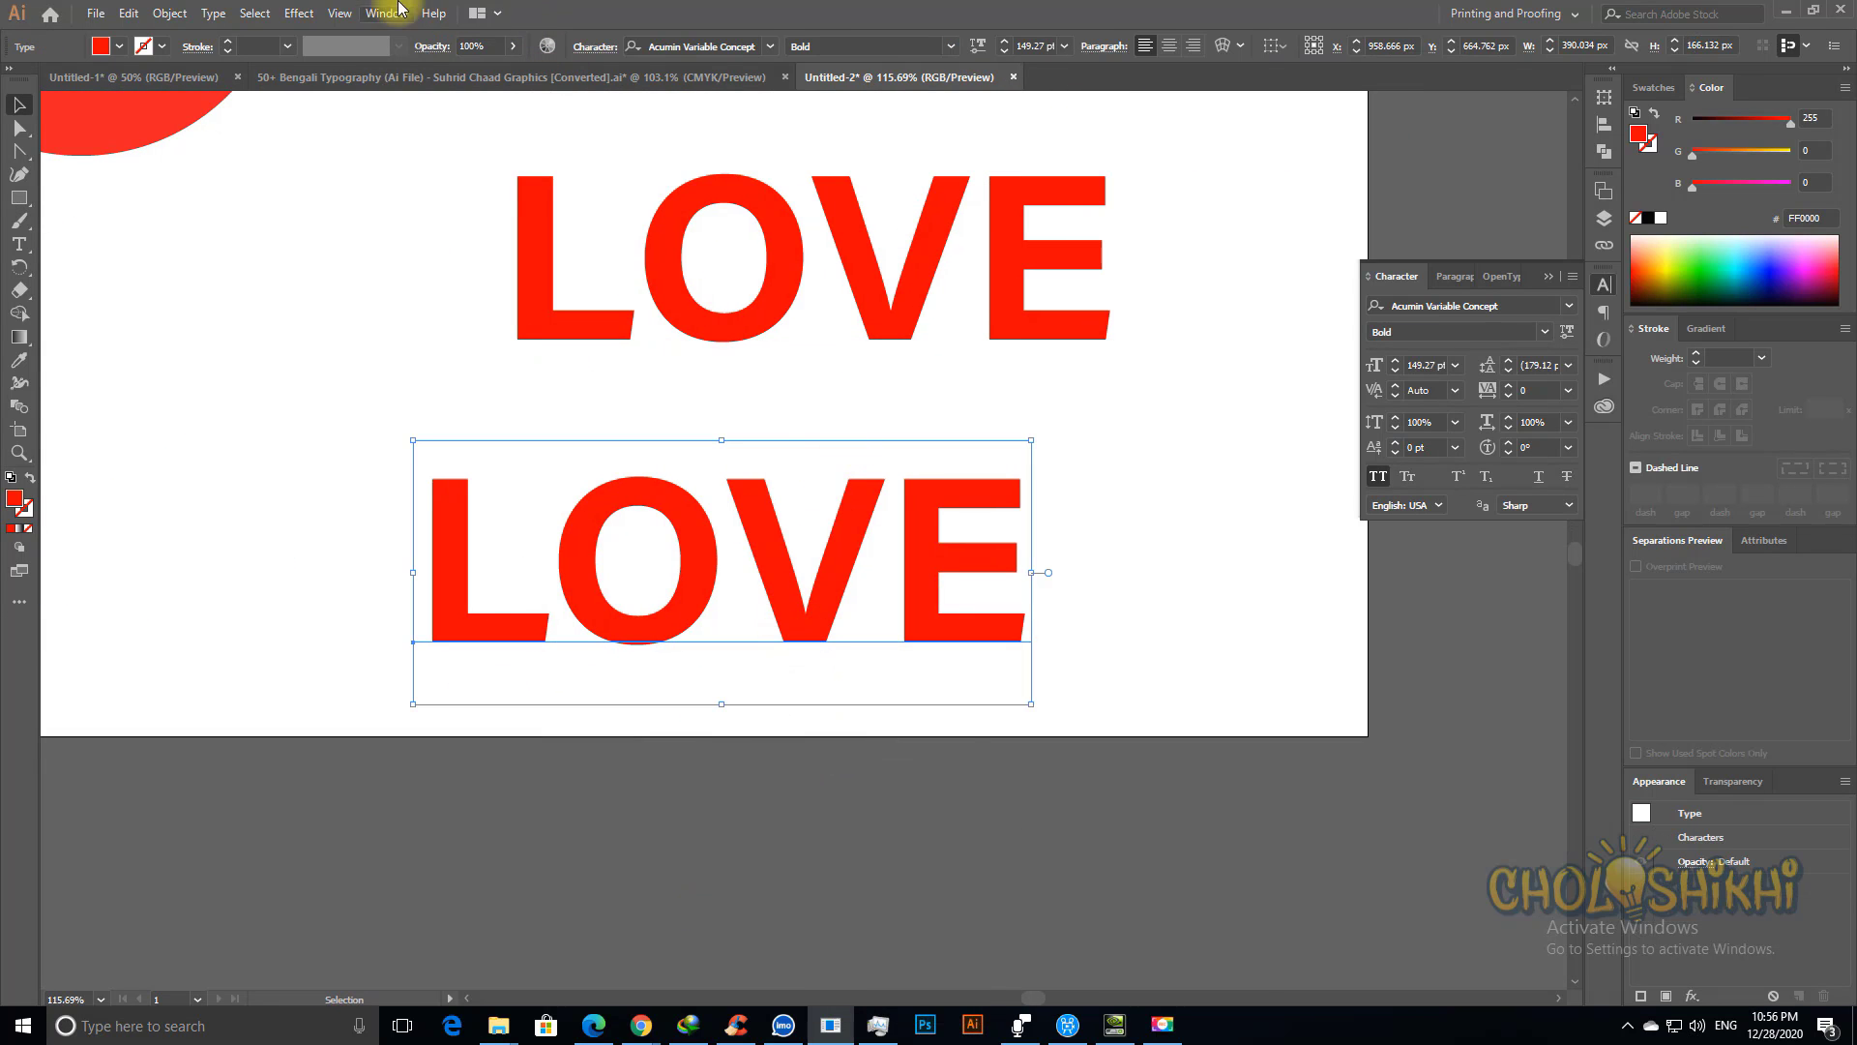
{"action": "left_click", "coordinate": [298, 12]}
{"action": "mouse_move", "coordinate": [343, 125]}
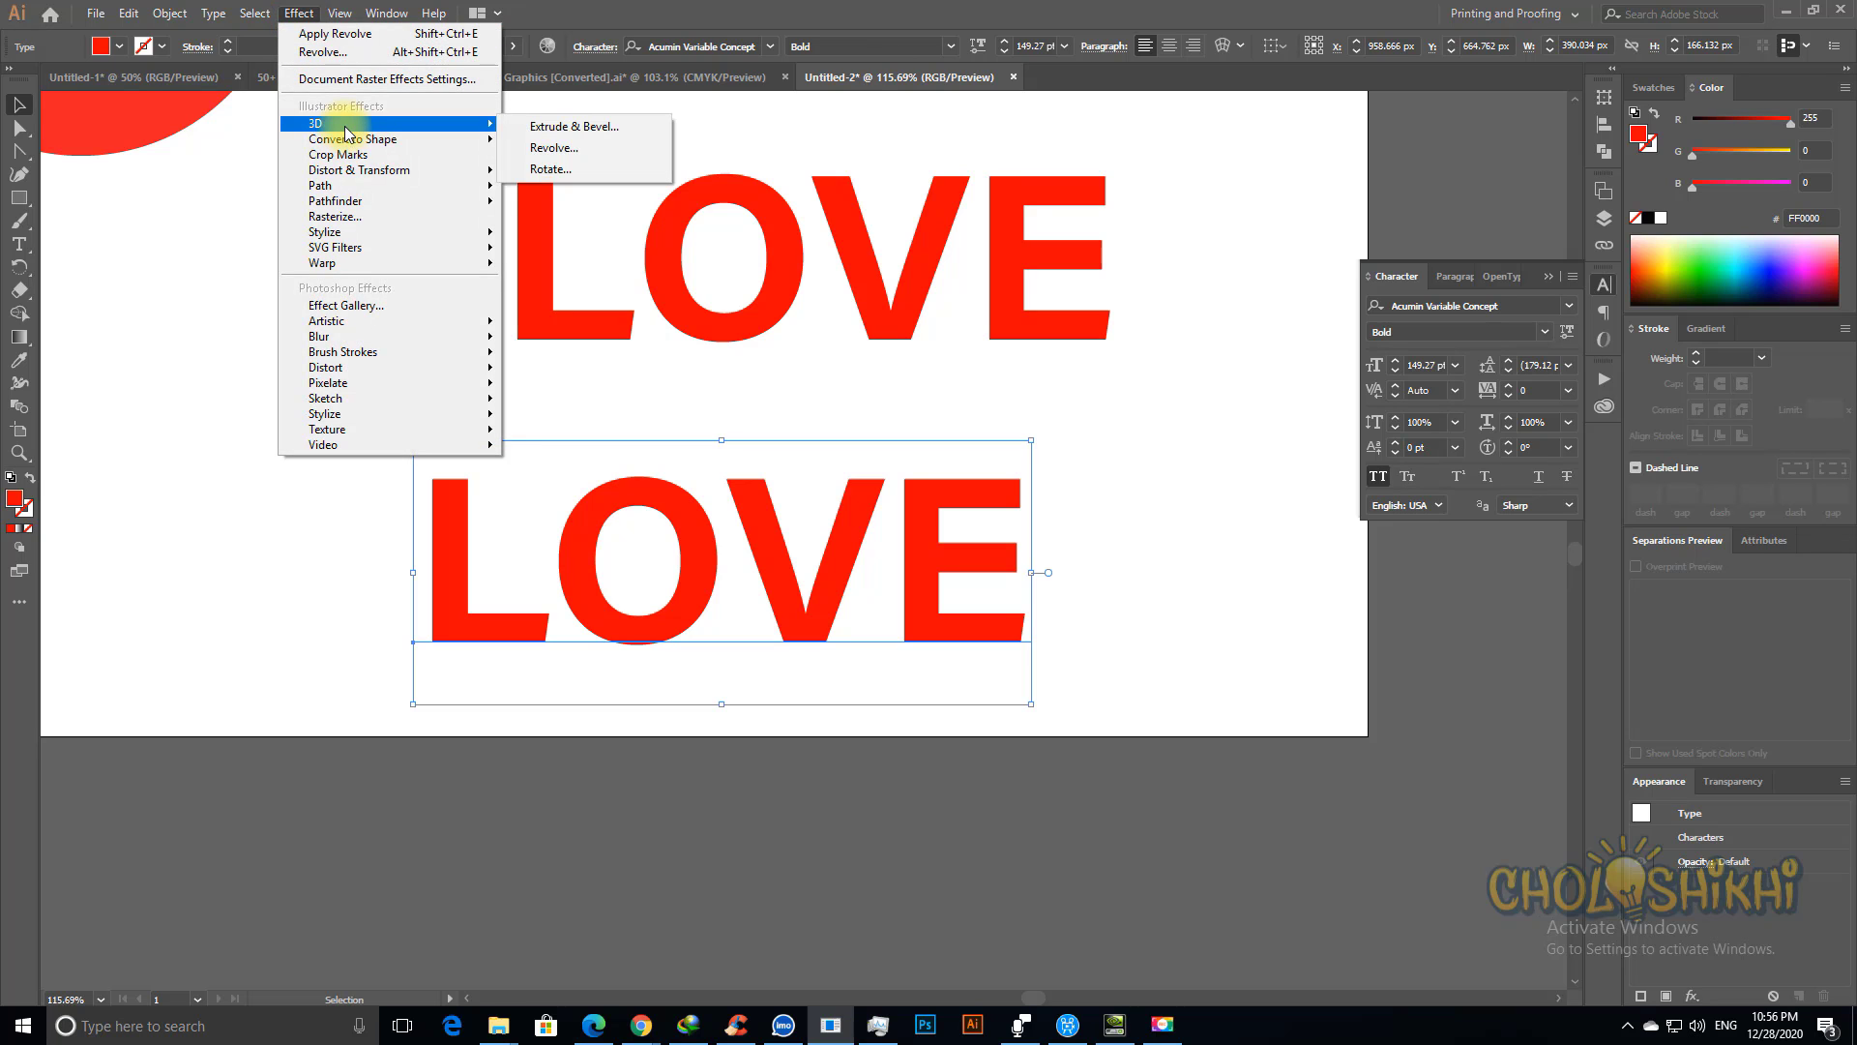
{"action": "left_click", "coordinate": [548, 169]}
{"action": "left_click_drag", "start_coordinate": [1414, 228], "coordinate": [1417, 205]}
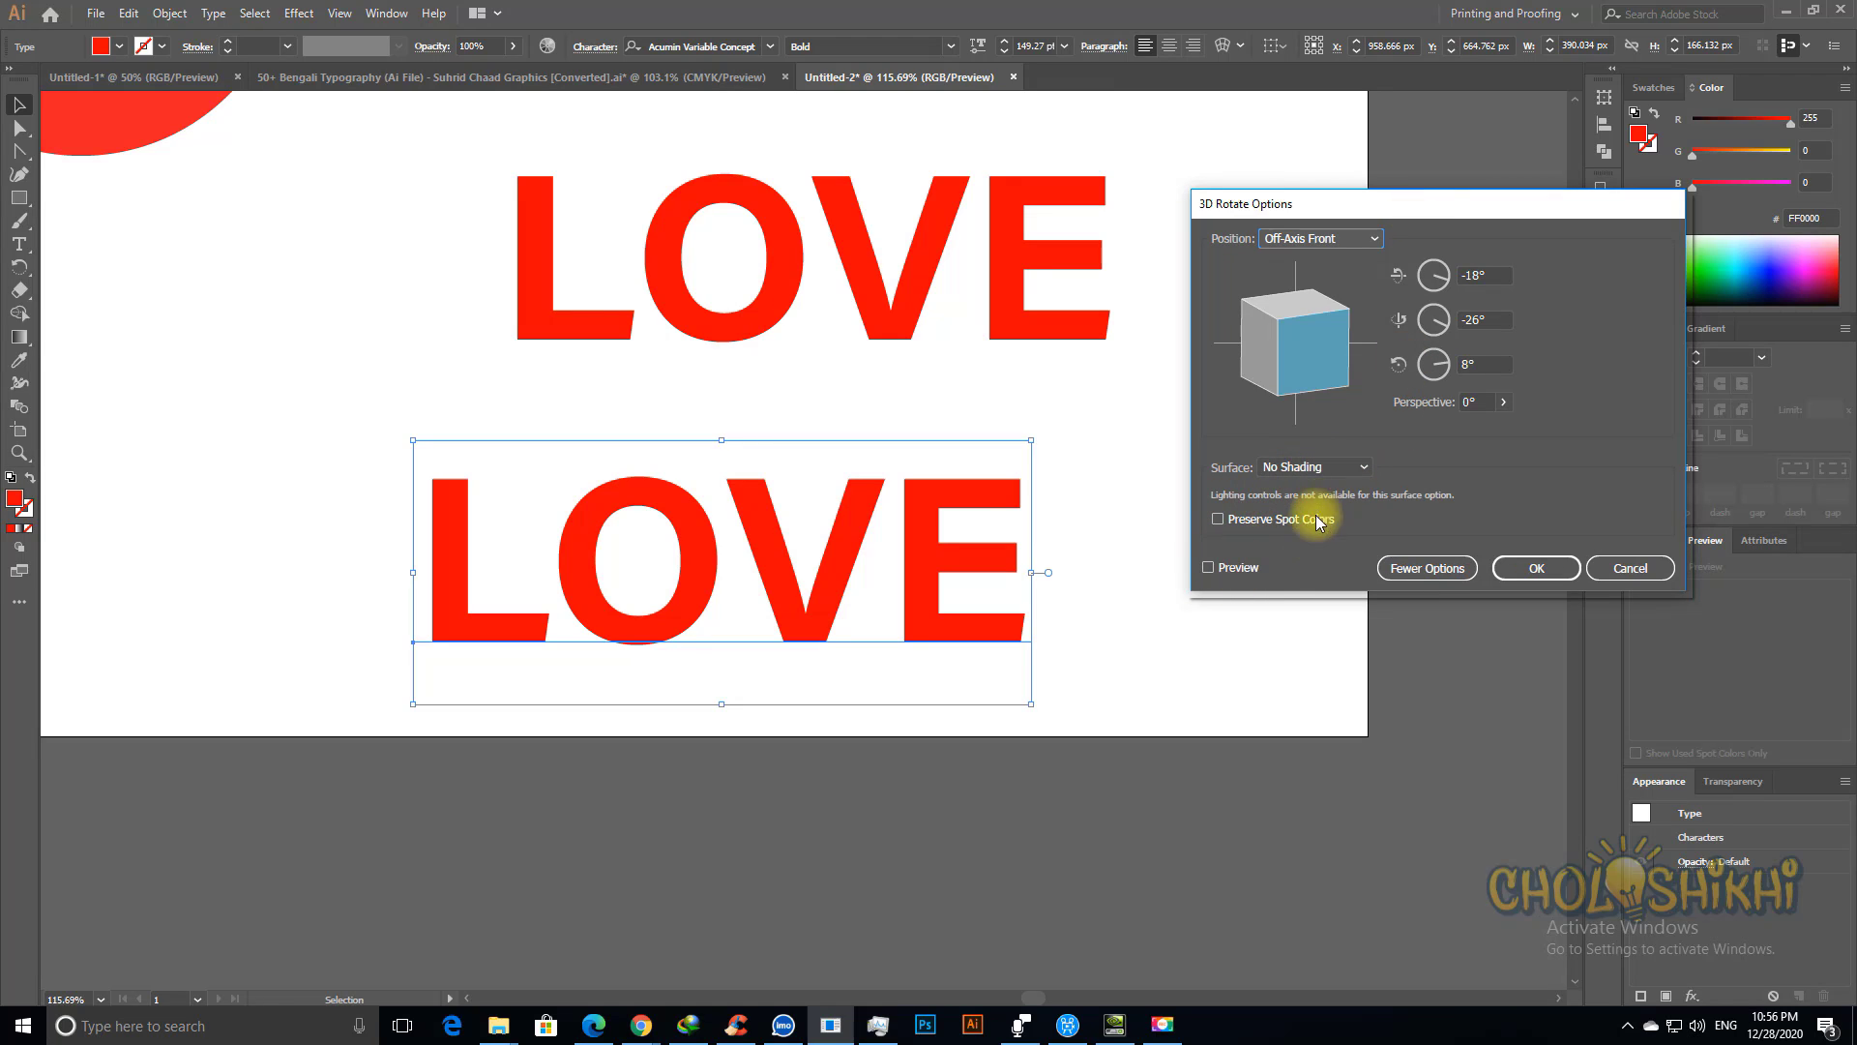
{"action": "left_click", "coordinate": [1207, 567]}
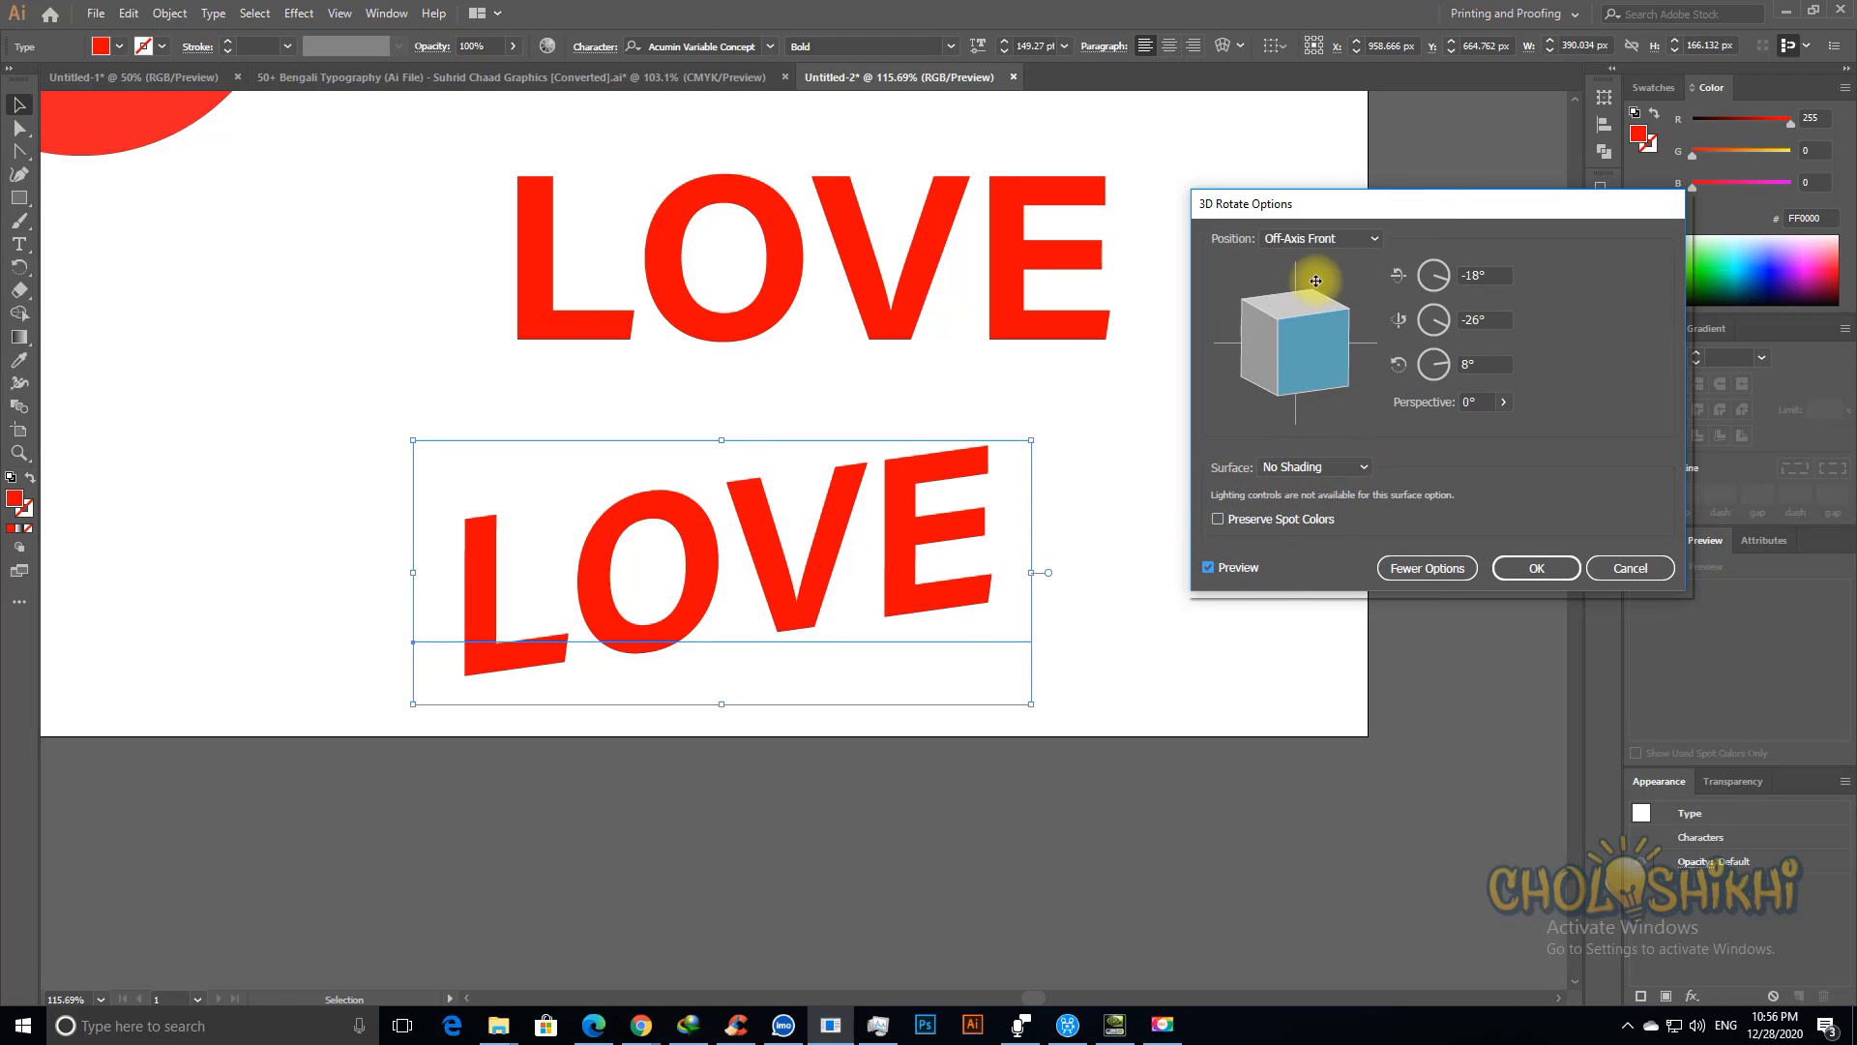
Step: Try the Off-Axis Top position on the rotated LOVE text and return it to Off-Axis Front
{"action": "left_click", "coordinate": [1314, 241]}
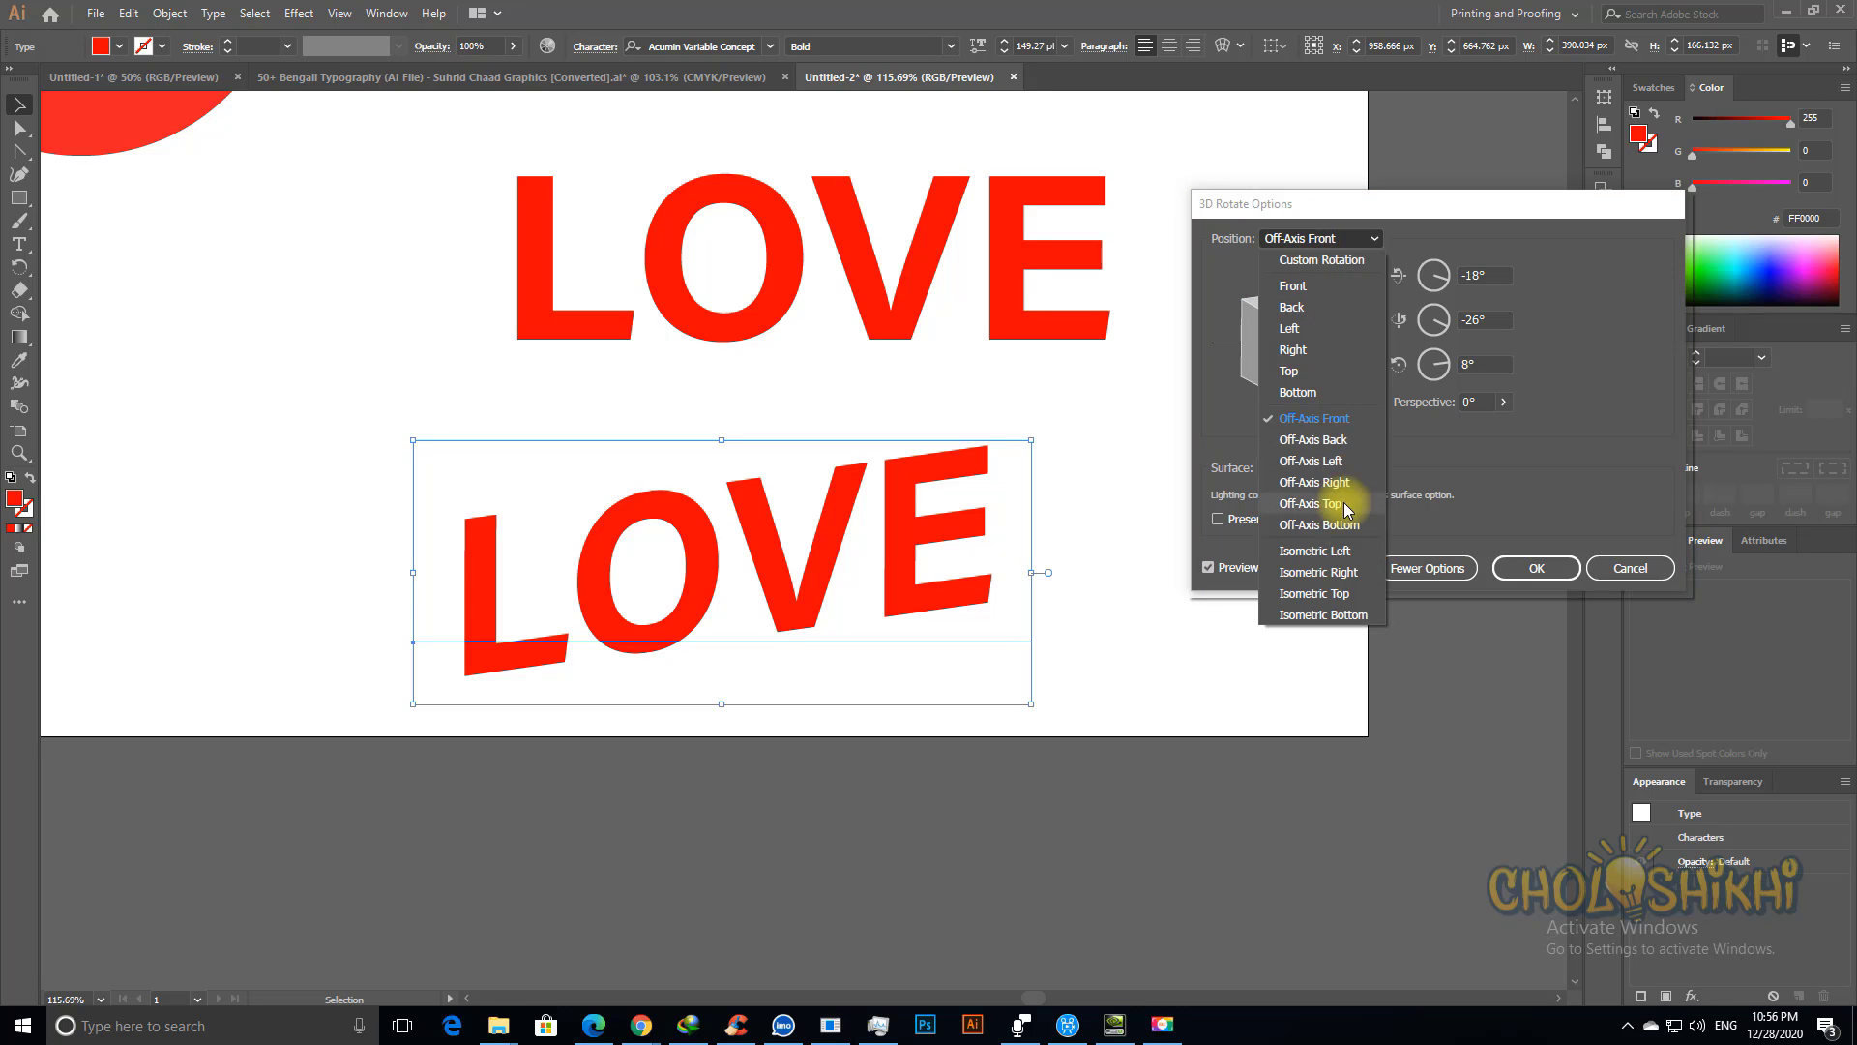
{"action": "left_click", "coordinate": [1328, 503]}
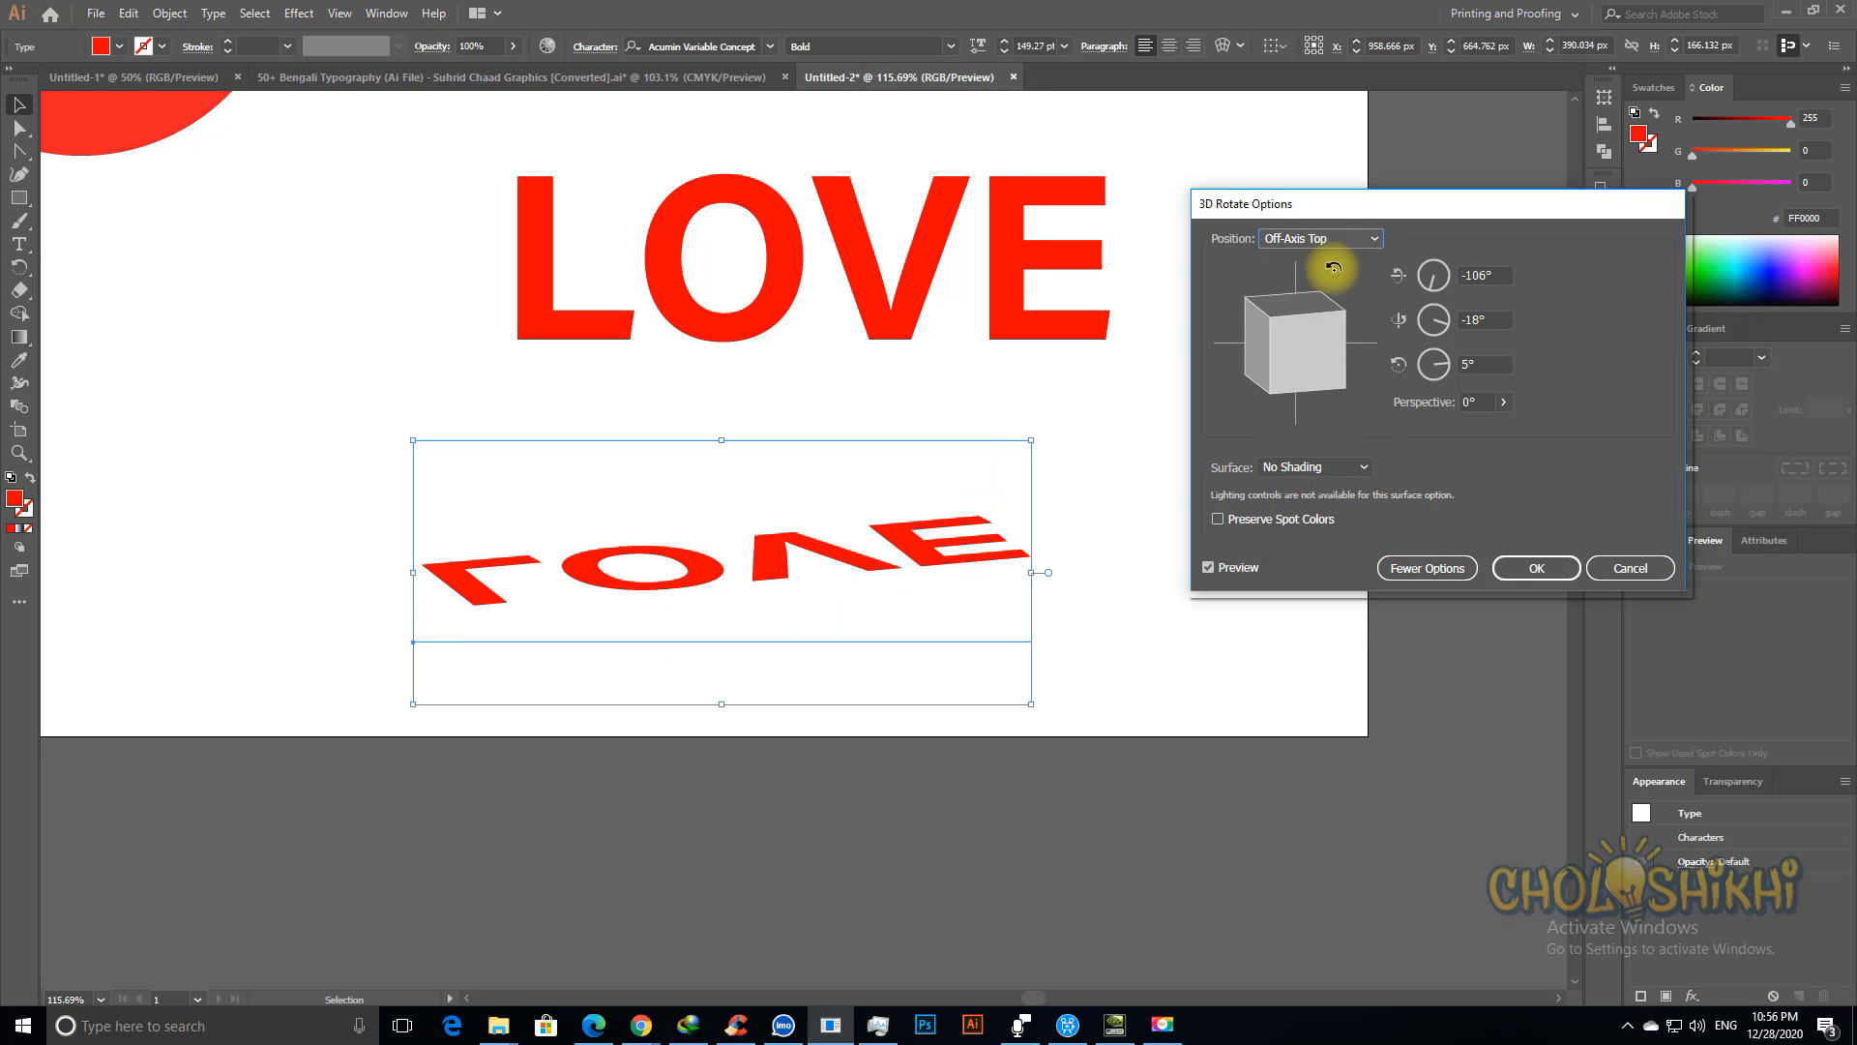
{"action": "left_click", "coordinate": [1317, 238]}
{"action": "left_click", "coordinate": [1316, 418]}
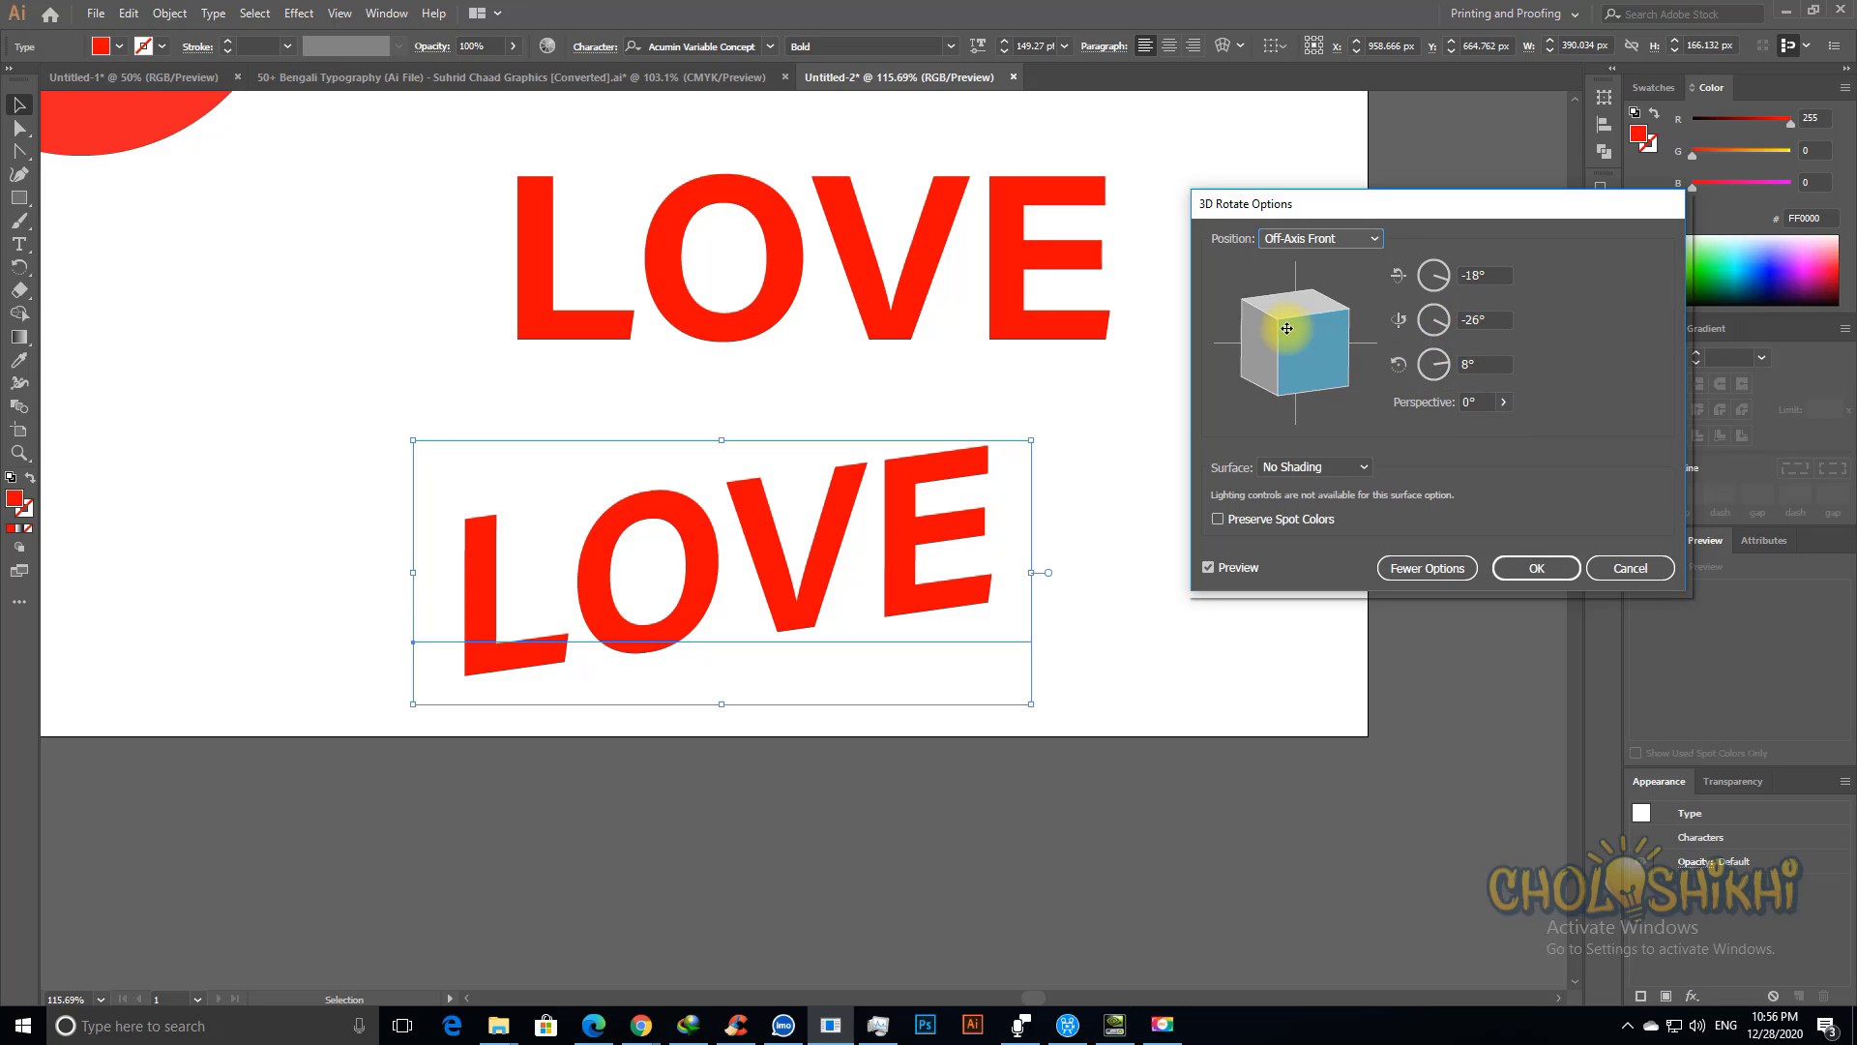
Step: Try a custom rotation of the lower LOVE text, setting its Z-axis angle to 0° and turning it to about 17°
{"action": "left_click_drag", "start_coordinate": [1260, 309], "coordinate": [1259, 311]}
{"action": "left_click", "coordinate": [1480, 363]}
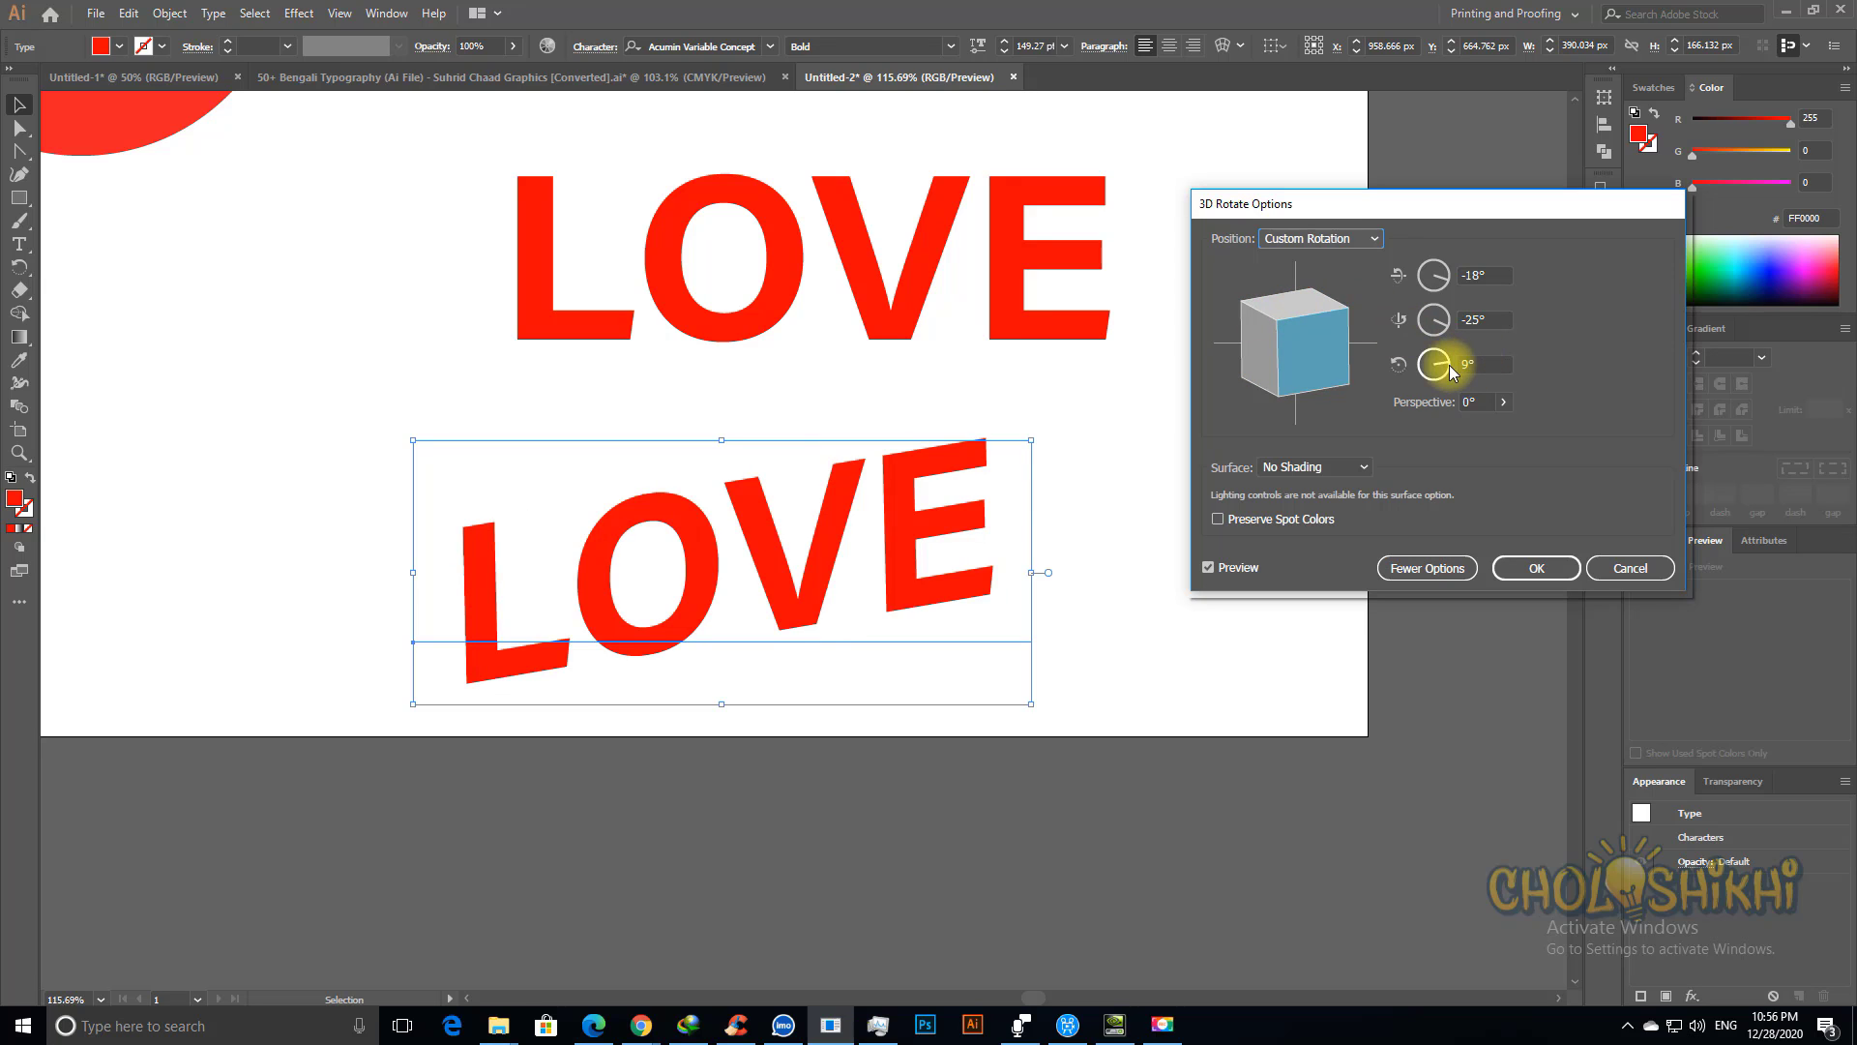
{"action": "type", "text": "0"}
{"action": "key", "text": "Tab"}
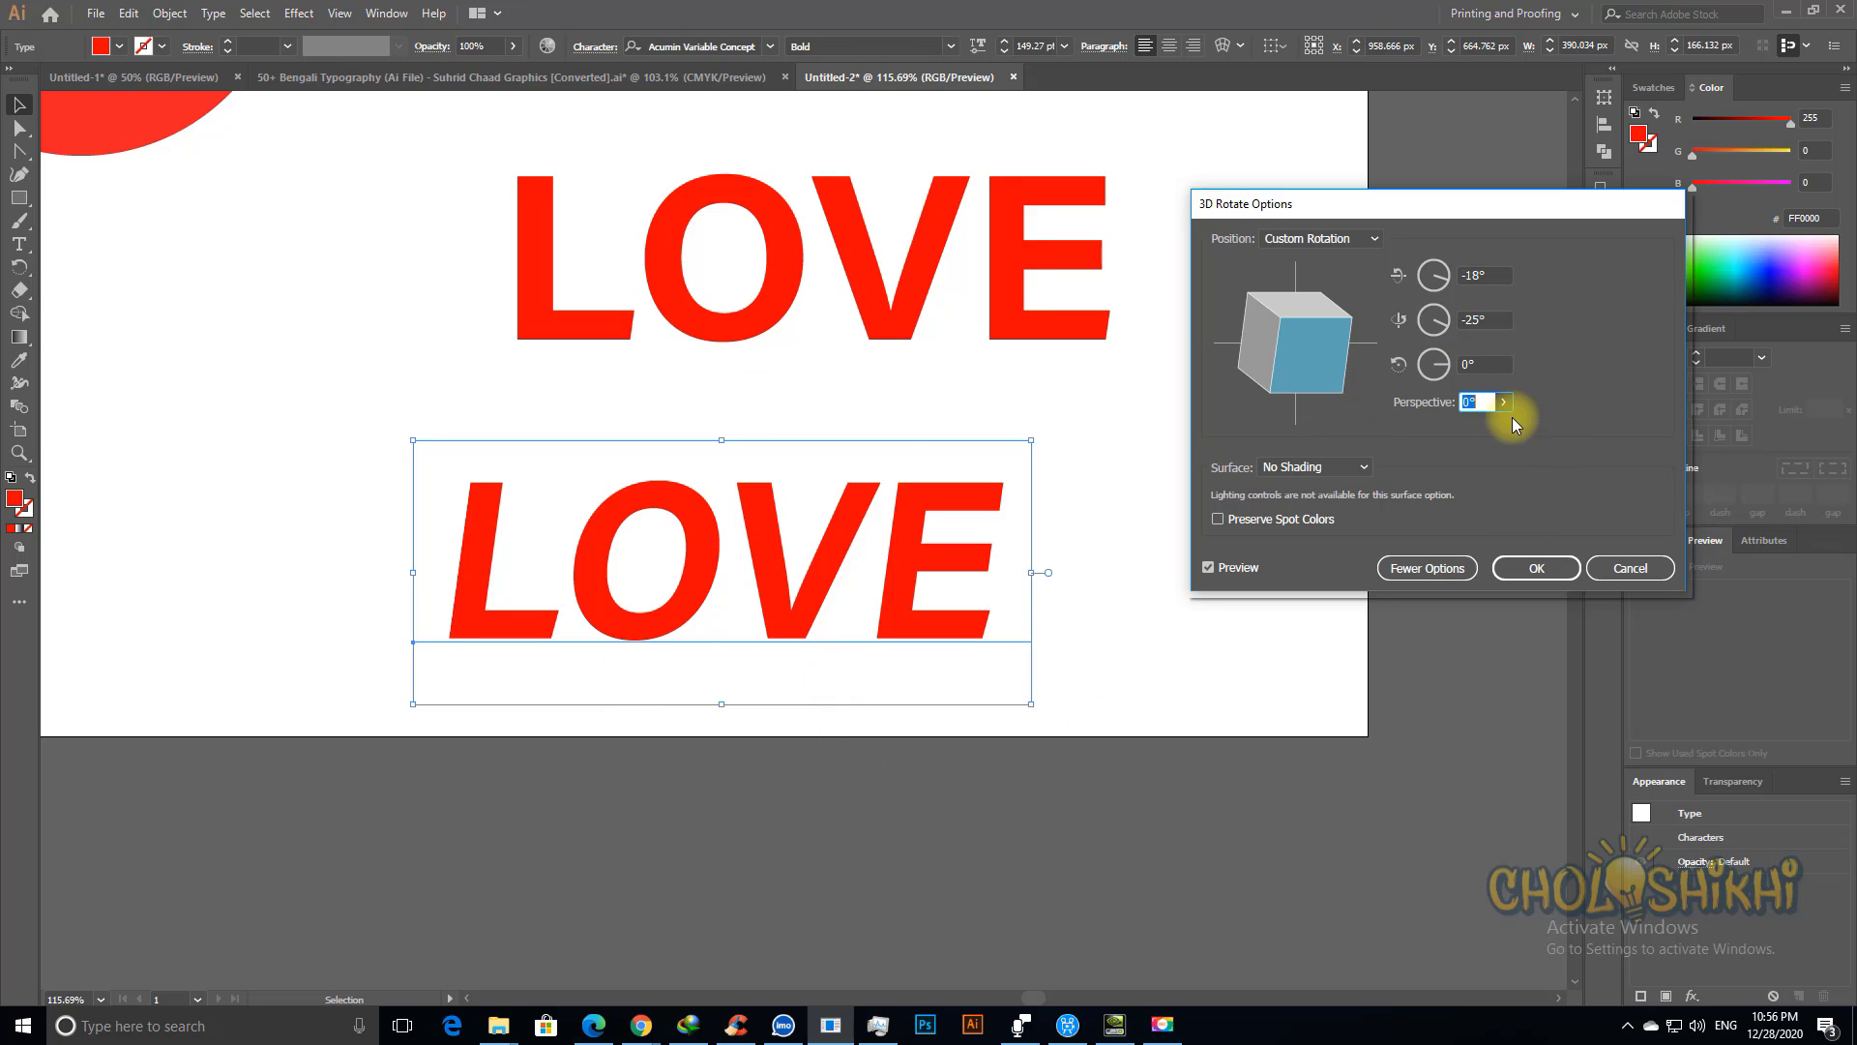
{"action": "left_click_drag", "start_coordinate": [1440, 365], "coordinate": [1448, 354]}
{"action": "left_click_drag", "start_coordinate": [1451, 363], "coordinate": [1435, 378]}
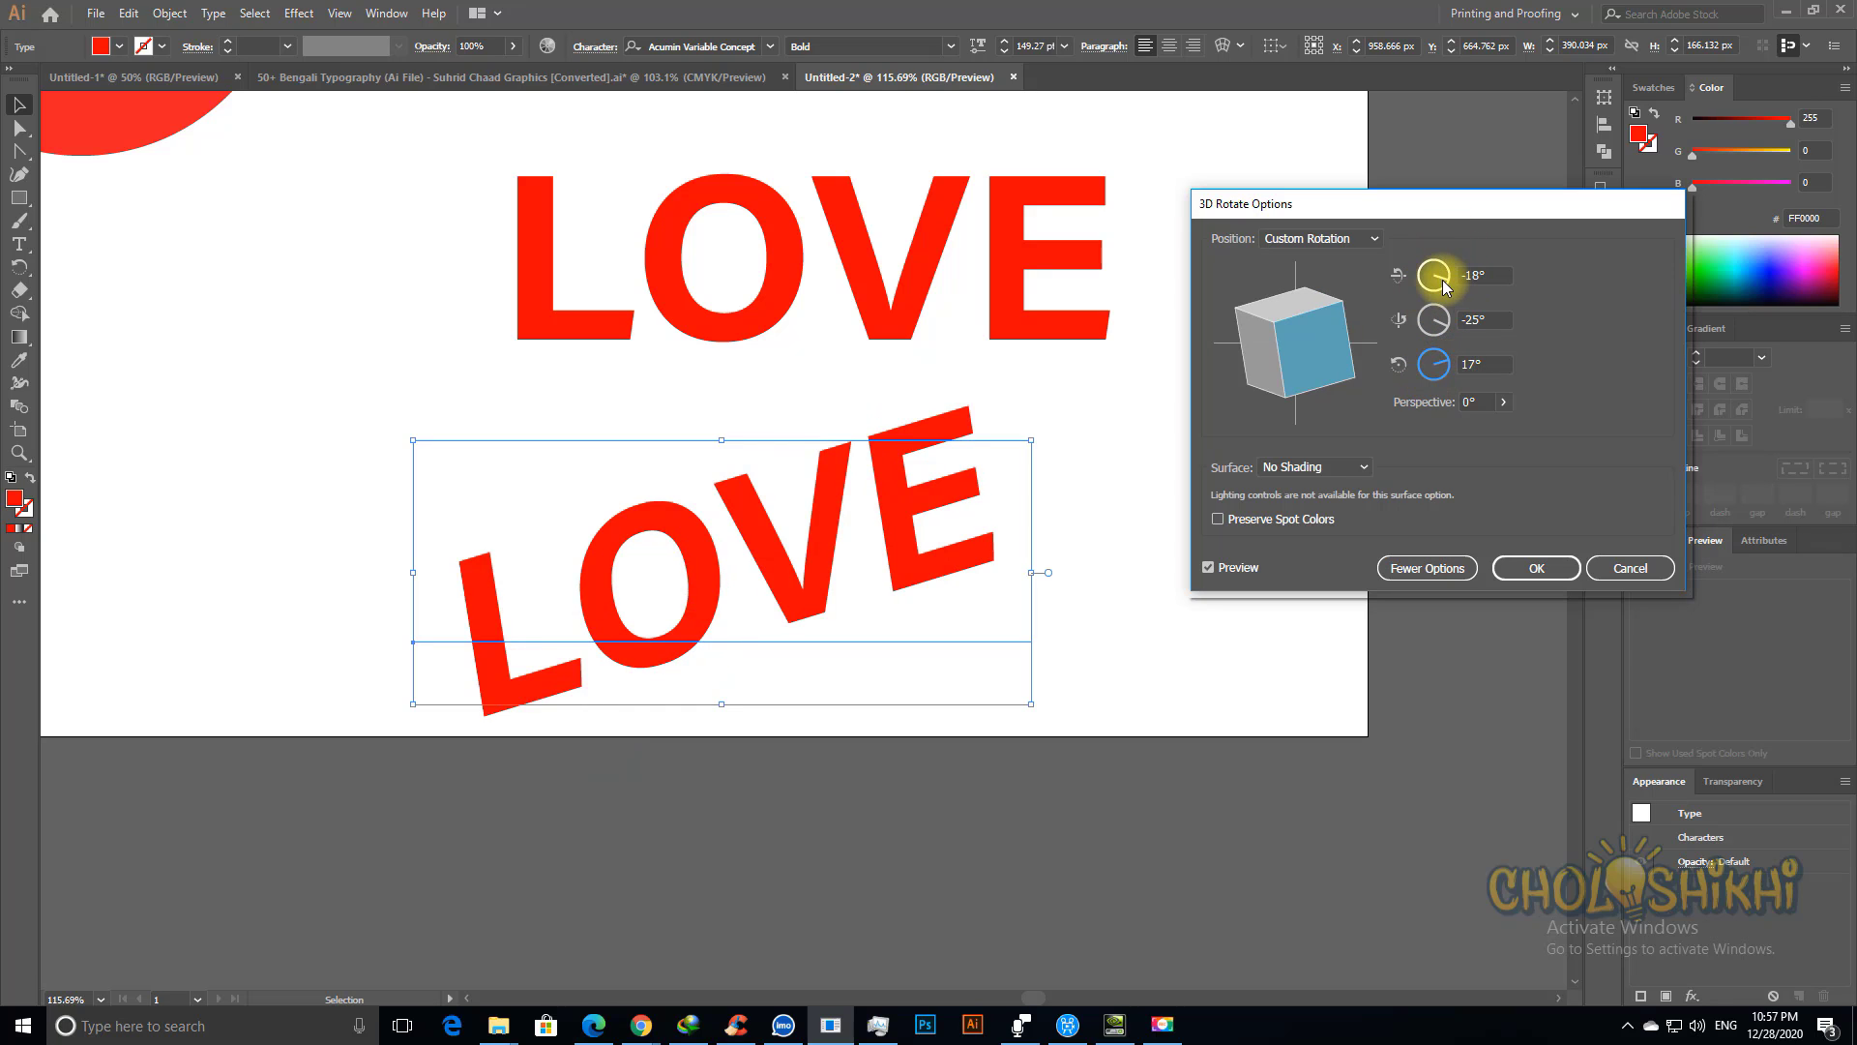
Step: Try X-axis rotations of about 5°, -36° and -48° on the lower LOVE text
{"action": "left_click_drag", "start_coordinate": [1444, 282], "coordinate": [1449, 281]}
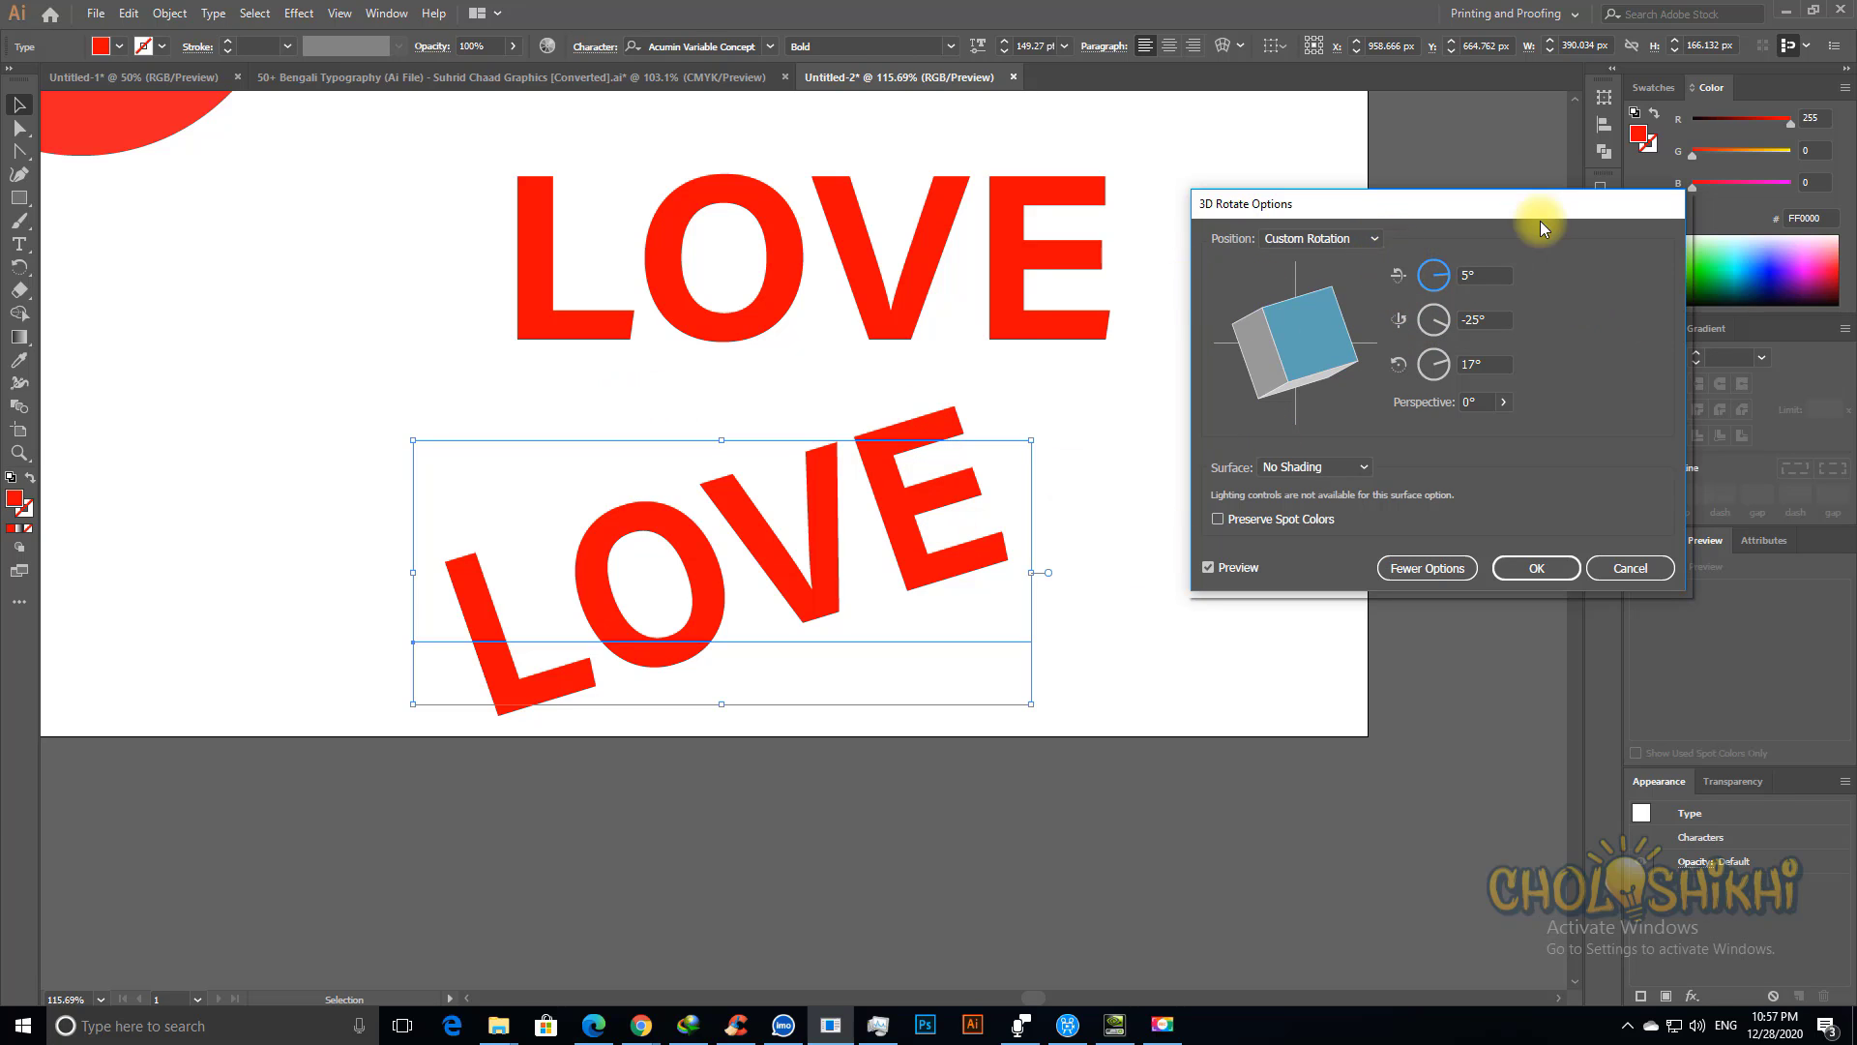
{"action": "left_click_drag", "start_coordinate": [1444, 277], "coordinate": [1436, 292]}
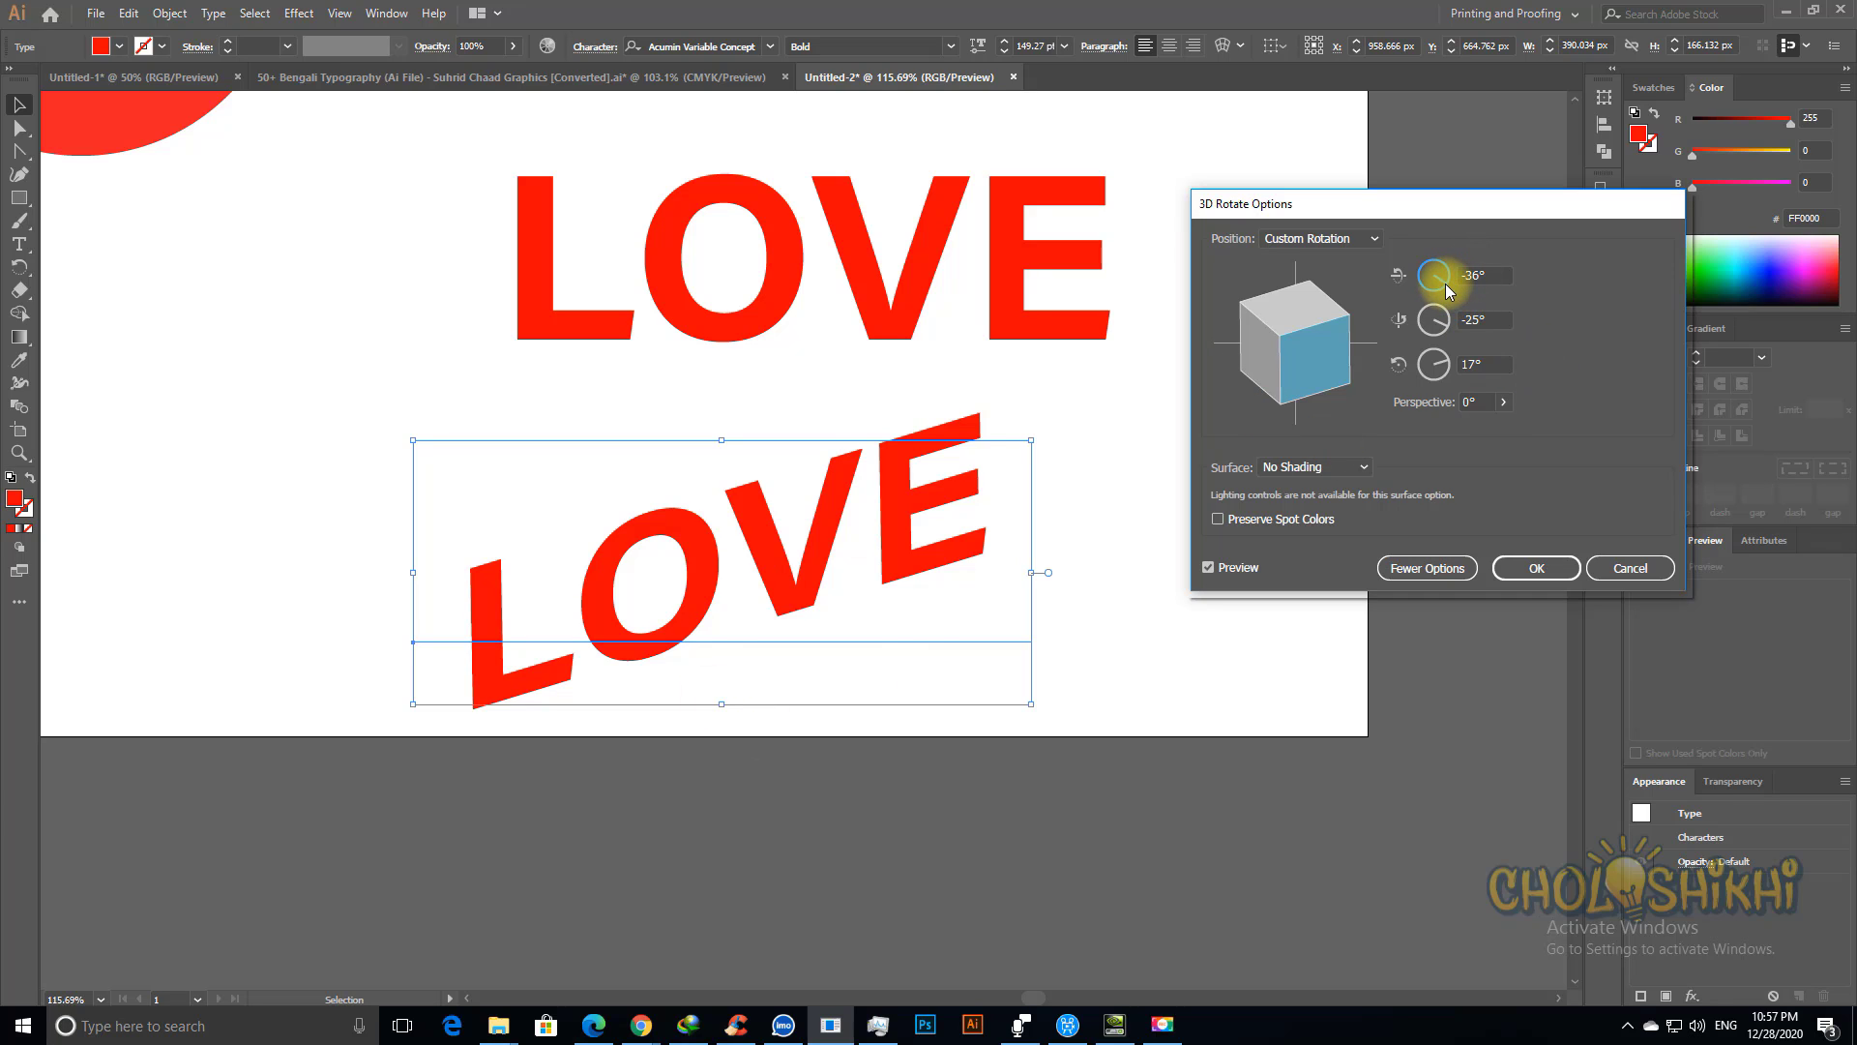
{"action": "left_click_drag", "start_coordinate": [1445, 282], "coordinate": [1443, 286]}
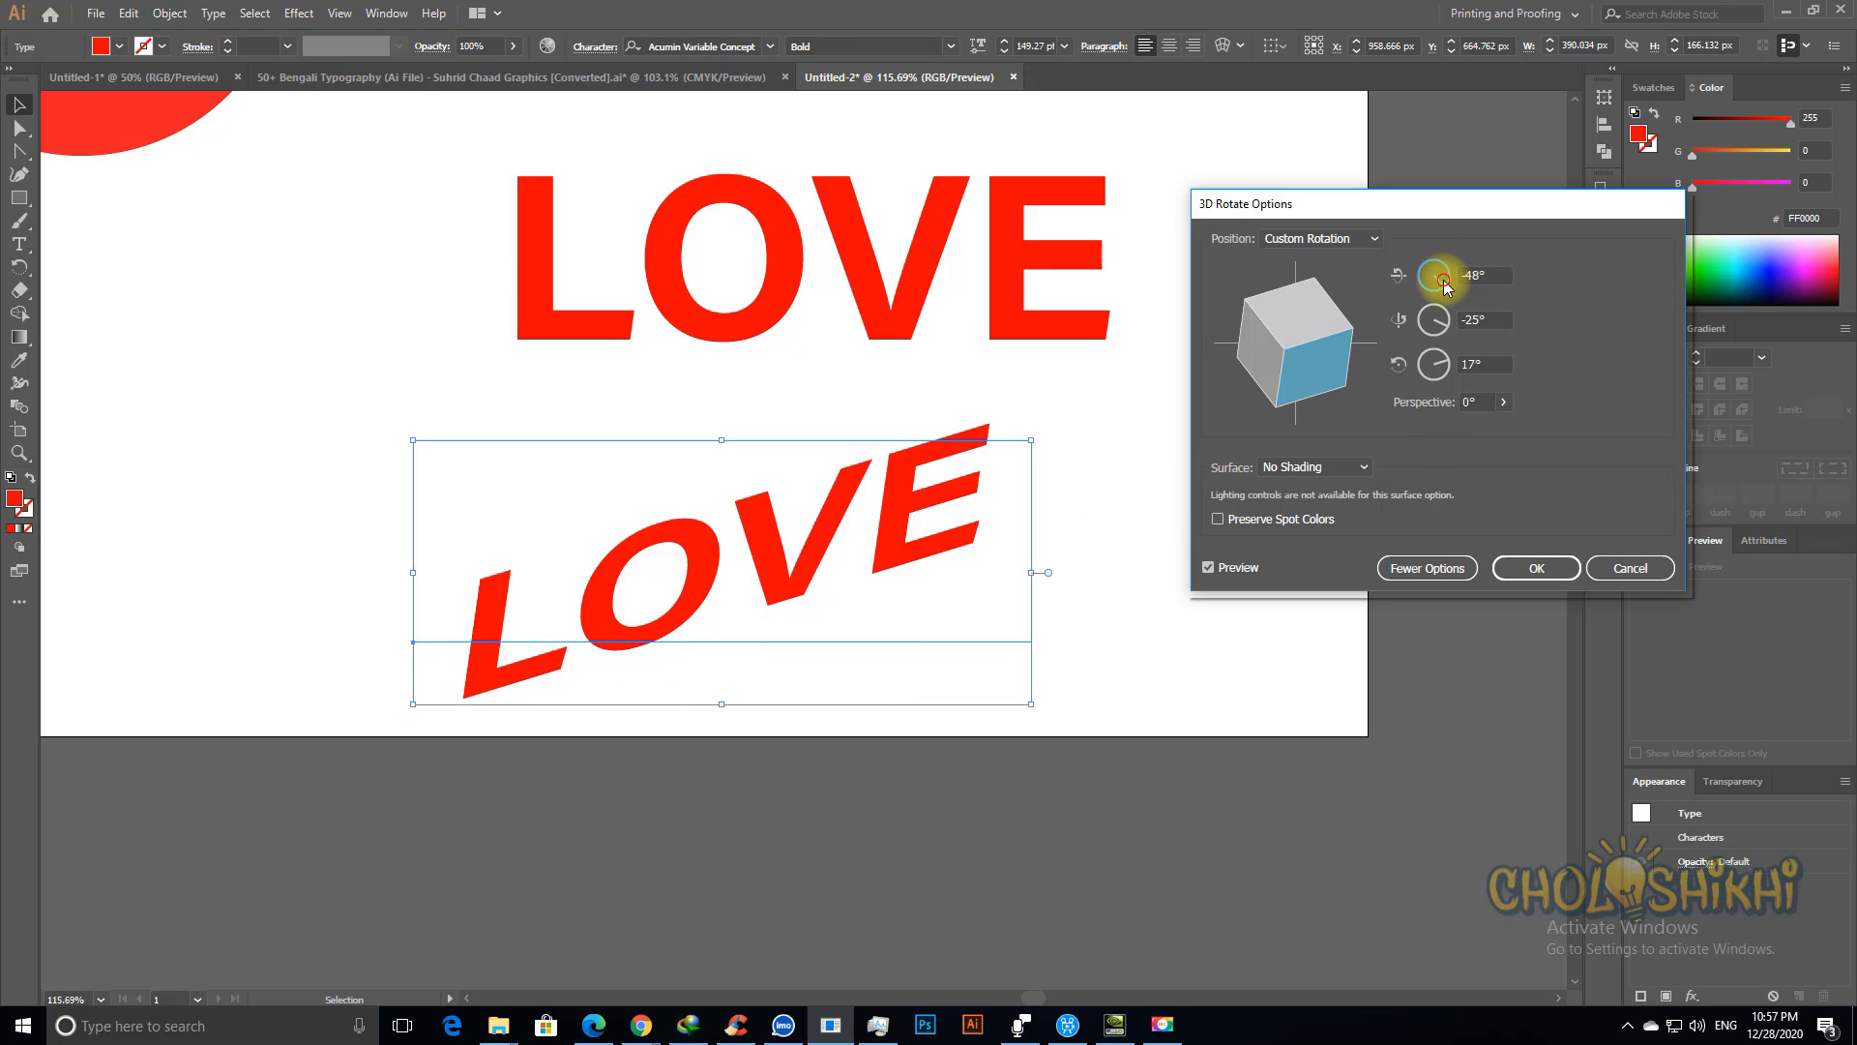
Step: Try an X-axis rotation of about 153°, turn the preview off and cancel the 3D Rotate effect
{"action": "left_click_drag", "start_coordinate": [1449, 277], "coordinate": [1437, 276]}
{"action": "left_click_drag", "start_coordinate": [1435, 288], "coordinate": [1434, 296]}
{"action": "left_click", "coordinate": [1230, 570]}
{"action": "left_click", "coordinate": [1431, 279]}
{"action": "left_click", "coordinate": [1428, 278]}
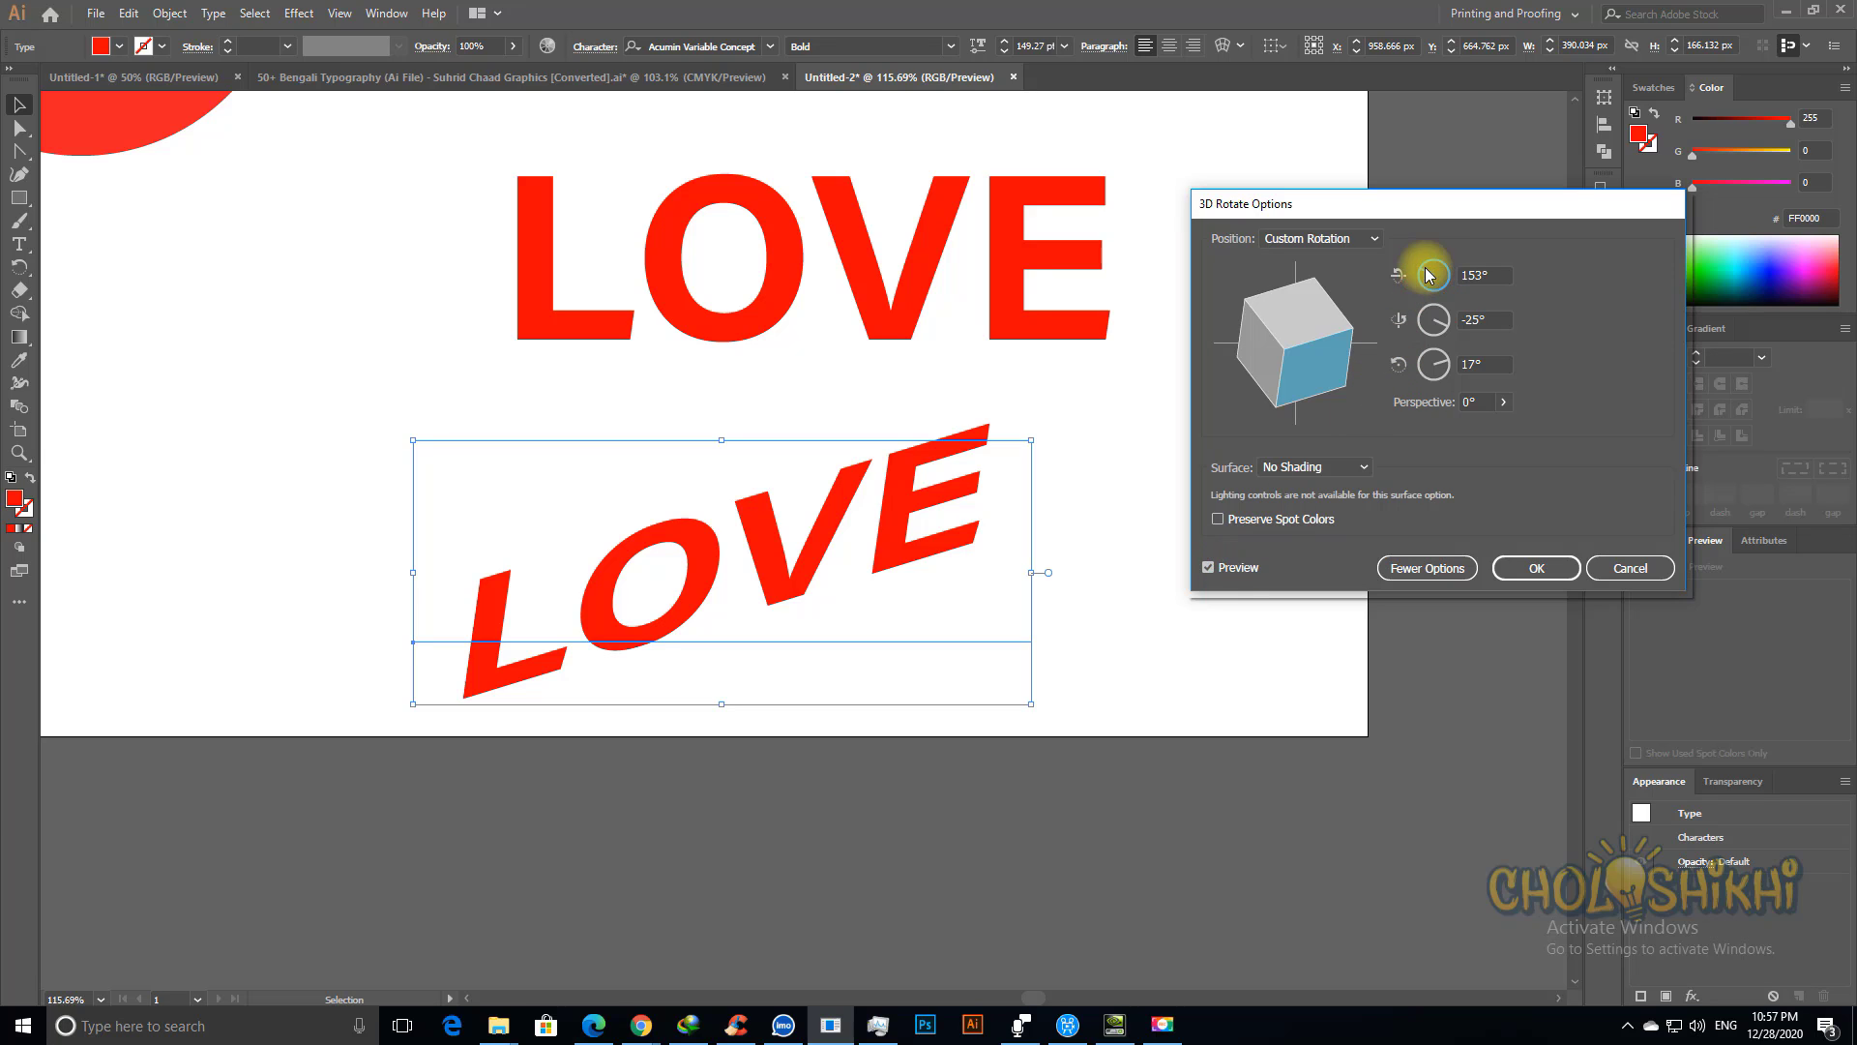
{"action": "left_click", "coordinate": [1215, 571]}
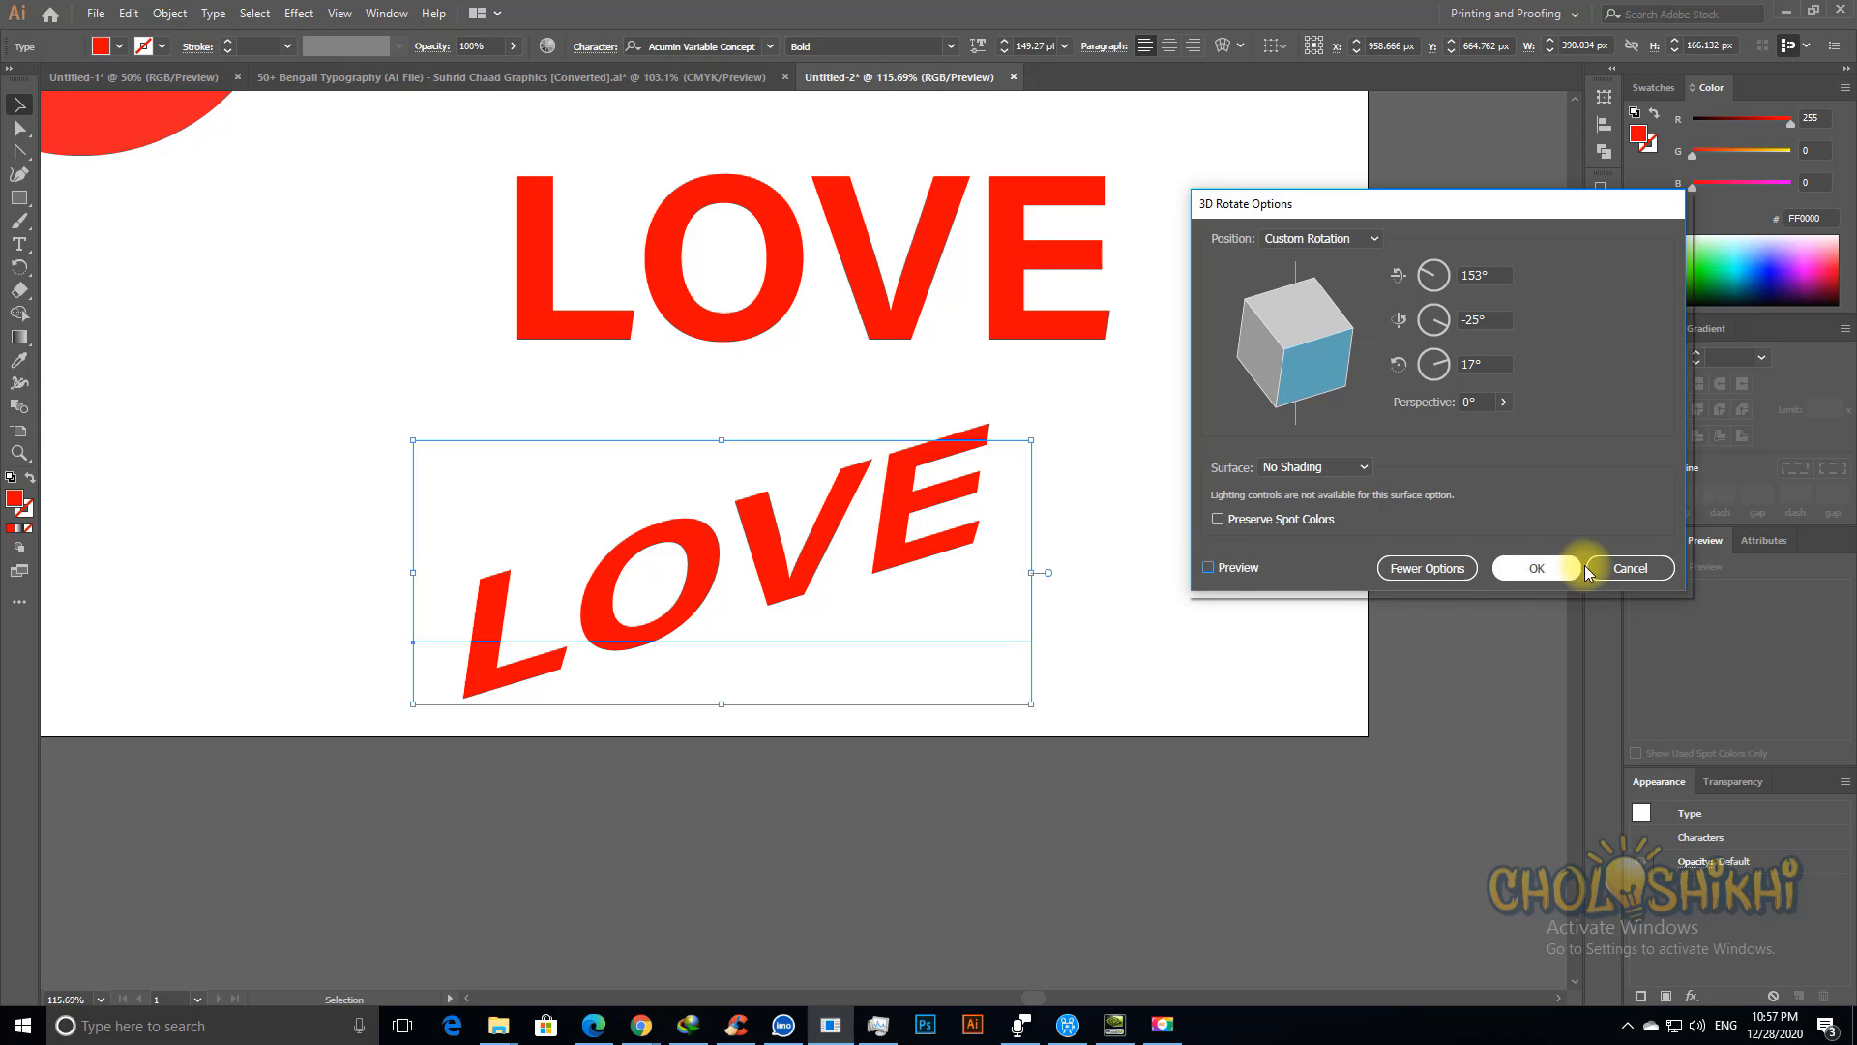
{"action": "left_click", "coordinate": [1632, 568]}
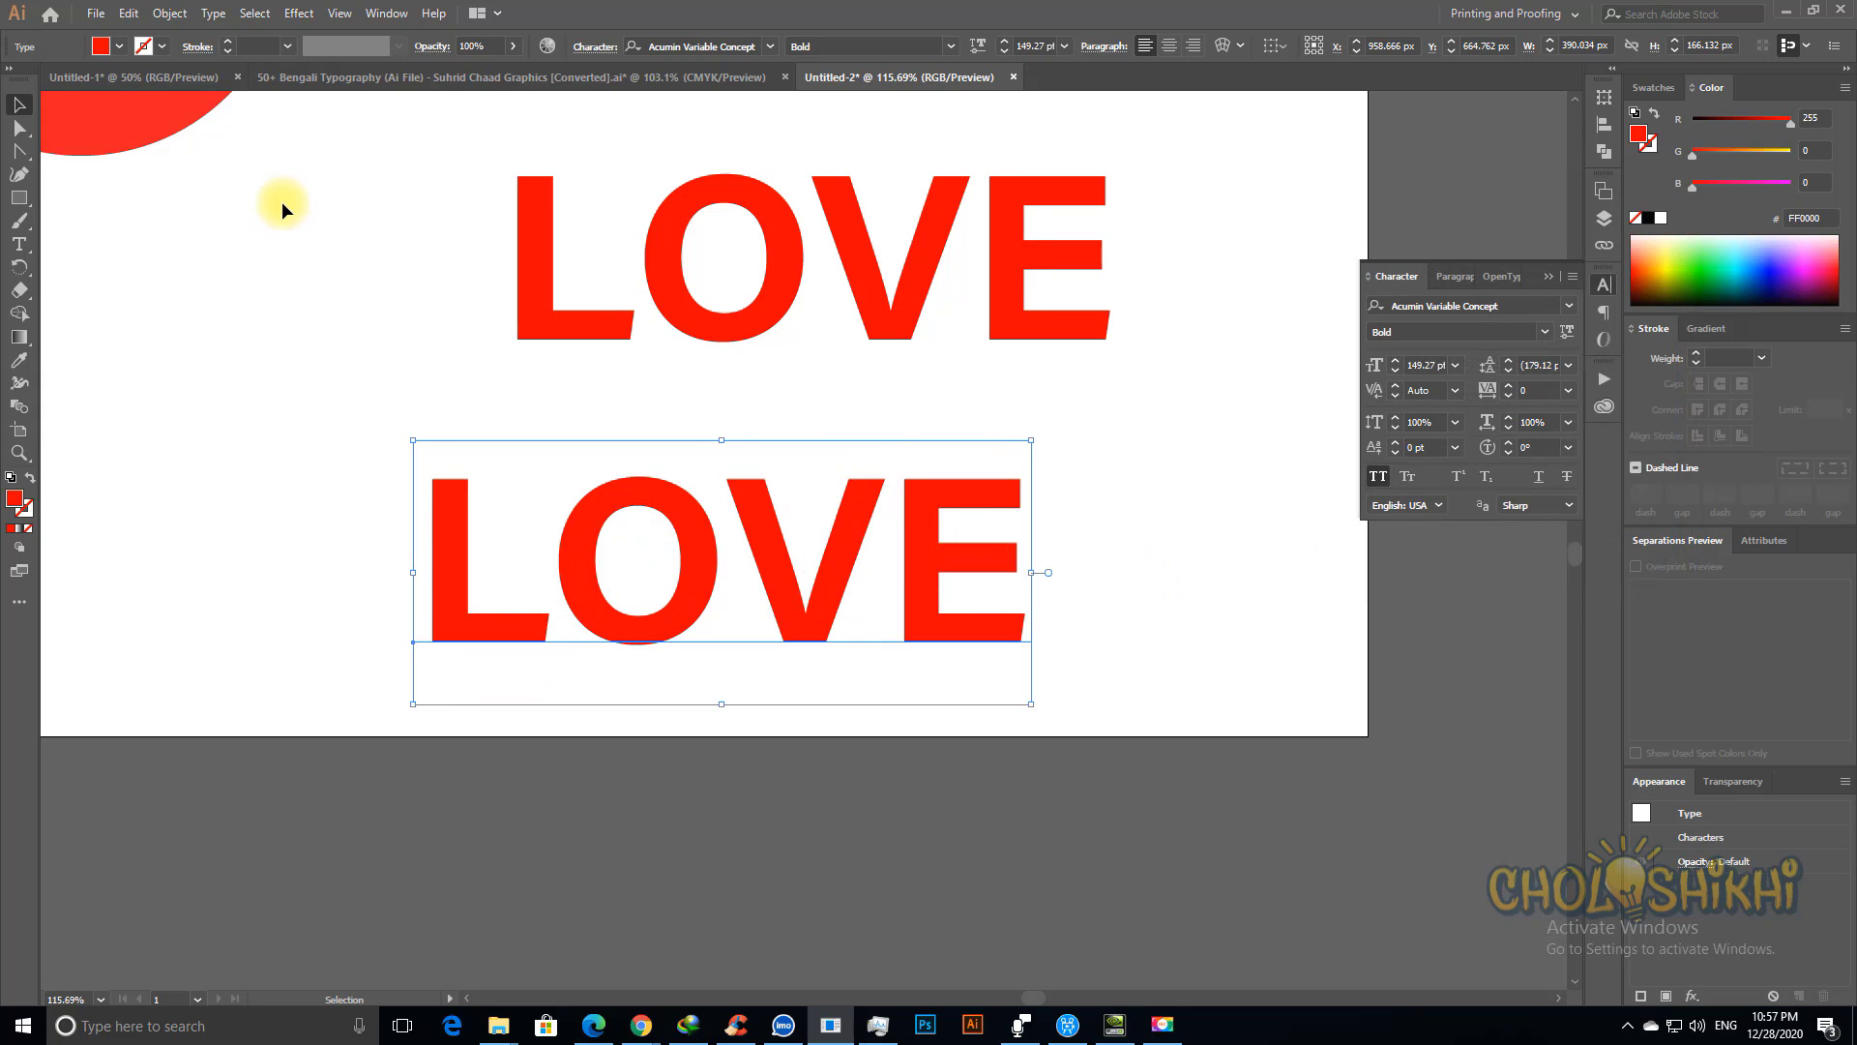
Step: Start 3D Rotate again on the lower LOVE text with the Off-Axis Front position and preview on
{"action": "left_click", "coordinate": [295, 14]}
{"action": "mouse_move", "coordinate": [358, 130]}
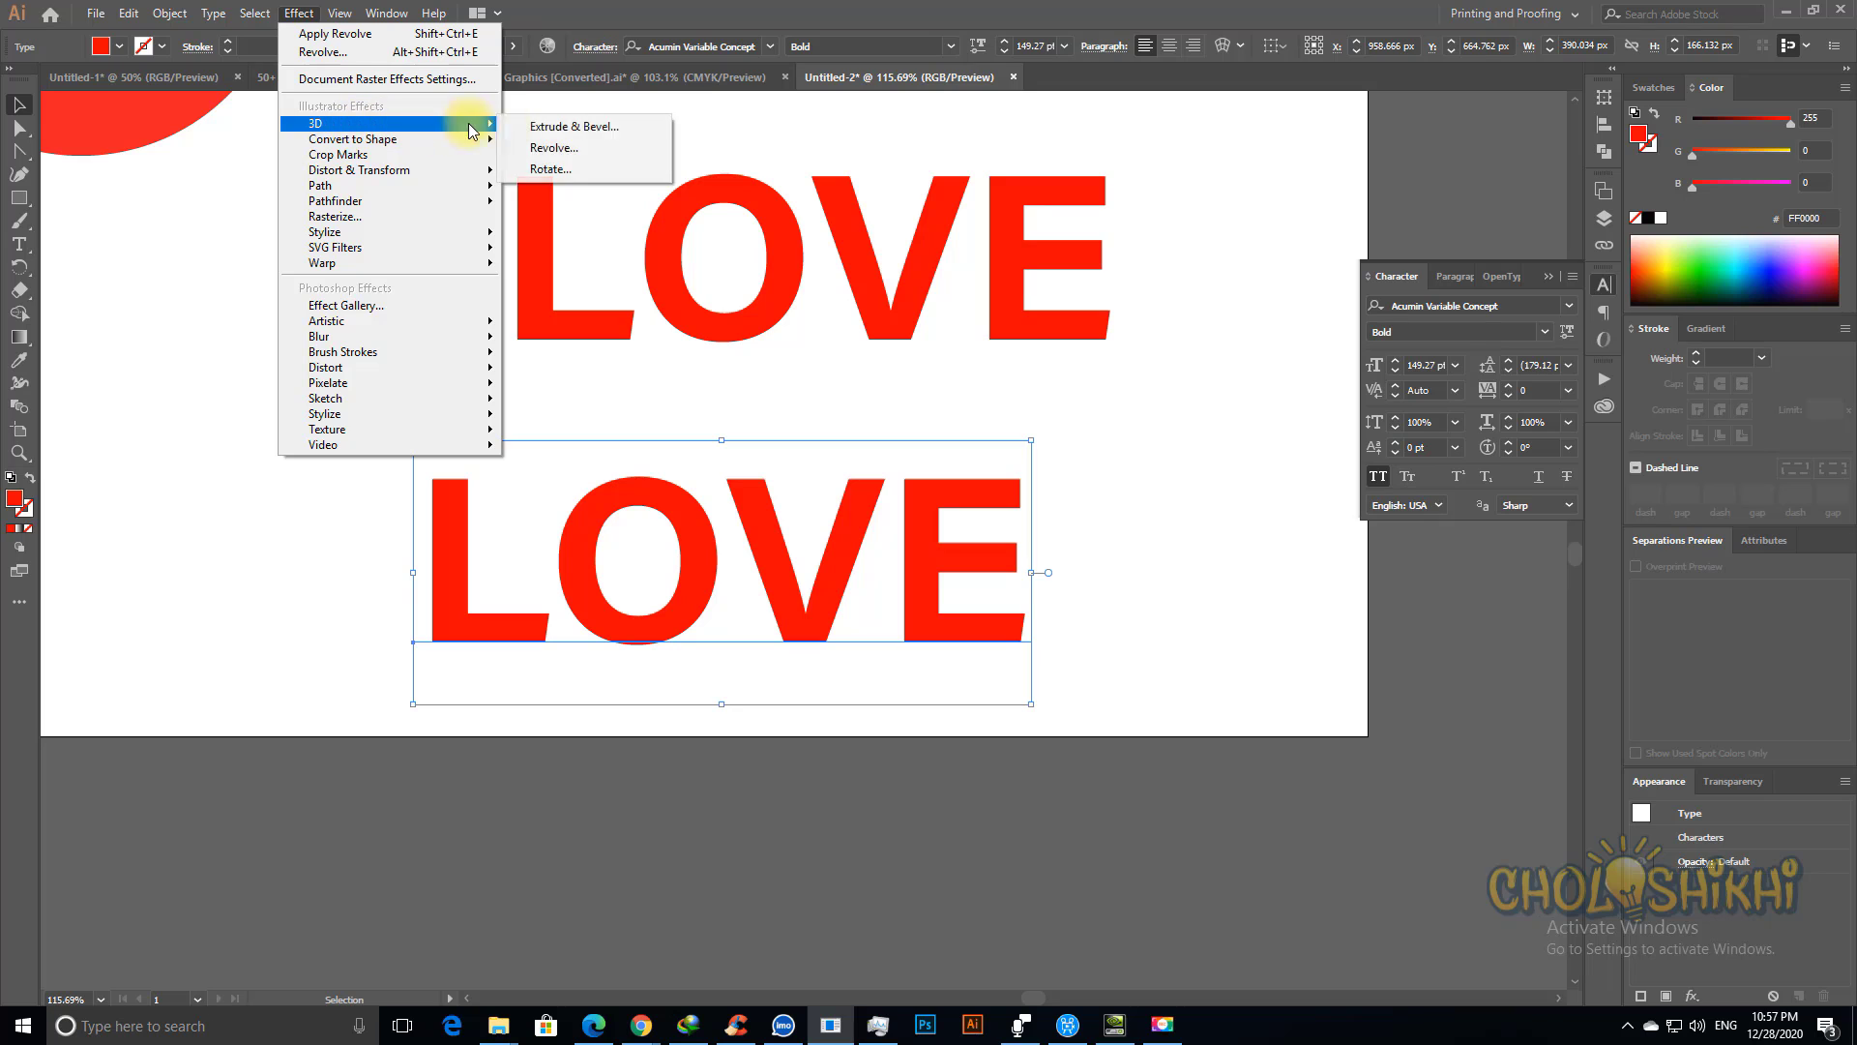
{"action": "left_click", "coordinate": [560, 167]}
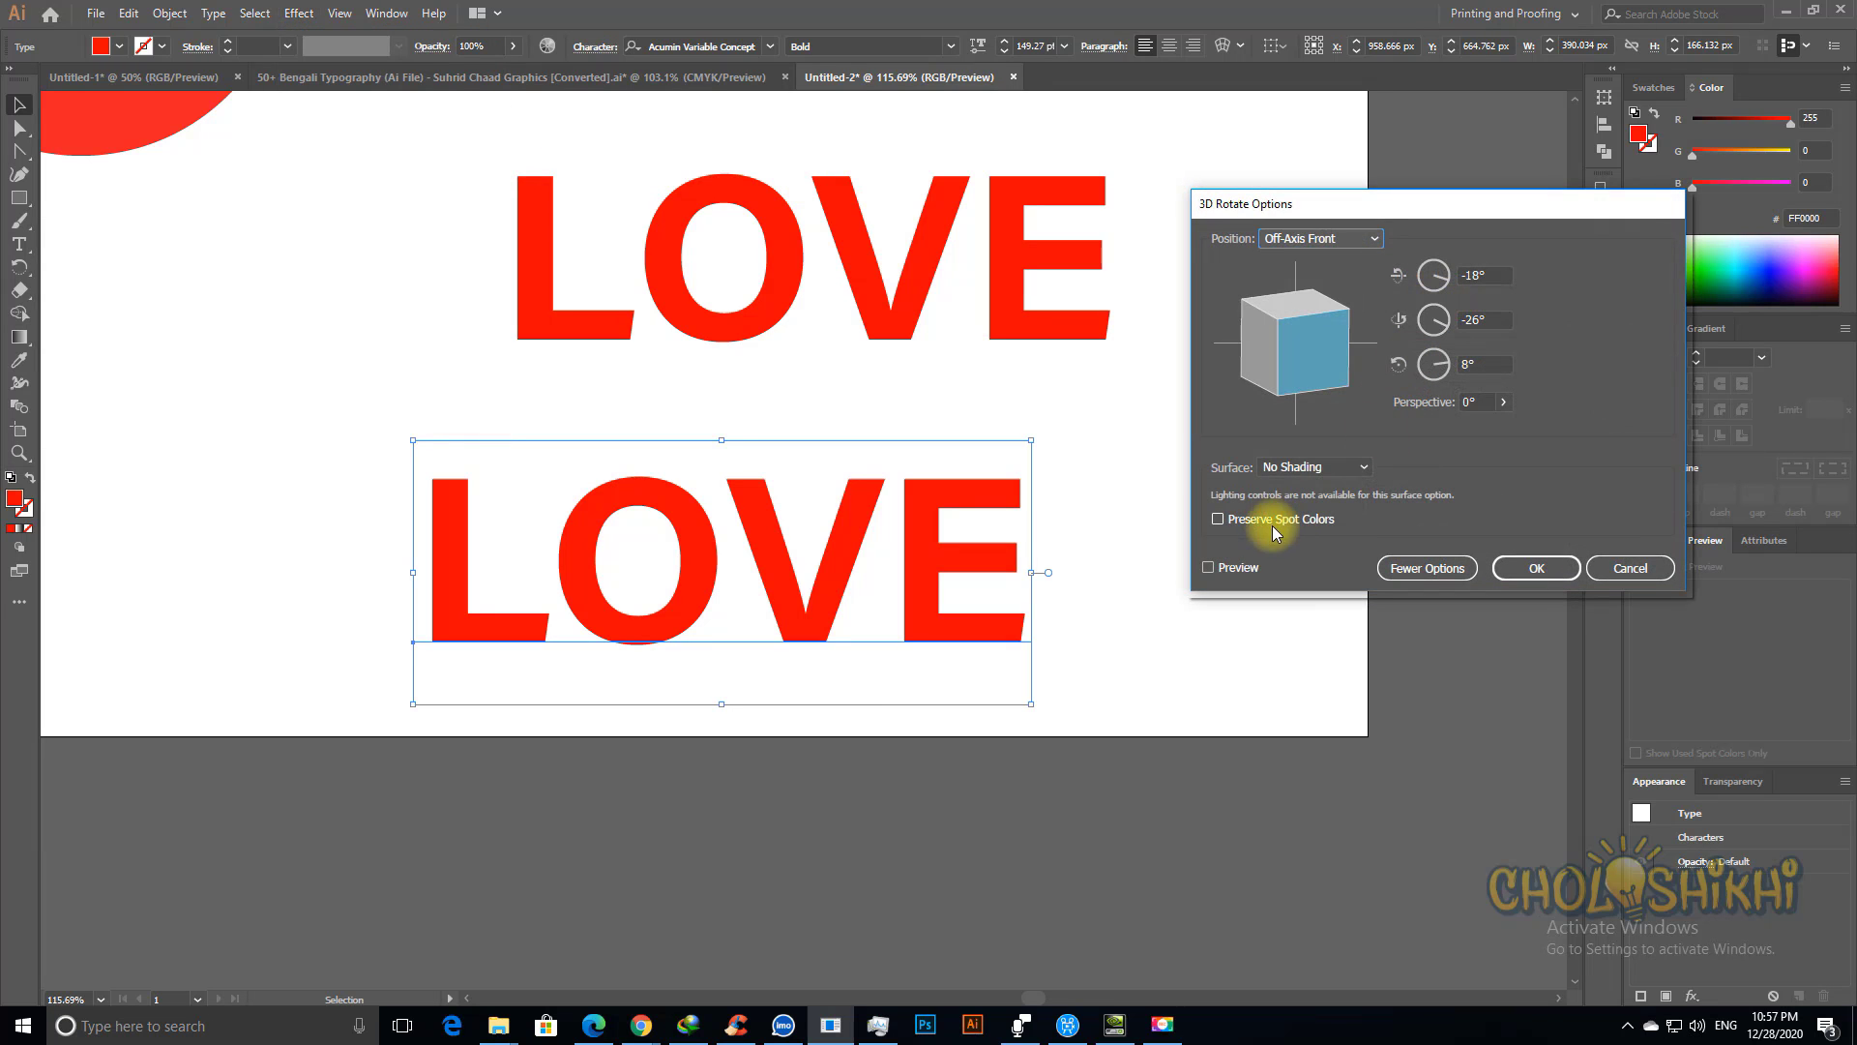
{"action": "left_click", "coordinate": [1213, 566]}
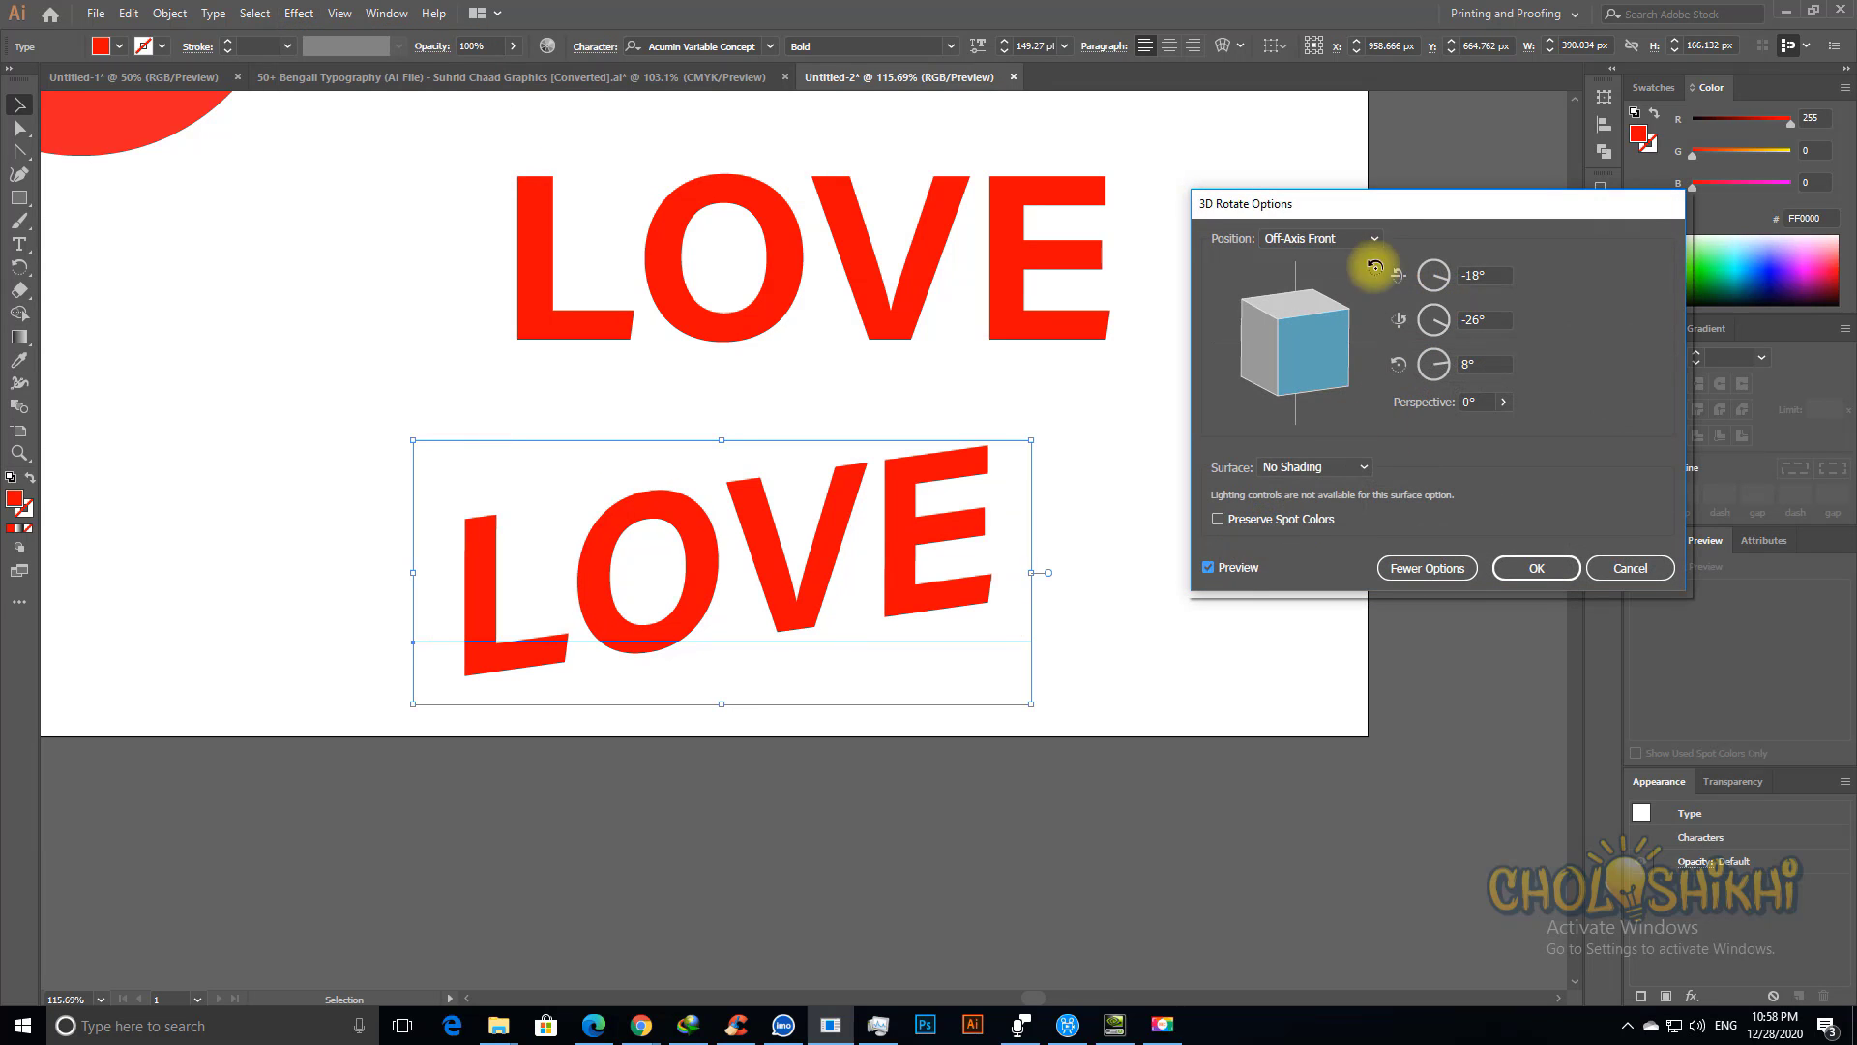
Step: Try X-axis rotations of about -45°, -105° and -23° on the lower LOVE text
{"action": "left_click", "coordinate": [1478, 364]}
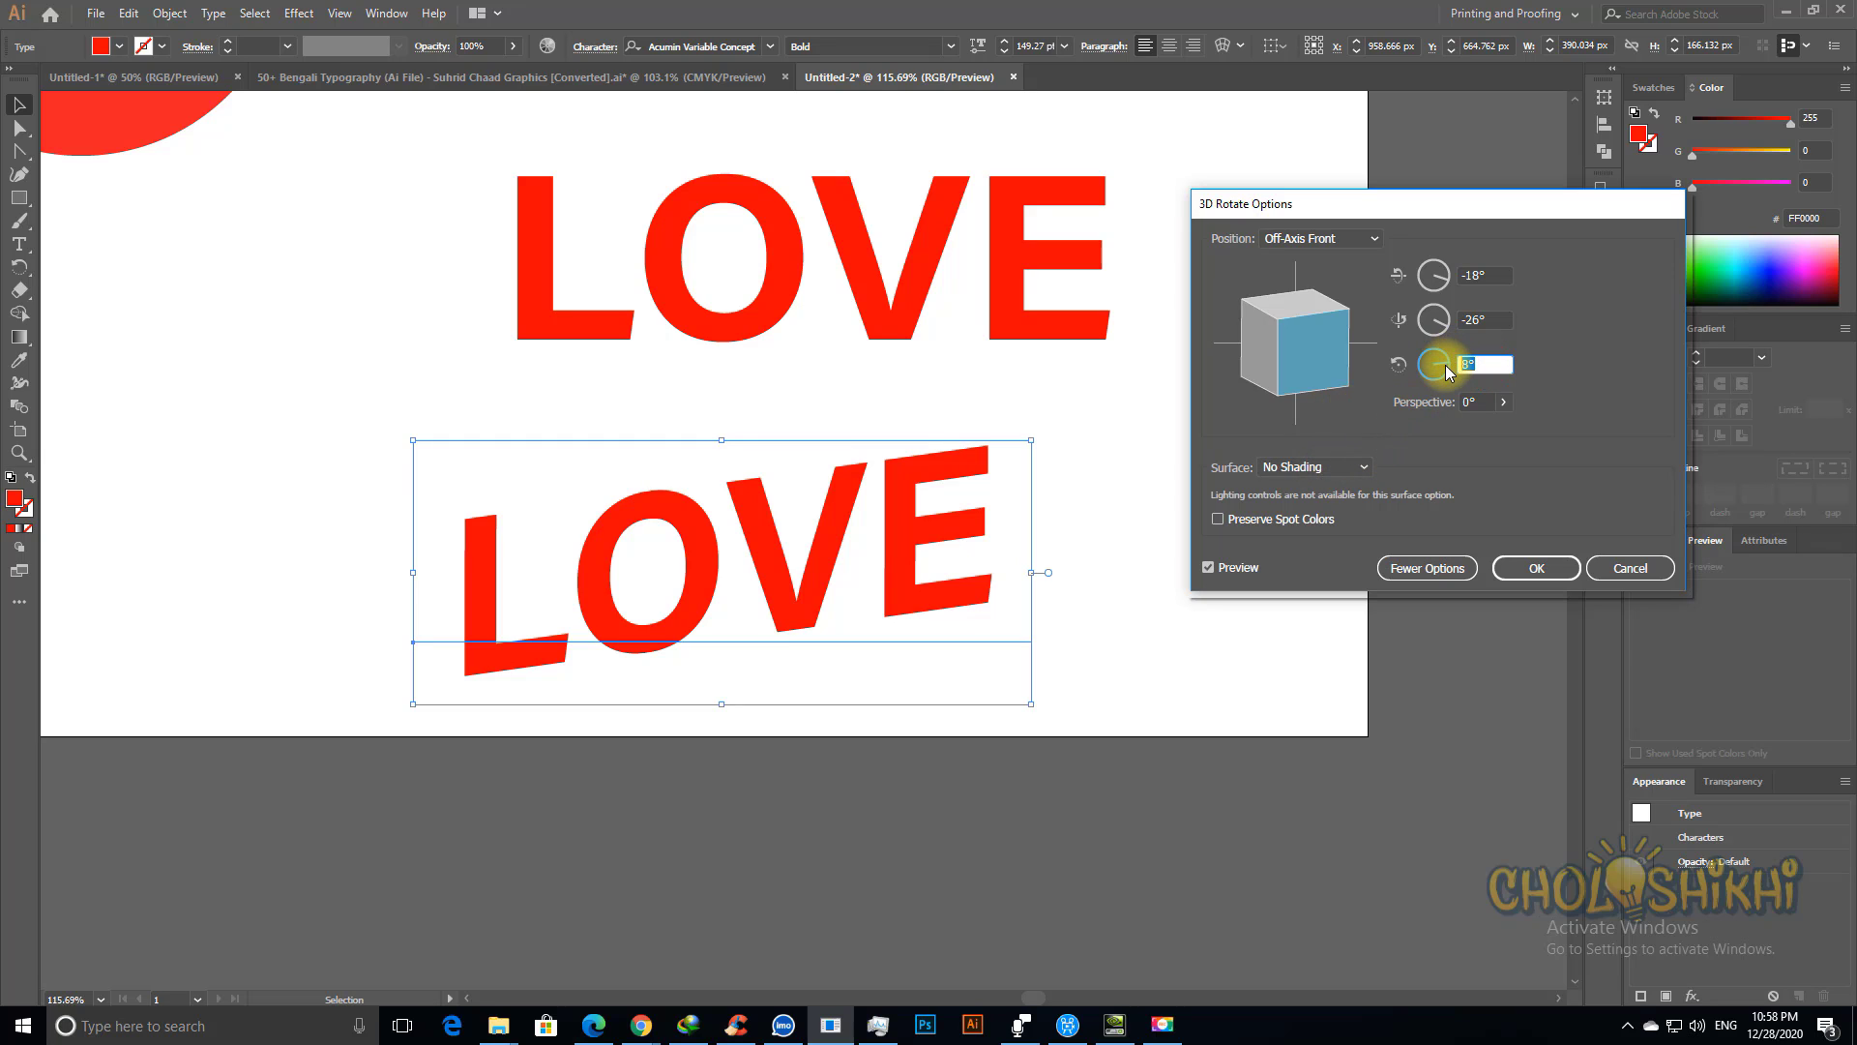
{"action": "left_click", "coordinate": [1447, 280]}
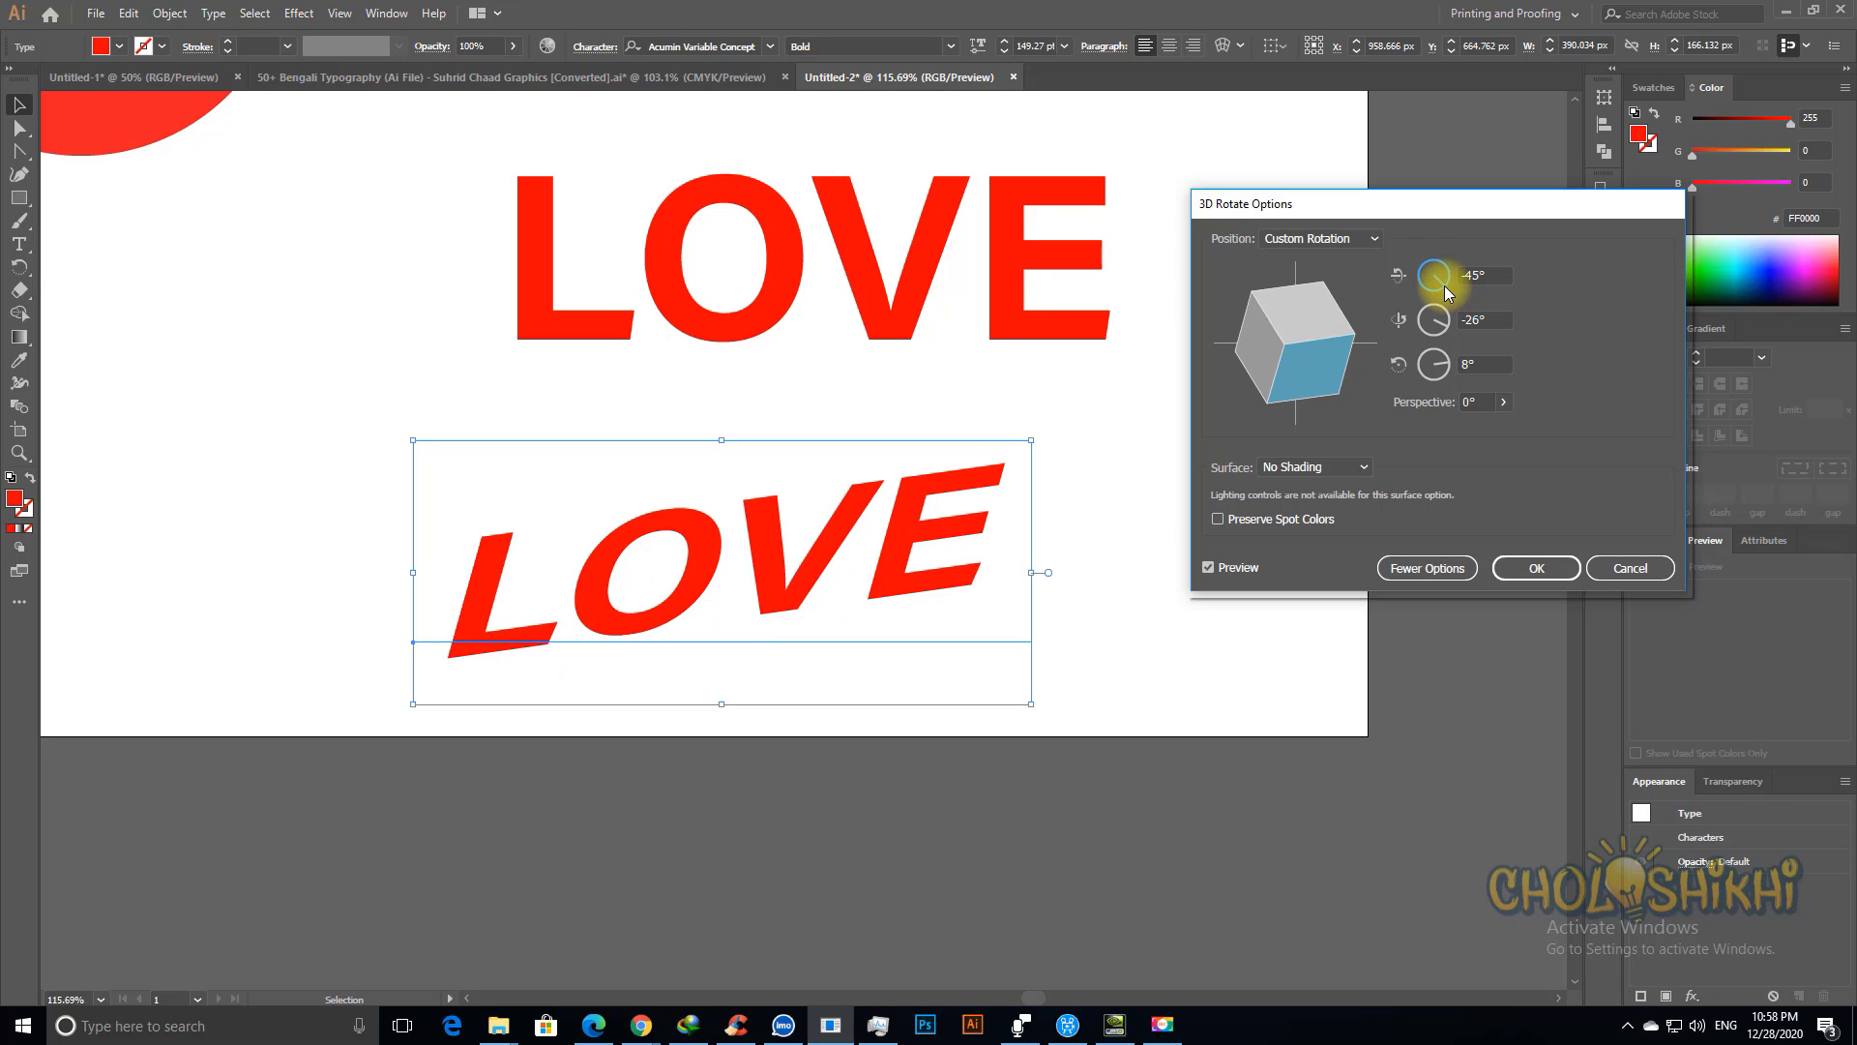
{"action": "left_click", "coordinate": [1440, 287]}
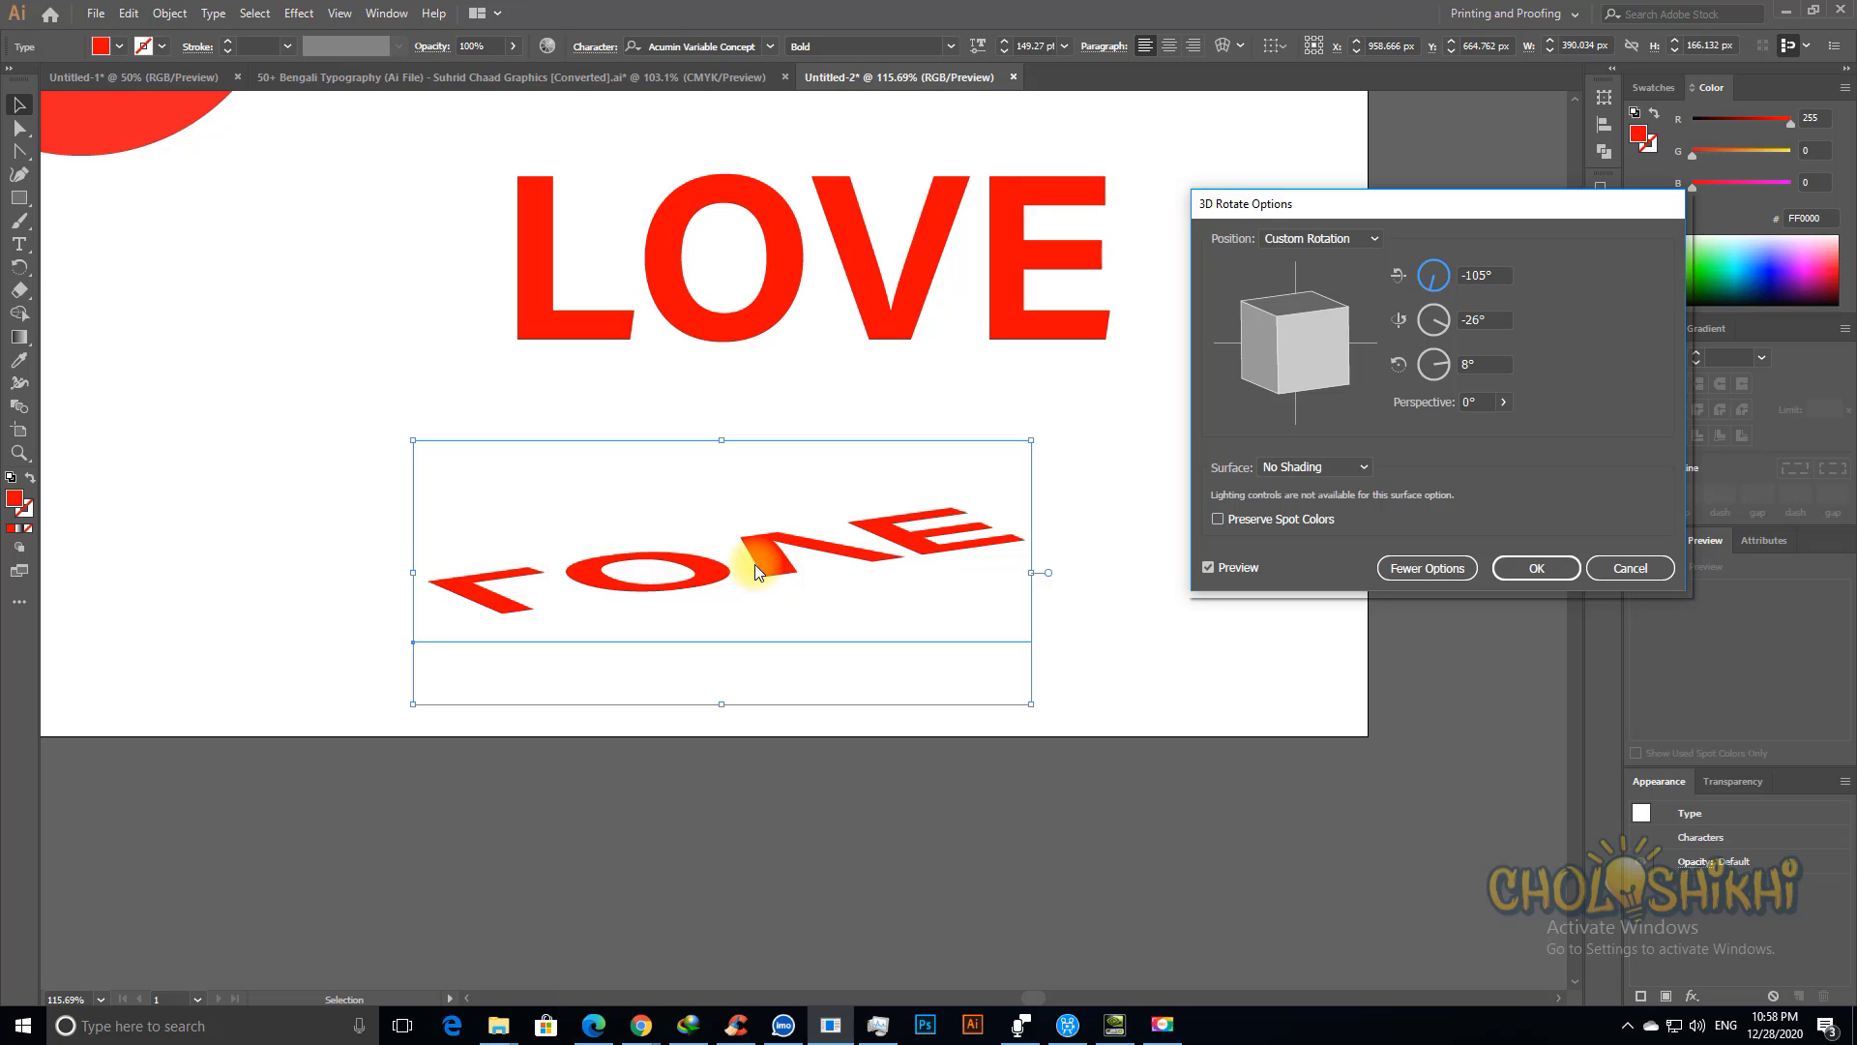
{"action": "left_click", "coordinate": [1440, 288]}
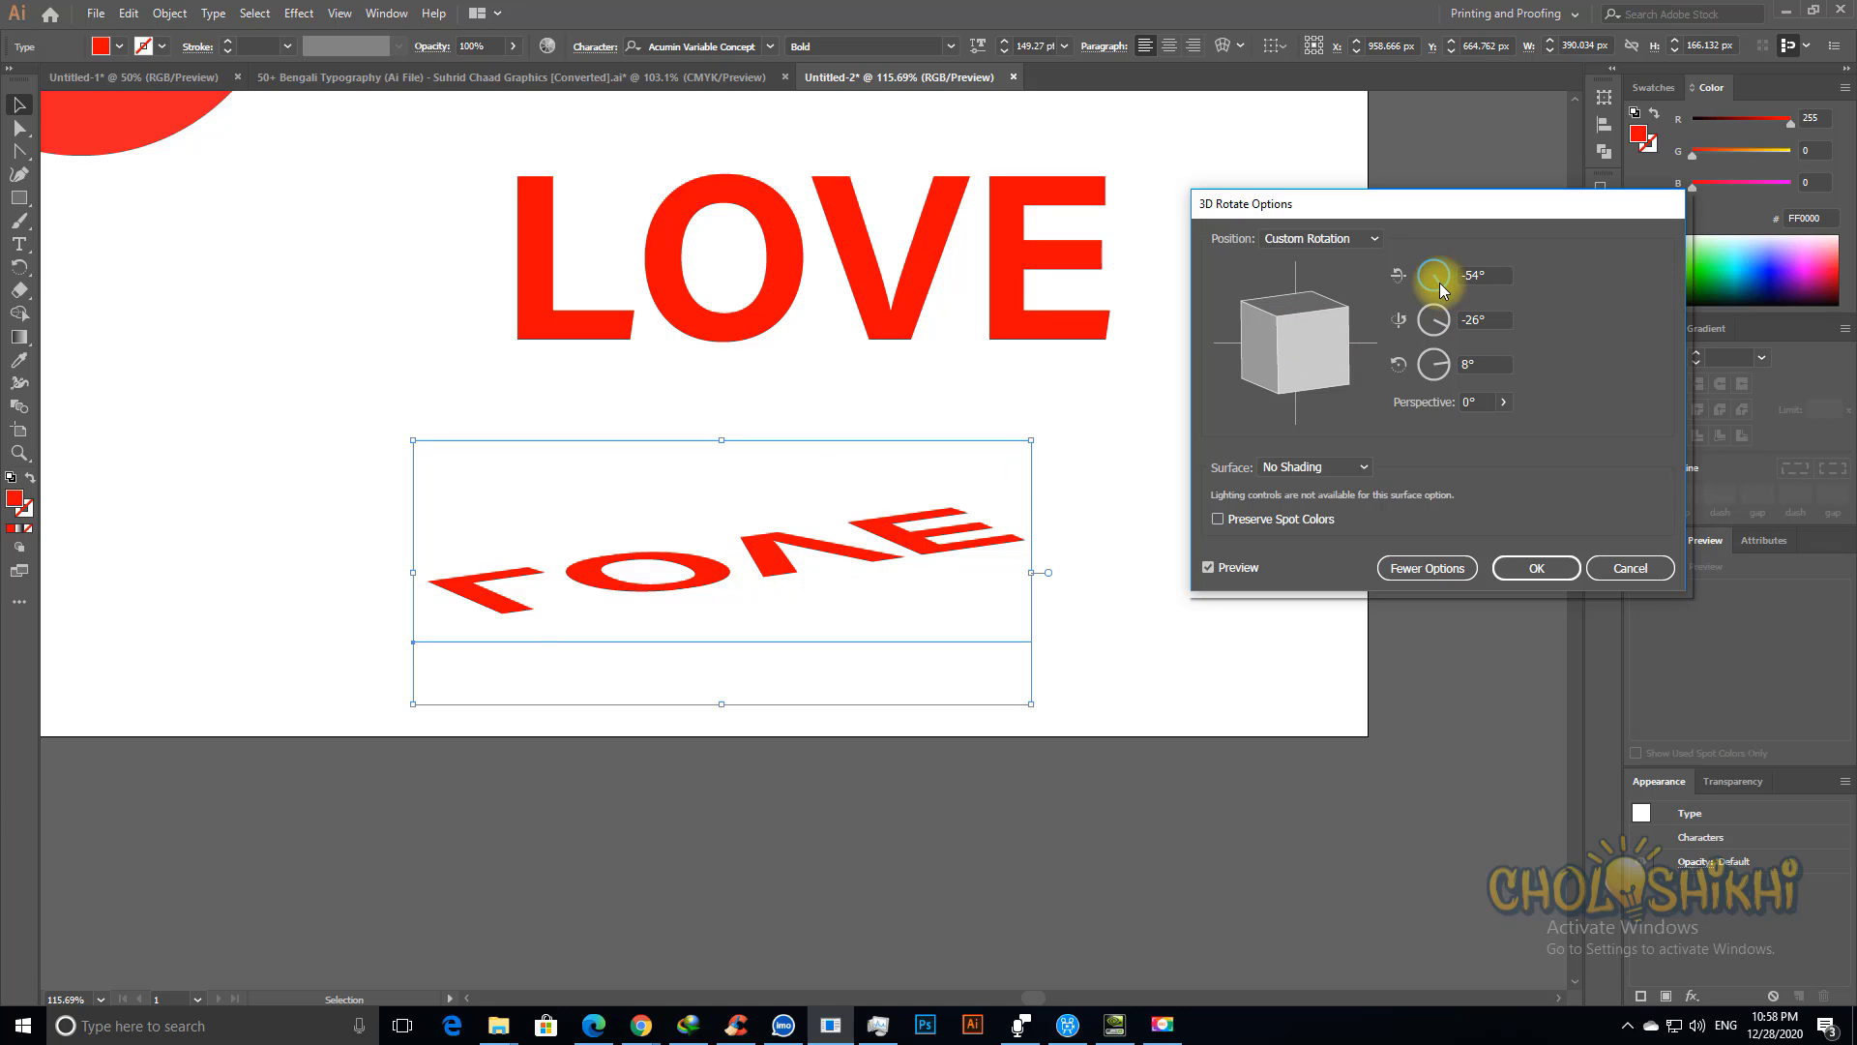
{"action": "left_click_drag", "start_coordinate": [1440, 288], "coordinate": [1448, 280]}
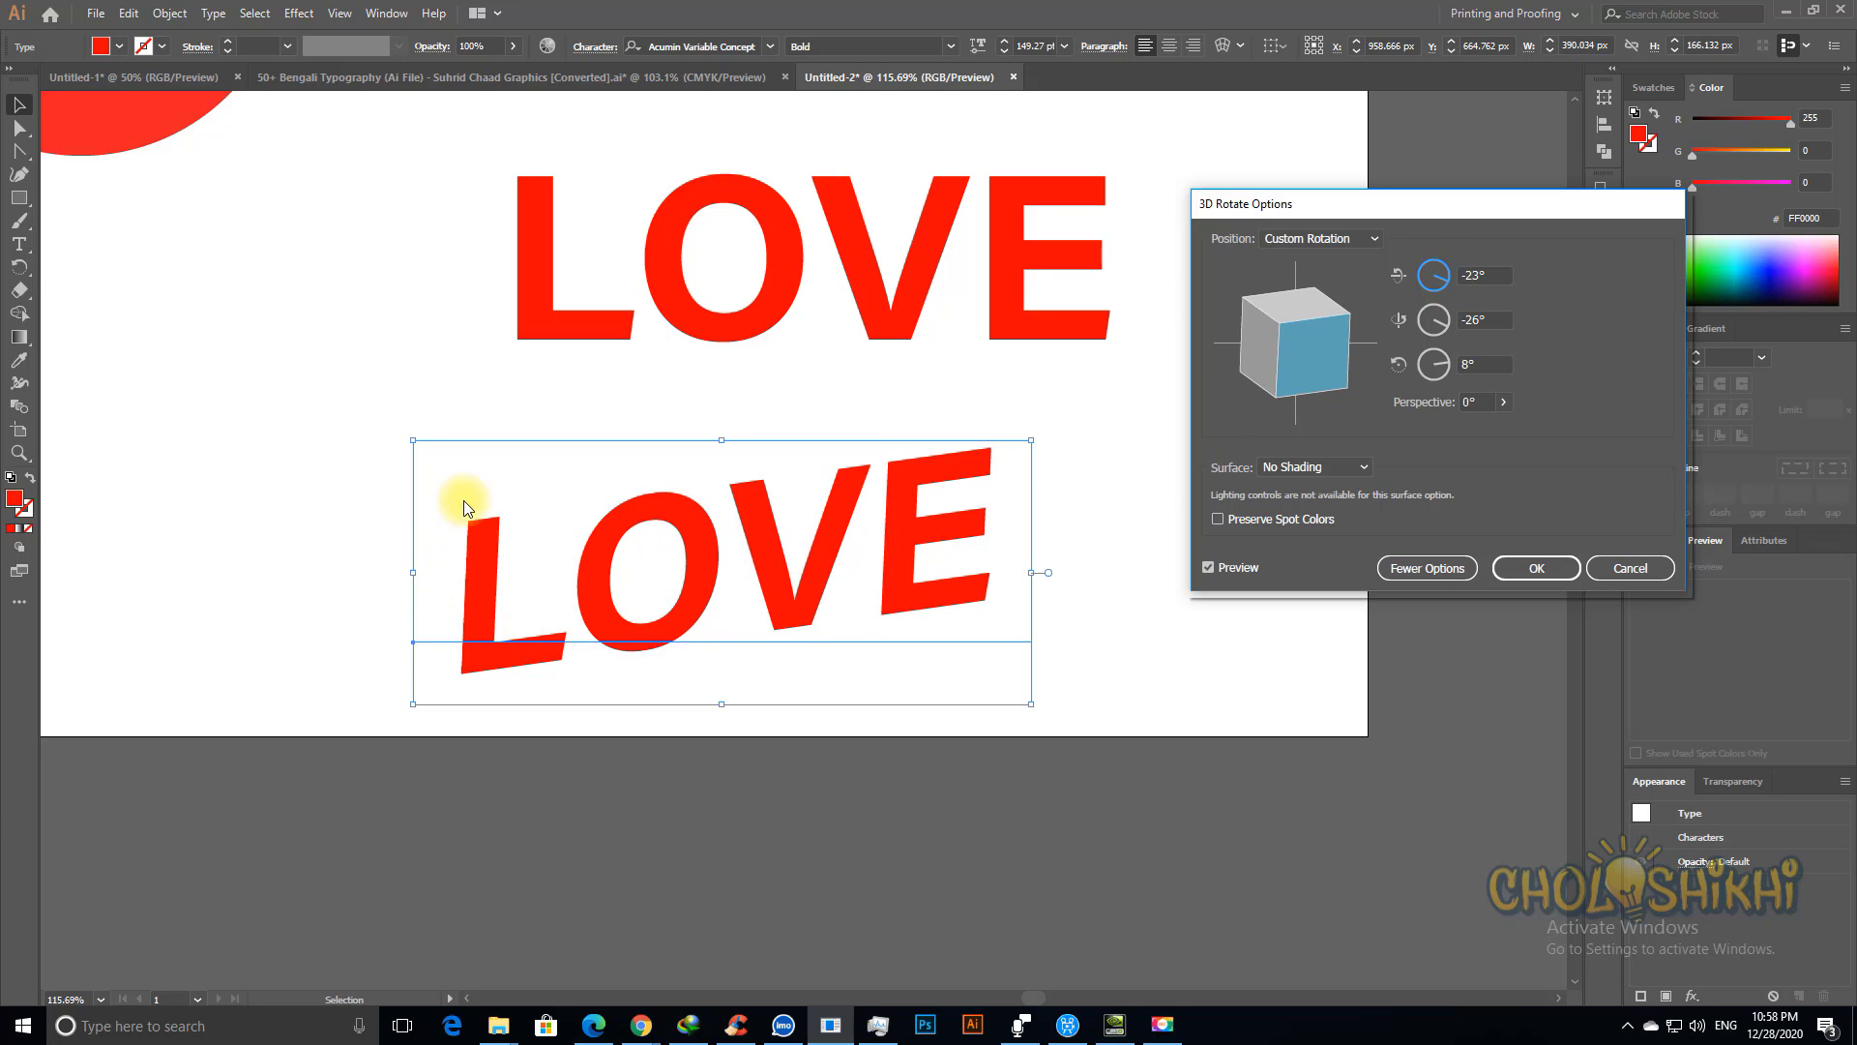
Step: Turn the lower LOVE text to about -5° around X and set the X-axis rotation to 0°
{"action": "left_click", "coordinate": [1443, 279]}
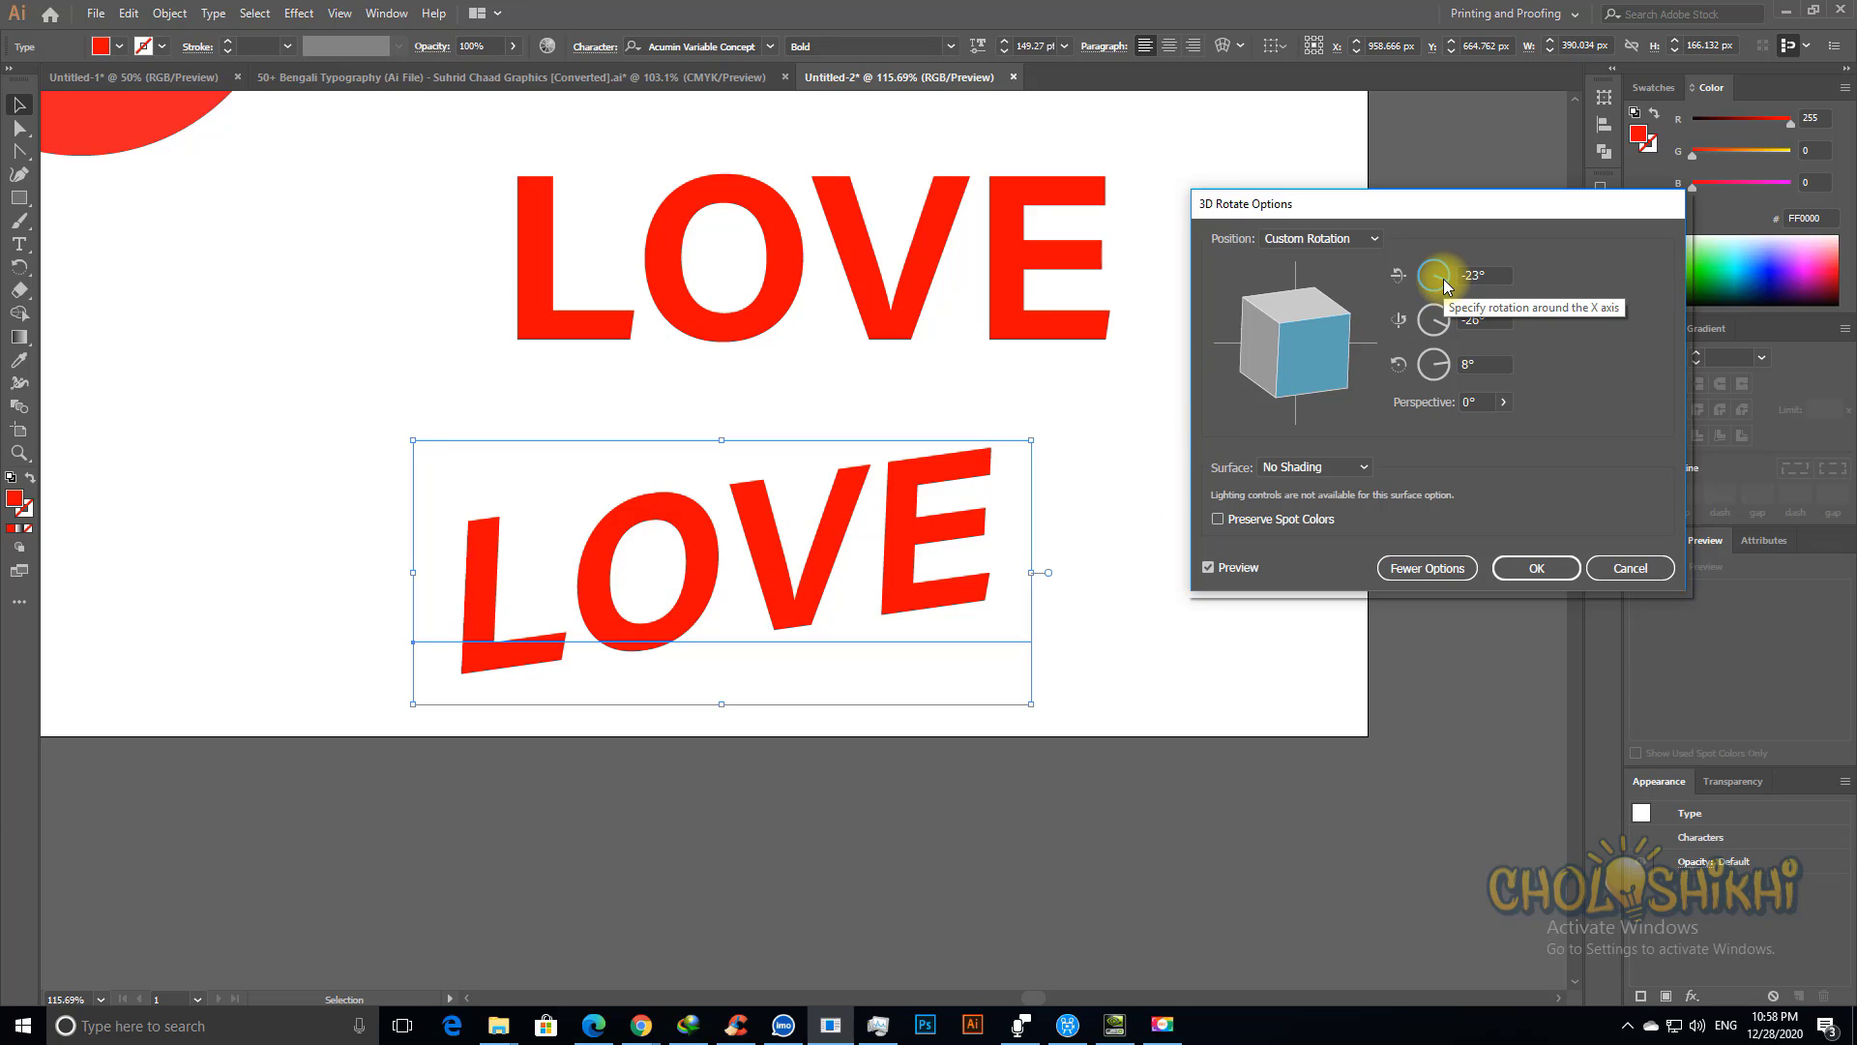
{"action": "left_click_drag", "start_coordinate": [1443, 278], "coordinate": [1447, 281]}
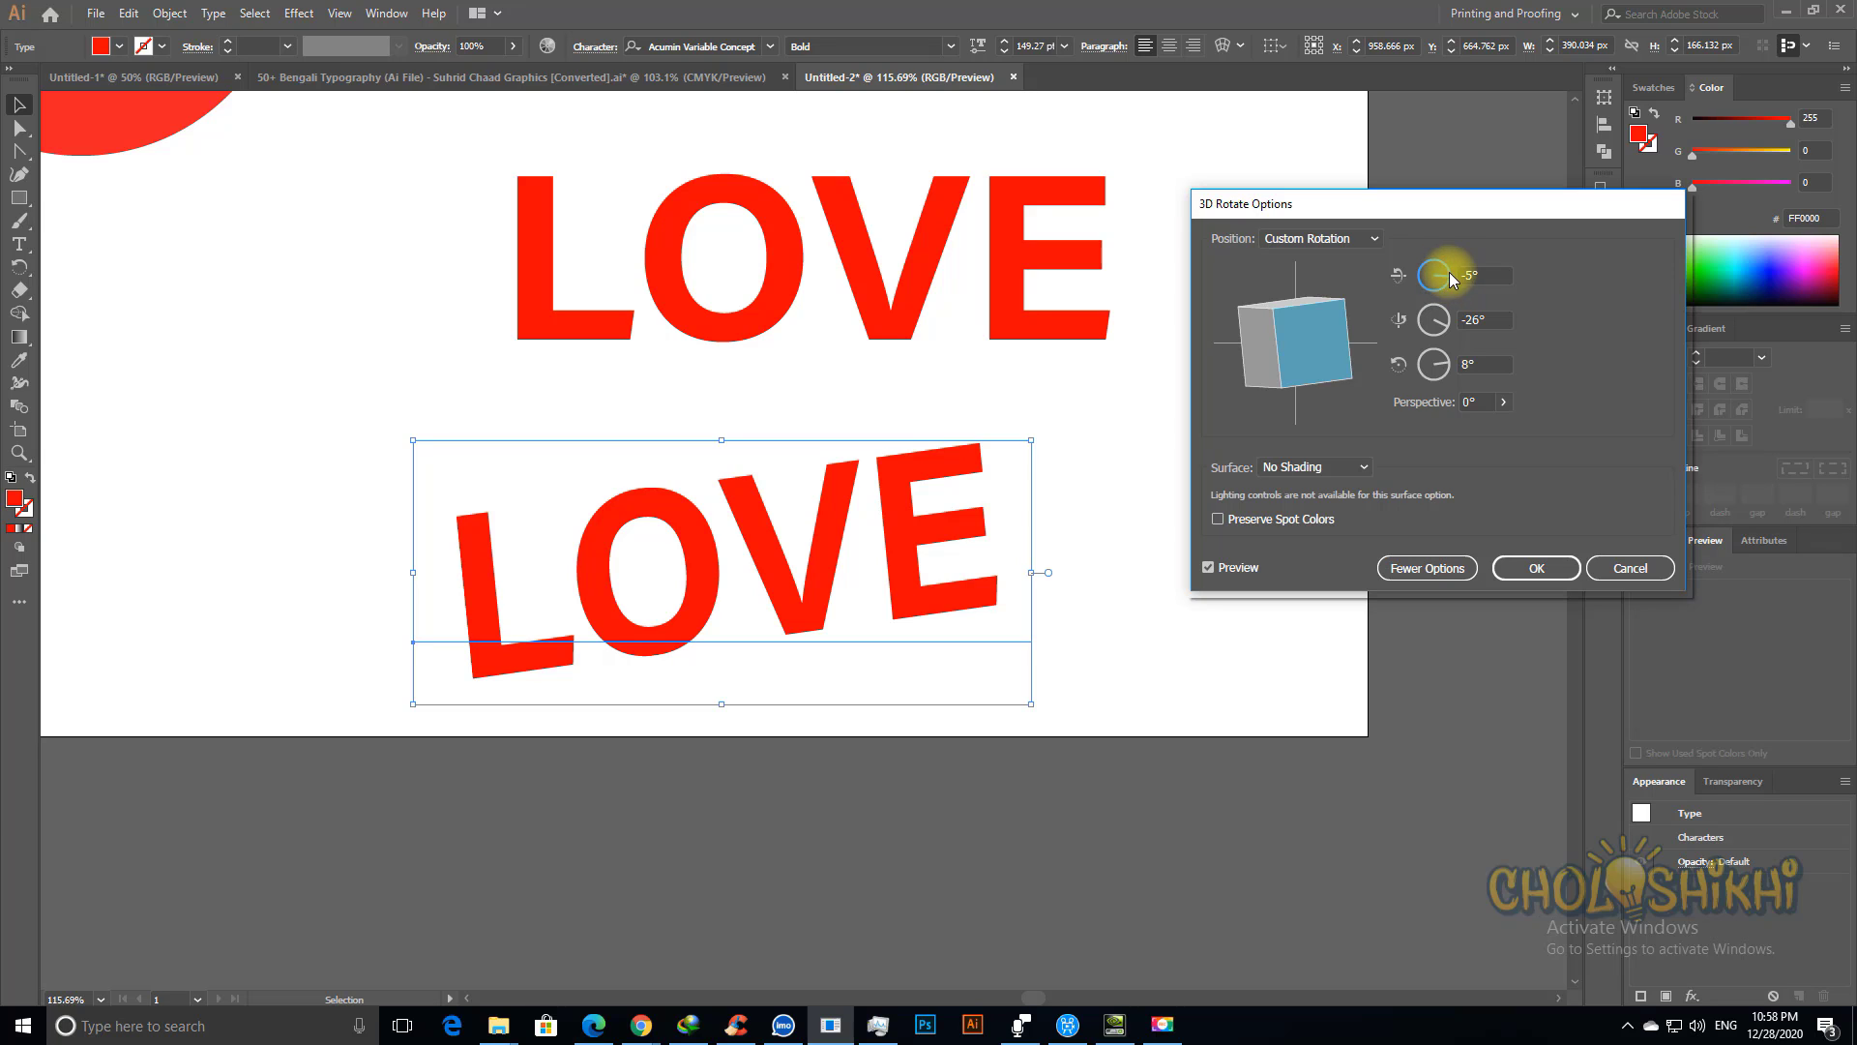
{"action": "left_click", "coordinate": [1476, 274]}
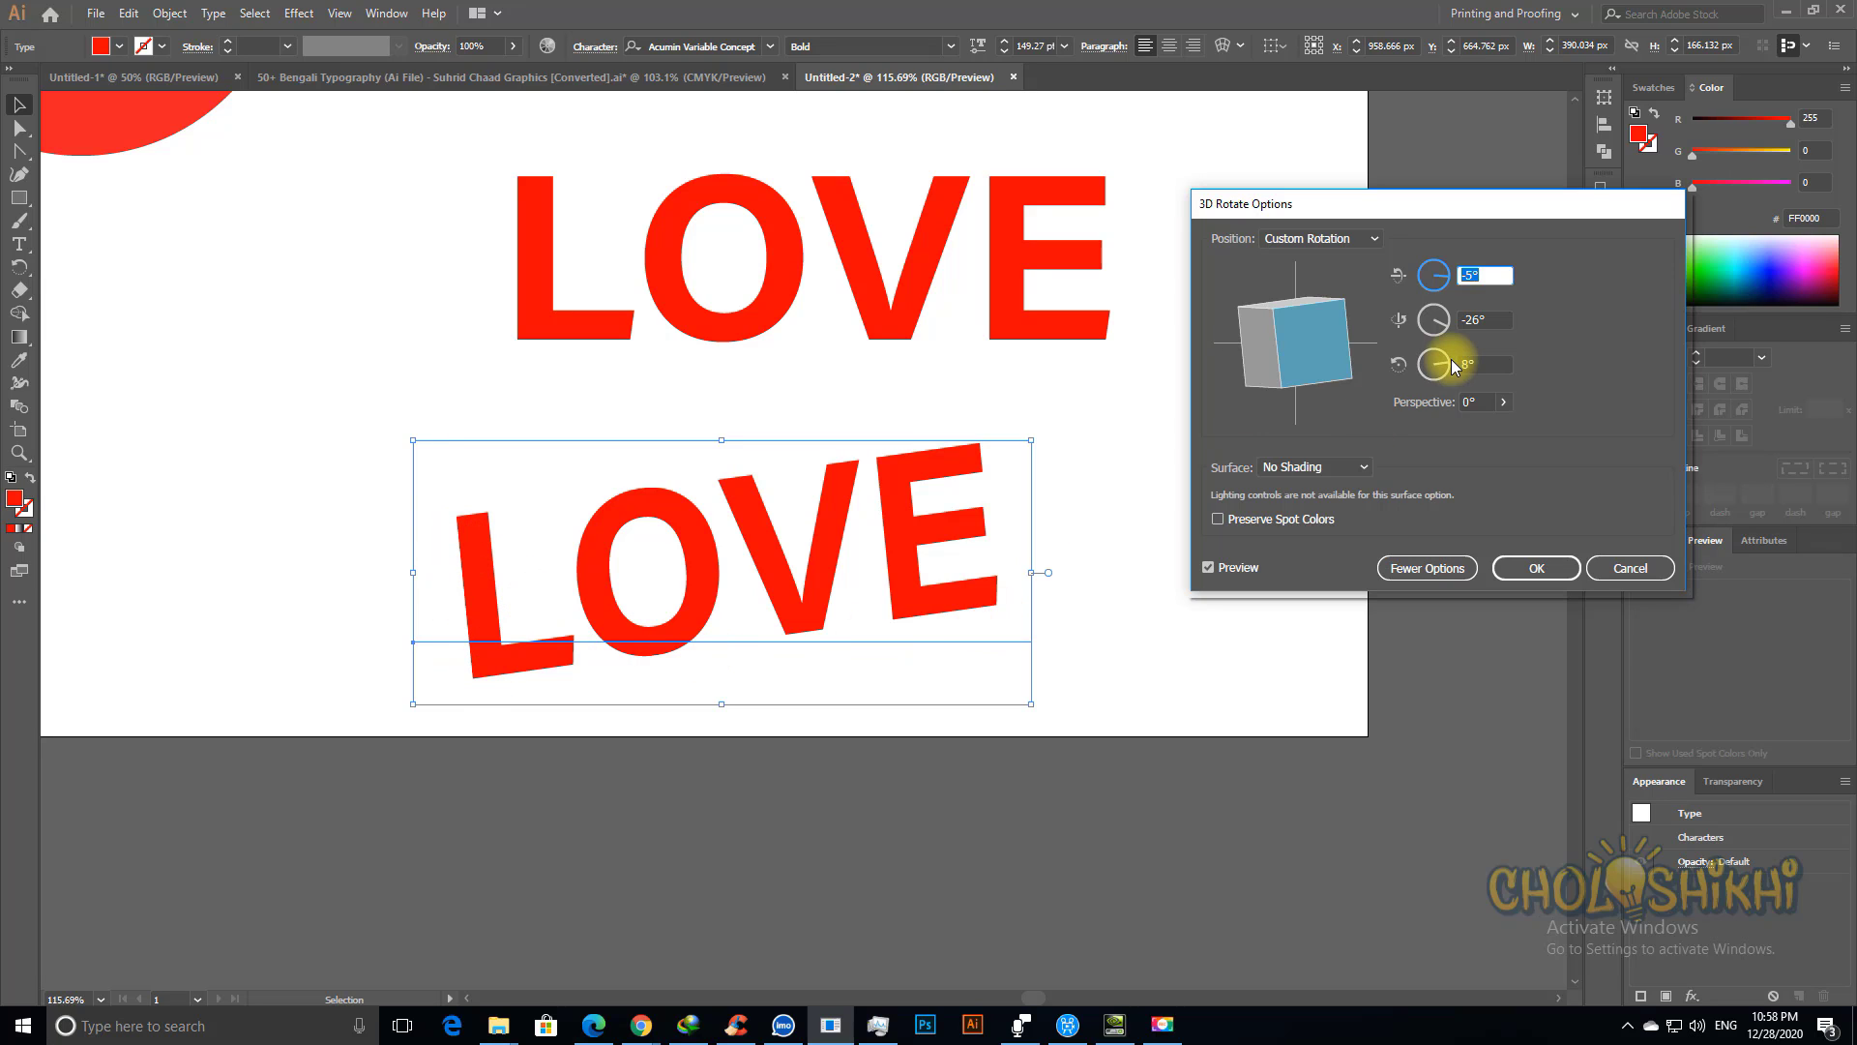
{"action": "type", "text": "0"}
{"action": "key", "text": "Tab"}
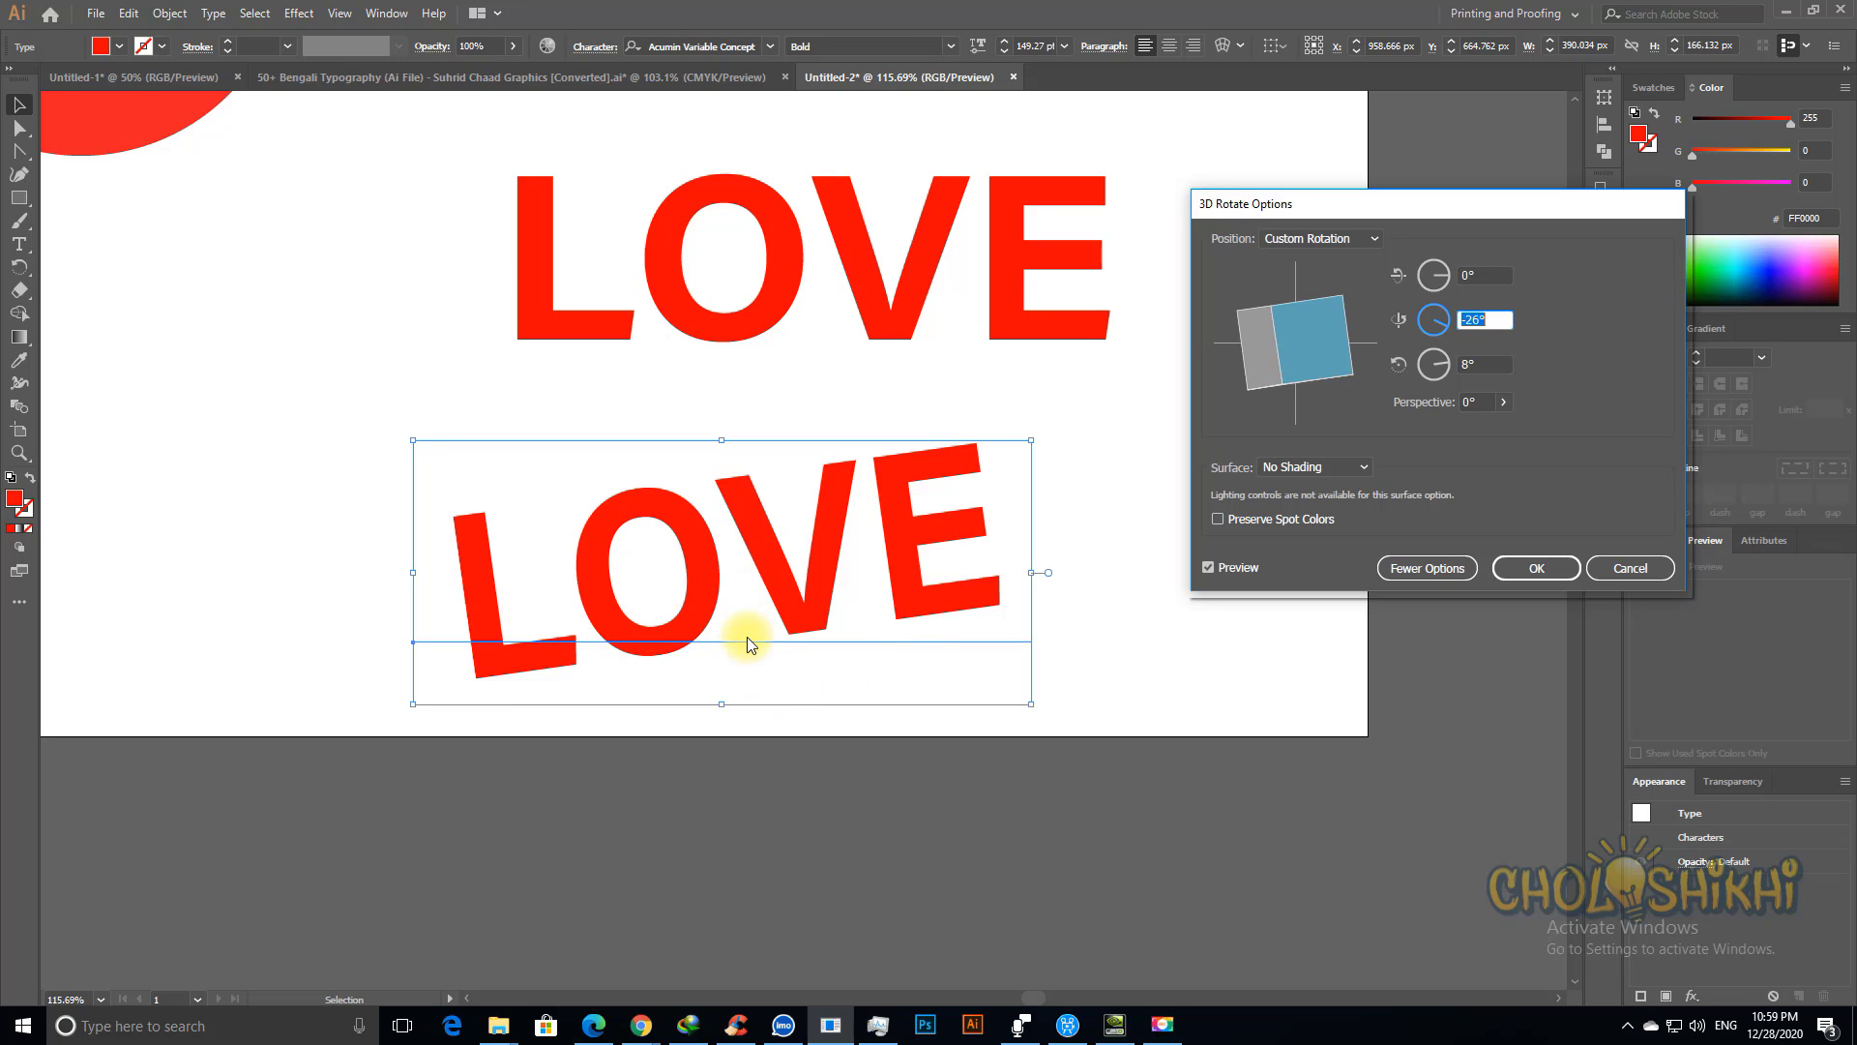
Step: Try X-axis rotations of about -22°, -31°, -27° and -21° and Y-axis rotations of about -14° and -113° on the lower LOVE text
{"action": "left_click", "coordinate": [1443, 277]}
{"action": "left_click_drag", "start_coordinate": [1443, 278], "coordinate": [1443, 281]}
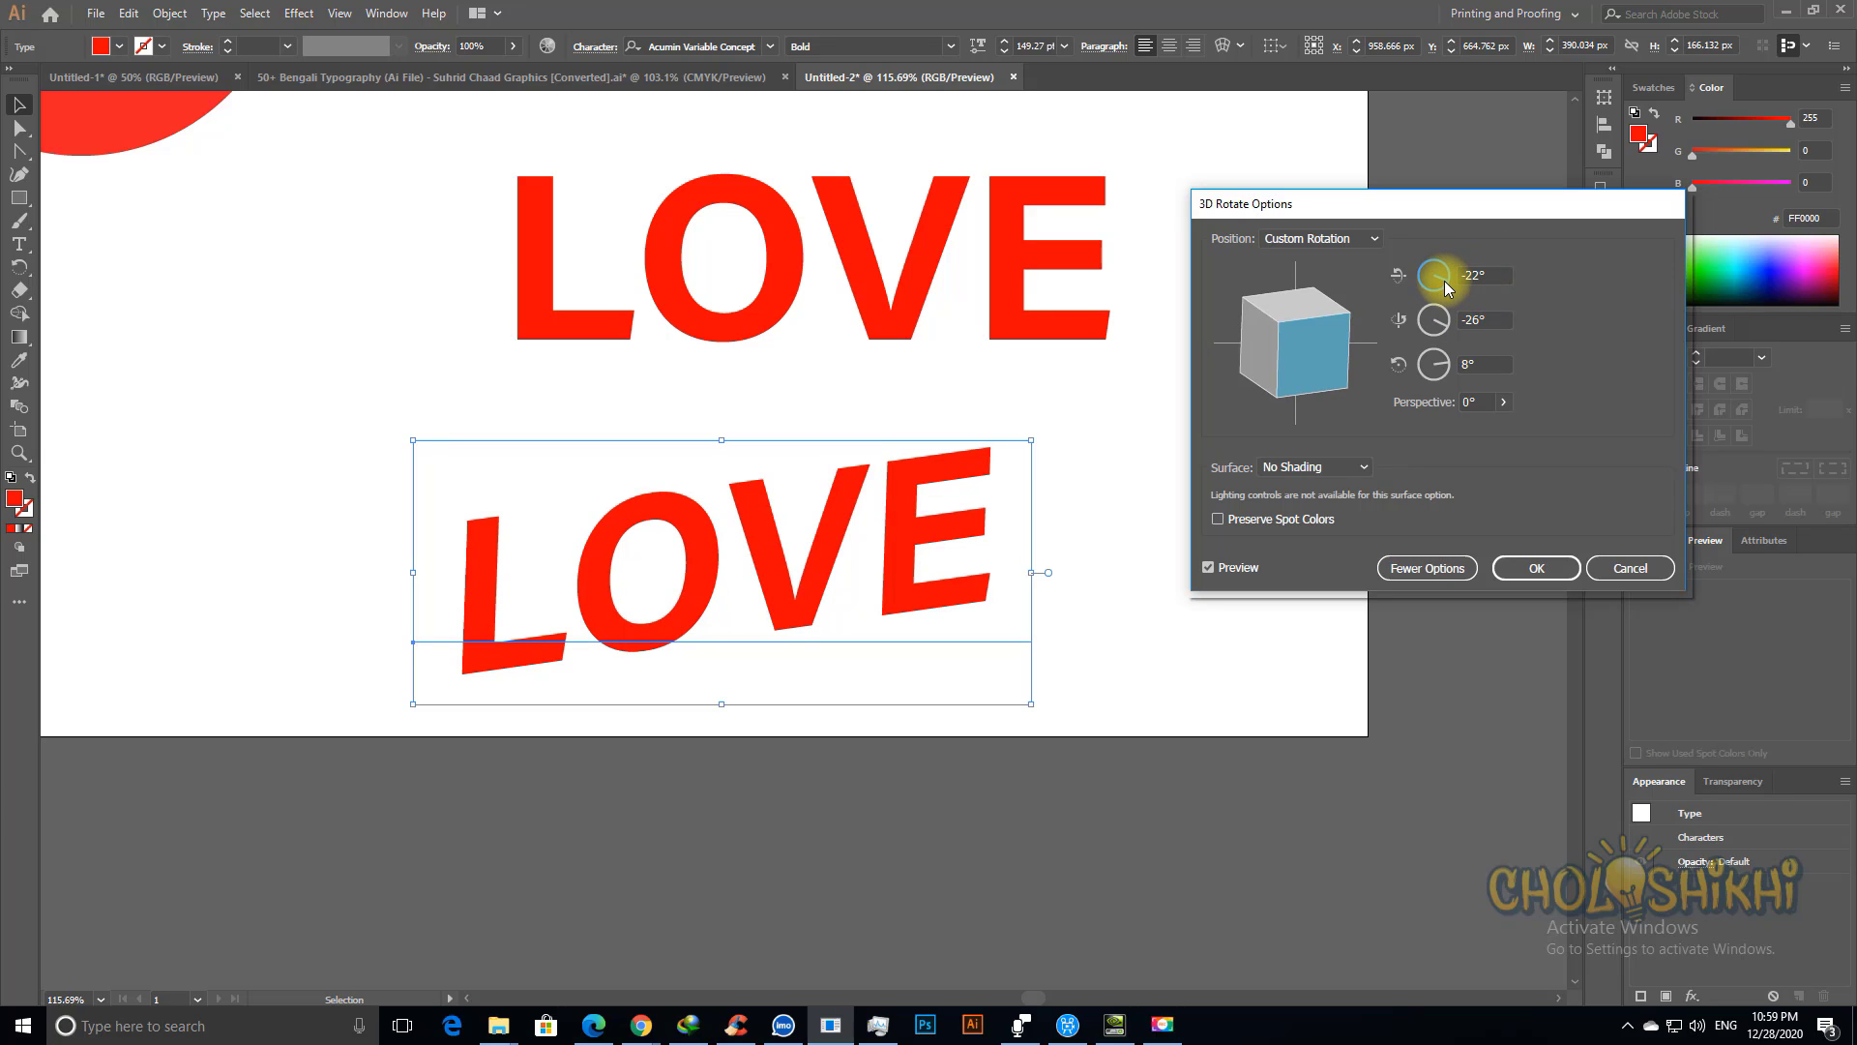
{"action": "left_click_drag", "start_coordinate": [1443, 281], "coordinate": [1440, 282]}
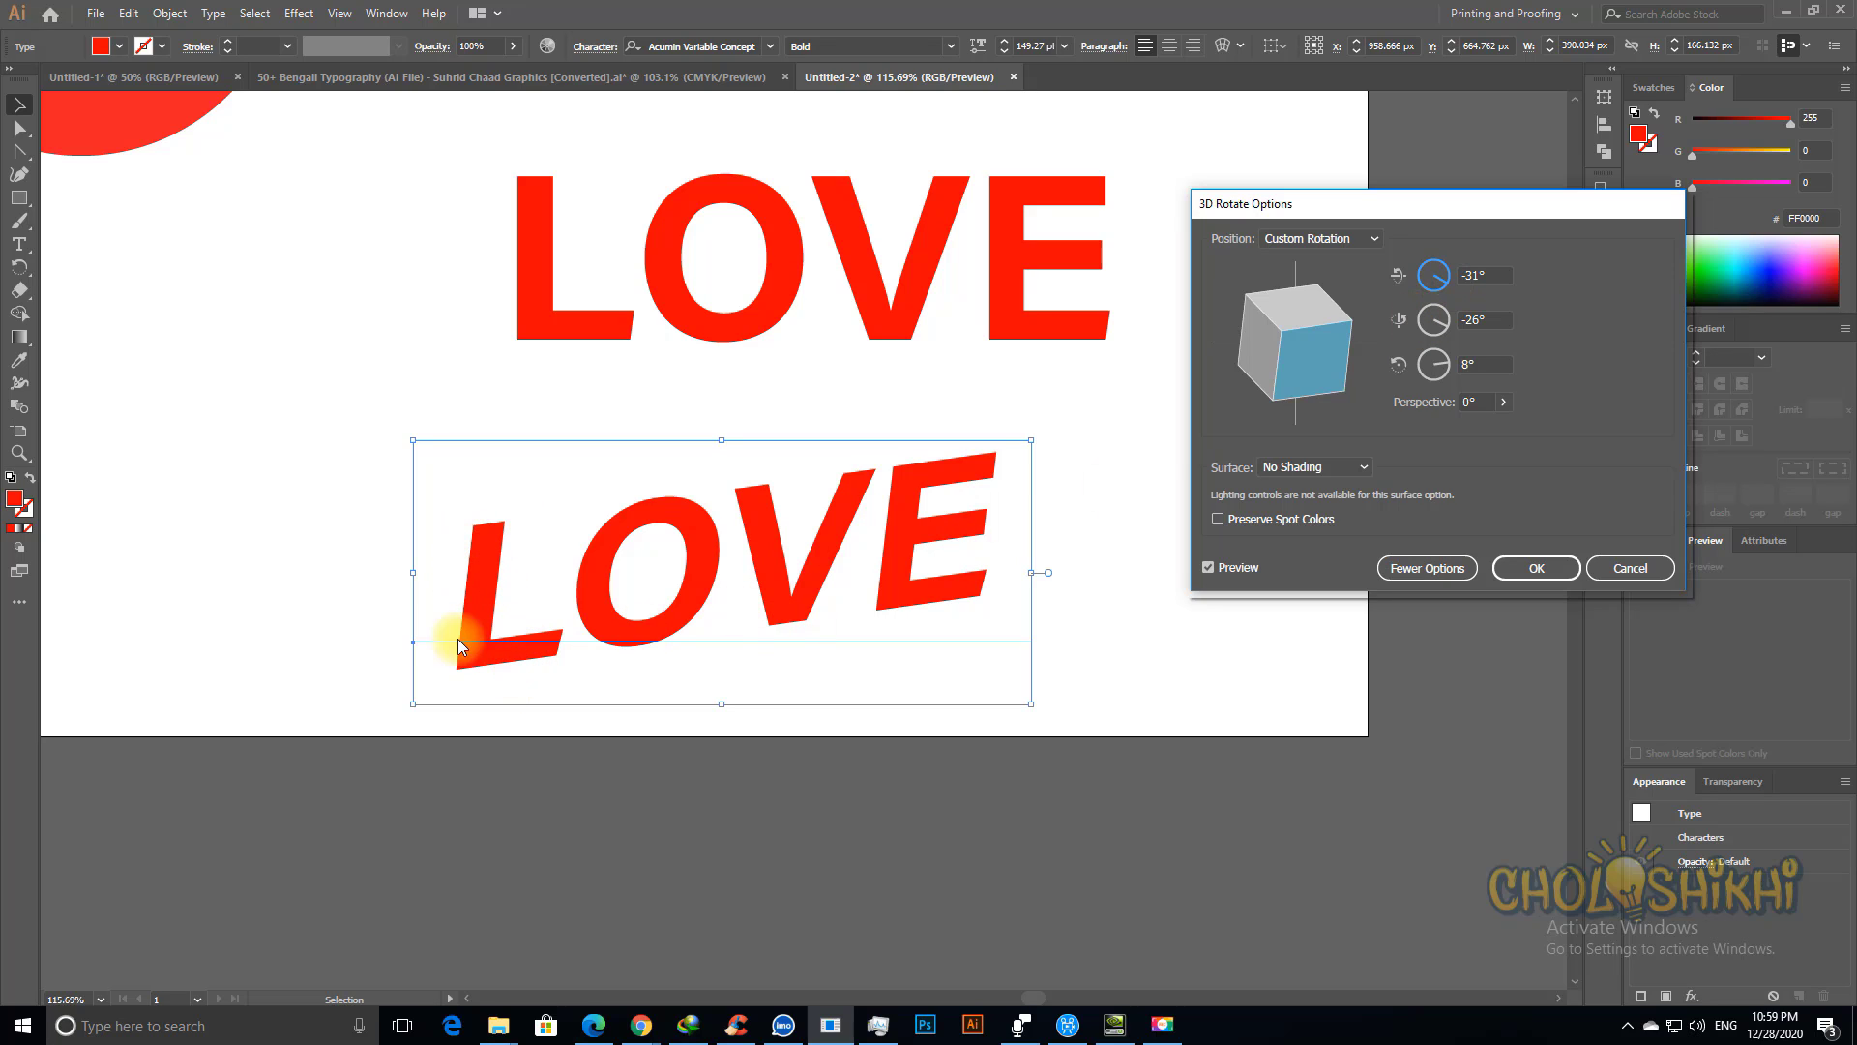
{"action": "left_click_drag", "start_coordinate": [1444, 282], "coordinate": [1443, 281]}
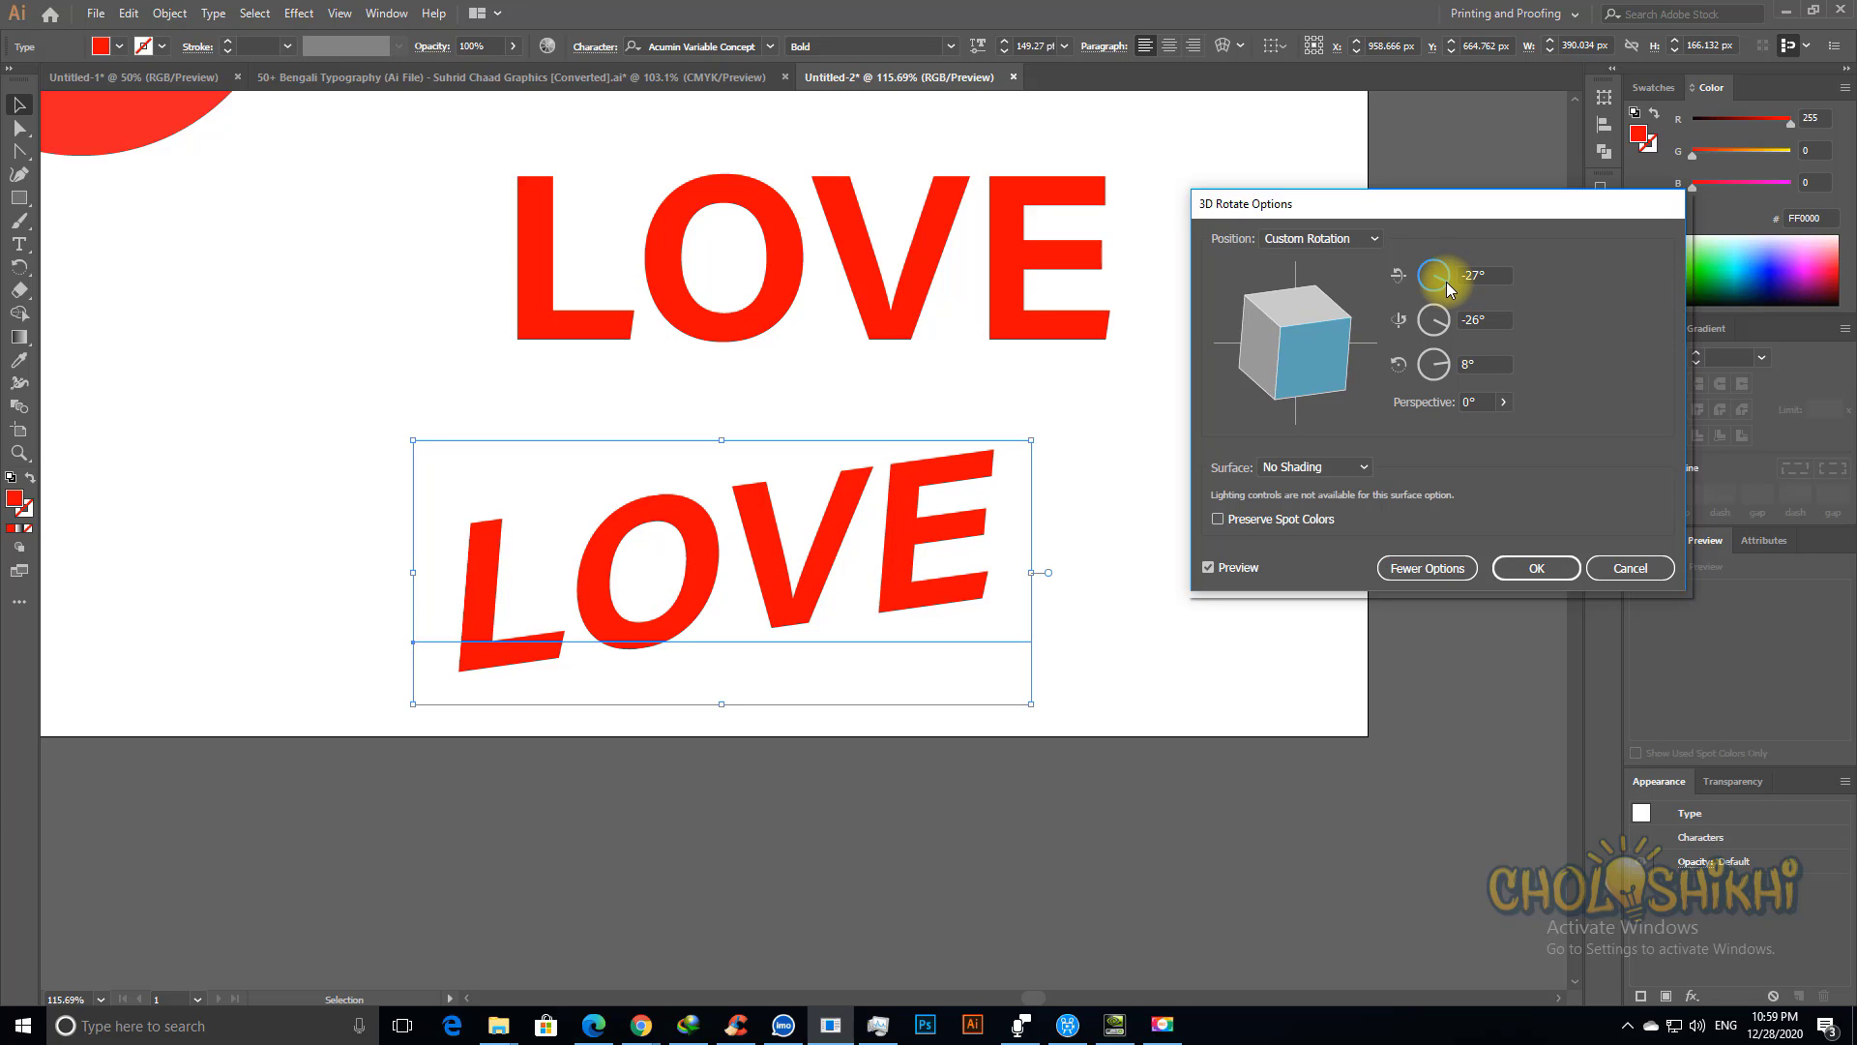
{"action": "left_click_drag", "start_coordinate": [1447, 282], "coordinate": [1448, 281]}
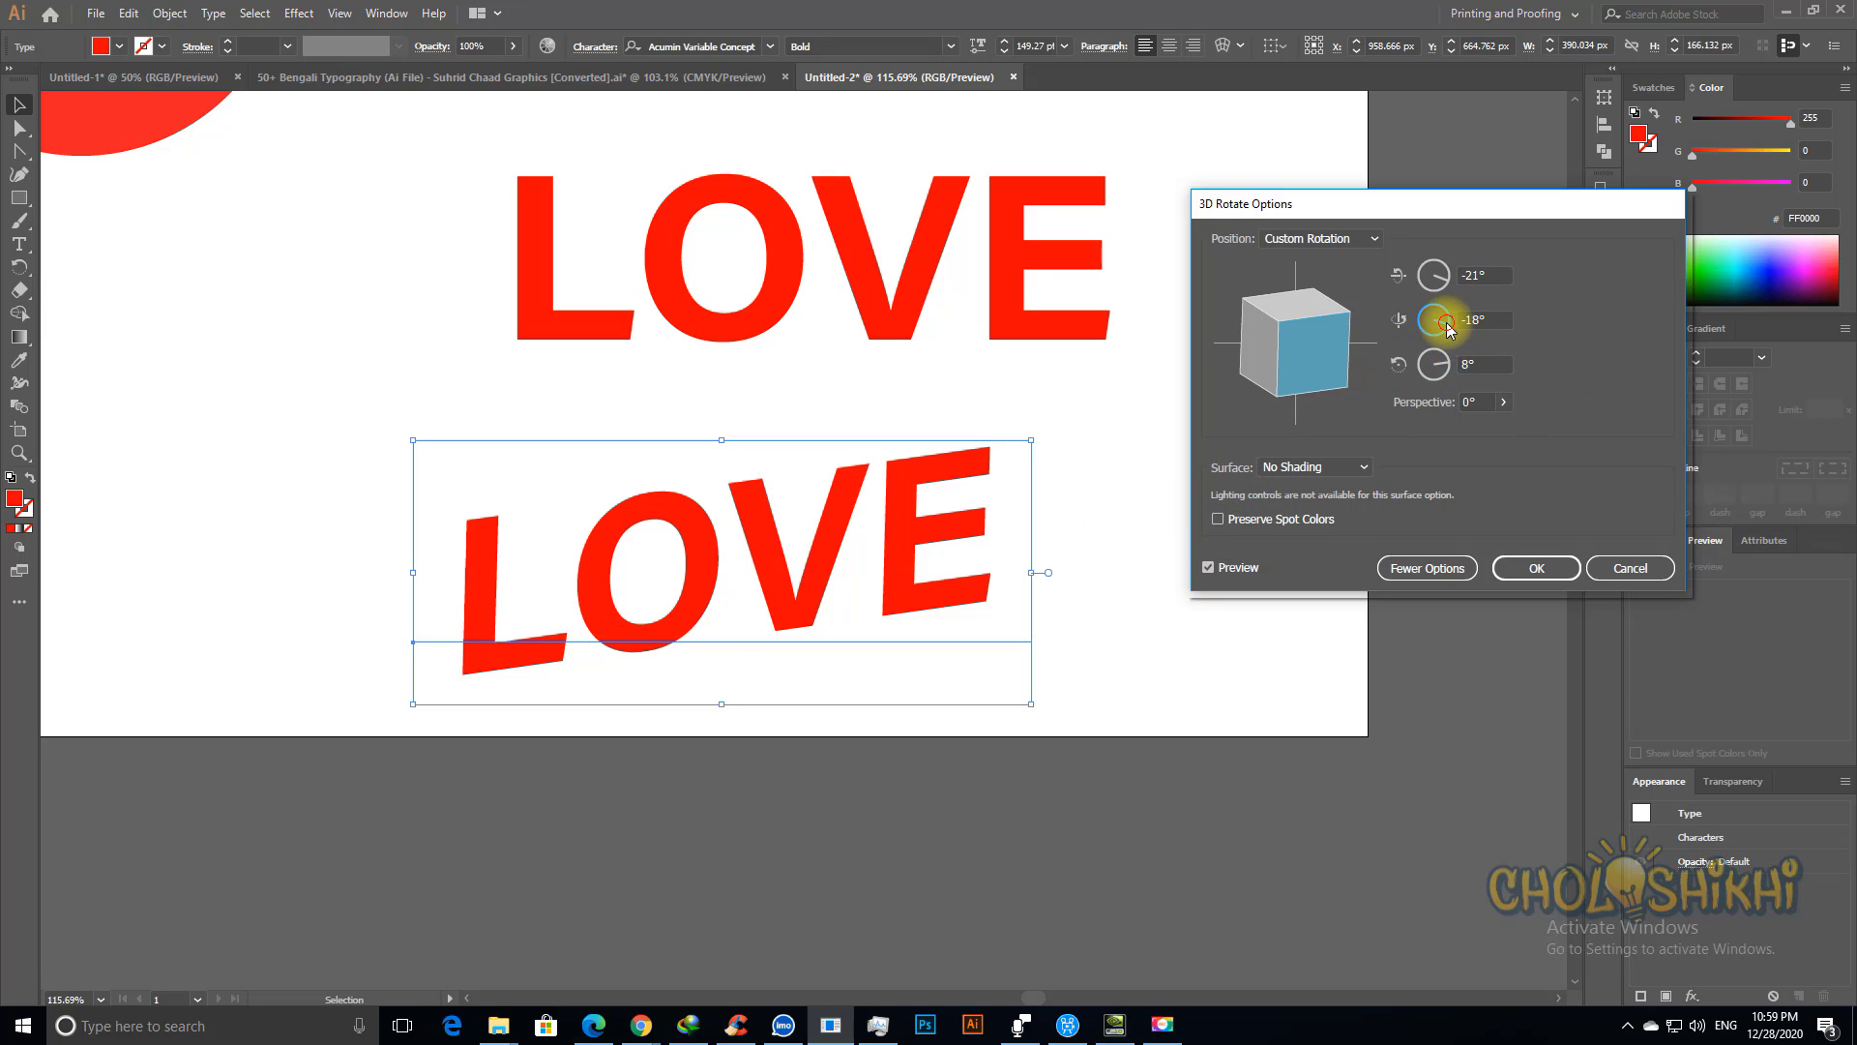
{"action": "left_click_drag", "start_coordinate": [1447, 323], "coordinate": [1449, 319]}
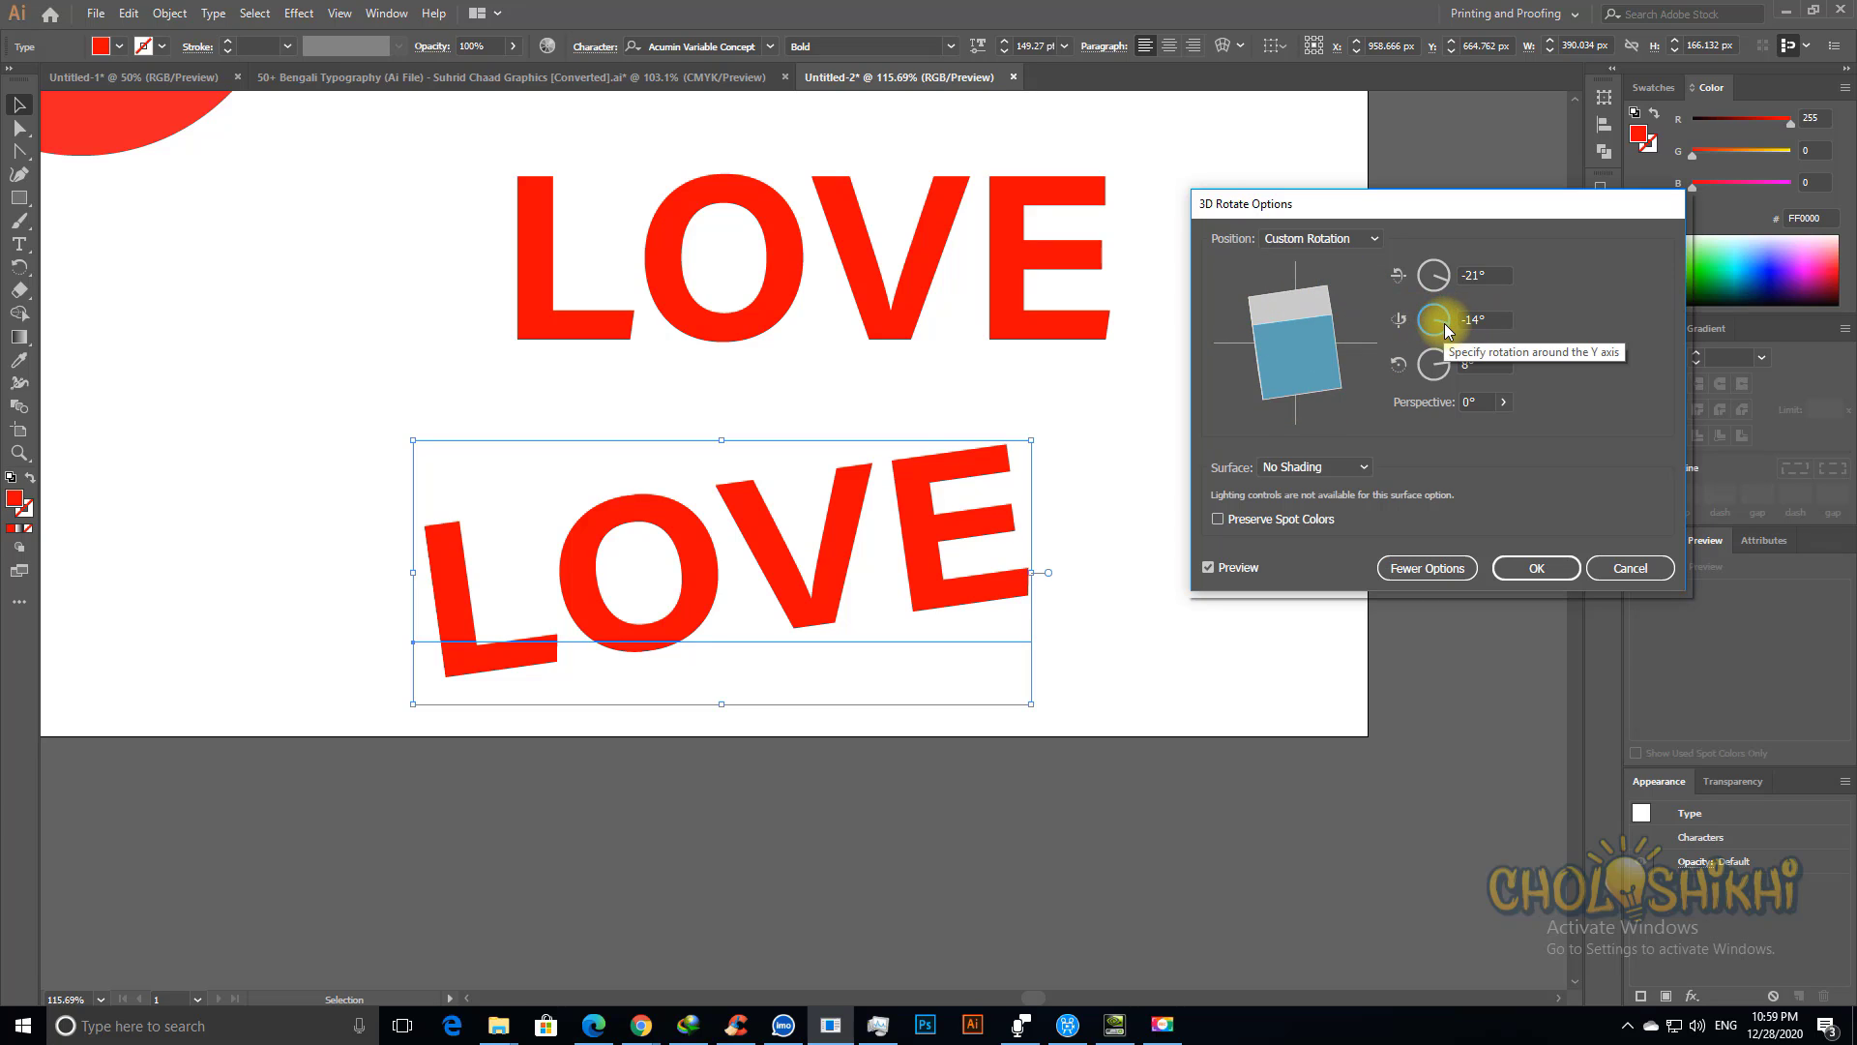
{"action": "mouse_move", "coordinate": [1443, 323]}
{"action": "left_mouse_down"}
{"action": "mouse_move", "coordinate": [1436, 350]}
{"action": "mouse_move", "coordinate": [1422, 332]}
{"action": "left_mouse_up"}
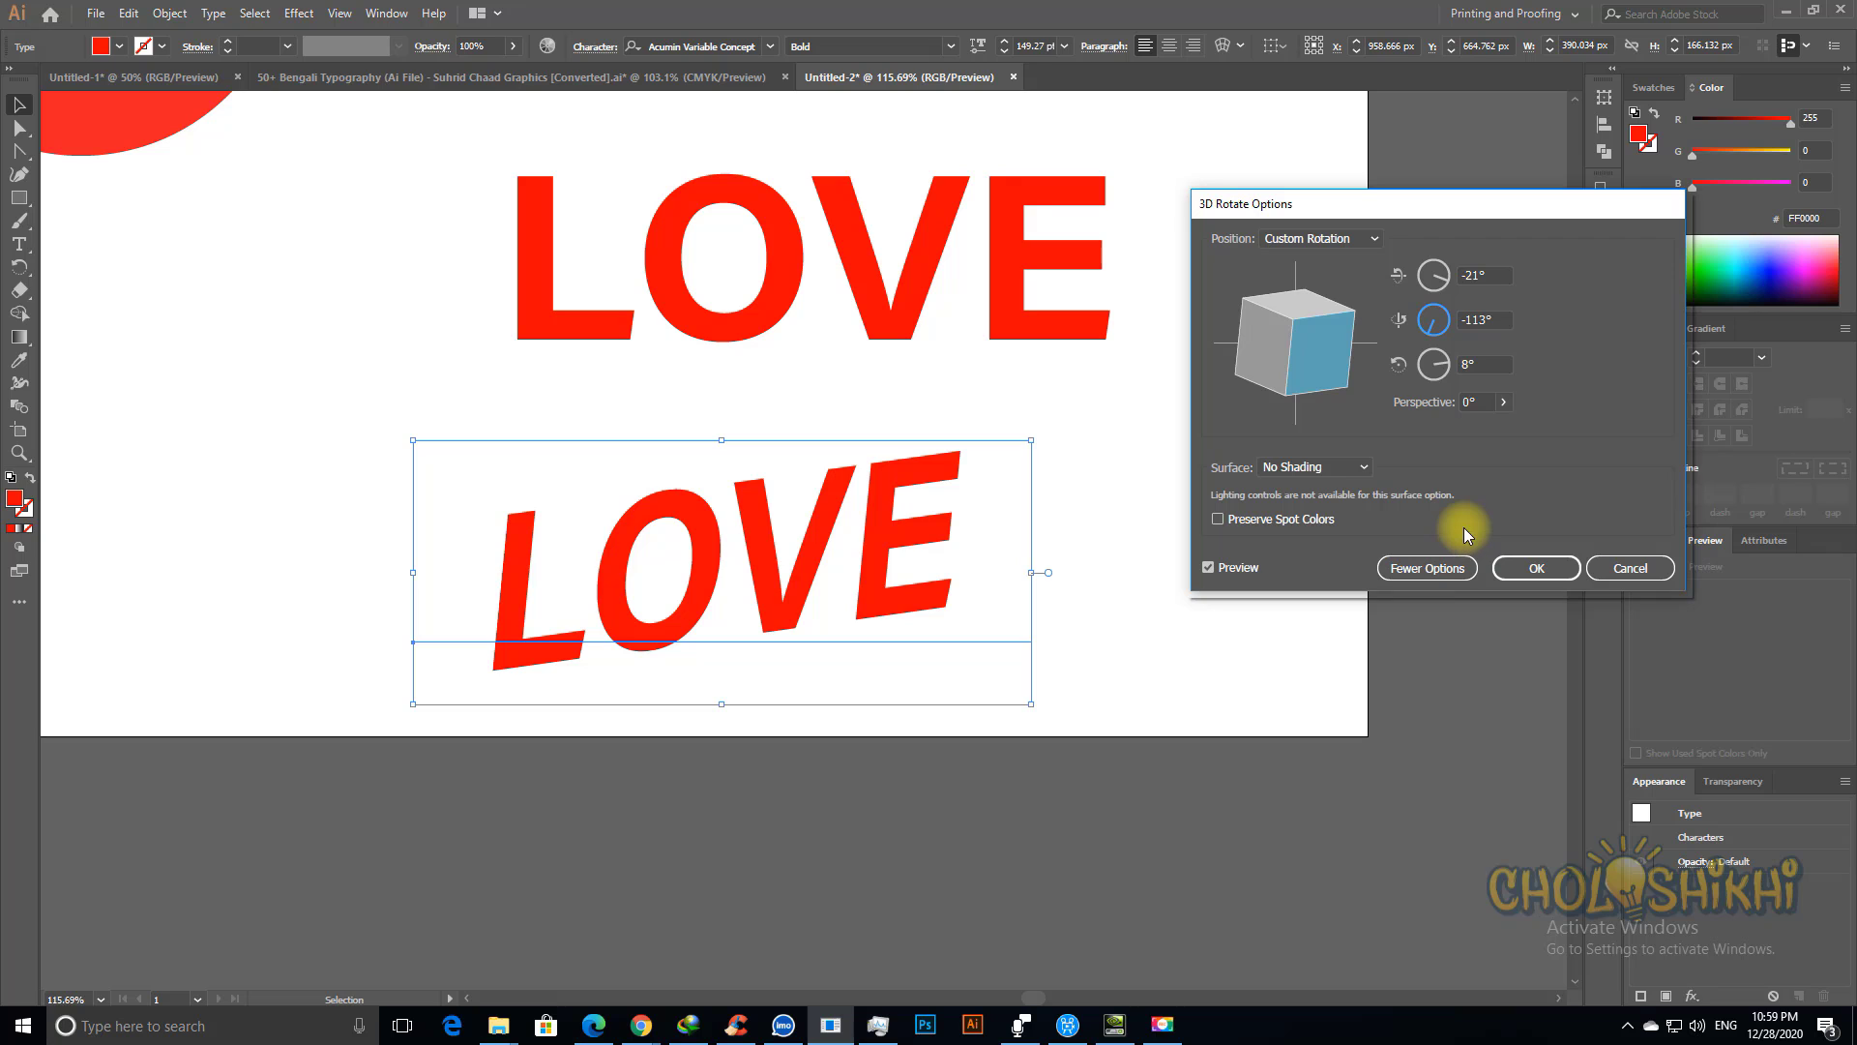
Step: Switch to the NVIDIA Control Panel, apply and keep the aspect ratio desktop scaling, and minimize the window
{"action": "left_click", "coordinate": [1115, 1023]}
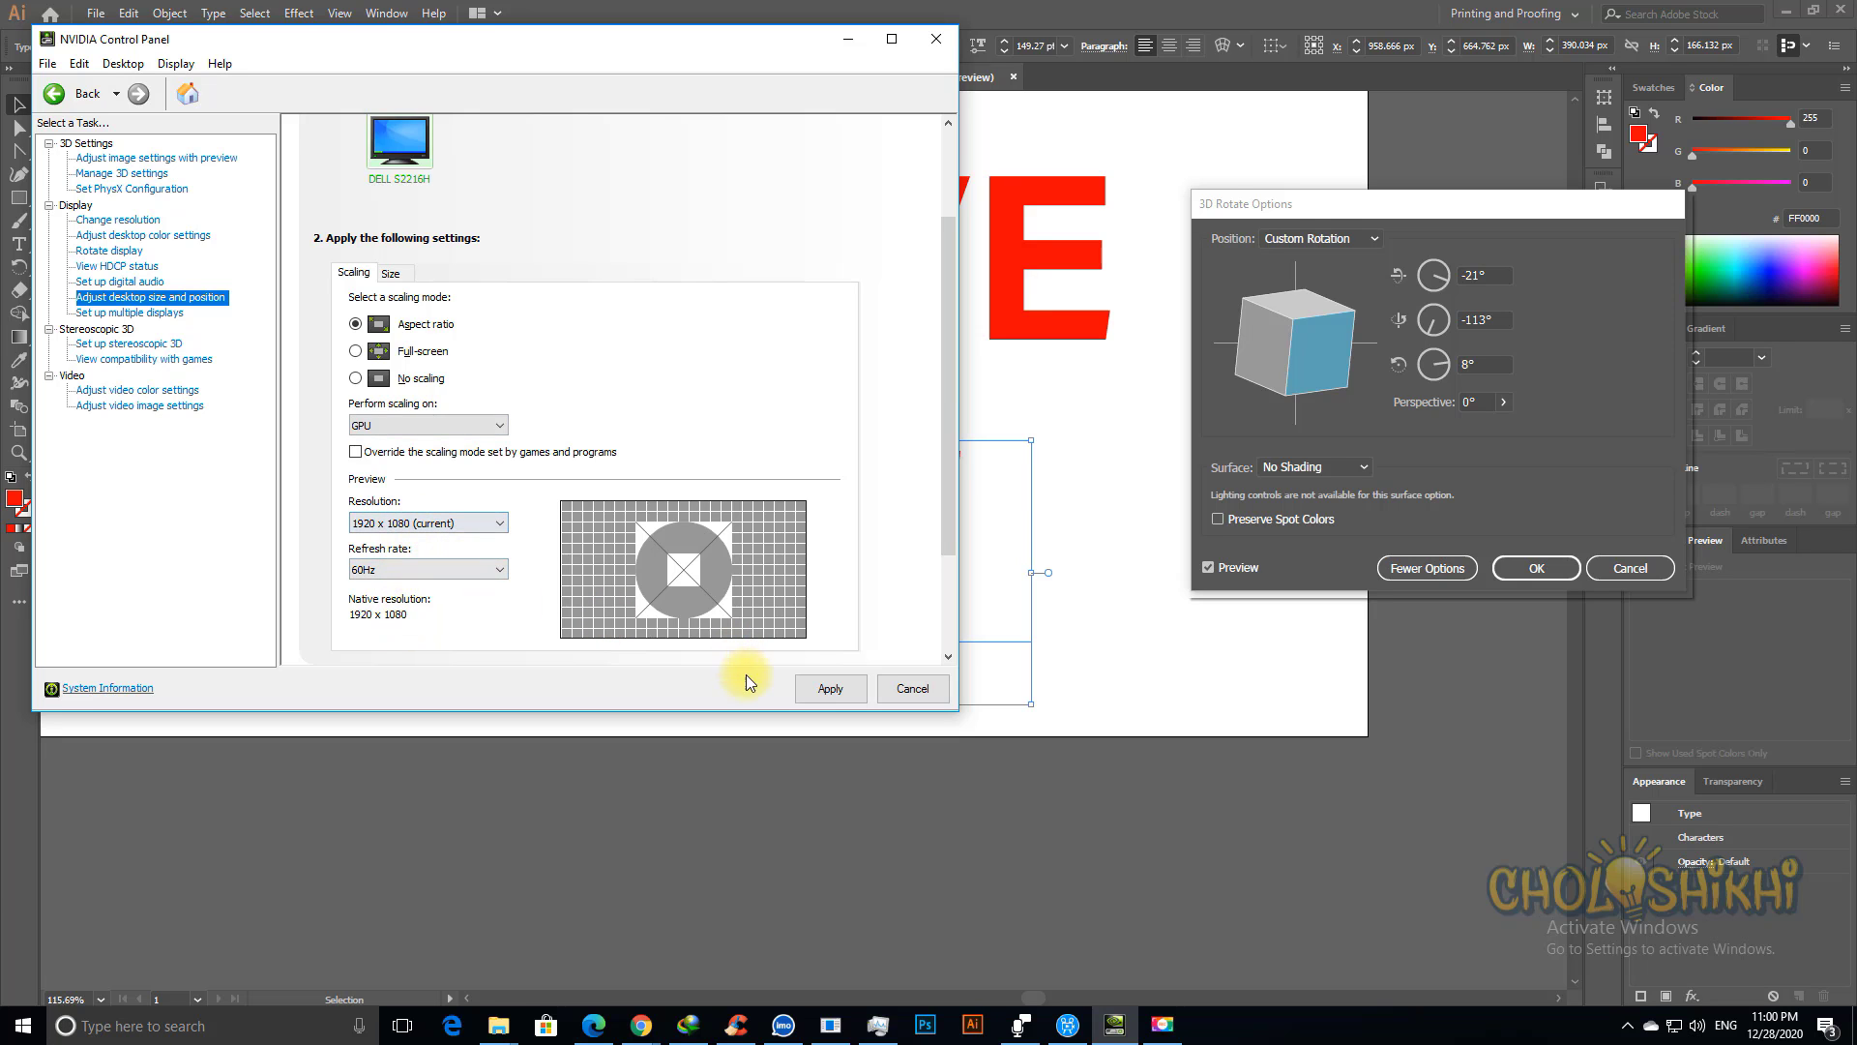
{"action": "left_click", "coordinate": [808, 688]}
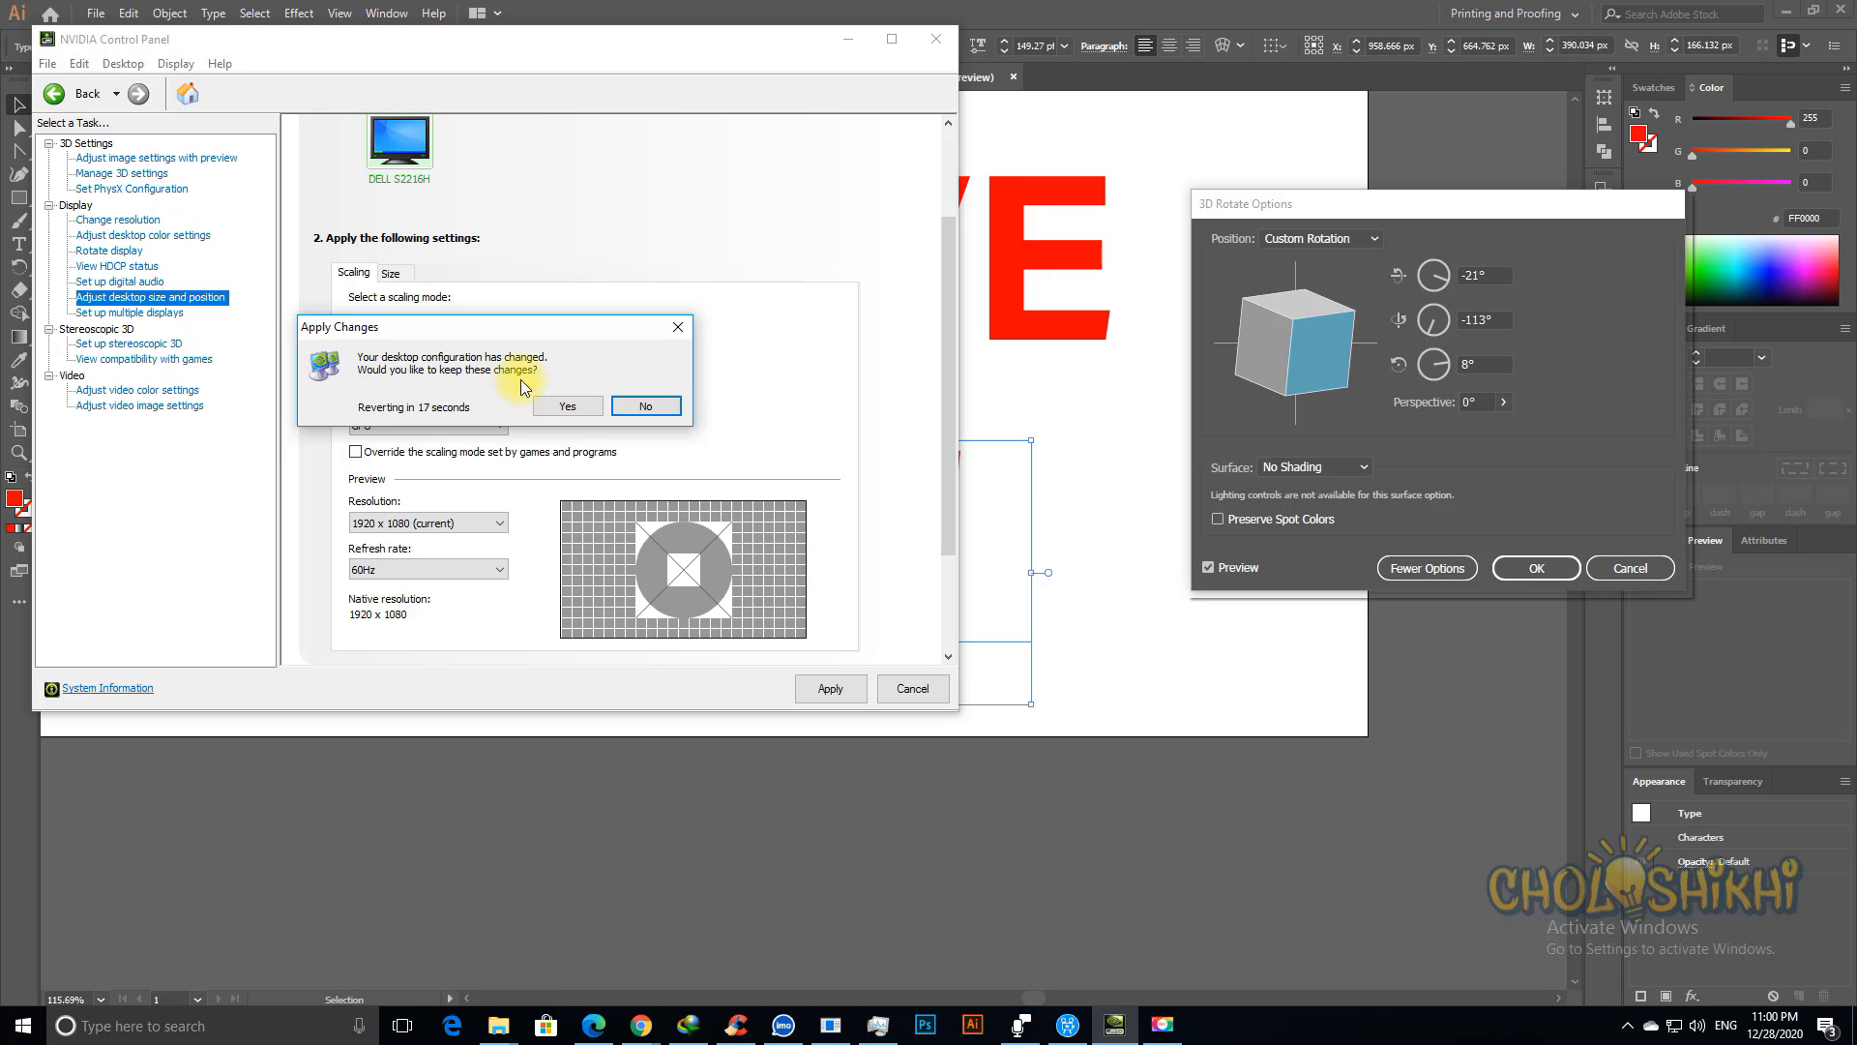
{"action": "left_click", "coordinate": [579, 408]}
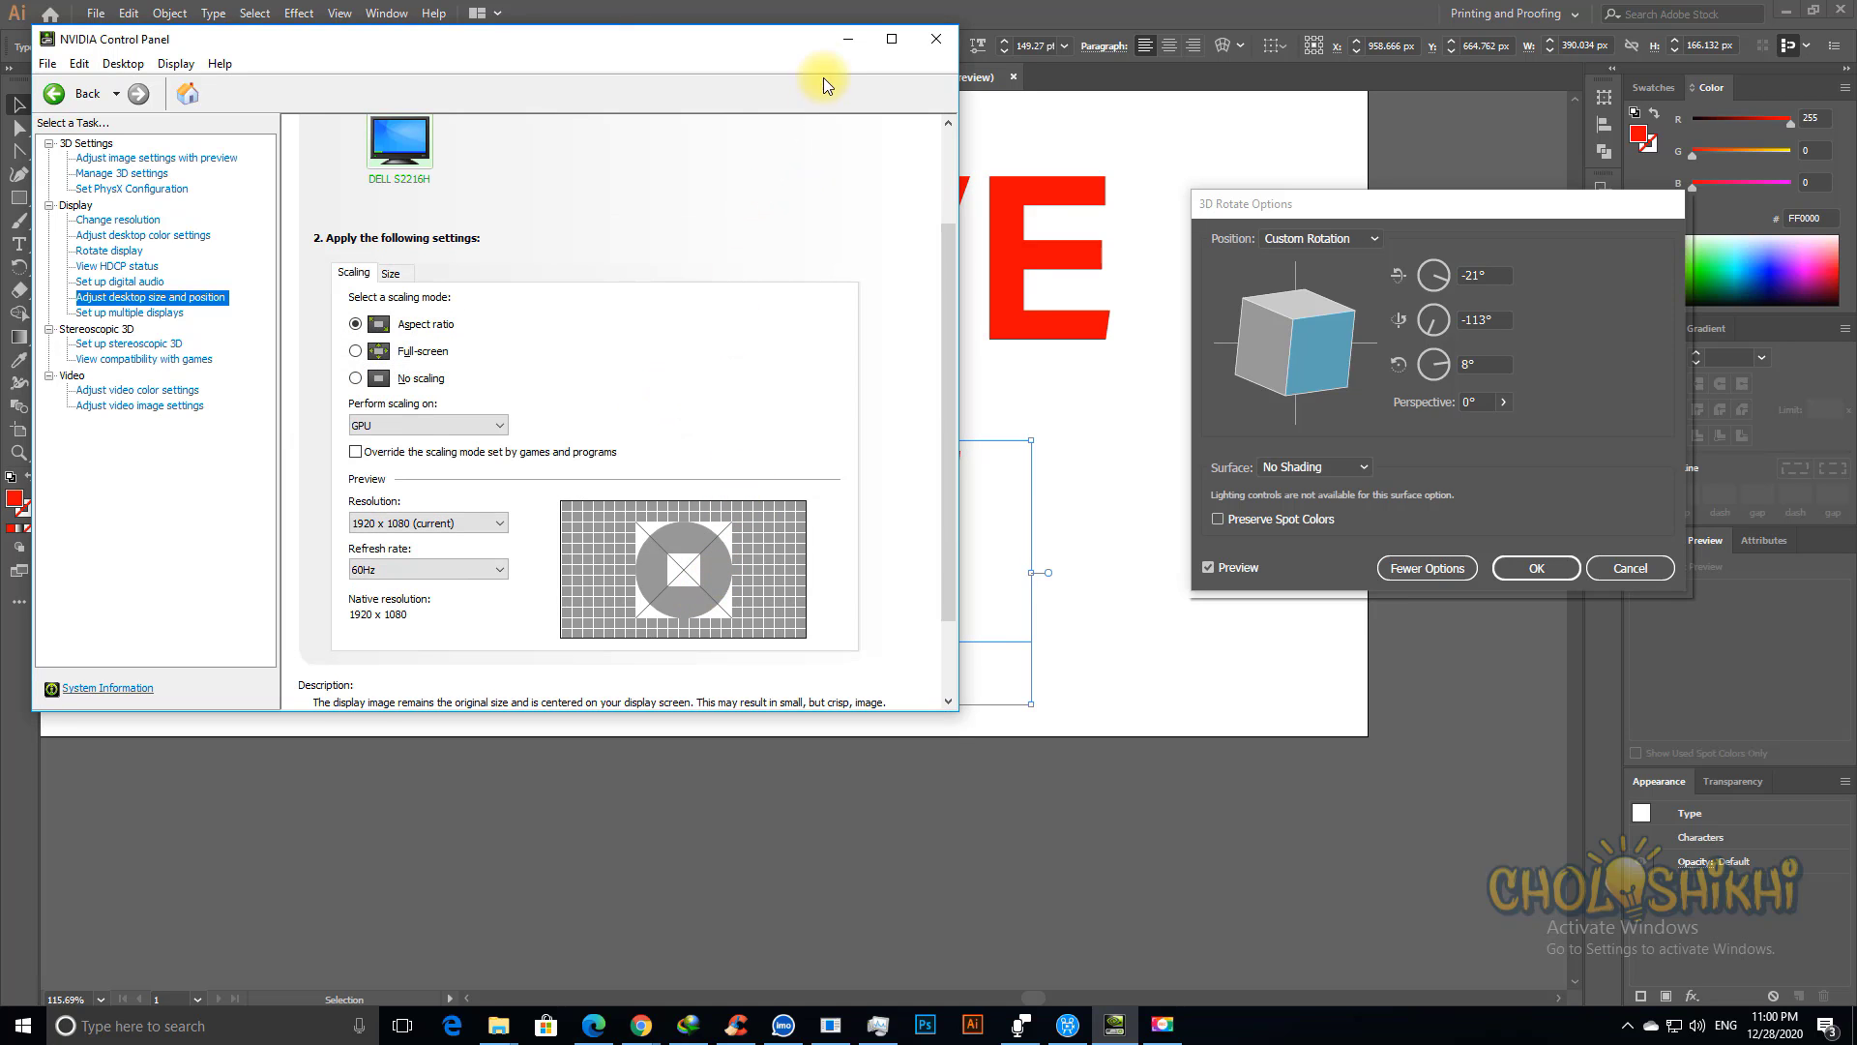
{"action": "left_click", "coordinate": [849, 38]}
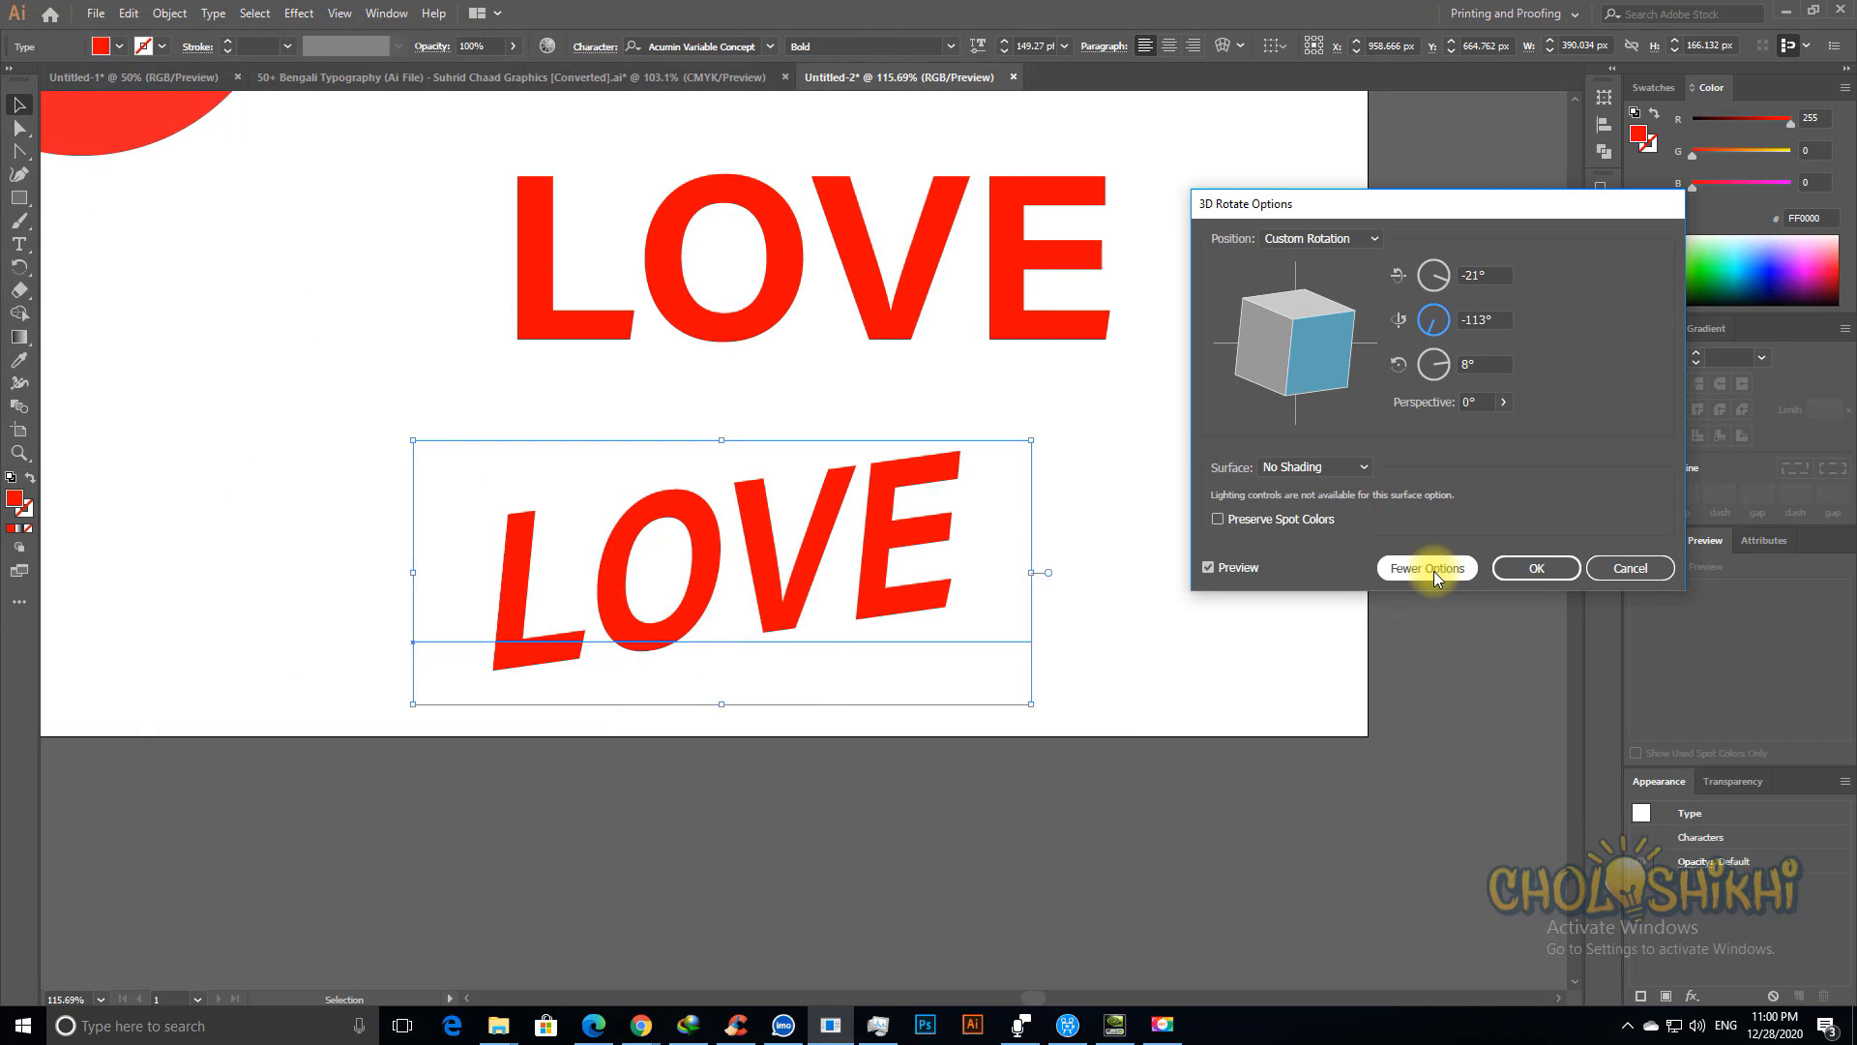
Step: Try Y-axis rotations of about -135°, 73° and -13°, turn the preview off and apply the 3D Rotate effect
{"action": "left_click_drag", "start_coordinate": [1431, 329], "coordinate": [1445, 332]}
{"action": "left_click_drag", "start_coordinate": [1444, 332], "coordinate": [1339, 257]}
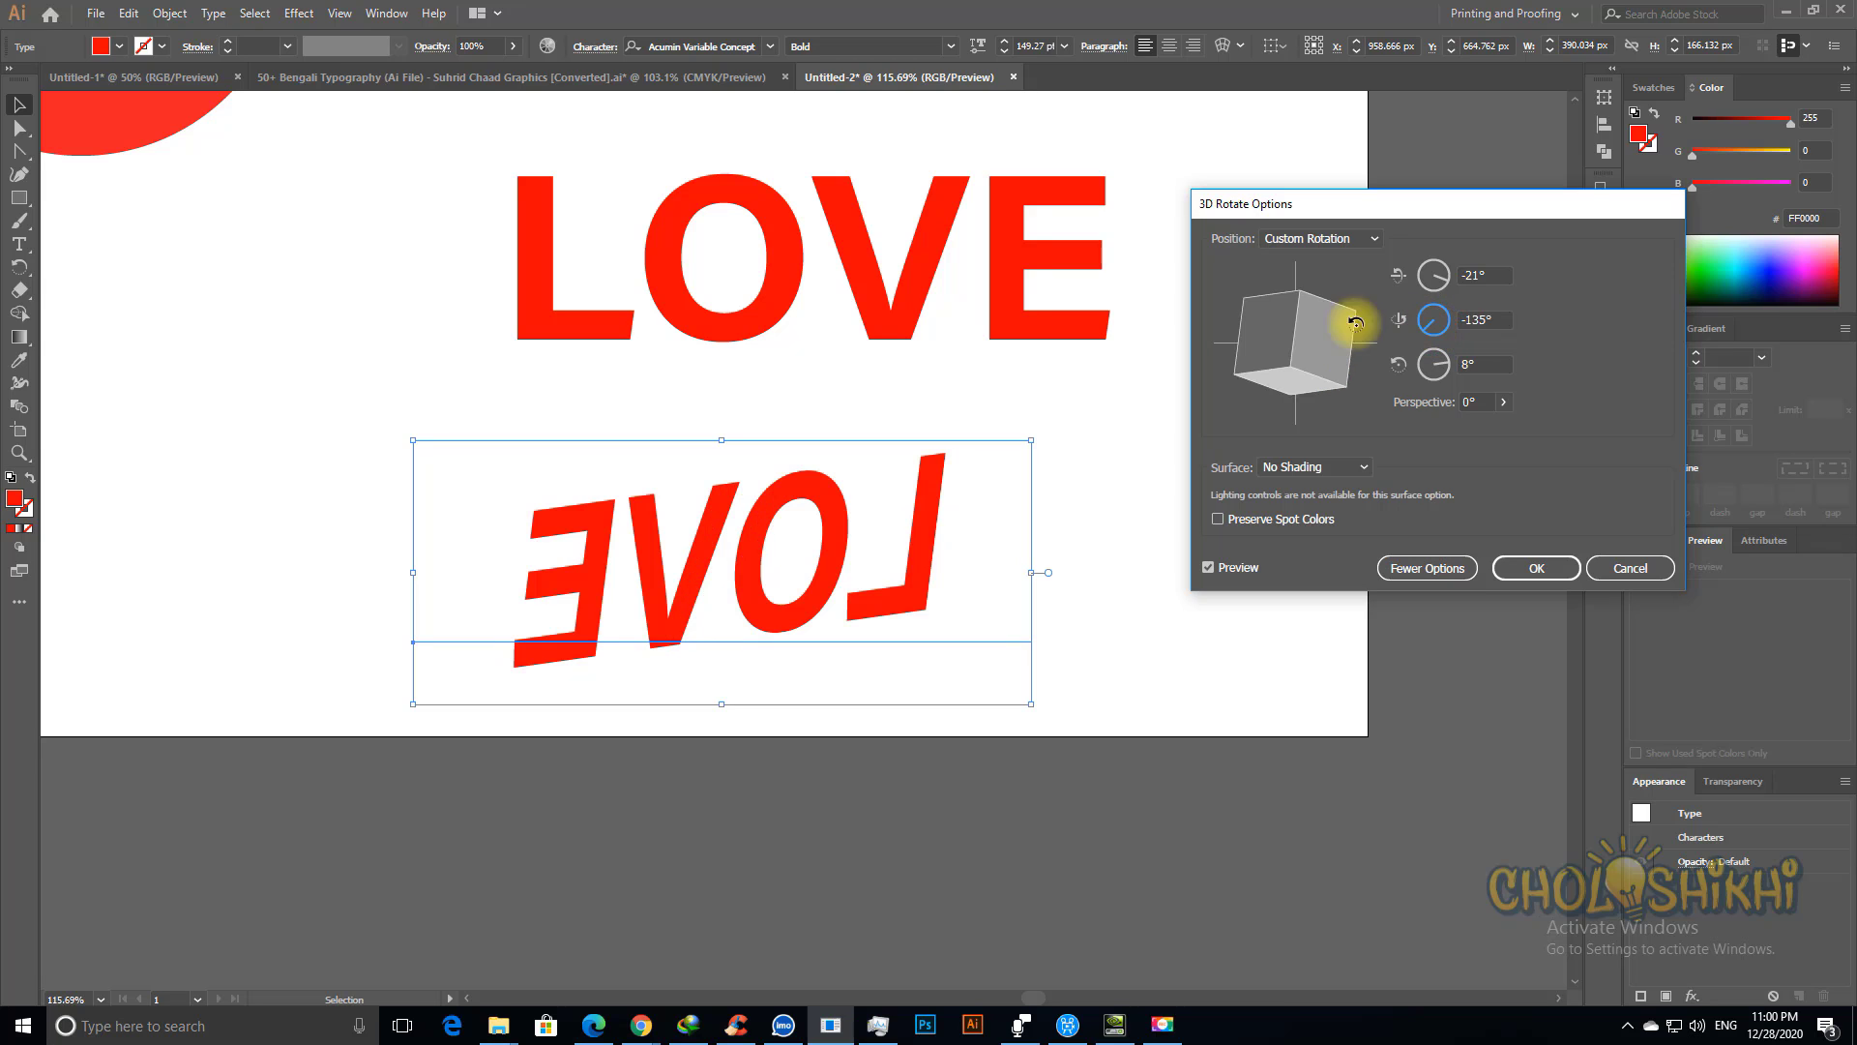
{"action": "left_click", "coordinate": [1433, 316]}
{"action": "left_click_drag", "start_coordinate": [1433, 316], "coordinate": [1429, 298]}
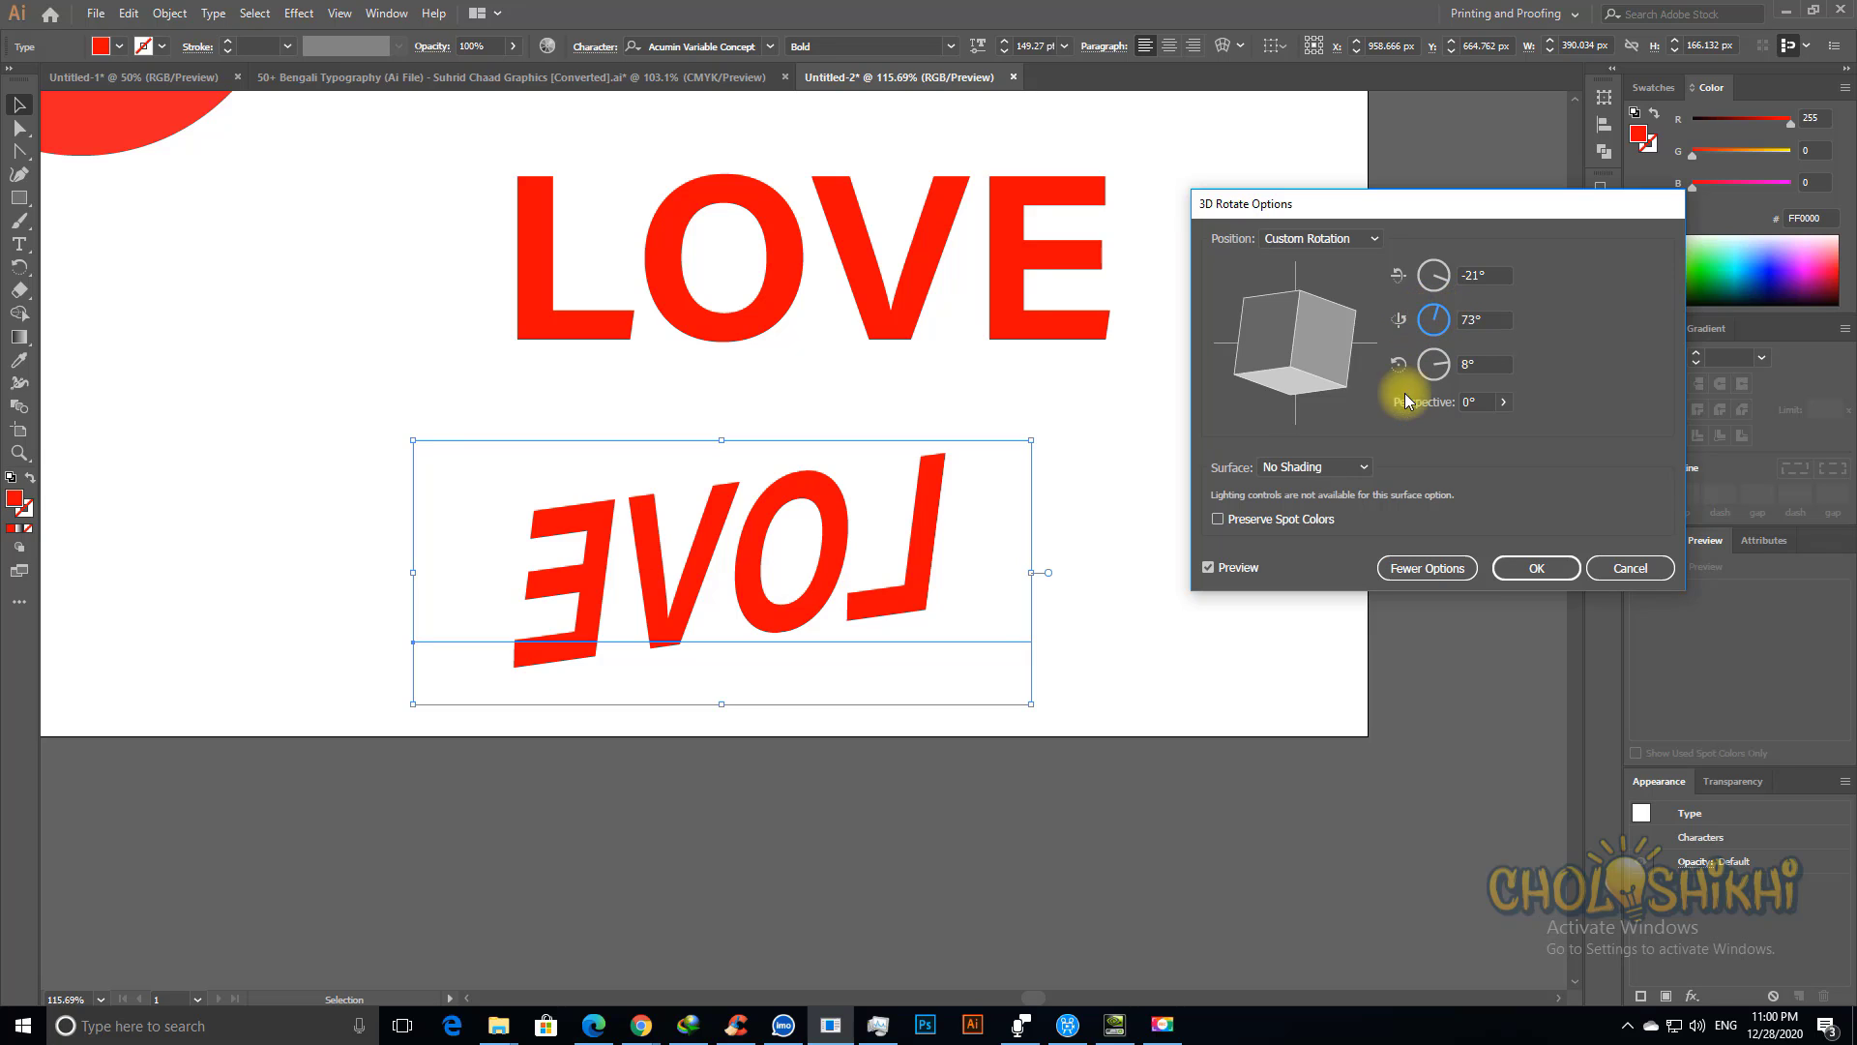
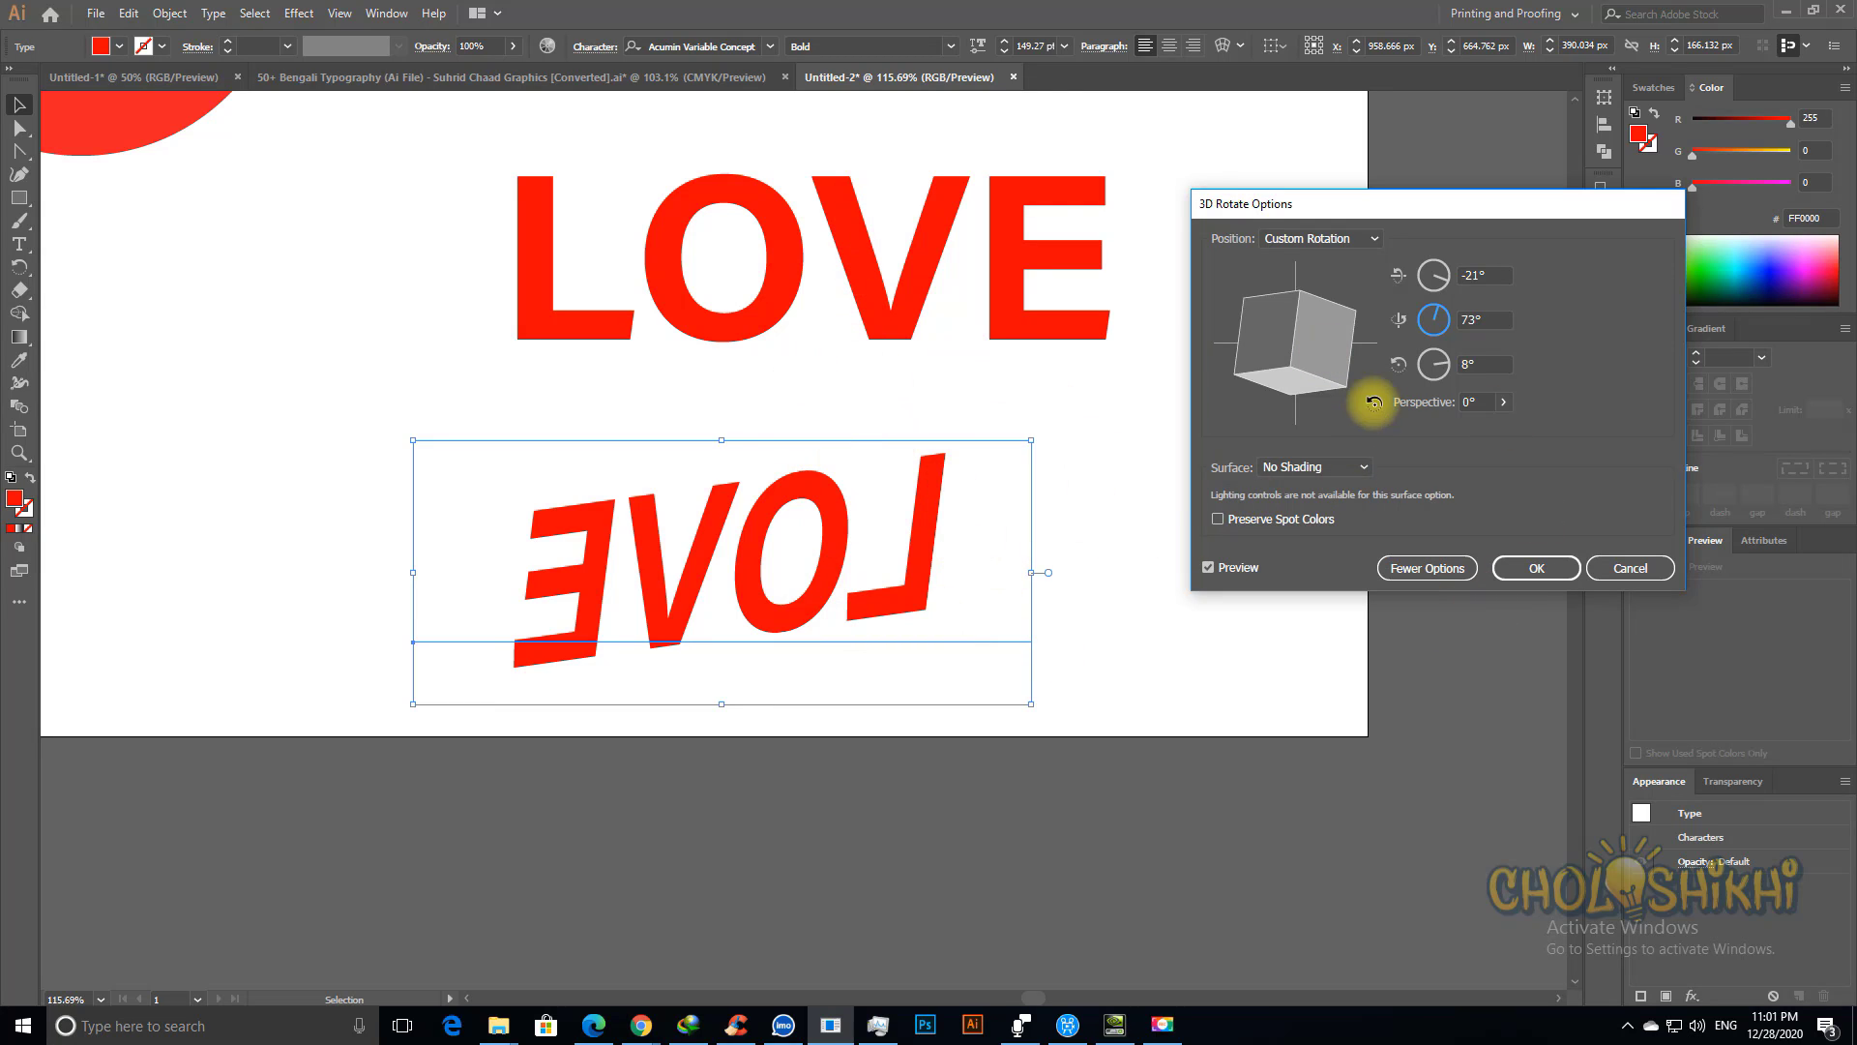
{"action": "left_click", "coordinate": [1445, 331]}
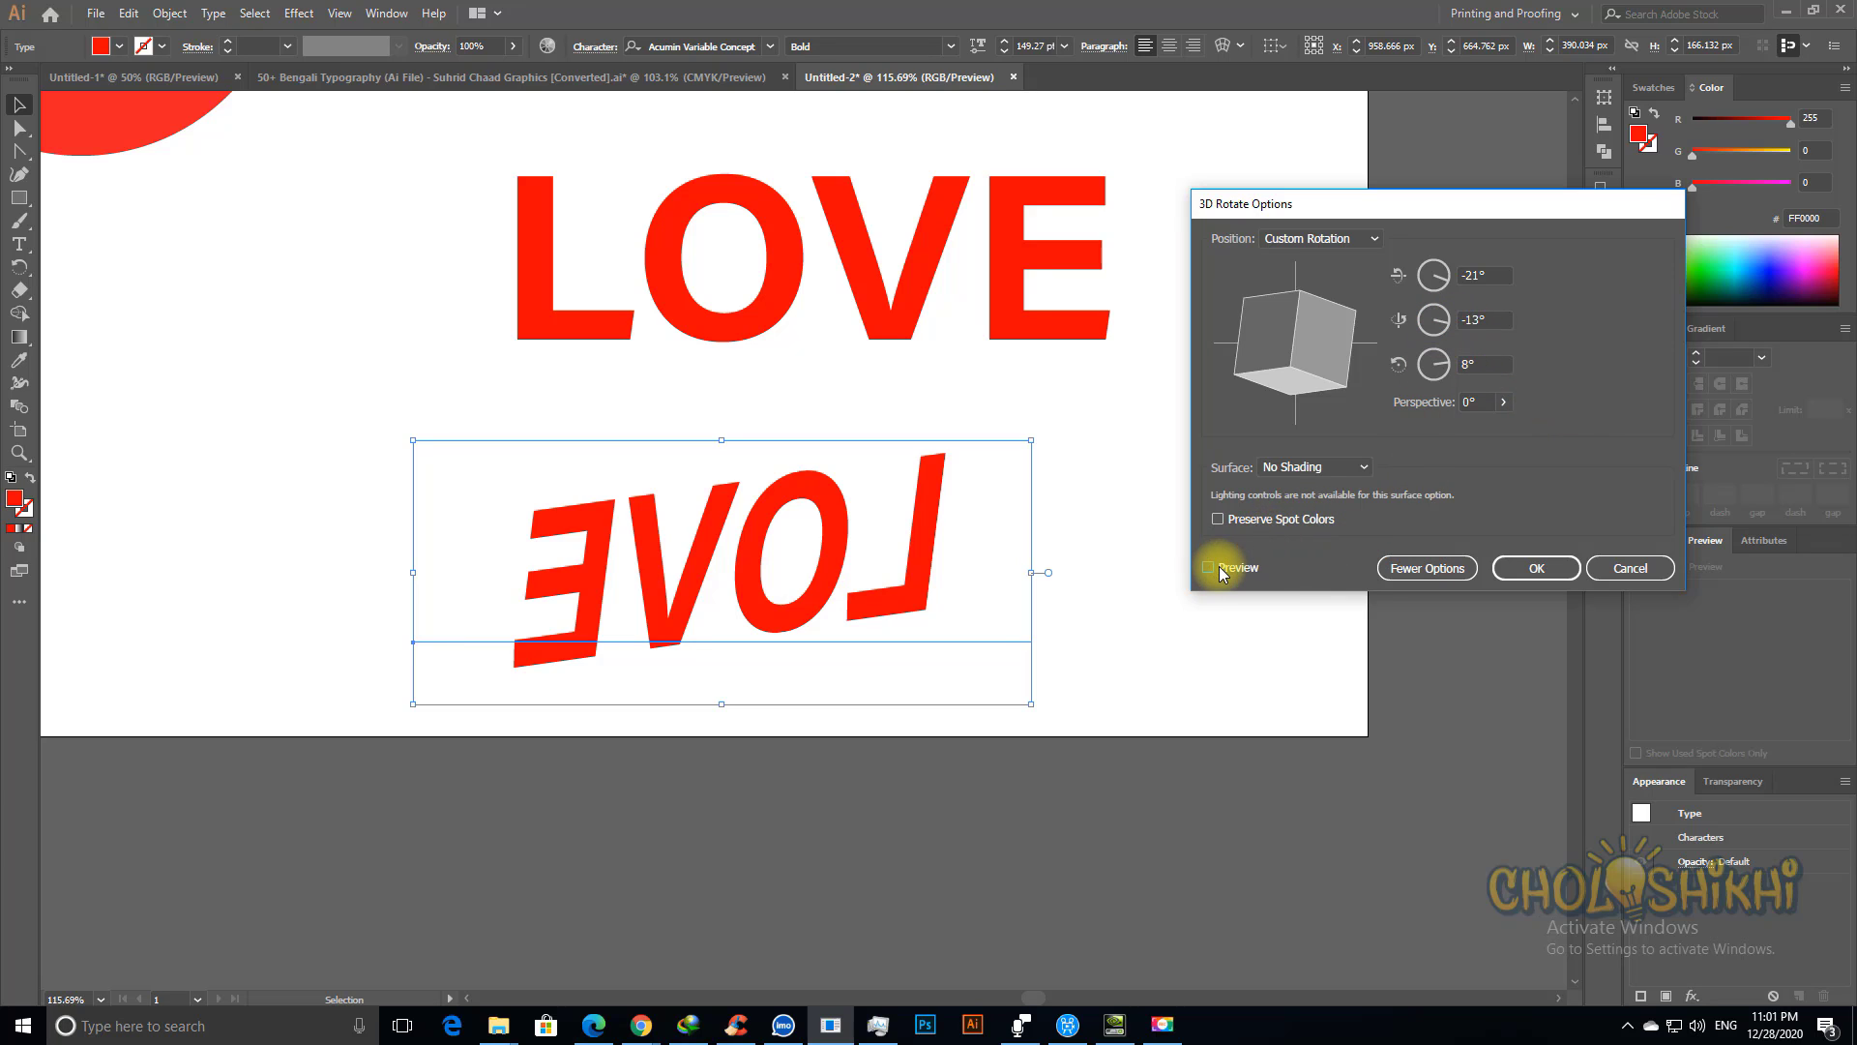
{"action": "left_click", "coordinate": [1538, 568]}
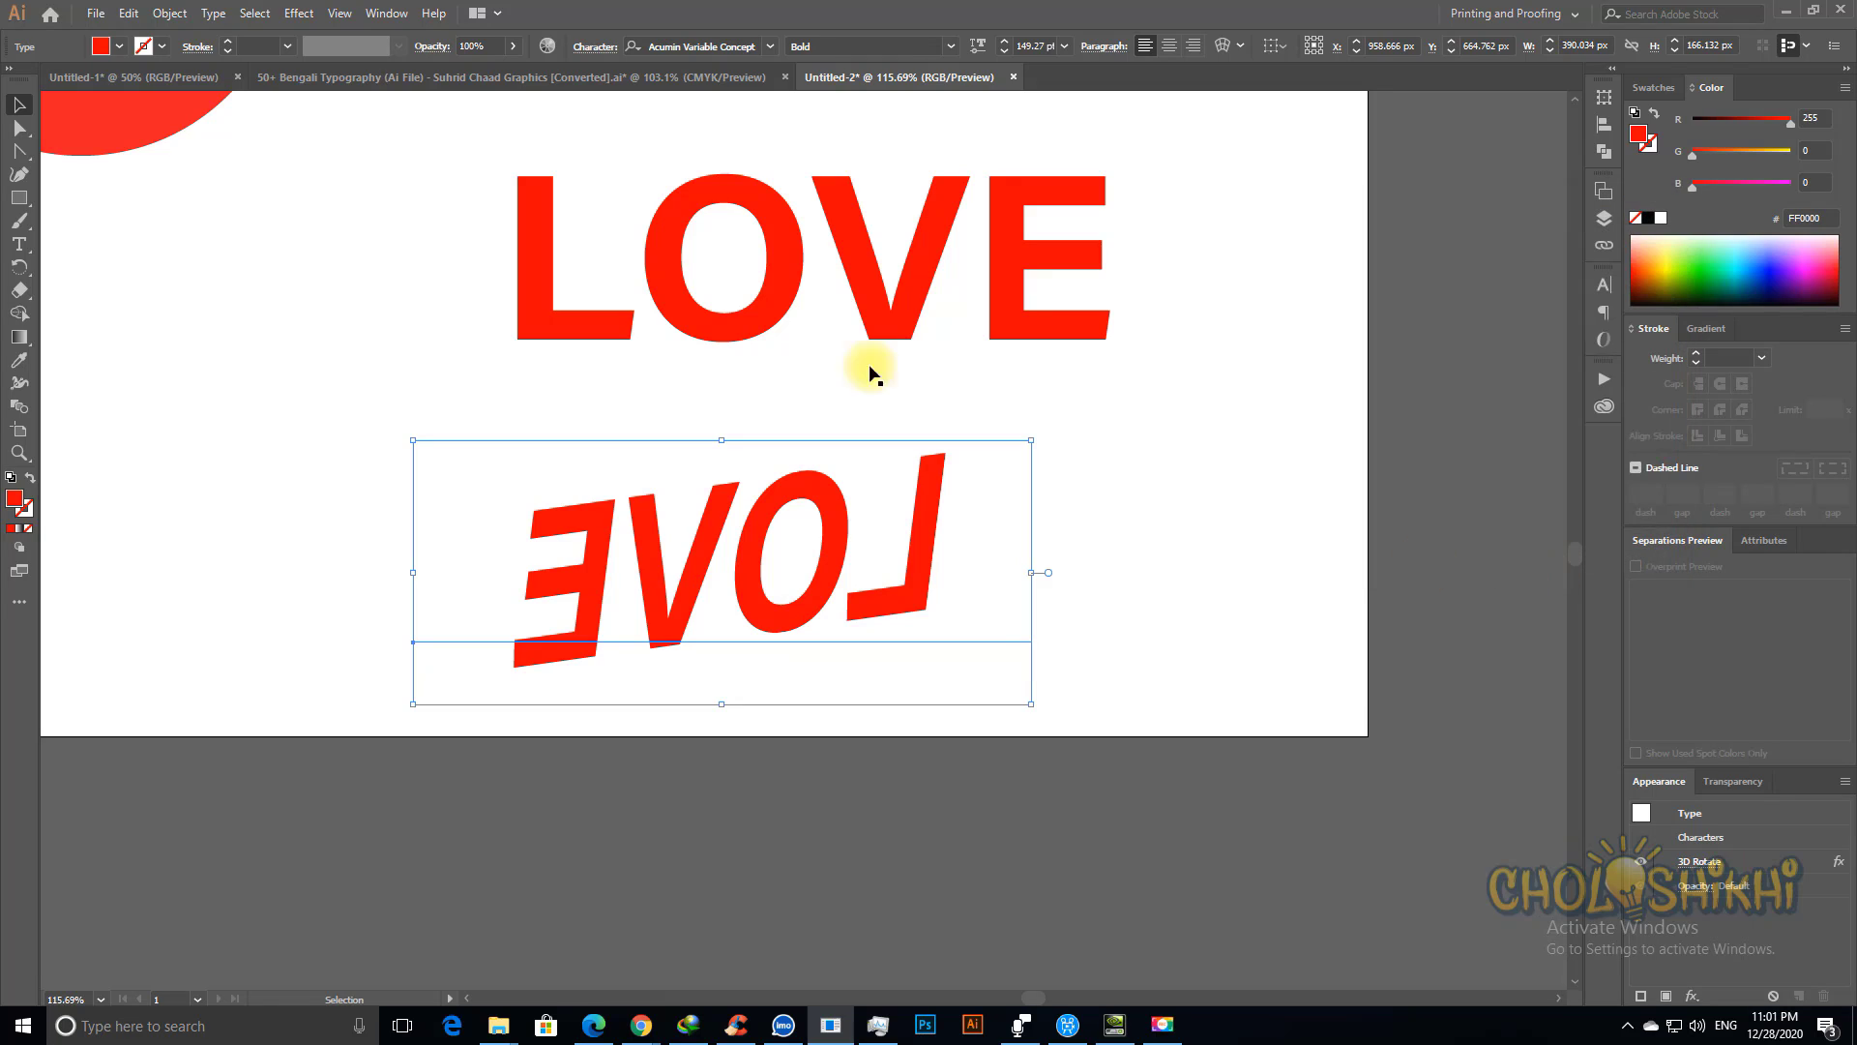
{"action": "left_click", "coordinate": [298, 13]}
{"action": "mouse_move", "coordinate": [469, 124]}
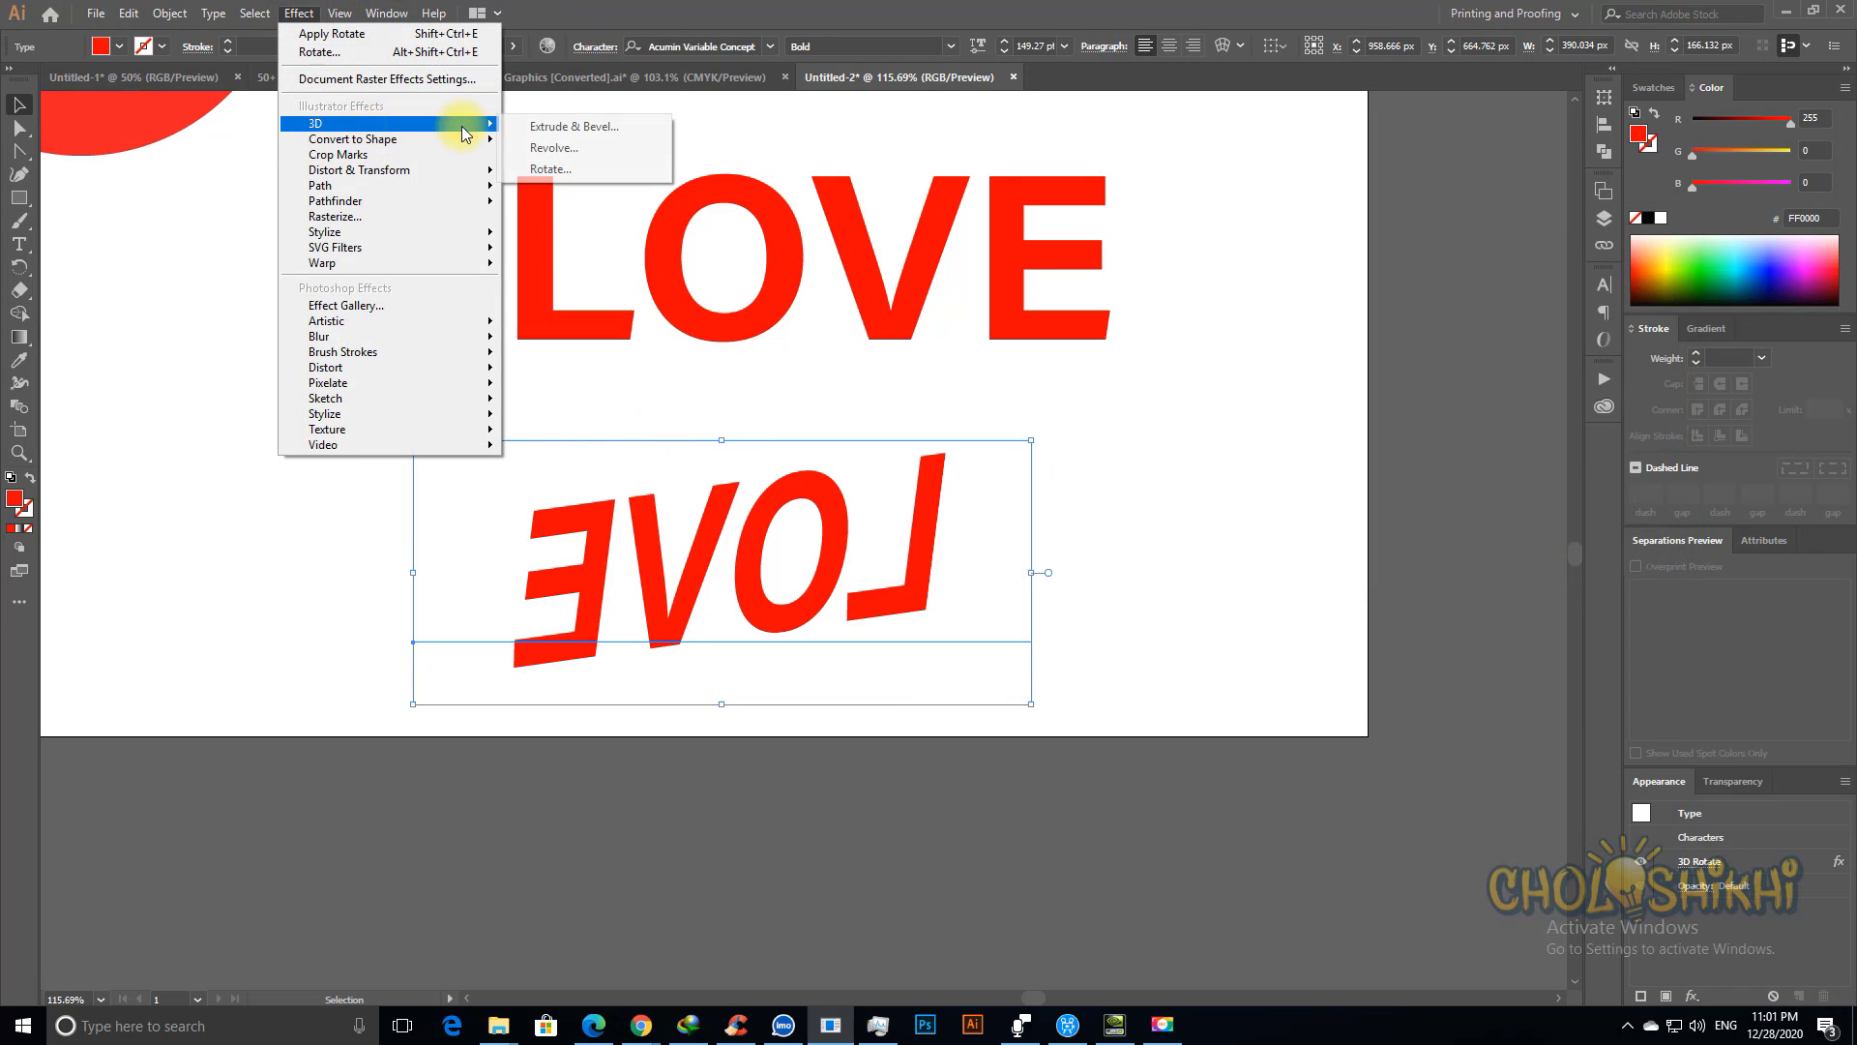
{"action": "left_click", "coordinate": [560, 174]}
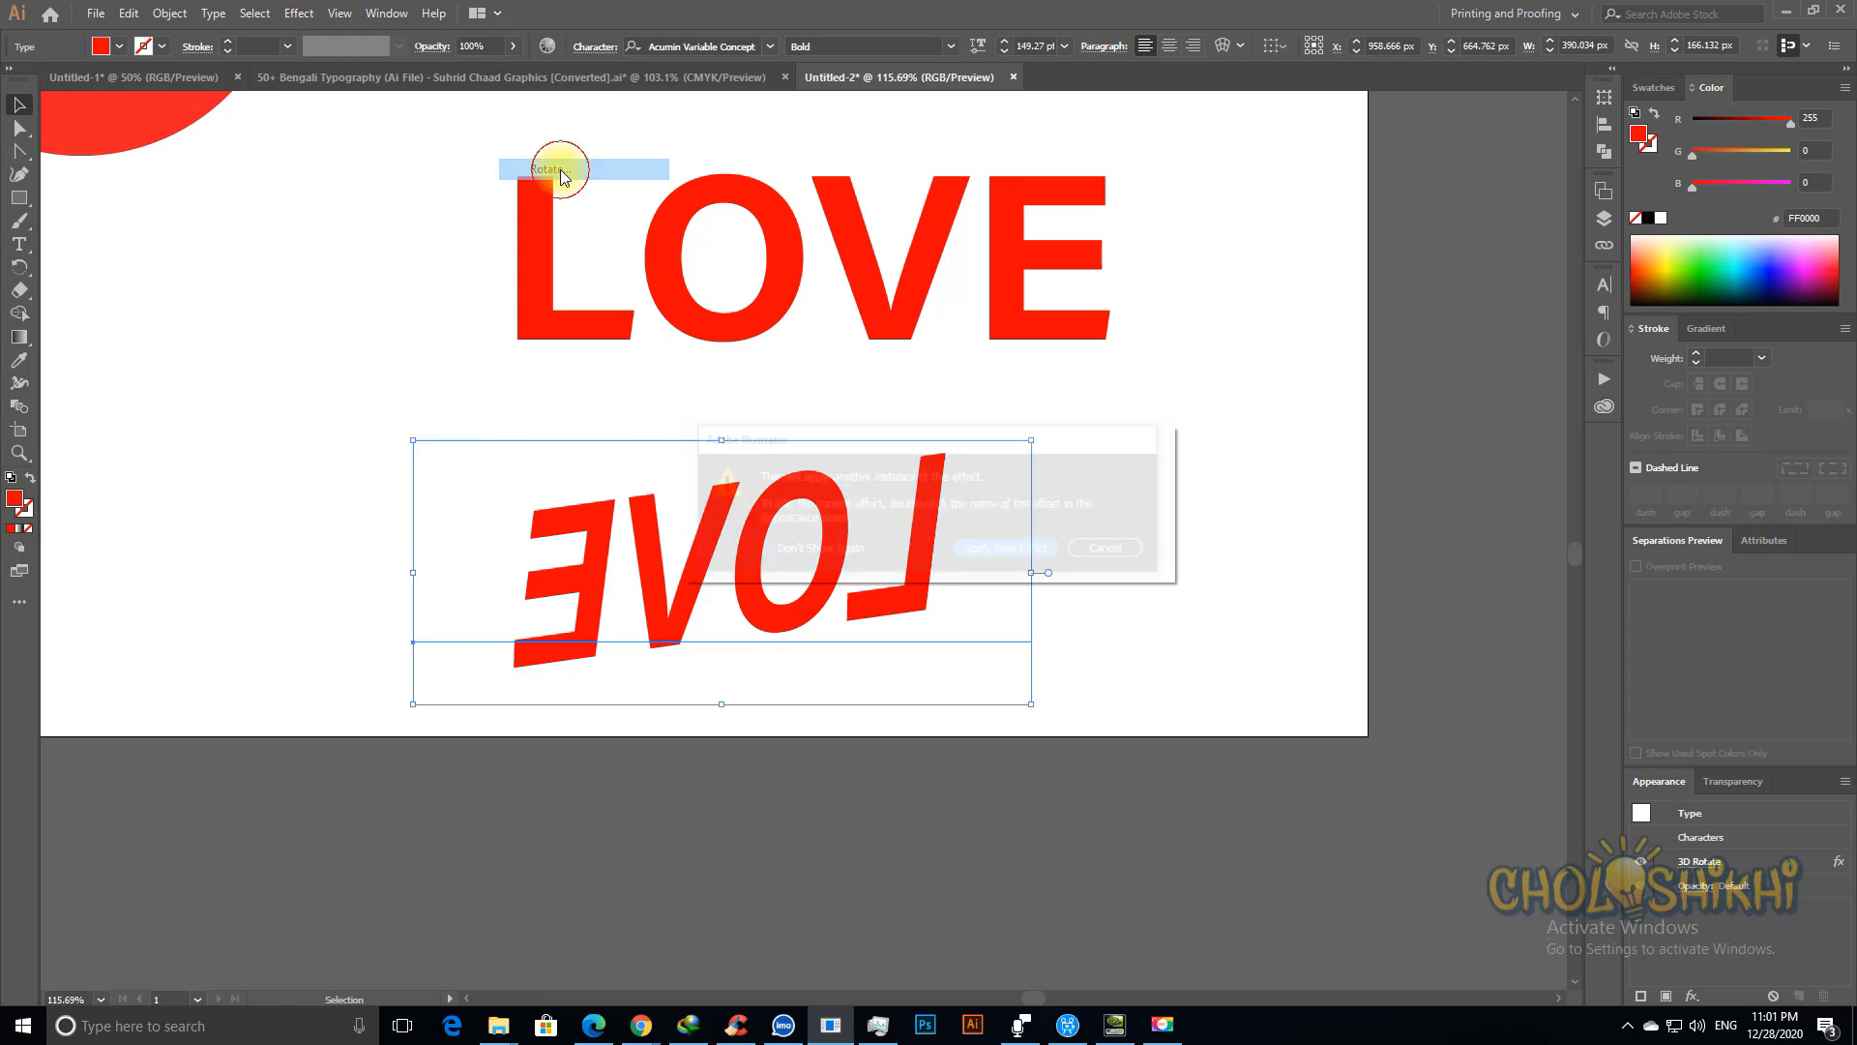
{"action": "left_click", "coordinate": [979, 543]}
{"action": "key", "text": "Escape"}
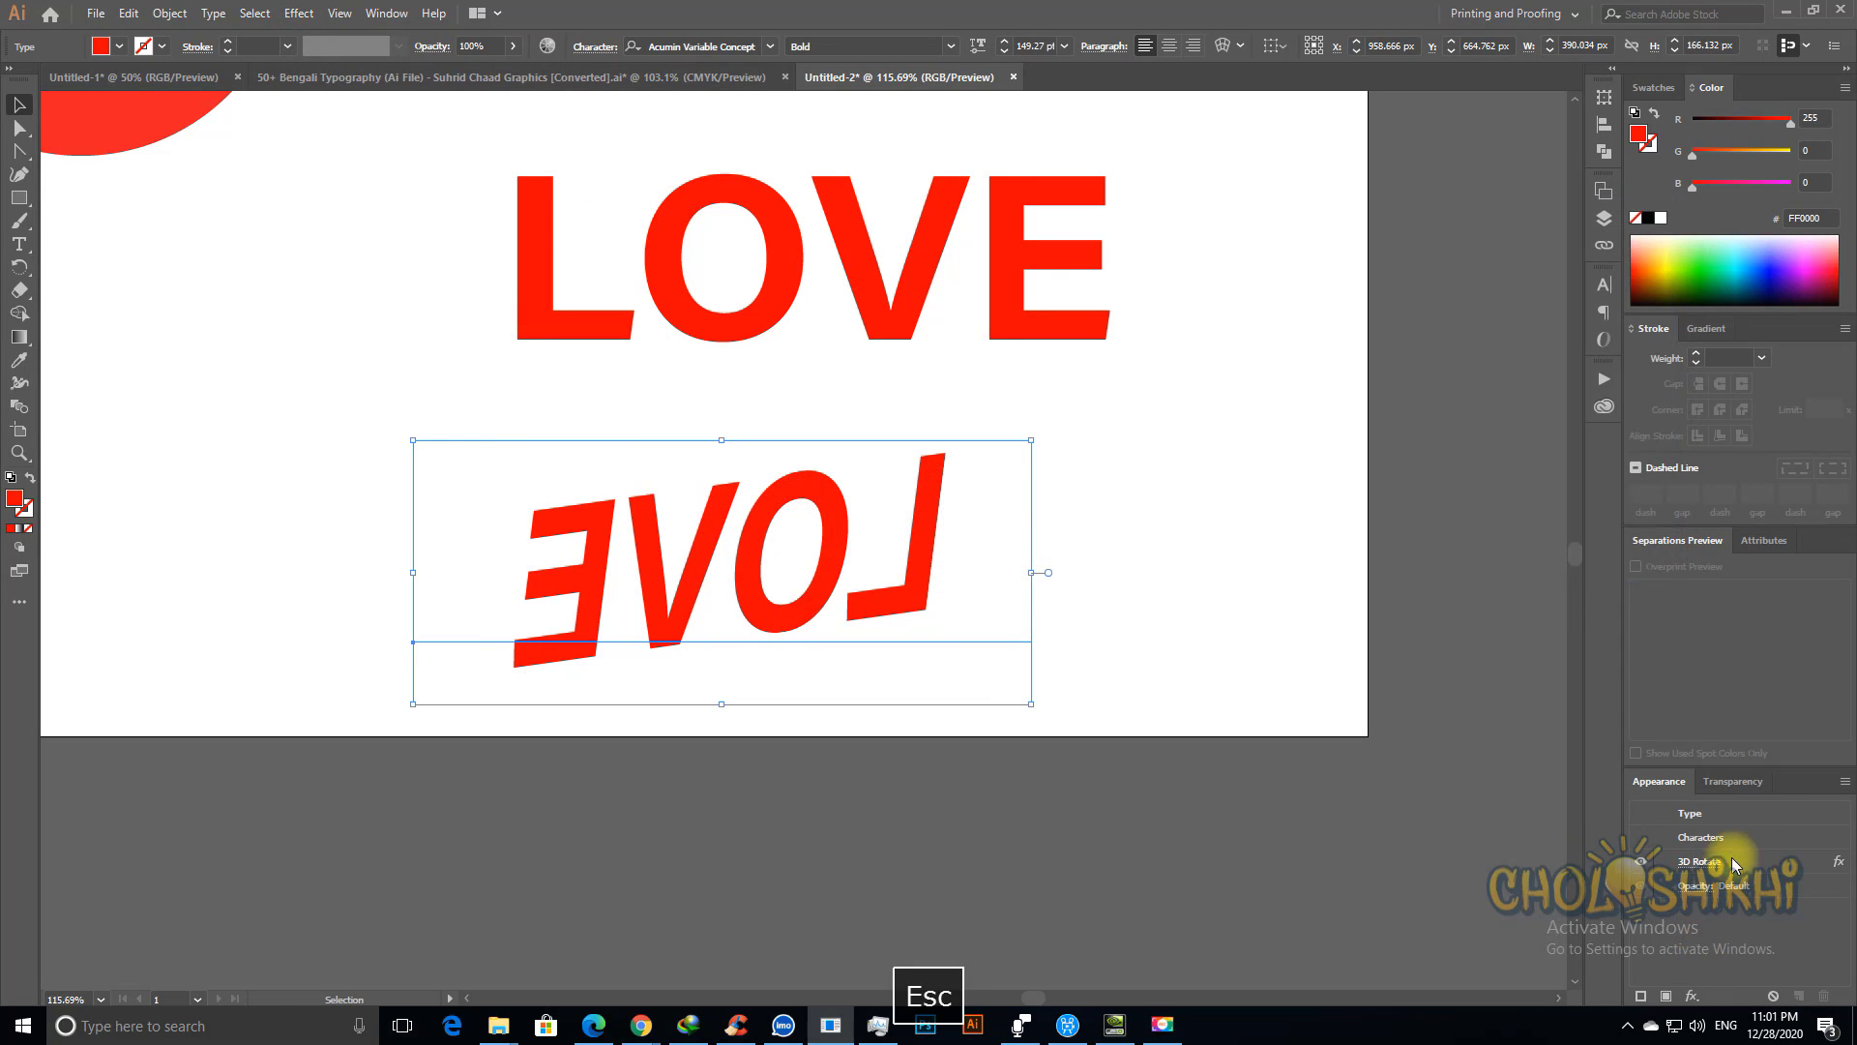
Step: Reopen the lower LOVE text's existing 3D Rotate effect with preview on and set its Y-axis rotation to about -14°
{"action": "left_click", "coordinate": [1706, 863]}
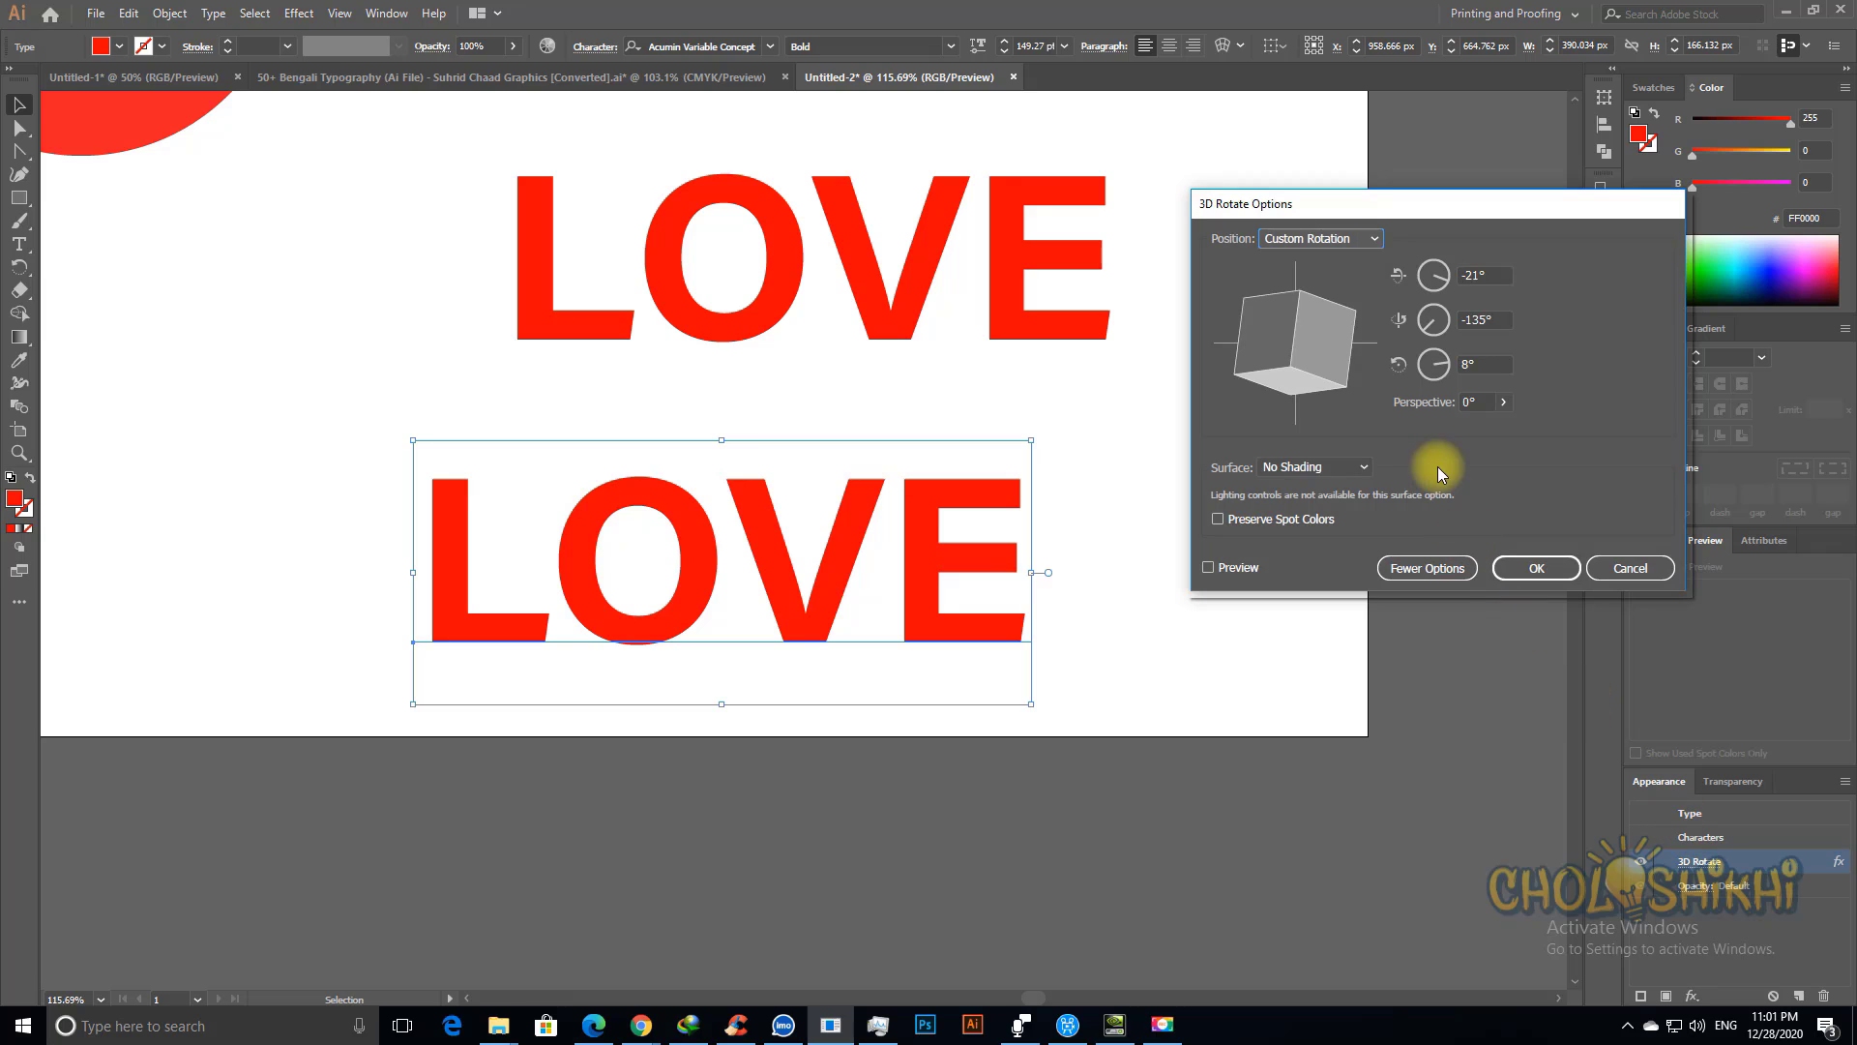
{"action": "left_click", "coordinate": [1210, 569]}
{"action": "left_click", "coordinate": [1422, 311]}
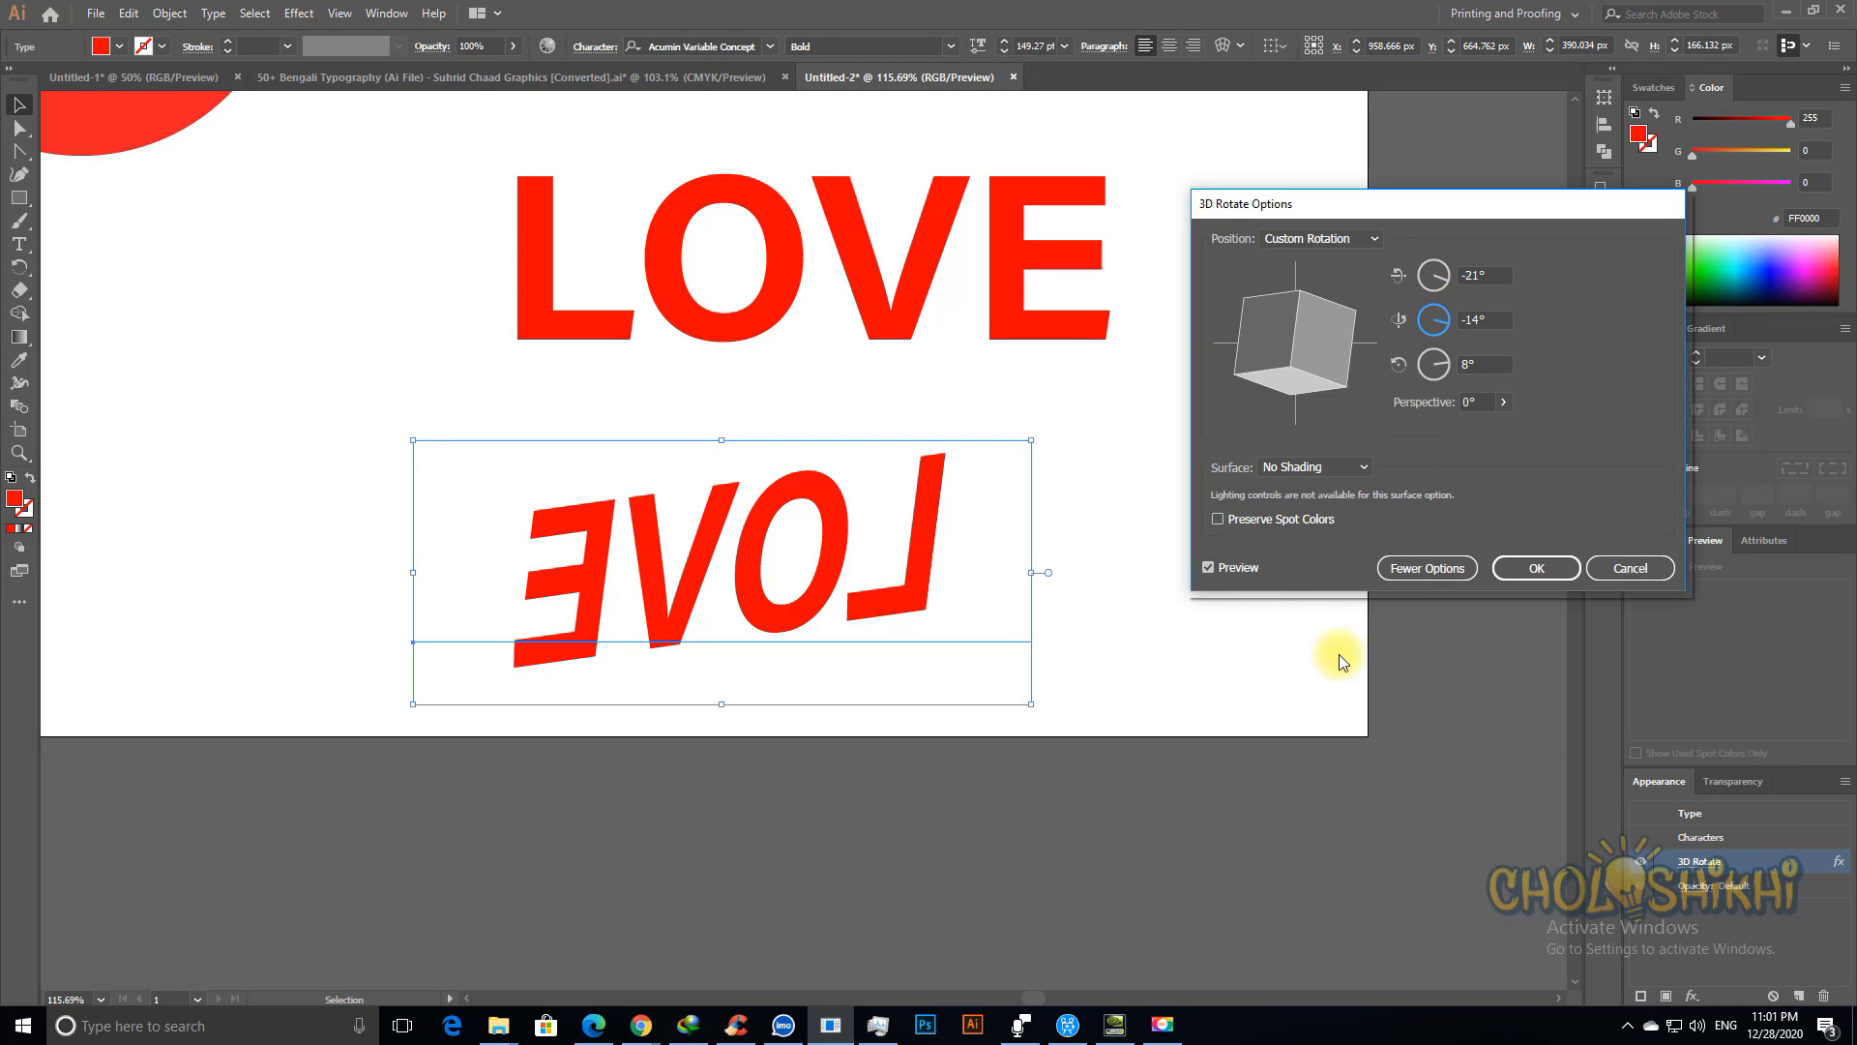
{"action": "left_click", "coordinate": [1538, 568]}
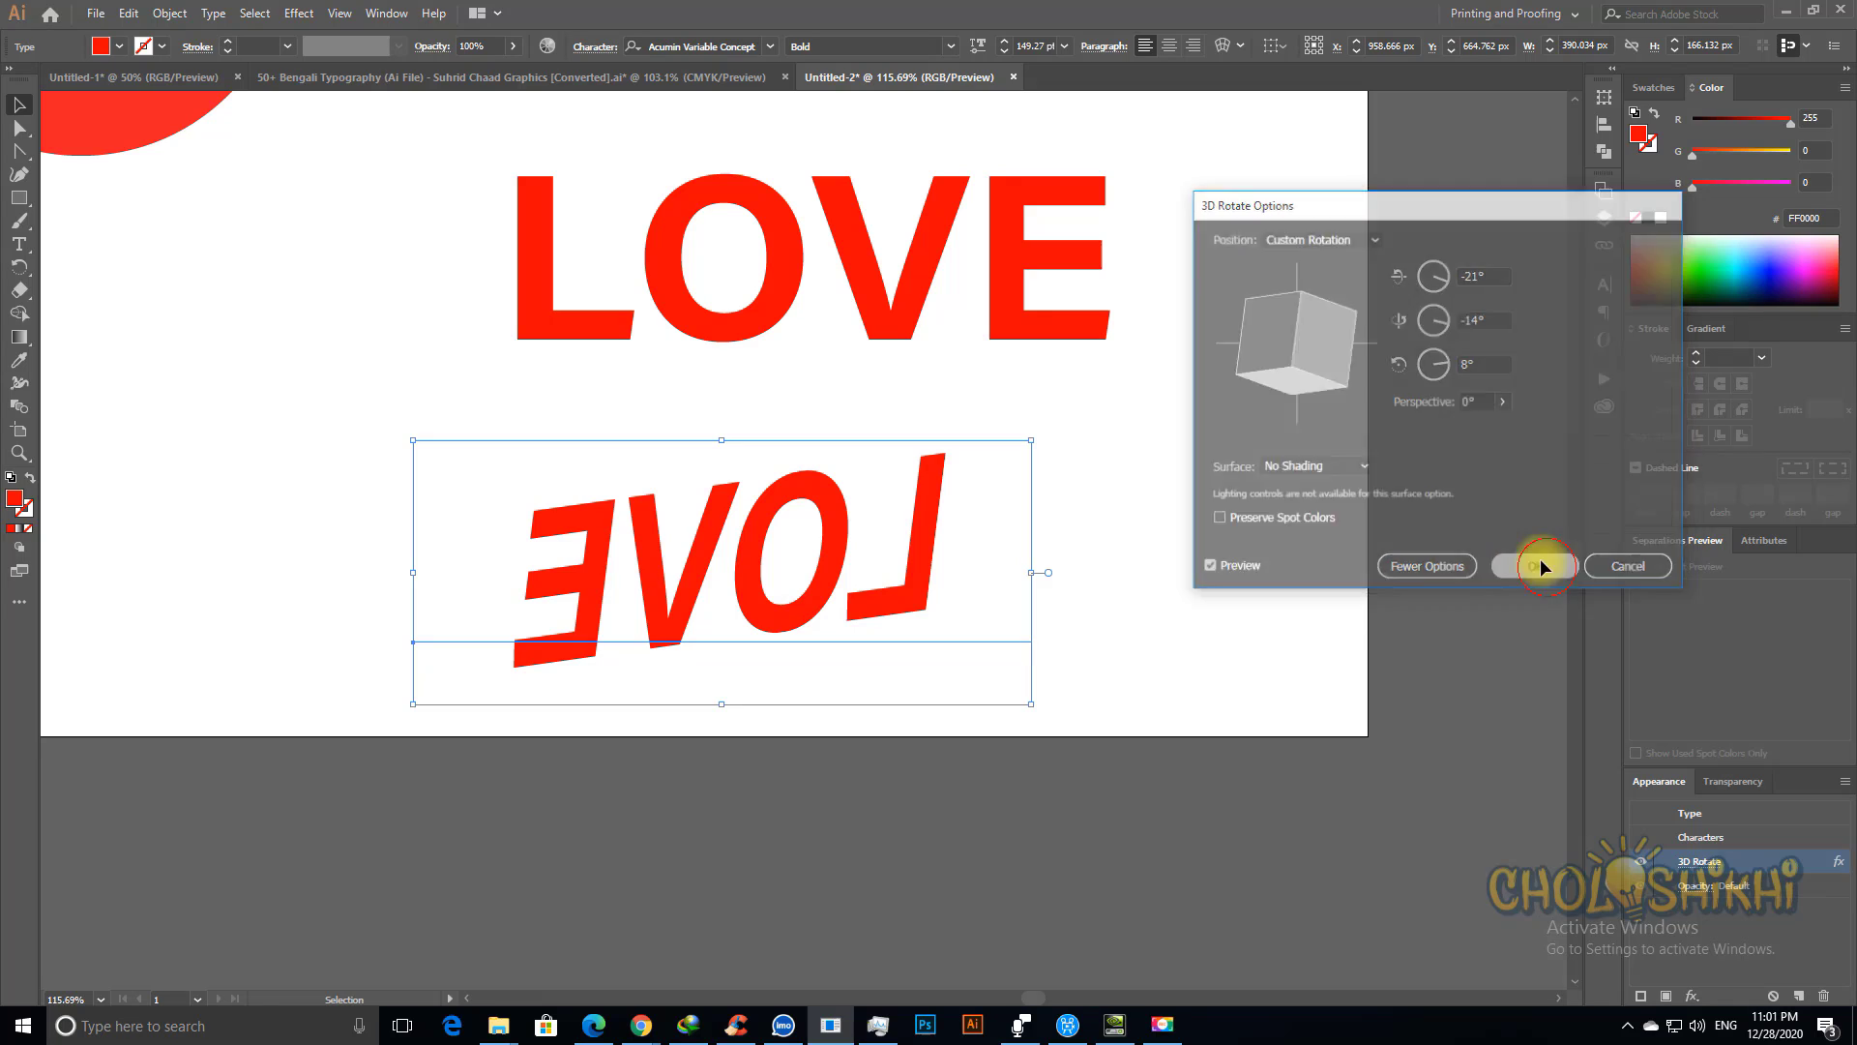
Step: Reopen the applied 3D Rotate effect, try the Front position and set it to Off-Axis Right with preview on
{"action": "left_click", "coordinate": [1700, 861]}
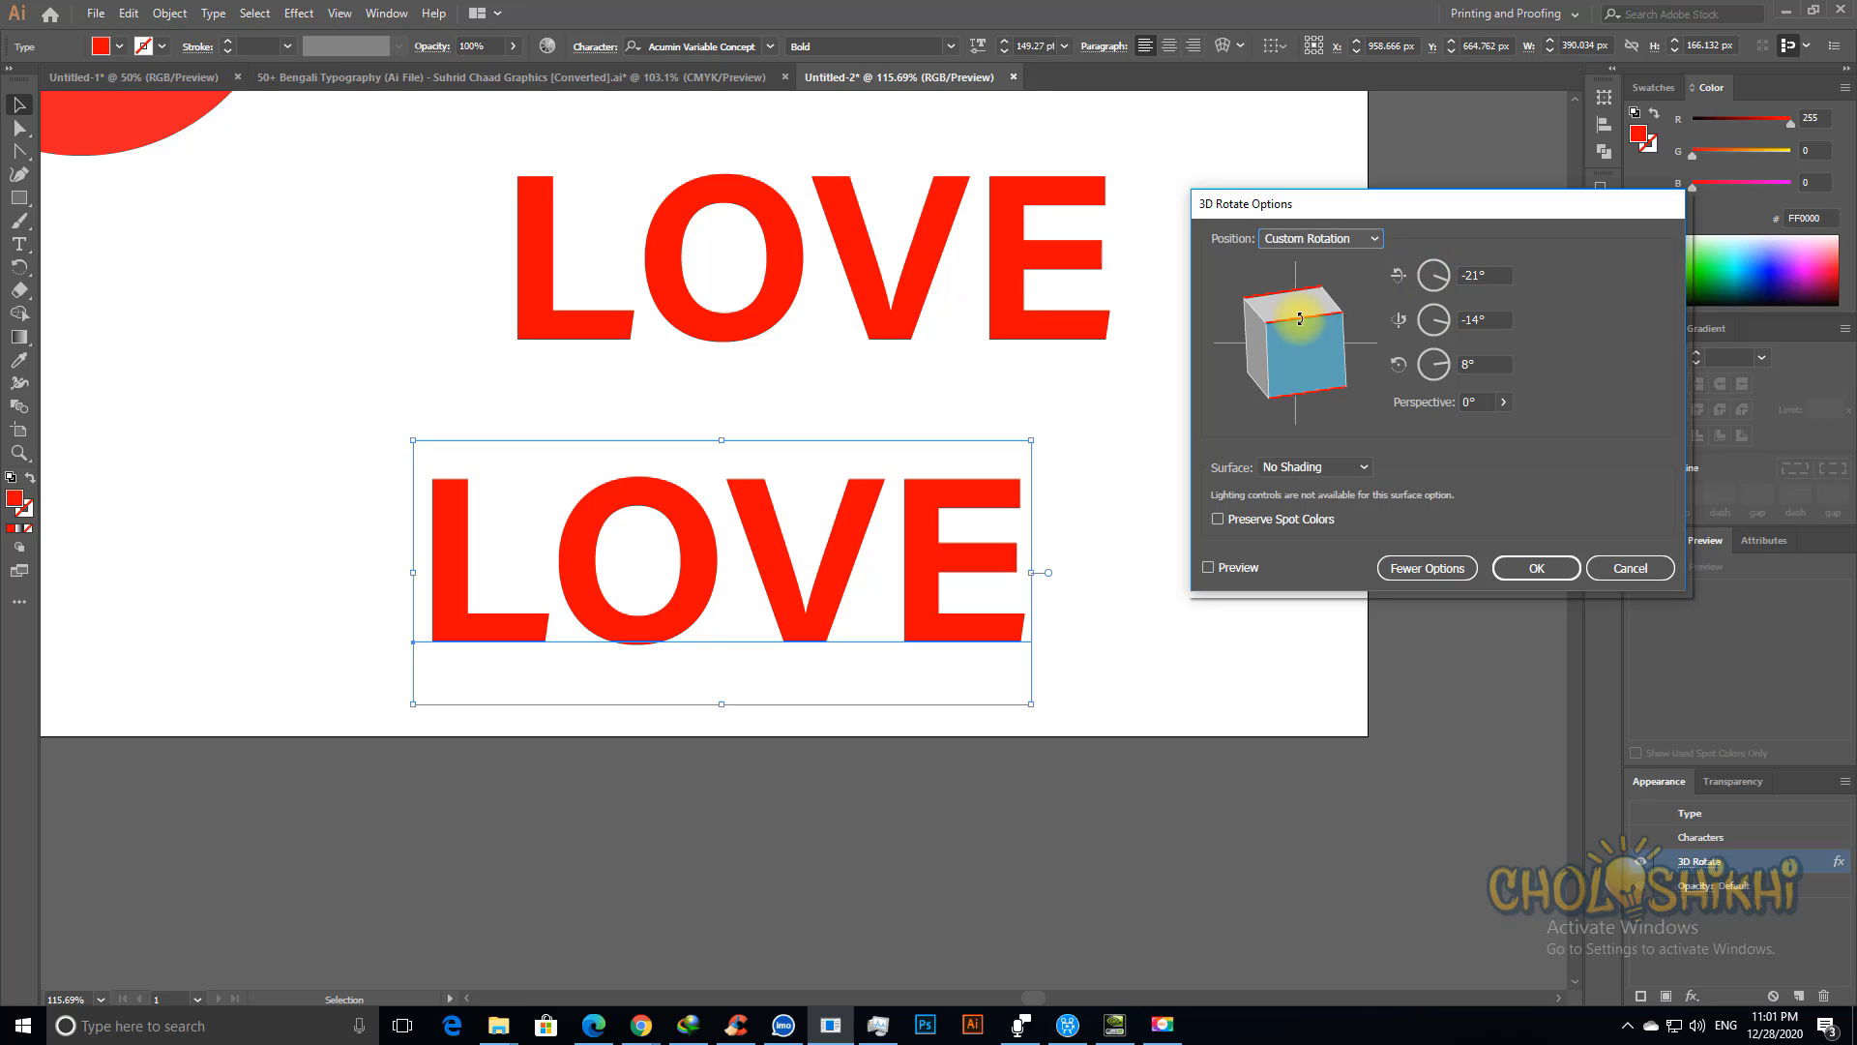
{"action": "left_click", "coordinate": [1288, 238]}
{"action": "left_click", "coordinate": [1292, 286]}
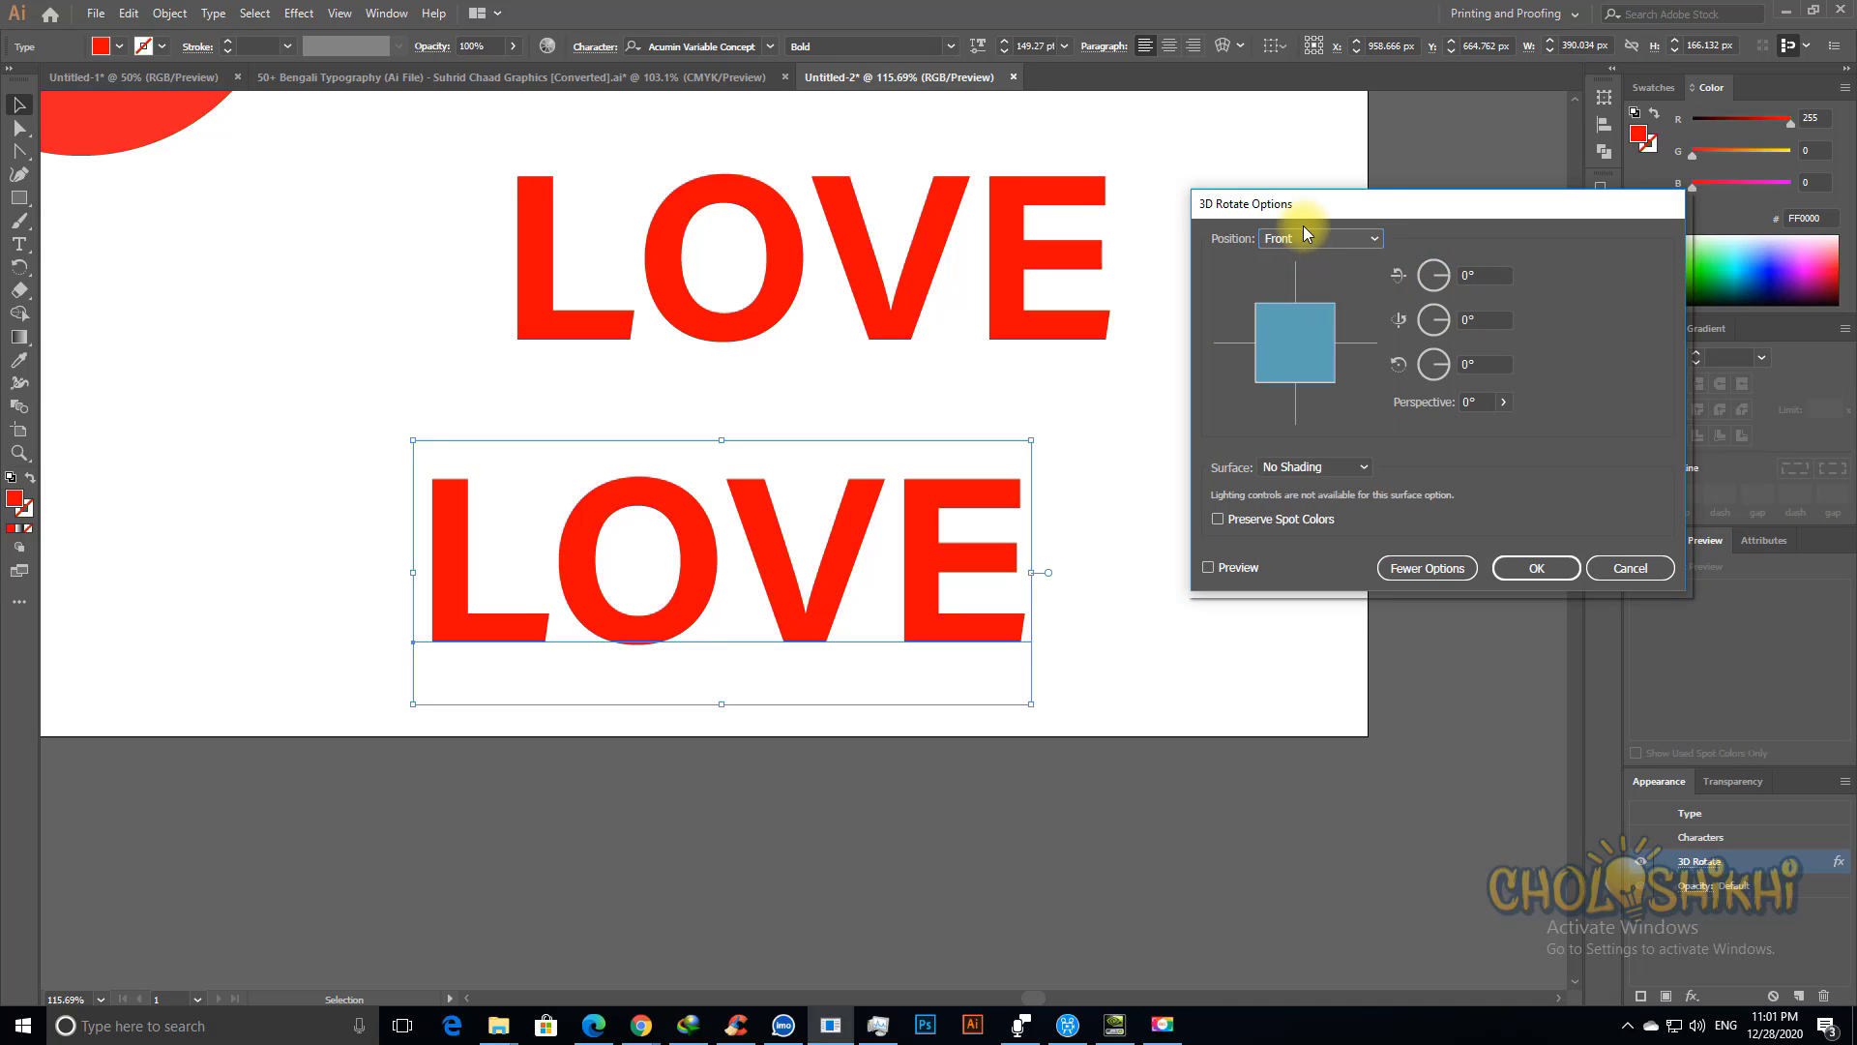
{"action": "left_click", "coordinate": [1296, 238]}
{"action": "left_click", "coordinate": [1317, 481]}
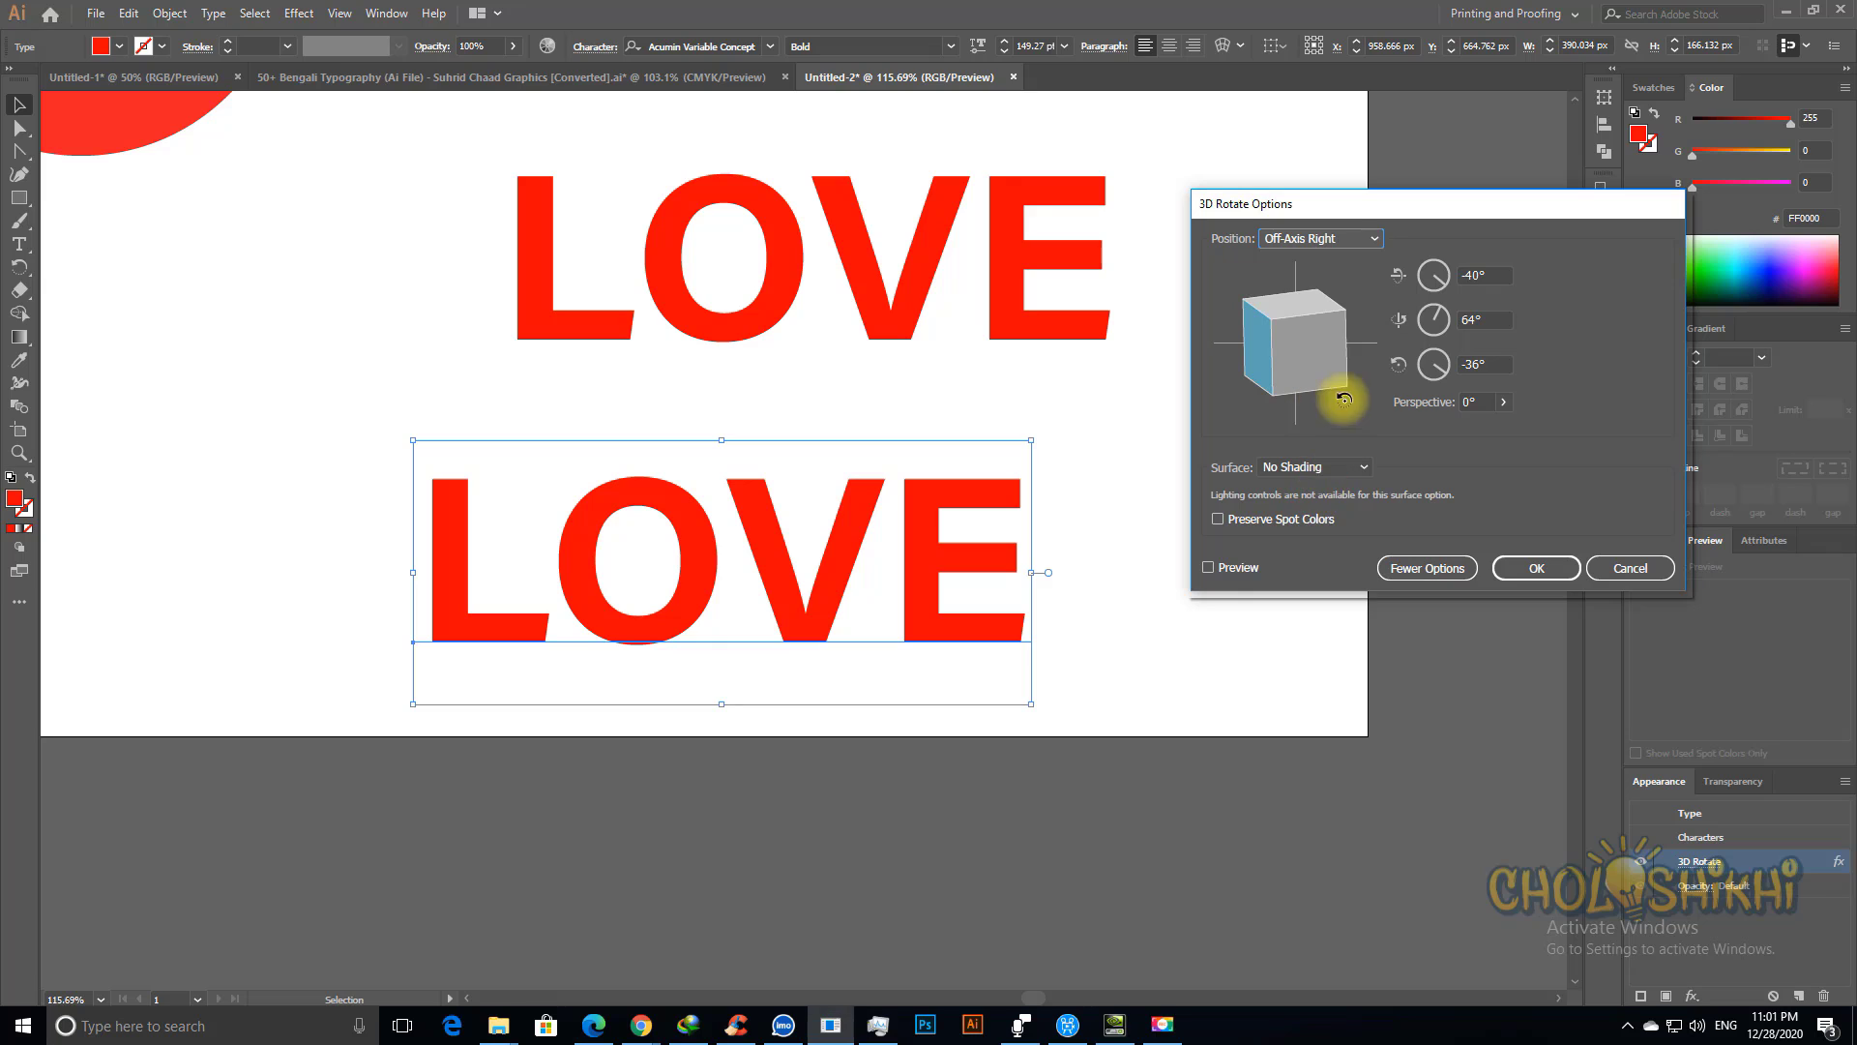
{"action": "left_click", "coordinate": [1208, 567]}
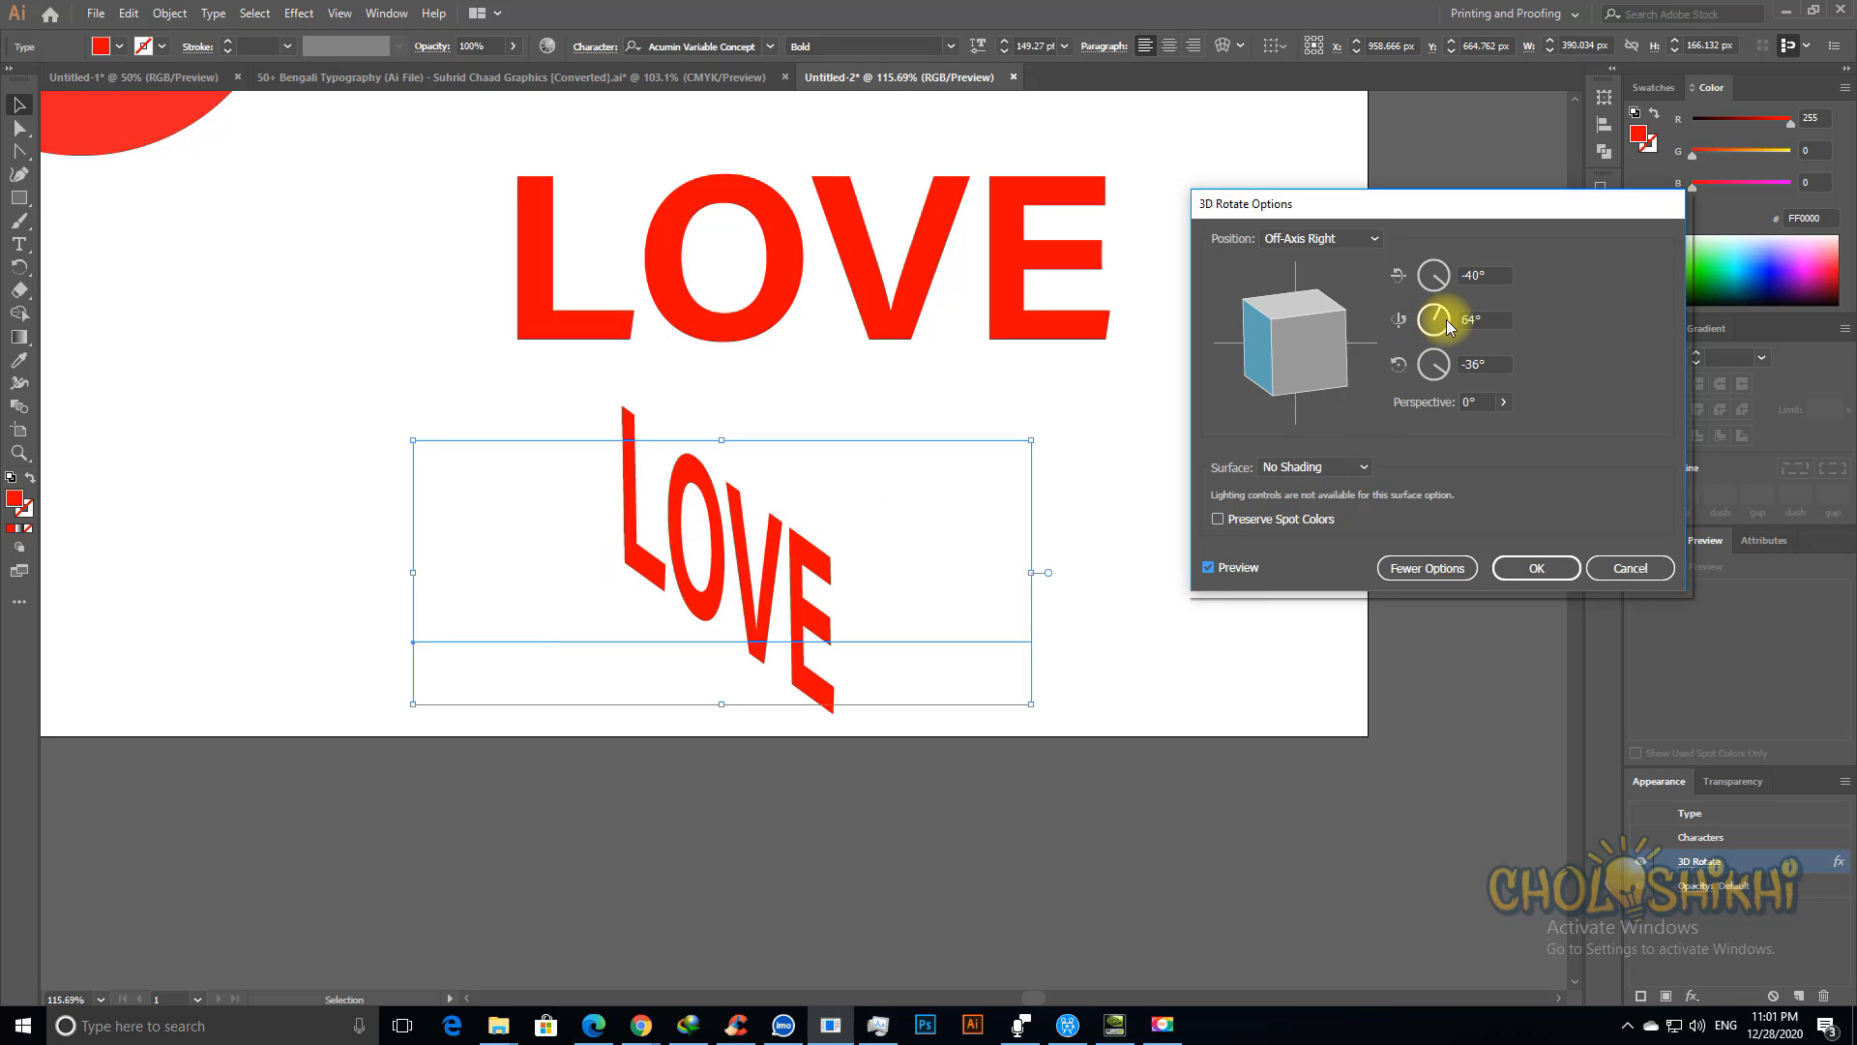
Step: Turn the lower LOVE text to about -35° around Y and -20° around X, and try Z-axis rotations of about 9° and -115°
{"action": "left_click_drag", "start_coordinate": [1437, 326], "coordinate": [1446, 330]}
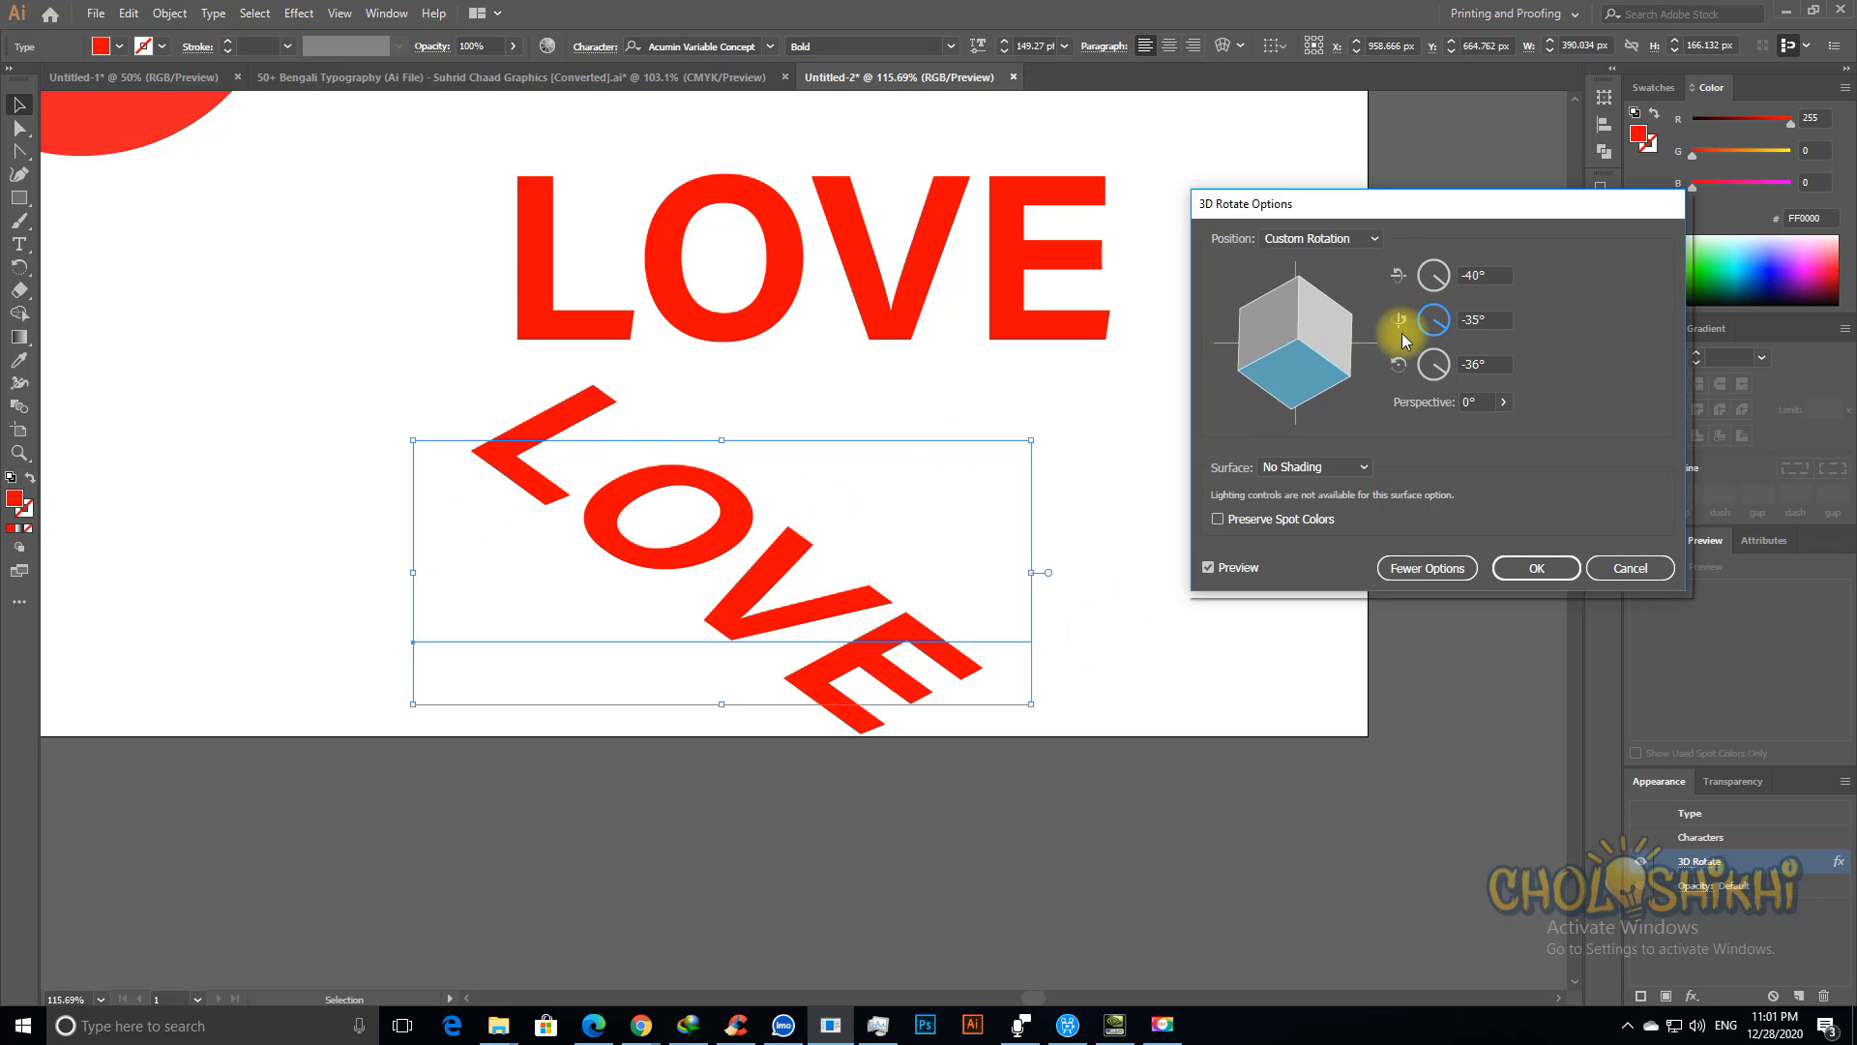
{"action": "left_click", "coordinate": [1448, 279]}
{"action": "left_click", "coordinate": [1448, 363]}
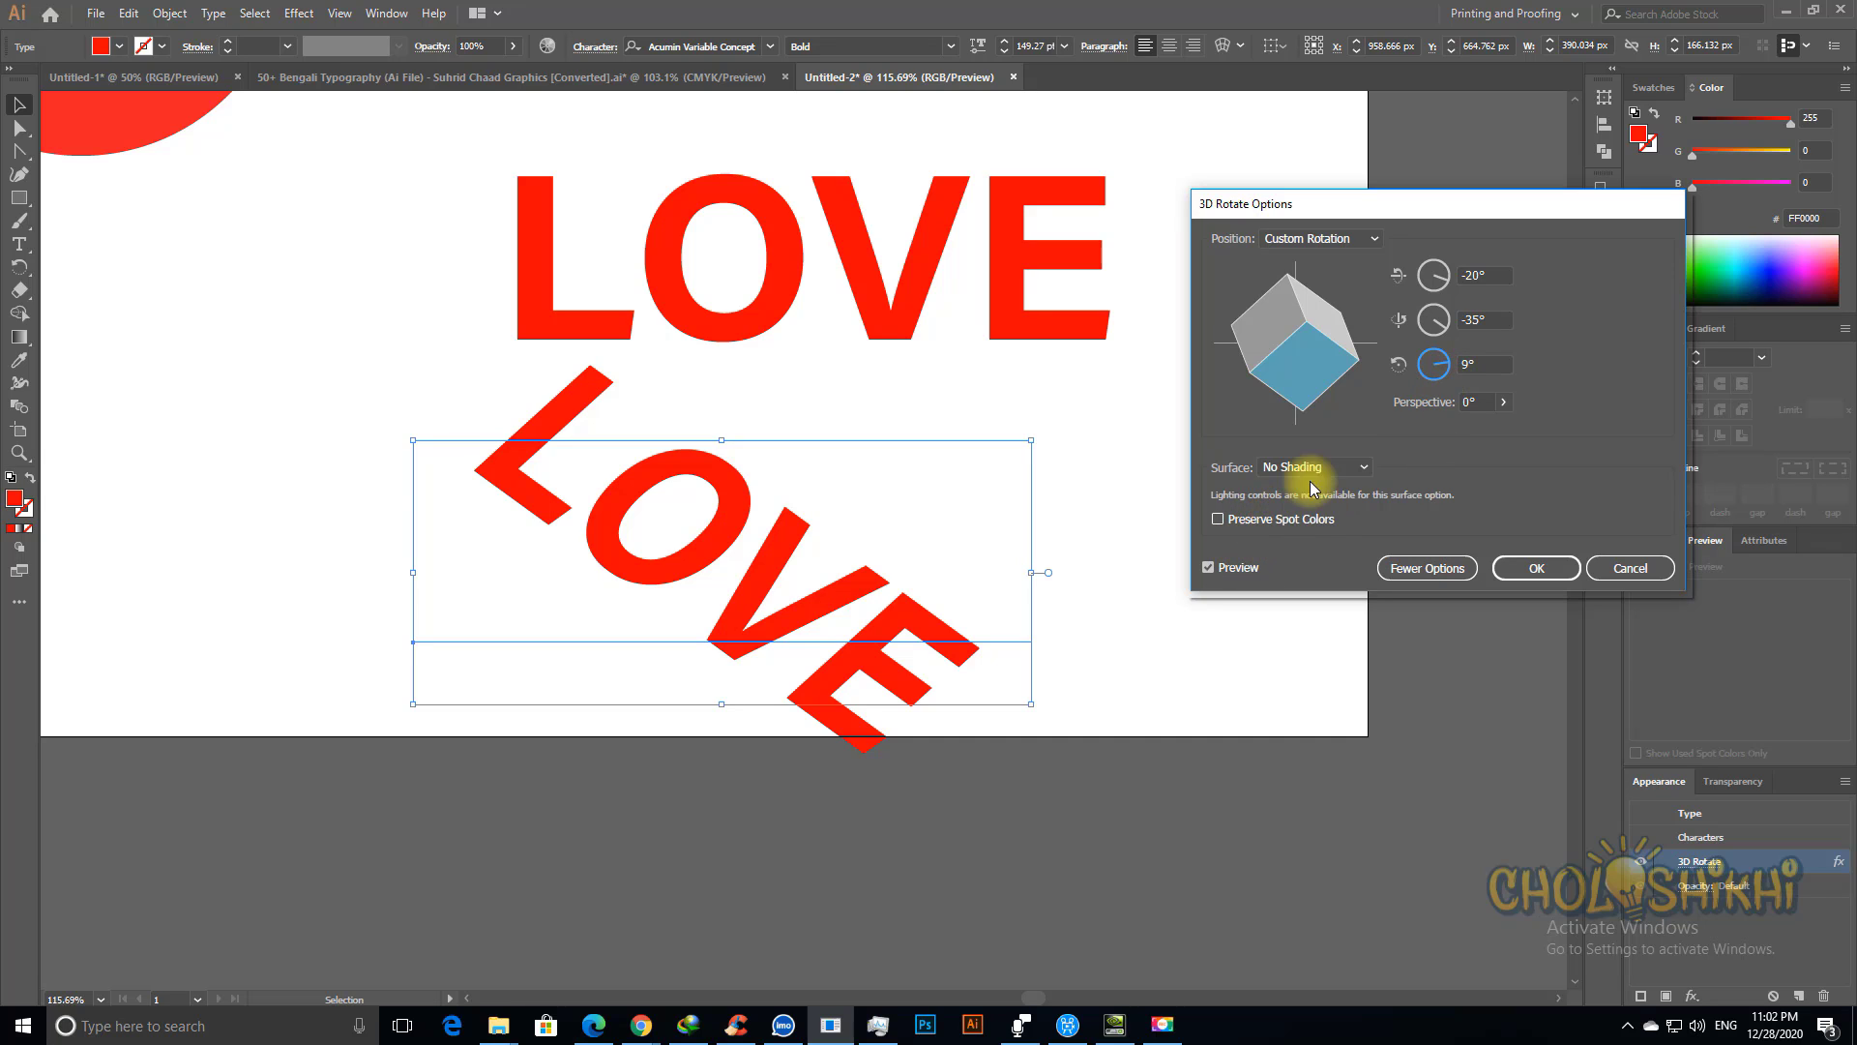
{"action": "left_click", "coordinate": [1430, 358]}
{"action": "left_click", "coordinate": [1432, 382]}
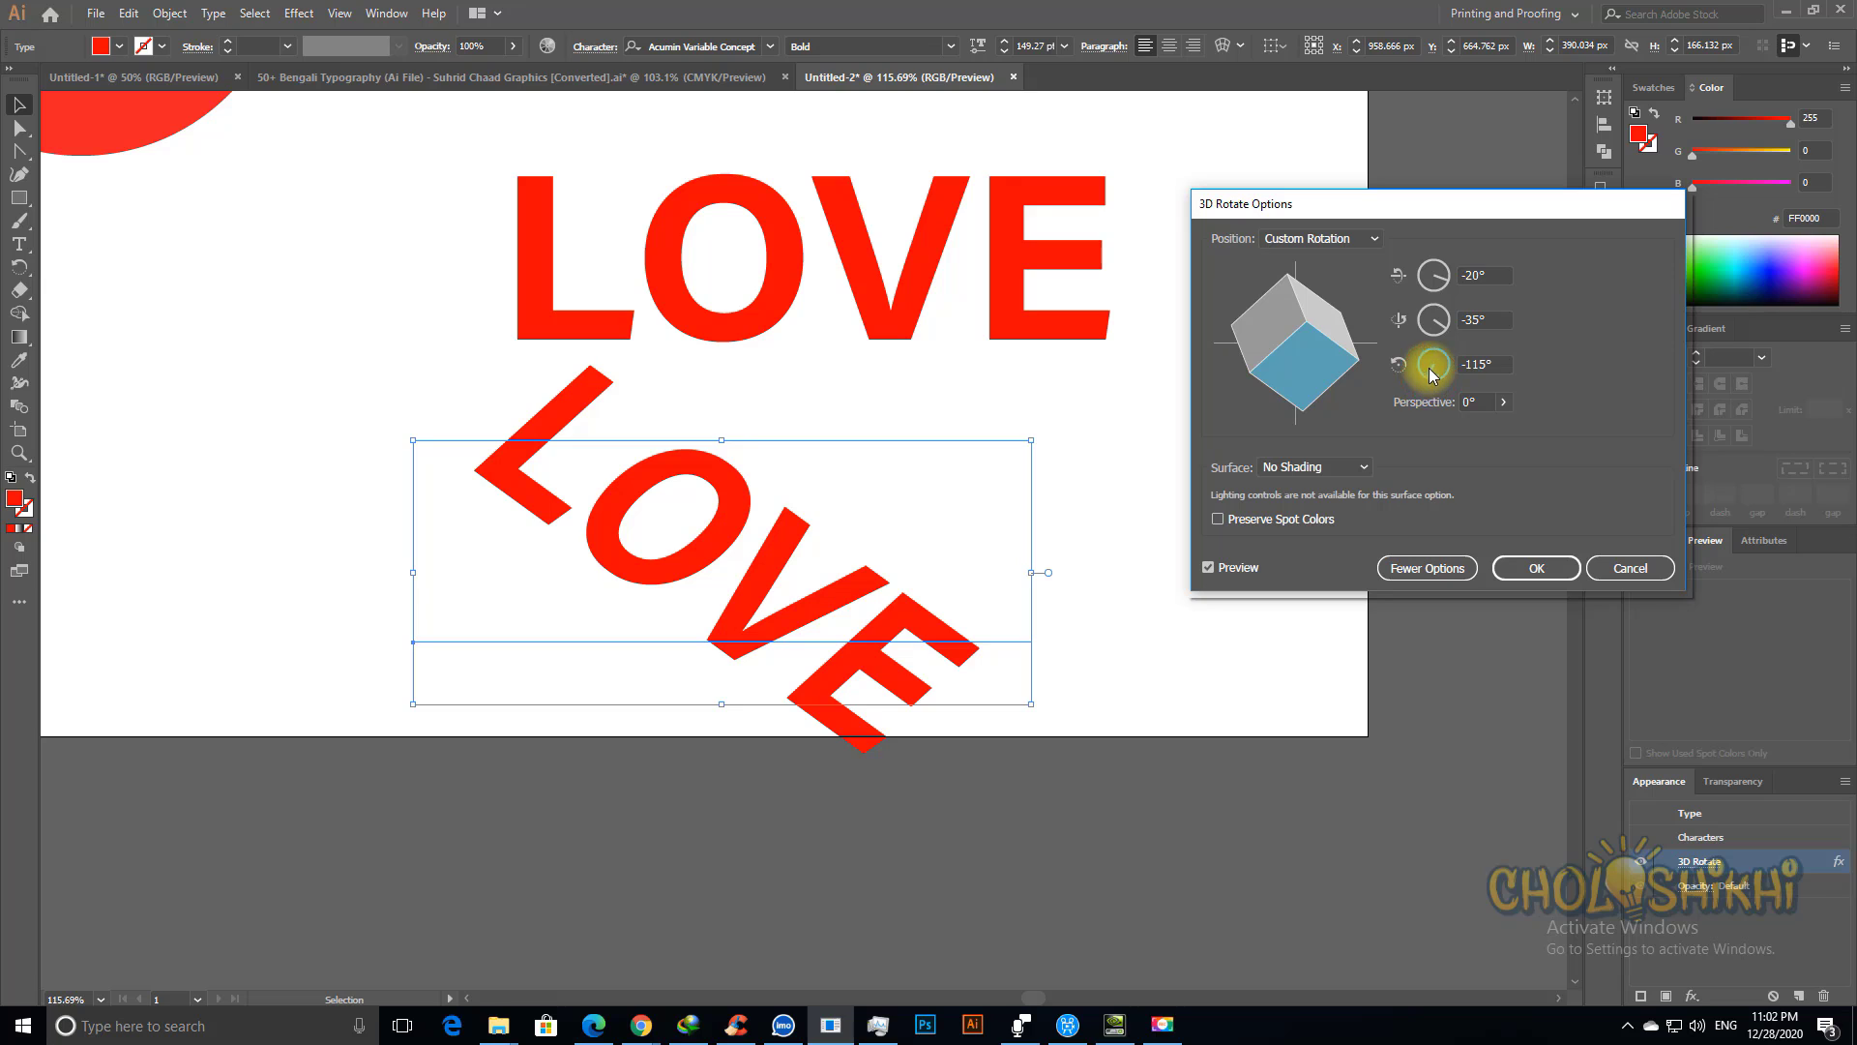
Step: Try Y-axis rotations of about -82° and 127° on the lower LOVE text
{"action": "left_click", "coordinate": [1447, 334]}
{"action": "left_click", "coordinate": [1450, 335]}
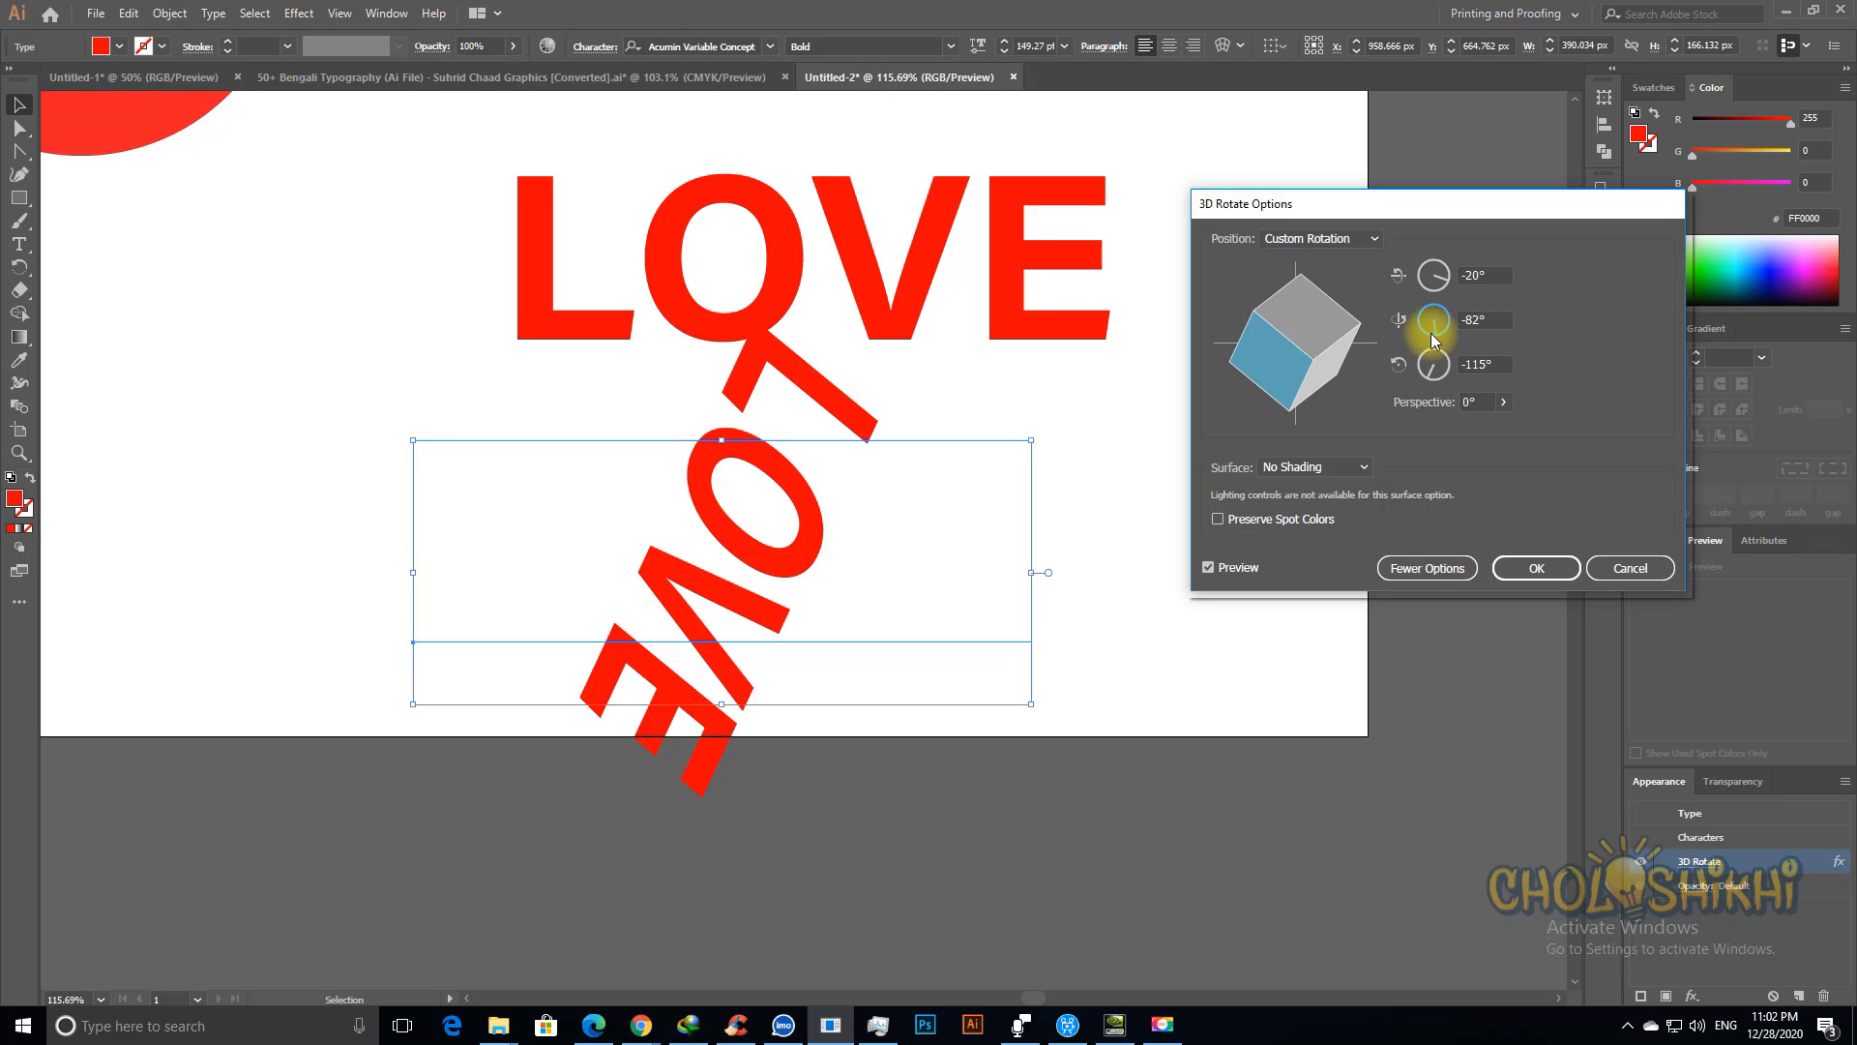
{"action": "left_click_drag", "start_coordinate": [1433, 338], "coordinate": [1423, 311]}
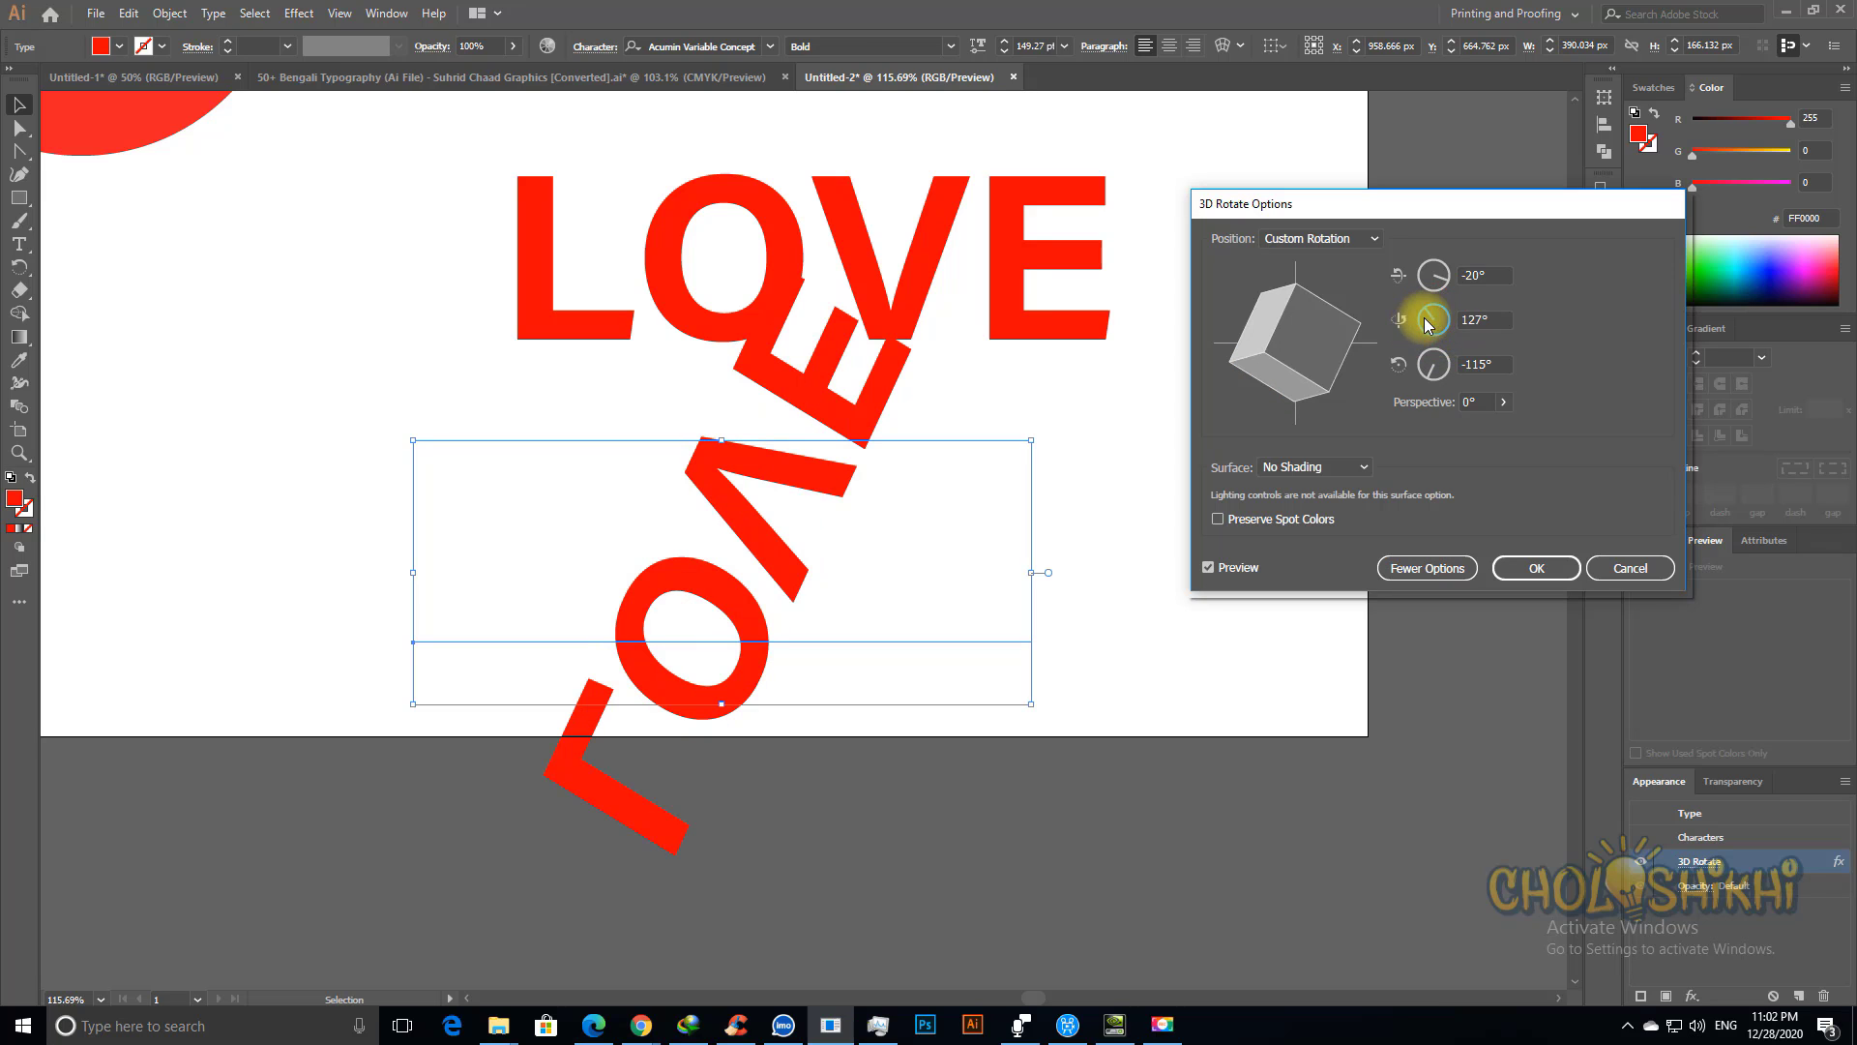
Step: Rotate the preview cube by its faces and edges to about -7° around X and -14° around Y
{"action": "left_click_drag", "start_coordinate": [1281, 309], "coordinate": [1354, 340]}
{"action": "left_click_drag", "start_coordinate": [1213, 354], "coordinate": [1306, 364]}
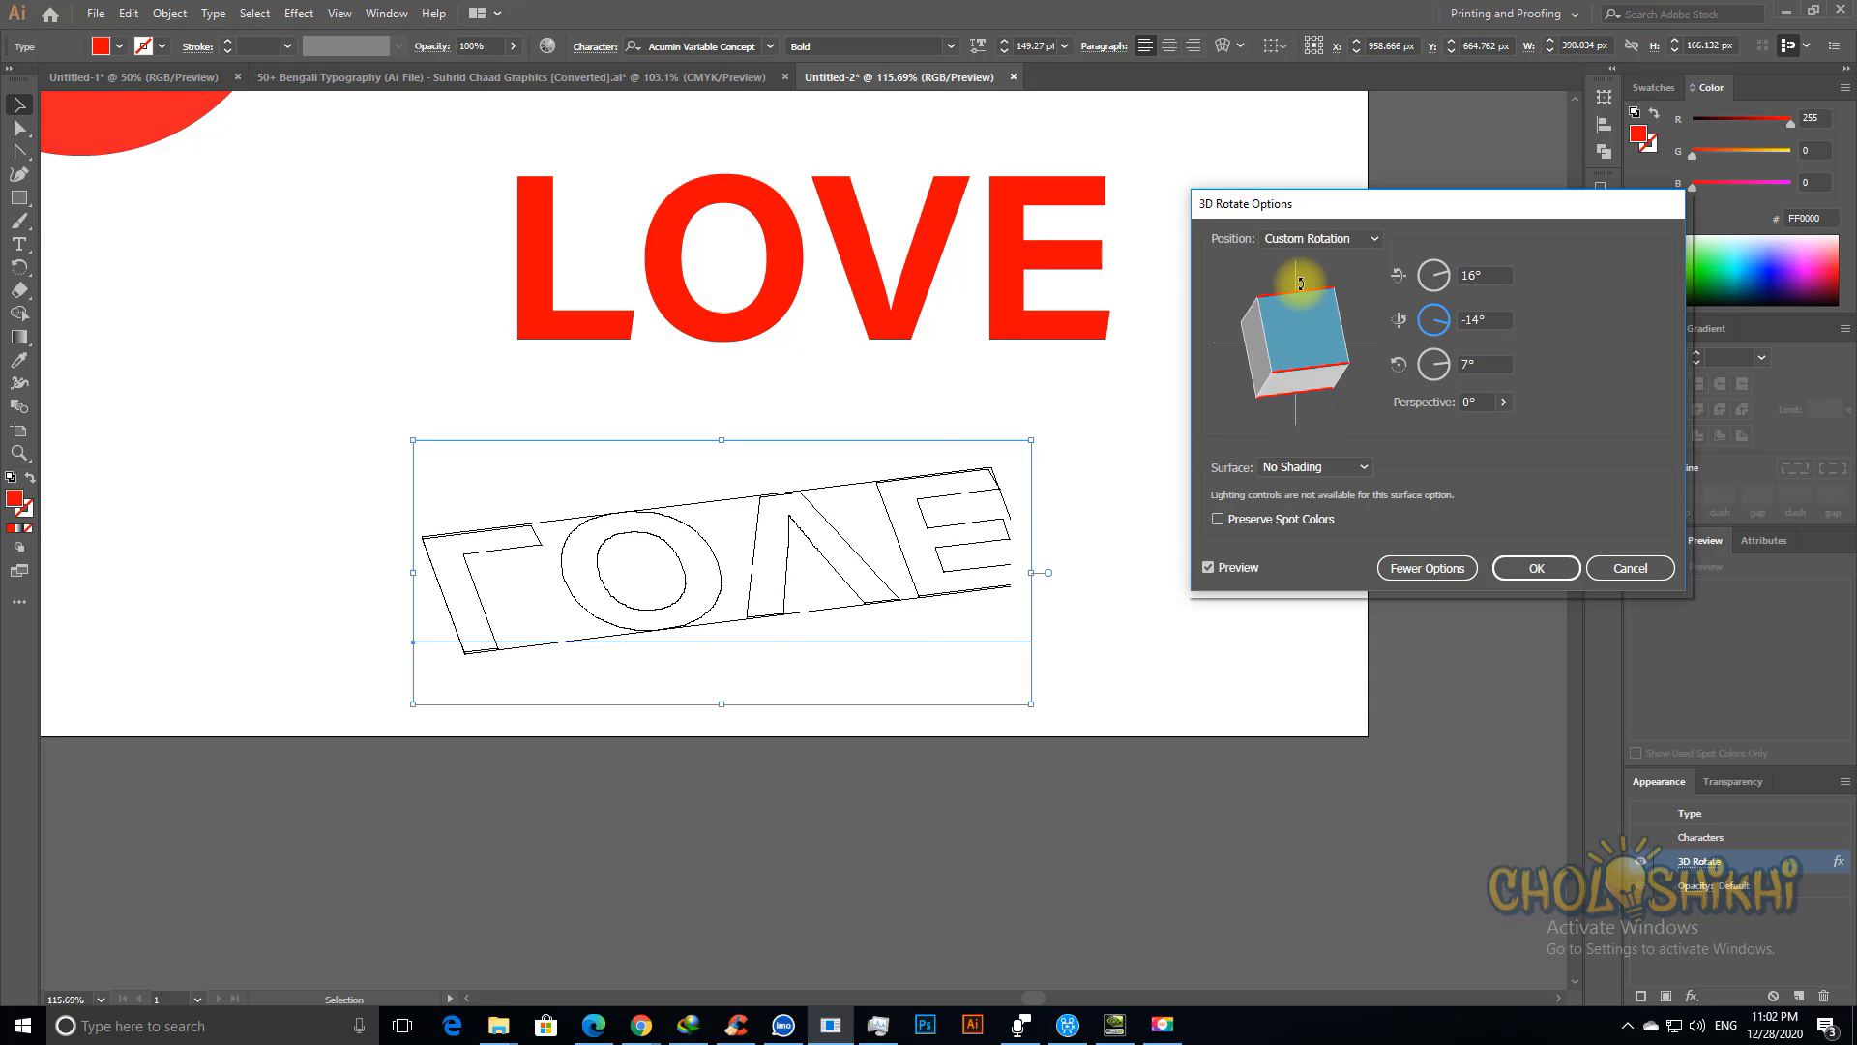
{"action": "left_click_drag", "start_coordinate": [1300, 282], "coordinate": [1304, 303]}
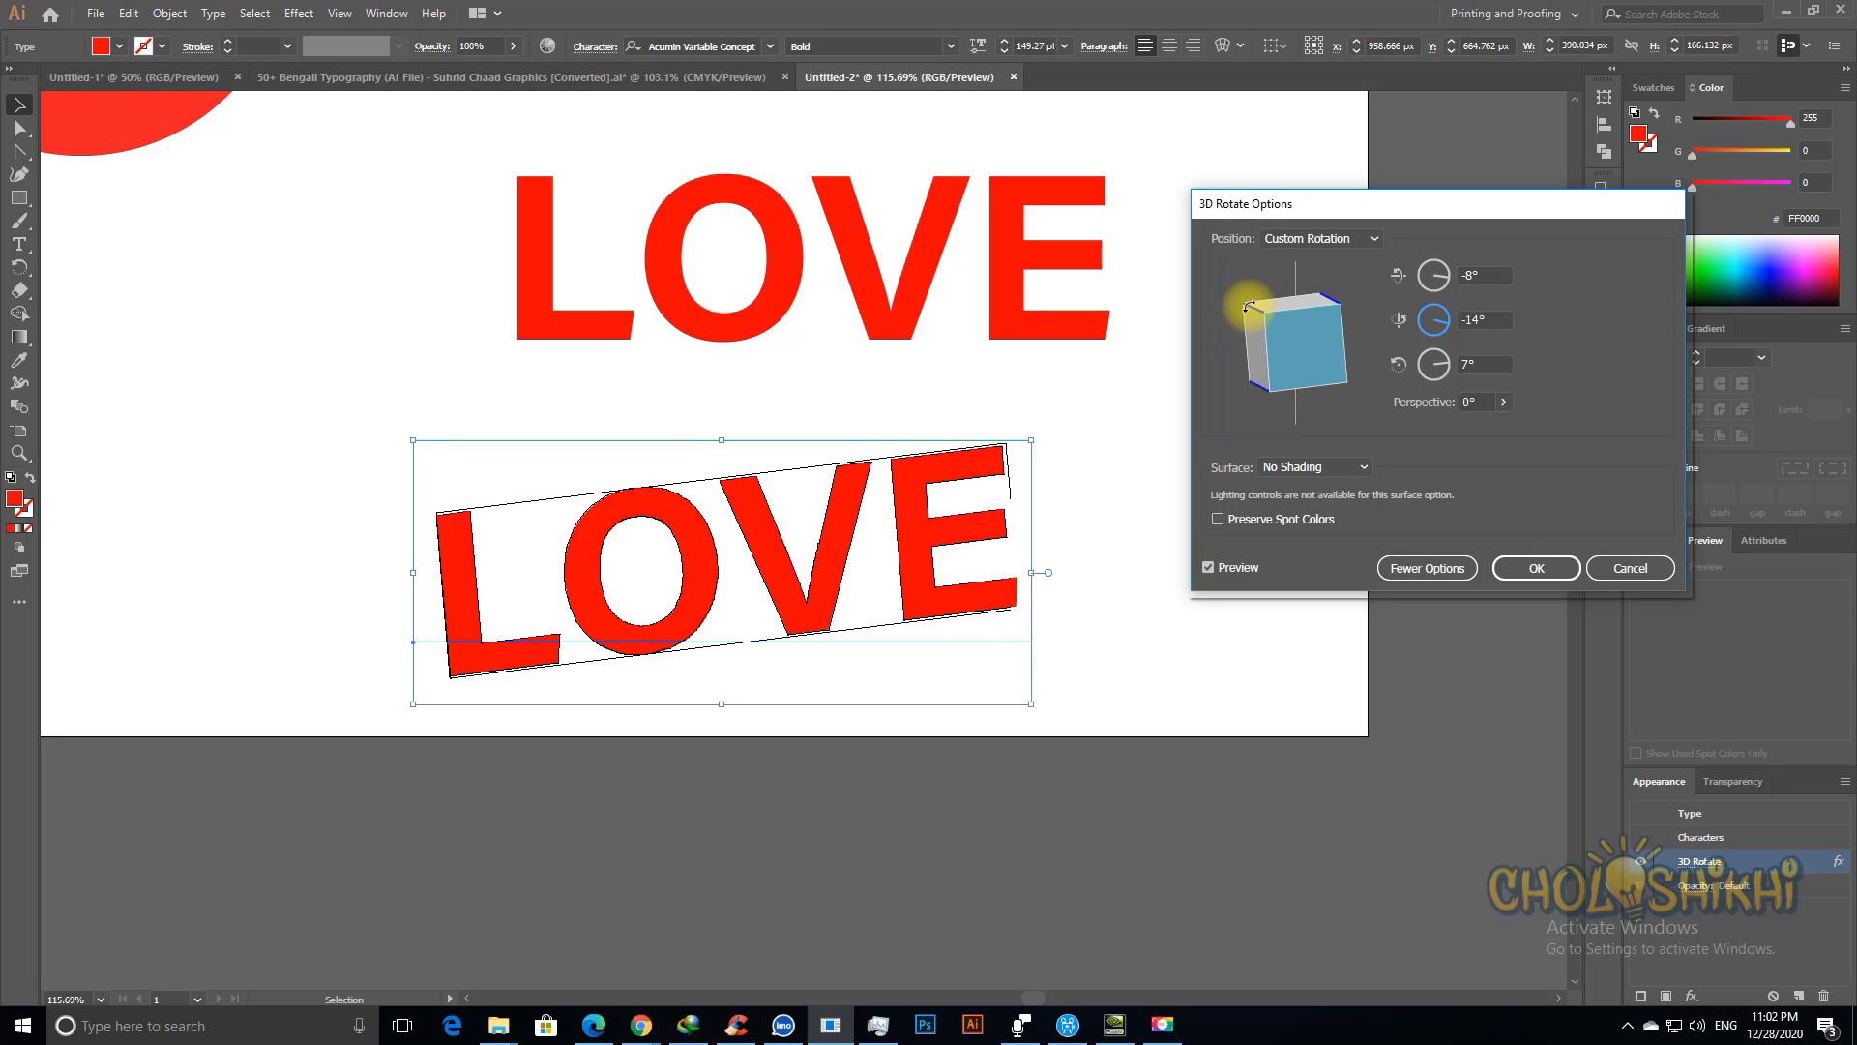
{"action": "left_click_drag", "start_coordinate": [1251, 307], "coordinate": [1253, 305]}
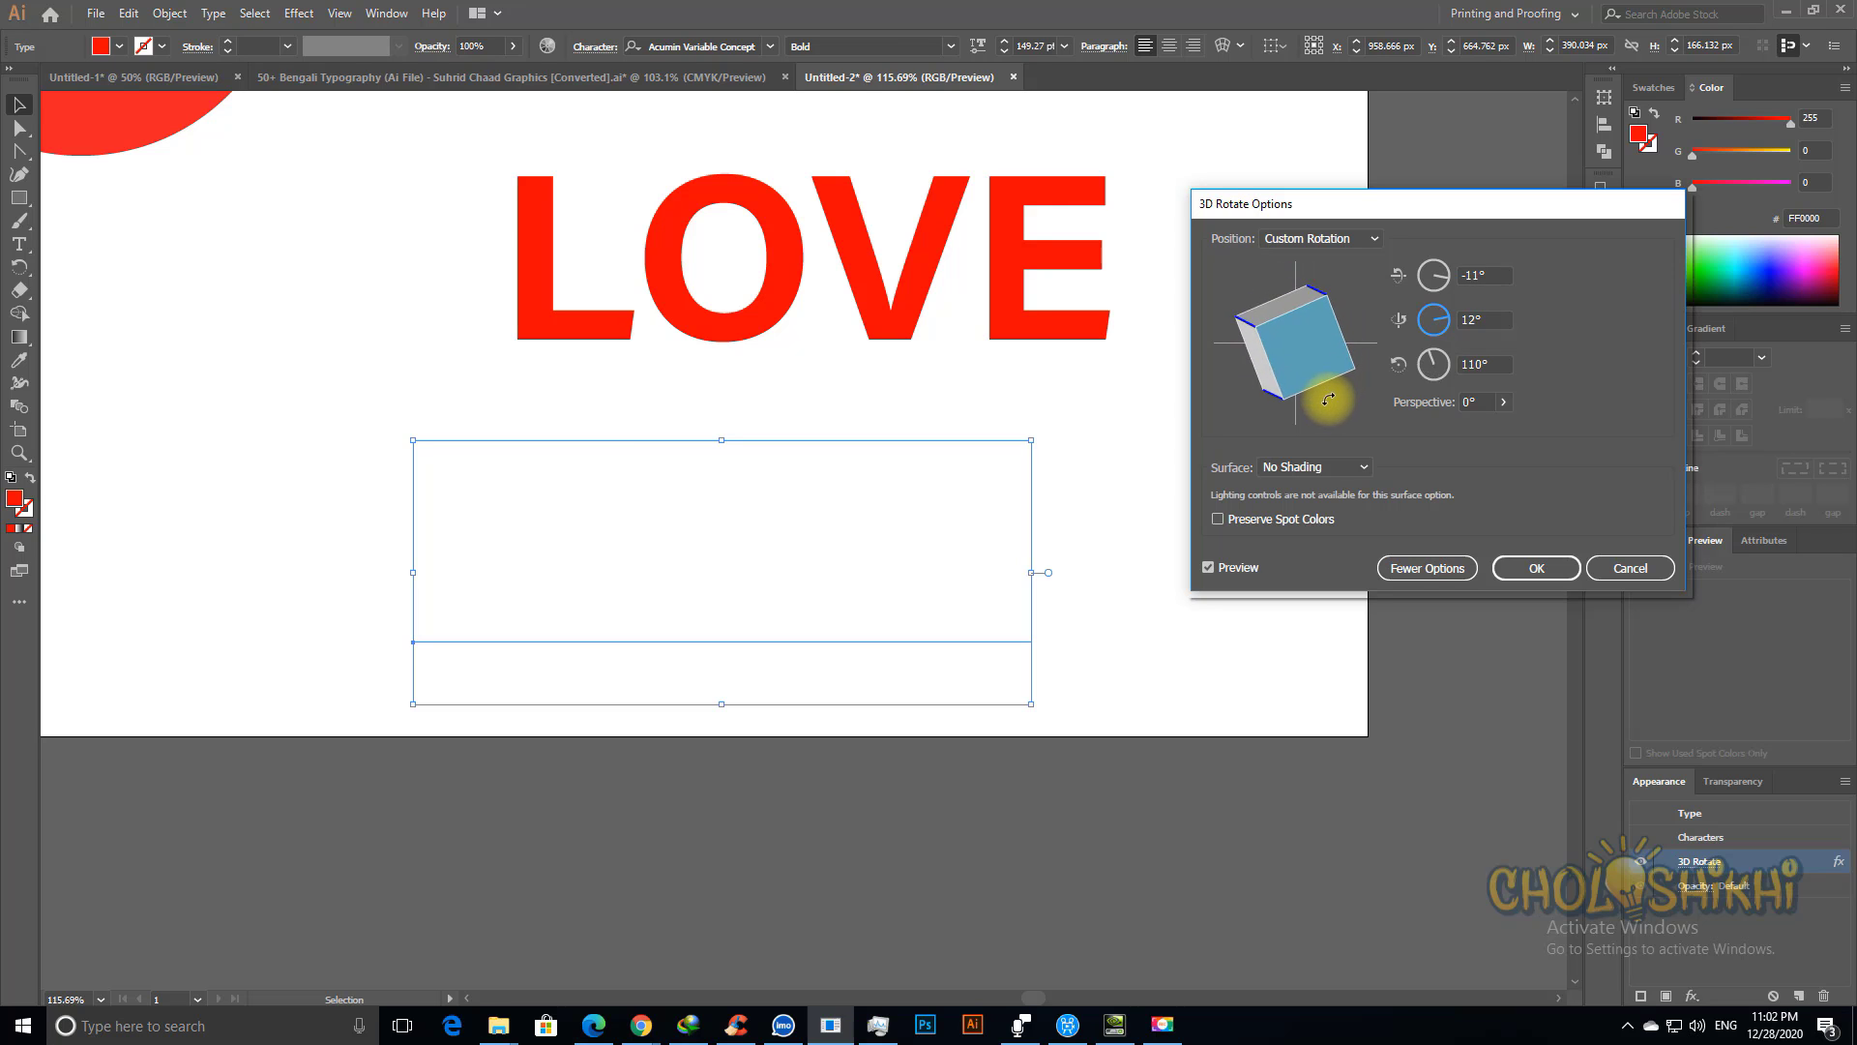
{"action": "left_click_drag", "start_coordinate": [1321, 338], "coordinate": [1259, 307]}
Step: Set the Z-axis rotation of the lower LOVE text to 0°
{"action": "double_click", "coordinate": [1463, 363]}
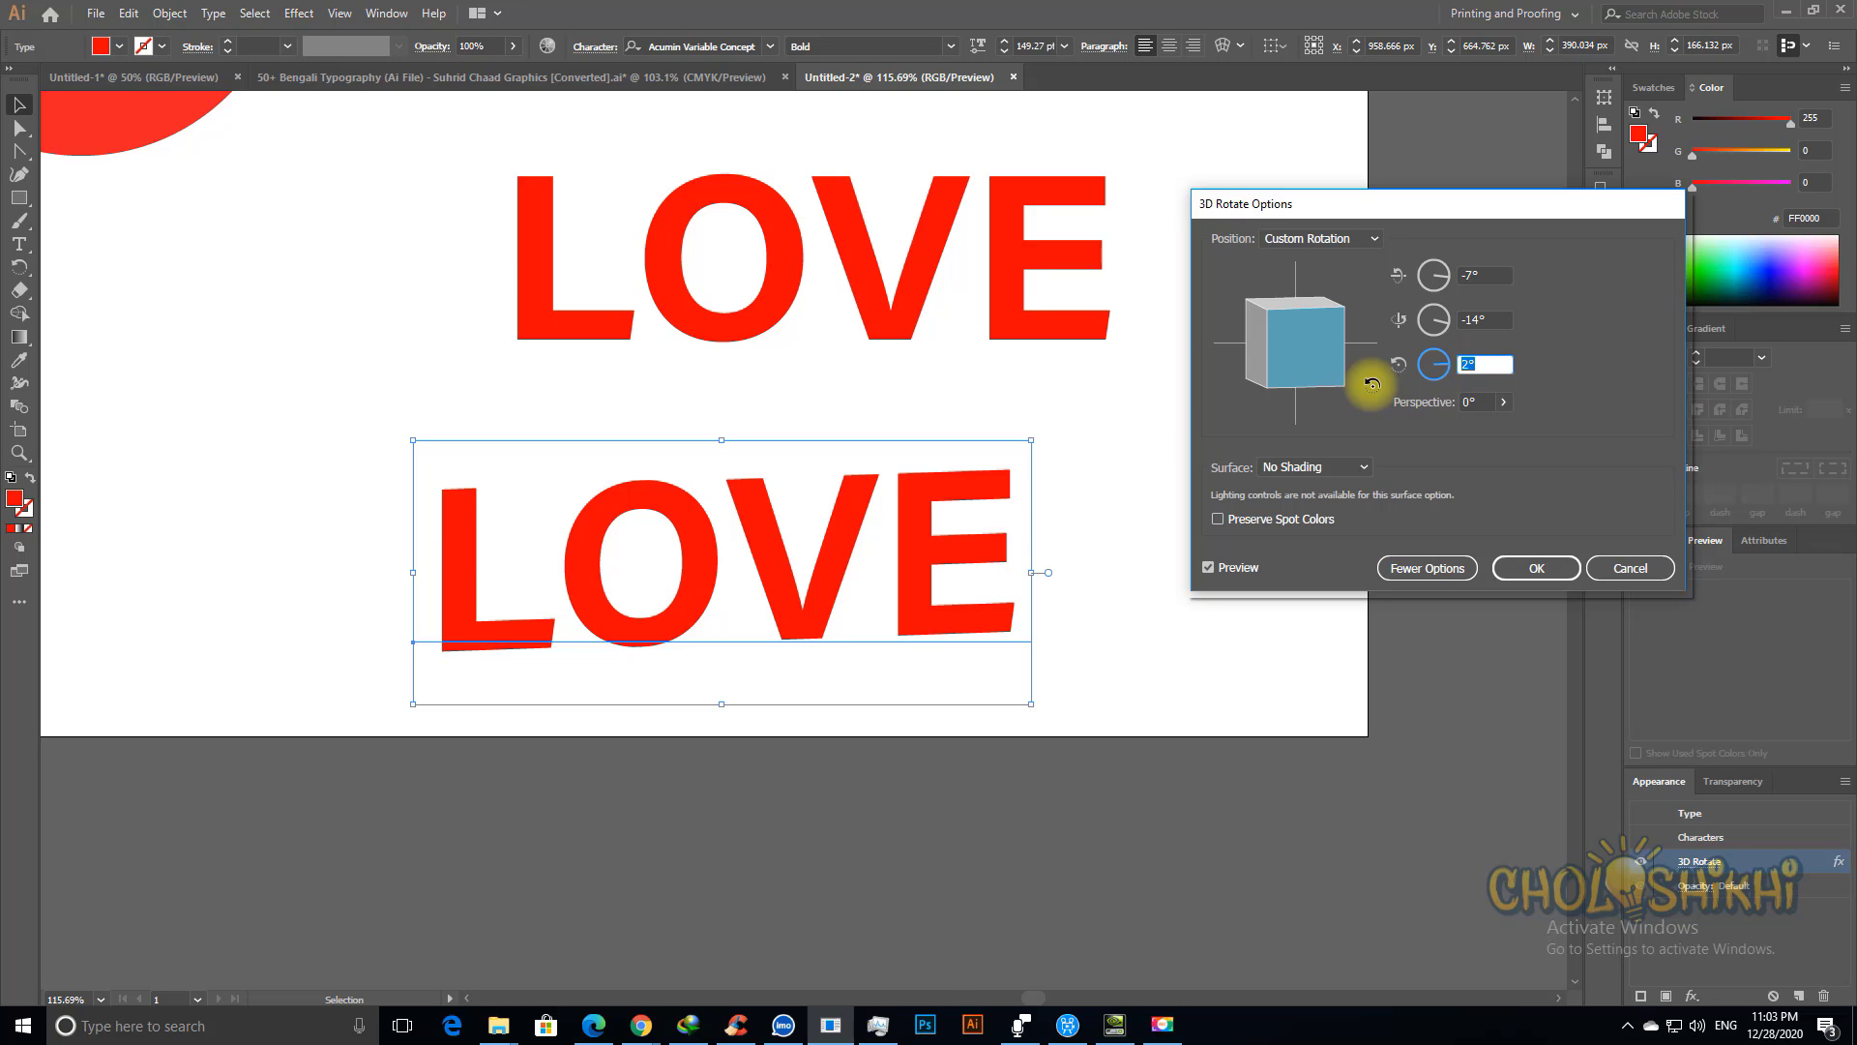
{"action": "type", "text": "0"}
{"action": "key", "text": "Tab"}
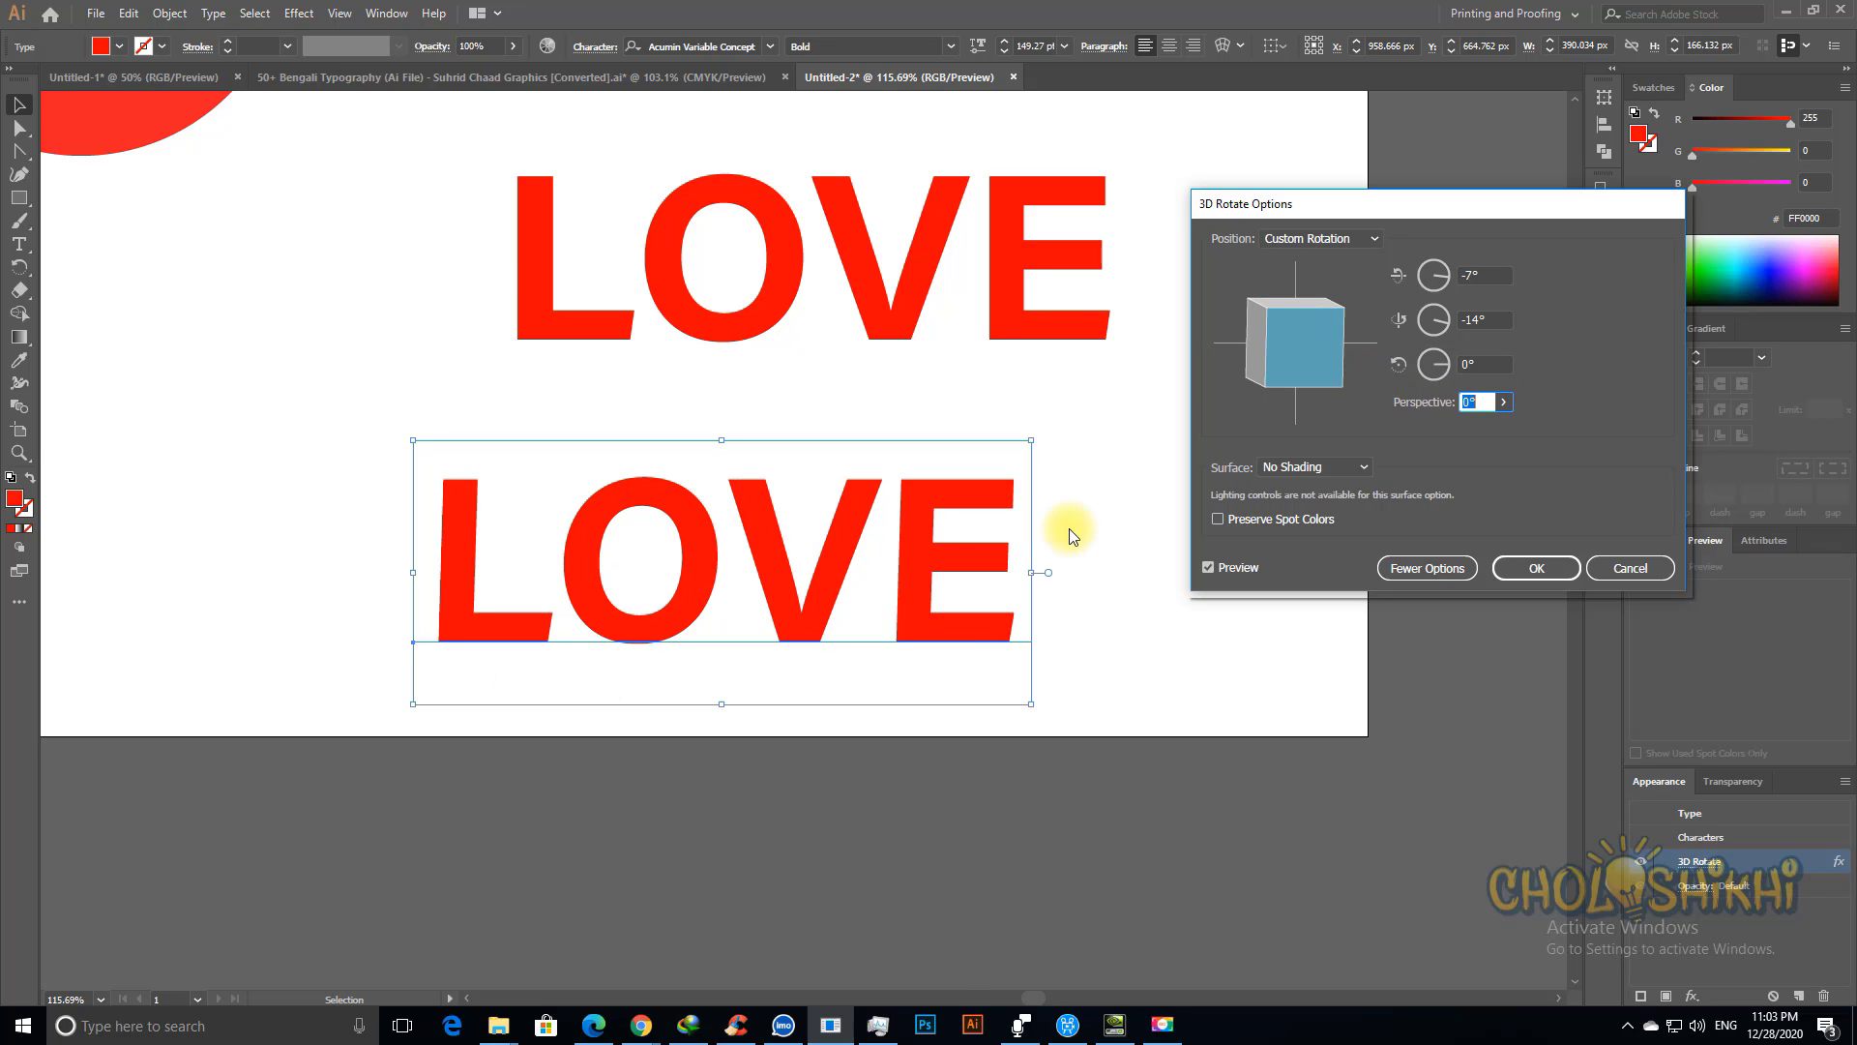
Step: Try an X-axis rotation of 0° on the lower LOVE text
{"action": "double_click", "coordinate": [1483, 276]}
{"action": "key", "text": "Up"}
{"action": "key", "text": "Up"}
{"action": "key", "text": "Up"}
{"action": "key", "text": "Up"}
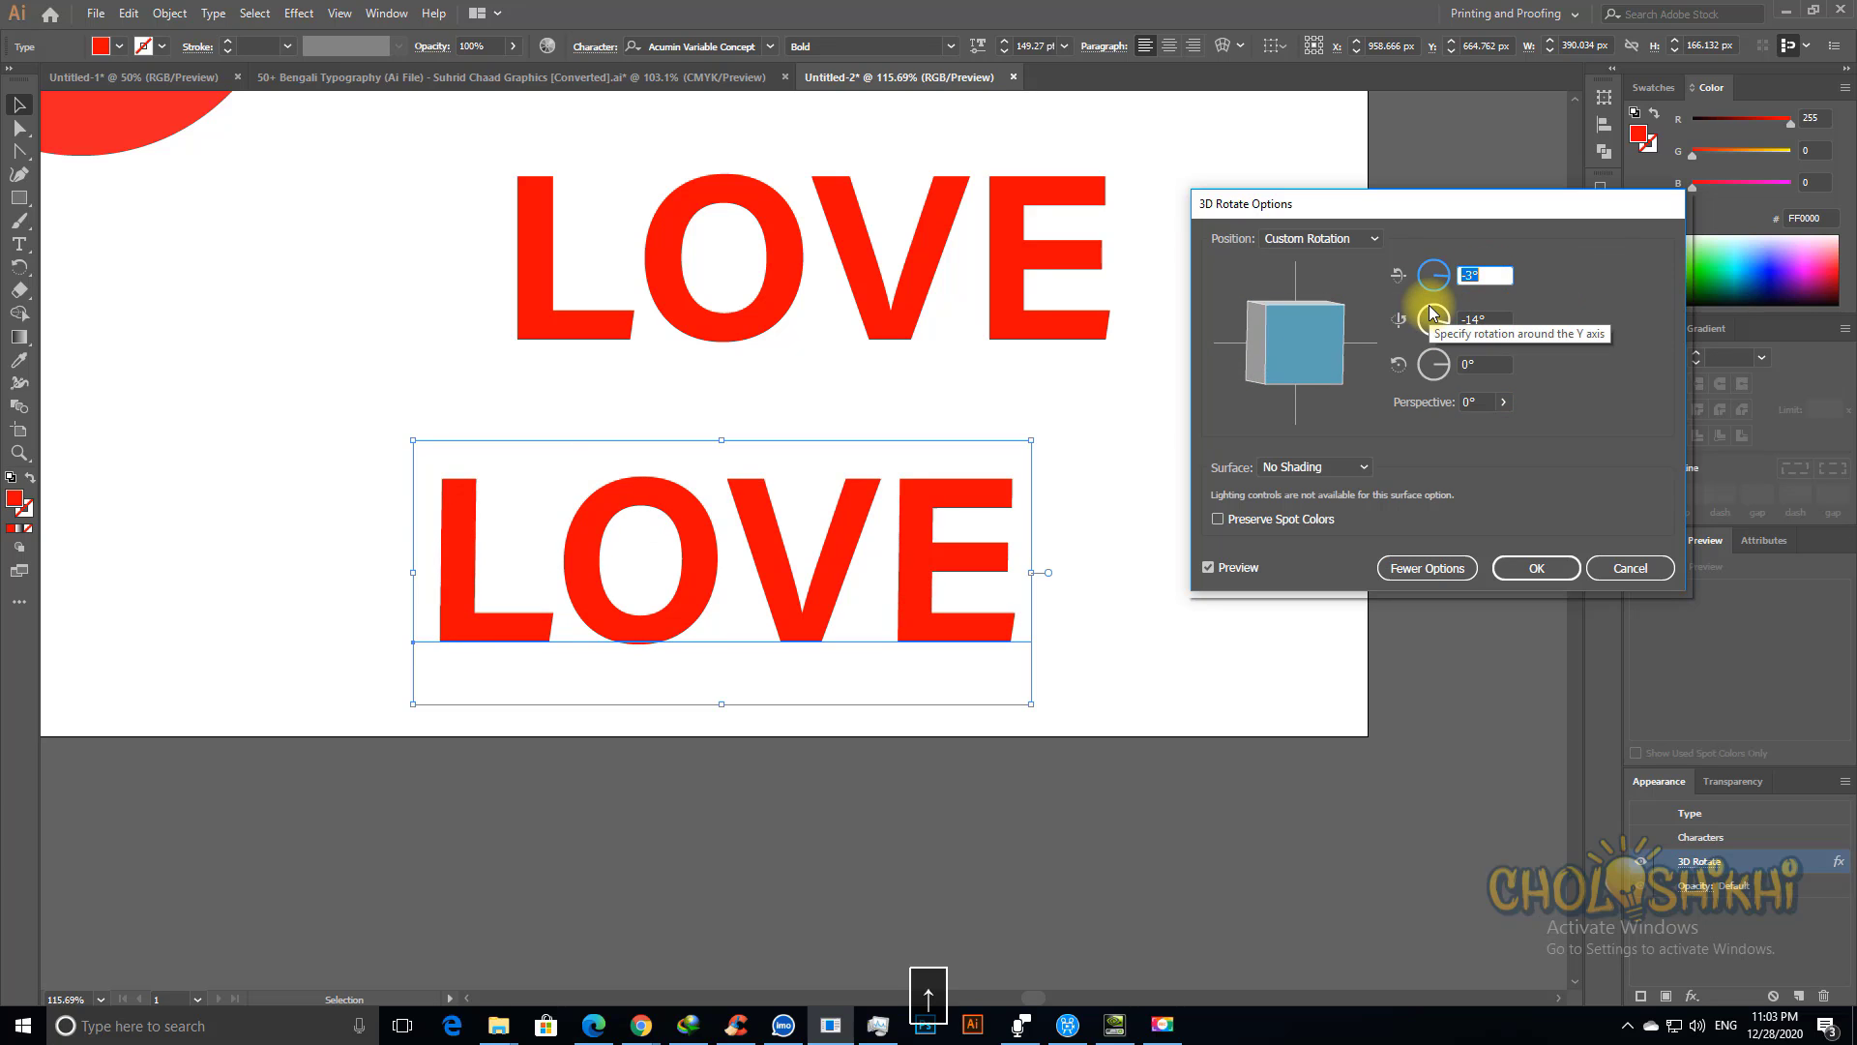
{"action": "key", "text": "Up"}
{"action": "key", "text": "Up"}
{"action": "key", "text": "Up"}
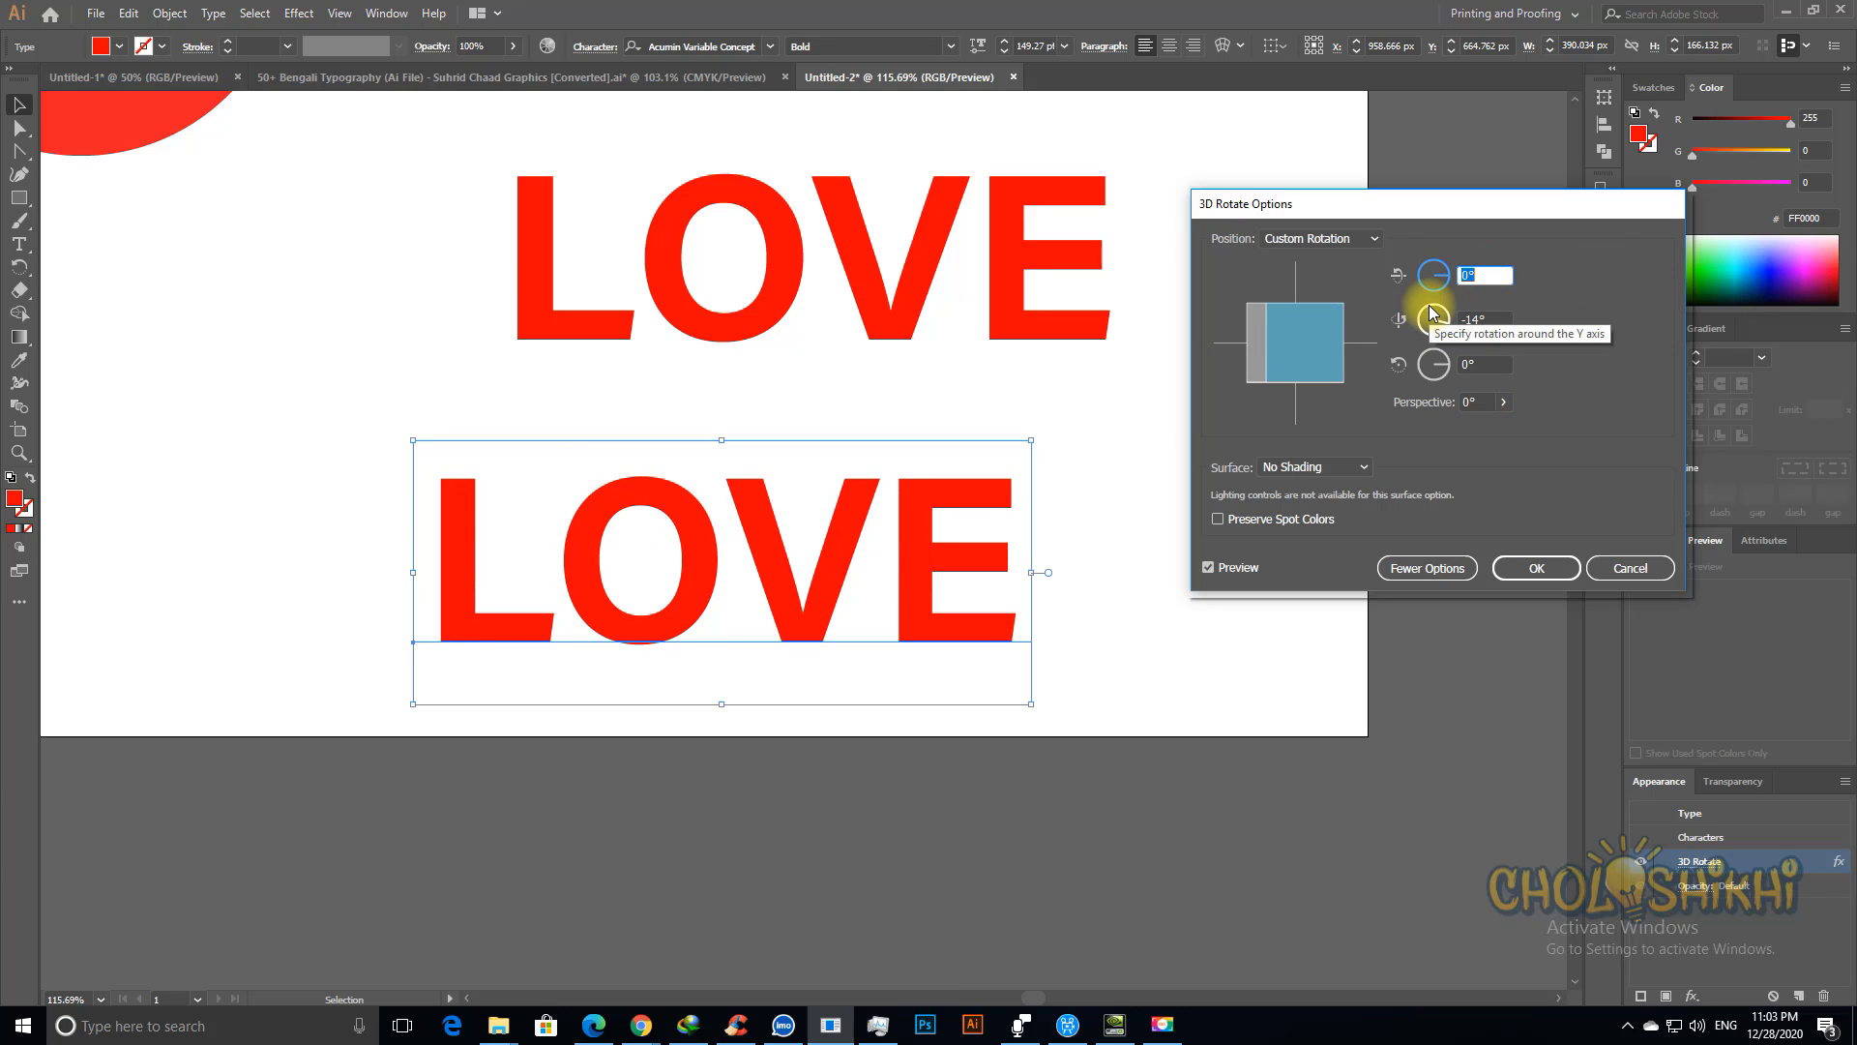
Step: Set the X-axis rotation of the lower LOVE text to -49°
{"action": "key", "text": "Down"}
{"action": "key", "text": "Down"}
{"action": "key", "text": "Down"}
{"action": "key", "text": "Down"}
{"action": "key", "text": "Down"}
{"action": "key", "text": "Down"}
{"action": "key", "text": "Down"}
{"action": "key", "text": "Down"}
{"action": "key", "text": "Down"}
{"action": "key", "text": "Down"}
{"action": "key", "text": "Down"}
{"action": "key", "text": "Down"}
{"action": "key", "text": "Down"}
{"action": "key", "text": "Down"}
{"action": "key", "text": "Down"}
{"action": "key", "text": "Down"}
{"action": "key", "text": "Down"}
{"action": "key", "text": "Down"}
{"action": "key", "text": "Down"}
{"action": "key", "text": "Down"}
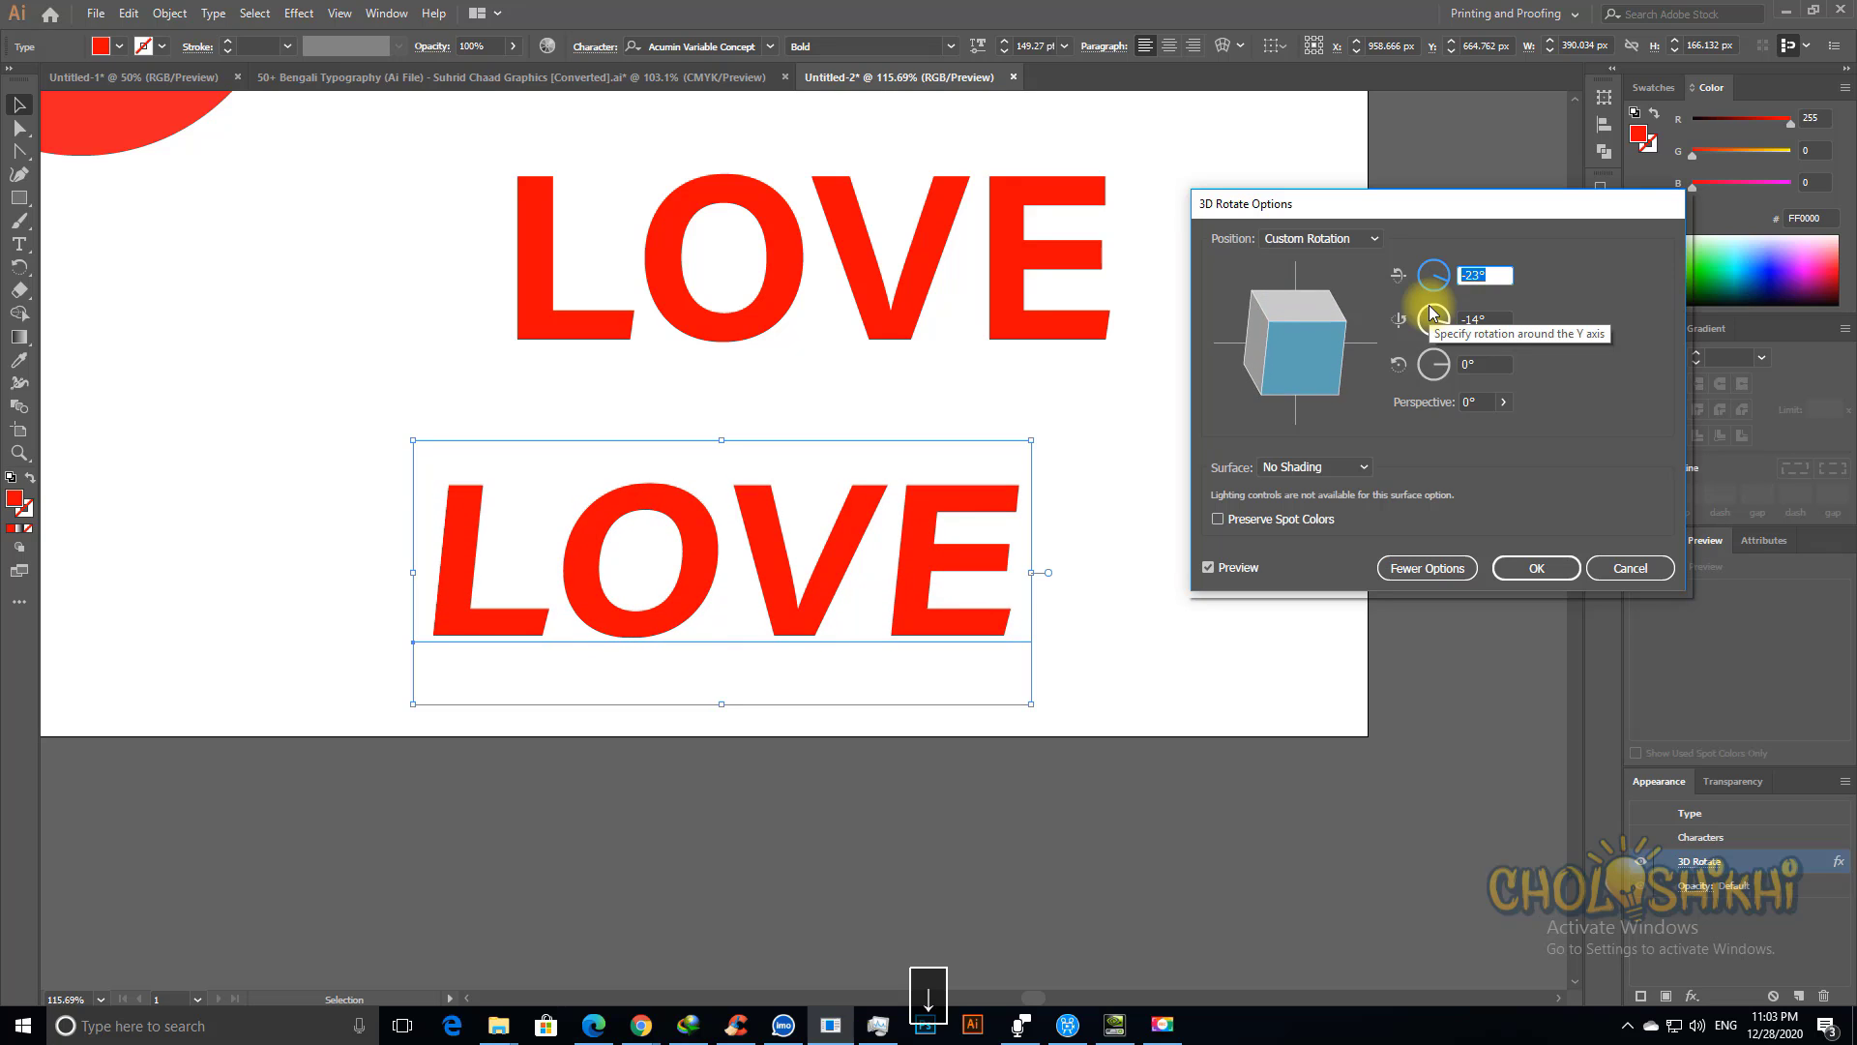
{"action": "key", "text": "Down"}
{"action": "key", "text": "Down"}
{"action": "key", "text": "Down"}
{"action": "key", "text": "Down"}
{"action": "key", "text": "Down"}
{"action": "key", "text": "Down"}
{"action": "key", "text": "Down"}
{"action": "key", "text": "Down"}
{"action": "key", "text": "Down"}
{"action": "key", "text": "Down"}
{"action": "key", "text": "Down"}
{"action": "key", "text": "Down"}
{"action": "key", "text": "Down"}
{"action": "key", "text": "Down"}
{"action": "key", "text": "Down"}
{"action": "key", "text": "Down"}
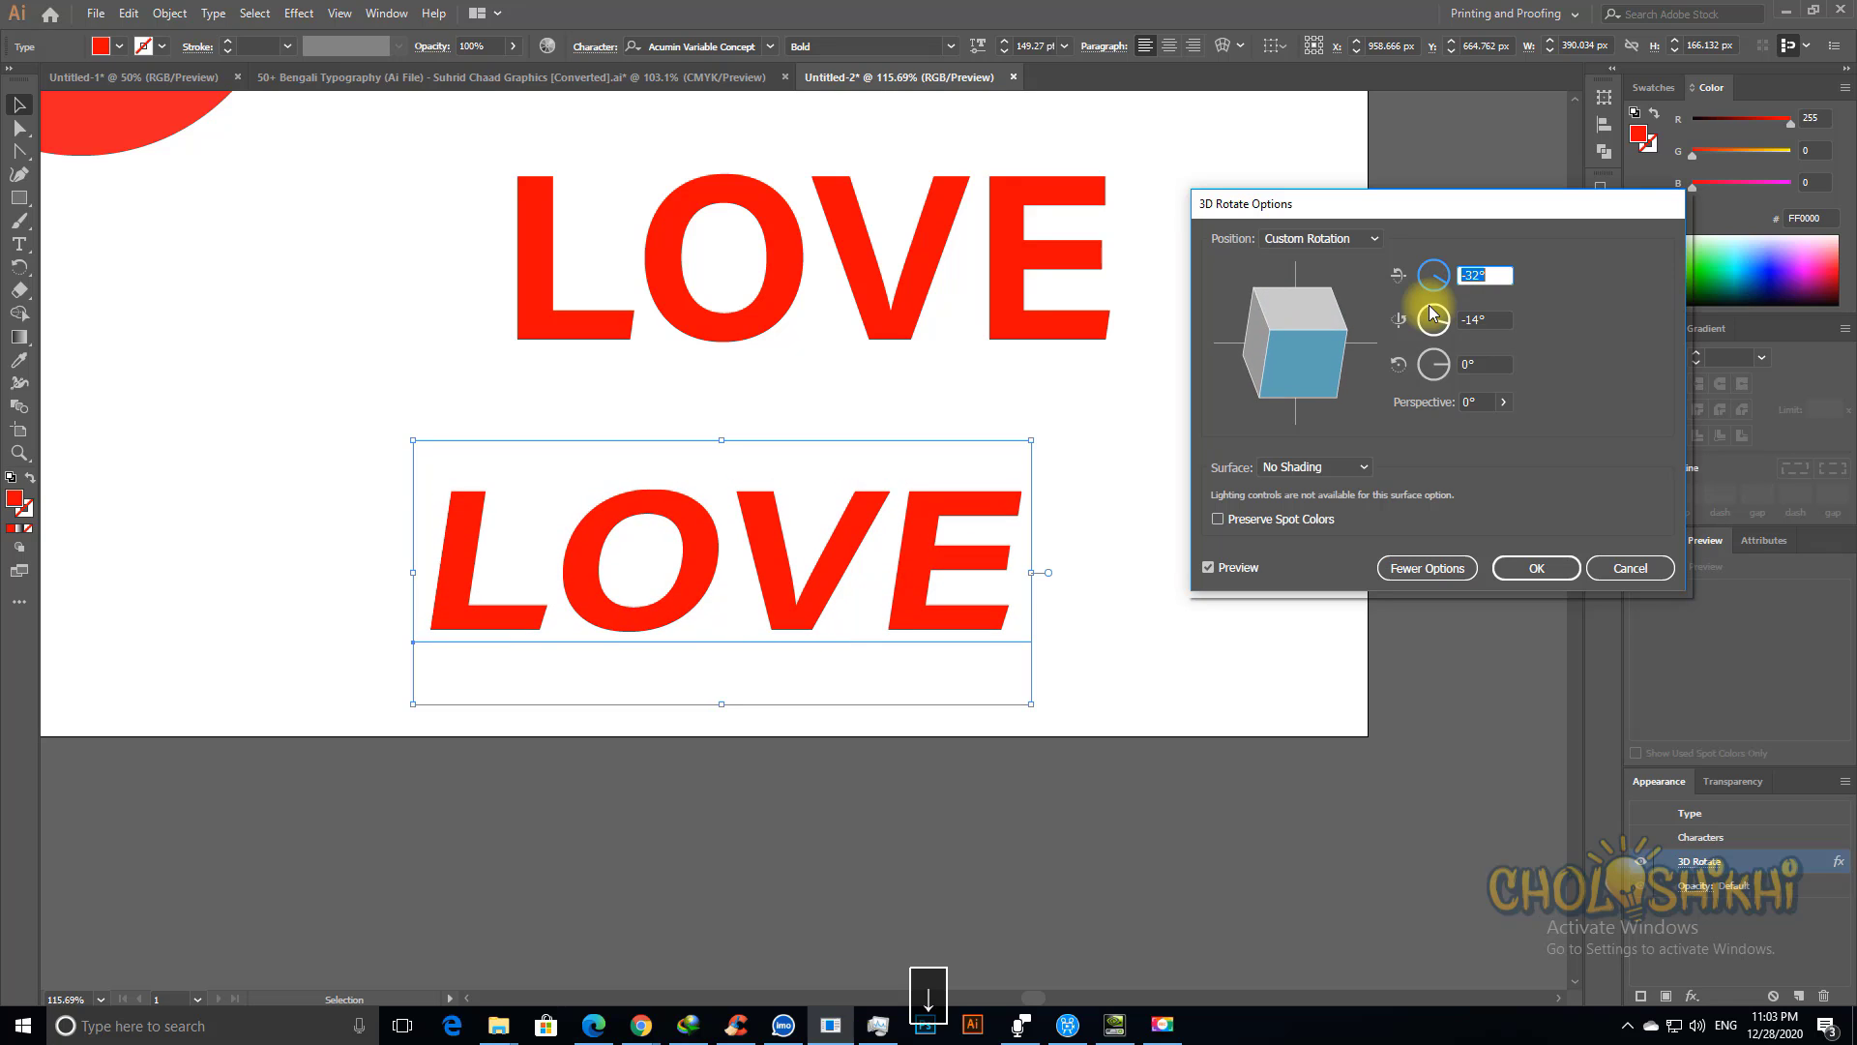
{"action": "key", "text": "Down"}
{"action": "key", "text": "Down"}
{"action": "key", "text": "Down"}
{"action": "key", "text": "Down"}
{"action": "key", "text": "Down"}
{"action": "key", "text": "Down"}
{"action": "key", "text": "Down"}
{"action": "key", "text": "Down"}
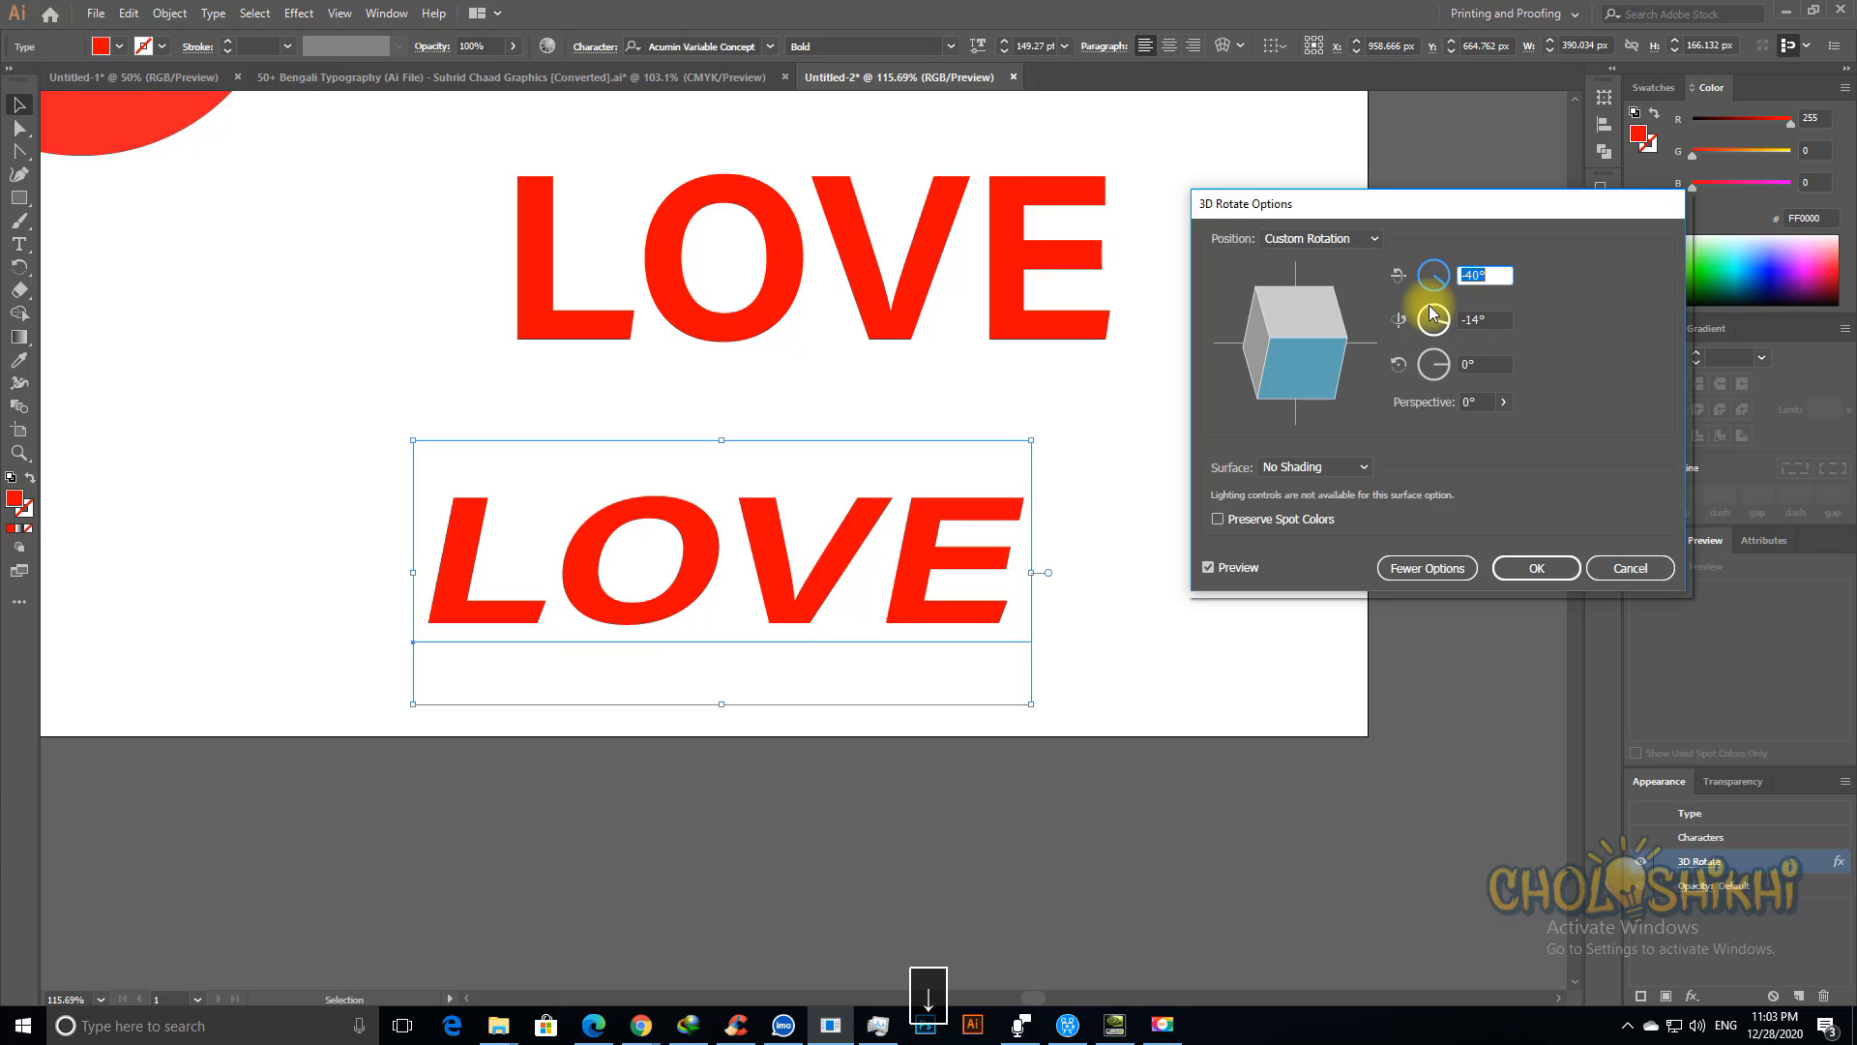
{"action": "key", "text": "Down"}
{"action": "key", "text": "Down"}
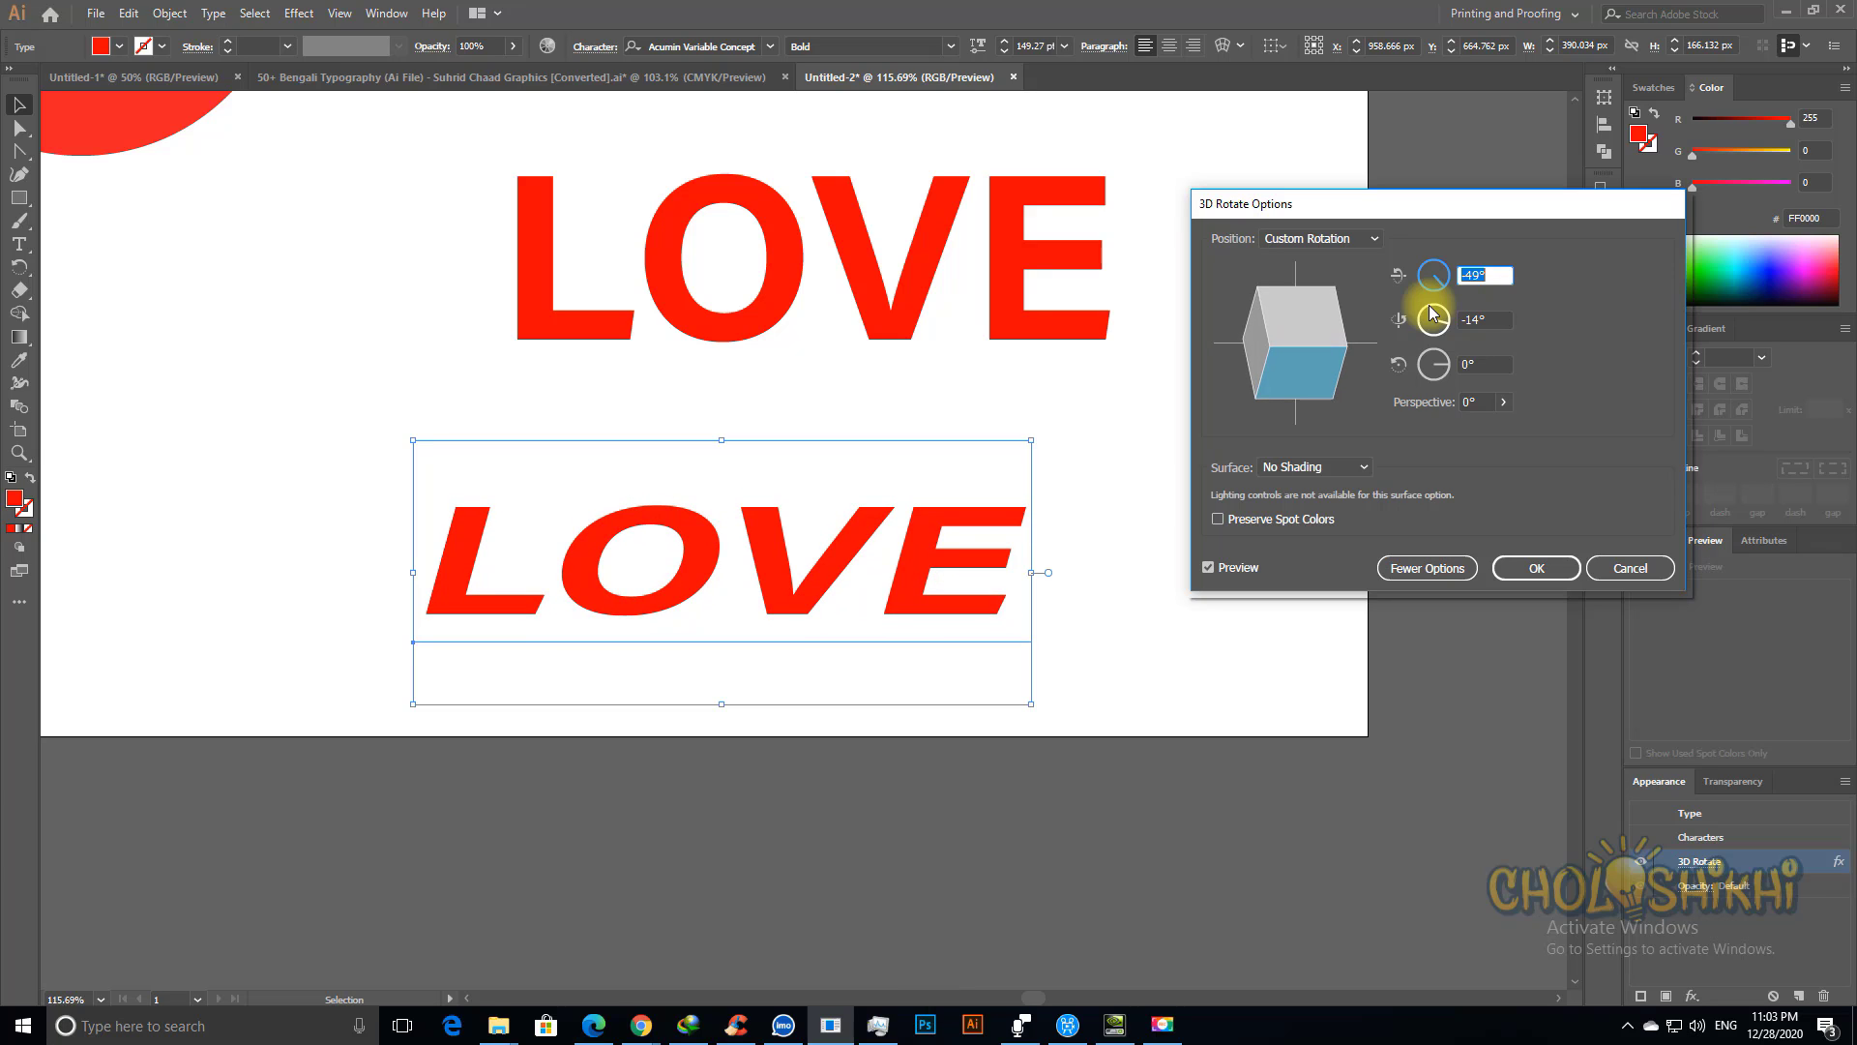
Step: Try a Y-axis rotation of -46° on the lower LOVE text, and turn it to about -24° around Z
{"action": "left_click", "coordinate": [1480, 320]}
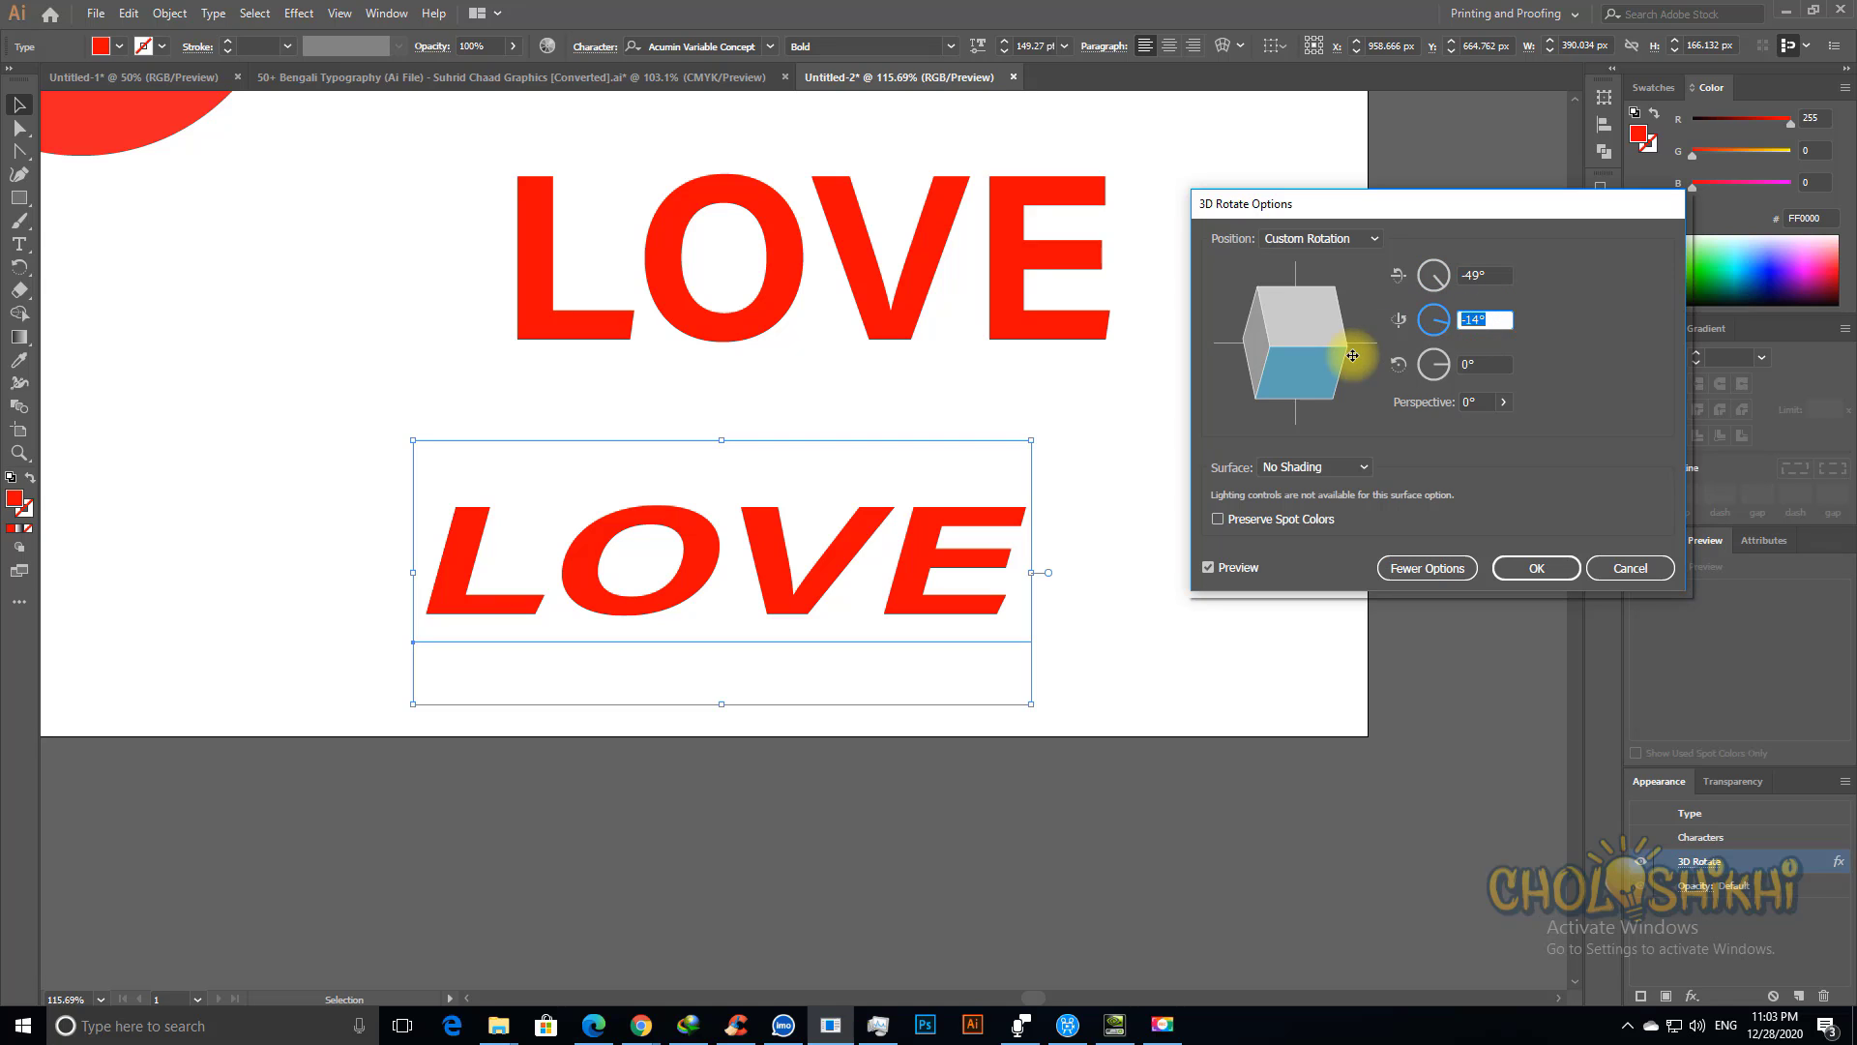
{"action": "key", "text": "Down"}
{"action": "key", "text": "Down"}
{"action": "key", "text": "Down"}
{"action": "key", "text": "Down"}
{"action": "key", "text": "Down"}
{"action": "key", "text": "Down"}
{"action": "key", "text": "Down"}
{"action": "key", "text": "Down"}
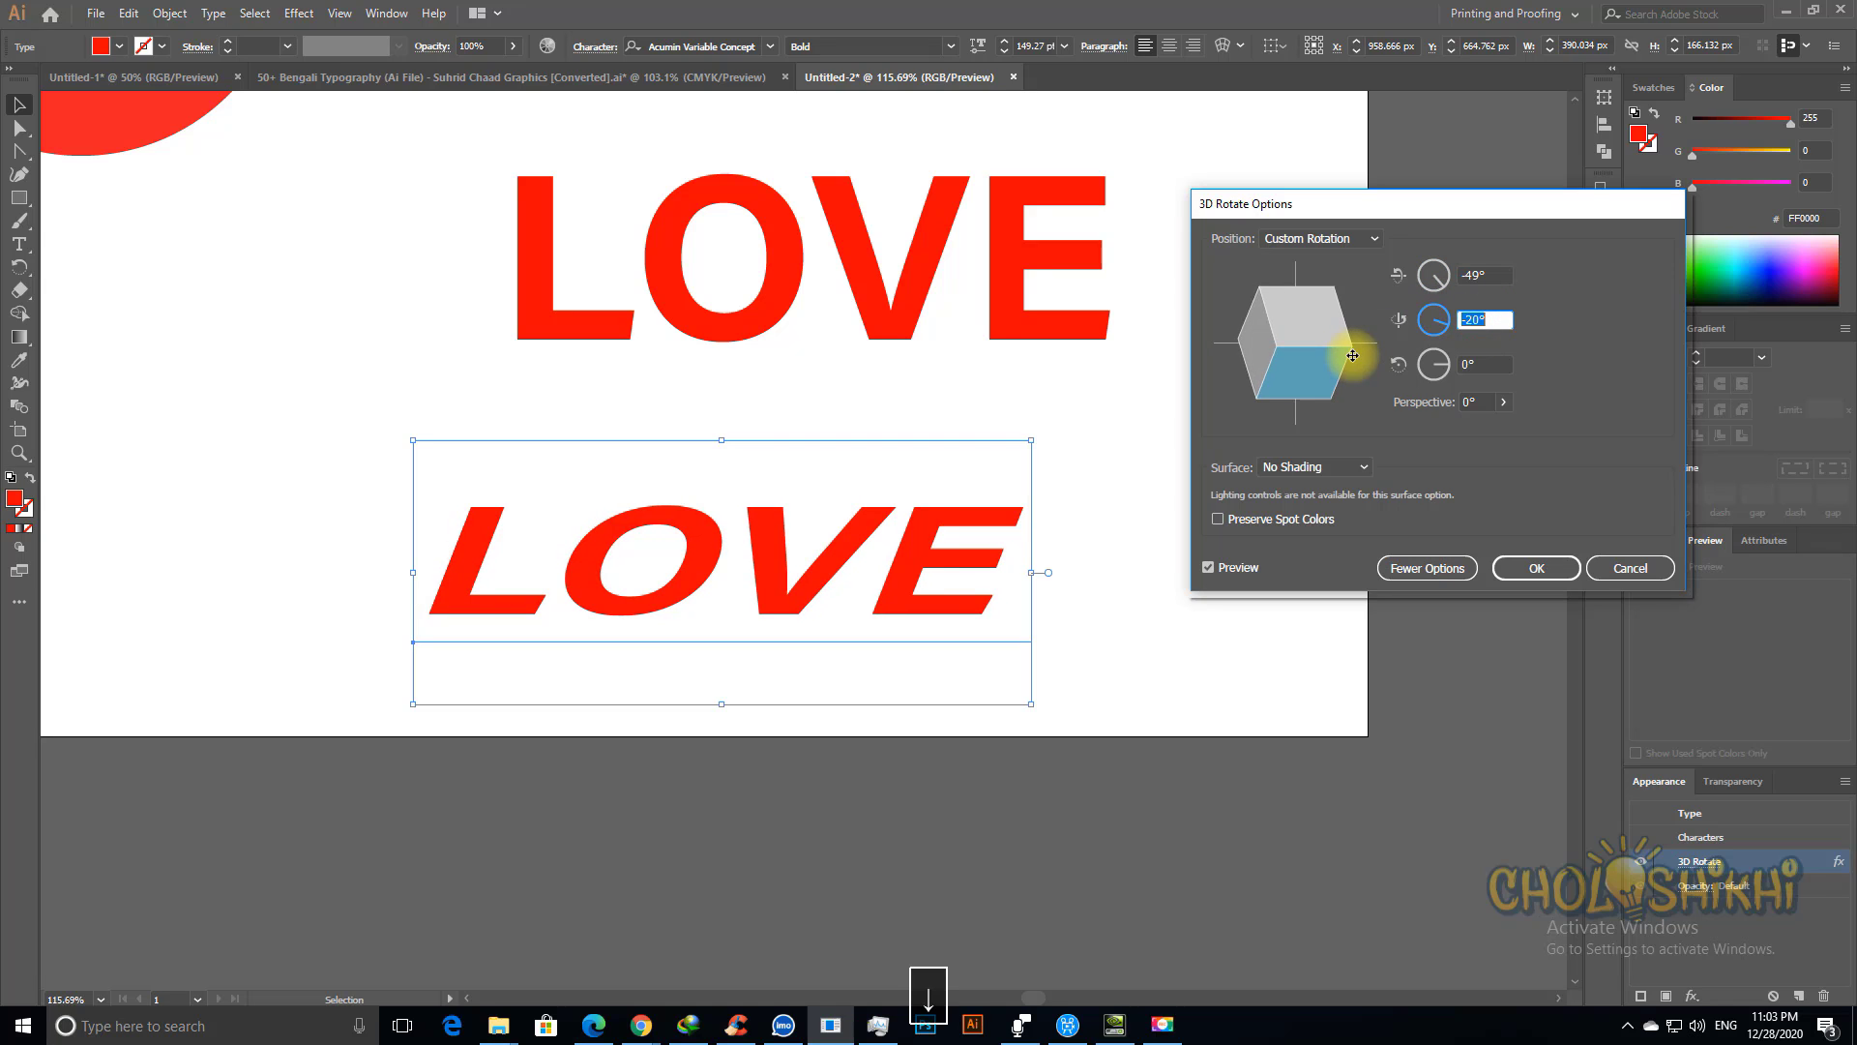
{"action": "key", "text": "Down"}
{"action": "key", "text": "Down"}
{"action": "key", "text": "Down"}
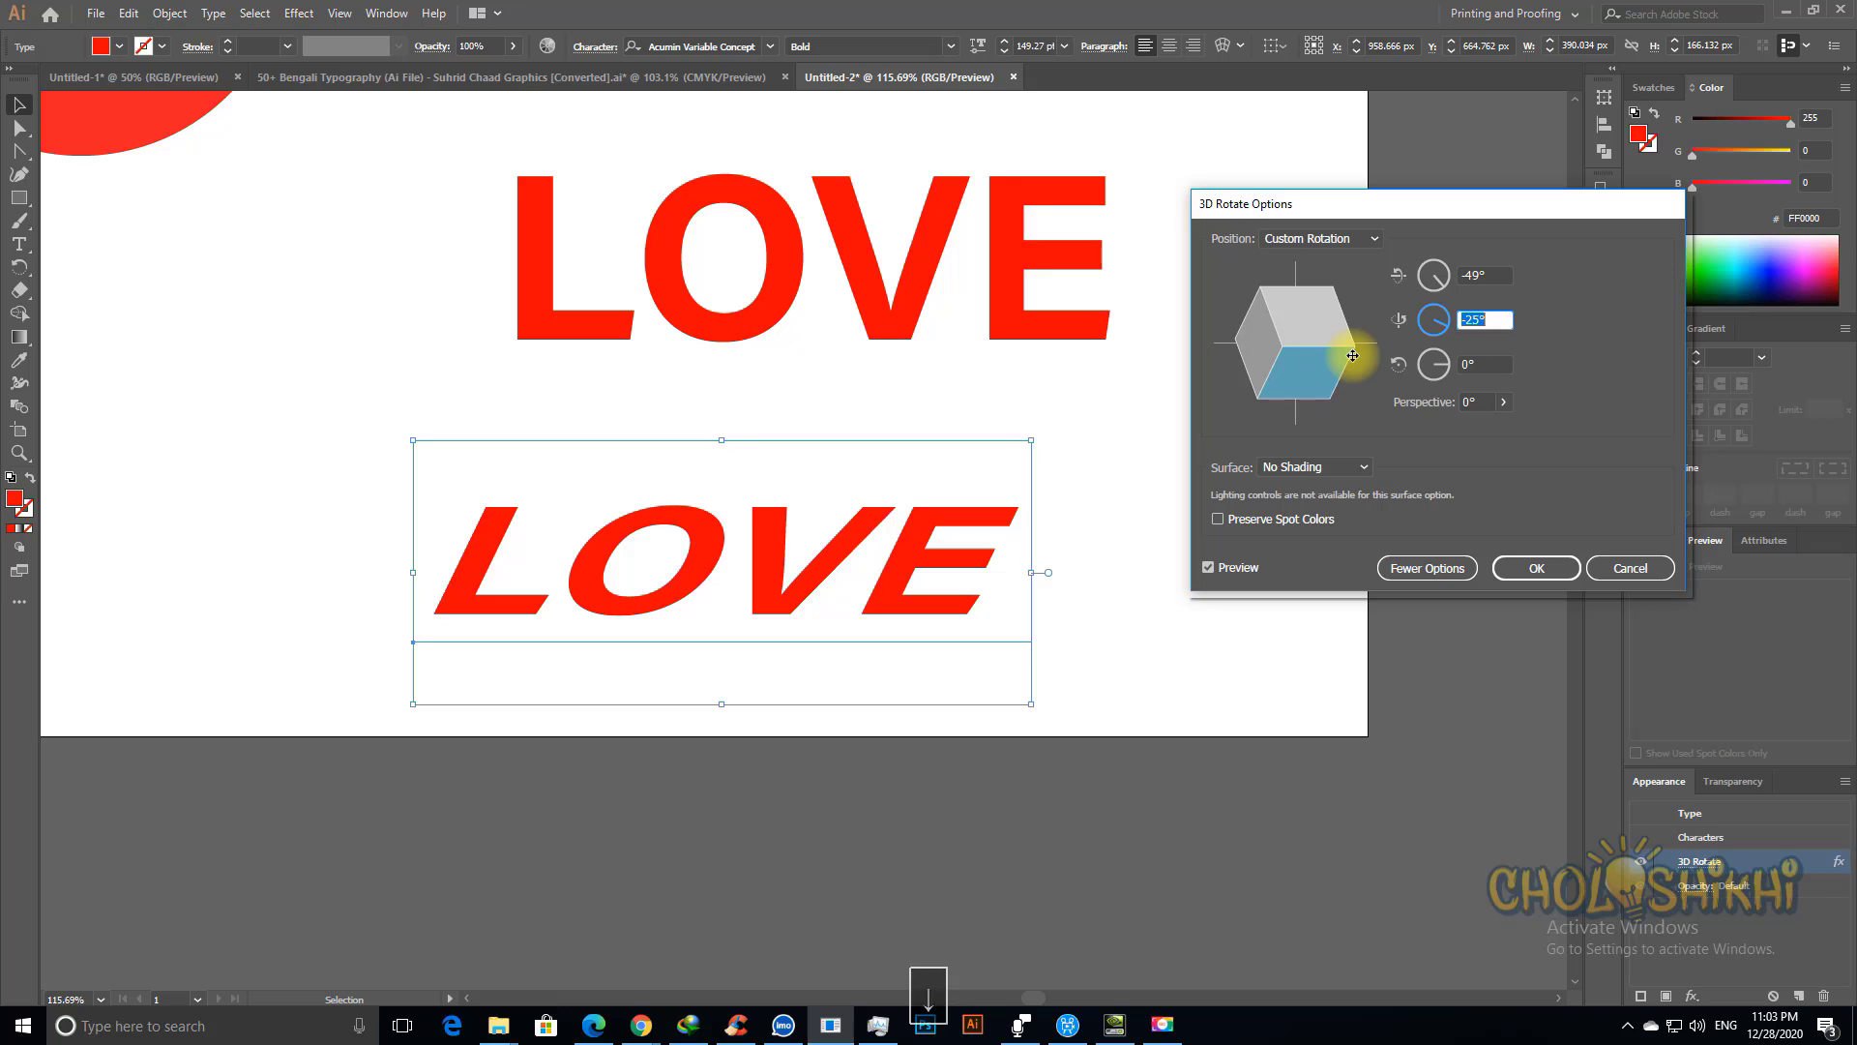
{"action": "key", "text": "Down"}
{"action": "key", "text": "Down"}
{"action": "key", "text": "Down"}
{"action": "key", "text": "Down"}
{"action": "key", "text": "Down"}
{"action": "key", "text": "Down"}
{"action": "key", "text": "Down"}
{"action": "key", "text": "Down"}
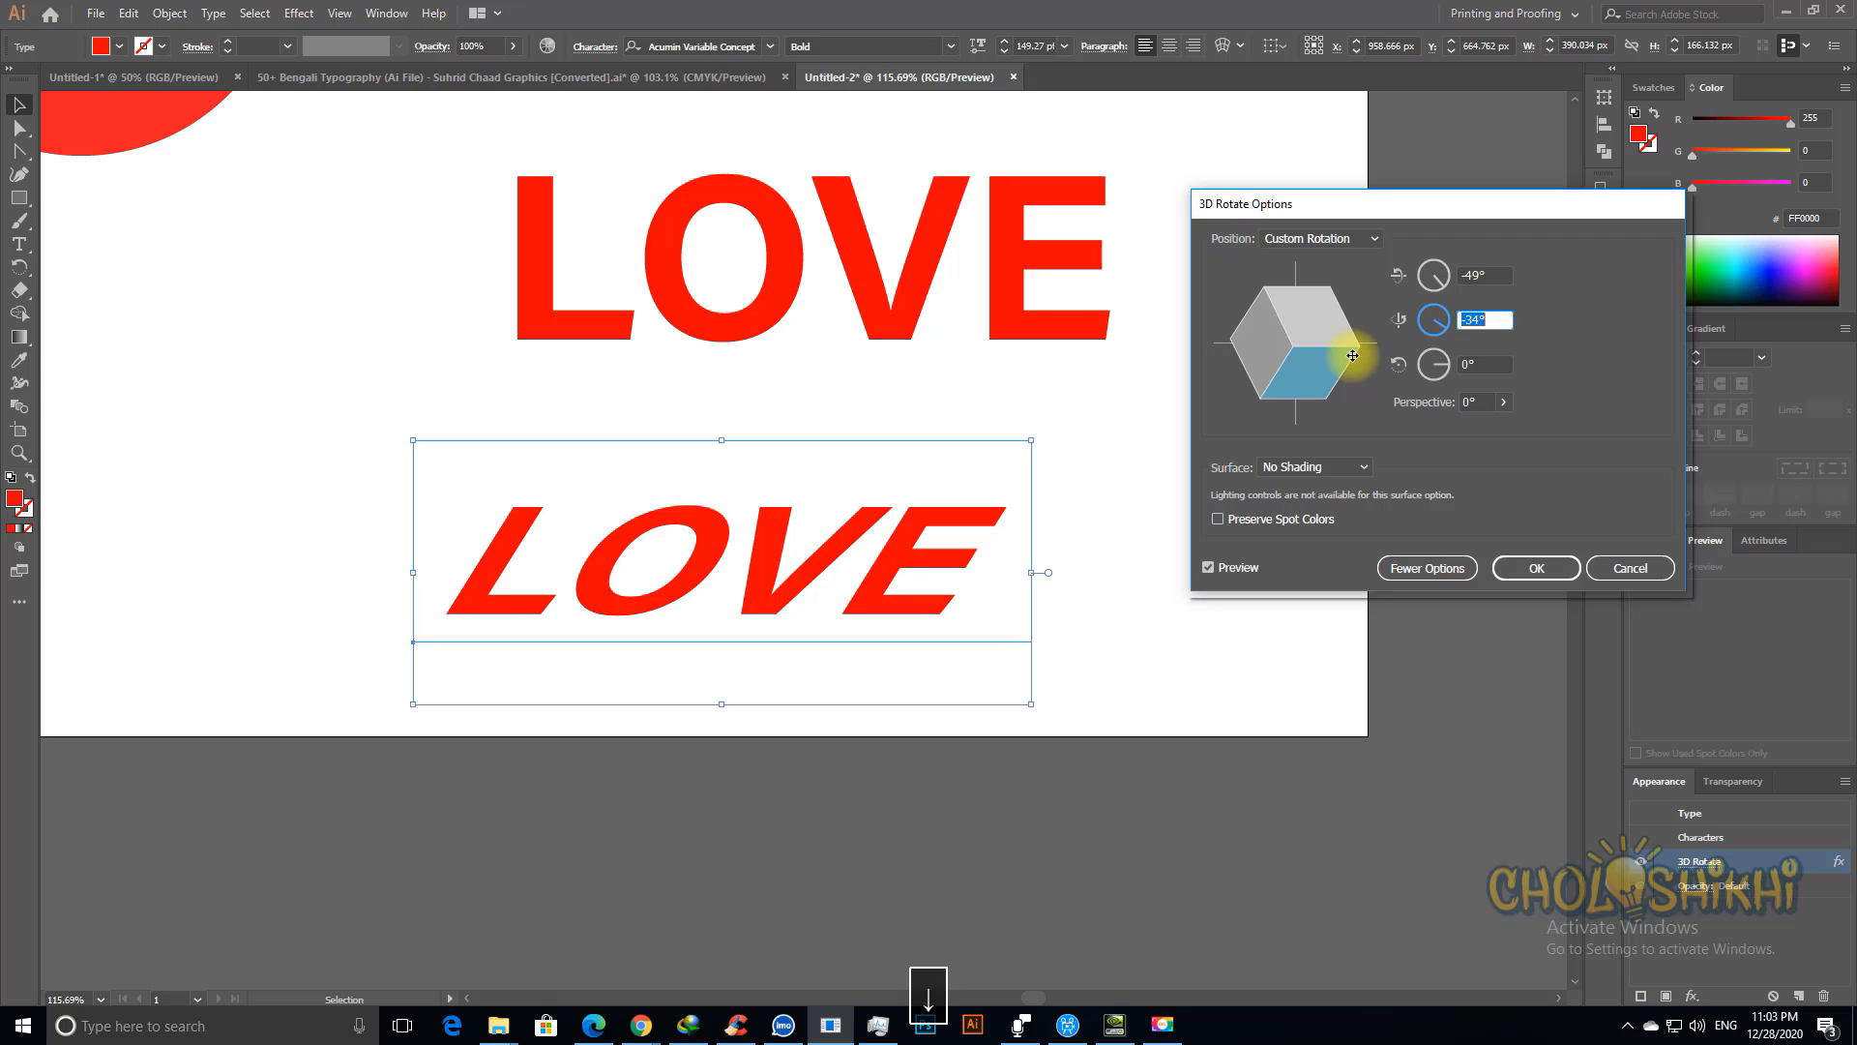
{"action": "key", "text": "Down"}
{"action": "key", "text": "Down"}
{"action": "key", "text": "Down"}
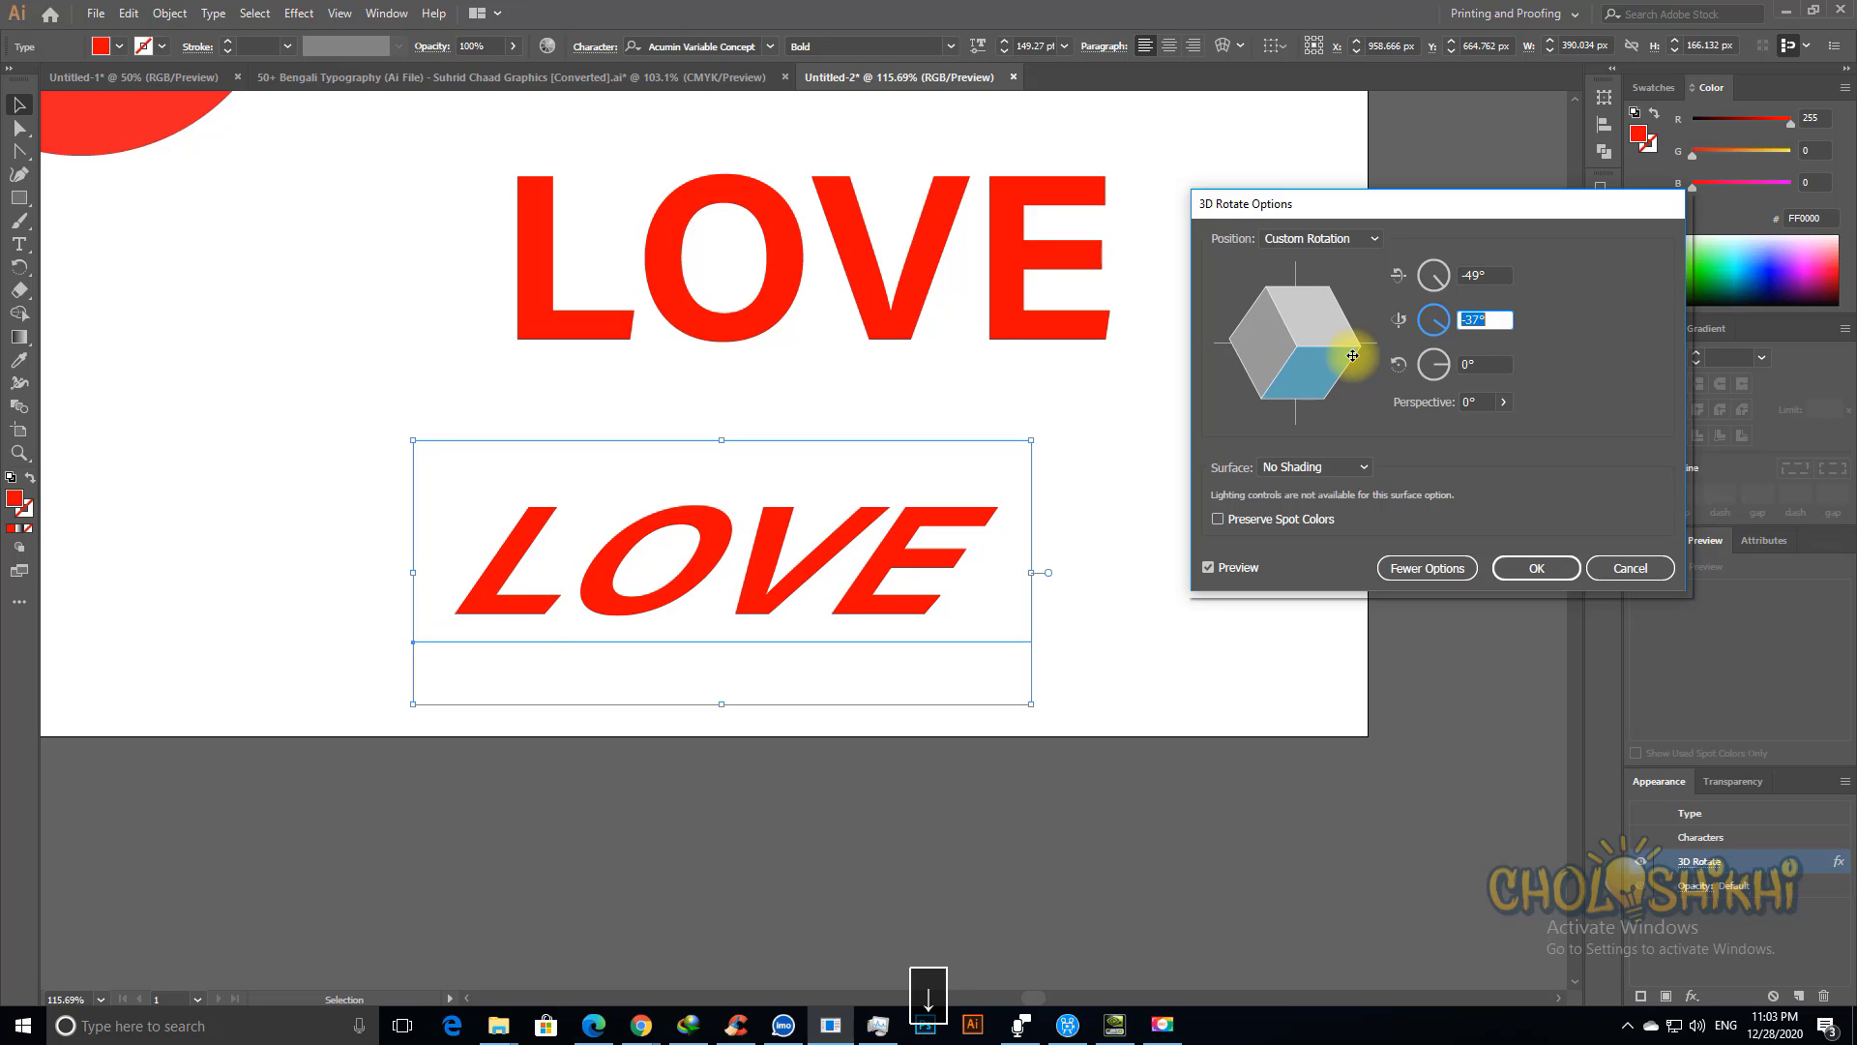
{"action": "key", "text": "Down"}
{"action": "key", "text": "Down"}
{"action": "key", "text": "Down"}
{"action": "key", "text": "Down"}
{"action": "key", "text": "Down"}
{"action": "key", "text": "Down"}
{"action": "key", "text": "Down"}
{"action": "key", "text": "Down"}
{"action": "key", "text": "Down"}
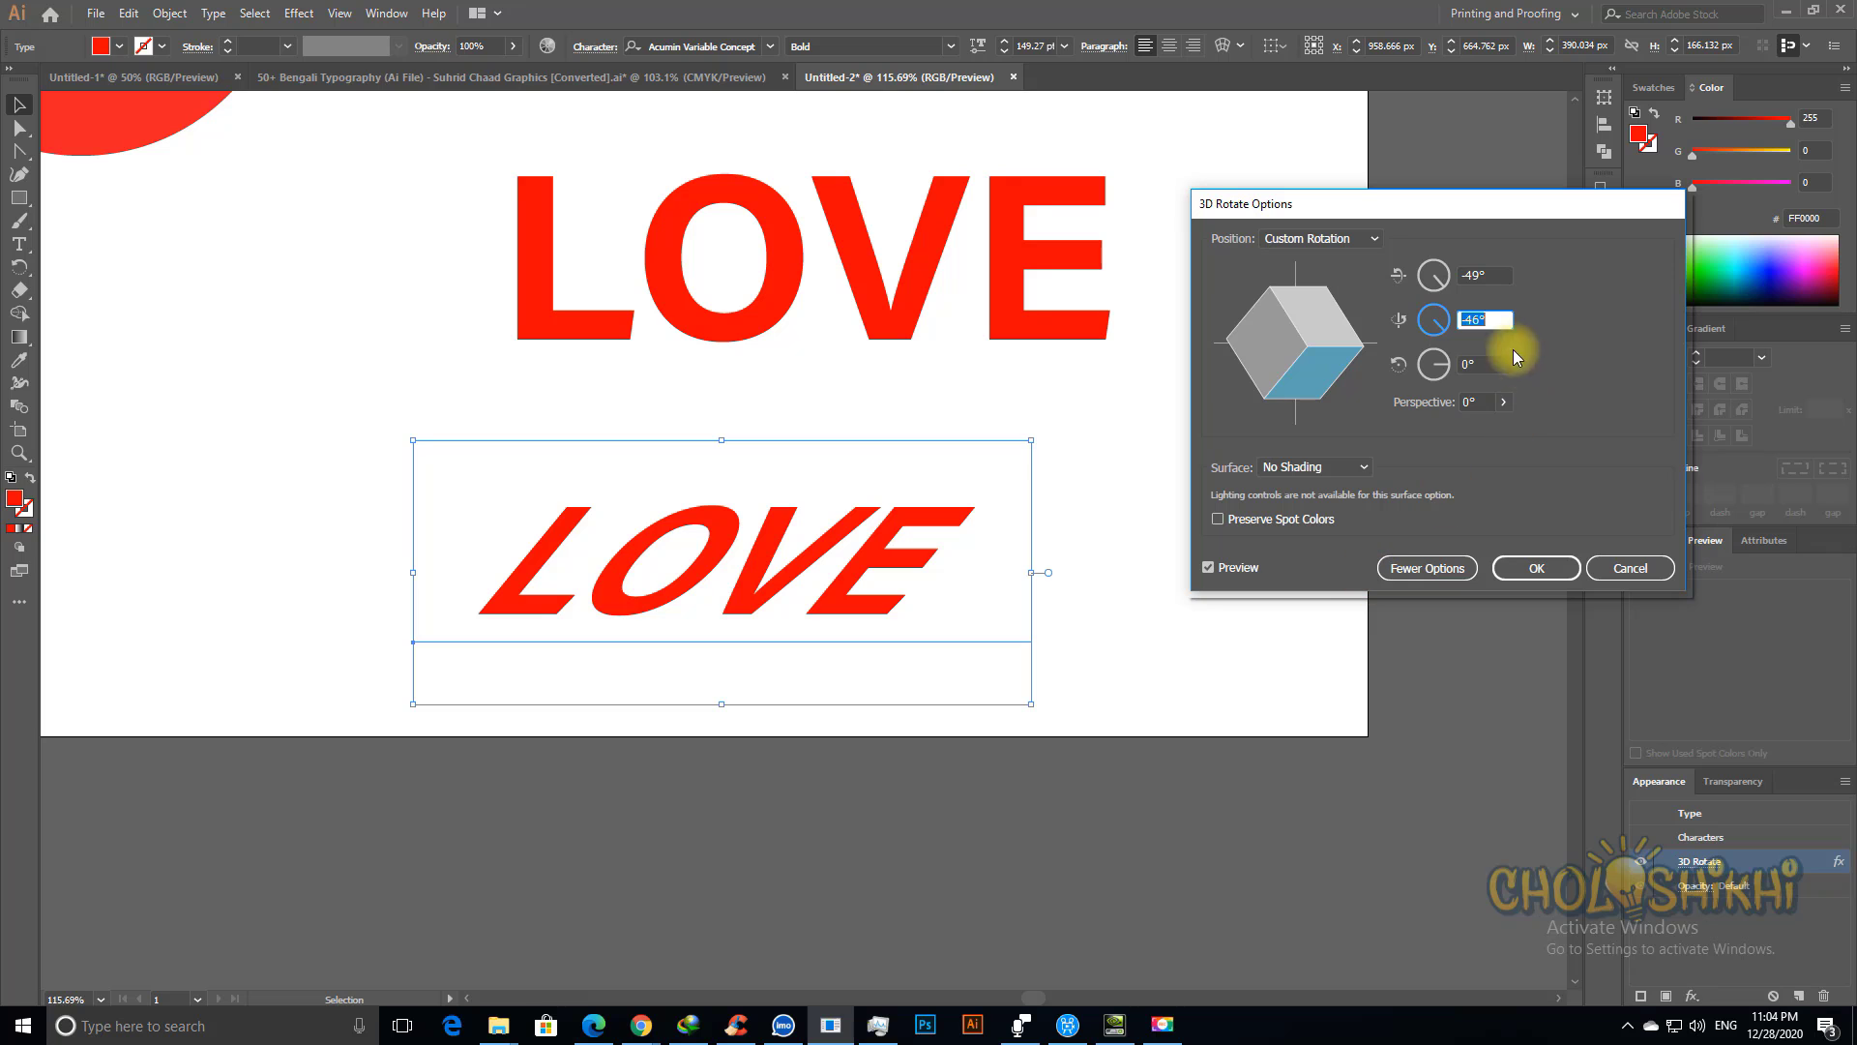
{"action": "left_click_drag", "start_coordinate": [1449, 329], "coordinate": [1433, 363]}
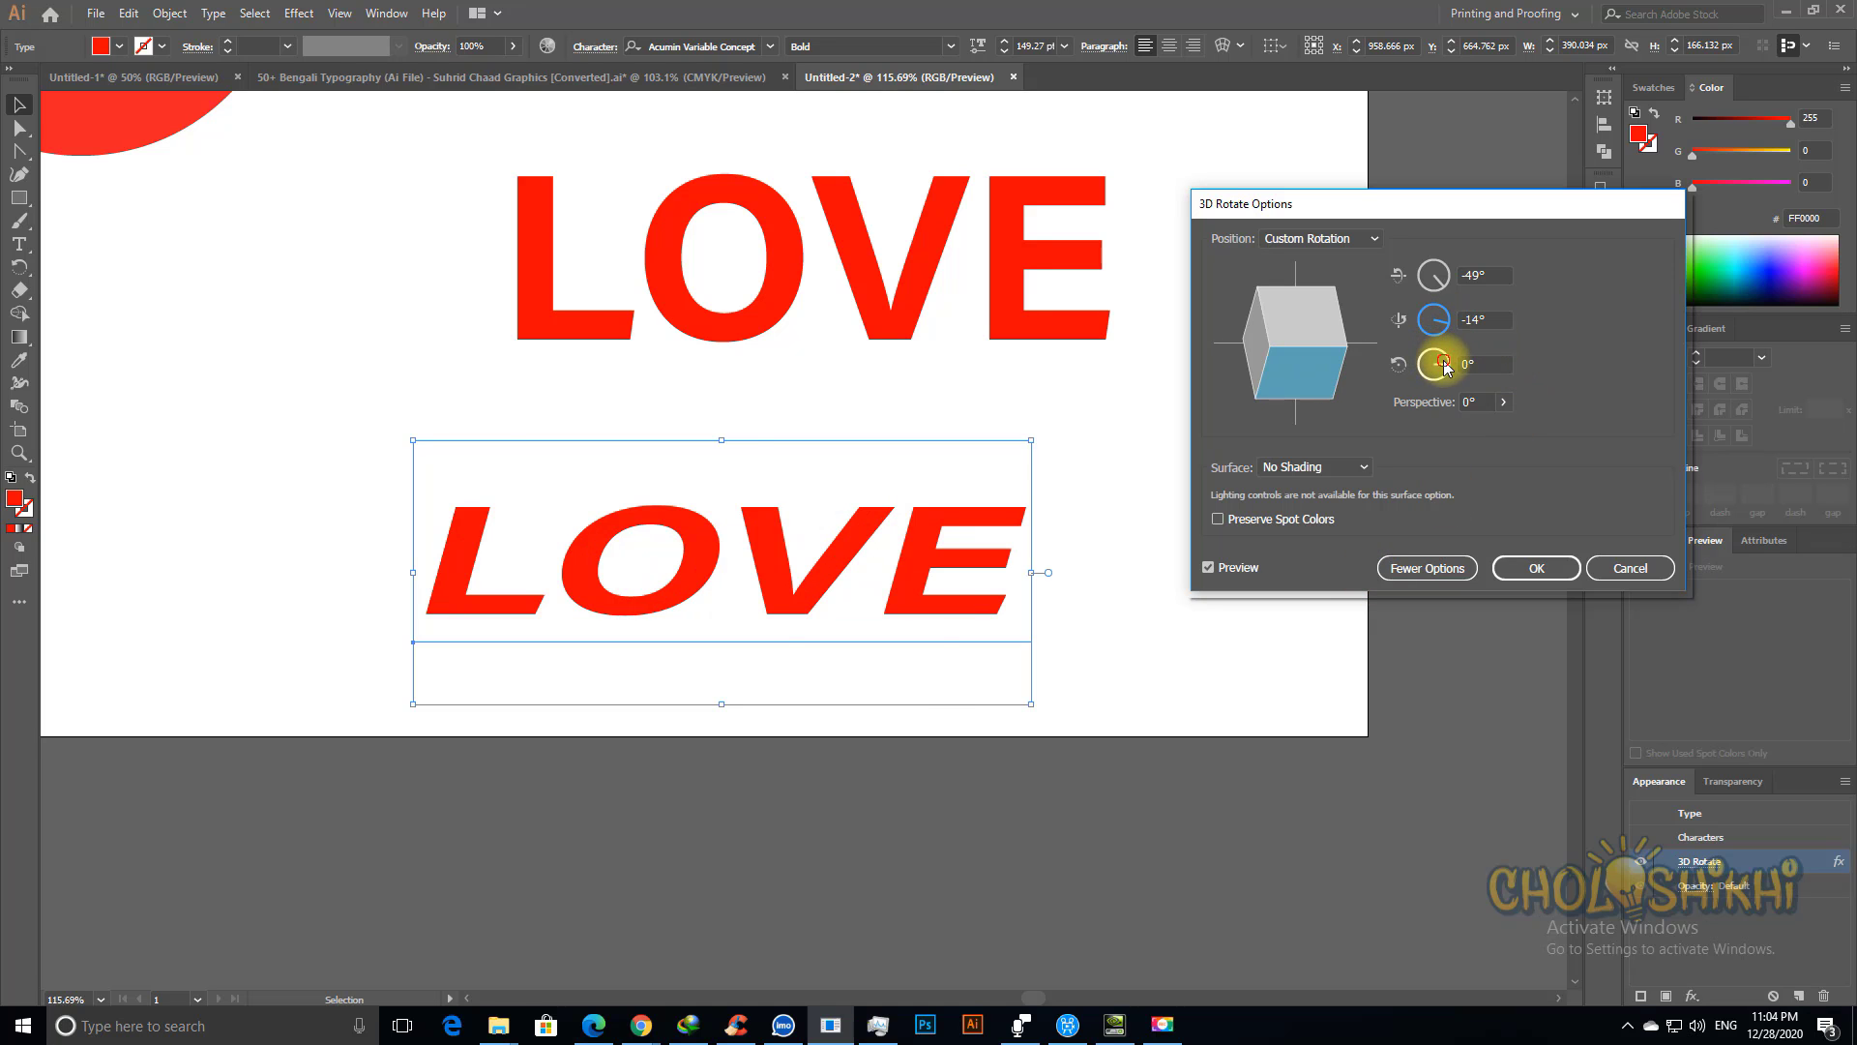
Step: Switch to the Chrome window with the box design search and open freepik.com there
{"action": "mouse_move", "coordinate": [638, 1031]}
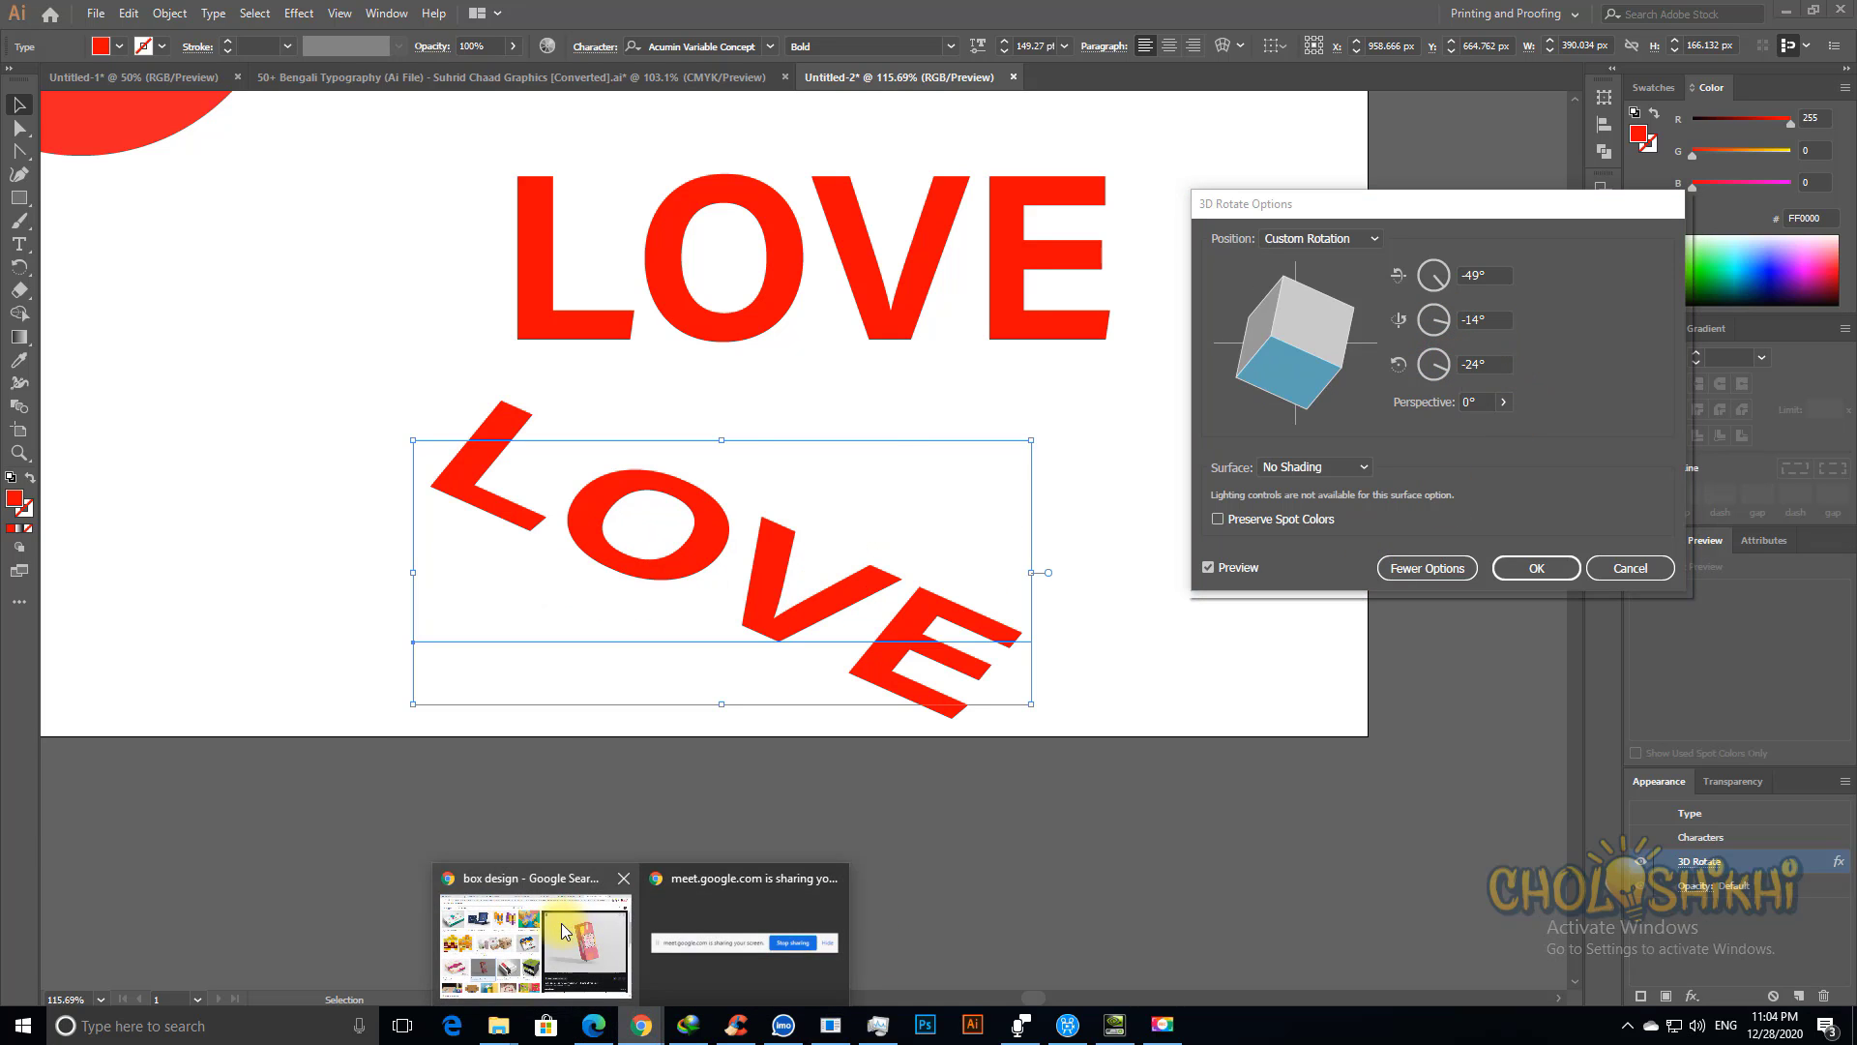
{"action": "left_click", "coordinate": [531, 913]}
{"action": "left_click", "coordinate": [1260, 56]}
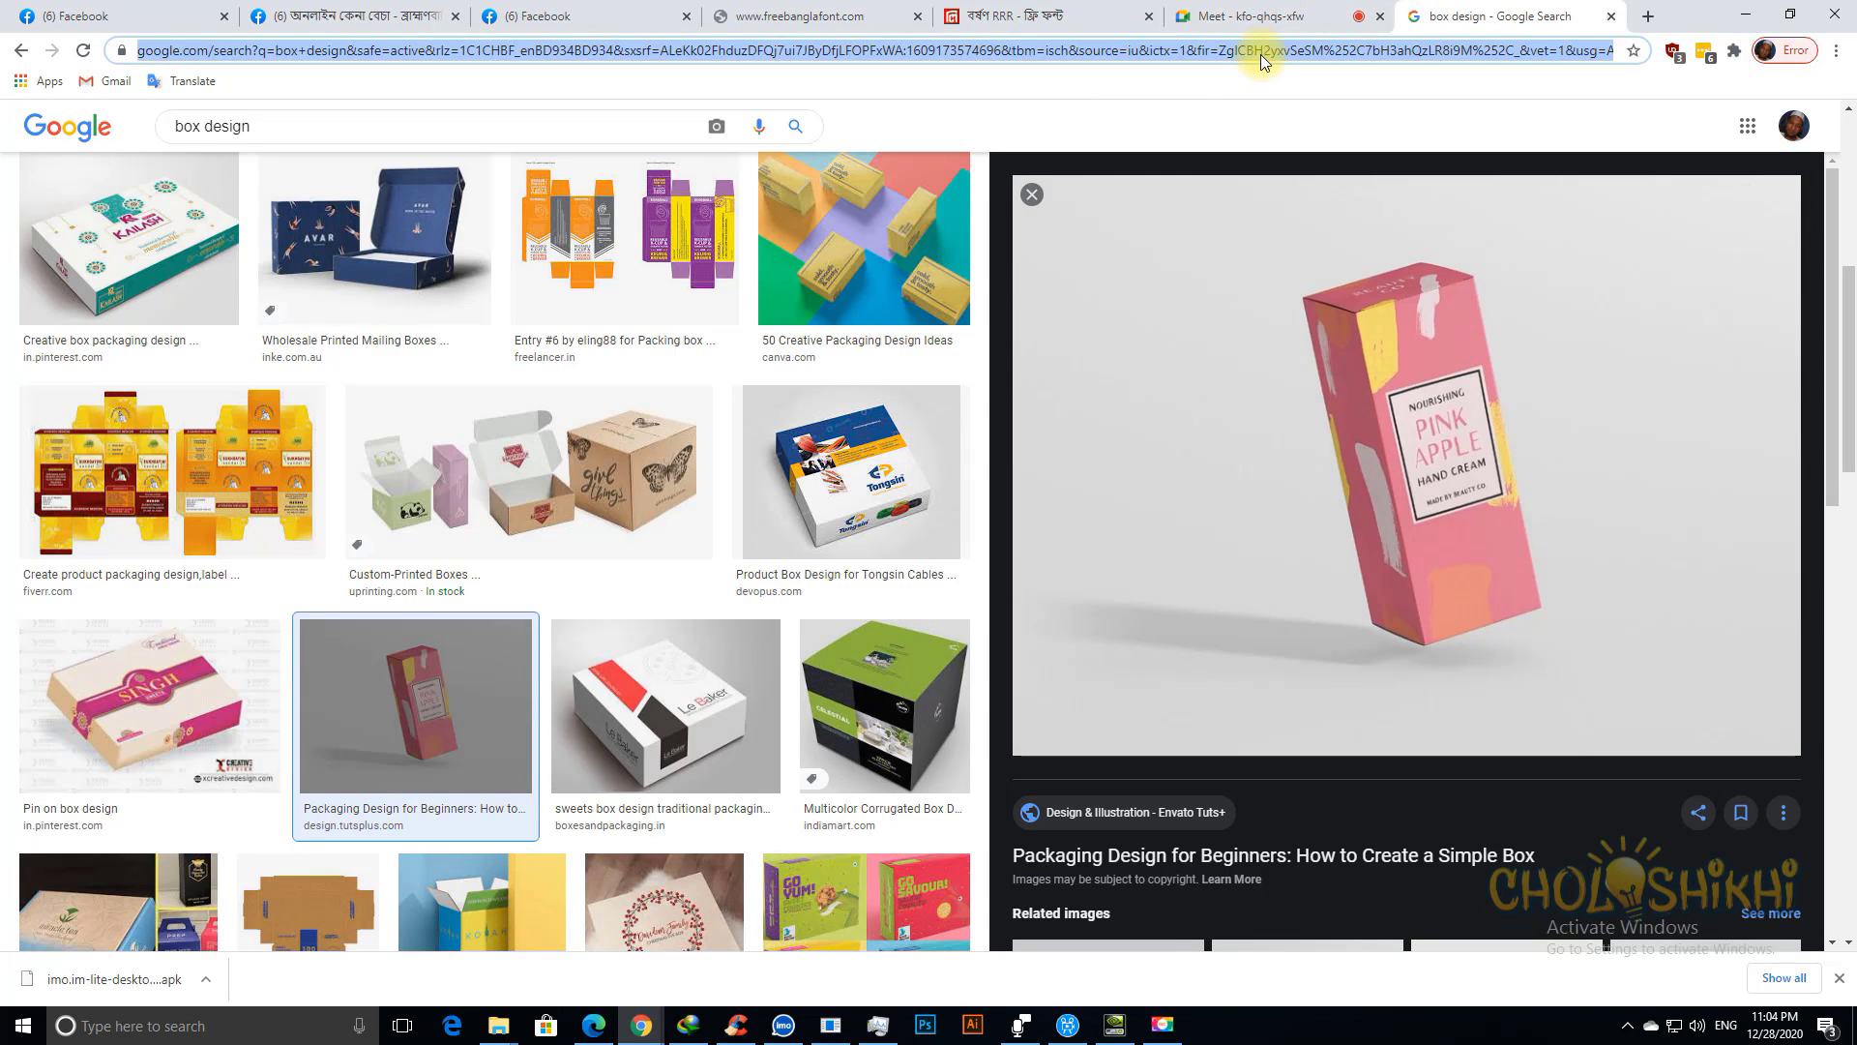
{"action": "type", "text": "free"}
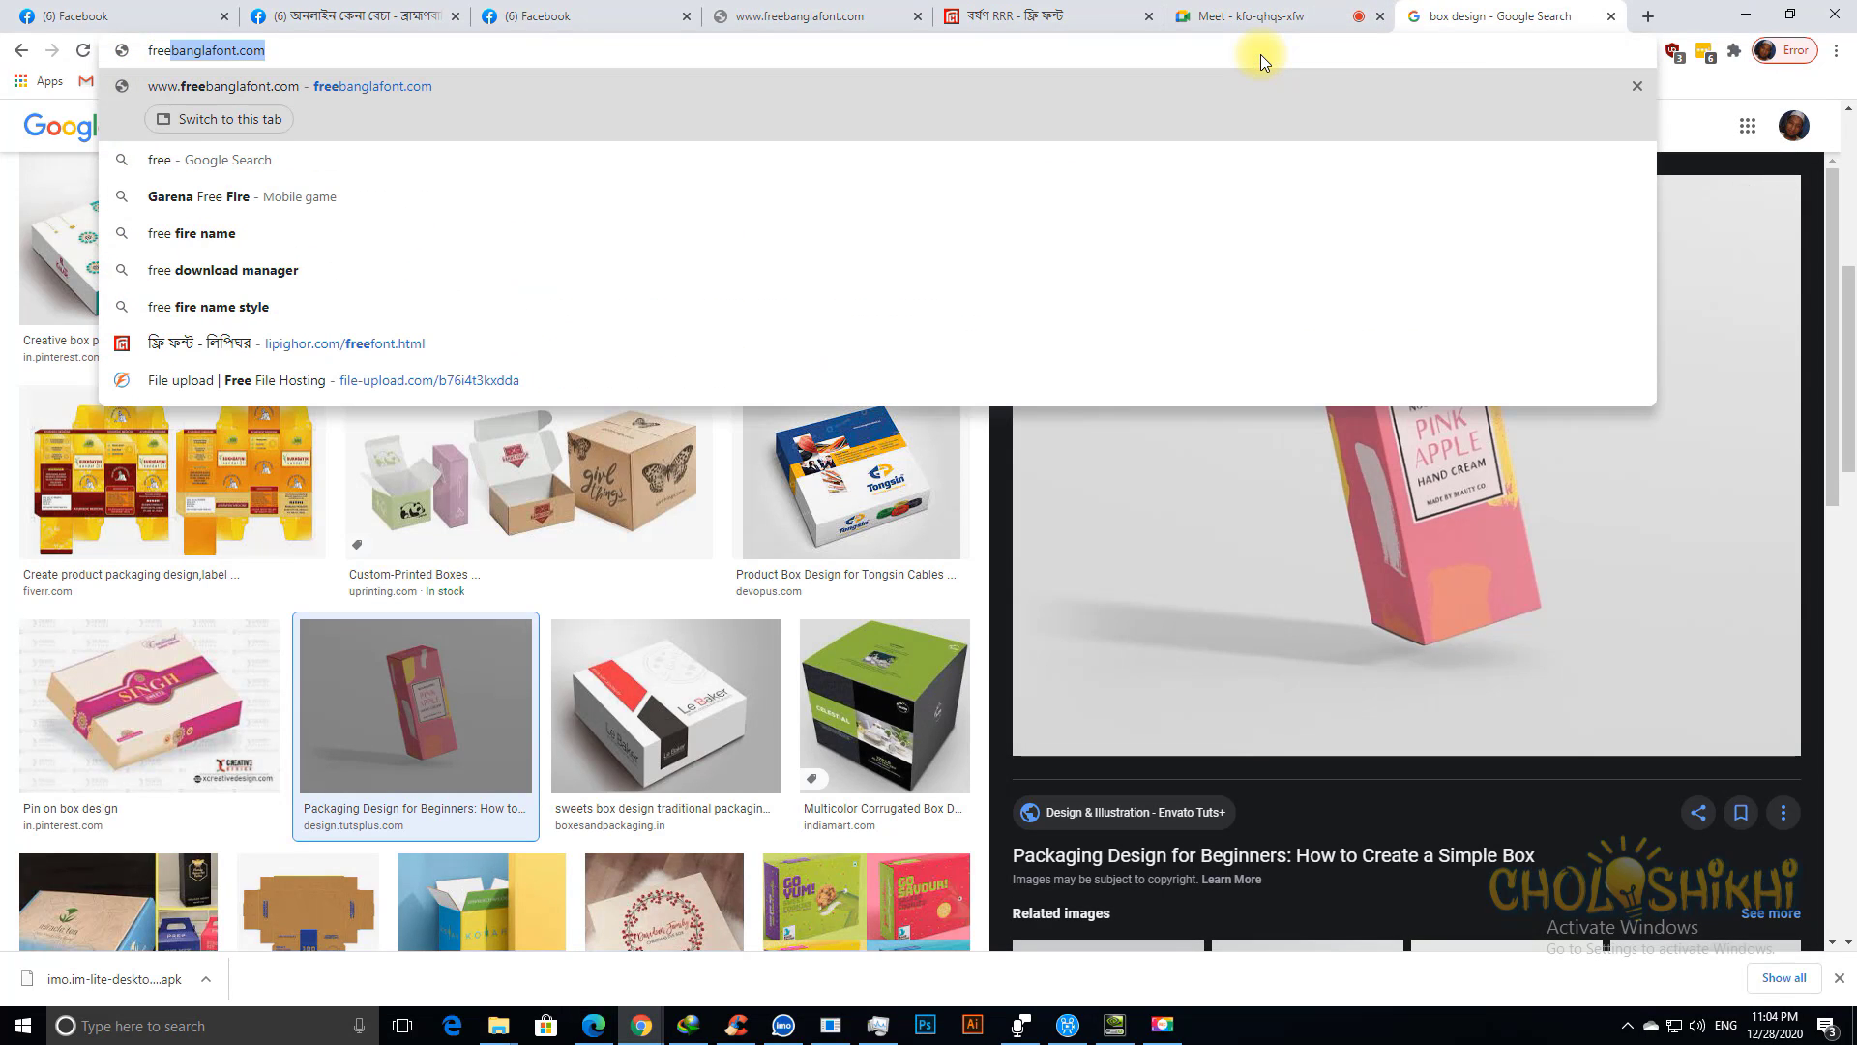
{"action": "type", "text": "pik.com"}
{"action": "key", "text": "Return"}
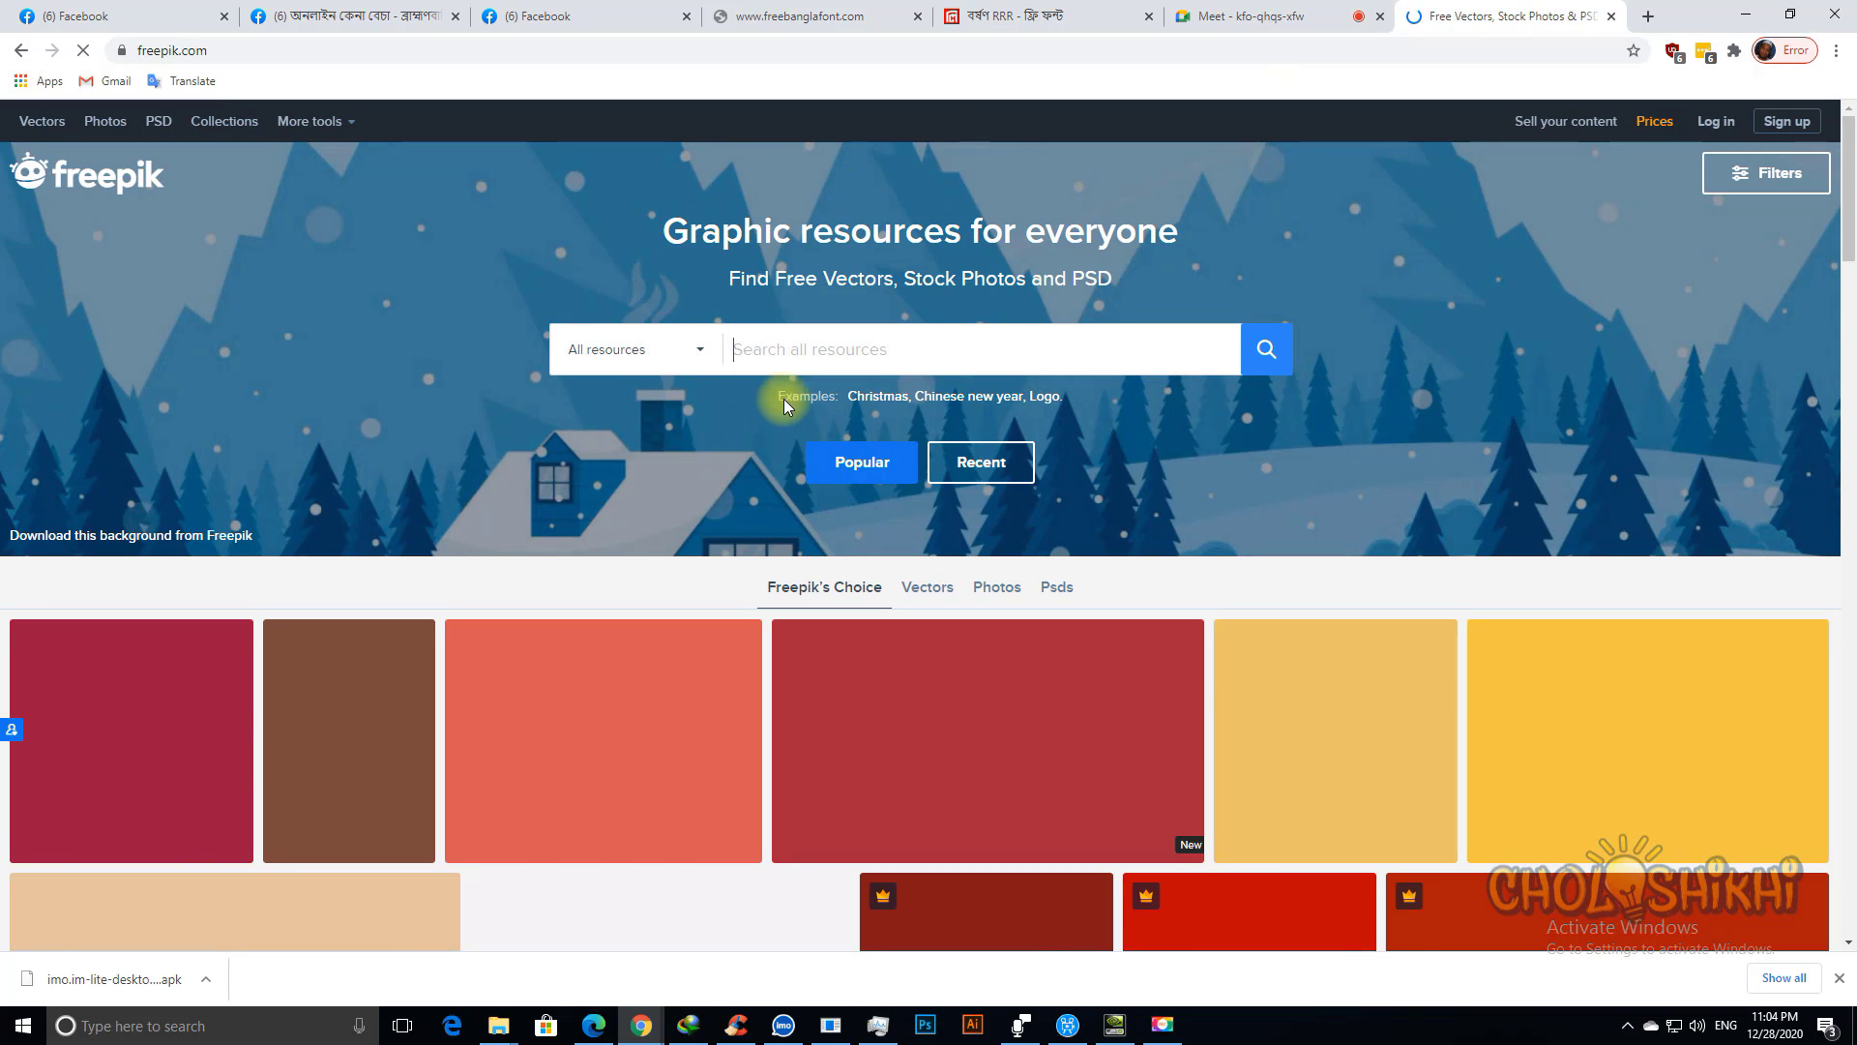
Step: Search all Freepik resources for "text effect"
{"action": "type", "text": "text "}
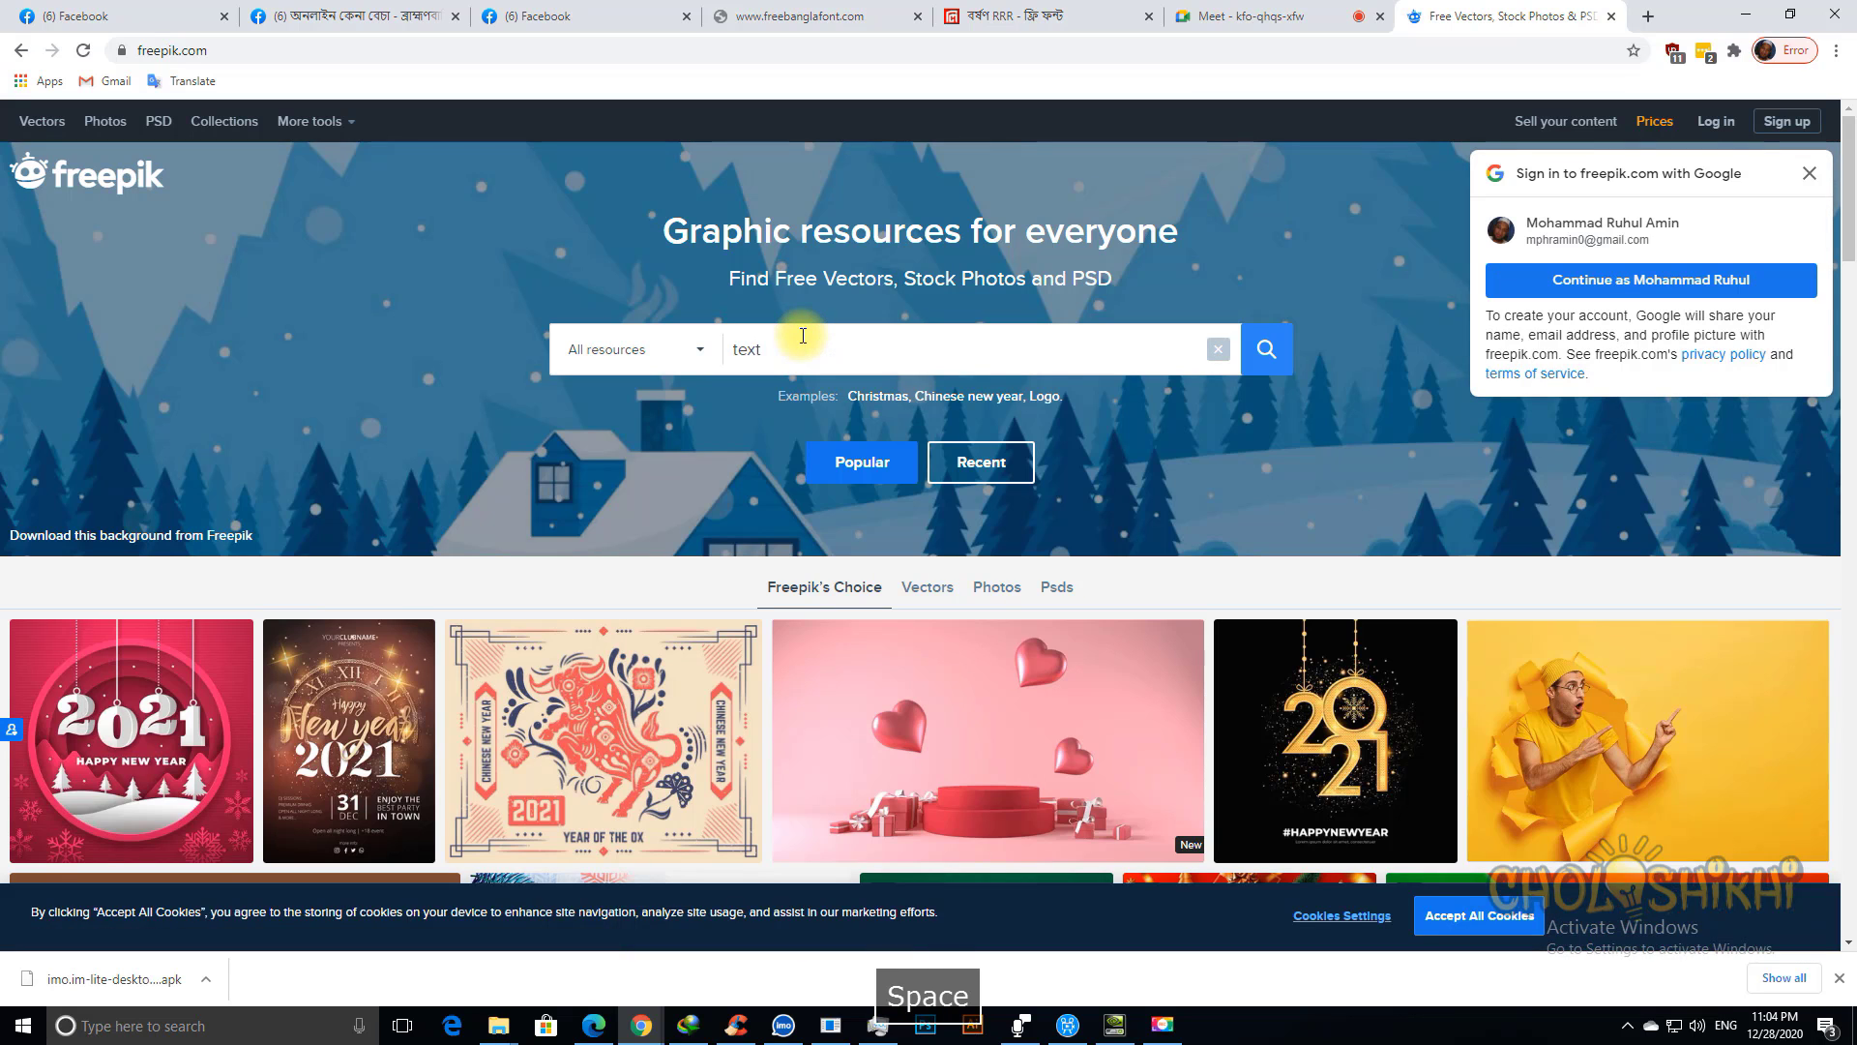
{"action": "type", "text": "effect"}
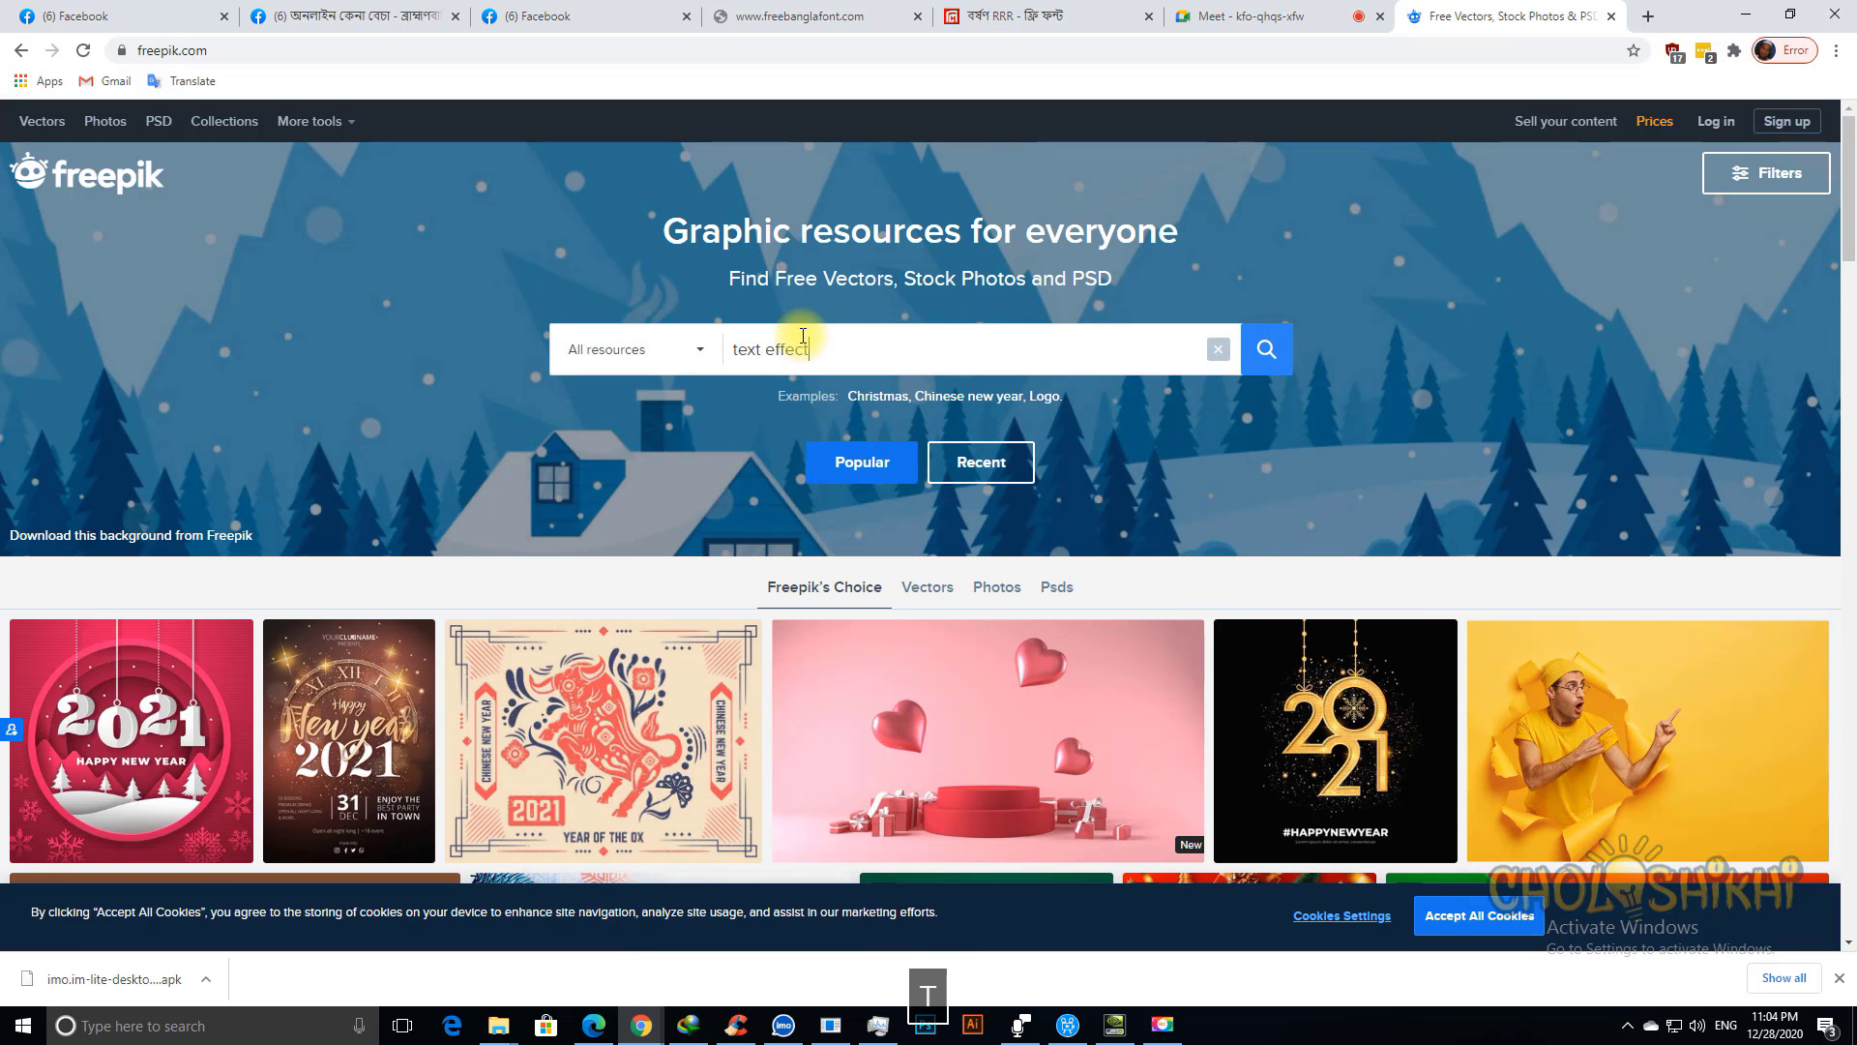
{"action": "key", "text": "Return"}
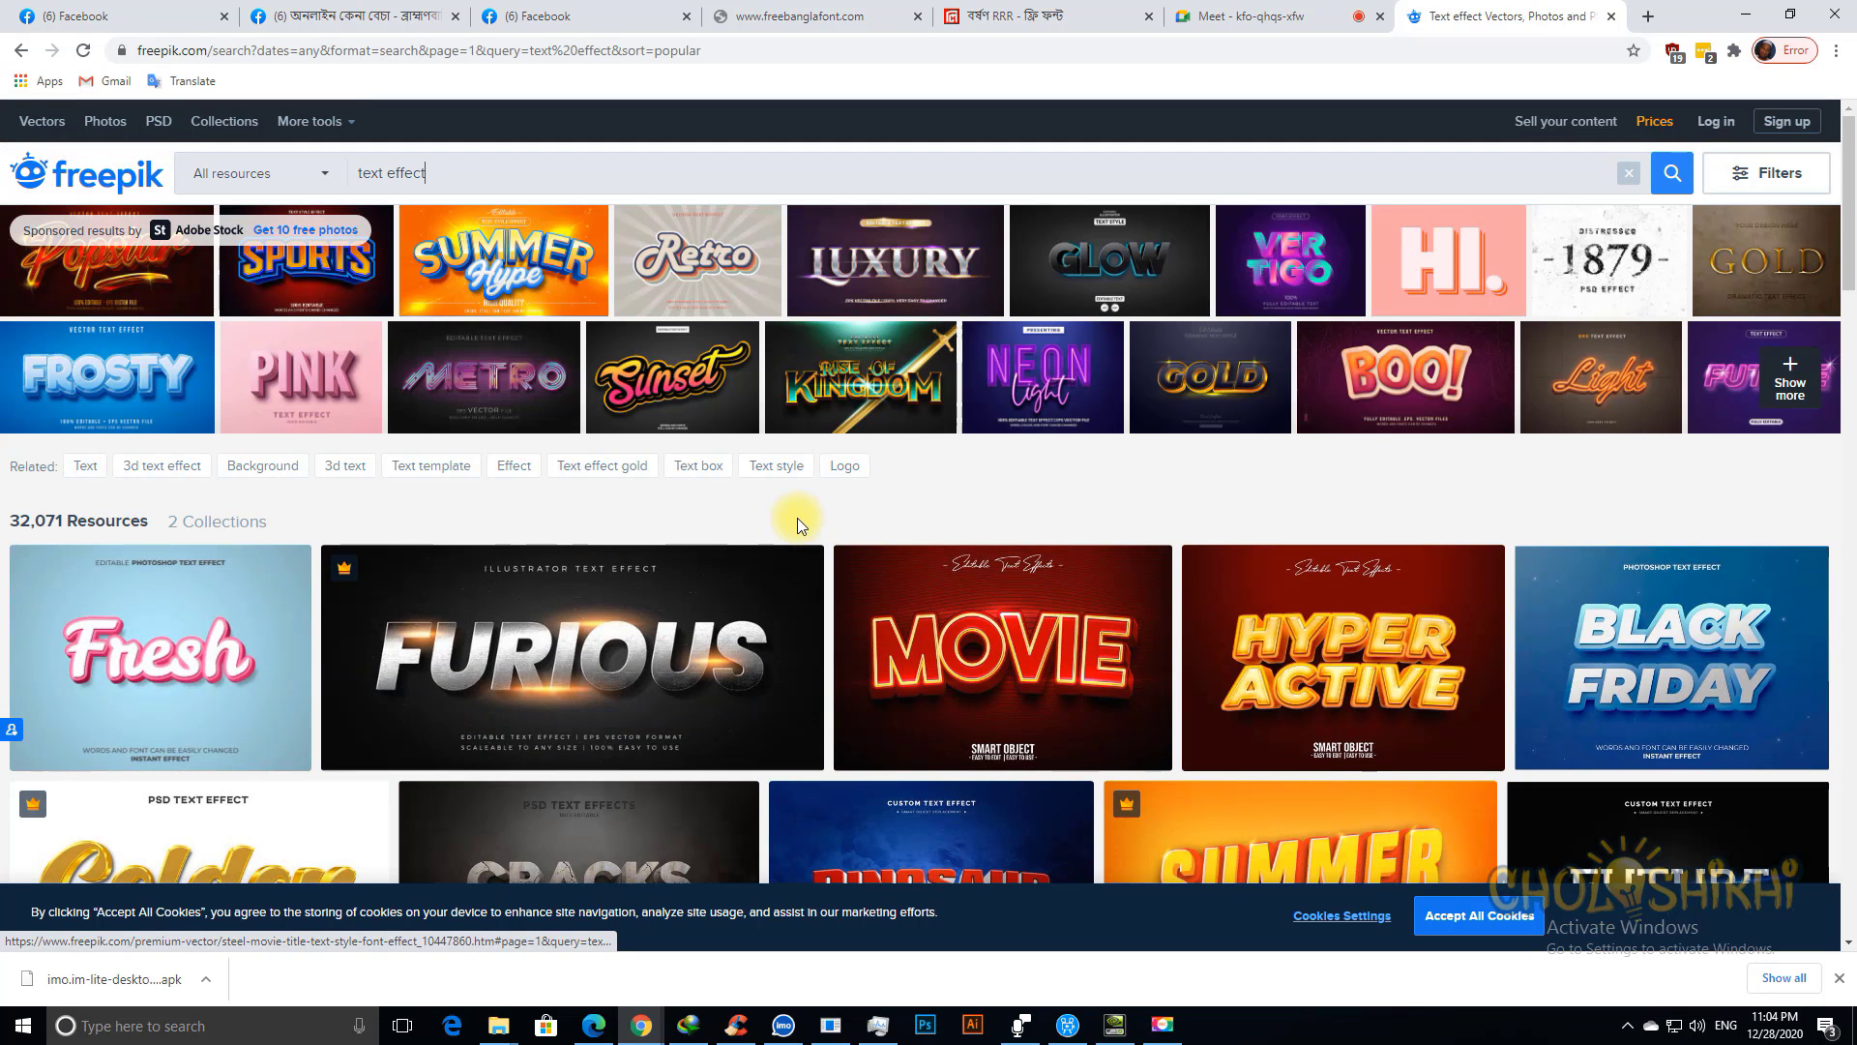
Step: Look through the first page of text effect designs for examples of 3D lettering
{"action": "scroll", "coordinate": [726, 715], "scroll_direction": "down", "scroll_amount": 2}
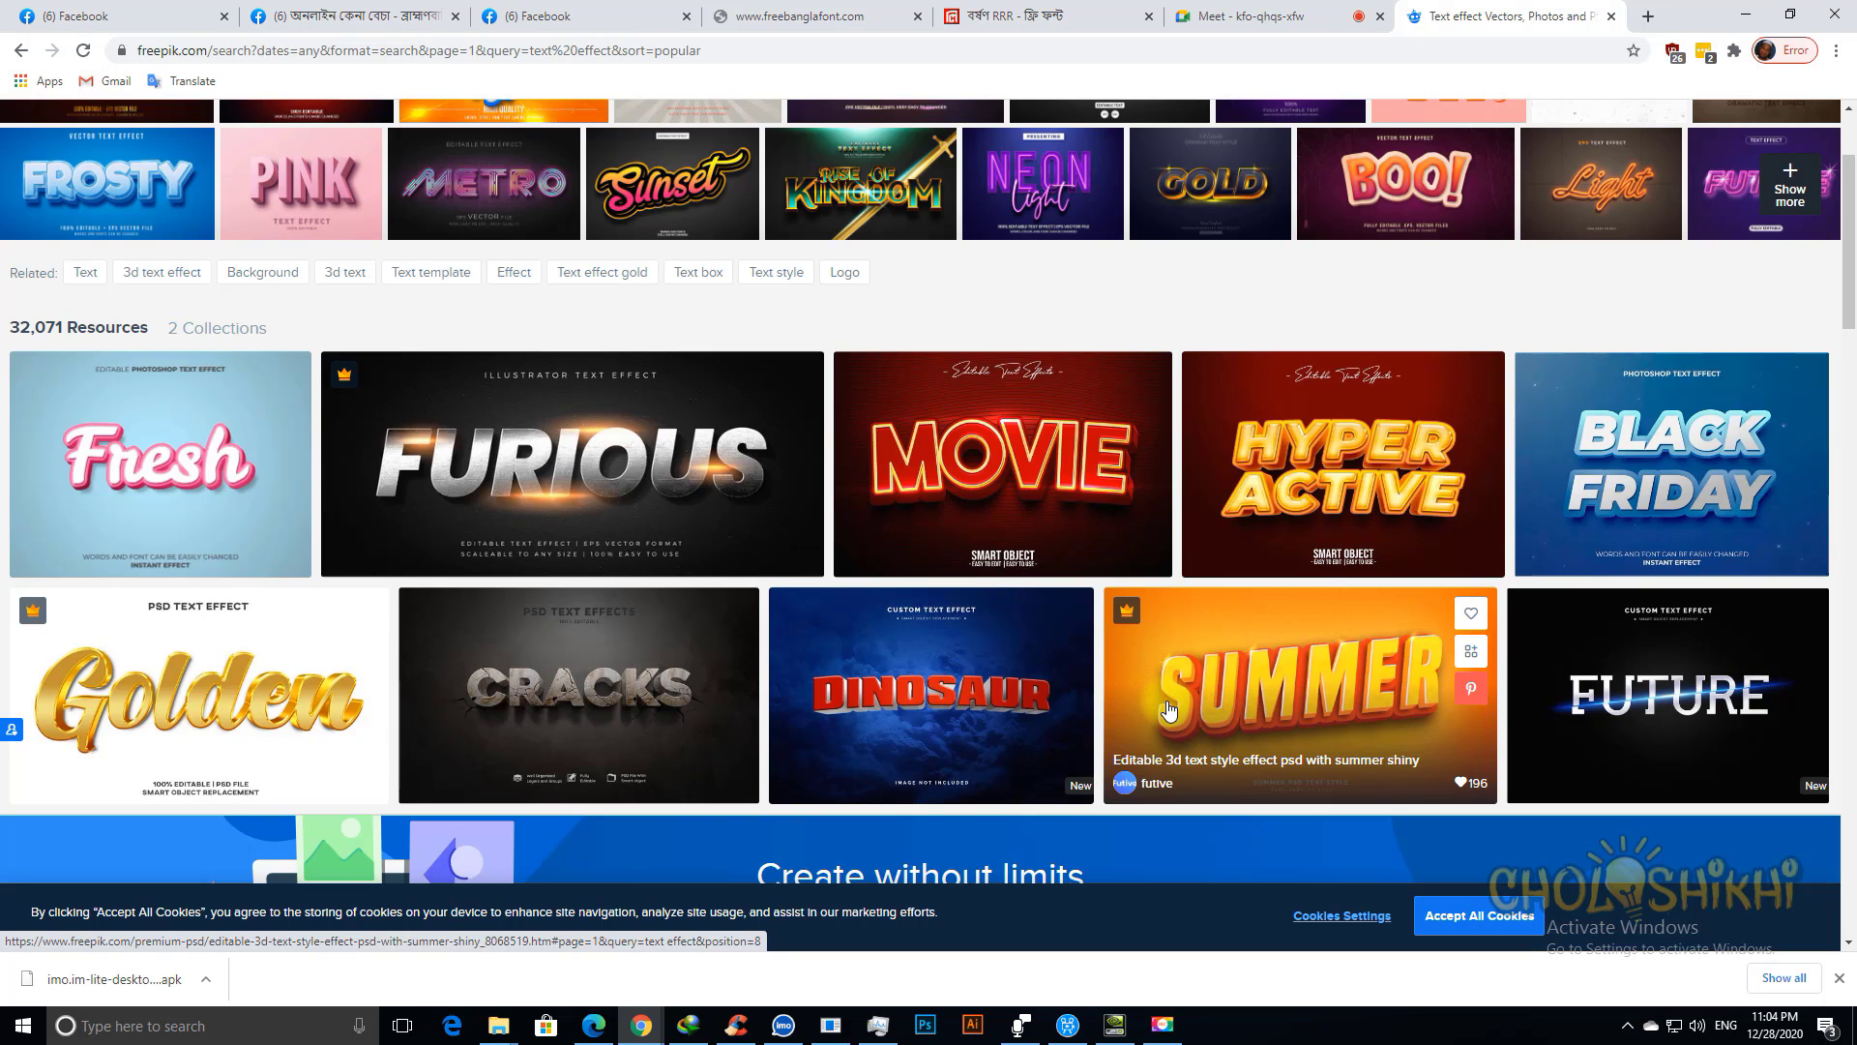
{"action": "scroll", "coordinate": [1168, 696], "scroll_direction": "down", "scroll_amount": 3}
{"action": "scroll", "coordinate": [1112, 368], "scroll_direction": "down", "scroll_amount": 4}
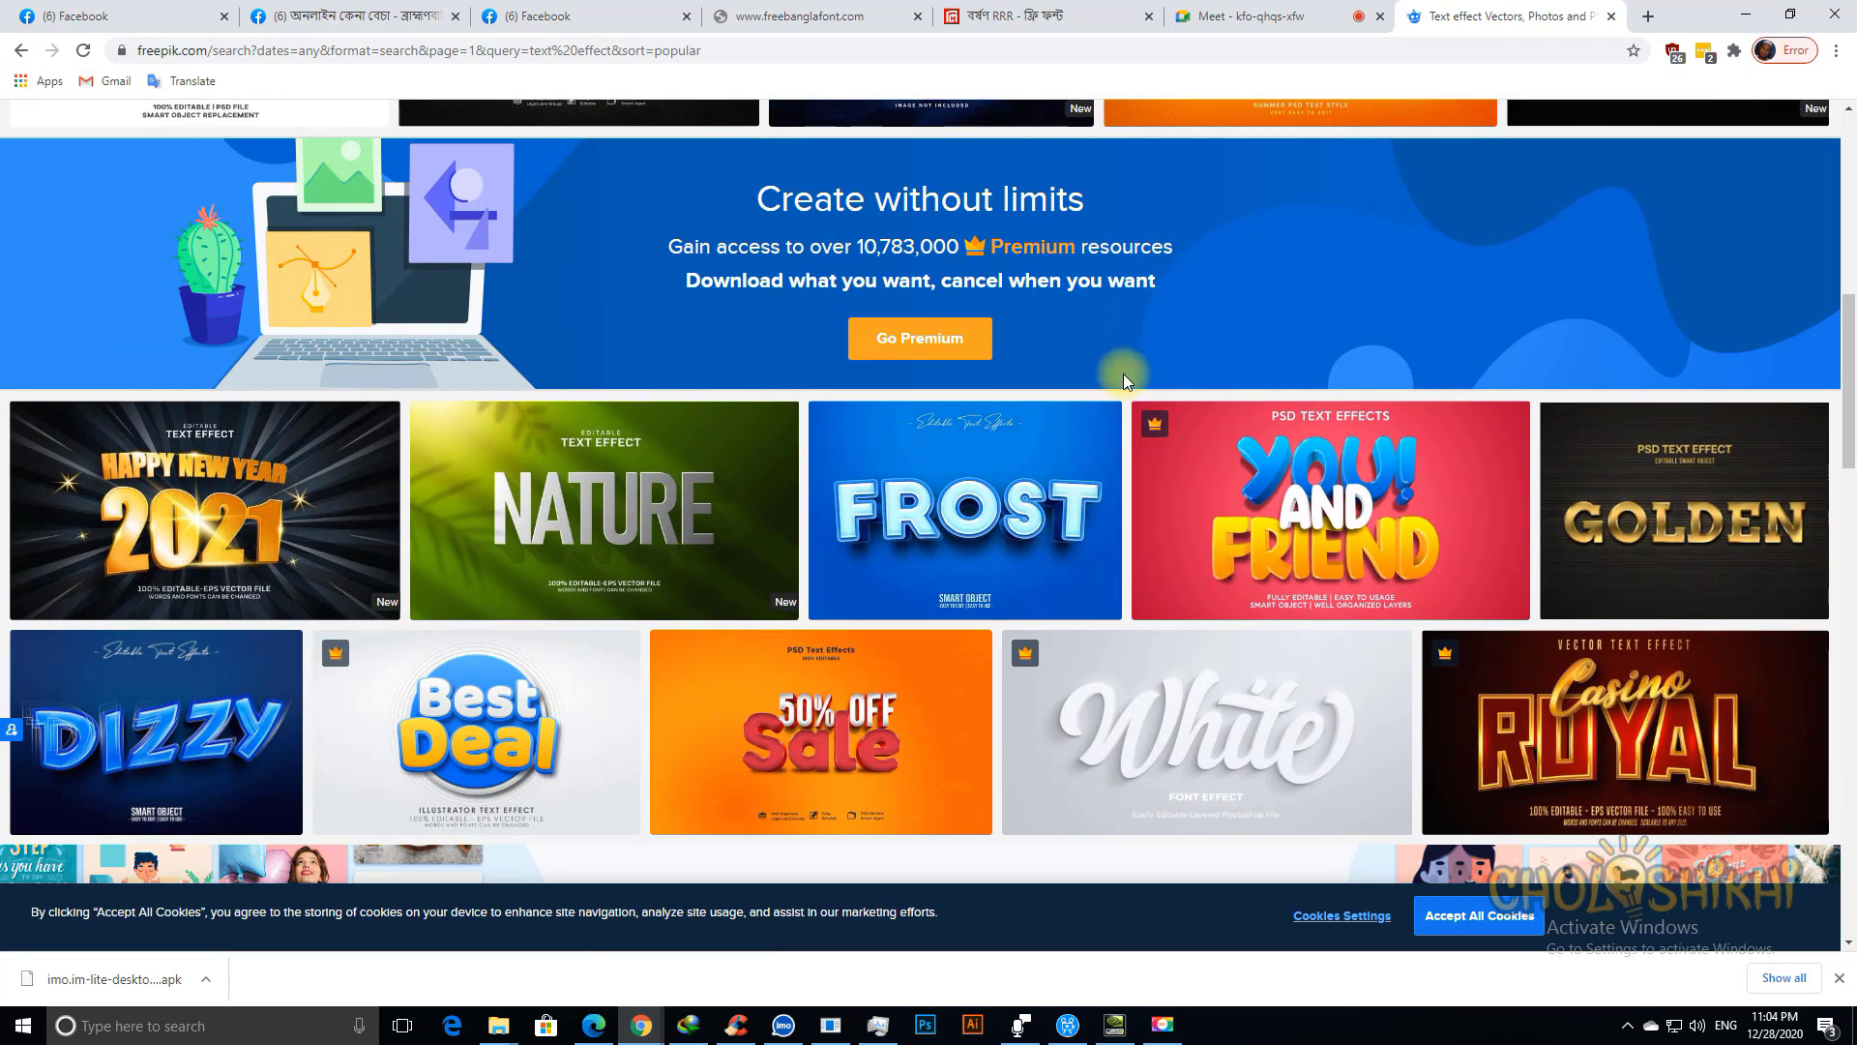
{"action": "scroll", "coordinate": [1123, 373], "scroll_direction": "down", "scroll_amount": 1}
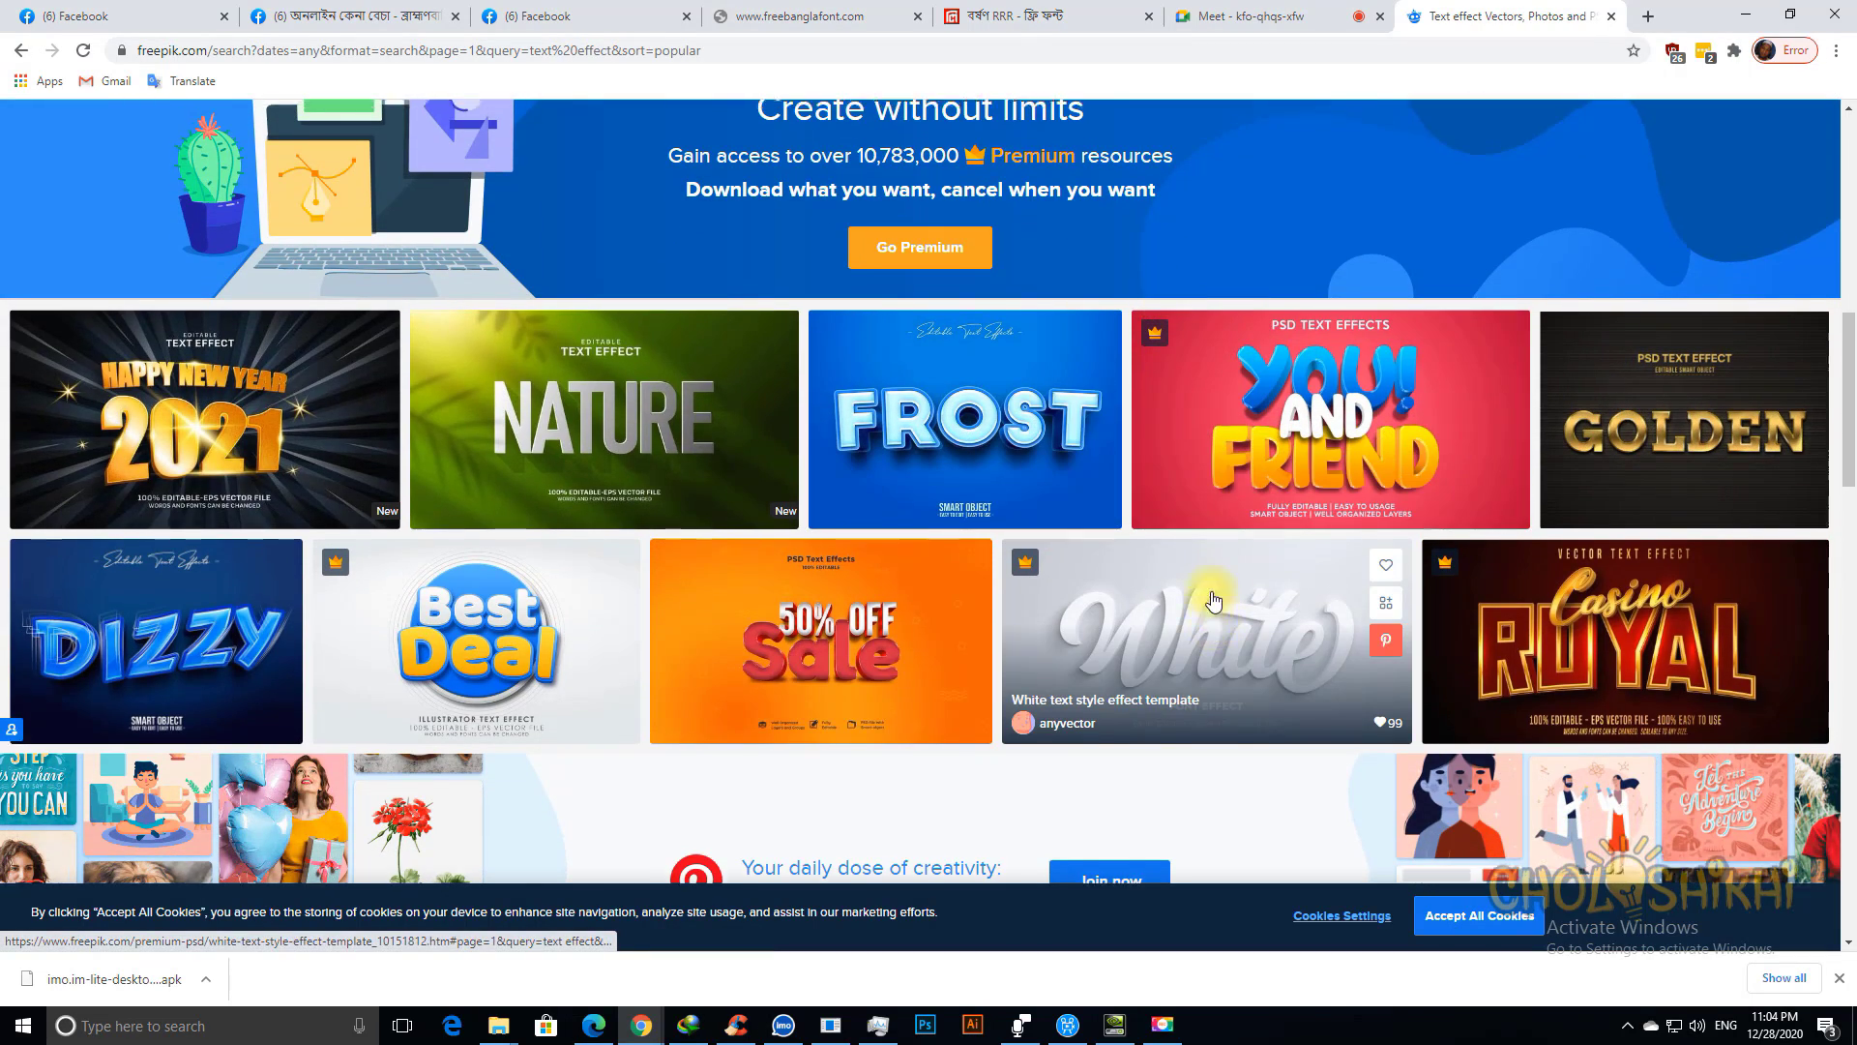
{"action": "scroll", "coordinate": [1214, 600], "scroll_direction": "up", "scroll_amount": 6}
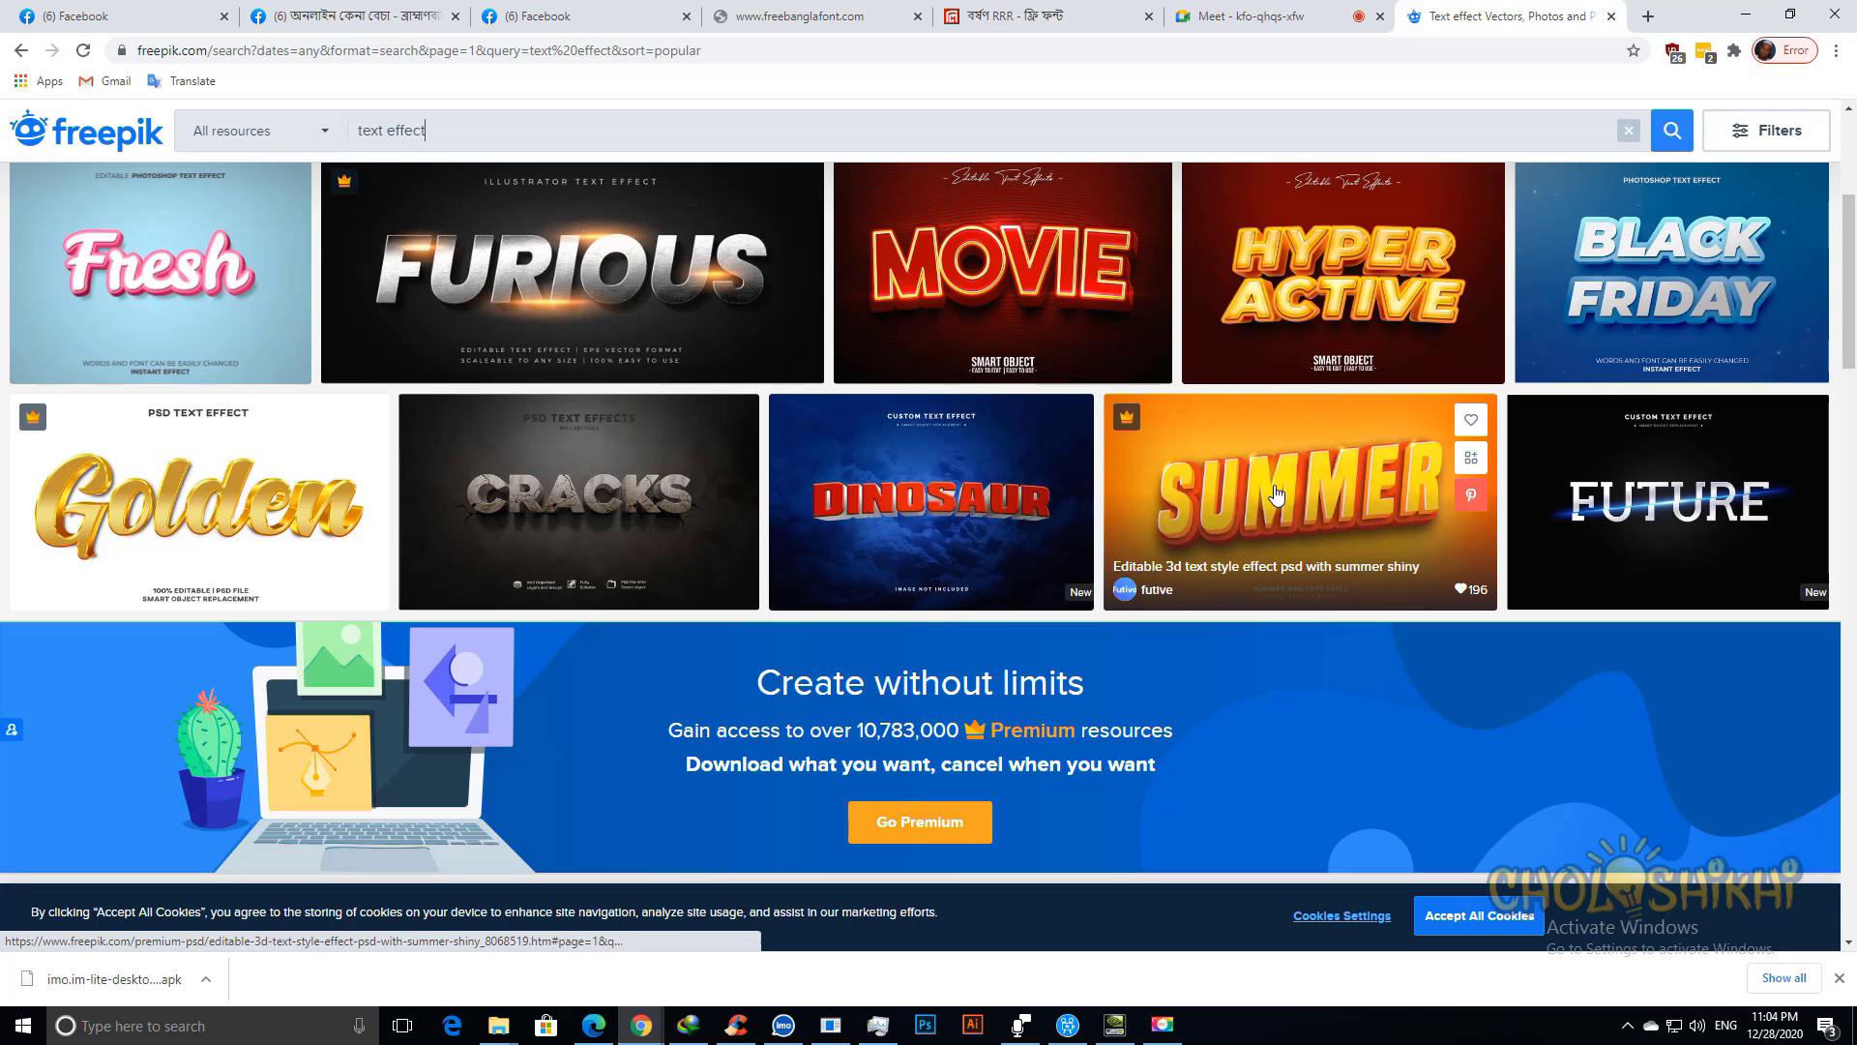
{"action": "scroll", "coordinate": [1281, 565], "scroll_direction": "down", "scroll_amount": 1}
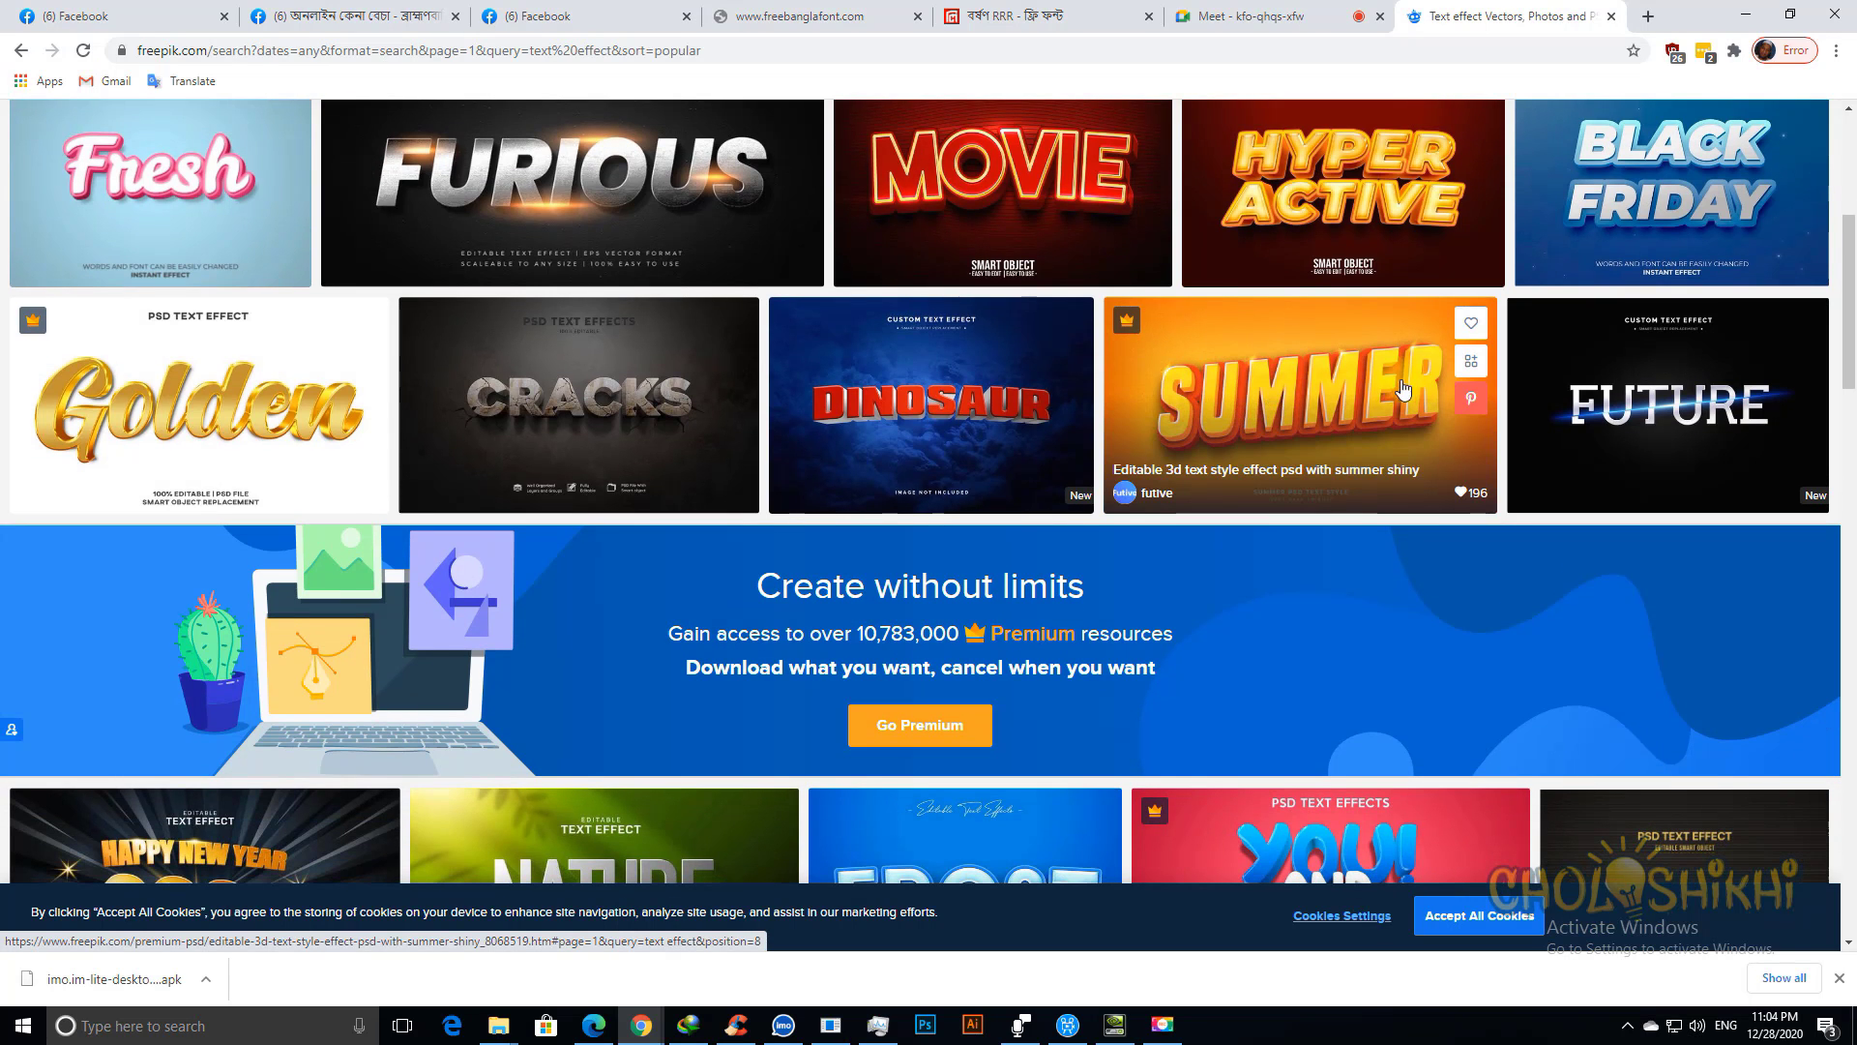
{"action": "scroll", "coordinate": [1361, 415], "scroll_direction": "down", "scroll_amount": 7}
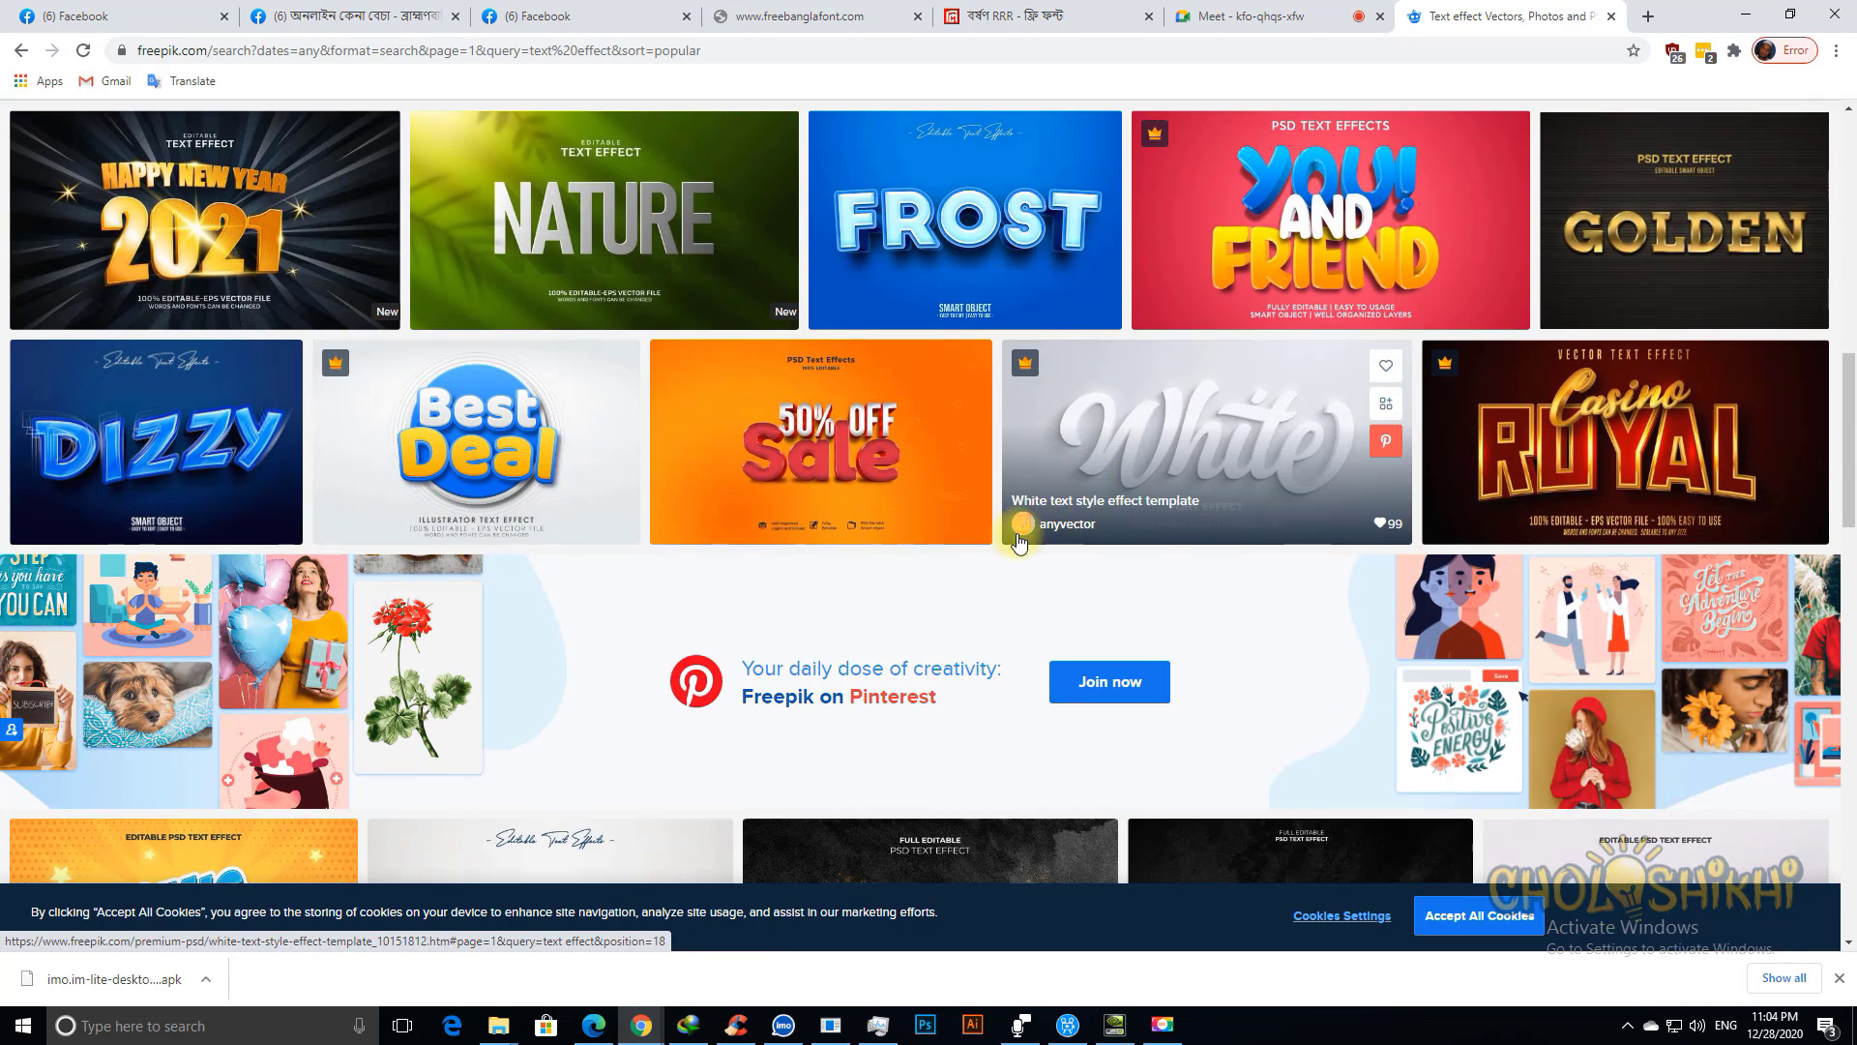
{"action": "scroll", "coordinate": [1168, 693], "scroll_direction": "down", "scroll_amount": 1}
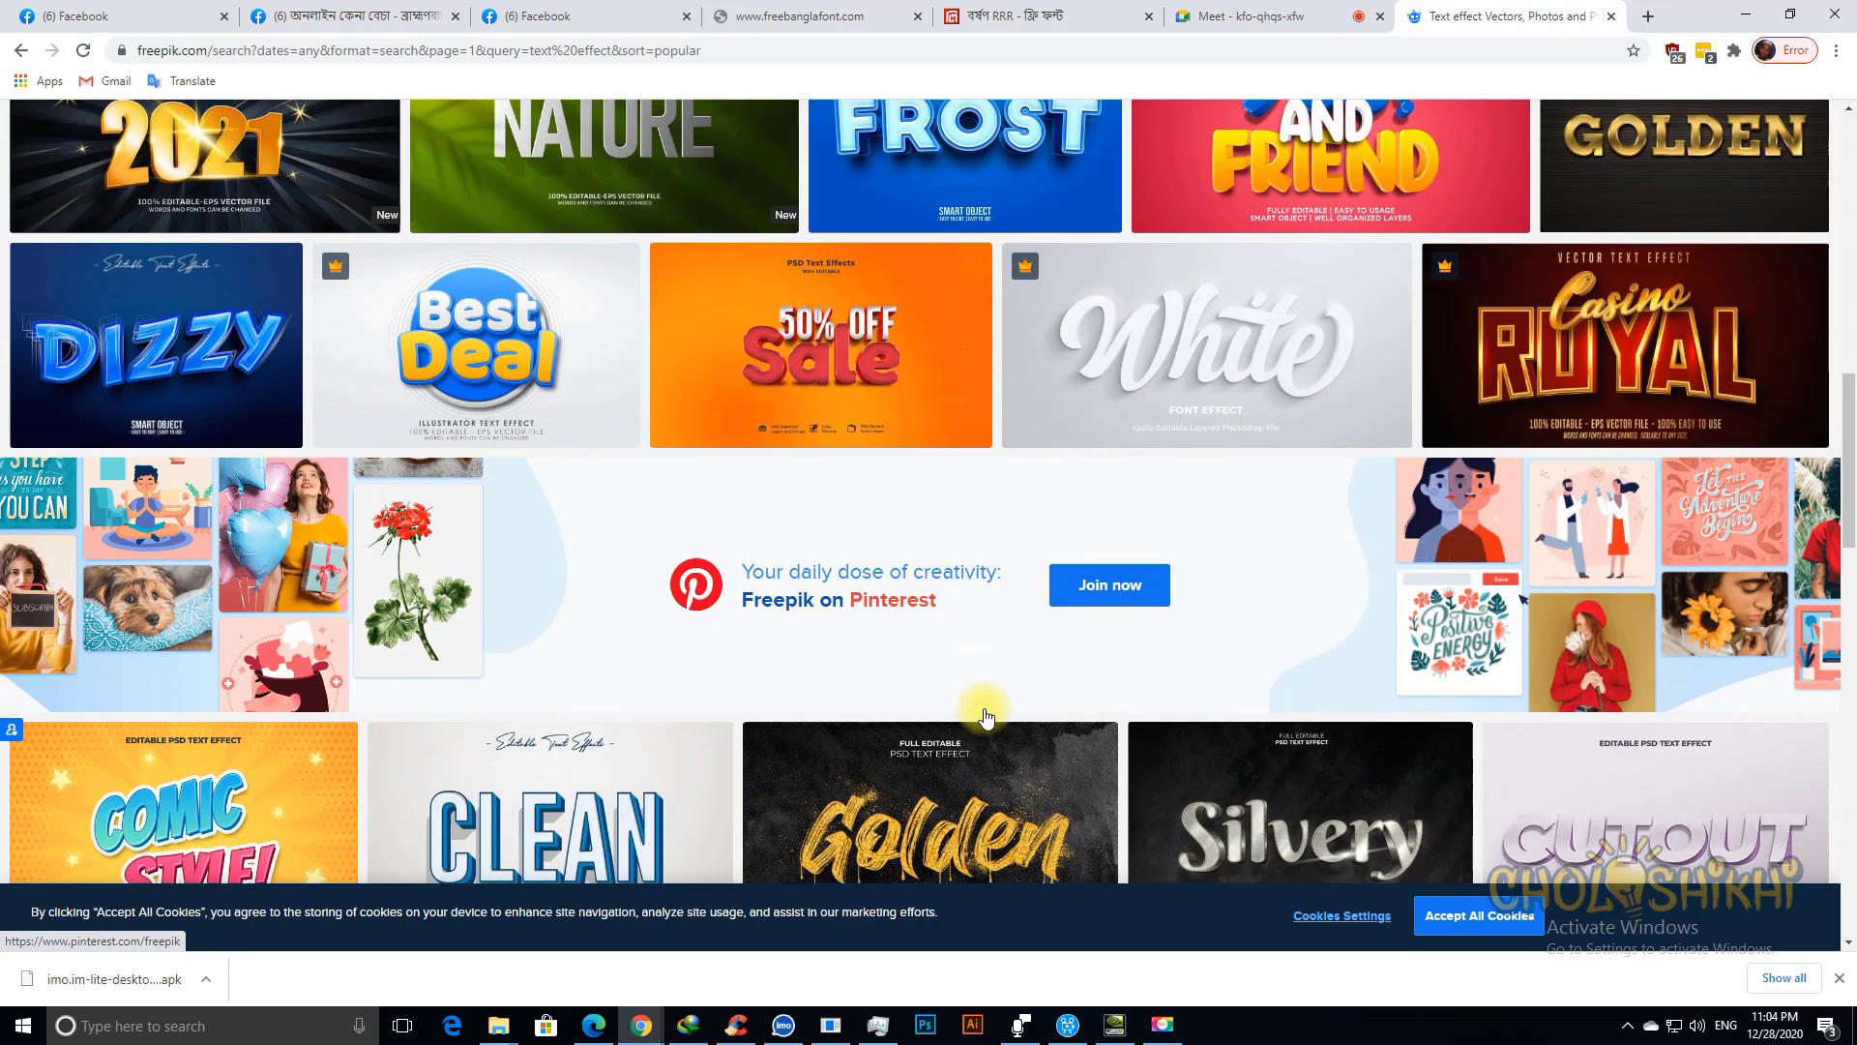
{"action": "scroll", "coordinate": [880, 664], "scroll_direction": "down", "scroll_amount": 6}
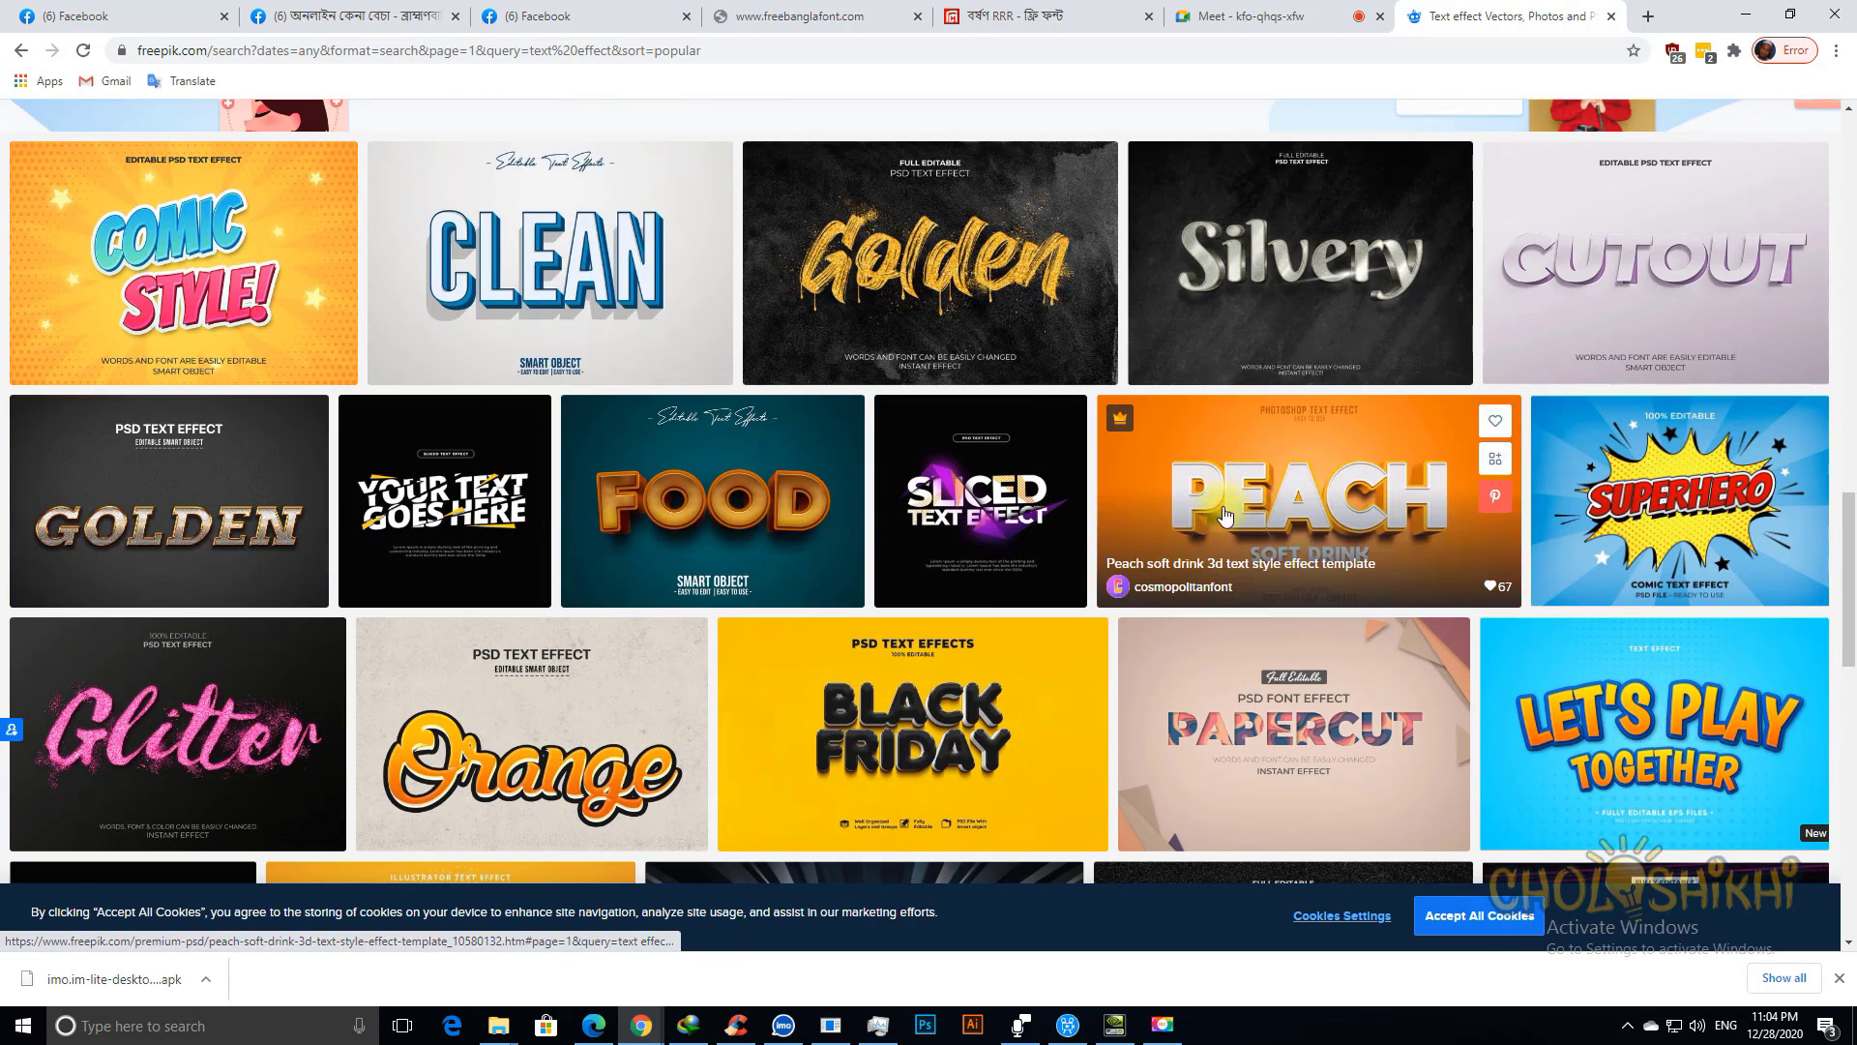
{"action": "scroll", "coordinate": [870, 483], "scroll_direction": "down", "scroll_amount": 4}
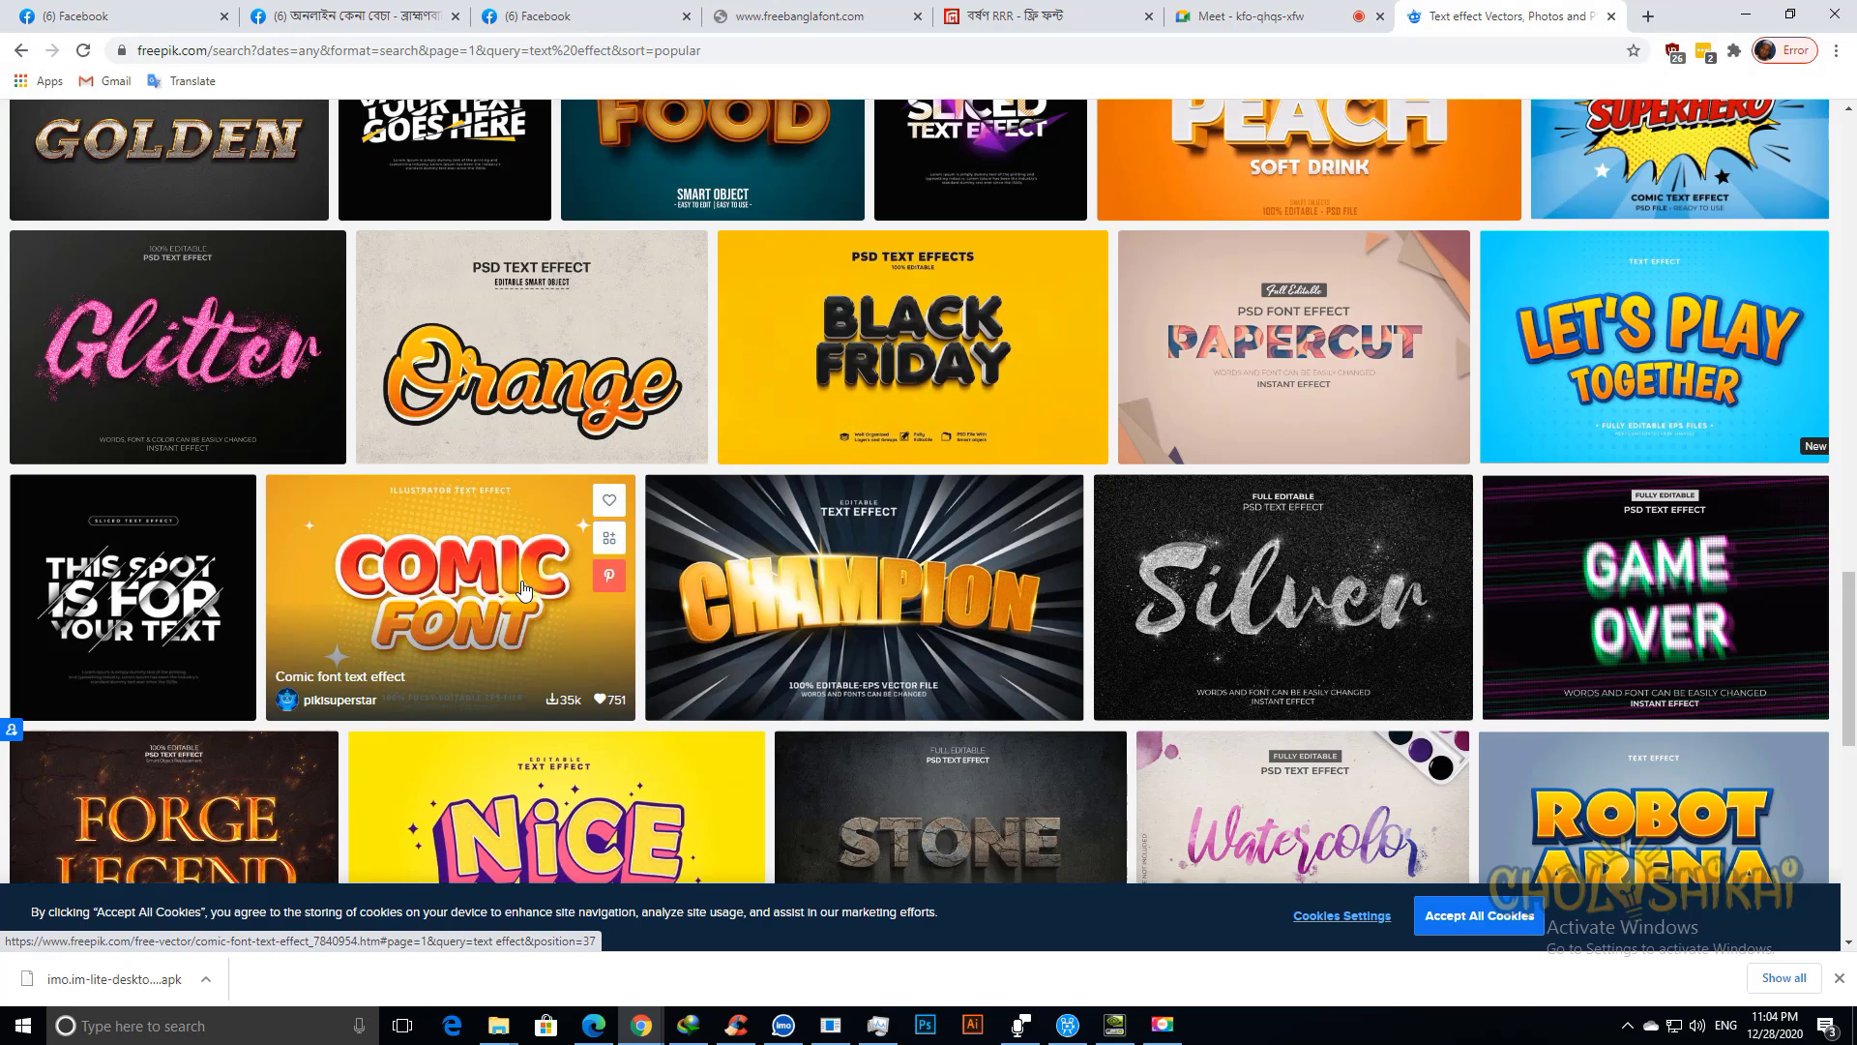
{"action": "scroll", "coordinate": [524, 592], "scroll_direction": "down", "scroll_amount": 4}
{"action": "scroll", "coordinate": [523, 592], "scroll_direction": "down", "scroll_amount": 2}
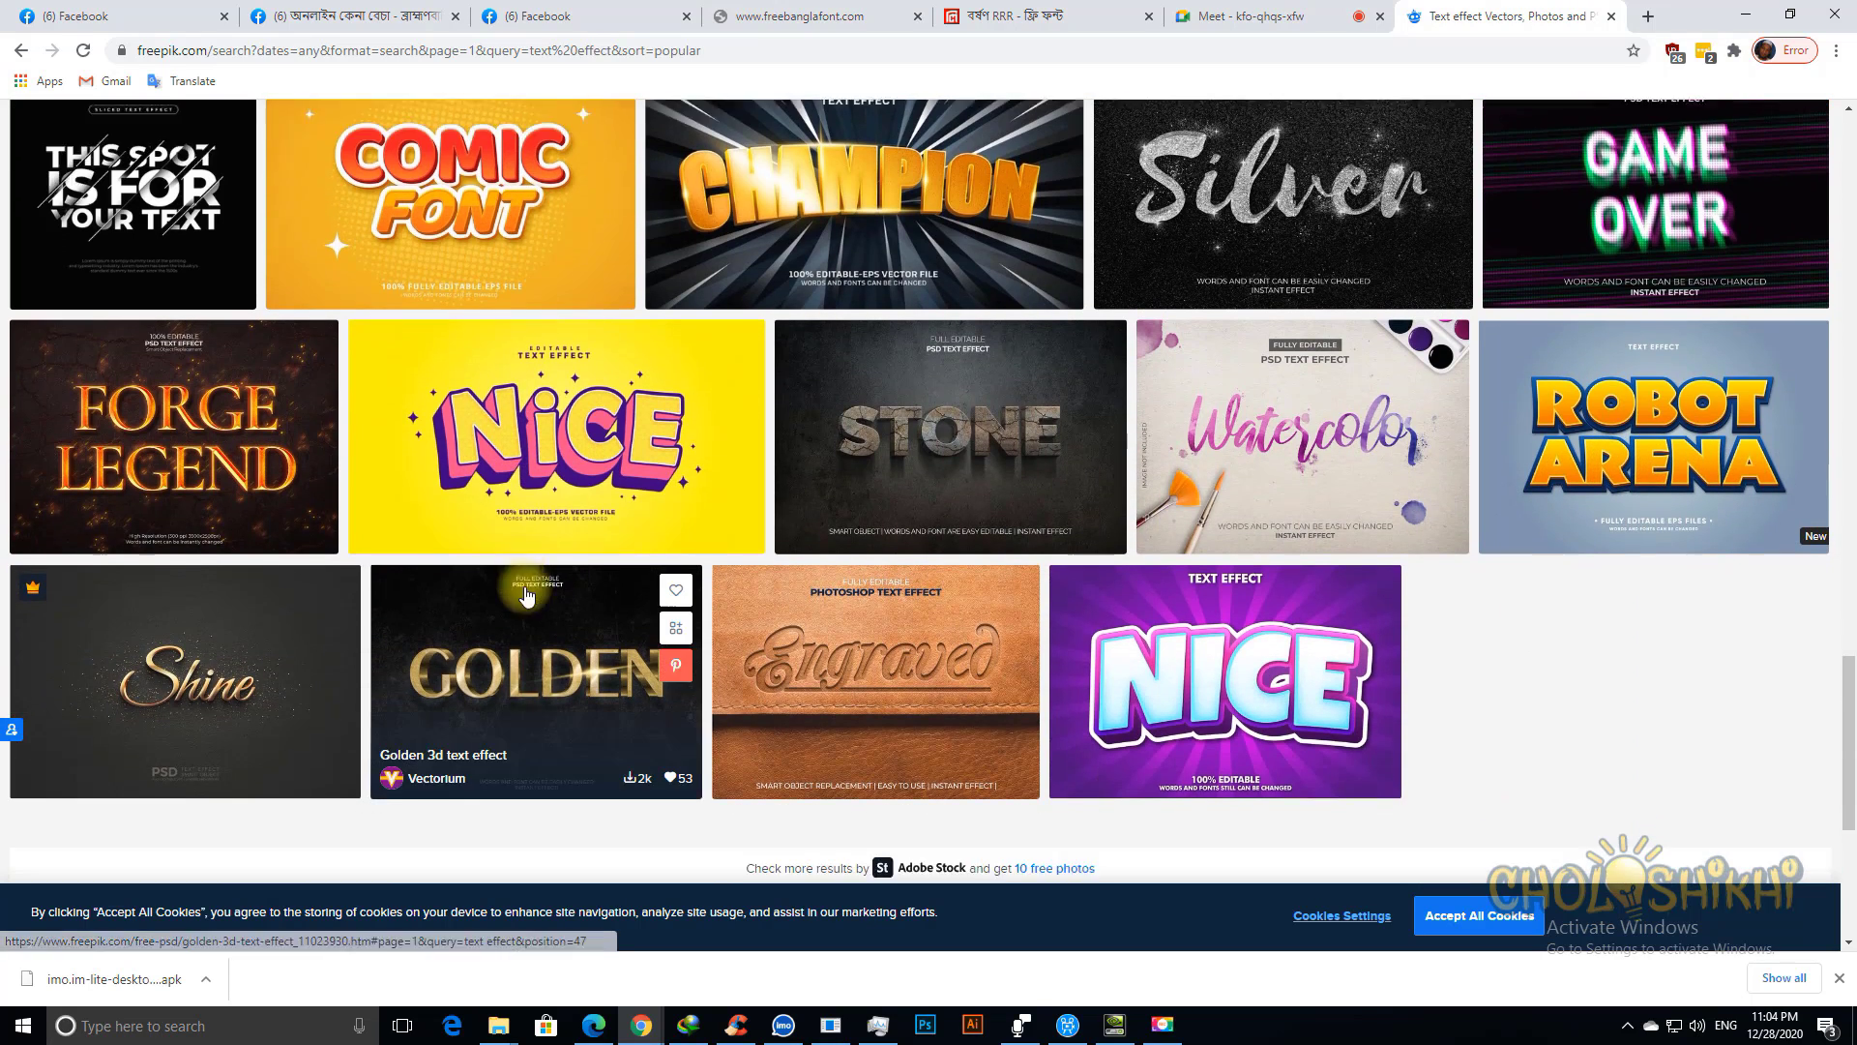
{"action": "scroll", "coordinate": [683, 580], "scroll_direction": "down", "scroll_amount": 1}
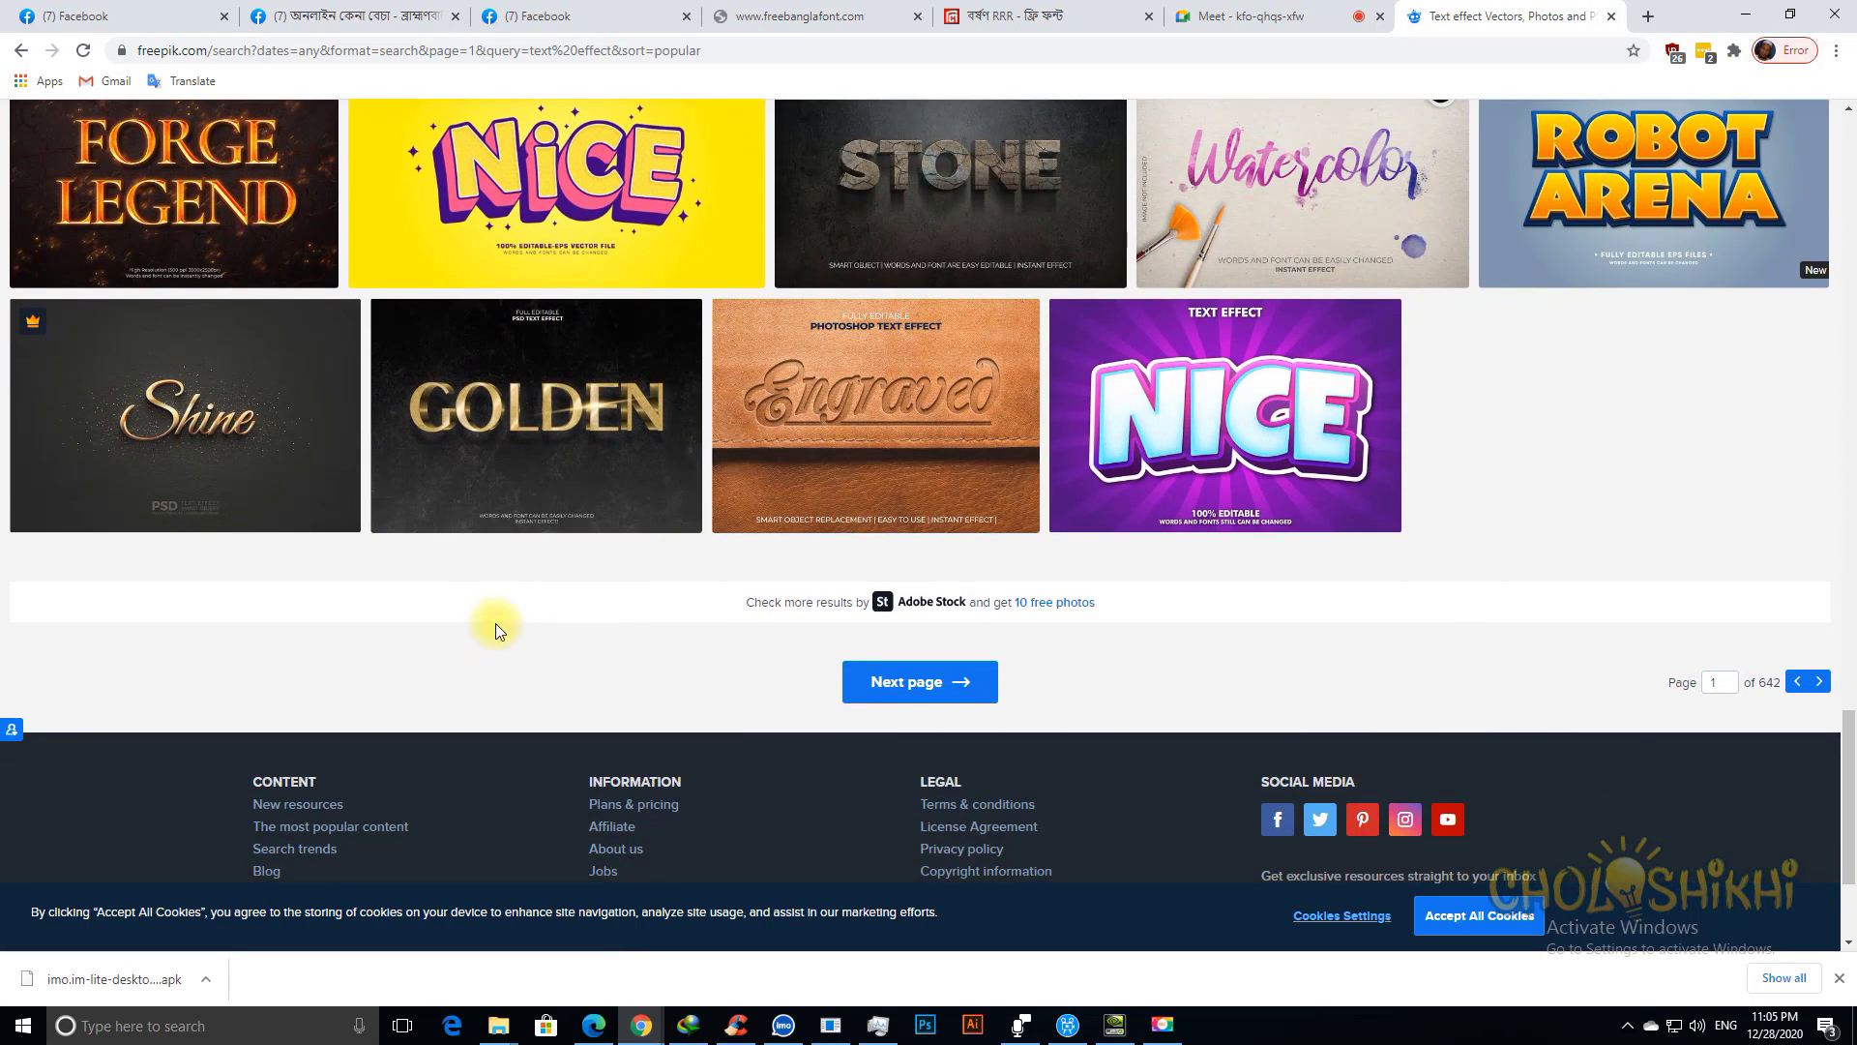
{"action": "scroll", "coordinate": [943, 520], "scroll_direction": "down", "scroll_amount": 3}
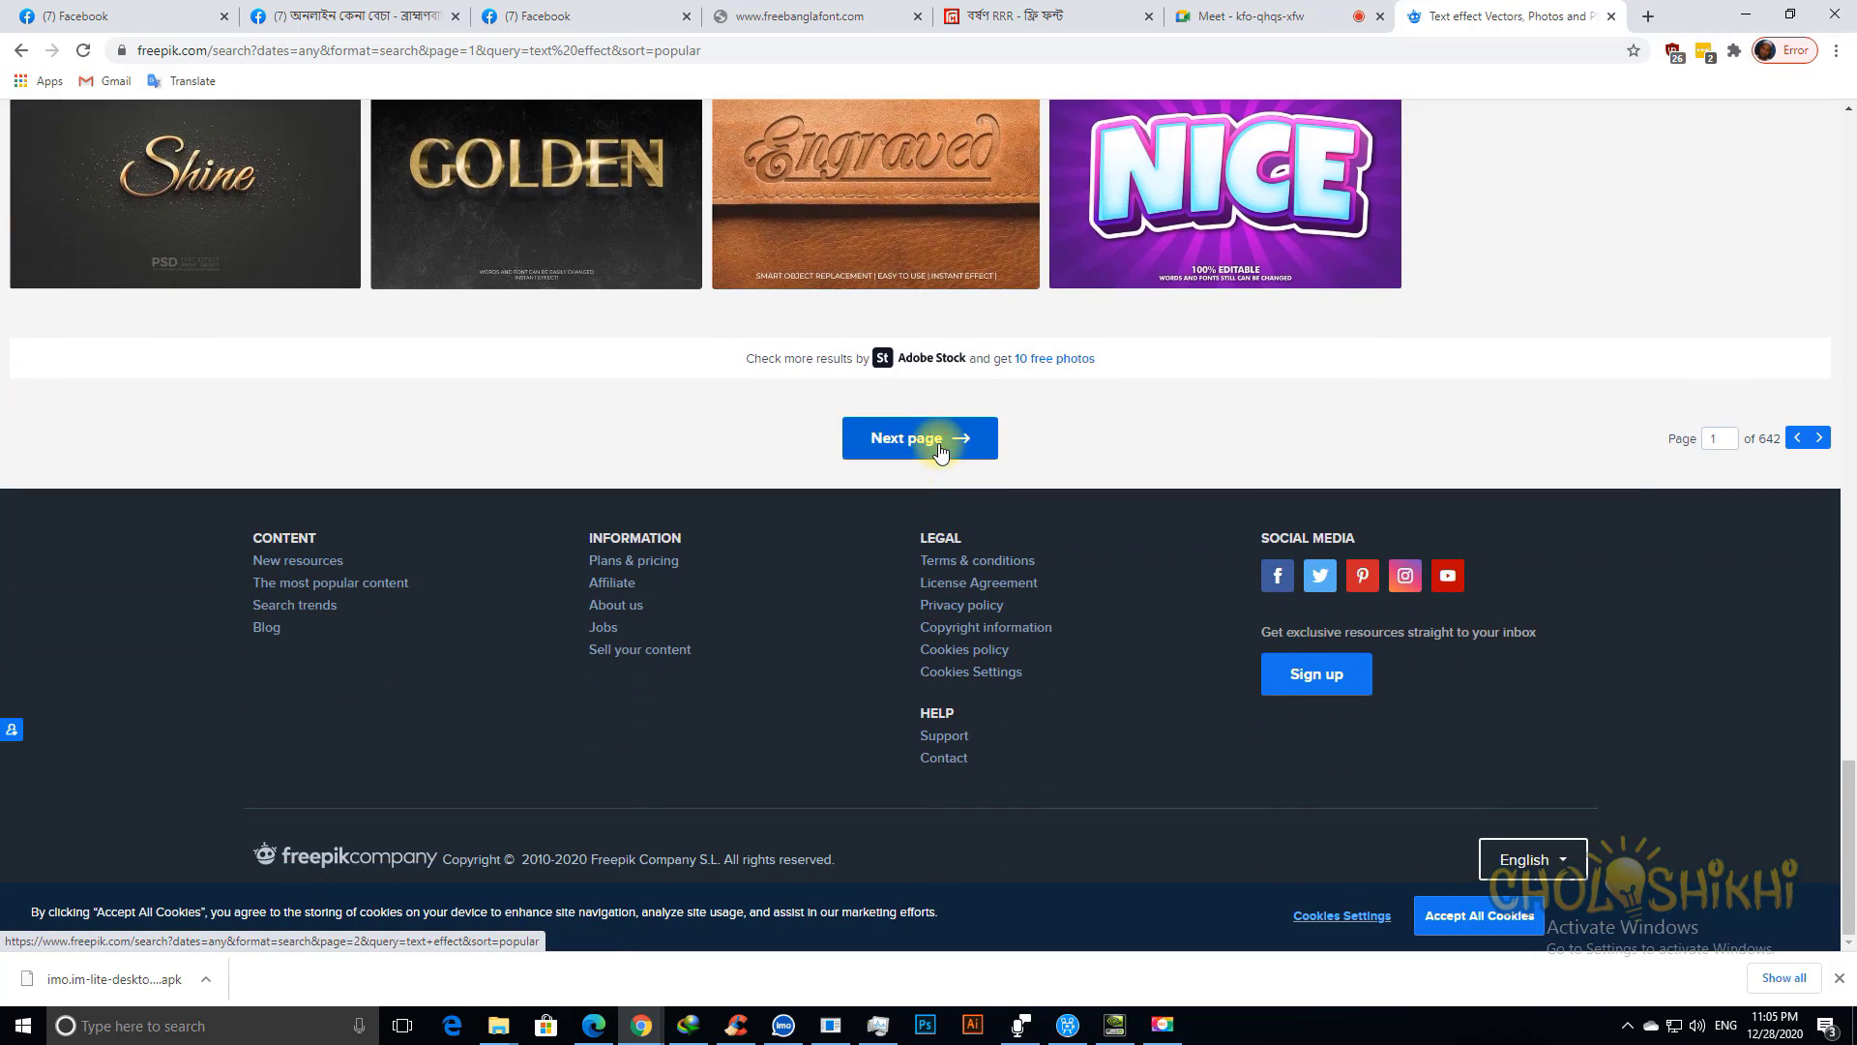
Step: Open the second page of text effect results and look through its designs
{"action": "left_click", "coordinate": [938, 443]}
{"action": "left_click", "coordinate": [1647, 15]}
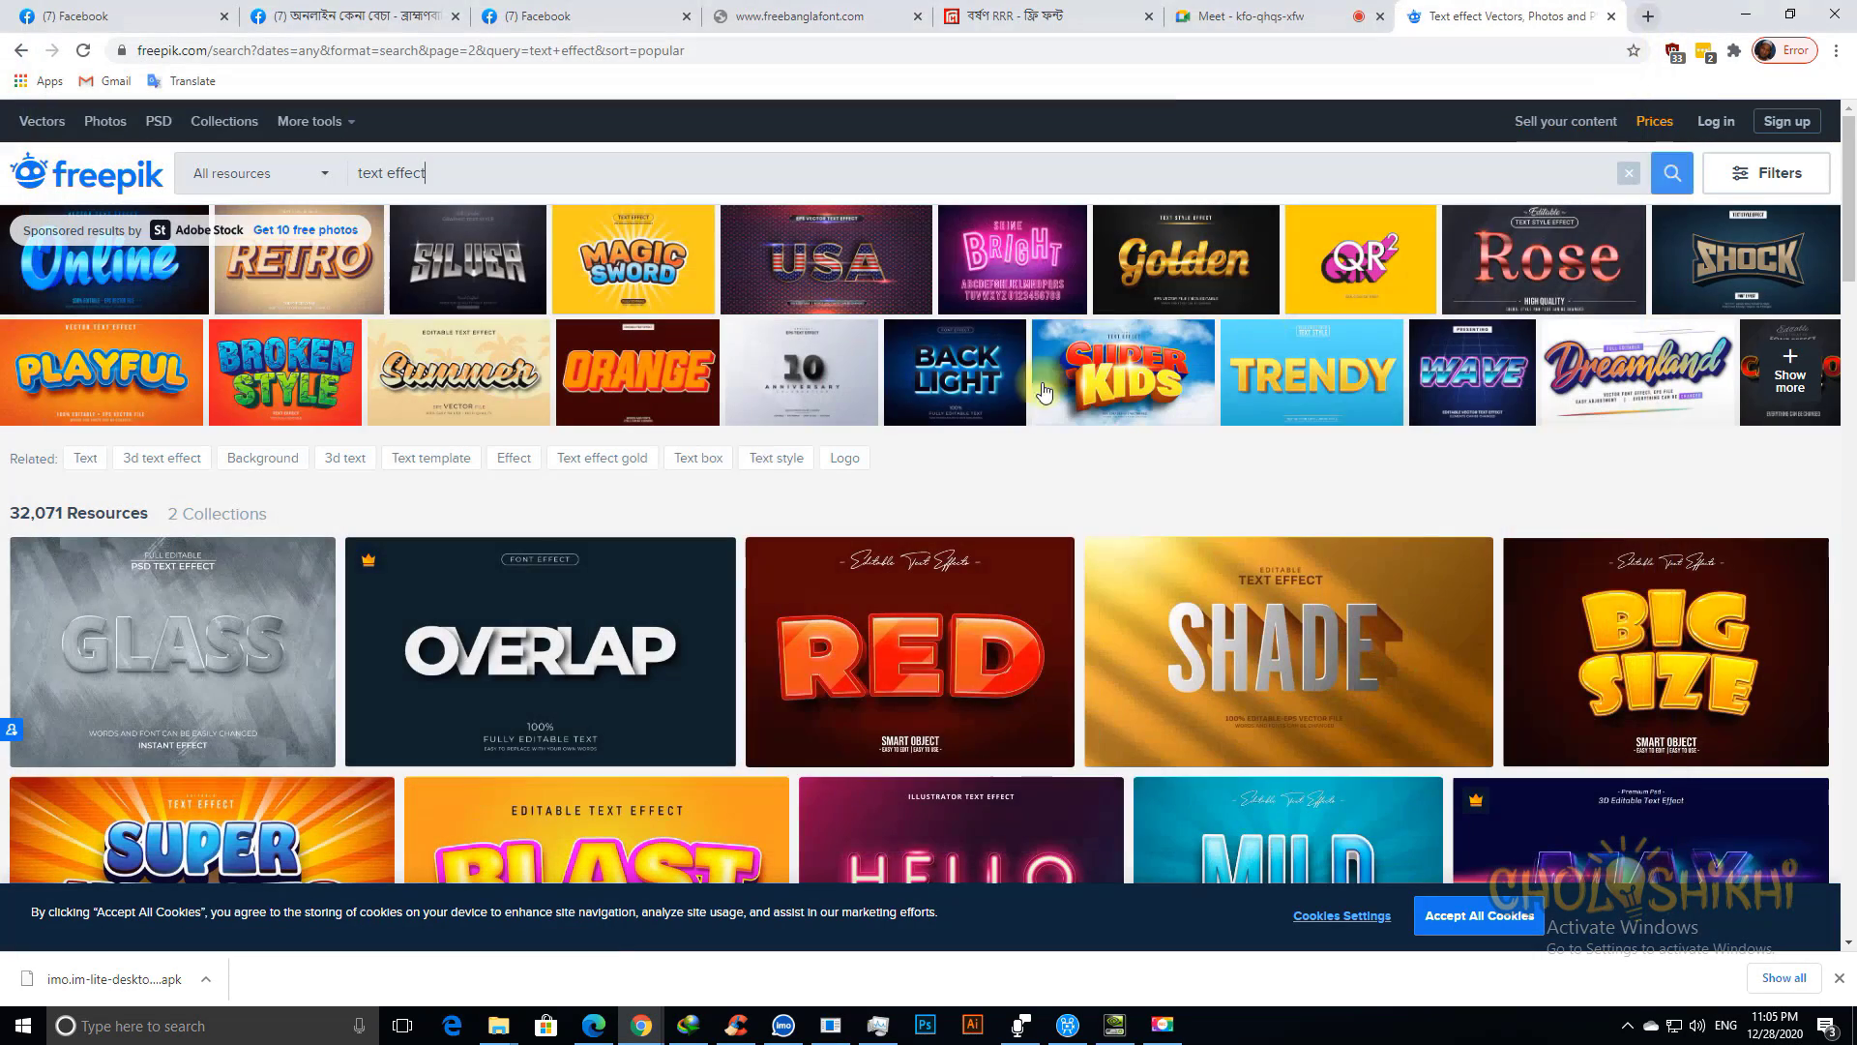
{"action": "scroll", "coordinate": [792, 670], "scroll_direction": "down", "scroll_amount": 3}
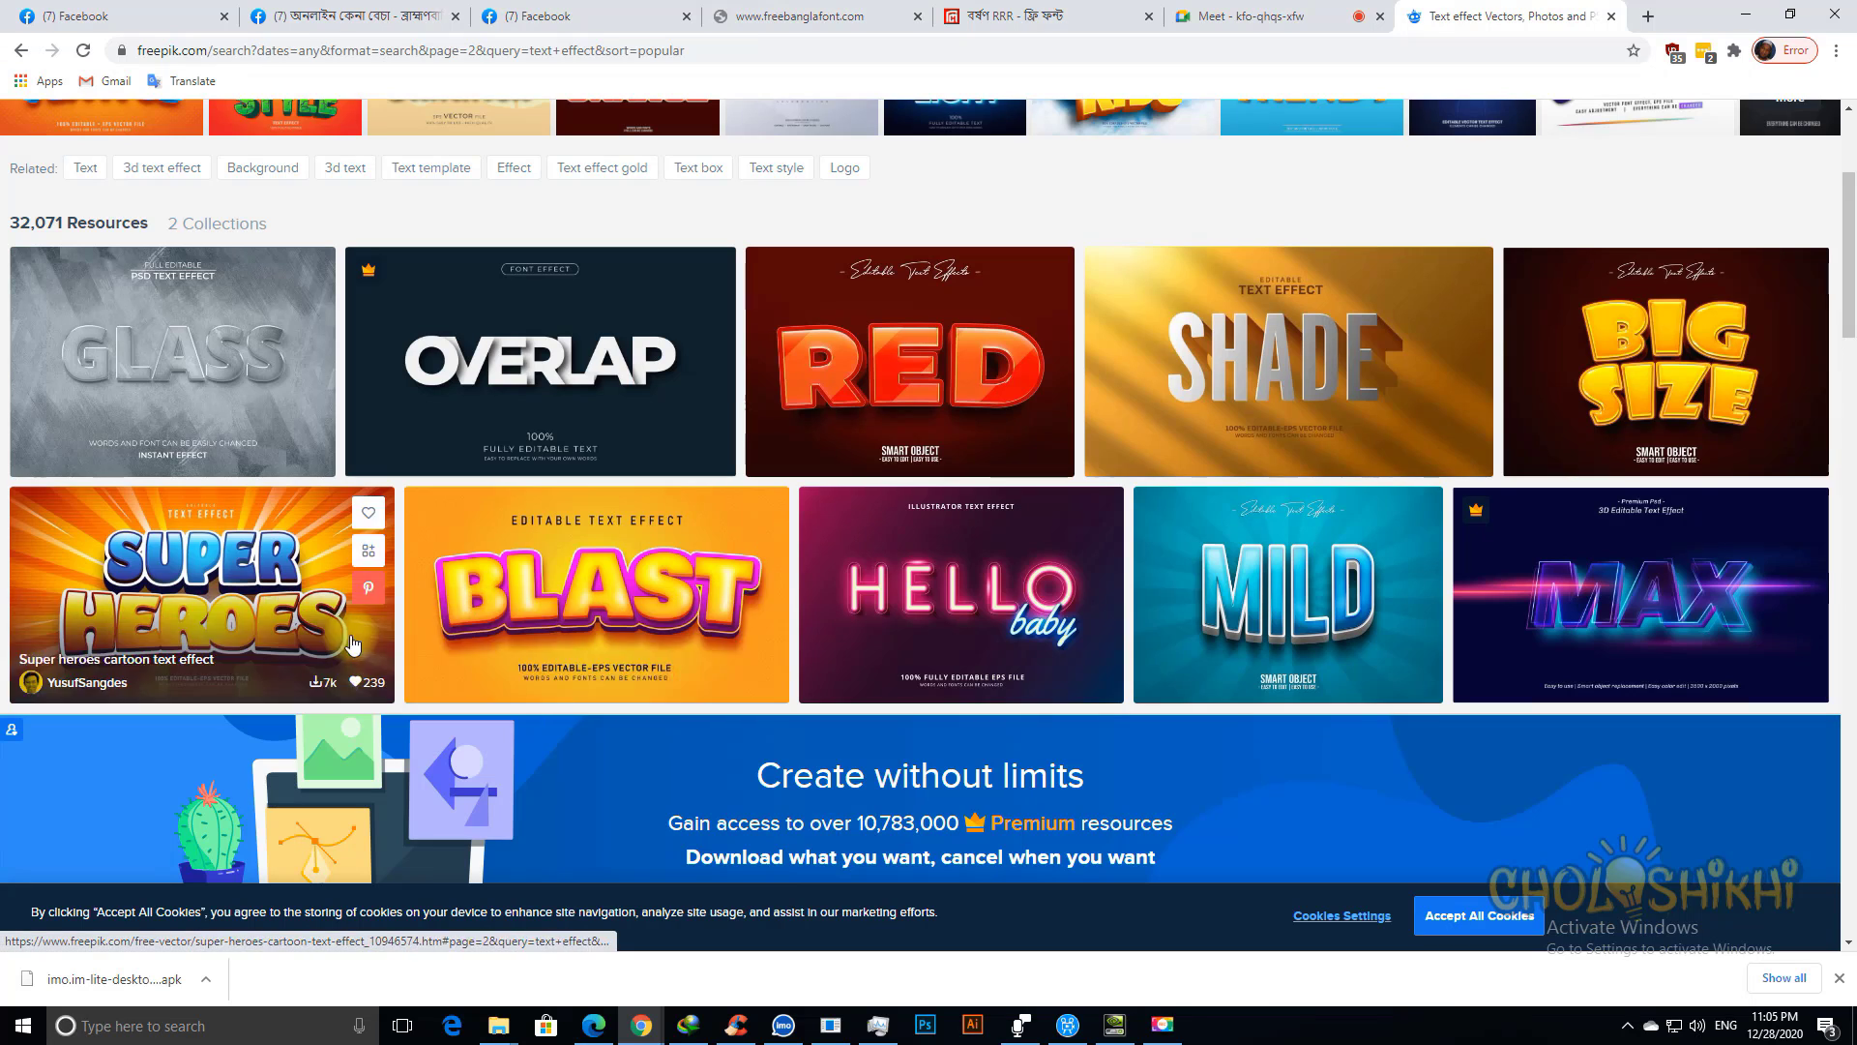
{"action": "scroll", "coordinate": [968, 667], "scroll_direction": "down", "scroll_amount": 5}
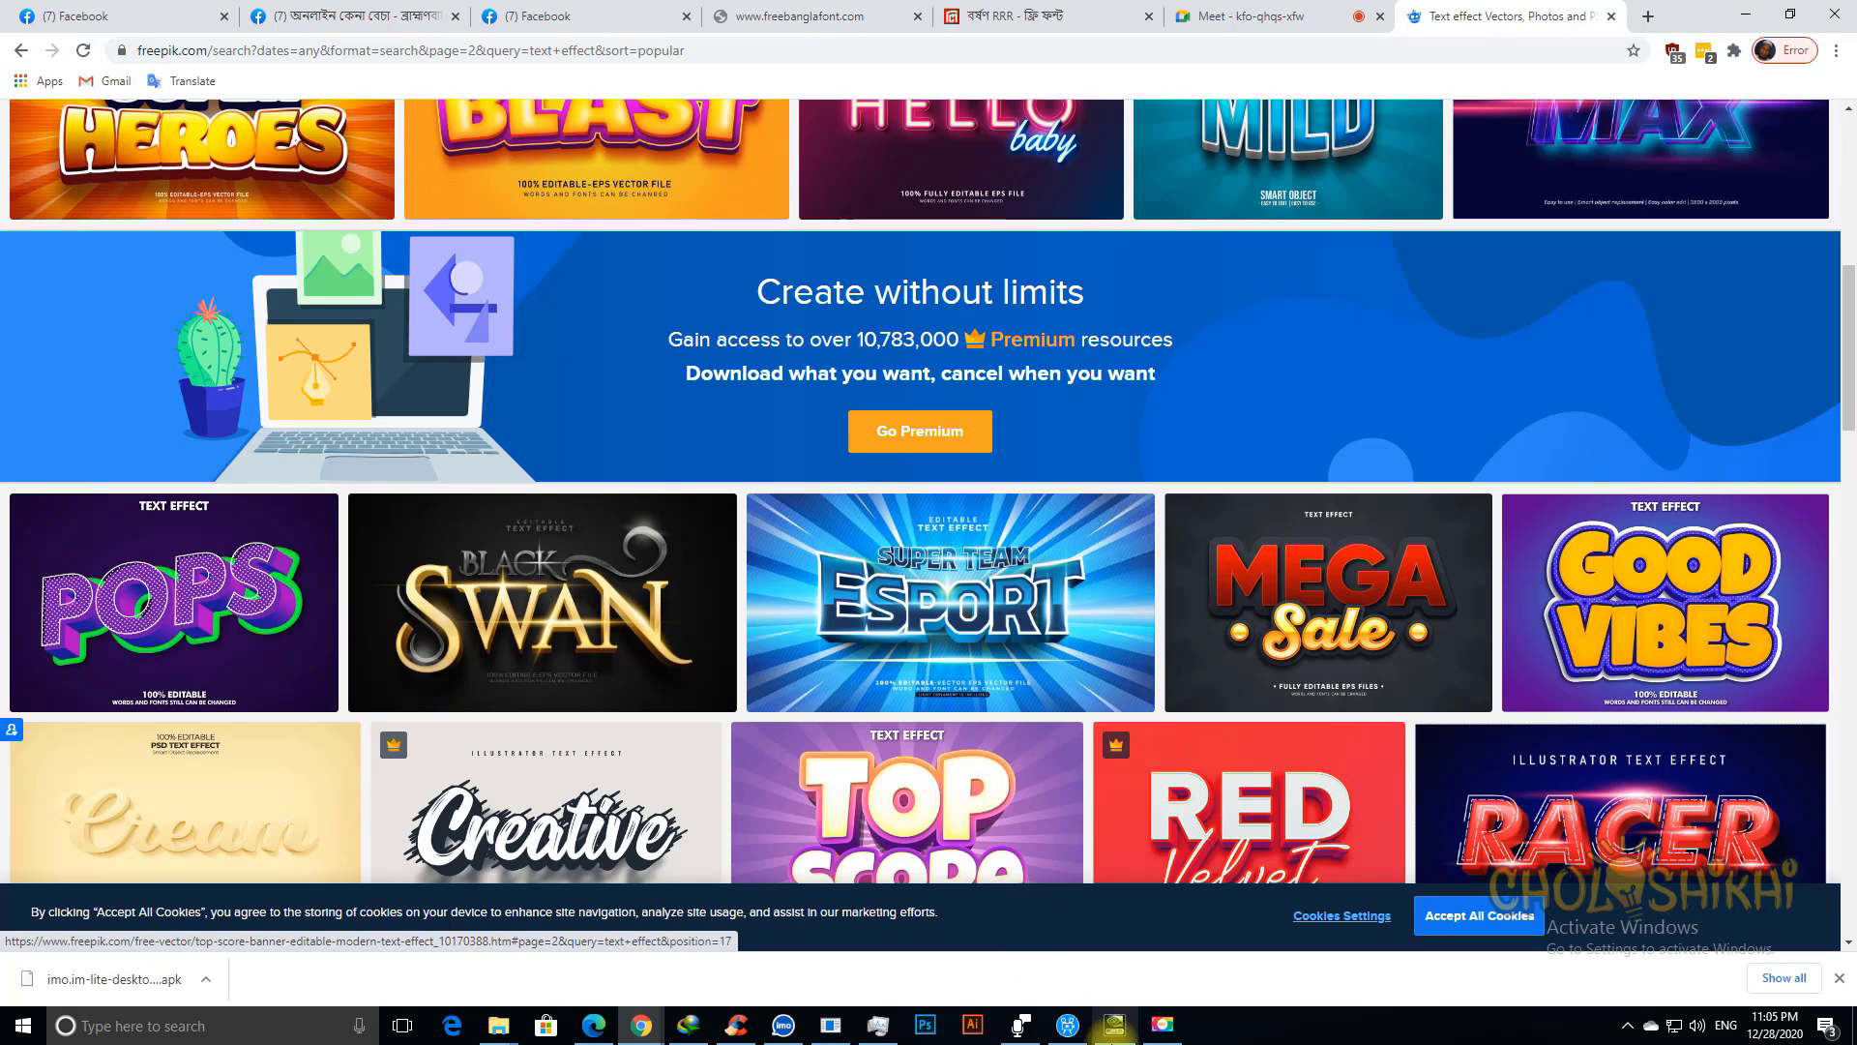
Step: Switch back to Illustrator and rotate the lower LOVE text freehand to about -1° X, 2° Y and -4° Z
{"action": "left_click", "coordinate": [832, 1023]}
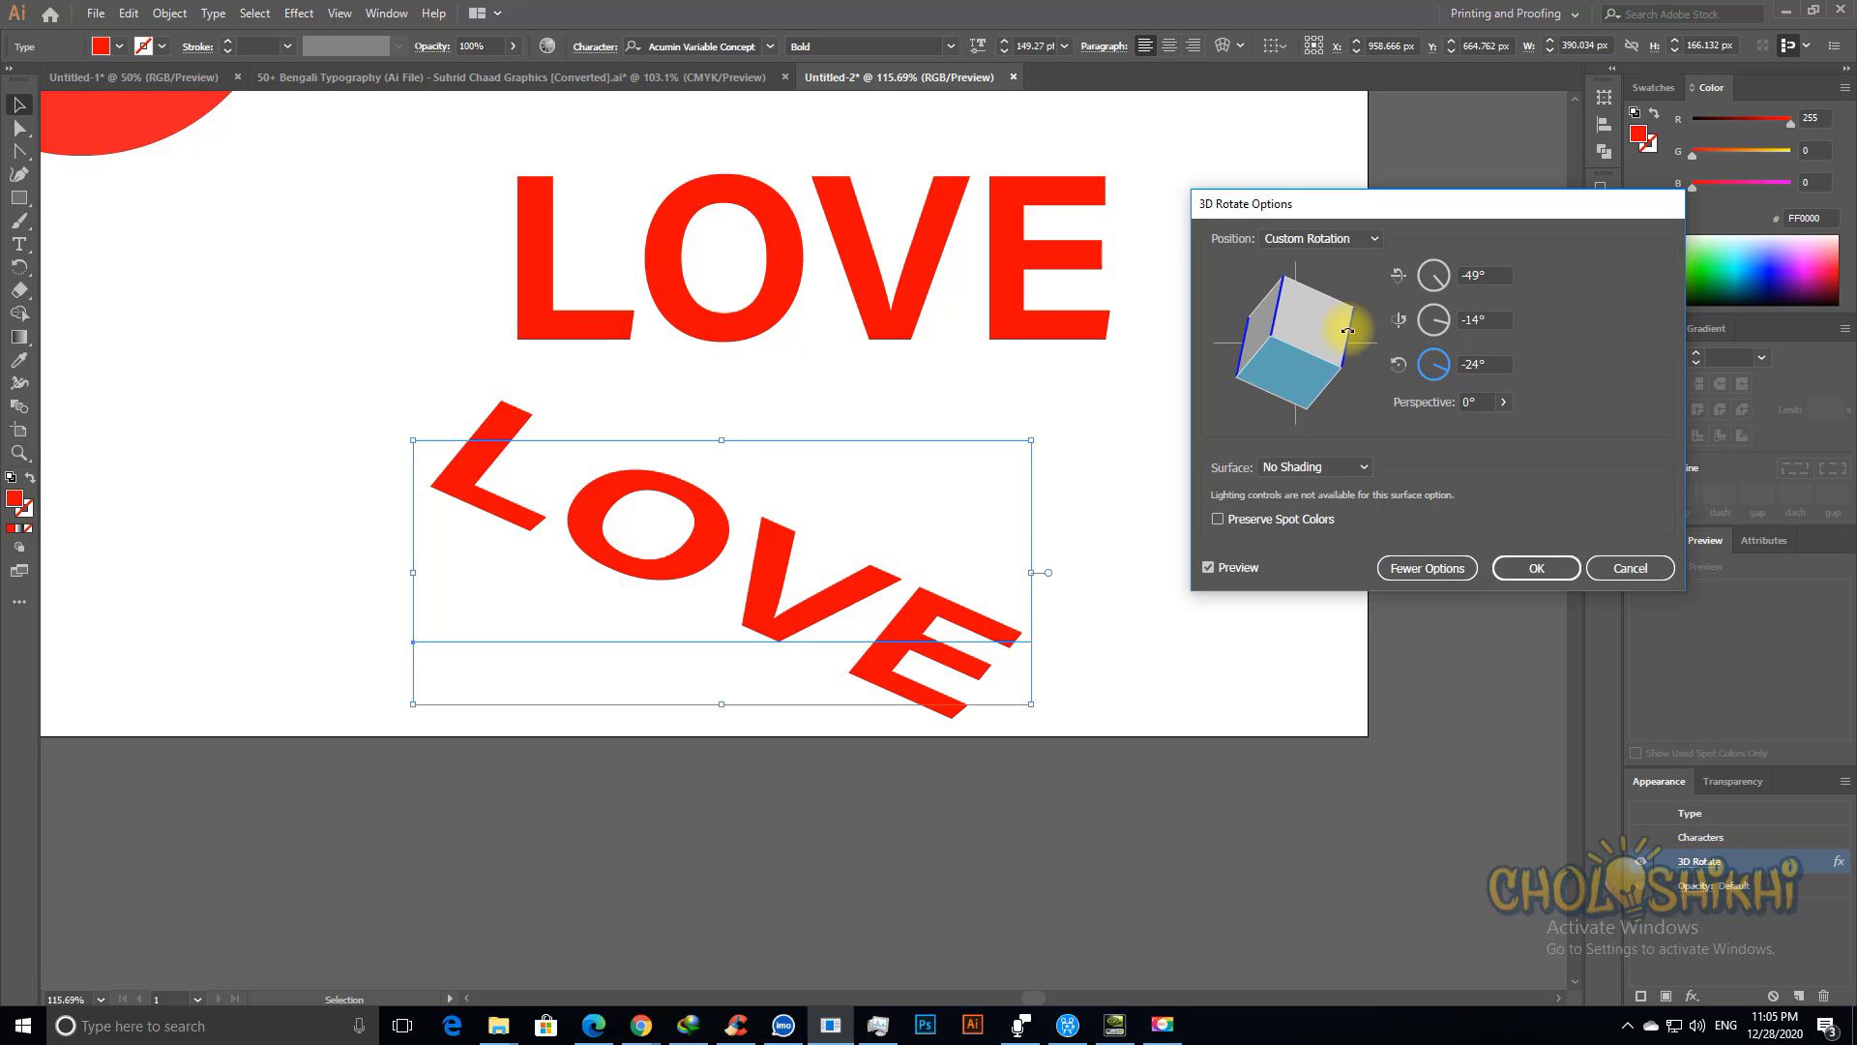
{"action": "left_click_drag", "start_coordinate": [1347, 330], "coordinate": [1256, 339]}
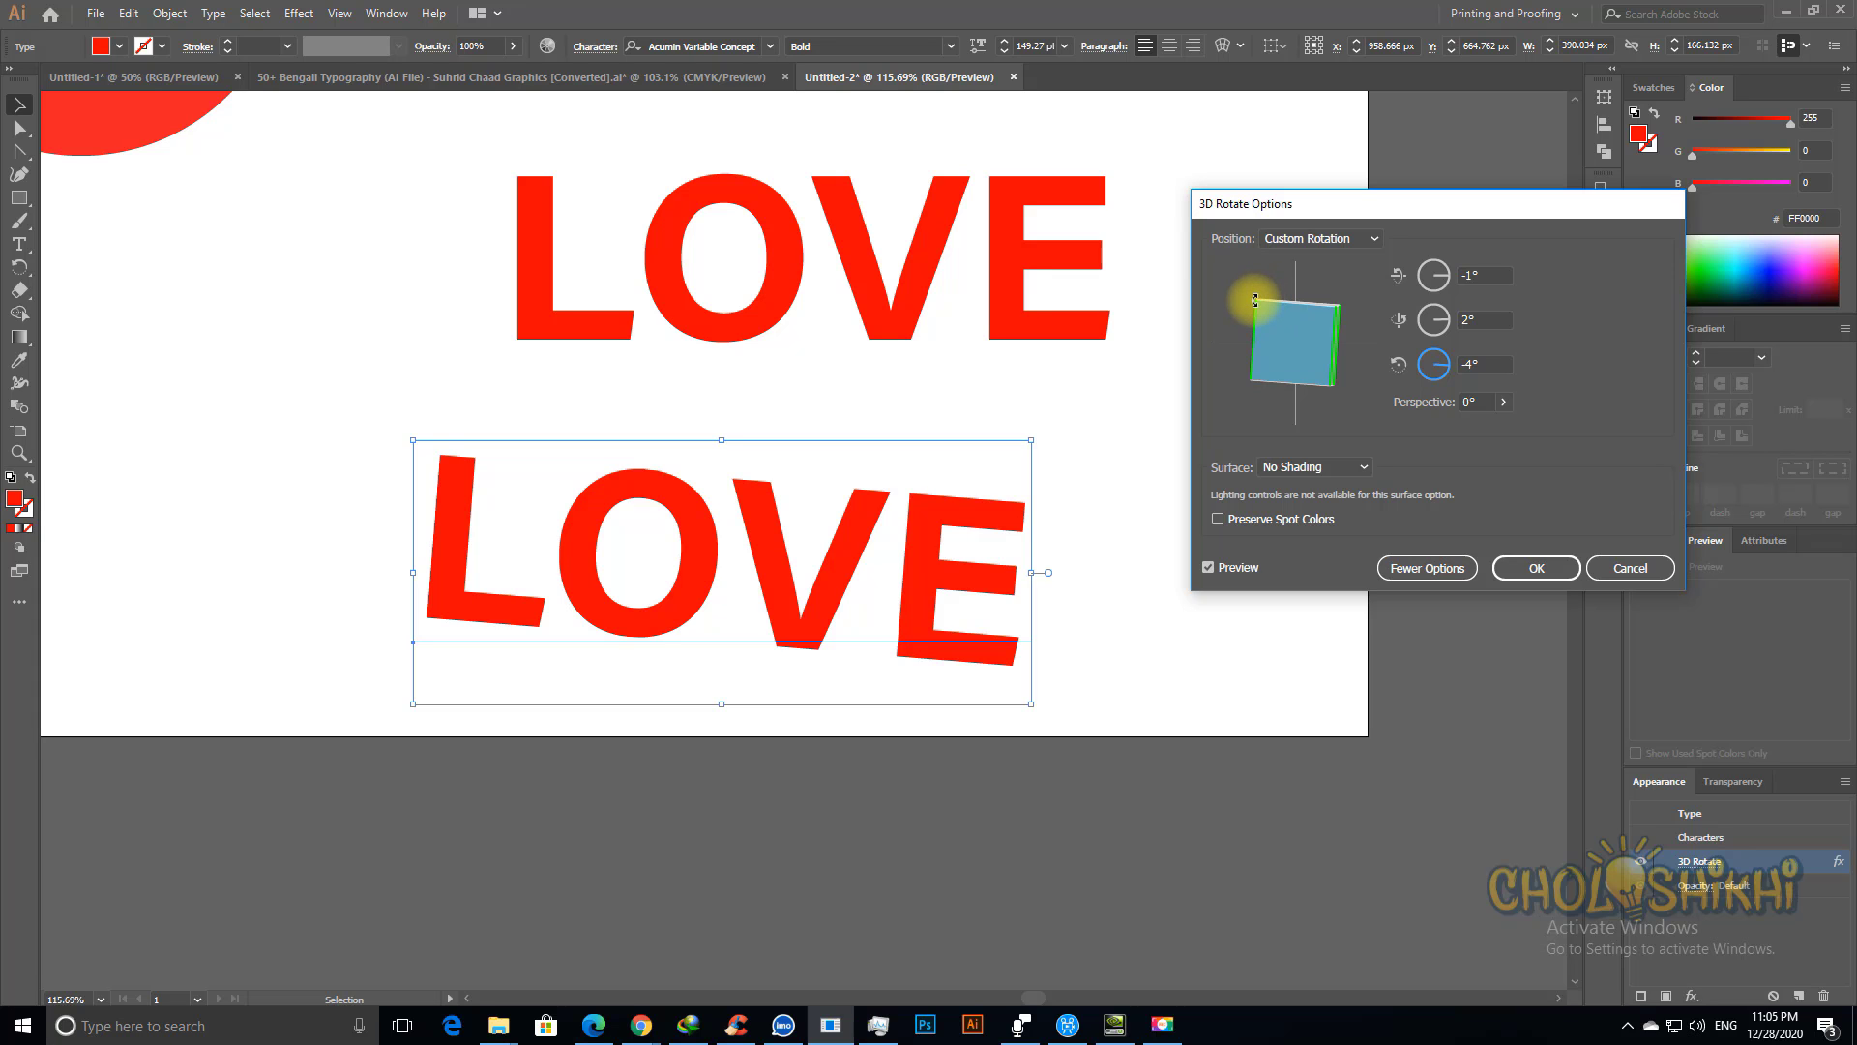
Step: Return to the Freepik text effect results in Chrome and examine how the lettering in the designs is tilted
{"action": "left_click", "coordinate": [651, 1032]}
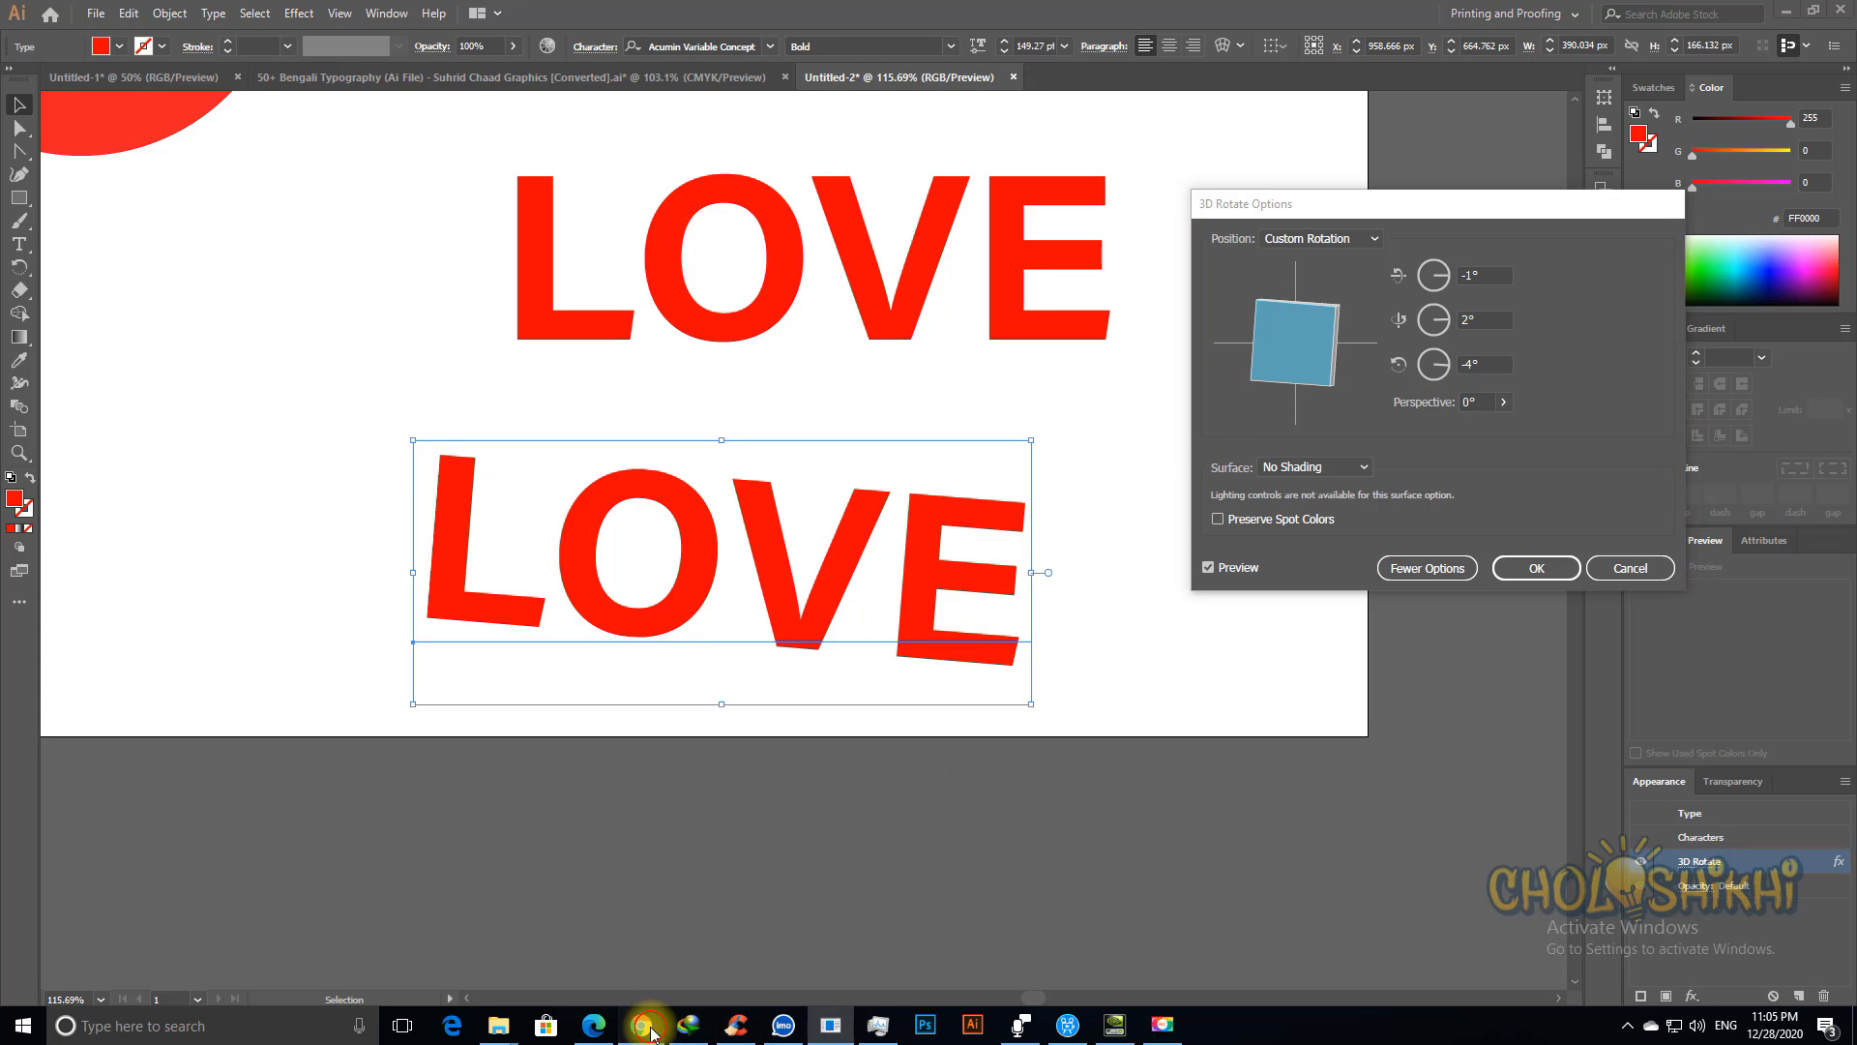
{"action": "left_click", "coordinate": [528, 933]}
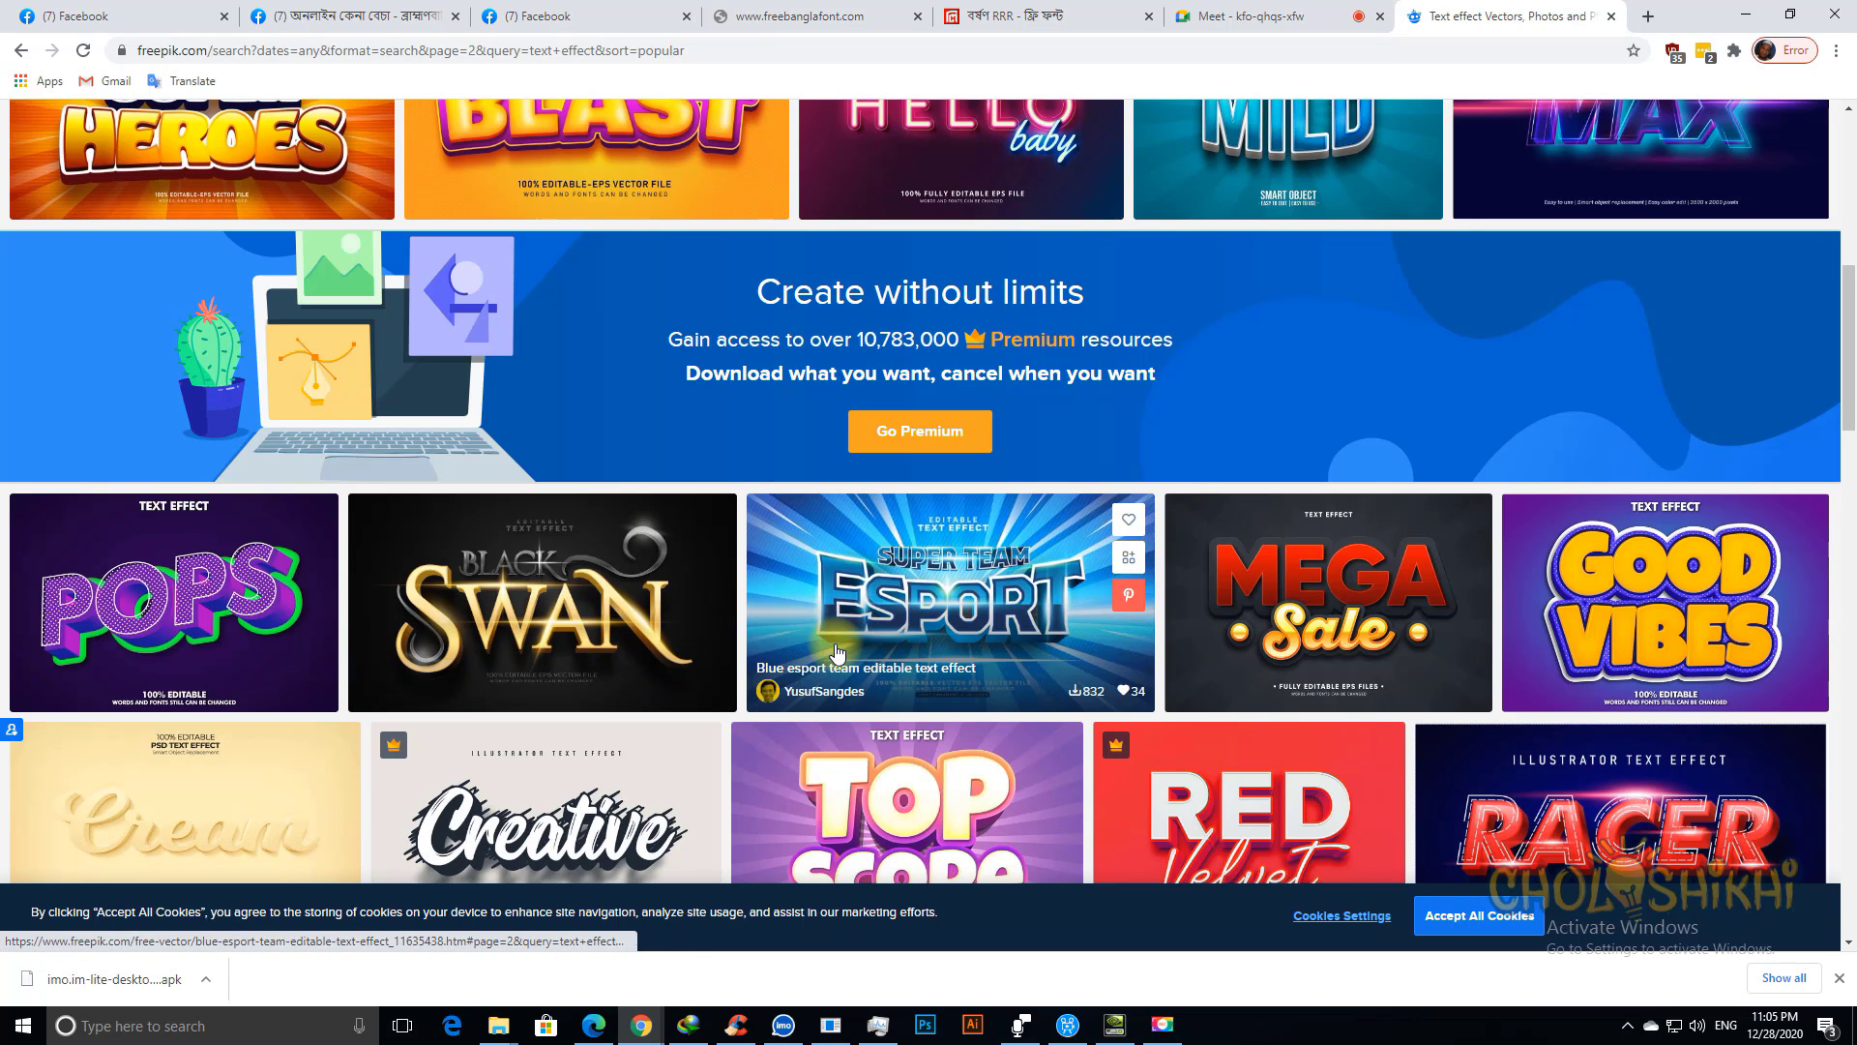
{"action": "scroll", "coordinate": [1010, 658], "scroll_direction": "down", "scroll_amount": 4}
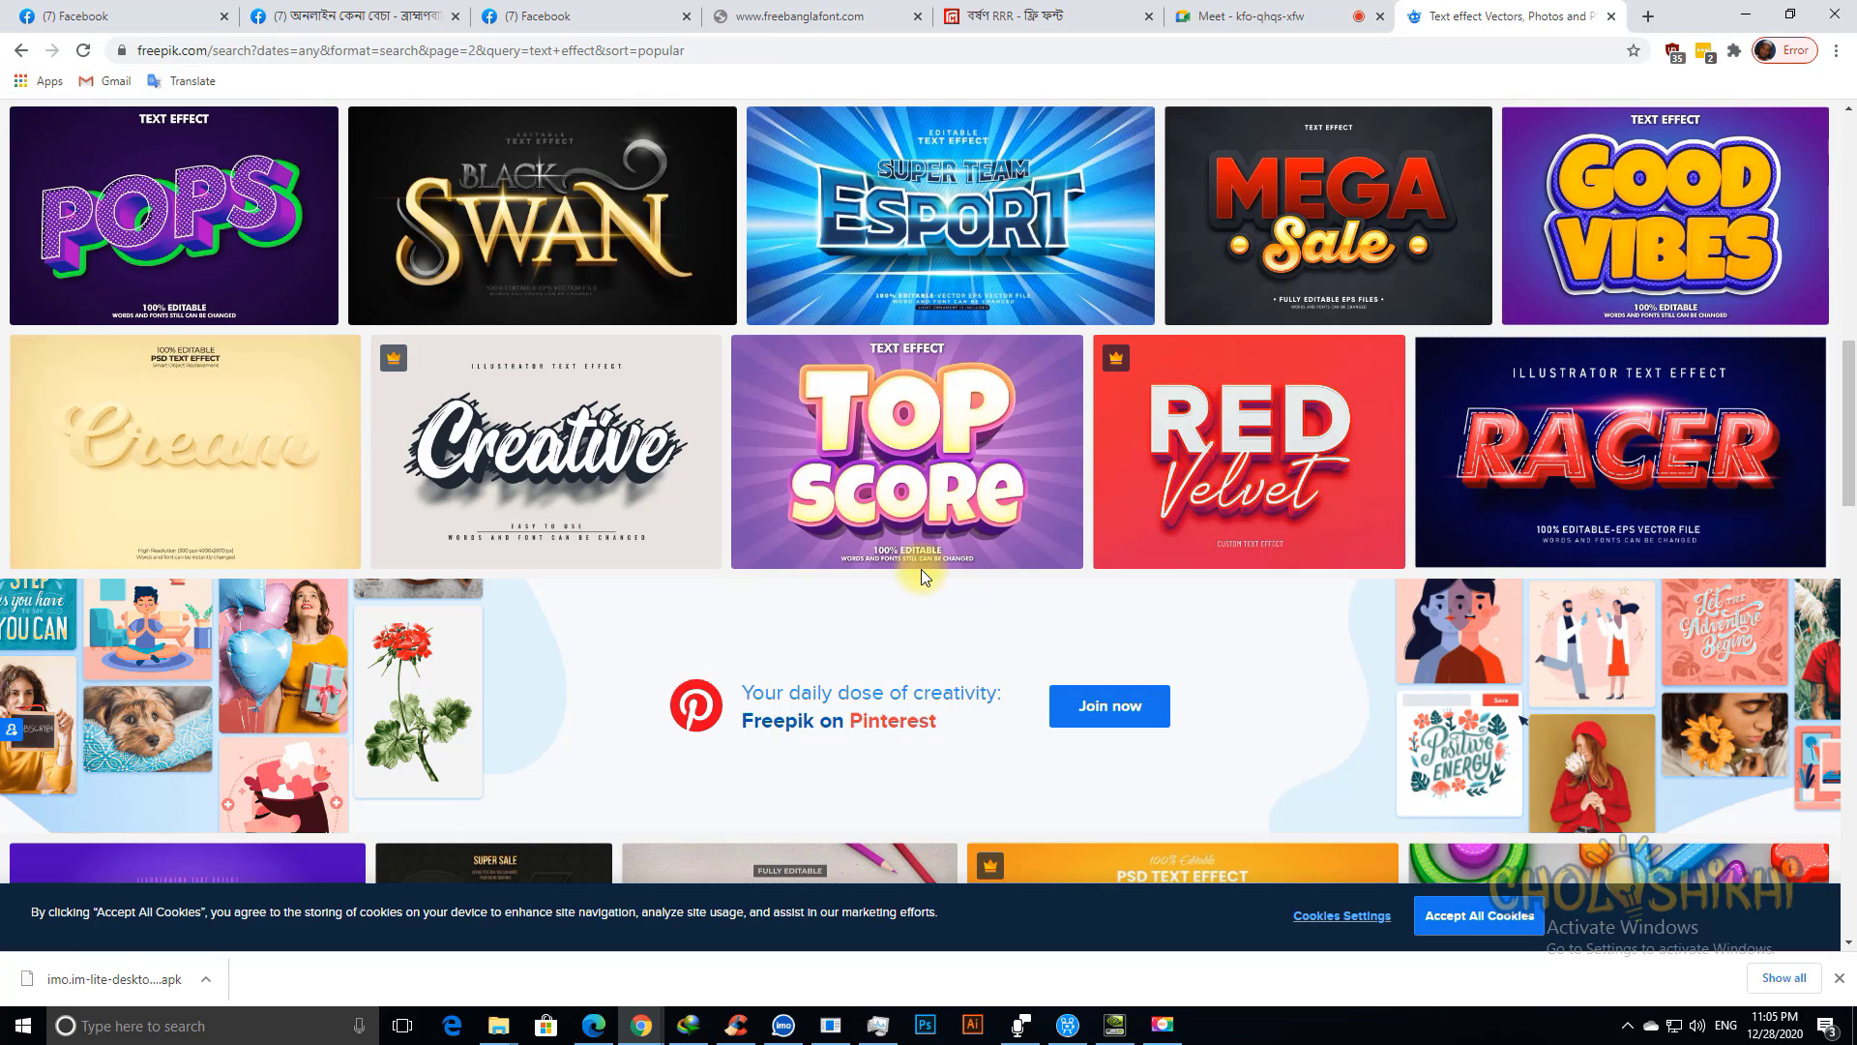
{"action": "scroll", "coordinate": [924, 552], "scroll_direction": "up", "scroll_amount": 6}
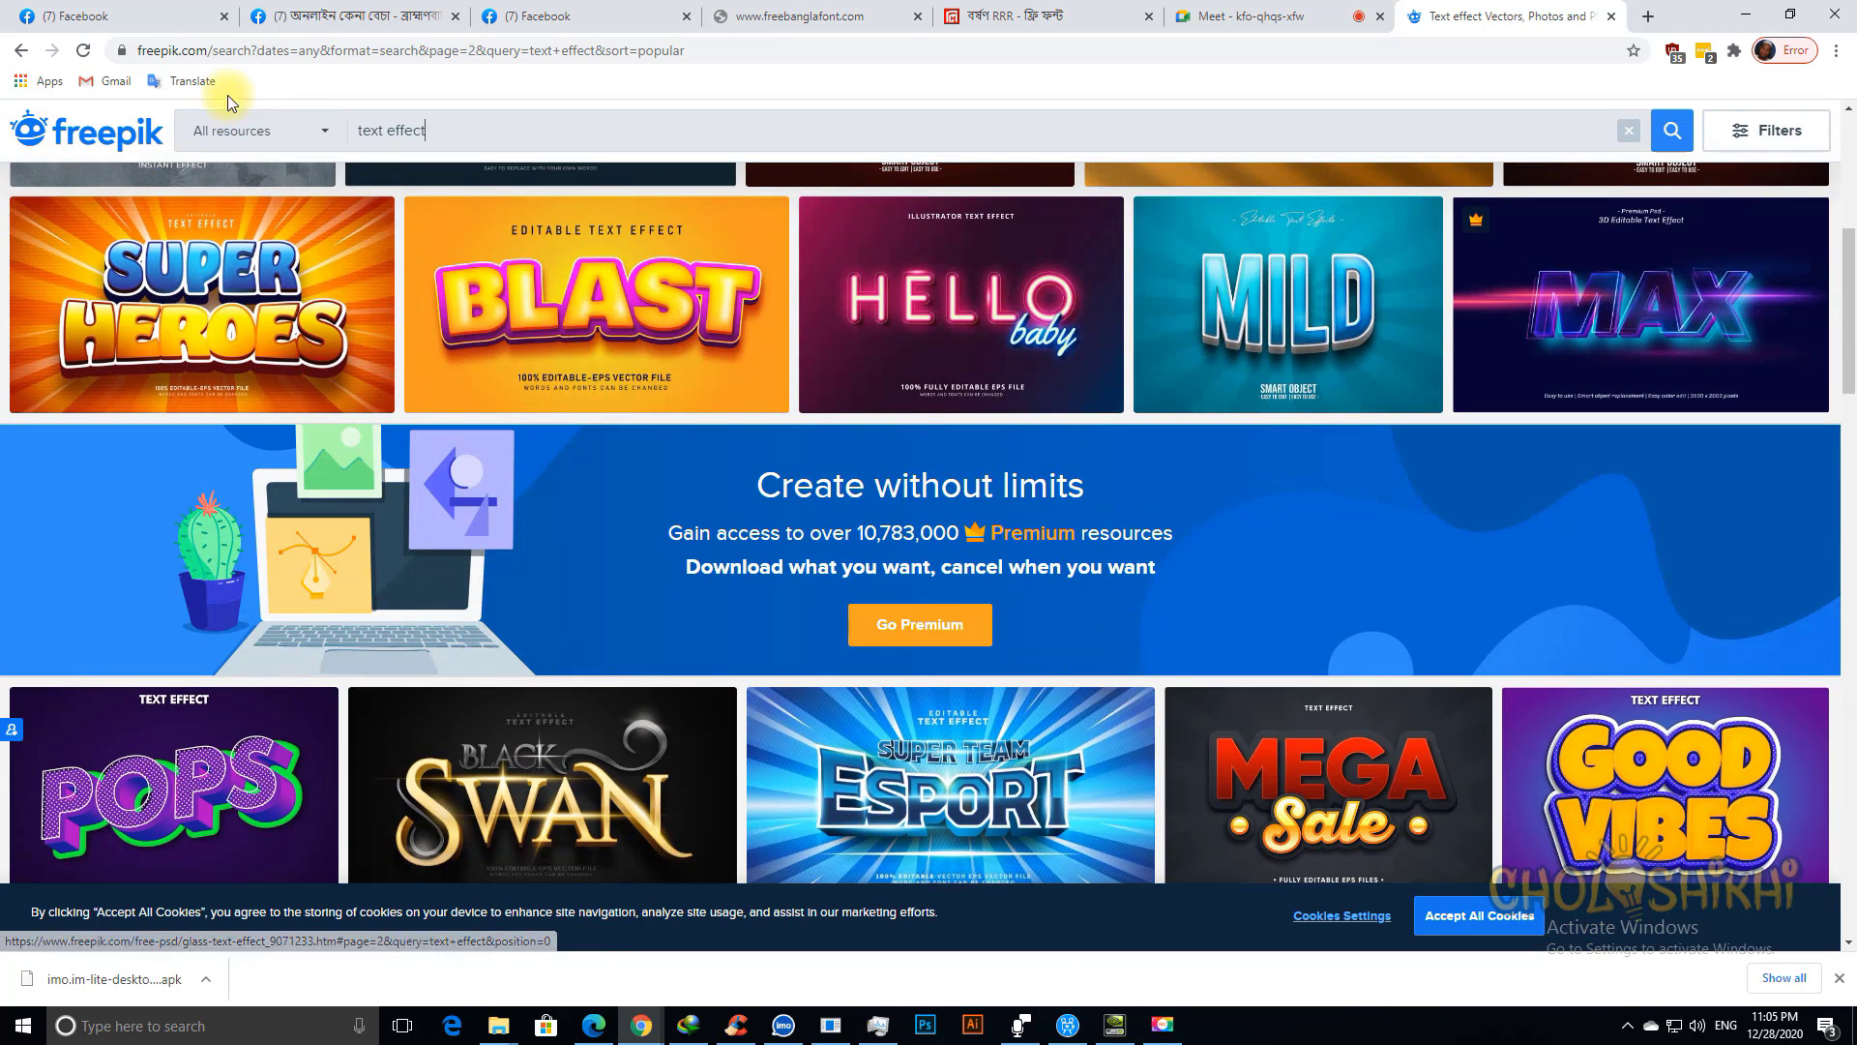
{"action": "scroll", "coordinate": [622, 380], "scroll_direction": "down", "scroll_amount": 4}
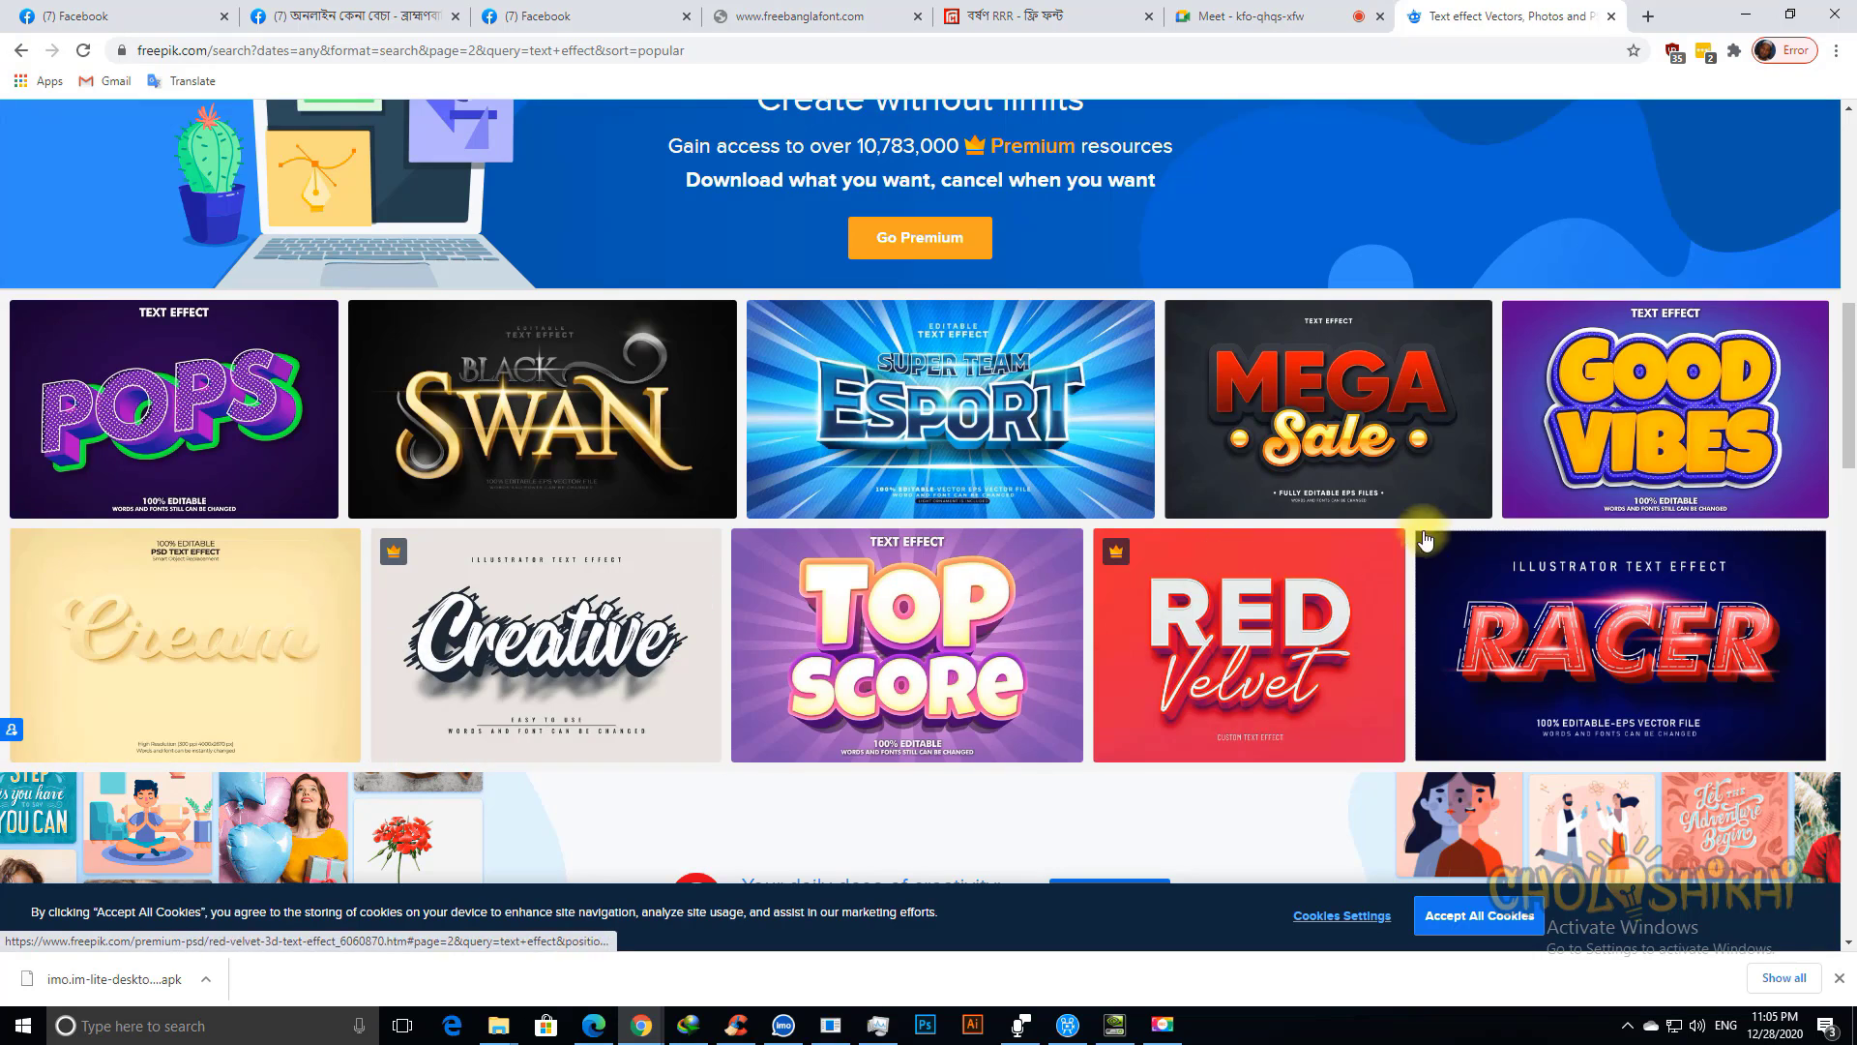
{"action": "key", "text": "alt+Tab"}
{"action": "key", "text": "alt+Tab"}
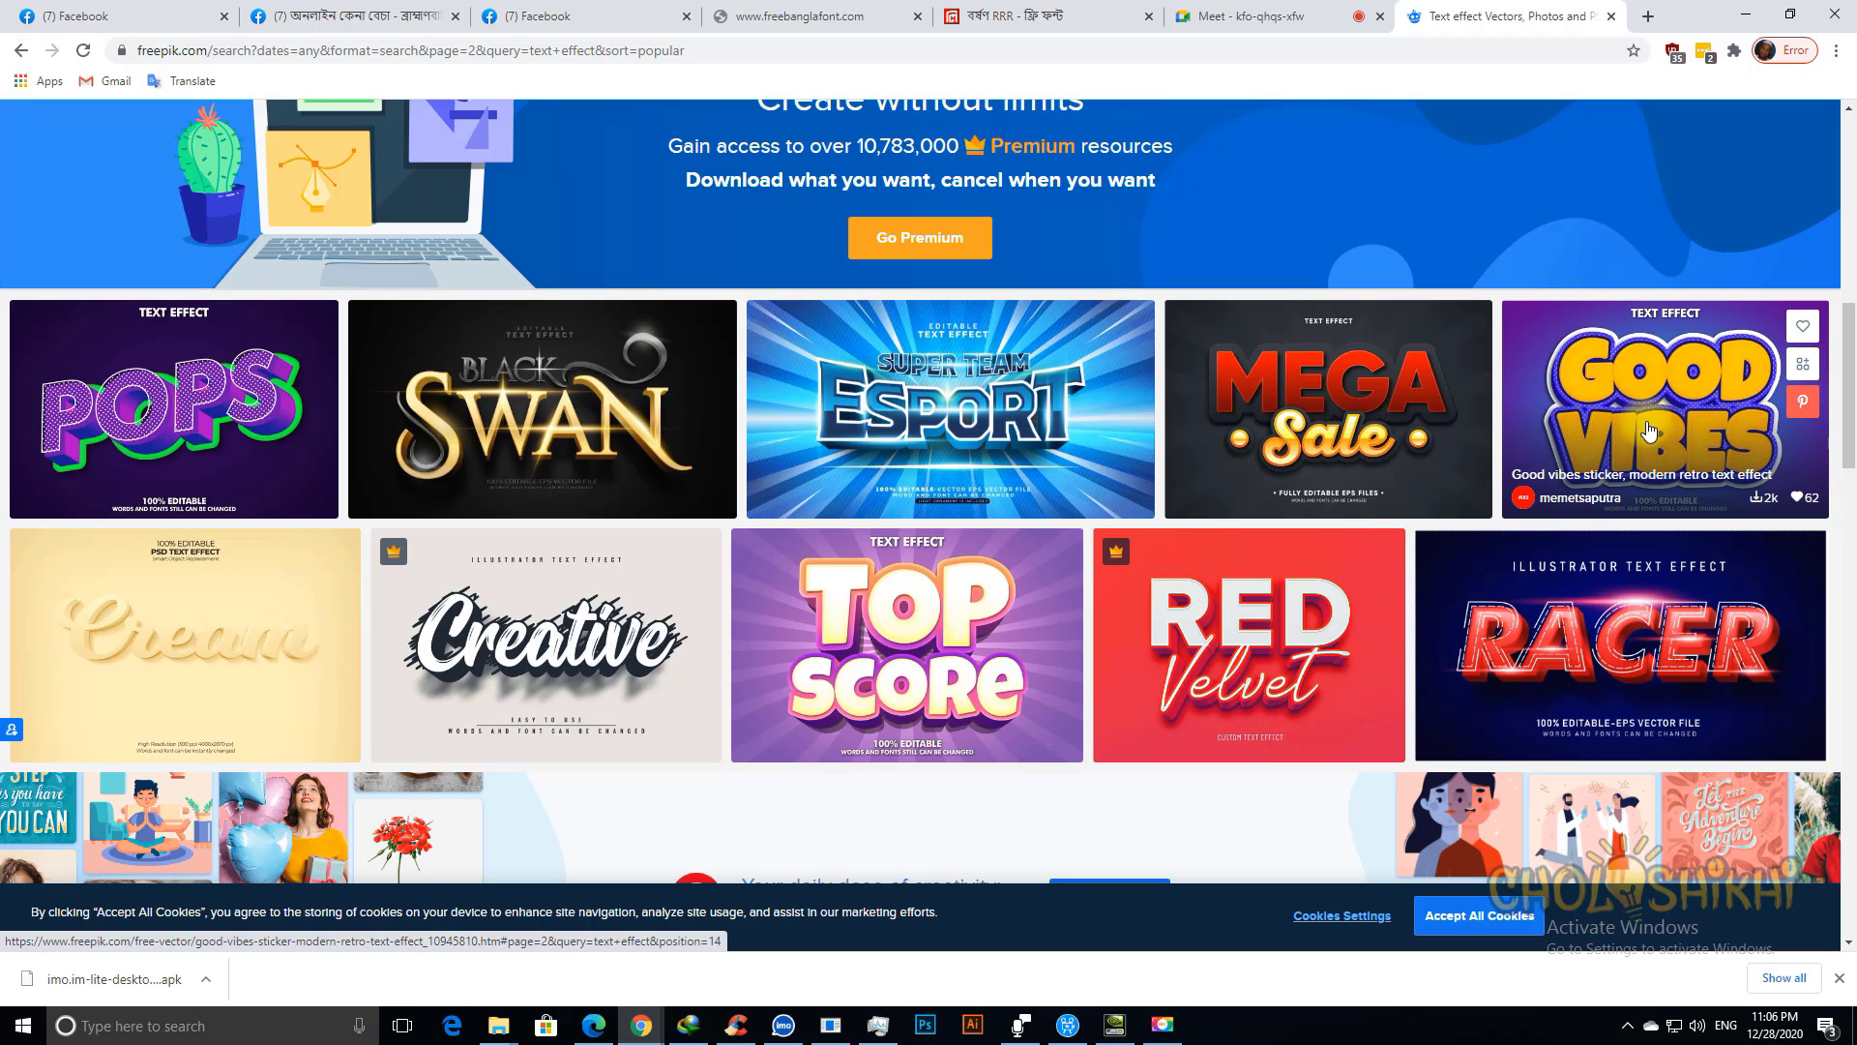
Step: Switch back to Illustrator and tilt the lower LOVE text freehand to about -6° X, 4° Y and 6° Z
{"action": "key", "text": "alt+Tab"}
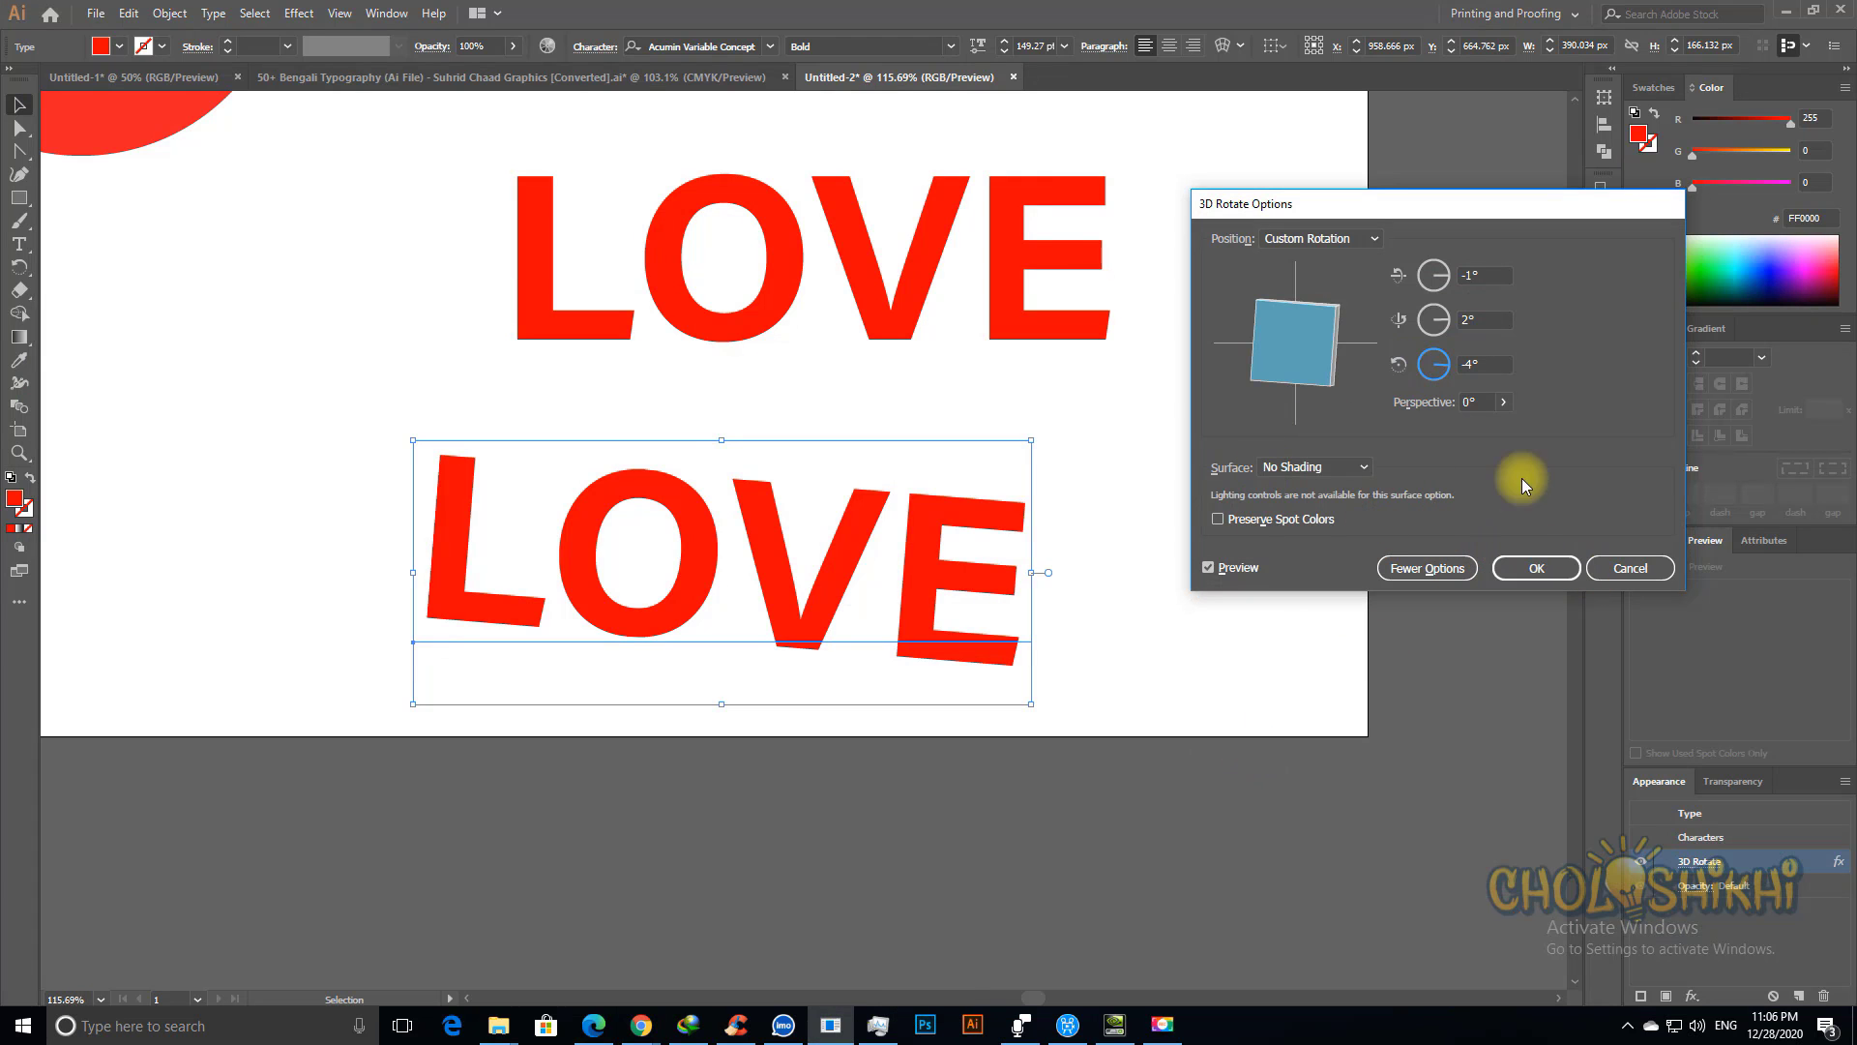
{"action": "left_click_drag", "start_coordinate": [1254, 377], "coordinate": [1243, 371]}
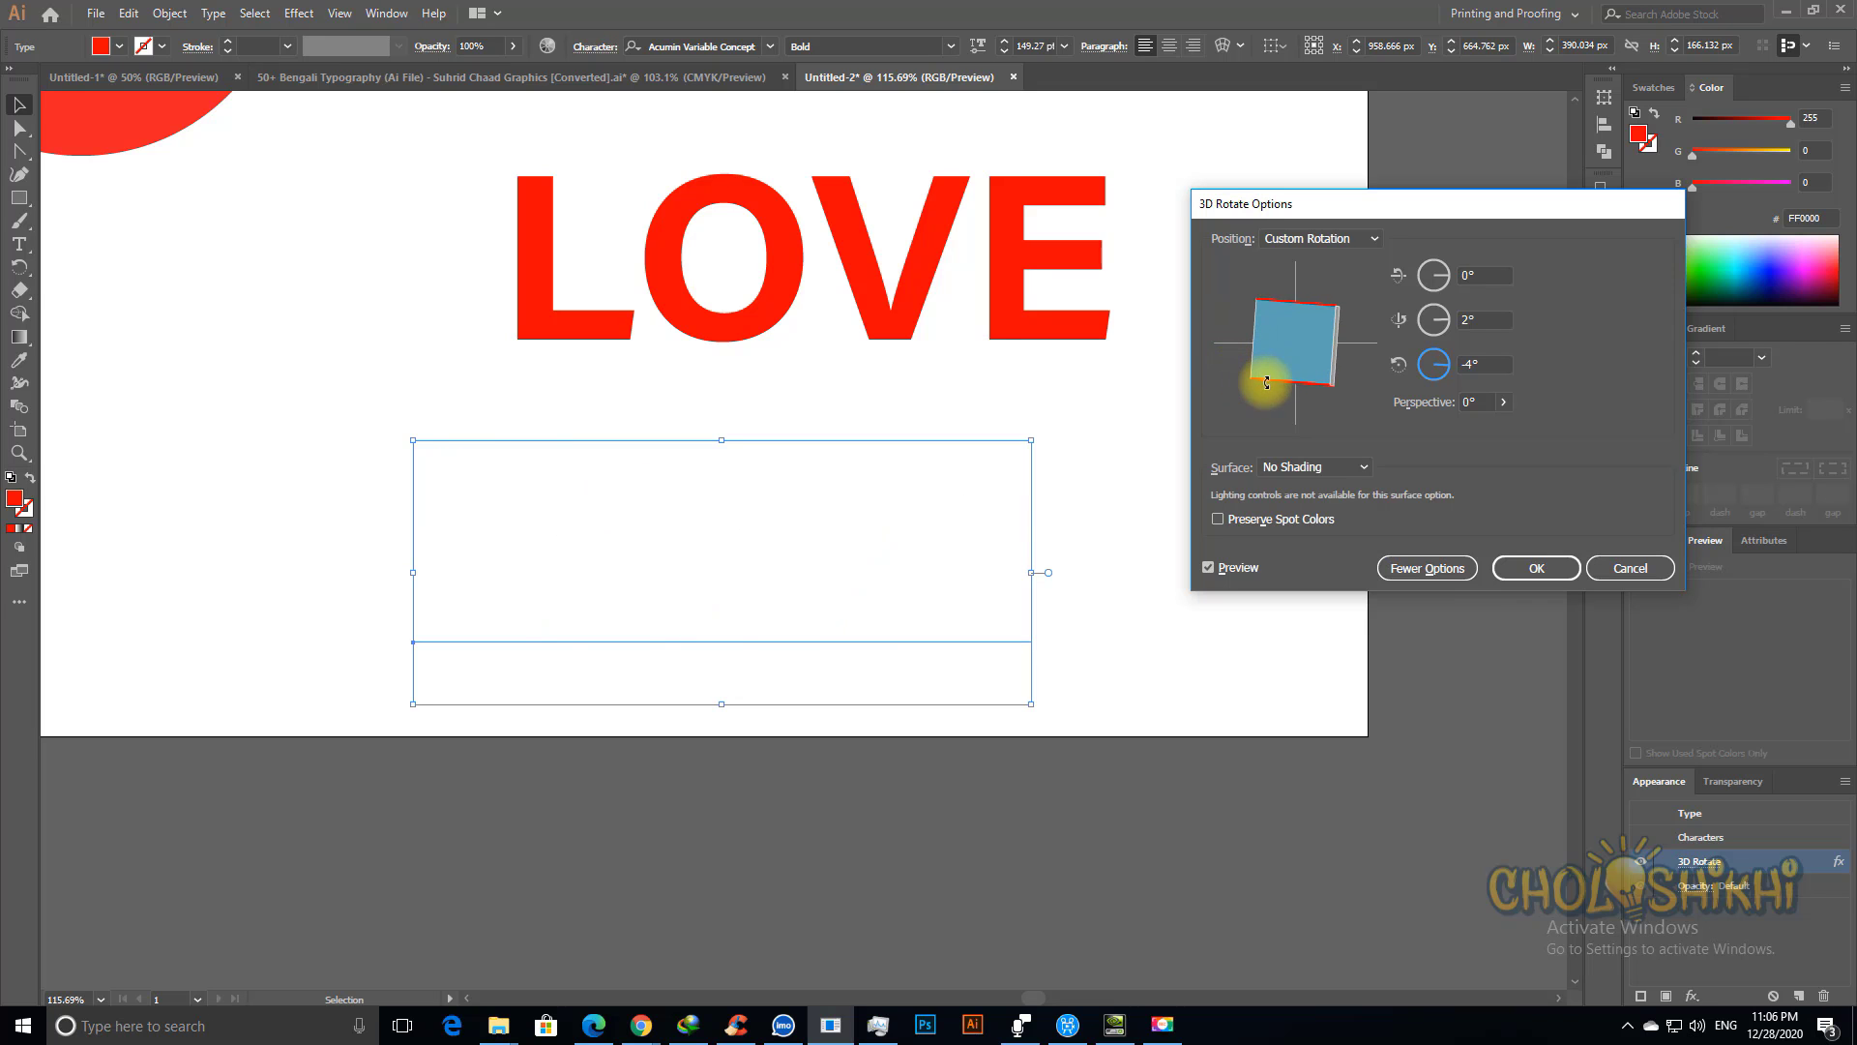
{"action": "left_click_drag", "start_coordinate": [1347, 277], "coordinate": [1331, 299]}
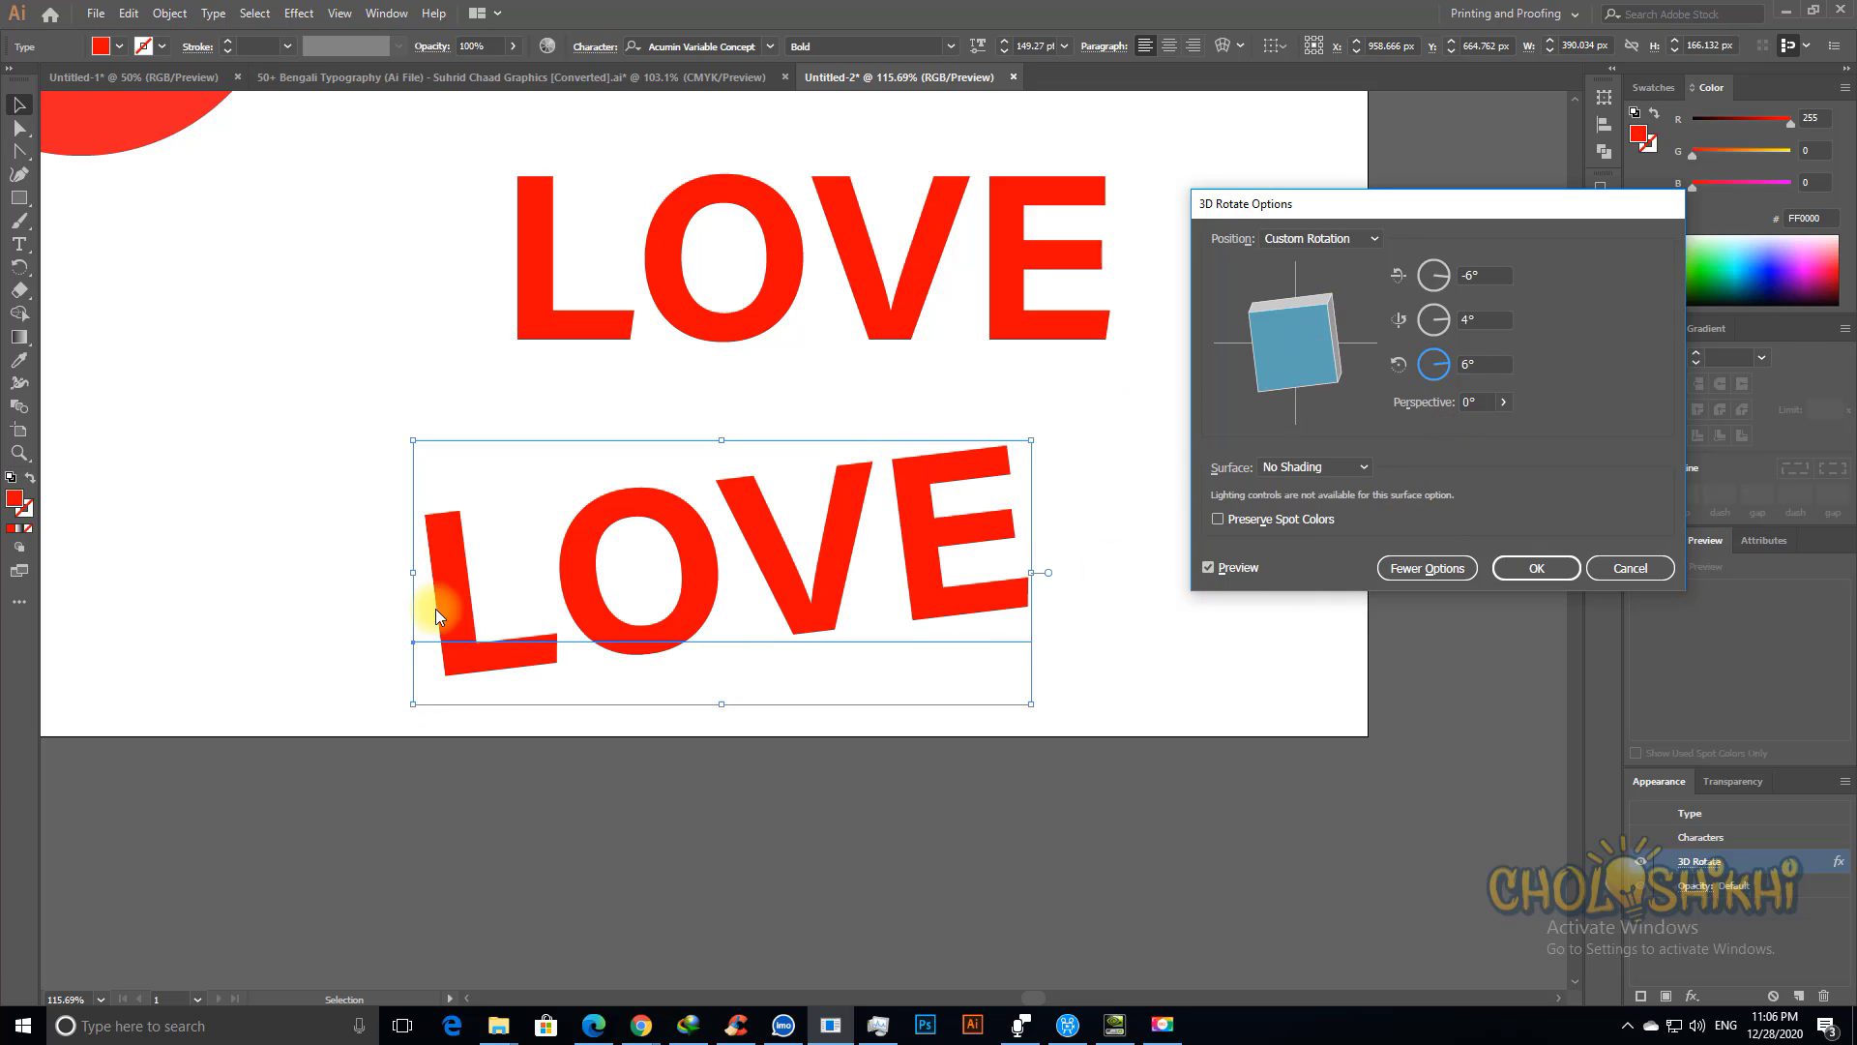
Step: Set the LOVE text's 3D rotation to -42° about X and -9° about Y, and apply the effect
{"action": "left_click", "coordinate": [1447, 283]}
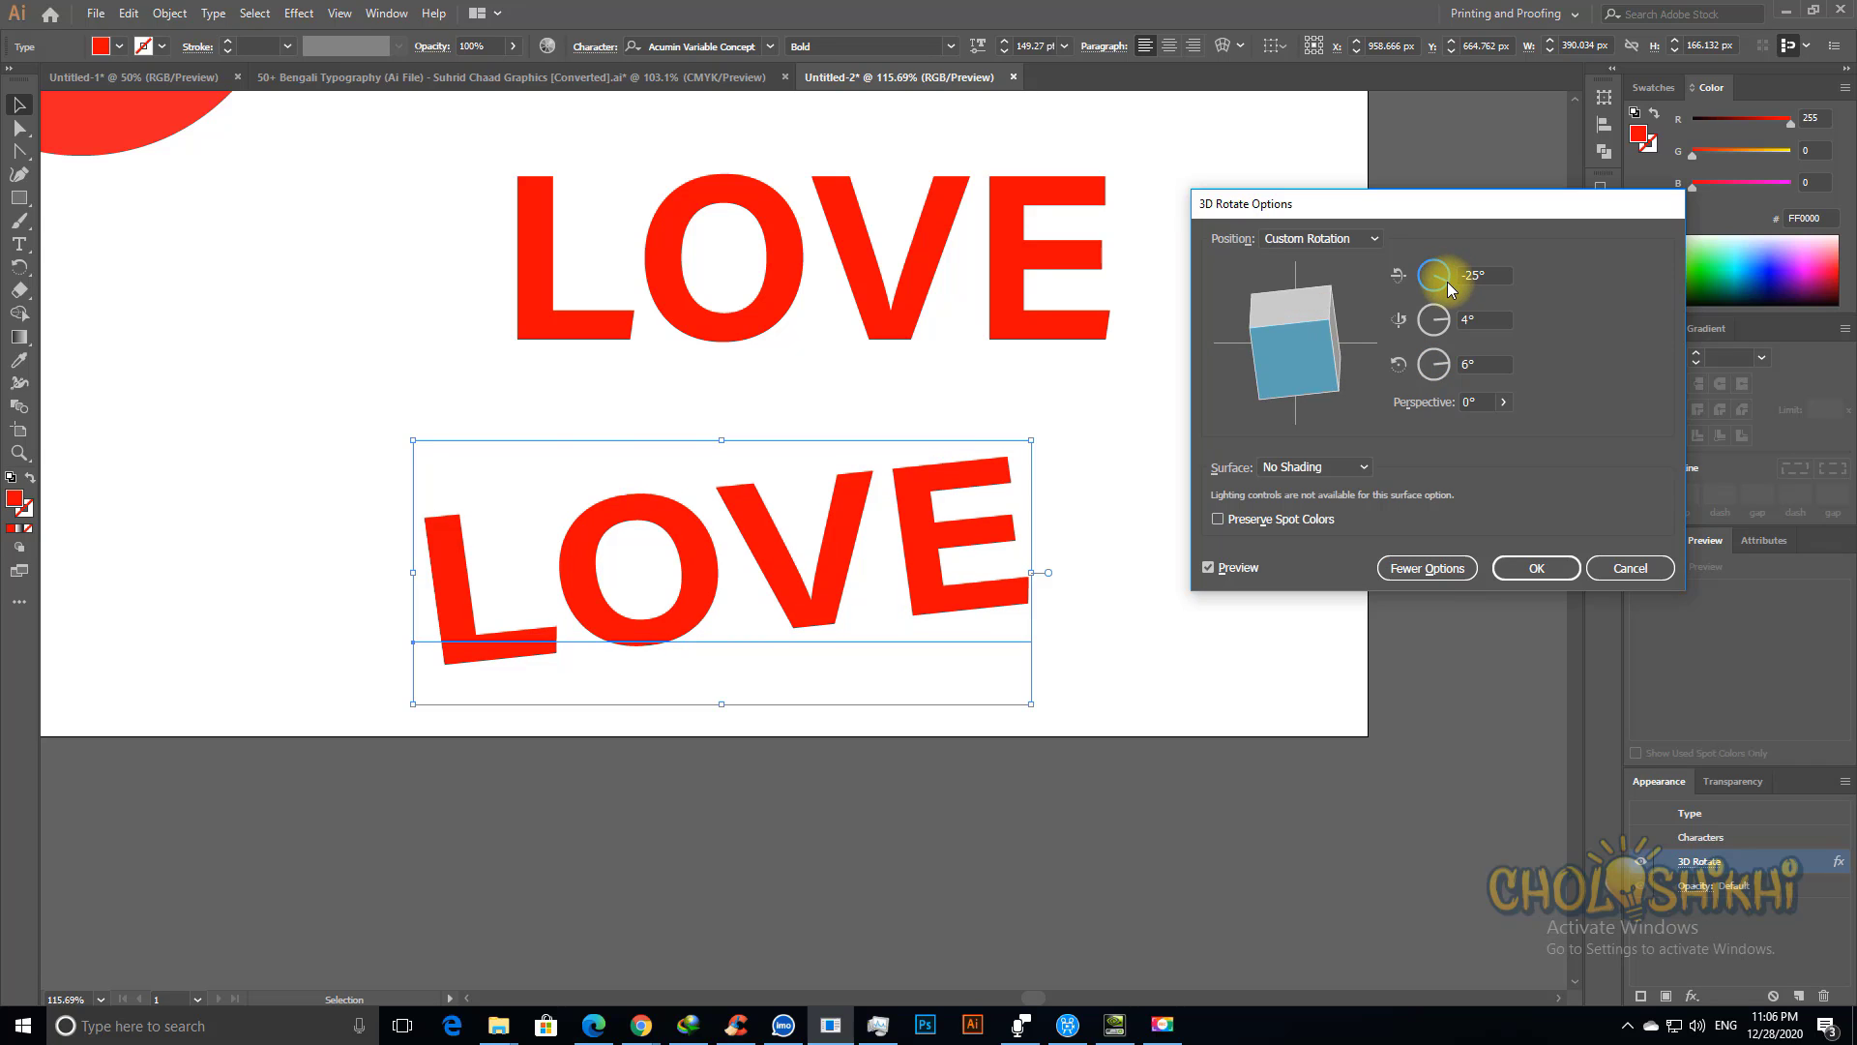
{"action": "left_click_drag", "start_coordinate": [1446, 285], "coordinate": [1446, 286]}
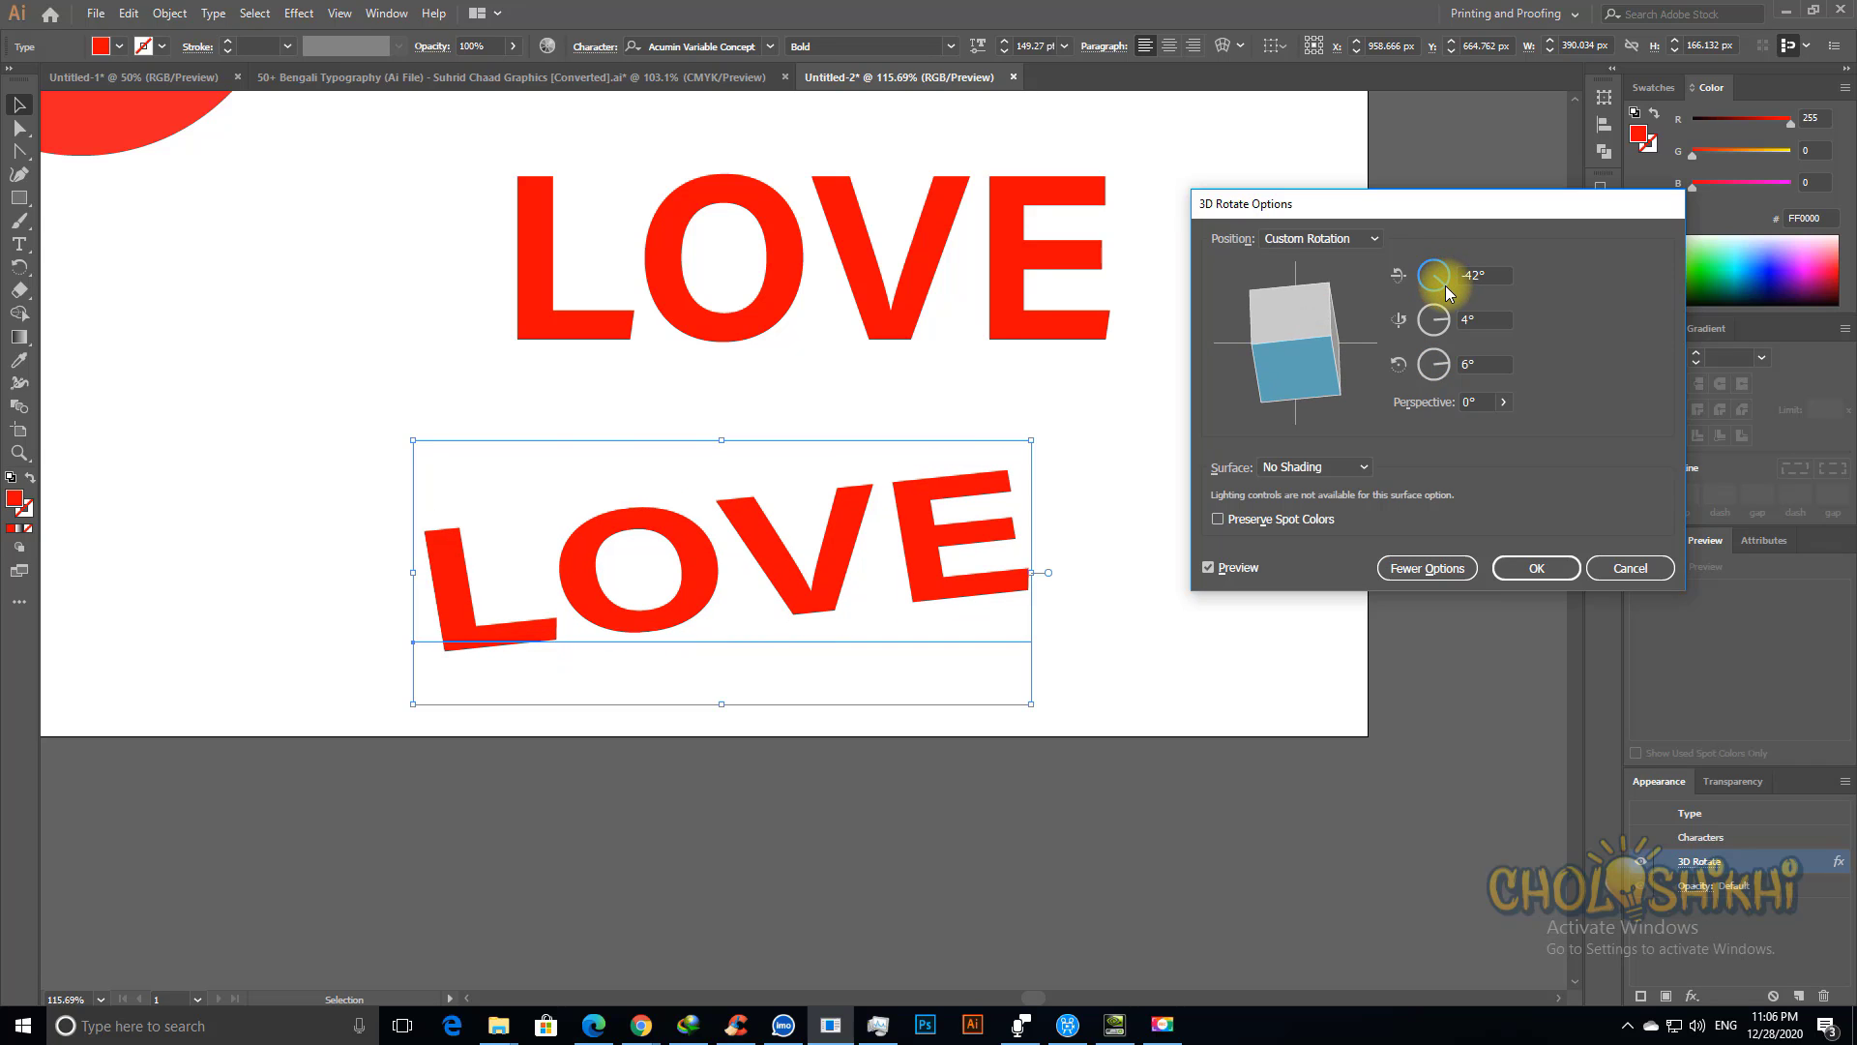
{"action": "left_click", "coordinate": [1447, 327]}
{"action": "left_click", "coordinate": [1447, 329]}
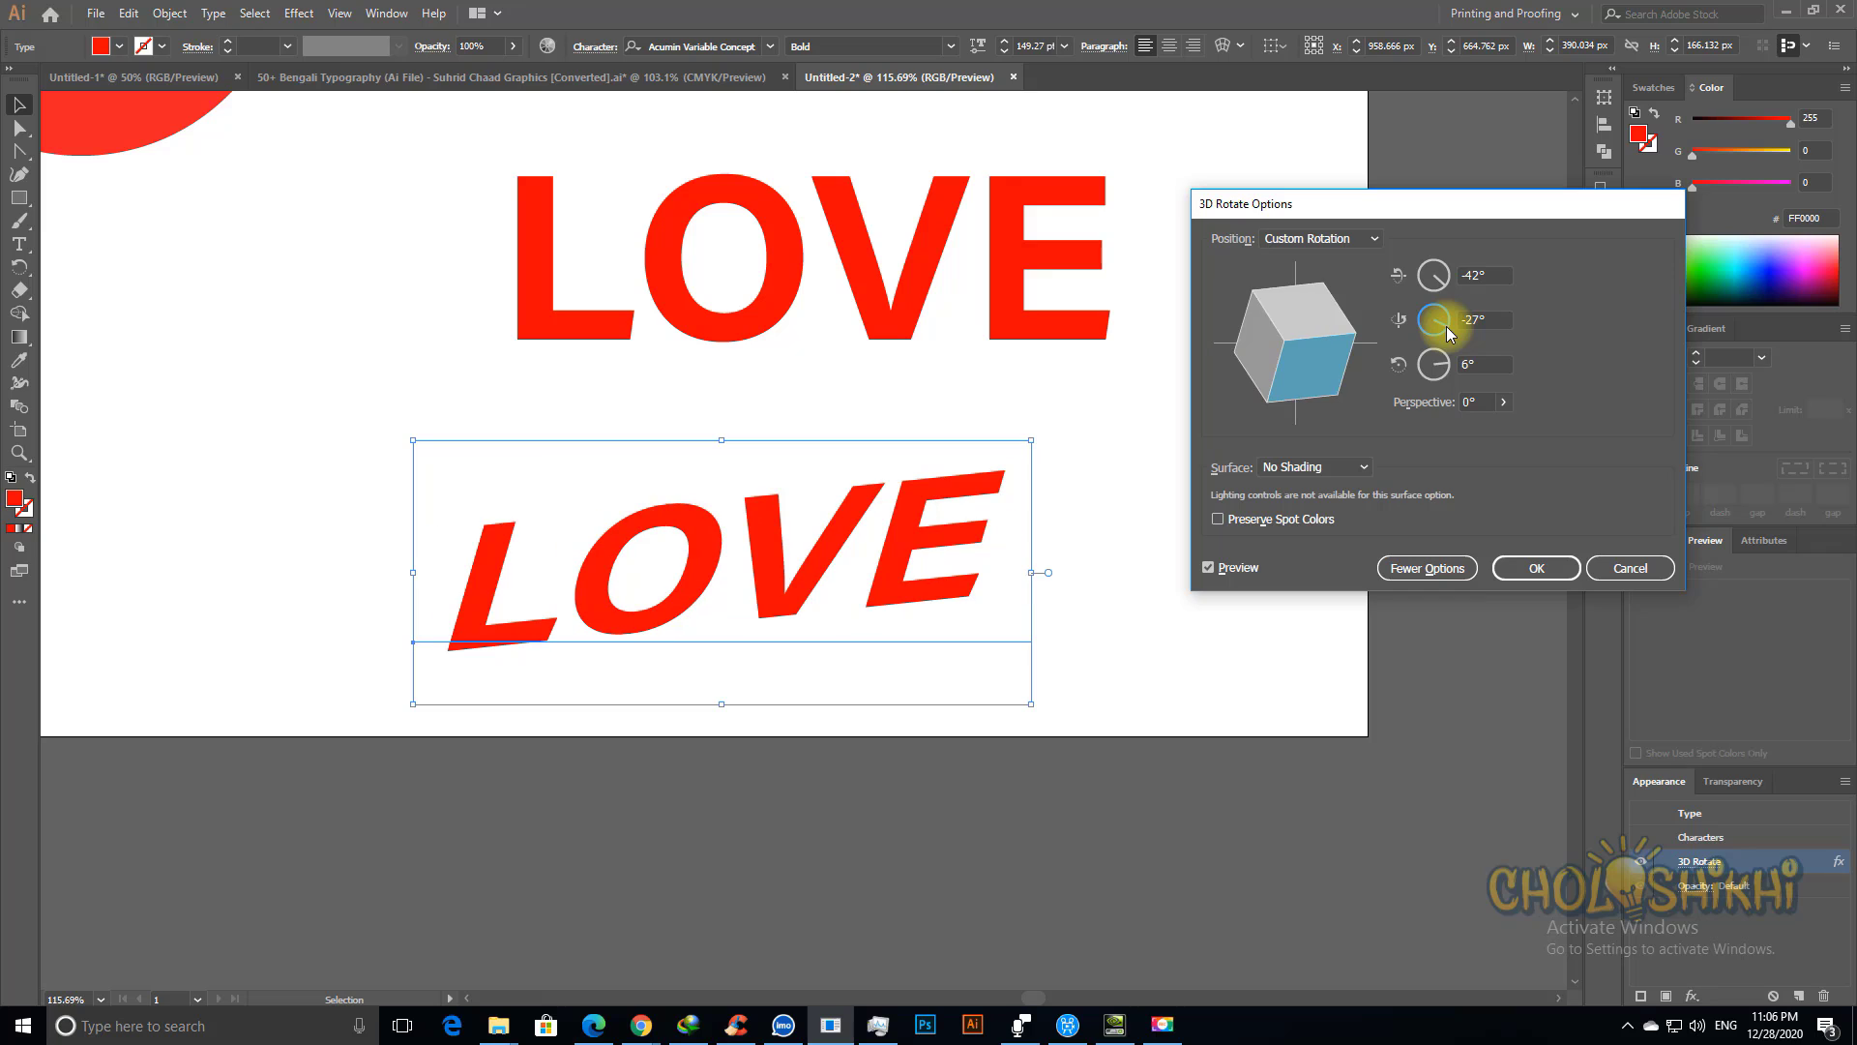
{"action": "left_click", "coordinate": [1448, 330]}
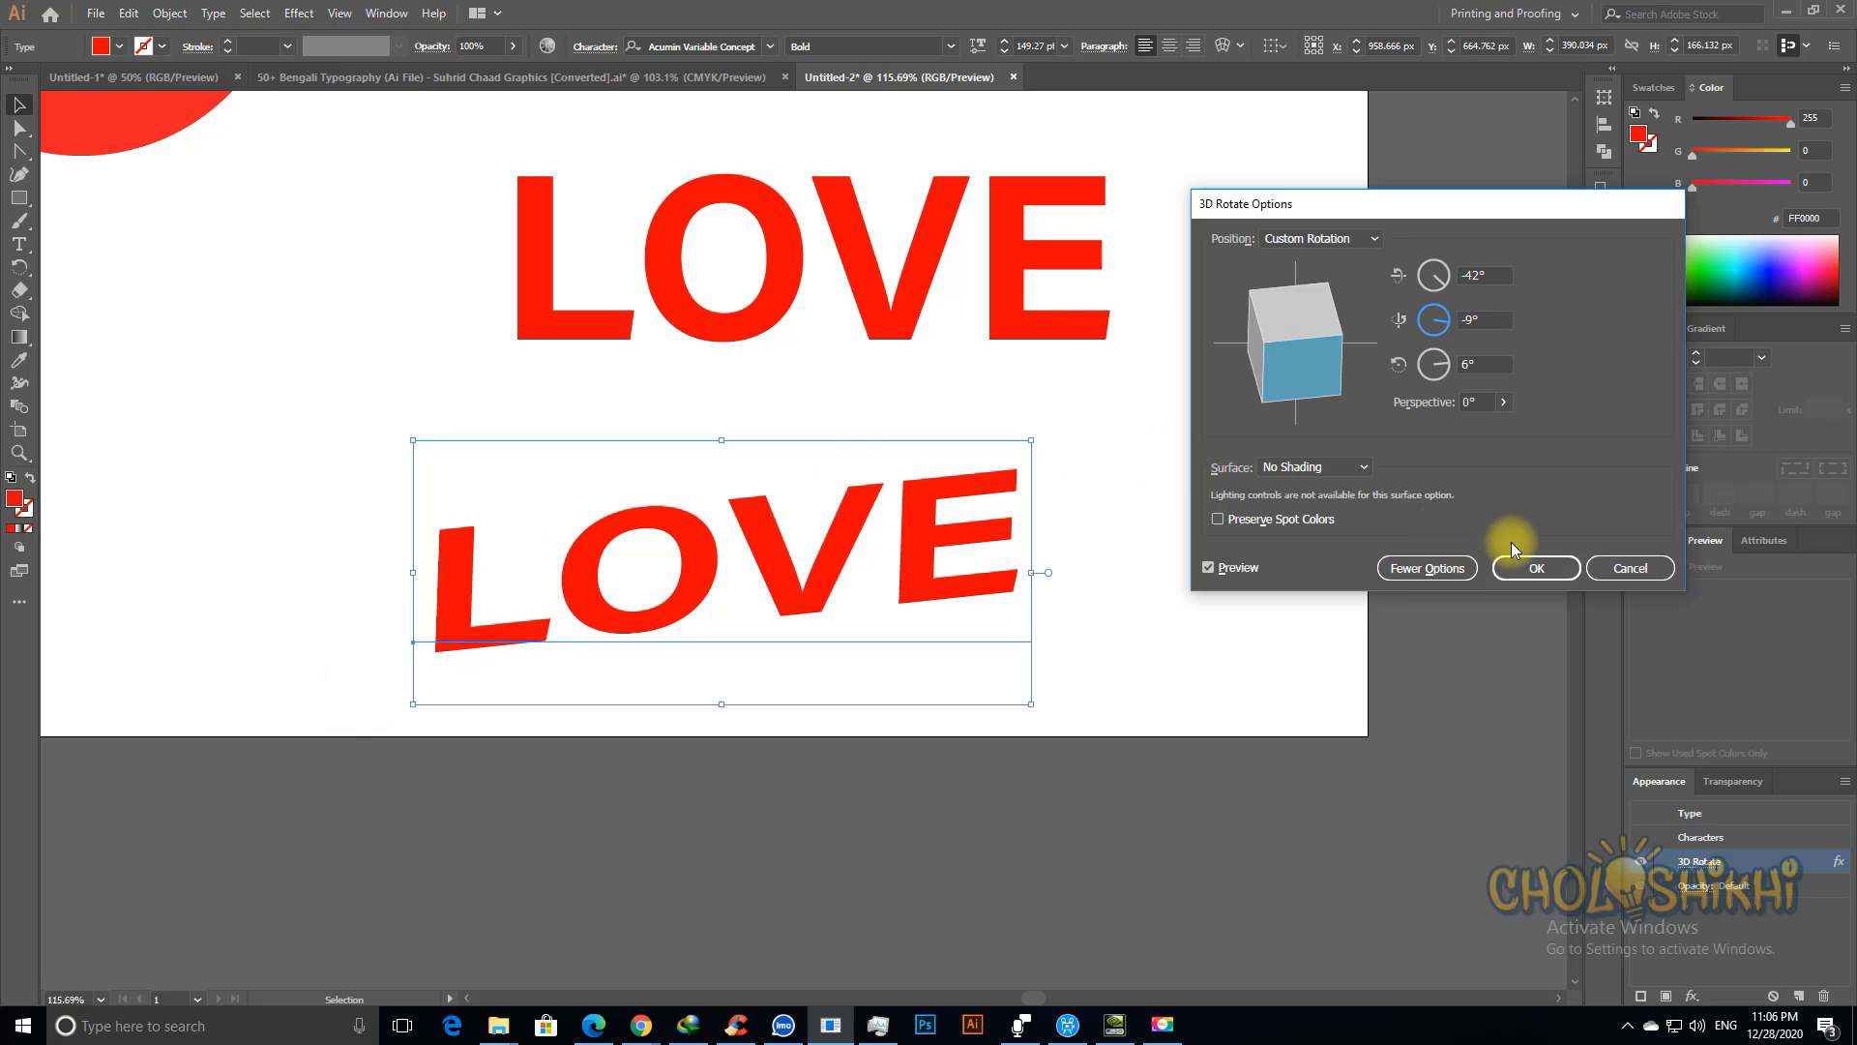
{"action": "left_click", "coordinate": [1536, 568]}
Step: Move the rotated LOVE text up and to the right so it sits closely beneath the original LOVE
{"action": "left_click", "coordinate": [923, 861]}
{"action": "key", "text": "ctrl+minus"}
{"action": "key", "text": "ctrl+minus"}
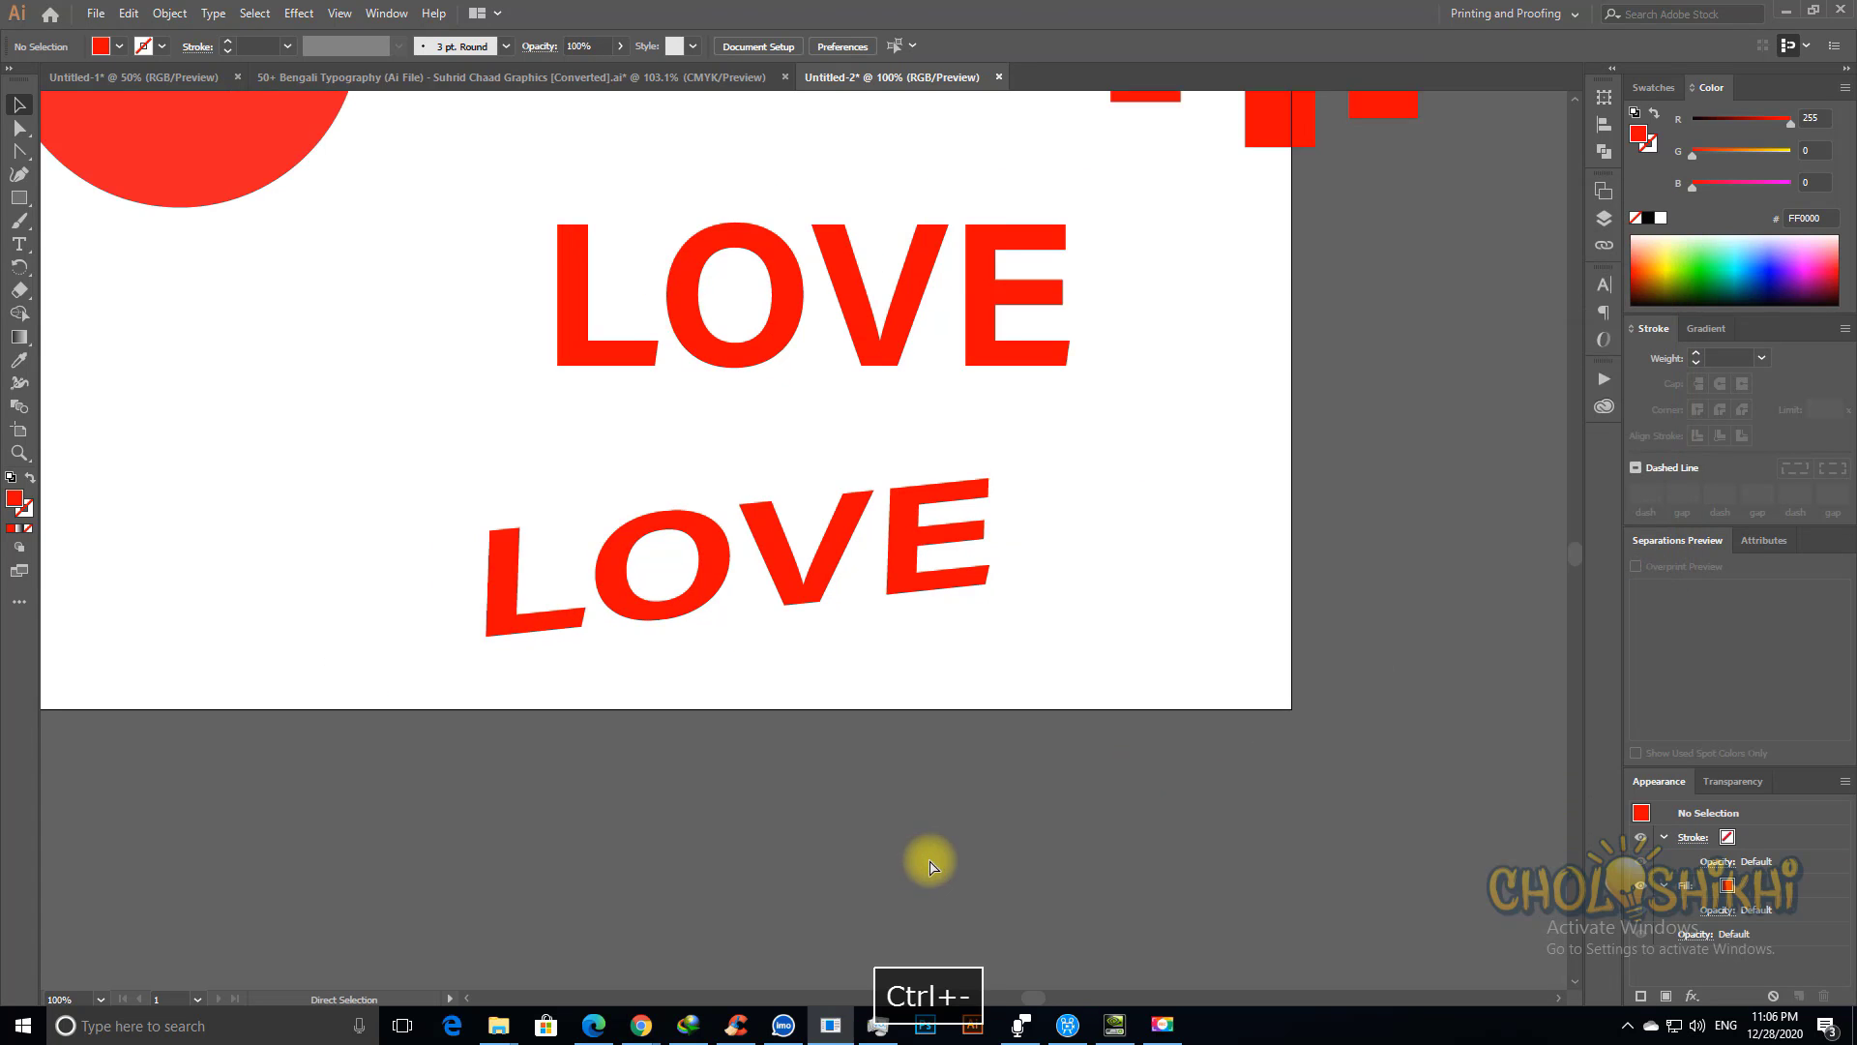
{"action": "left_click_drag", "start_coordinate": [838, 585], "coordinate": [887, 559]}
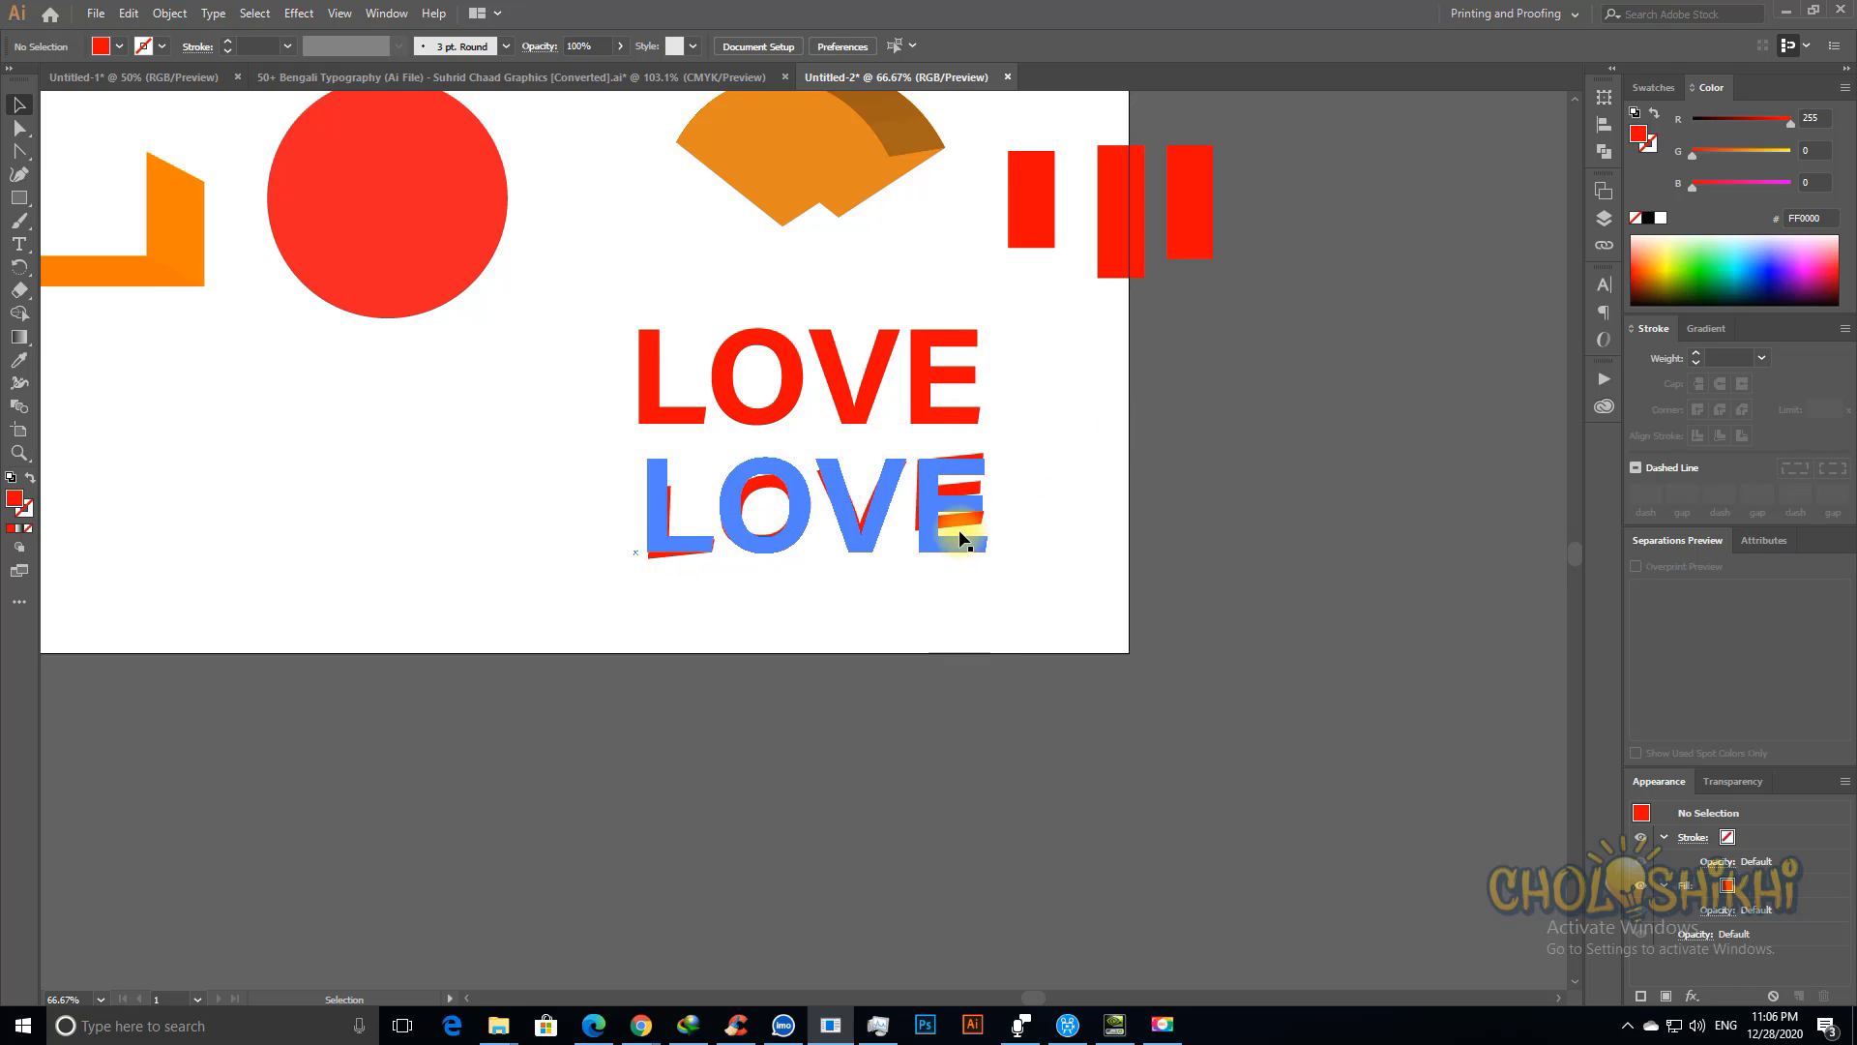
{"action": "key", "text": "alt+Tab"}
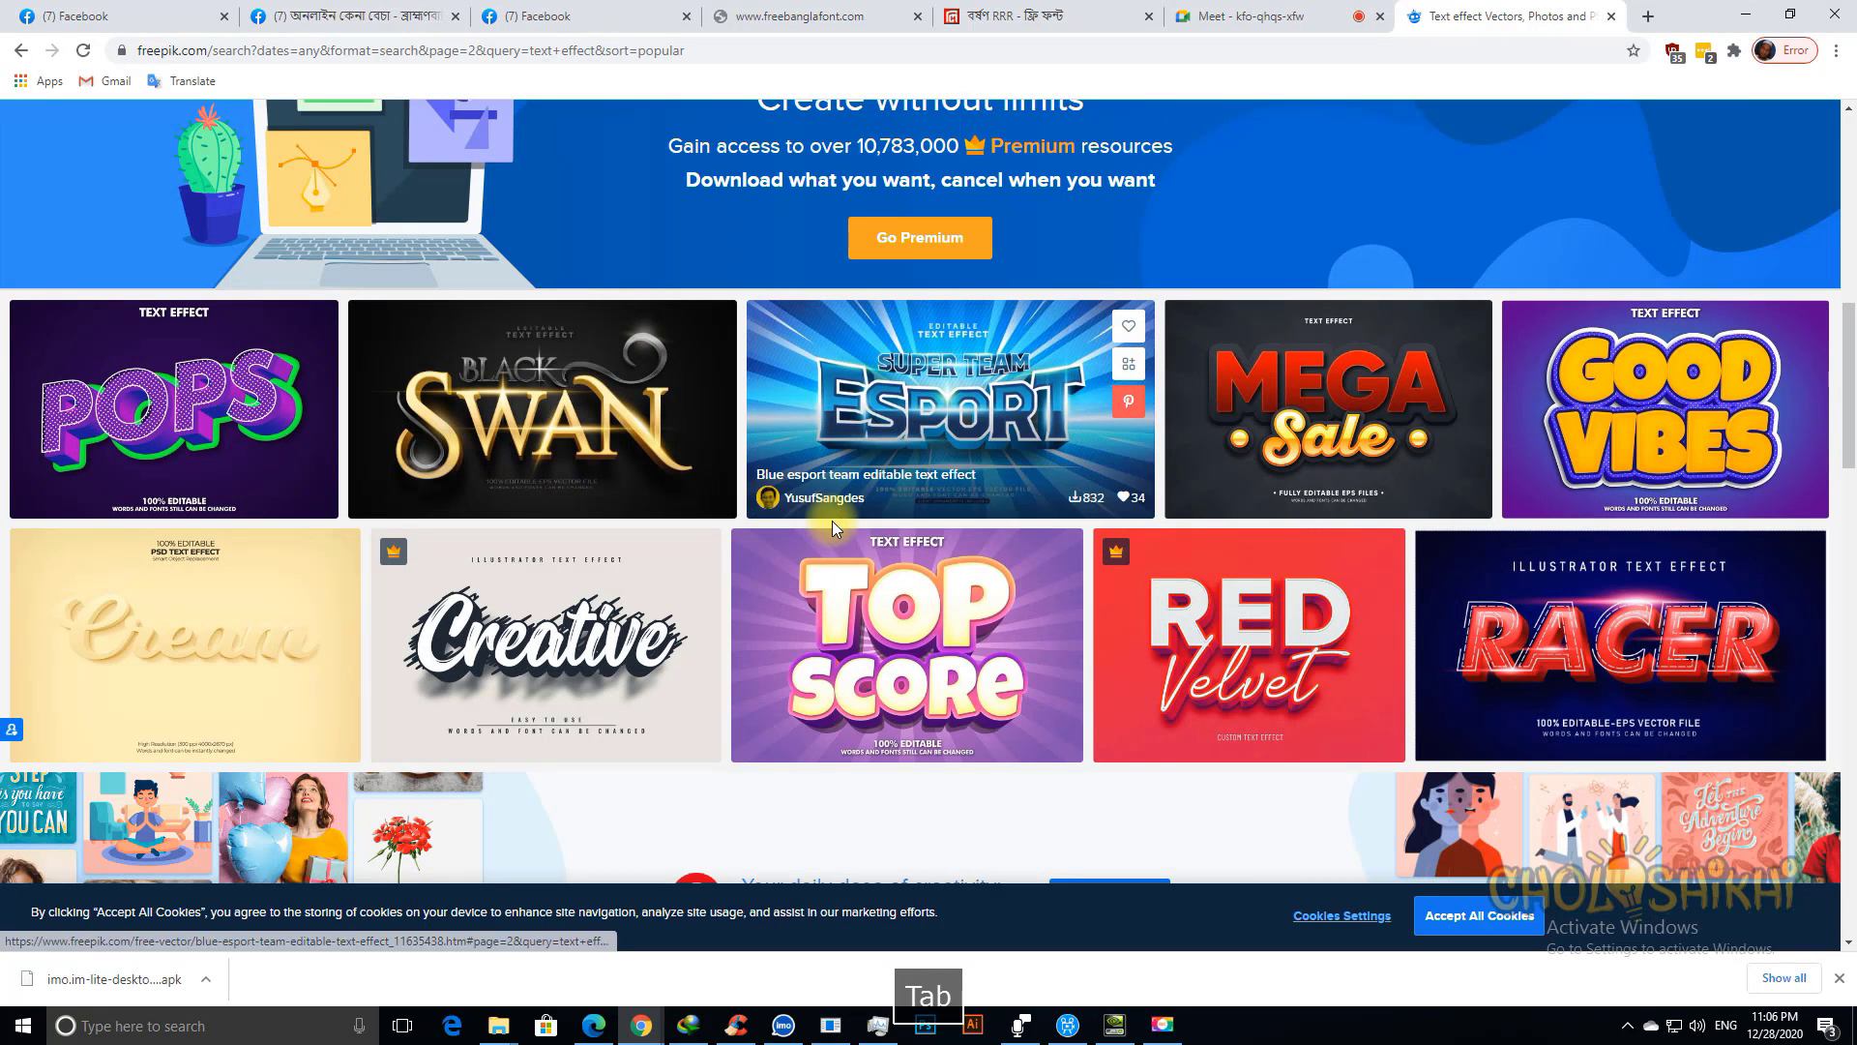
{"action": "key", "text": "alt+Tab"}
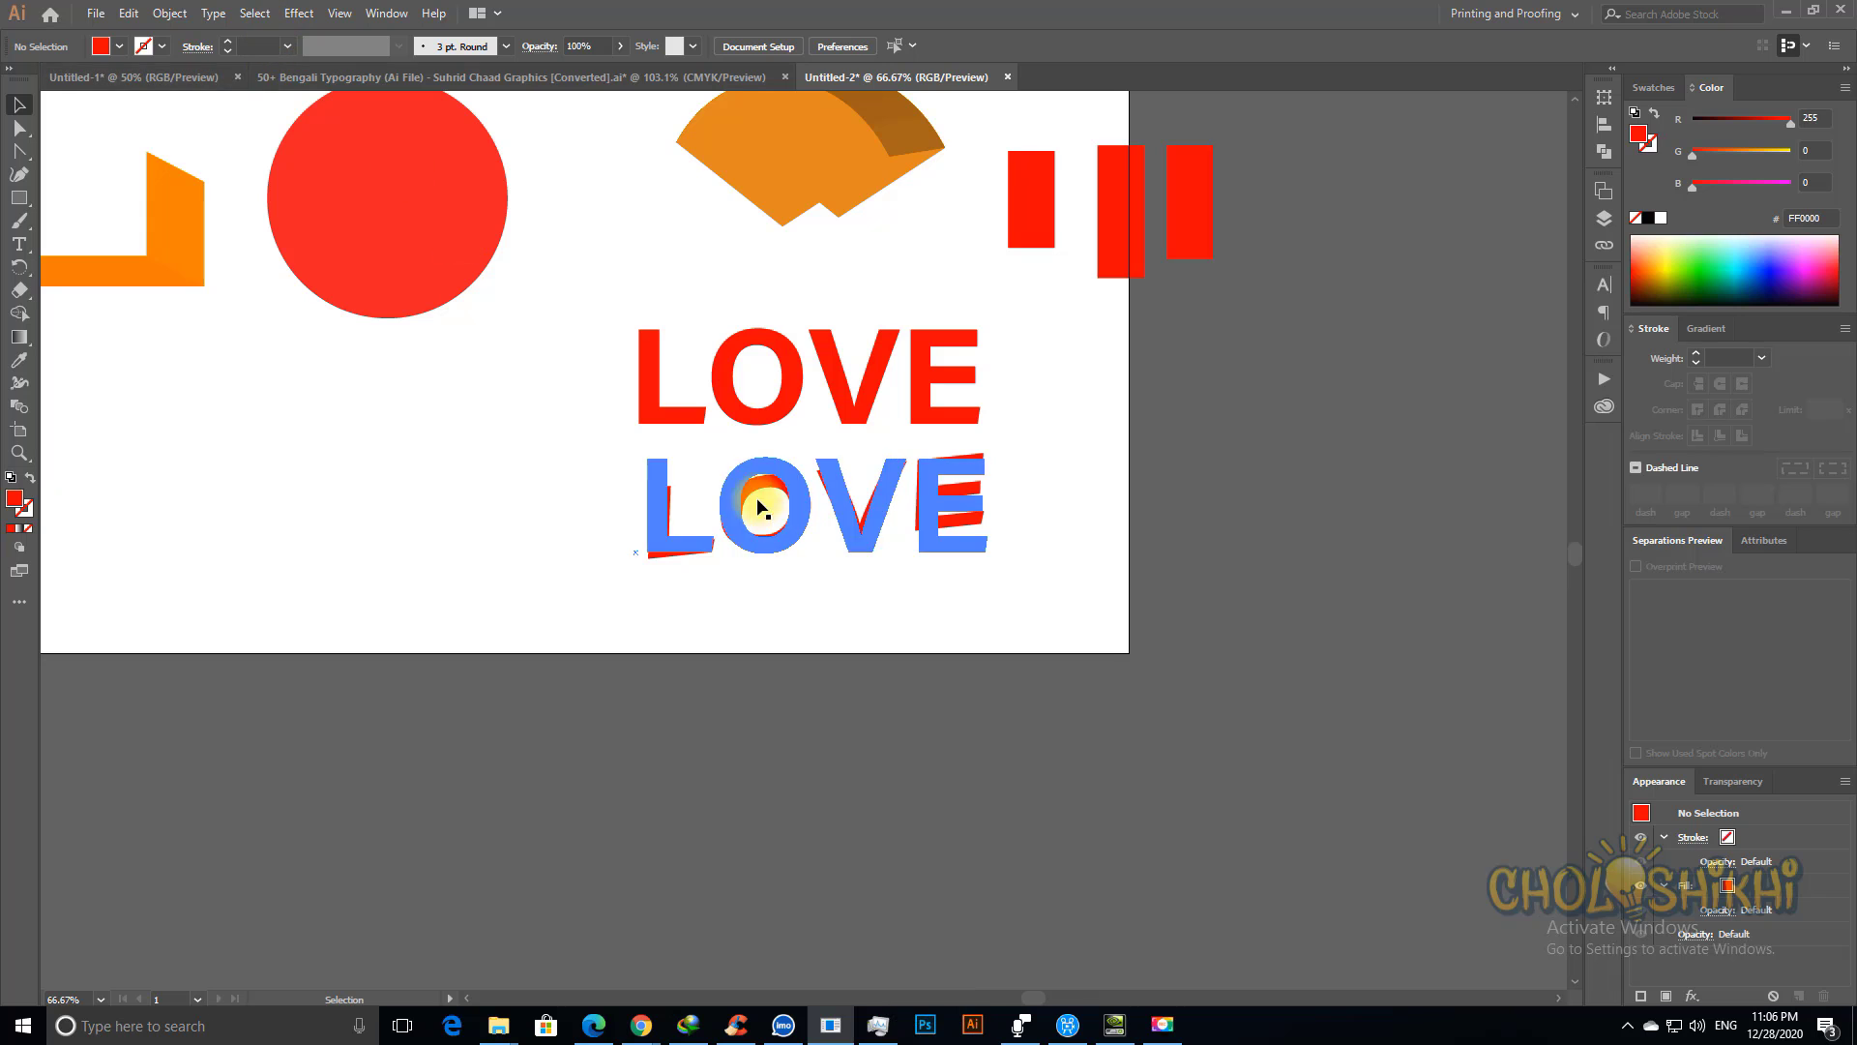
{"action": "left_click", "coordinate": [299, 13]}
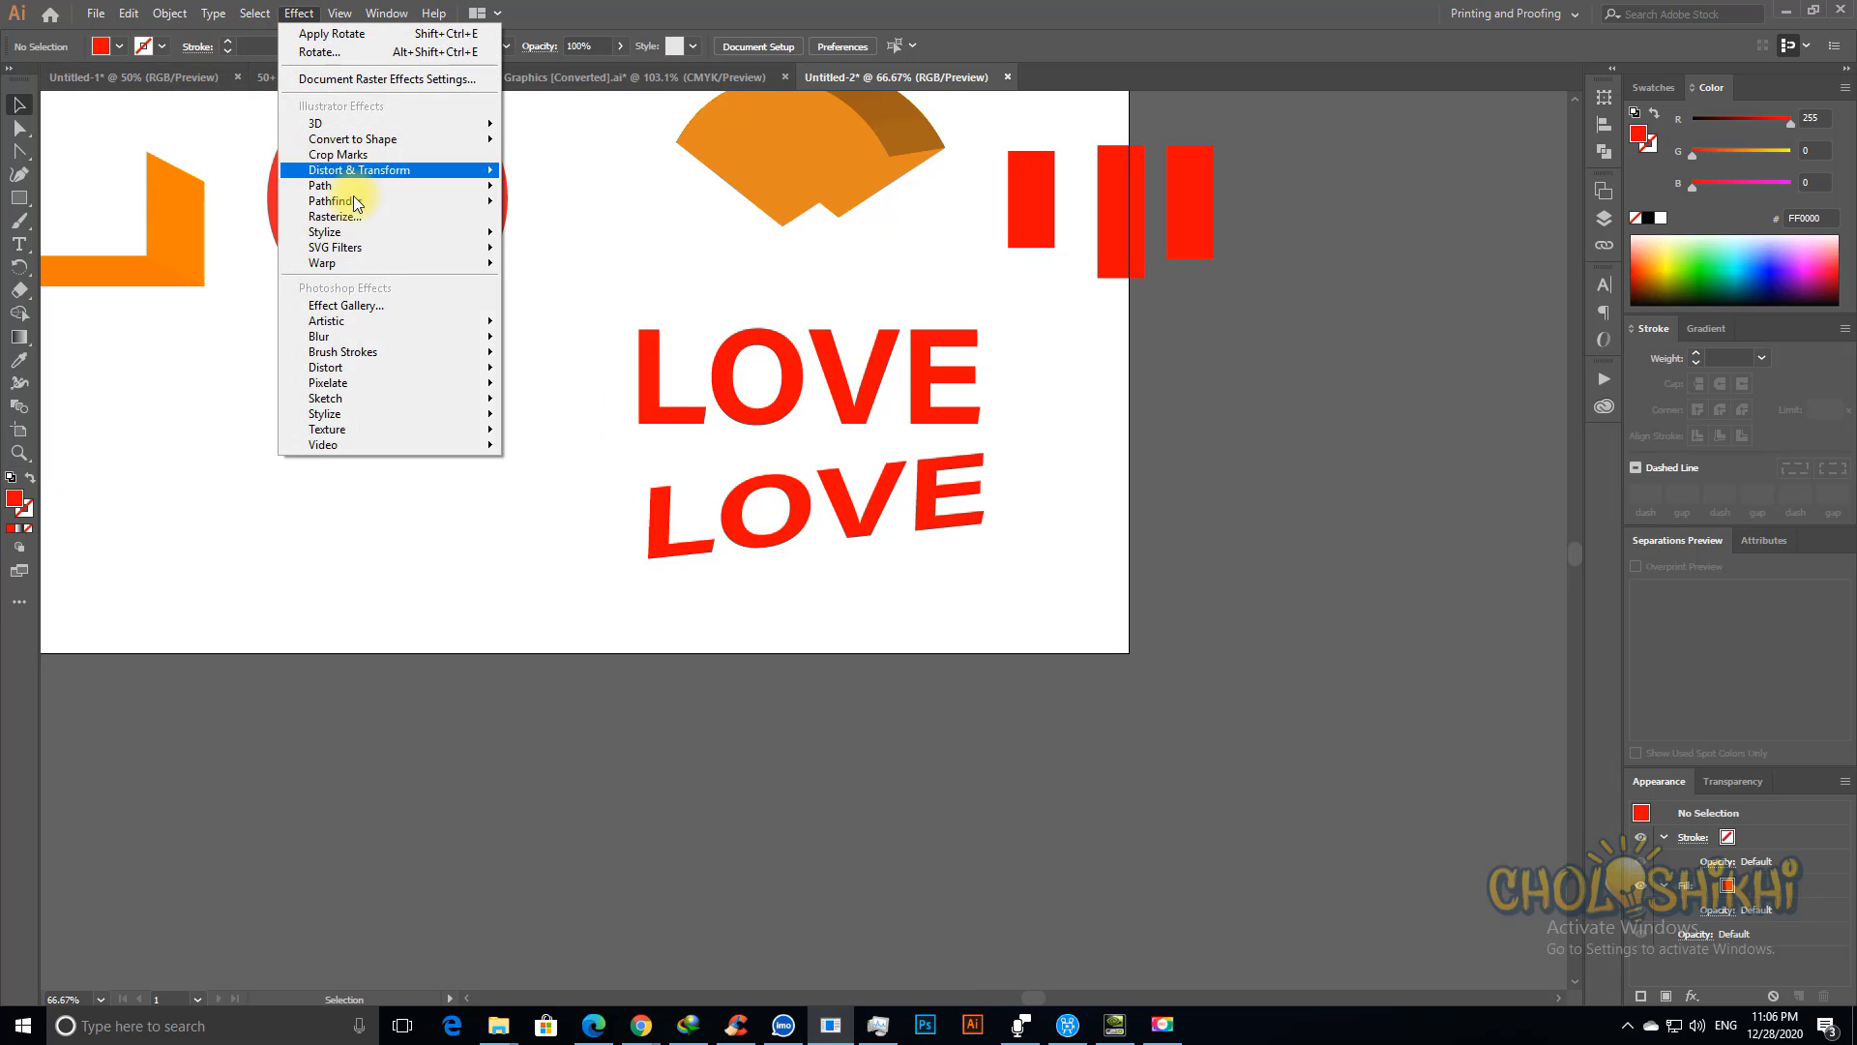
{"action": "mouse_move", "coordinate": [360, 140]}
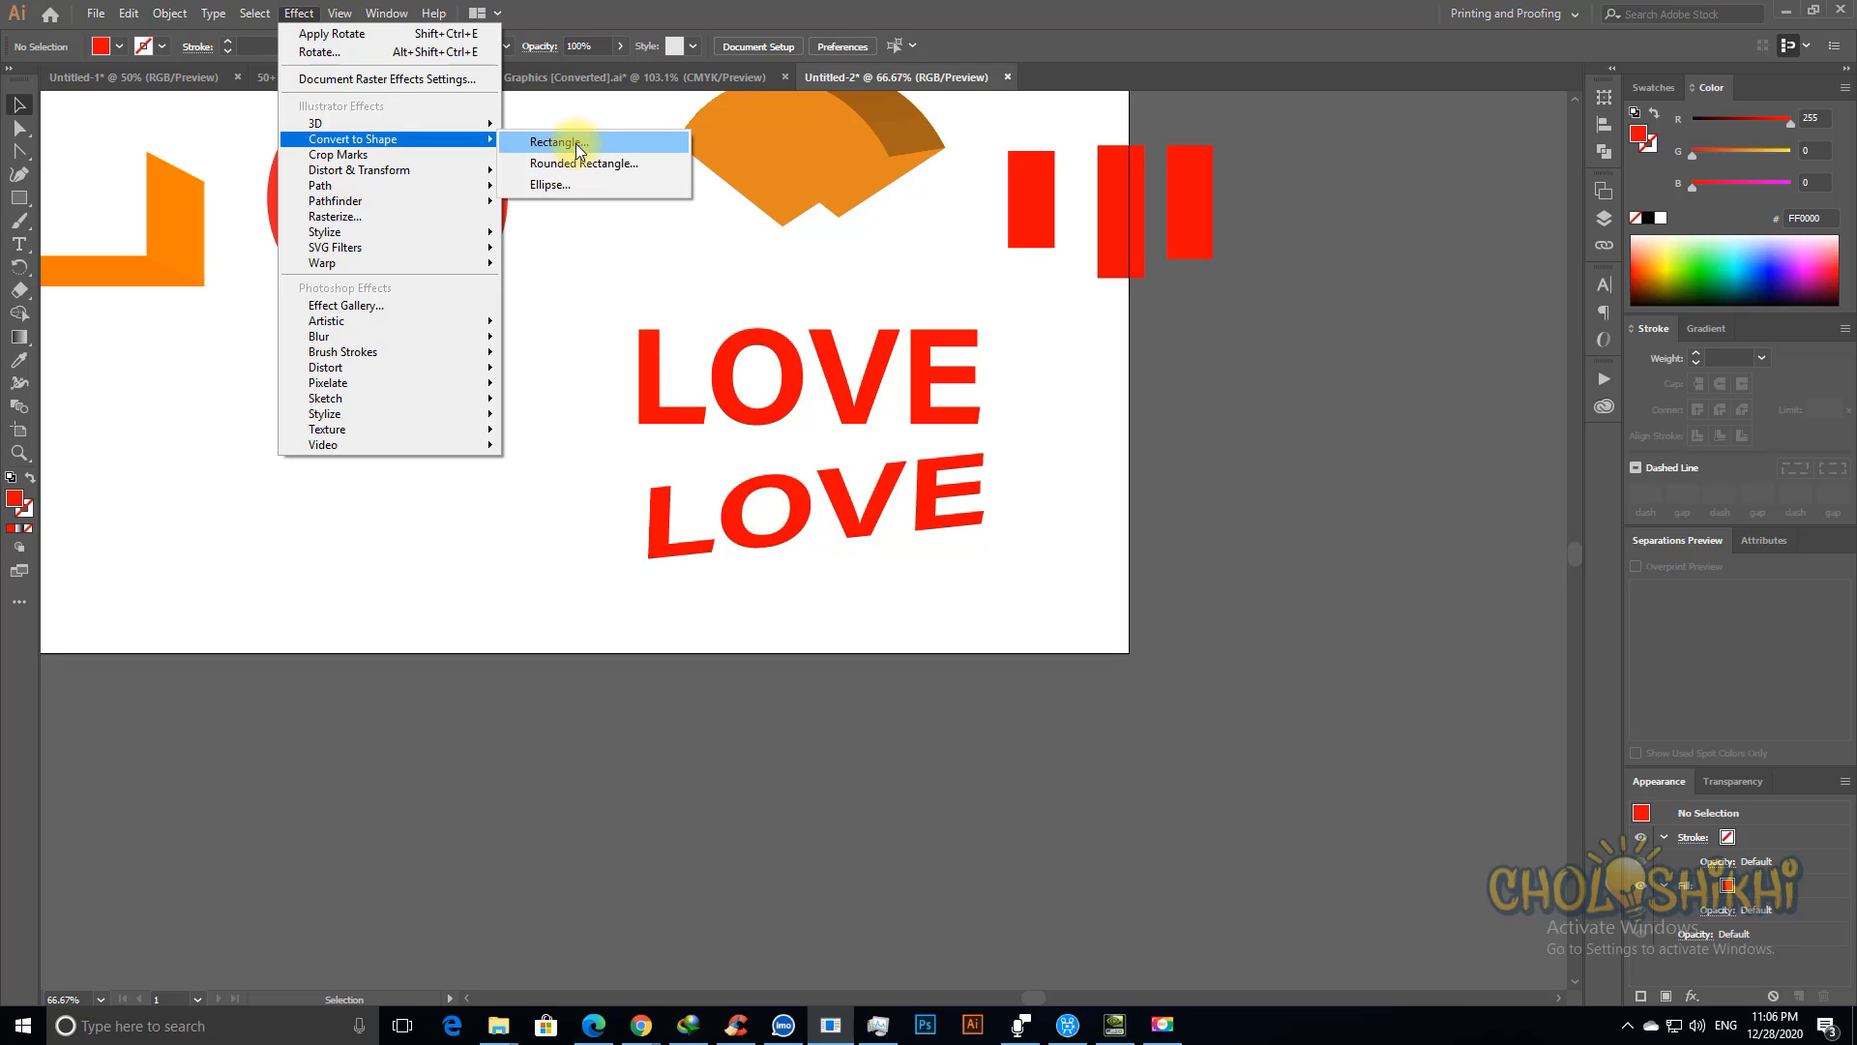
Step: Move the rightmost red rectangle down to the empty area outside the artboard, beside the rotated LOVE text
{"action": "left_click", "coordinate": [1134, 199]}
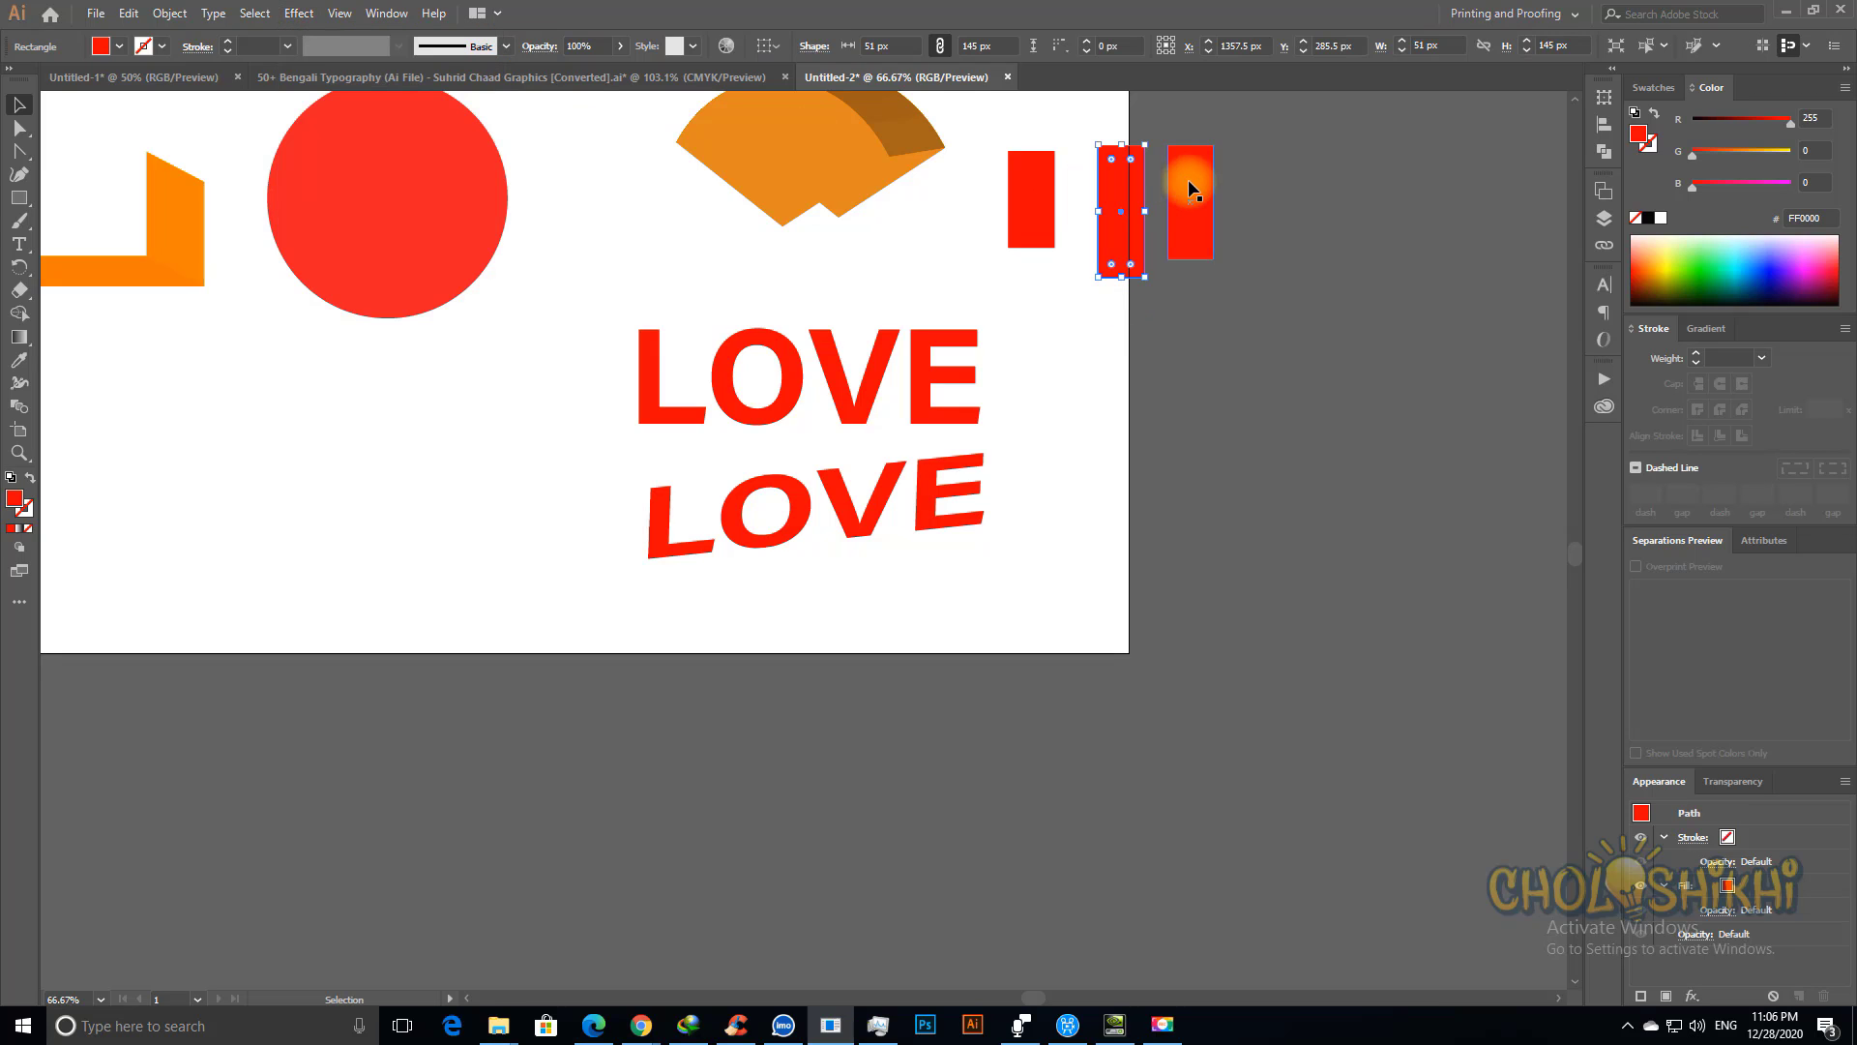
{"action": "left_click_drag", "start_coordinate": [1190, 188], "coordinate": [1180, 556]}
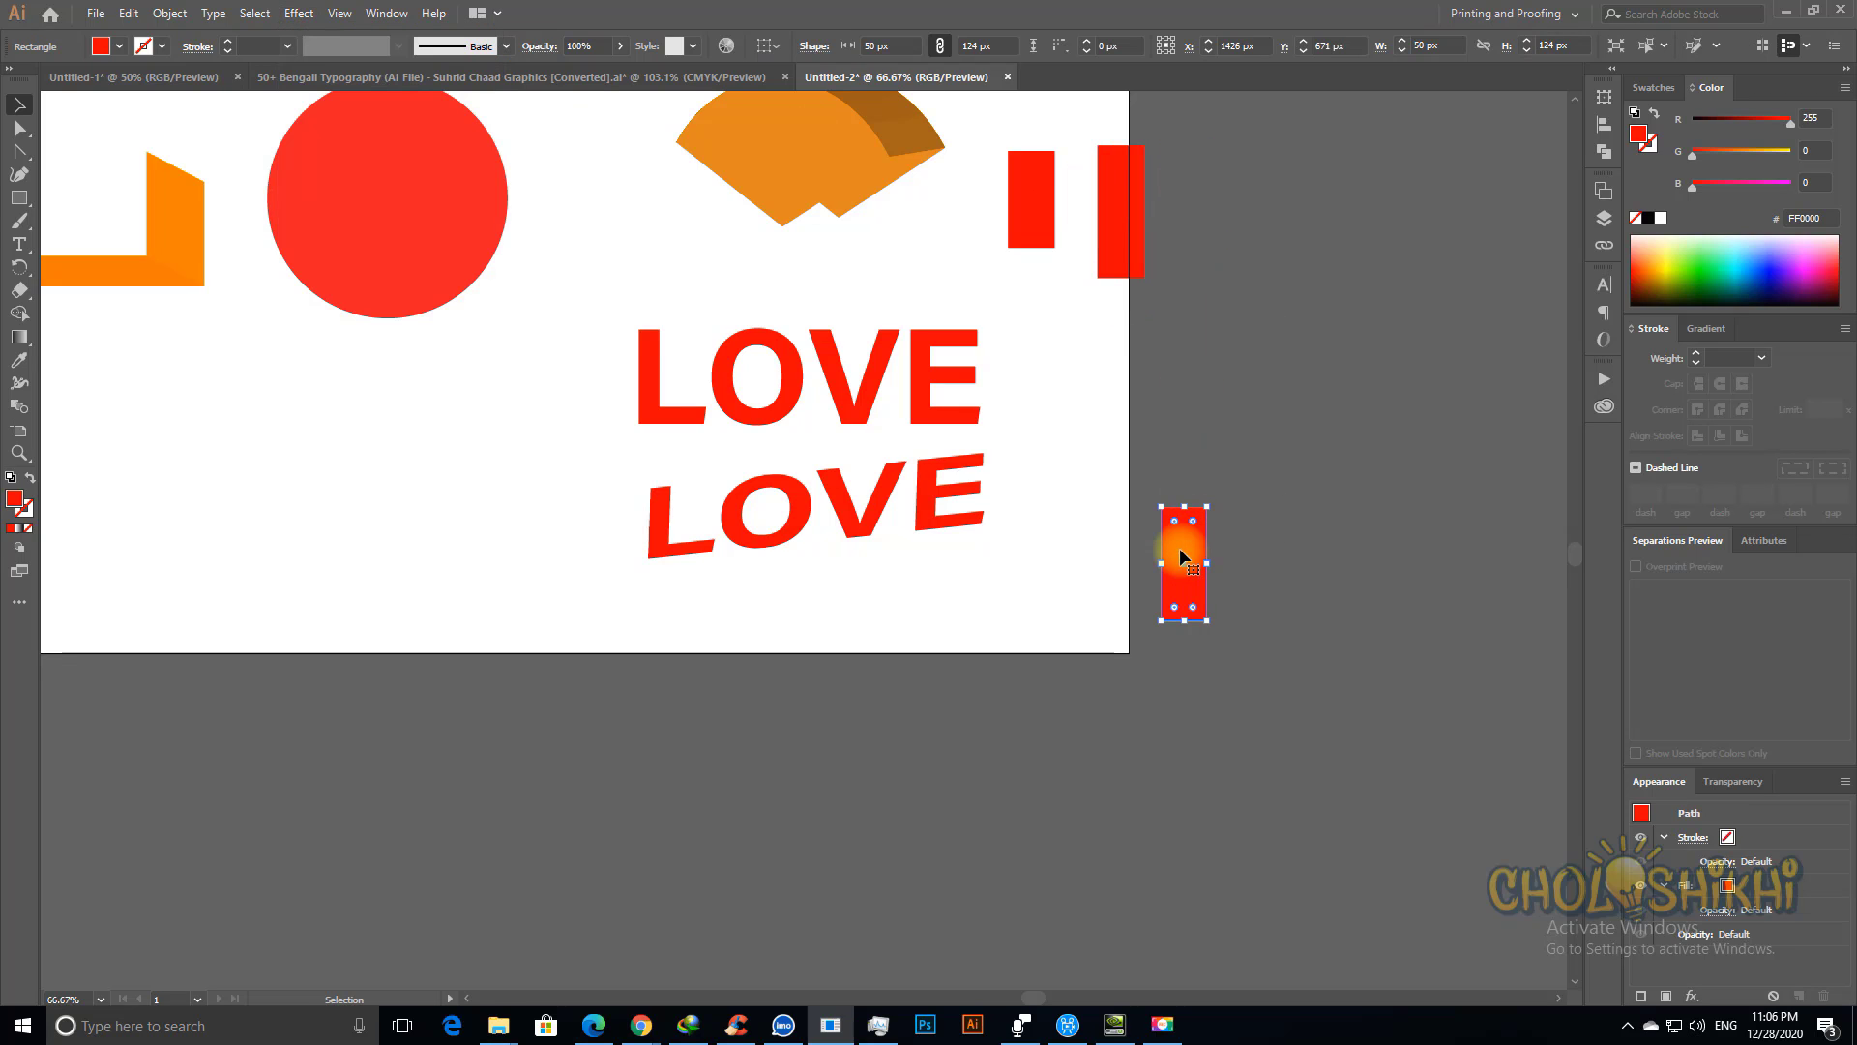
Step: Start a Convert to Shape Ellipse effect on the moved rectangle, preview relative sizing, and return to absolute size
{"action": "left_click", "coordinate": [302, 14]}
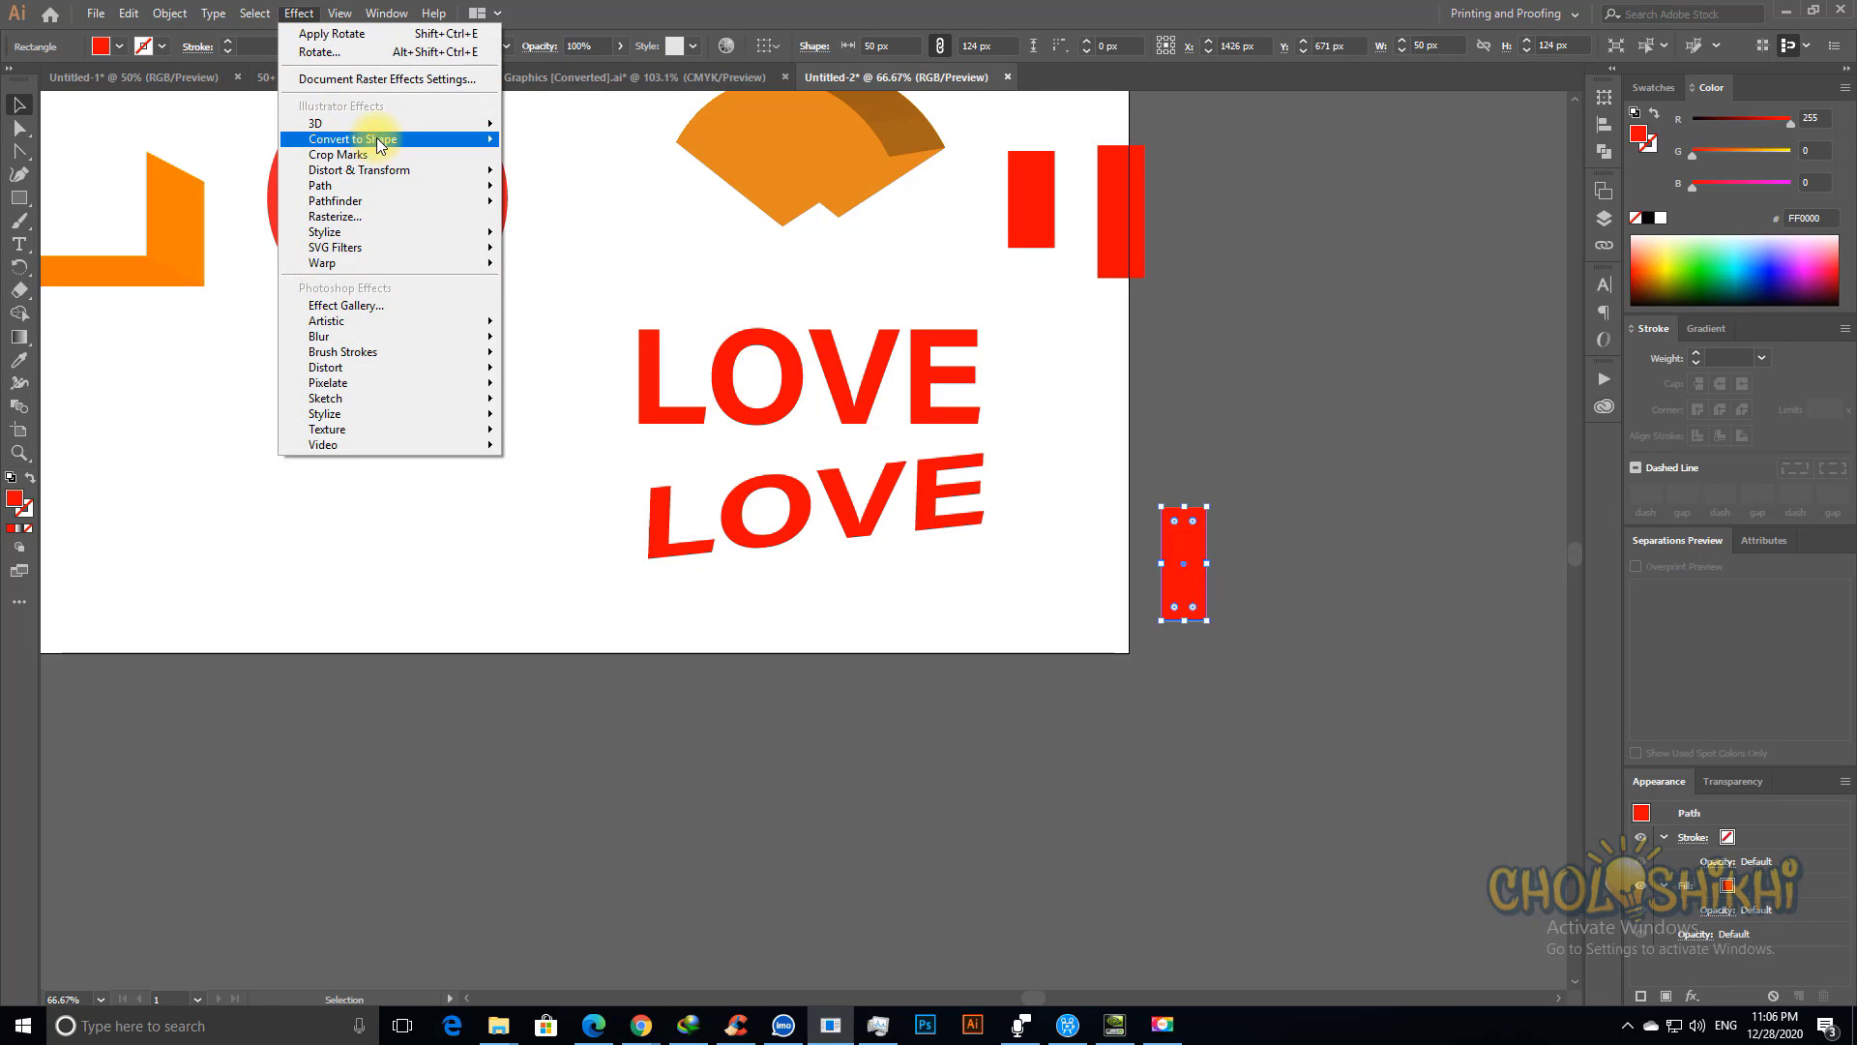
{"action": "mouse_move", "coordinate": [371, 139]}
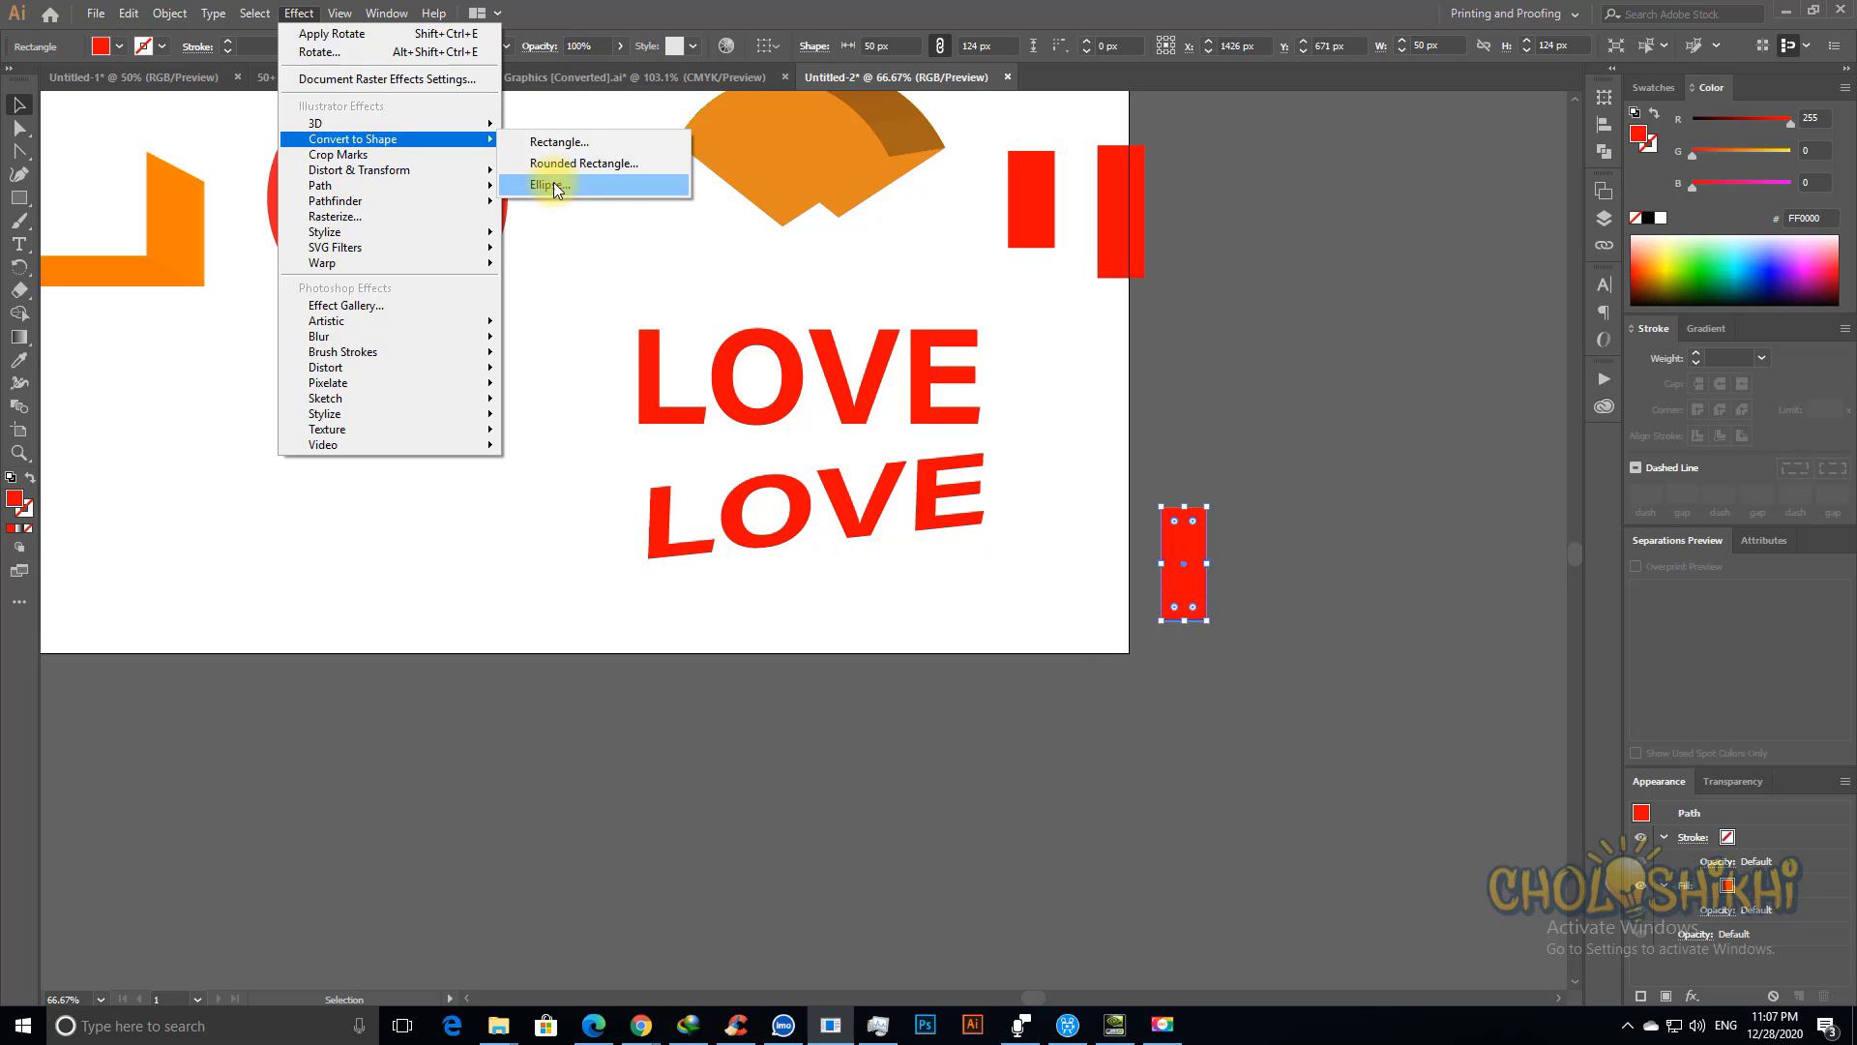
{"action": "left_click", "coordinate": [551, 184]}
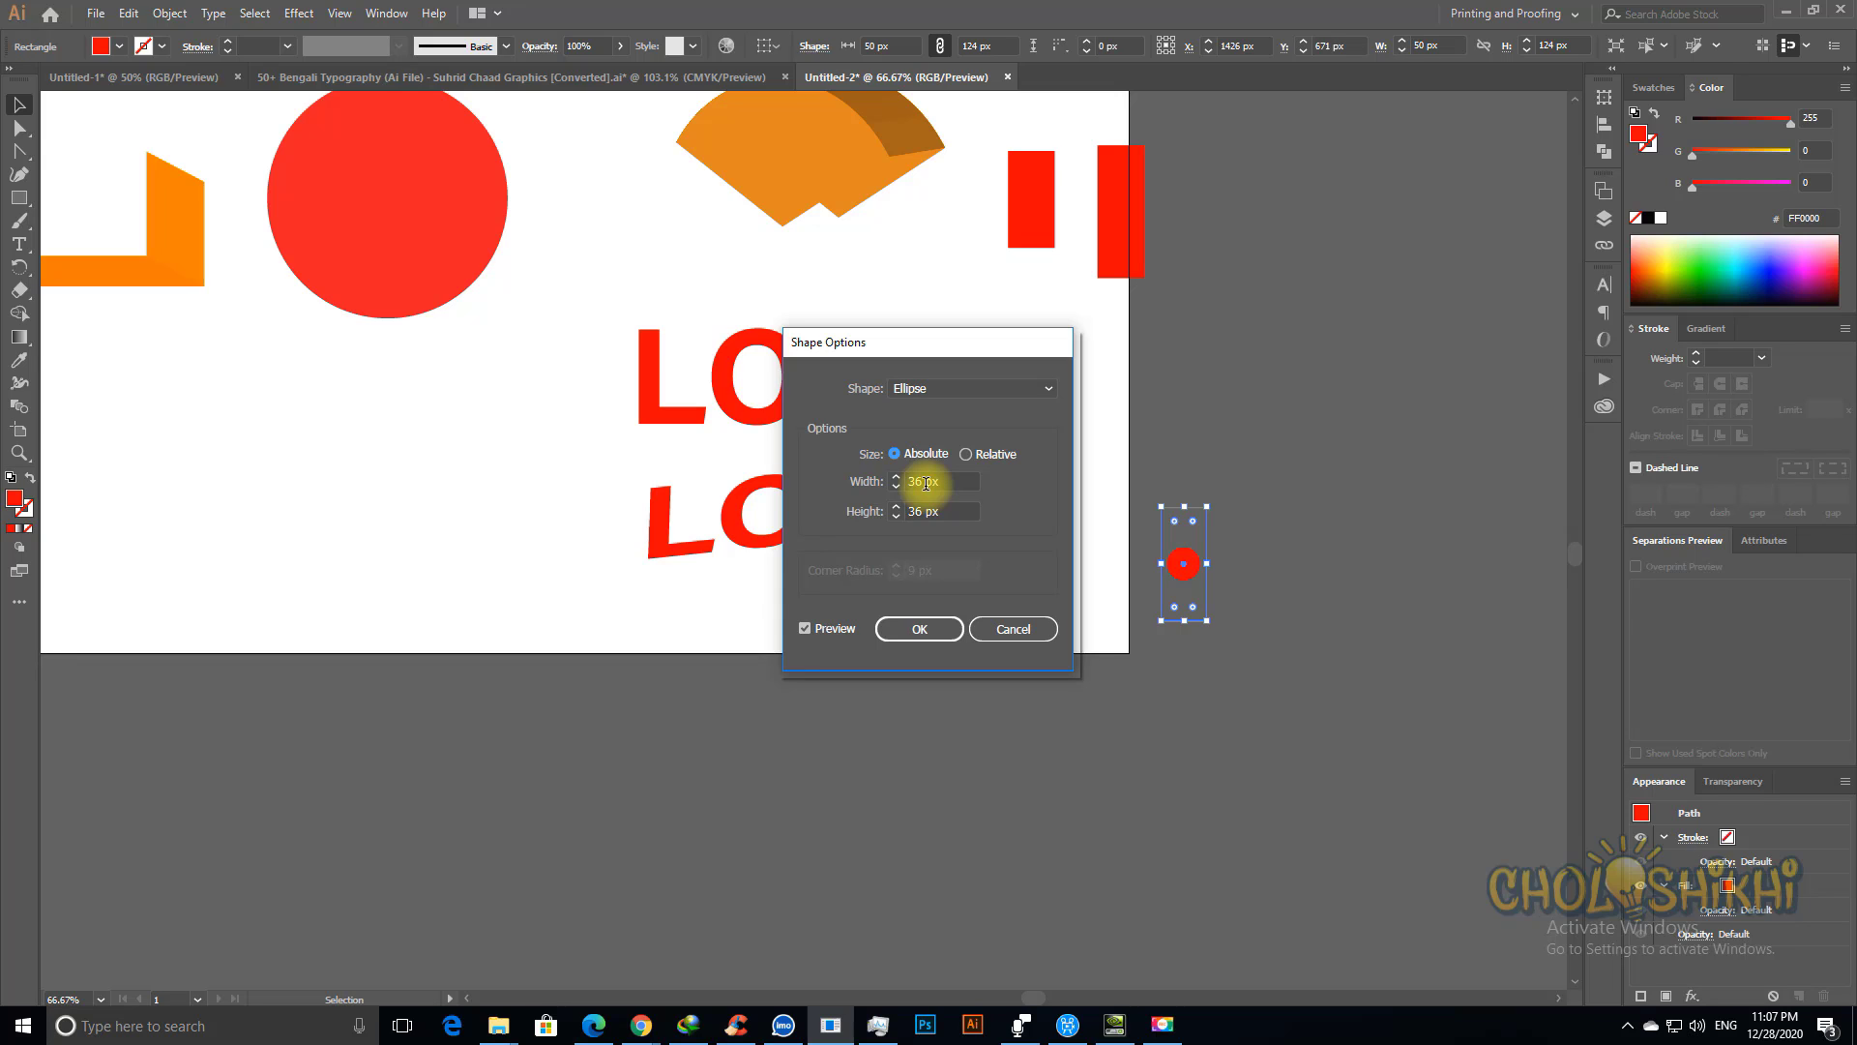
{"action": "left_click", "coordinate": [967, 455]}
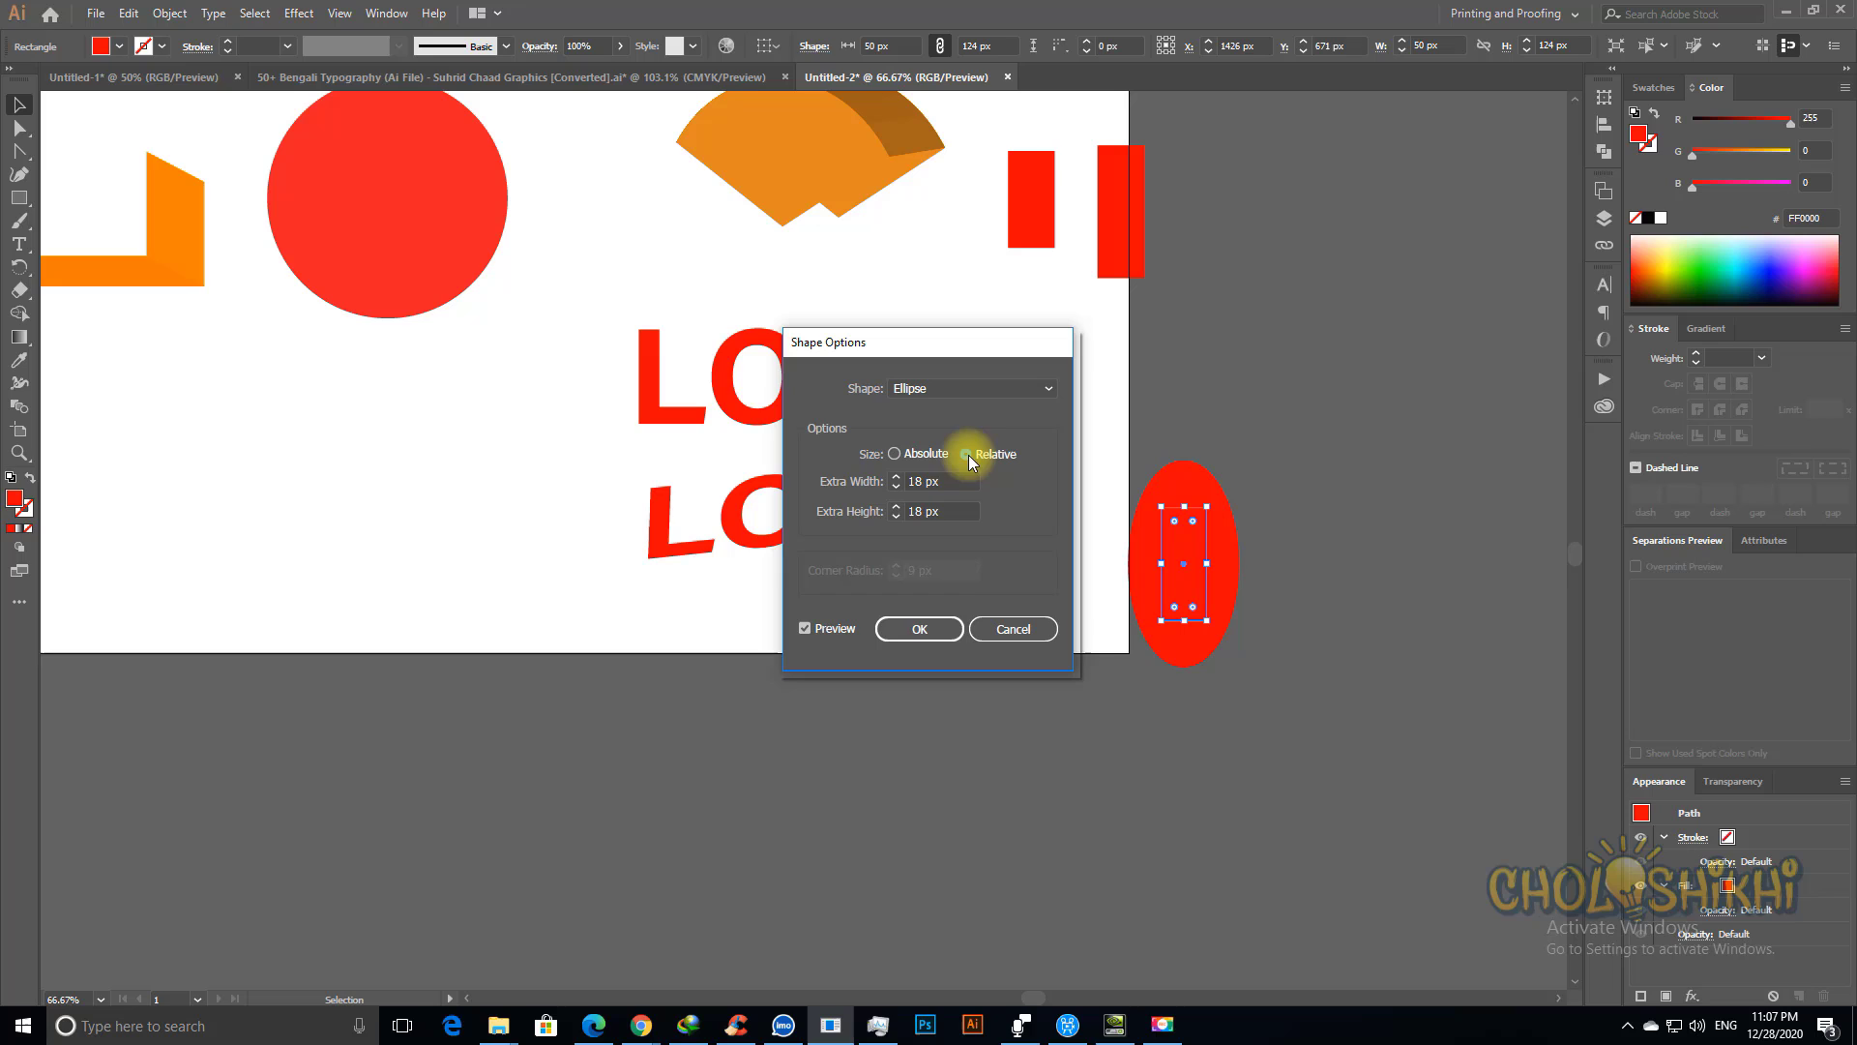
{"action": "left_click", "coordinate": [933, 489]}
{"action": "left_click", "coordinate": [894, 453]}
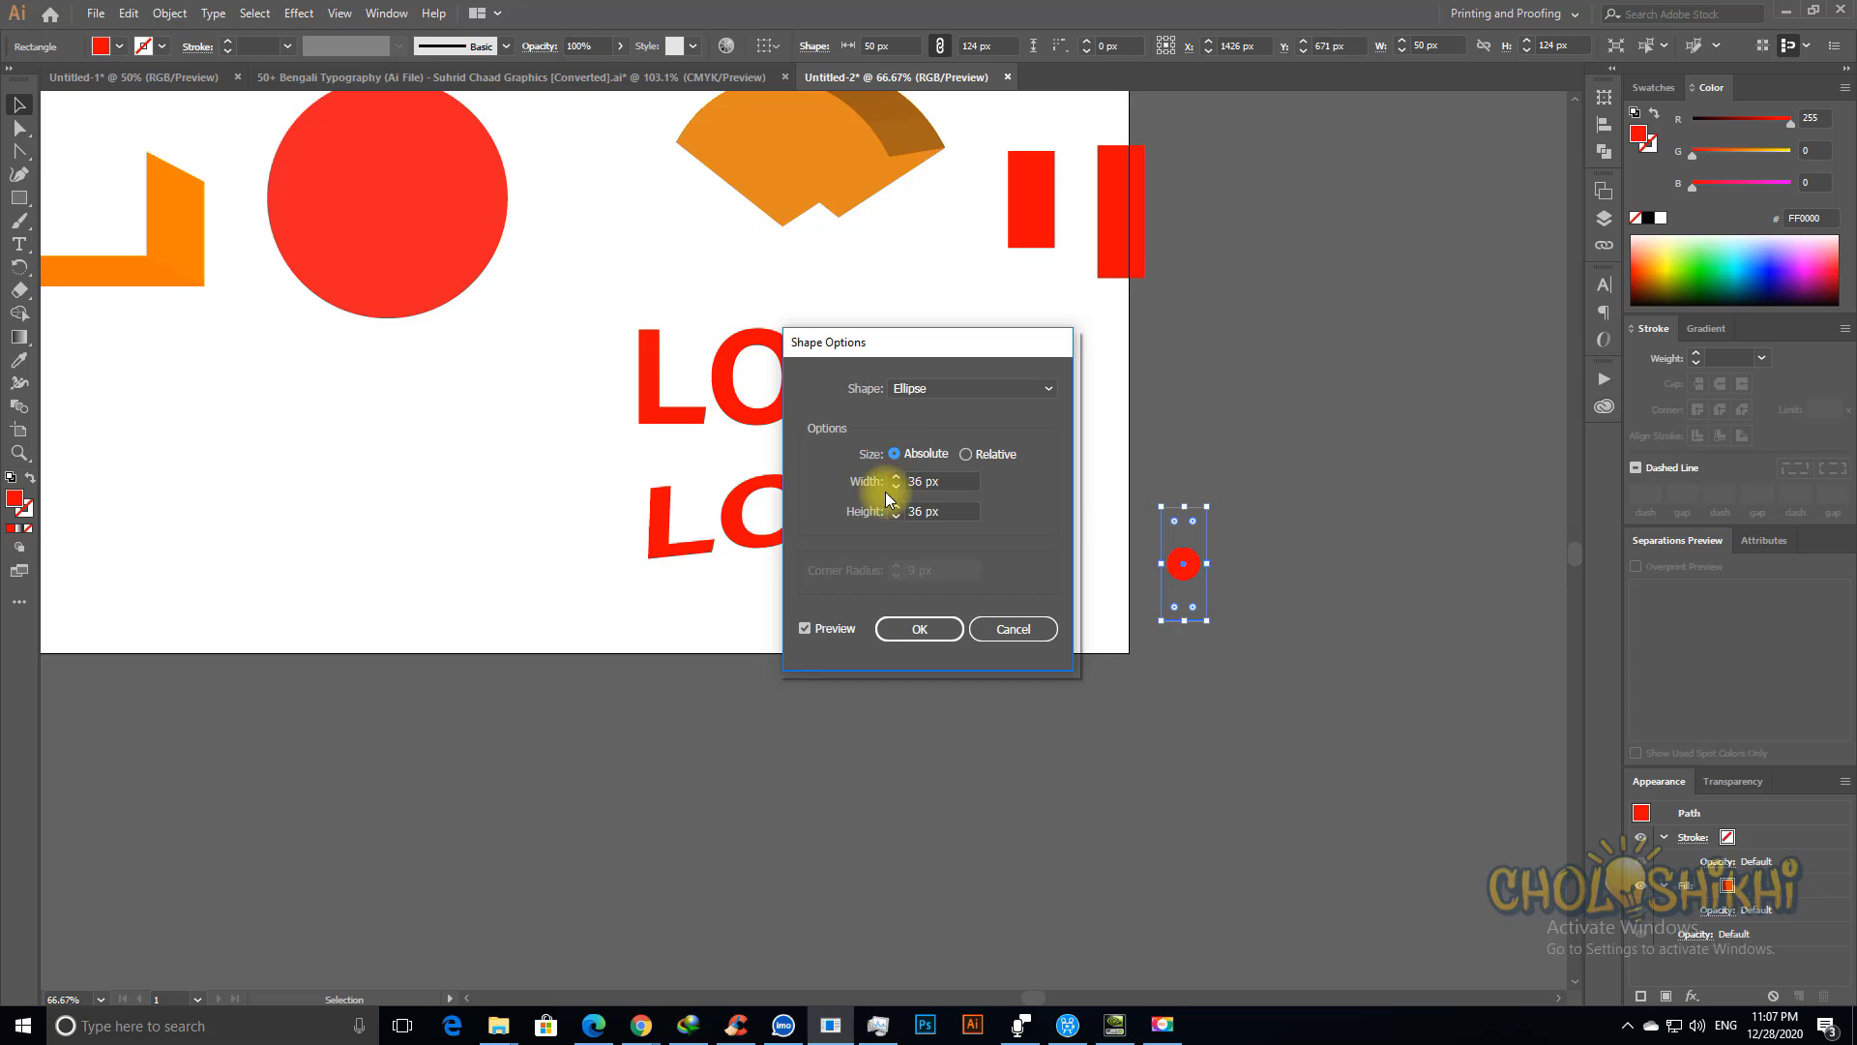
Step: Set the ellipse's absolute size to 52 px wide and 106 px high
{"action": "left_click_drag", "start_coordinate": [951, 485], "coordinate": [872, 486]}
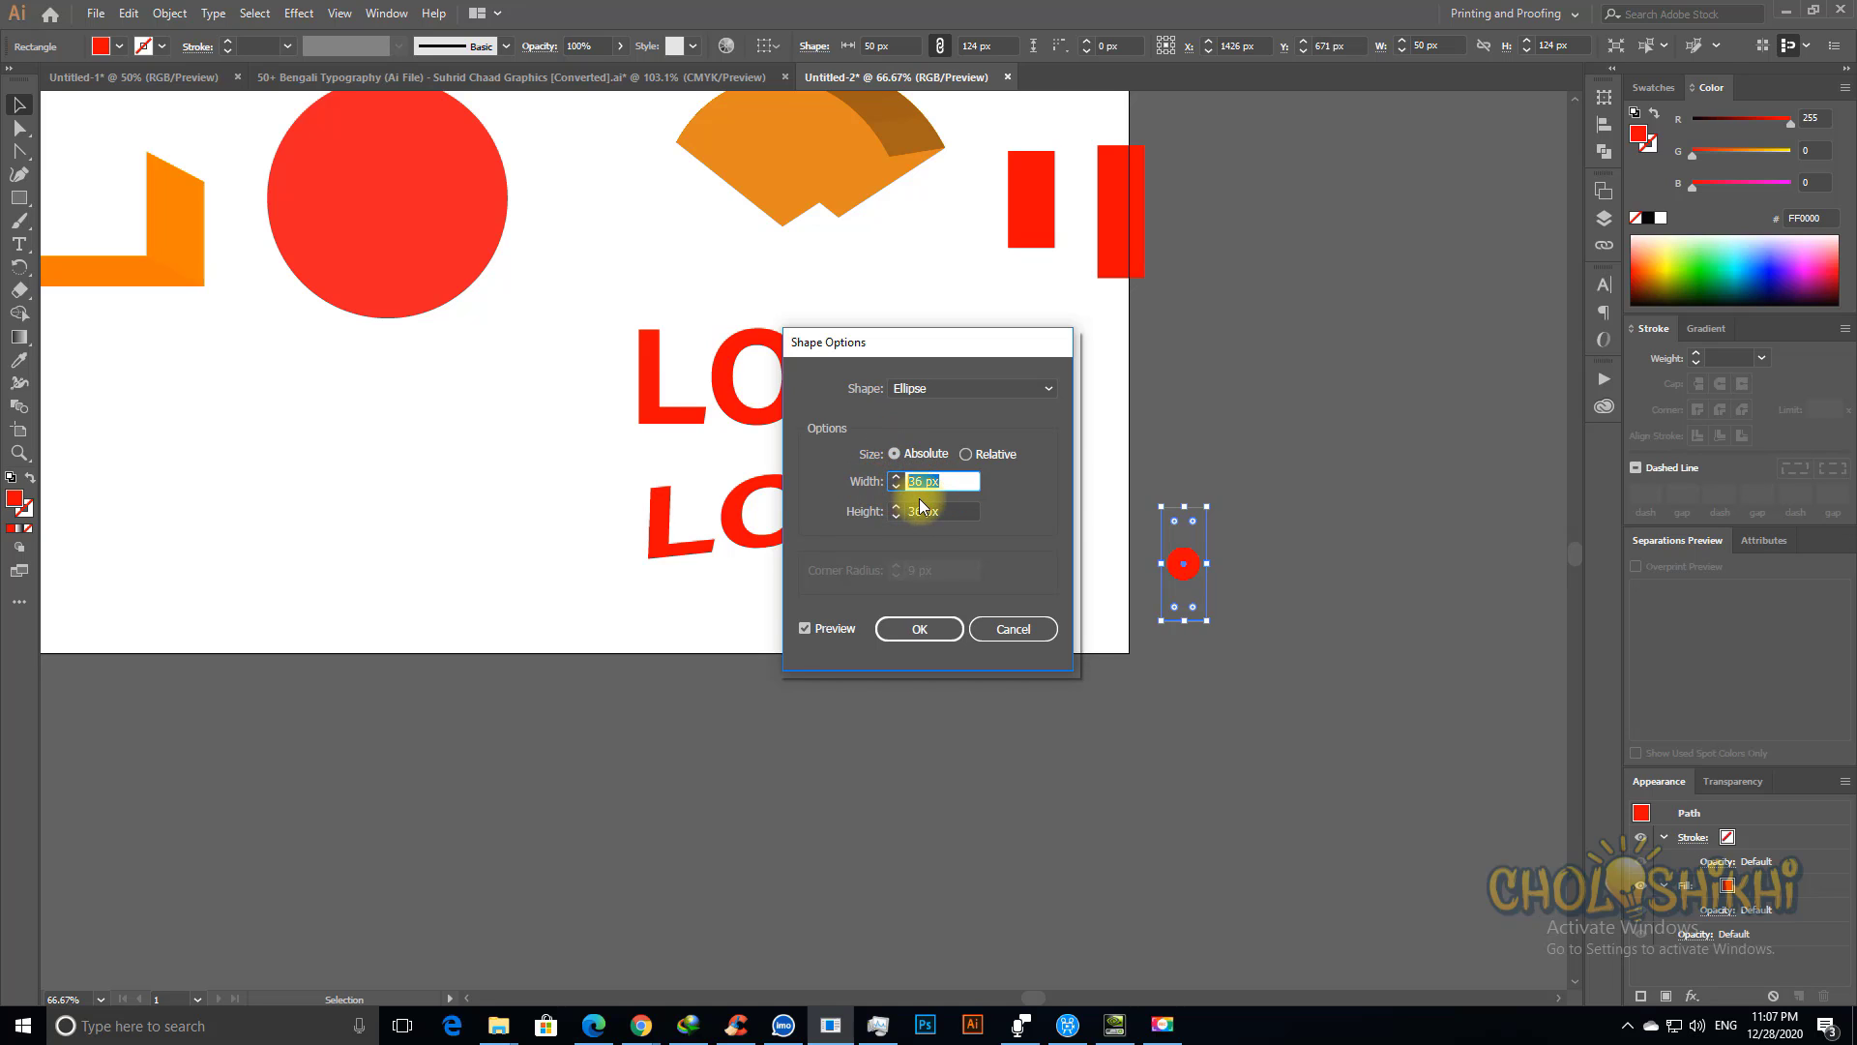
{"action": "left_click", "coordinate": [897, 489]}
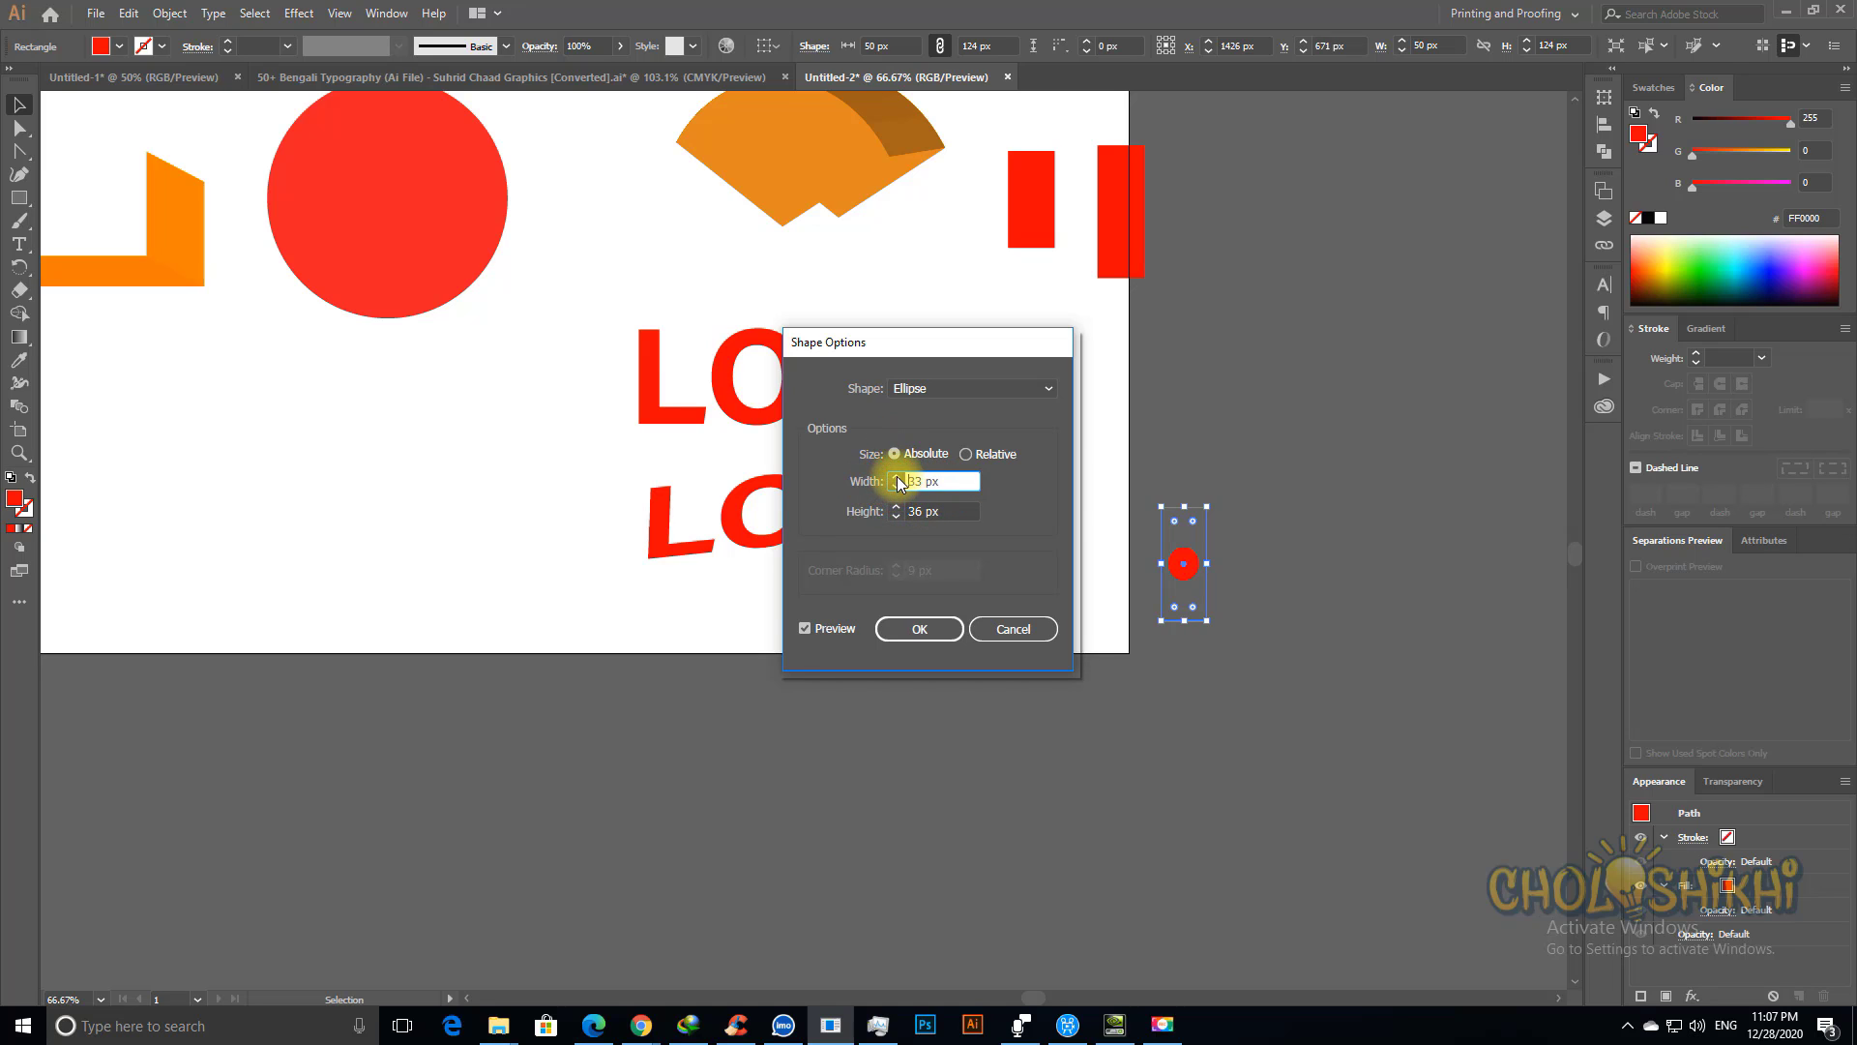
{"action": "left_click", "coordinate": [896, 477]}
{"action": "left_click", "coordinate": [897, 477]}
{"action": "left_click", "coordinate": [897, 477]}
{"action": "left_click", "coordinate": [898, 482]}
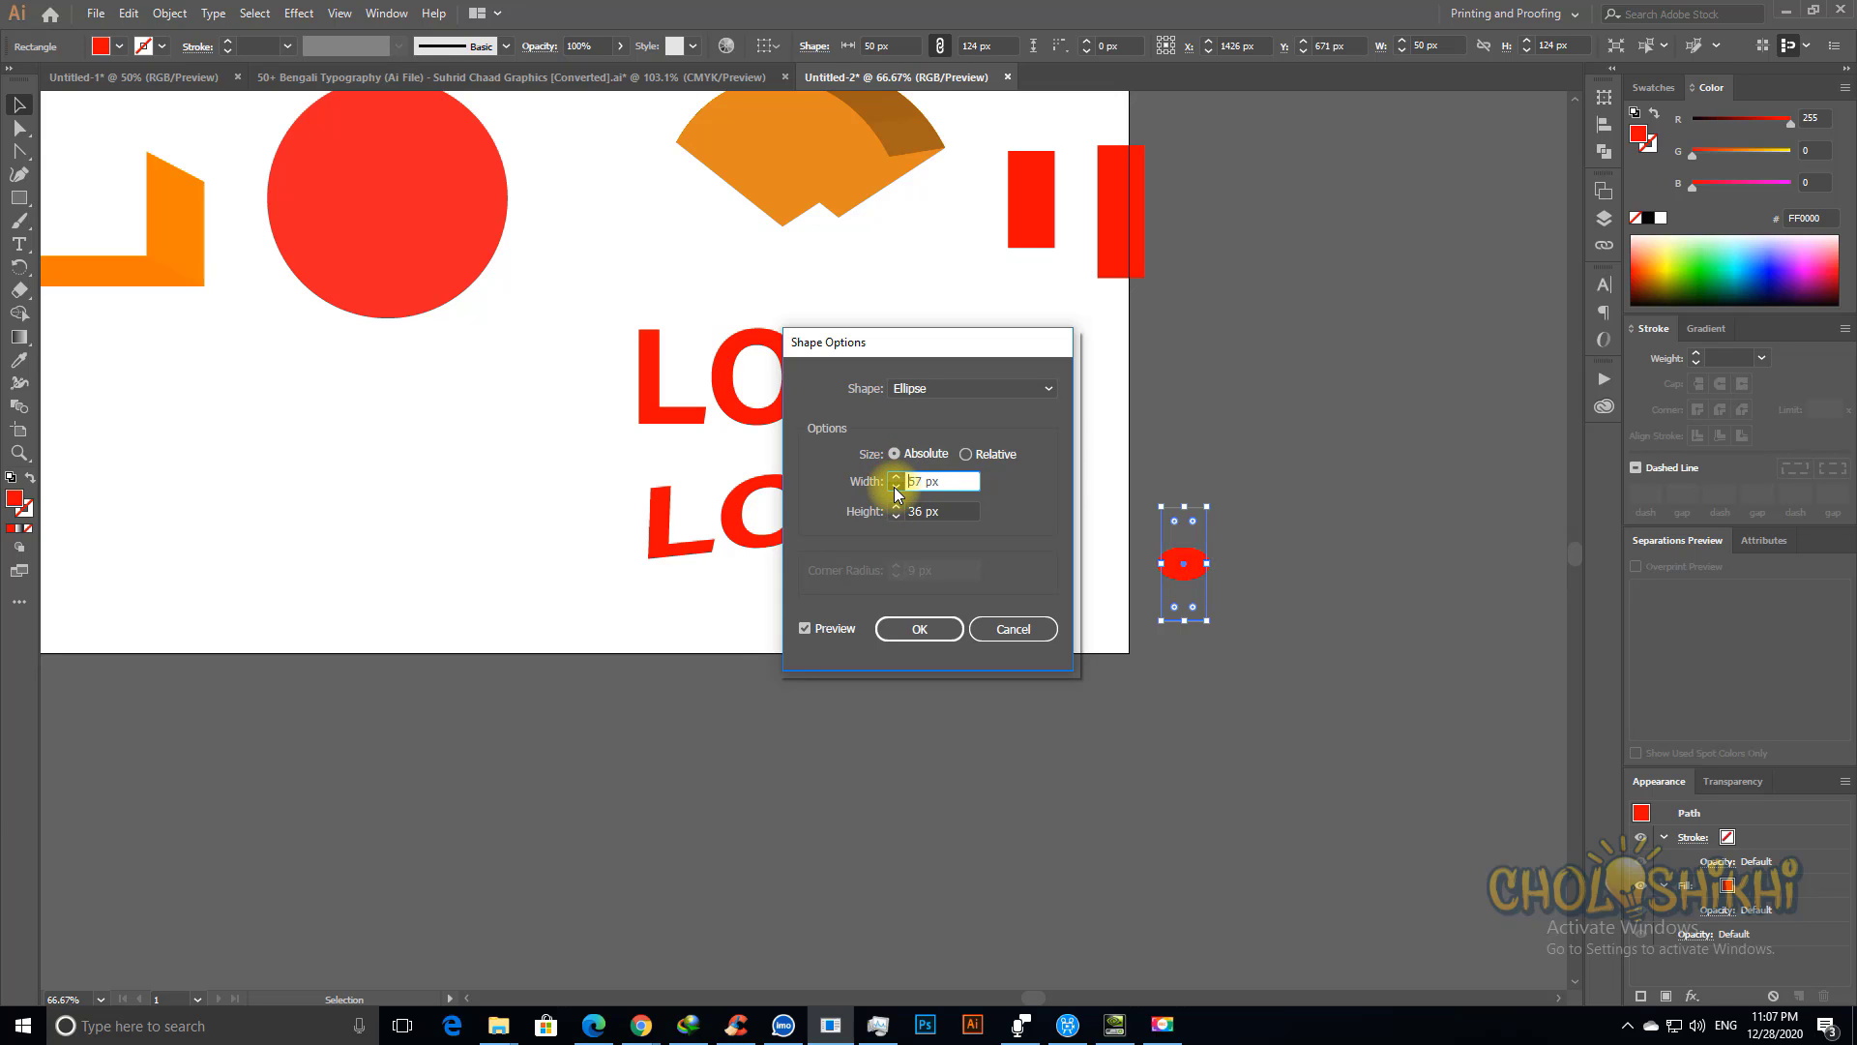
{"action": "left_click", "coordinate": [895, 489]}
{"action": "left_click", "coordinate": [896, 514]}
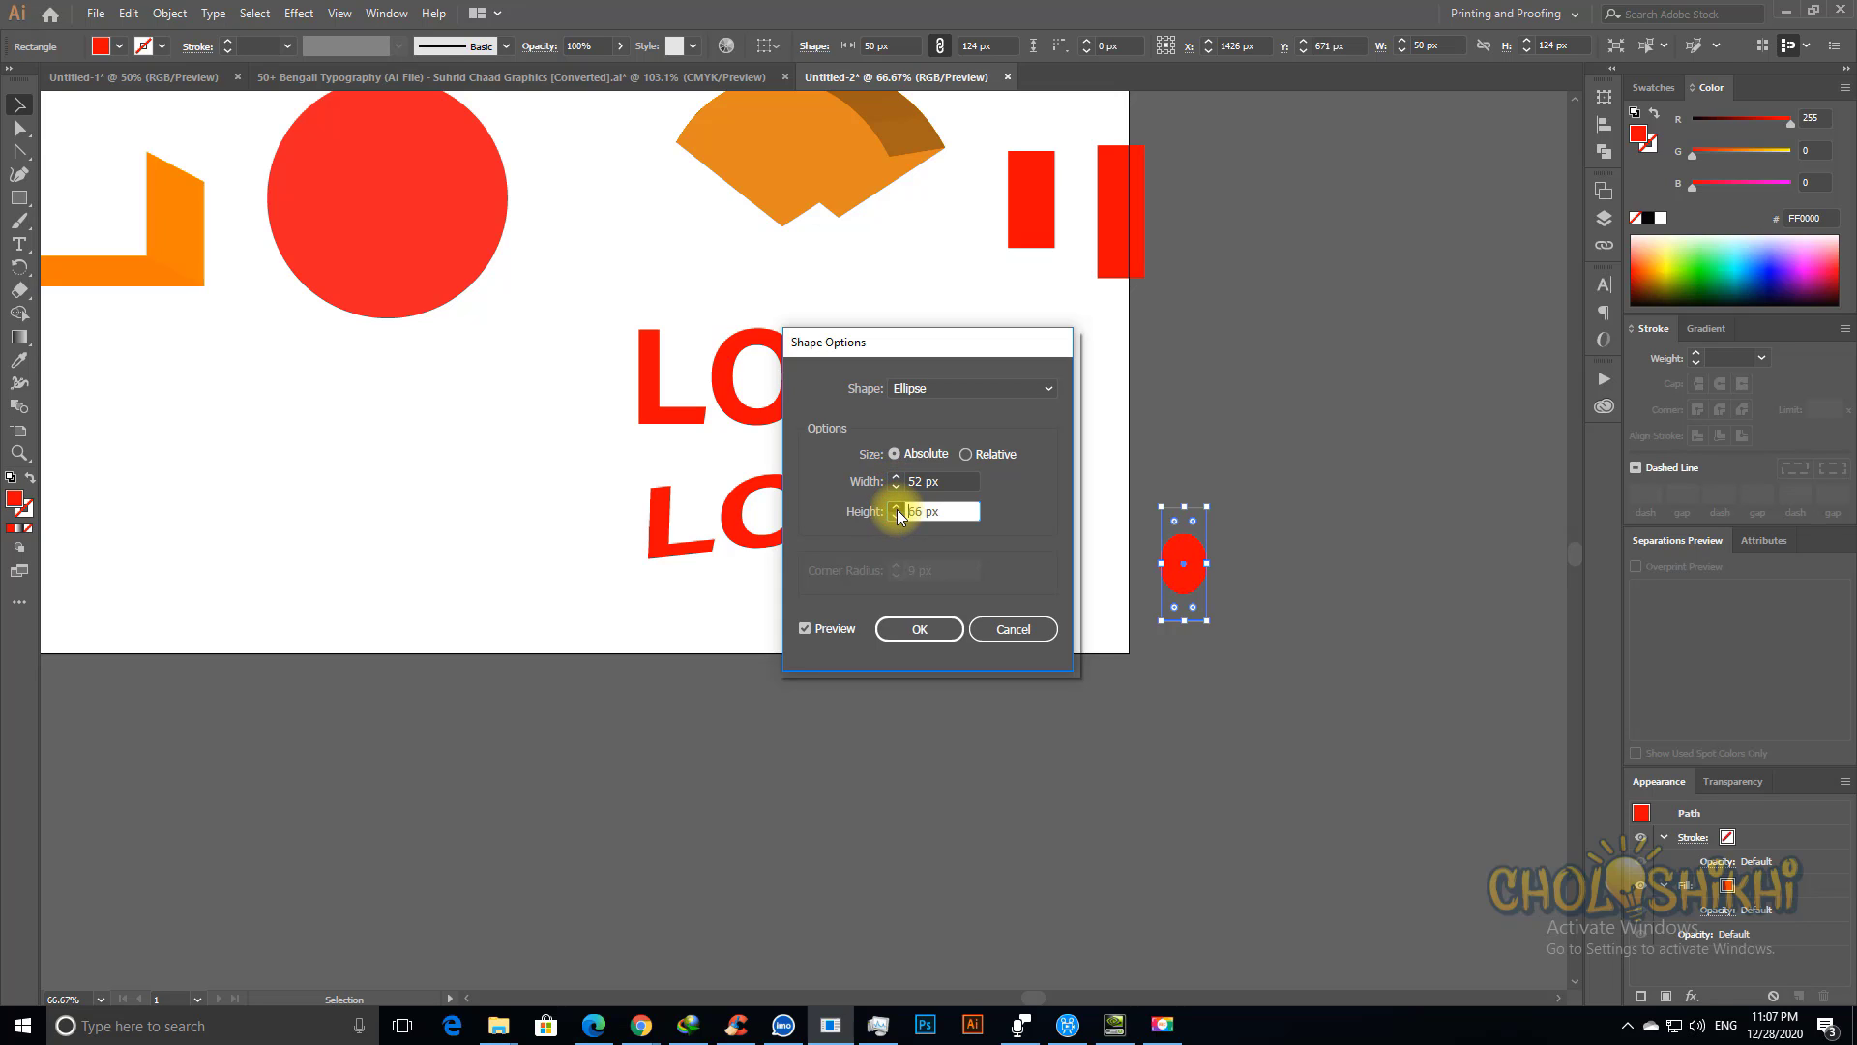
{"action": "left_click", "coordinate": [897, 509]}
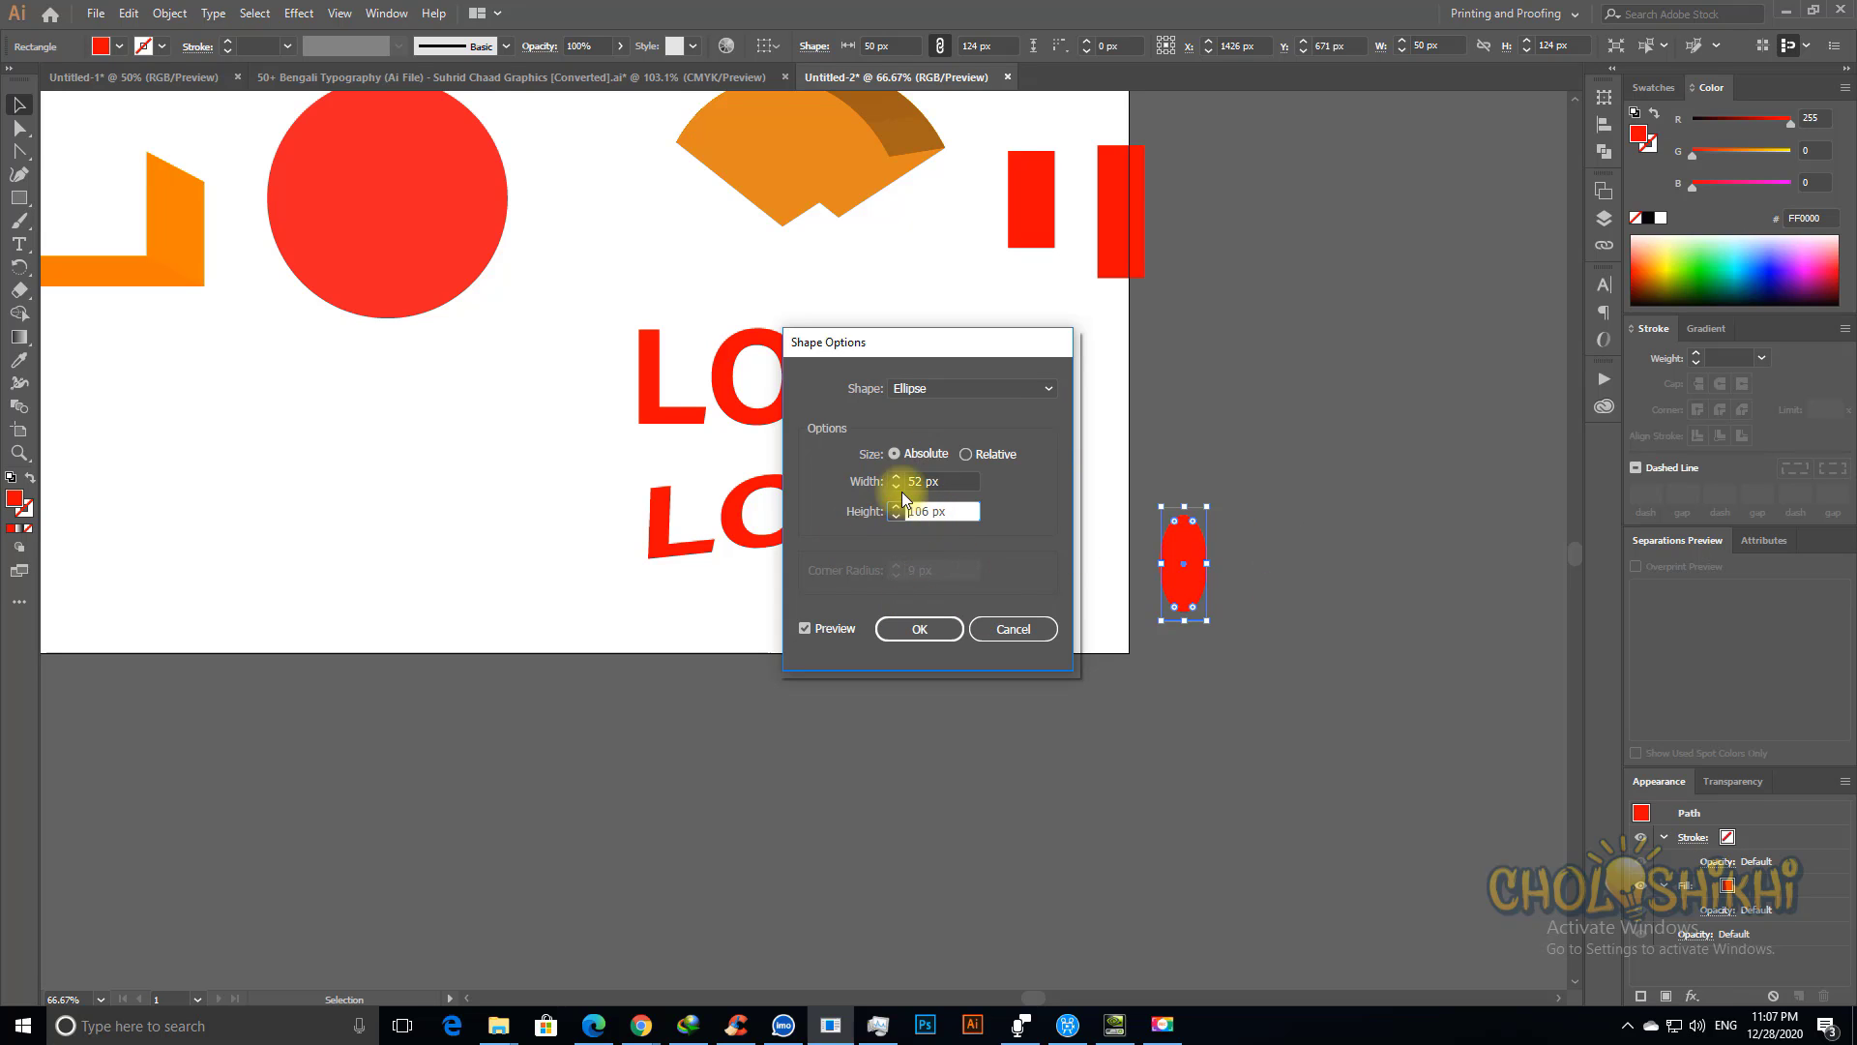
Step: Switch the Convert to Shape effect on the red rectangle to Rounded Rectangle and apply it
{"action": "left_click", "coordinate": [925, 392]}
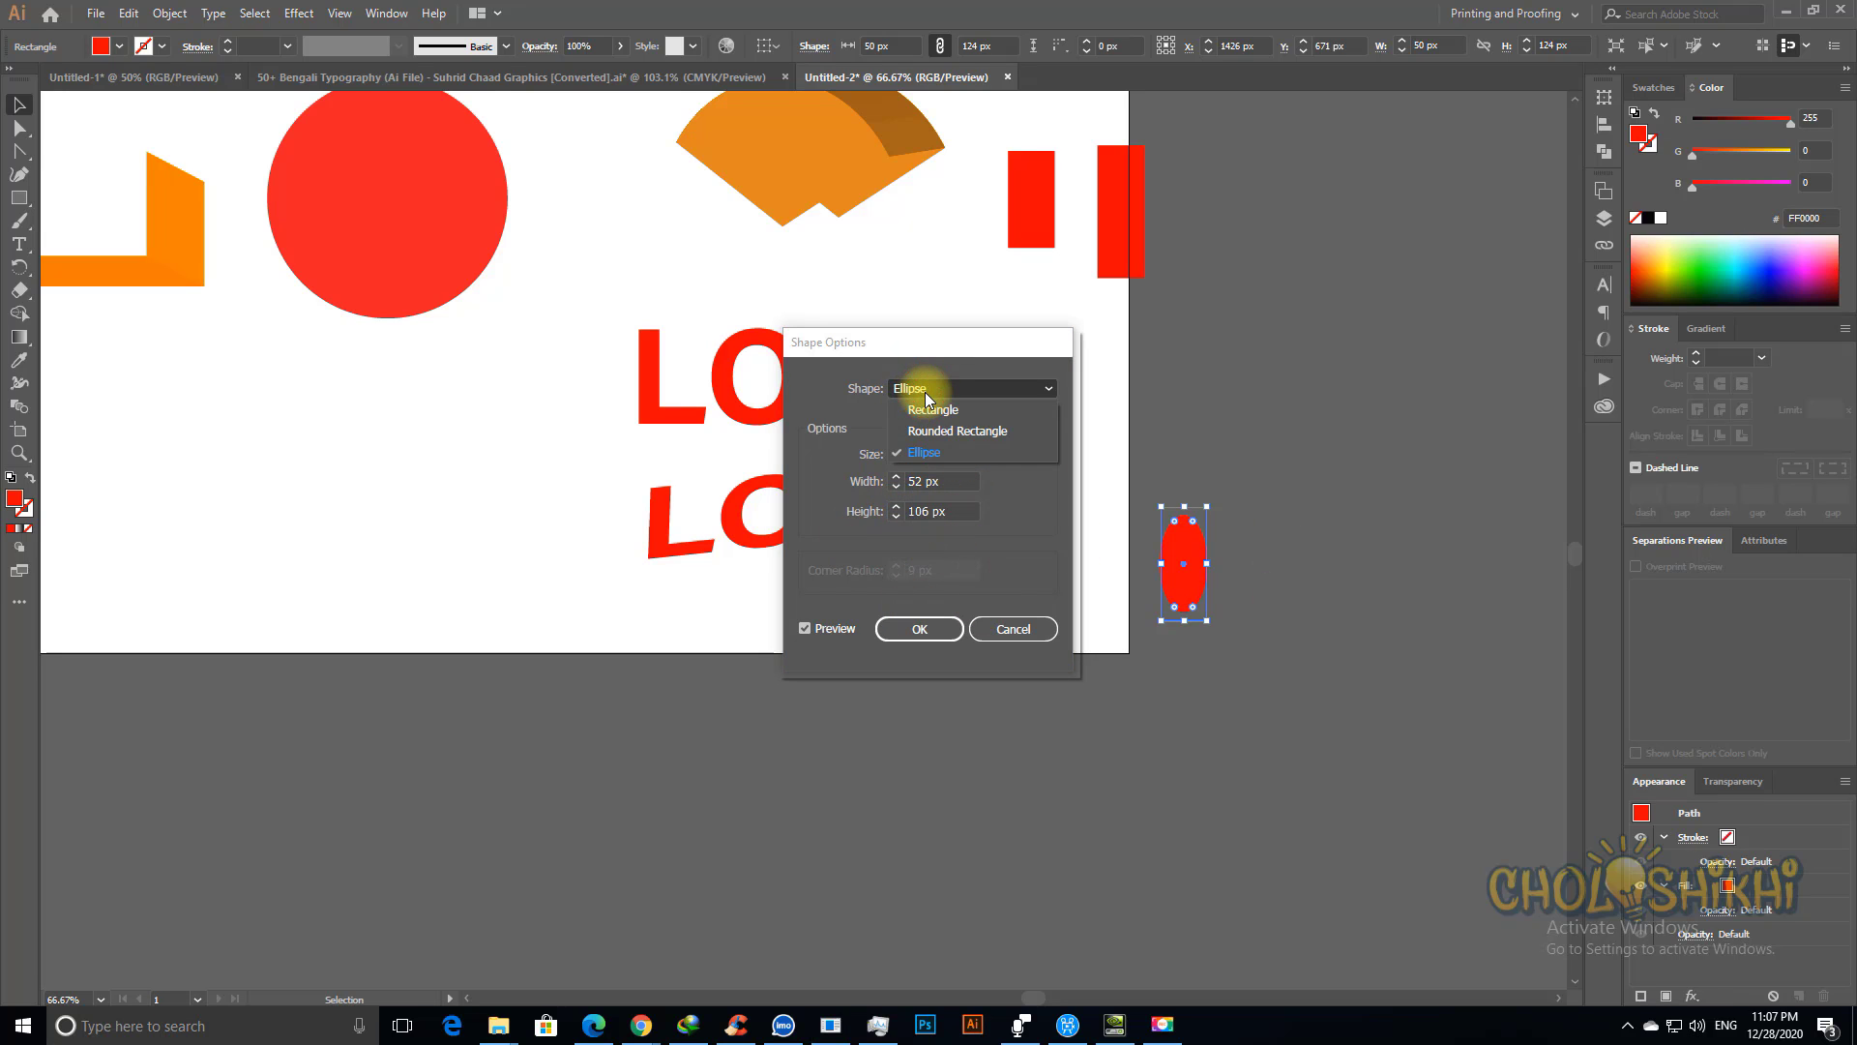
{"action": "left_click", "coordinate": [931, 414]}
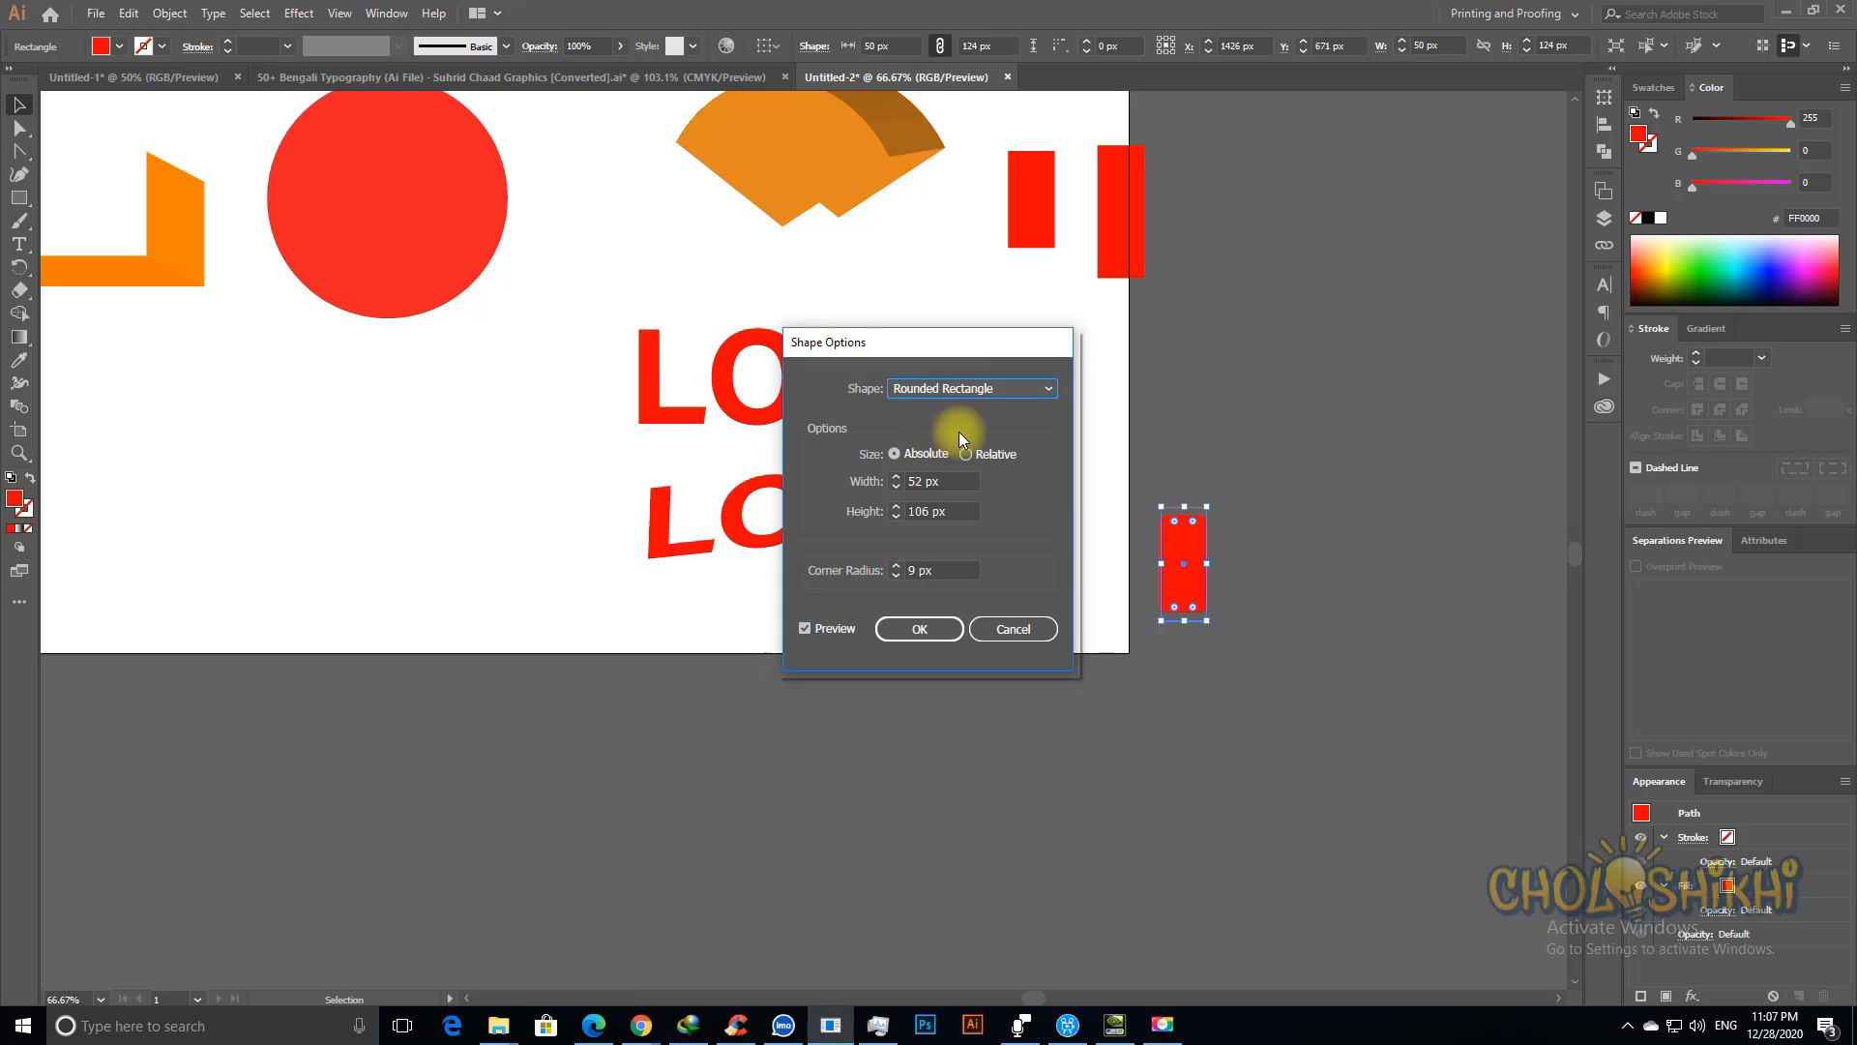
{"action": "left_click", "coordinate": [919, 630]}
{"action": "left_click", "coordinate": [1216, 521]}
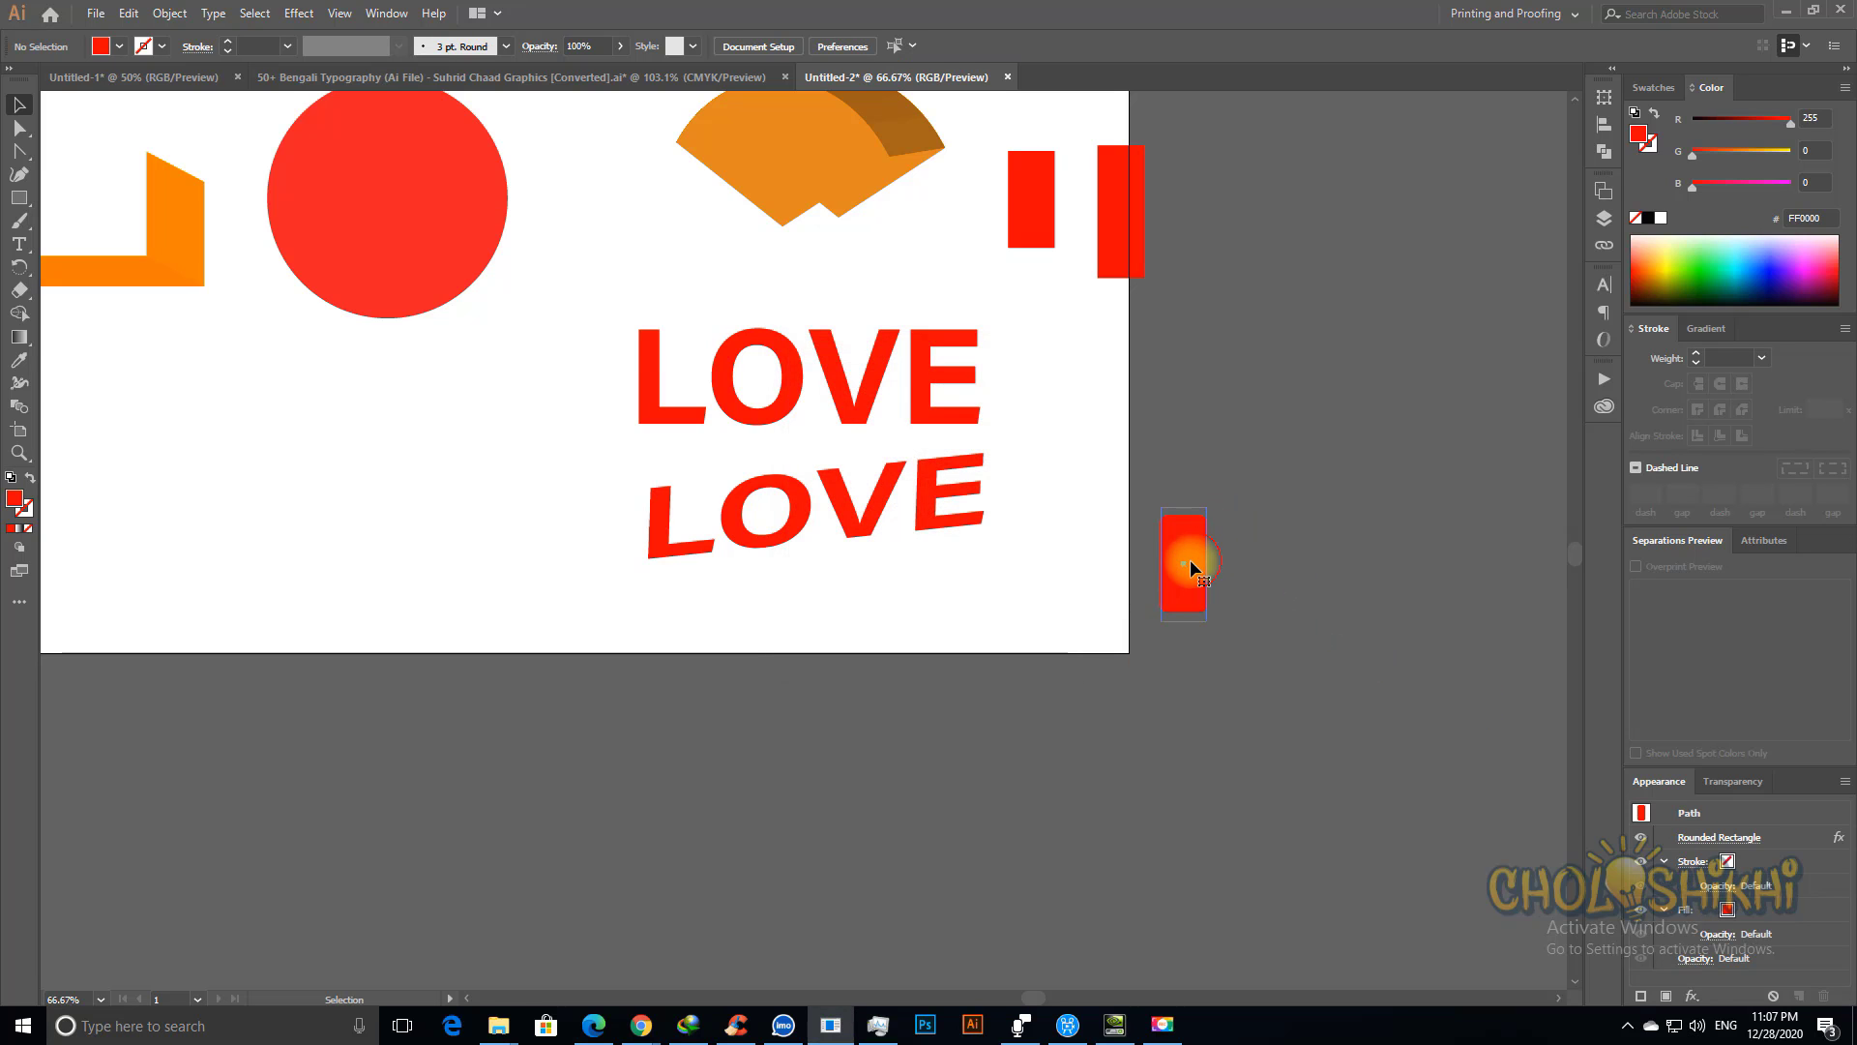
Step: Move the rounded rectangle up and to the right, farther away from the artboard's edge
{"action": "left_click", "coordinate": [1191, 561]}
{"action": "key", "text": "ctrl+space"}
{"action": "left_click_drag", "start_coordinate": [1160, 494], "coordinate": [1252, 588]}
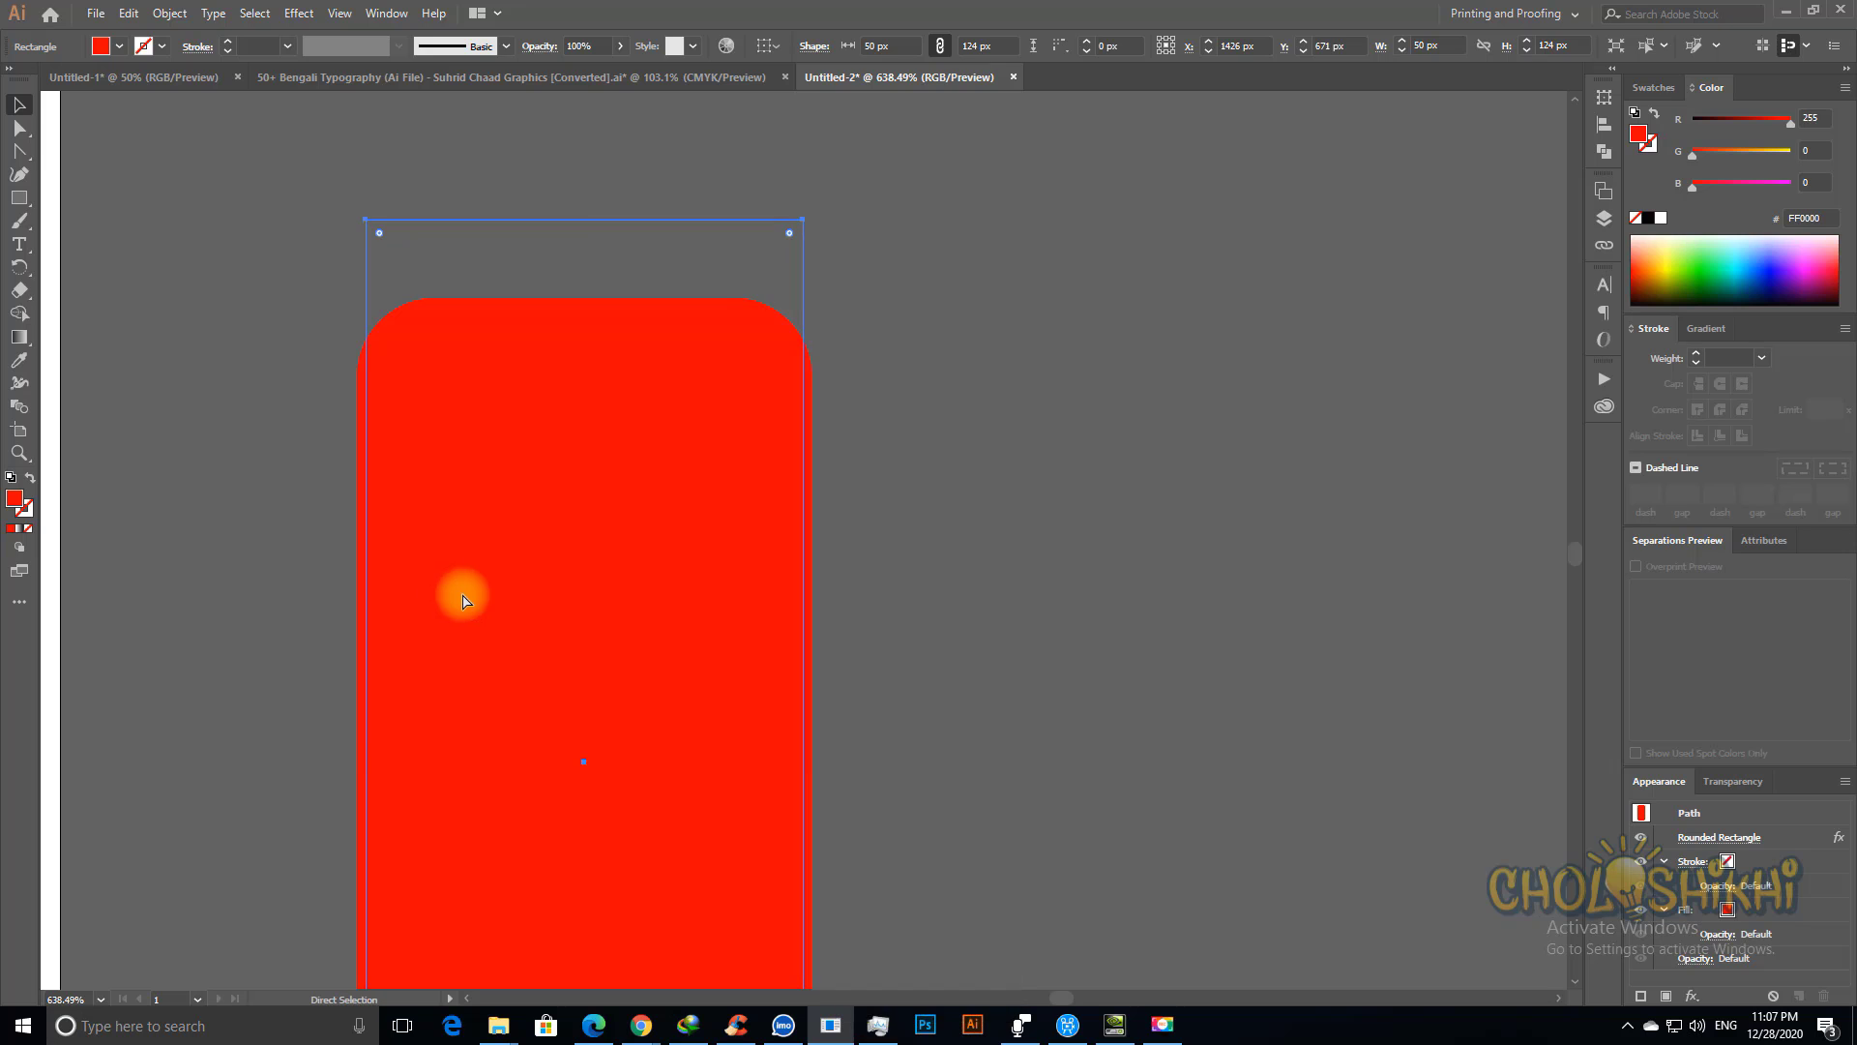
{"action": "key", "text": "ctrl+minus"}
{"action": "key", "text": "ctrl+minus"}
{"action": "key", "text": "ctrl+minus"}
{"action": "key", "text": "ctrl+minus"}
{"action": "key", "text": "ctrl+minus"}
{"action": "left_click_drag", "start_coordinate": [769, 560], "coordinate": [1104, 436]}
{"action": "right_click", "coordinate": [1124, 409]}
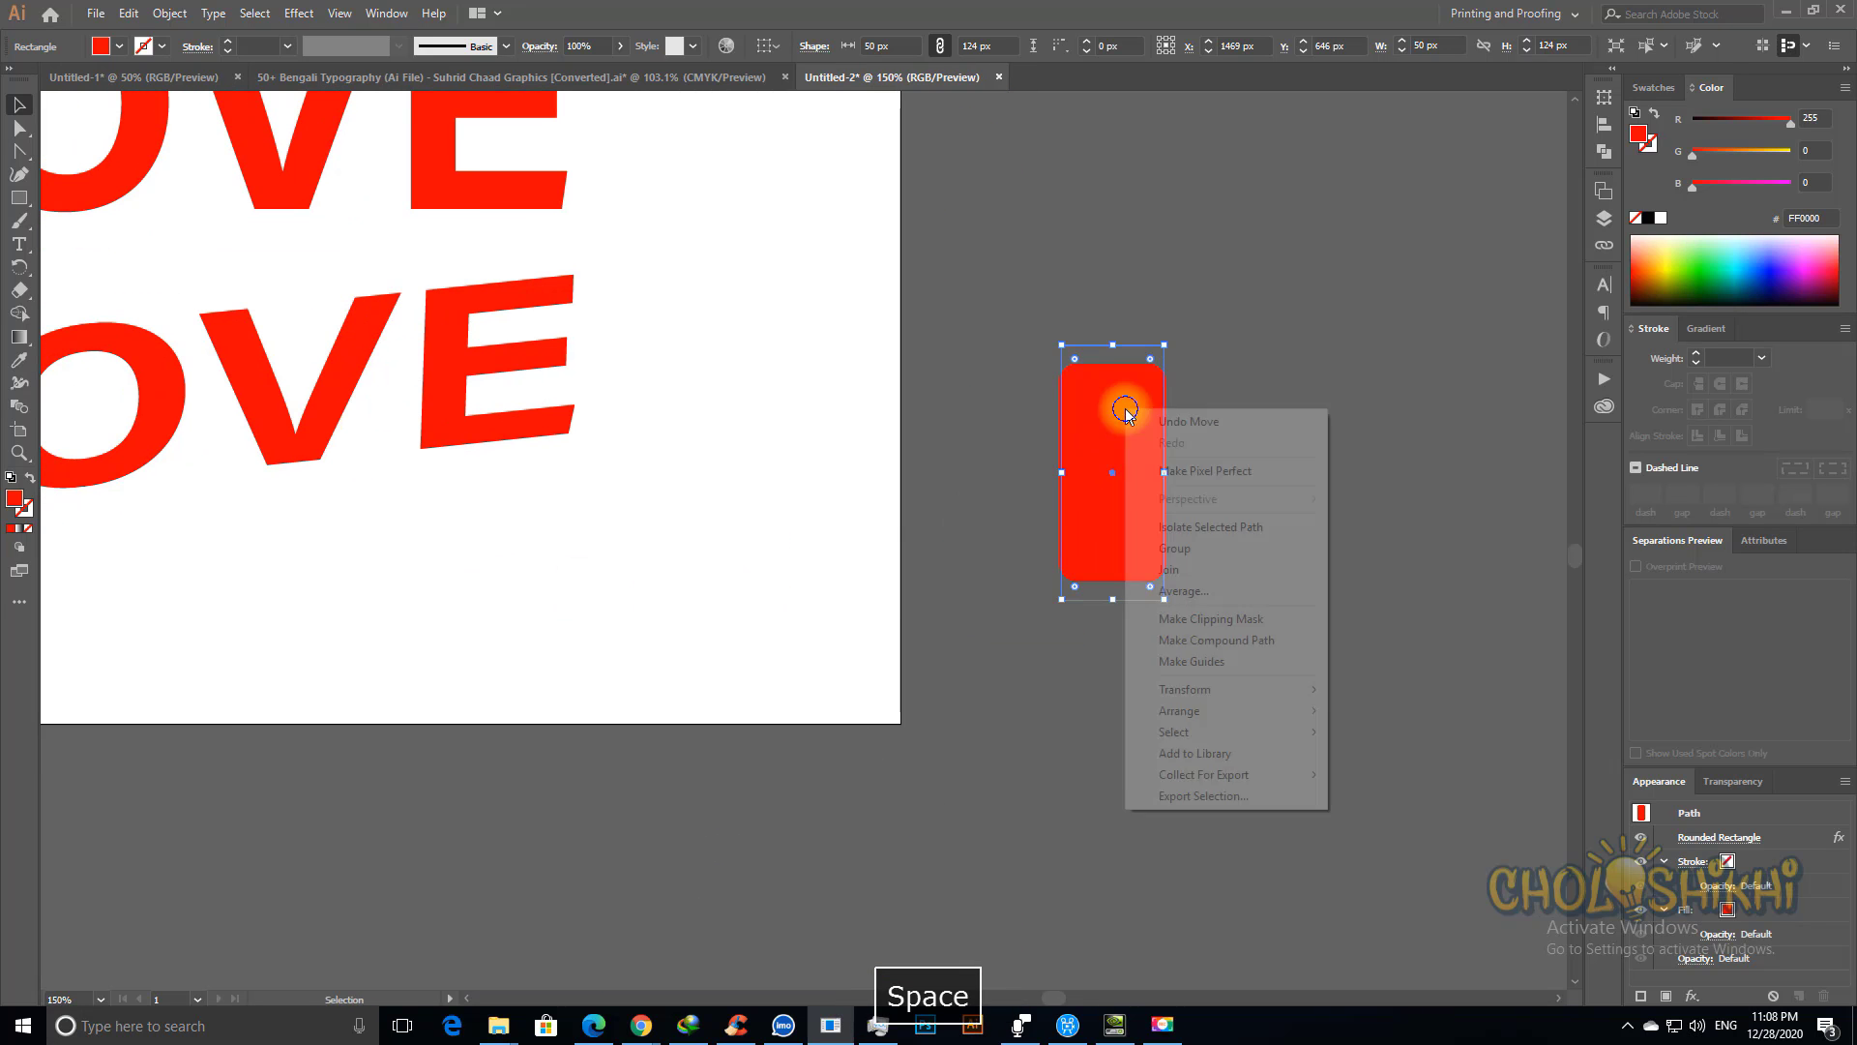
{"action": "left_click", "coordinate": [1378, 493]}
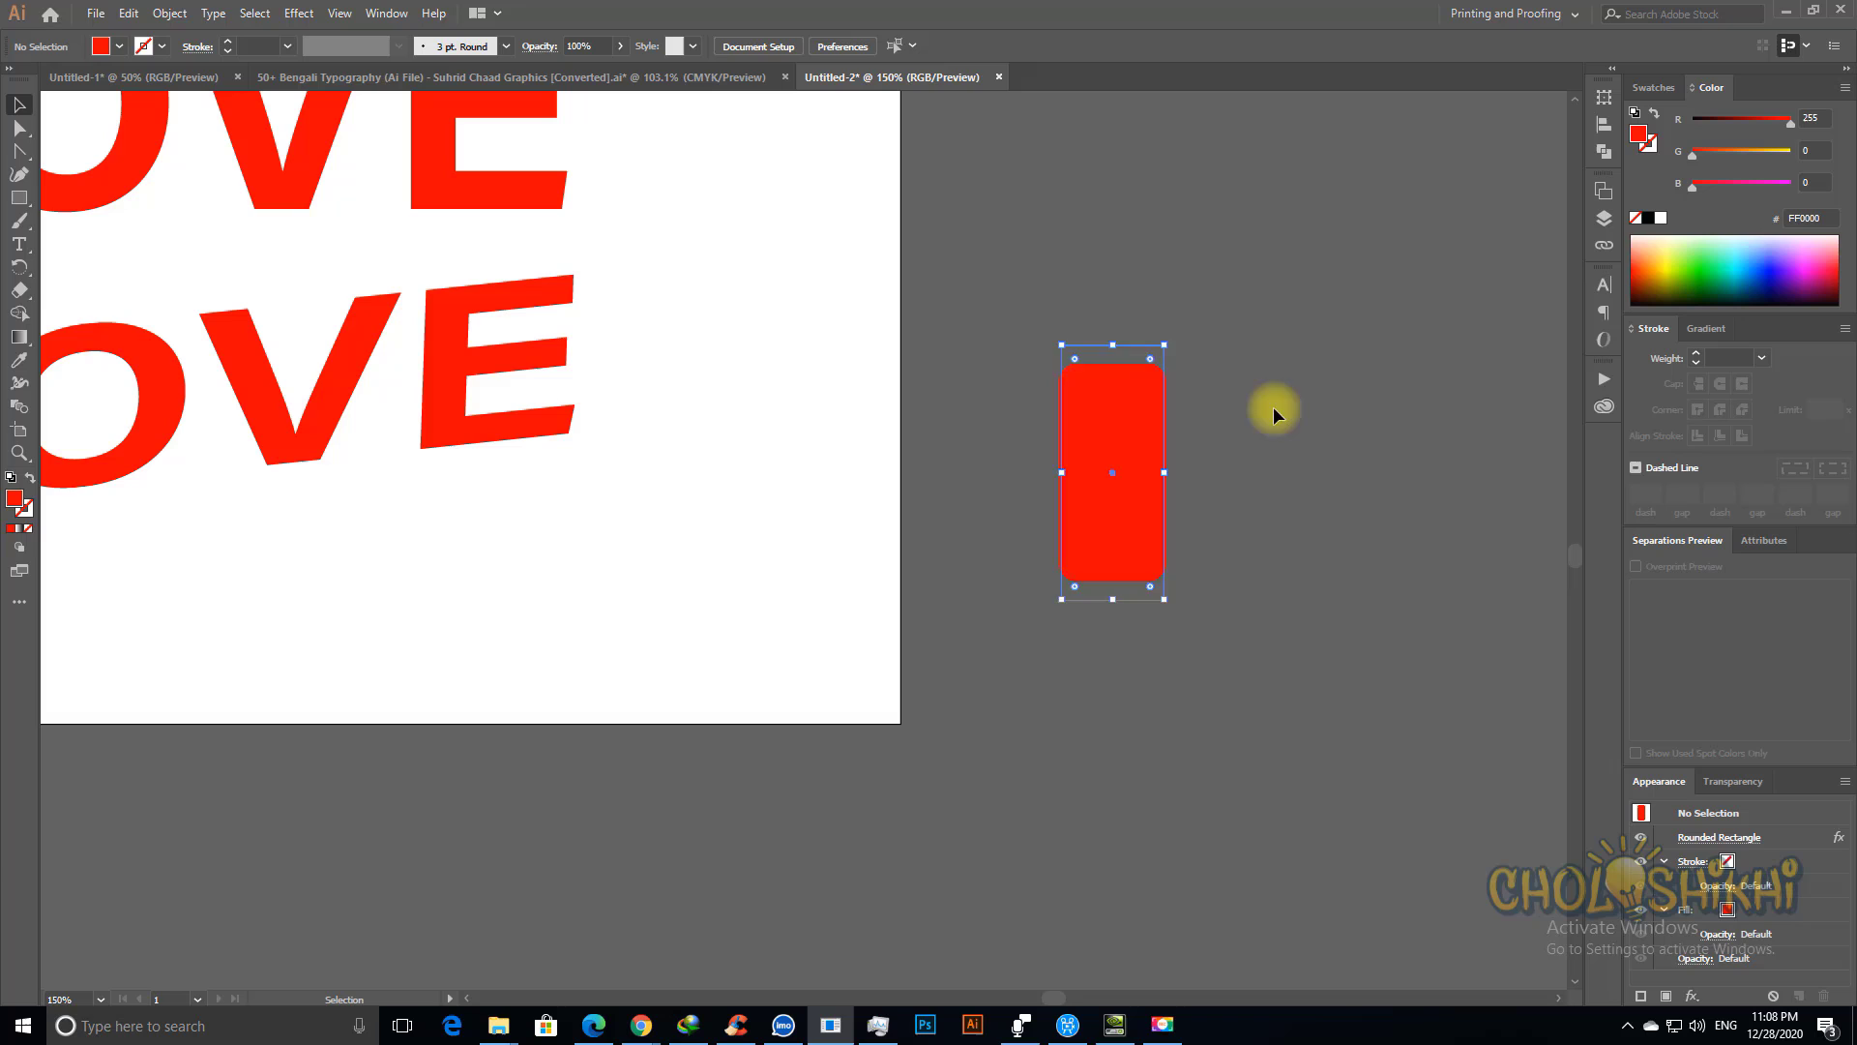
{"action": "left_click", "coordinate": [1349, 458]}
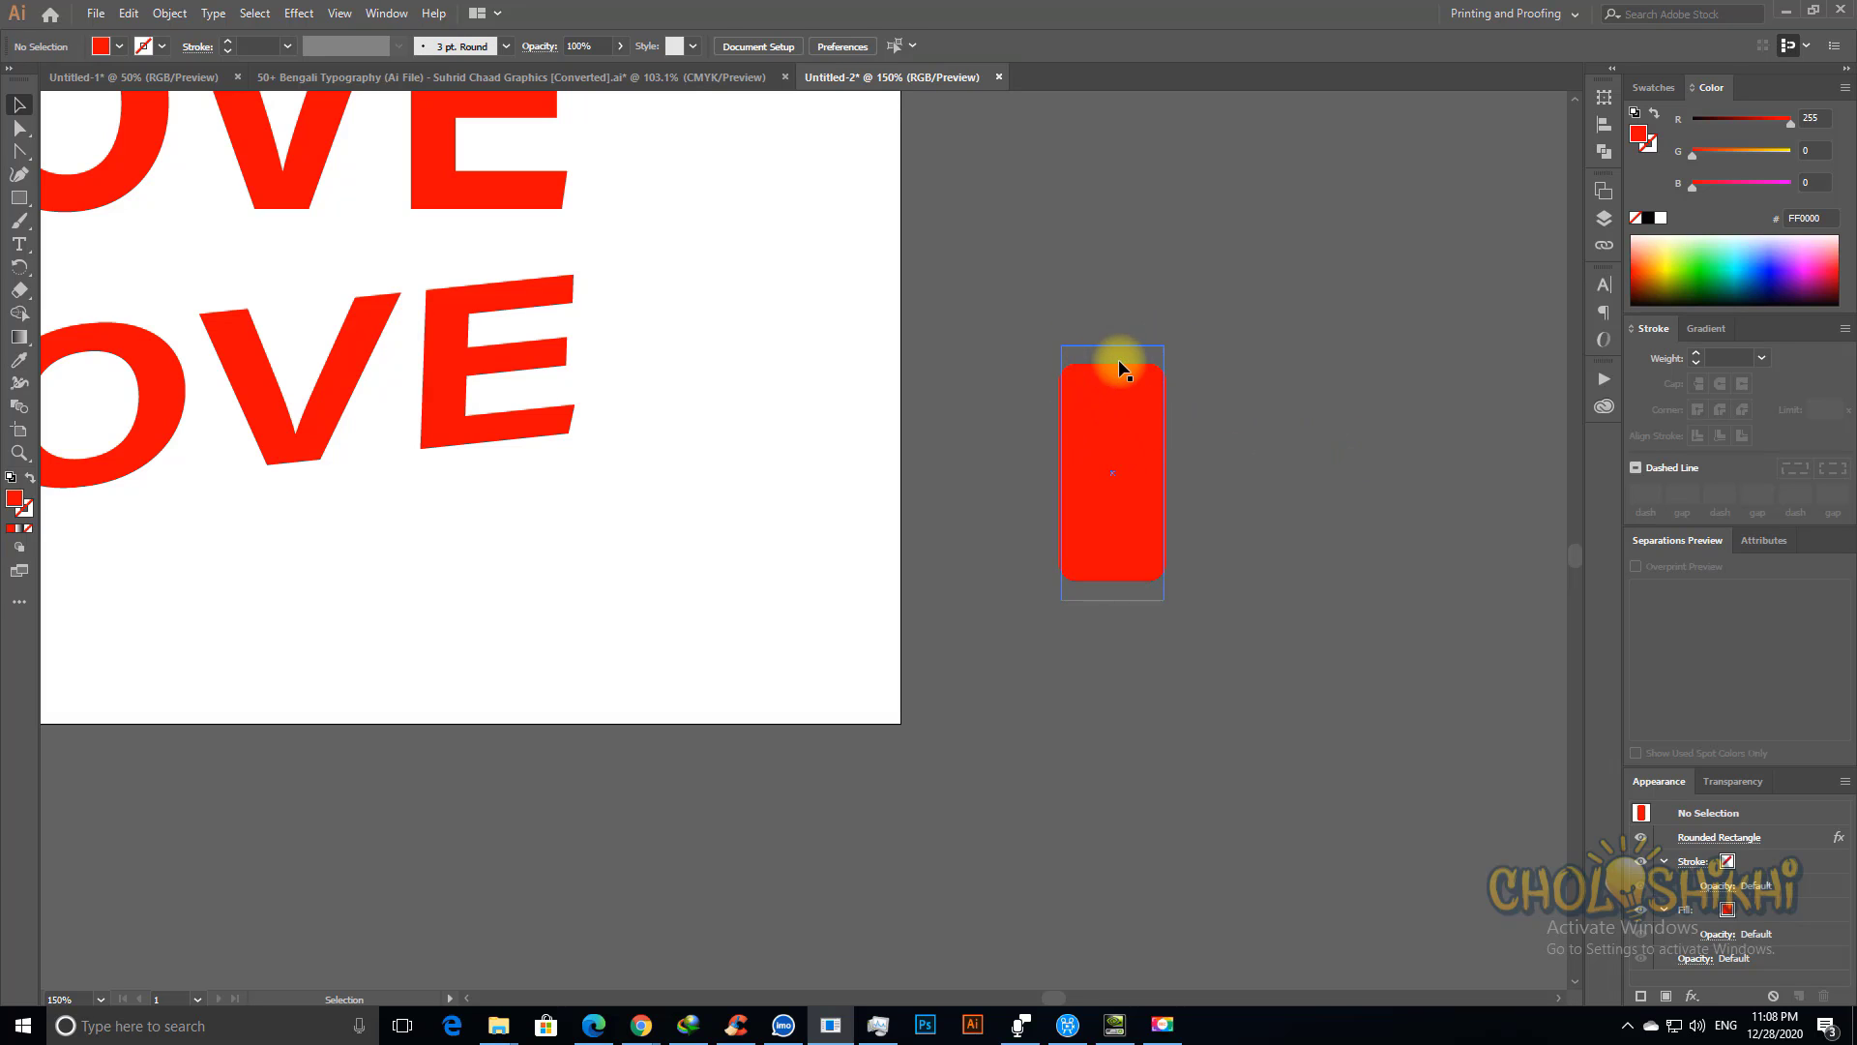
Step: Expand the appearance of the rounded rectangle and undo the expansion
{"action": "right_click", "coordinate": [1104, 427]}
{"action": "left_click", "coordinate": [1090, 414]}
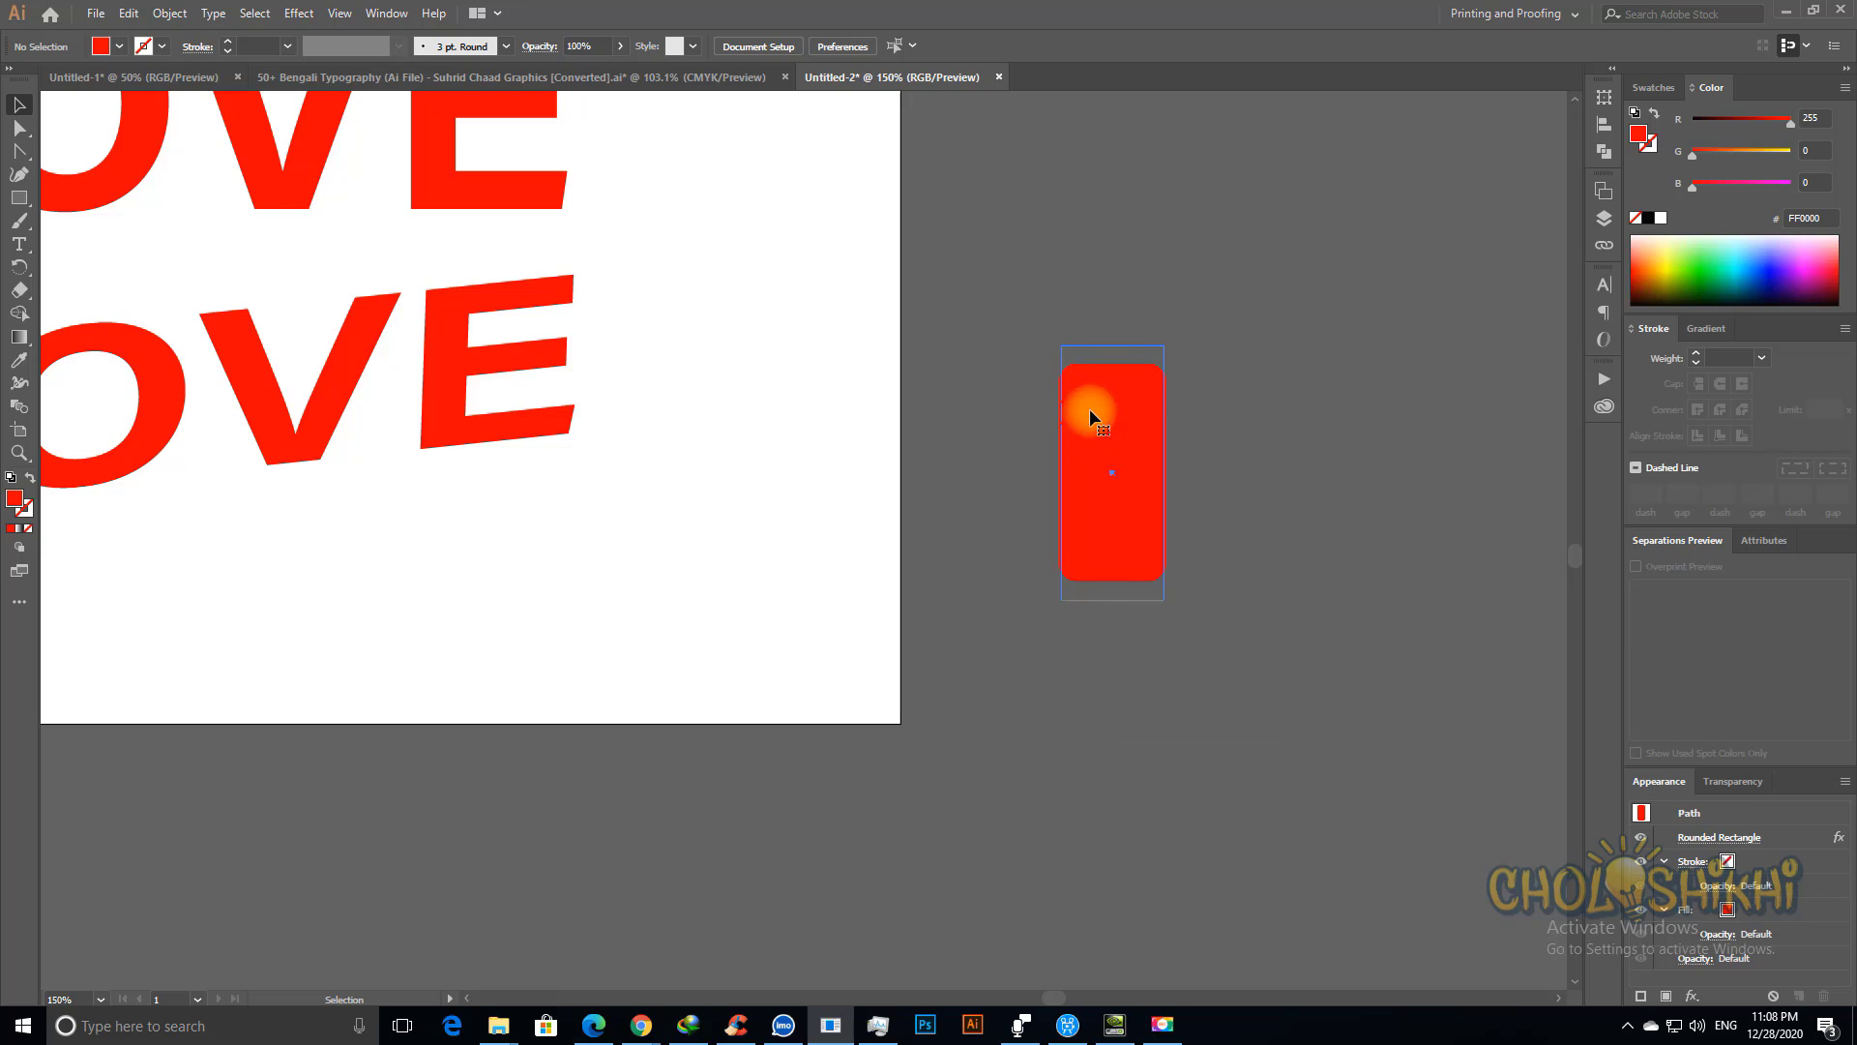
{"action": "left_click", "coordinate": [213, 13]}
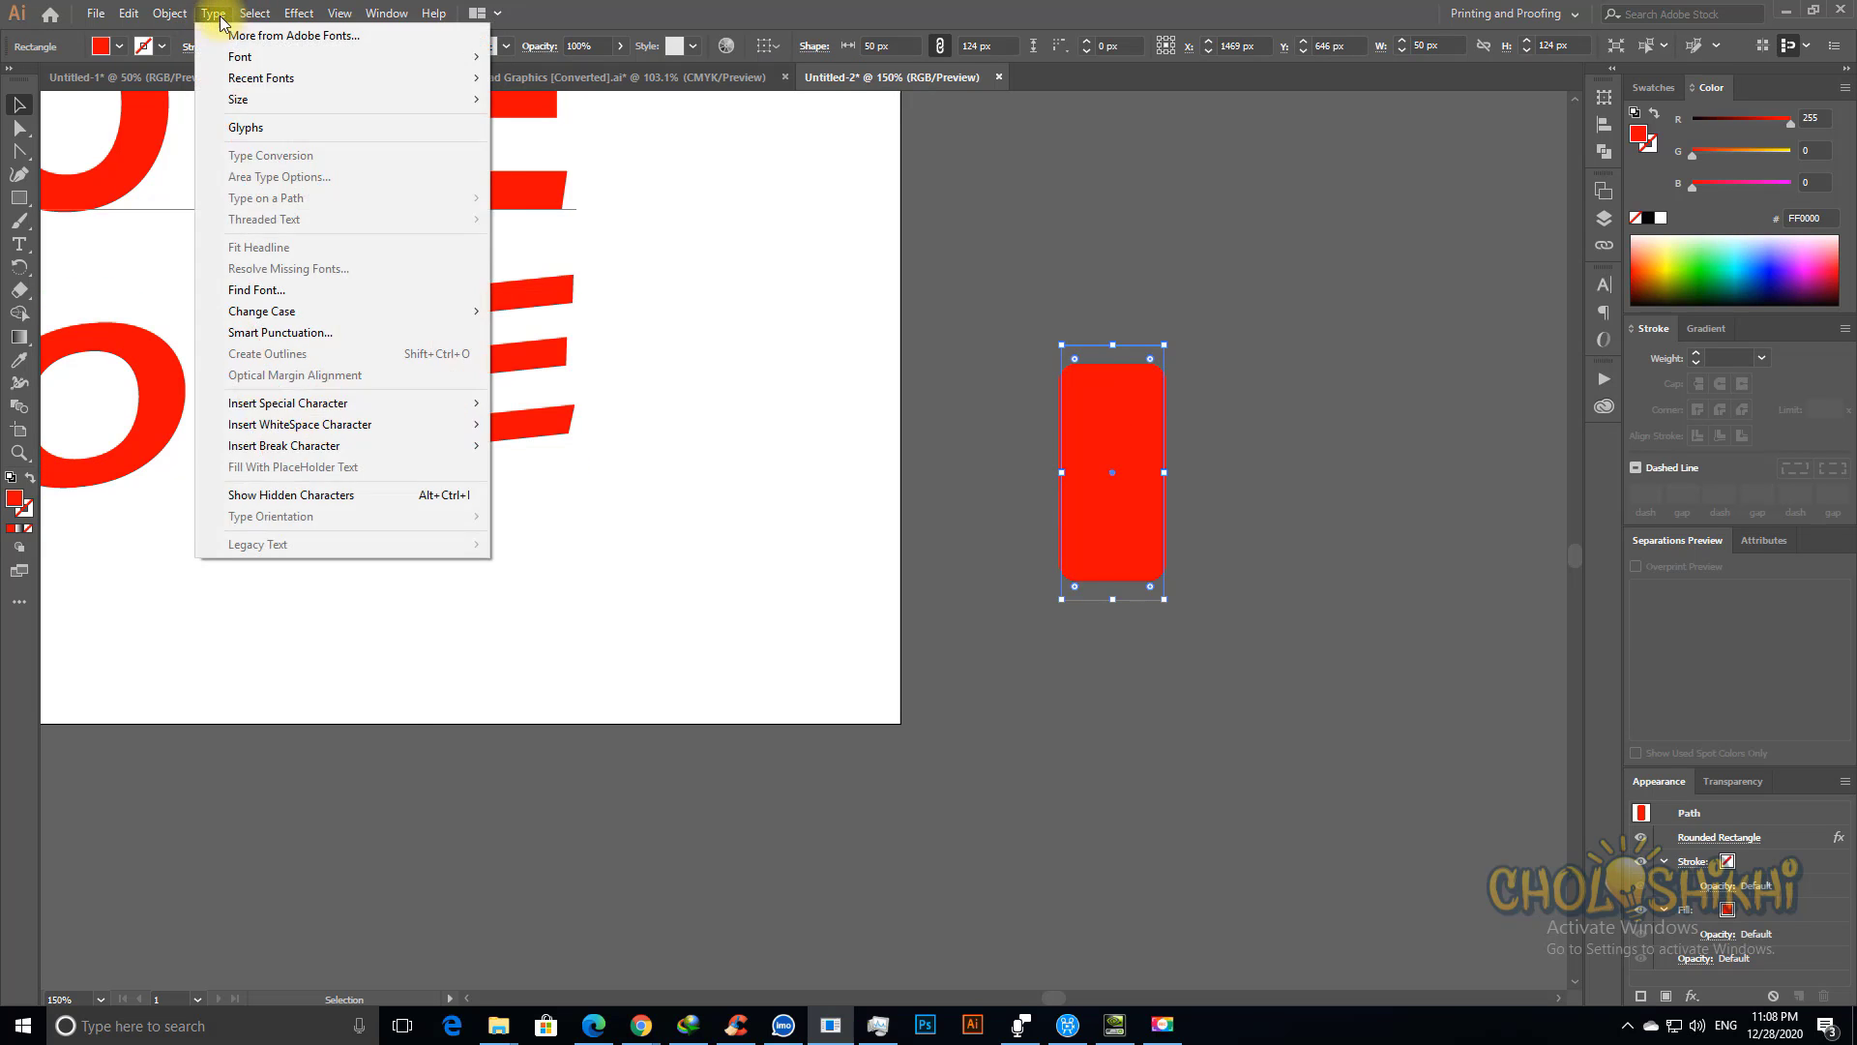
{"action": "left_click", "coordinate": [207, 14]}
{"action": "left_click", "coordinate": [169, 13]}
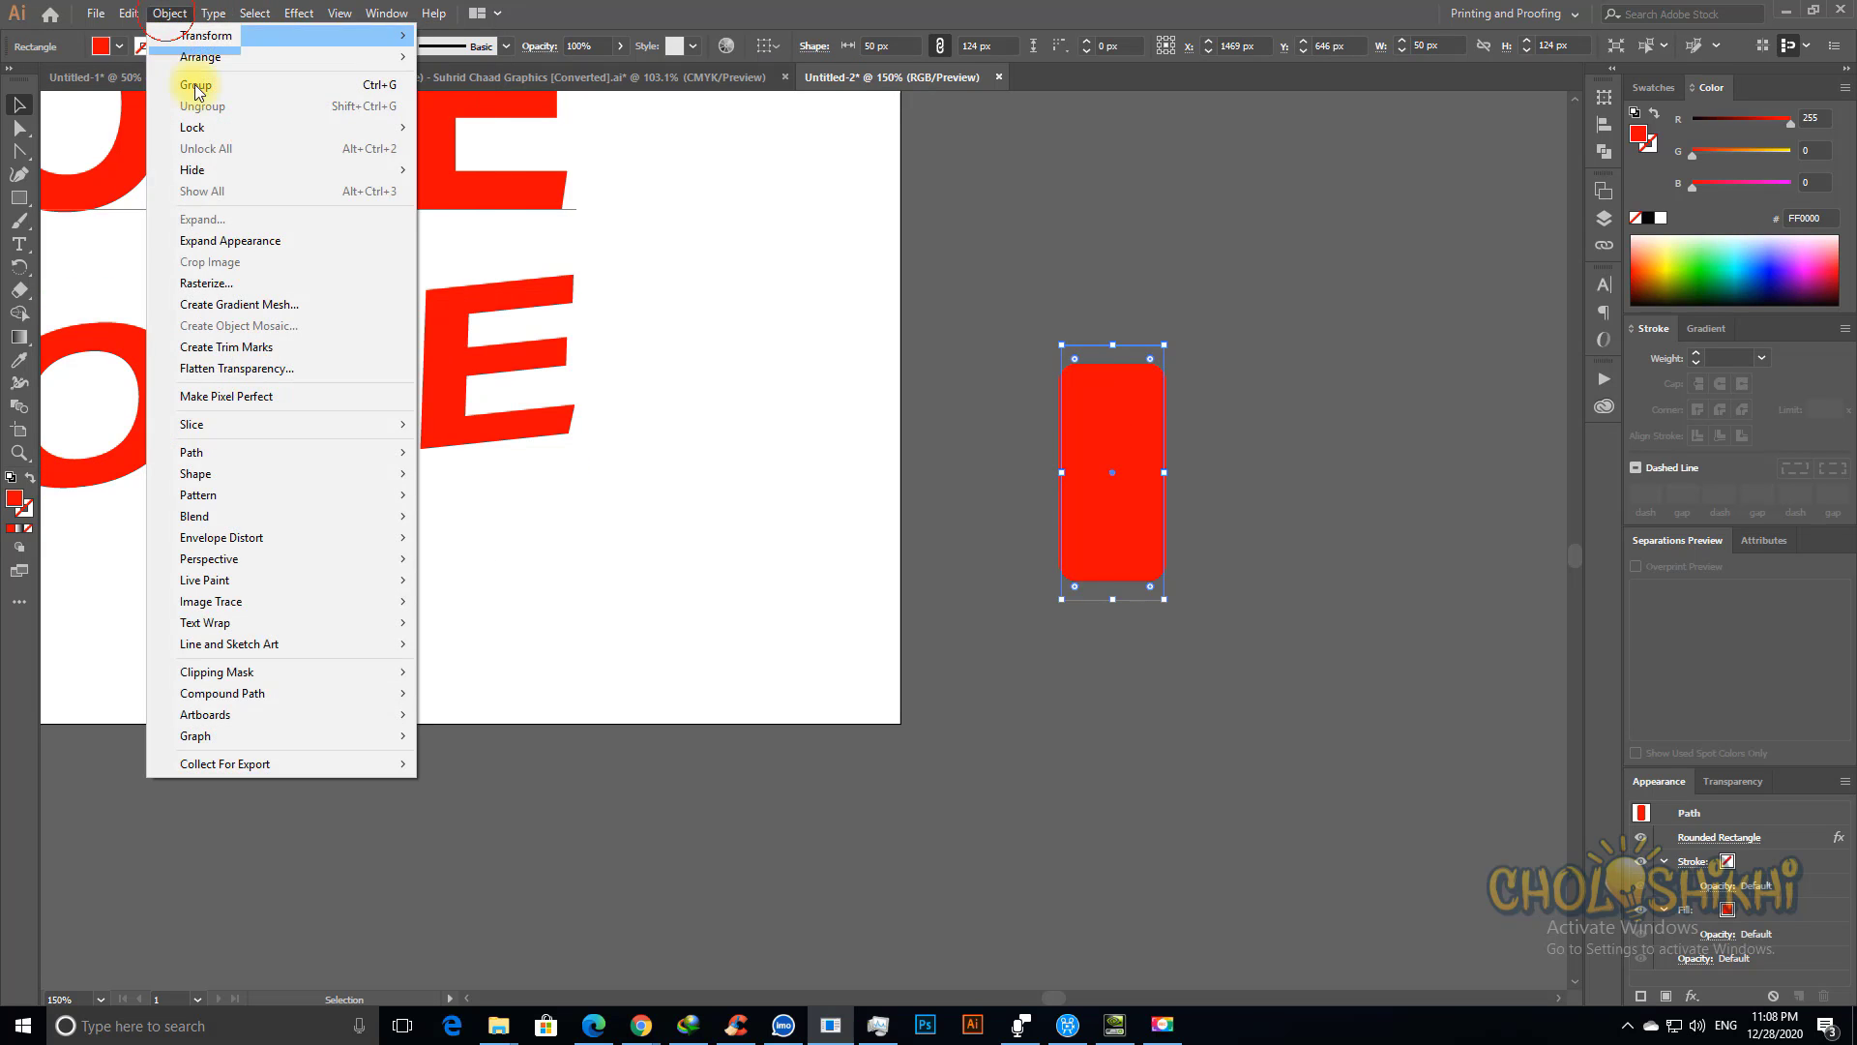
{"action": "left_click", "coordinate": [234, 239]}
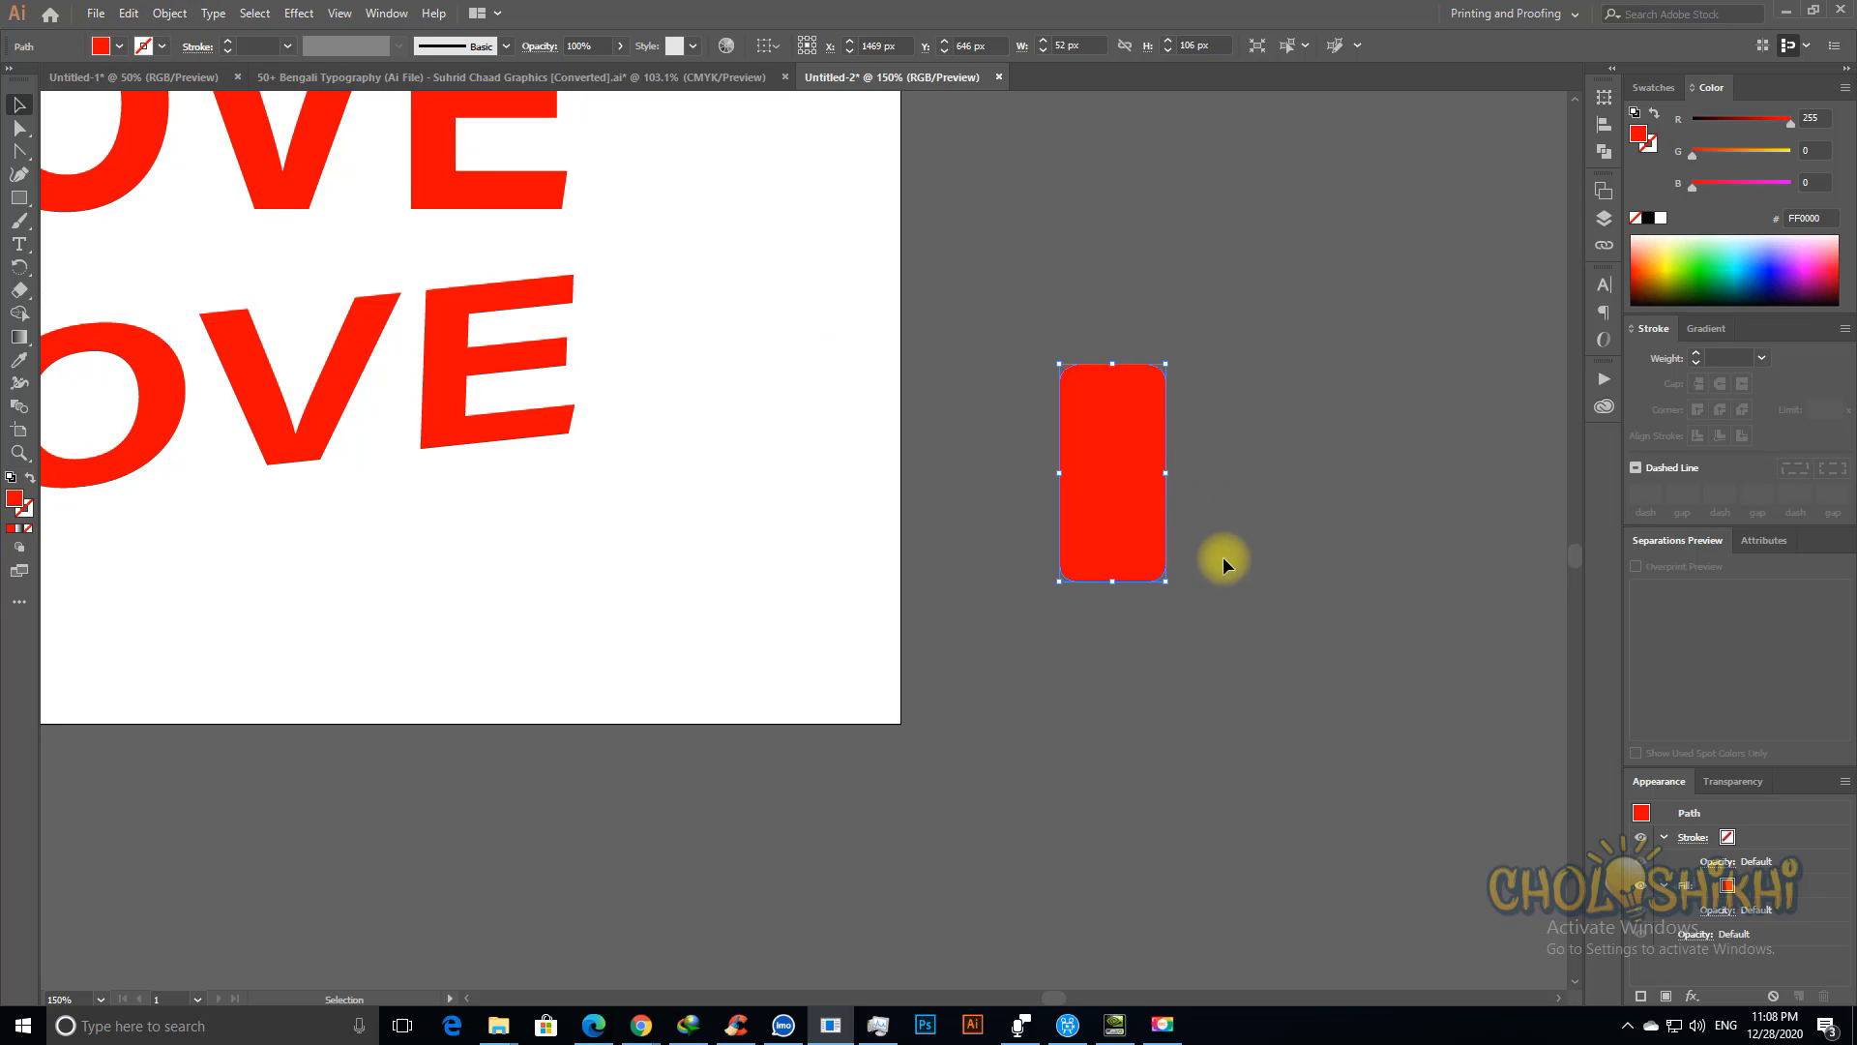
{"action": "key", "text": "ctrl+z"}
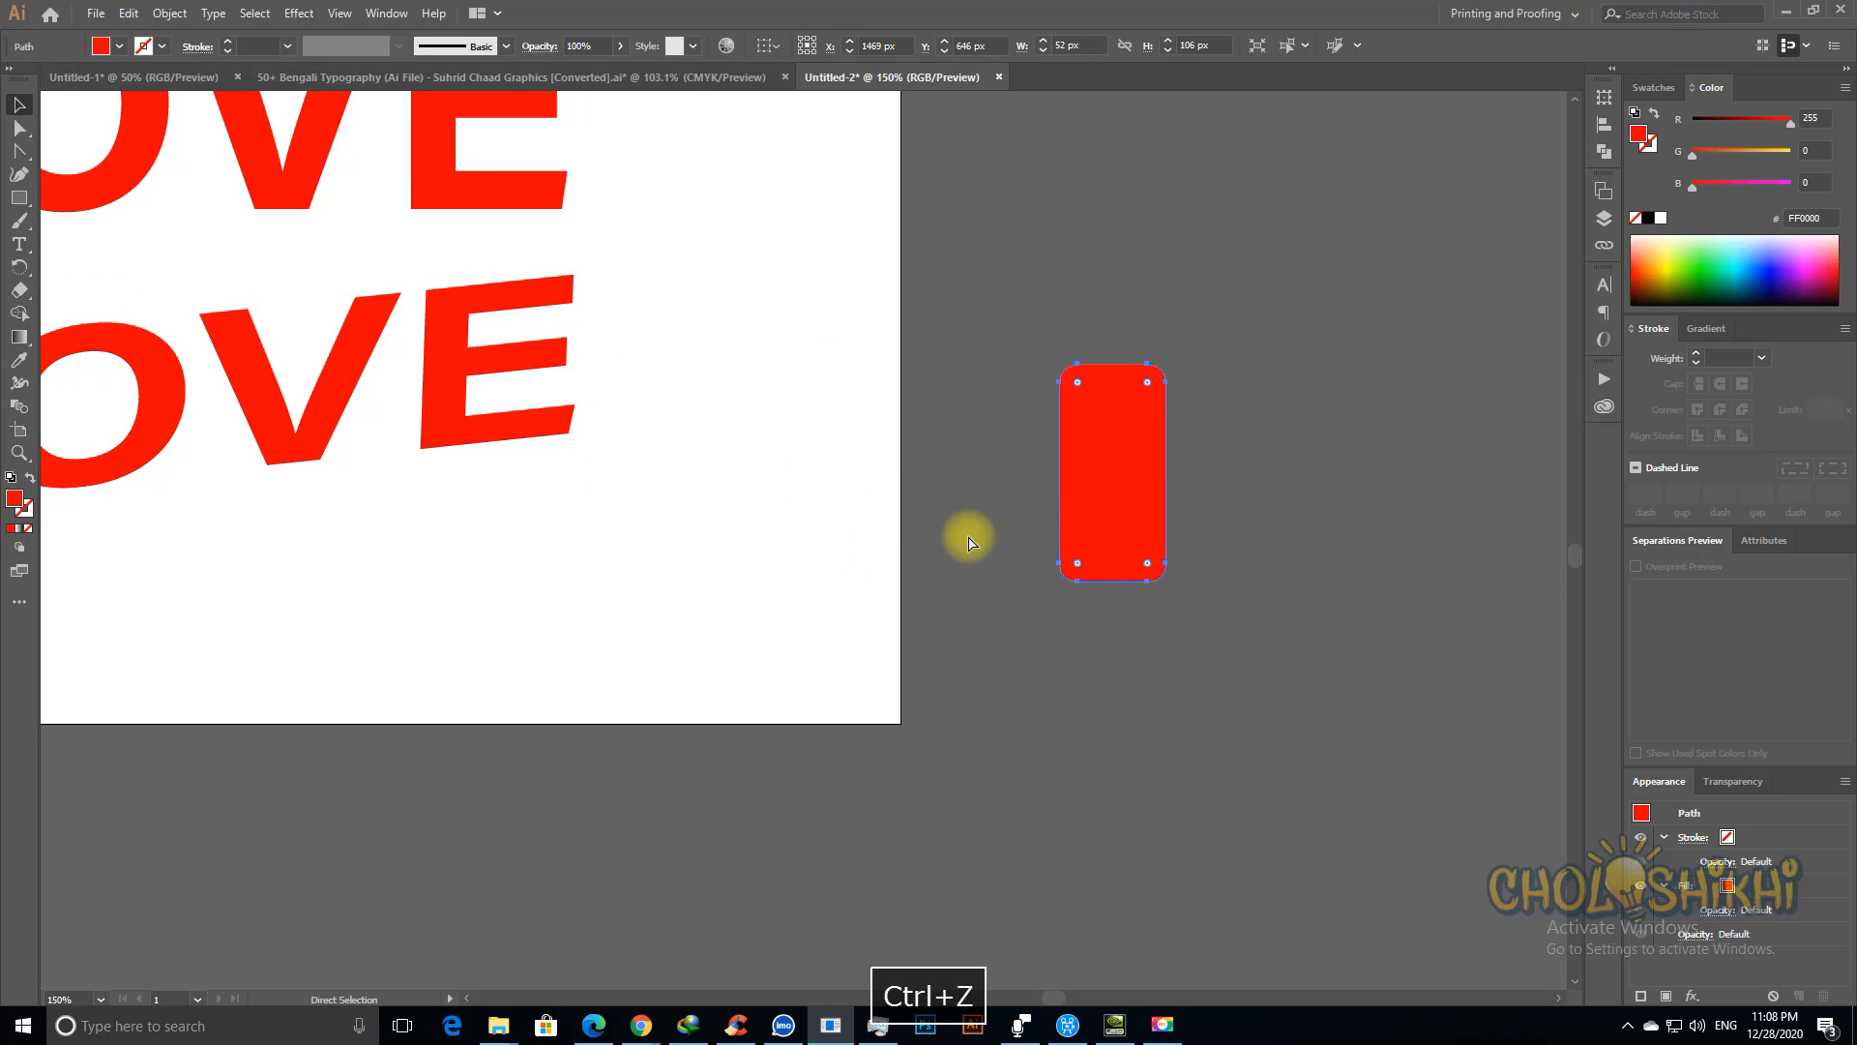
Step: Expand the rounded rectangle's appearance into a regular path
{"action": "left_click", "coordinate": [169, 13]}
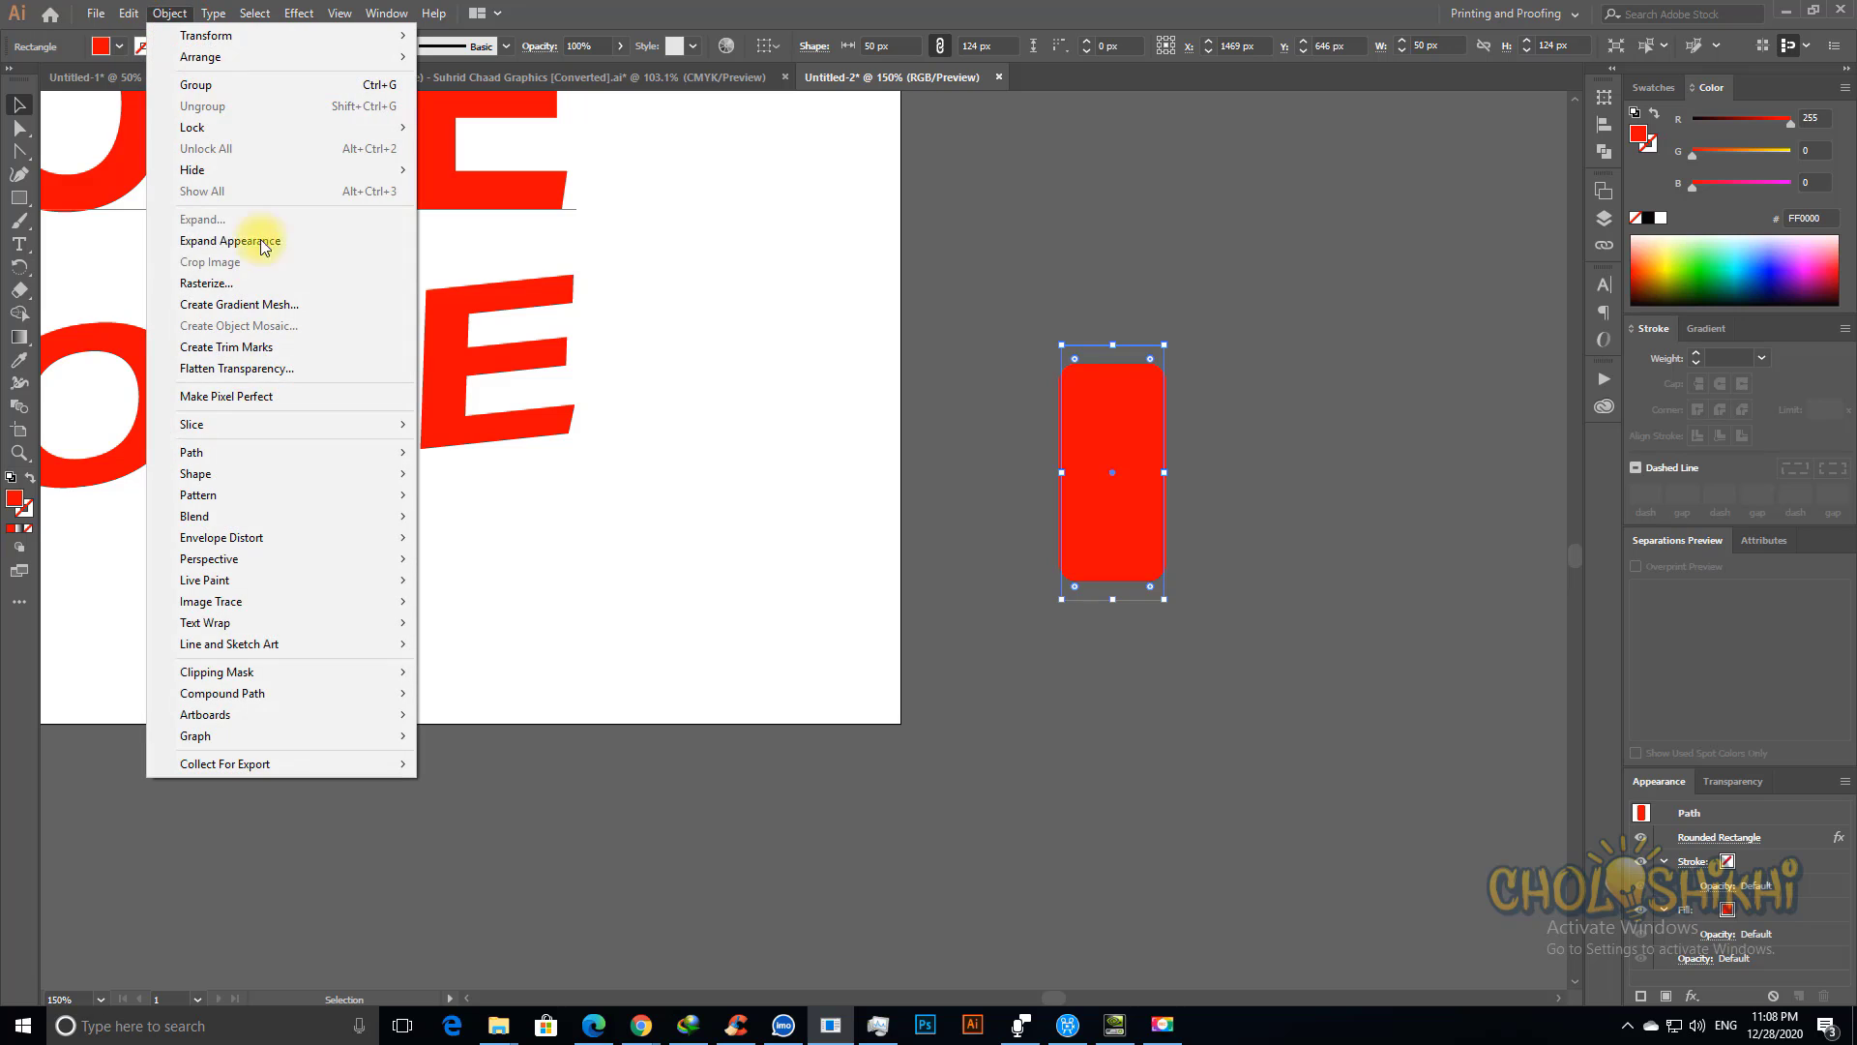
{"action": "left_click", "coordinate": [259, 242]}
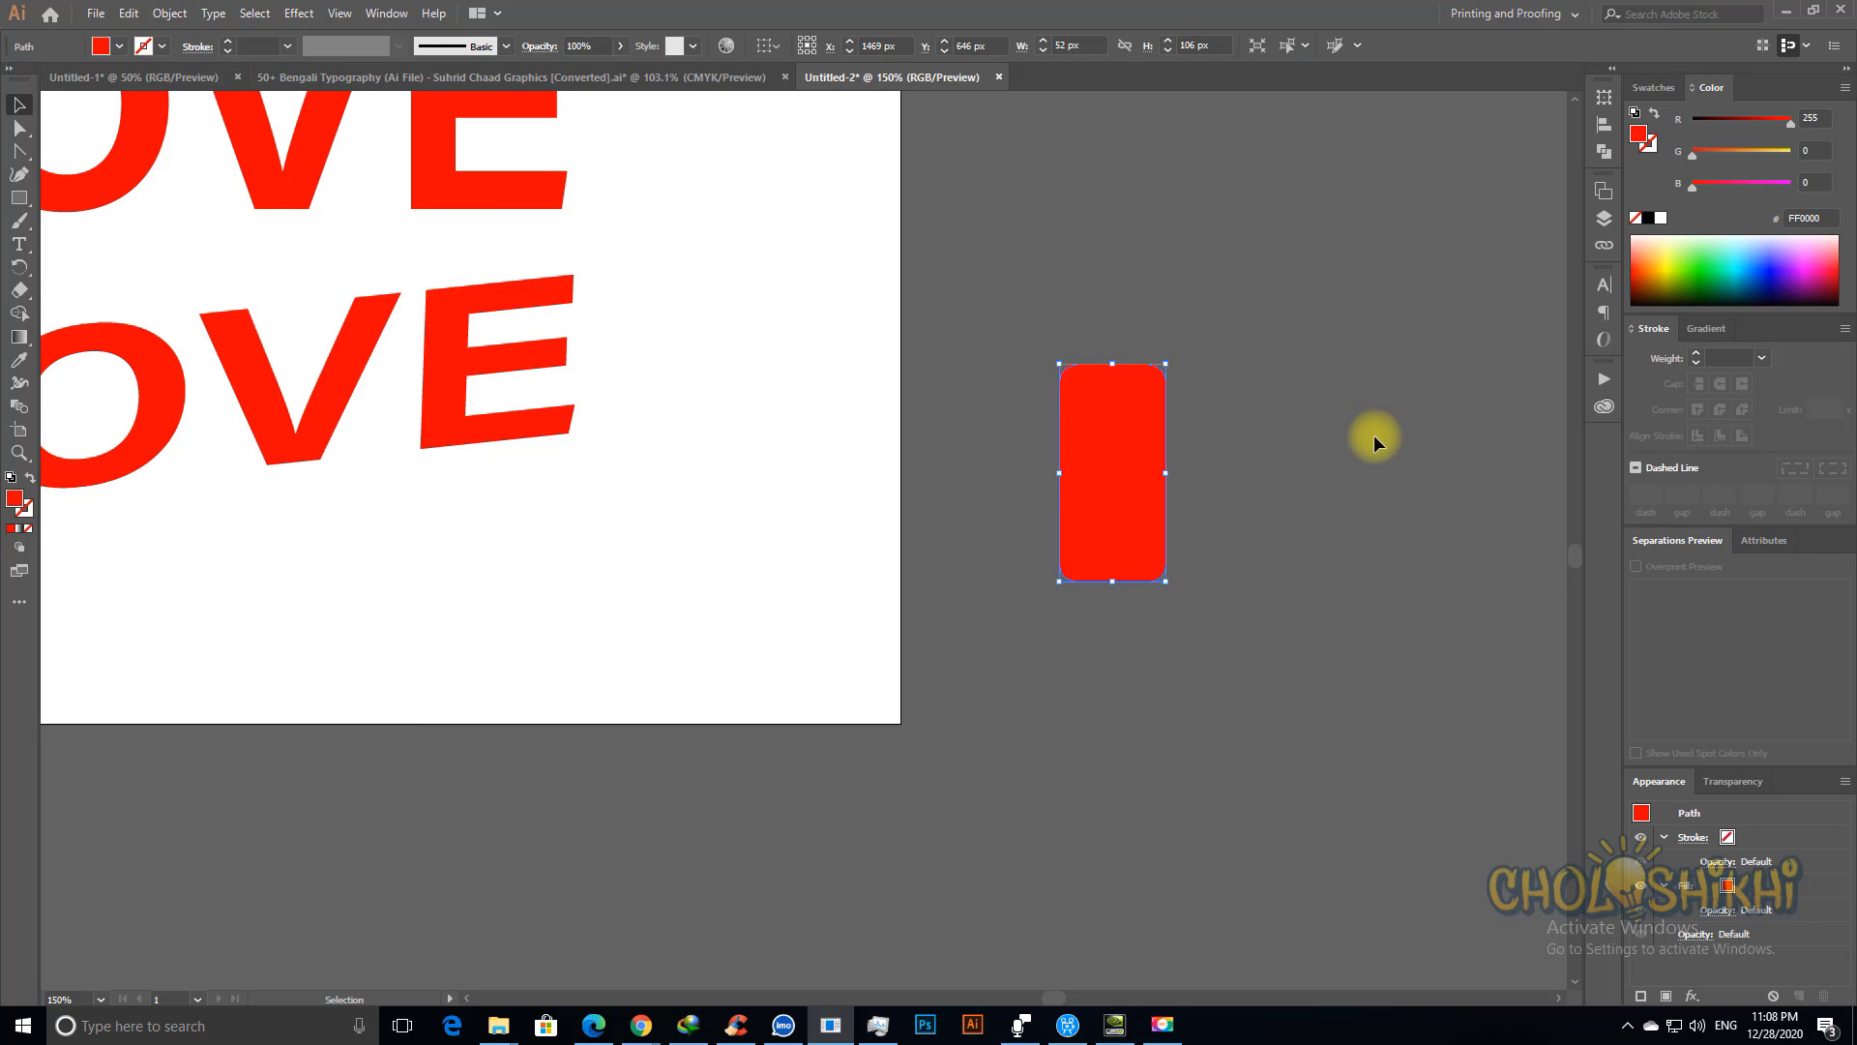
{"action": "left_click", "coordinate": [1321, 472]}
Step: Reduce the expanded shape's corner radius to 0 px and move it down, slightly closer to the artboard
{"action": "left_click_drag", "start_coordinate": [1129, 435], "coordinate": [827, 252]}
{"action": "key", "text": "a"}
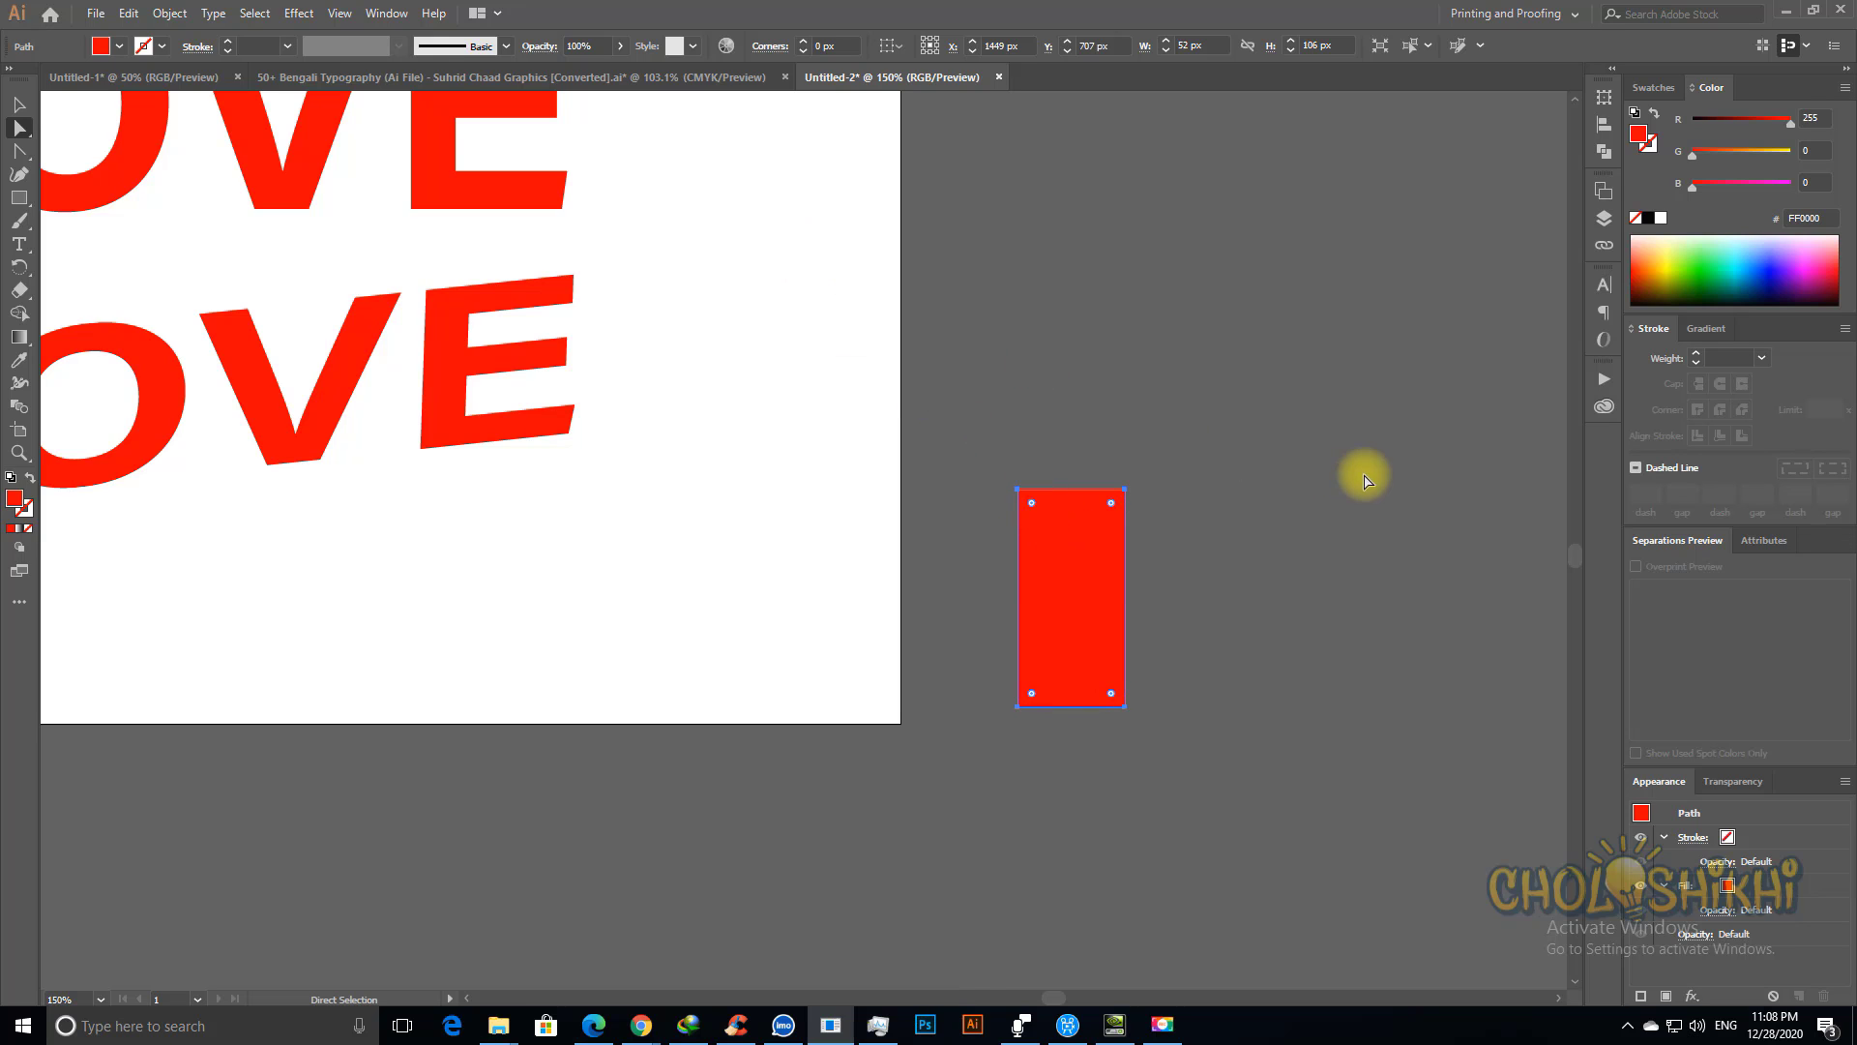
{"action": "left_click", "coordinate": [1365, 475]}
Step: Draw a red rectangle about 104 px wide and 197 px high in the empty area beside the artboard
{"action": "key", "text": "ctrl+minus"}
{"action": "key", "text": "ctrl+minus"}
{"action": "key", "text": "ctrl+minus"}
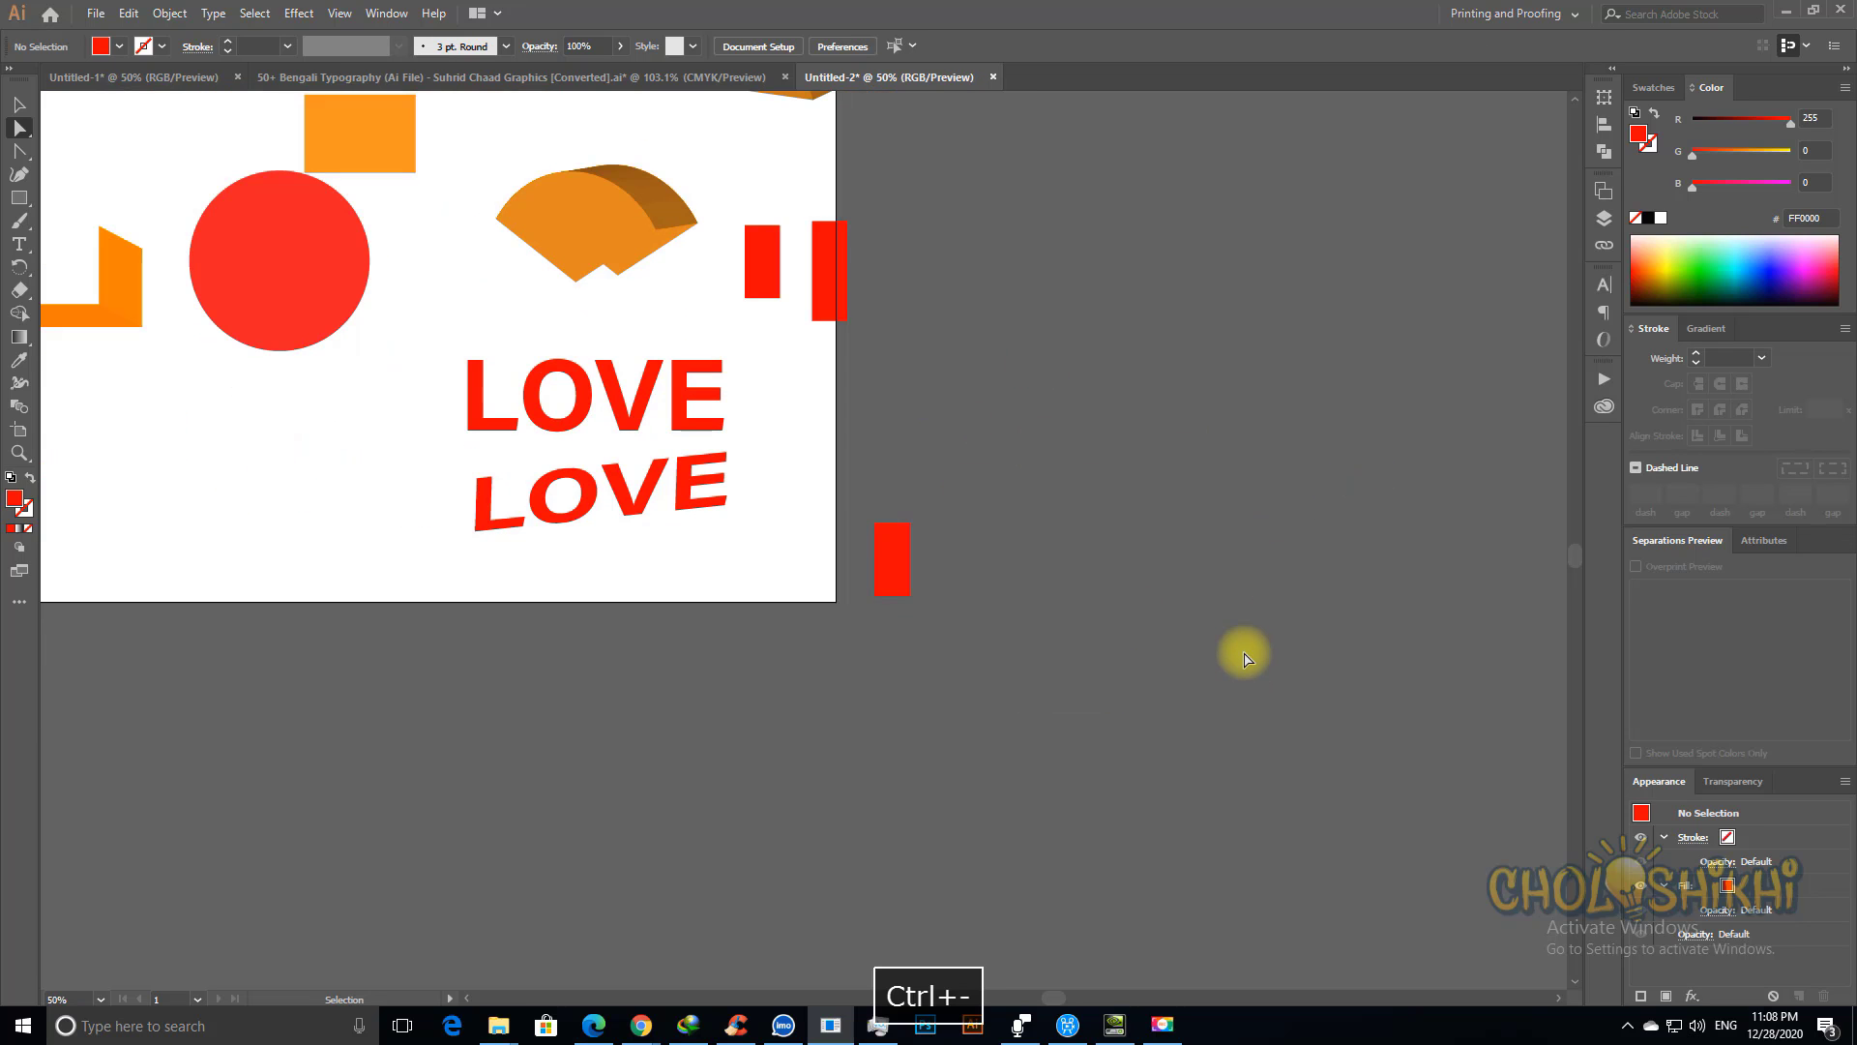
{"action": "left_click_drag", "start_coordinate": [696, 531], "coordinate": [799, 640]}
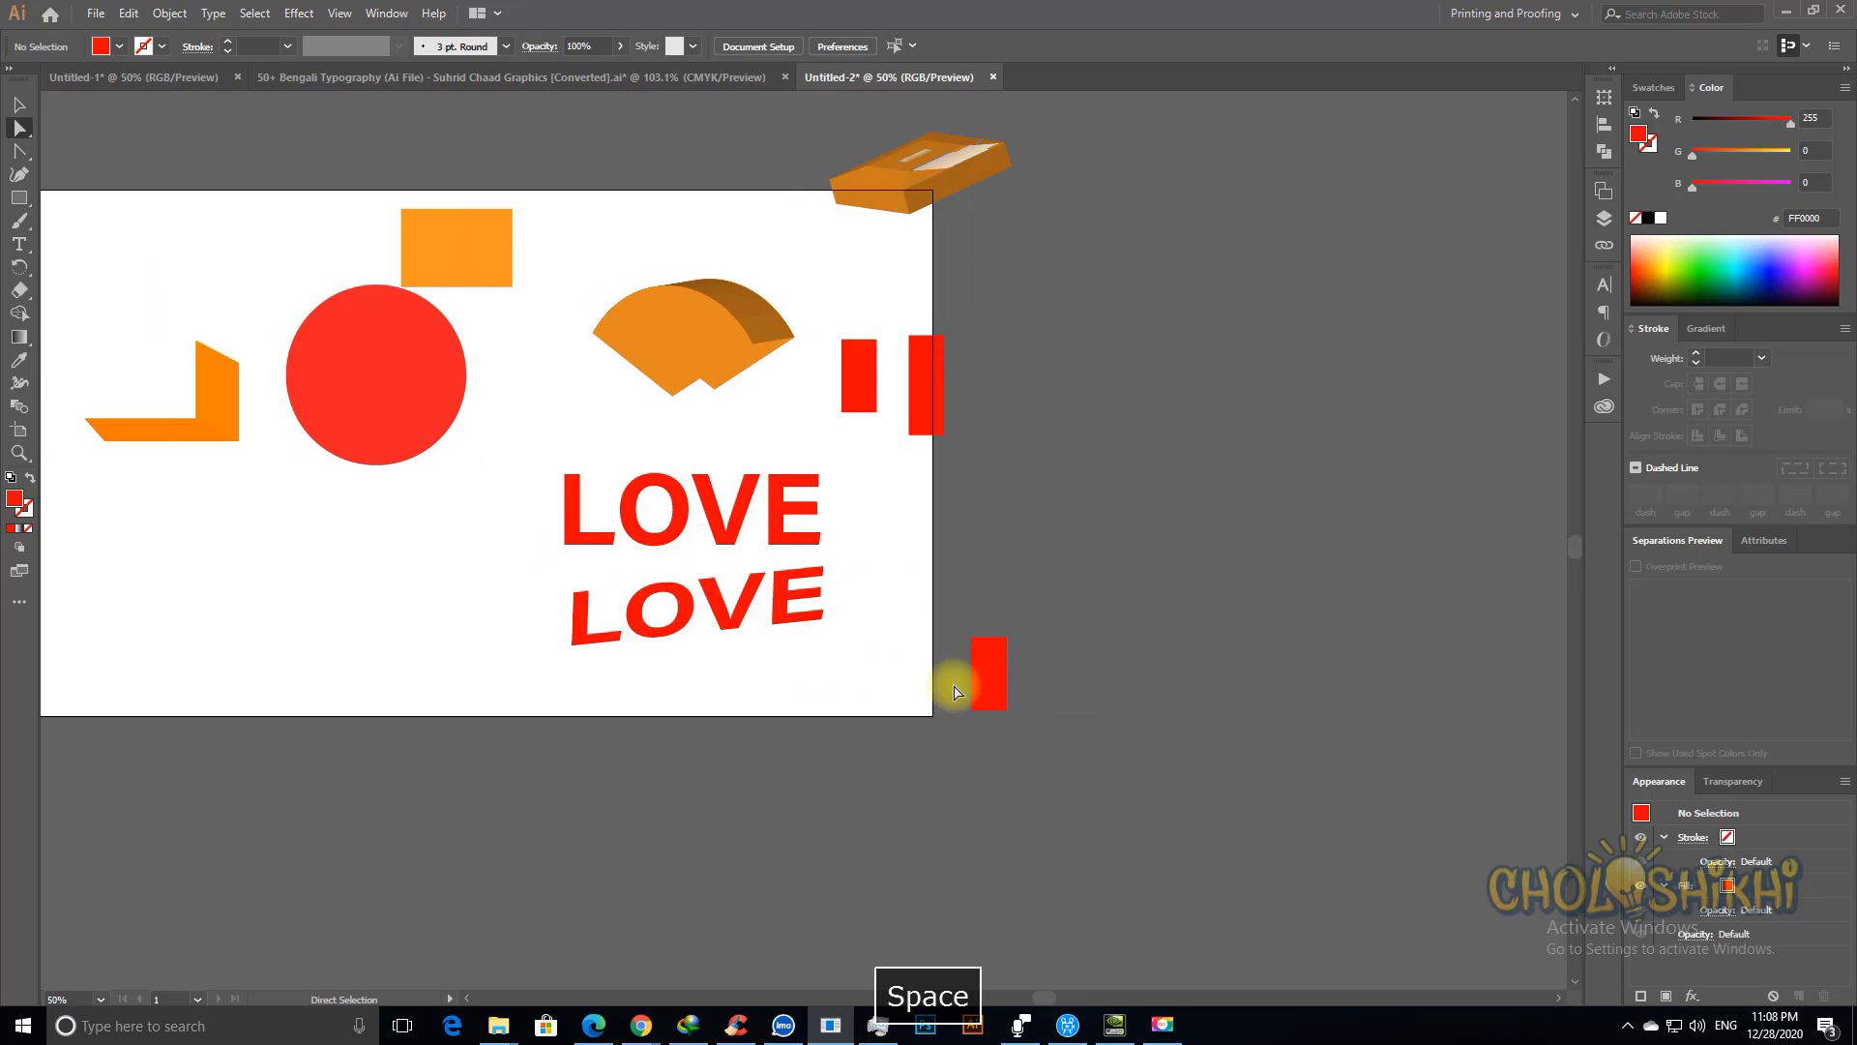
{"action": "left_click", "coordinate": [18, 198]}
{"action": "left_click_drag", "start_coordinate": [1097, 313], "coordinate": [1169, 446]}
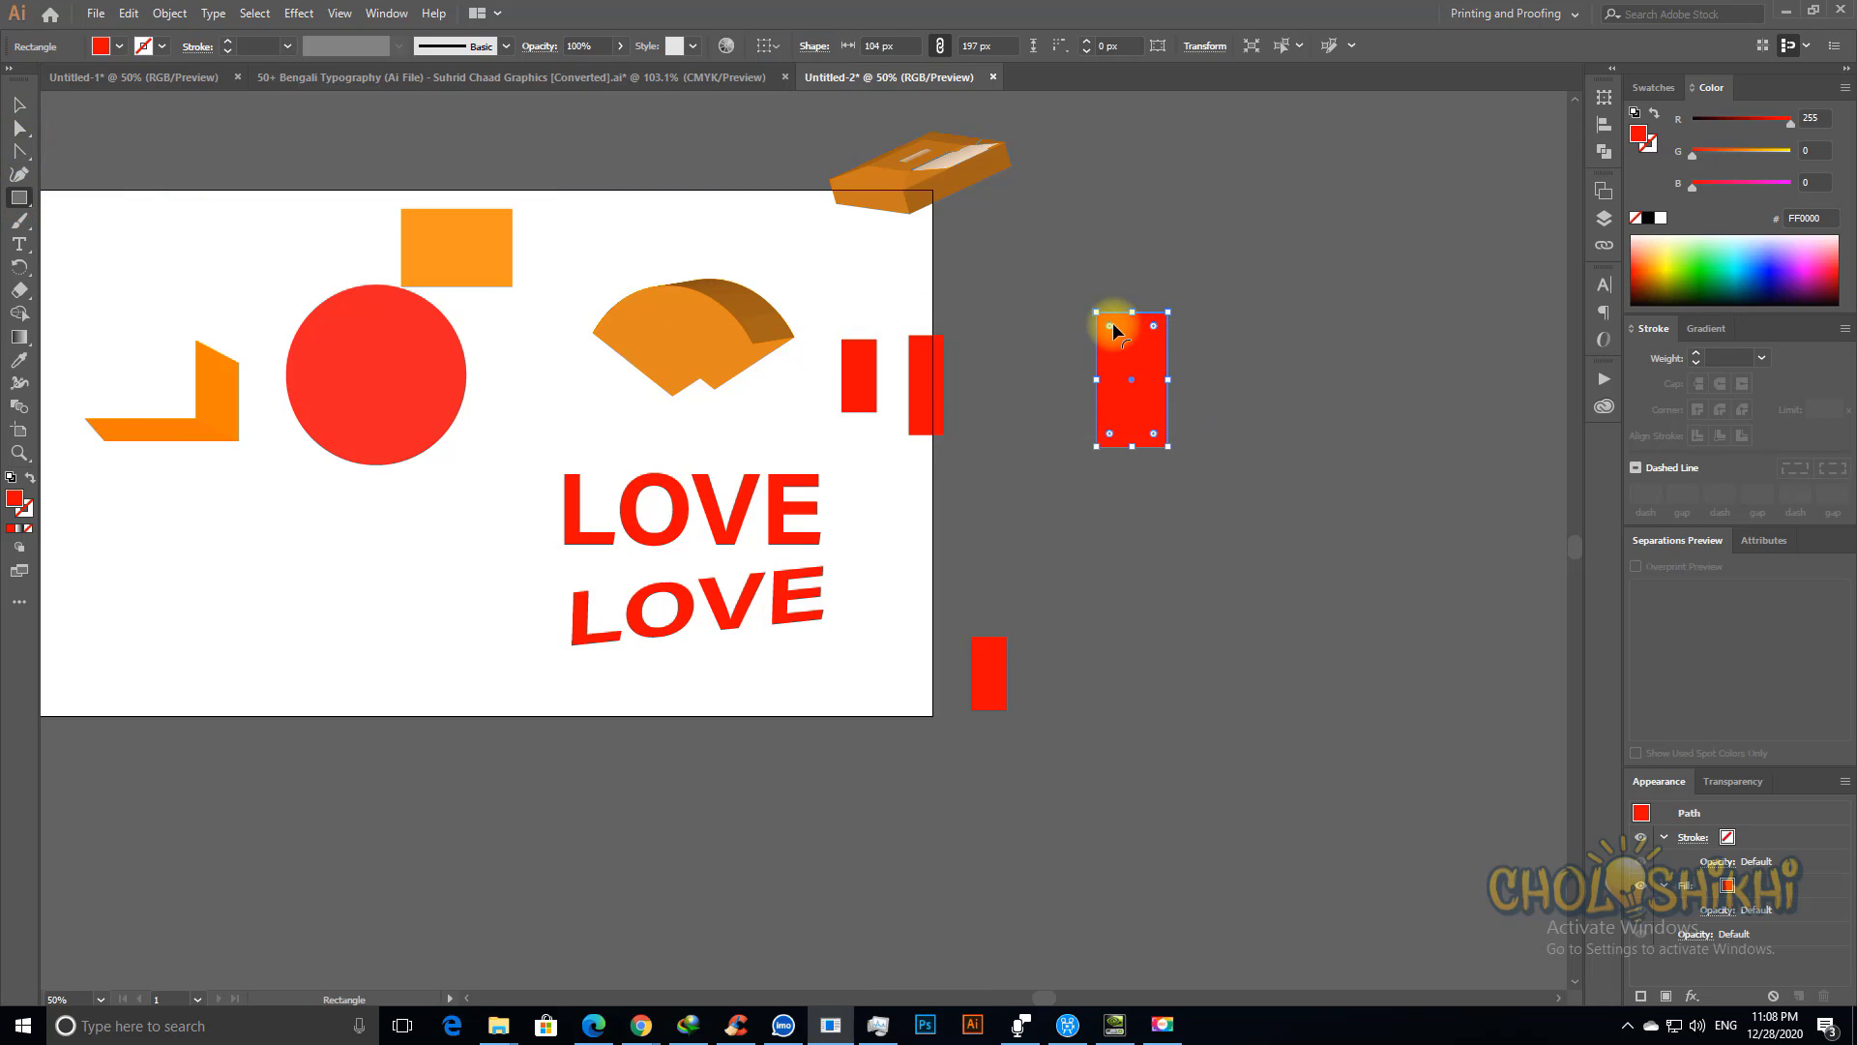
Step: Round all corners of the new rectangle to a radius of about 10 px
{"action": "key", "text": "ctrl+space"}
{"action": "left_click_drag", "start_coordinate": [1036, 278], "coordinate": [1260, 540]}
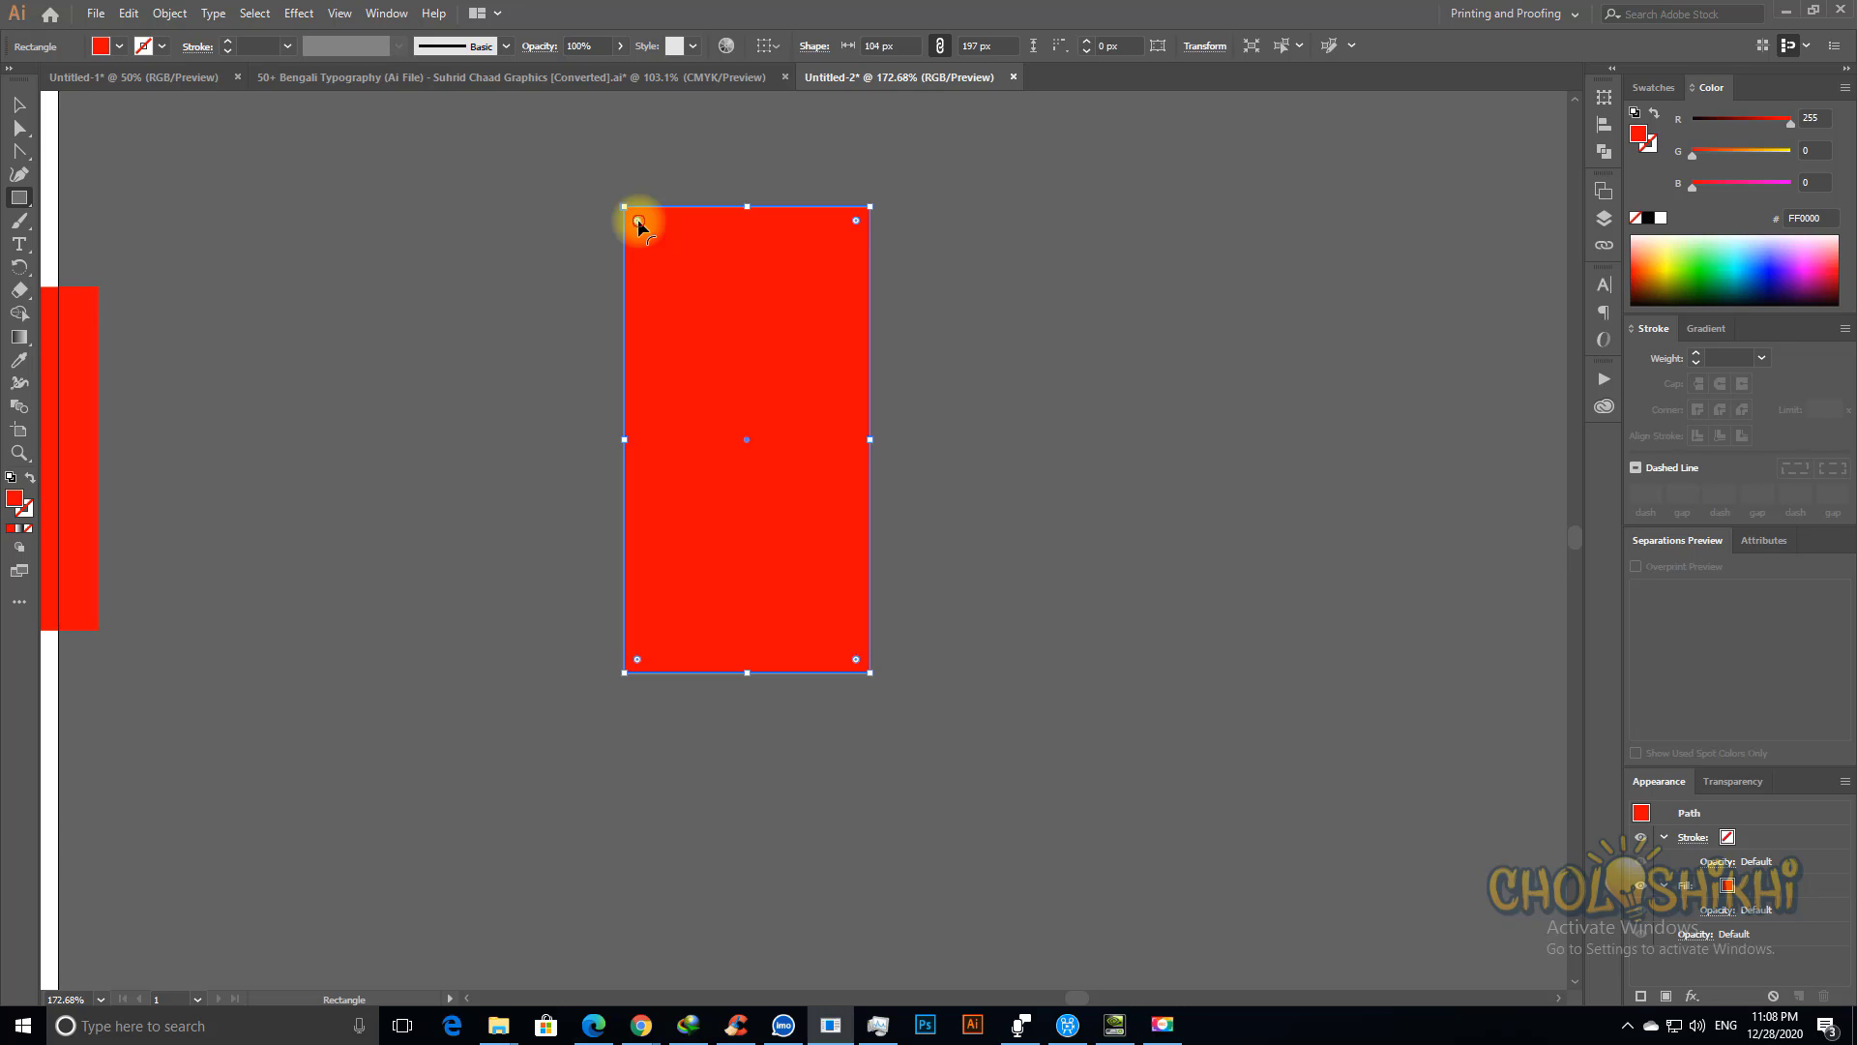
{"action": "mouse_move", "coordinate": [637, 221]}
{"action": "left_mouse_down"}
{"action": "mouse_move", "coordinate": [767, 484]}
{"action": "mouse_move", "coordinate": [627, 242]}
{"action": "left_mouse_up"}
{"action": "left_click", "coordinate": [982, 403]}
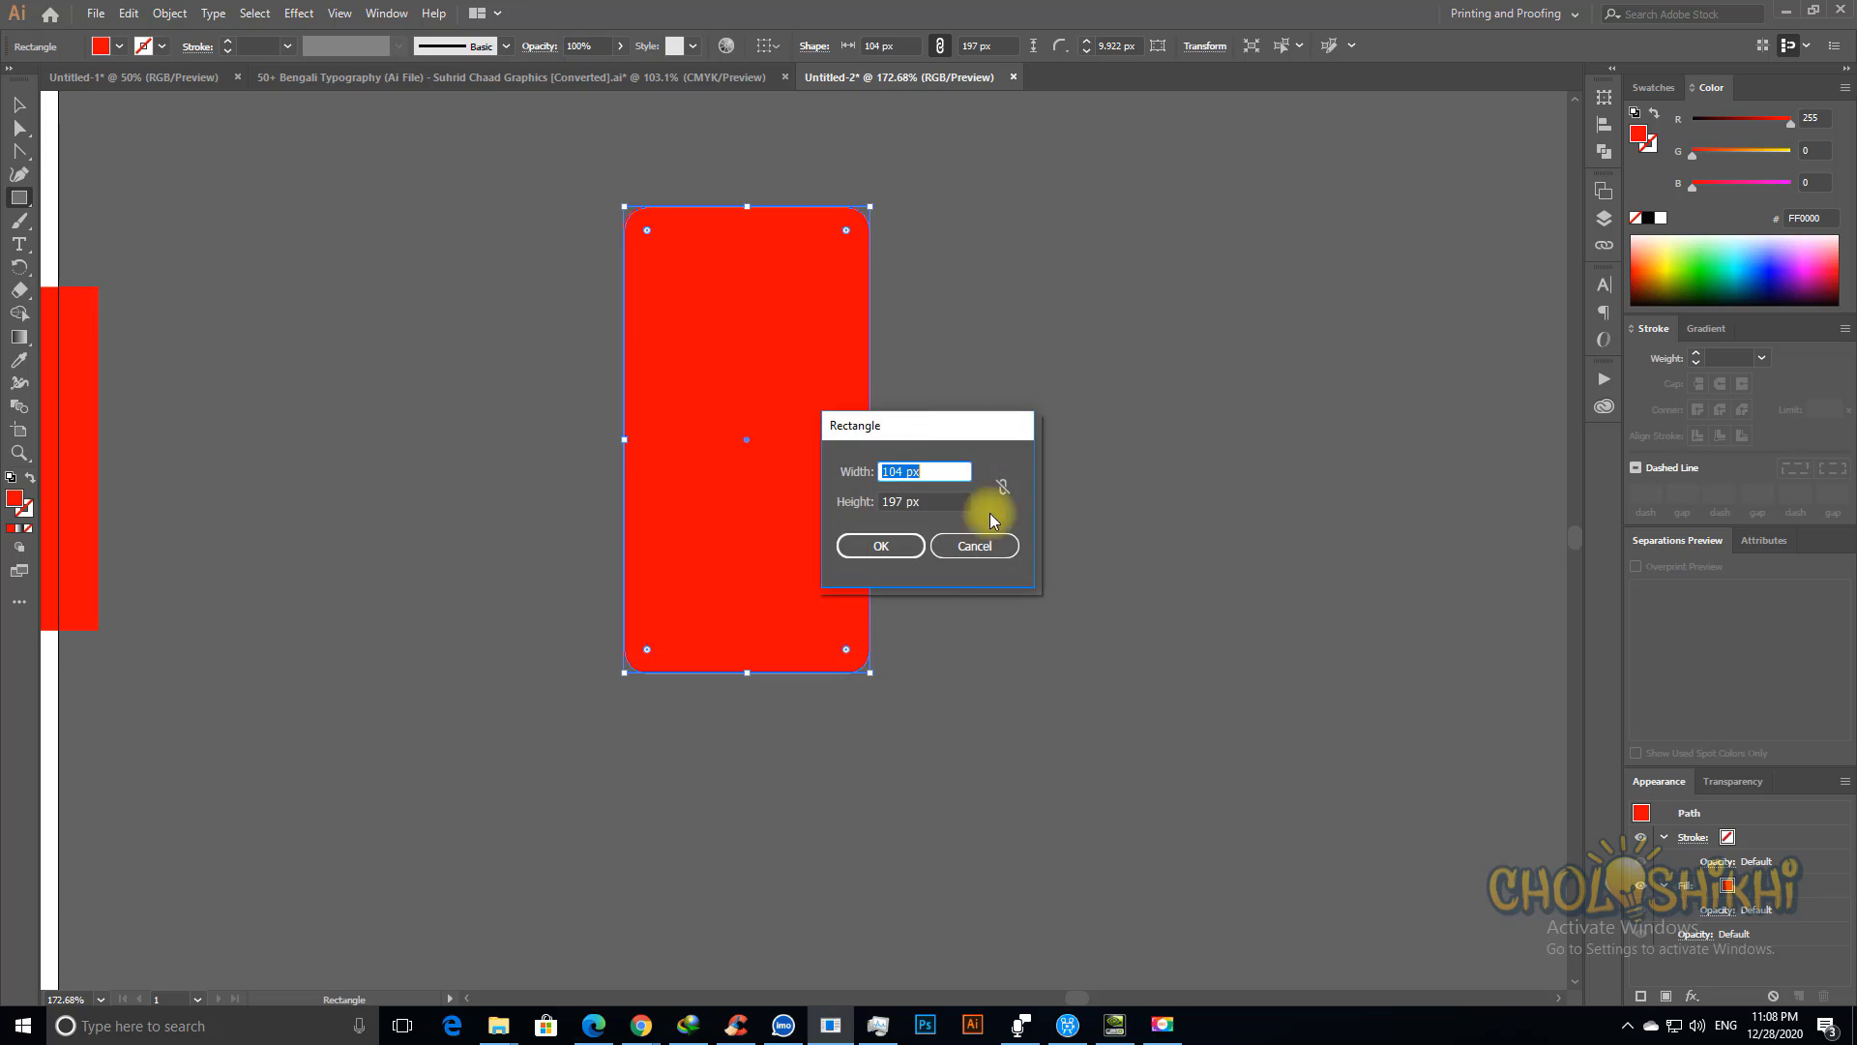
{"action": "key", "text": "Escape"}
Step: Draw a square of about 142 px beside the rounded rectangle, try rounding it into a full circle, and set its corners to about 13 px
{"action": "left_click", "coordinate": [26, 198]}
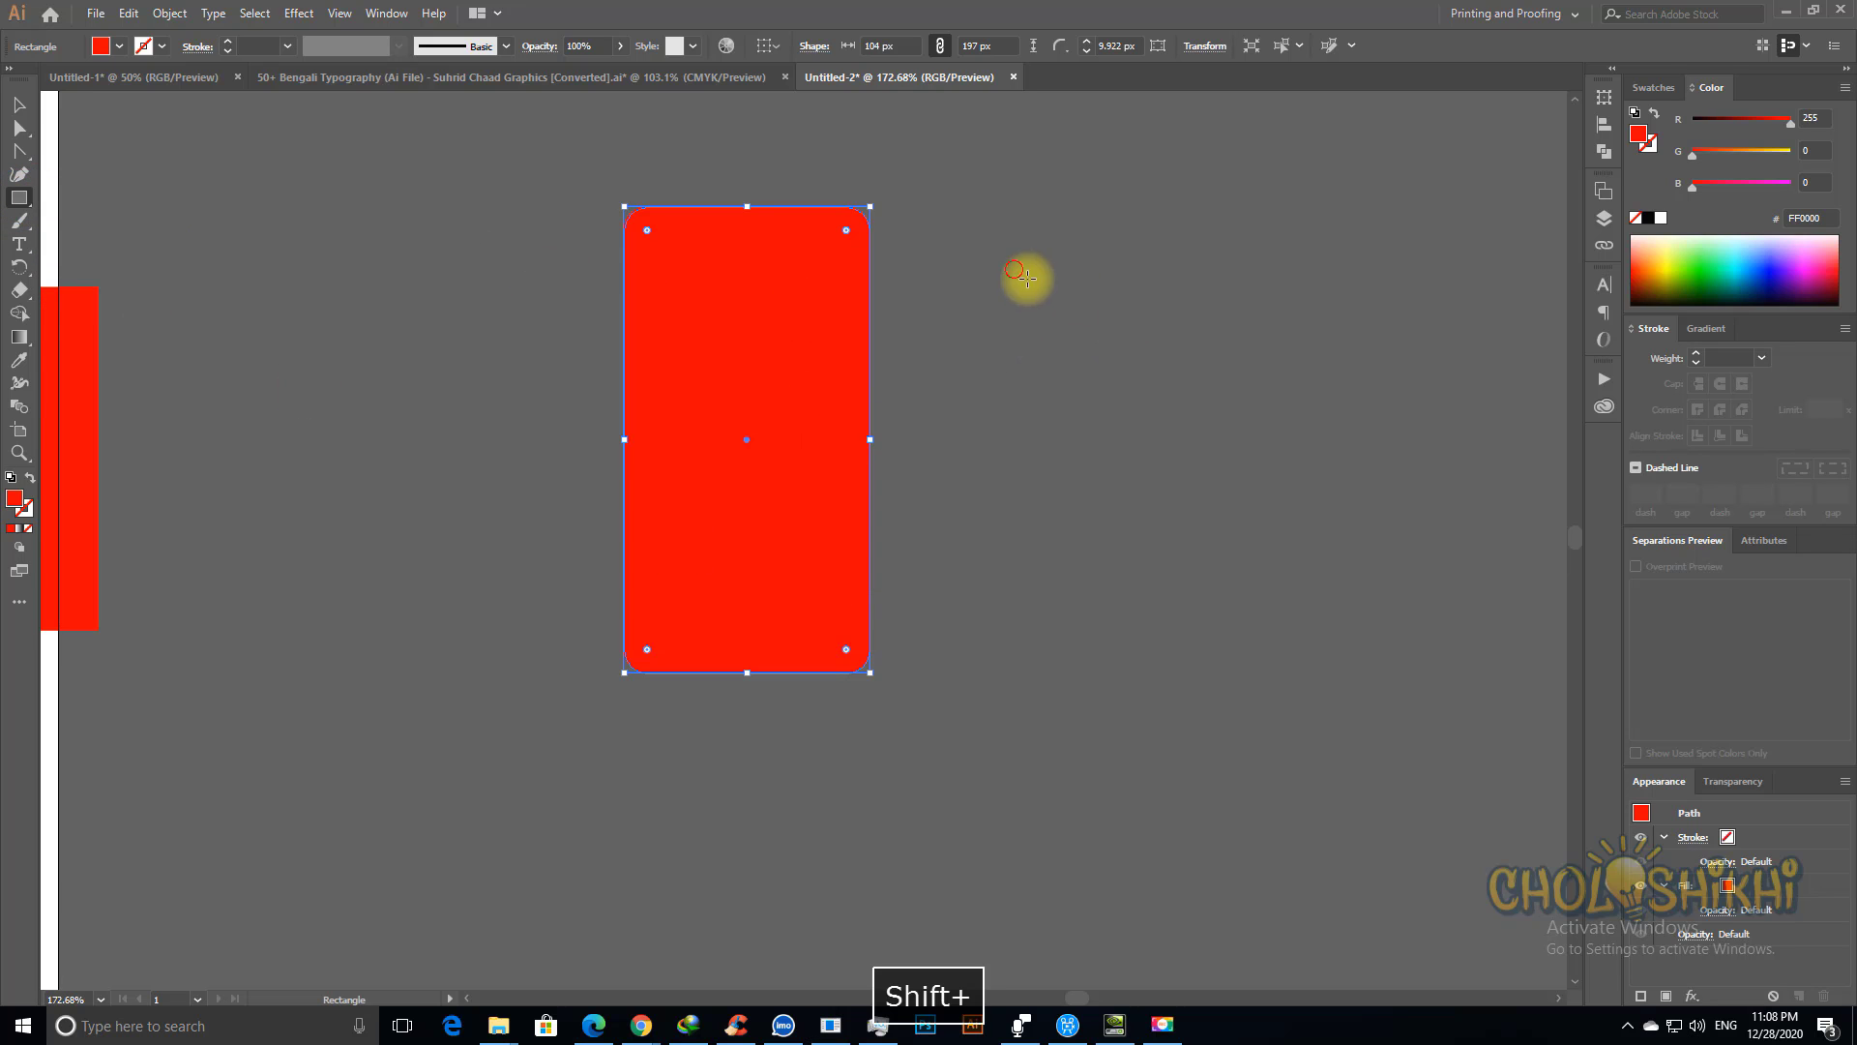
{"action": "left_click", "coordinate": [1016, 270]}
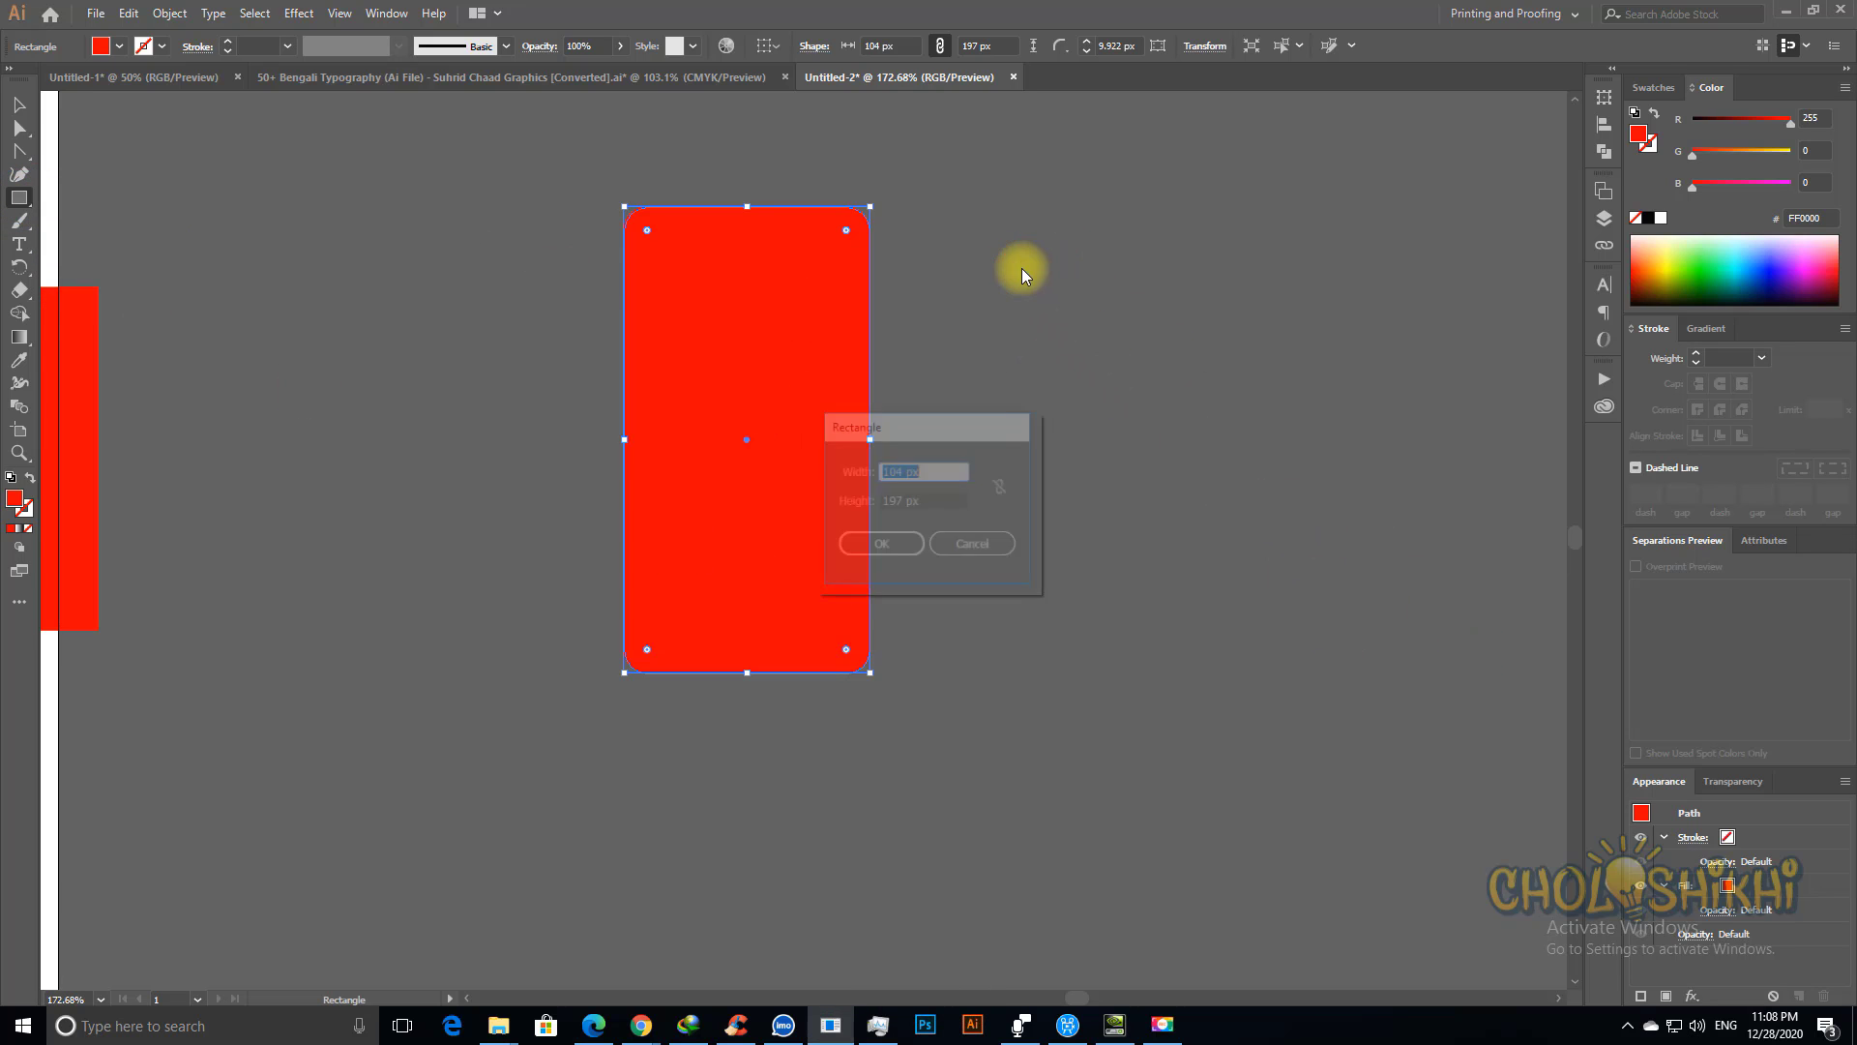
{"action": "key", "text": "Escape"}
{"action": "mouse_move", "coordinate": [982, 297]}
{"action": "left_mouse_down"}
{"action": "mouse_move", "coordinate": [1322, 648]}
{"action": "mouse_move", "coordinate": [1317, 631]}
{"action": "left_mouse_up"}
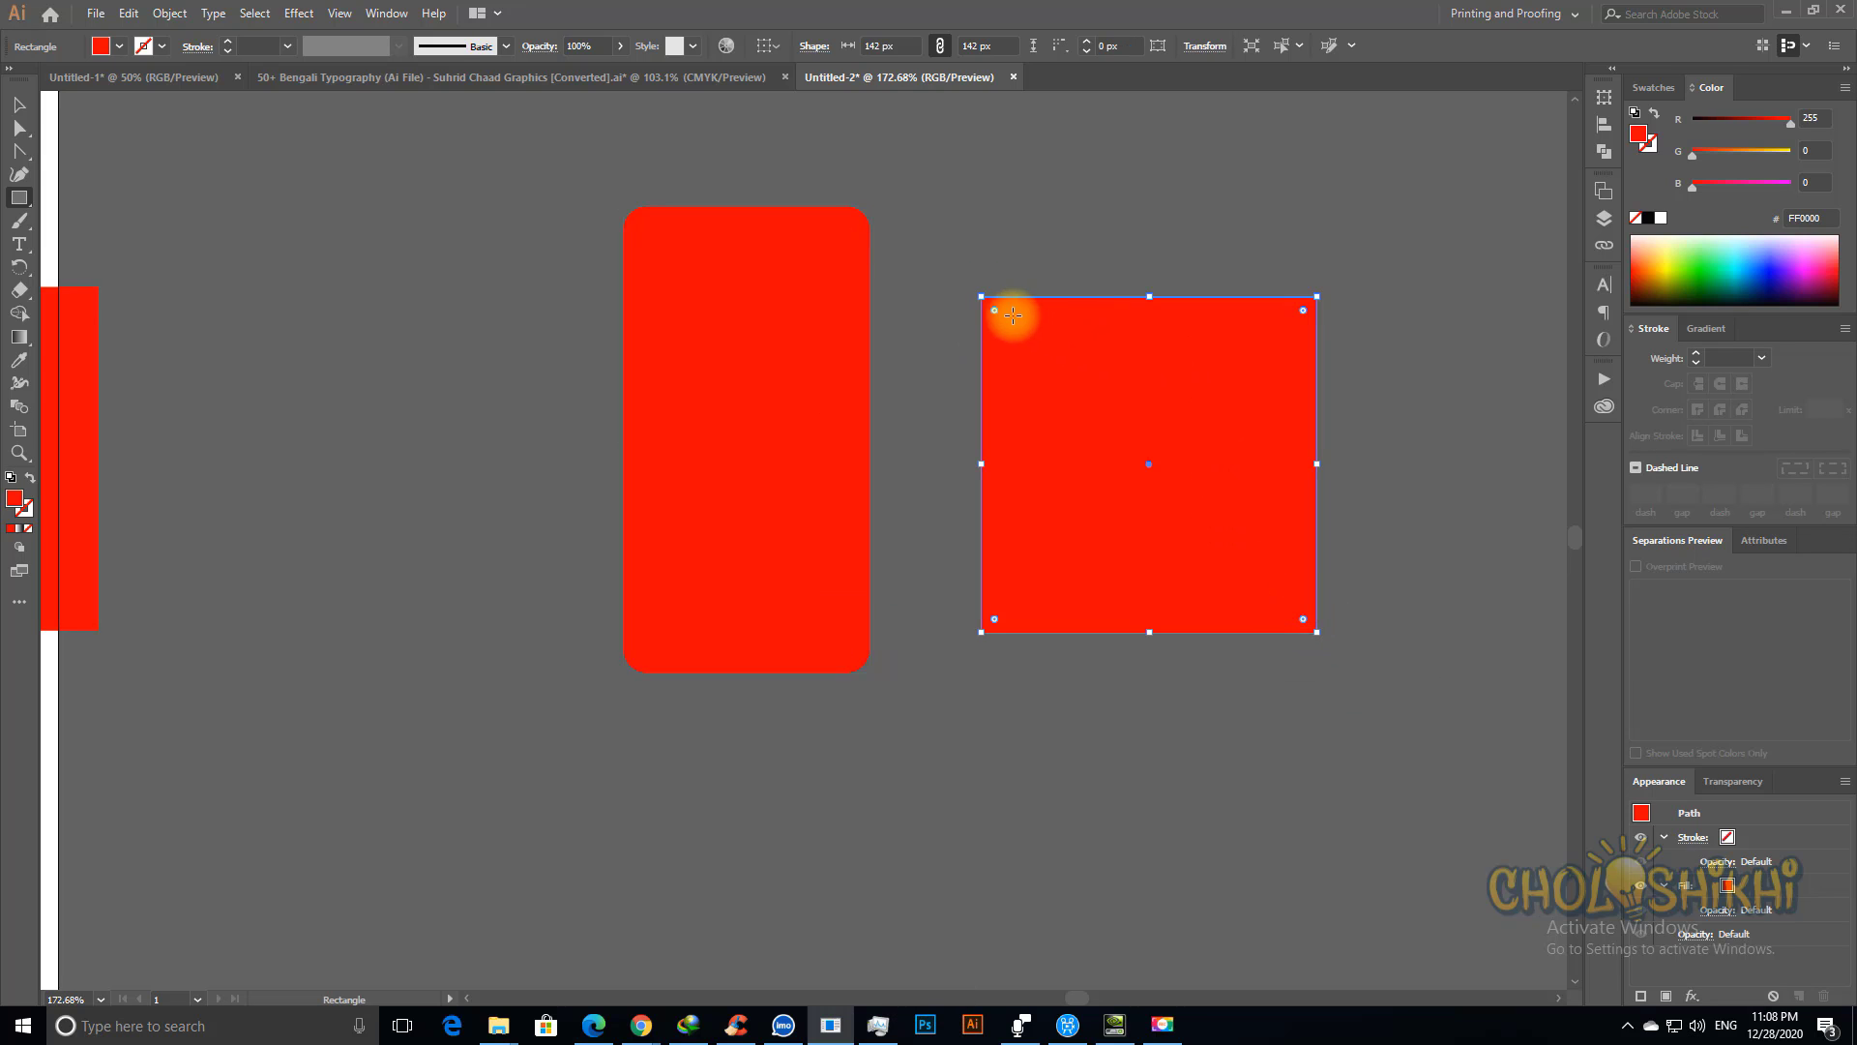
{"action": "left_click_drag", "start_coordinate": [995, 311], "coordinate": [1177, 481]}
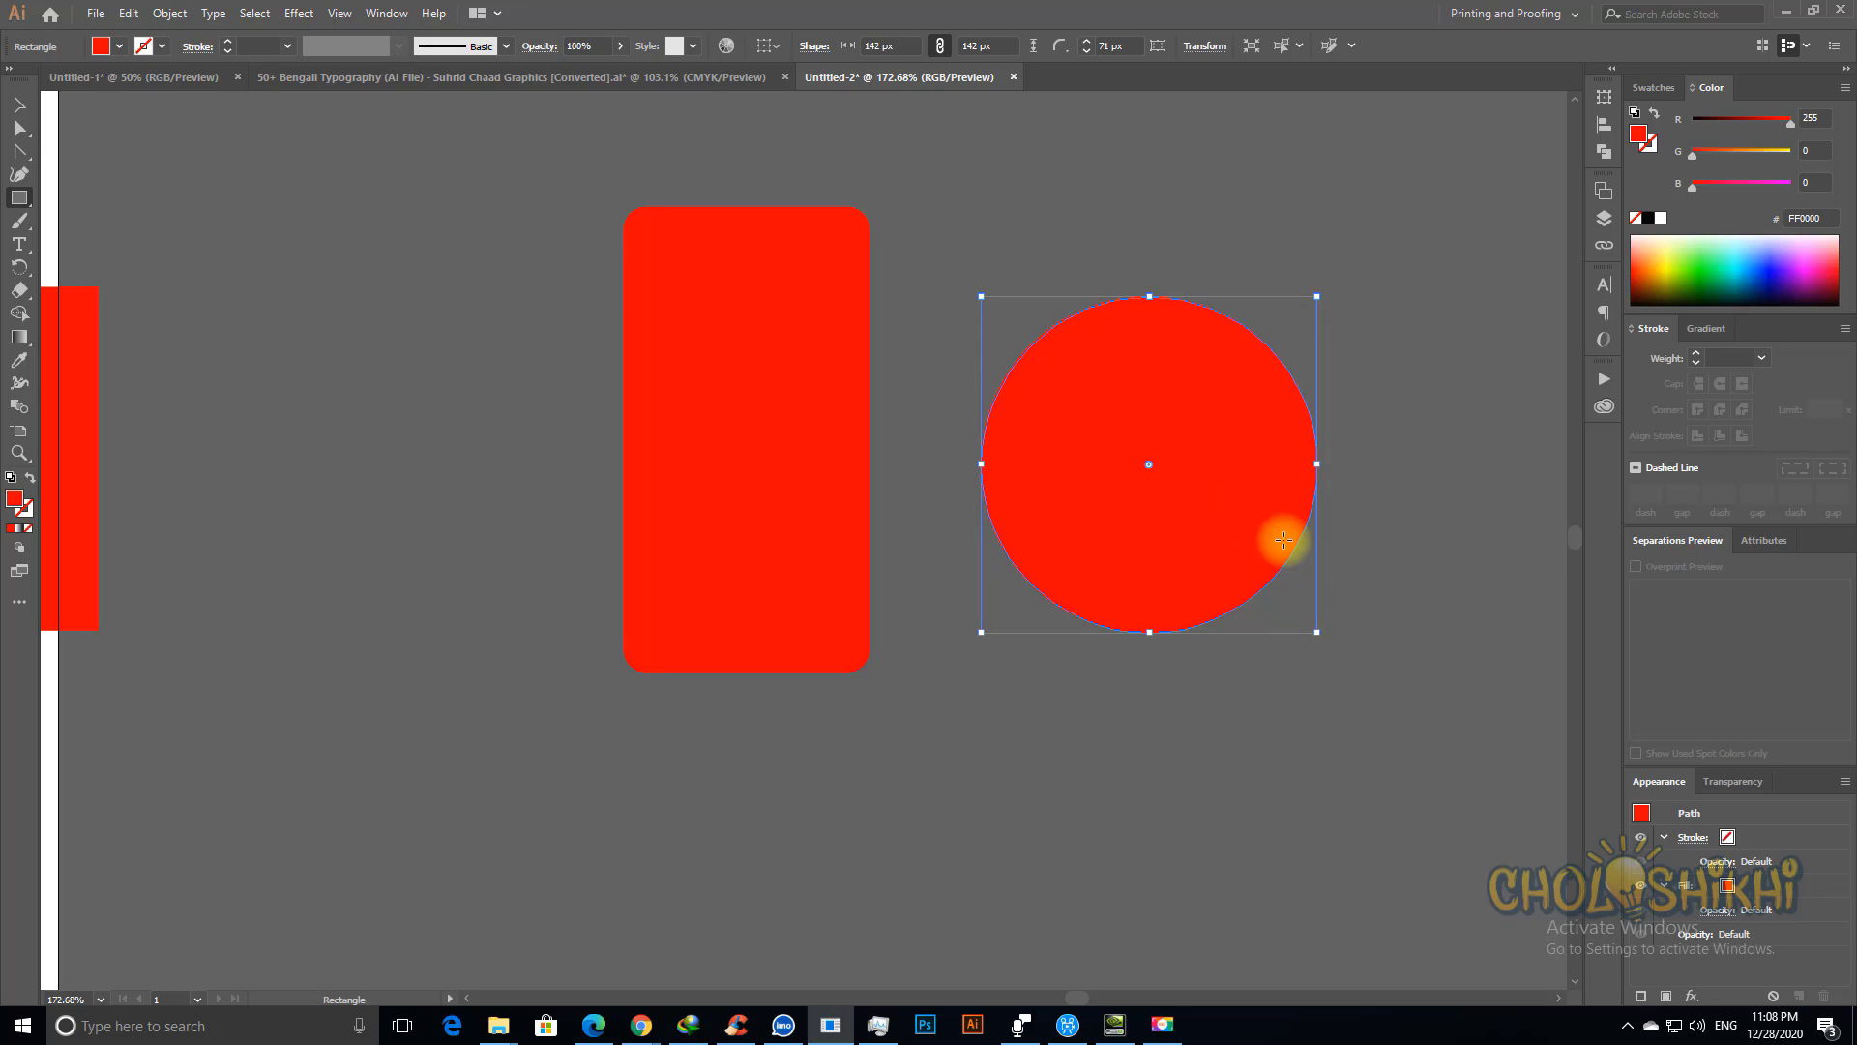
{"action": "left_click_drag", "start_coordinate": [1148, 461], "coordinate": [1368, 352]}
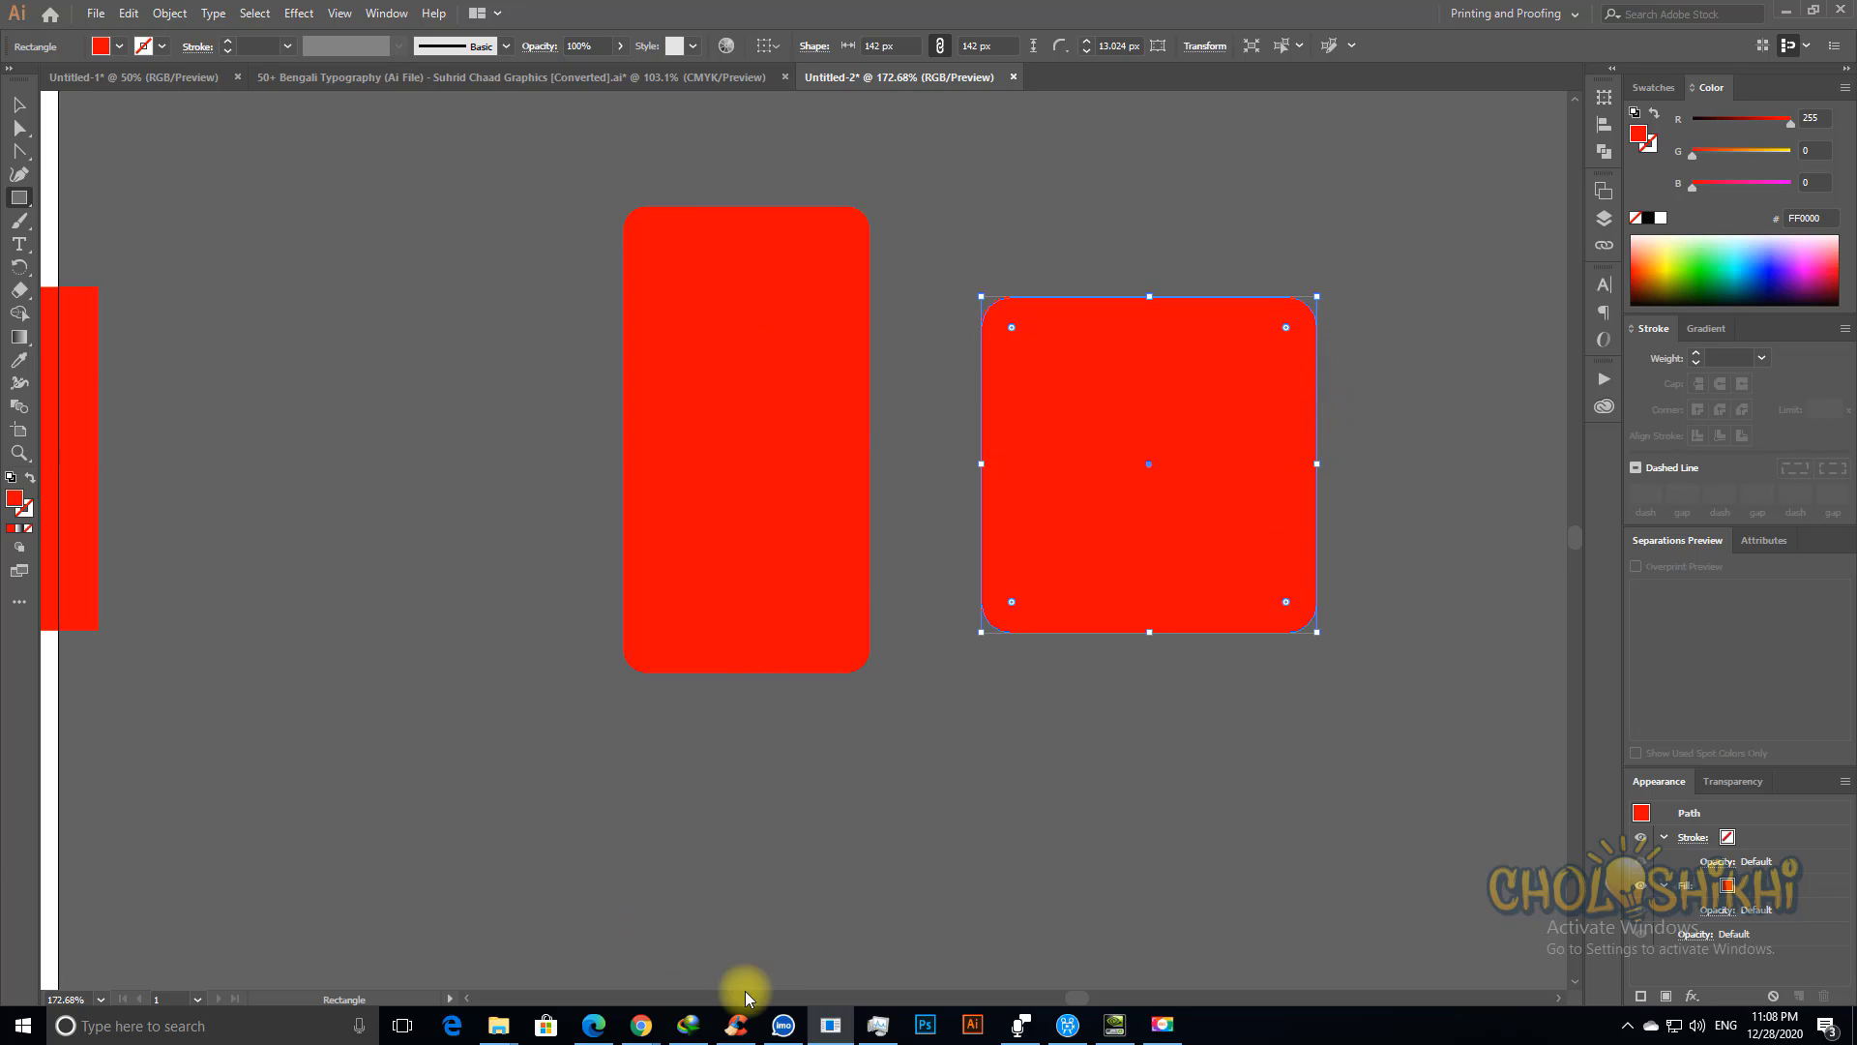
Step: Apply the Crop Marks effect to the rounded square
{"action": "left_click", "coordinate": [299, 13]}
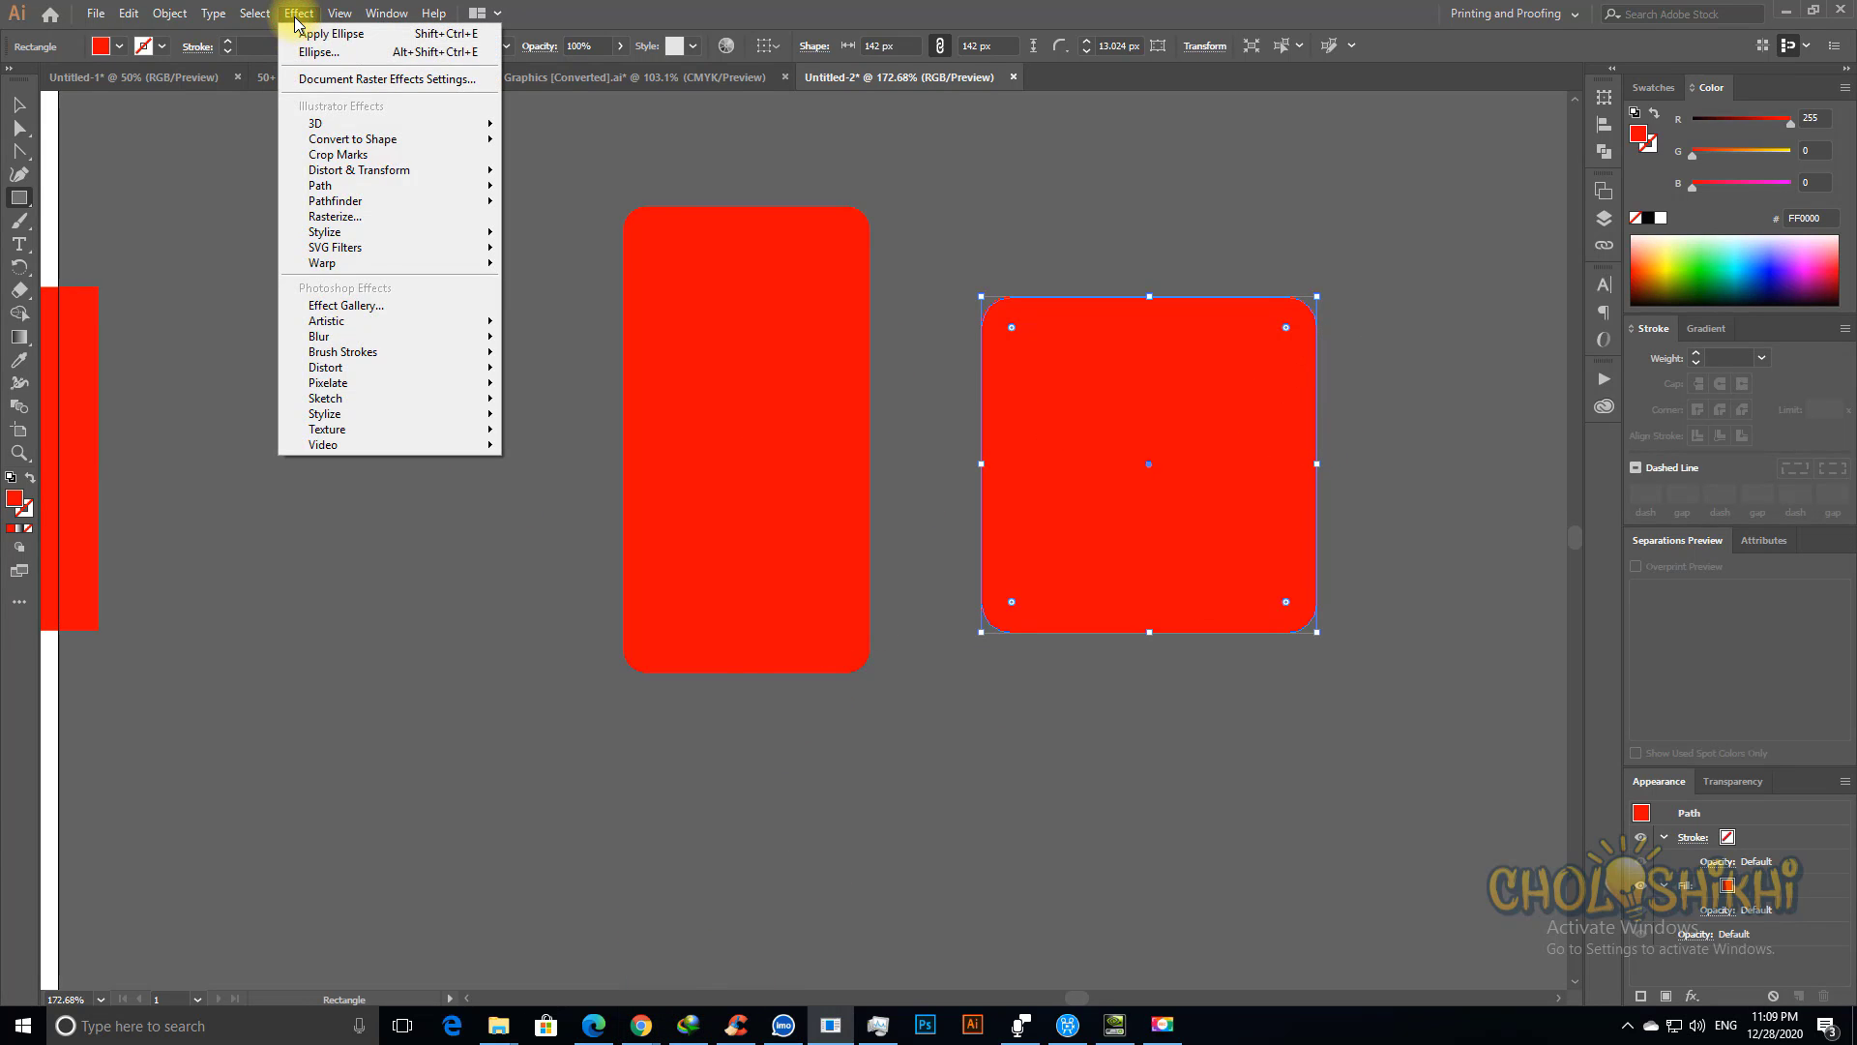
{"action": "mouse_move", "coordinate": [467, 141]}
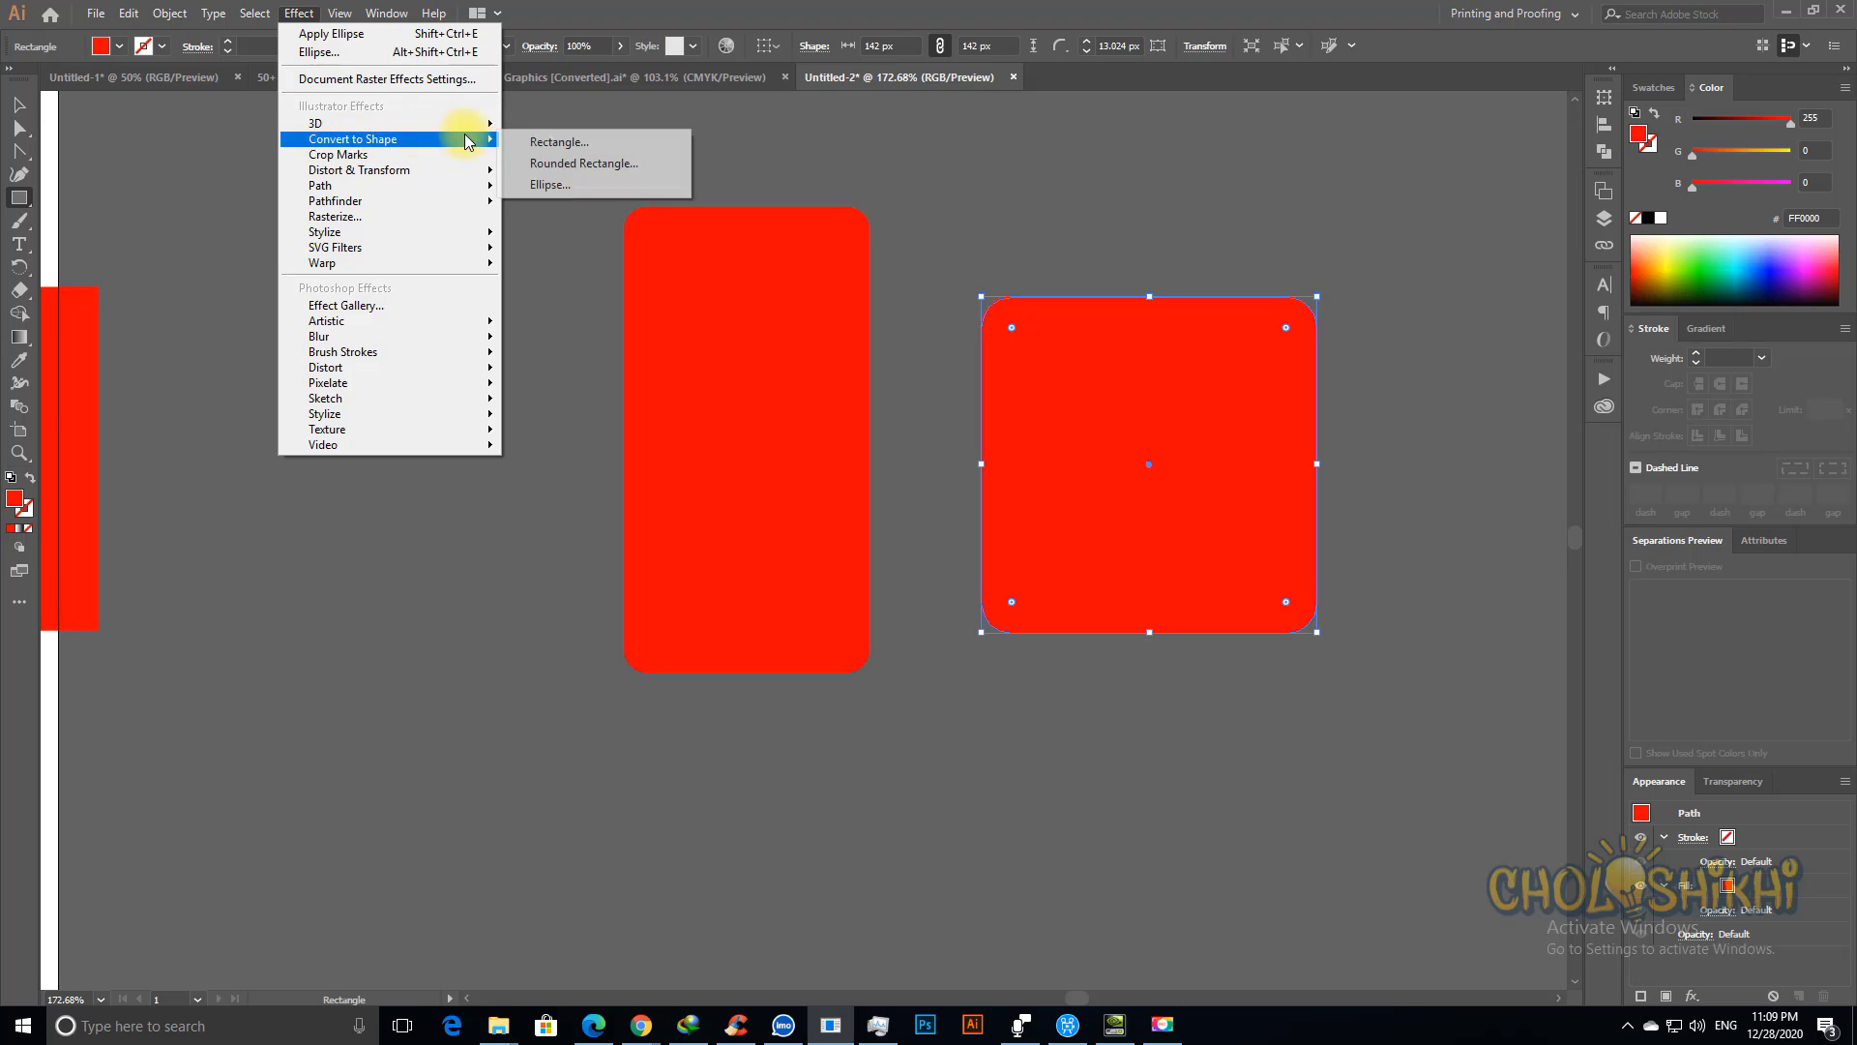
{"action": "left_click", "coordinate": [361, 164]}
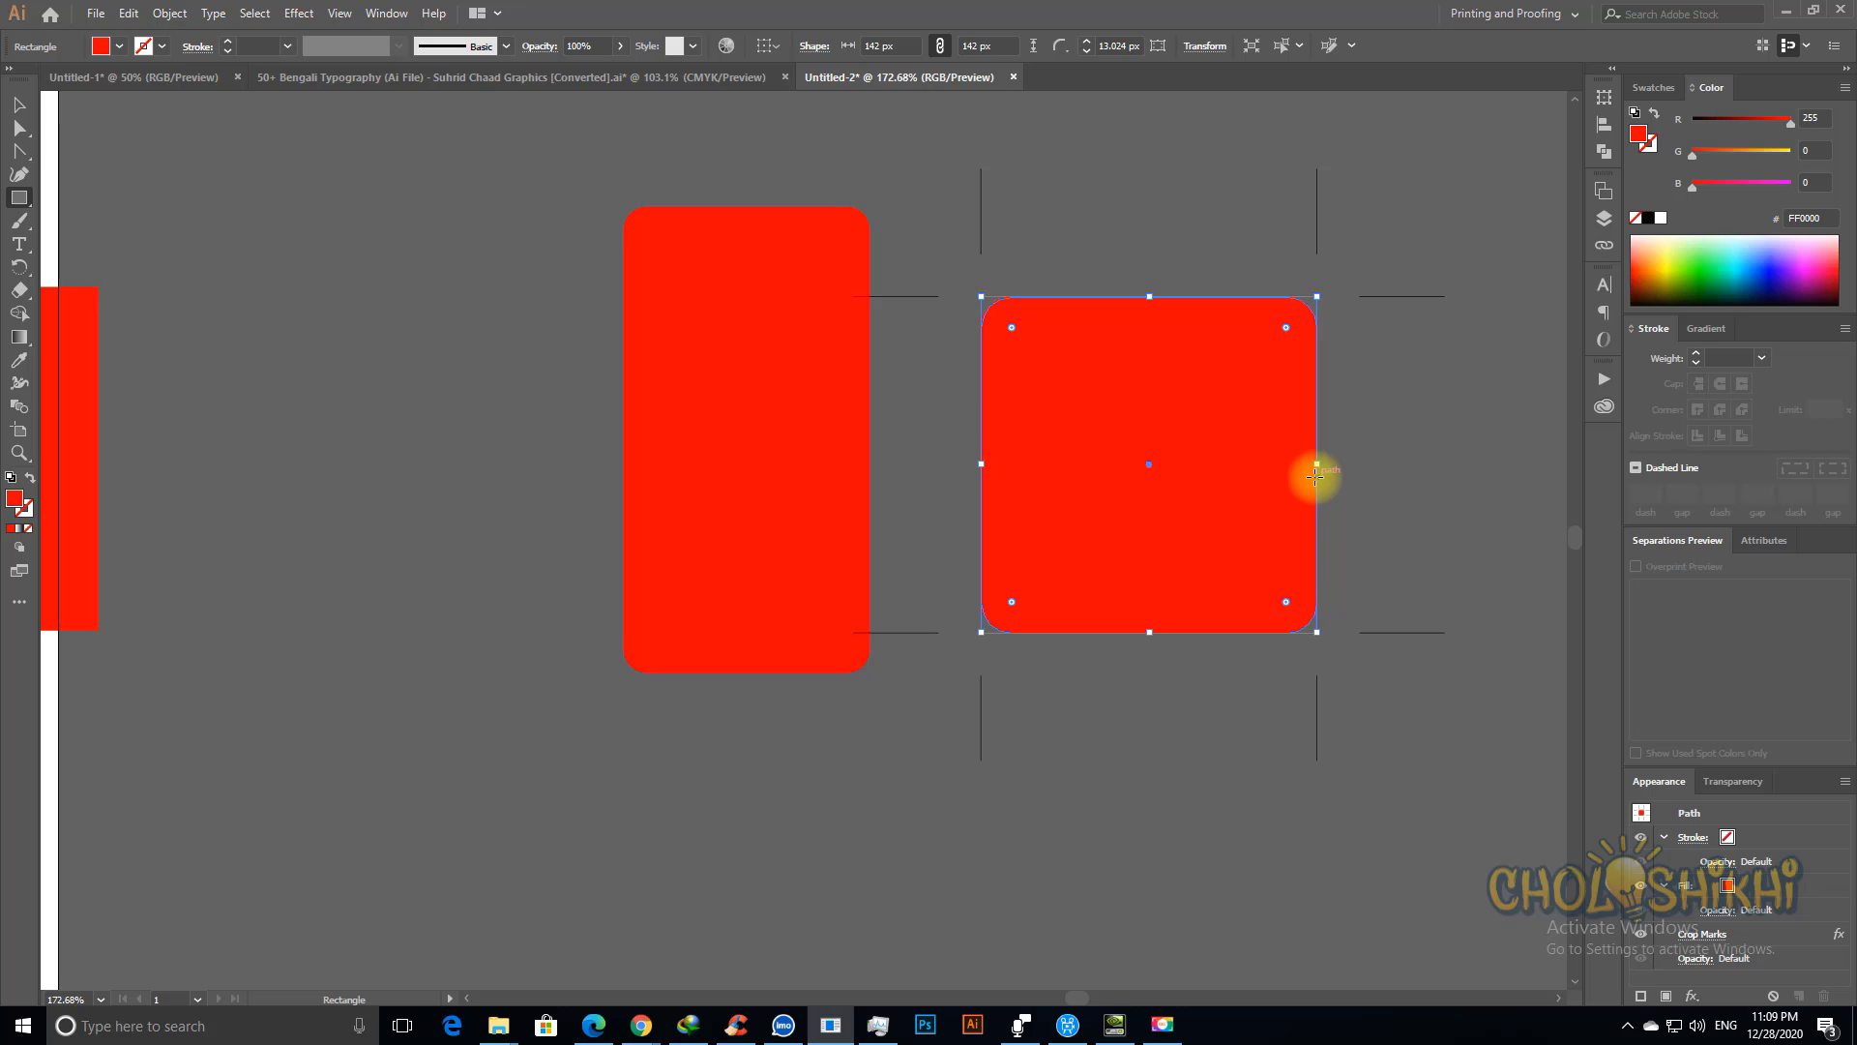
{"action": "left_click", "coordinate": [20, 107]}
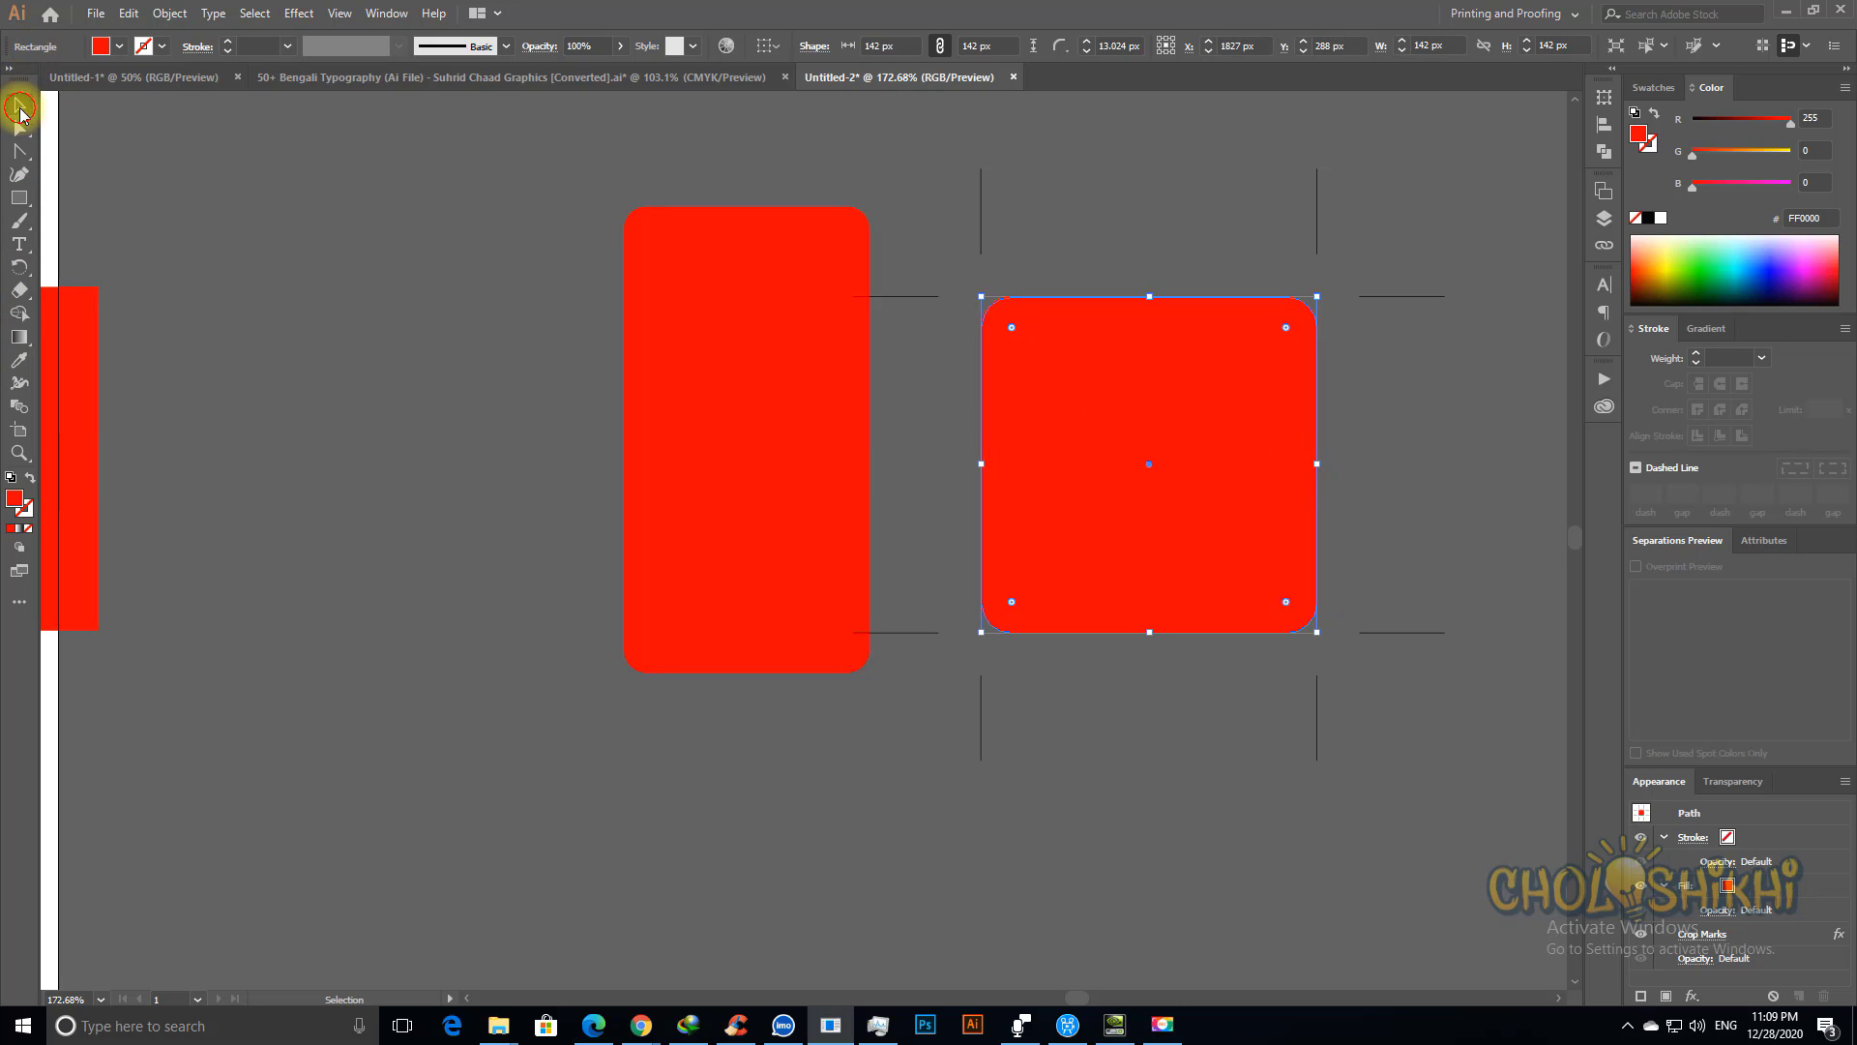
{"action": "left_click", "coordinate": [1022, 386]}
{"action": "key", "text": "ctrl+minus"}
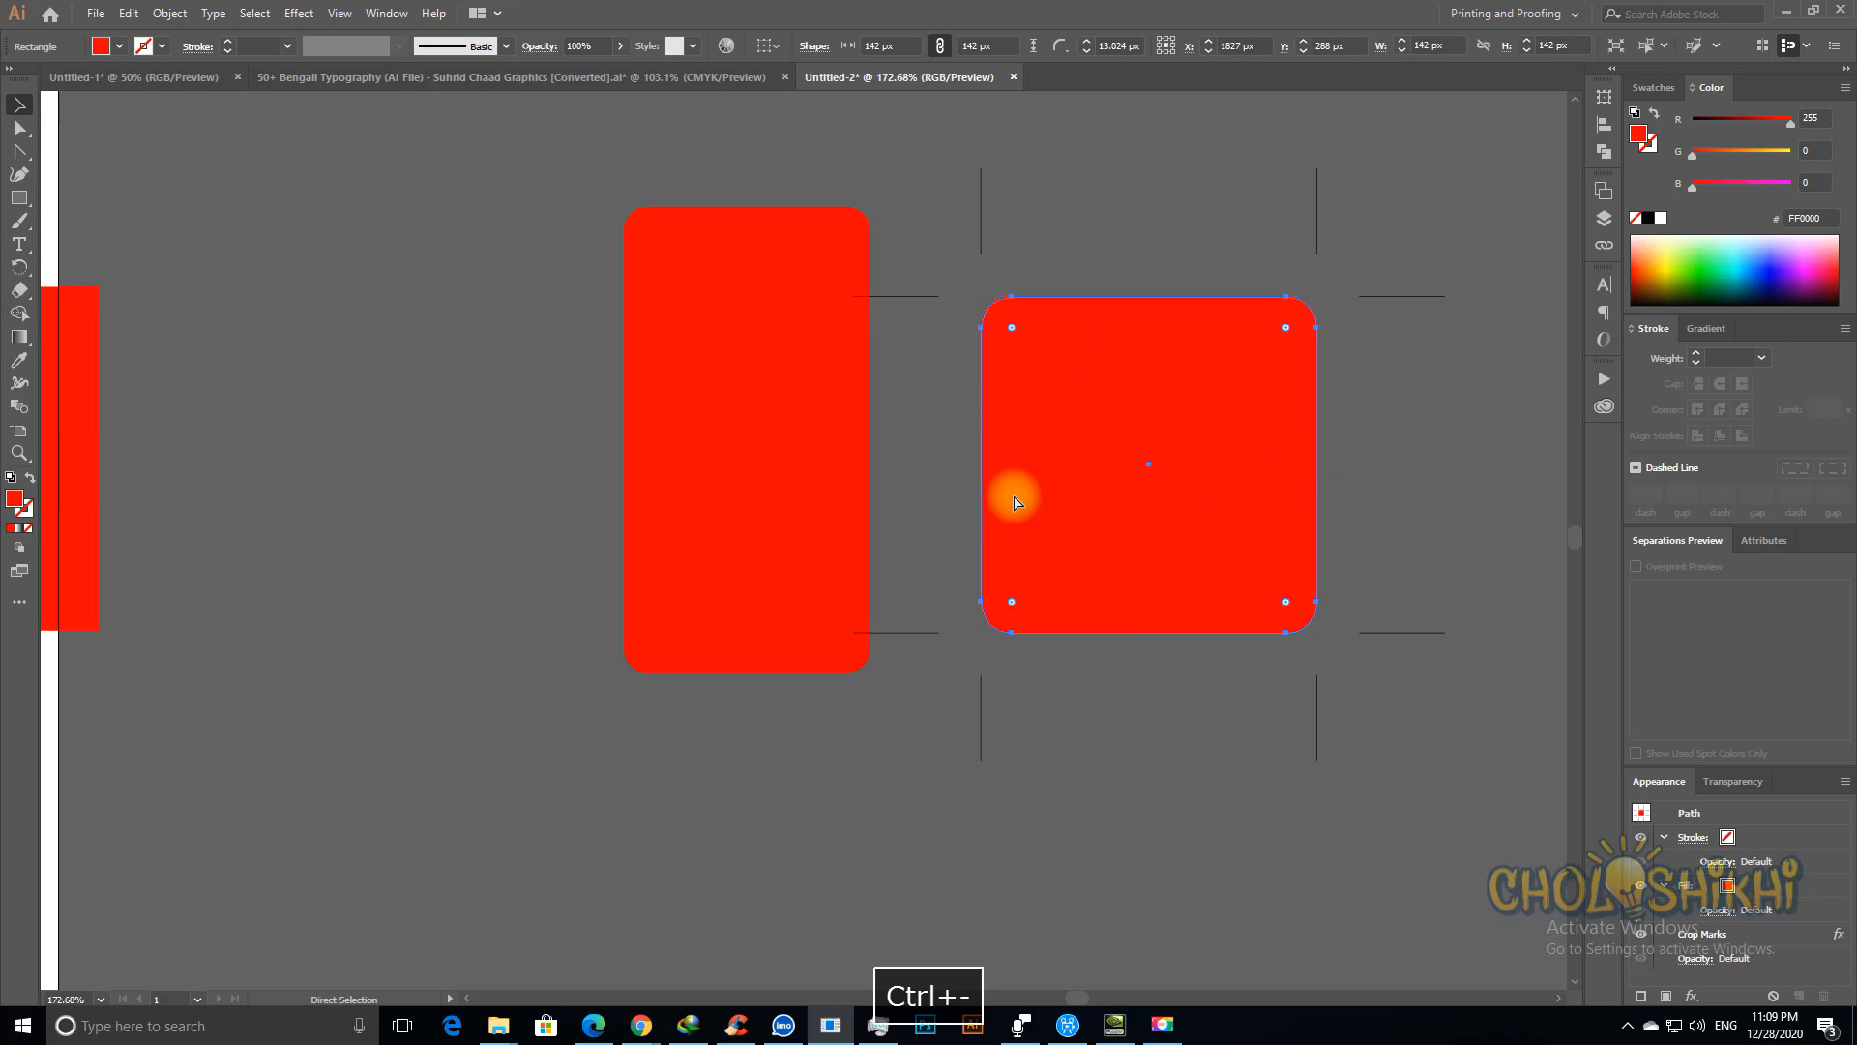
{"action": "left_click", "coordinate": [18, 198]}
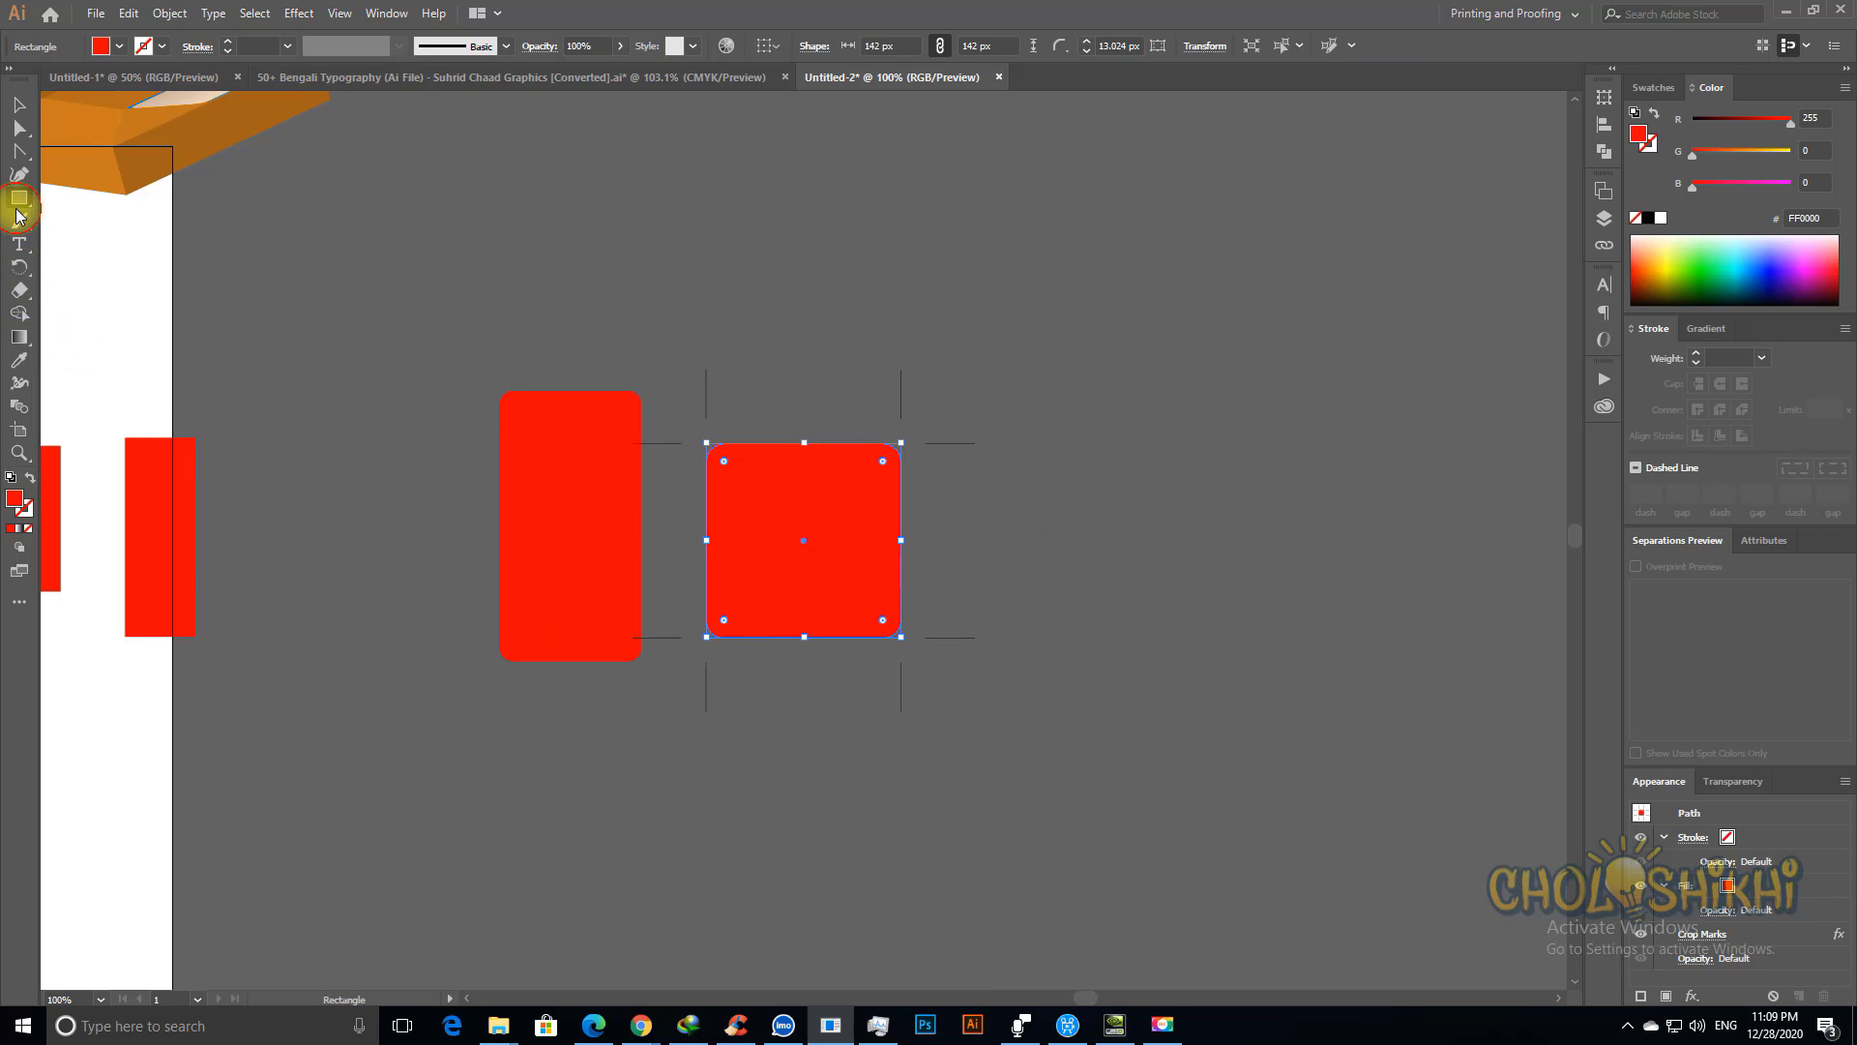
{"action": "left_click", "coordinate": [944, 408]}
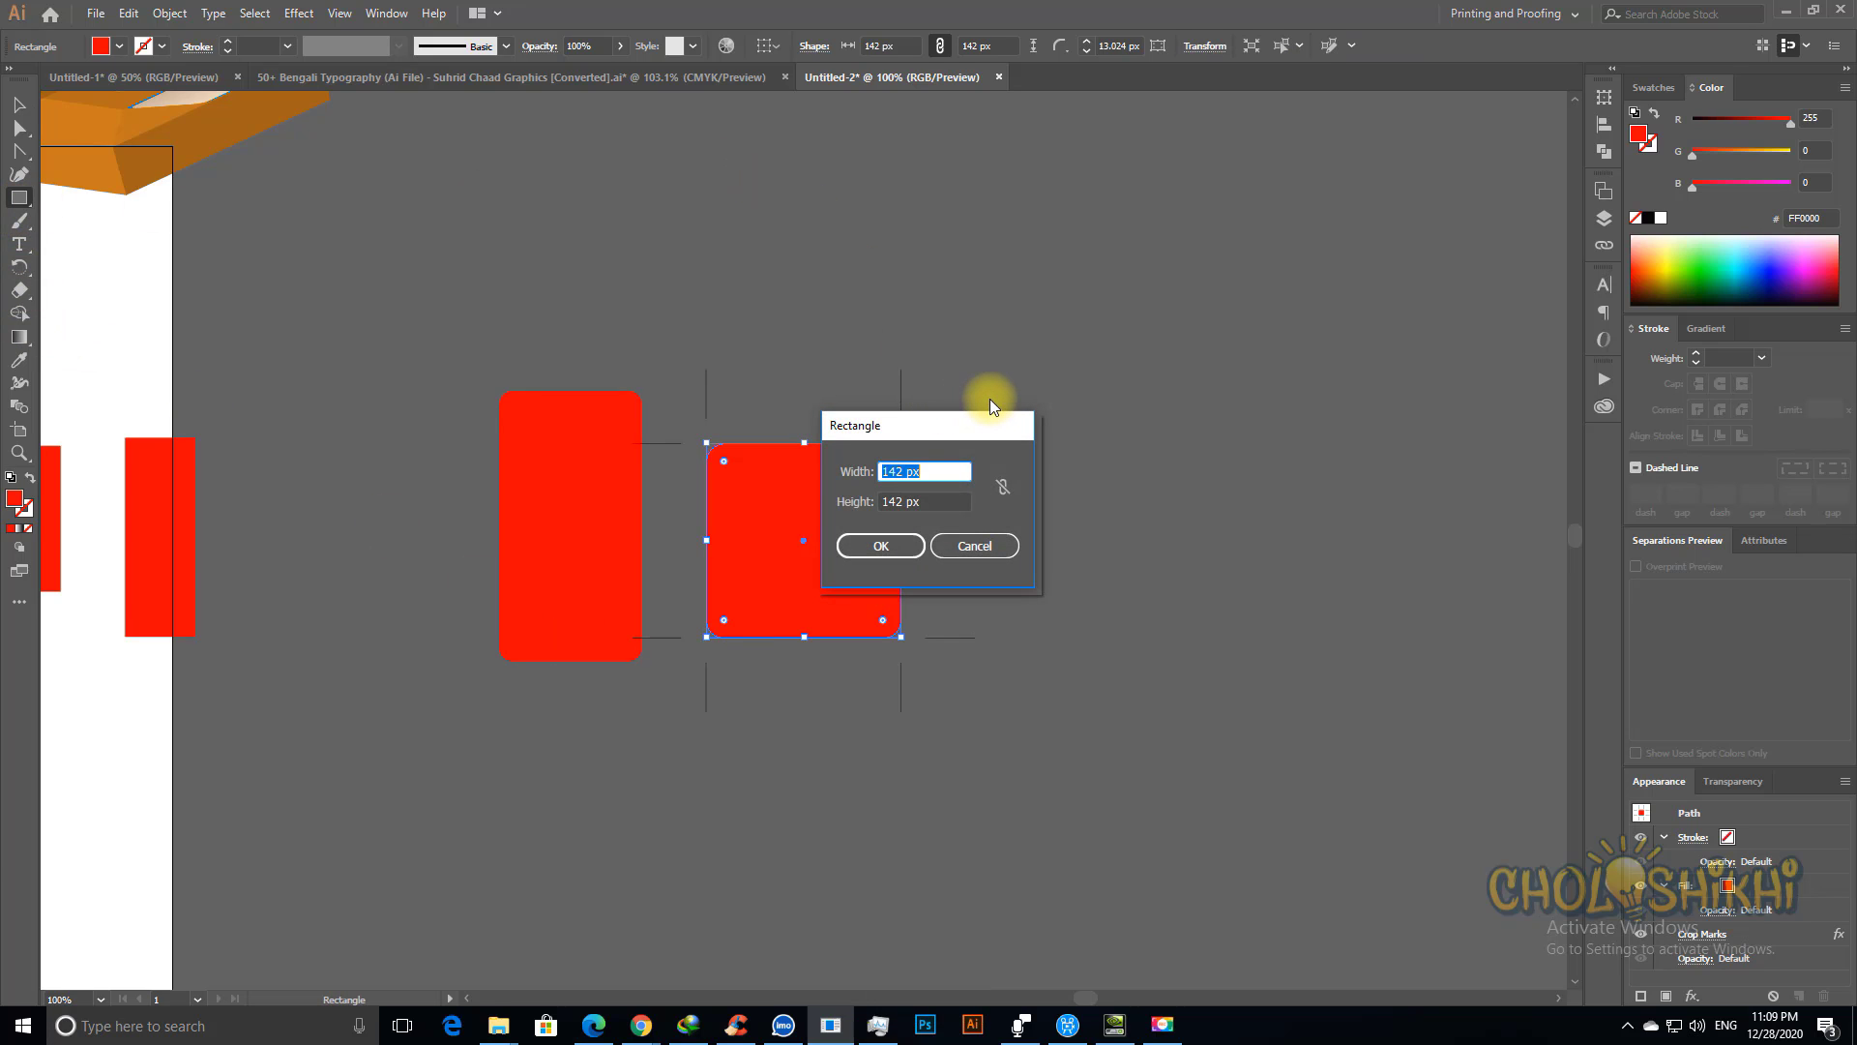
{"action": "key", "text": "ctrl+r"}
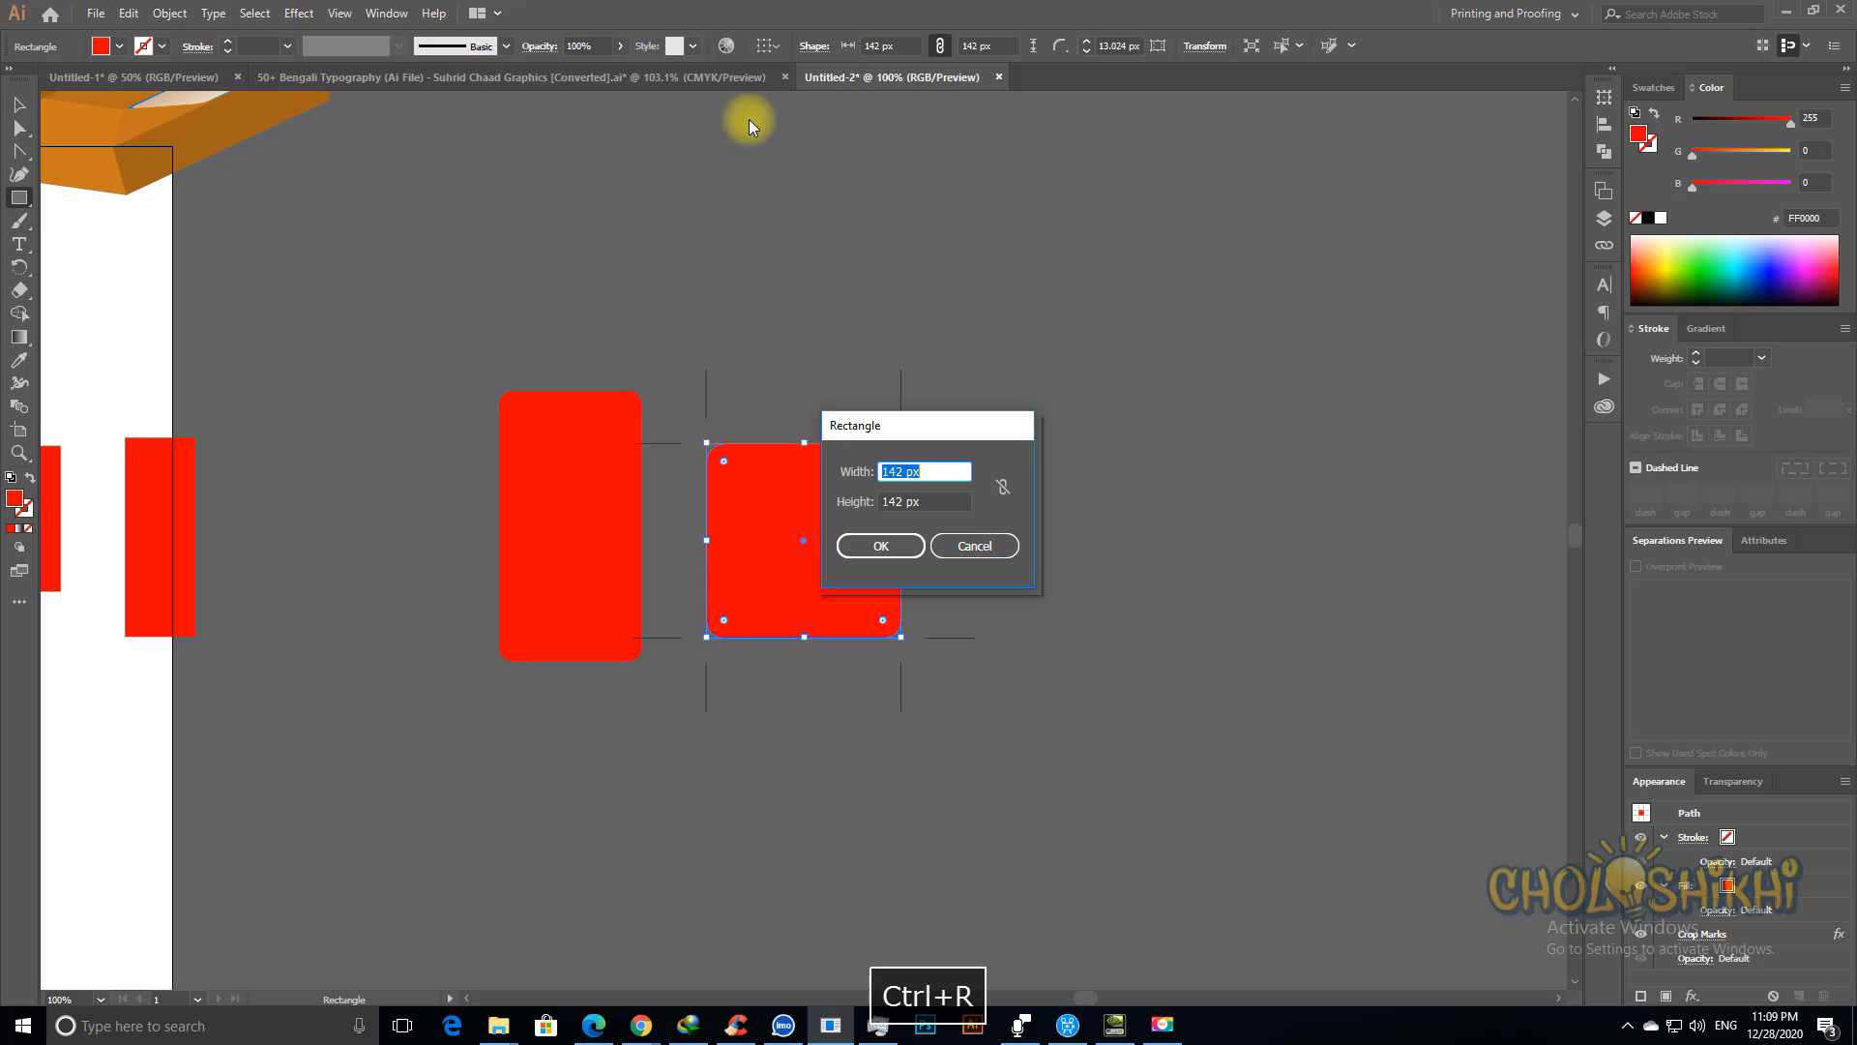
{"action": "key", "text": "Escape"}
Step: Show the document rulers and change their units to inches
{"action": "key", "text": "ctrl+r"}
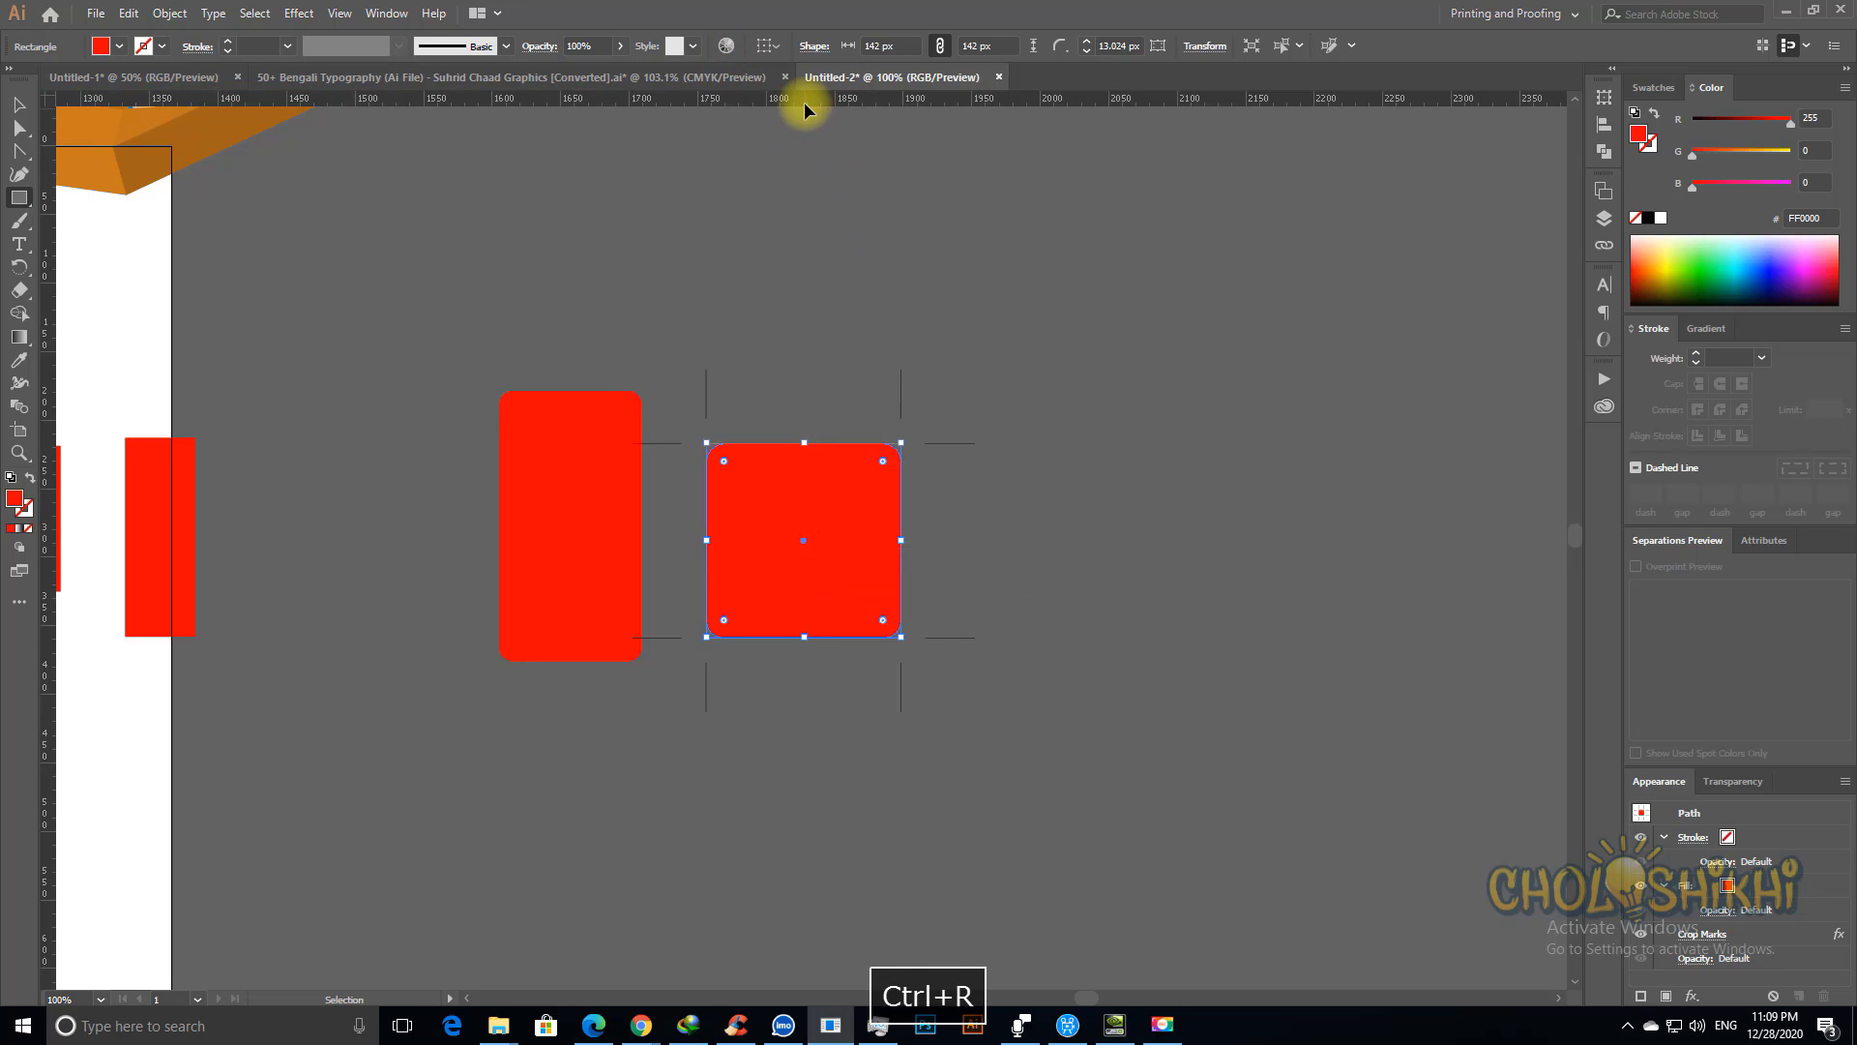
{"action": "right_click", "coordinate": [804, 100]}
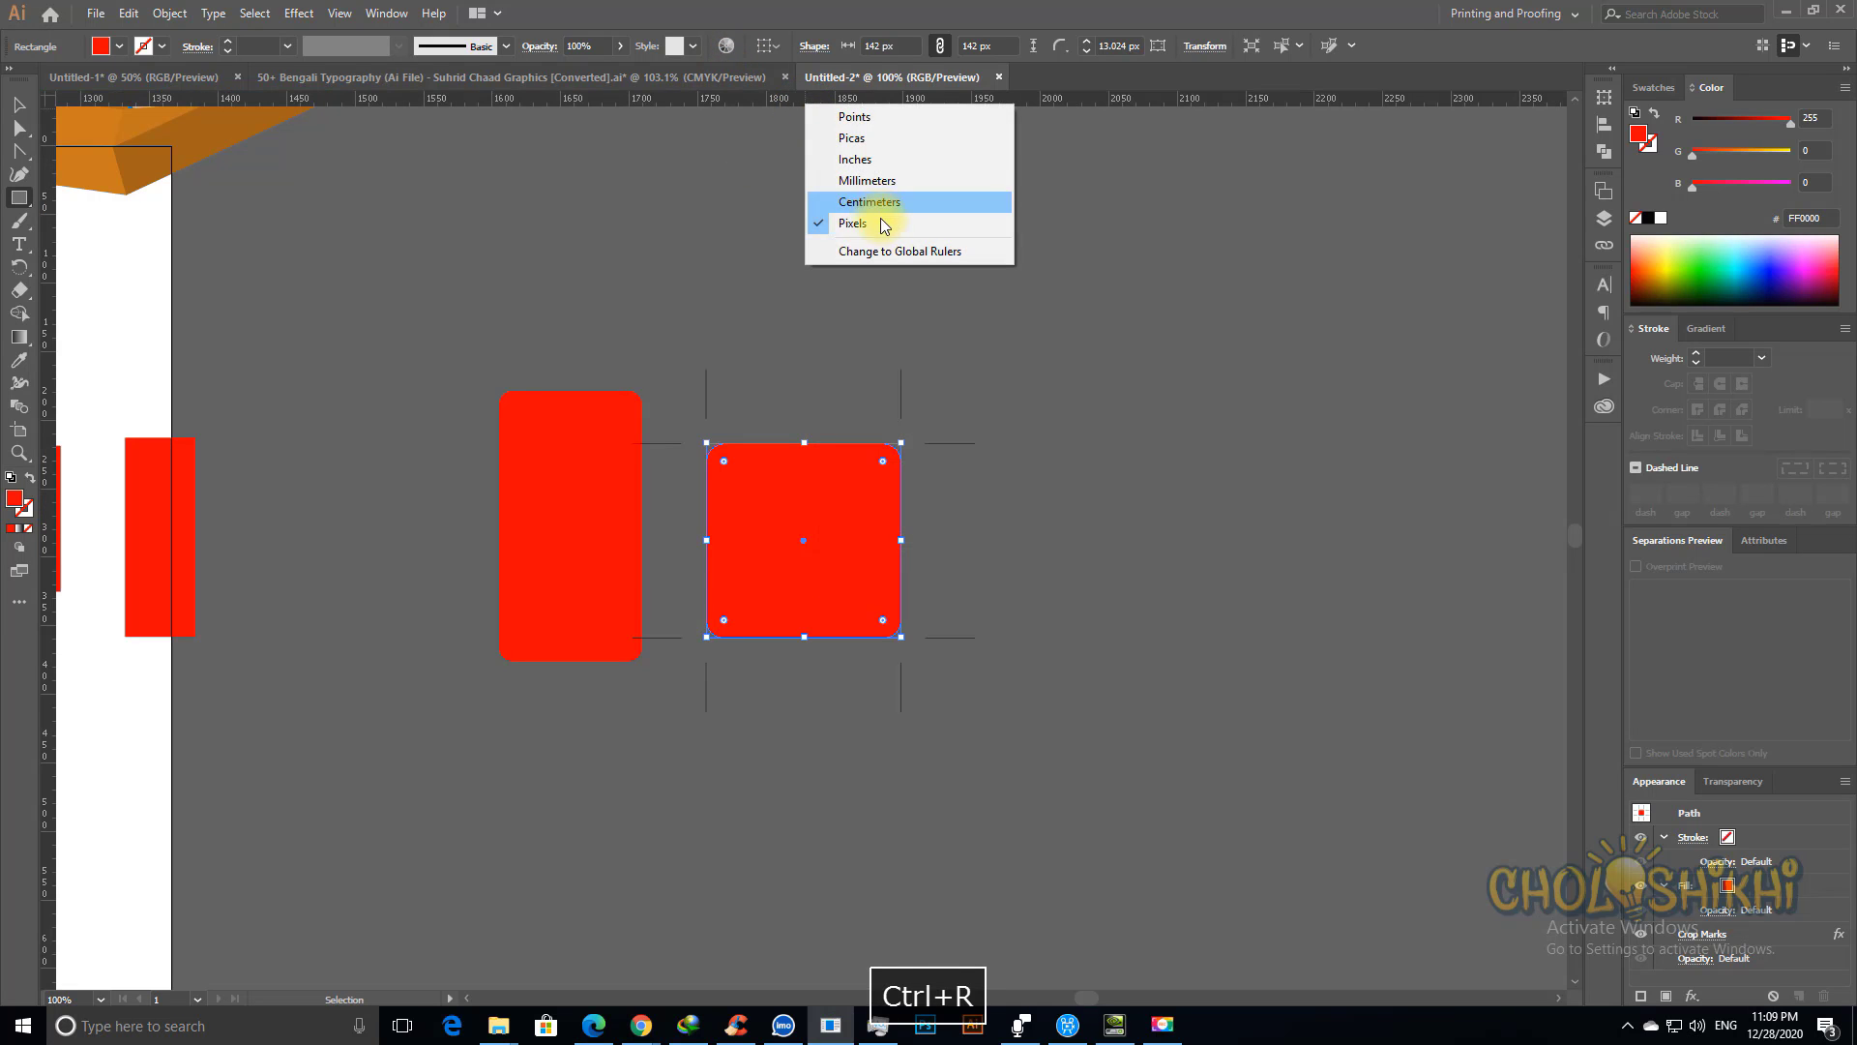
{"action": "left_click", "coordinate": [876, 158]}
Step: Create a red rectangle 3.5 in wide and 2 in high and move it clear of the rounded square
{"action": "left_click", "coordinate": [1144, 410]}
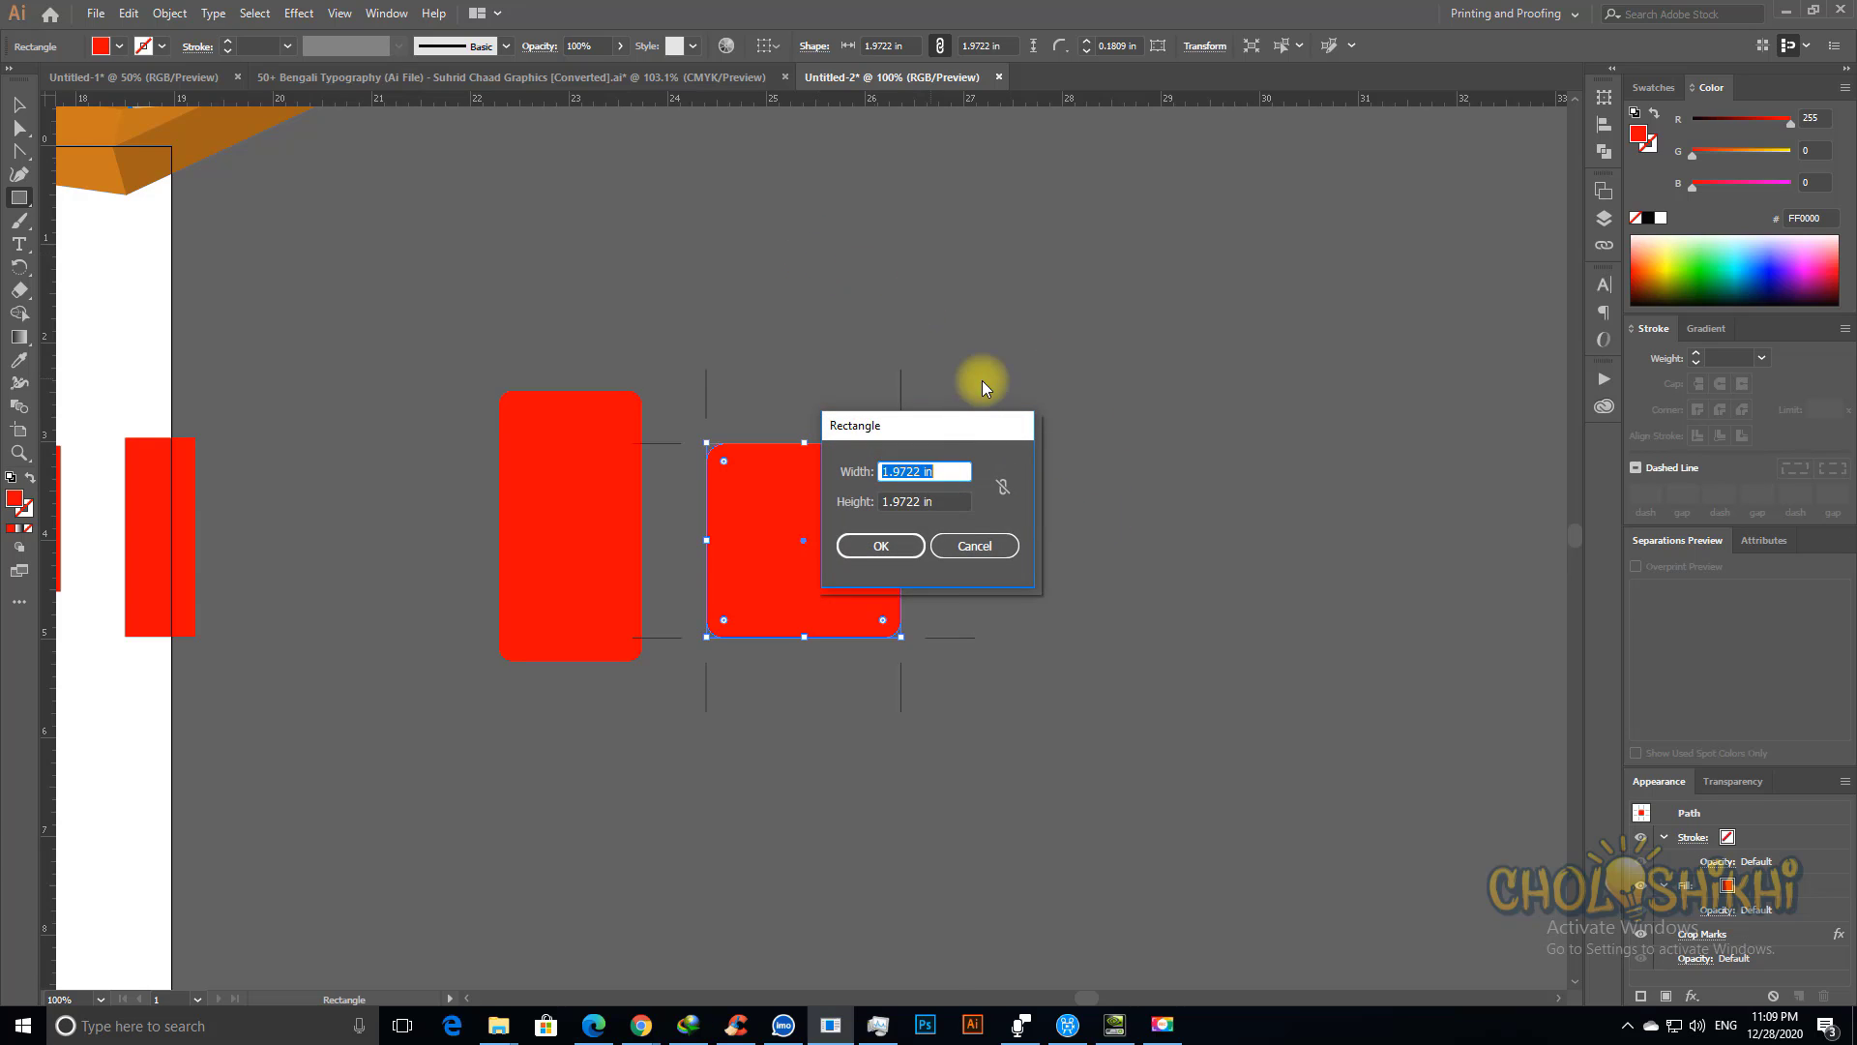
{"action": "type", "text": "3.5"}
{"action": "key", "text": "Tab"}
{"action": "type", "text": "2"}
{"action": "key", "text": "Return"}
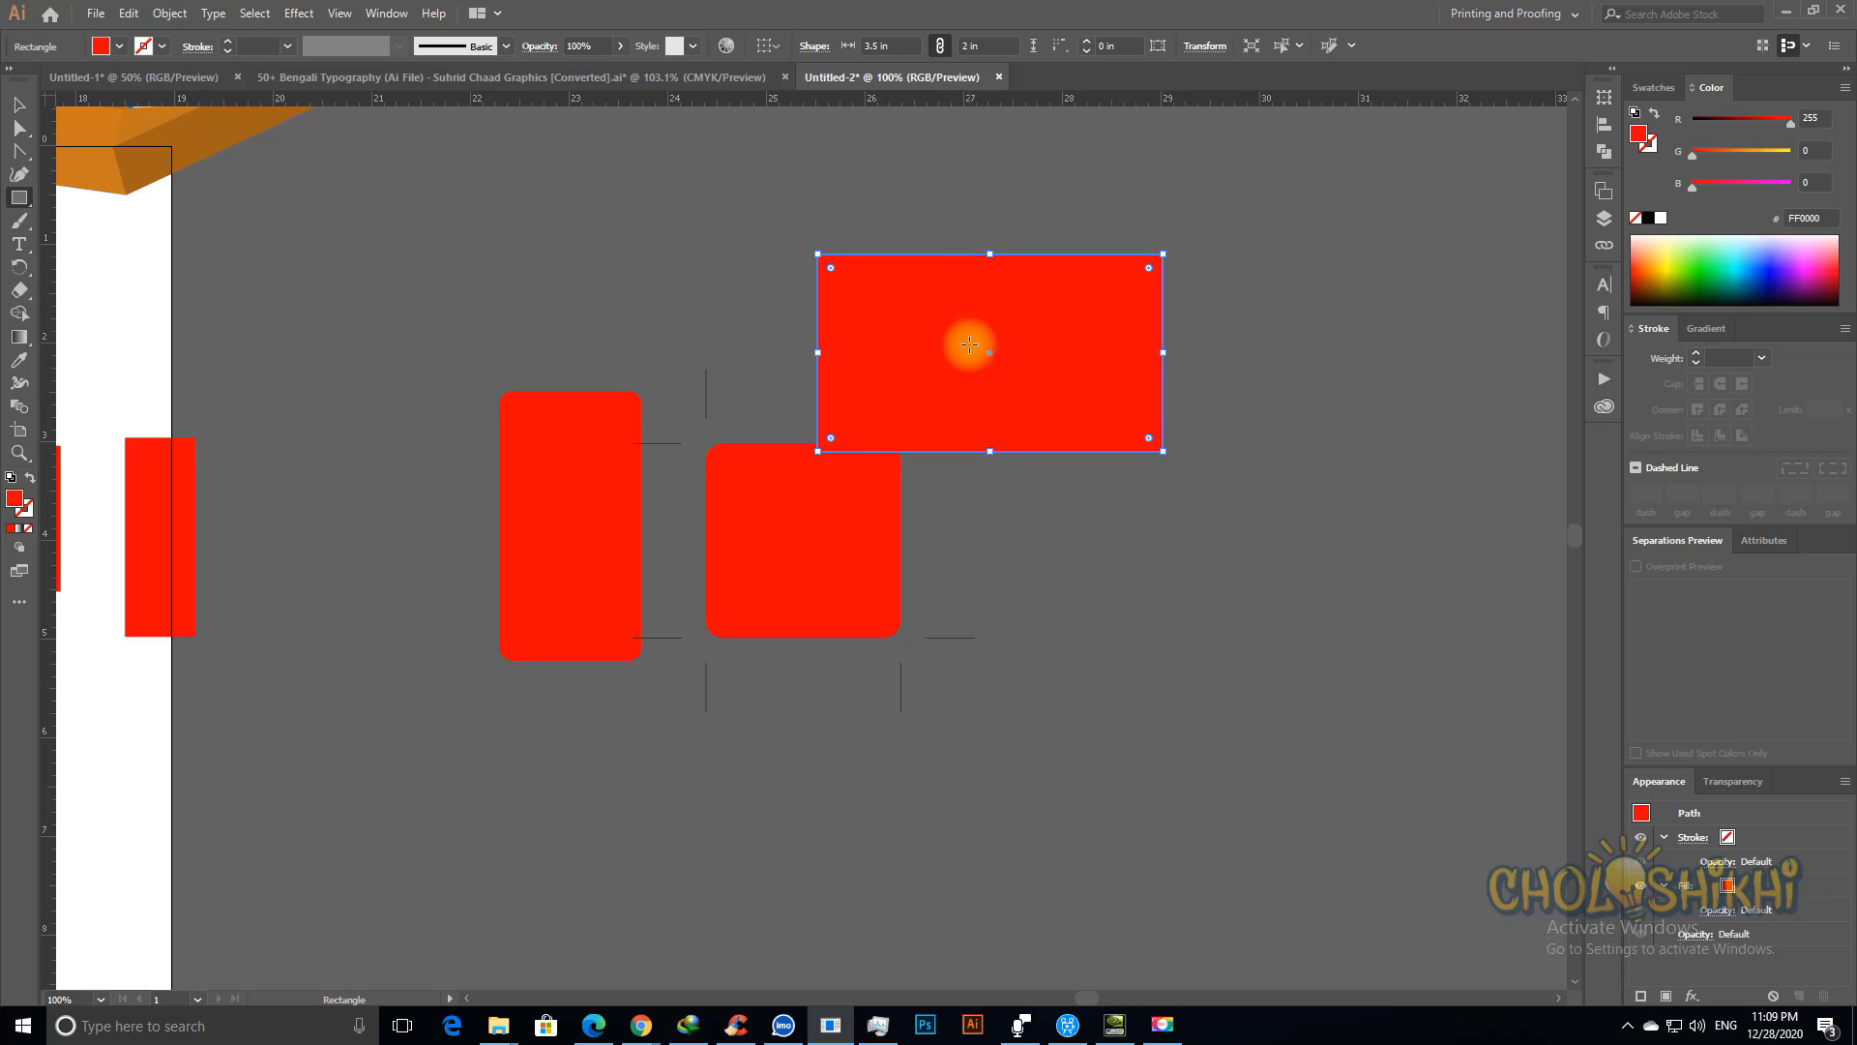
{"action": "key", "text": "v"}
{"action": "left_click_drag", "start_coordinate": [1006, 358], "coordinate": [1174, 336]}
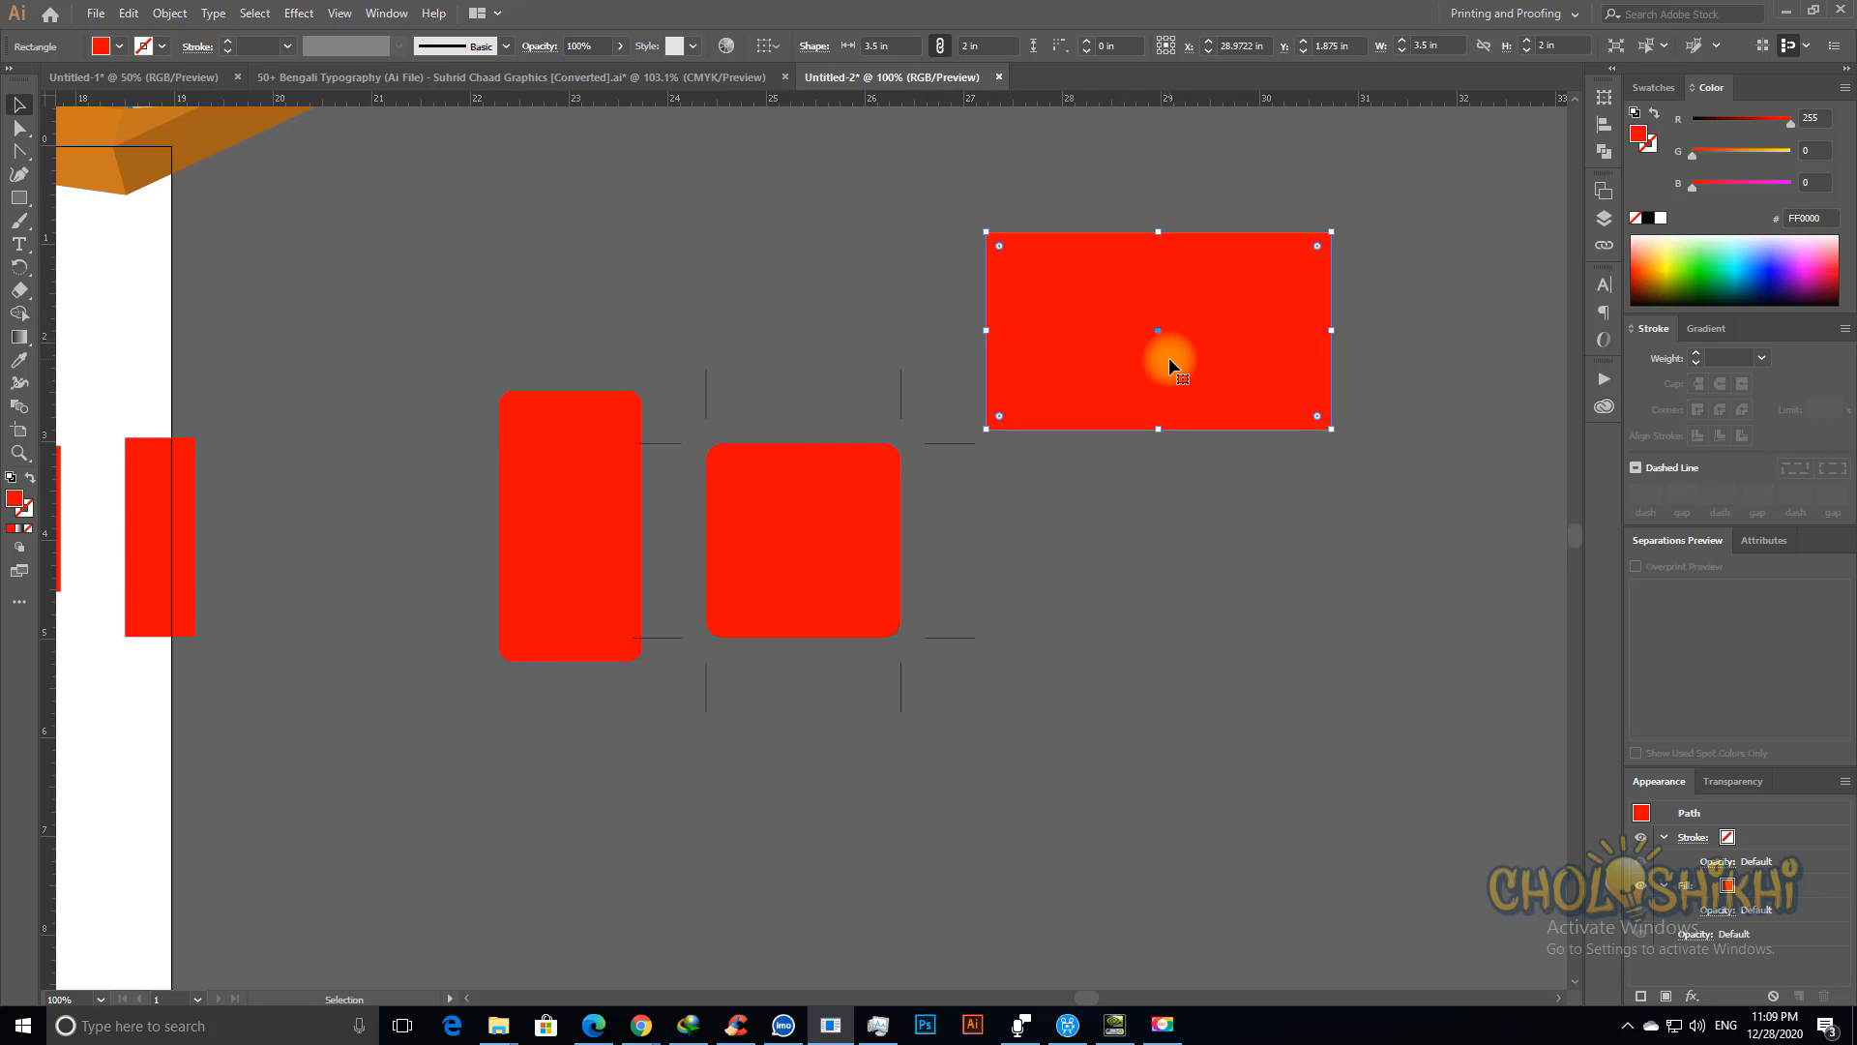
{"action": "key", "text": "ctrl+e"}
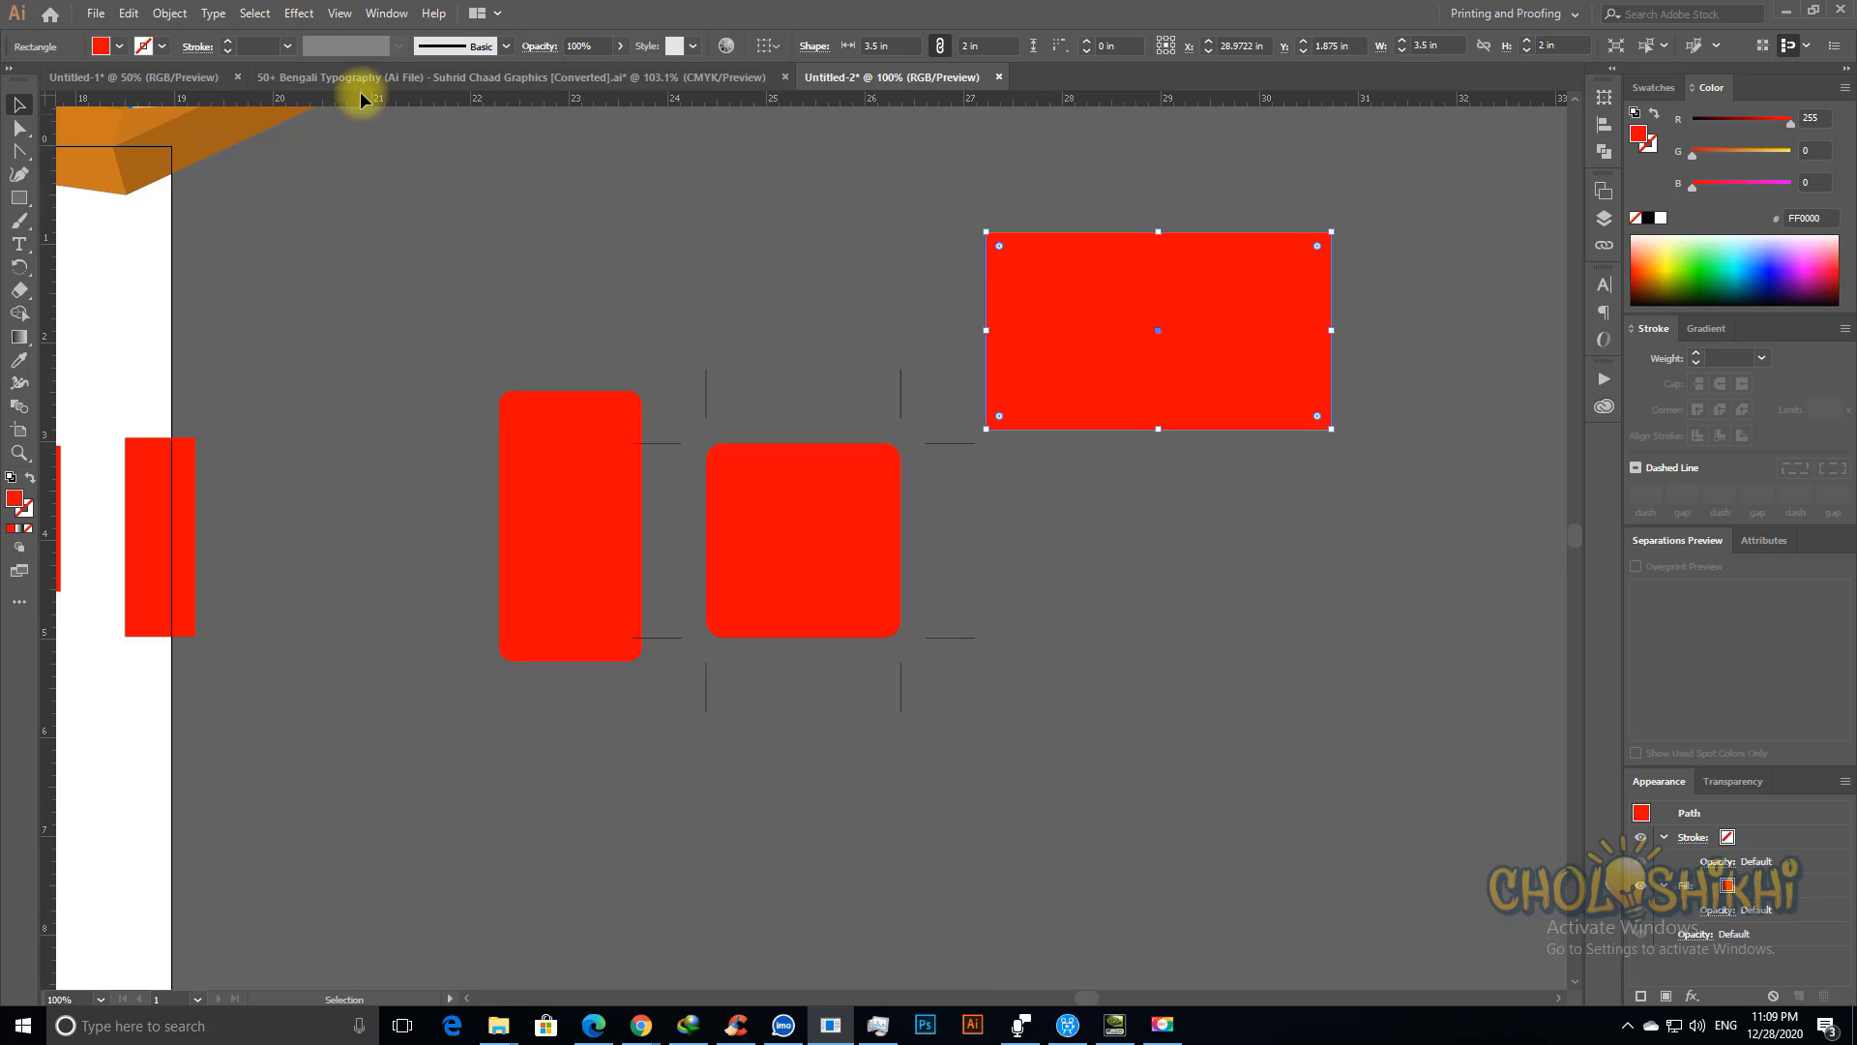
Step: Create a second rectangle 3.75 in wide and 2.25 in high near the 3.5 × 2 in one
{"action": "left_click", "coordinate": [18, 197]}
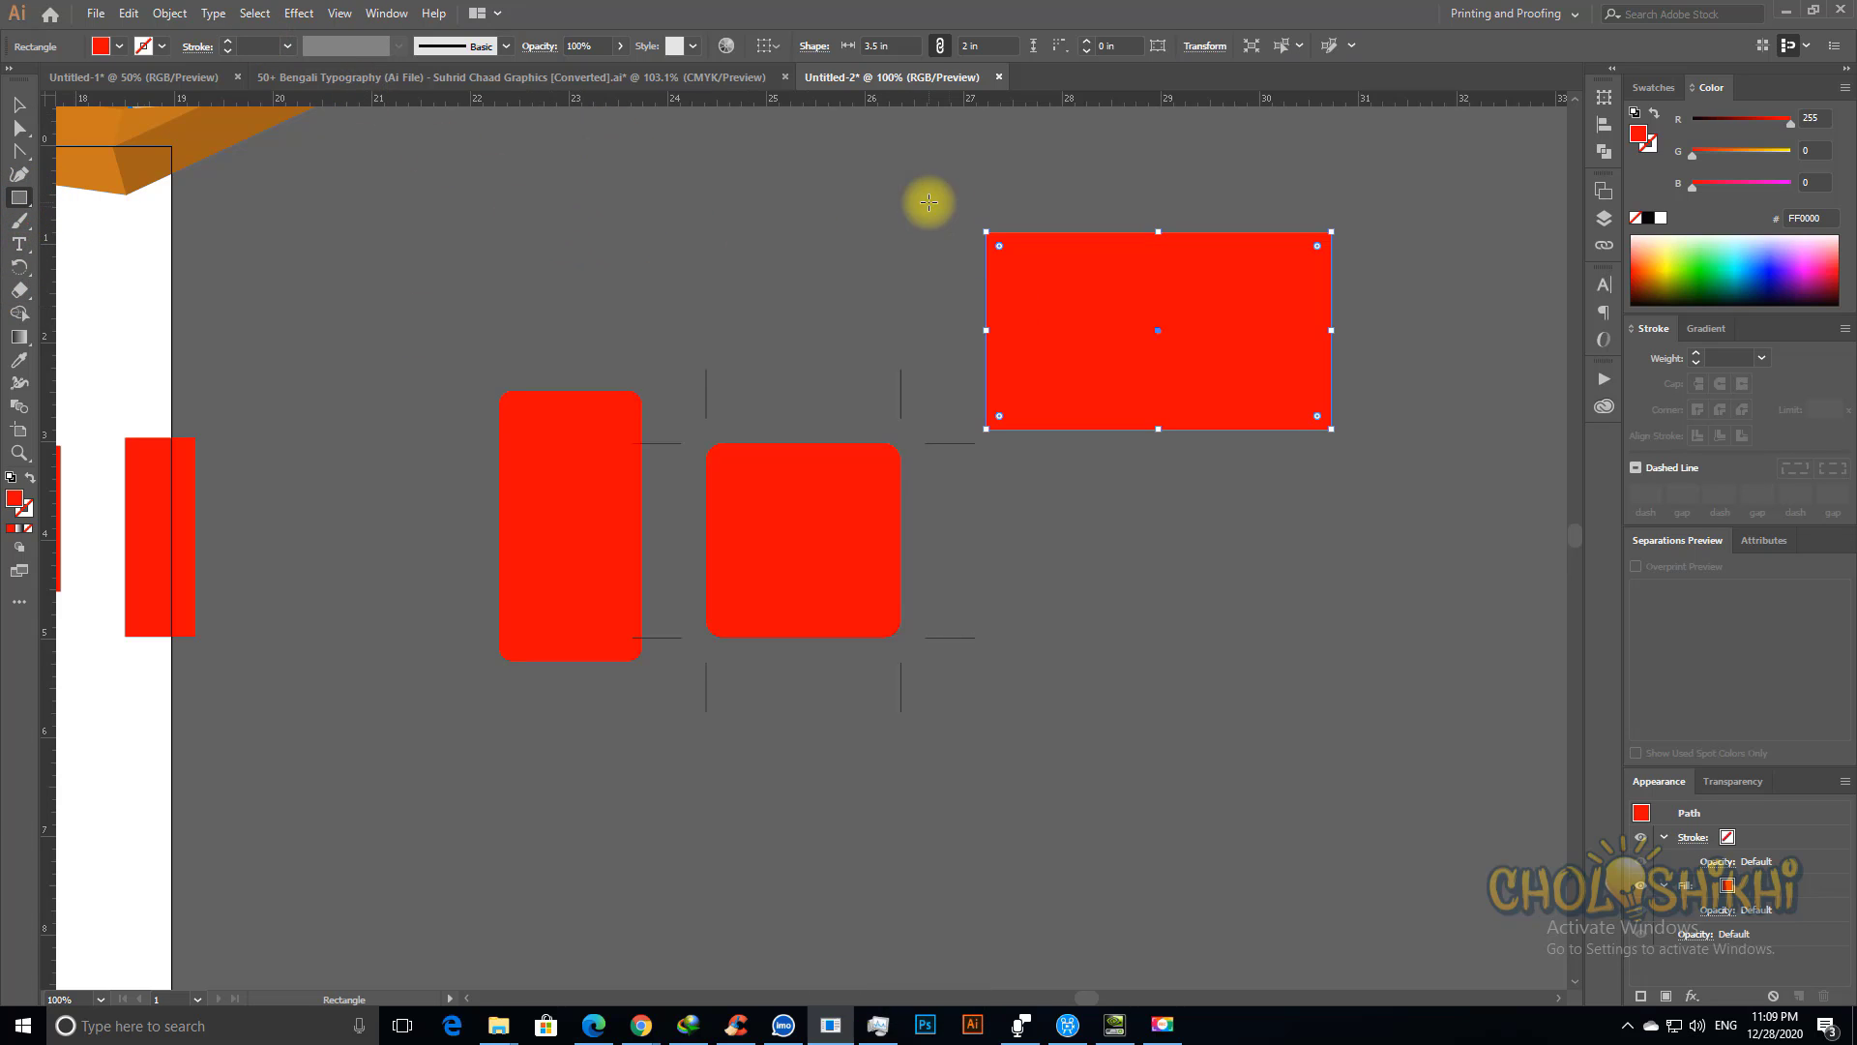
{"action": "left_click", "coordinate": [1102, 185]}
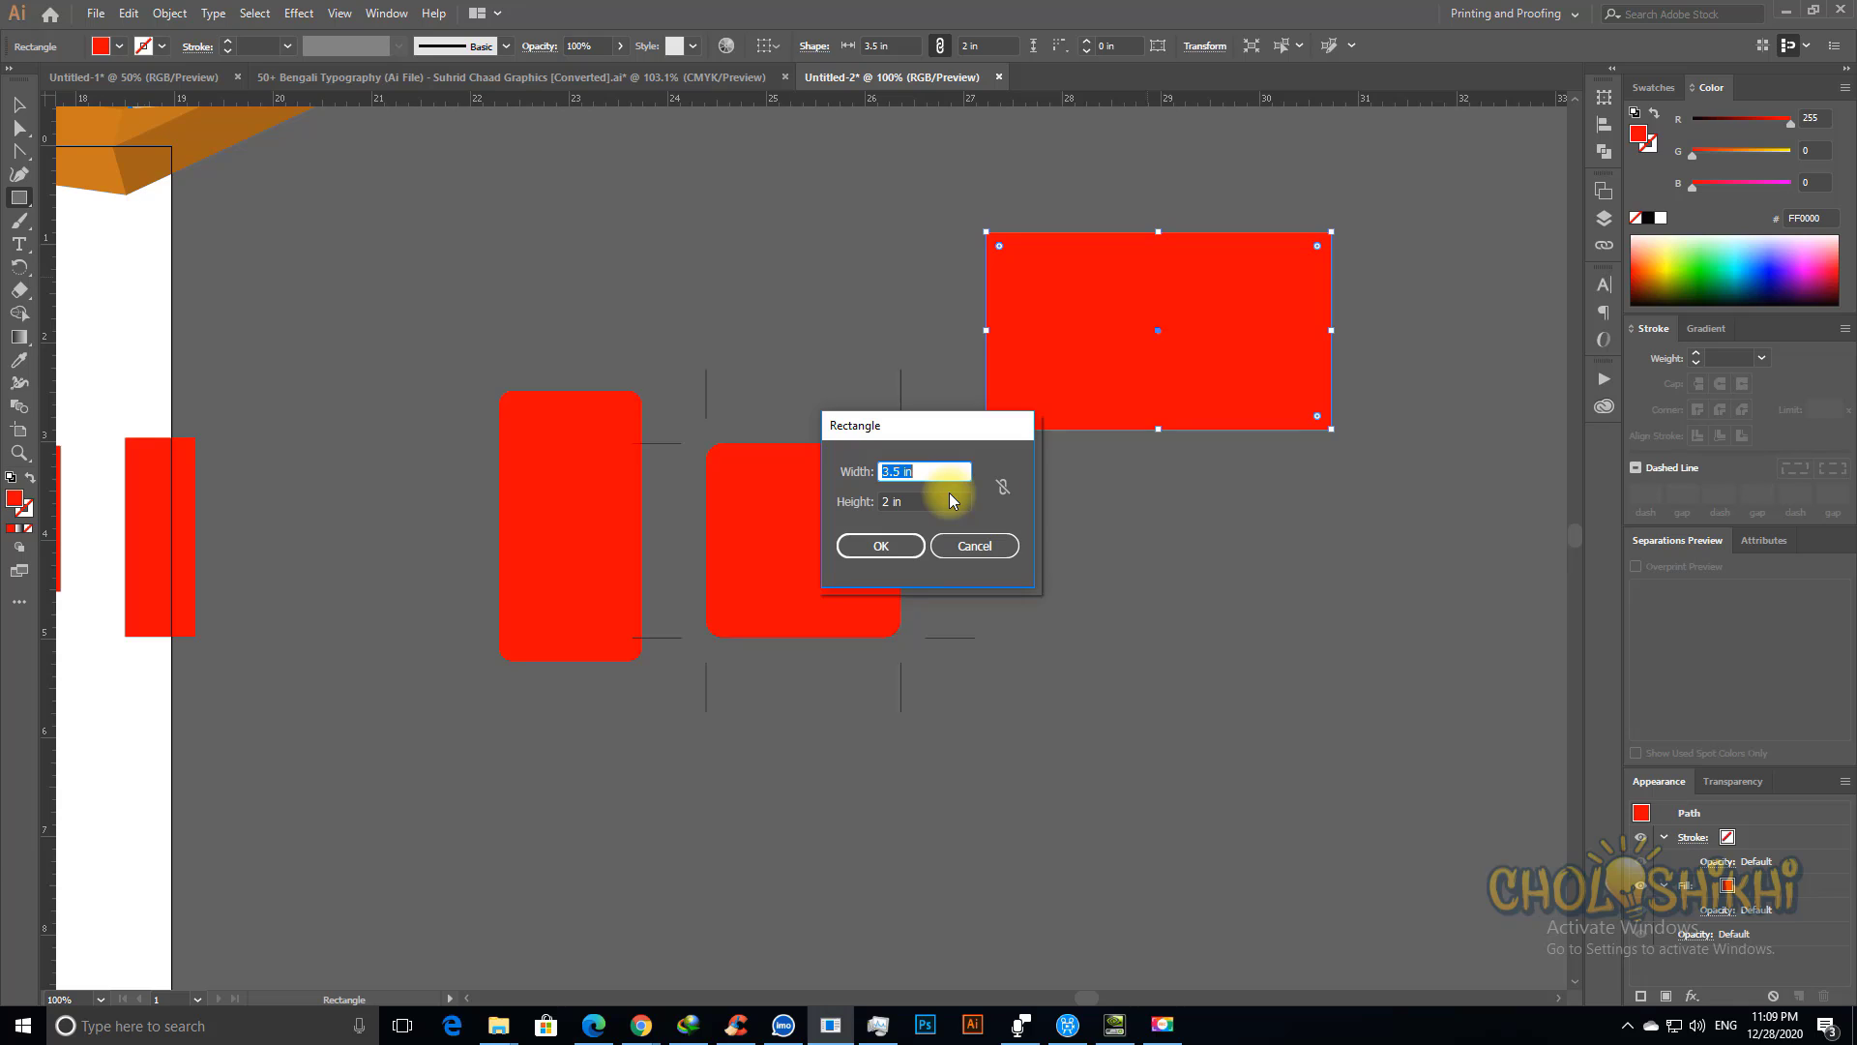
{"action": "type", "text": "3.75"}
{"action": "key", "text": "Tab"}
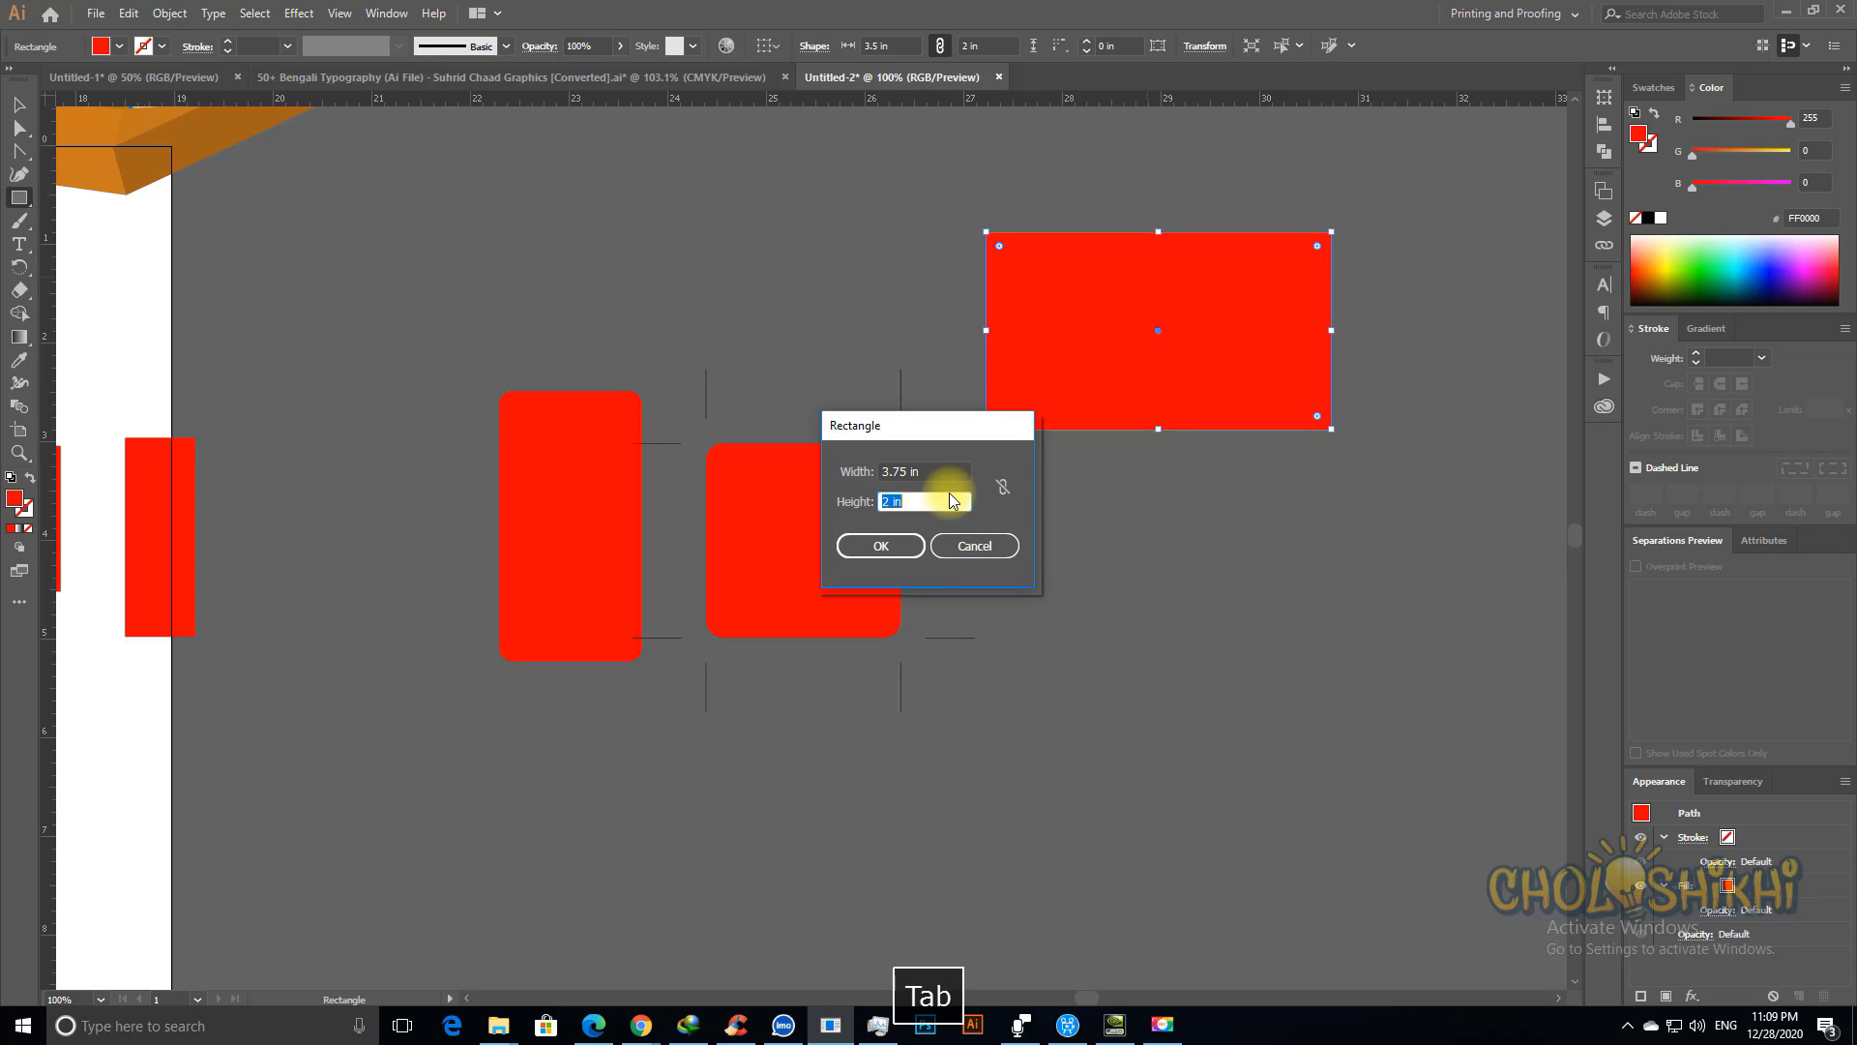
{"action": "type", "text": "2.25"}
{"action": "key", "text": "Return"}
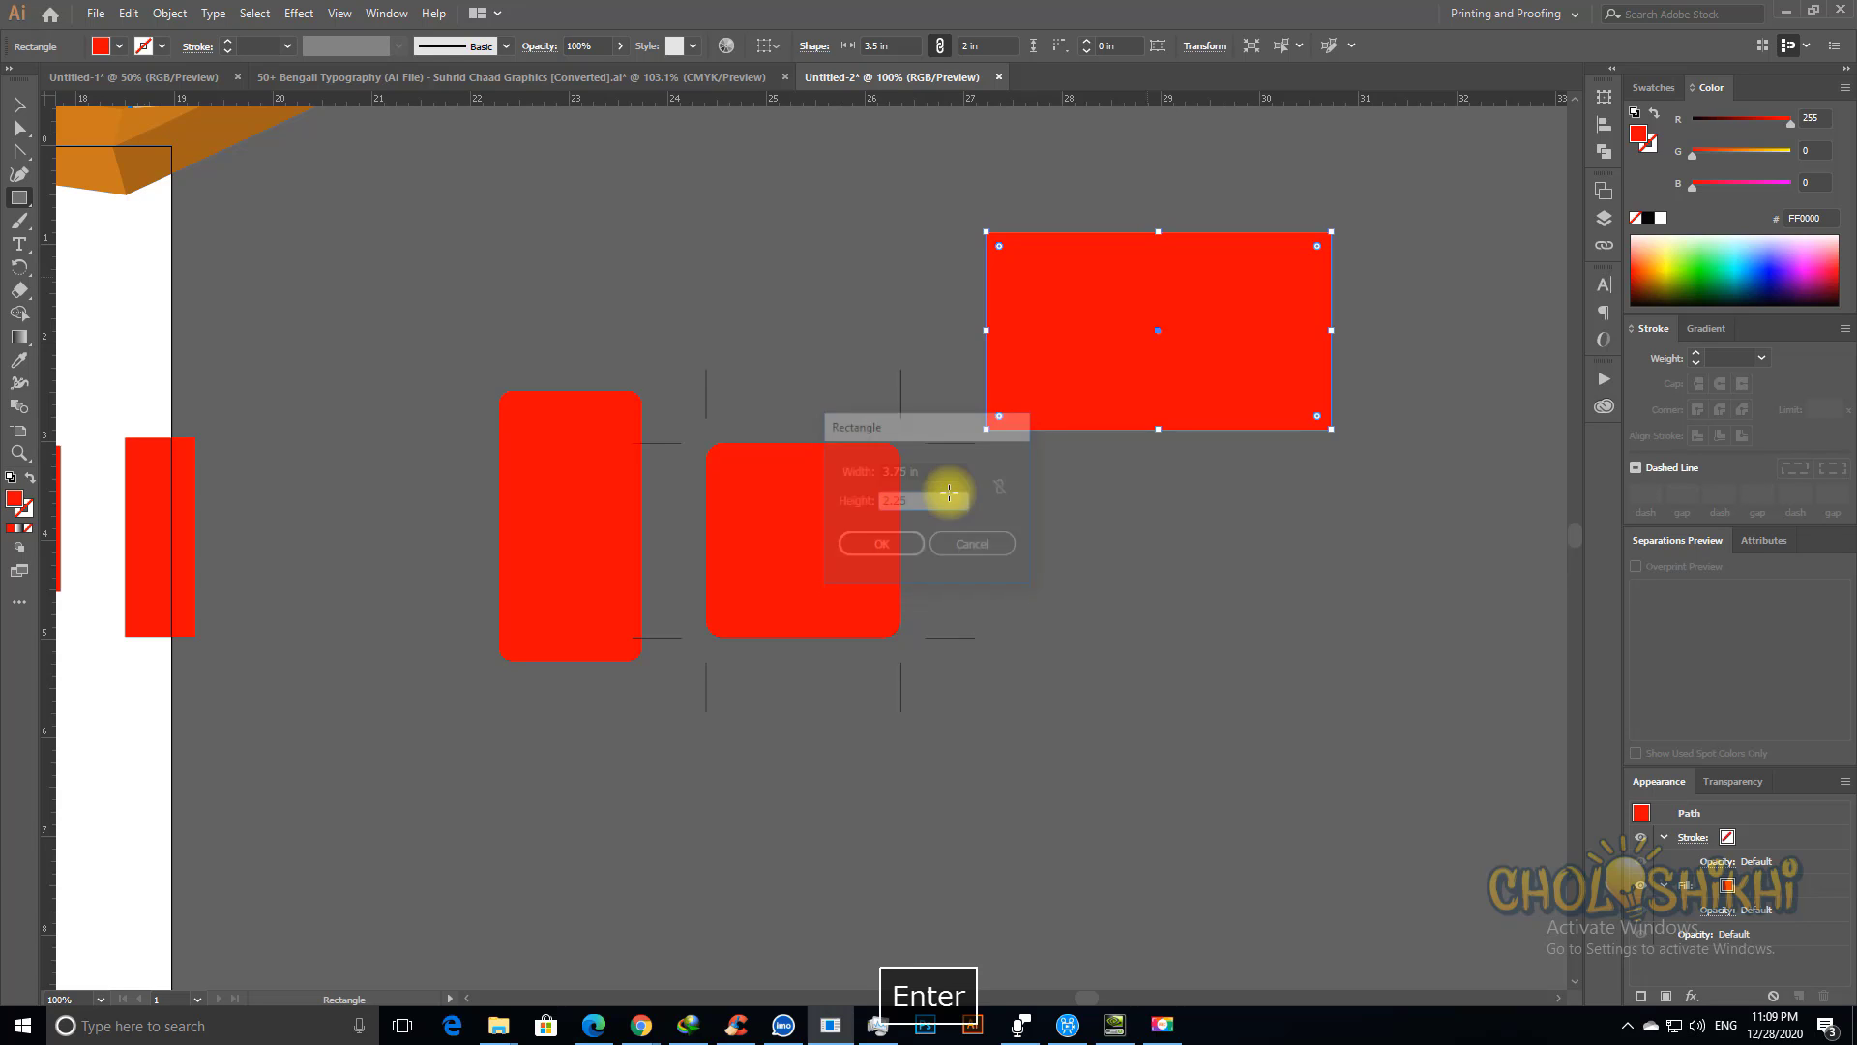
Step: Fill the larger rectangle with orange FF7200 and send it to the back
{"action": "key", "text": "v"}
{"action": "left_click", "coordinate": [1737, 159]}
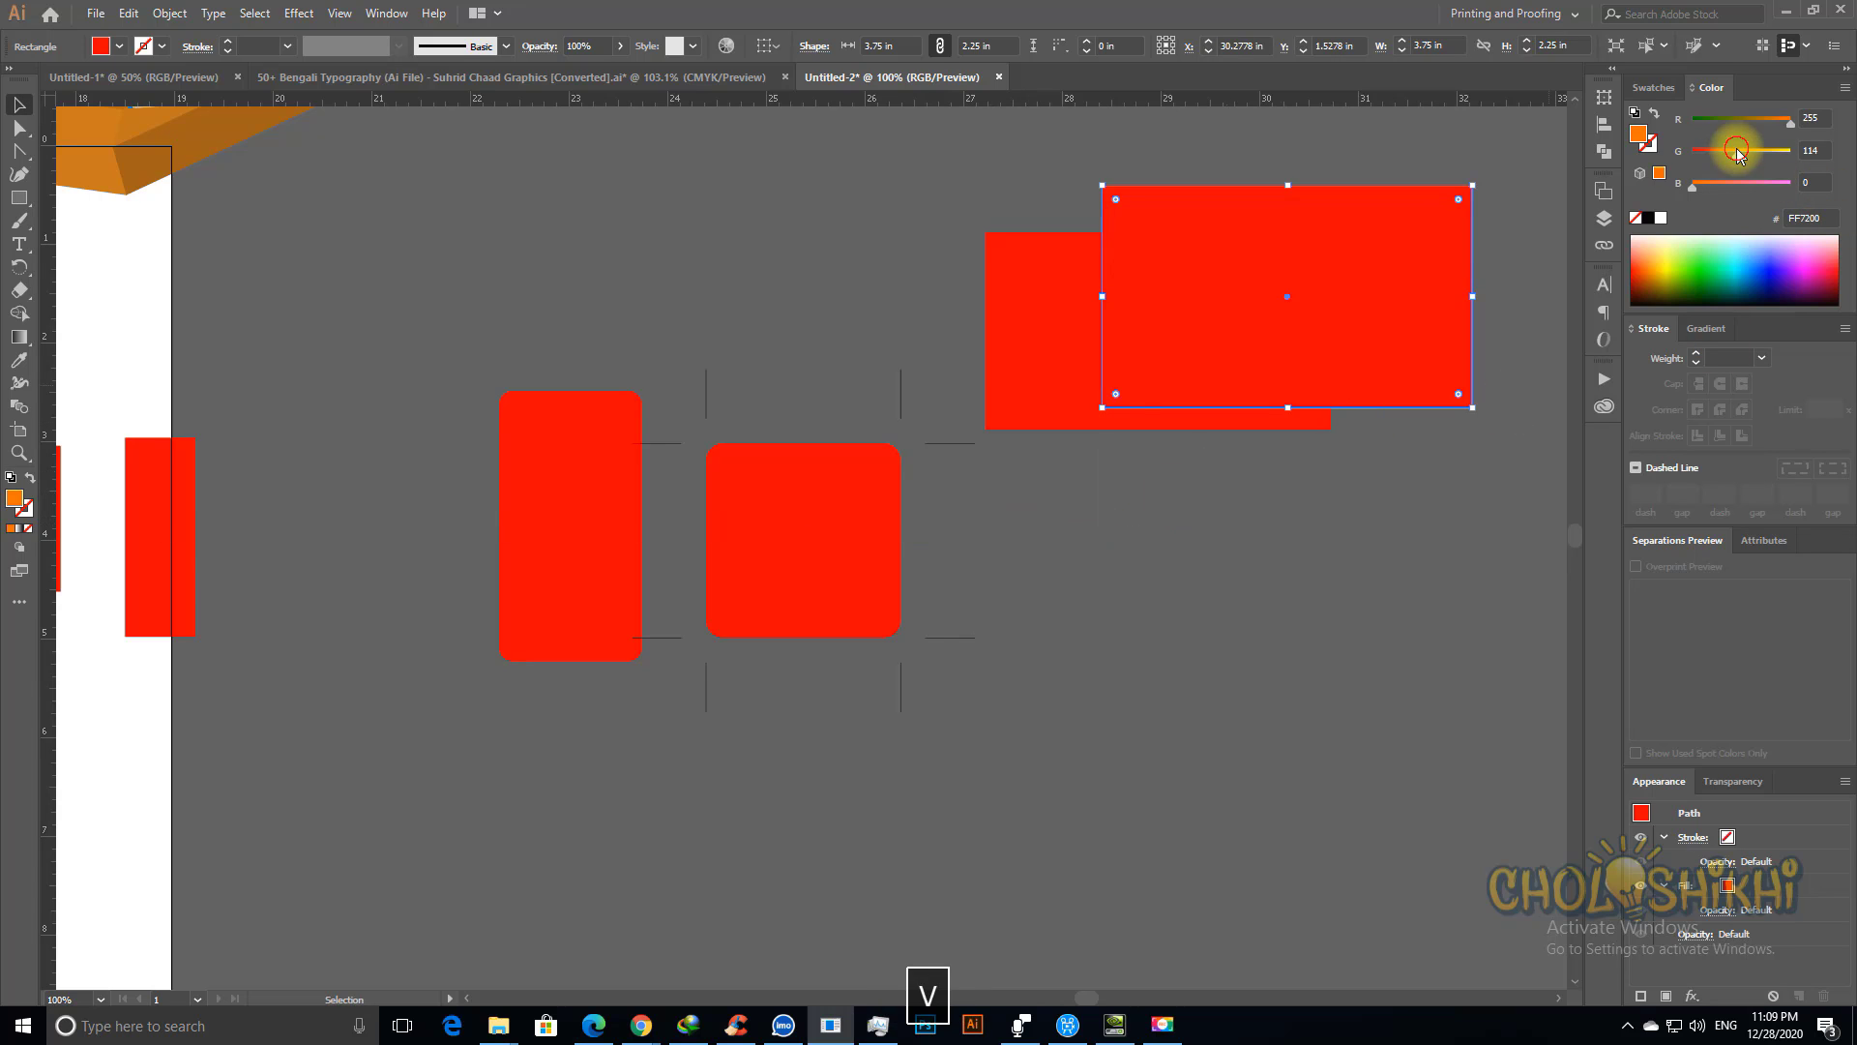
{"action": "key", "text": "ctrl+shift+bracketleft"}
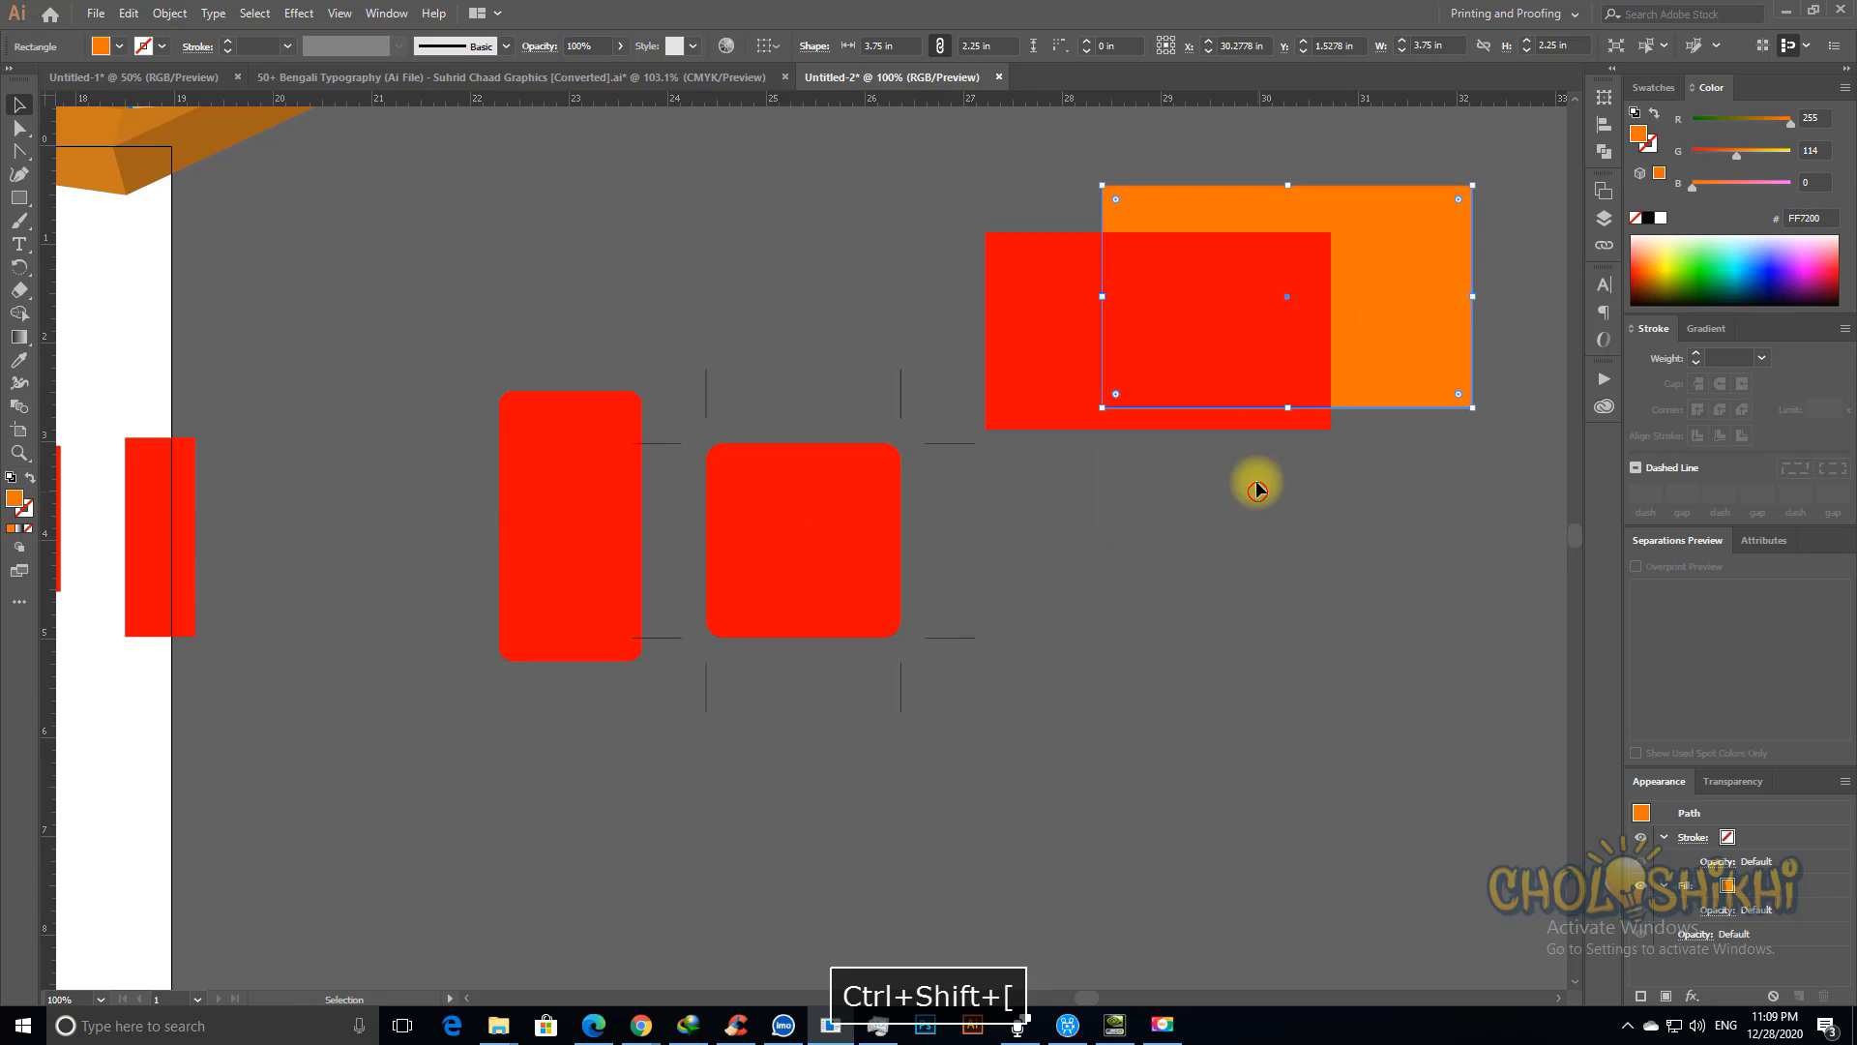
Step: Center the red and orange rectangles on each other horizontally and vertically, then deselect them
{"action": "left_click", "coordinate": [1285, 300], "text": "shift"}
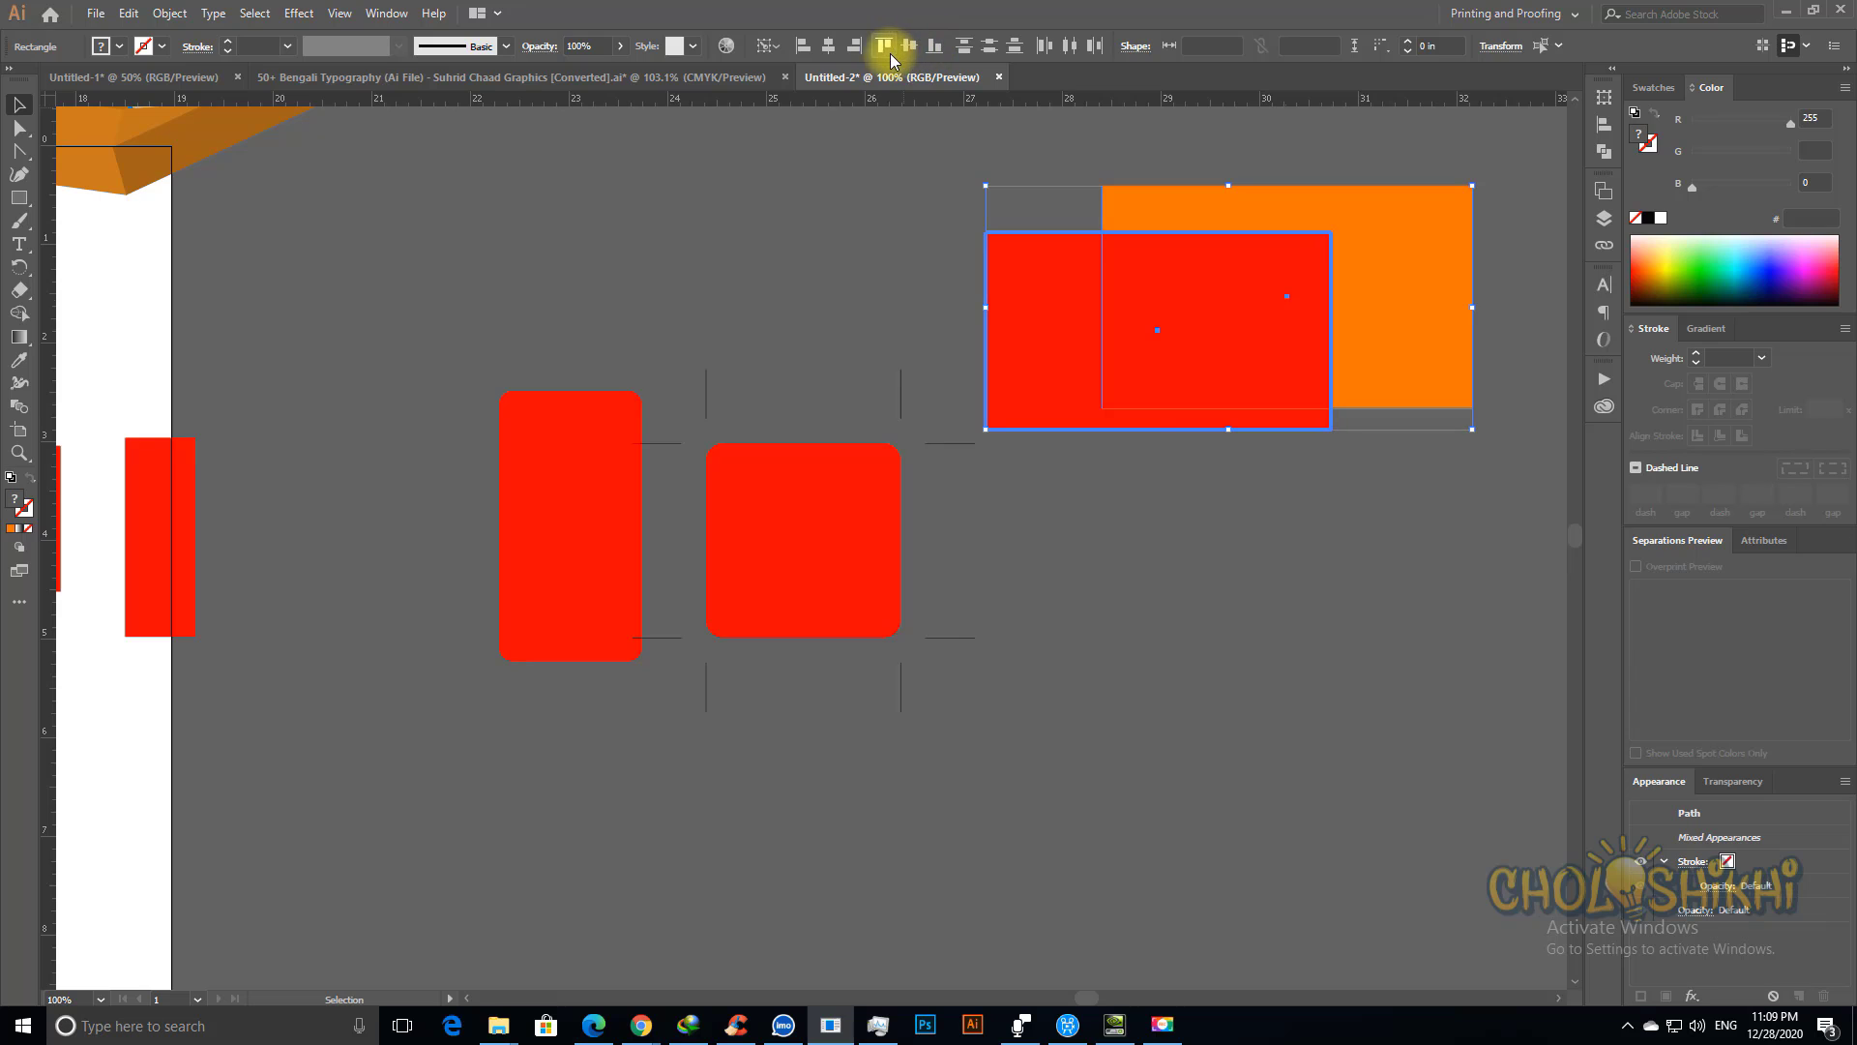
{"action": "left_click", "coordinate": [828, 46]}
{"action": "left_click", "coordinate": [917, 45]}
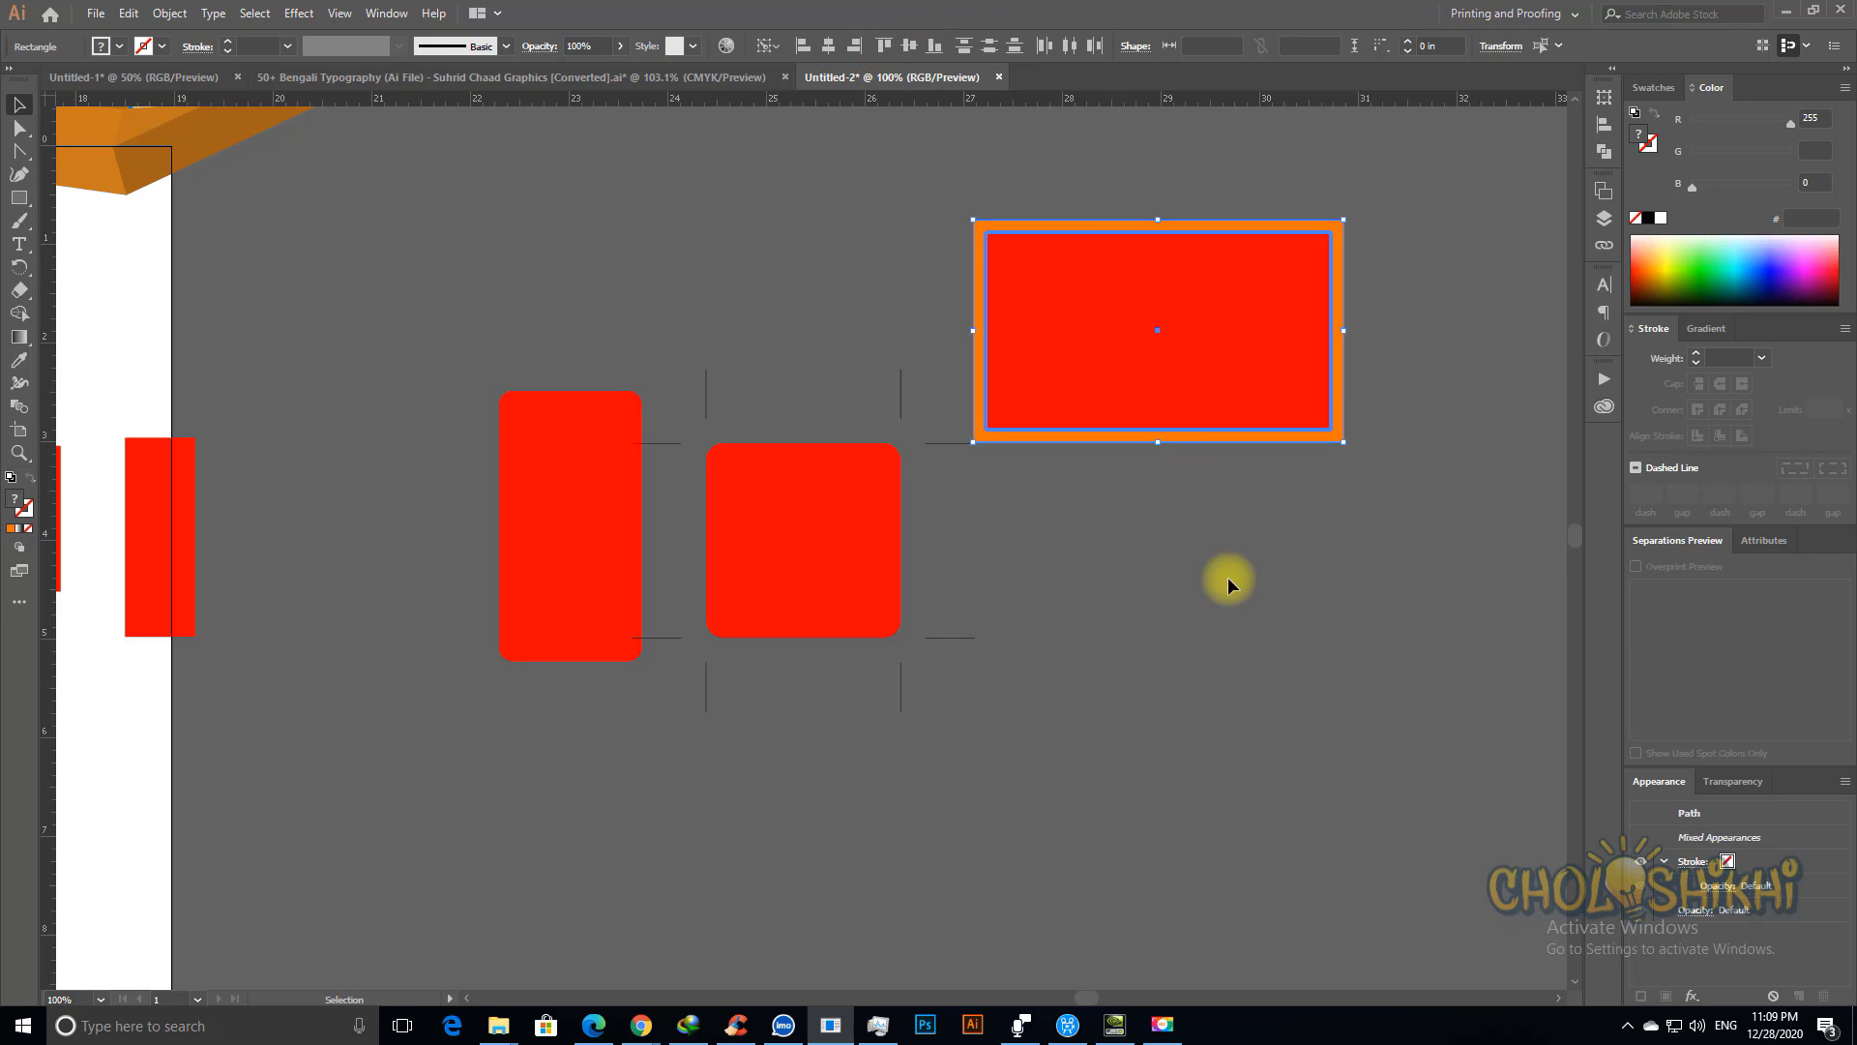
{"action": "left_click", "coordinate": [1231, 581]}
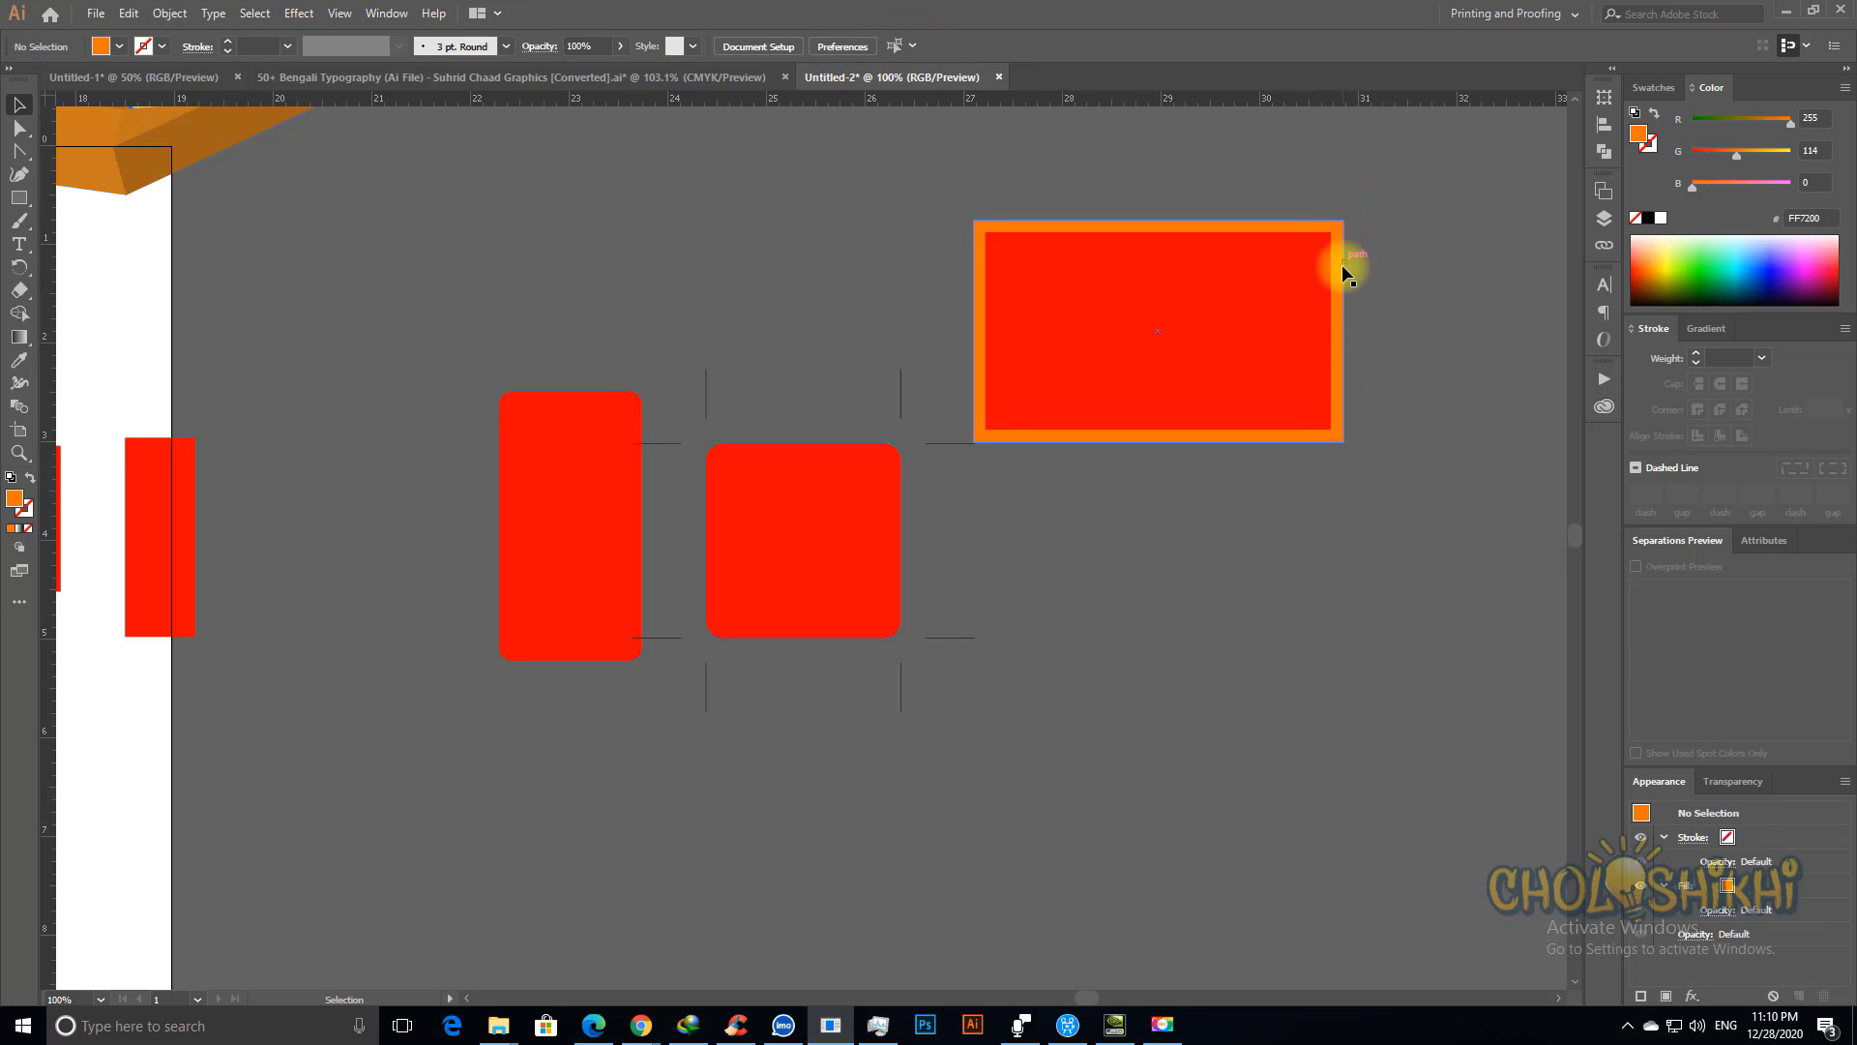
Step: Apply the Crop Marks effect to the inner red rectangle
{"action": "left_click", "coordinate": [1264, 340]}
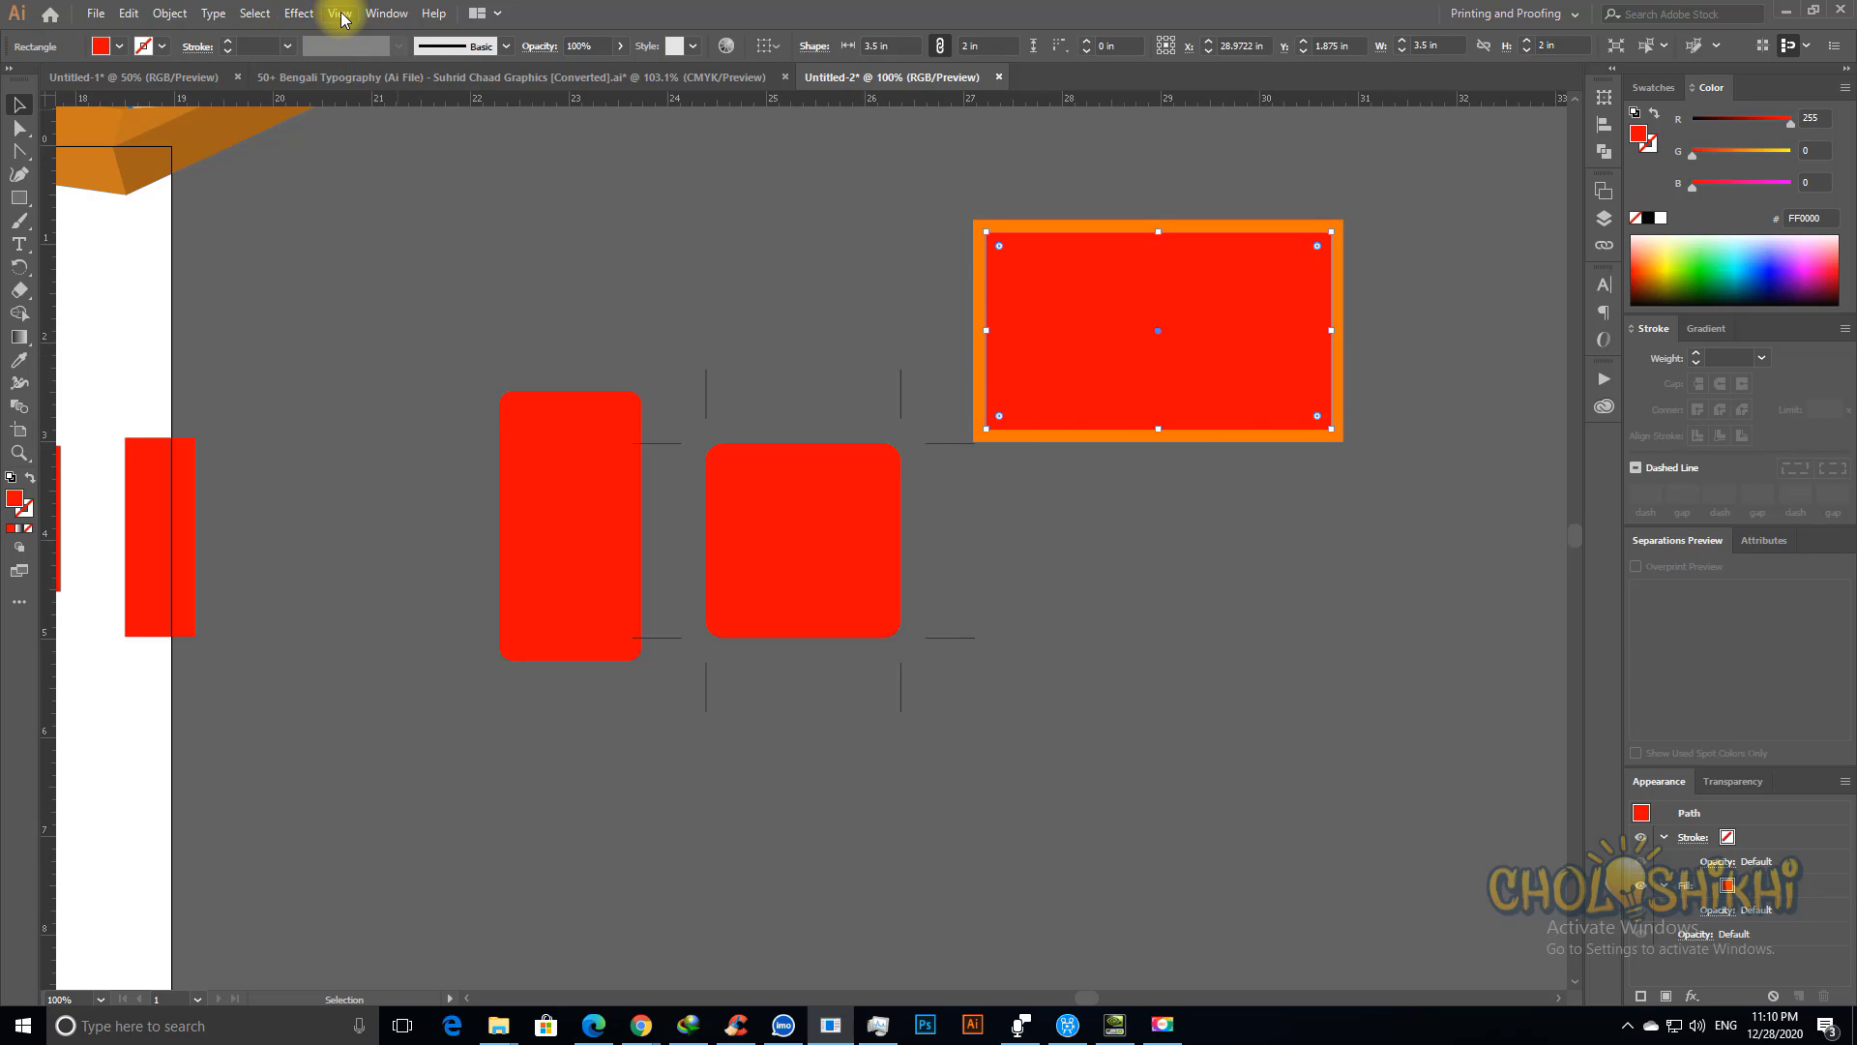
{"action": "left_click", "coordinate": [298, 14]}
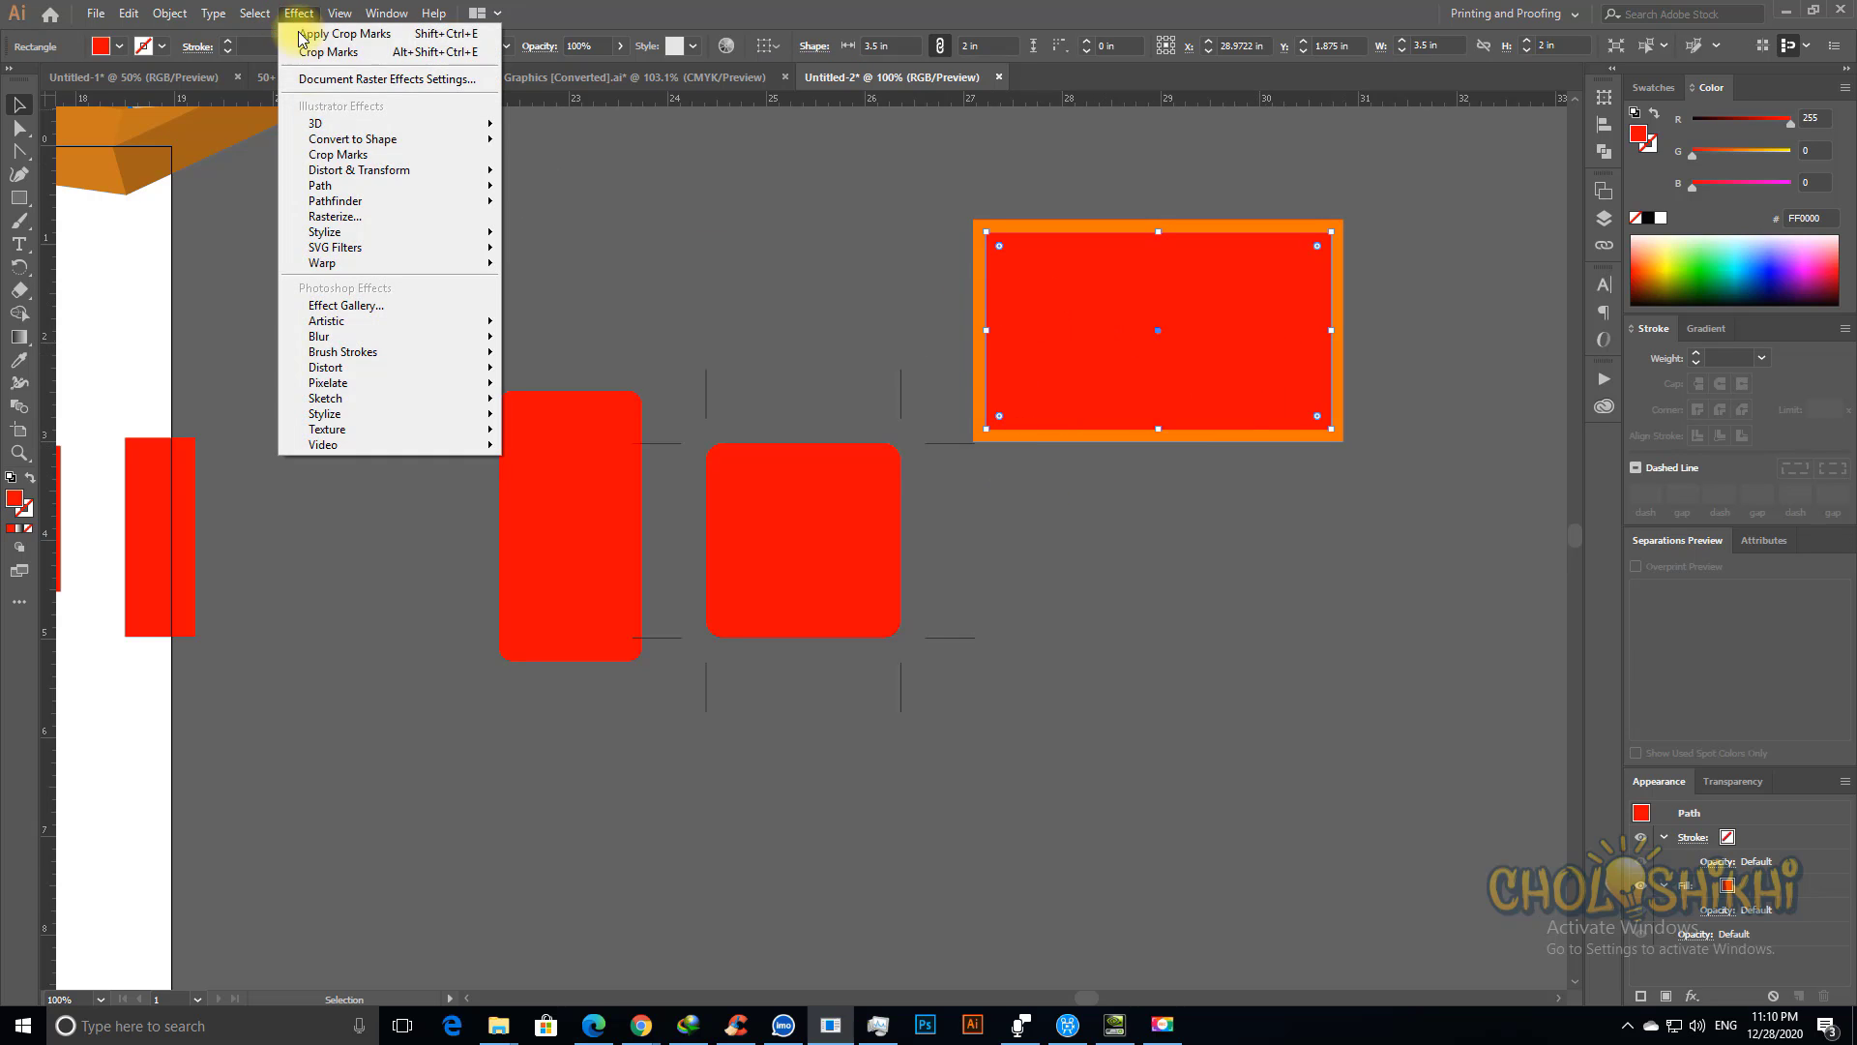
{"action": "left_click", "coordinate": [375, 155]}
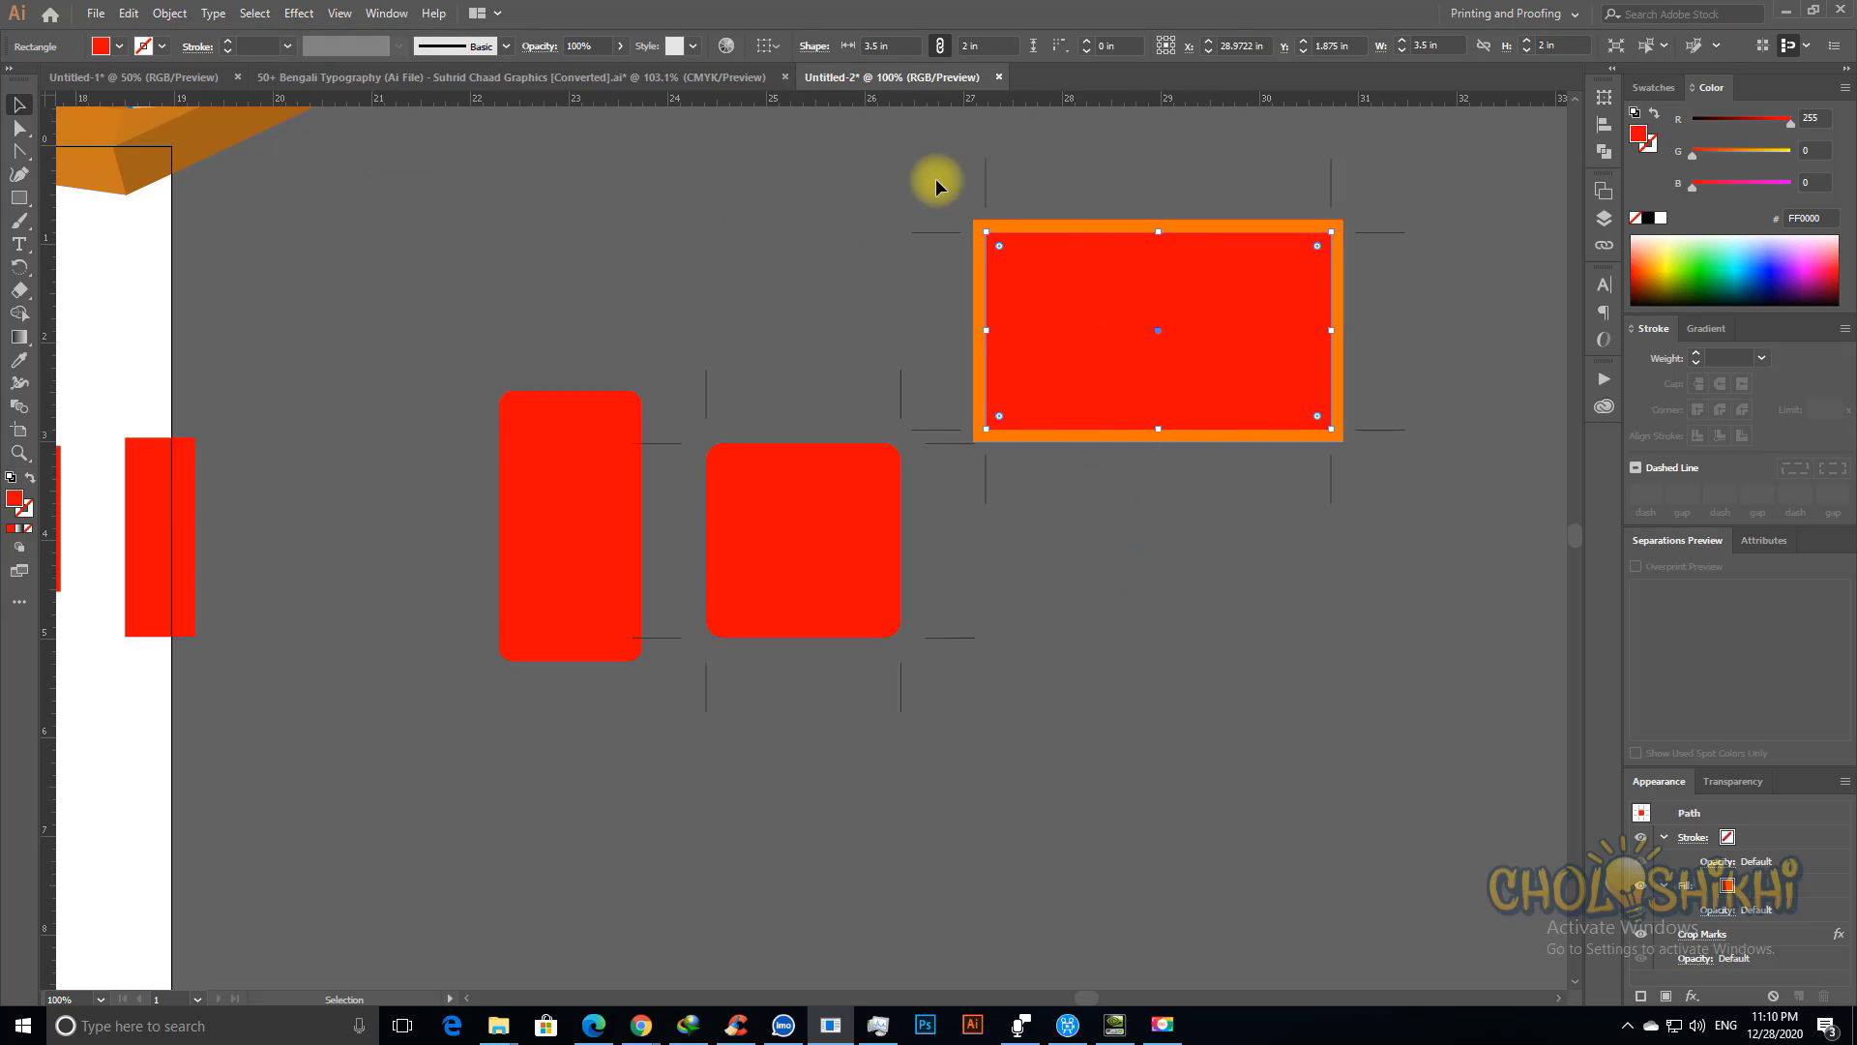
Step: Select both centered rectangles and move them together, farther to the side of the rounded square and lower
{"action": "left_click_drag", "start_coordinate": [1060, 241], "coordinate": [1159, 368]}
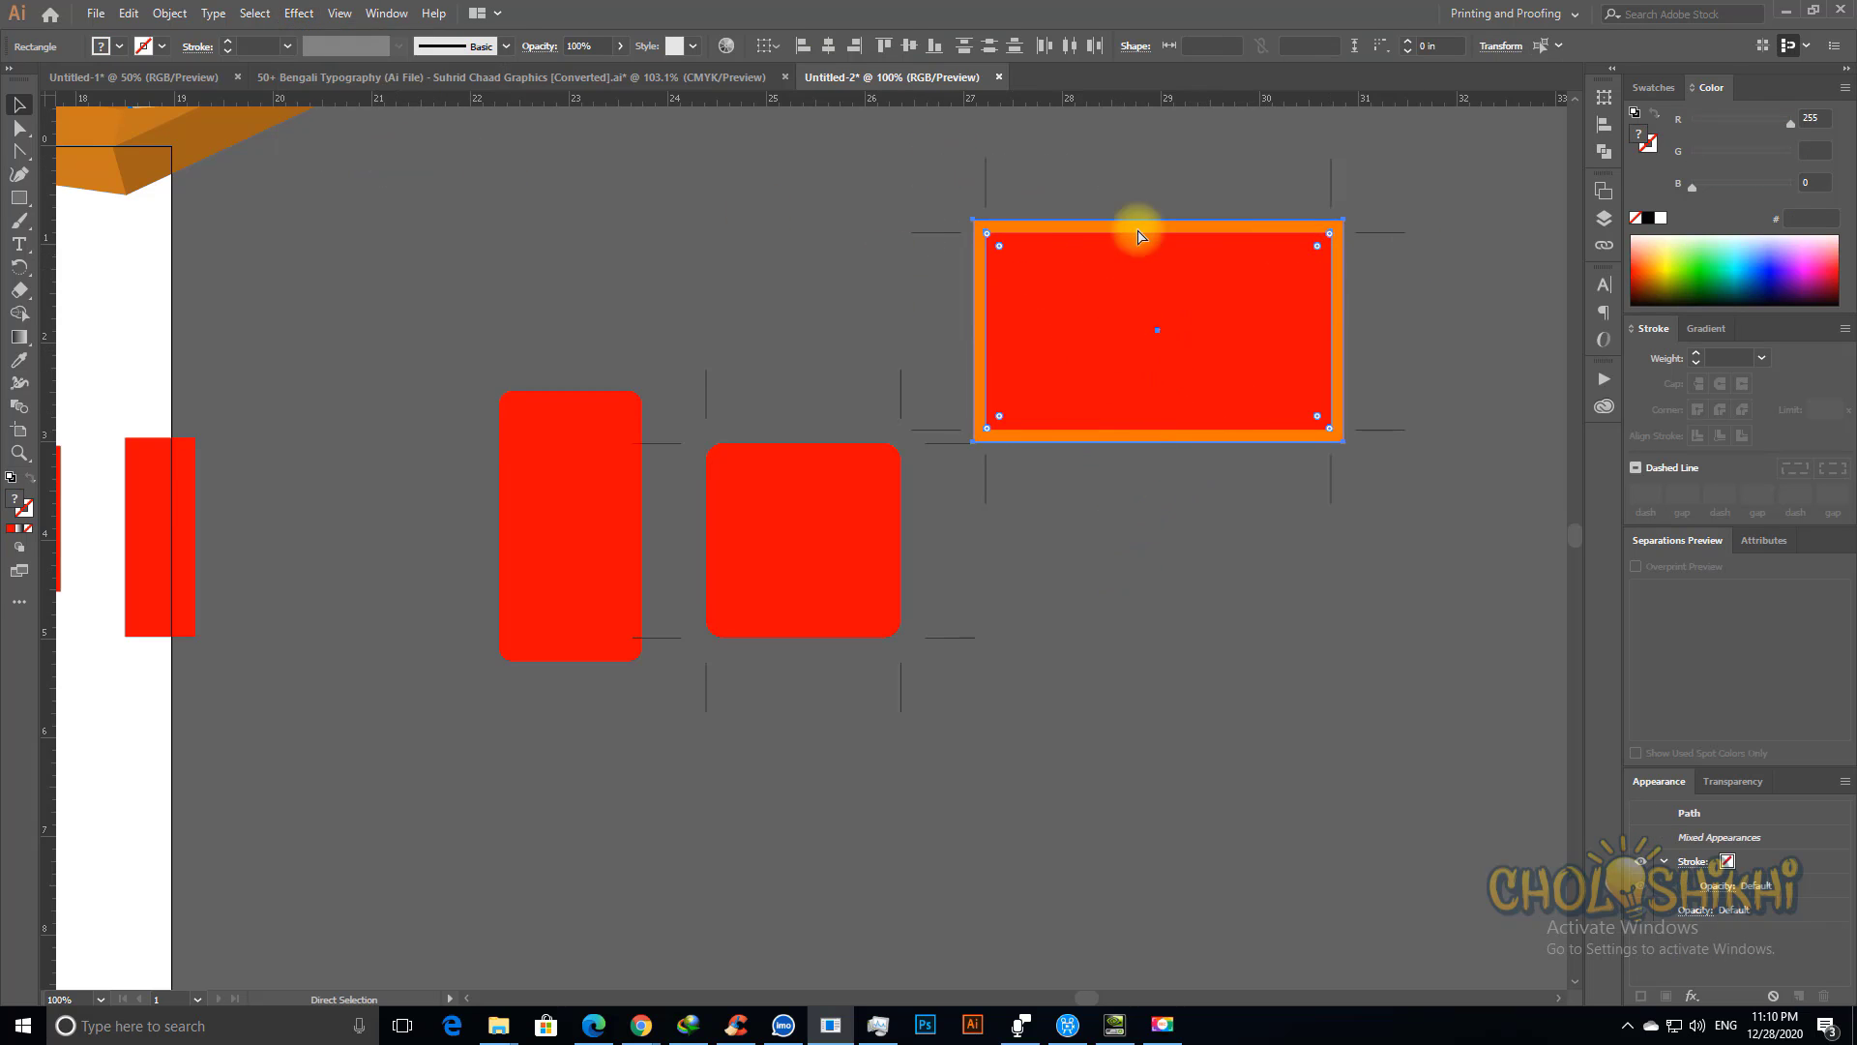
{"action": "key", "text": "ctrl+space"}
{"action": "left_click_drag", "start_coordinate": [867, 140], "coordinate": [1414, 424]}
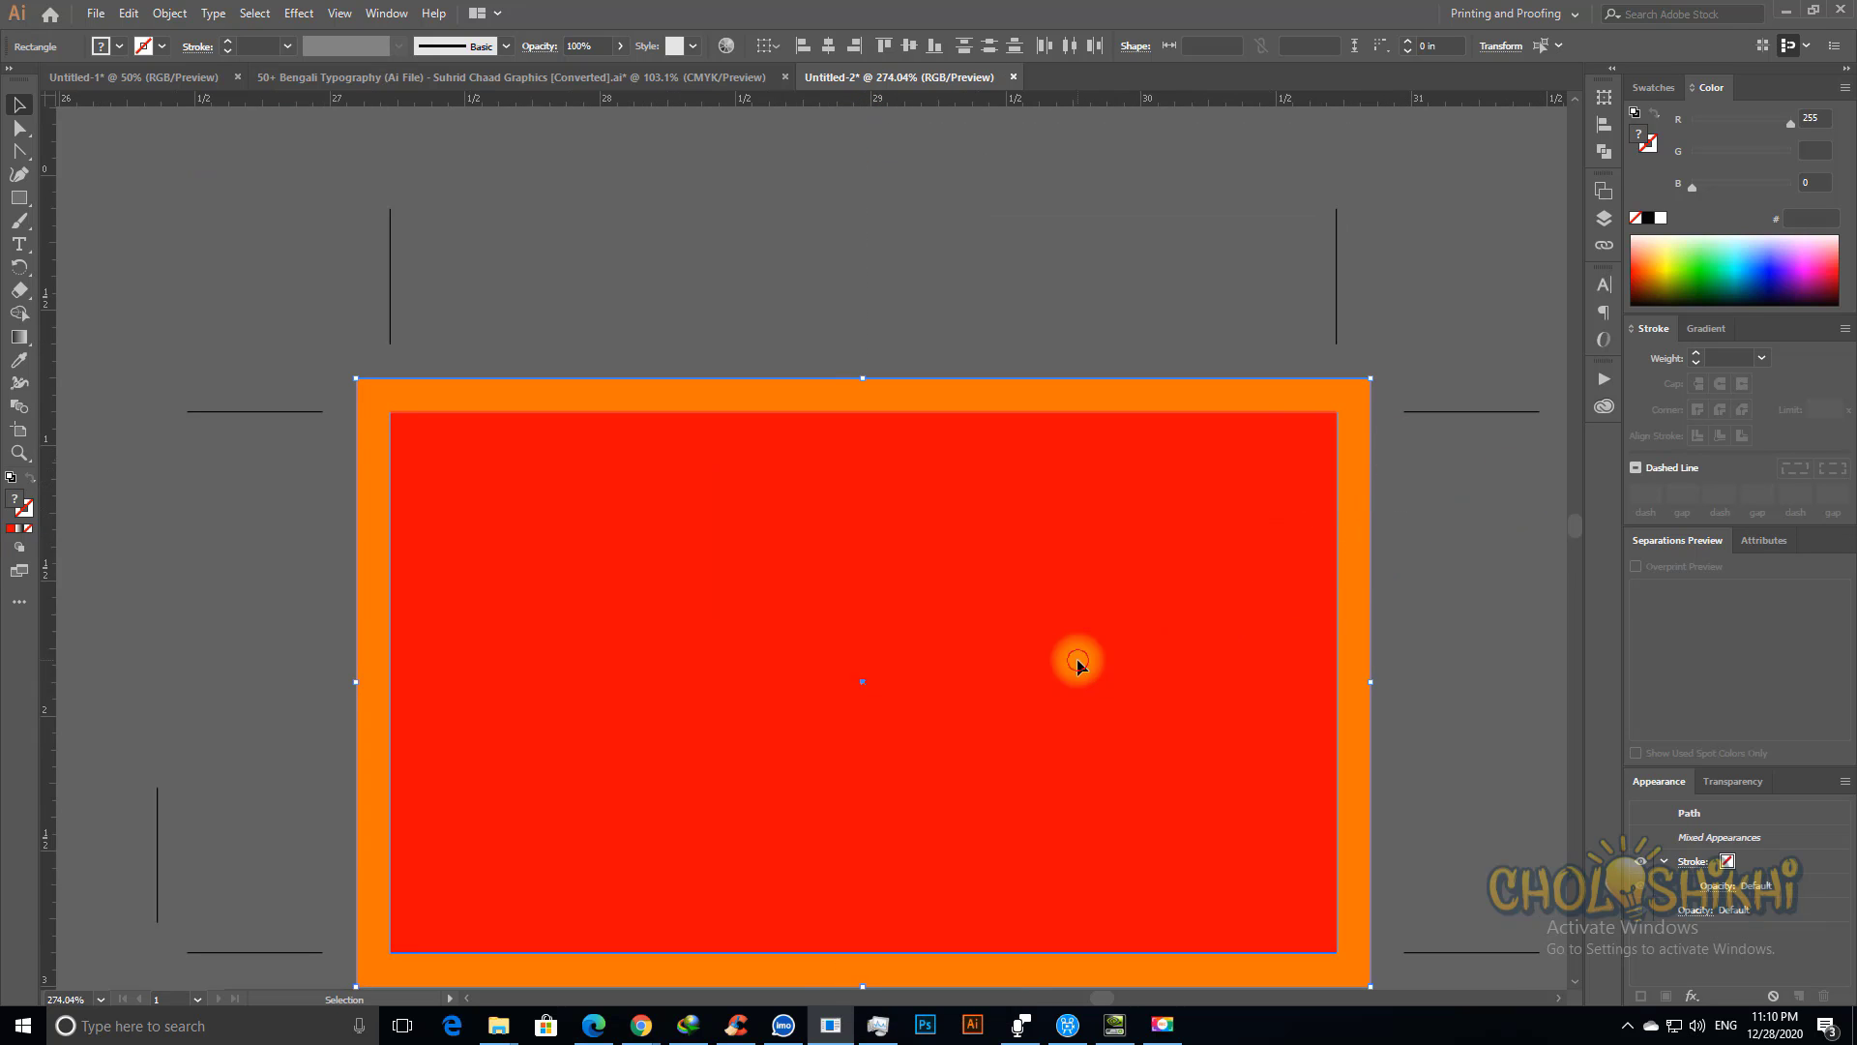
{"action": "left_click_drag", "start_coordinate": [1077, 658], "coordinate": [1252, 590]}
{"action": "key", "text": "ctrl+minus"}
{"action": "key", "text": "ctrl+minus"}
{"action": "key", "text": "ctrl+minus"}
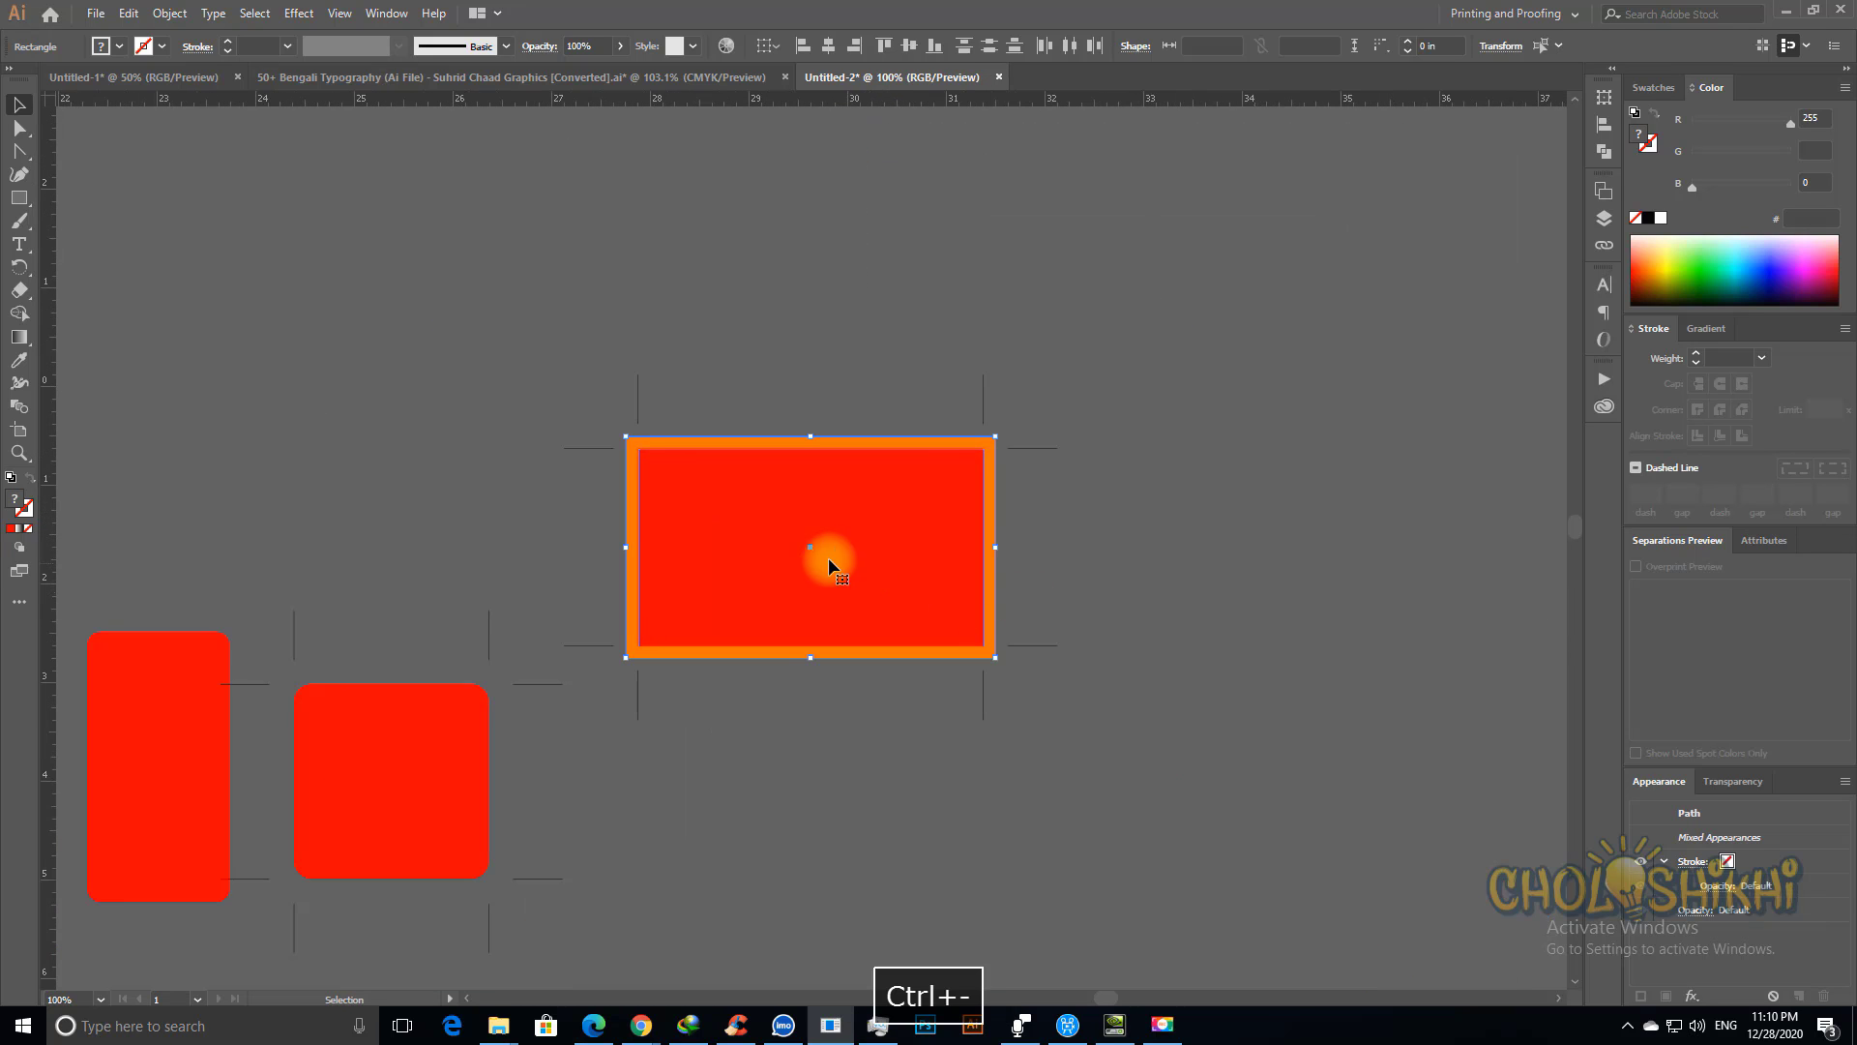
{"action": "left_click_drag", "start_coordinate": [829, 555], "coordinate": [931, 696]}
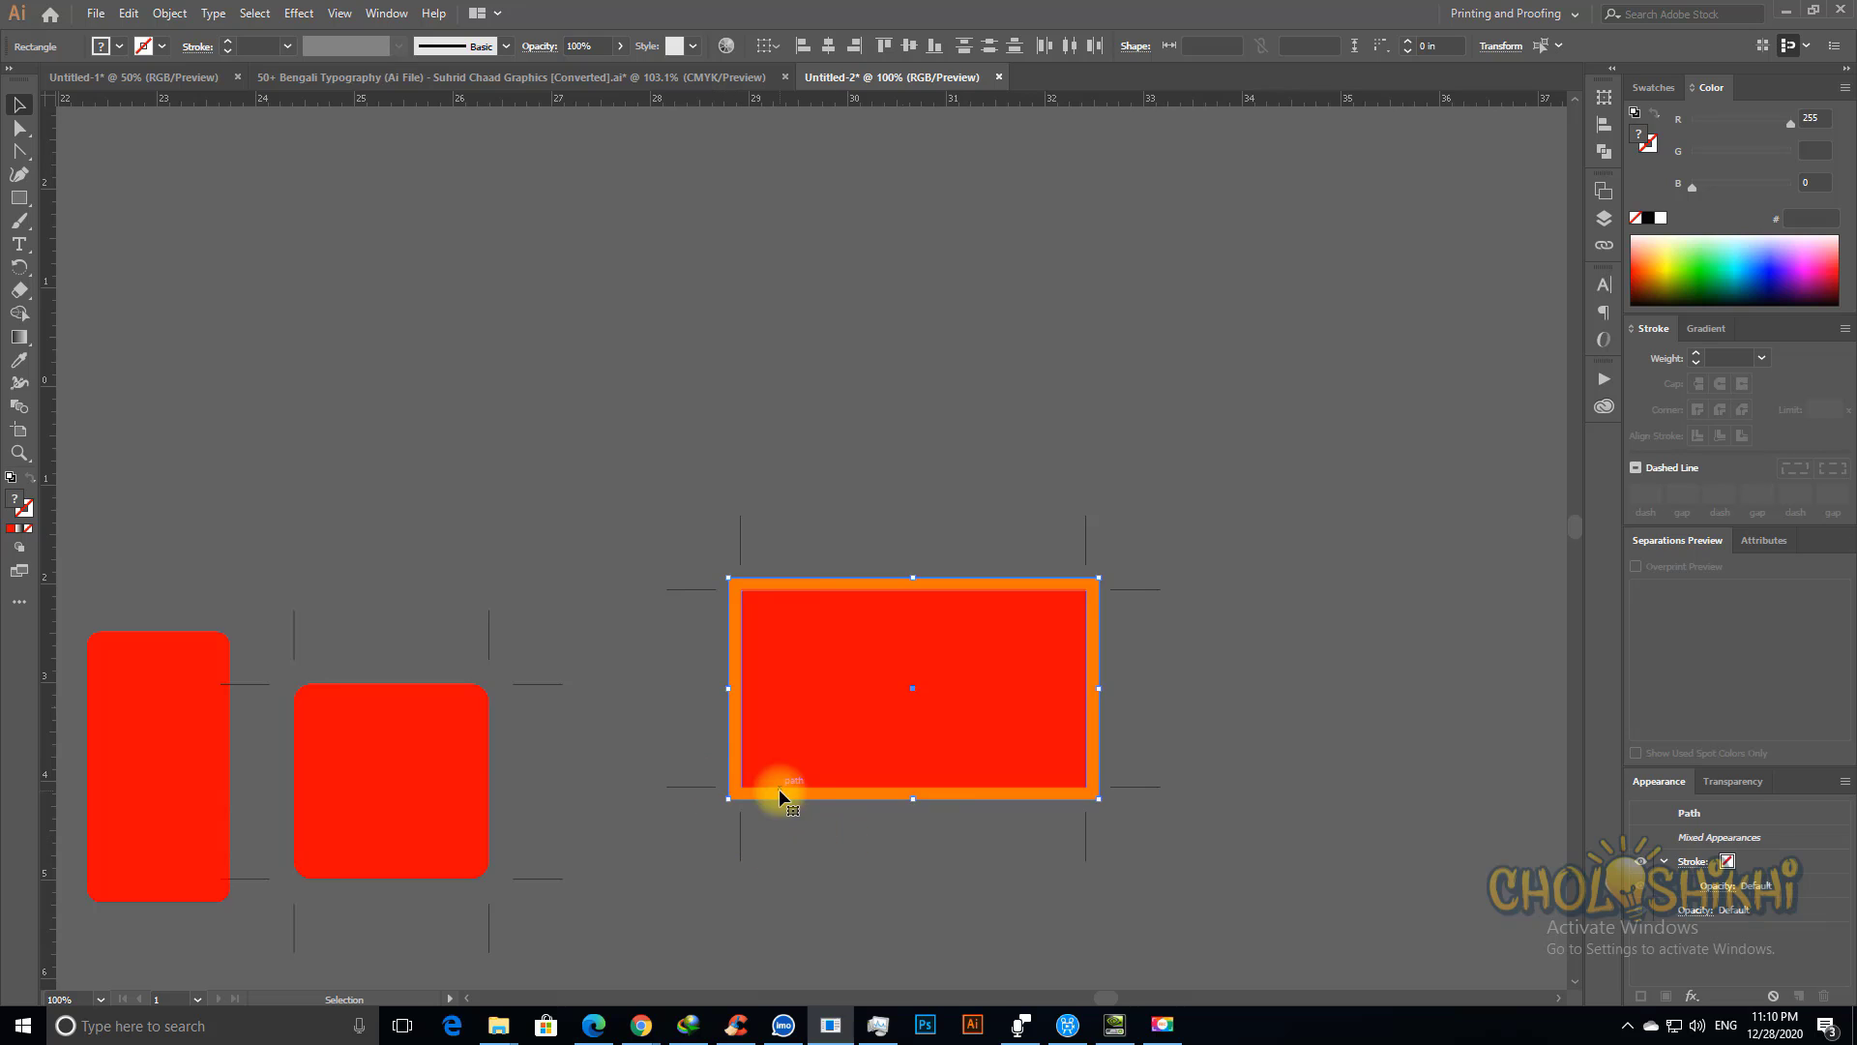
Step: Examine up close how the crop marks line up with the red rectangle inside the orange bleed border
{"action": "key", "text": "ctrl+space"}
{"action": "left_click_drag", "start_coordinate": [671, 526], "coordinate": [1120, 839]}
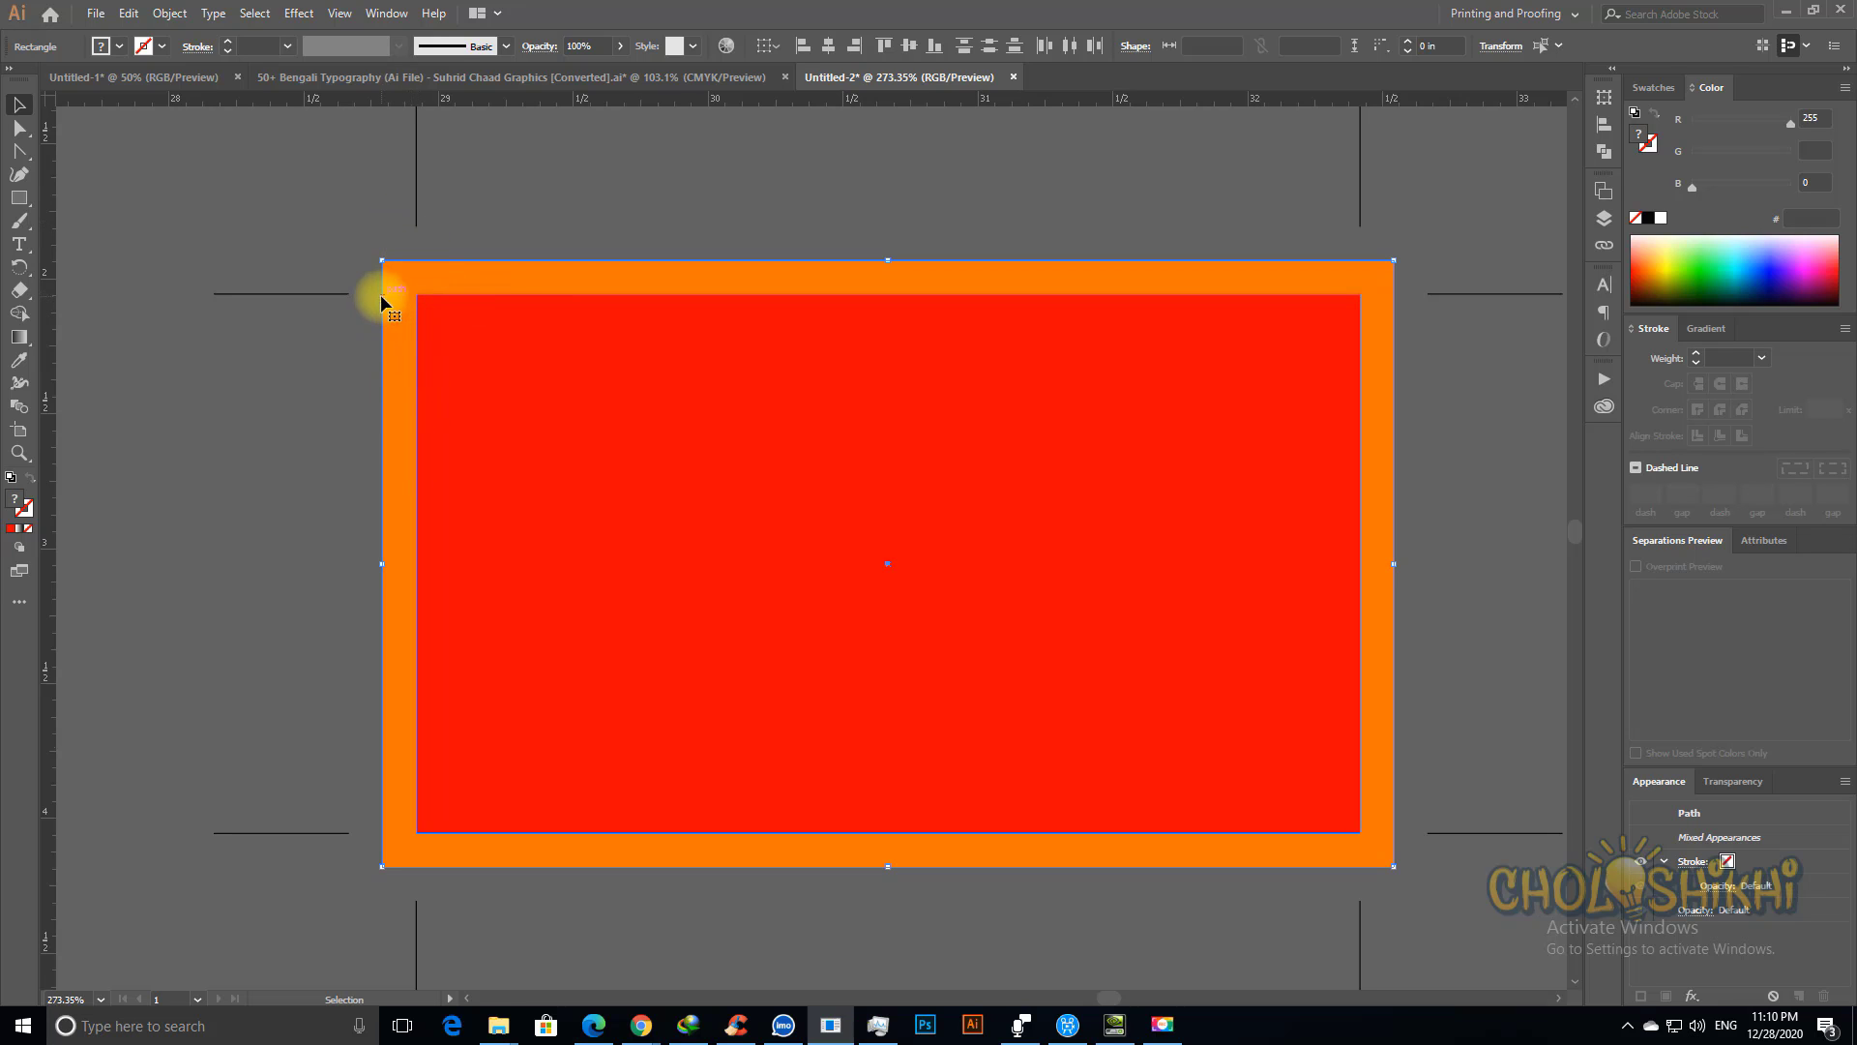
{"action": "key", "text": "ctrl+minus"}
{"action": "key", "text": "ctrl+minus"}
{"action": "key", "text": "ctrl+minus"}
{"action": "key", "text": "ctrl+minus"}
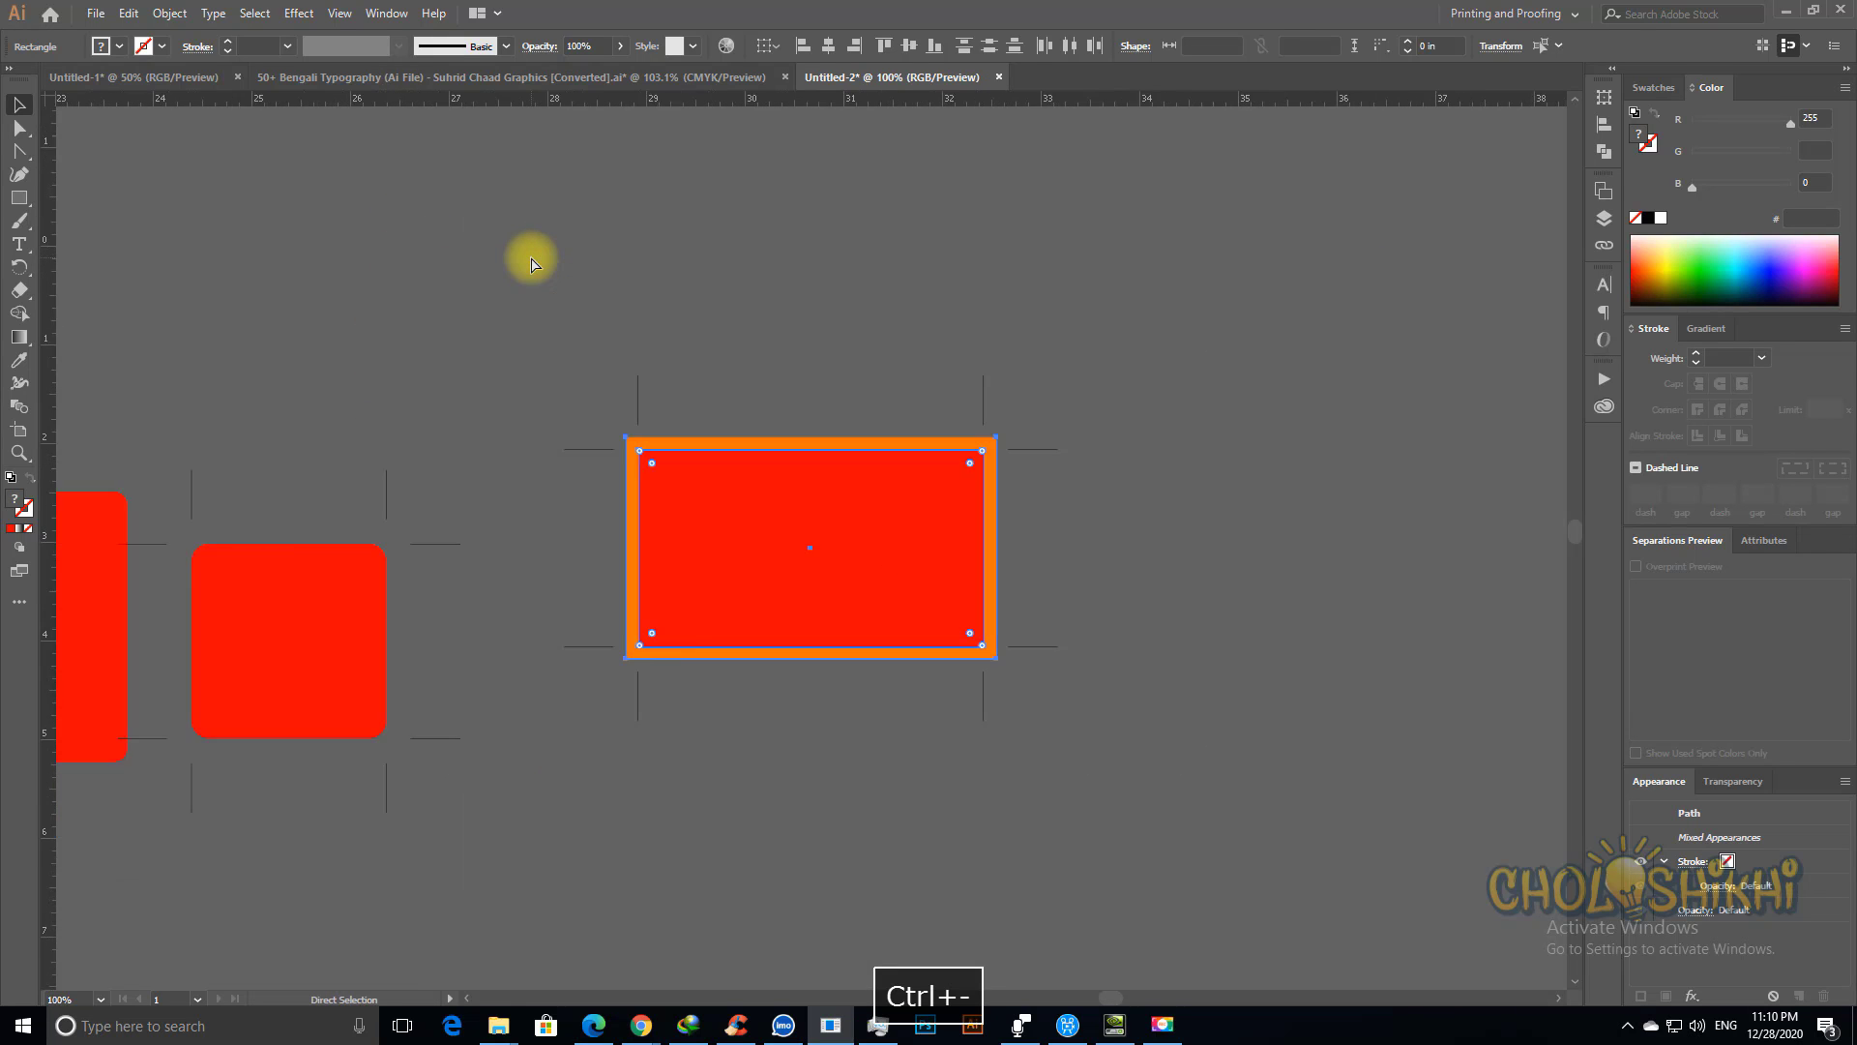
{"action": "left_click", "coordinate": [757, 380]}
{"action": "mouse_move", "coordinate": [675, 287]}
{"action": "left_mouse_down"}
{"action": "mouse_move", "coordinate": [1091, 676]}
{"action": "mouse_move", "coordinate": [1083, 702]}
{"action": "left_mouse_up"}
{"action": "left_click", "coordinate": [683, 242]}
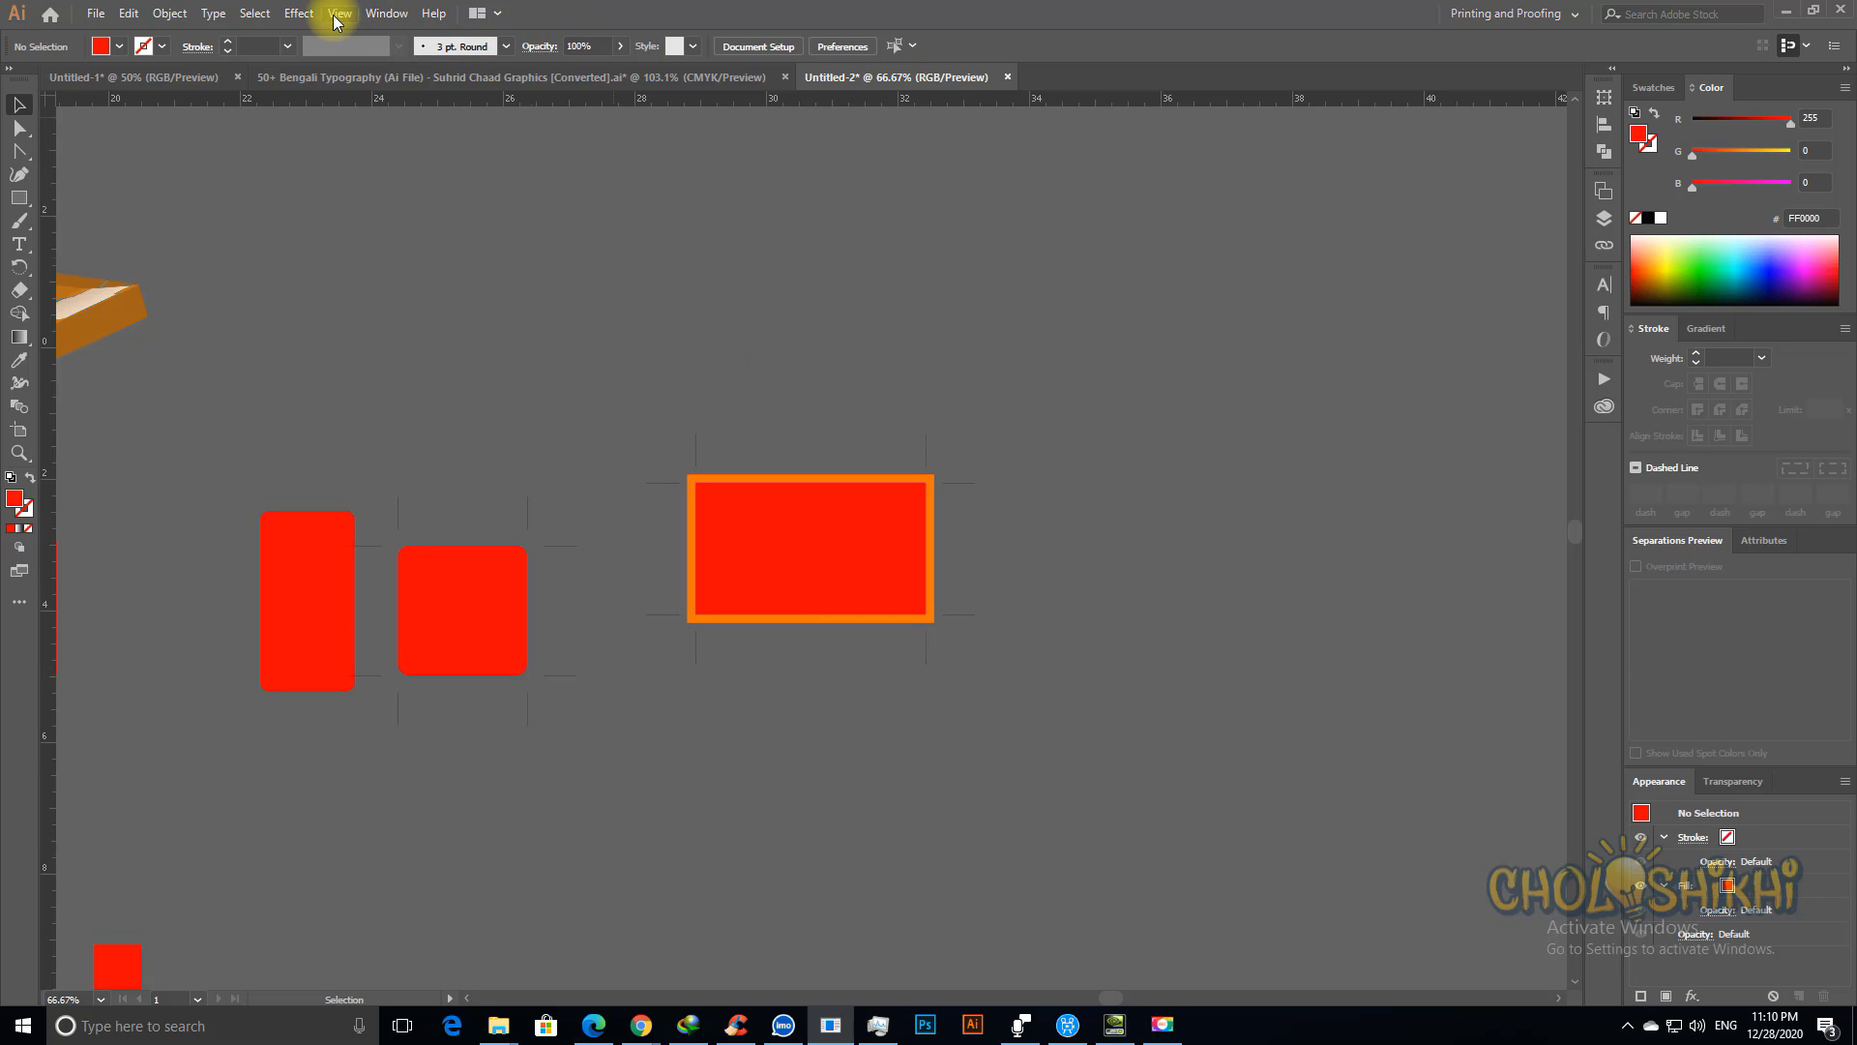
Step: Review the Distort & Transform effects and look at the Free Distort dialog without applying it
{"action": "left_click", "coordinate": [299, 13]}
{"action": "left_click", "coordinate": [736, 252]}
{"action": "left_click", "coordinate": [299, 14]}
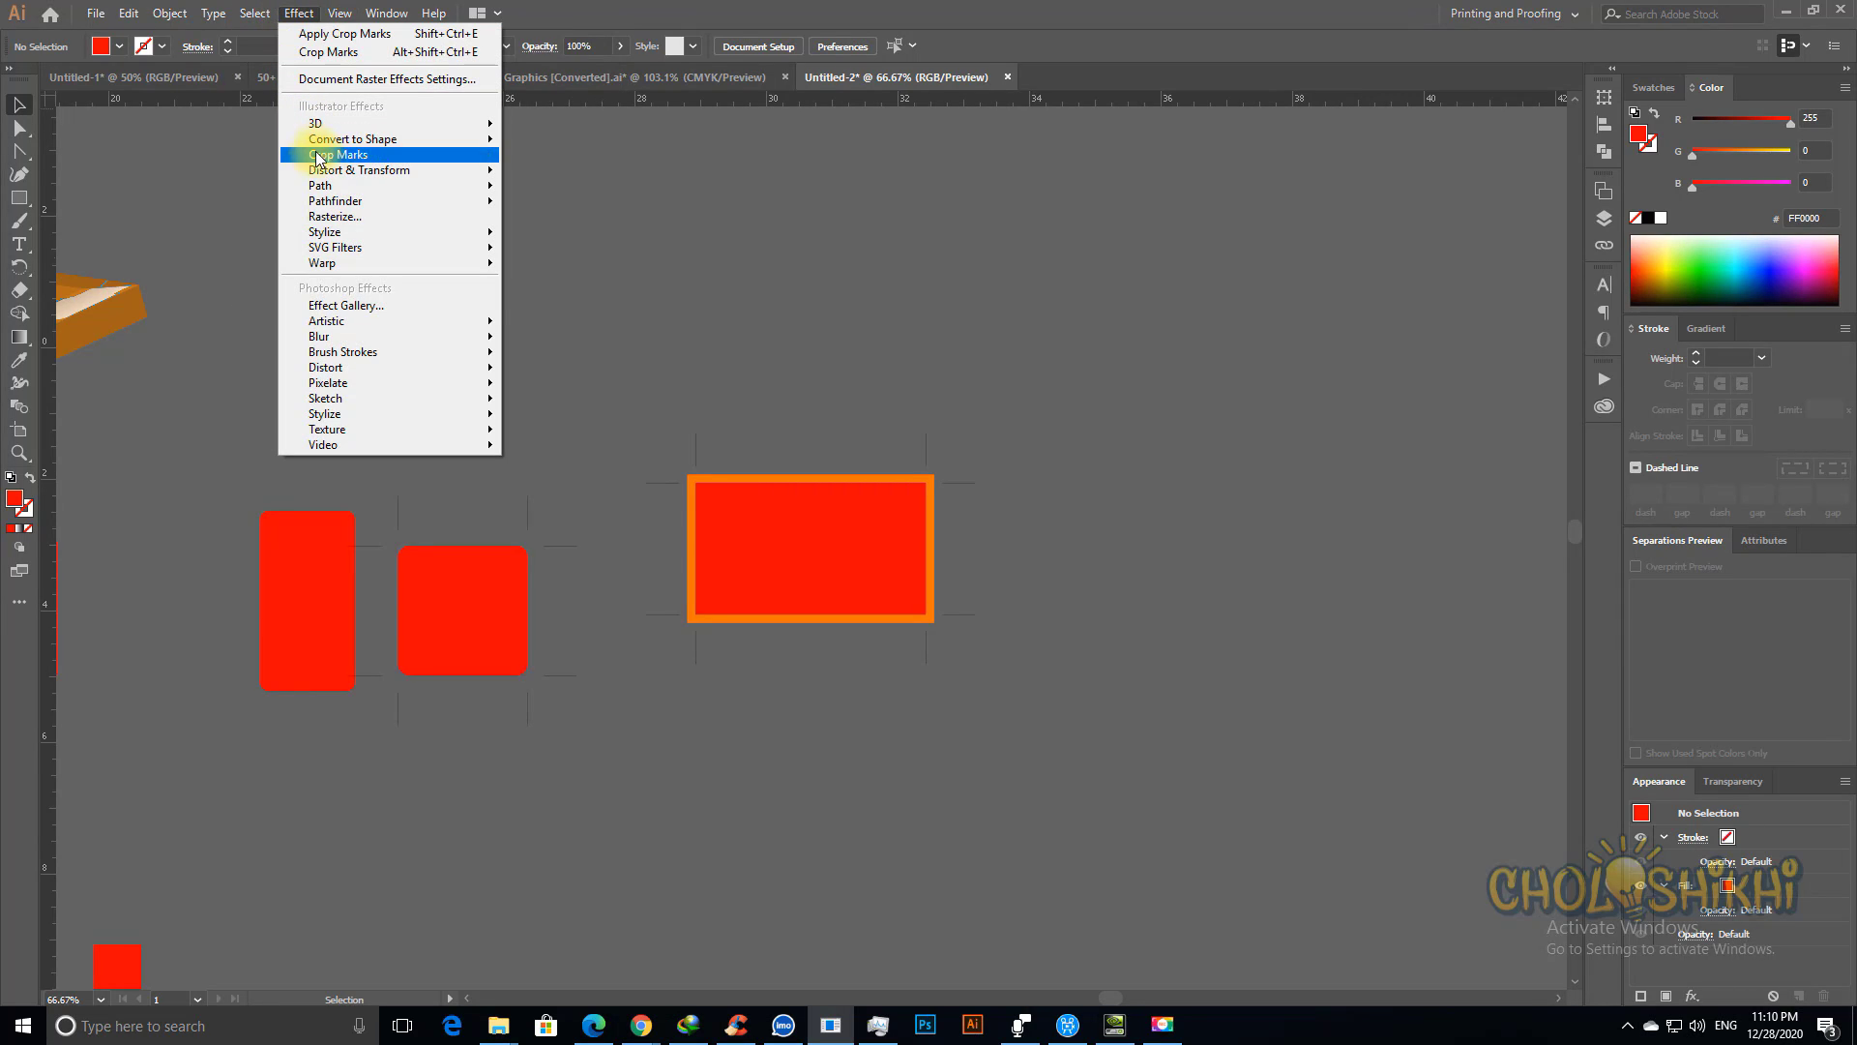
{"action": "mouse_move", "coordinate": [449, 179]}
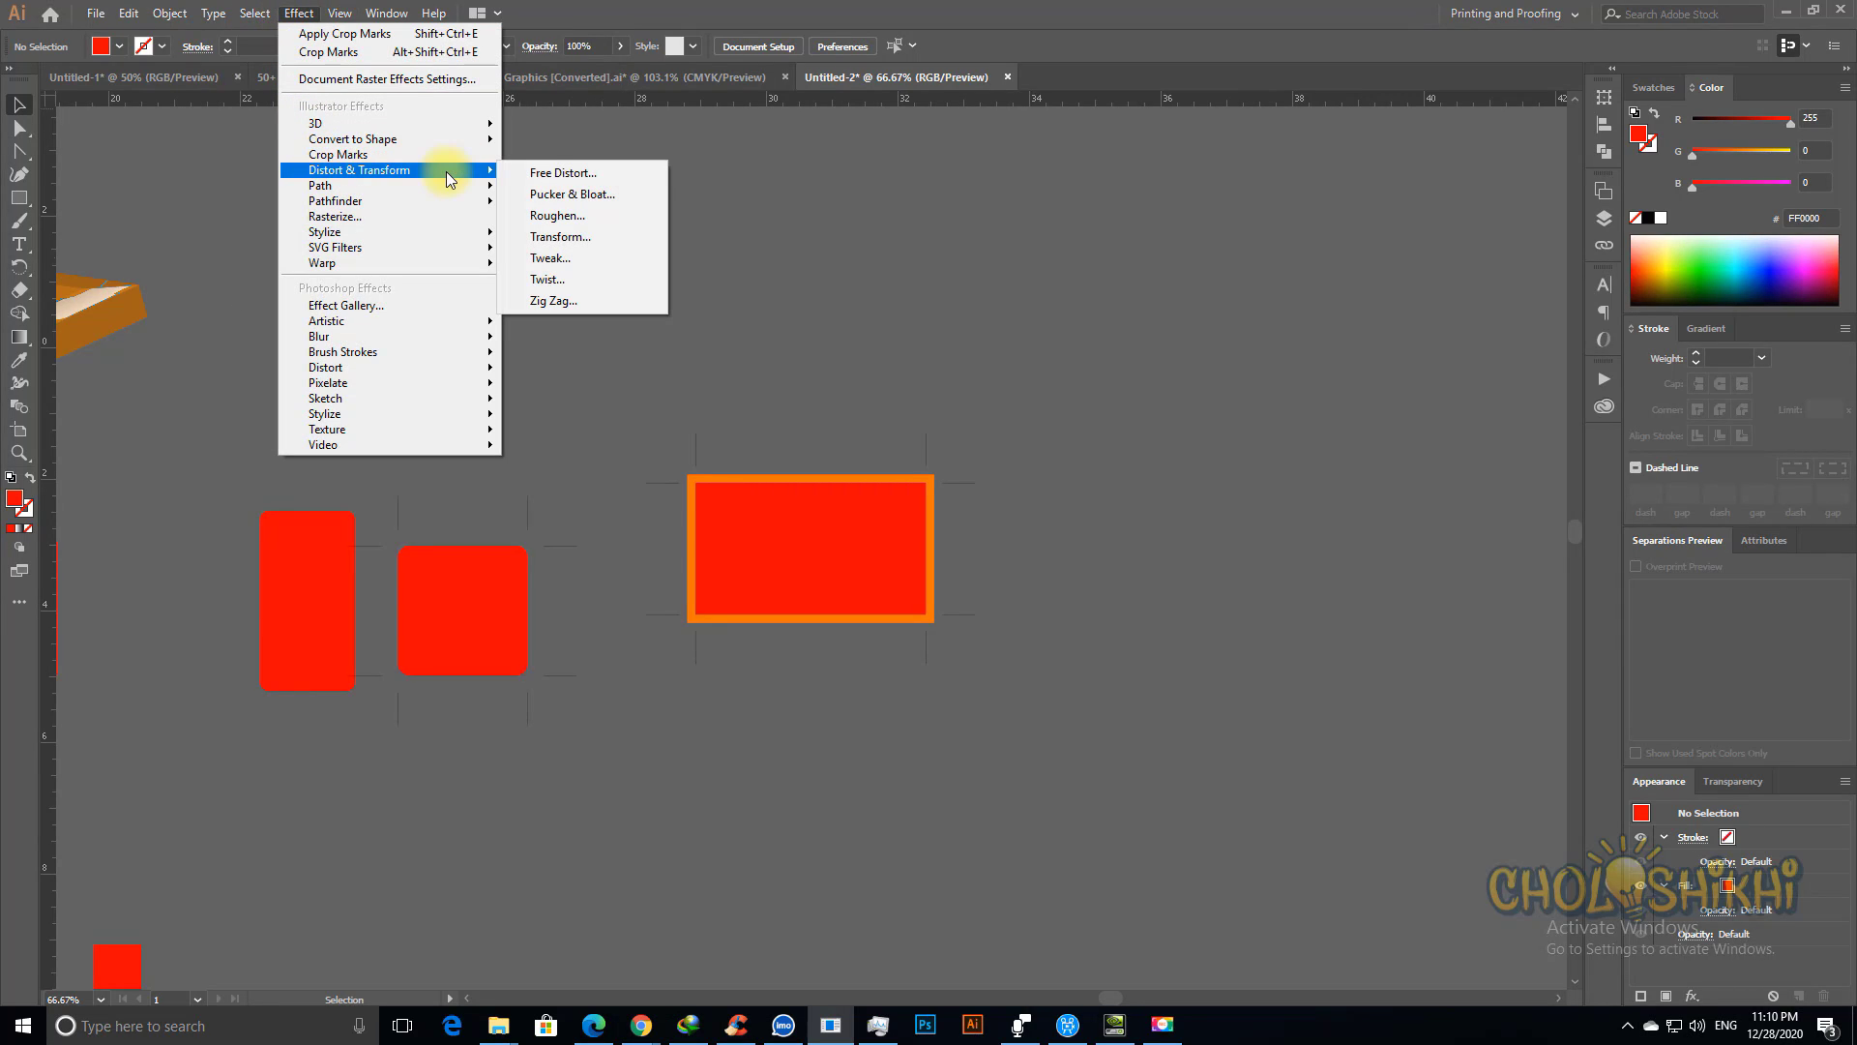
{"action": "left_click", "coordinate": [575, 181]}
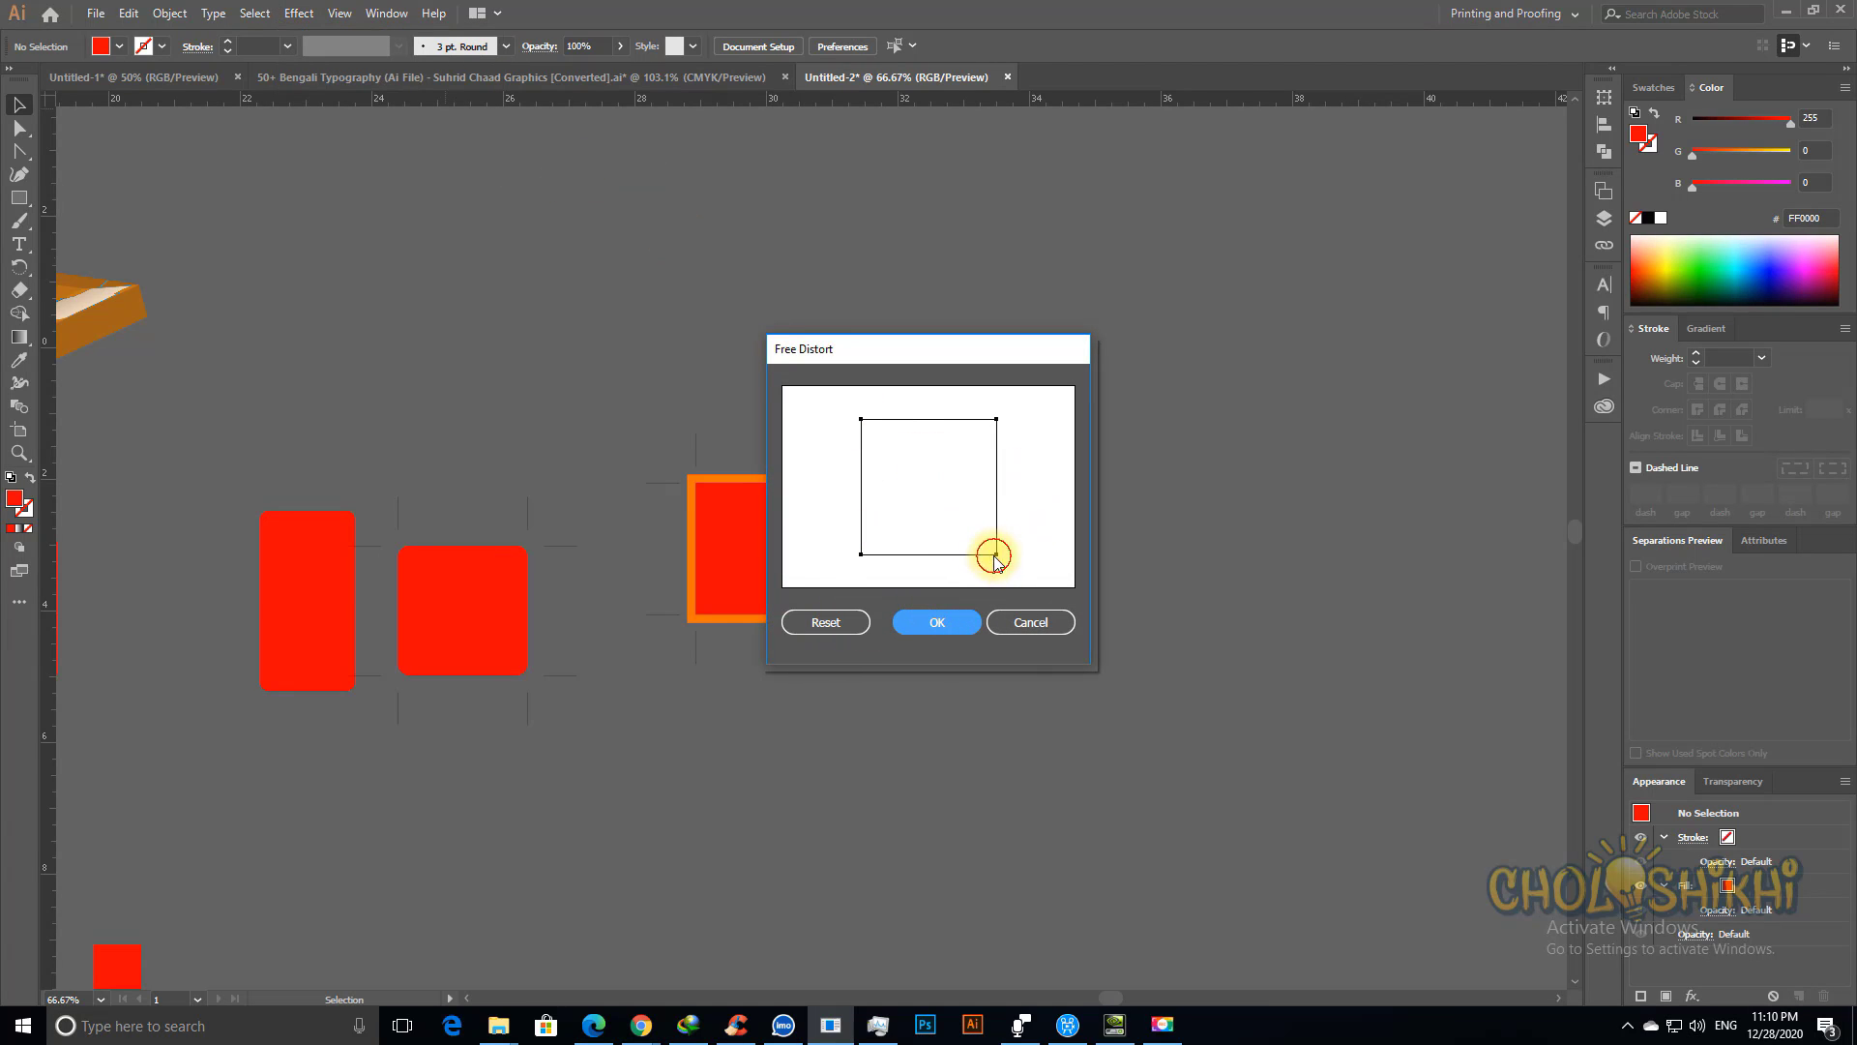
{"action": "left_click", "coordinate": [1023, 622]}
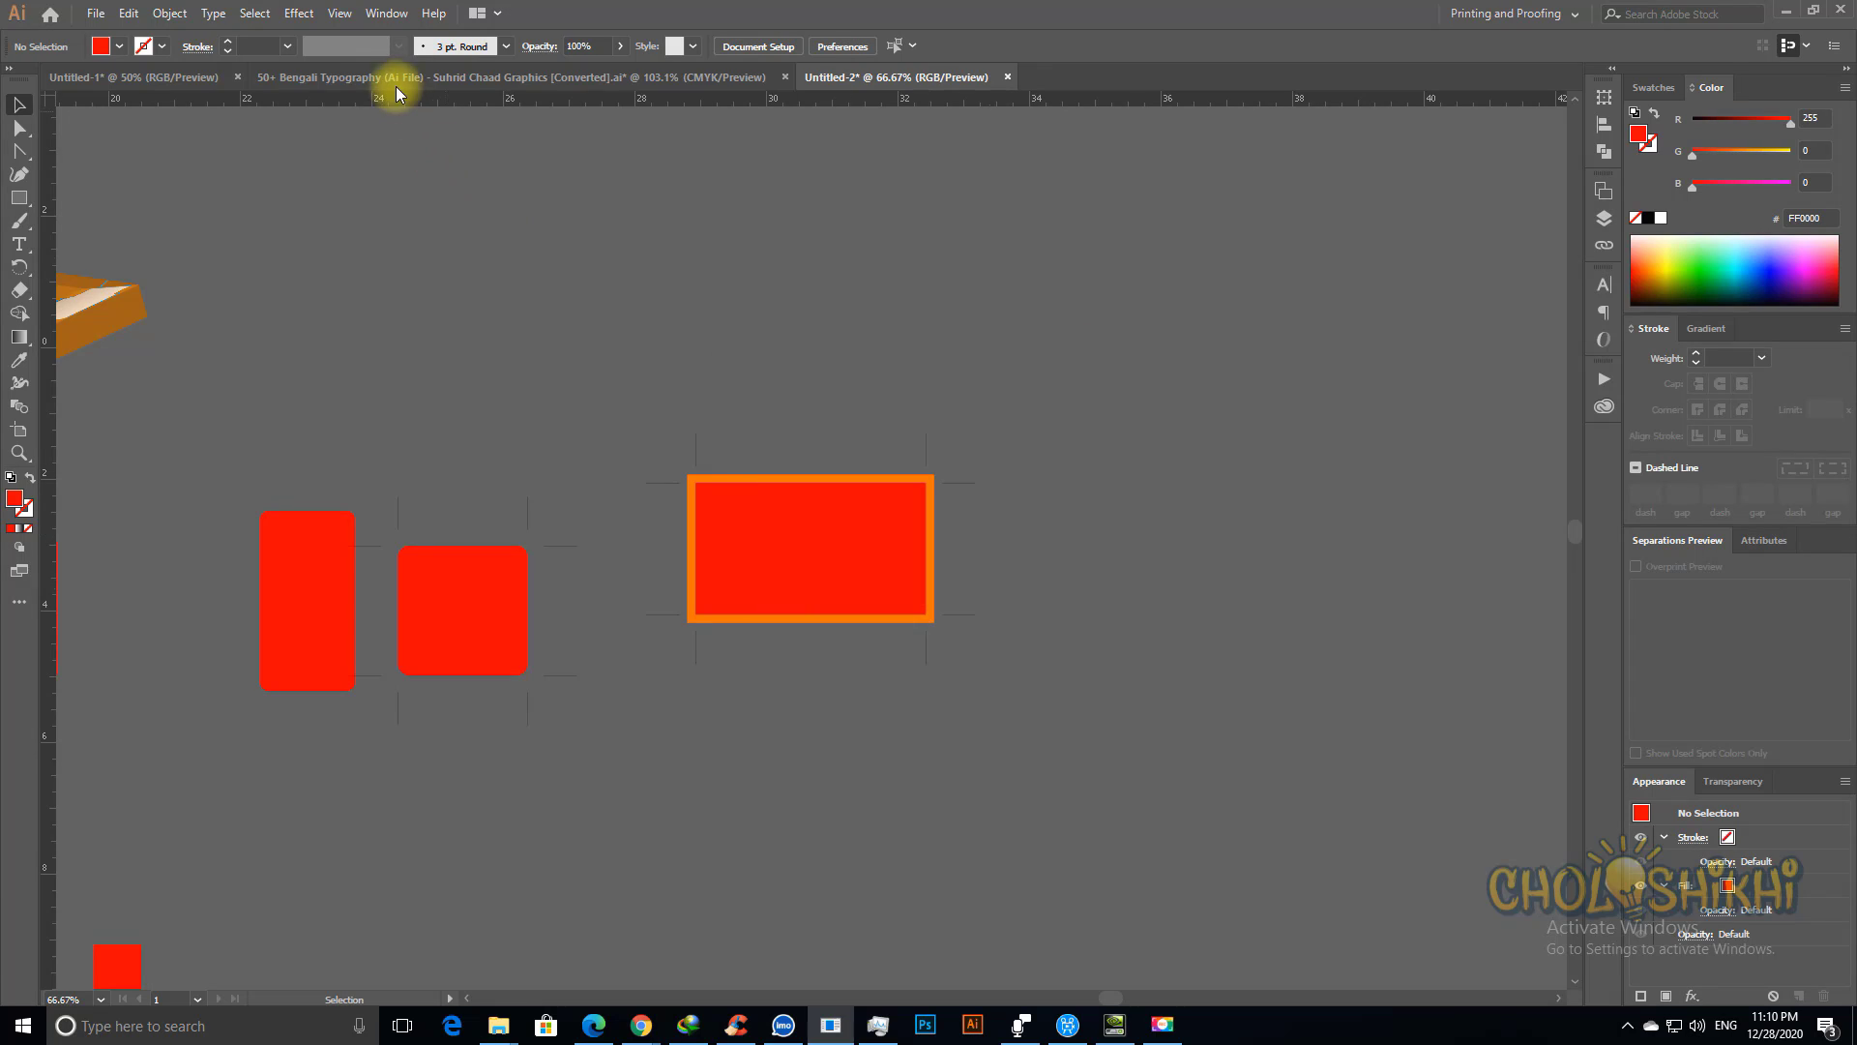
{"action": "left_click", "coordinate": [301, 14]}
{"action": "mouse_move", "coordinate": [365, 176]}
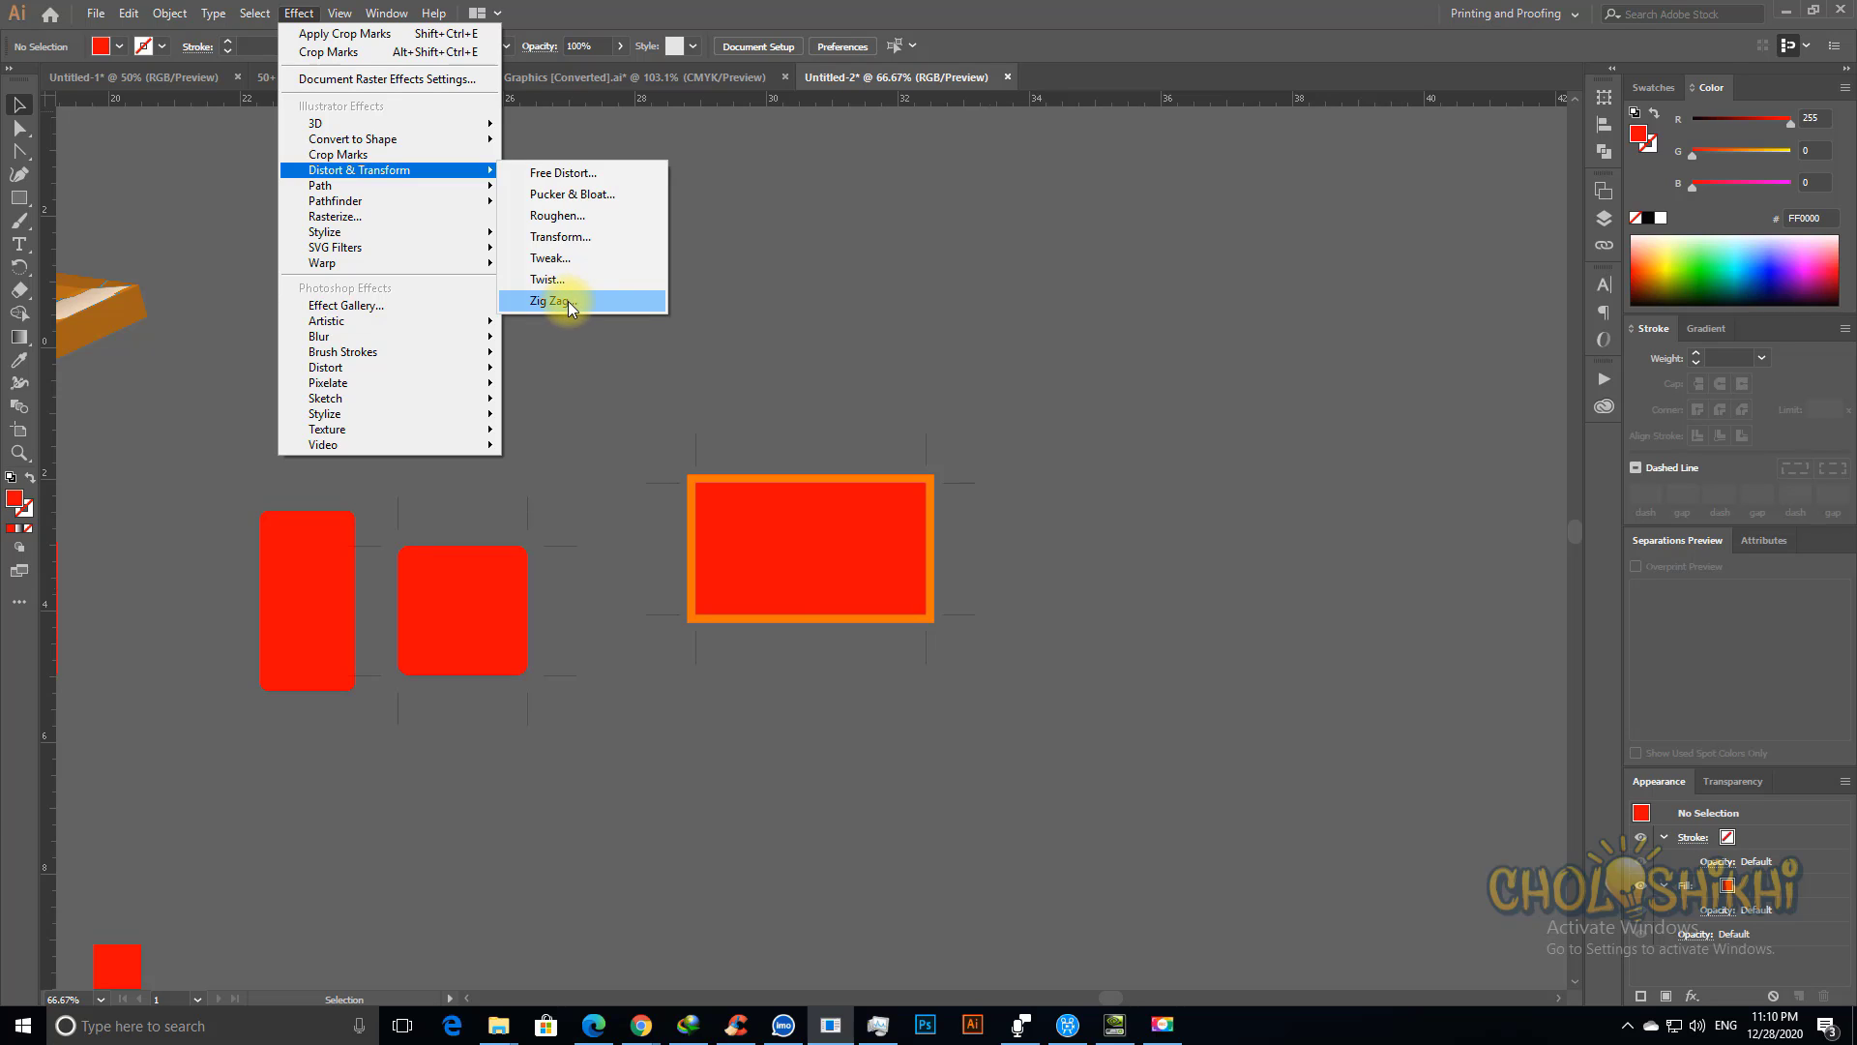
{"action": "left_click", "coordinate": [677, 388]}
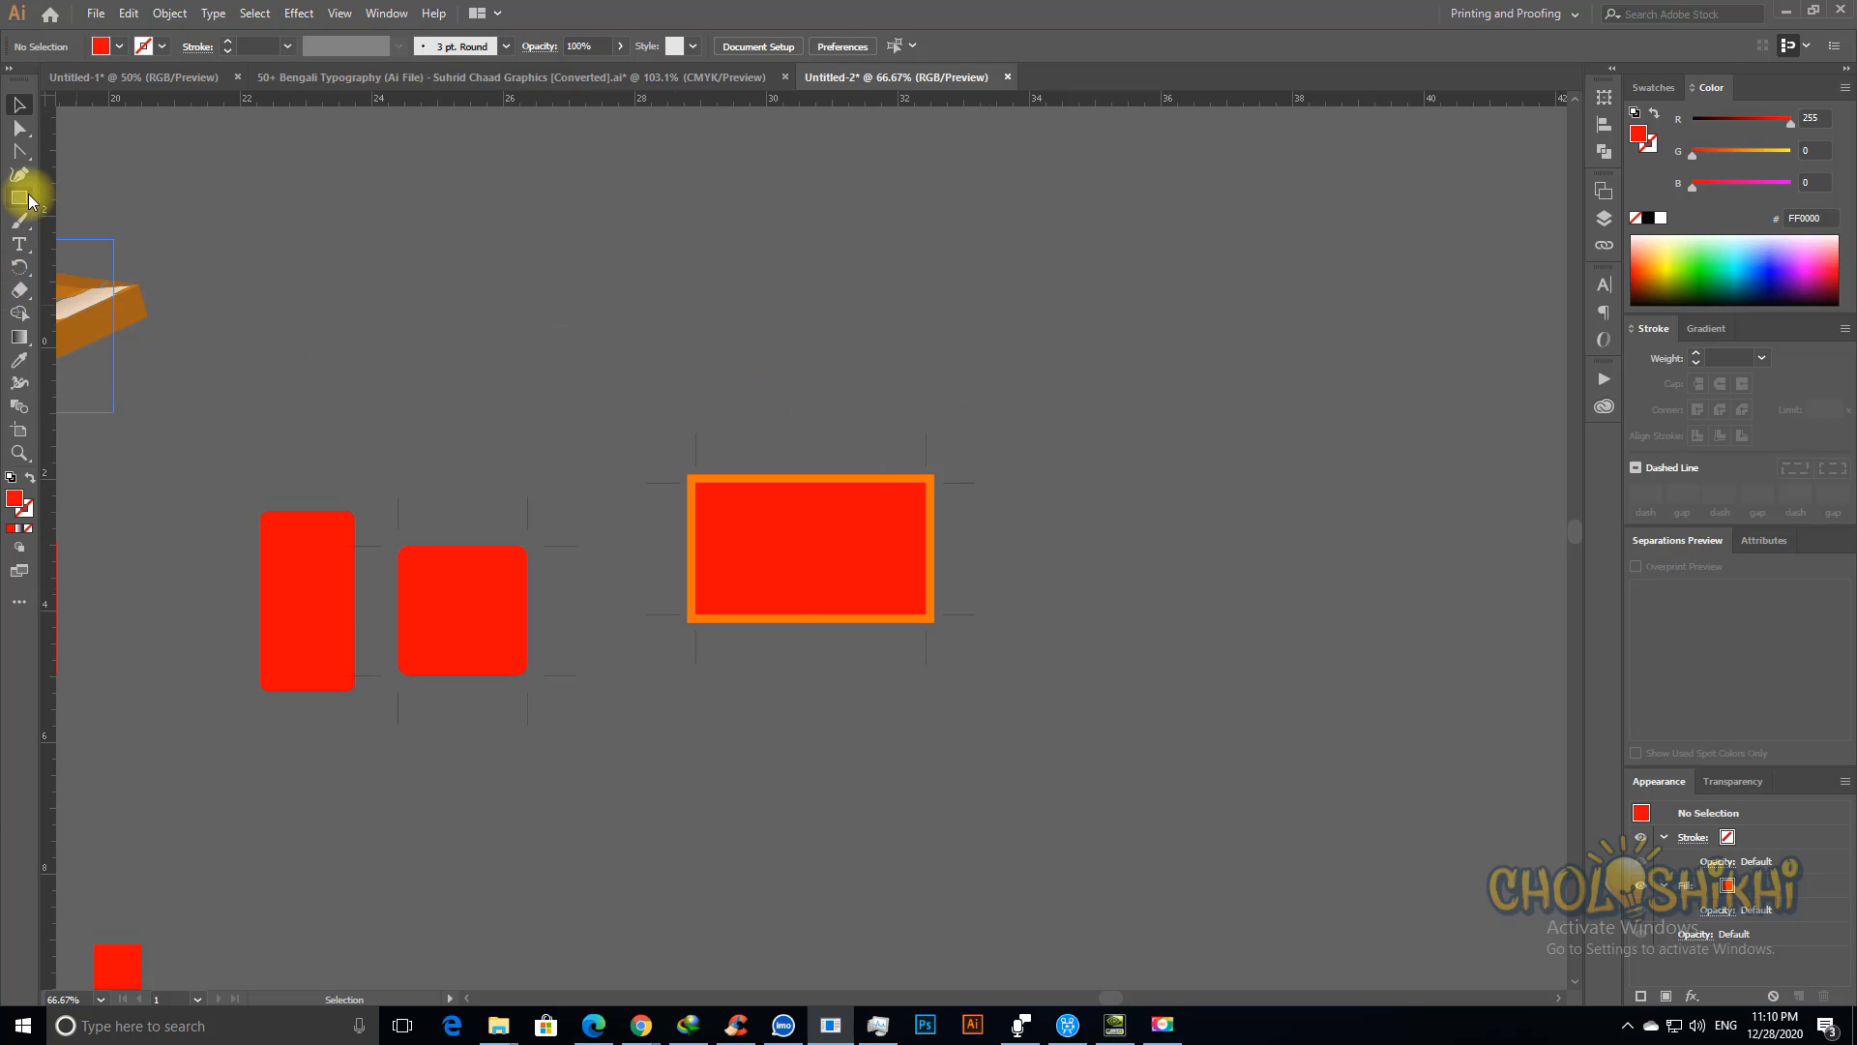
Step: Draw a straight horizontal line about 7 in long above the shapes with the Pen tool
{"action": "left_click", "coordinate": [20, 155]}
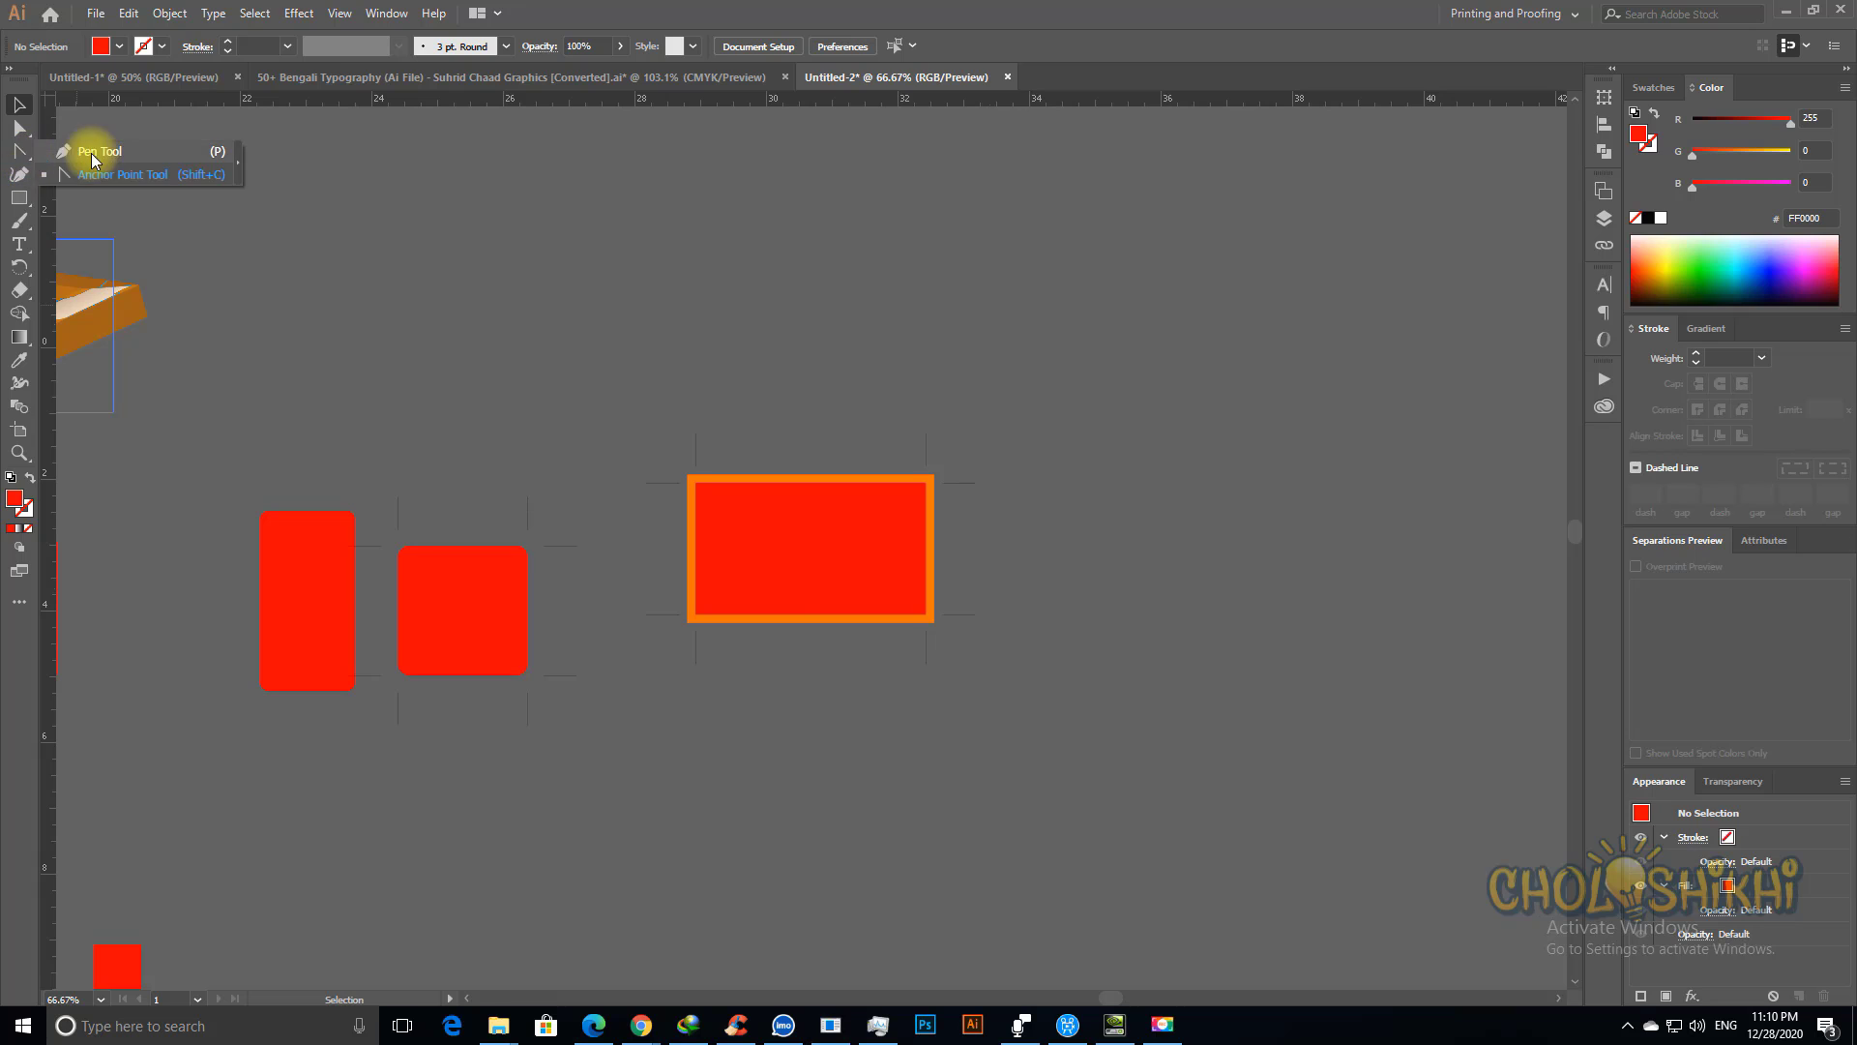
{"action": "left_click_drag", "start_coordinate": [485, 386], "coordinate": [602, 373]}
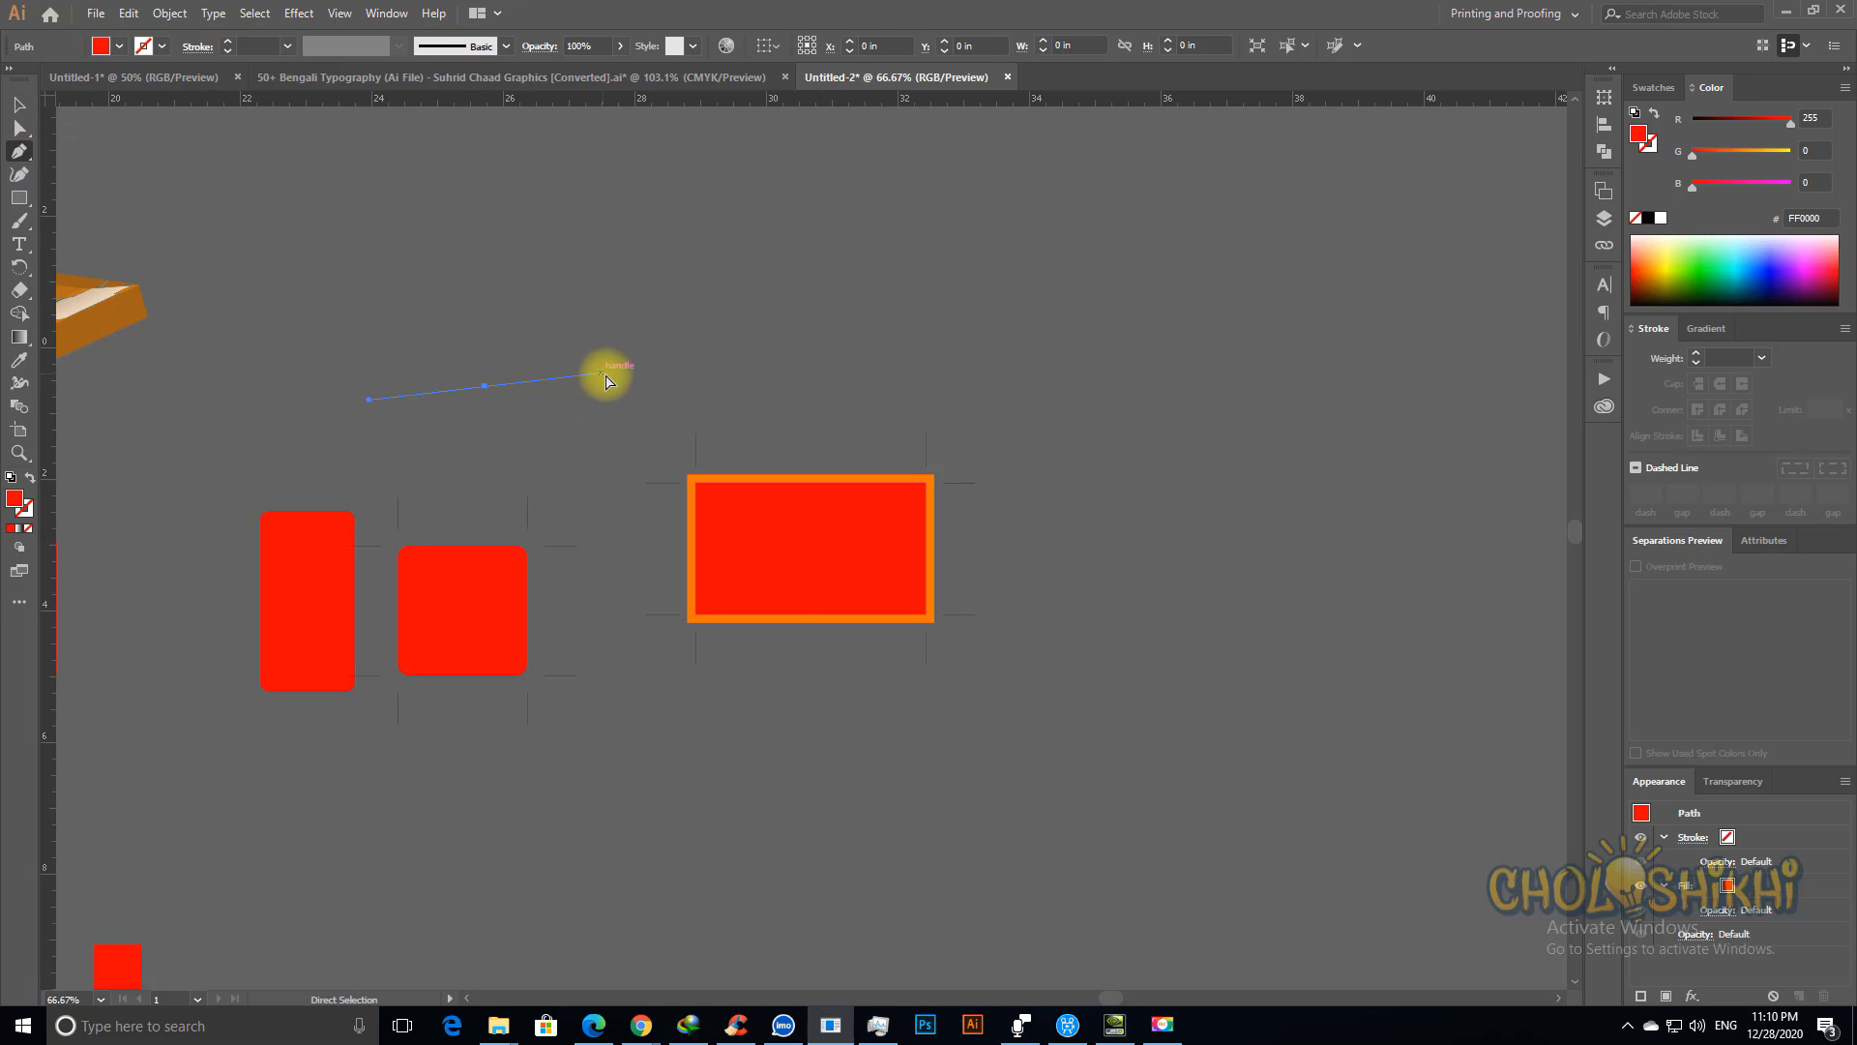
{"action": "key", "text": "ctrl+z"}
{"action": "left_click", "coordinate": [445, 380]}
{"action": "left_click", "coordinate": [911, 383]}
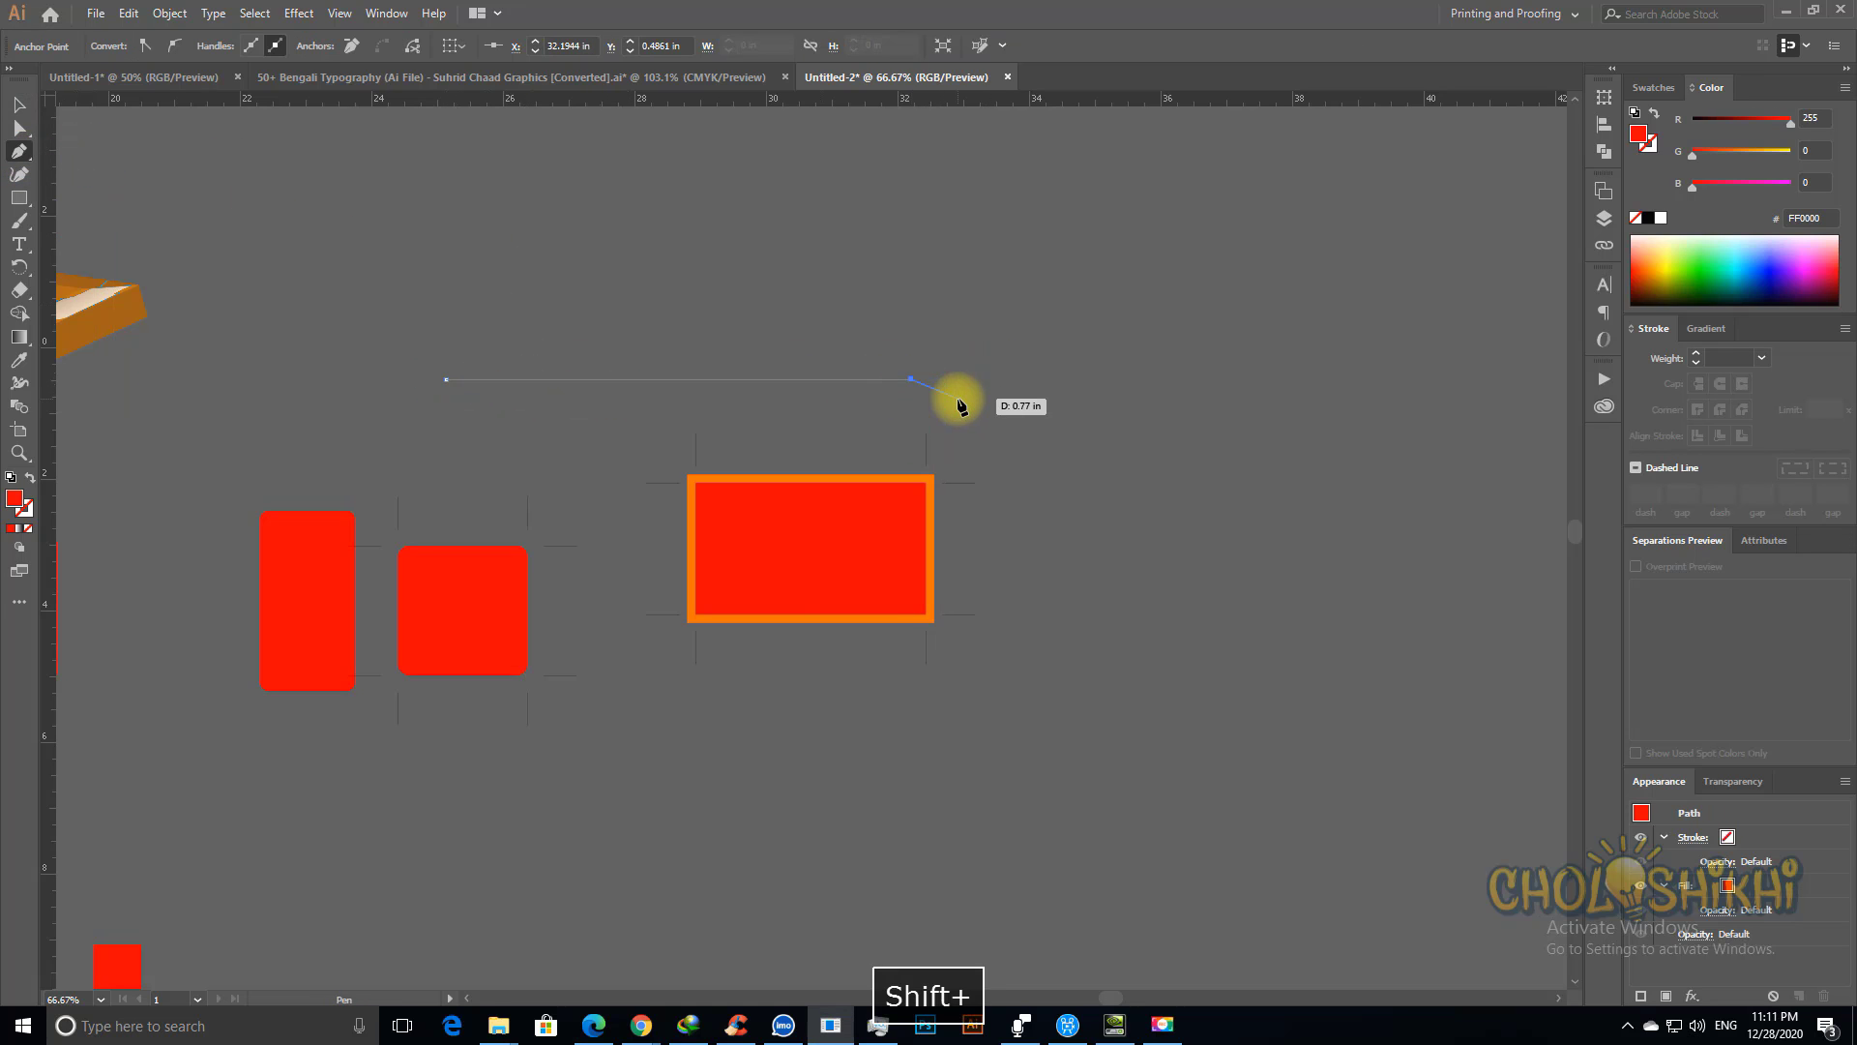
Step: Give the new horizontal line a 5 pt stroke
{"action": "left_click", "coordinate": [1694, 354]}
{"action": "left_click", "coordinate": [1695, 355]}
{"action": "left_click", "coordinate": [1695, 355]}
{"action": "left_click", "coordinate": [1695, 355]}
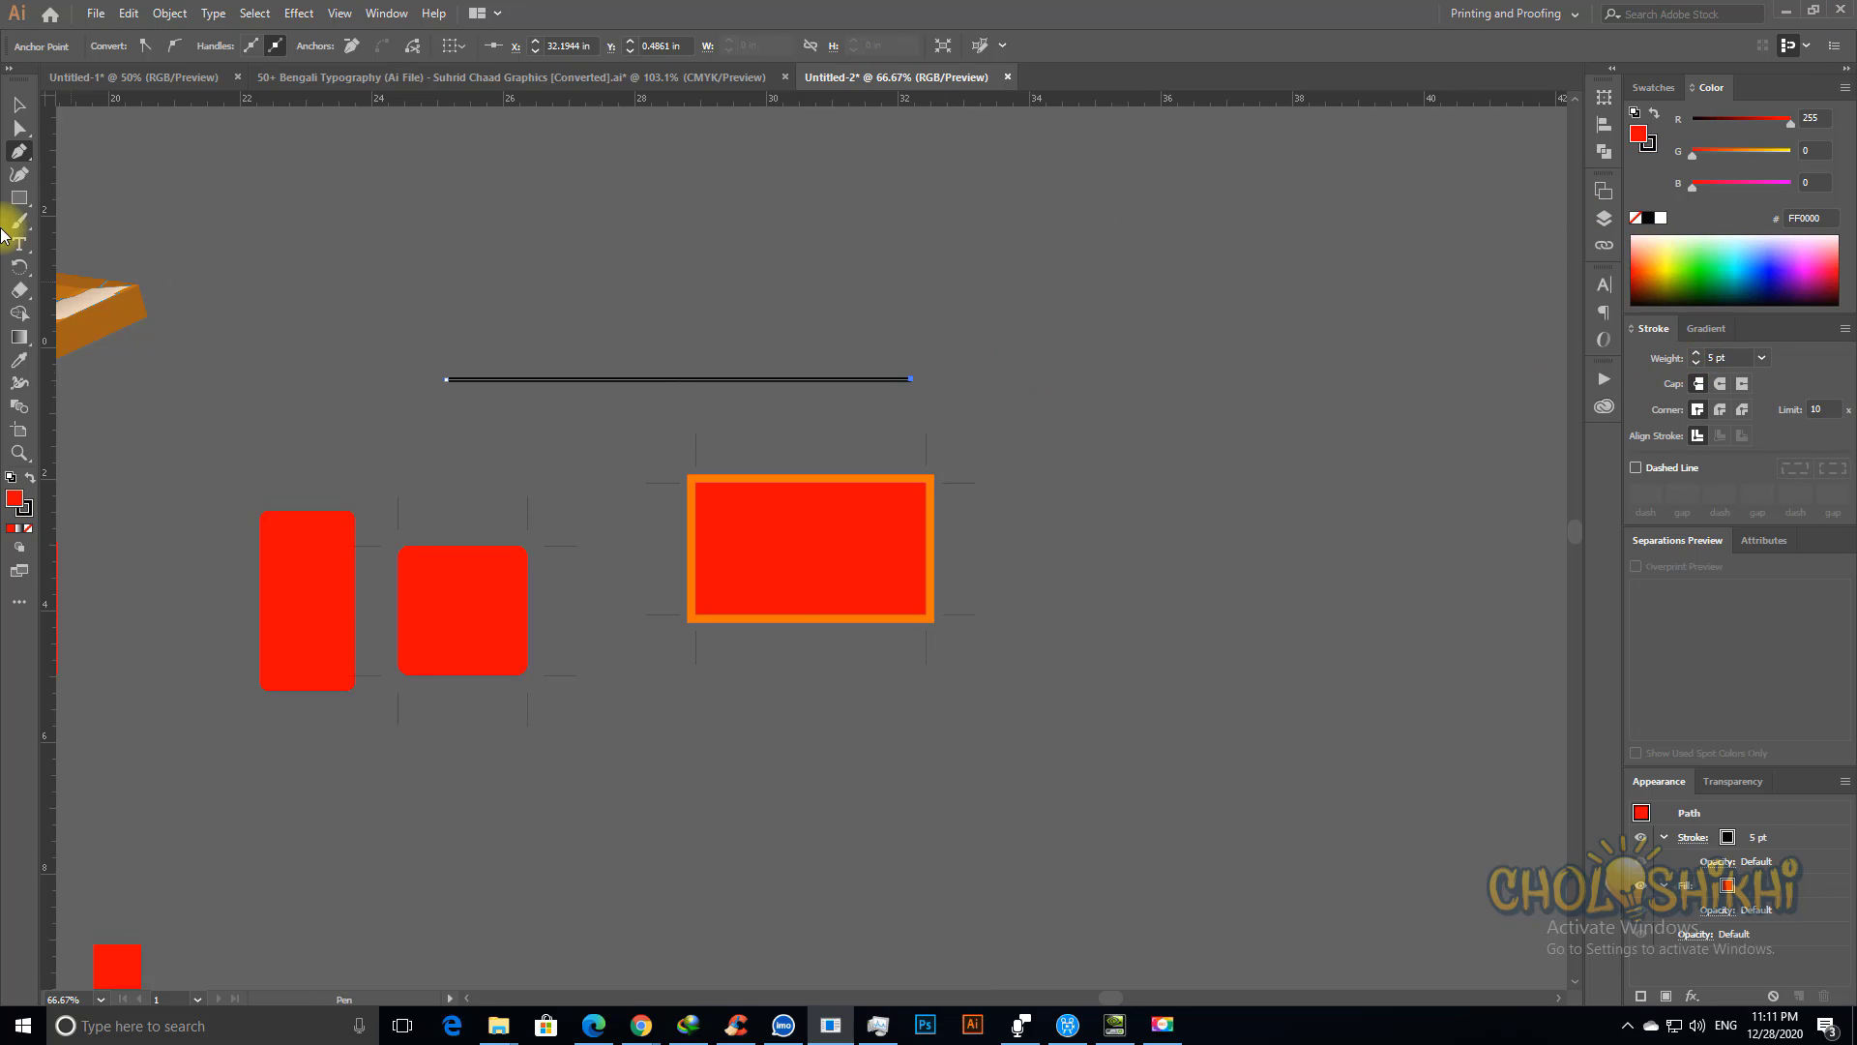
Step: Try freehand Paintbrush strokes across the business-card rectangle and undo them
{"action": "left_click", "coordinate": [19, 104]}
{"action": "left_click_drag", "start_coordinate": [663, 307], "coordinate": [776, 437]}
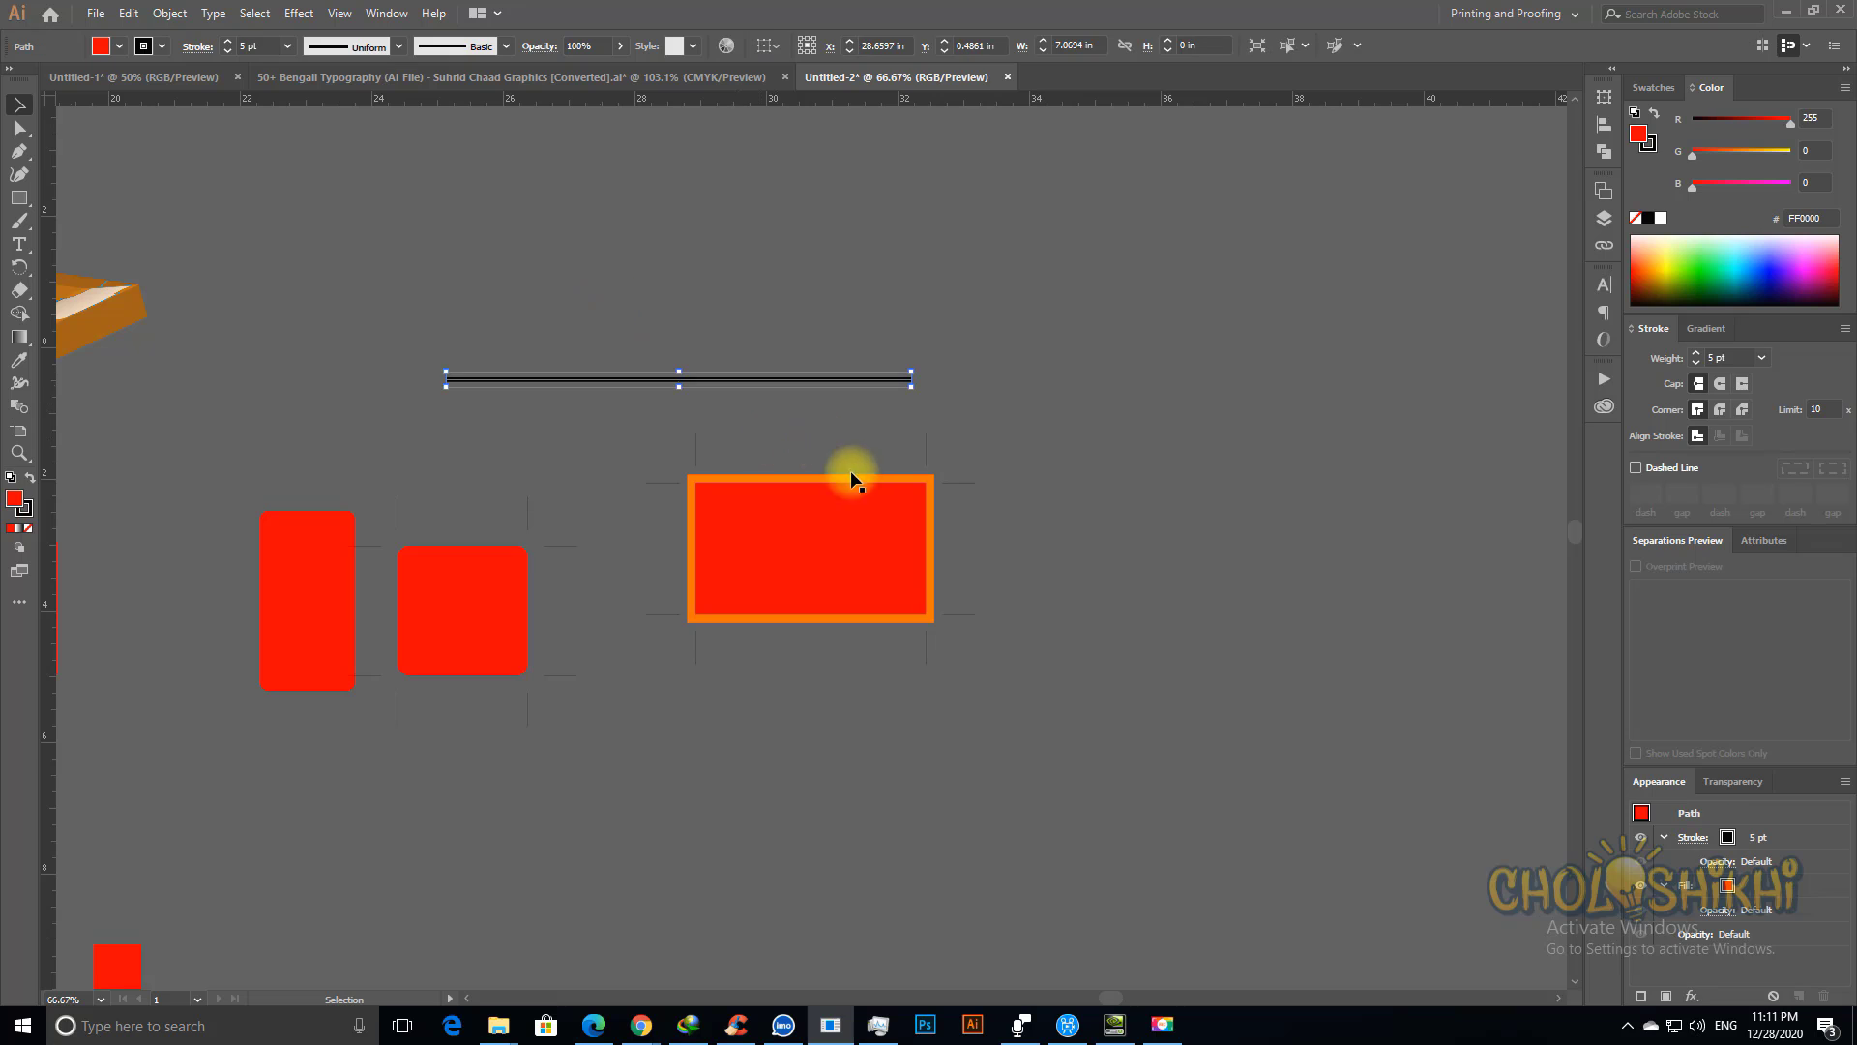
{"action": "left_click_drag", "start_coordinate": [638, 468], "coordinate": [962, 825]}
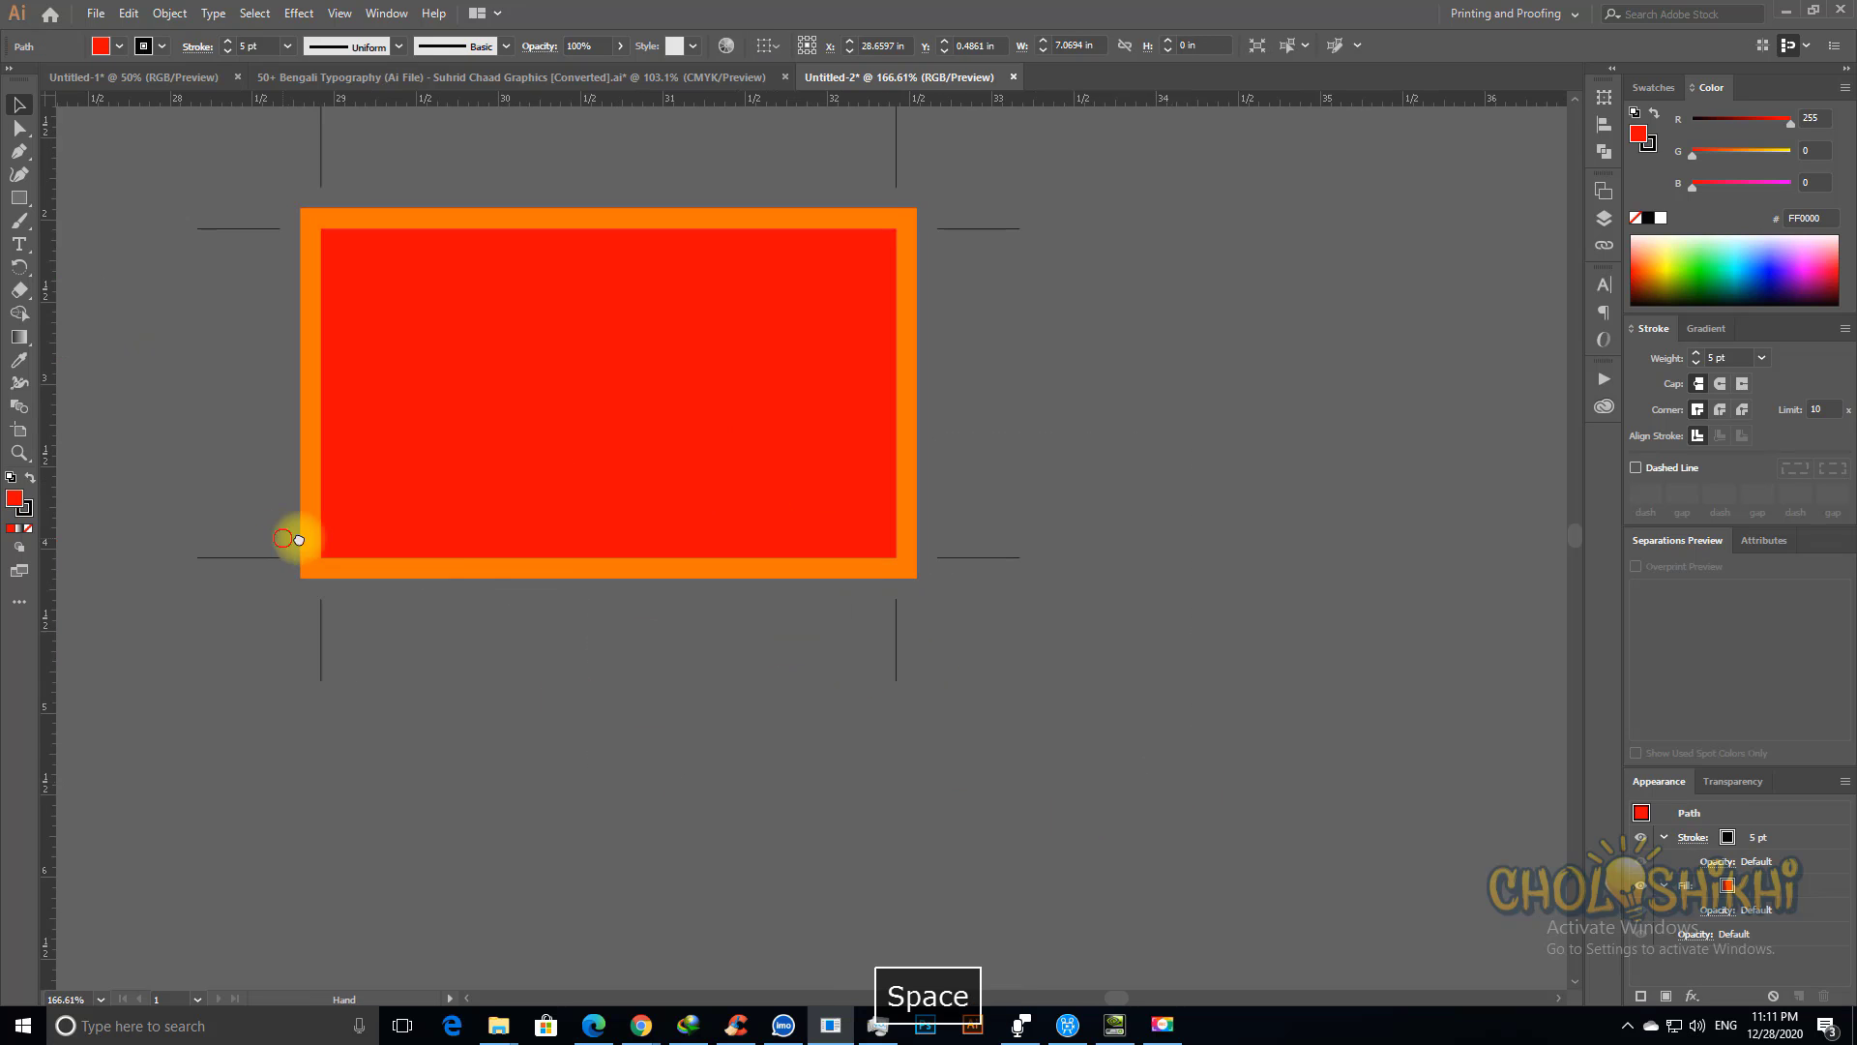
{"action": "left_click_drag", "start_coordinate": [298, 539], "coordinate": [566, 598]}
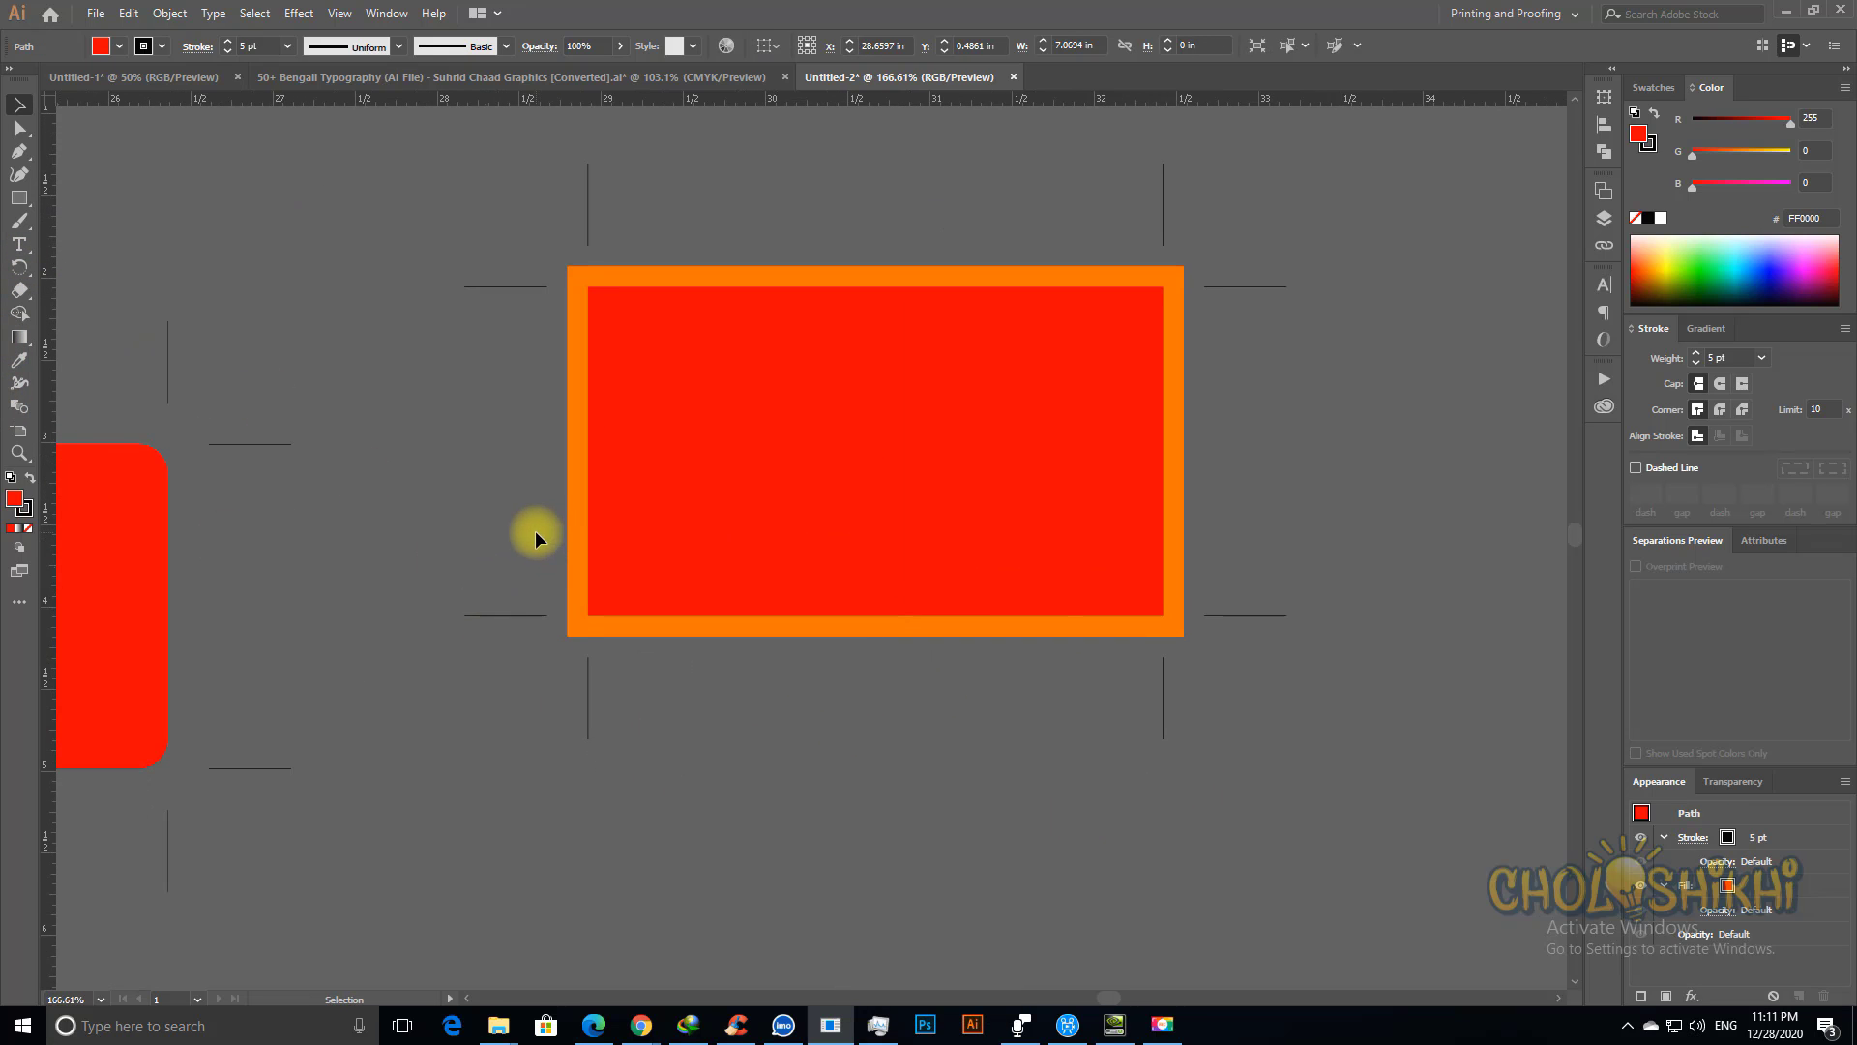
{"action": "left_click", "coordinate": [74, 240]}
{"action": "left_click", "coordinate": [20, 221]}
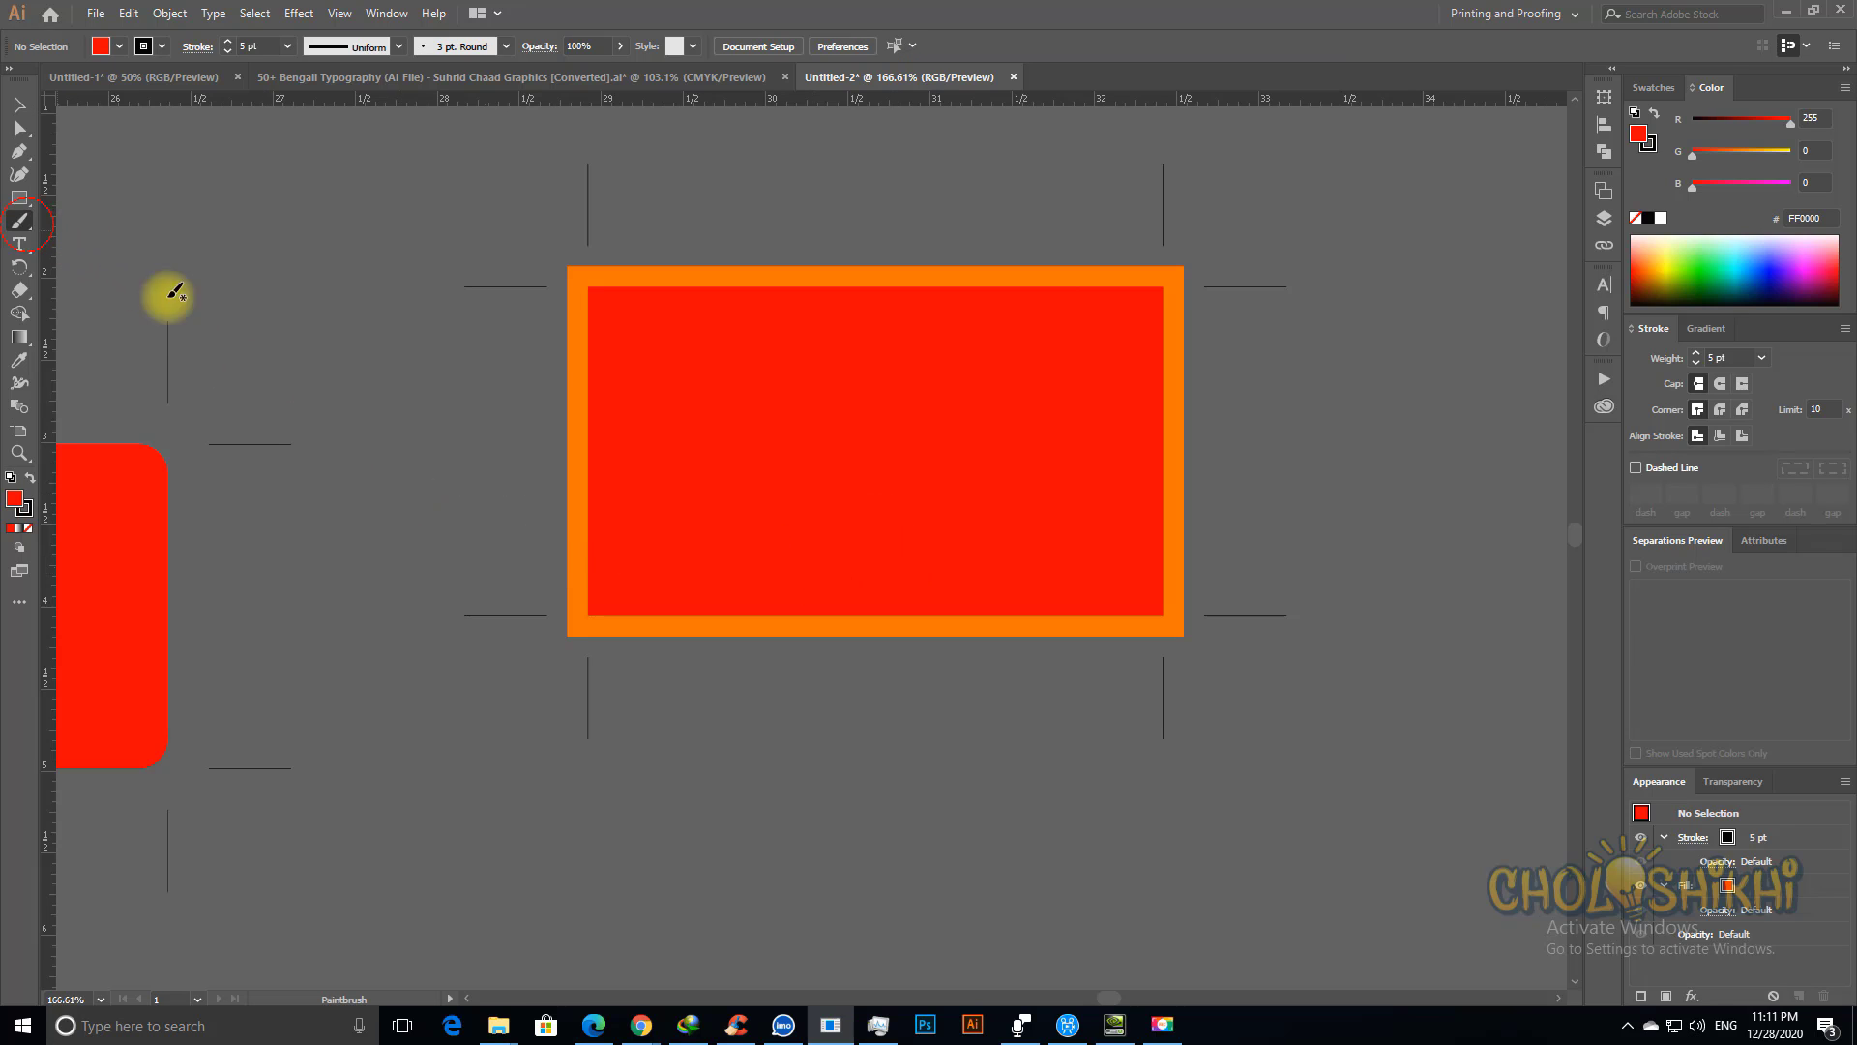
{"action": "mouse_move", "coordinate": [507, 577]}
{"action": "left_mouse_down"}
{"action": "mouse_move", "coordinate": [552, 560]}
{"action": "mouse_move", "coordinate": [719, 608]}
{"action": "mouse_move", "coordinate": [916, 550]}
{"action": "mouse_move", "coordinate": [1454, 521]}
{"action": "left_mouse_up"}
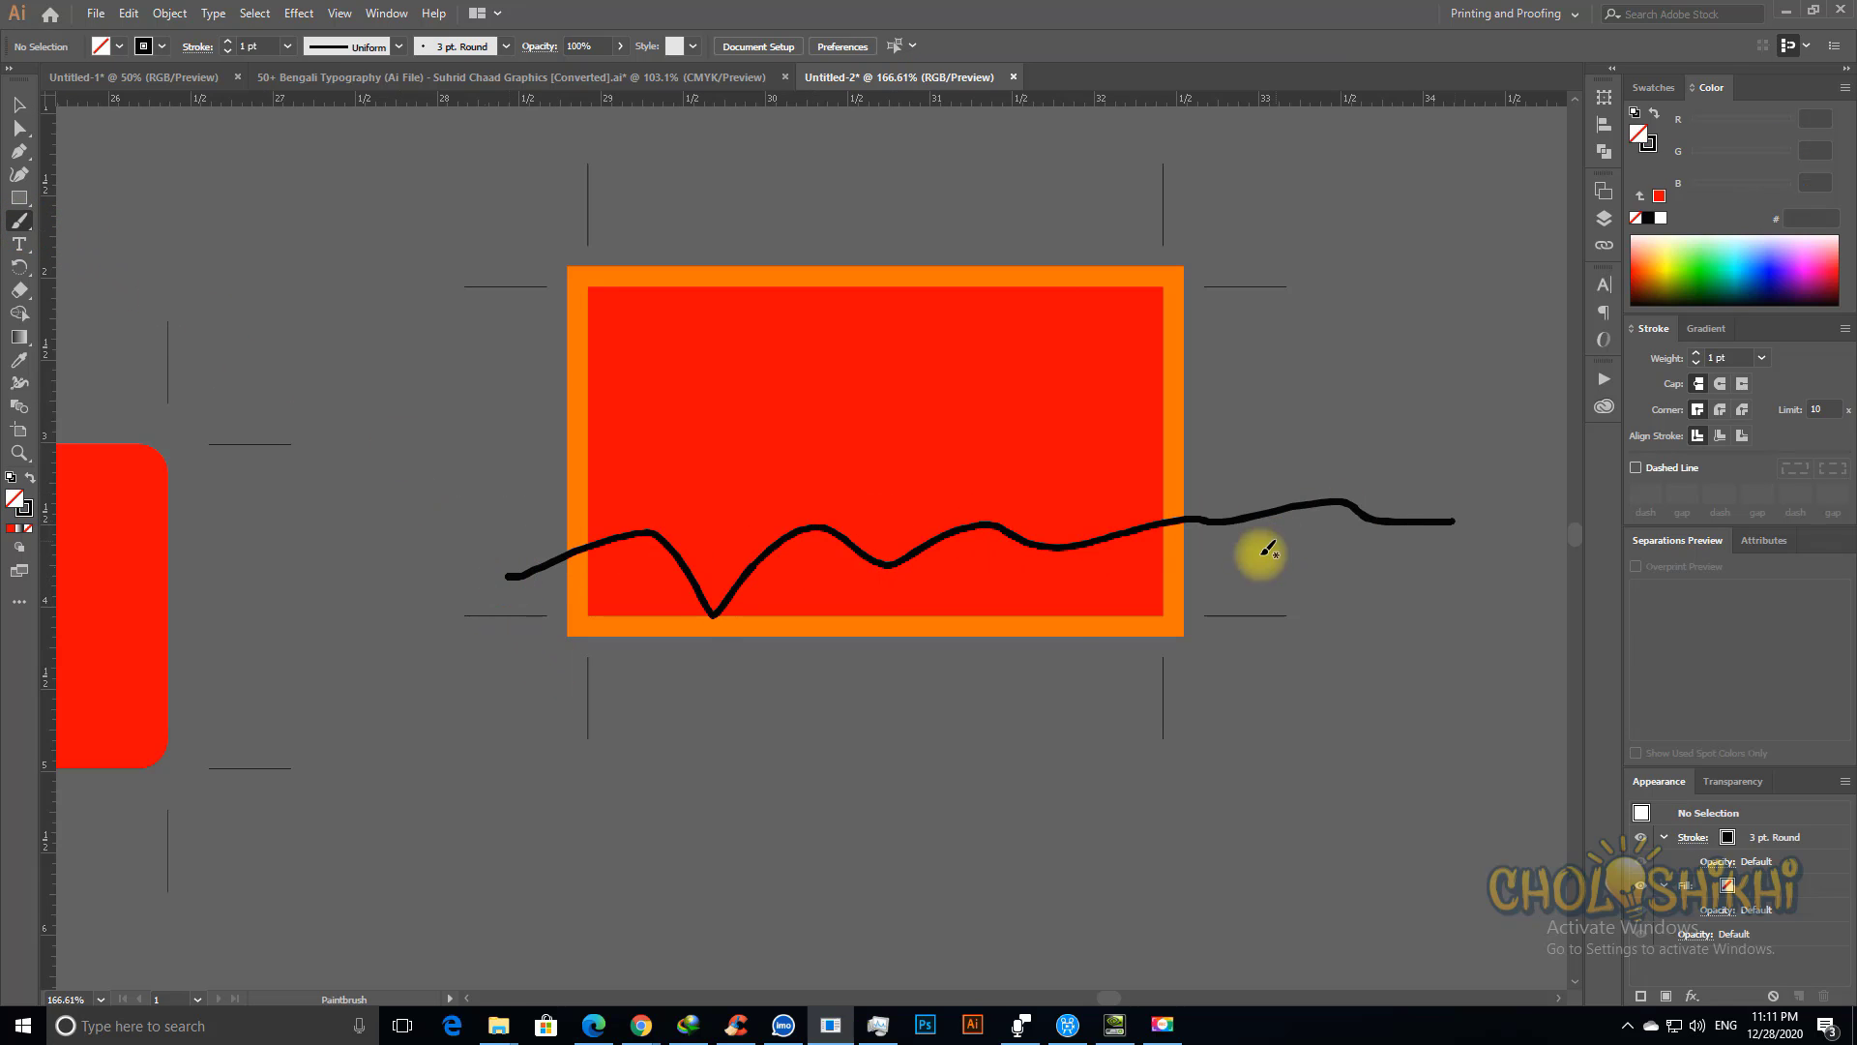
{"action": "key", "text": "ctrl+z"}
{"action": "left_click_drag", "start_coordinate": [493, 549], "coordinate": [958, 527]}
{"action": "key", "text": "ctrl+z"}
Step: Draw an open wavy curve about 4.6 in wide across the business-card rectangle with the Pen tool
{"action": "left_click", "coordinate": [20, 157]}
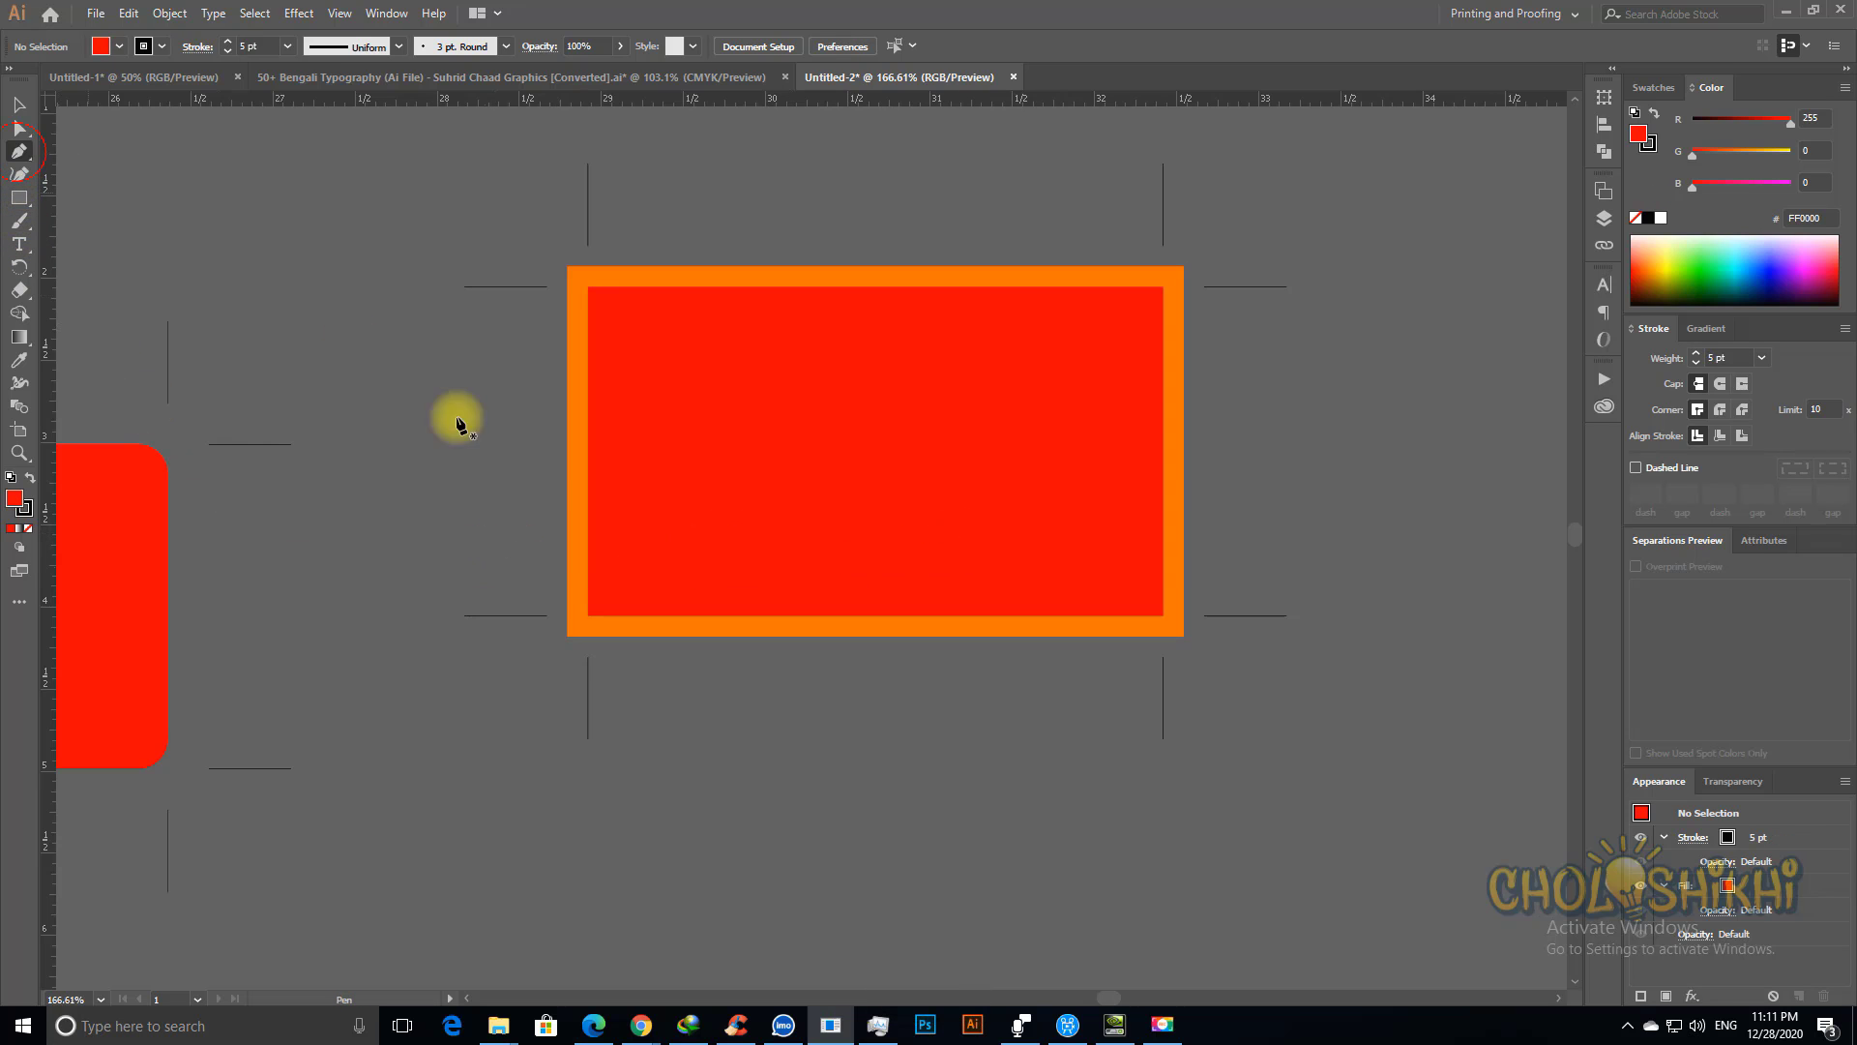
{"action": "left_click", "coordinate": [455, 514]}
{"action": "left_click_drag", "start_coordinate": [614, 499], "coordinate": [692, 554]}
{"action": "left_click_drag", "start_coordinate": [911, 461], "coordinate": [984, 398]}
{"action": "left_click_drag", "start_coordinate": [1216, 505], "coordinate": [1260, 528]}
{"action": "key", "text": "Return"}
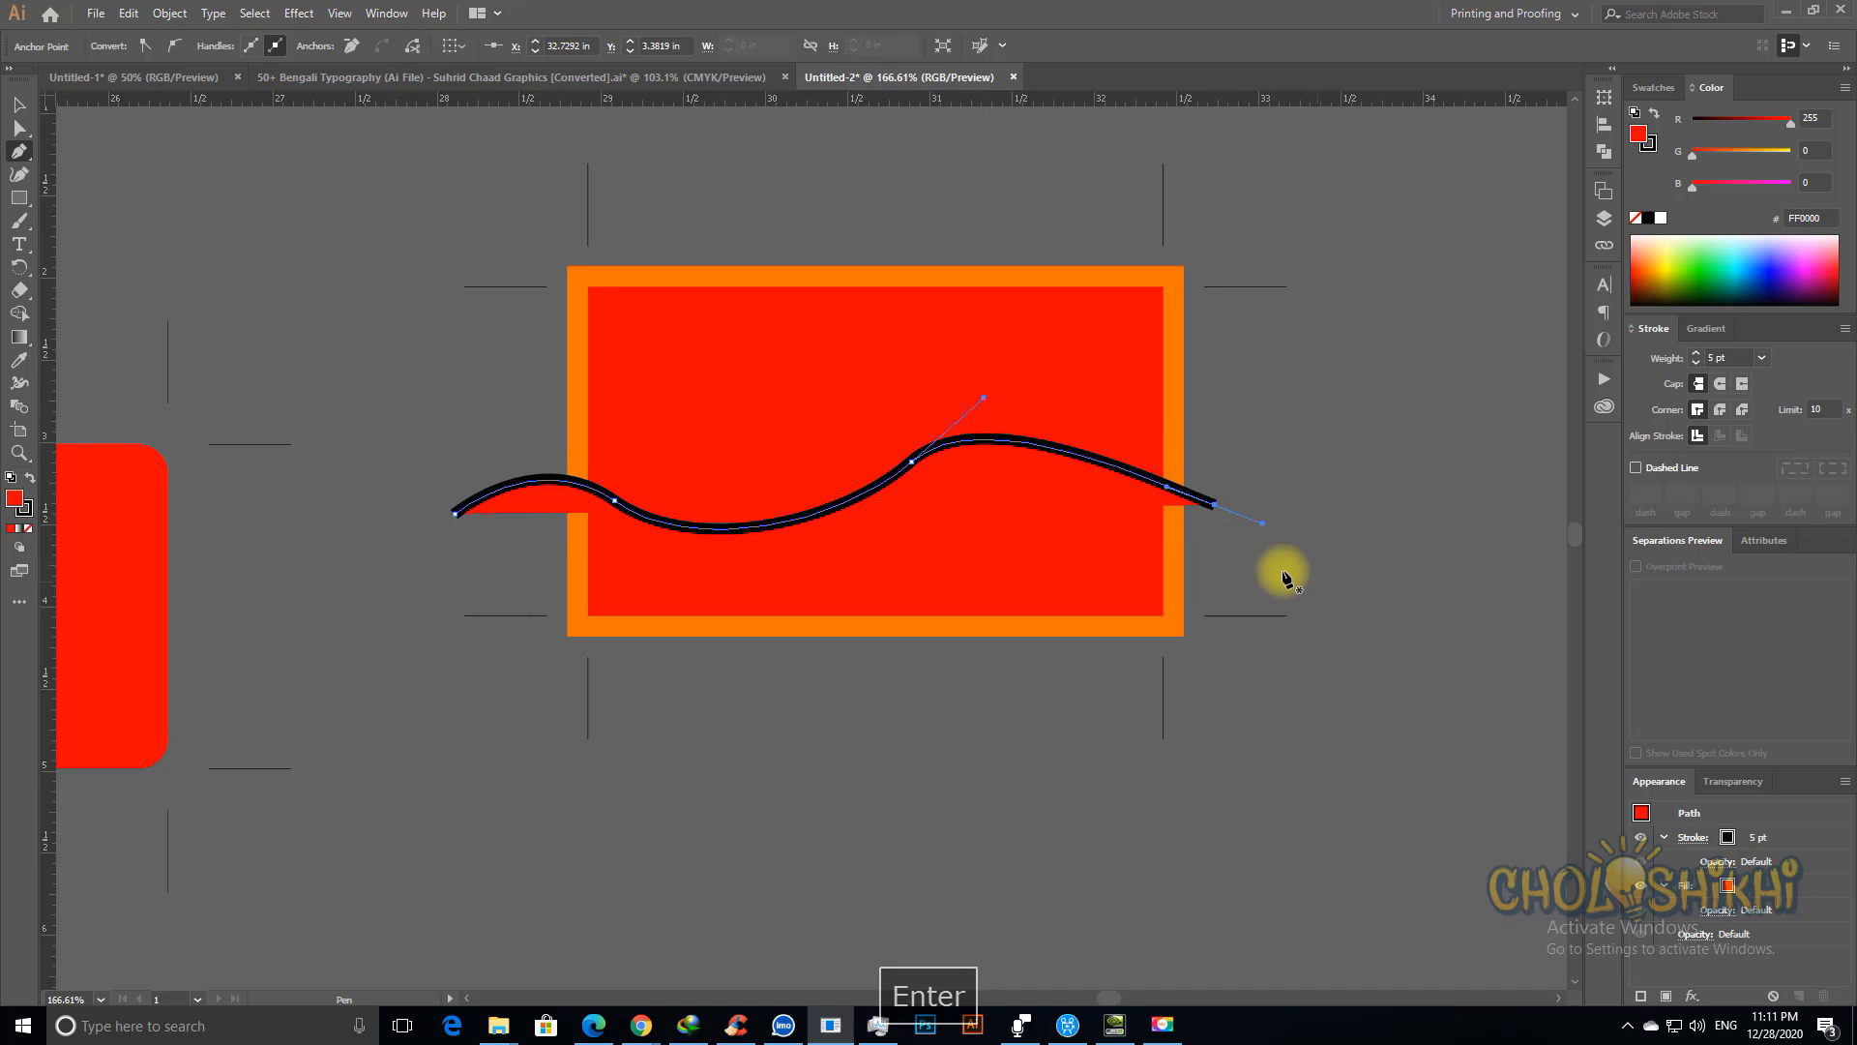
Step: Move the wavy curve below the business-card rectangle and the straight line across the card's lower half
{"action": "key", "text": "v"}
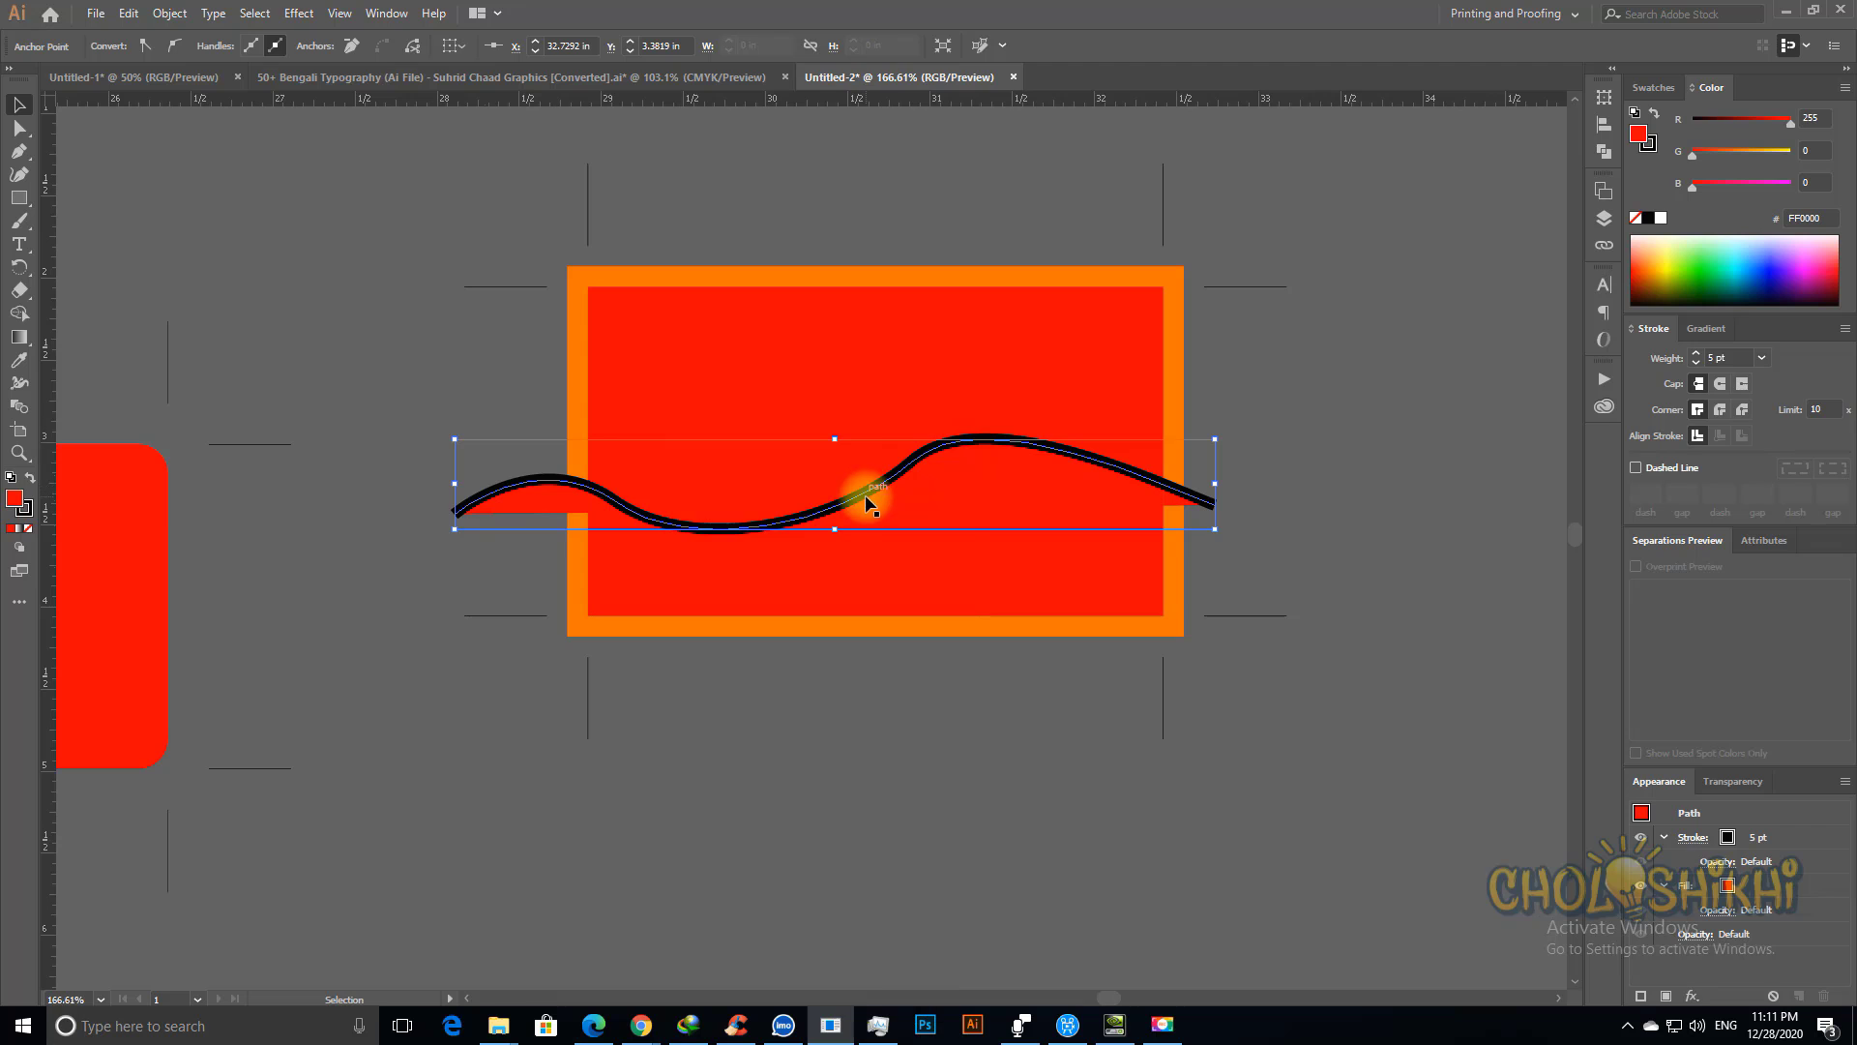
{"action": "left_click_drag", "start_coordinate": [862, 497], "coordinate": [881, 746]}
{"action": "scroll", "coordinate": [786, 313], "scroll_direction": "up", "scroll_amount": 3}
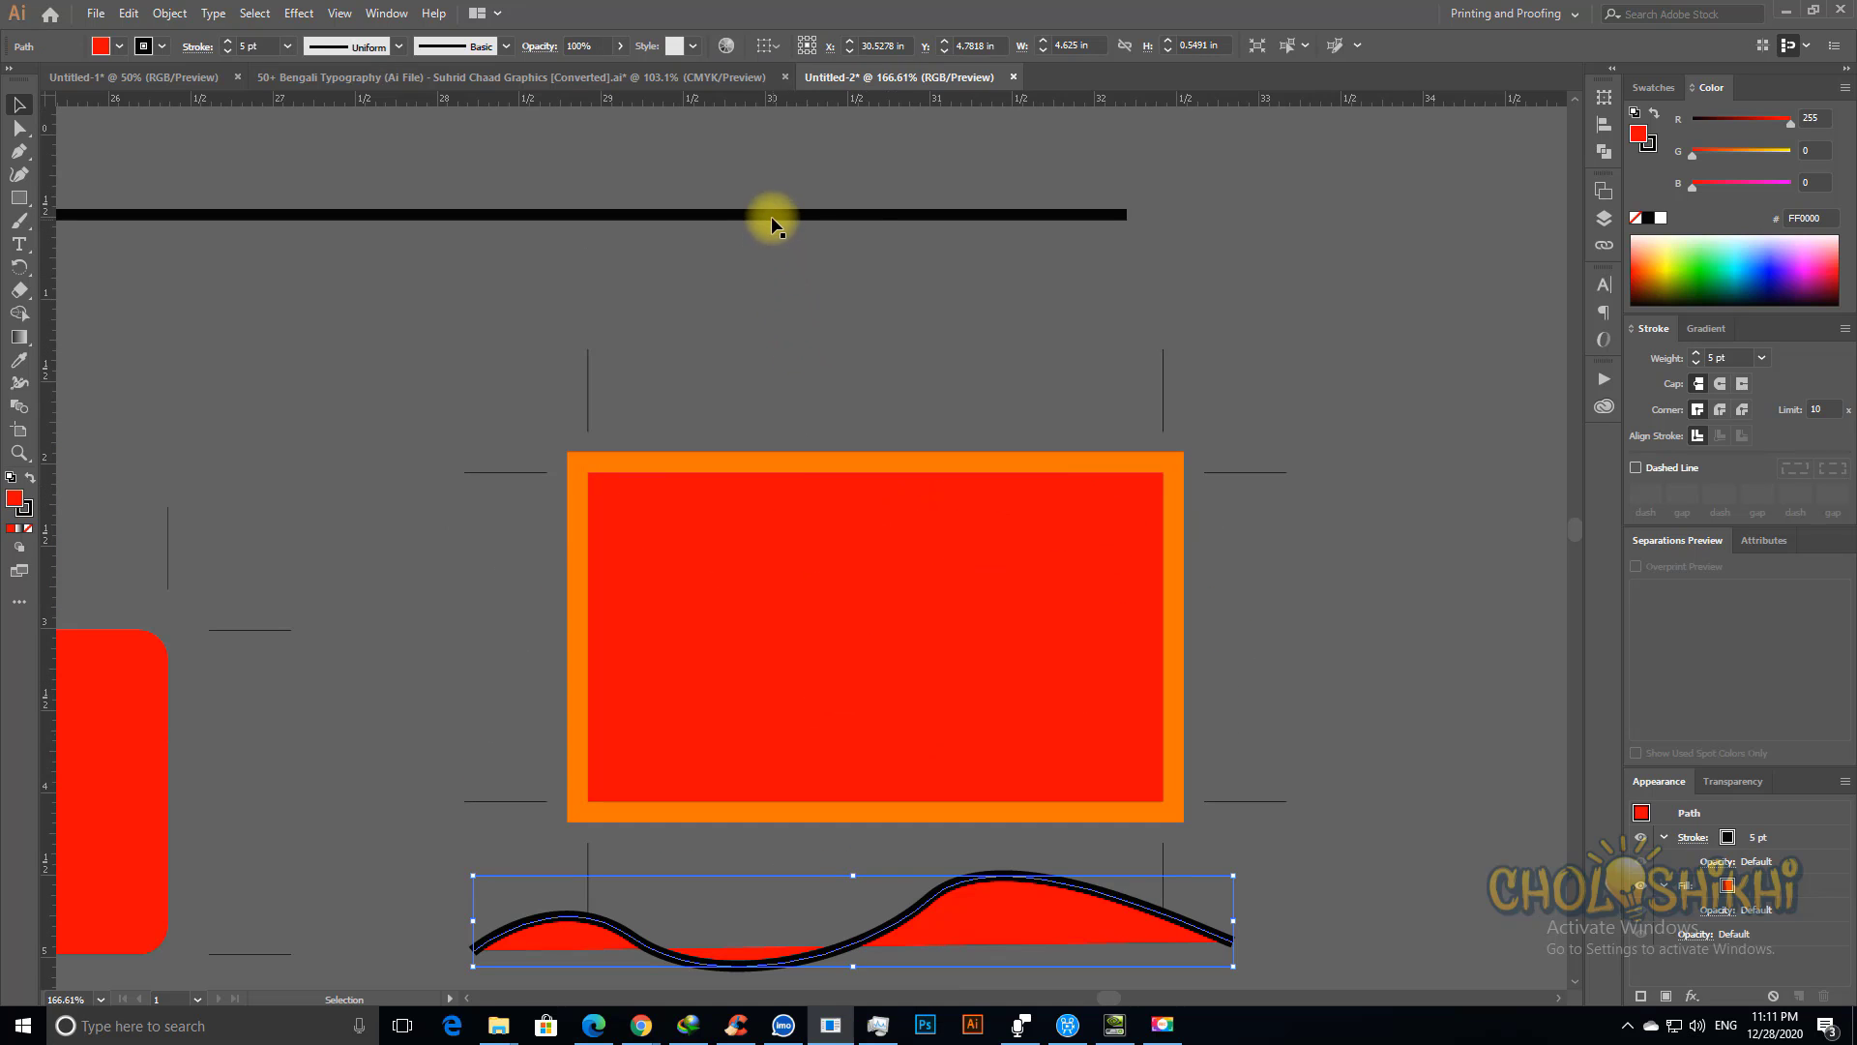
{"action": "left_click_drag", "start_coordinate": [767, 215], "coordinate": [1131, 713]}
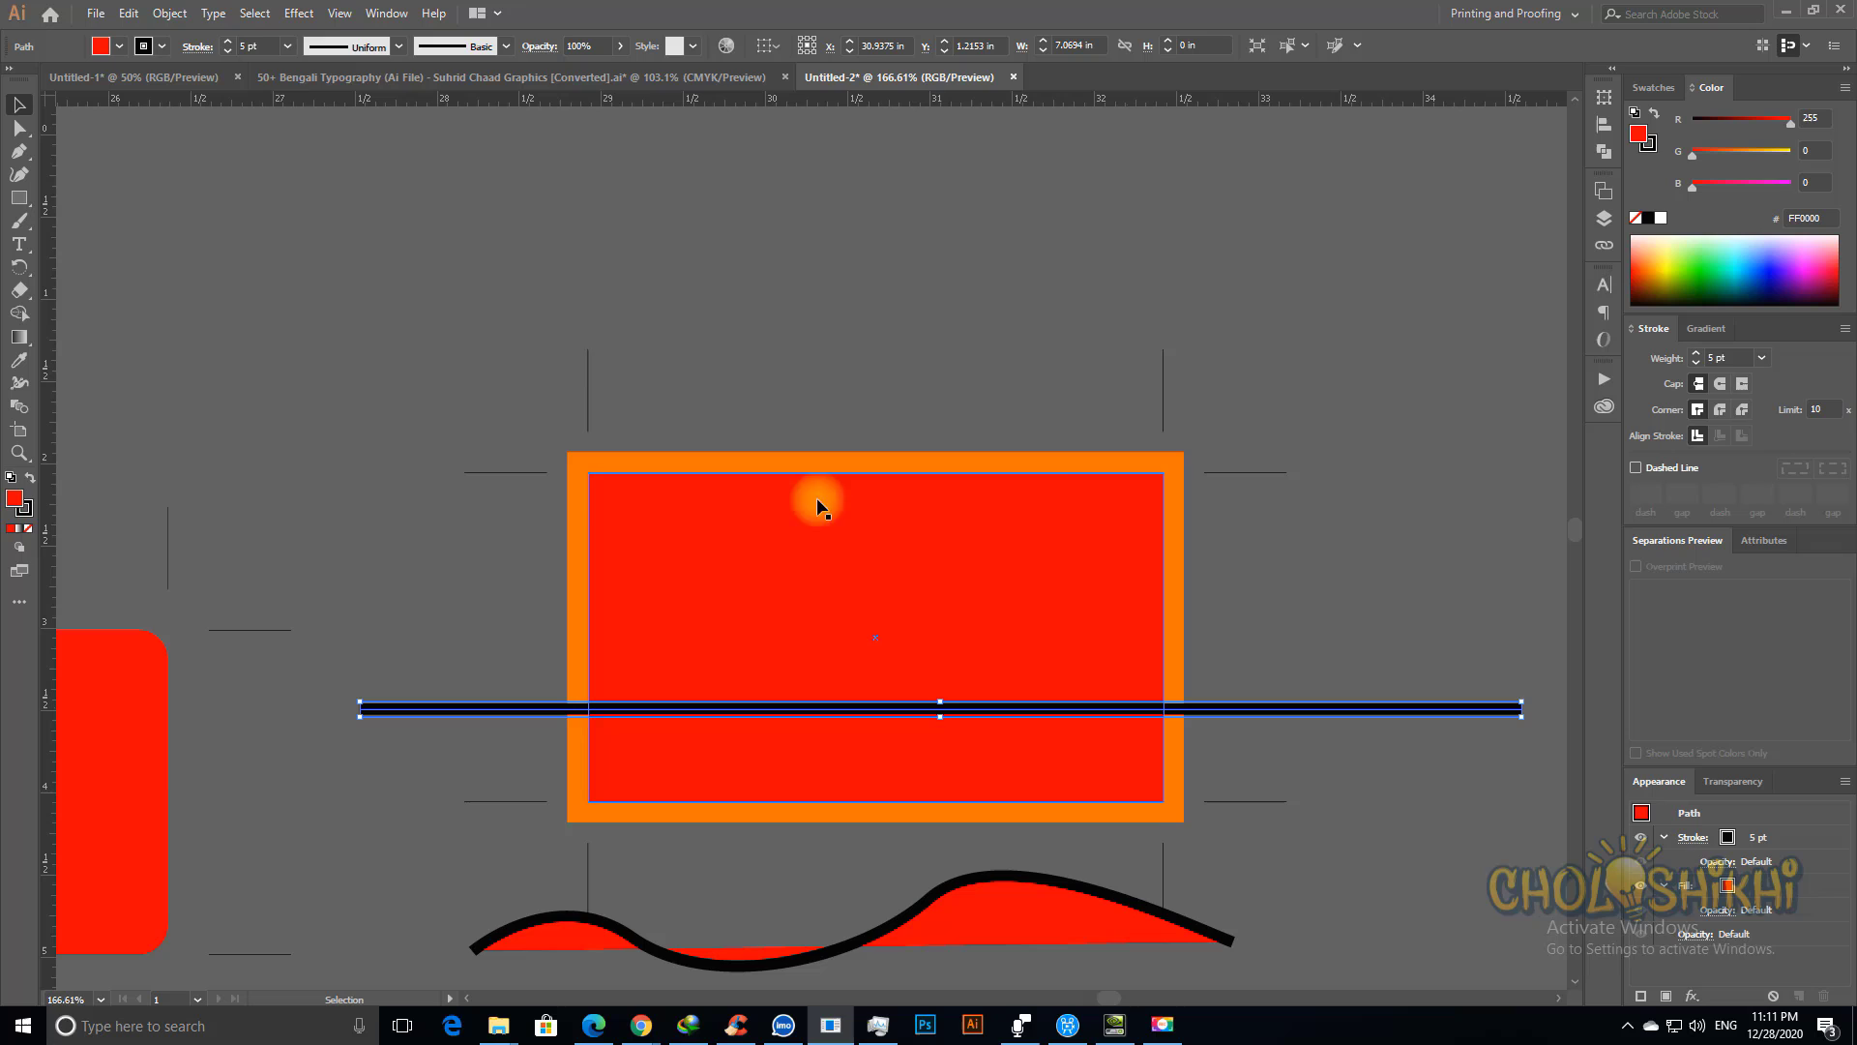
Step: Look at the Transform effect settings for the straight line, including the number of copies, without applying them
{"action": "left_click", "coordinate": [290, 15]}
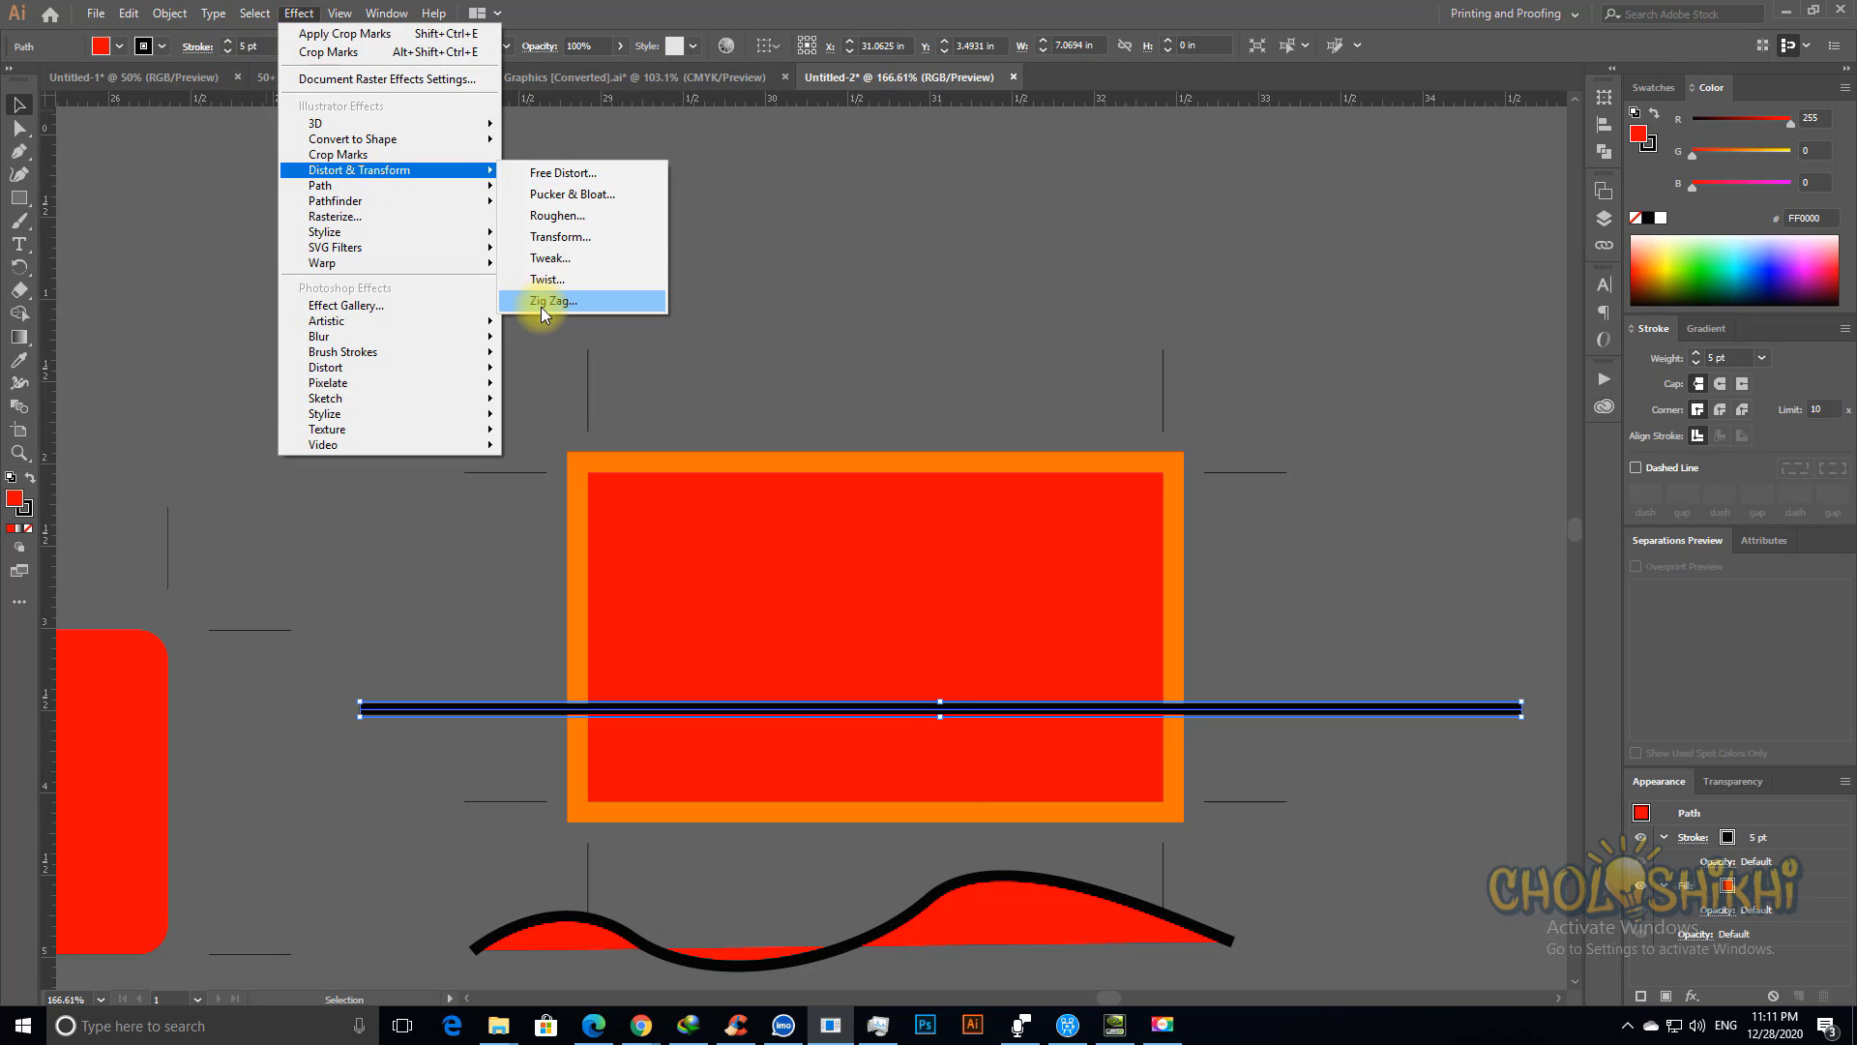
{"action": "left_click", "coordinate": [566, 238]}
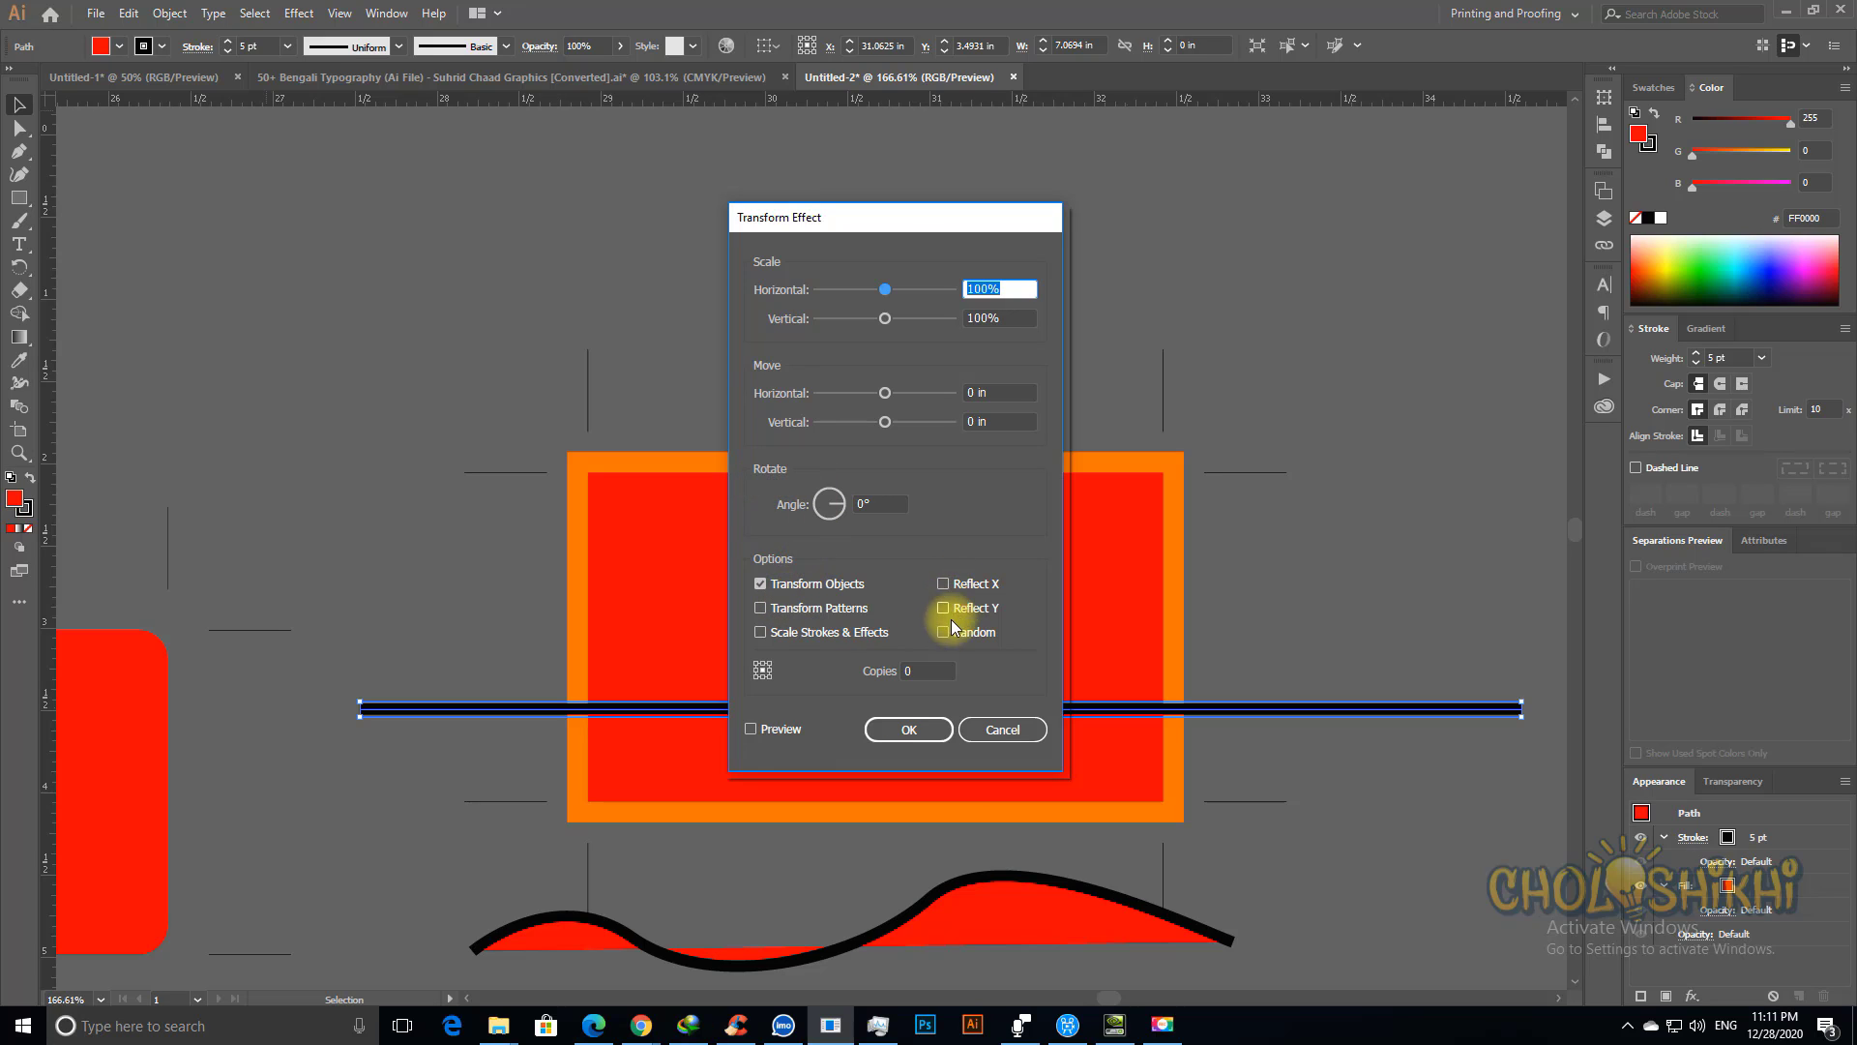
{"action": "left_click", "coordinate": [917, 676]}
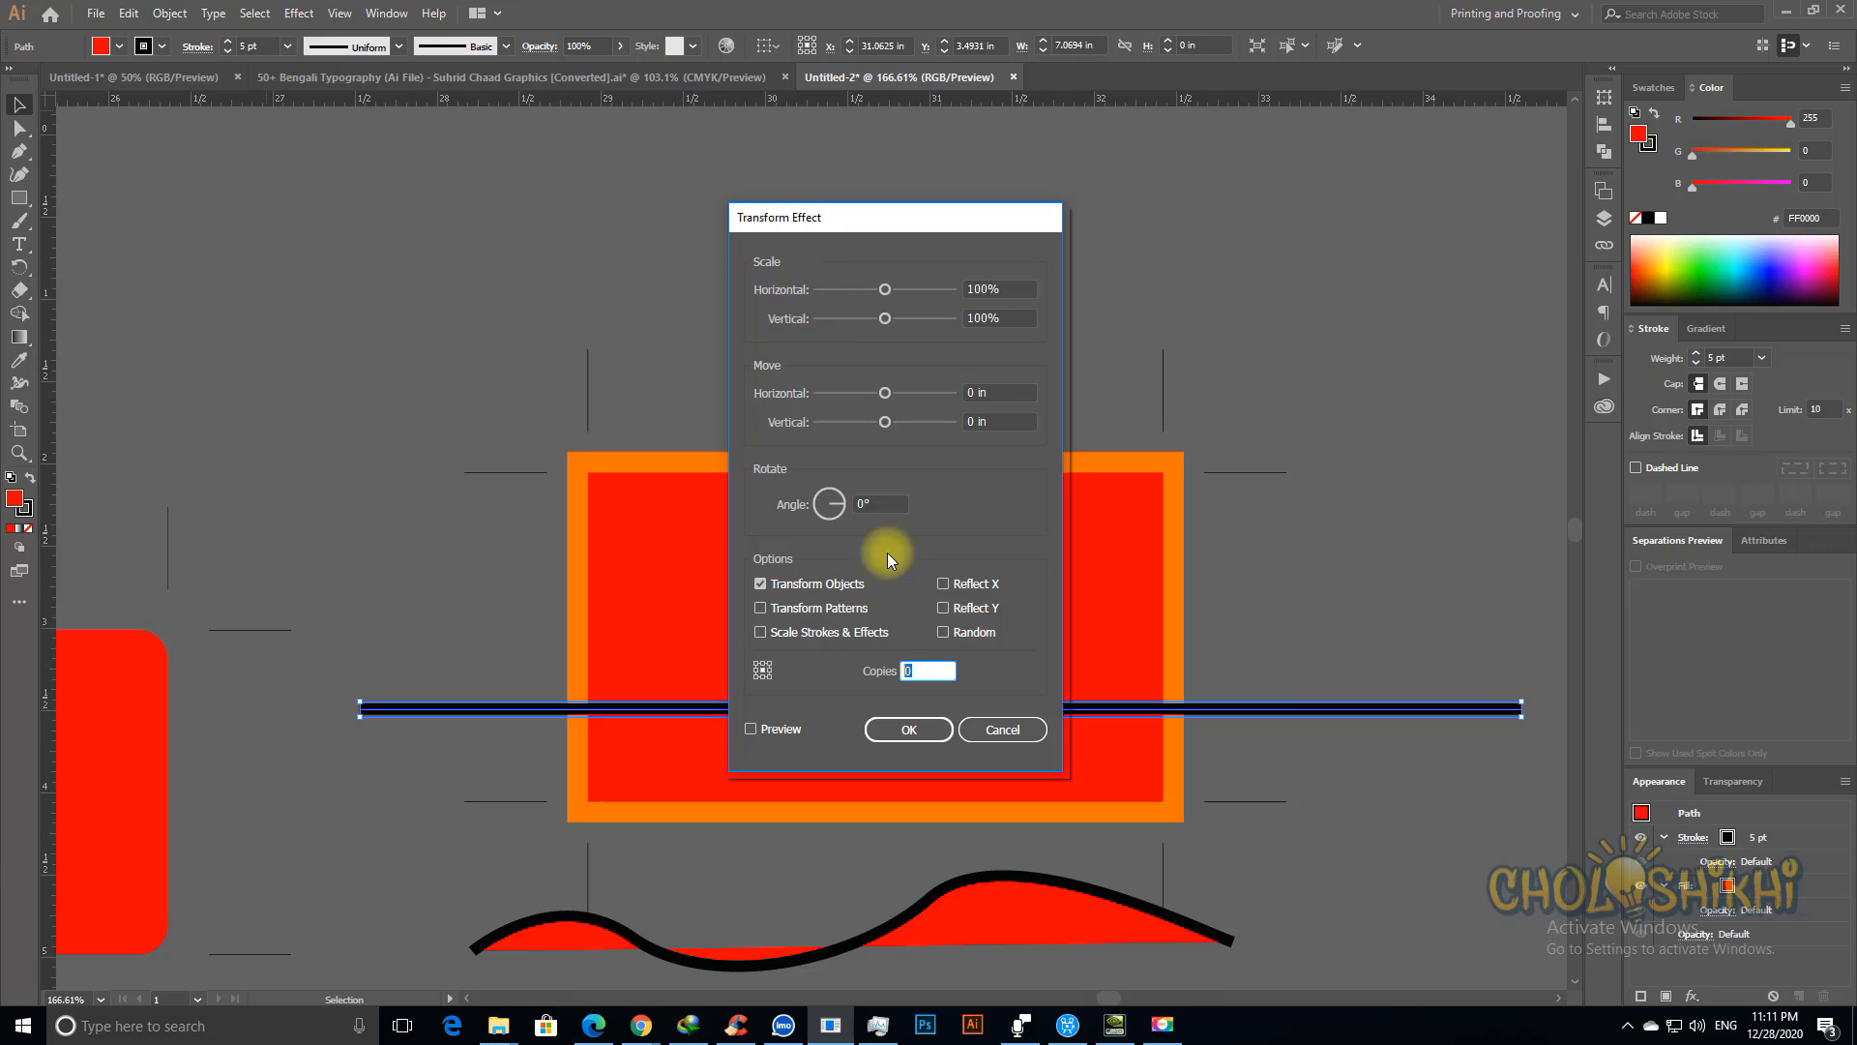
{"action": "left_click", "coordinate": [914, 671]}
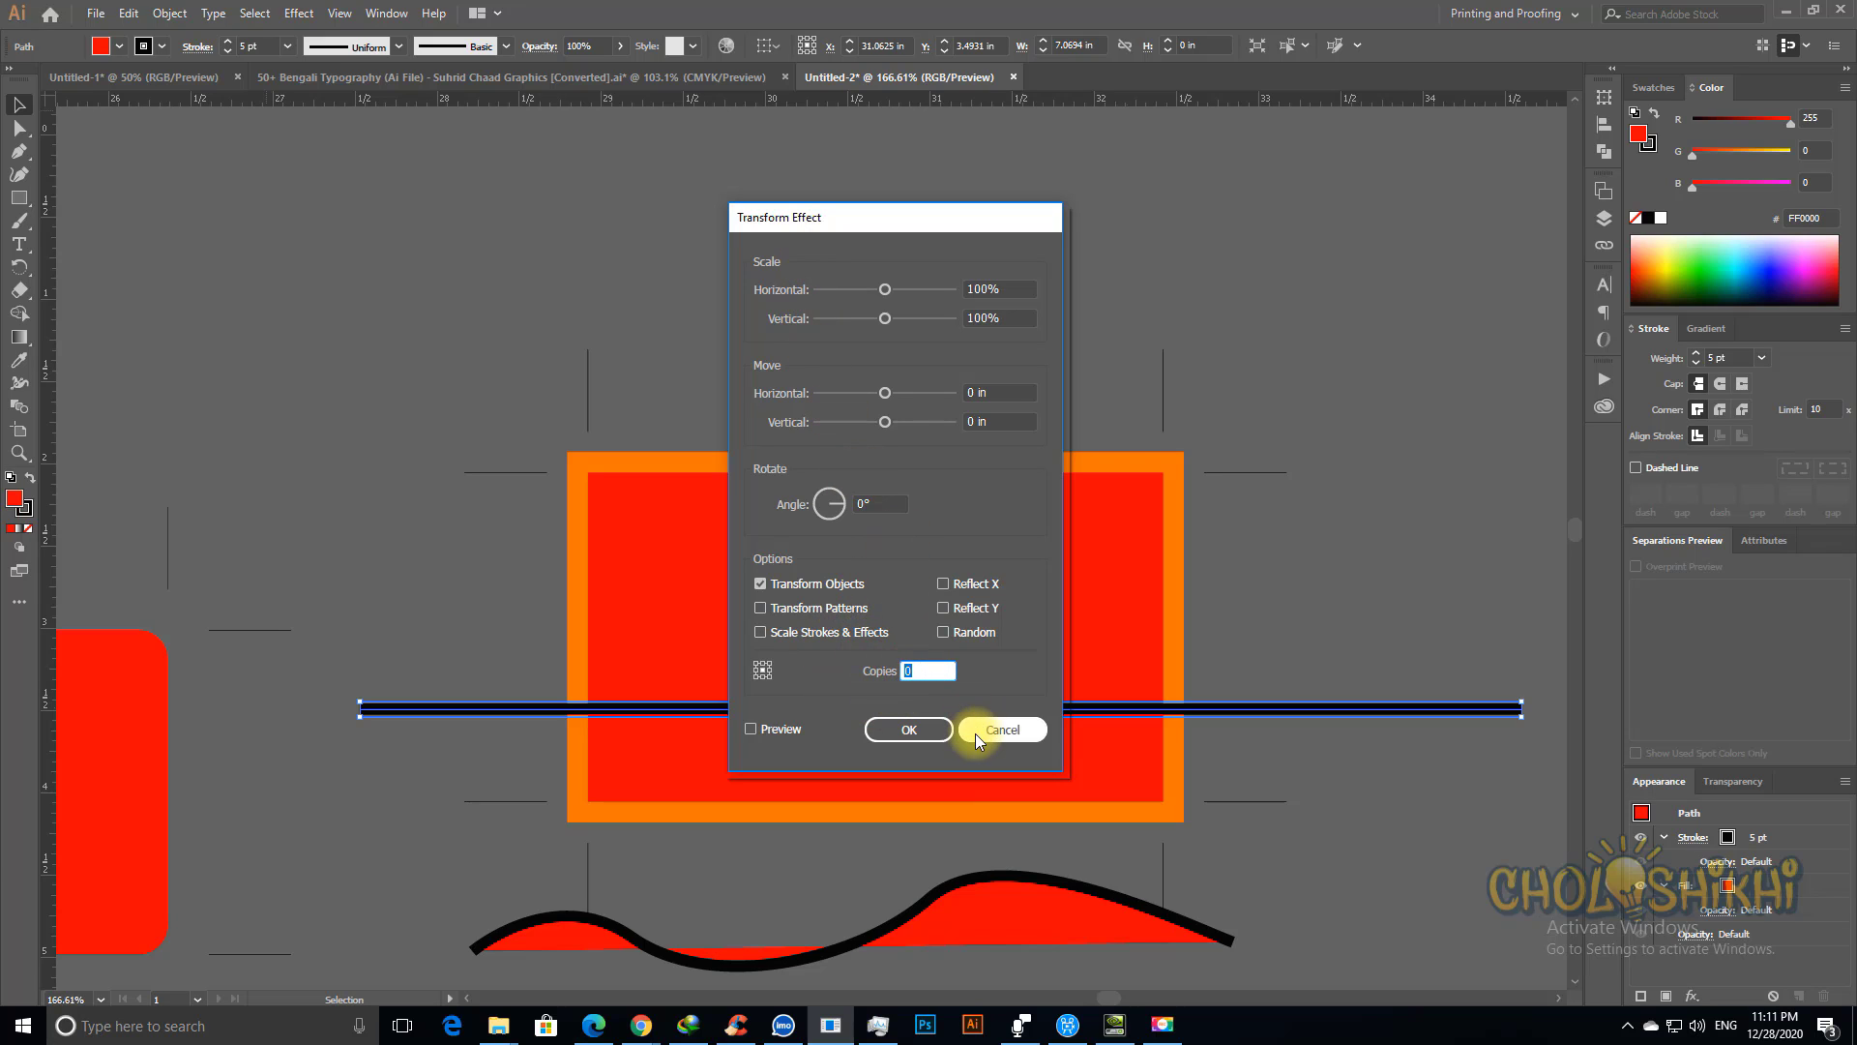
{"action": "key", "text": "Escape"}
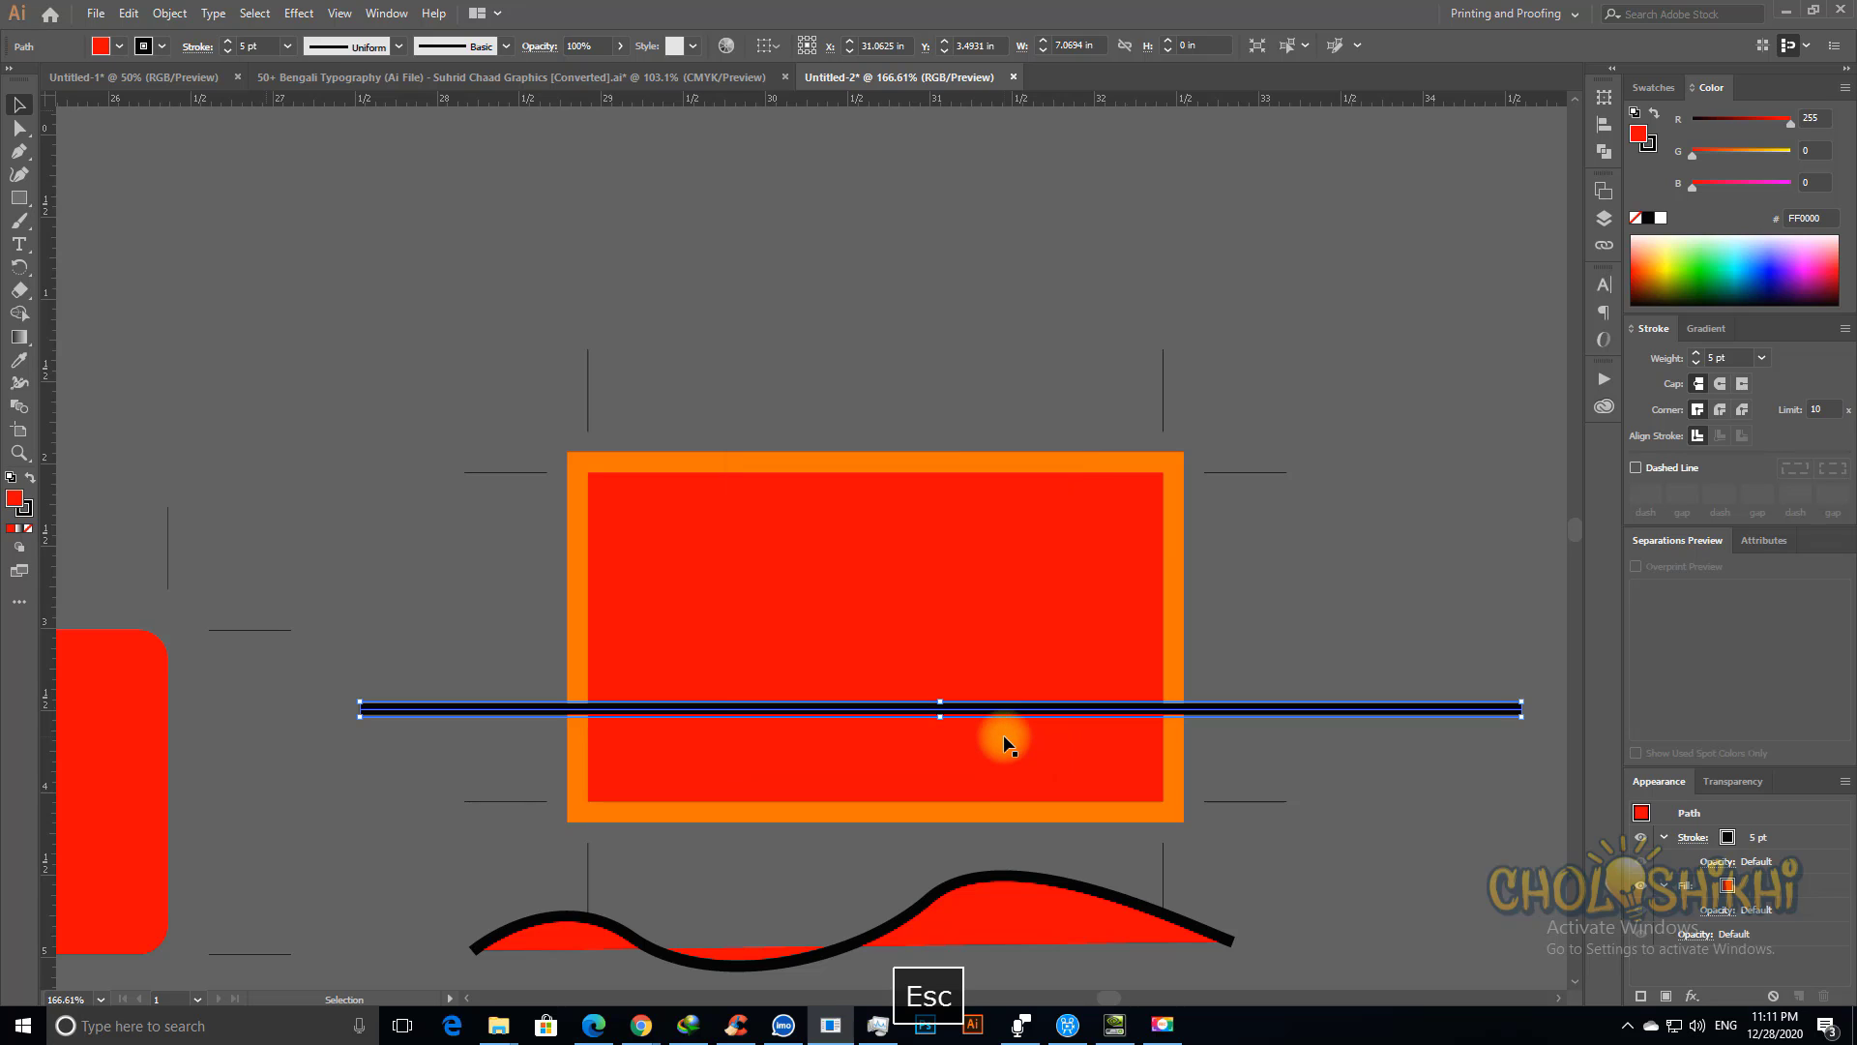
Step: Place a copy of the tall red rounded rectangle above the business-card rectangle
{"action": "key", "text": "ctrl+minus"}
{"action": "key", "text": "ctrl+minus"}
{"action": "key", "text": "ctrl+minus"}
{"action": "scroll", "coordinate": [121, 810], "scroll_direction": "up", "scroll_amount": 2}
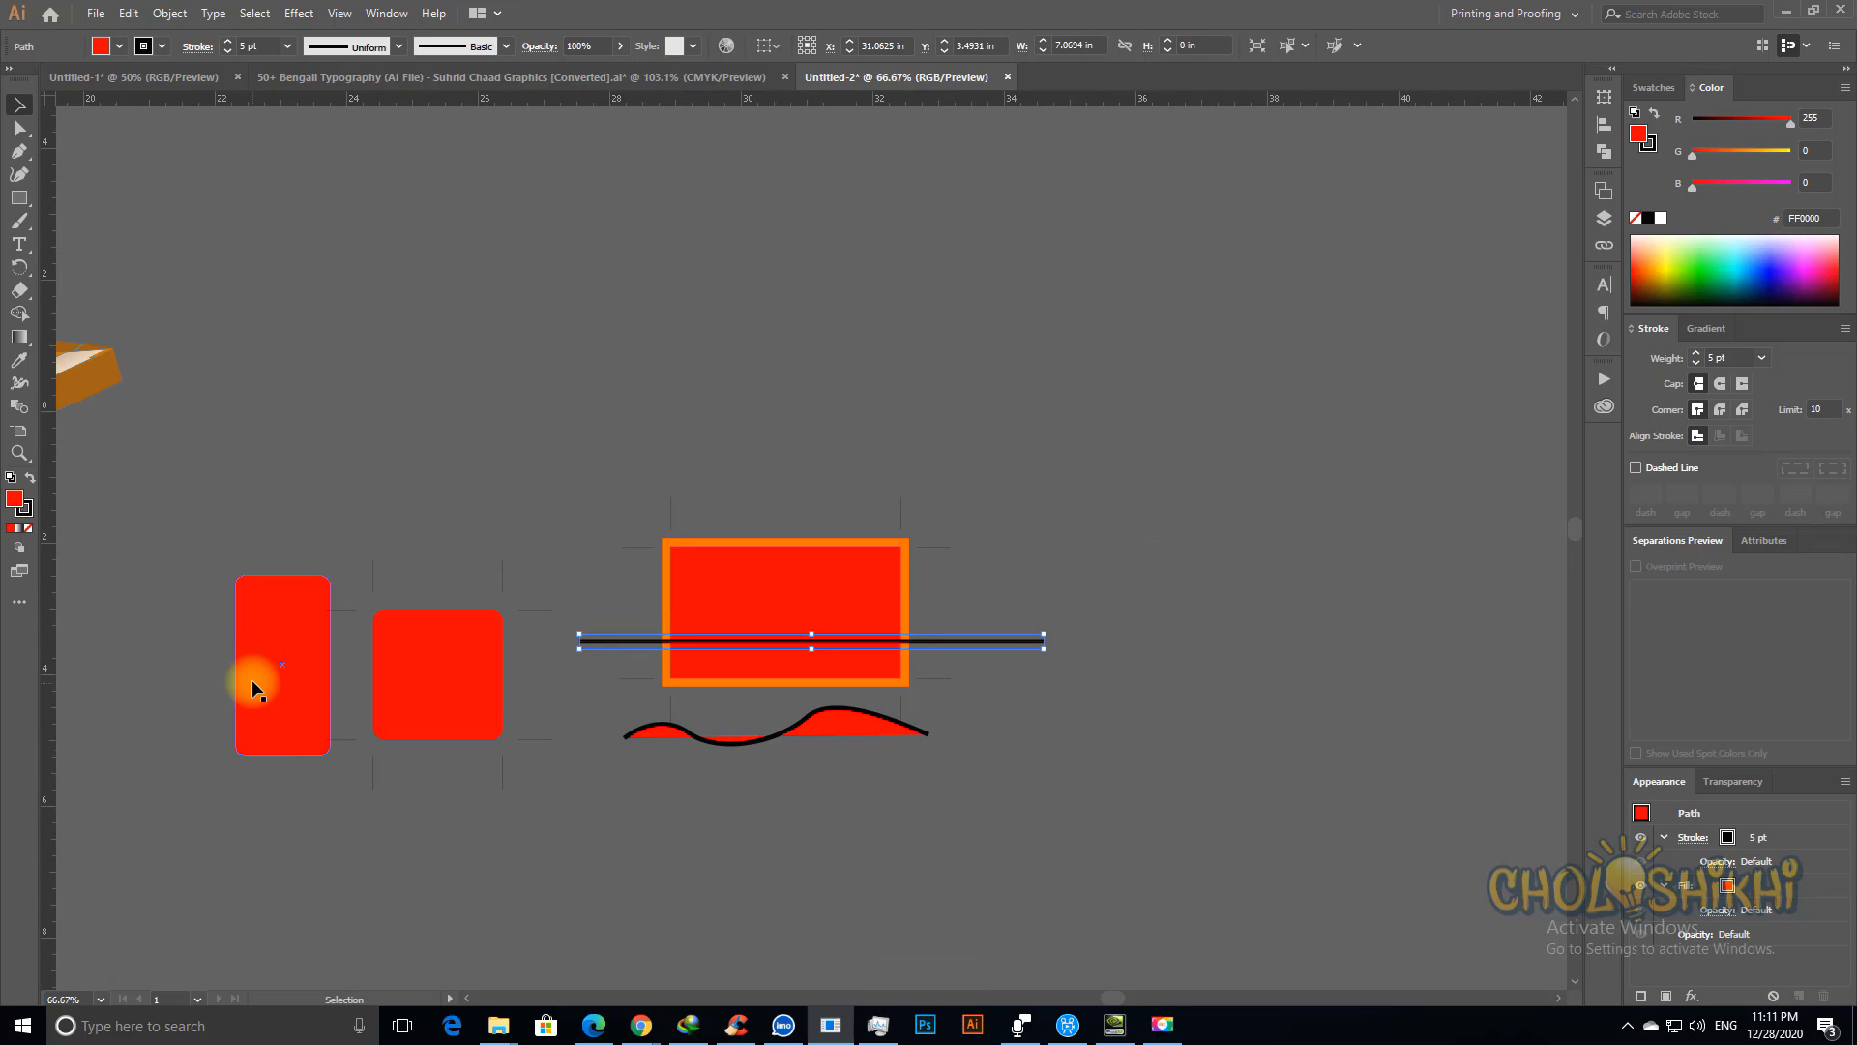
{"action": "left_click_drag", "start_coordinate": [248, 684], "coordinate": [687, 356]}
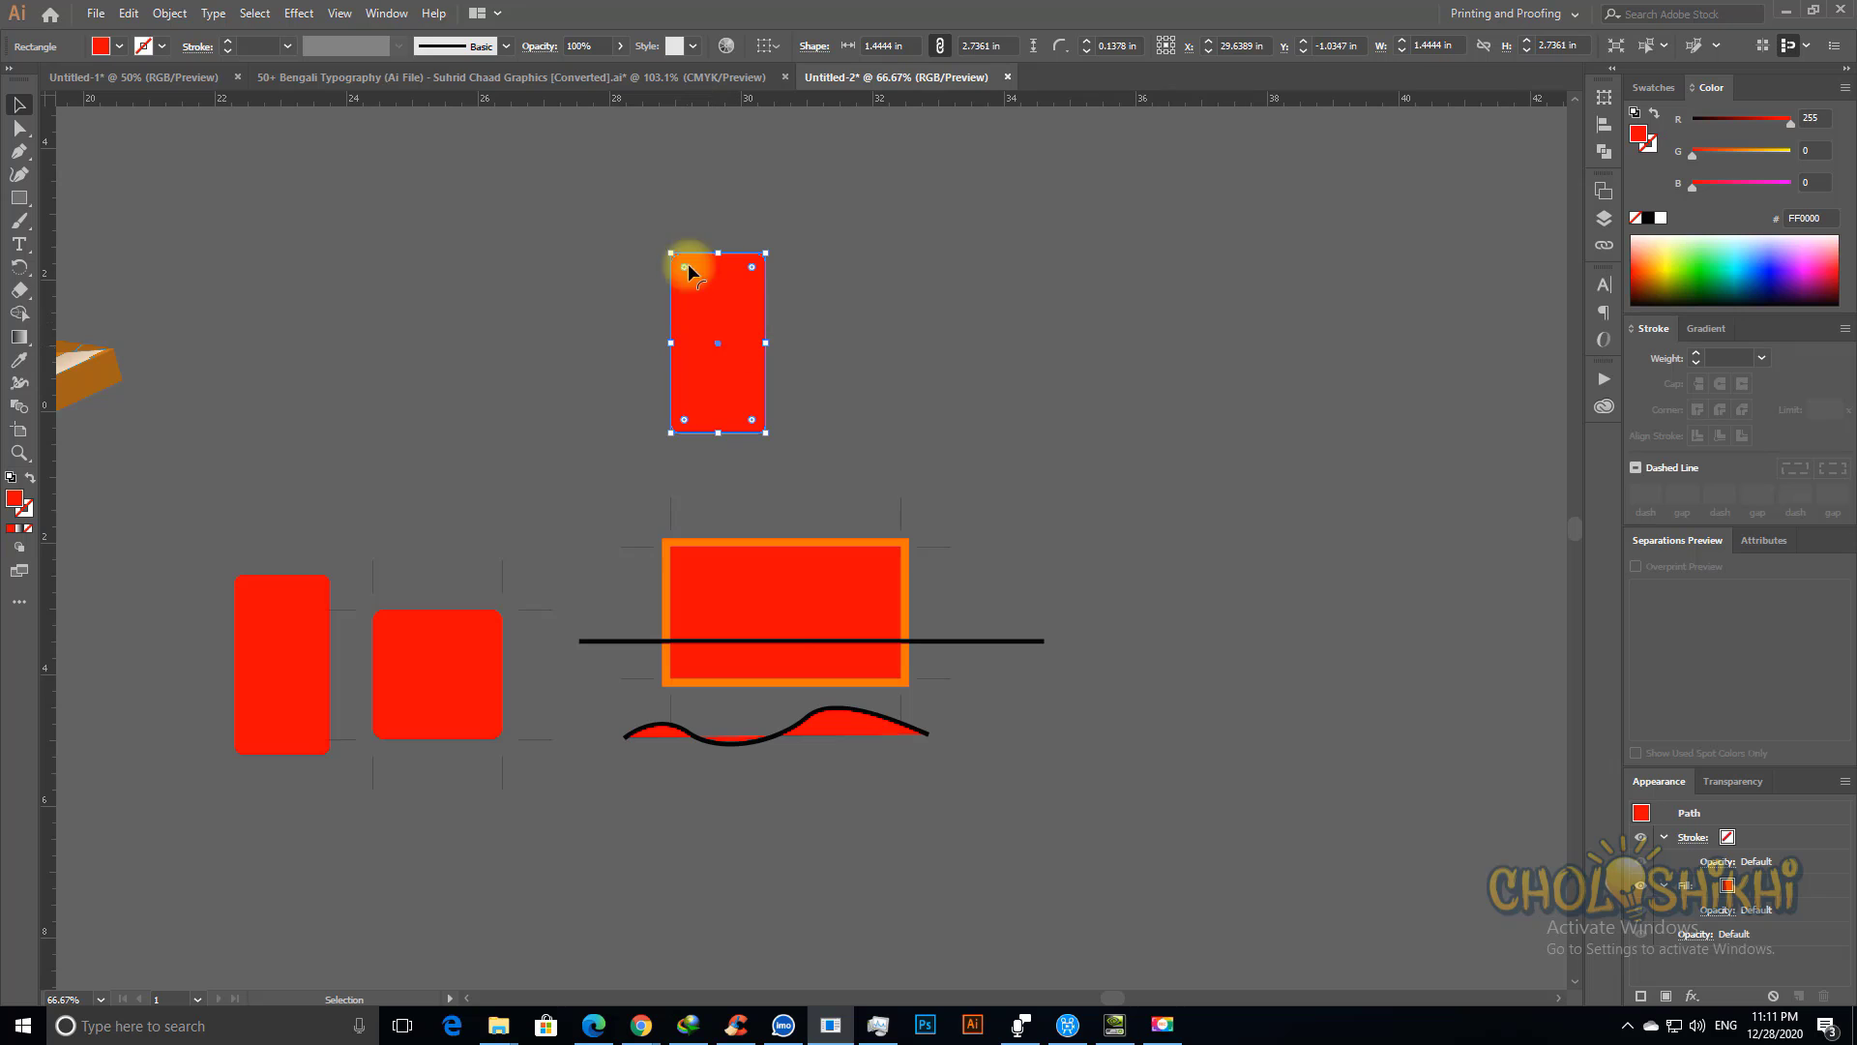
Step: Preview a Transform effect on the copied rectangle: scale 107% by 112%, move 0.5139 in horizontally and 0.5694 in vertically, rotate 32°
{"action": "left_click", "coordinate": [297, 16]}
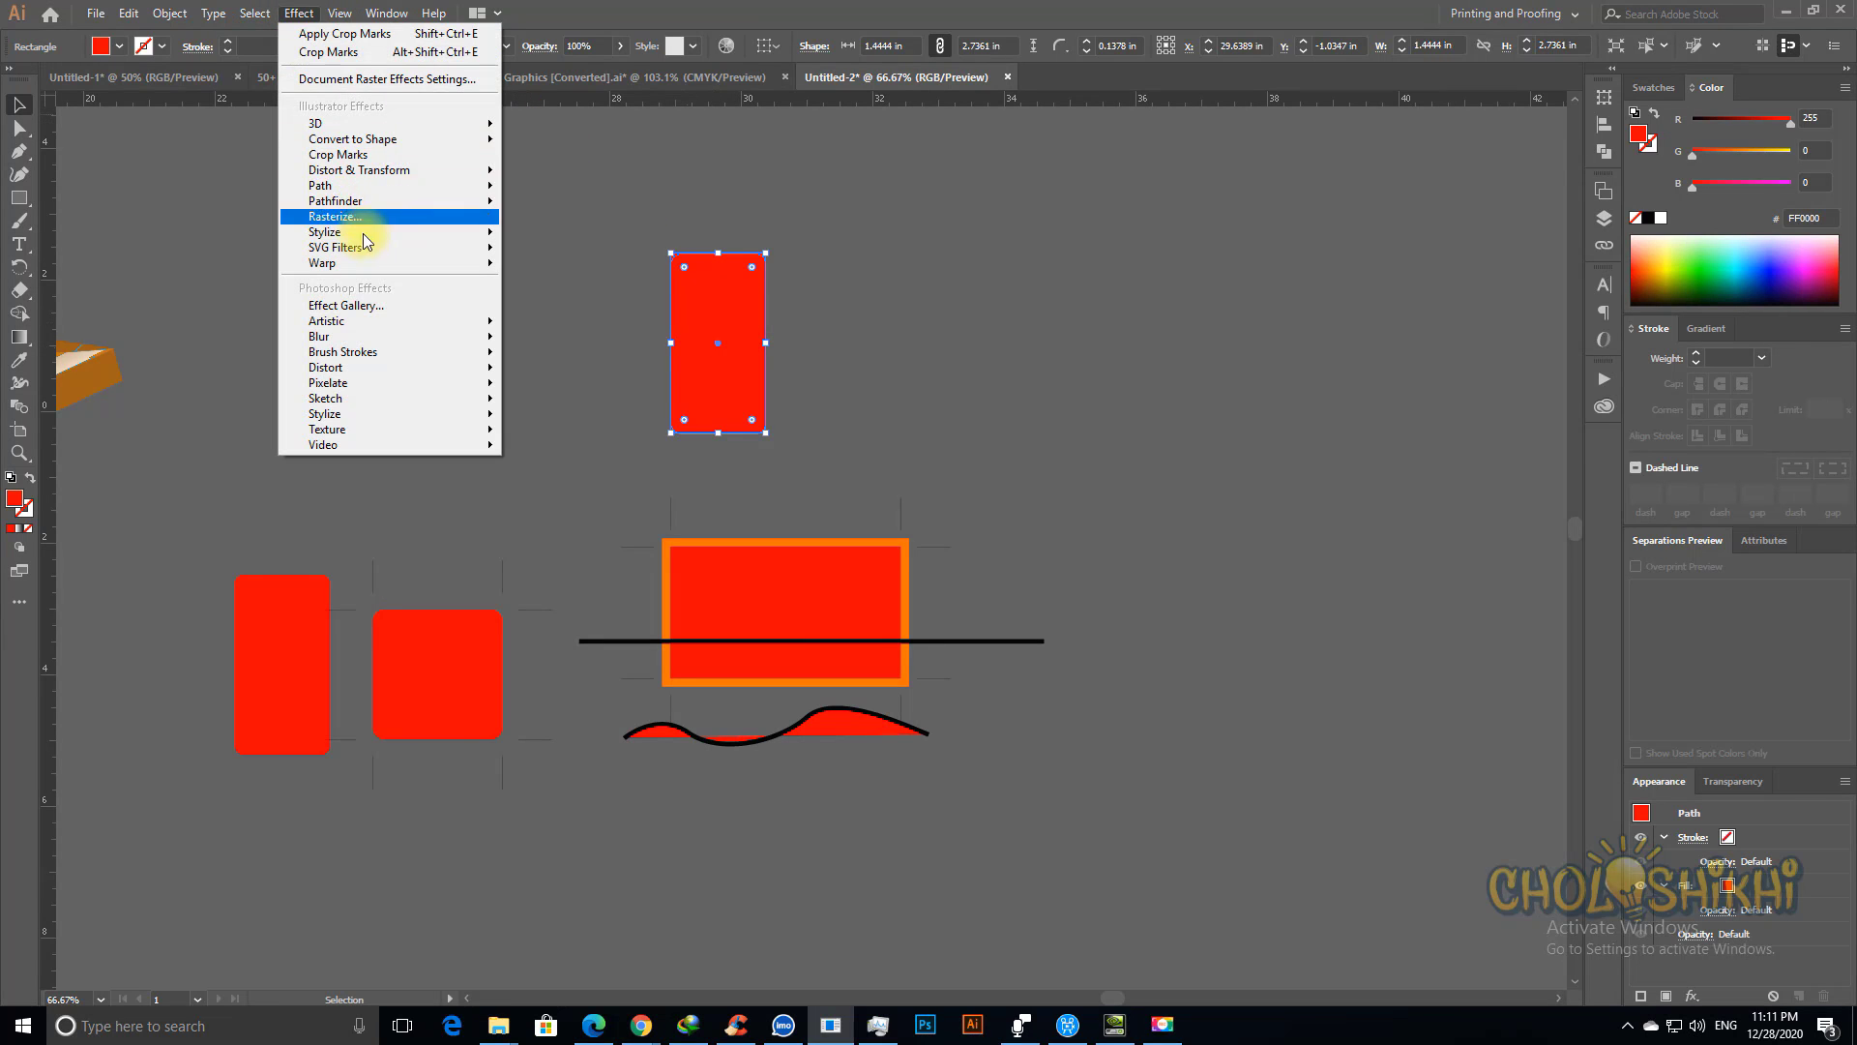
{"action": "mouse_move", "coordinate": [459, 180]}
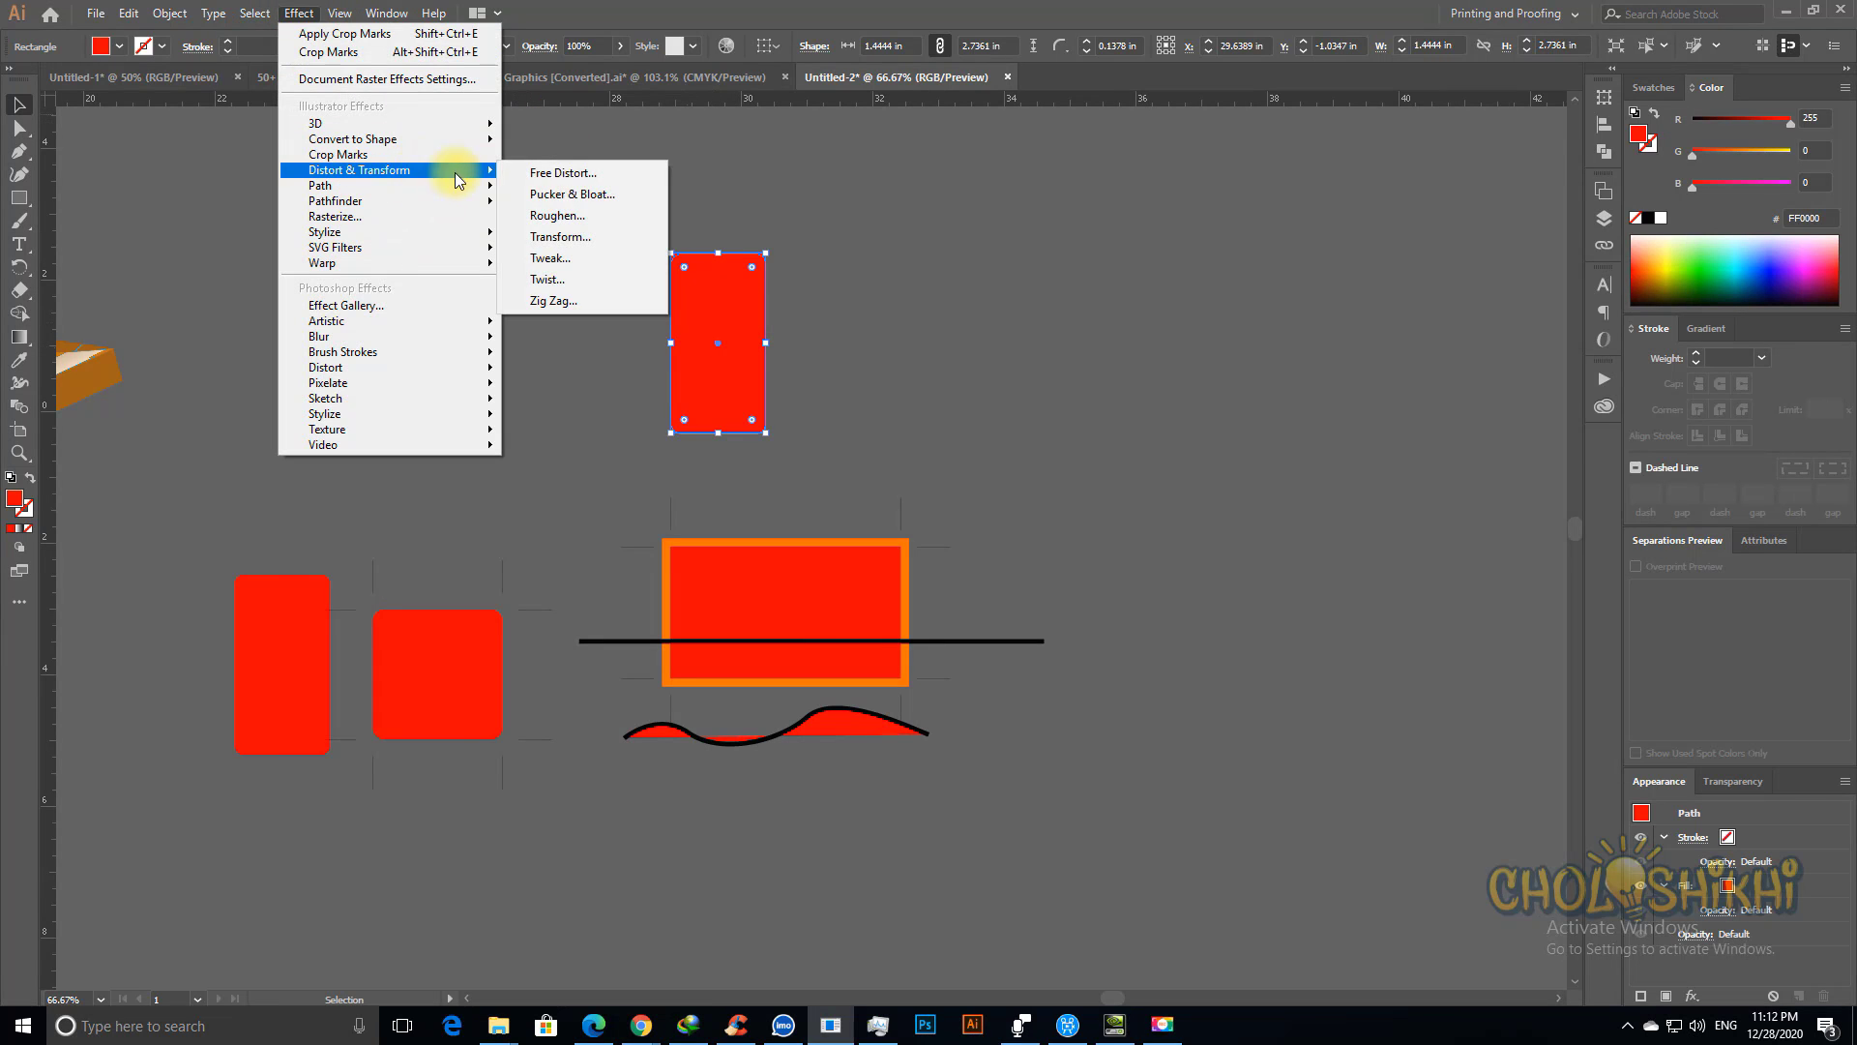
{"action": "left_click", "coordinate": [566, 239]}
{"action": "left_click_drag", "start_coordinate": [871, 202], "coordinate": [1247, 225]}
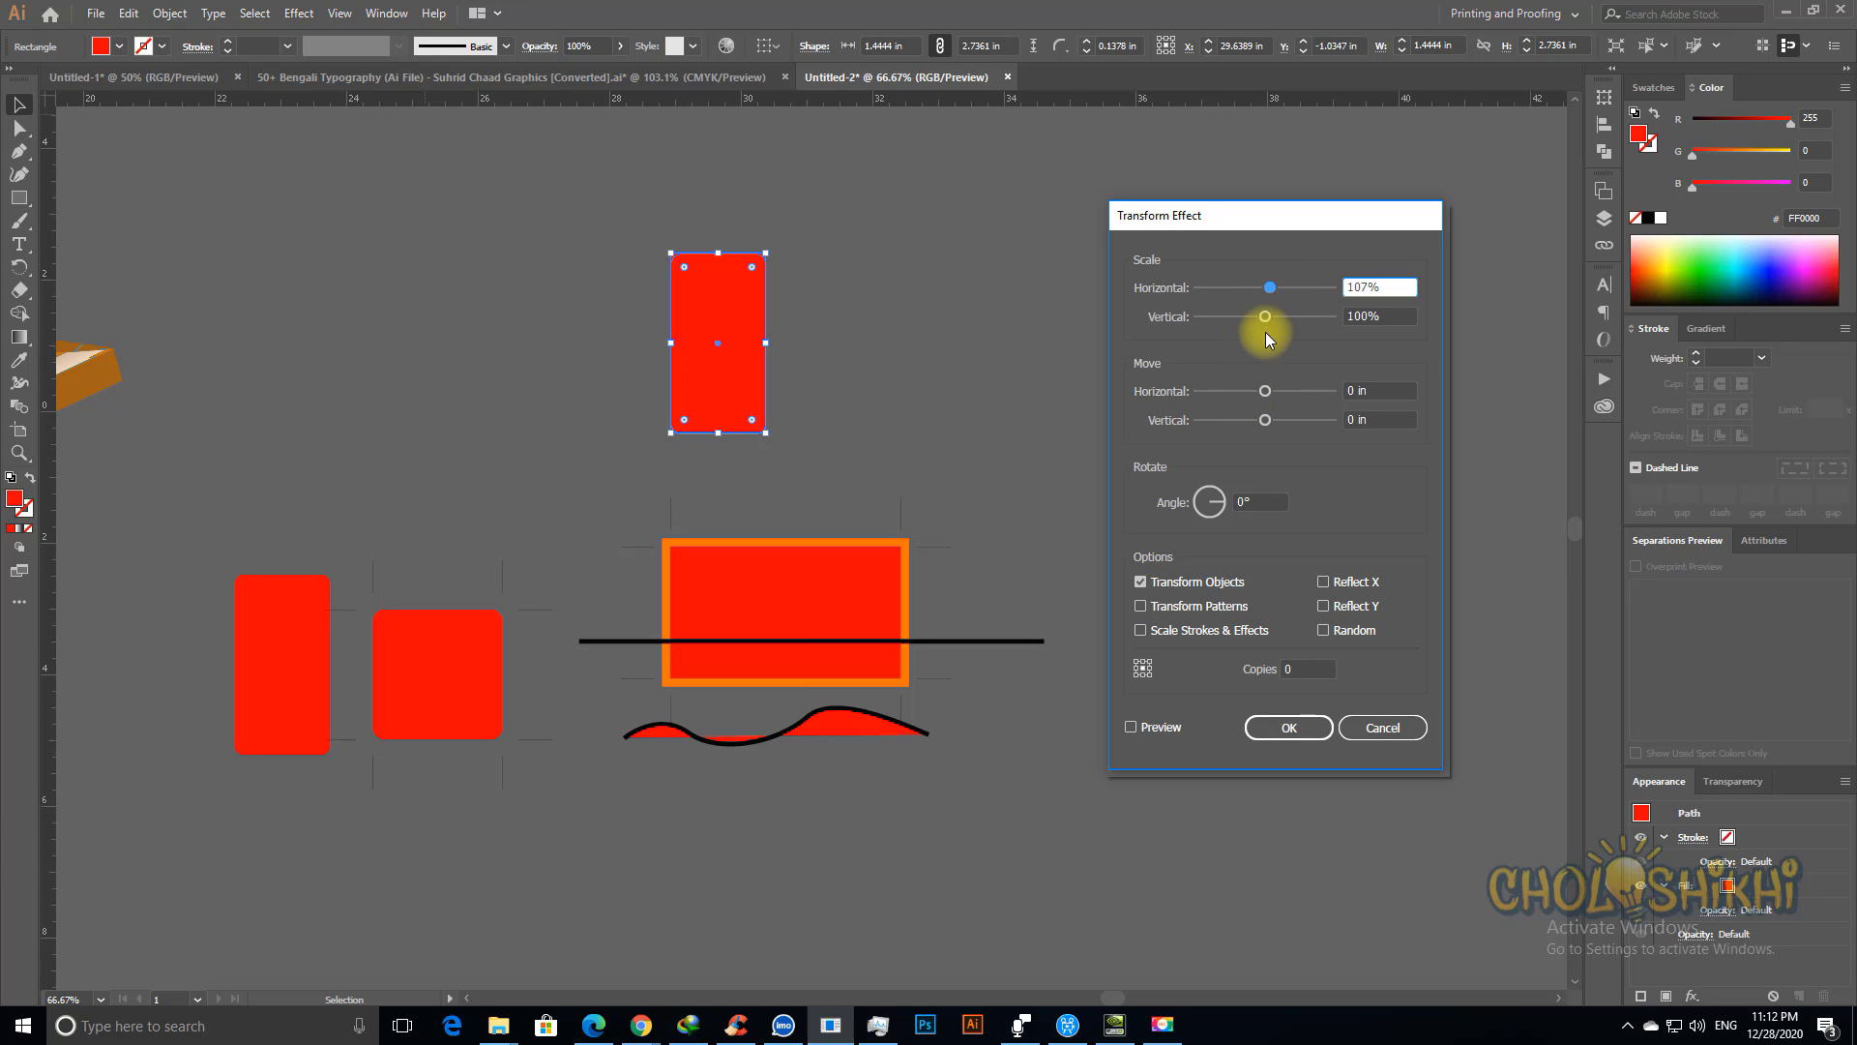
{"action": "left_click", "coordinate": [1128, 725]}
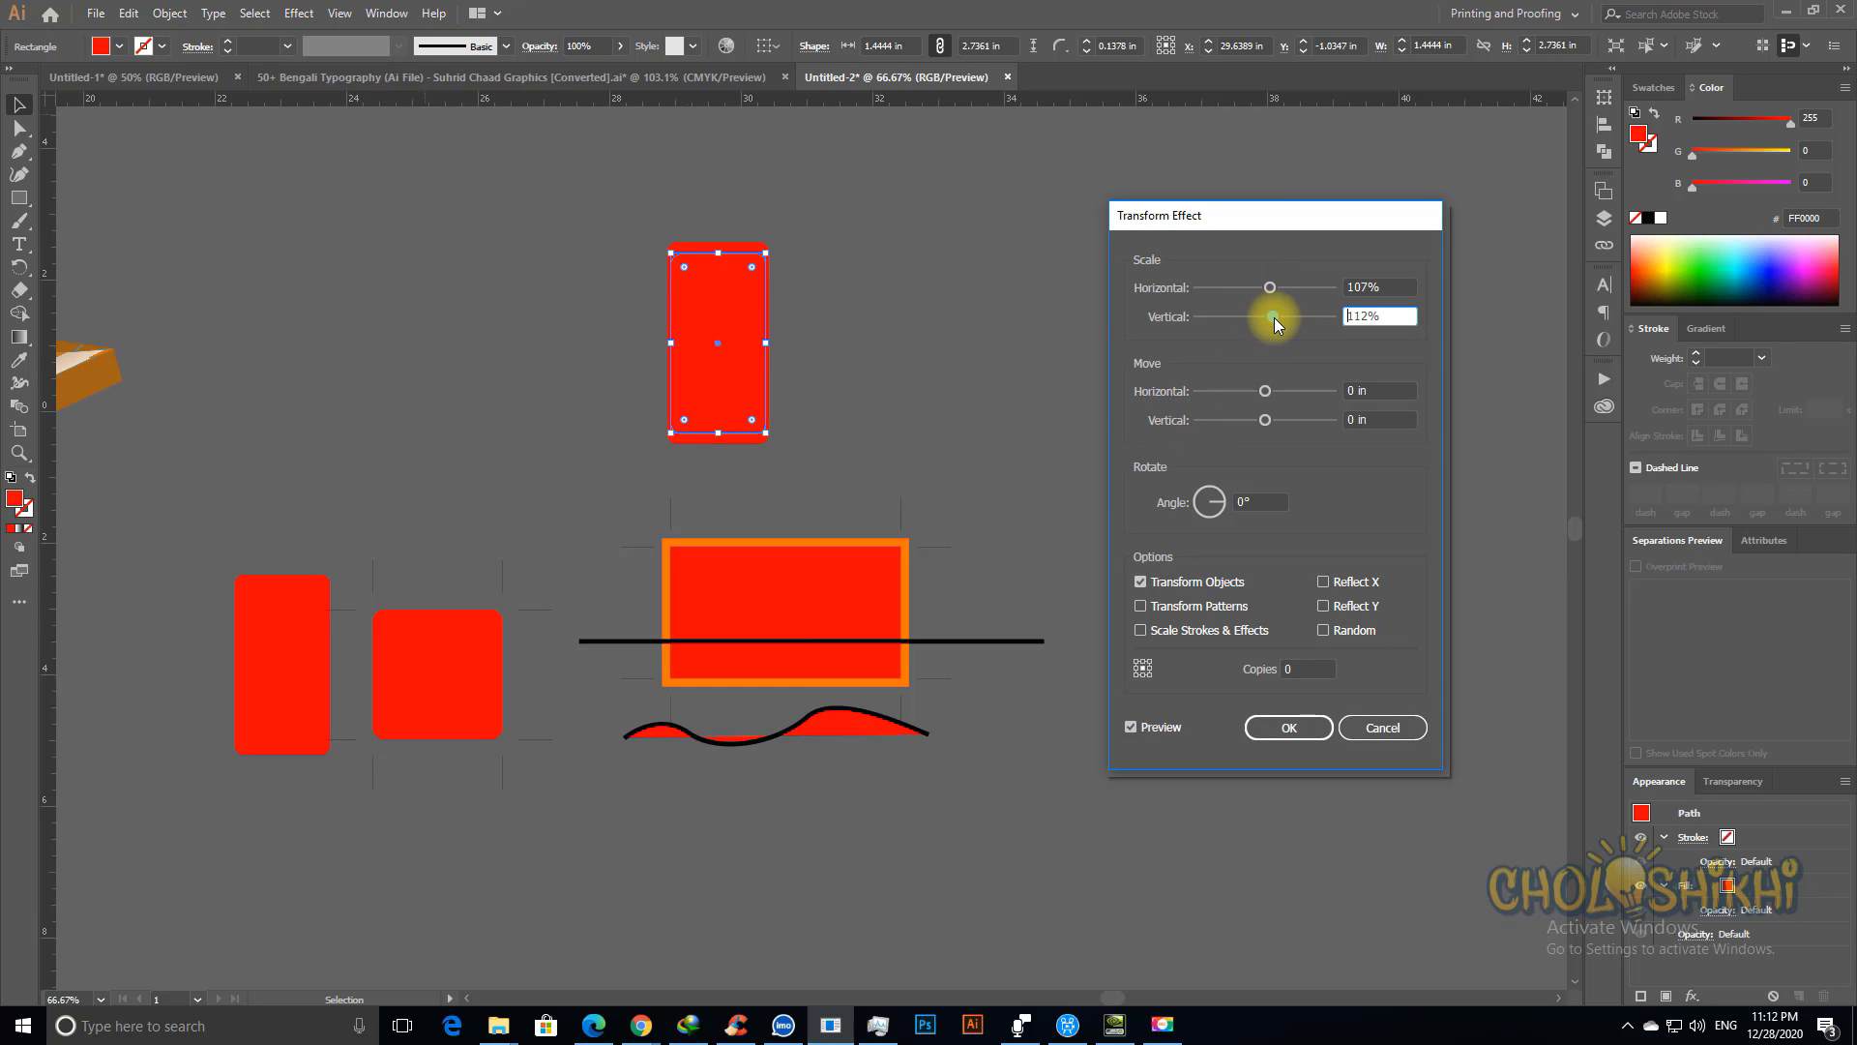
{"action": "left_click", "coordinate": [1266, 392]}
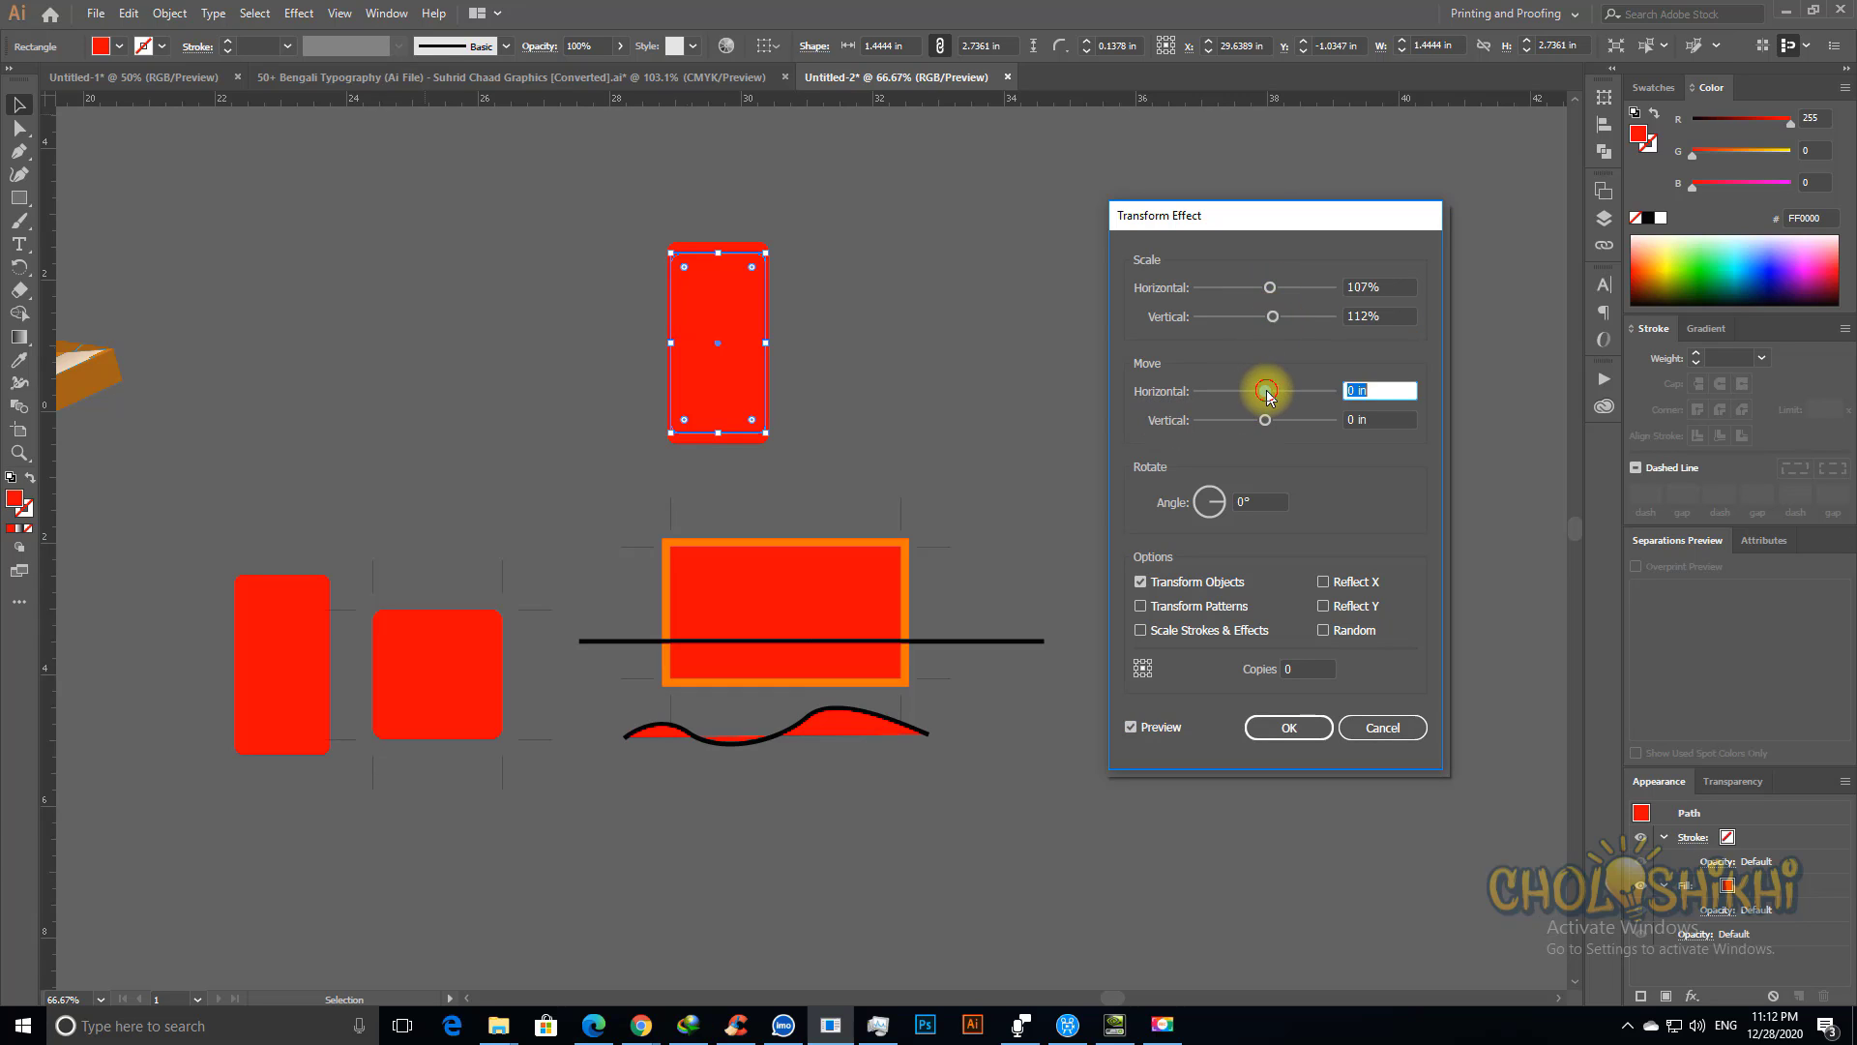
{"action": "mouse_move", "coordinate": [1266, 421]}
{"action": "left_mouse_down"}
{"action": "mouse_move", "coordinate": [1288, 392]}
{"action": "mouse_move", "coordinate": [1284, 423]}
{"action": "left_mouse_up"}
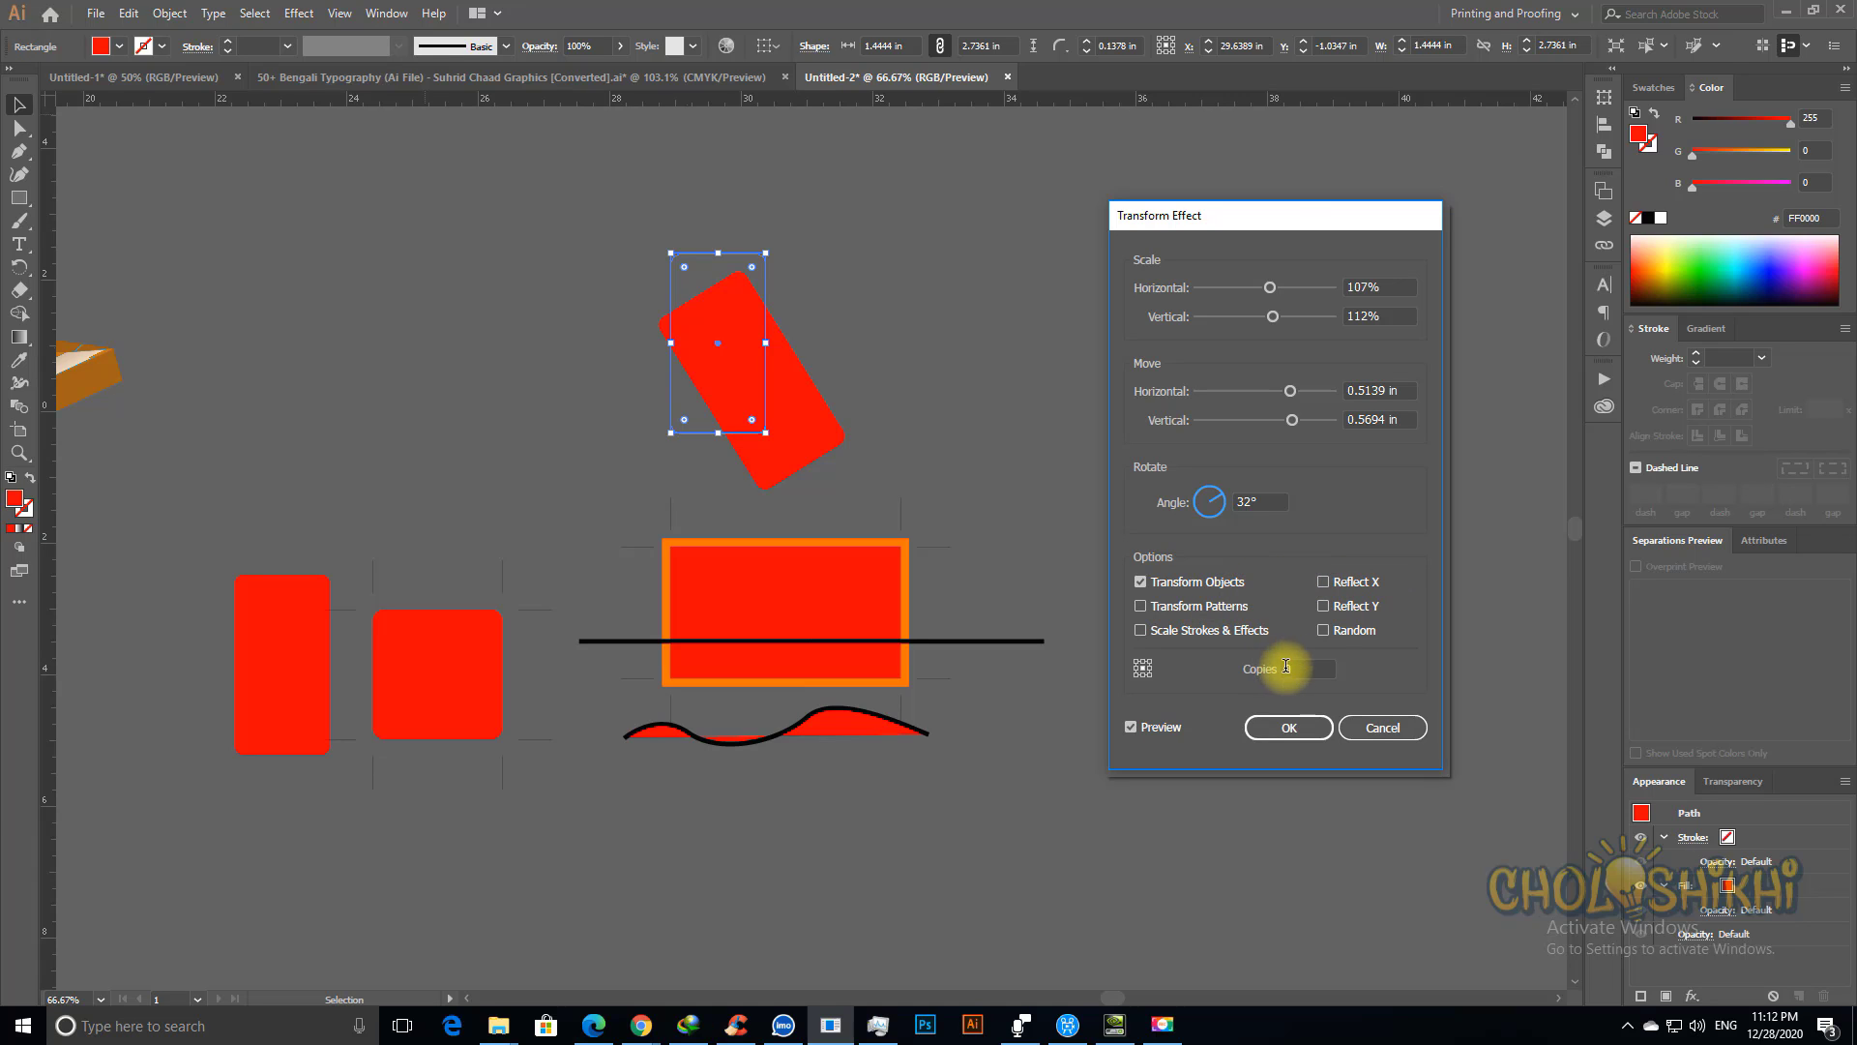
Step: Raise the number of copies in the Transform effect, apply it, and view the whole spiral of rectangles
{"action": "left_click", "coordinate": [1299, 668]}
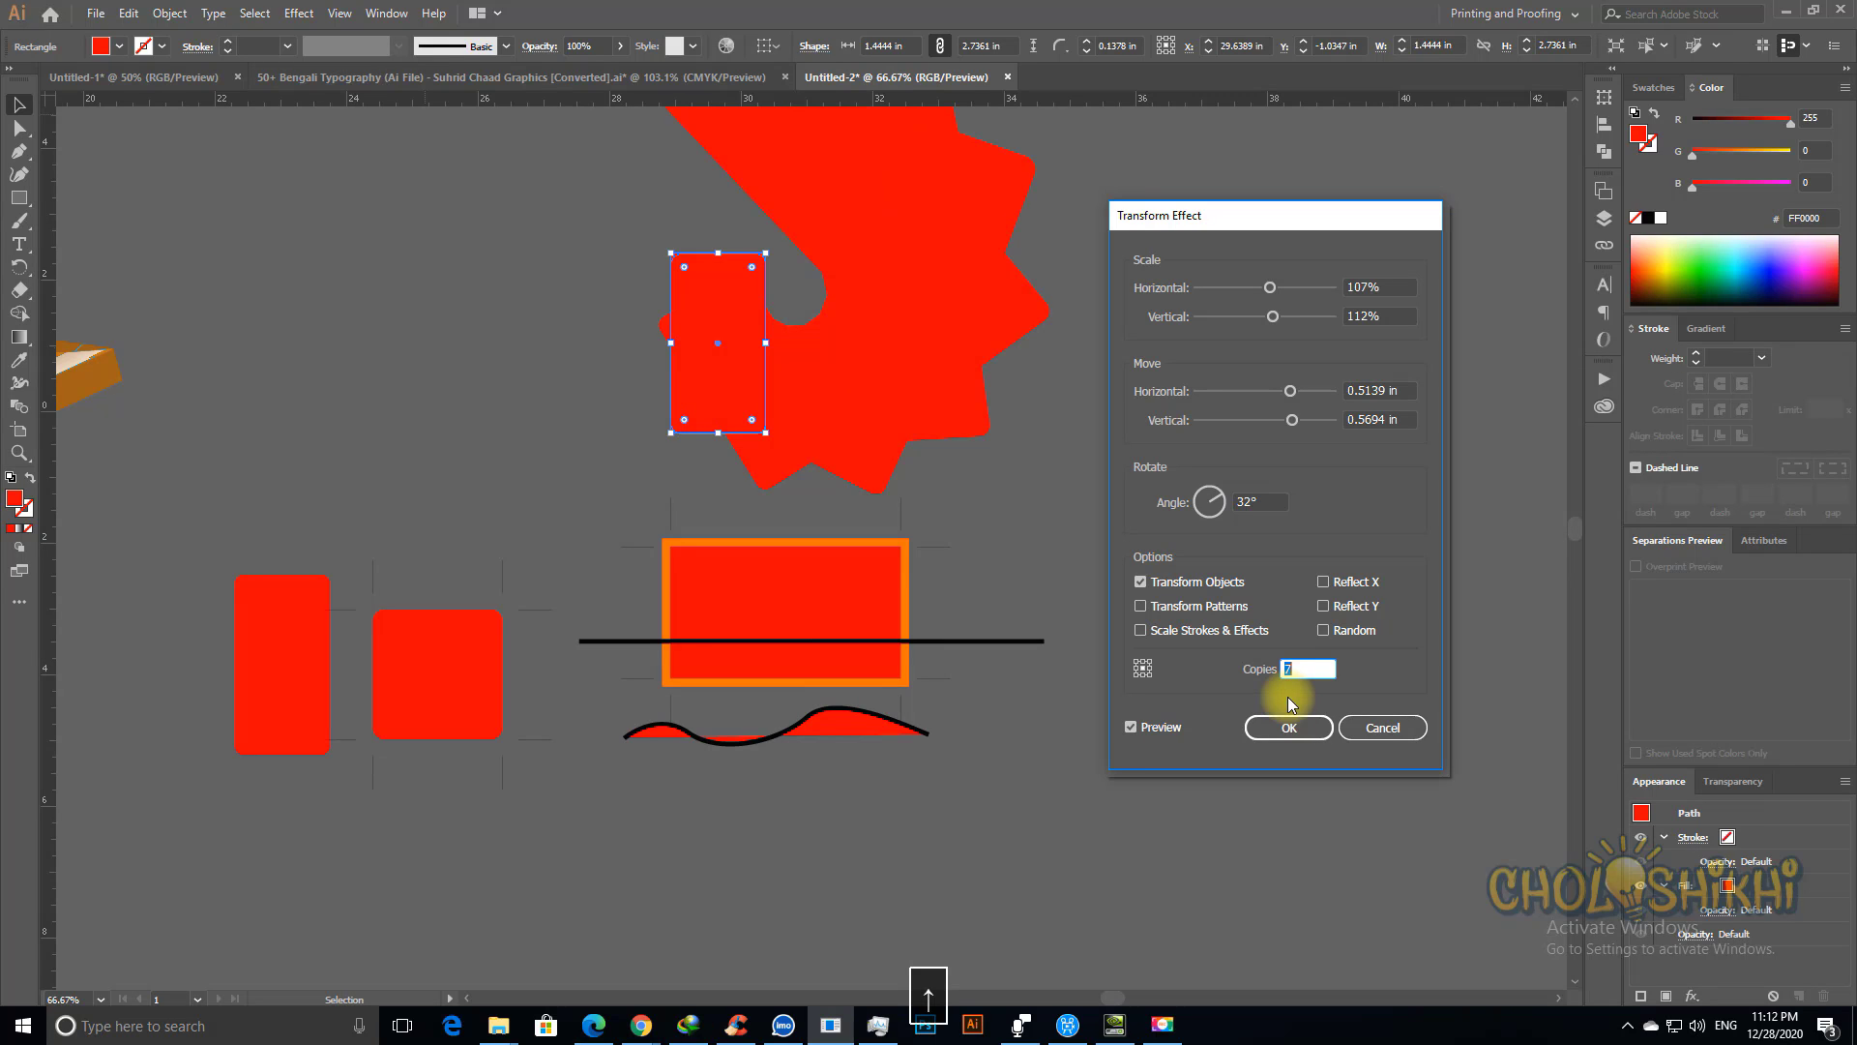
{"action": "key", "text": "Up"}
{"action": "key", "text": "Up"}
{"action": "key", "text": "Up"}
{"action": "key", "text": "Up"}
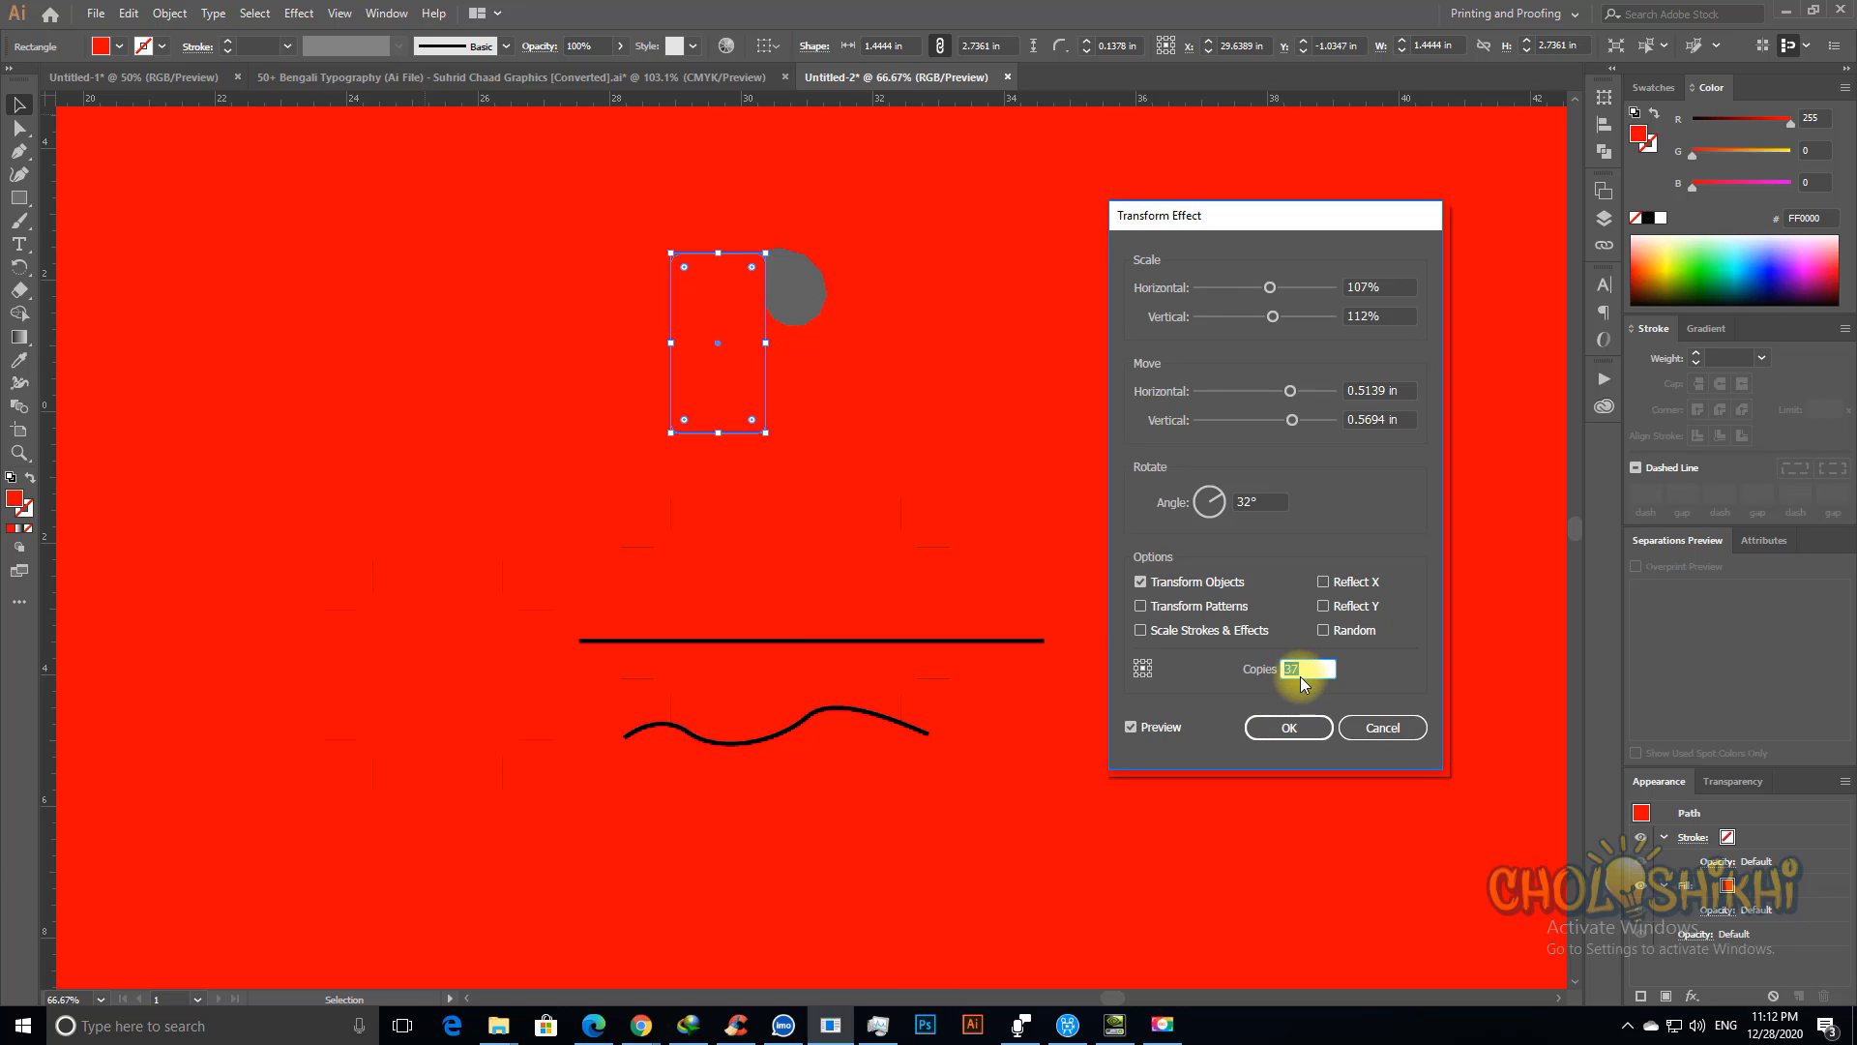
{"action": "left_click", "coordinate": [1285, 727]}
{"action": "key", "text": "ctrl+minus"}
{"action": "key", "text": "ctrl+minus"}
{"action": "key", "text": "ctrl+minus"}
{"action": "key", "text": "ctrl+minus"}
{"action": "key", "text": "ctrl+minus"}
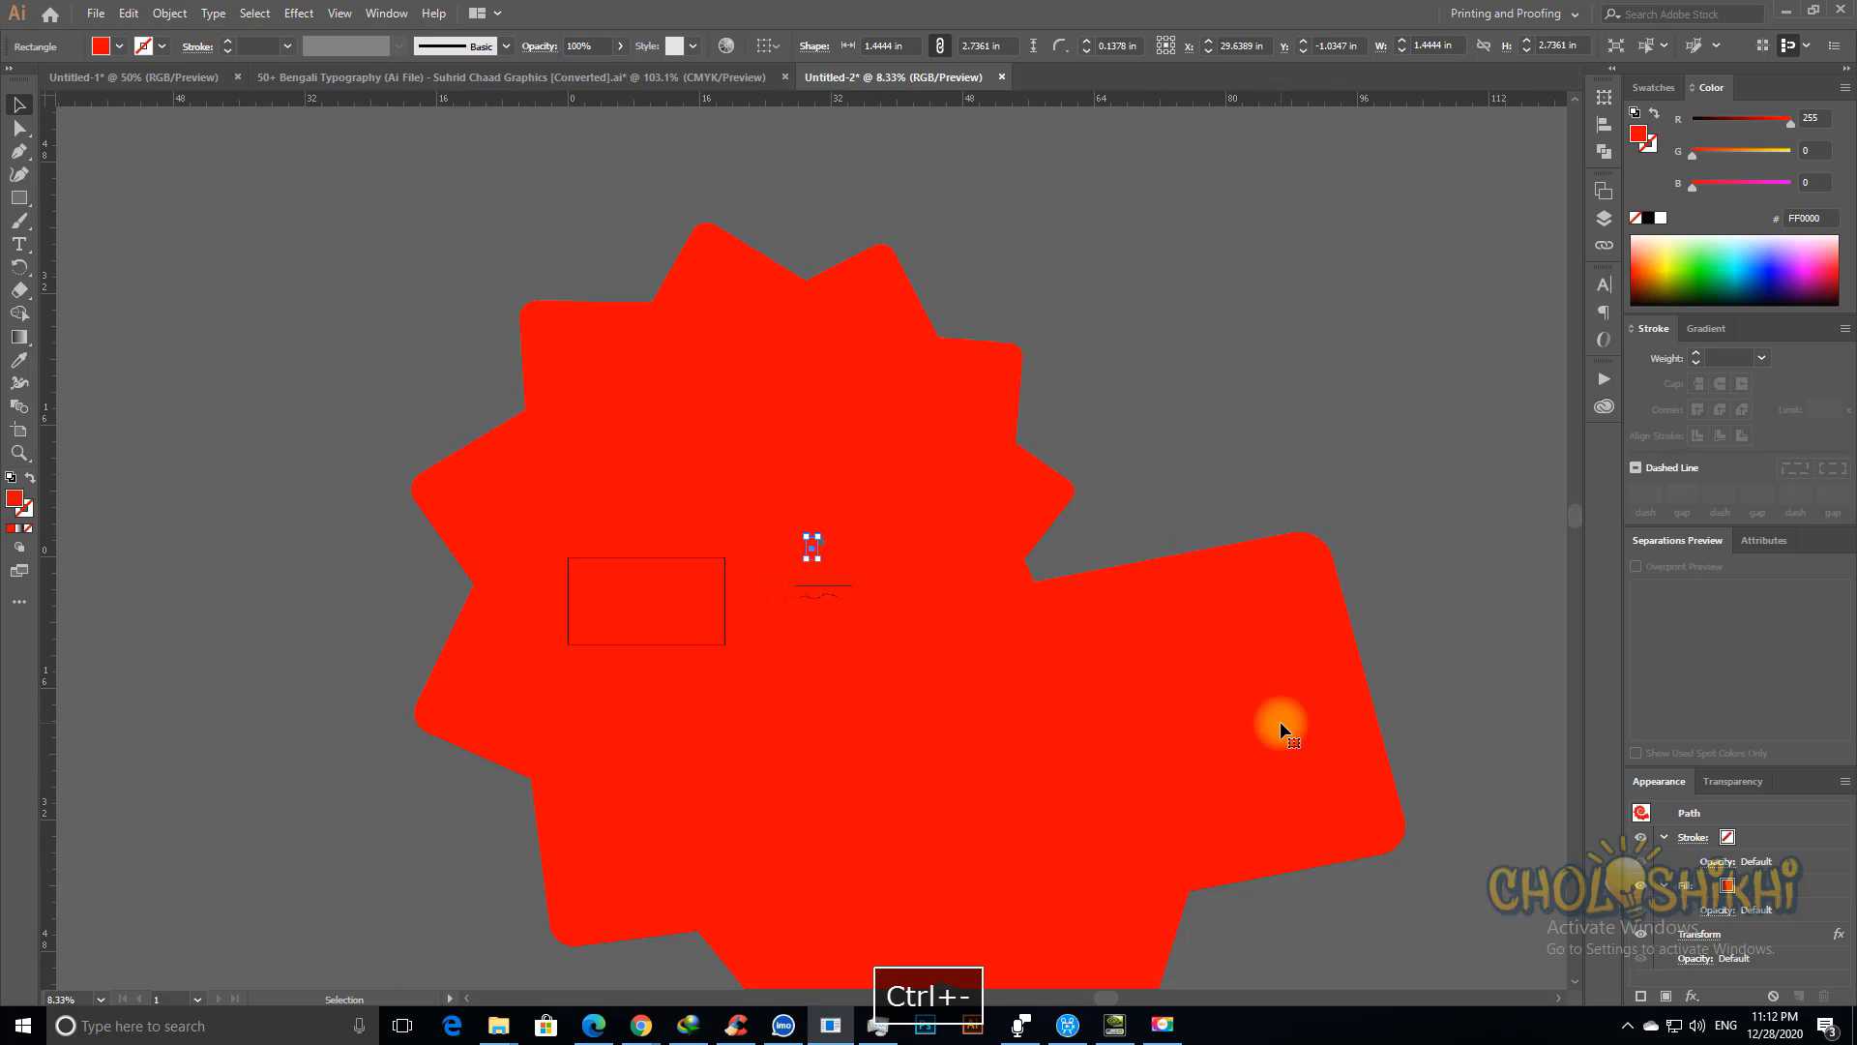
Step: Undo the Transform effect on the copied rectangle
{"action": "left_click", "coordinate": [1156, 660]}
{"action": "key", "text": "ctrl+z"}
{"action": "key", "text": "ctrl+z"}
{"action": "key", "text": "ctrl+z"}
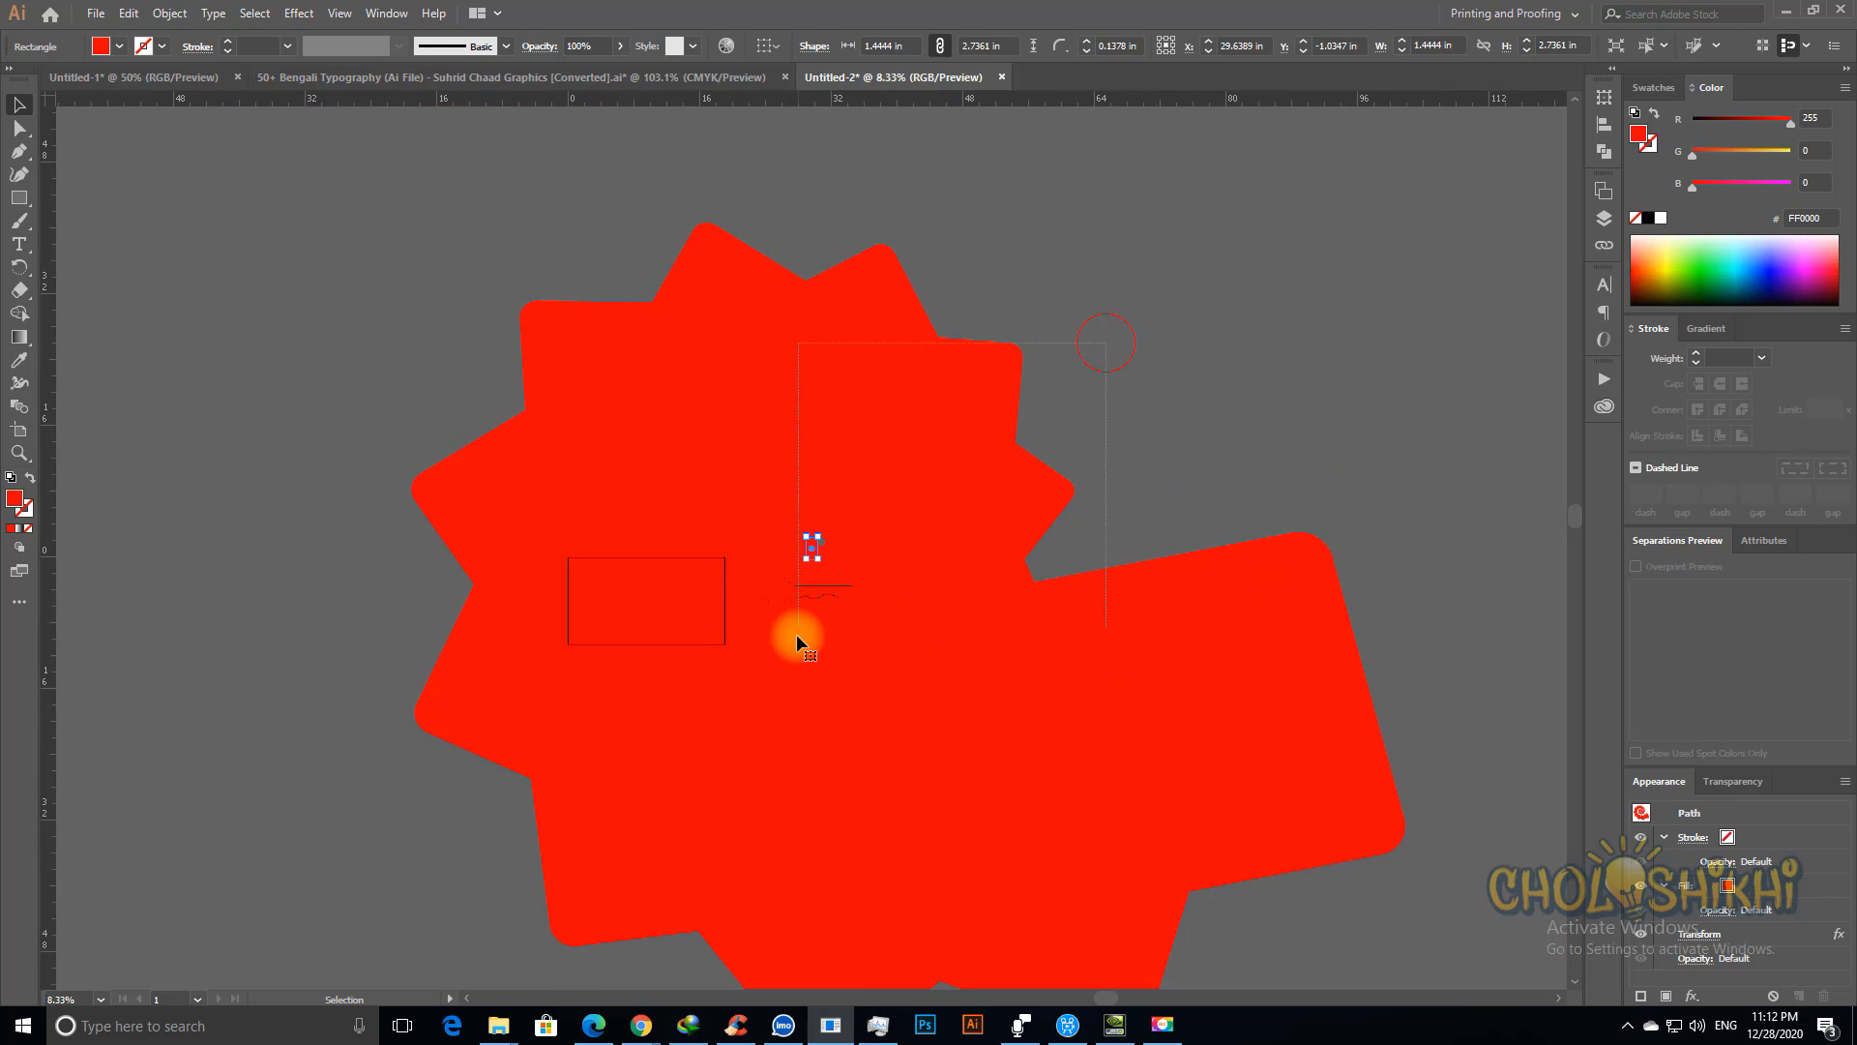
Step: Fill the copied rectangle above the card with the light-to-dark blue linear gradient preset
{"action": "key", "text": "ctrl+space"}
{"action": "left_click_drag", "start_coordinate": [775, 505], "coordinate": [913, 624]}
{"action": "left_click", "coordinate": [1704, 329]}
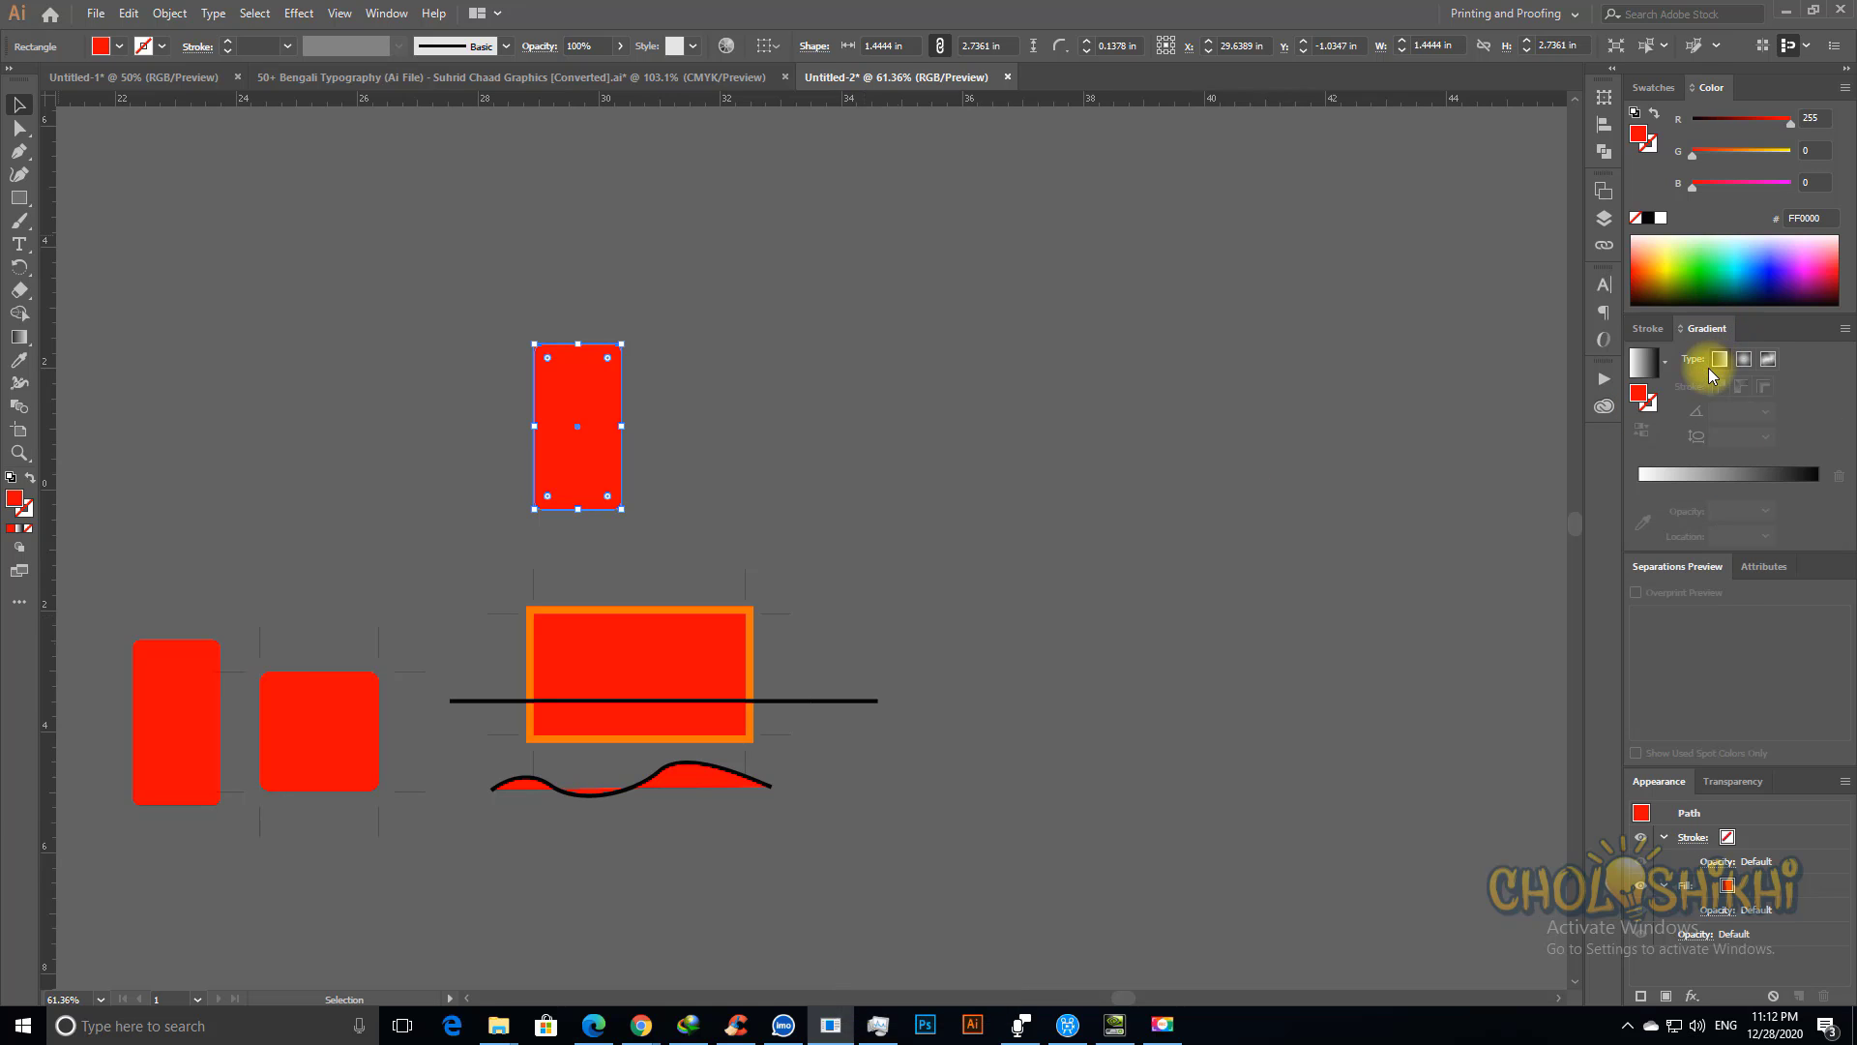
{"action": "left_click", "coordinate": [1724, 360]}
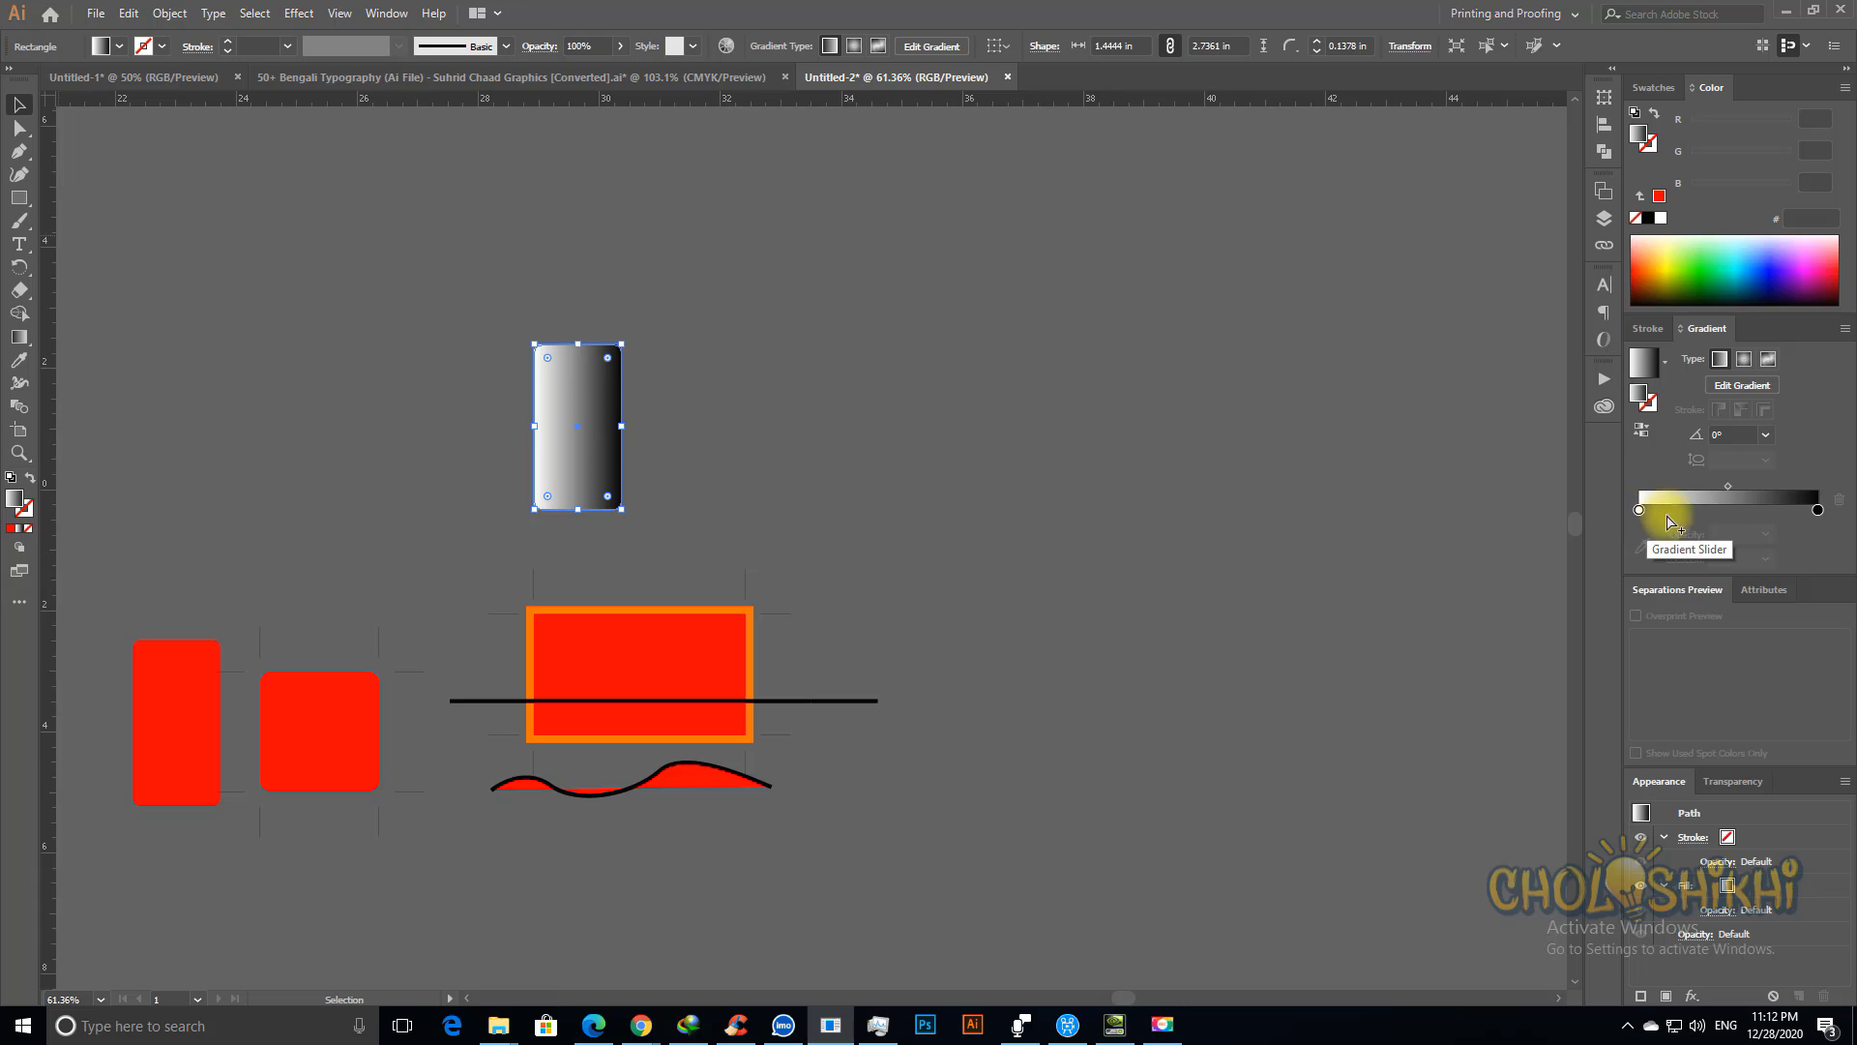
{"action": "left_click", "coordinate": [1666, 365]}
{"action": "left_click", "coordinate": [1542, 404]}
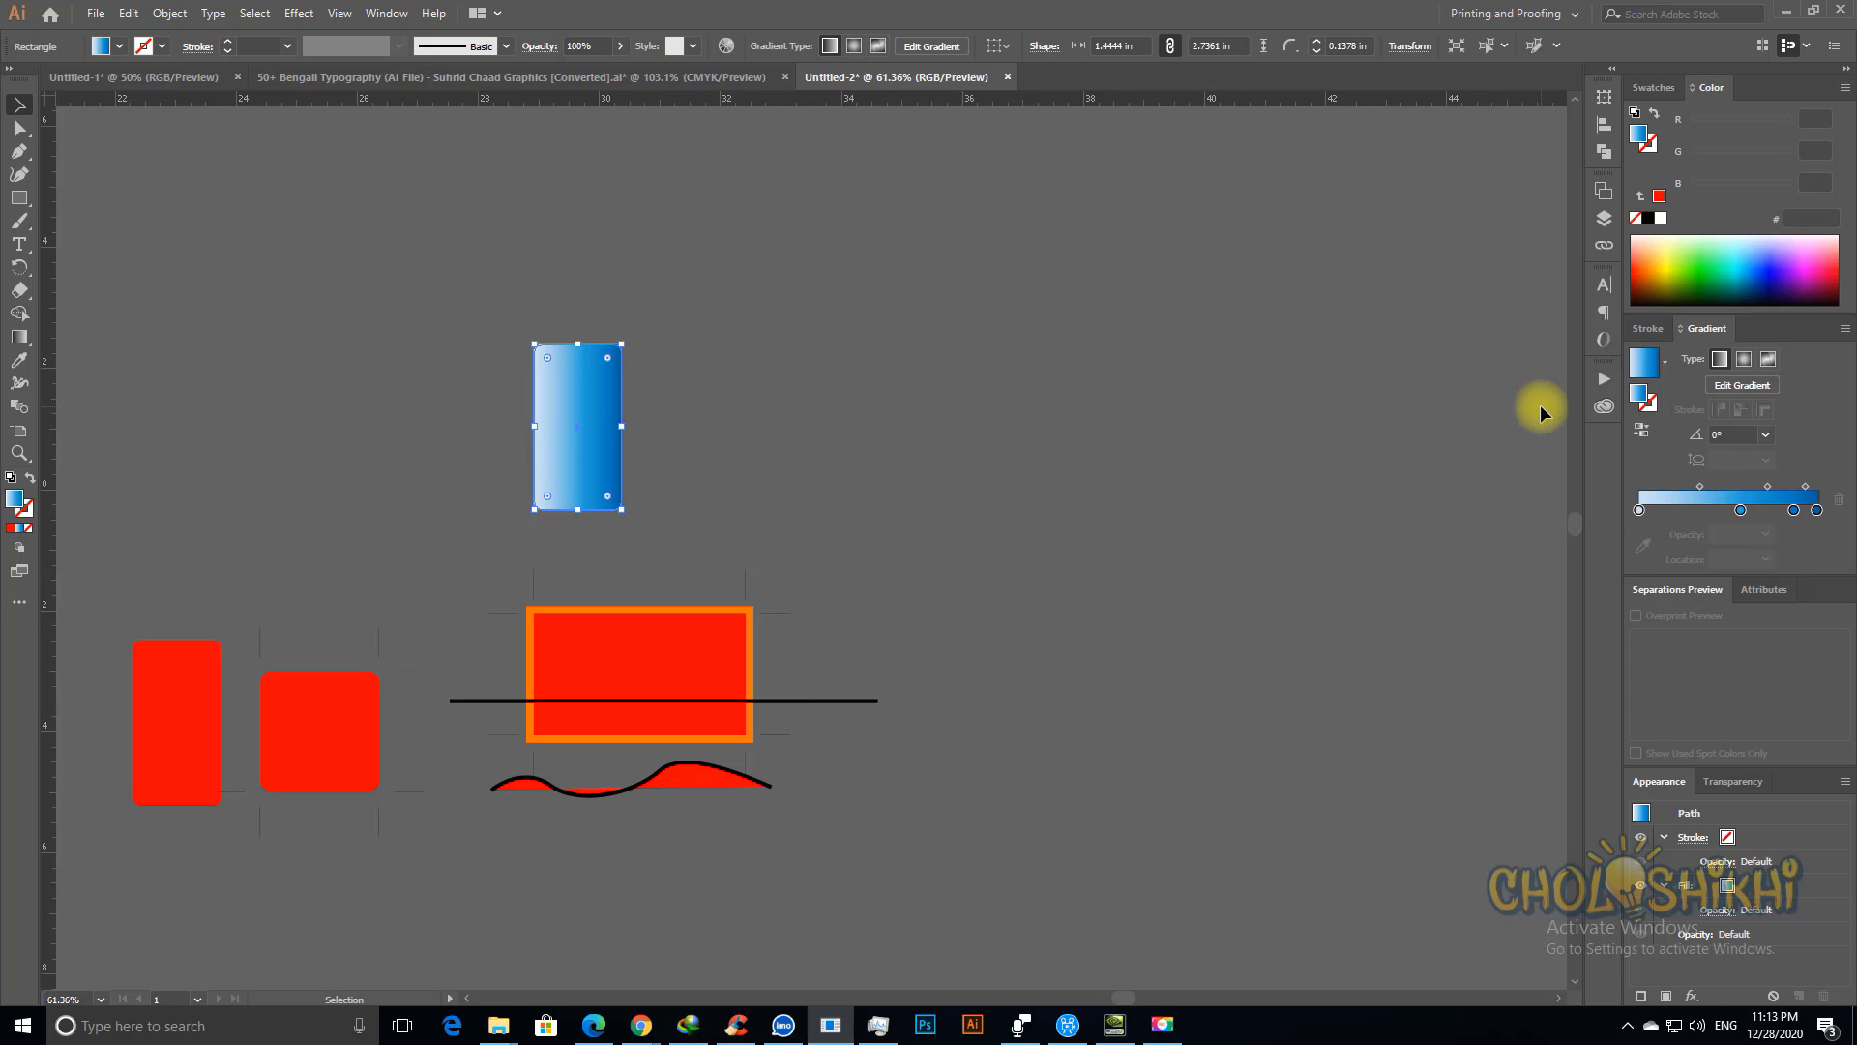
Step: Start a Transform effect on the blue gradient rectangle, scaling 120% by 130% and moving it 0.3611 in horizontally and 0.625 in vertically
{"action": "left_click", "coordinate": [299, 13]}
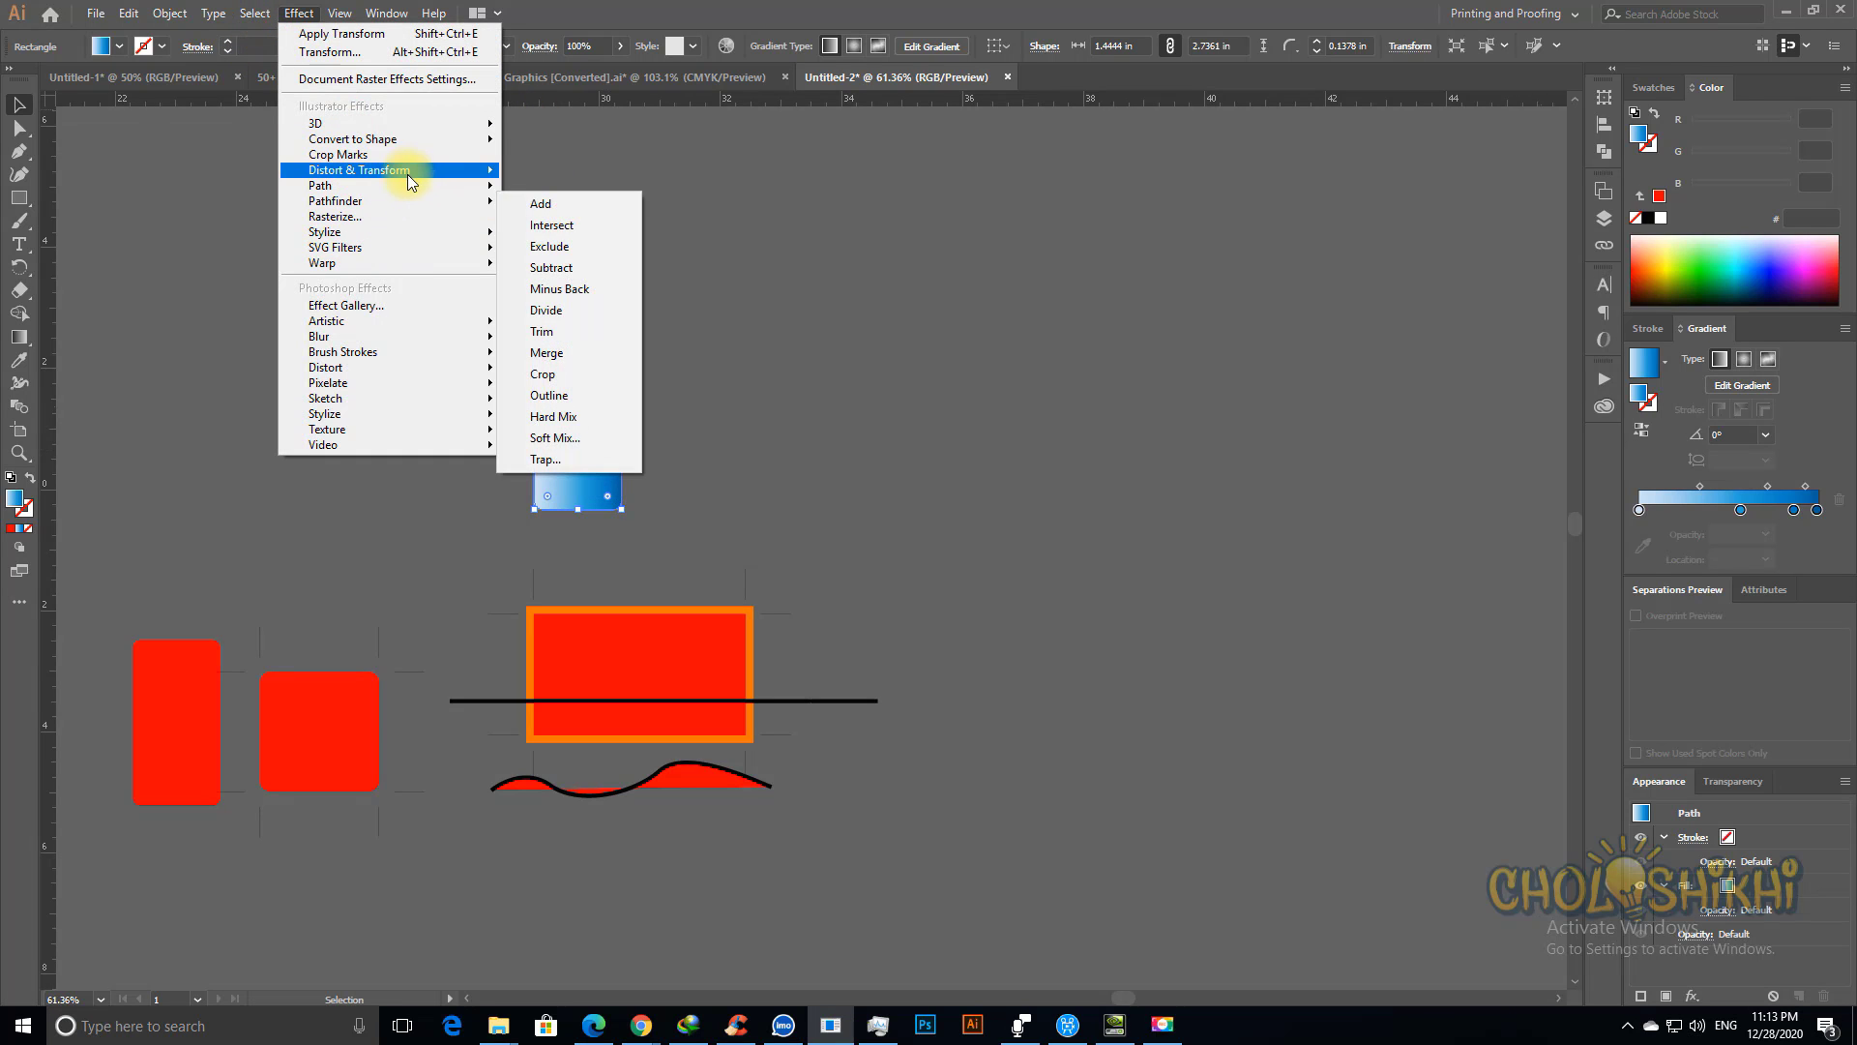
{"action": "mouse_move", "coordinate": [432, 171]}
{"action": "left_click", "coordinate": [554, 236]}
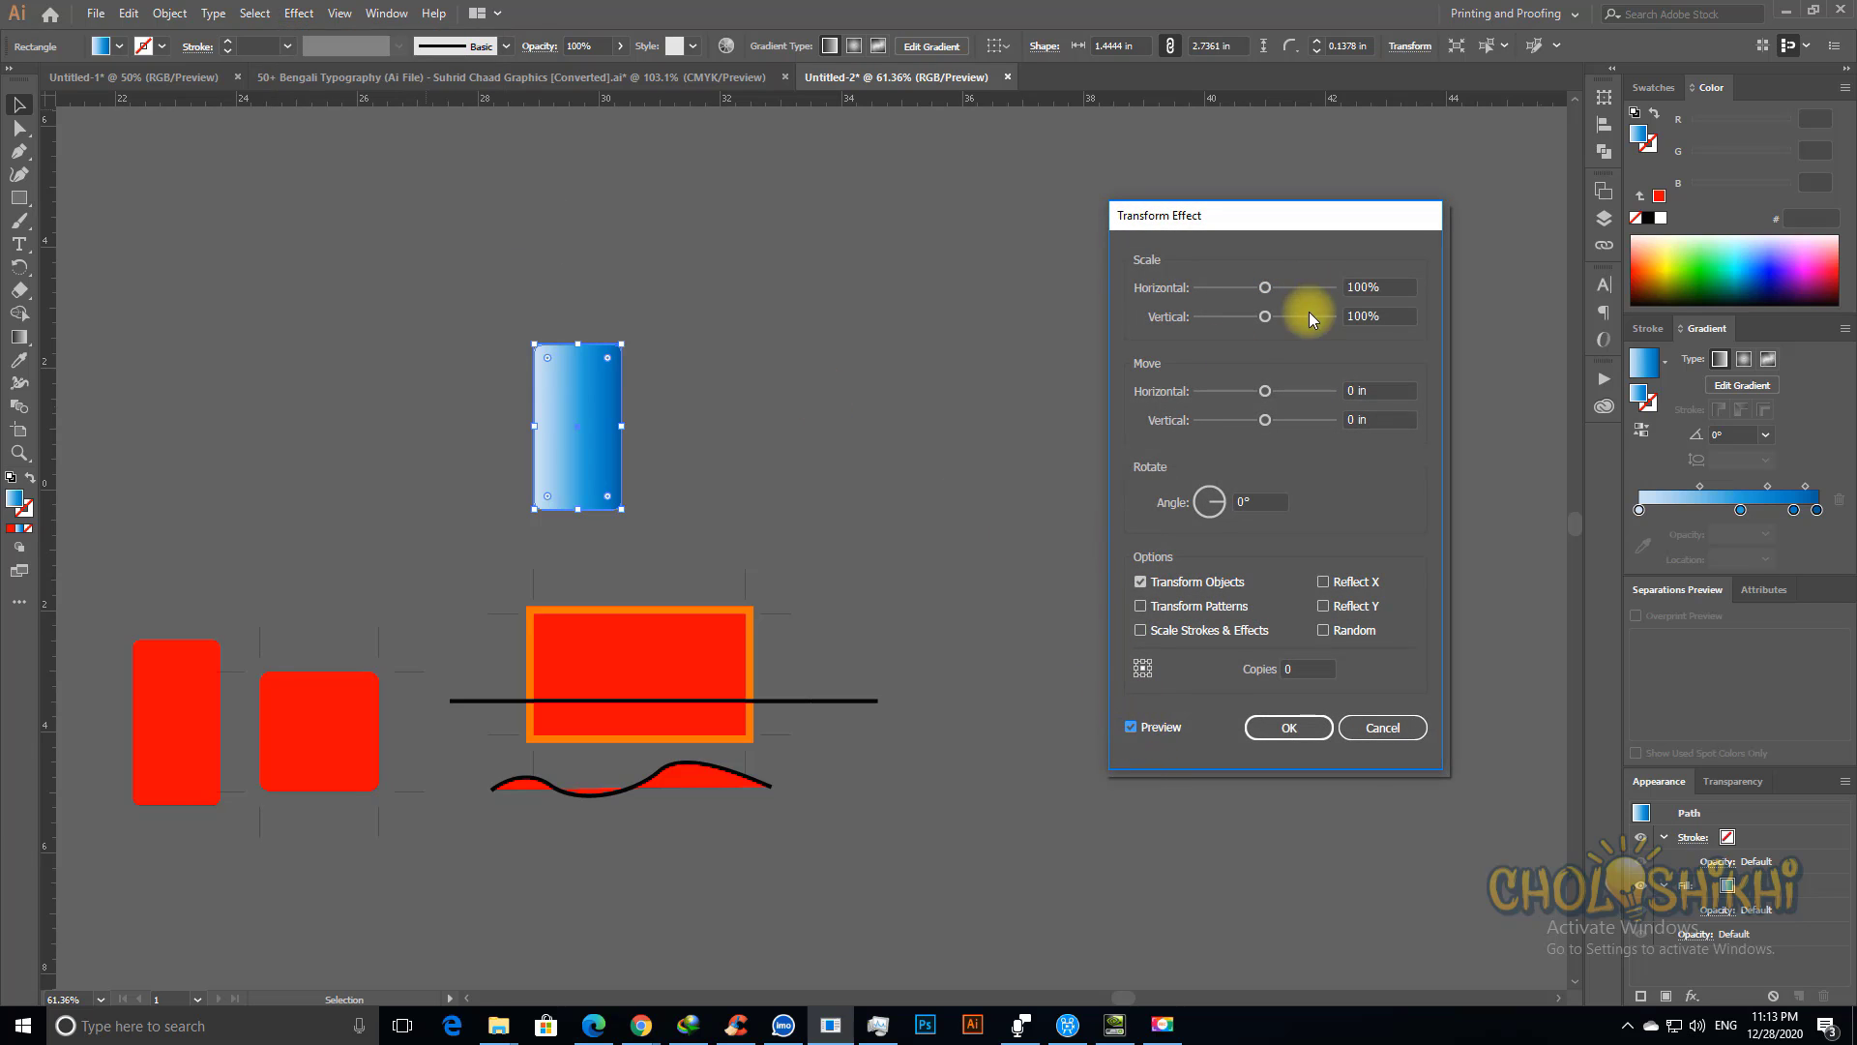
{"action": "left_click_drag", "start_coordinate": [1275, 287], "coordinate": [1285, 317]}
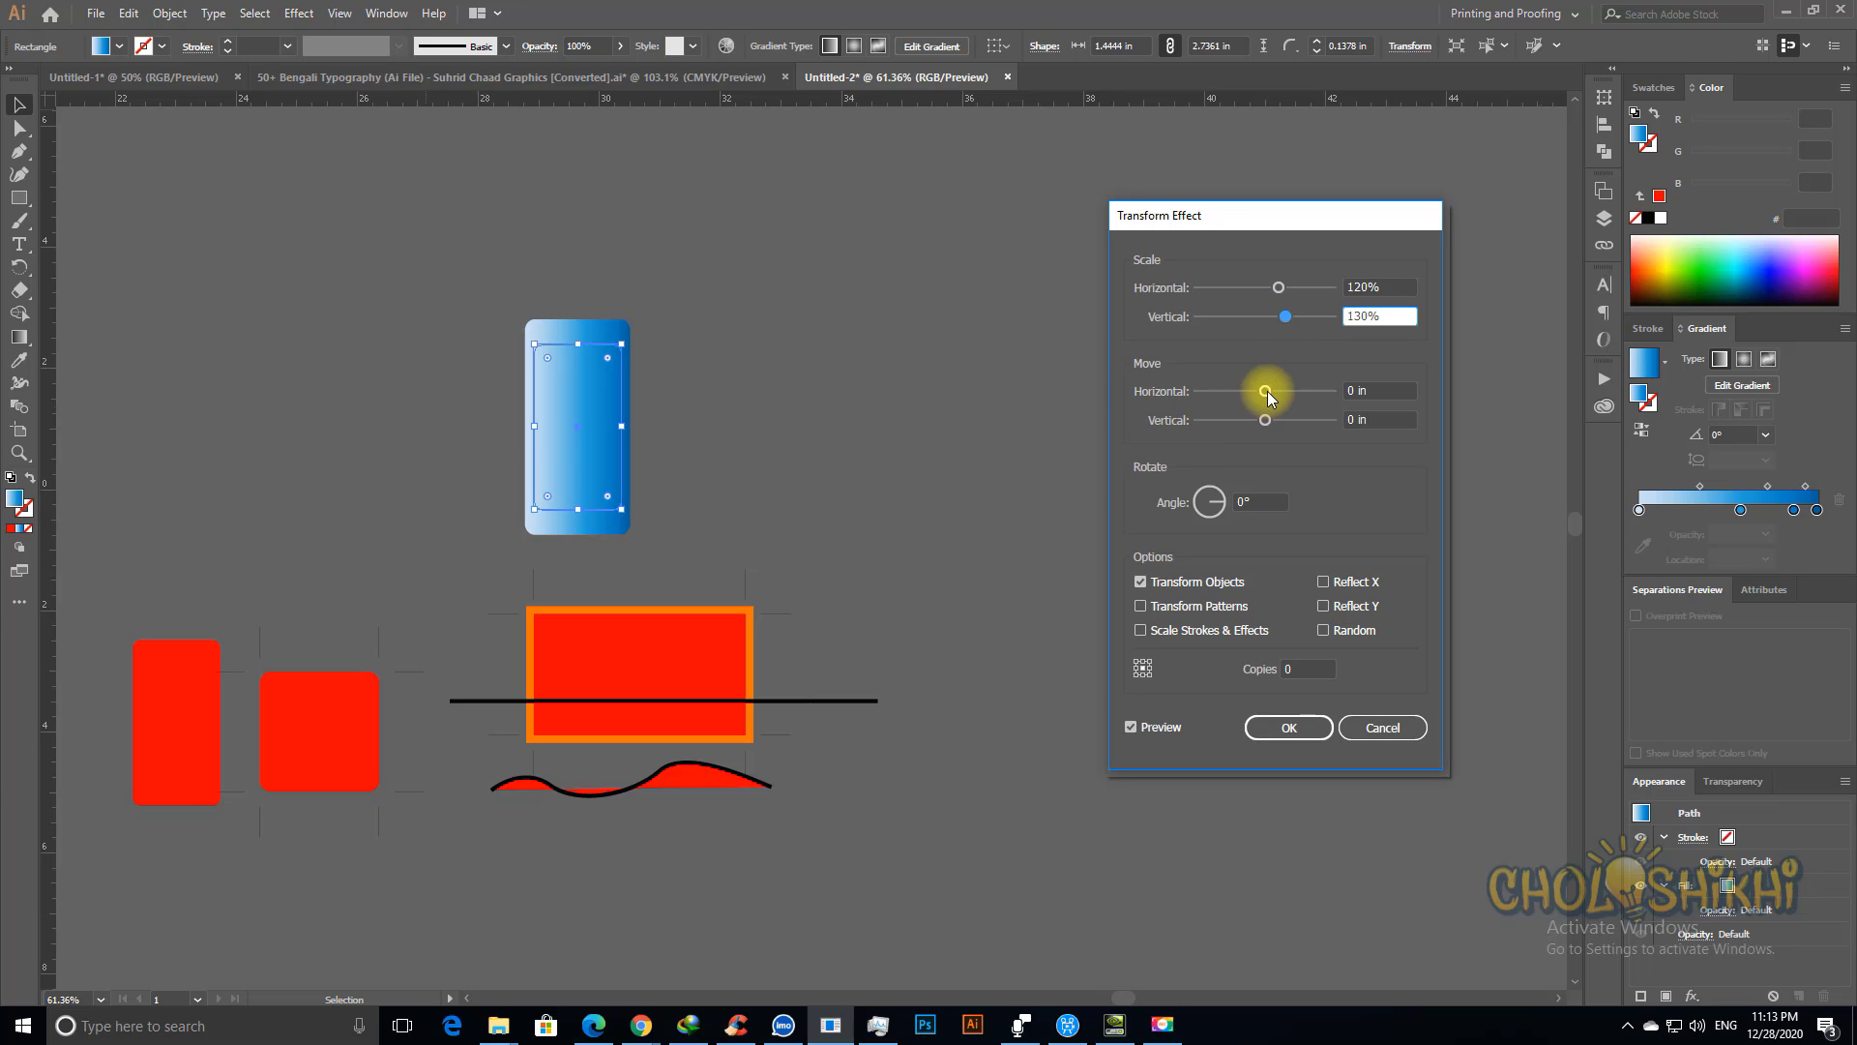
{"action": "left_click_drag", "start_coordinate": [1265, 391], "coordinate": [1295, 424]}
Step: Set the Transform effect's rotation angle to 30° for the blue gradient rectangle
{"action": "left_click", "coordinate": [1258, 501]}
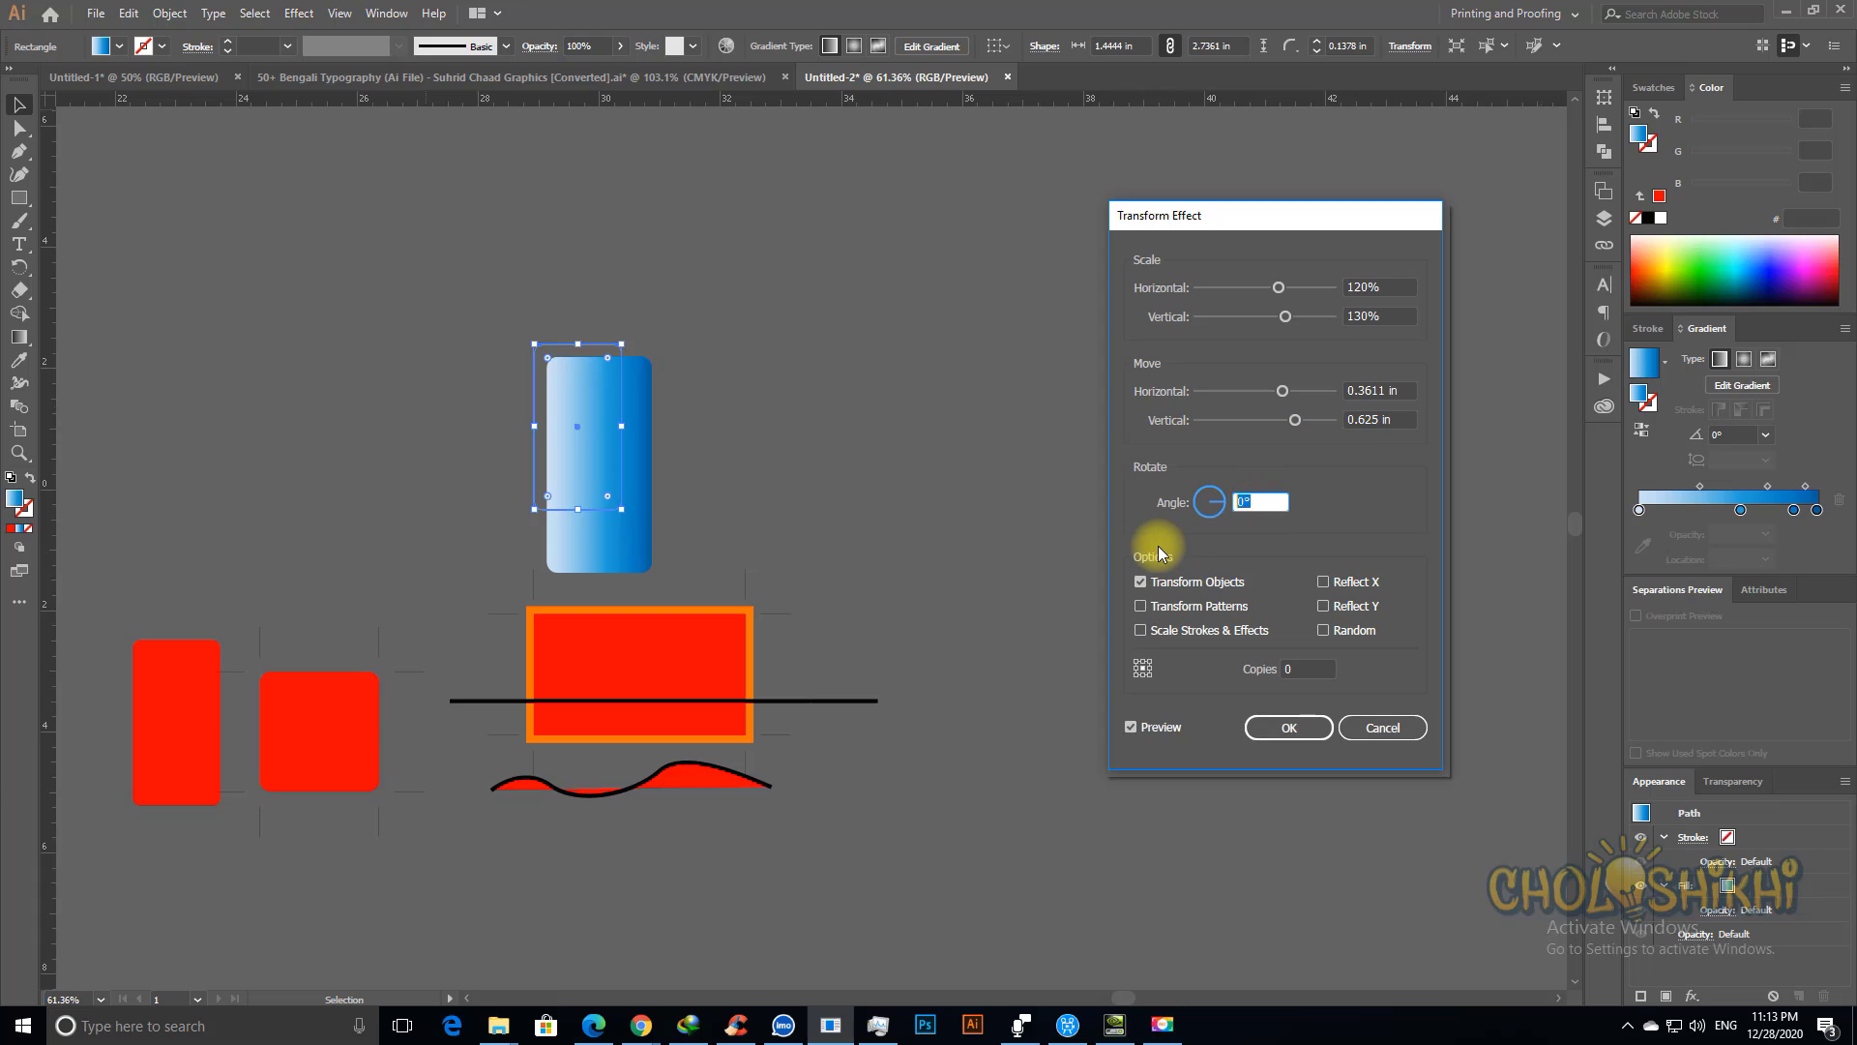
{"action": "key", "text": "Up"}
{"action": "key", "text": "Up"}
{"action": "key", "text": "Up"}
{"action": "key", "text": "Up"}
{"action": "key", "text": "Up"}
{"action": "key", "text": "Up"}
{"action": "key", "text": "Up"}
{"action": "key", "text": "Up"}
{"action": "key", "text": "Up"}
{"action": "key", "text": "Up"}
{"action": "key", "text": "Up"}
{"action": "key", "text": "Up"}
{"action": "key", "text": "Up"}
{"action": "key", "text": "Up"}
{"action": "key", "text": "Up"}
{"action": "key", "text": "Up"}
{"action": "key", "text": "Up"}
{"action": "key", "text": "Up"}
{"action": "key", "text": "Up"}
{"action": "key", "text": "Up"}
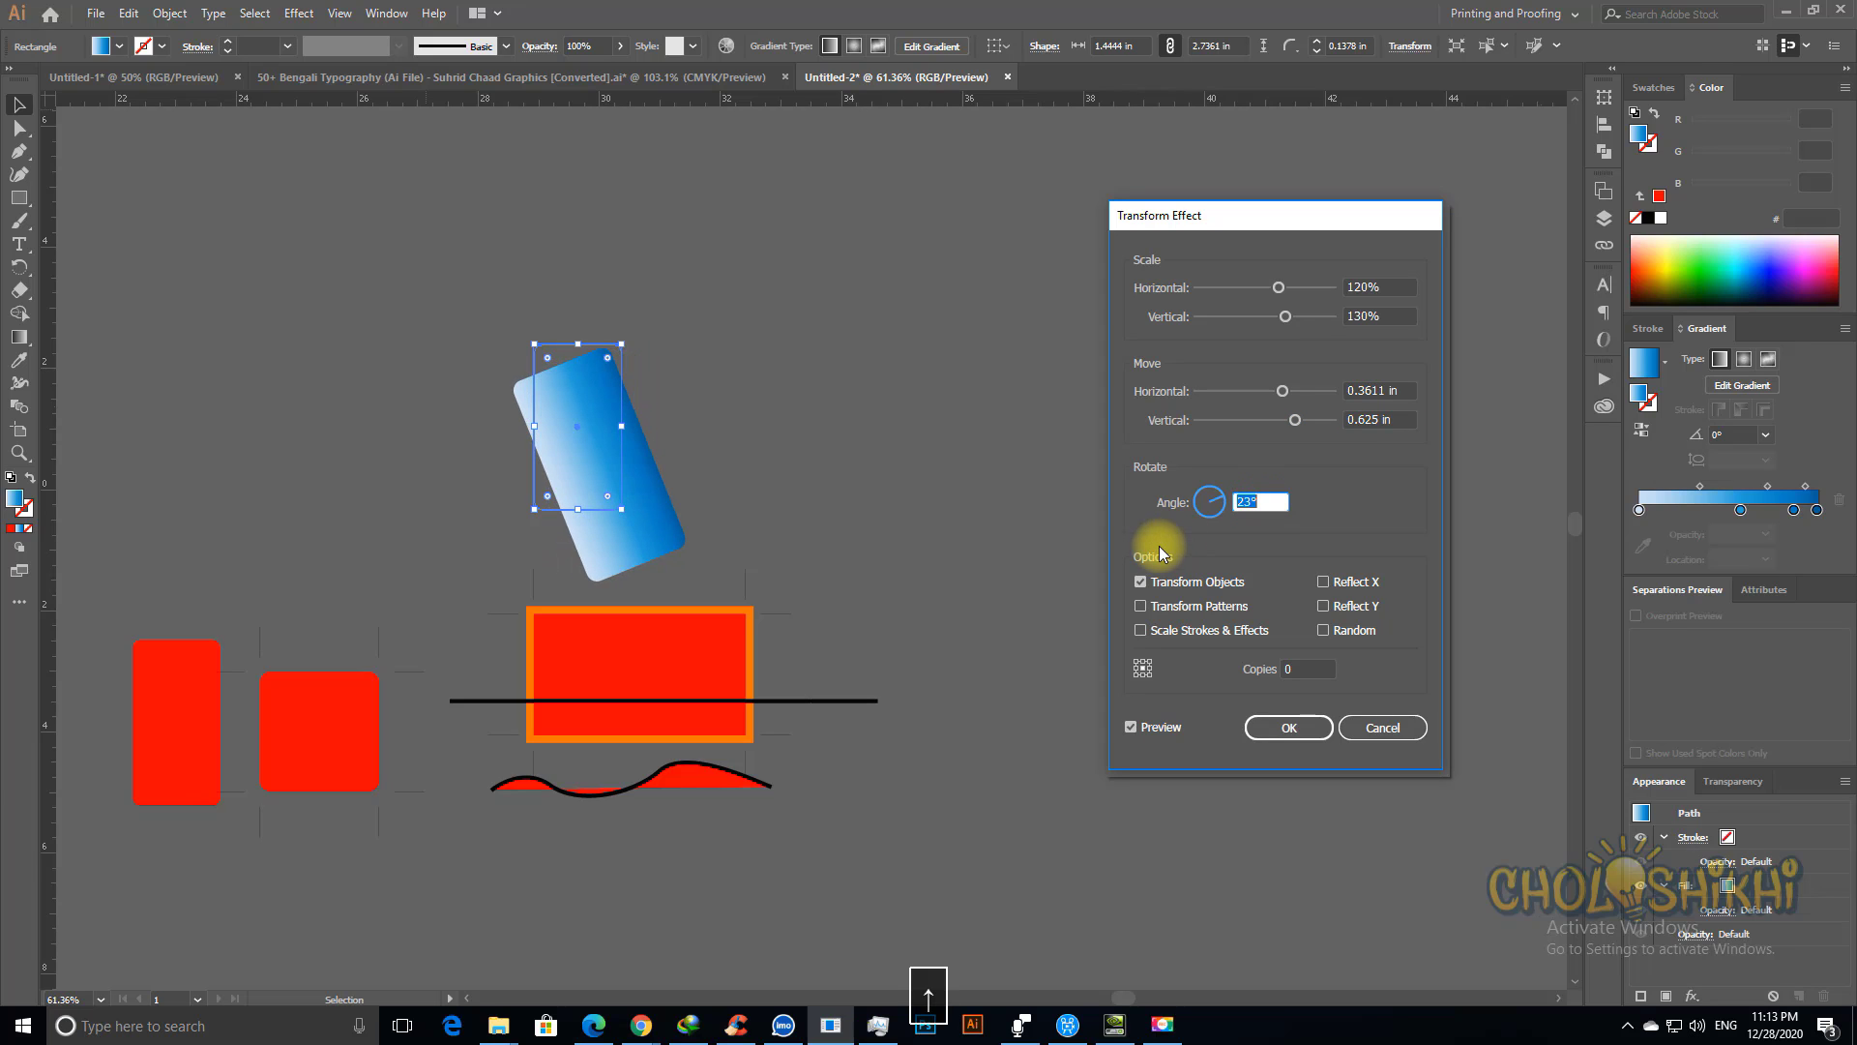
Step: Set the number of copies to 20 and apply the Transform effect
{"action": "left_click", "coordinate": [1296, 668]}
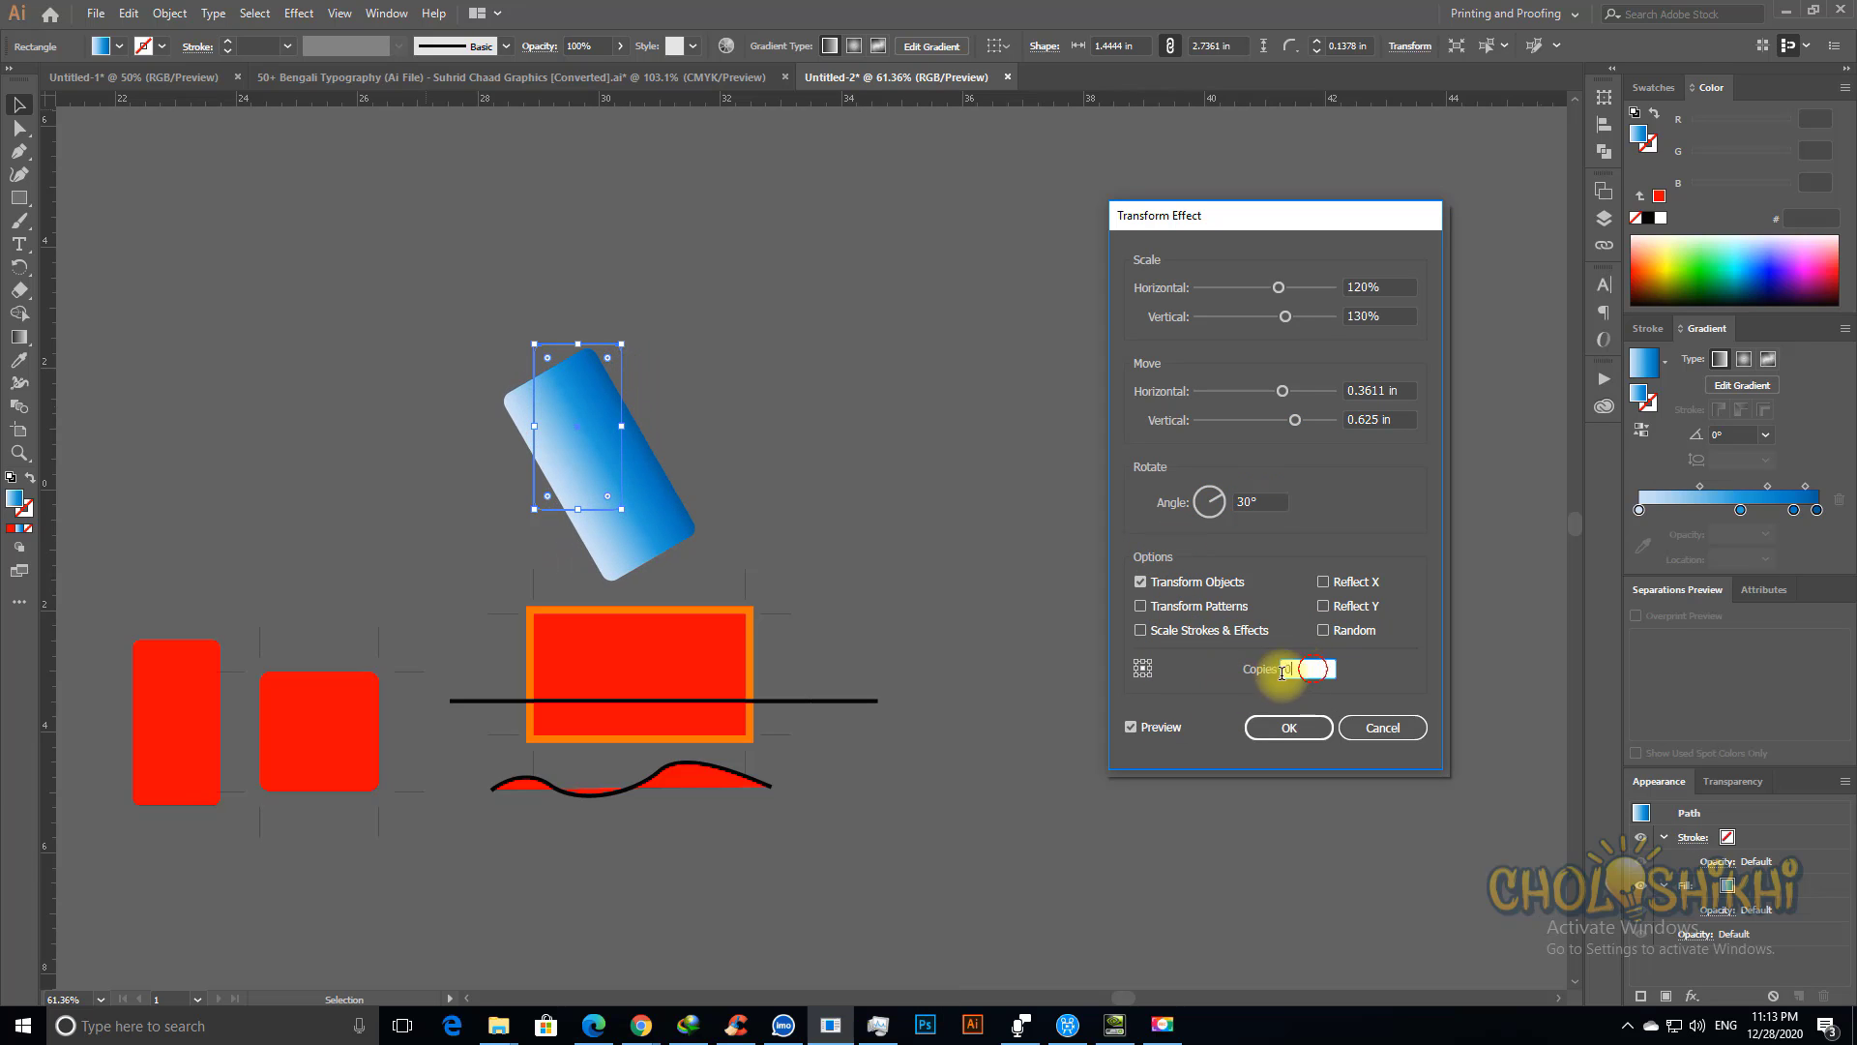
{"action": "key", "text": "Up"}
{"action": "key", "text": "Up"}
{"action": "key", "text": "Up"}
{"action": "key", "text": "Up"}
{"action": "key", "text": "Up"}
{"action": "key", "text": "Up"}
{"action": "key", "text": "Up"}
{"action": "key", "text": "Up"}
{"action": "key", "text": "Up"}
{"action": "key", "text": "Up"}
{"action": "key", "text": "Up"}
{"action": "key", "text": "Up"}
{"action": "key", "text": "Up"}
{"action": "key", "text": "Up"}
{"action": "key", "text": "Up"}
{"action": "key", "text": "Up"}
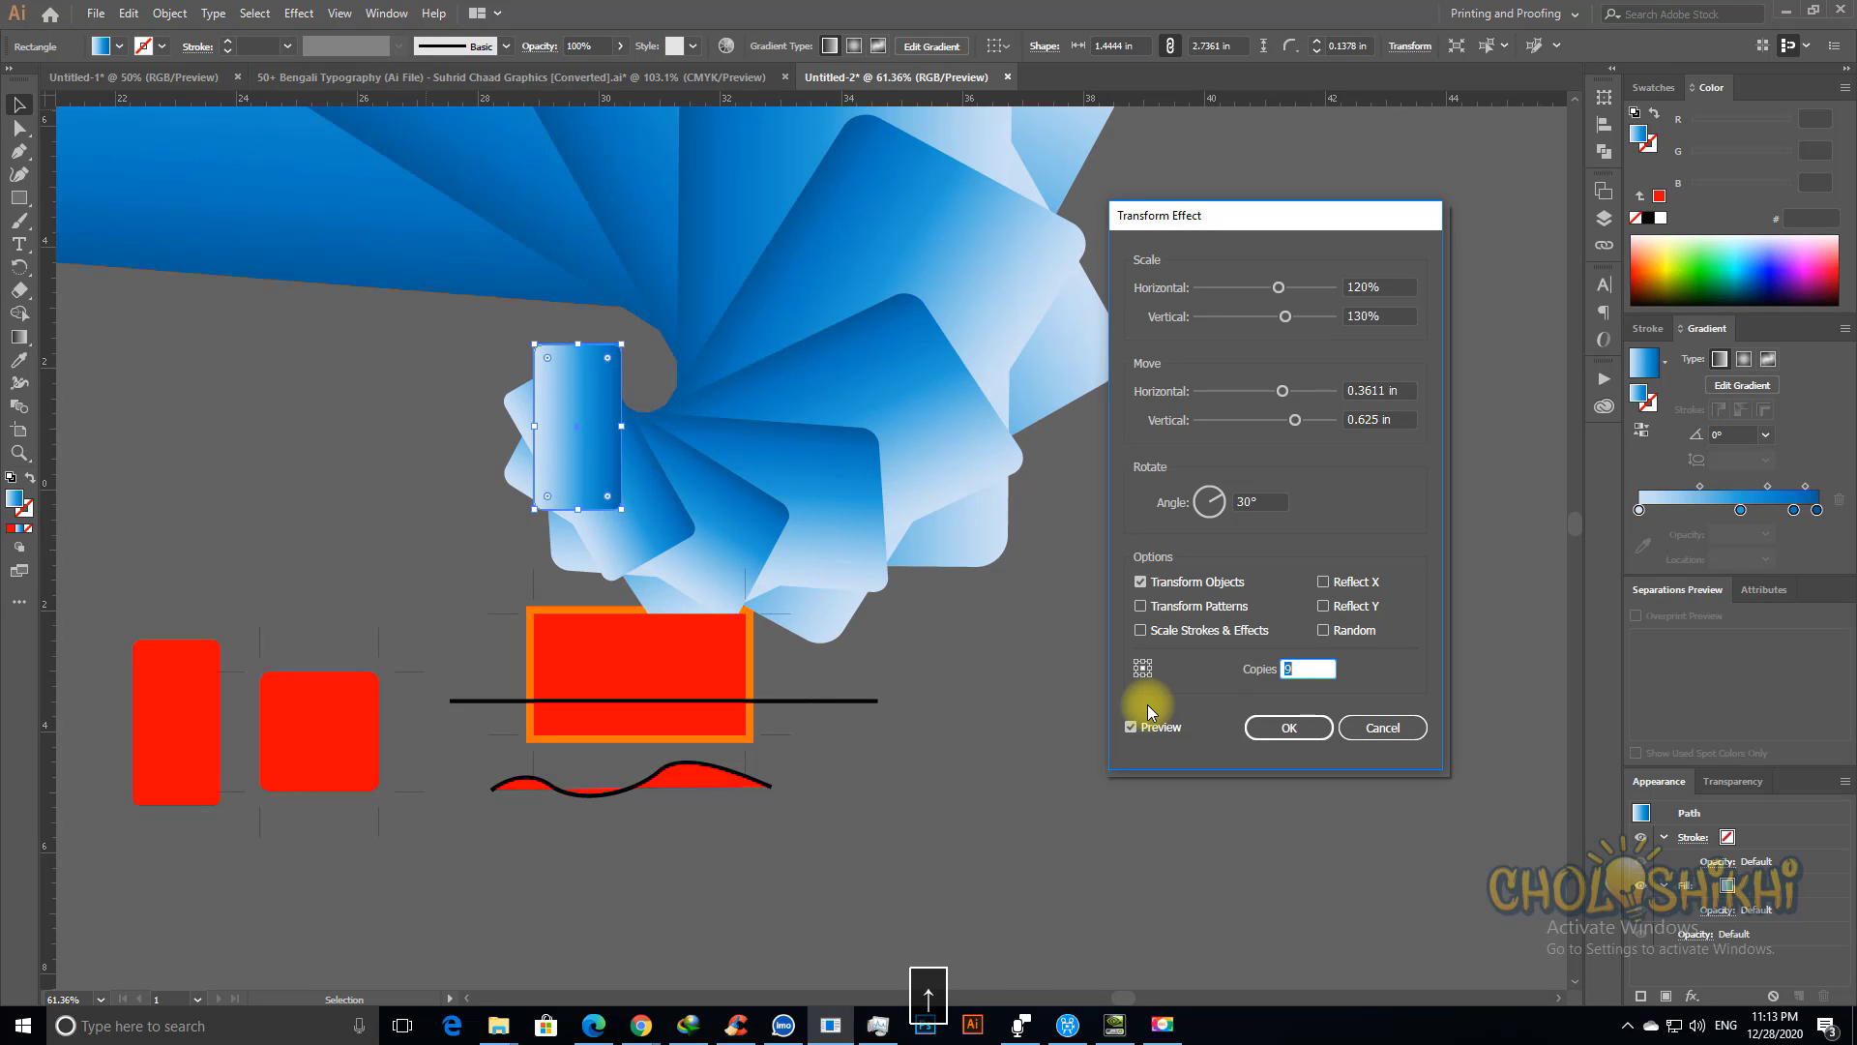
{"action": "key", "text": "Up"}
{"action": "key", "text": "Up"}
{"action": "key", "text": "Up"}
{"action": "key", "text": "Up"}
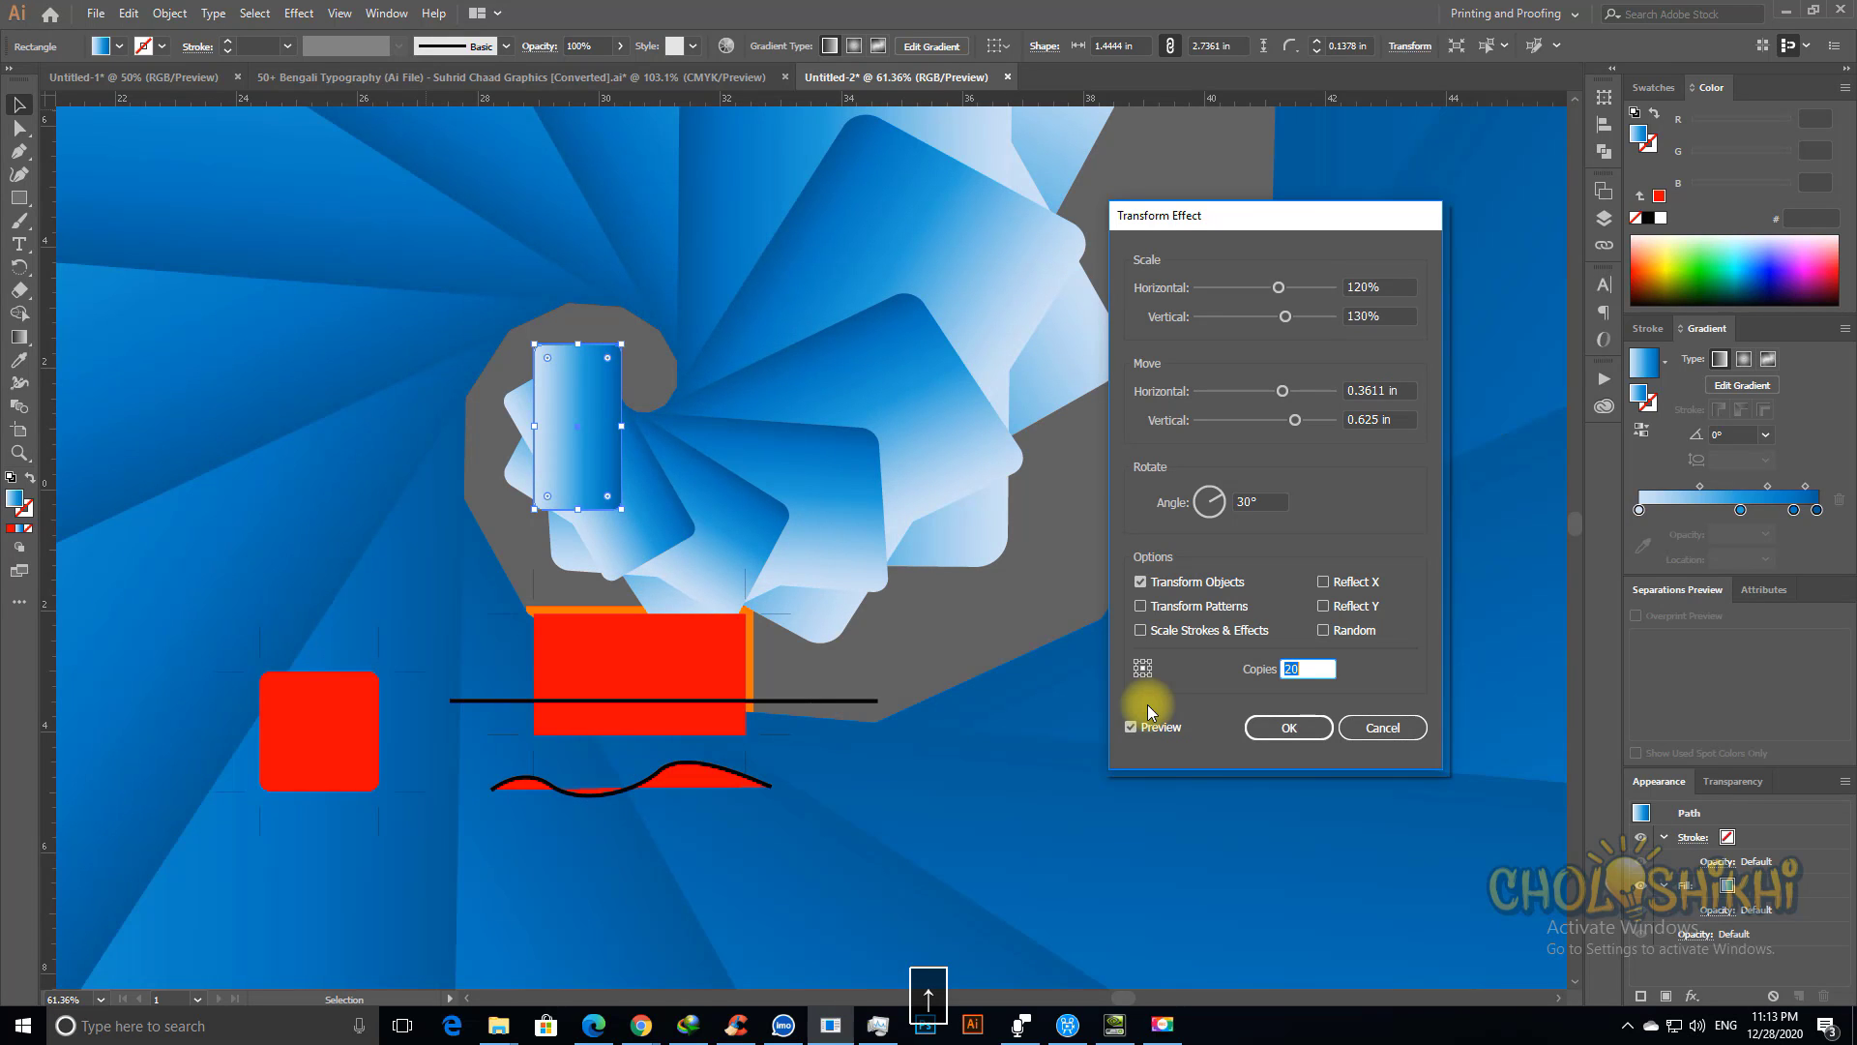
{"action": "left_click", "coordinate": [1307, 727]}
Step: Examine the whole spiral of transformed blue rectangles
{"action": "key", "text": "ctrl+minus"}
{"action": "key", "text": "ctrl+minus"}
{"action": "key", "text": "ctrl+minus"}
{"action": "key", "text": "ctrl+minus"}
{"action": "key", "text": "ctrl+minus"}
{"action": "key", "text": "ctrl+minus"}
{"action": "key", "text": "ctrl+minus"}
{"action": "key", "text": "ctrl+minus"}
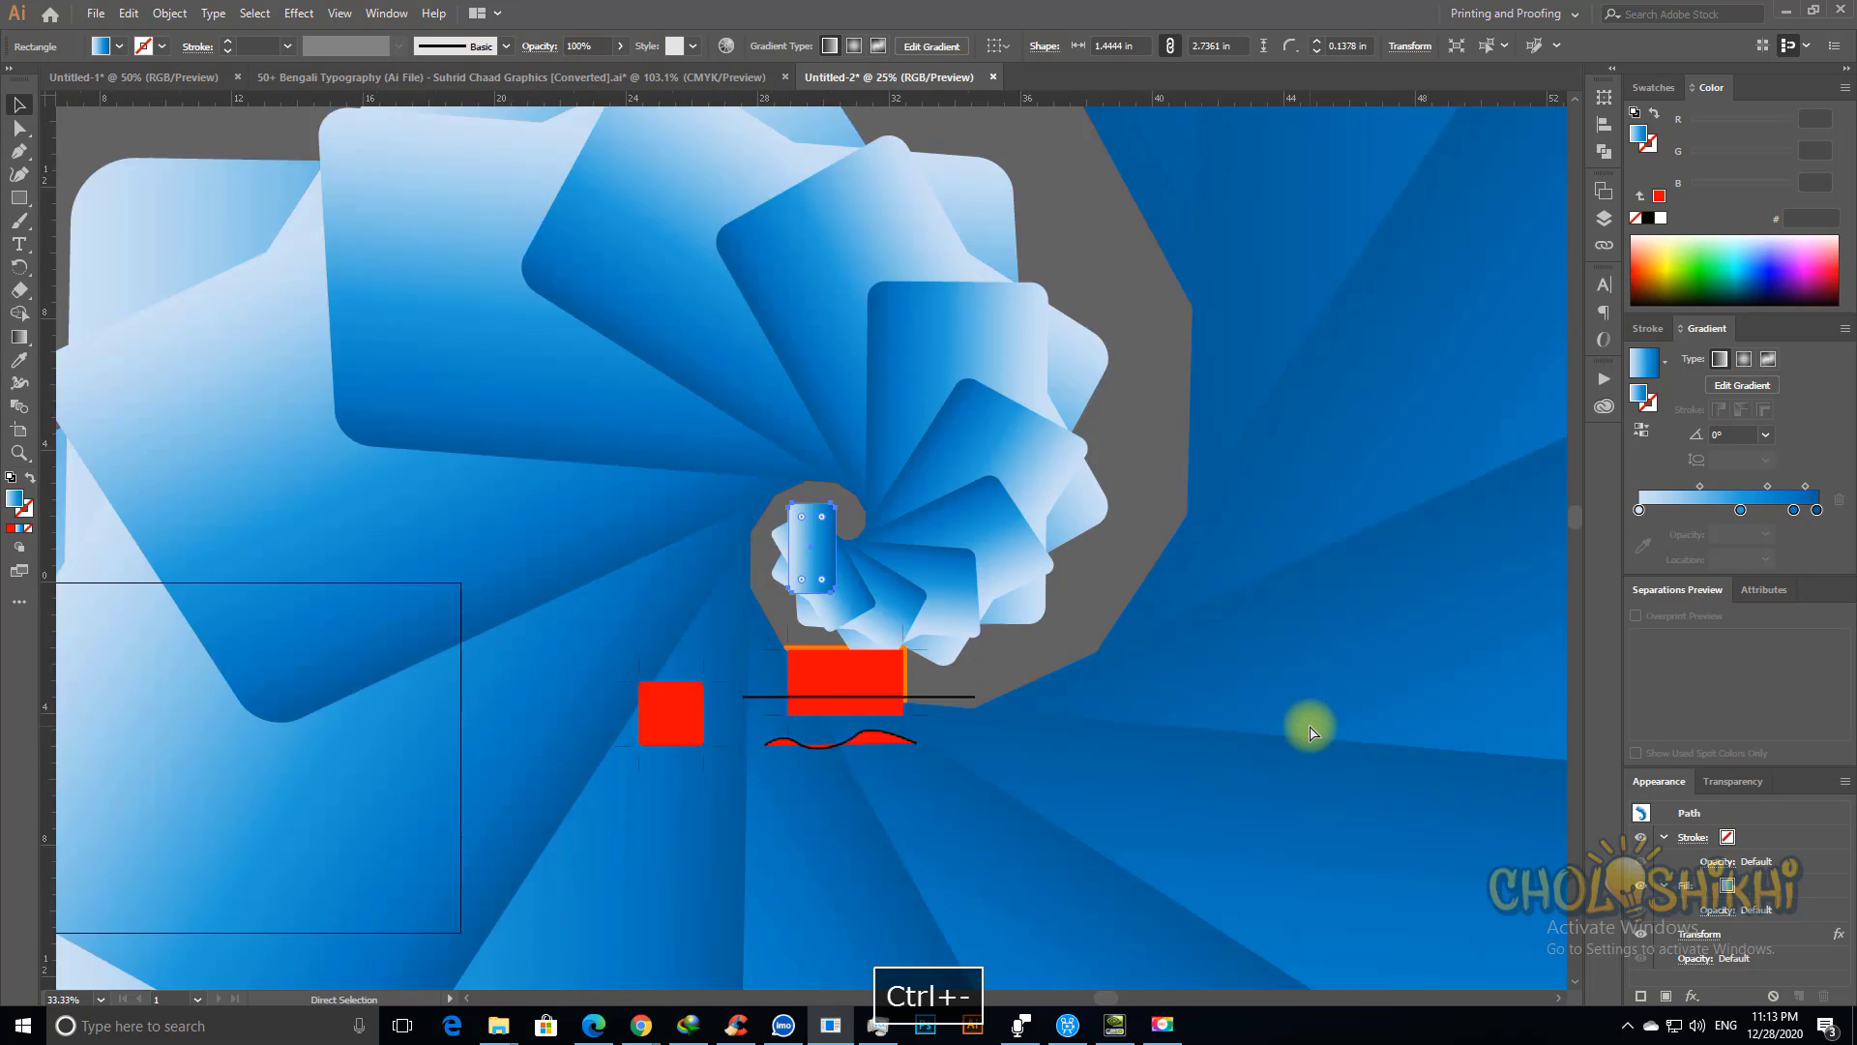
{"action": "key", "text": "ctrl+minus"}
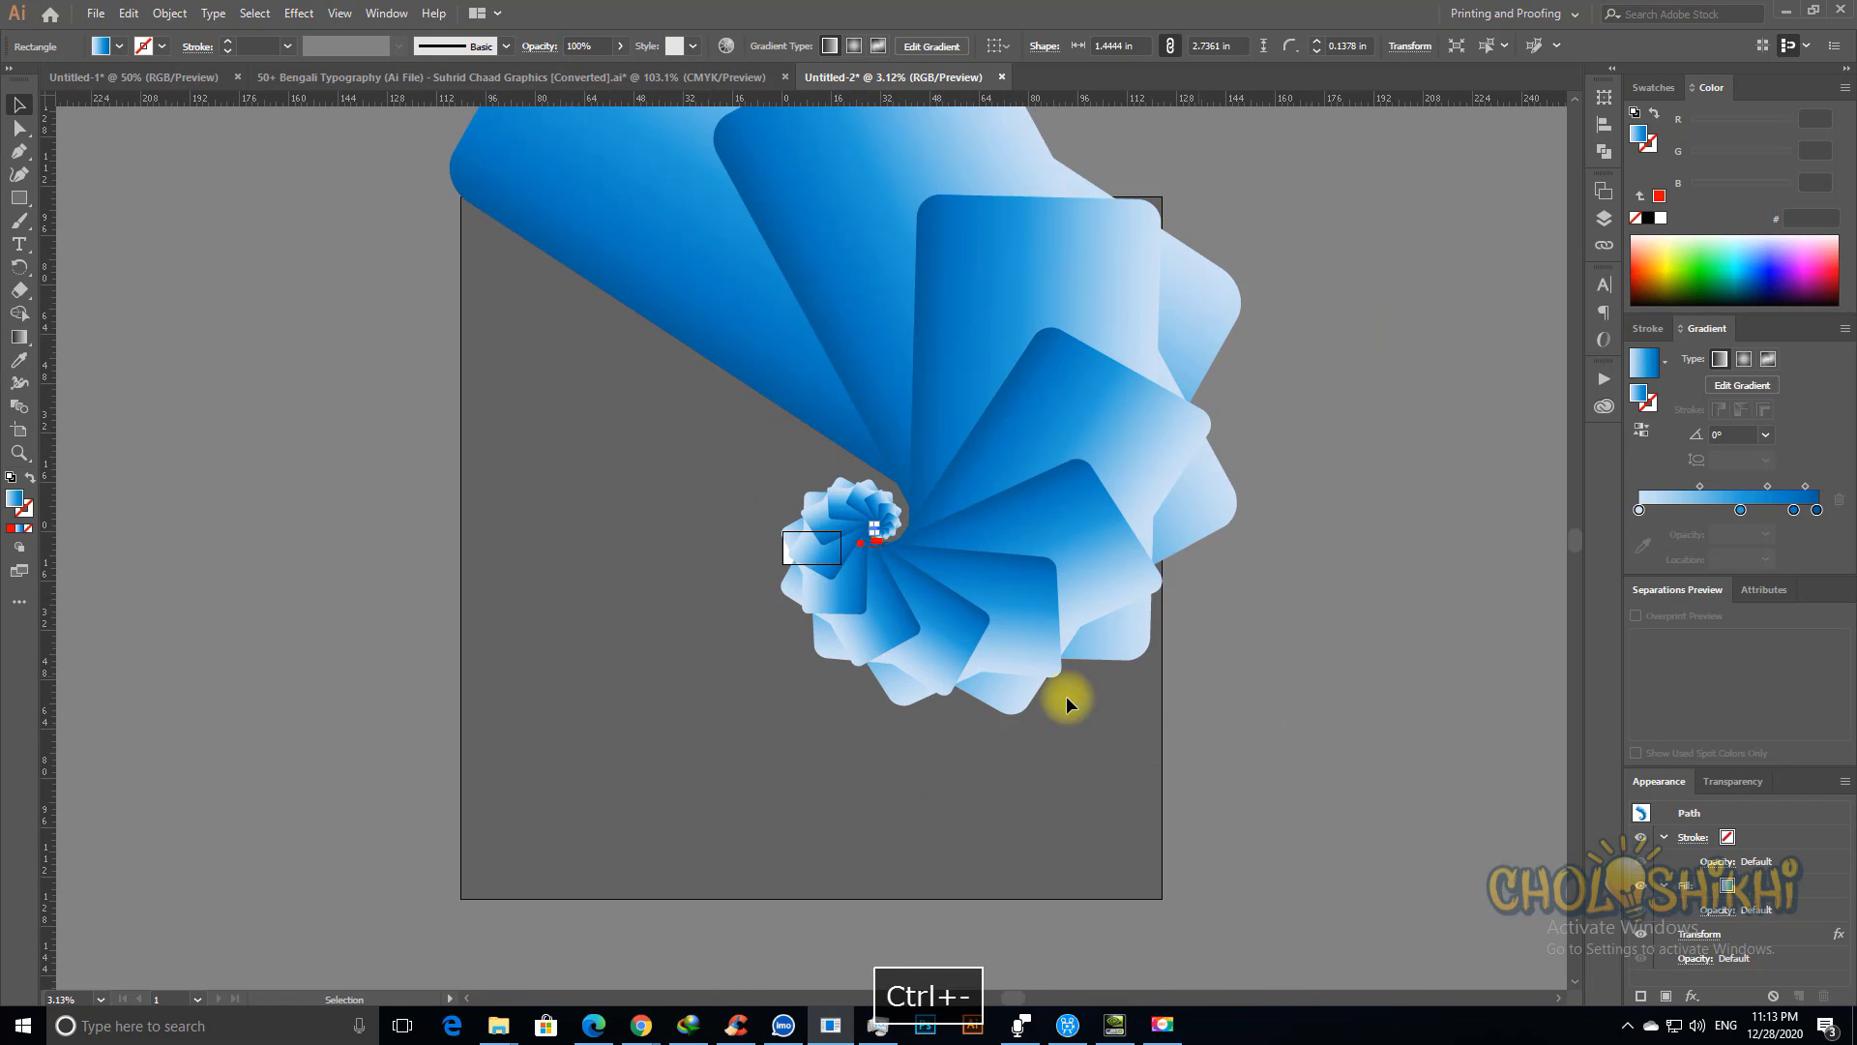
{"action": "left_click", "coordinate": [907, 617]}
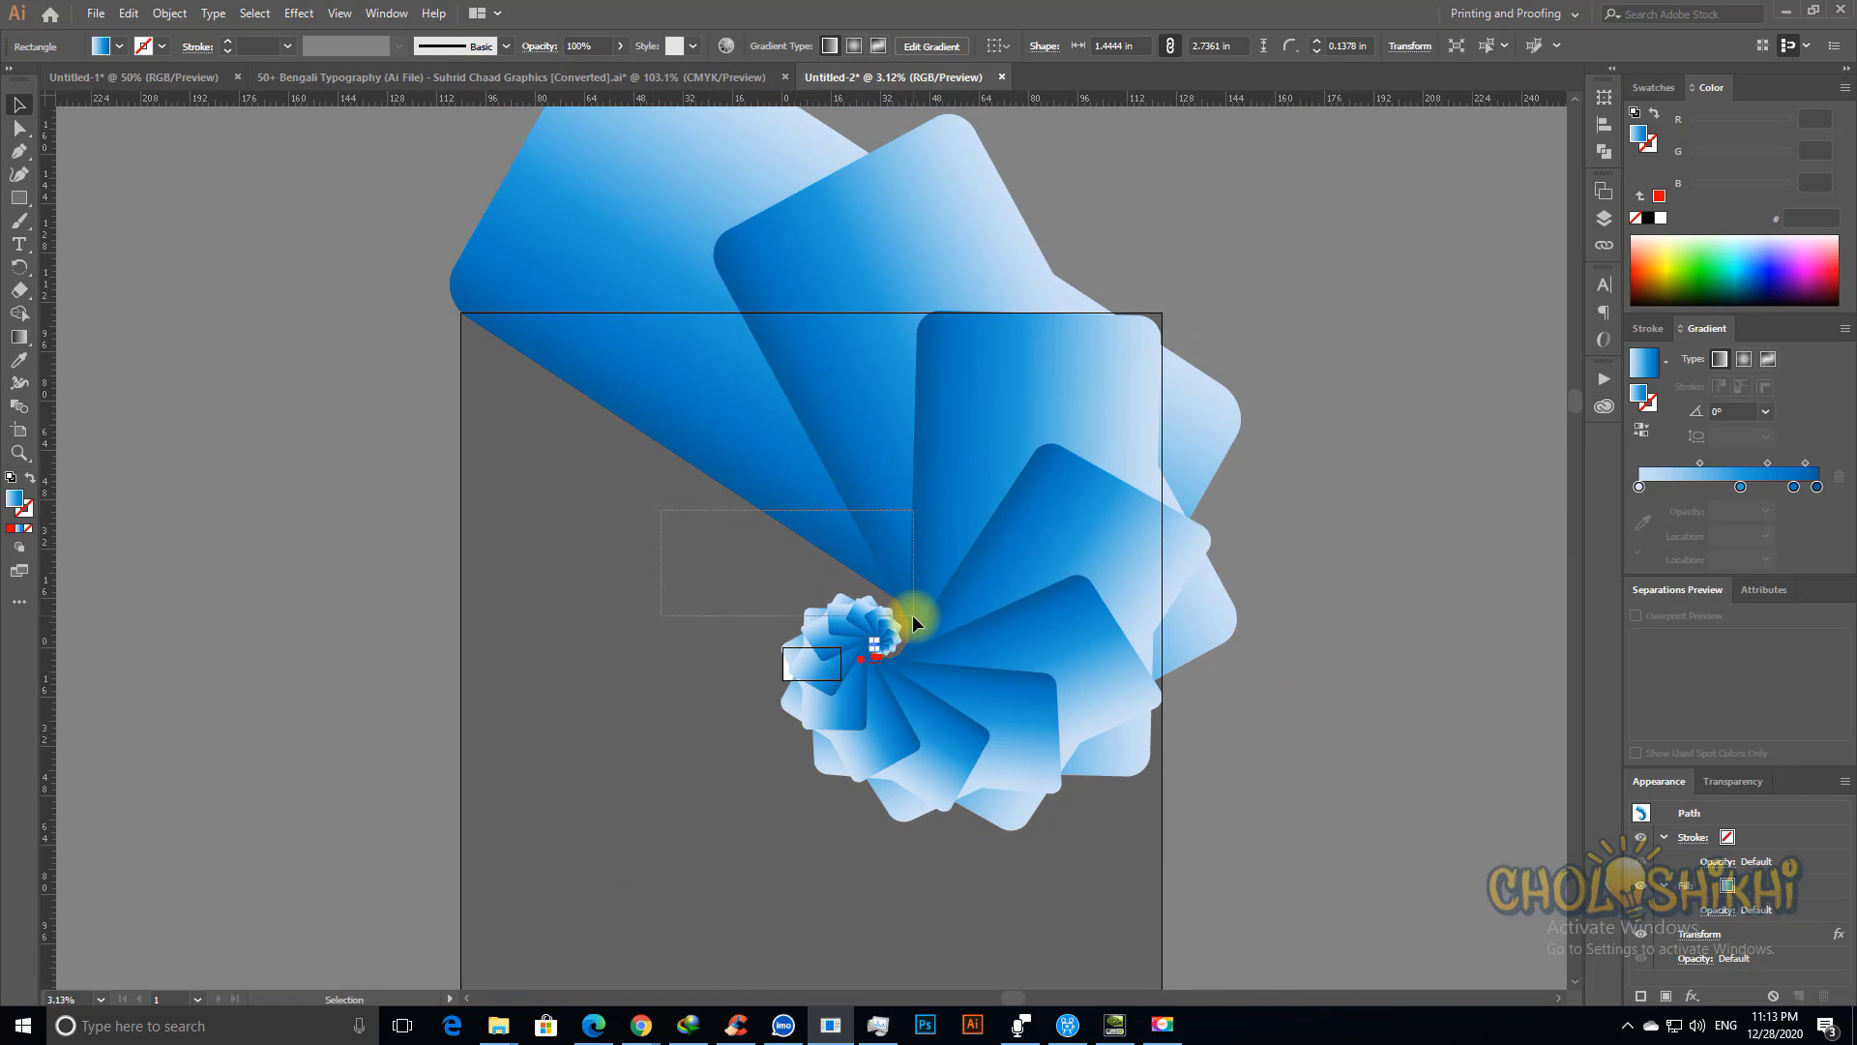
{"action": "left_click", "coordinate": [876, 647]}
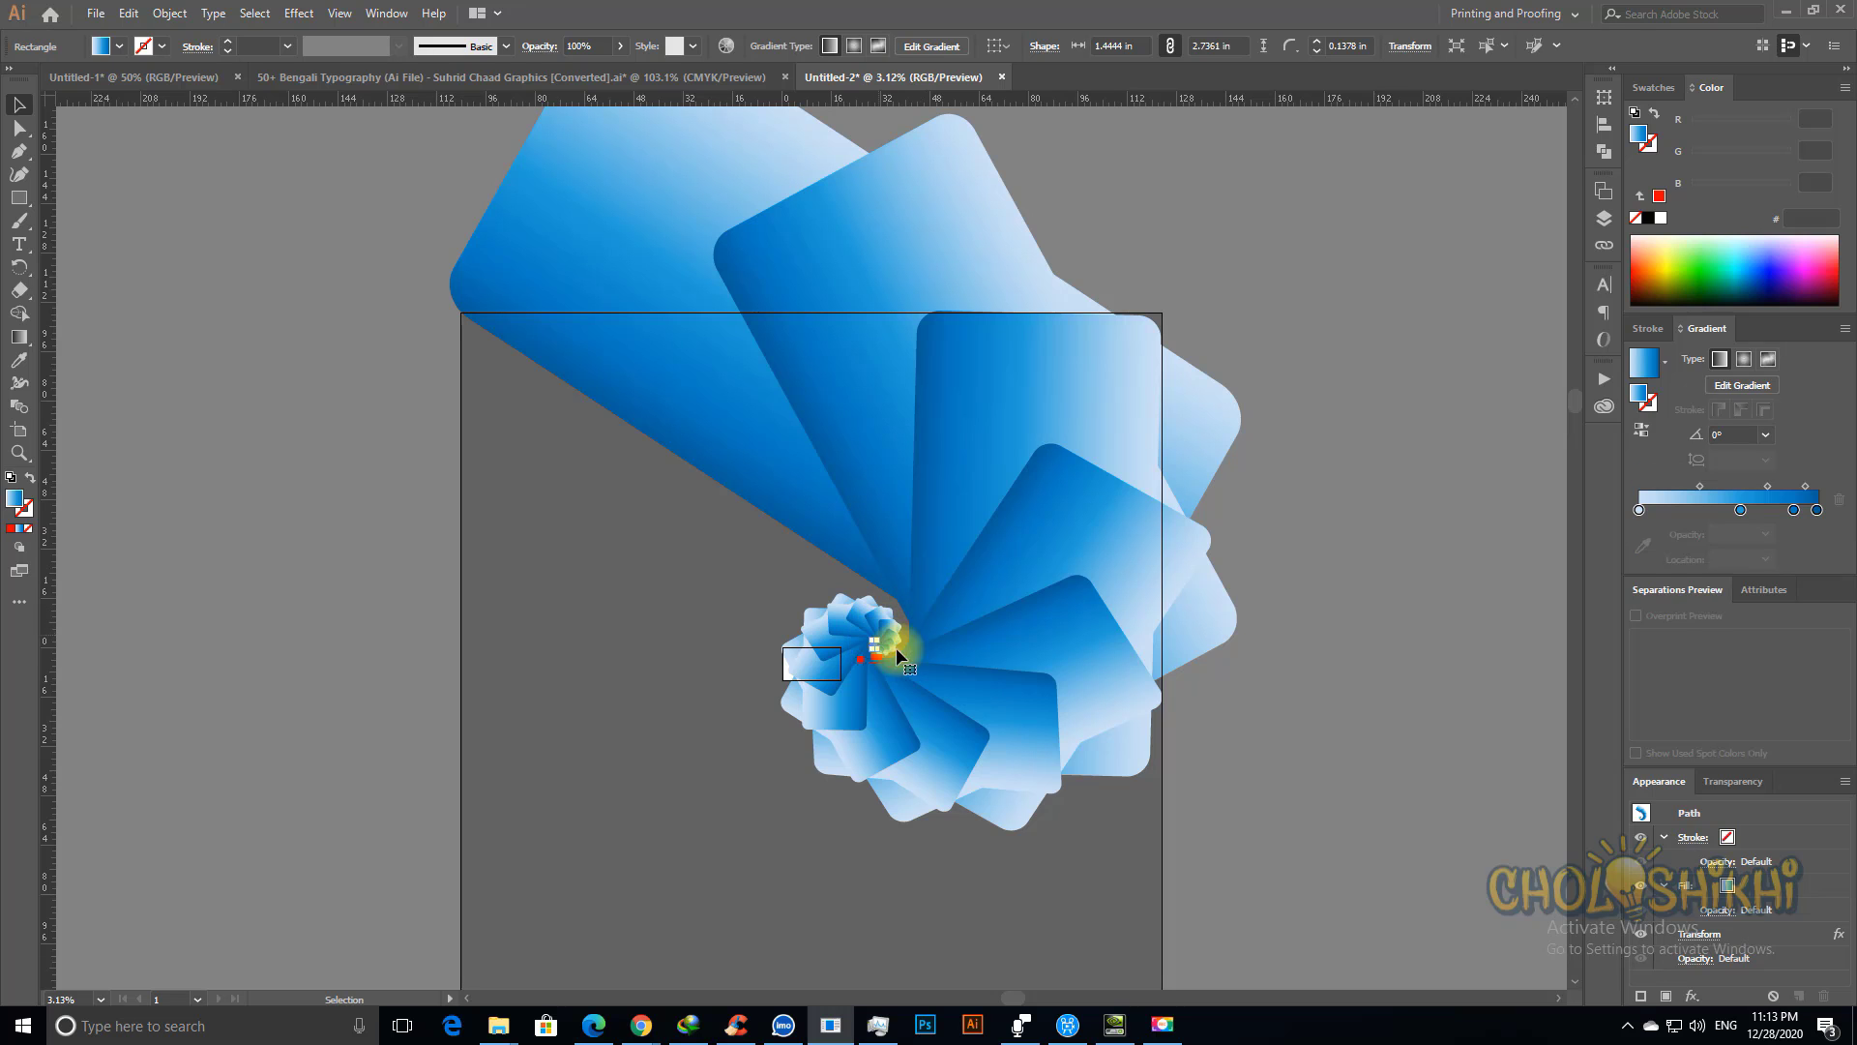
Step: Move the spiral's source rectangle slightly up and to the left, and shrink it to about 0.68 by 1.29 in
{"action": "key", "text": "ctrl+space"}
{"action": "left_click", "coordinate": [880, 656]}
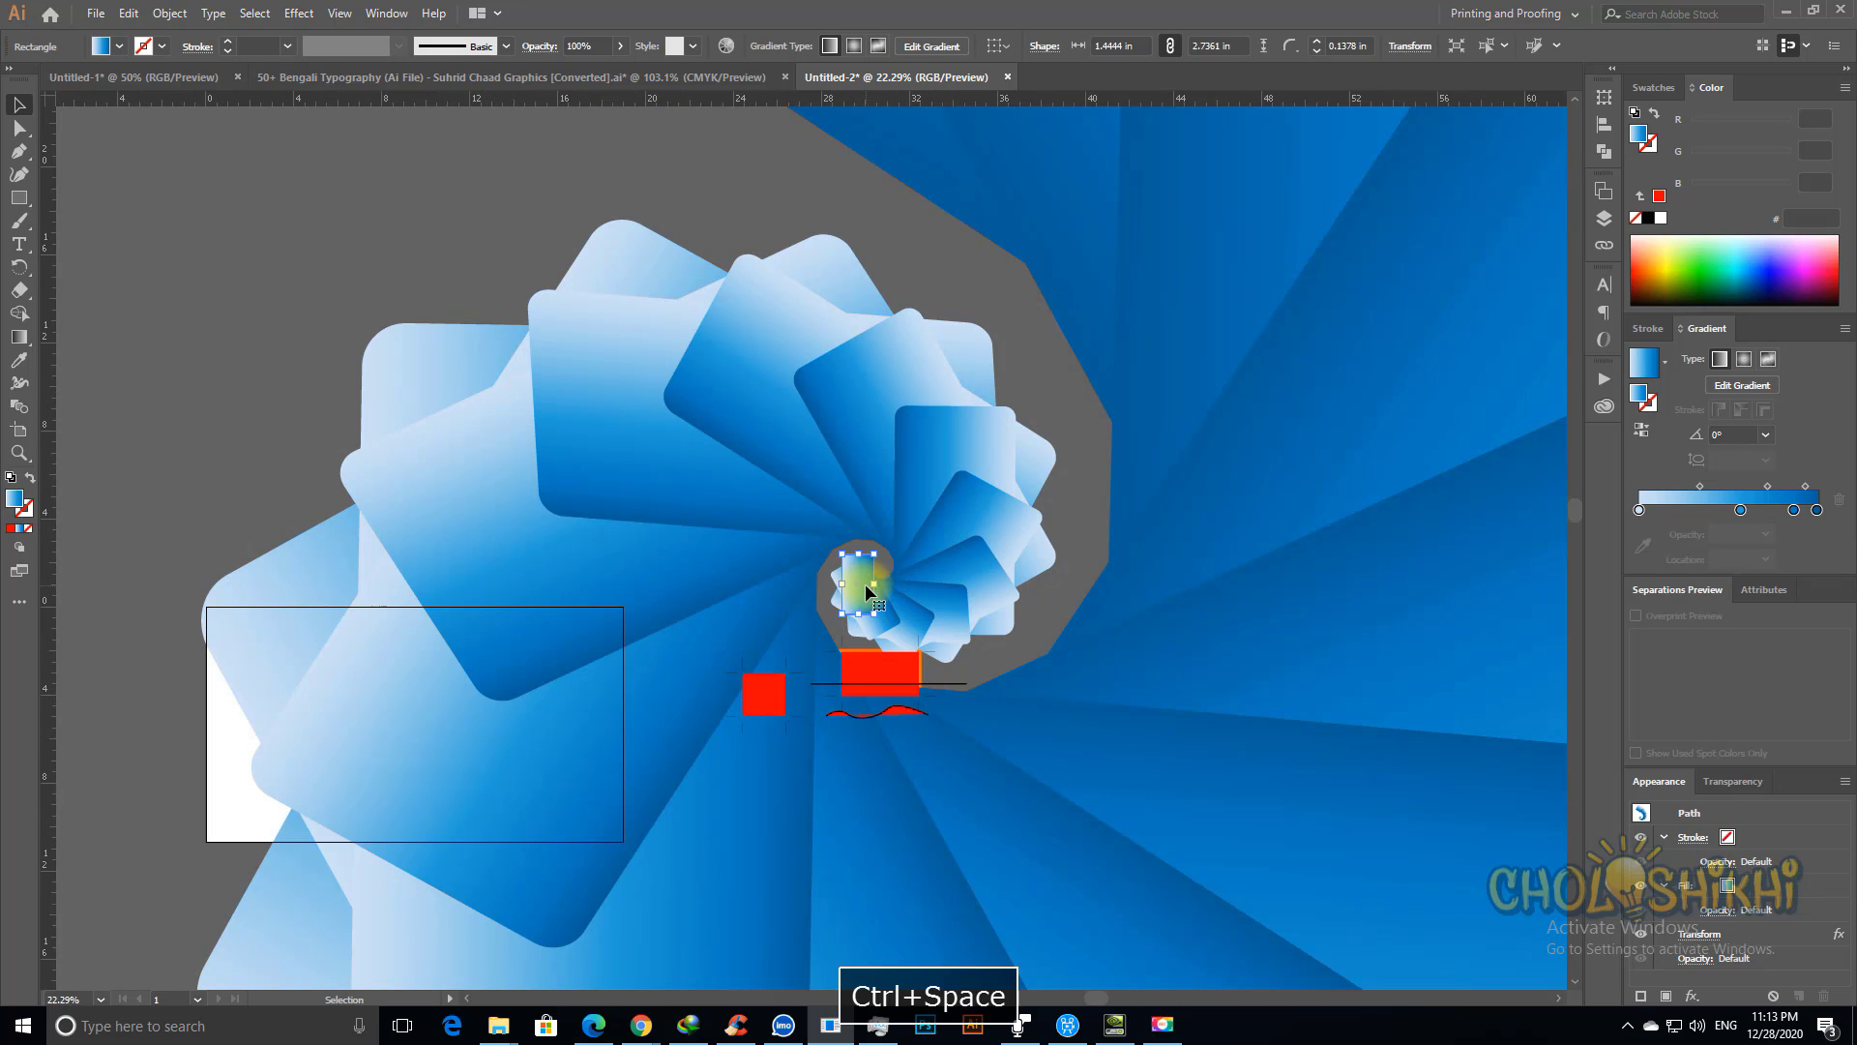
{"action": "left_click_drag", "start_coordinate": [867, 592], "coordinate": [813, 573]}
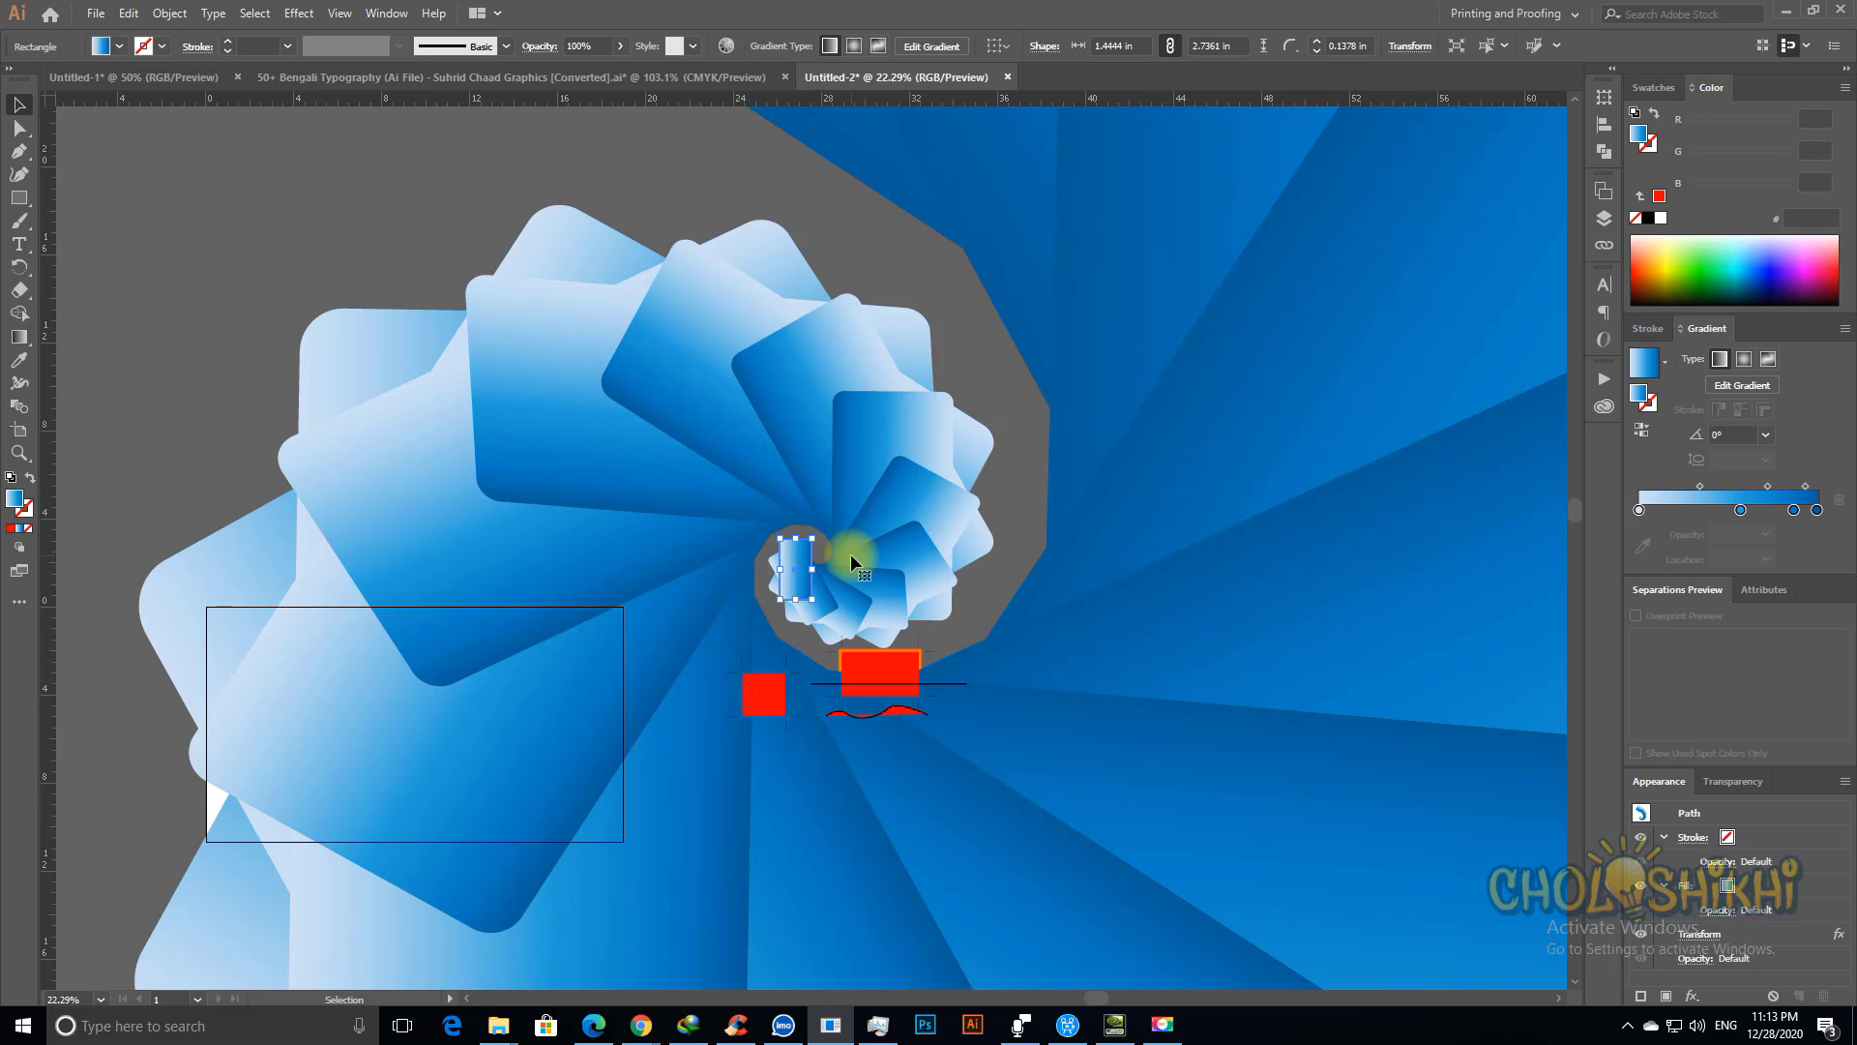
{"action": "left_click_drag", "start_coordinate": [812, 539], "coordinate": [810, 556]}
{"action": "key", "text": "ctrl+minus"}
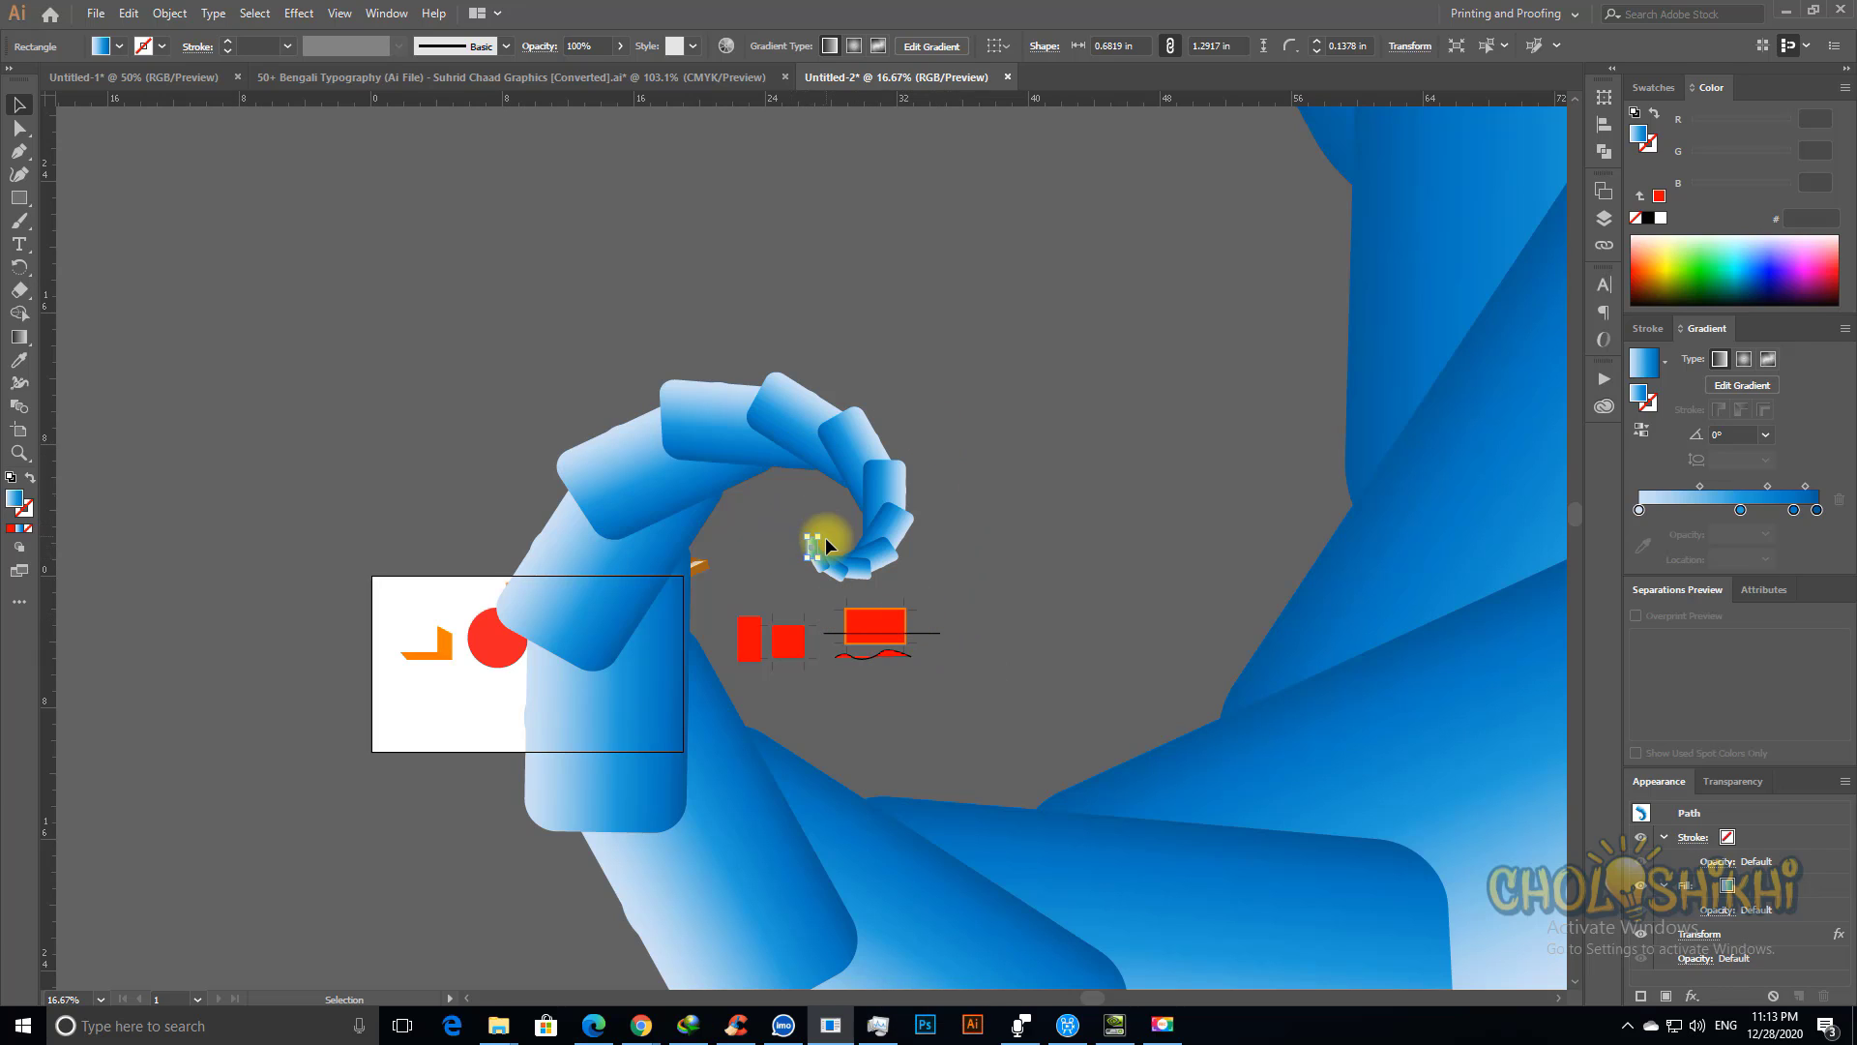
Step: Enlarge the spiral's source rectangle to about 3.82 by 7.24 in and clear the selection
{"action": "left_click_drag", "start_coordinate": [816, 532], "coordinate": [850, 481]}
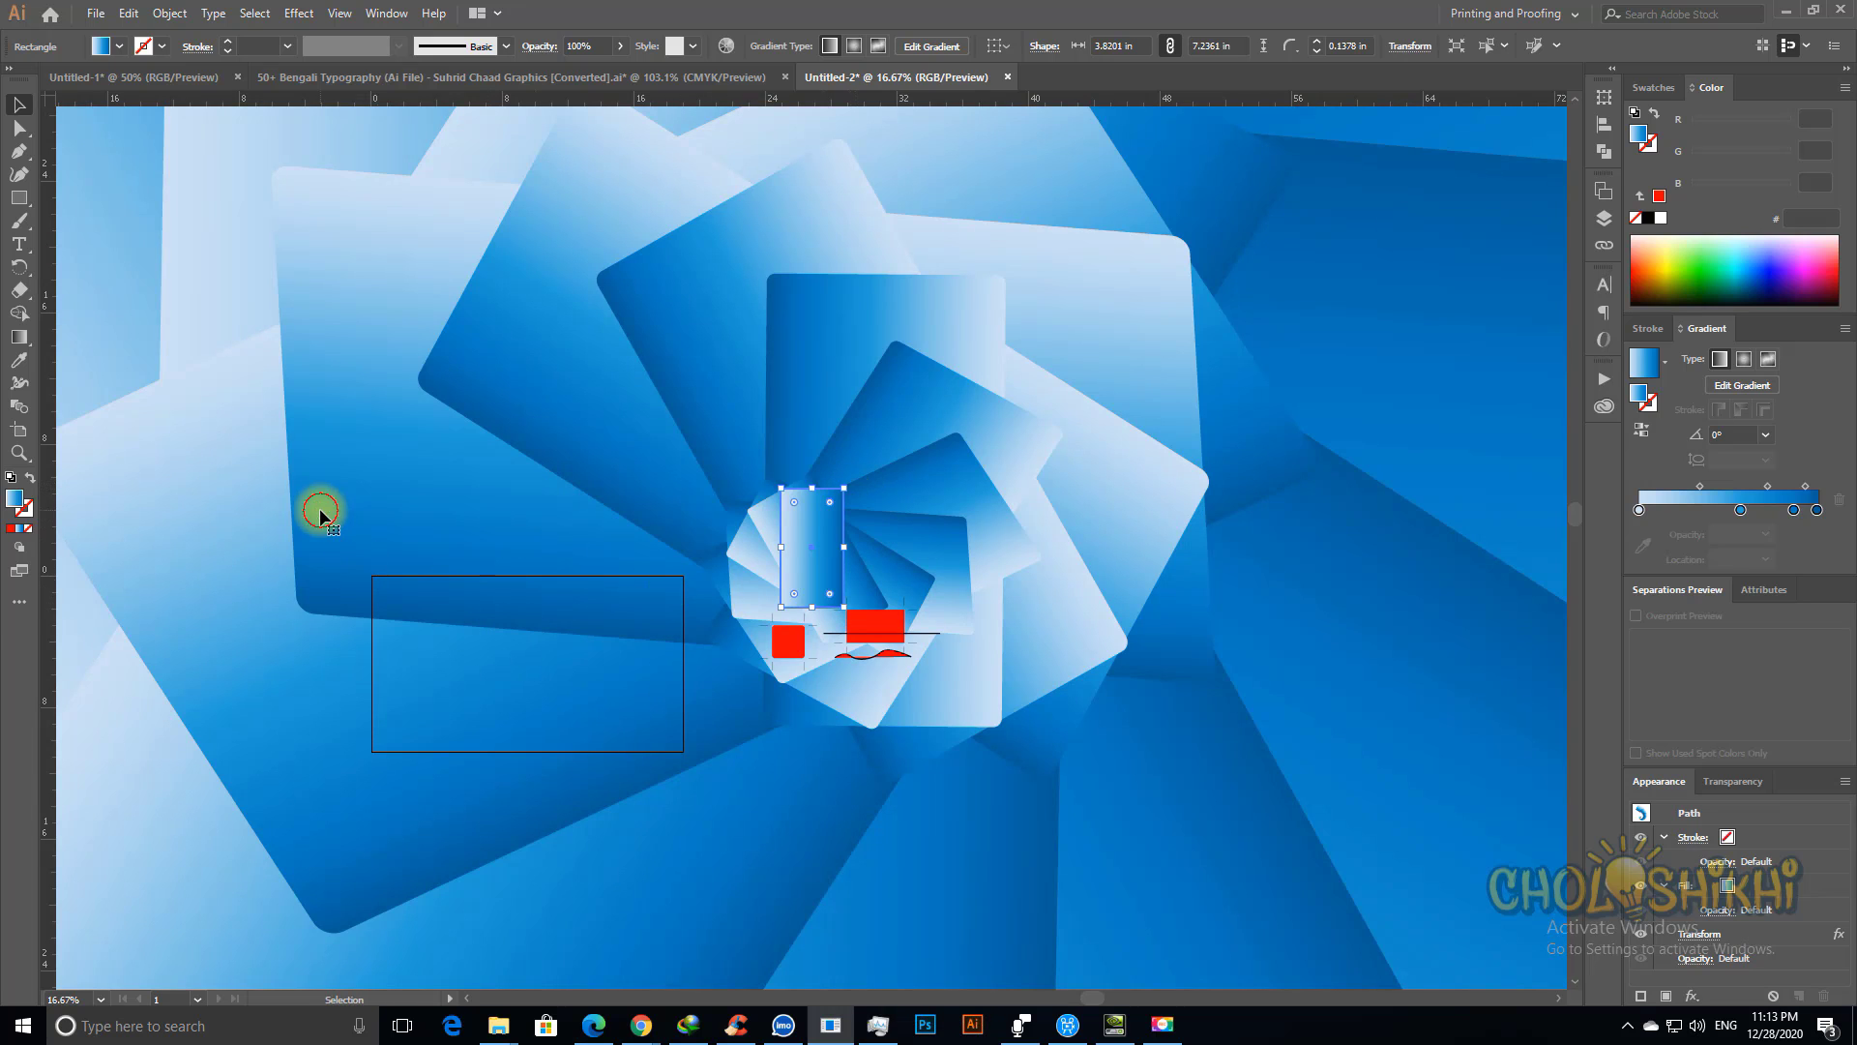
{"action": "left_click", "coordinate": [540, 856]}
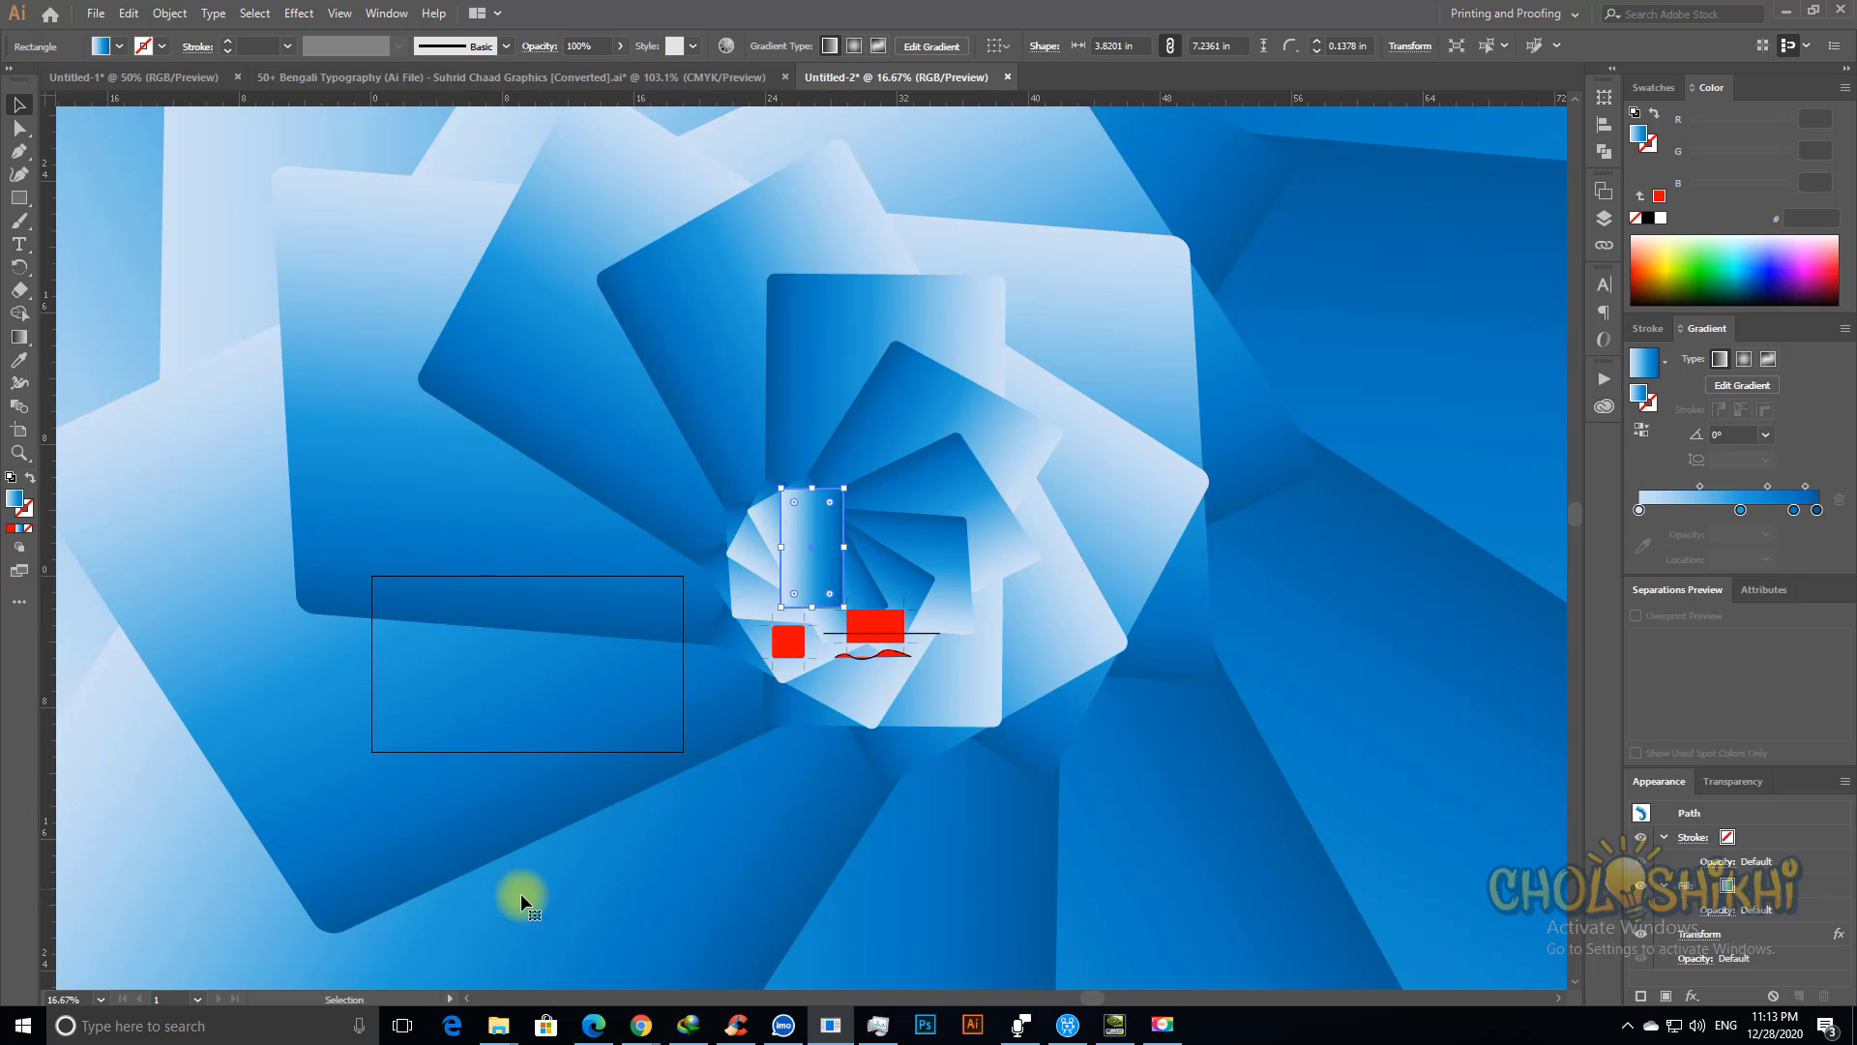
{"action": "scroll", "coordinate": [522, 861], "scroll_direction": "down", "scroll_amount": 6}
{"action": "scroll", "coordinate": [377, 726], "scroll_direction": "up", "scroll_amount": 3}
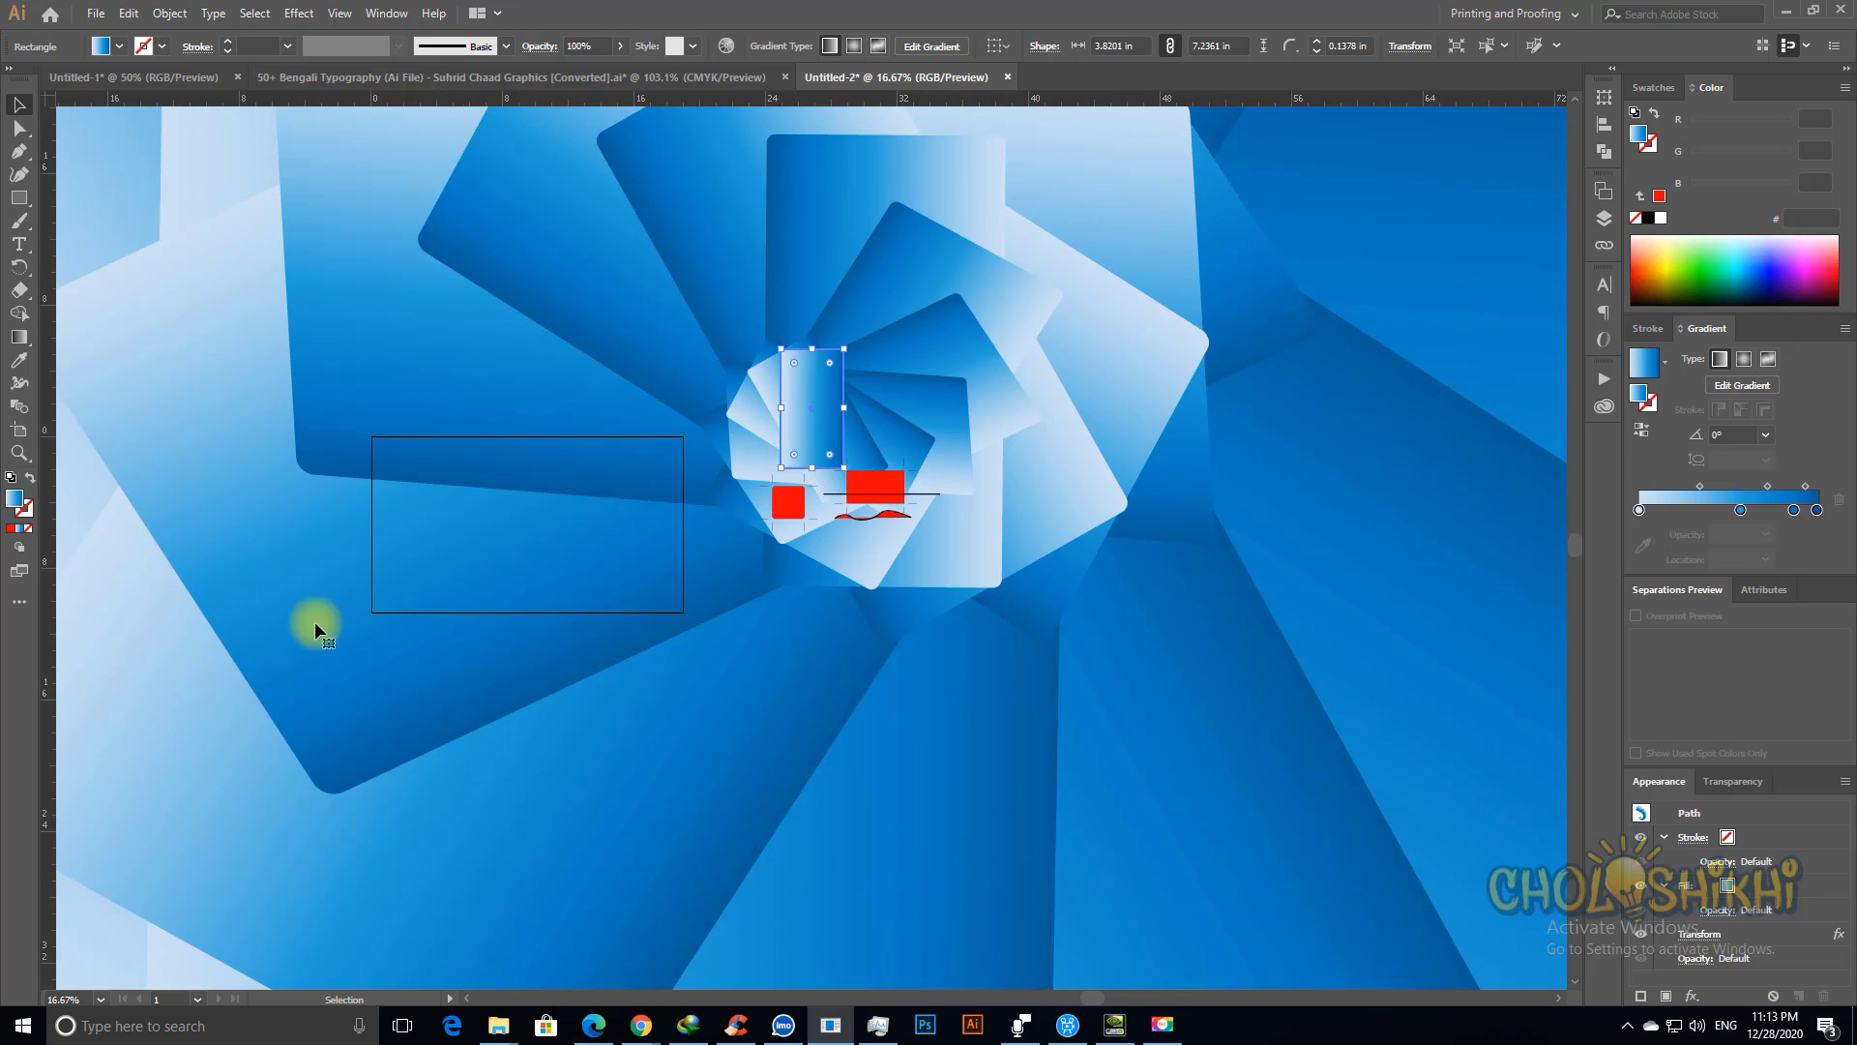
{"action": "key", "text": "ctrl+shift+a"}
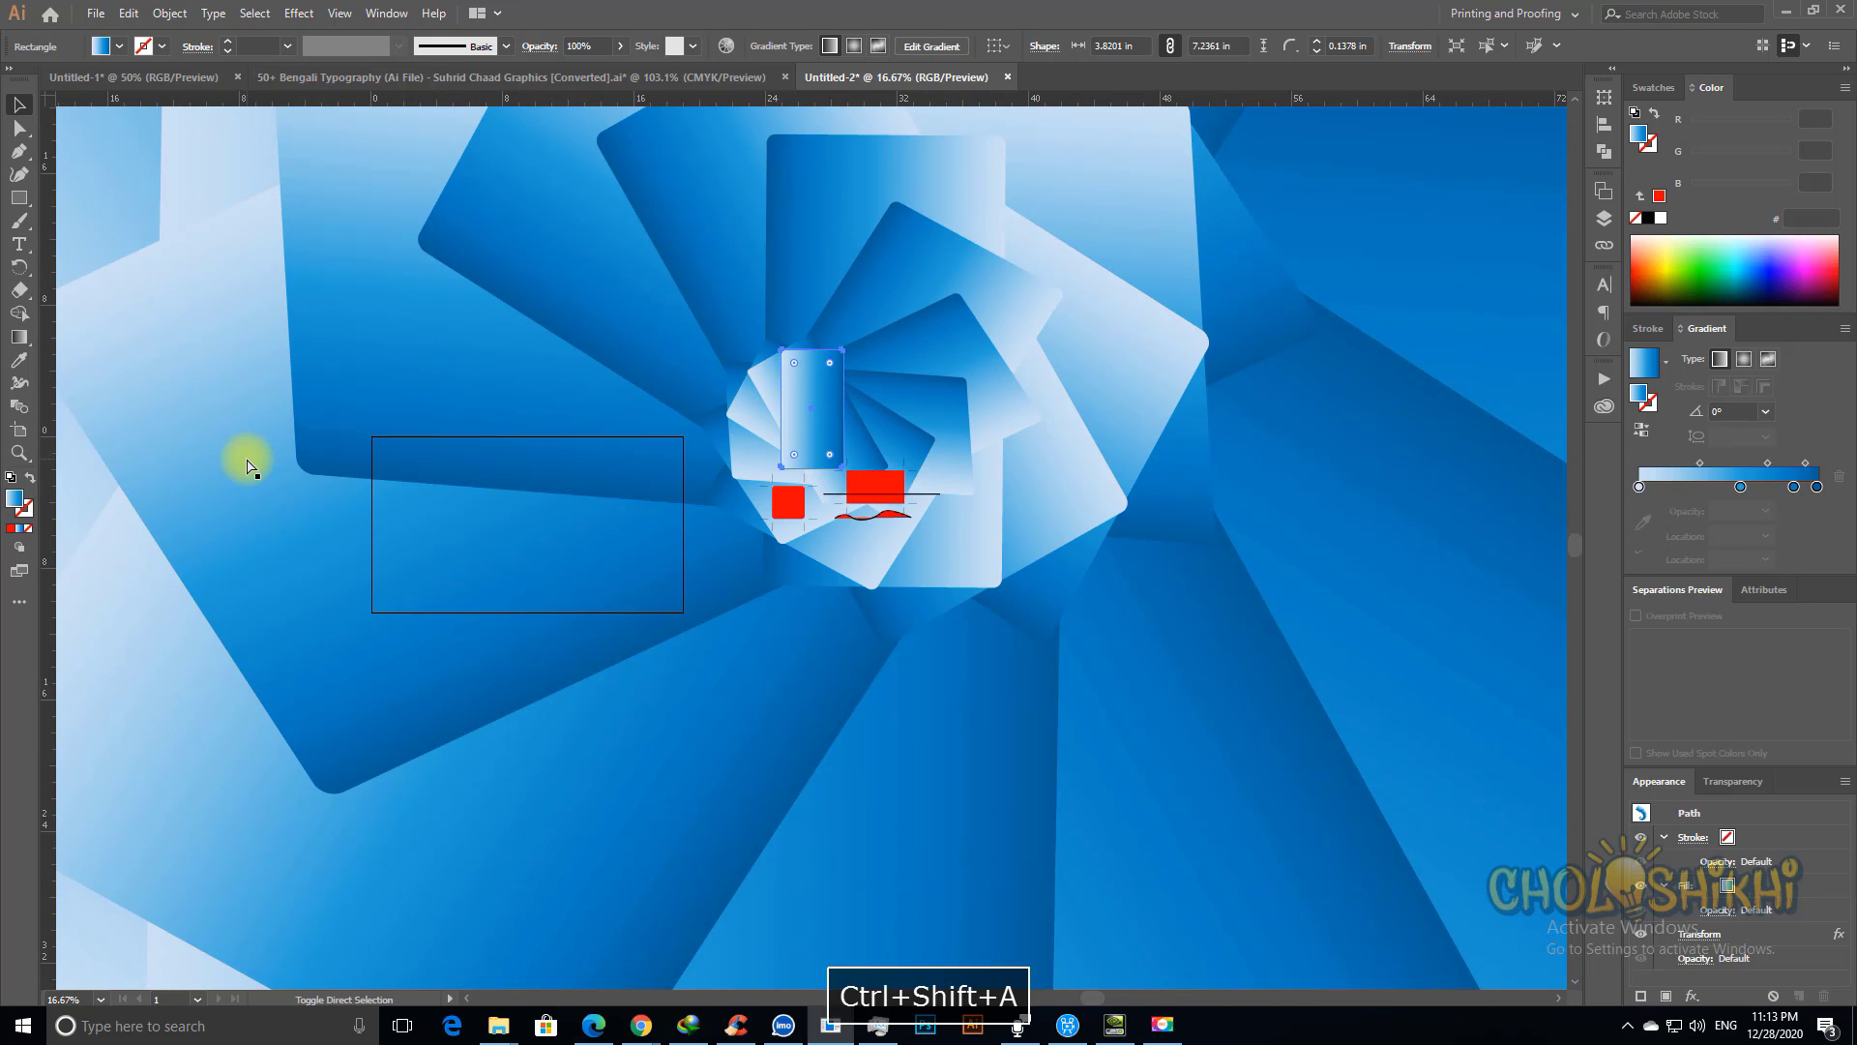
{"action": "scroll", "coordinate": [232, 773], "scroll_direction": "down", "scroll_amount": 3}
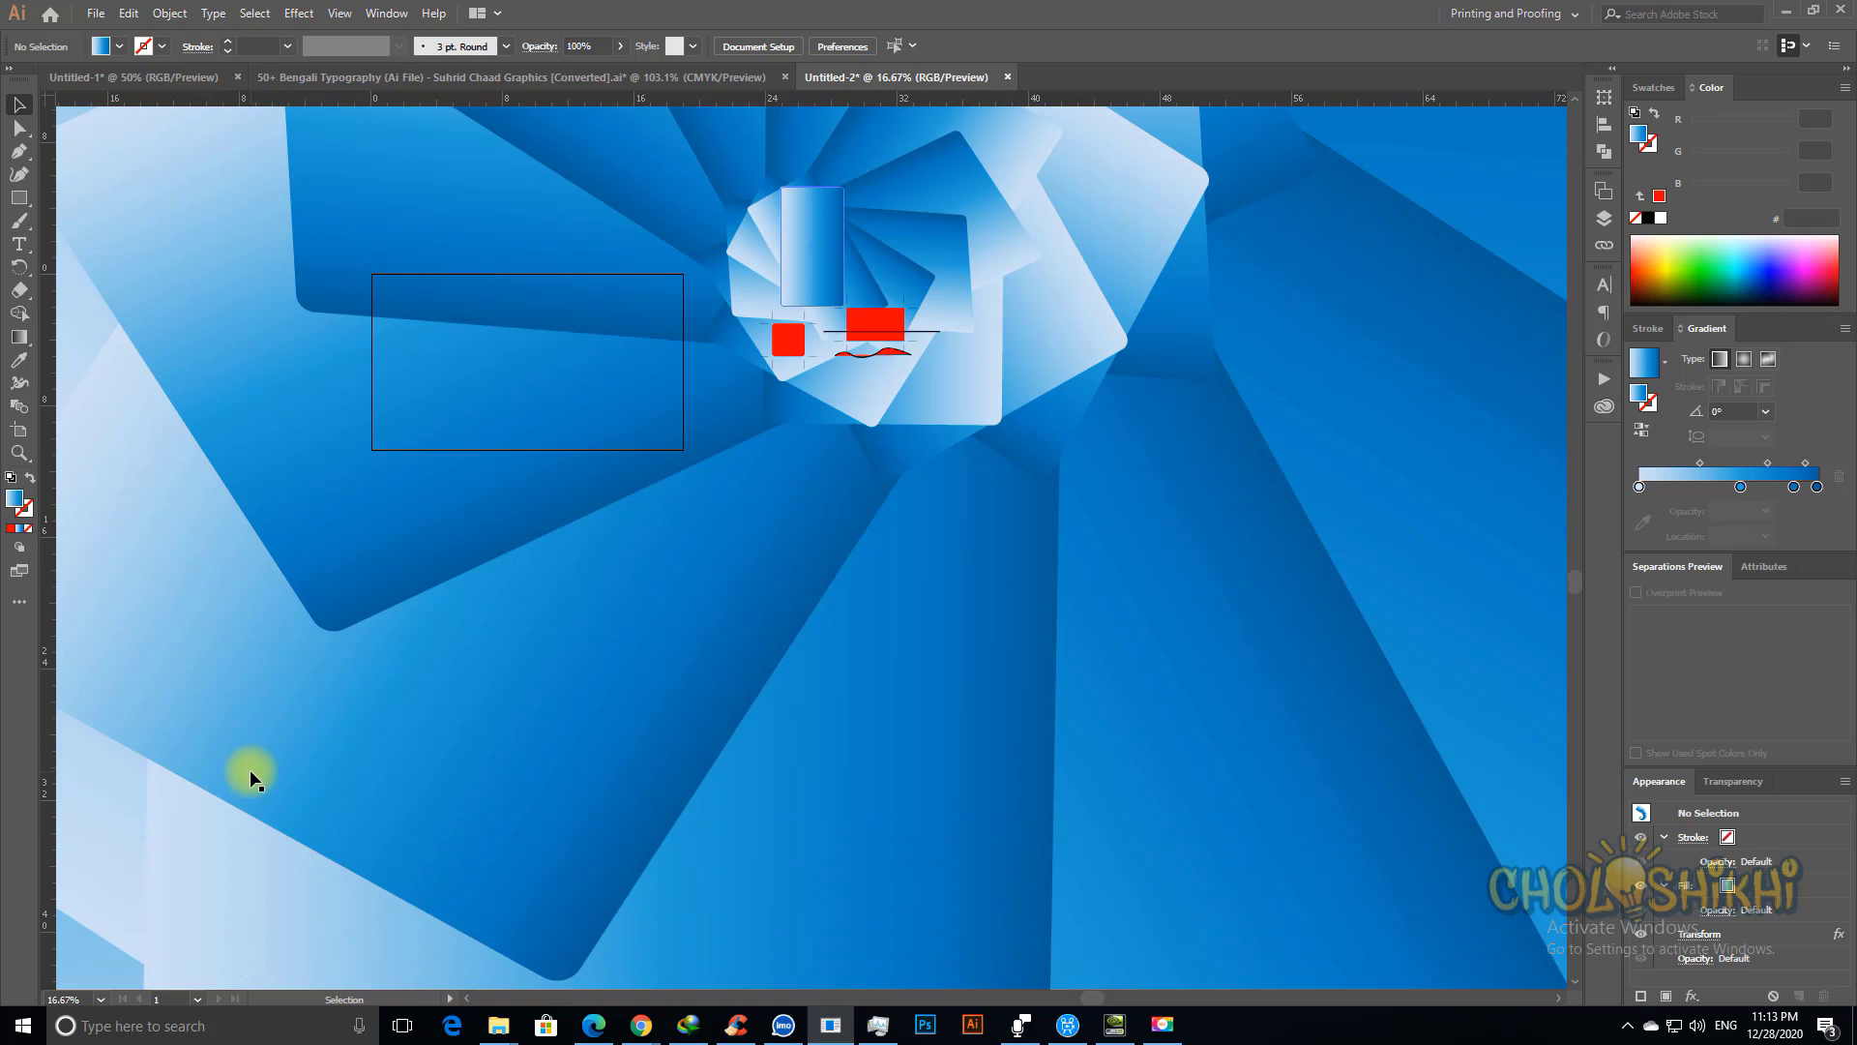
{"action": "scroll", "coordinate": [408, 774], "scroll_direction": "up", "scroll_amount": 3}
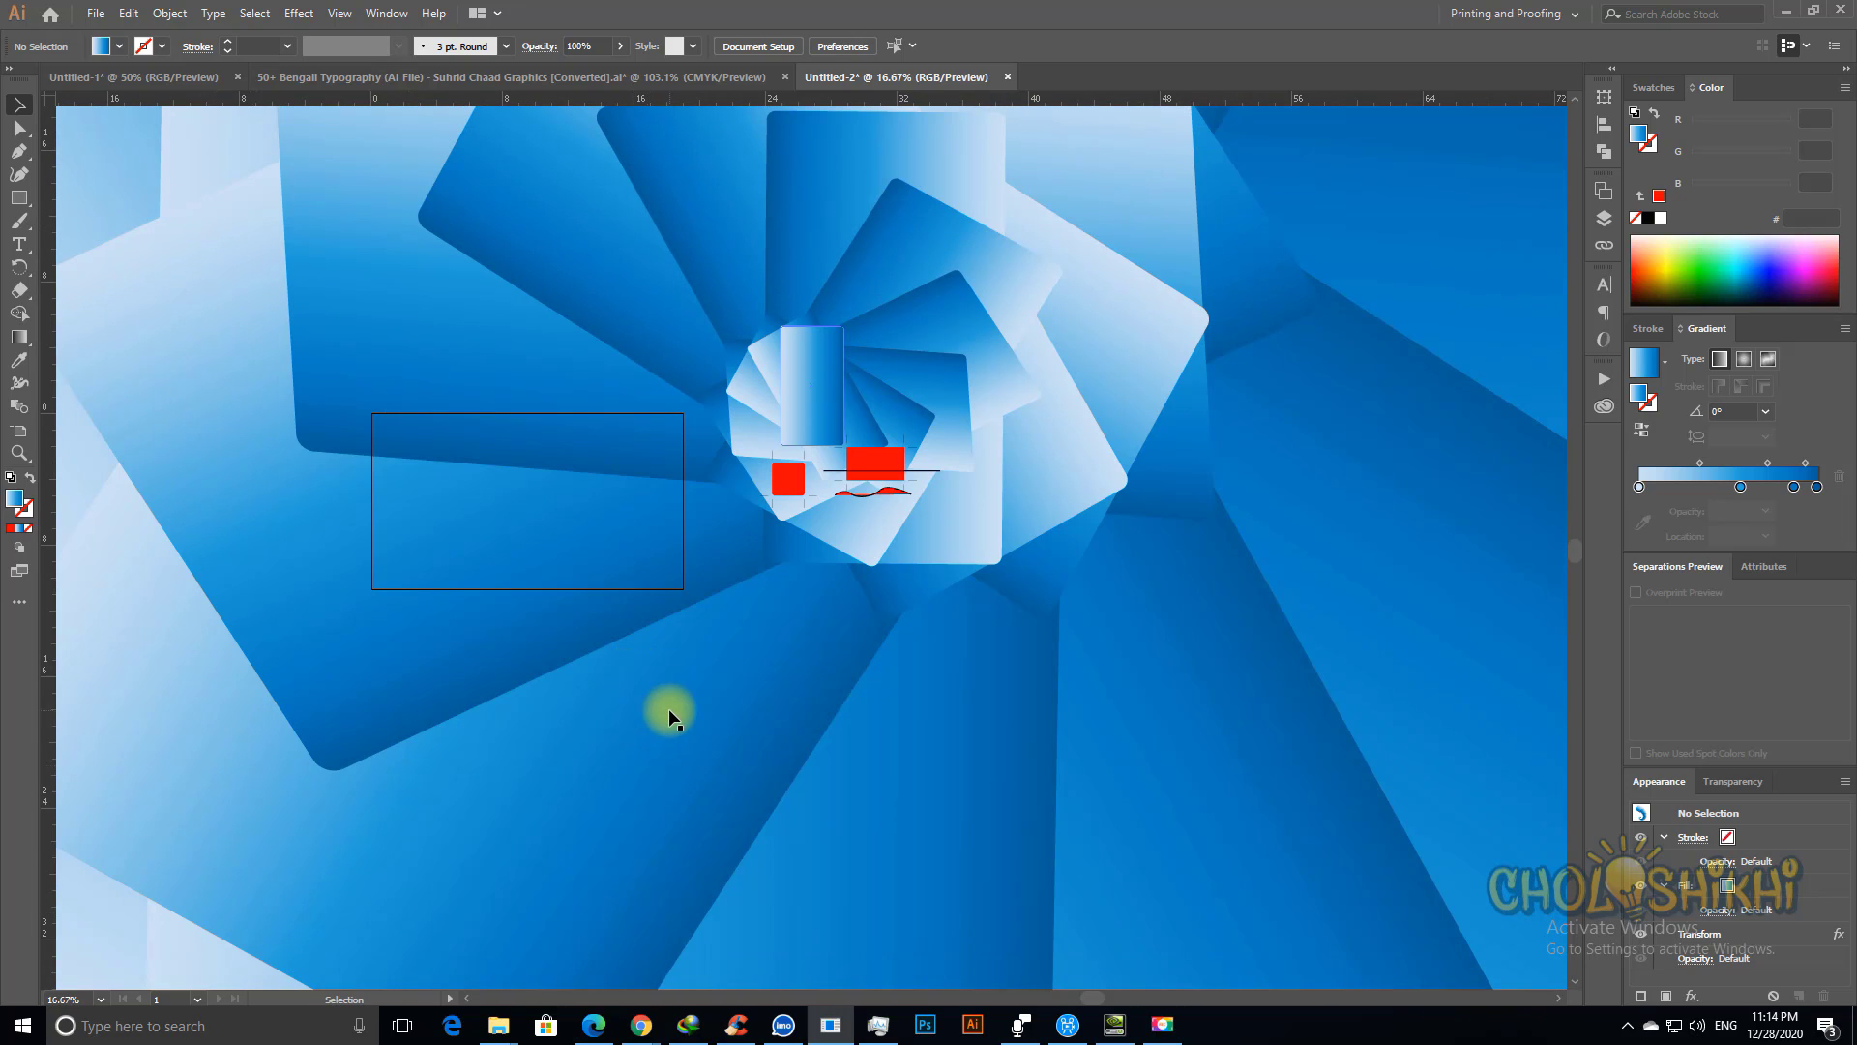
{"action": "scroll", "coordinate": [643, 537], "scroll_direction": "up", "scroll_amount": 3}
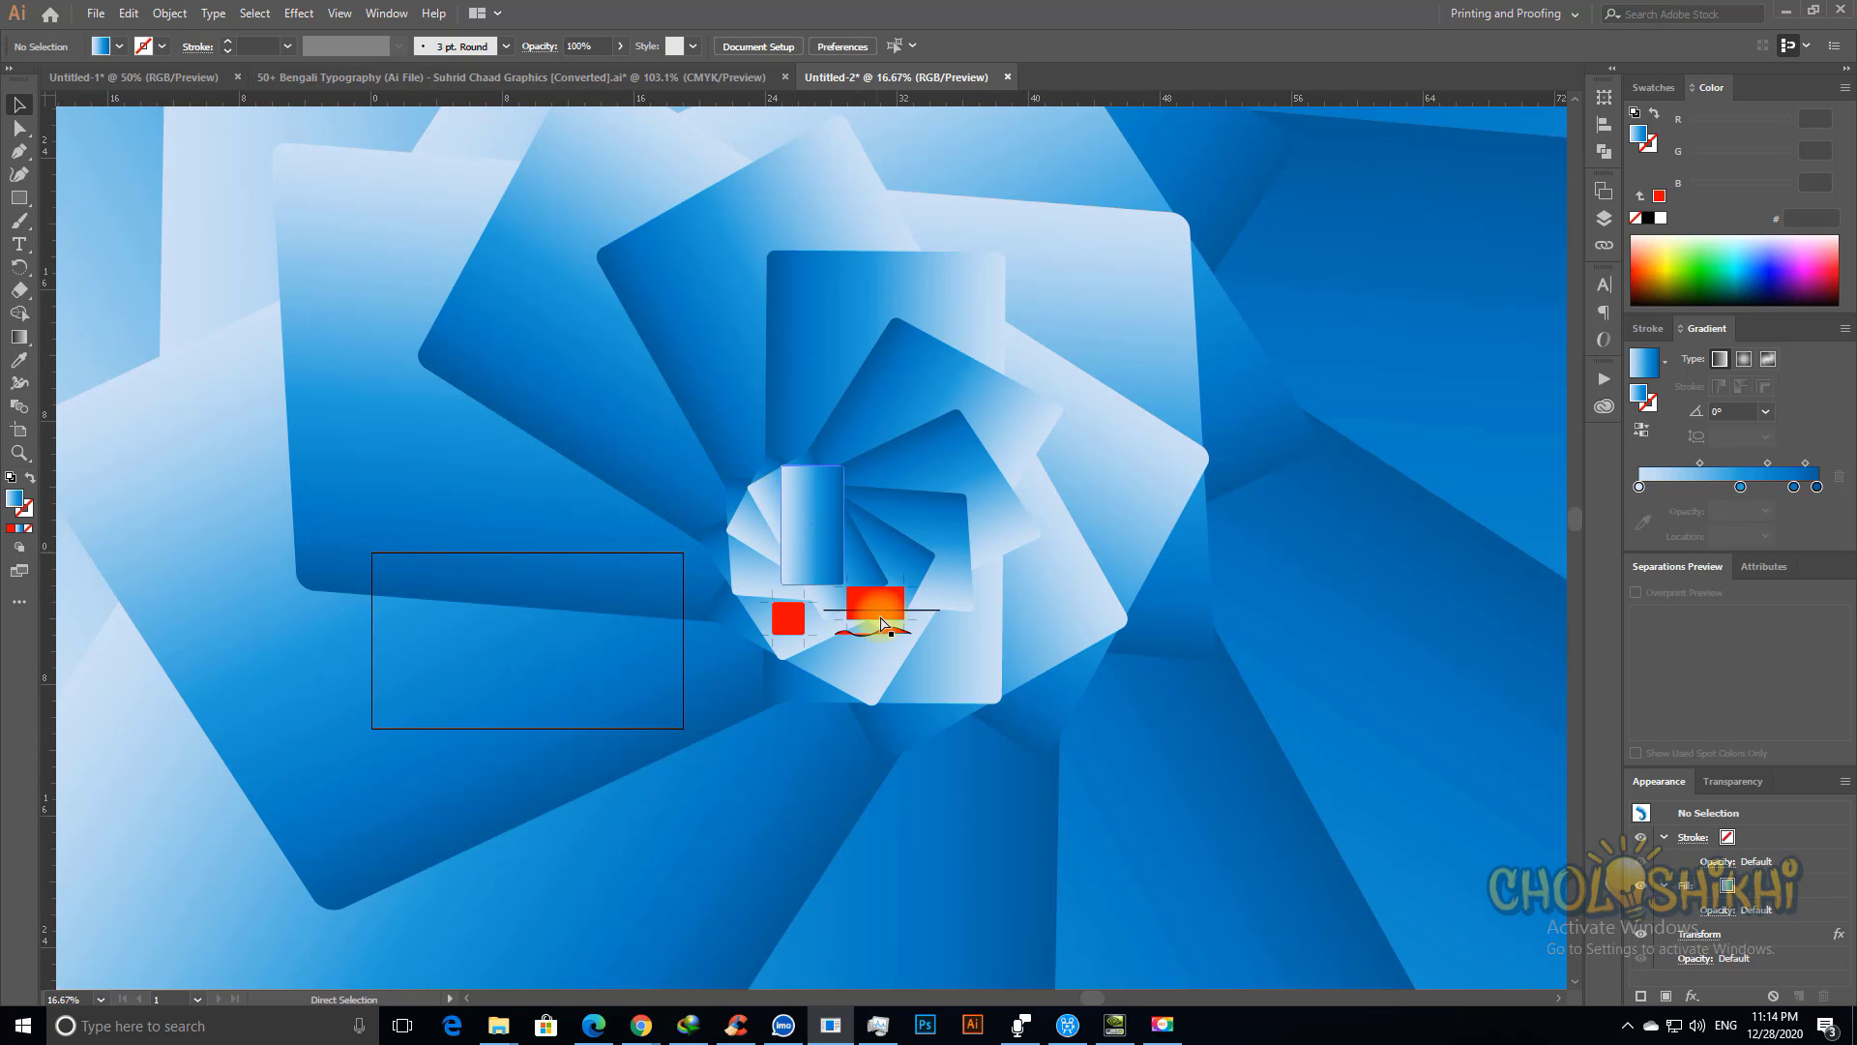
Step: Undo the resizing, the Transform effect and the blue gradient, and delete the copied rectangle above the card
{"action": "key", "text": "ctrl+z"}
{"action": "key", "text": "ctrl+z"}
{"action": "key", "text": "ctrl+z"}
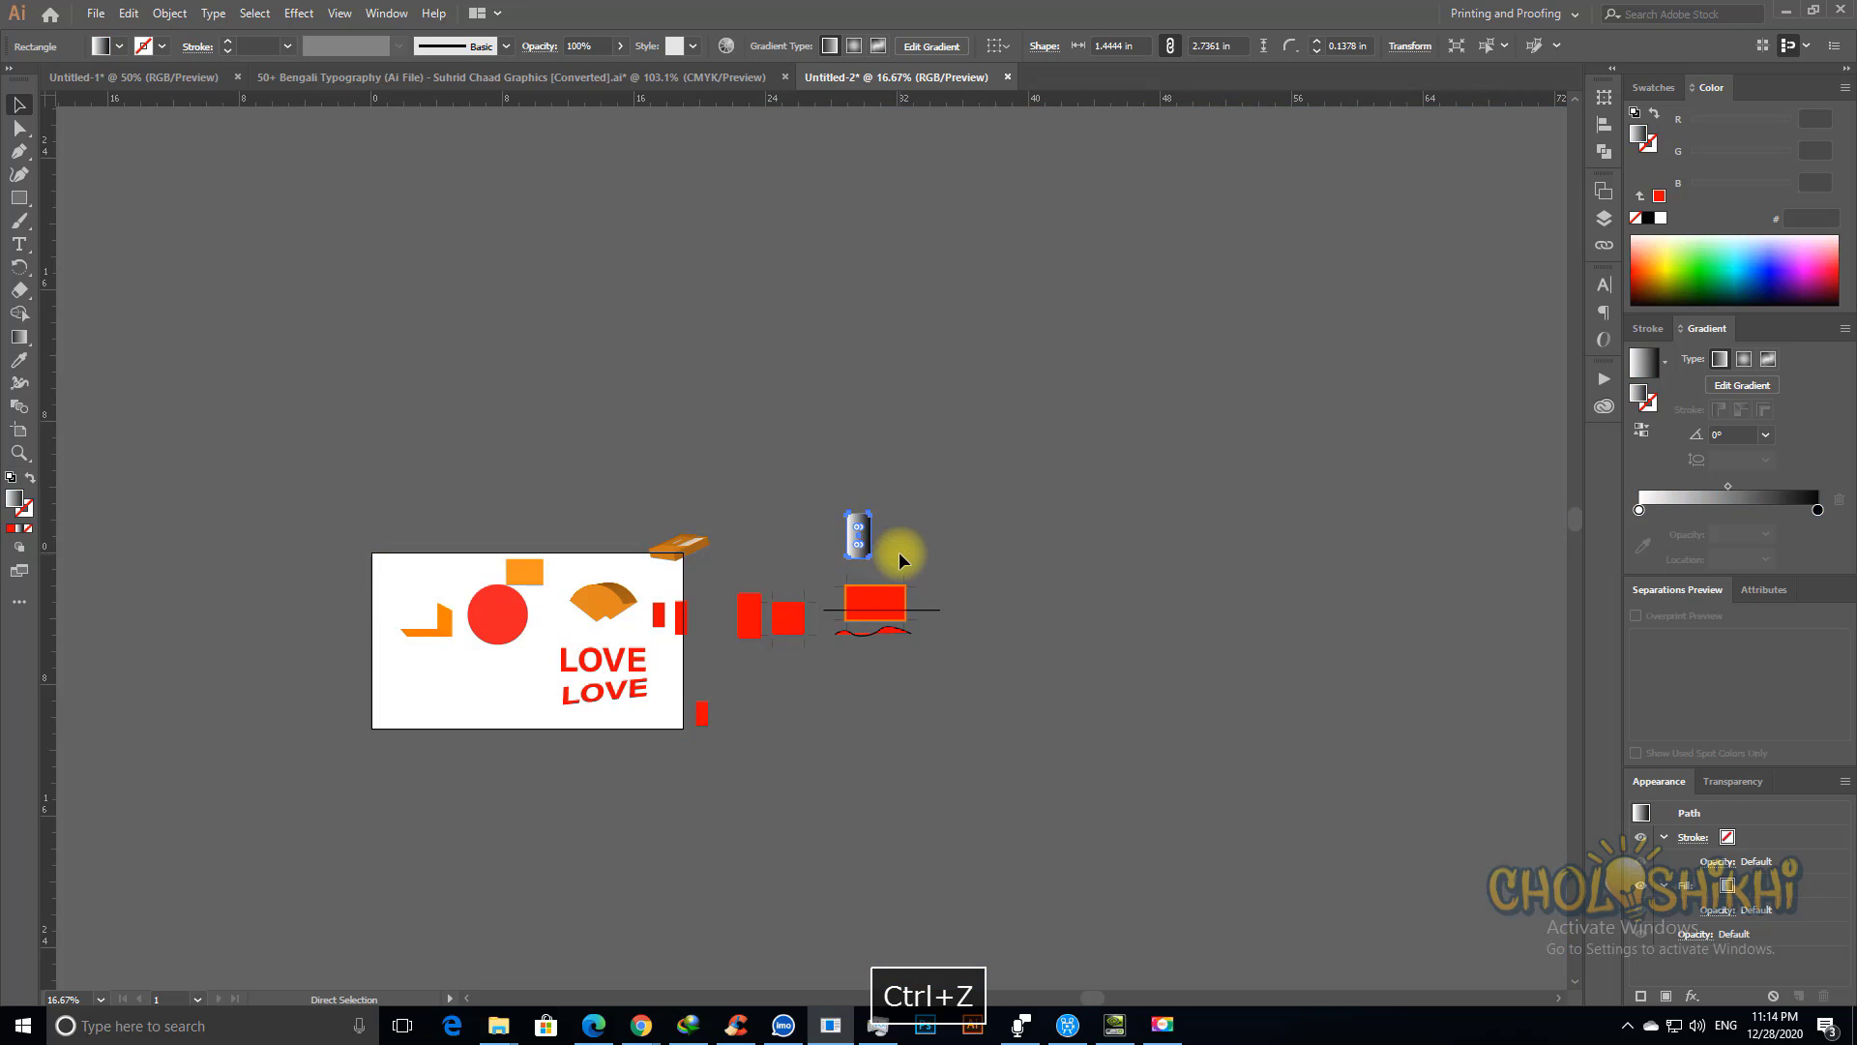
{"action": "key", "text": "BackSpace"}
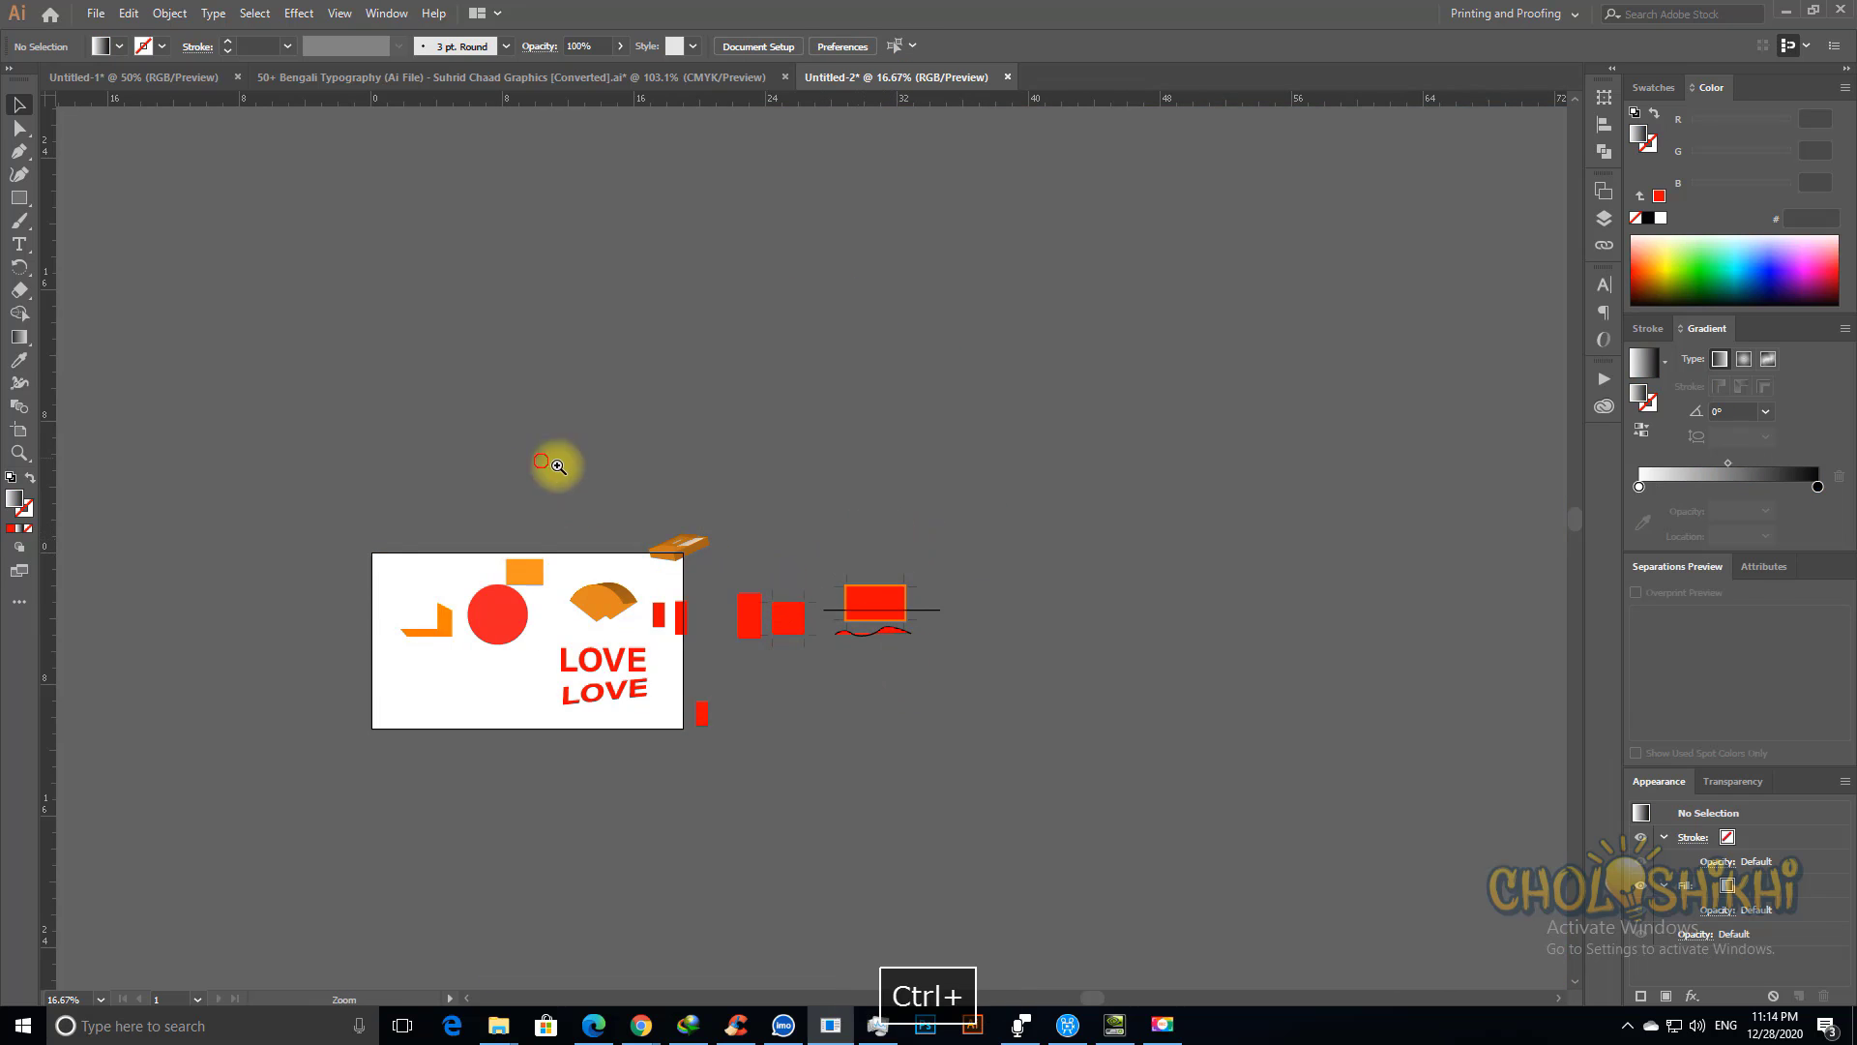
Step: Start a previewed Zig Zag effect on the straight black line across the card, with an absolute size of 0.42 in
{"action": "left_click_drag", "start_coordinate": [552, 464], "coordinate": [1081, 786]}
{"action": "left_click", "coordinate": [1040, 541]}
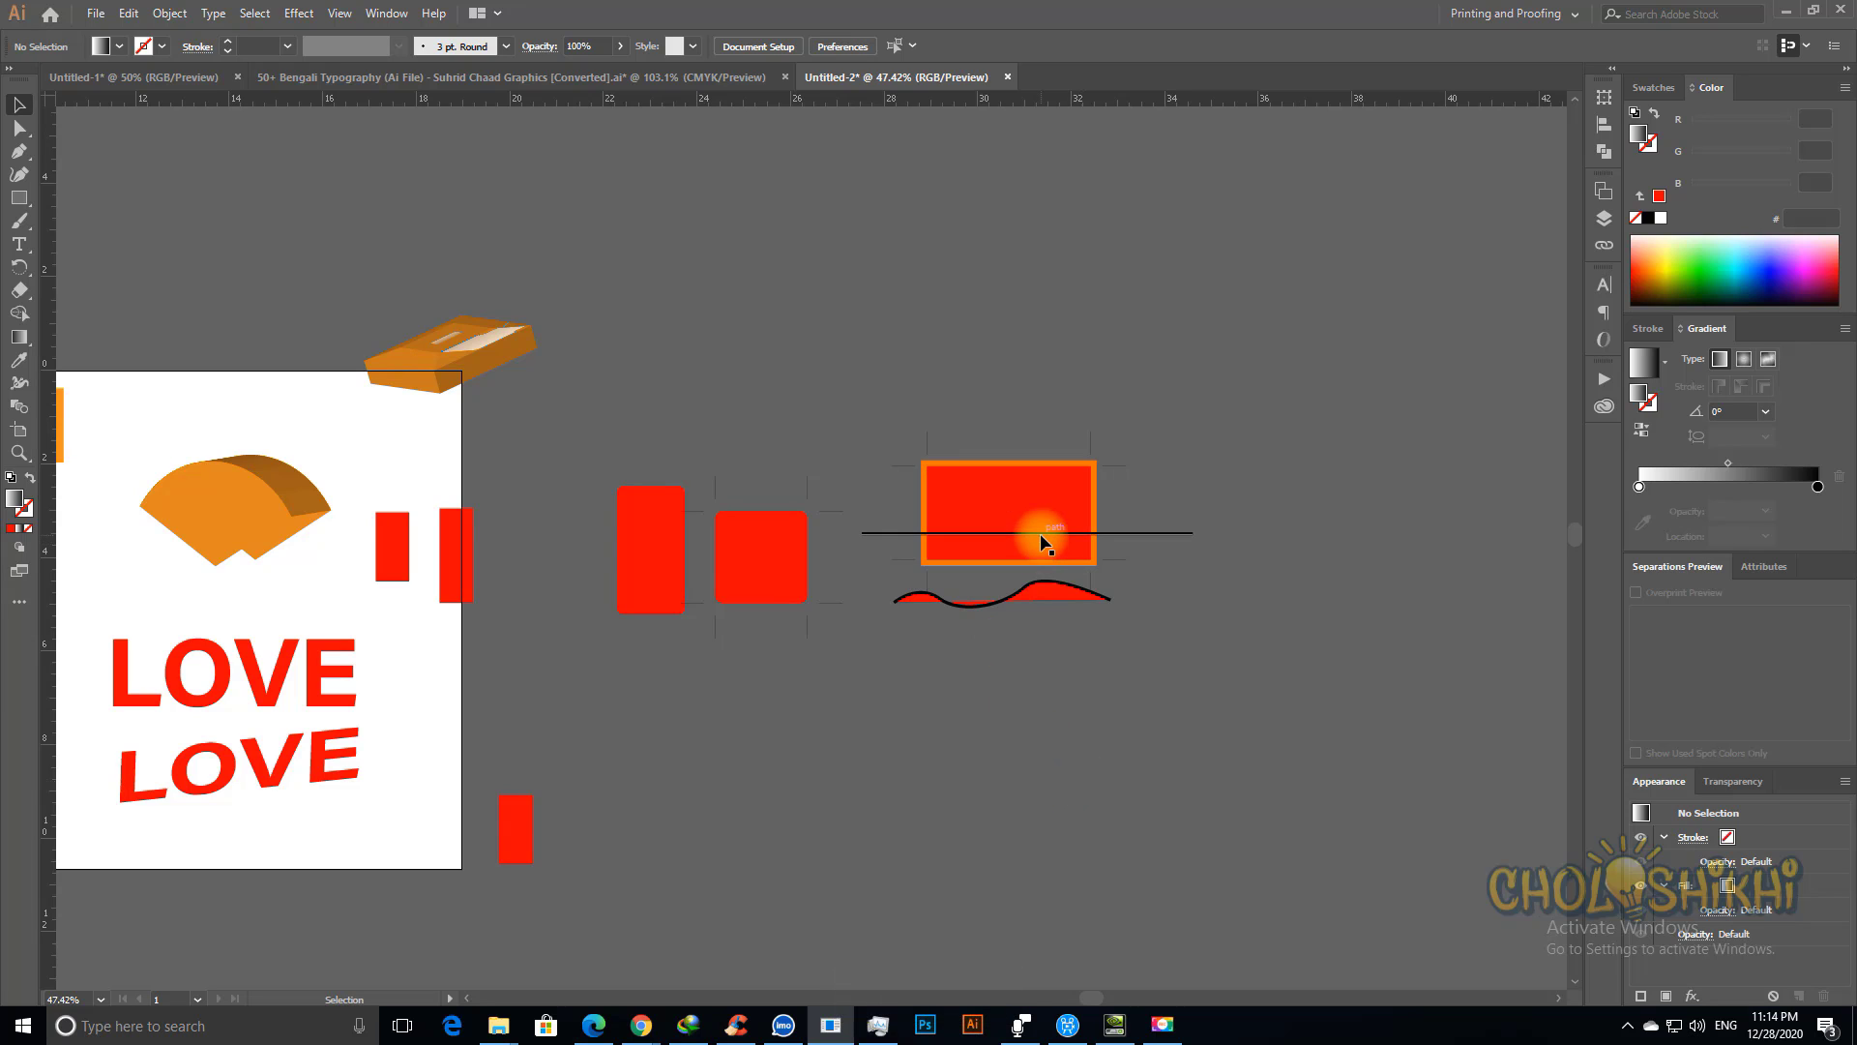
{"action": "left_click", "coordinate": [299, 12]}
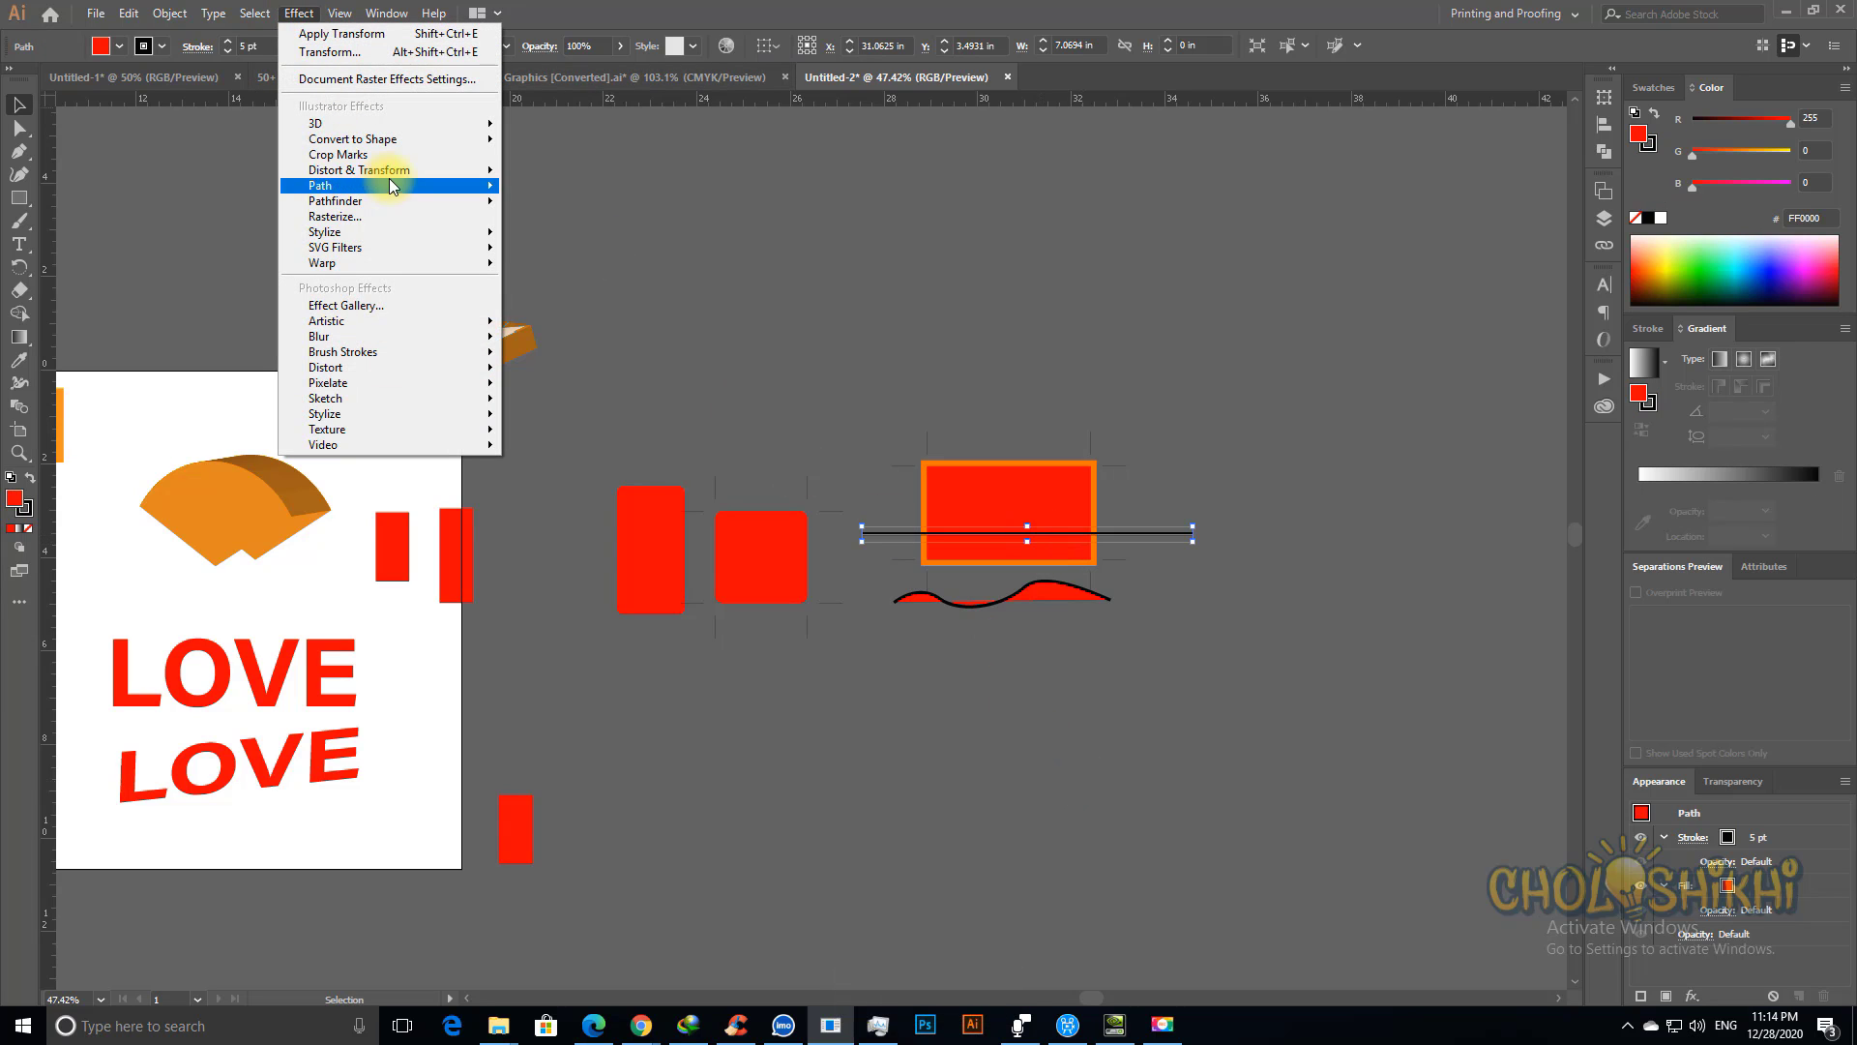
{"action": "mouse_move", "coordinate": [423, 179]}
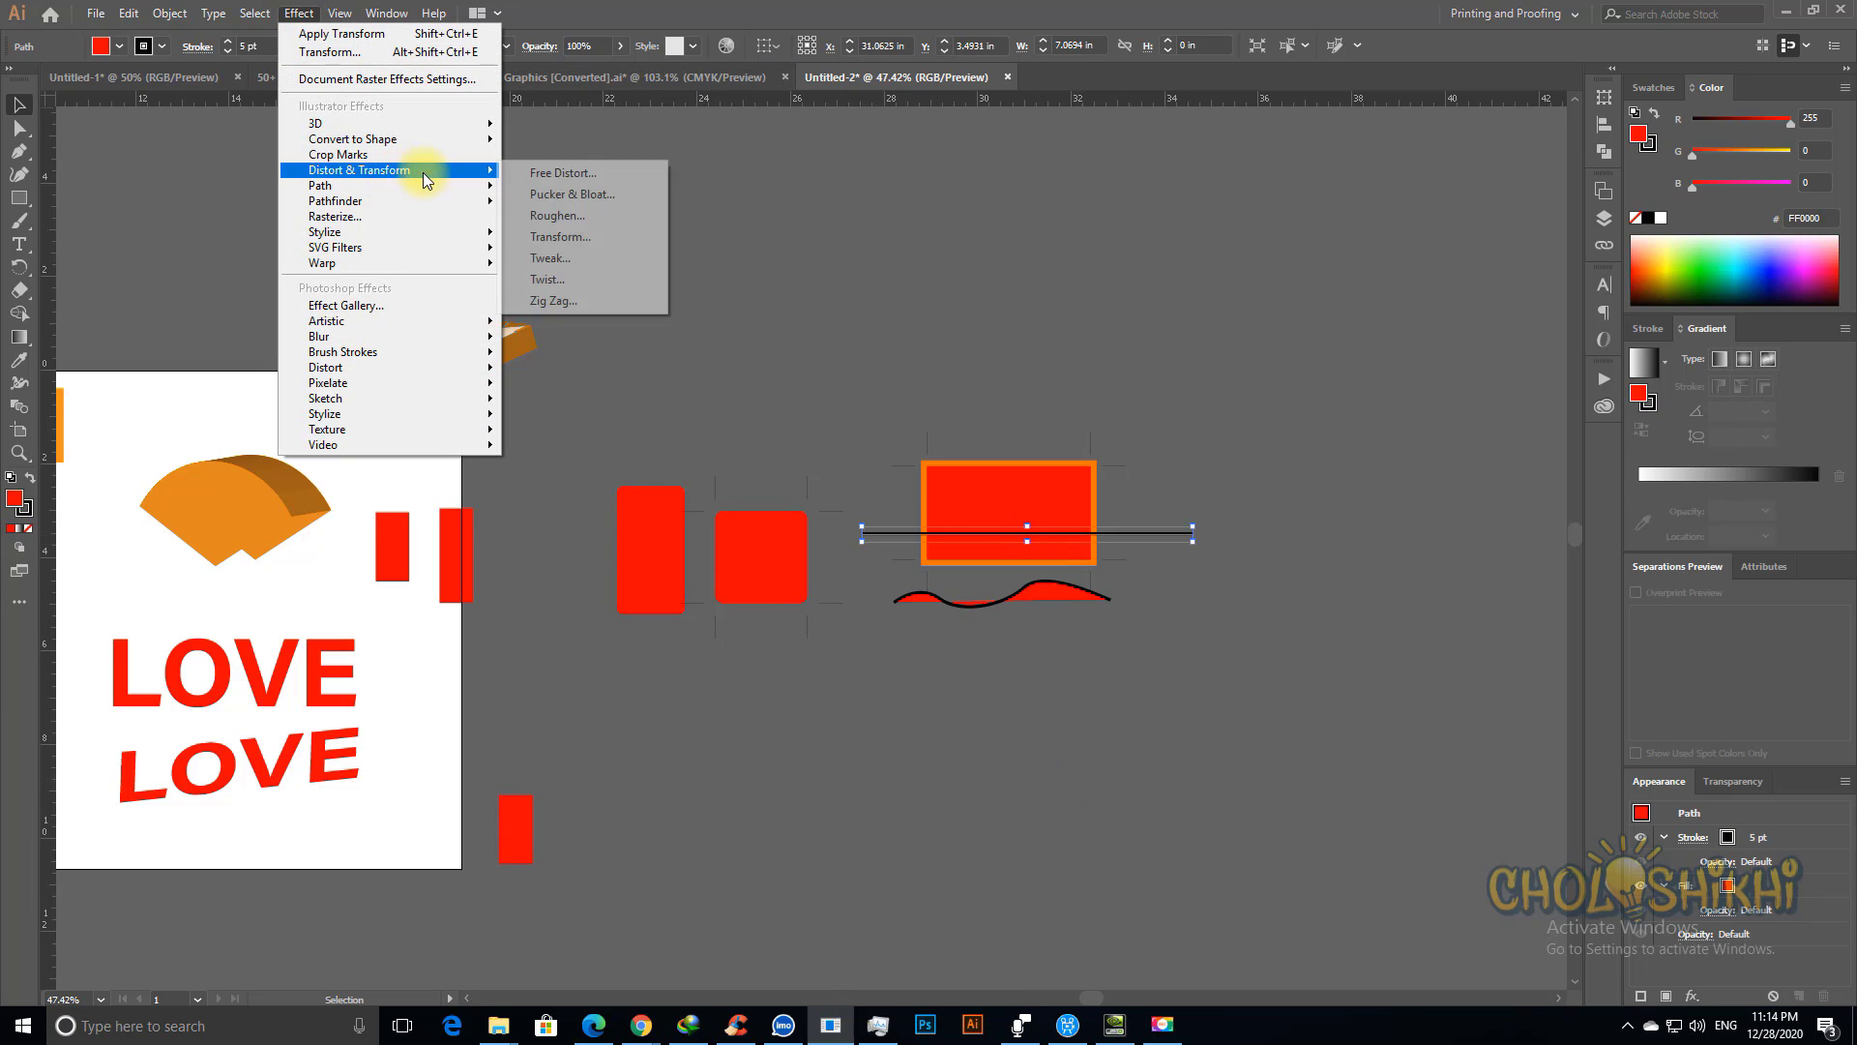
{"action": "left_click", "coordinate": [577, 303]}
{"action": "left_click_drag", "start_coordinate": [888, 375], "coordinate": [363, 407]}
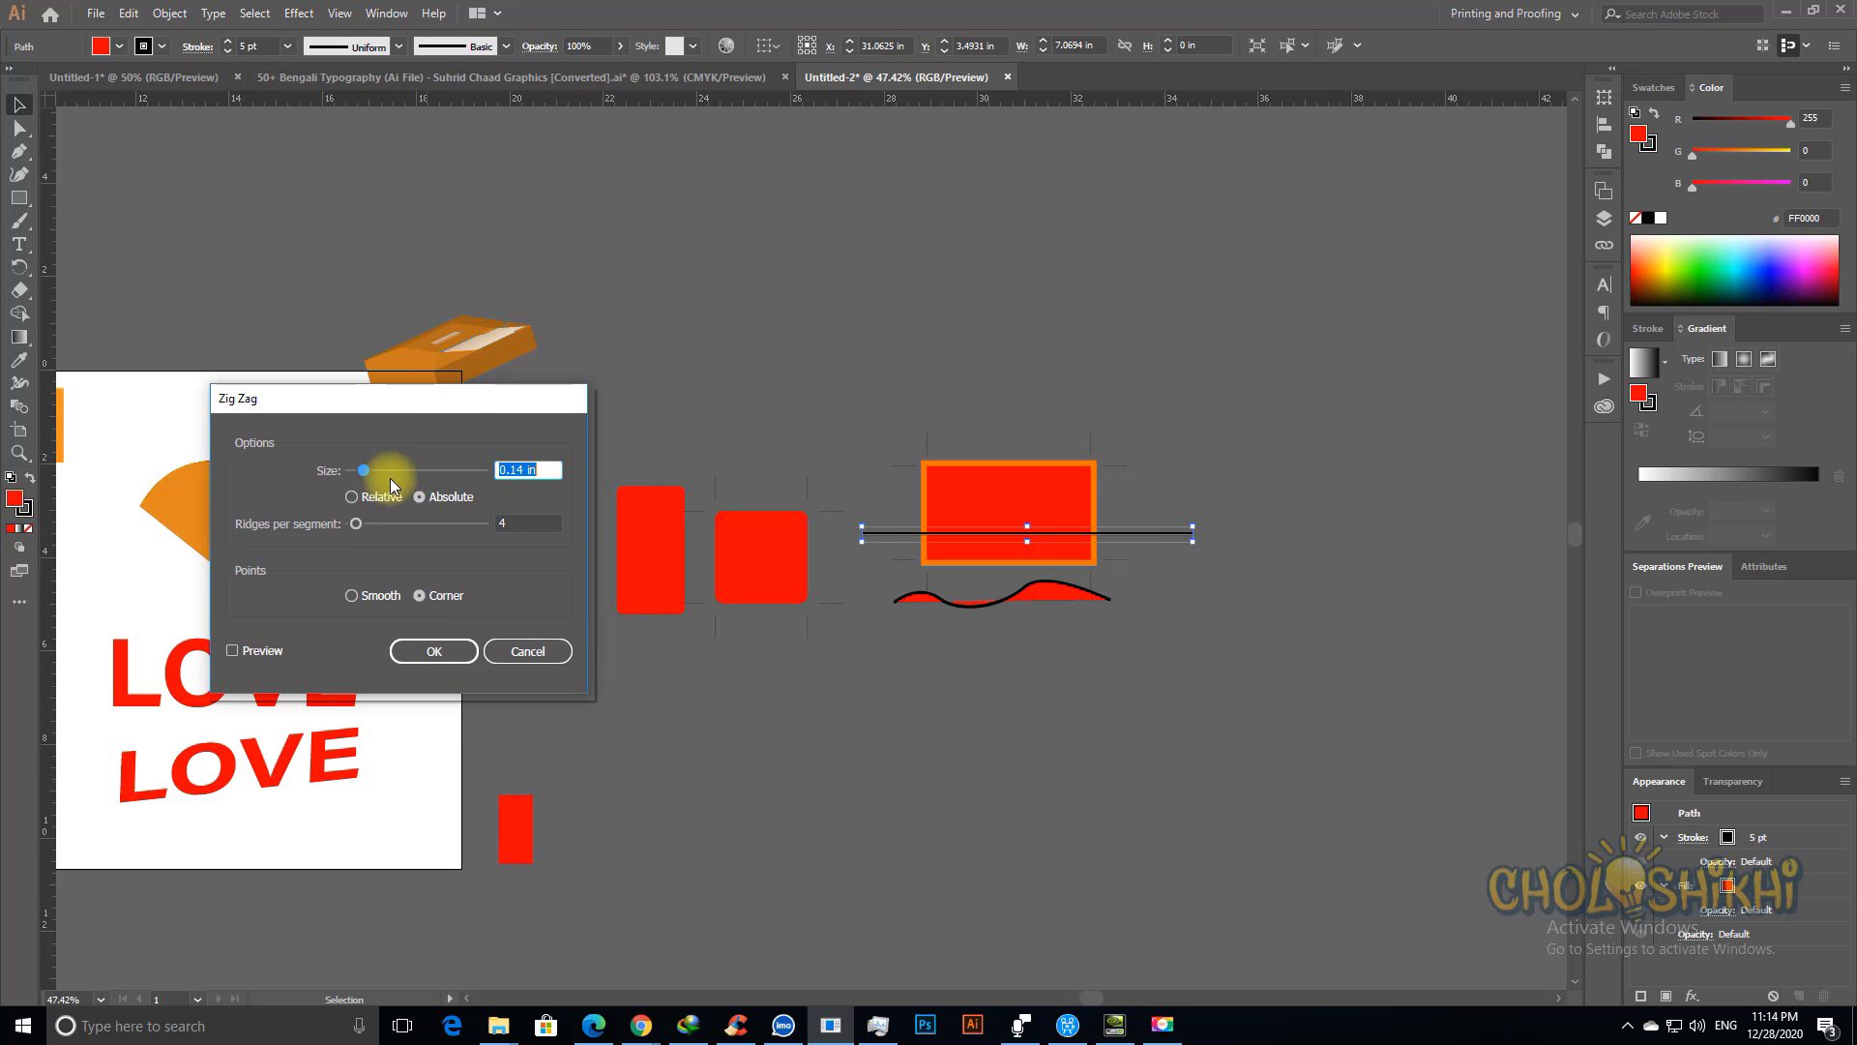
{"action": "left_click_drag", "start_coordinate": [366, 470], "coordinate": [369, 472]}
{"action": "left_click", "coordinate": [231, 651]}
{"action": "mouse_move", "coordinate": [379, 470]}
{"action": "left_mouse_down"}
{"action": "mouse_move", "coordinate": [459, 476]}
{"action": "mouse_move", "coordinate": [412, 472]}
{"action": "left_mouse_up"}
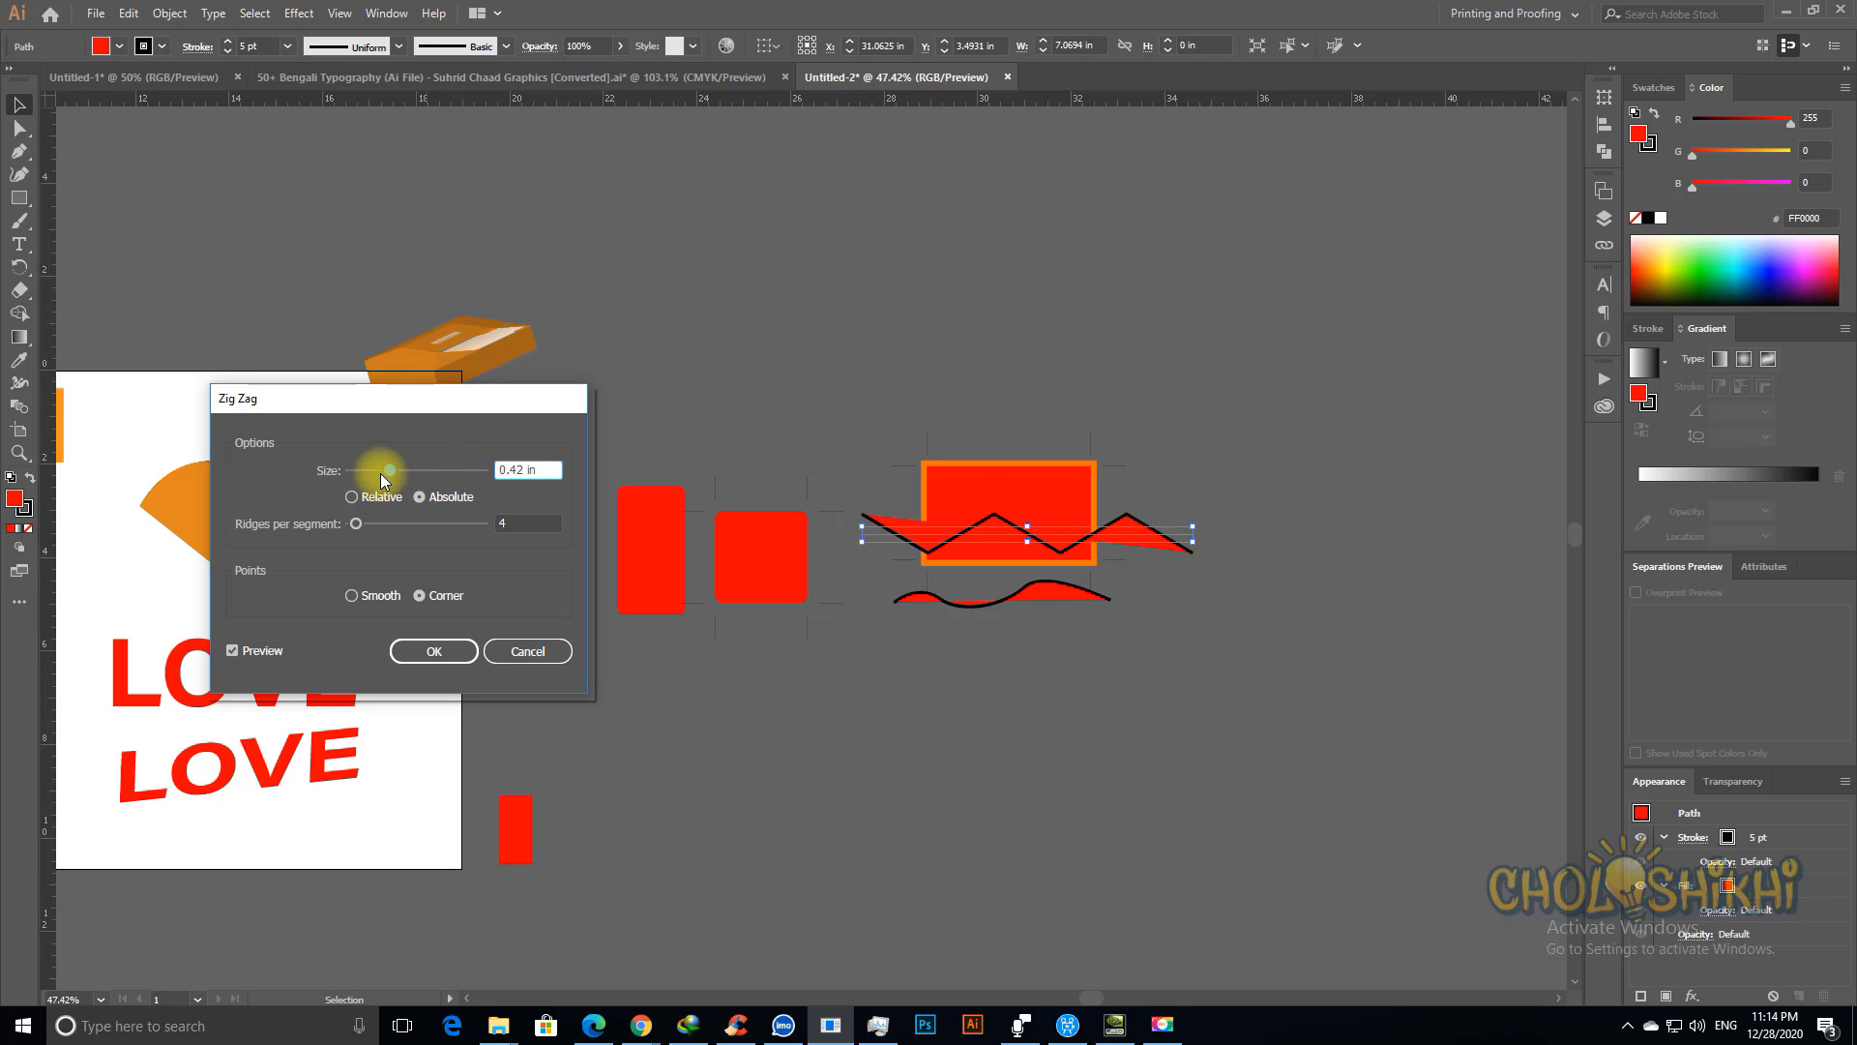
Step: Try the Zig Zag effect with relative sizing and 23 ridges per segment, and return to absolute sizing
{"action": "left_click", "coordinate": [352, 497]}
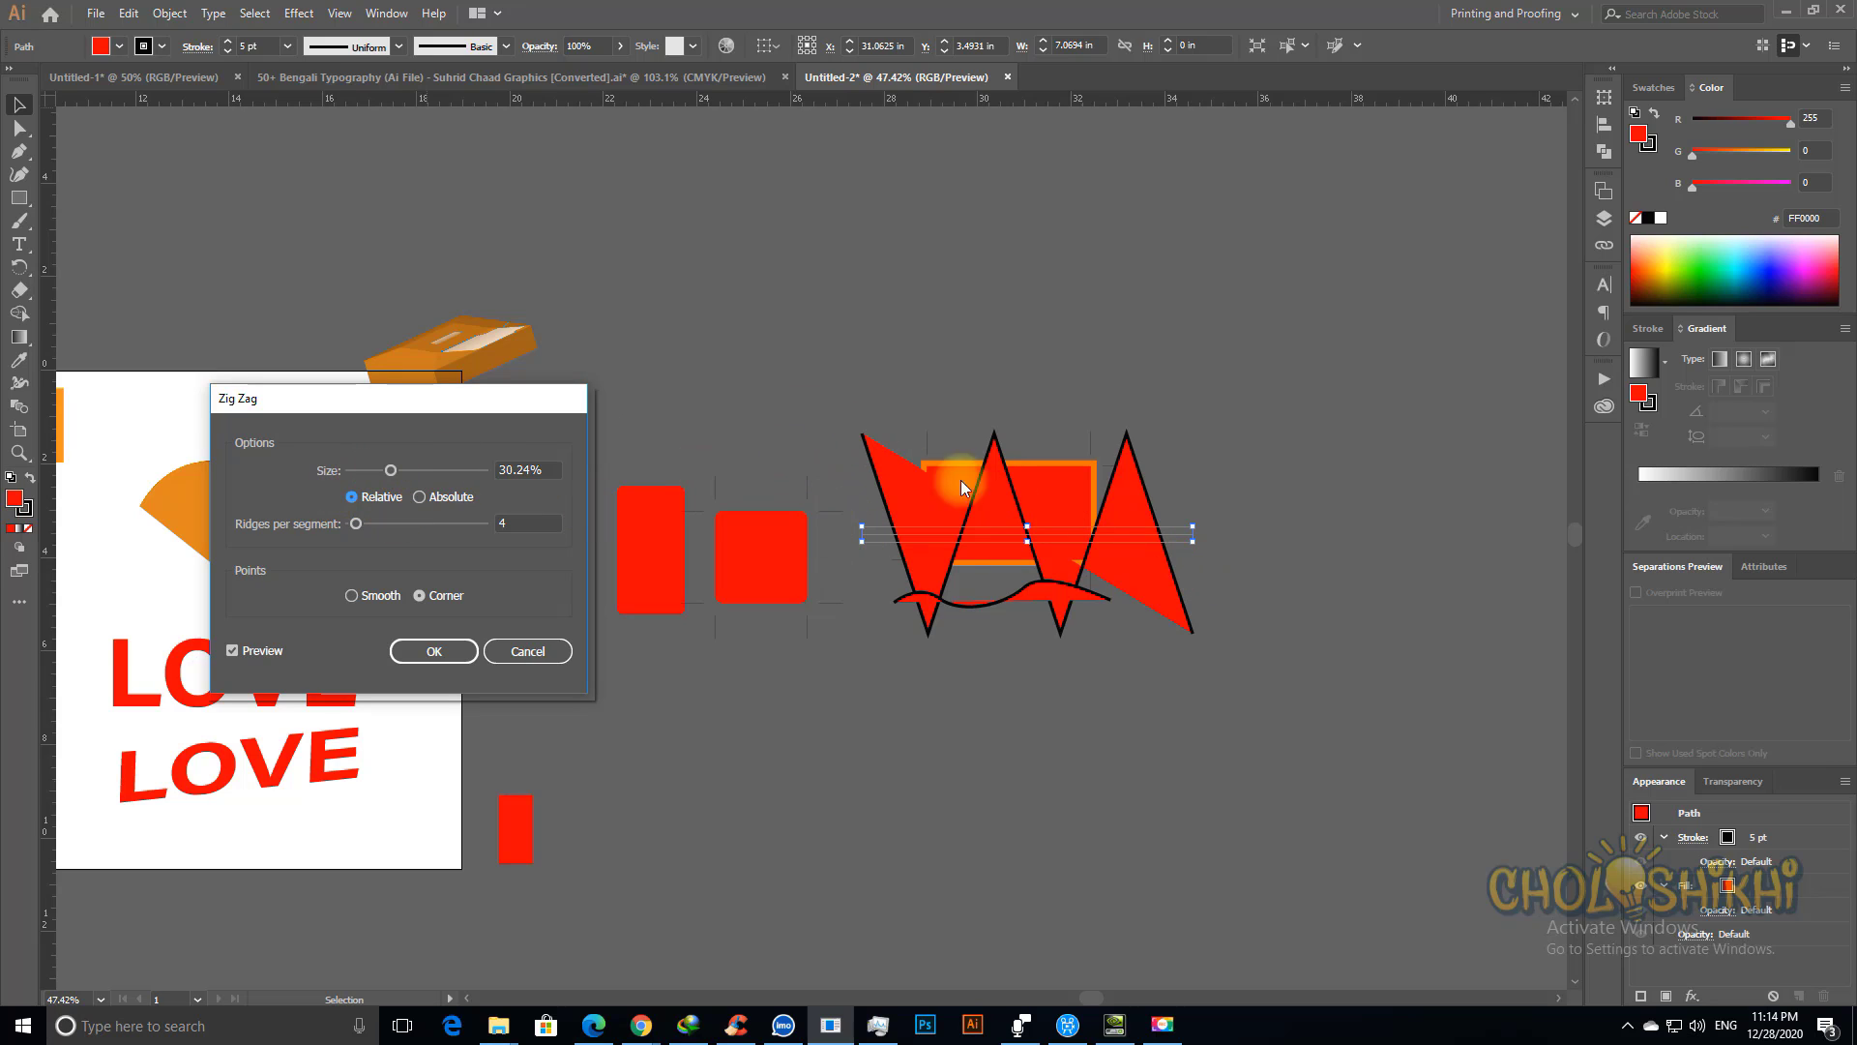
{"action": "double_click", "coordinate": [508, 523]}
{"action": "left_click_drag", "start_coordinate": [356, 524], "coordinate": [381, 524]}
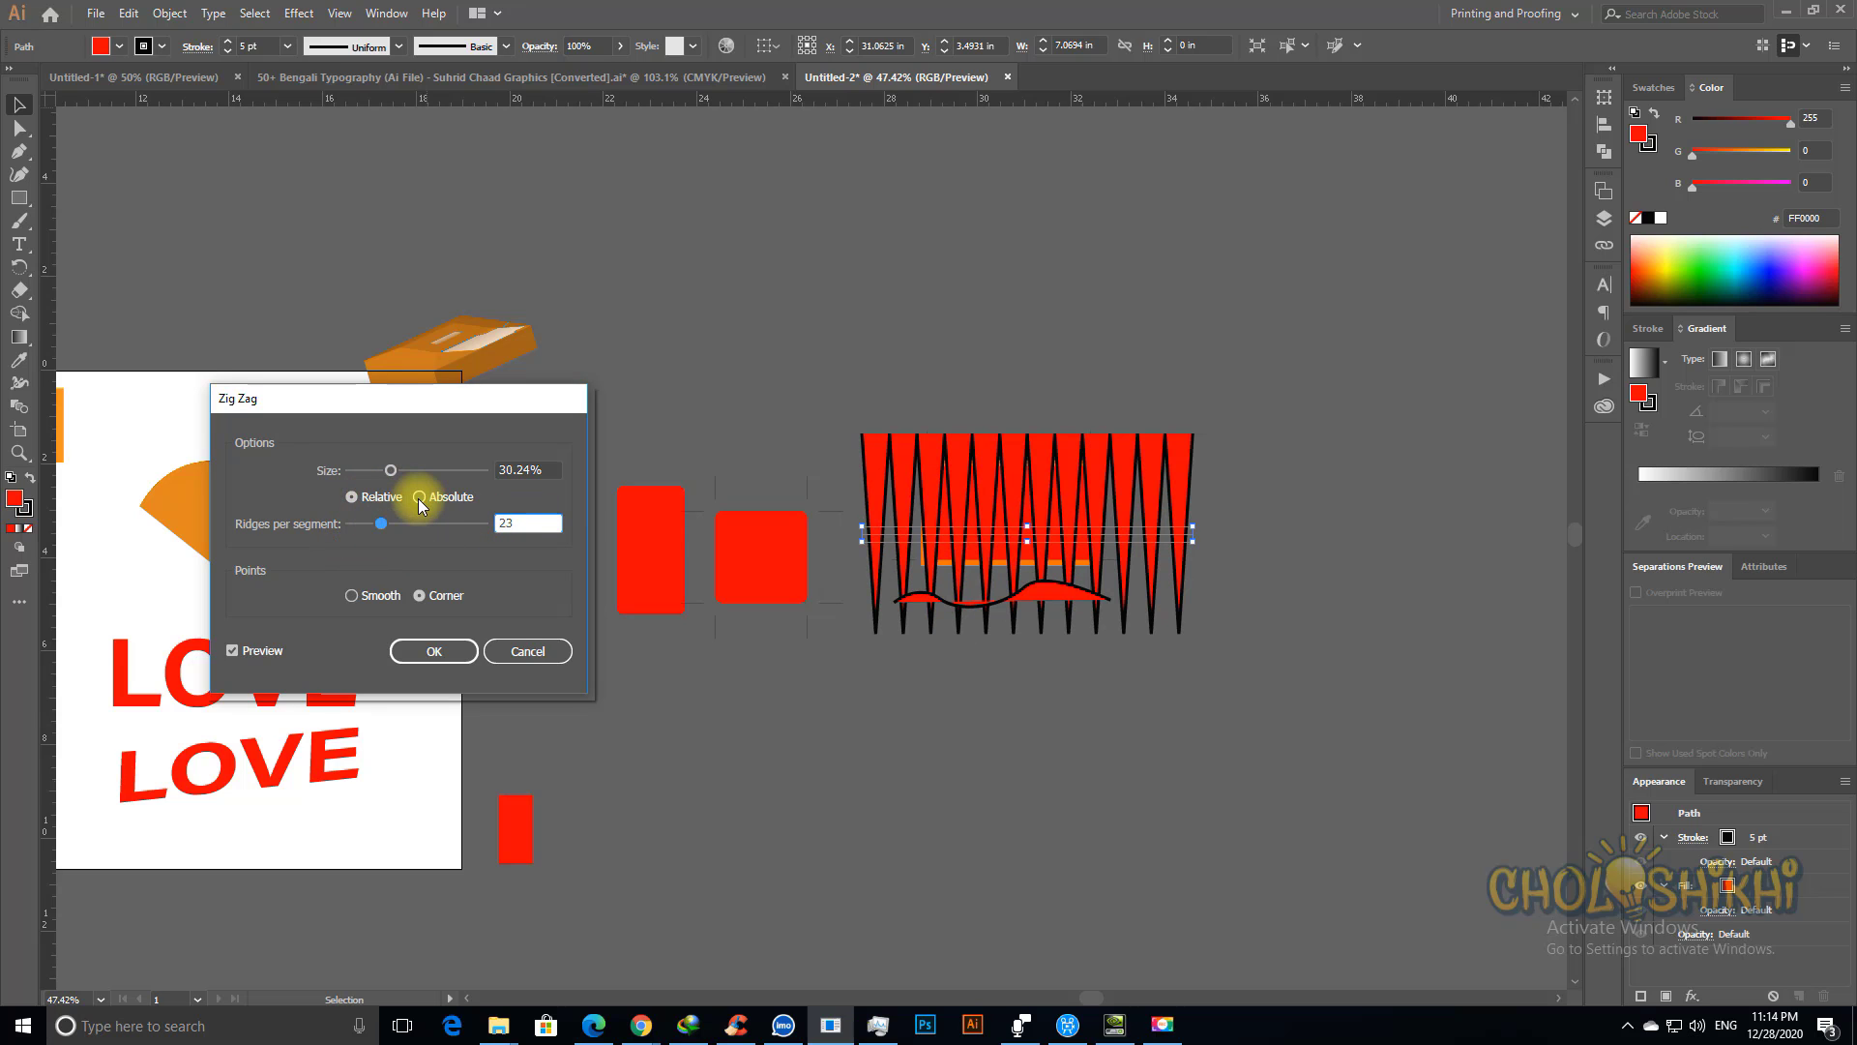
{"action": "left_click", "coordinate": [419, 497]}
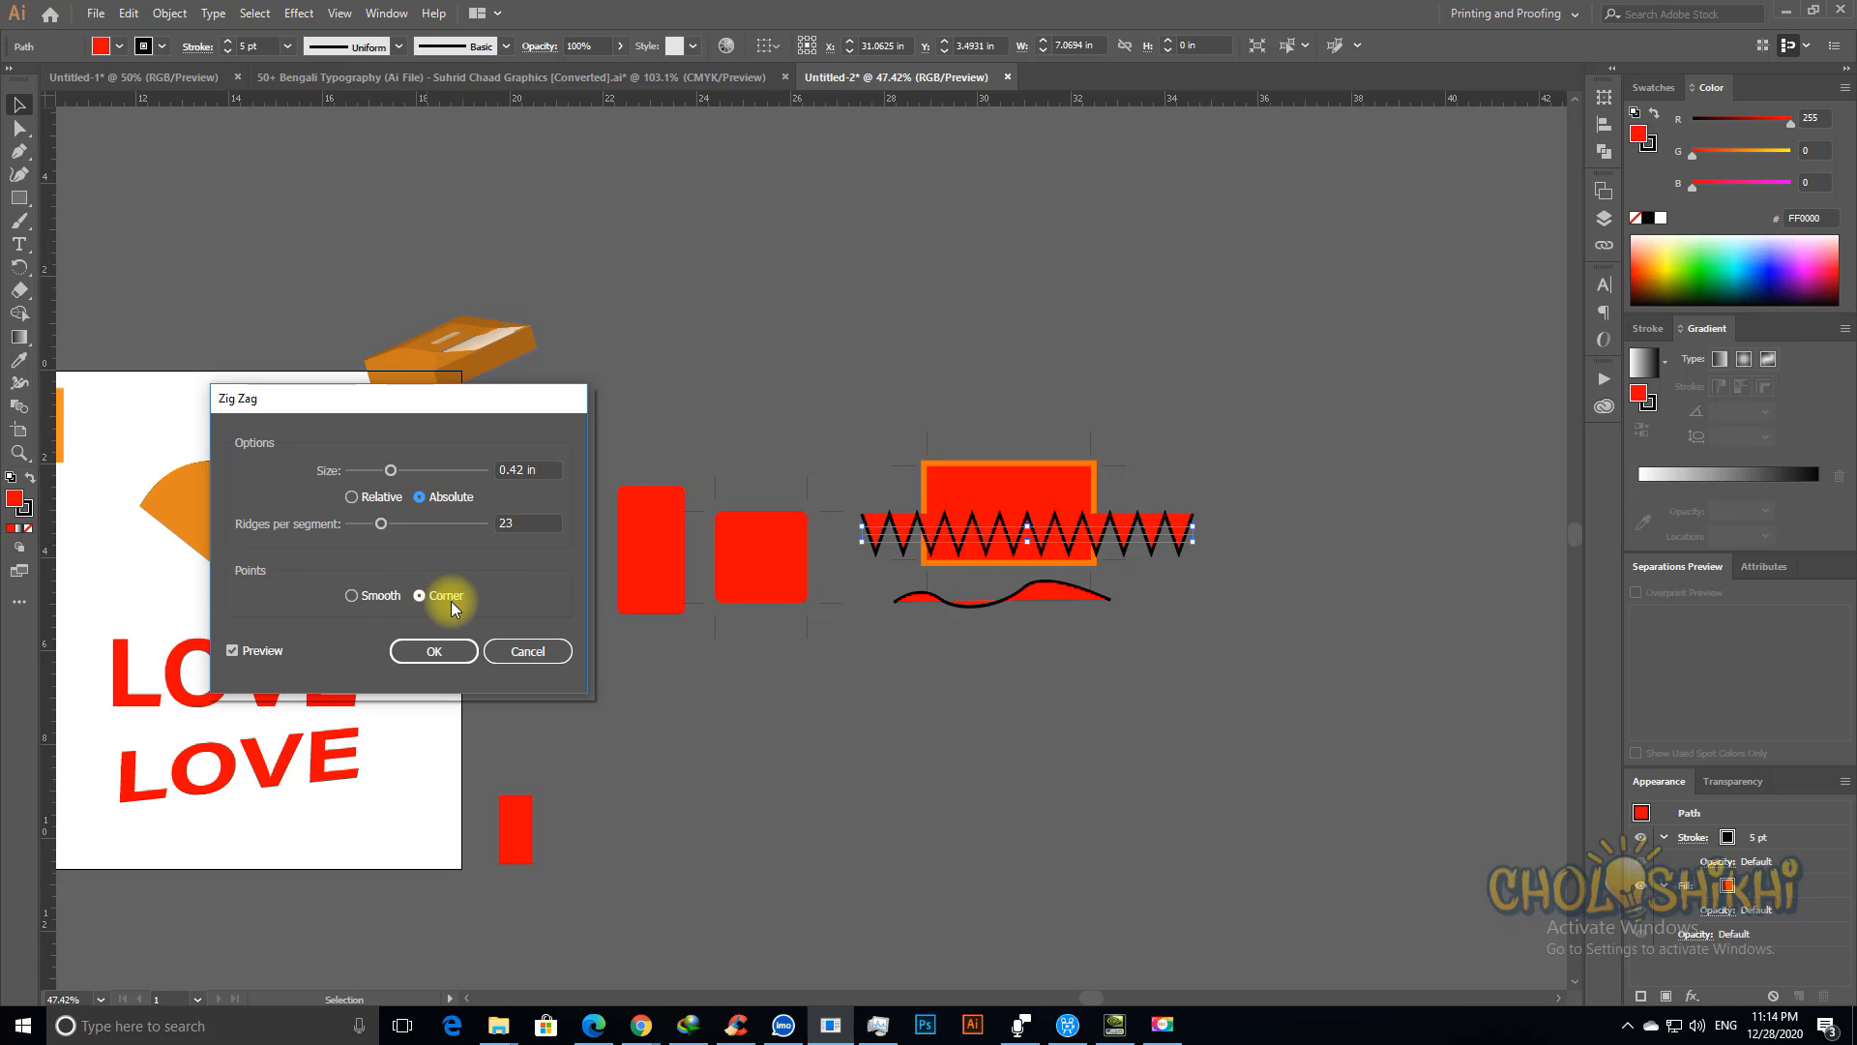
Step: Make the Zig Zag points smooth, set 9 ridges per segment, and apply the effect
{"action": "left_click", "coordinate": [351, 595]}
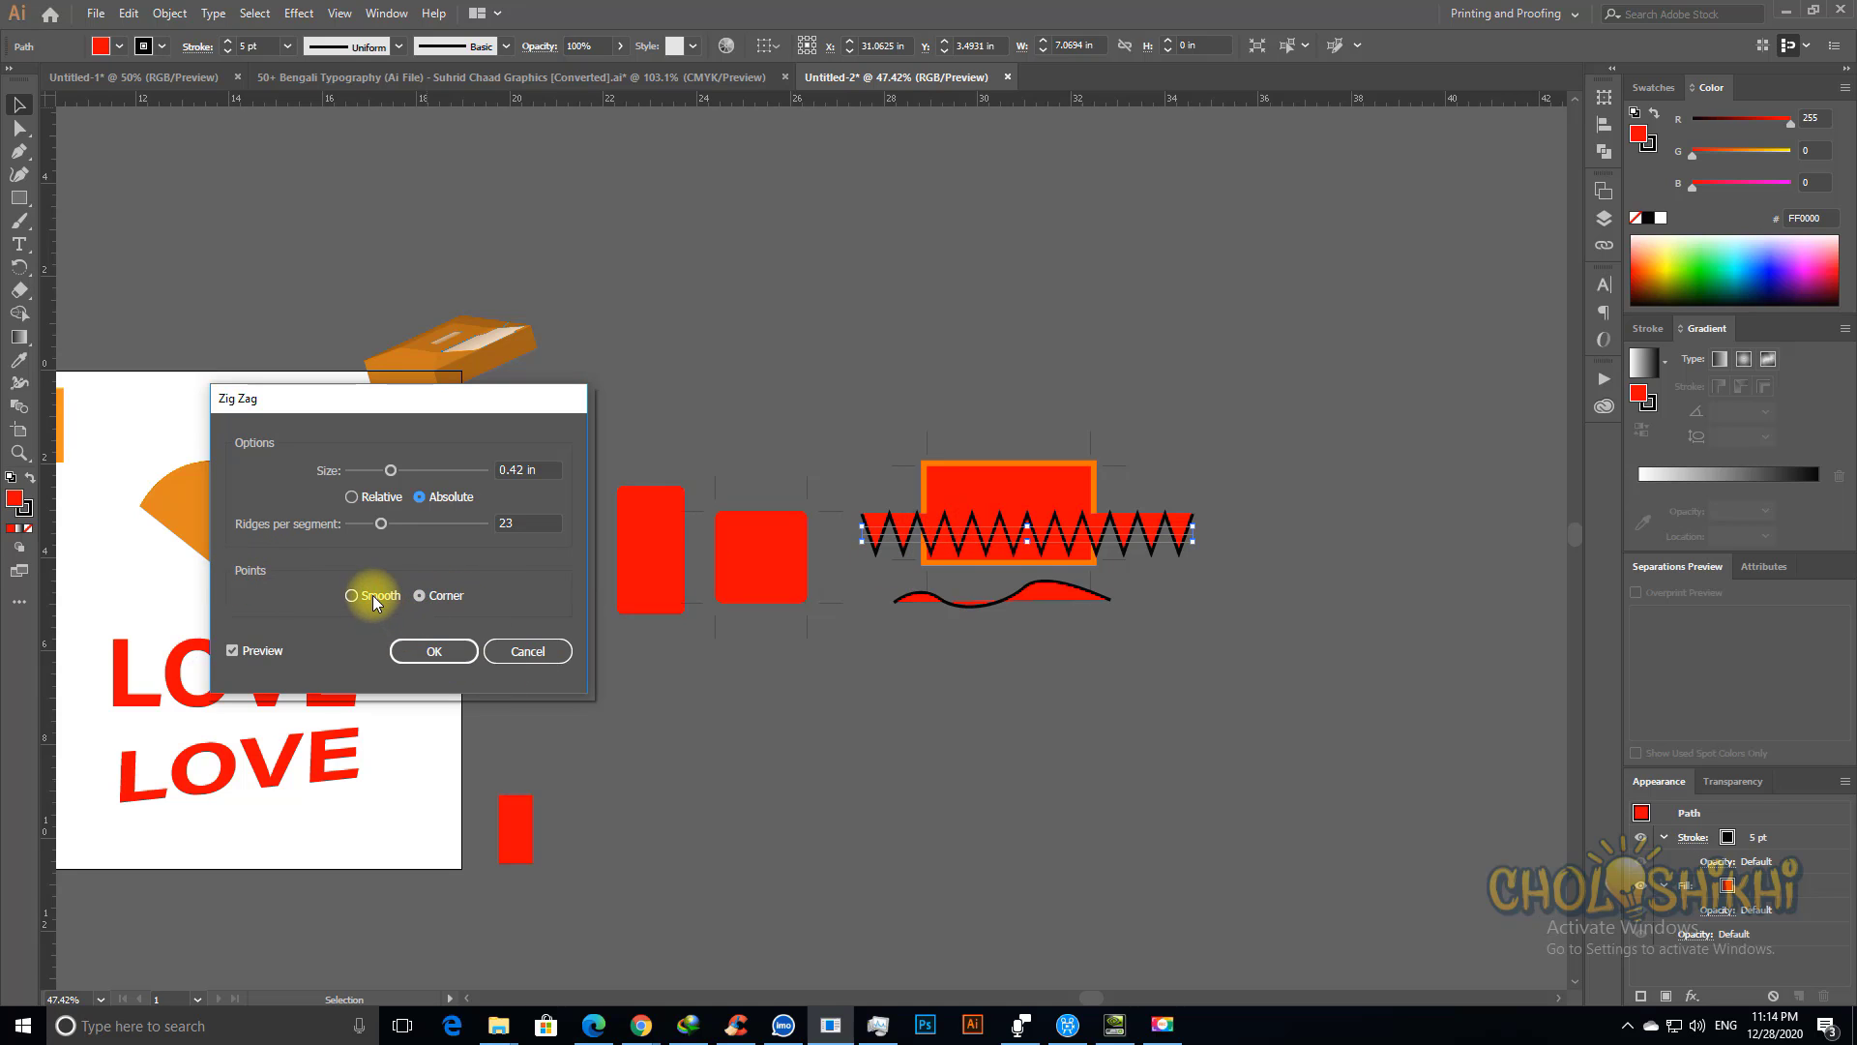
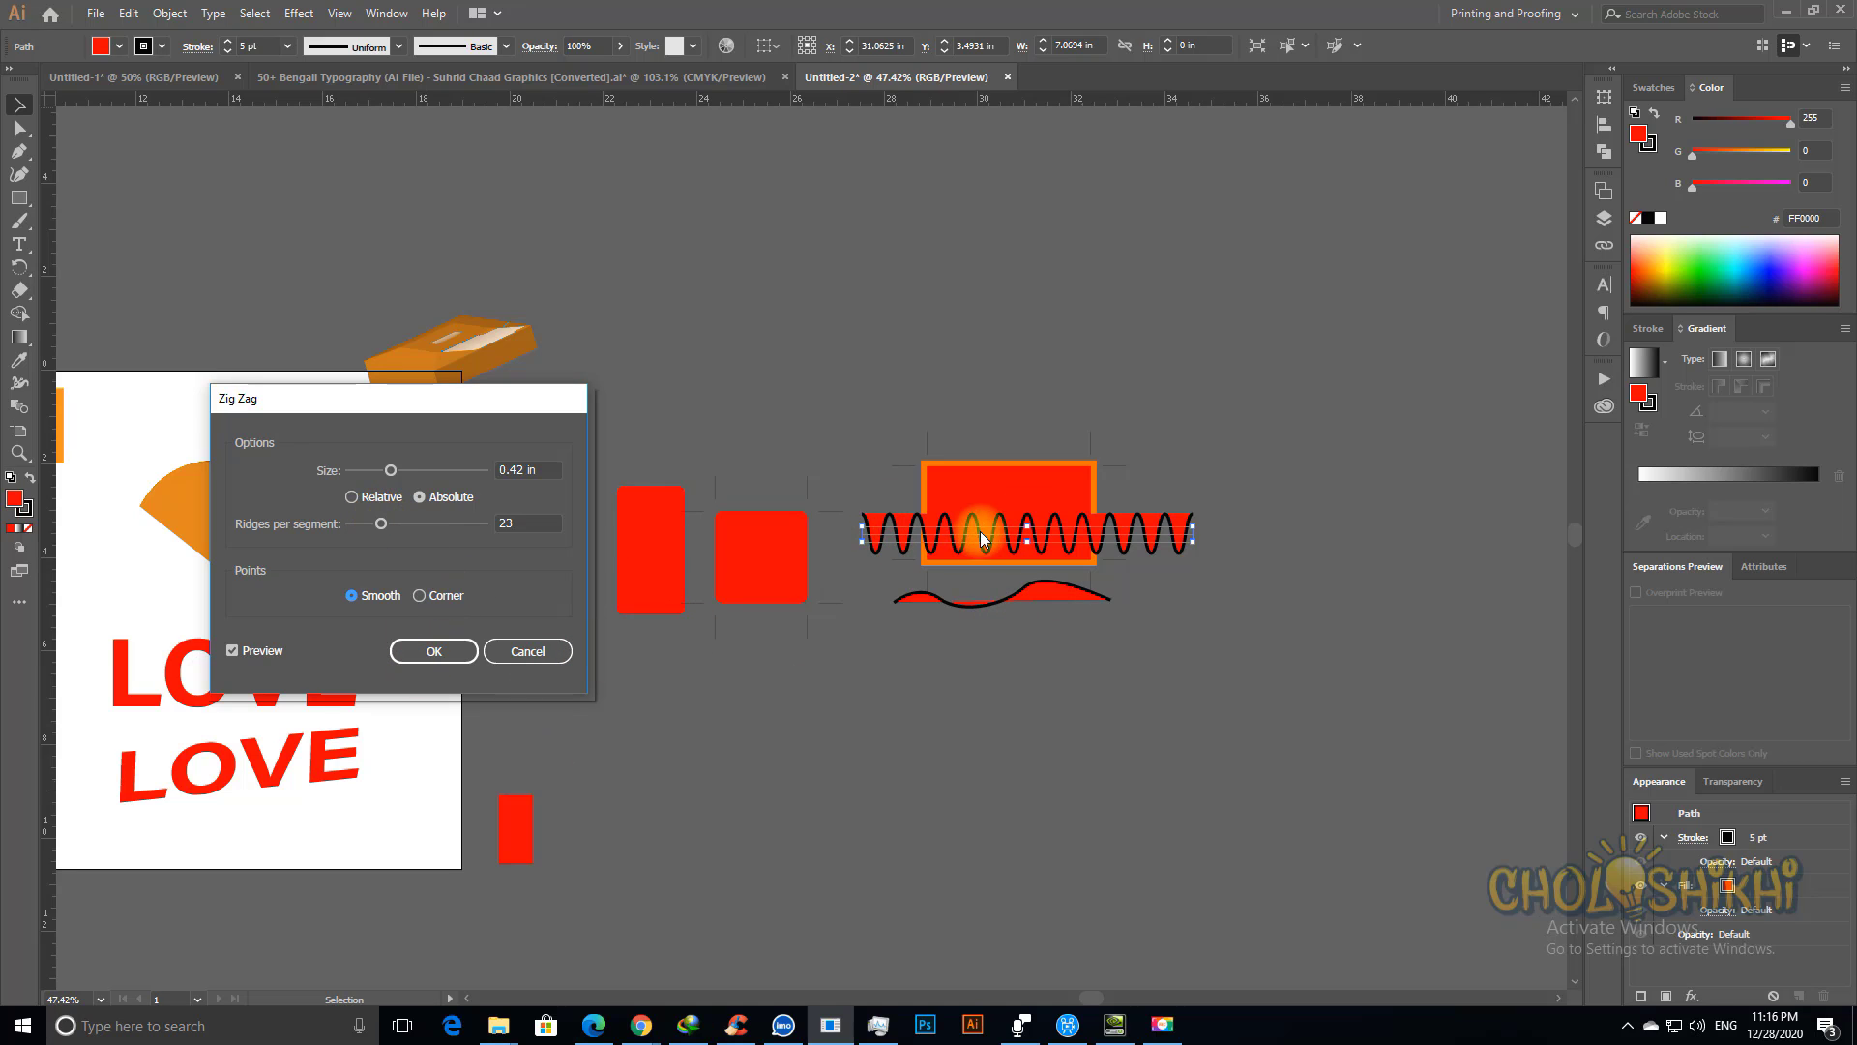
{"action": "left_click_drag", "start_coordinate": [373, 527], "coordinate": [360, 525]}
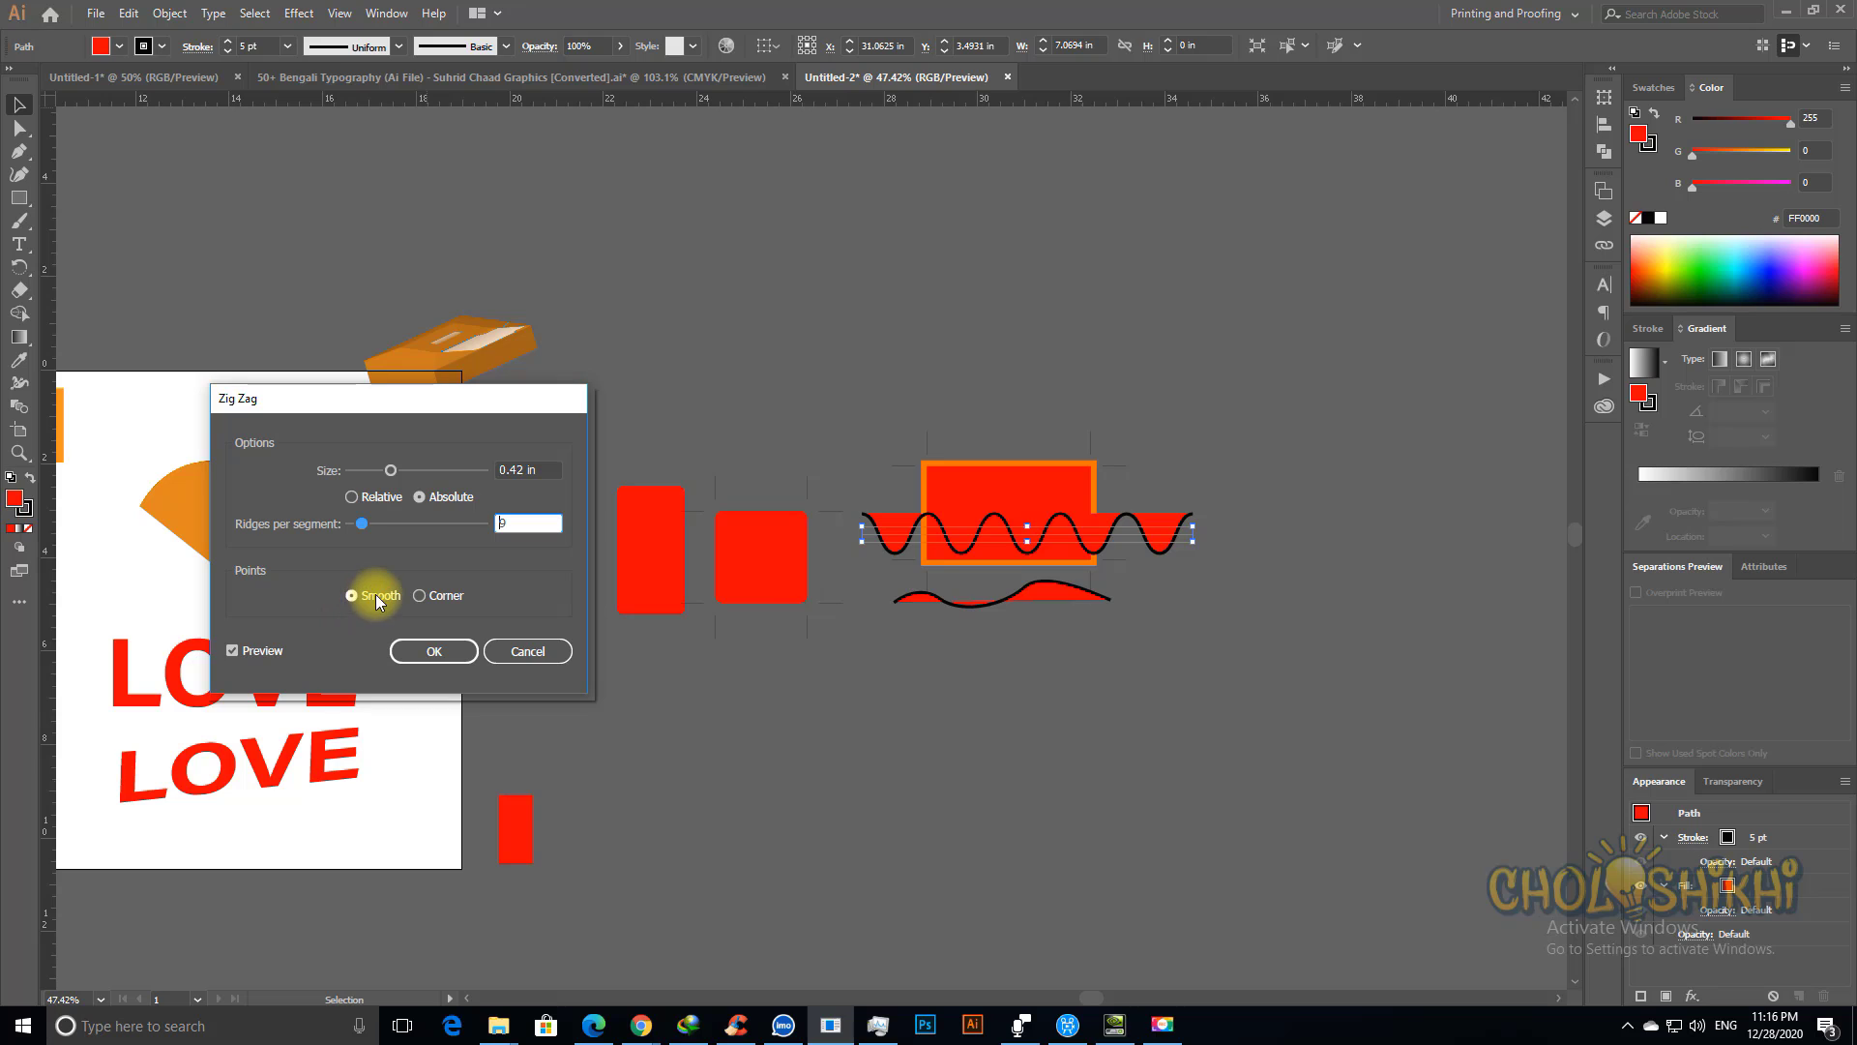
{"action": "left_click", "coordinate": [433, 650]}
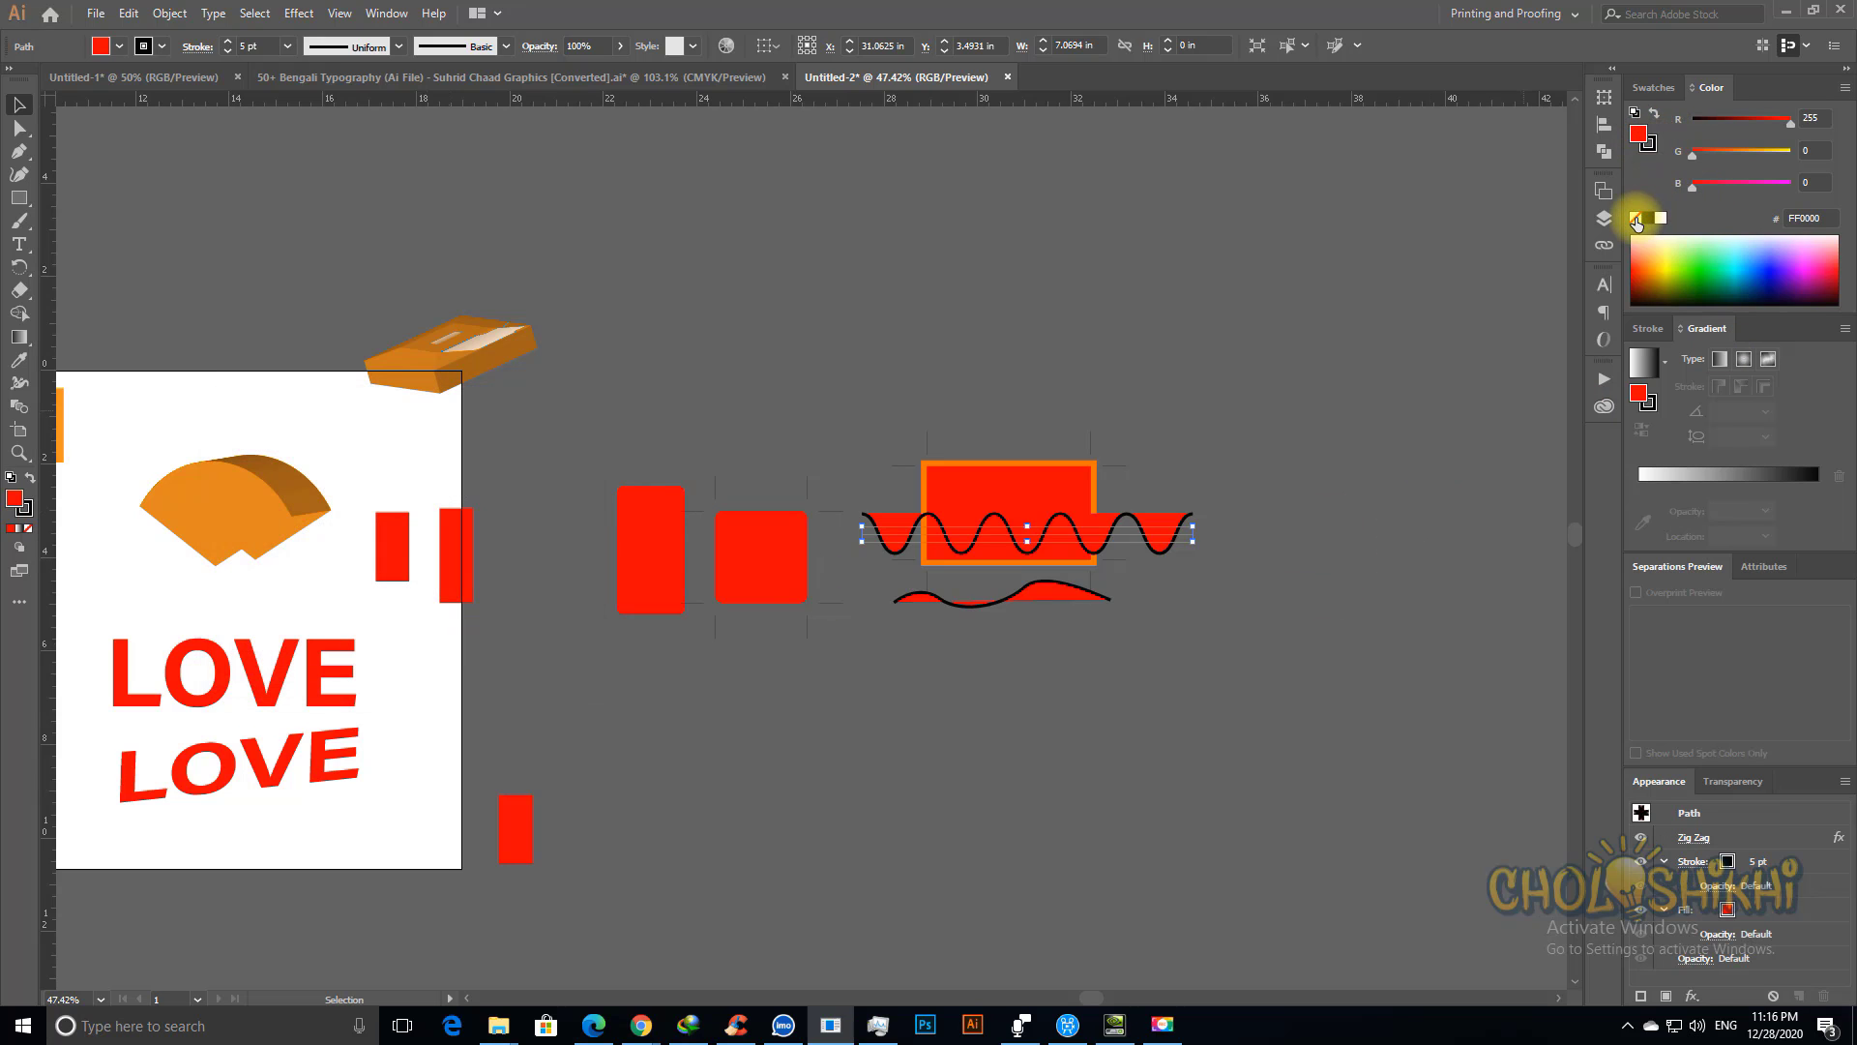
Step: Remove the red fill from the wavy line and deselect it to inspect the result up close
{"action": "left_click", "coordinate": [1635, 218]}
{"action": "left_click", "coordinate": [1275, 637]}
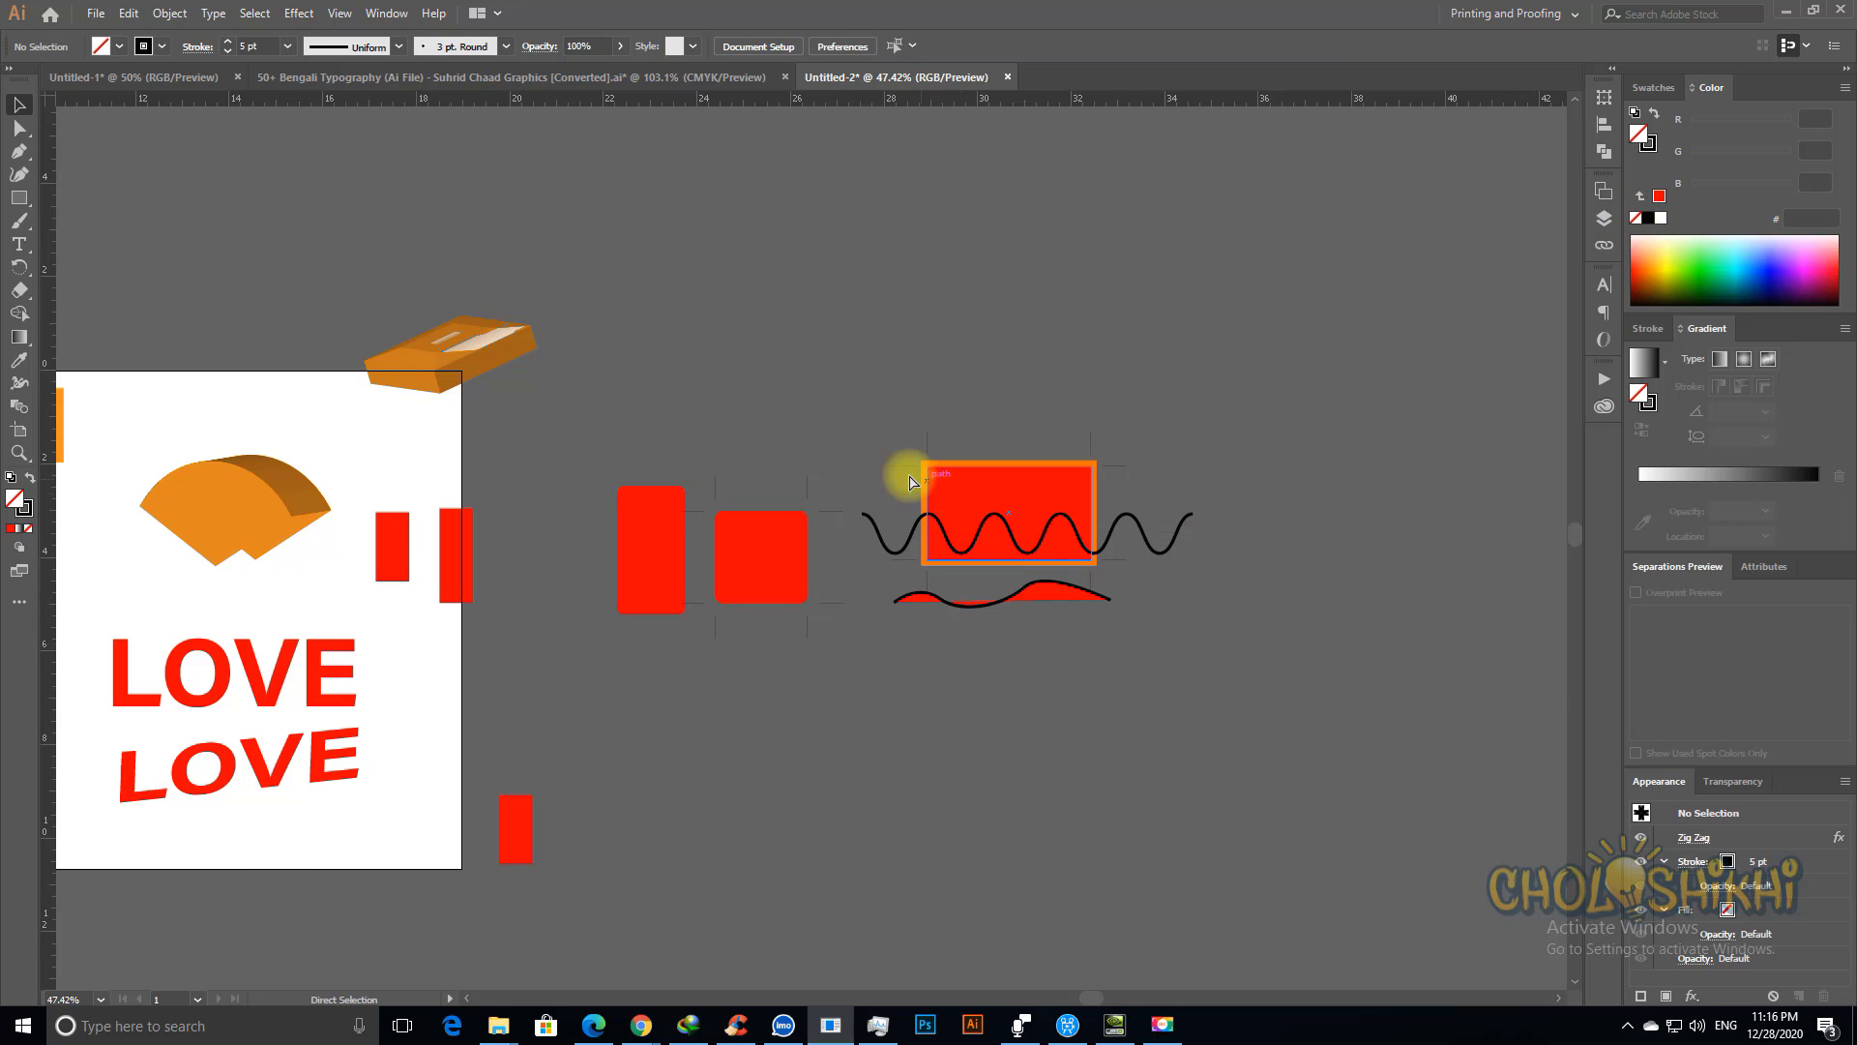
{"action": "key", "text": "ctrl+space"}
{"action": "left_click_drag", "start_coordinate": [859, 414], "coordinate": [1205, 588]}
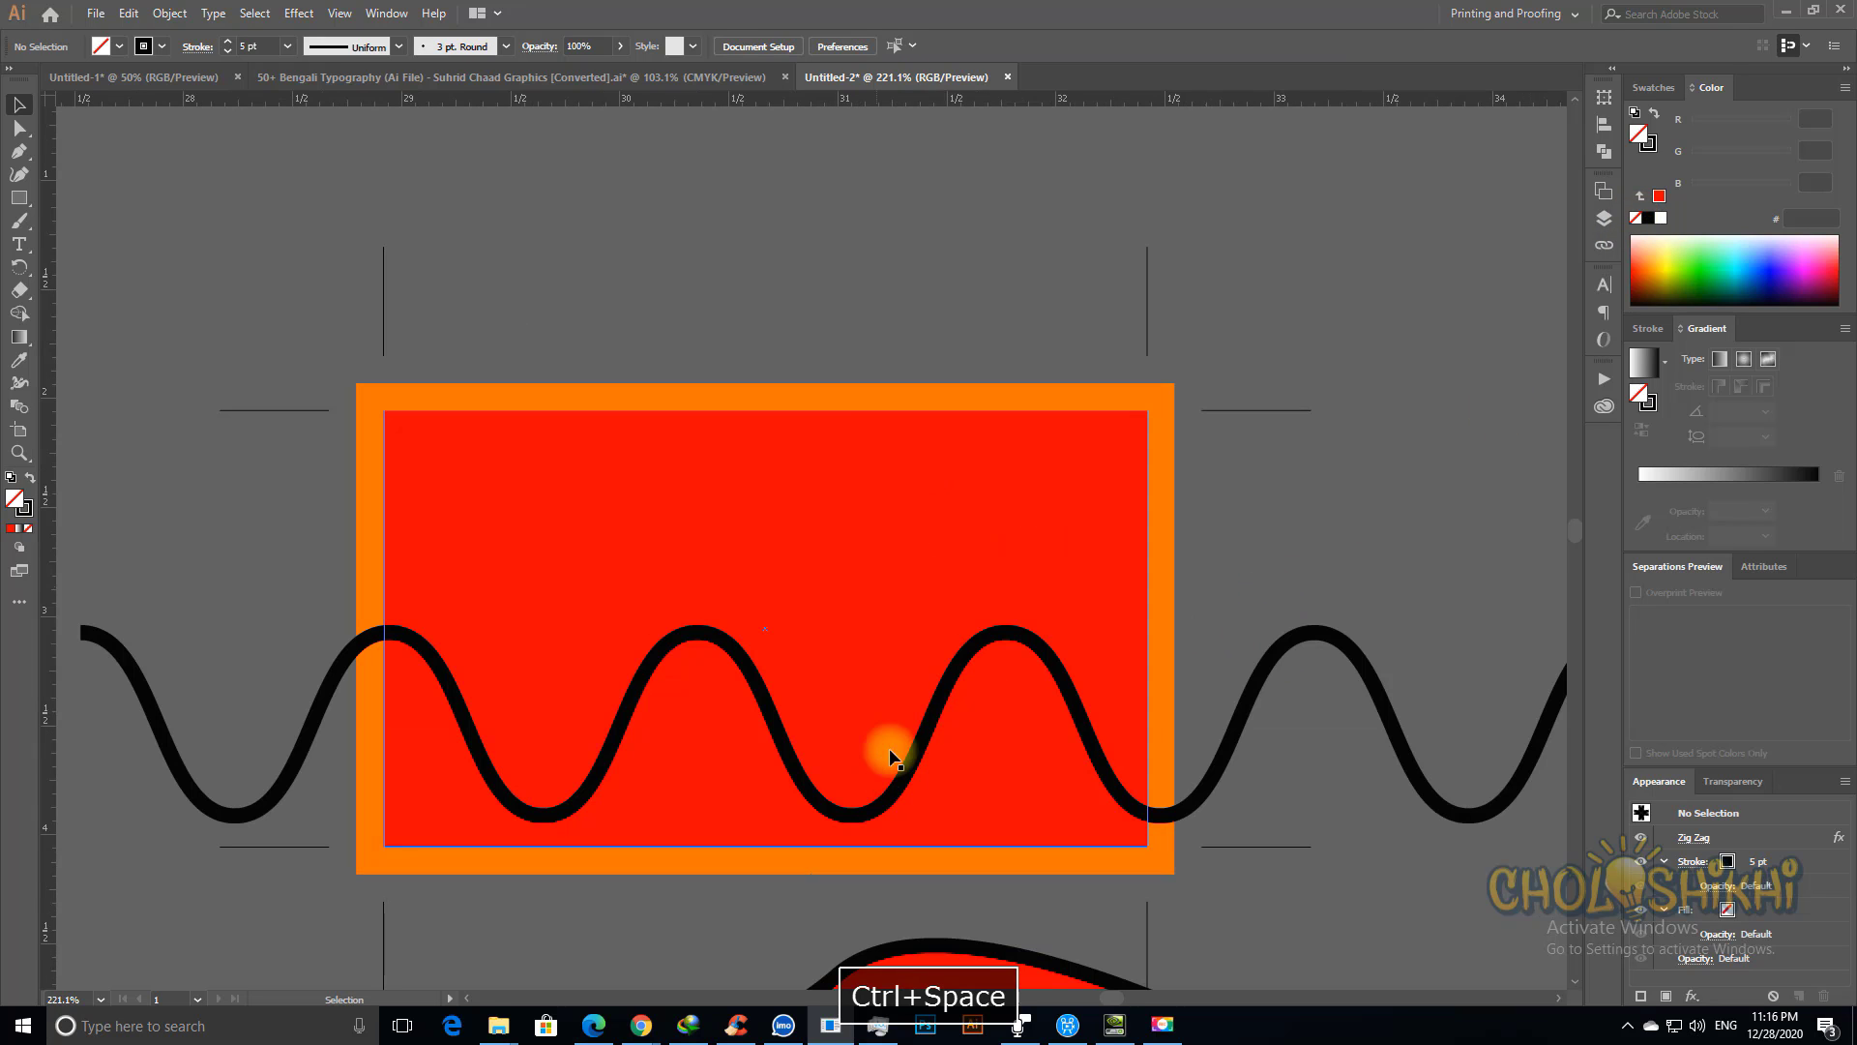
Step: Expand the appearance of the Zig Zag line across the card so it becomes a real wavy path
{"action": "left_click", "coordinate": [937, 715]}
{"action": "key", "text": "ctrl+minus"}
{"action": "key", "text": "ctrl+minus"}
{"action": "key", "text": "ctrl+minus"}
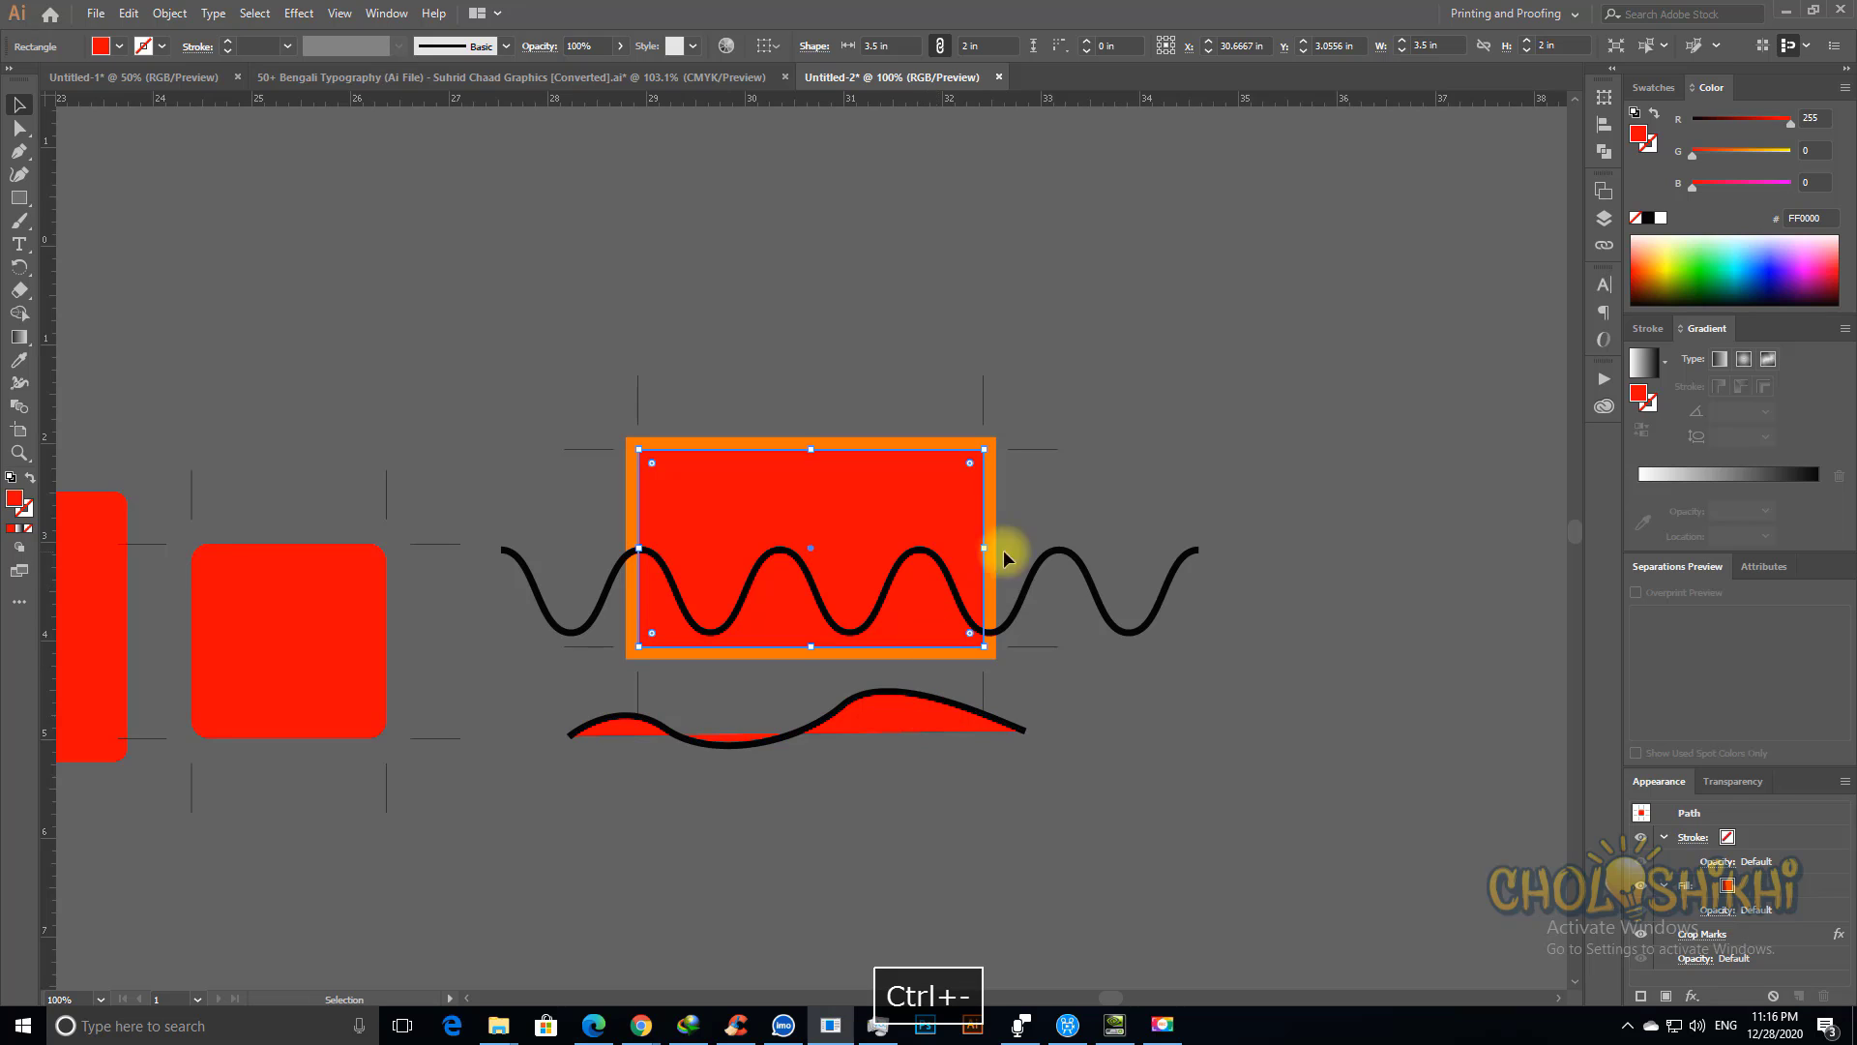
{"action": "left_click", "coordinate": [1035, 590]}
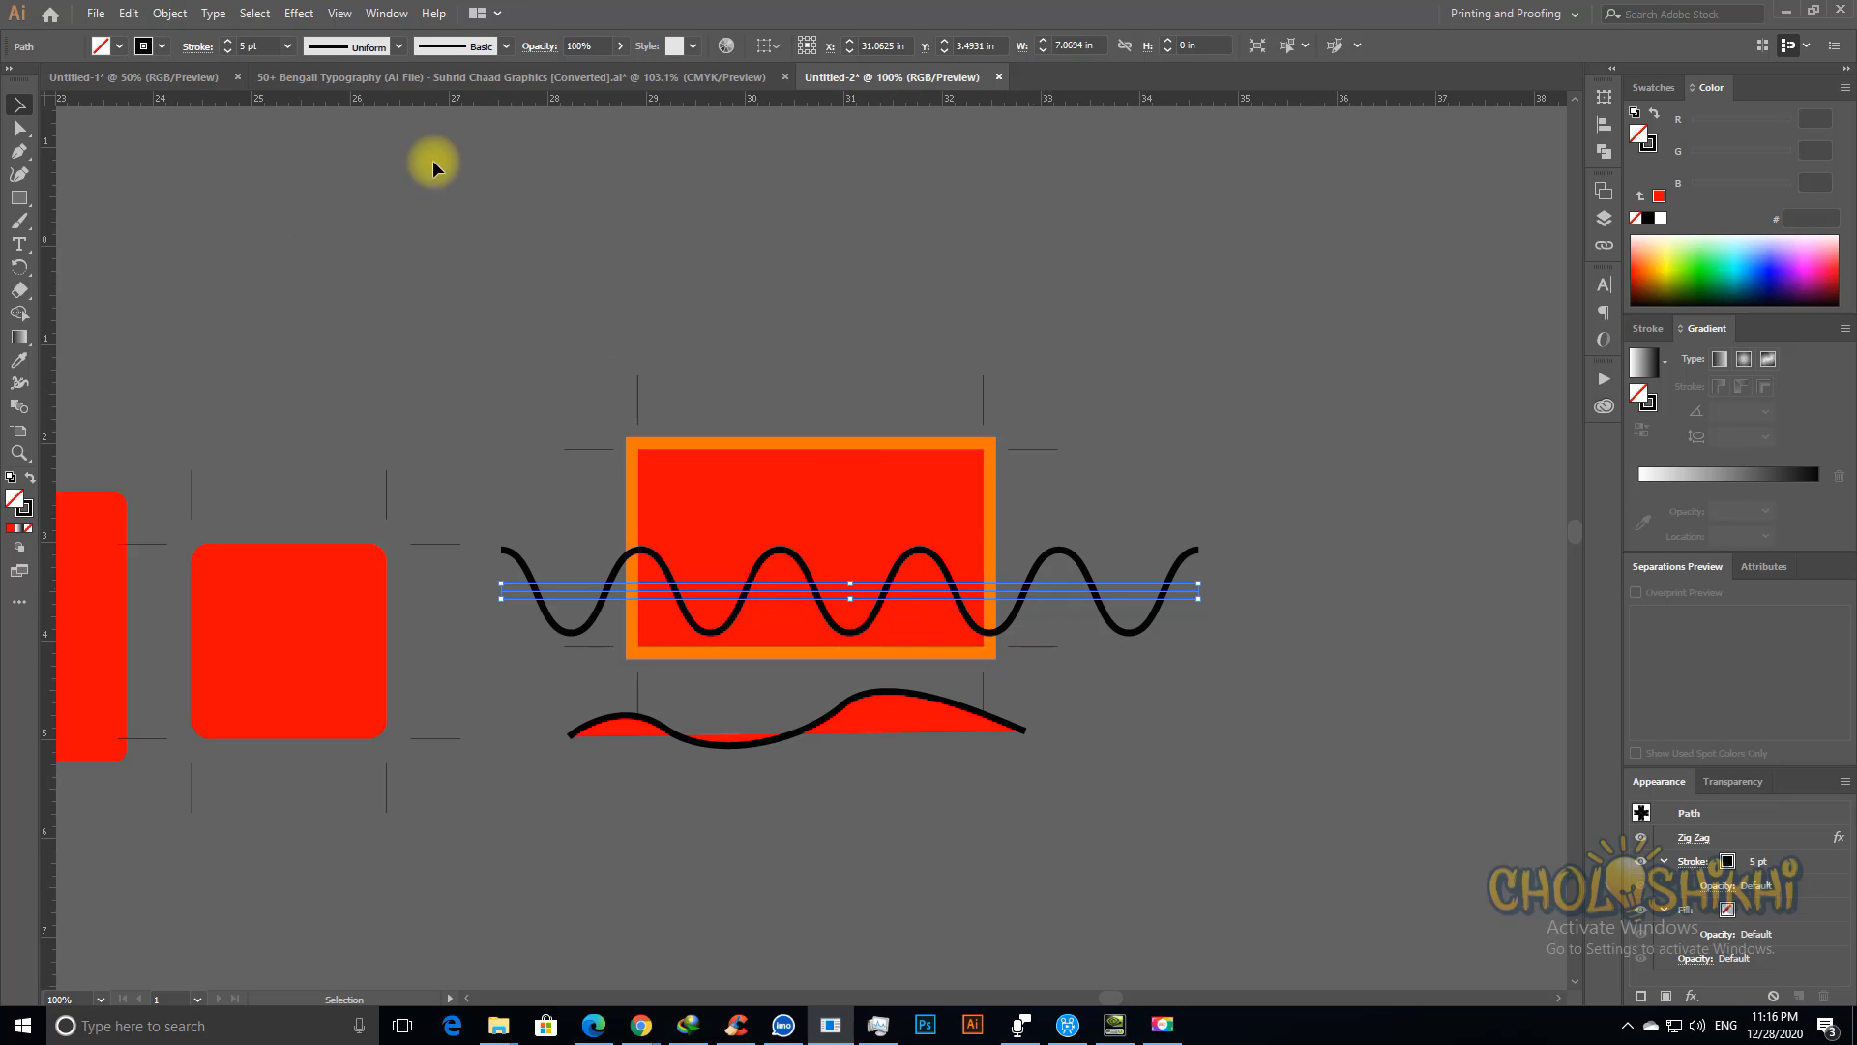
{"action": "left_click", "coordinate": [172, 15]}
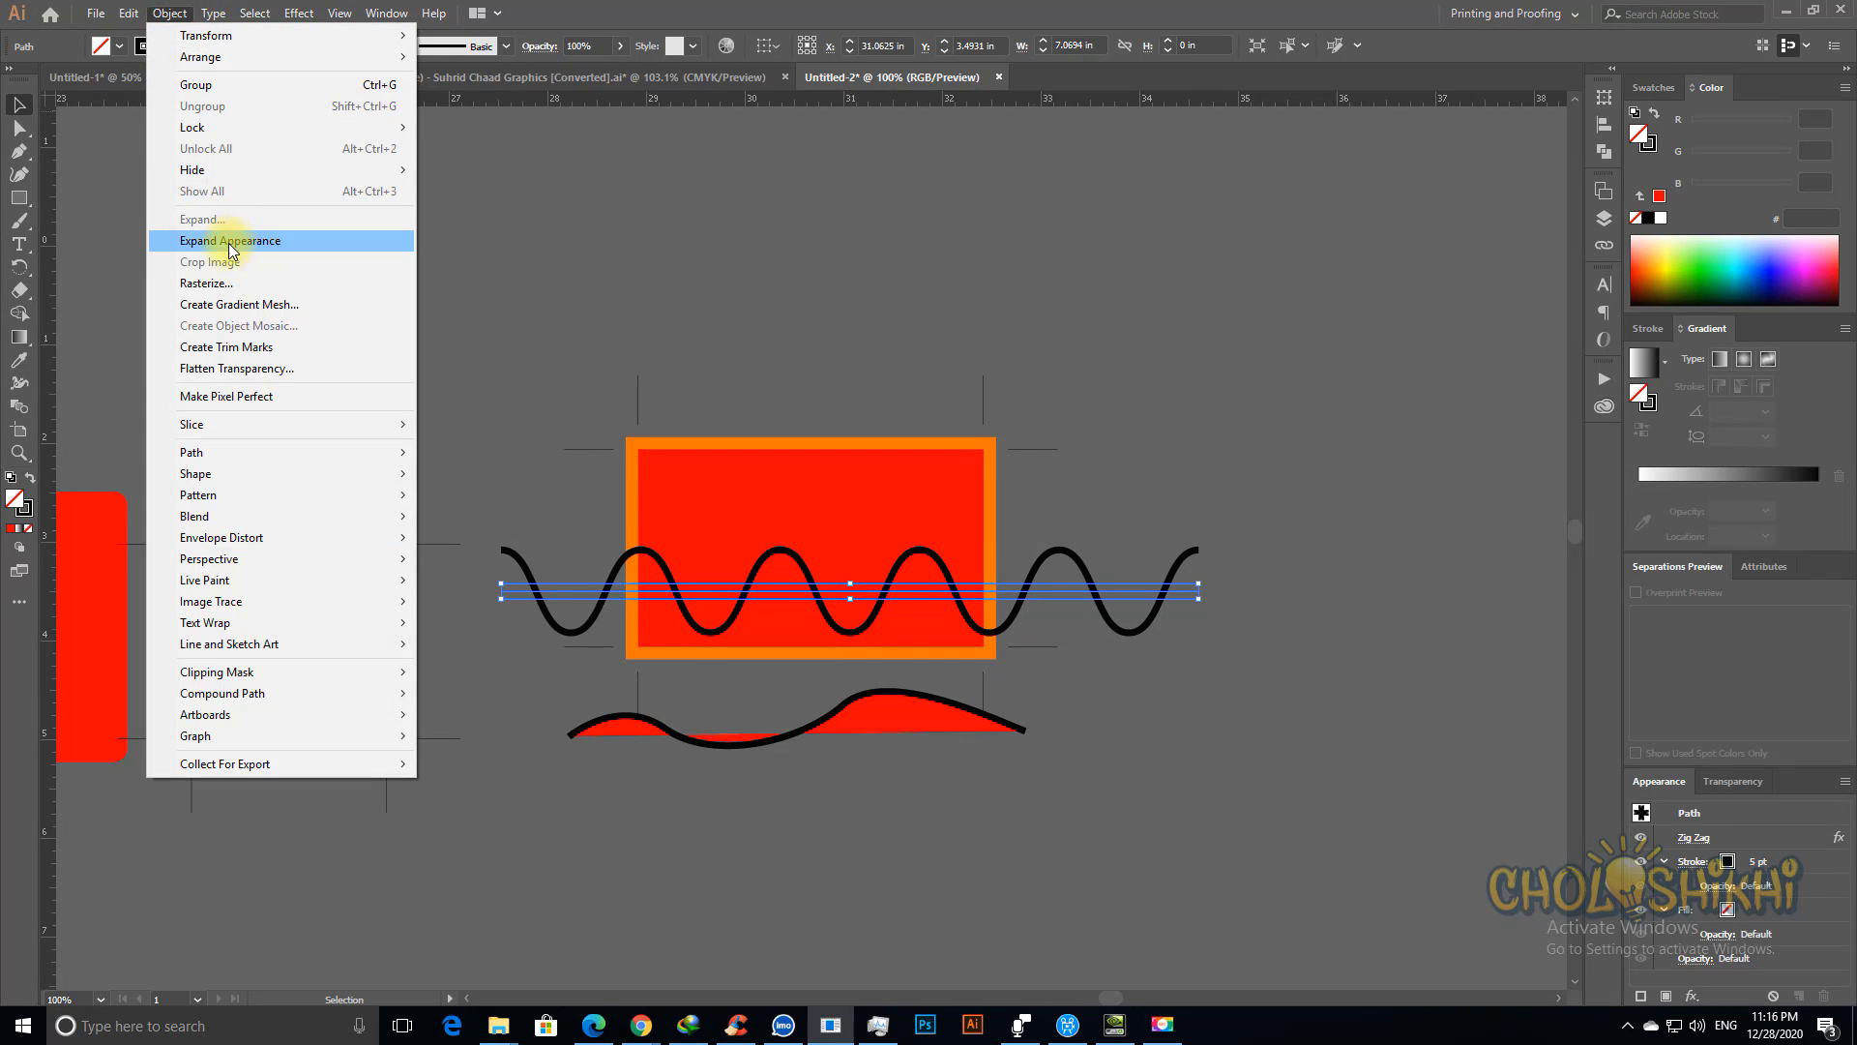
{"action": "left_click", "coordinate": [196, 248]}
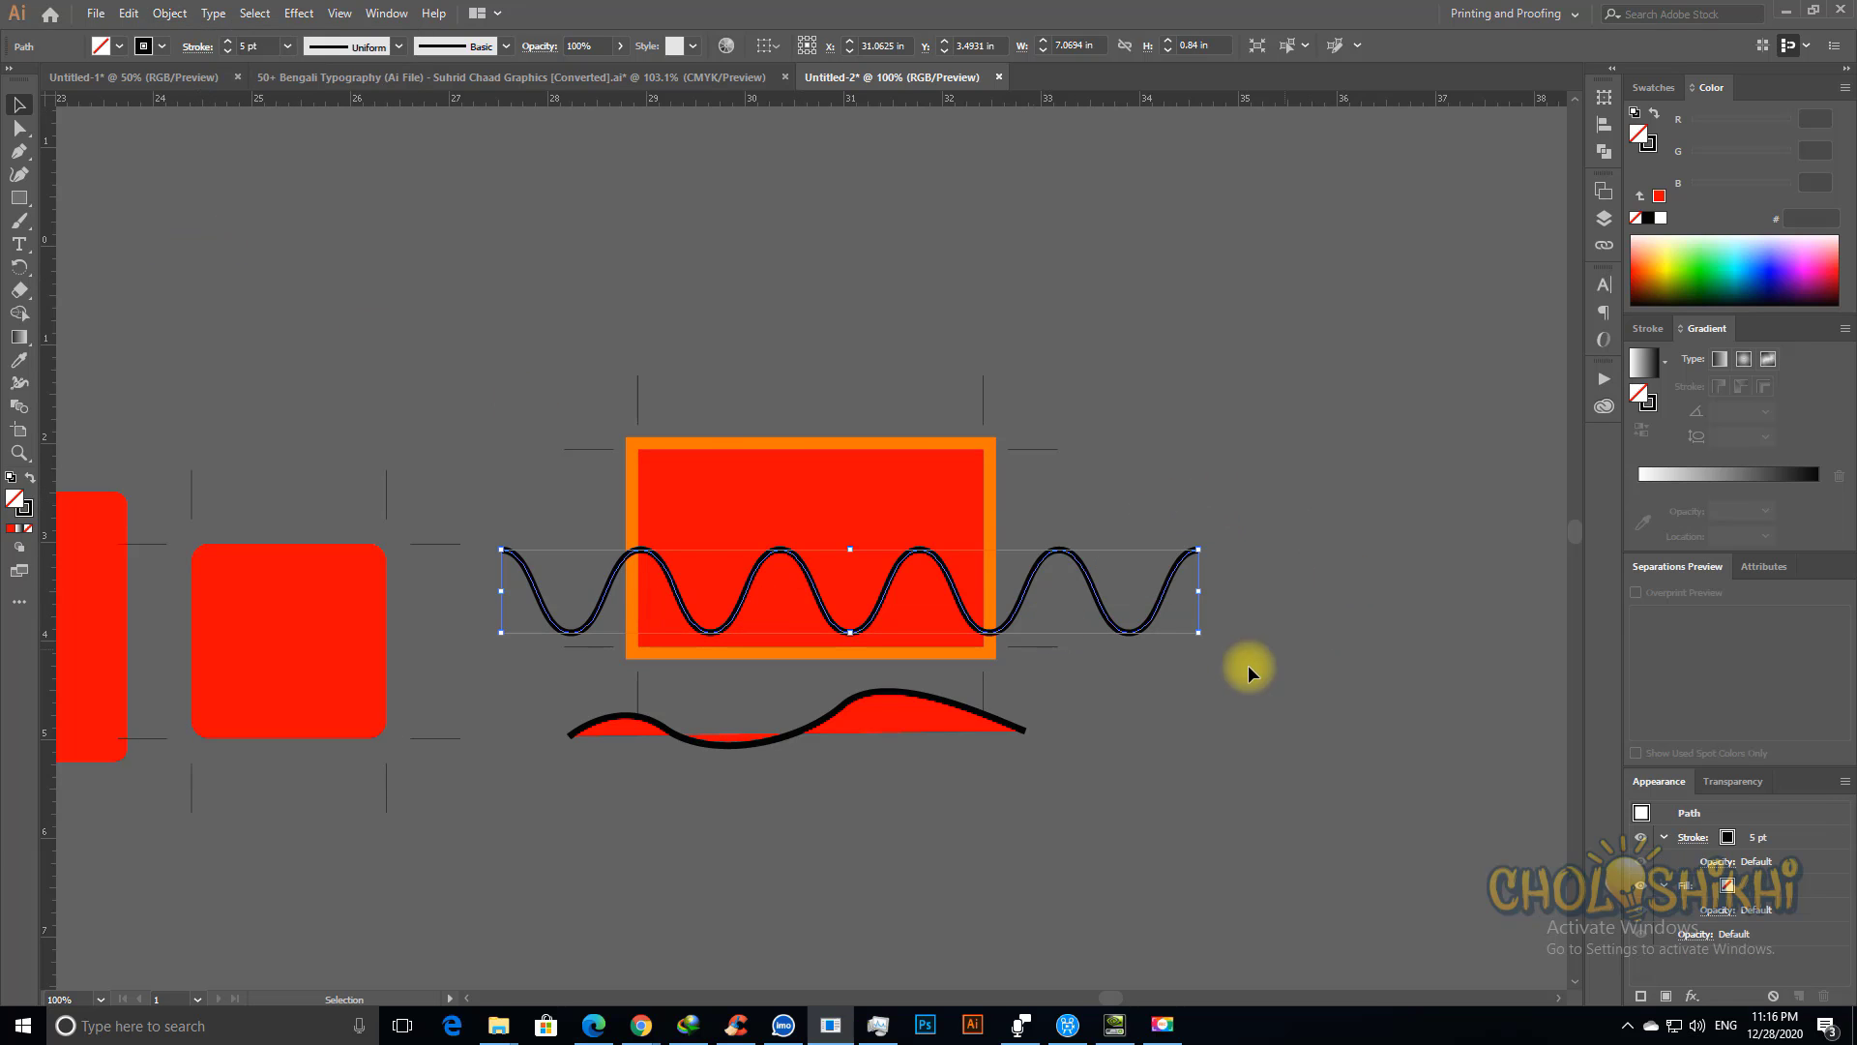
Step: Move the expanded wavy path slightly up and to the right, to about X 31.13 in, Y 3.31 in
{"action": "left_click", "coordinate": [1272, 681]}
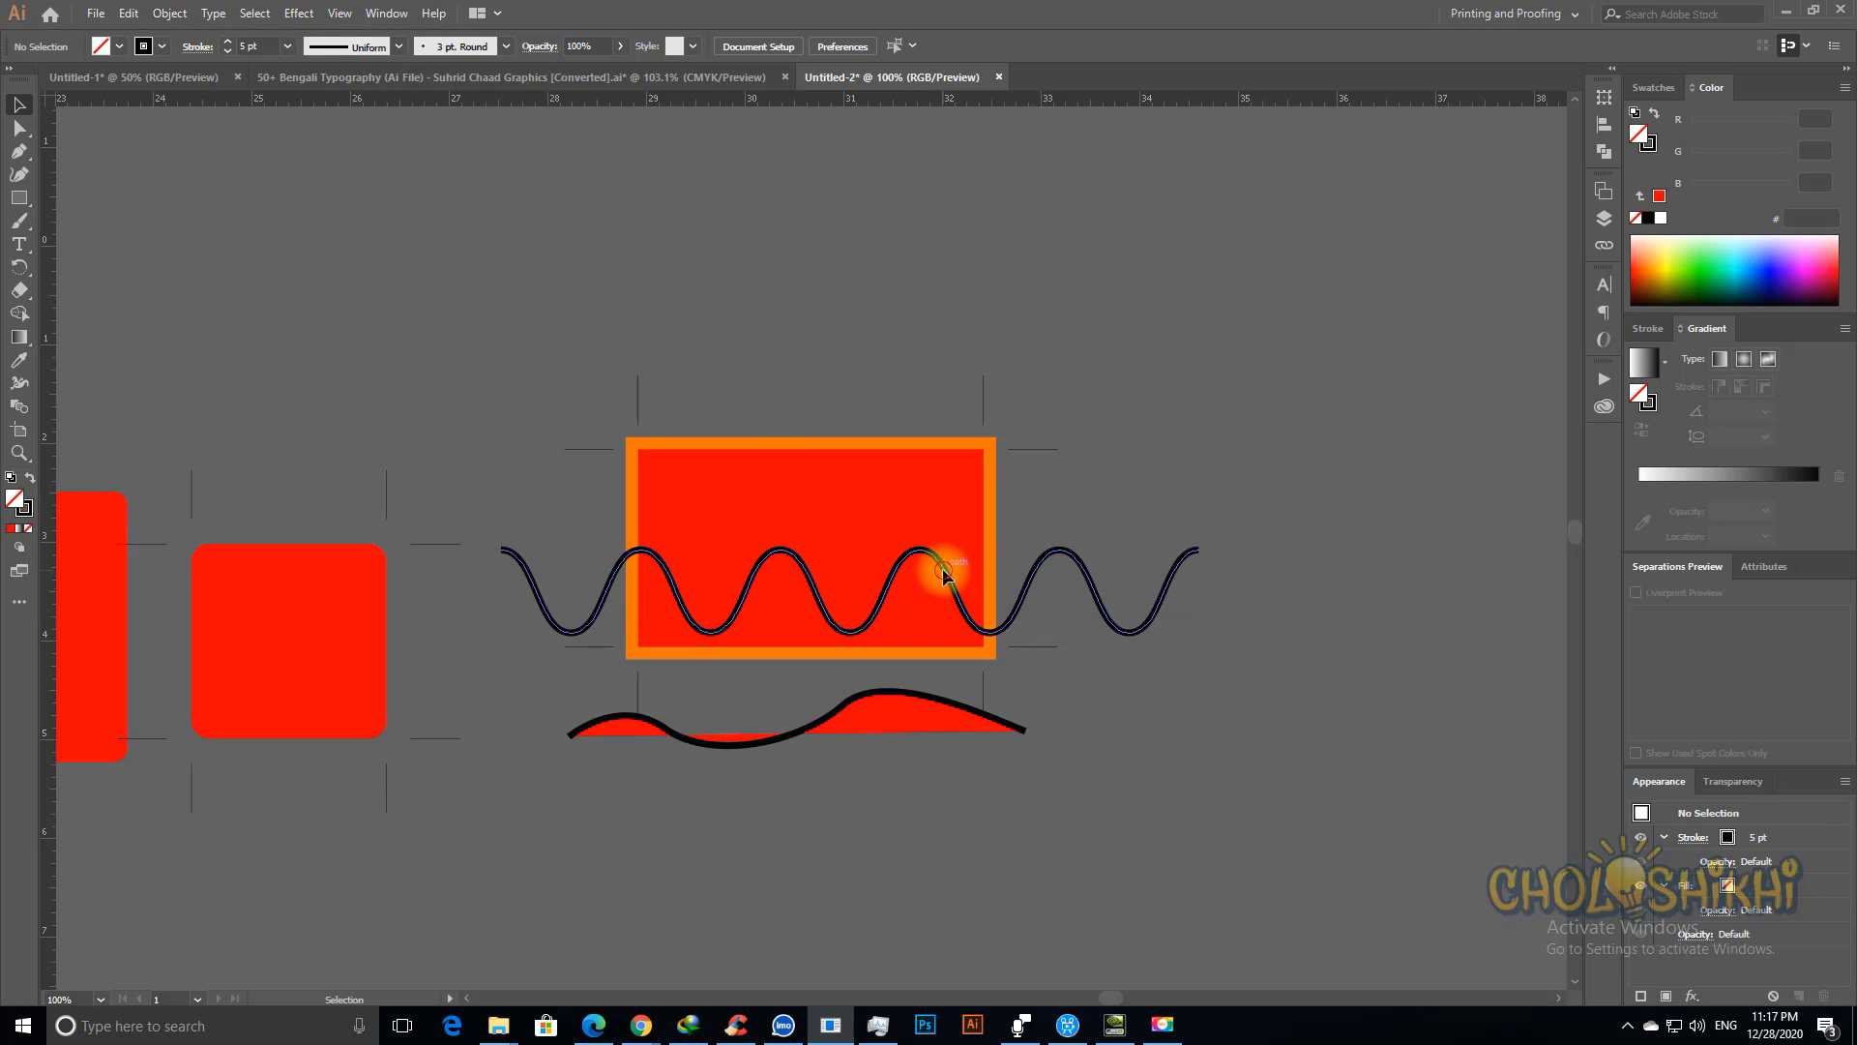
{"action": "left_click", "coordinate": [942, 566]}
{"action": "left_click", "coordinate": [1359, 636]}
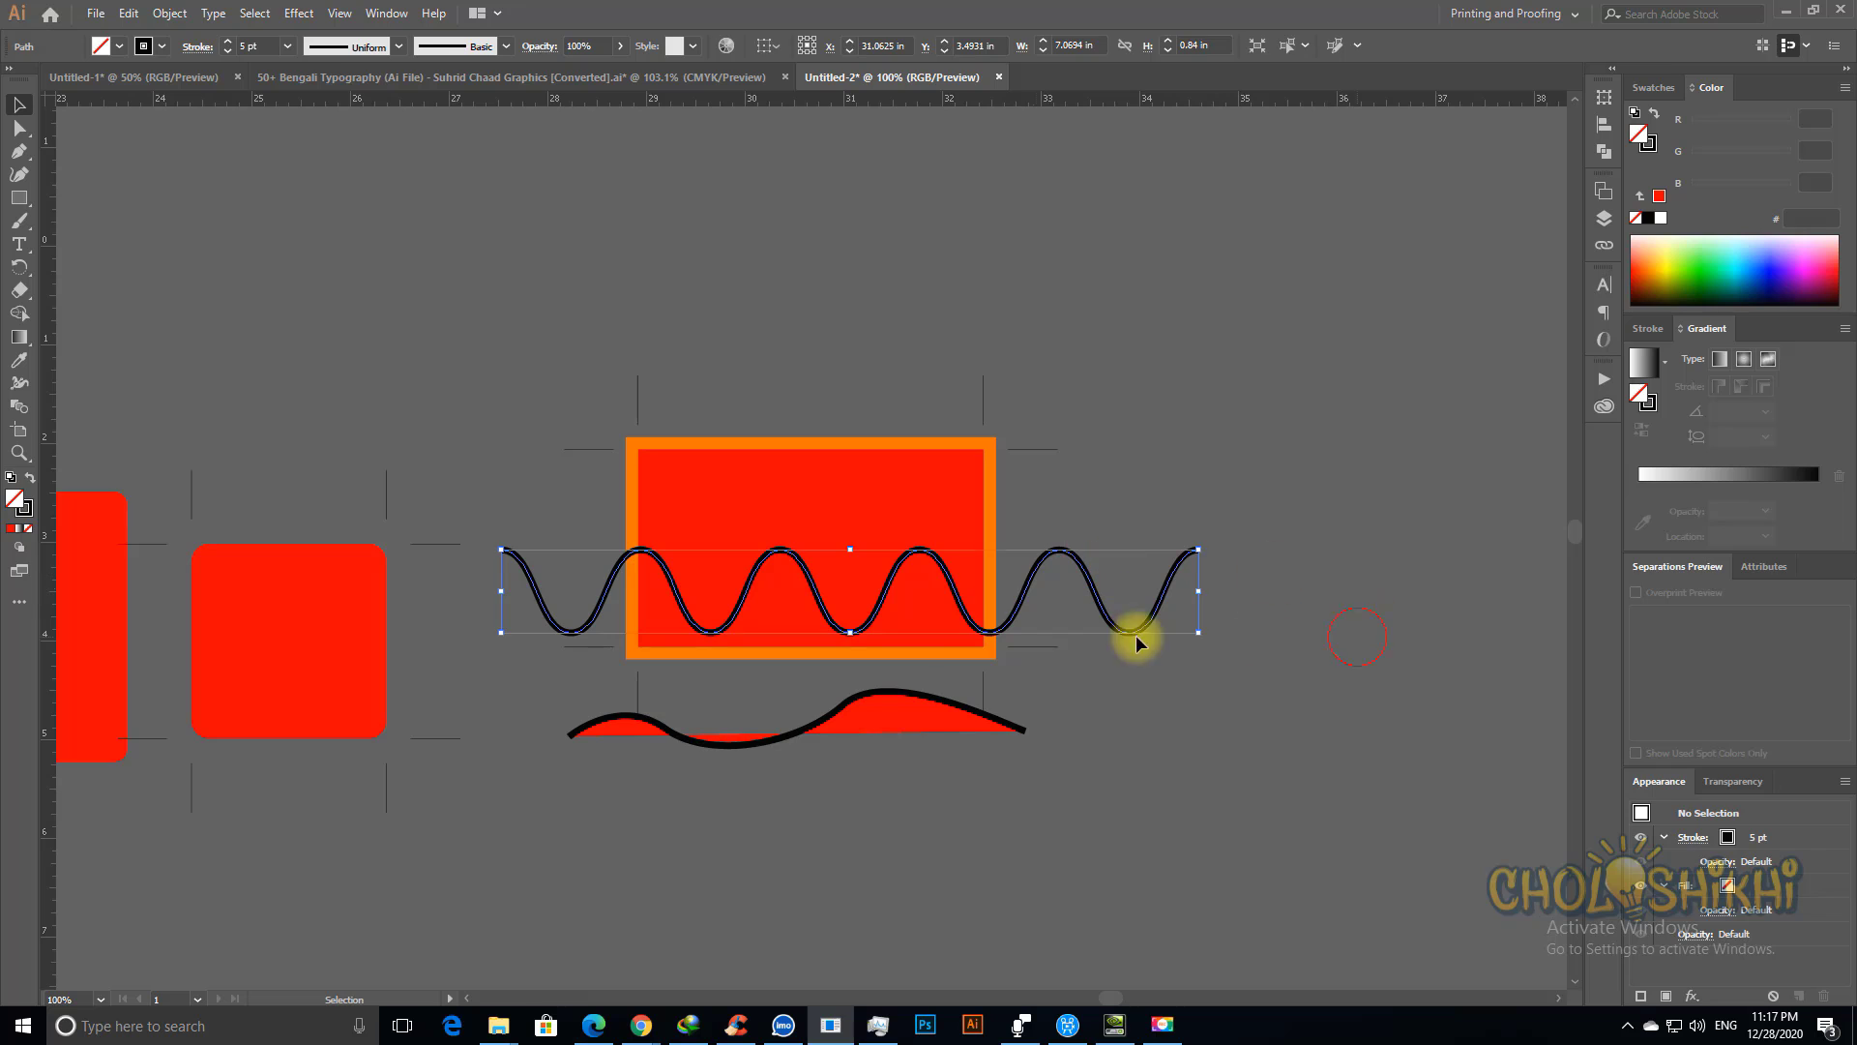
{"action": "left_click", "coordinate": [1004, 619]}
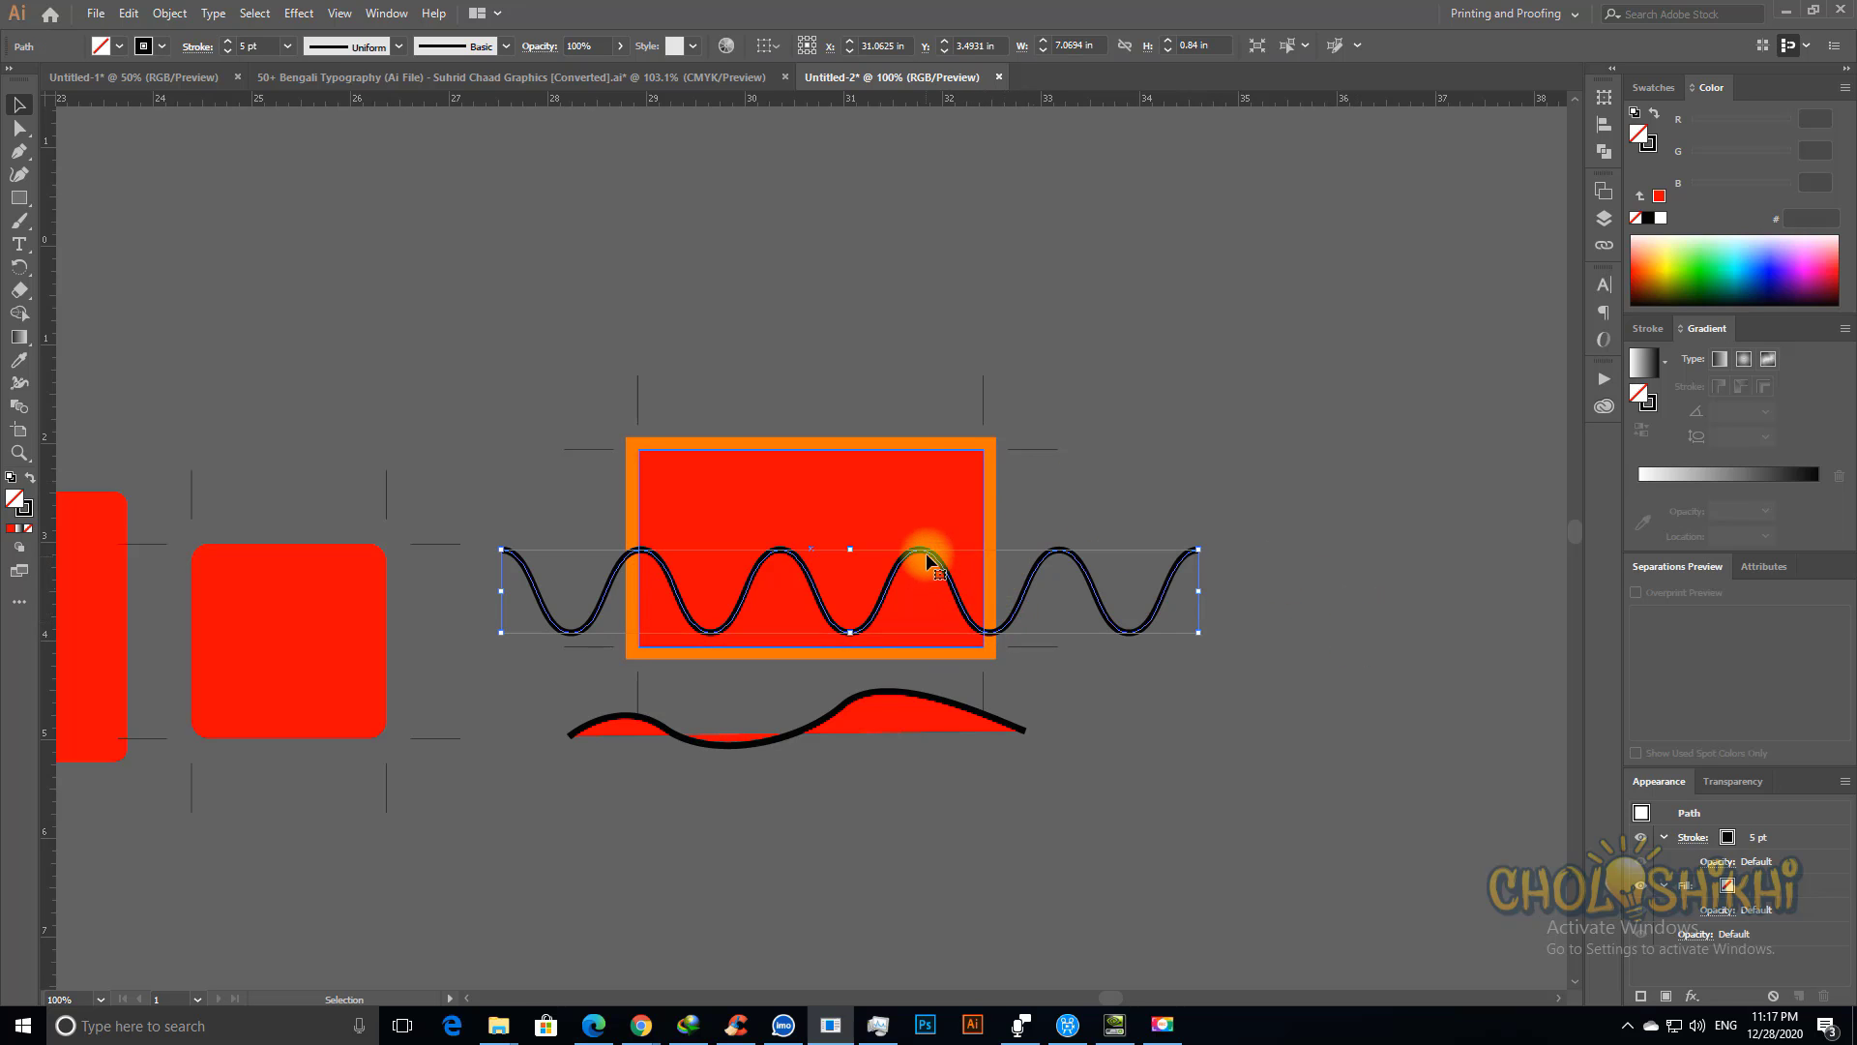
{"action": "mouse_move", "coordinate": [926, 556]}
{"action": "left_mouse_down"}
{"action": "mouse_move", "coordinate": [948, 561]}
{"action": "mouse_move", "coordinate": [942, 542]}
{"action": "left_mouse_up"}
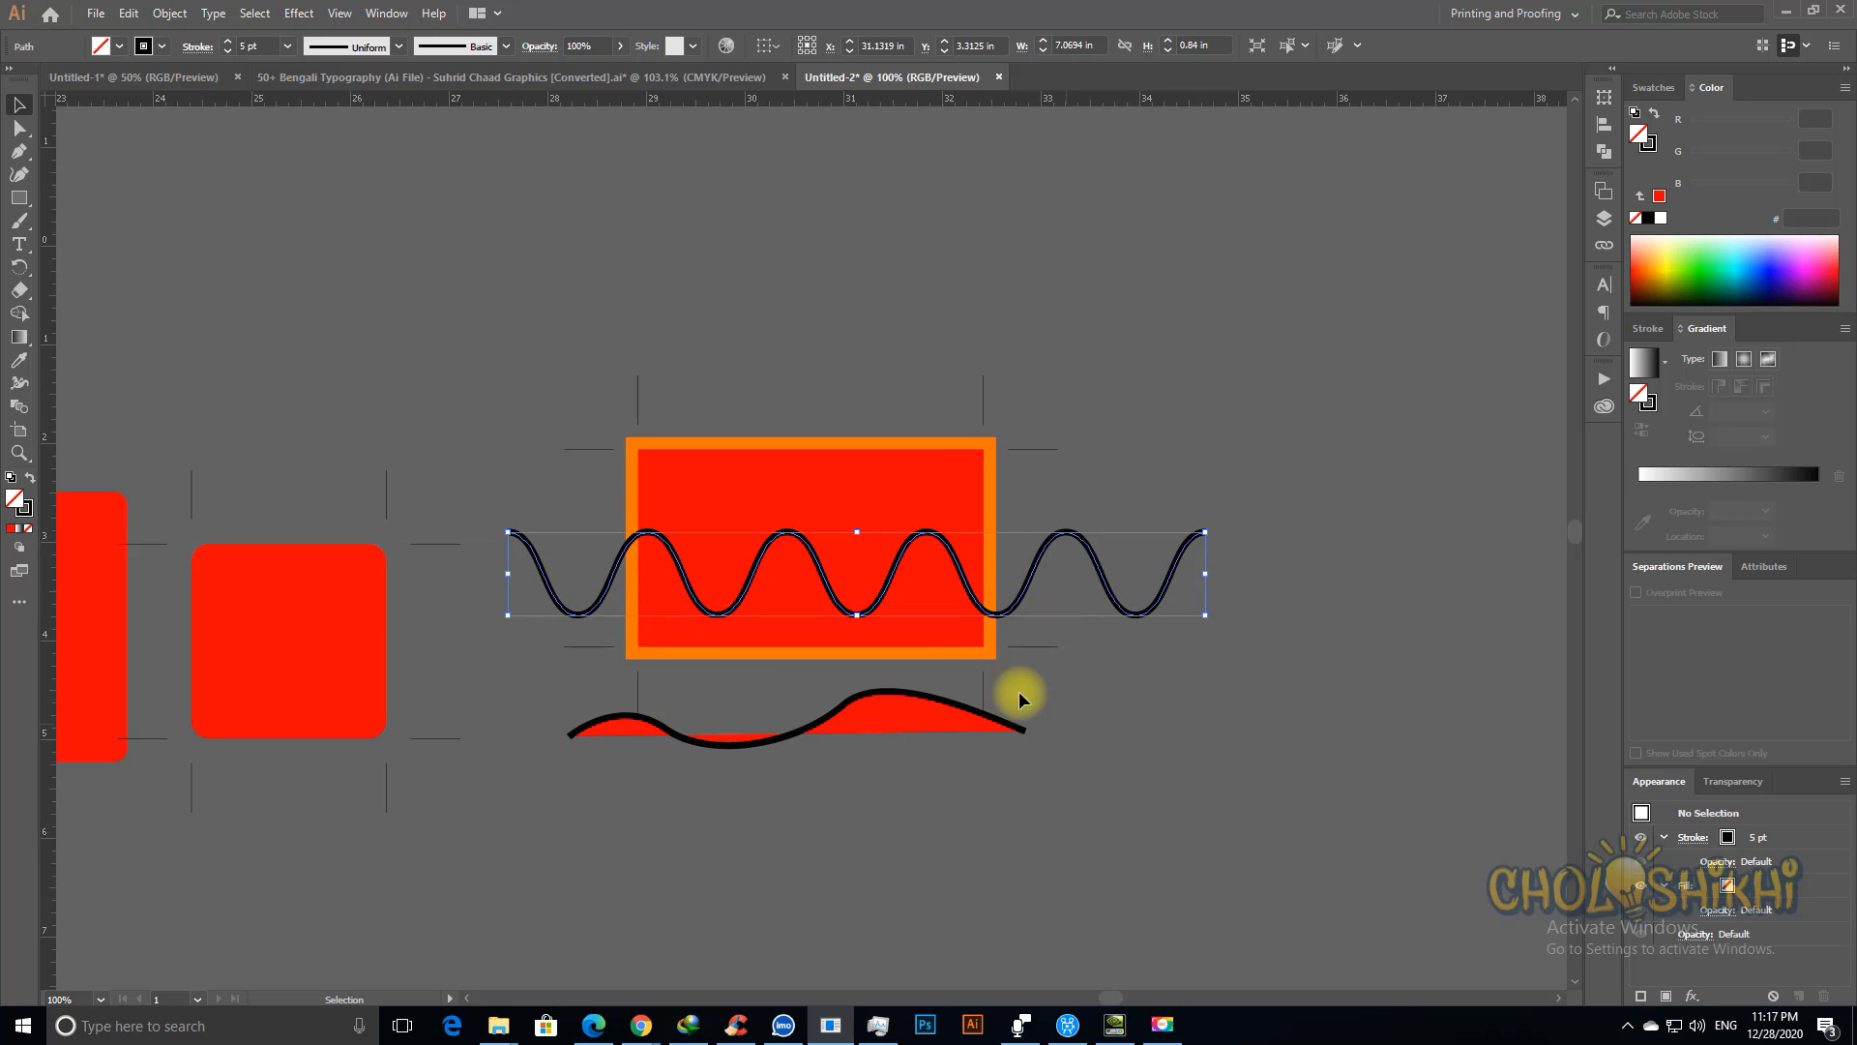
Step: Cut away the part of the red card rectangle below the wavy path with the Shape Builder tool
{"action": "left_click", "coordinate": [1019, 691]}
{"action": "left_click", "coordinate": [920, 566]}
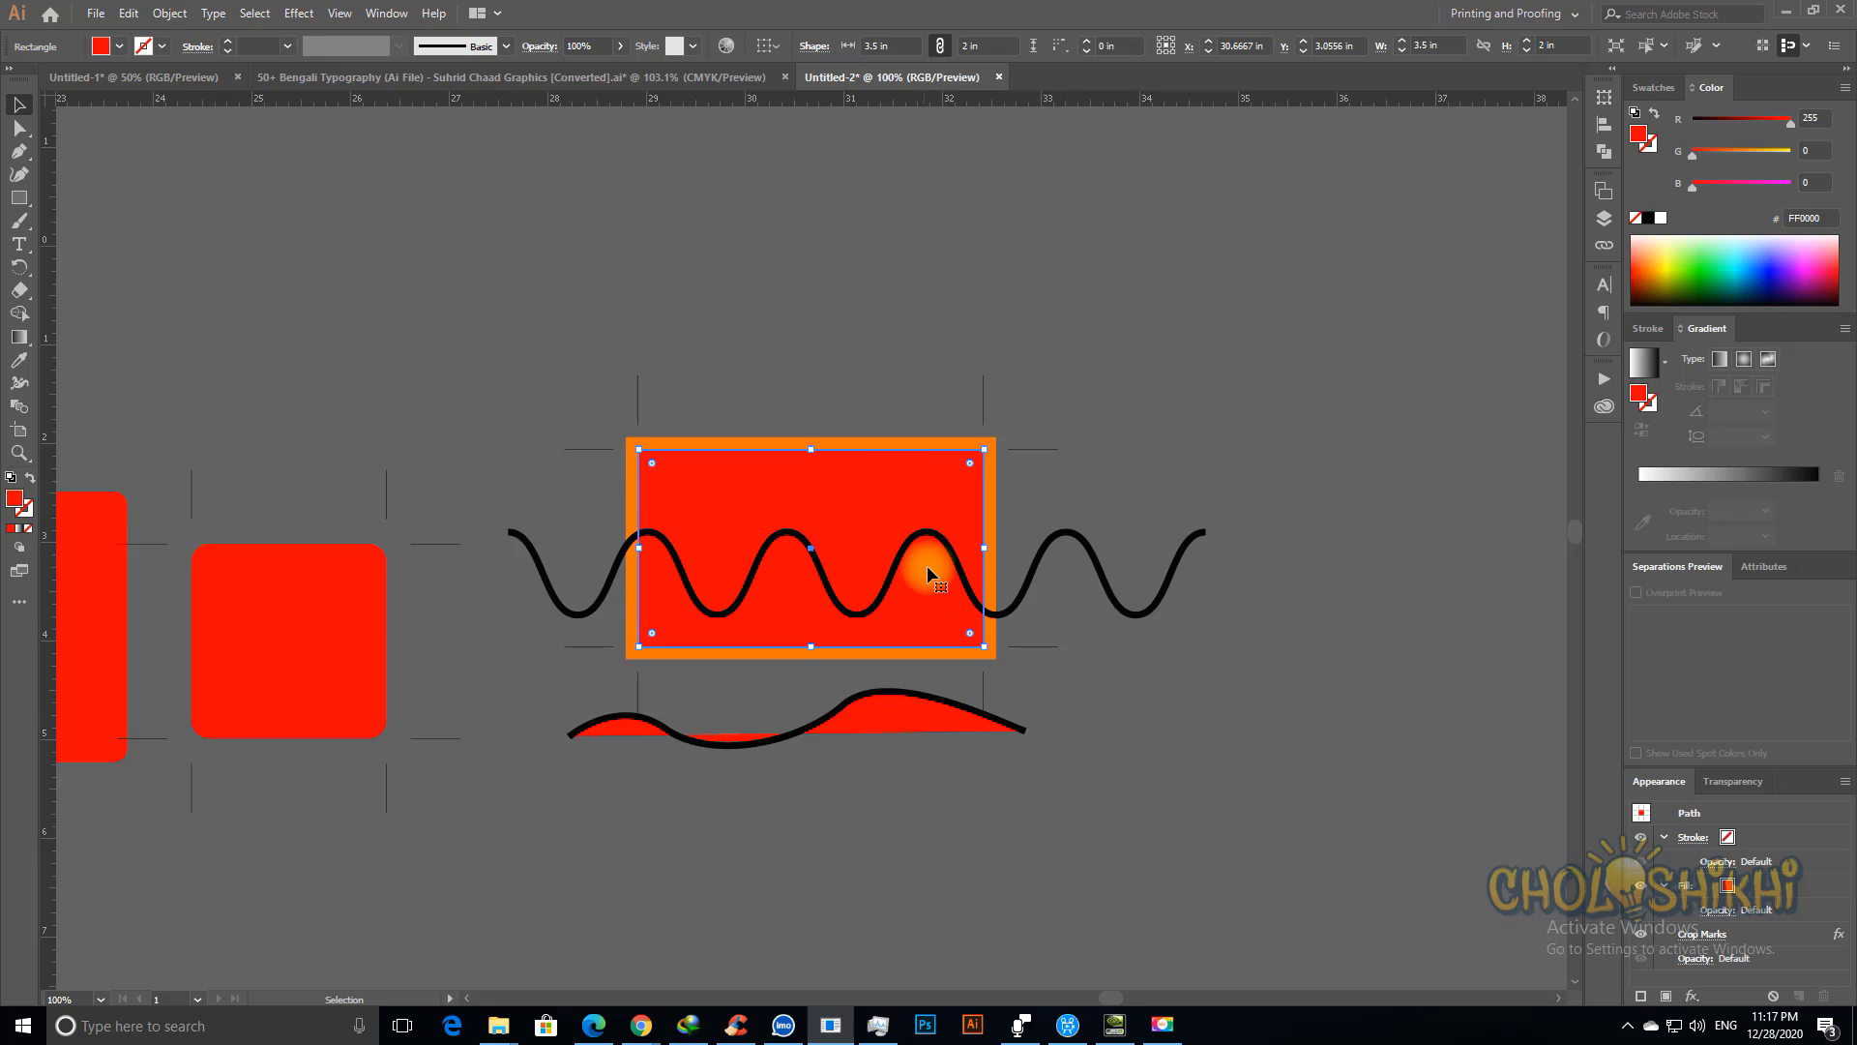
{"action": "left_click", "coordinate": [1012, 608], "text": "shift"}
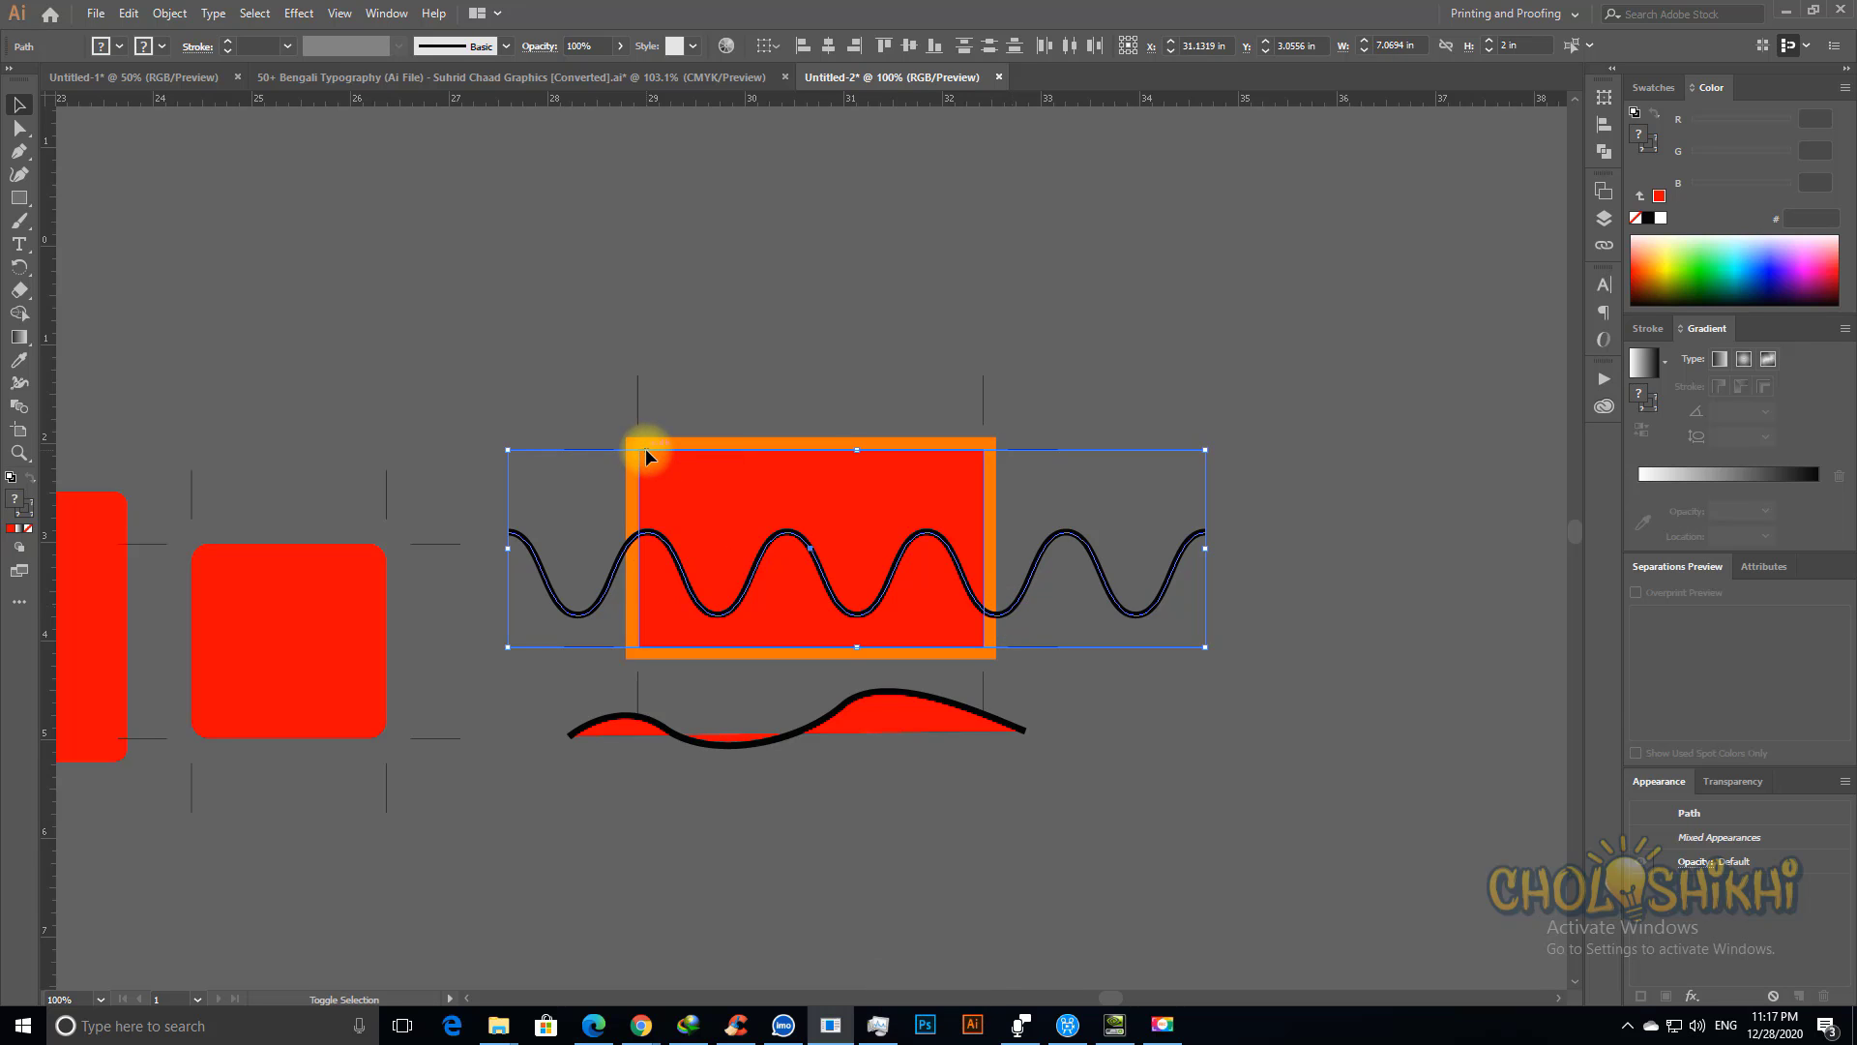
{"action": "key", "text": "shift+m"}
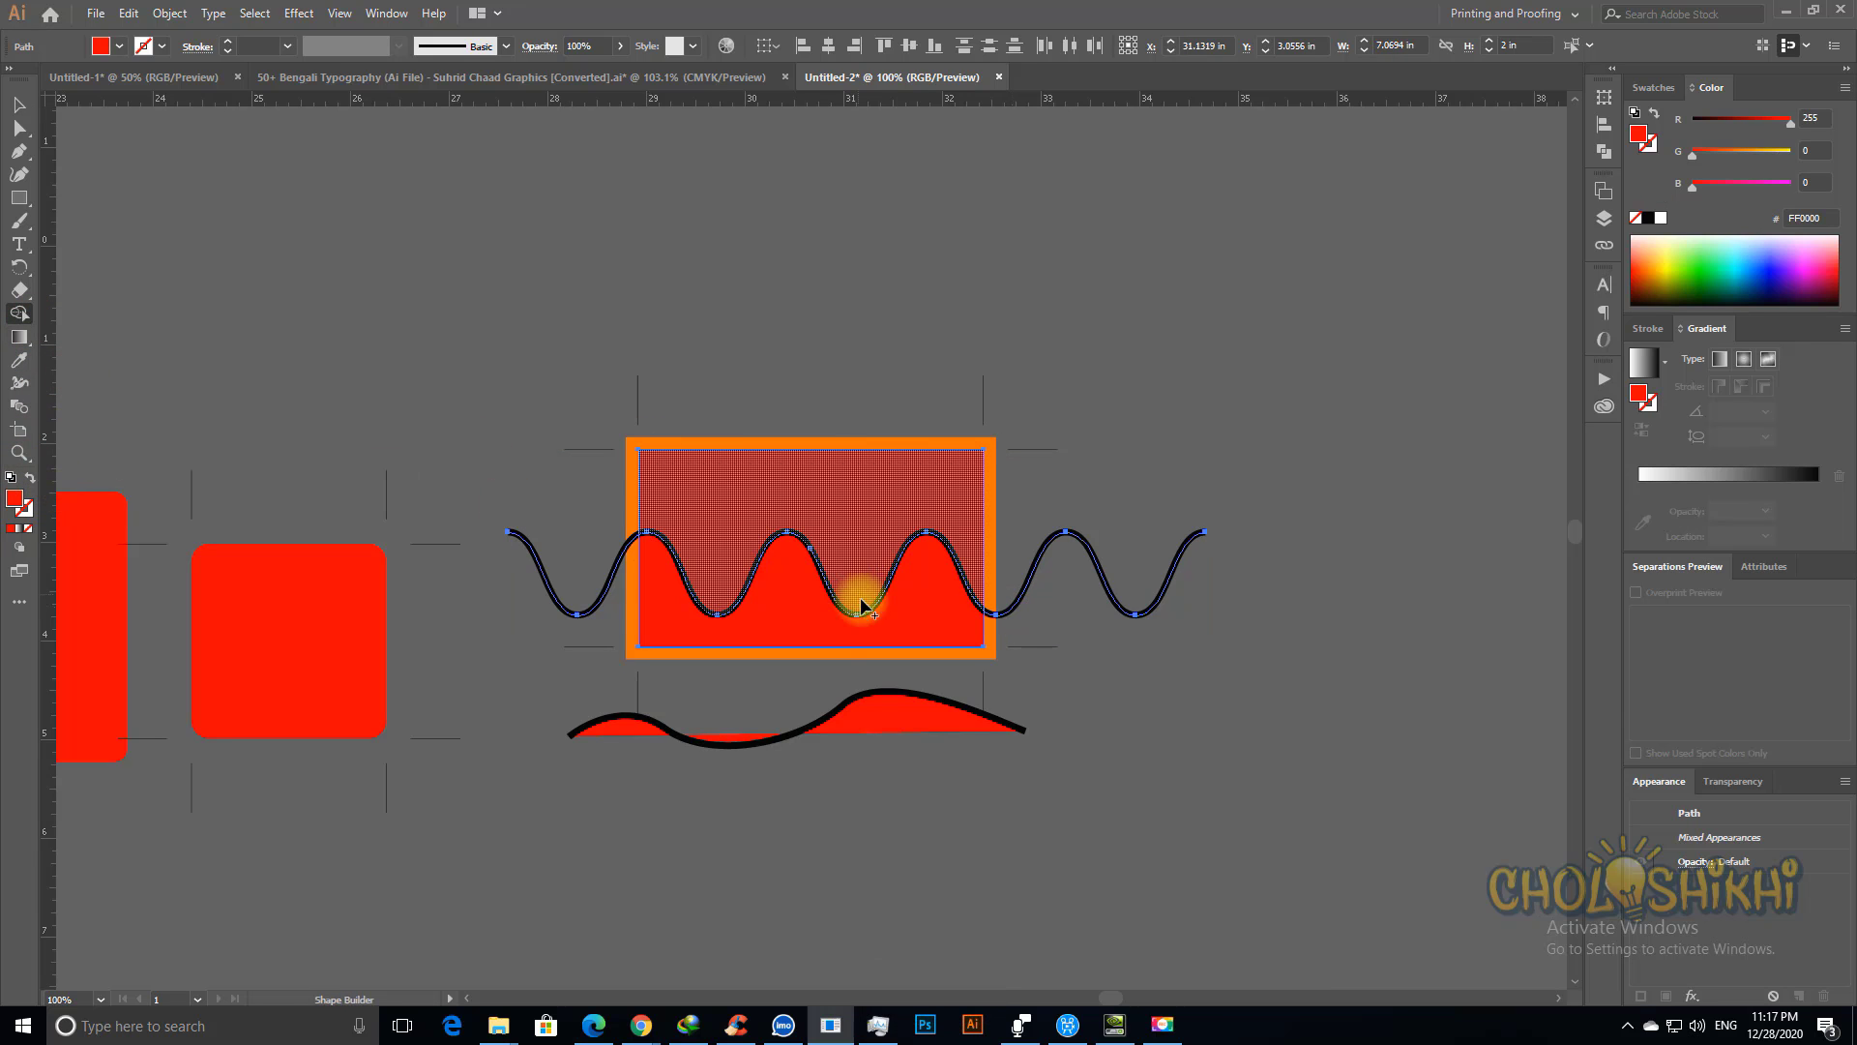
{"action": "left_click", "coordinate": [900, 619], "text": "alt"}
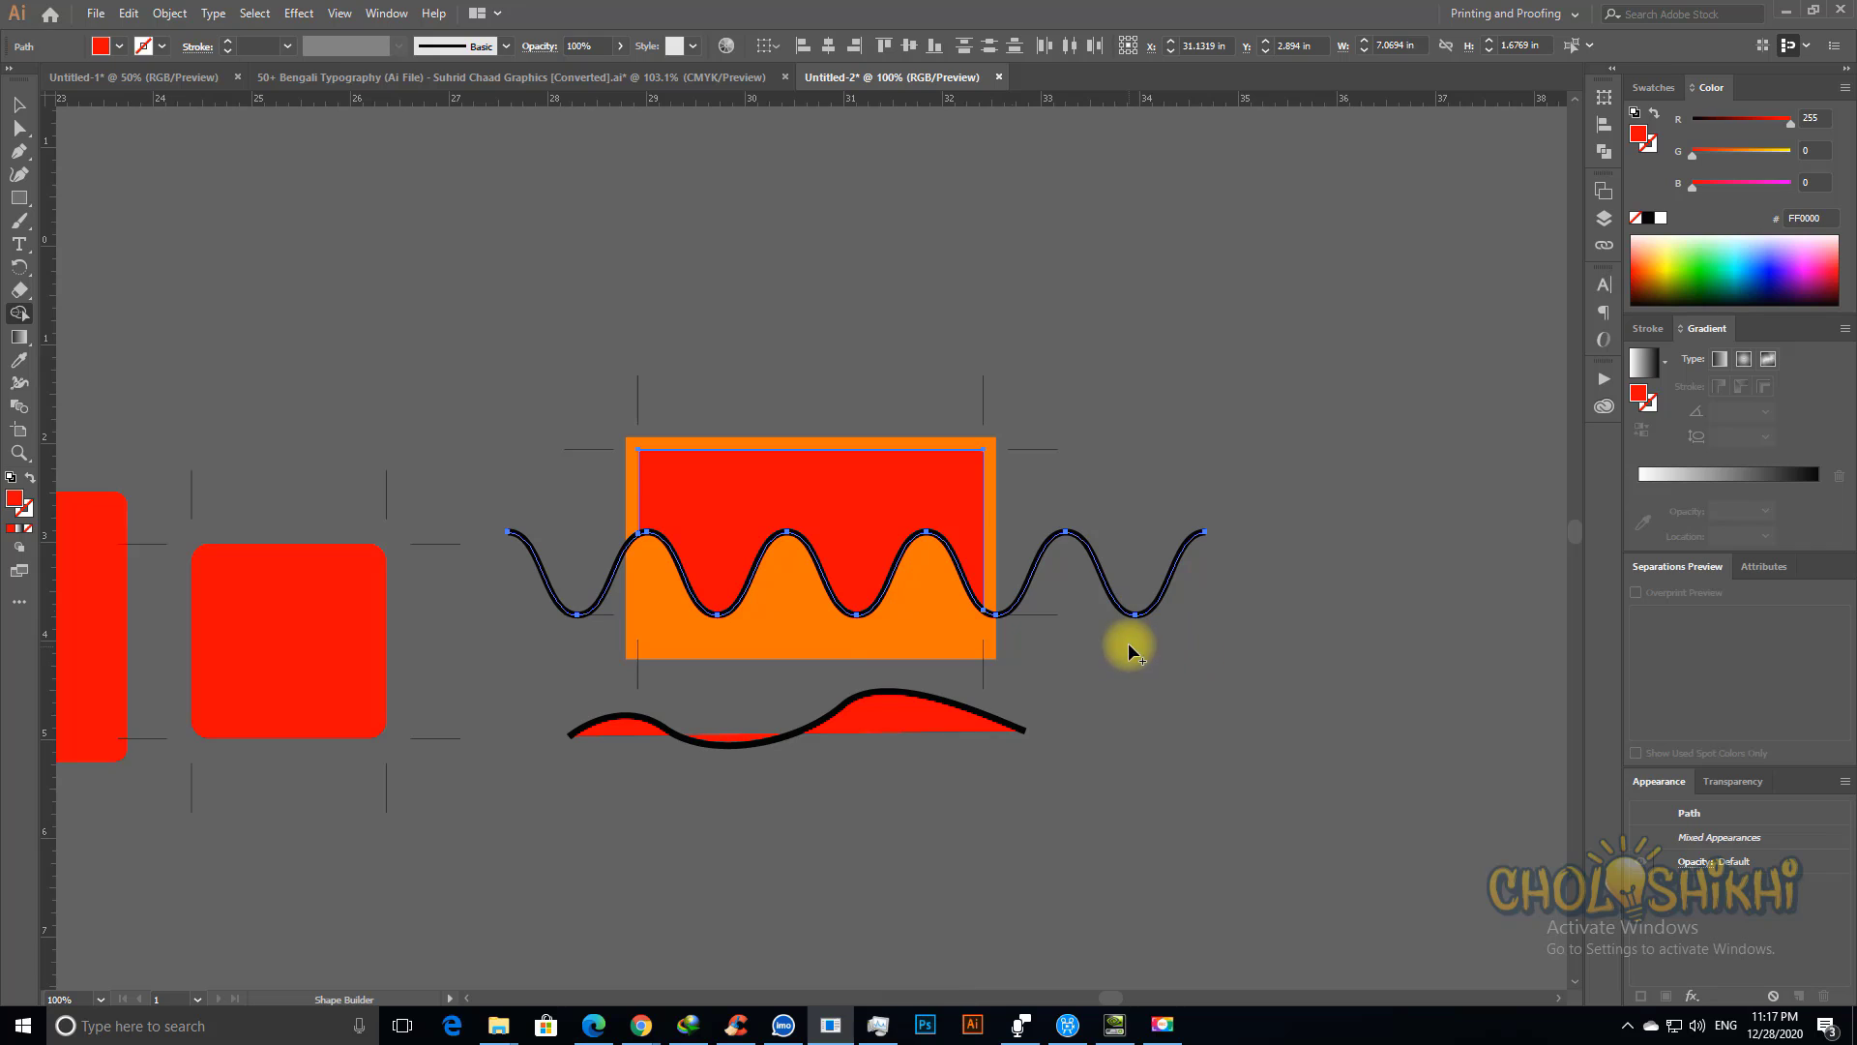
{"action": "key", "text": "v"}
{"action": "left_click", "coordinate": [1234, 617]}
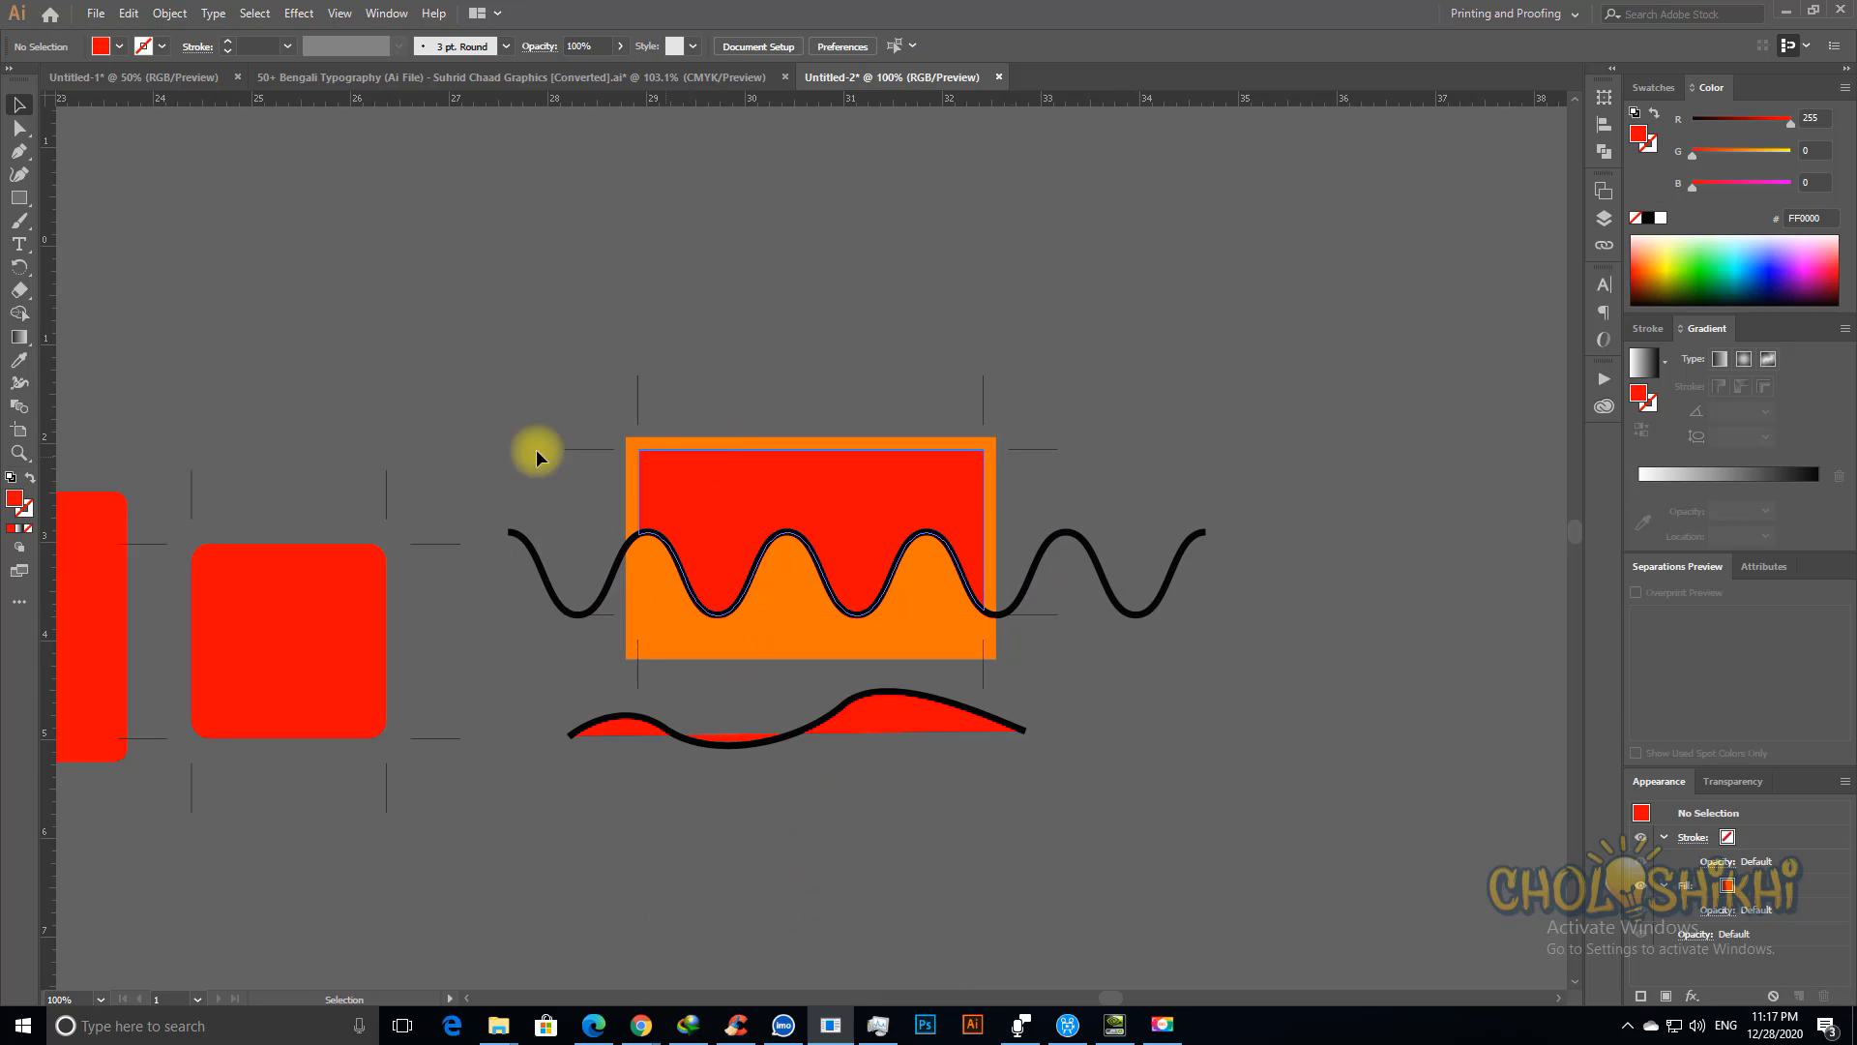
Step: Create a 3.75 x 2.25 in artboard that matches the edges of the orange bleed rectangle
{"action": "left_click", "coordinate": [19, 430]}
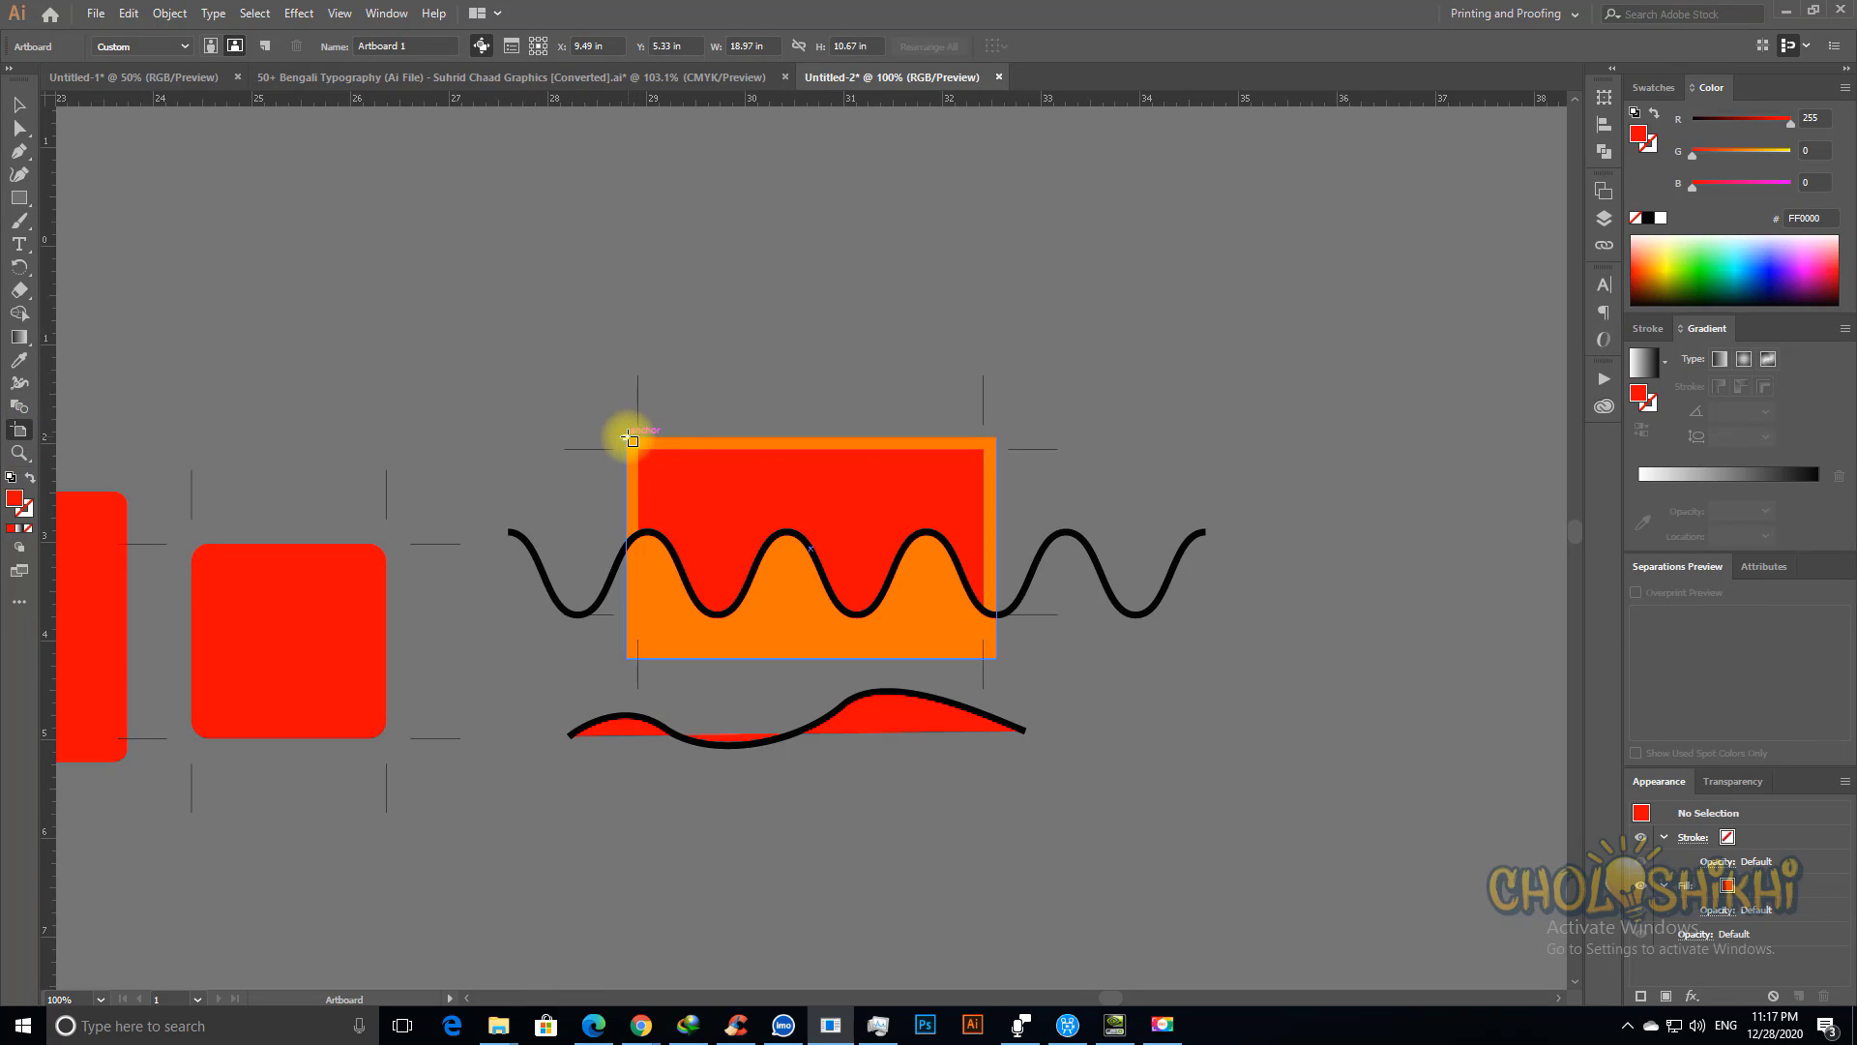
{"action": "left_click_drag", "start_coordinate": [631, 440], "coordinate": [998, 666]}
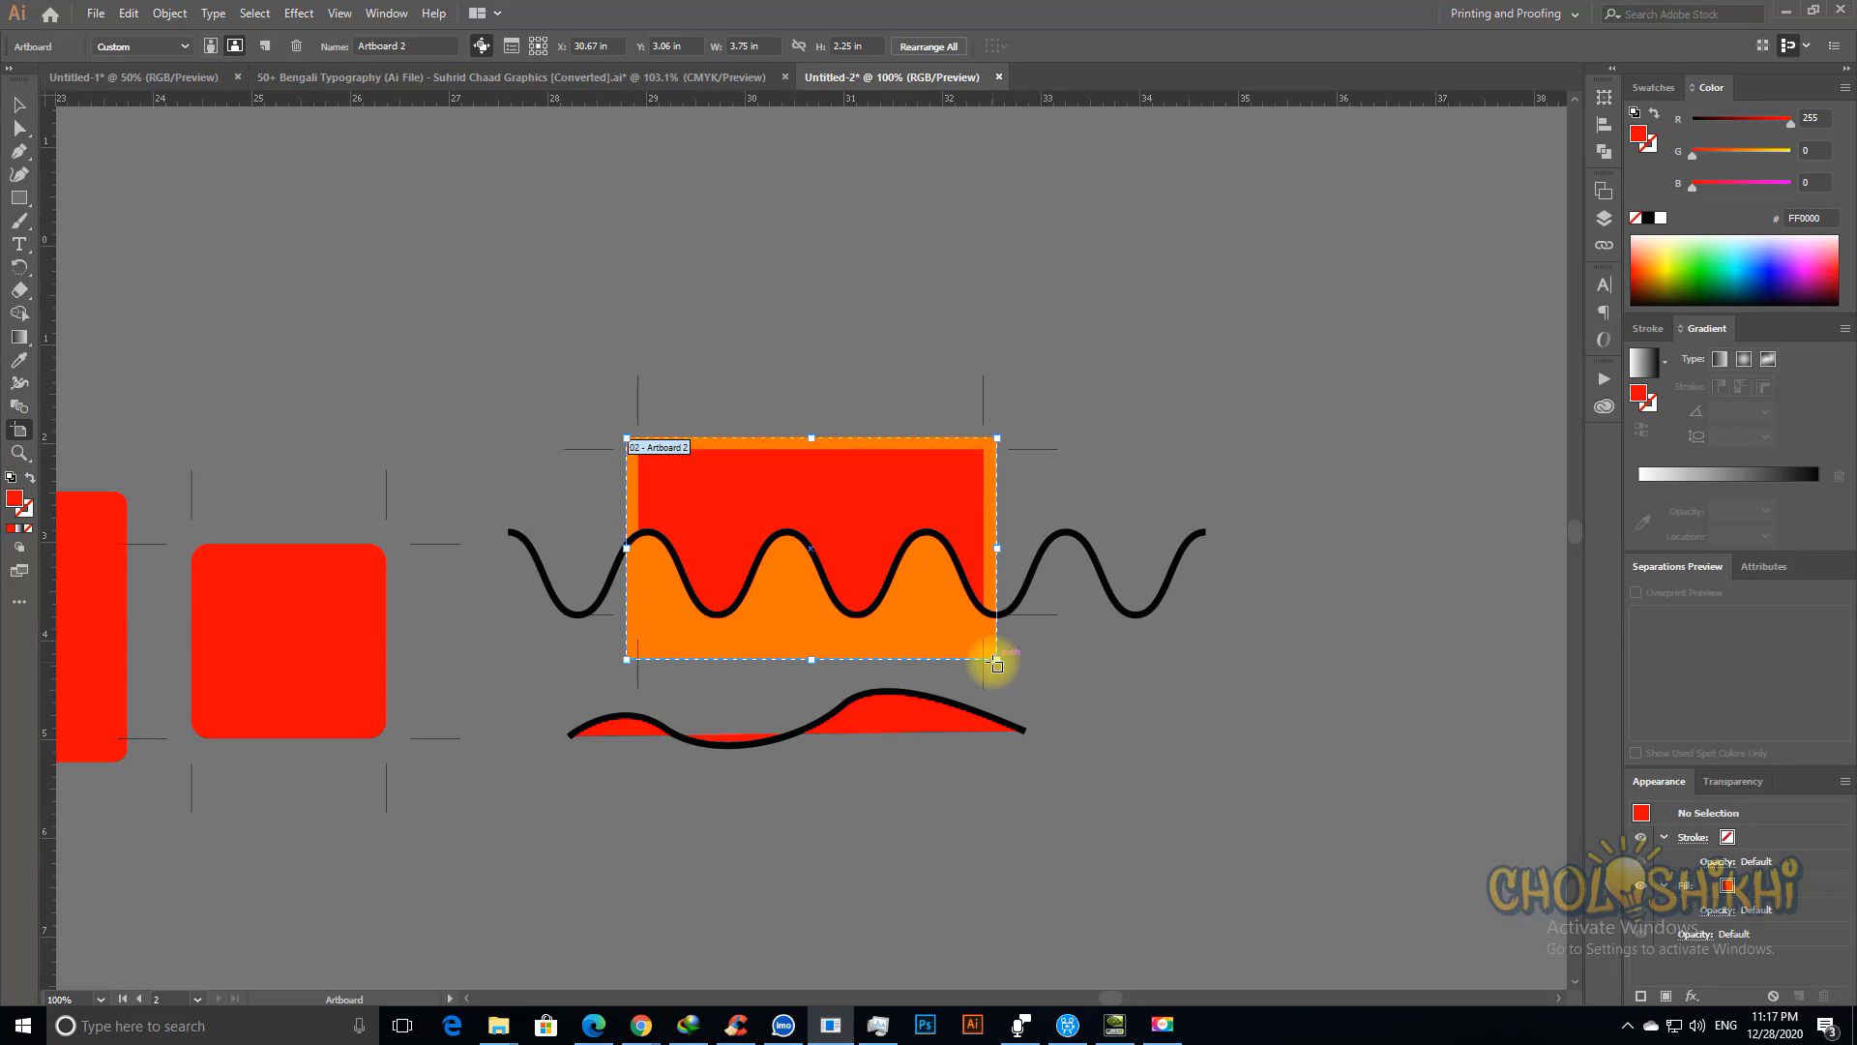
{"action": "key", "text": "Escape"}
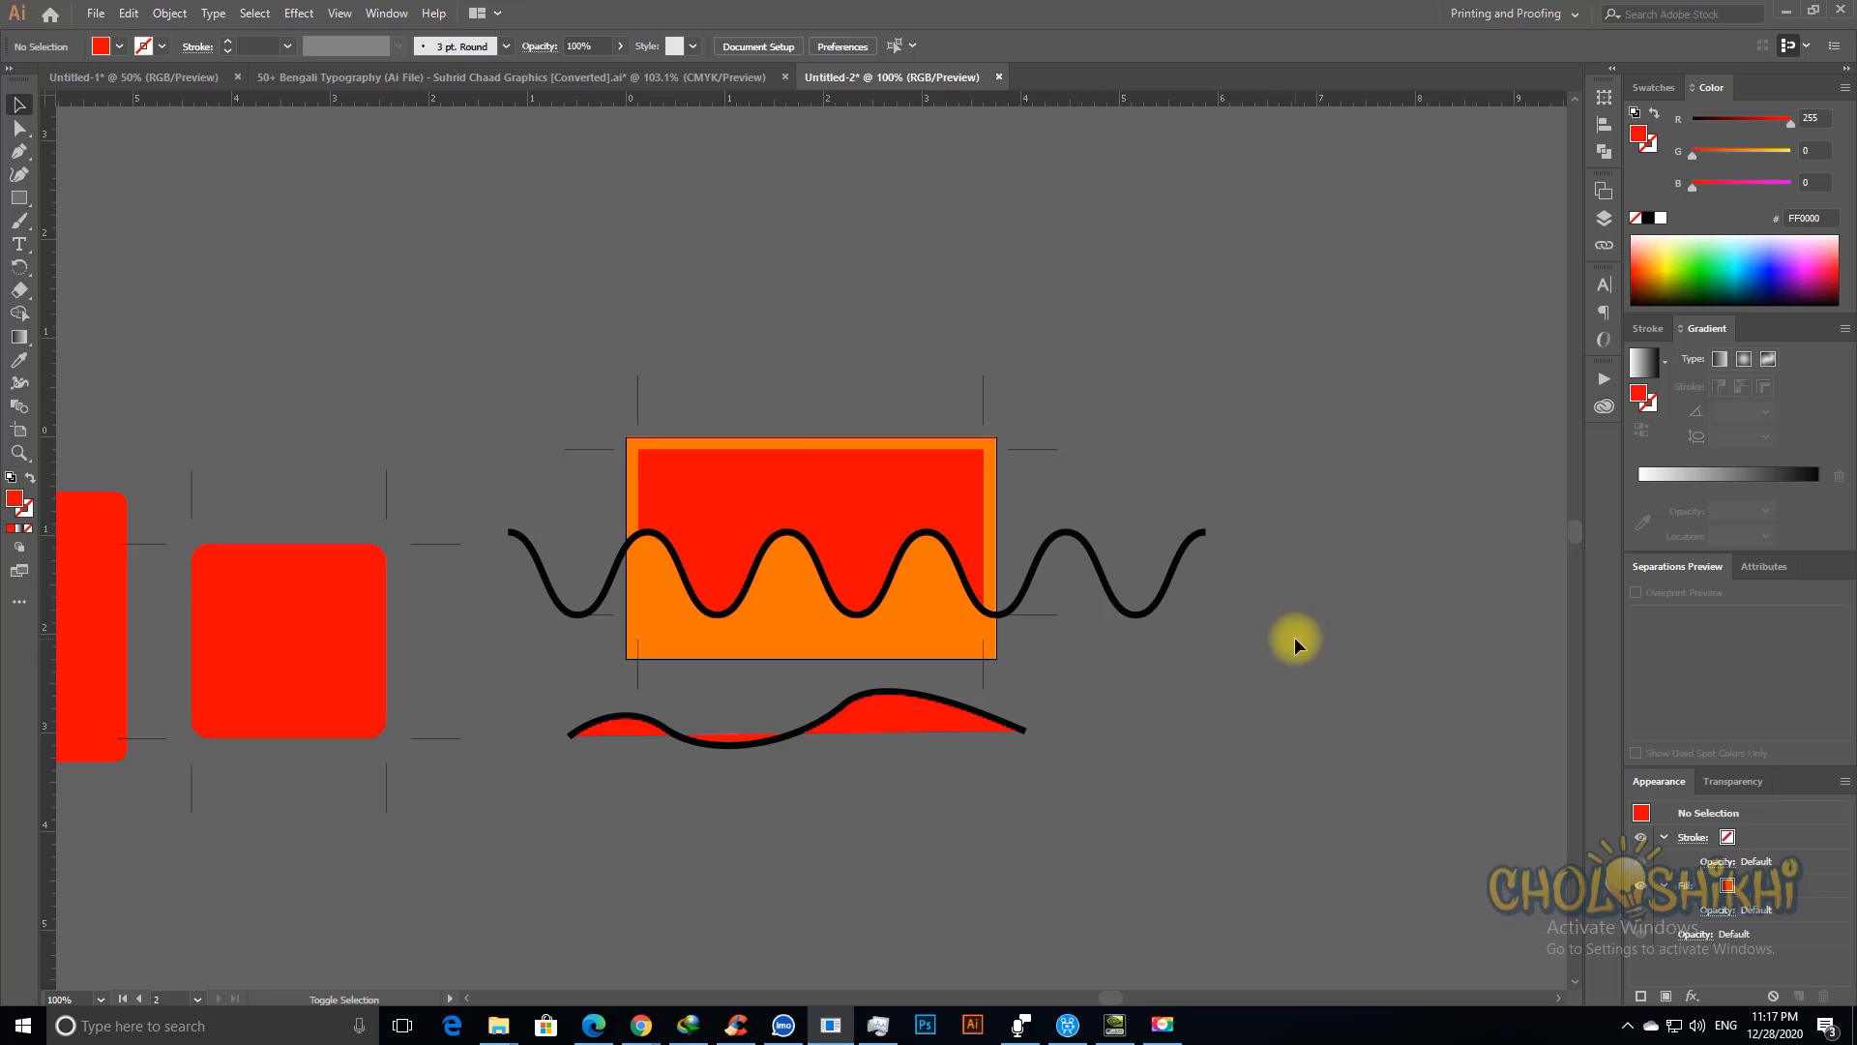
Step: Preview the new card artboard full screen in presentation mode, and return to the normal view at 100% zoom
{"action": "key", "text": "shift+f"}
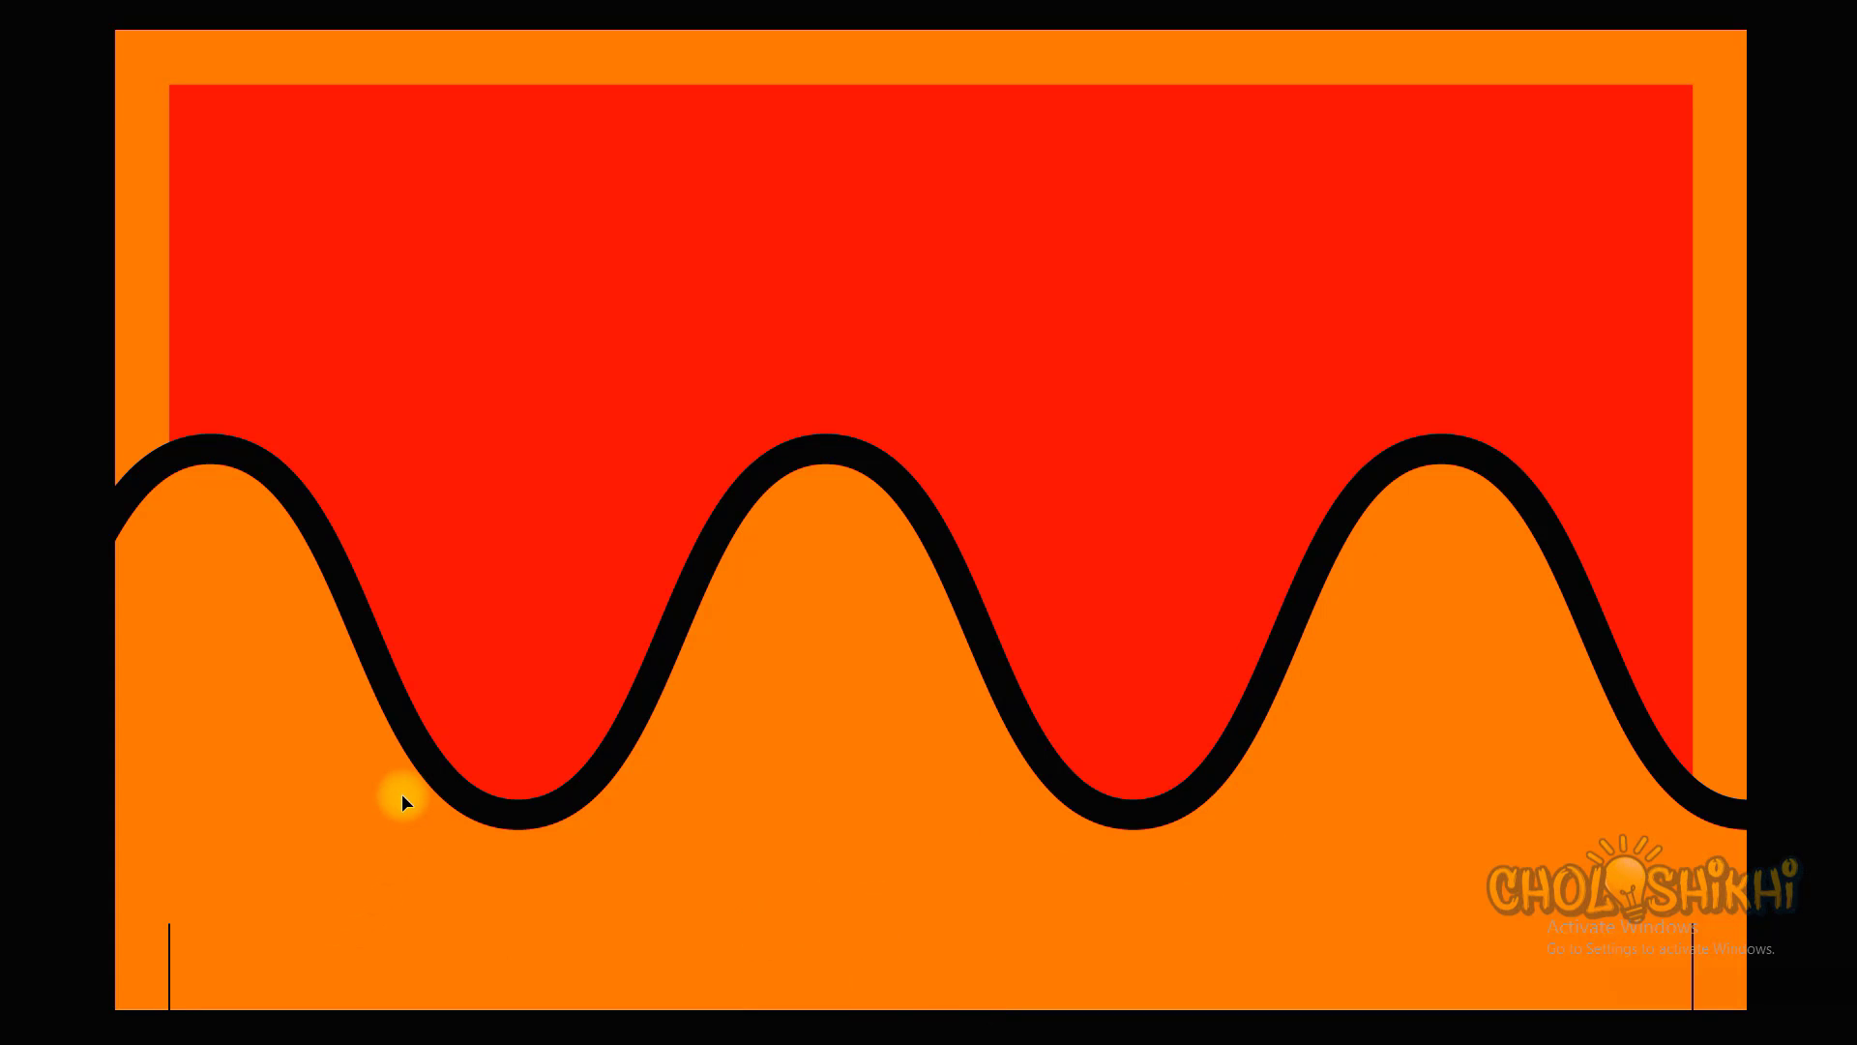
{"action": "key", "text": "Escape"}
{"action": "key", "text": "ctrl+minus"}
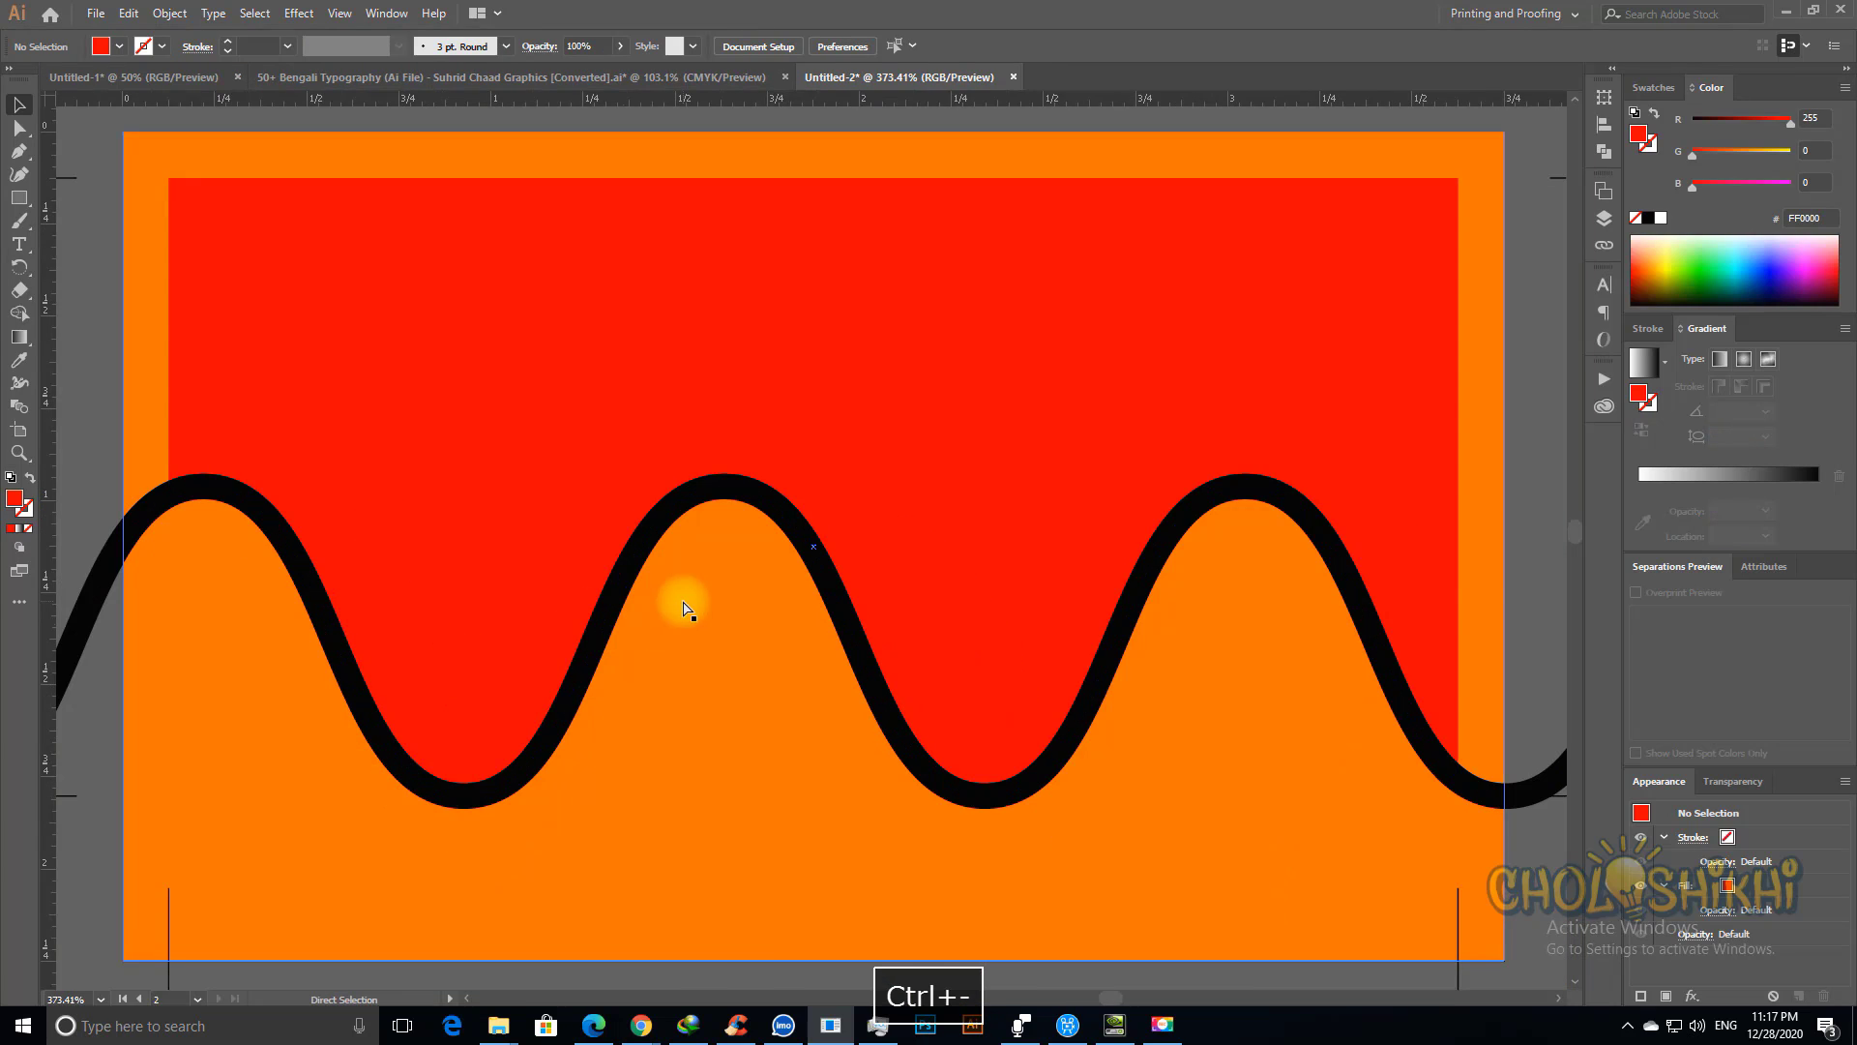
{"action": "key", "text": "ctrl+minus"}
{"action": "key", "text": "ctrl+minus"}
{"action": "key", "text": "ctrl+minus"}
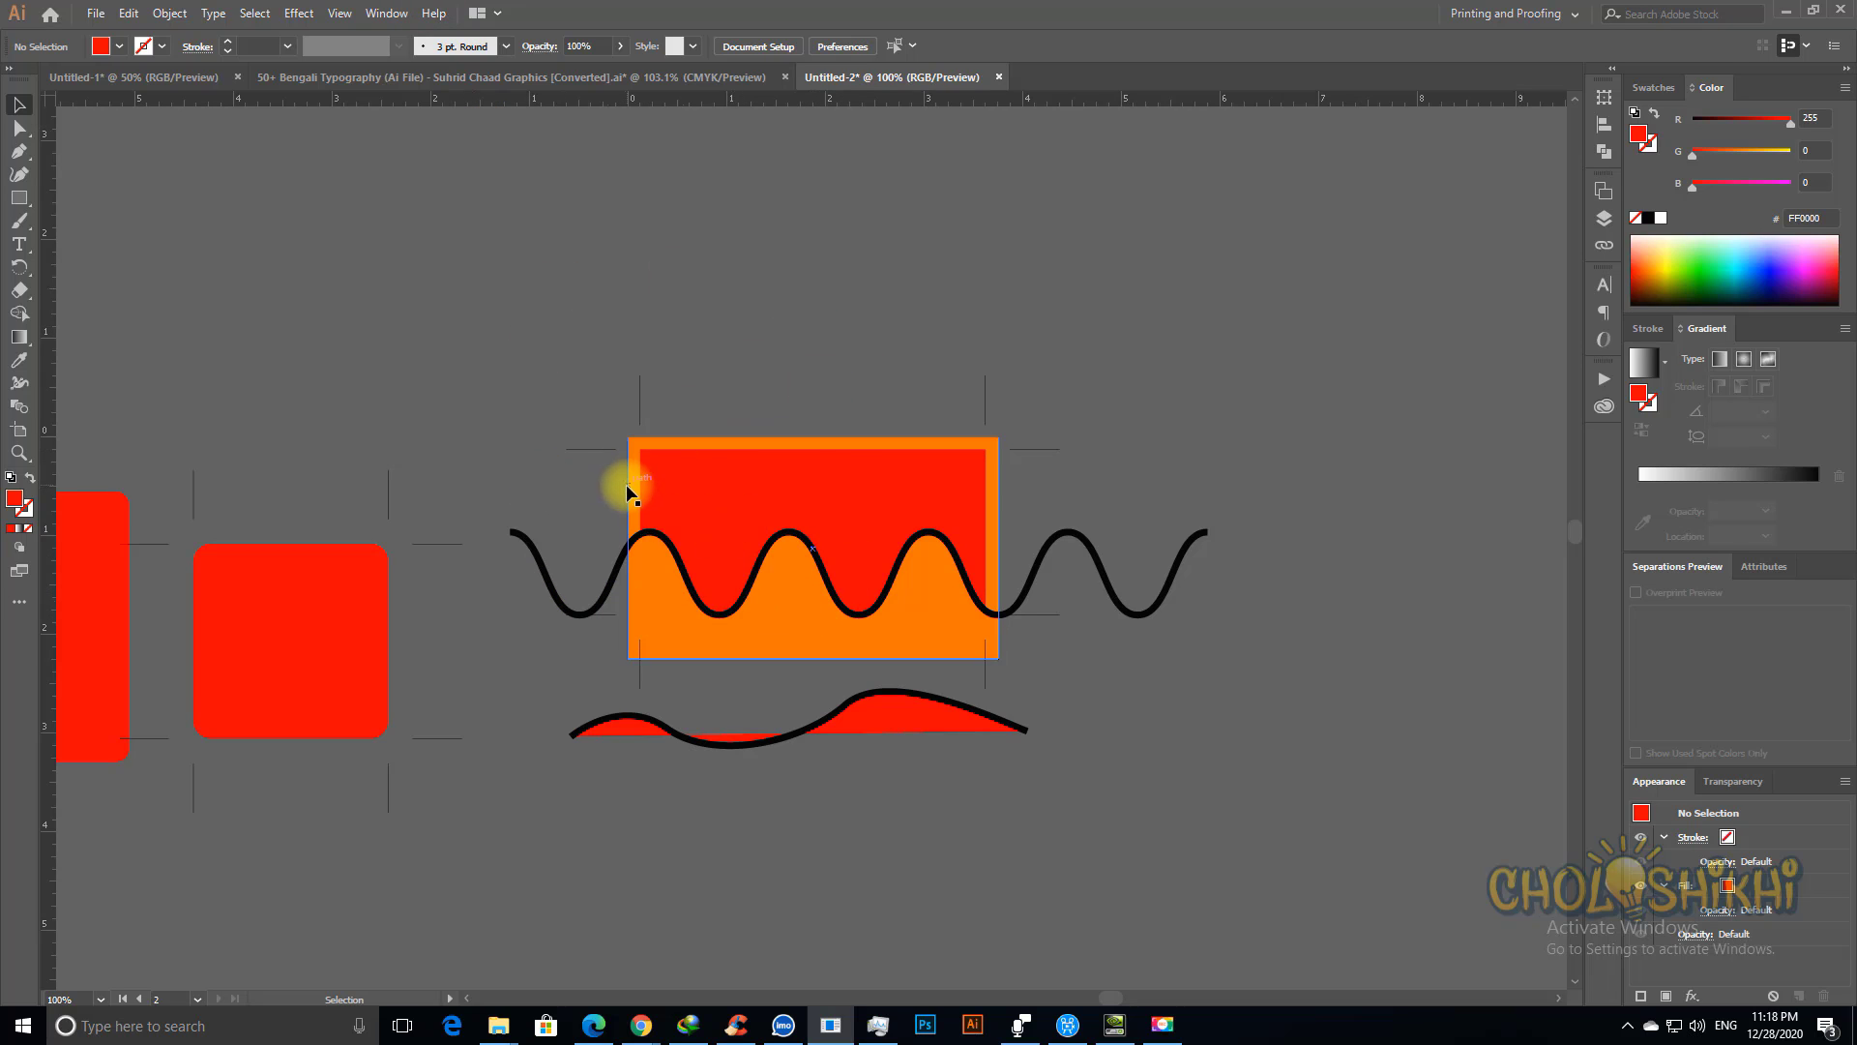
{"action": "left_click", "coordinate": [295, 13]}
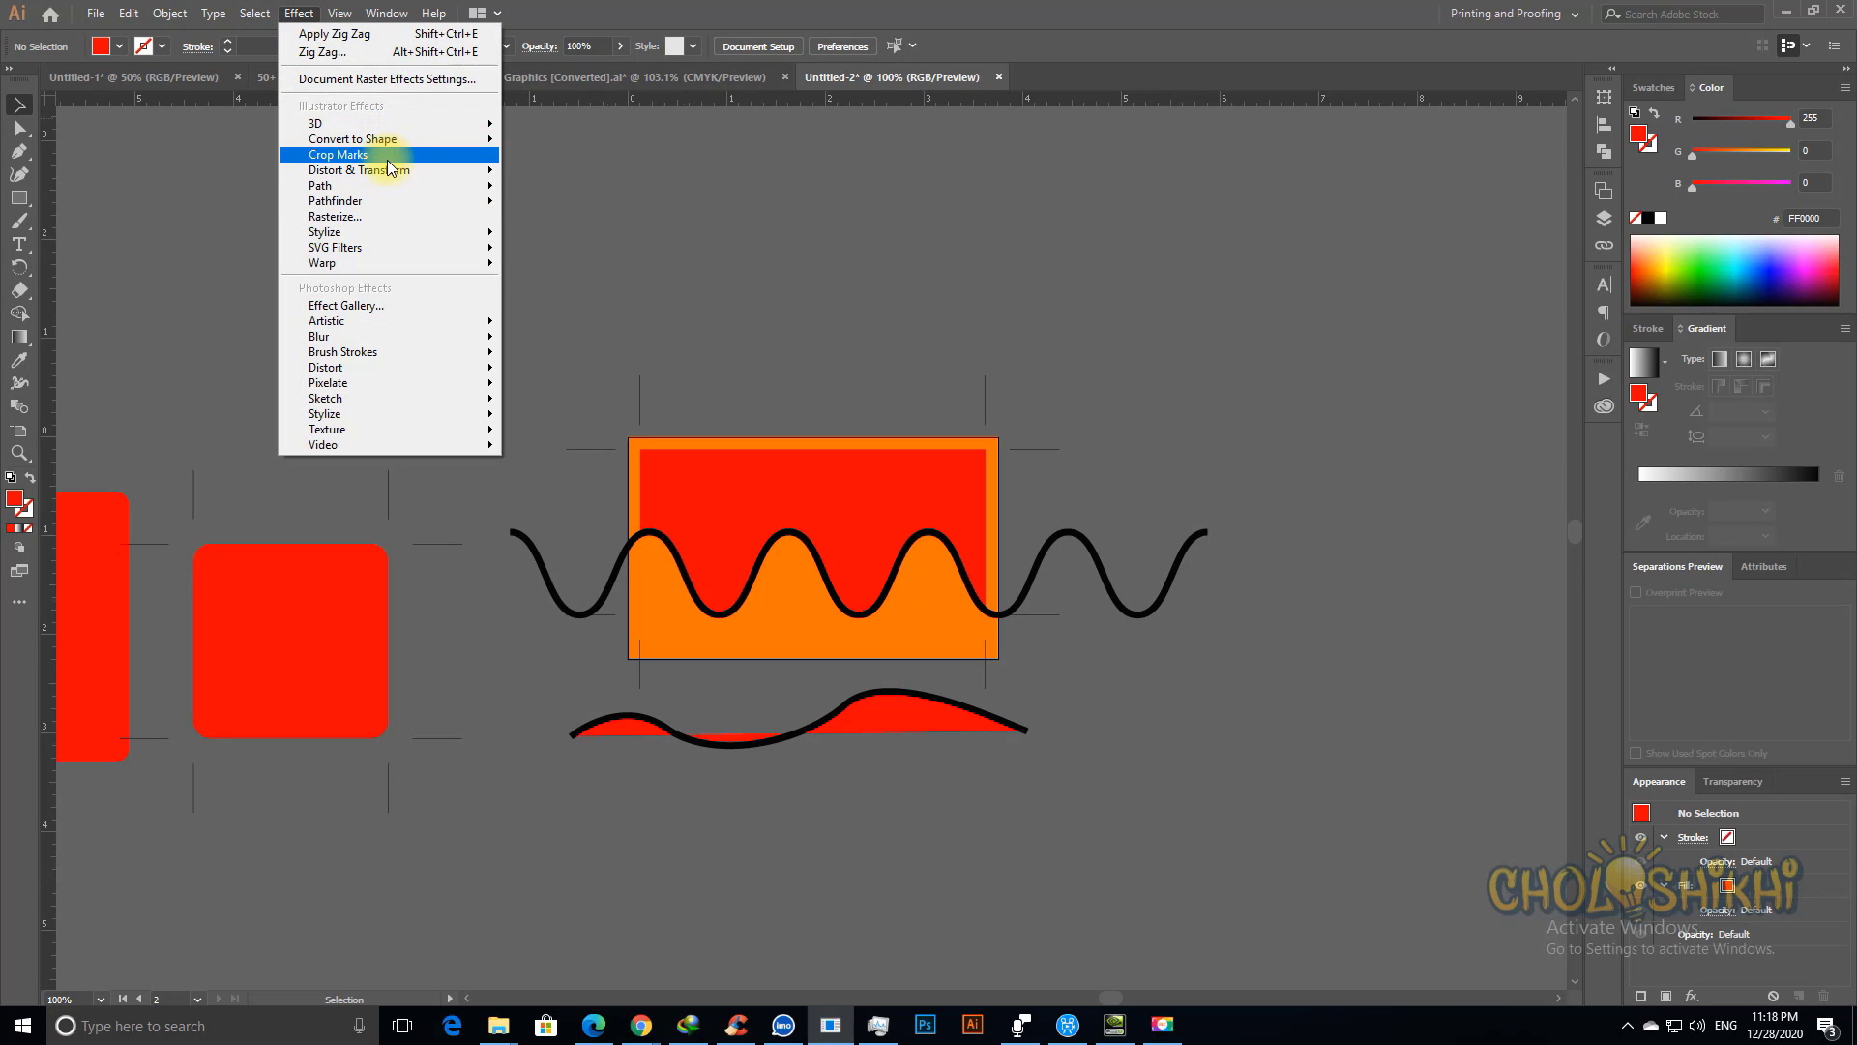
{"action": "mouse_move", "coordinate": [387, 170]}
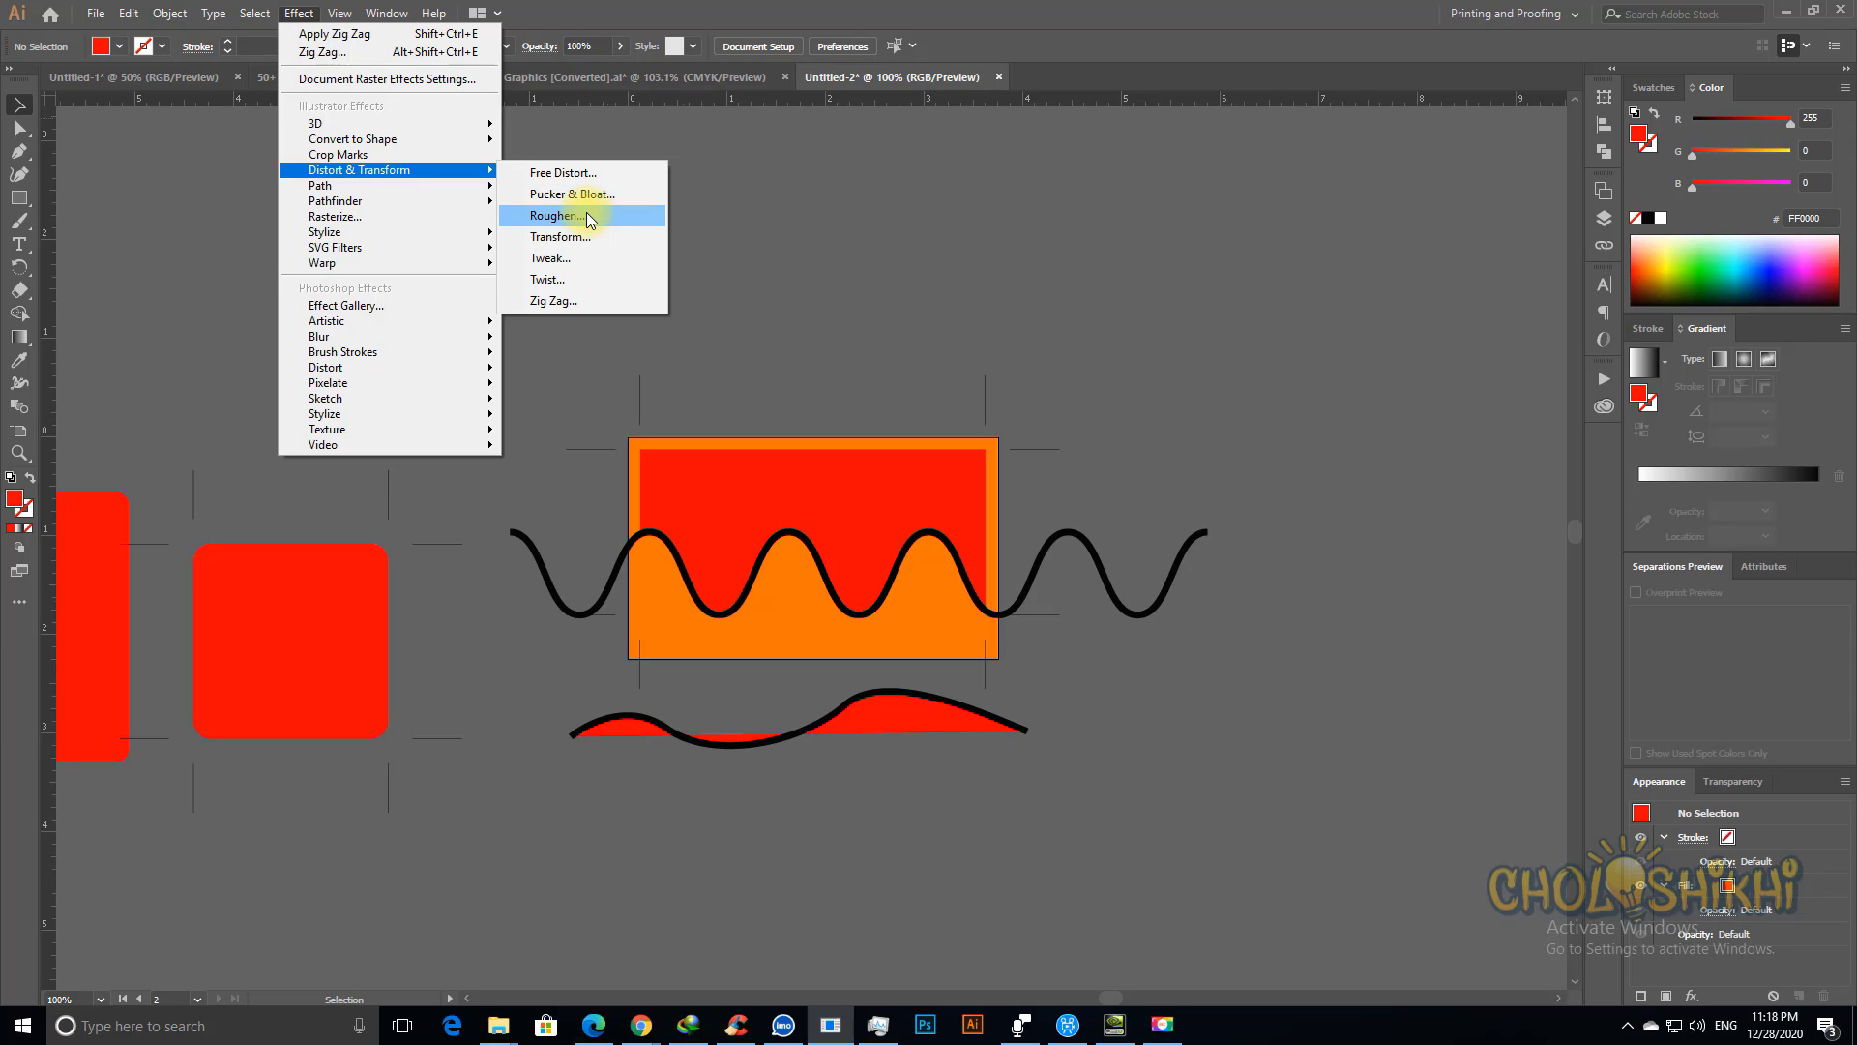
{"action": "left_click", "coordinate": [641, 1027]}
{"action": "left_click", "coordinate": [581, 943]}
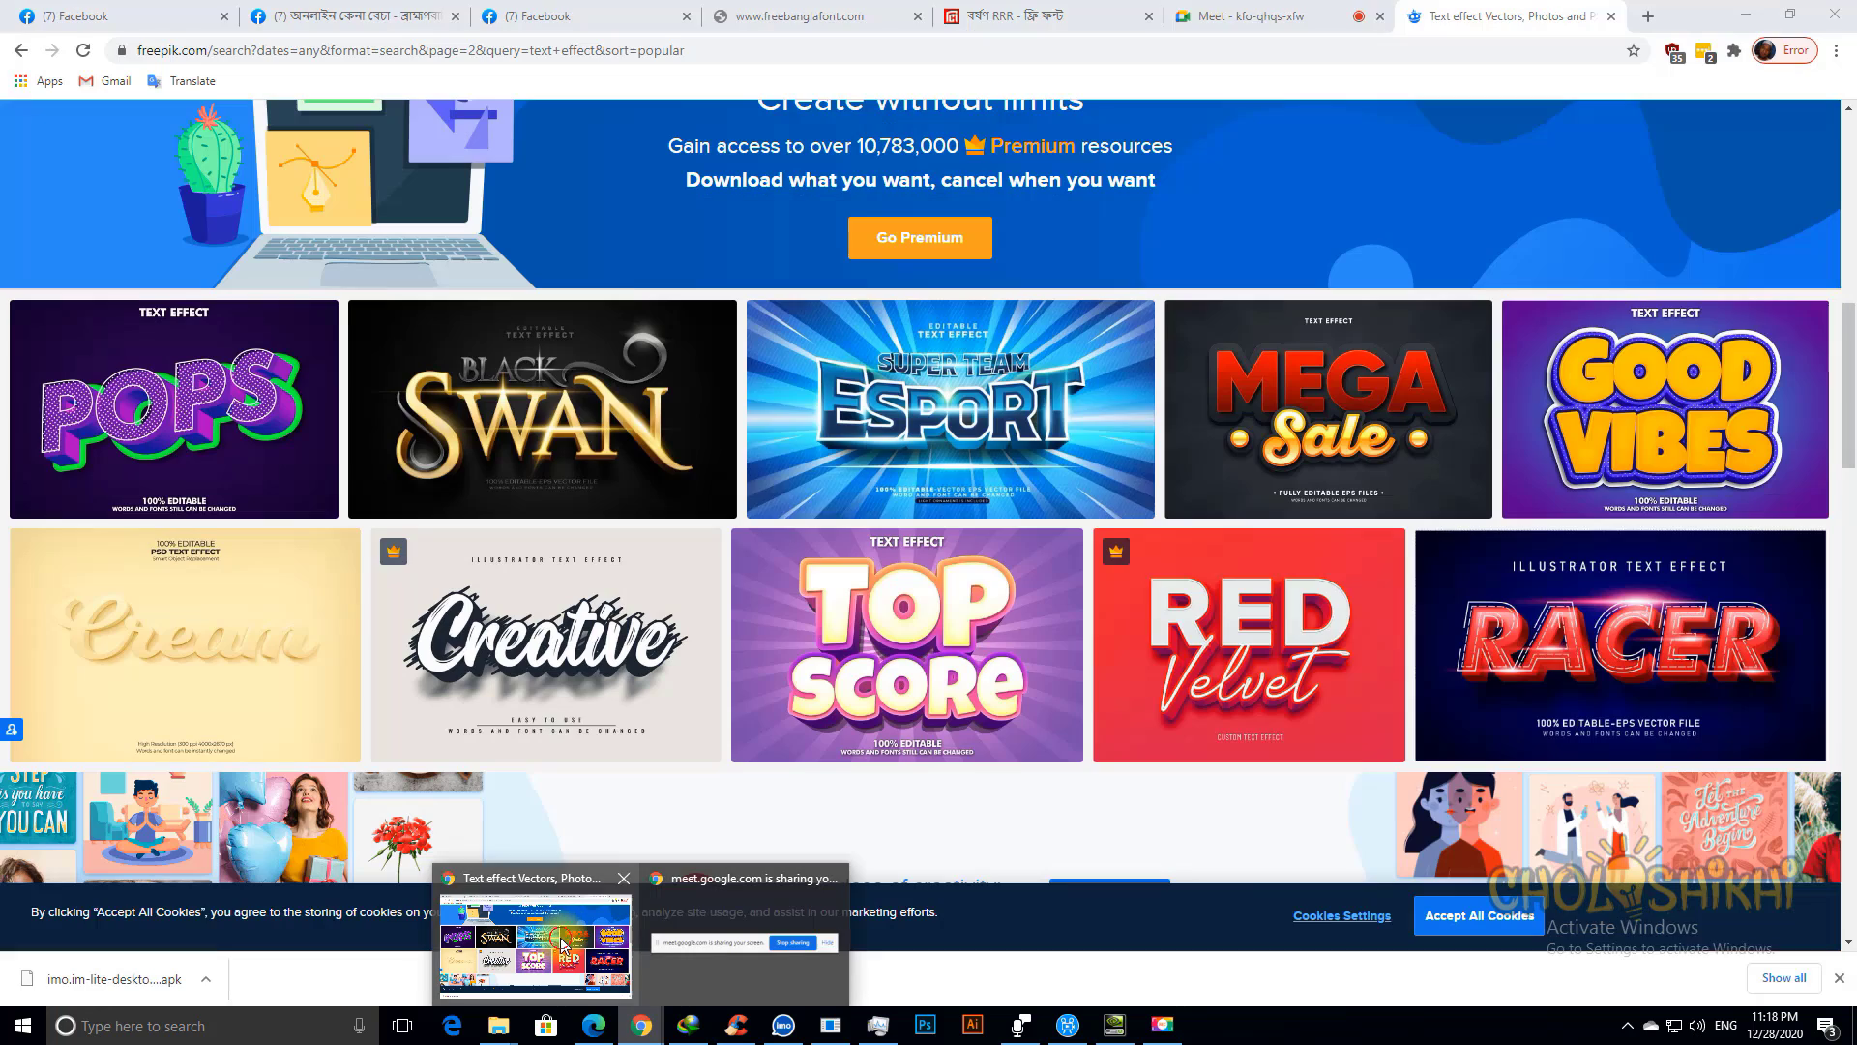
{"action": "left_click", "coordinate": [560, 926]}
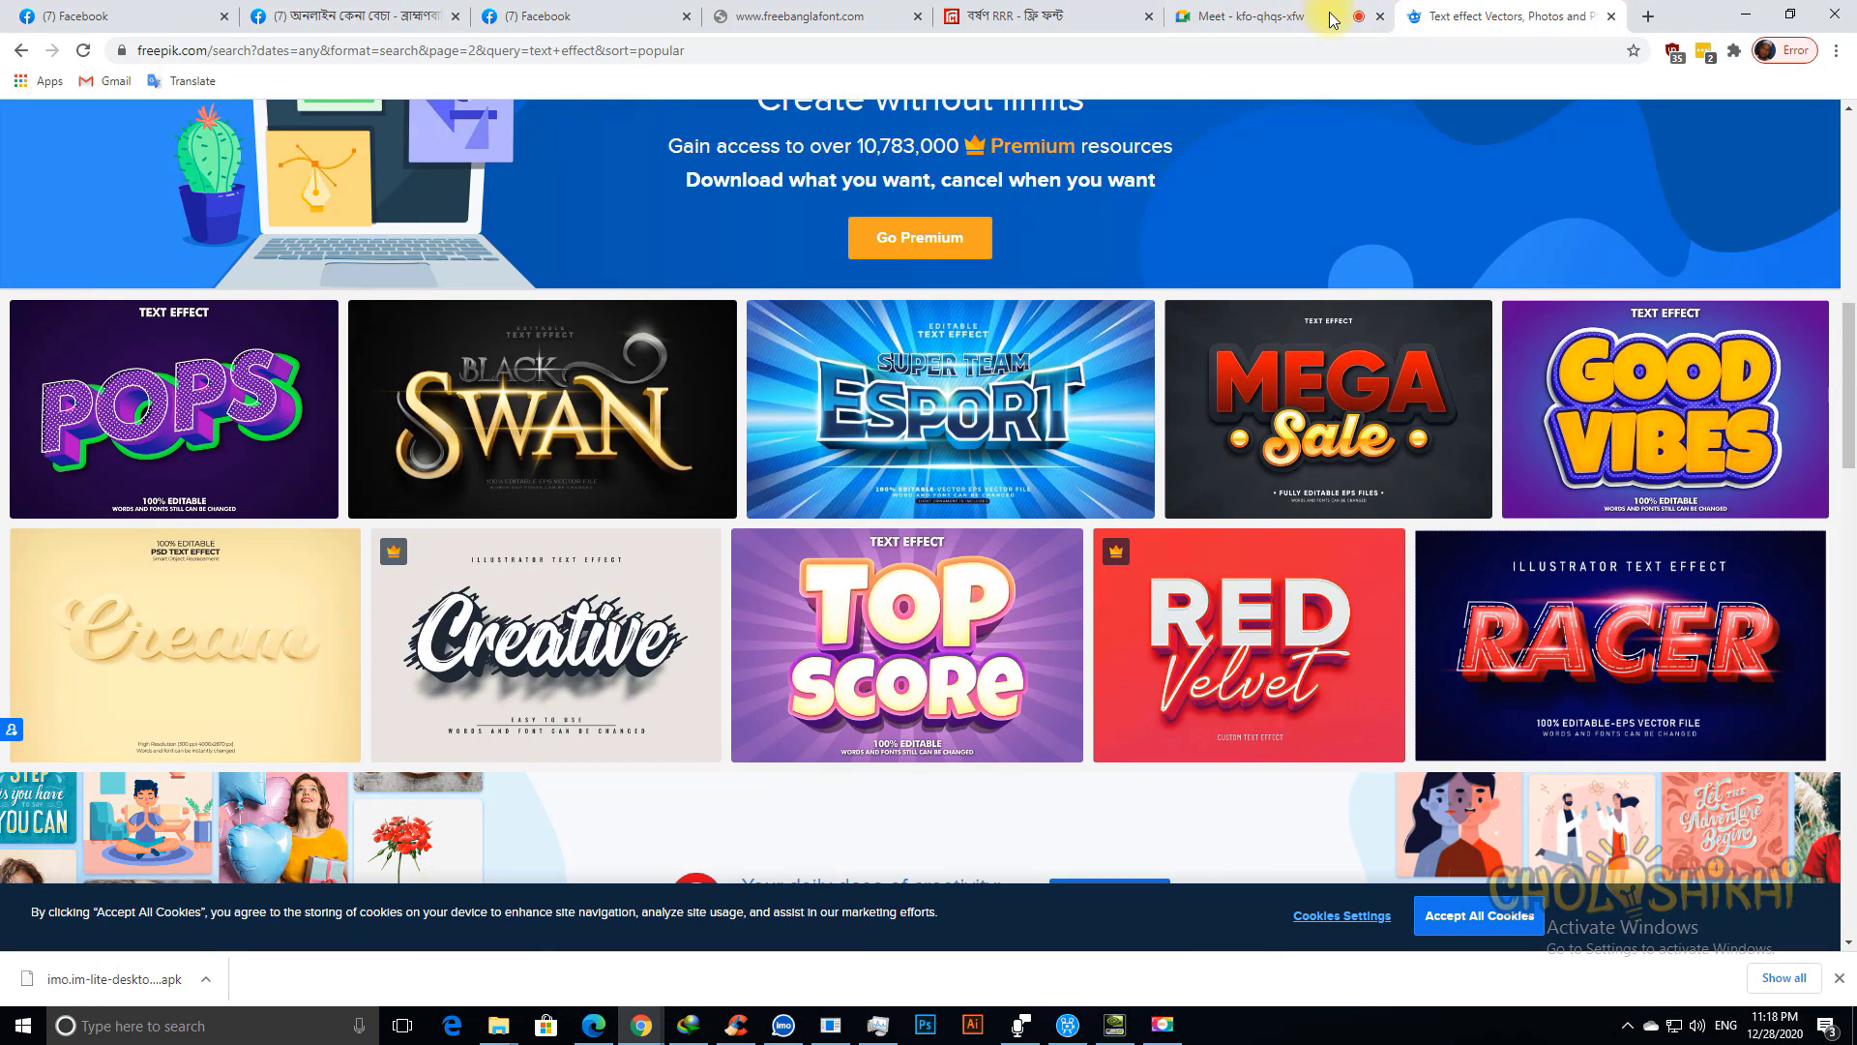
{"action": "key", "text": "alt+Tab"}
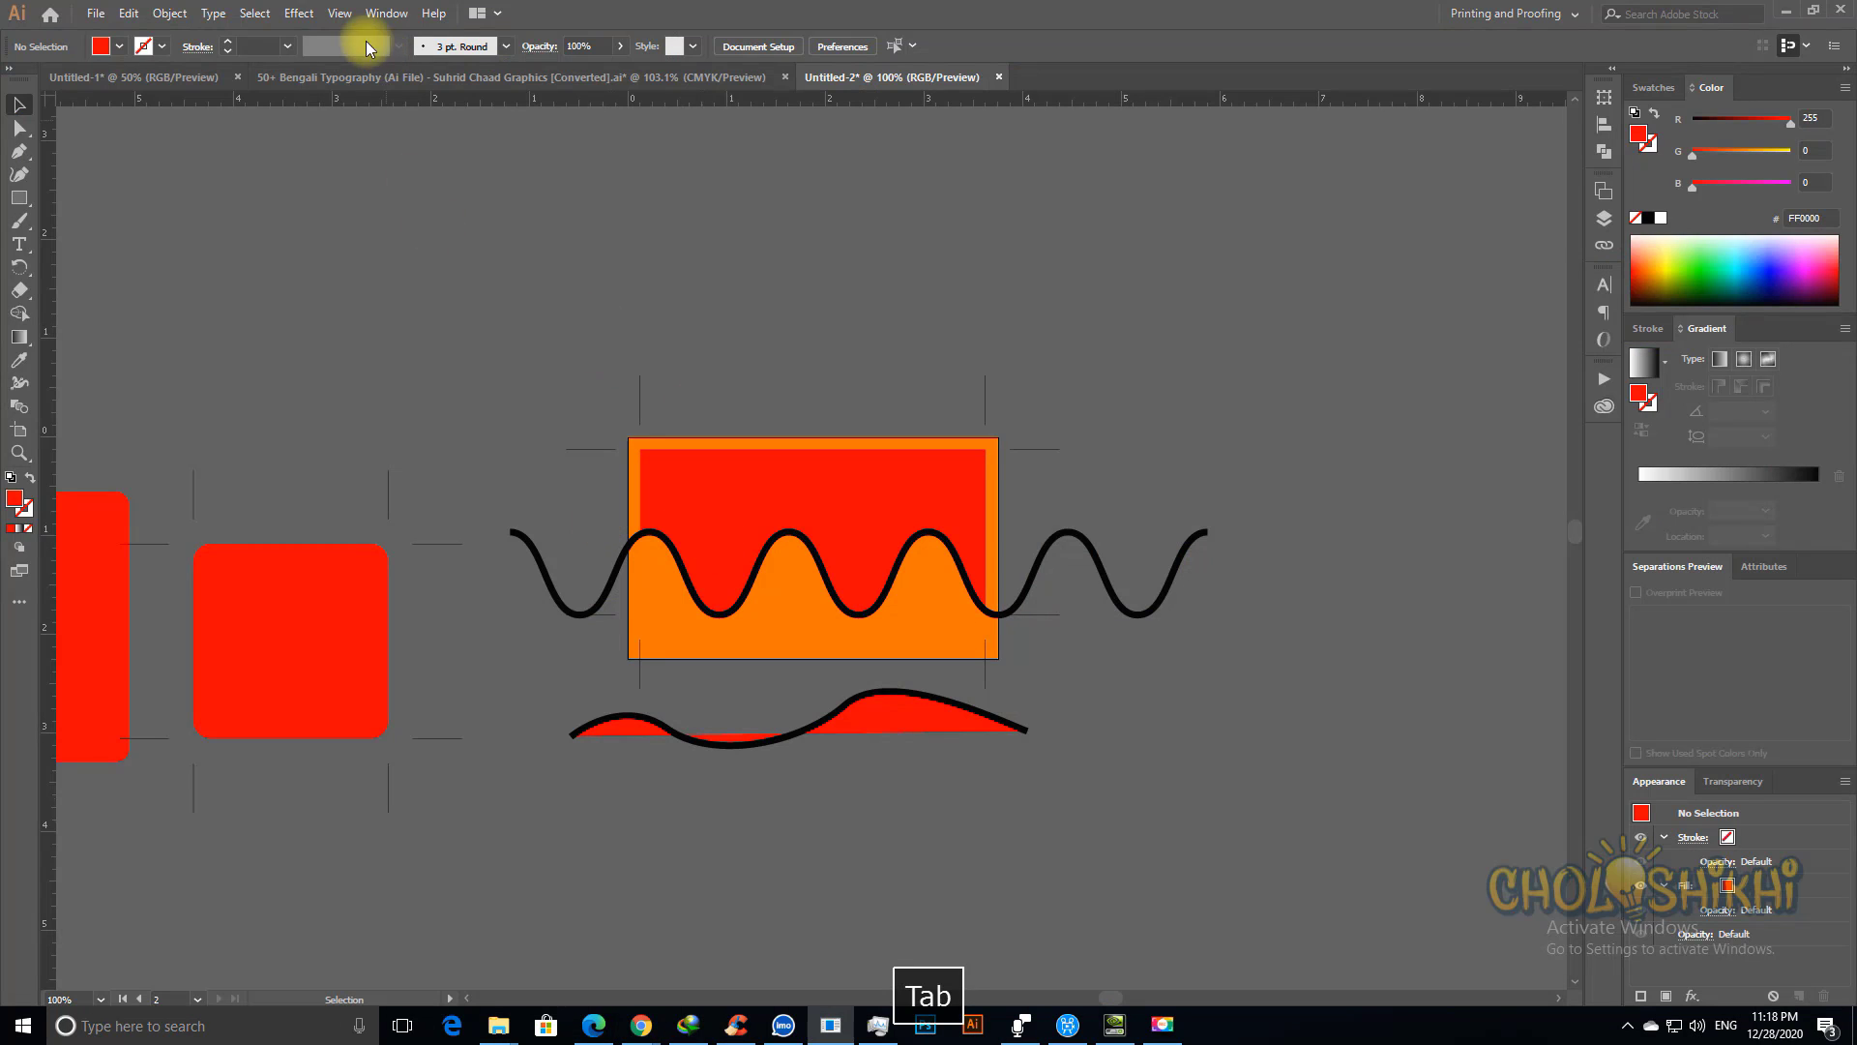
{"action": "left_click", "coordinate": [299, 12]}
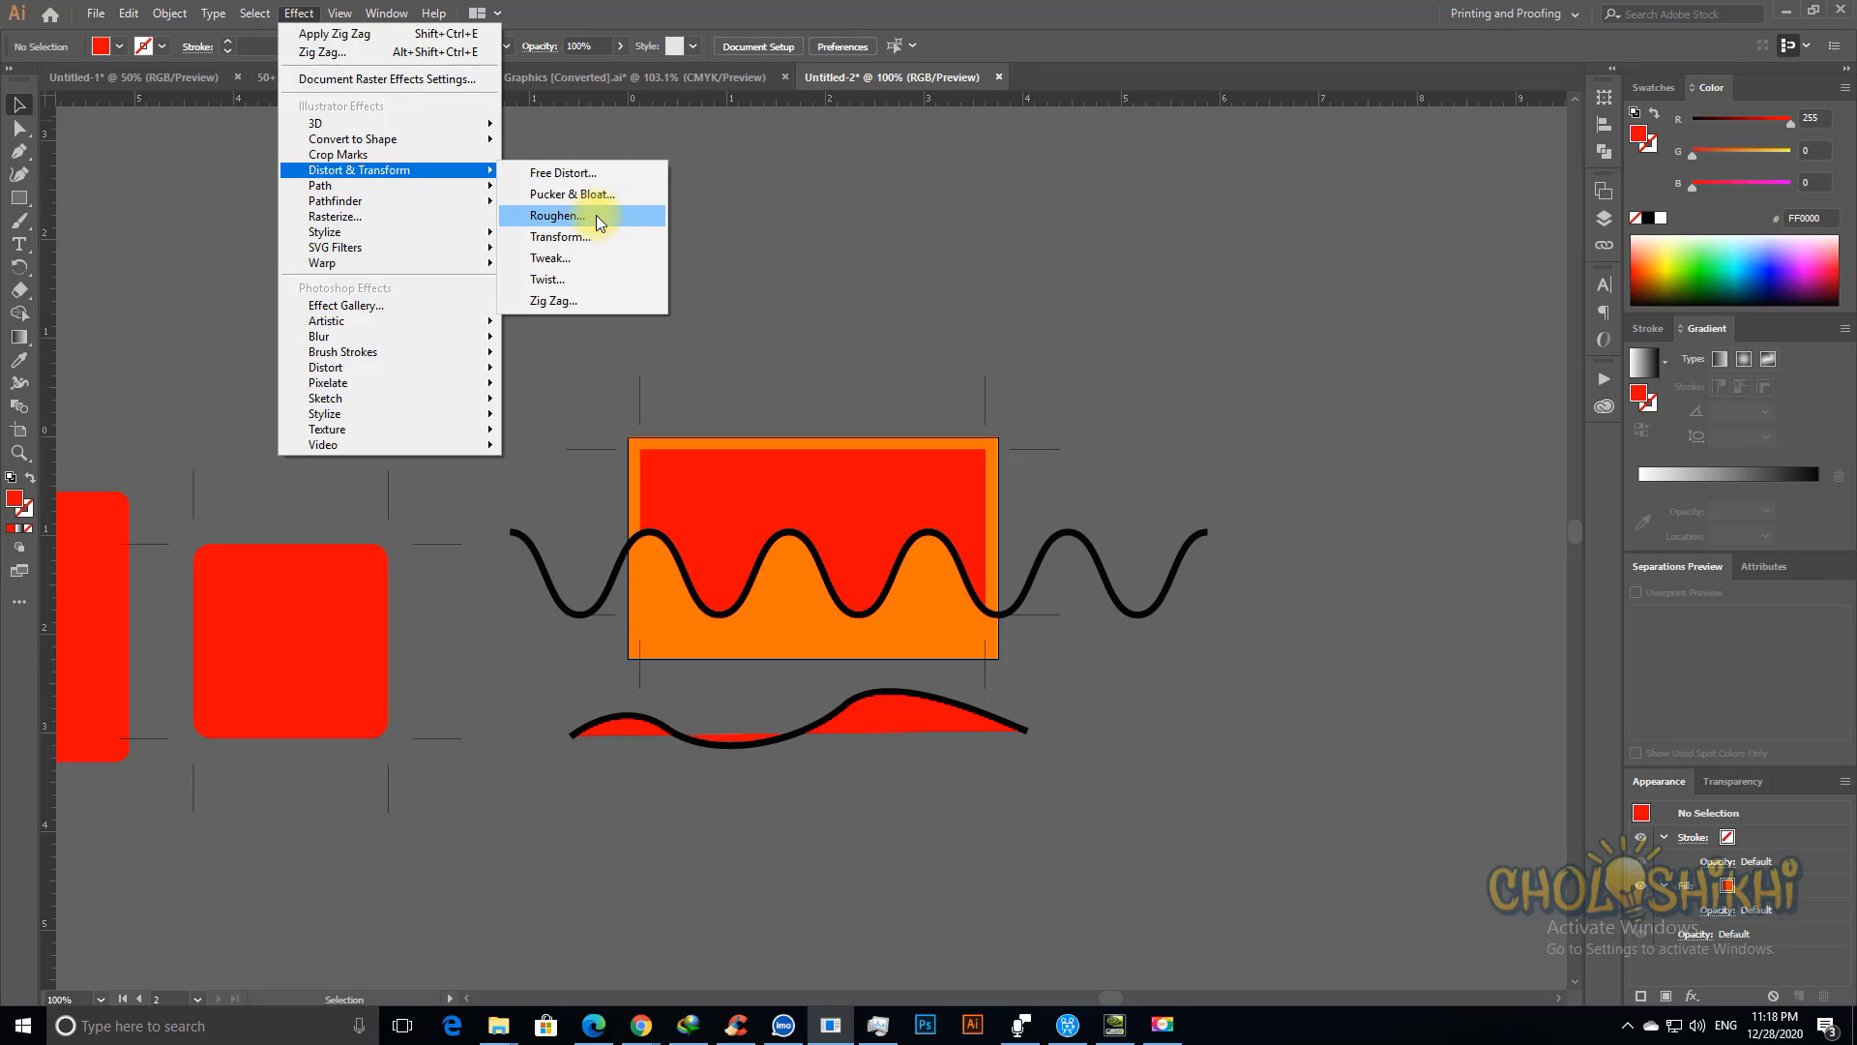
{"action": "left_click", "coordinate": [594, 214]}
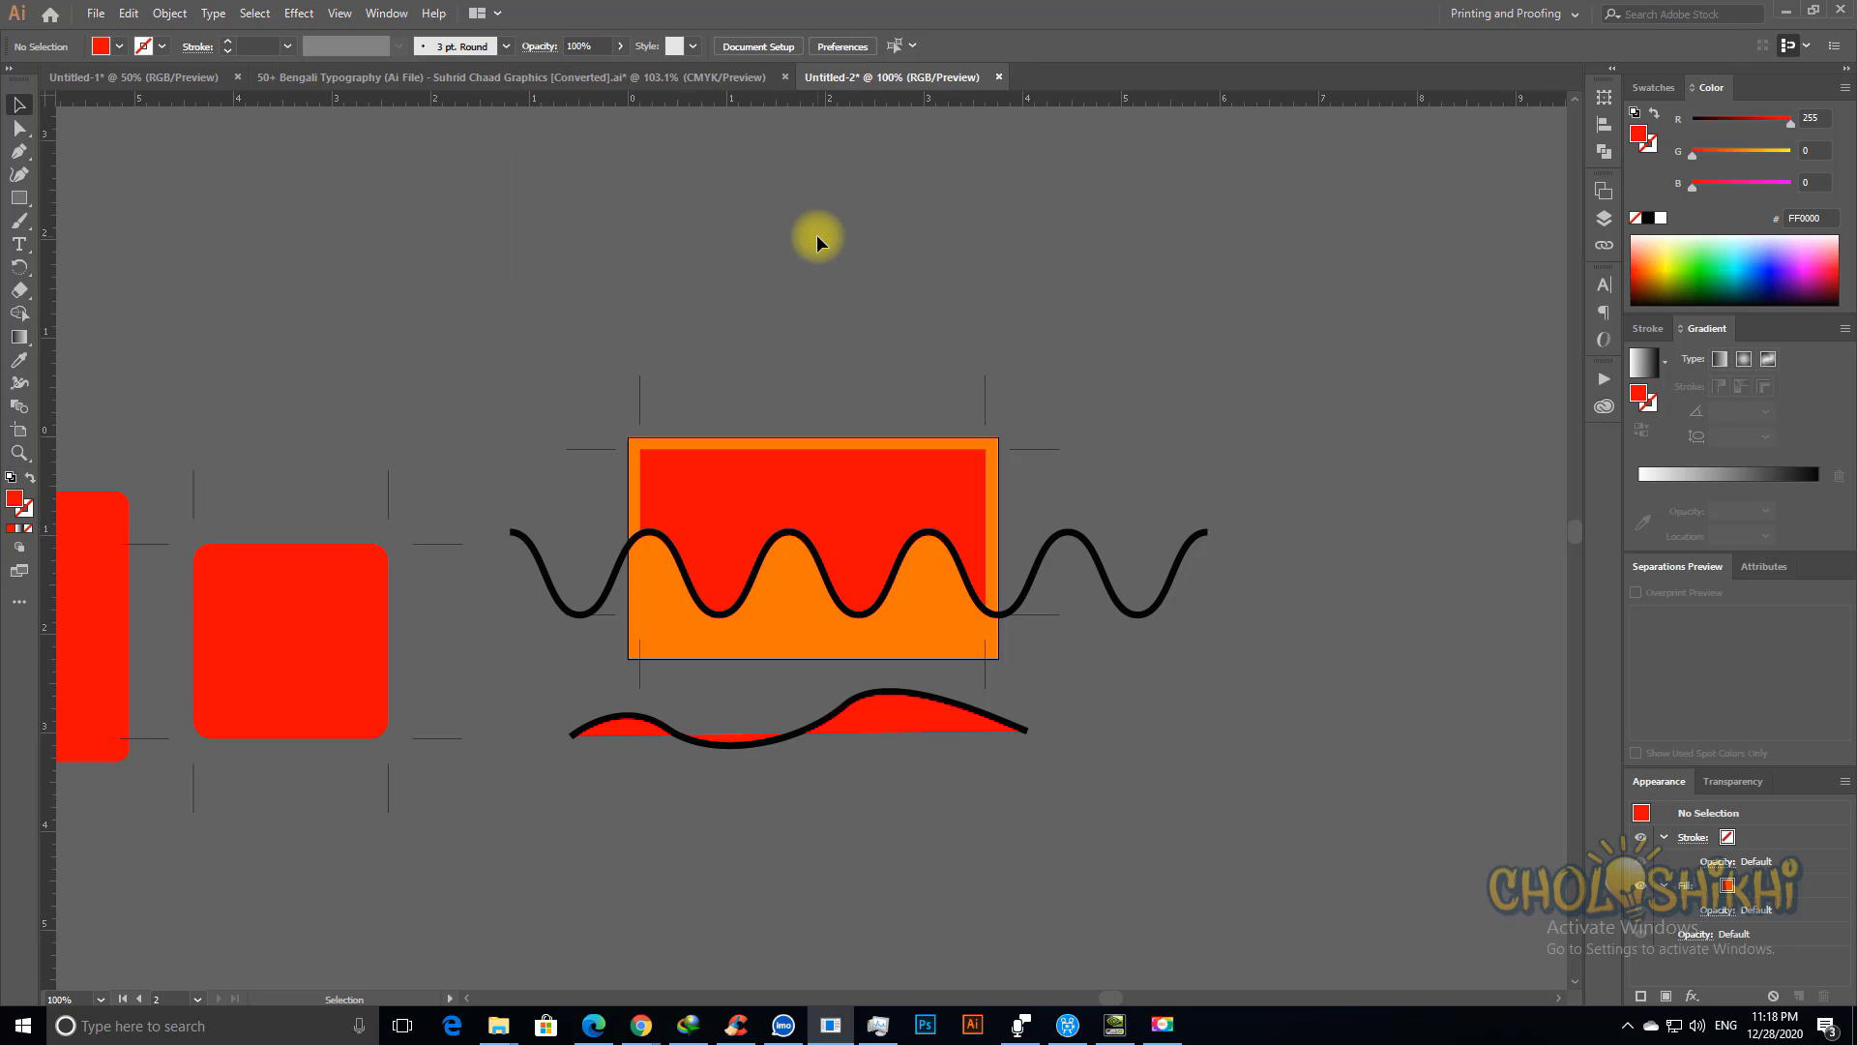
Step: Check the GPU details in the Performance preferences and close the preferences without saving changes
{"action": "key", "text": "ctrl+k"}
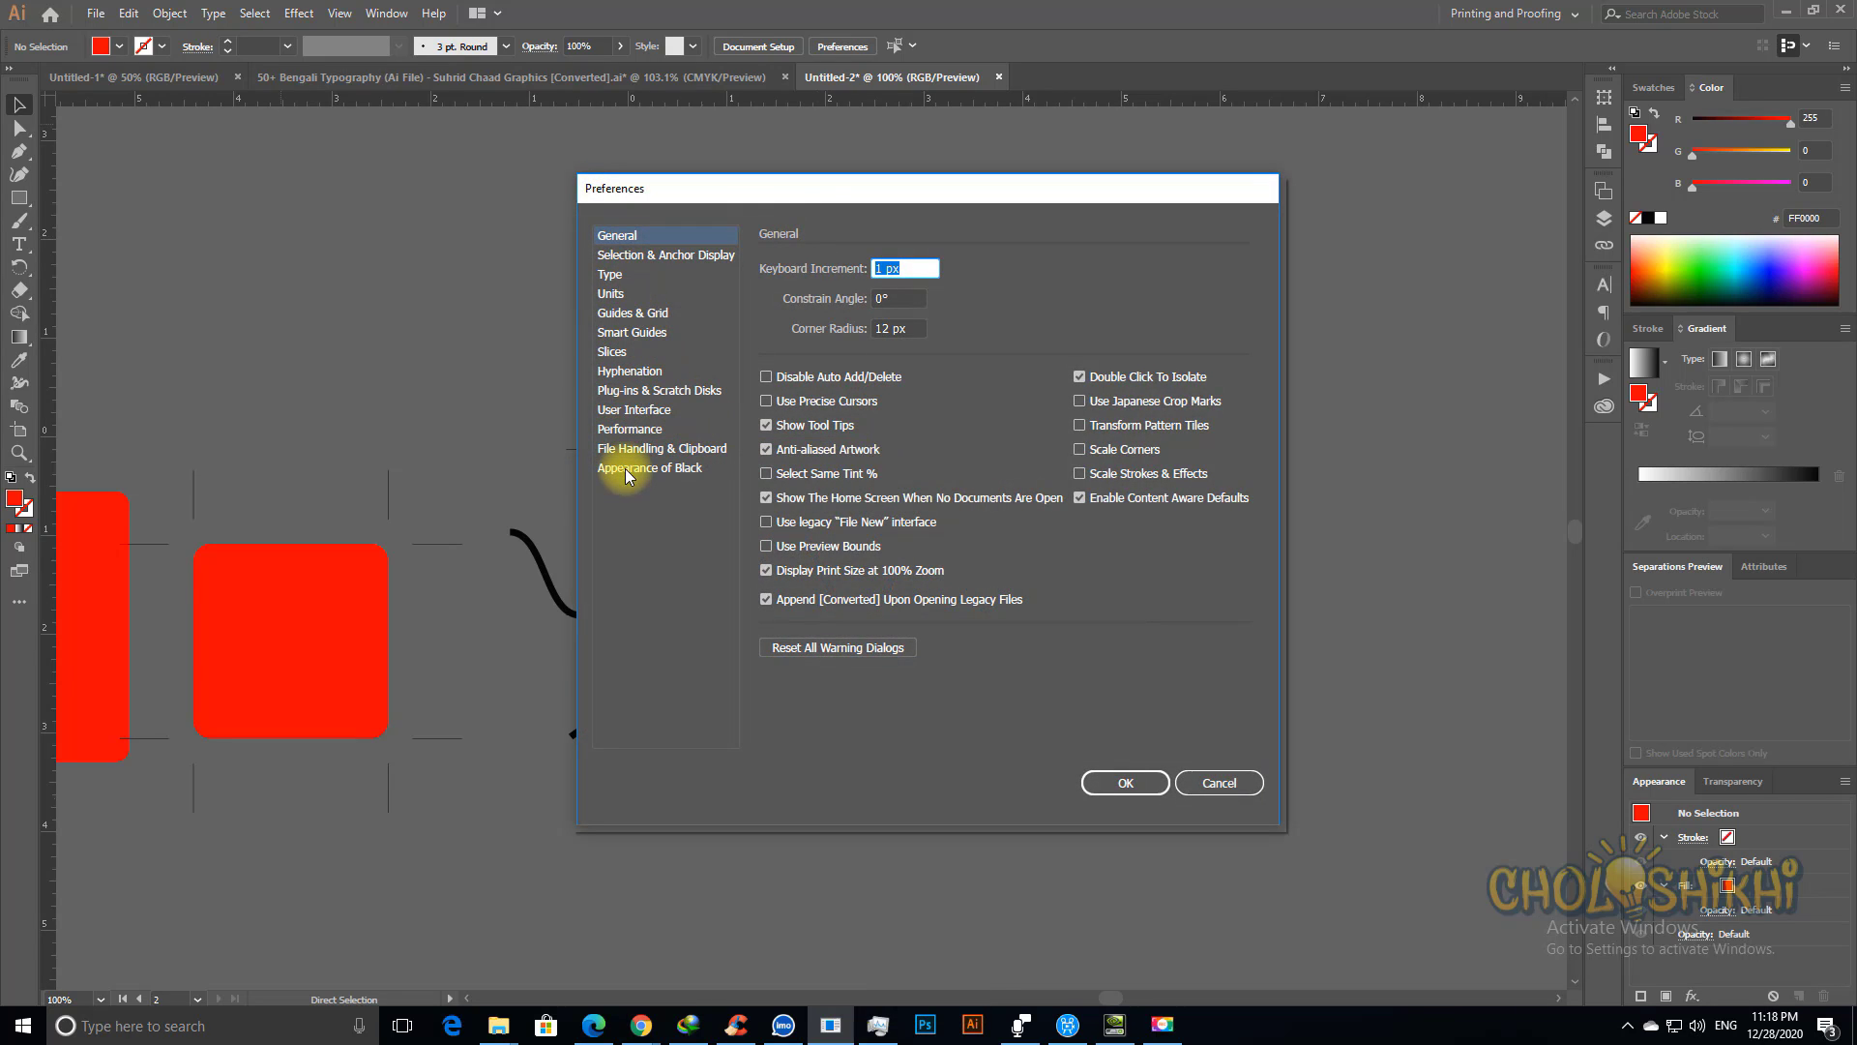
{"action": "left_click", "coordinate": [627, 434]}
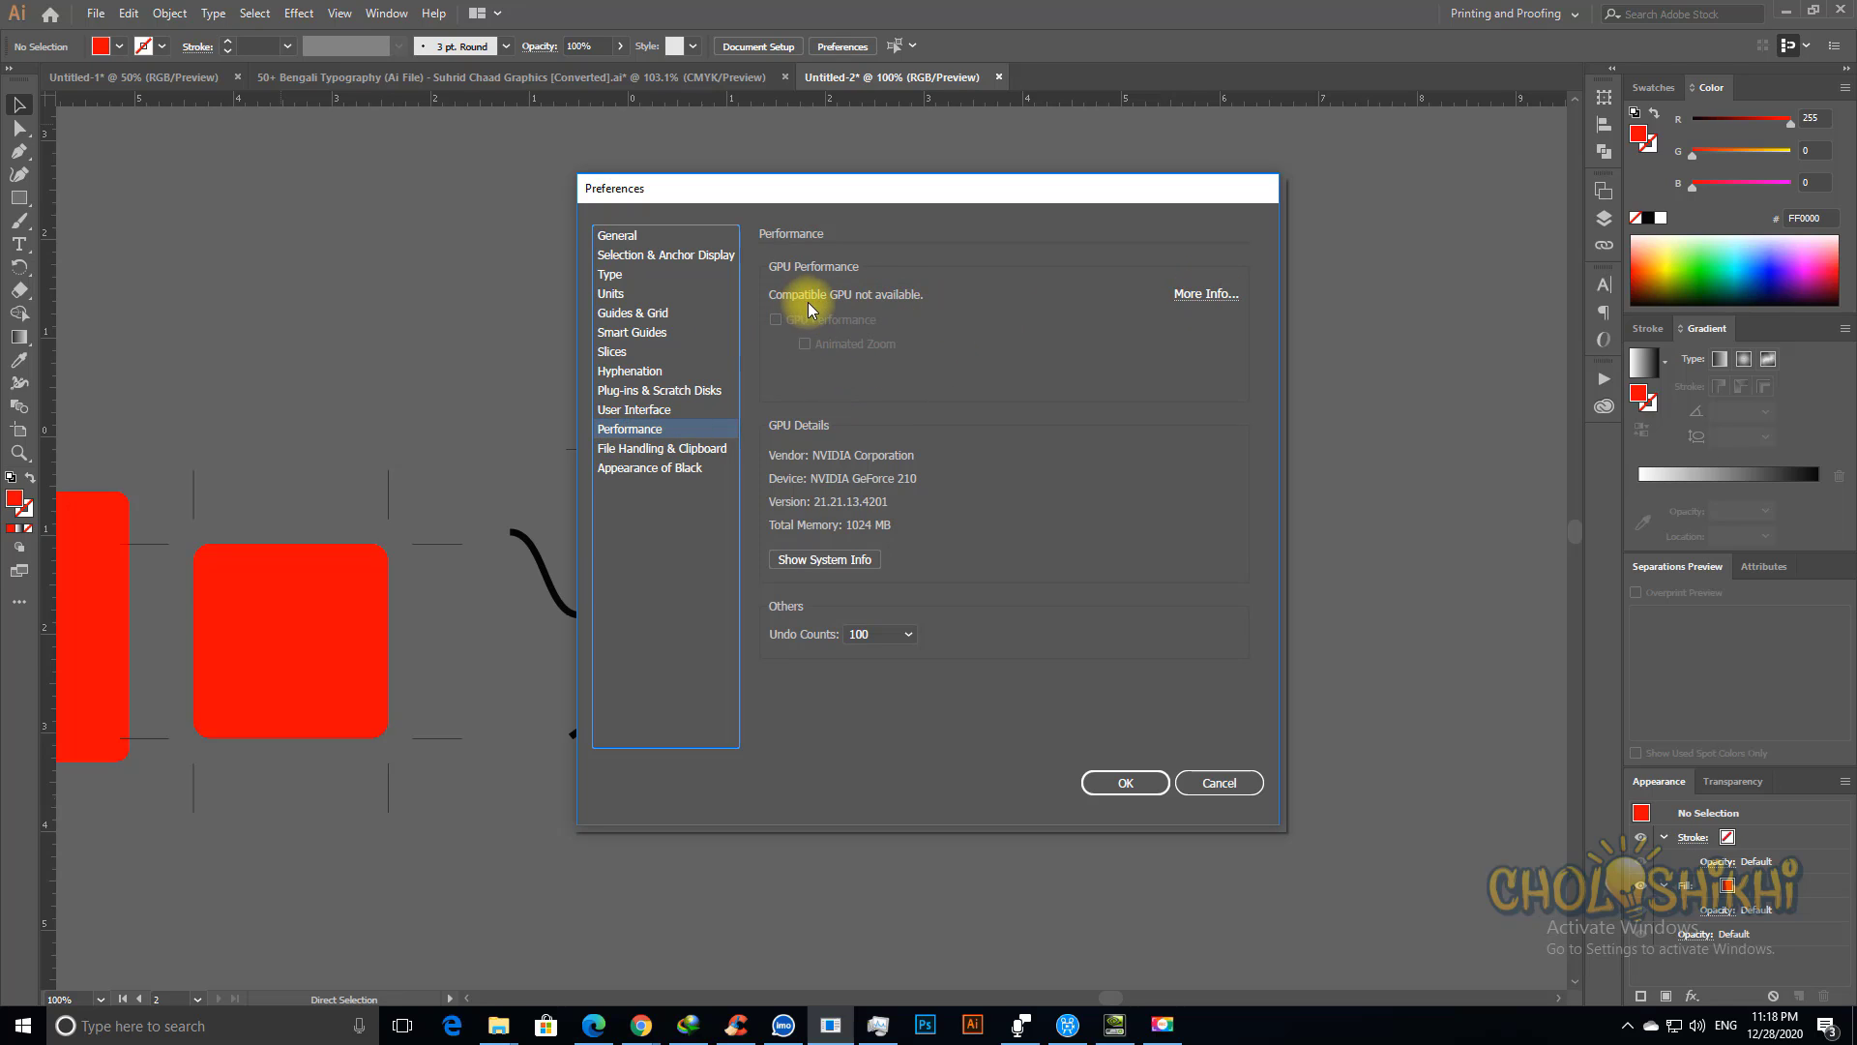
{"action": "left_click", "coordinate": [815, 458]}
{"action": "left_click", "coordinate": [1219, 785]}
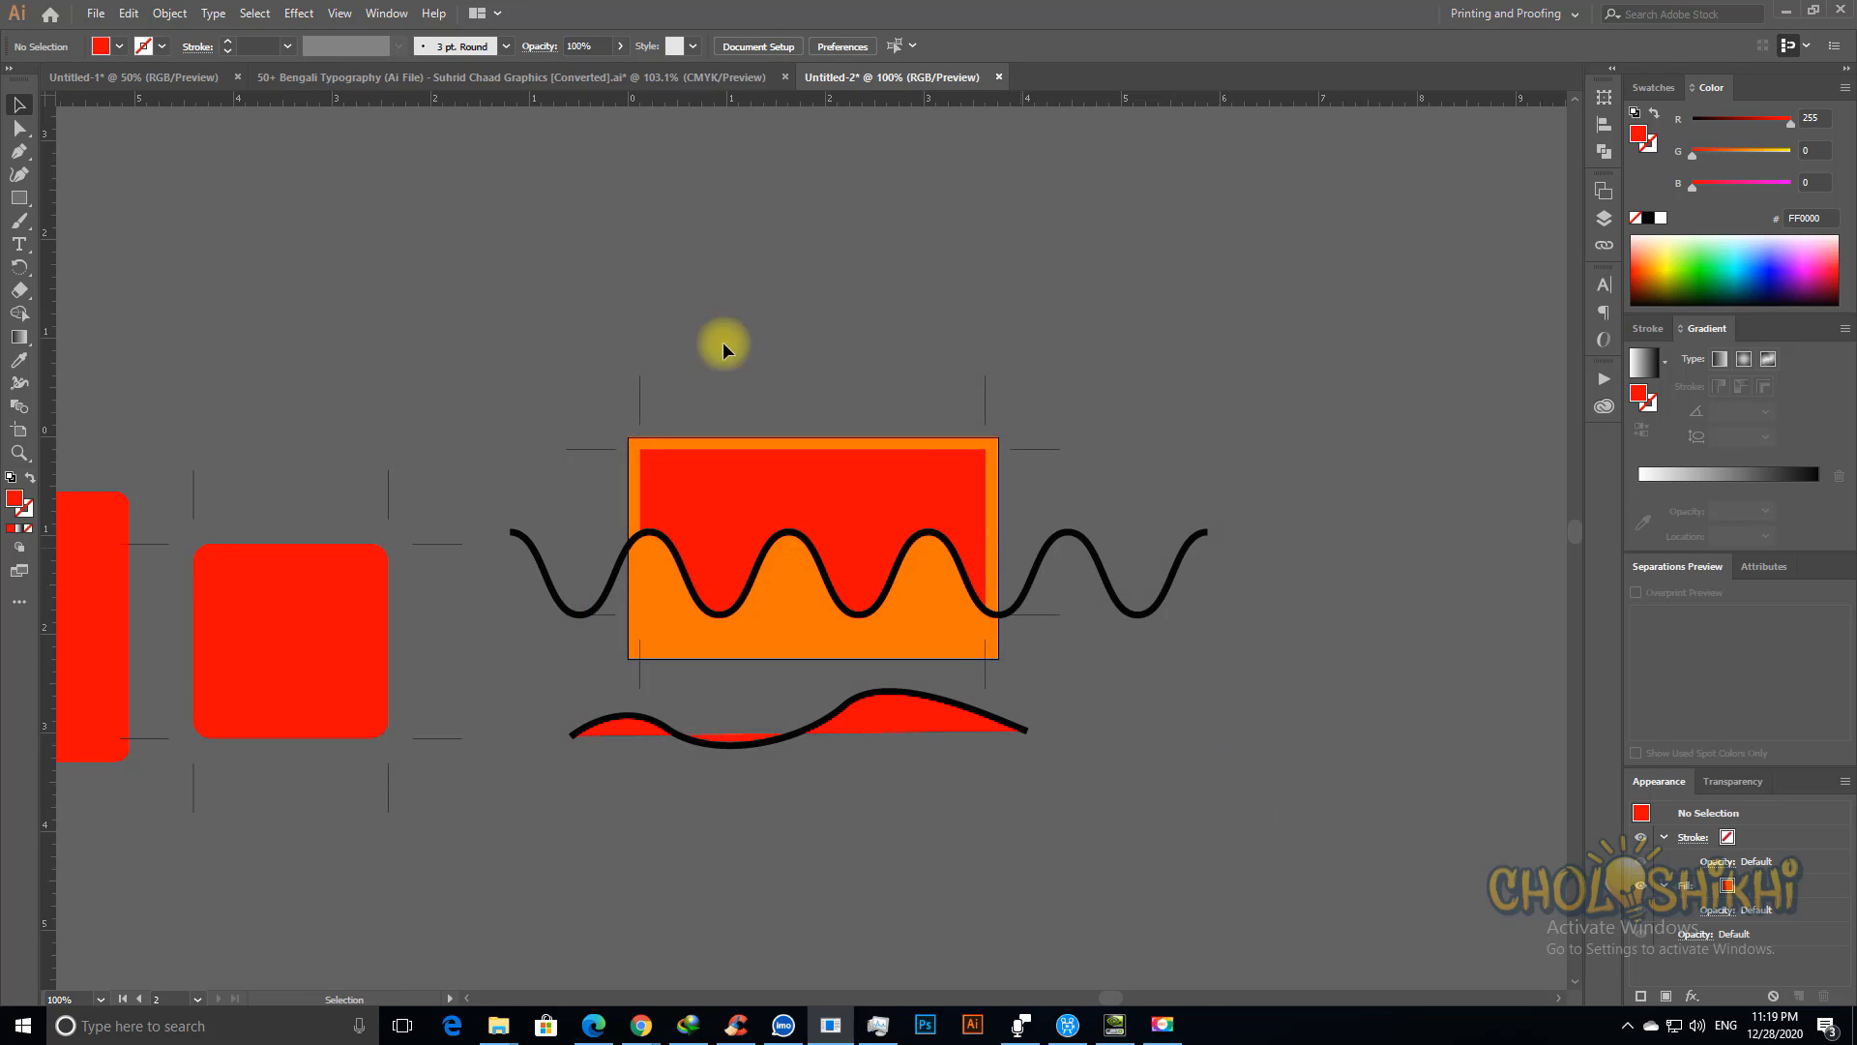
{"action": "left_click_drag", "start_coordinate": [479, 338], "coordinate": [1263, 675]}
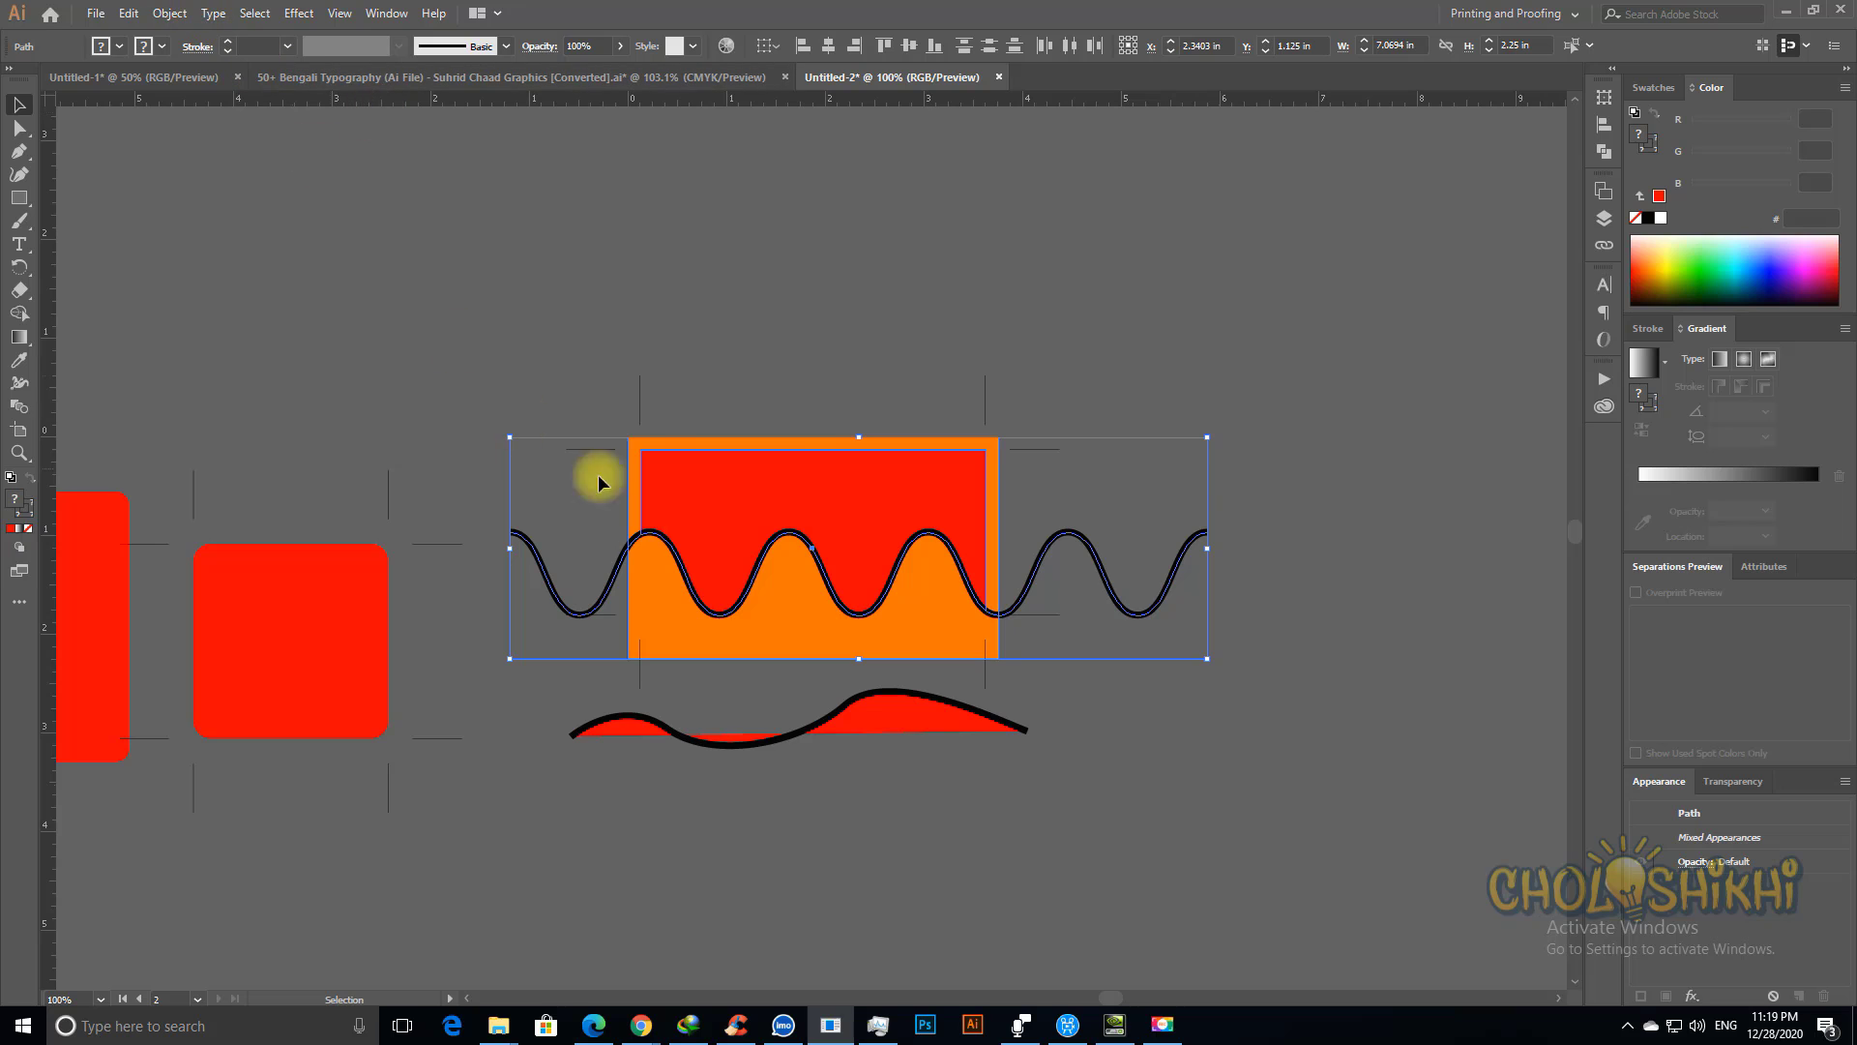
{"action": "mouse_move", "coordinate": [641, 1026]}
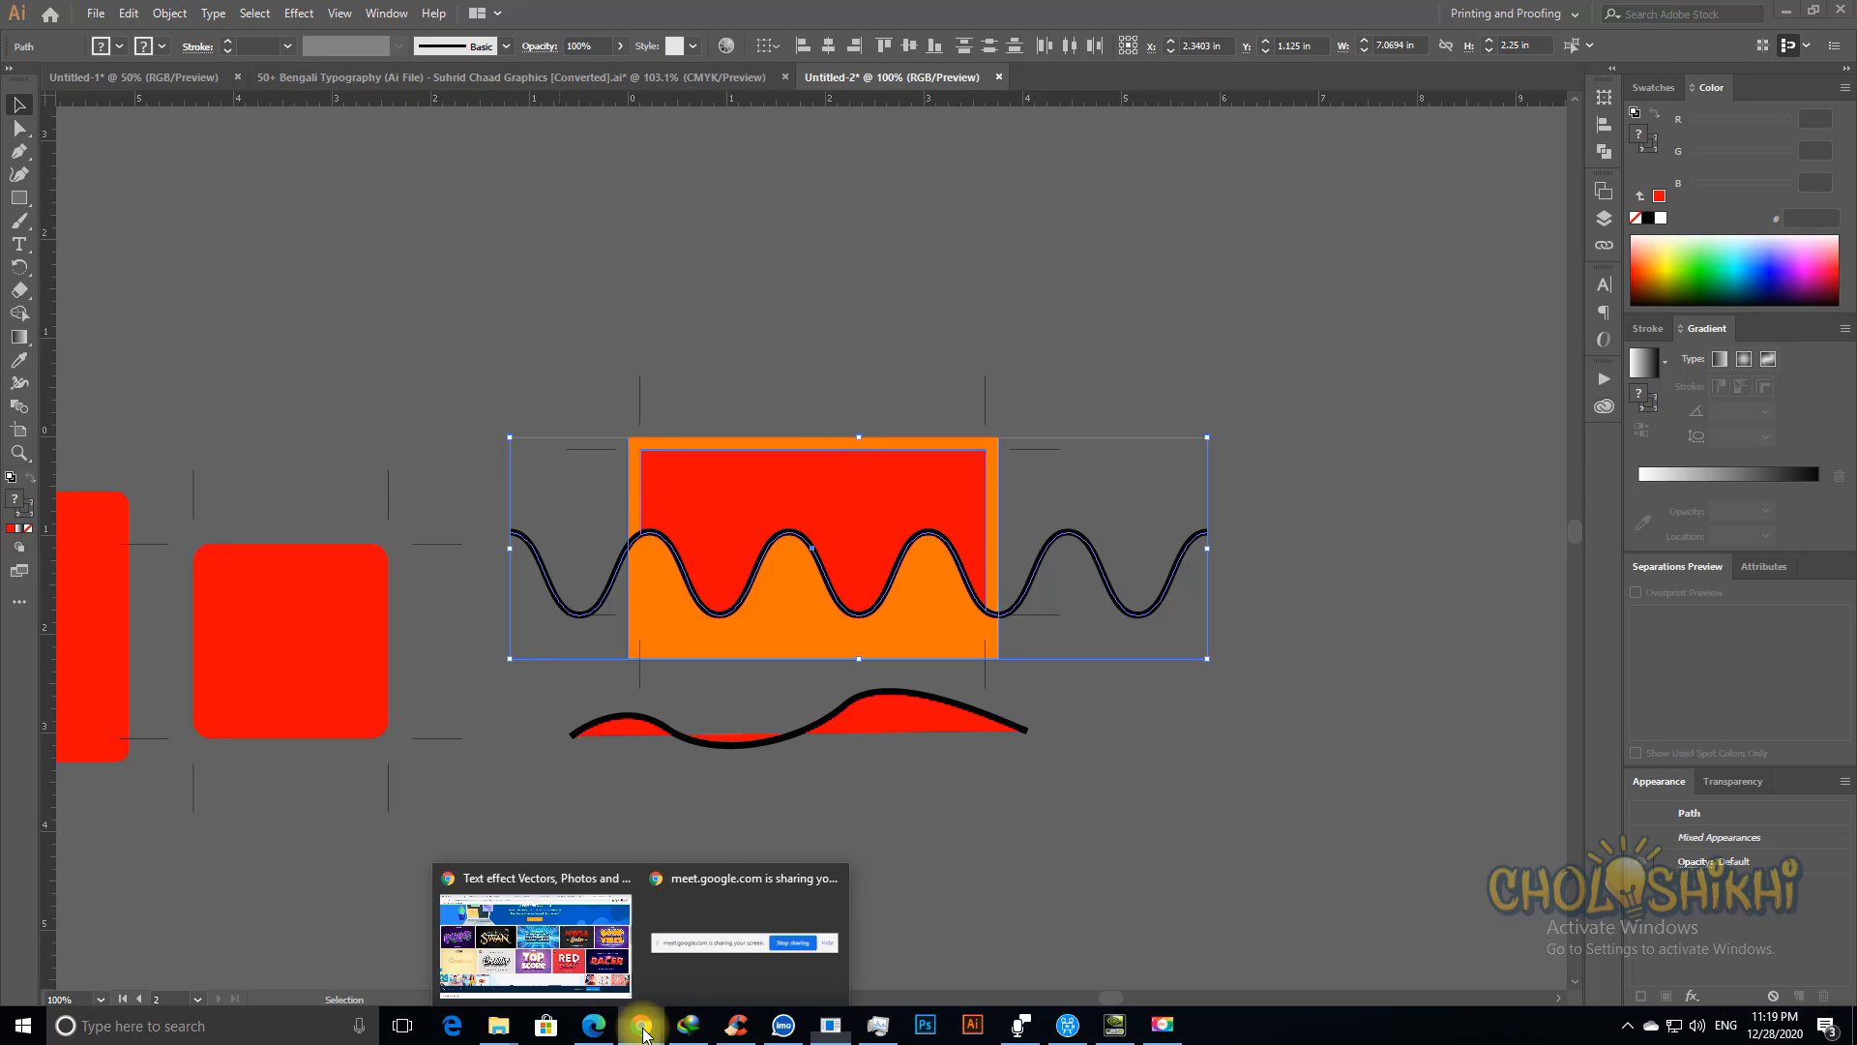
{"action": "left_click", "coordinate": [572, 948]}
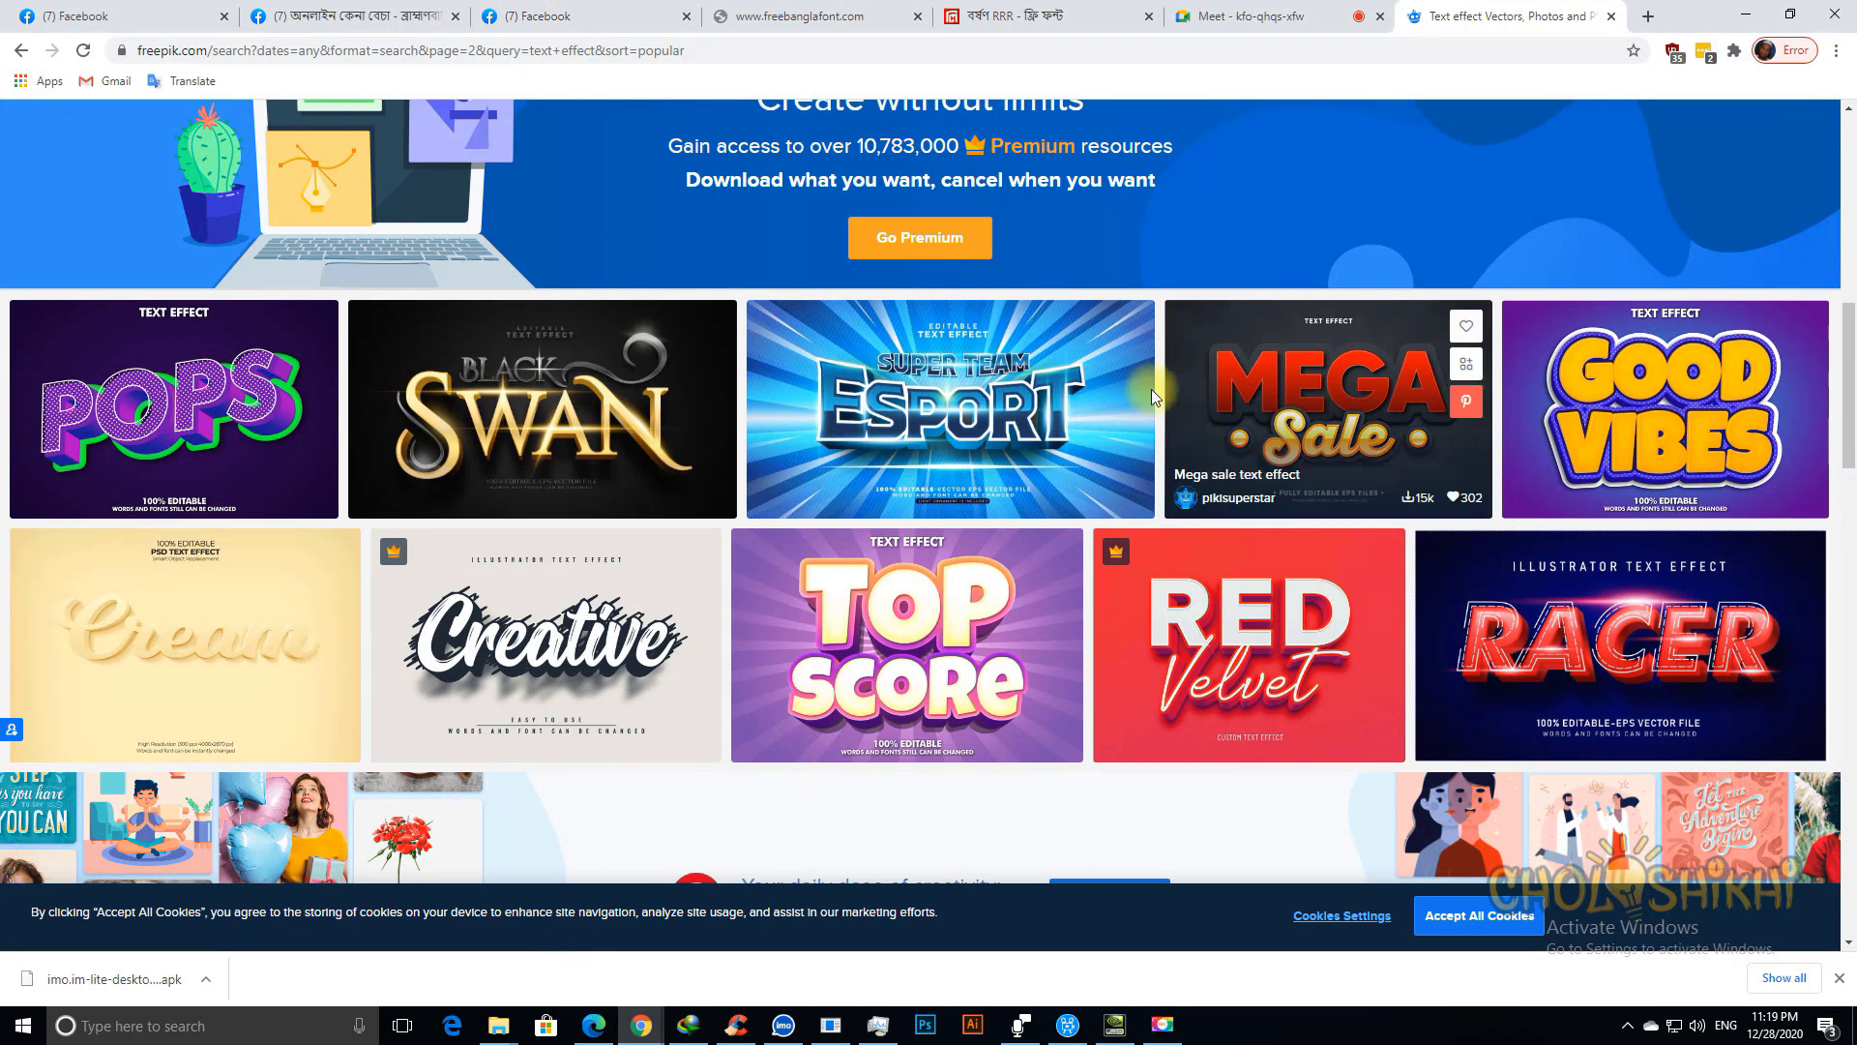
{"action": "key", "text": "alt+Tab"}
{"action": "left_click", "coordinate": [730, 334]}
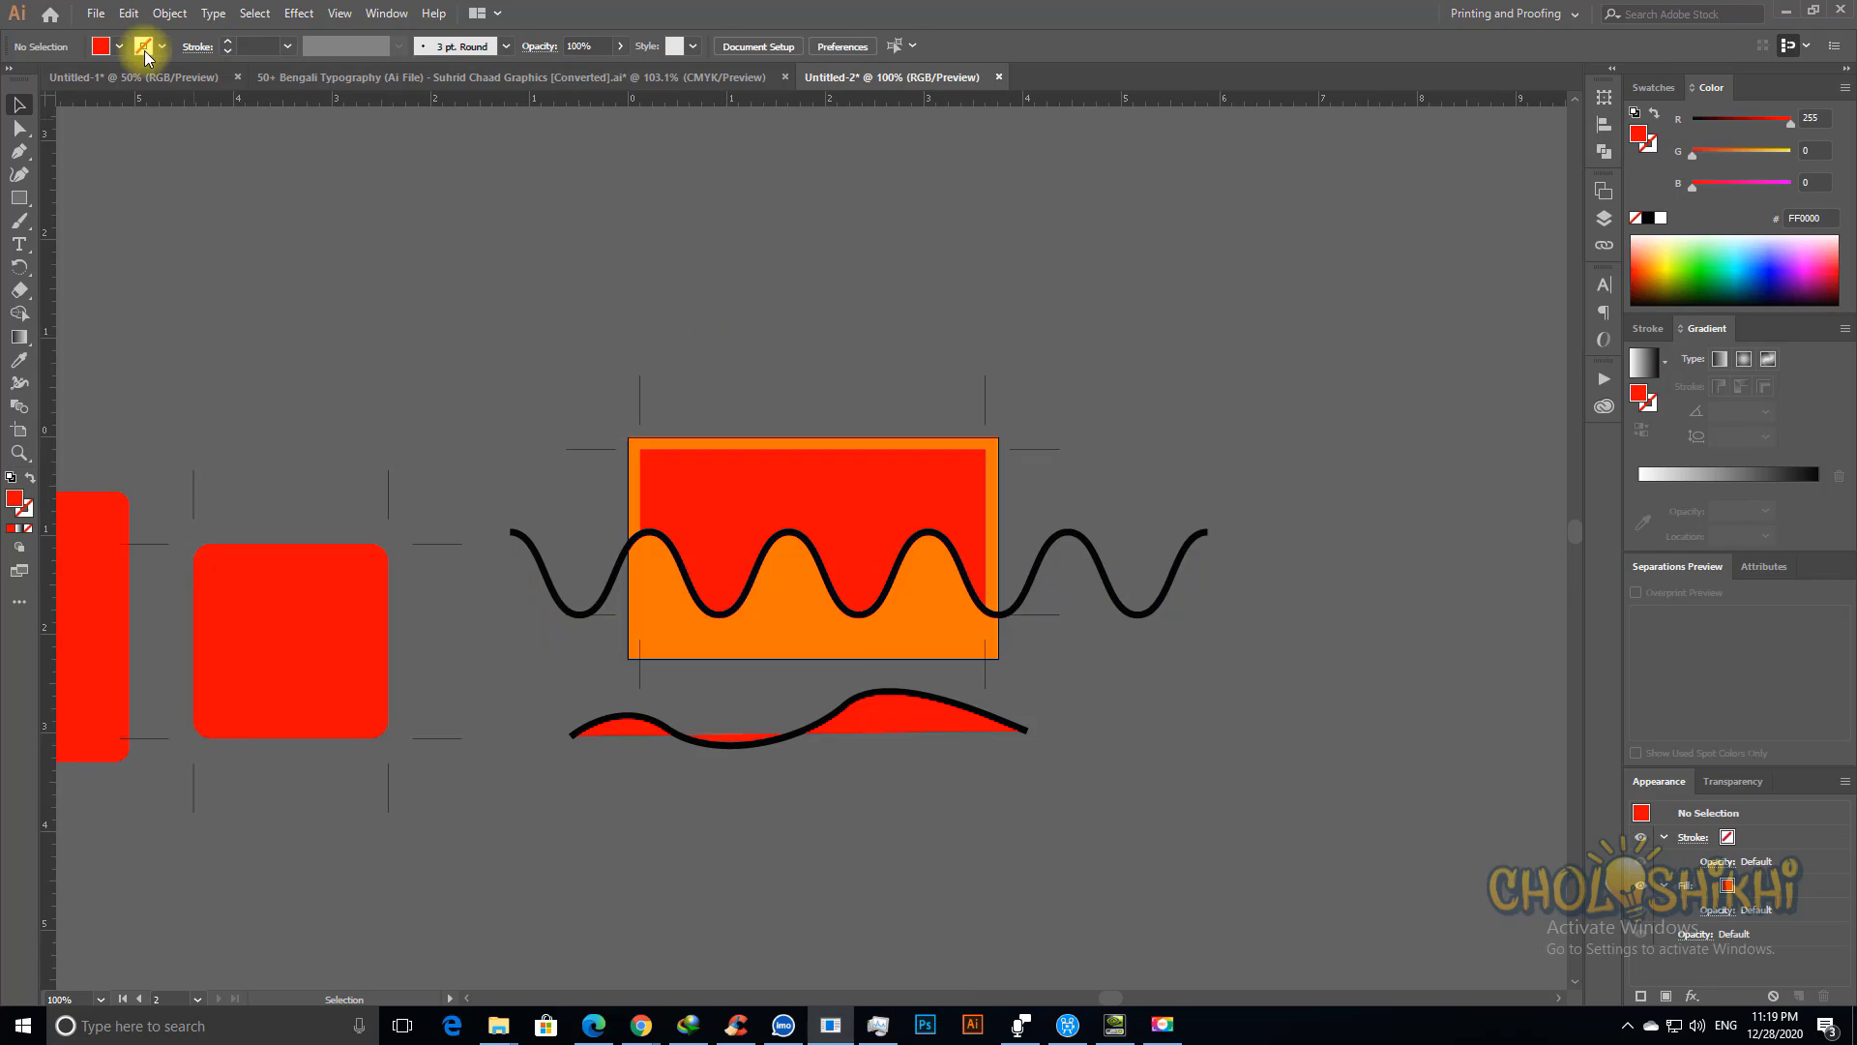
{"action": "left_click", "coordinate": [299, 12]}
{"action": "mouse_move", "coordinate": [364, 171]}
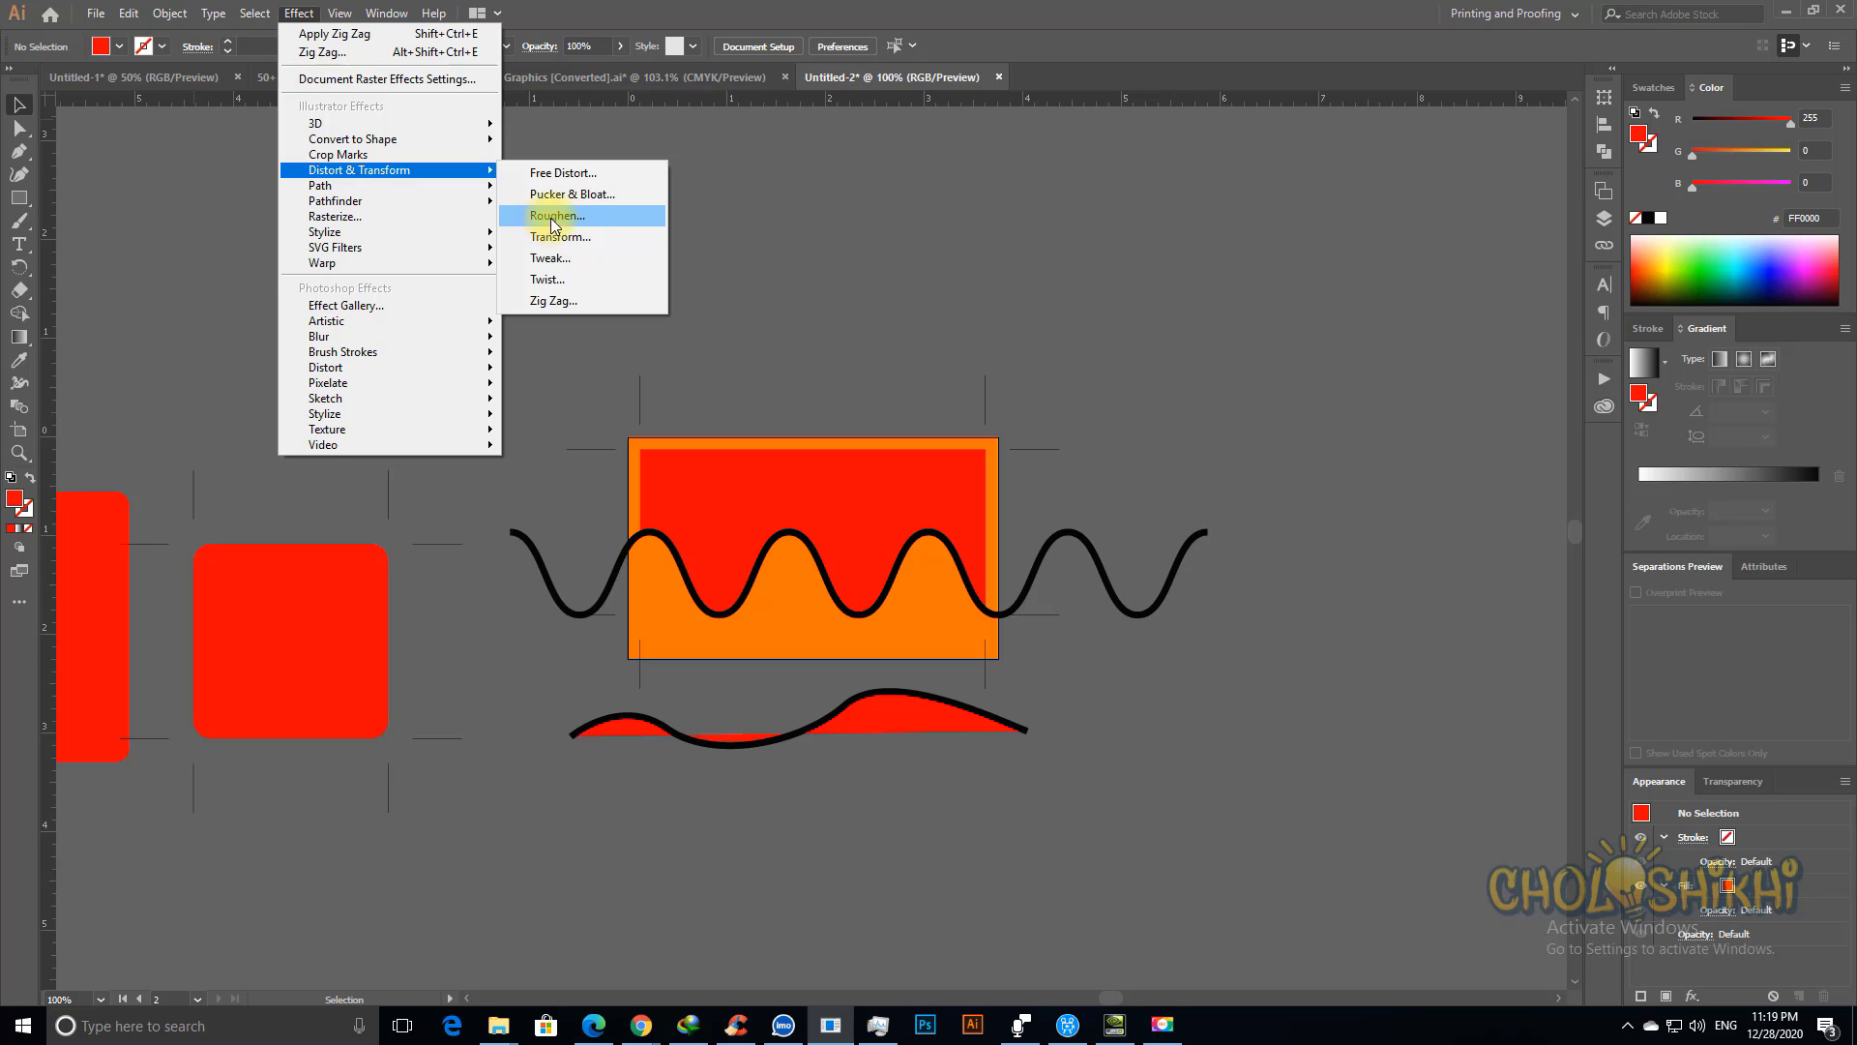
Step: Switch to Chrome and start entering a web search beginning with "illustrator", replacing the Freepik address
{"action": "key", "text": "alt+Tab"}
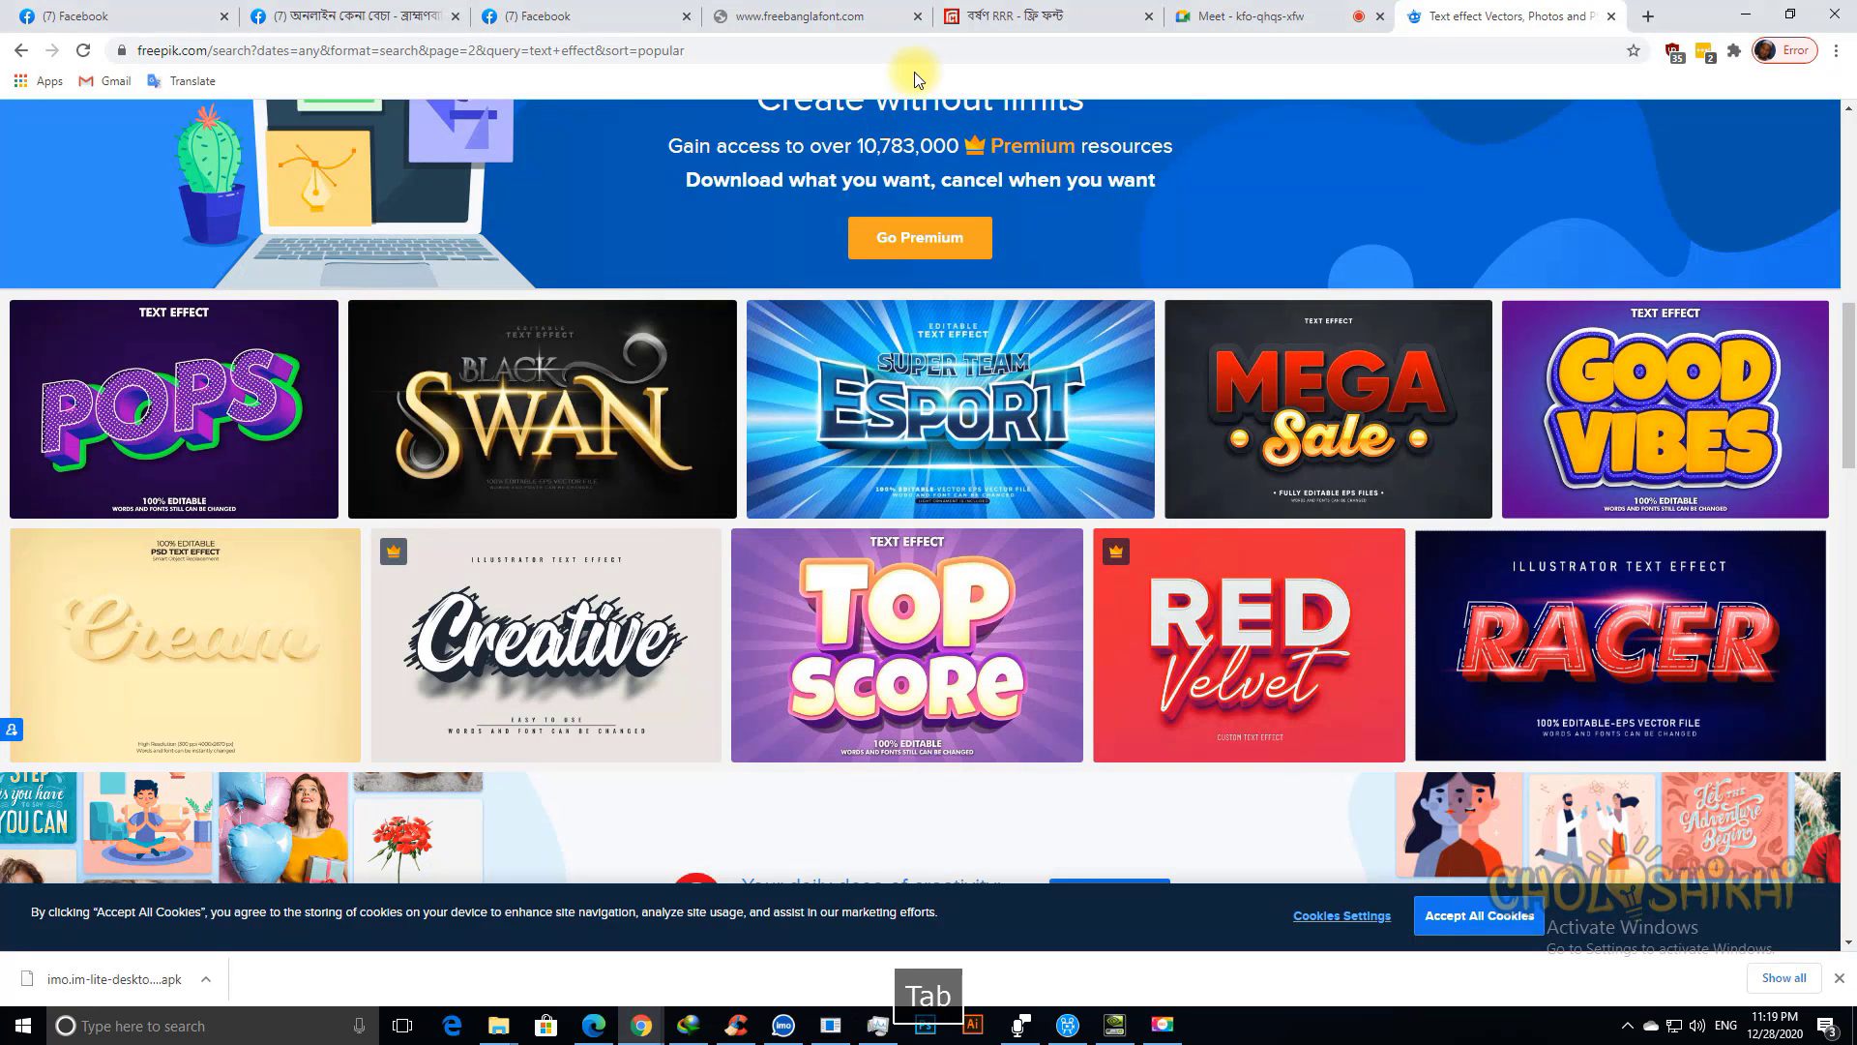
{"action": "left_click", "coordinate": [1527, 45]}
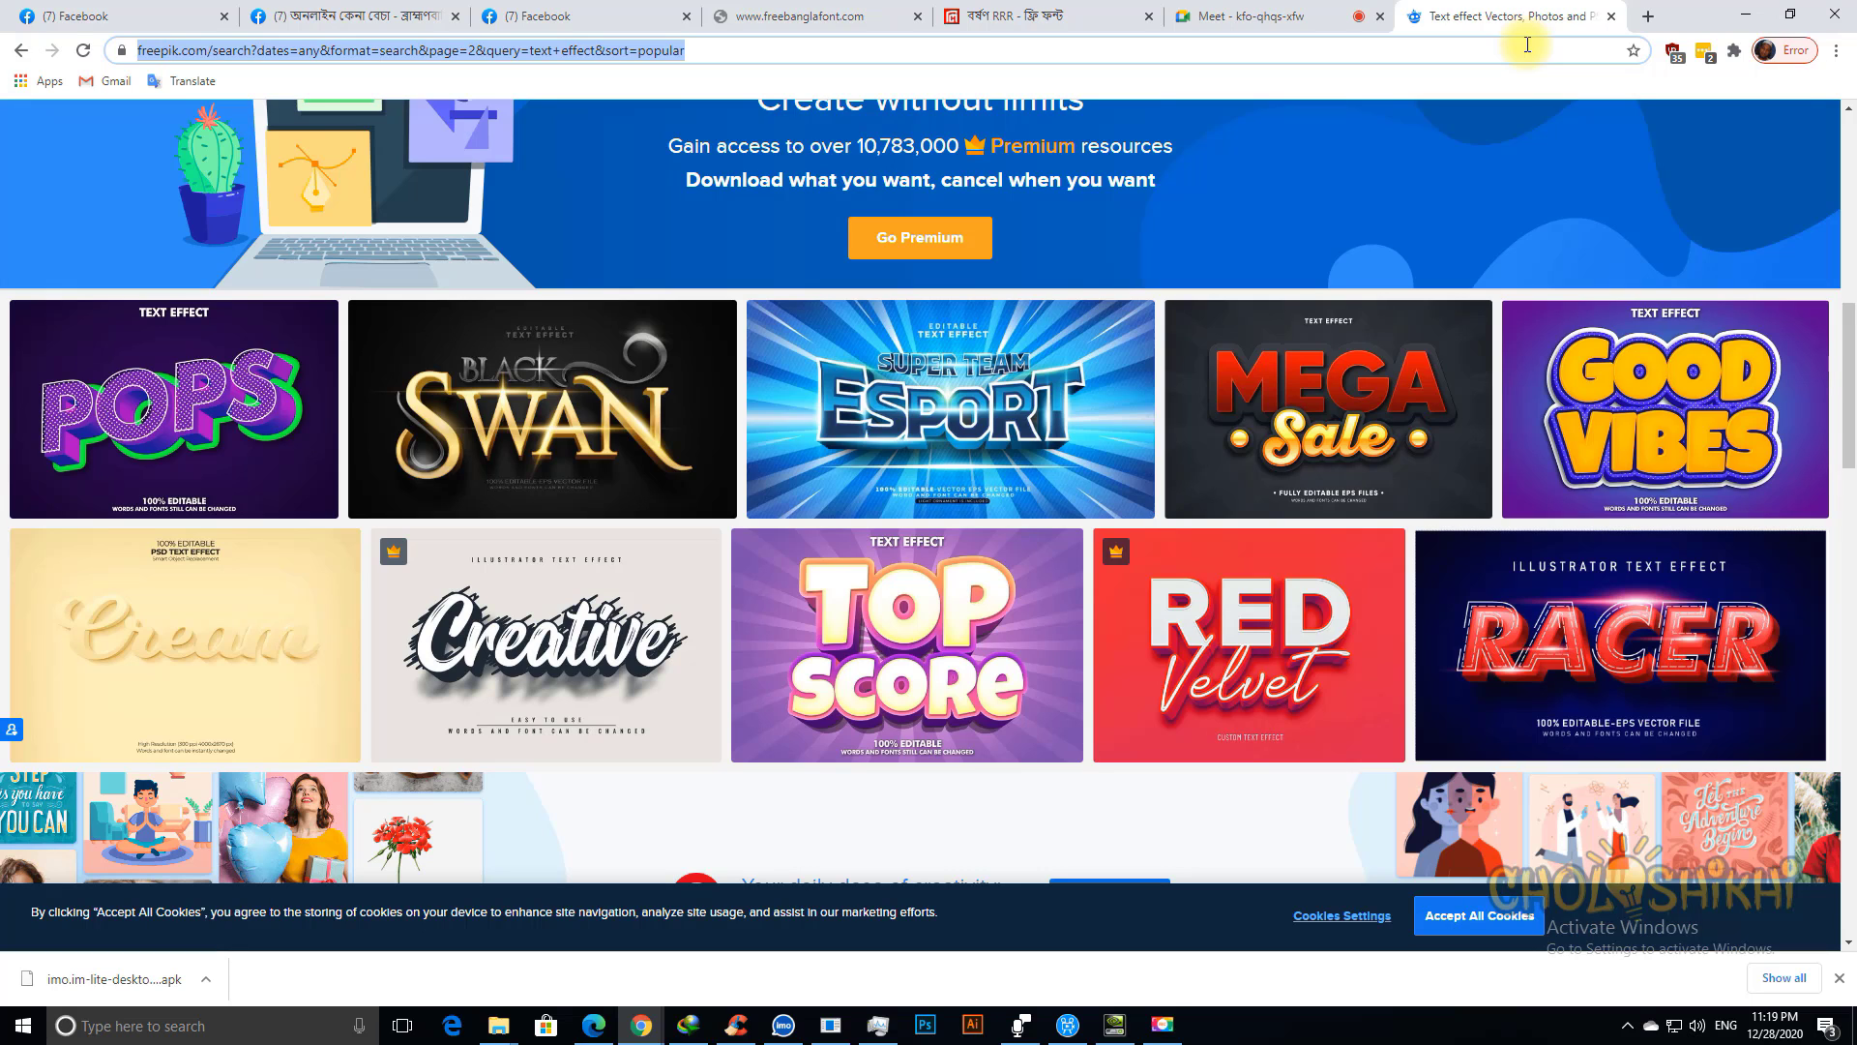
{"action": "type", "text": "i"}
{"action": "key", "text": "BackSpace"}
{"action": "type", "text": "llu"}
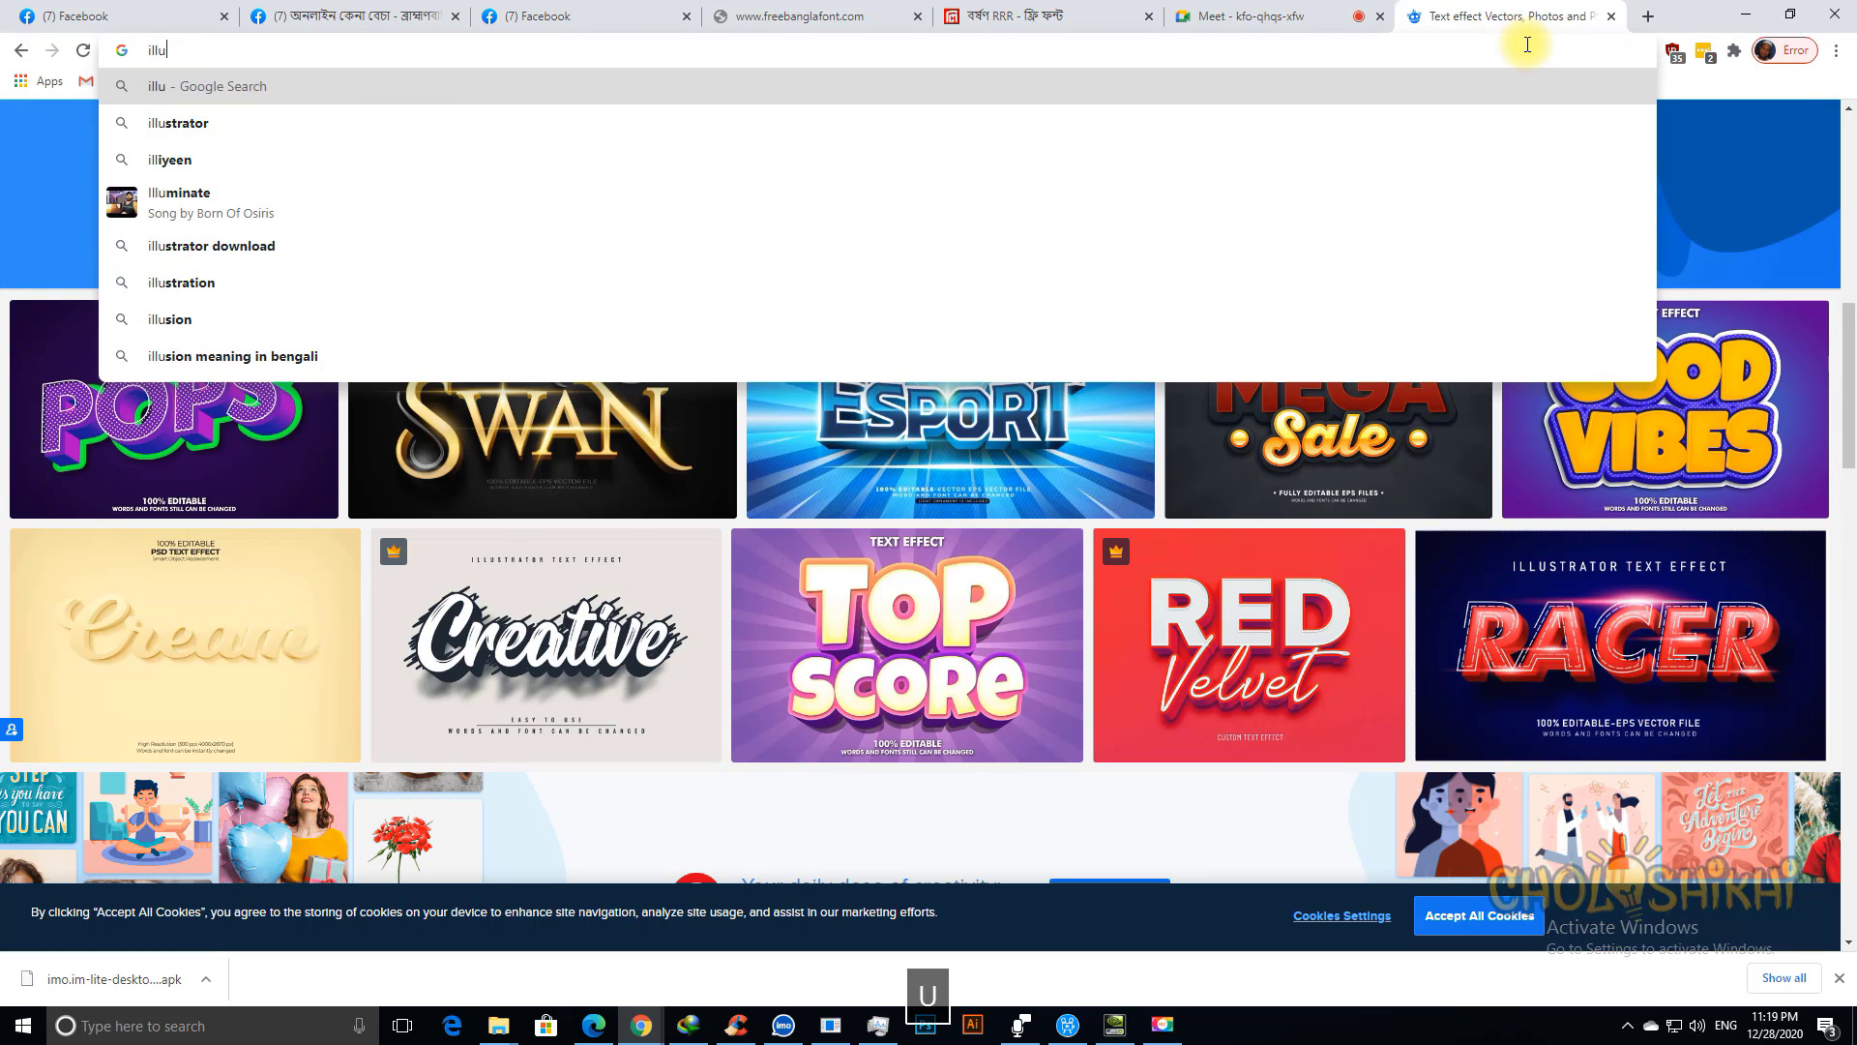
{"action": "type", "text": "strator "}
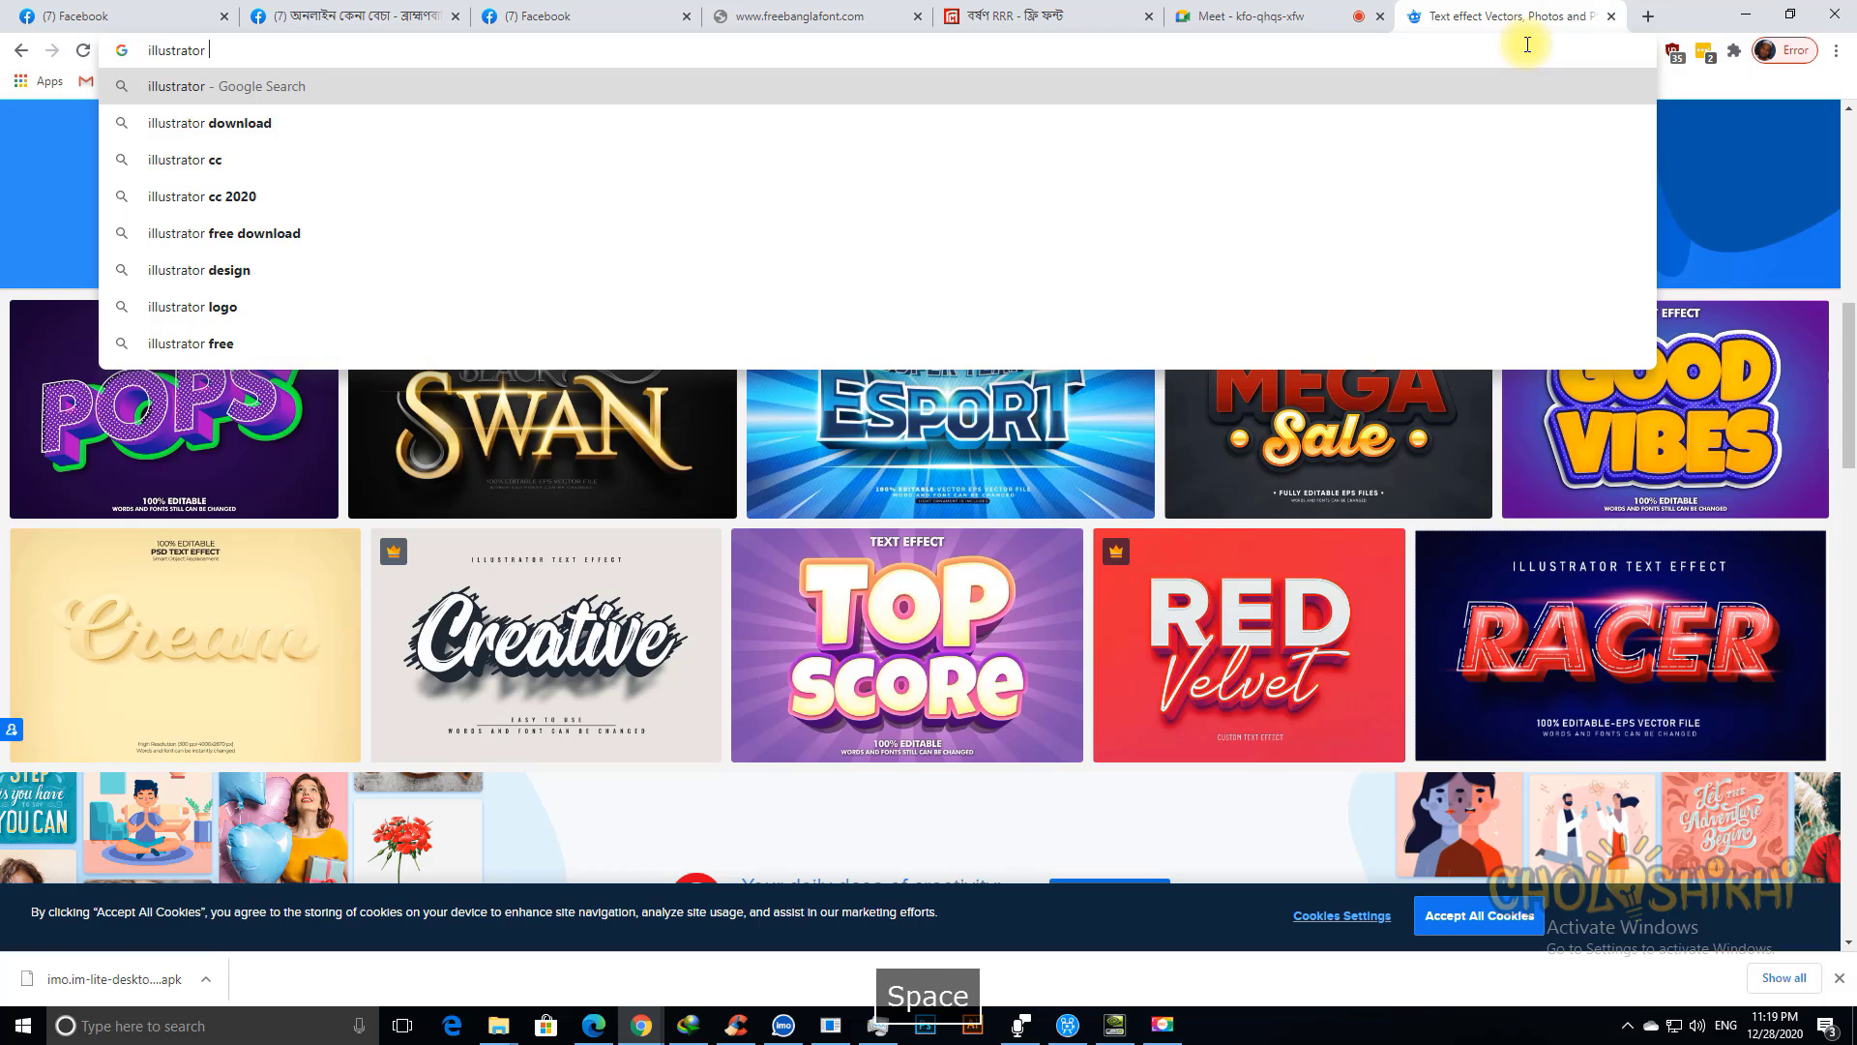
Step: Search Google for "illustrator roughen edges" and look at the video and image results
{"action": "type", "text": "rou"}
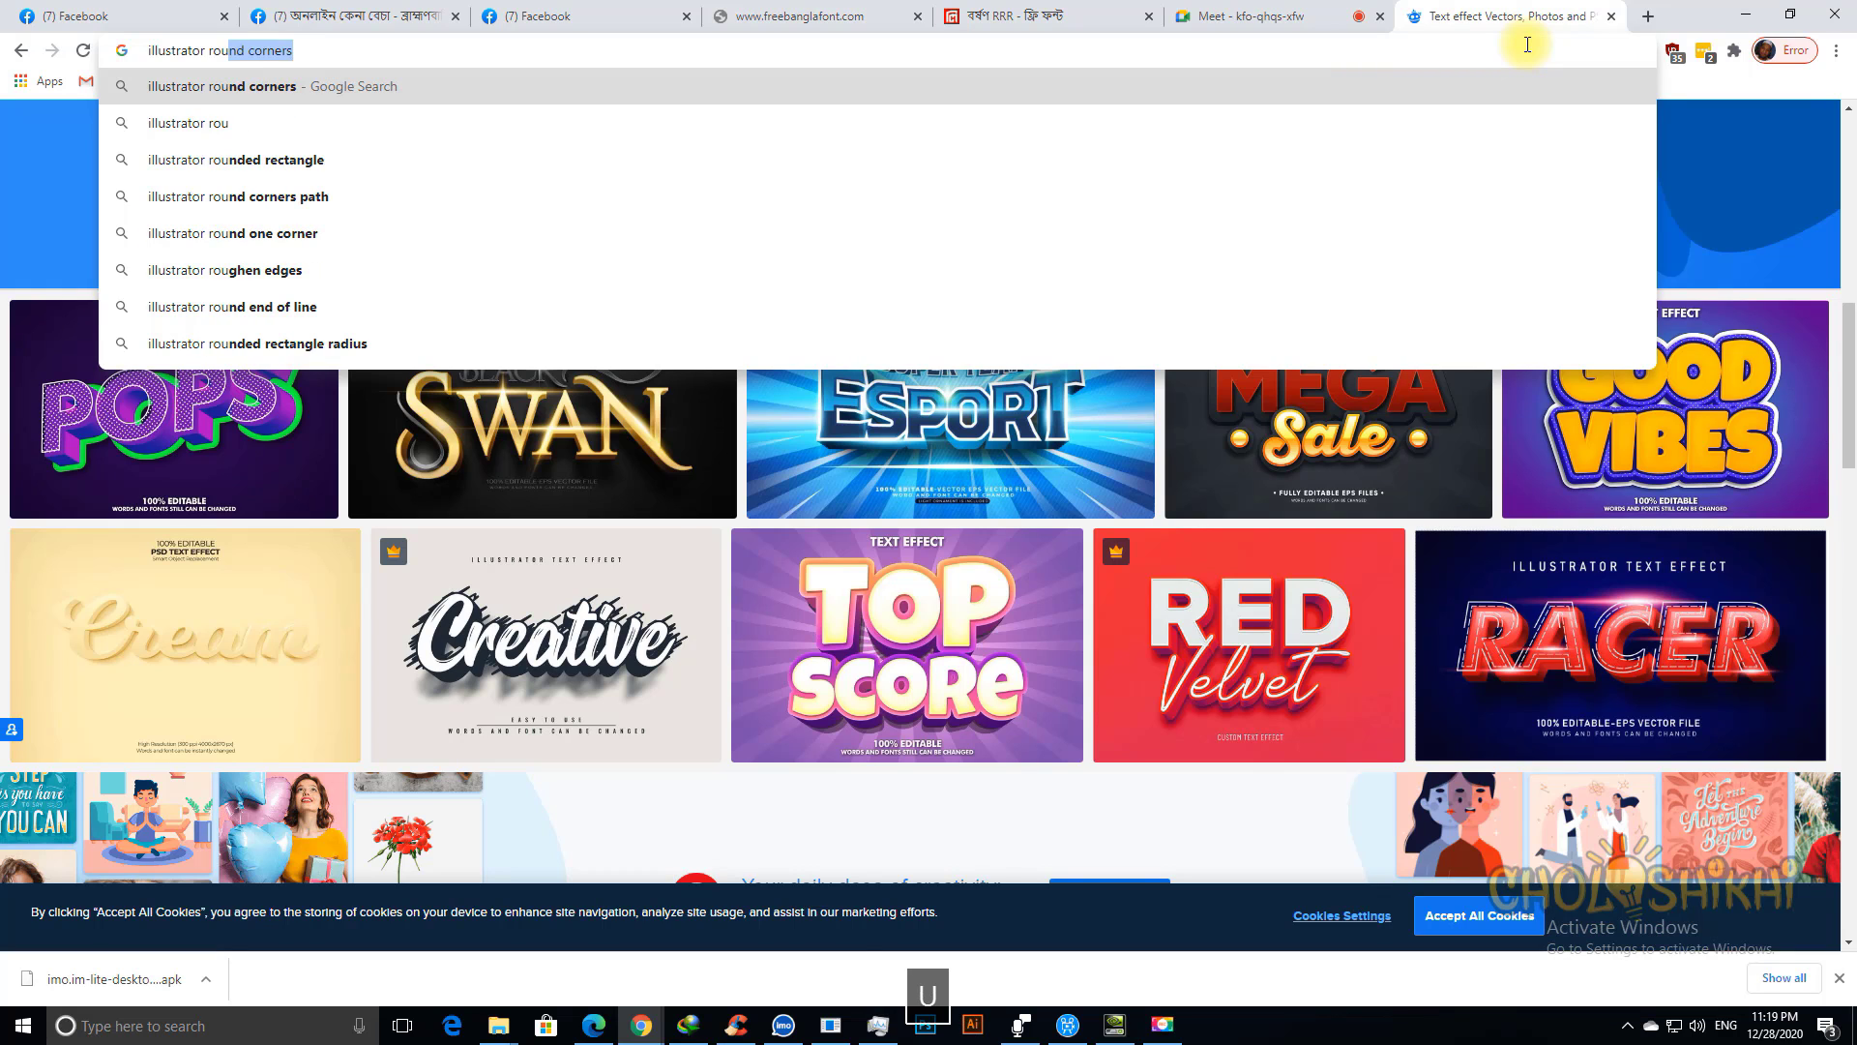
{"action": "type", "text": "gh"}
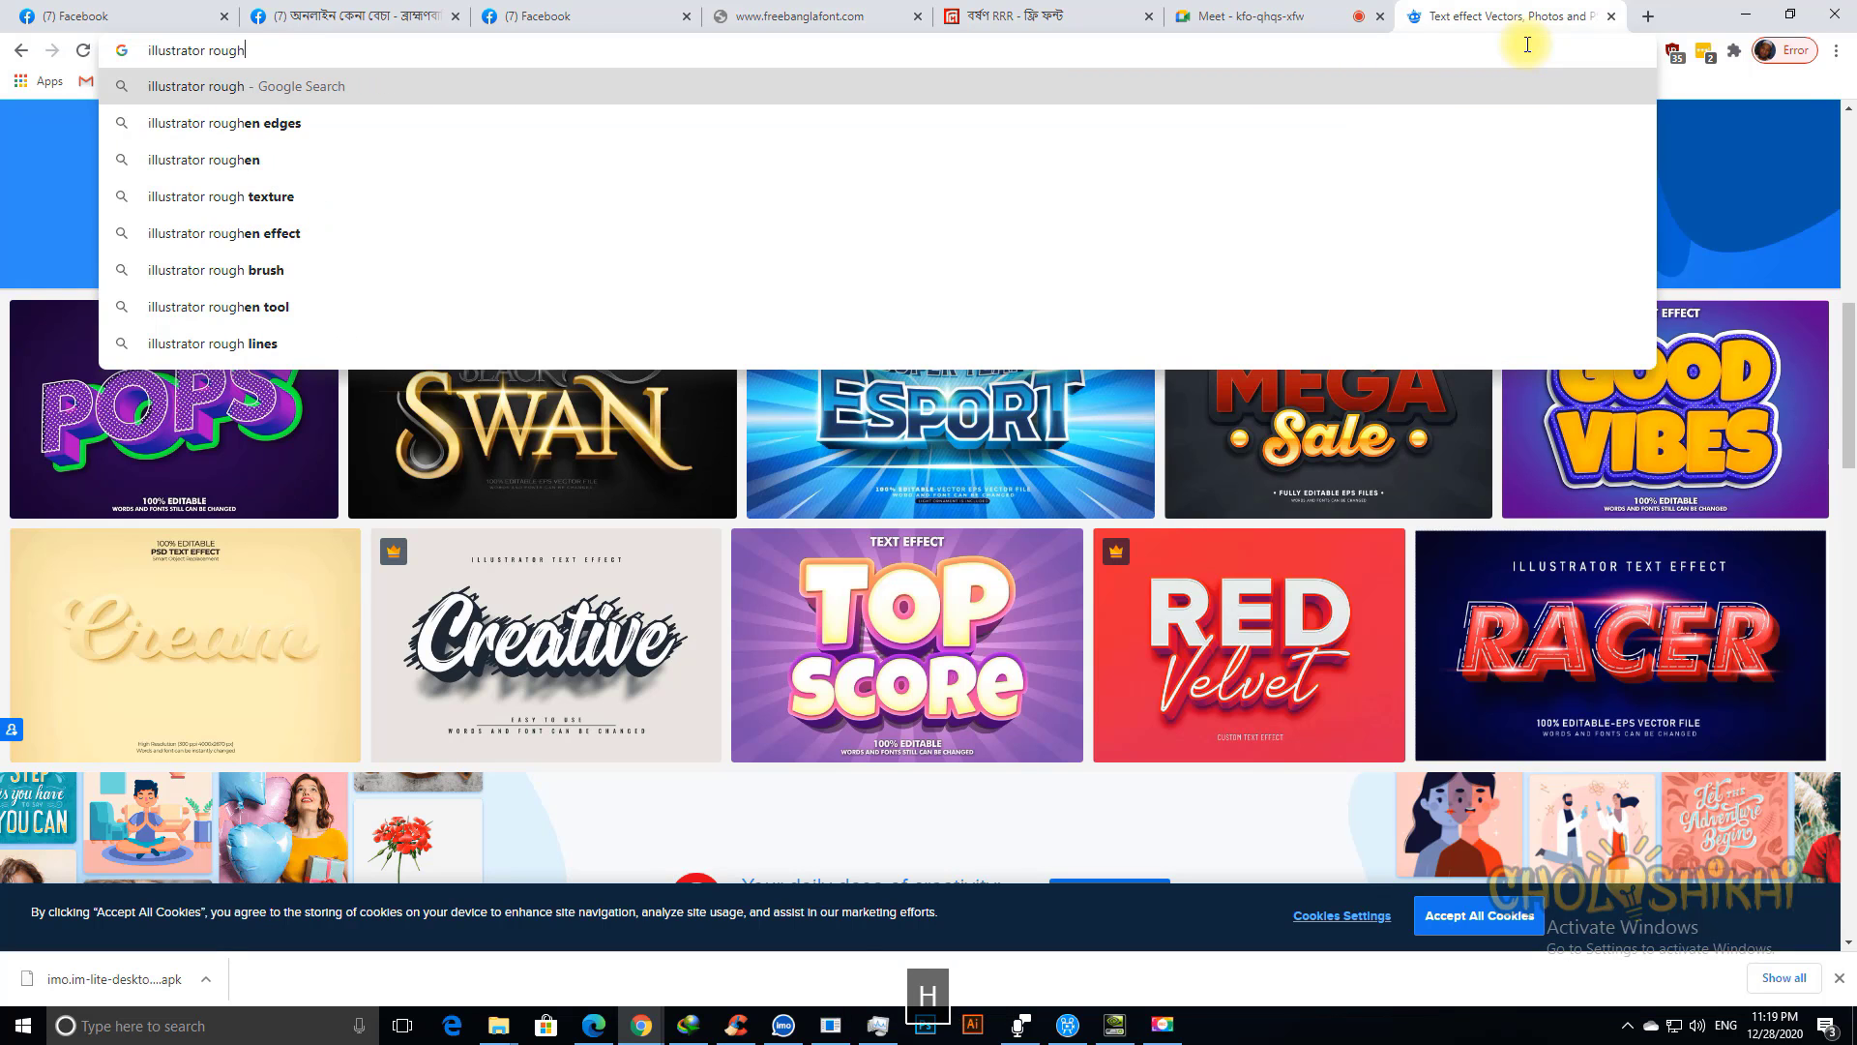
{"action": "type", "text": "en"}
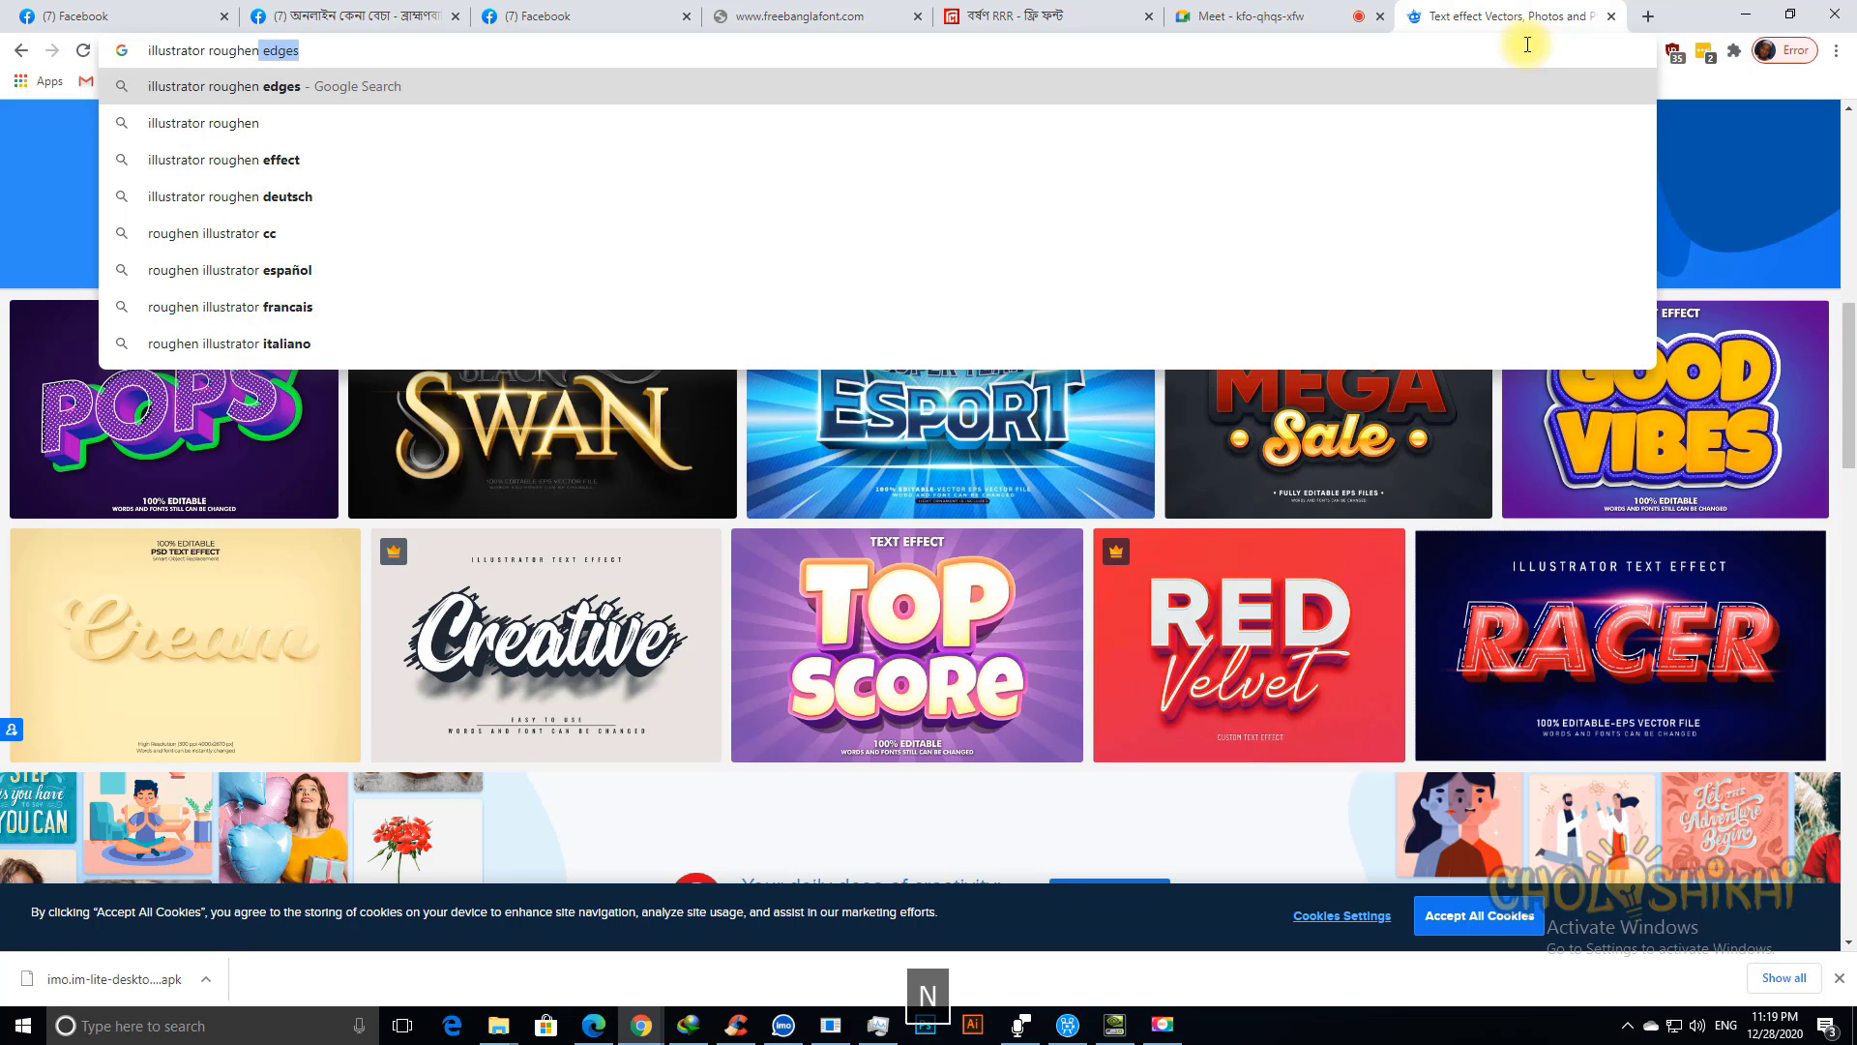
{"action": "key", "text": "Return"}
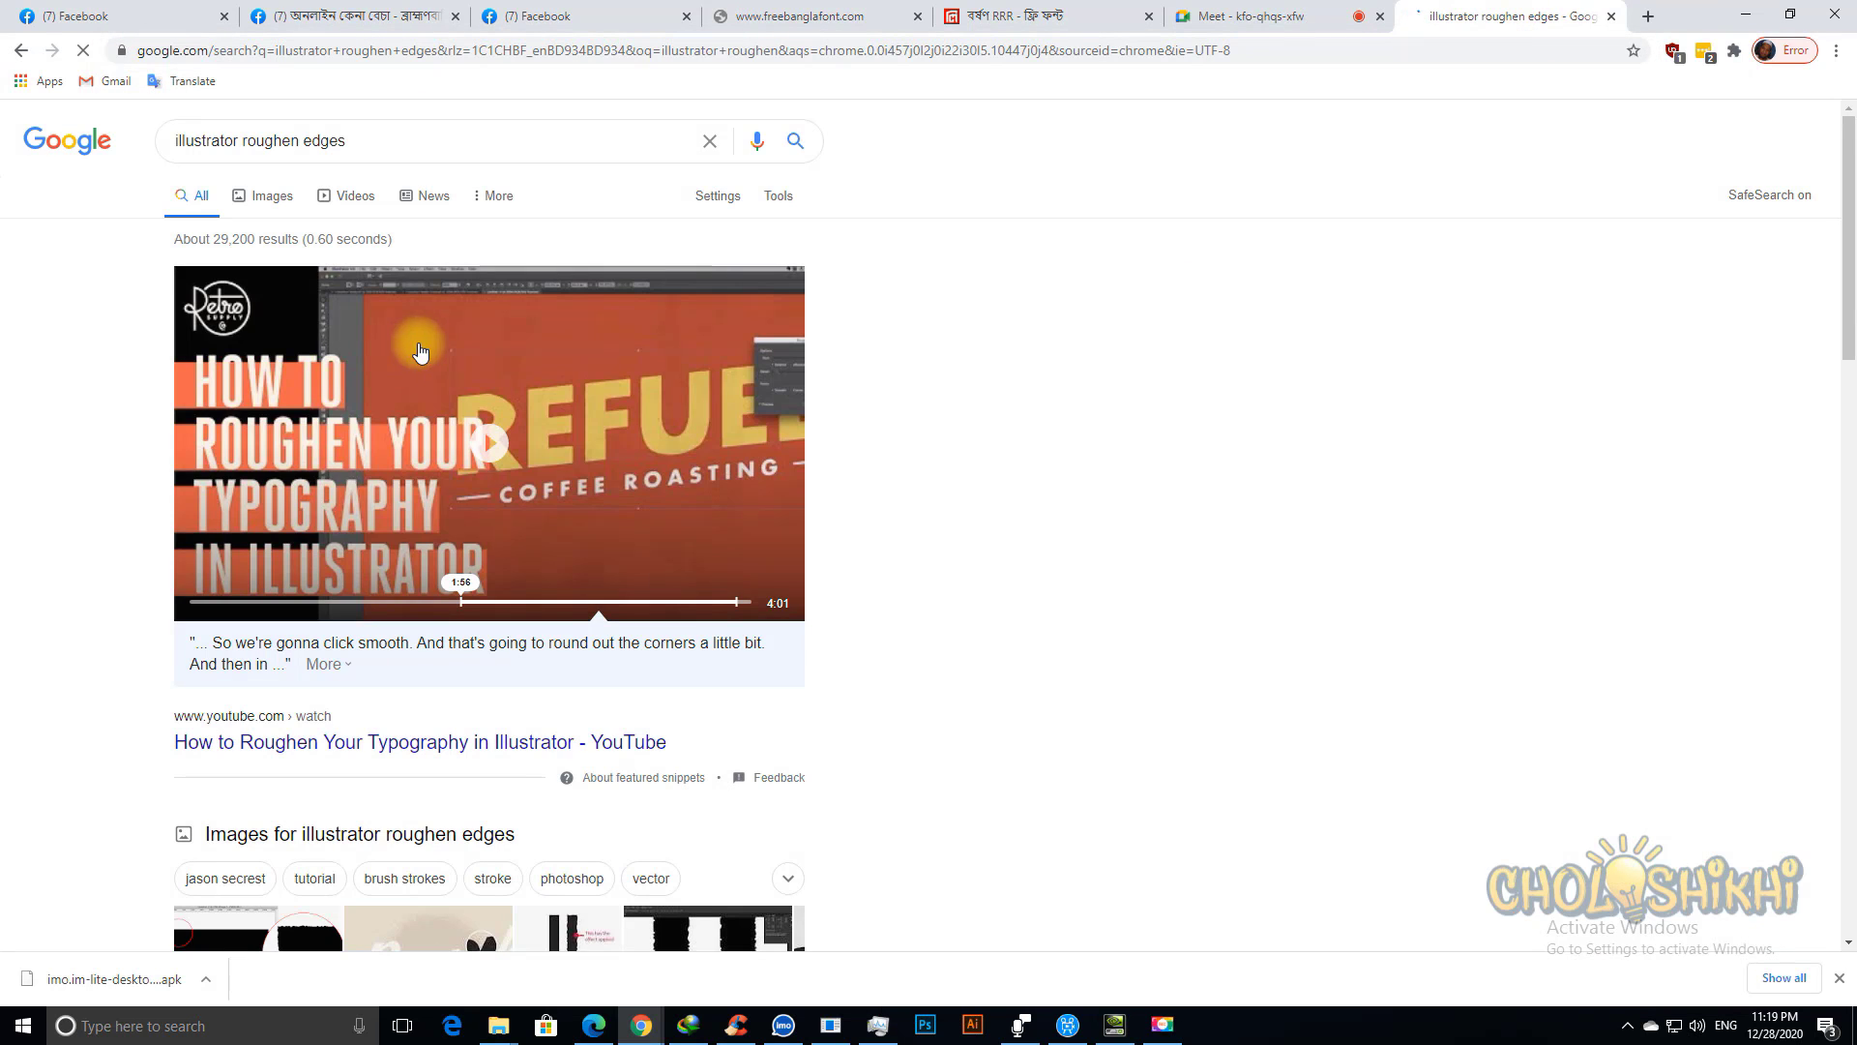
{"action": "scroll", "coordinate": [440, 643], "scroll_direction": "down", "scroll_amount": 1}
{"action": "scroll", "coordinate": [464, 609], "scroll_direction": "down", "scroll_amount": 6}
{"action": "scroll", "coordinate": [497, 572], "scroll_direction": "up", "scroll_amount": 7}
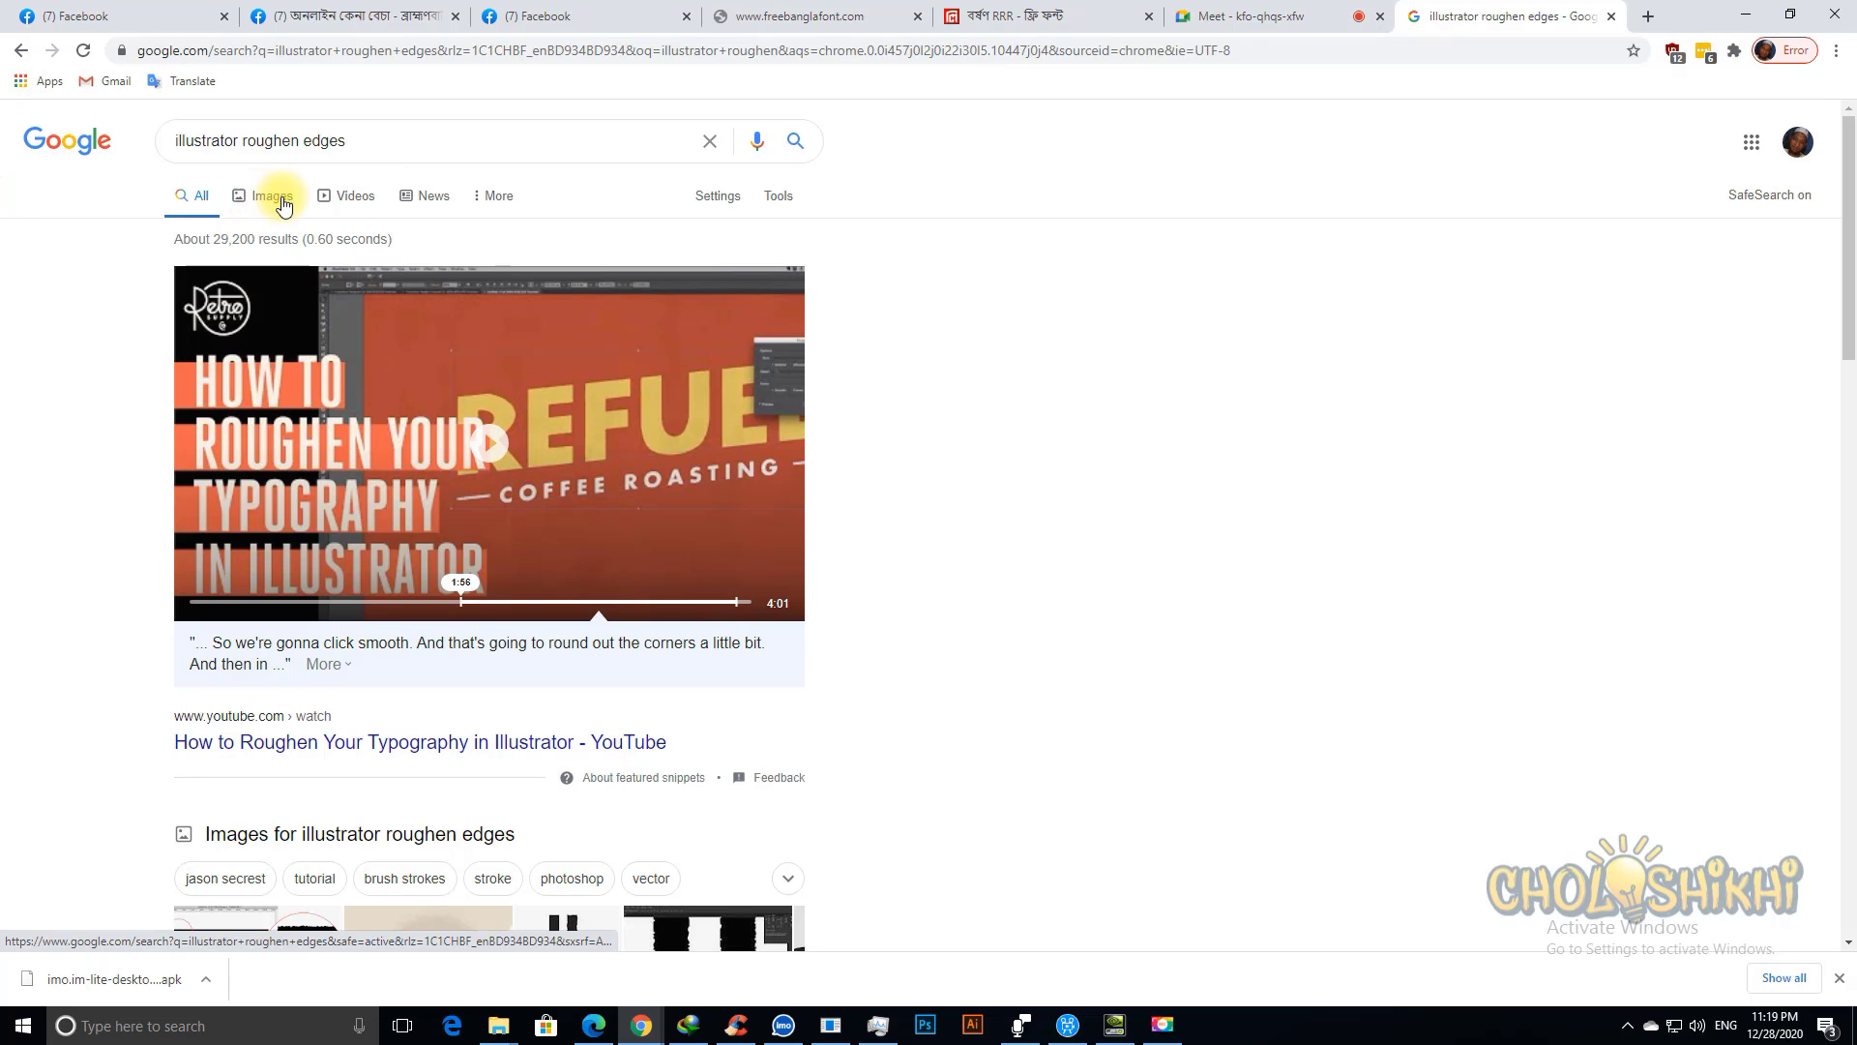
{"action": "left_click", "coordinate": [351, 200]}
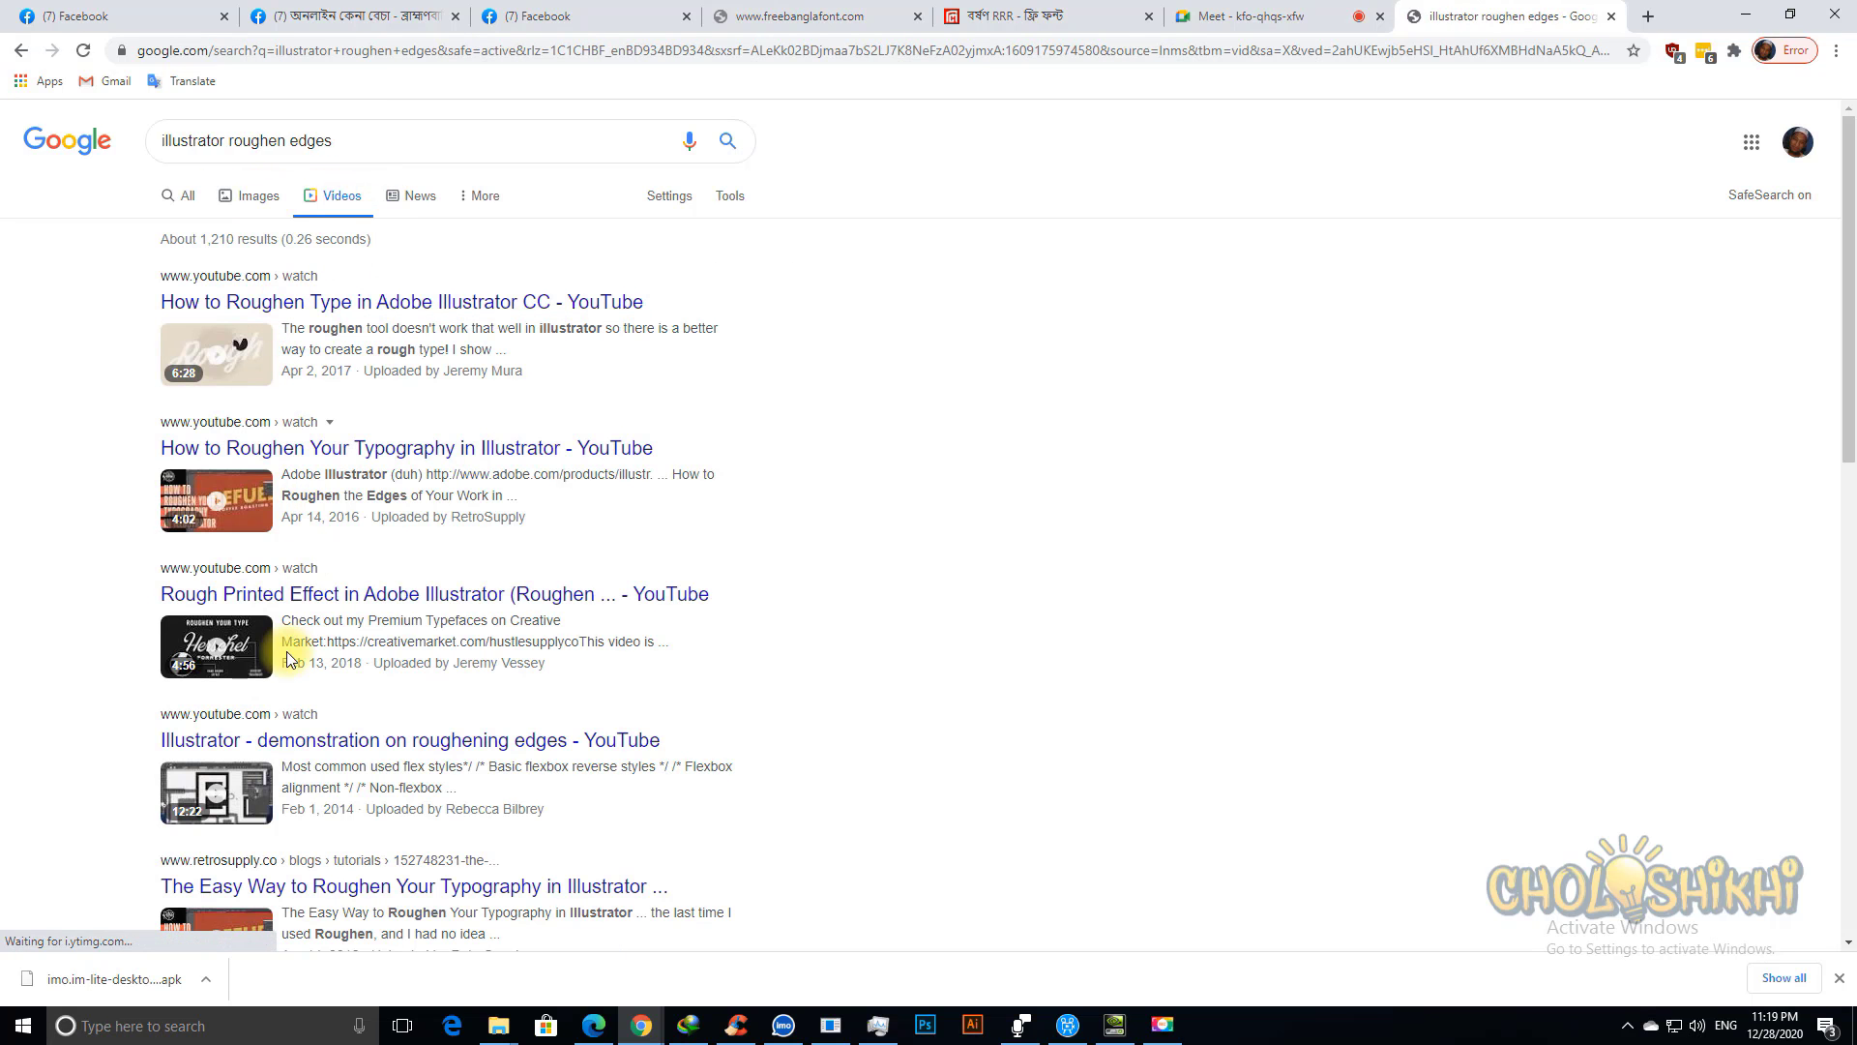
{"action": "left_click", "coordinate": [253, 193]}
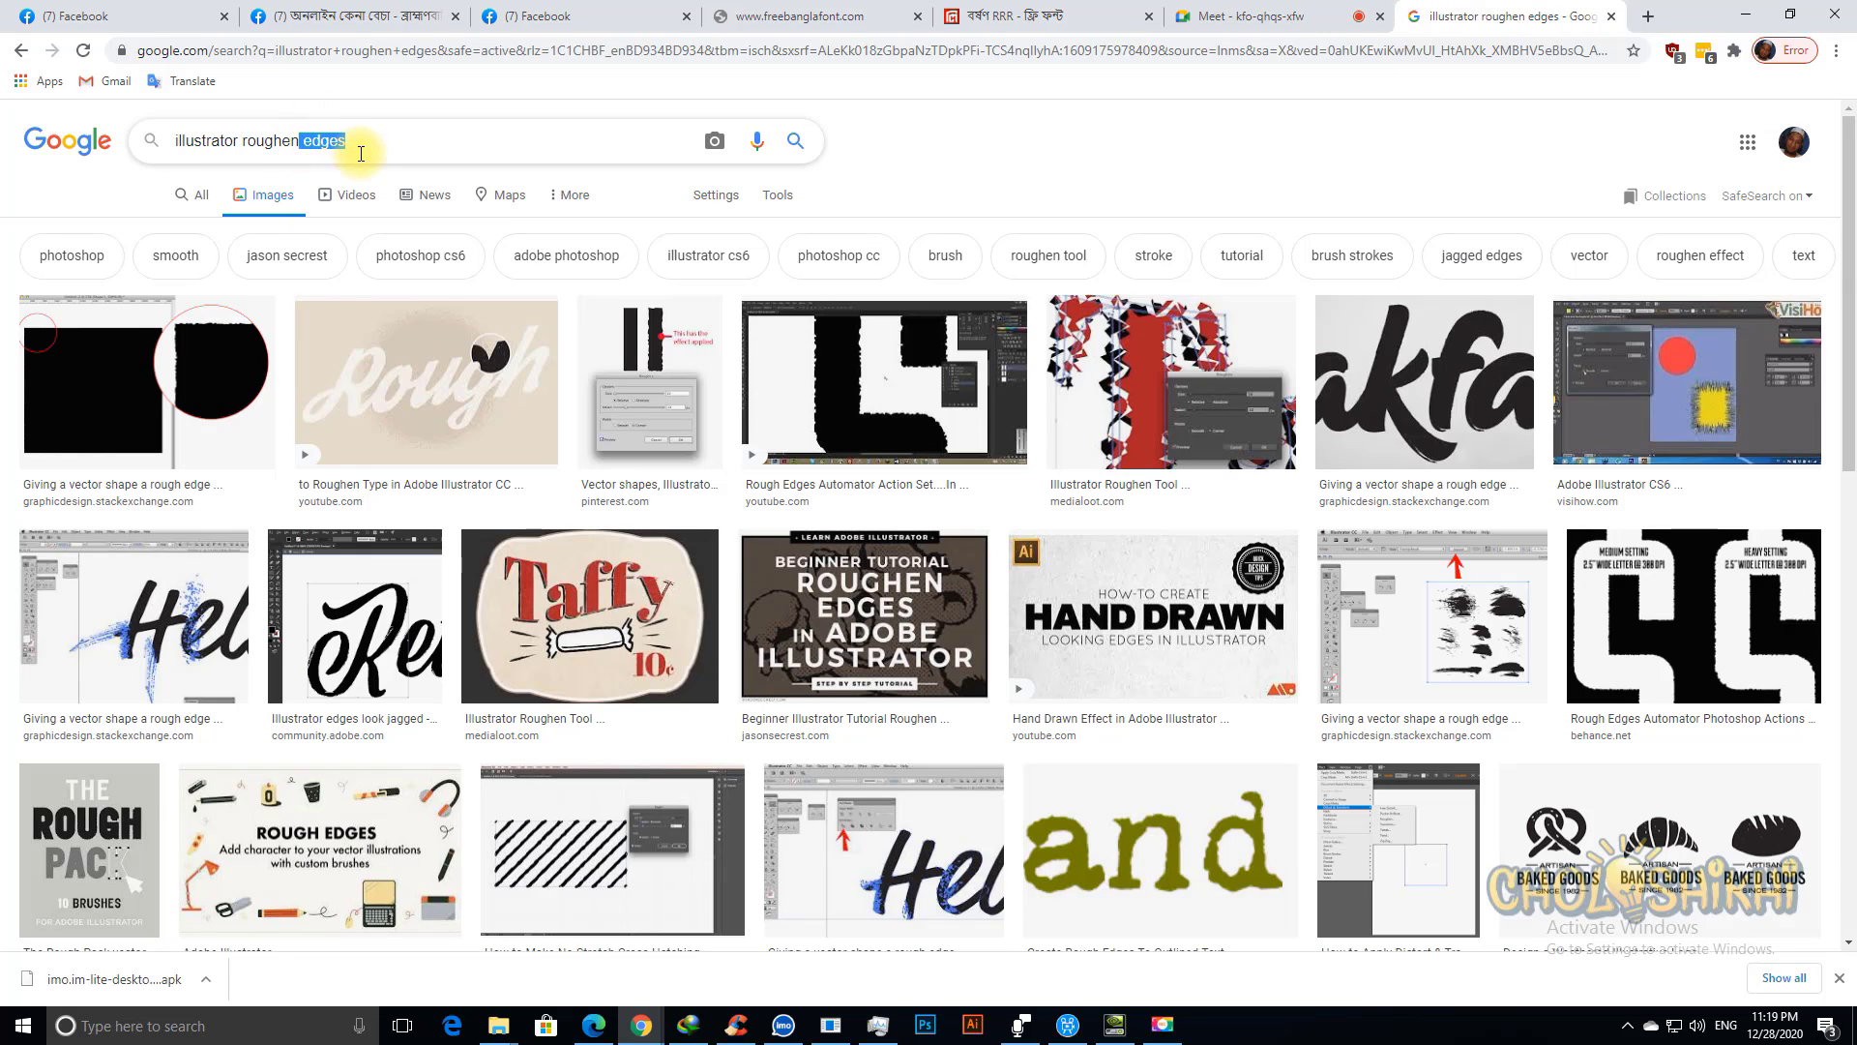
Step: Change the image search to "roughen effect illustrator" and browse the example artwork
{"action": "key", "text": "BackSpace"}
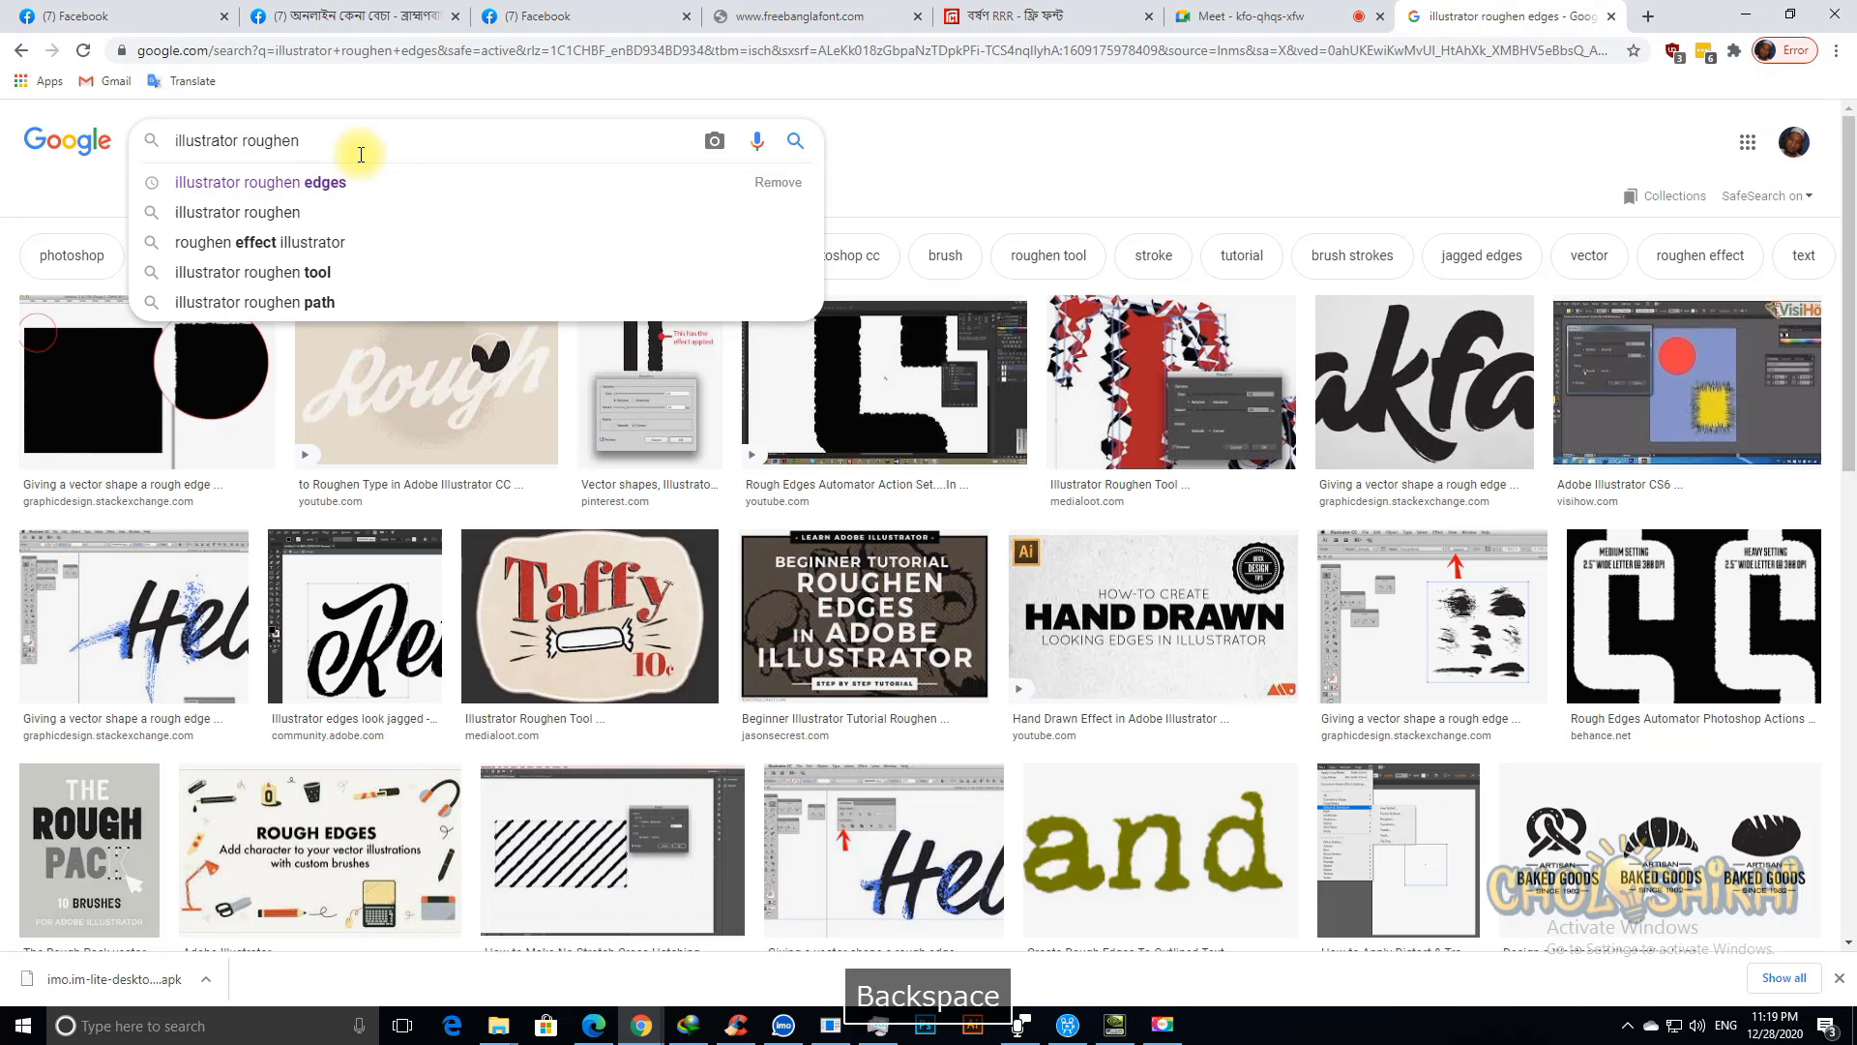
{"action": "left_click", "coordinate": [299, 242]}
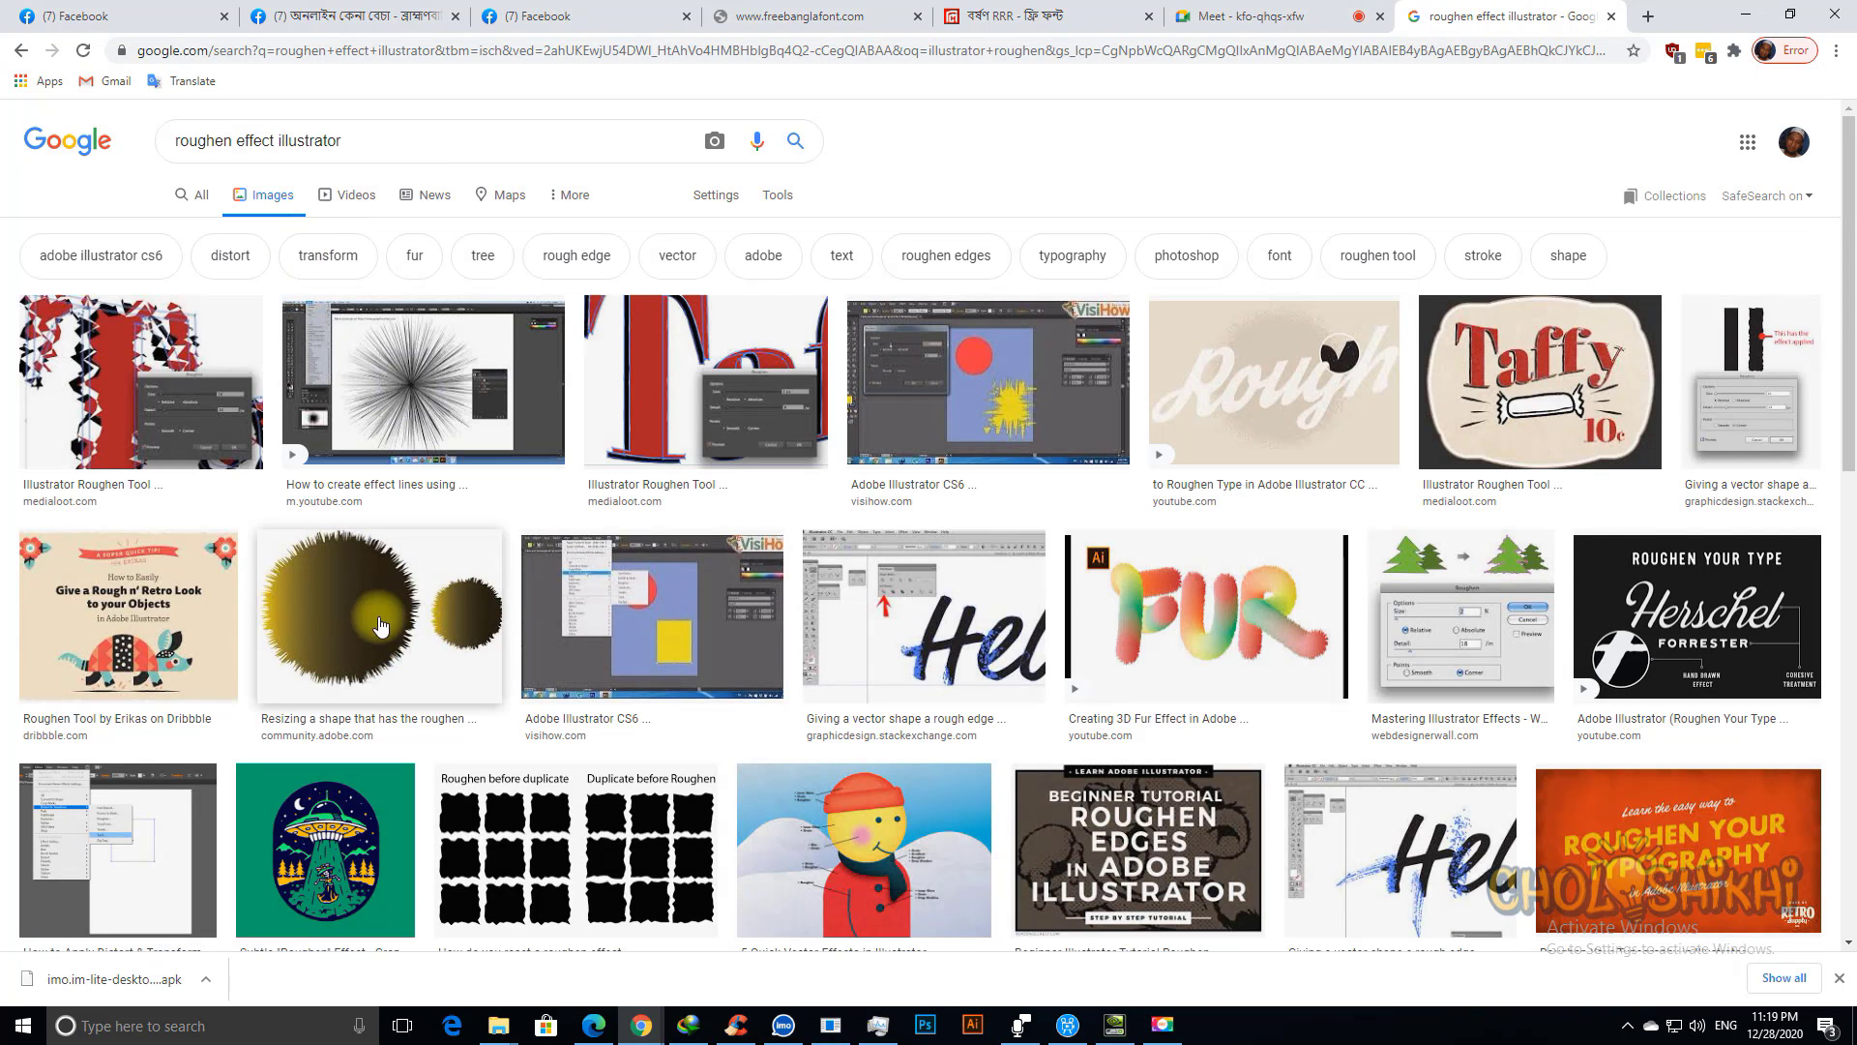
{"action": "scroll", "coordinate": [819, 692], "scroll_direction": "down", "scroll_amount": 3}
{"action": "scroll", "coordinate": [819, 692], "scroll_direction": "down", "scroll_amount": 1}
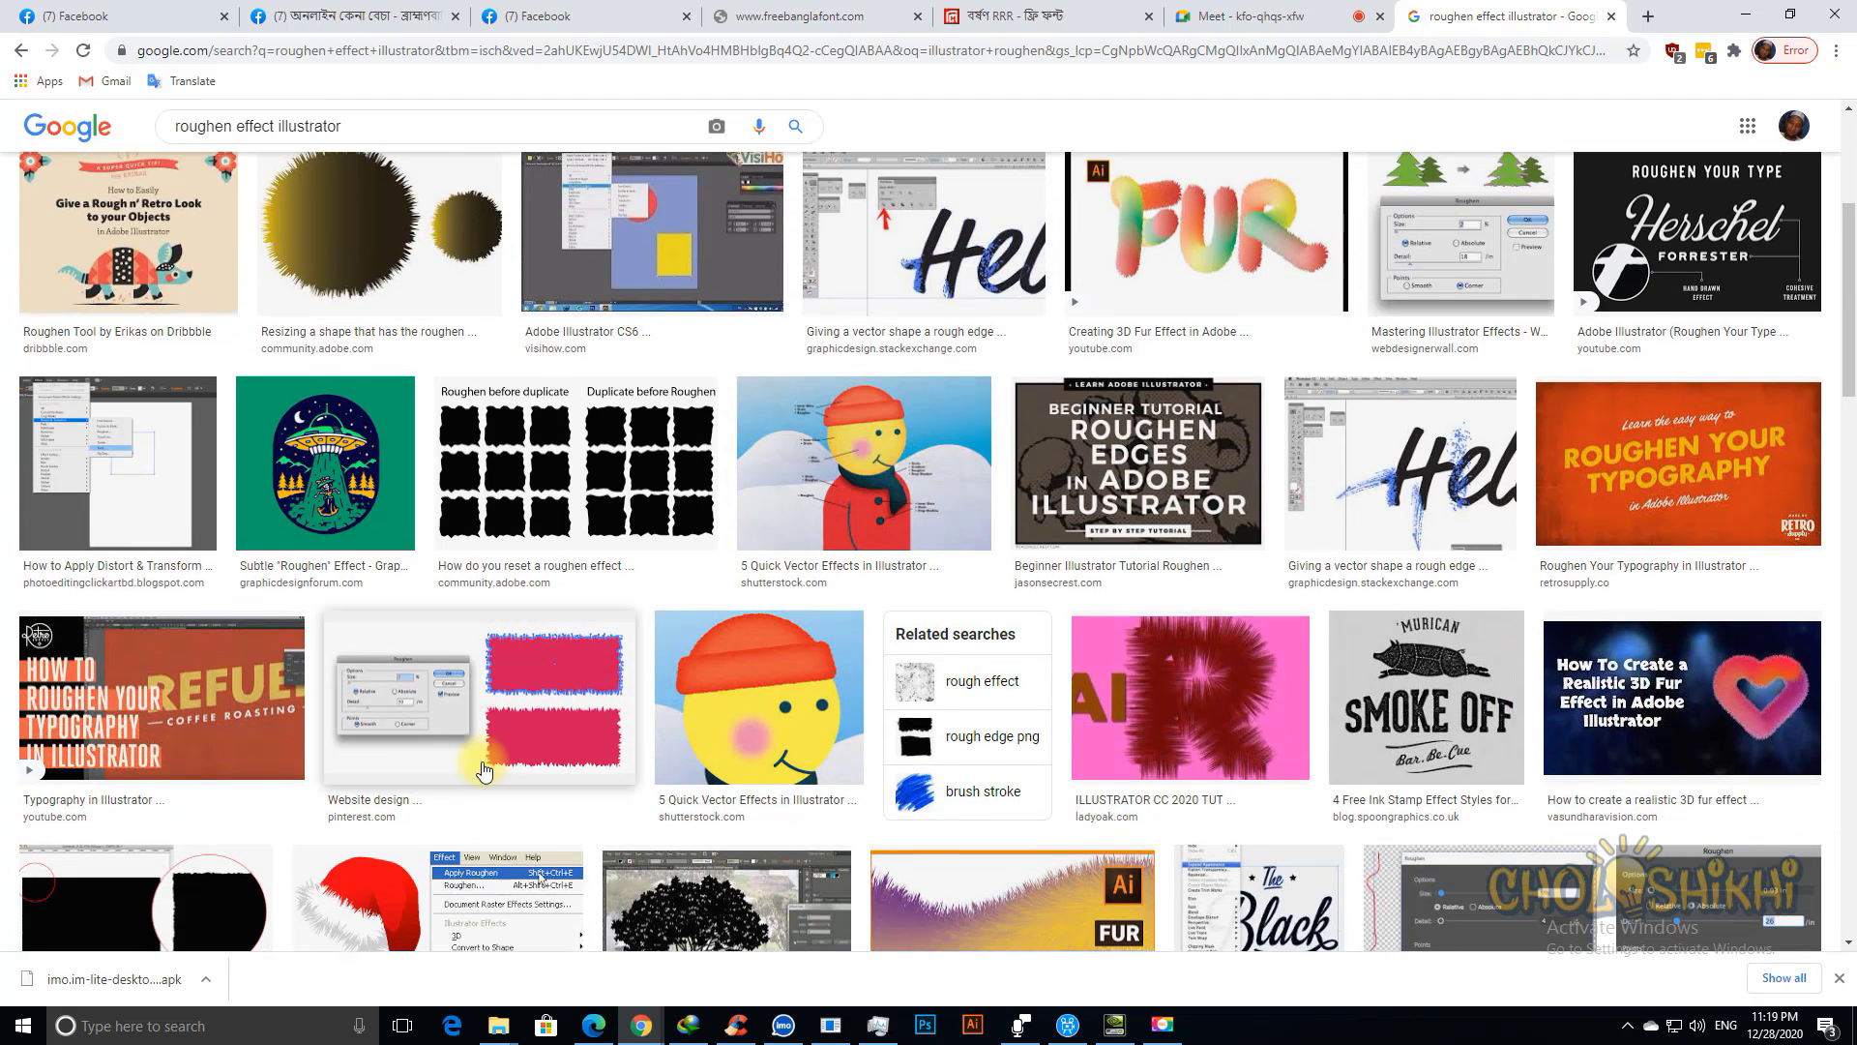
{"action": "scroll", "coordinate": [363, 653], "scroll_direction": "down", "scroll_amount": 3}
{"action": "mouse_move", "coordinate": [1049, 638]}
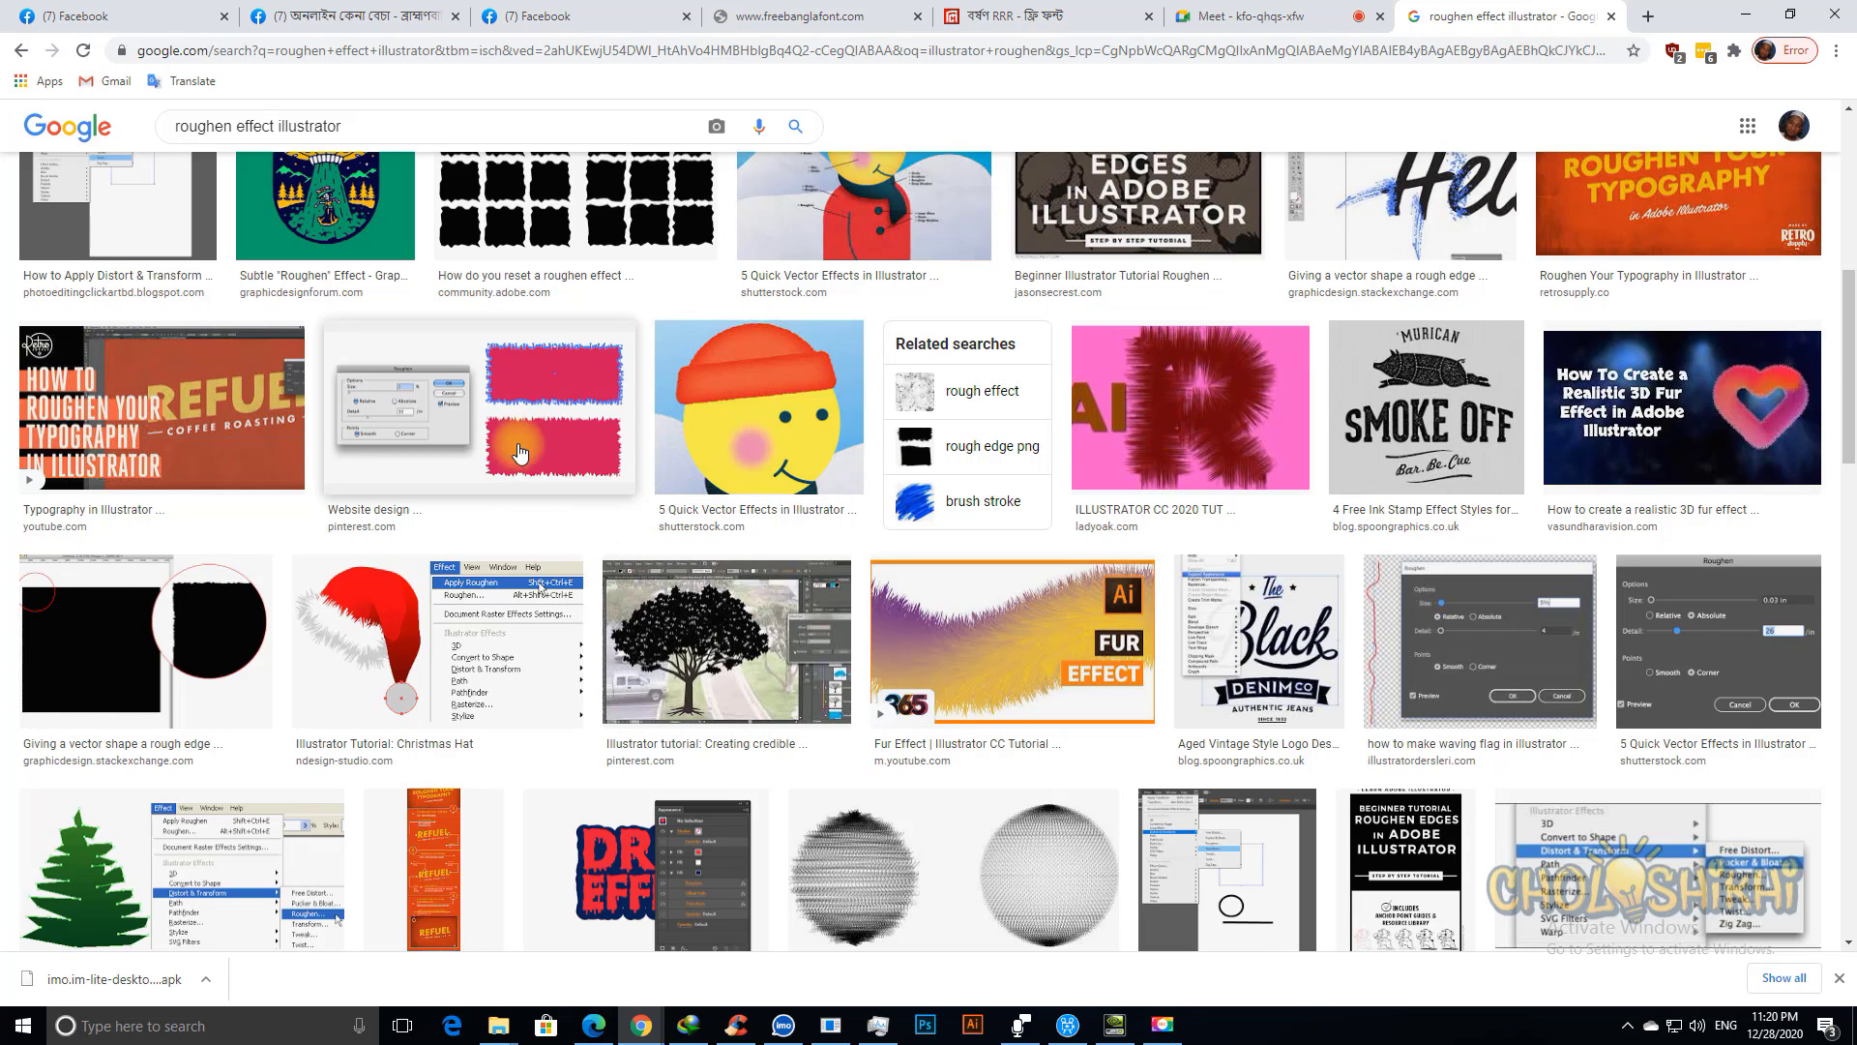
{"action": "scroll", "coordinate": [1003, 503], "scroll_direction": "down", "scroll_amount": 4}
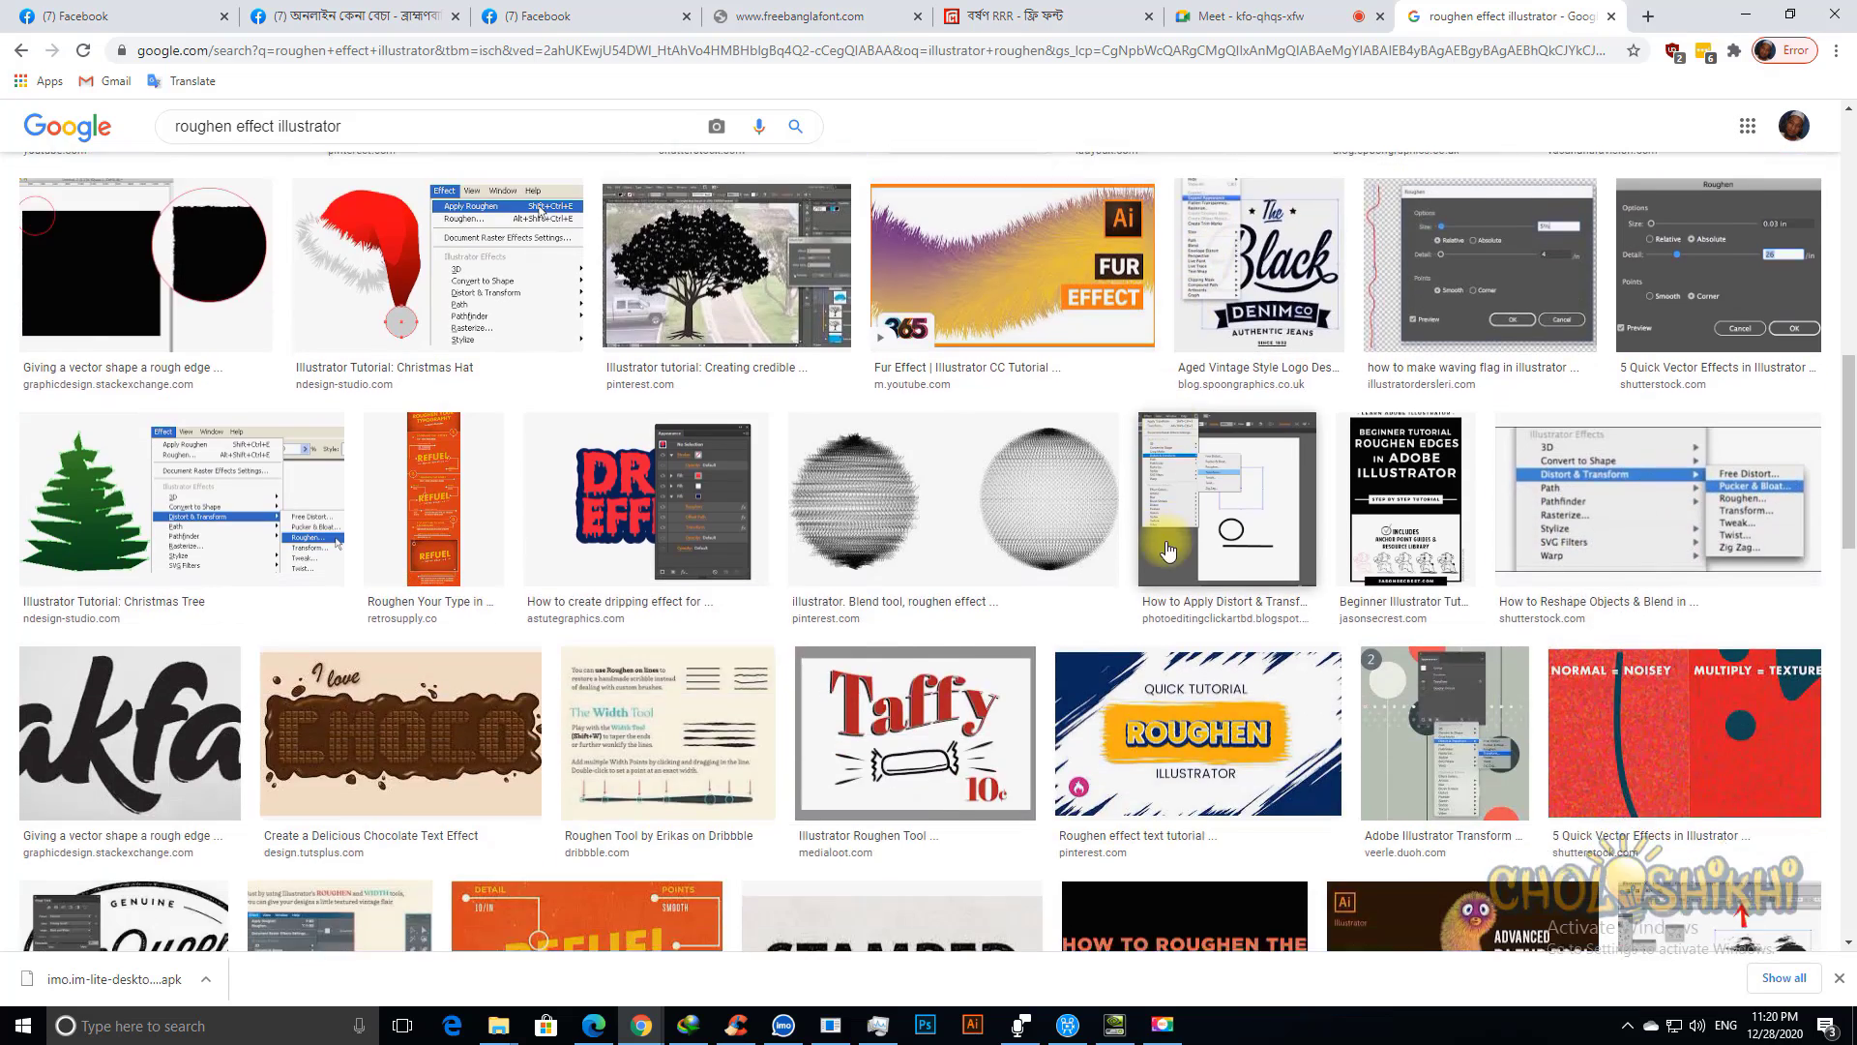
{"action": "scroll", "coordinate": [1003, 503], "scroll_direction": "up", "scroll_amount": 4}
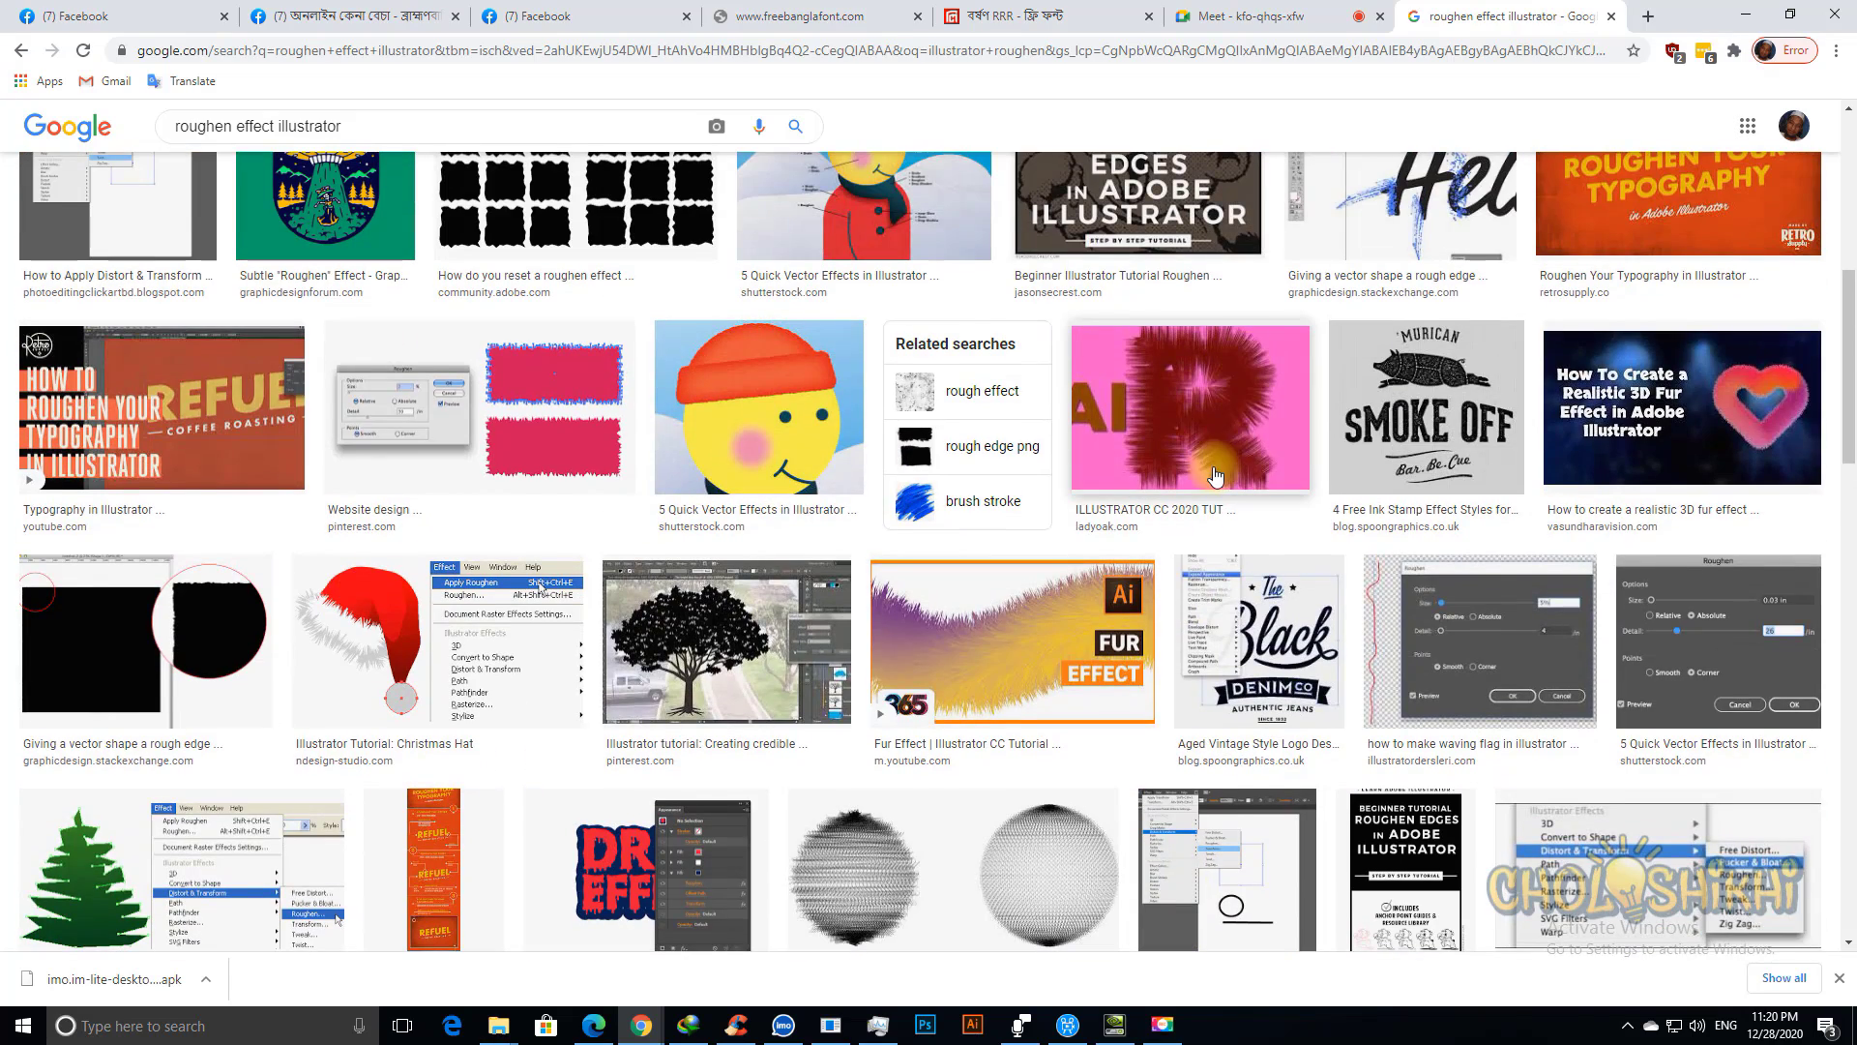
{"action": "scroll", "coordinate": [1238, 399], "scroll_direction": "down", "scroll_amount": 4}
{"action": "scroll", "coordinate": [1072, 586], "scroll_direction": "down", "scroll_amount": 2}
{"action": "scroll", "coordinate": [1070, 586], "scroll_direction": "down", "scroll_amount": 5}
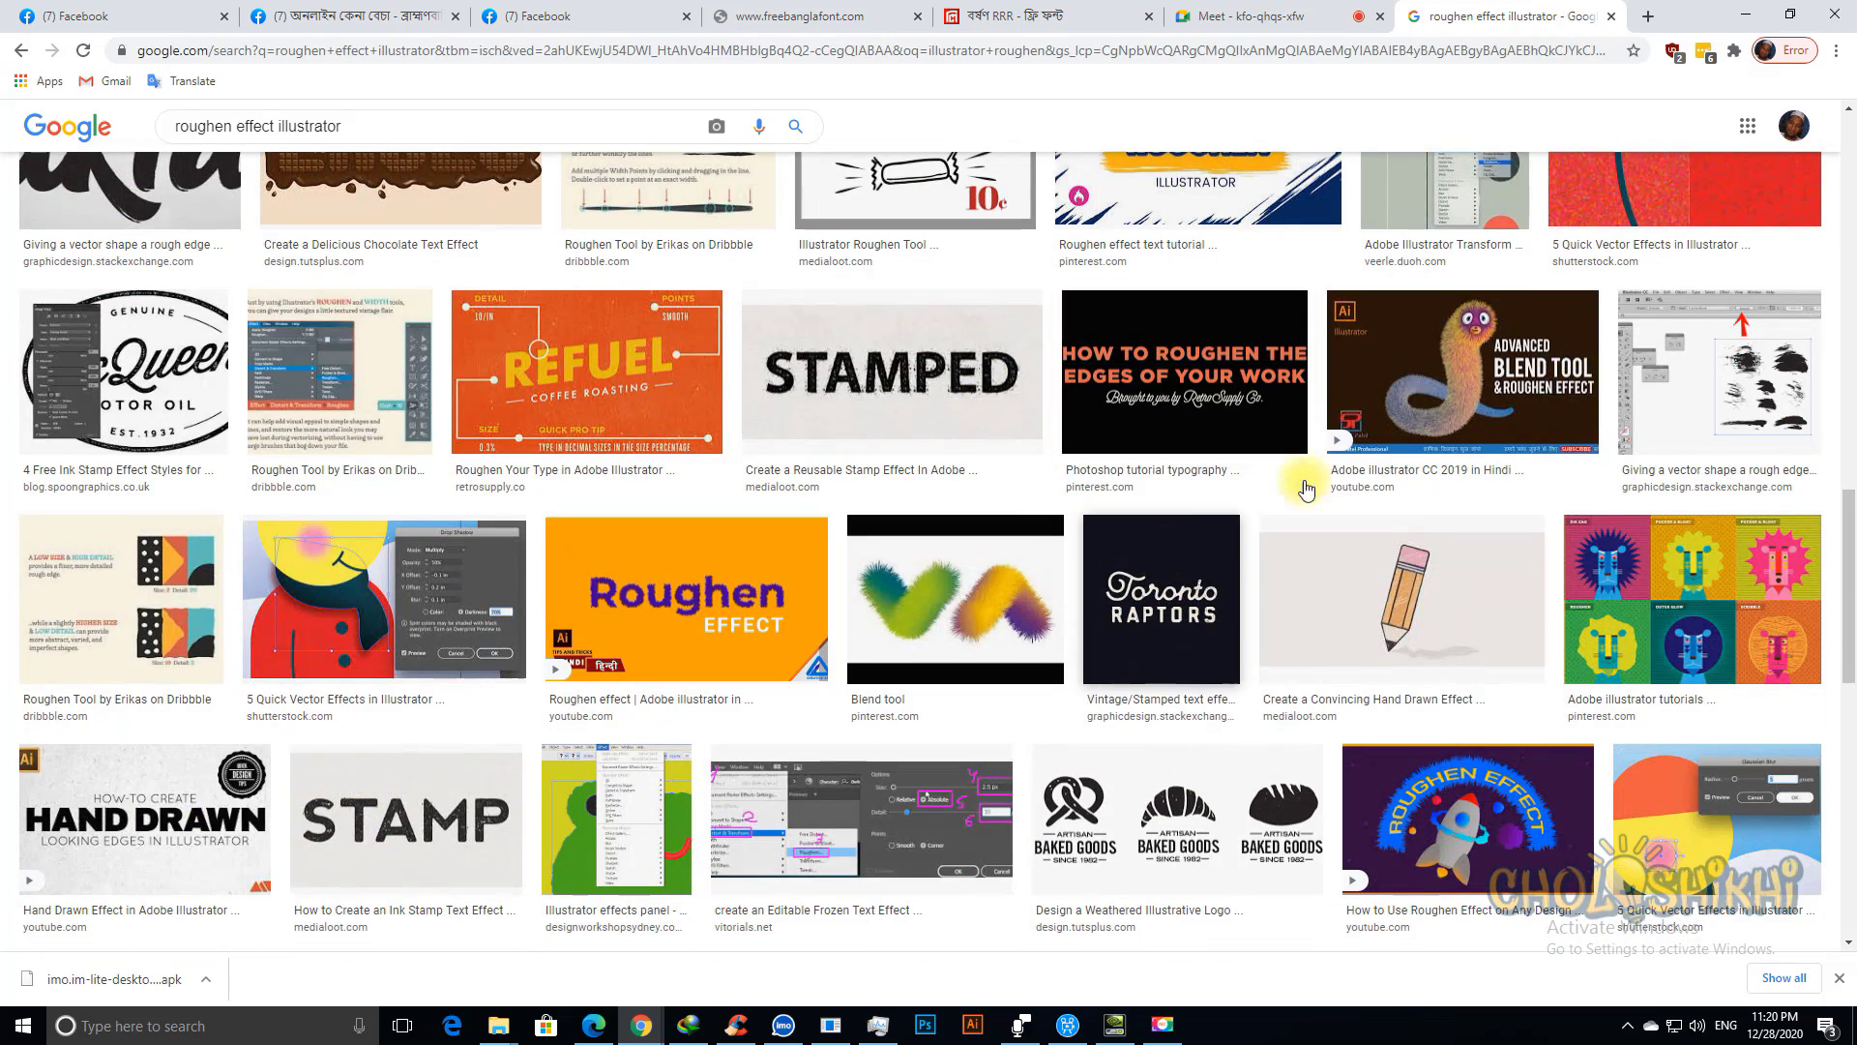
Step: Preview the furry worm blend tool image, the fur-effect letter shapes and the related 3D fur heart
{"action": "left_click", "coordinate": [1451, 378]}
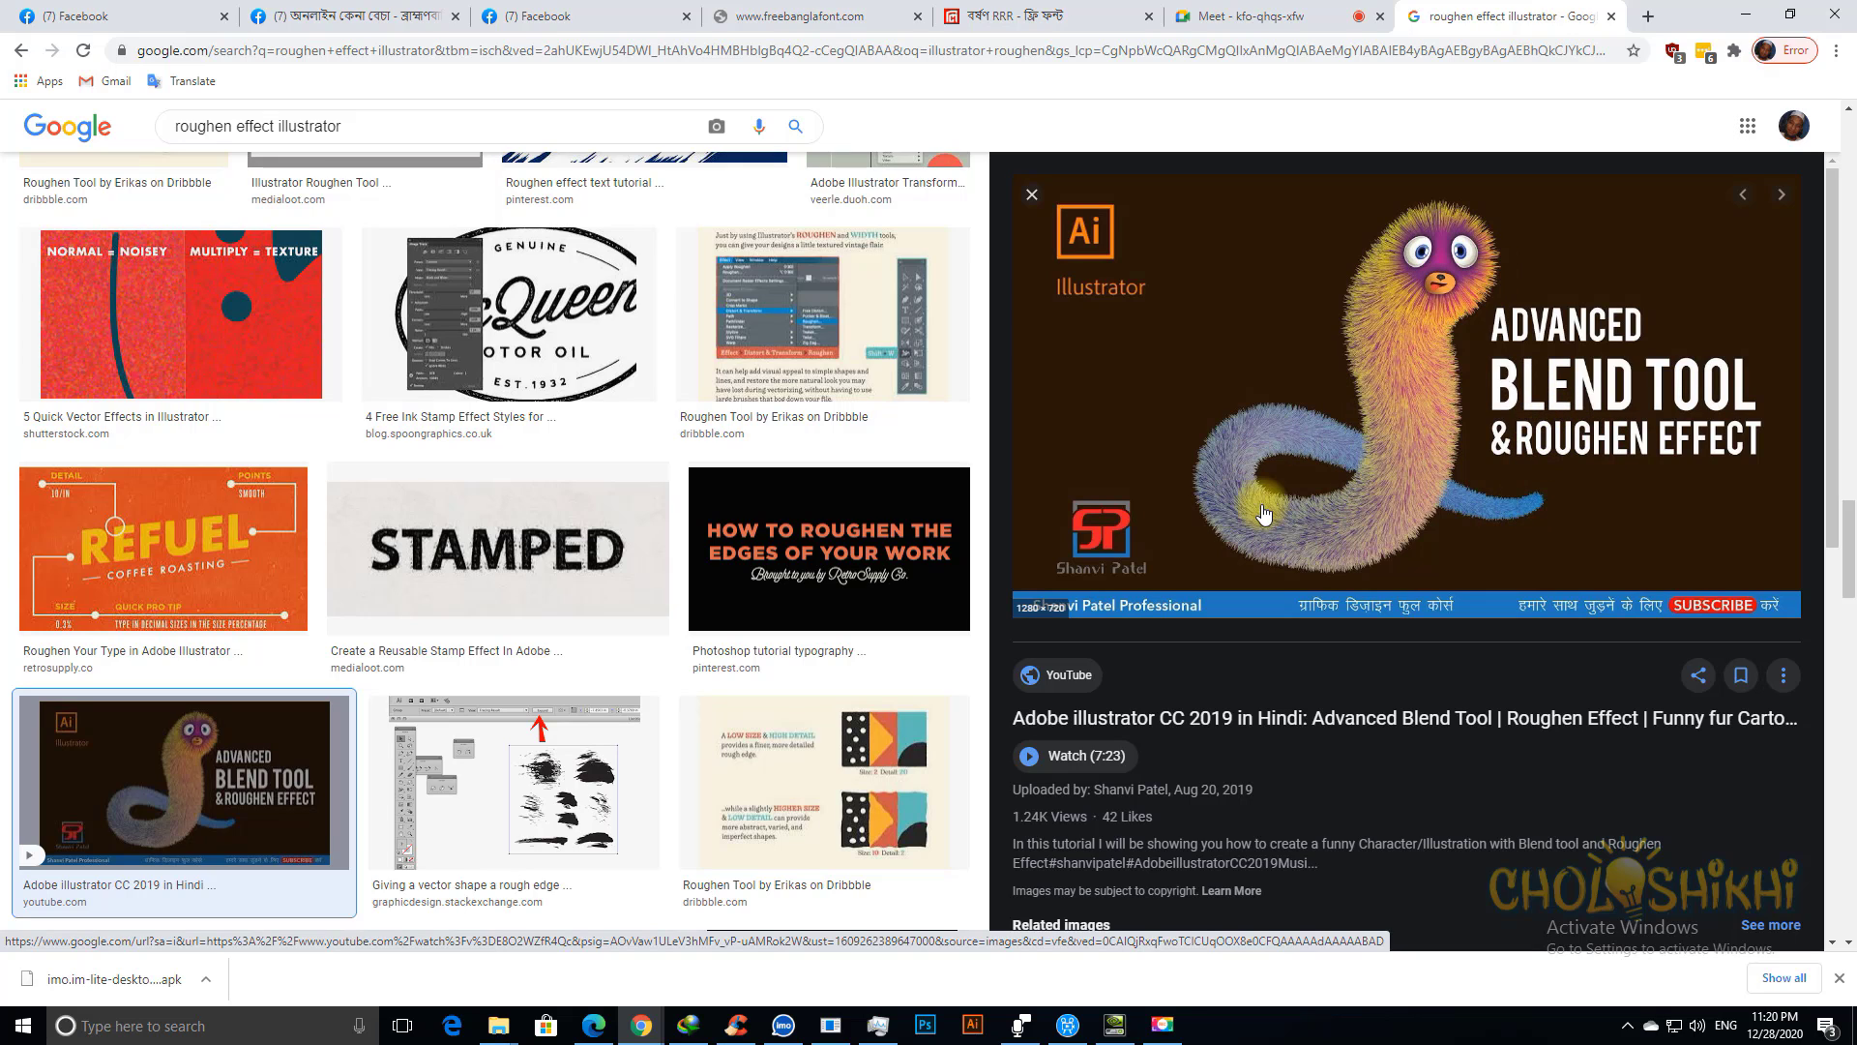
{"action": "scroll", "coordinate": [560, 455], "scroll_direction": "down", "scroll_amount": 5}
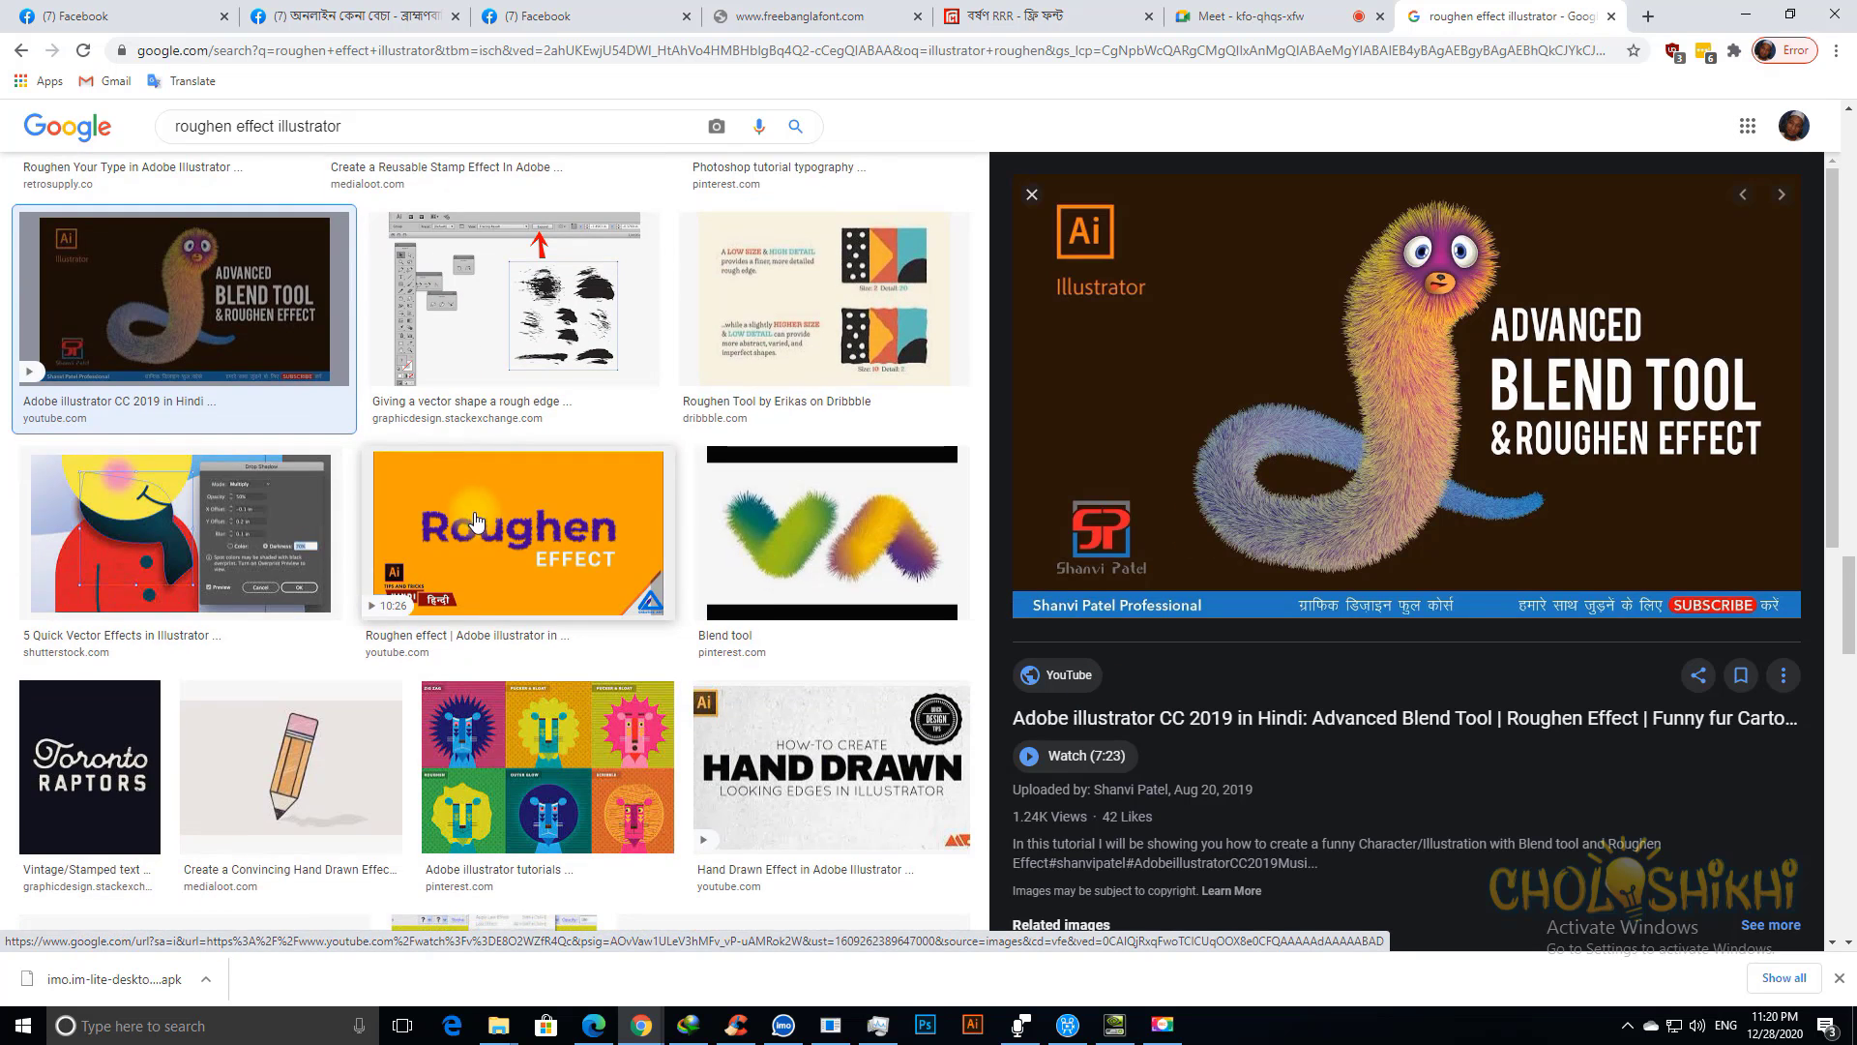
{"action": "left_click", "coordinate": [832, 532]}
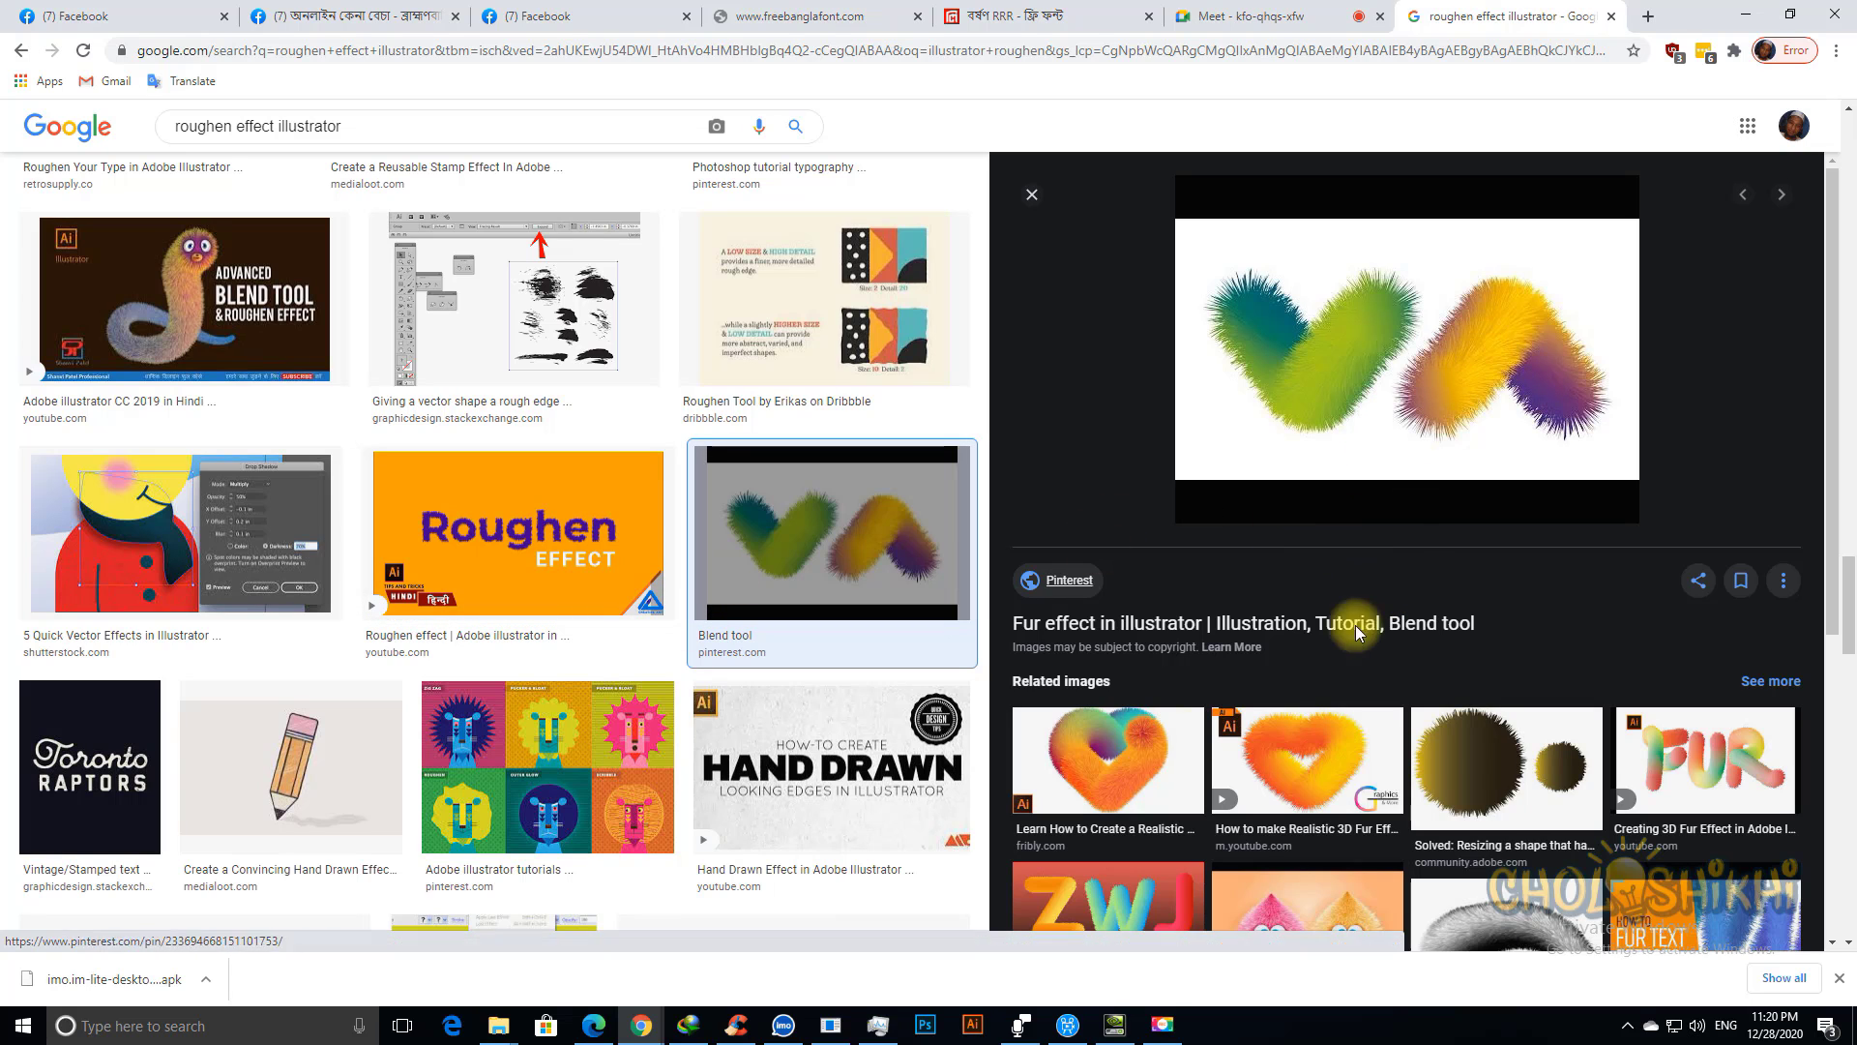
{"action": "left_click", "coordinate": [1112, 772]}
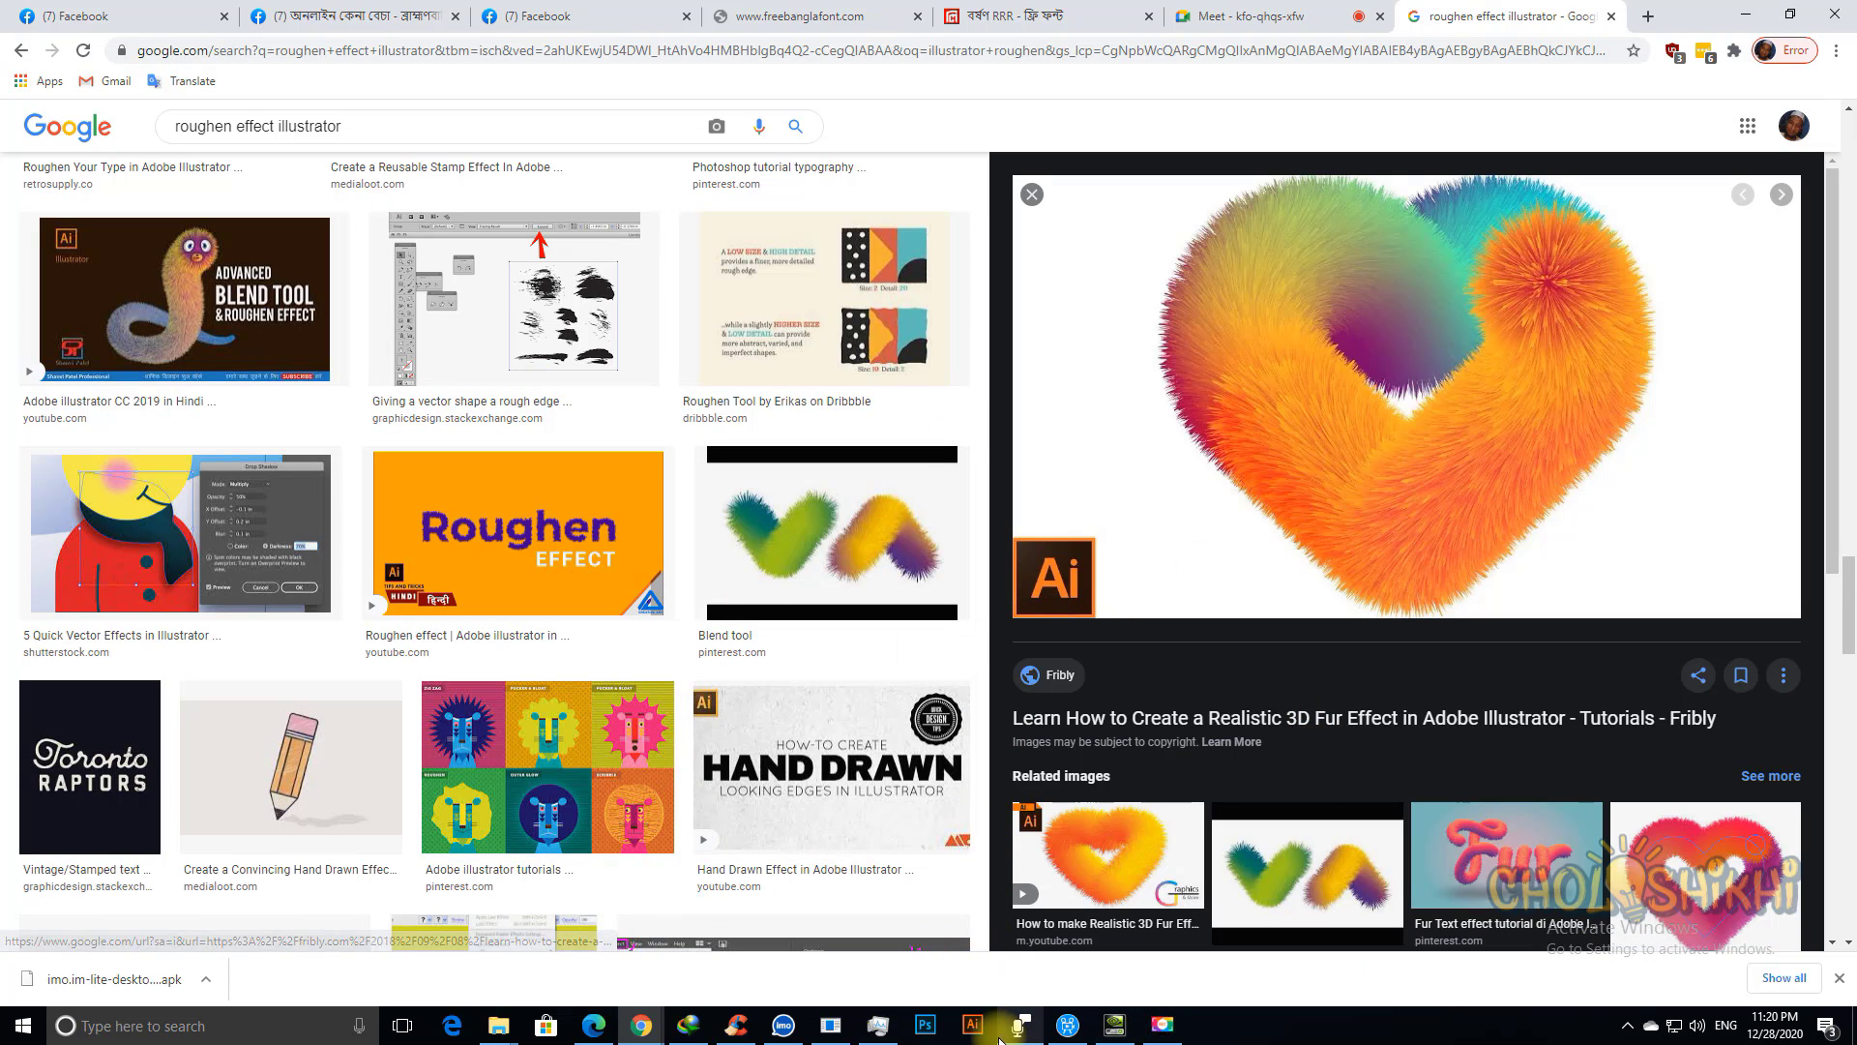
Step: Switch to Illustrator and look over the available Path effects with nothing selected
{"action": "left_click", "coordinate": [829, 1027]}
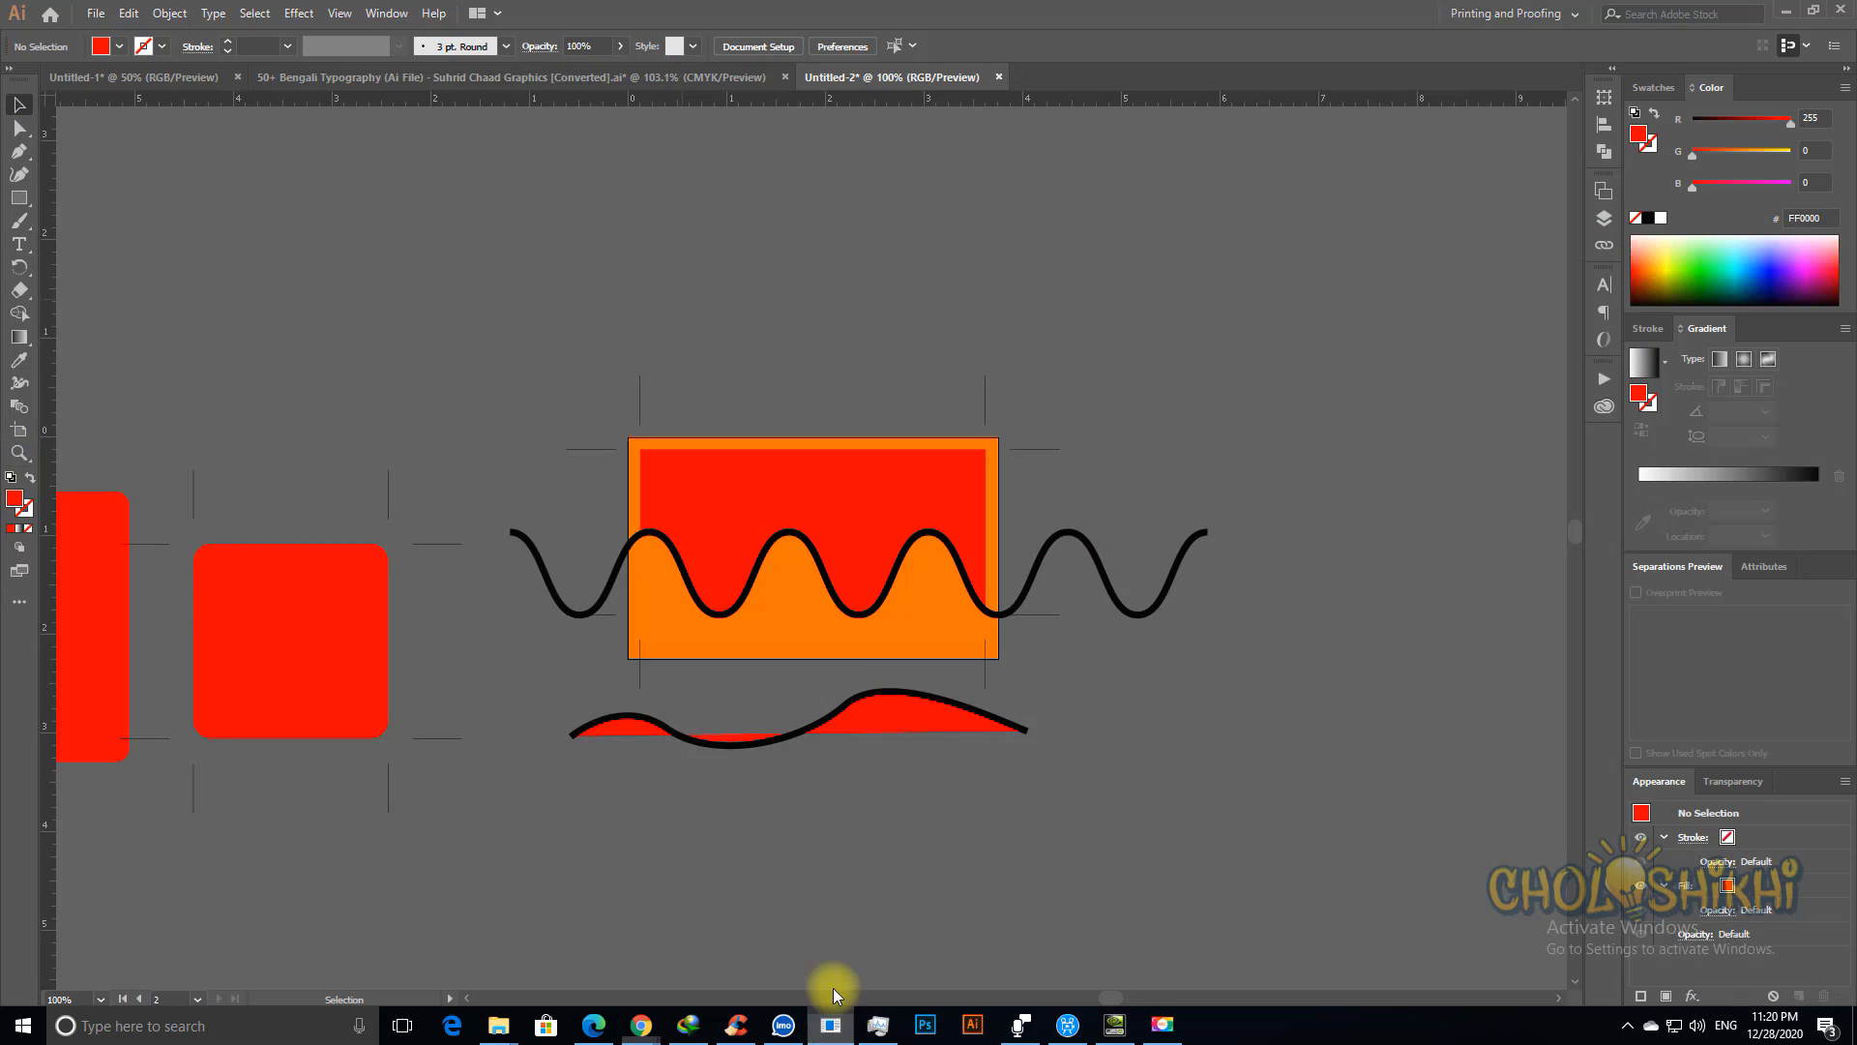
{"action": "left_click", "coordinate": [1034, 484]}
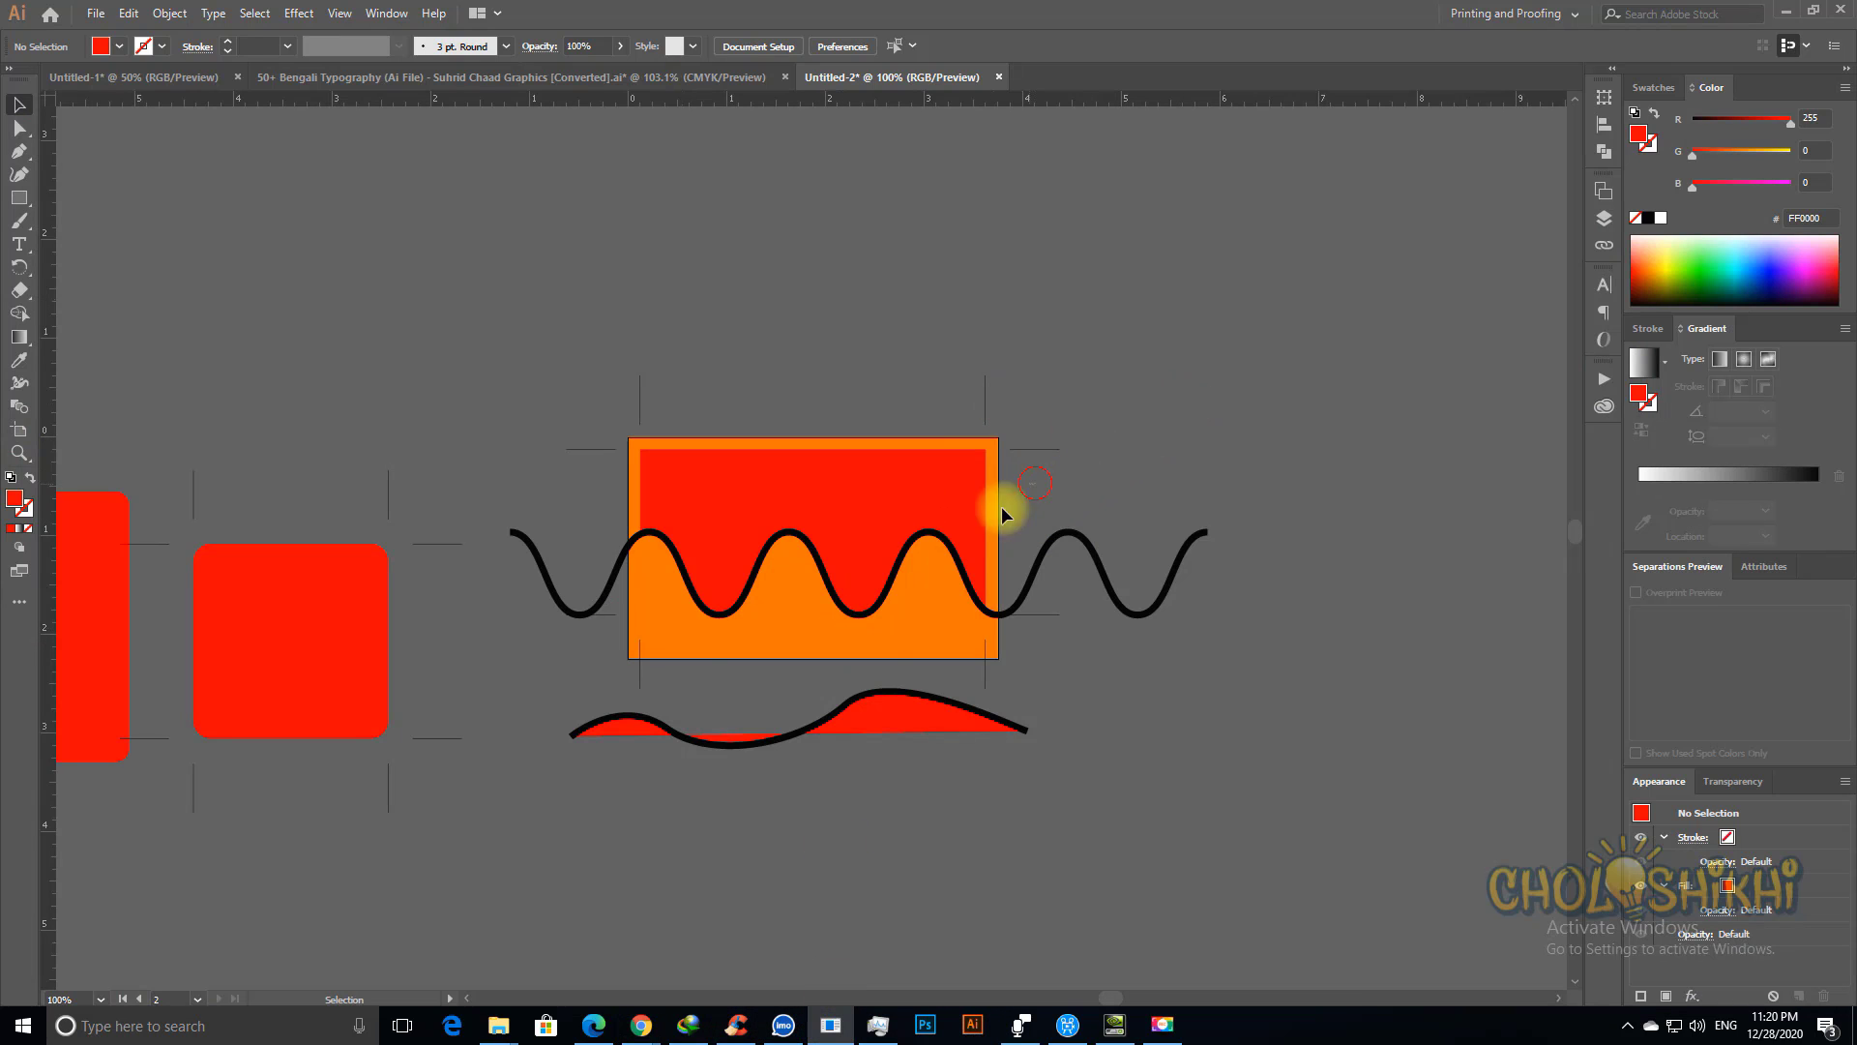
{"action": "left_click", "coordinate": [592, 611]}
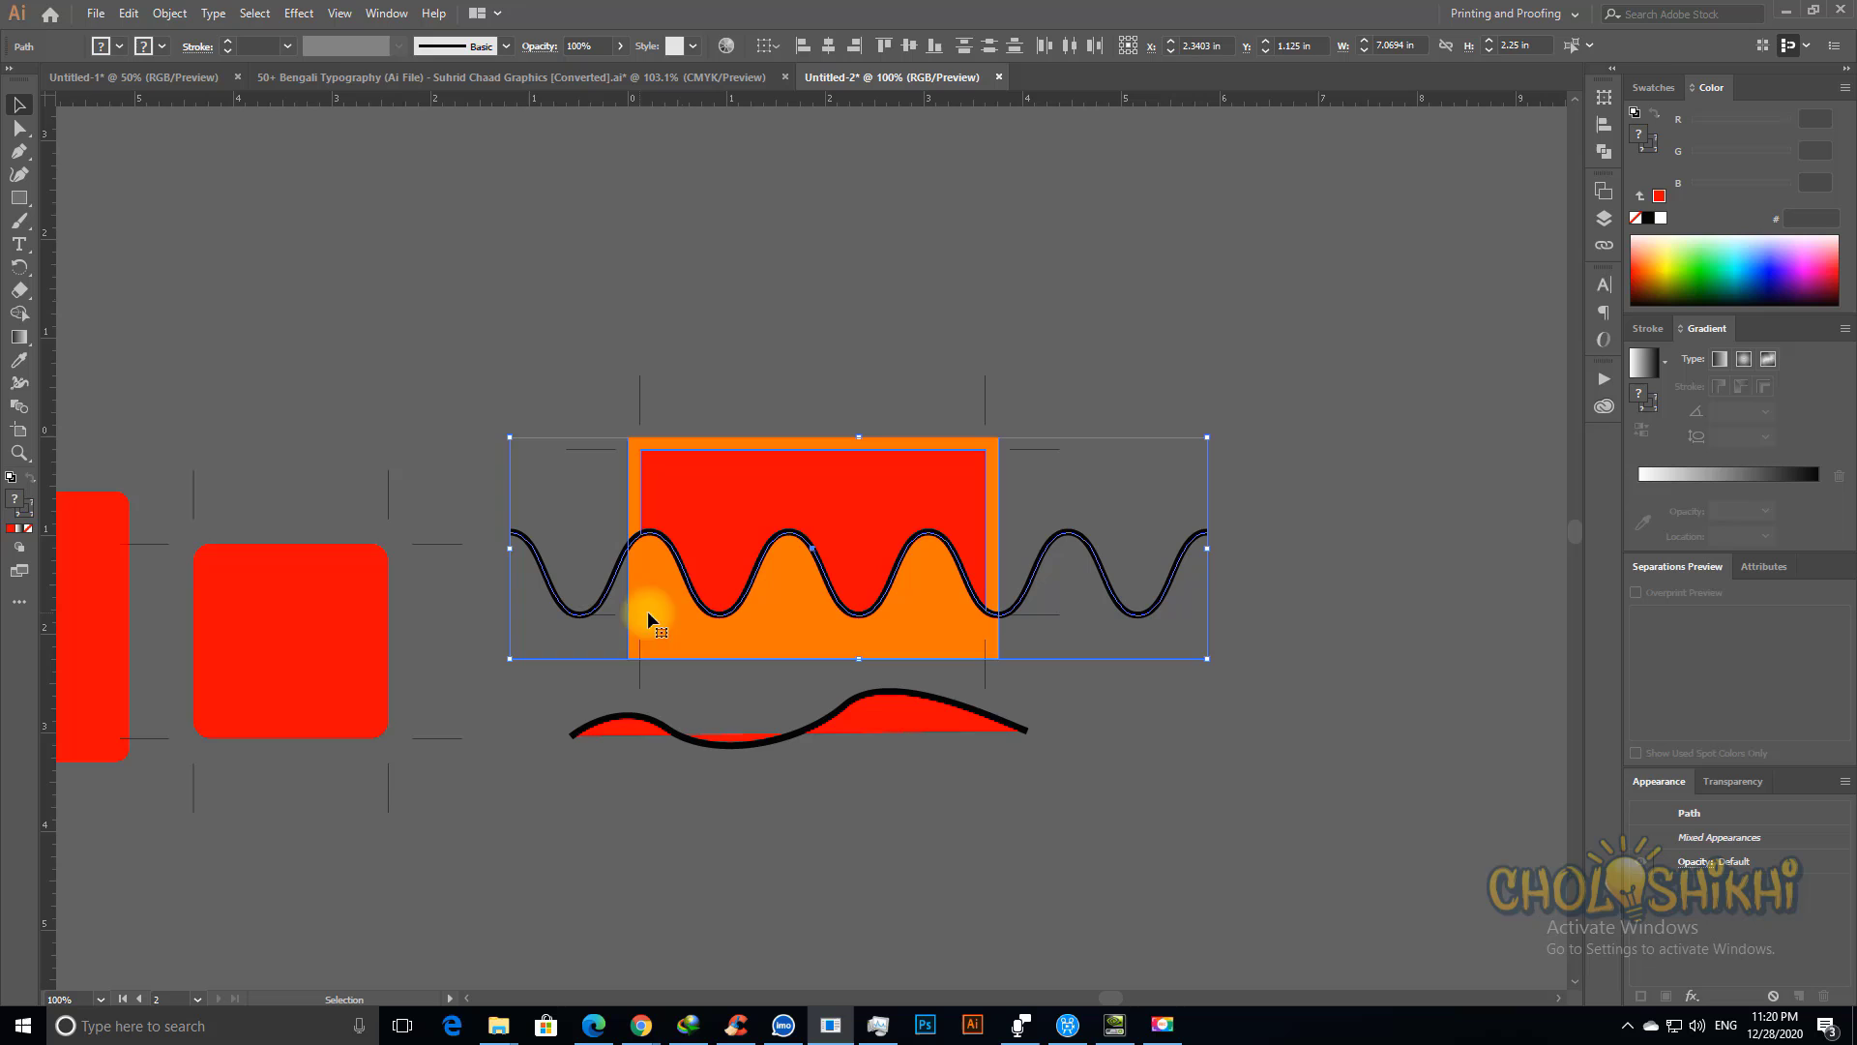
{"action": "left_click", "coordinate": [1215, 339]}
{"action": "left_click", "coordinate": [299, 12]}
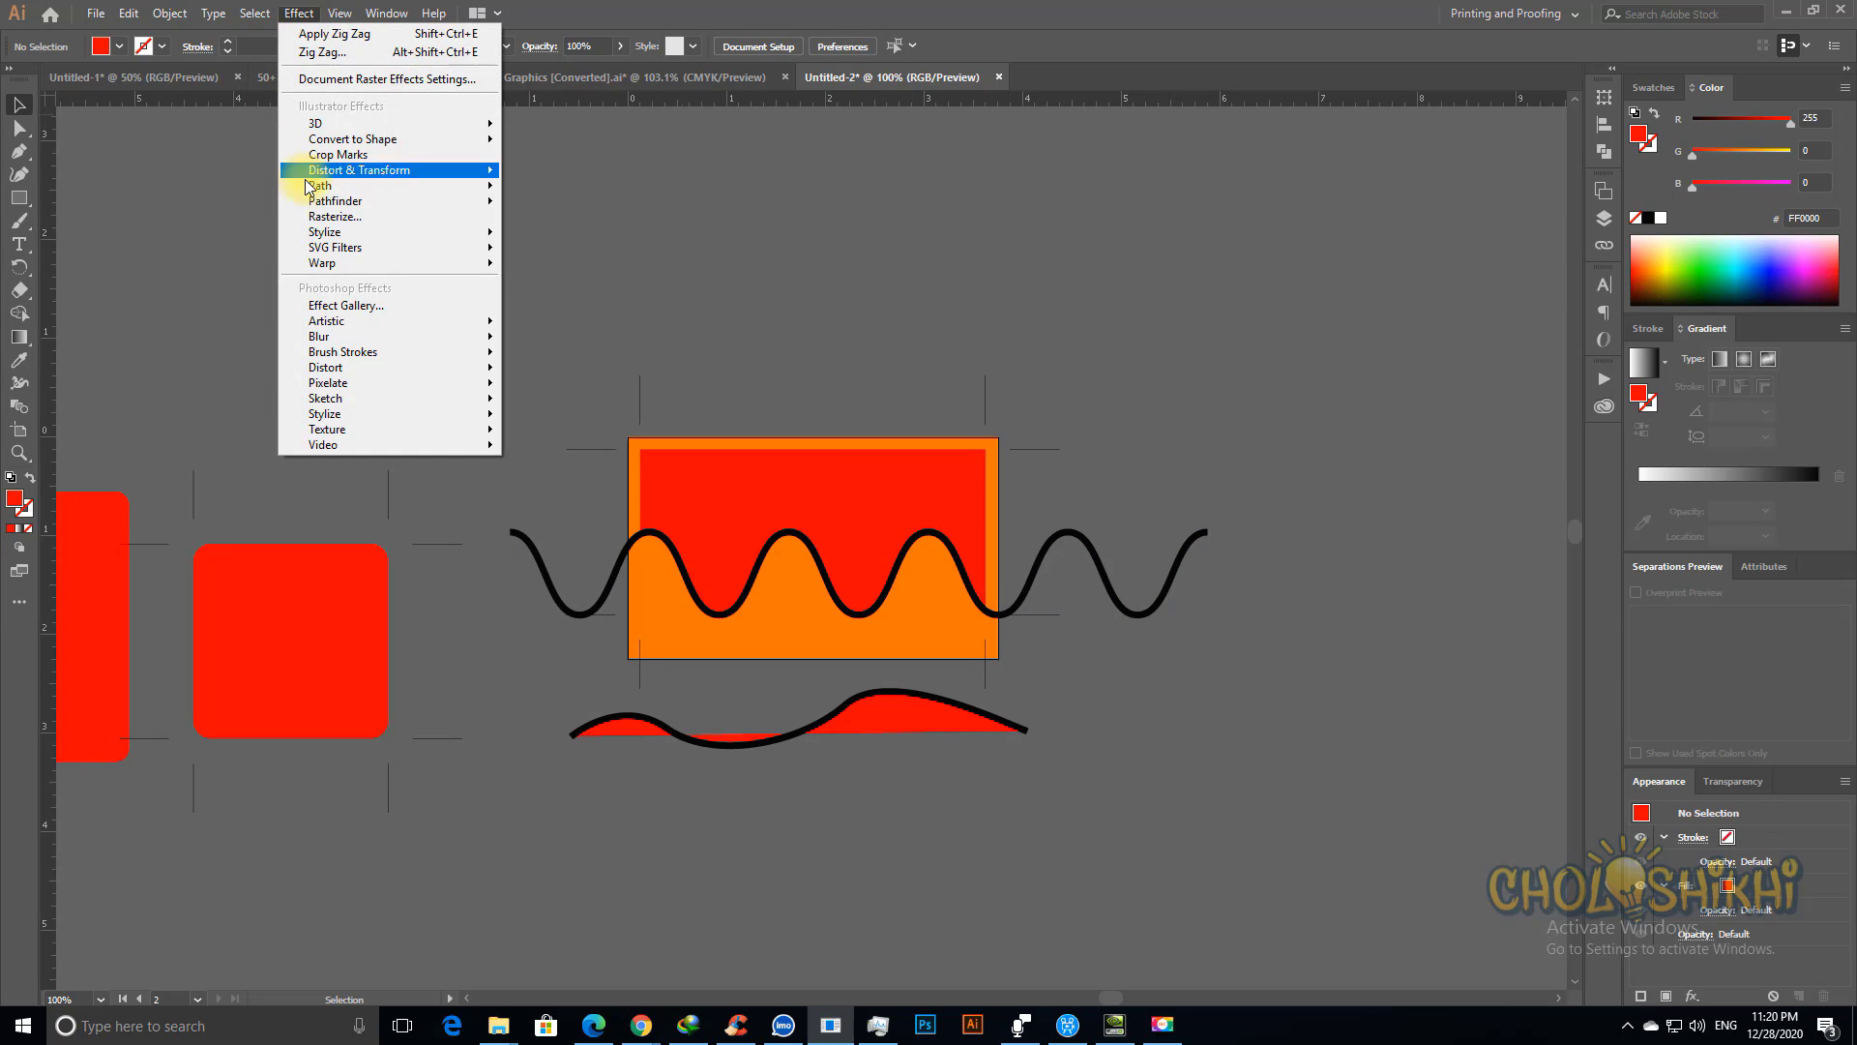
{"action": "mouse_move", "coordinate": [349, 187]}
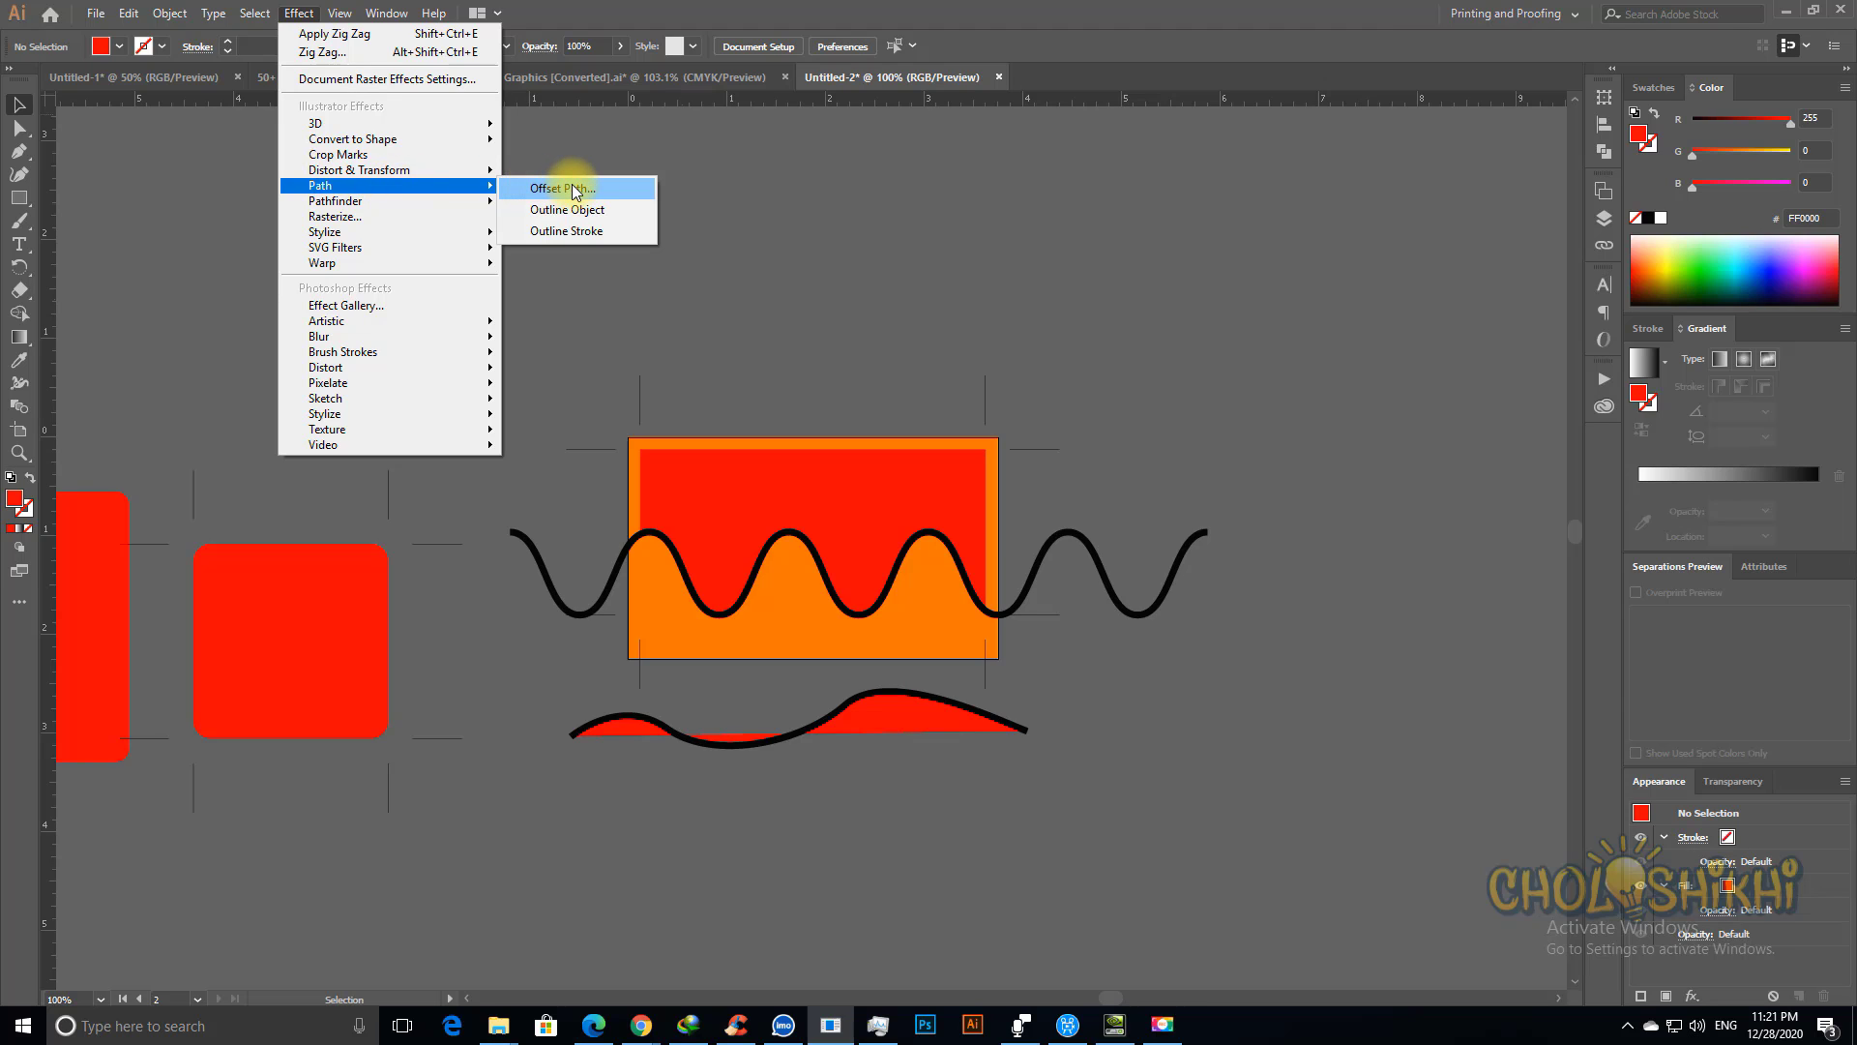
{"action": "left_click", "coordinate": [897, 373]}
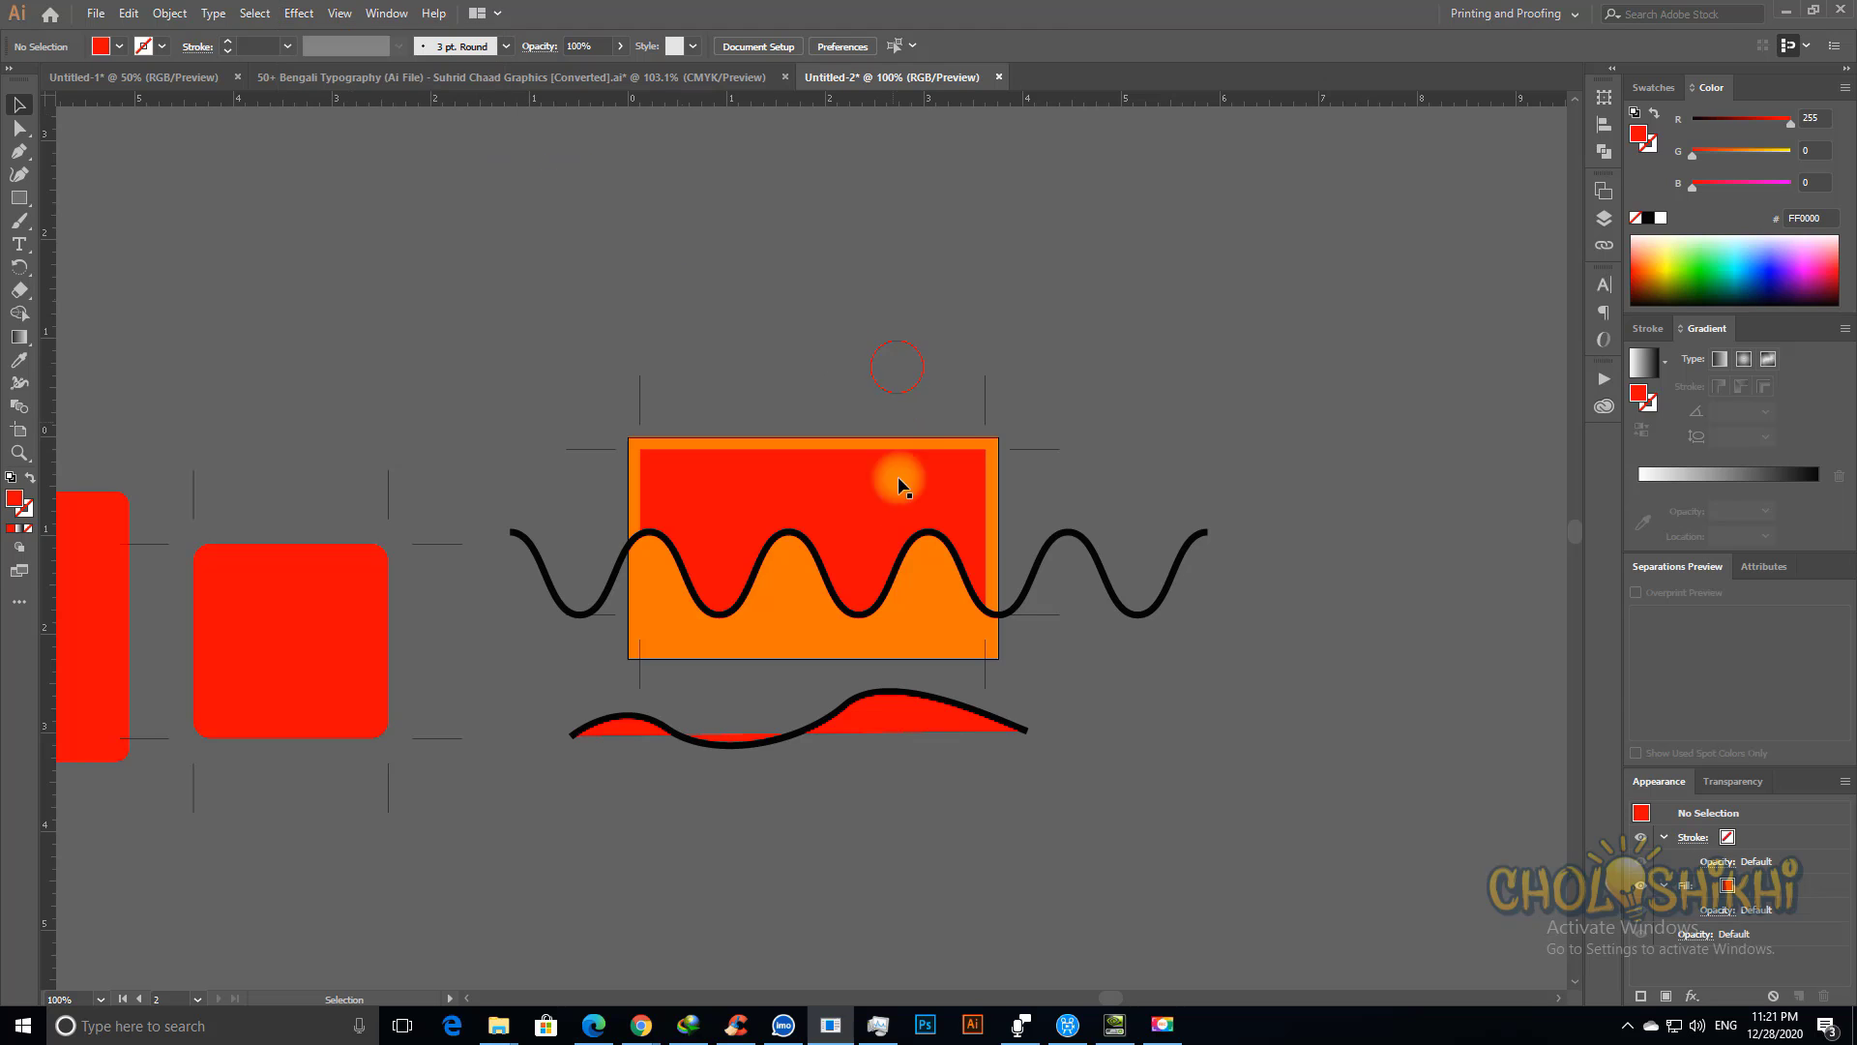
Step: Start the Offset Path effect on the orange background rectangle and turn on its preview
{"action": "left_click", "coordinate": [766, 641]}
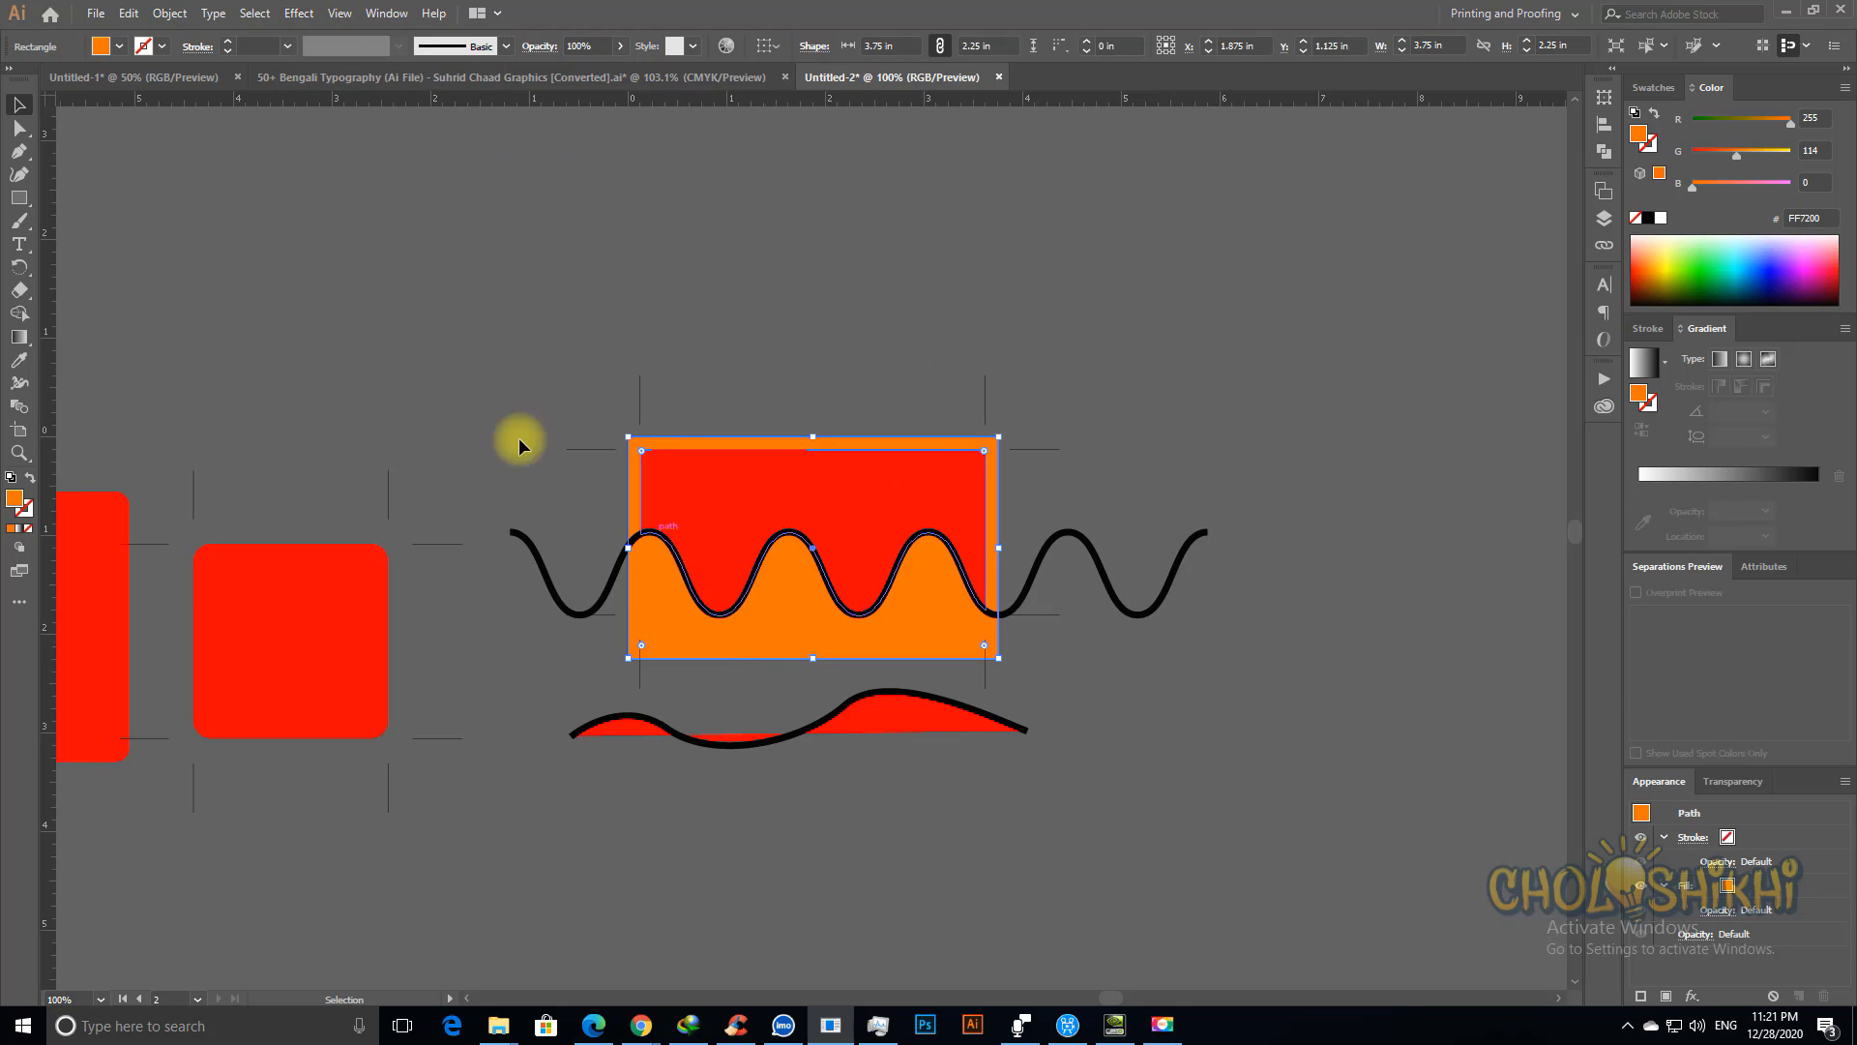
{"action": "left_click", "coordinate": [299, 12]}
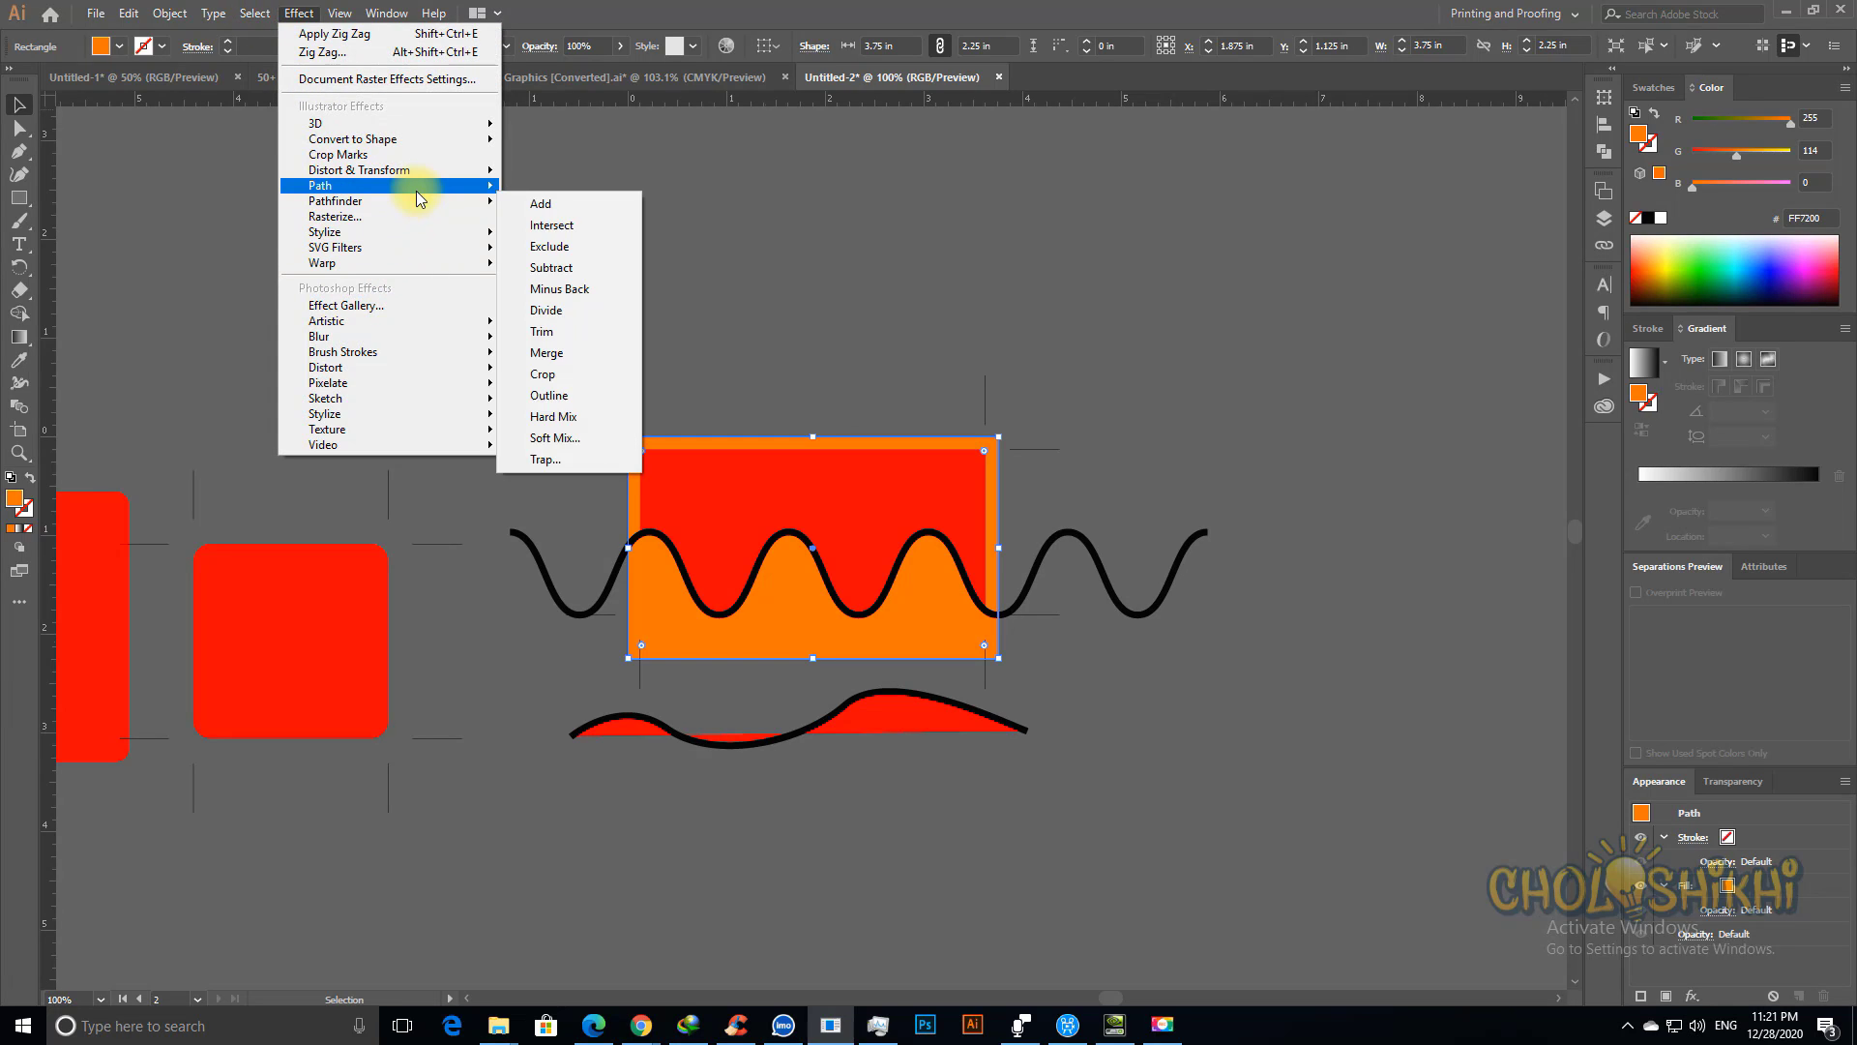
{"action": "mouse_move", "coordinate": [422, 186]}
{"action": "left_click", "coordinate": [550, 190]}
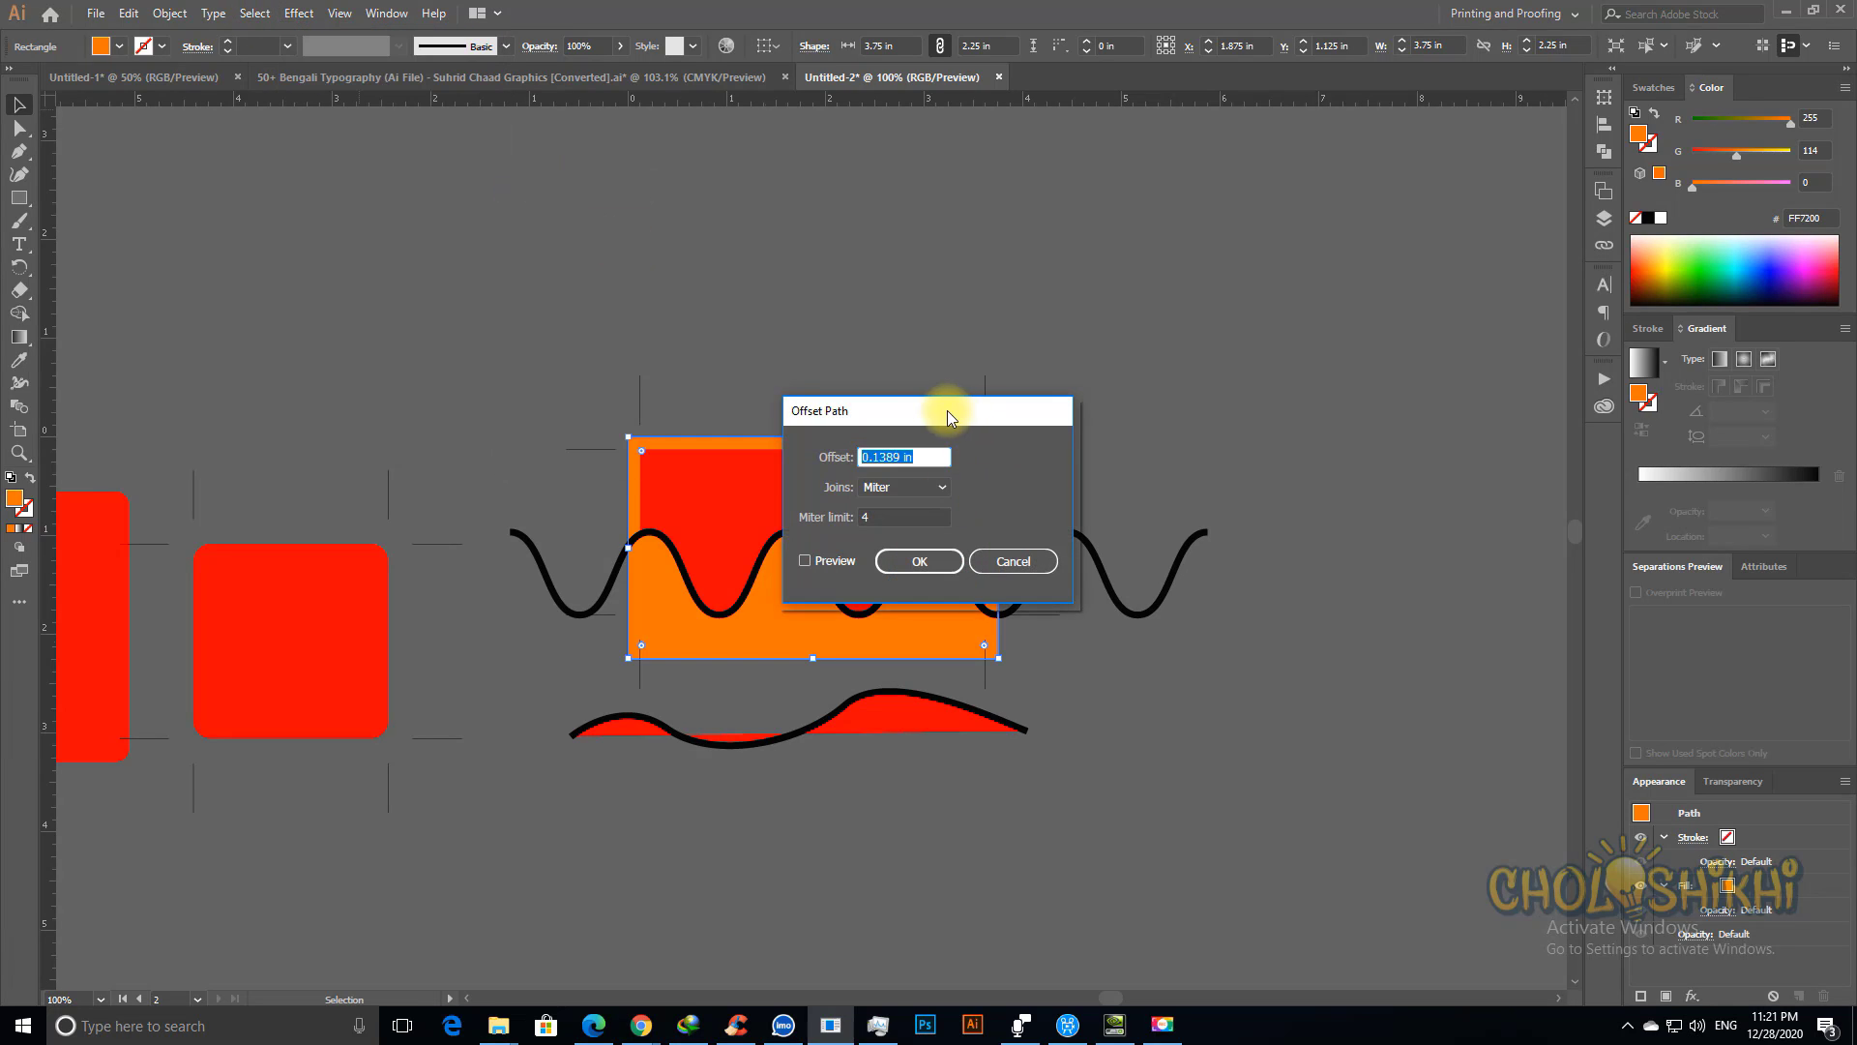
{"action": "left_click_drag", "start_coordinate": [948, 410], "coordinate": [1390, 344]}
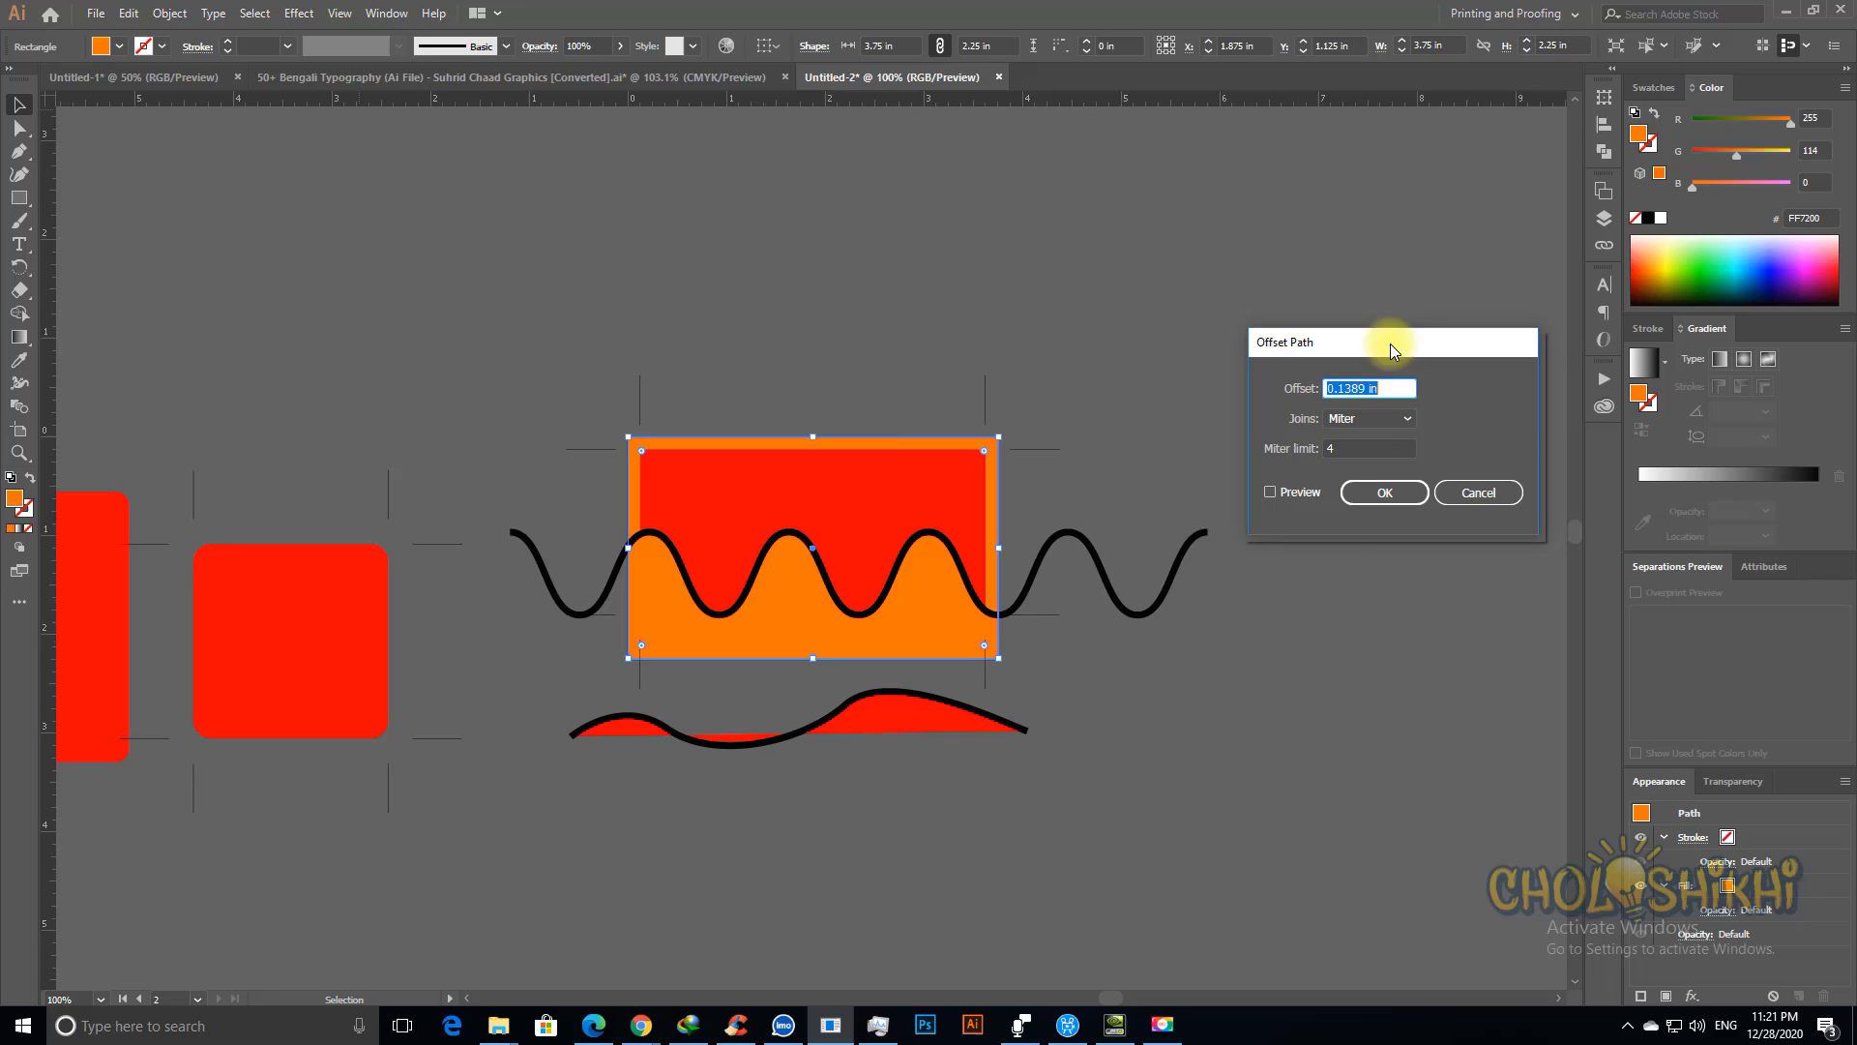
{"action": "left_click", "coordinate": [1270, 493]}
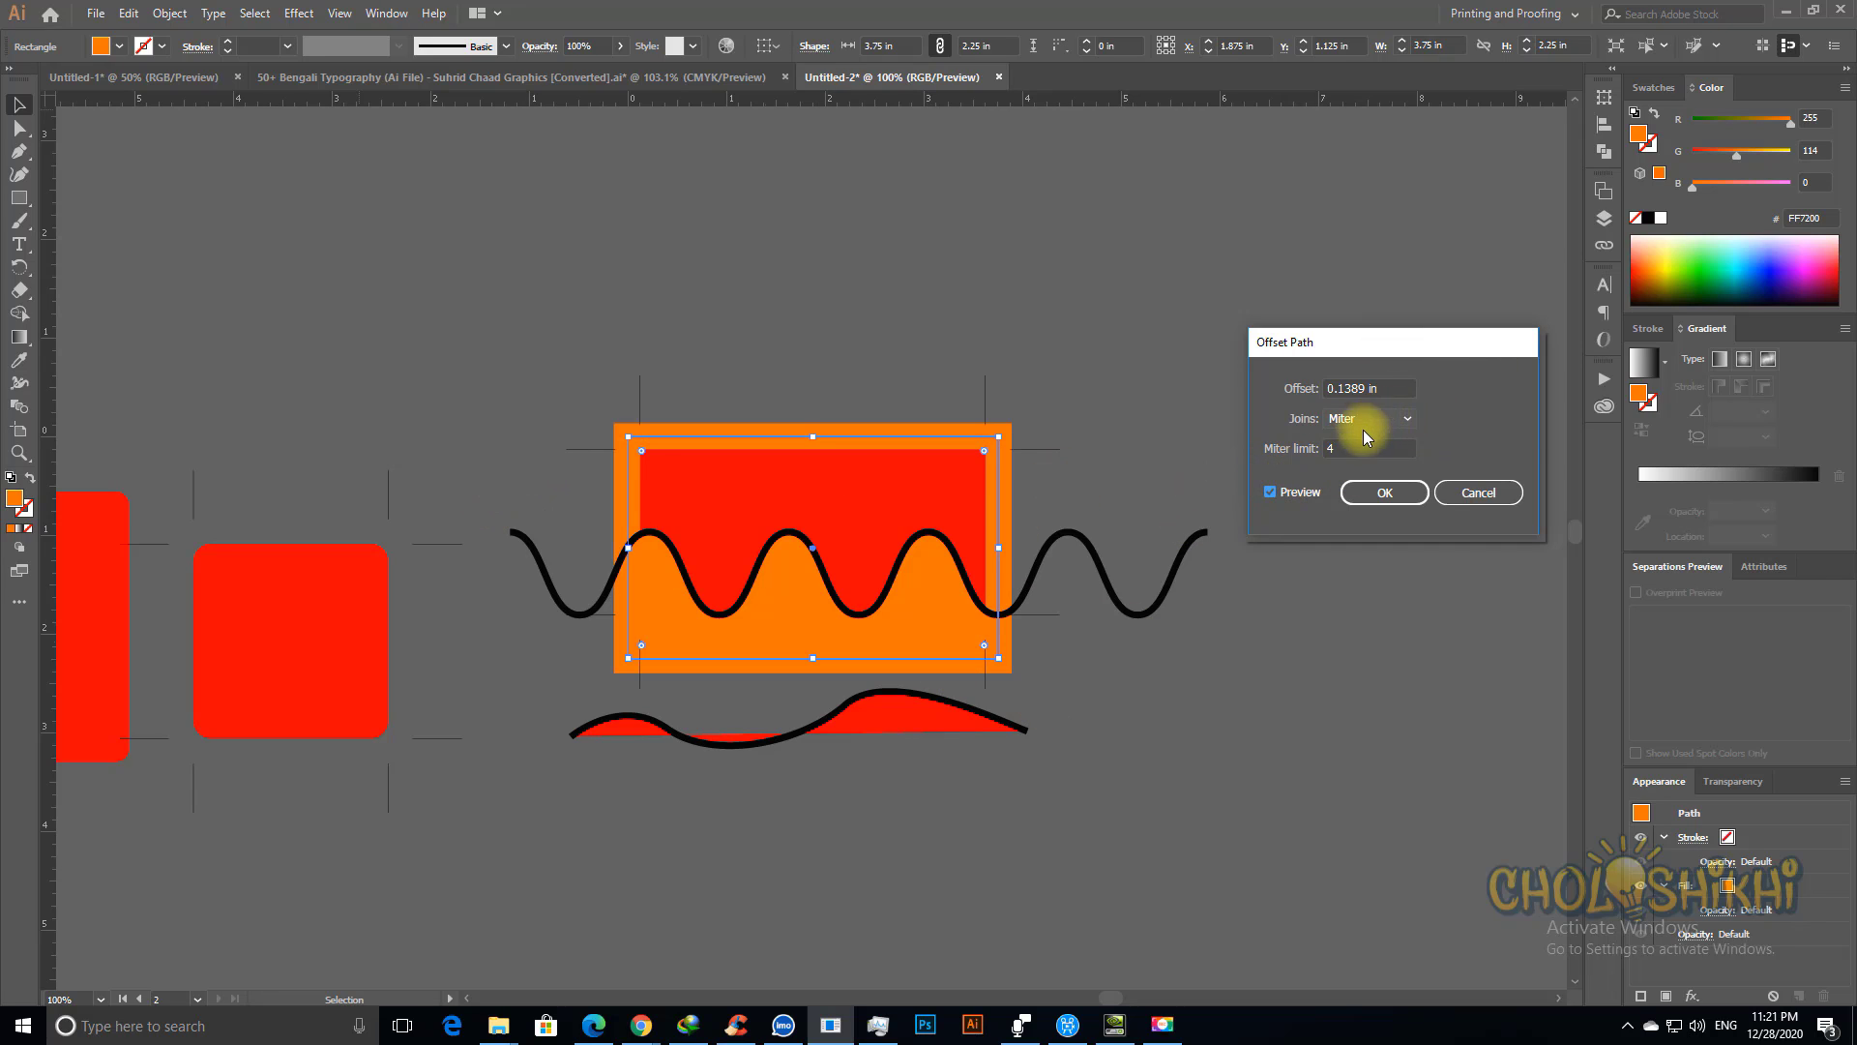
{"action": "left_click", "coordinate": [1326, 387]}
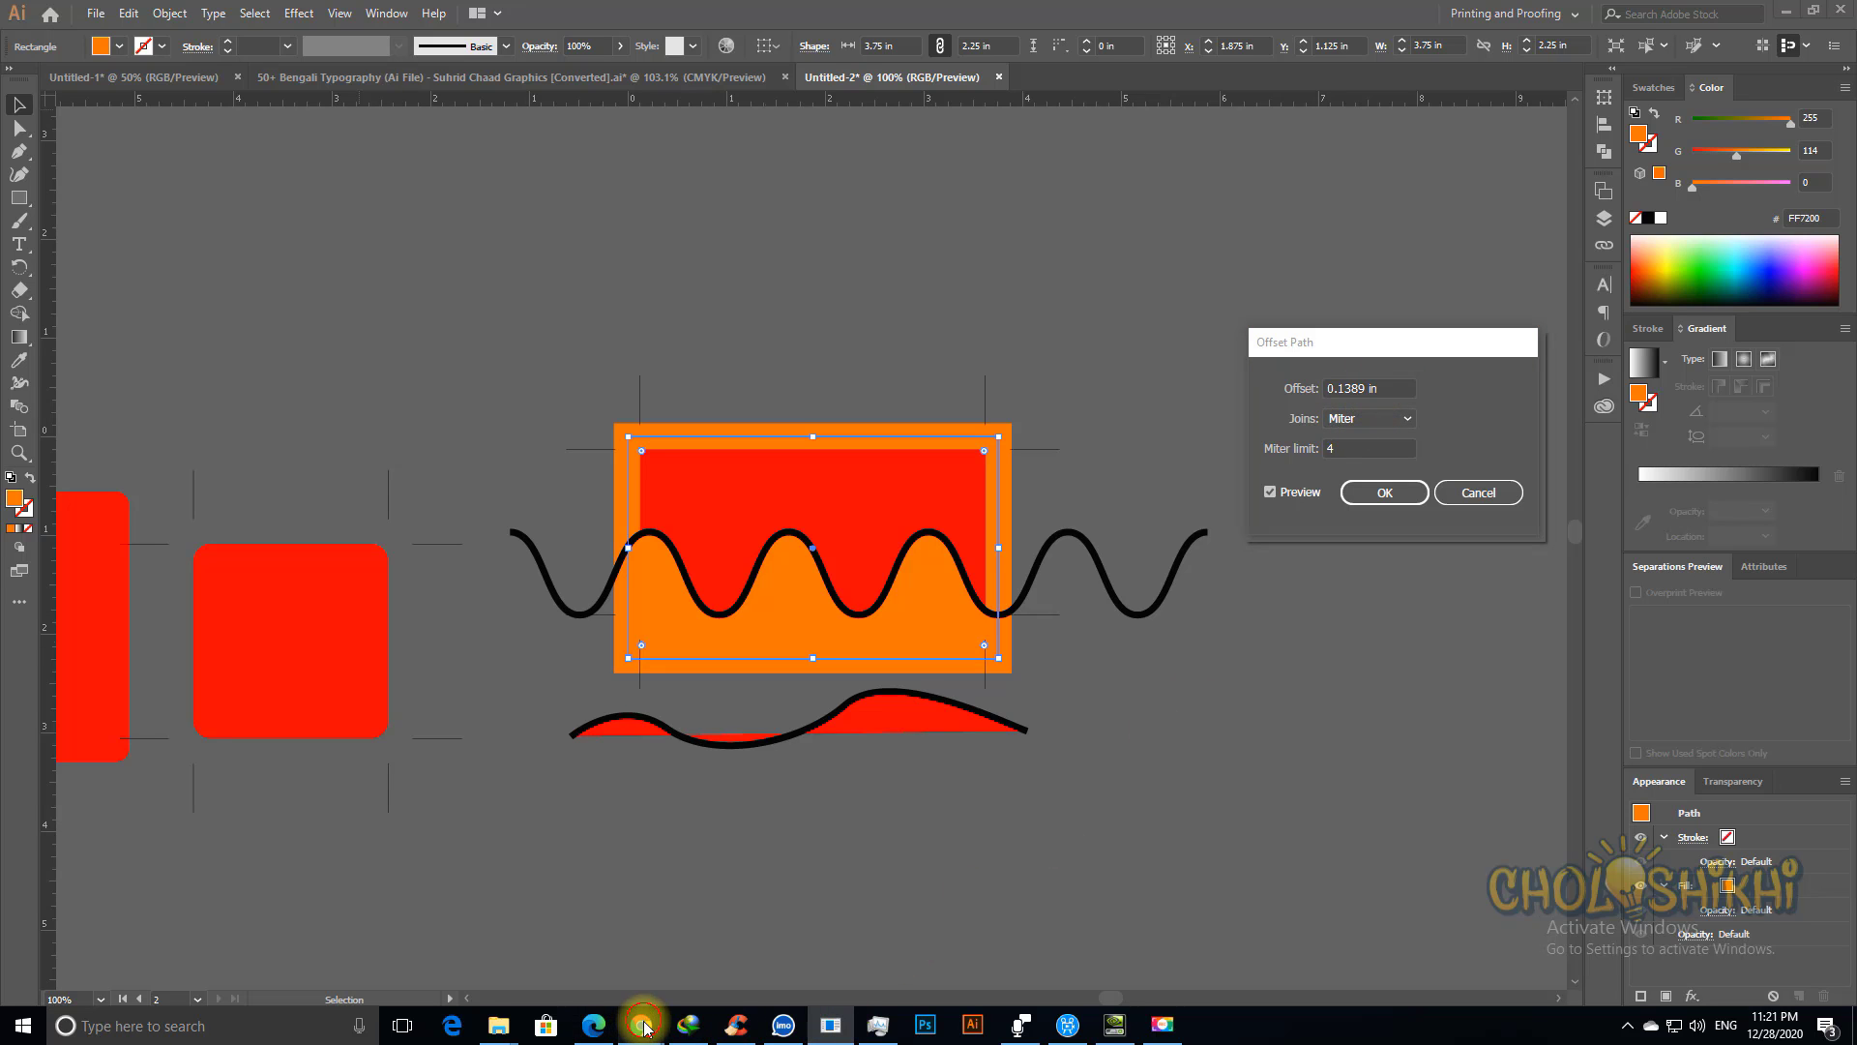
Step: Switch to the Google Meet call in Chrome, admit the waiting participant, and return to Illustrator
{"action": "mouse_move", "coordinate": [640, 1025]}
{"action": "left_click", "coordinate": [580, 933]}
{"action": "left_click", "coordinate": [1277, 16]}
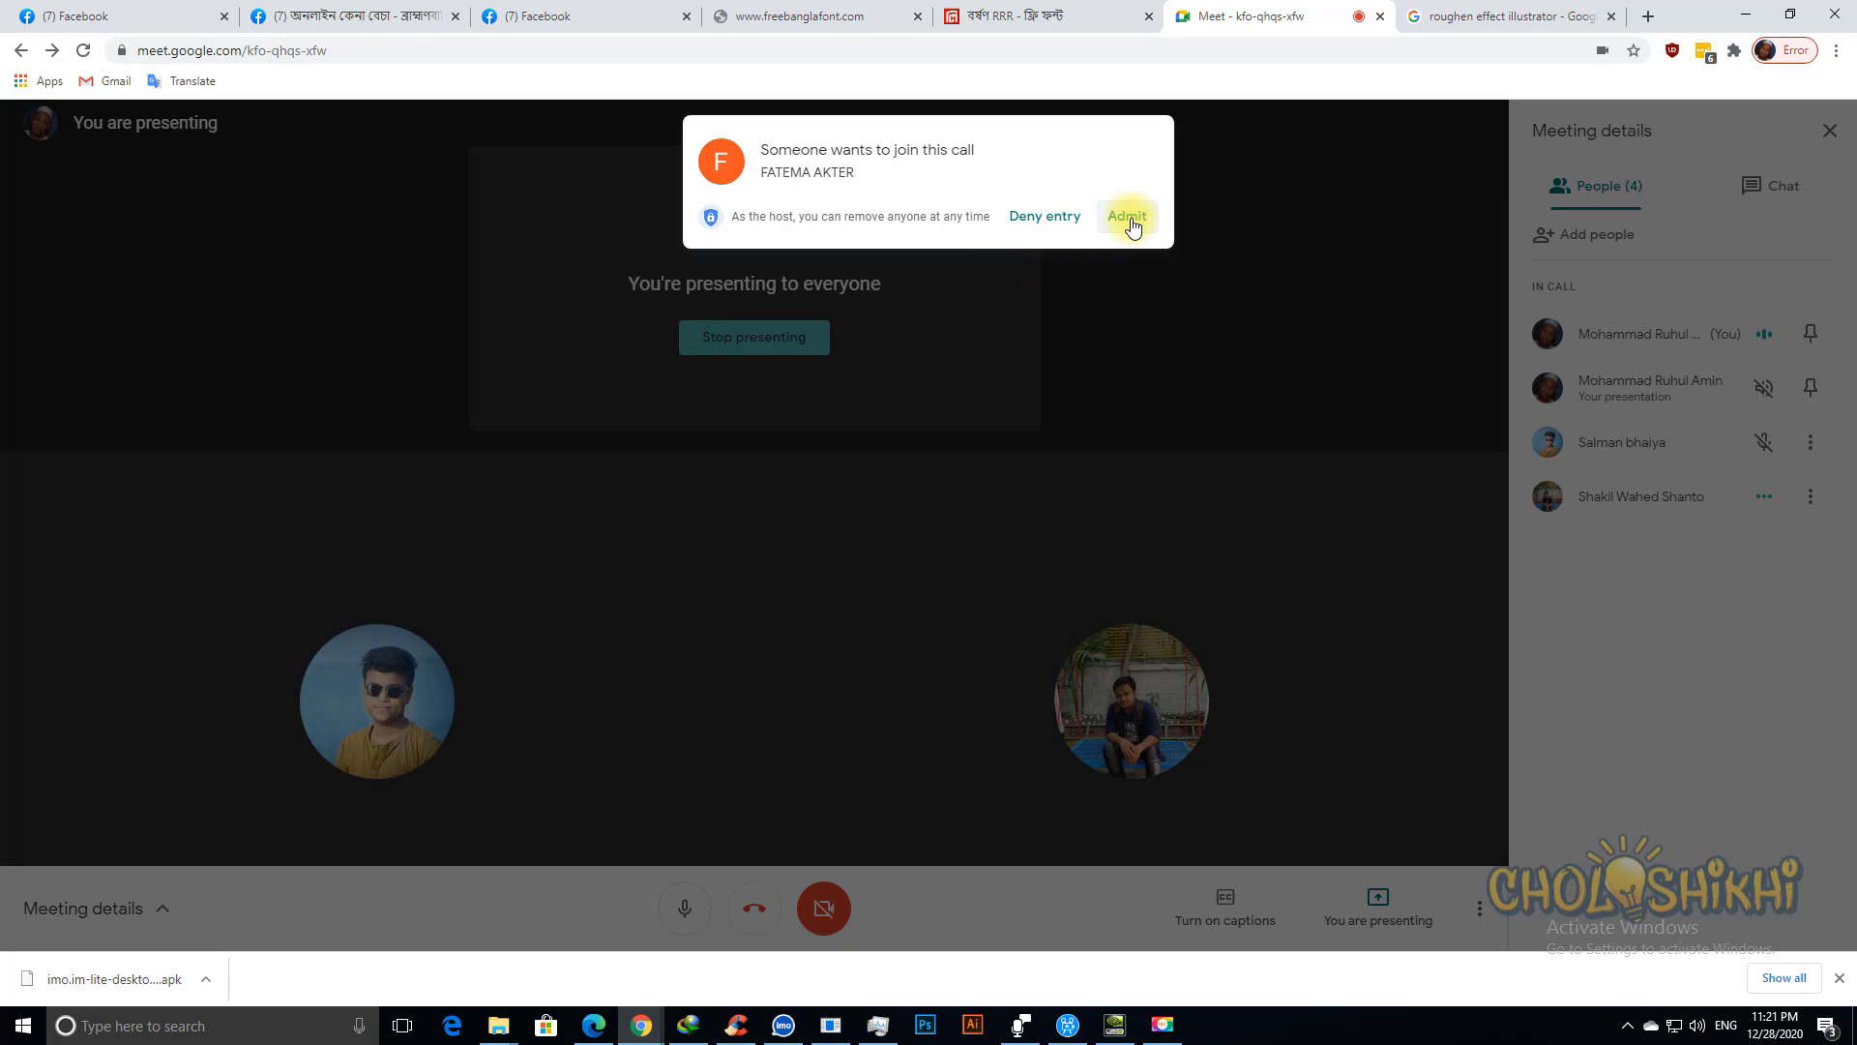
{"action": "left_click", "coordinate": [1127, 218]}
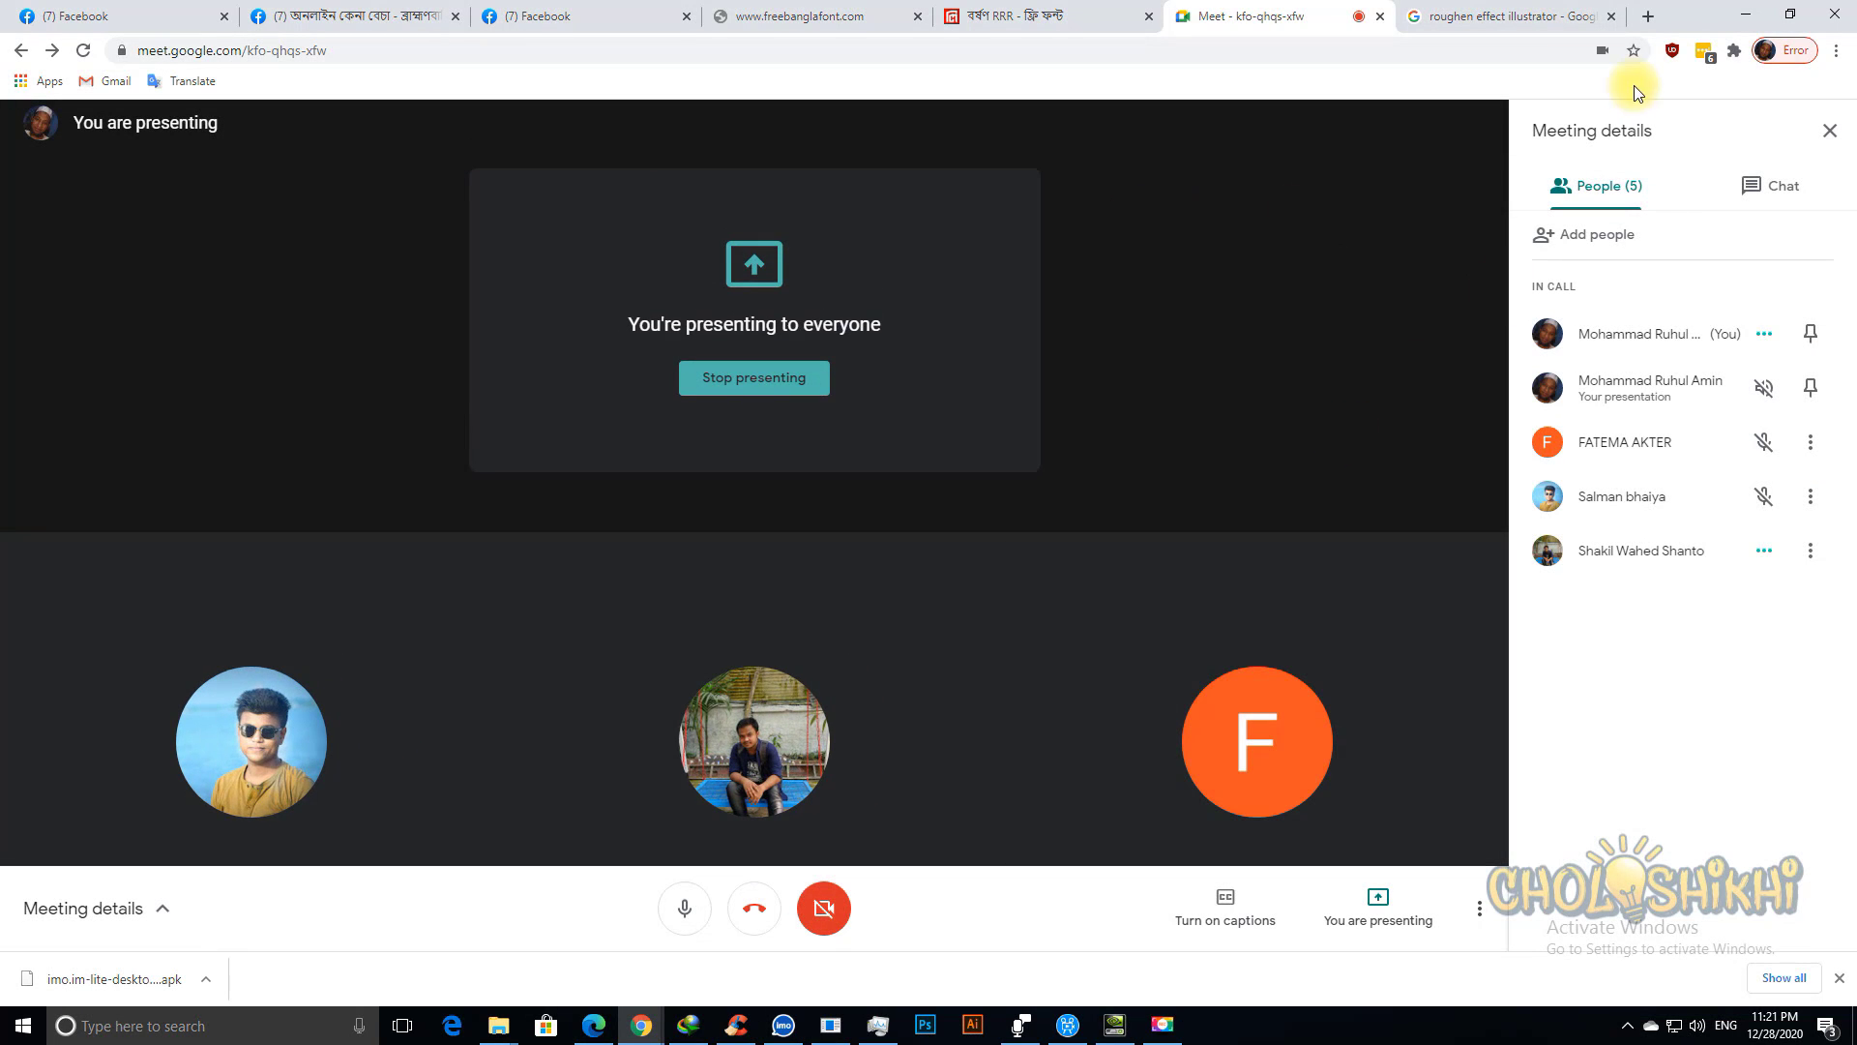
{"action": "left_click", "coordinate": [1746, 14]}
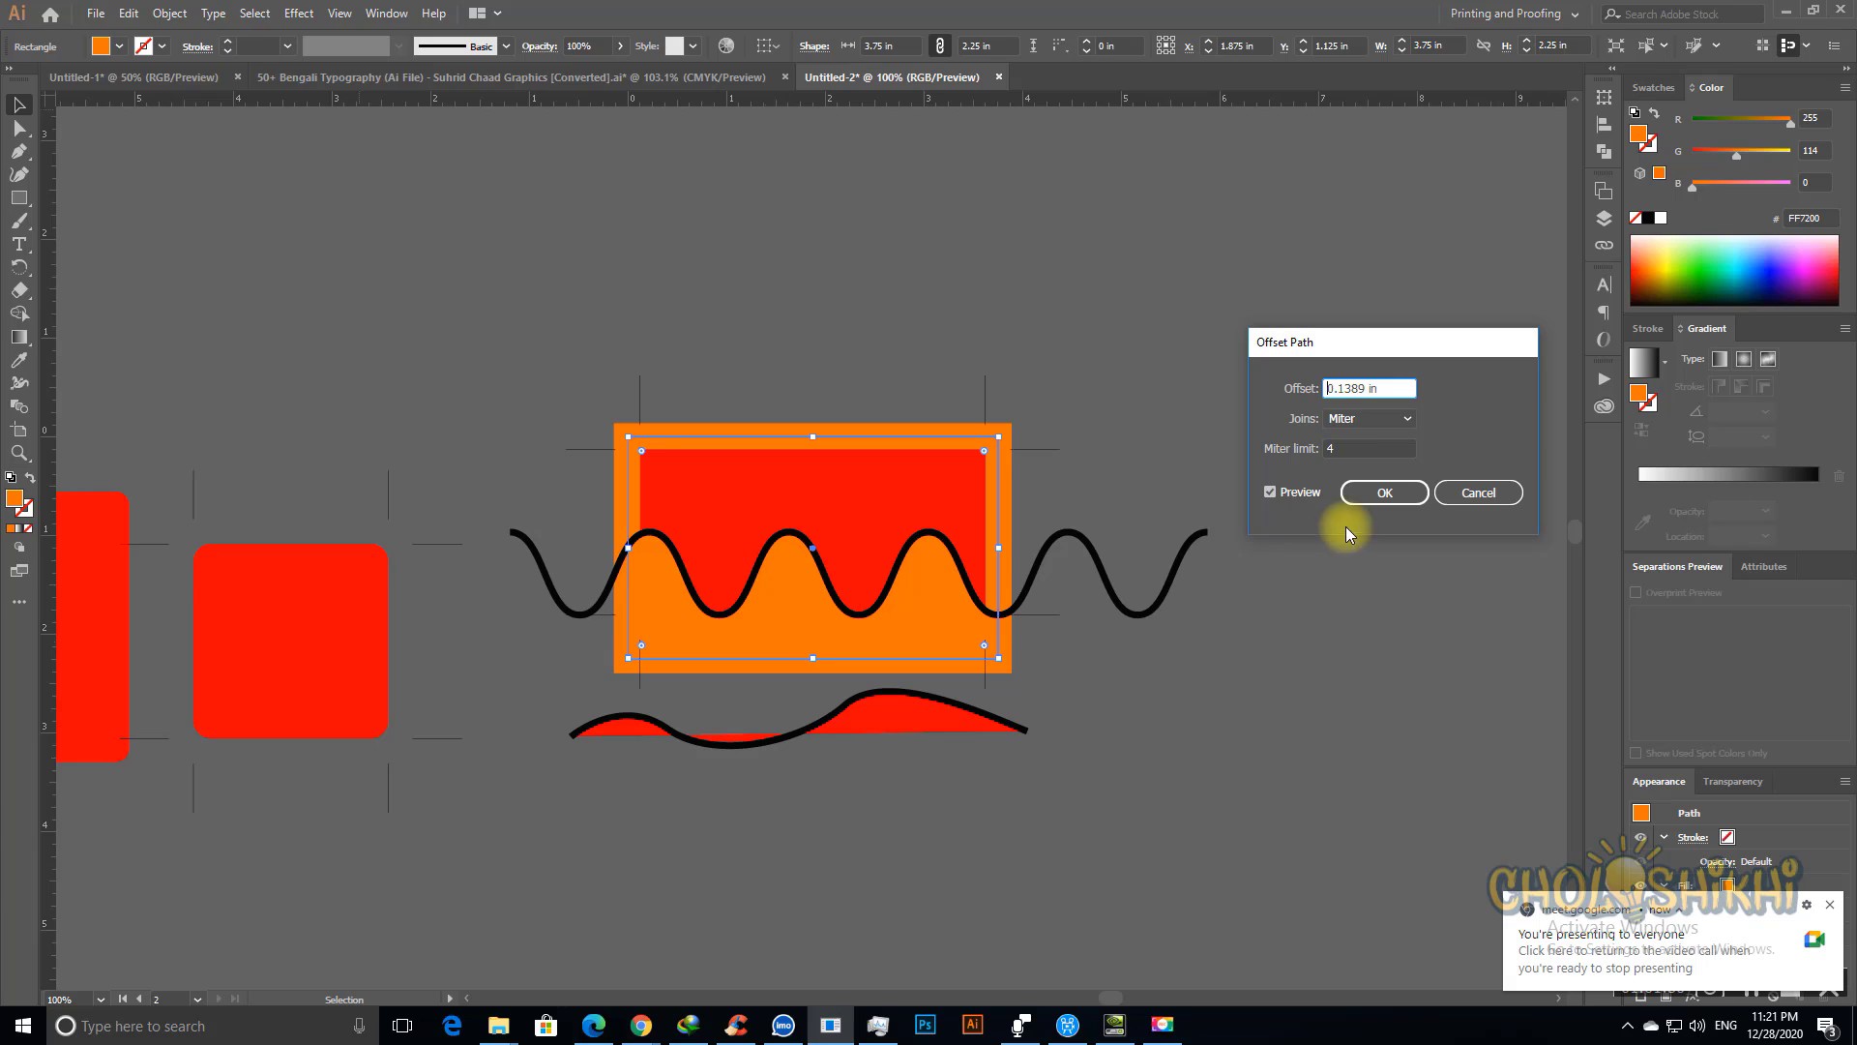
Step: Set the orange rectangle's path offset to -0.1389 in
{"action": "left_click_drag", "start_coordinate": [1384, 346], "coordinate": [1357, 279]}
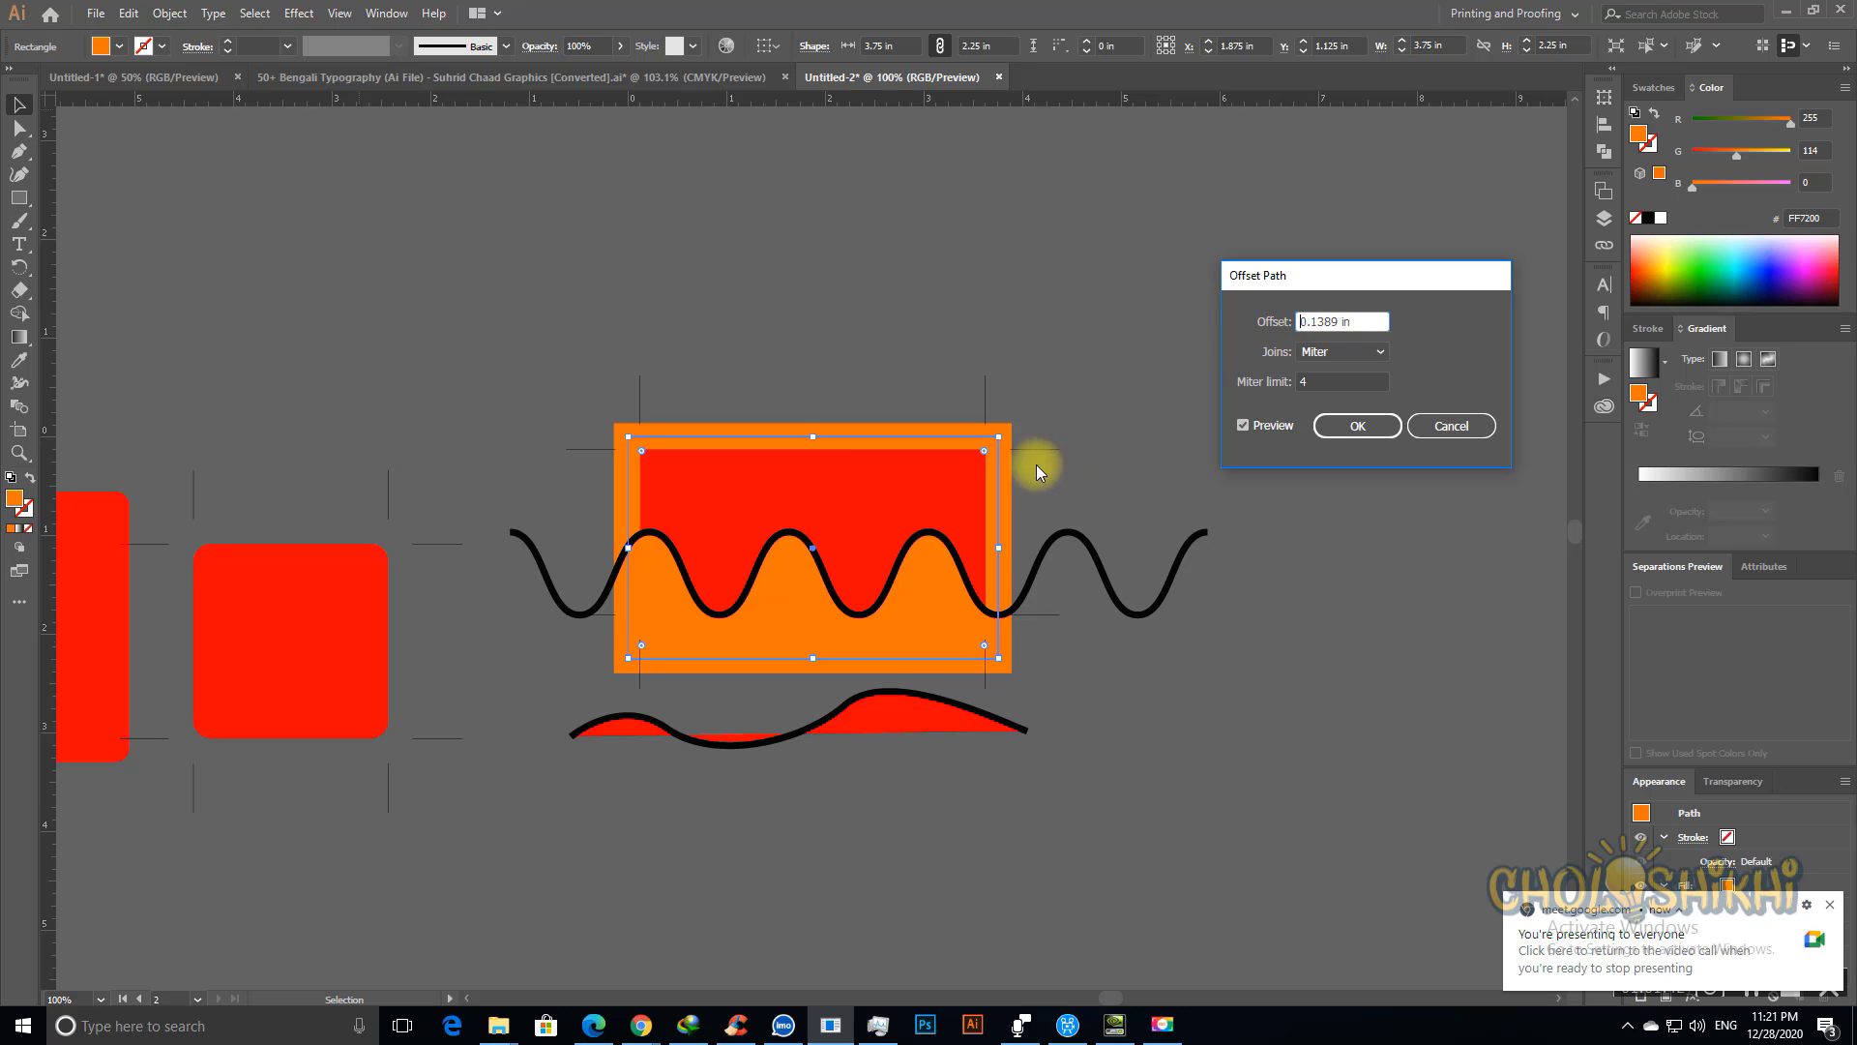
{"action": "type", "text": "-"}
{"action": "key", "text": "Tab"}
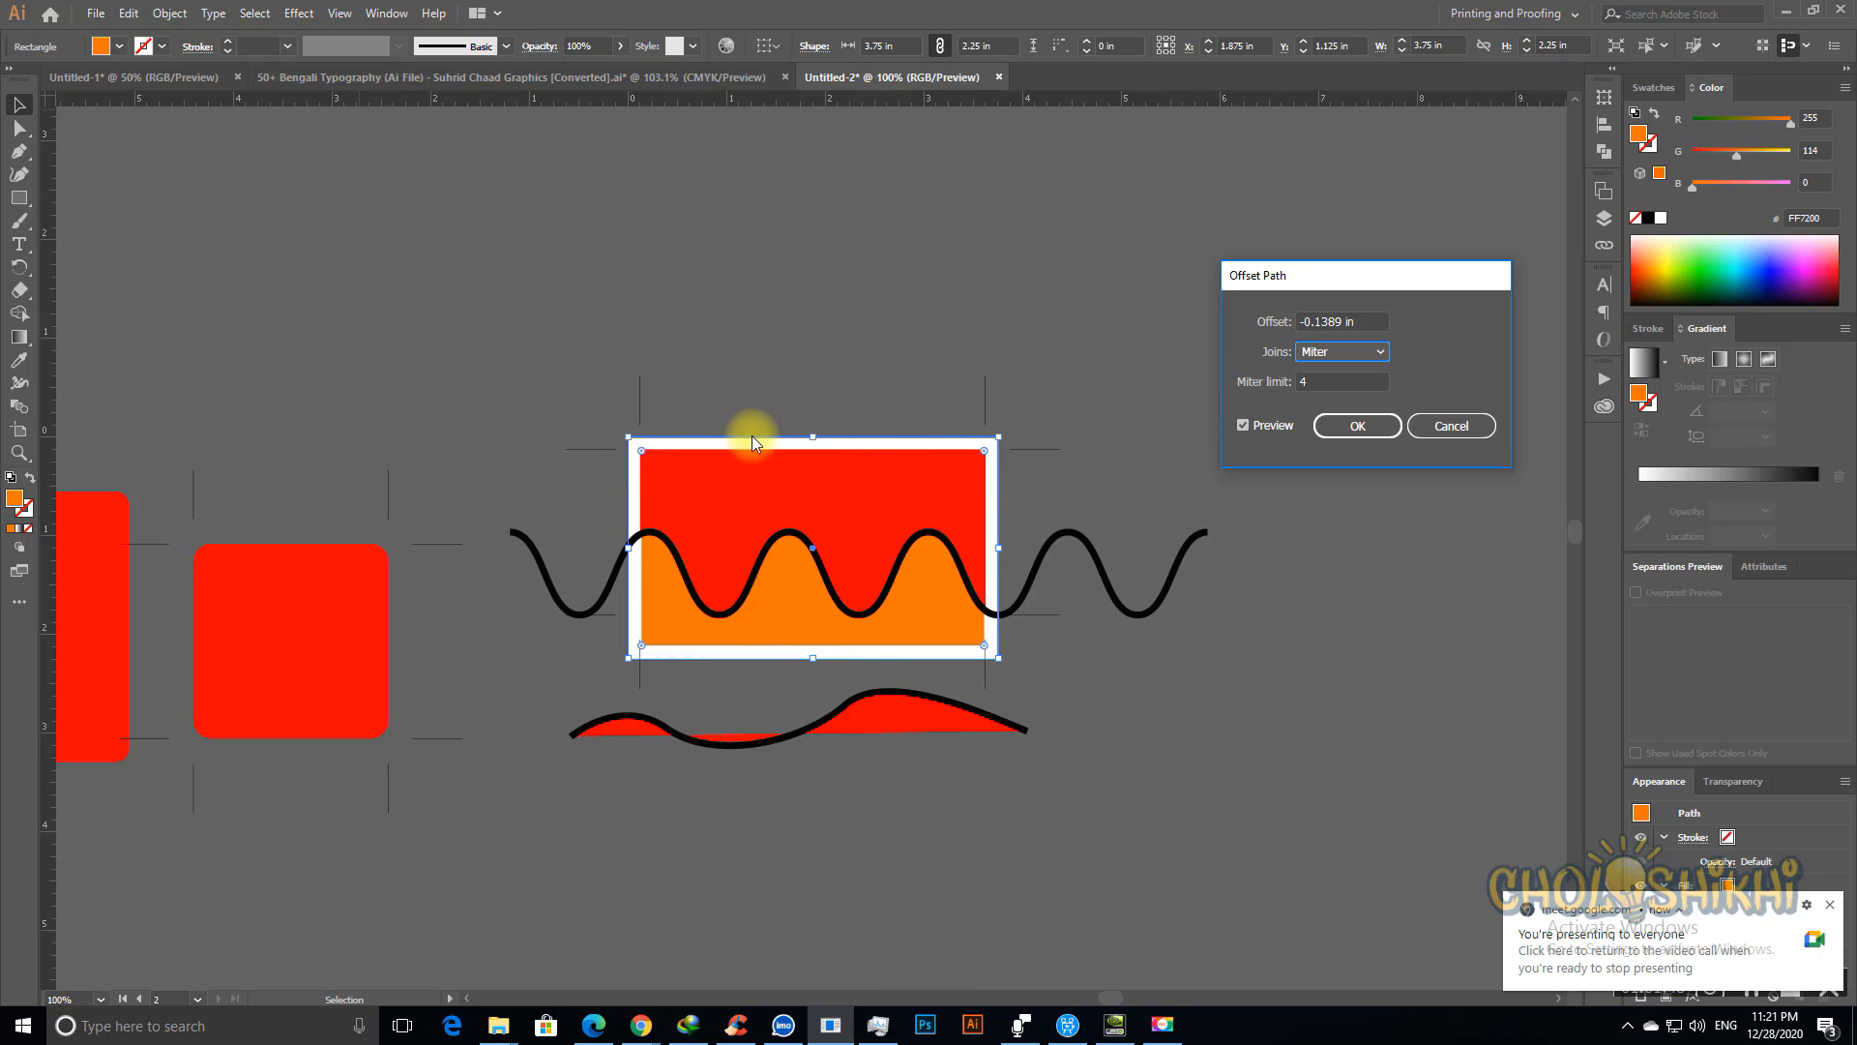
Step: Look over the join types available for the path offset and cancel the Offset Path effect
{"action": "left_click", "coordinate": [1350, 356]}
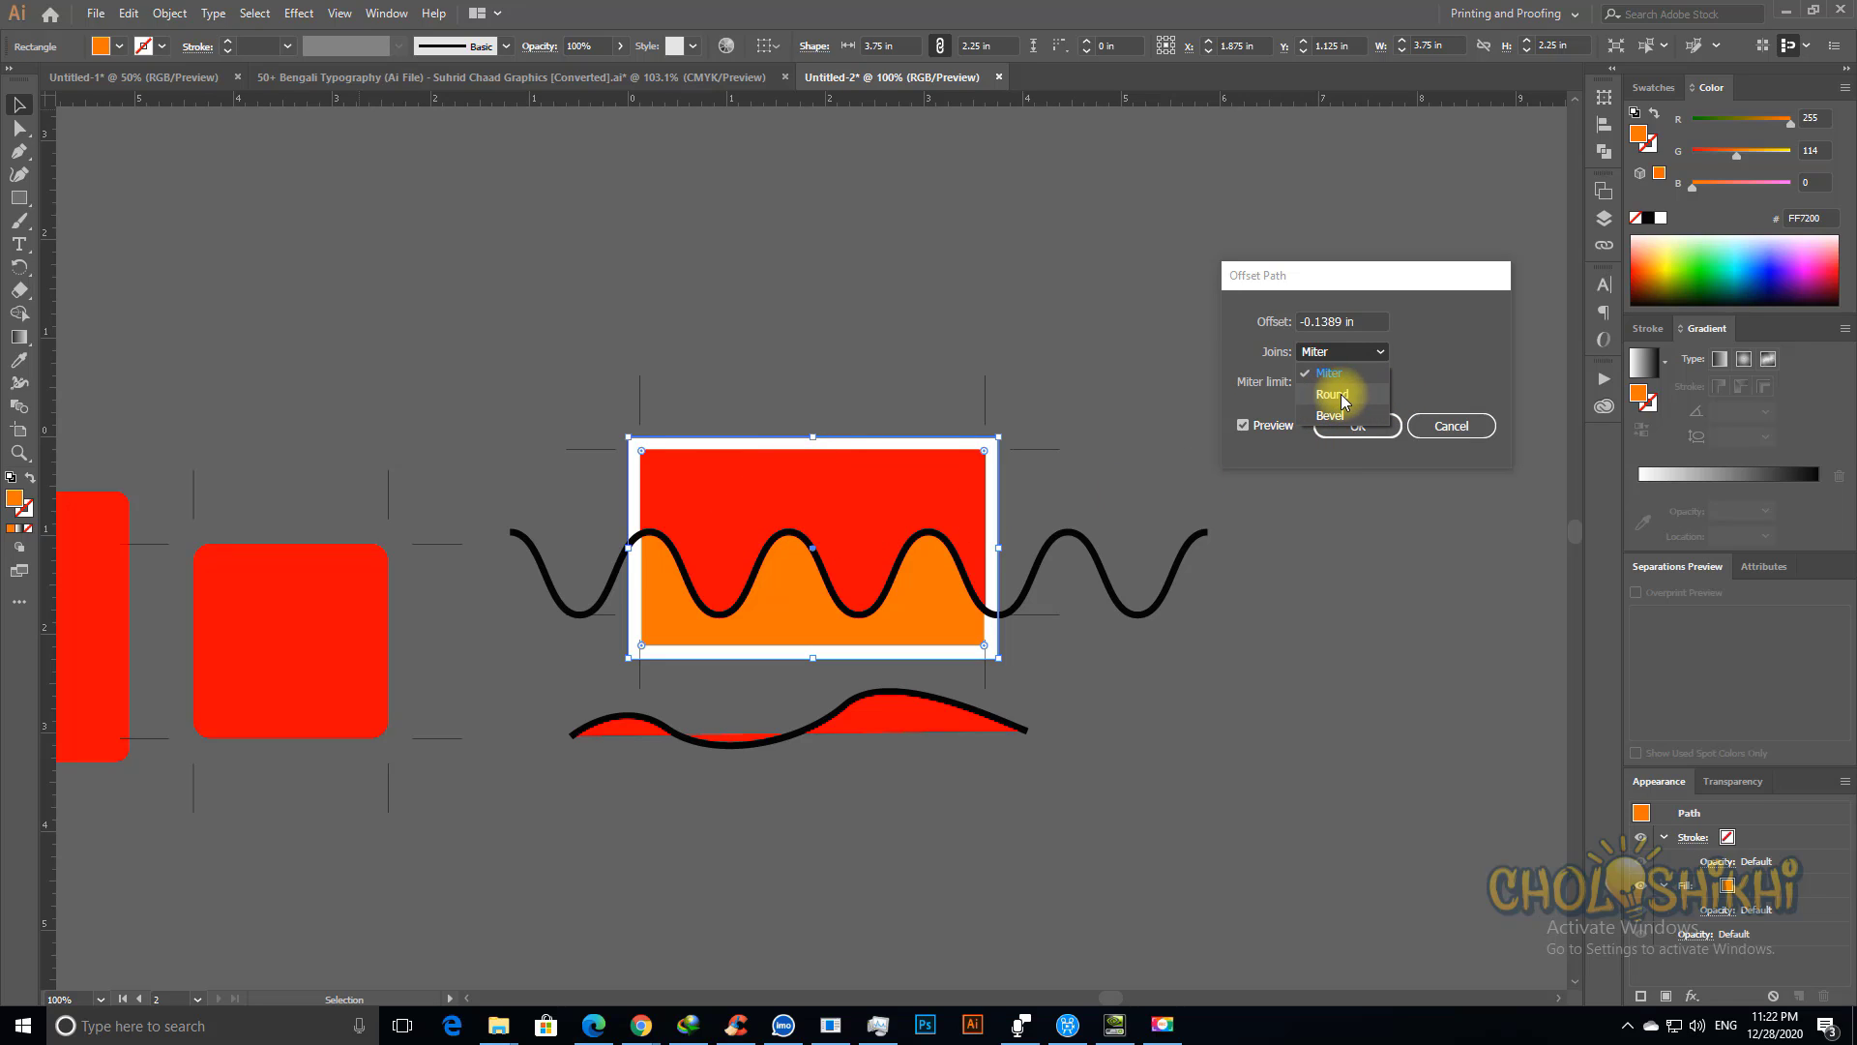
{"action": "left_click", "coordinate": [1446, 346]}
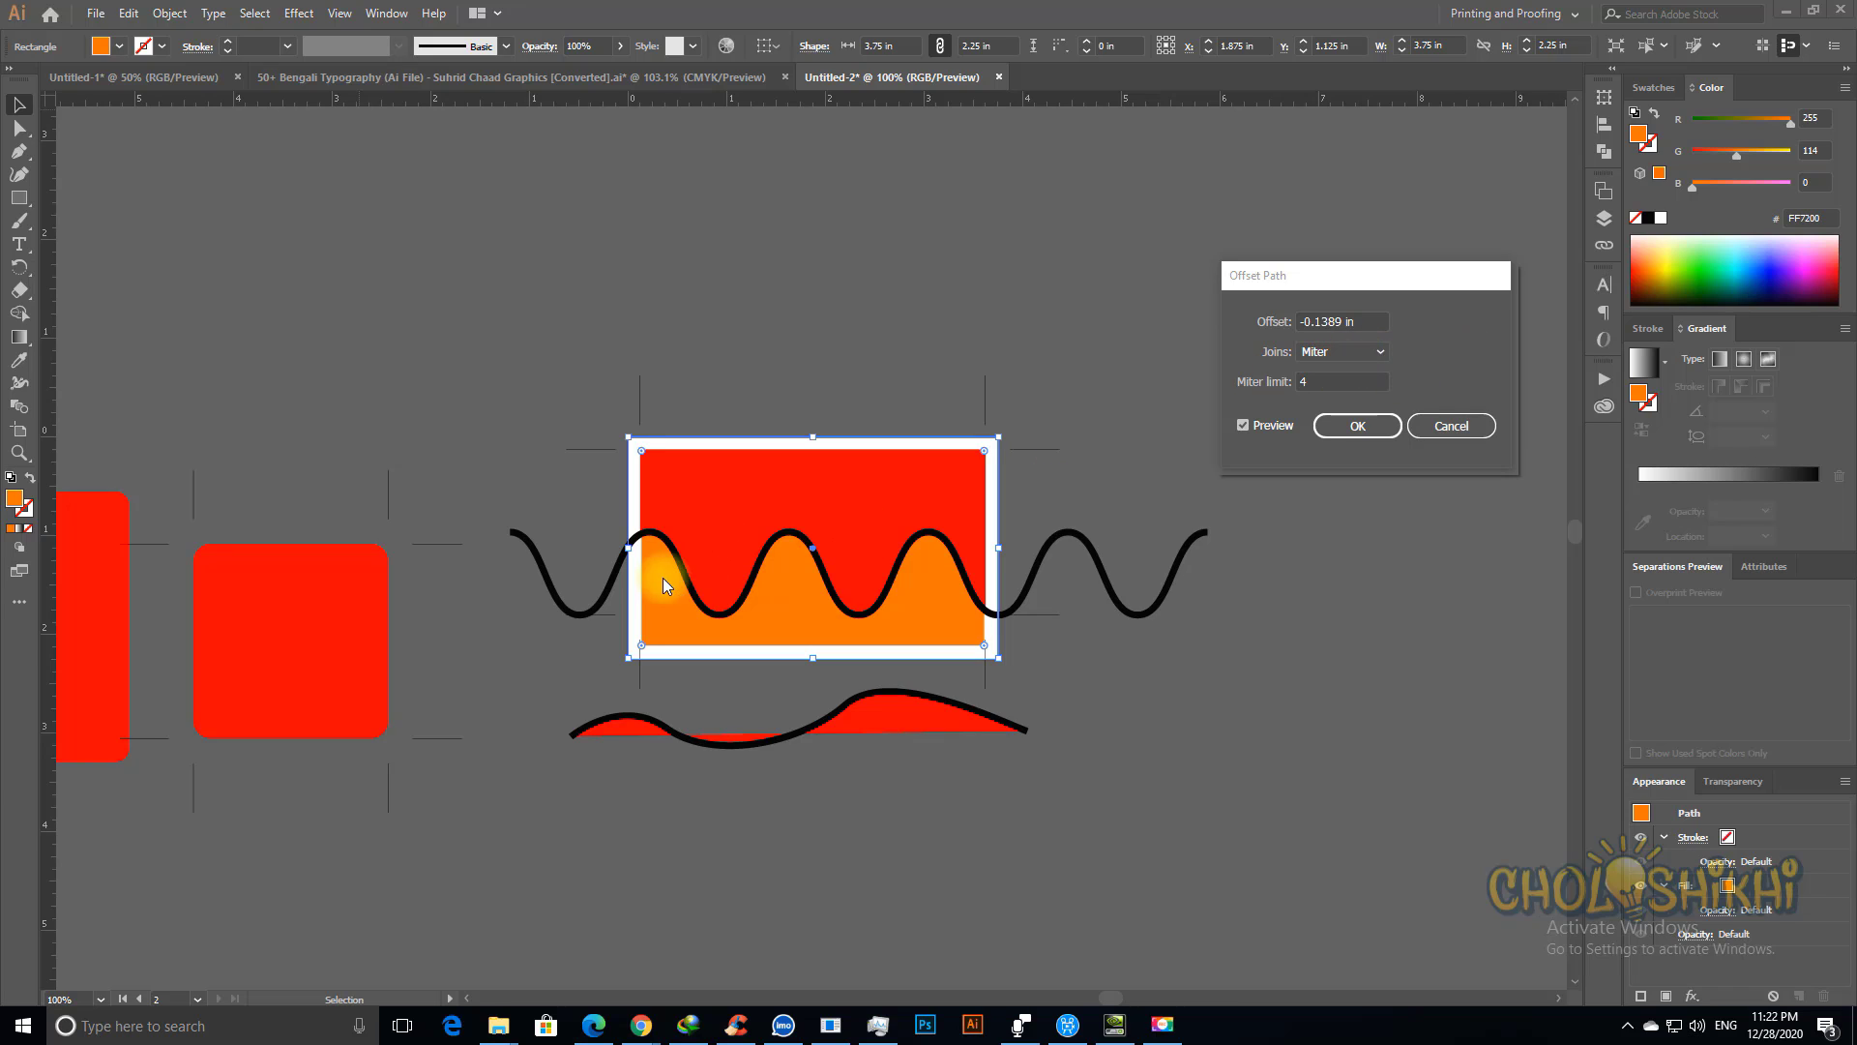
{"action": "left_click", "coordinate": [1448, 429]}
Step: Apply the Outline Object path effect to the orange background rectangle
{"action": "left_click", "coordinate": [298, 14]}
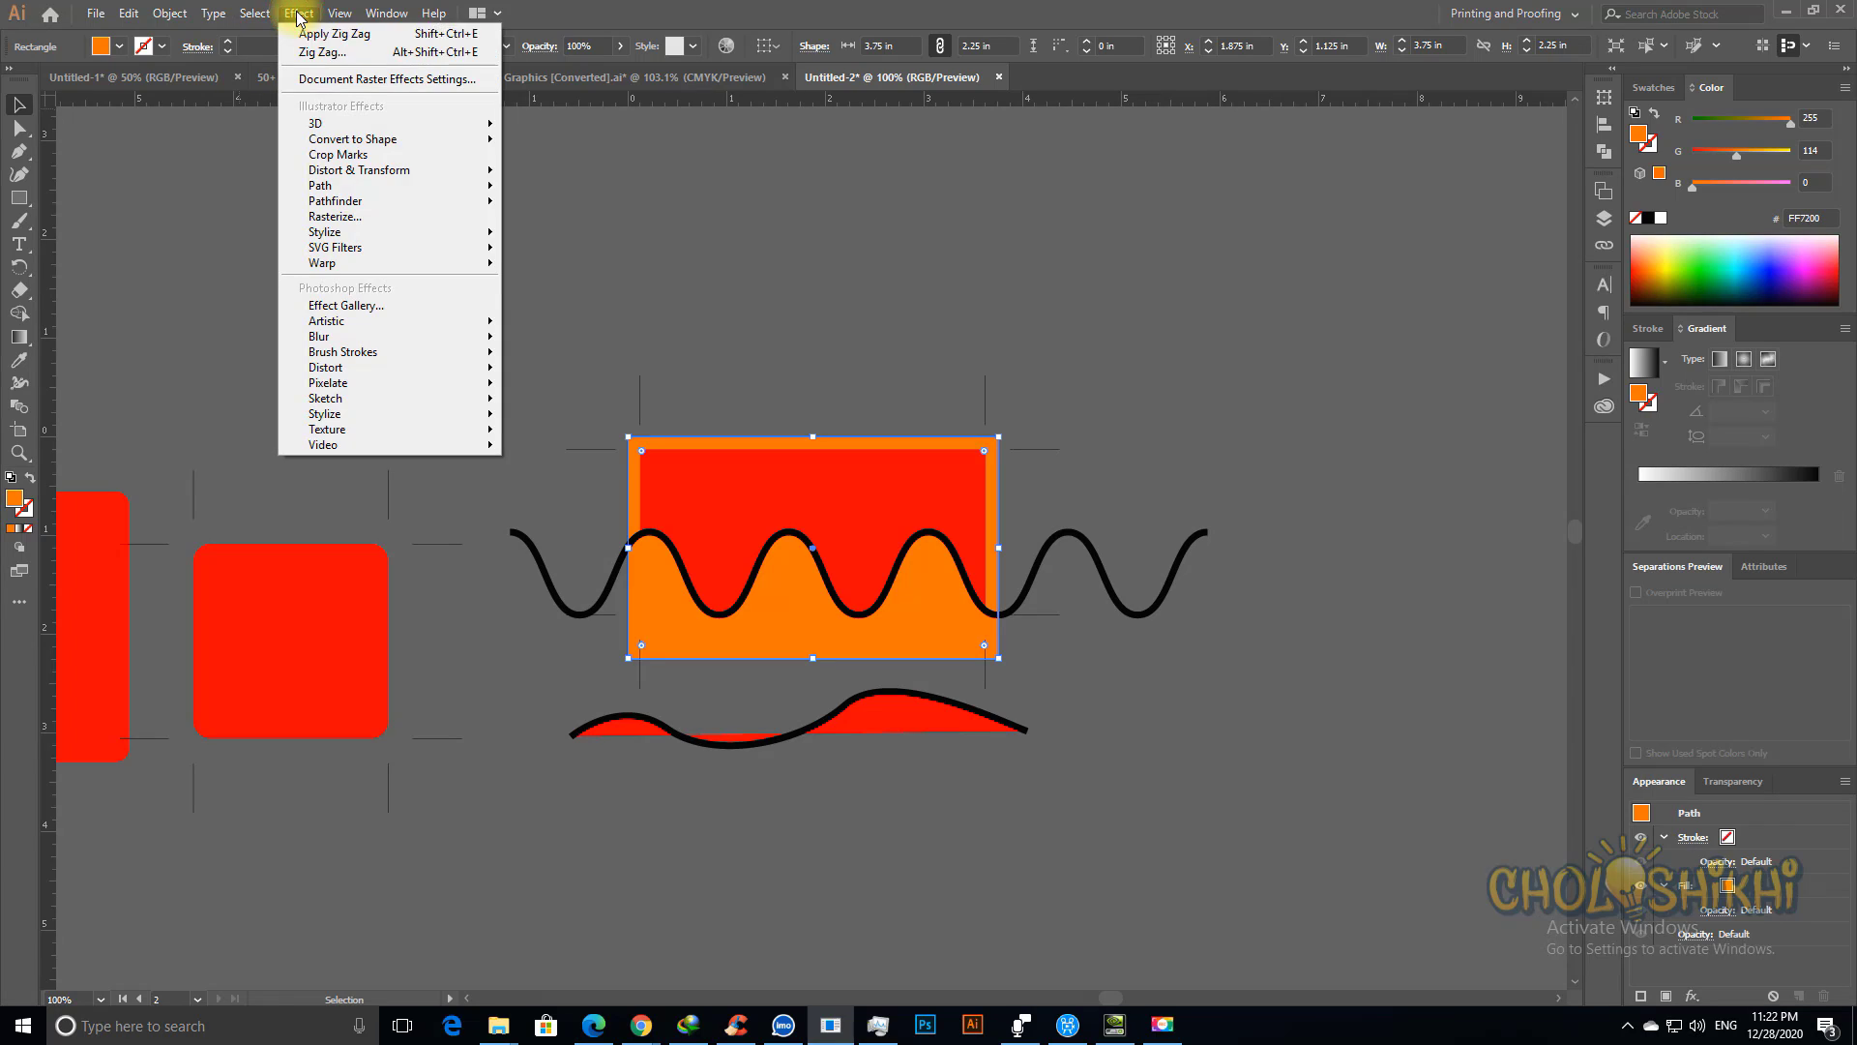
{"action": "mouse_move", "coordinate": [365, 185]}
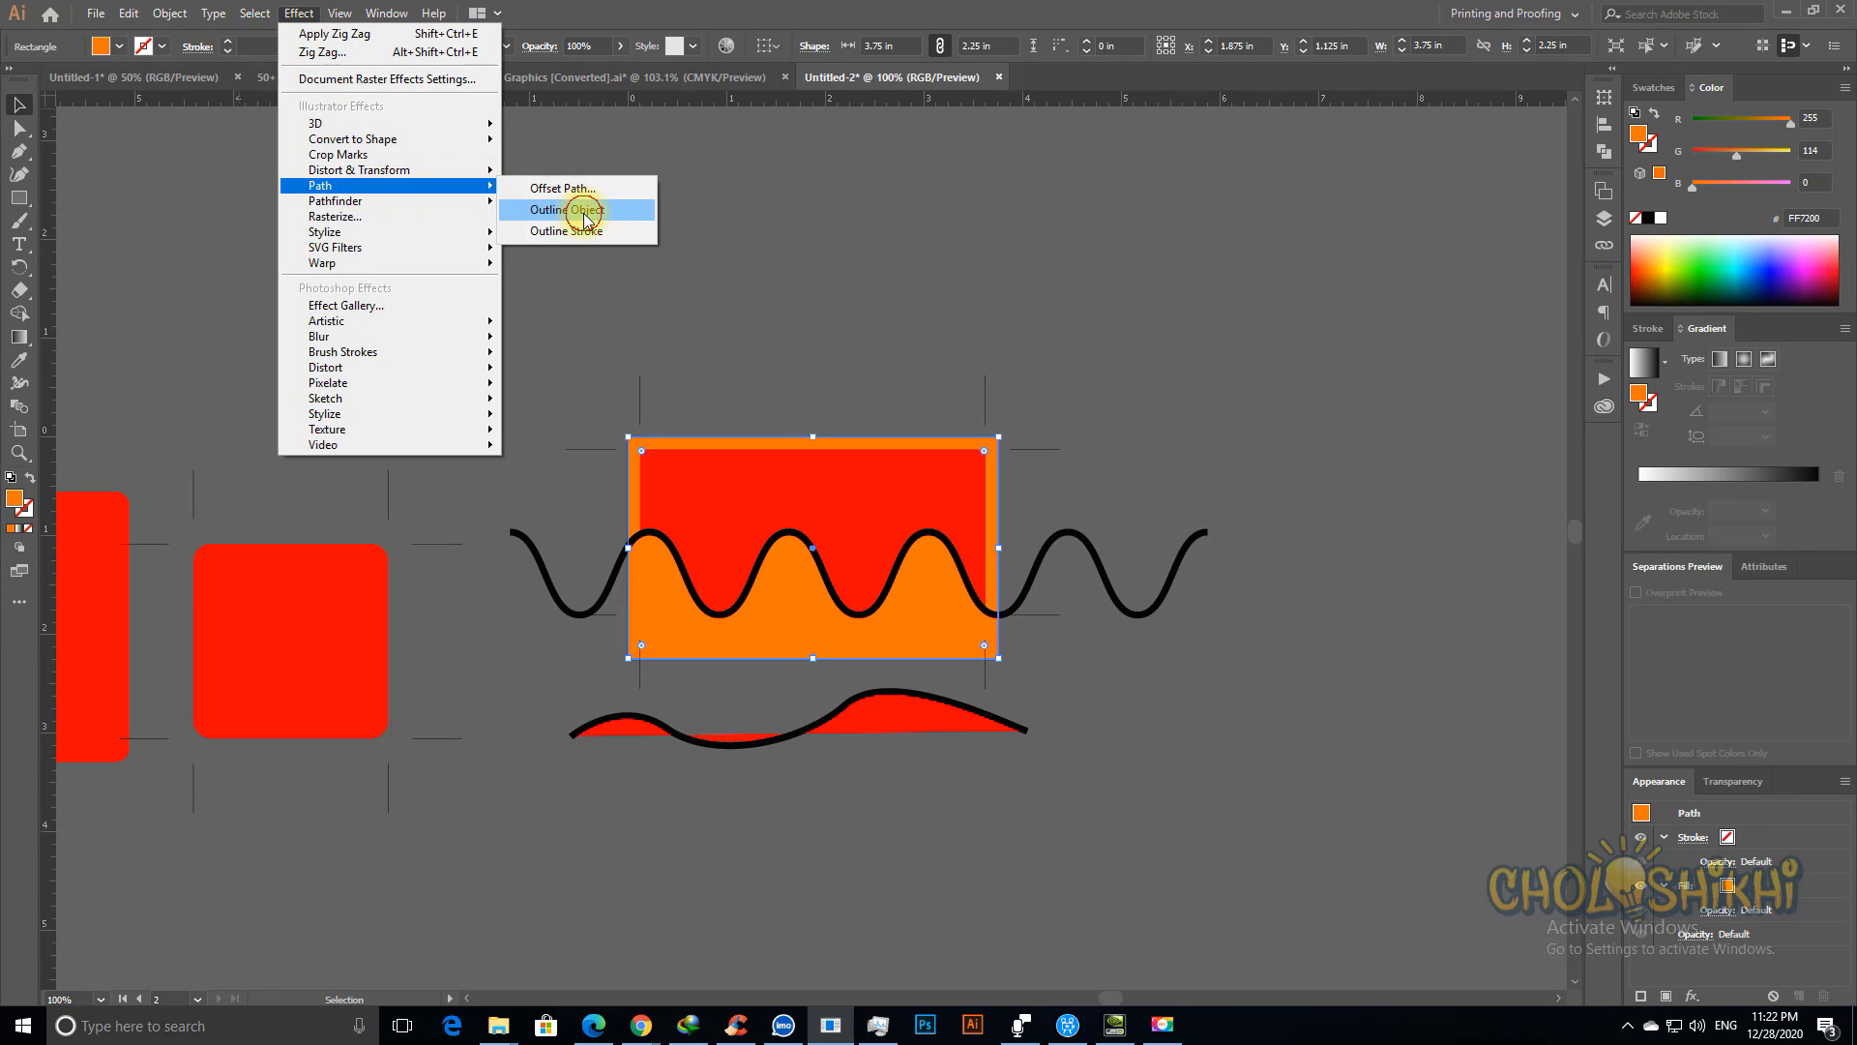
{"action": "left_click", "coordinate": [584, 211]}
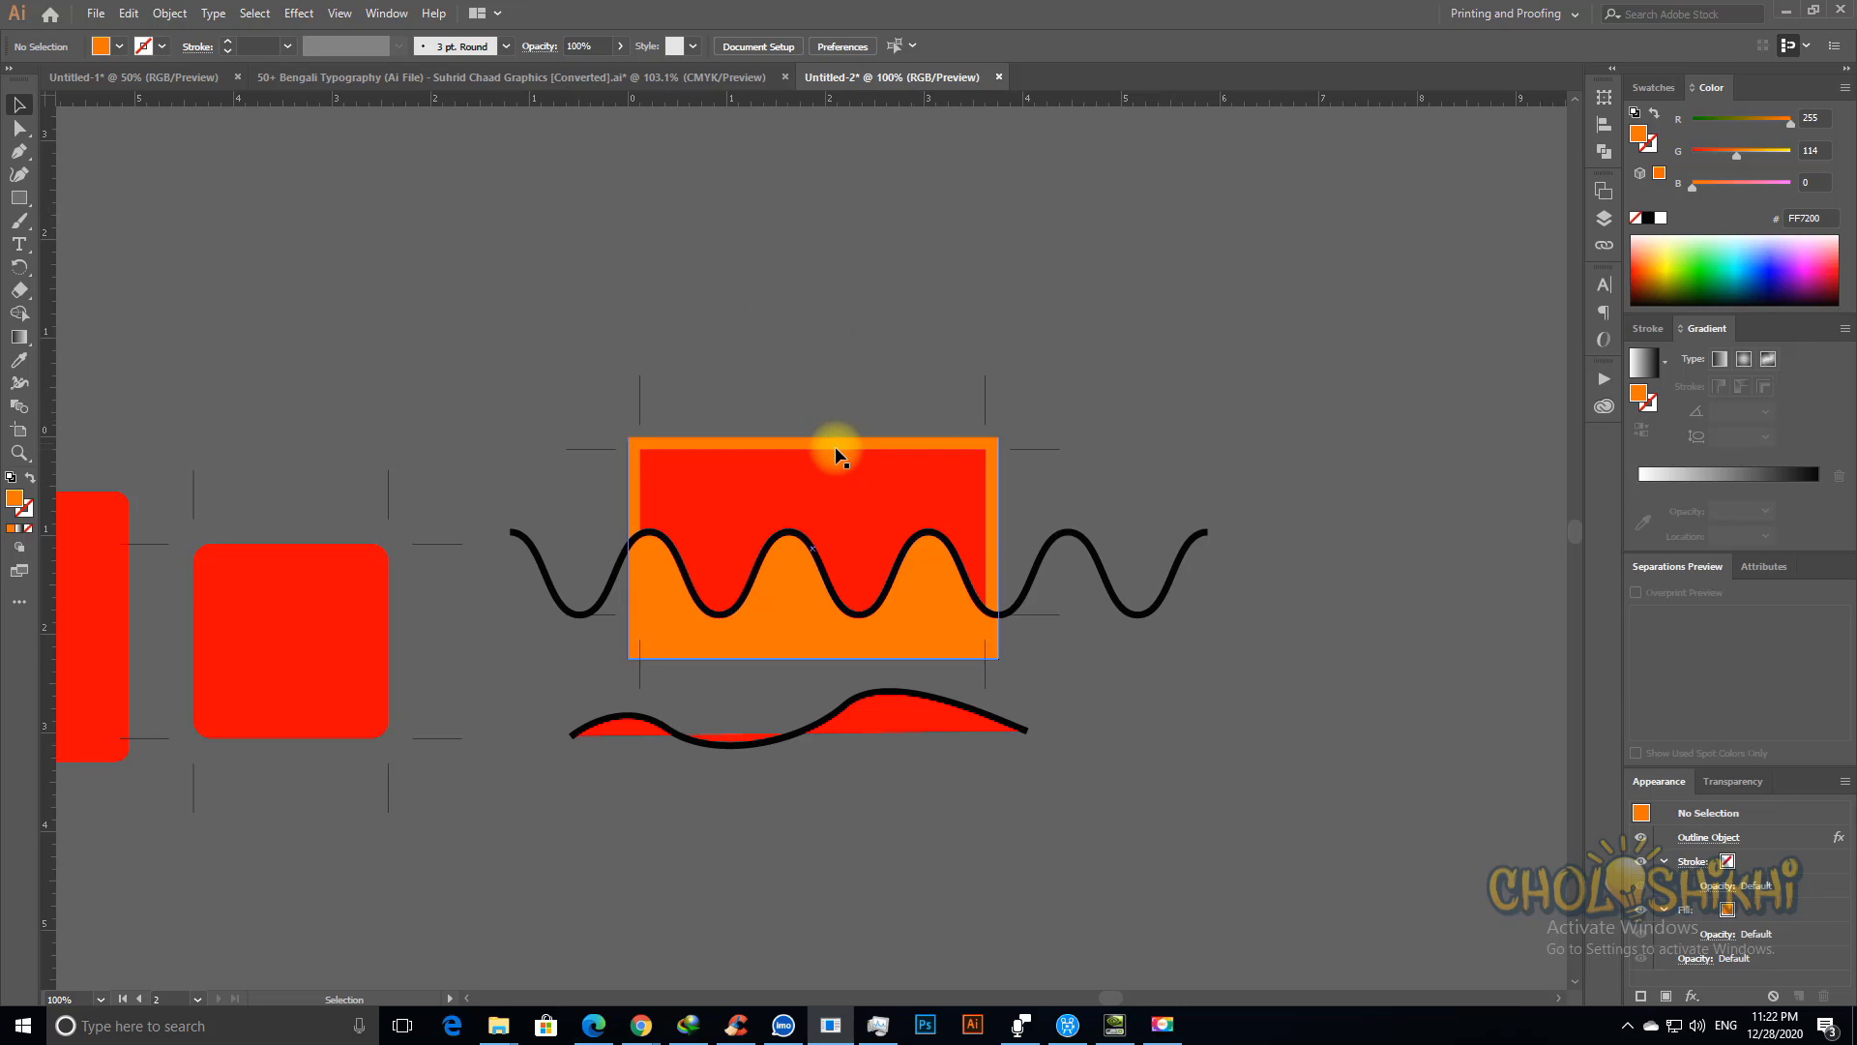
{"action": "key", "text": "a"}
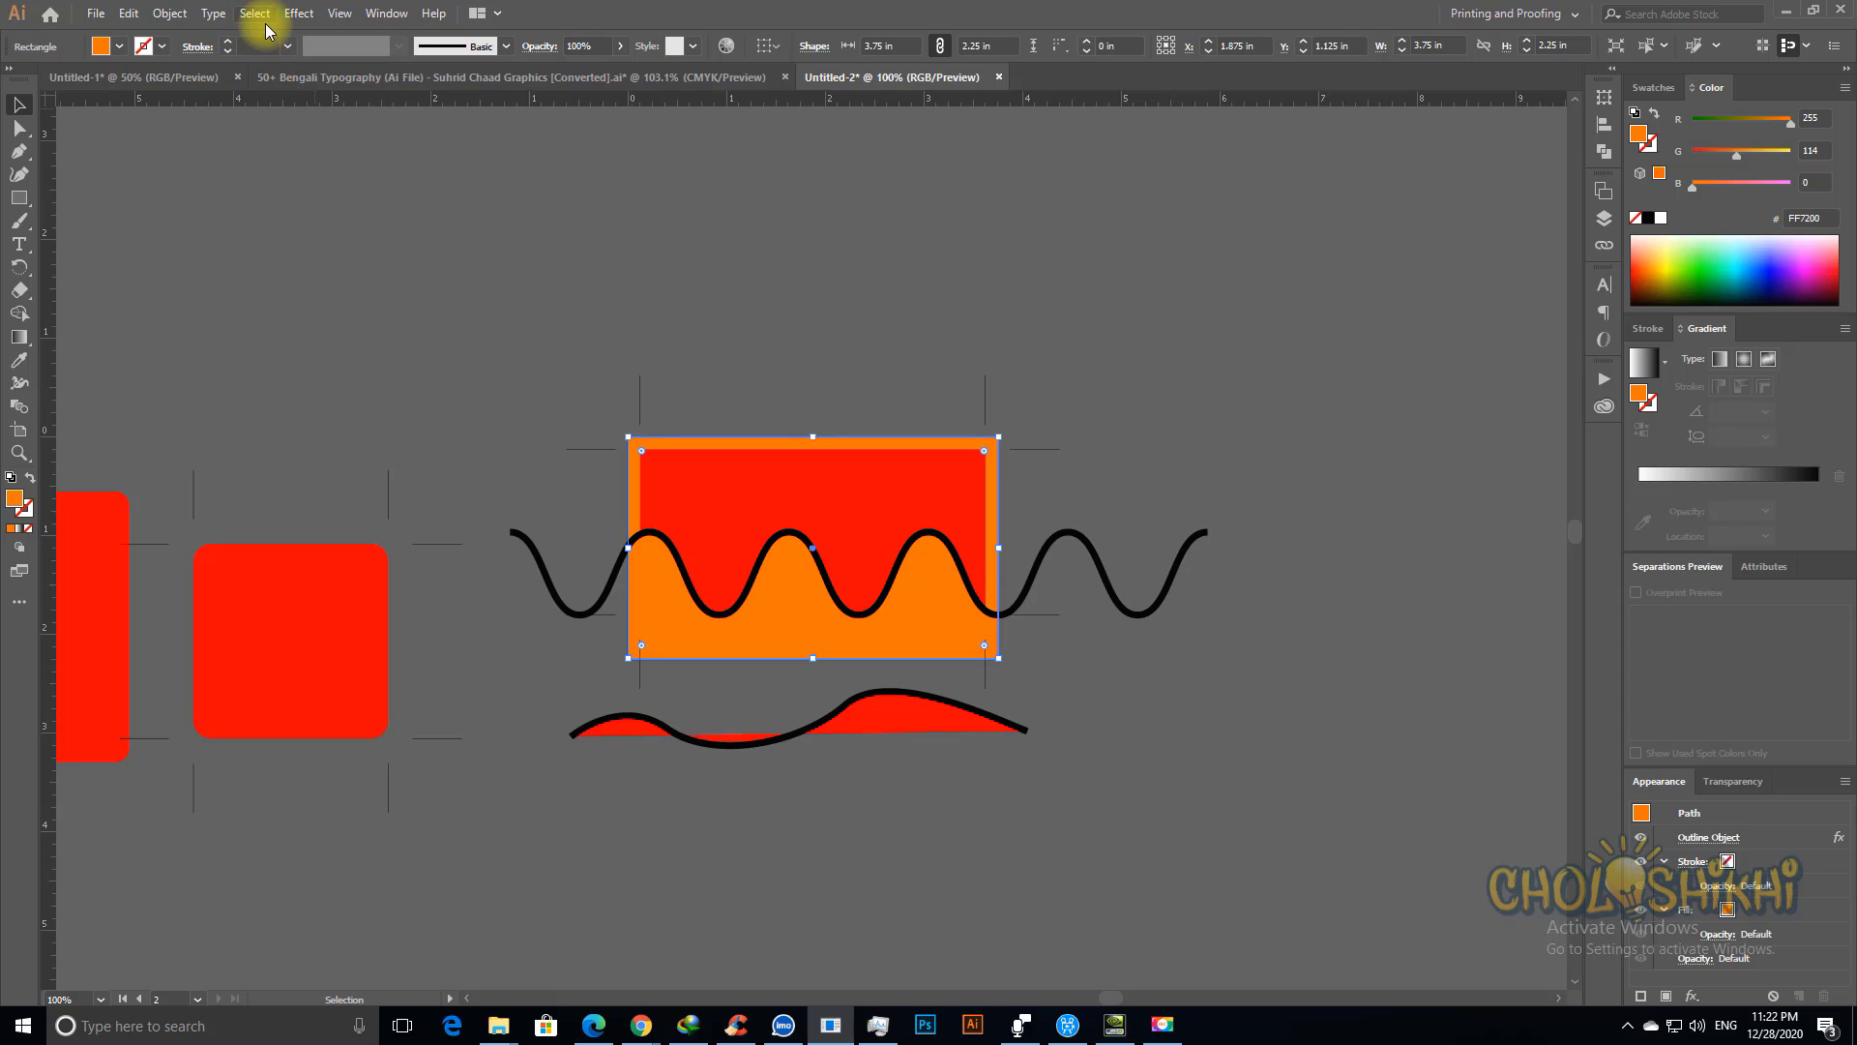
Step: Examine the edges of the outlined orange rectangle up close and compare it with the red square
{"action": "left_click", "coordinate": [300, 624]}
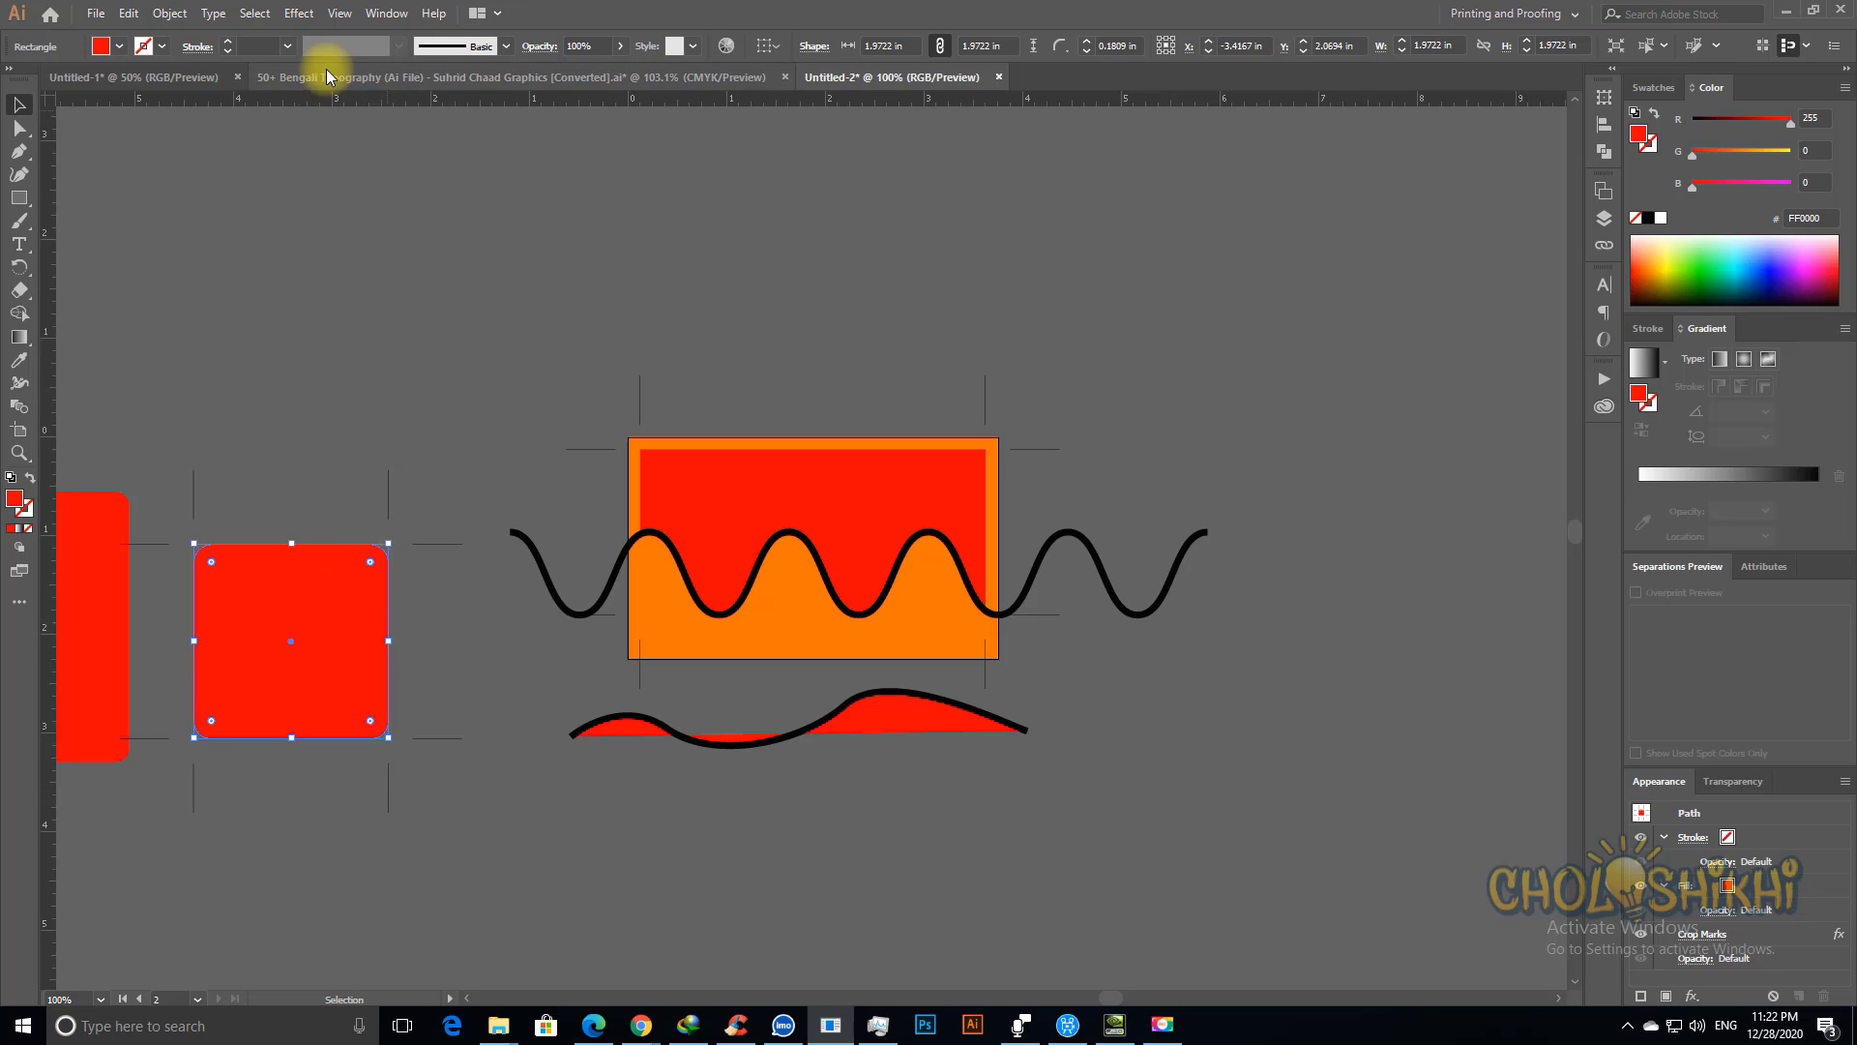
{"action": "key", "text": "ctrl+space"}
{"action": "left_click_drag", "start_coordinate": [1160, 655], "coordinate": [692, 379]}
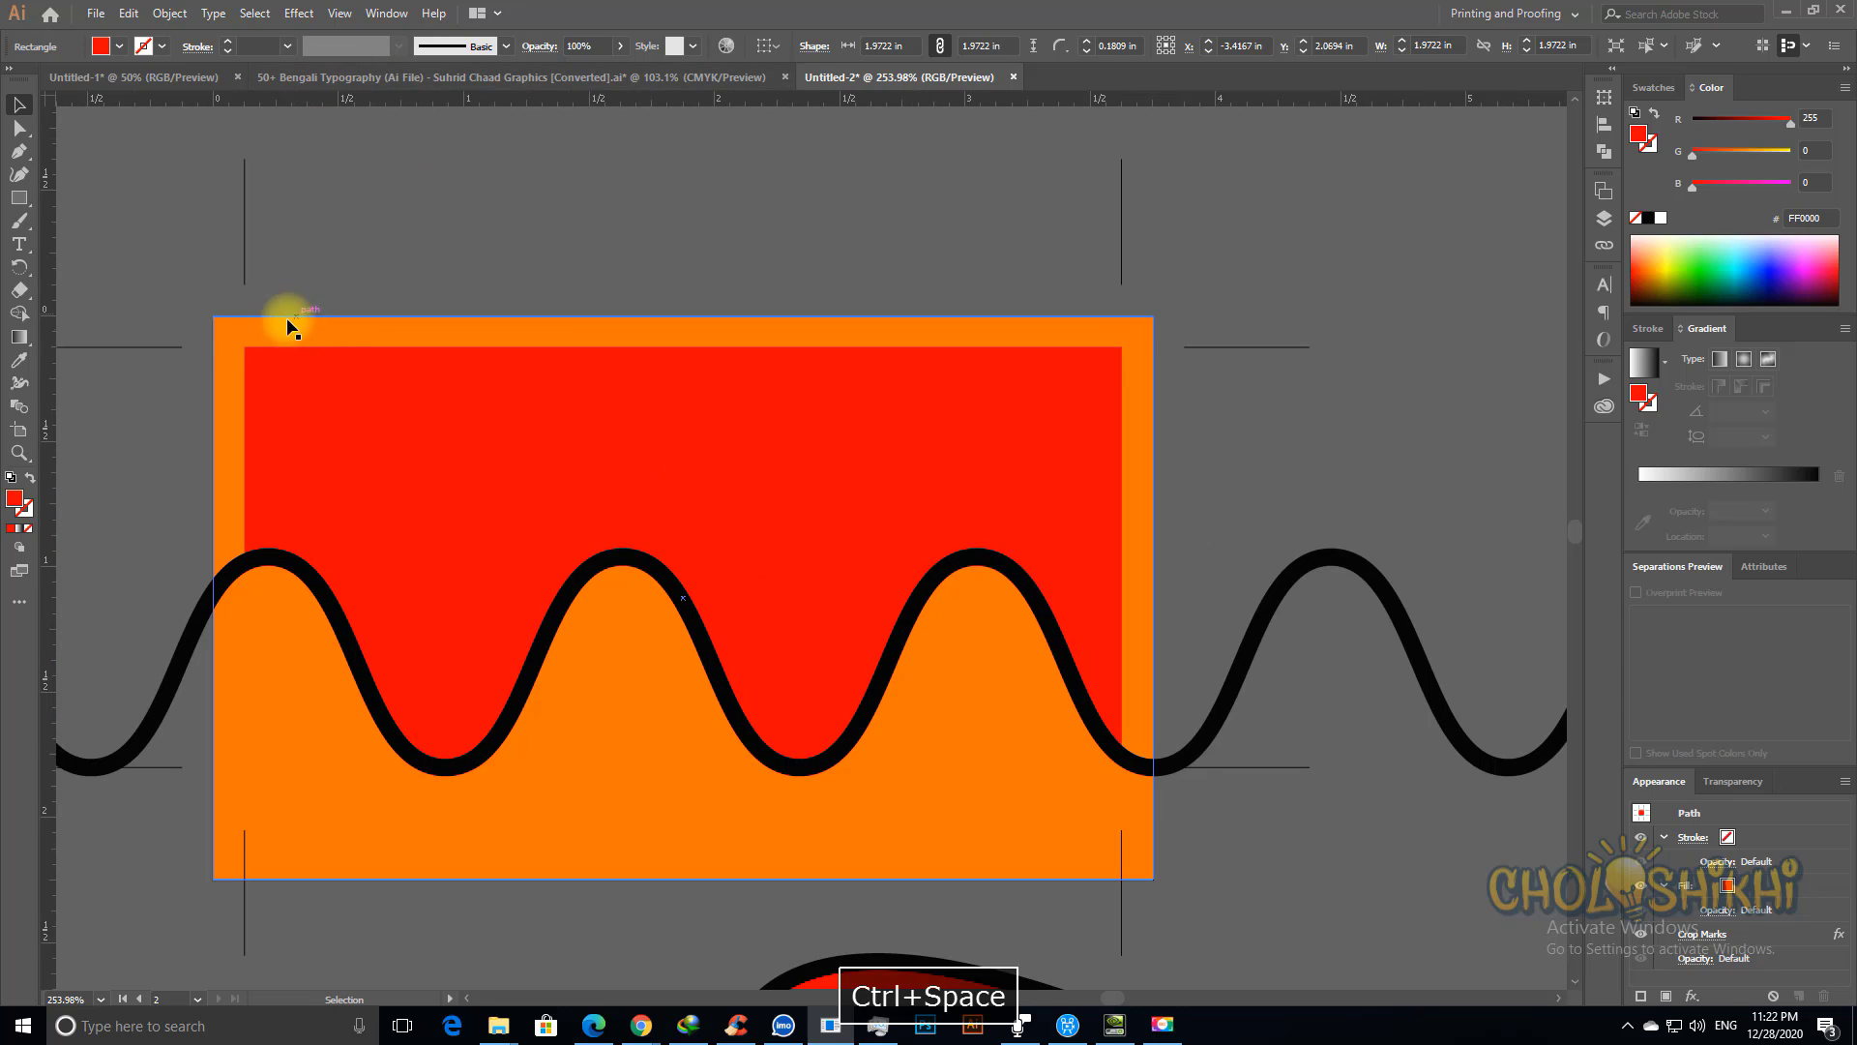
{"action": "left_click", "coordinate": [265, 333]}
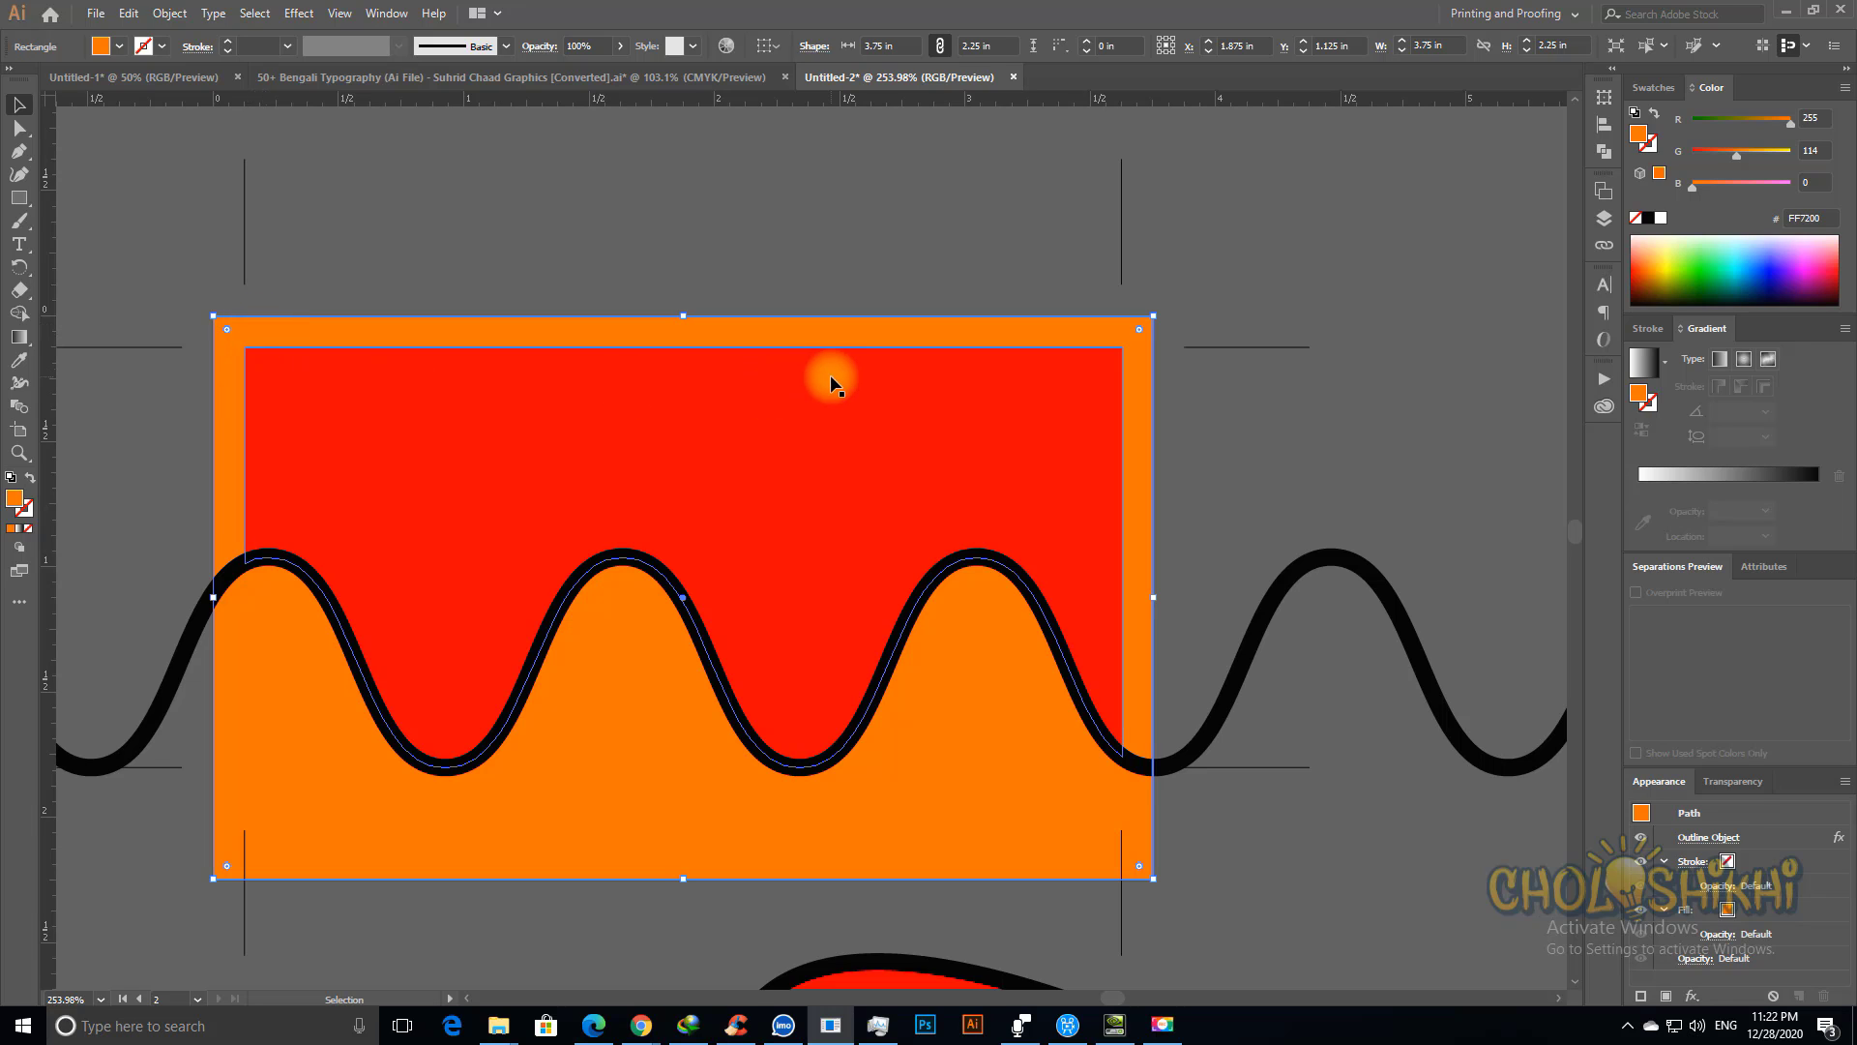
{"action": "key", "text": "ctrl+minus"}
{"action": "key", "text": "ctrl+minus"}
{"action": "key", "text": "ctrl+minus"}
{"action": "key", "text": "ctrl+minus"}
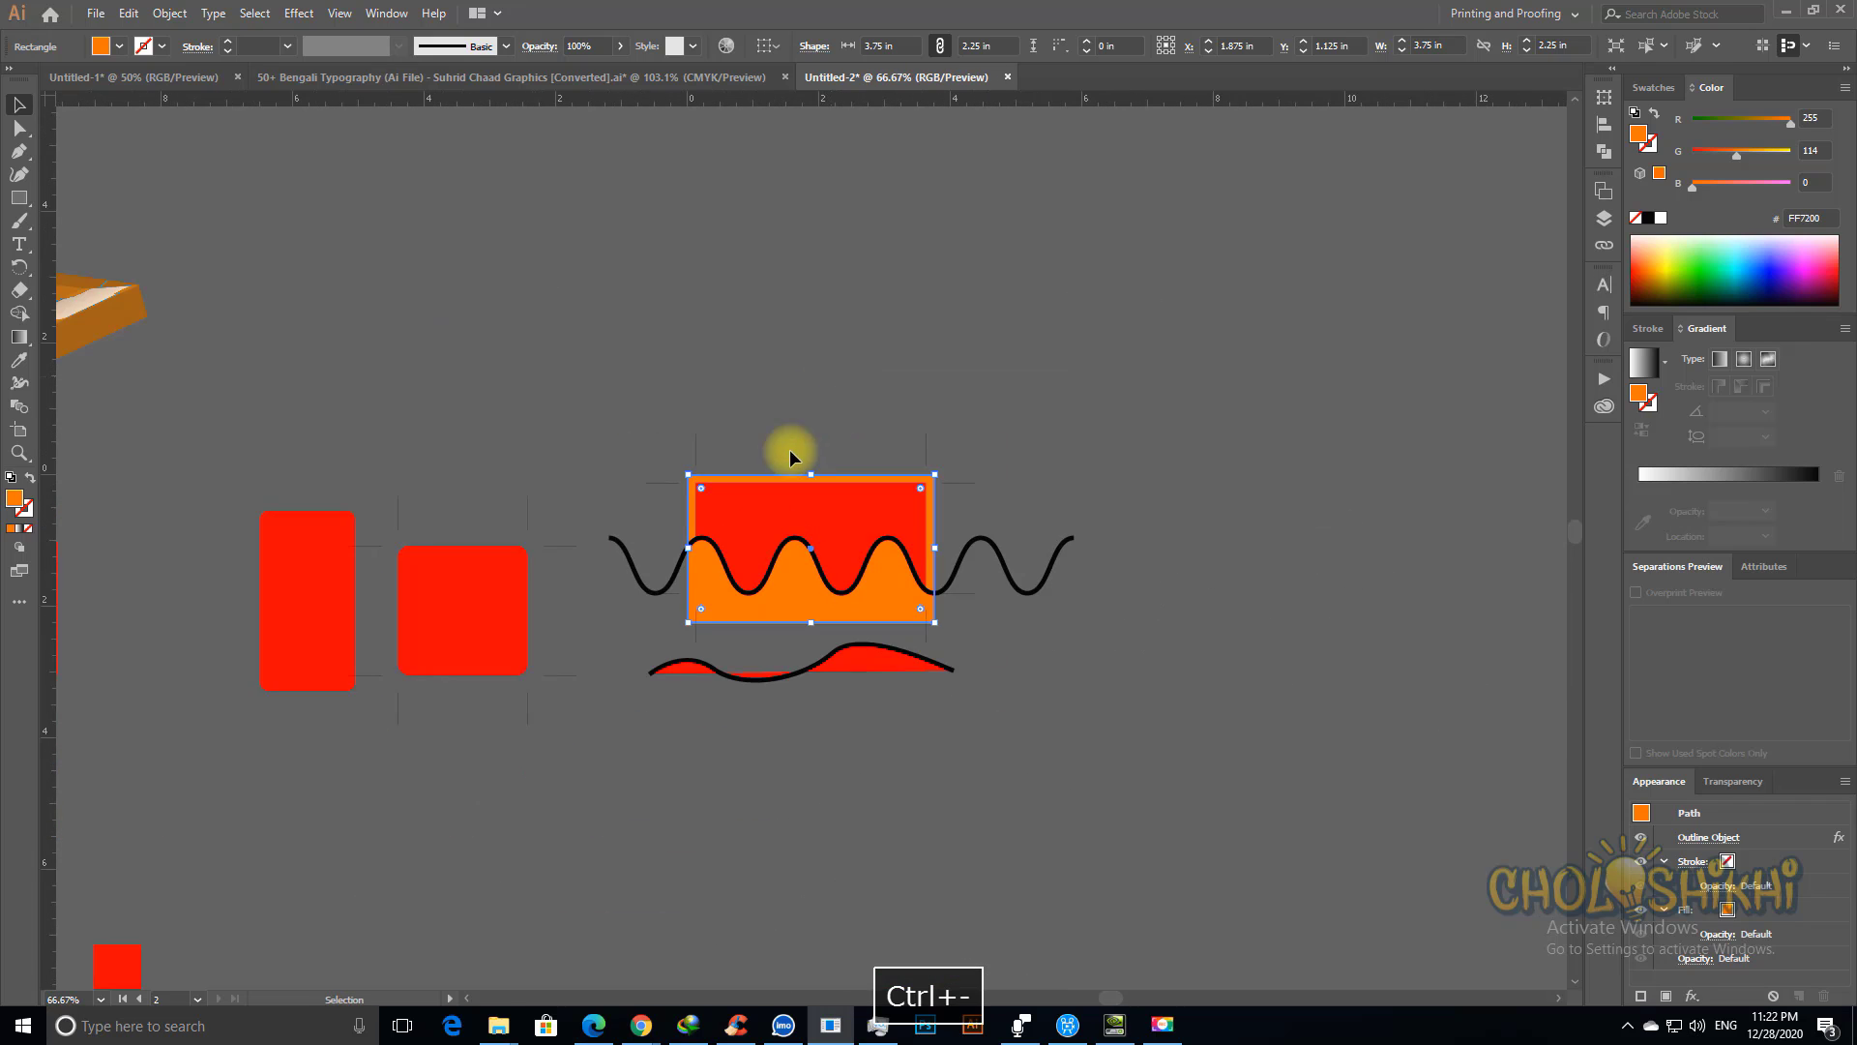
Step: Convert the red square to a Rectangle shape effect with relative size, 0.25 in extra width and 0.25 in extra height
{"action": "left_click", "coordinate": [432, 583]}
{"action": "left_click", "coordinate": [296, 14]}
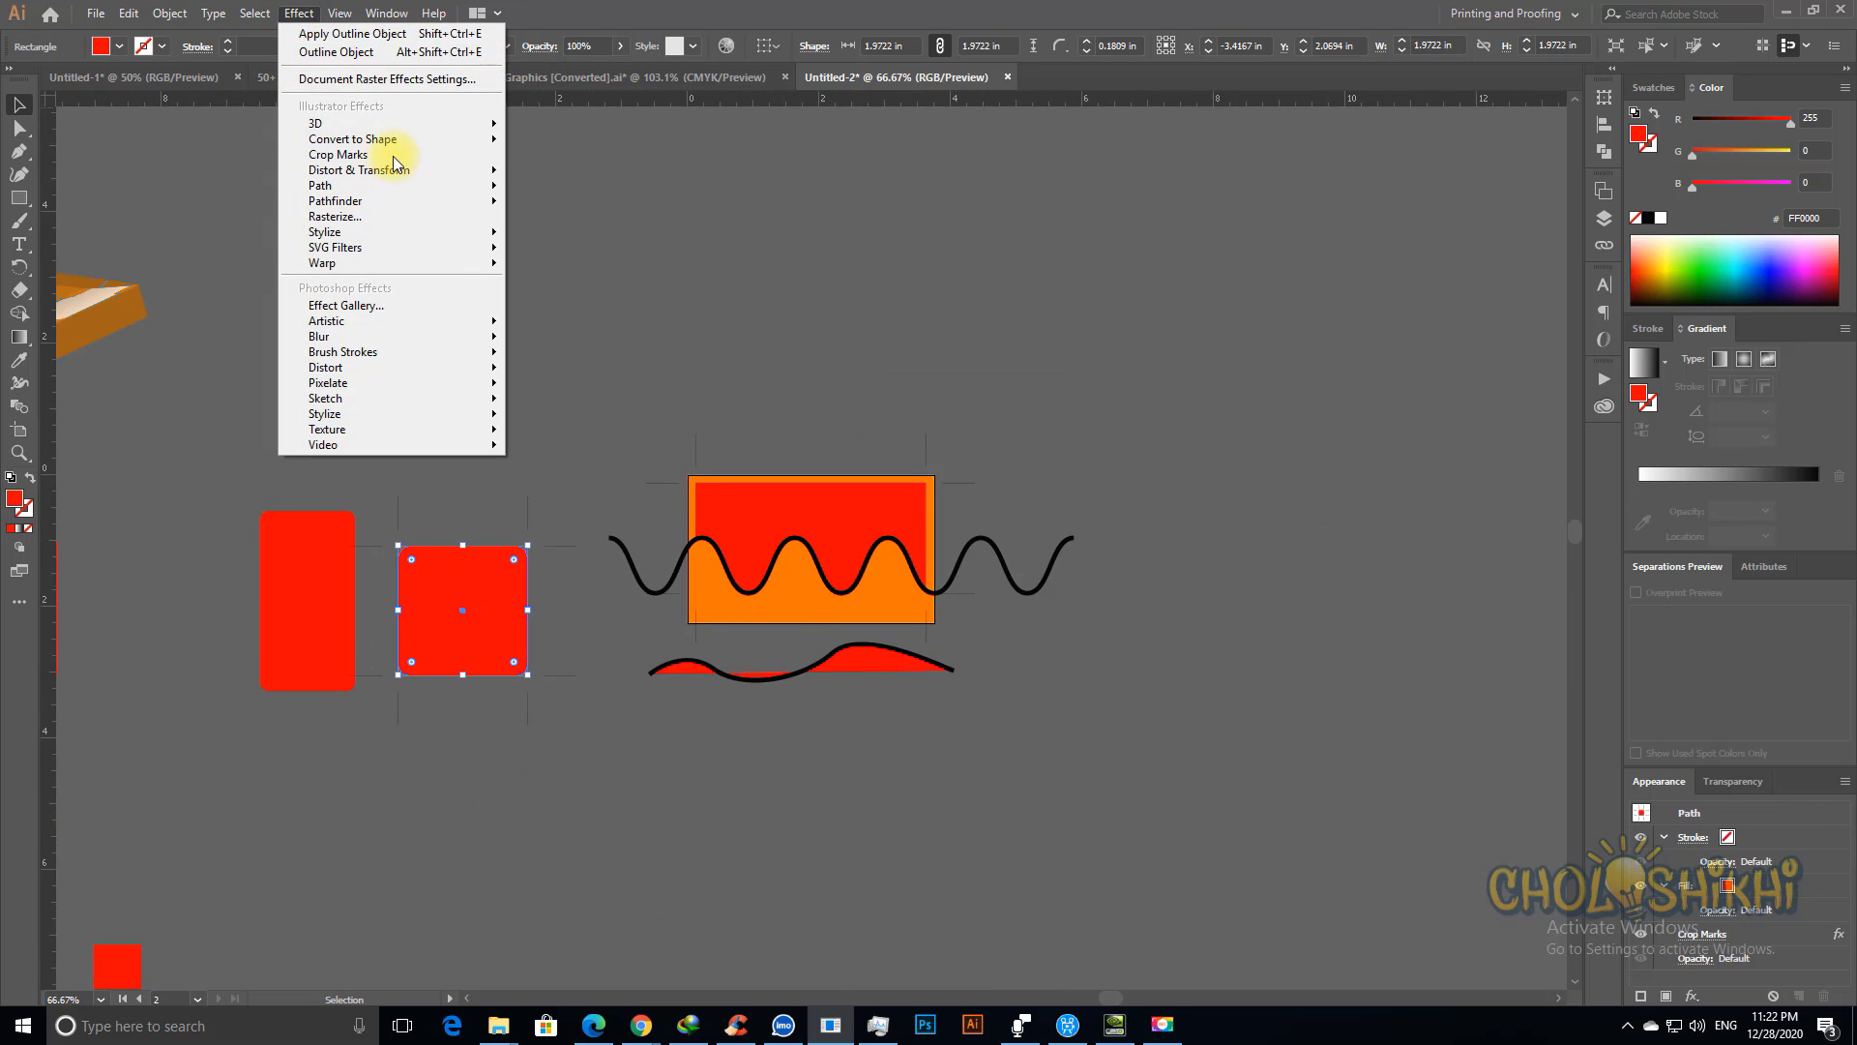
{"action": "mouse_move", "coordinate": [403, 138]}
{"action": "left_click", "coordinate": [600, 165]}
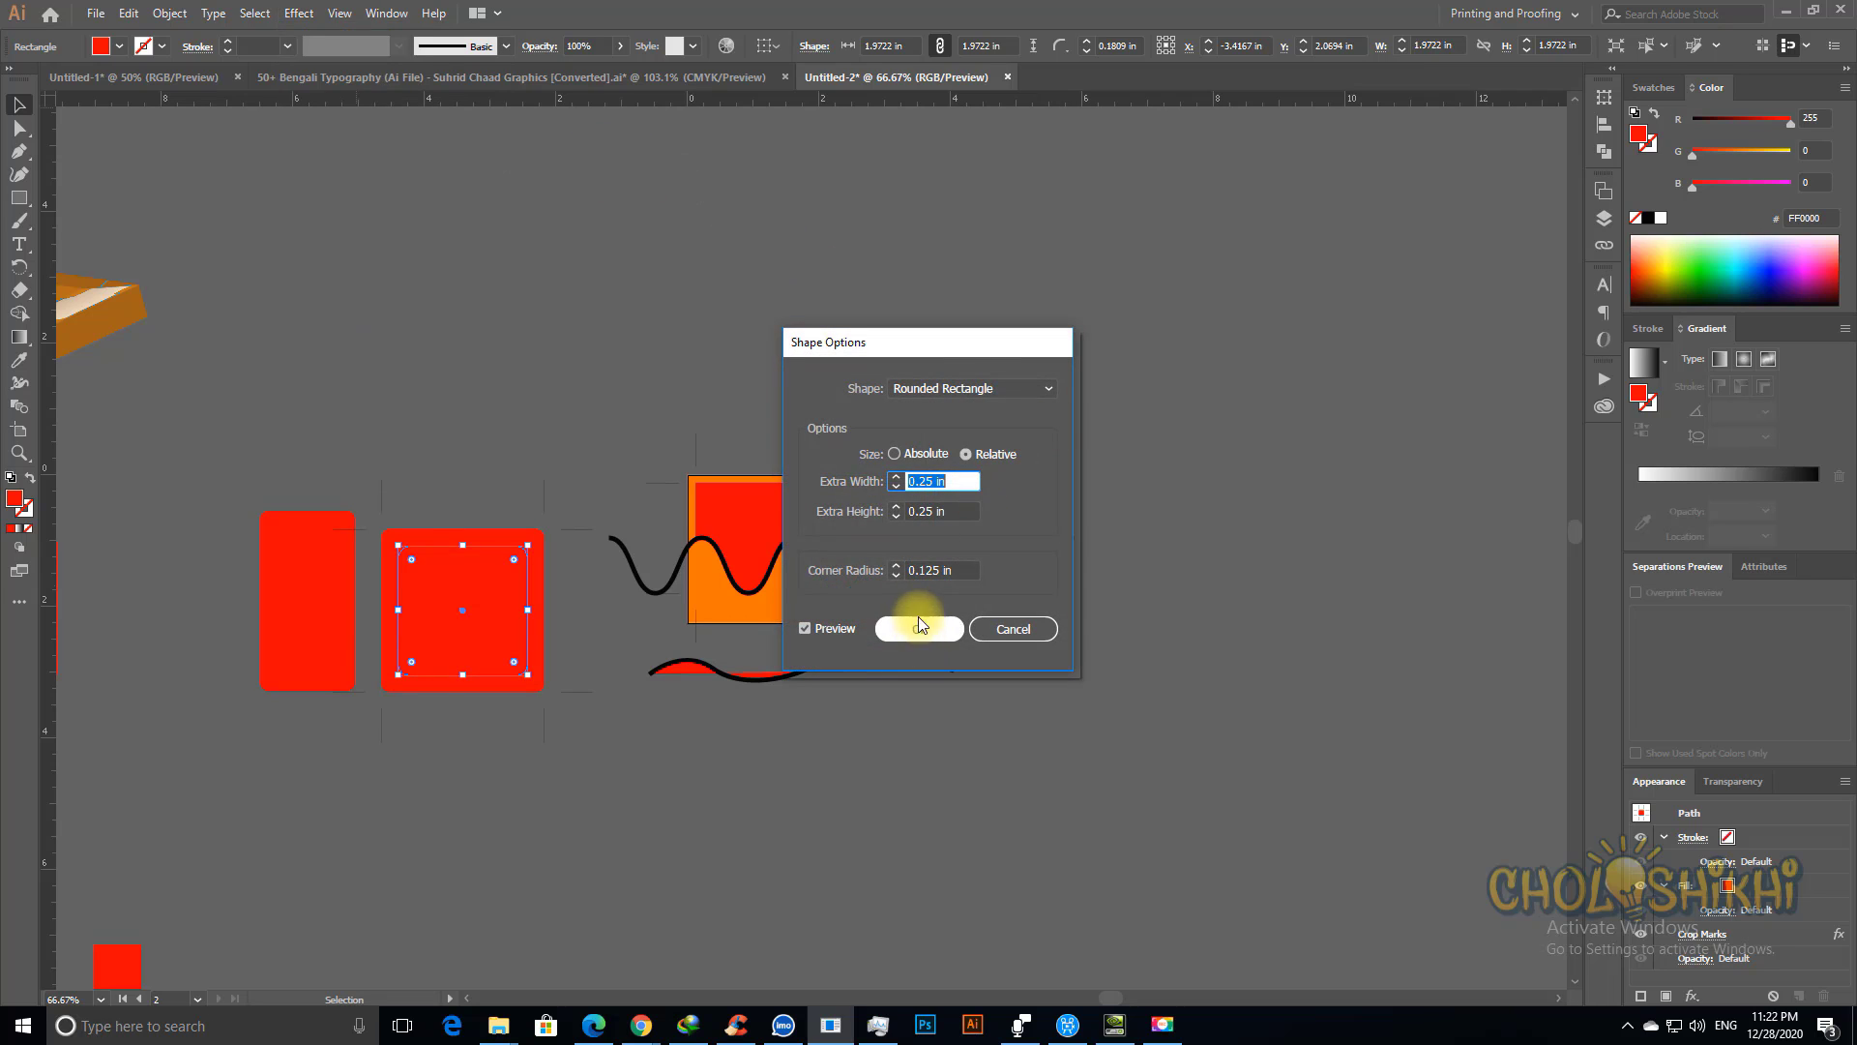
{"action": "left_click", "coordinate": [934, 397]}
{"action": "left_click", "coordinate": [931, 373]}
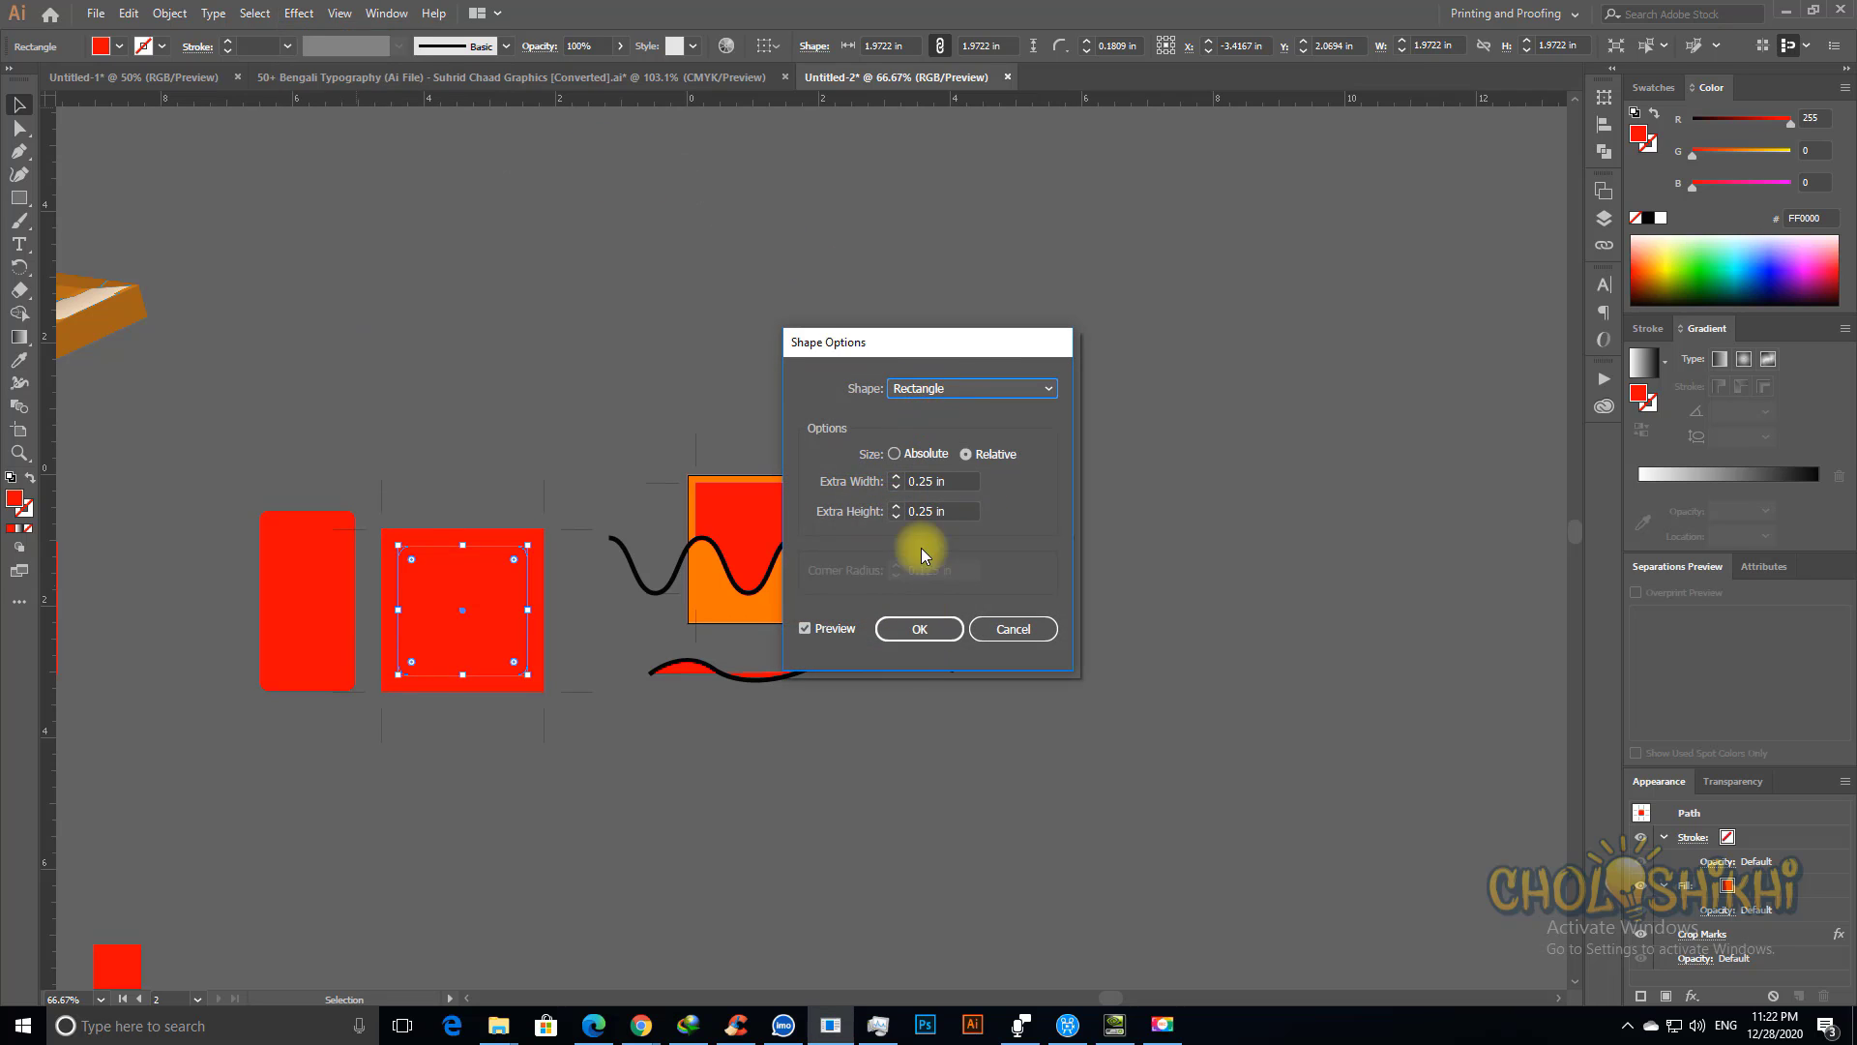
{"action": "left_click", "coordinate": [918, 629]}
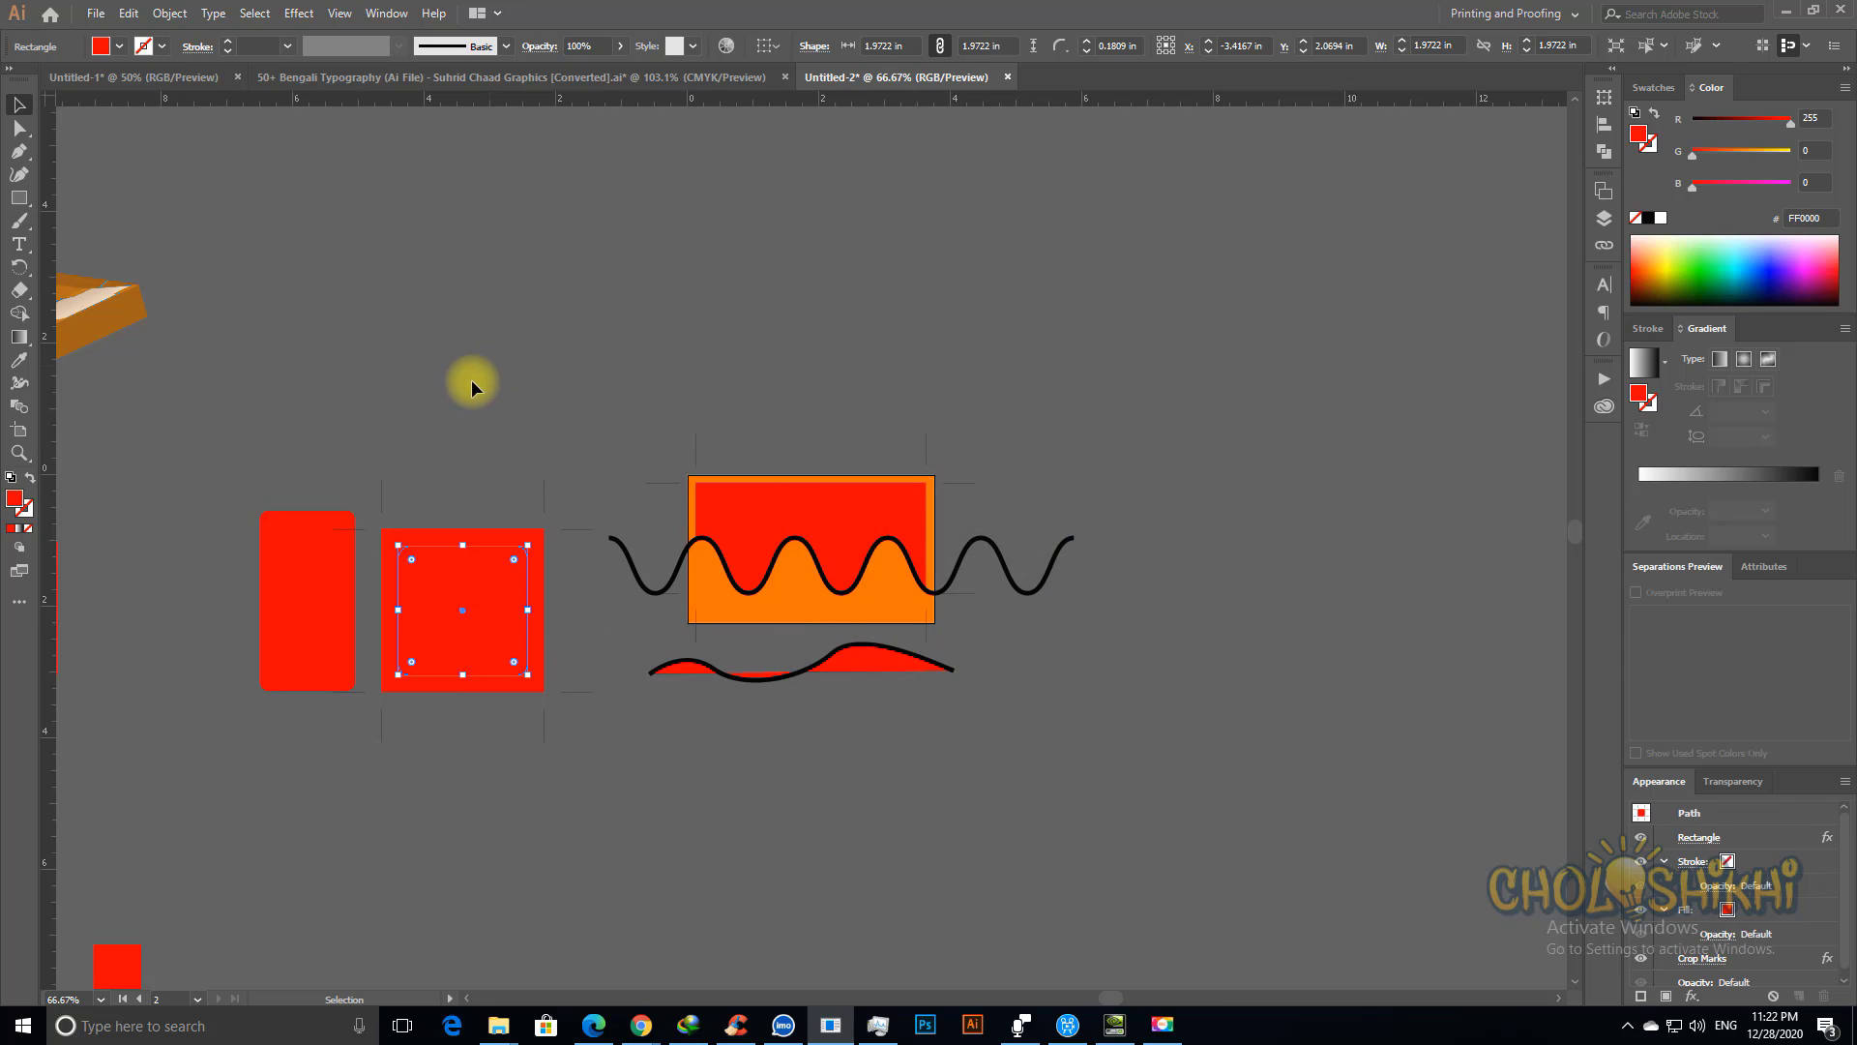
Step: Move the red square to the empty area above and right of the orange rectangle and apply the Outline Object effect
{"action": "left_click_drag", "start_coordinate": [444, 600], "coordinate": [1128, 408]}
{"action": "left_click", "coordinate": [301, 15]}
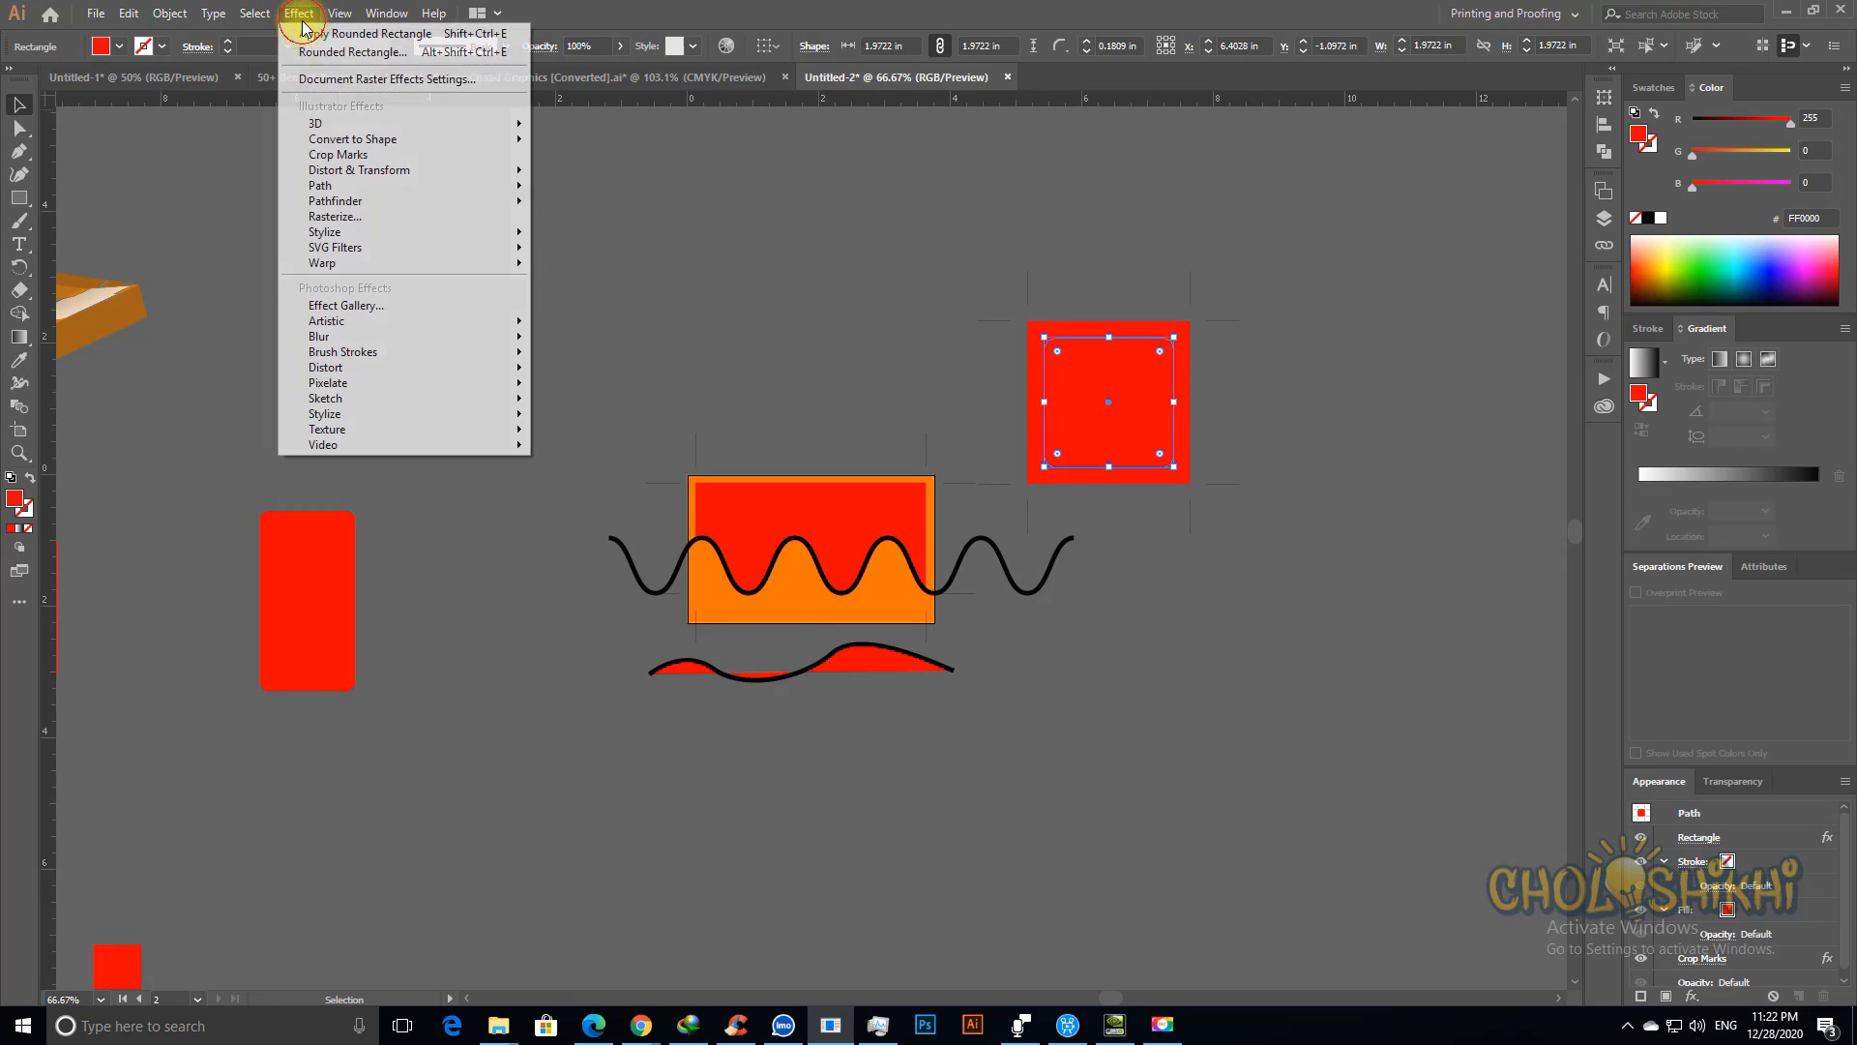
{"action": "mouse_move", "coordinate": [414, 185]}
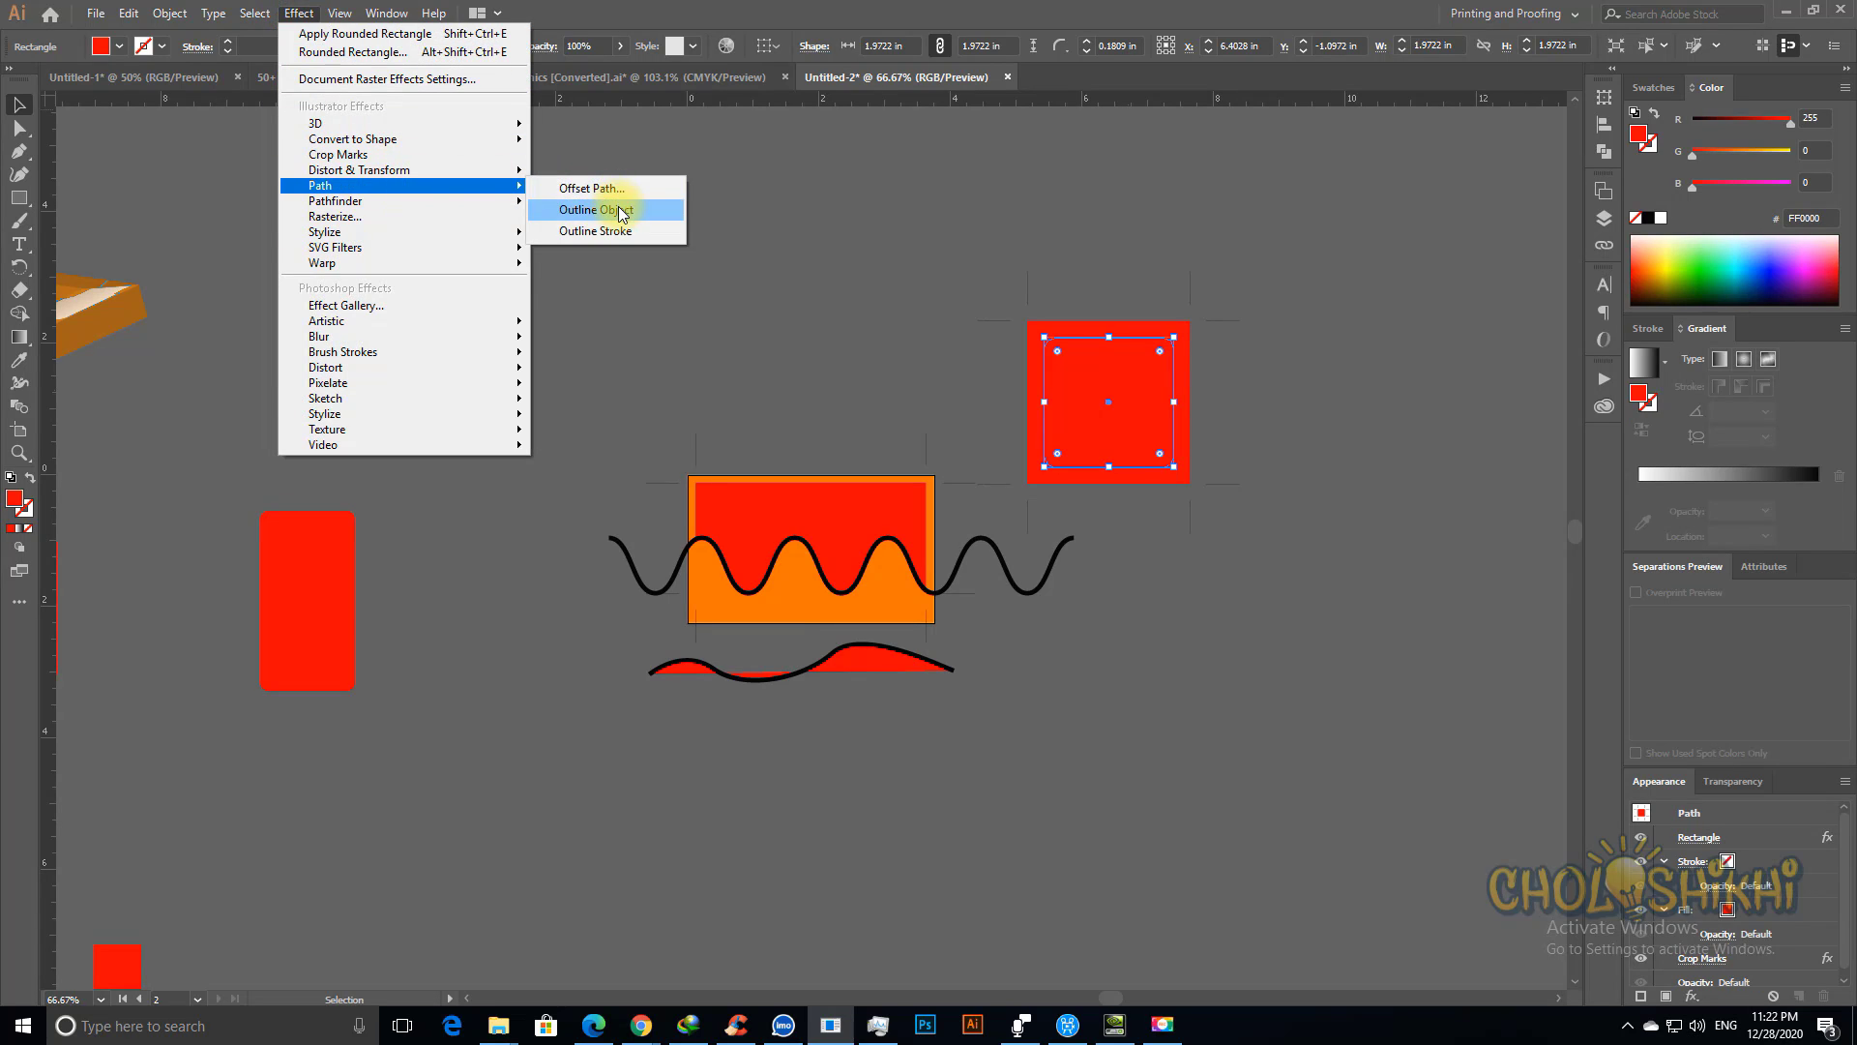
{"action": "left_click", "coordinate": [622, 210]}
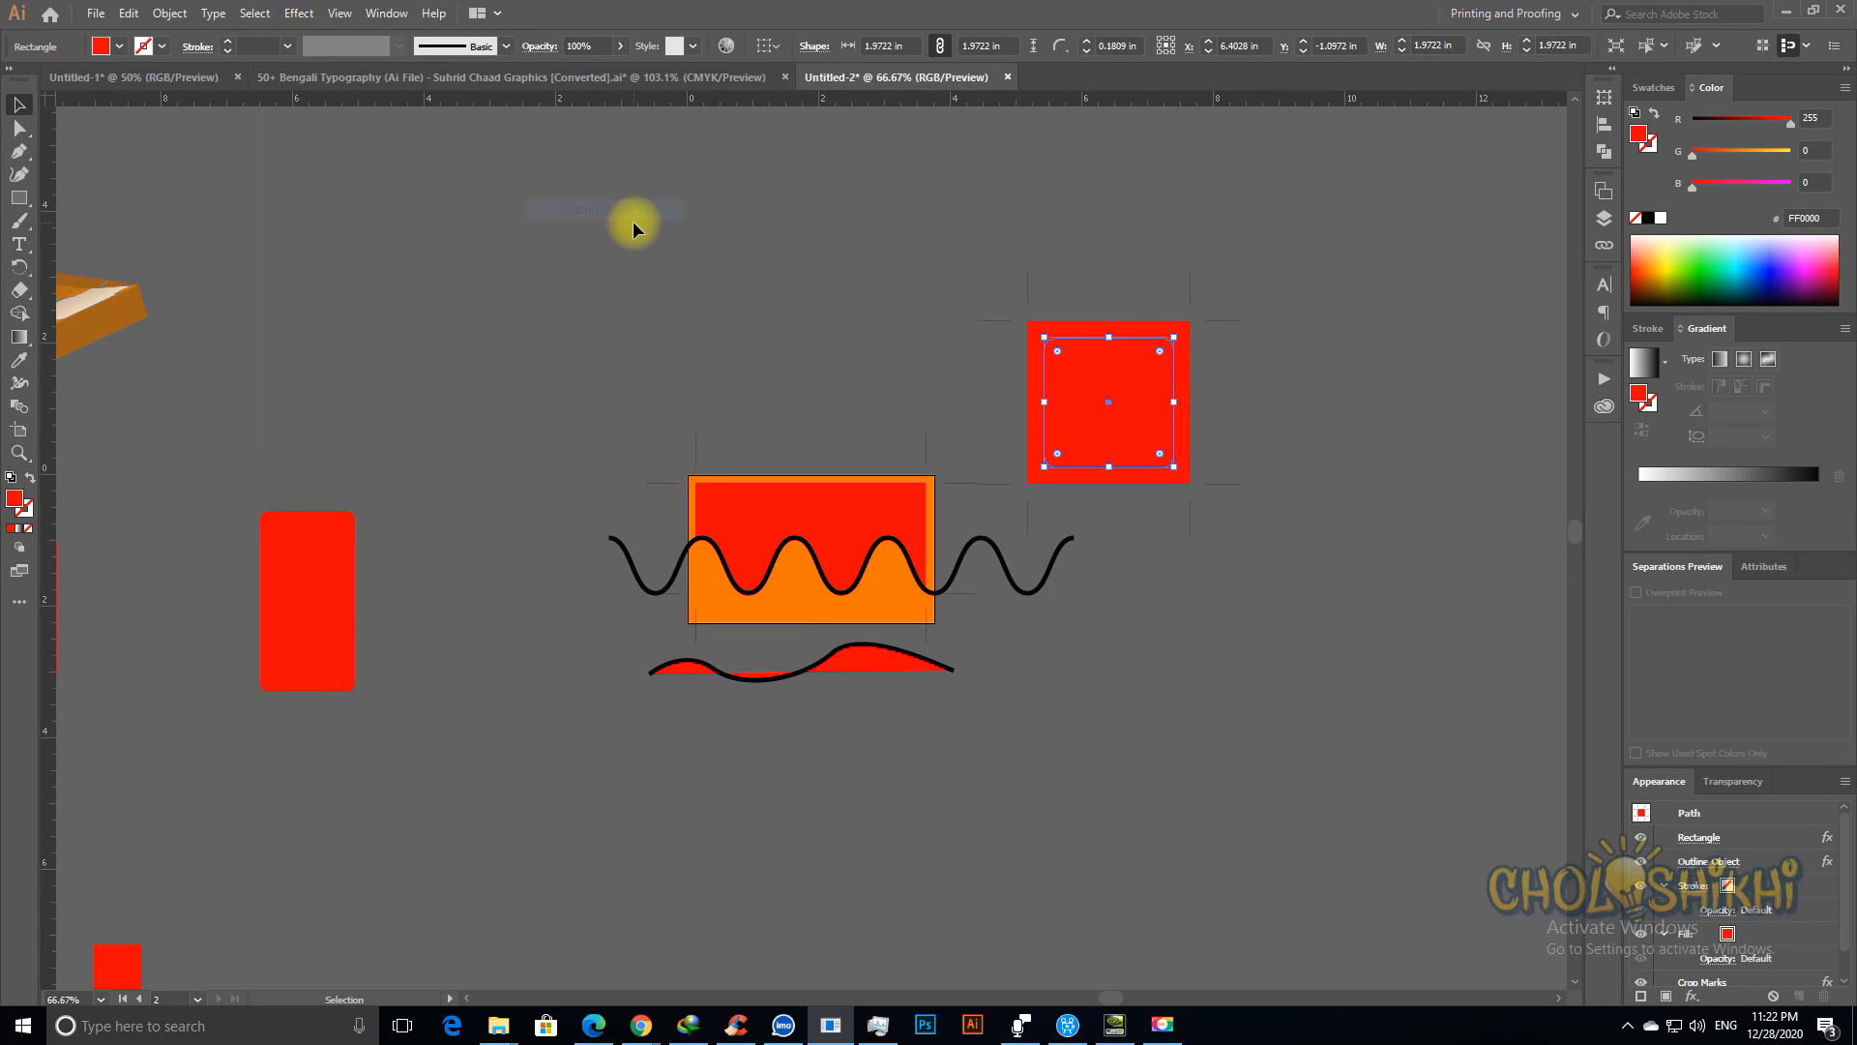
Step: Reposition the red square slightly closer to the orange rectangle, at about X 5.875 in and Y -1.4028 in
{"action": "left_click", "coordinate": [919, 212]}
{"action": "left_click", "coordinate": [1108, 380]}
{"action": "left_click_drag", "start_coordinate": [1113, 381], "coordinate": [1000, 382]}
{"action": "left_click_drag", "start_coordinate": [1010, 375], "coordinate": [1085, 357]}
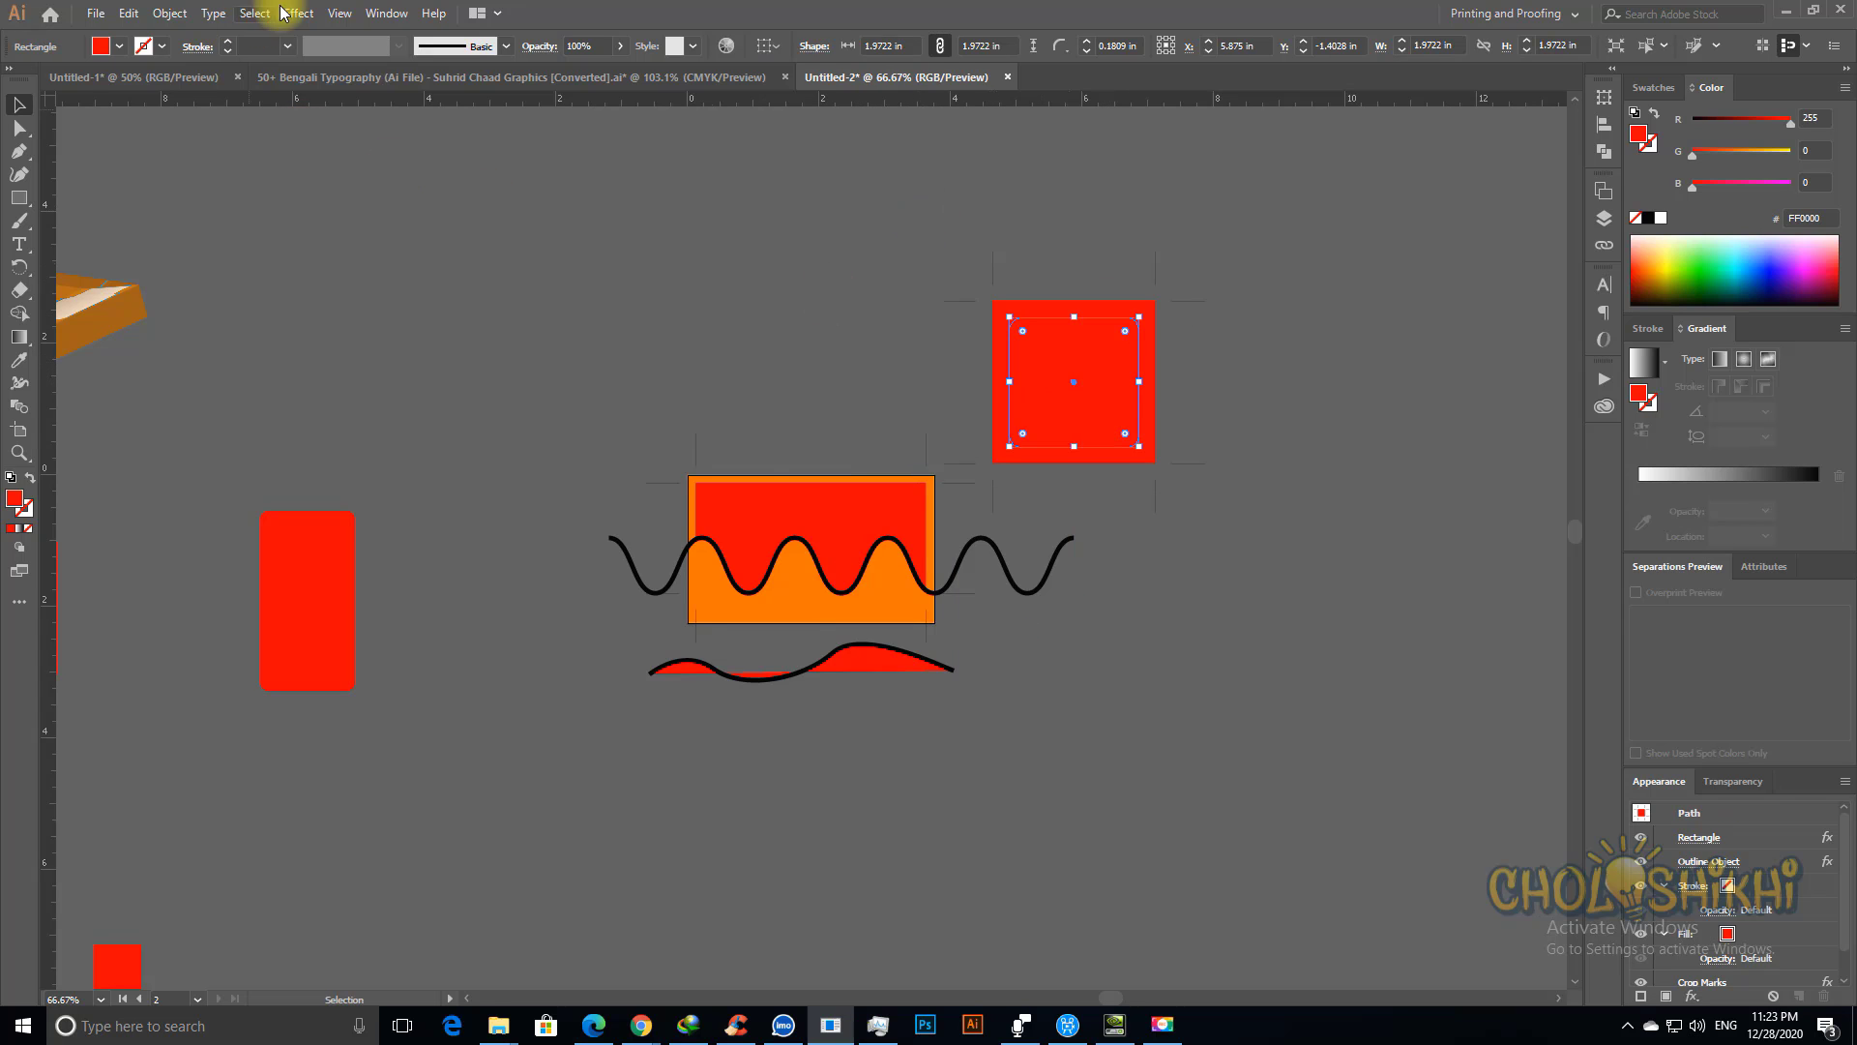
Step: Apply another instance of the Outline Object effect to the red square
{"action": "left_click", "coordinate": [299, 13]}
{"action": "mouse_move", "coordinate": [402, 182]}
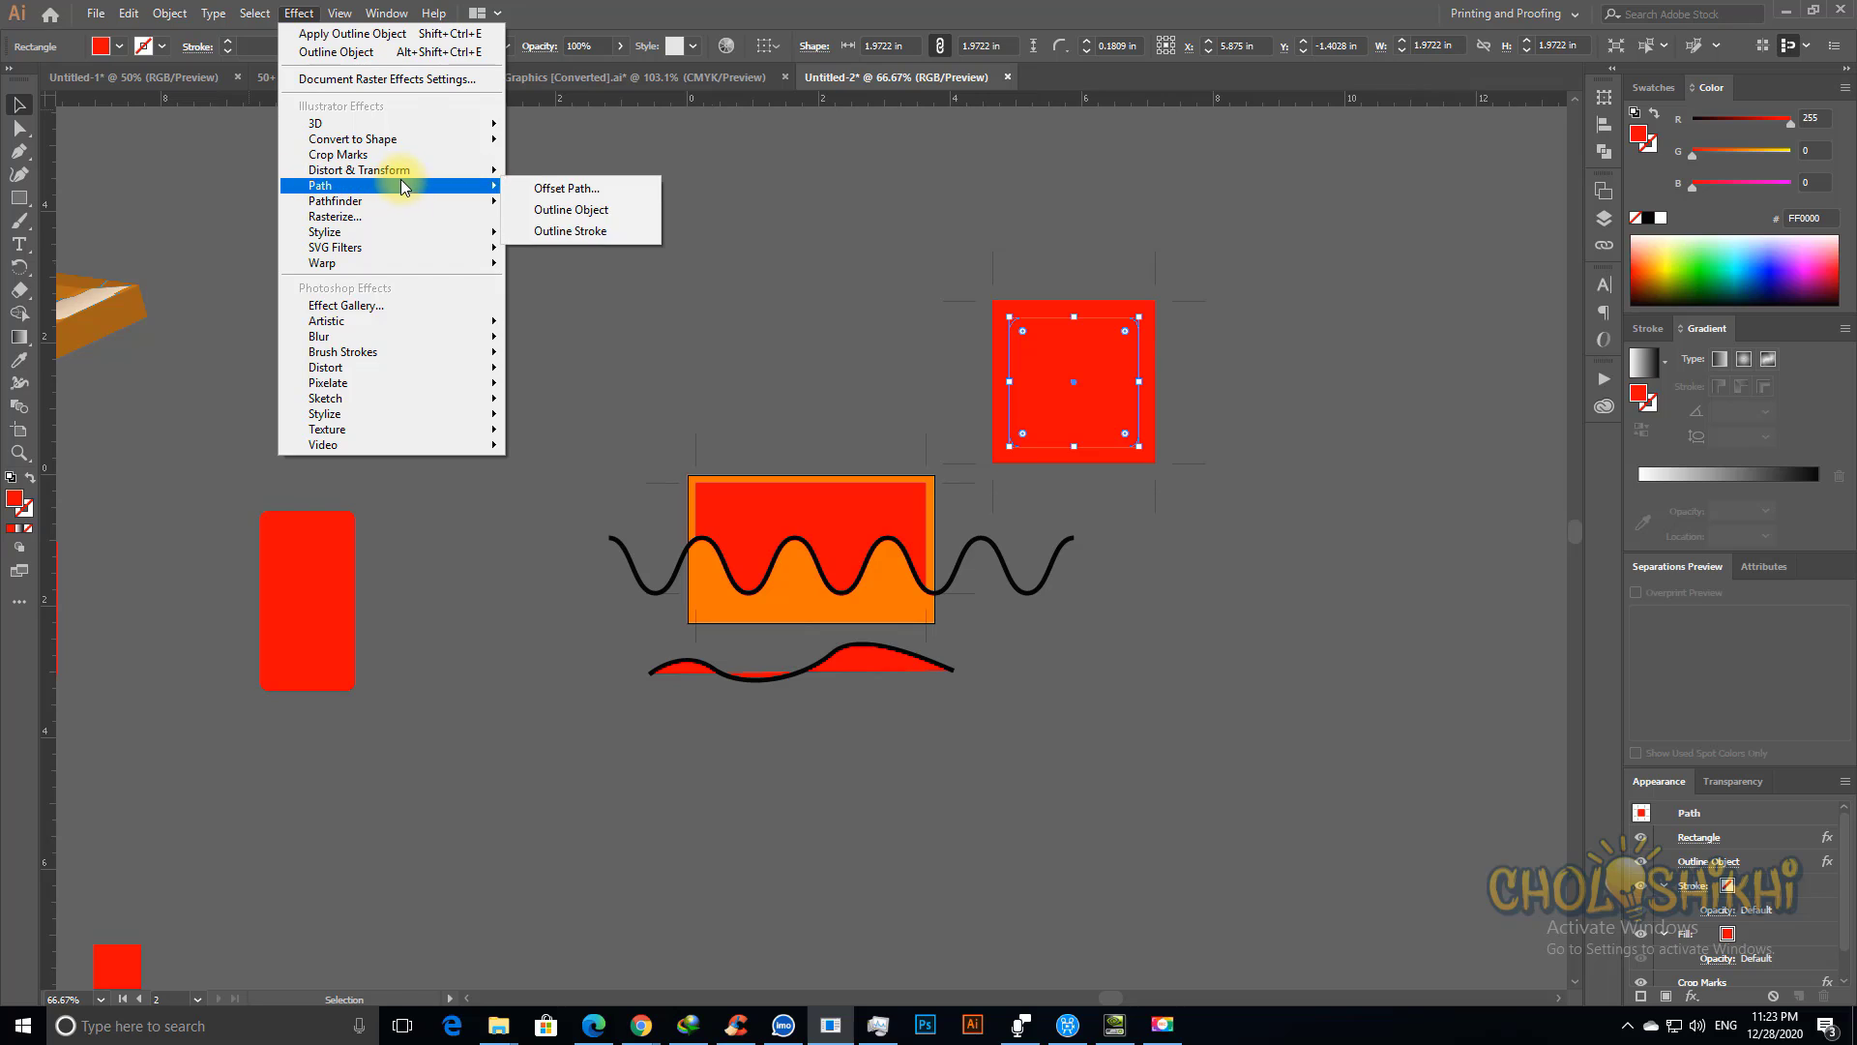
{"action": "left_click", "coordinate": [568, 213]}
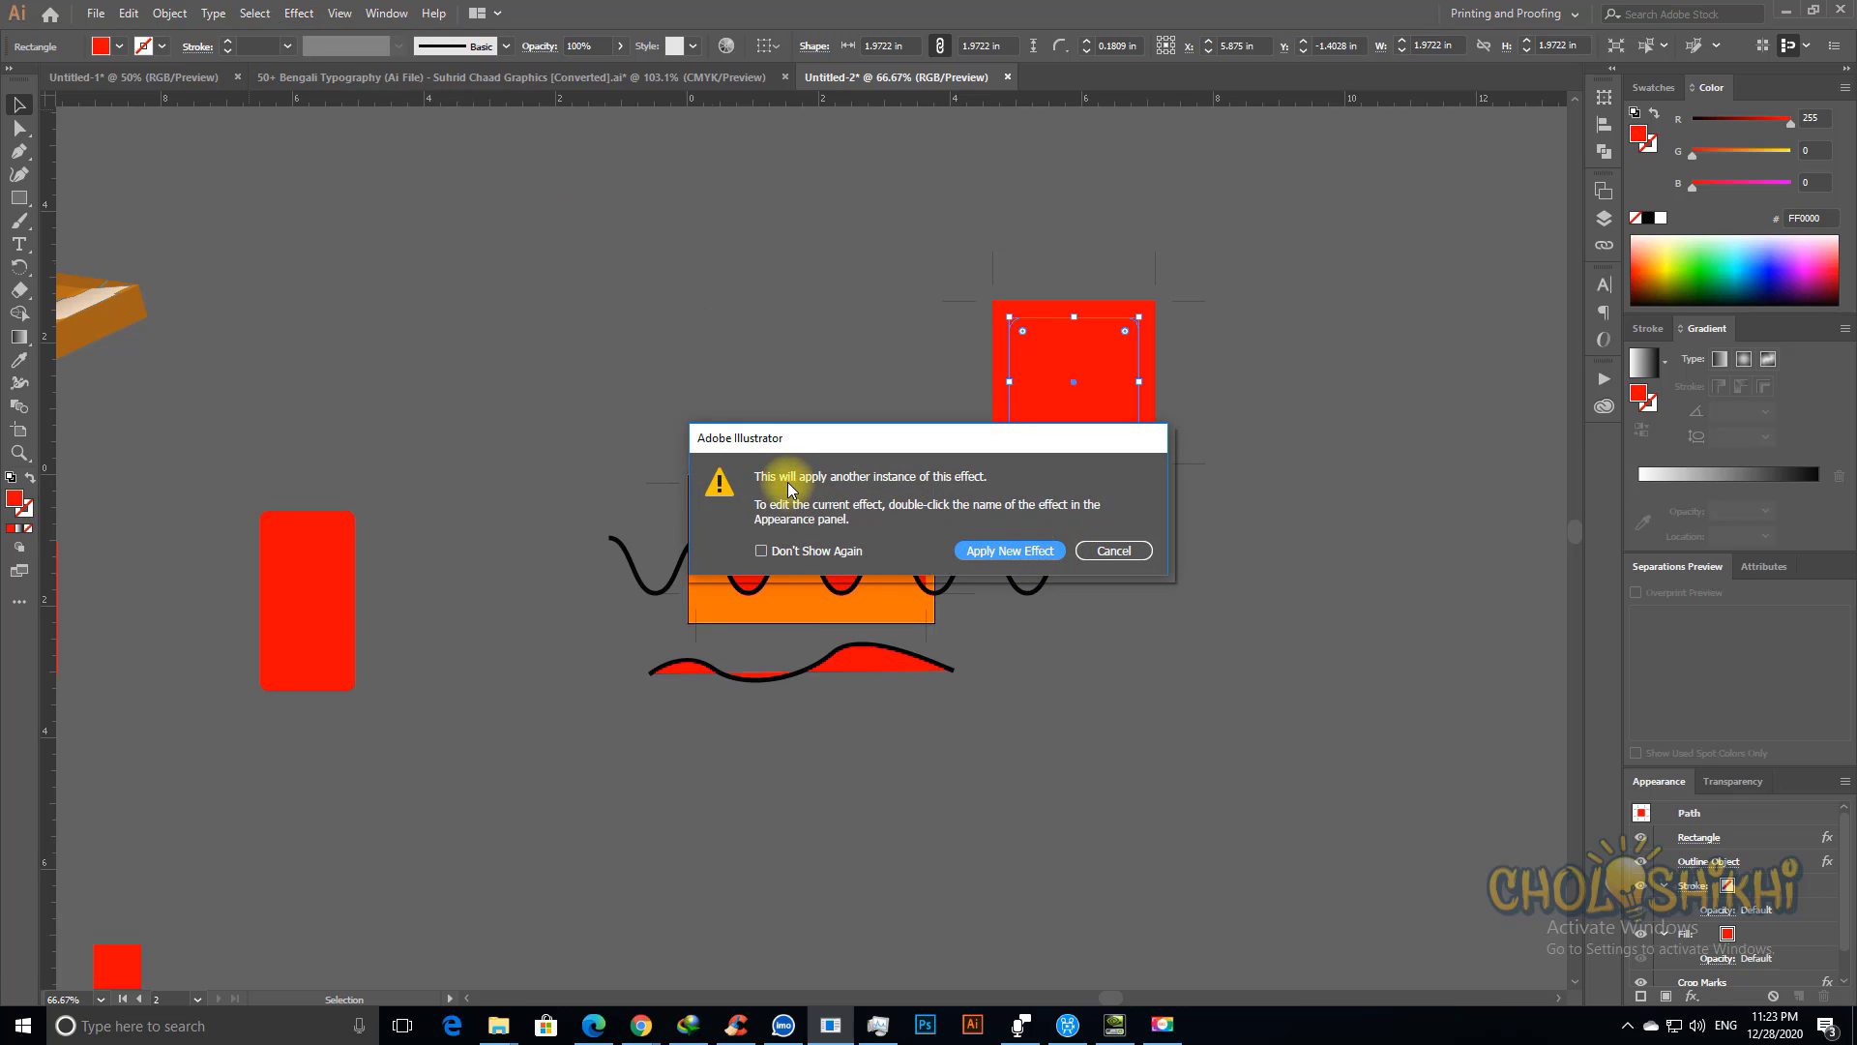
{"action": "left_click", "coordinate": [1026, 552]}
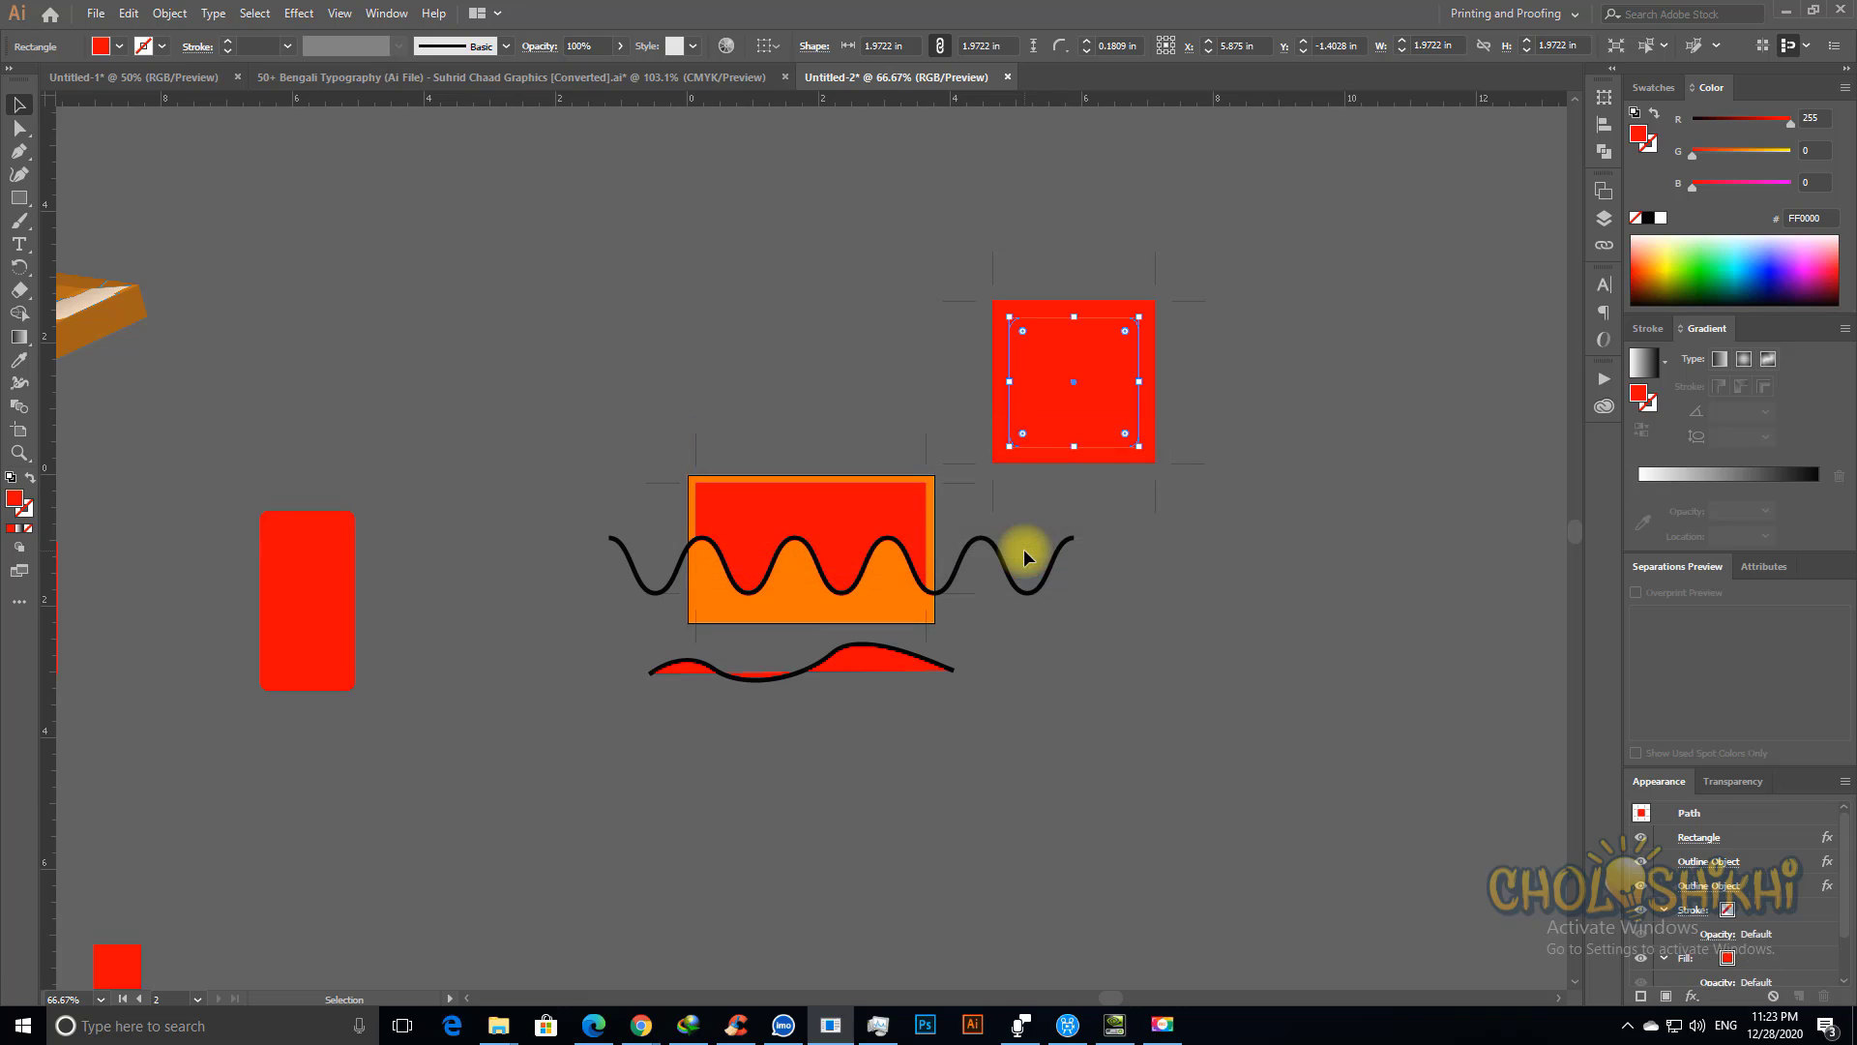
Step: Hide the Rectangle effect and the second Outline Object effect in the red square's appearance, keeping the first Outline Object shown
{"action": "scroll", "coordinate": [1780, 886], "scroll_direction": "down", "scroll_amount": 2}
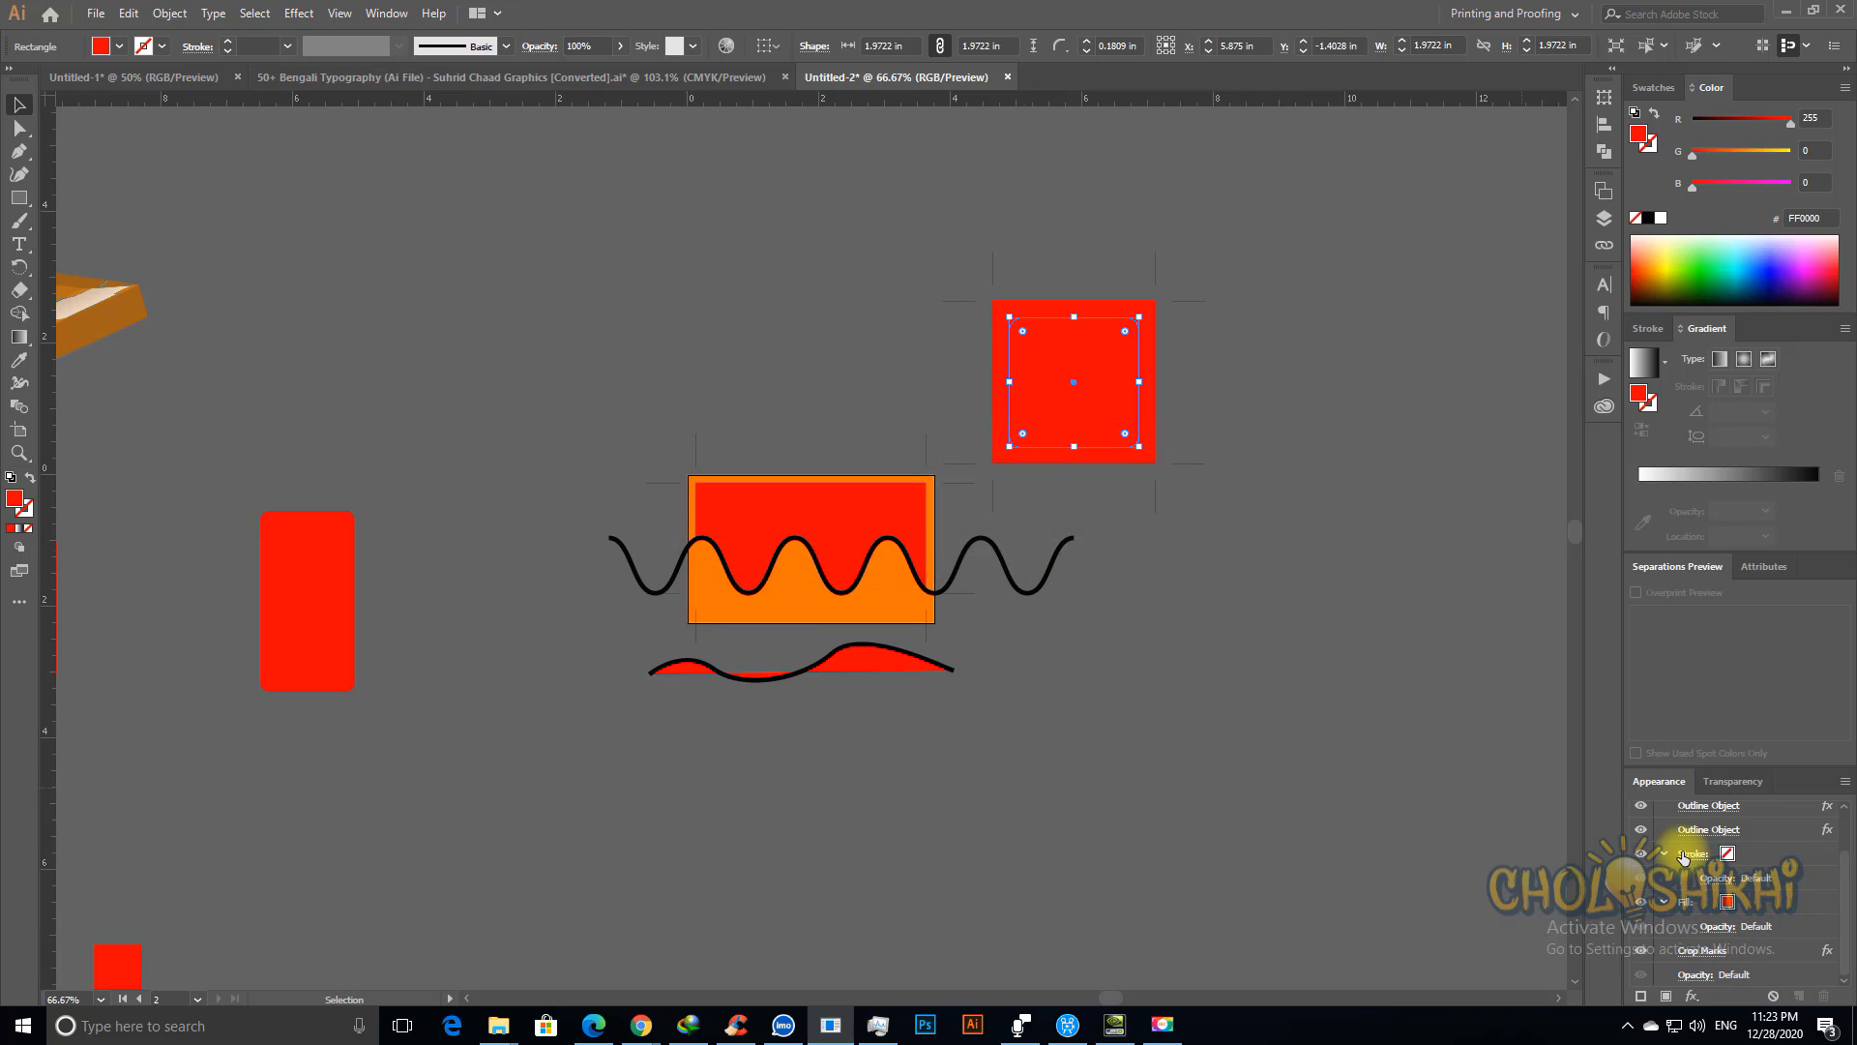
{"action": "left_click", "coordinate": [1638, 837]}
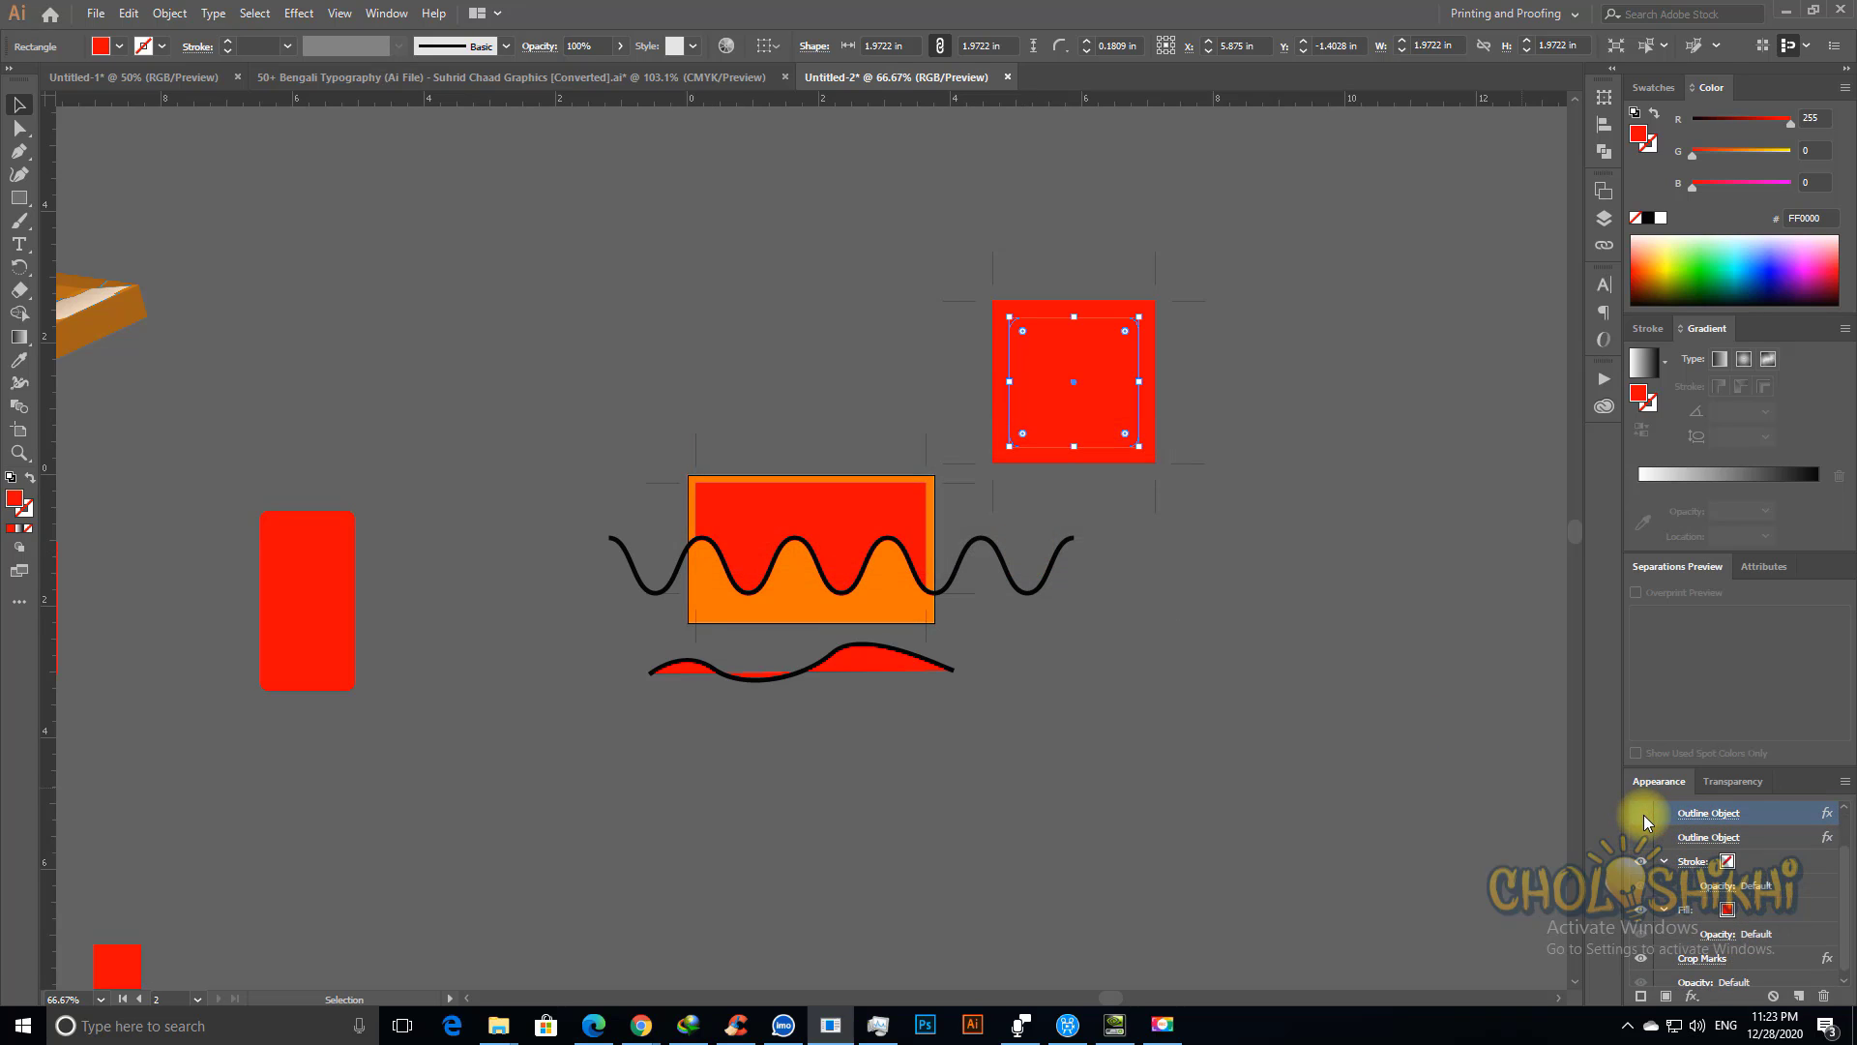
{"action": "scroll", "coordinate": [1645, 817], "scroll_direction": "up", "scroll_amount": 2}
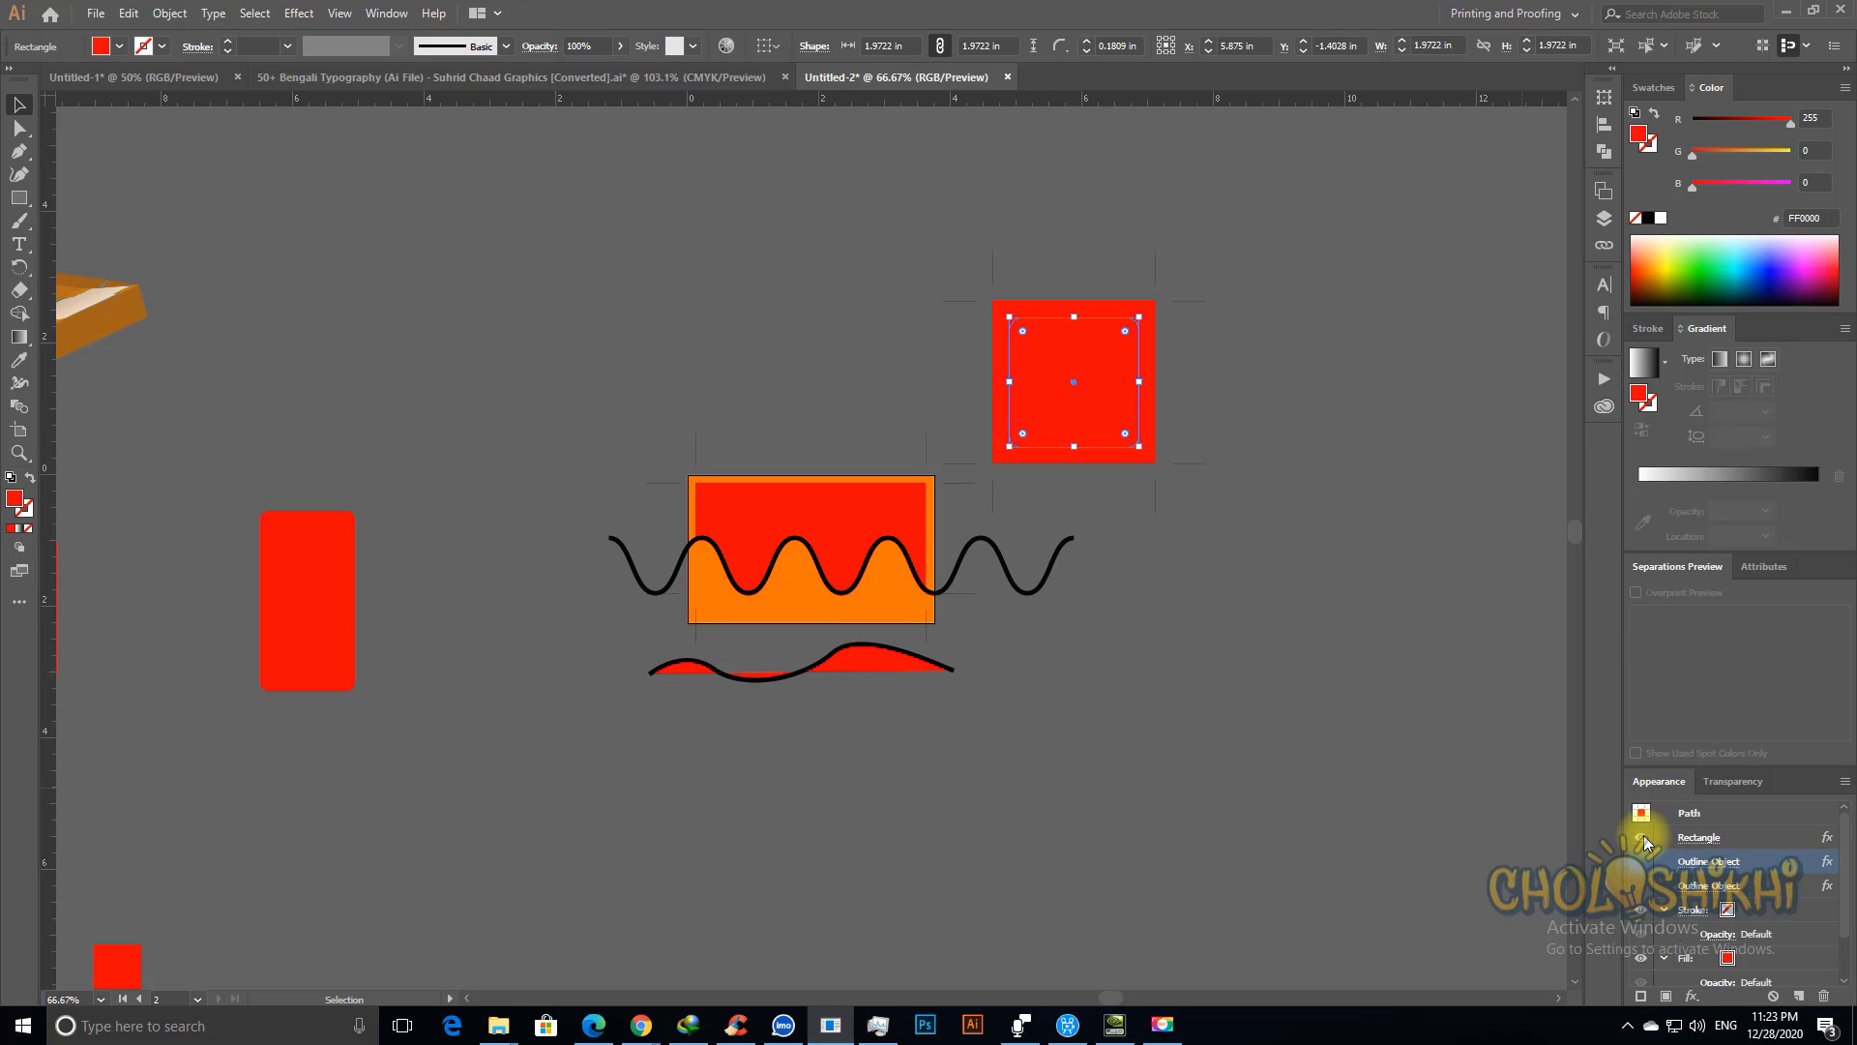
{"action": "left_click", "coordinate": [1644, 840]}
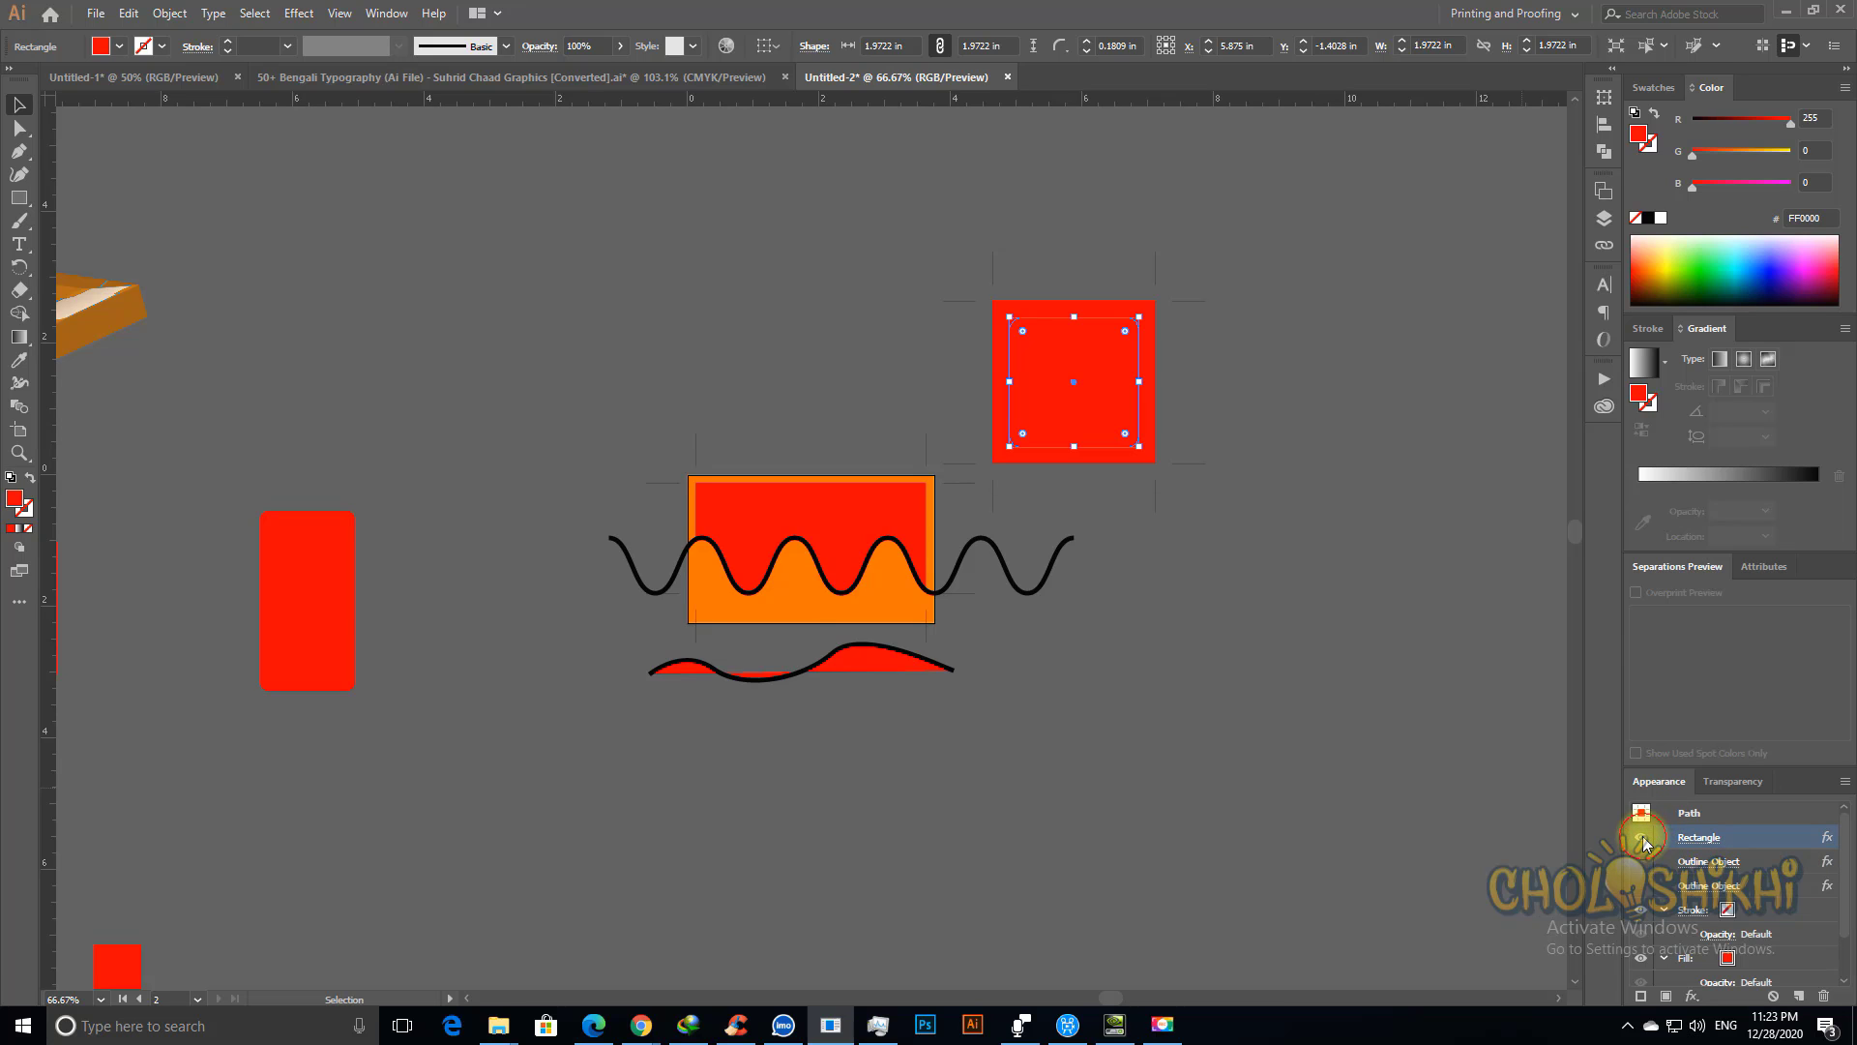
{"action": "left_click", "coordinate": [1644, 886]}
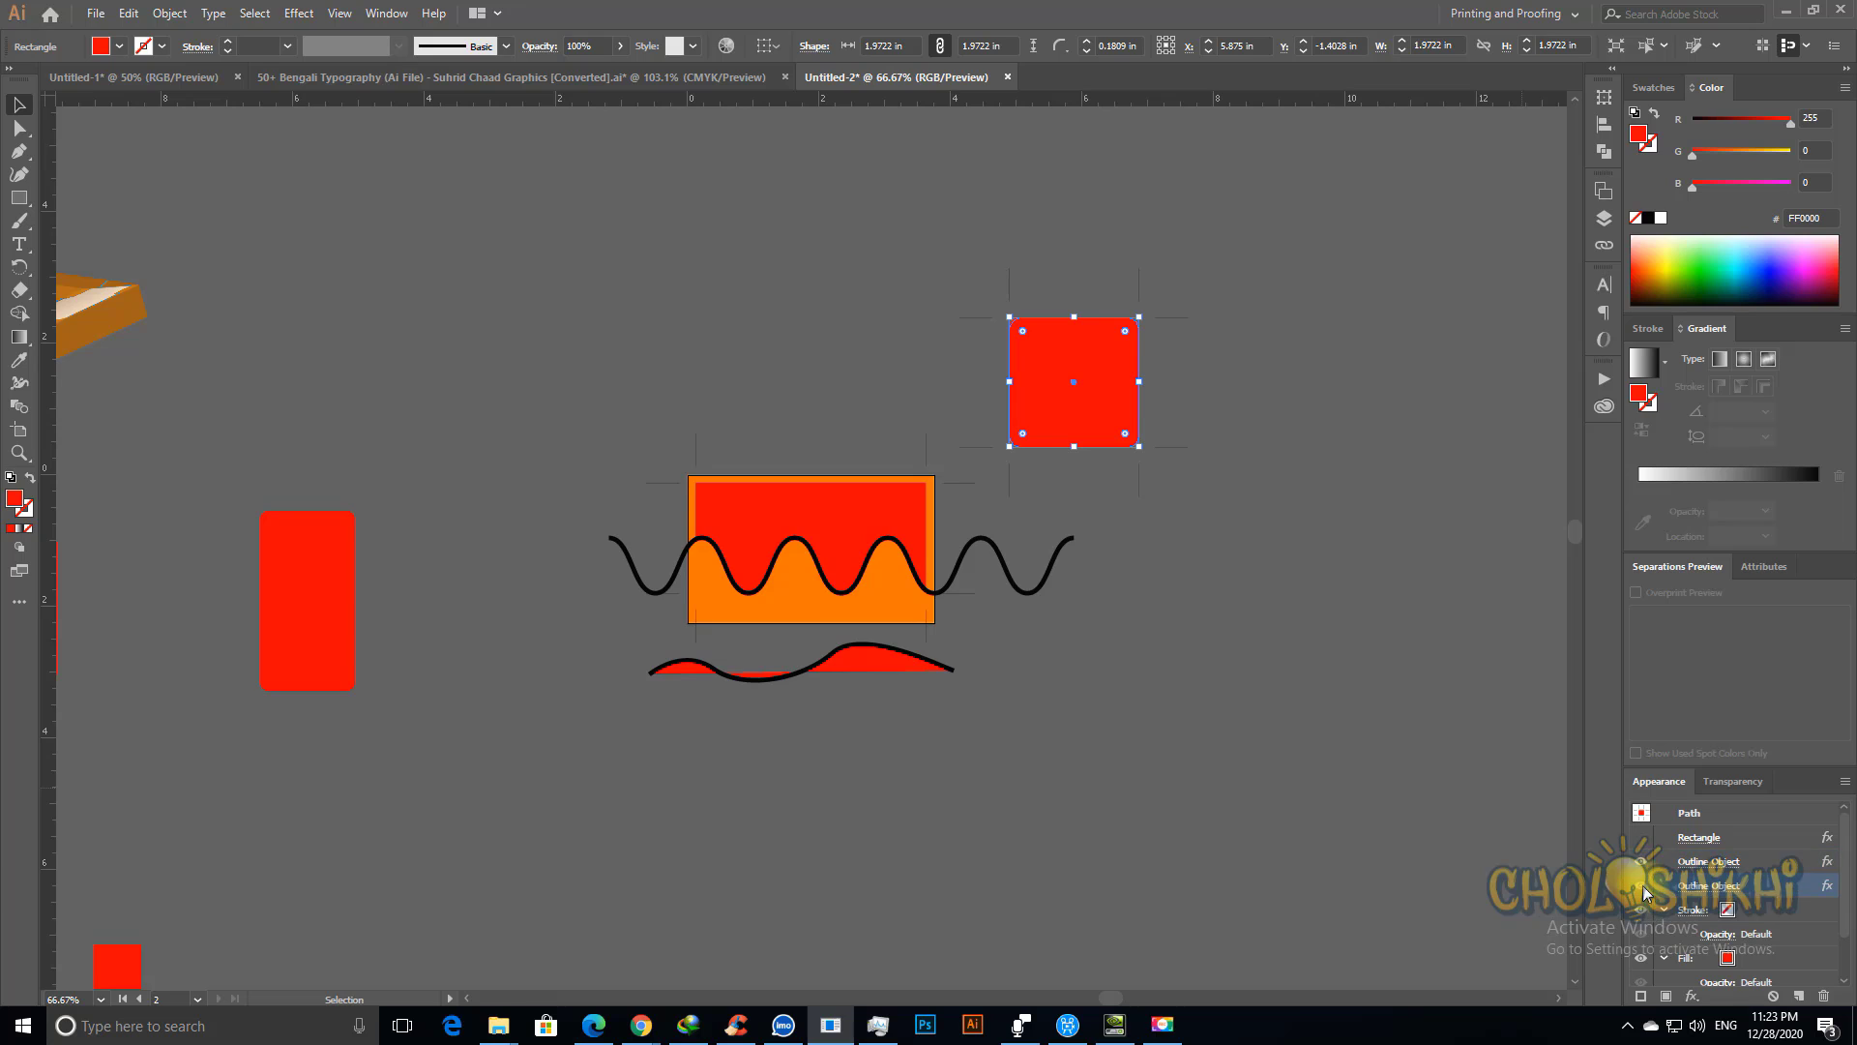
{"action": "left_click", "coordinate": [1646, 864]}
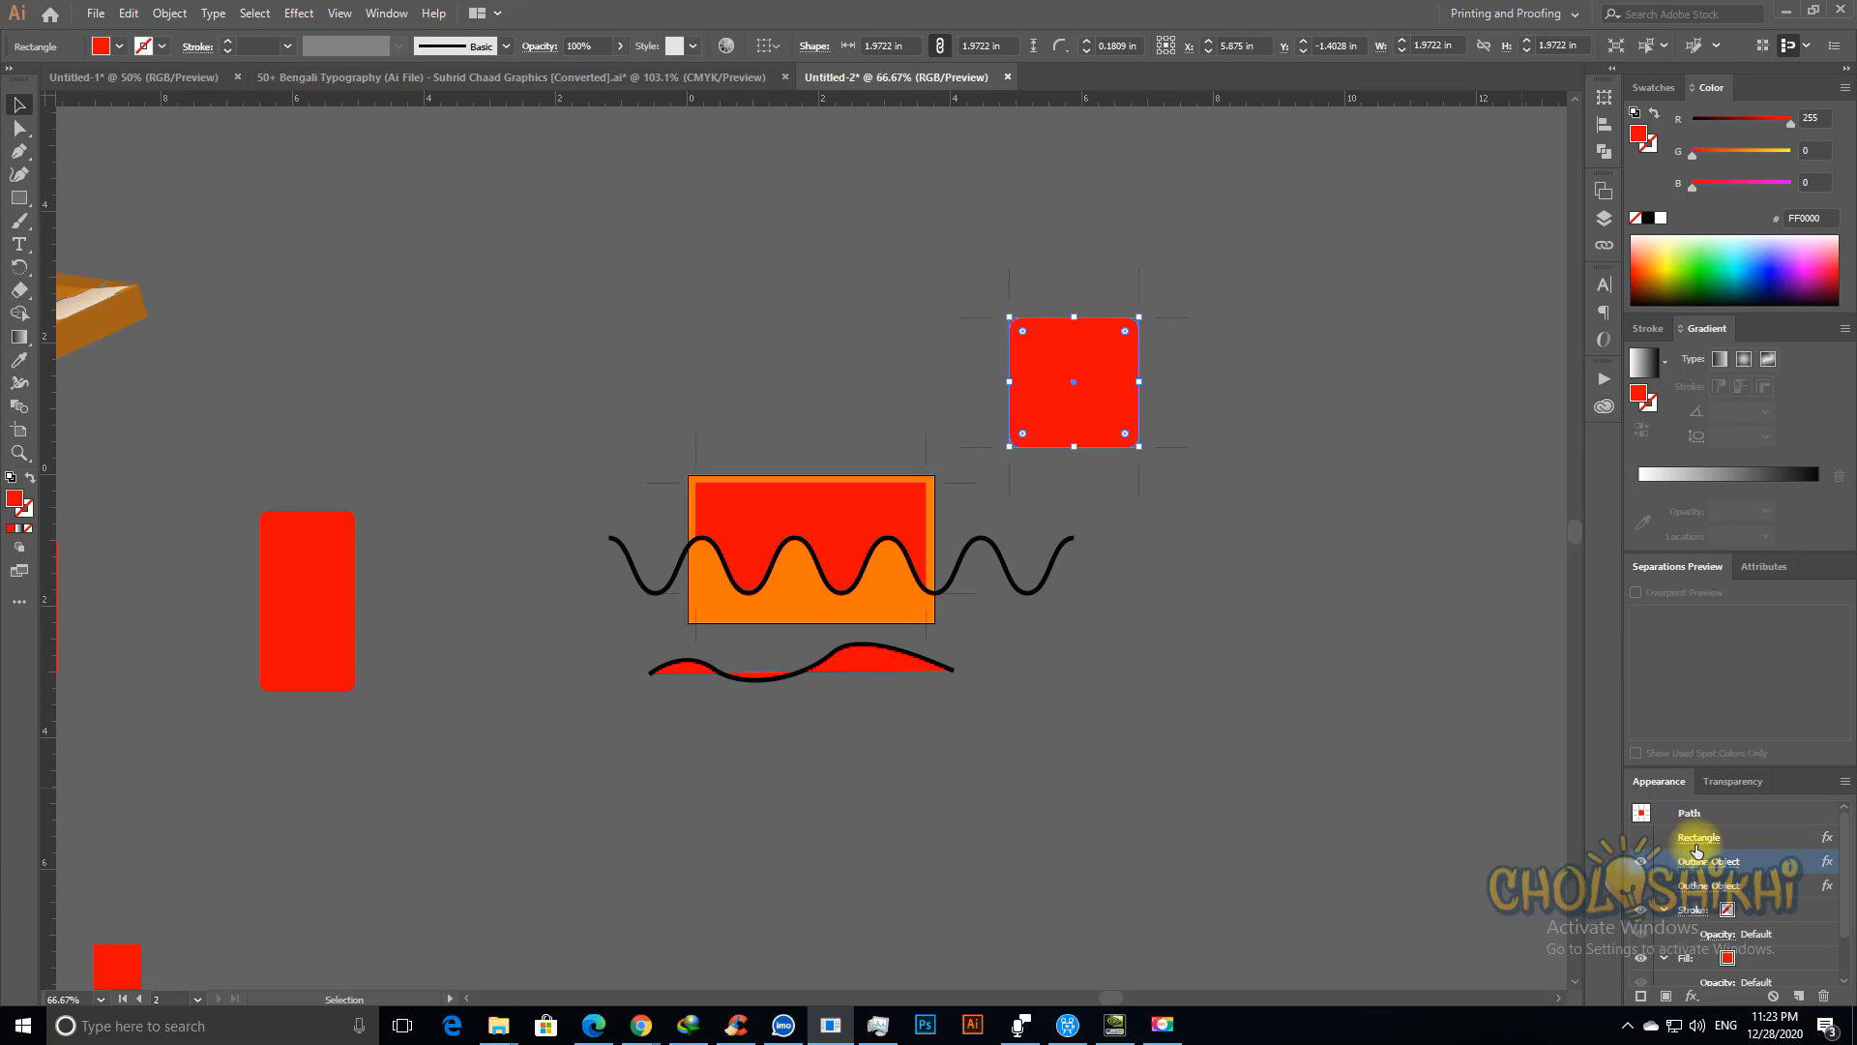
Step: Hide the red square's Crop Marks effect and move the square farther right, to about X 7.2083 in
{"action": "scroll", "coordinate": [1705, 849], "scroll_direction": "down", "scroll_amount": 2}
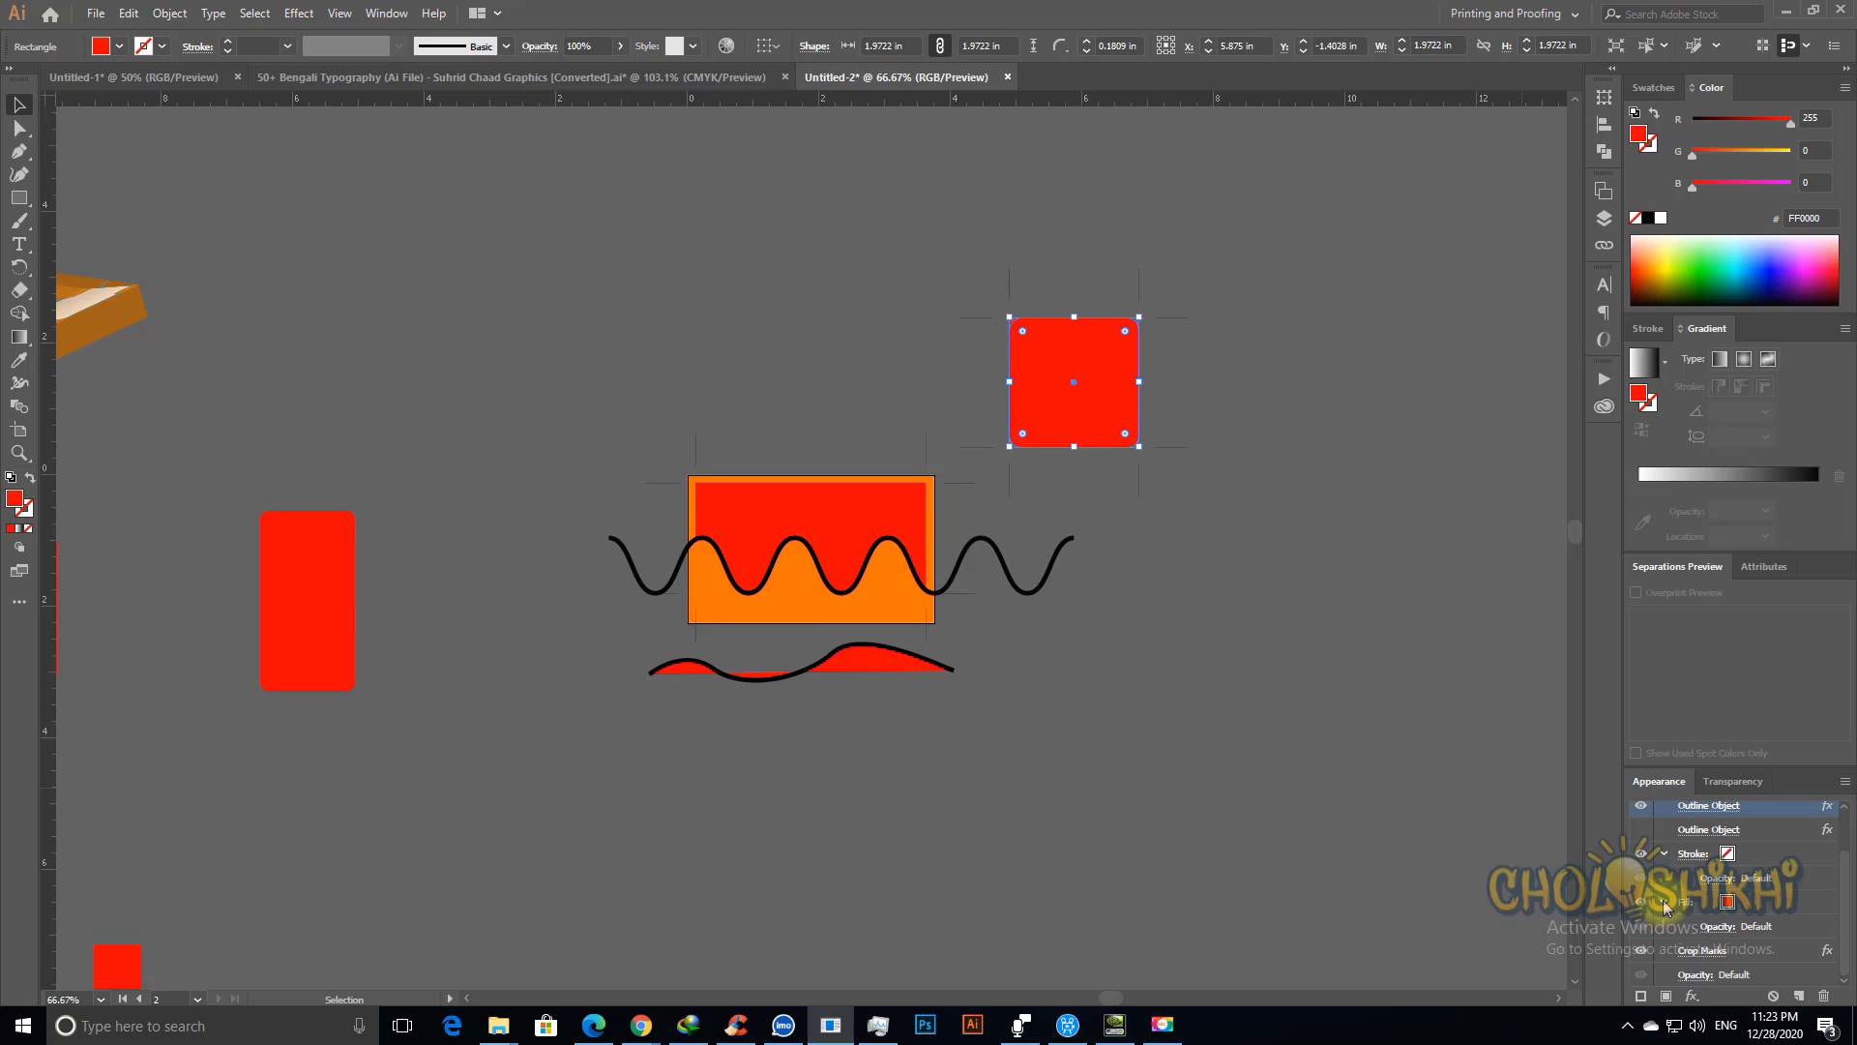
{"action": "scroll", "coordinate": [1662, 906], "scroll_direction": "up", "scroll_amount": 1}
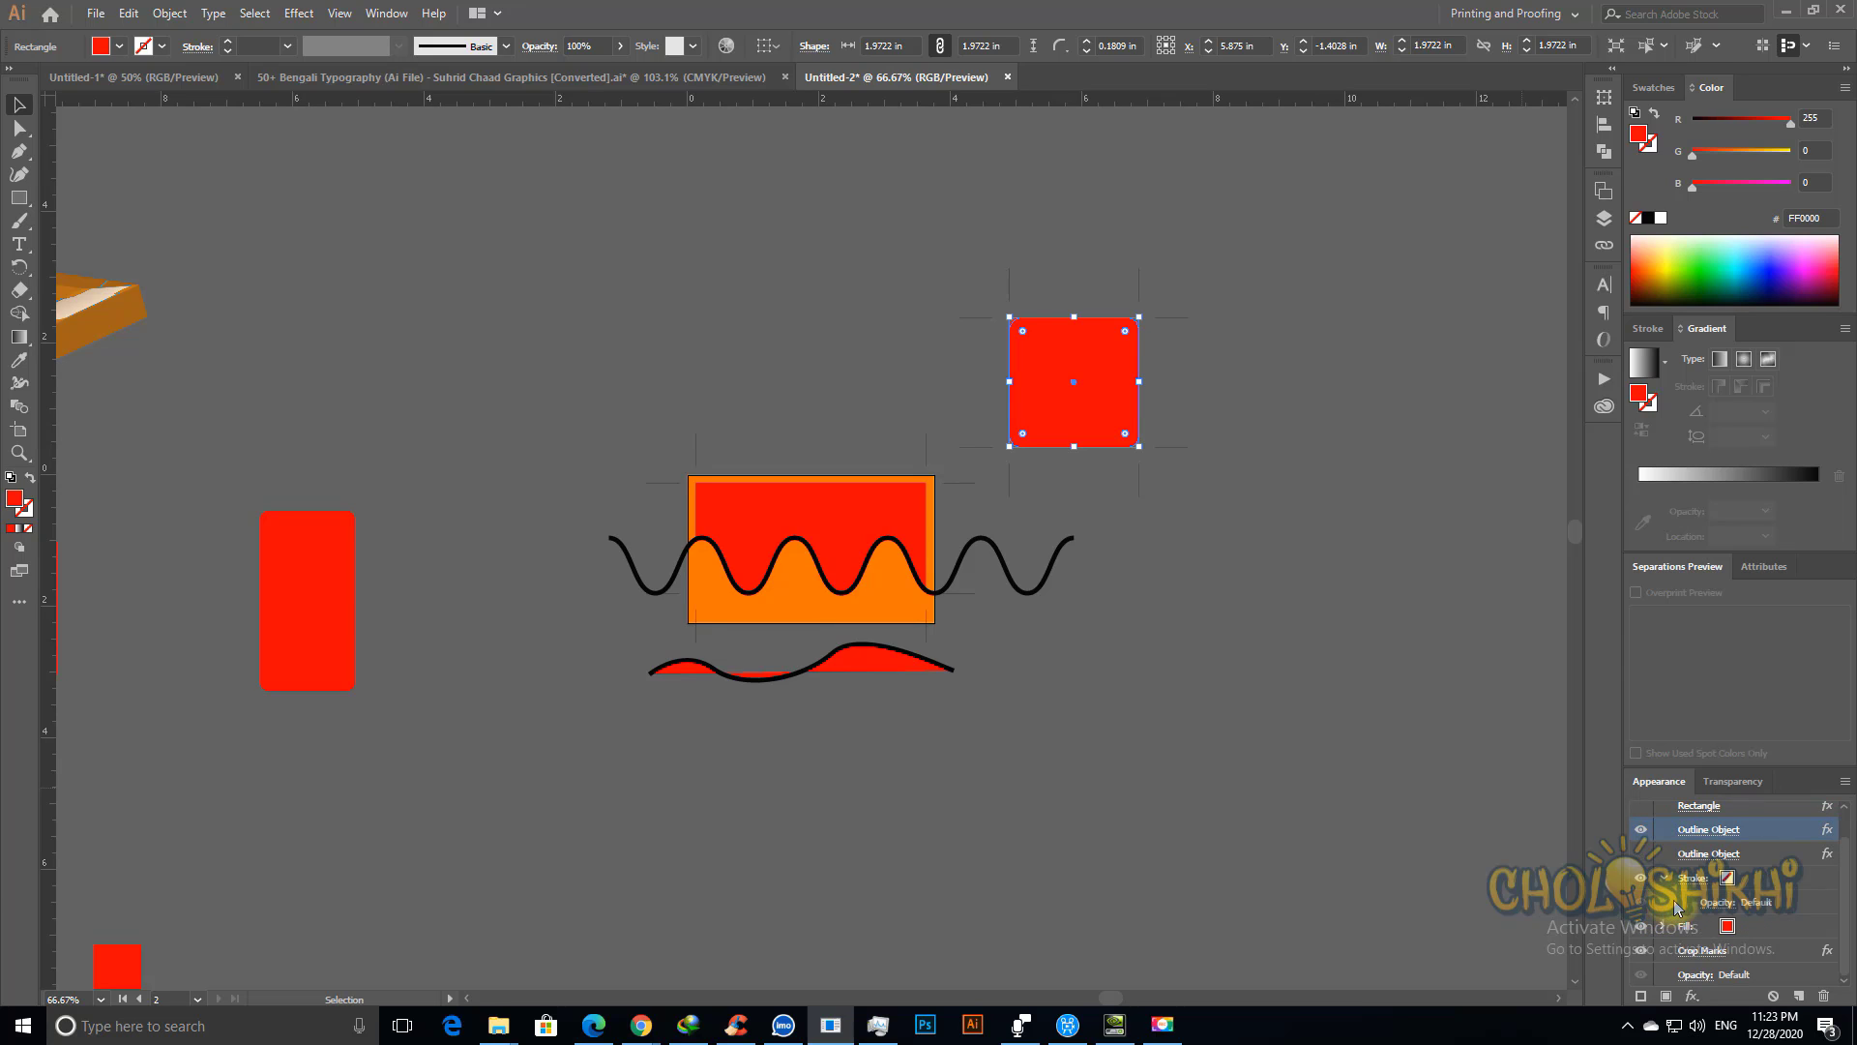
{"action": "left_click", "coordinate": [1664, 930]}
{"action": "scroll", "coordinate": [1665, 931], "scroll_direction": "down", "scroll_amount": 1}
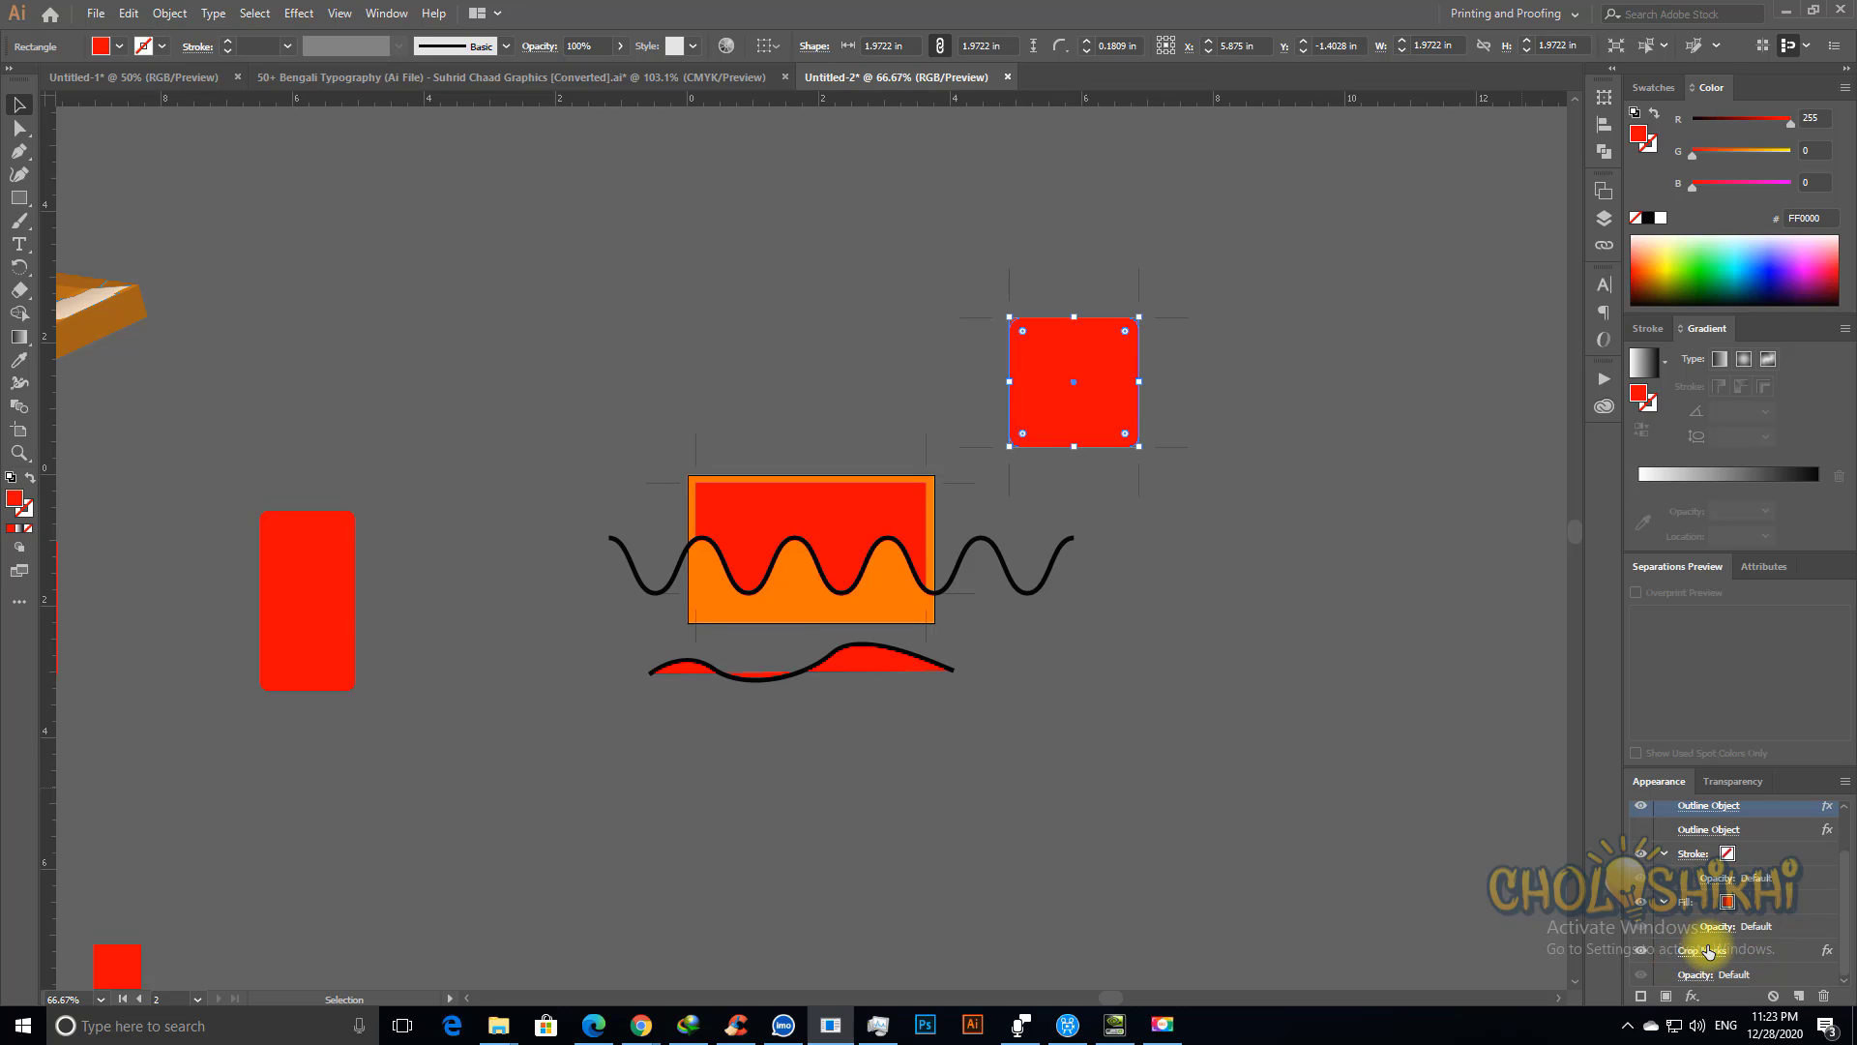
{"action": "left_click", "coordinate": [1641, 956]}
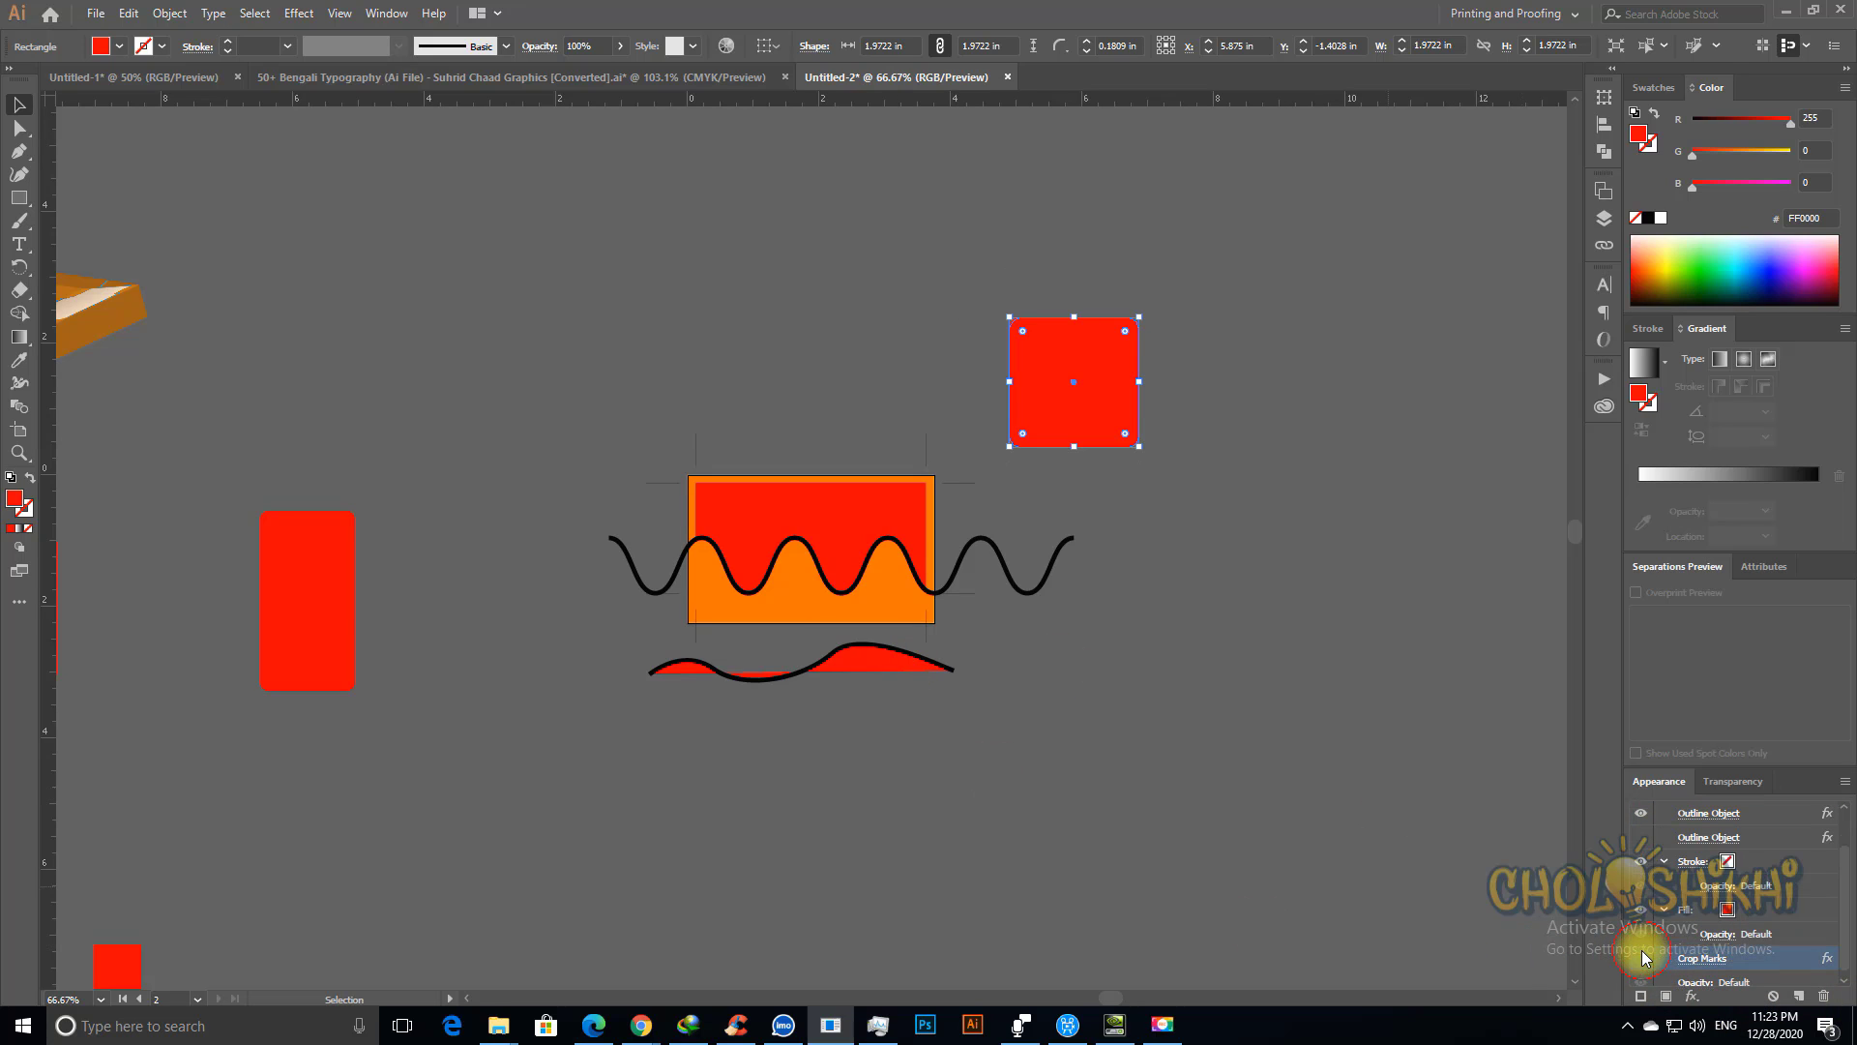
{"action": "left_click", "coordinate": [920, 319]}
{"action": "left_click_drag", "start_coordinate": [1099, 385], "coordinate": [1189, 393]}
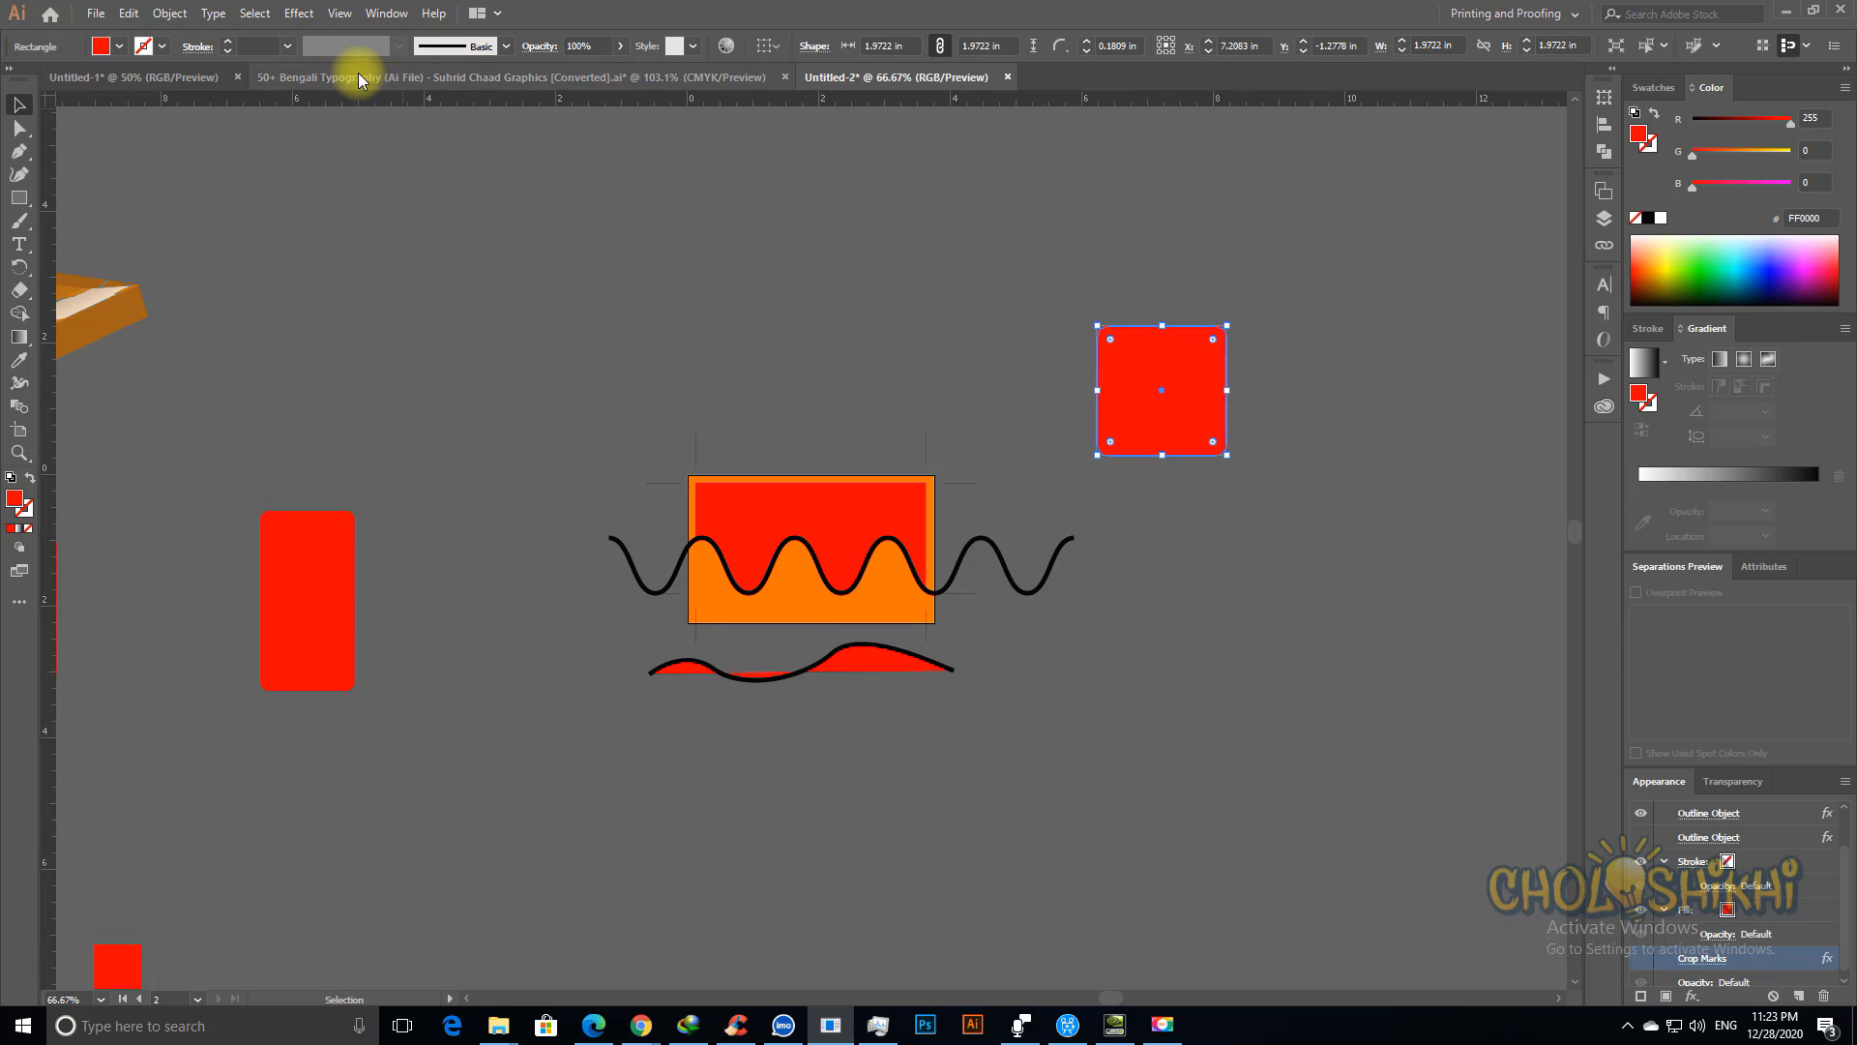
Step: Review the Path effects available for the red square and the black wavy line
{"action": "left_click", "coordinate": [296, 13]}
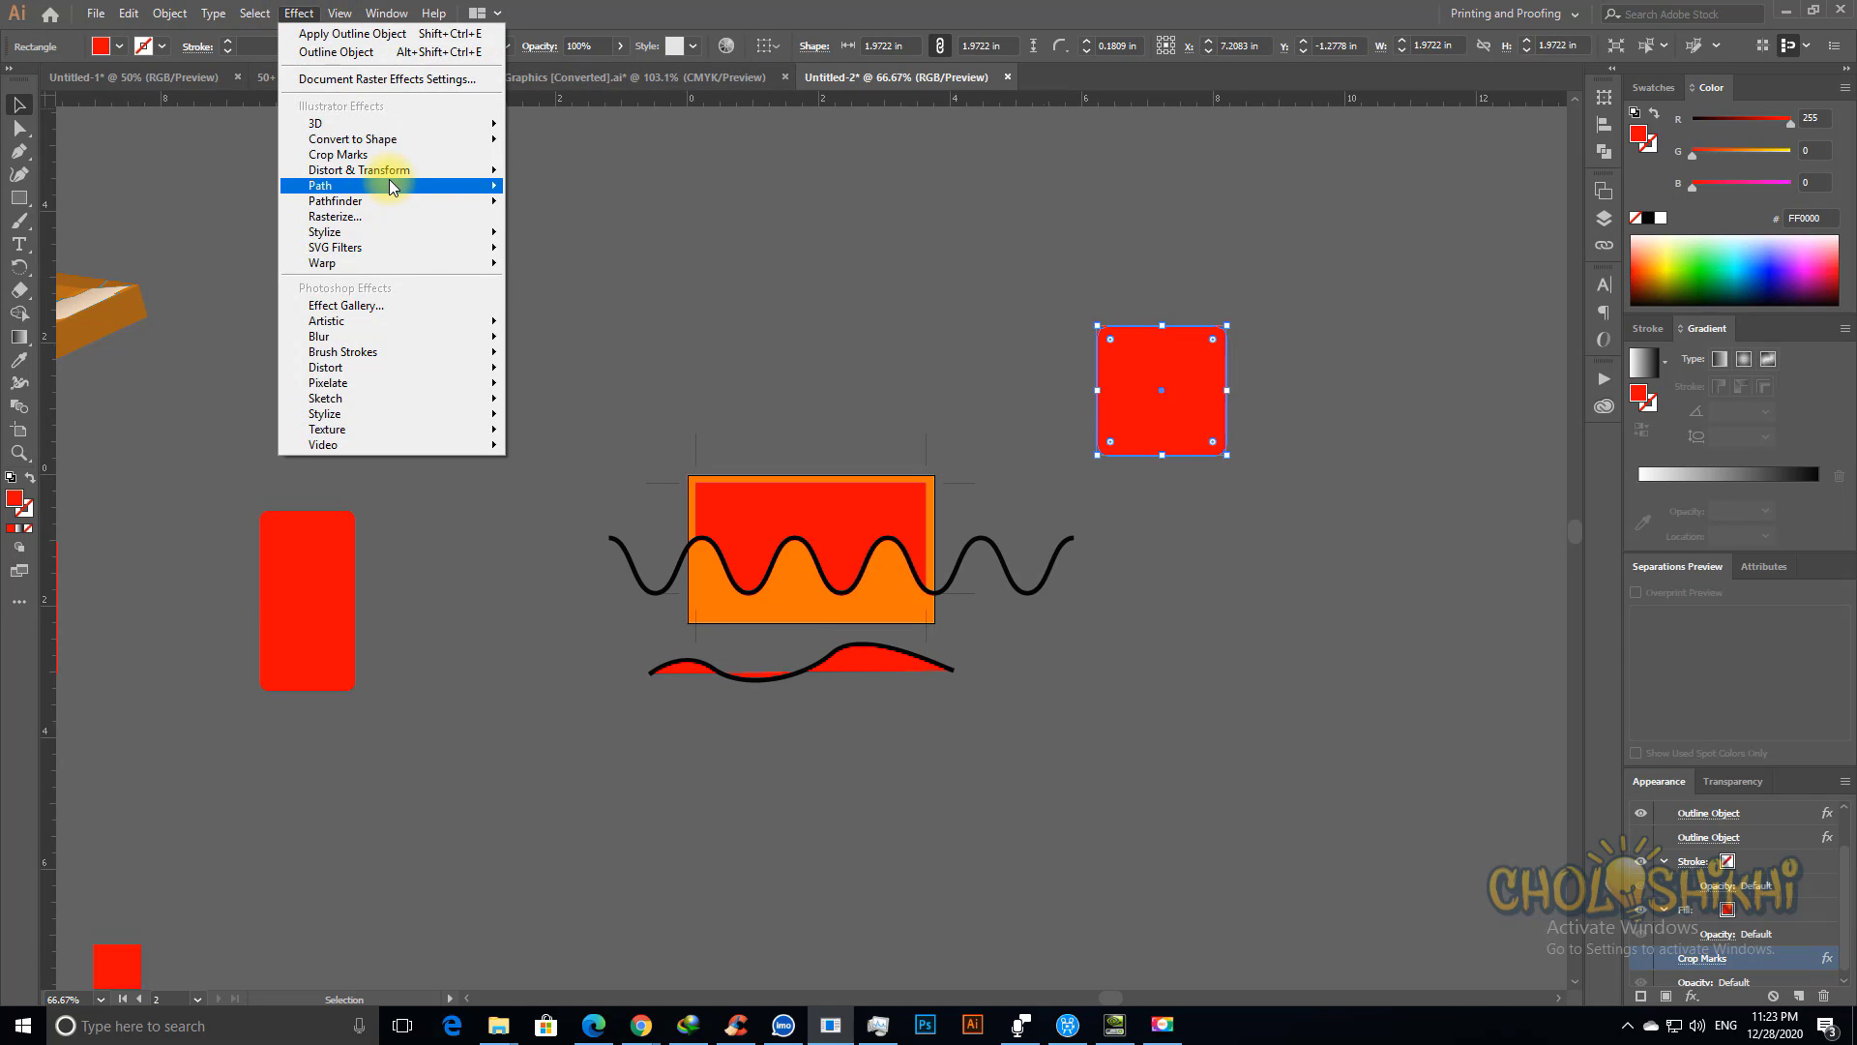
{"action": "mouse_move", "coordinate": [387, 184]}
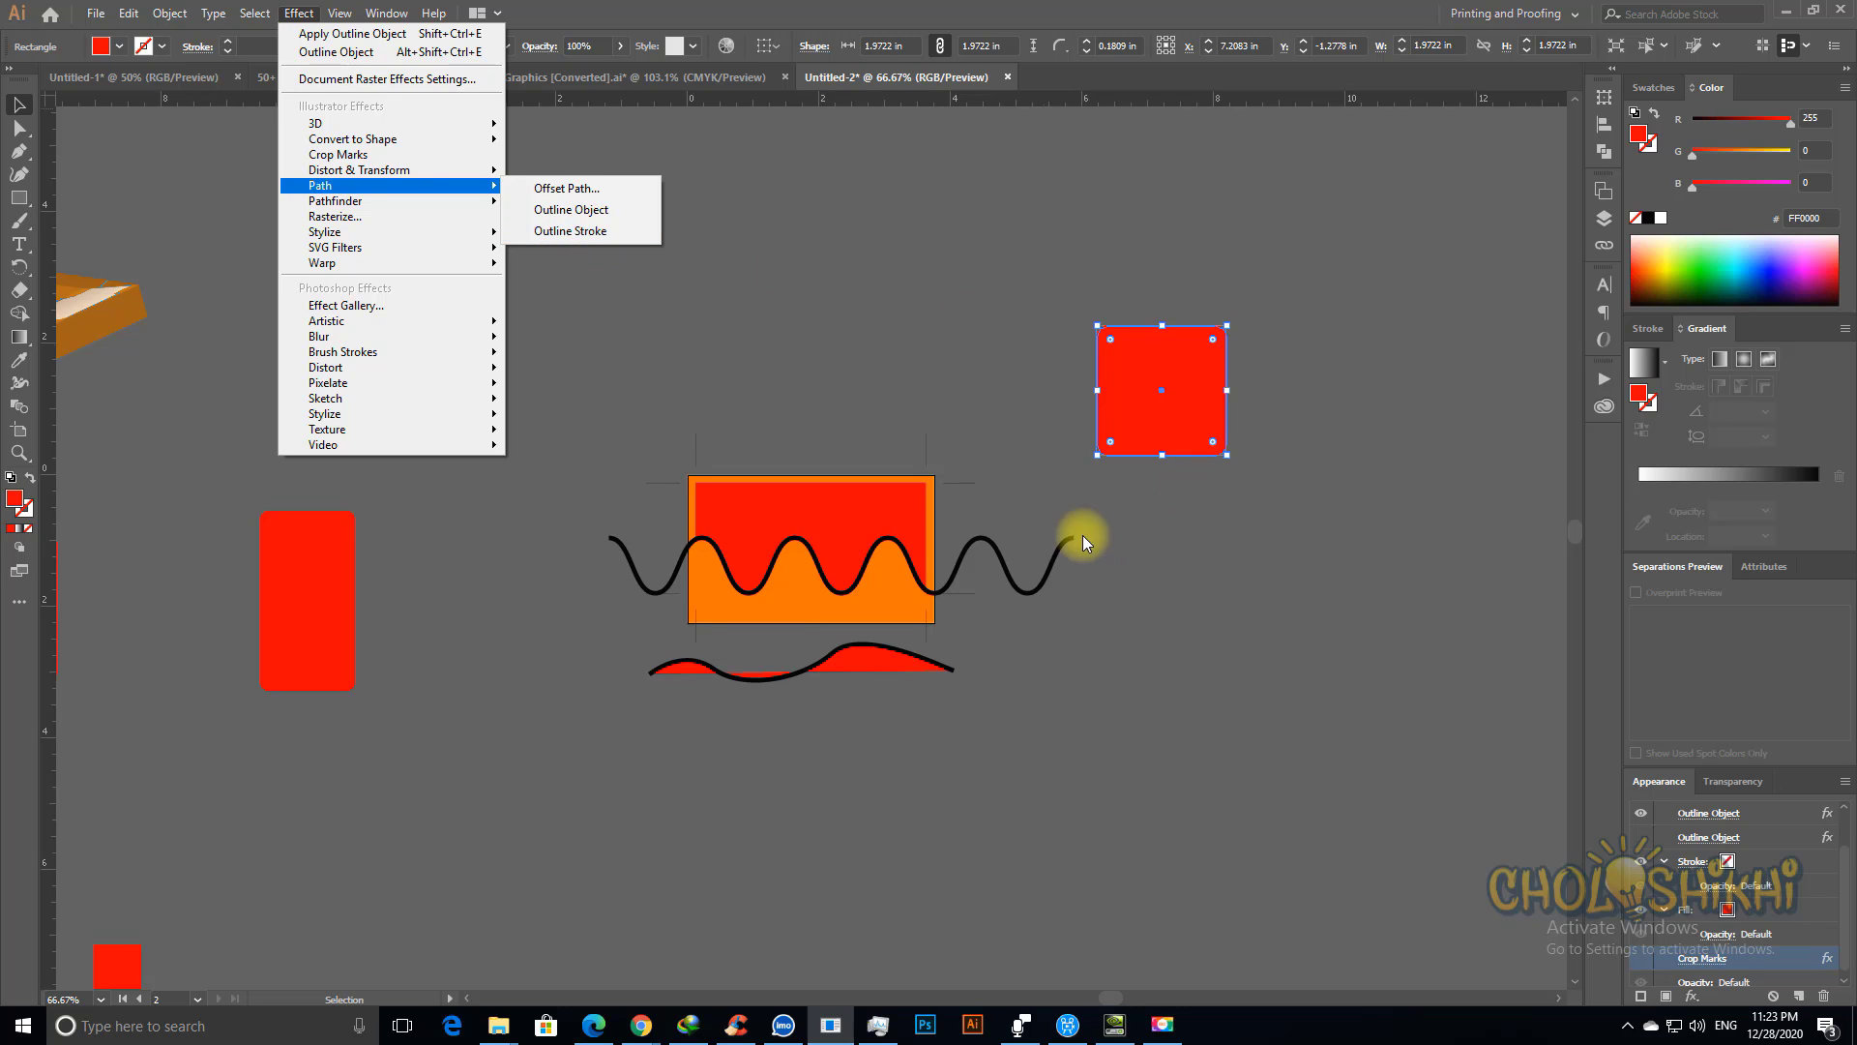
{"action": "left_click", "coordinate": [978, 539]}
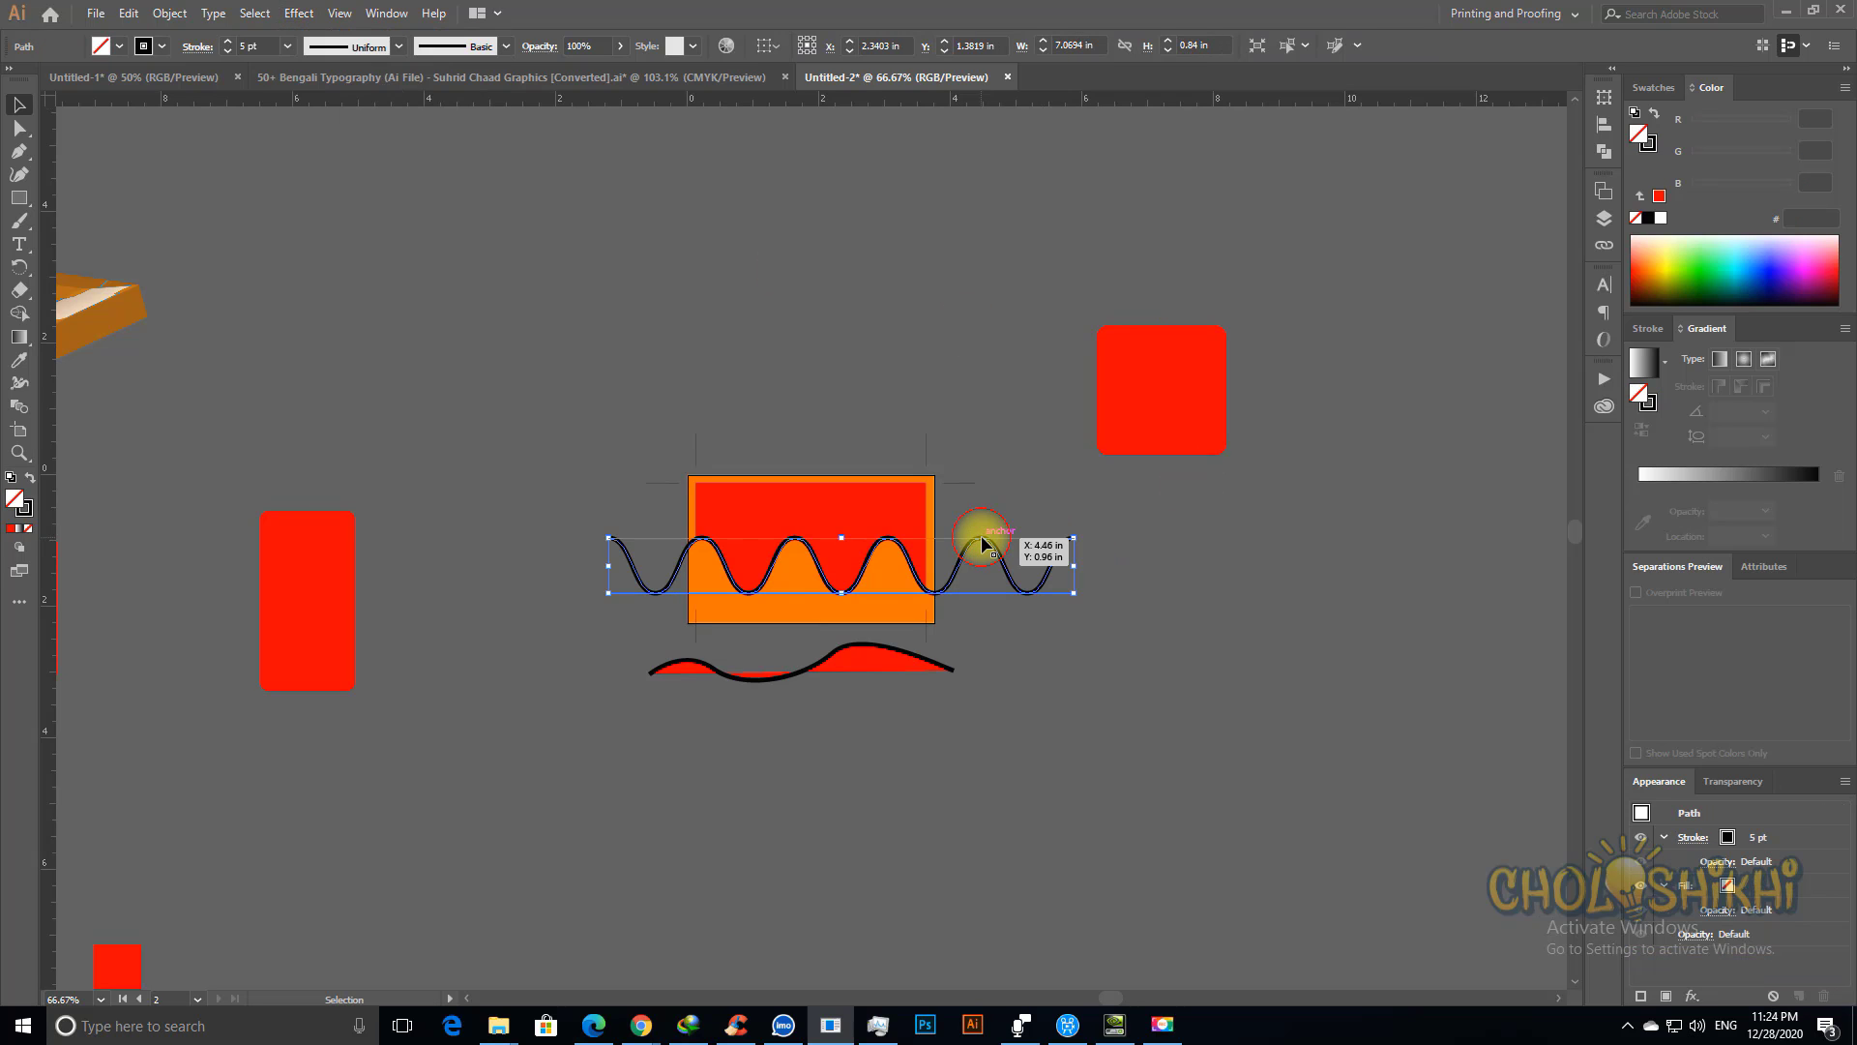
{"action": "left_click", "coordinate": [1185, 394]}
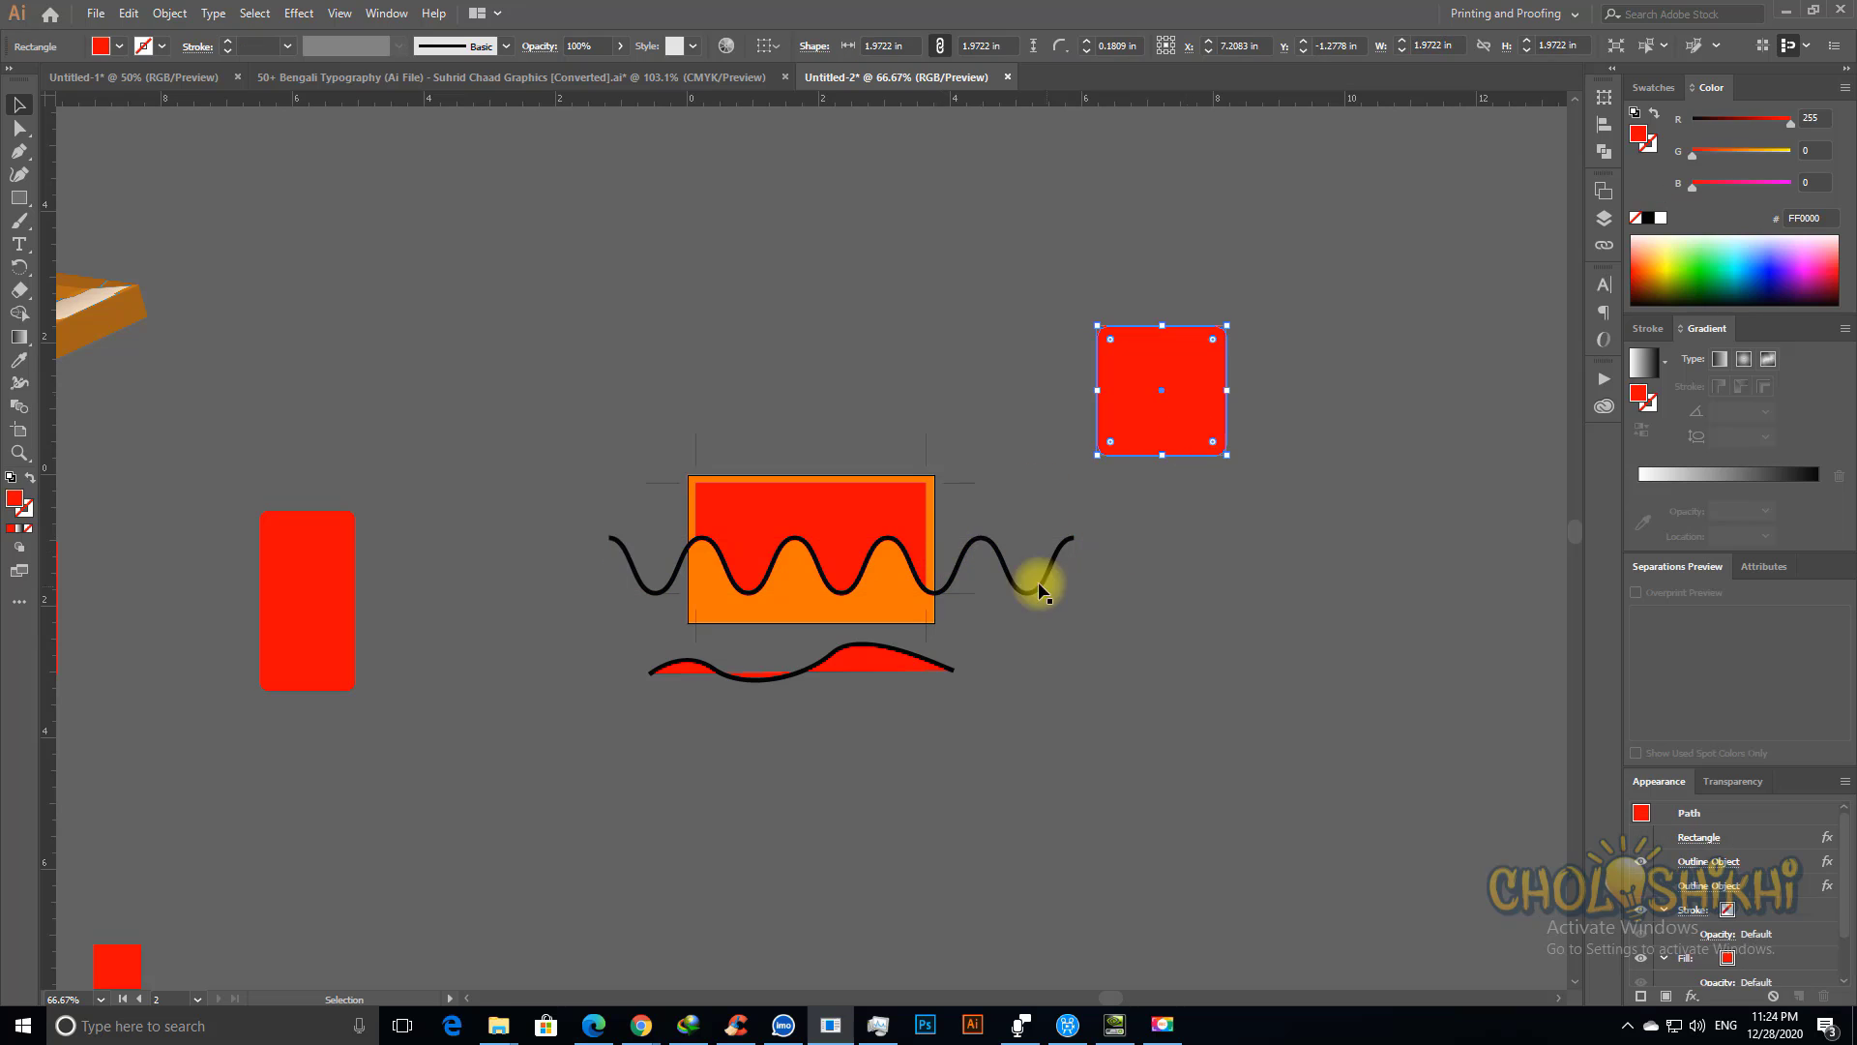
{"action": "left_click", "coordinate": [984, 545]}
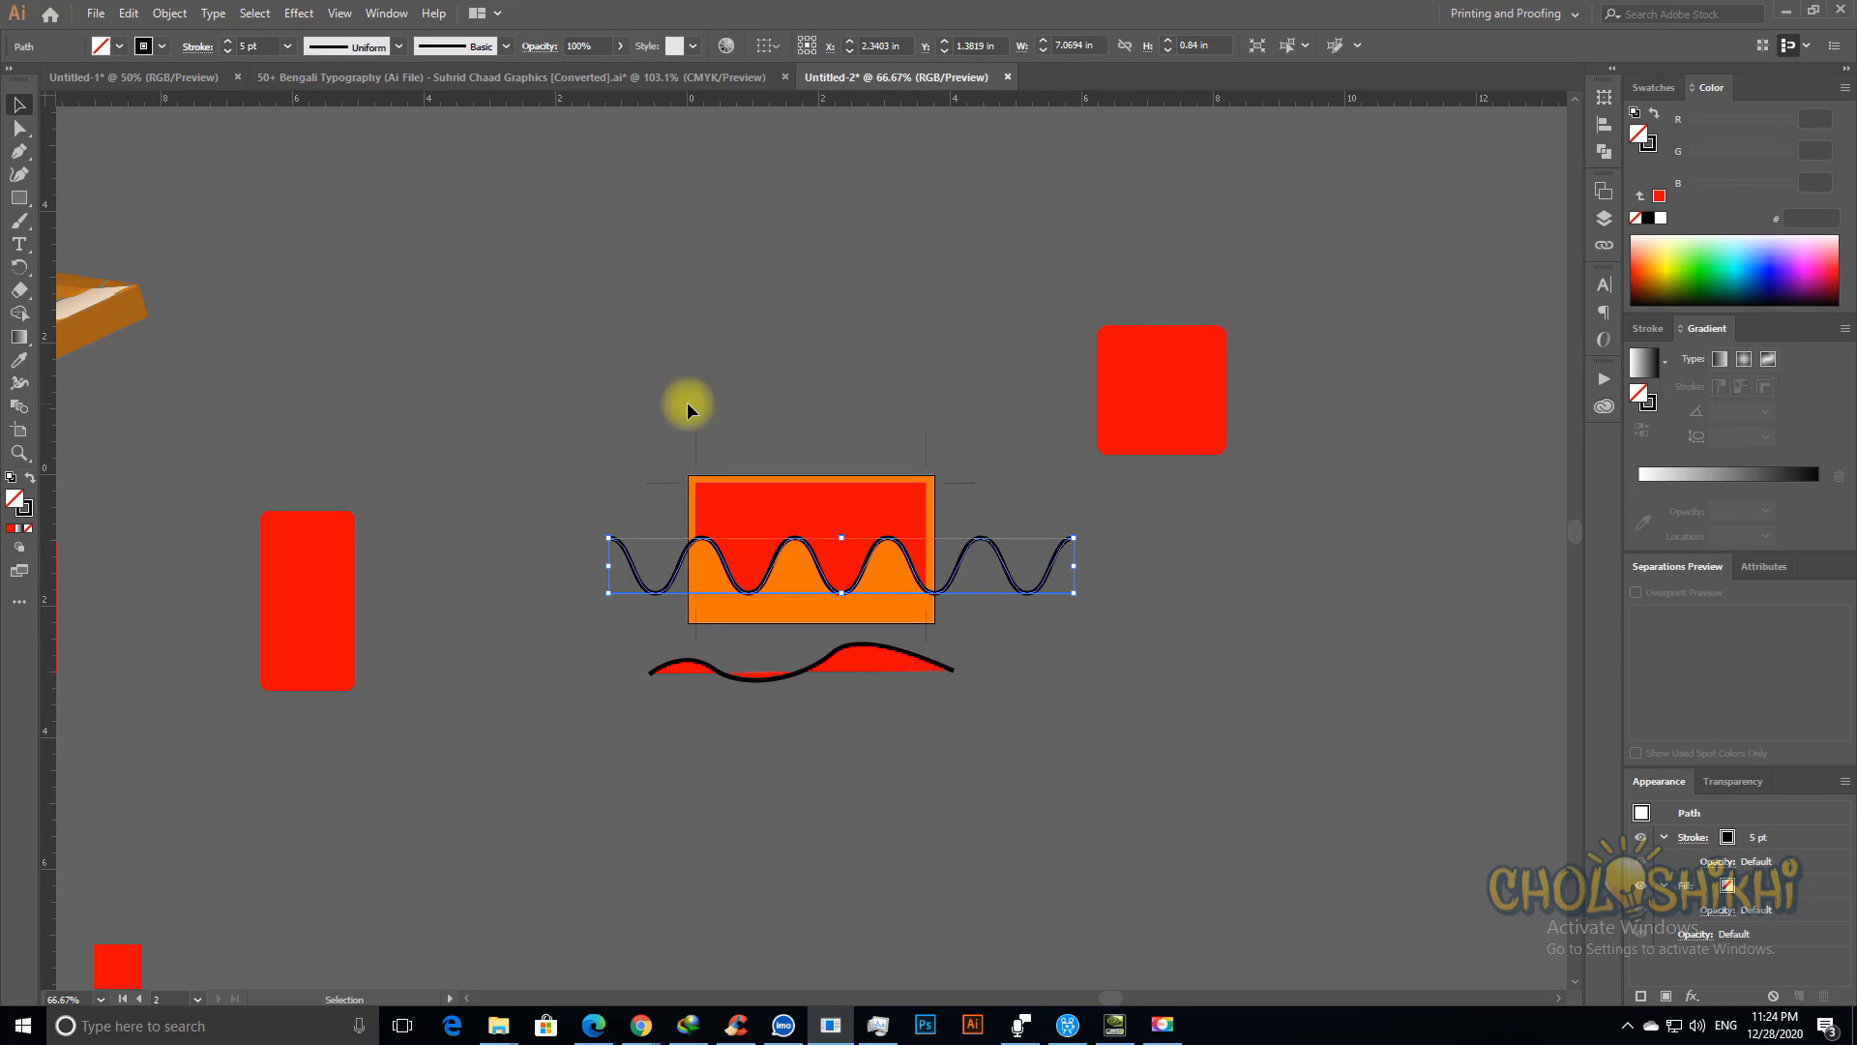
{"action": "left_click", "coordinate": [299, 13]}
{"action": "mouse_move", "coordinate": [484, 185]}
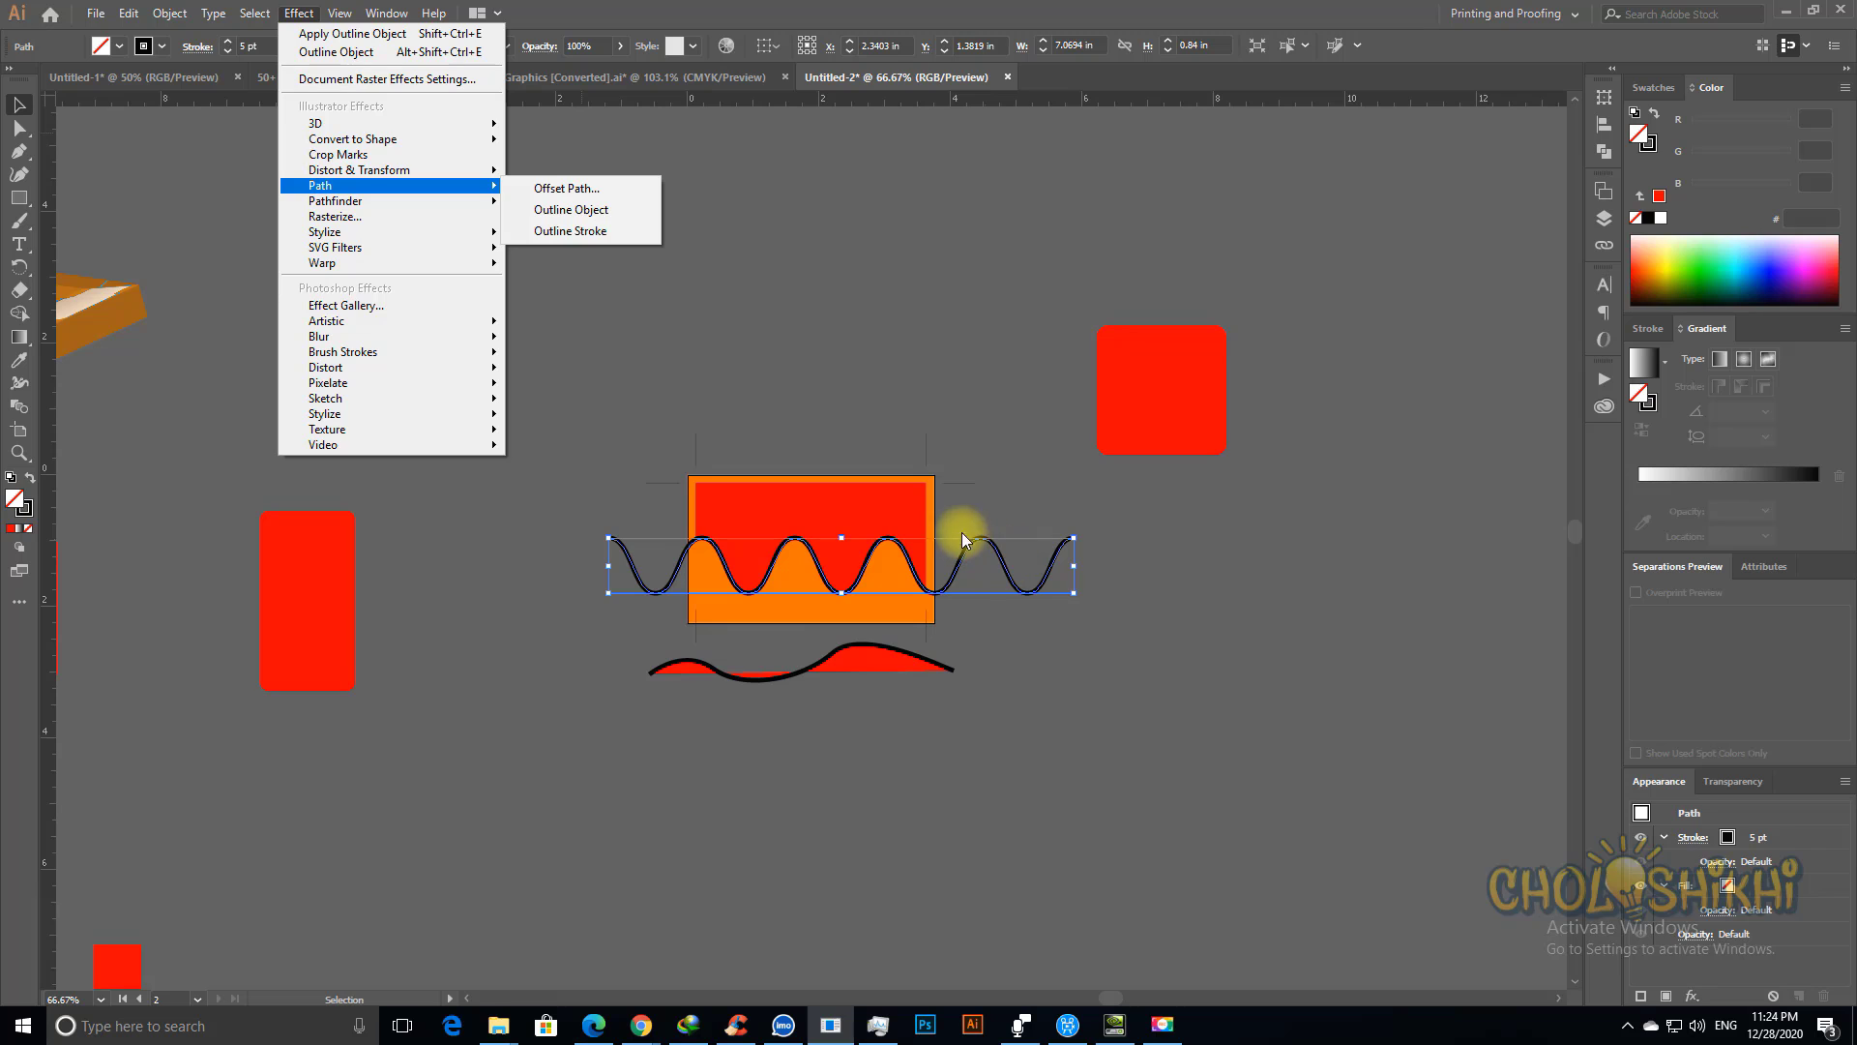
{"action": "left_click", "coordinate": [1056, 772]}
Step: Examine the black wavy line's stroke up close and check the Path effects offered for it again
{"action": "key", "text": "ctrl+space"}
{"action": "left_click_drag", "start_coordinate": [1112, 643], "coordinate": [1153, 677]}
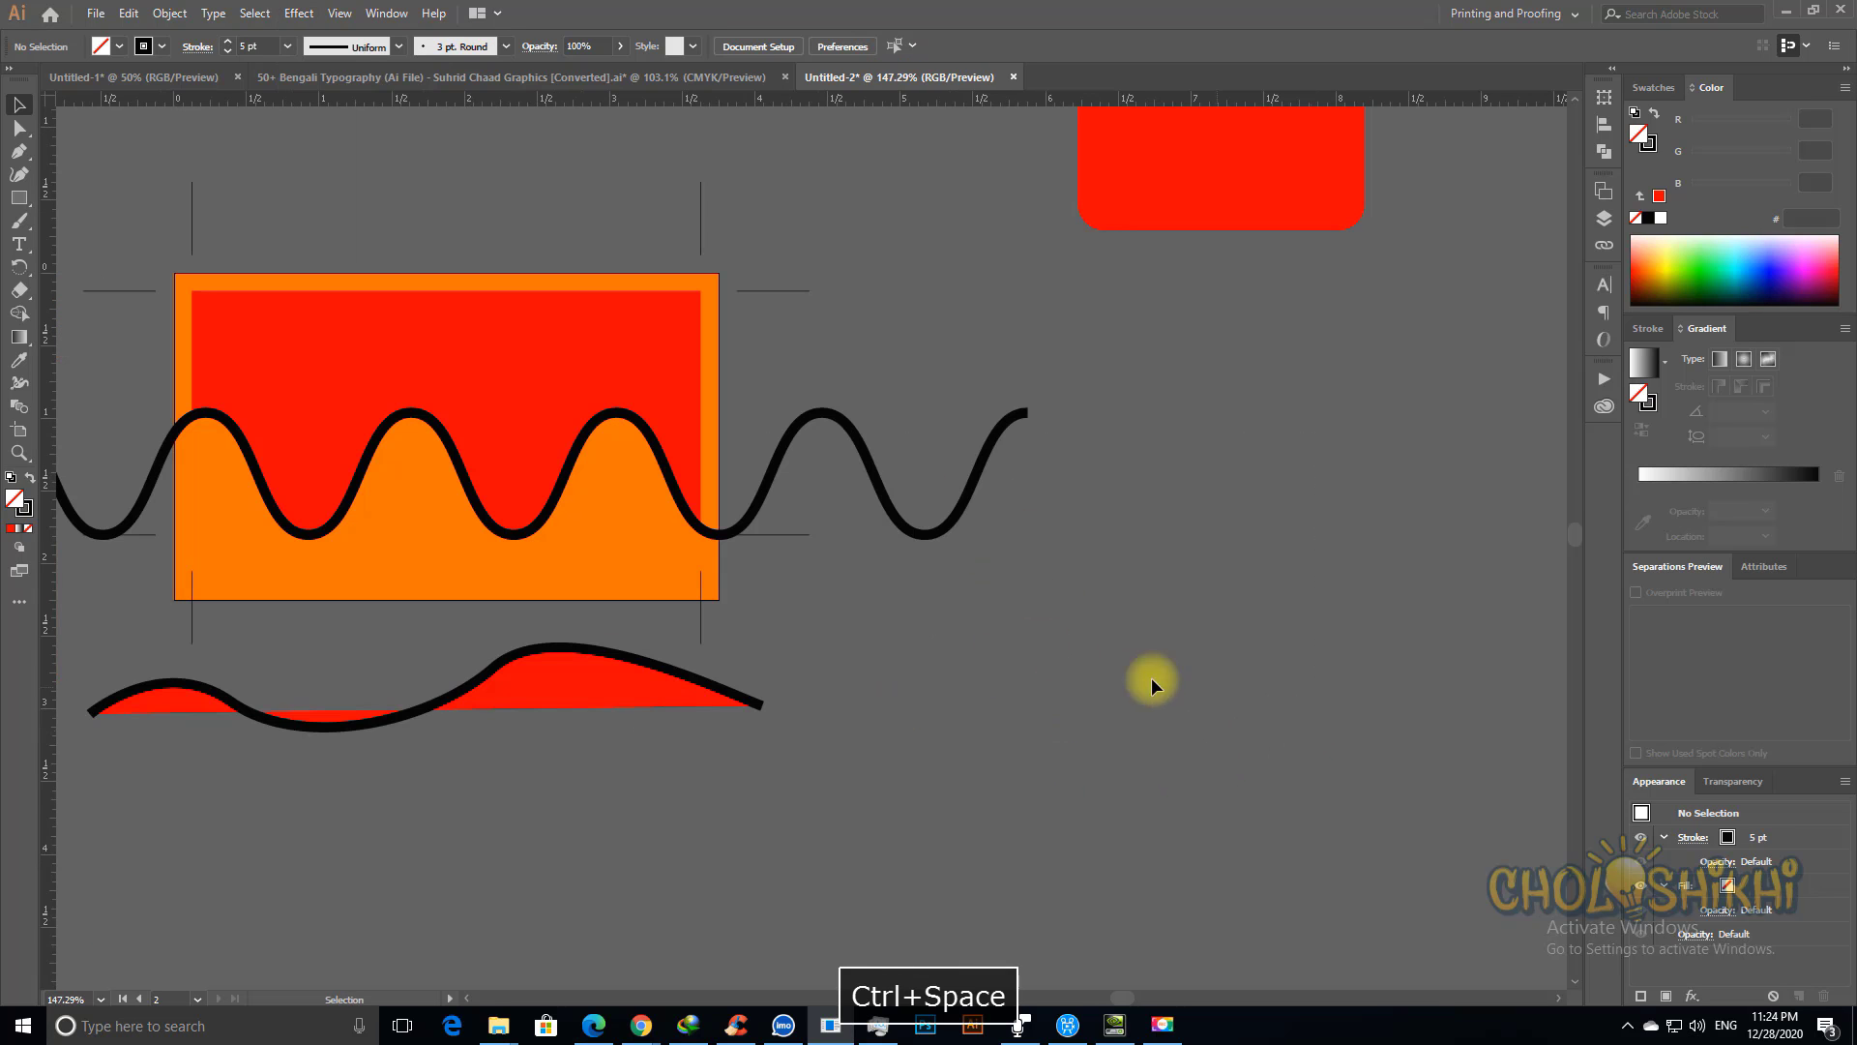
{"action": "left_click", "coordinate": [866, 432]}
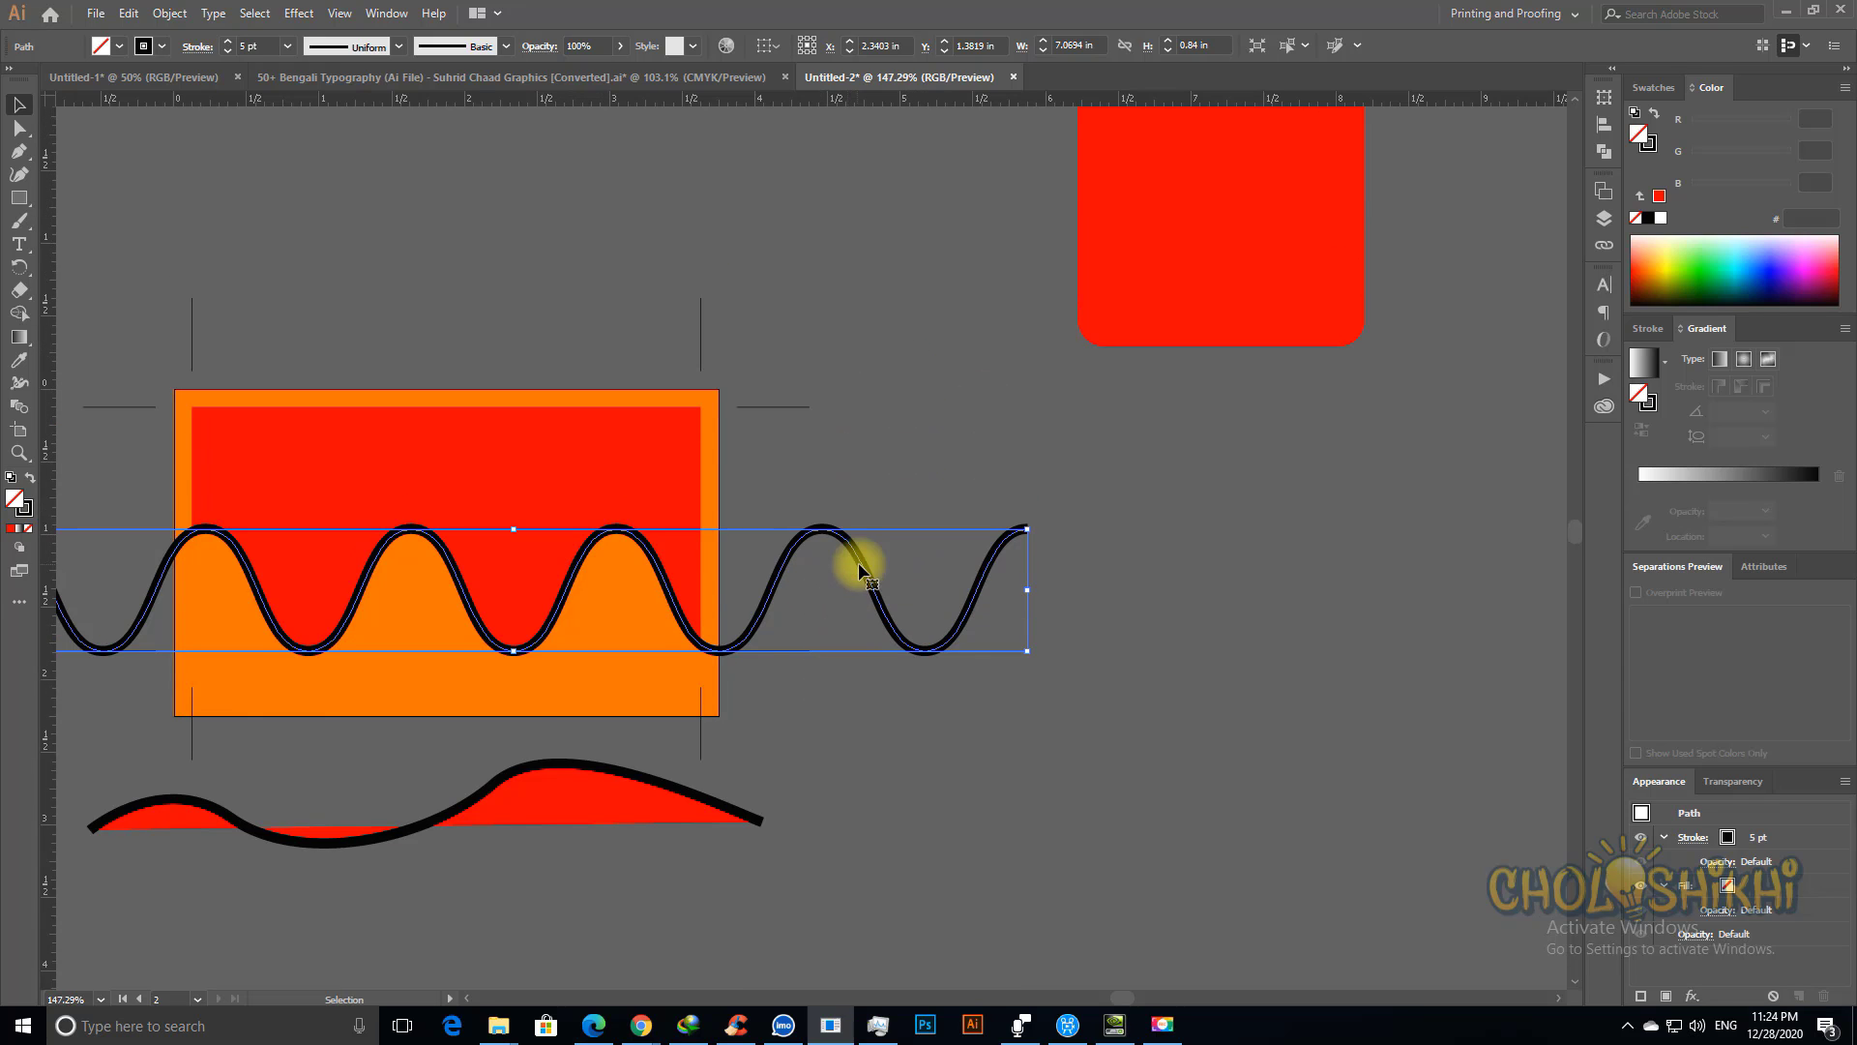
{"action": "key", "text": "ctrl+minus"}
{"action": "key", "text": "ctrl+minus"}
{"action": "key", "text": "ctrl+minus"}
{"action": "key", "text": "ctrl+minus"}
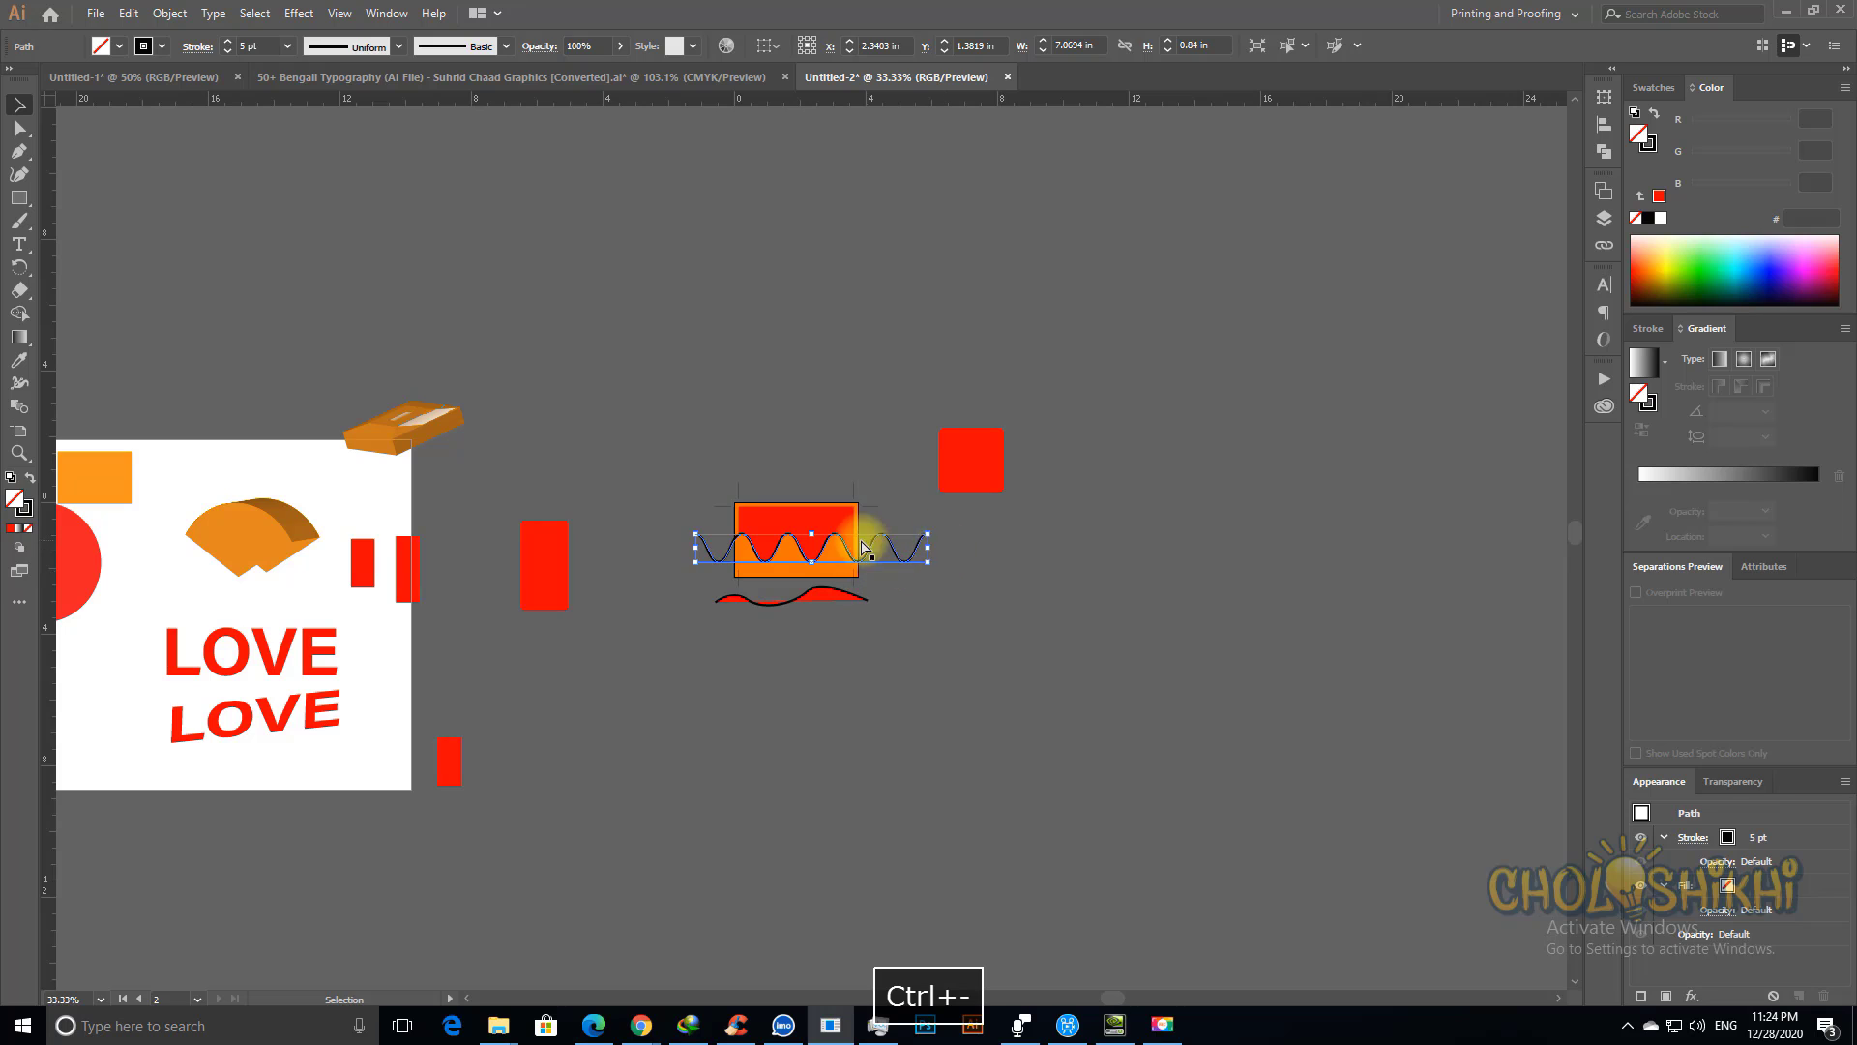
{"action": "left_click", "coordinate": [299, 13]}
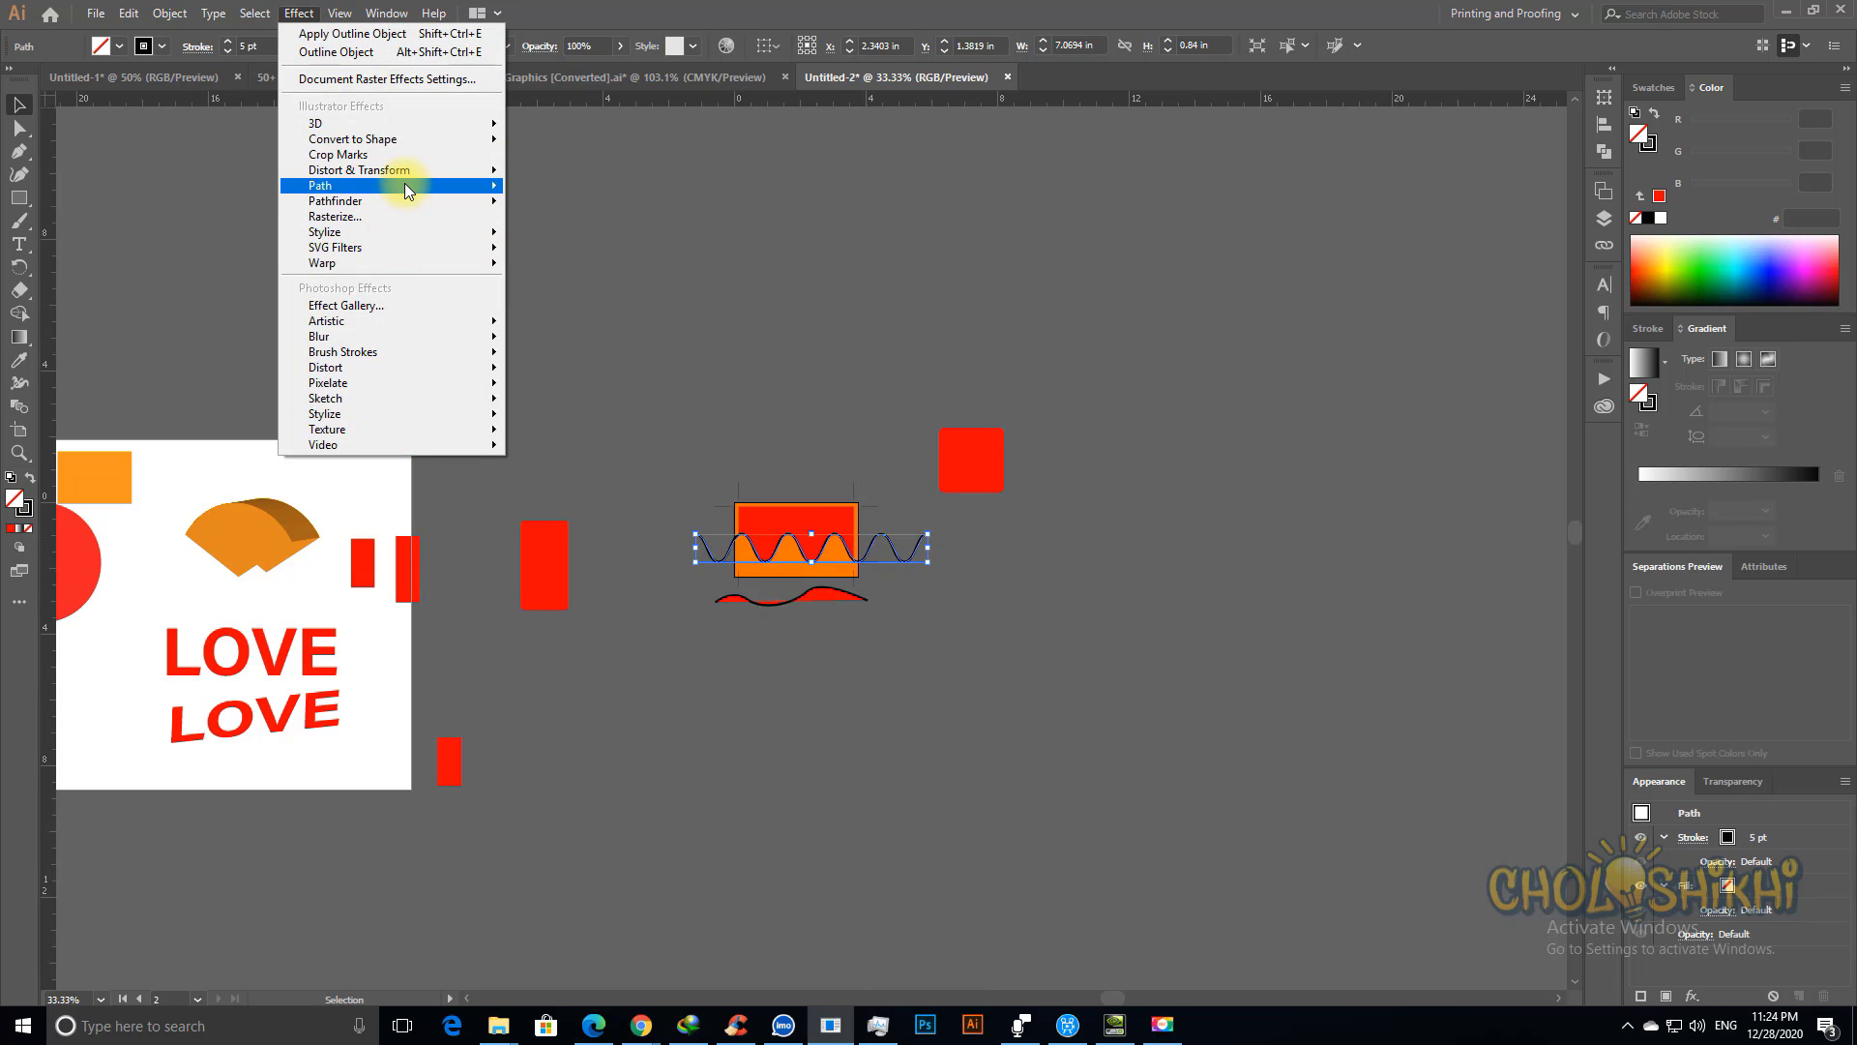
{"action": "mouse_move", "coordinate": [411, 185]}
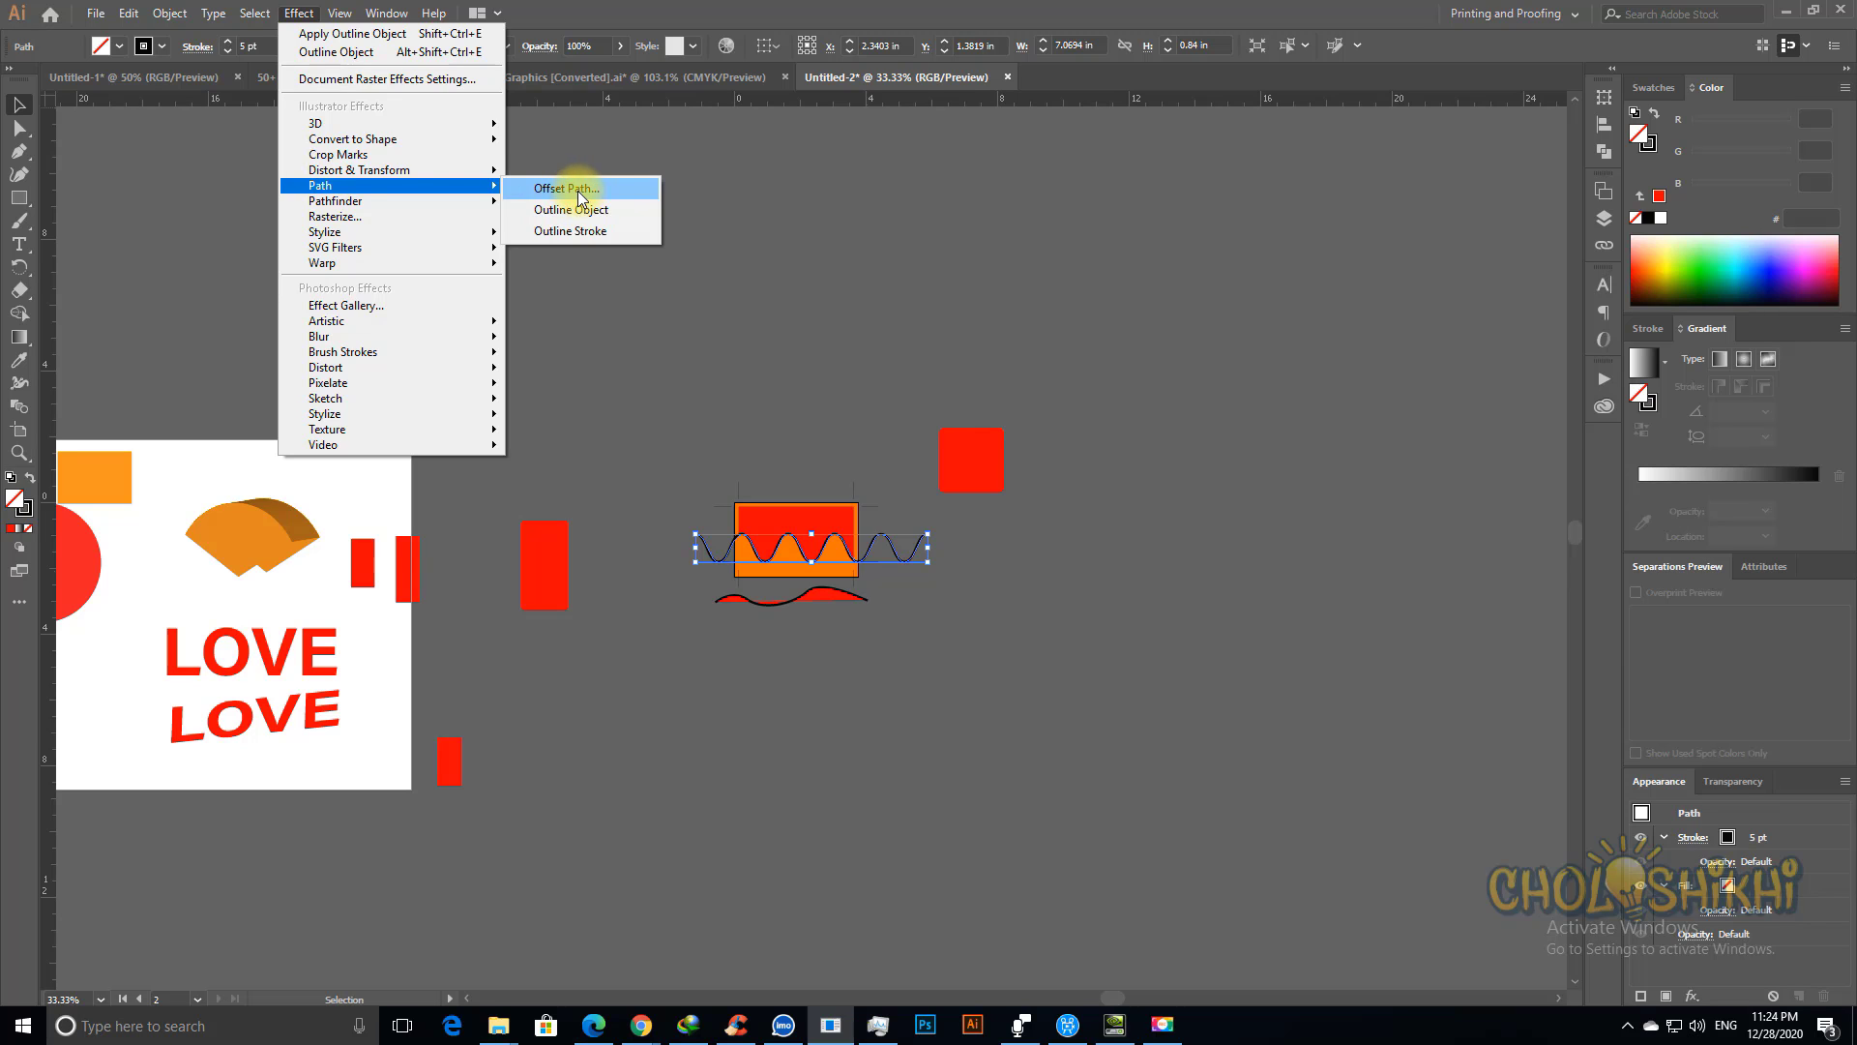
{"action": "left_click", "coordinate": [213, 13]}
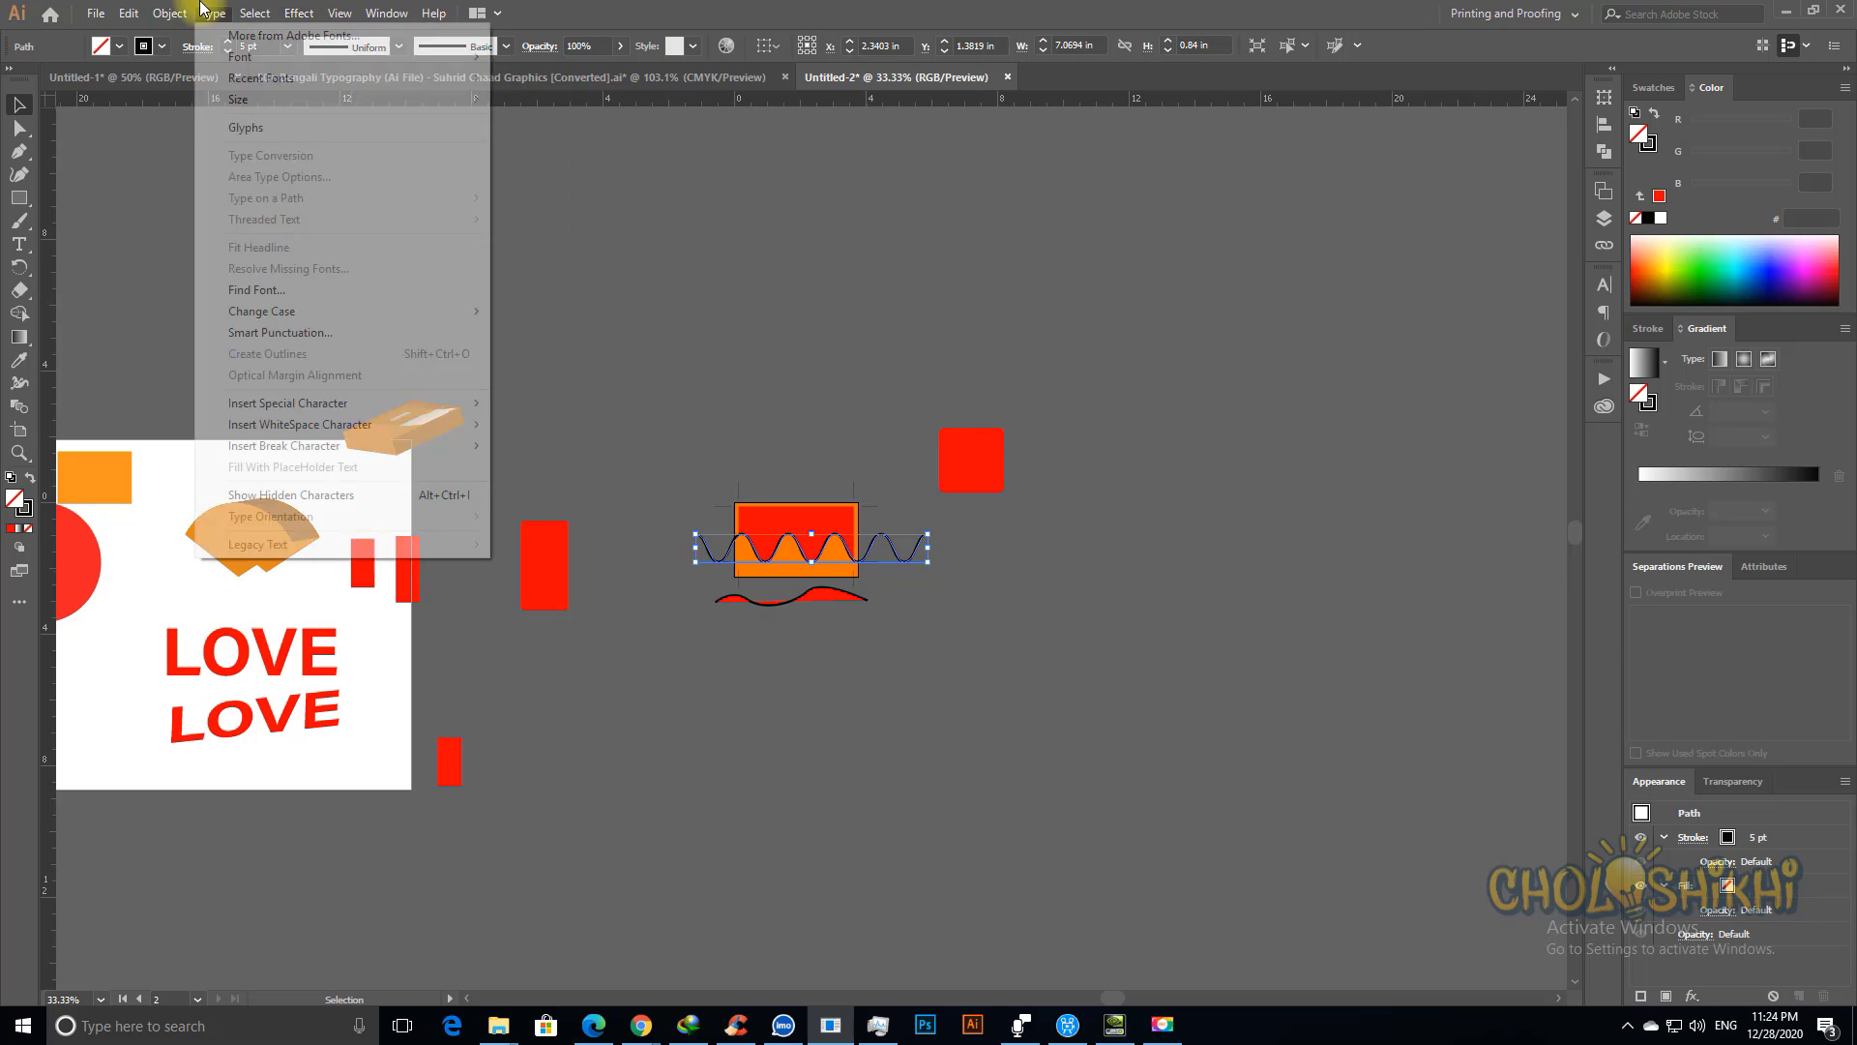
{"action": "left_click", "coordinate": [737, 715]}
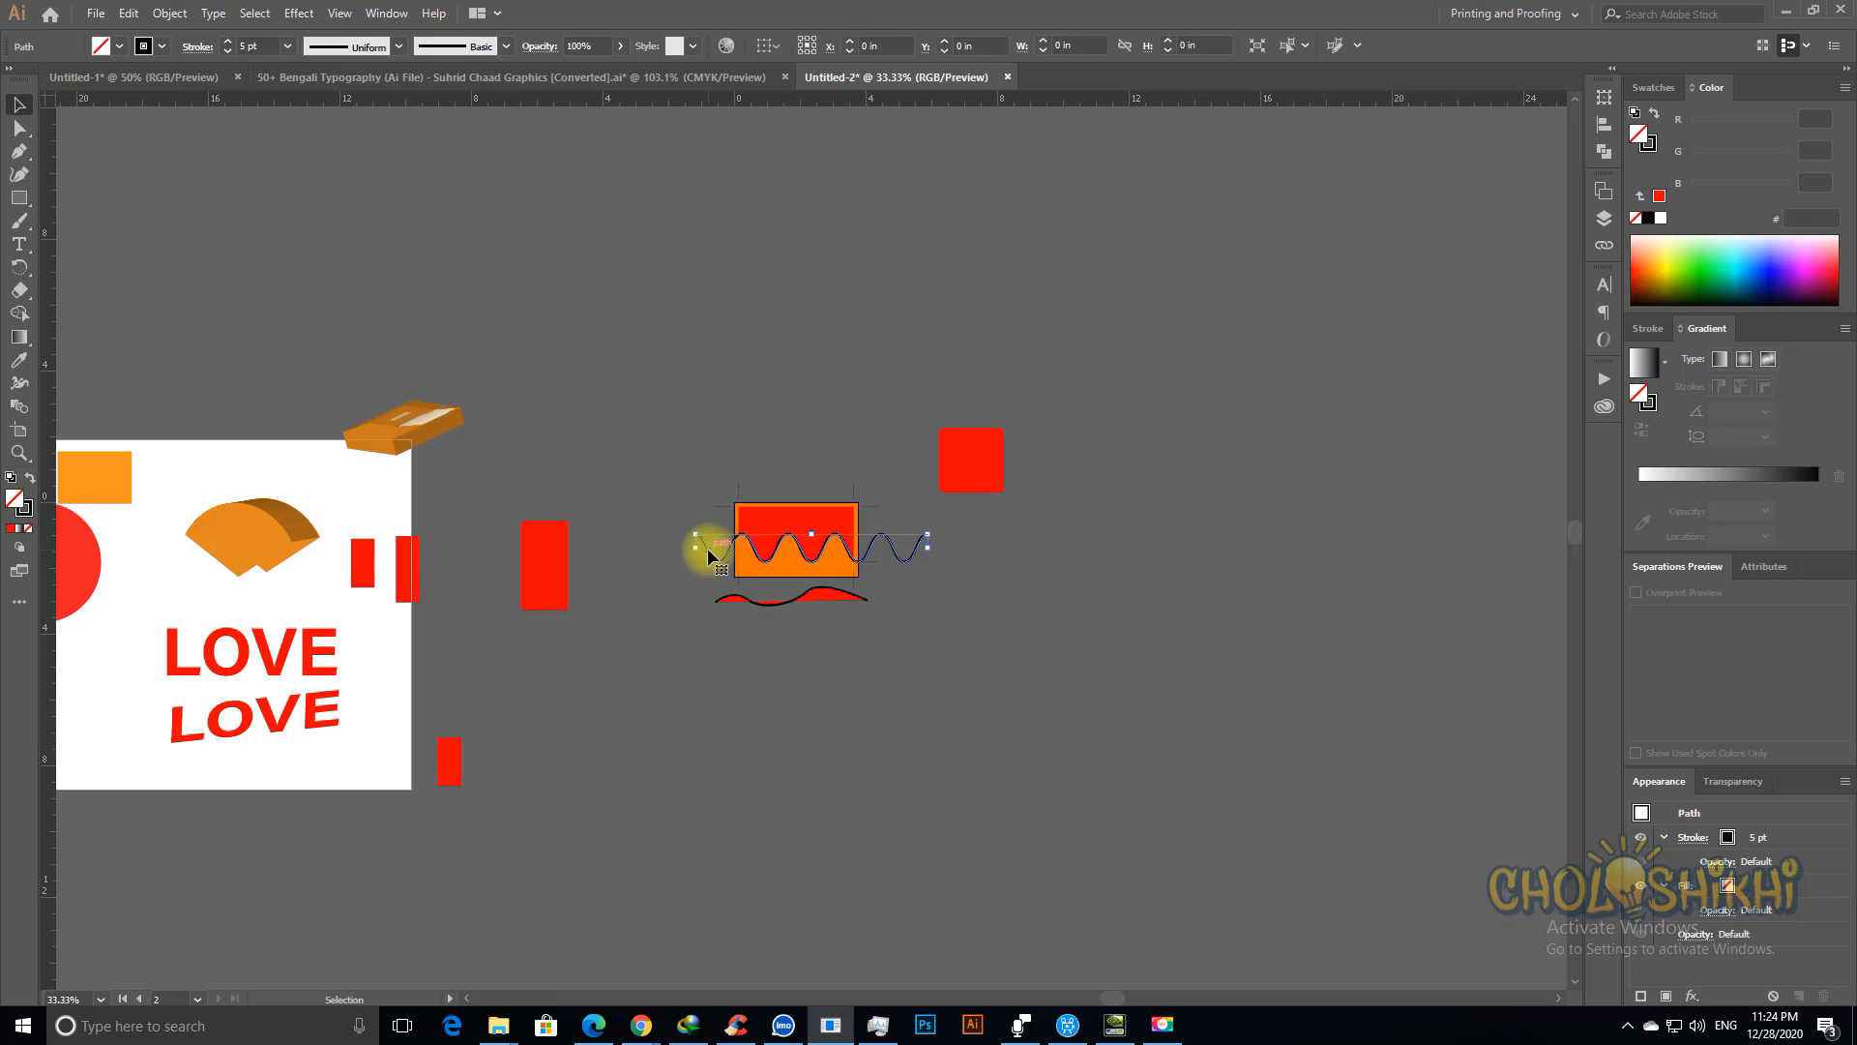
Step: Review the Expand options for the wavy line's fill and stroke, closing them without expanding the path
{"action": "left_click", "coordinate": [171, 13]}
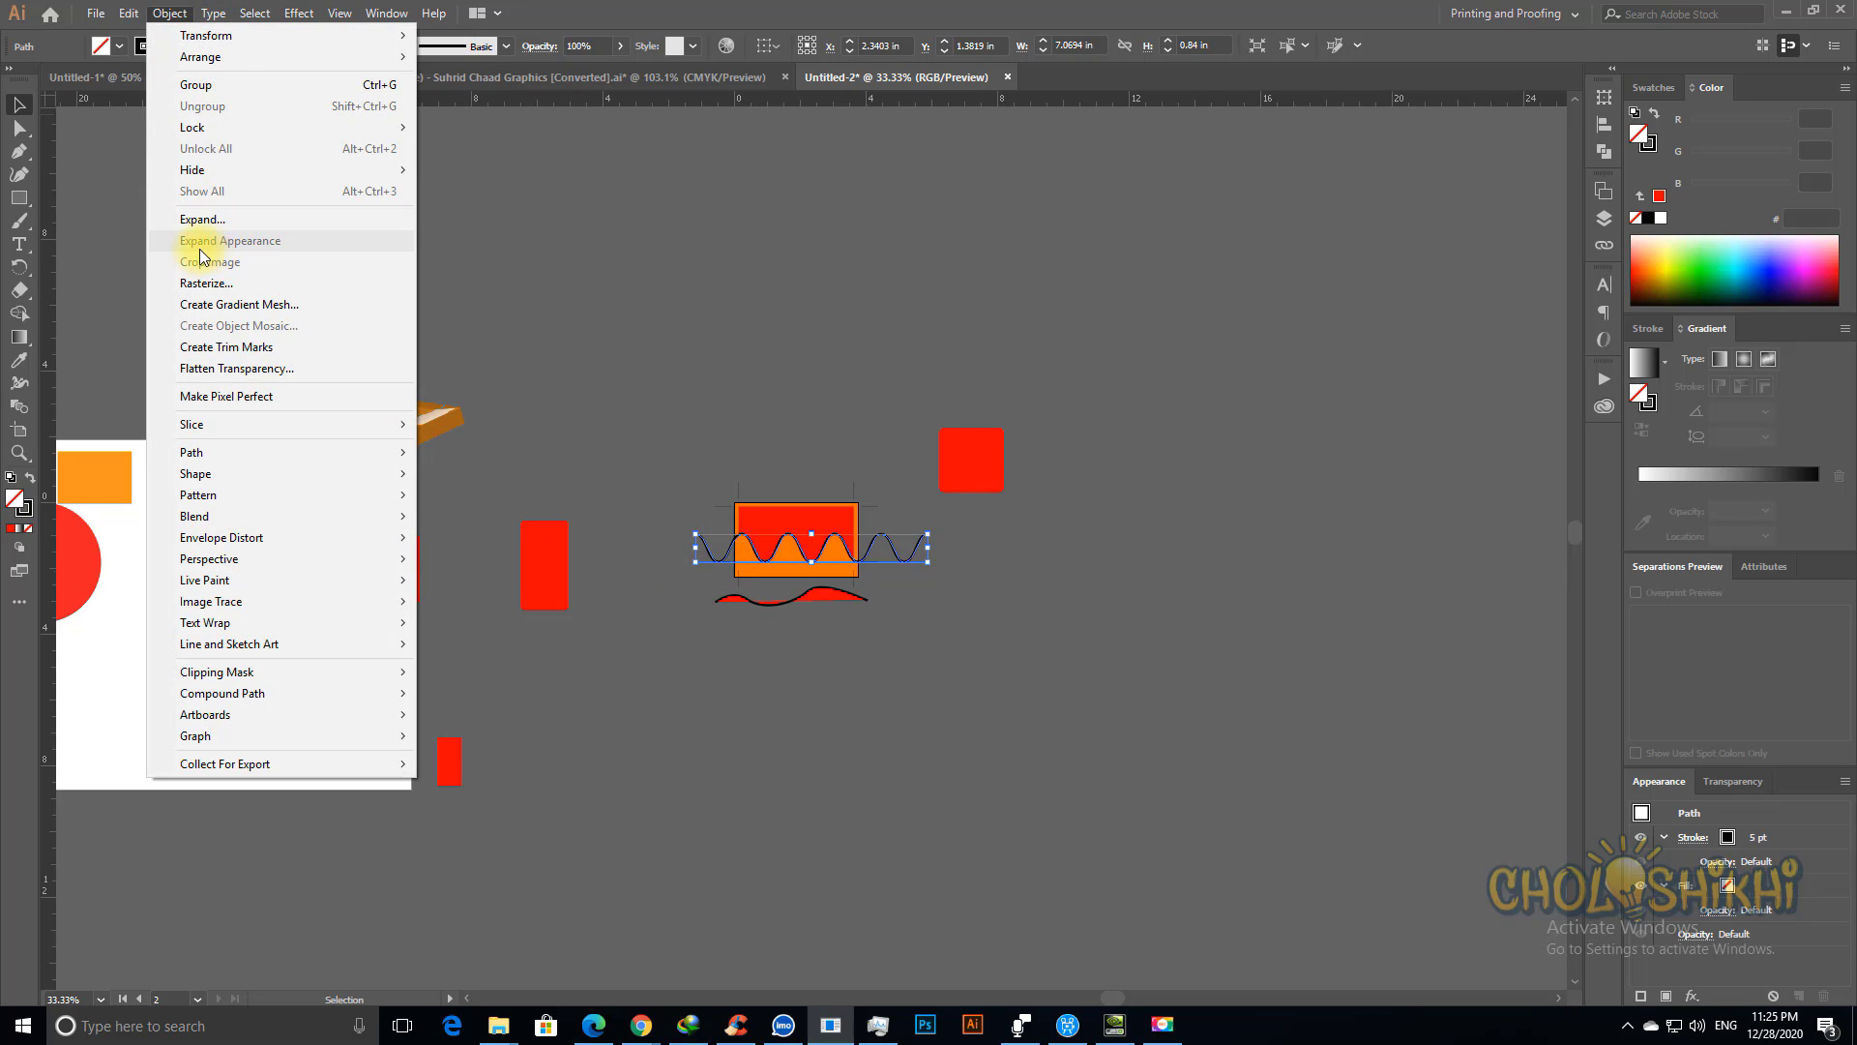
{"action": "left_click", "coordinate": [975, 607]}
{"action": "left_click", "coordinate": [977, 612]}
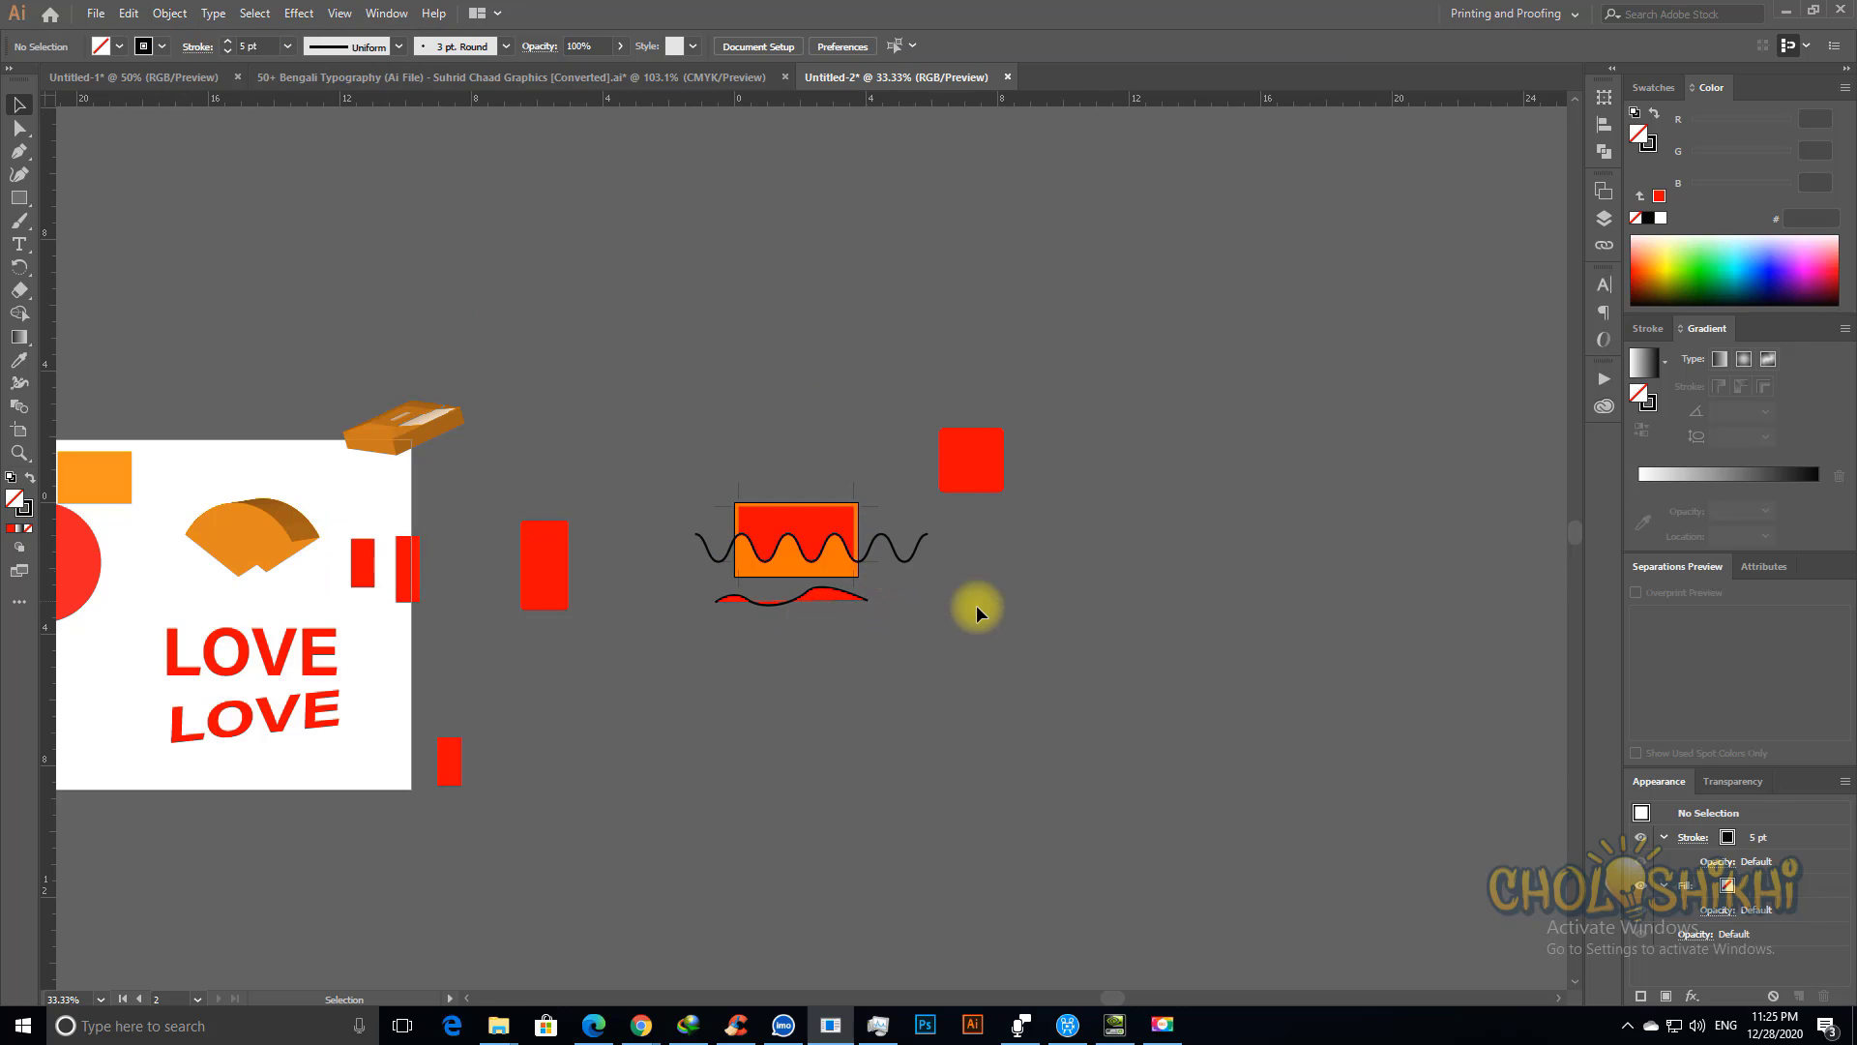
{"action": "key", "text": "ctrl+space"}
{"action": "left_click_drag", "start_coordinate": [664, 531], "coordinate": [758, 584]}
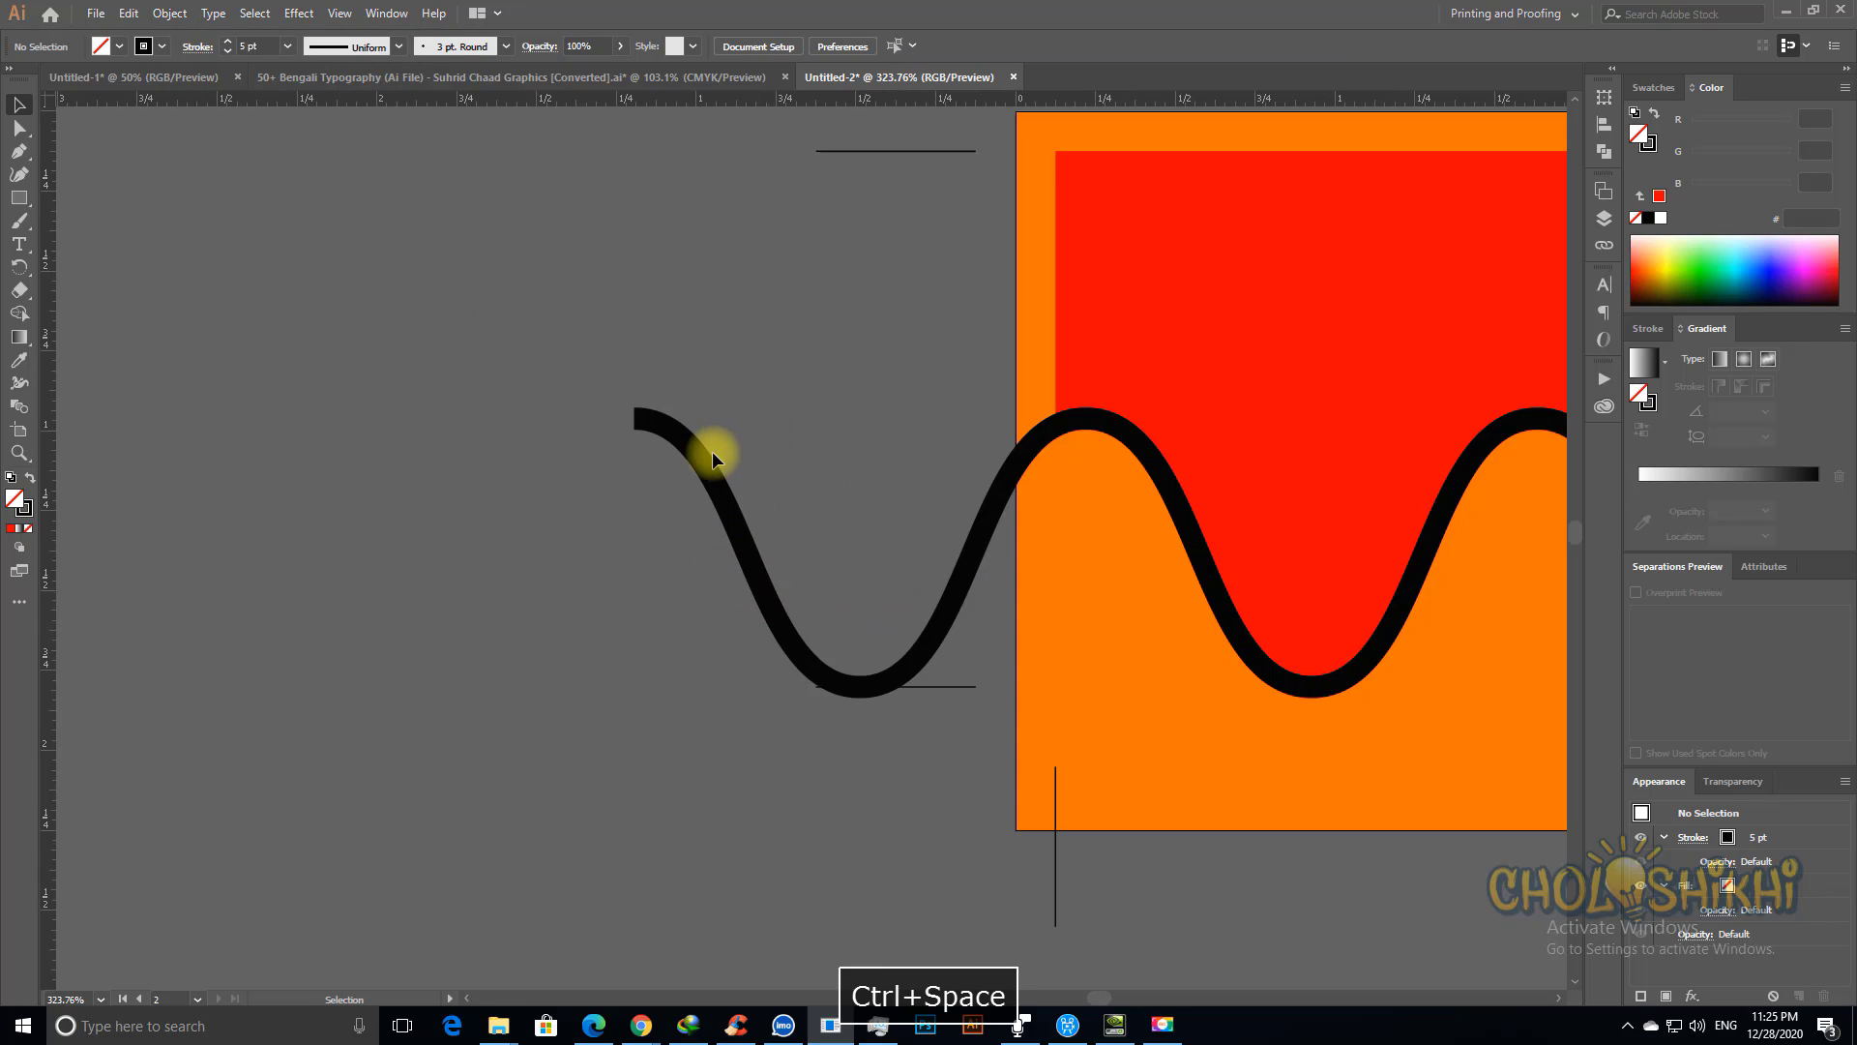
{"action": "left_click", "coordinate": [687, 443]}
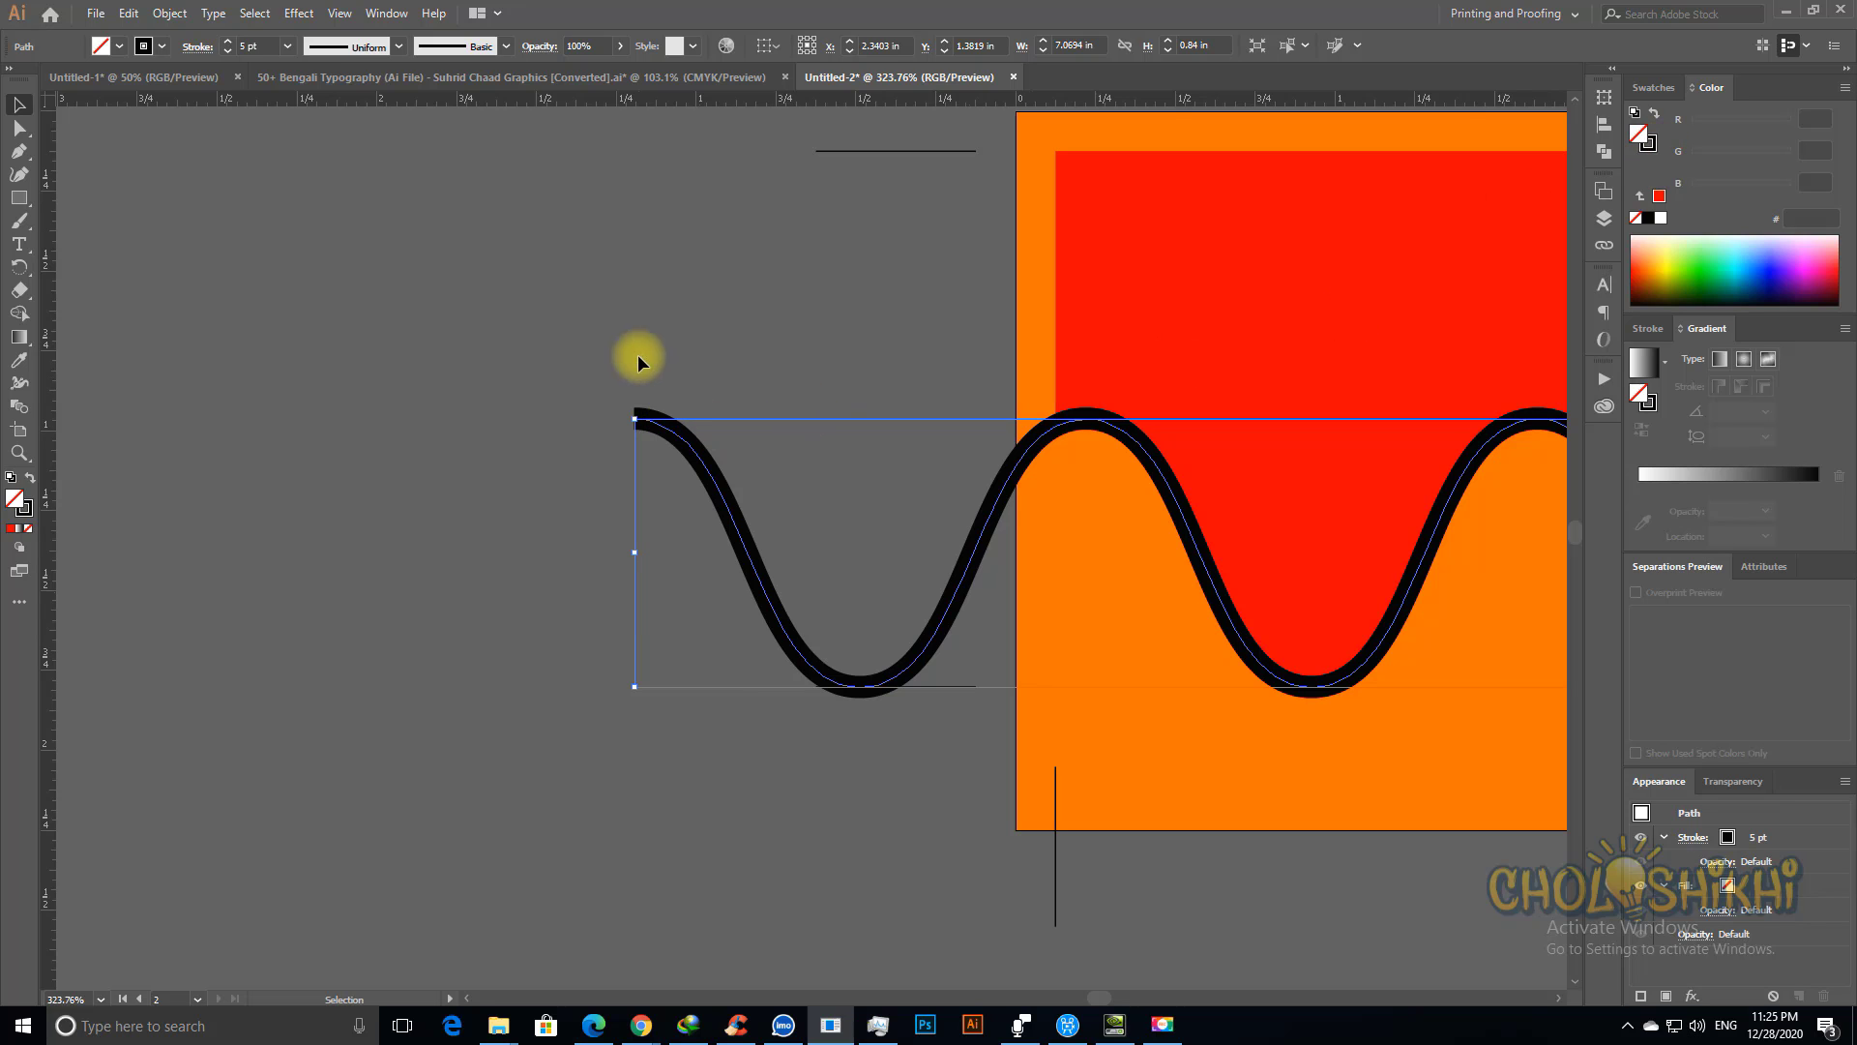
{"action": "left_click", "coordinate": [171, 13]}
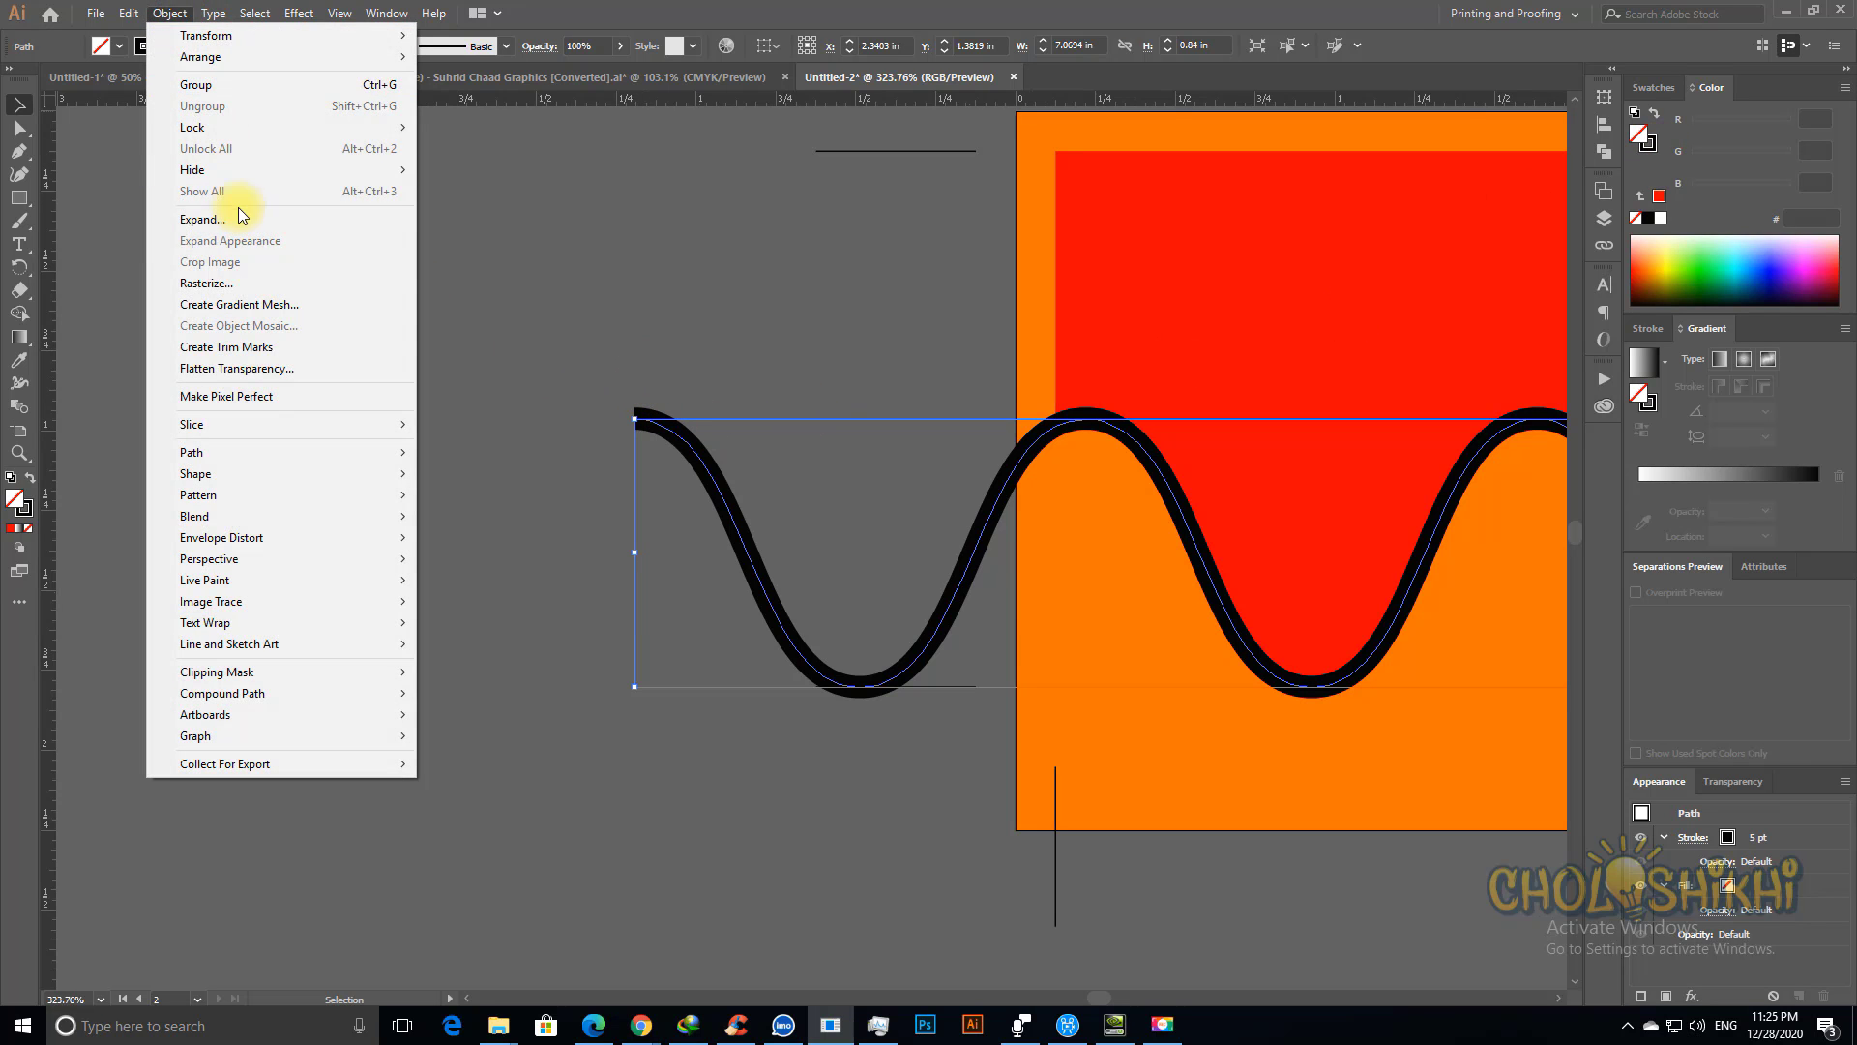
{"action": "left_click", "coordinate": [234, 220]}
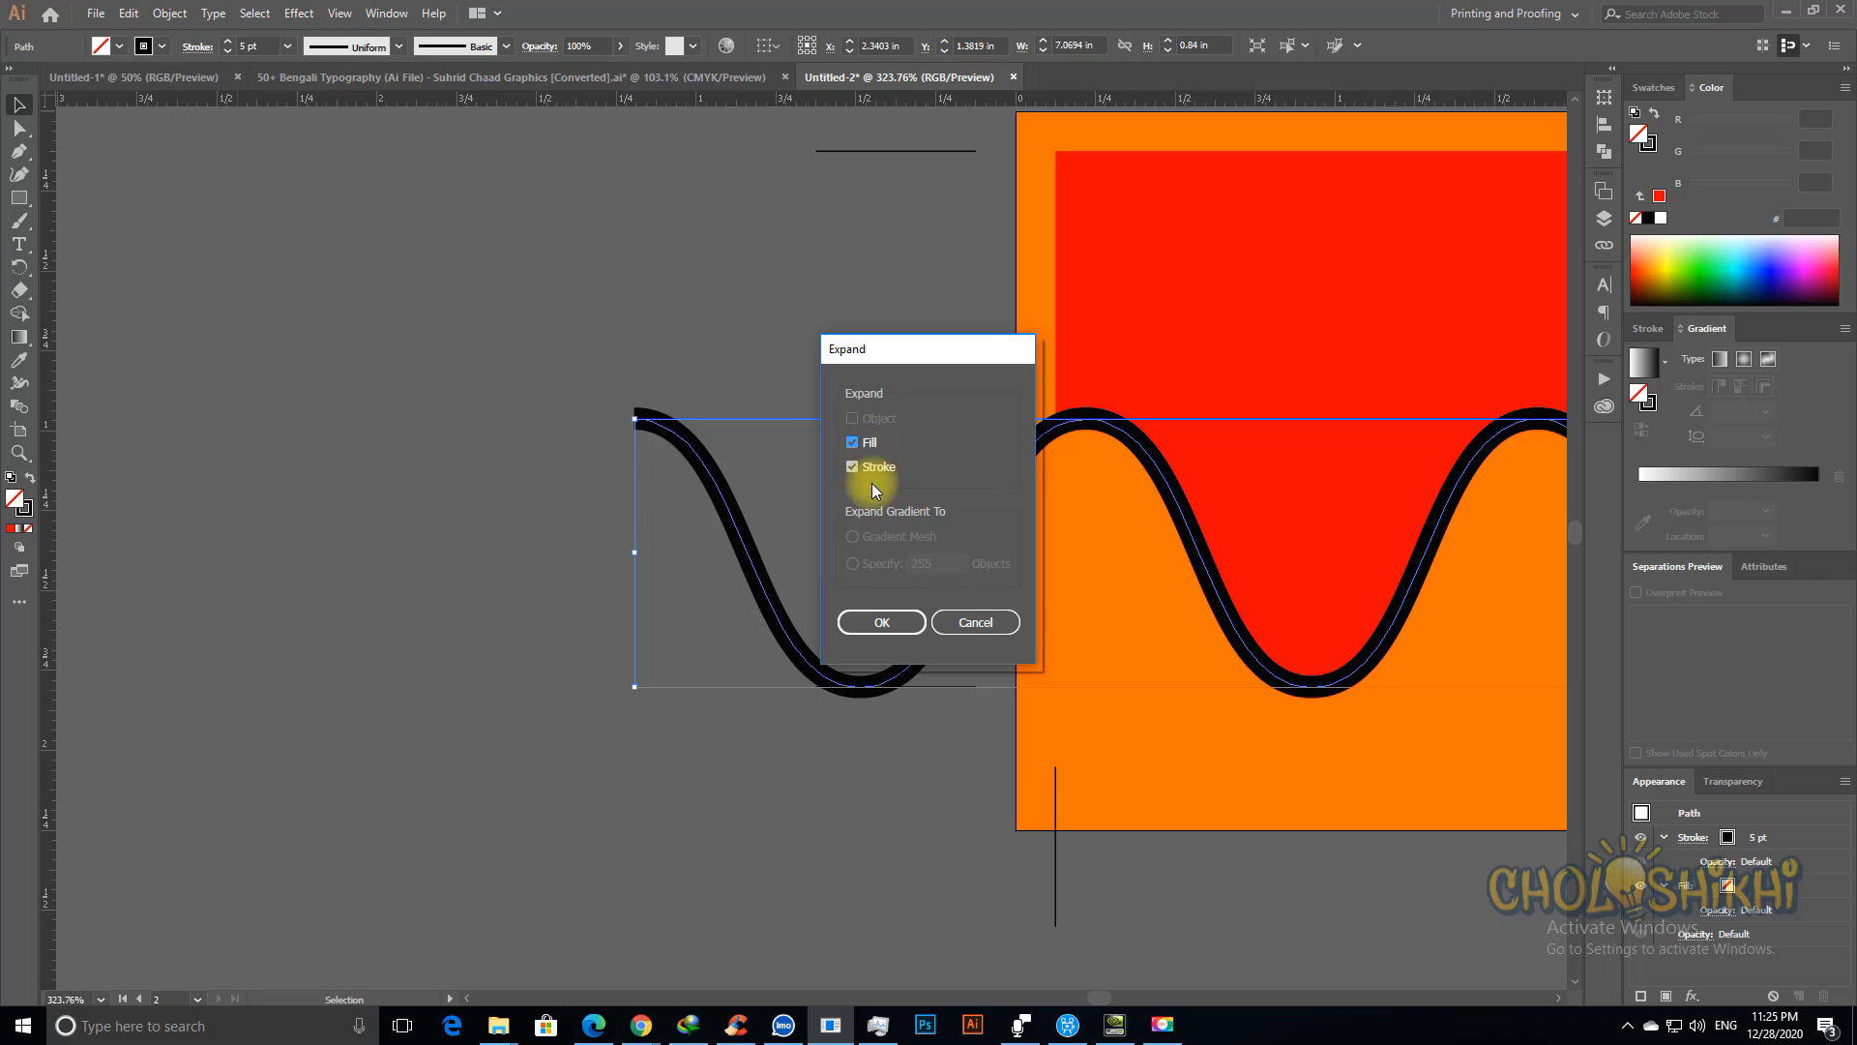
{"action": "left_click_drag", "start_coordinate": [903, 362], "coordinate": [351, 360]}
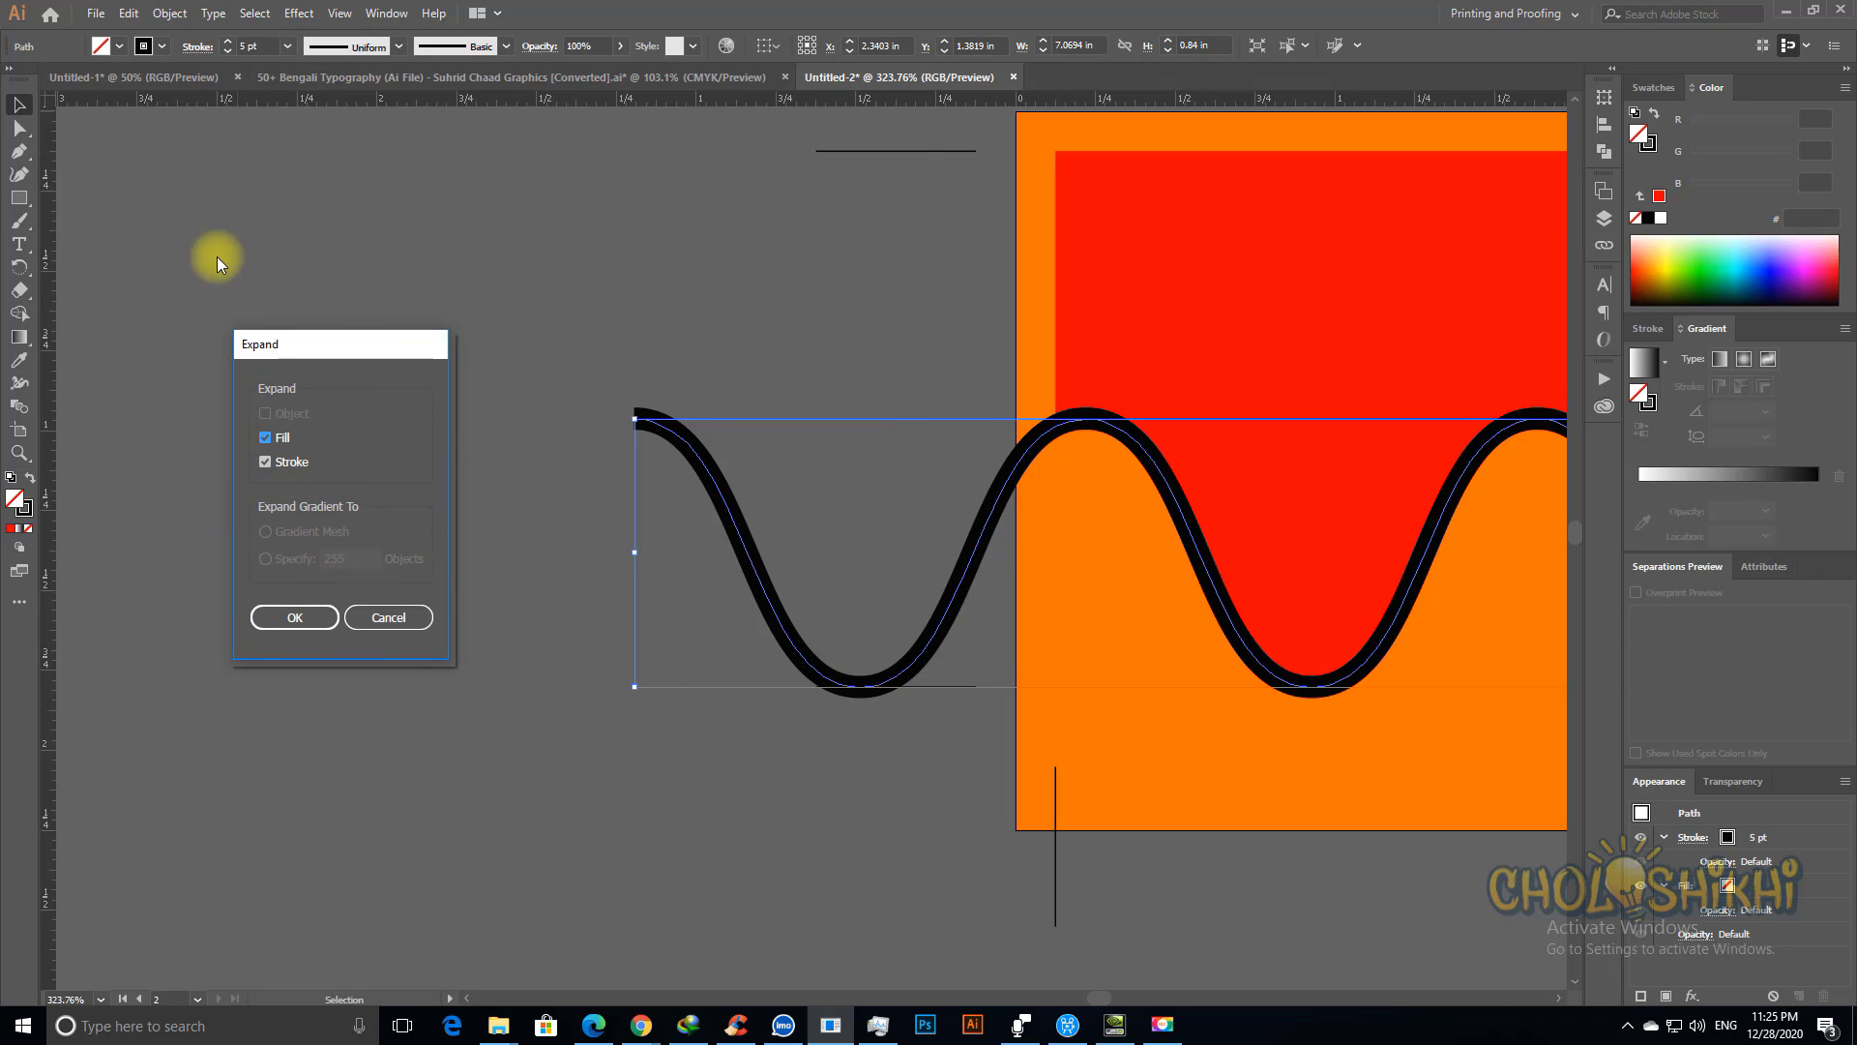
{"action": "left_click", "coordinate": [388, 618]}
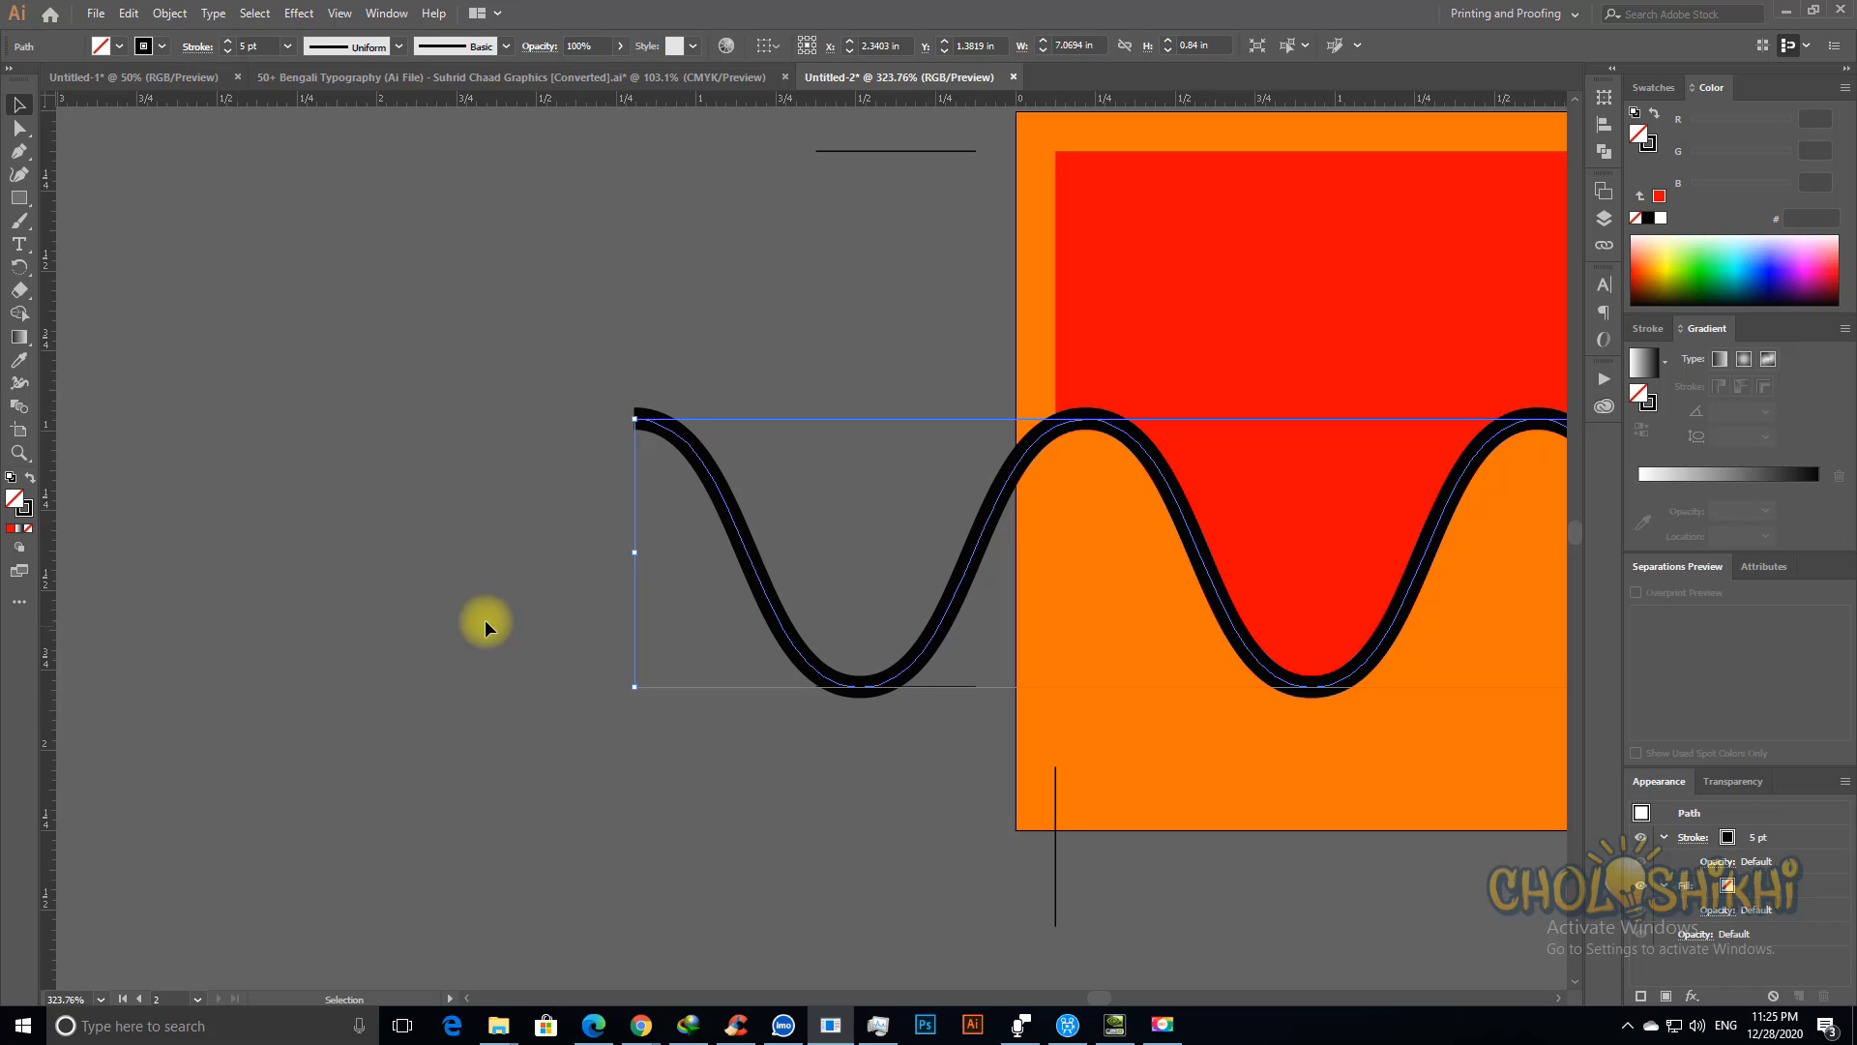
Step: Reselect the wavy line crossing the orange rectangle and review the Outline Stroke option among the Path effects
{"action": "key", "text": "ctrl+minus"}
{"action": "key", "text": "ctrl+minus"}
{"action": "key", "text": "ctrl+minus"}
{"action": "key", "text": "ctrl+minus"}
{"action": "key", "text": "ctrl+minus"}
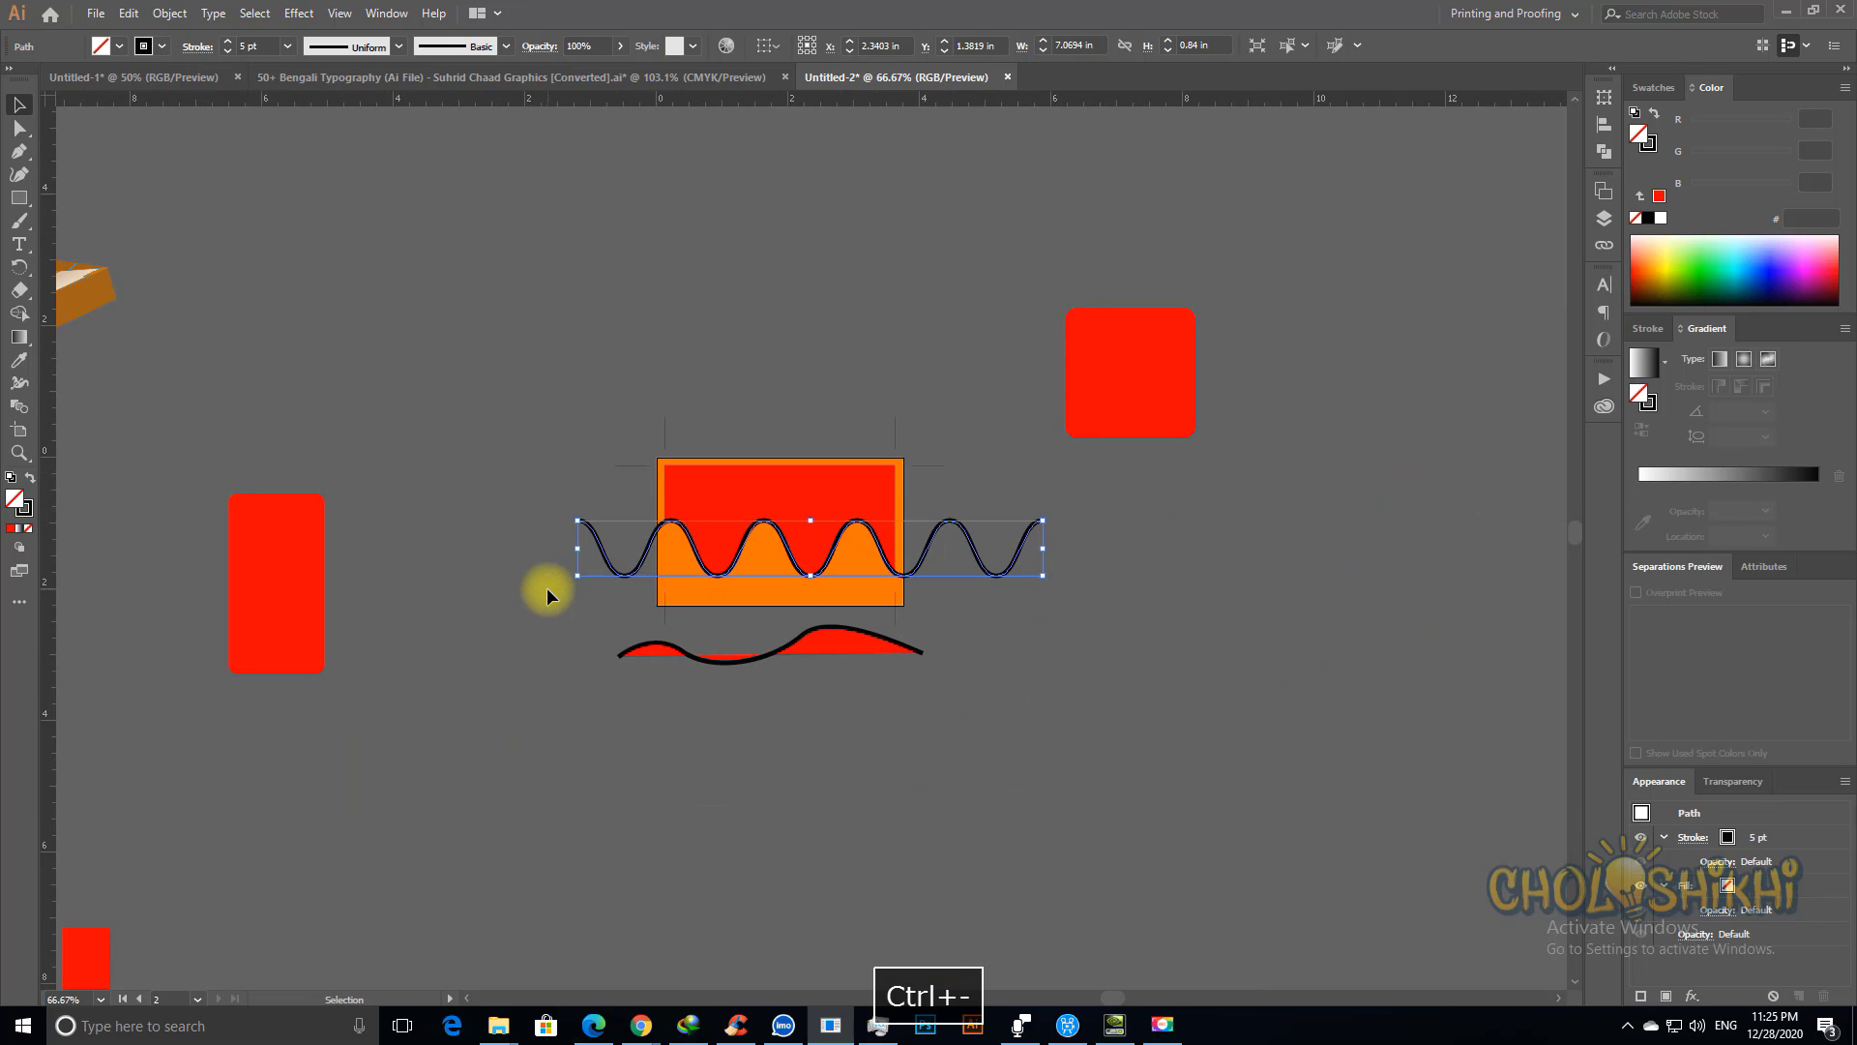
{"action": "left_click_drag", "start_coordinate": [555, 503], "coordinate": [623, 567]}
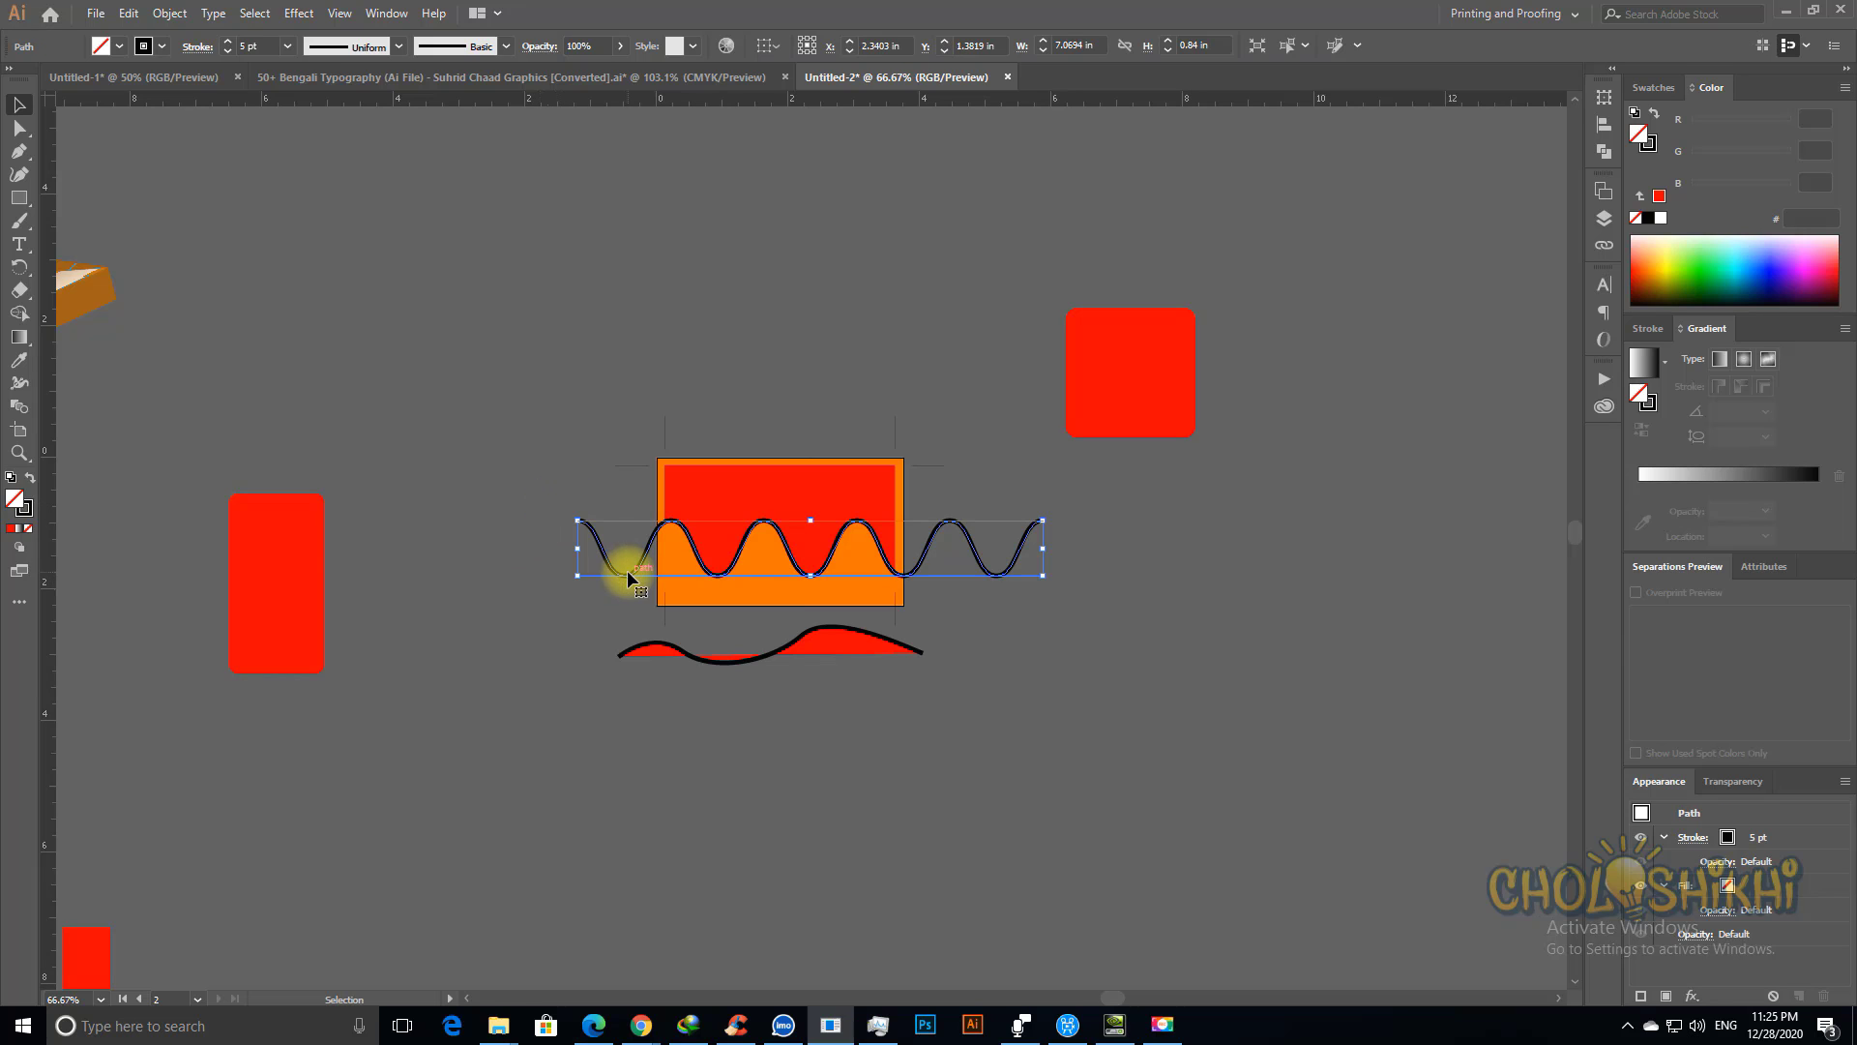
{"action": "left_click", "coordinate": [593, 622]}
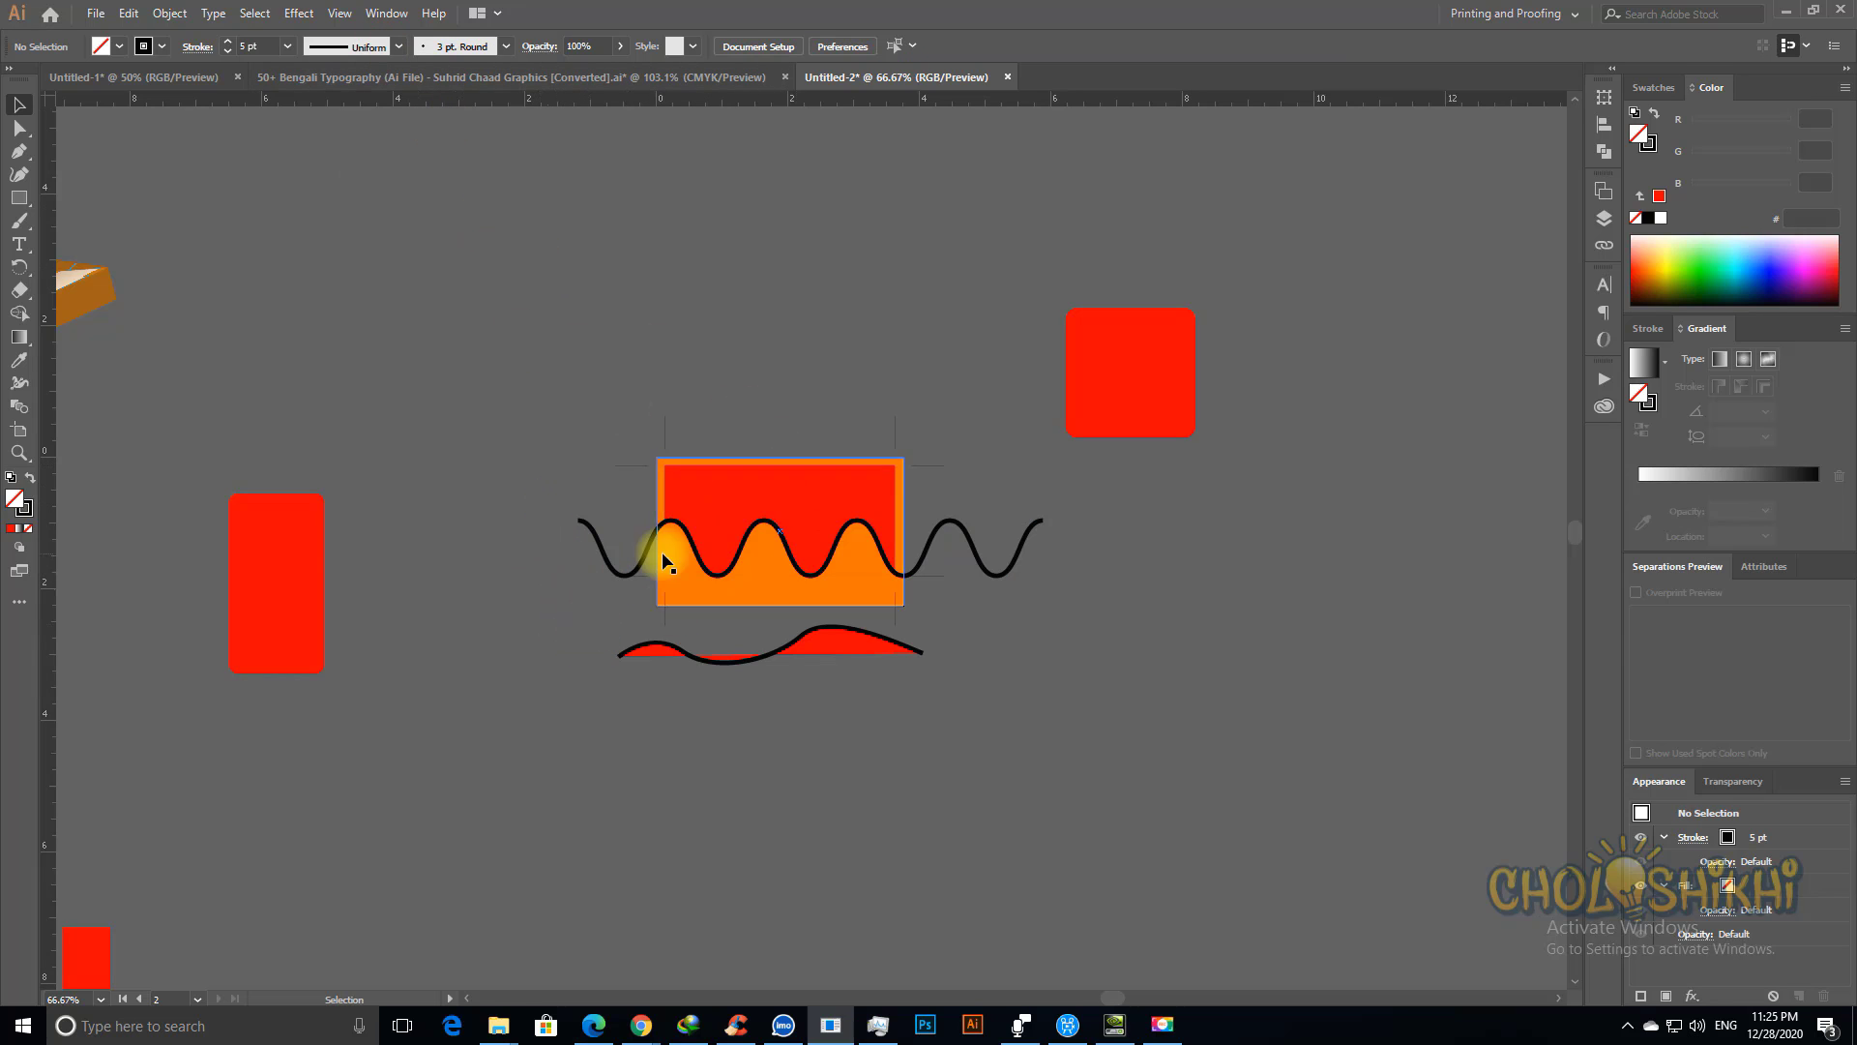
{"action": "left_click", "coordinate": [598, 564]}
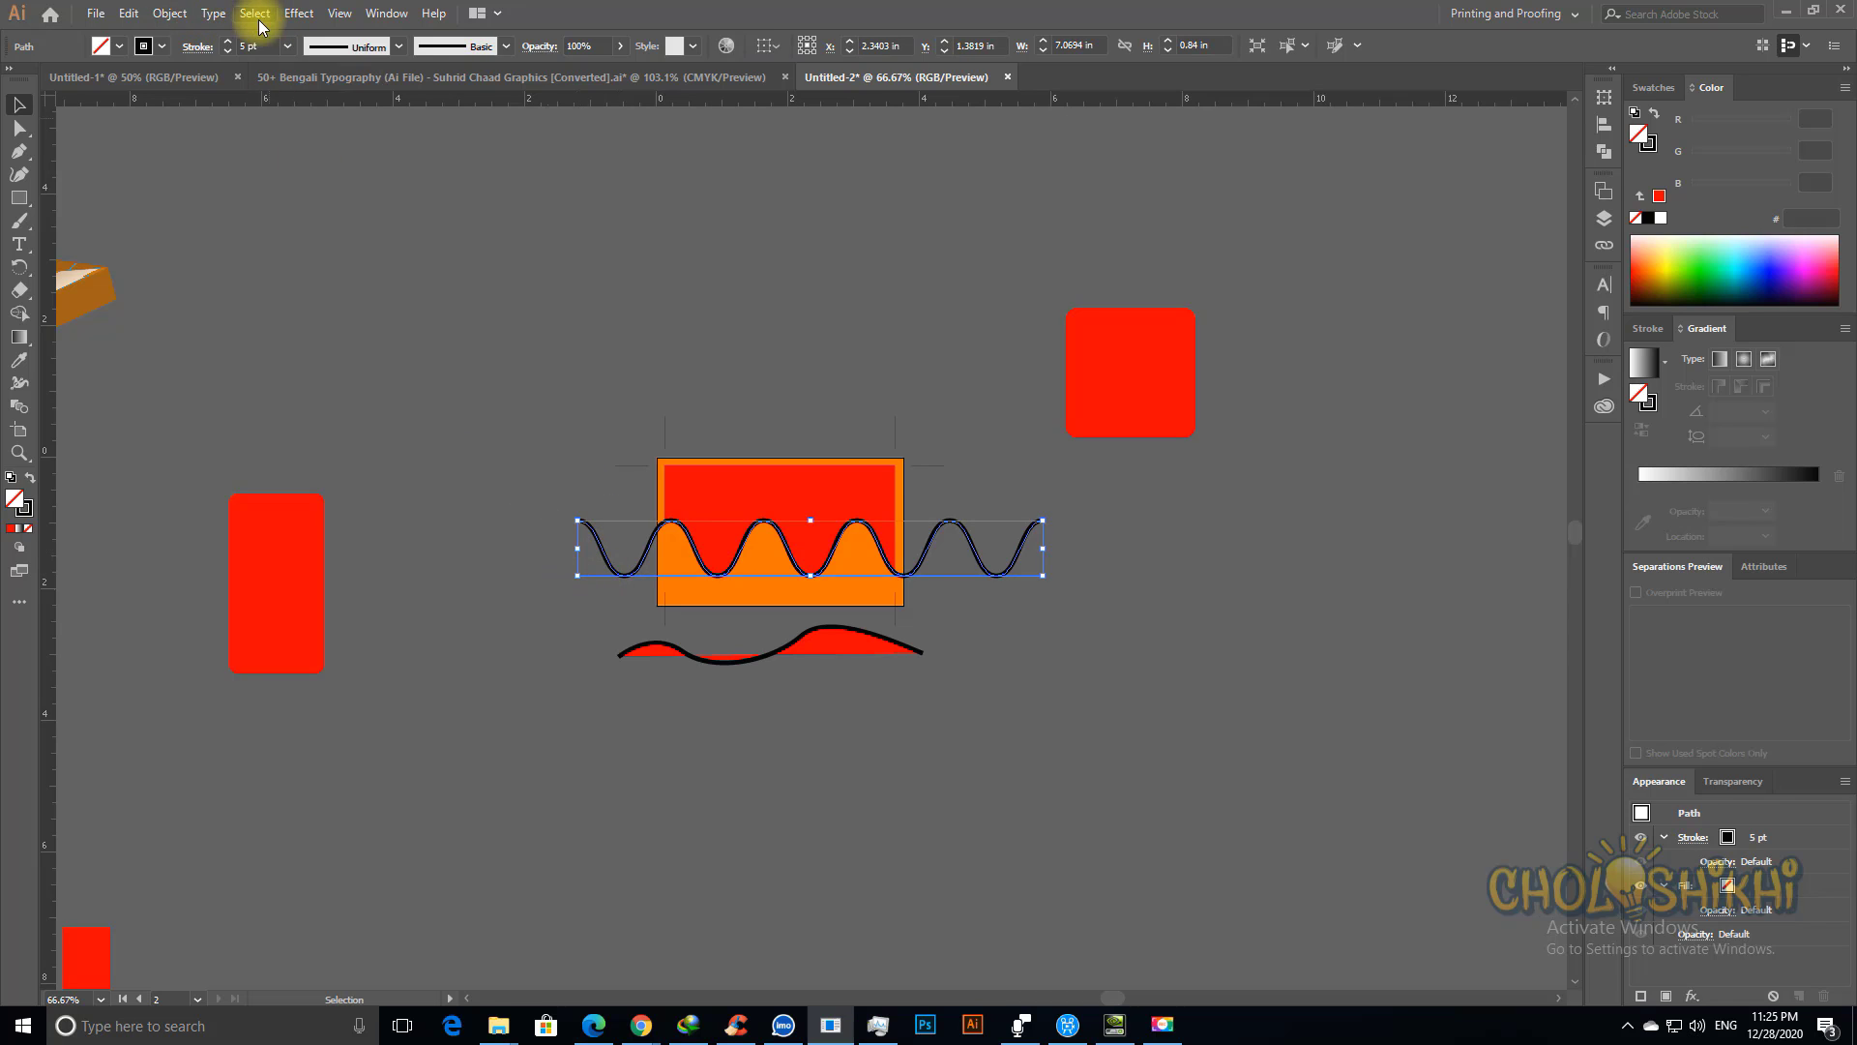
{"action": "left_click", "coordinate": [298, 14]}
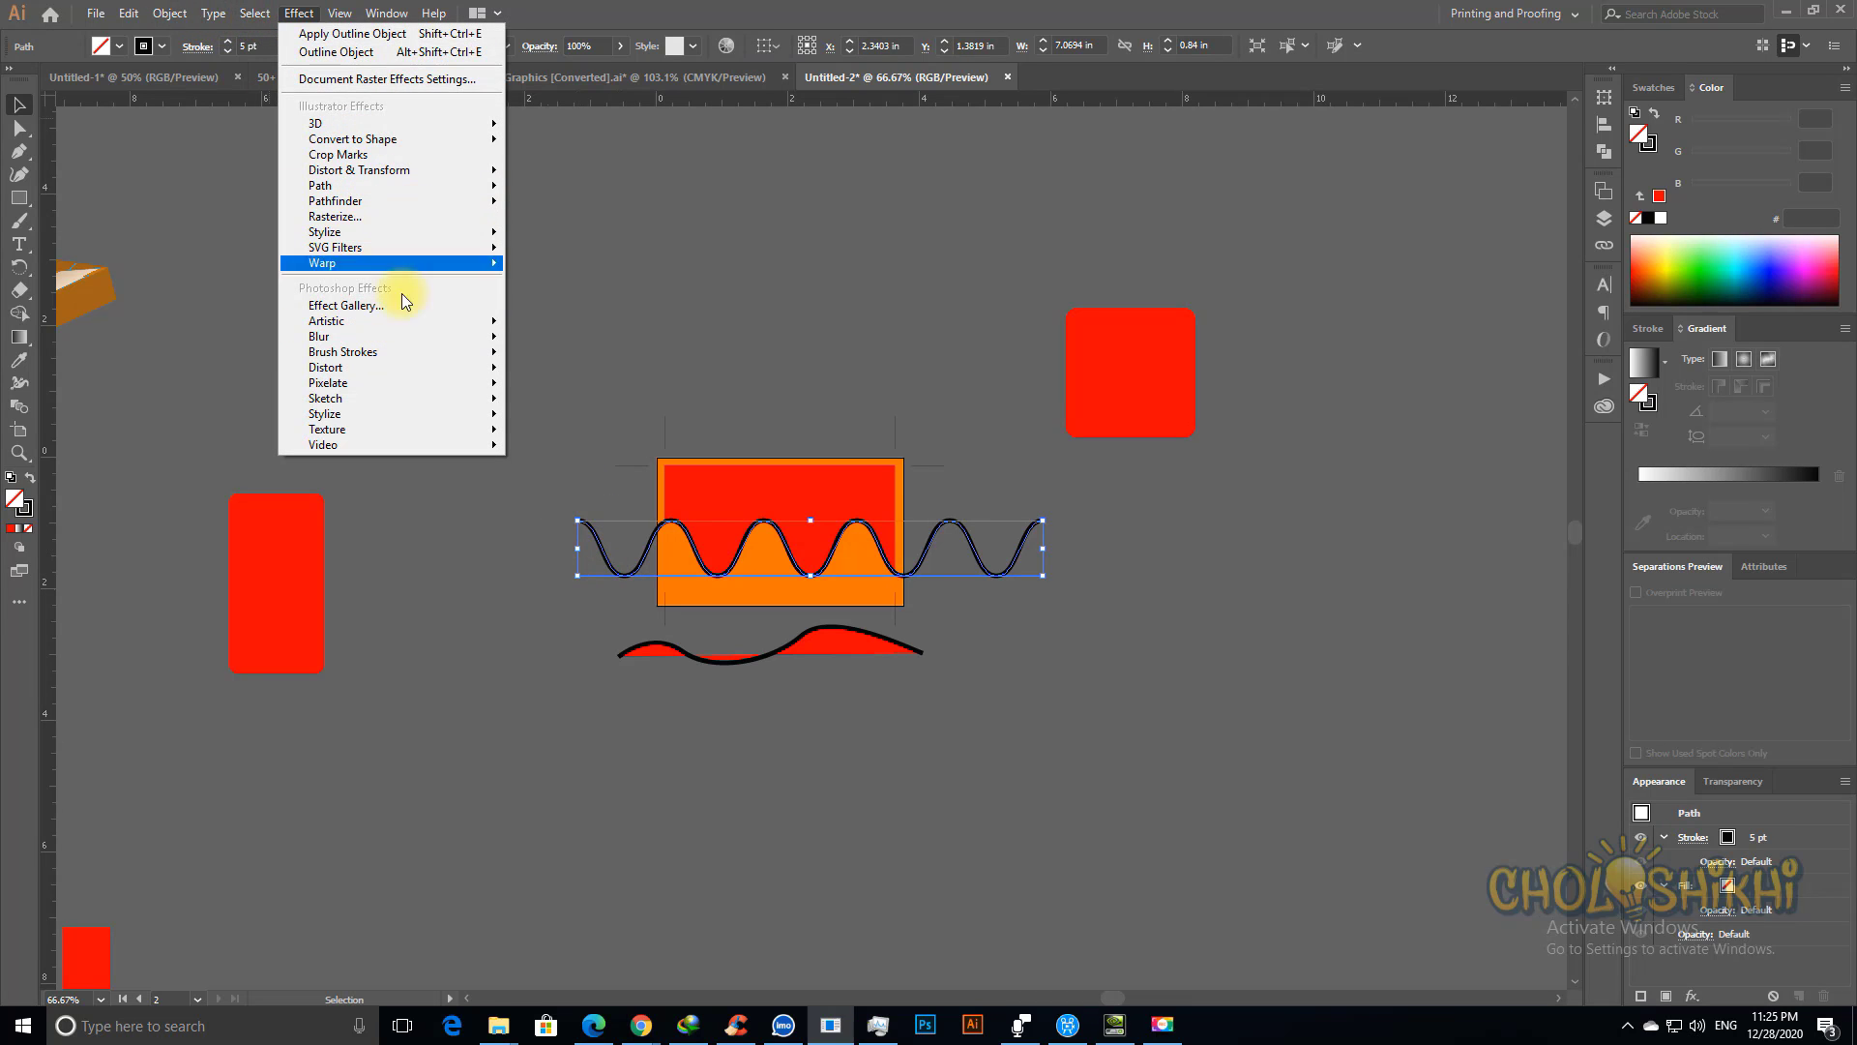
{"action": "mouse_move", "coordinate": [333, 185]}
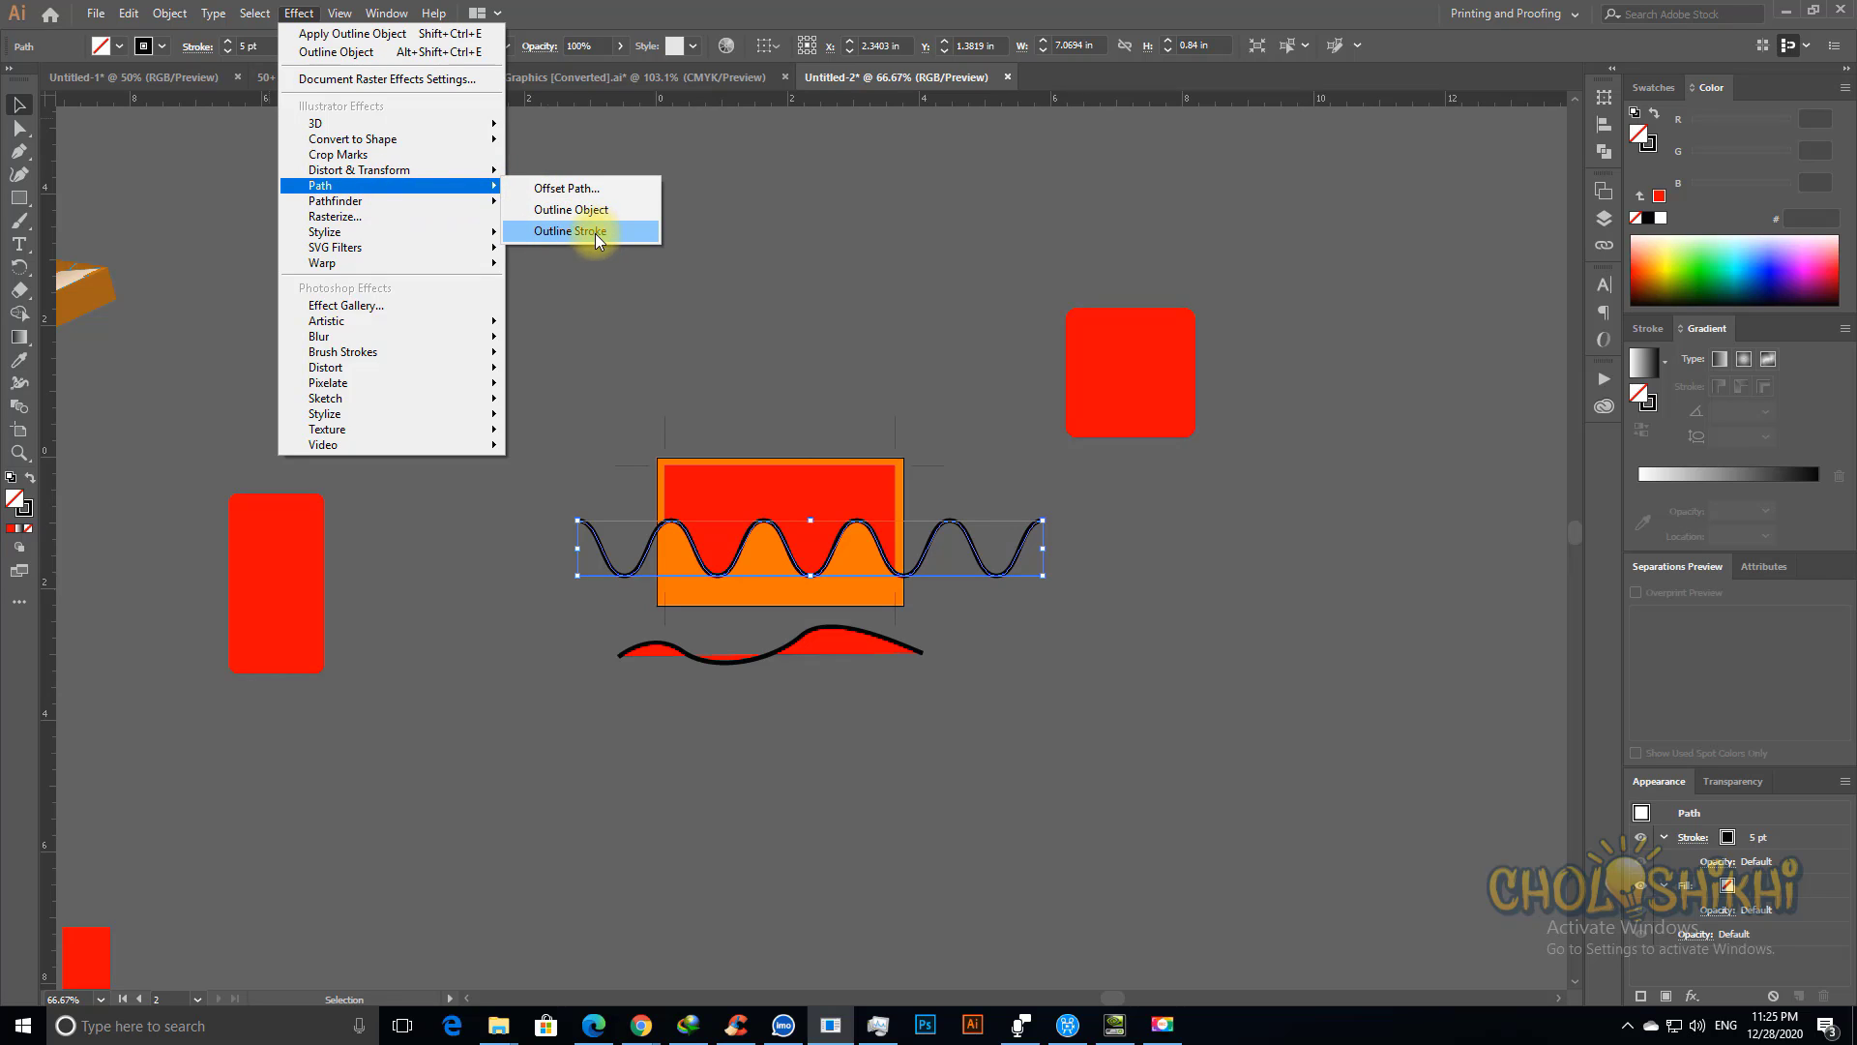
{"action": "left_click", "coordinate": [595, 233]}
{"action": "left_click", "coordinate": [648, 583]}
{"action": "left_click", "coordinate": [656, 535]}
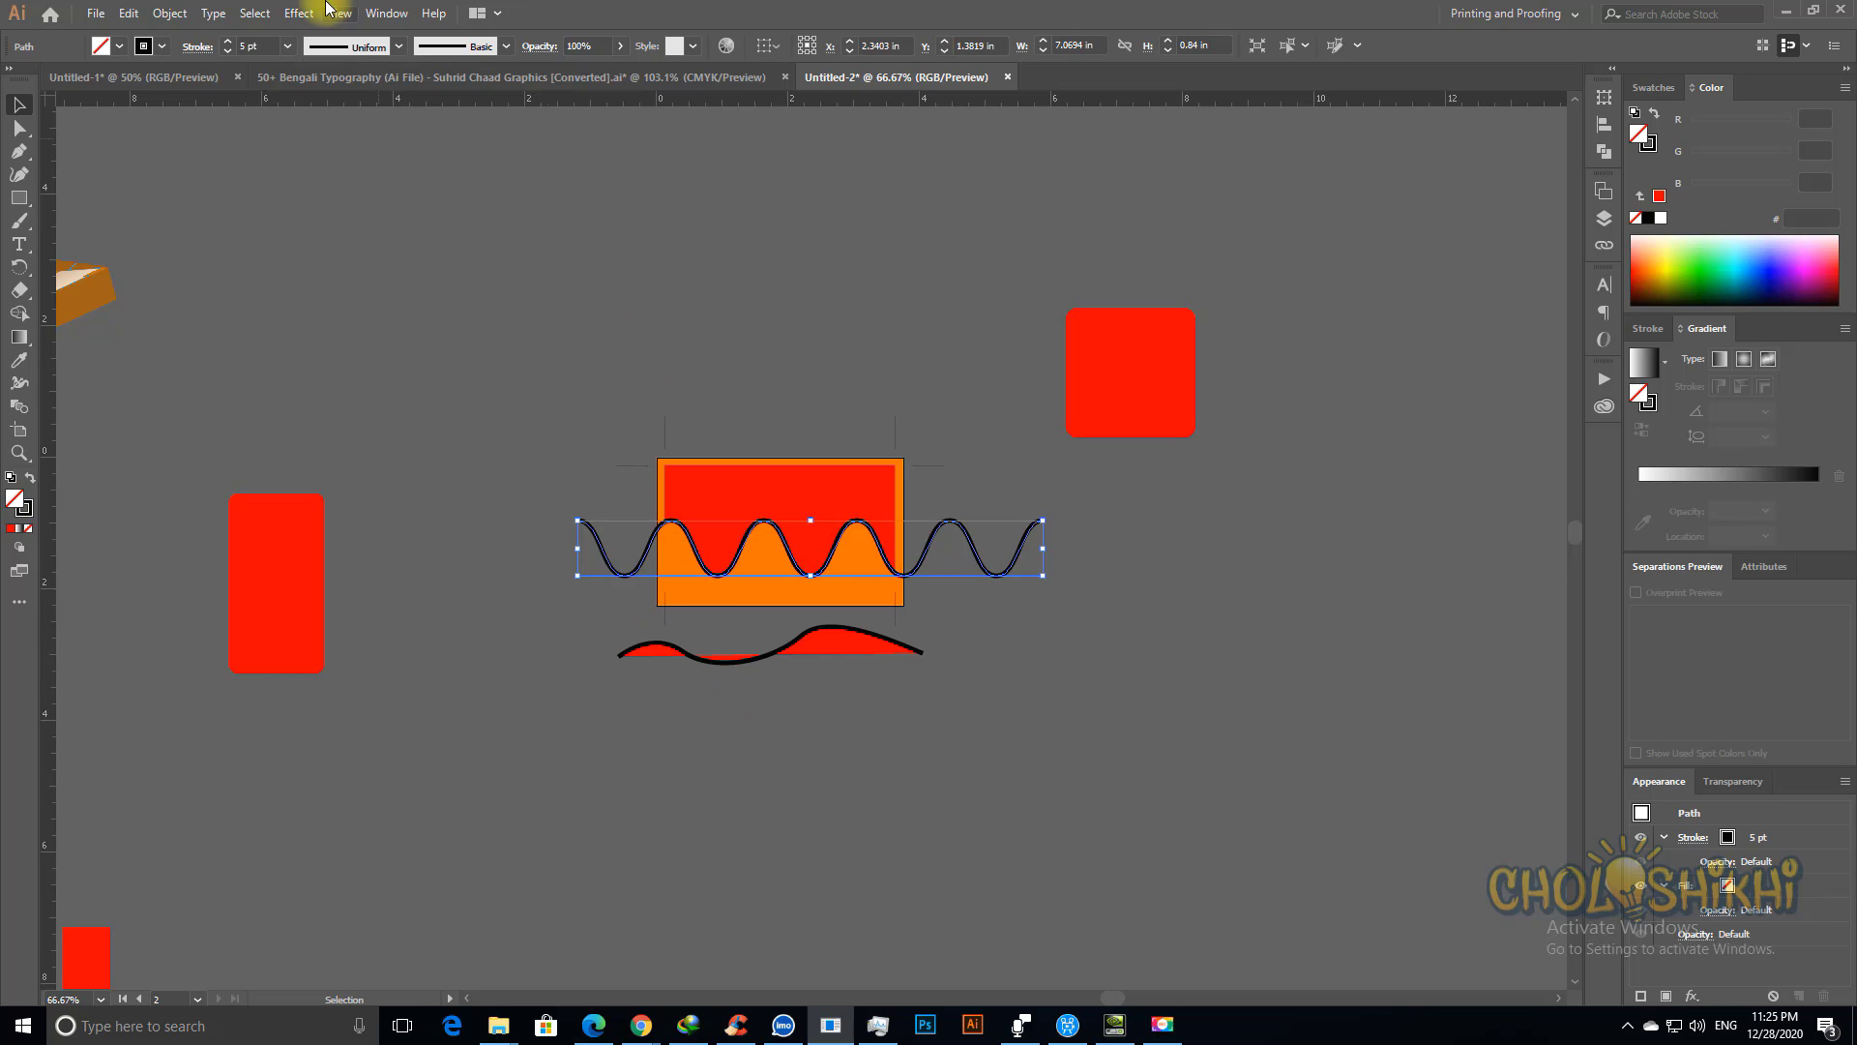
Step: Review the available Pathfinder effects and display the Pathfinder shape modes for comparison
{"action": "left_click", "coordinate": [302, 14]}
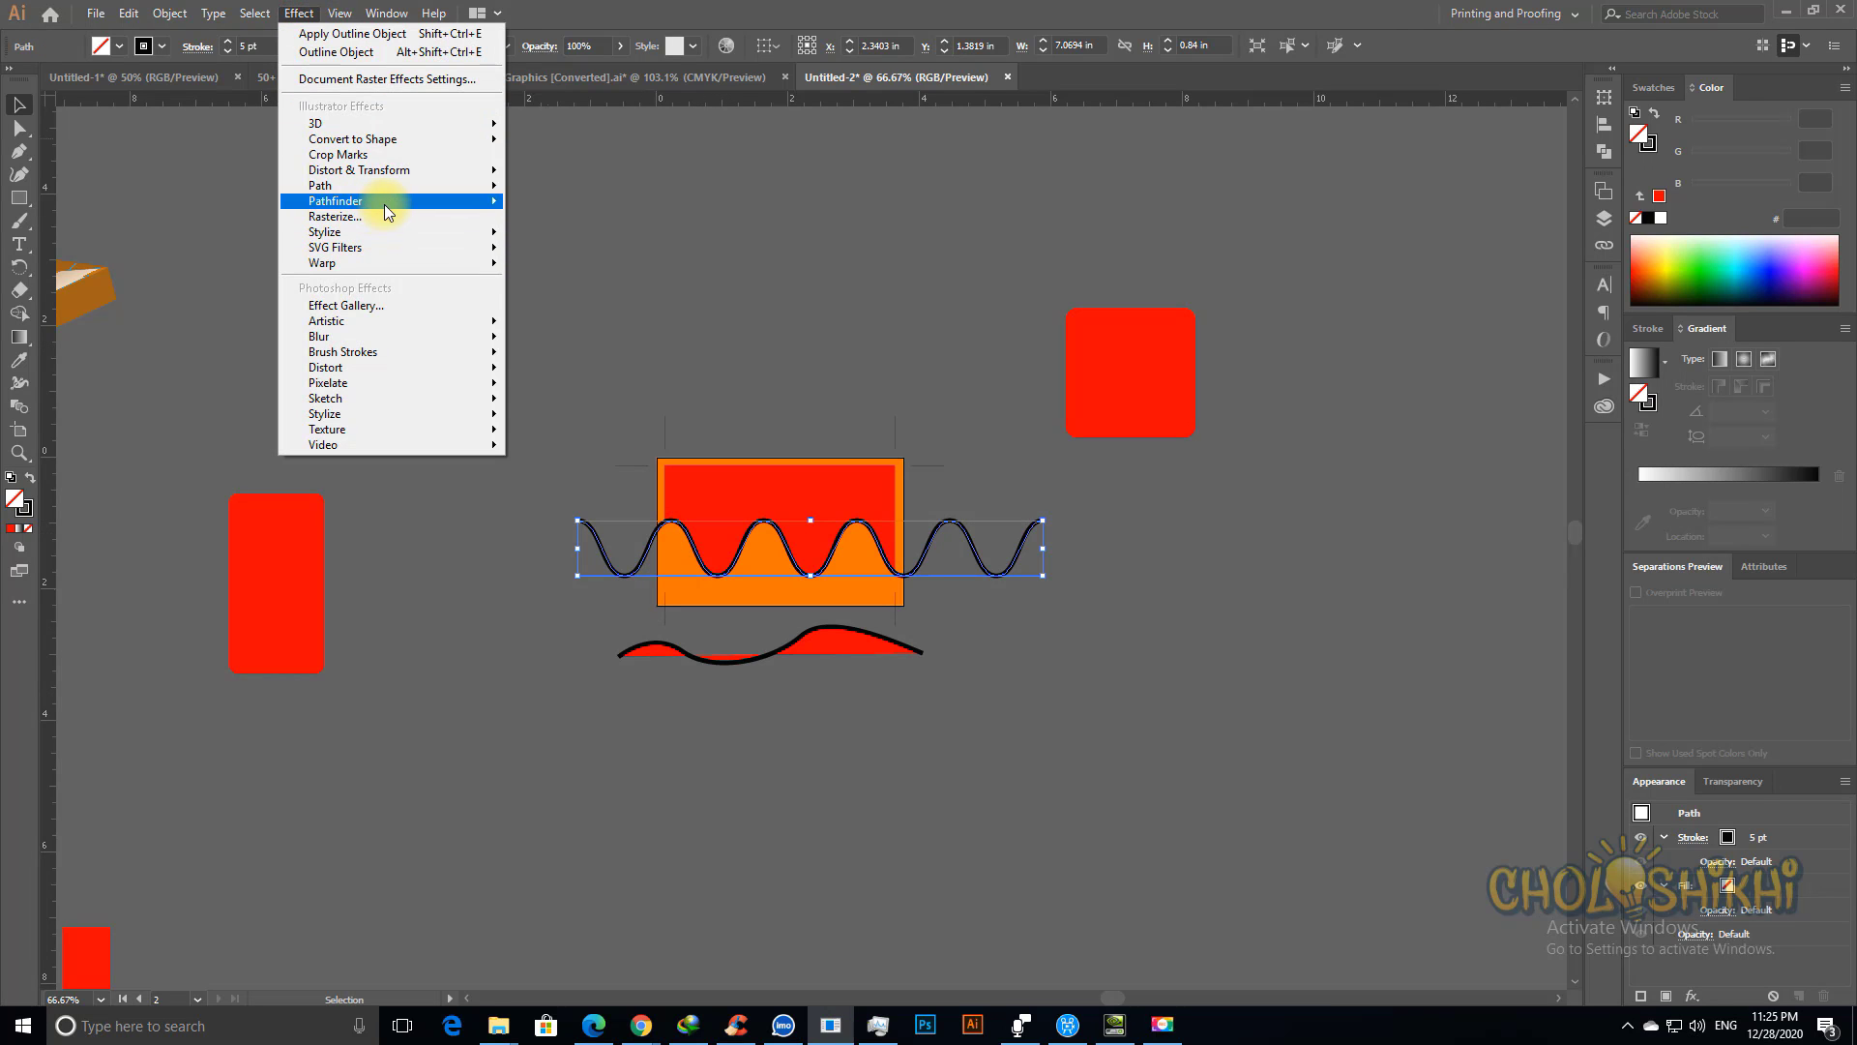
{"action": "mouse_move", "coordinate": [385, 203]}
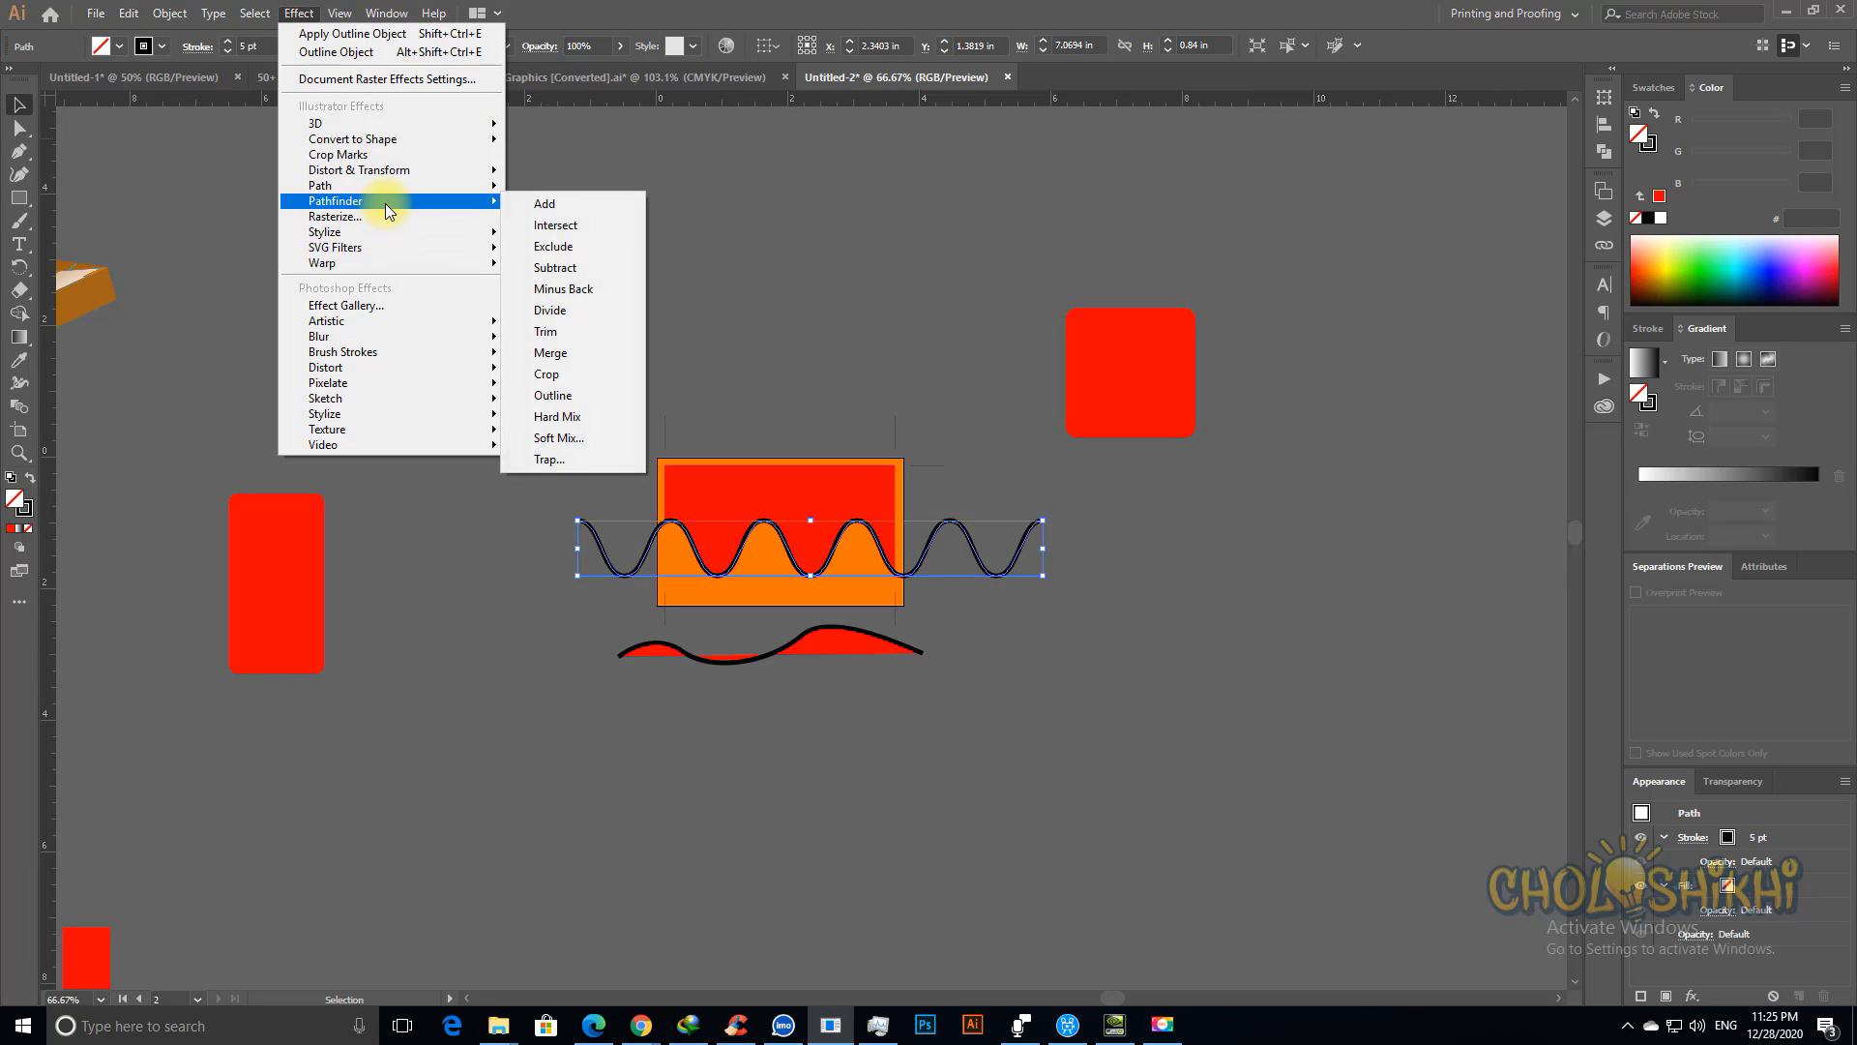
{"action": "left_click", "coordinate": [572, 206]}
{"action": "left_click", "coordinate": [958, 245]}
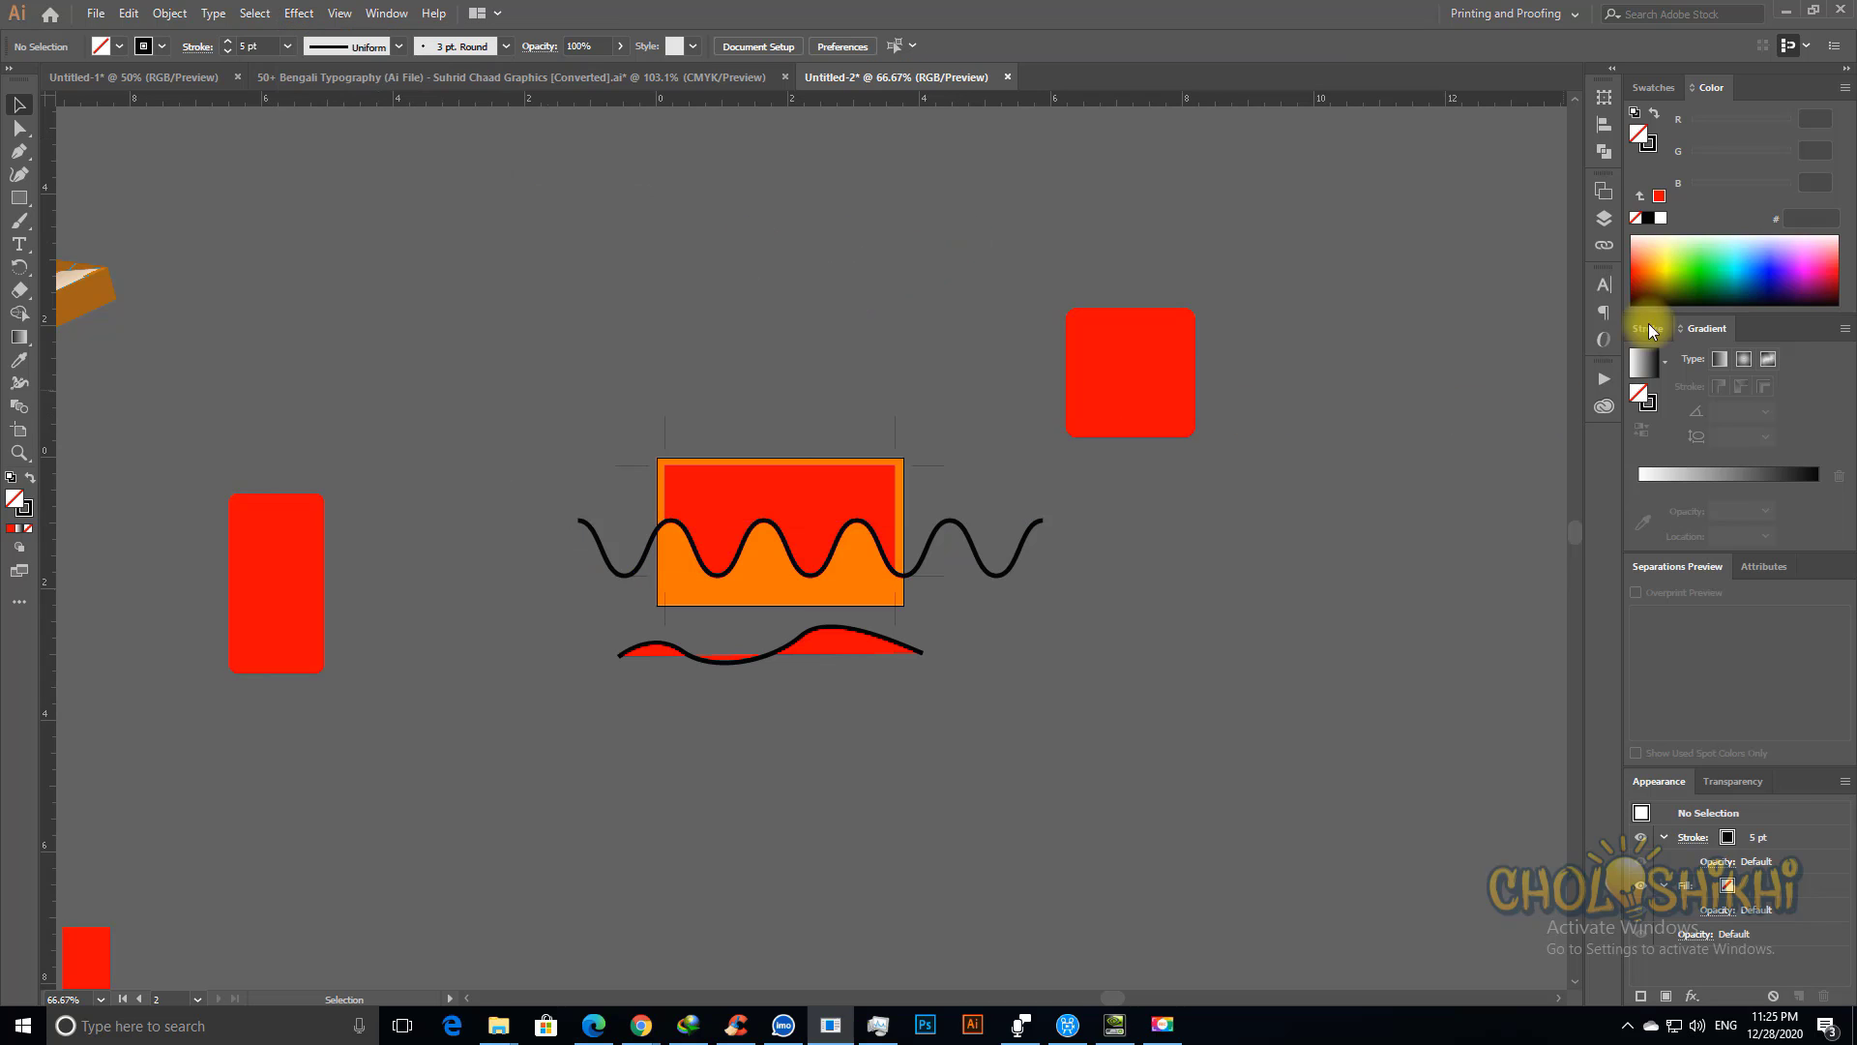
{"action": "left_click", "coordinate": [1604, 125]}
{"action": "left_click", "coordinate": [1603, 152]}
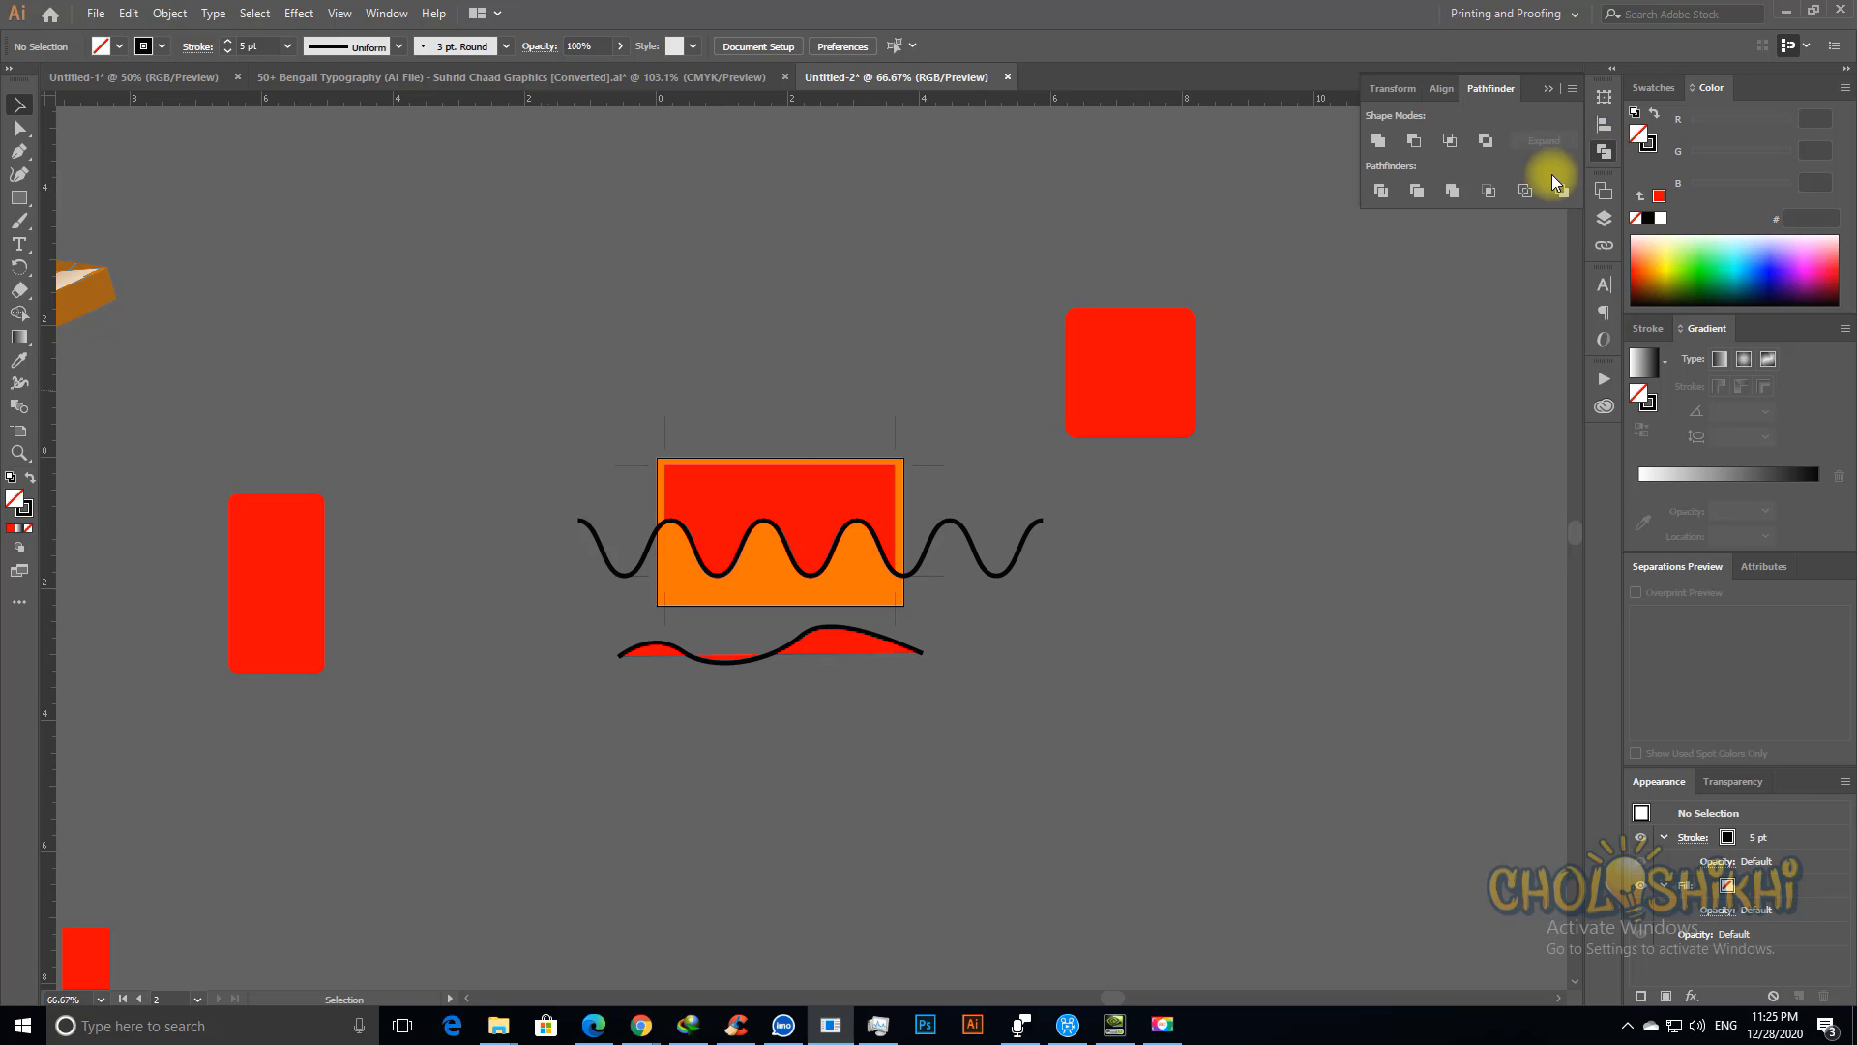
Step: Bring the tall red rectangle and the red square together edge to edge, placing the rectangle at about X 4.78 in and Y -2.95 in
{"action": "left_click", "coordinate": [1101, 381]}
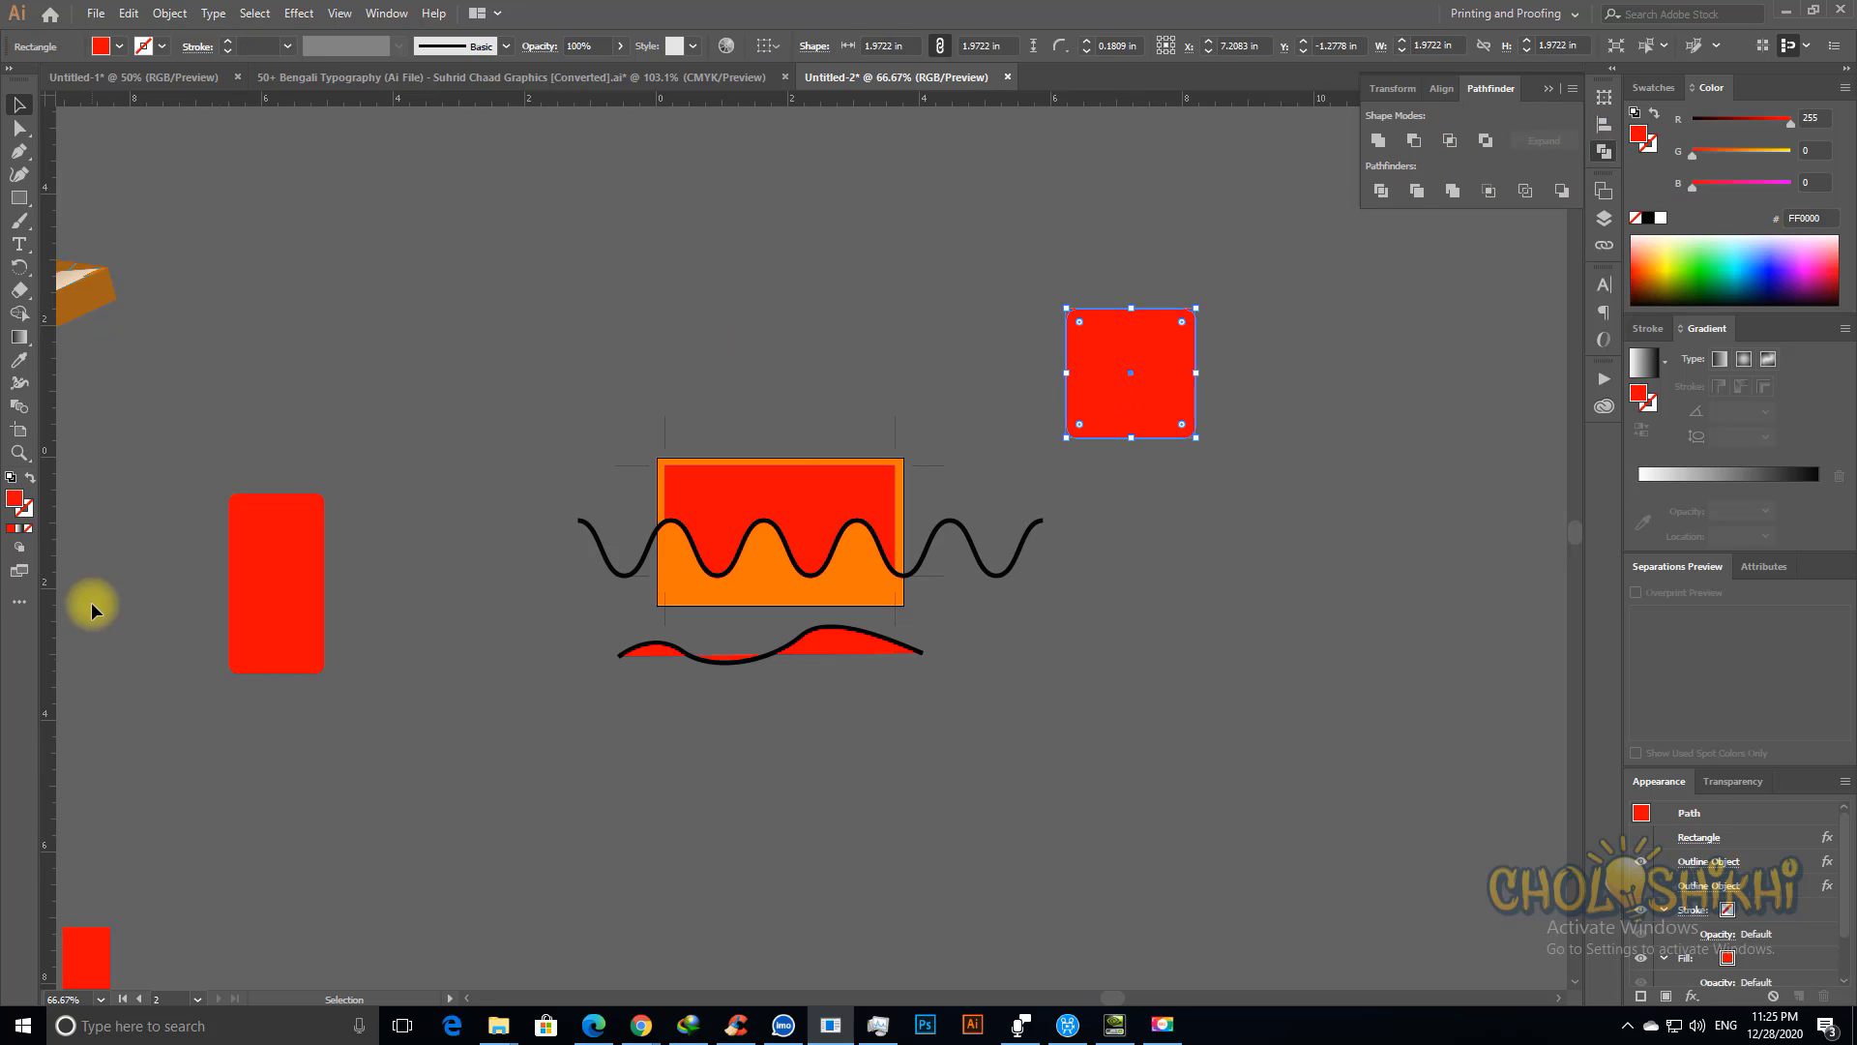
{"action": "left_click_drag", "start_coordinate": [303, 567], "coordinate": [978, 269]}
{"action": "left_click_drag", "start_coordinate": [789, 346], "coordinate": [569, 619]}
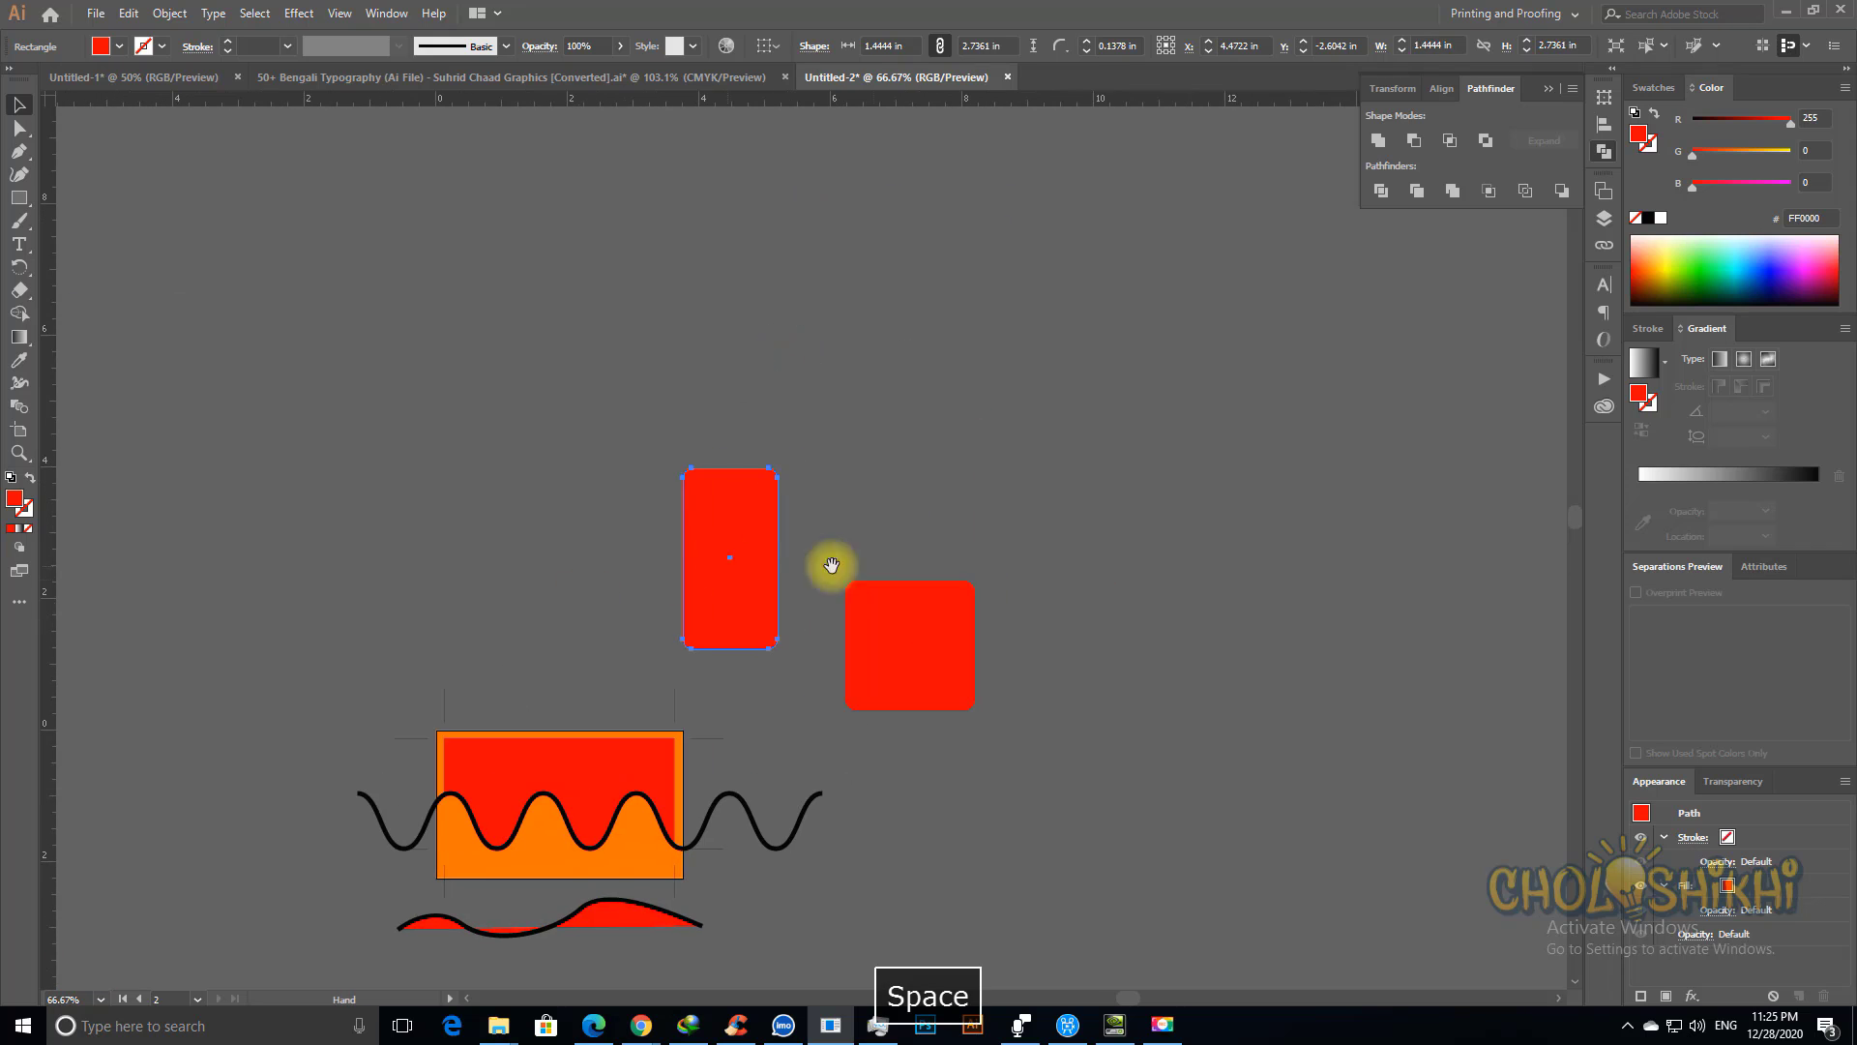
{"action": "left_click_drag", "start_coordinate": [935, 611], "coordinate": [889, 555]}
{"action": "left_click_drag", "start_coordinate": [706, 563], "coordinate": [728, 548]}
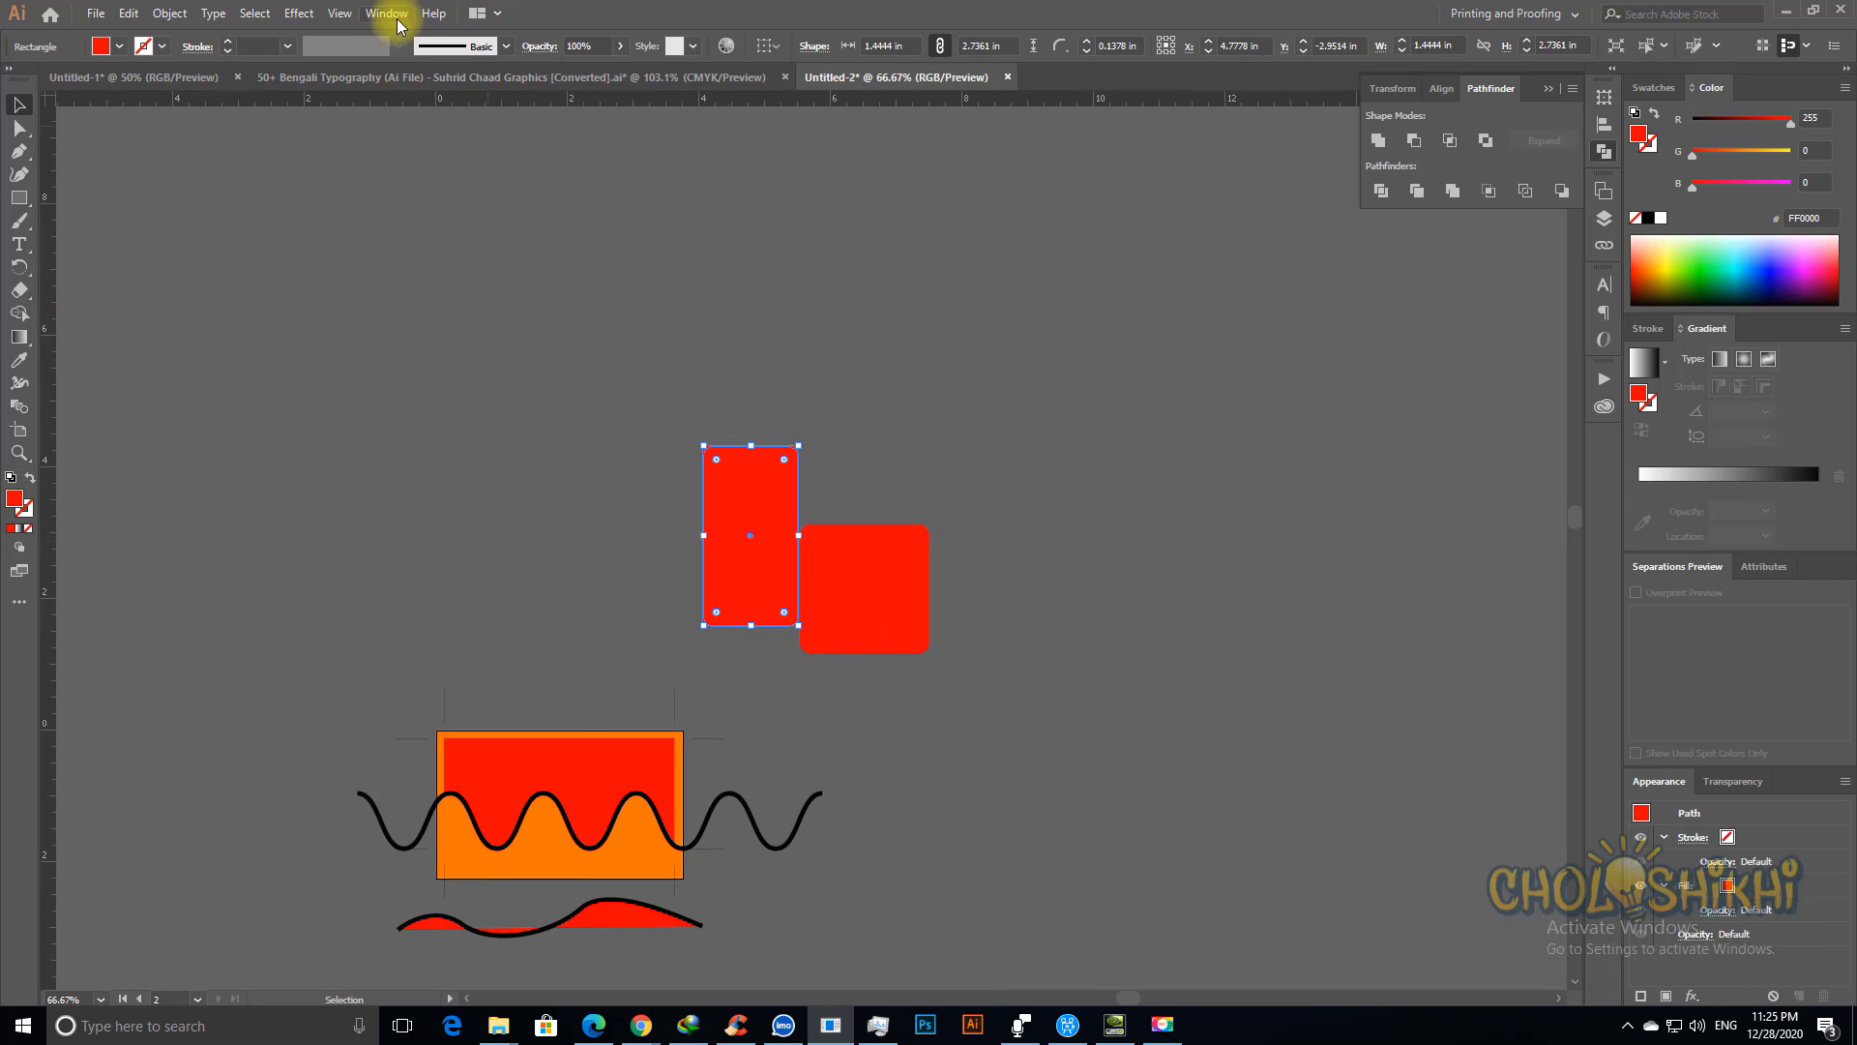
Step: Review the list of Pathfinder effects available for the tall red rectangle, closing it without applying any
{"action": "left_click", "coordinate": [299, 14]}
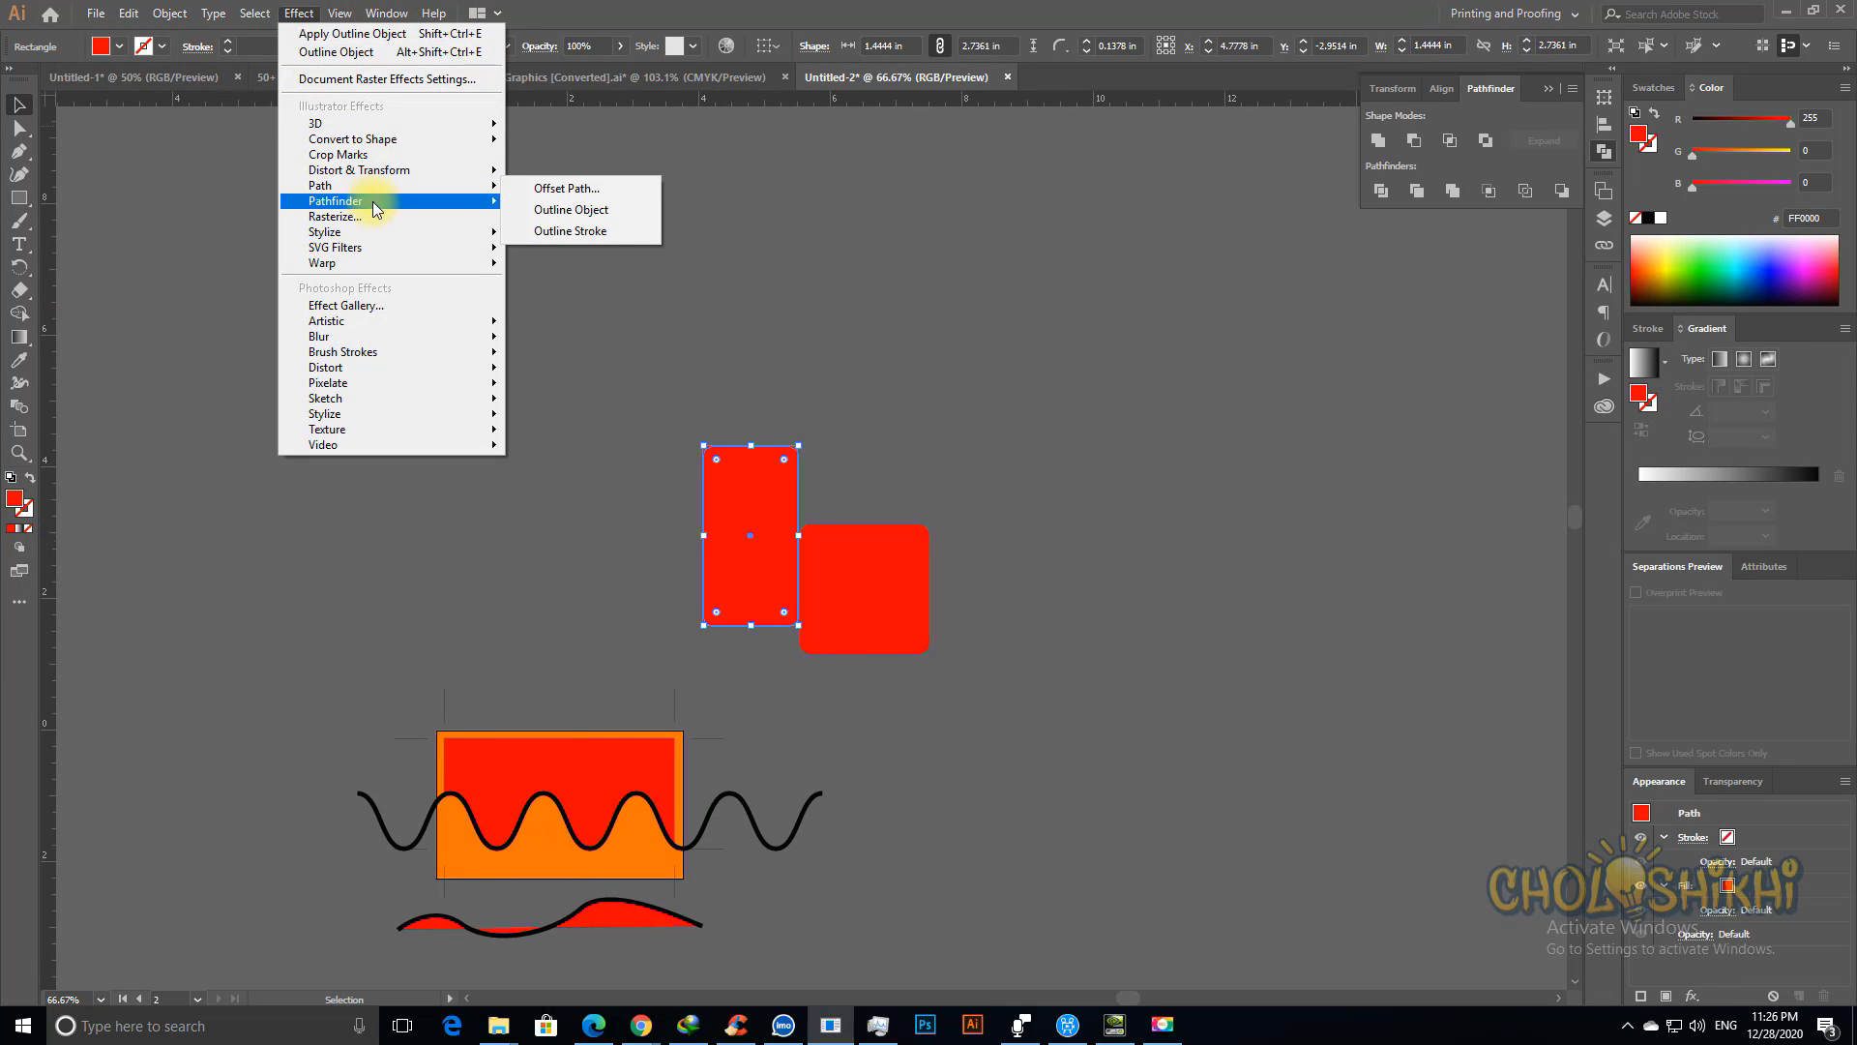
{"action": "mouse_move", "coordinate": [373, 202]}
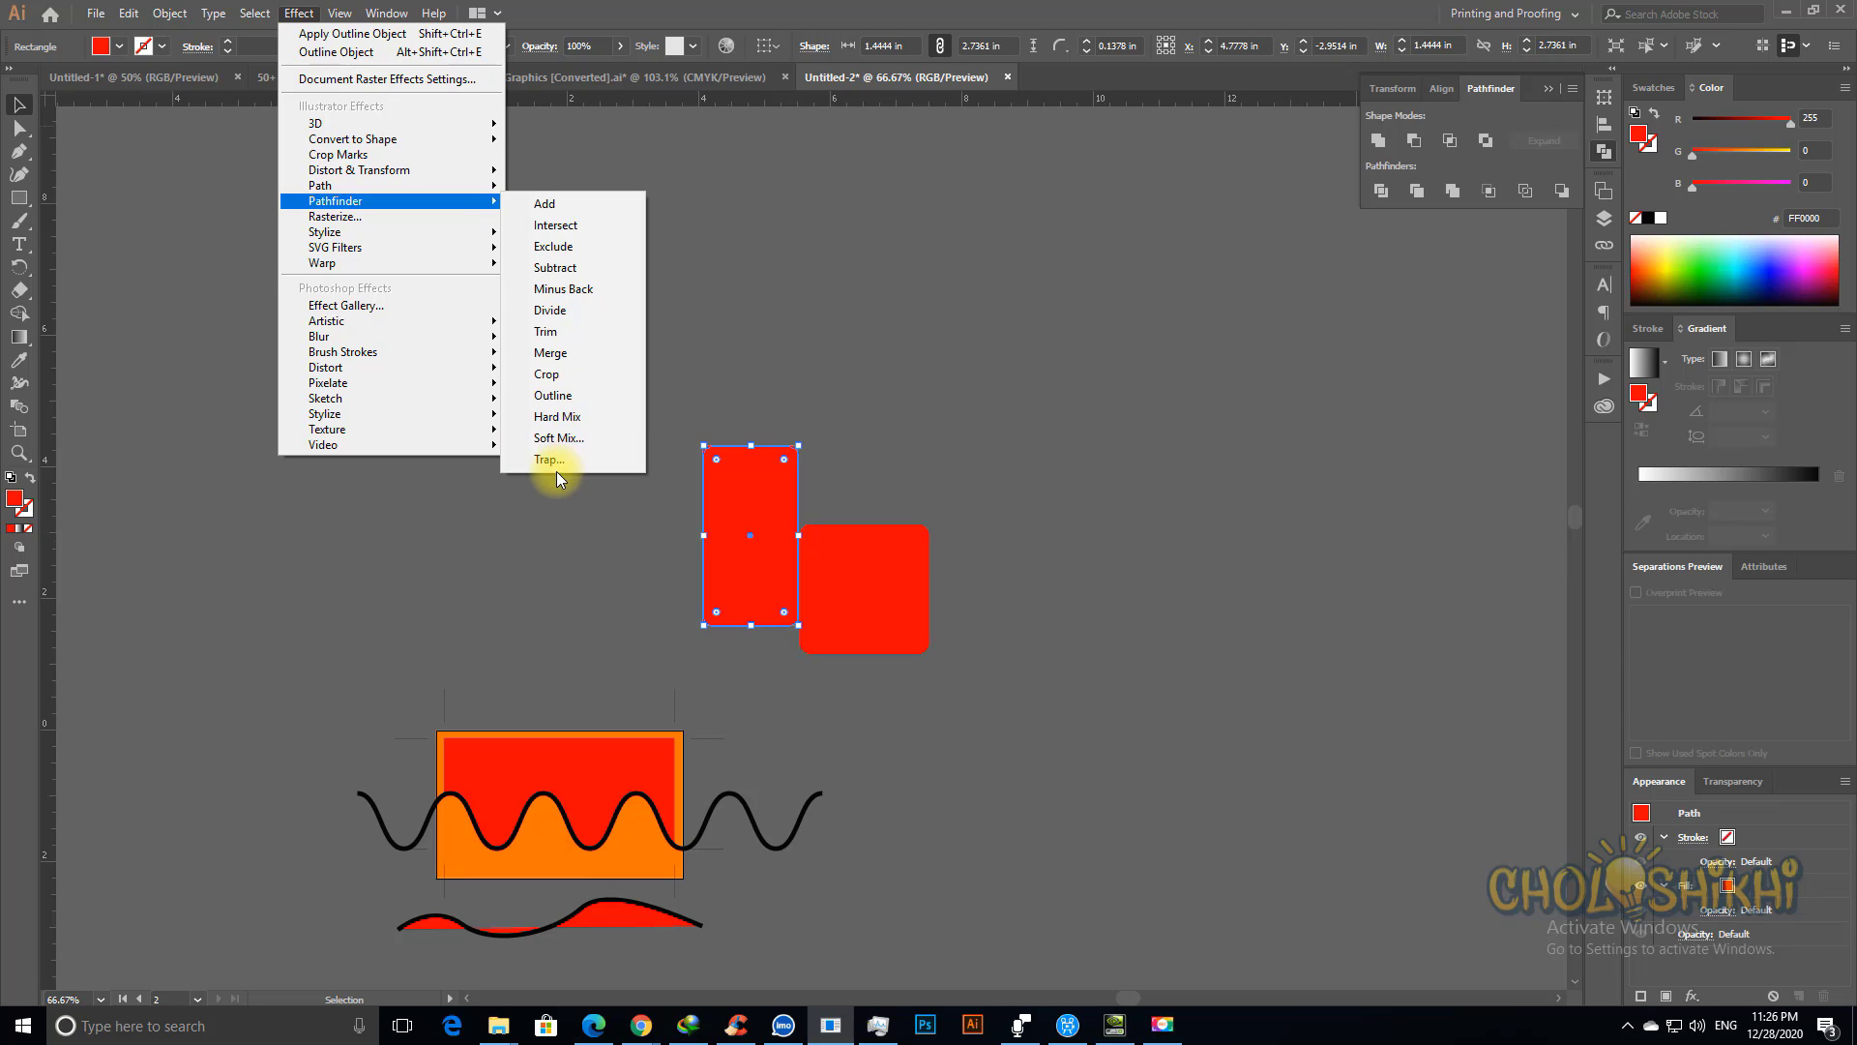
{"action": "left_click", "coordinate": [971, 484]}
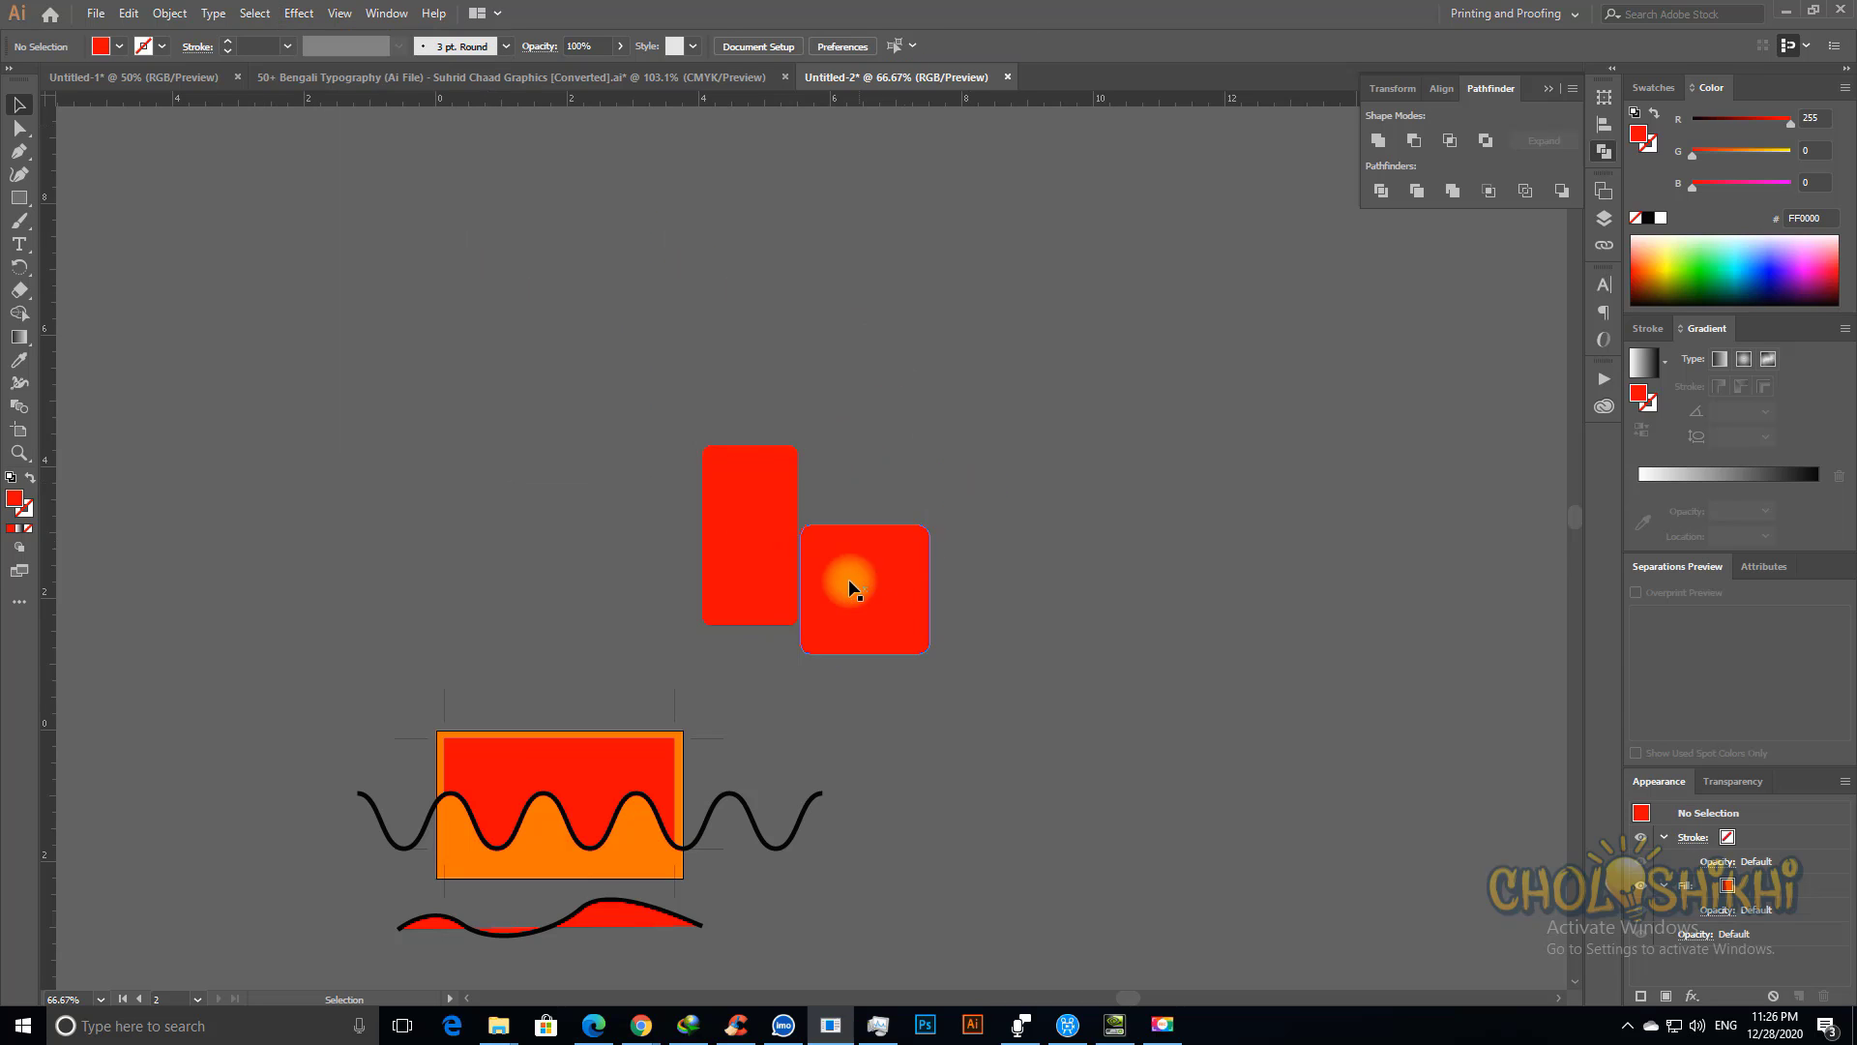
Step: Overlap the red square with the tall rectangle and apply the Pathfinder Add effect to both shapes
{"action": "left_click", "coordinate": [741, 547]}
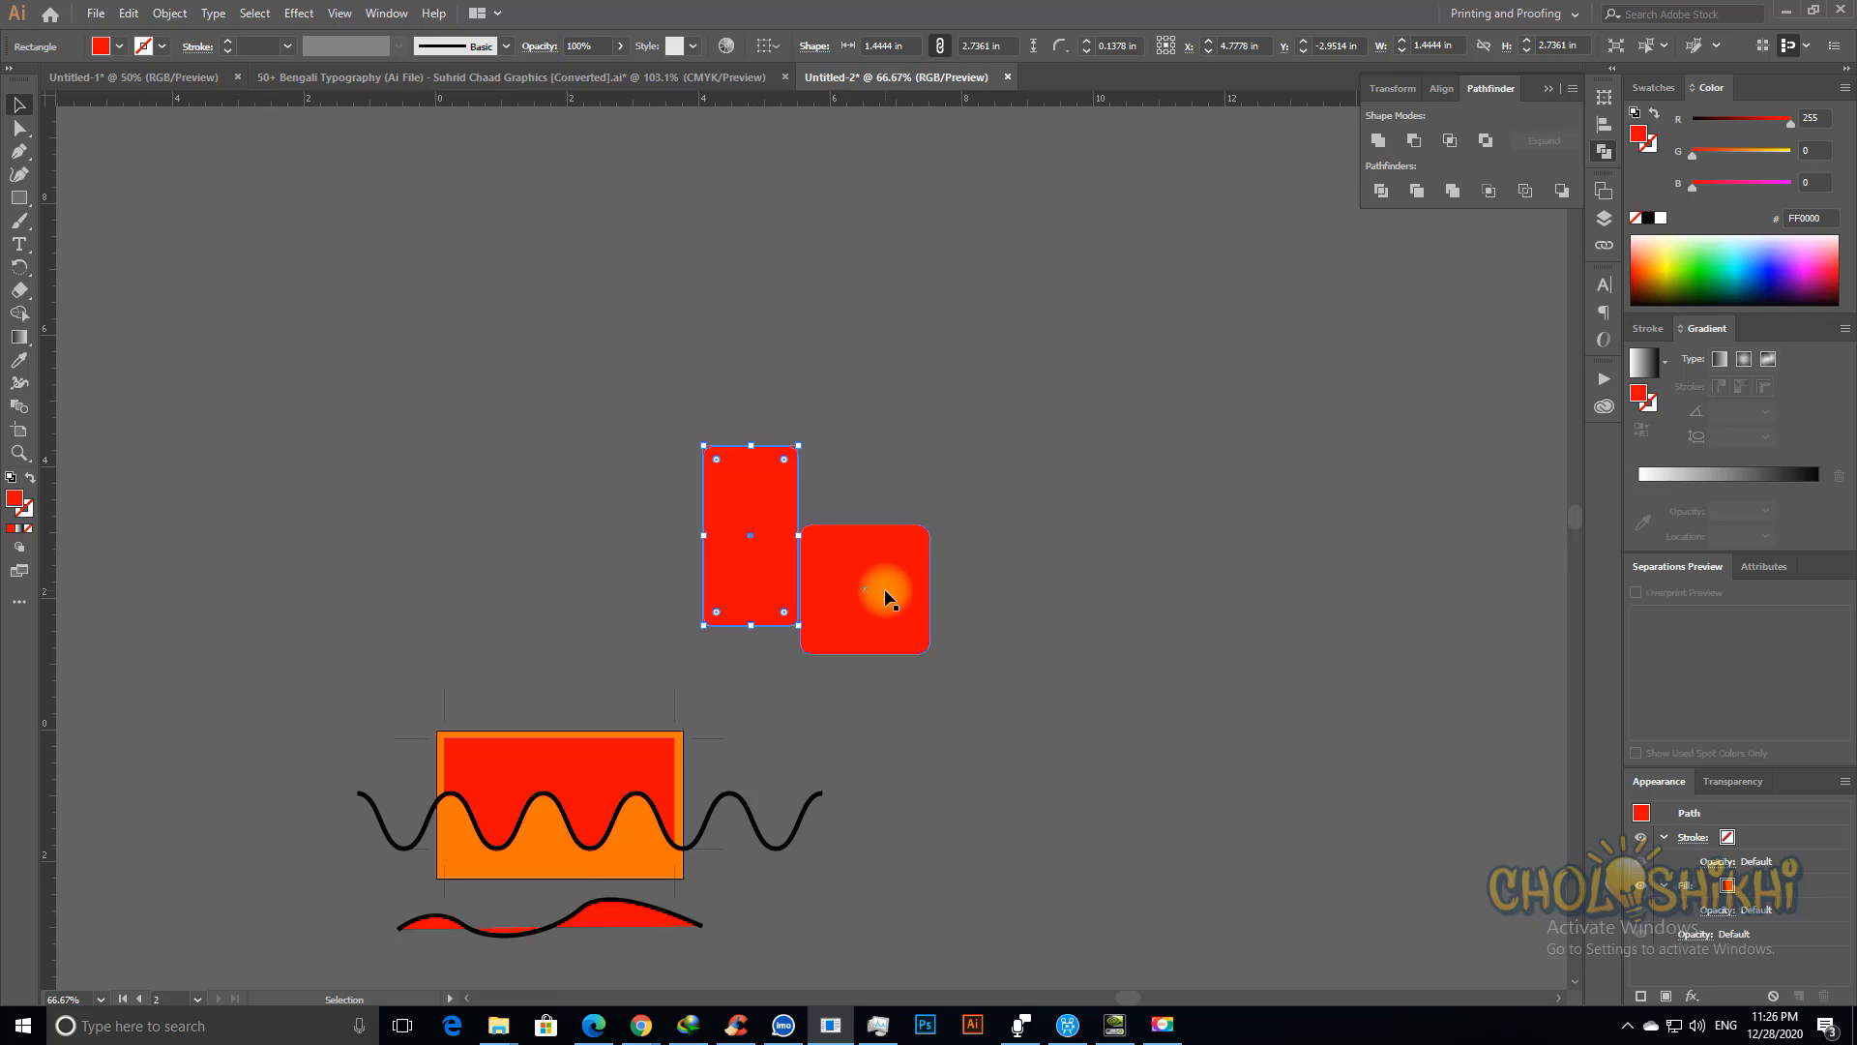
{"action": "left_click_drag", "start_coordinate": [884, 589], "coordinate": [830, 592]}
{"action": "left_click", "coordinate": [714, 577], "text": "shift"}
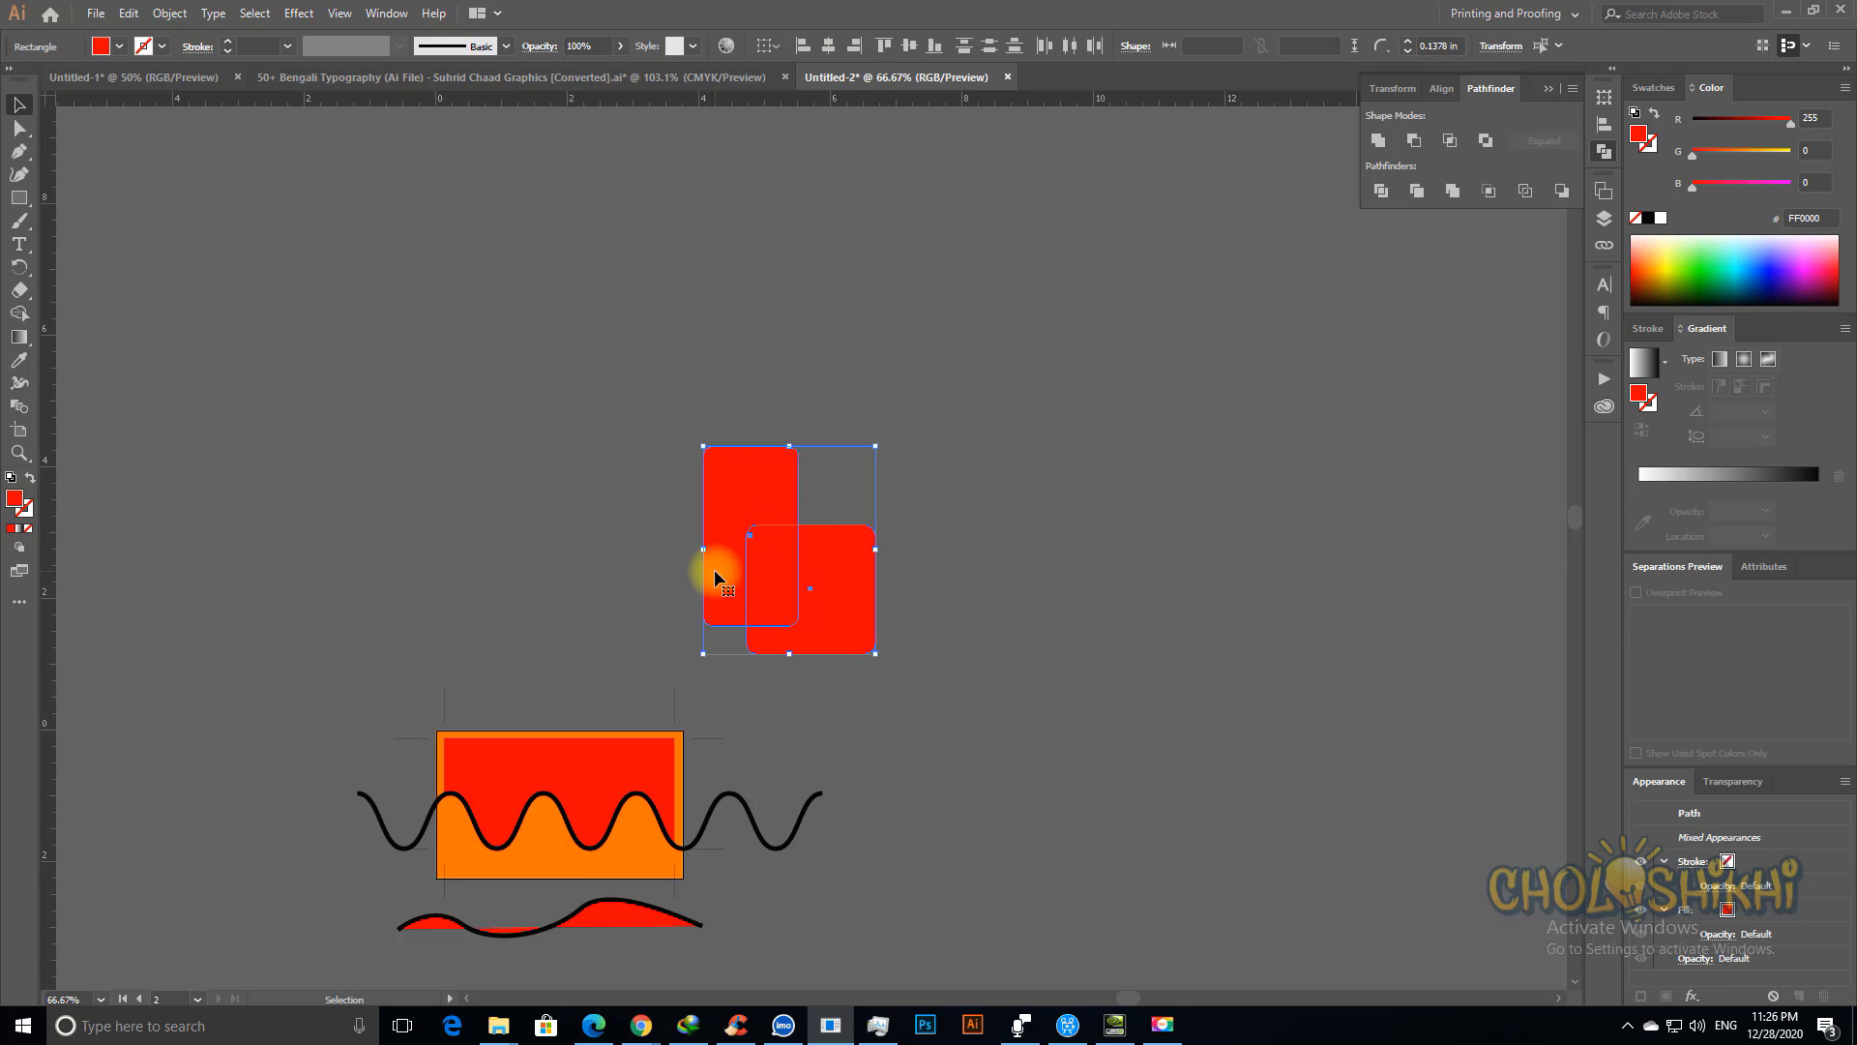
{"action": "left_click", "coordinate": [299, 13]}
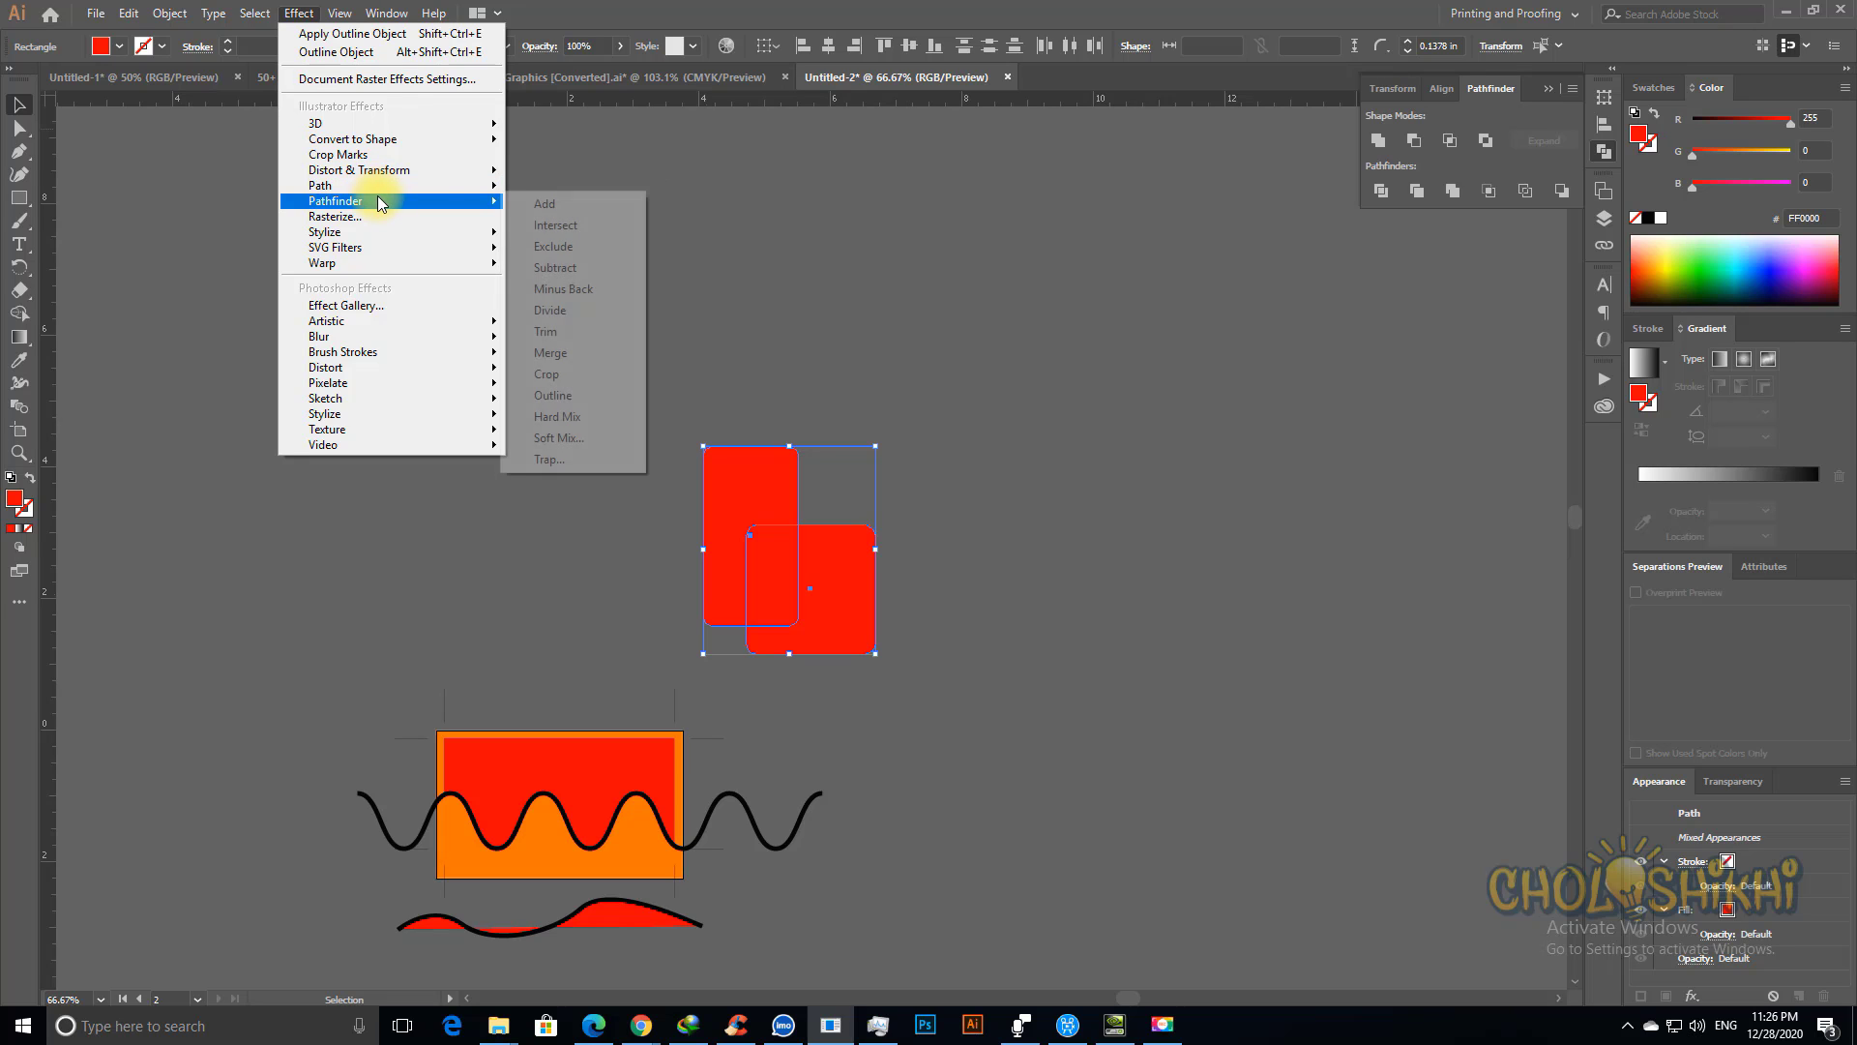
{"action": "left_click", "coordinate": [544, 201]}
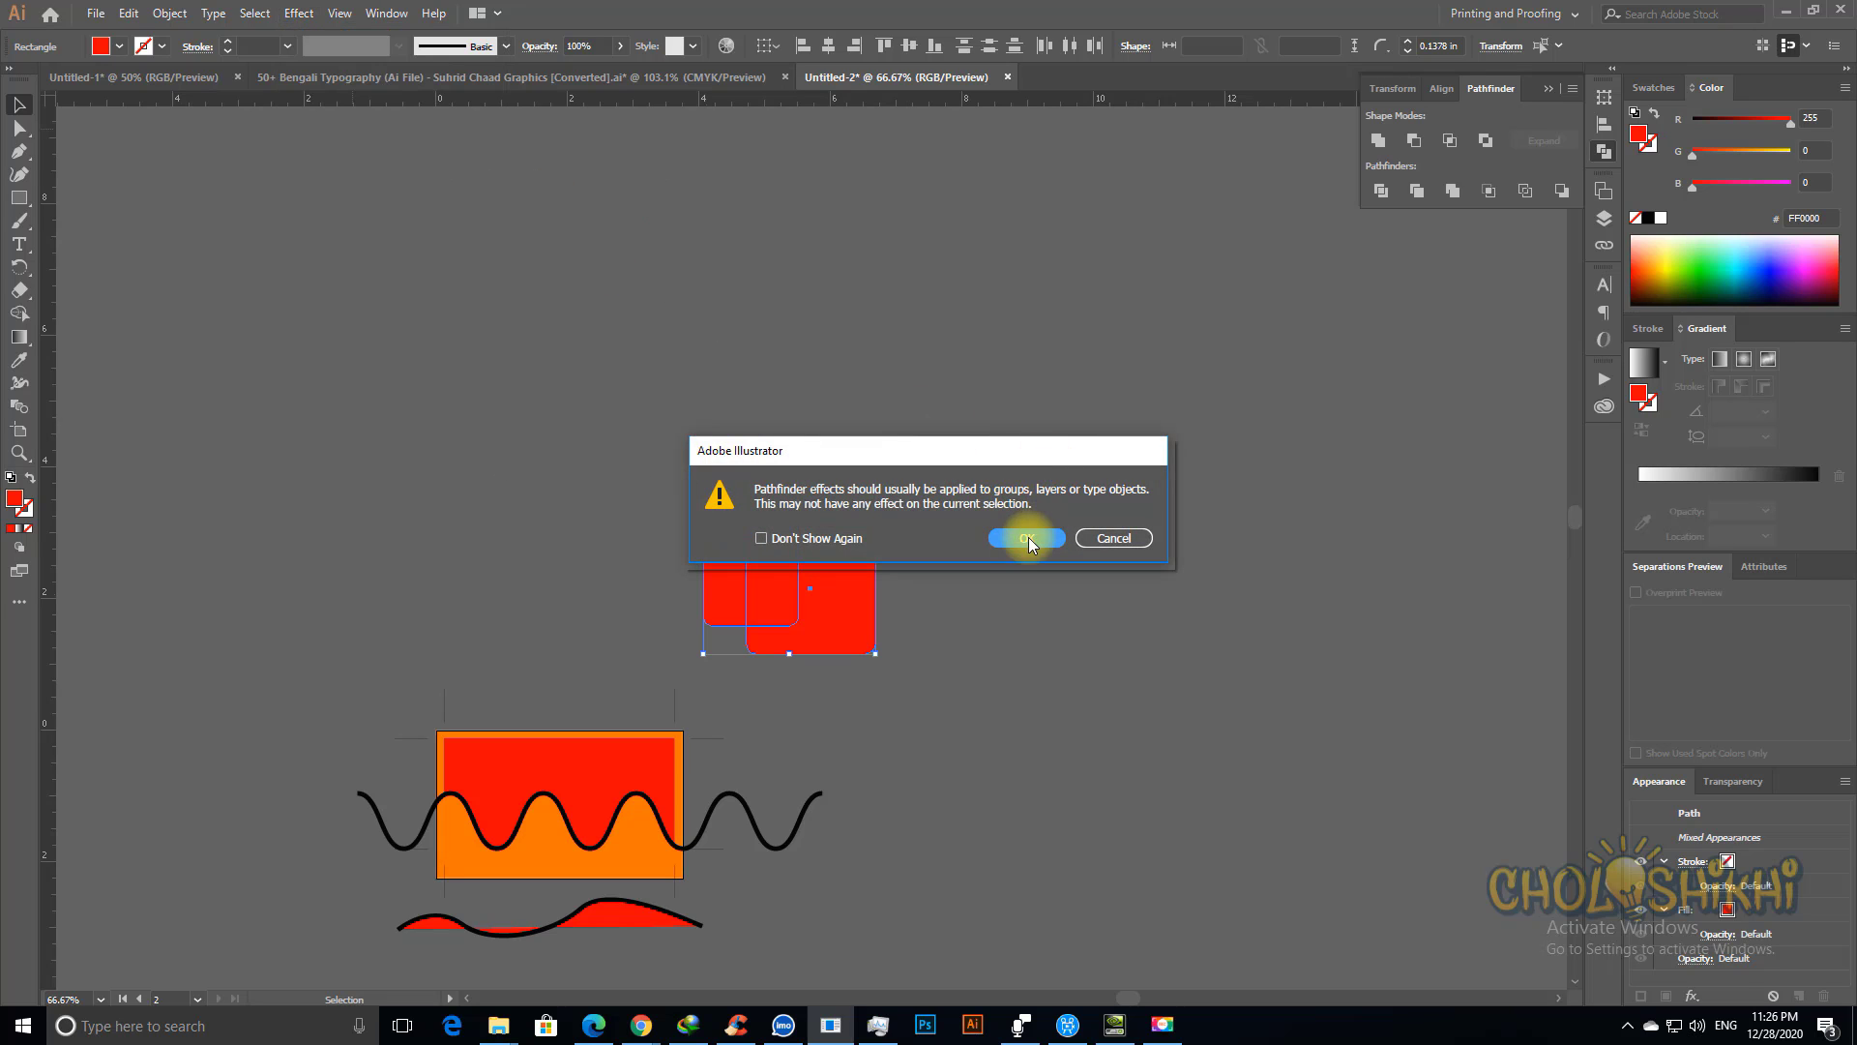
{"action": "left_click", "coordinate": [1027, 539]}
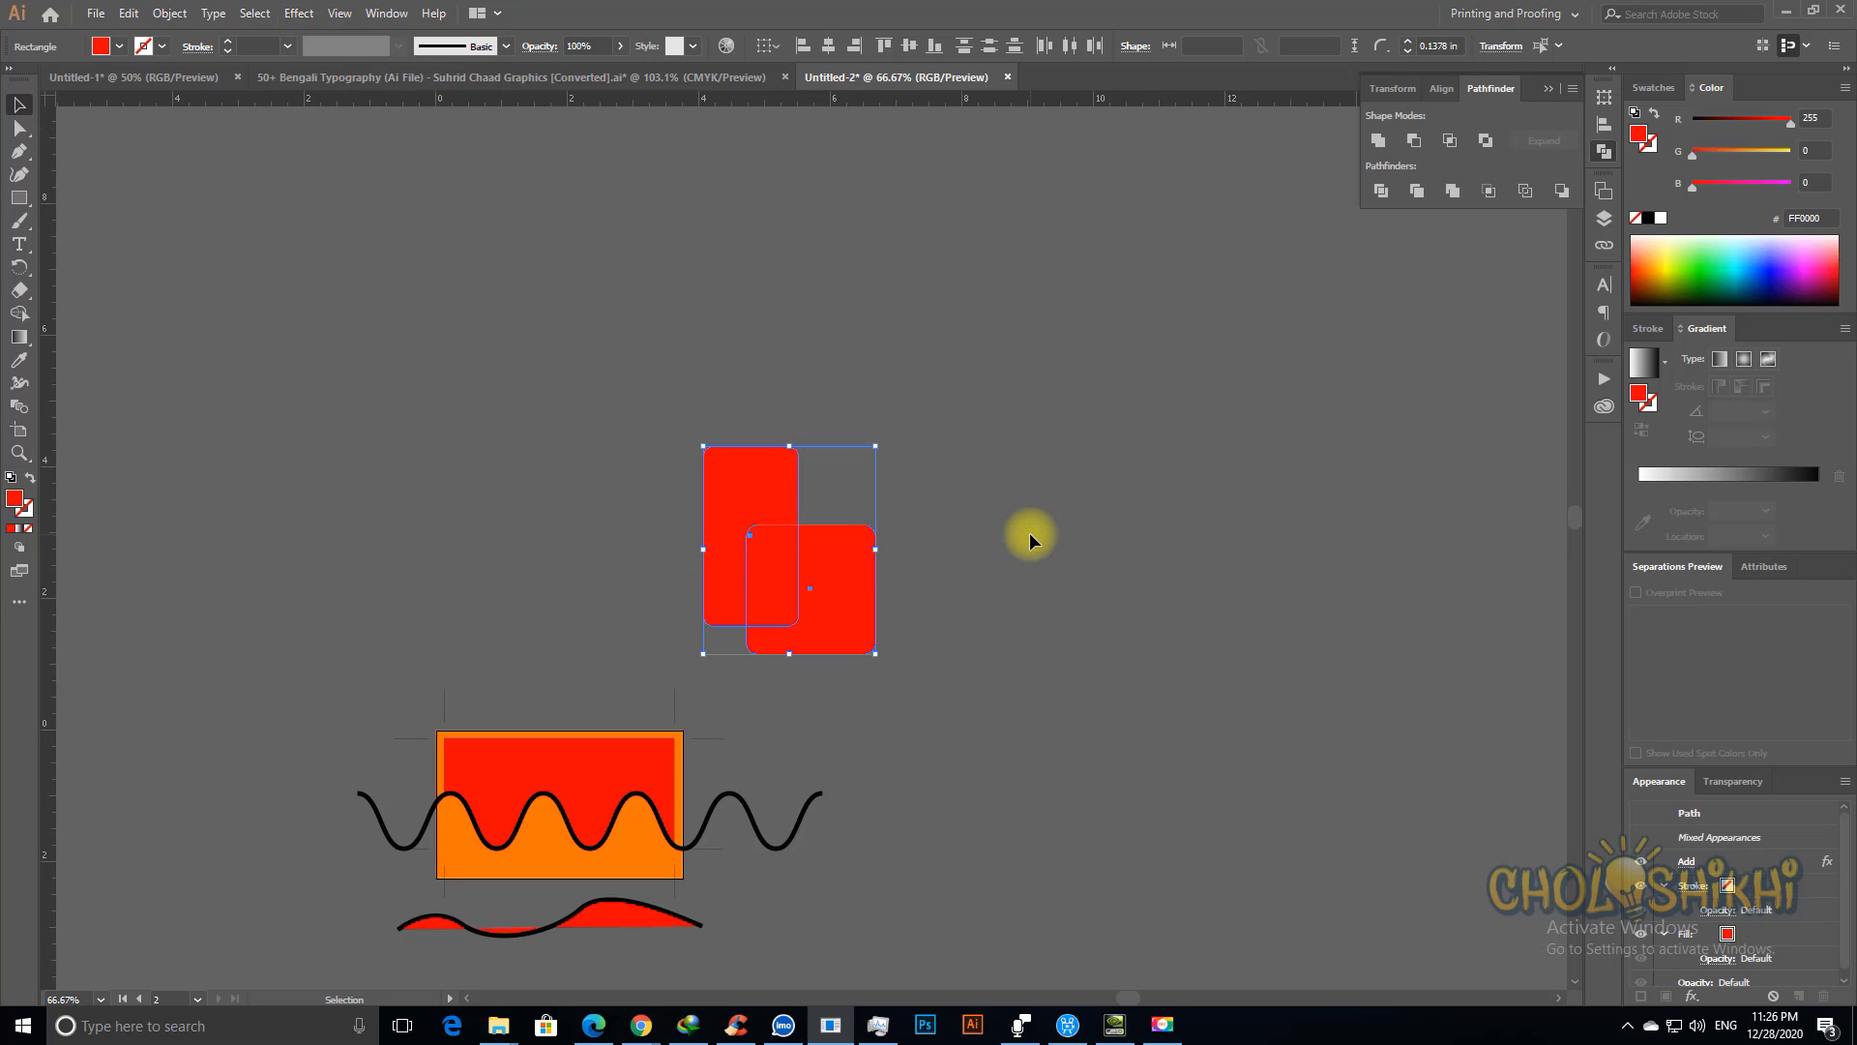
Step: Select the overlapping tall rectangle and square, and delete both from the canvas
{"action": "left_click", "coordinate": [739, 497]}
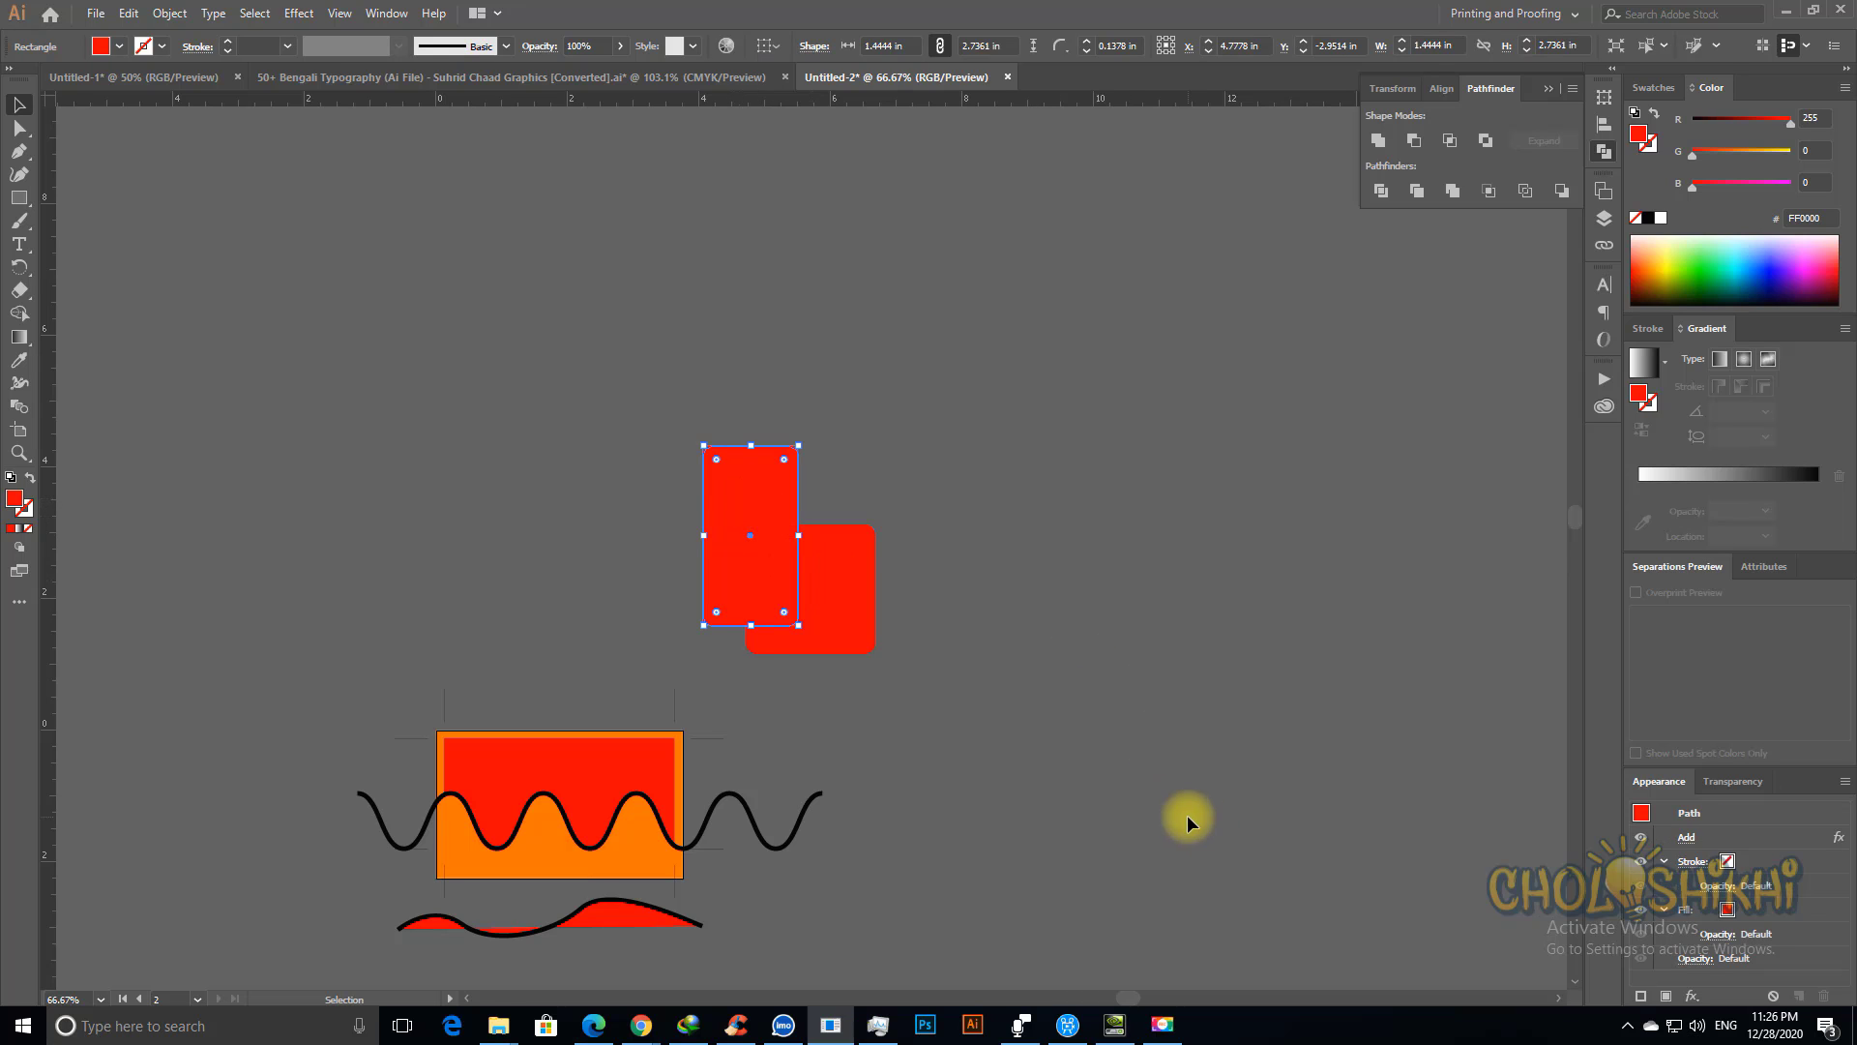
{"action": "left_click", "coordinate": [723, 598]}
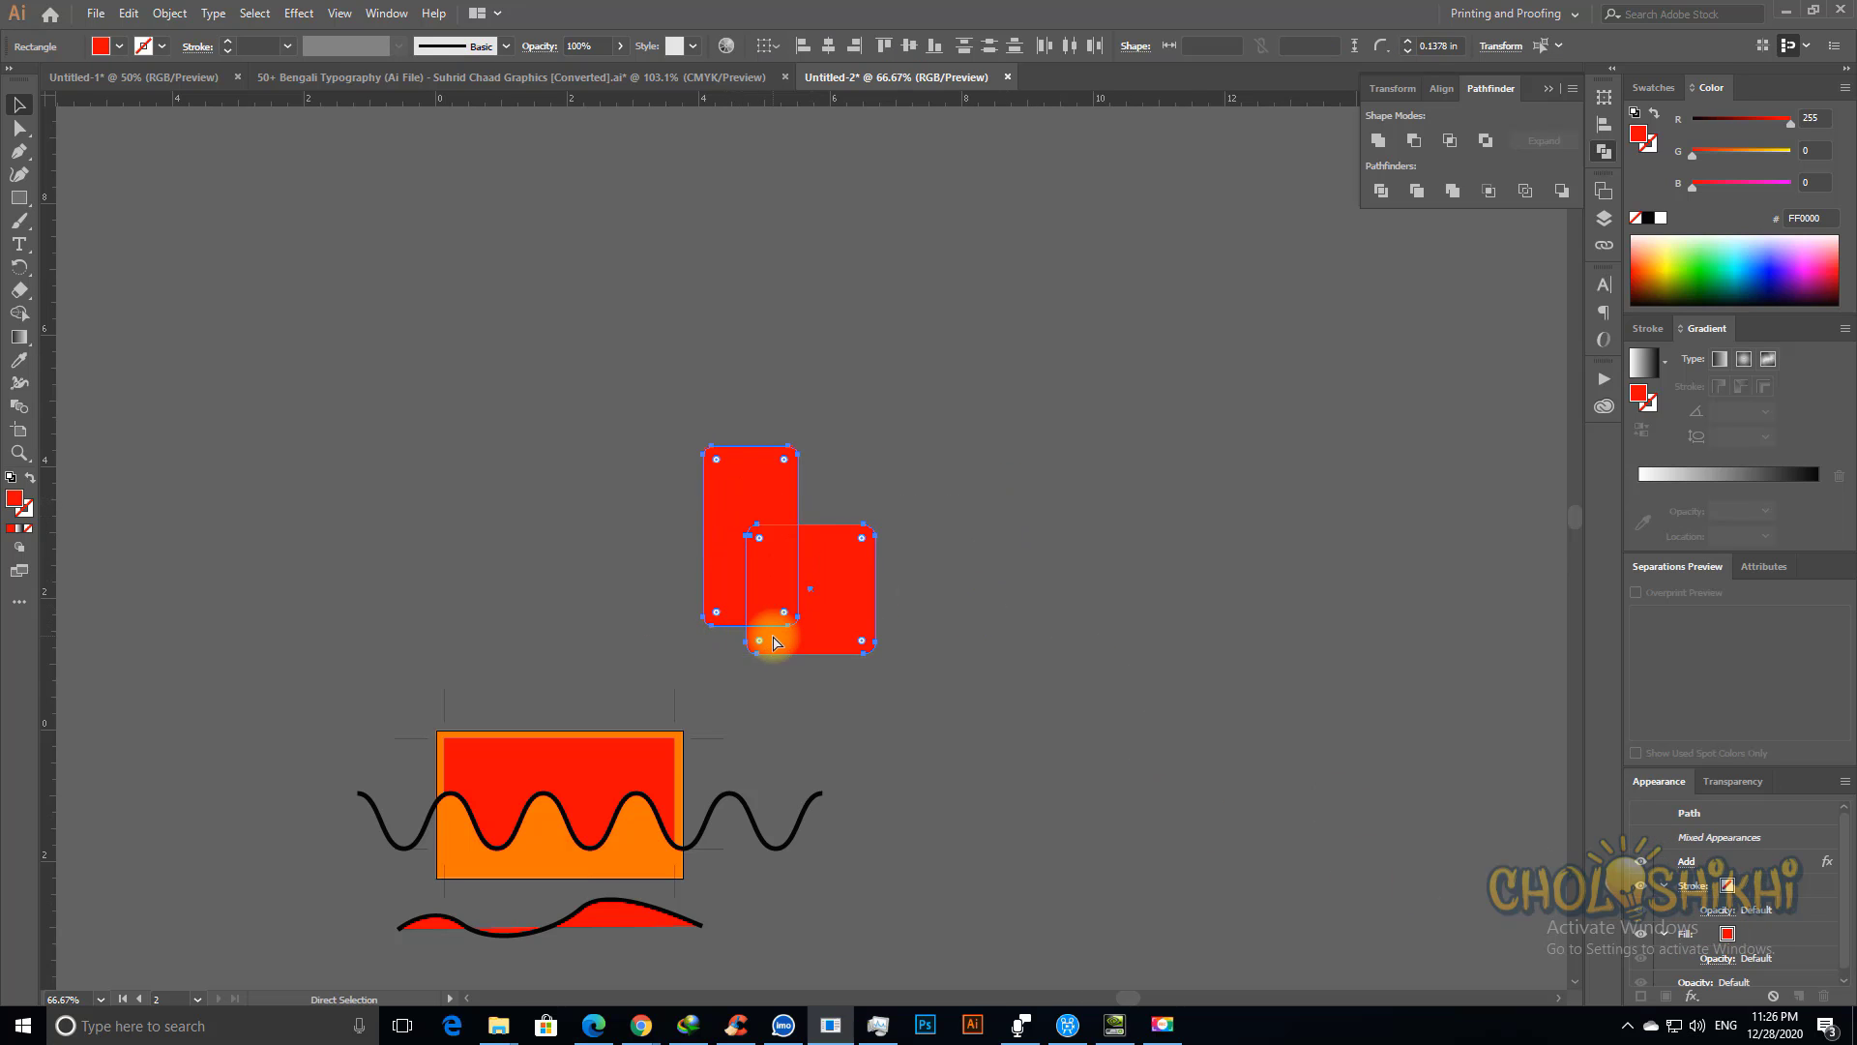
{"action": "key", "text": "ctrl+minus"}
{"action": "key", "text": "BackSpace"}
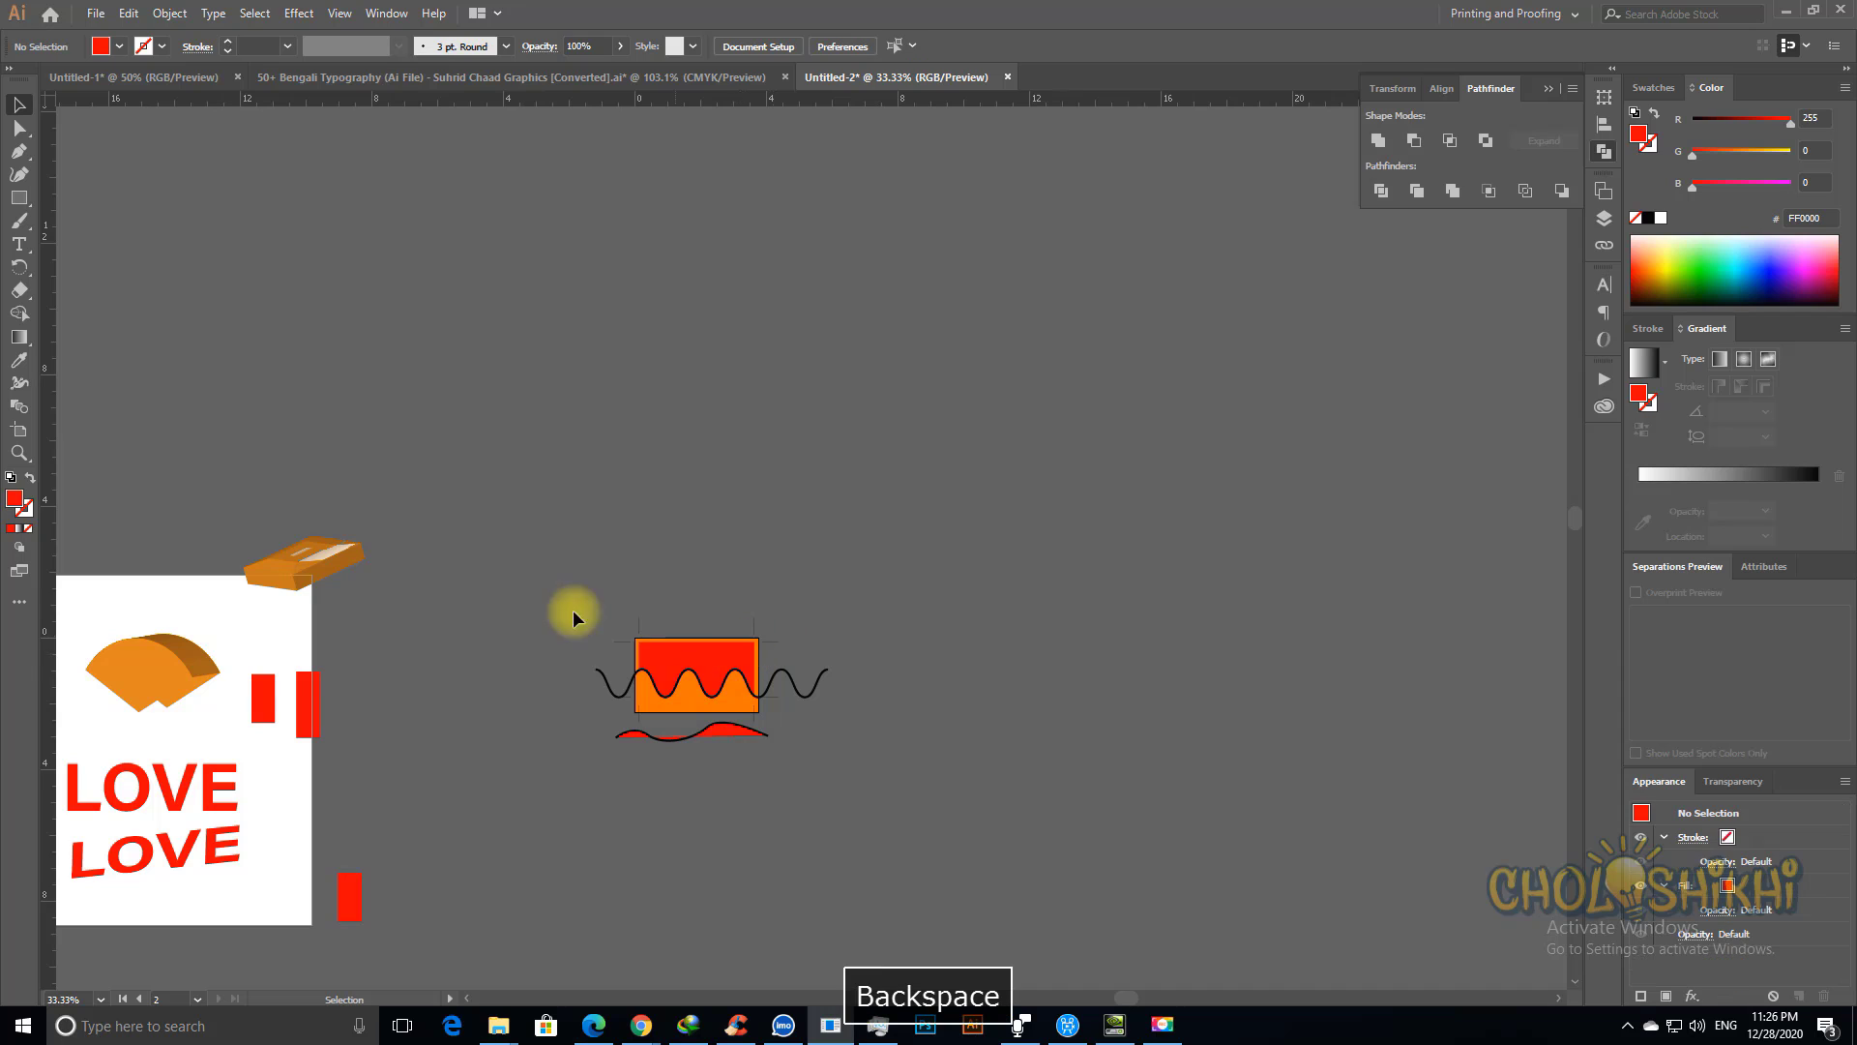
Step: Draw two overlapping red rectangles above the wavy line, about 2.31 by 3.29 in and about 3.69 by 3.08 in
{"action": "left_click", "coordinate": [18, 197]}
{"action": "left_click_drag", "start_coordinate": [691, 395], "coordinate": [768, 504]}
{"action": "left_click_drag", "start_coordinate": [589, 444], "coordinate": [711, 545]}
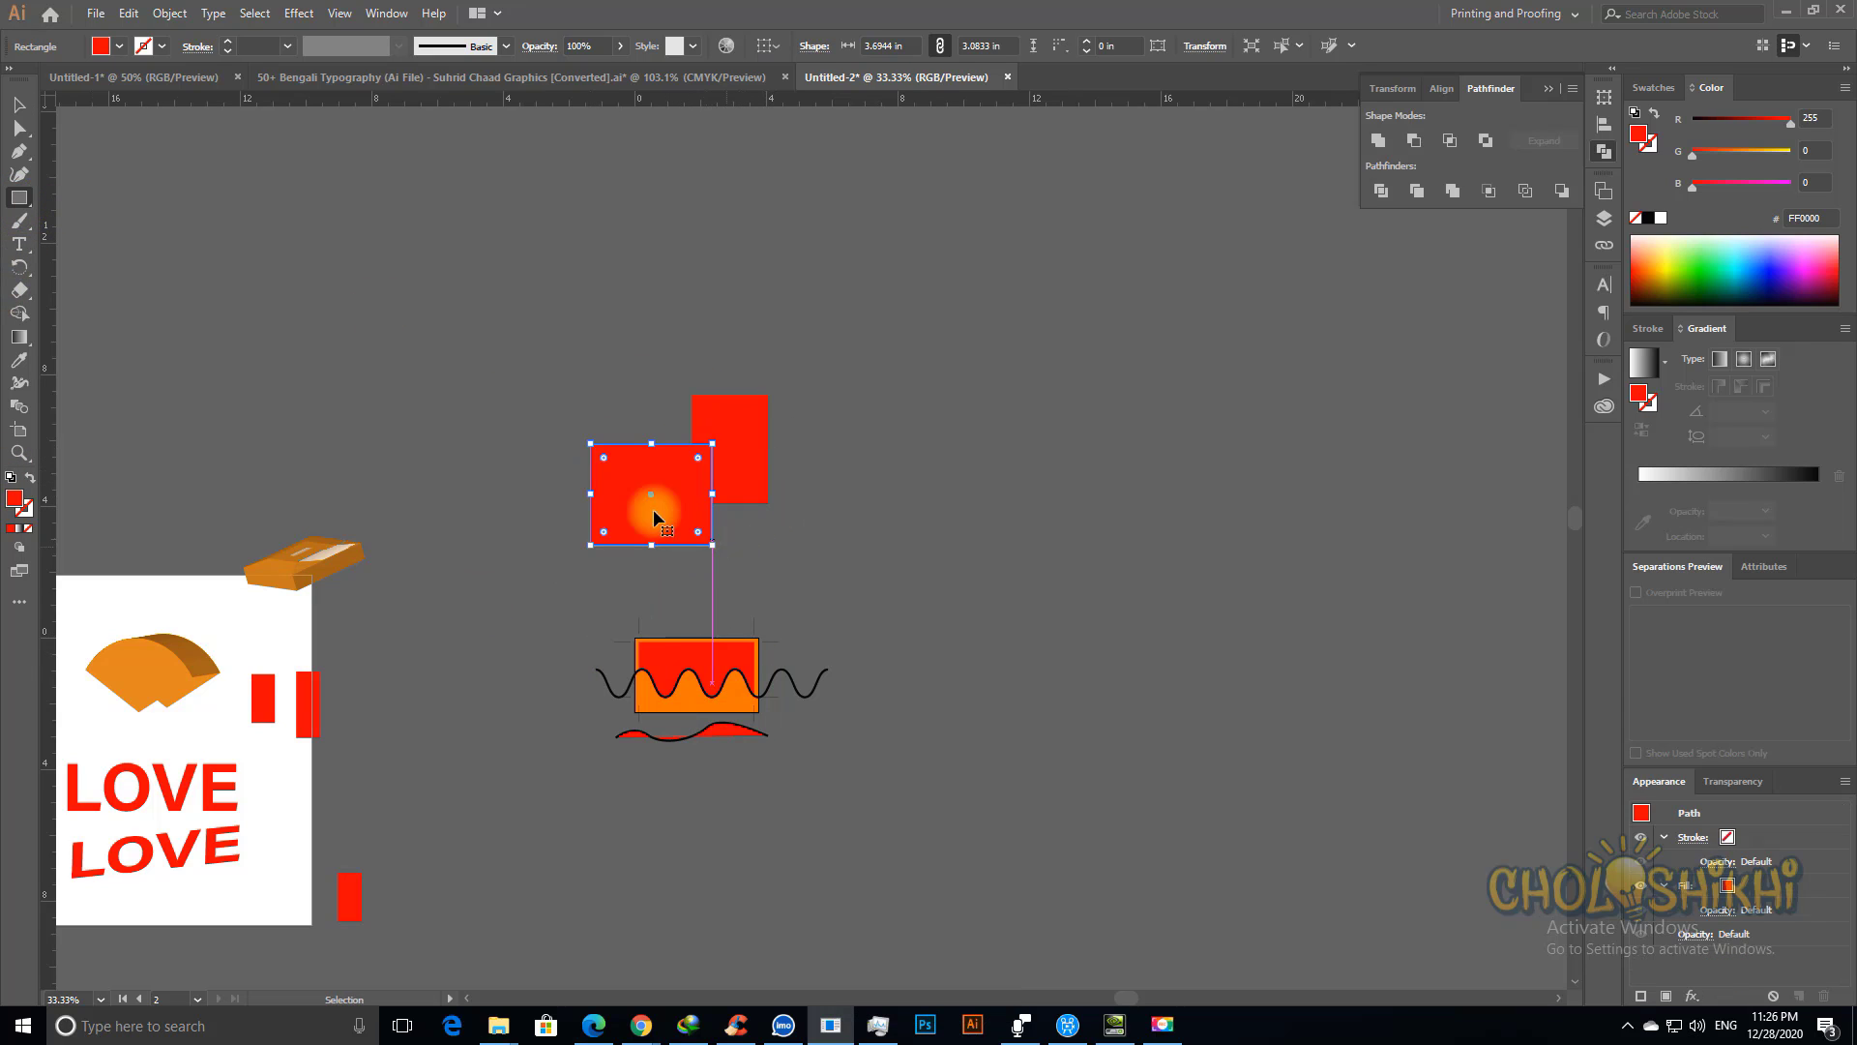
Step: Apply the Pathfinder Add effect to both newly drawn overlapping rectangles, accepting the warning
{"action": "key", "text": "ctrl+space"}
{"action": "left_click_drag", "start_coordinate": [500, 345], "coordinate": [923, 591]}
{"action": "key", "text": "v"}
{"action": "left_click_drag", "start_coordinate": [1016, 415], "coordinate": [664, 551]}
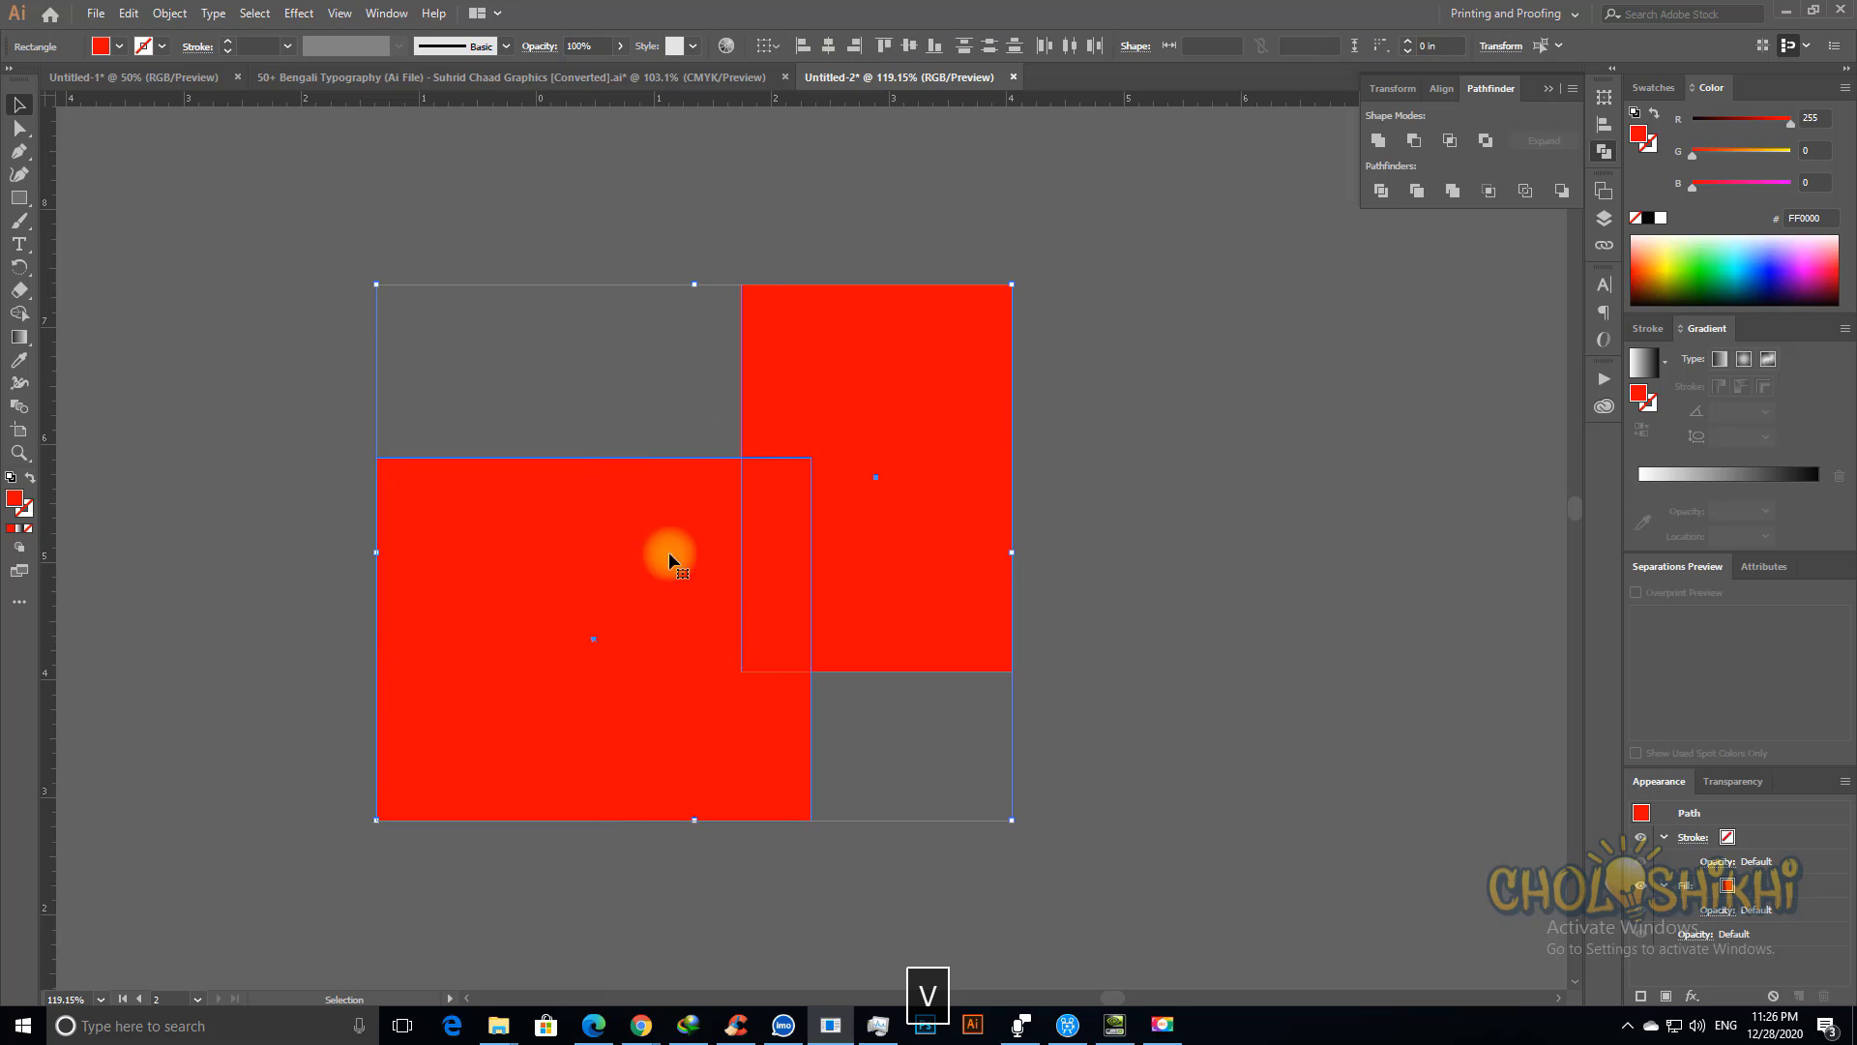
{"action": "left_click", "coordinate": [295, 14]}
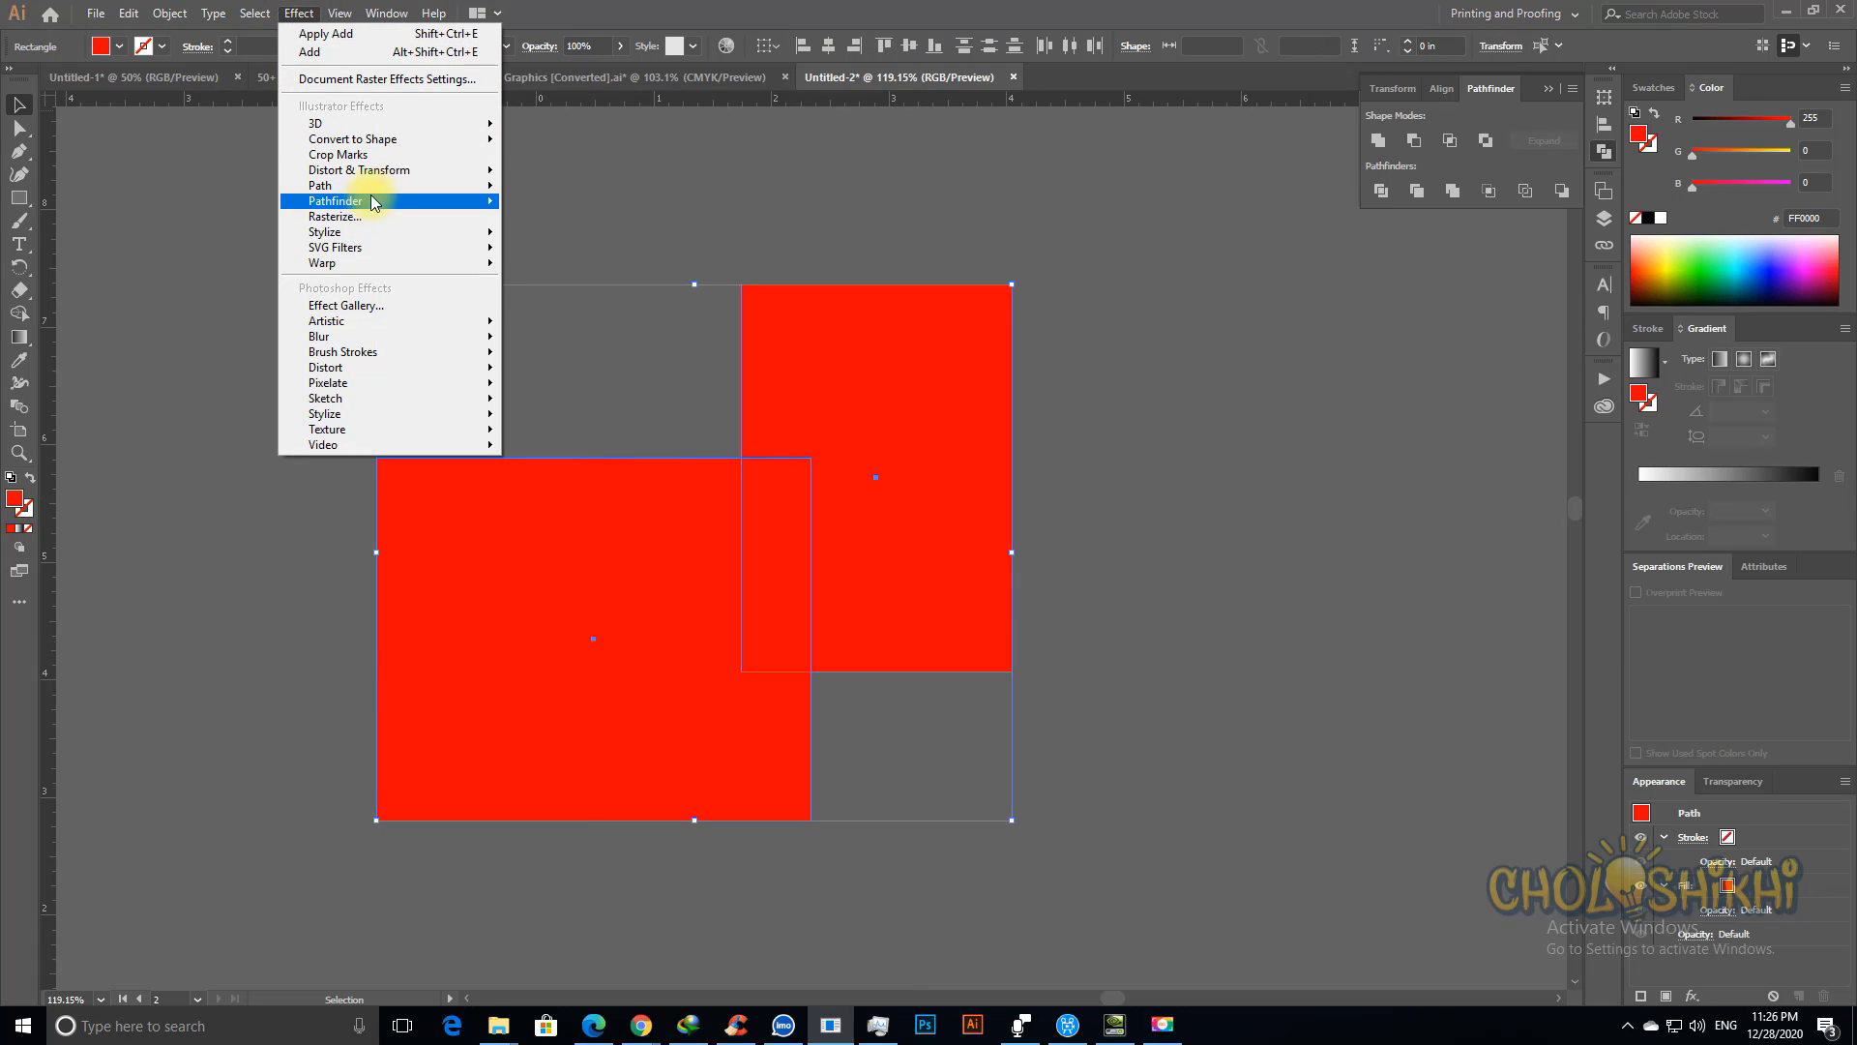
{"action": "mouse_move", "coordinate": [374, 201]}
{"action": "left_click", "coordinate": [544, 205]}
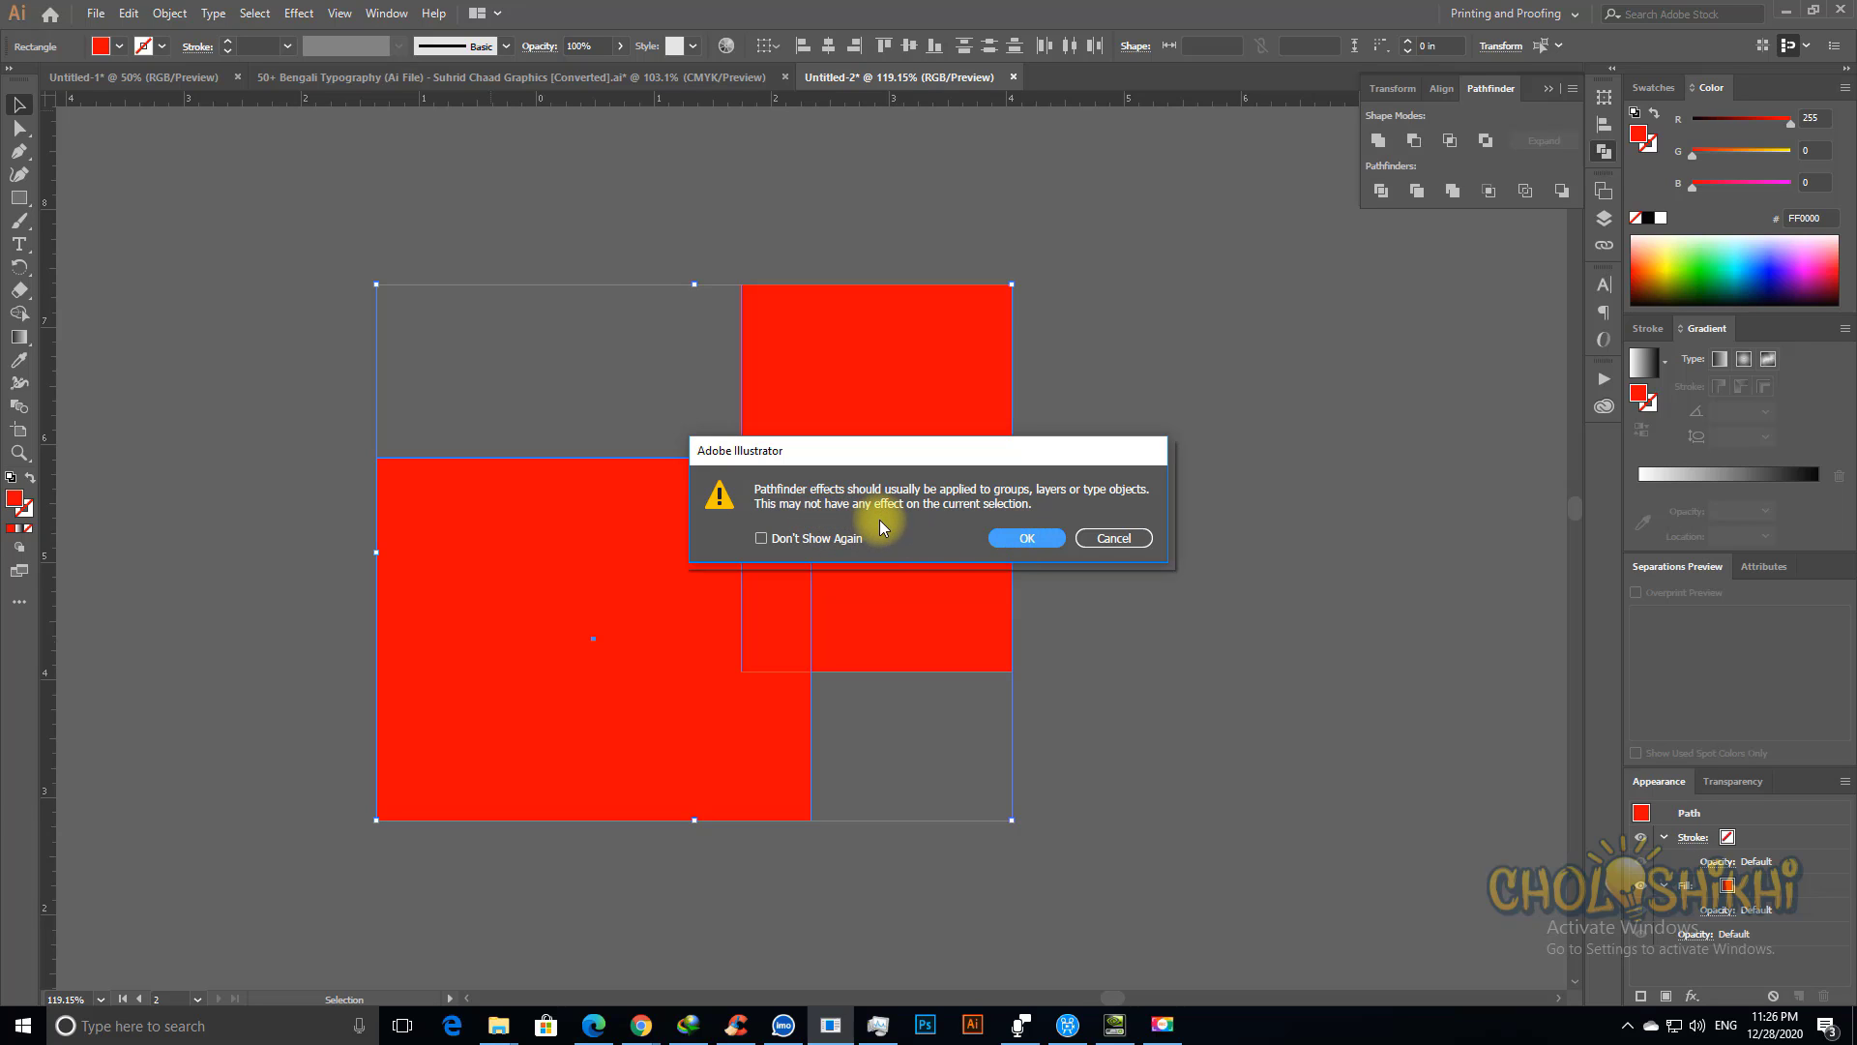
{"action": "left_click", "coordinate": [1014, 538]}
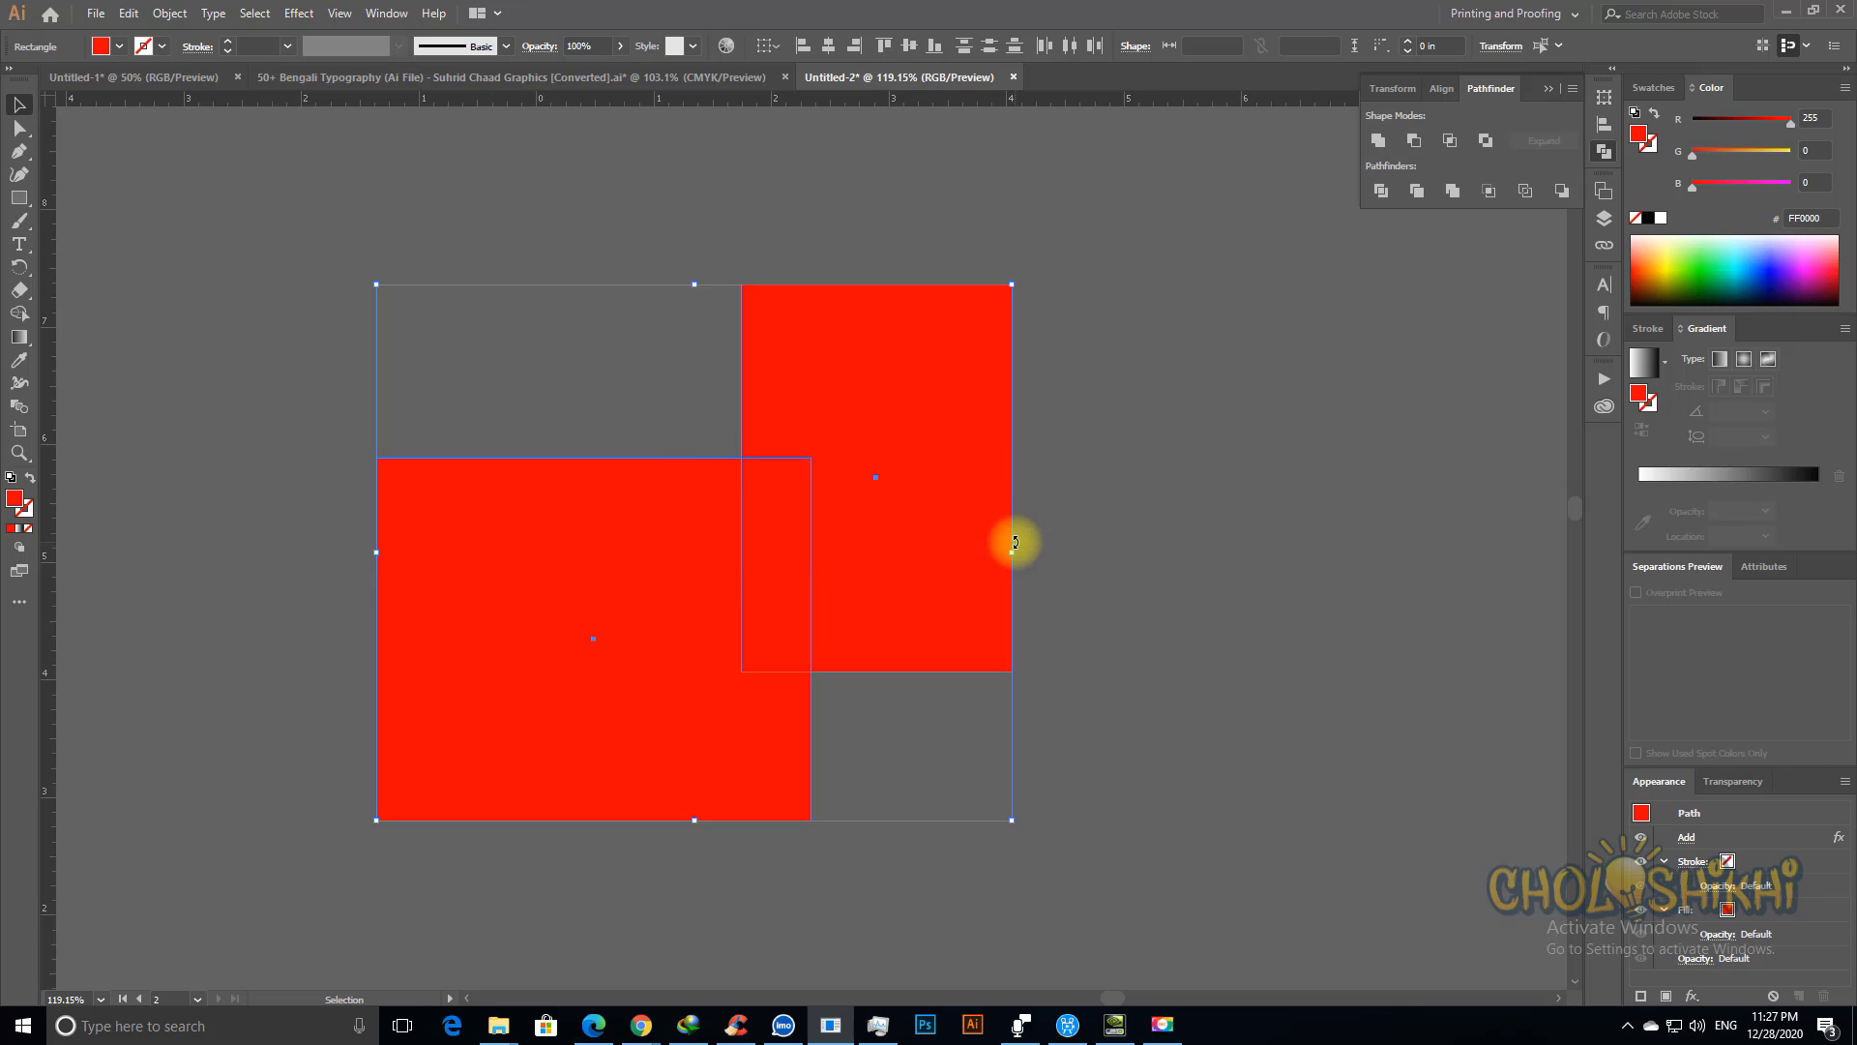
Step: Move the taller rectangle slightly up and right, to about X 3.17 in and Y -5.90 in
{"action": "key", "text": "ctrl+minus"}
{"action": "key", "text": "ctrl+minus"}
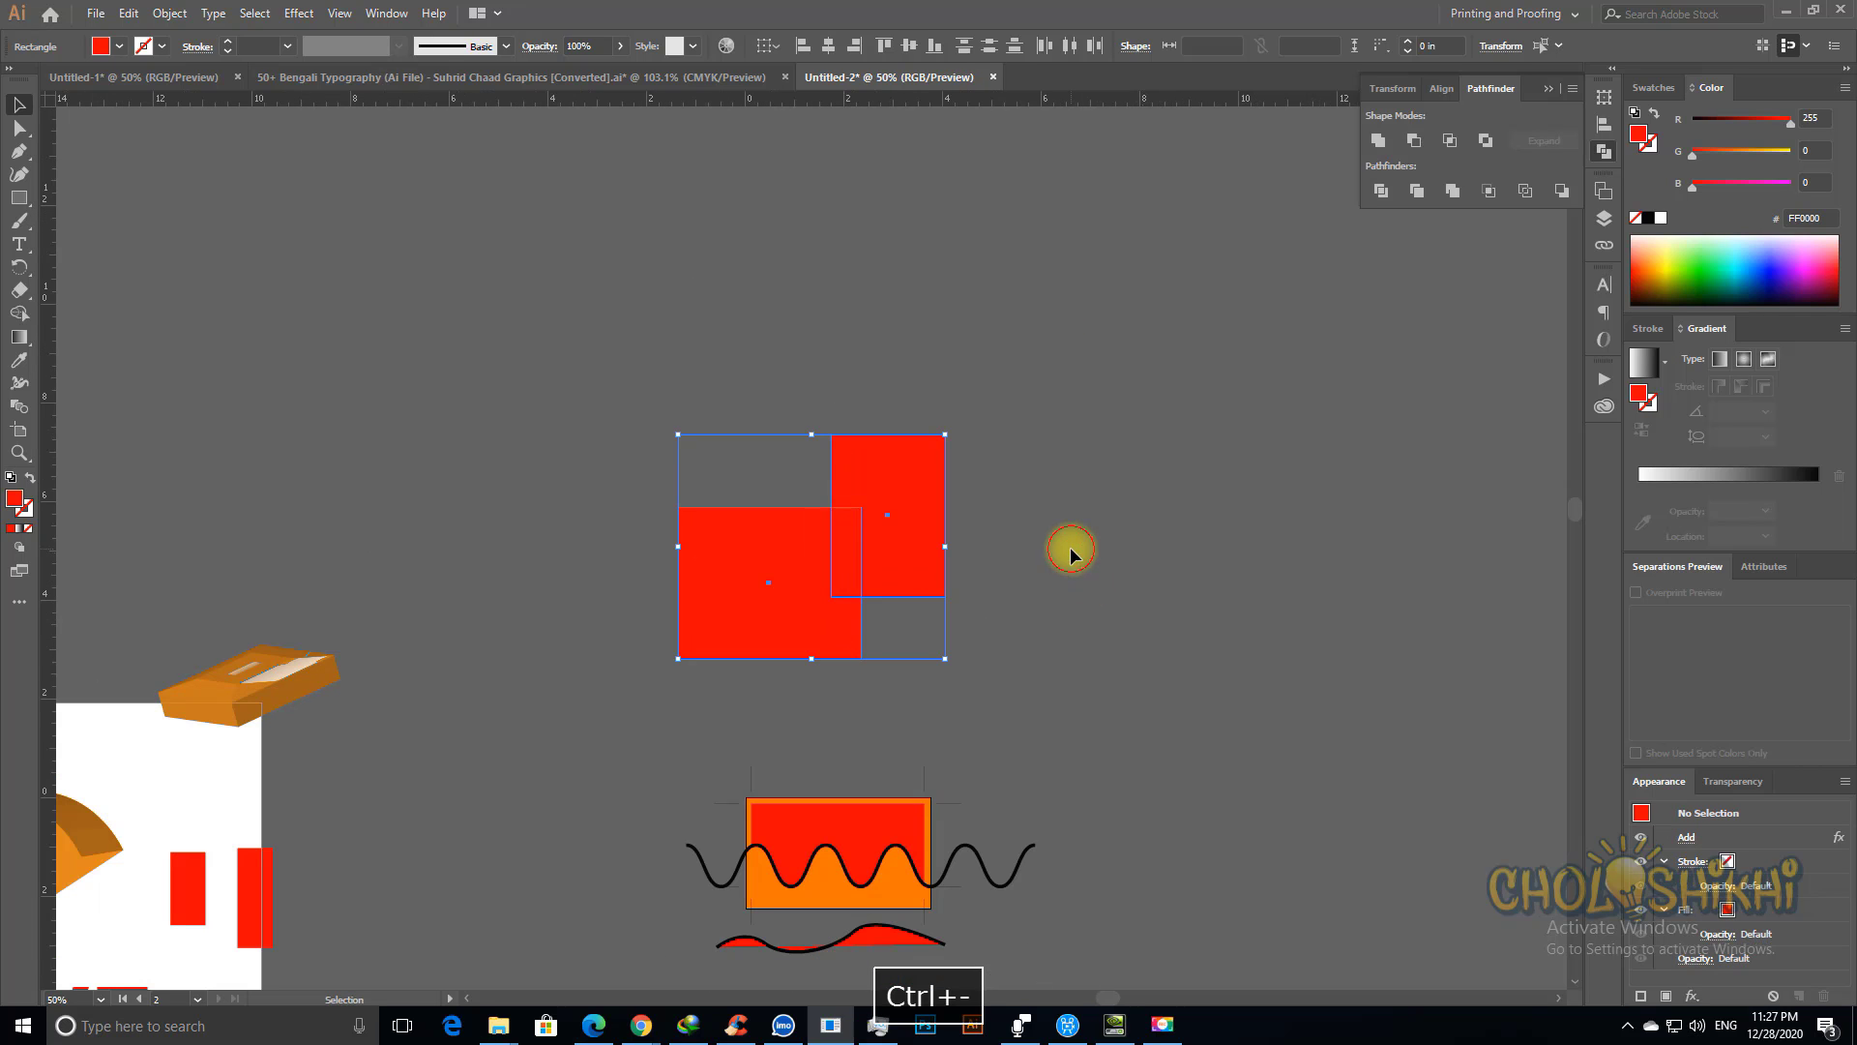
{"action": "key", "text": "v"}
{"action": "left_click", "coordinate": [905, 507]}
{"action": "left_click_drag", "start_coordinate": [905, 508], "coordinate": [918, 499]}
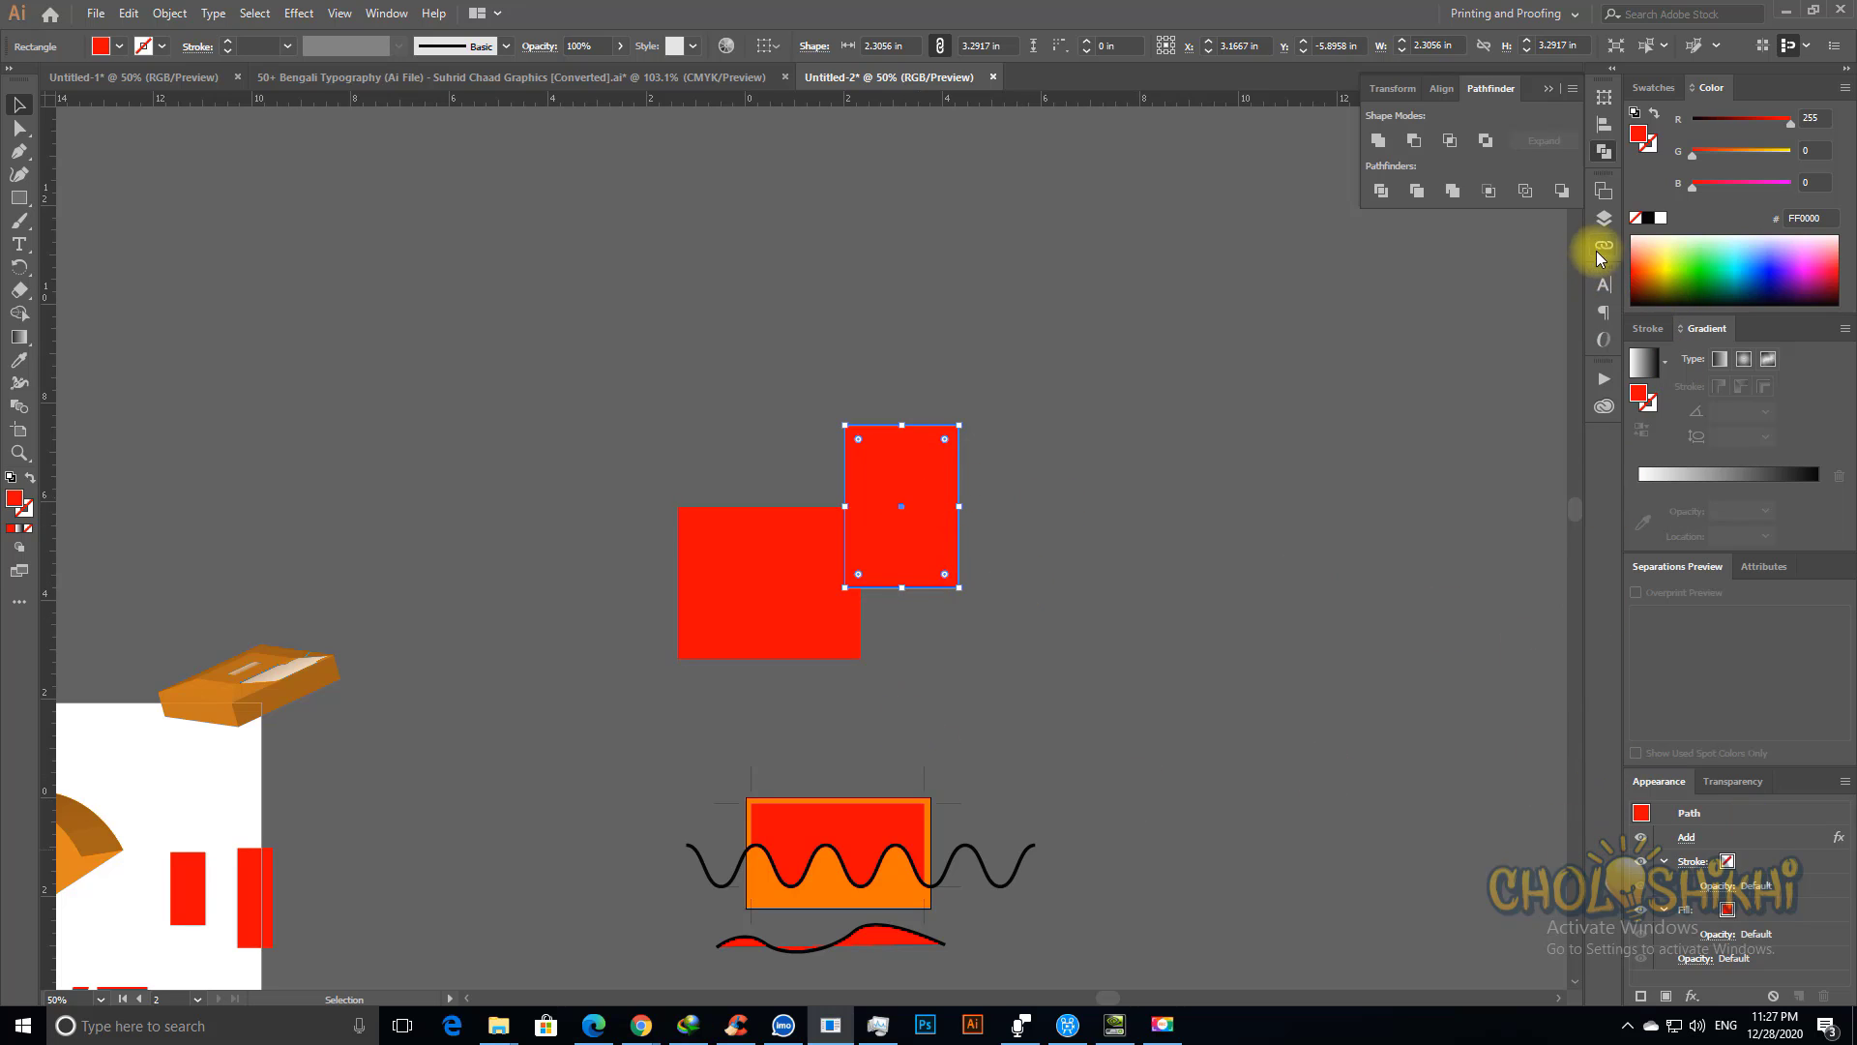
Step: Create a new layer and draw on it a red rectangle about 3.83 by 3.32 in, overlapping the taller rectangle's upper part
{"action": "left_click", "coordinate": [1604, 219]}
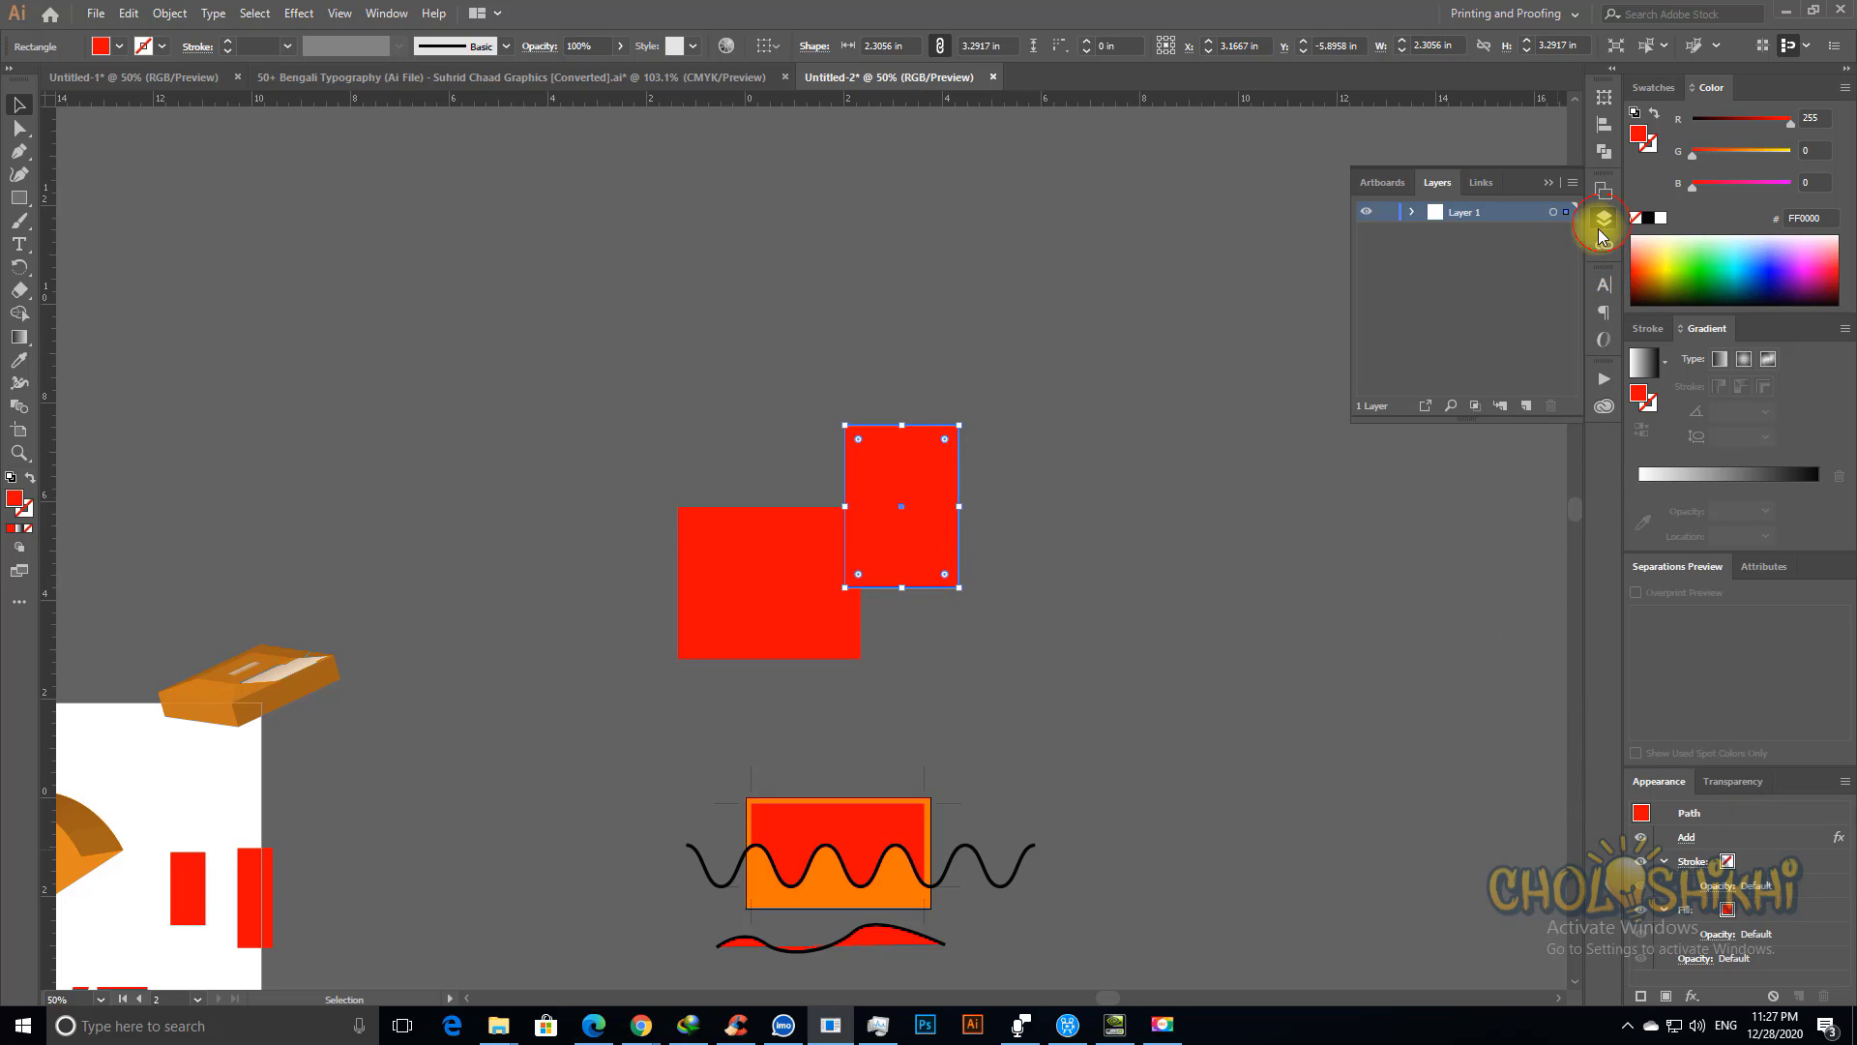
{"action": "left_click", "coordinate": [1526, 408]}
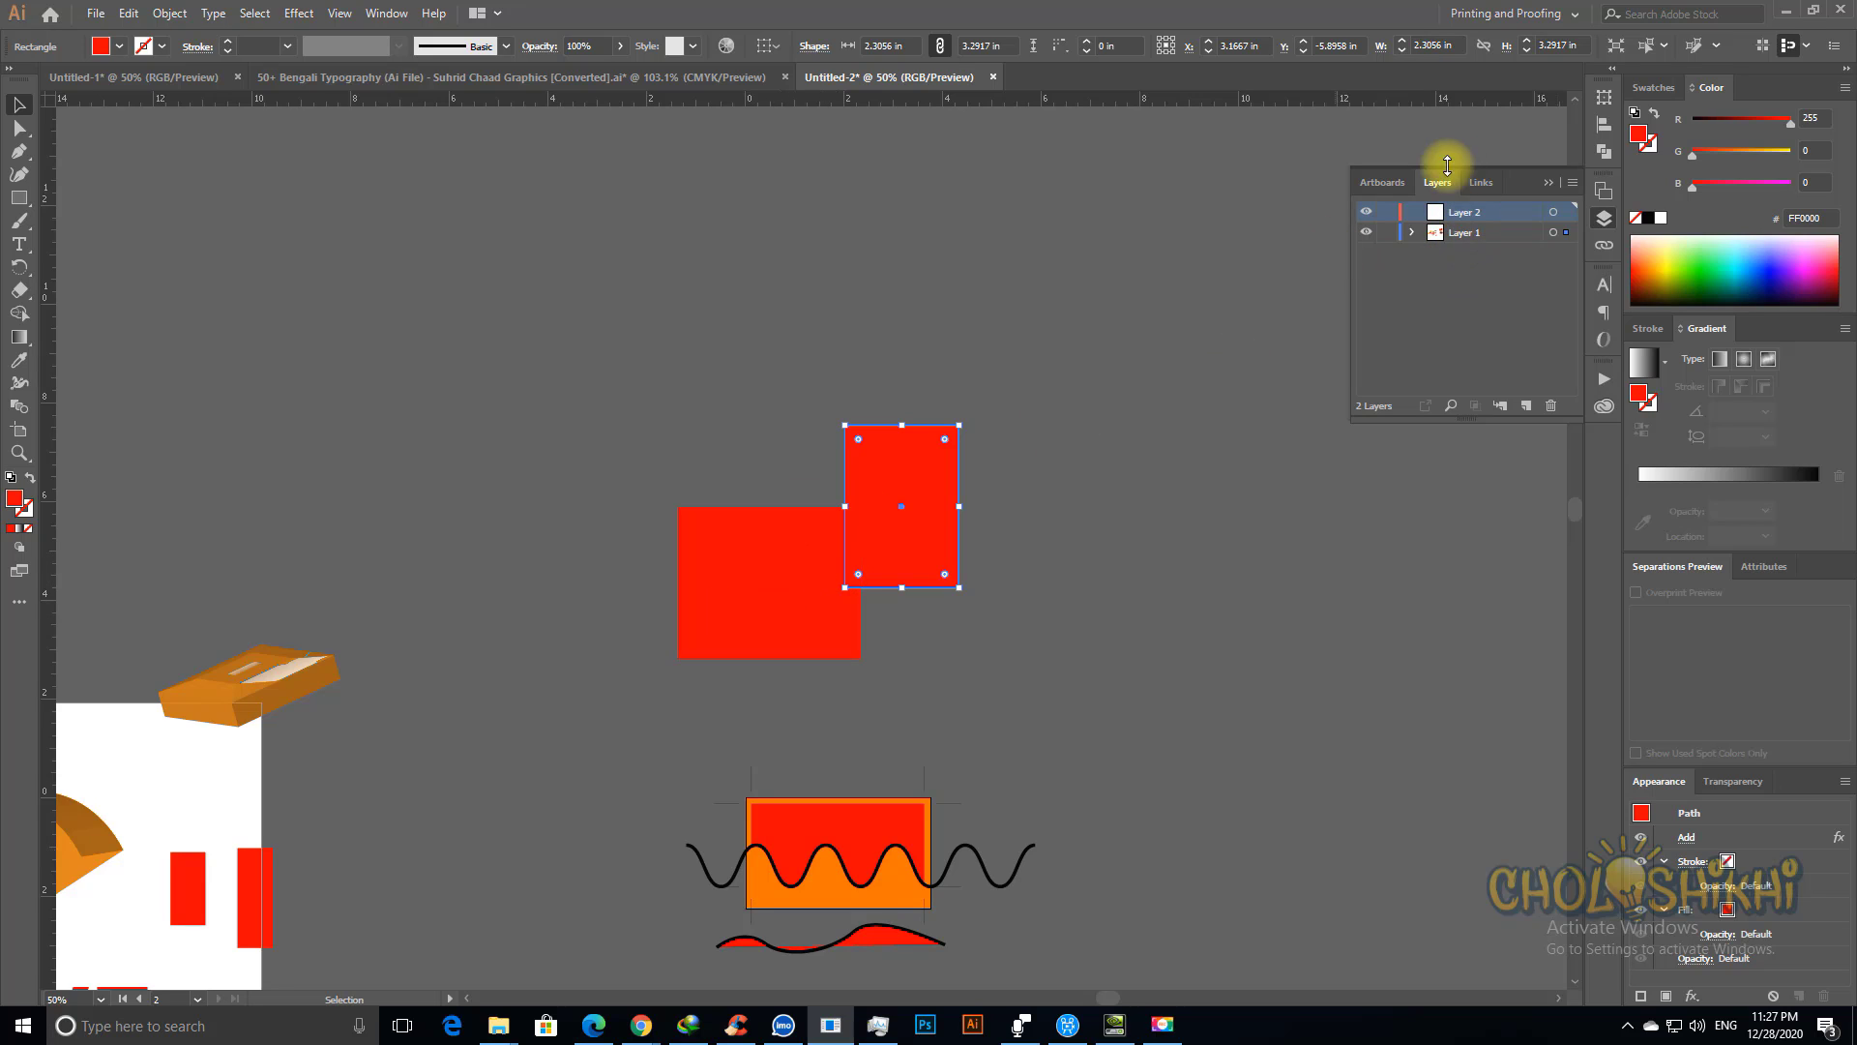
{"action": "left_click", "coordinate": [1554, 212]}
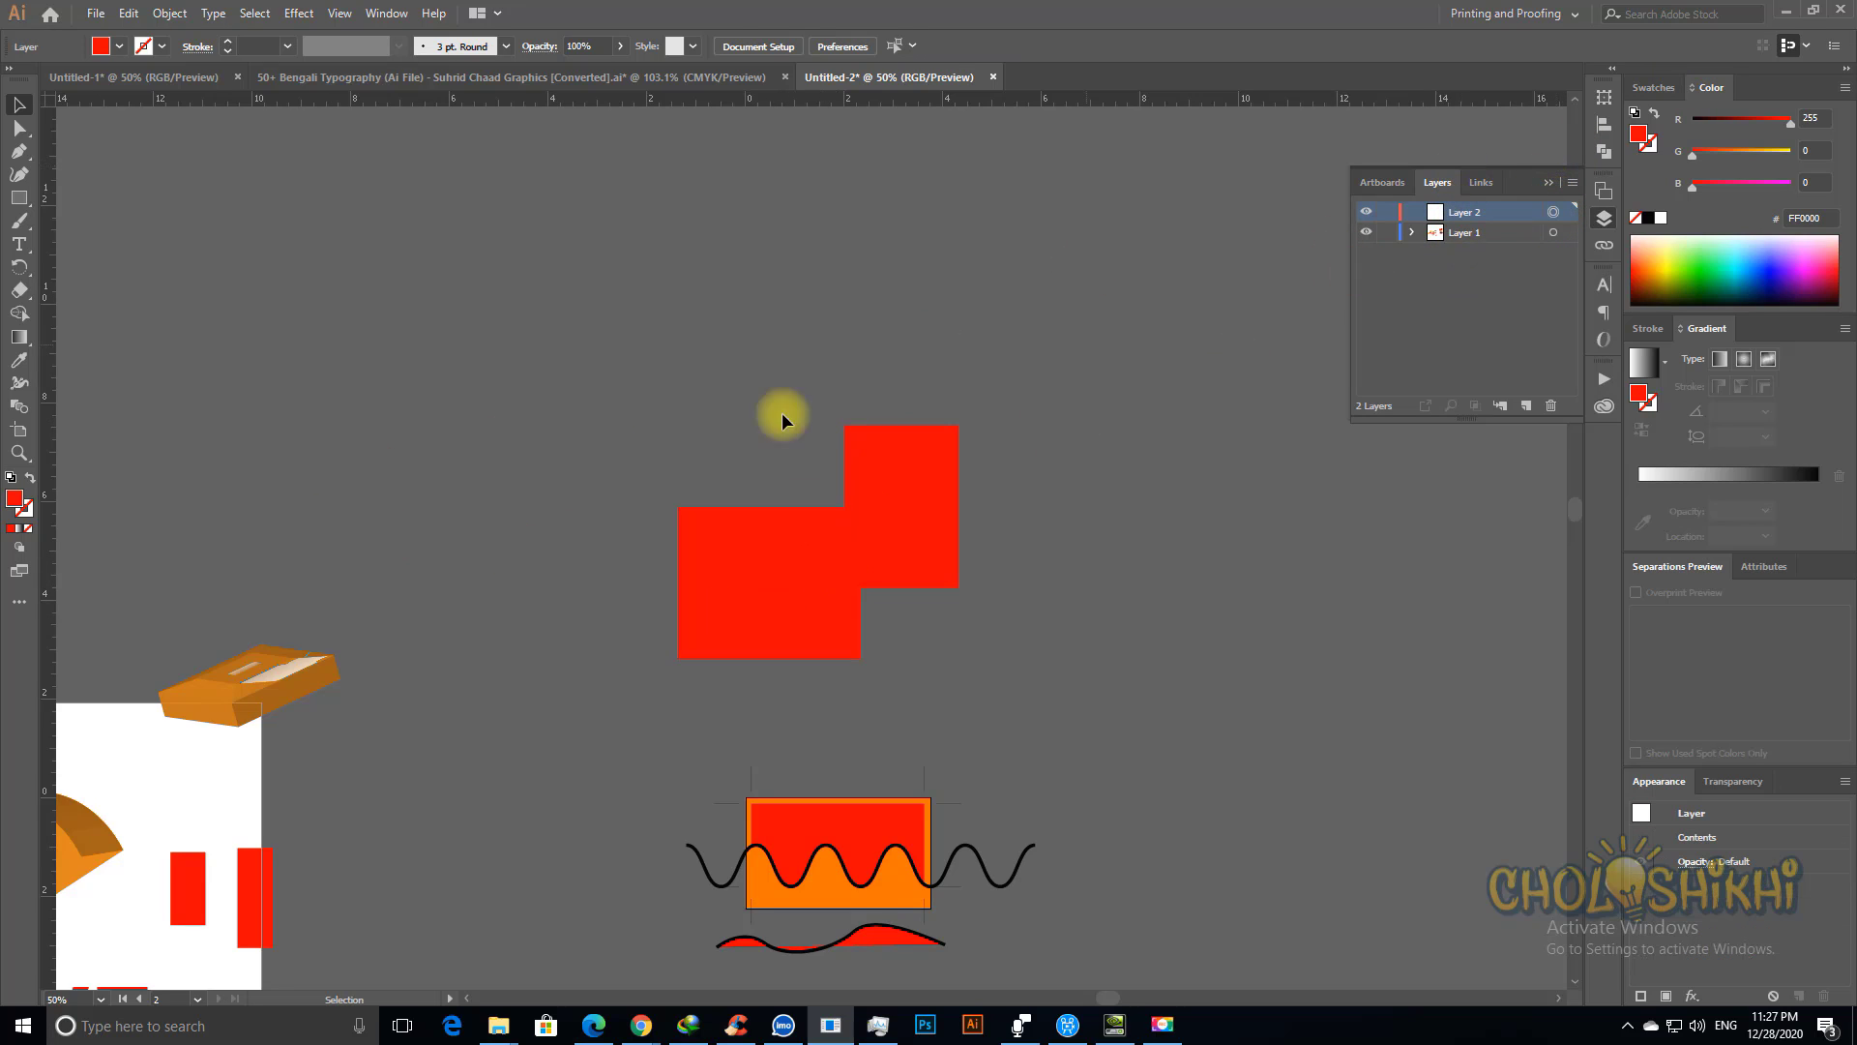
{"action": "left_click", "coordinate": [18, 197]}
{"action": "left_click_drag", "start_coordinate": [874, 342], "coordinate": [1063, 506]}
Step: Apply the Pathfinder Add effect to the new layer's rectangle together with the taller rectangle it overlaps
{"action": "key", "text": "v"}
{"action": "left_click_drag", "start_coordinate": [1158, 324], "coordinate": [789, 597]}
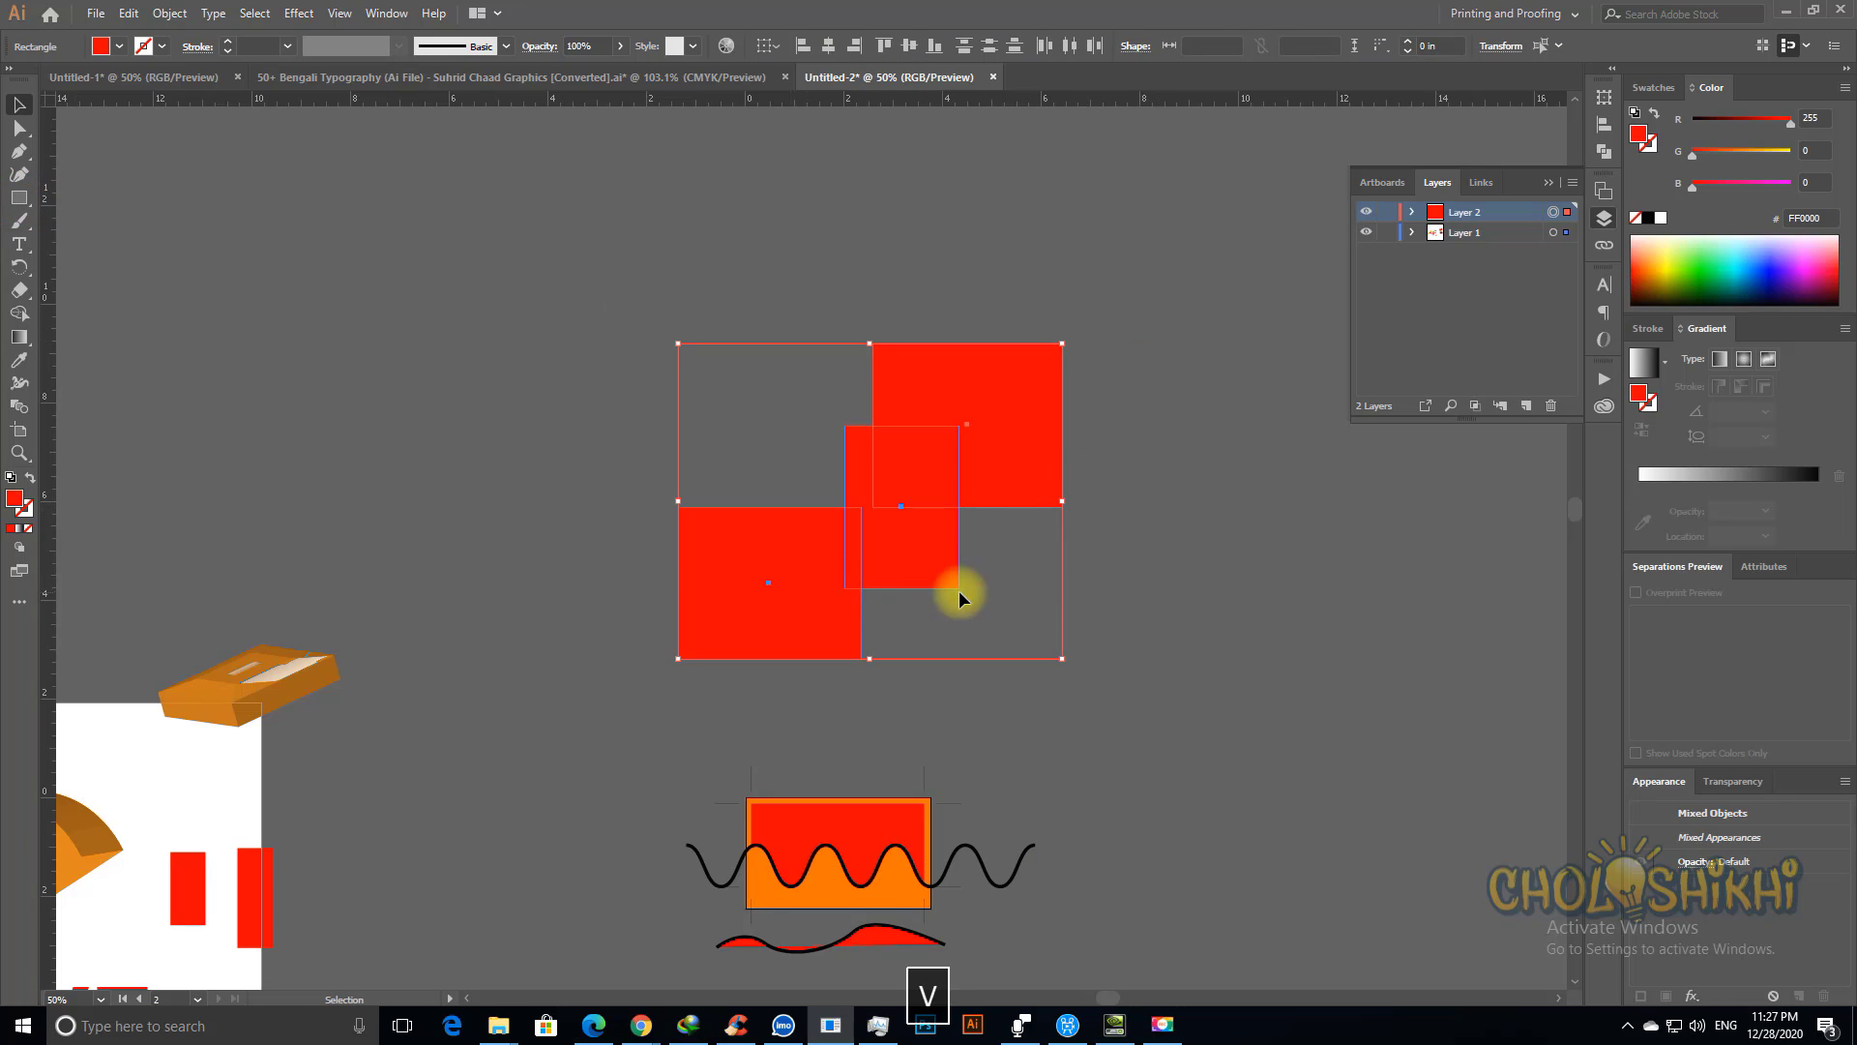
{"action": "left_click", "coordinate": [1120, 411]}
{"action": "left_click_drag", "start_coordinate": [1120, 411], "coordinate": [926, 557]}
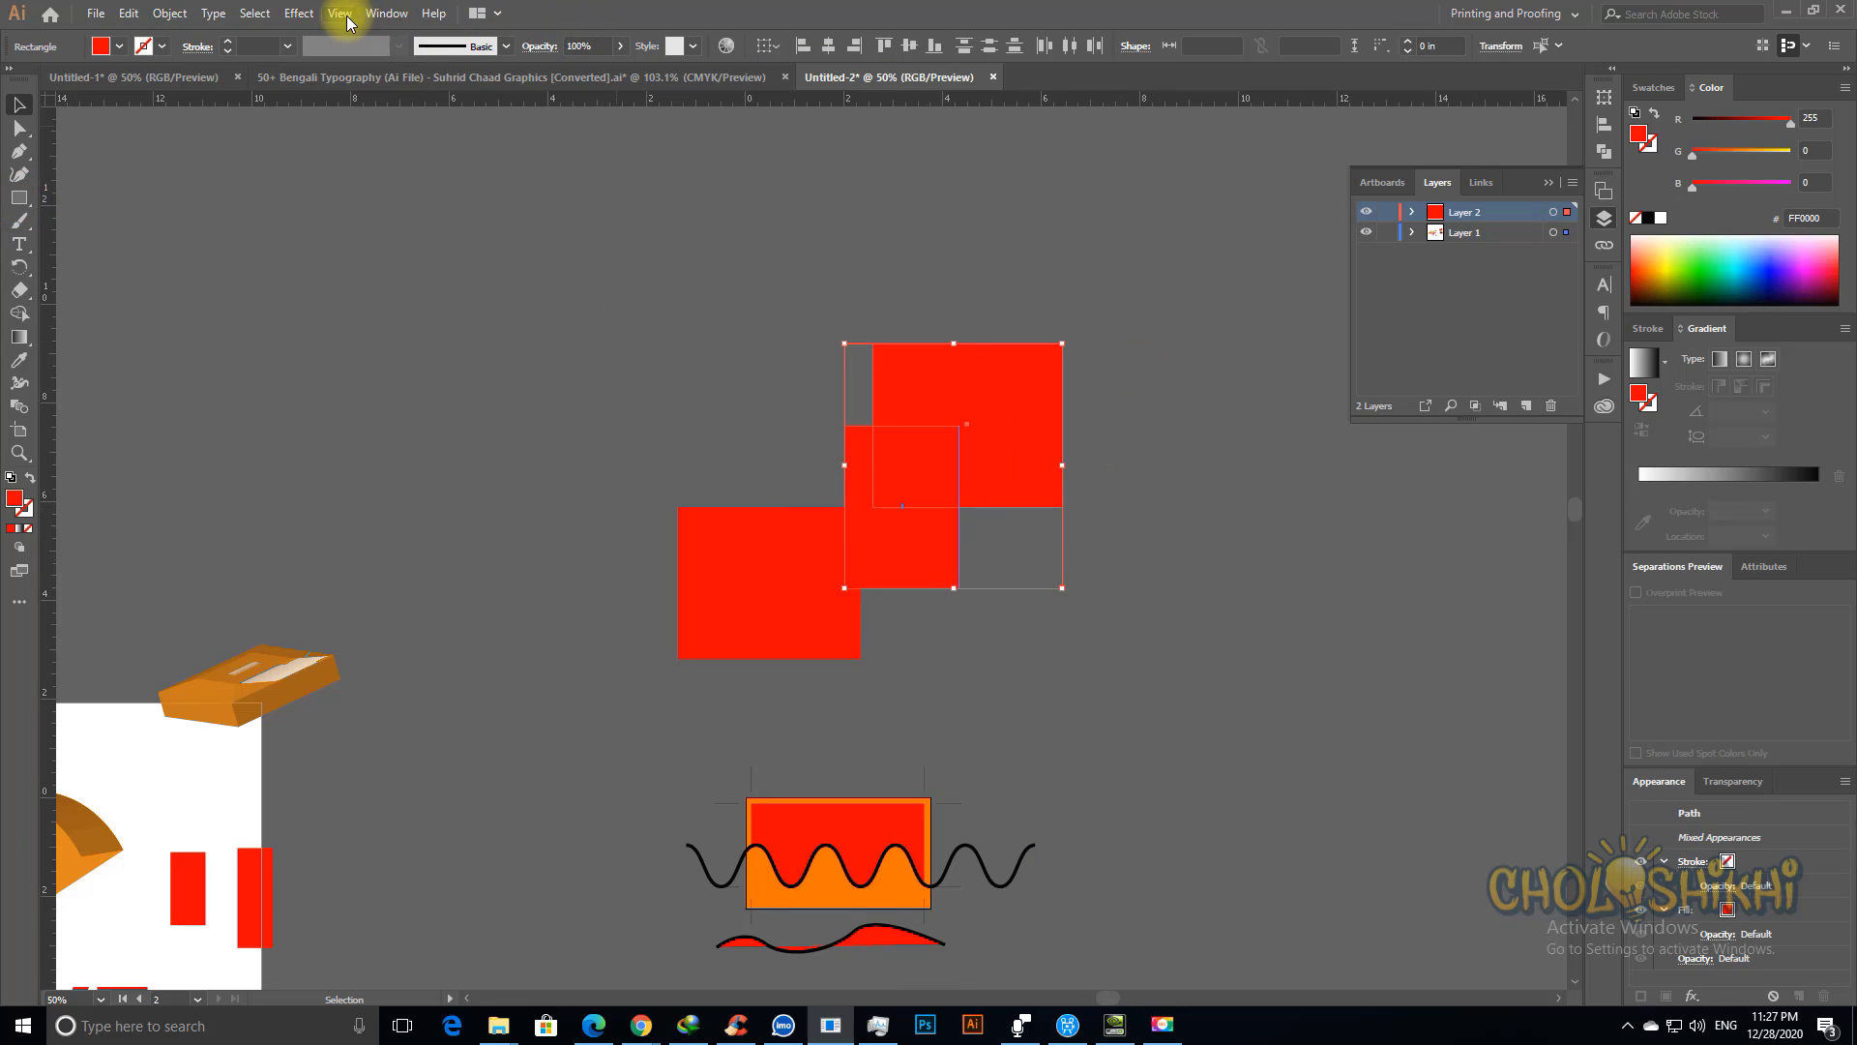
{"action": "left_click", "coordinate": [297, 13]}
{"action": "mouse_move", "coordinate": [385, 205]}
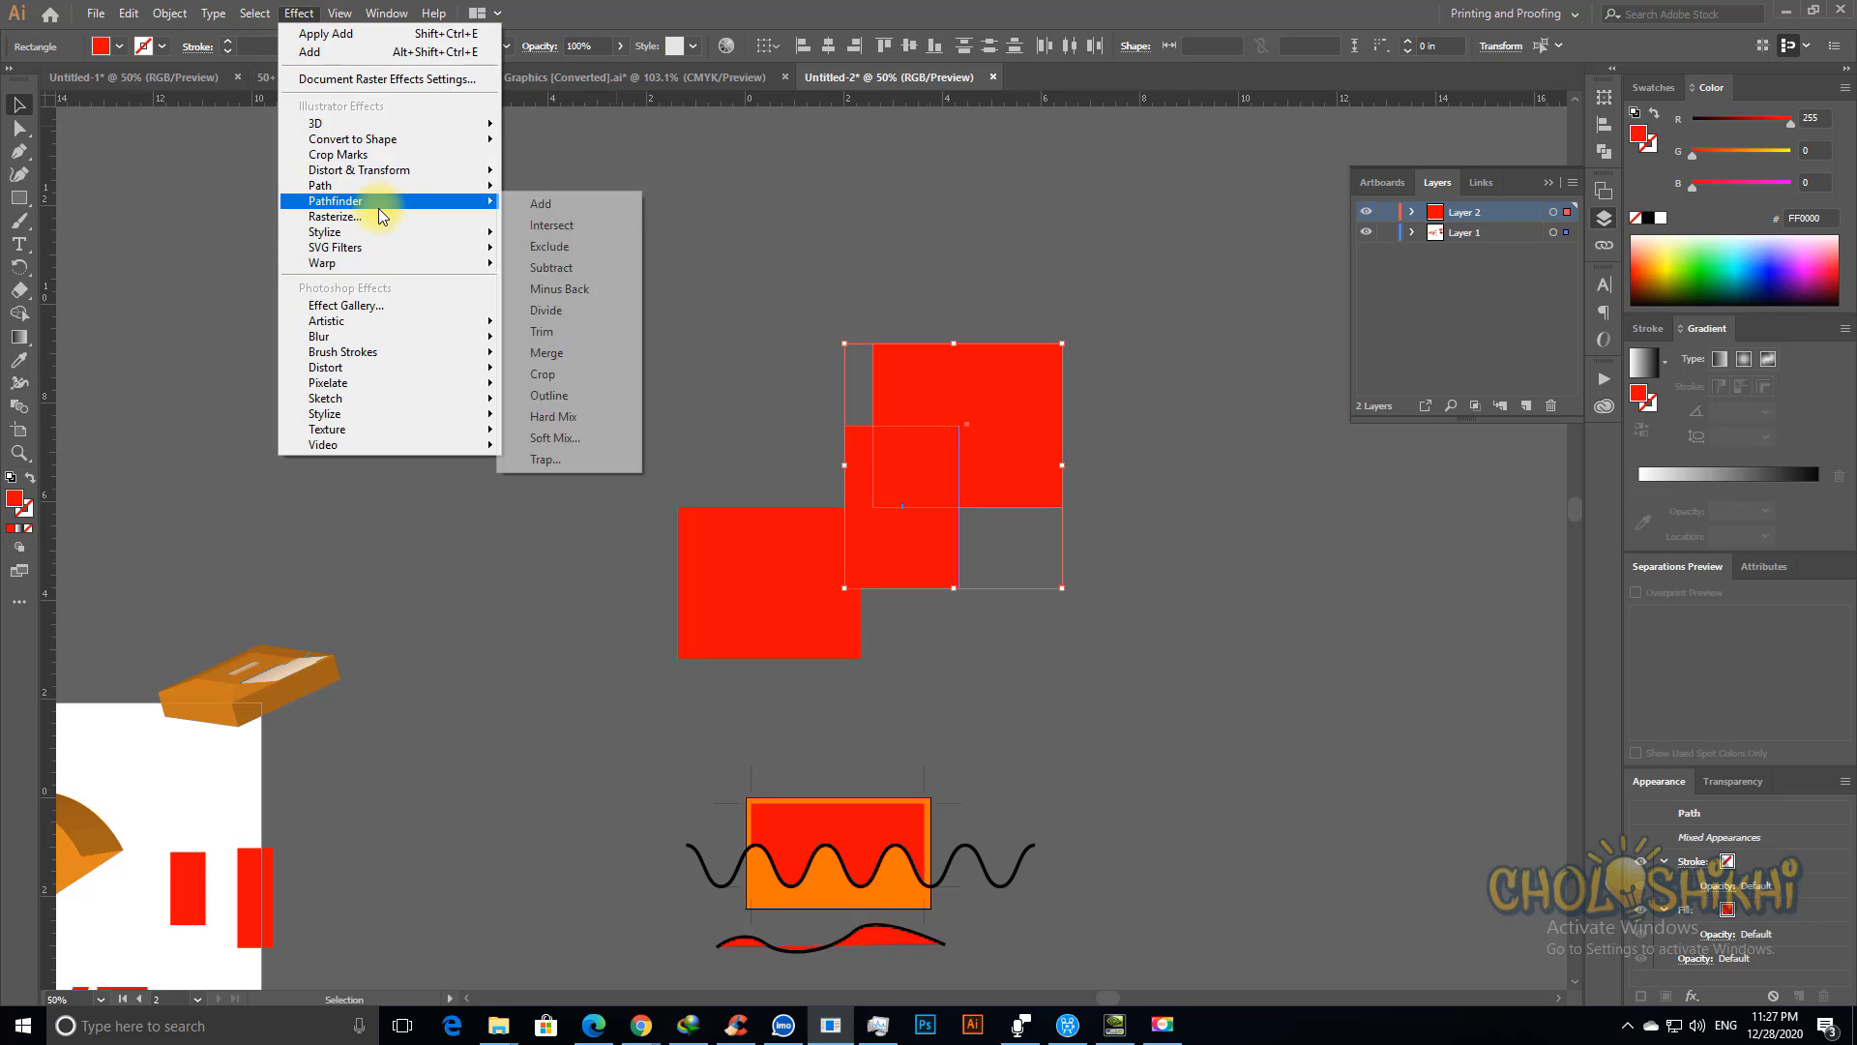
{"action": "left_click", "coordinate": [552, 205]}
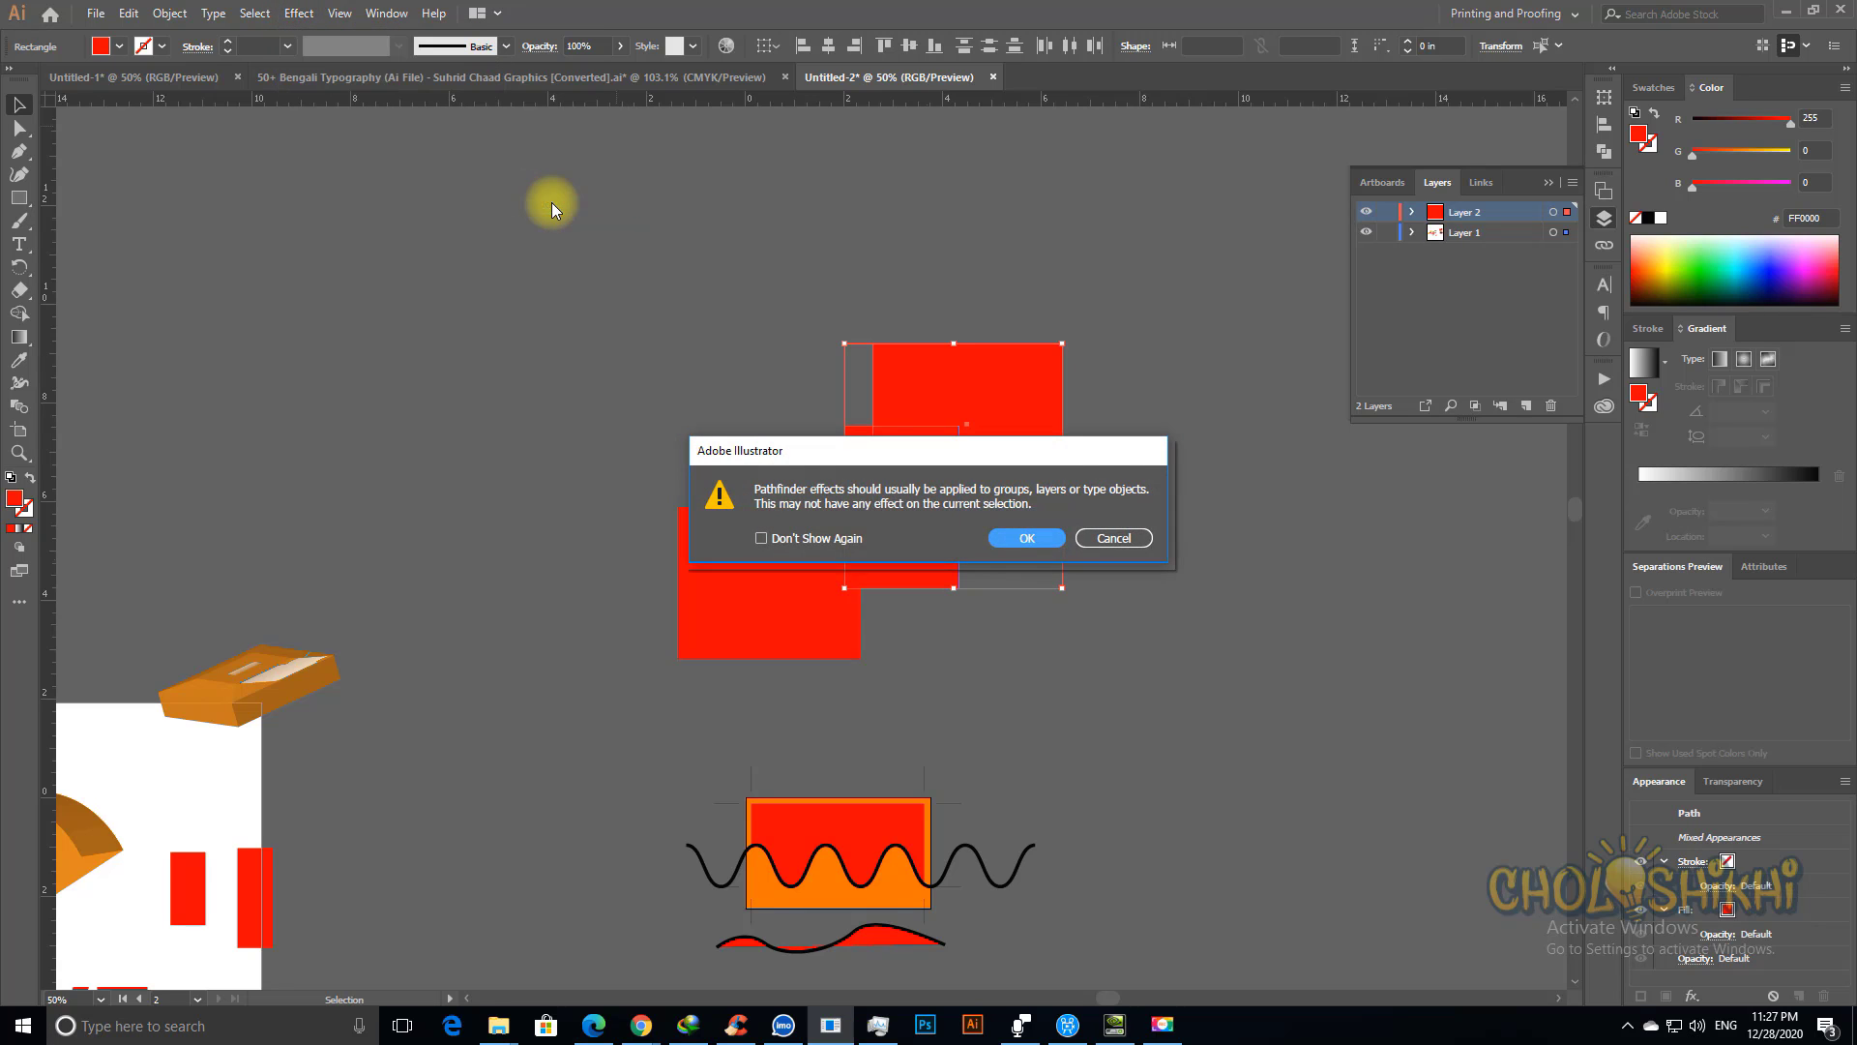
{"action": "left_click", "coordinate": [1027, 537]}
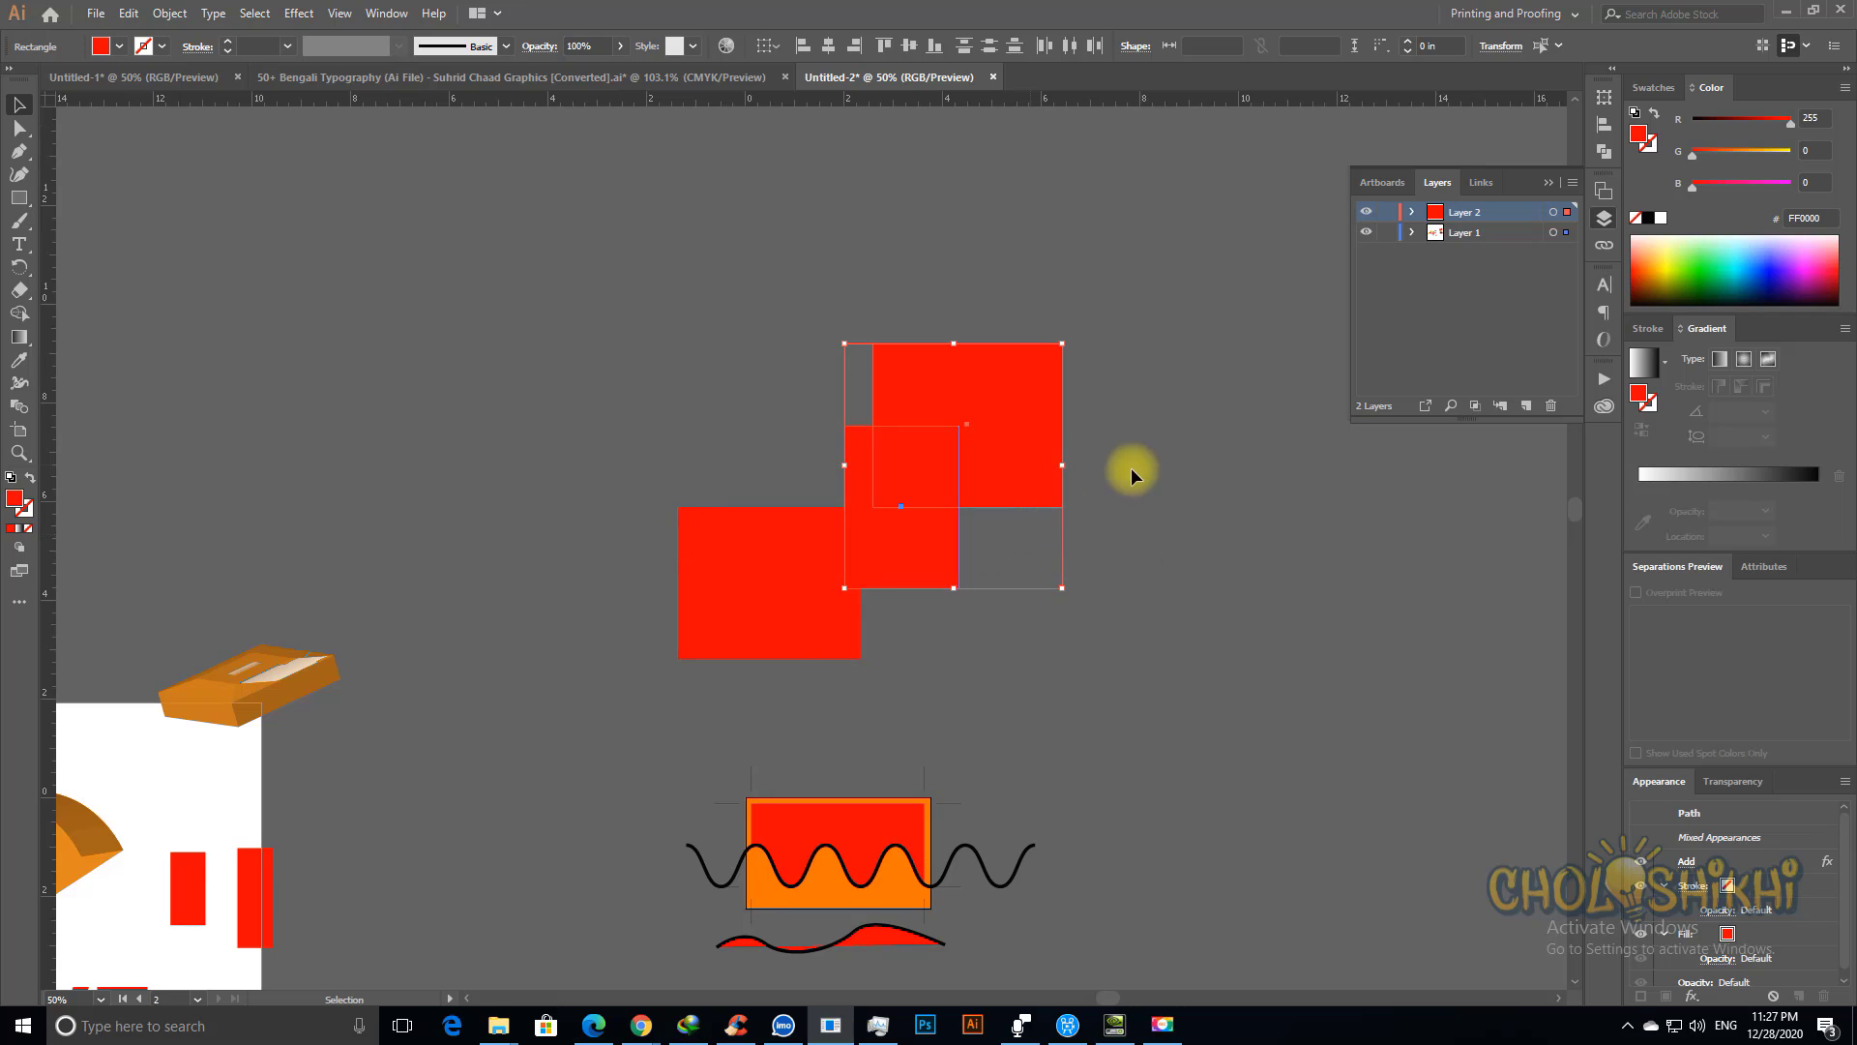
Step: Examine the outlines of the overlapping red rectangles carrying the Add effect, individually and together
{"action": "left_click", "coordinate": [1010, 445]}
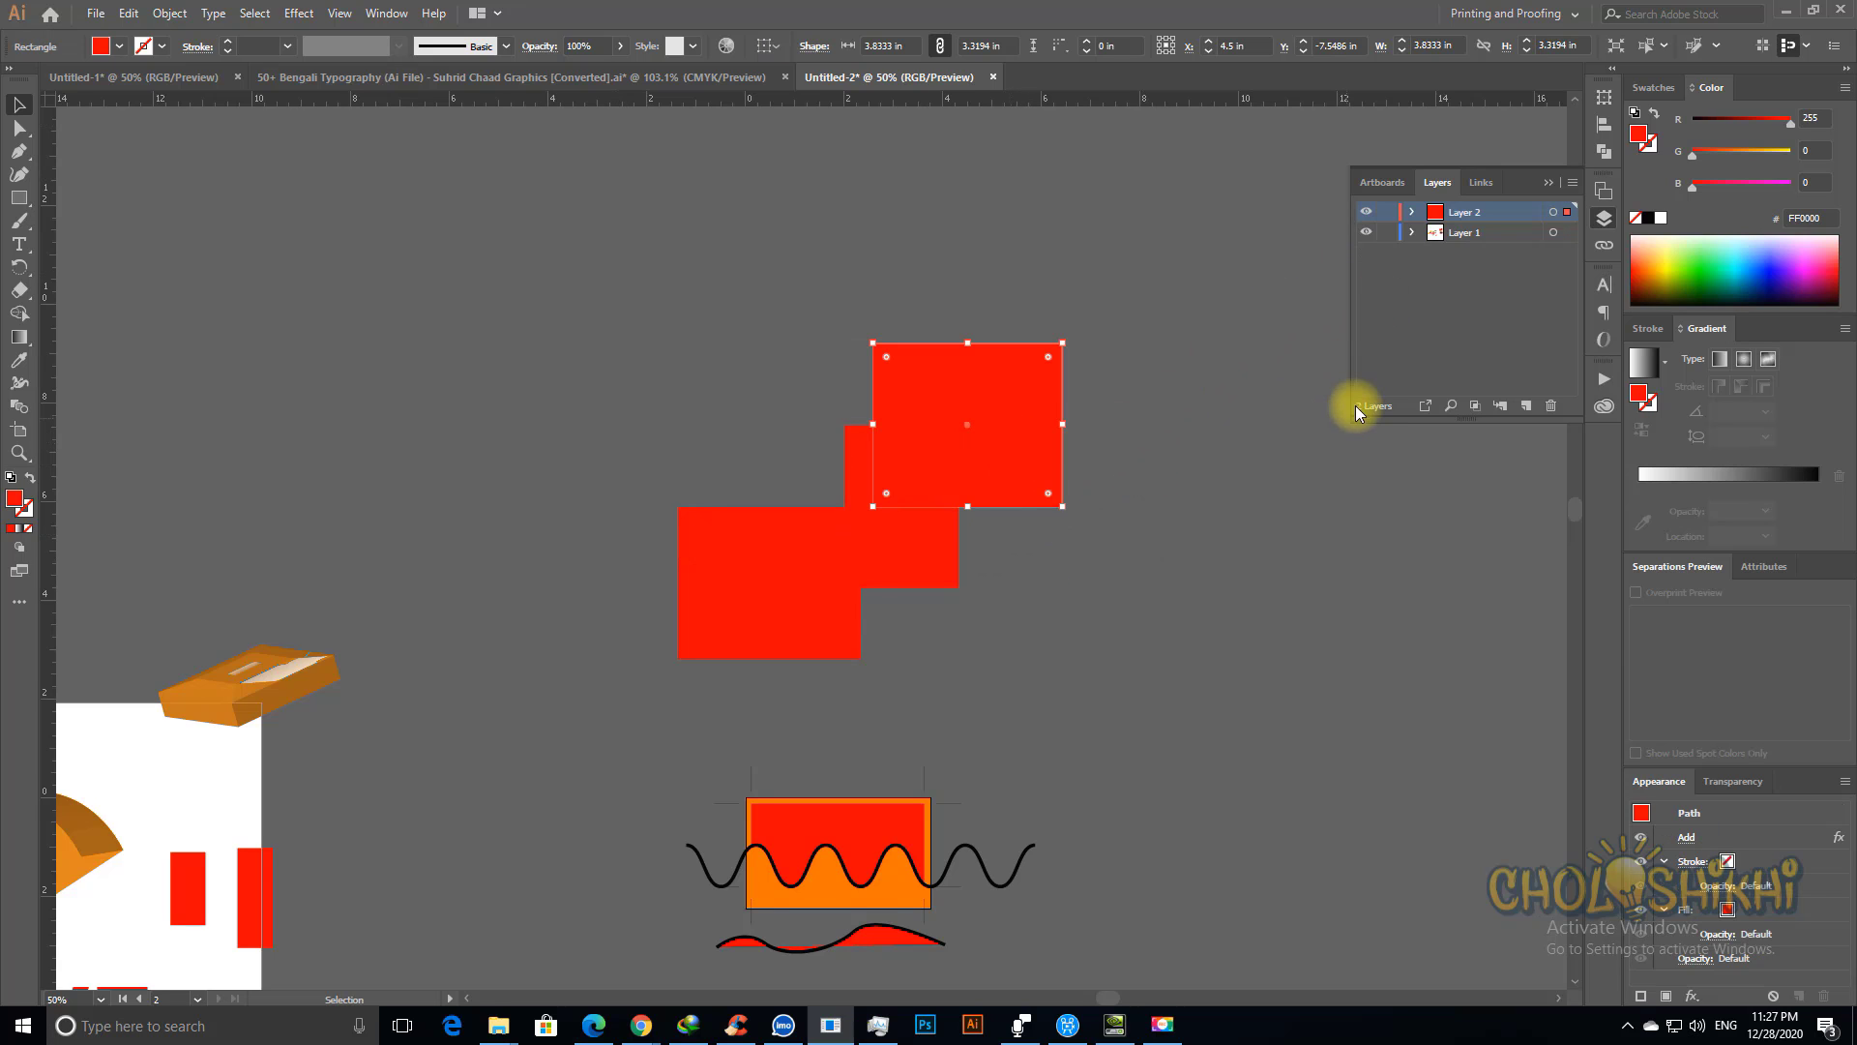
{"action": "left_click_drag", "start_coordinate": [1070, 443], "coordinate": [821, 596]}
{"action": "key", "text": "ctrl+space"}
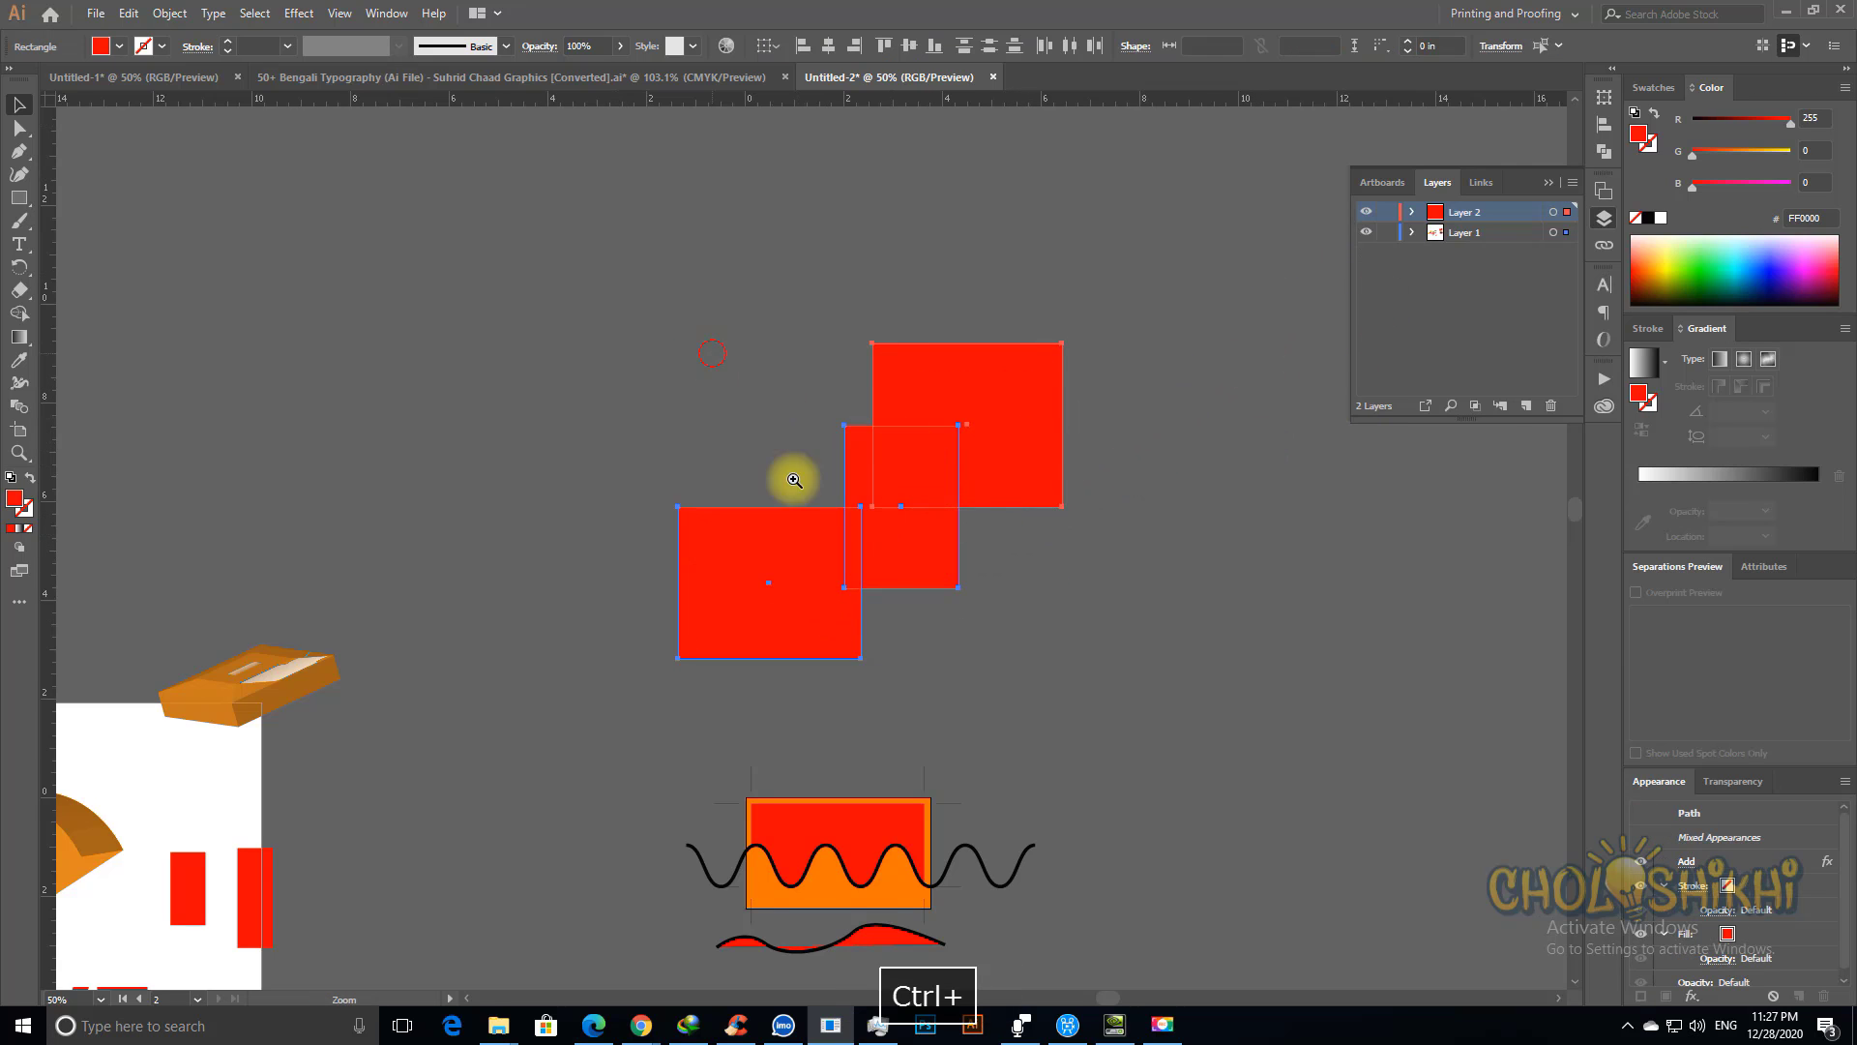
{"action": "left_click_drag", "start_coordinate": [828, 479], "coordinate": [840, 584]}
{"action": "key", "text": "ctrl+minus"}
{"action": "key", "text": "ctrl+minus"}
{"action": "key", "text": "ctrl+minus"}
{"action": "key", "text": "ctrl+minus"}
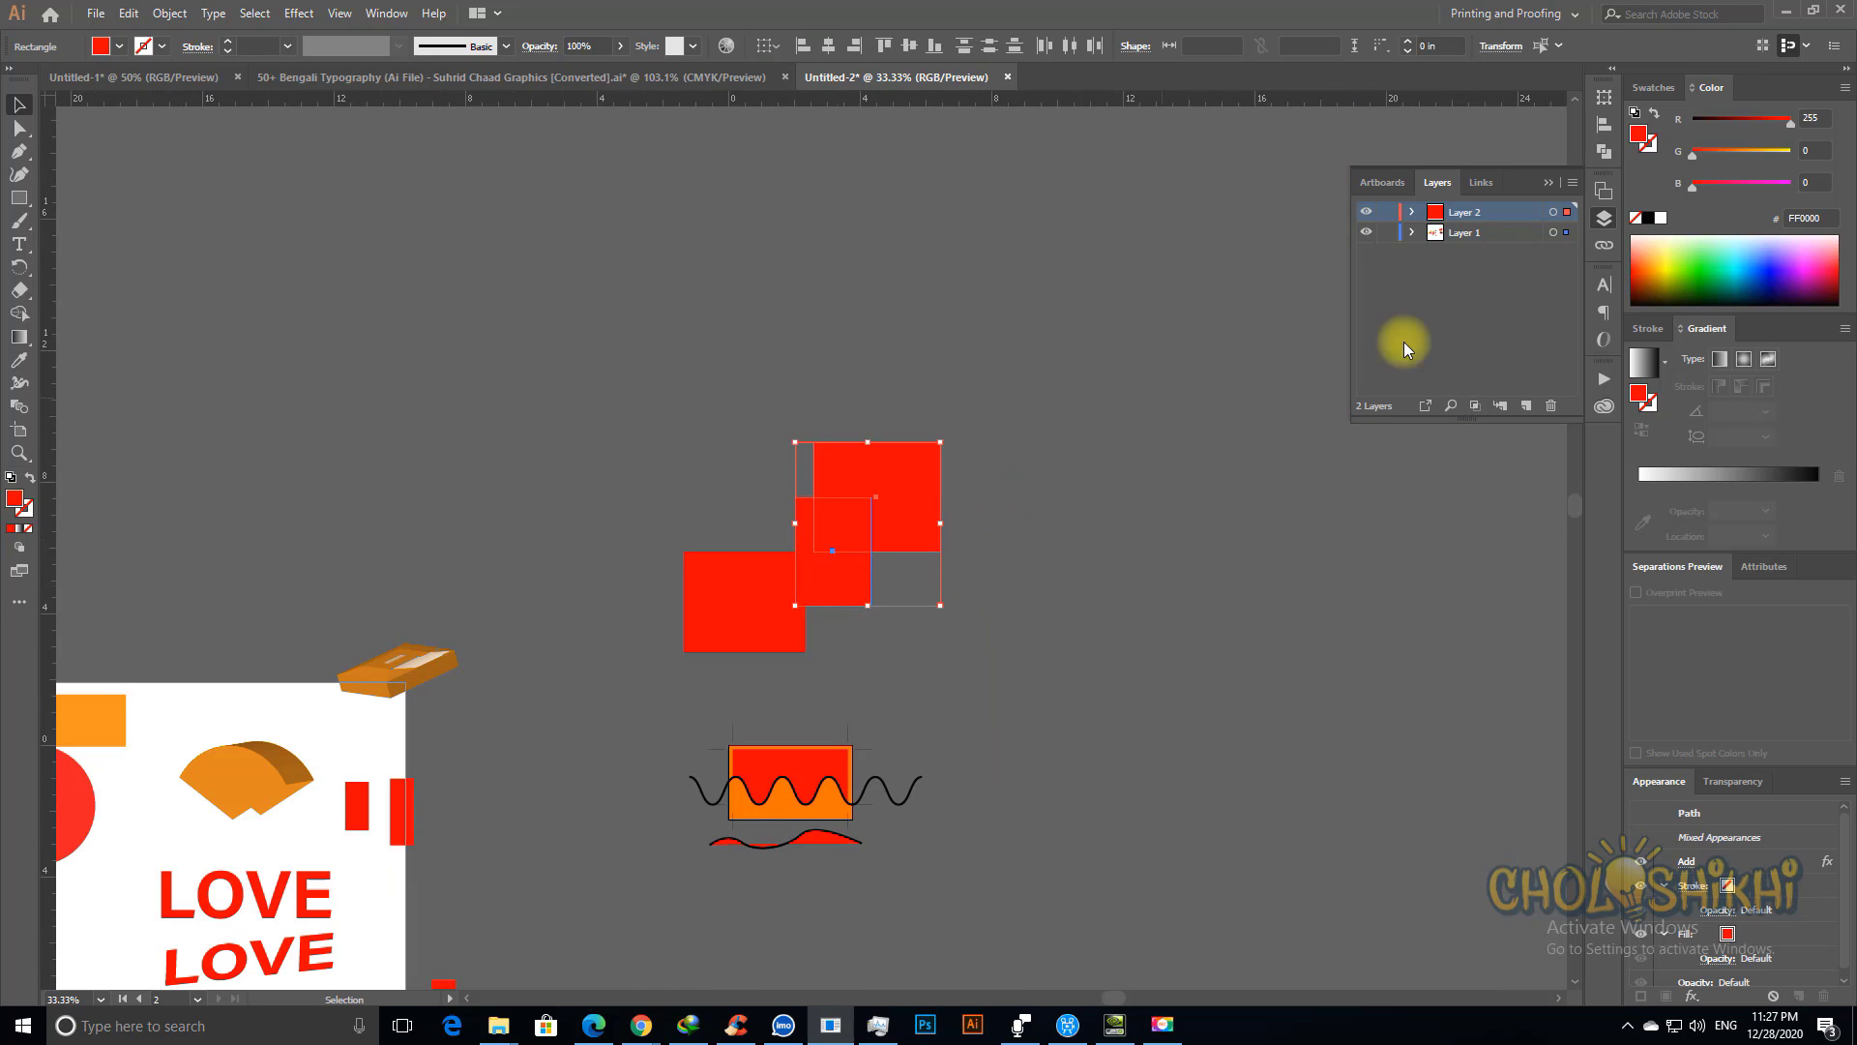
Step: Merge the two upper rectangles with the Unite shape mode and move the merged shape further over the remaining lower-left rectangle
{"action": "left_click", "coordinate": [1604, 152]}
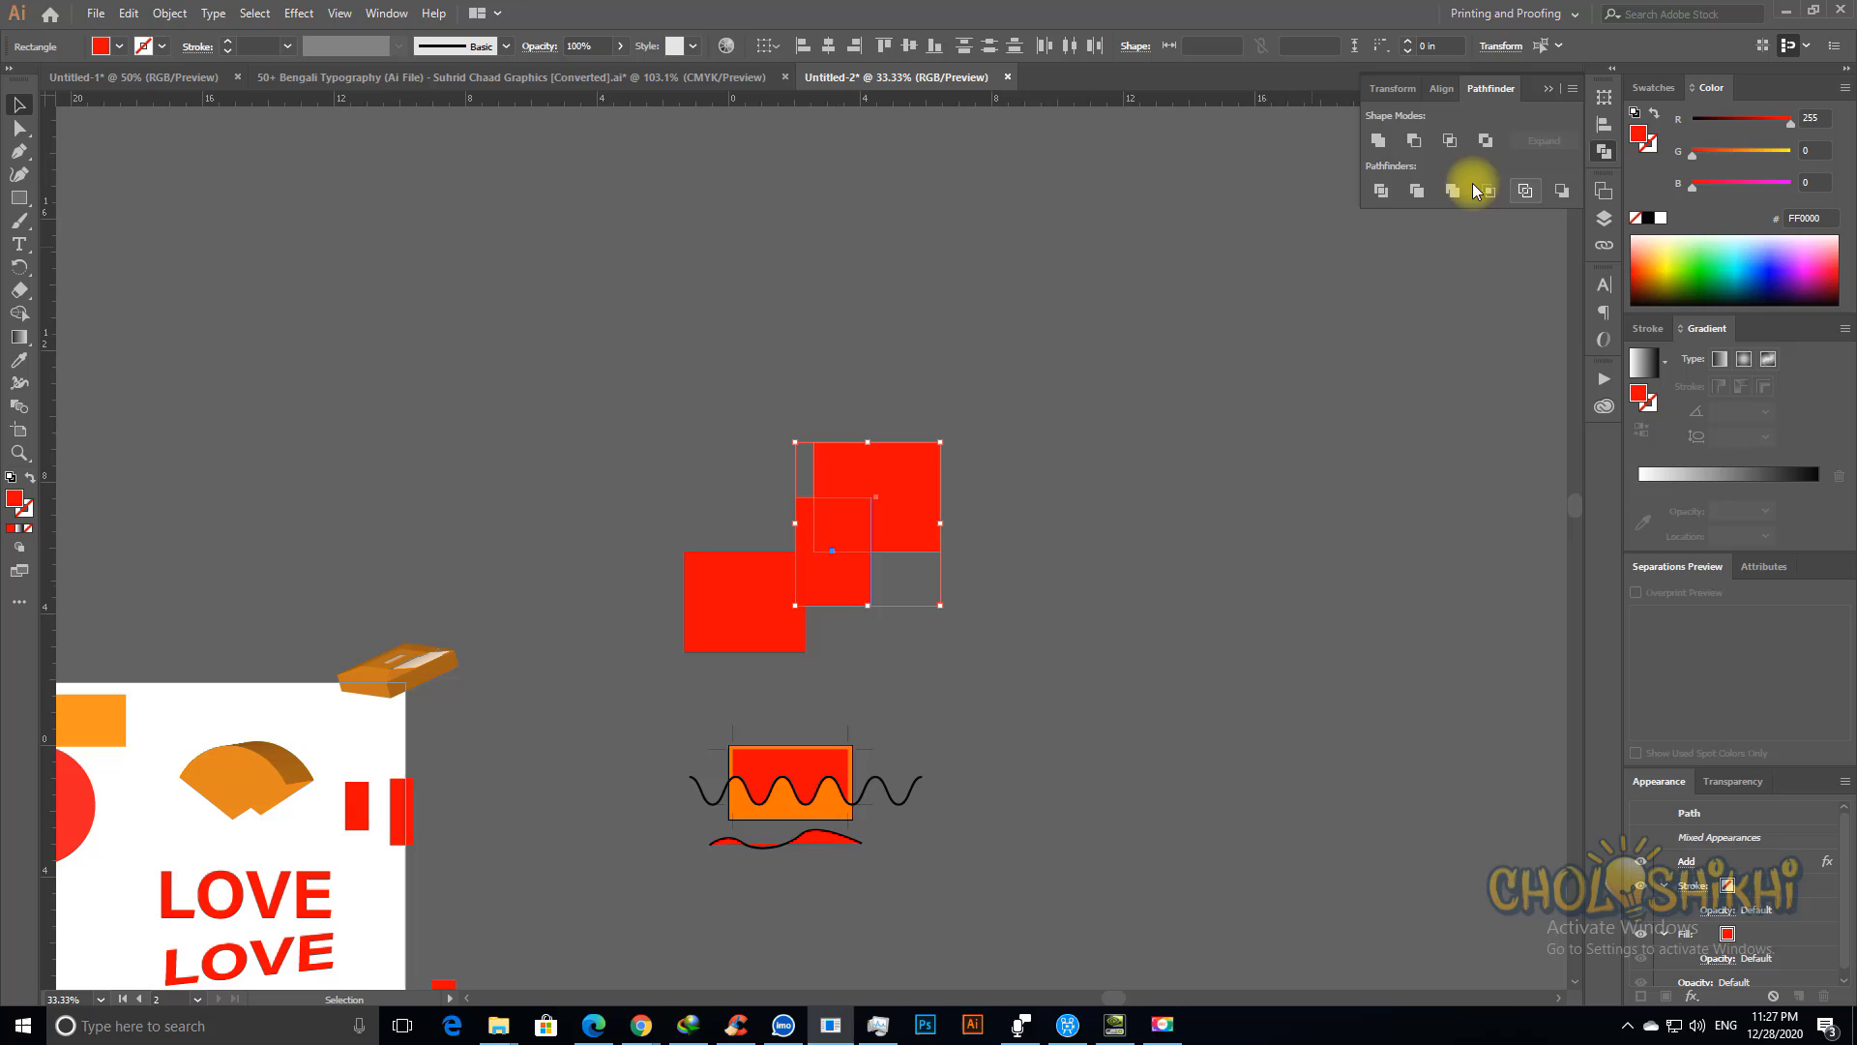
{"action": "left_click", "coordinate": [1379, 141]}
{"action": "left_click", "coordinate": [1076, 541]}
{"action": "left_click_drag", "start_coordinate": [922, 523], "coordinate": [754, 519]}
Step: Select the merged shape together with the lower-left rectangle and review the Intersect option among the Pathfinder effects
{"action": "left_click", "coordinate": [729, 607], "text": "shift"}
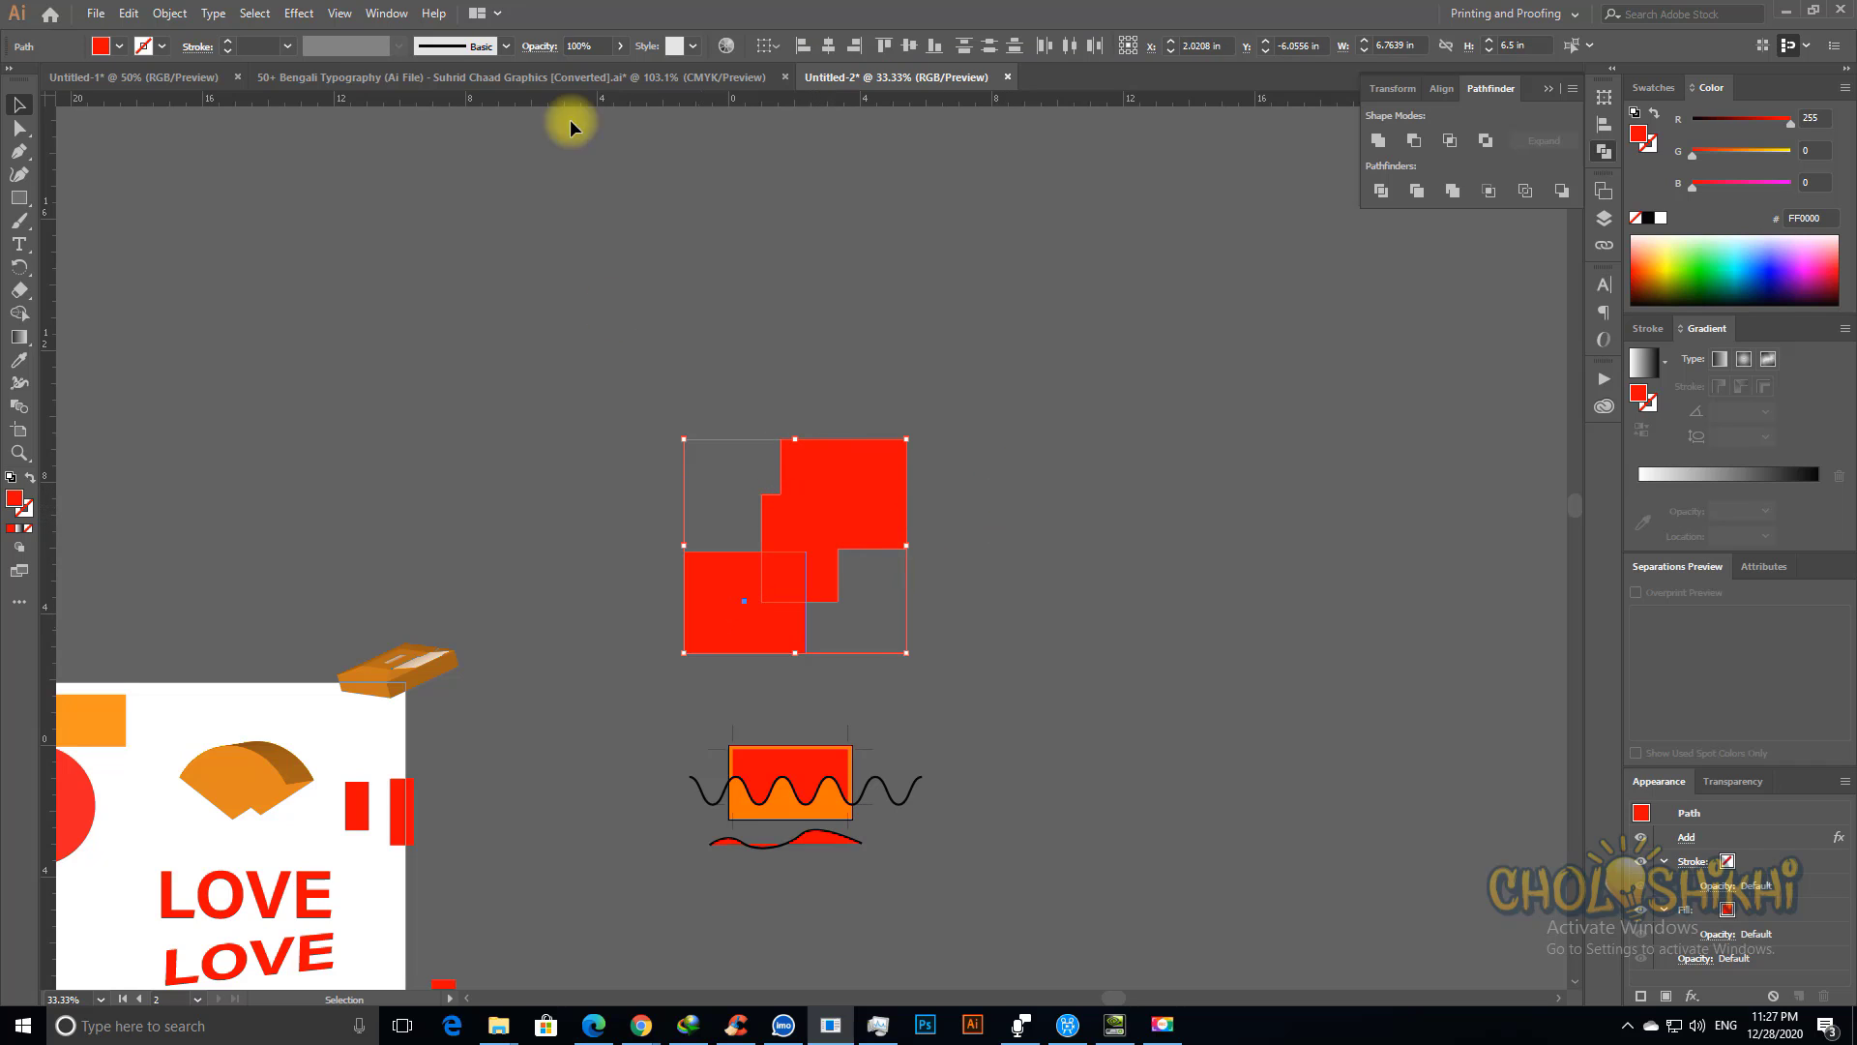
{"action": "left_click", "coordinate": [298, 13]}
{"action": "mouse_move", "coordinate": [422, 213]}
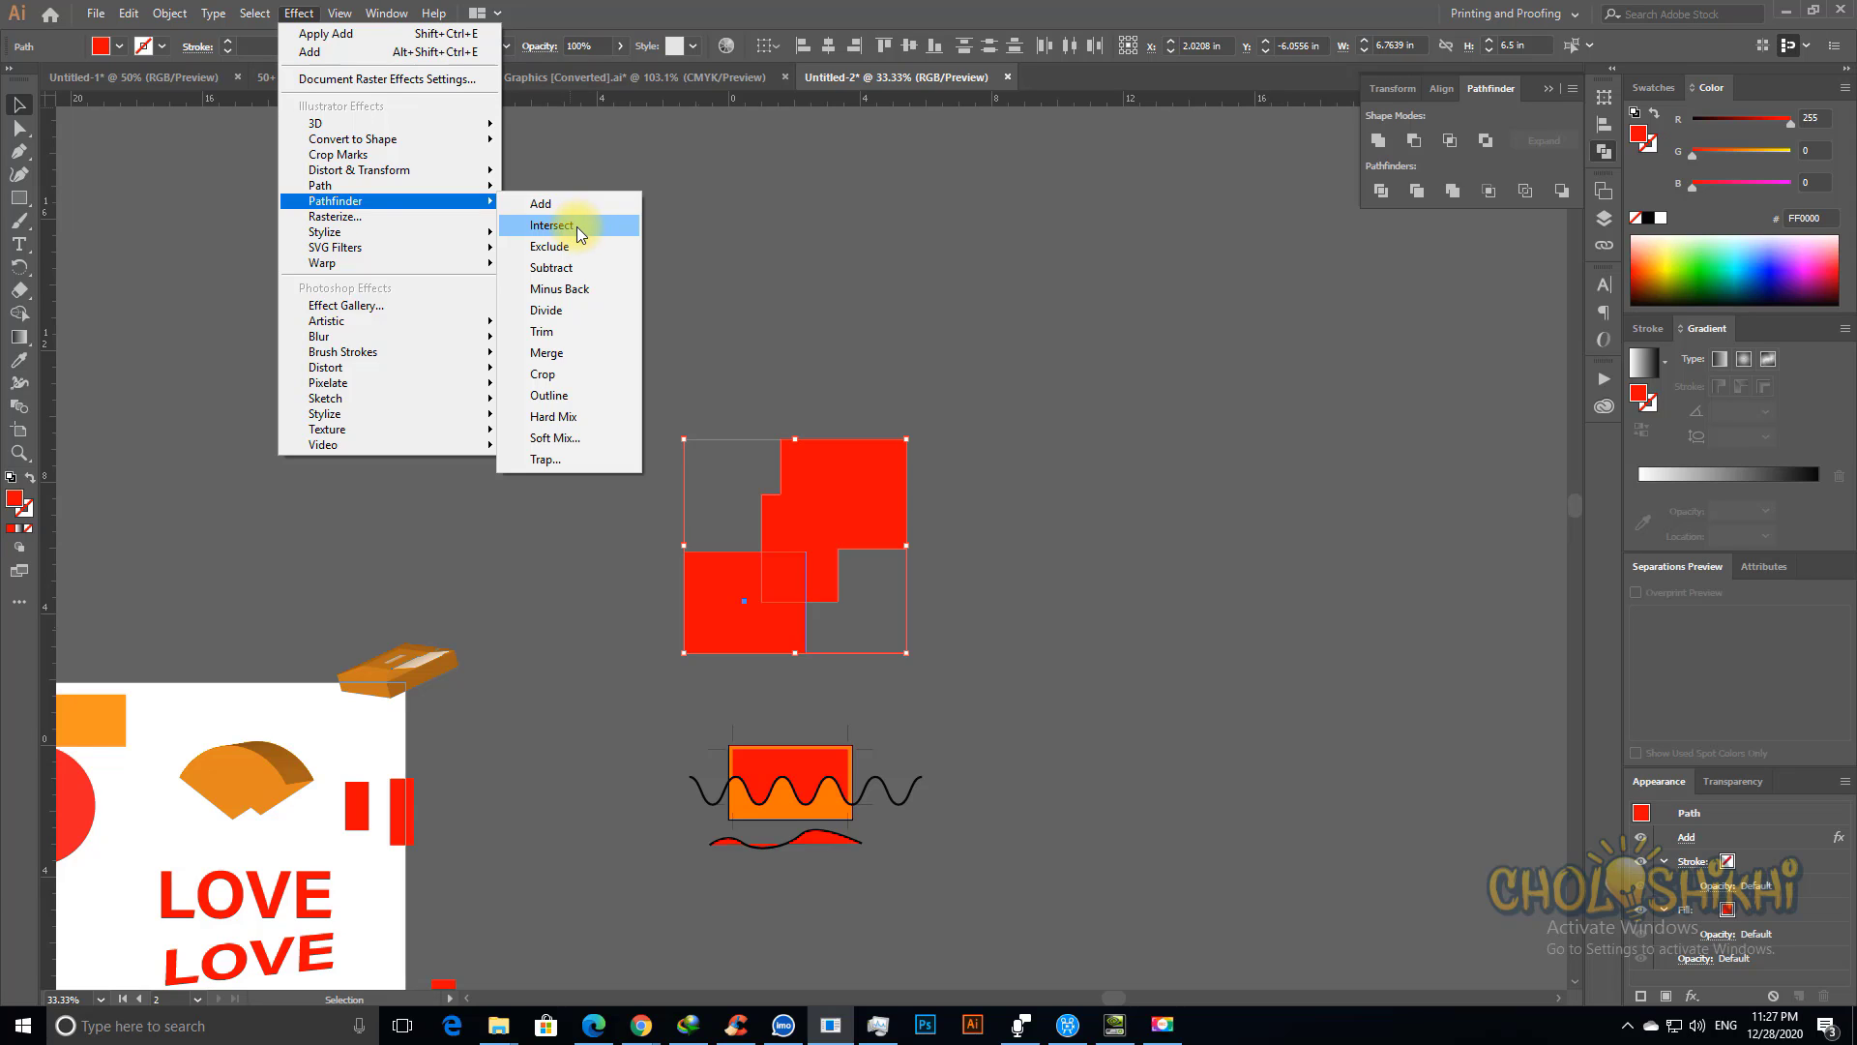
{"action": "left_click", "coordinate": [1415, 135]}
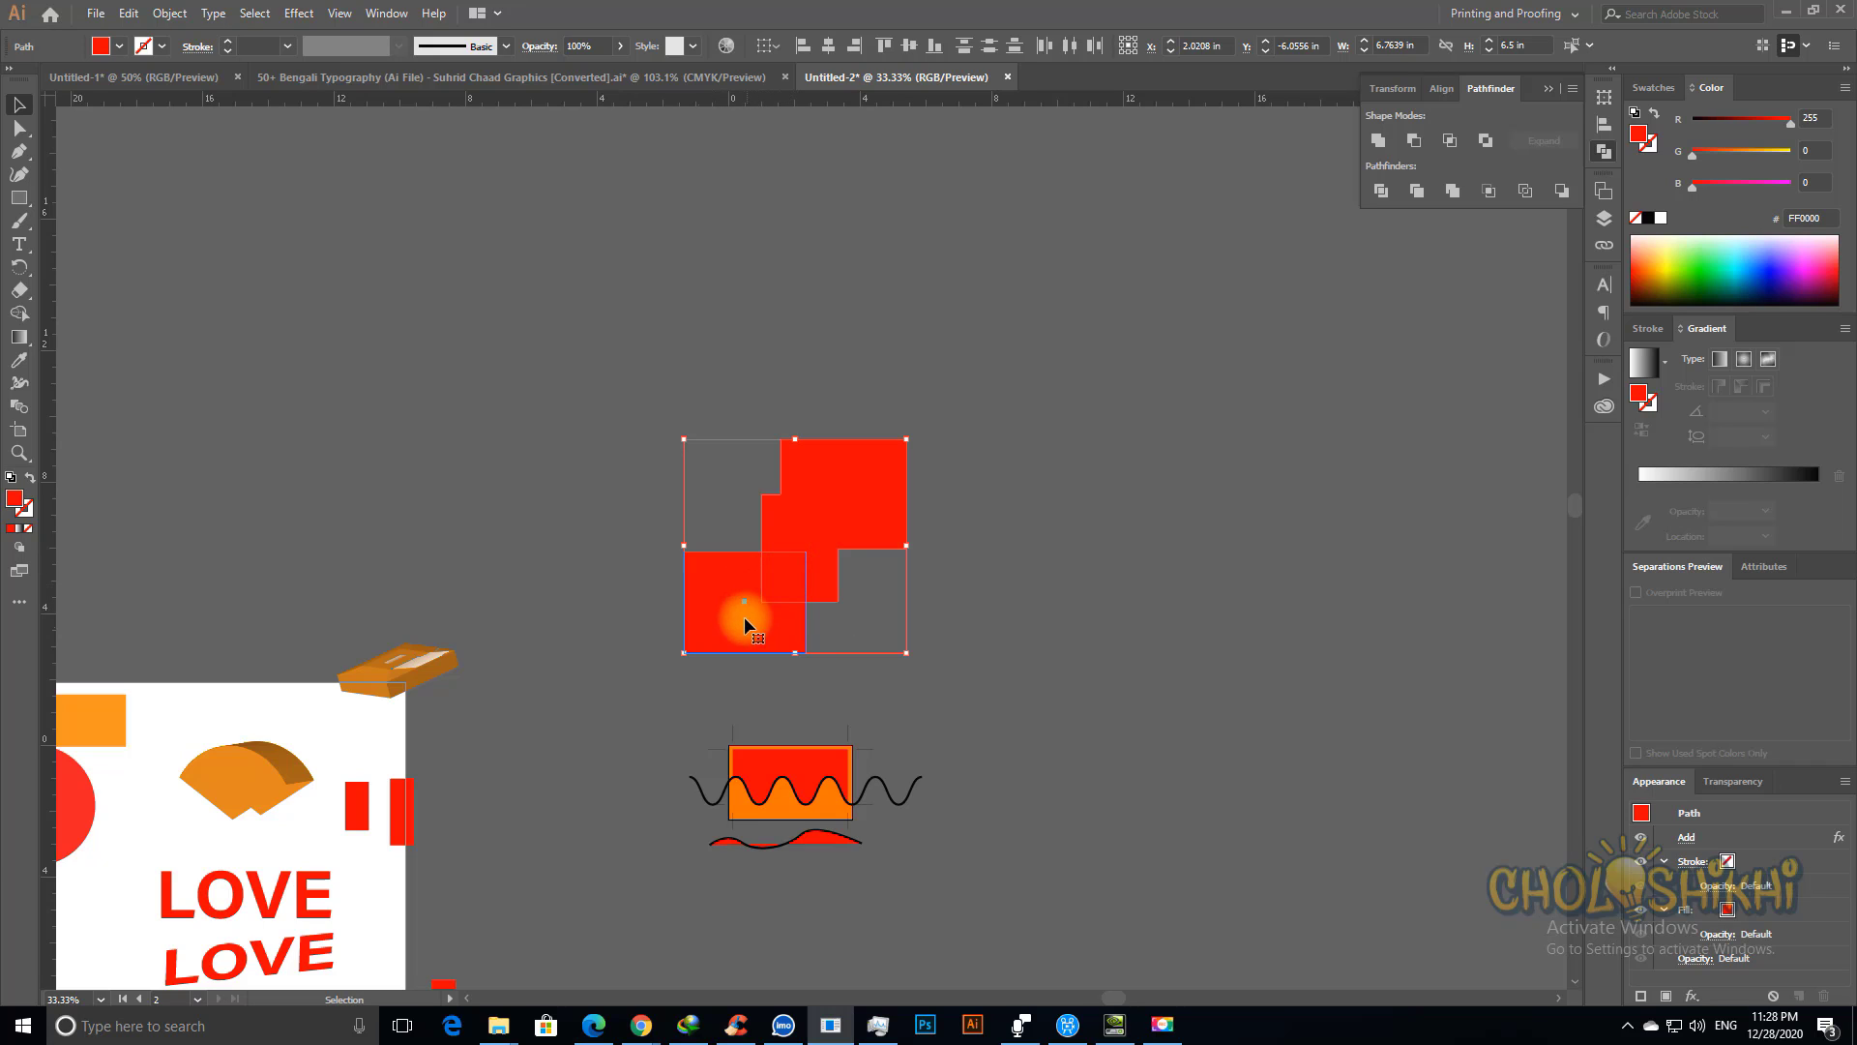
Step: Try subtracting the merged shape from the lower-left rectangle with Minus Front, and undo the subtraction
{"action": "left_click", "coordinate": [1414, 140]}
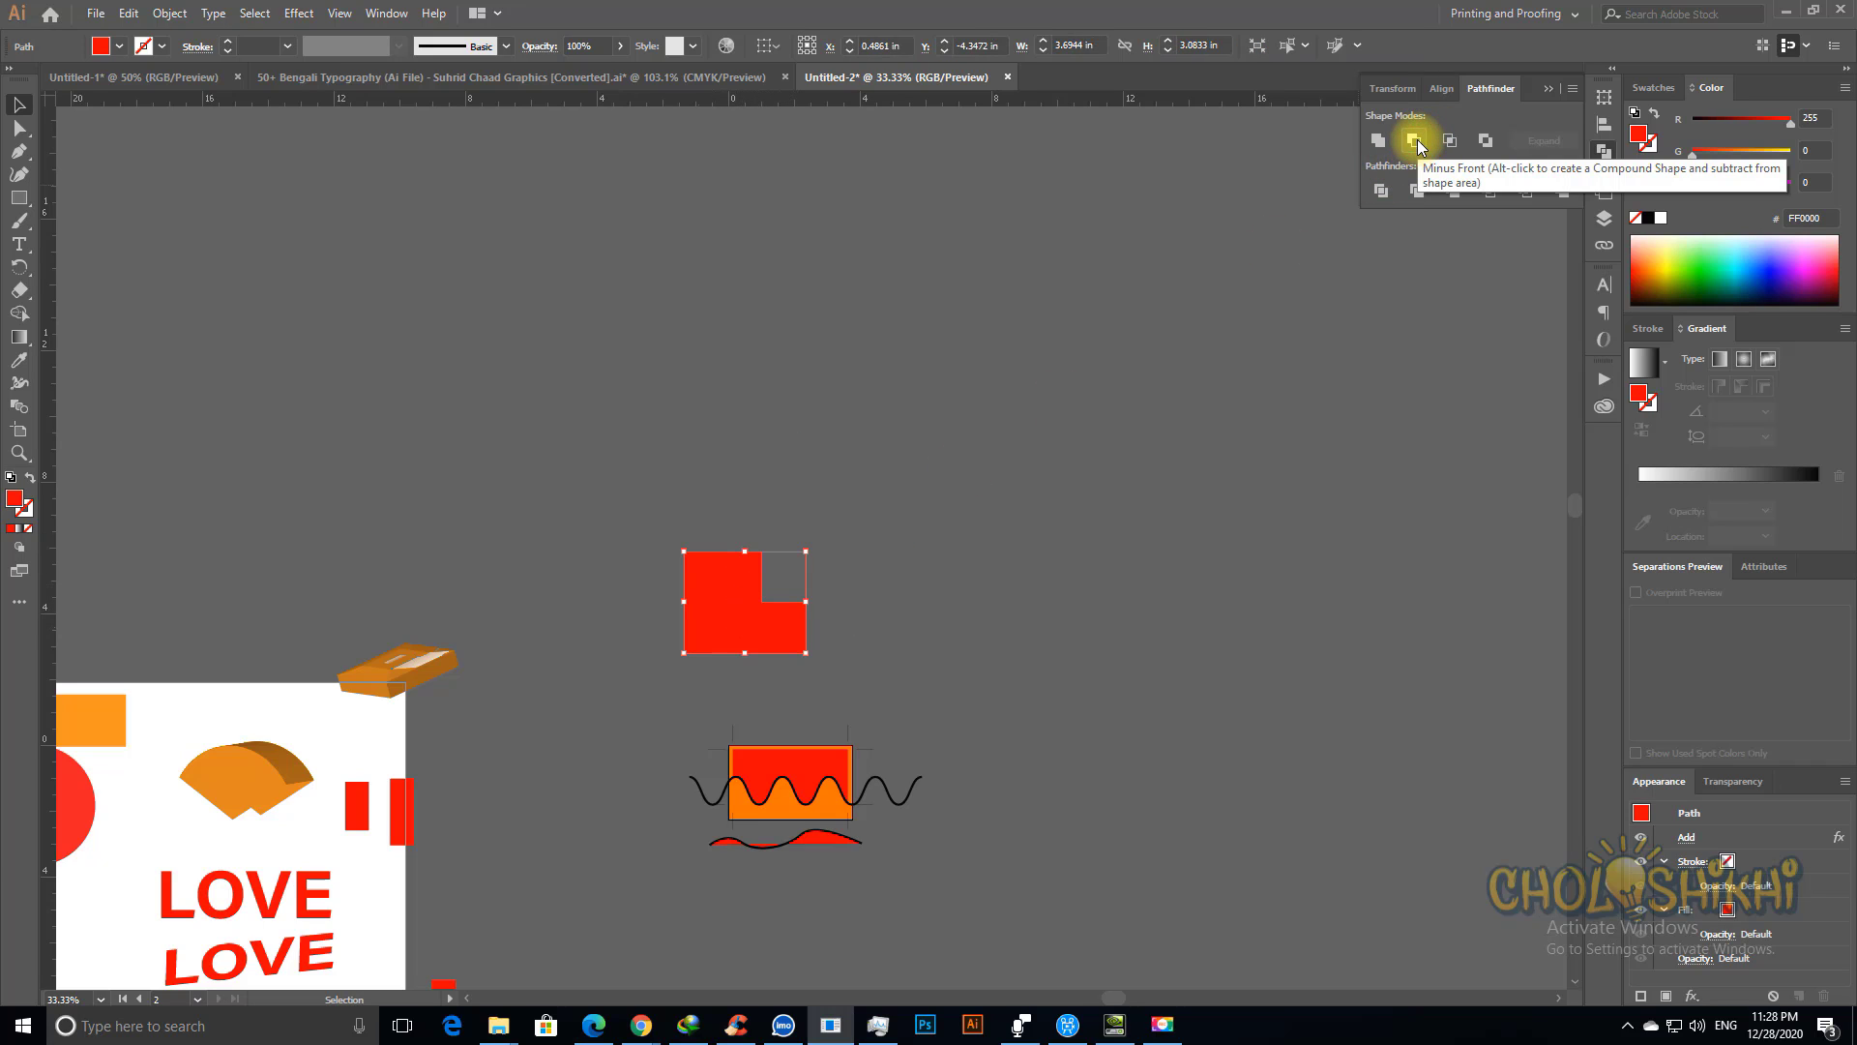
{"action": "key", "text": "ctrl+z"}
{"action": "key", "text": "ctrl+z"}
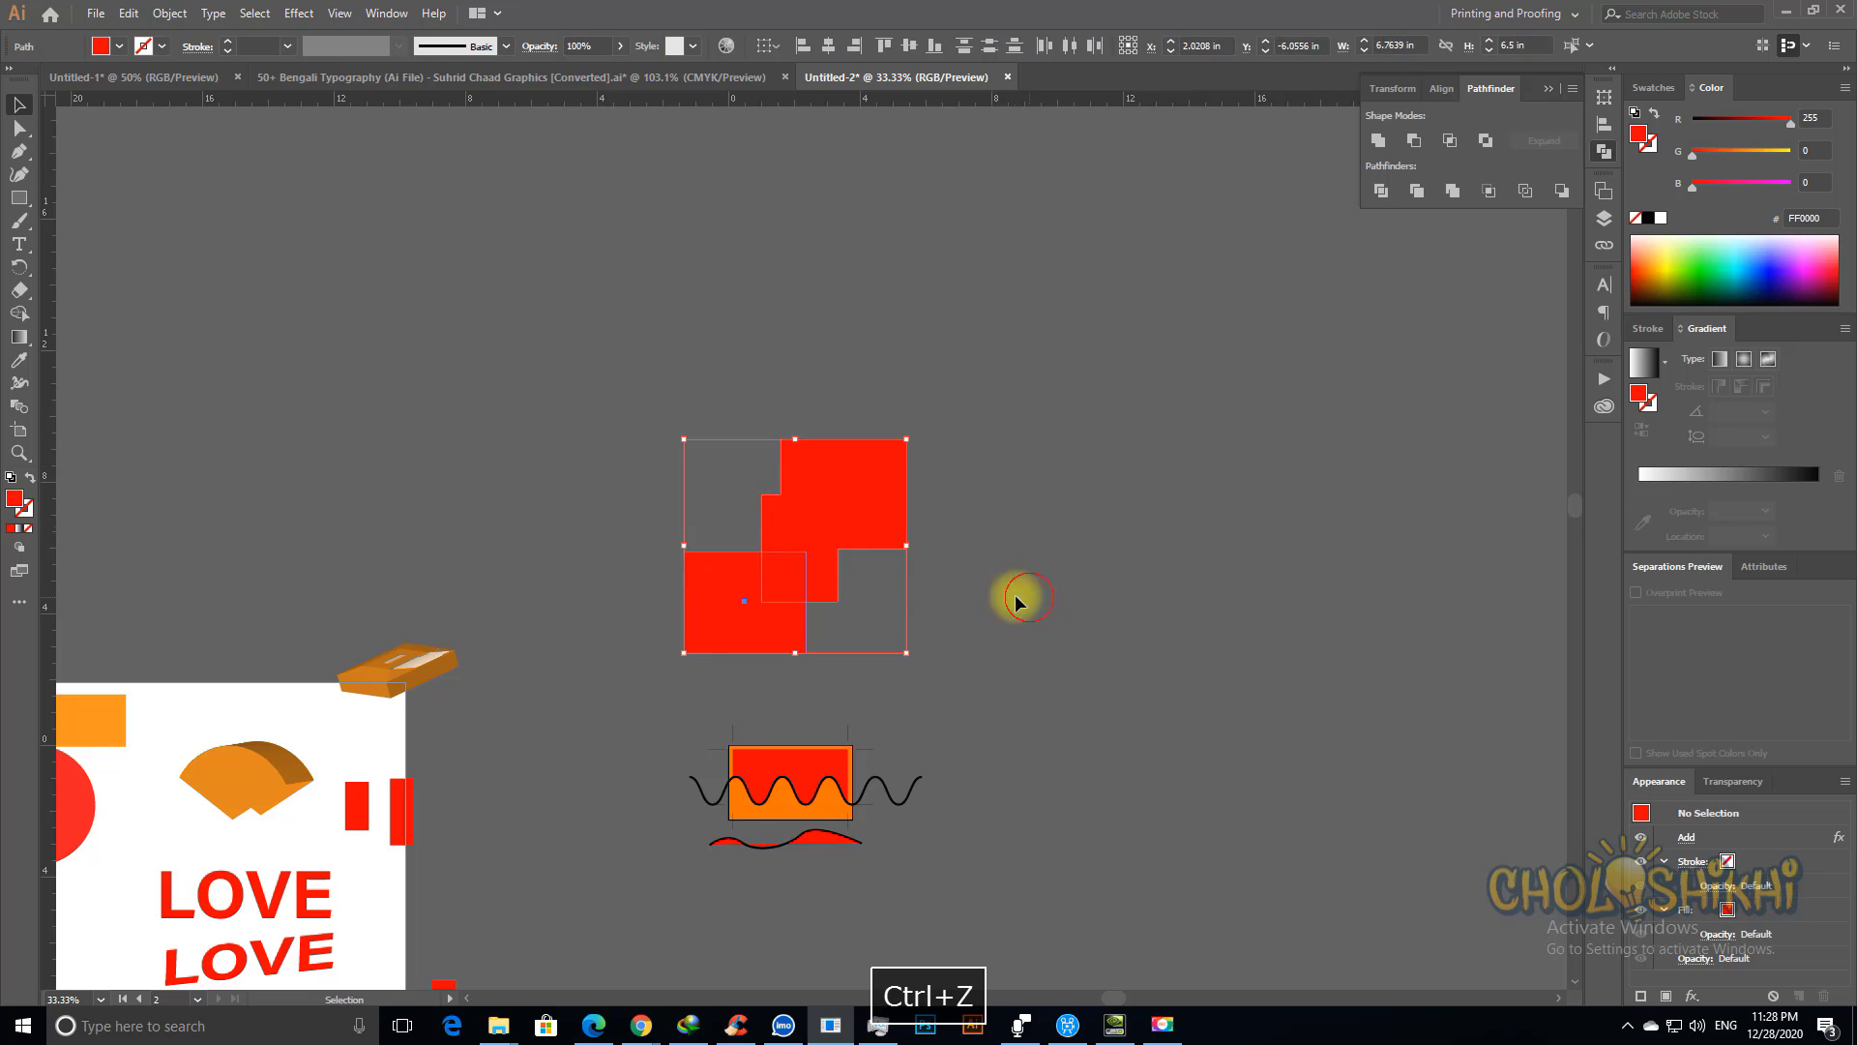
Step: Recolour the merged upper-right shape orange by setting its green value to 54 (FF3600)
{"action": "left_click", "coordinate": [1075, 410]}
{"action": "left_click", "coordinate": [853, 496]}
{"action": "left_click", "coordinate": [1714, 152]}
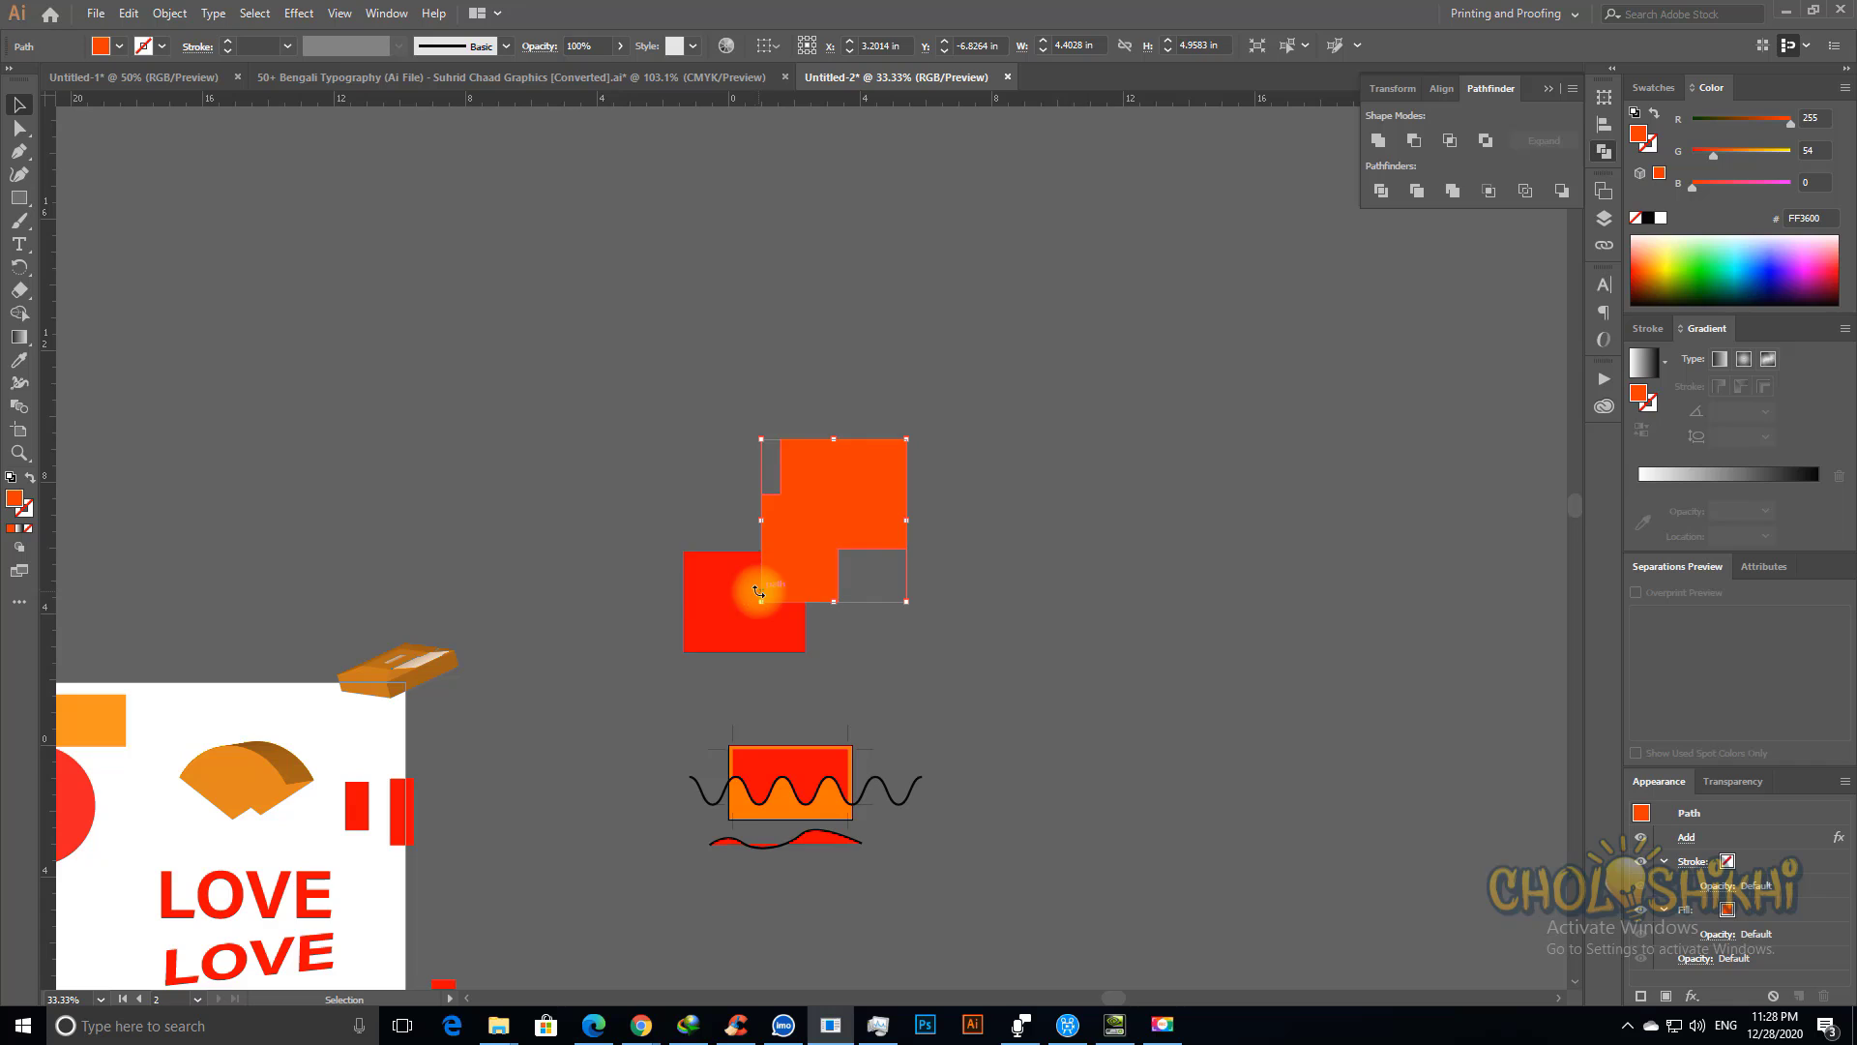
Step: Bring the lower-left red rectangle in front of the orange shape by moving Layer 1 above Layer 2
{"action": "left_click", "coordinate": [716, 586]}
{"action": "key", "text": "ctrl+shift+bracketright"}
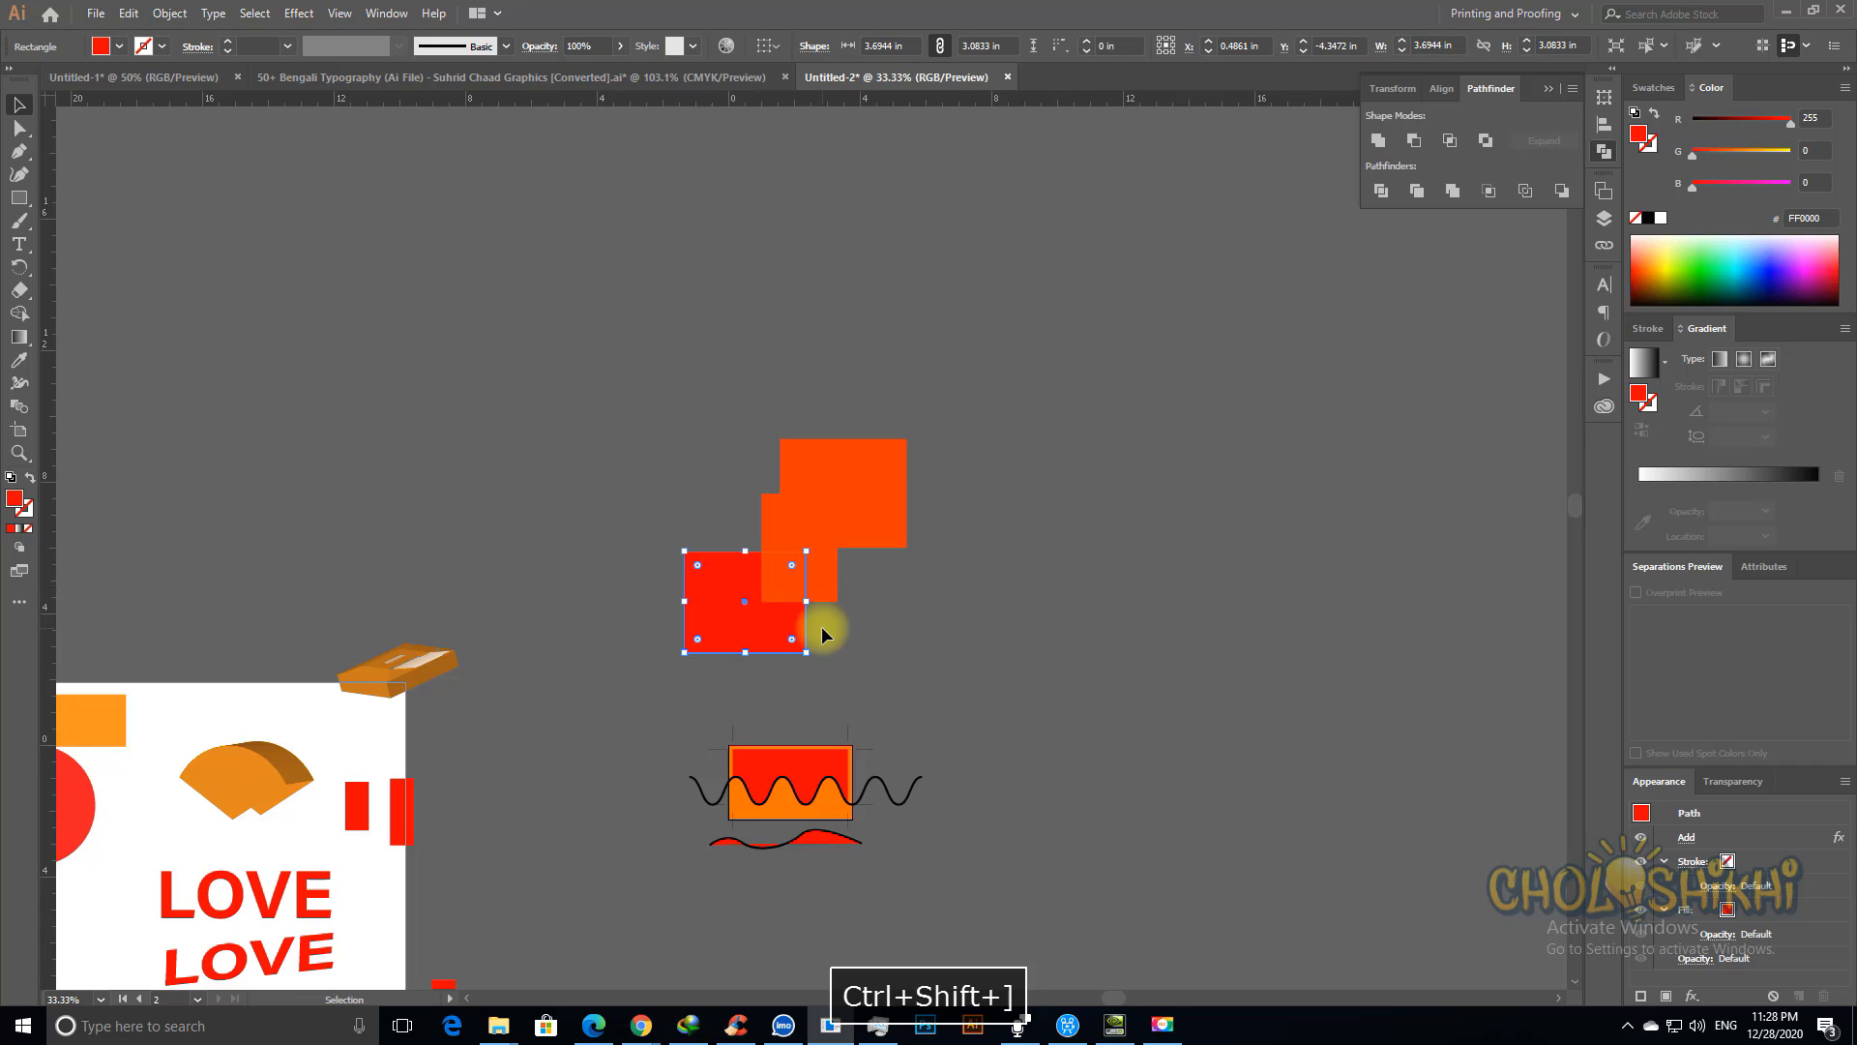
{"action": "key", "text": "ctrl+shift+bracketright"}
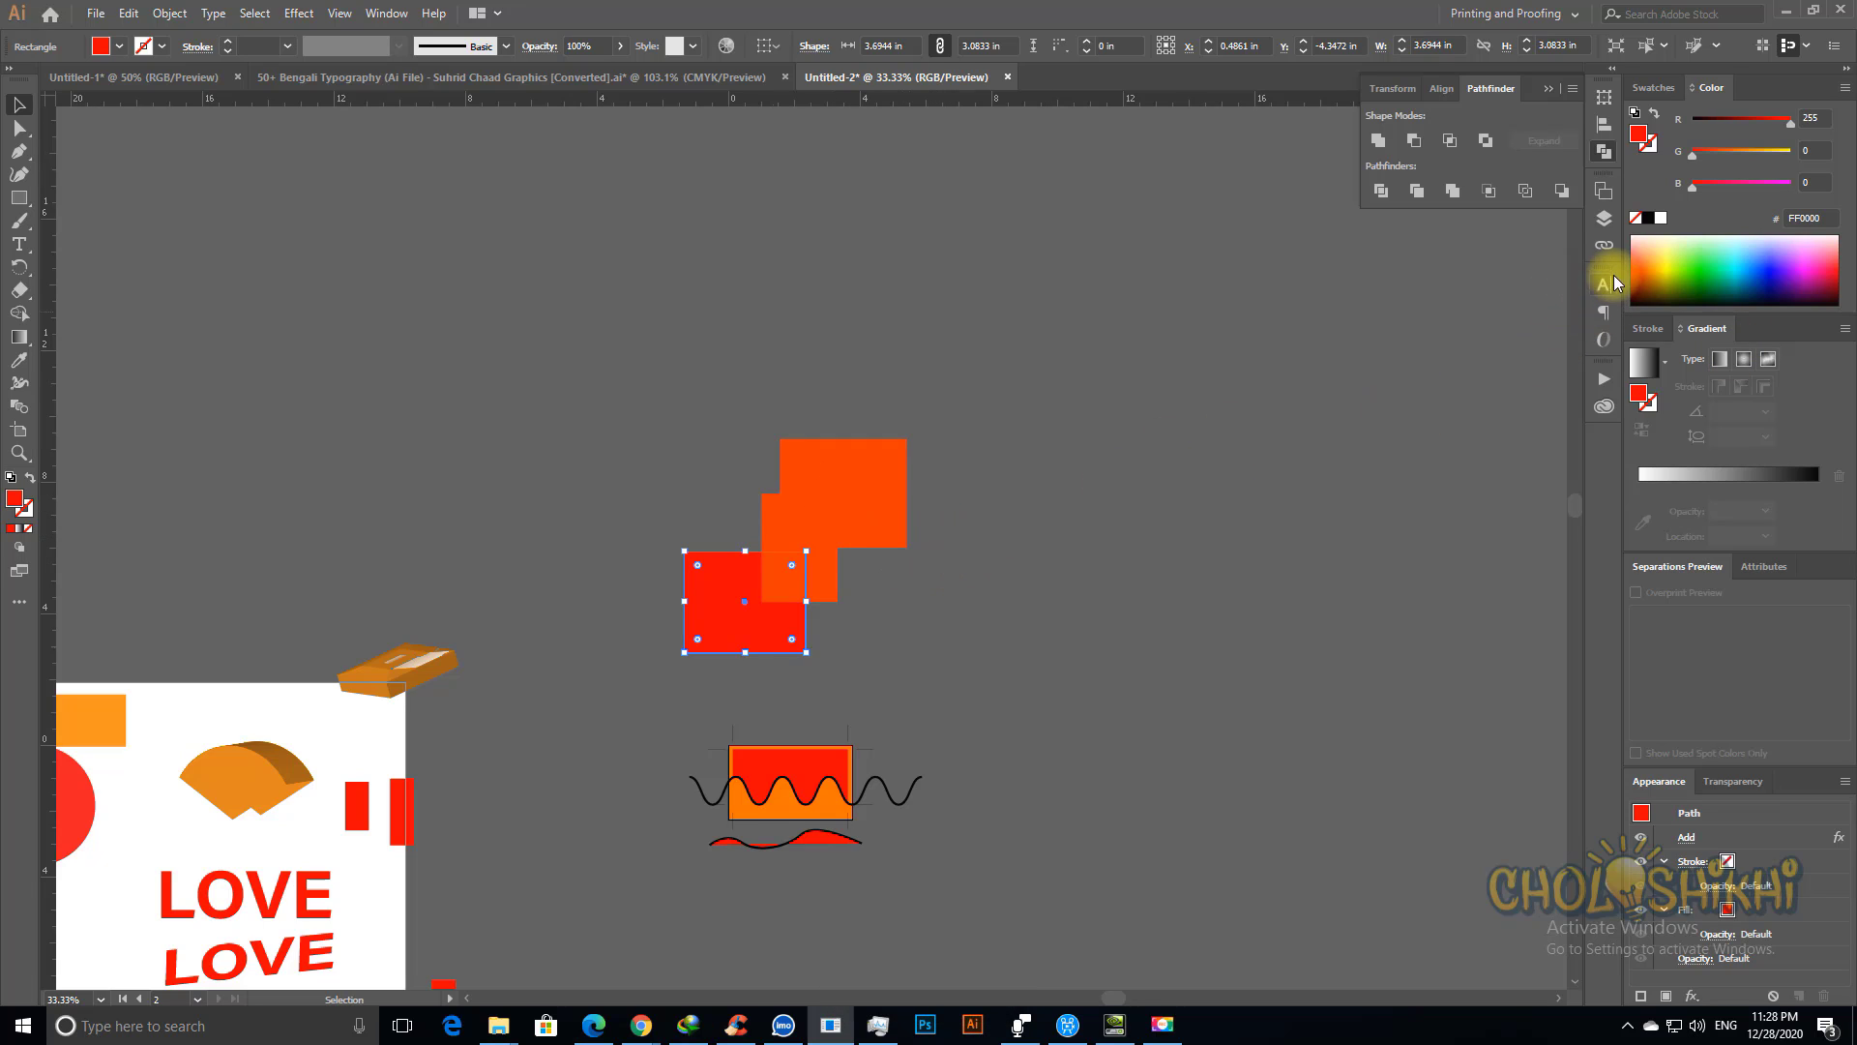
{"action": "left_click", "coordinate": [1603, 217]}
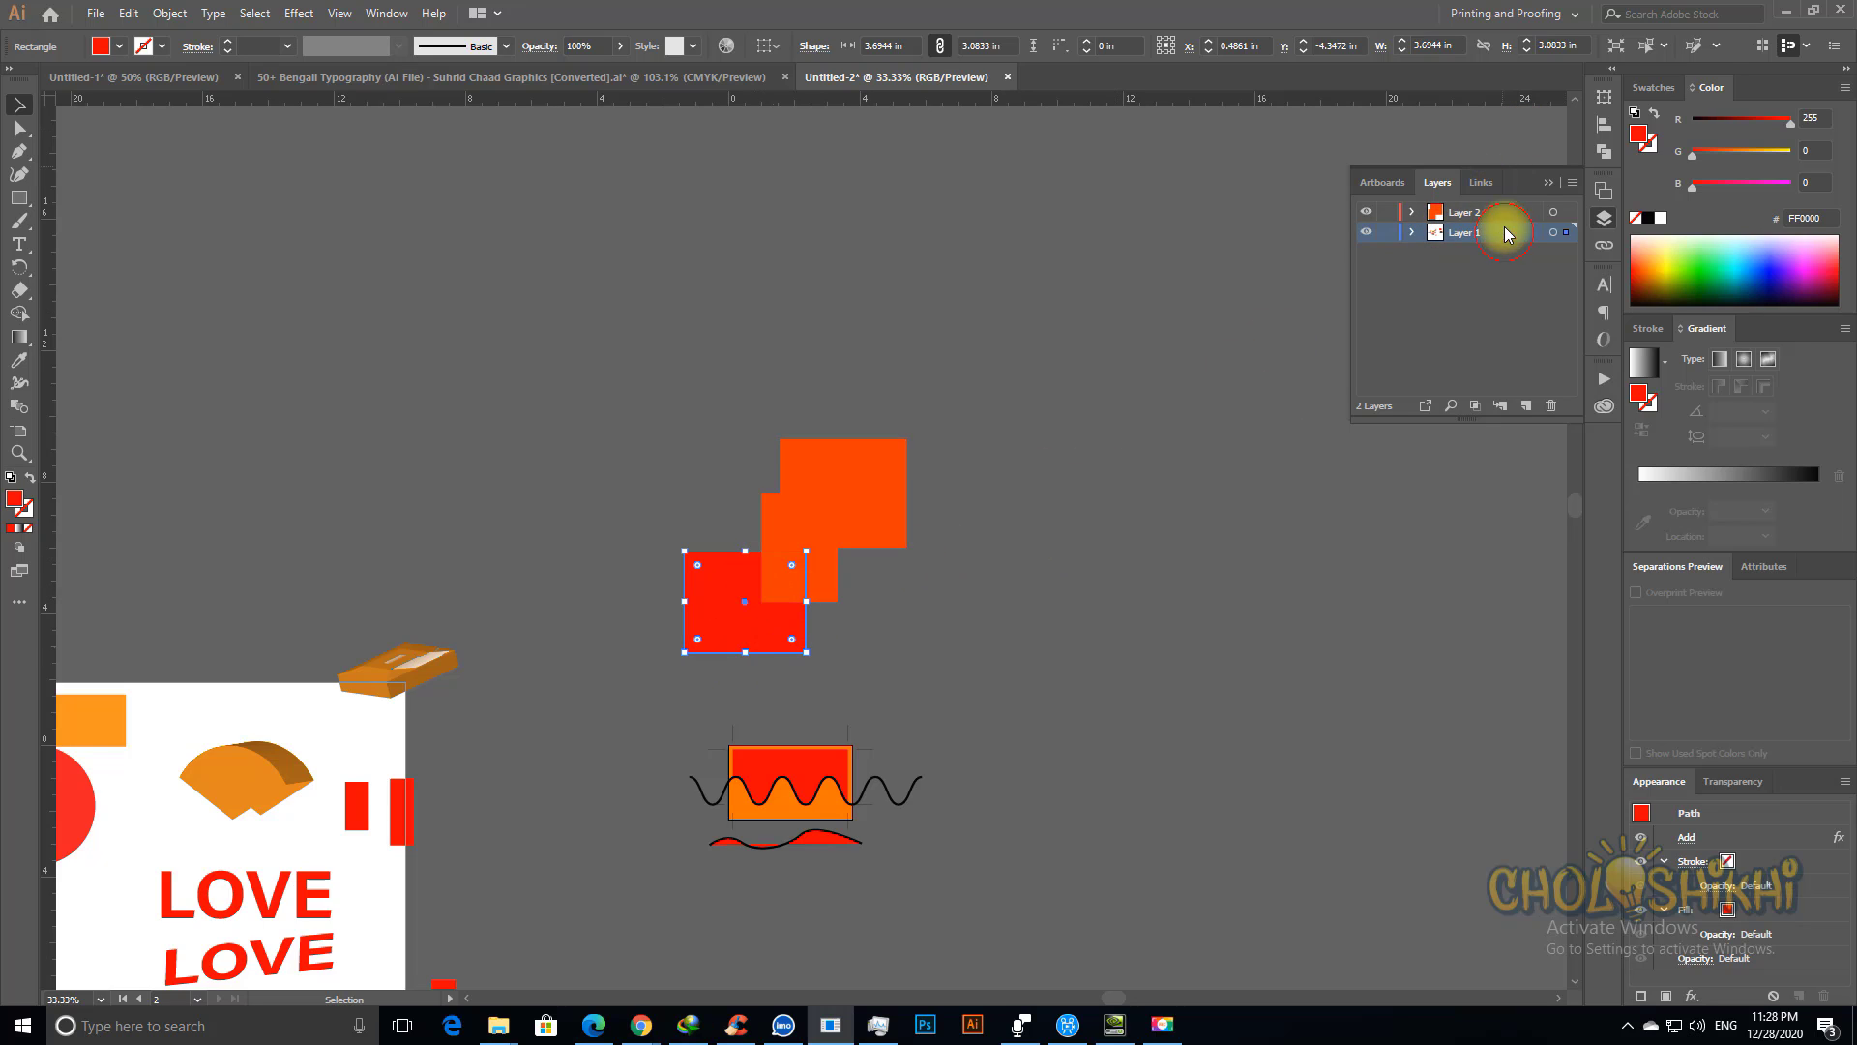
{"action": "left_click_drag", "start_coordinate": [1505, 227], "coordinate": [1506, 198]}
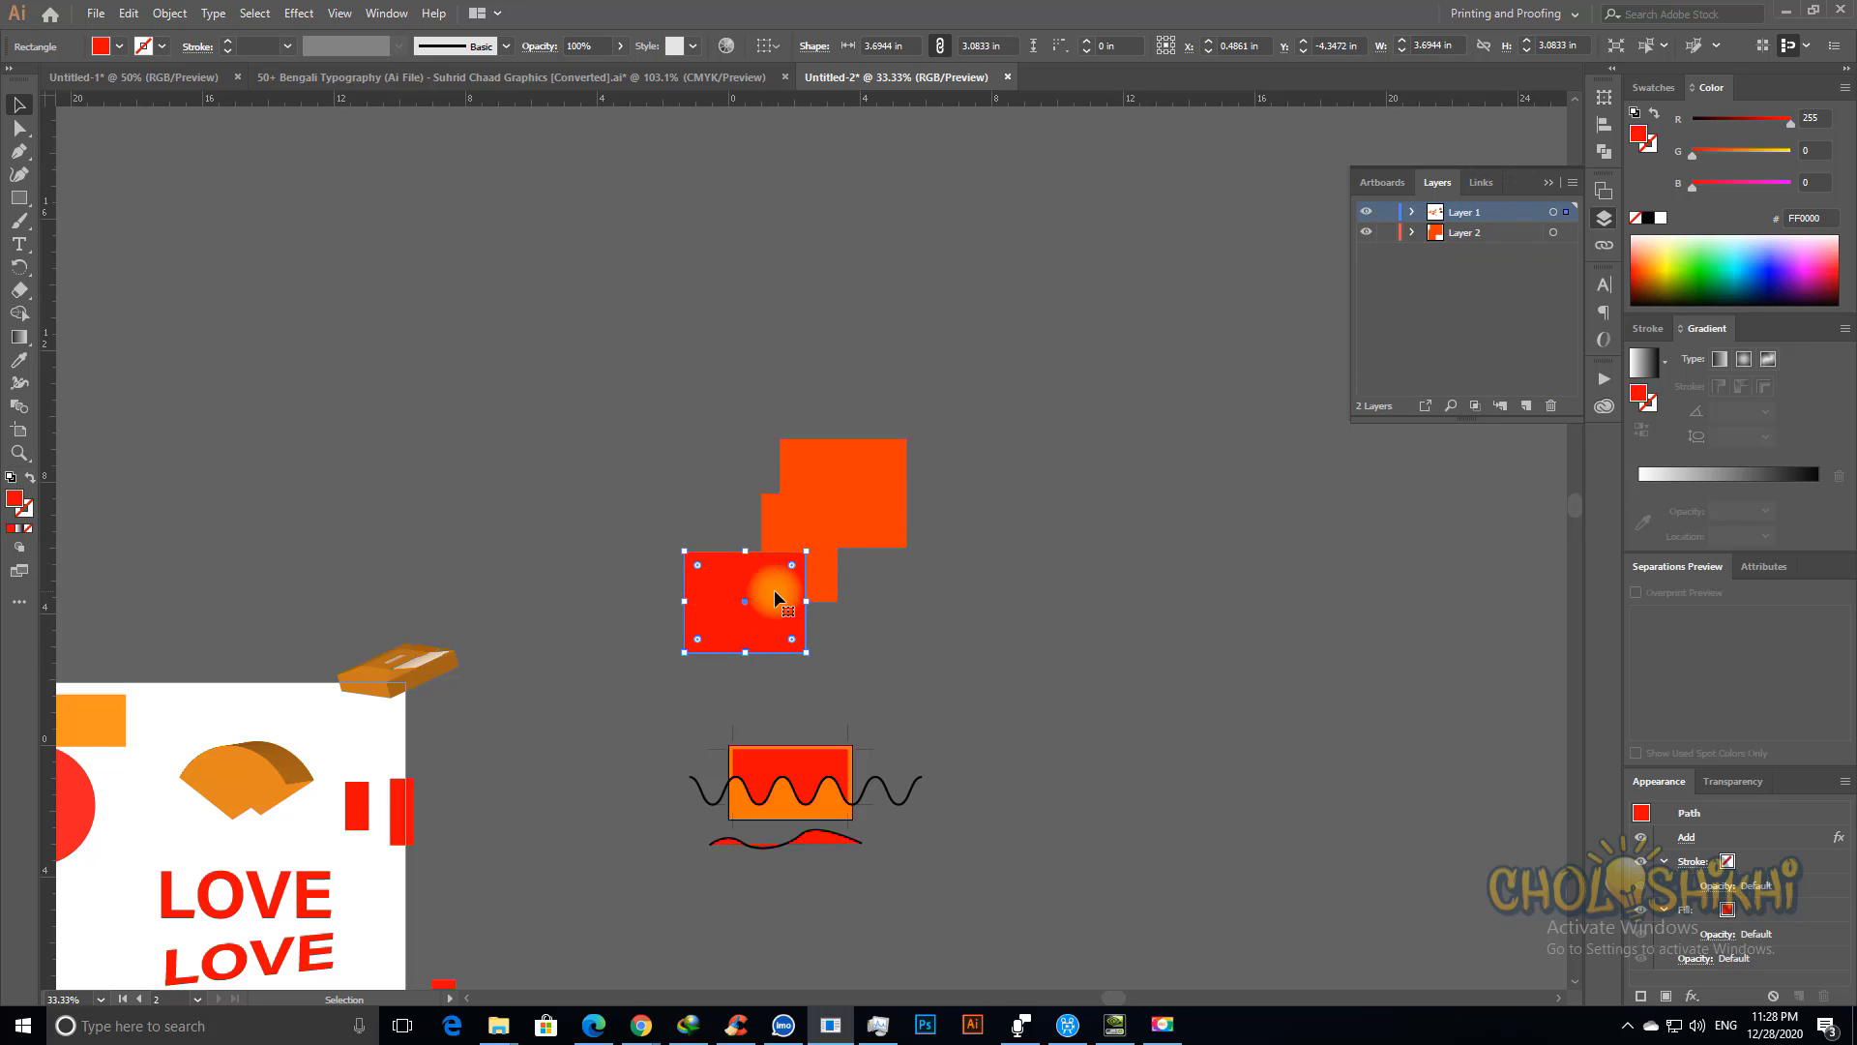
Step: Select the orange shape and the red rectangle together and subtract the rectangle with the Minus Front shape mode
{"action": "left_click_drag", "start_coordinate": [929, 502], "coordinate": [751, 630]}
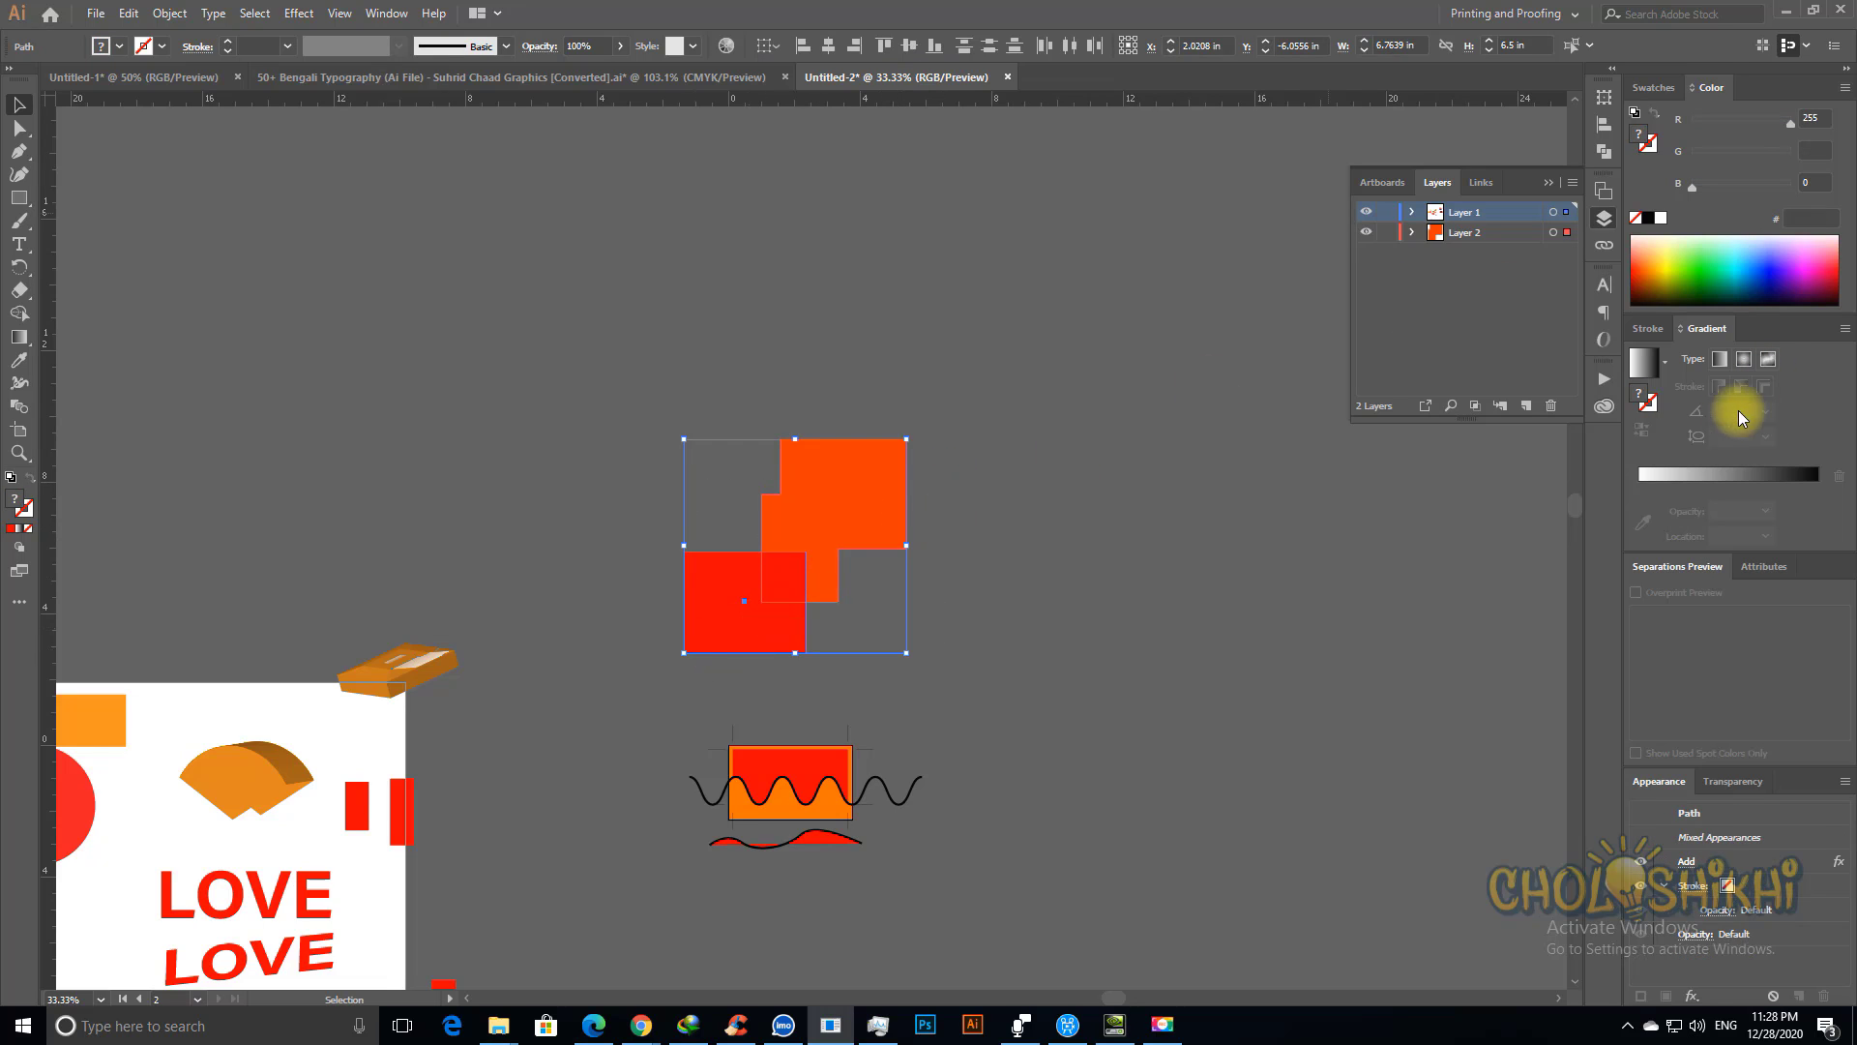
{"action": "left_click", "coordinate": [1605, 153]}
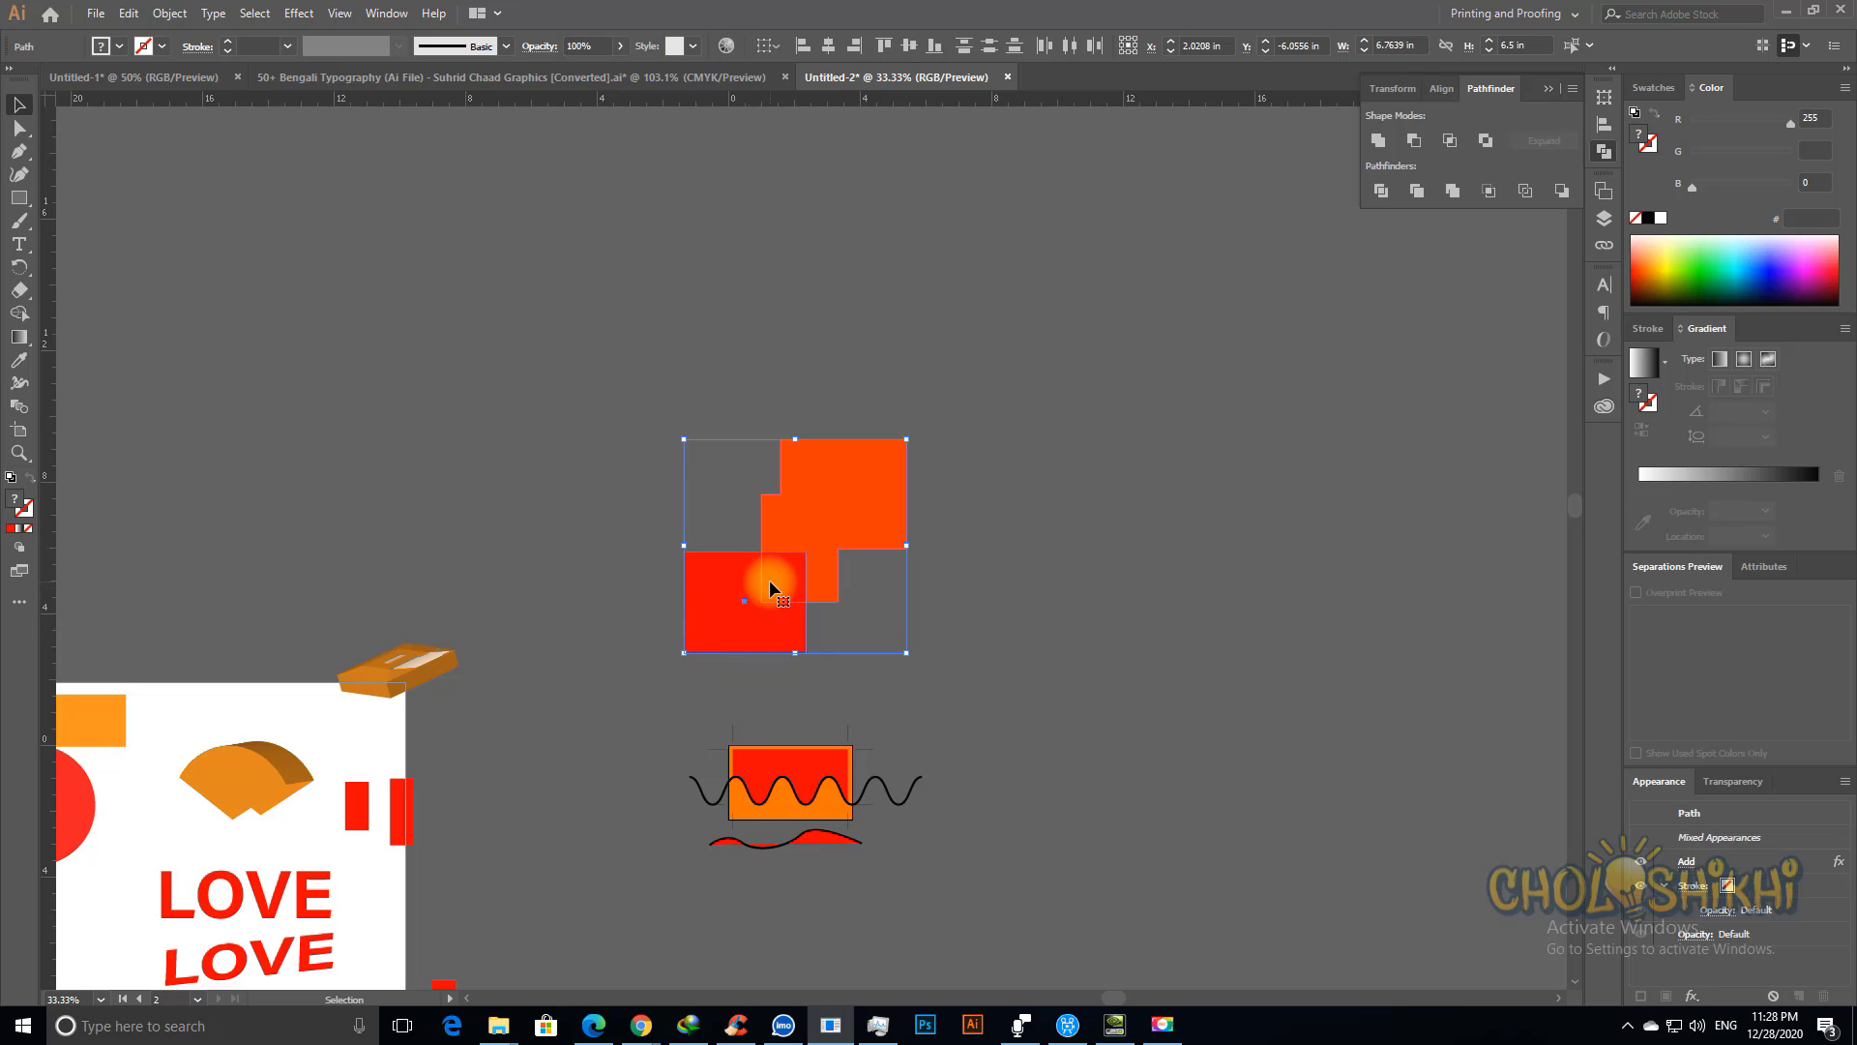
{"action": "left_click", "coordinate": [1413, 141]}
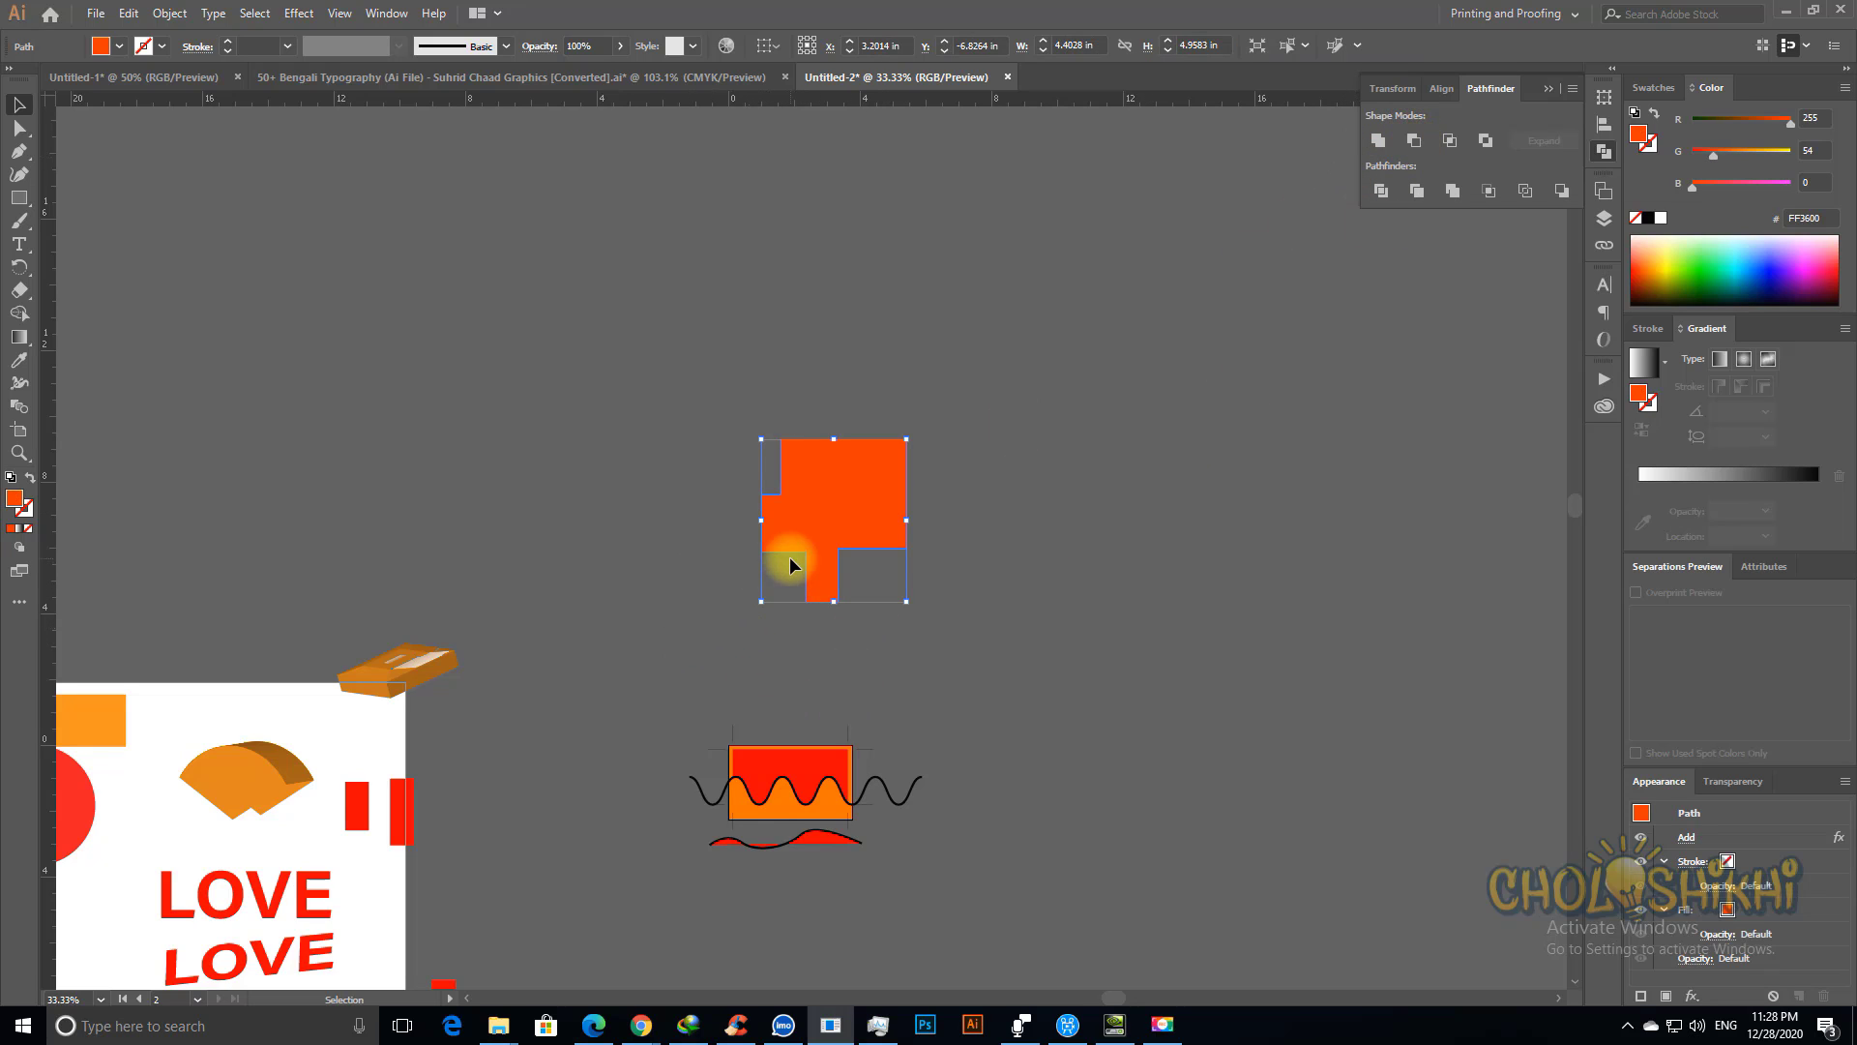
{"action": "left_click", "coordinate": [1002, 528]}
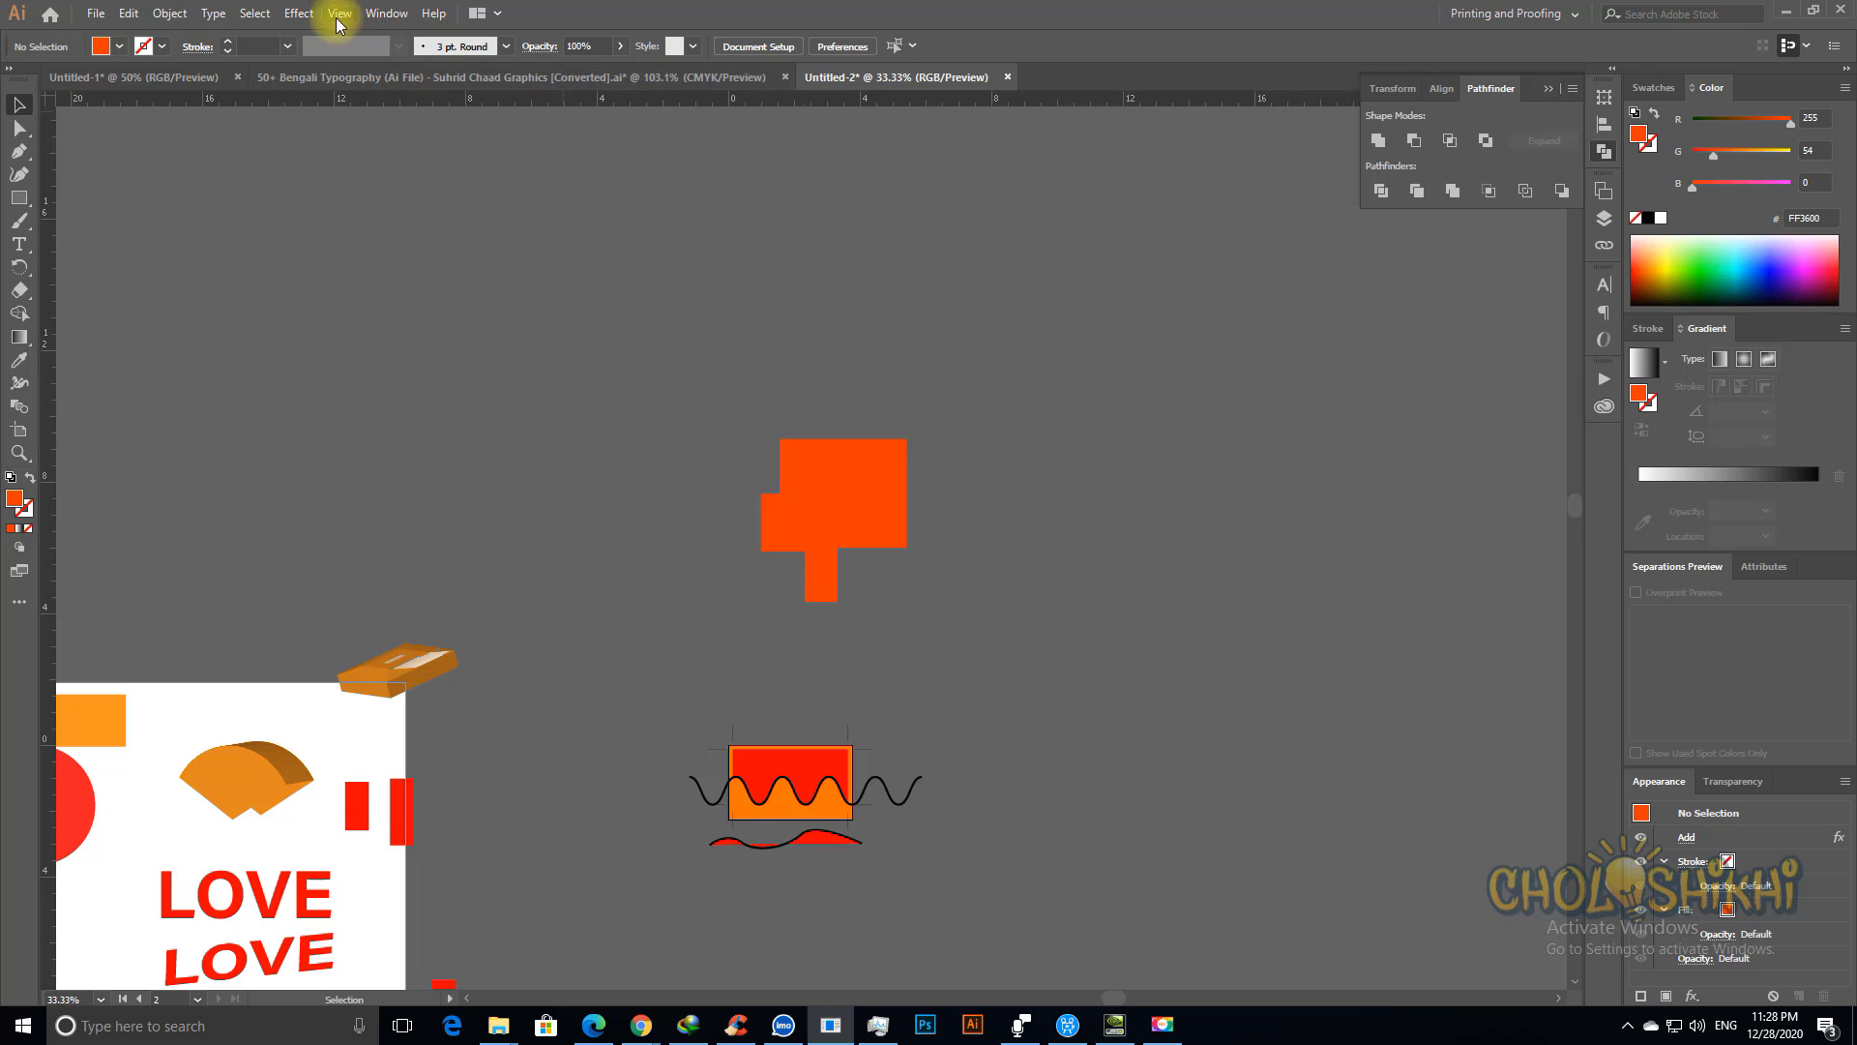
Step: Review the list of Pathfinder effects and try the Exclude shape mode with nothing selected
{"action": "left_click", "coordinate": [298, 14]}
{"action": "mouse_move", "coordinate": [406, 200]}
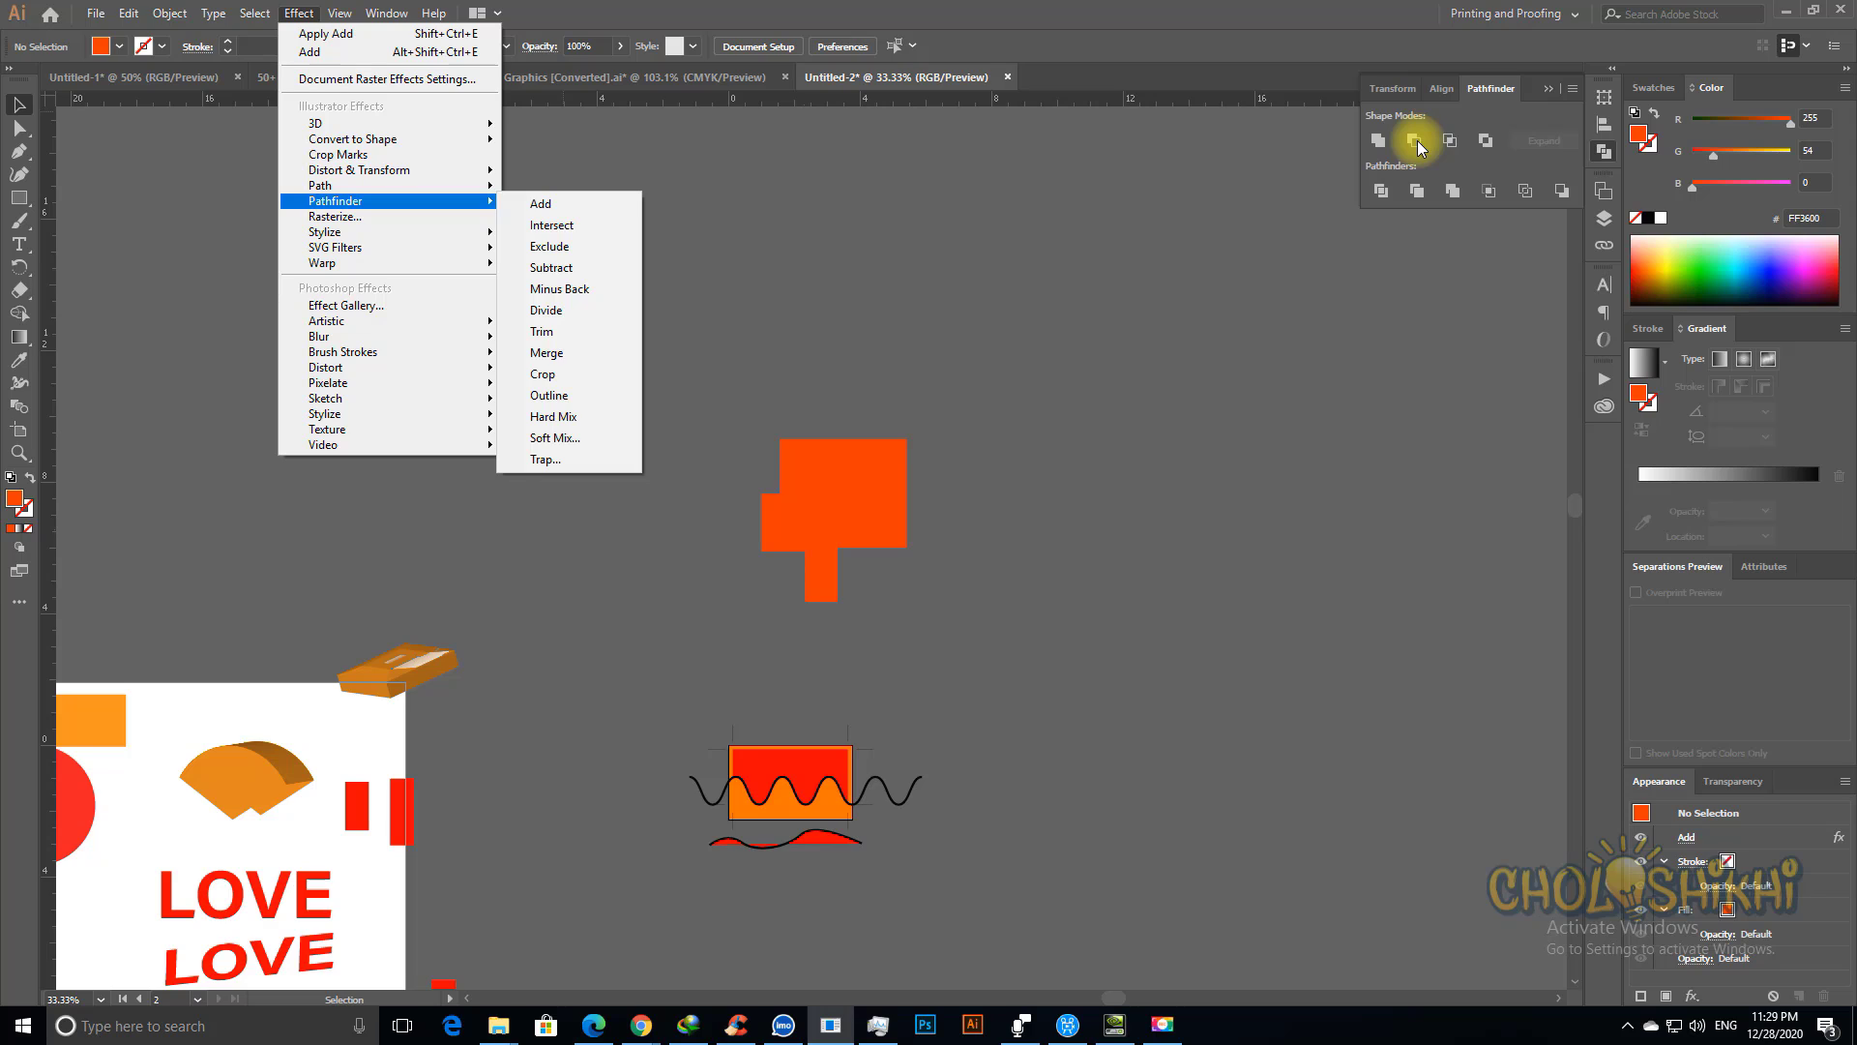
{"action": "left_click", "coordinate": [1487, 144]}
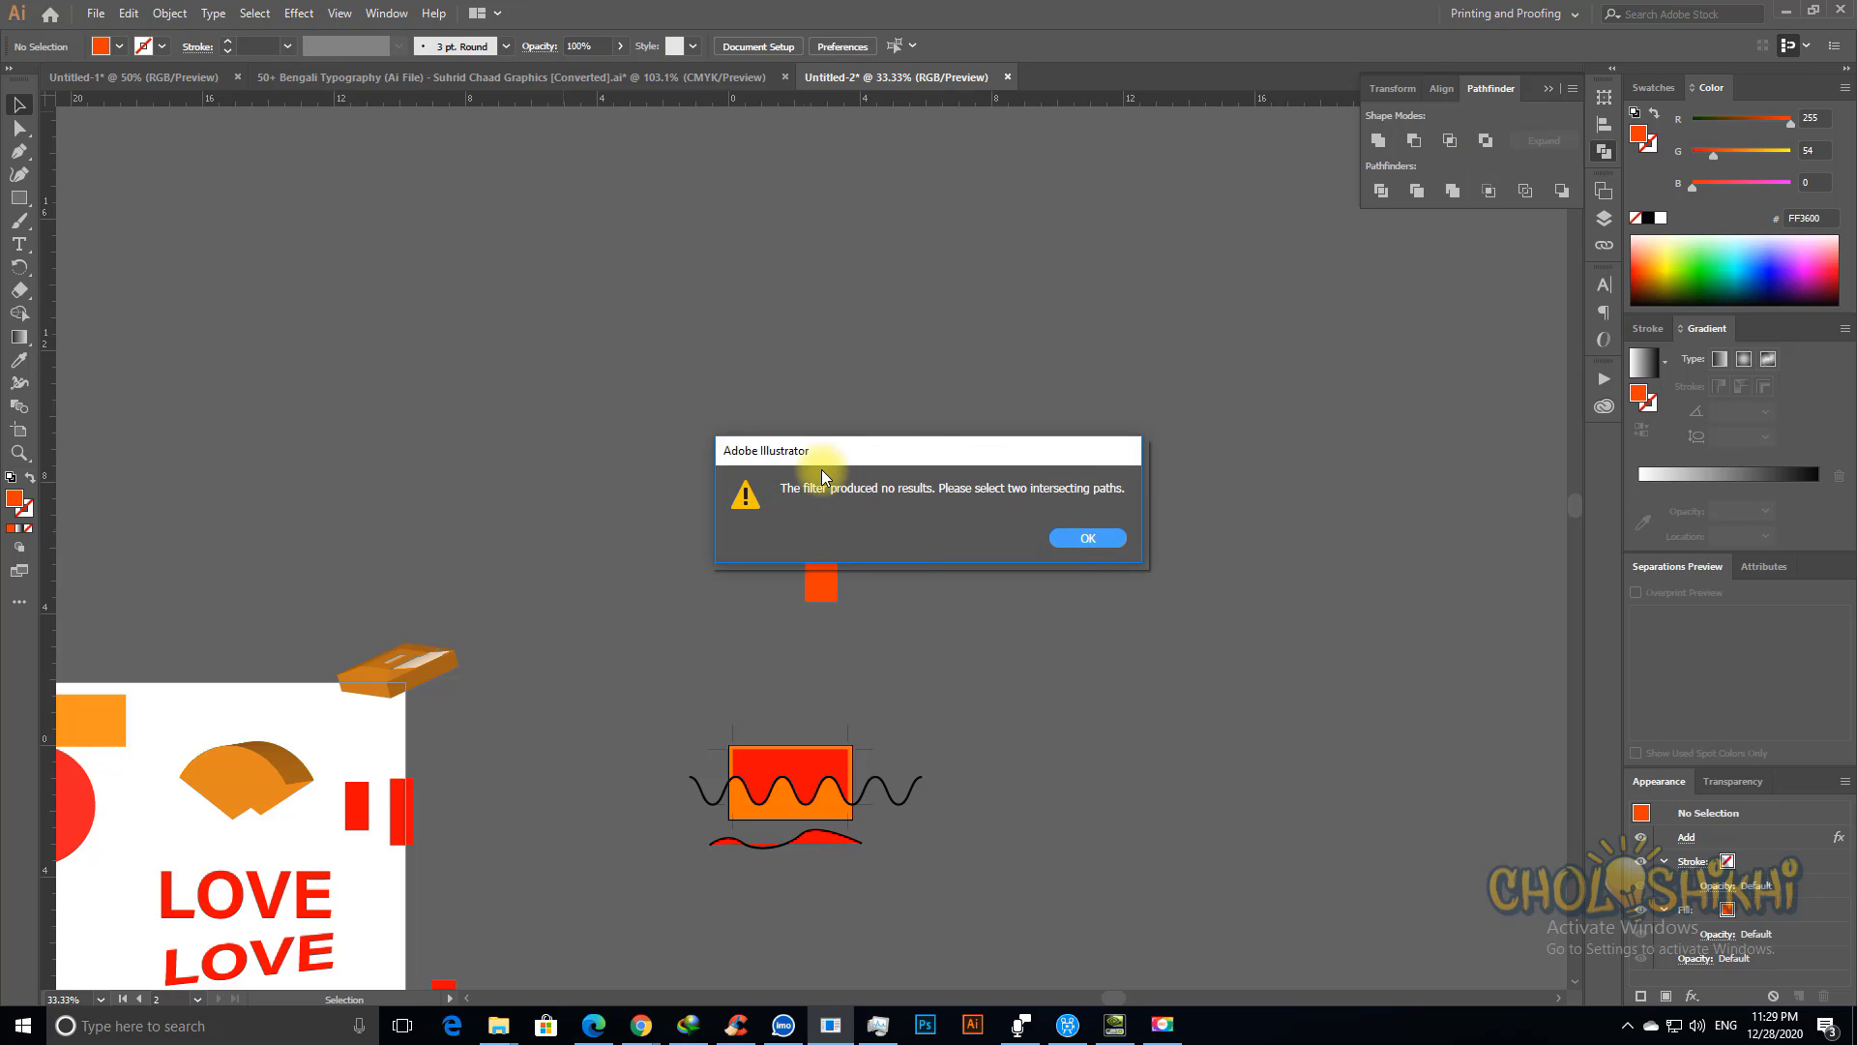
{"action": "left_click", "coordinate": [1088, 538]}
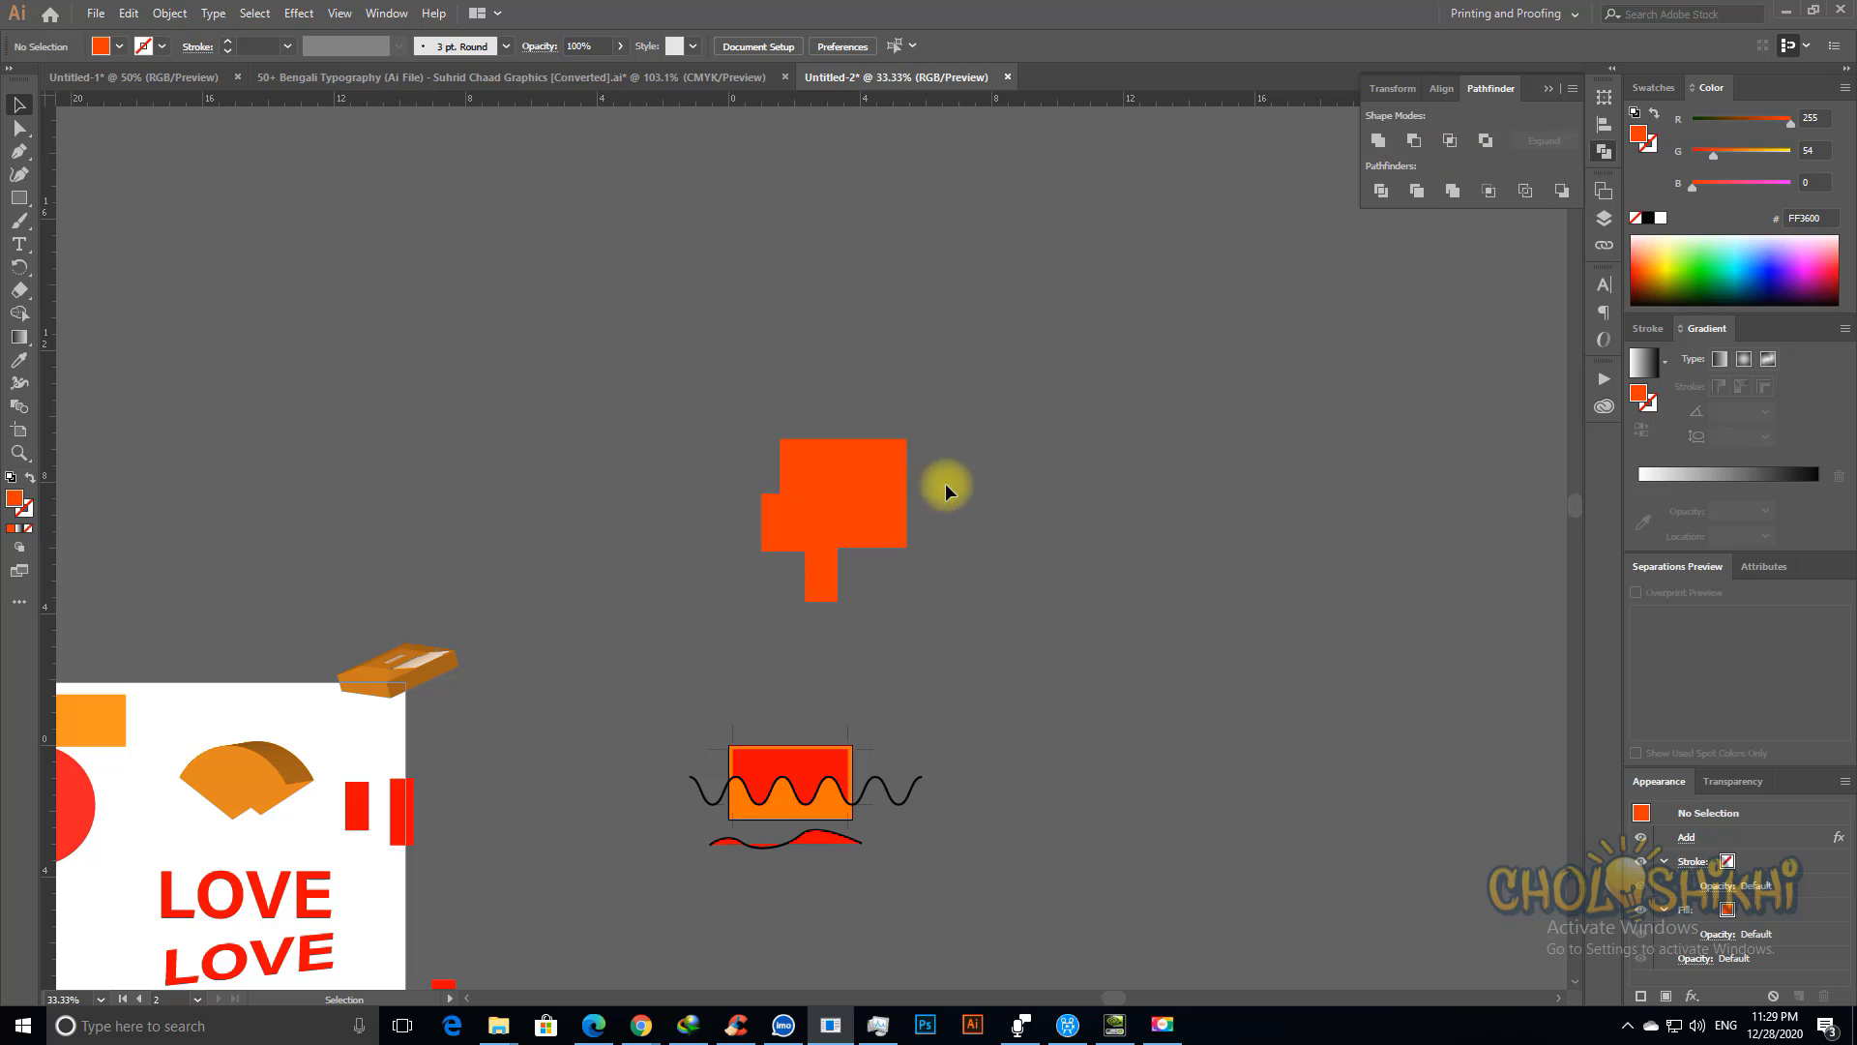
Step: Intersect the orange shape with an upper-right duplicate of itself and move the resulting T shape to the right
{"action": "left_click_drag", "start_coordinate": [827, 489], "coordinate": [909, 404]}
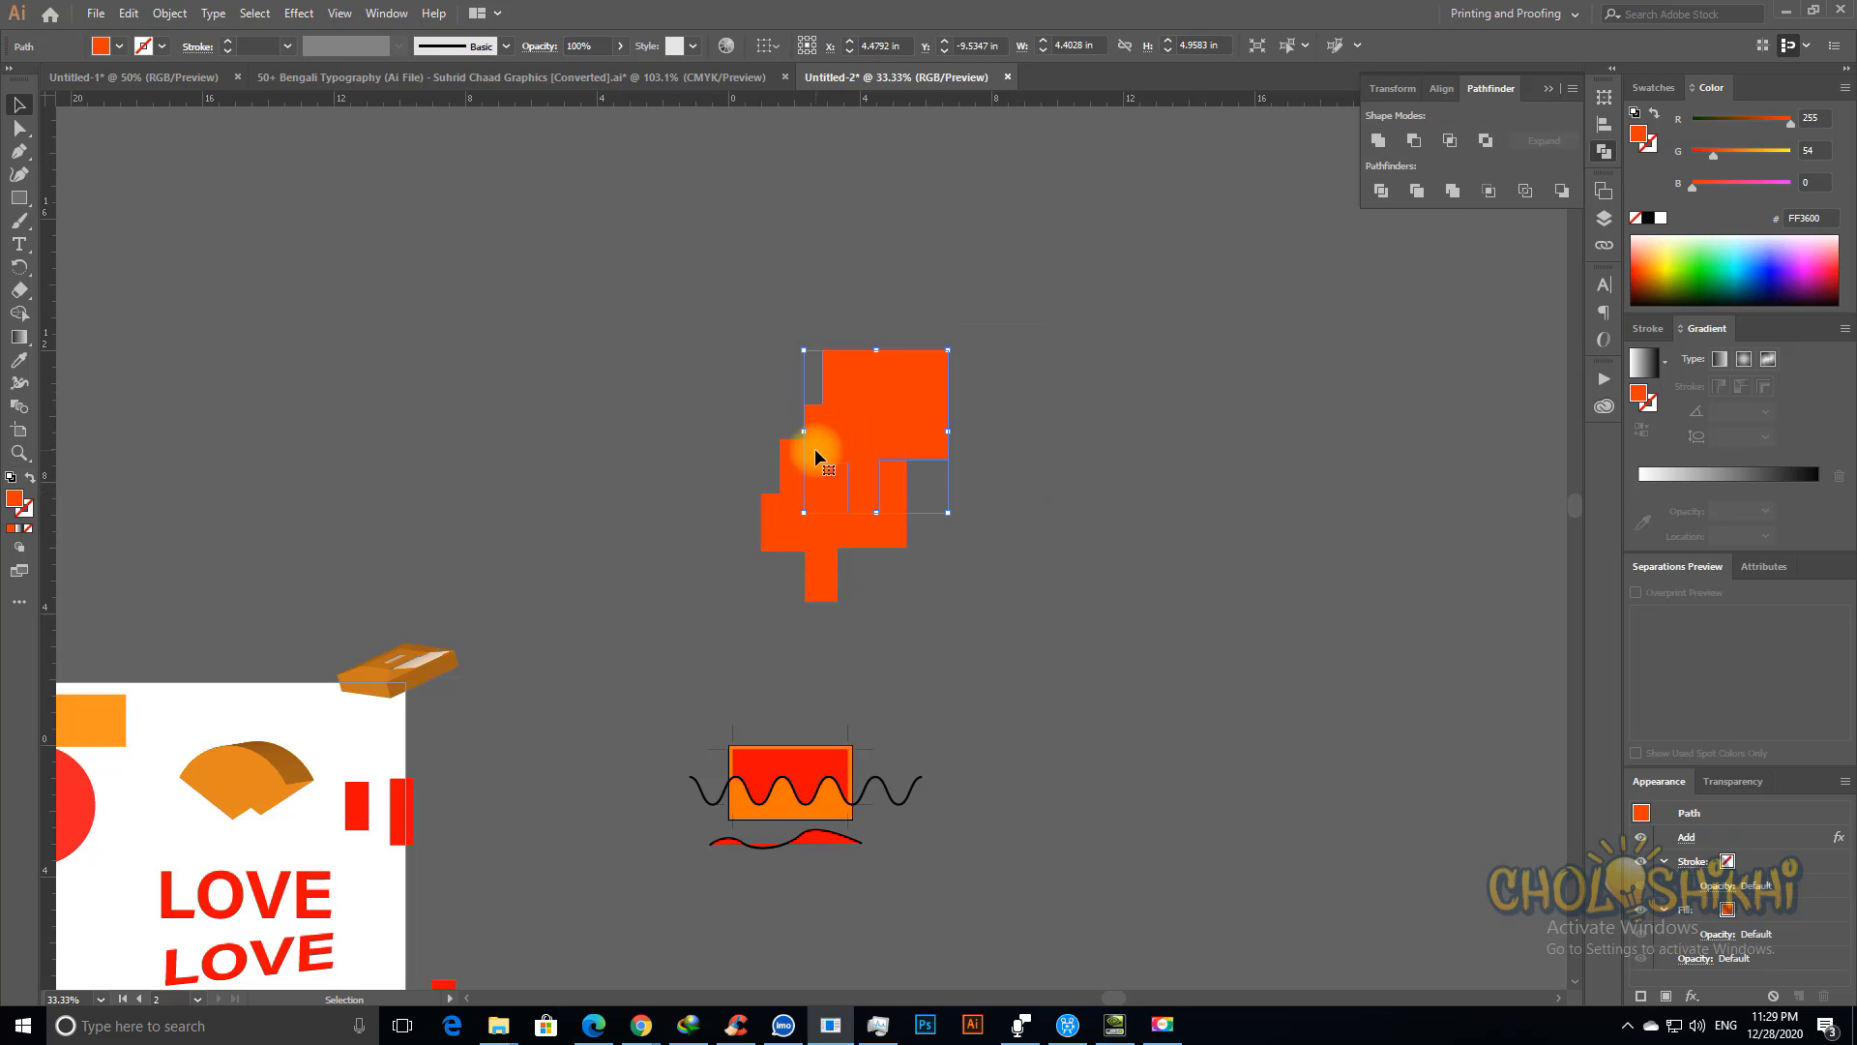
{"action": "left_click", "coordinate": [857, 474], "text": "shift"}
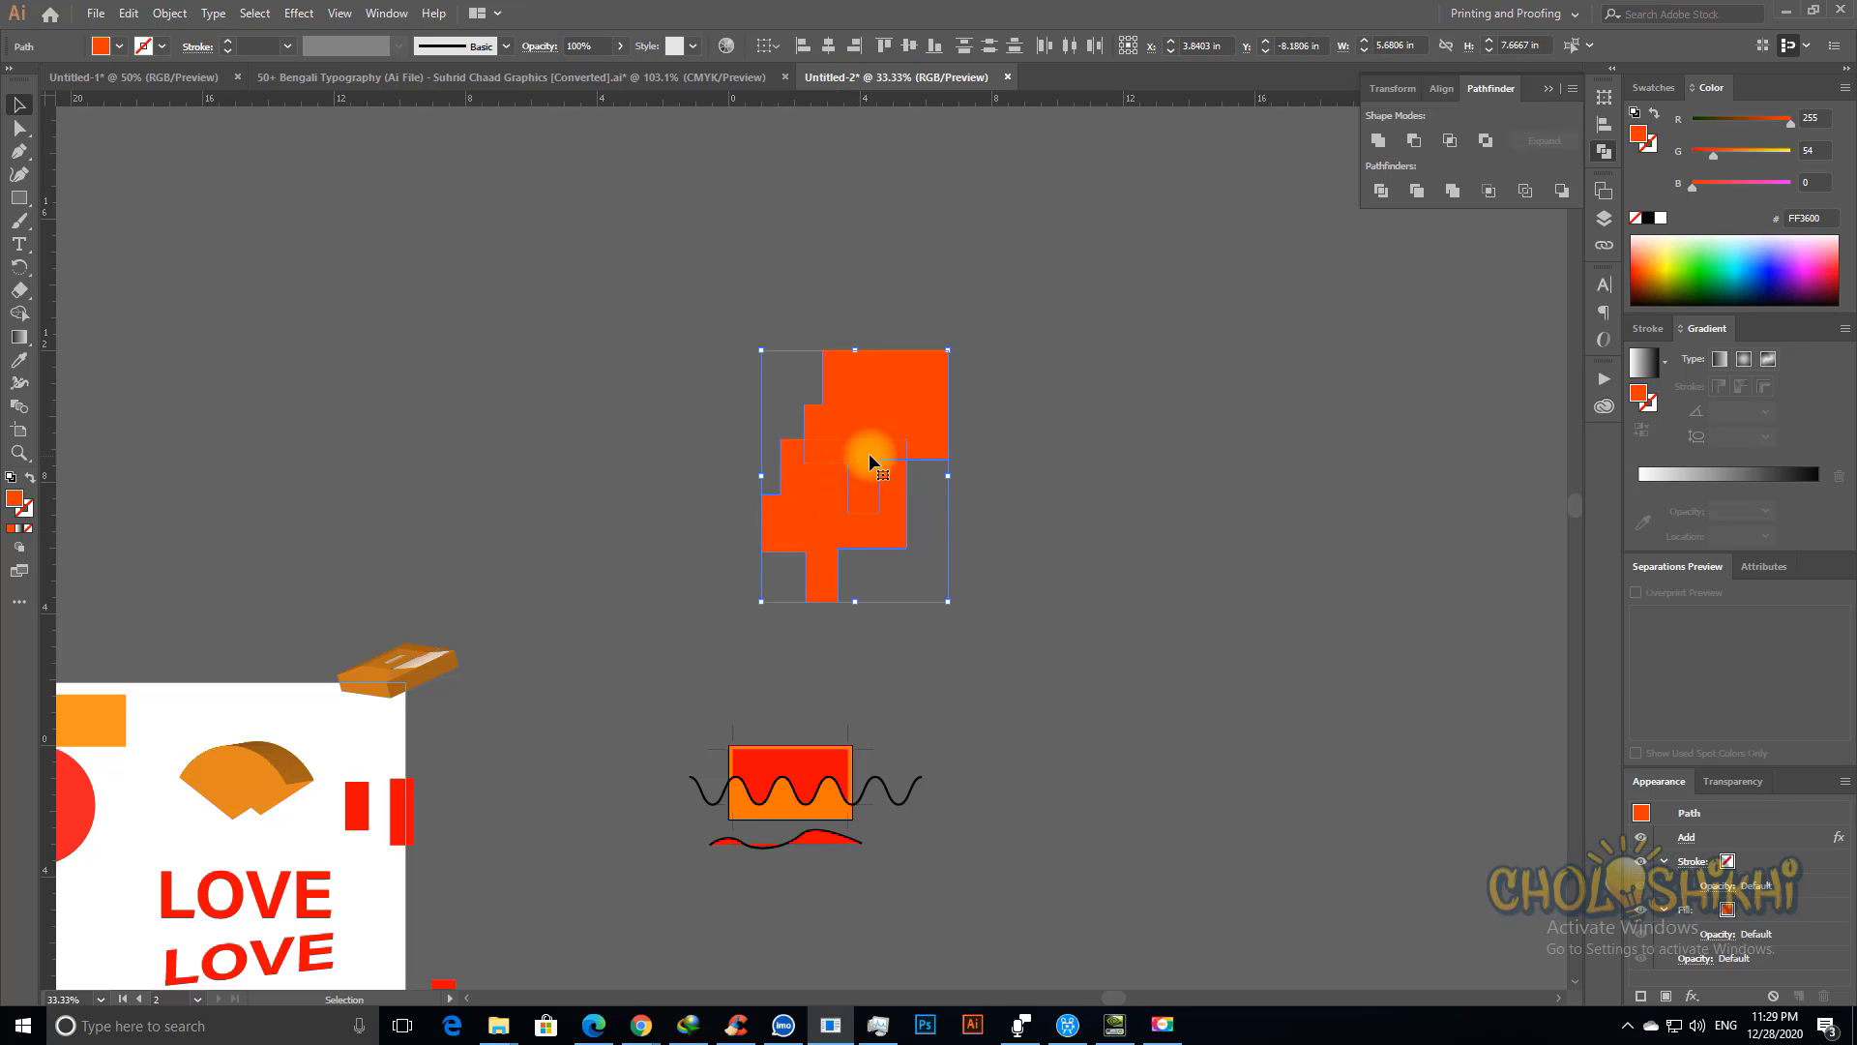
{"action": "left_click", "coordinate": [1448, 140]}
{"action": "left_click", "coordinate": [1130, 507]}
{"action": "left_click_drag", "start_coordinate": [867, 455], "coordinate": [1079, 443]}
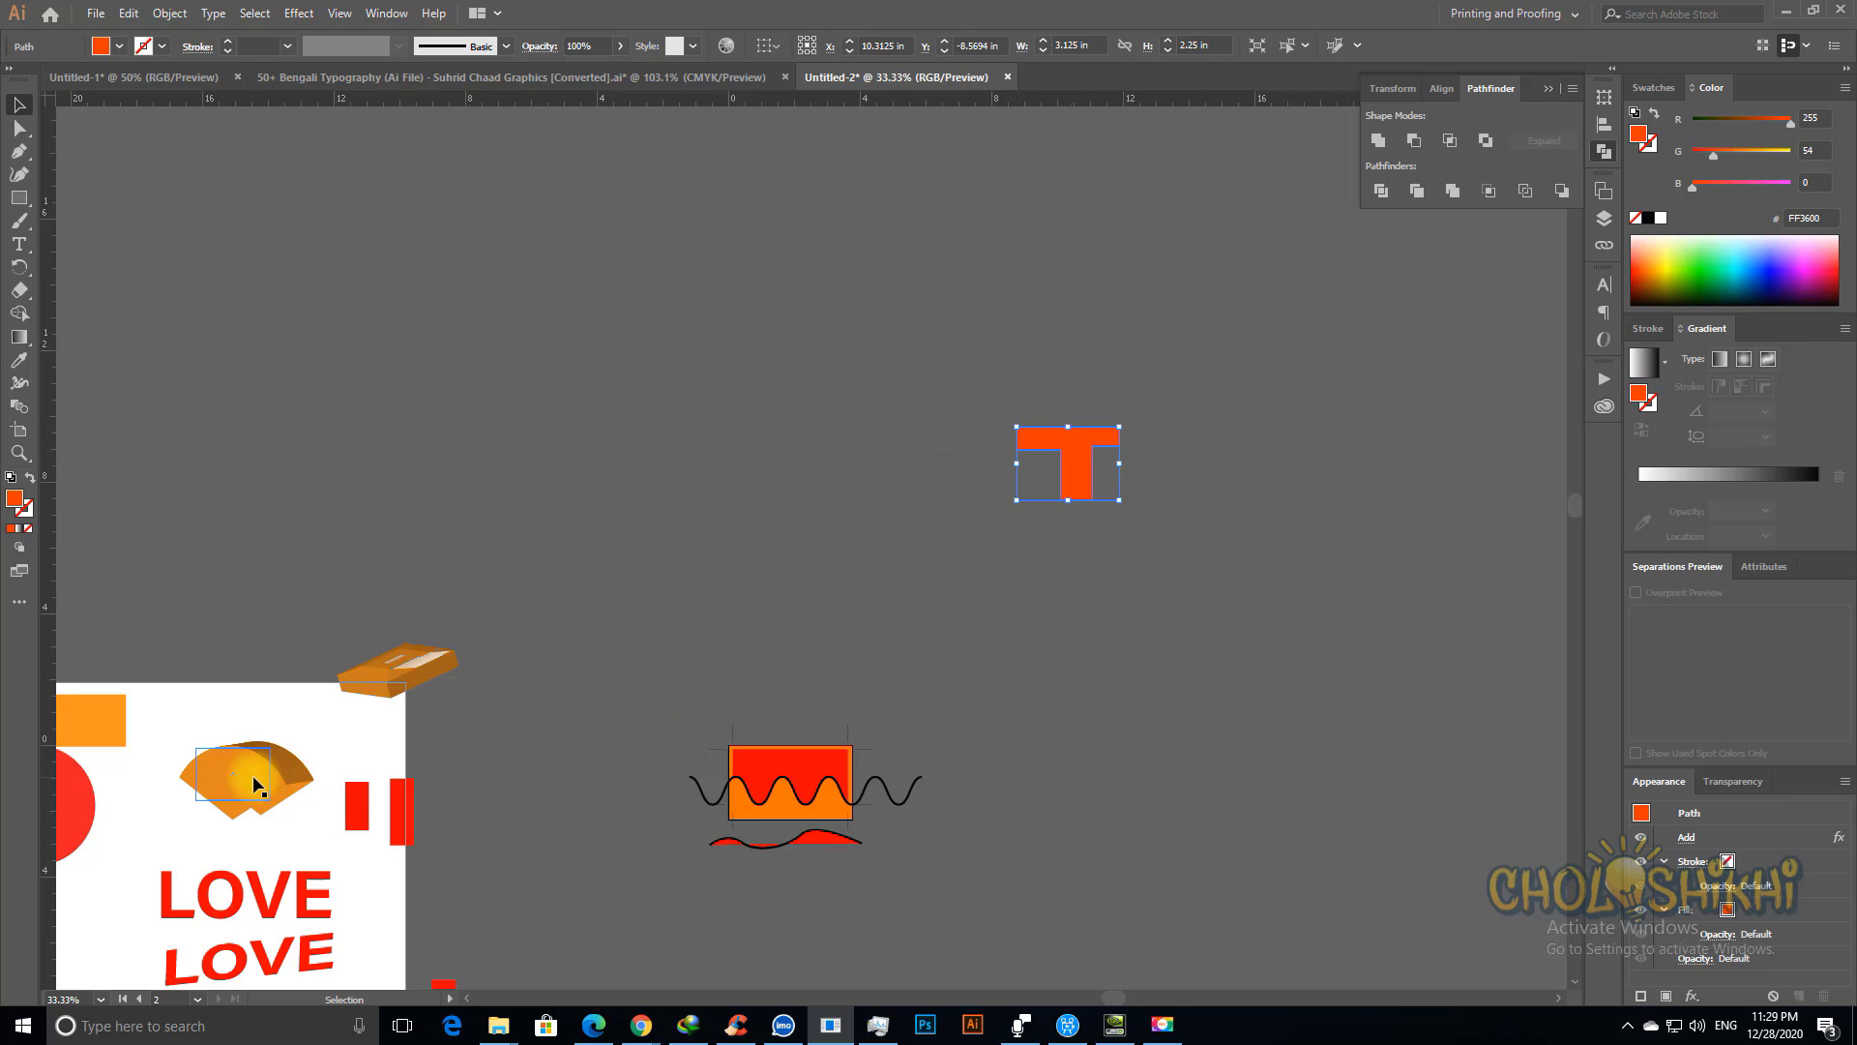
Step: Place the red rectangle from the artboard's right edge beside the T shape, sized about 5.04 by 2.01 in
{"action": "left_click_drag", "start_coordinate": [398, 812], "coordinate": [910, 426]}
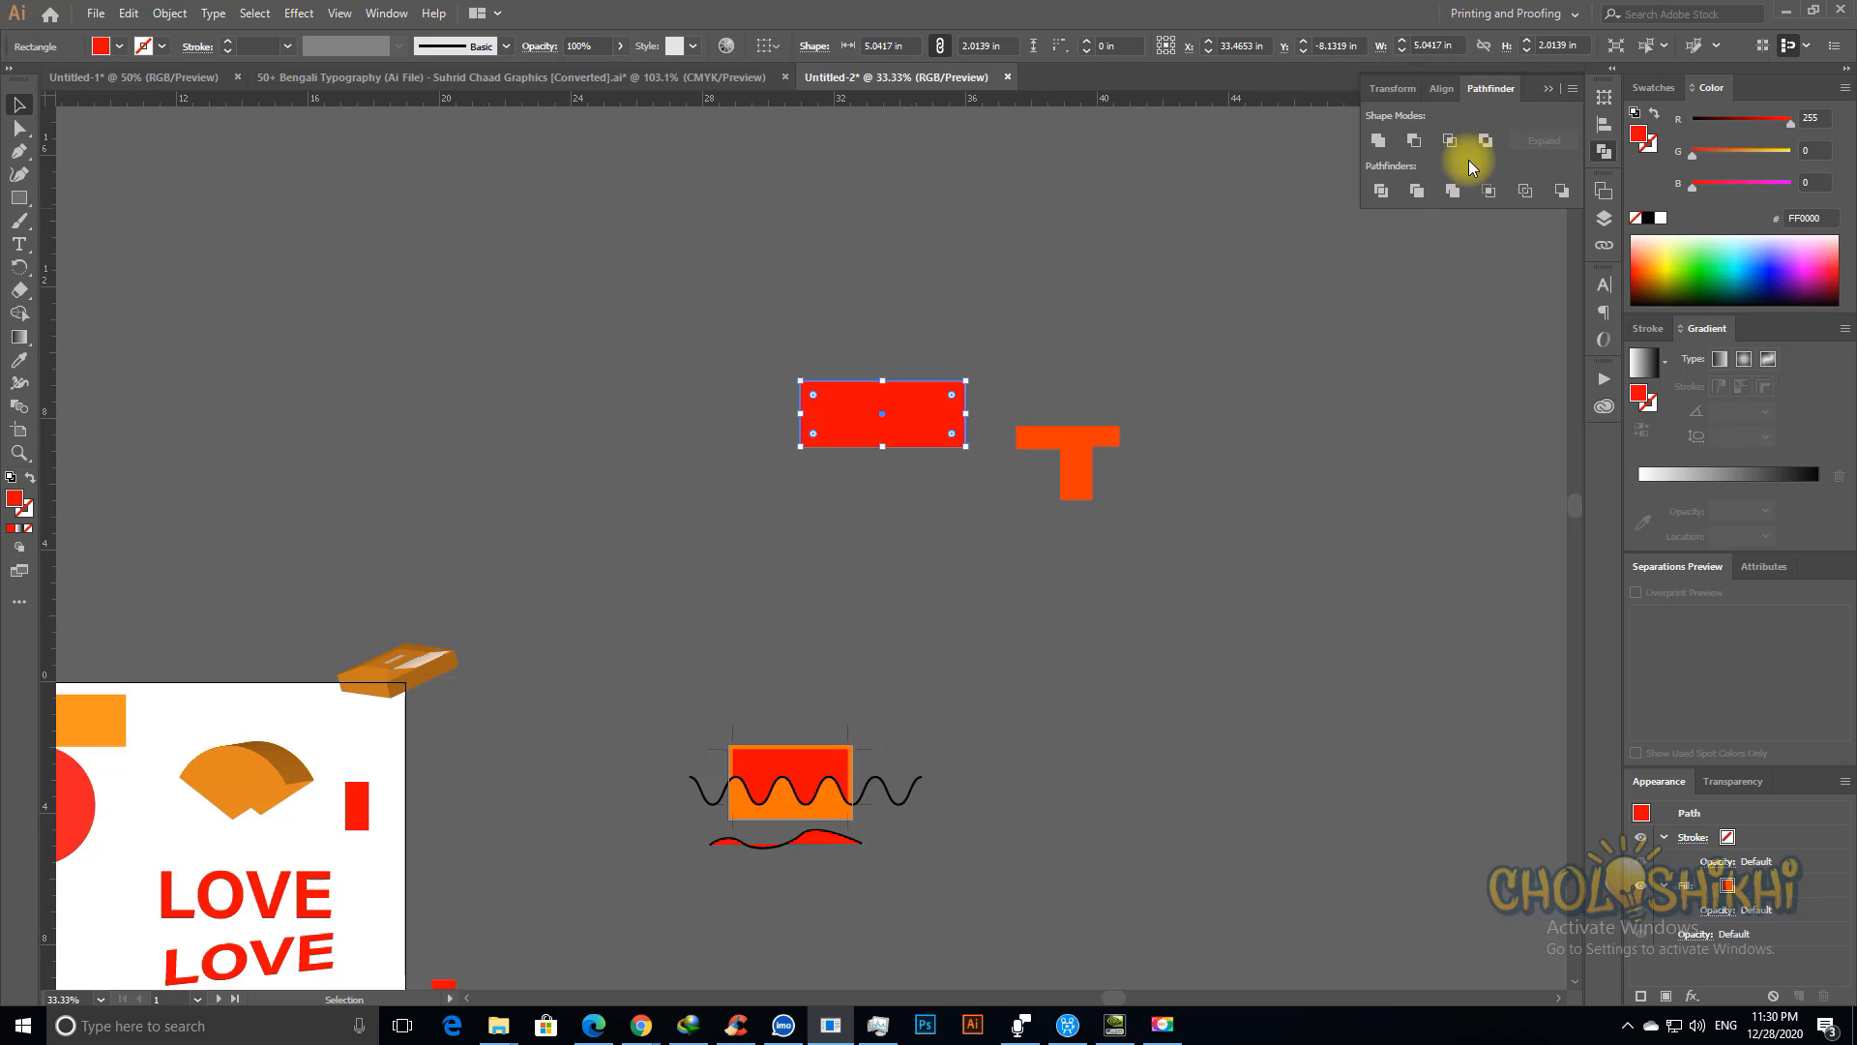
{"action": "left_click", "coordinate": [299, 12]}
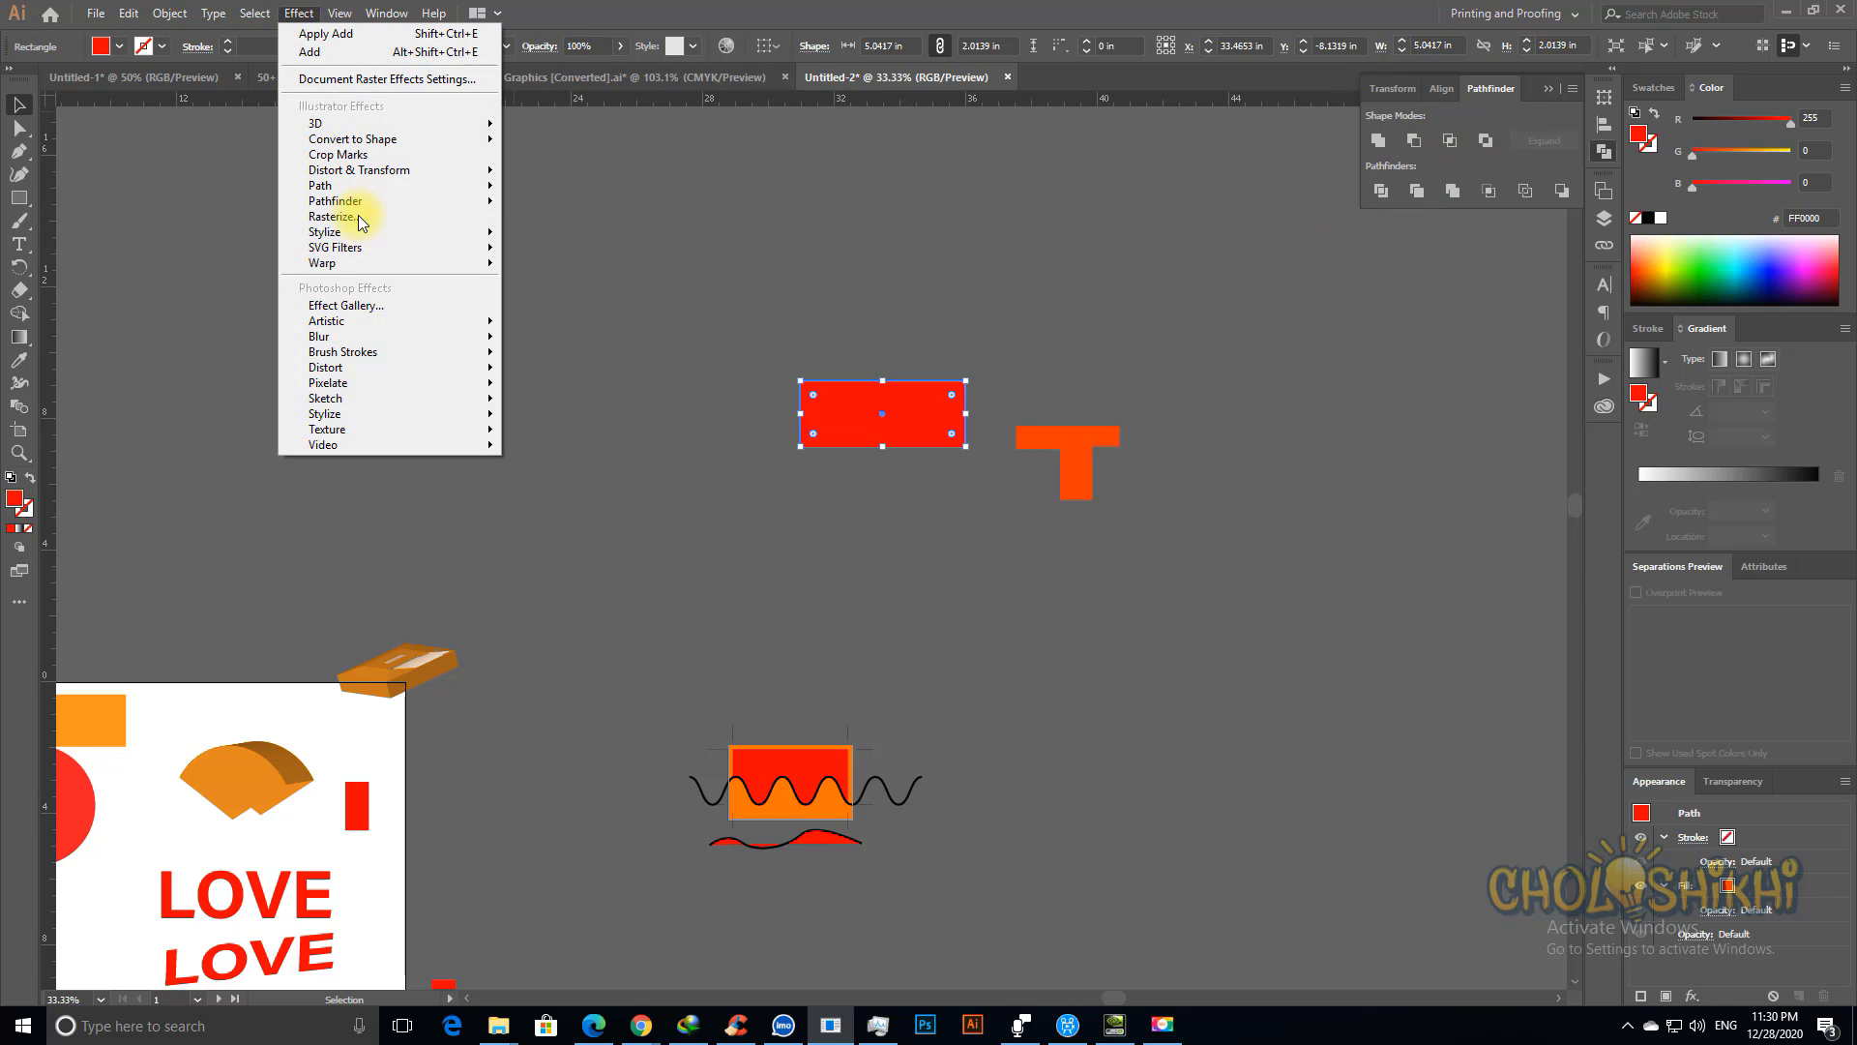
{"action": "mouse_move", "coordinate": [479, 200]}
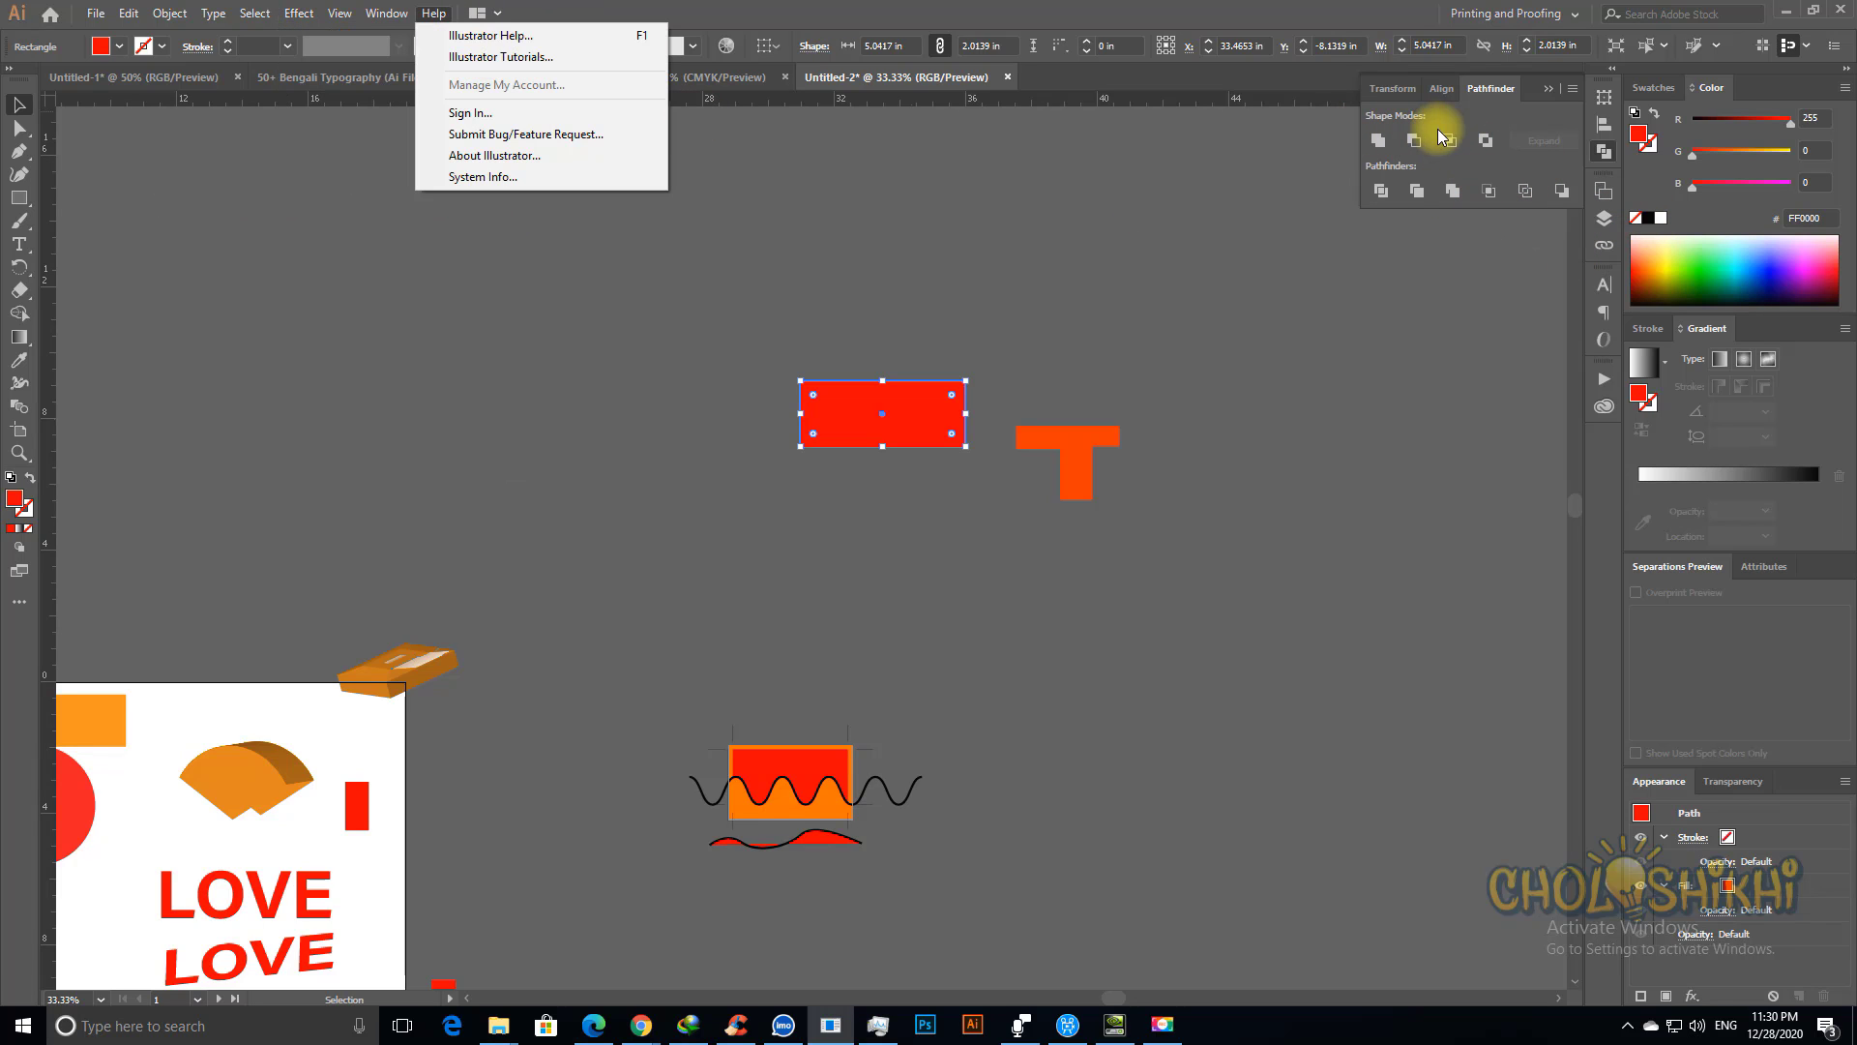
{"action": "left_click", "coordinate": [851, 488]}
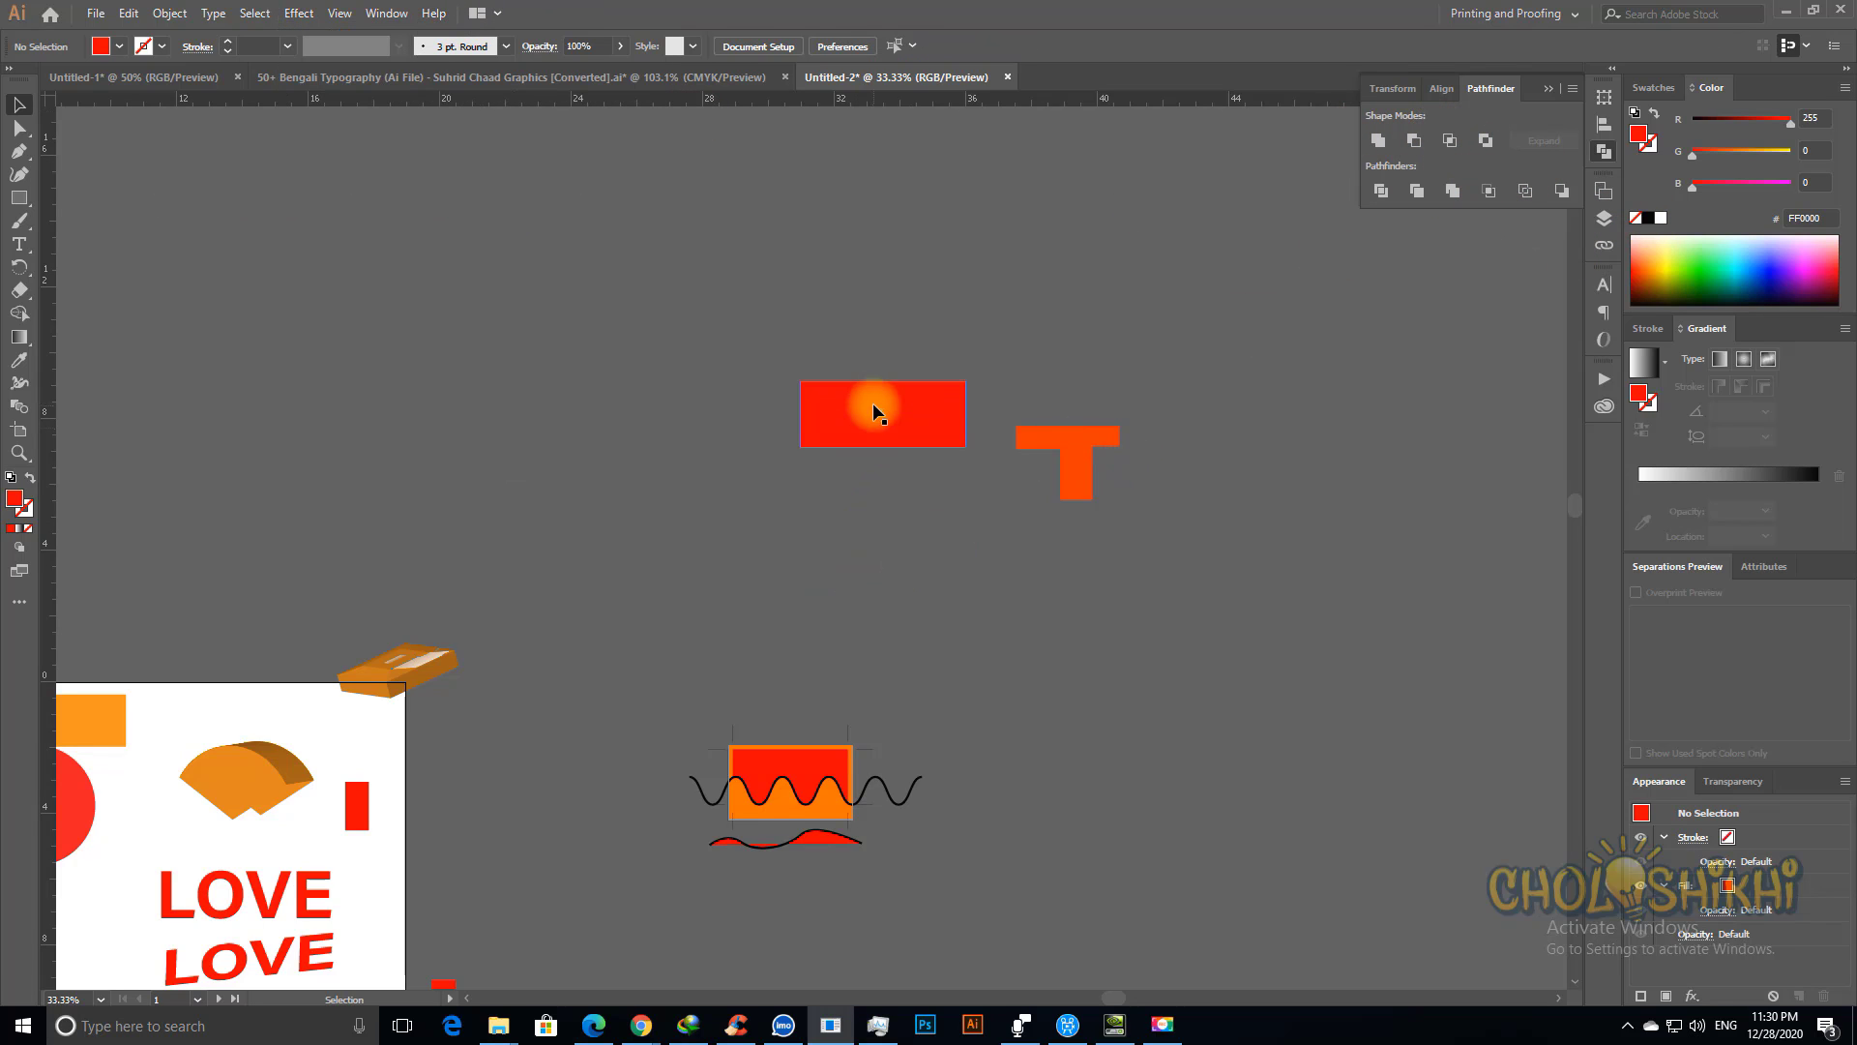
Step: Draw a red circle about 3.19 in across over the rectangle's lower-left corner and shift it slightly up and left
{"action": "left_click_drag", "start_coordinate": [20, 197], "coordinate": [84, 219]}
{"action": "left_click_drag", "start_coordinate": [791, 427], "coordinate": [890, 531]}
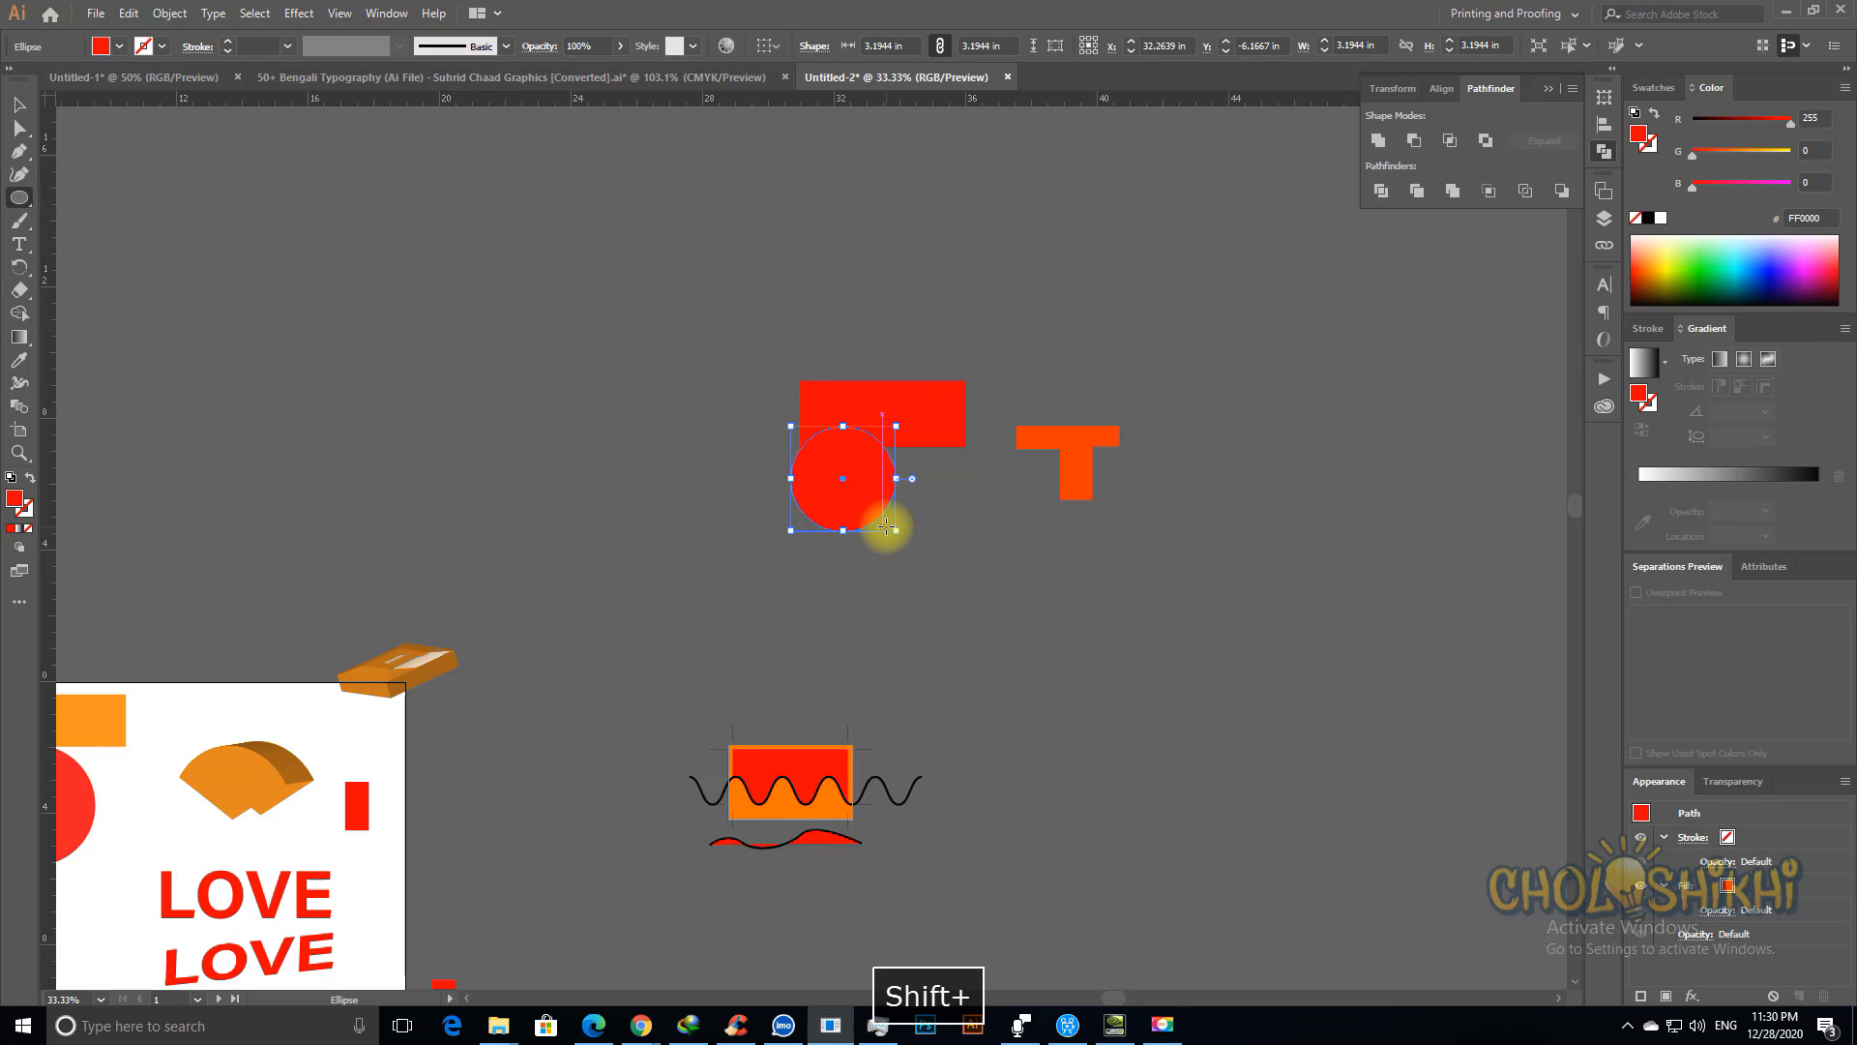
{"action": "key", "text": "b"}
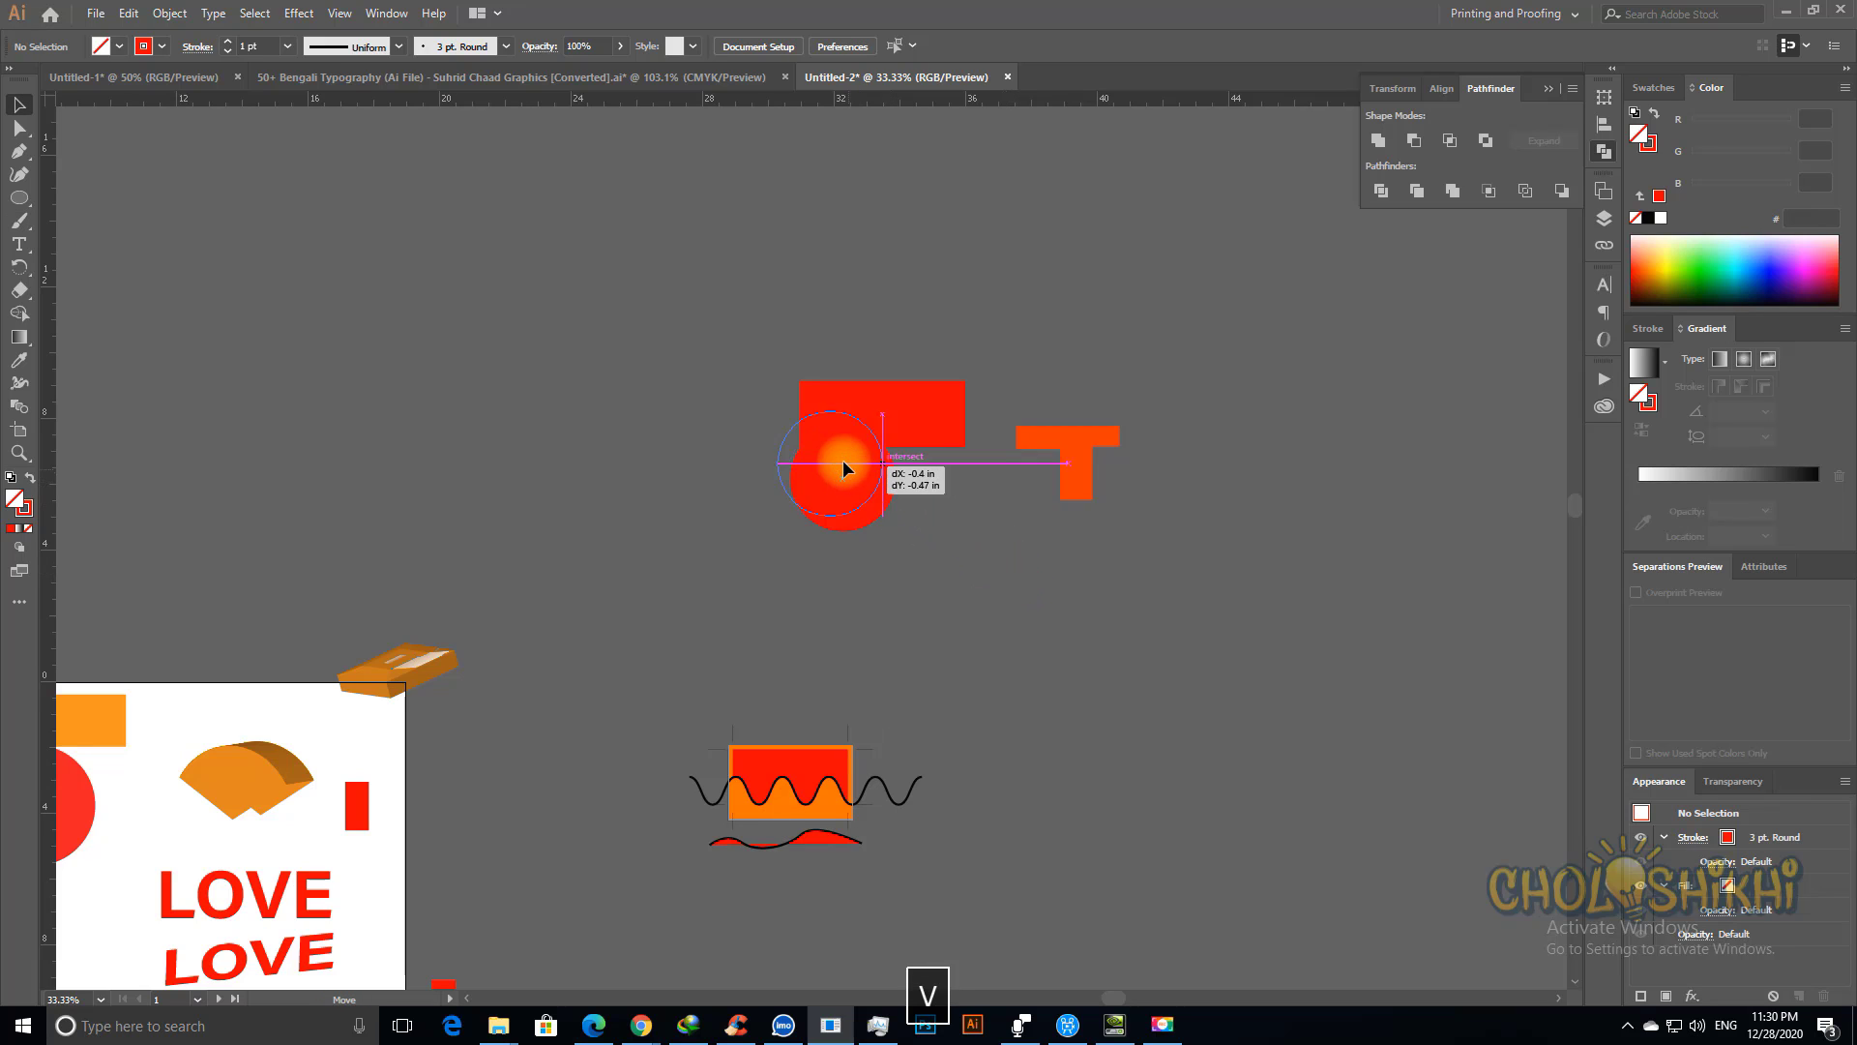
{"action": "left_click_drag", "start_coordinate": [843, 467], "coordinate": [833, 460]}
Step: Select the circle and rectangle together and move them slightly up and to the left
{"action": "left_click_drag", "start_coordinate": [746, 328], "coordinate": [914, 472]}
{"action": "key", "text": "ctrl+space"}
{"action": "left_click_drag", "start_coordinate": [912, 392], "coordinate": [1057, 509]}
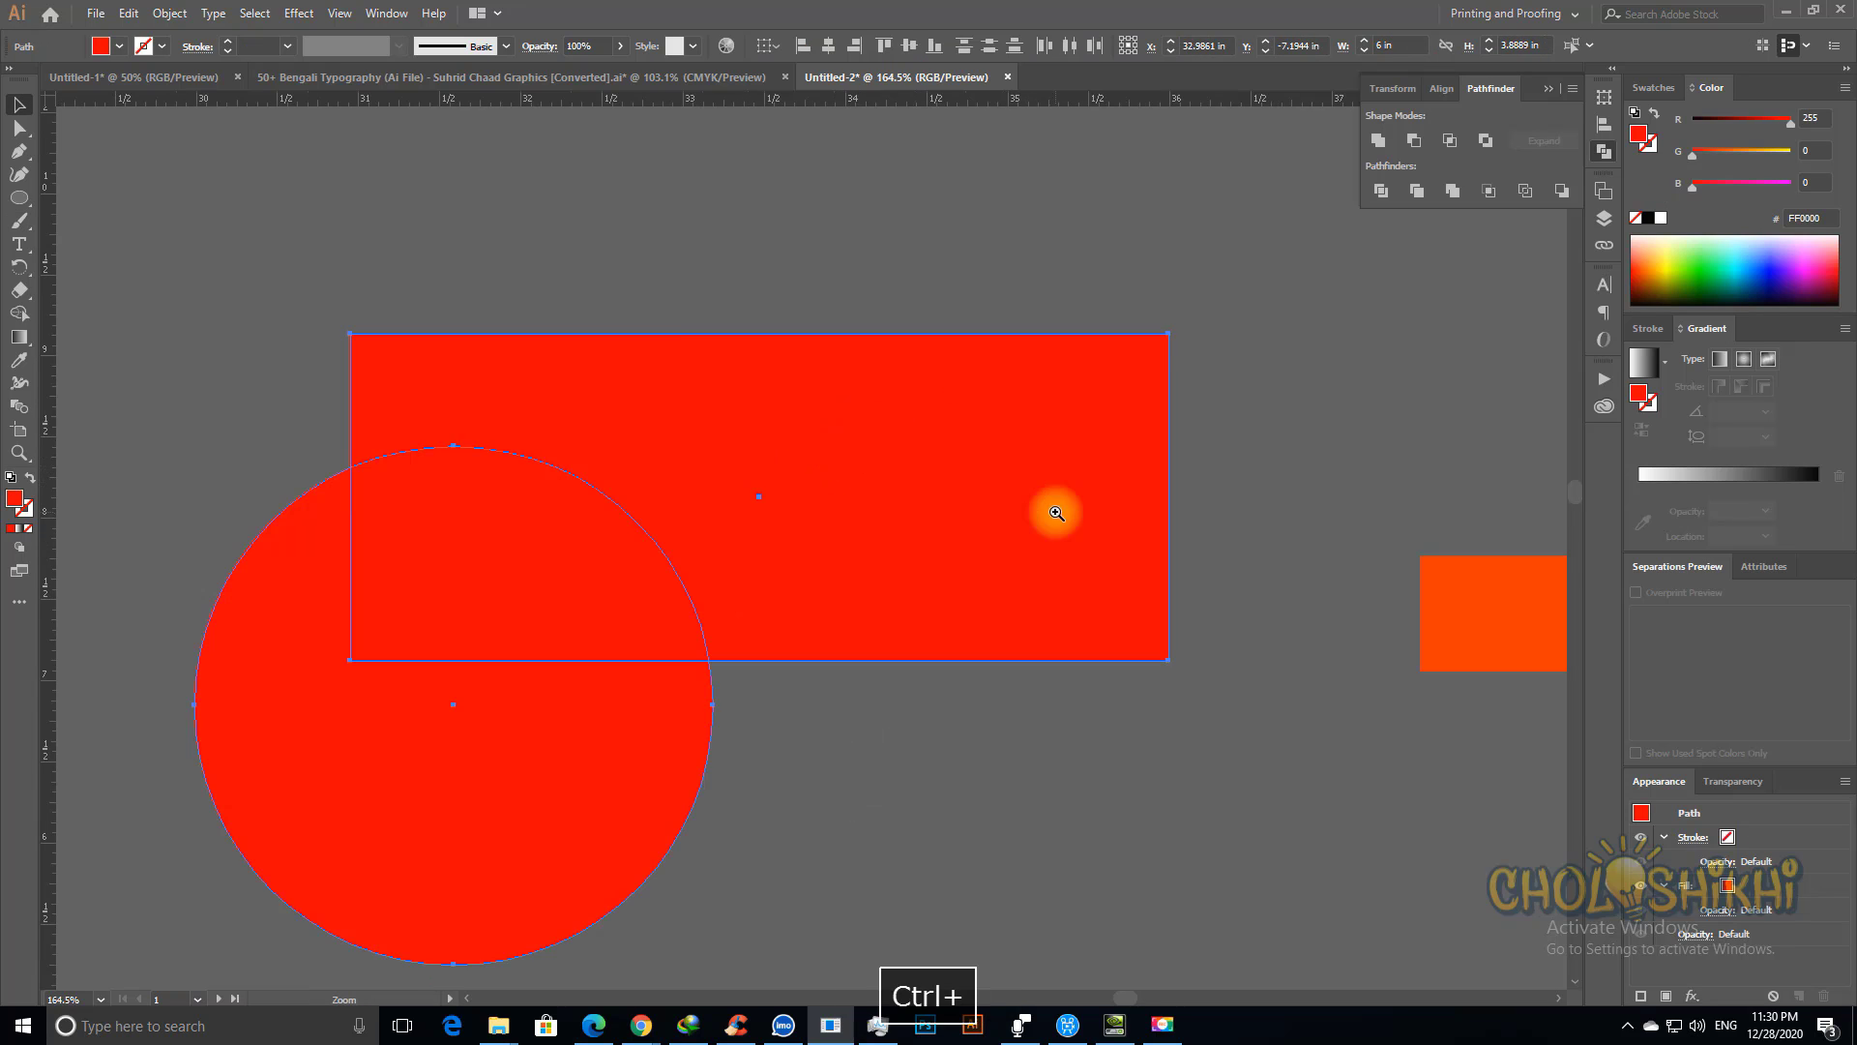
{"action": "left_click_drag", "start_coordinate": [551, 556], "coordinate": [485, 522]}
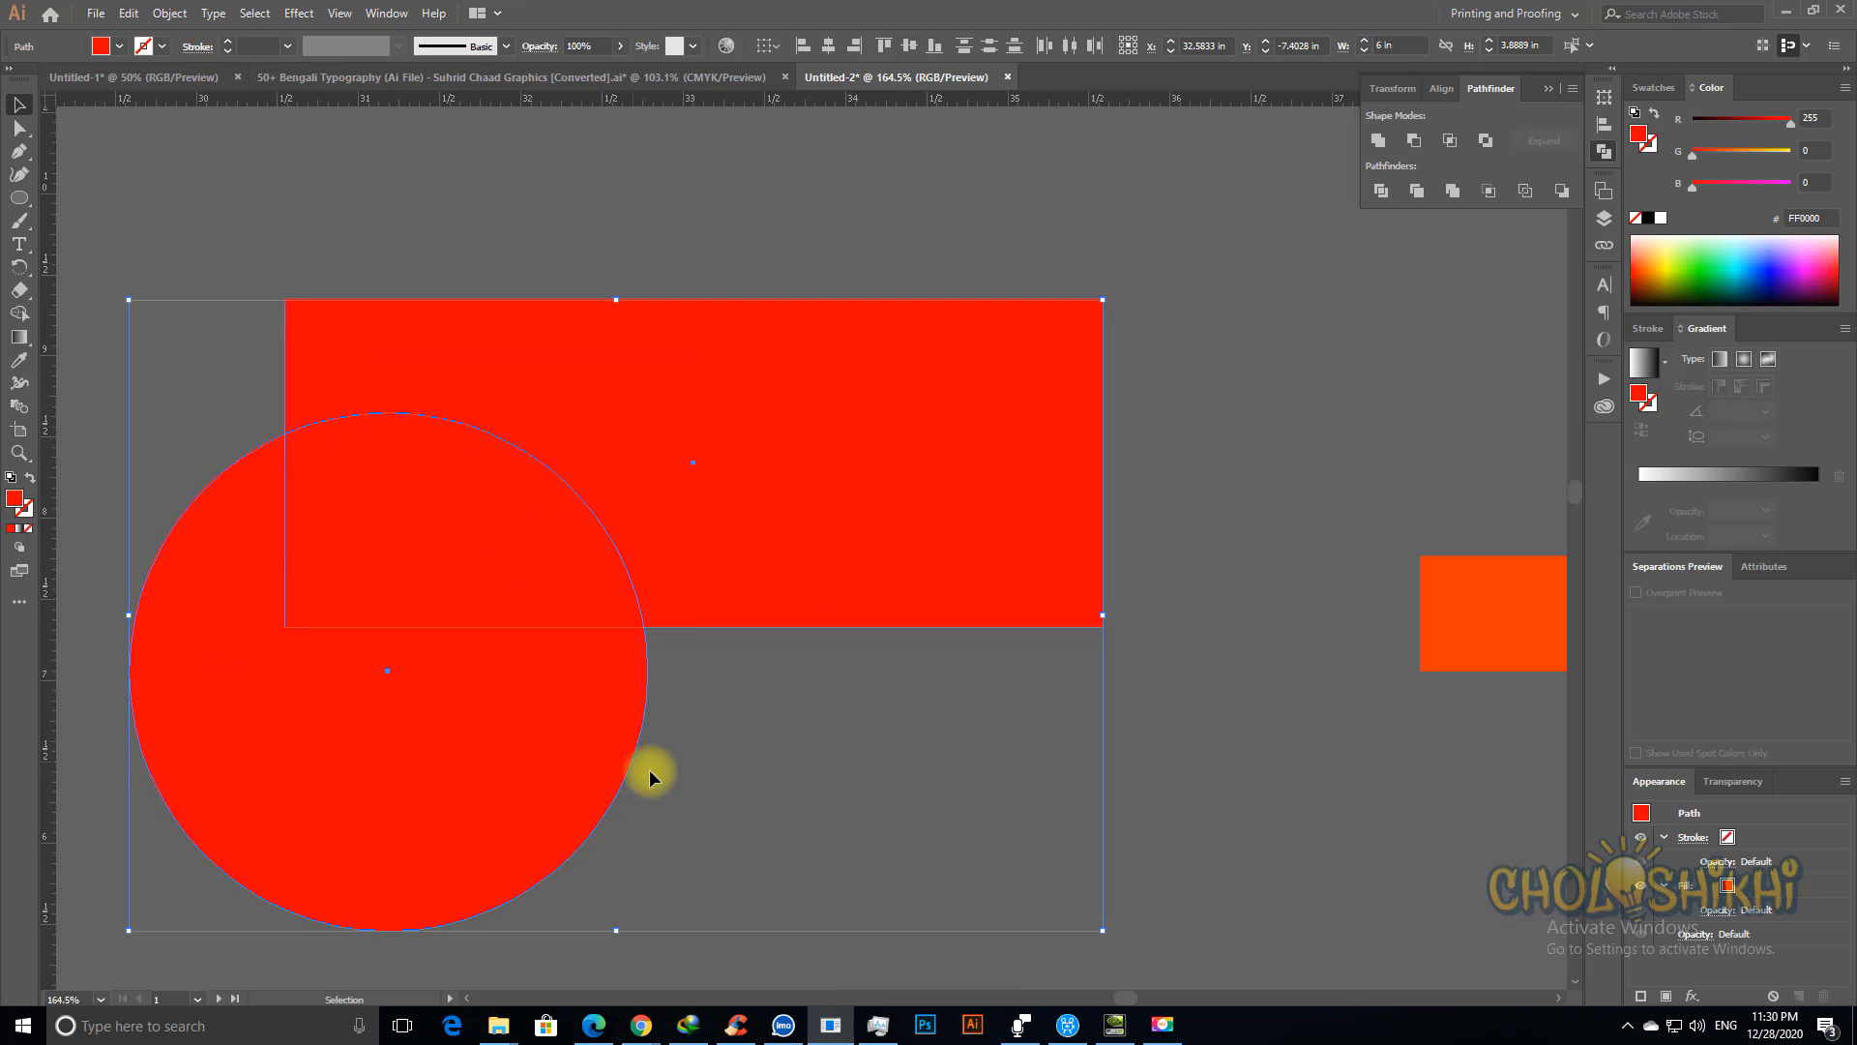
Step: Duplicate the circle and arrange both circles so they overlap each other and the rectangle
{"action": "left_click", "coordinate": [735, 769]}
{"action": "left_click_drag", "start_coordinate": [385, 694], "coordinate": [630, 741]}
{"action": "left_click_drag", "start_coordinate": [966, 191], "coordinate": [288, 632]}
{"action": "left_click", "coordinate": [932, 823]}
Step: Recolour the lower circle to FF2400 and select it together with the other circle and the rectangle
{"action": "left_click", "coordinate": [558, 762]}
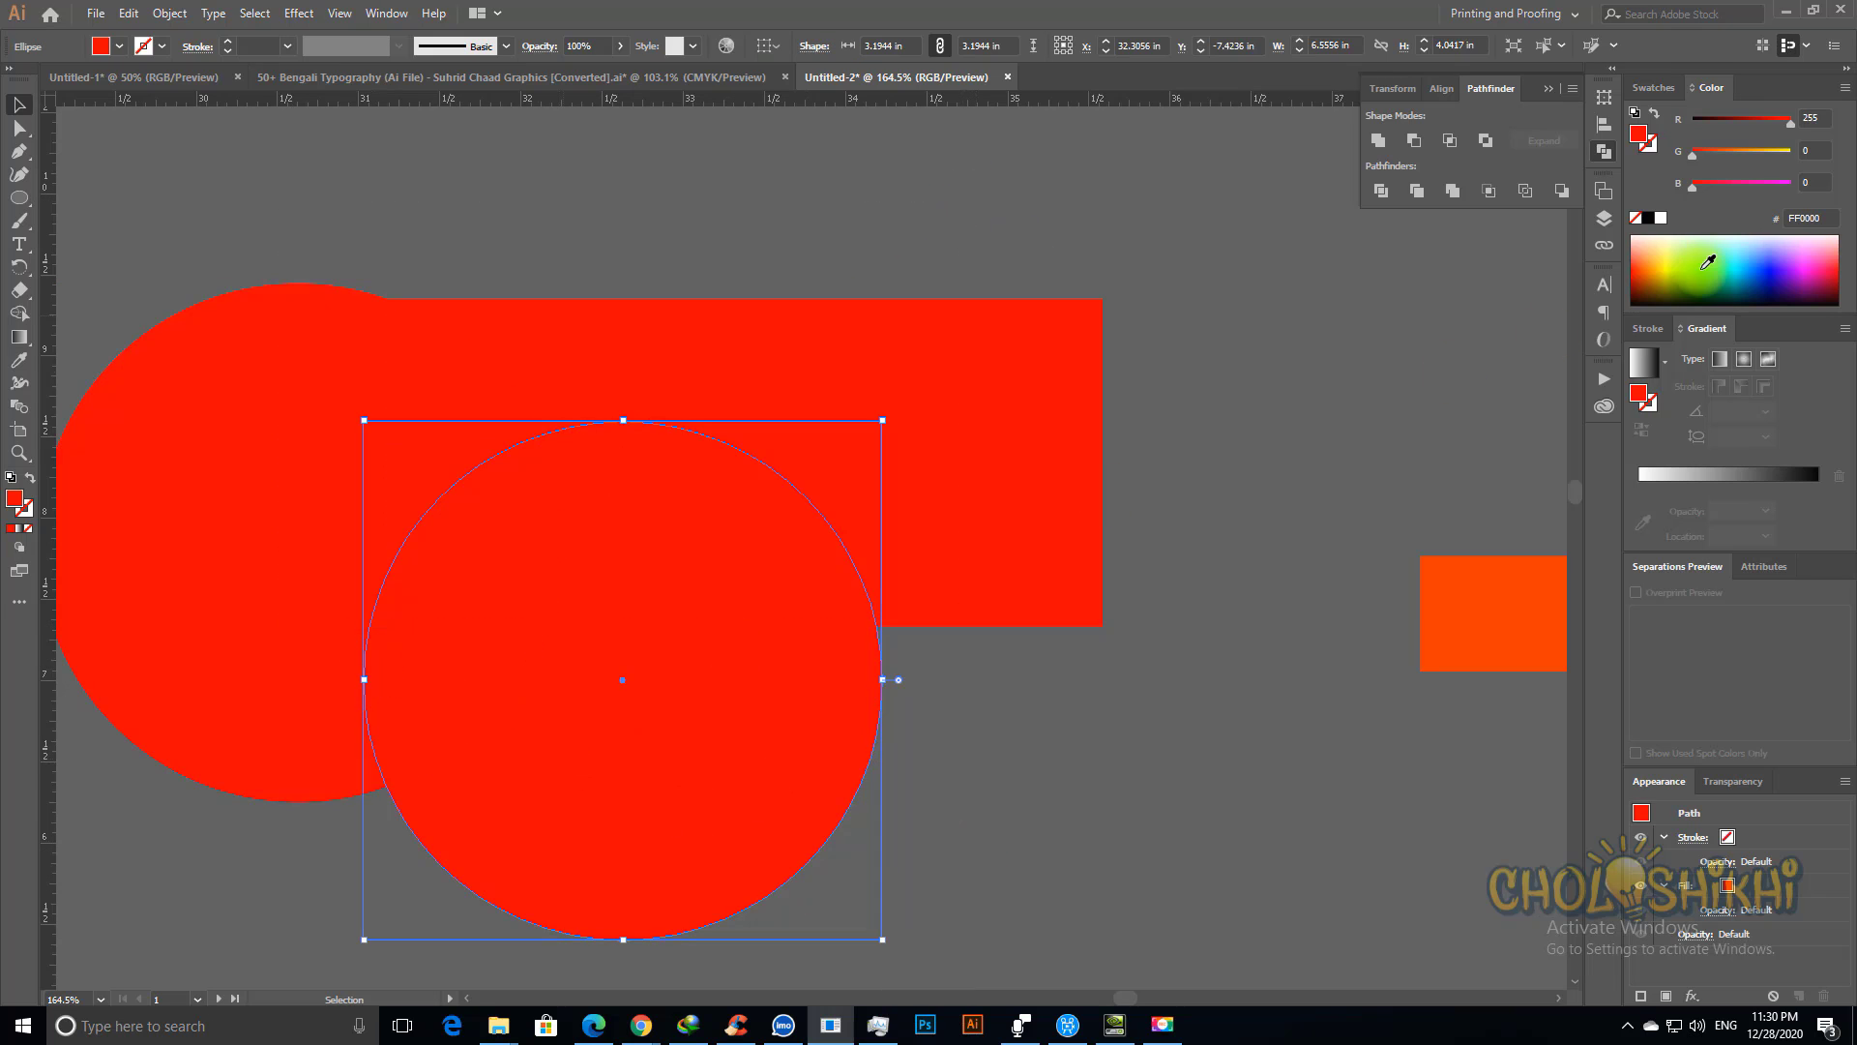
{"action": "left_click", "coordinate": [1705, 150]}
{"action": "left_click_drag", "start_coordinate": [779, 276], "coordinate": [216, 605]}
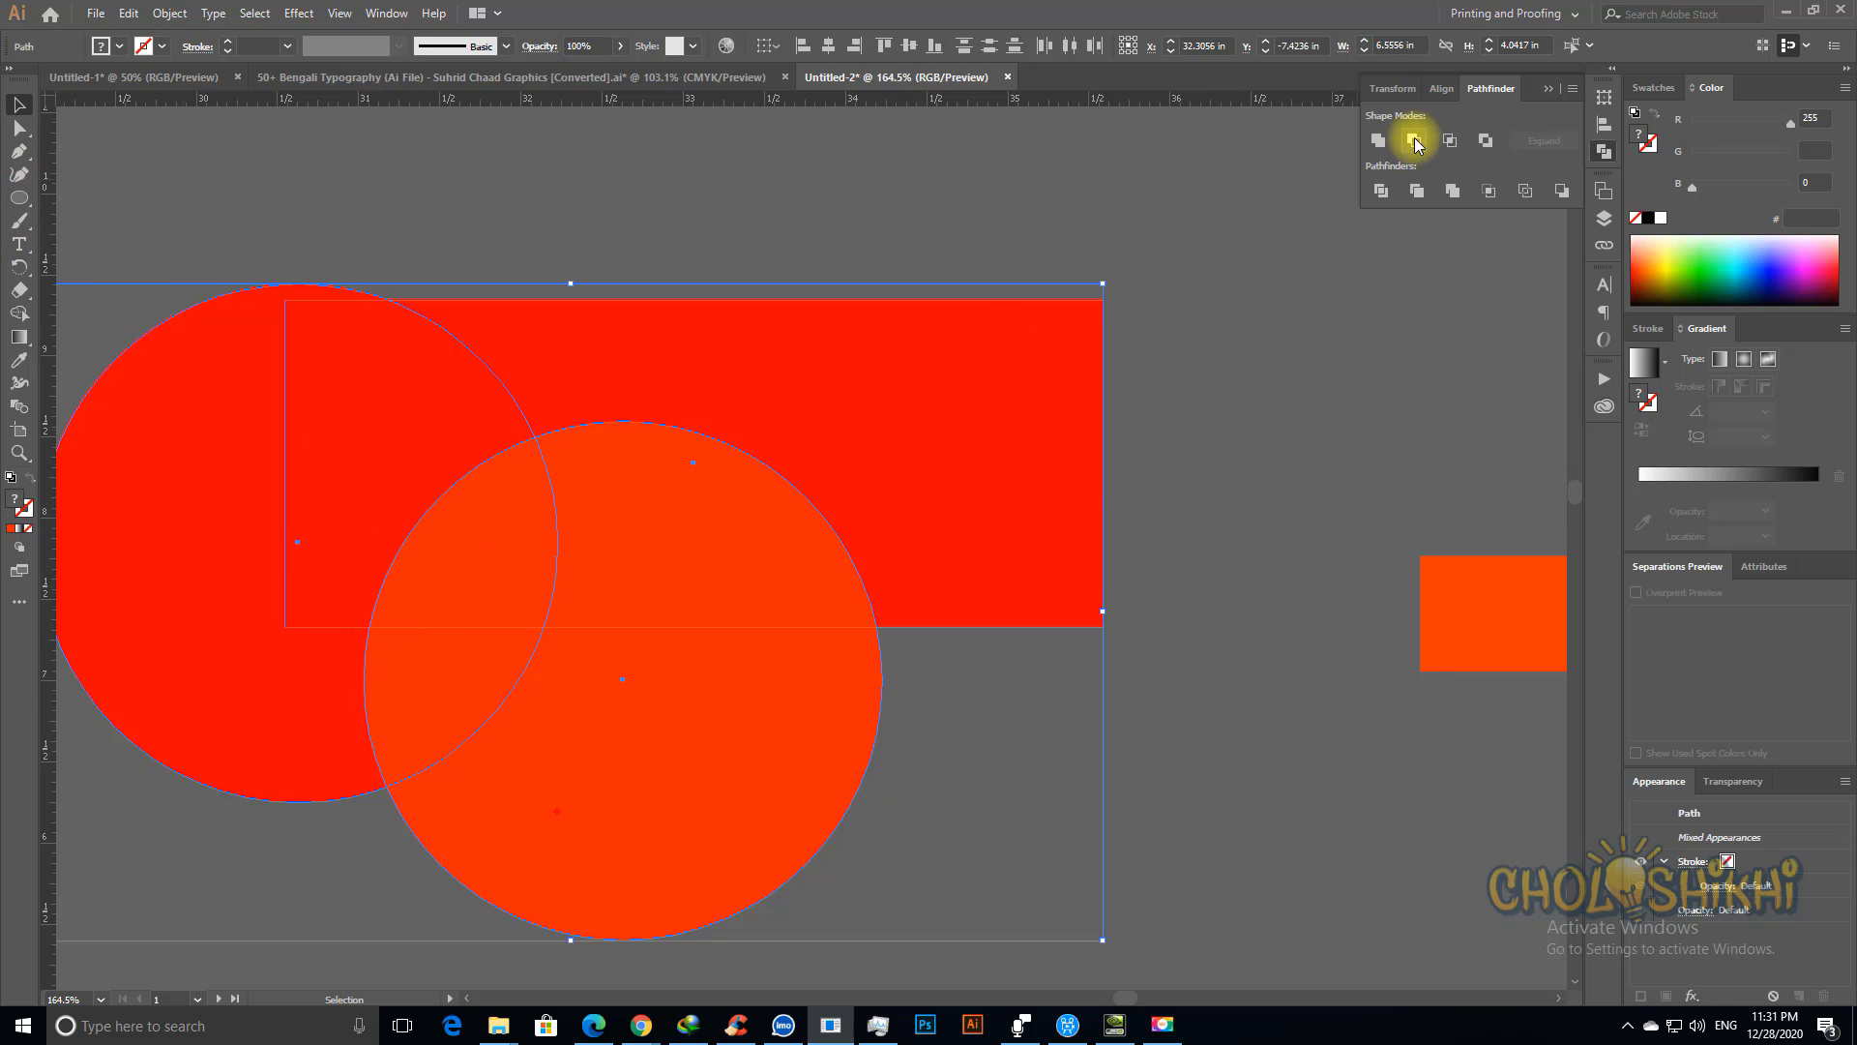
Step: Try removing all regions except the central overlap with the Shape Builder tool, and undo the removals
{"action": "left_click", "coordinate": [19, 315]}
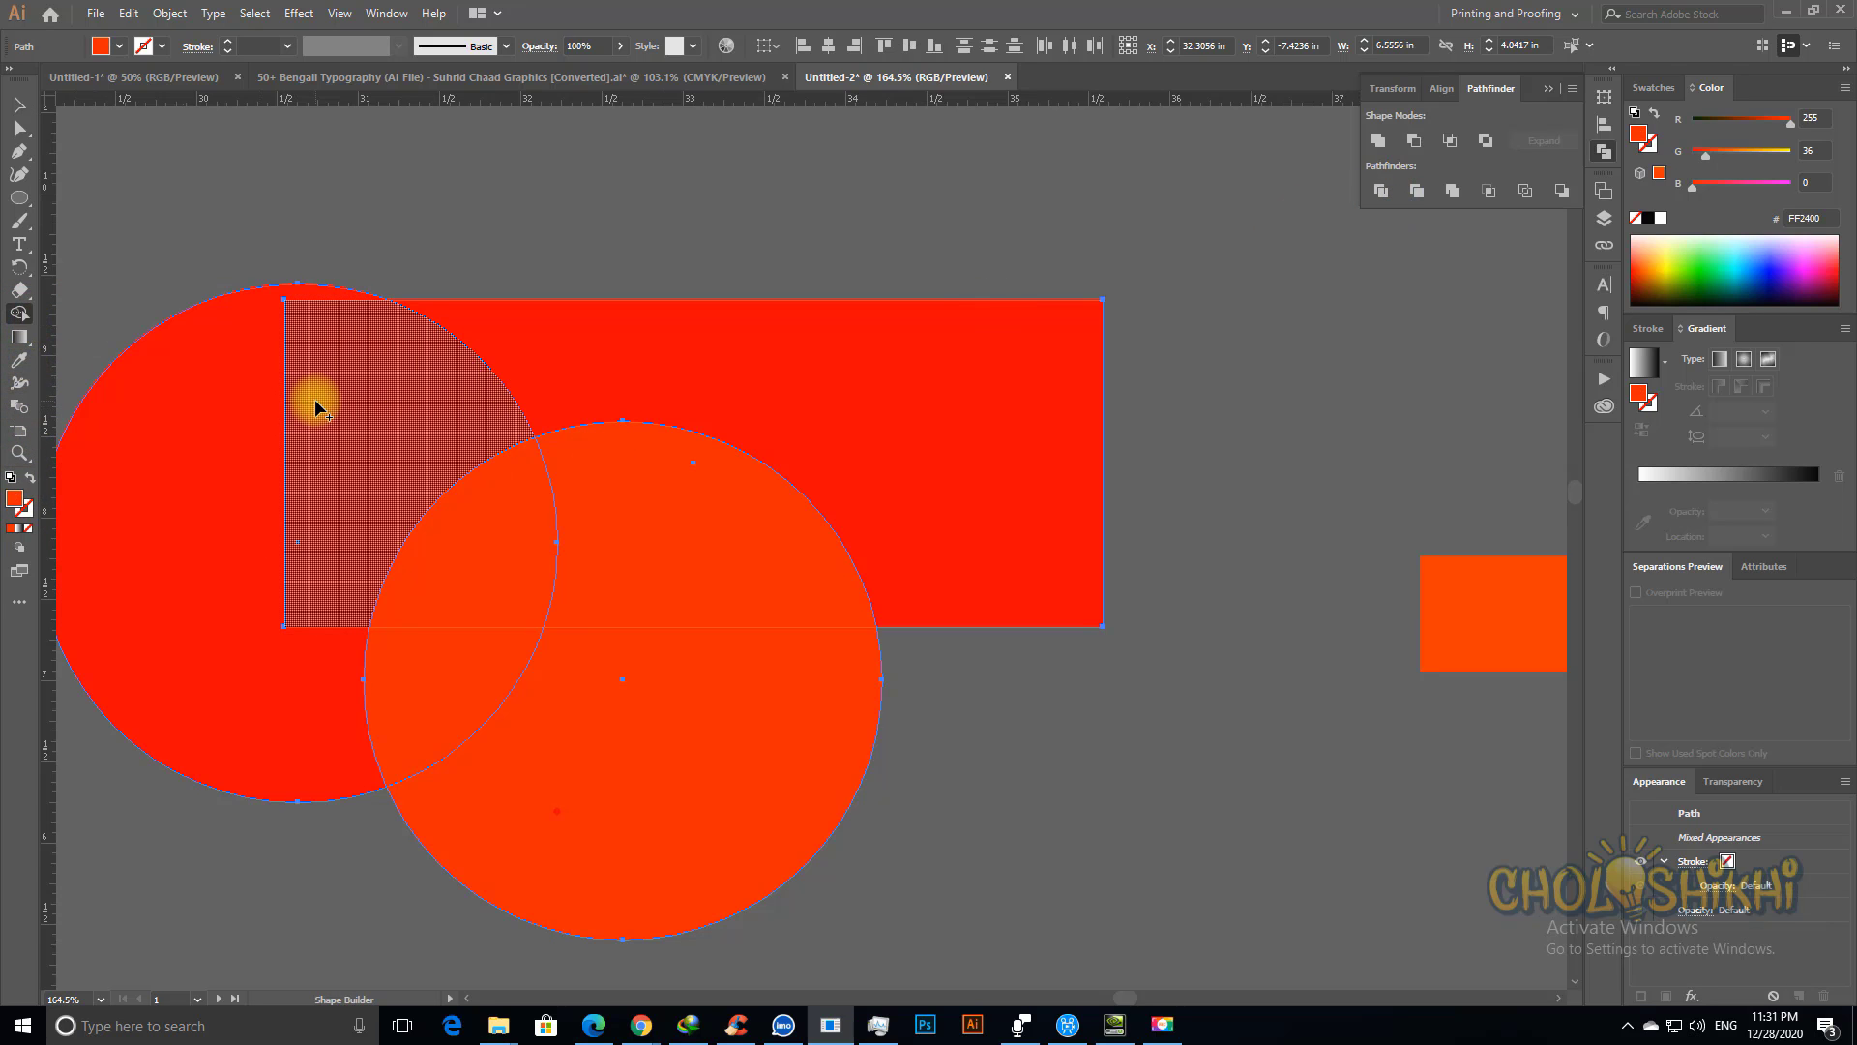
{"action": "left_click_drag", "start_coordinate": [317, 406], "coordinate": [435, 563]}
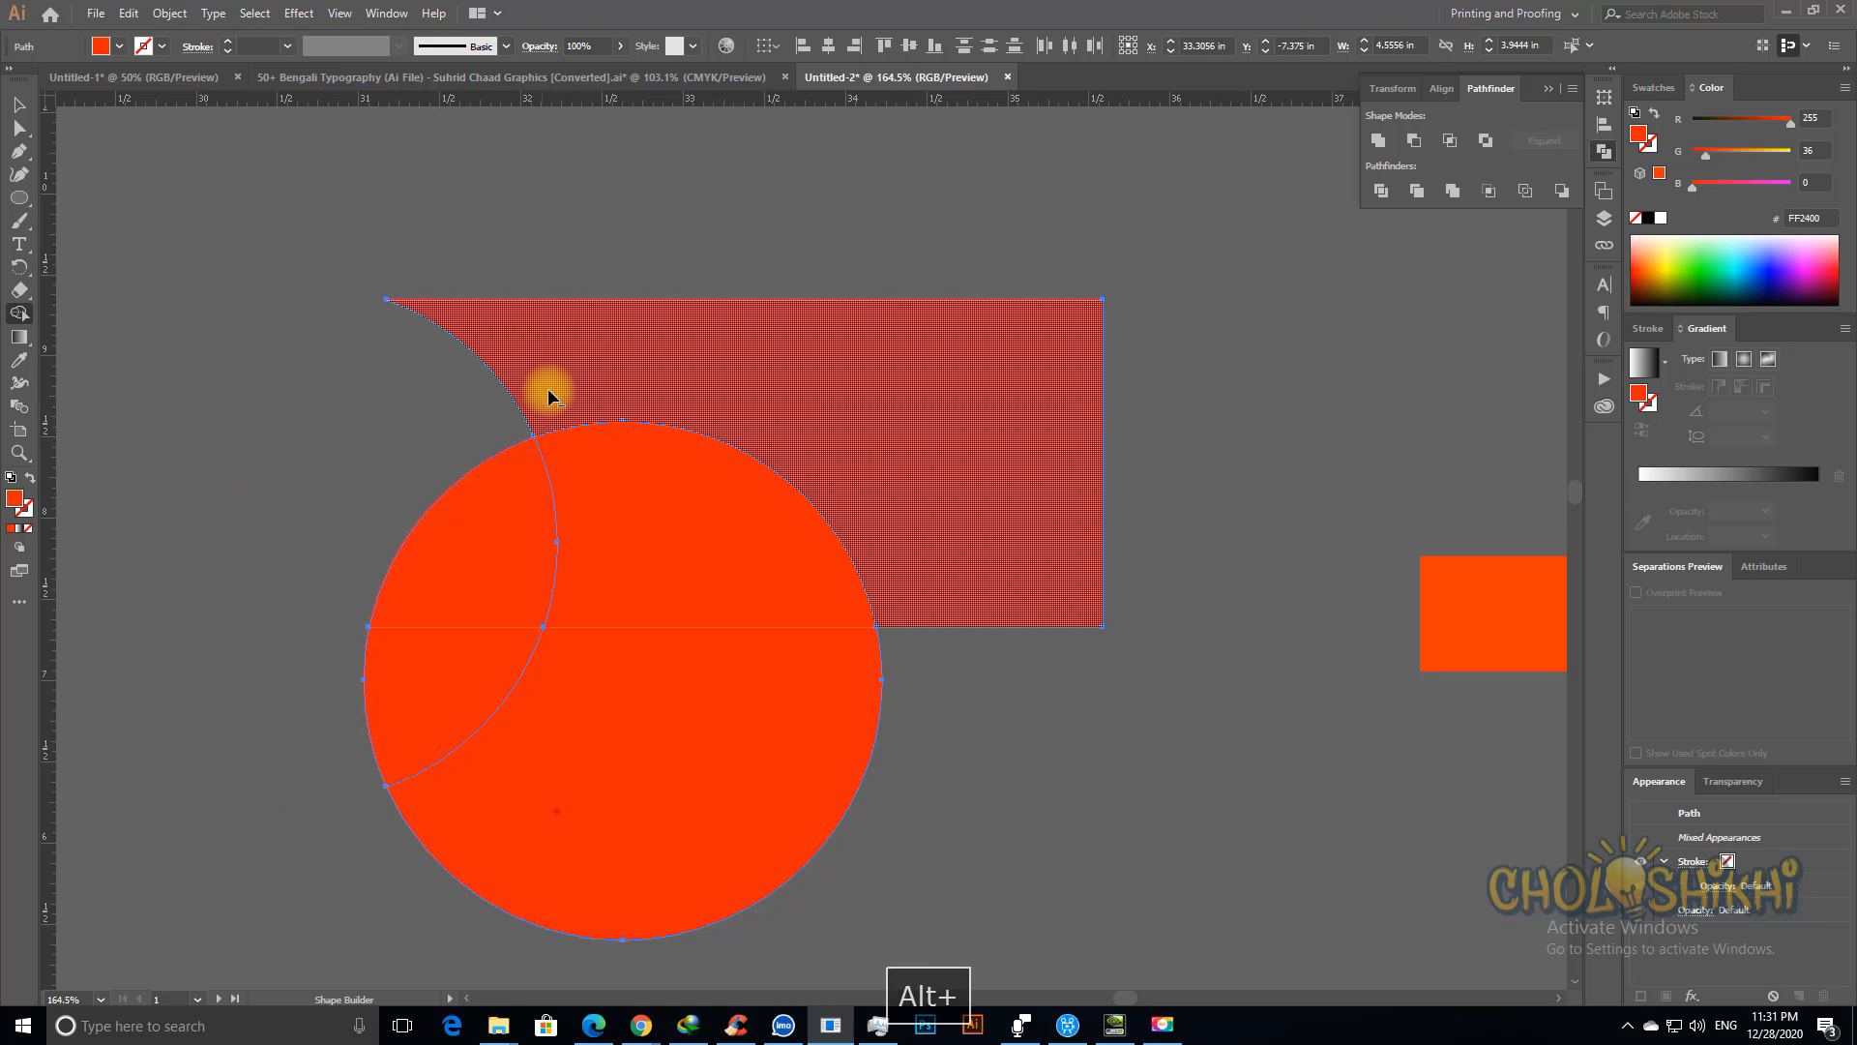
{"action": "mouse_move", "coordinate": [572, 374]}
{"action": "left_mouse_down"}
{"action": "mouse_move", "coordinate": [646, 453]}
{"action": "mouse_move", "coordinate": [685, 638]}
{"action": "left_mouse_up"}
{"action": "mouse_move", "coordinate": [664, 701]}
{"action": "left_mouse_down"}
{"action": "mouse_move", "coordinate": [299, 726]}
{"action": "mouse_move", "coordinate": [320, 735]}
{"action": "left_mouse_up"}
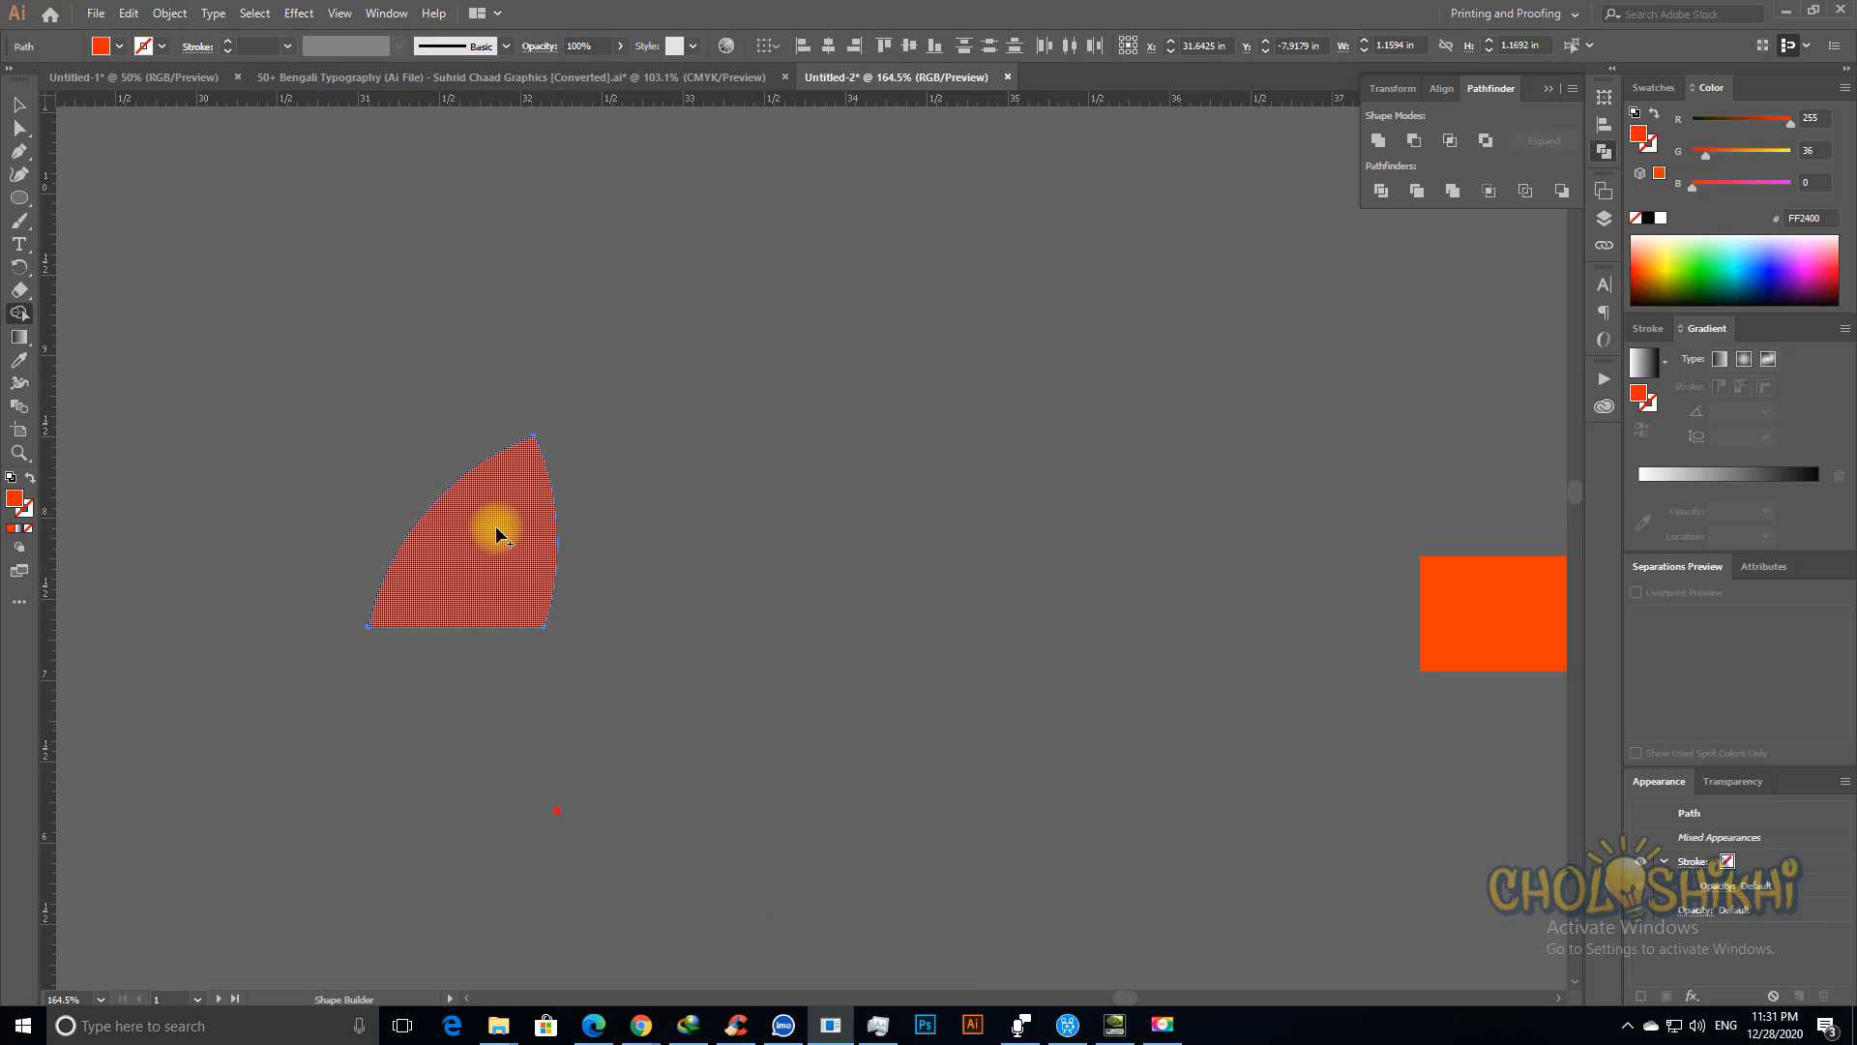
{"action": "key", "text": "ctrl+z"}
{"action": "key", "text": "ctrl+z"}
{"action": "key", "text": "ctrl+z"}
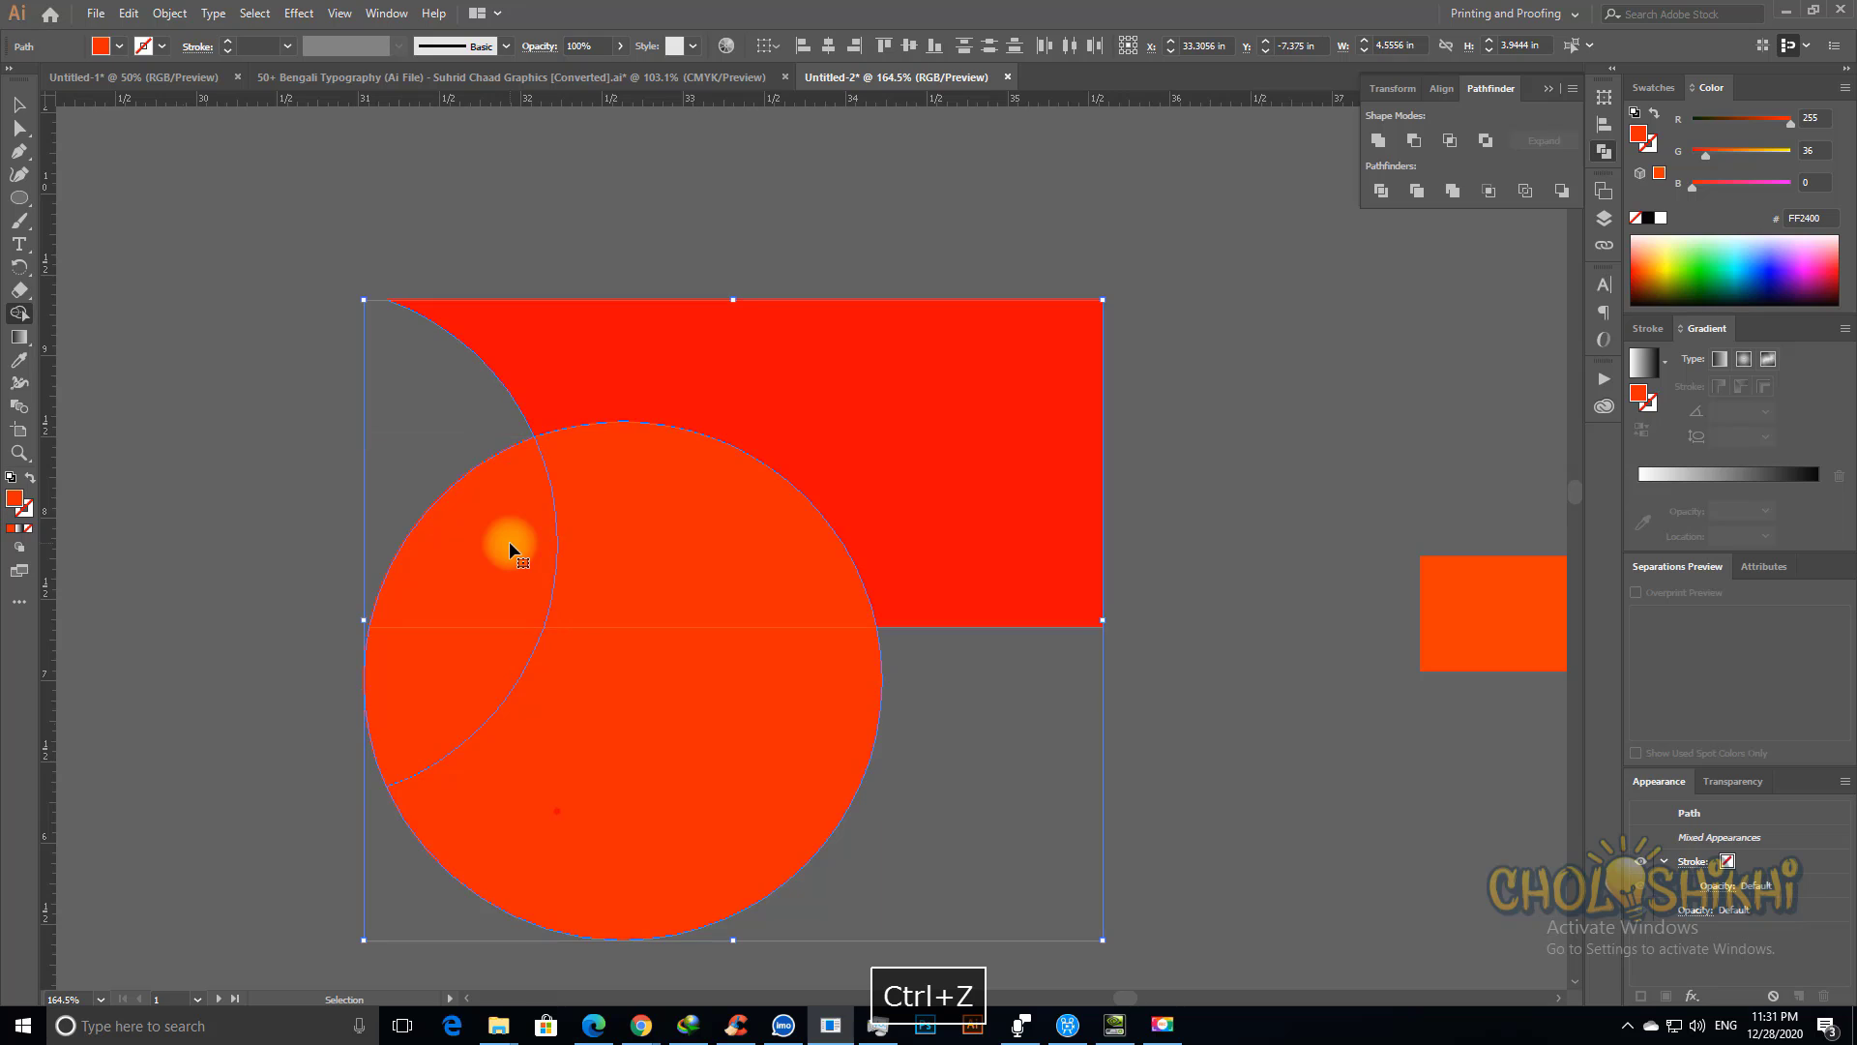
{"action": "left_click", "coordinate": [18, 103]}
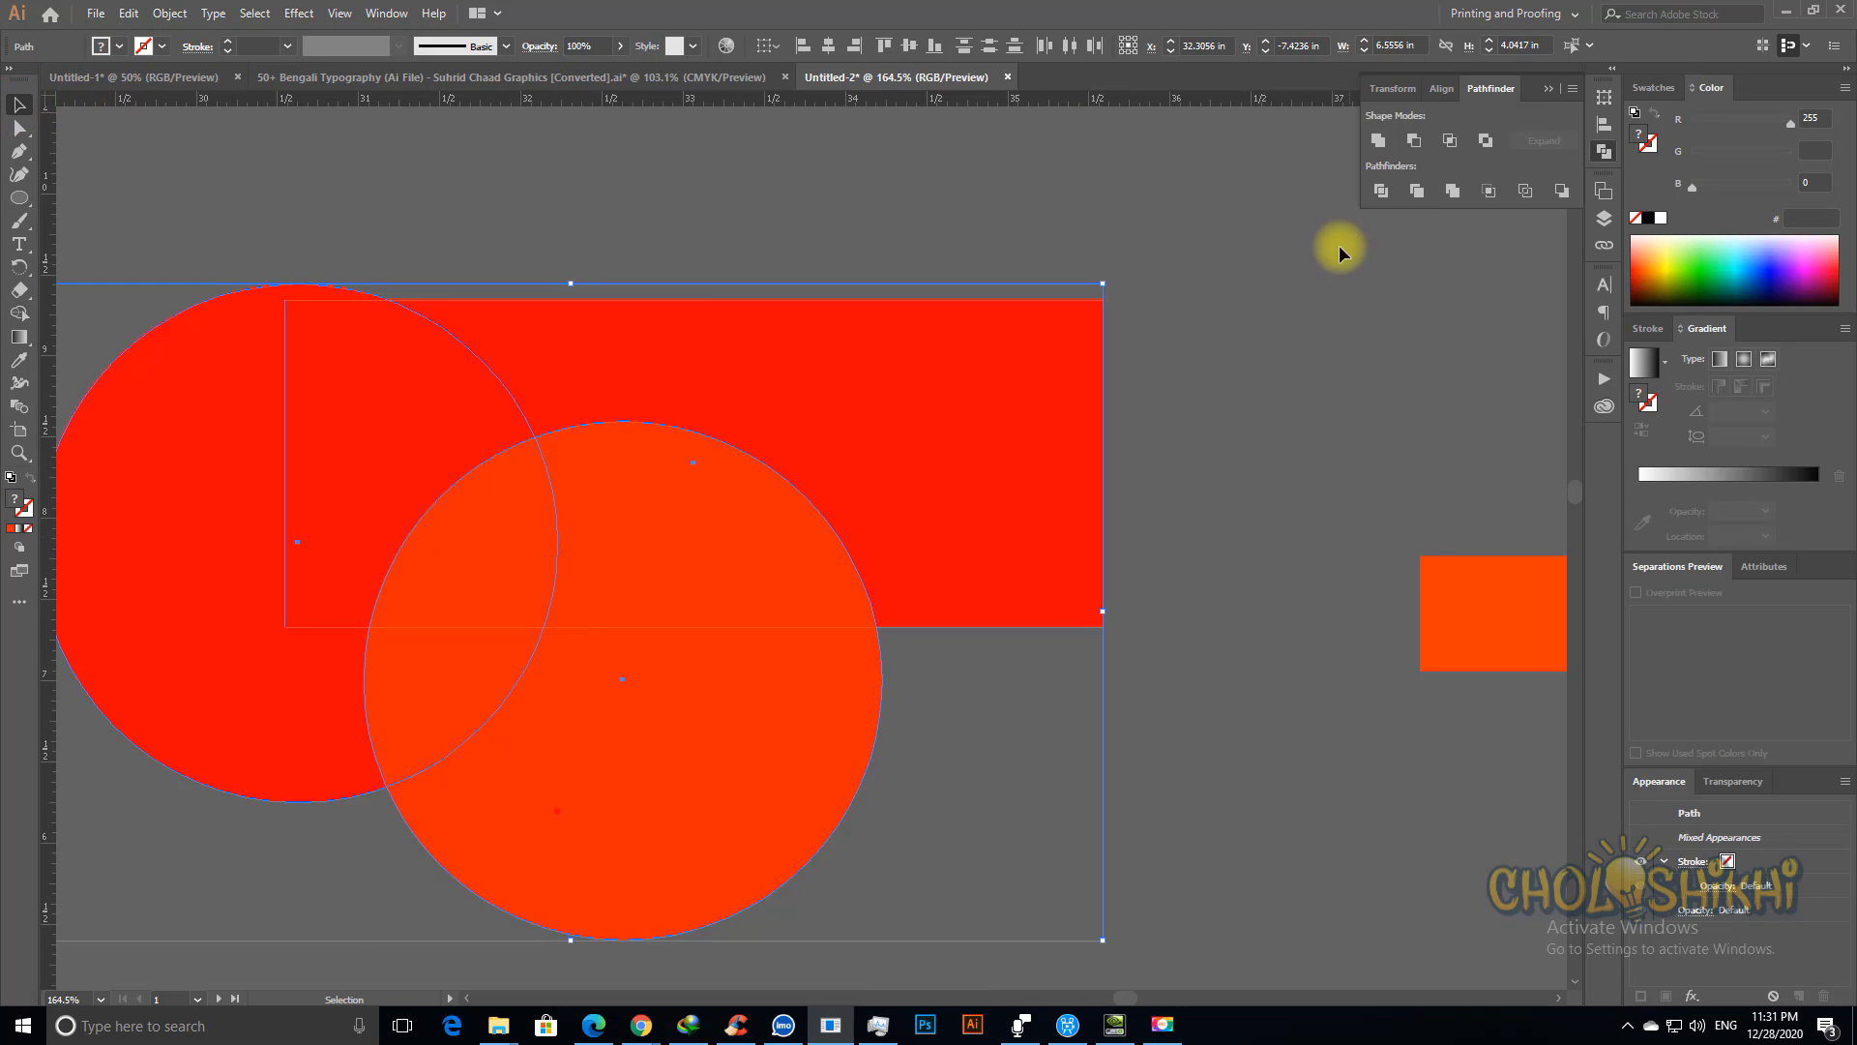
Step: Split the selected circles and rectangle along their overlaps with the Divide pathfinder and ungroup the resulting pieces
{"action": "left_click", "coordinate": [1382, 193]}
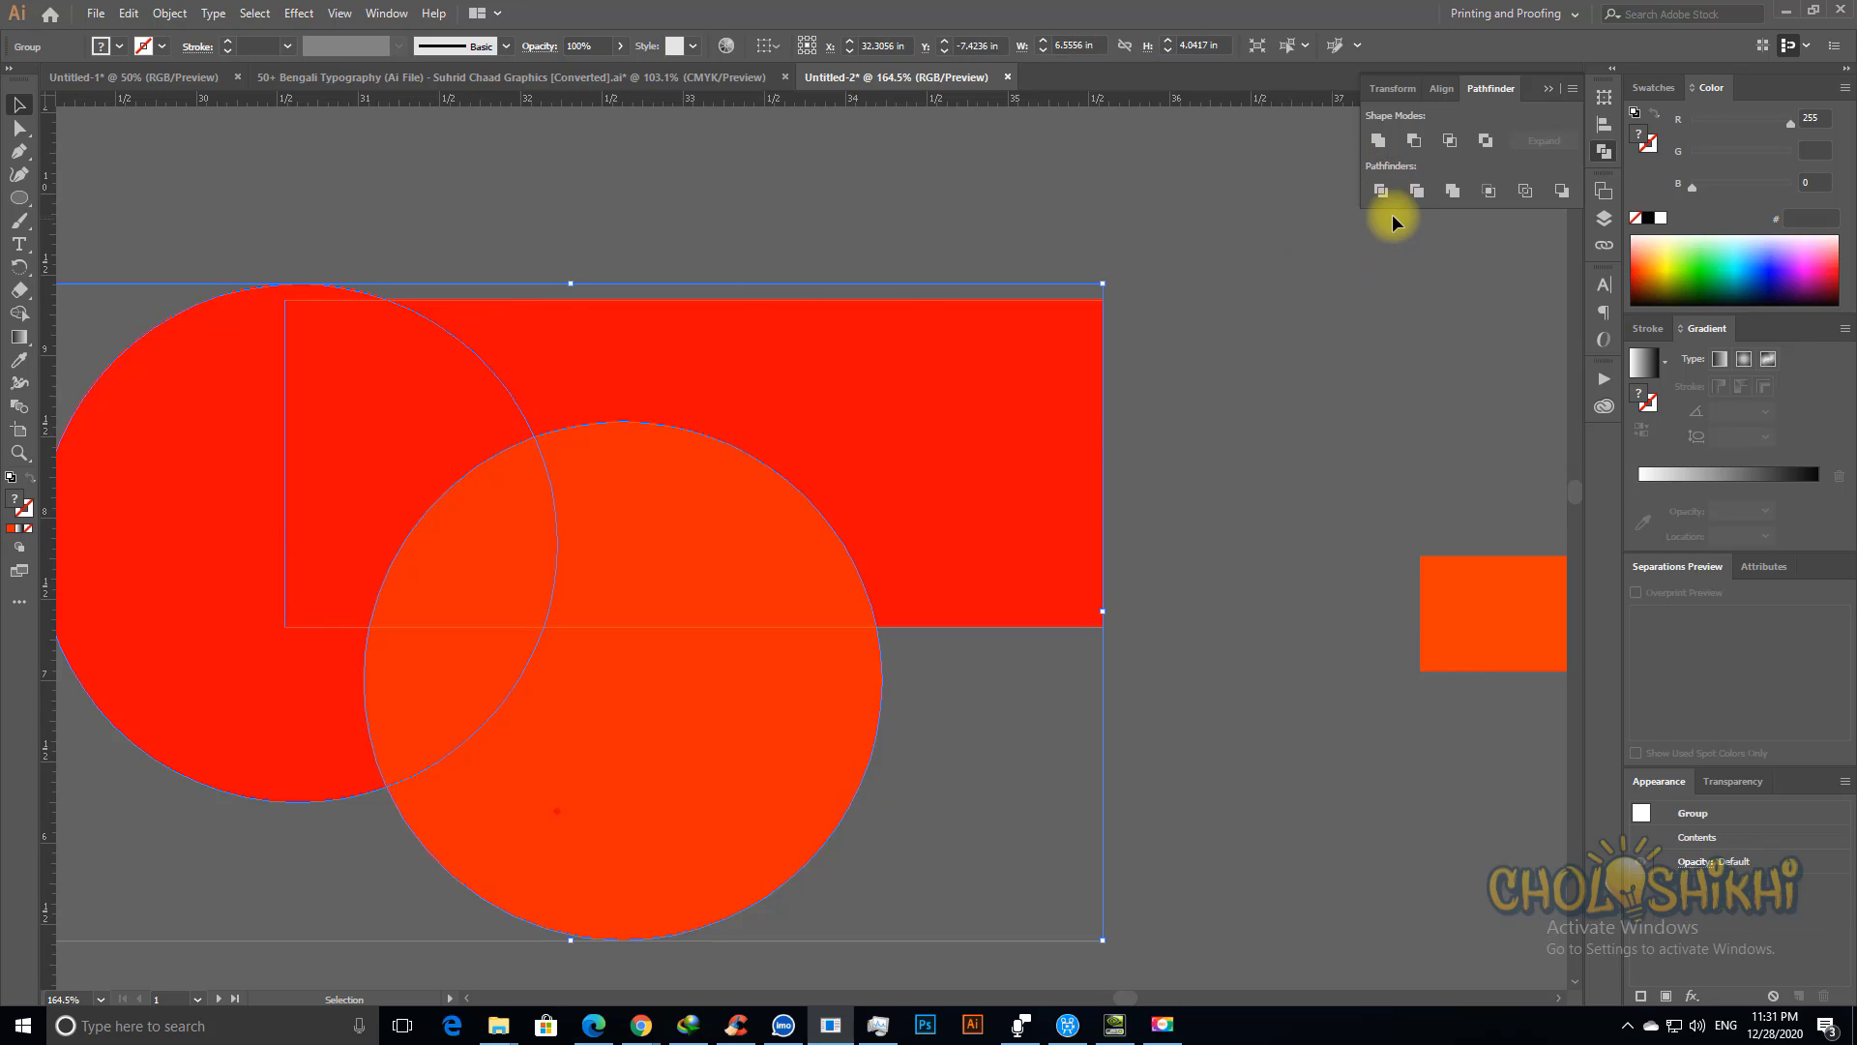
{"action": "right_click", "coordinate": [569, 409]}
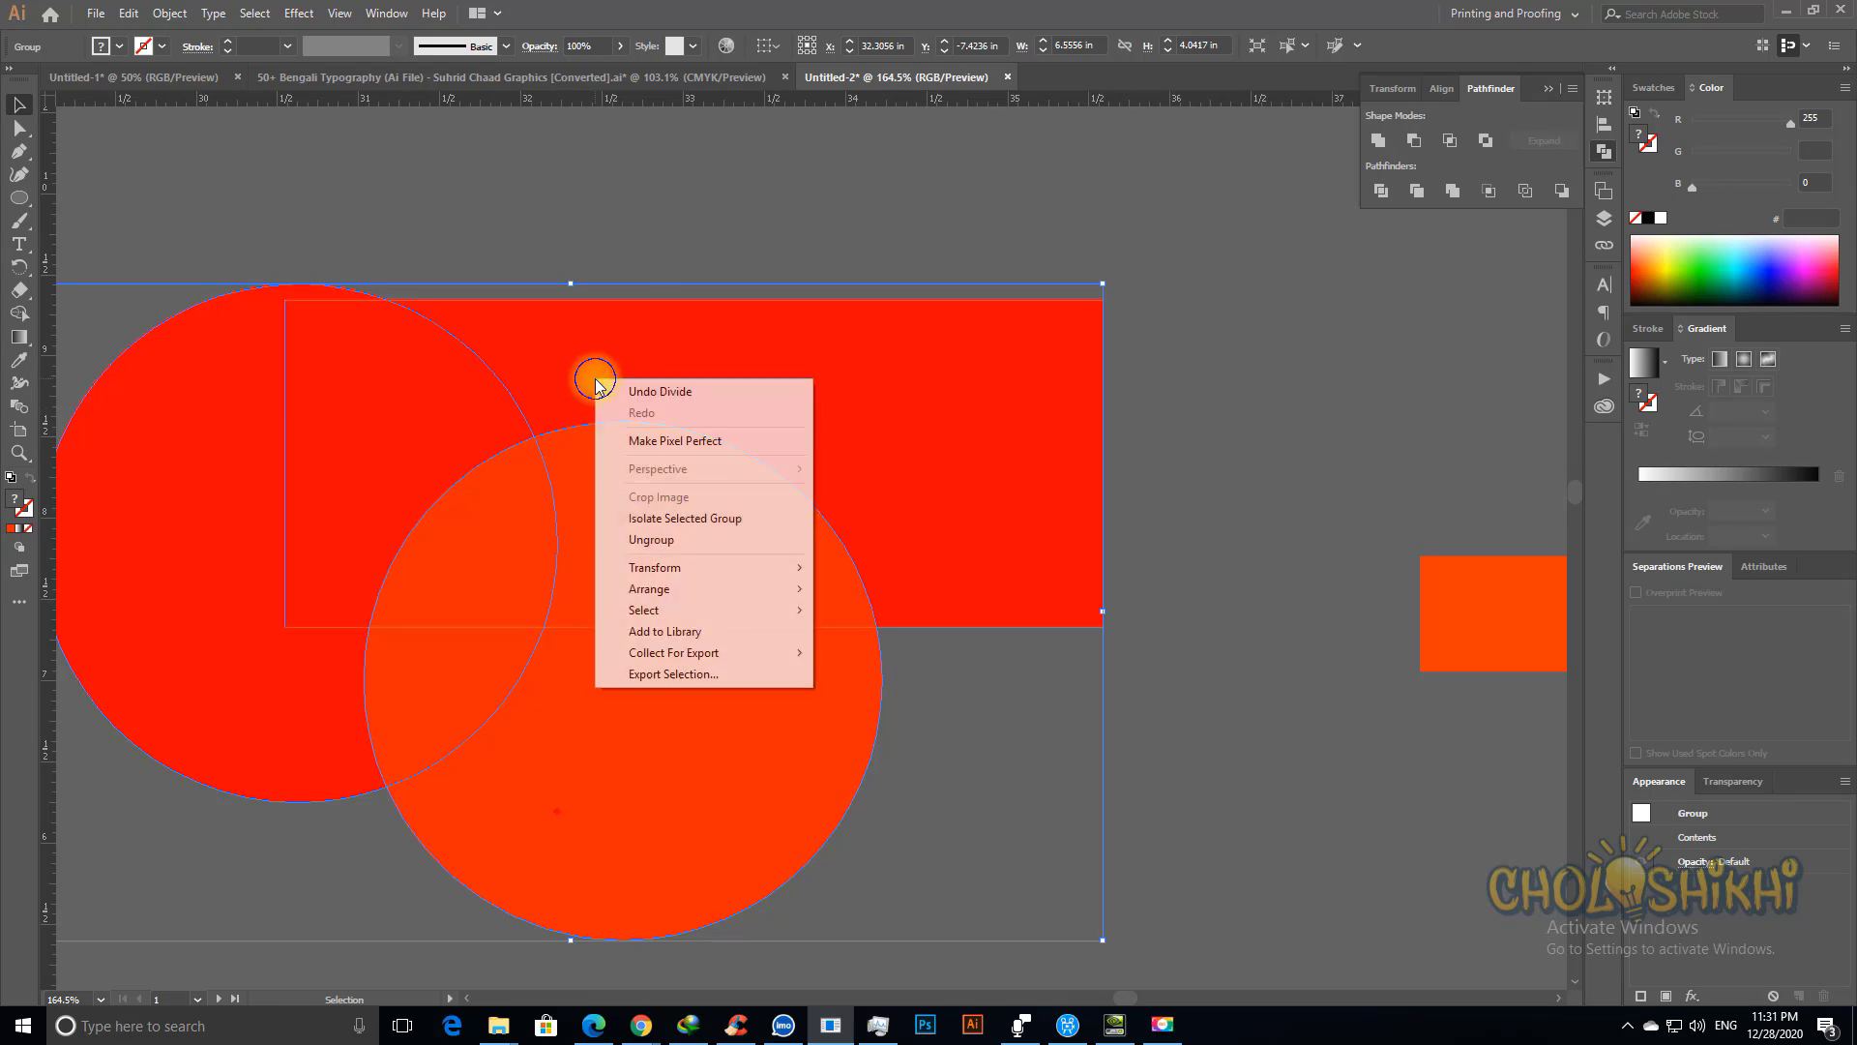
{"action": "left_click", "coordinate": [651, 535]}
{"action": "left_click", "coordinate": [1180, 399]}
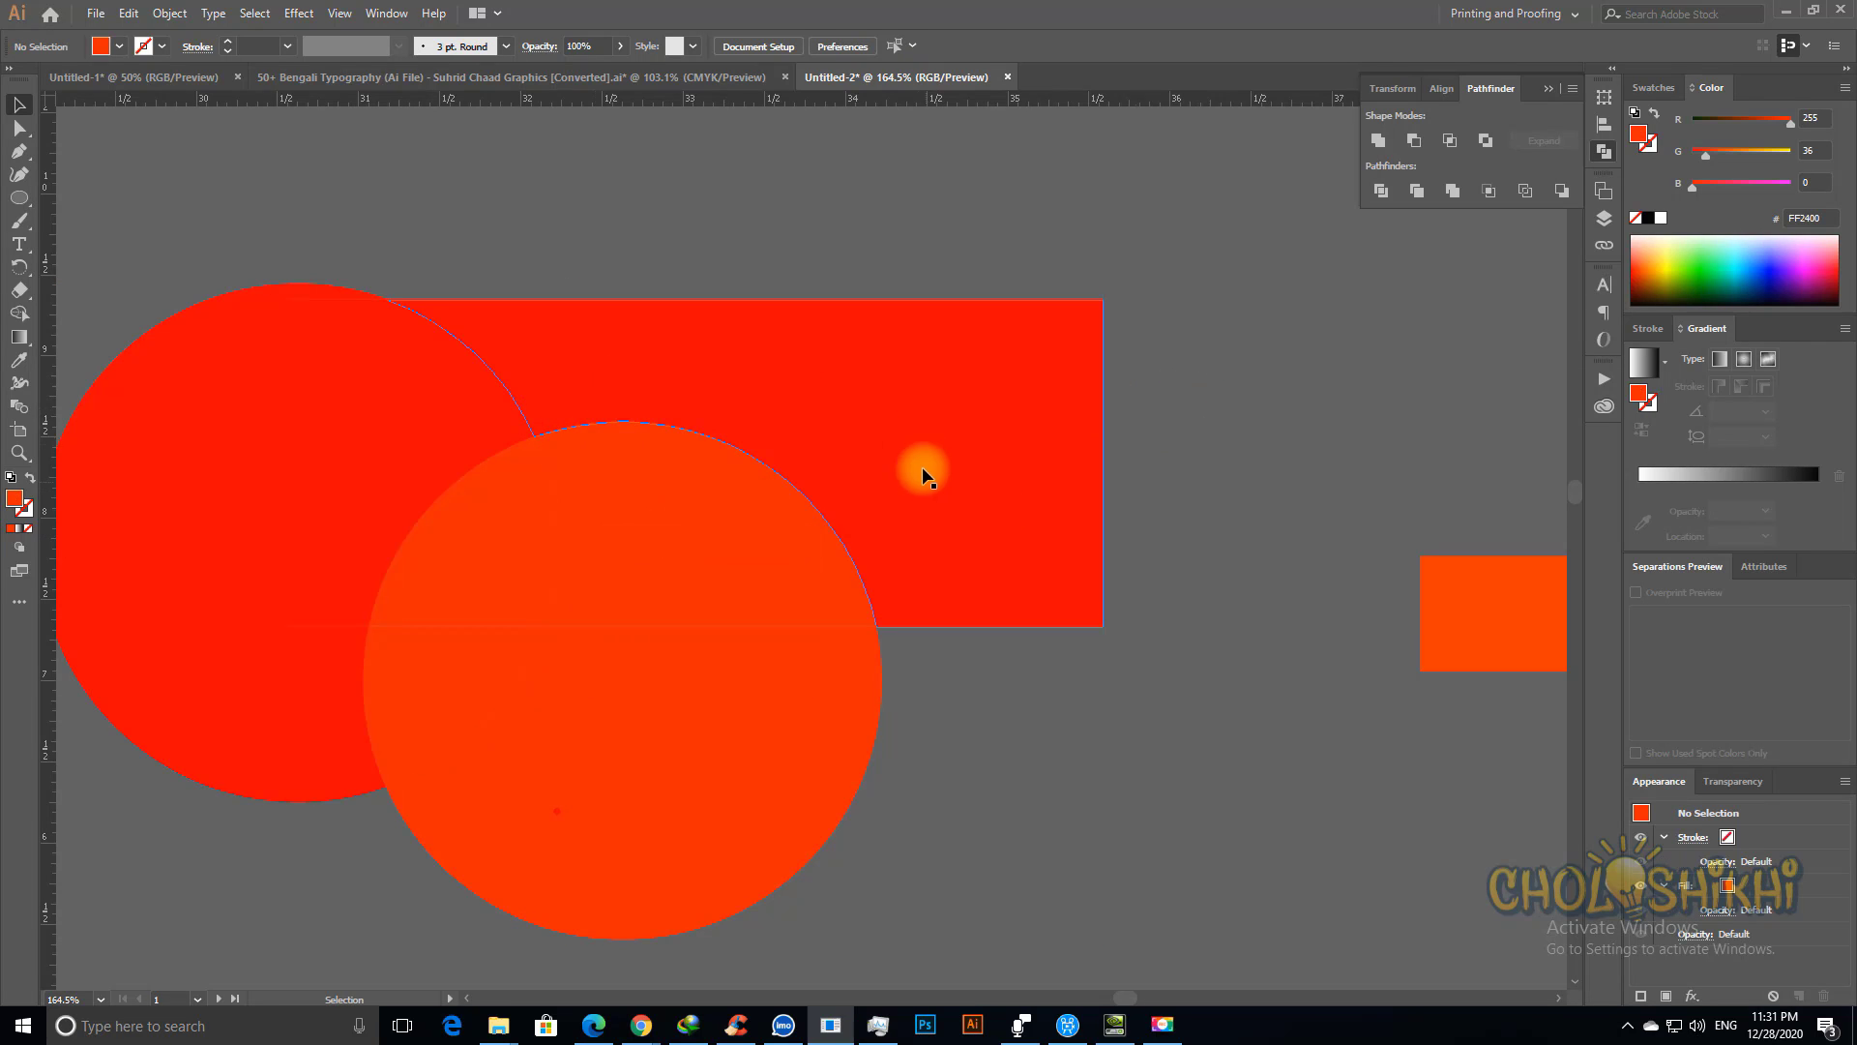
Step: Pull the divided pieces of the two circles and the rectangle apart from one another
{"action": "left_click_drag", "start_coordinate": [901, 408], "coordinate": [1276, 317]}
{"action": "left_click_drag", "start_coordinate": [755, 641], "coordinate": [1025, 678]}
{"action": "left_click_drag", "start_coordinate": [435, 696], "coordinate": [371, 831]}
{"action": "left_click_drag", "start_coordinate": [309, 570], "coordinate": [207, 494]}
{"action": "left_click_drag", "start_coordinate": [268, 679], "coordinate": [142, 716]}
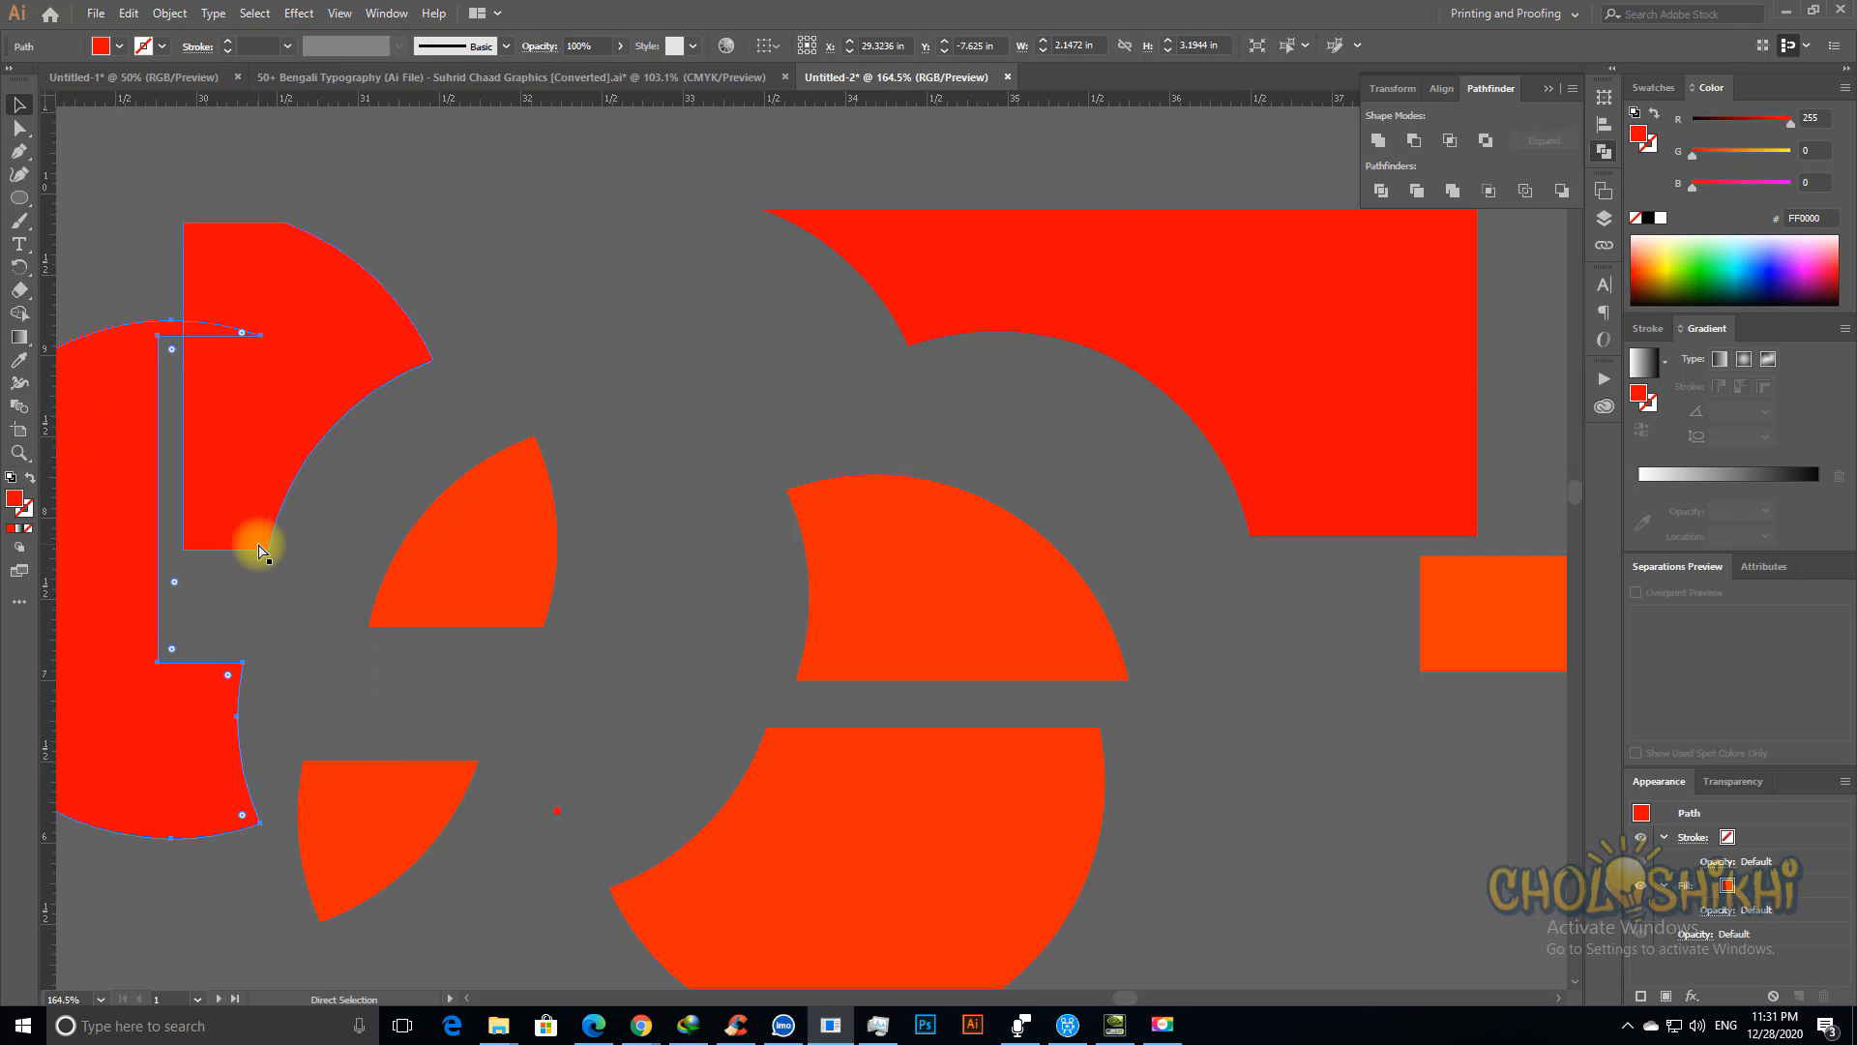
{"action": "key", "text": "ctrl+minus"}
{"action": "left_click_drag", "start_coordinate": [1133, 515], "coordinate": [1194, 460]}
{"action": "key", "text": "a"}
{"action": "key", "text": "ctrl+minus"}
{"action": "key", "text": "ctrl+minus"}
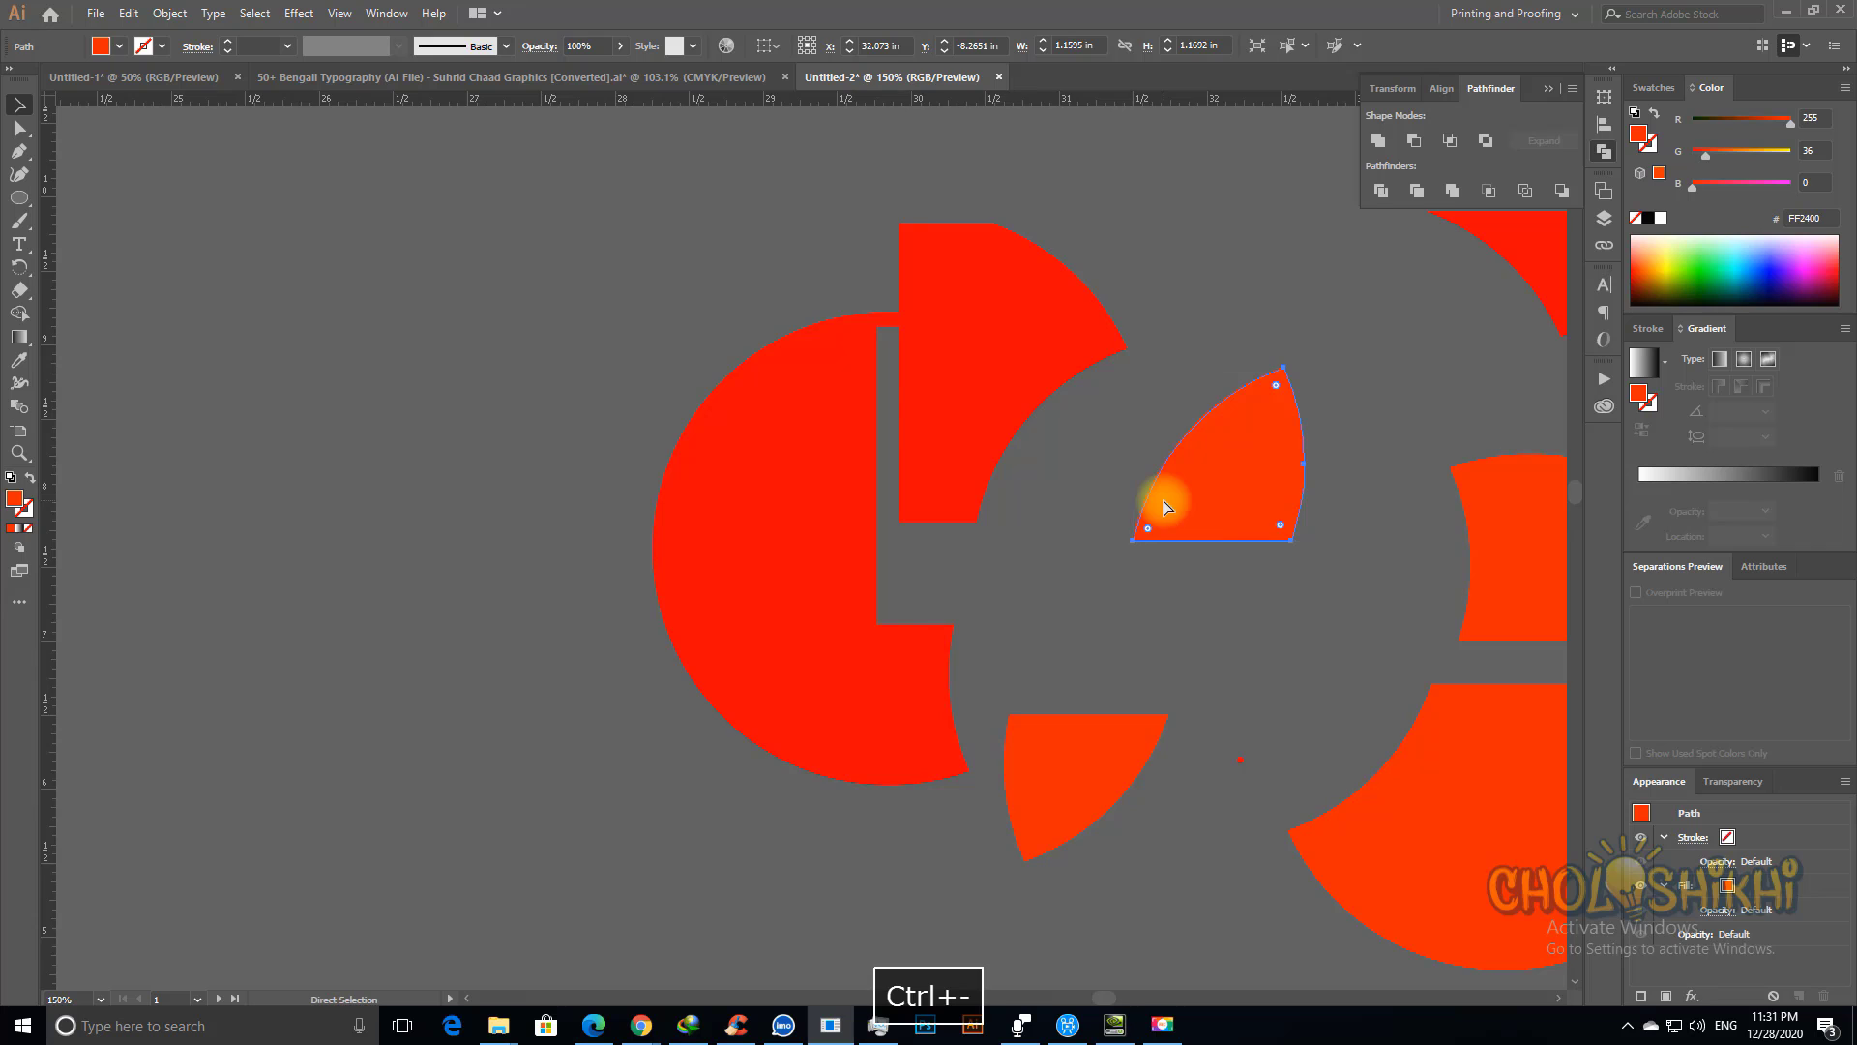
Step: Move the notched red rectangle piece up to an empty area, away from the other divided pieces
{"action": "left_click_drag", "start_coordinate": [605, 435], "coordinate": [1152, 725]}
{"action": "key", "text": "v"}
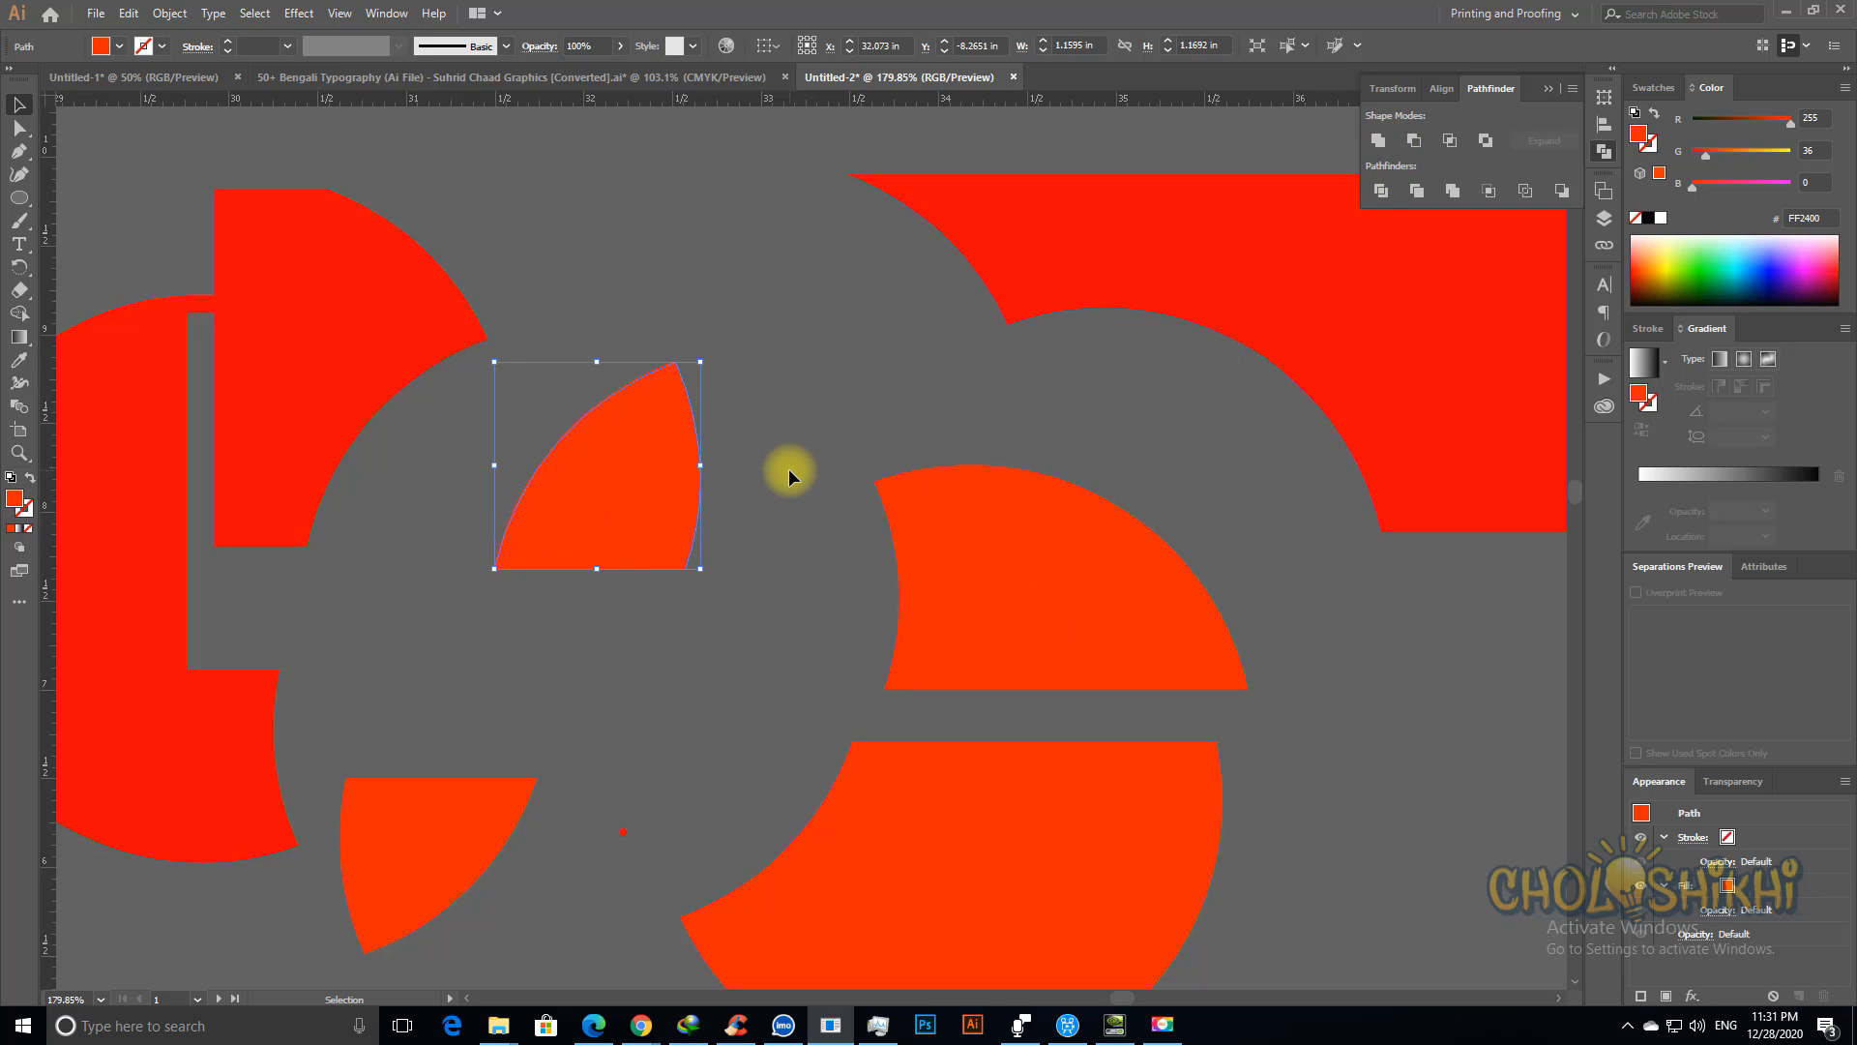
{"action": "key", "text": "ctrl+minus"}
{"action": "key", "text": "ctrl+minus"}
{"action": "key", "text": "ctrl+minus"}
{"action": "key", "text": "space"}
{"action": "left_click_drag", "start_coordinate": [869, 486], "coordinate": [678, 514]}
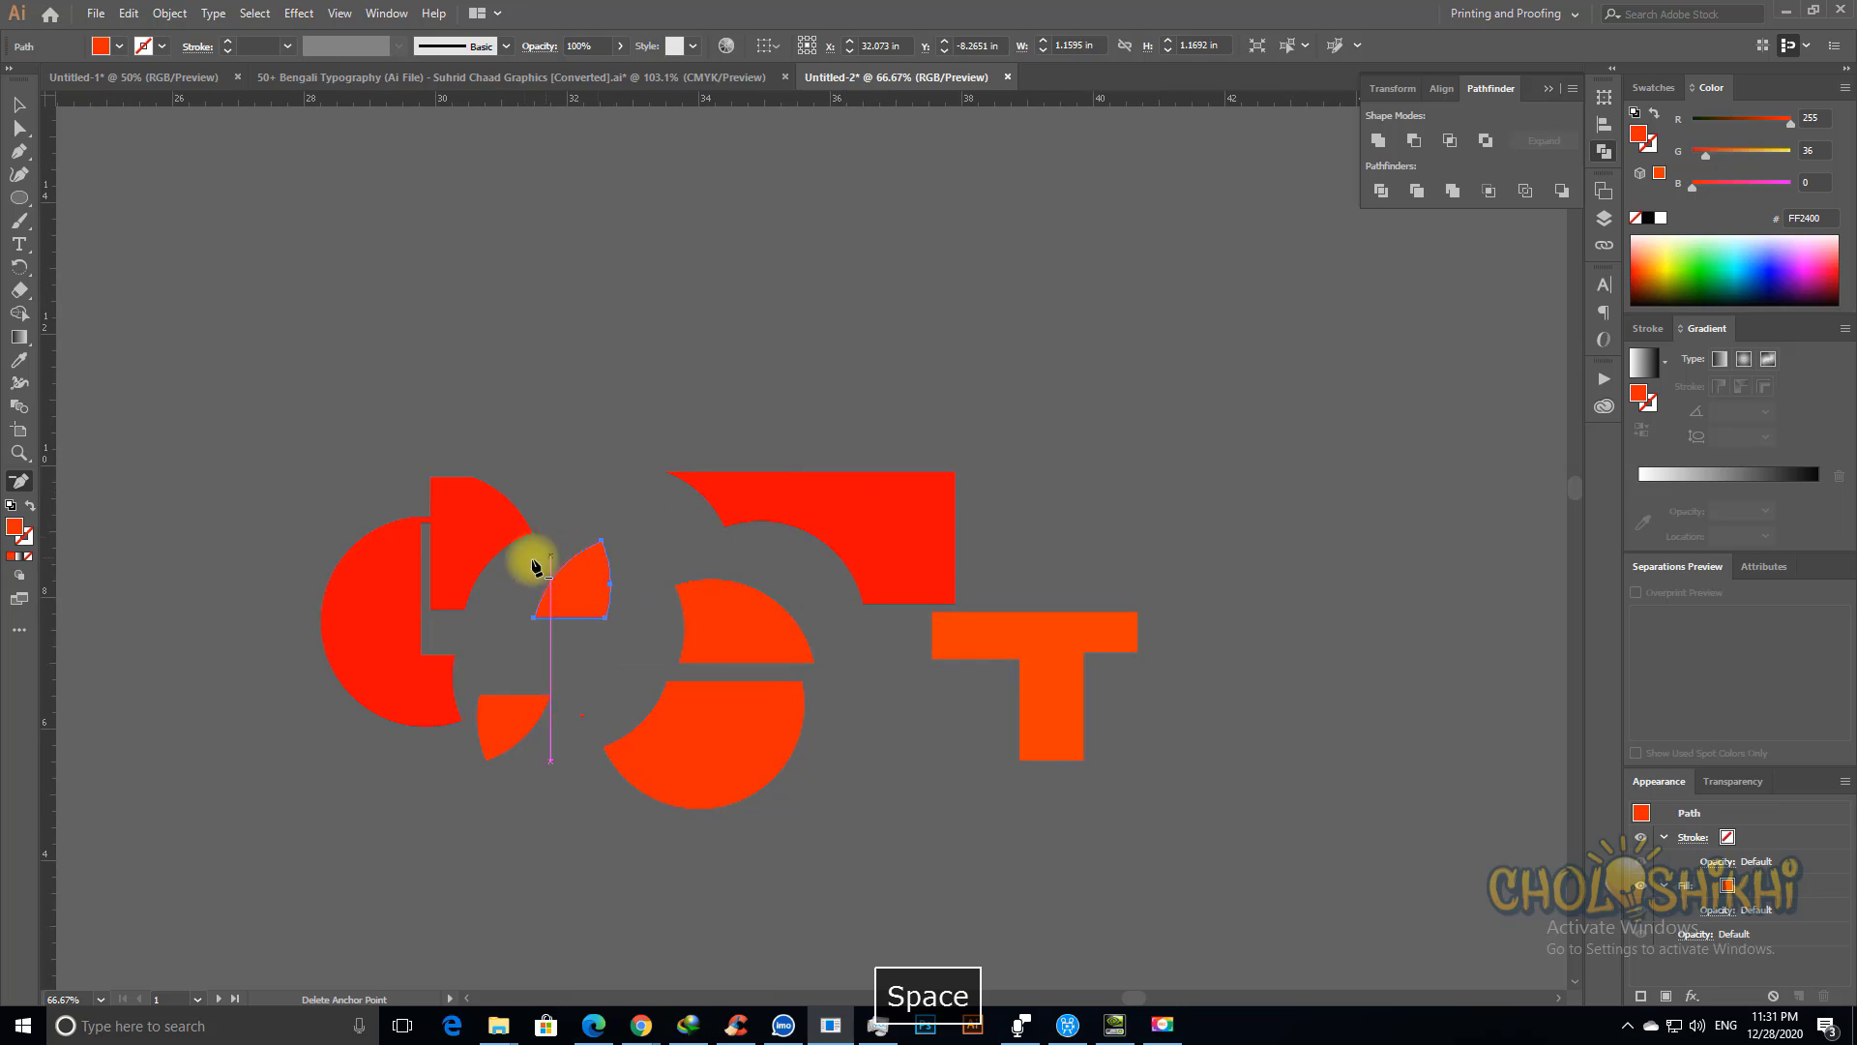
{"action": "left_click", "coordinate": [20, 103]}
{"action": "left_click", "coordinate": [613, 328]}
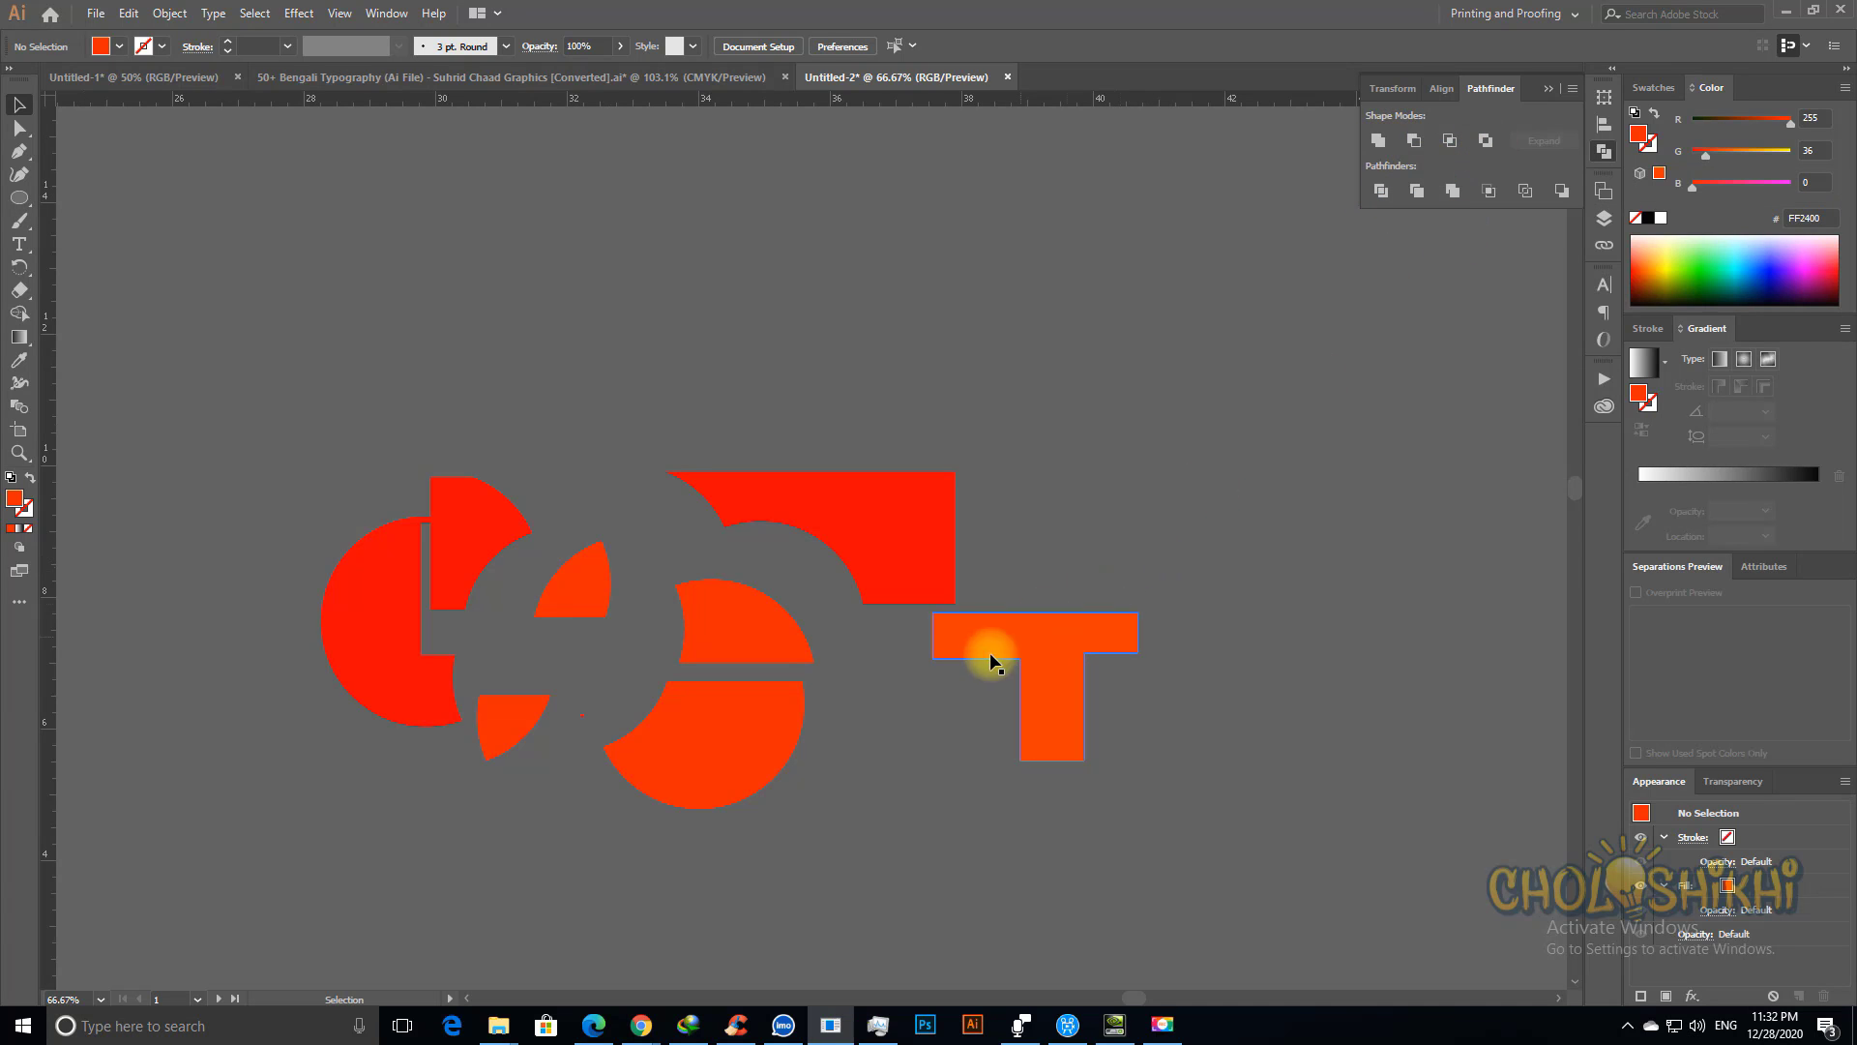
{"action": "left_click_drag", "start_coordinate": [862, 526], "coordinate": [995, 392]}
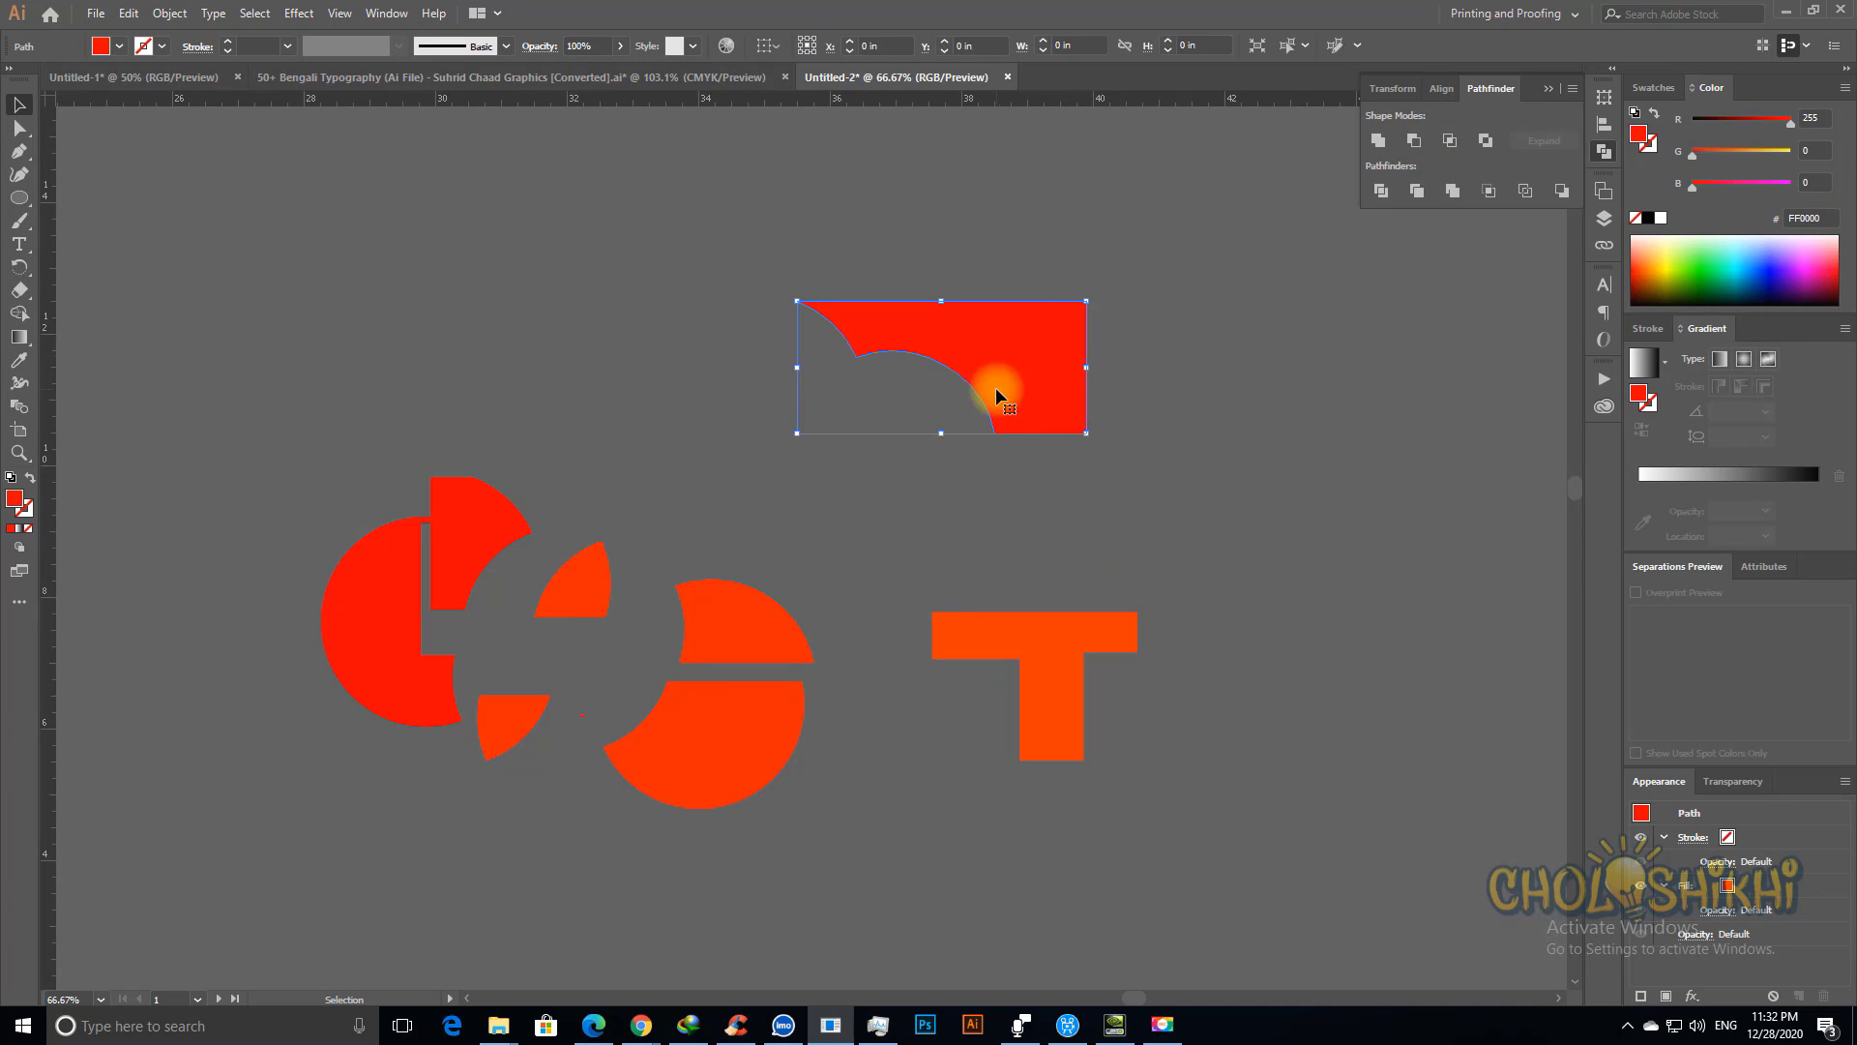
Step: Move the orange upper-right circle piece over the right end of the notched red rectangle piece
{"action": "right_click", "coordinate": [19, 202]}
{"action": "key", "text": "ctrl+space"}
{"action": "left_click_drag", "start_coordinate": [836, 235], "coordinate": [1230, 466]}
{"action": "key", "text": "ctrl+minus"}
{"action": "key", "text": "ctrl+minus"}
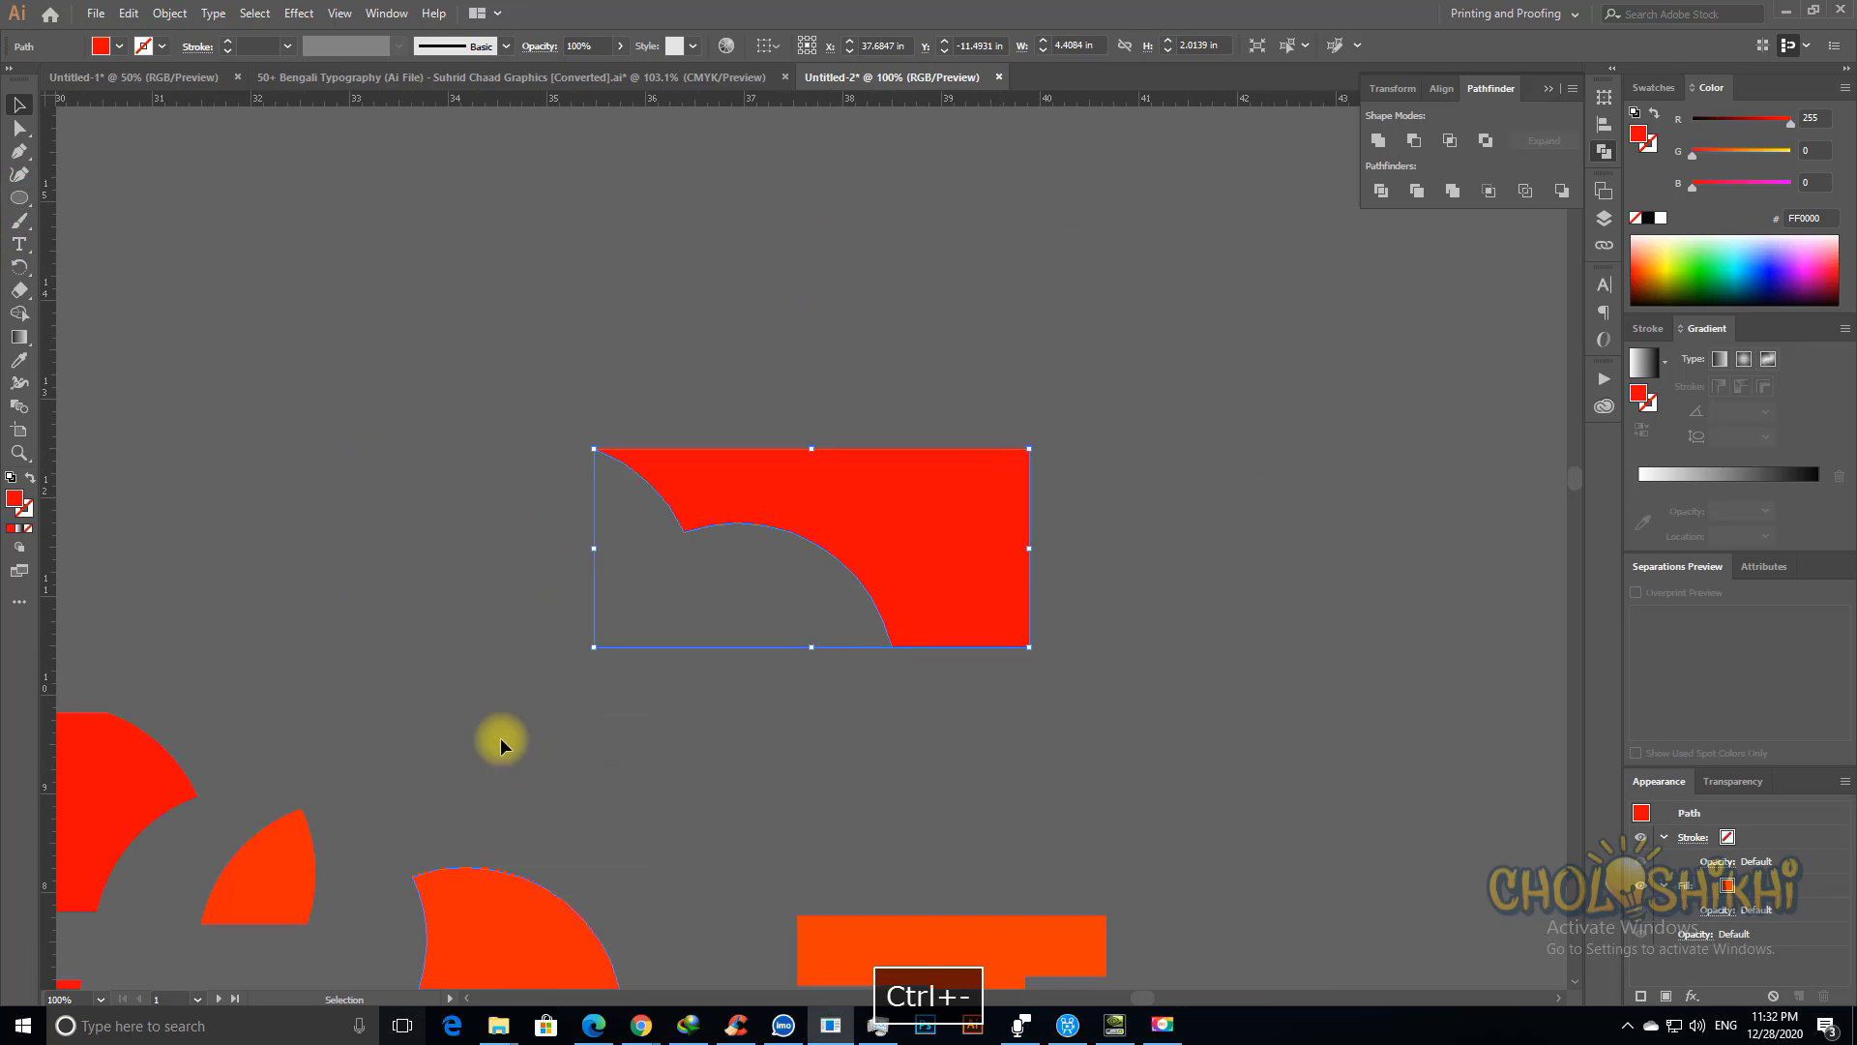
{"action": "left_click_drag", "start_coordinate": [530, 801], "coordinate": [1021, 356]}
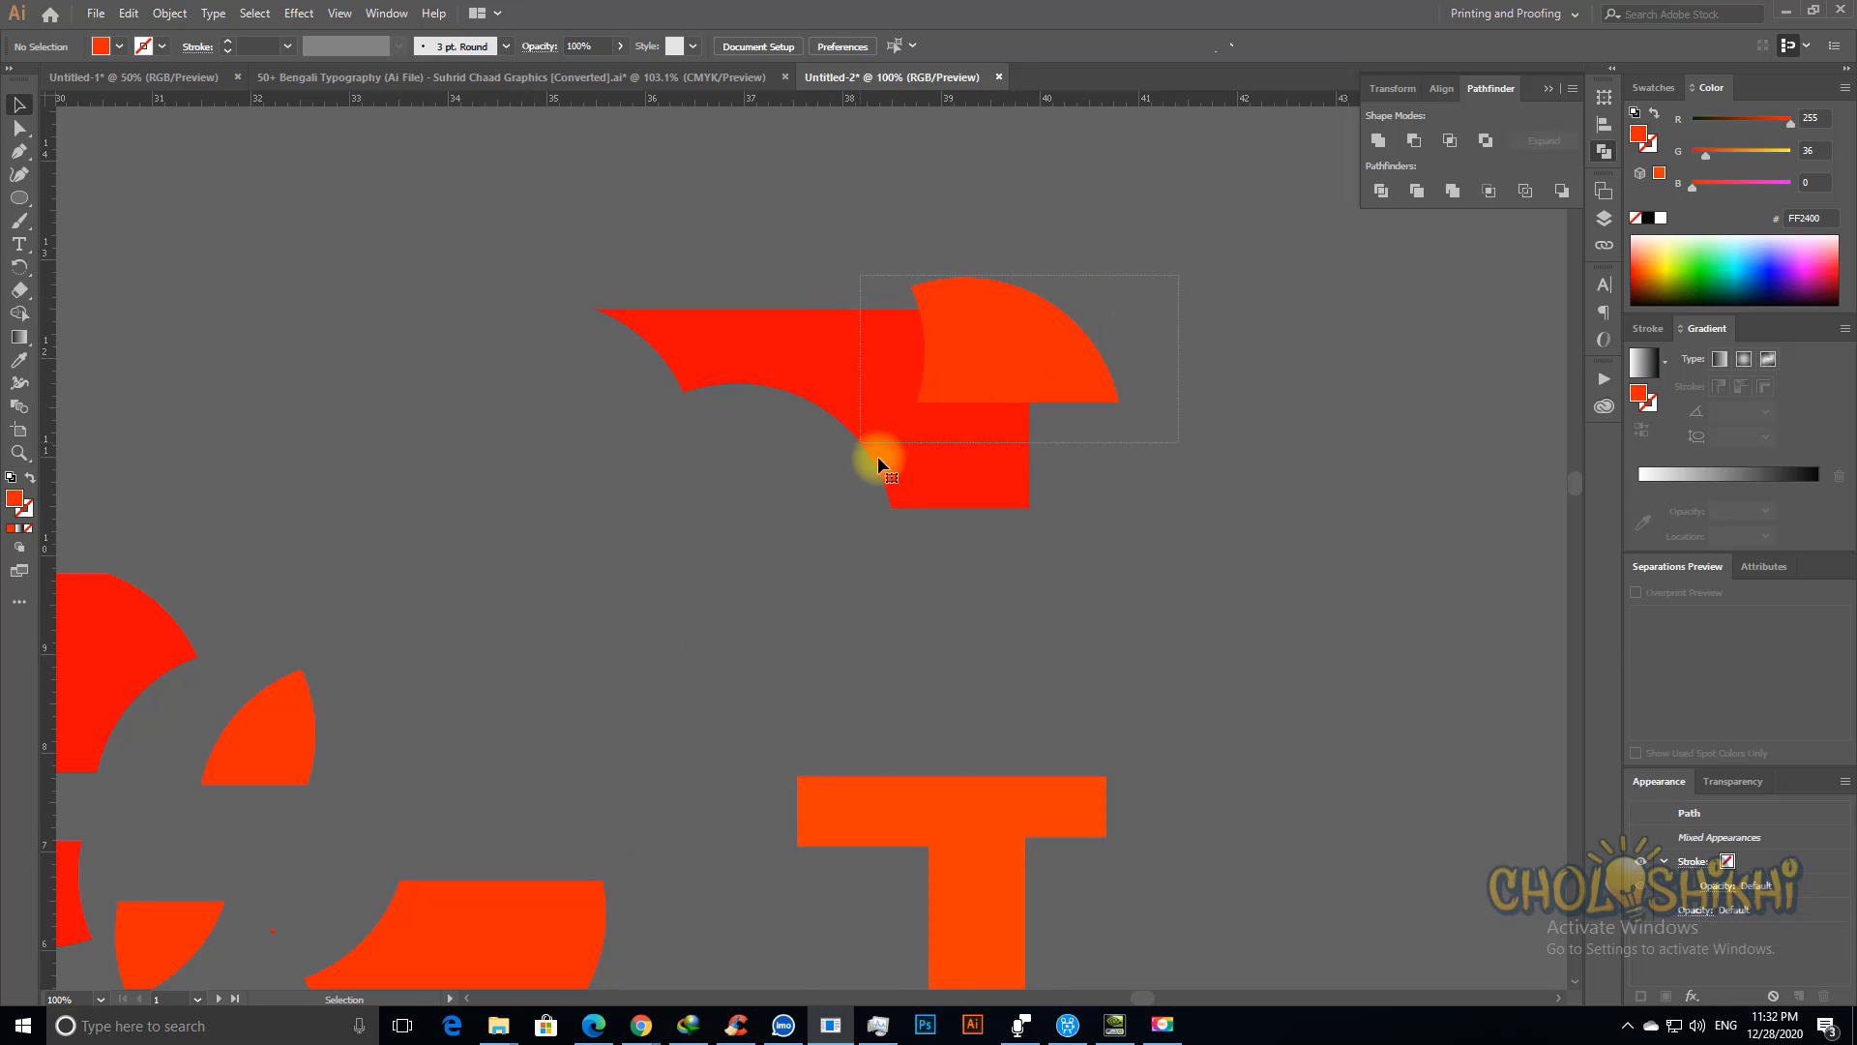
Step: Try the Trim pathfinder on the red piece with the orange piece in front, and undo it
{"action": "left_click", "coordinate": [904, 373], "text": "shift"}
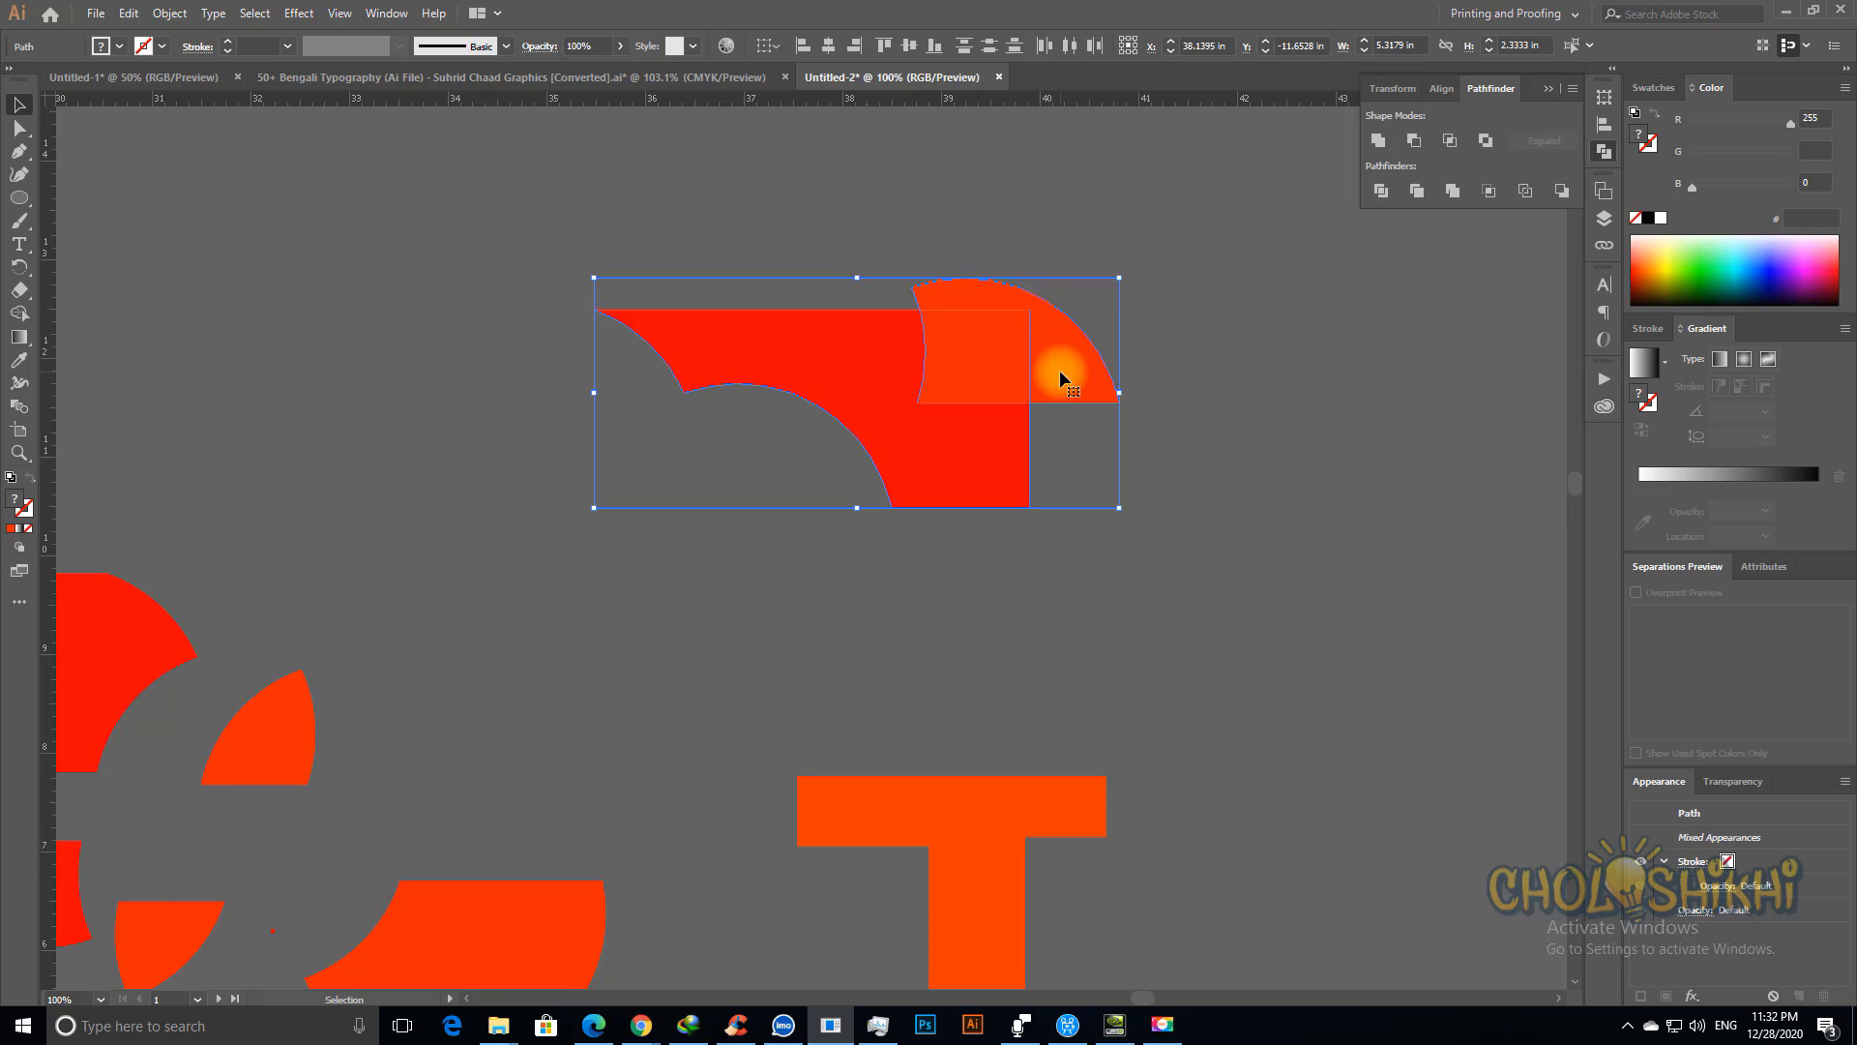
{"action": "left_click", "coordinate": [1417, 192]}
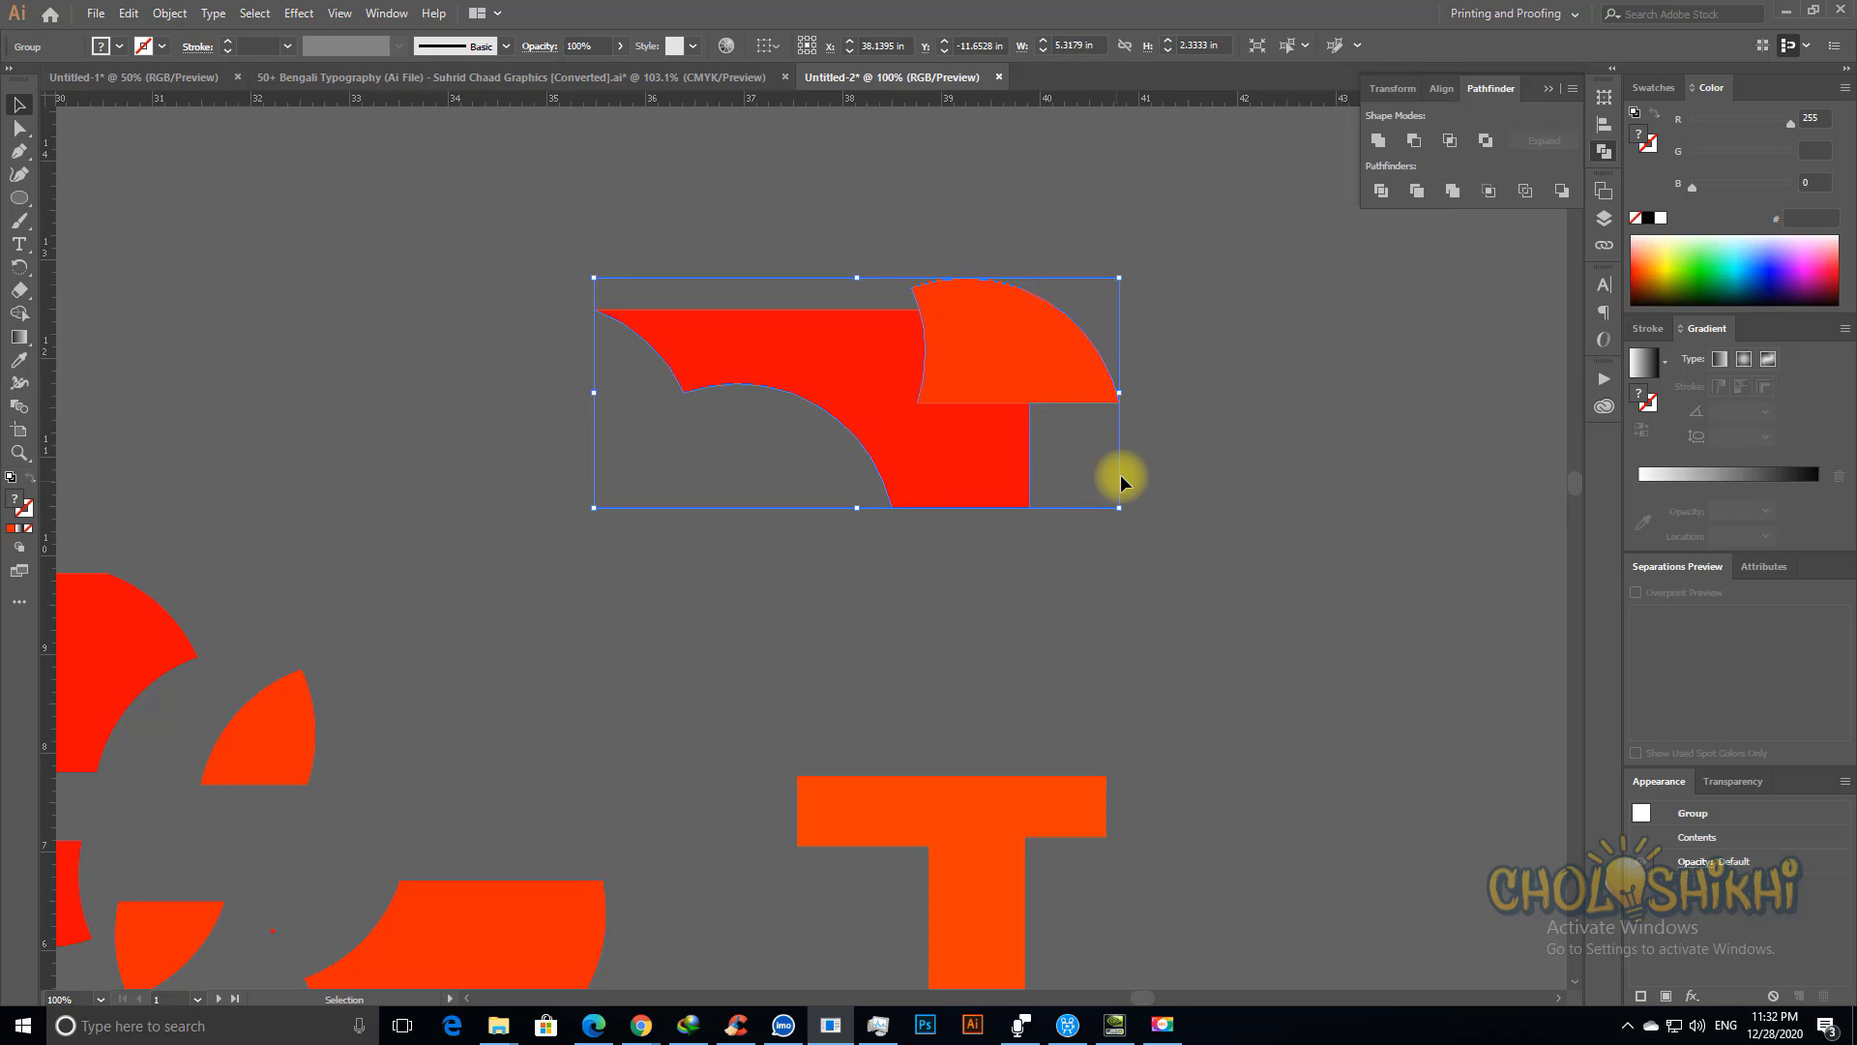
{"action": "key", "text": "ctrl+z"}
{"action": "left_click", "coordinate": [1180, 495]}
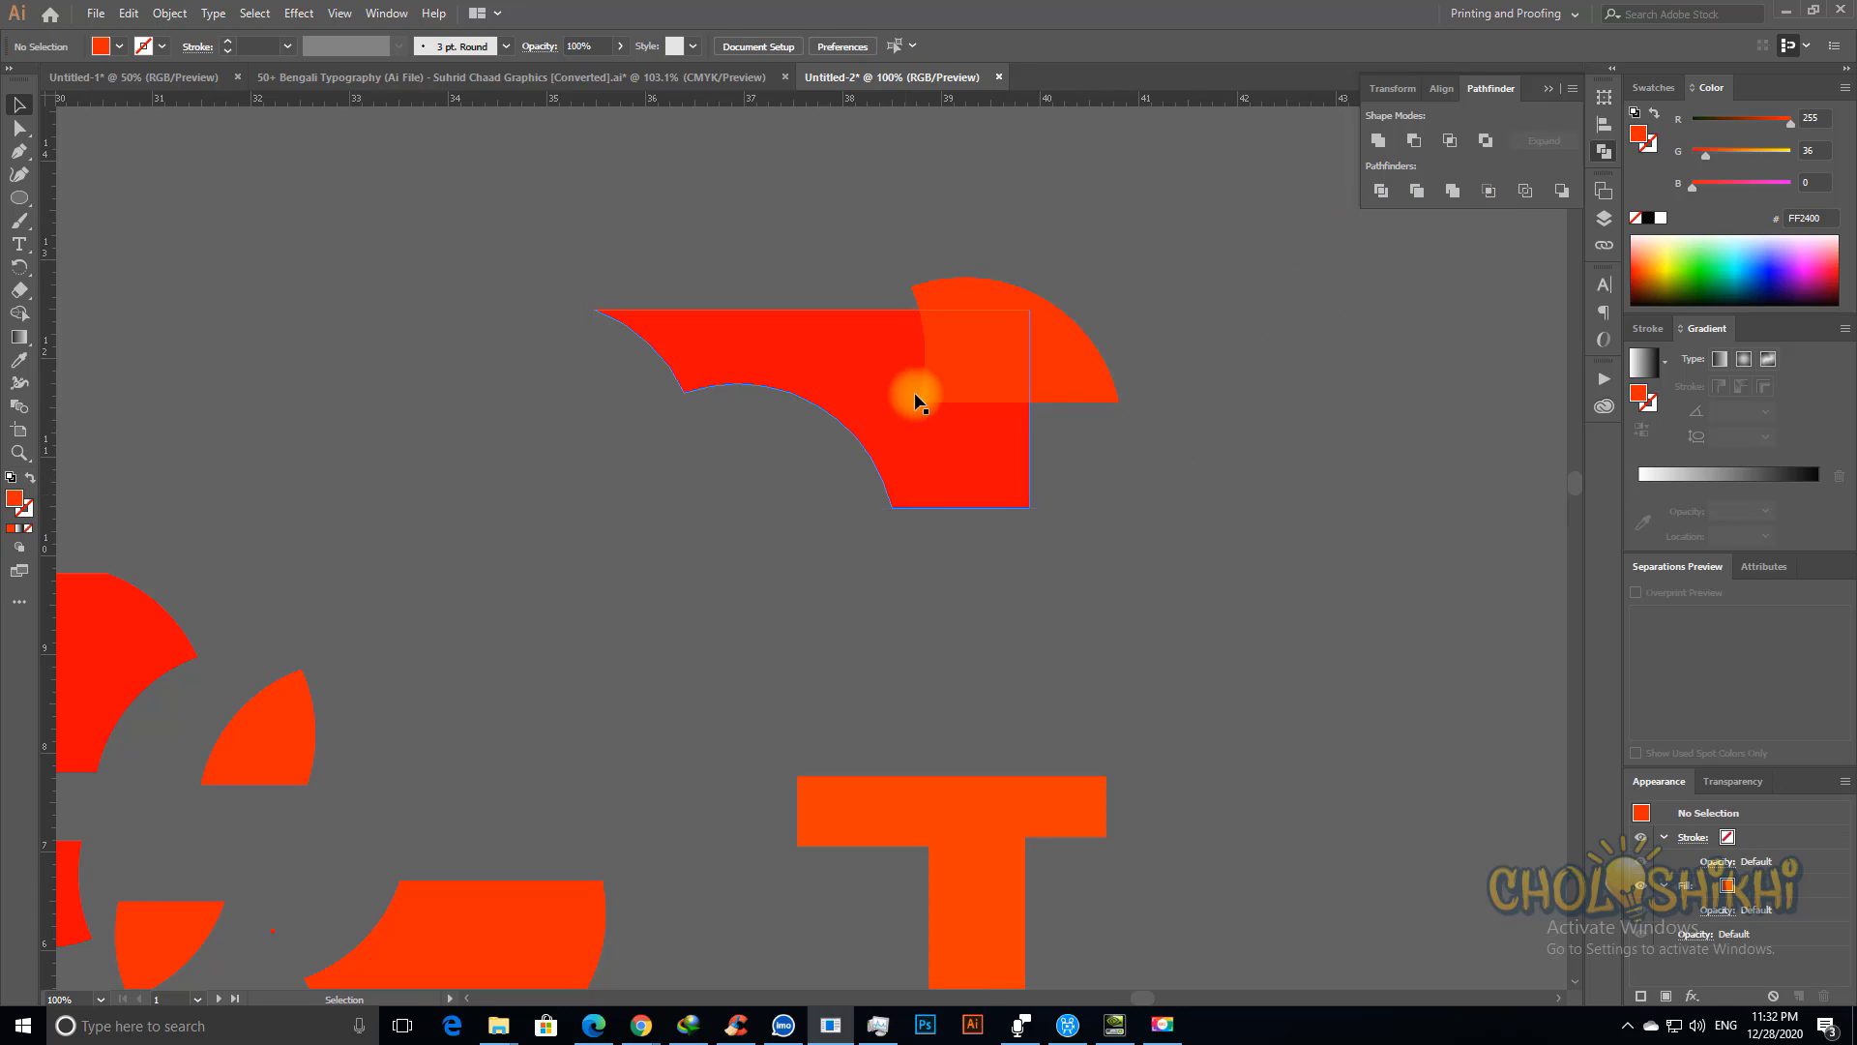
Step: Bring the red rectangle piece to the front and apply the Trim pathfinder to both overlapping pieces
{"action": "left_click", "coordinate": [880, 362]}
{"action": "key", "text": "ctrl+shift+bracketright"}
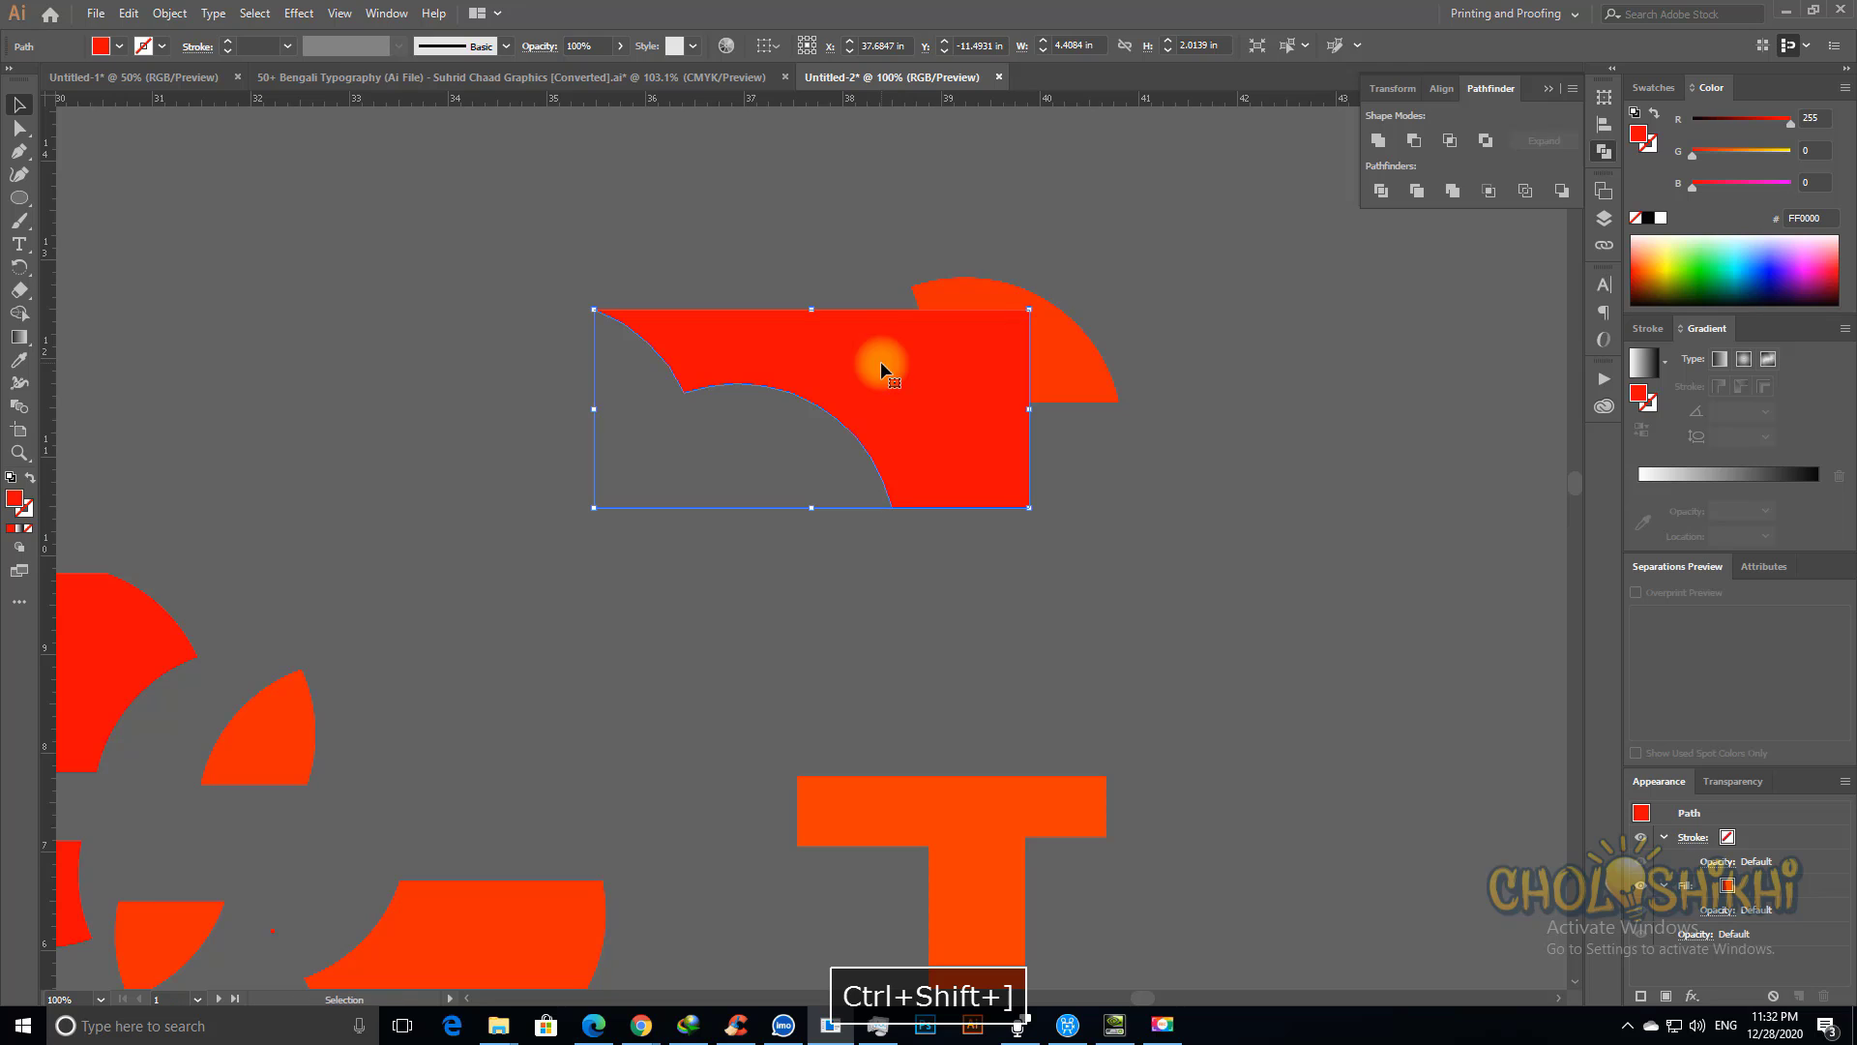
{"action": "left_click_drag", "start_coordinate": [1086, 261], "coordinate": [962, 419]}
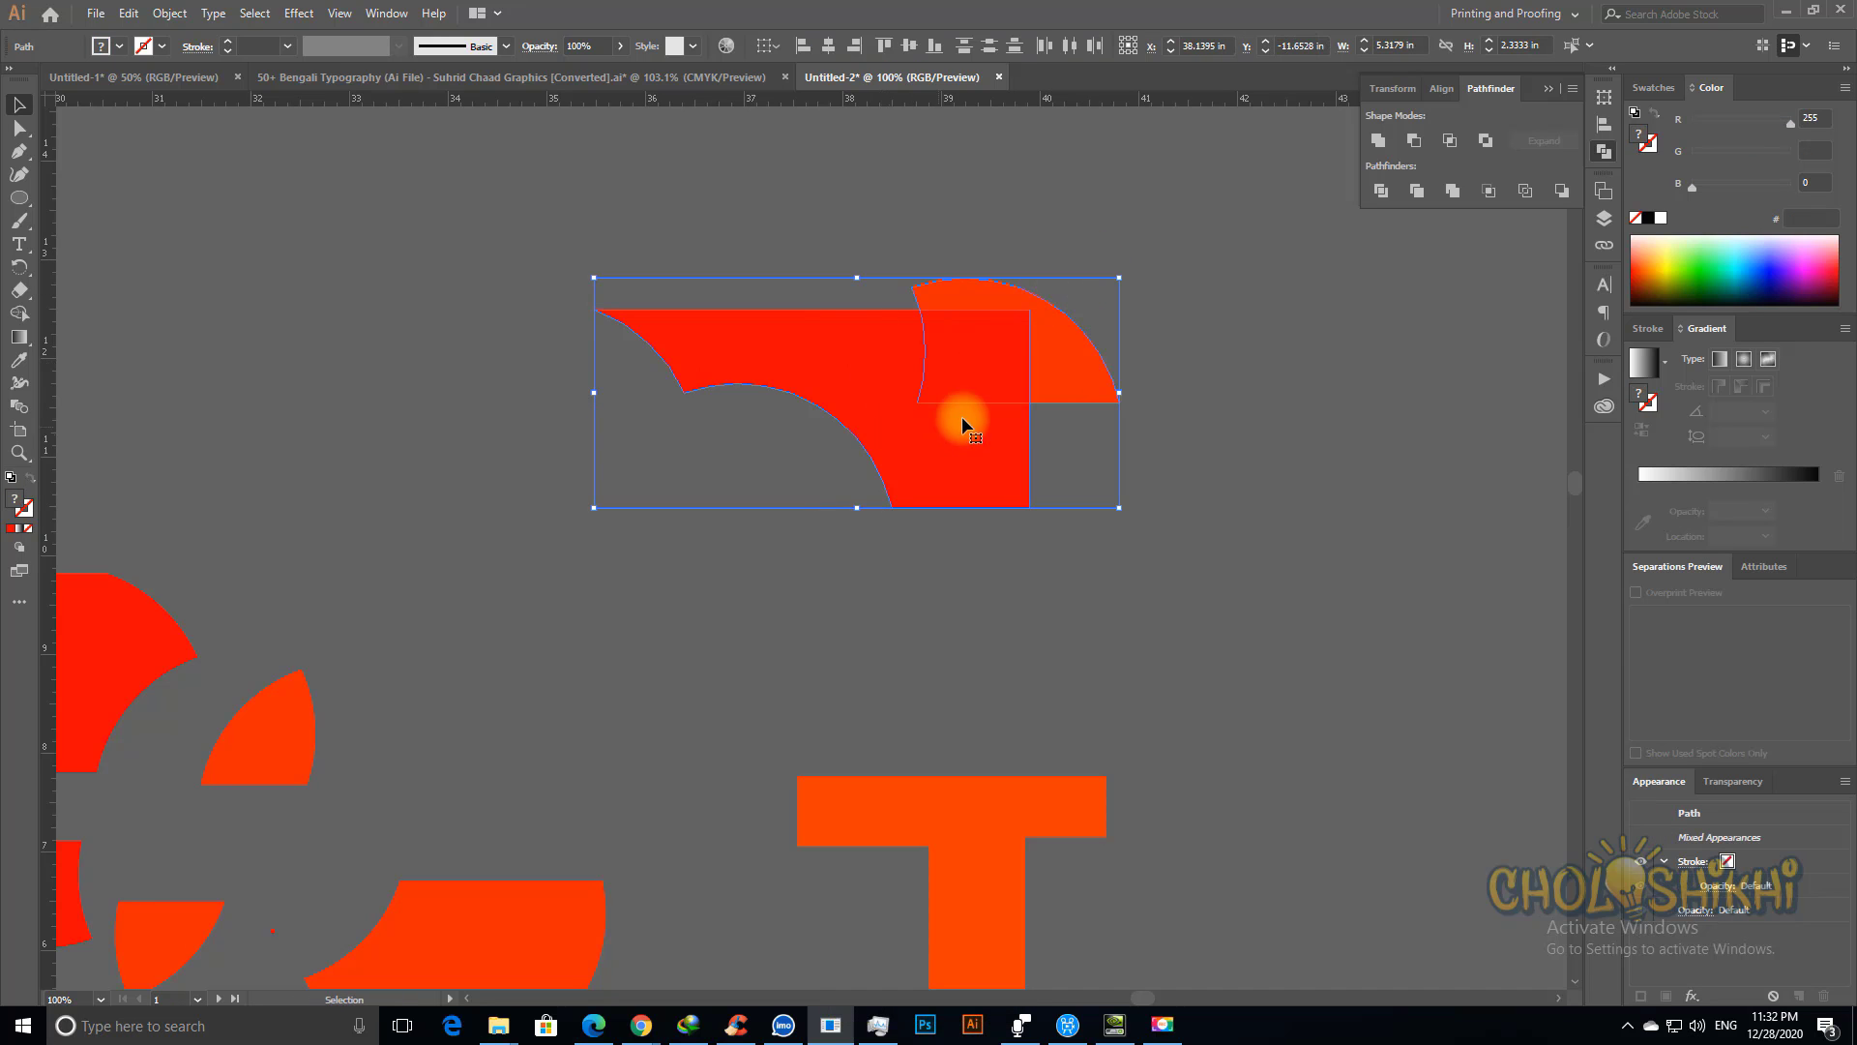
{"action": "left_click", "coordinate": [1417, 190]}
Step: Ungroup the trimmed result and move the remaining orange part up and away from the red piece
{"action": "left_click", "coordinate": [1119, 477]}
{"action": "left_click_drag", "start_coordinate": [1077, 364], "coordinate": [1167, 223]}
{"action": "key", "text": "ctrl+z"}
{"action": "right_click", "coordinate": [975, 365]}
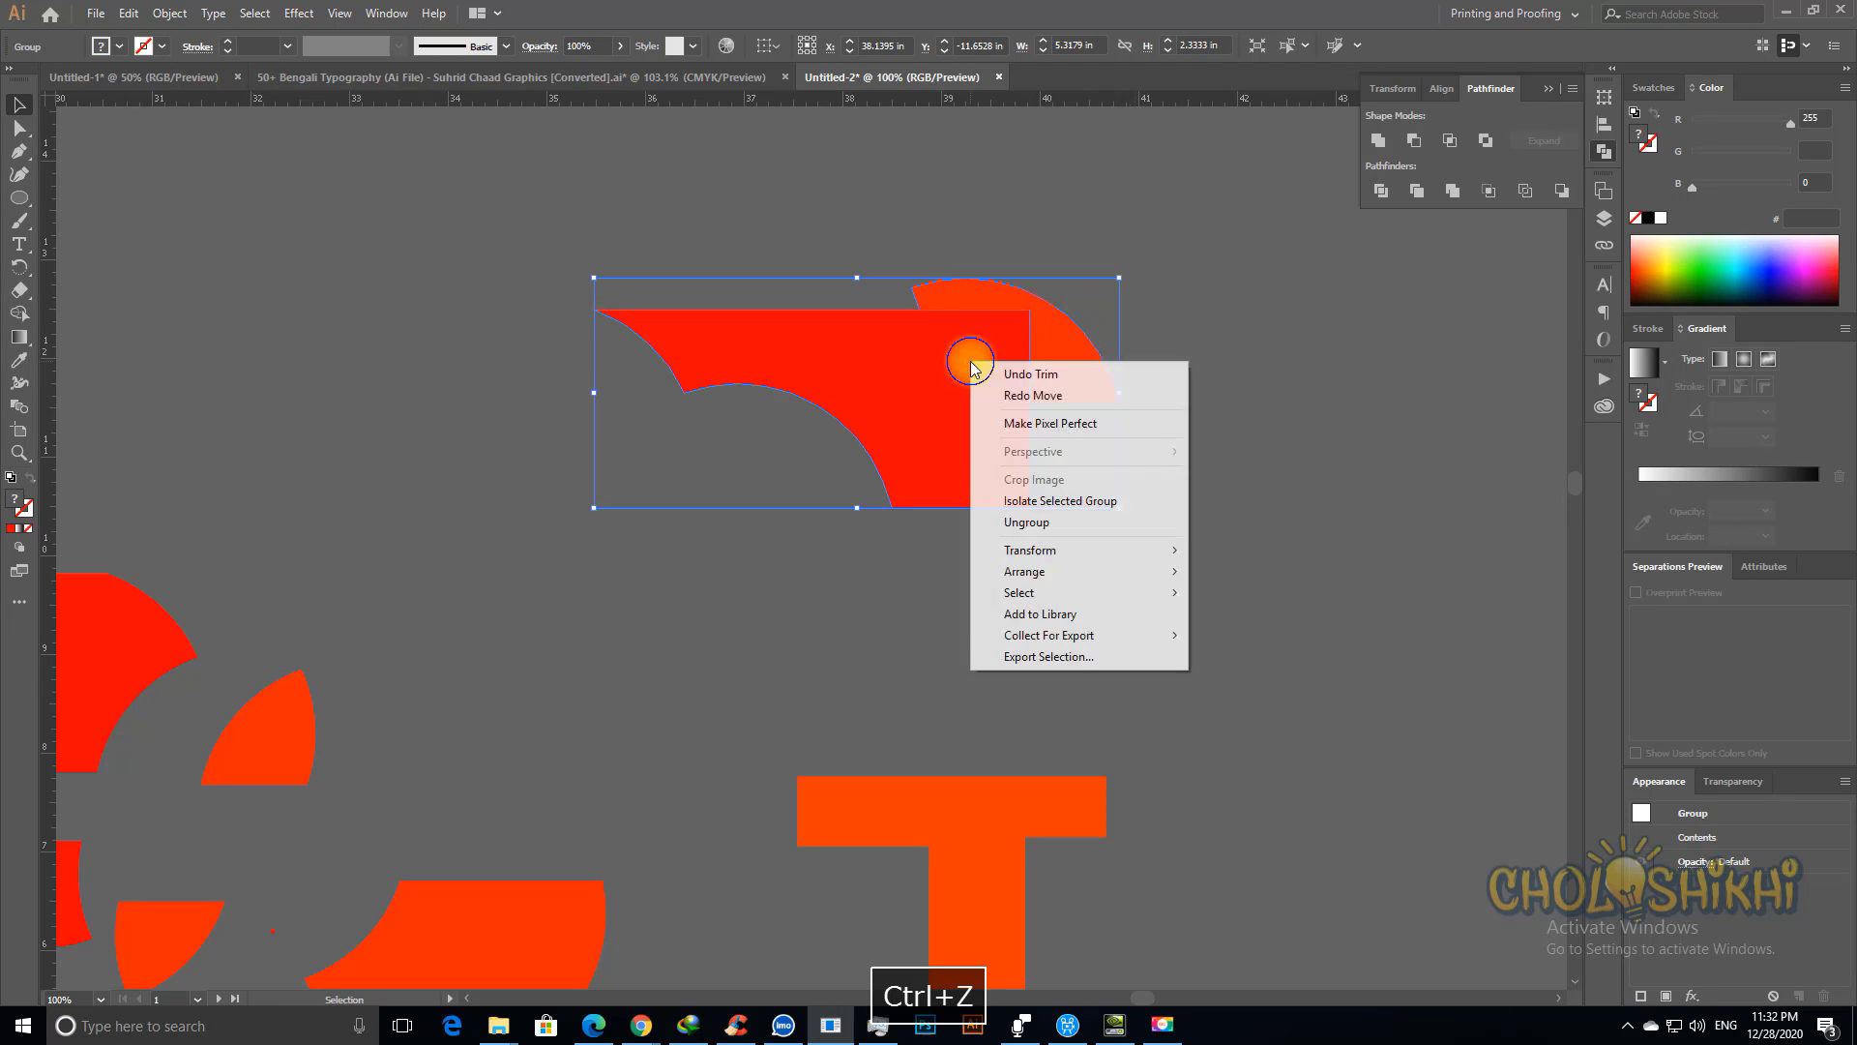
{"action": "left_click", "coordinate": [1027, 522]}
{"action": "left_click_drag", "start_coordinate": [1066, 354], "coordinate": [1185, 242]}
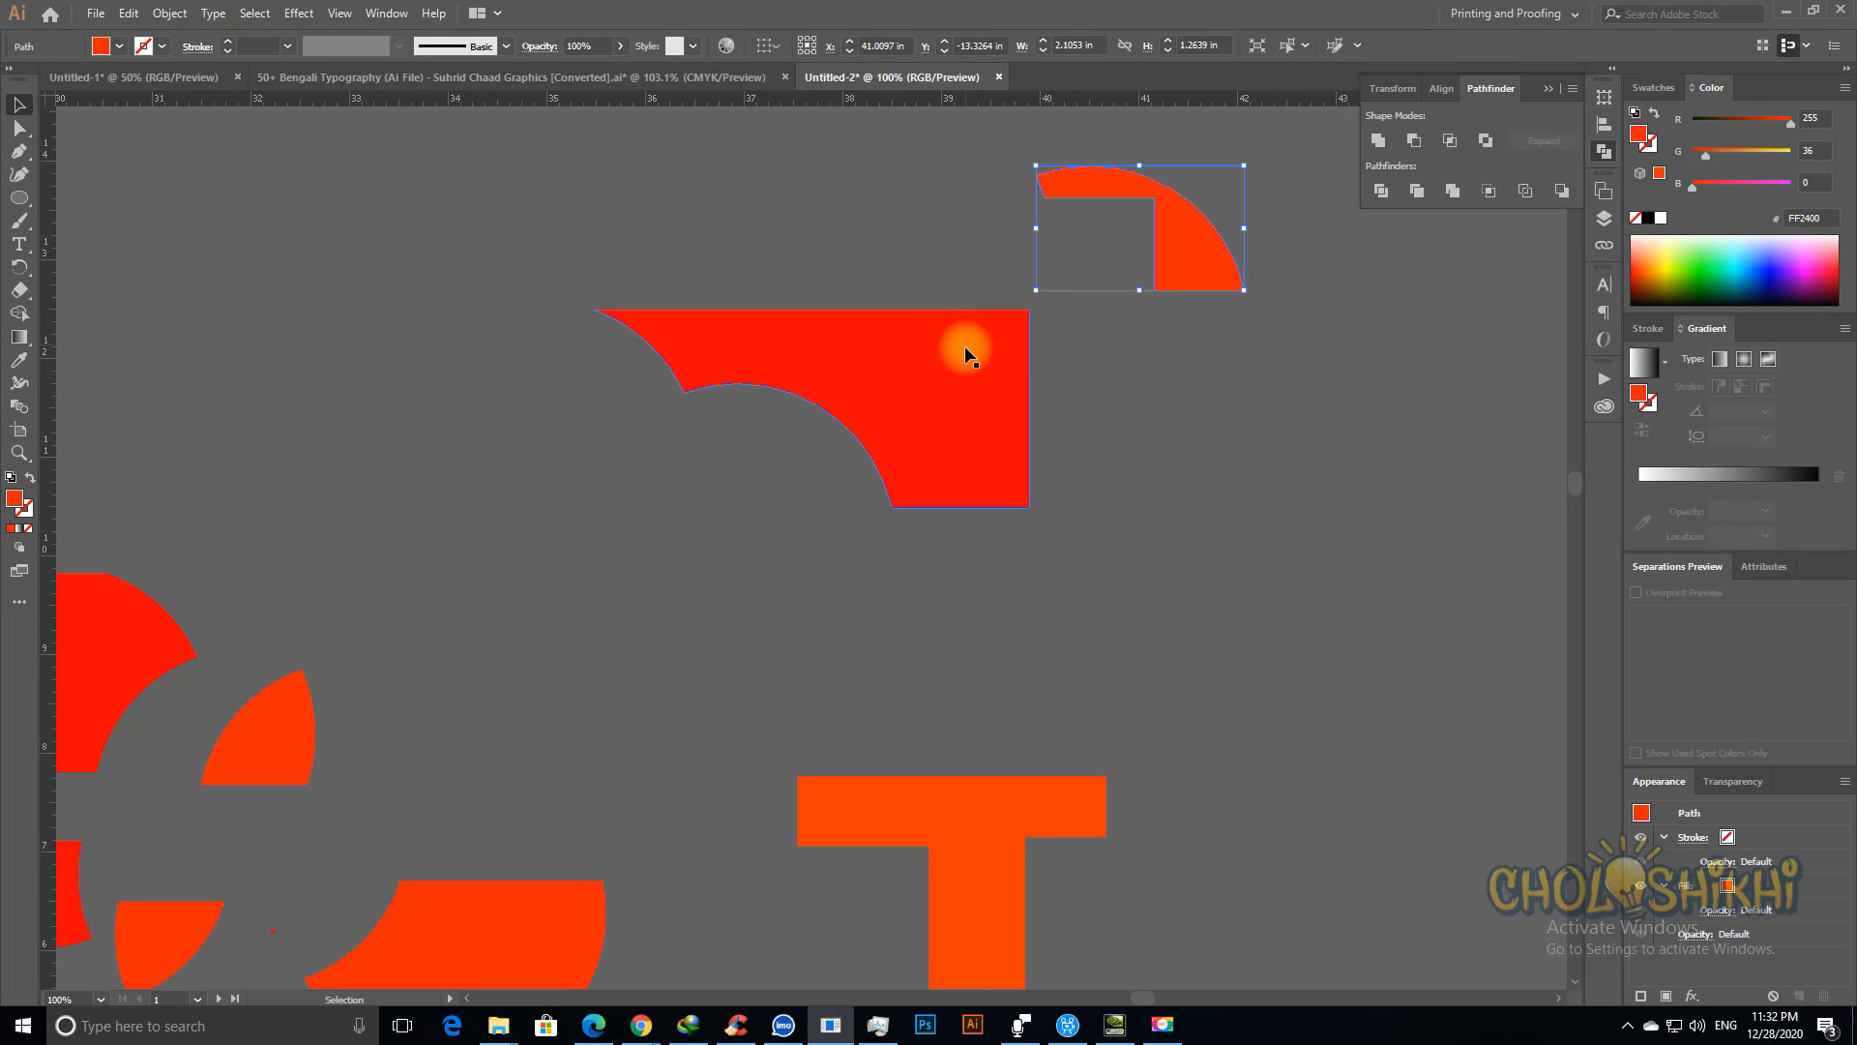
Step: Move the red piece back so that its upper-right corner fits into the notch of the orange part
{"action": "left_click_drag", "start_coordinate": [967, 355], "coordinate": [903, 384]}
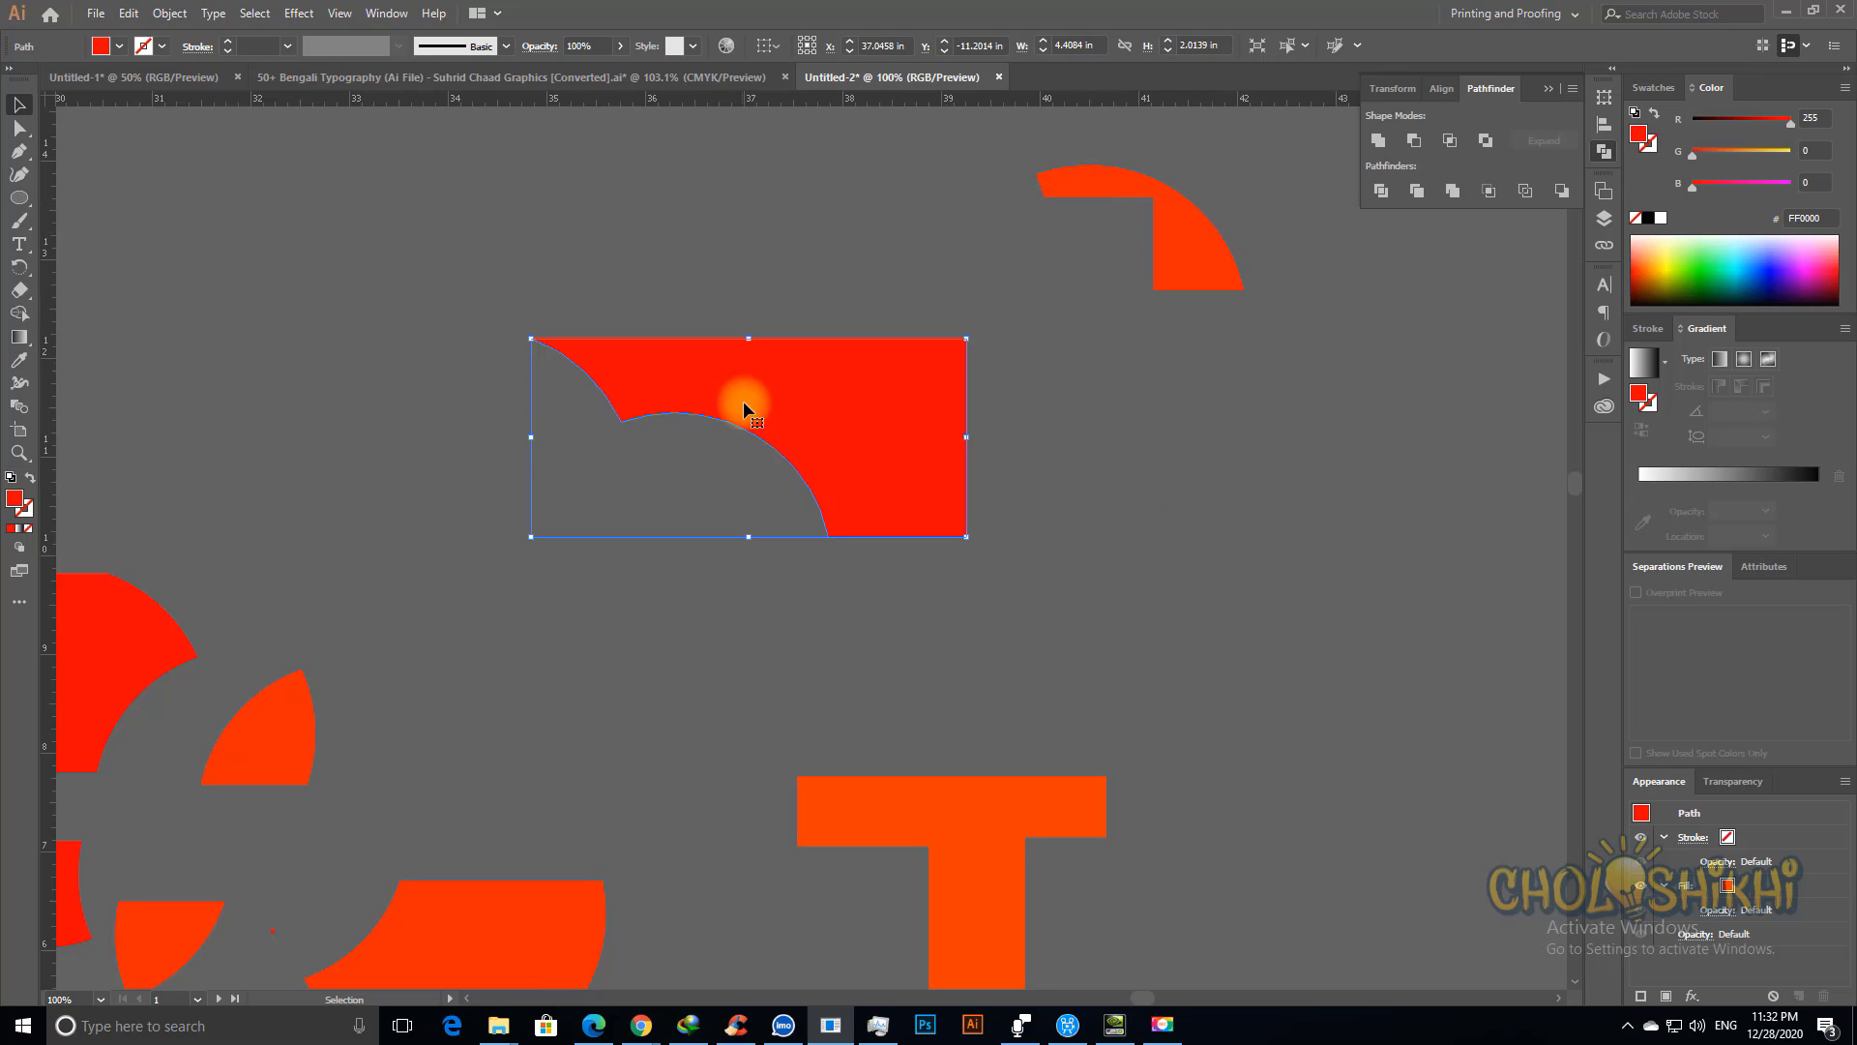
{"action": "left_click_drag", "start_coordinate": [894, 455], "coordinate": [1061, 326]}
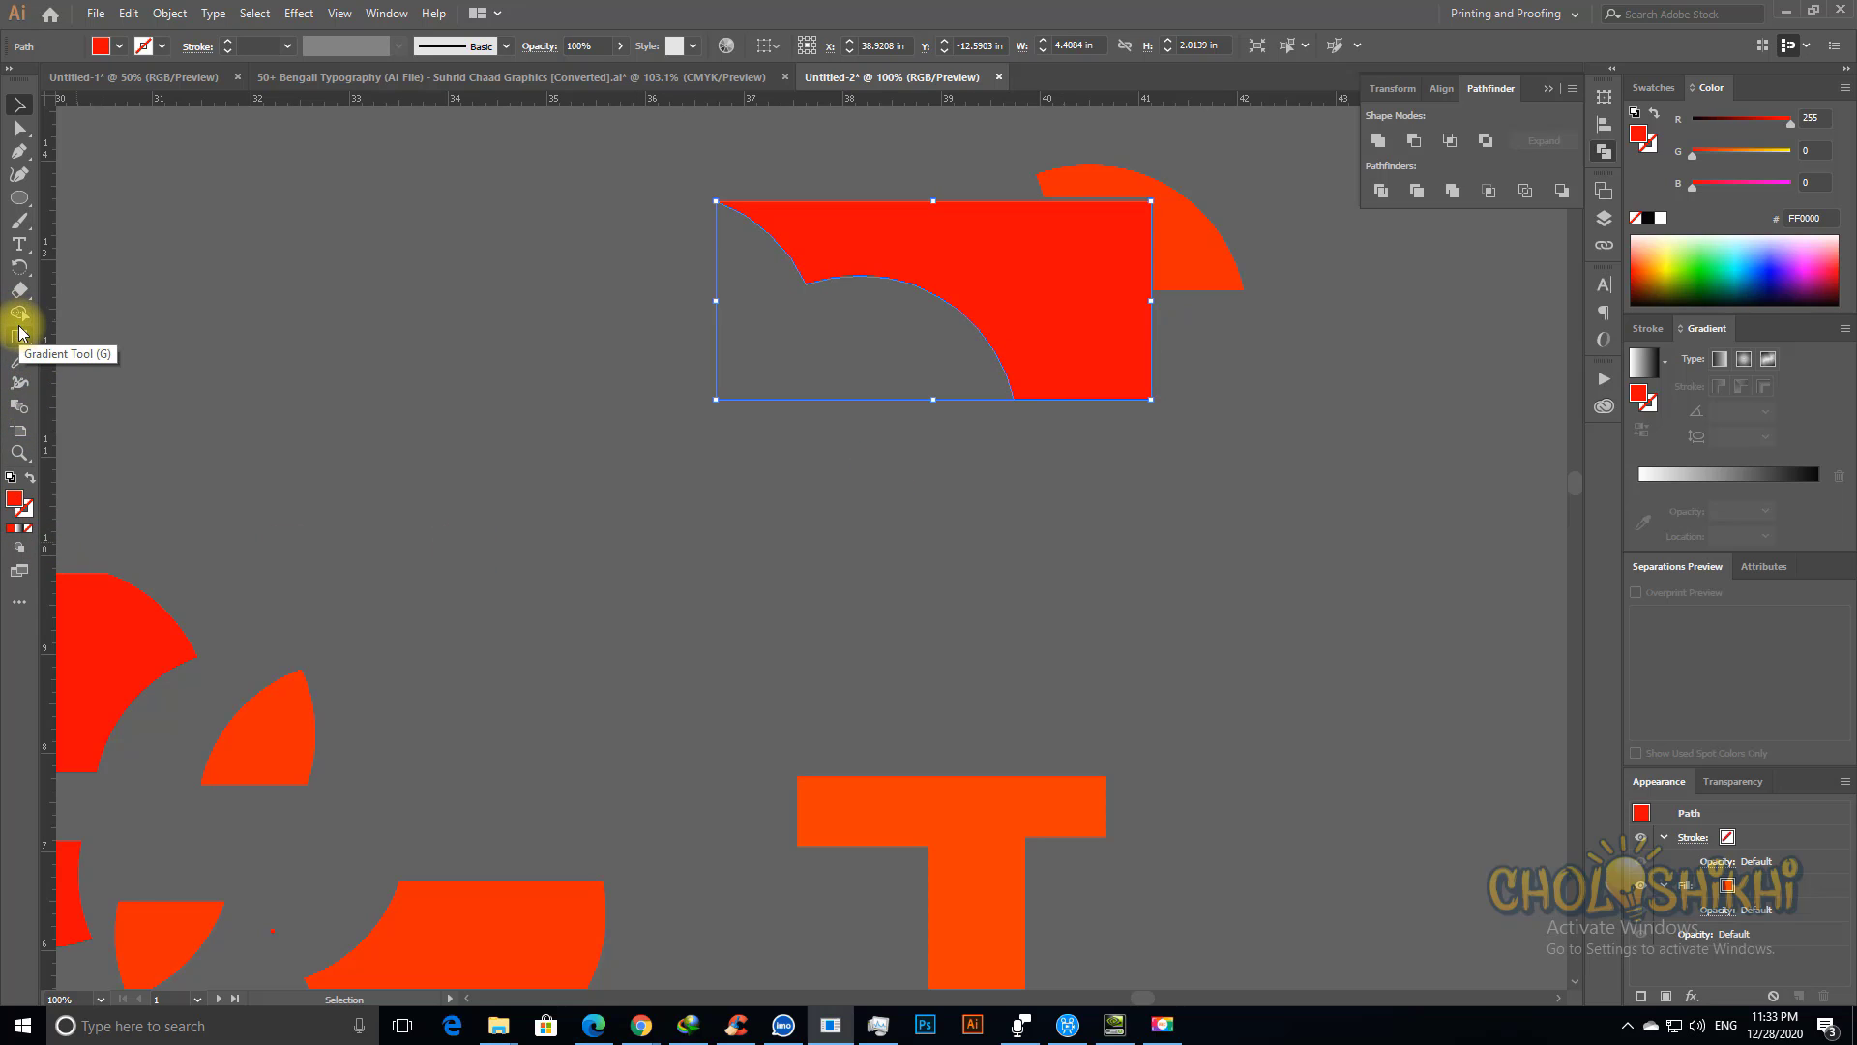
{"action": "key", "text": "a"}
{"action": "key", "text": "ctrl+minus"}
{"action": "key", "text": "ctrl+minus"}
{"action": "key", "text": "ctrl+minus"}
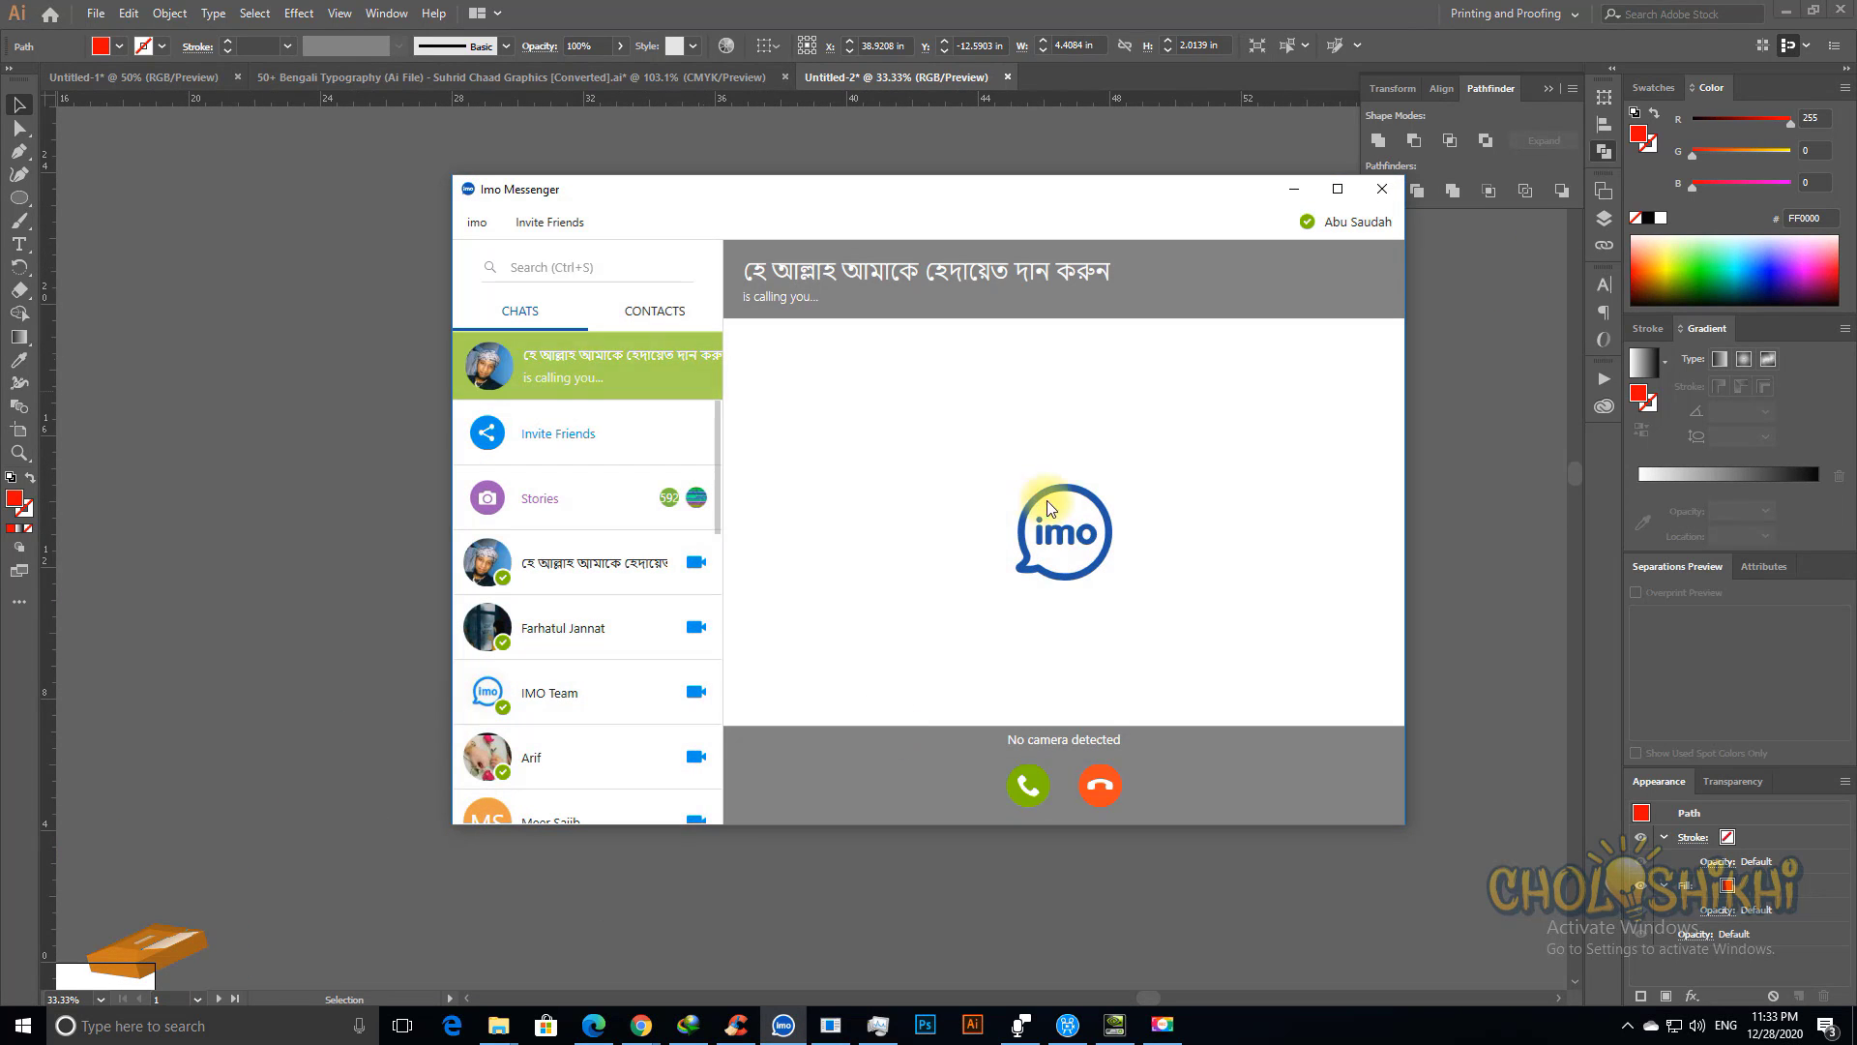
Step: Decline the incoming call, minimize the messenger window, and deselect the artwork
{"action": "left_click", "coordinate": [1103, 782]}
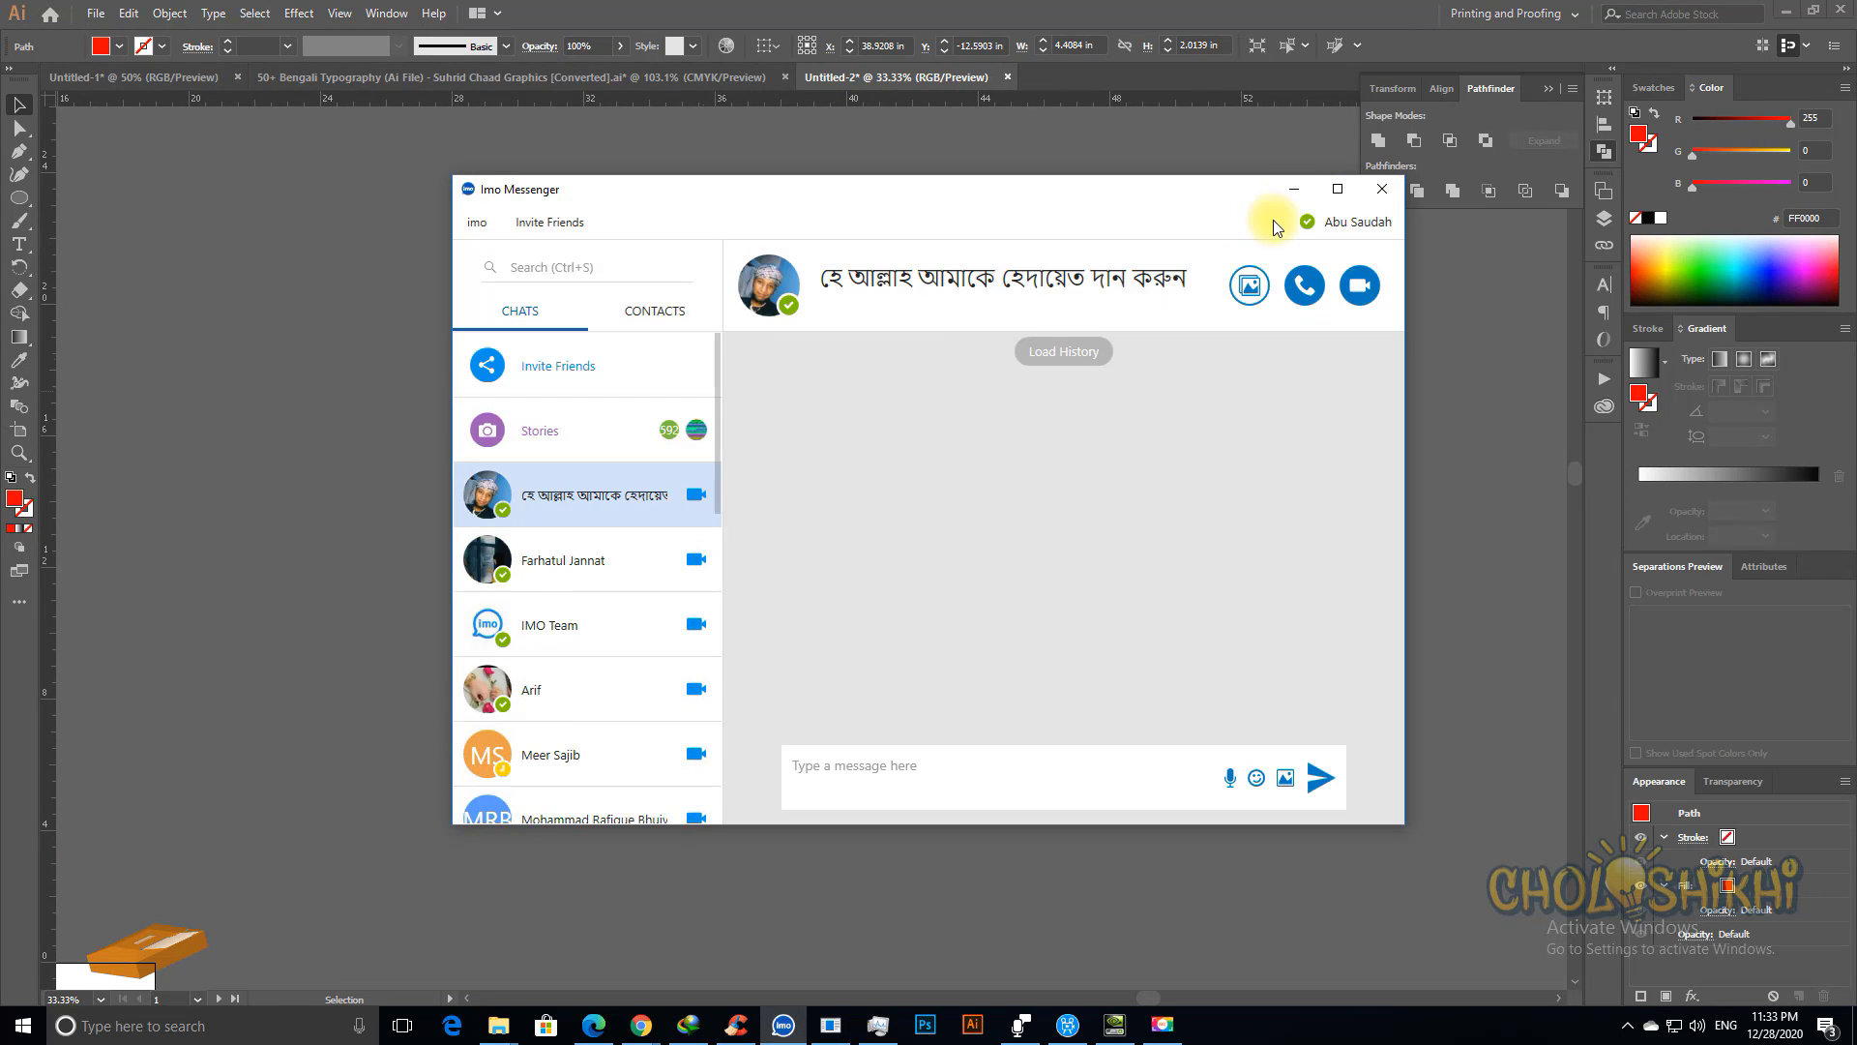
{"action": "left_click", "coordinate": [1292, 189]}
{"action": "left_click", "coordinate": [746, 460]}
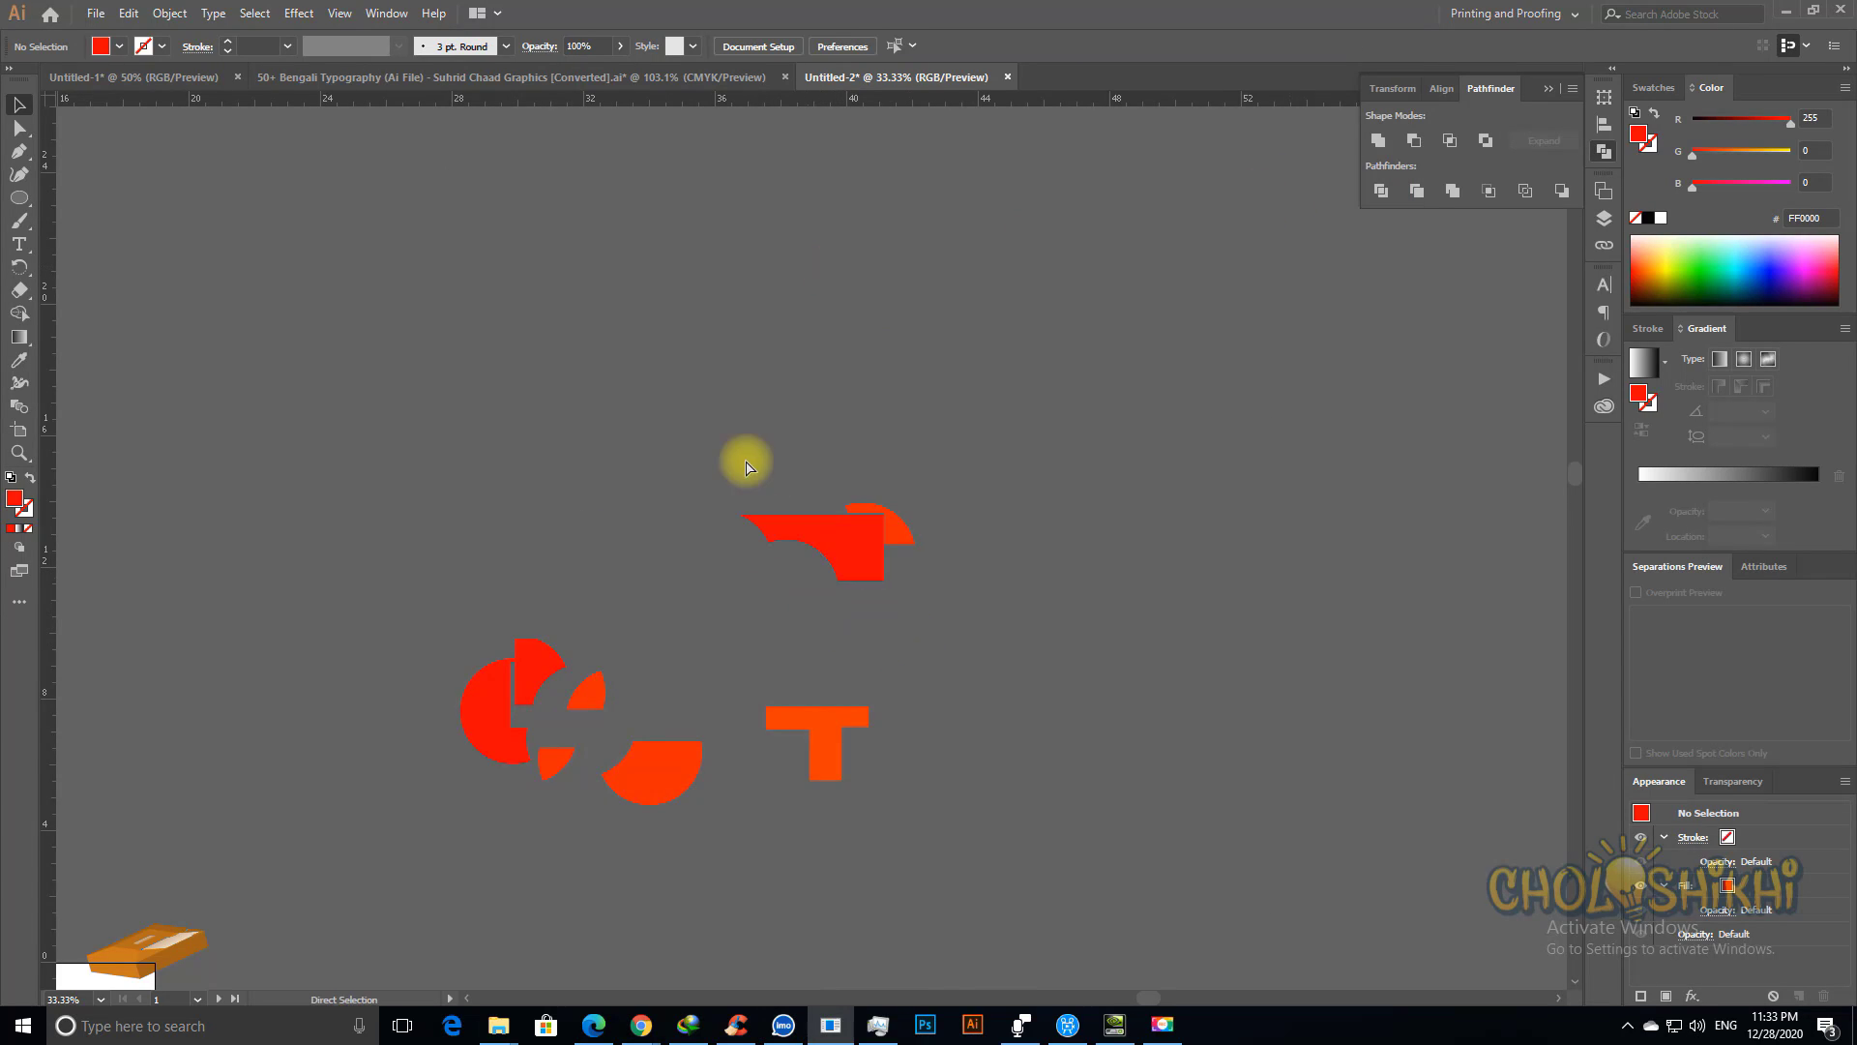
Step: Move the red piece slightly up so that it overlaps the notched orange part
{"action": "key", "text": "ctrl+space"}
{"action": "left_click_drag", "start_coordinate": [857, 517], "coordinate": [985, 609]}
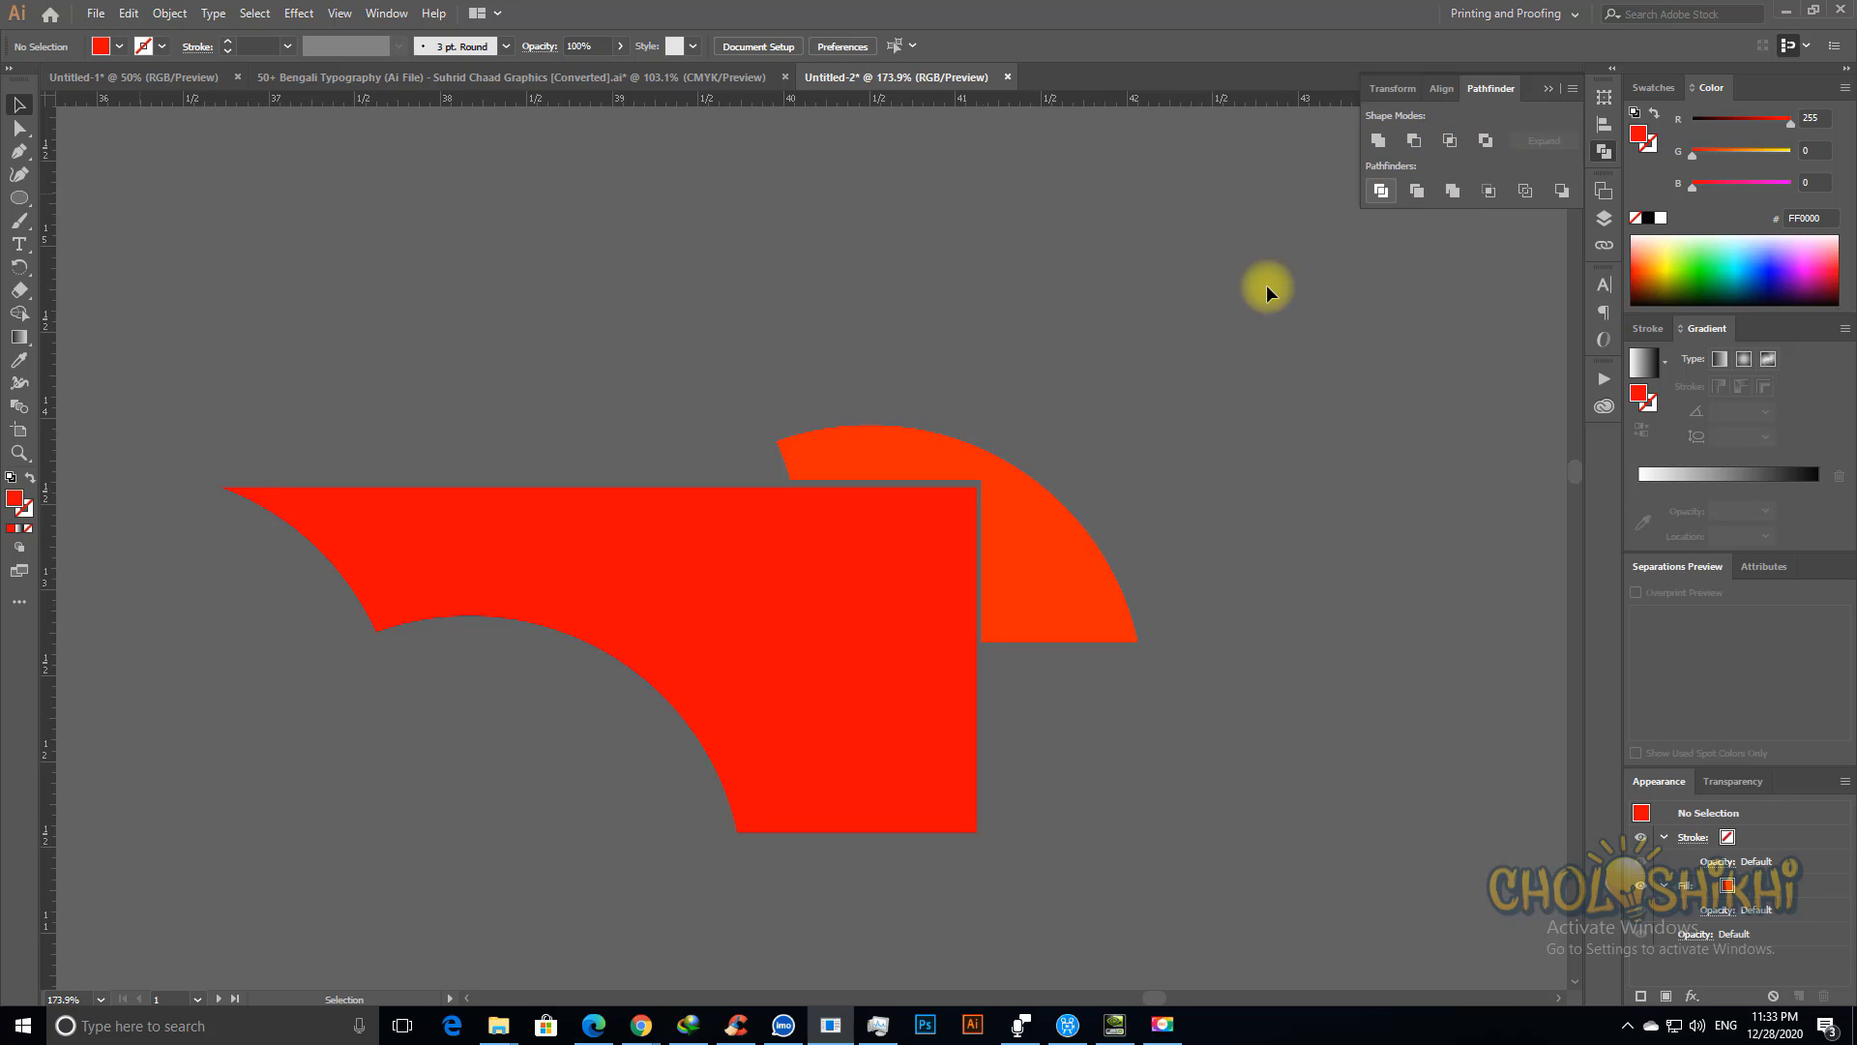
{"action": "key", "text": "ctrl+minus"}
{"action": "key", "text": "ctrl+minus"}
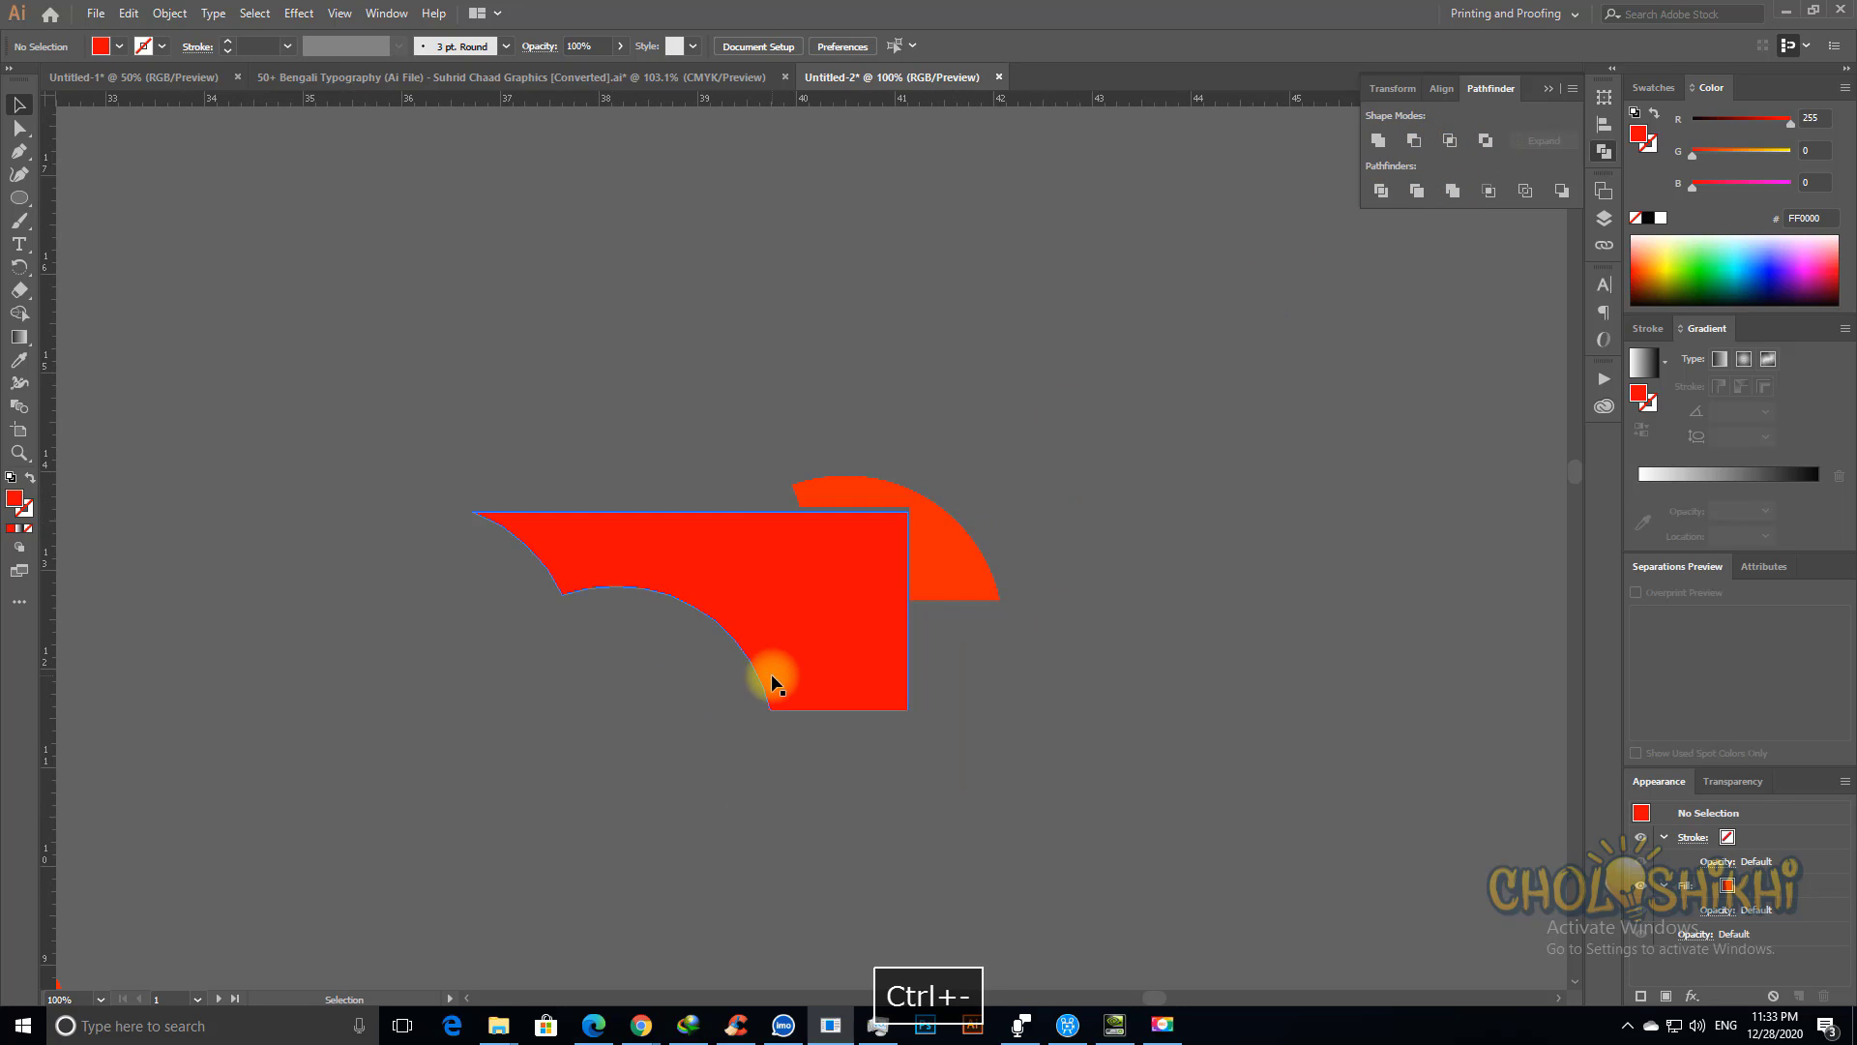
{"action": "key", "text": "ctrl+minus"}
{"action": "key", "text": "ctrl+minus"}
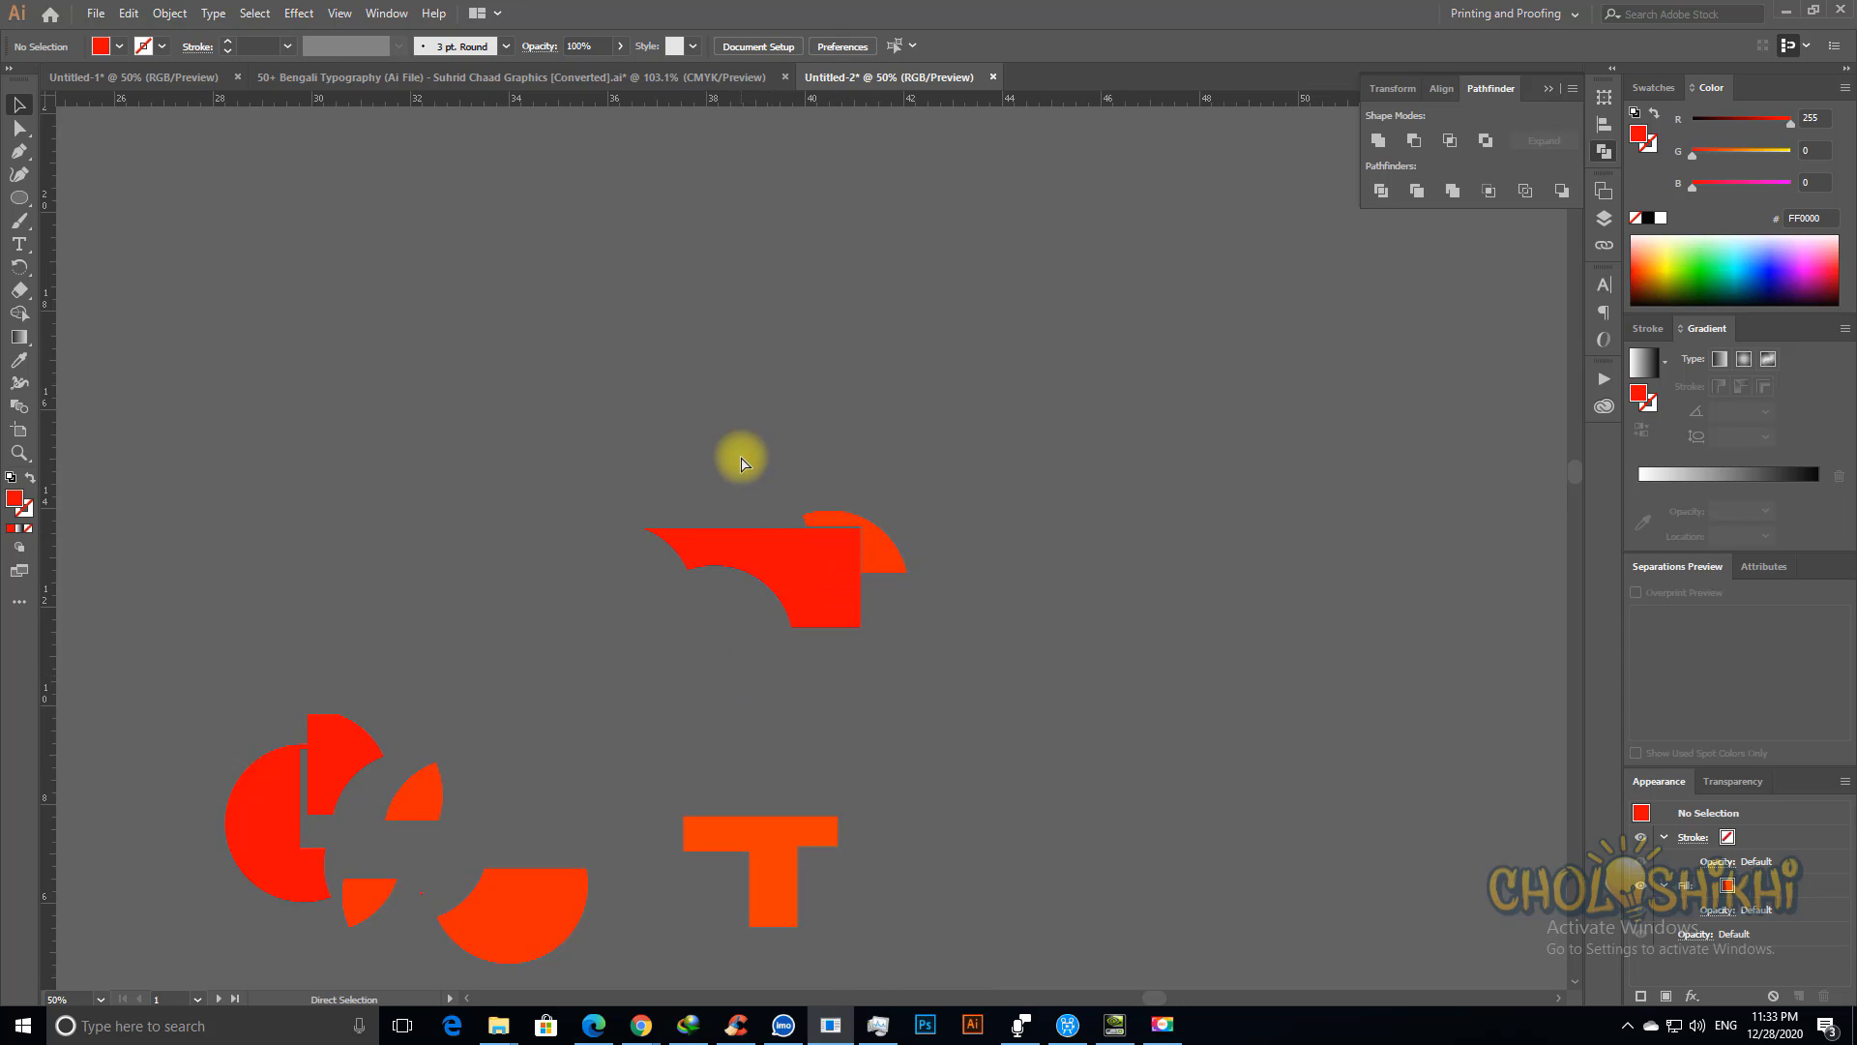
{"action": "key", "text": "ctrl+space"}
{"action": "left_click_drag", "start_coordinate": [742, 457], "coordinate": [962, 579]}
{"action": "left_click", "coordinate": [662, 746]}
{"action": "left_click_drag", "start_coordinate": [663, 746], "coordinate": [653, 646]}
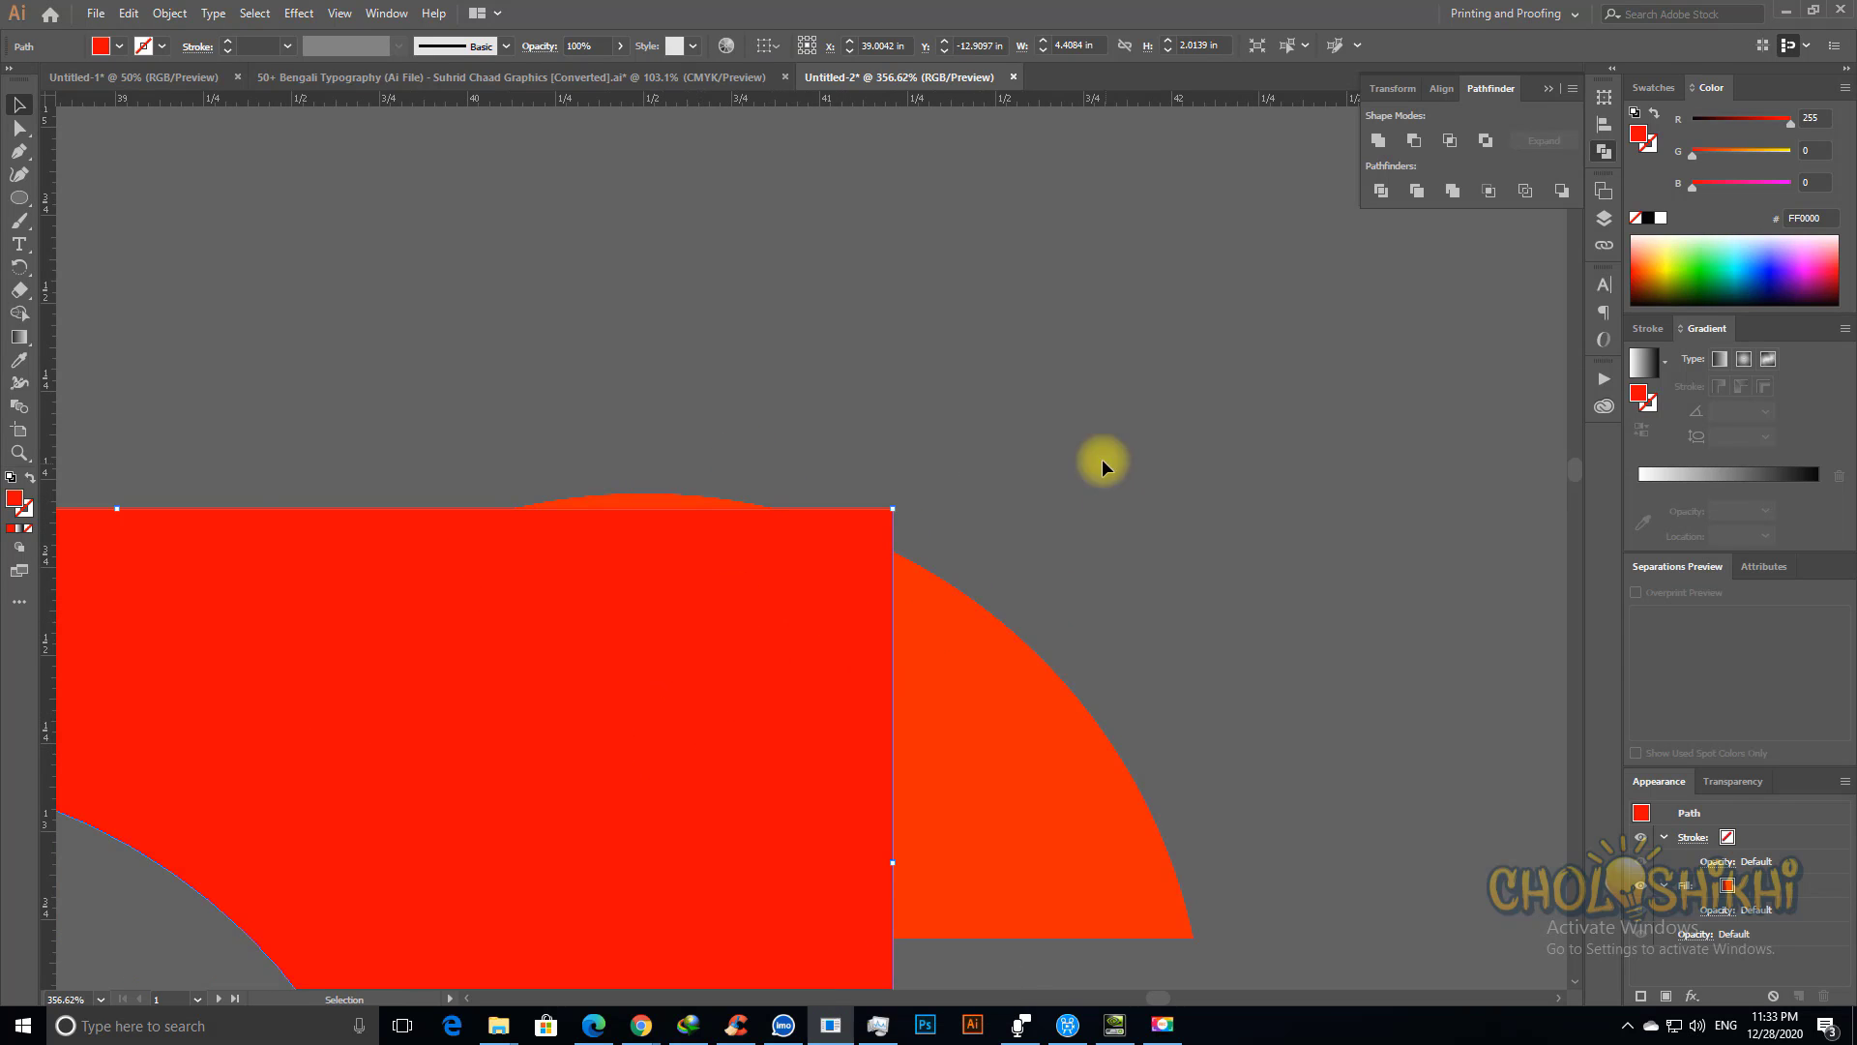
Step: Select the red and orange pieces and merge them into one shape with Unite
{"action": "left_click_drag", "start_coordinate": [1102, 465], "coordinate": [729, 630]}
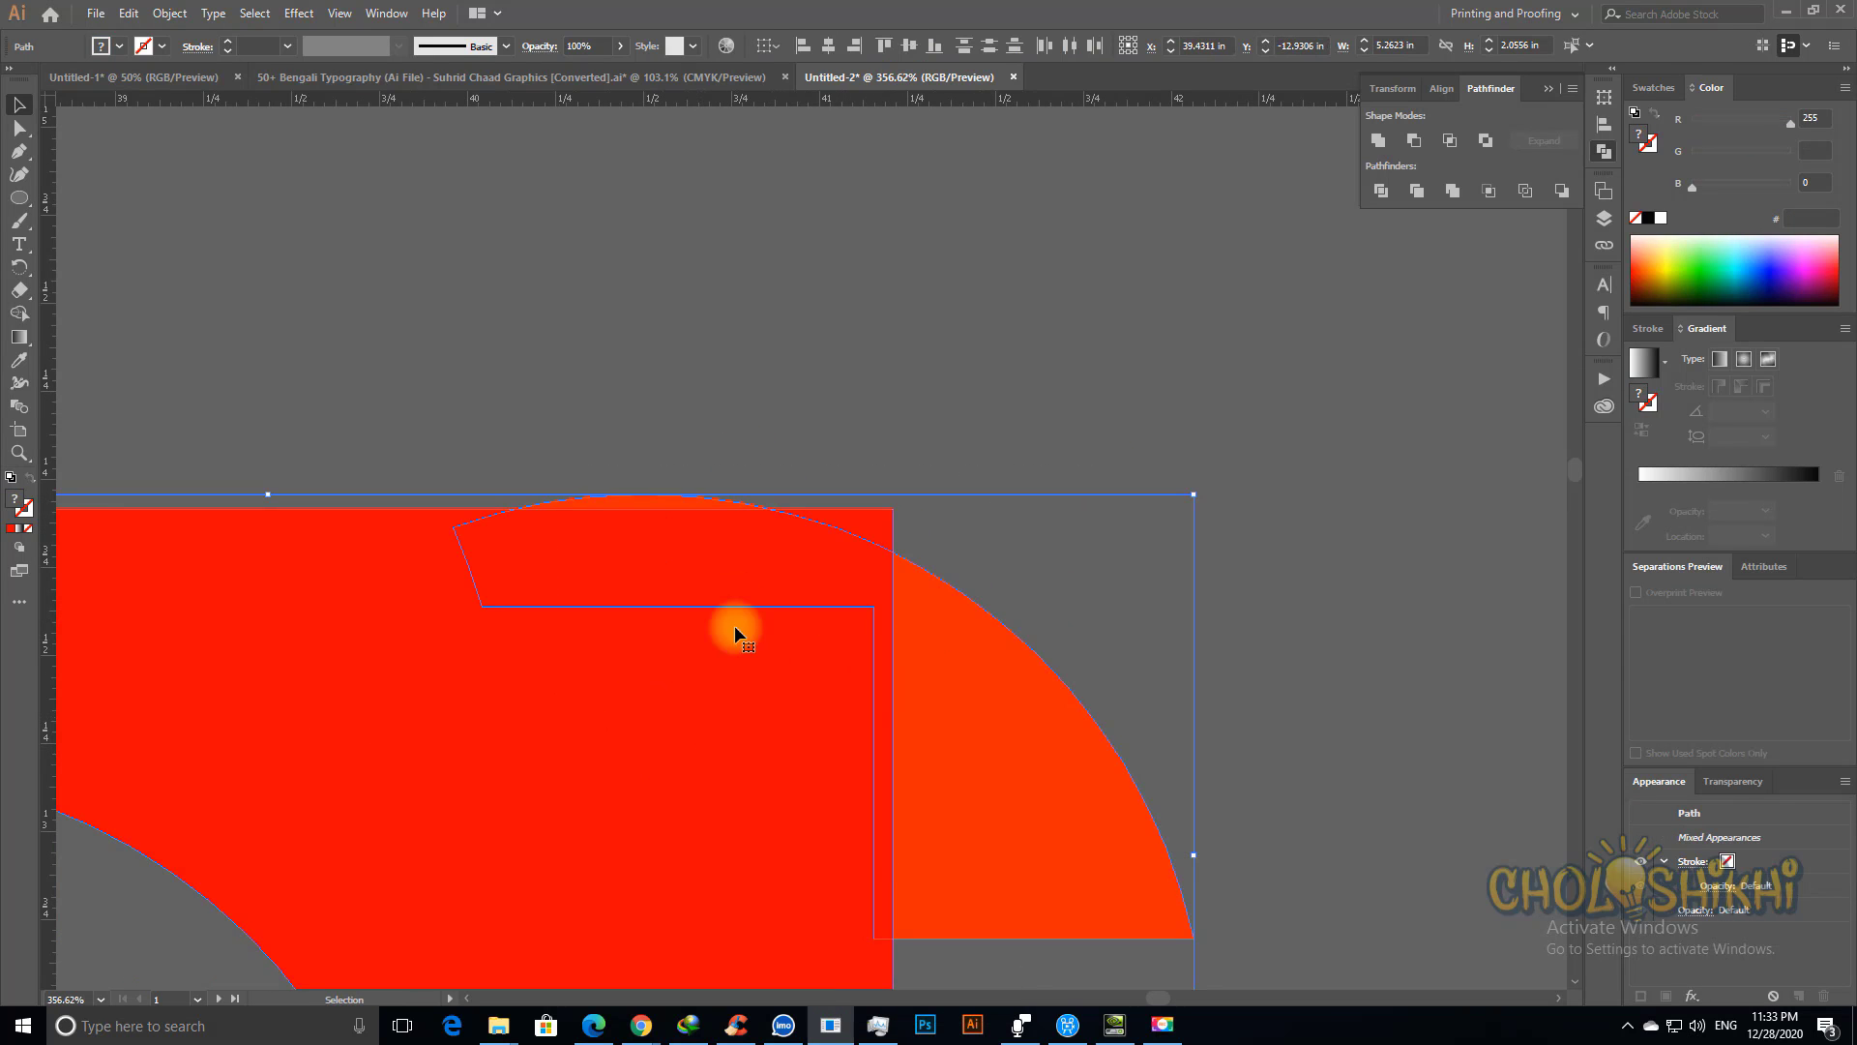
{"action": "left_click", "coordinate": [1381, 143]}
{"action": "left_click", "coordinate": [1010, 400]}
{"action": "key", "text": "ctrl+minus"}
{"action": "key", "text": "ctrl+minus"}
{"action": "key", "text": "ctrl+minus"}
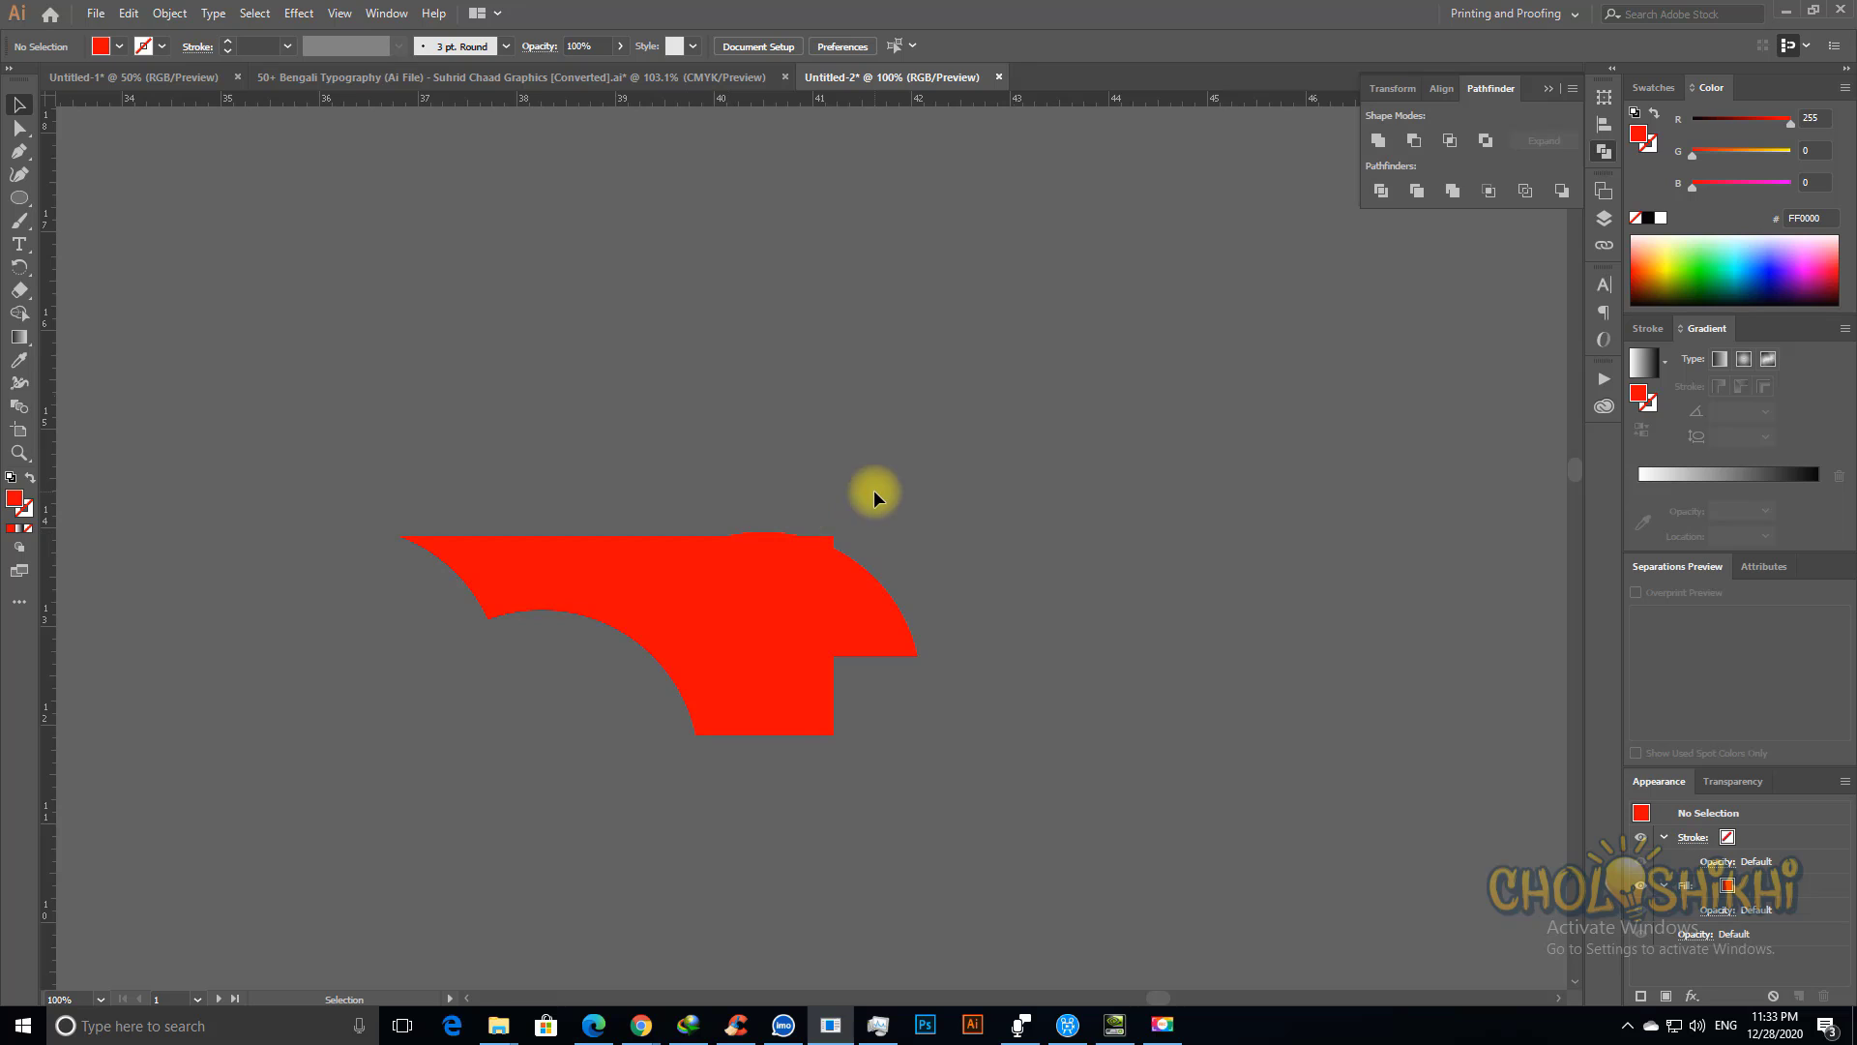
Step: Draw a red circle about 1.46 in wide above the merged shape and a slightly smaller one overlapping its right side
{"action": "left_click", "coordinate": [653, 664]}
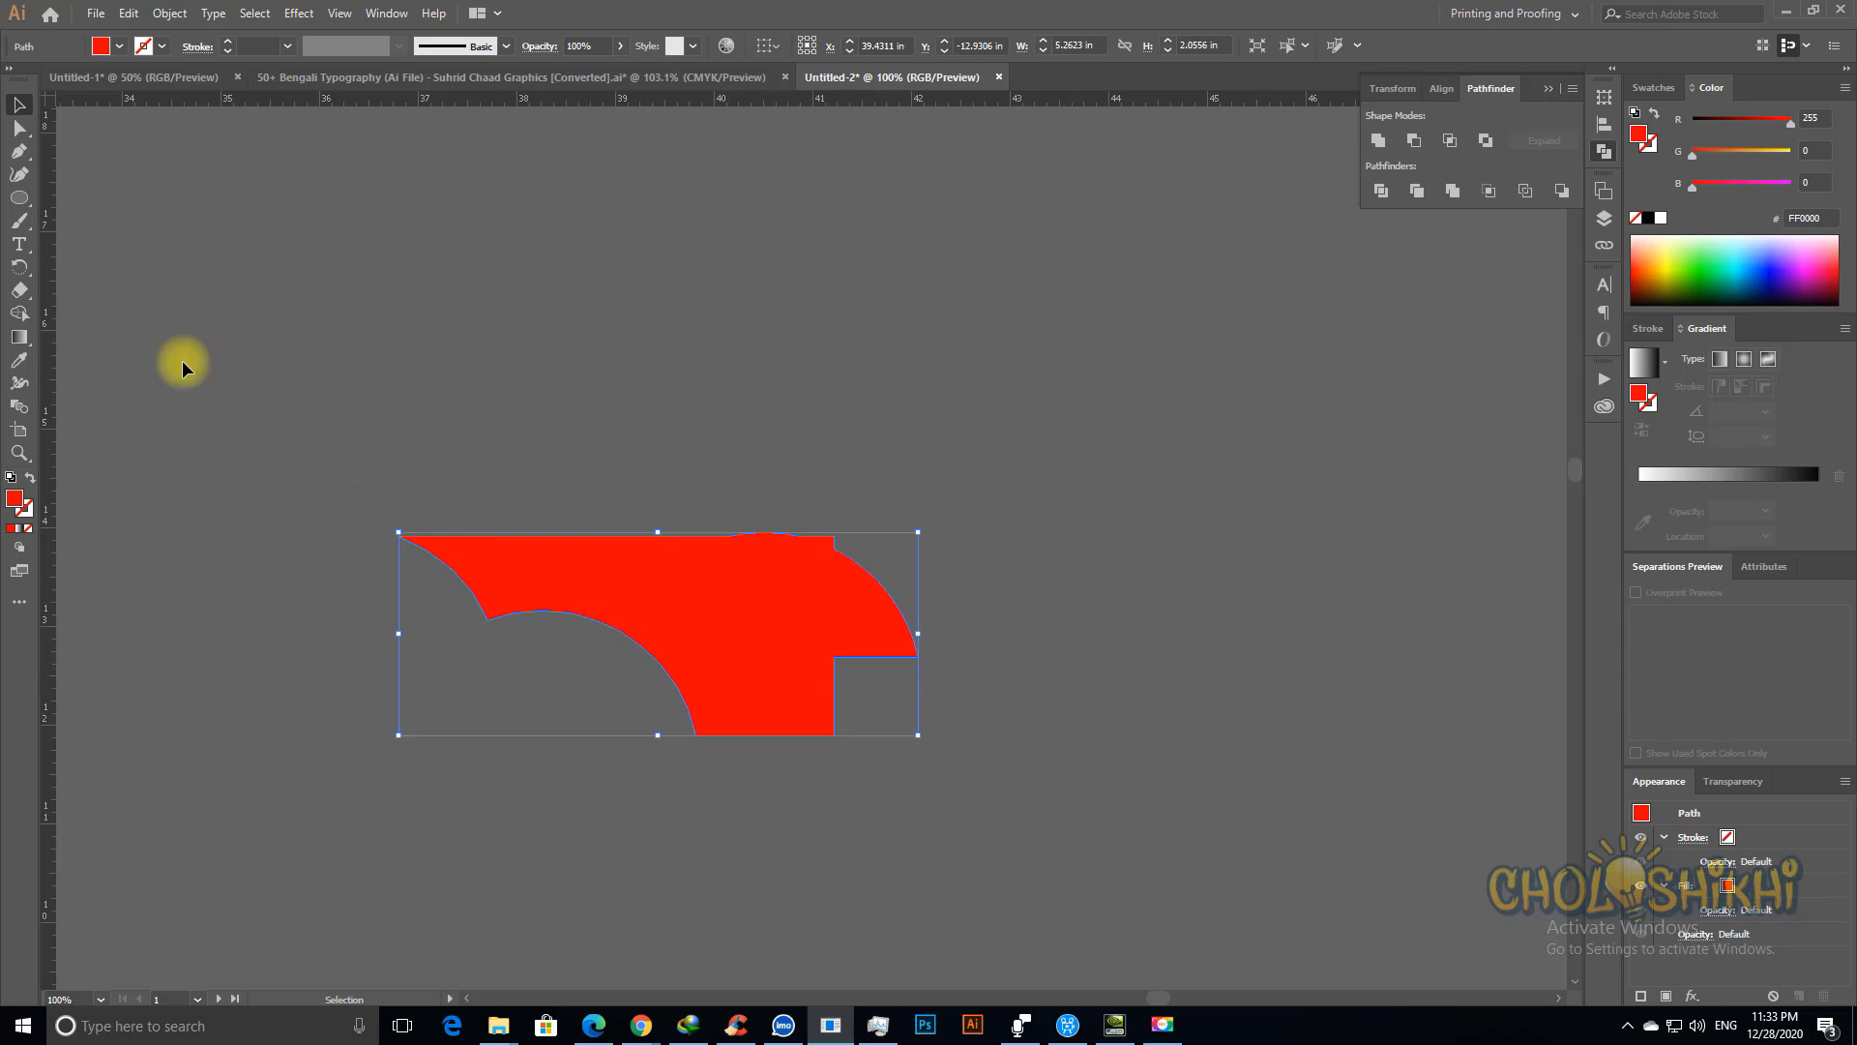
{"action": "left_click", "coordinate": [19, 198]}
{"action": "left_click_drag", "start_coordinate": [628, 250], "coordinate": [770, 395]}
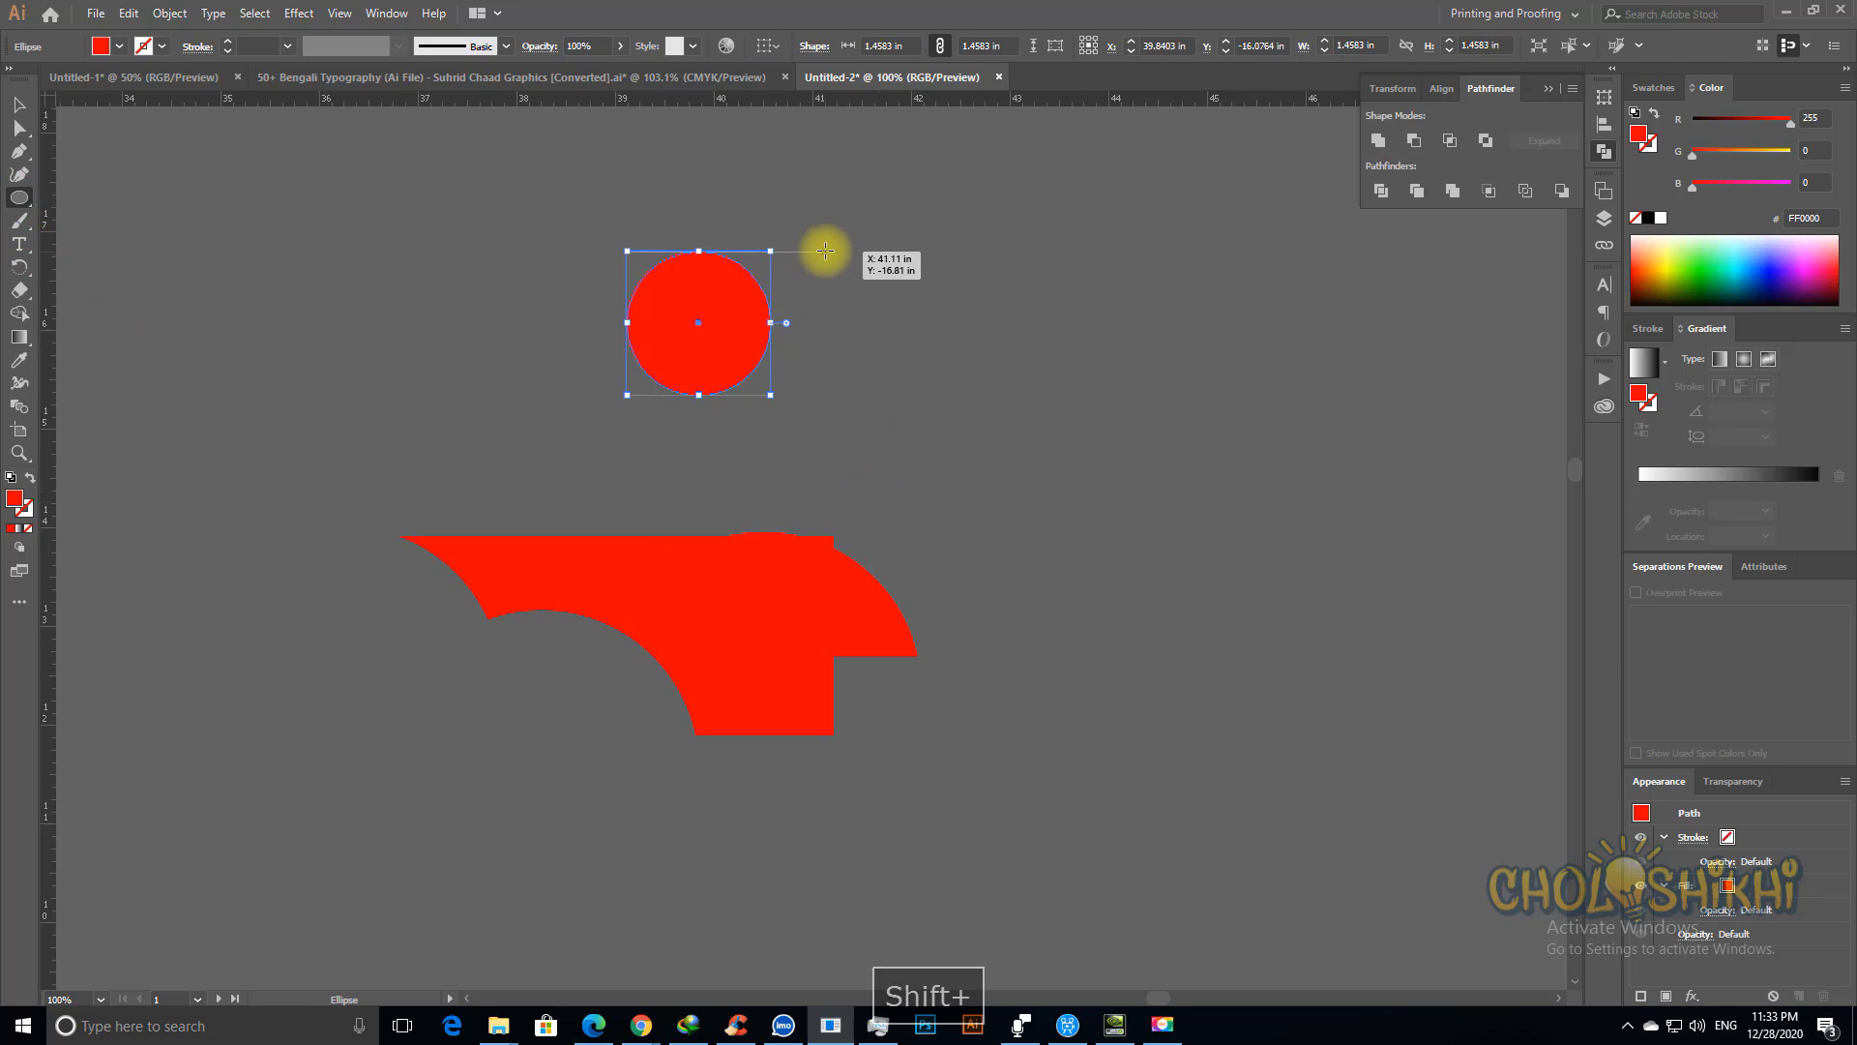
{"action": "left_click_drag", "start_coordinate": [830, 255], "coordinate": [731, 383]}
Step: Select both circles and cut out their overlapping area with the Exclude shape mode
{"action": "key", "text": "v"}
{"action": "left_click_drag", "start_coordinate": [851, 242], "coordinate": [637, 433]}
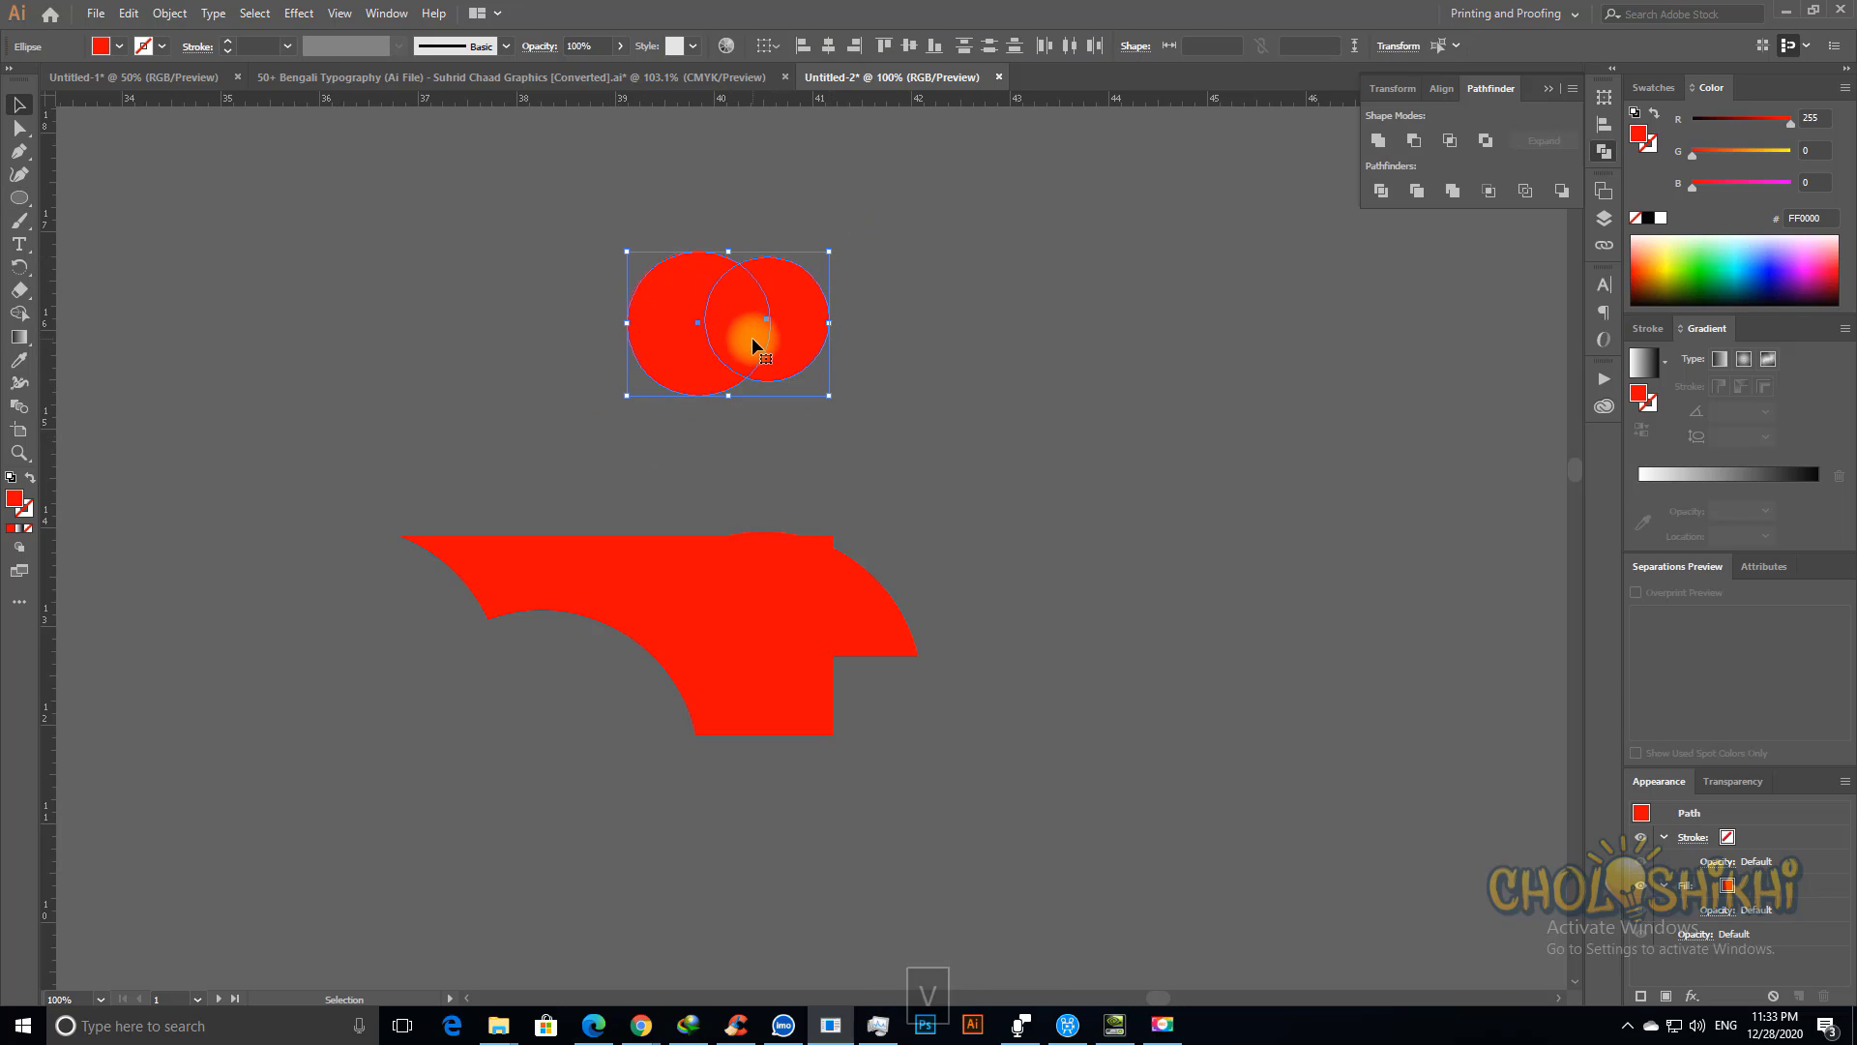
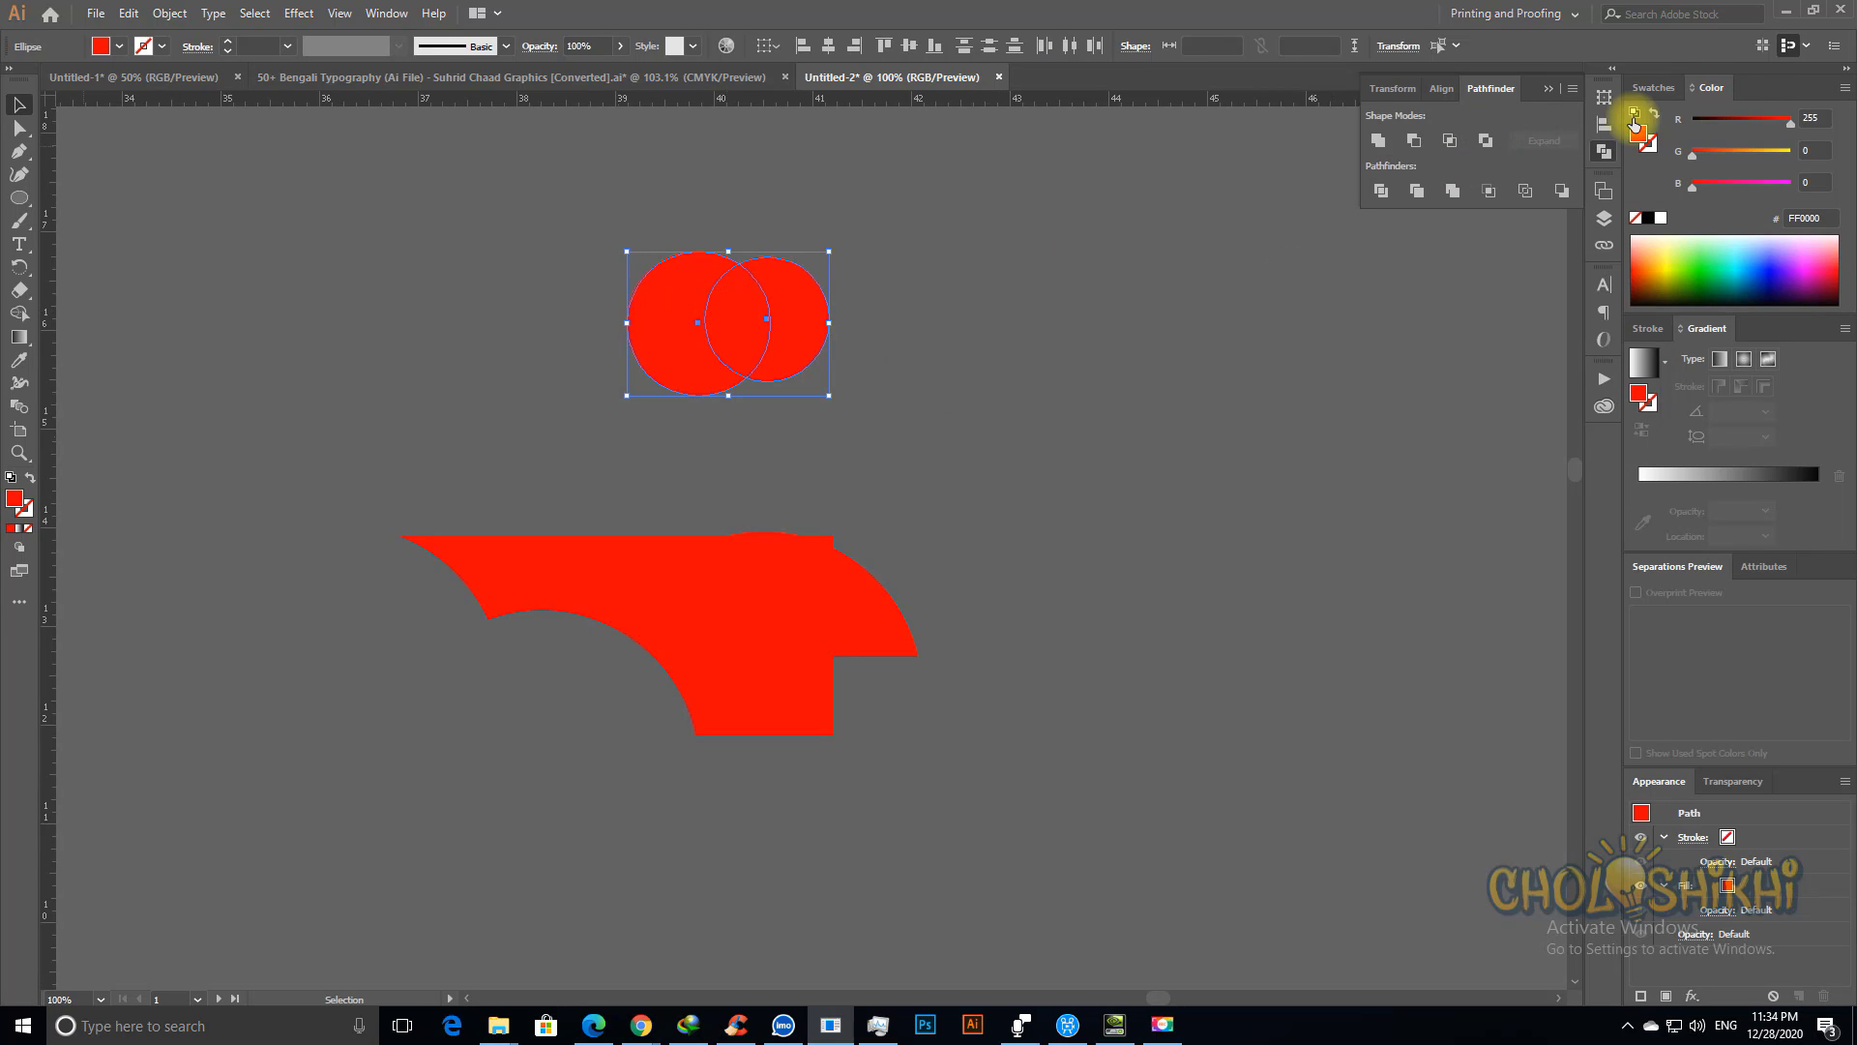
{"action": "left_click", "coordinate": [1486, 142]}
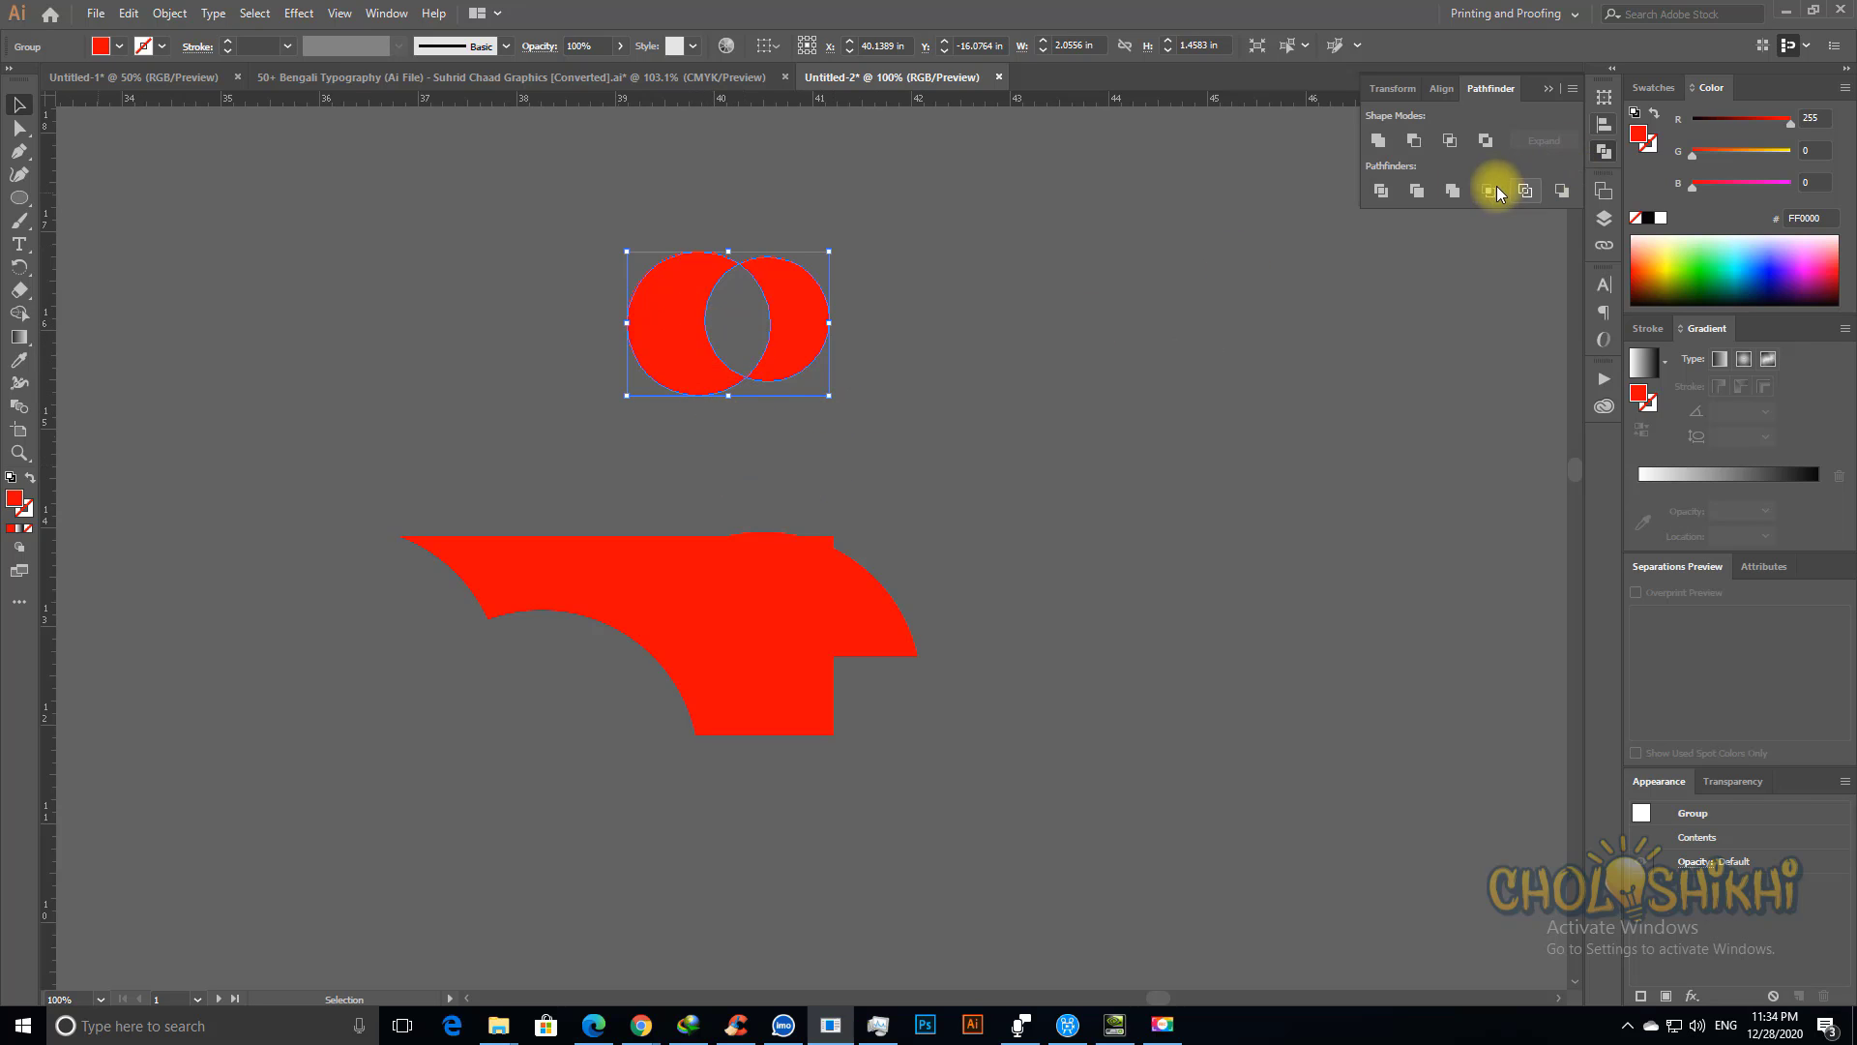
{"action": "left_click", "coordinate": [1064, 392]}
Step: Apply a Rasterize effect to the excluded circle group with the RGB color model and a transparent background
{"action": "left_click", "coordinate": [771, 287]}
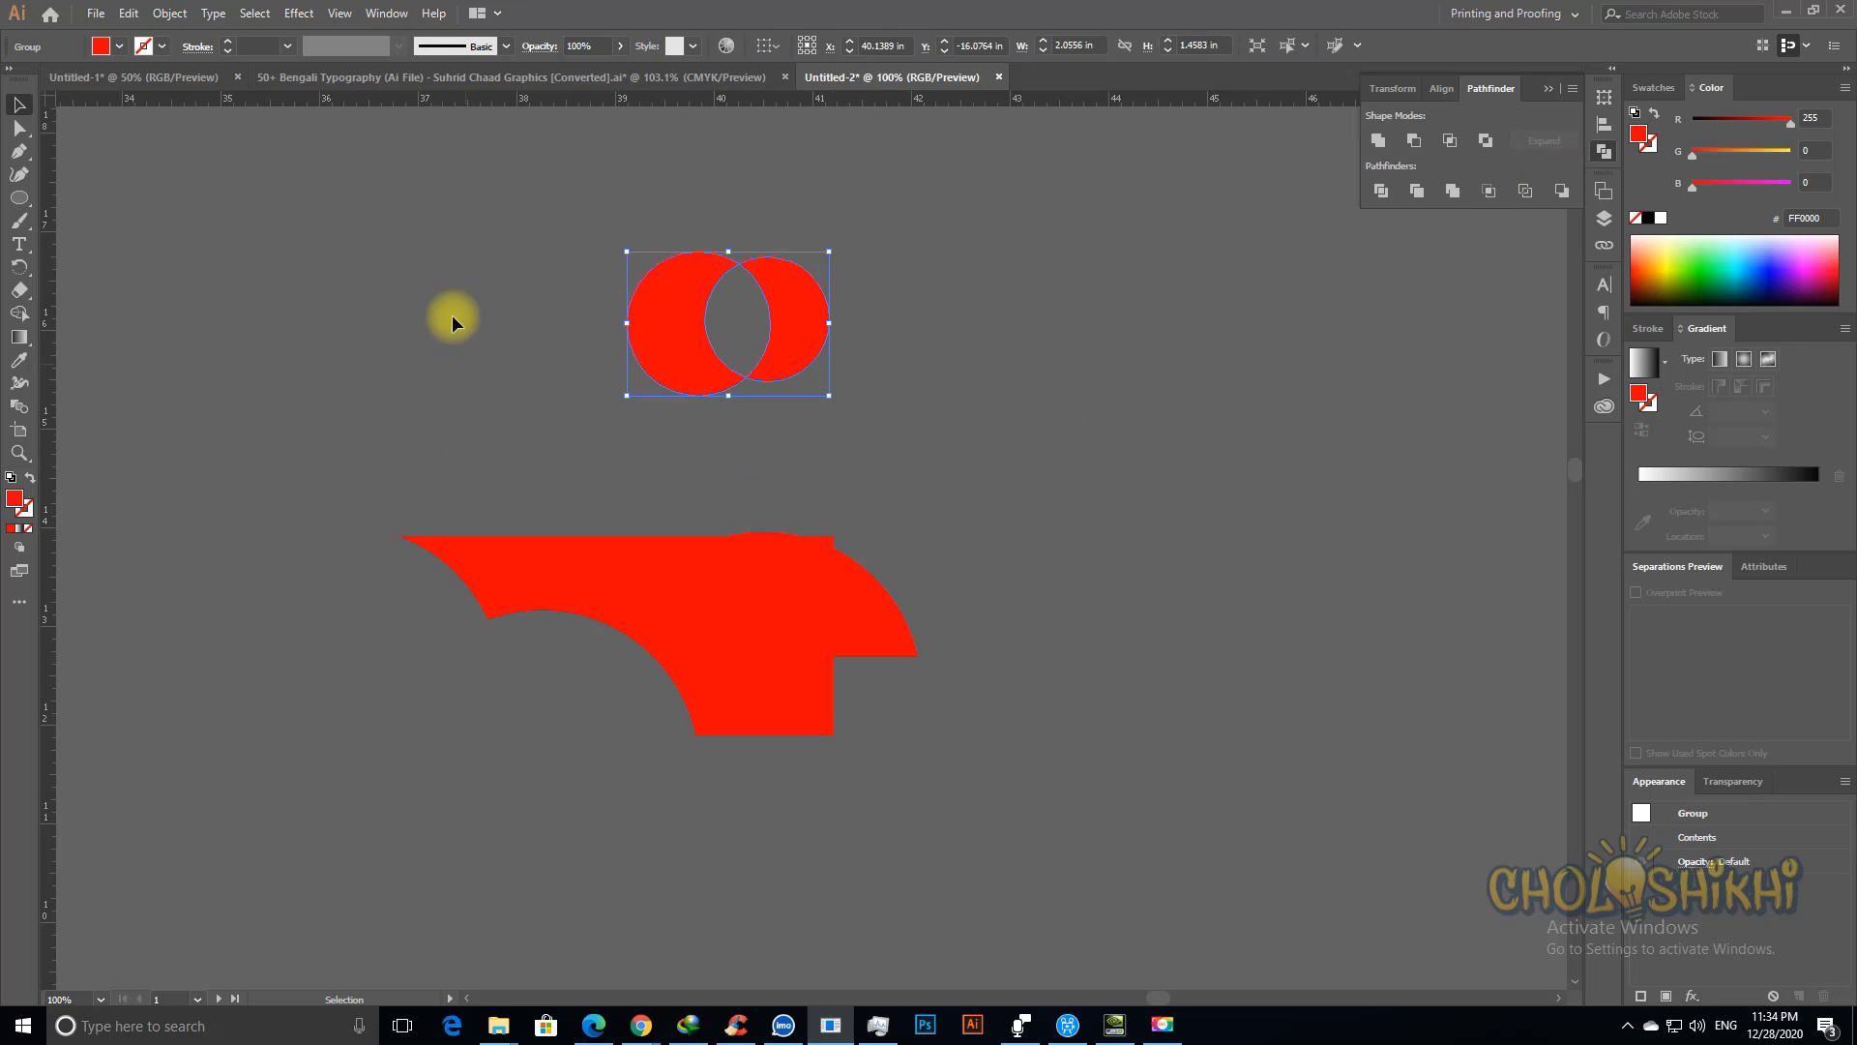
{"action": "left_click", "coordinate": [295, 14]}
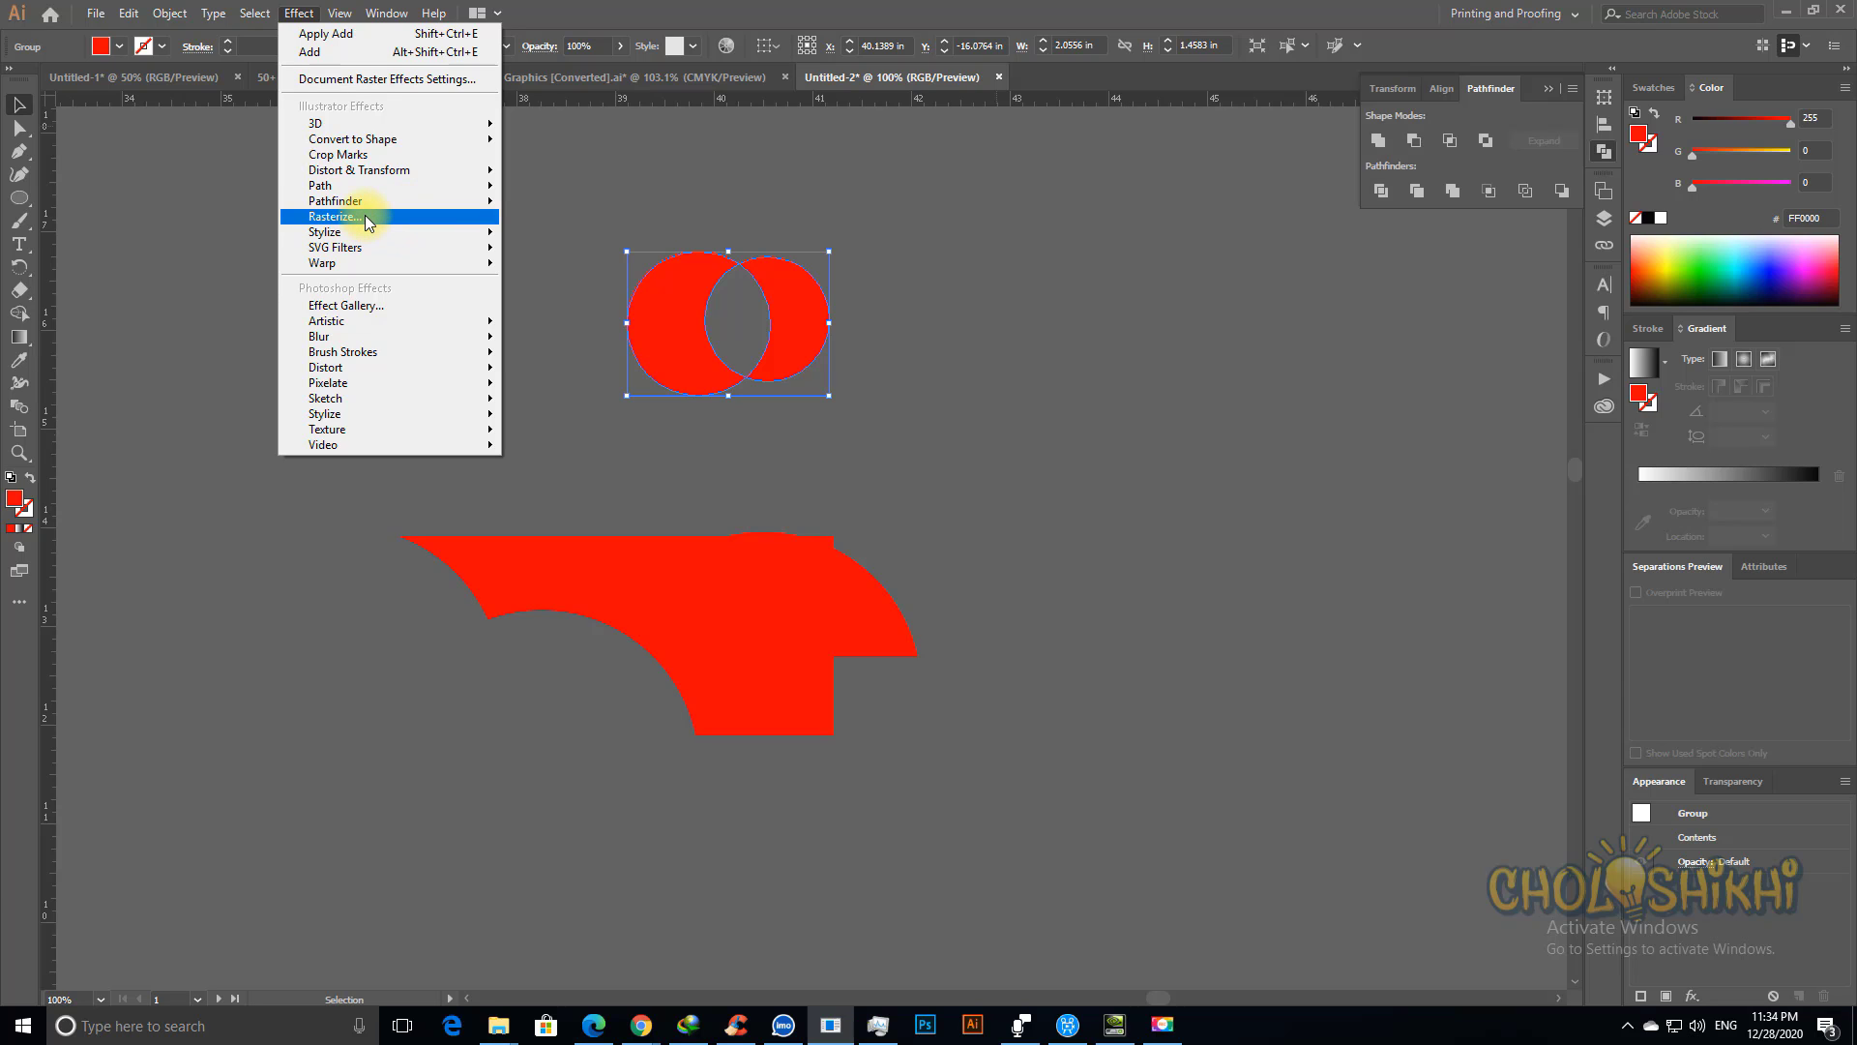
{"action": "left_click", "coordinate": [363, 216]}
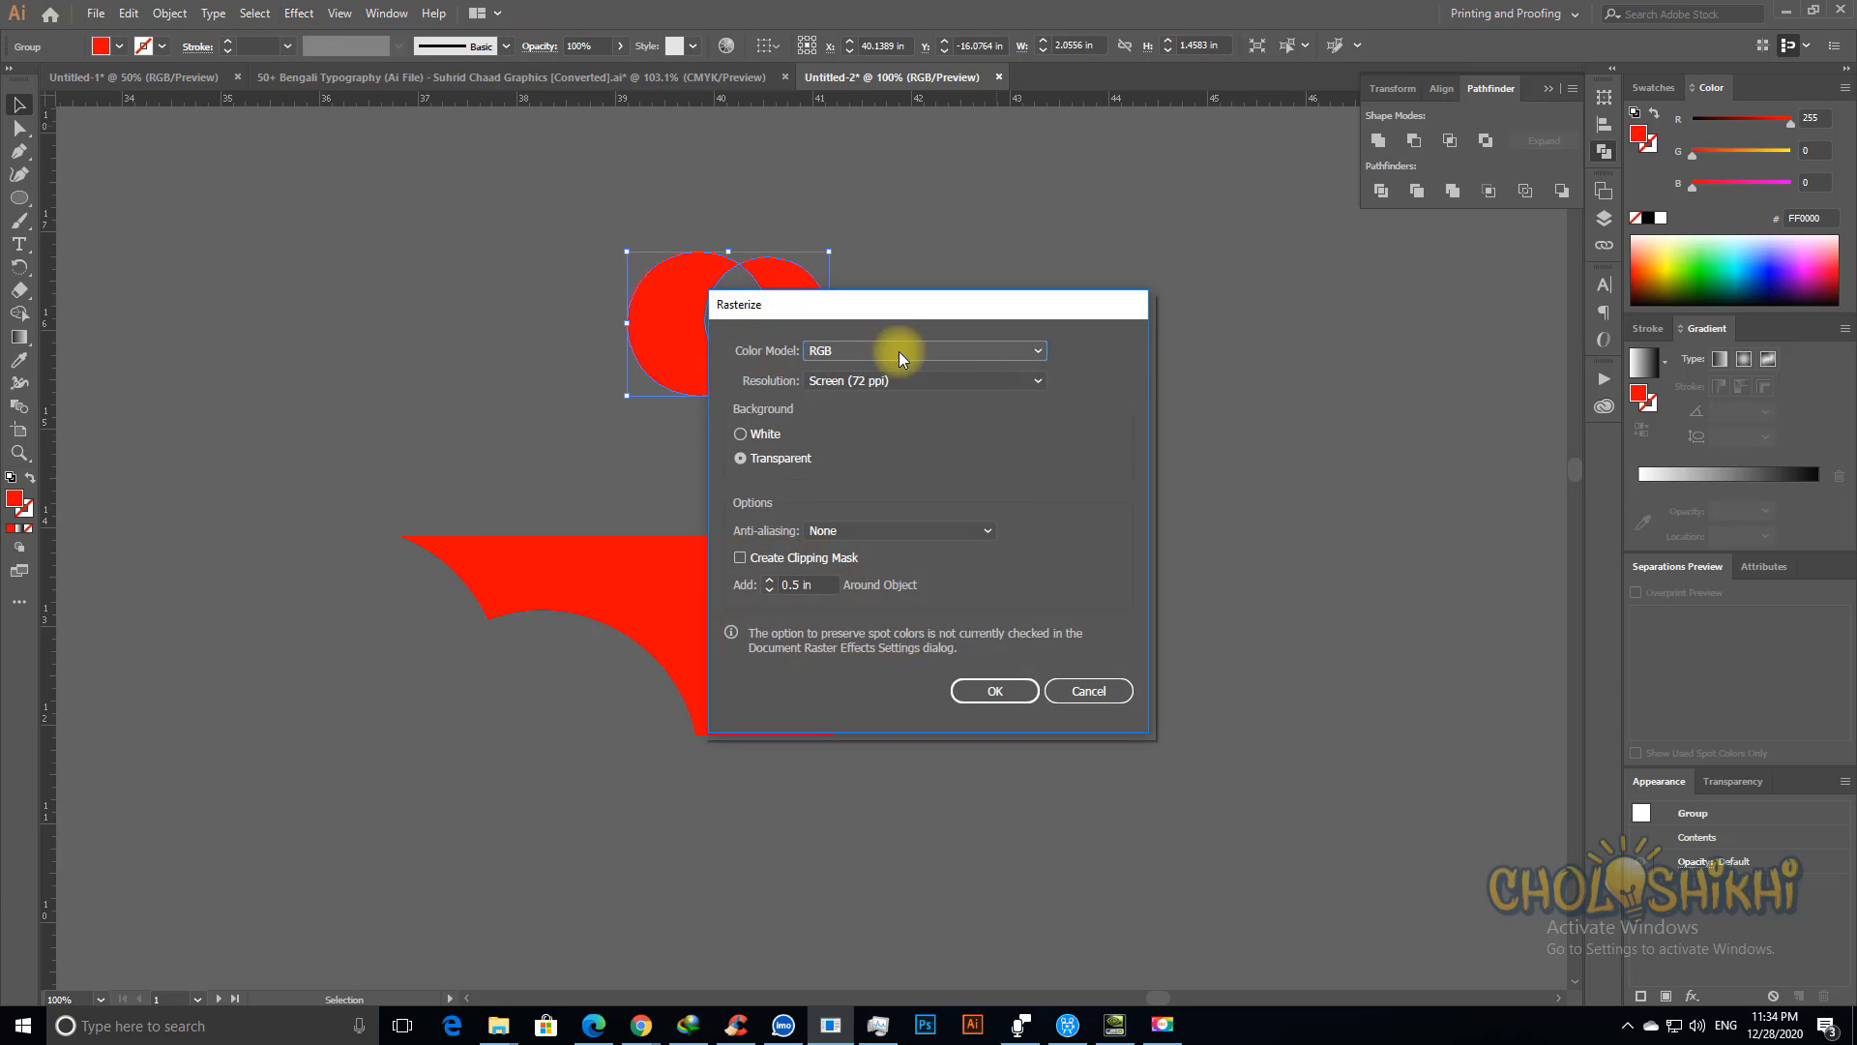
{"action": "left_click_drag", "start_coordinate": [883, 304], "coordinate": [1181, 222]}
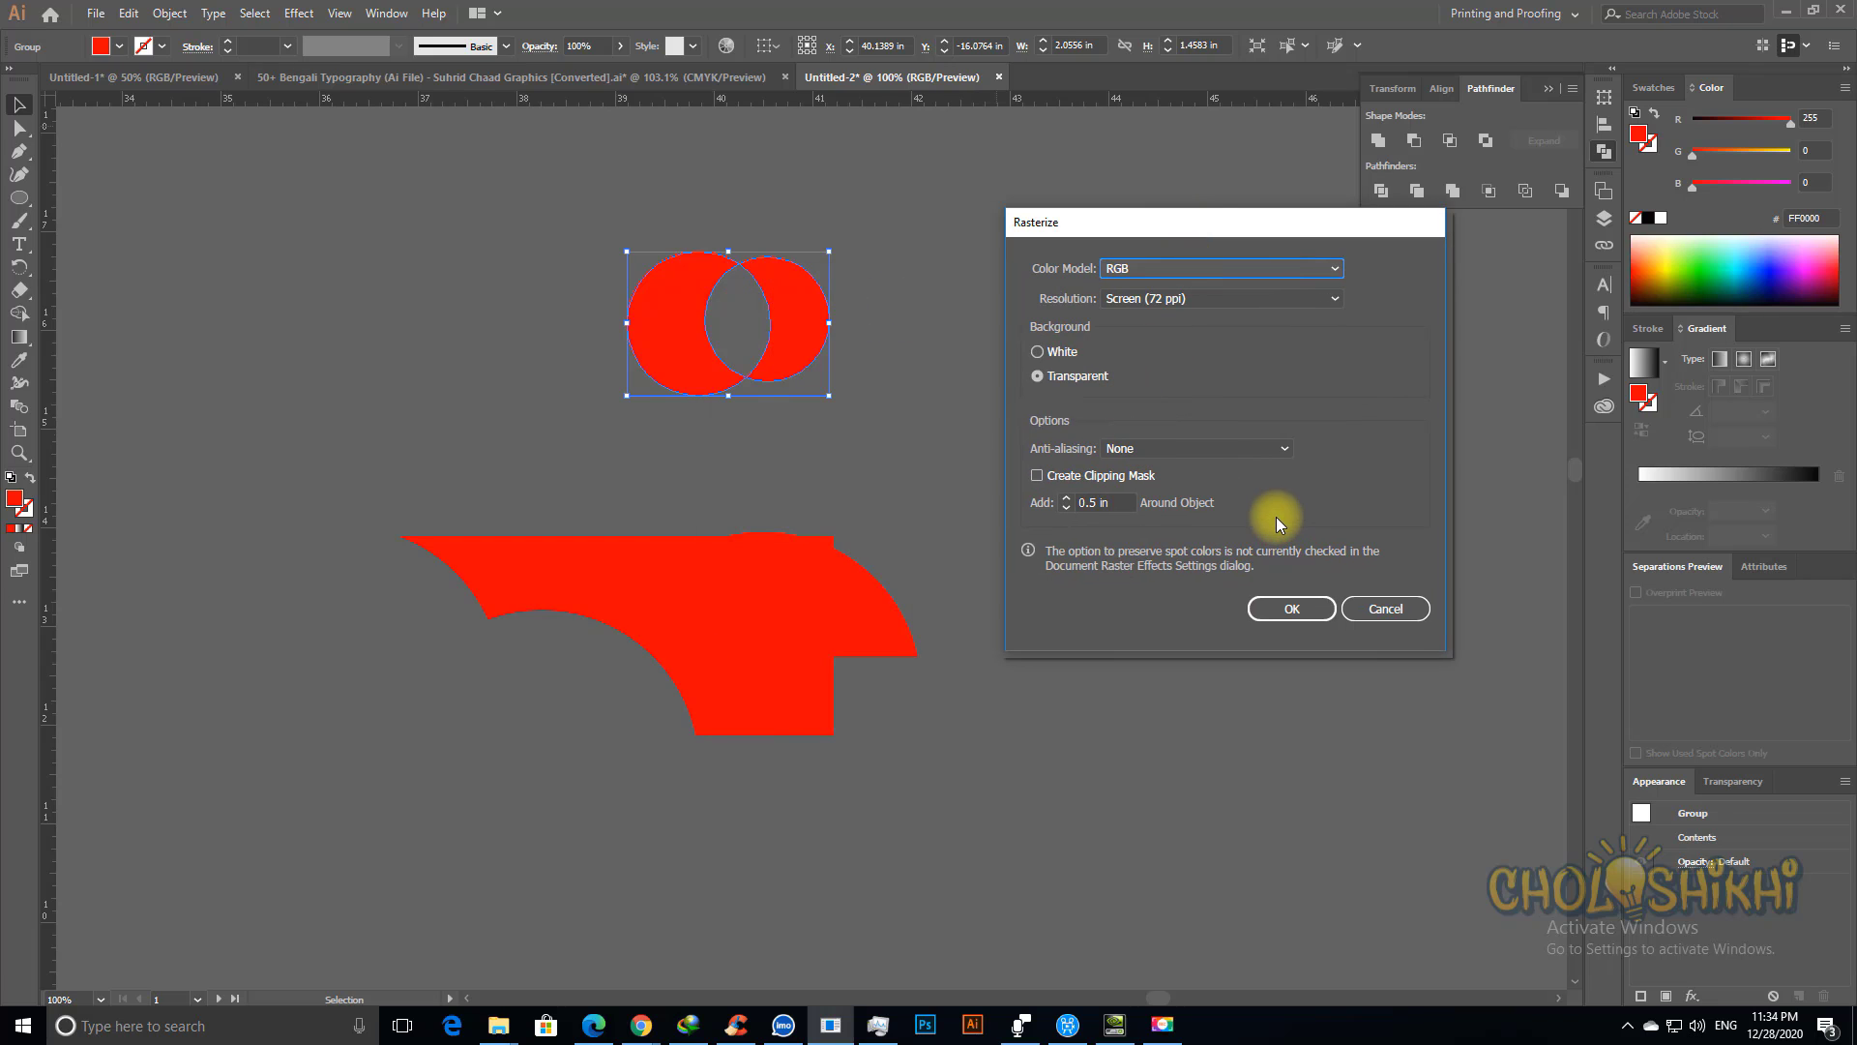
{"action": "left_click", "coordinate": [1192, 300]}
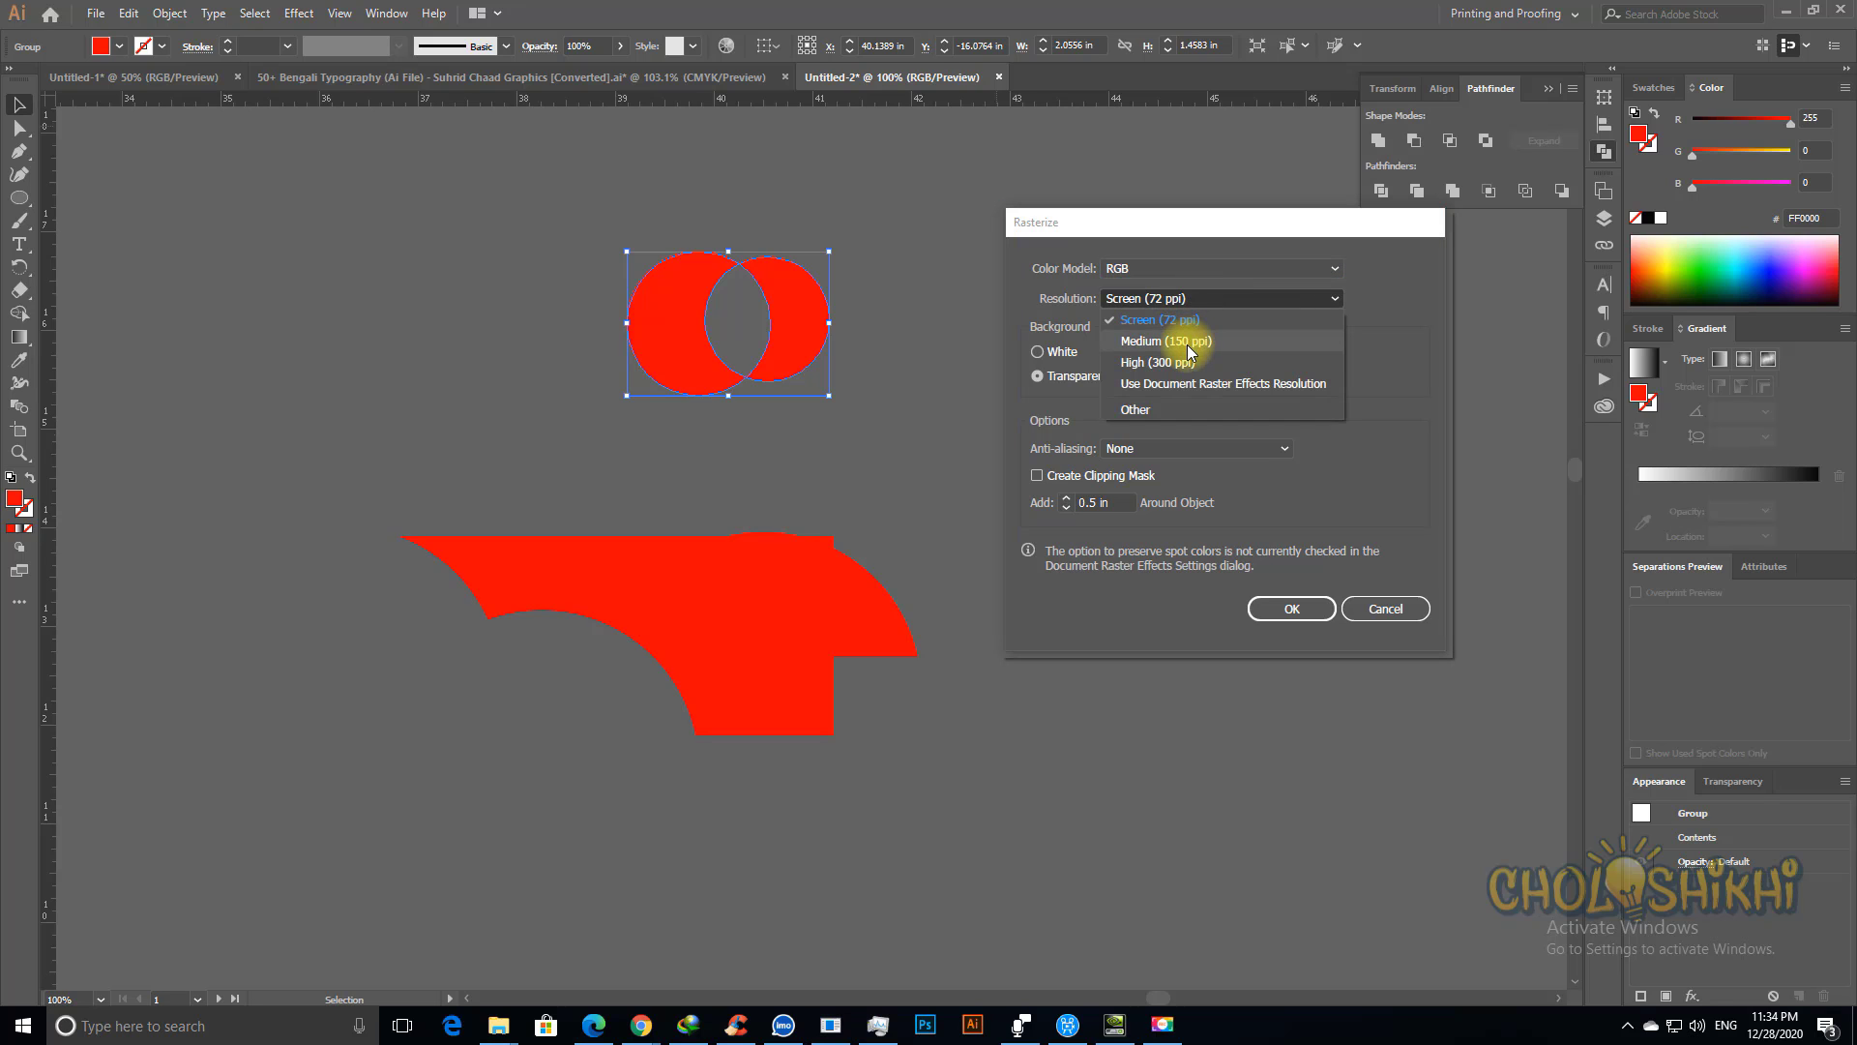
{"action": "left_click", "coordinate": [1285, 611]}
{"action": "left_click", "coordinate": [1285, 609]}
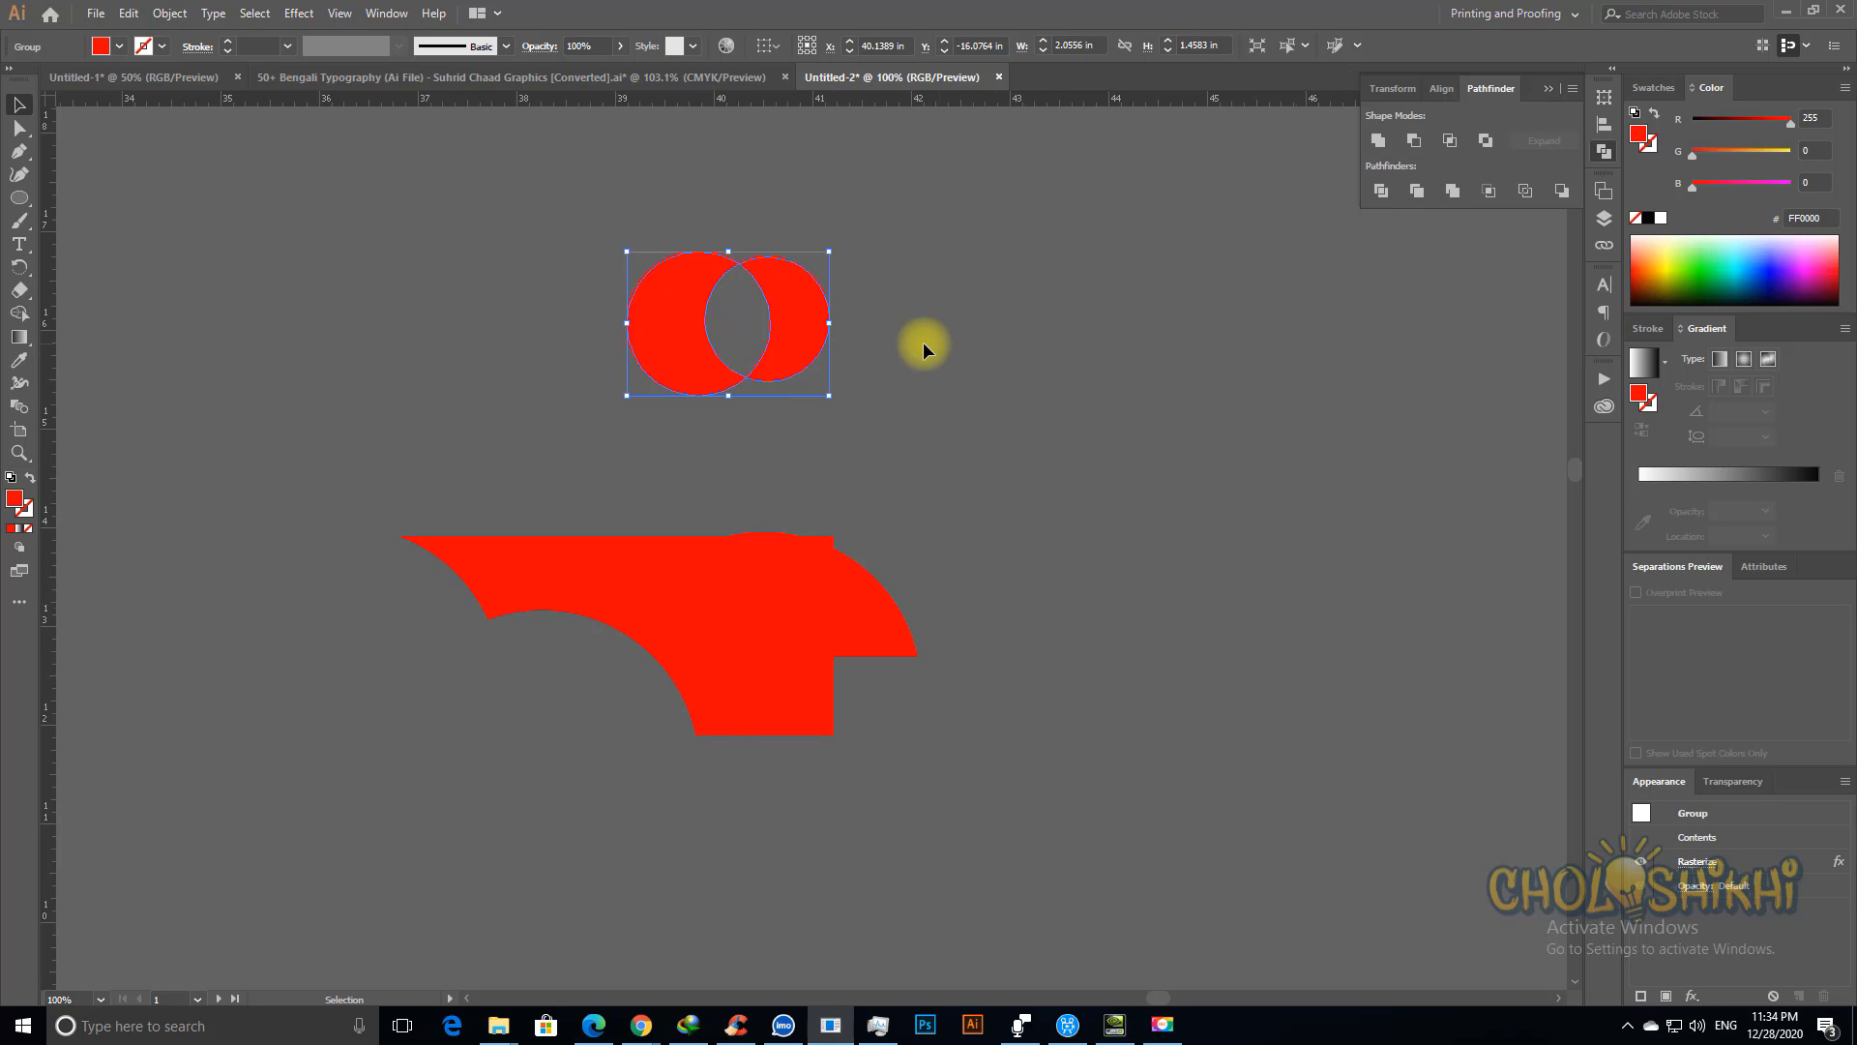
Step: Deselect the rasterized circle group and examine its pixel edges at the upper crossing of the two circles
{"action": "right_click", "coordinate": [778, 296]}
{"action": "left_click", "coordinate": [997, 287]}
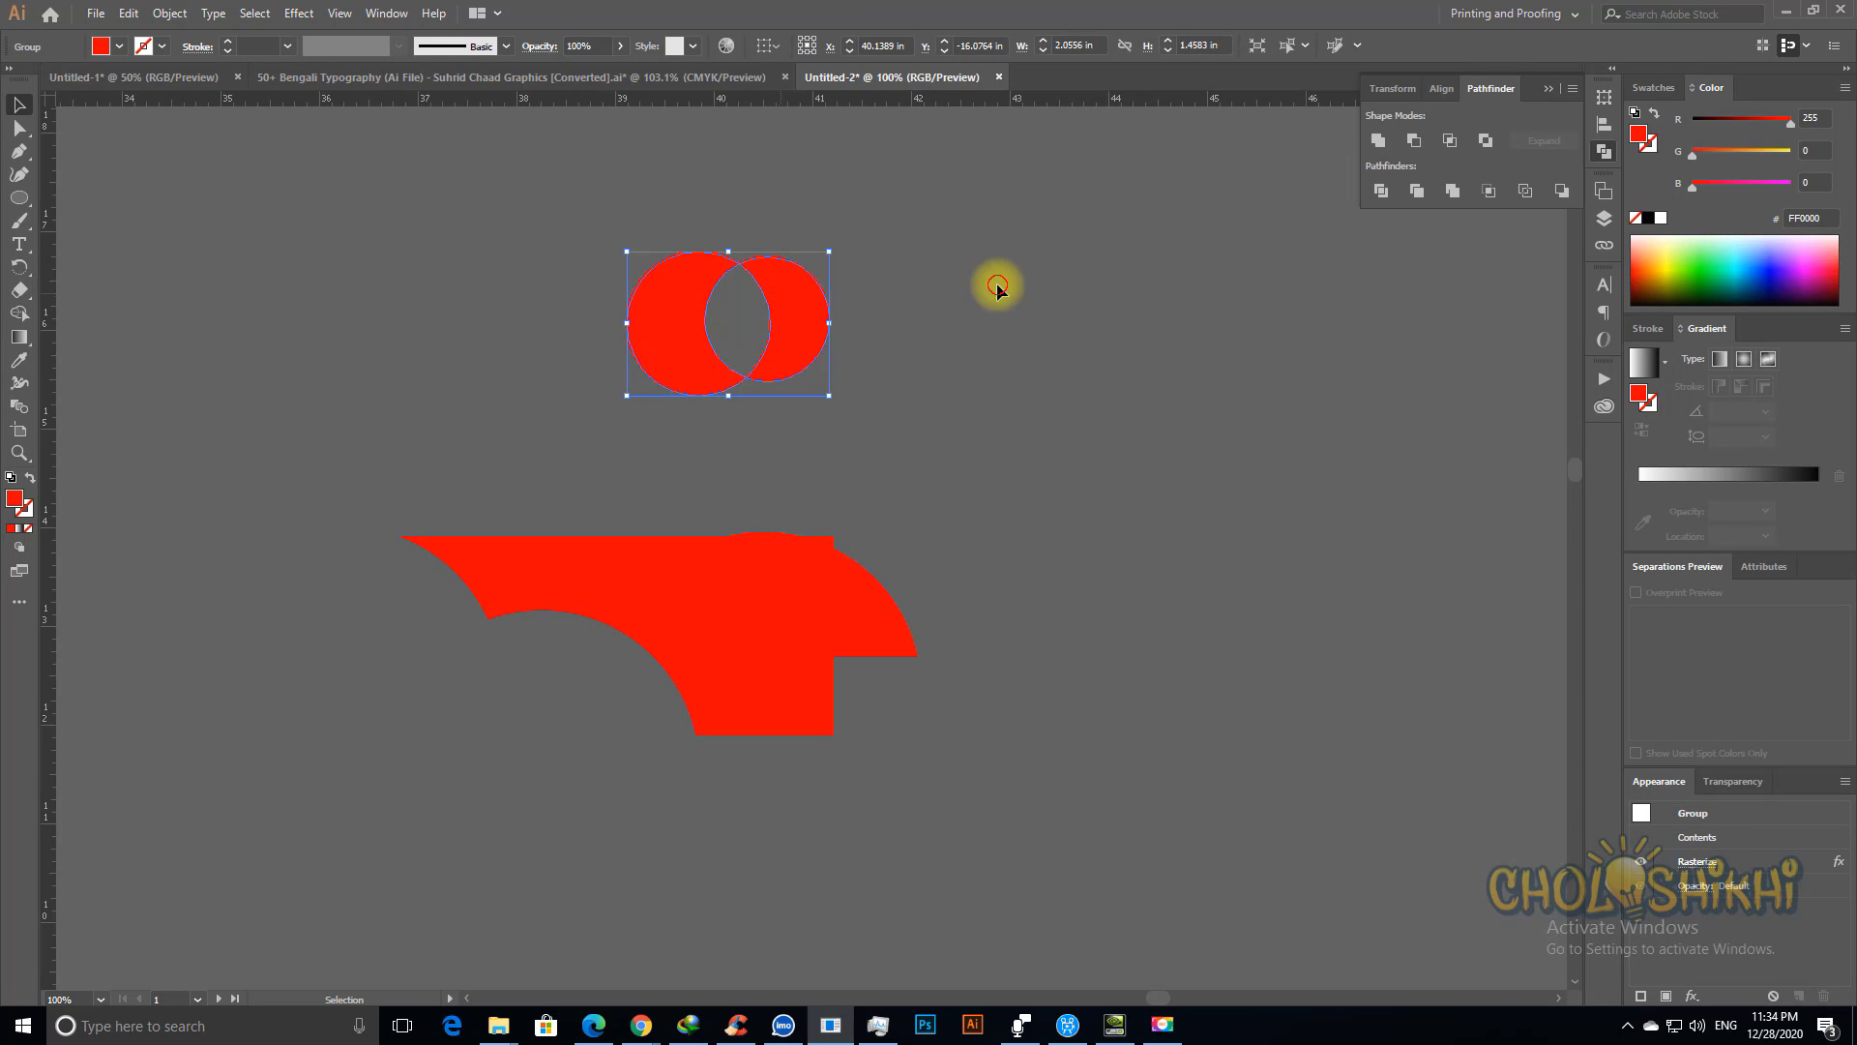
{"action": "key", "text": "ctrl+space"}
{"action": "left_click_drag", "start_coordinate": [696, 249], "coordinate": [800, 299]}
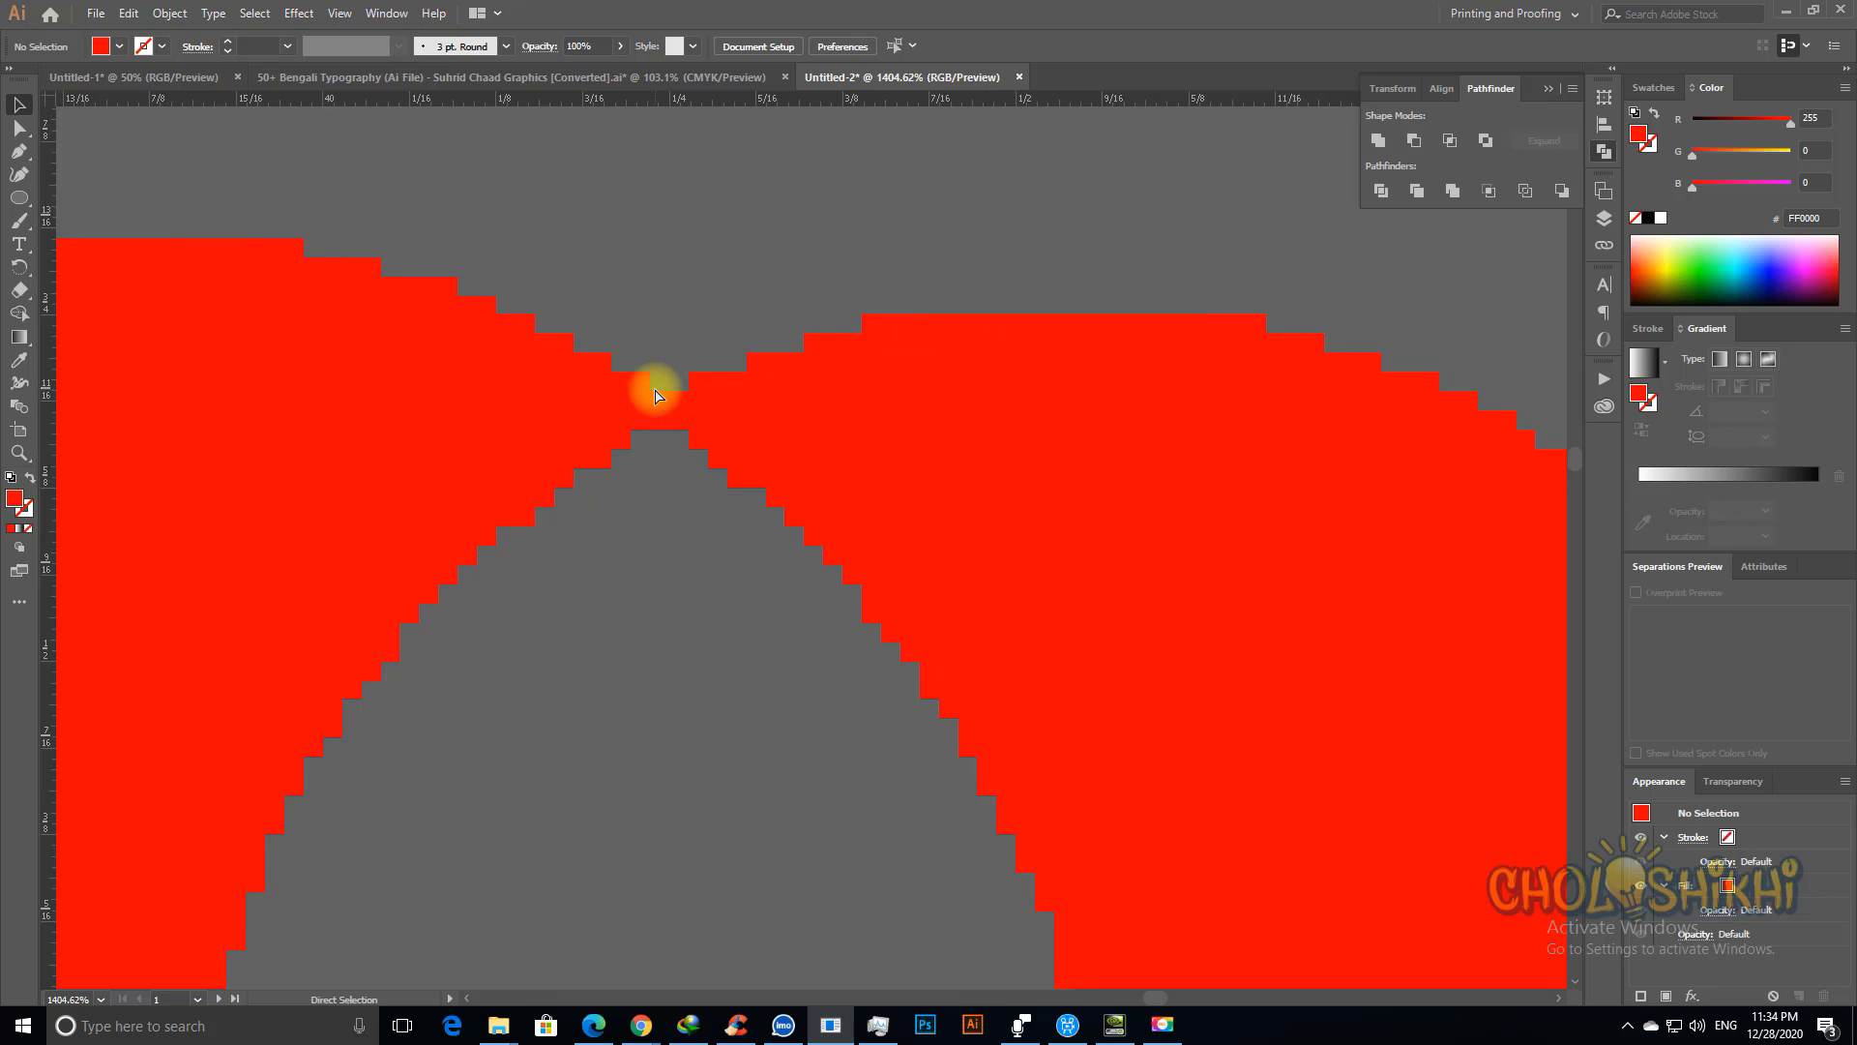
{"action": "key", "text": "ctrl+minus"}
{"action": "key", "text": "ctrl+minus"}
{"action": "key", "text": "ctrl+minus"}
{"action": "key", "text": "ctrl+minus"}
{"action": "key", "text": "ctrl+minus"}
{"action": "key", "text": "ctrl+minus"}
{"action": "key", "text": "ctrl+minus"}
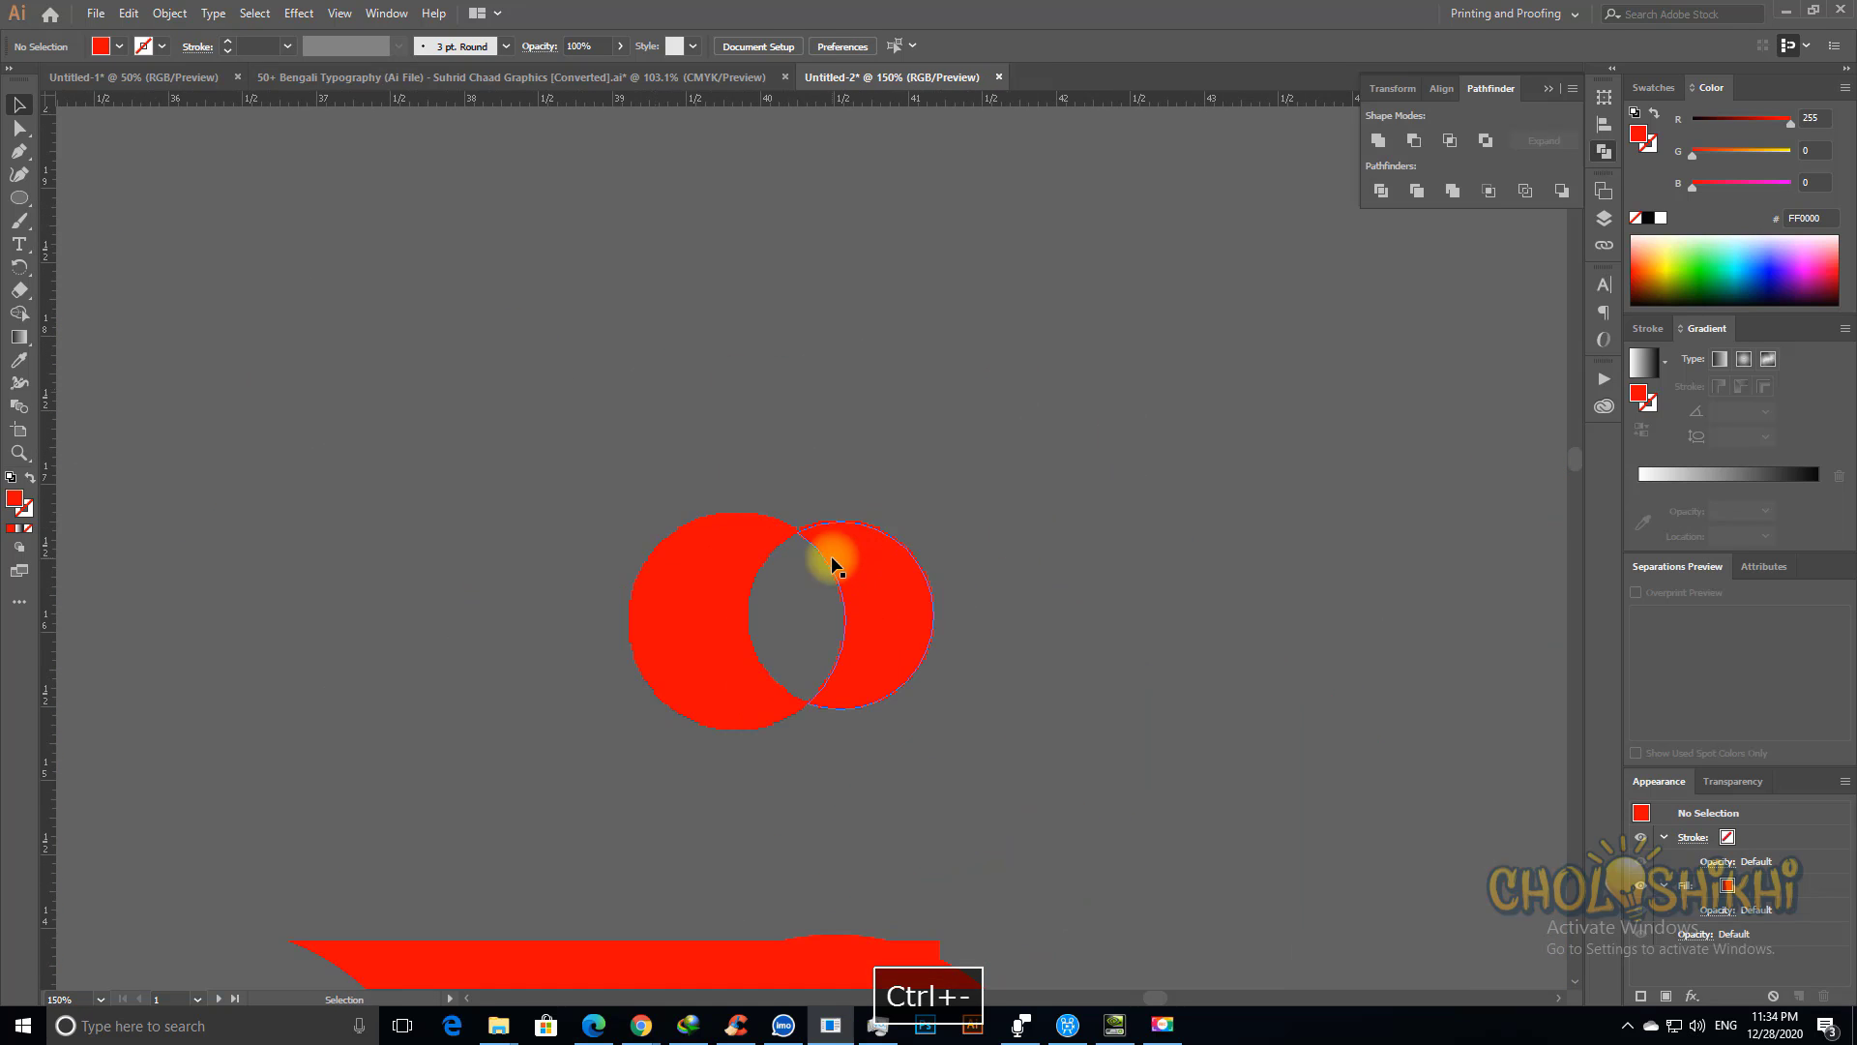
Step: Select the rasterized circle group and compare its vector outline with the pixel edges along the larger circle
{"action": "left_click", "coordinate": [834, 564]}
{"action": "left_click", "coordinate": [1607, 247]}
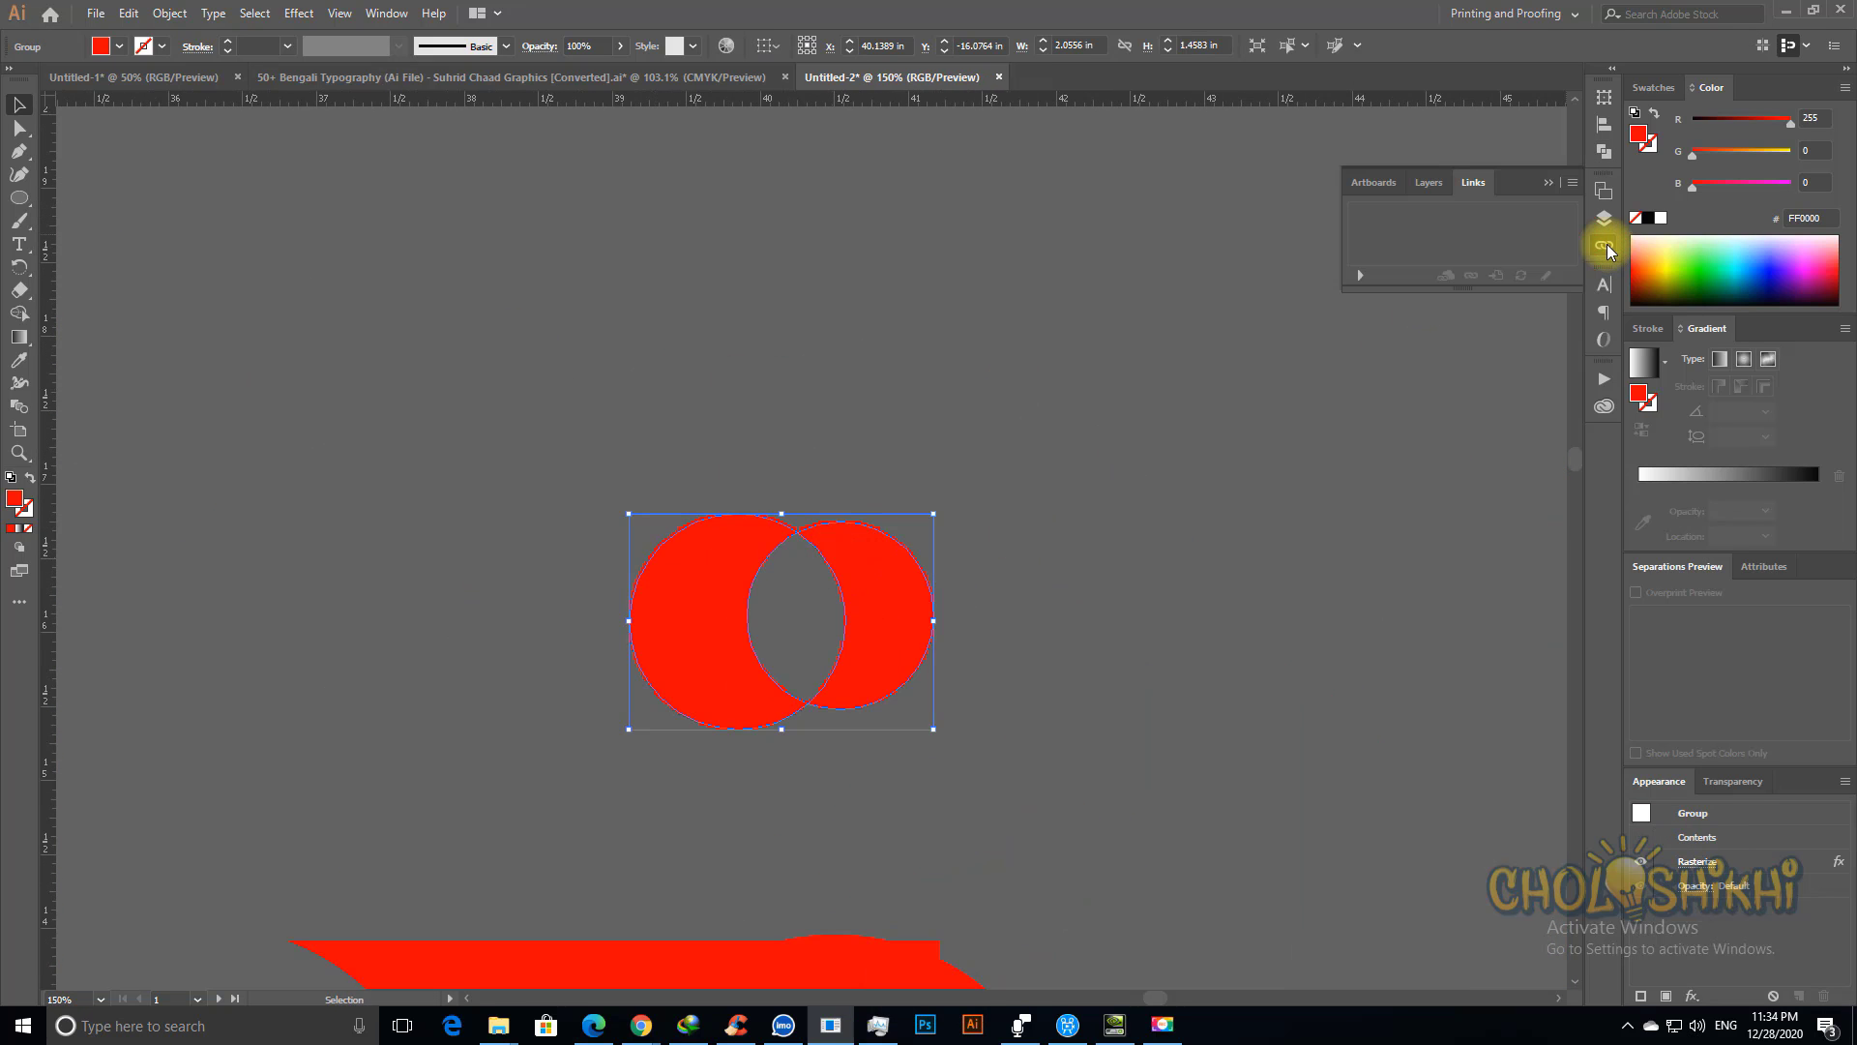
{"action": "key", "text": "ctrl+space"}
{"action": "left_click_drag", "start_coordinate": [631, 424], "coordinate": [914, 662]}
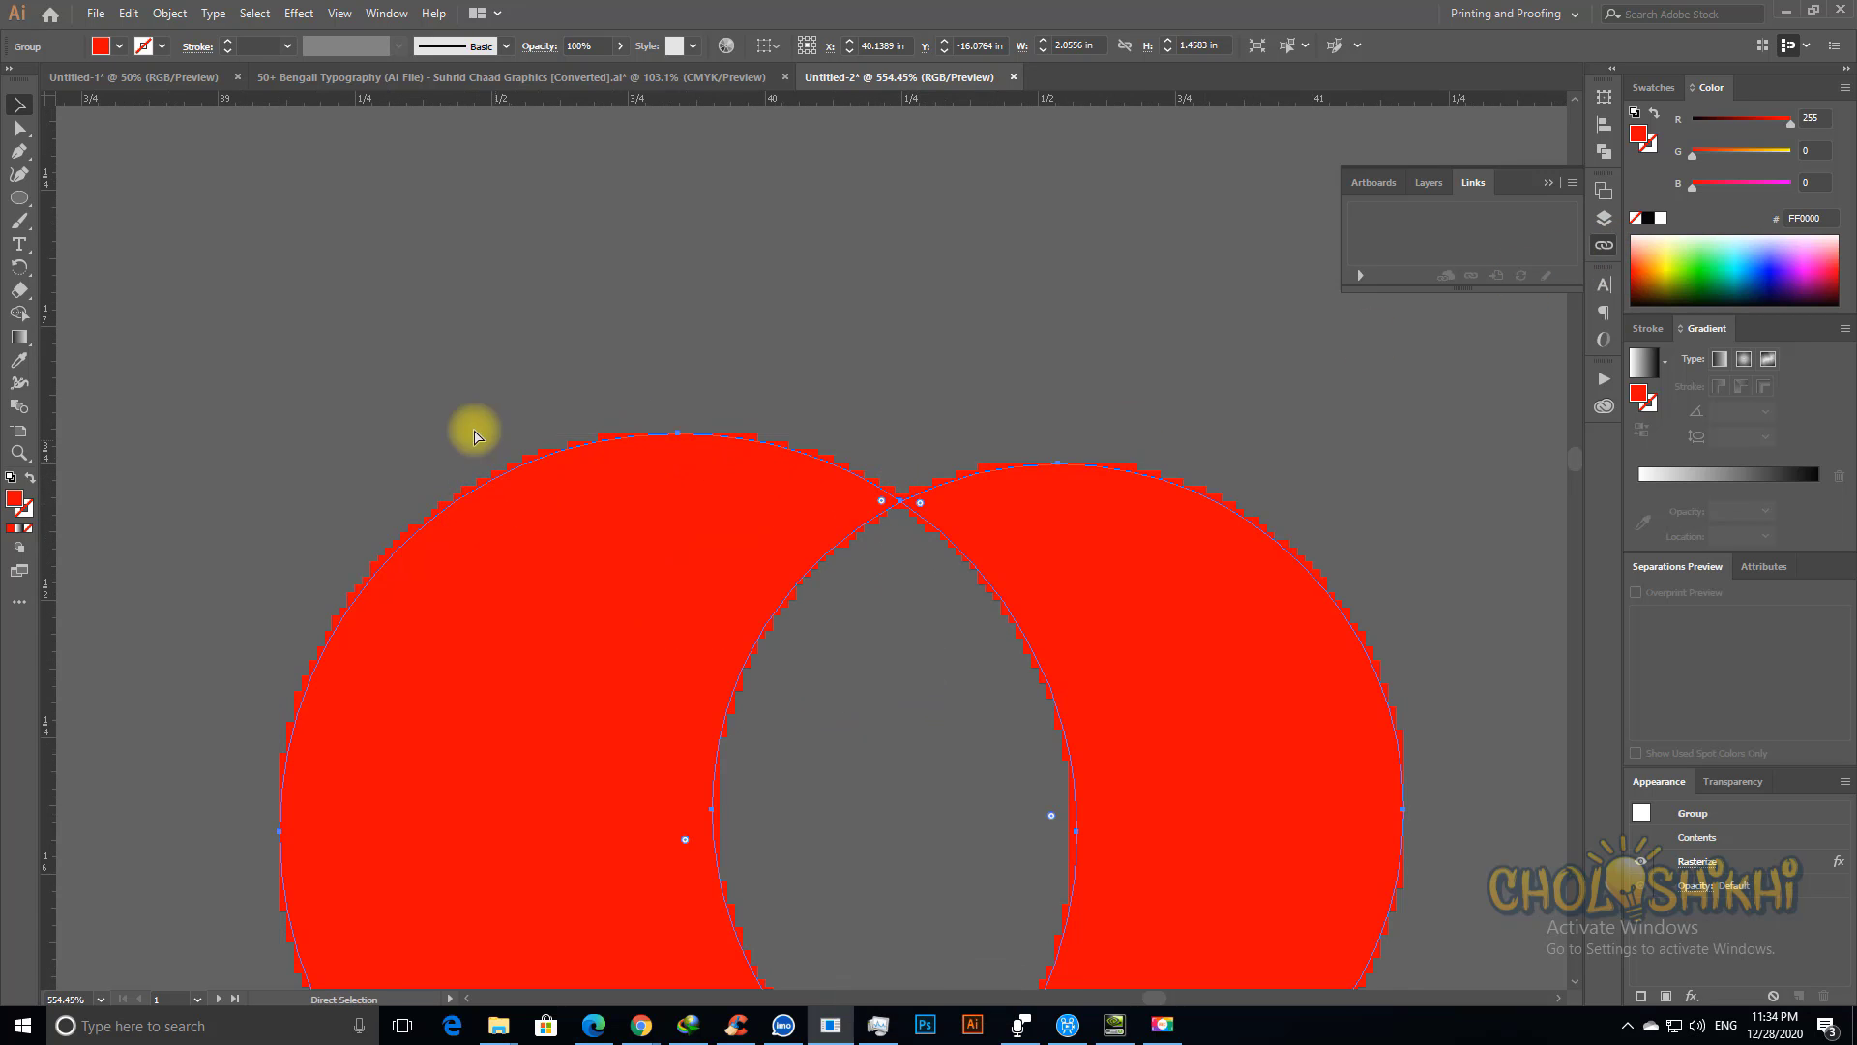
{"action": "left_click_drag", "start_coordinate": [472, 431], "coordinate": [613, 461]}
{"action": "key", "text": "ctrl+space"}
{"action": "left_click_drag", "start_coordinate": [613, 389], "coordinate": [706, 495]}
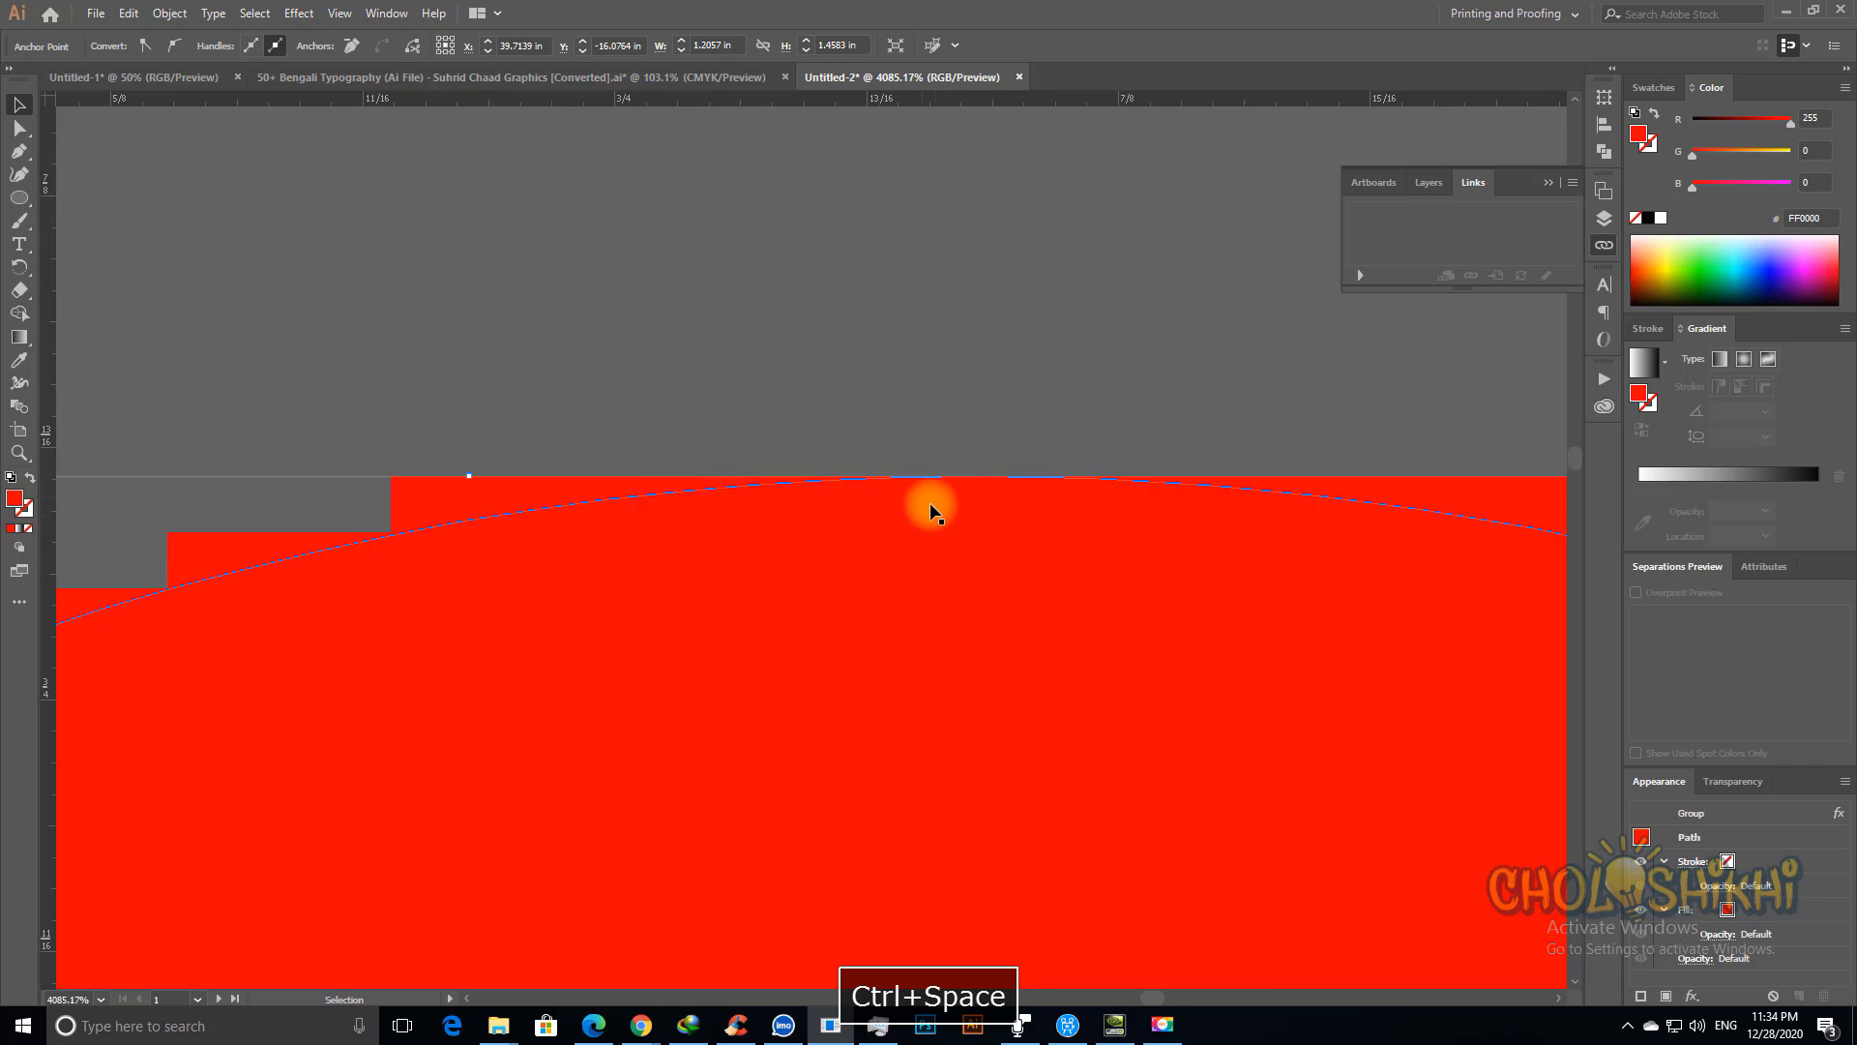
{"action": "key", "text": "ctrl+minus"}
{"action": "key", "text": "ctrl+minus"}
{"action": "key", "text": "ctrl+minus"}
{"action": "key", "text": "ctrl+minus"}
{"action": "key", "text": "ctrl+minus"}
{"action": "key", "text": "ctrl+minus"}
{"action": "key", "text": "ctrl+minus"}
{"action": "key", "text": "ctrl+minus"}
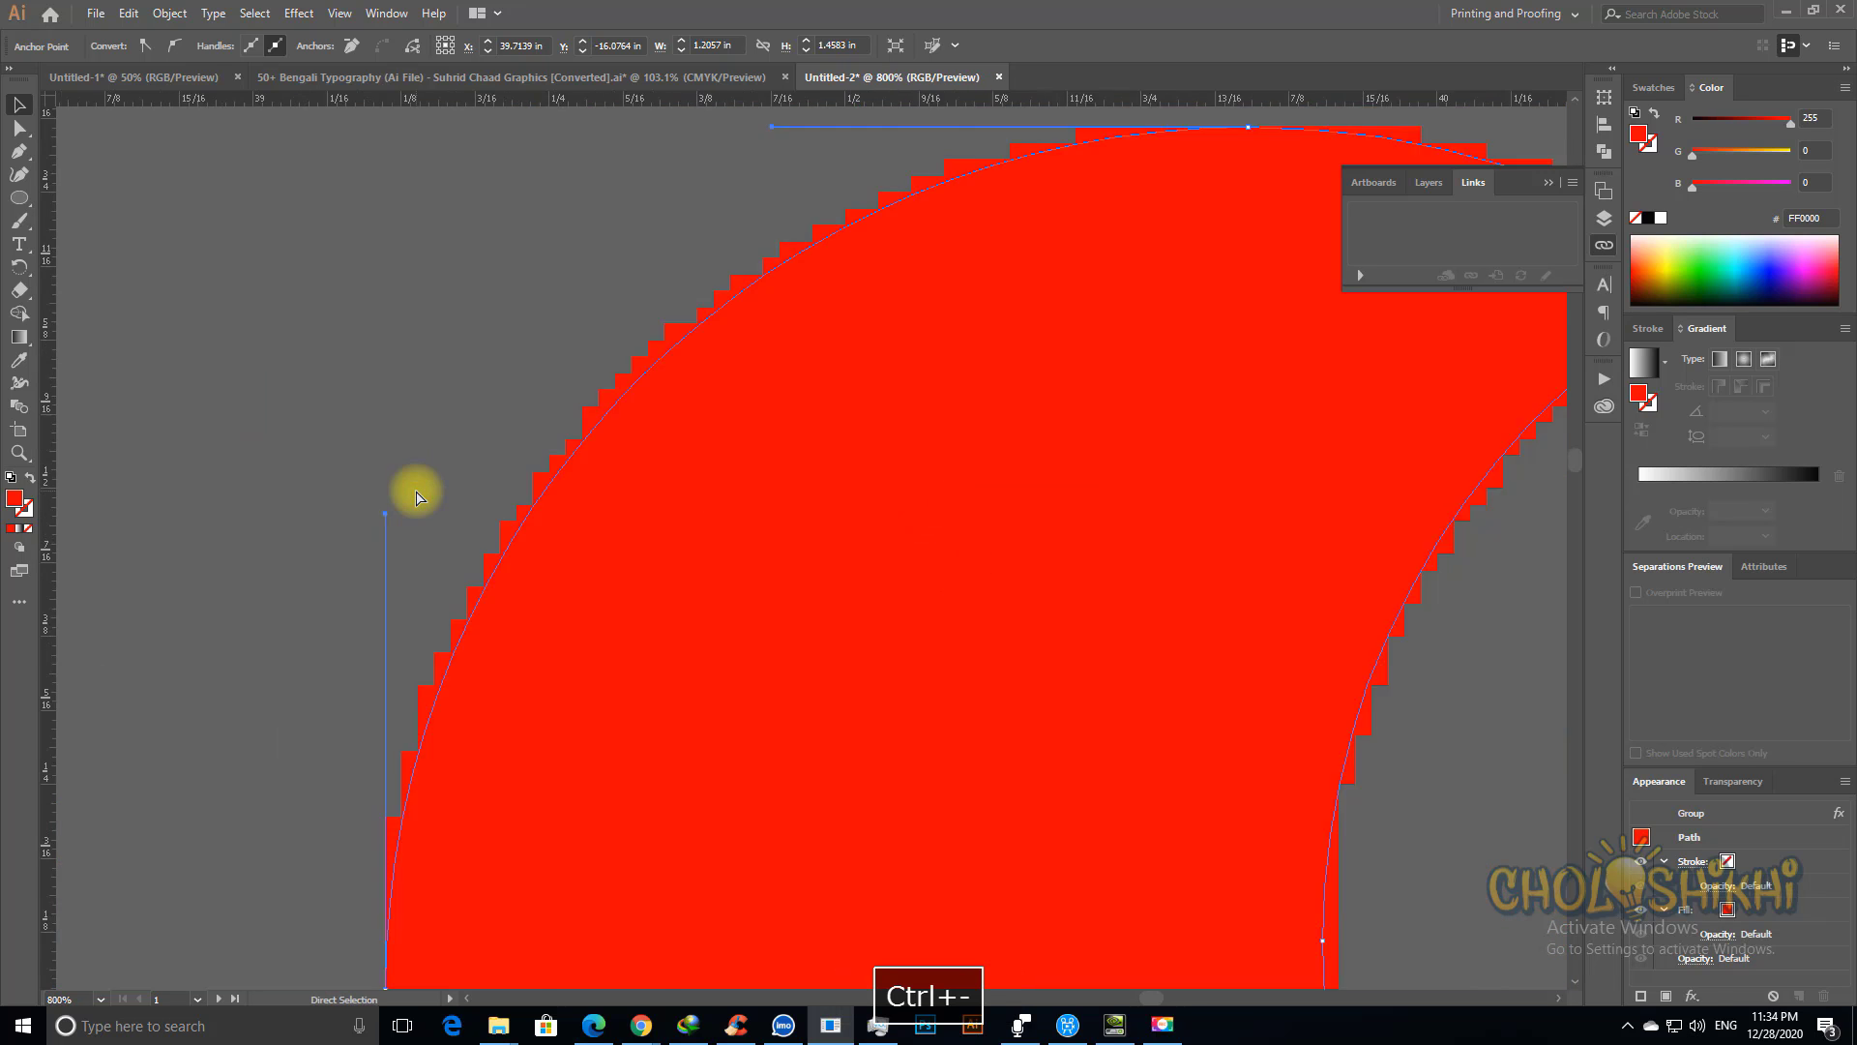
{"action": "key", "text": "ctrl+space"}
{"action": "left_click_drag", "start_coordinate": [1085, 530], "coordinate": [1205, 812]}
{"action": "key", "text": "space"}
{"action": "left_click_drag", "start_coordinate": [1204, 812], "coordinate": [808, 714]}
{"action": "key", "text": "ctrl+minus"}
{"action": "key", "text": "ctrl+minus"}
{"action": "key", "text": "ctrl+minus"}
{"action": "key", "text": "ctrl+minus"}
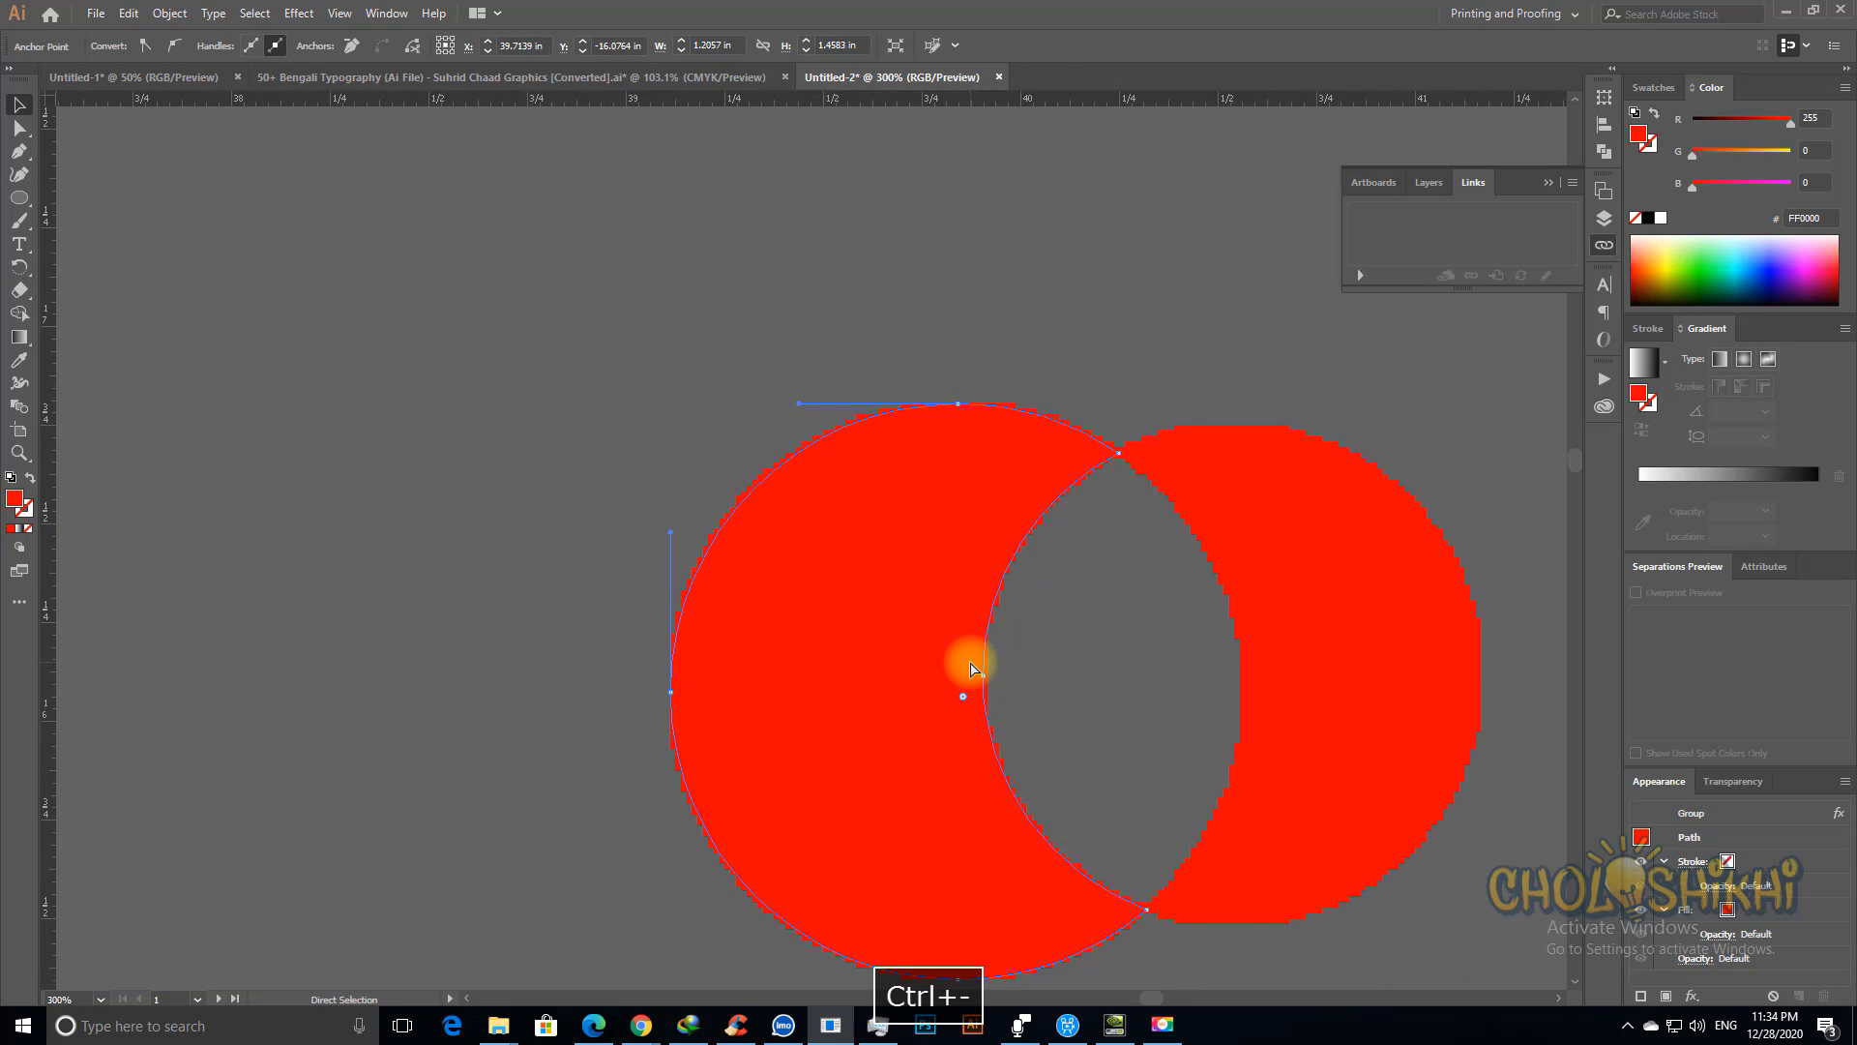
Step: Deselect the rasterized circles and examine the pixel edges where they cross at their lower intersection
{"action": "left_click", "coordinate": [1159, 717]}
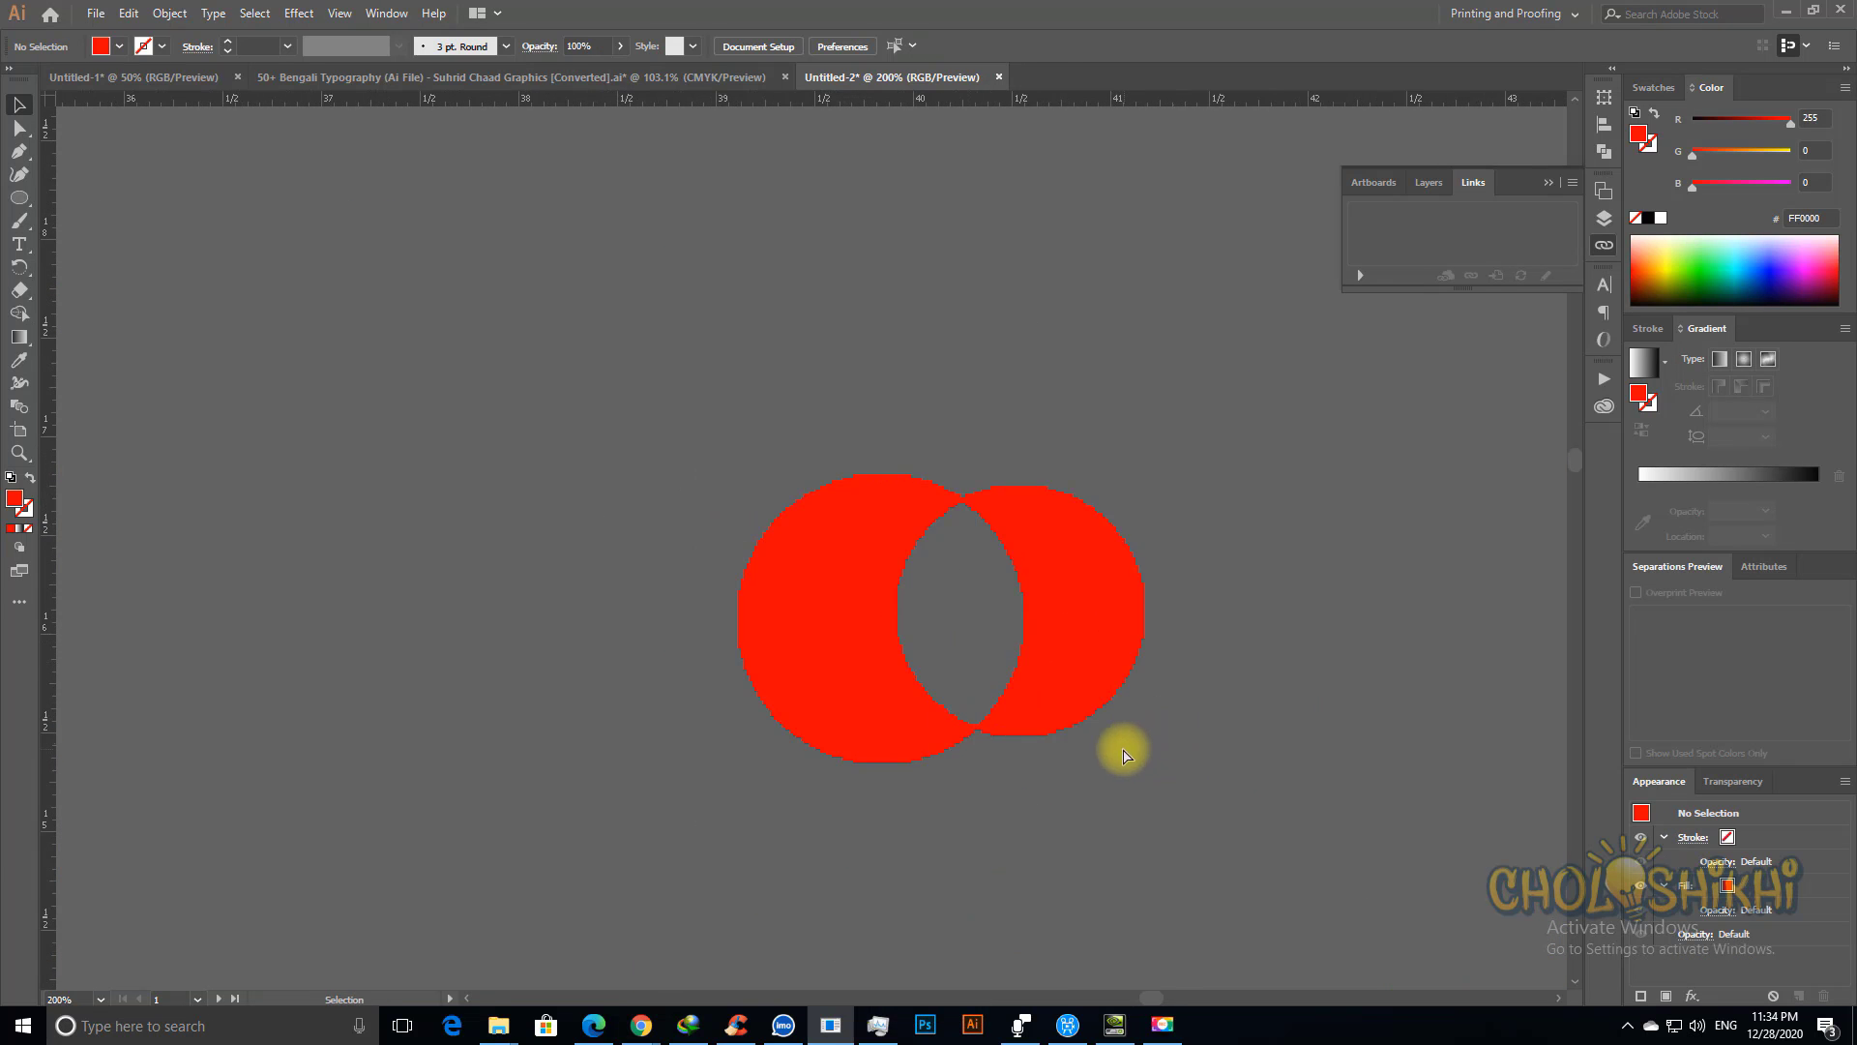
{"action": "key", "text": "ctrl+space"}
{"action": "left_click_drag", "start_coordinate": [854, 506], "coordinate": [1065, 780]}
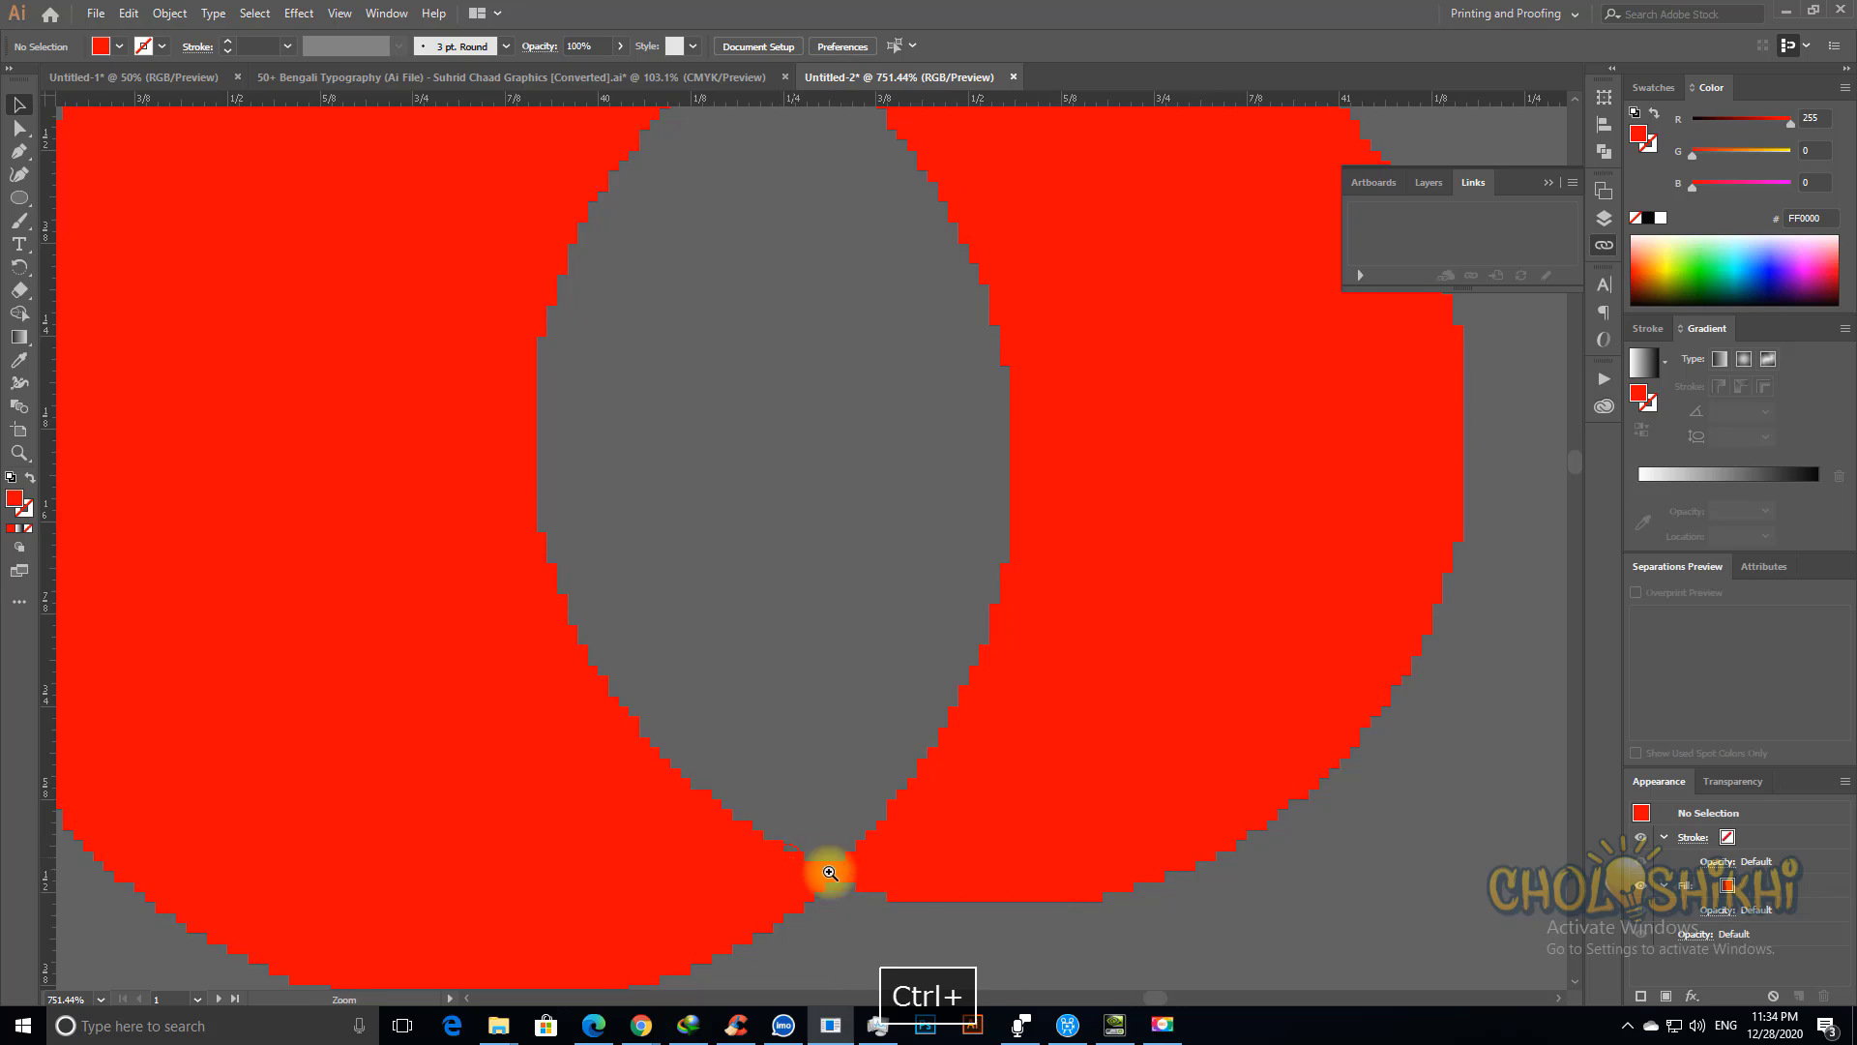
{"action": "left_click_drag", "start_coordinate": [830, 872], "coordinate": [881, 922]}
{"action": "key", "text": "ctrl+minus"}
{"action": "key", "text": "ctrl+minus"}
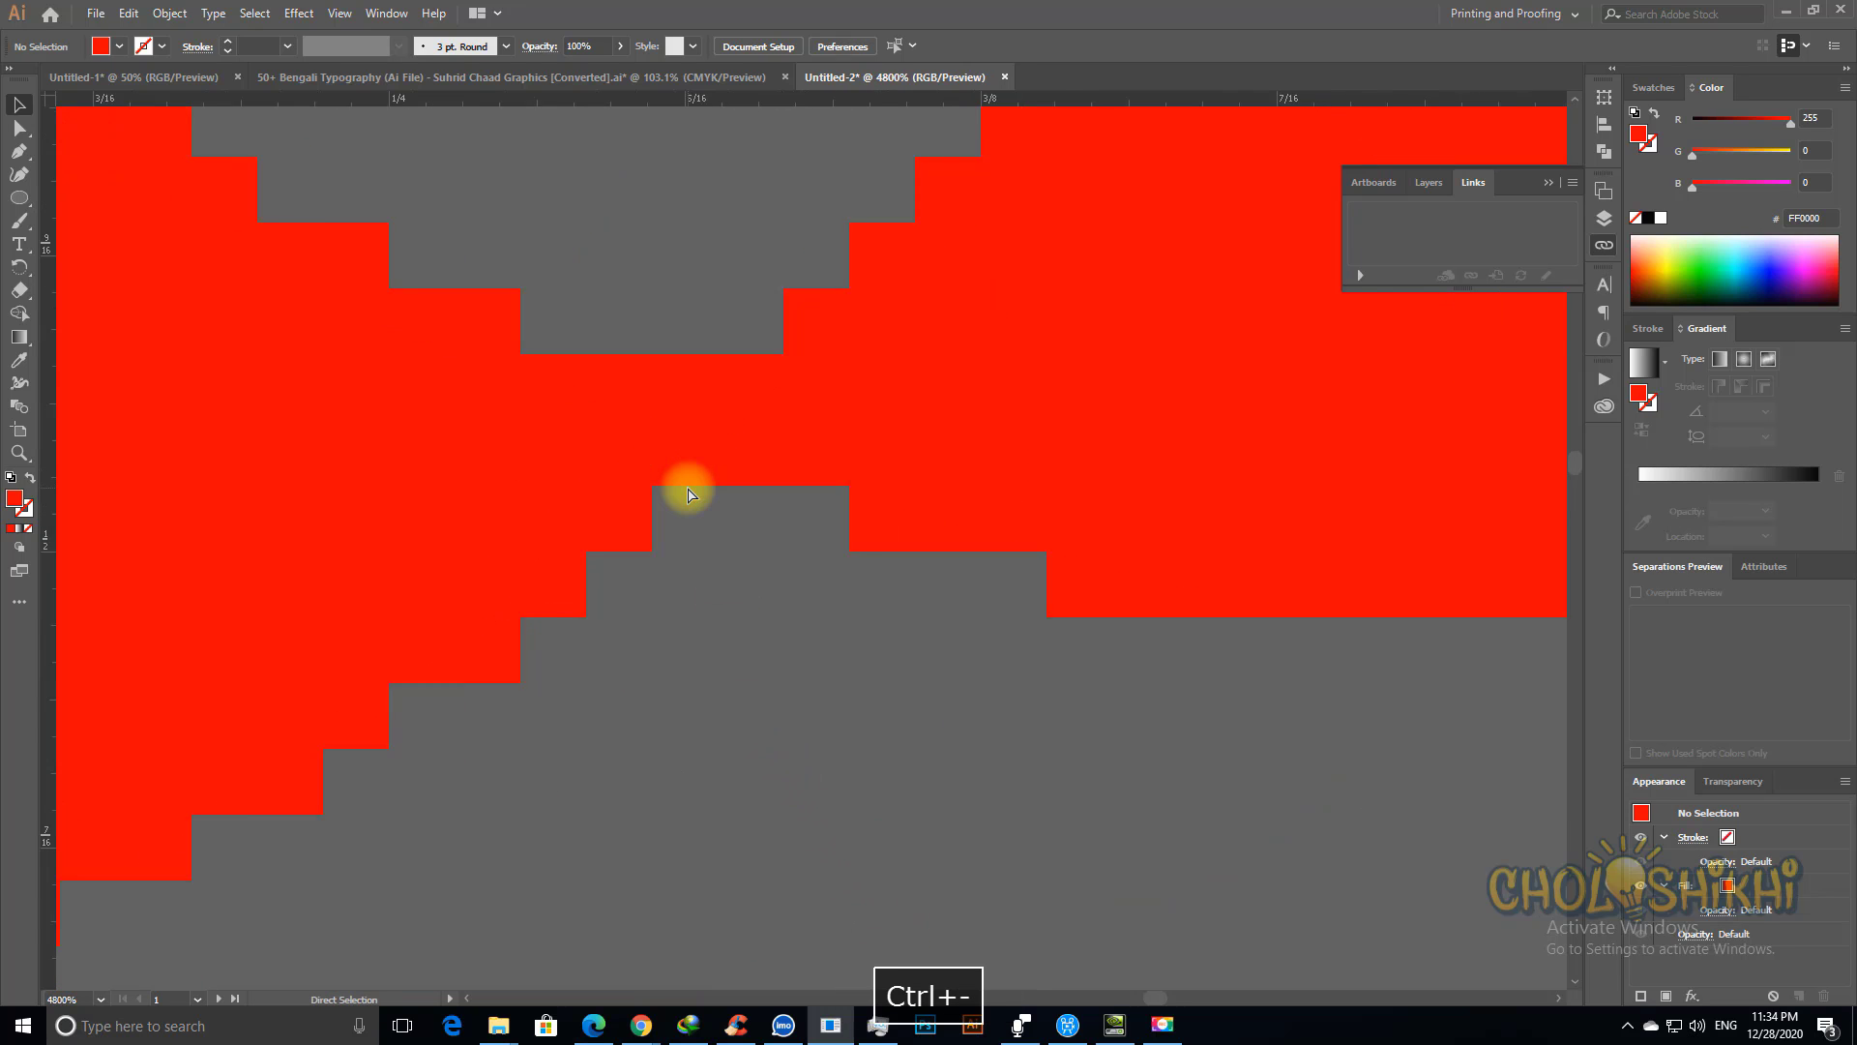
{"action": "key", "text": "ctrl+minus"}
{"action": "key", "text": "ctrl+minus"}
{"action": "key", "text": "ctrl+minus"}
{"action": "key", "text": "ctrl+minus"}
{"action": "key", "text": "ctrl+minus"}
{"action": "key", "text": "ctrl+minus"}
{"action": "key", "text": "ctrl+minus"}
{"action": "key", "text": "ctrl+minus"}
{"action": "key", "text": "ctrl+minus"}
{"action": "key", "text": "ctrl+minus"}
{"action": "key", "text": "ctrl+minus"}
{"action": "key", "text": "ctrl+minus"}
{"action": "key", "text": "ctrl+minus"}
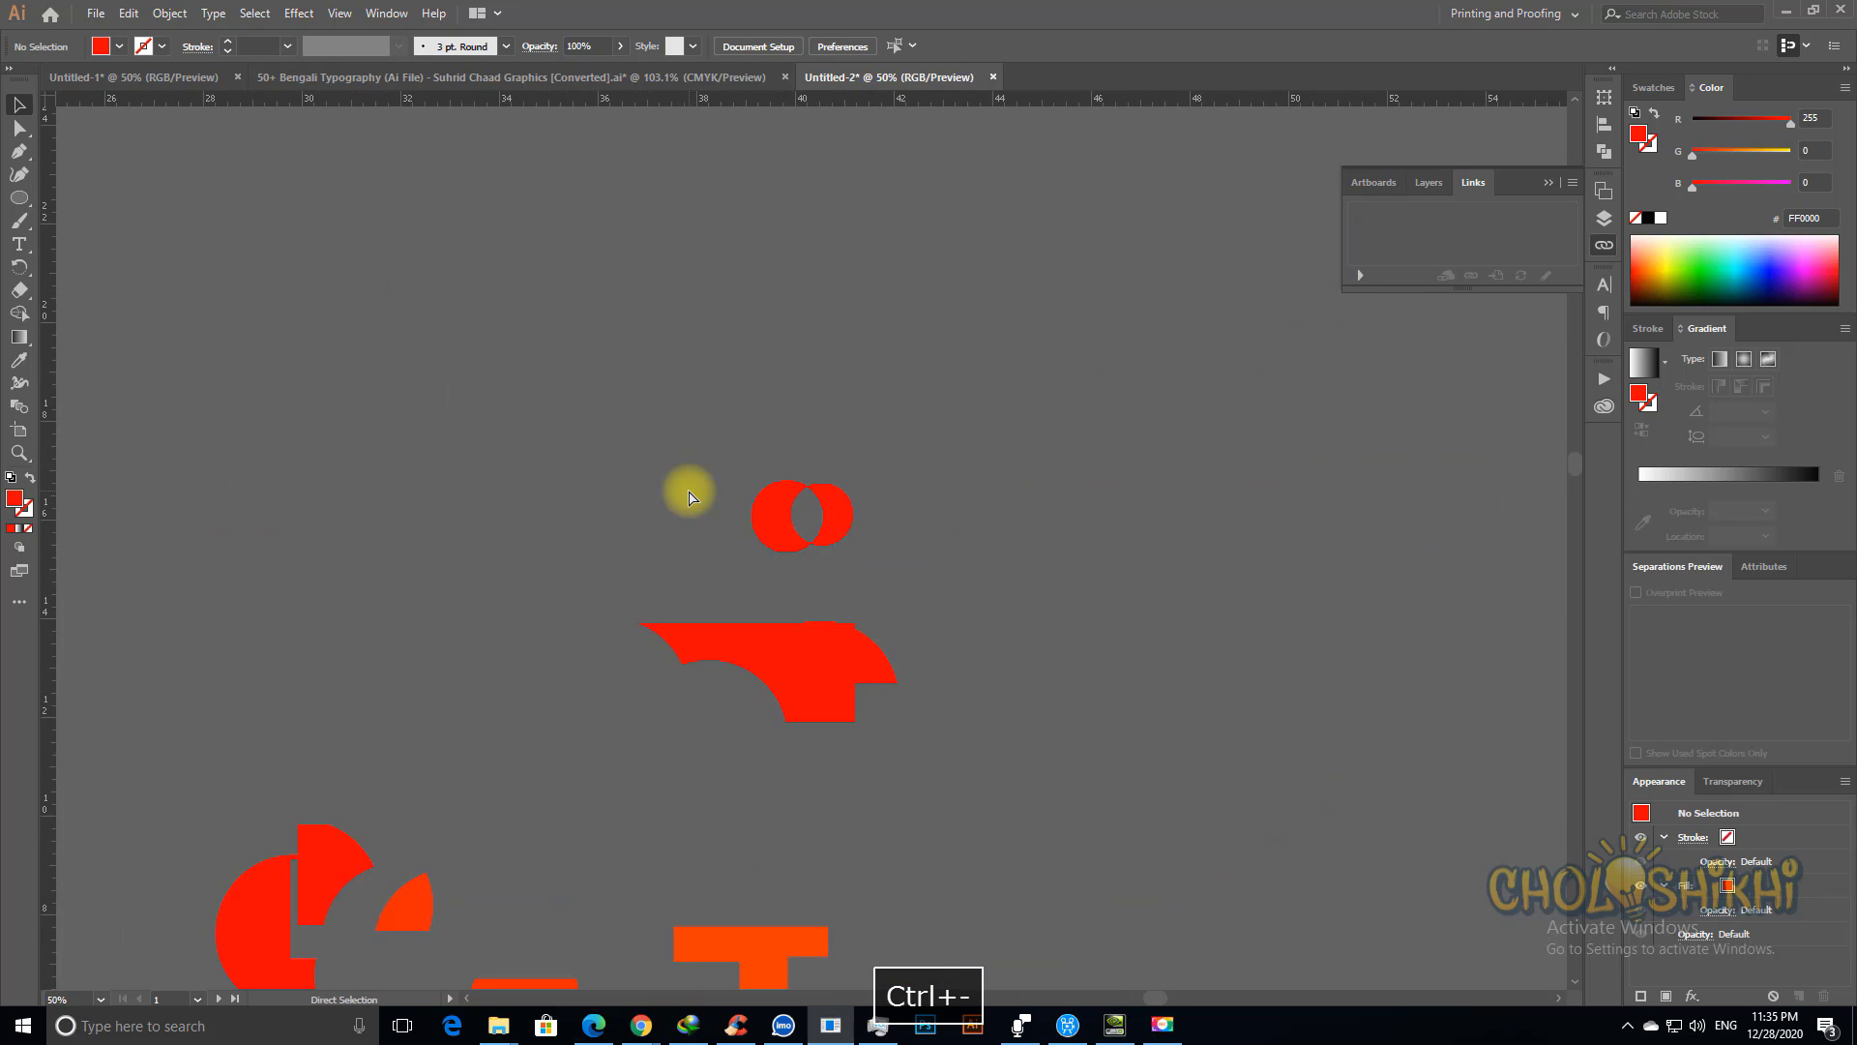
Step: Examine the curved inner edge of the merged red shape at high magnification for comparison with the rasterized circles
{"action": "scroll", "coordinate": [794, 666], "scroll_direction": "down", "scroll_amount": 2}
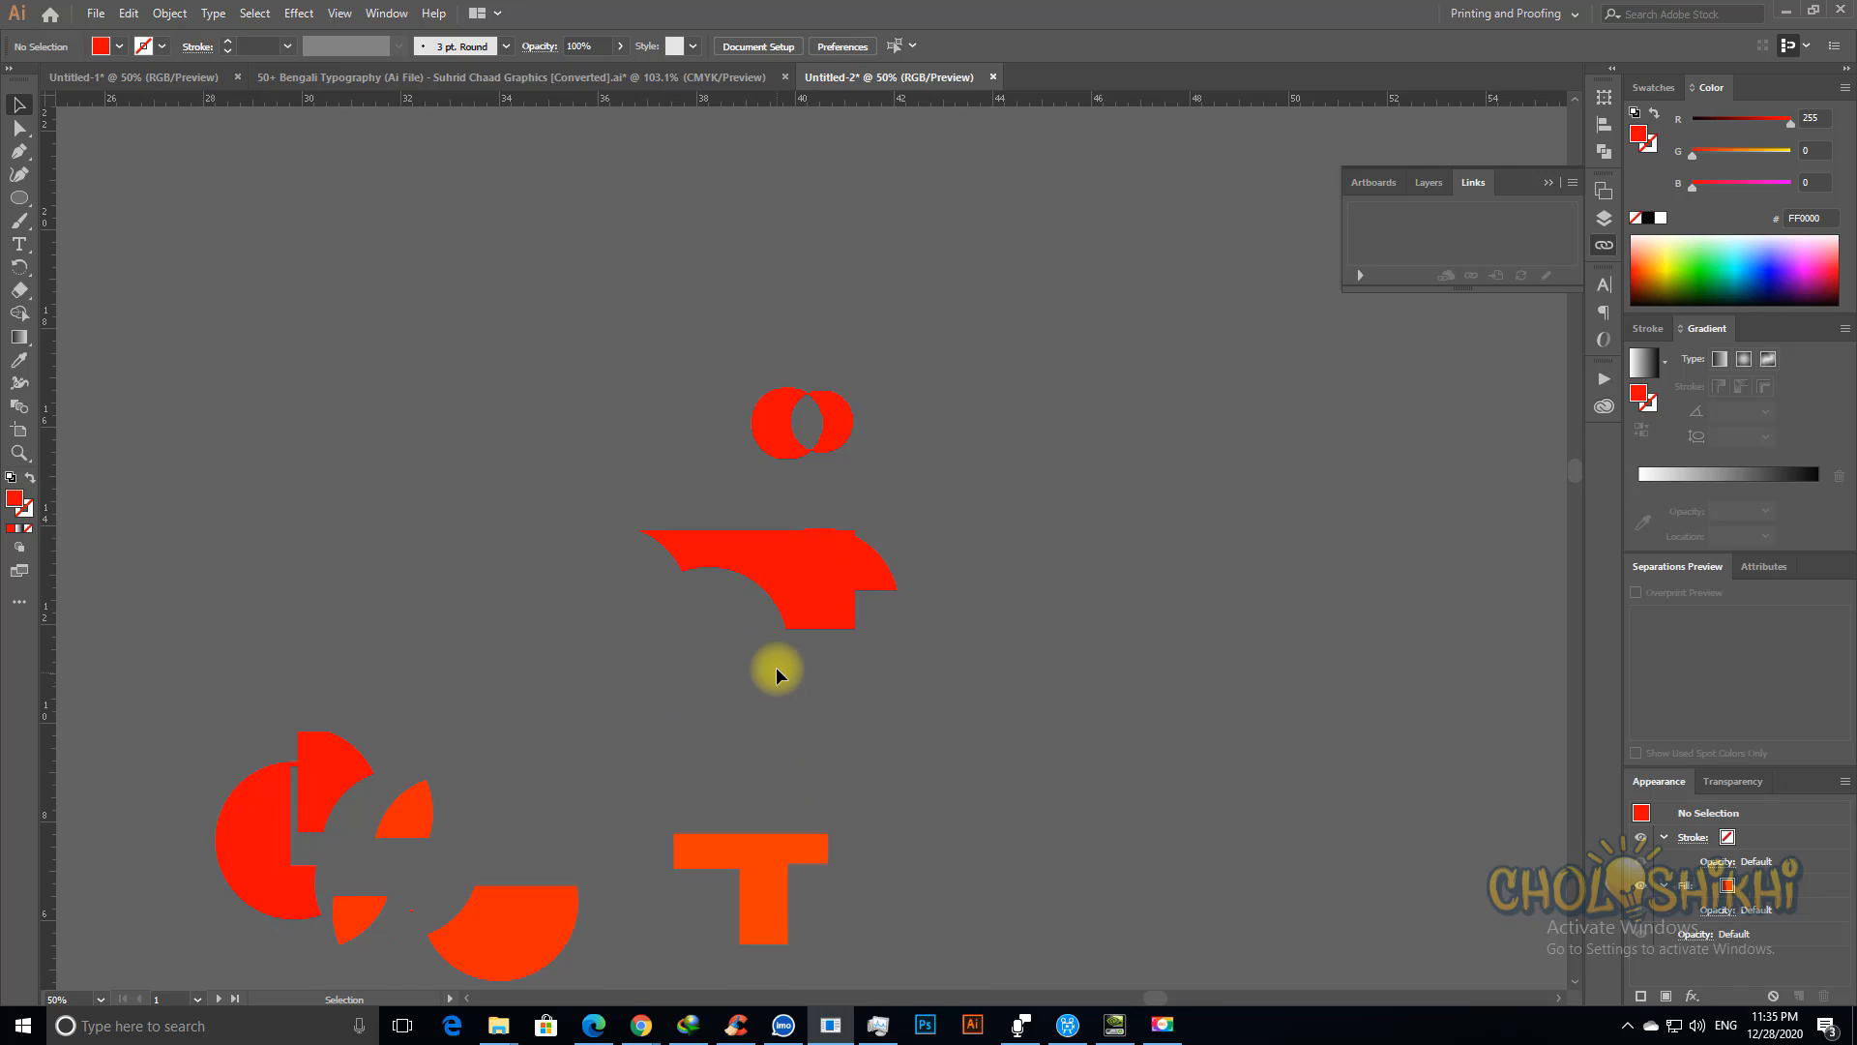
{"action": "key", "text": "ctrl+space"}
{"action": "left_click_drag", "start_coordinate": [732, 553], "coordinate": [811, 599]}
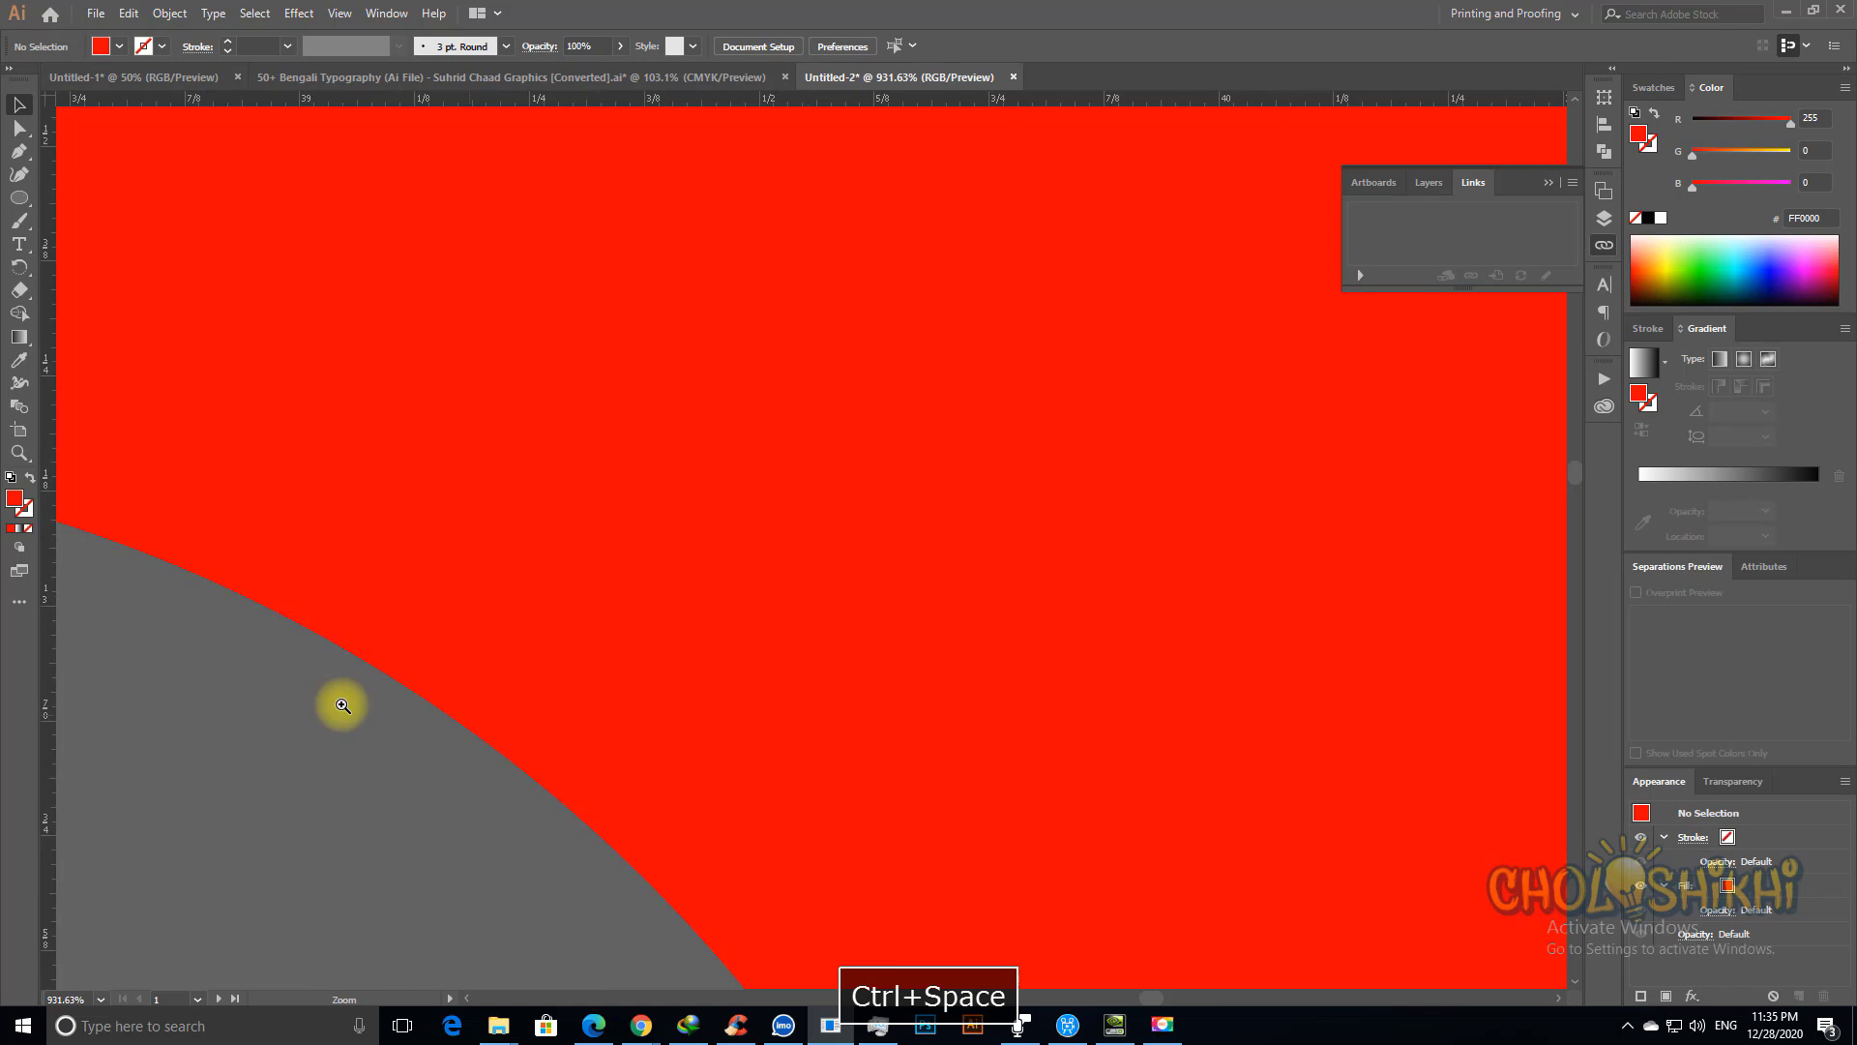
{"action": "left_click_drag", "start_coordinate": [323, 637], "coordinate": [536, 748]}
{"action": "left_click_drag", "start_coordinate": [554, 467], "coordinate": [642, 522]}
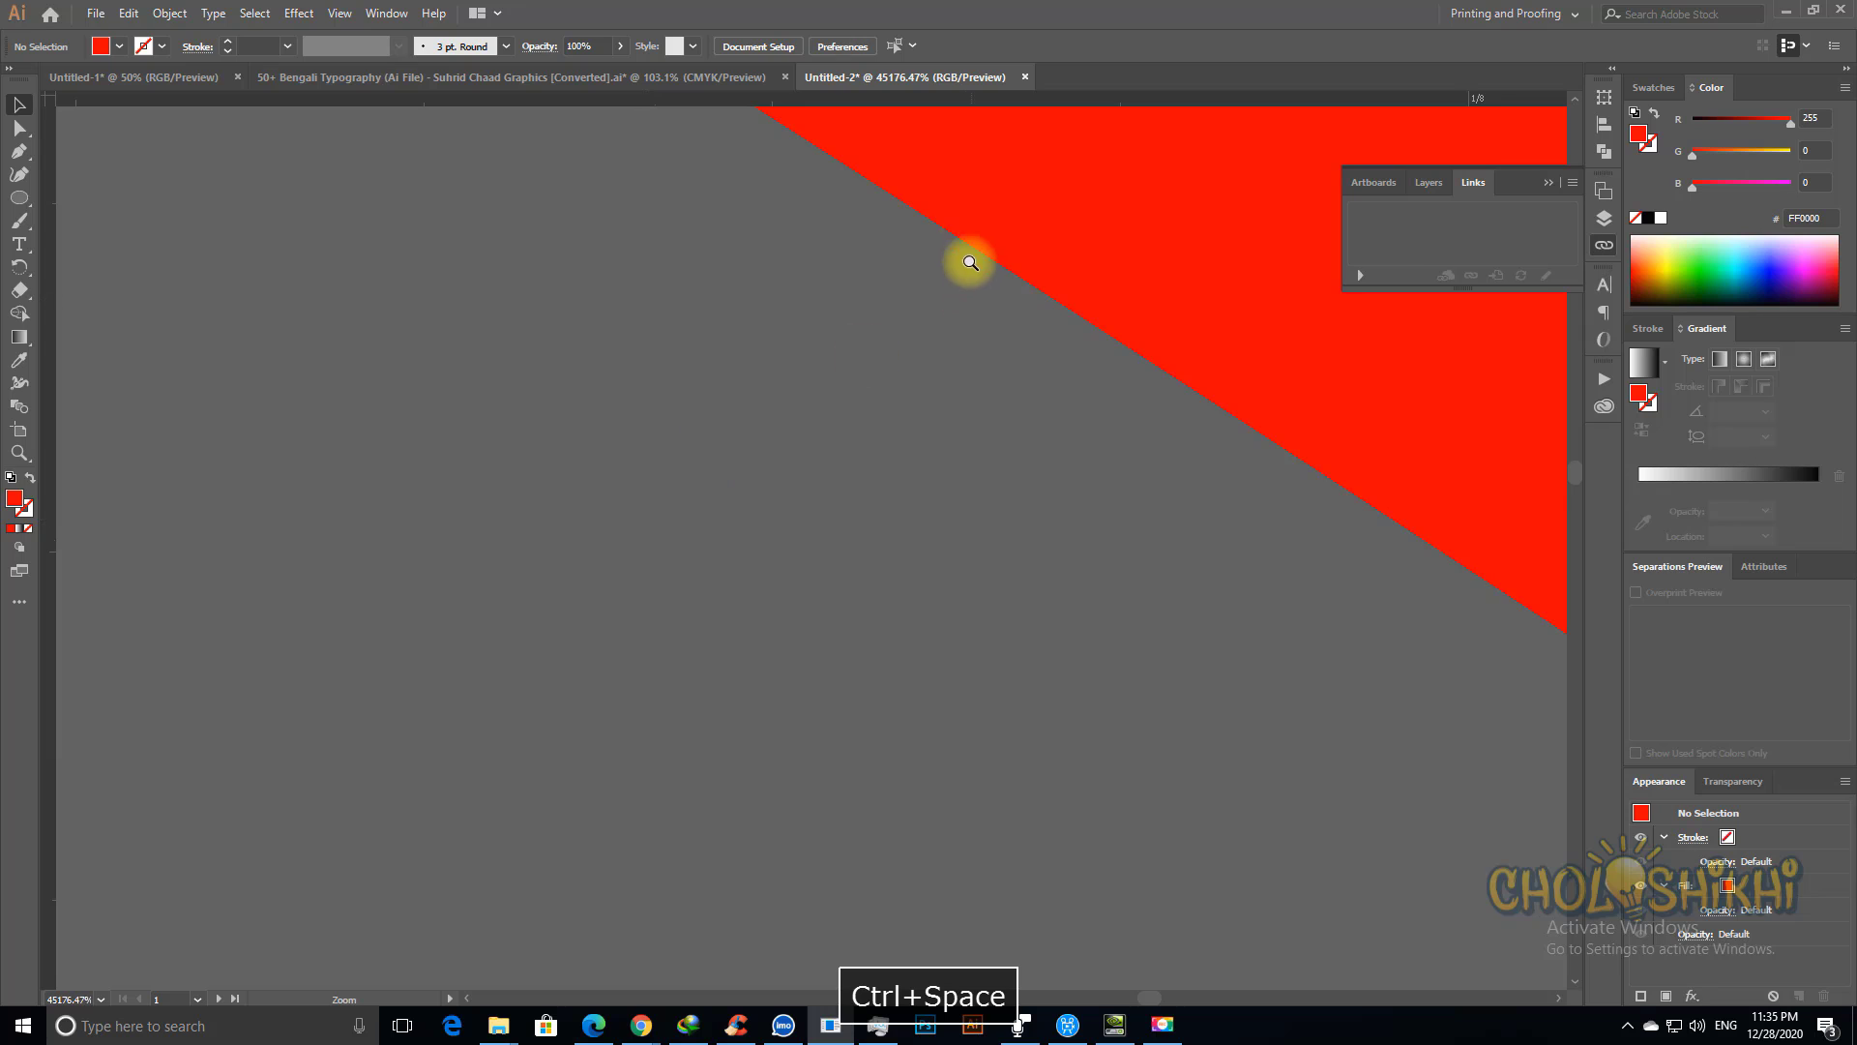
{"action": "key", "text": "ctrl+minus"}
{"action": "key", "text": "ctrl+minus"}
{"action": "key", "text": "ctrl+minus"}
{"action": "key", "text": "ctrl+minus"}
{"action": "key", "text": "ctrl+minus"}
{"action": "key", "text": "ctrl+minus"}
{"action": "key", "text": "ctrl+minus"}
{"action": "key", "text": "ctrl+minus"}
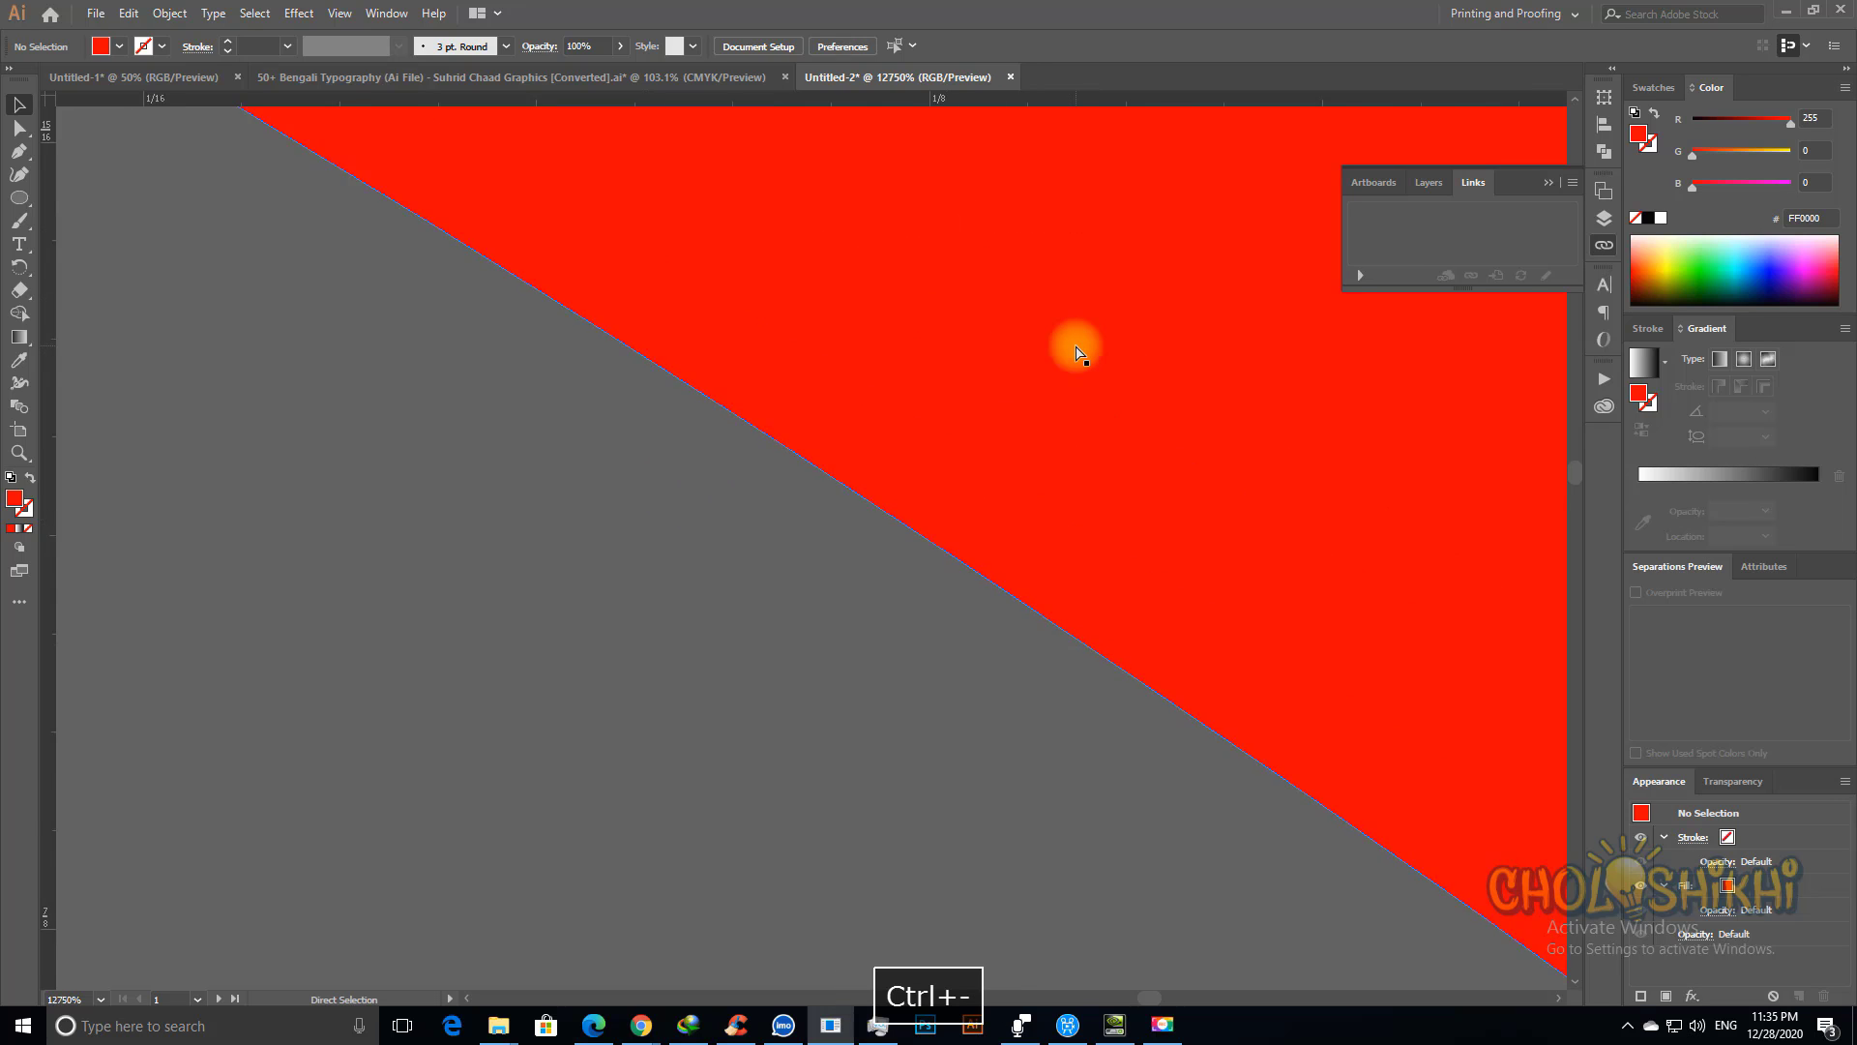
{"action": "key", "text": "ctrl+minus"}
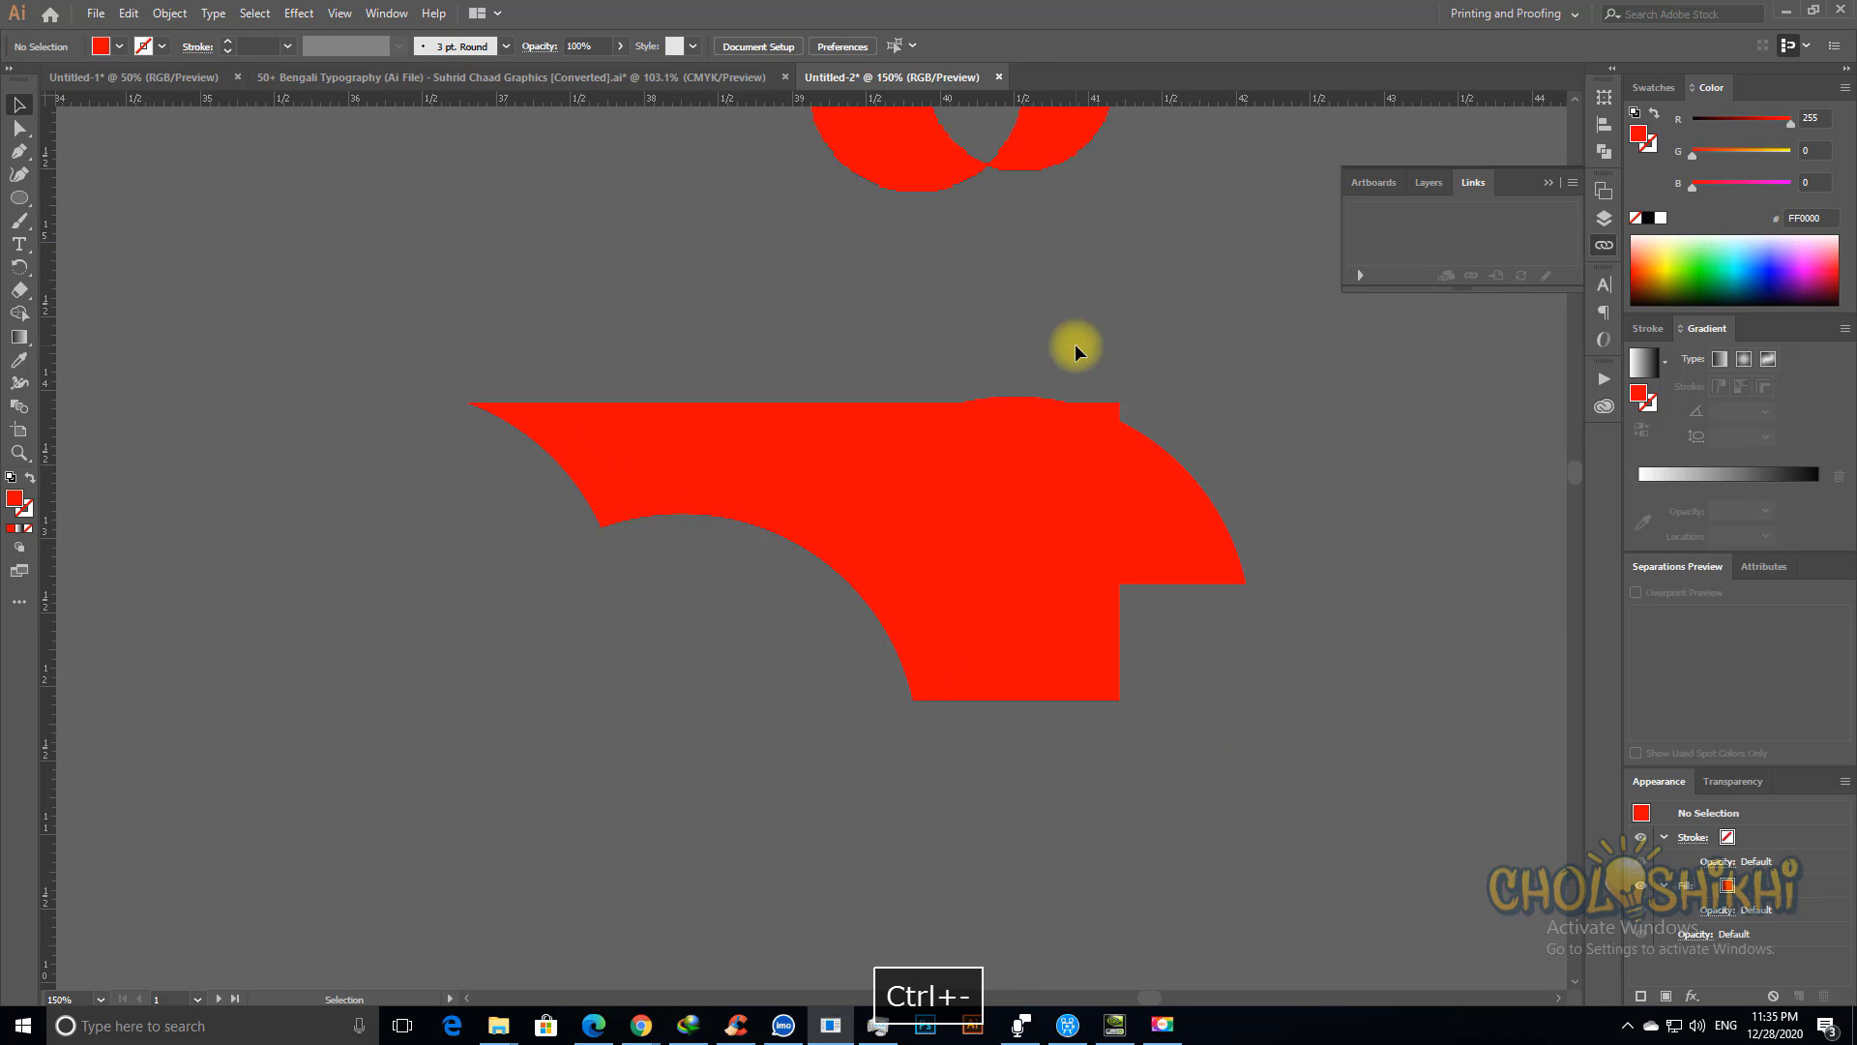
Step: Show the document grid to compare it with the pixels on the larger rasterized circle's lower edge, and hide the grid again
{"action": "key", "text": "ctrl+space"}
{"action": "left_click_drag", "start_coordinate": [883, 174], "coordinate": [862, 245]}
{"action": "left_click_drag", "start_coordinate": [258, 624], "coordinate": [422, 756]}
{"action": "key", "text": "ctrl+minus"}
{"action": "key", "text": "ctrl+minus"}
{"action": "key", "text": "ctrl+minus"}
{"action": "key", "text": "ctrl+minus"}
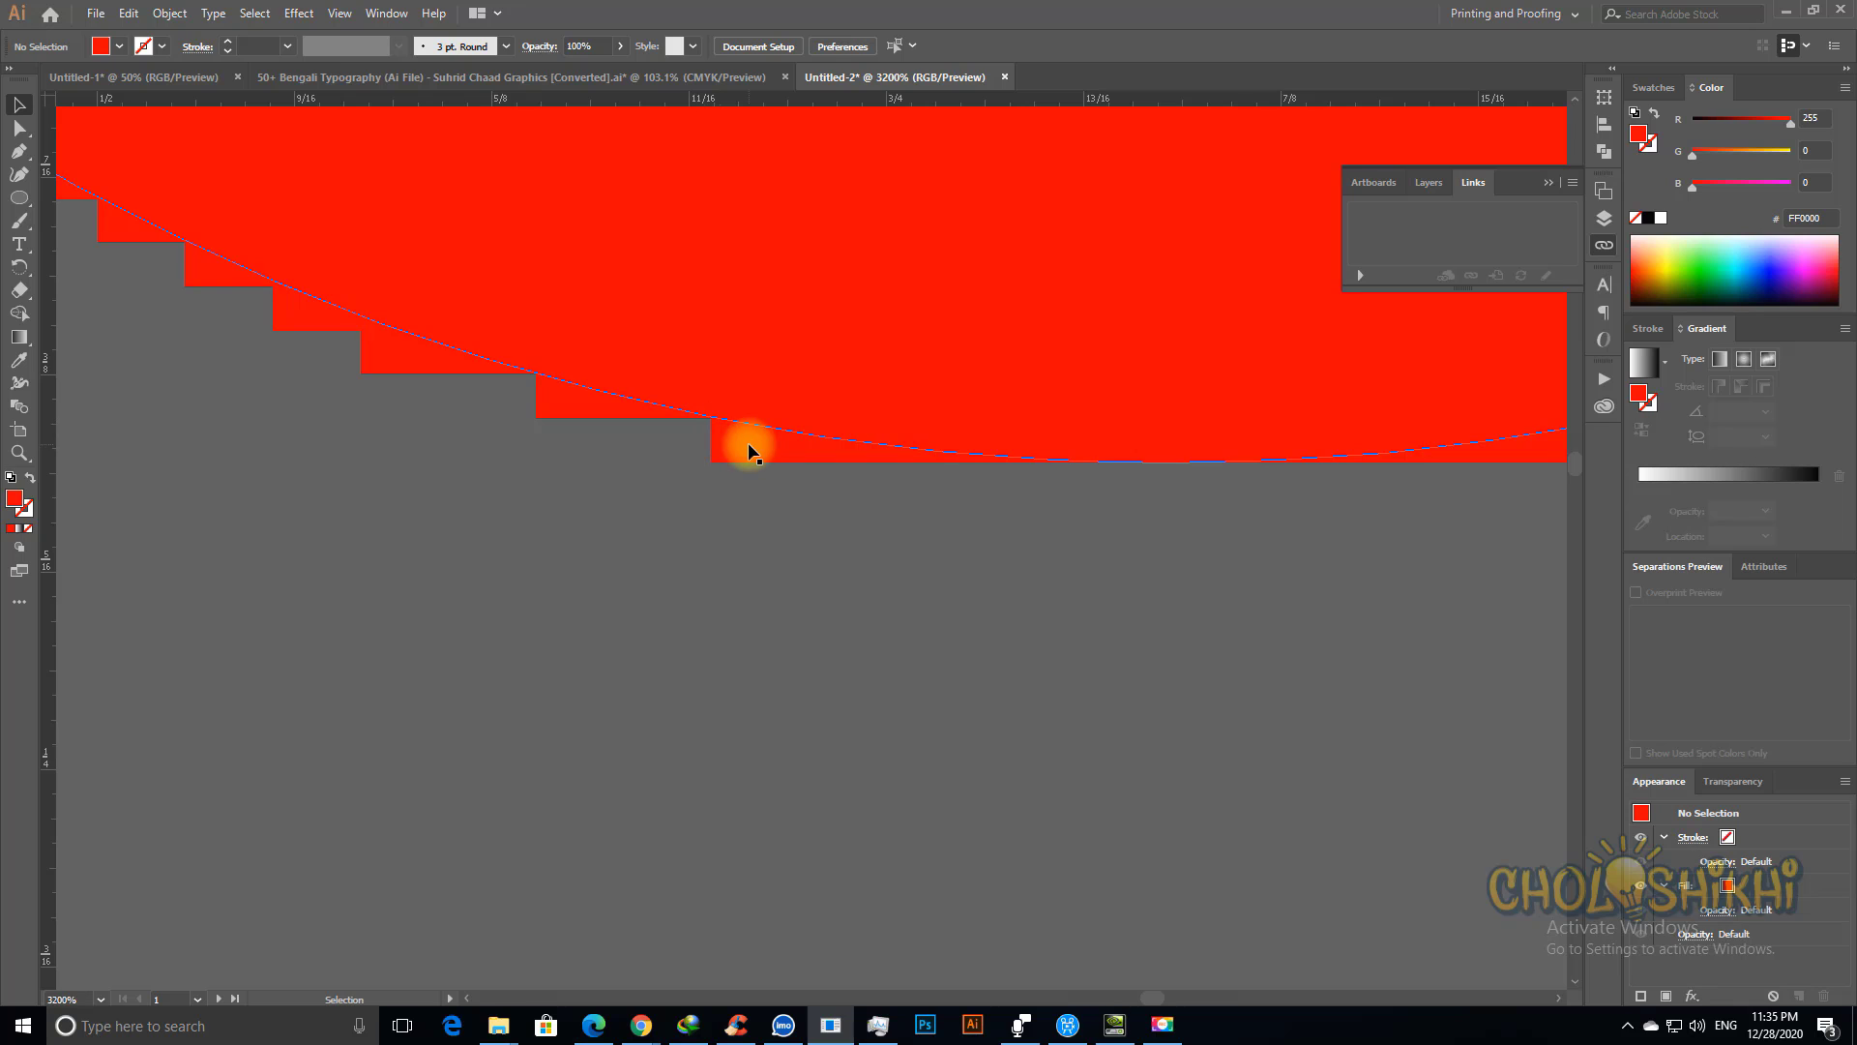
{"action": "right_click", "coordinate": [701, 624]}
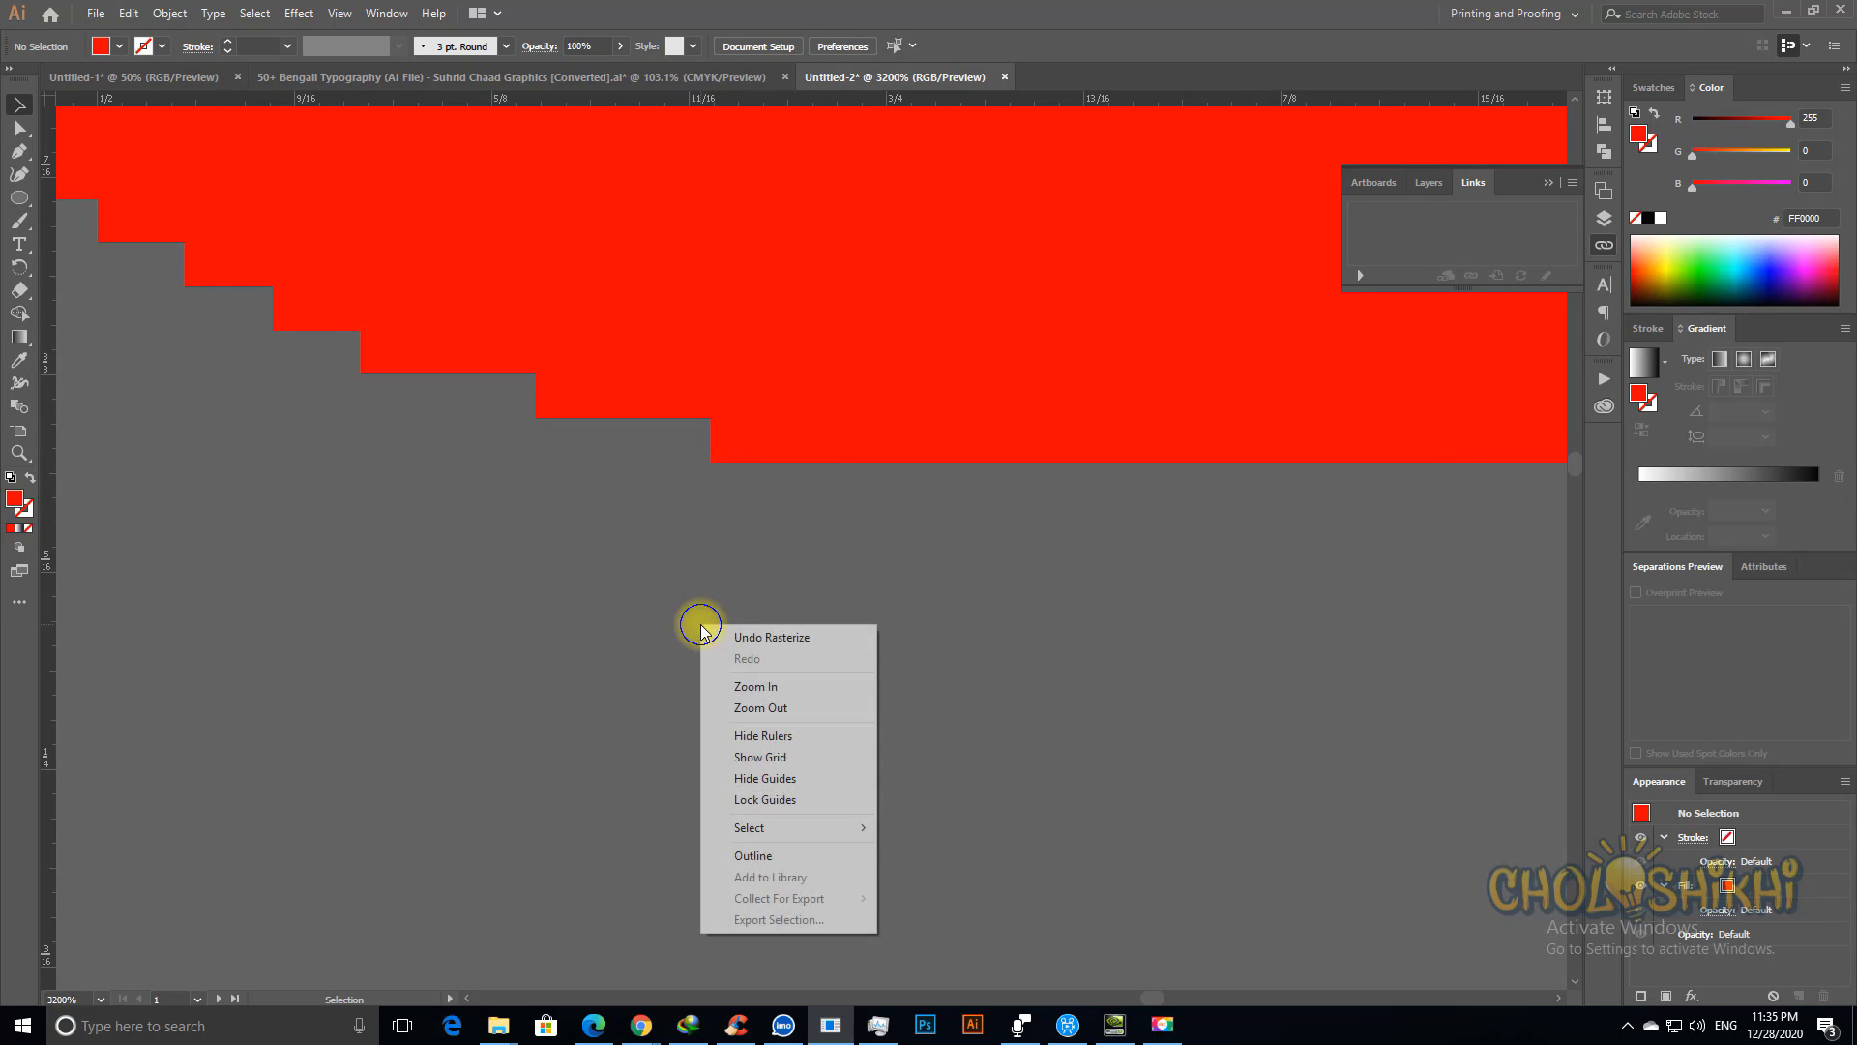
{"action": "left_click", "coordinate": [787, 780]}
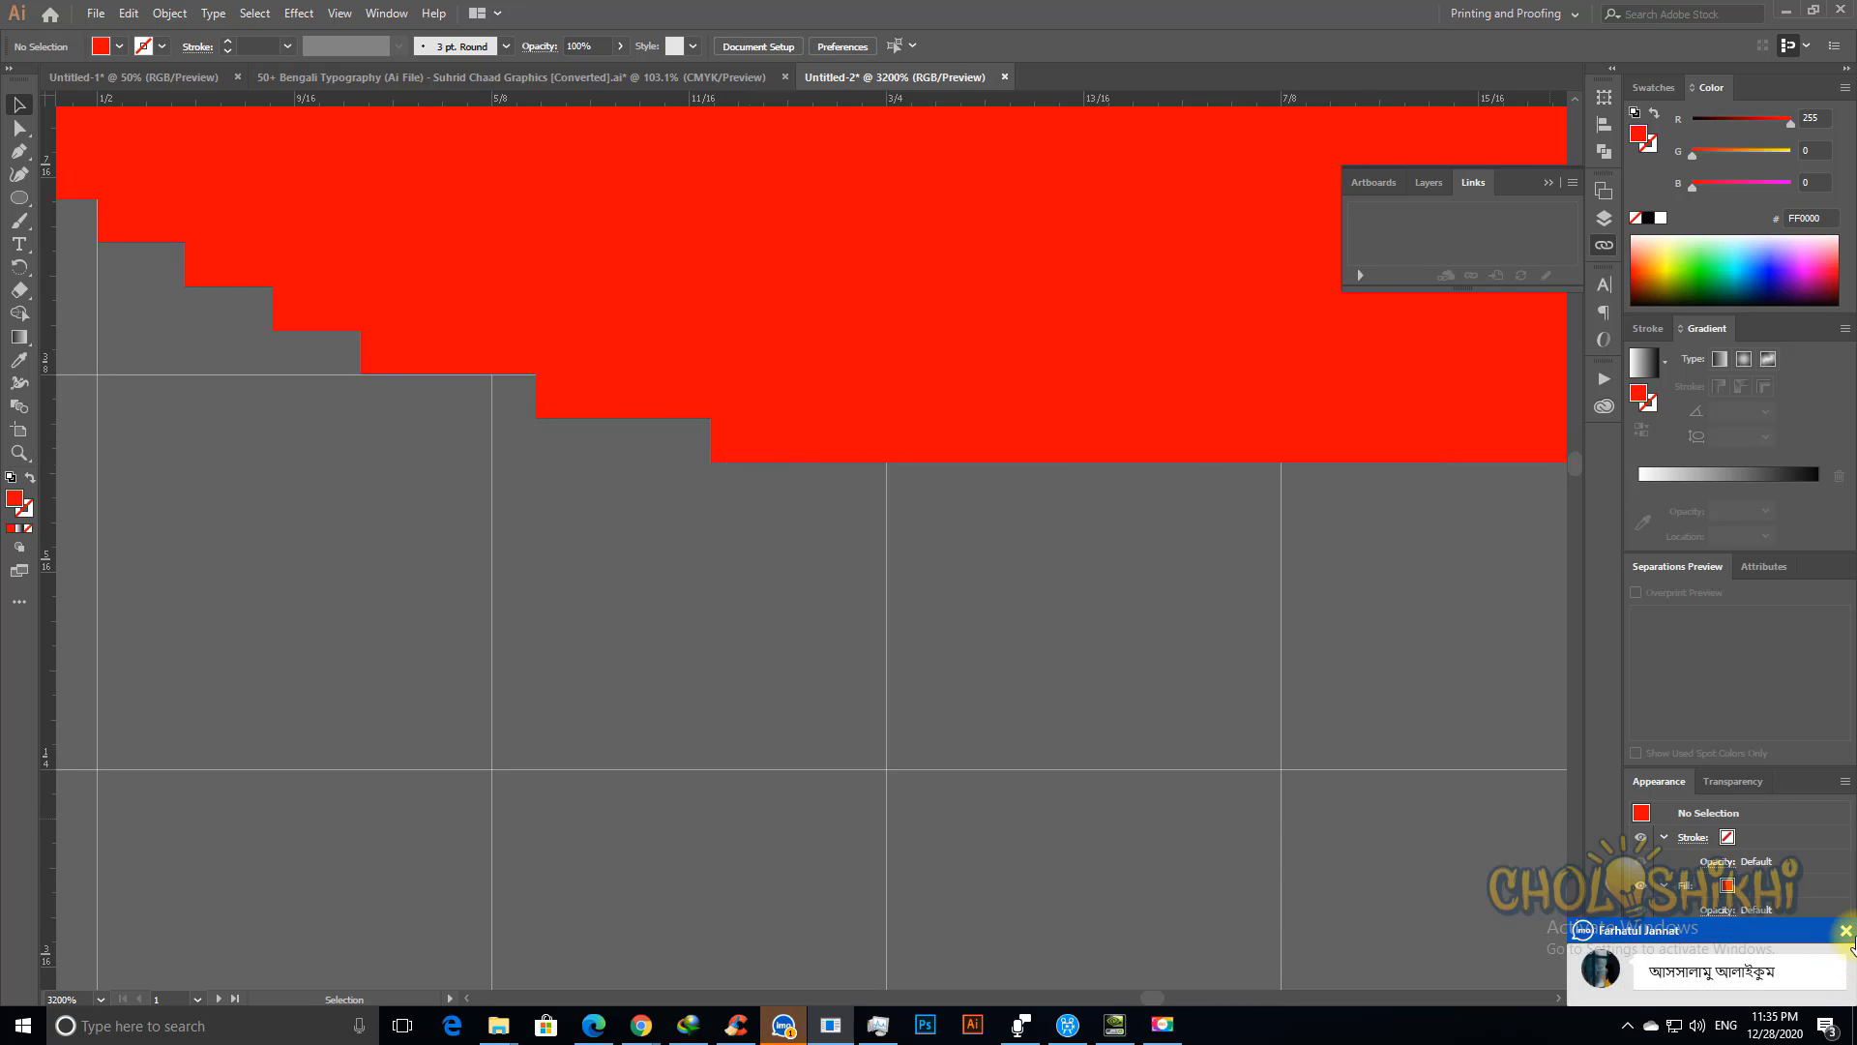
{"action": "left_click", "coordinate": [1845, 931]}
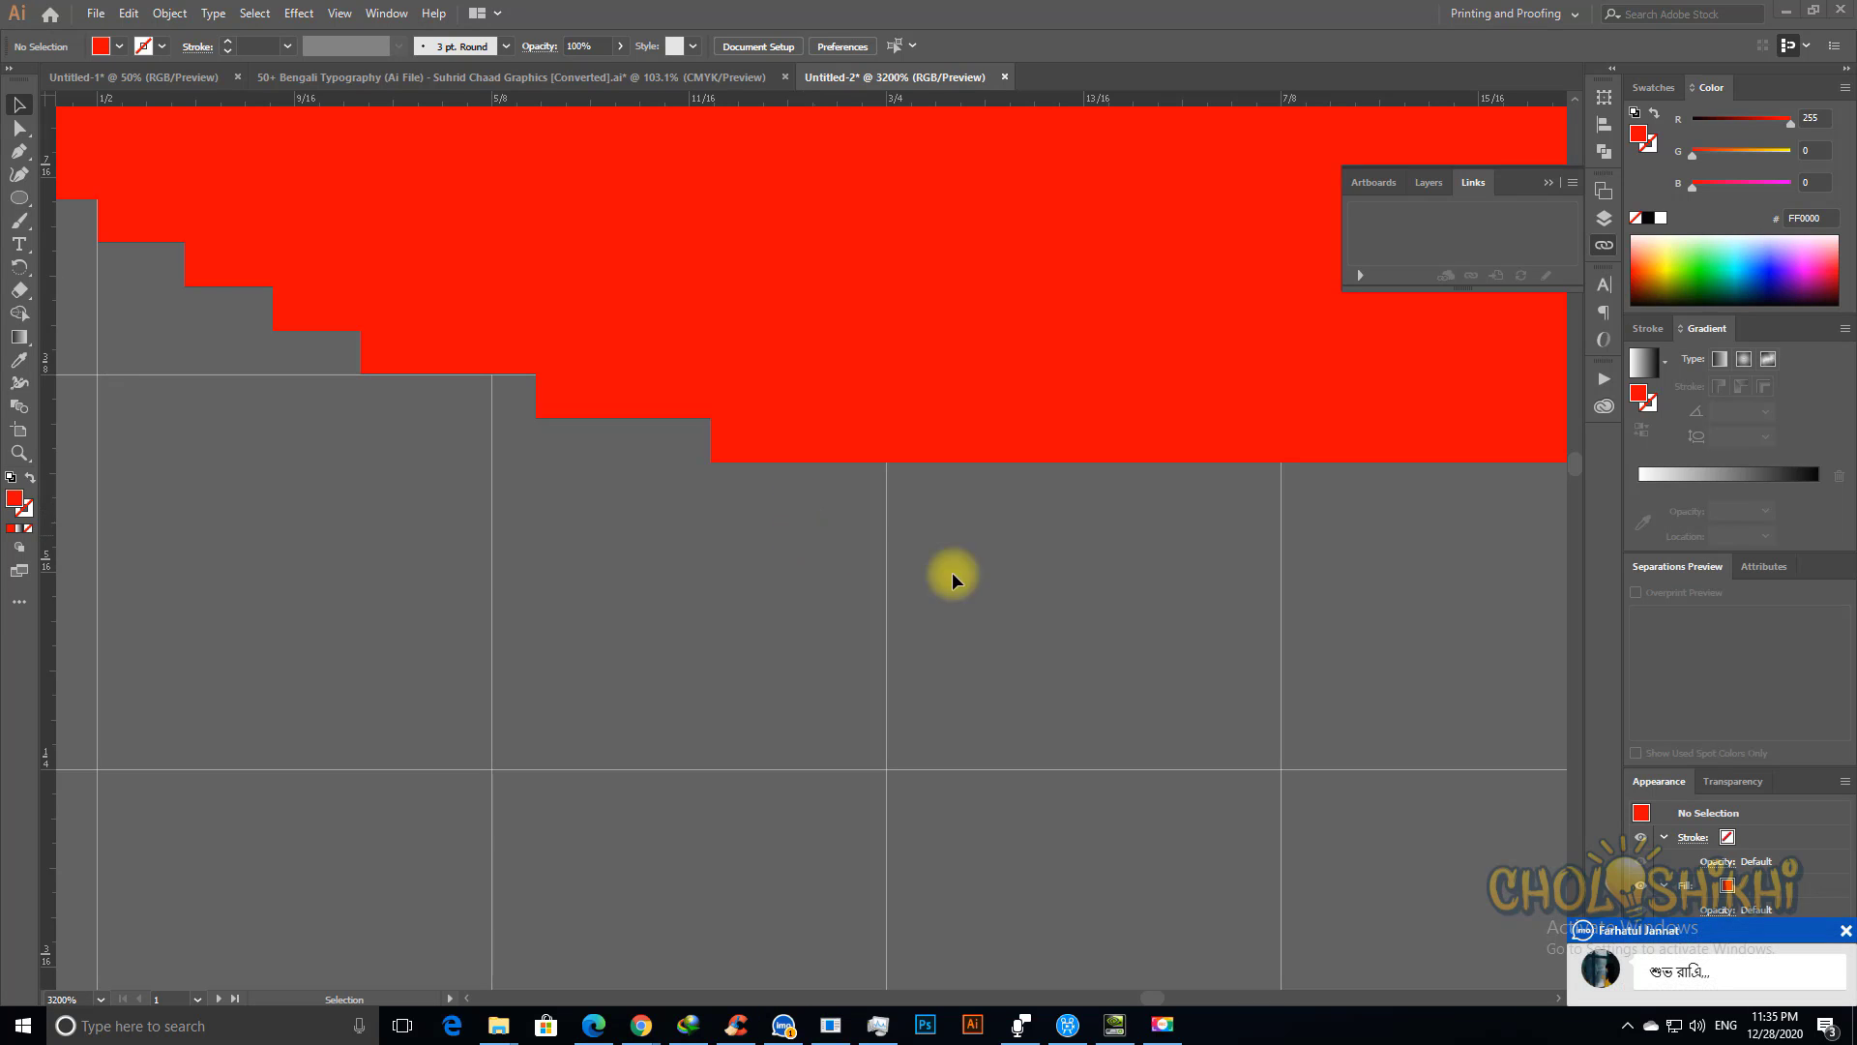
{"action": "left_click", "coordinate": [1845, 932]}
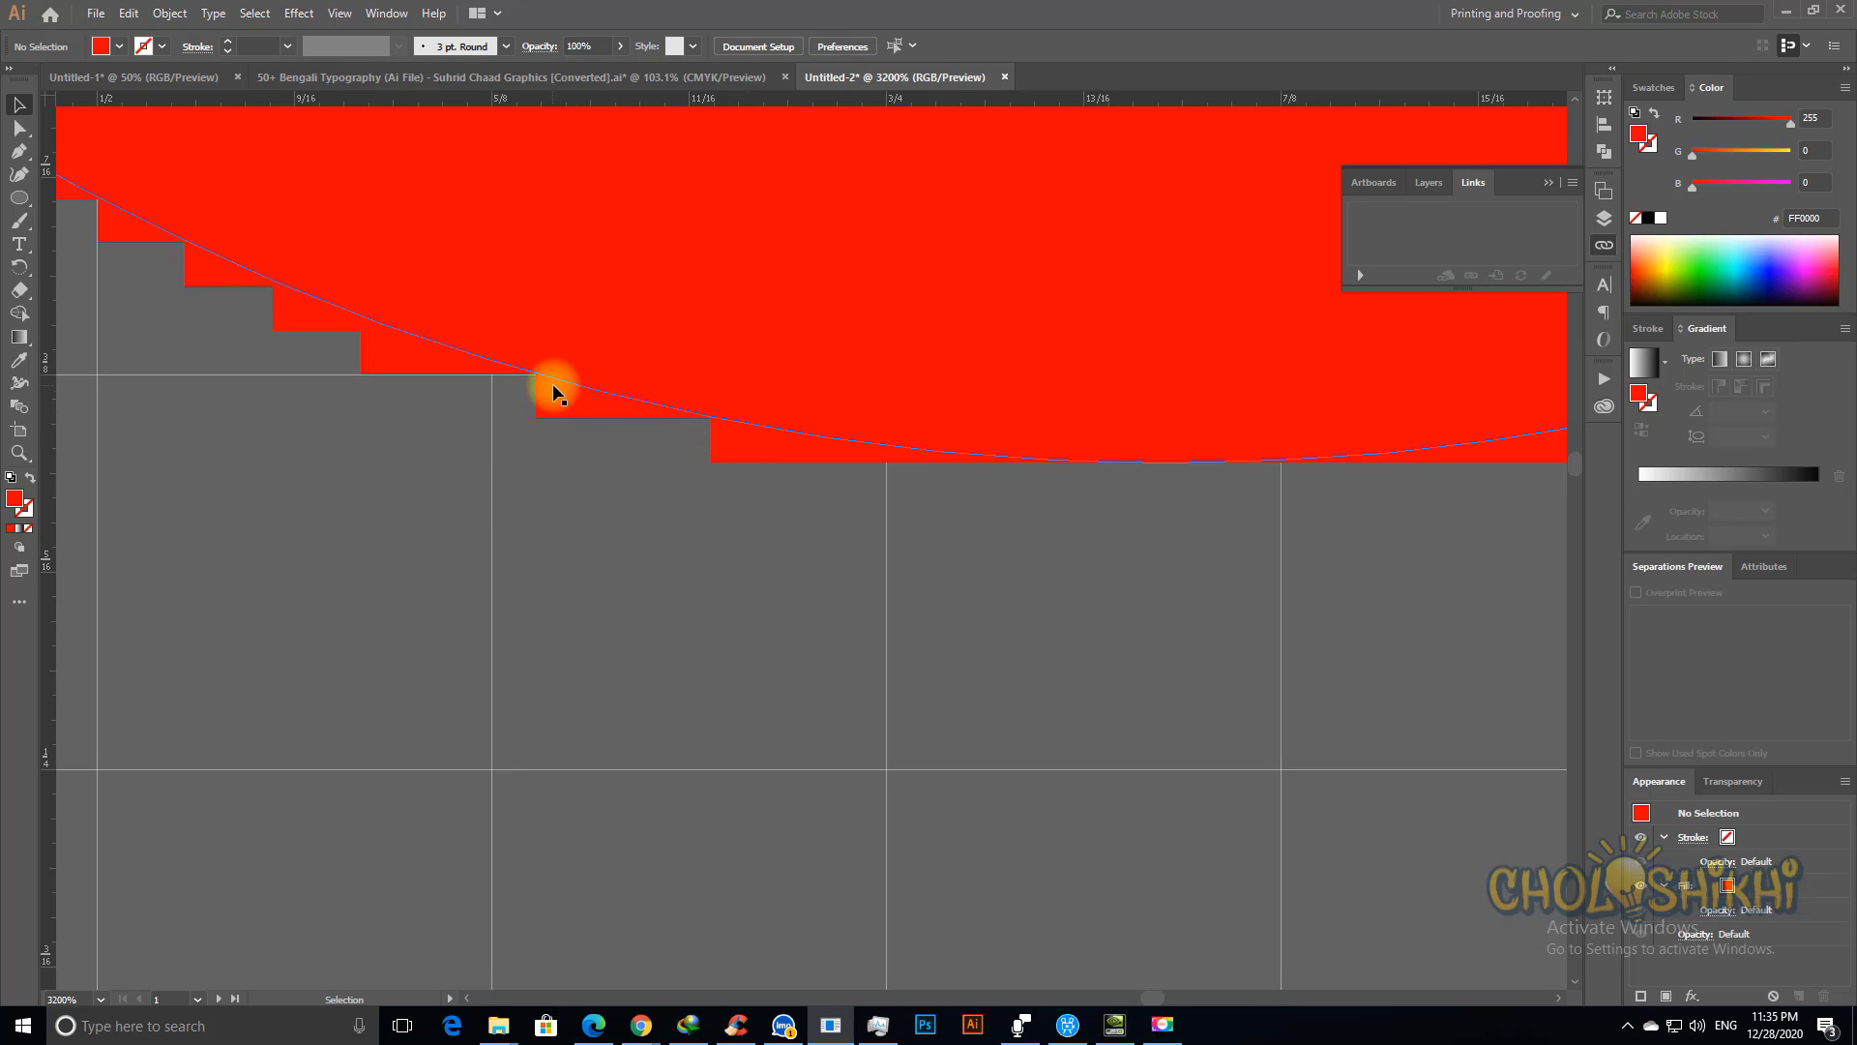
{"action": "key", "text": "ctrl+minus"}
{"action": "key", "text": "ctrl+minus"}
{"action": "key", "text": "ctrl+minus"}
{"action": "key", "text": "ctrl+minus"}
{"action": "key", "text": "ctrl+minus"}
{"action": "key", "text": "ctrl+minus"}
{"action": "key", "text": "ctrl+minus"}
{"action": "key", "text": "ctrl+minus"}
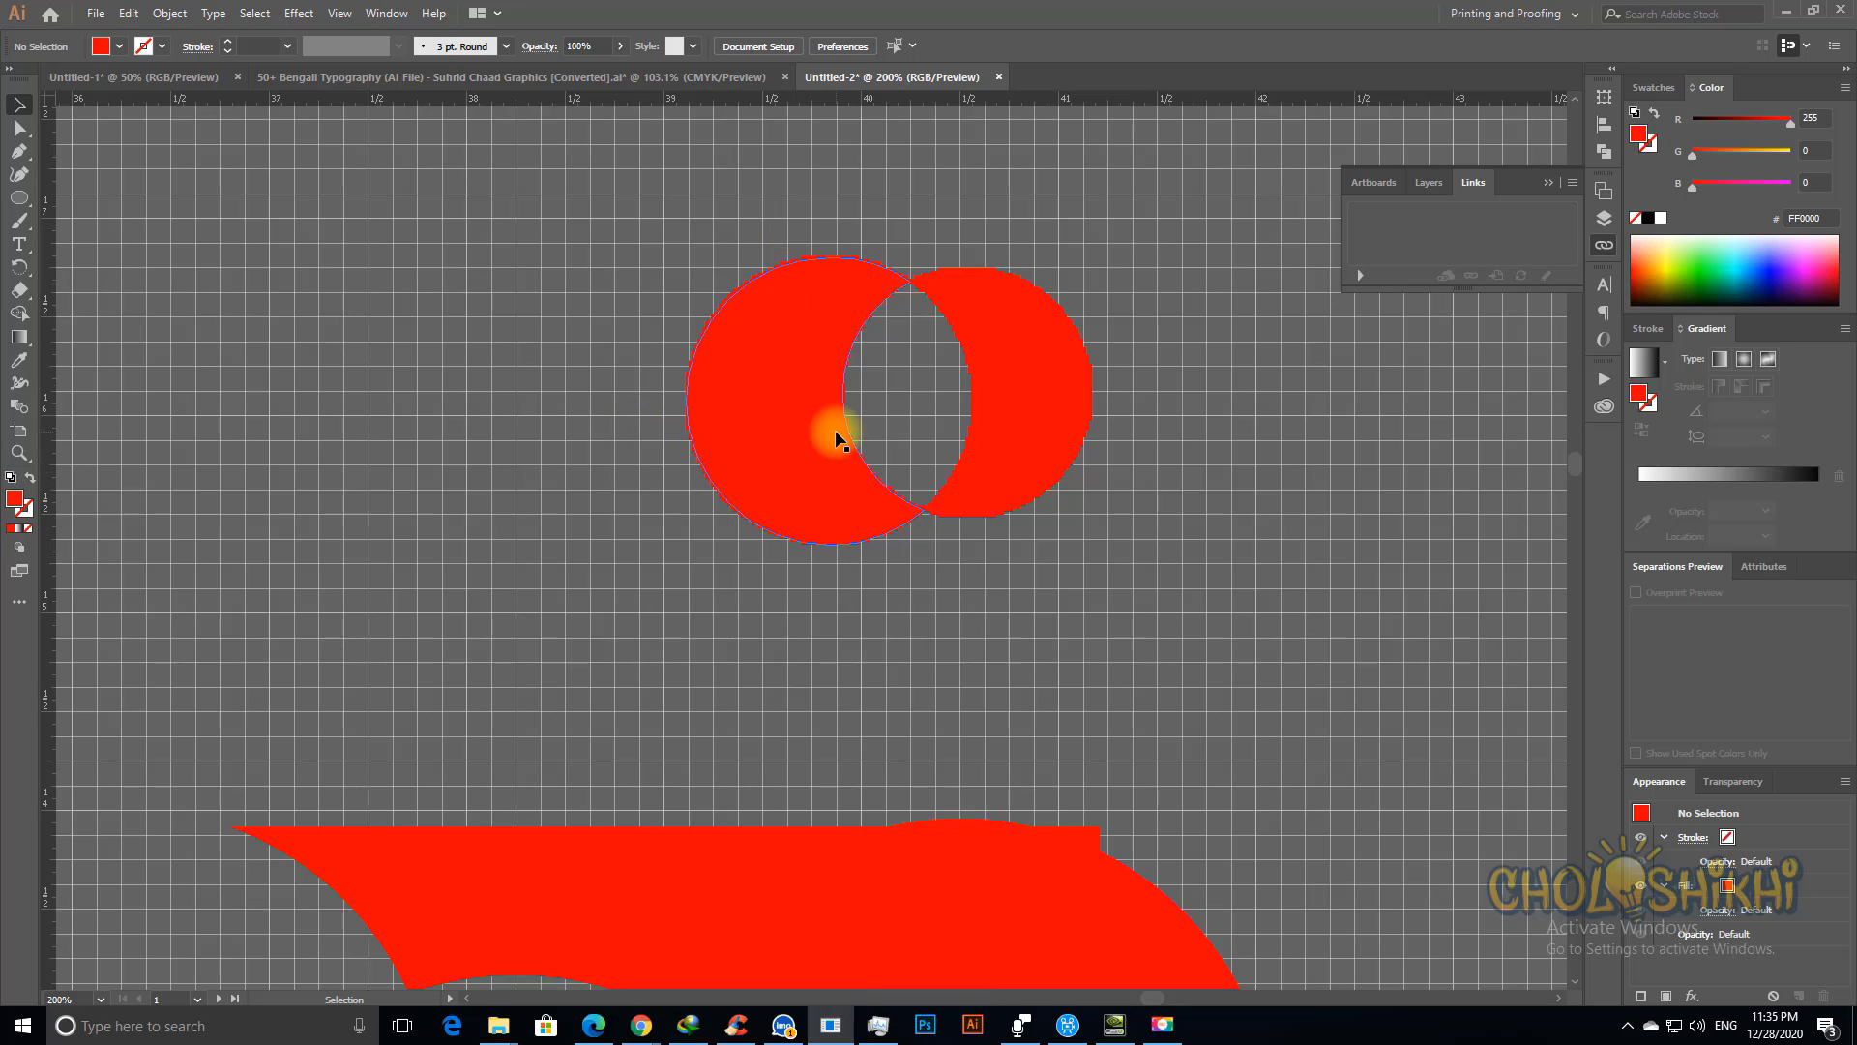
{"action": "right_click", "coordinate": [601, 470]}
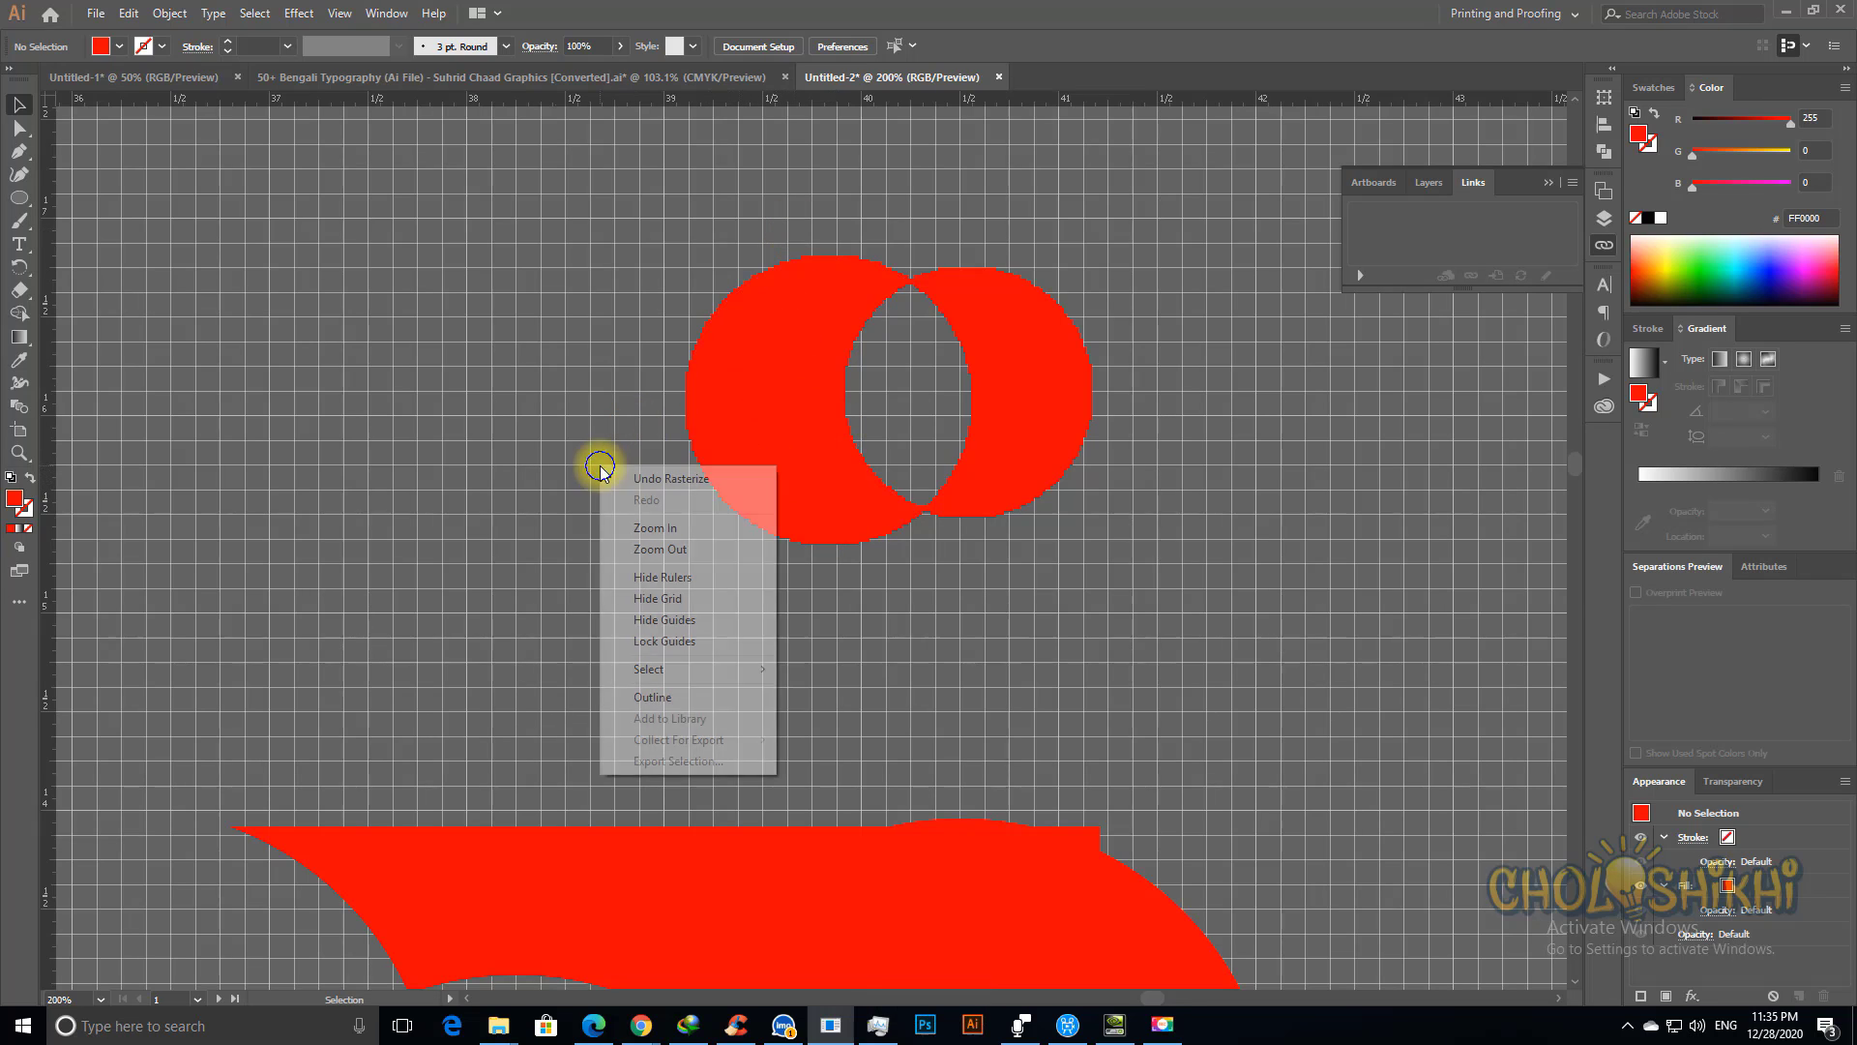
{"action": "left_click", "coordinate": [752, 599]}
{"action": "left_click", "coordinate": [777, 422]}
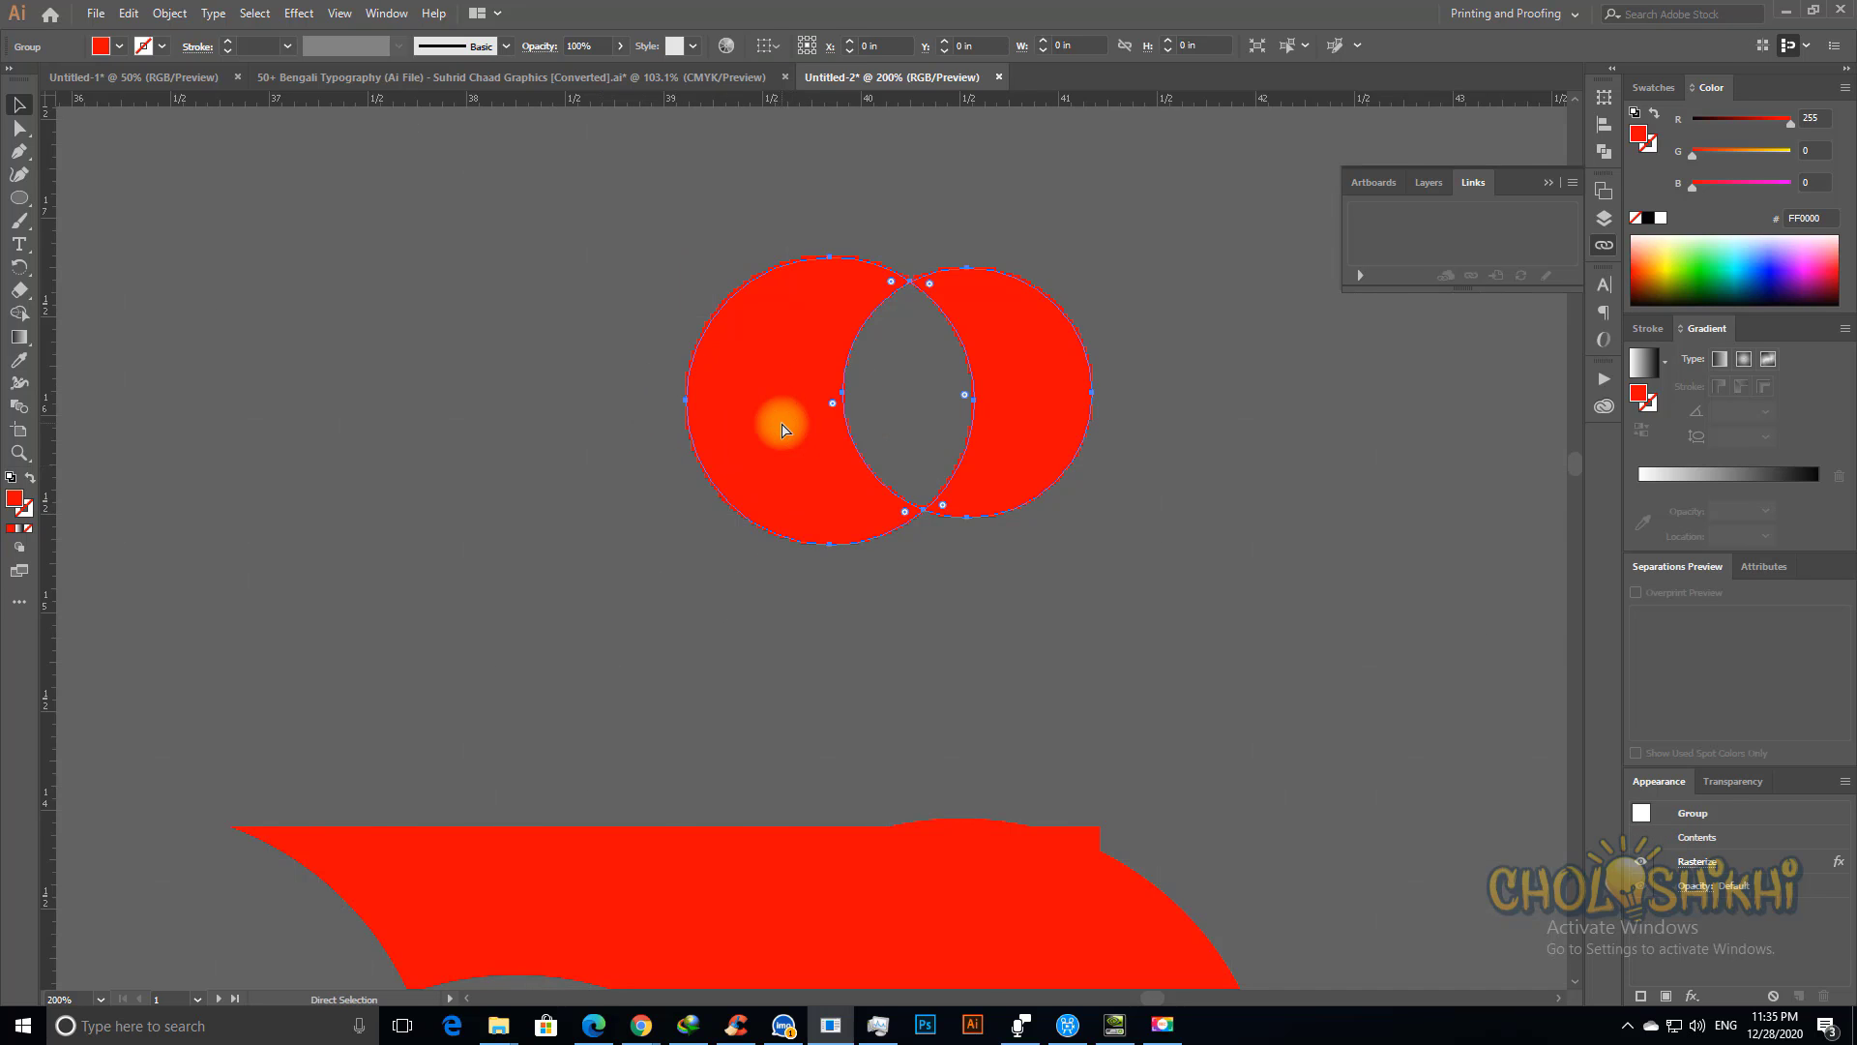
{"action": "key", "text": "ctrl+minus"}
{"action": "key", "text": "v"}
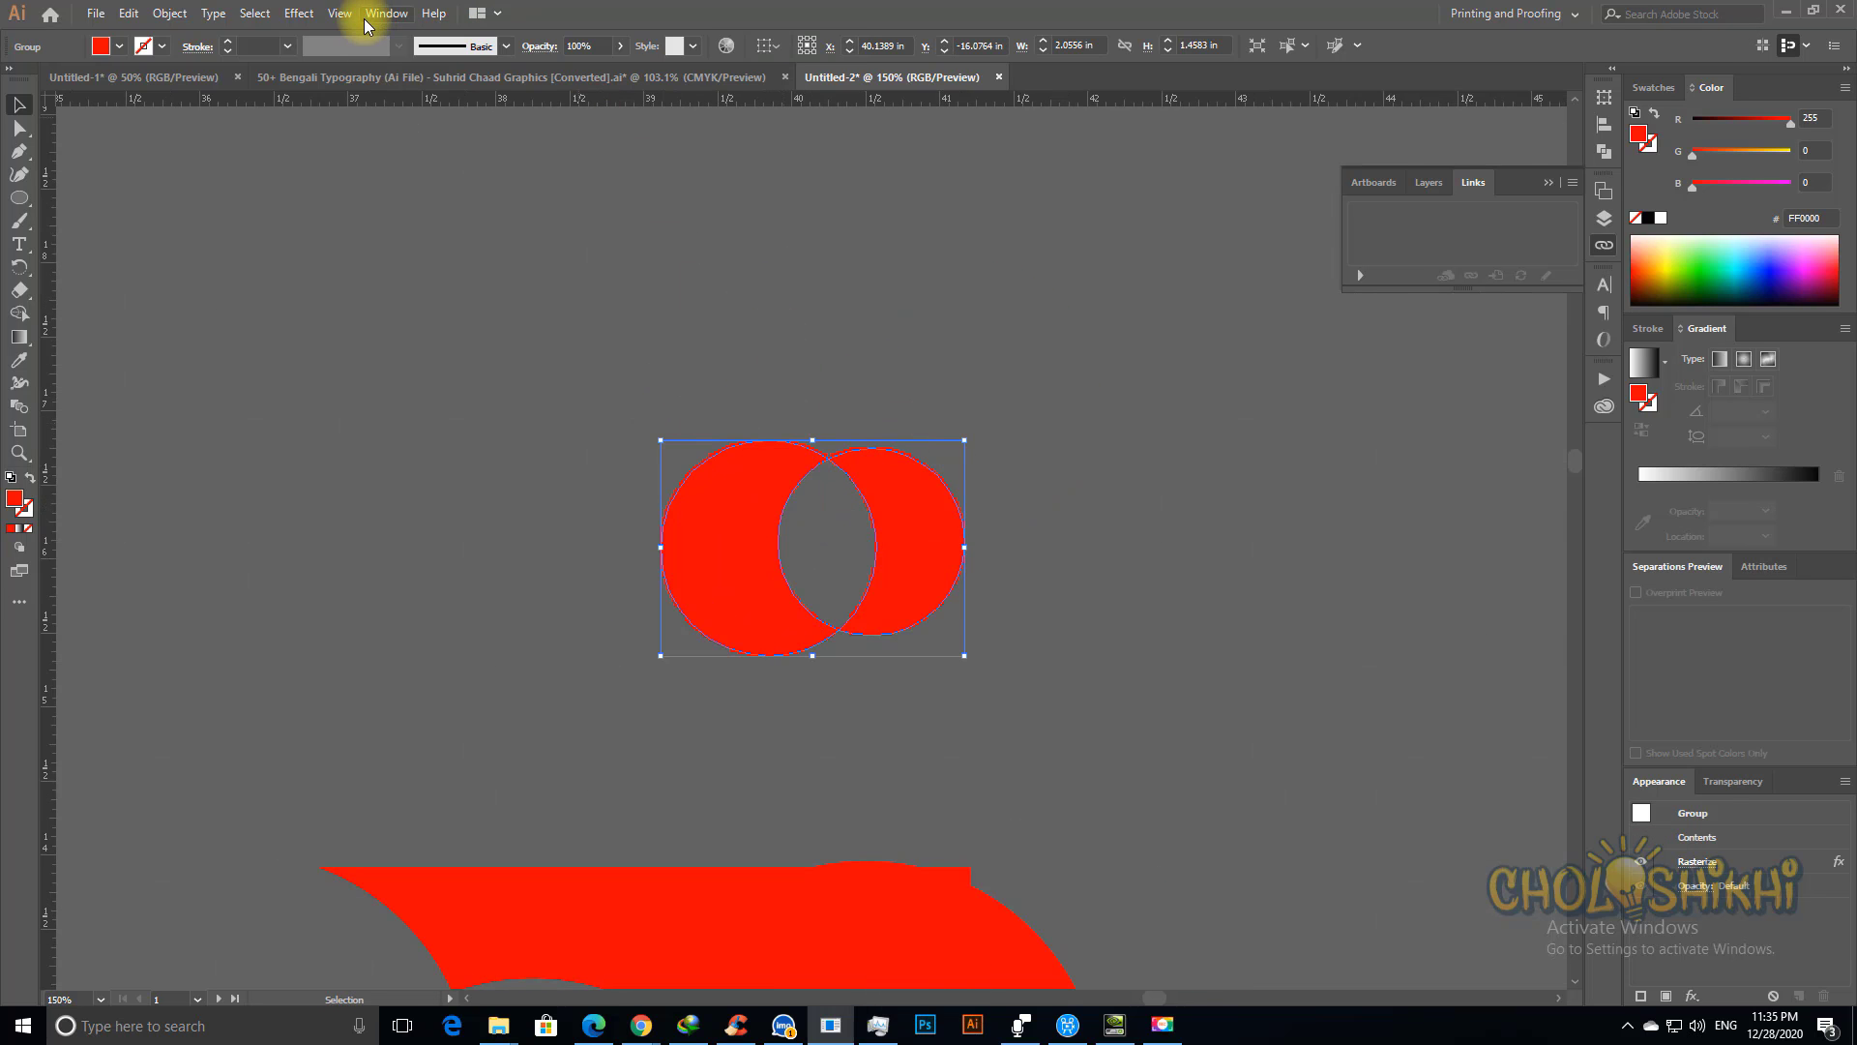
{"action": "left_click", "coordinate": [299, 14]}
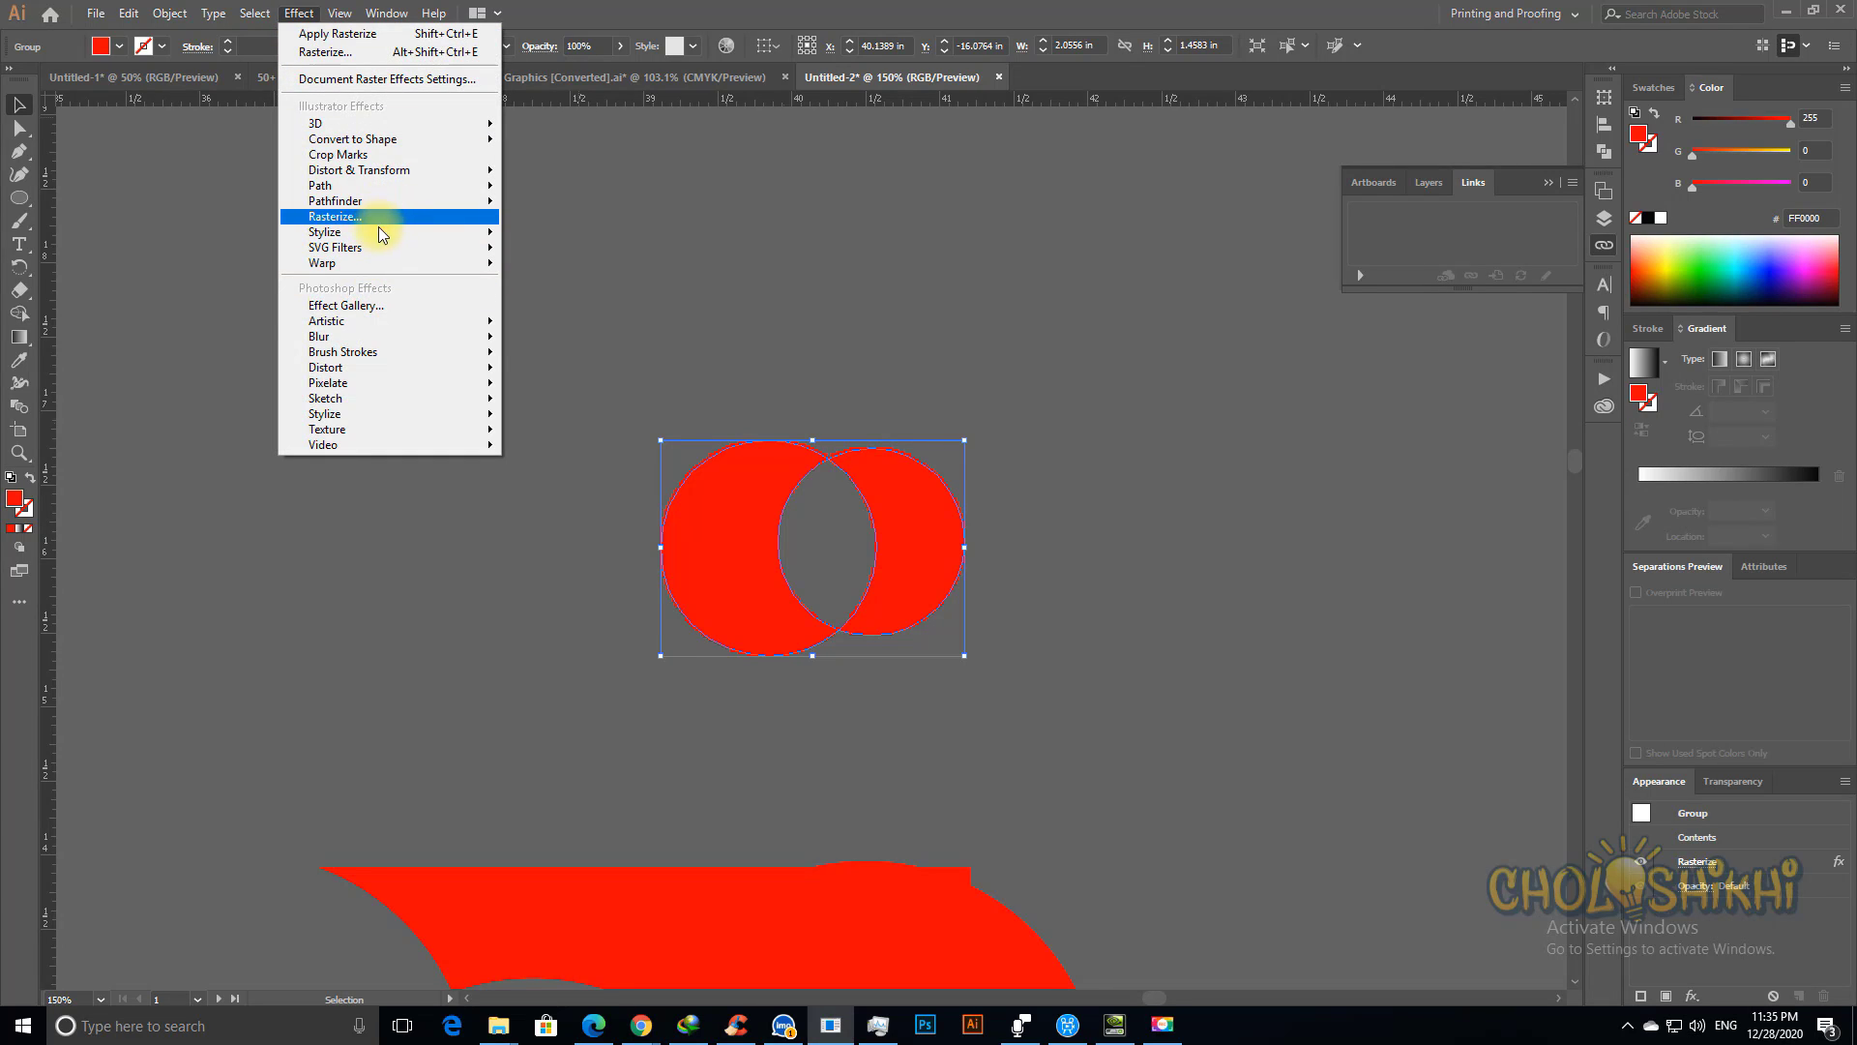
{"action": "mouse_move", "coordinate": [374, 239]}
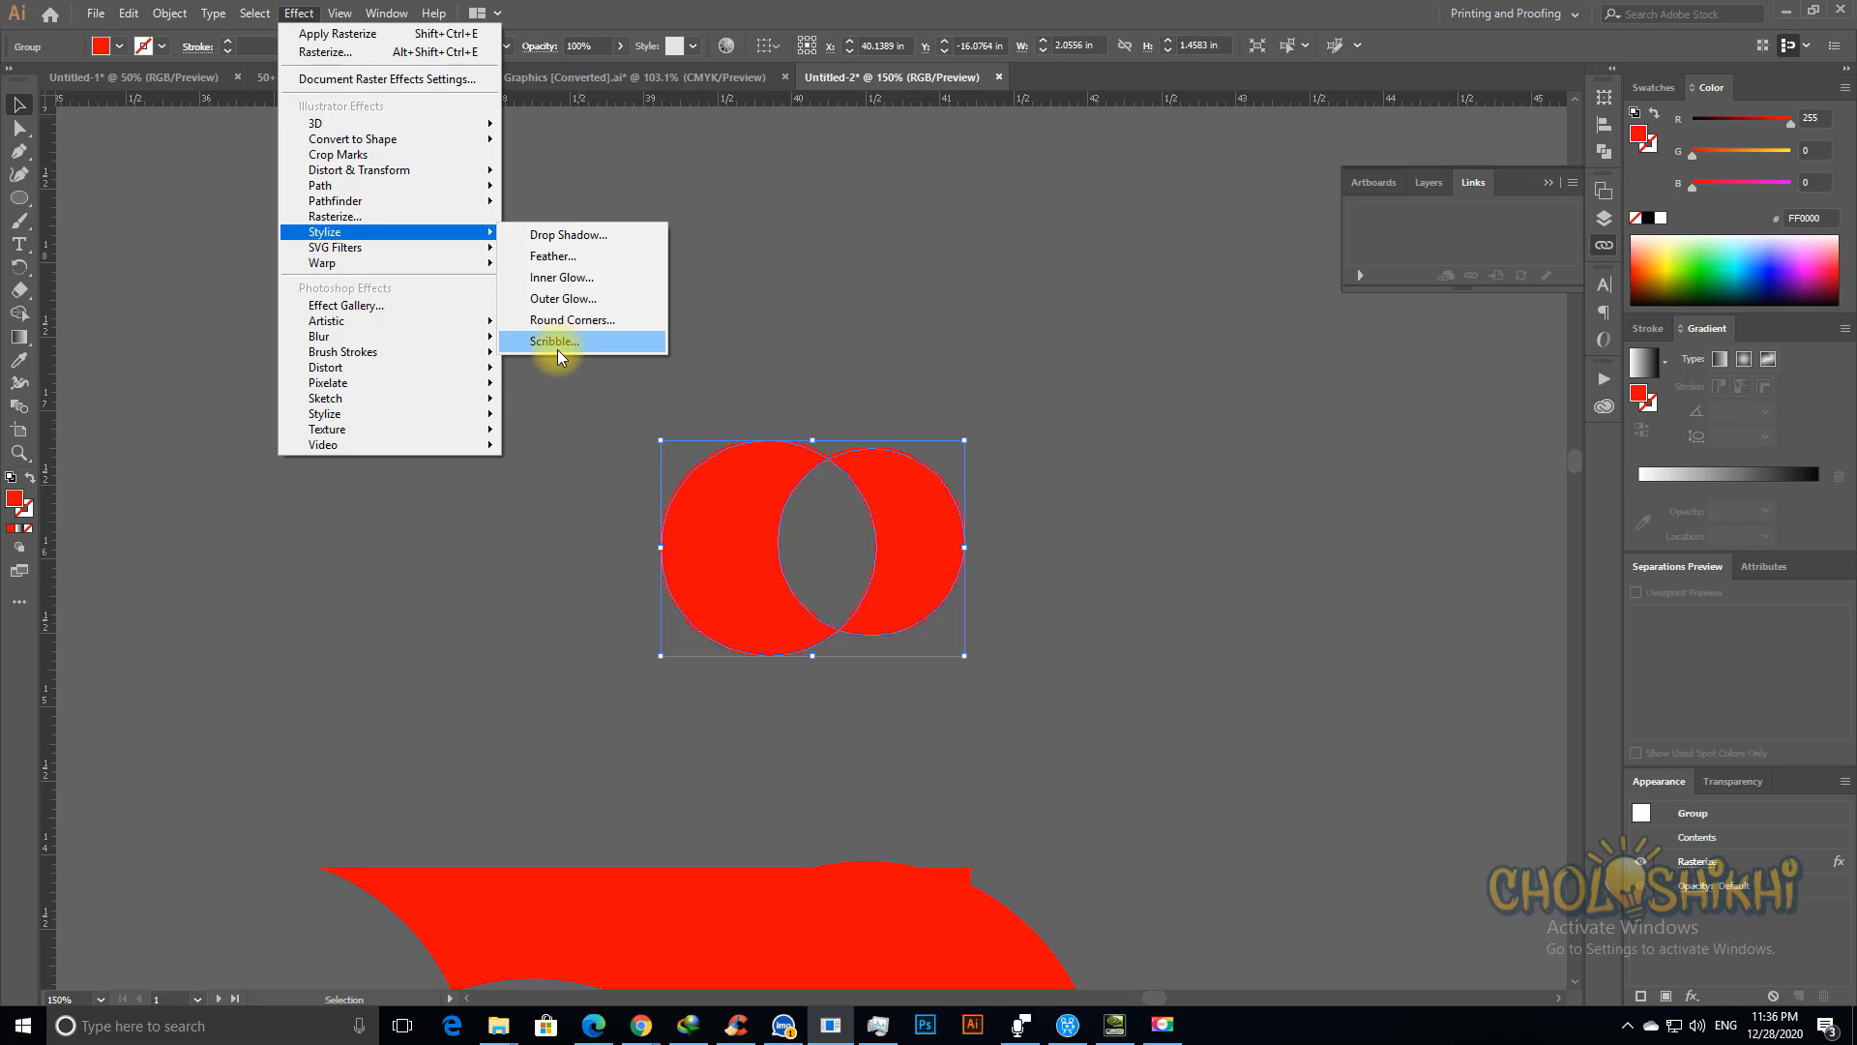
{"action": "key", "text": "Escape"}
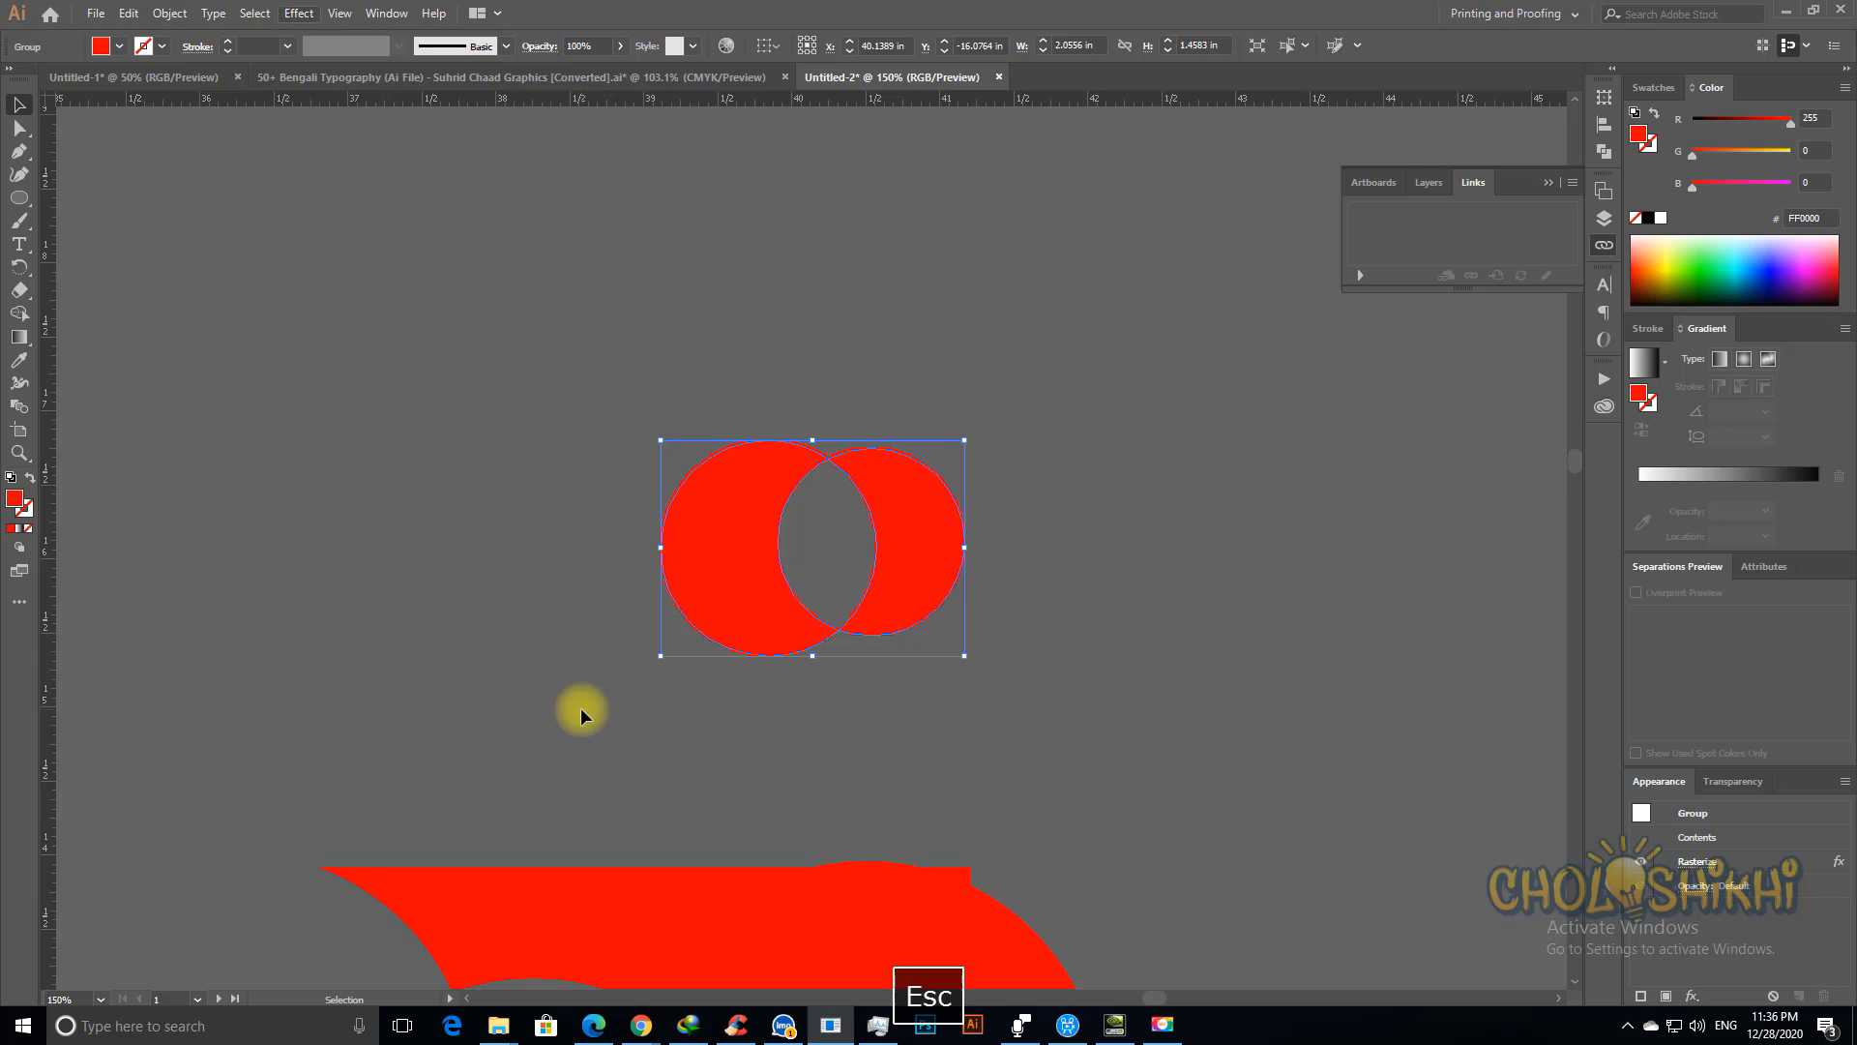
Step: Select the merged red shape below the circles and start a Stylize Drop Shadow effect with its preview enabled
{"action": "scroll", "coordinate": [670, 797], "scroll_direction": "down", "scroll_amount": 3}
{"action": "left_click", "coordinate": [668, 724]}
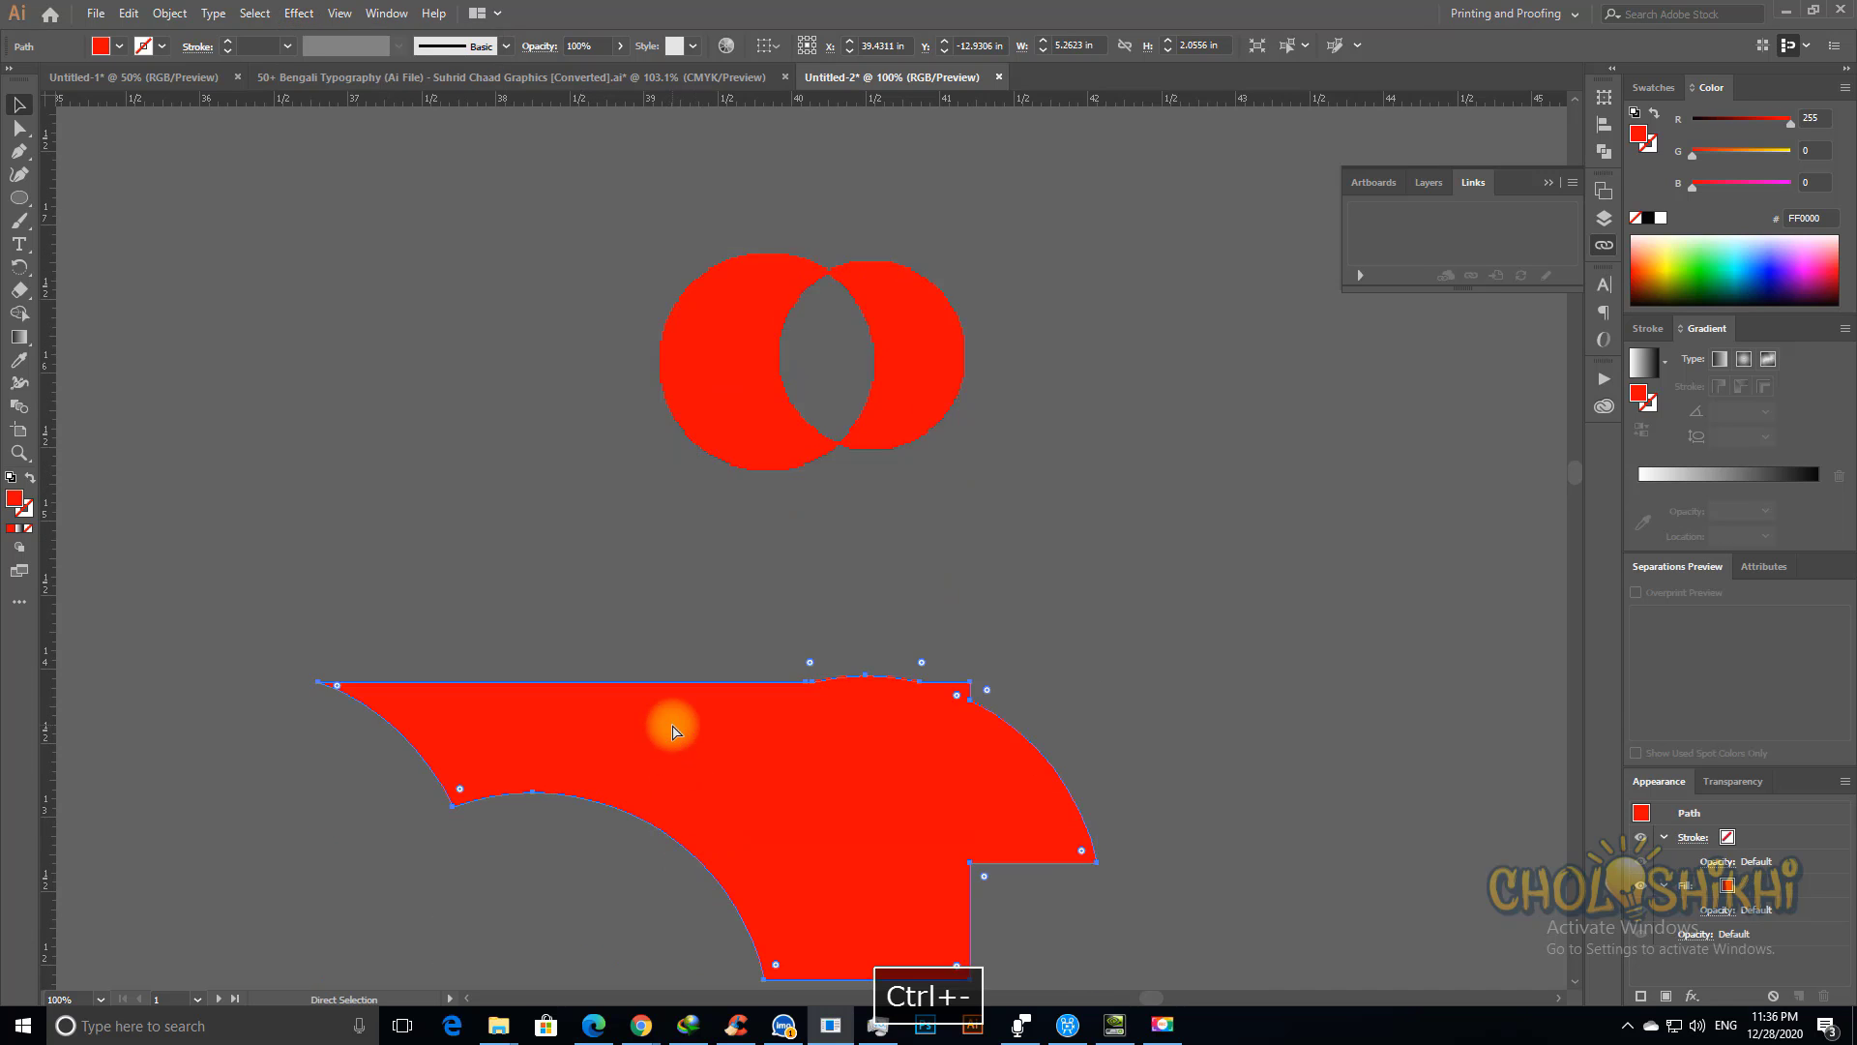
{"action": "key", "text": "ctrl+minus"}
{"action": "key", "text": "ctrl+space"}
{"action": "left_click_drag", "start_coordinate": [651, 468], "coordinate": [1032, 625]}
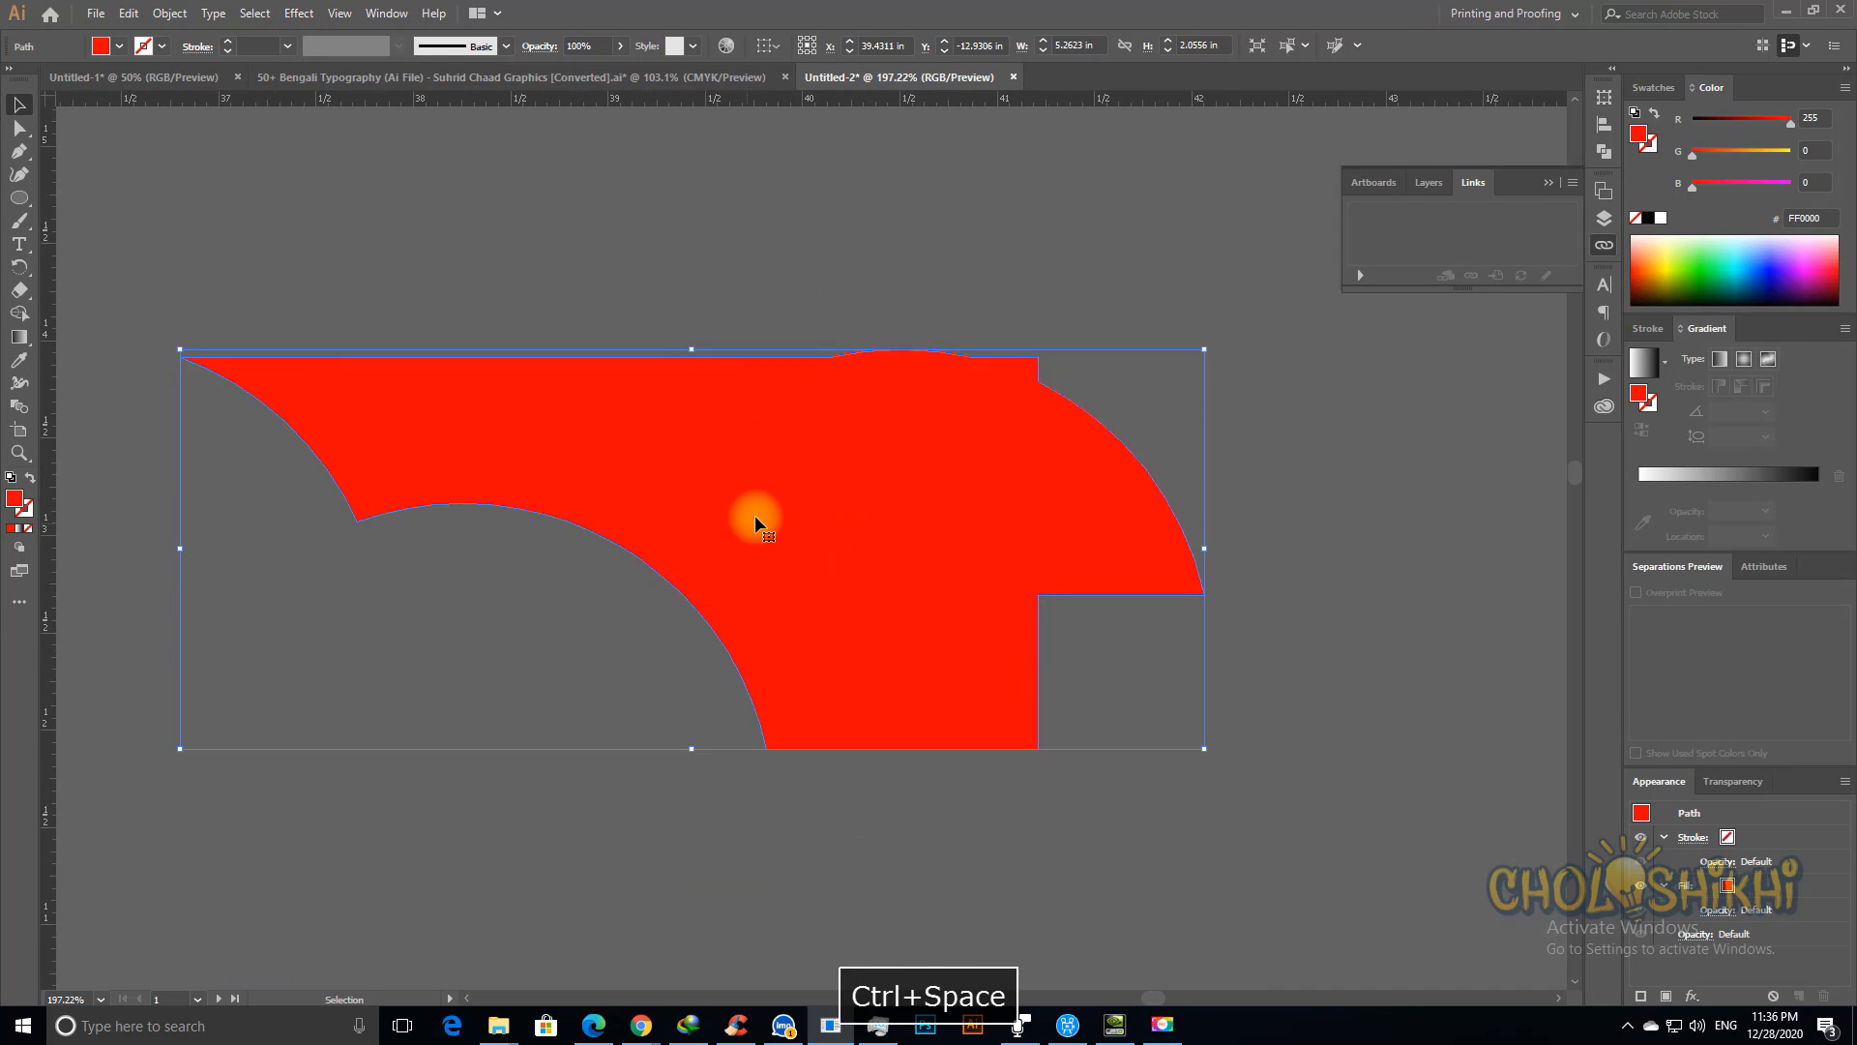
{"action": "left_click", "coordinate": [799, 290]}
{"action": "key", "text": "ctrl+minus"}
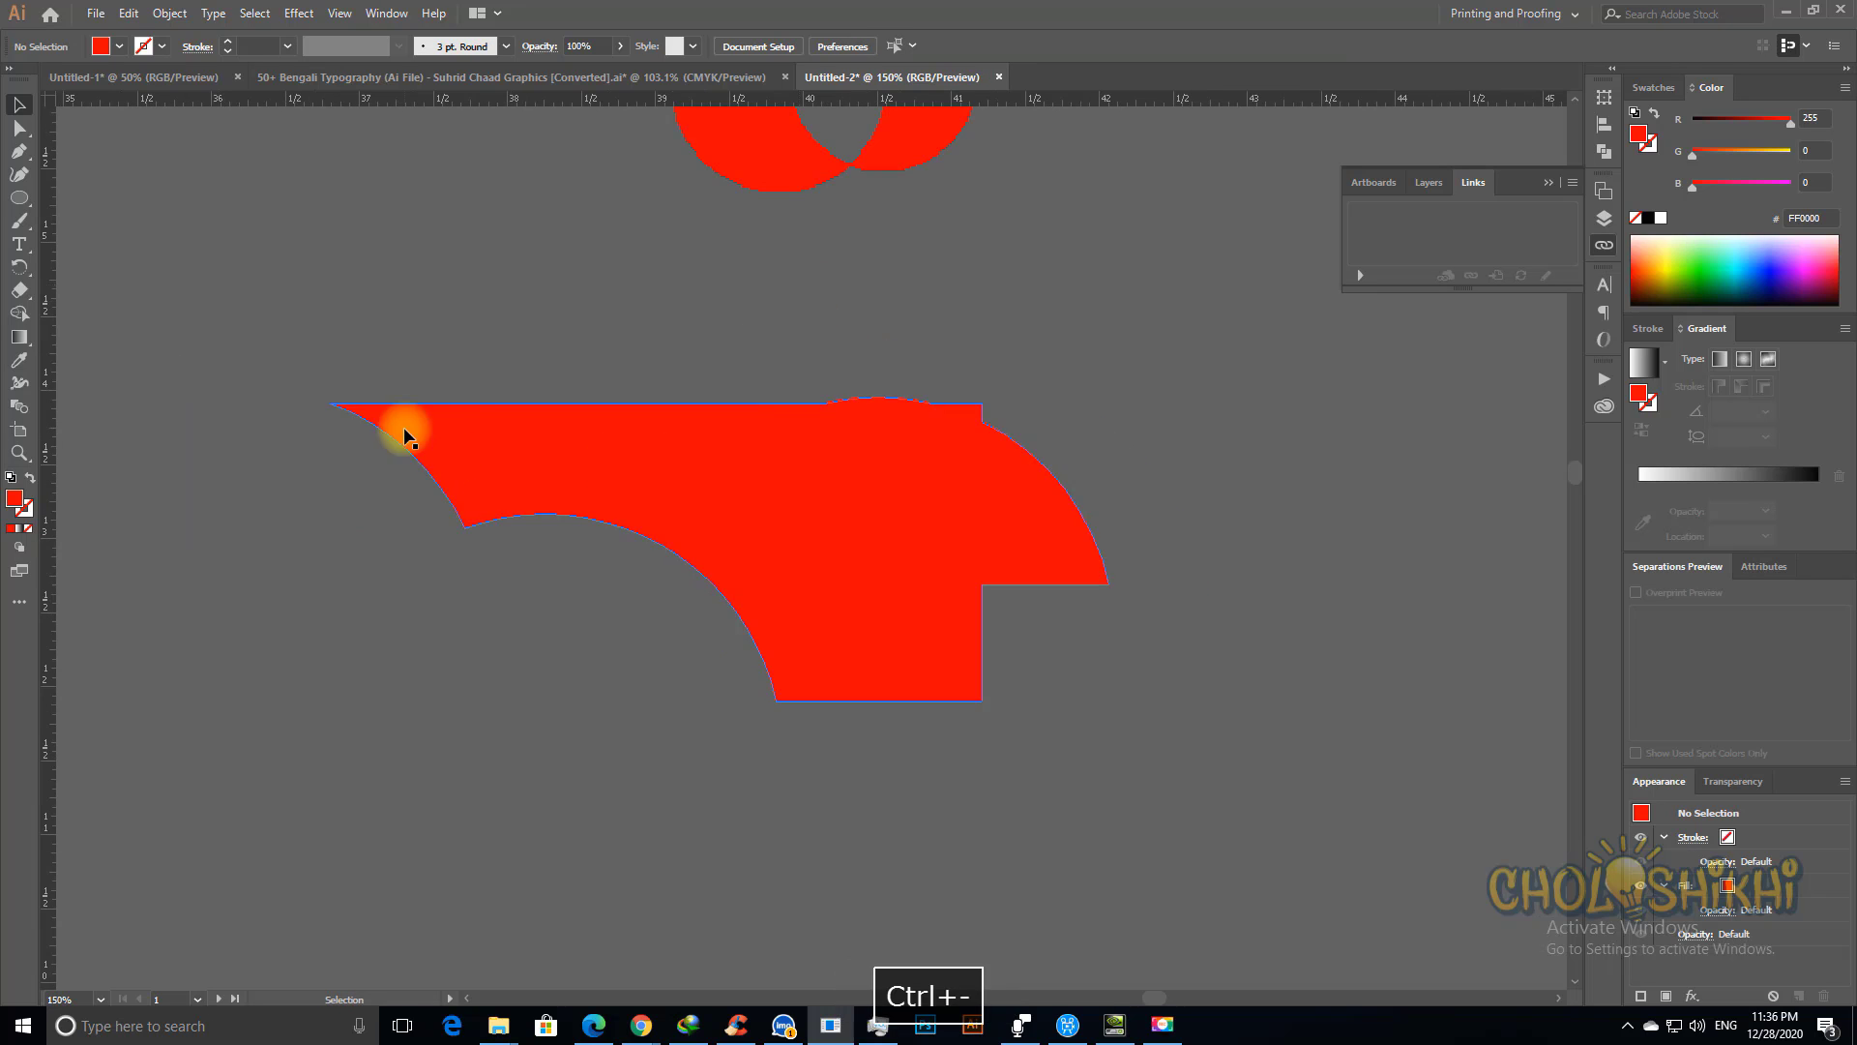
{"action": "left_click", "coordinate": [639, 476]}
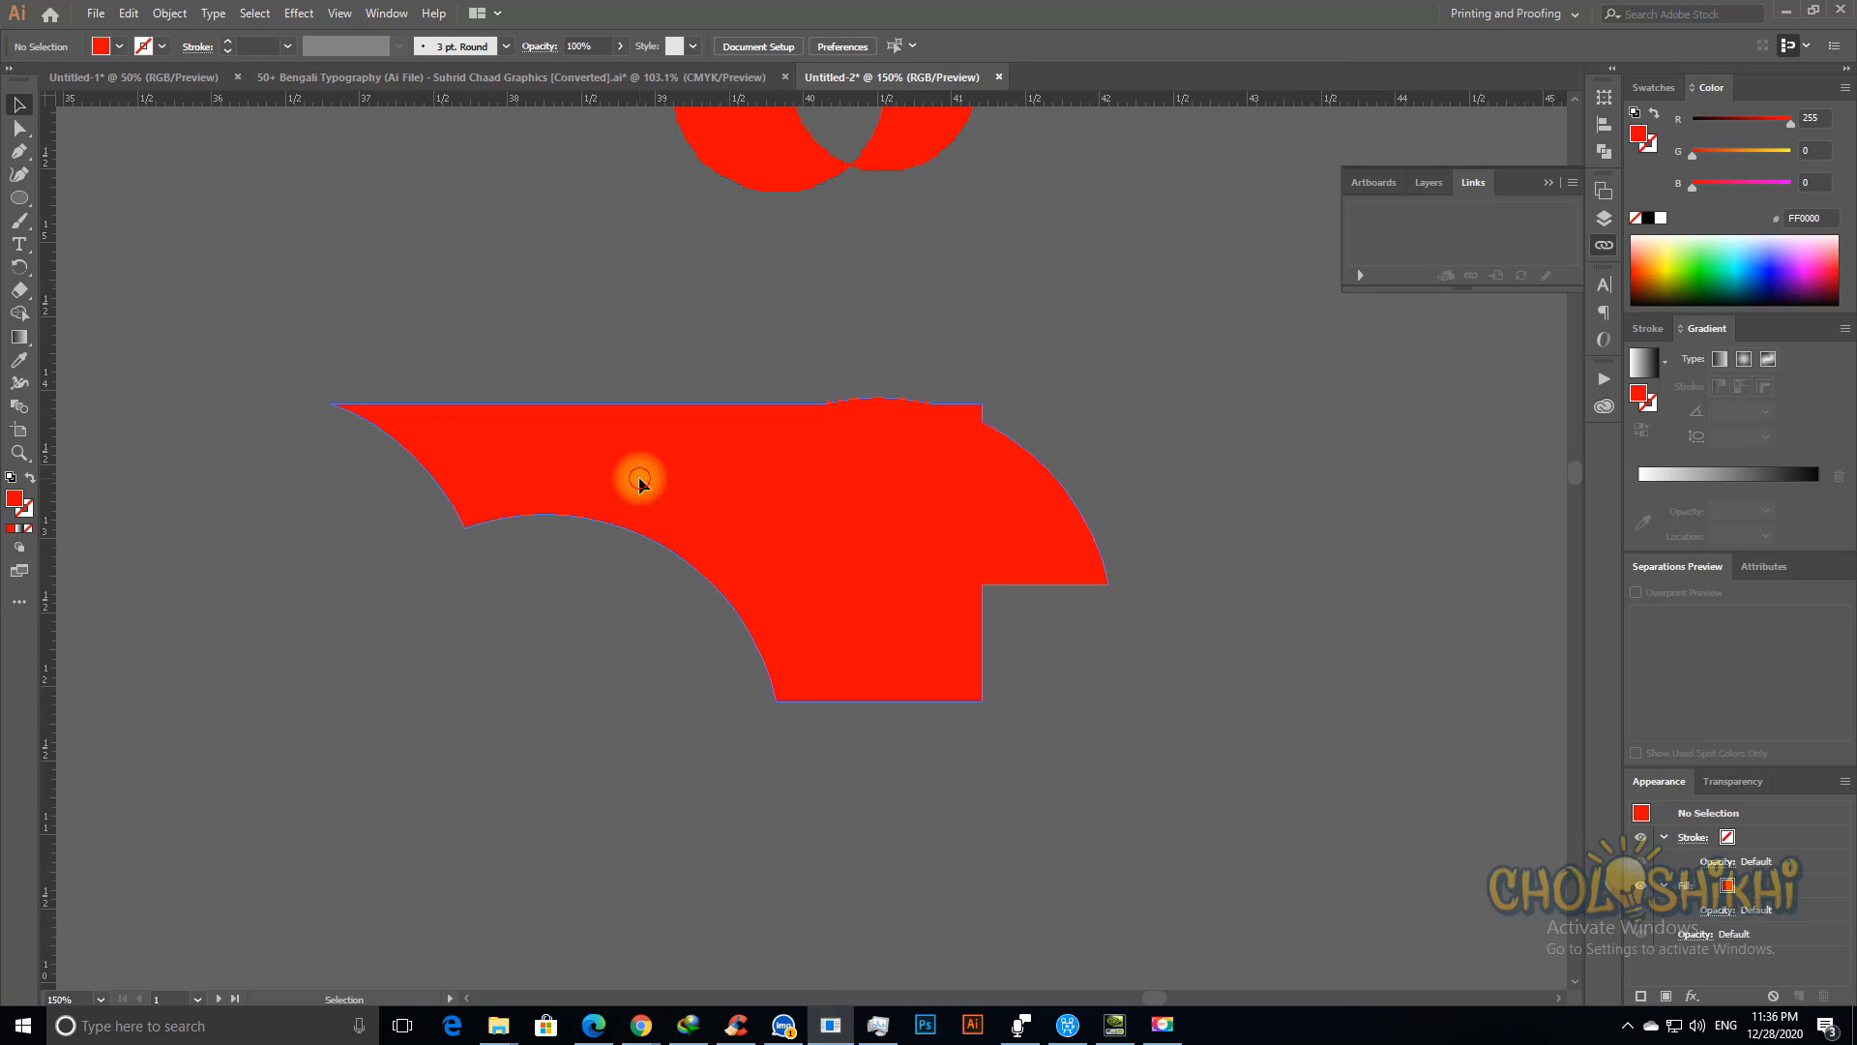
{"action": "left_click", "coordinate": [306, 14]}
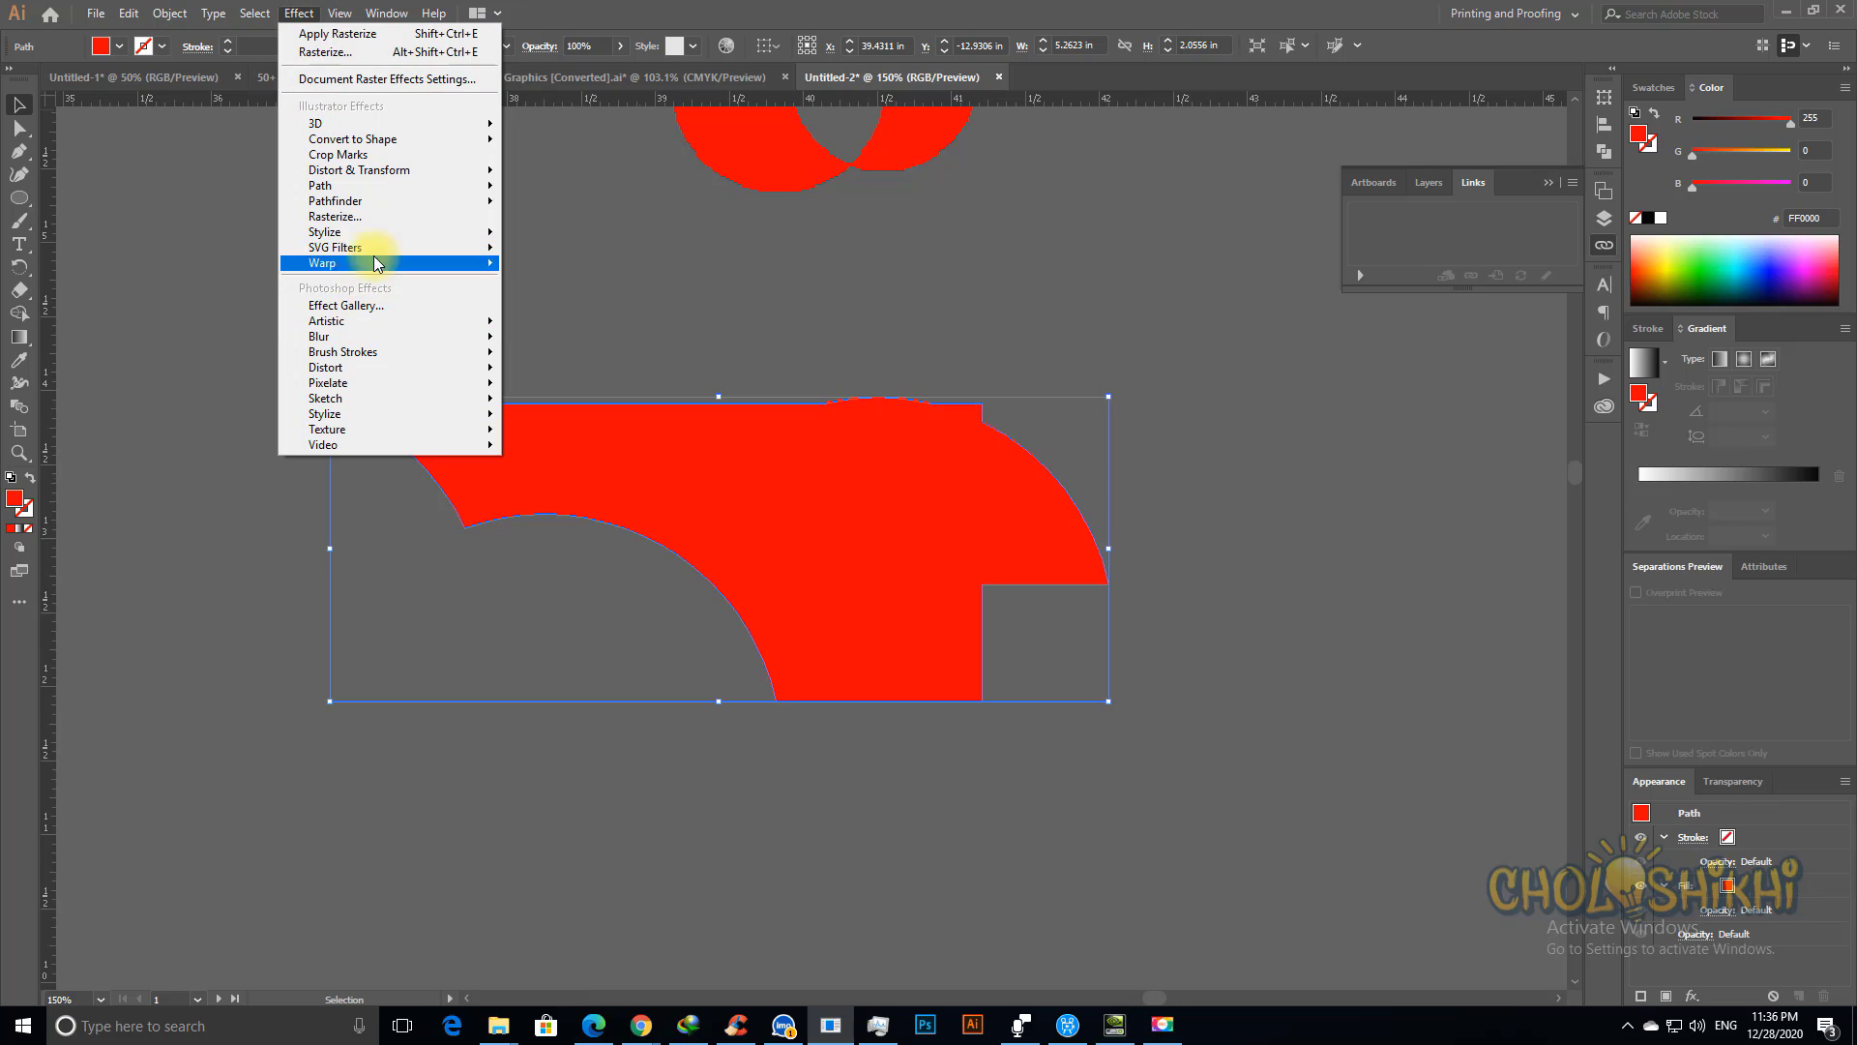
{"action": "left_click", "coordinate": [524, 236]}
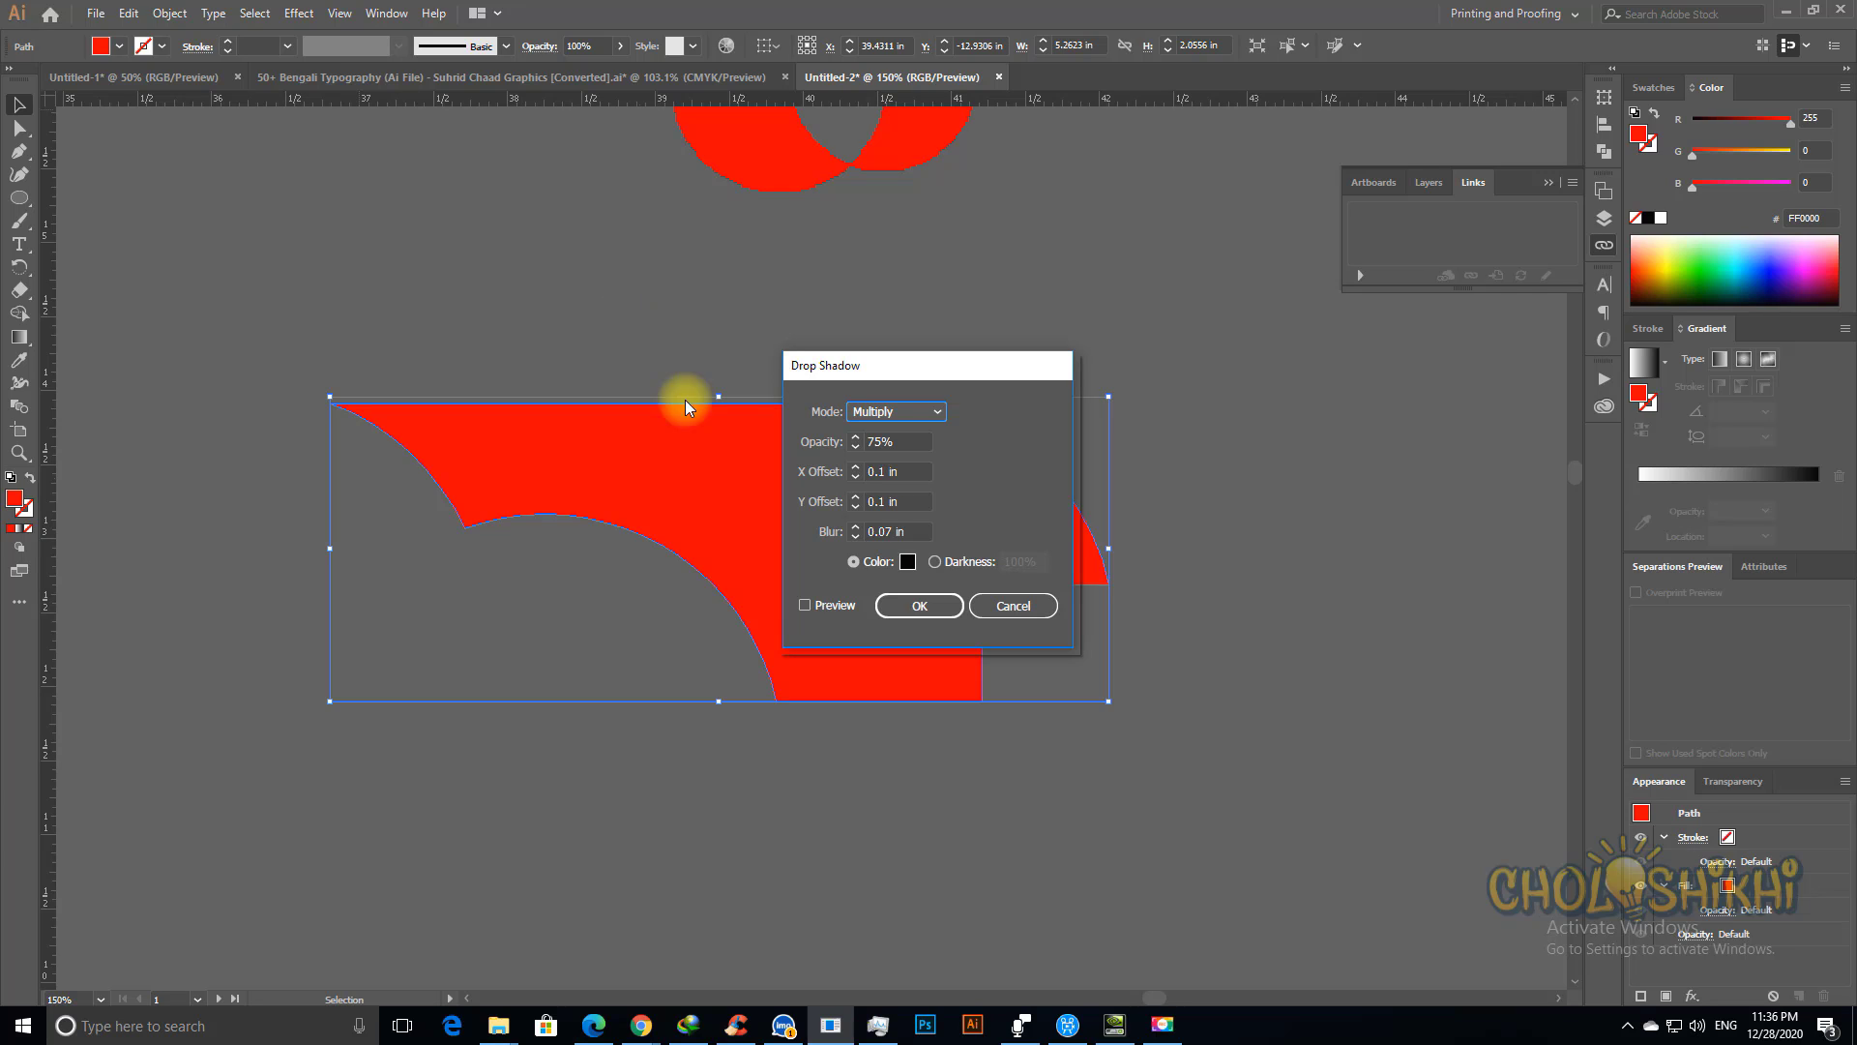
{"action": "left_click", "coordinate": [807, 607]}
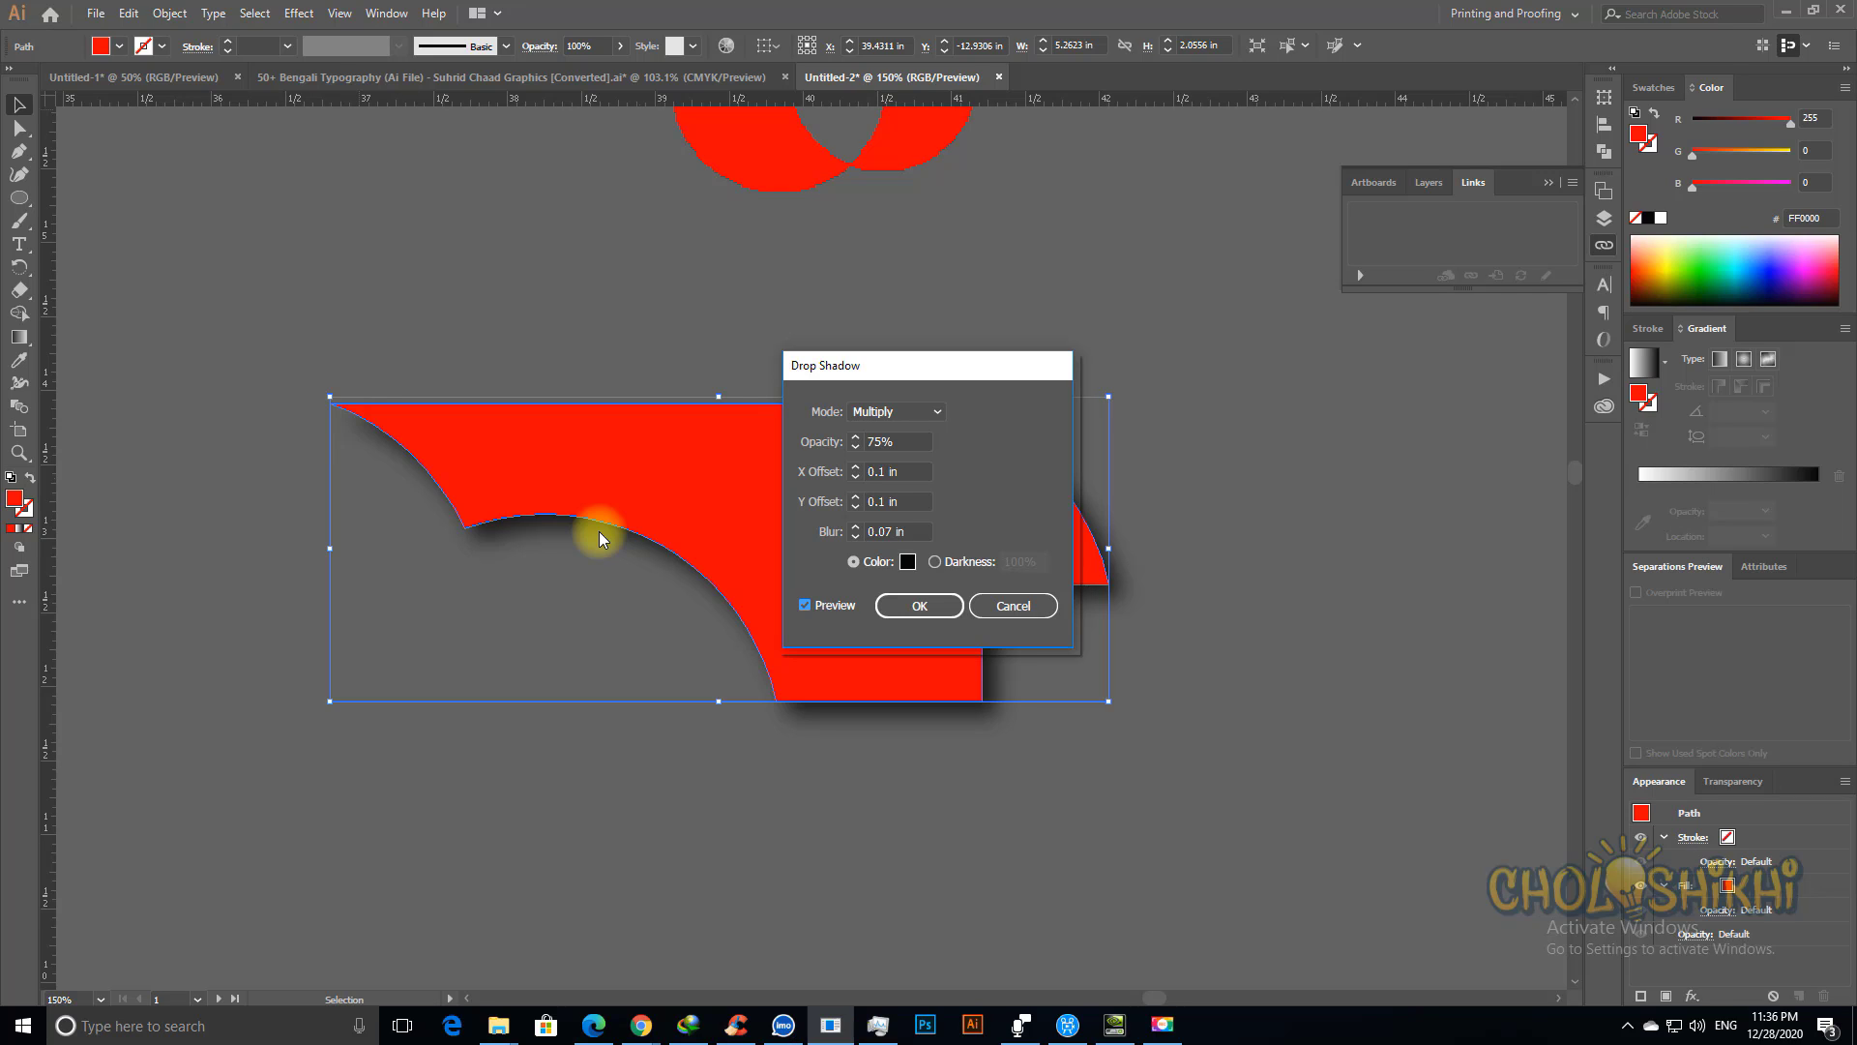
Step: Try the Normal, Hard Light, Lighten and Screen blend modes for the drop shadow, and cancel the effect
{"action": "left_click_drag", "start_coordinate": [871, 353], "coordinate": [1223, 340]}
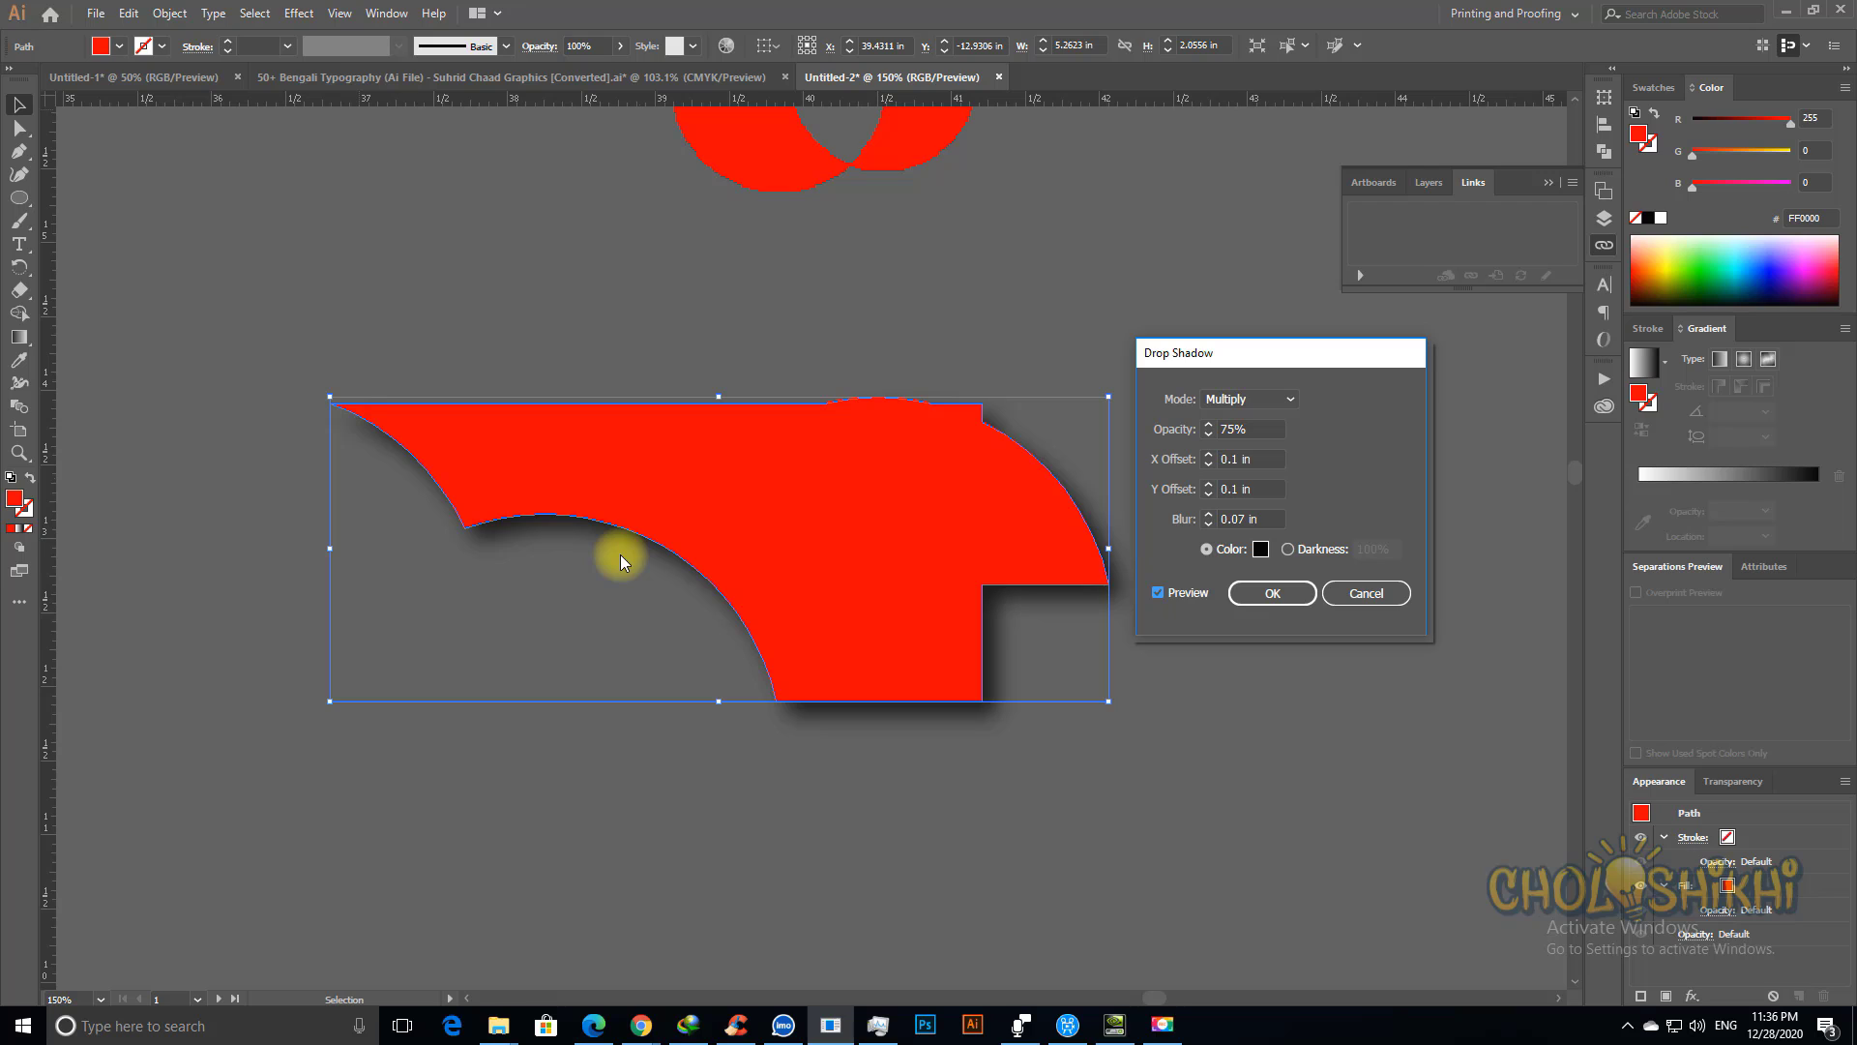
{"action": "left_click_drag", "start_coordinate": [1198, 357], "coordinate": [1180, 259]}
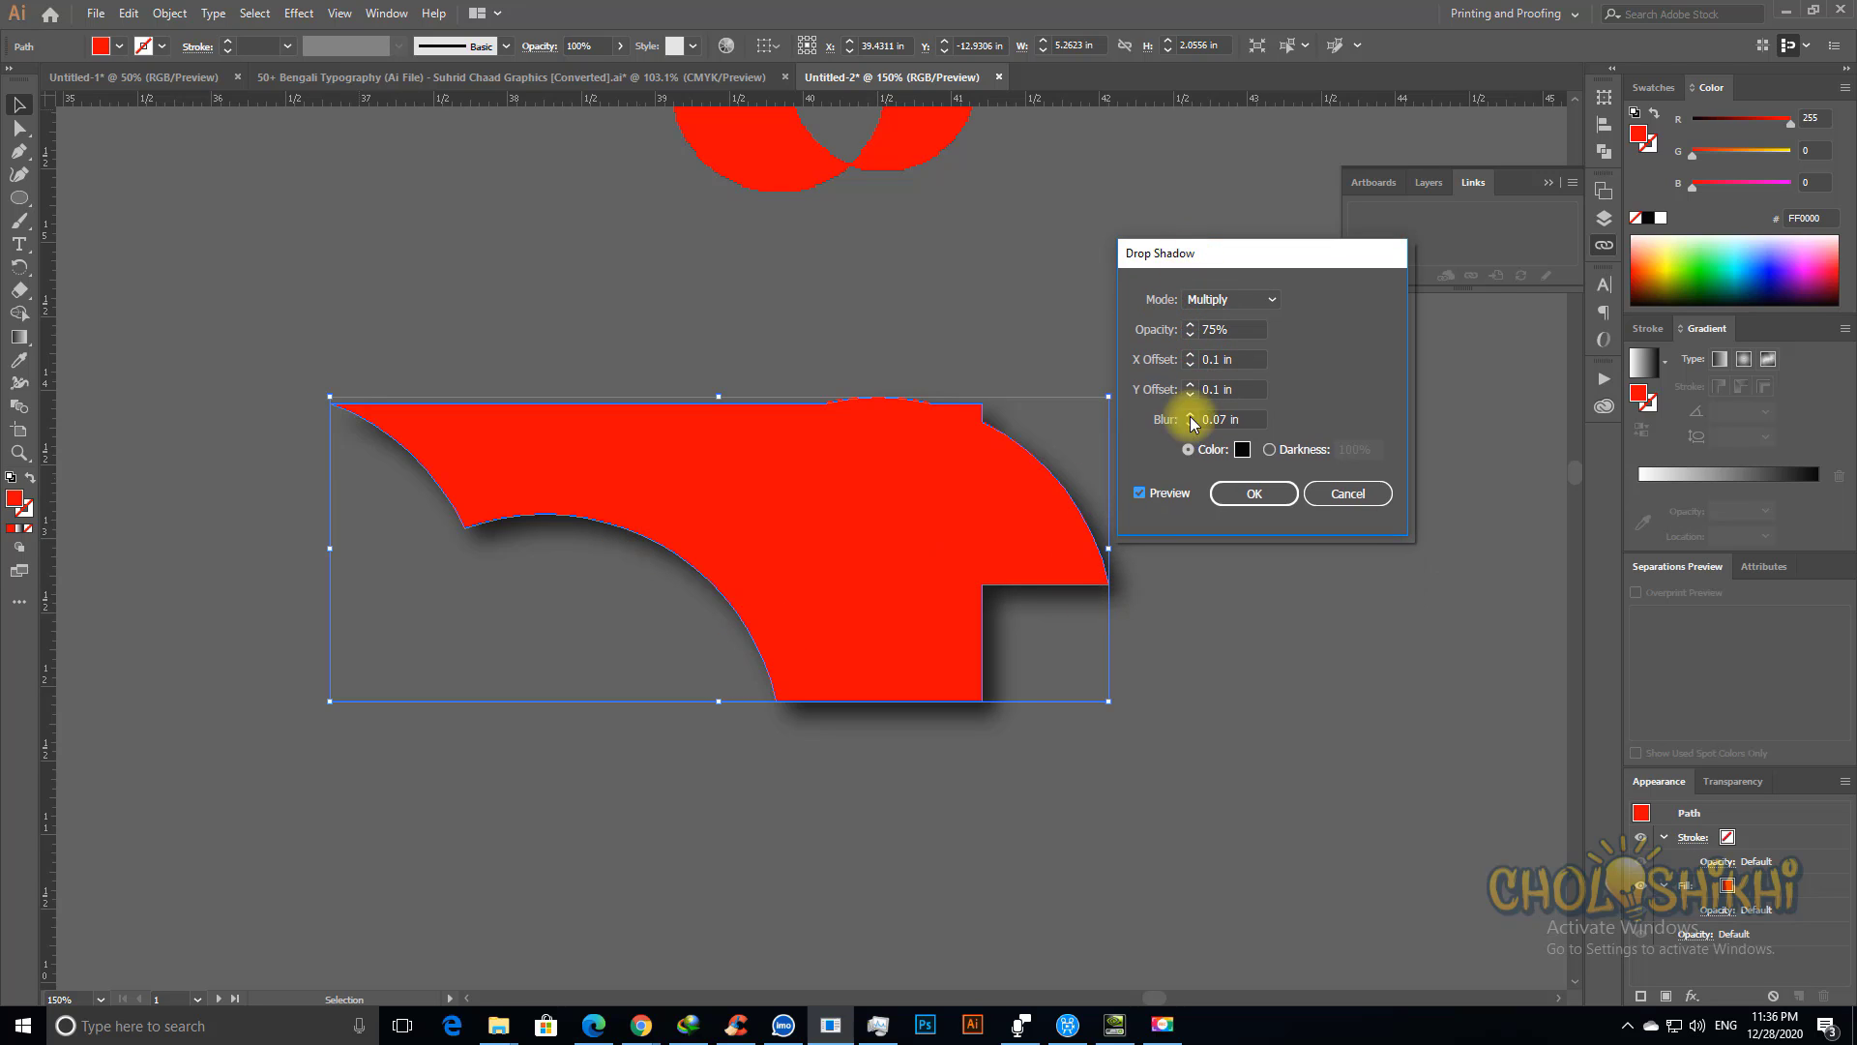
{"action": "left_click", "coordinate": [1199, 299]}
{"action": "left_click", "coordinate": [1217, 323]}
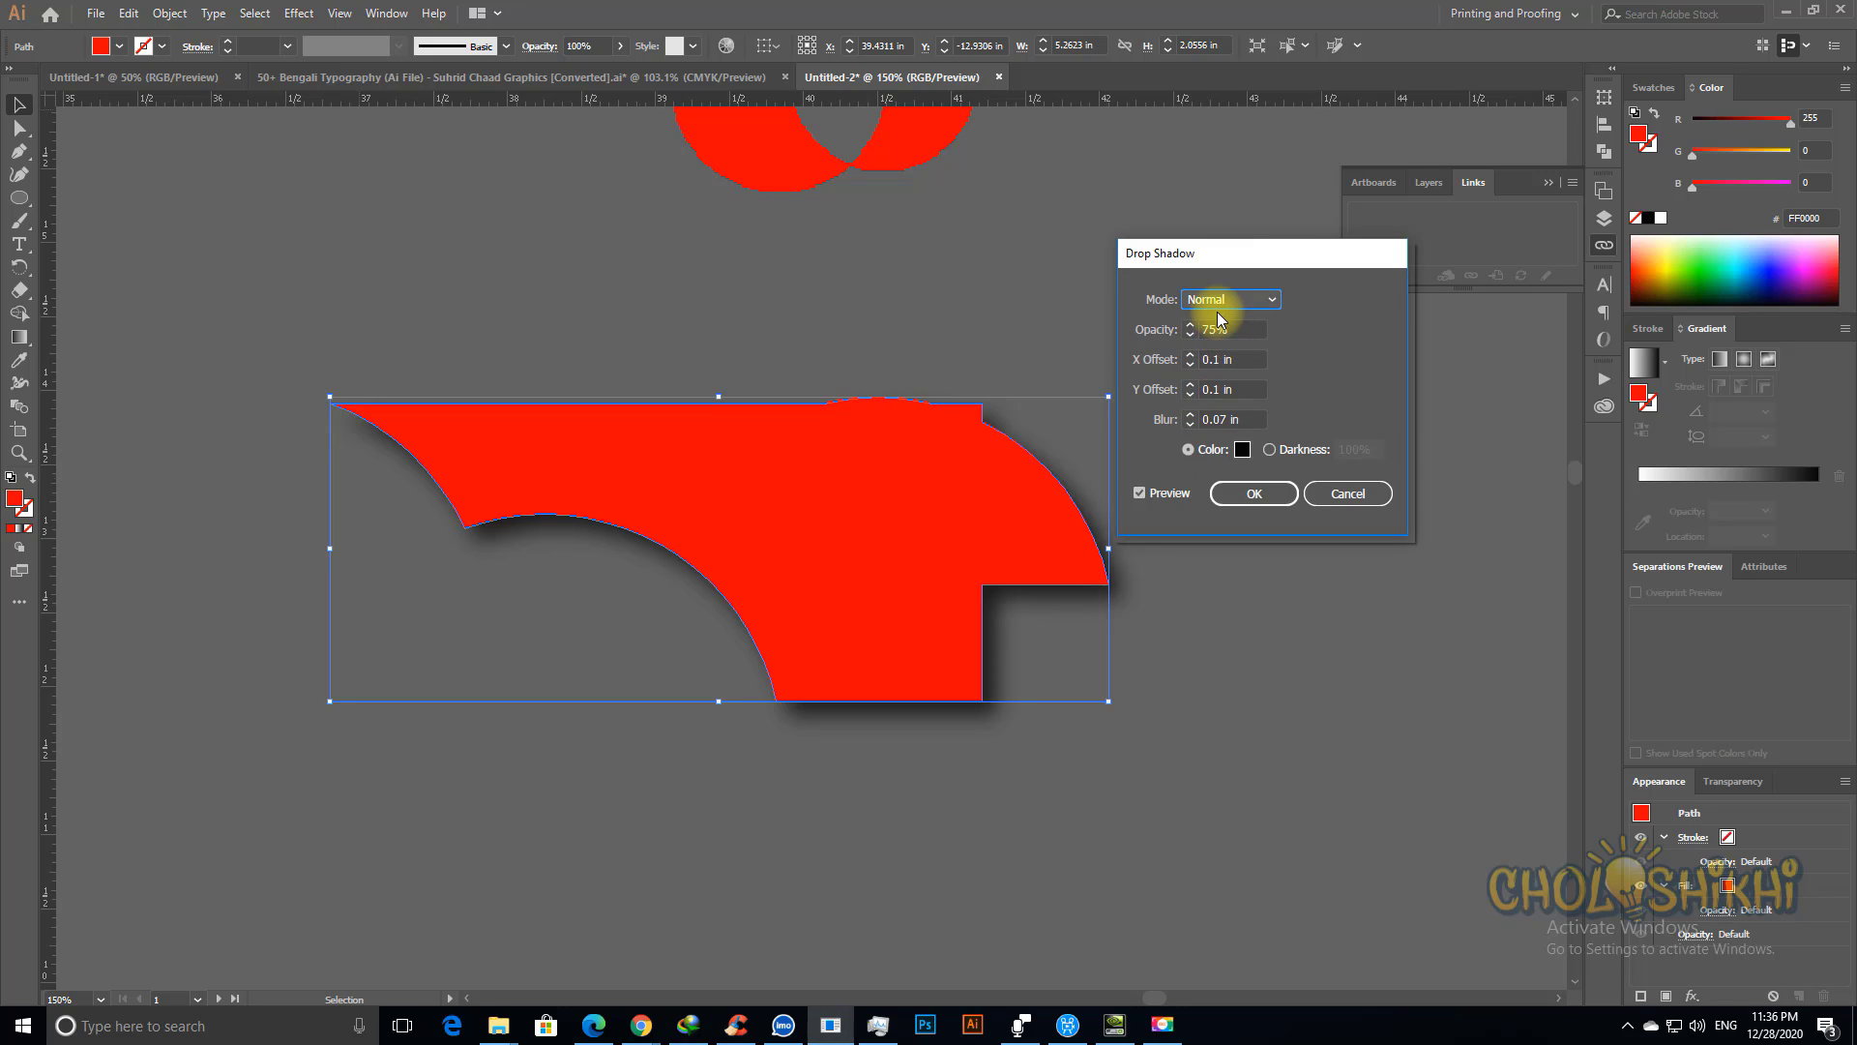
{"action": "left_click", "coordinate": [1221, 302]}
{"action": "left_click", "coordinate": [1227, 432]}
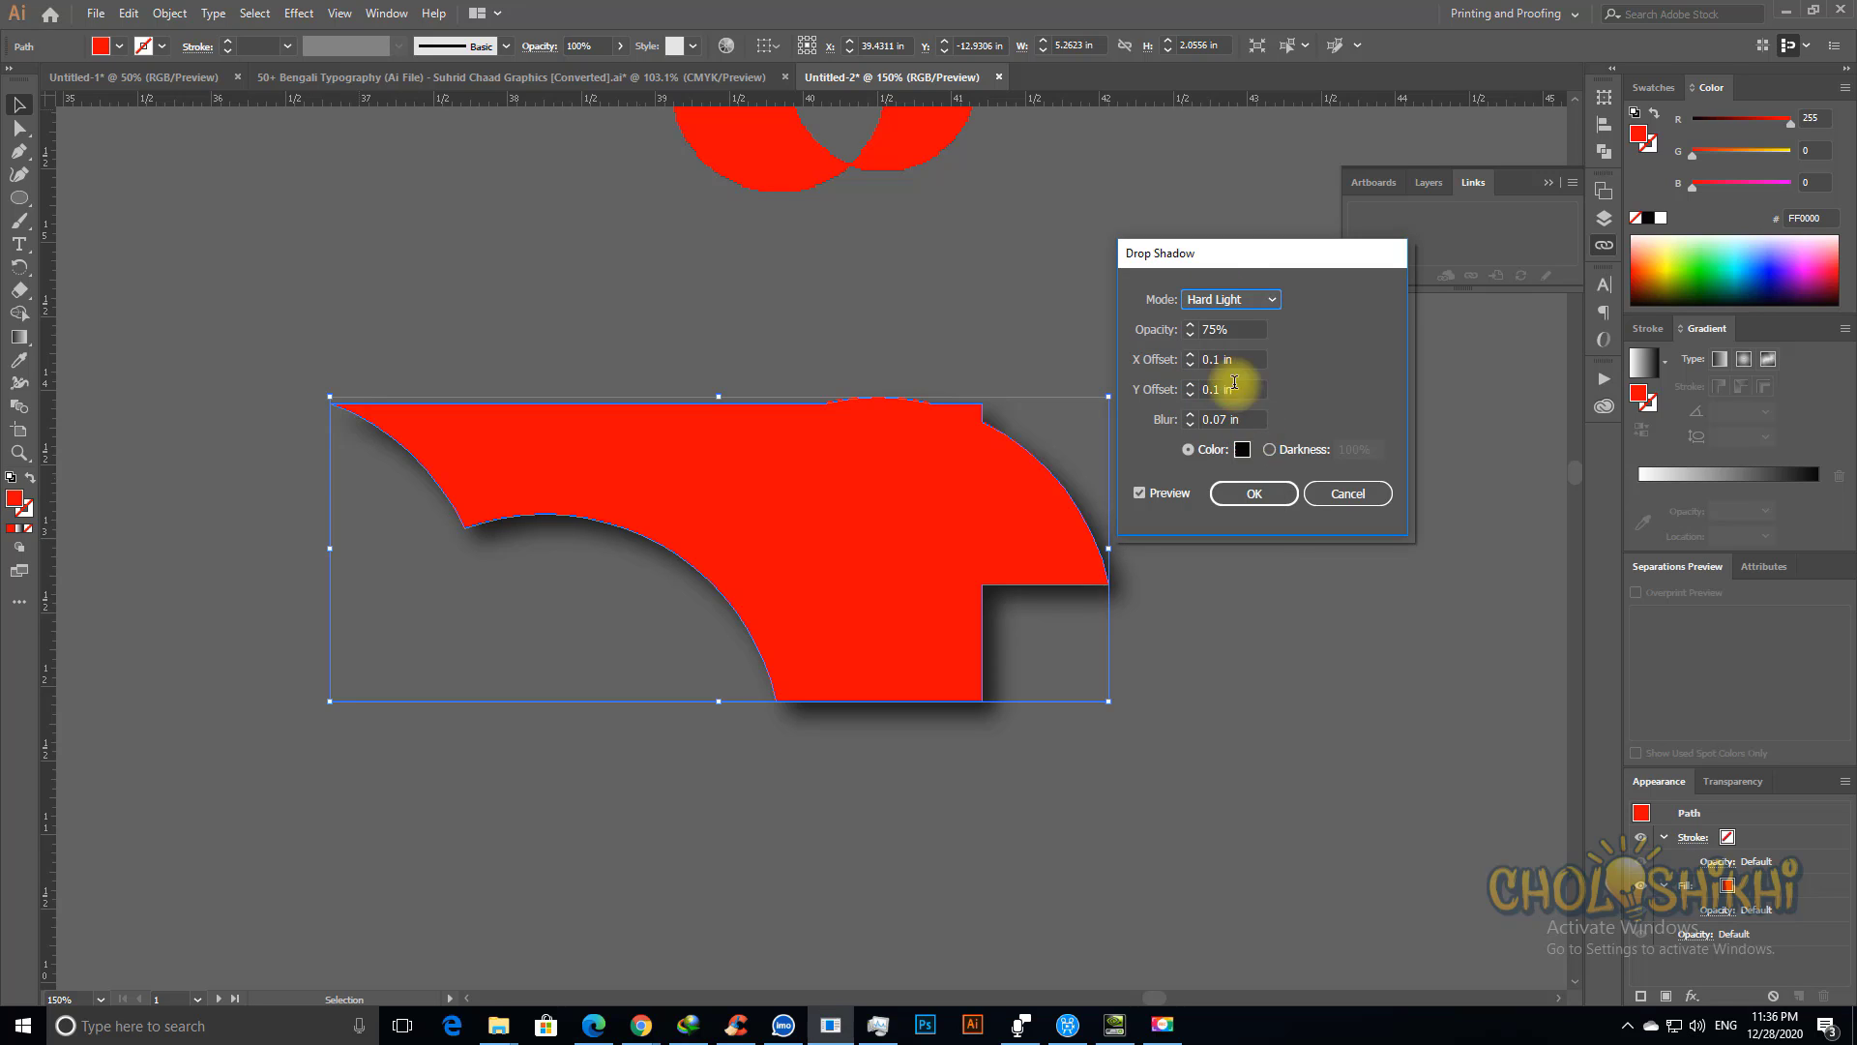
{"action": "left_click", "coordinate": [1234, 302]}
{"action": "left_click", "coordinate": [1221, 526]}
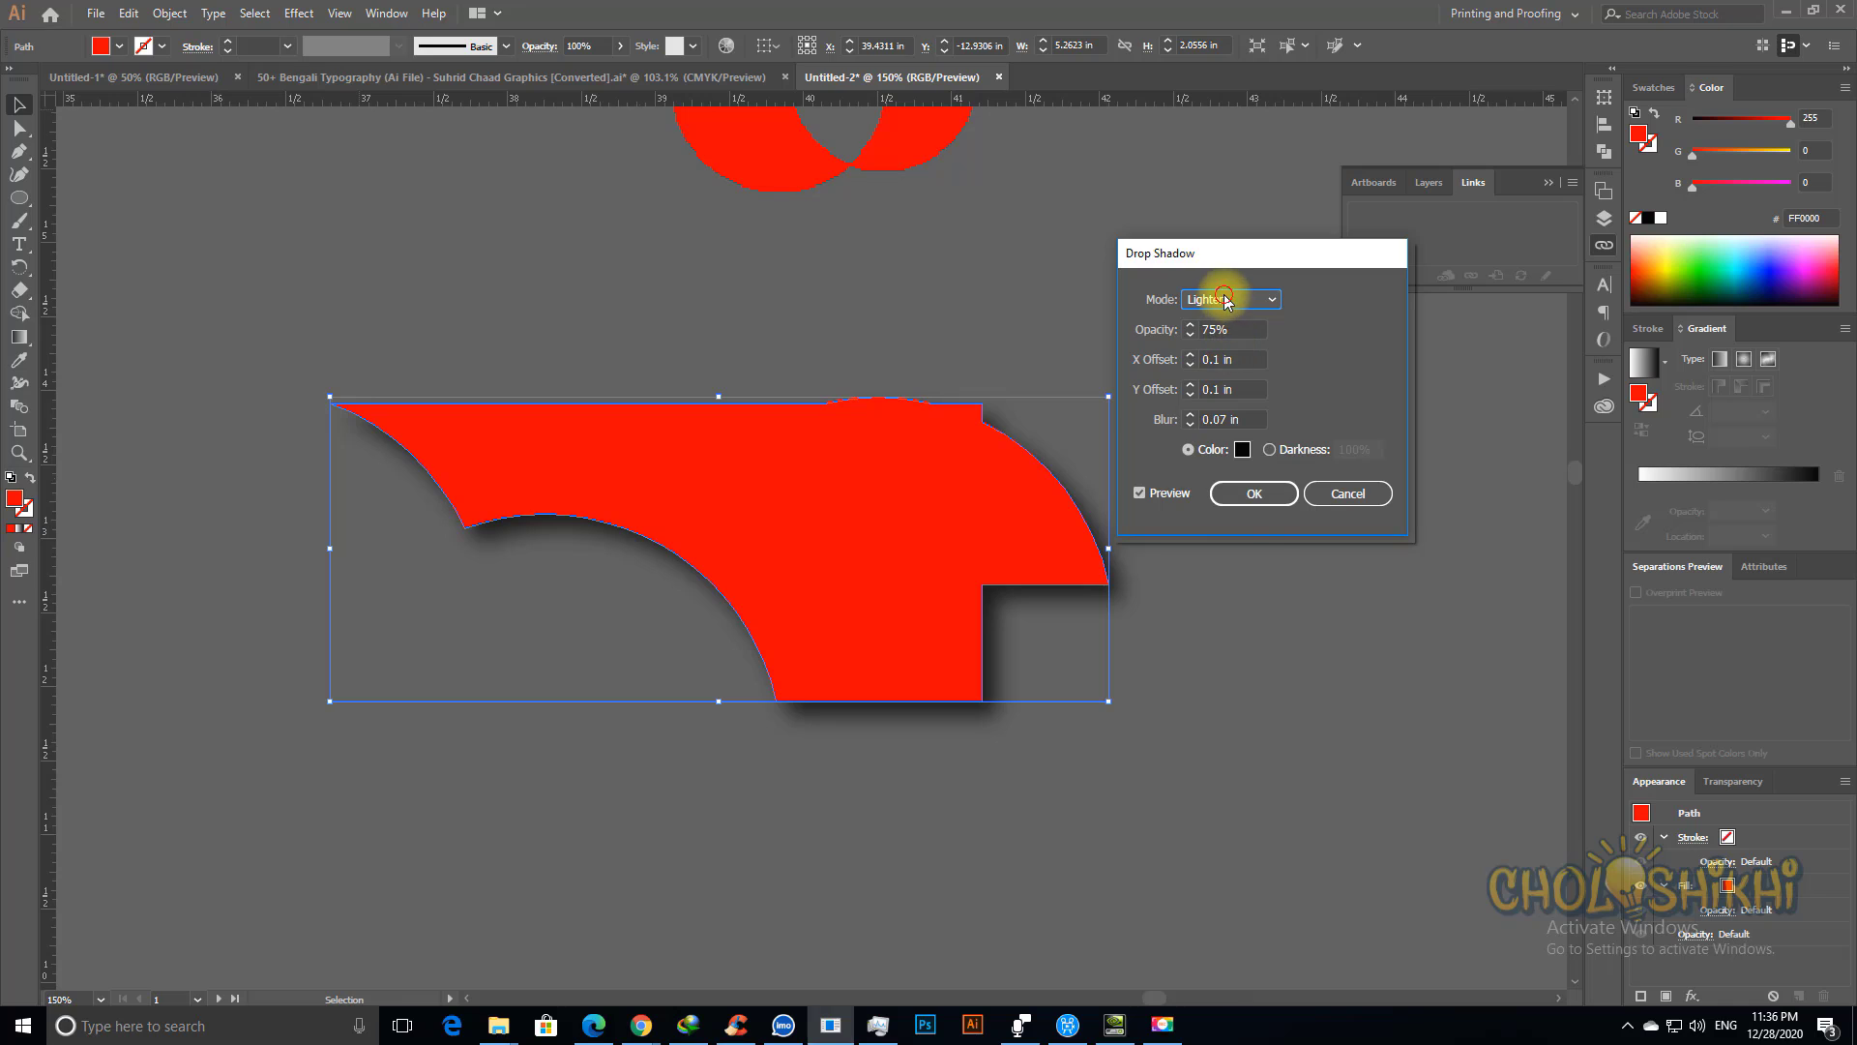
{"action": "left_click", "coordinate": [1227, 300]}
{"action": "left_click", "coordinate": [1221, 368]}
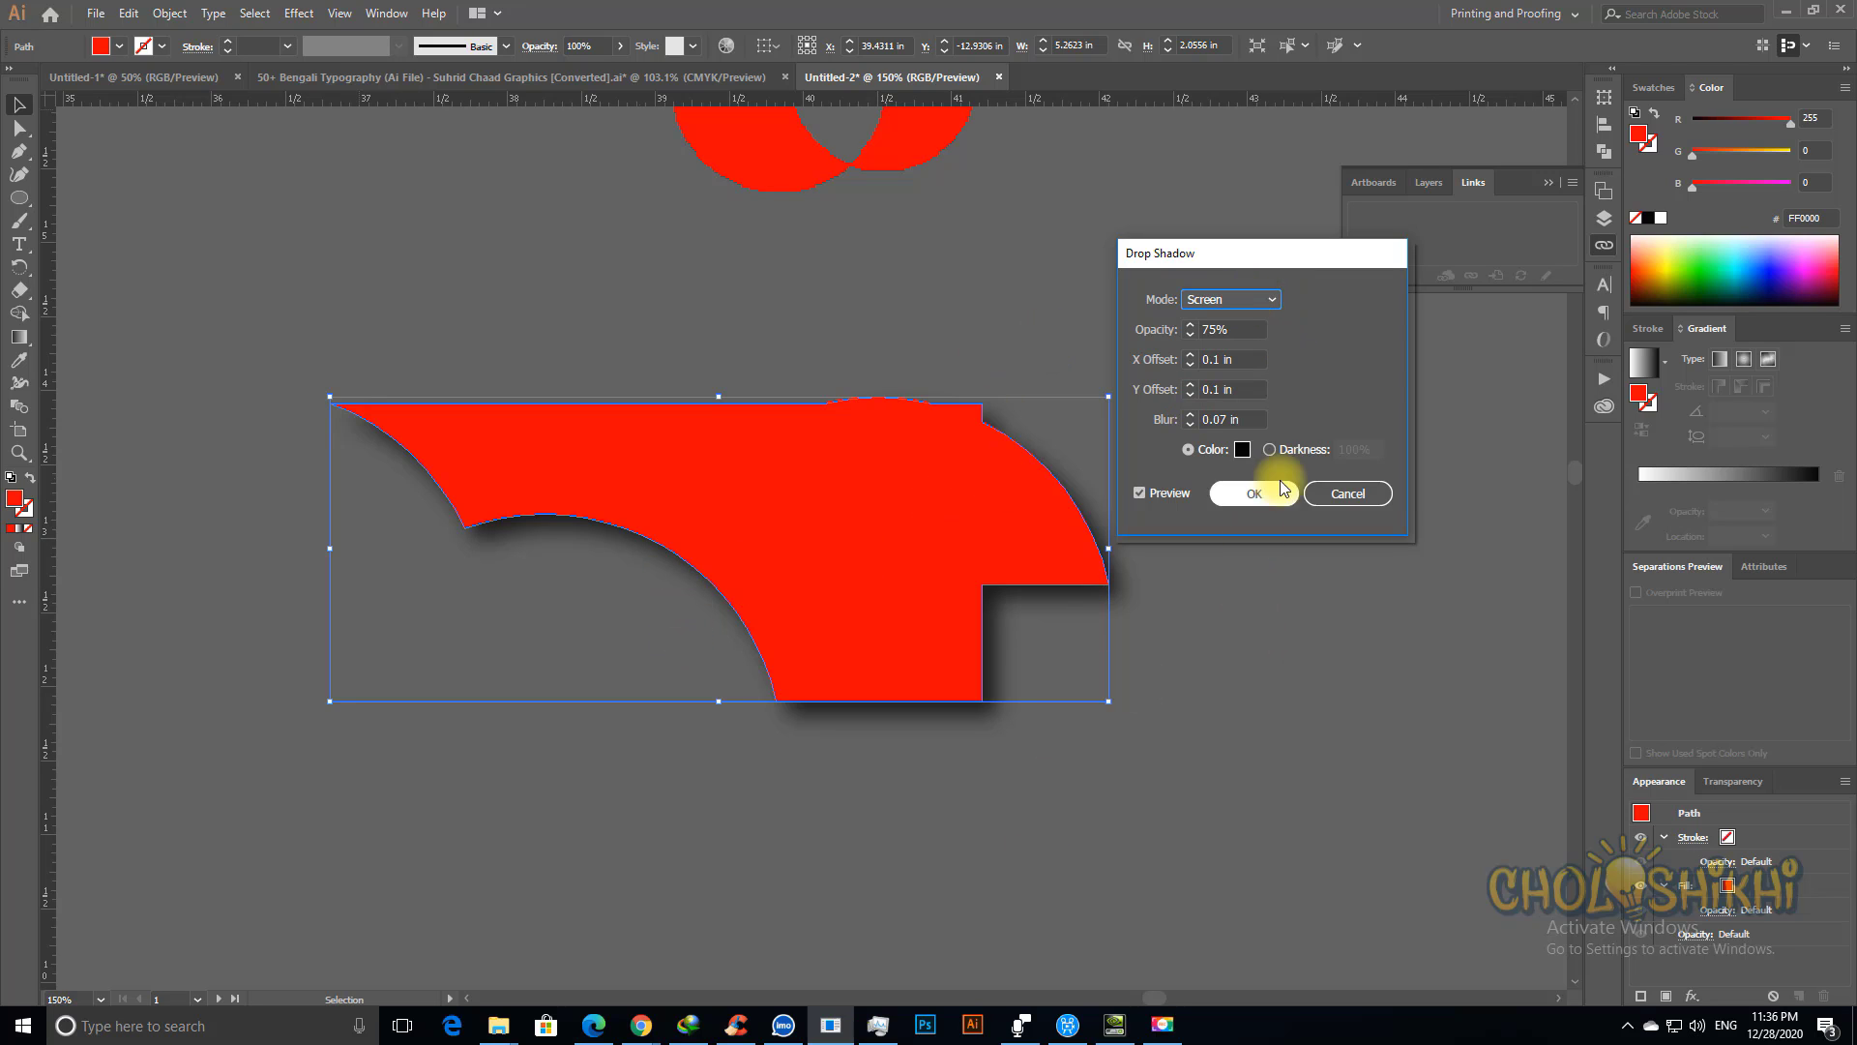
{"action": "left_click", "coordinate": [1384, 496]}
Step: Move the merged red shape from the pasteboard onto the artboard, near its upper-left corner
{"action": "key", "text": "ctrl+minus"}
{"action": "key", "text": "ctrl+minus"}
{"action": "key", "text": "ctrl+minus"}
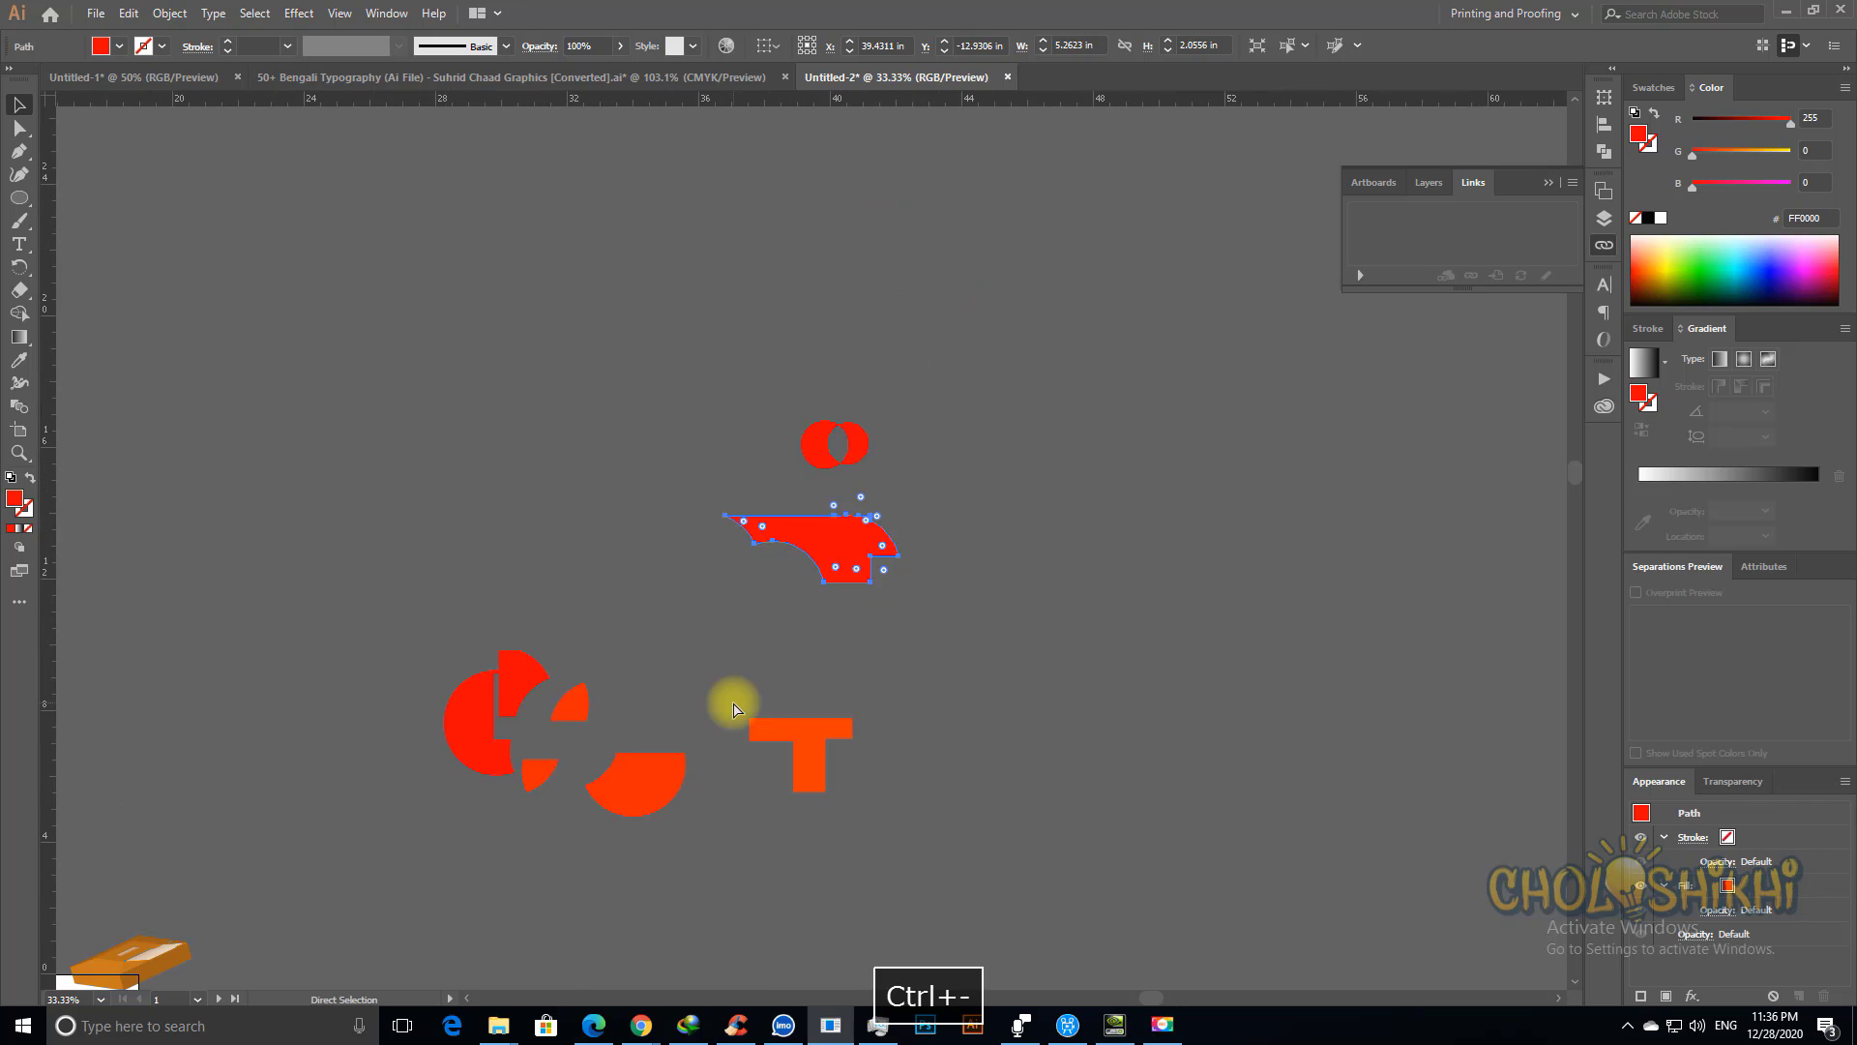
{"action": "left_click_drag", "start_coordinate": [786, 653], "coordinate": [917, 469]}
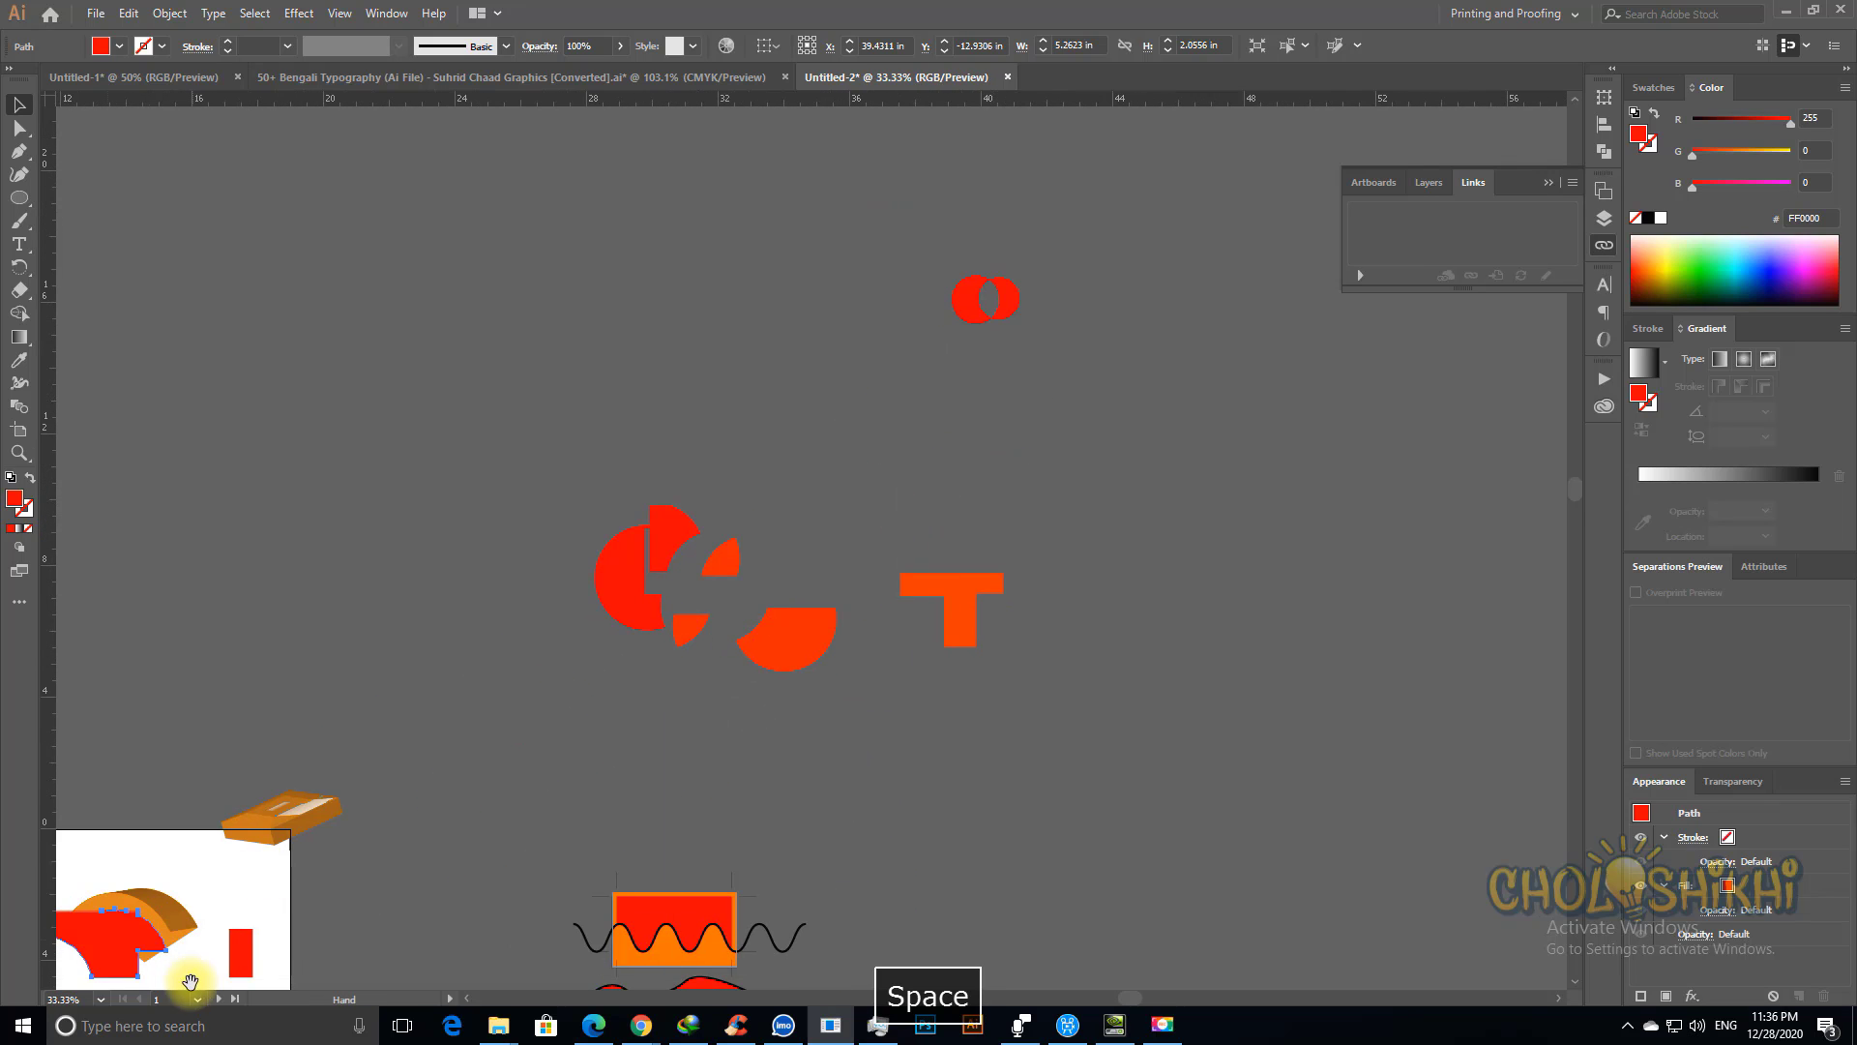
{"action": "left_click_drag", "start_coordinate": [187, 982], "coordinate": [790, 568]}
{"action": "left_click_drag", "start_coordinate": [684, 539], "coordinate": [403, 472]}
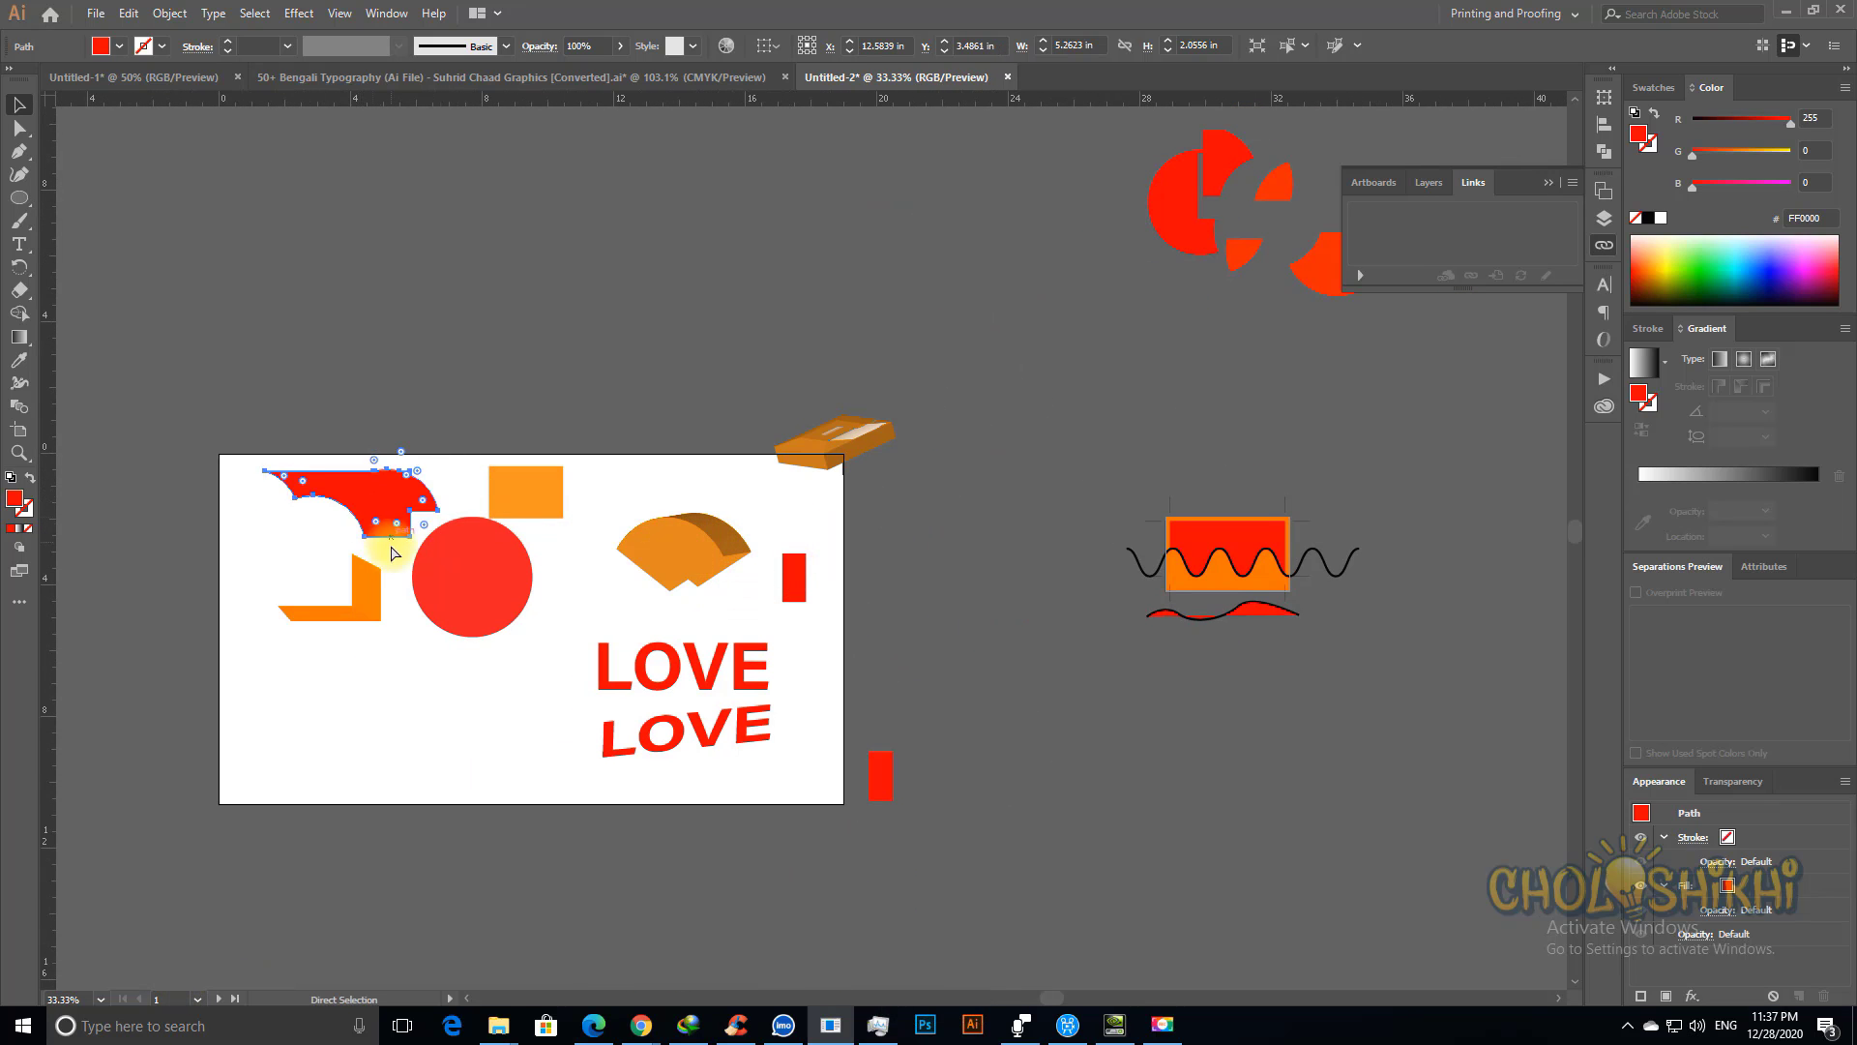
Step: Move the orange corner pieces, the red circle and the orange rectangle off the artboard onto the pasteboard
{"action": "key", "text": "ctrl+space"}
{"action": "left_click_drag", "start_coordinate": [214, 429], "coordinate": [586, 652]}
{"action": "key", "text": "ctrl+minus"}
{"action": "key", "text": "ctrl+minus"}
{"action": "key", "text": "ctrl+minus"}
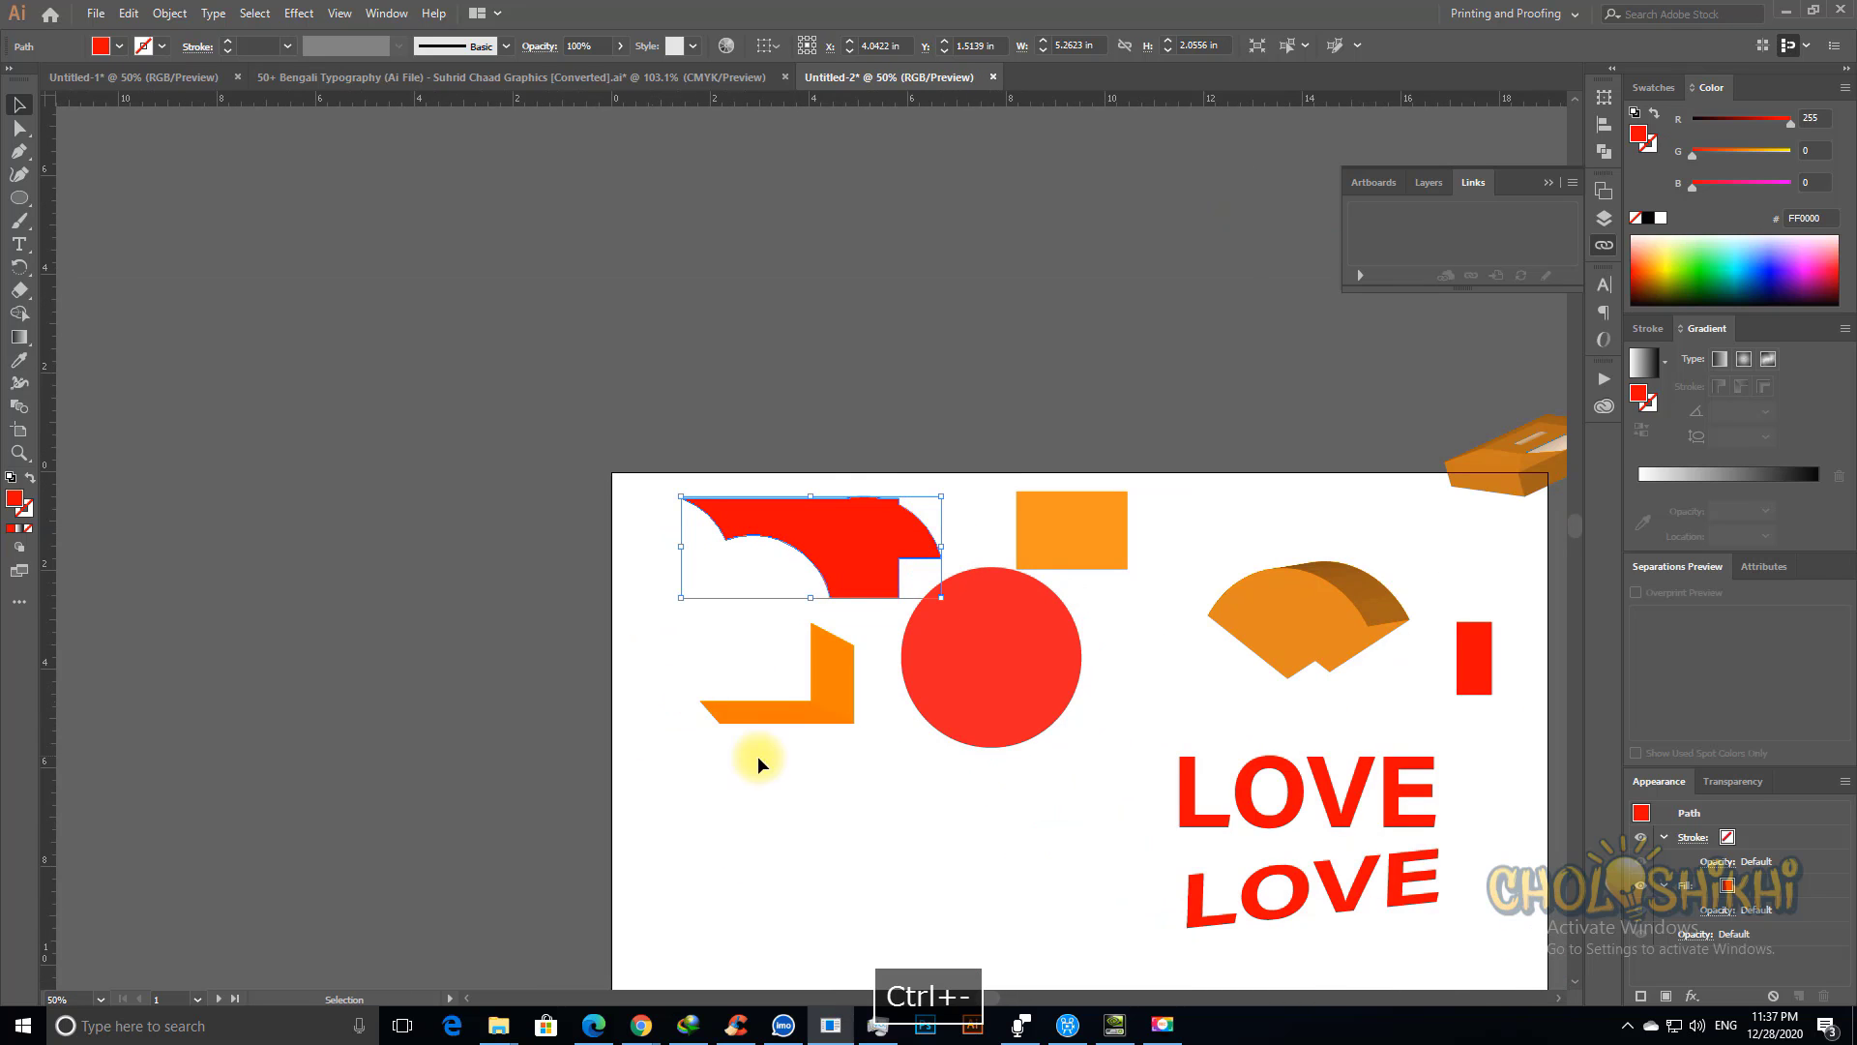
{"action": "left_click_drag", "start_coordinate": [713, 642], "coordinate": [855, 745]}
{"action": "left_click_drag", "start_coordinate": [833, 668], "coordinate": [304, 450]}
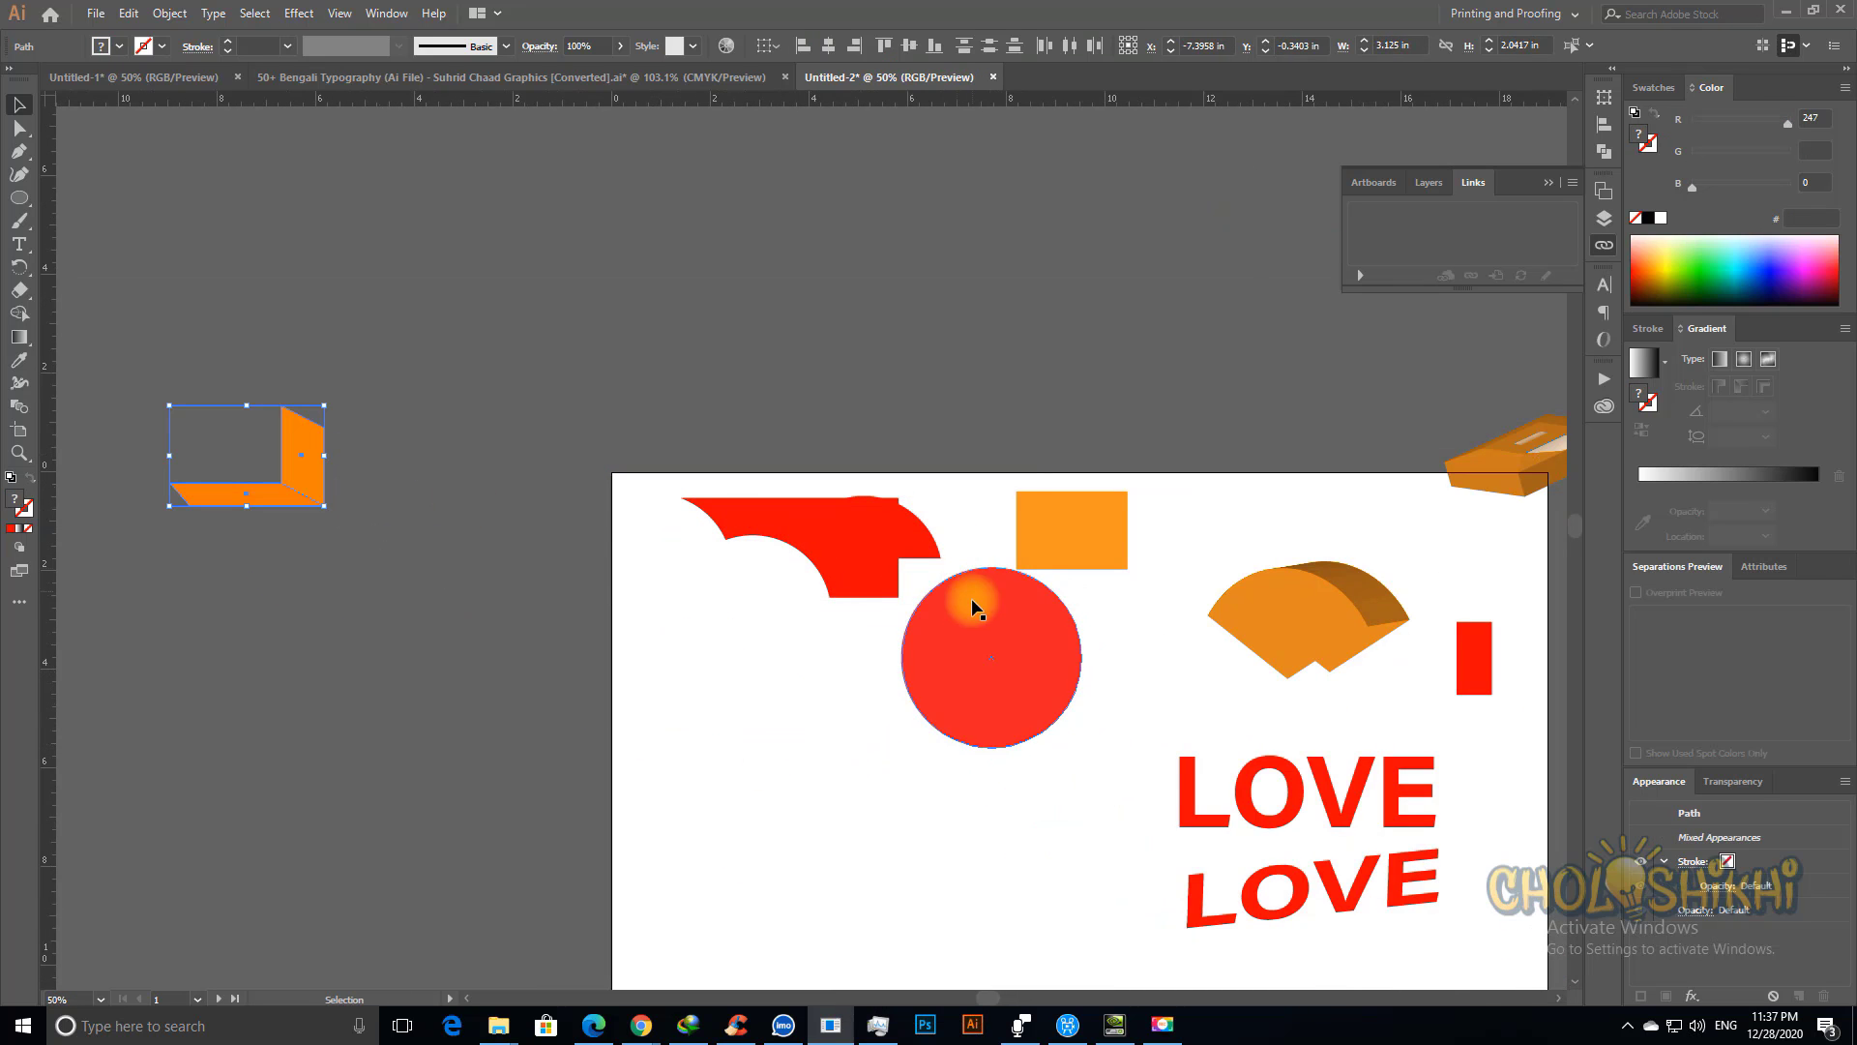
{"action": "left_click_drag", "start_coordinate": [1020, 651], "coordinate": [1110, 272]}
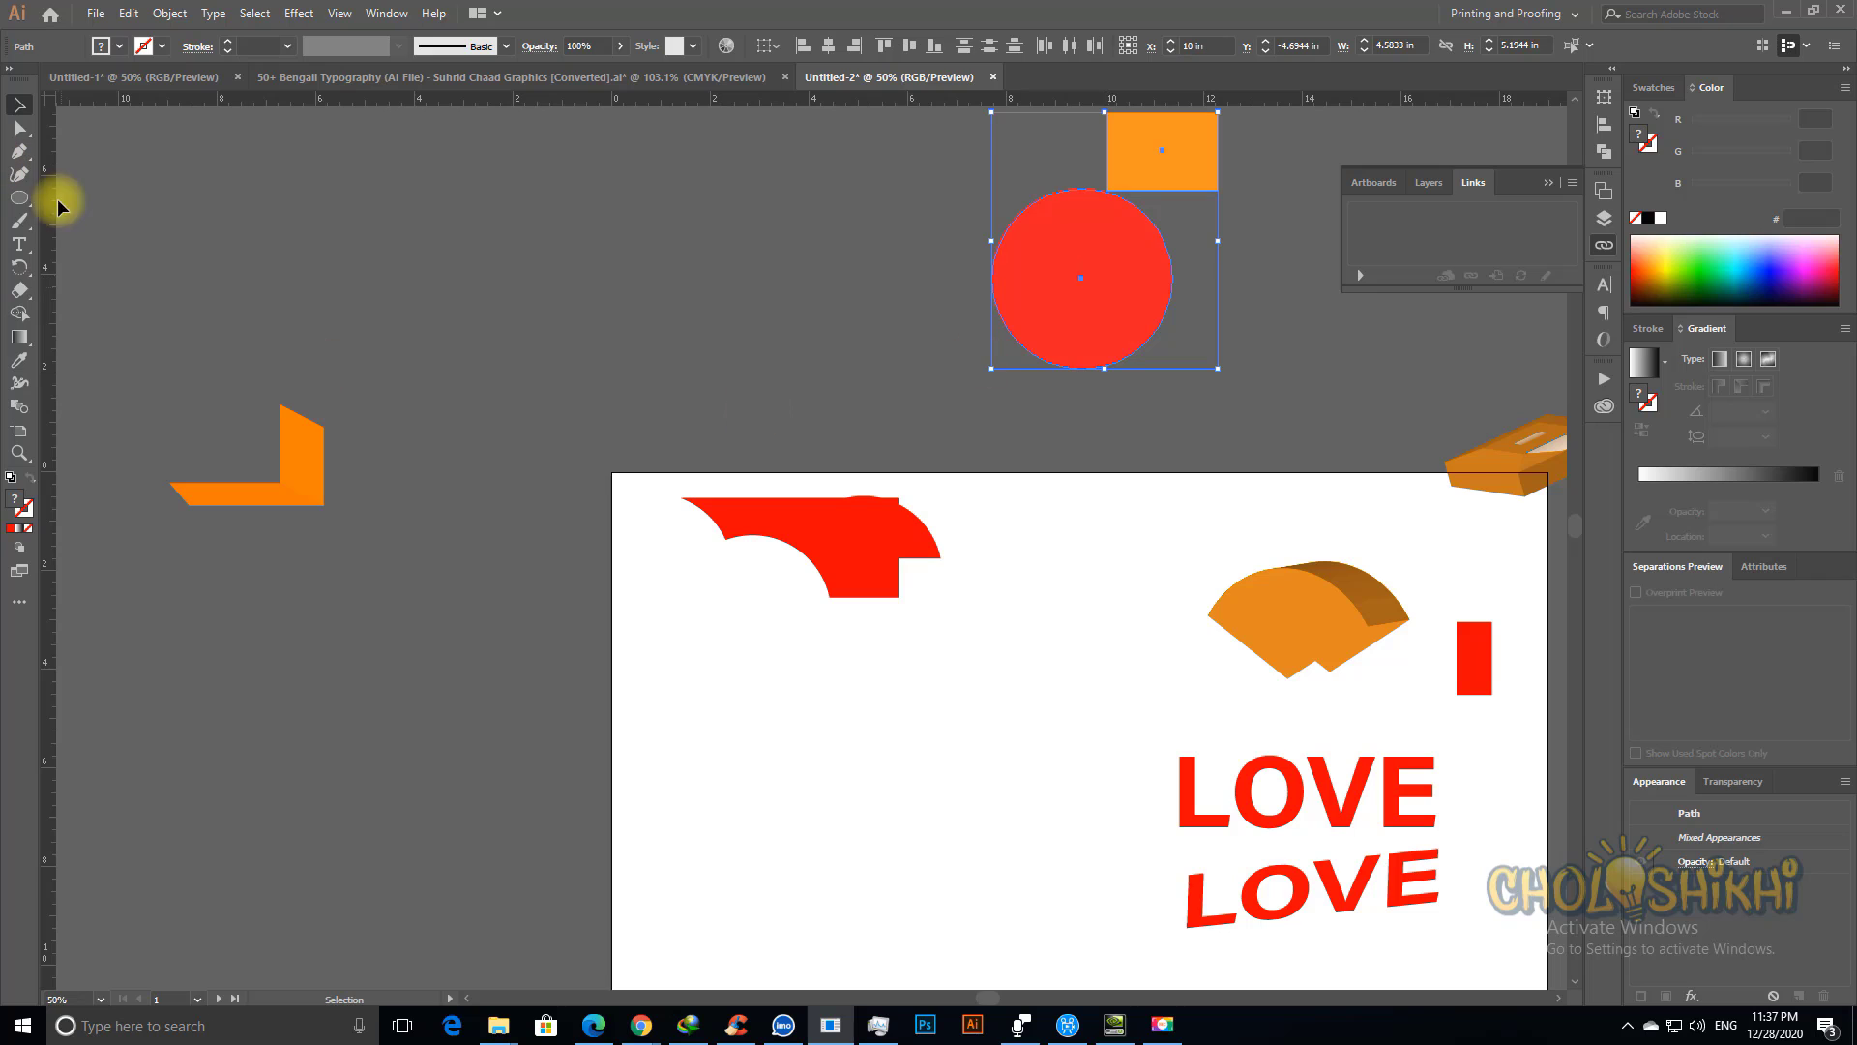
Step: Draw a rectangle about 9.19 by 10.67 in from the artboard's upper-left corner to its lower edge, and send it to the back
{"action": "left_click_drag", "start_coordinate": [26, 204], "coordinate": [97, 195]}
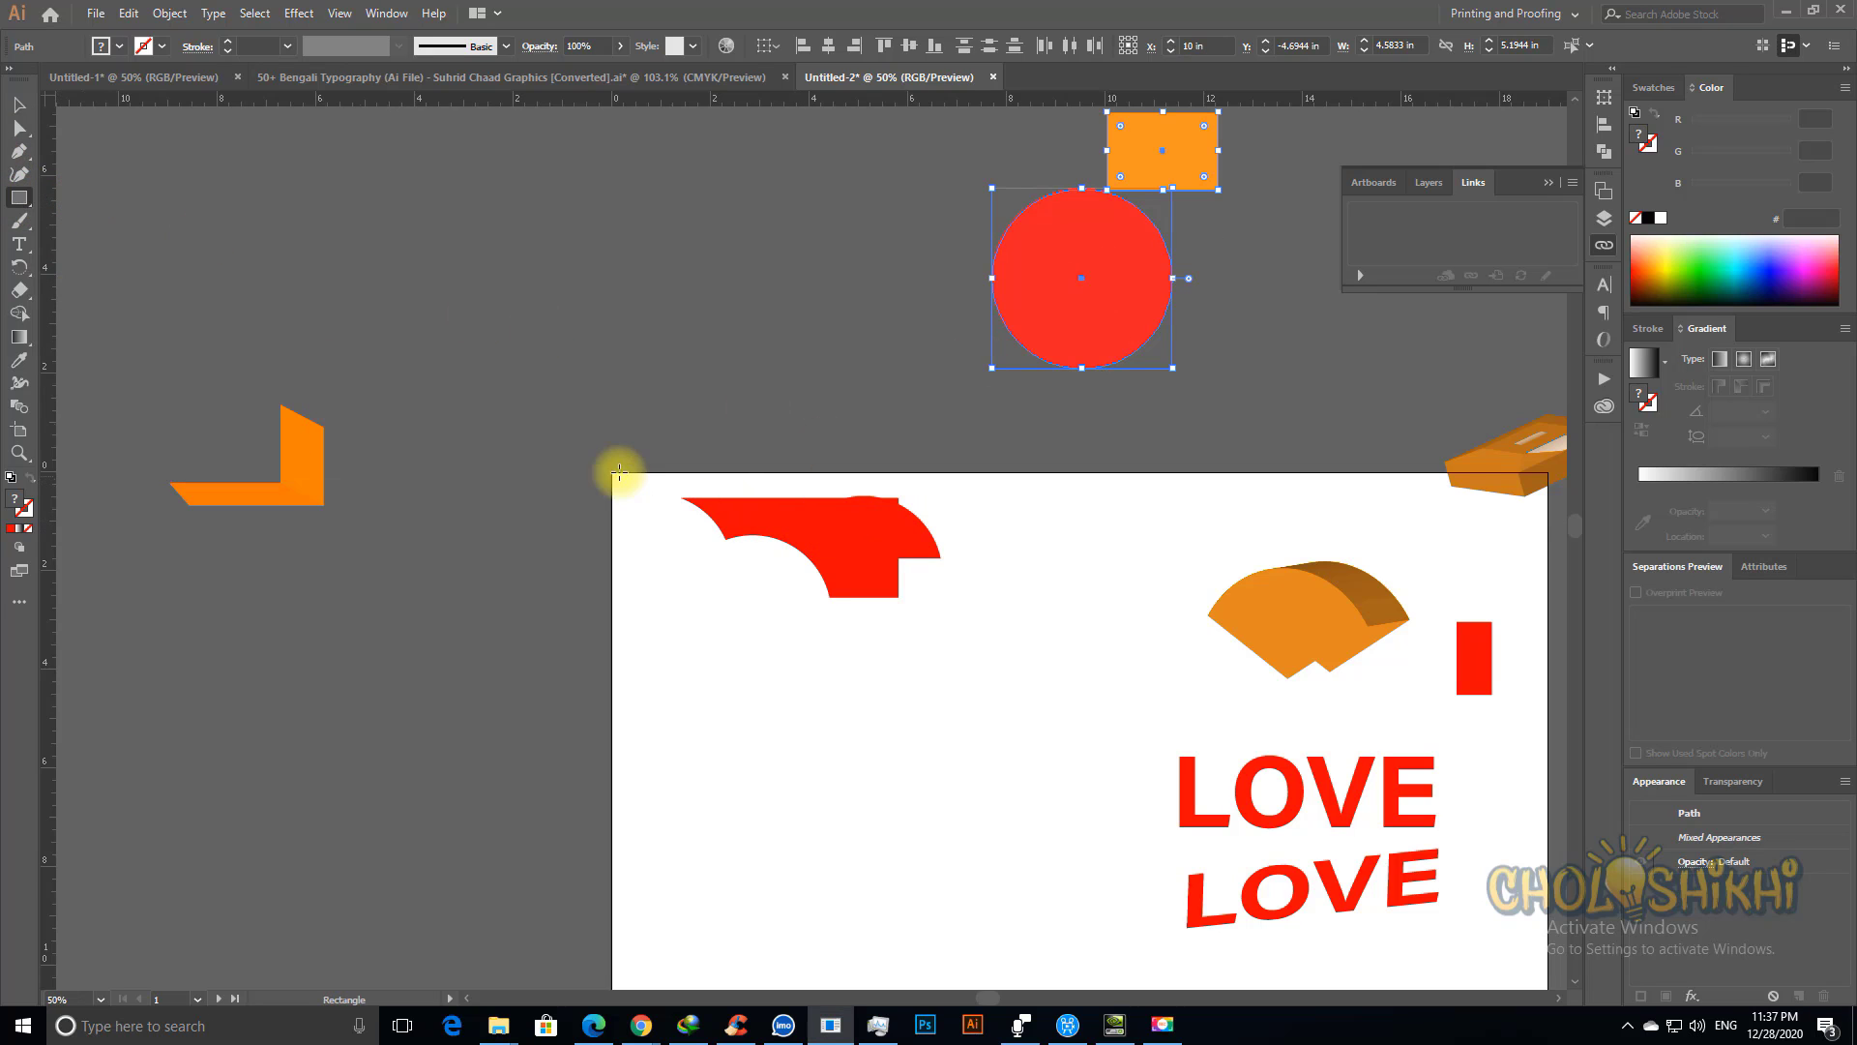
{"action": "left_click_drag", "start_coordinate": [612, 472], "coordinate": [1065, 891]}
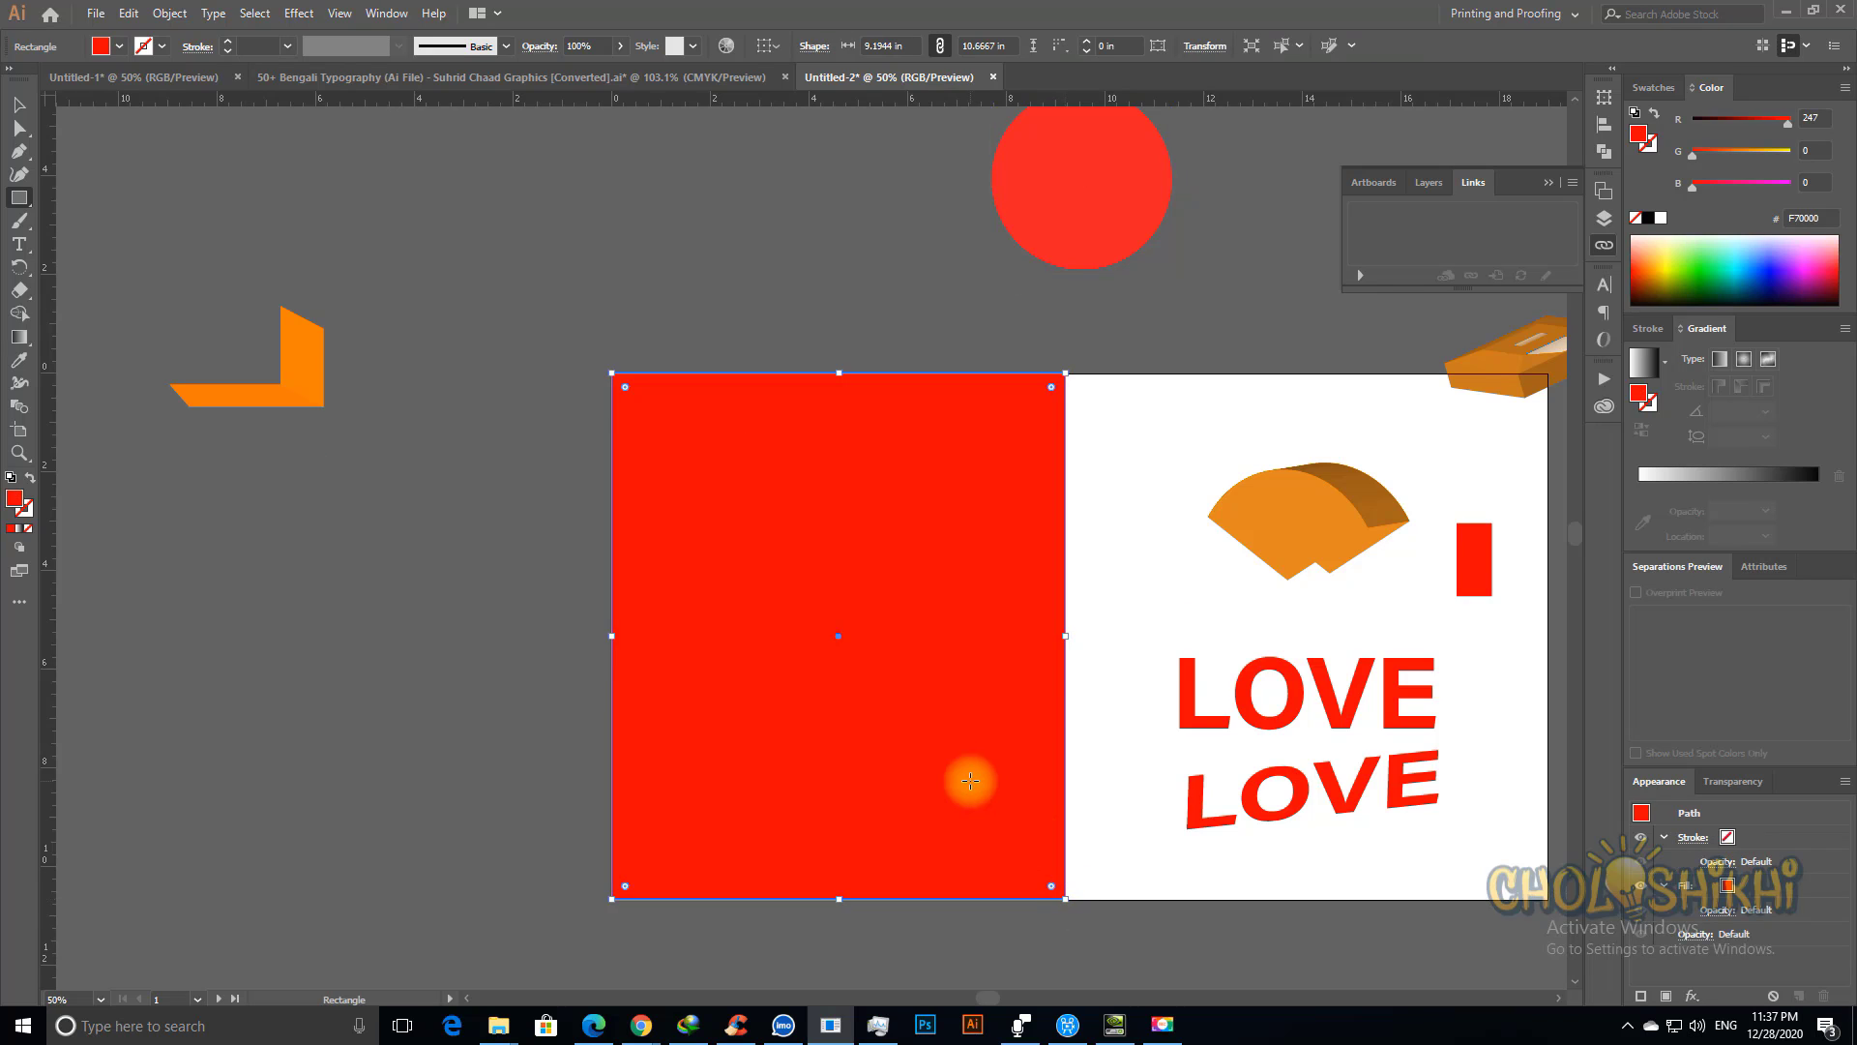
{"action": "scroll", "coordinate": [967, 774], "scroll_direction": "up", "scroll_amount": 2}
{"action": "key", "text": "ctrl+shift+bracketleft"}
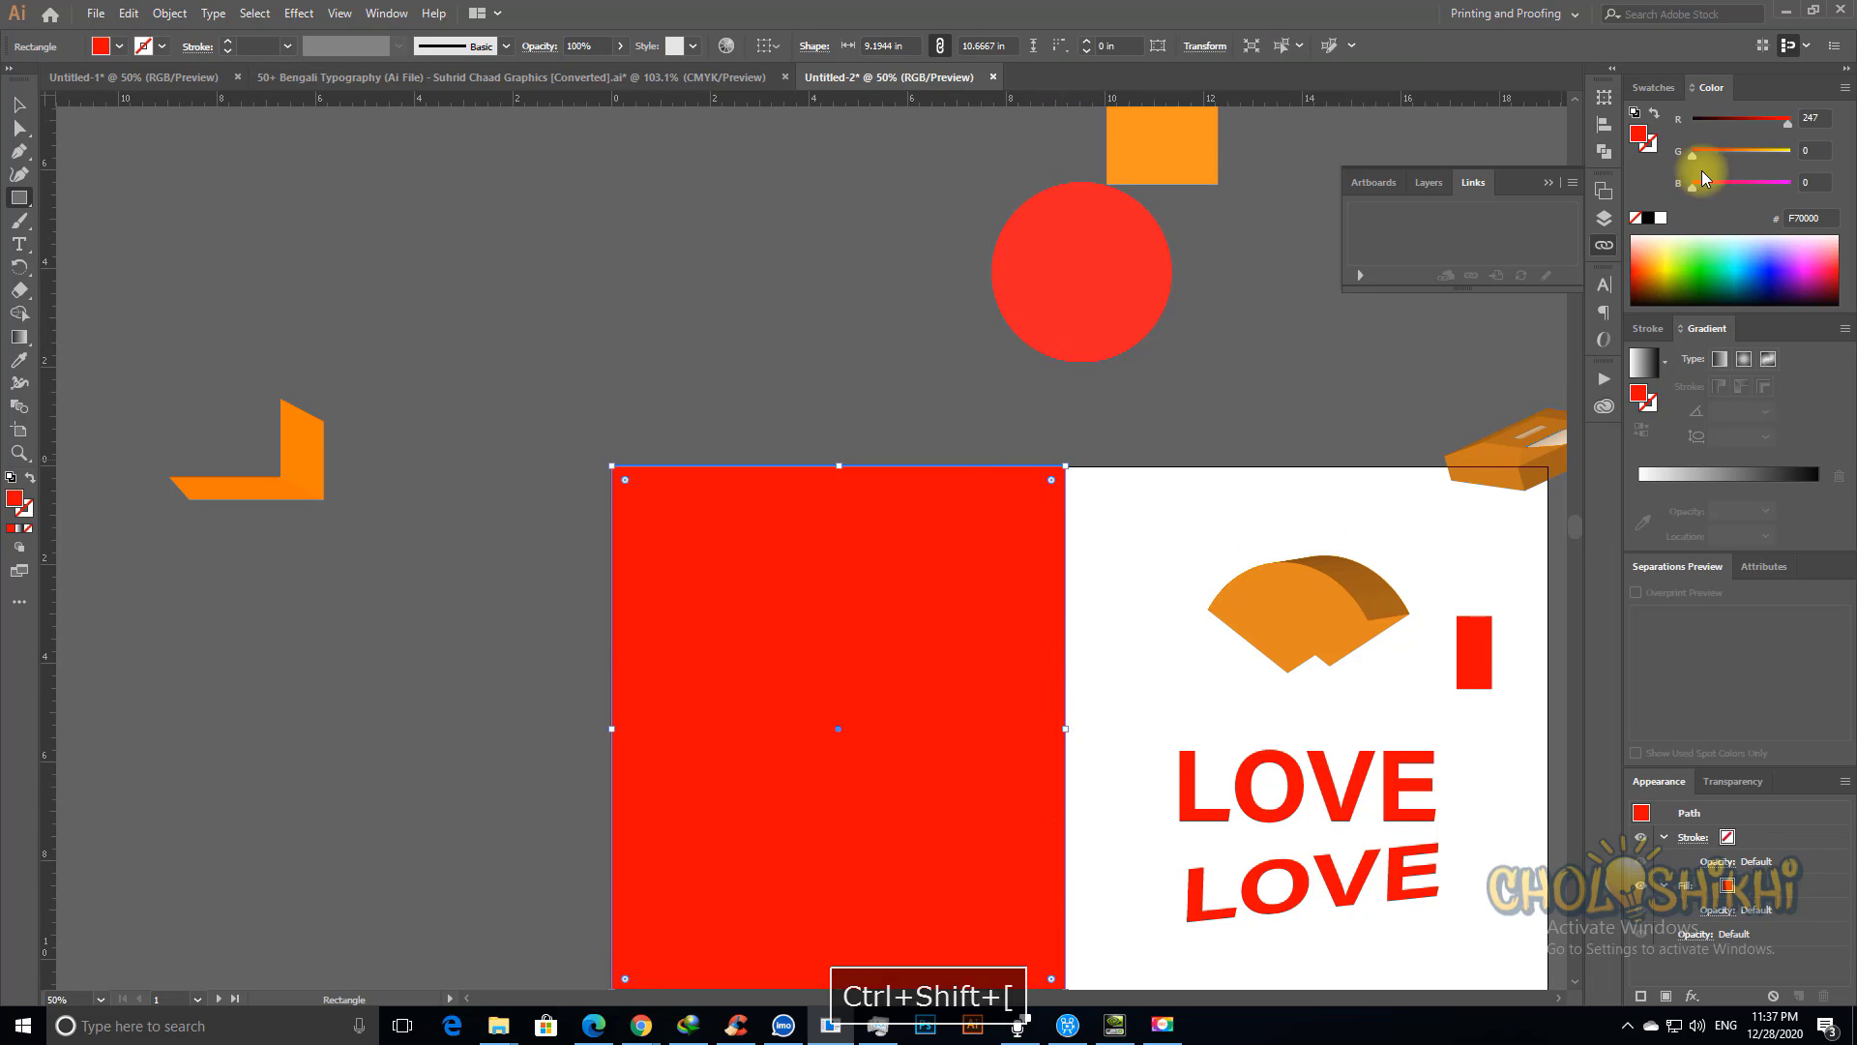
Step: Fill the rectangle with orange using a green value of 106, and change it to black with all RGB values at 0
{"action": "left_click", "coordinate": [1733, 153]}
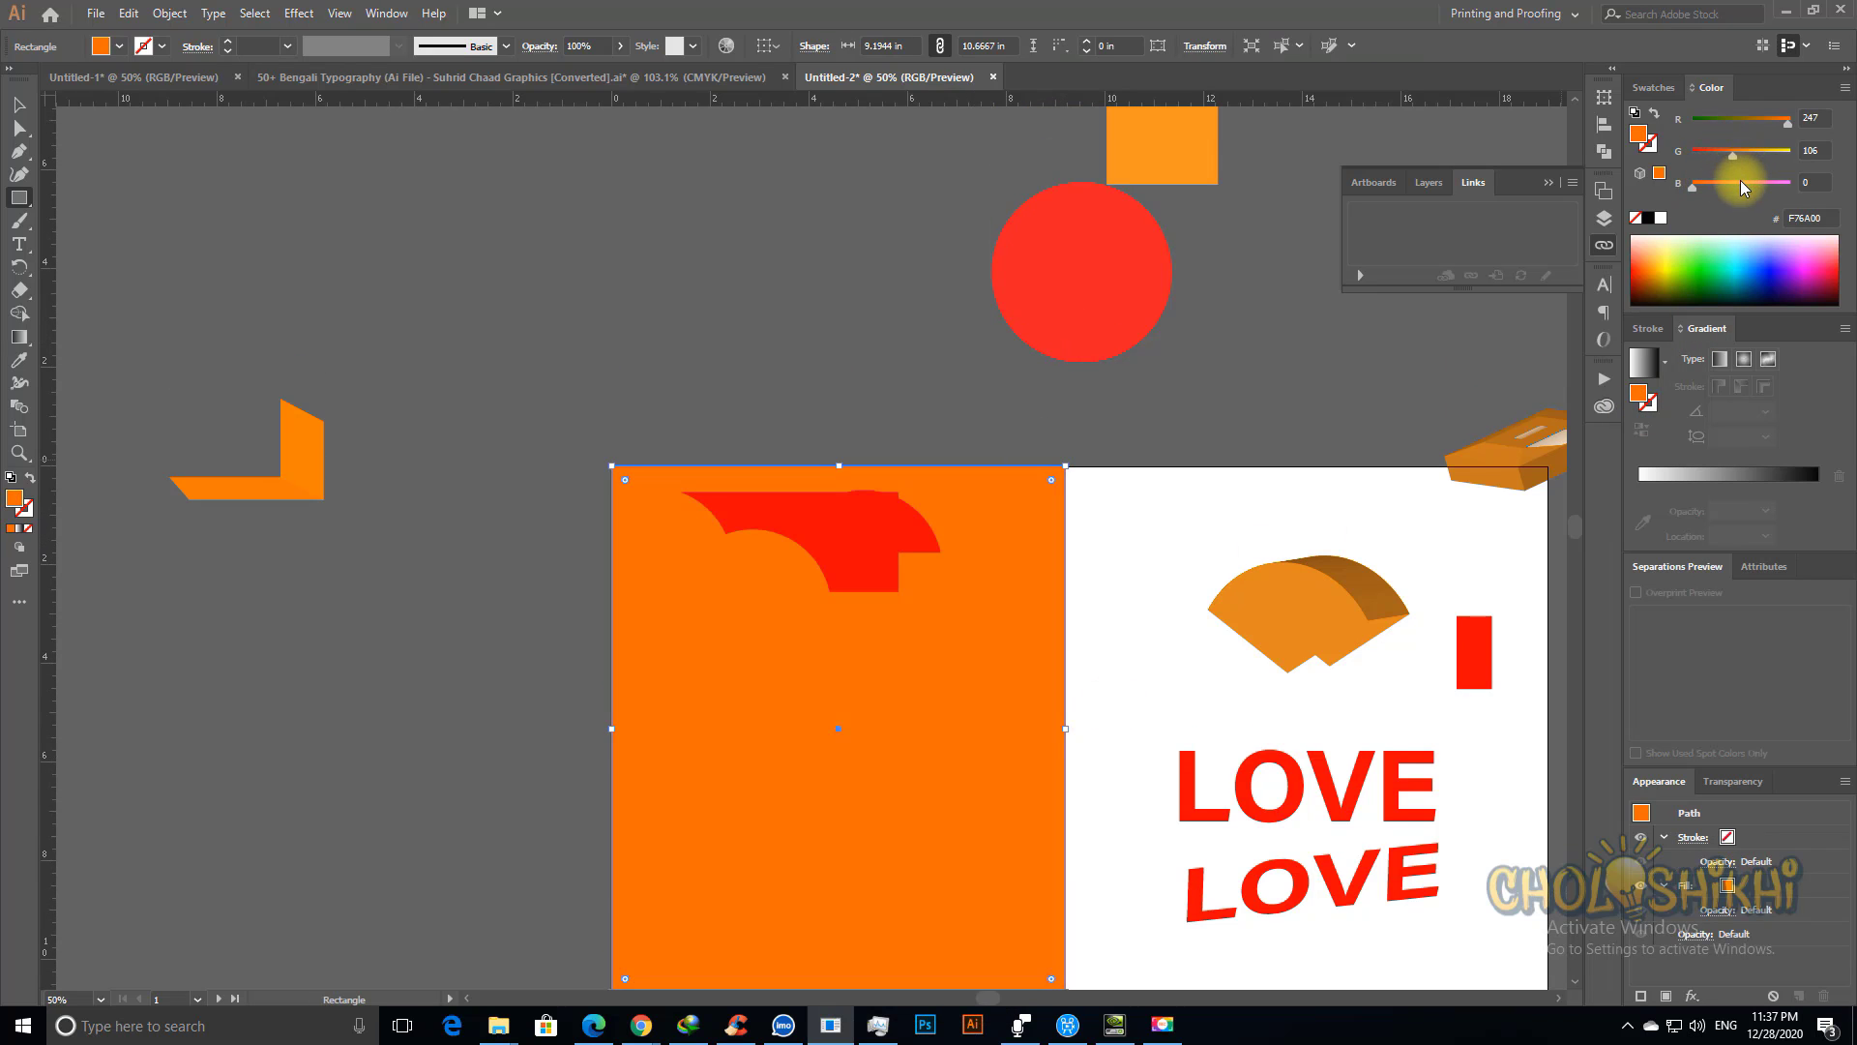
{"action": "left_click", "coordinate": [1693, 153]}
{"action": "left_click", "coordinate": [1693, 121]}
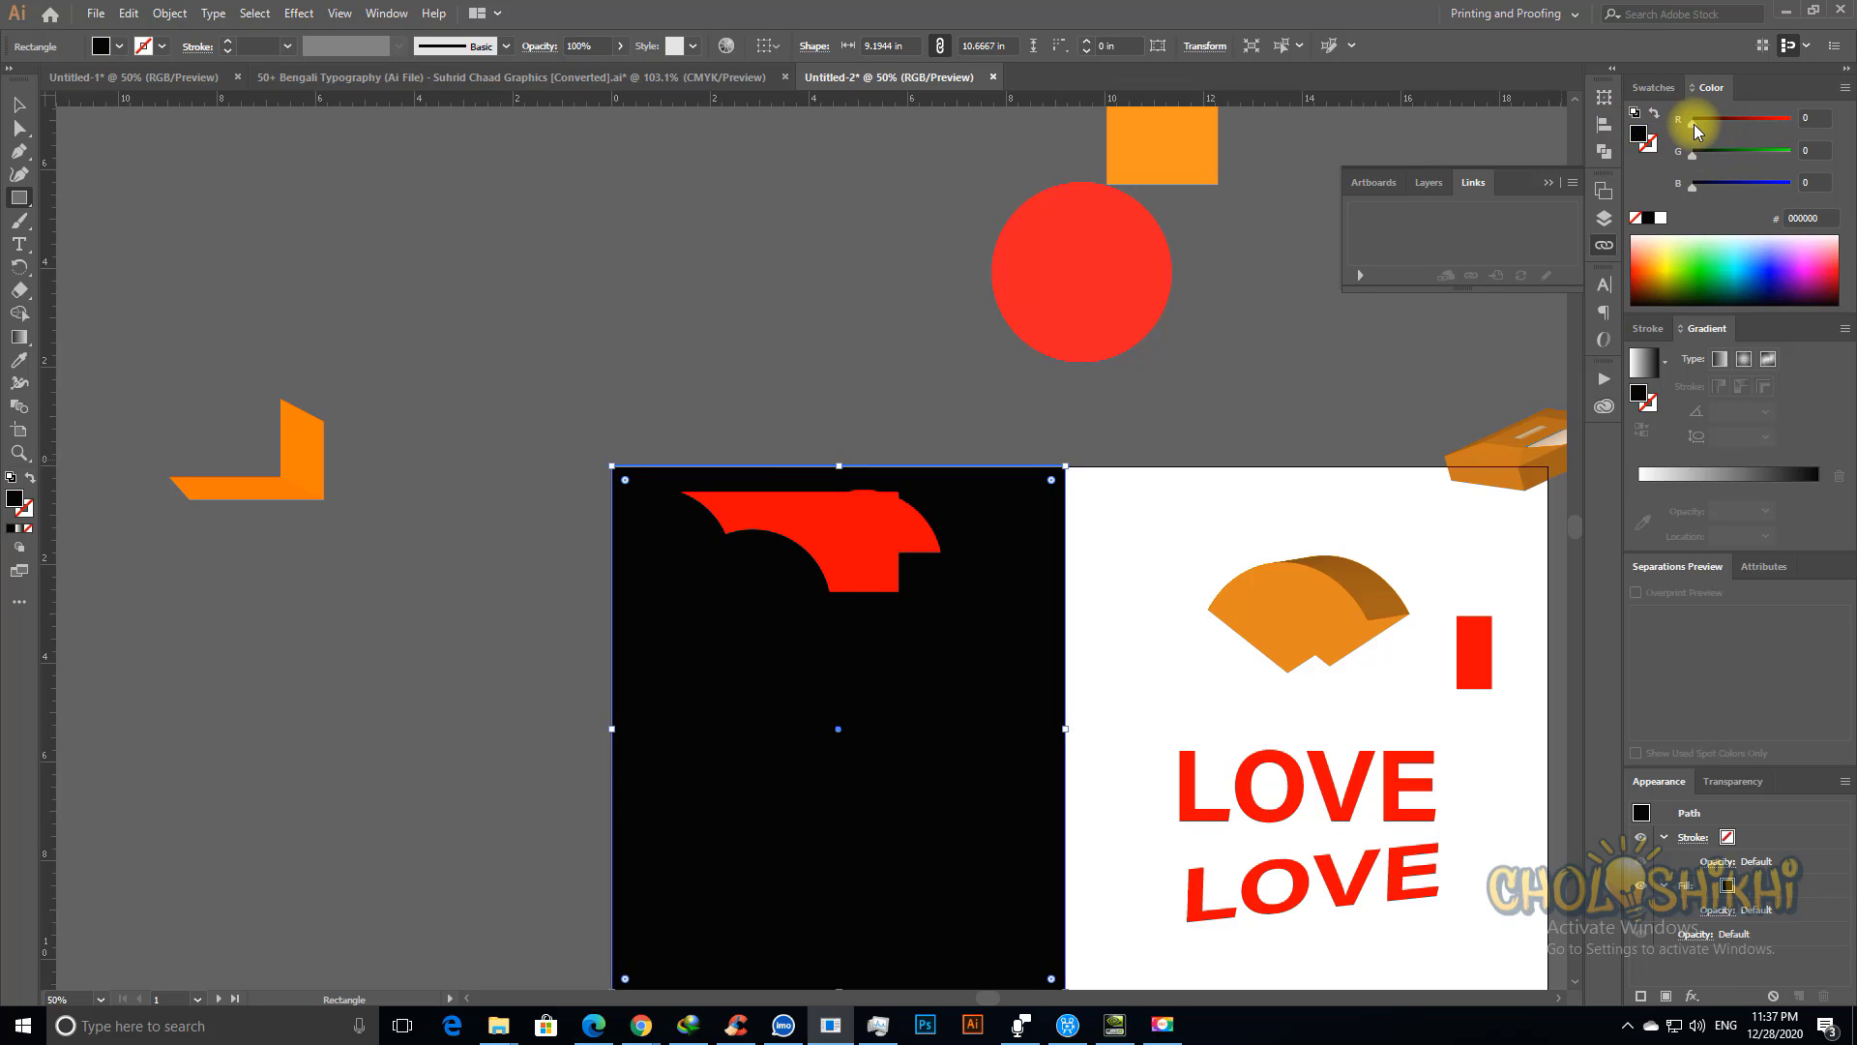
Step: Raise all RGB values of the rectangle's fill to 255, and lower red, green and blue in turn back to 0
{"action": "left_click_drag", "start_coordinate": [1694, 126], "coordinate": [1792, 183]}
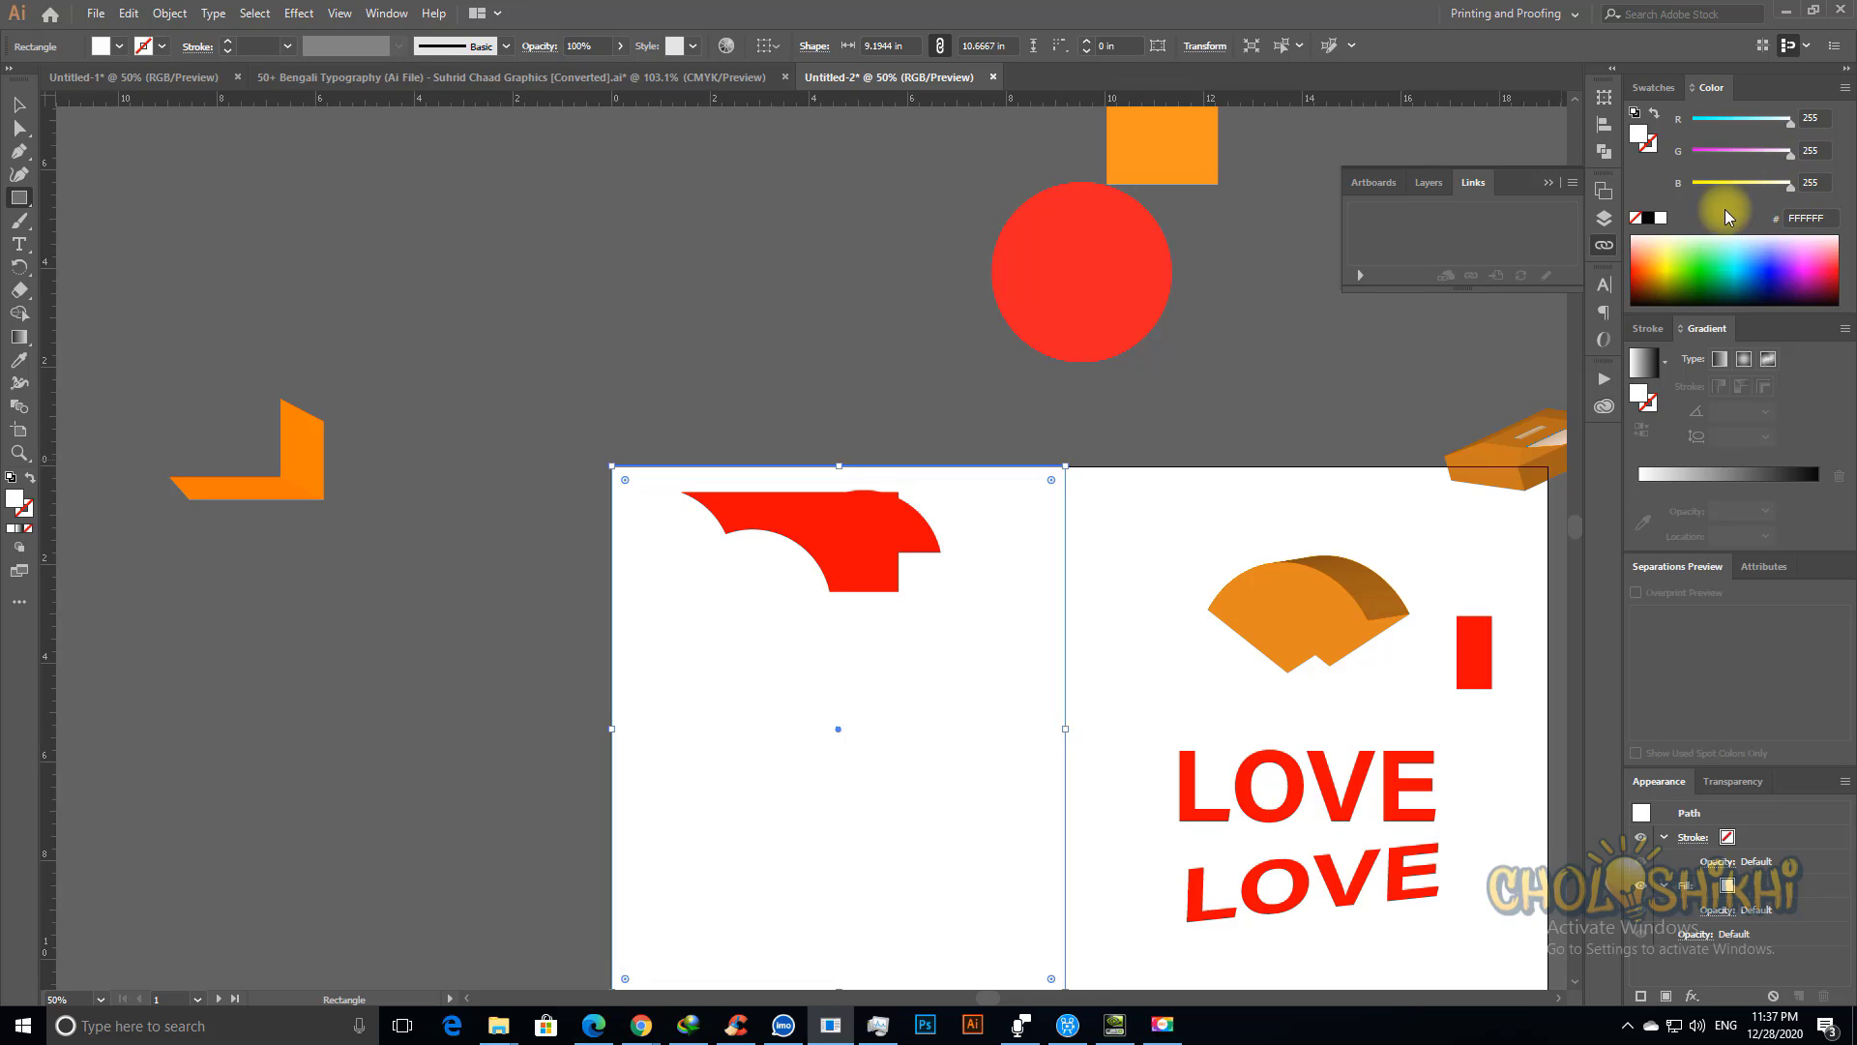
{"action": "left_click_drag", "start_coordinate": [1765, 124], "coordinate": [1692, 122]}
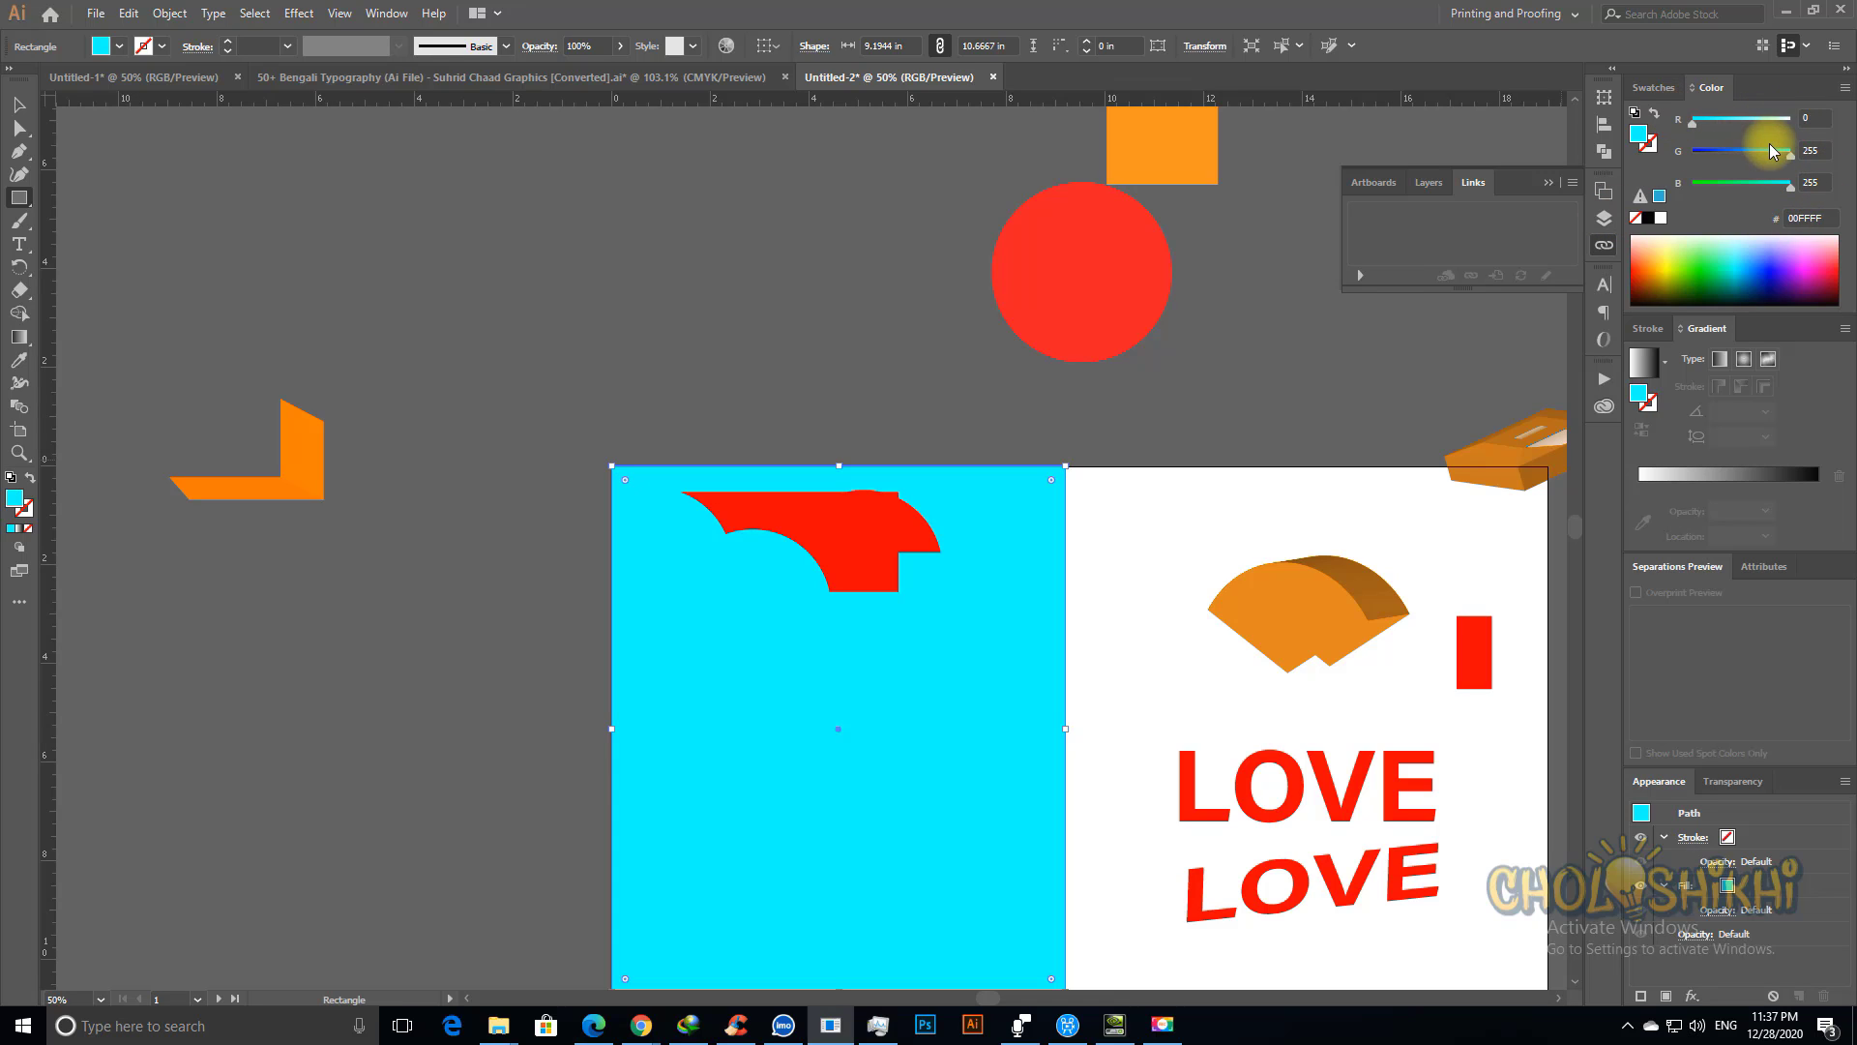
{"action": "left_click_drag", "start_coordinate": [1790, 152], "coordinate": [1692, 152]}
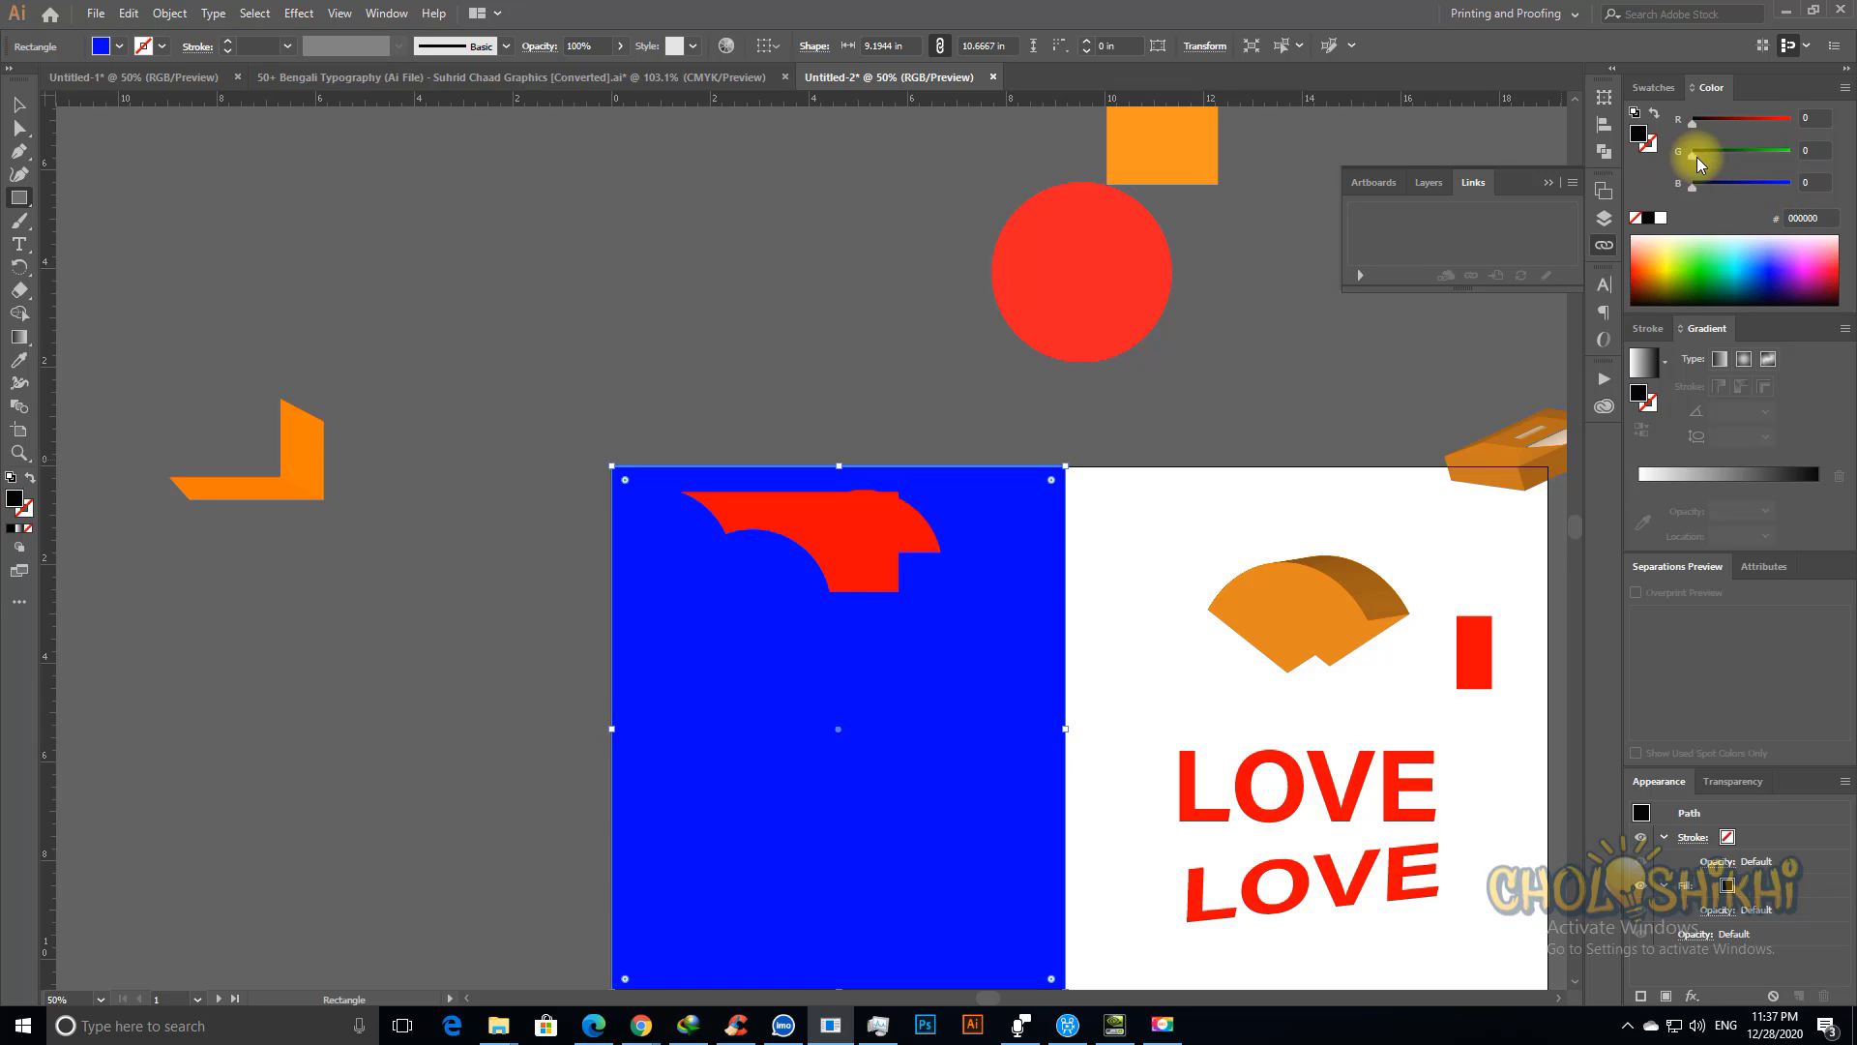
{"action": "left_click_drag", "start_coordinate": [1791, 184], "coordinate": [1692, 184]}
Step: Switch the colour sliders to CMYK and set all four ink values of the rectangle's fill to 0, and raise them all to 100%
{"action": "left_click", "coordinate": [1841, 89]}
{"action": "left_click", "coordinate": [1726, 178]}
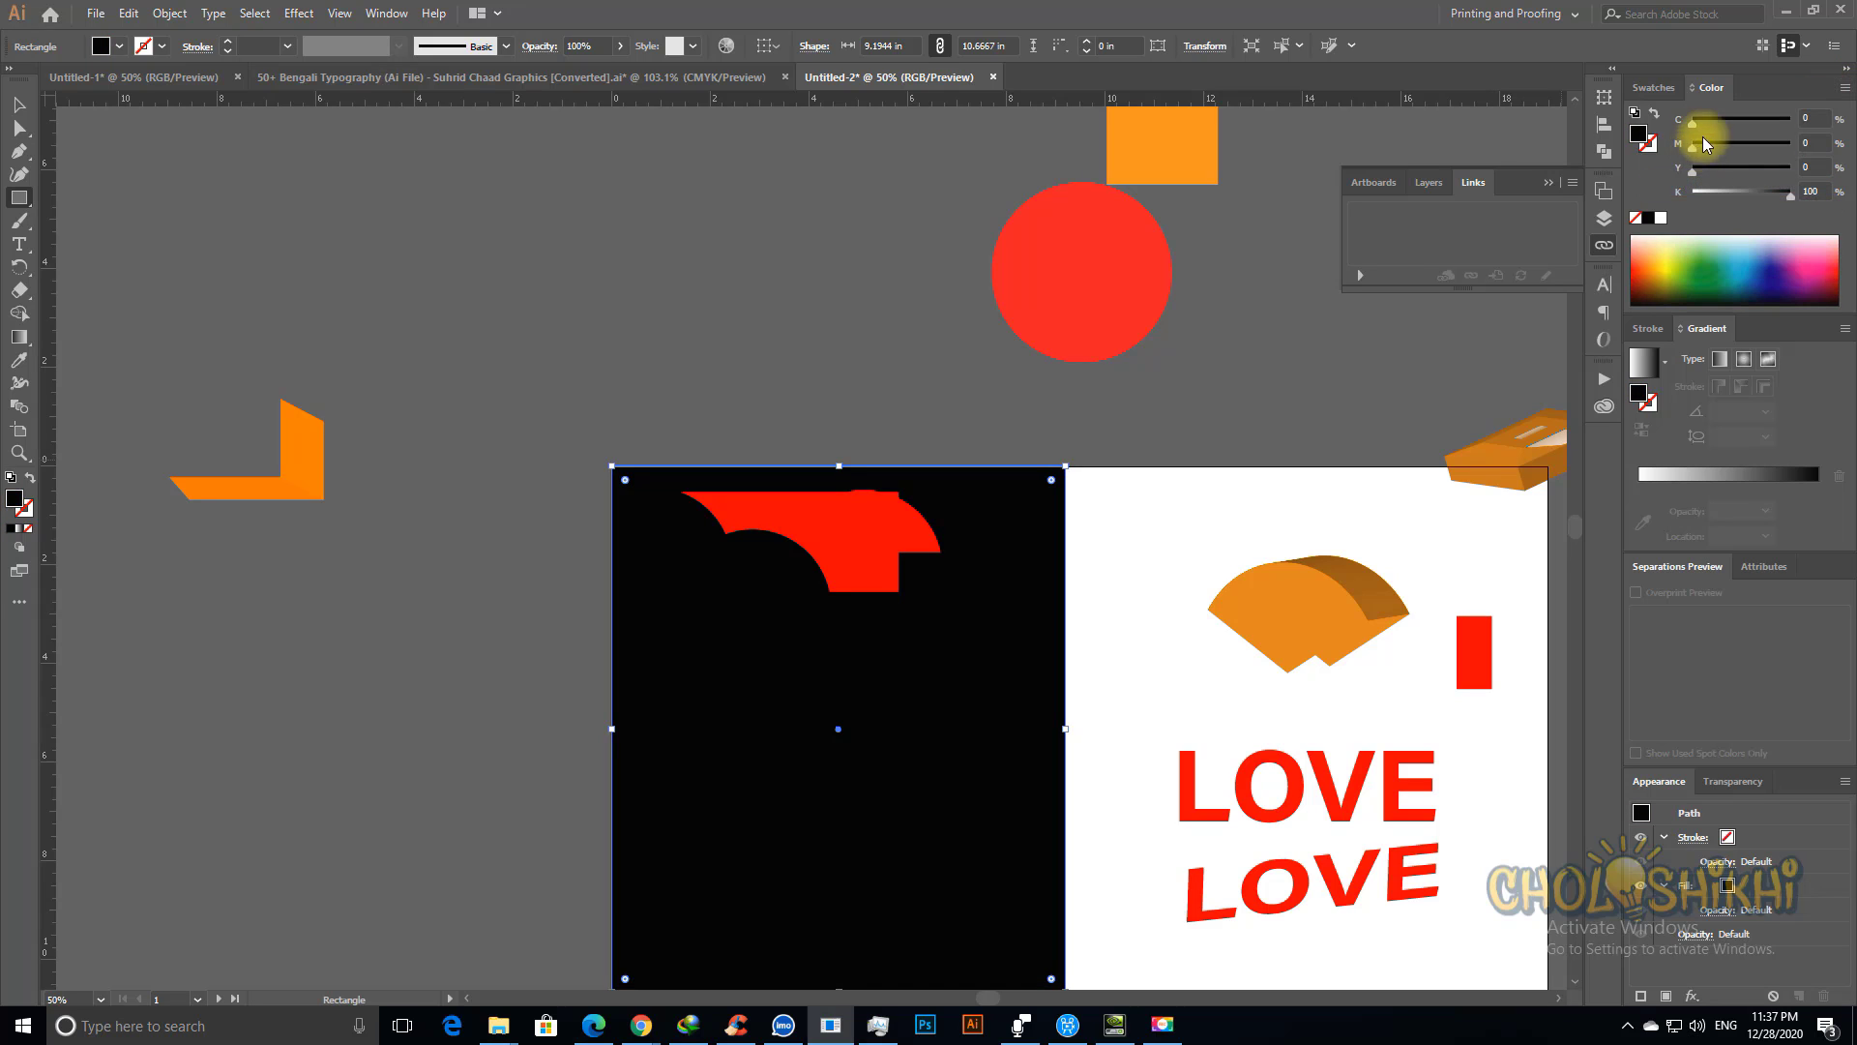
{"action": "left_click_drag", "start_coordinate": [1791, 193], "coordinate": [1656, 190]}
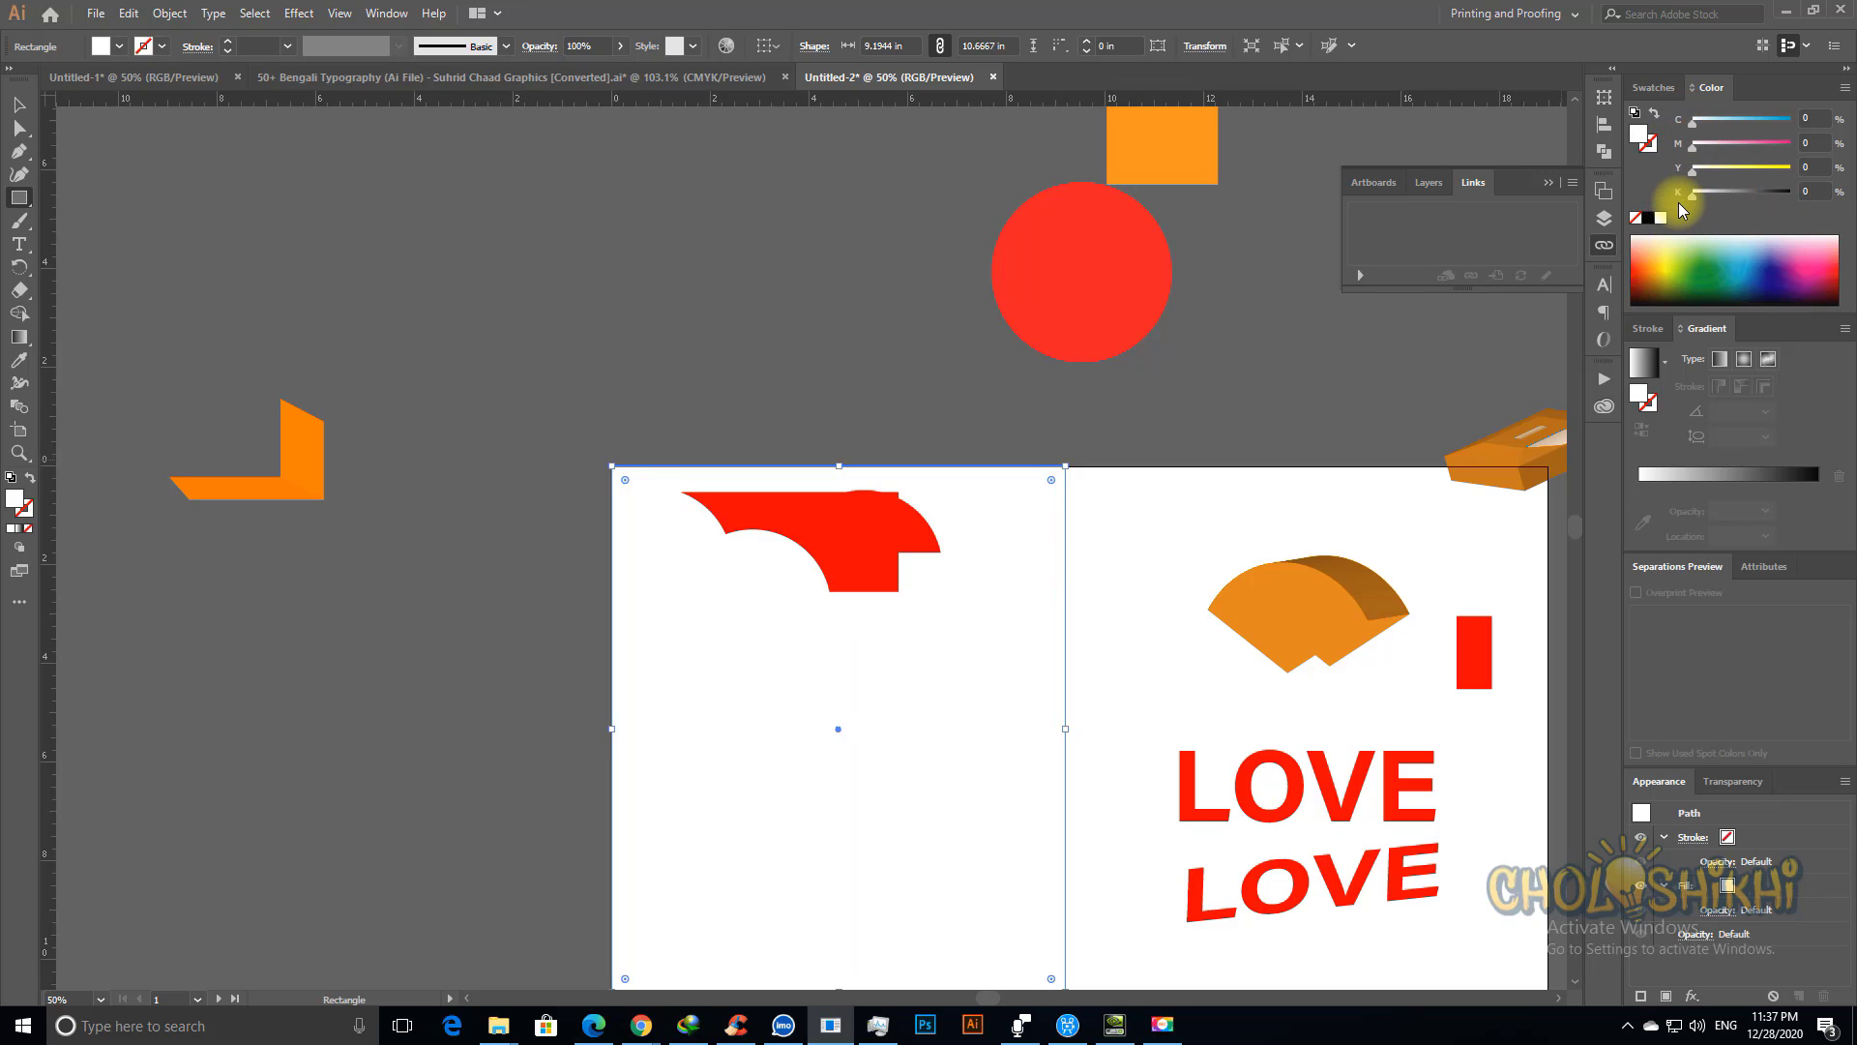
{"action": "left_click_drag", "start_coordinate": [1694, 199], "coordinate": [1807, 112]}
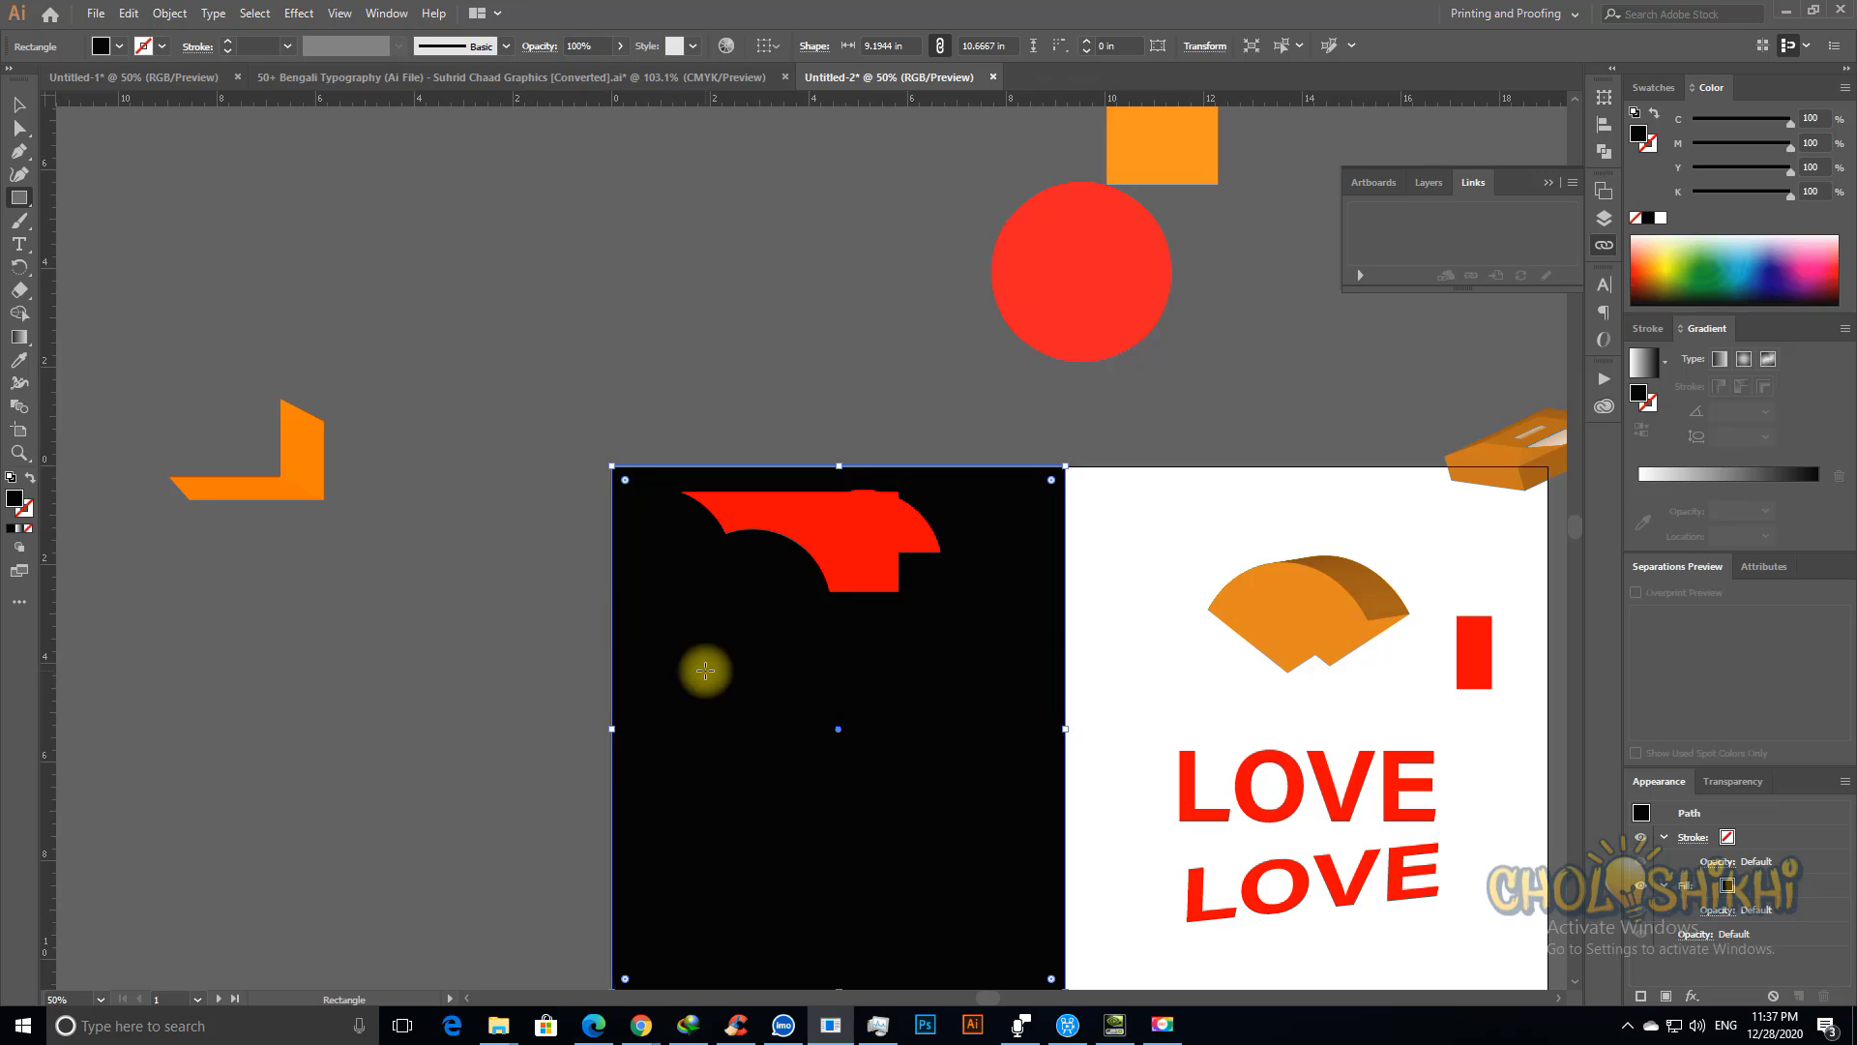
Step: Switch the colour sliders back to RGB and raise the rectangle's red, green and blue values to 255 for a white fill
{"action": "left_click", "coordinate": [1846, 88]}
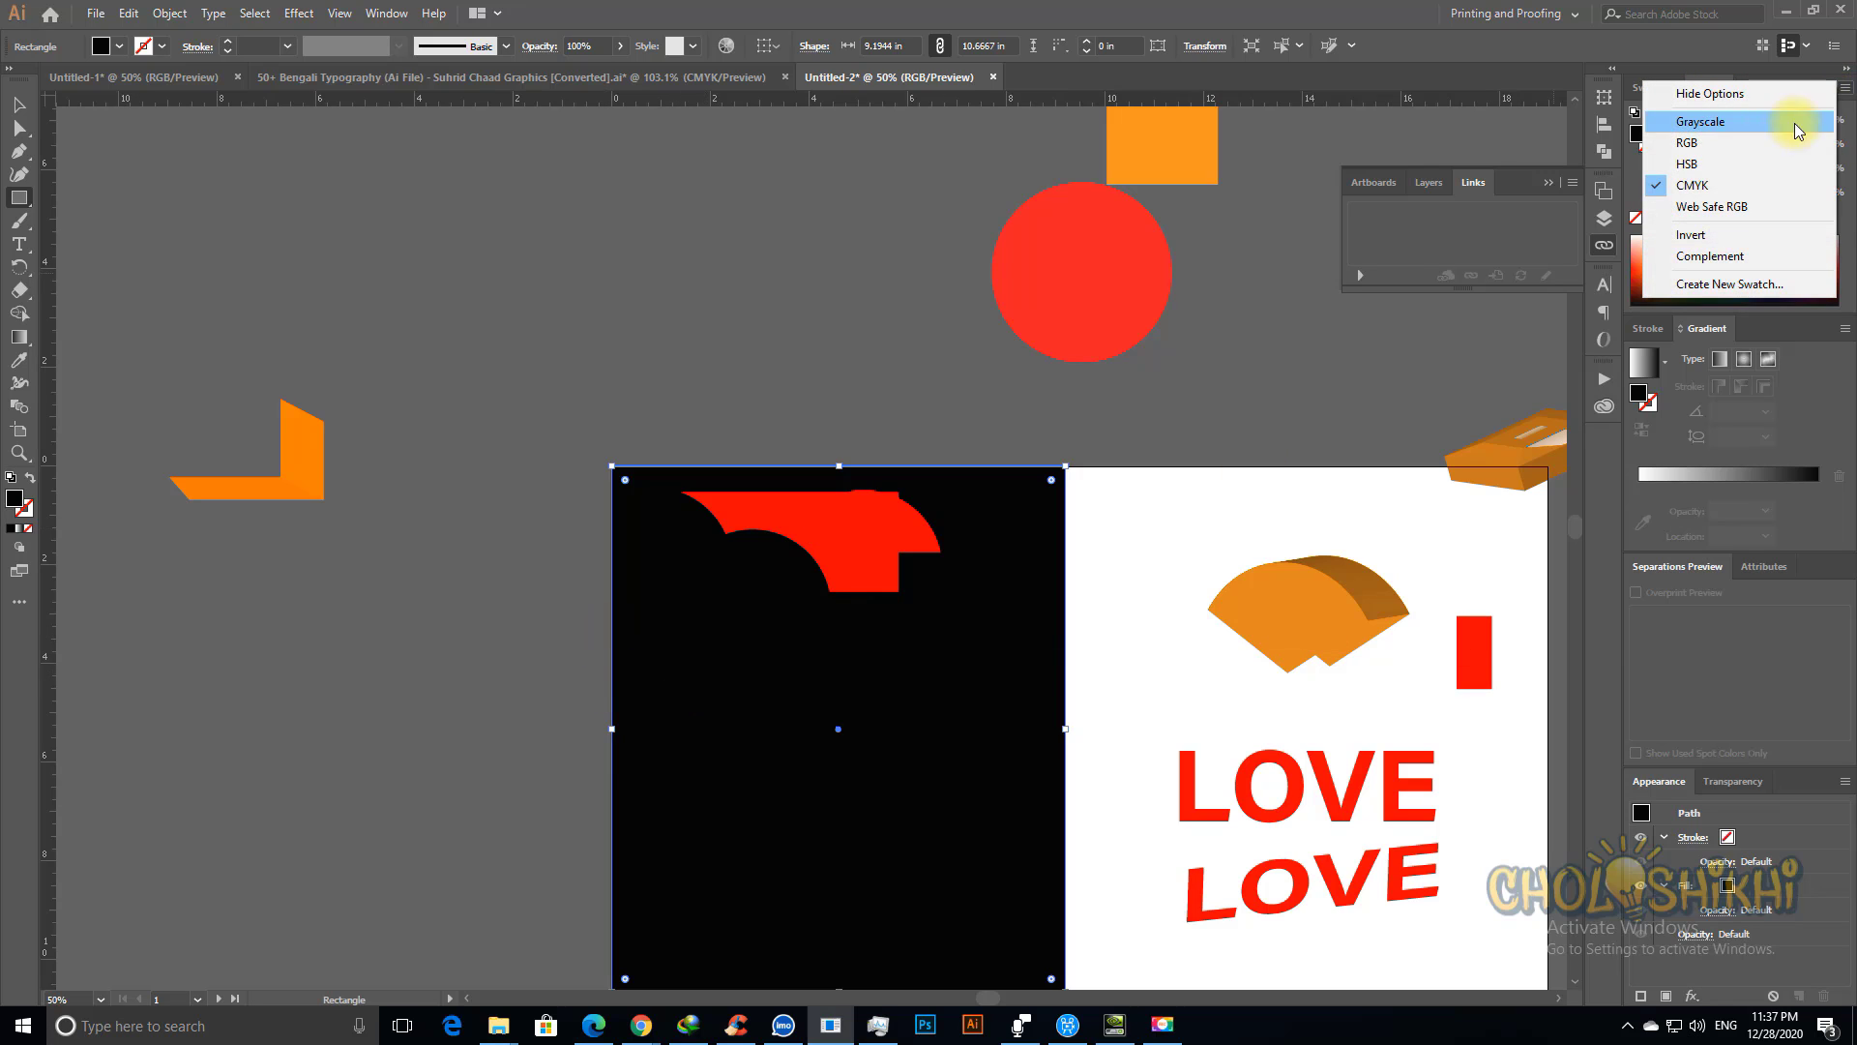
{"action": "left_click", "coordinate": [1722, 143]}
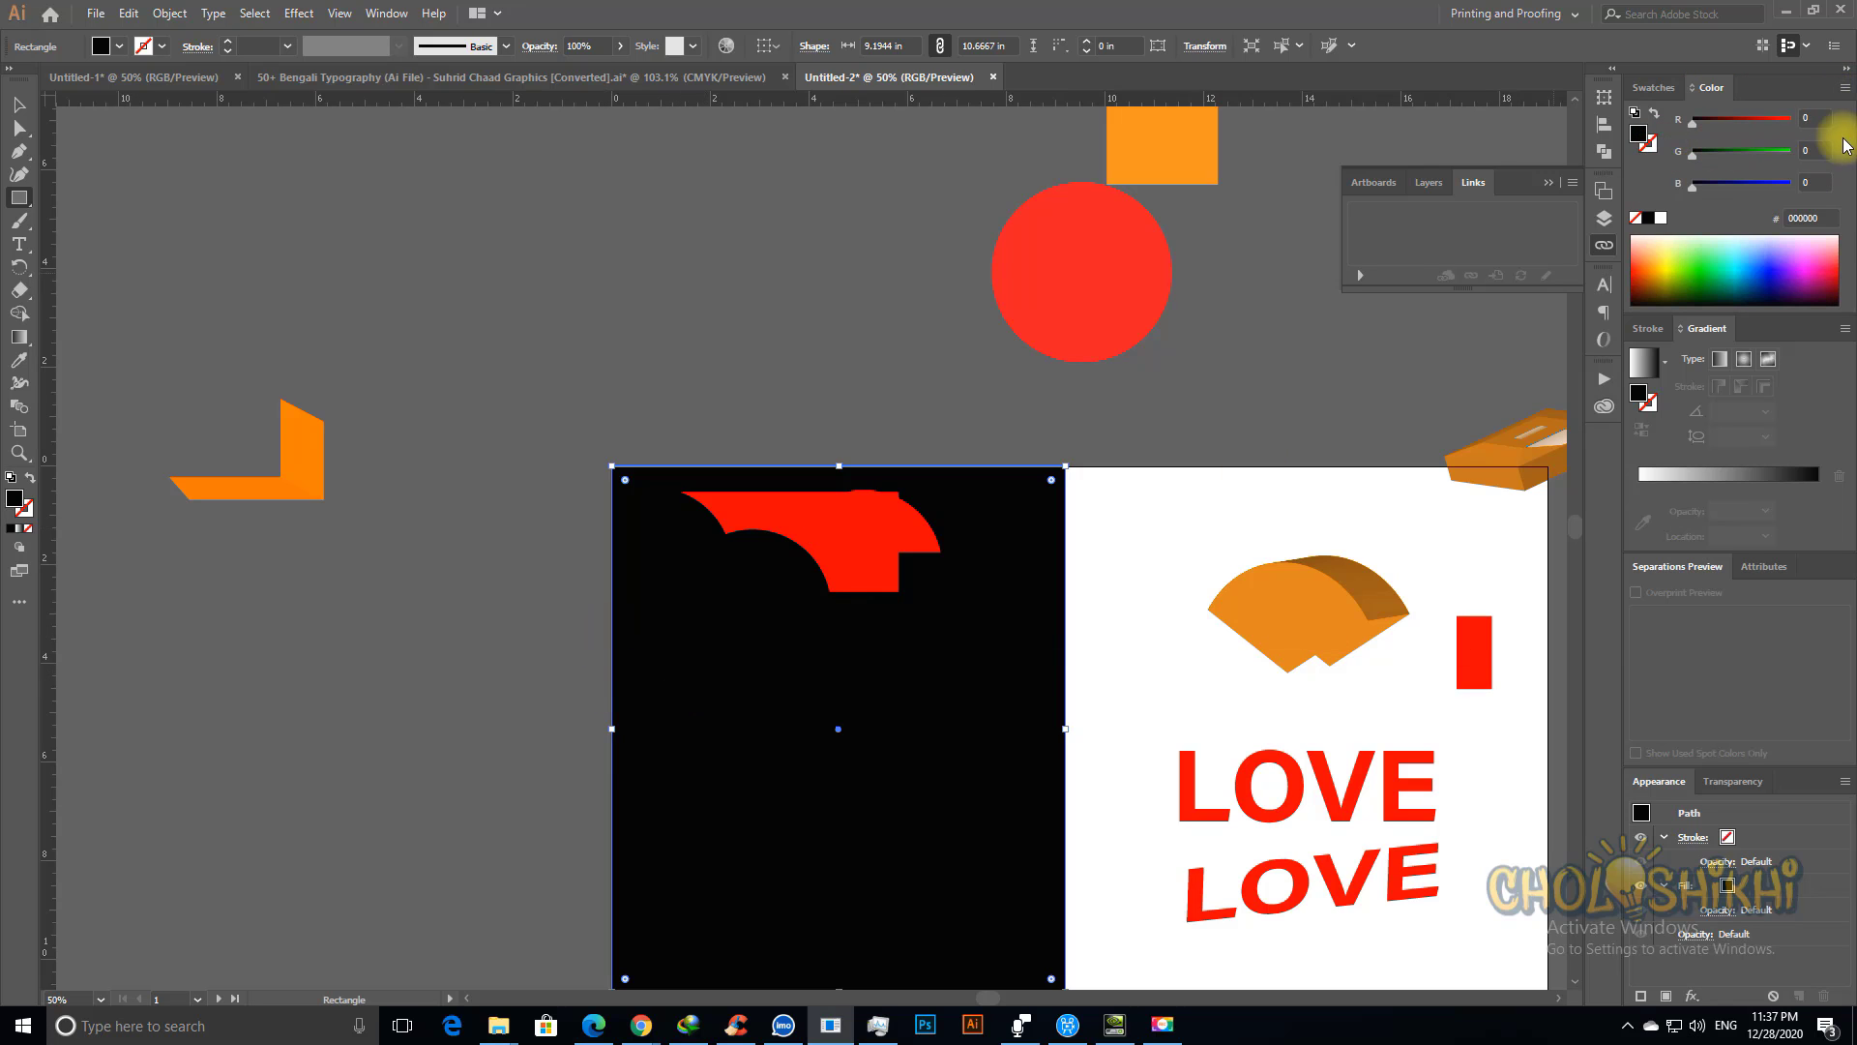
{"action": "left_click_drag", "start_coordinate": [1733, 151], "coordinate": [1800, 118]}
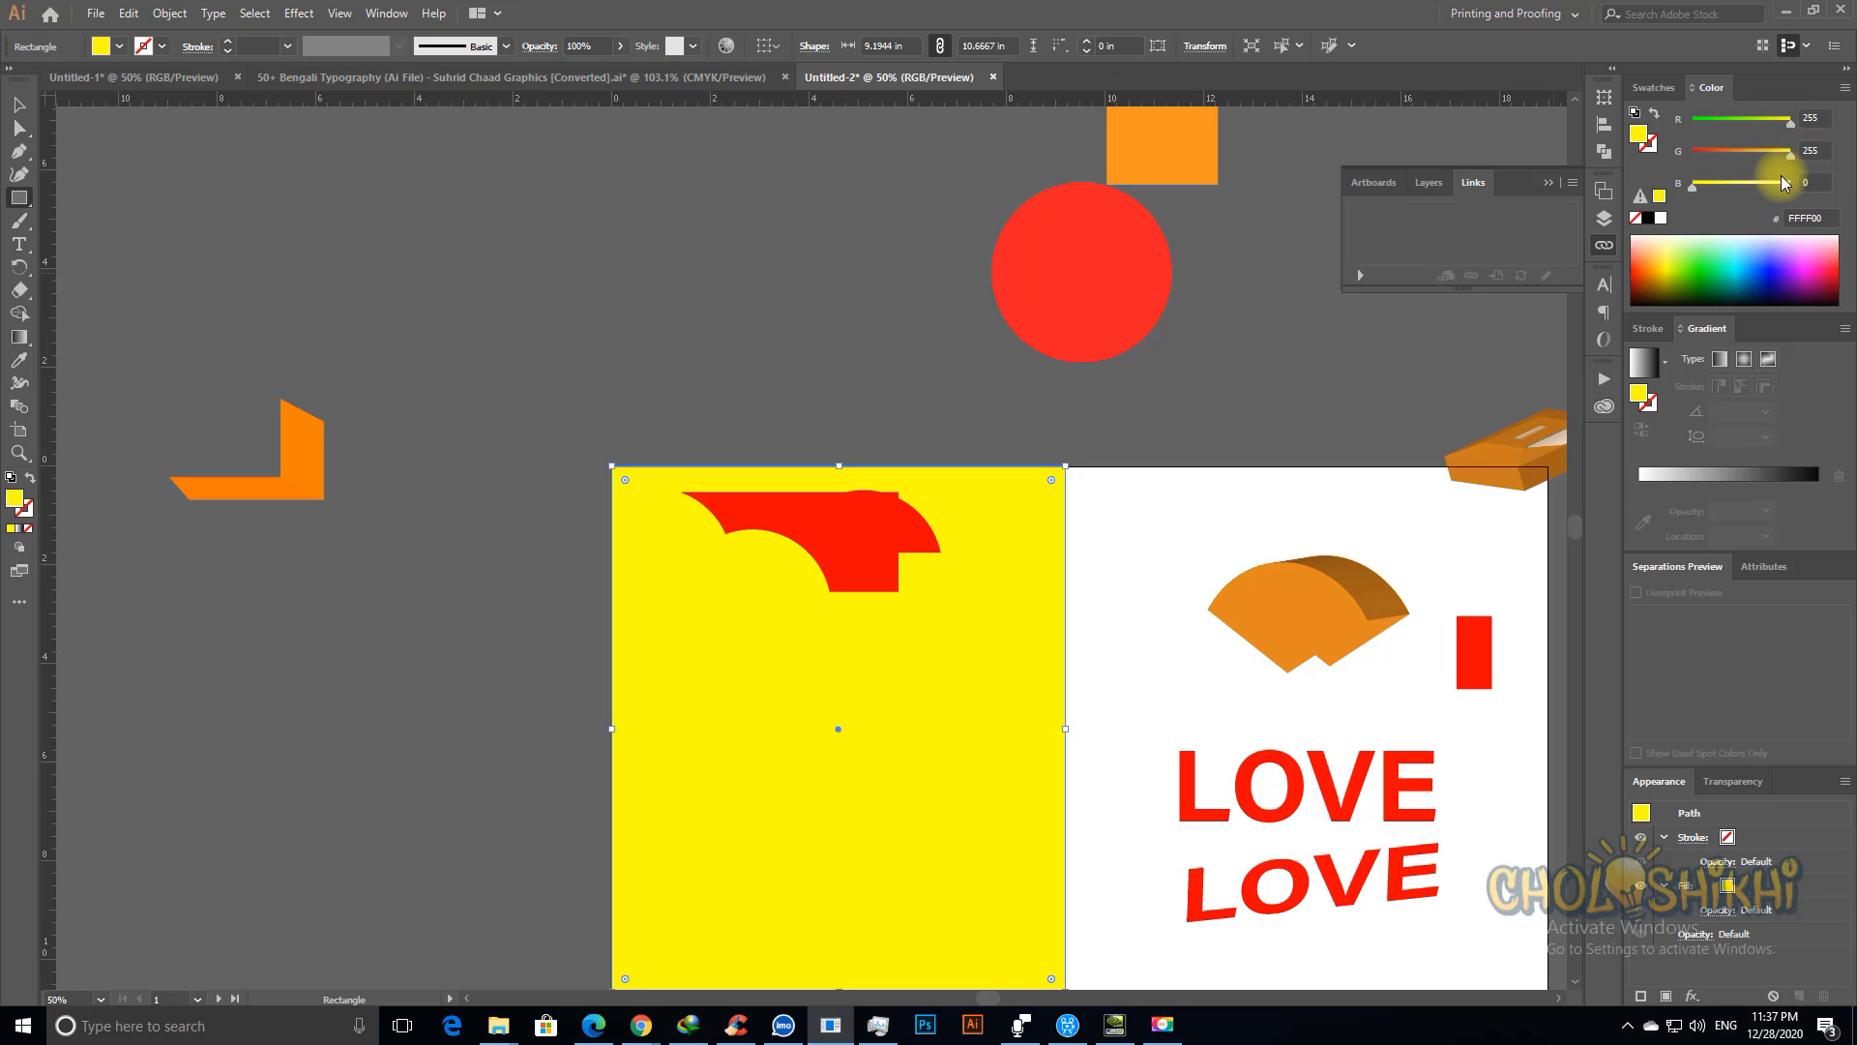
{"action": "left_click_drag", "start_coordinate": [1780, 181], "coordinate": [1837, 182]}
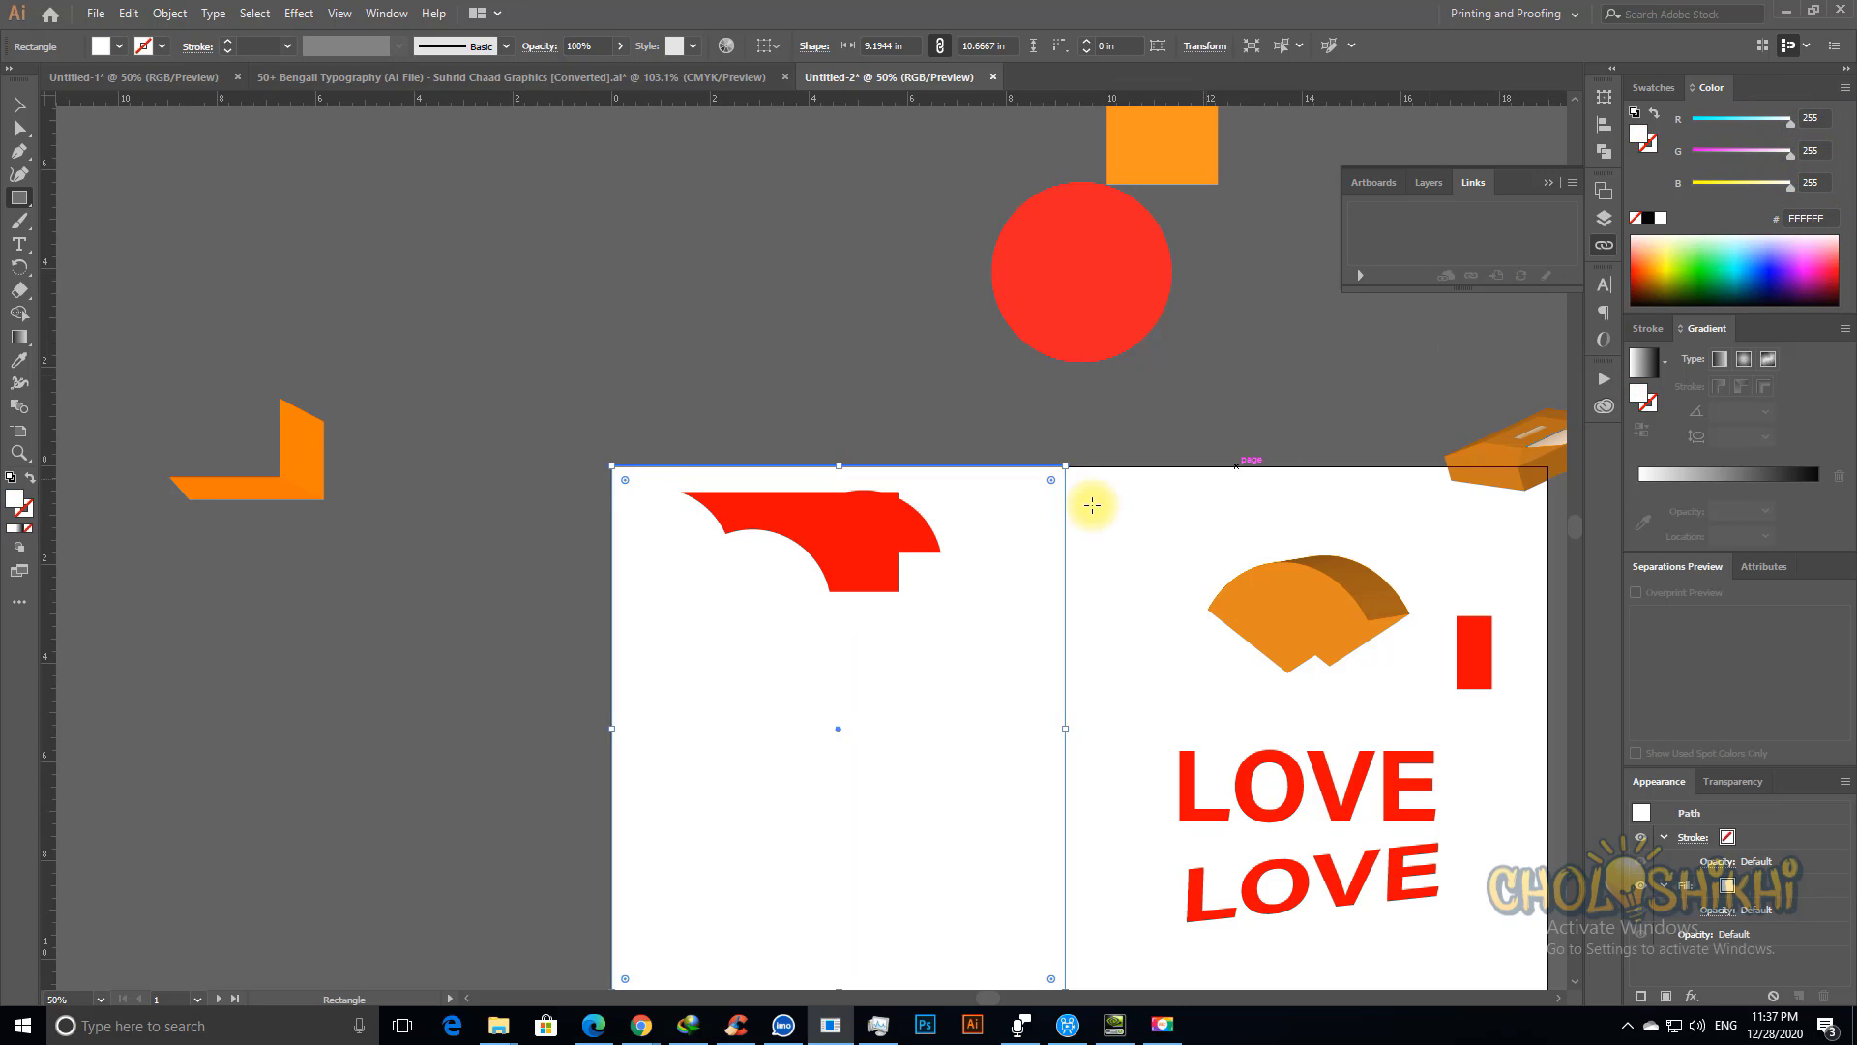
Step: Recolour the rectangle pink (FF486D) by setting green to 72 and blue to 109
{"action": "left_click", "coordinate": [1753, 184]}
{"action": "left_click", "coordinate": [1737, 183]}
{"action": "left_click", "coordinate": [1722, 152]}
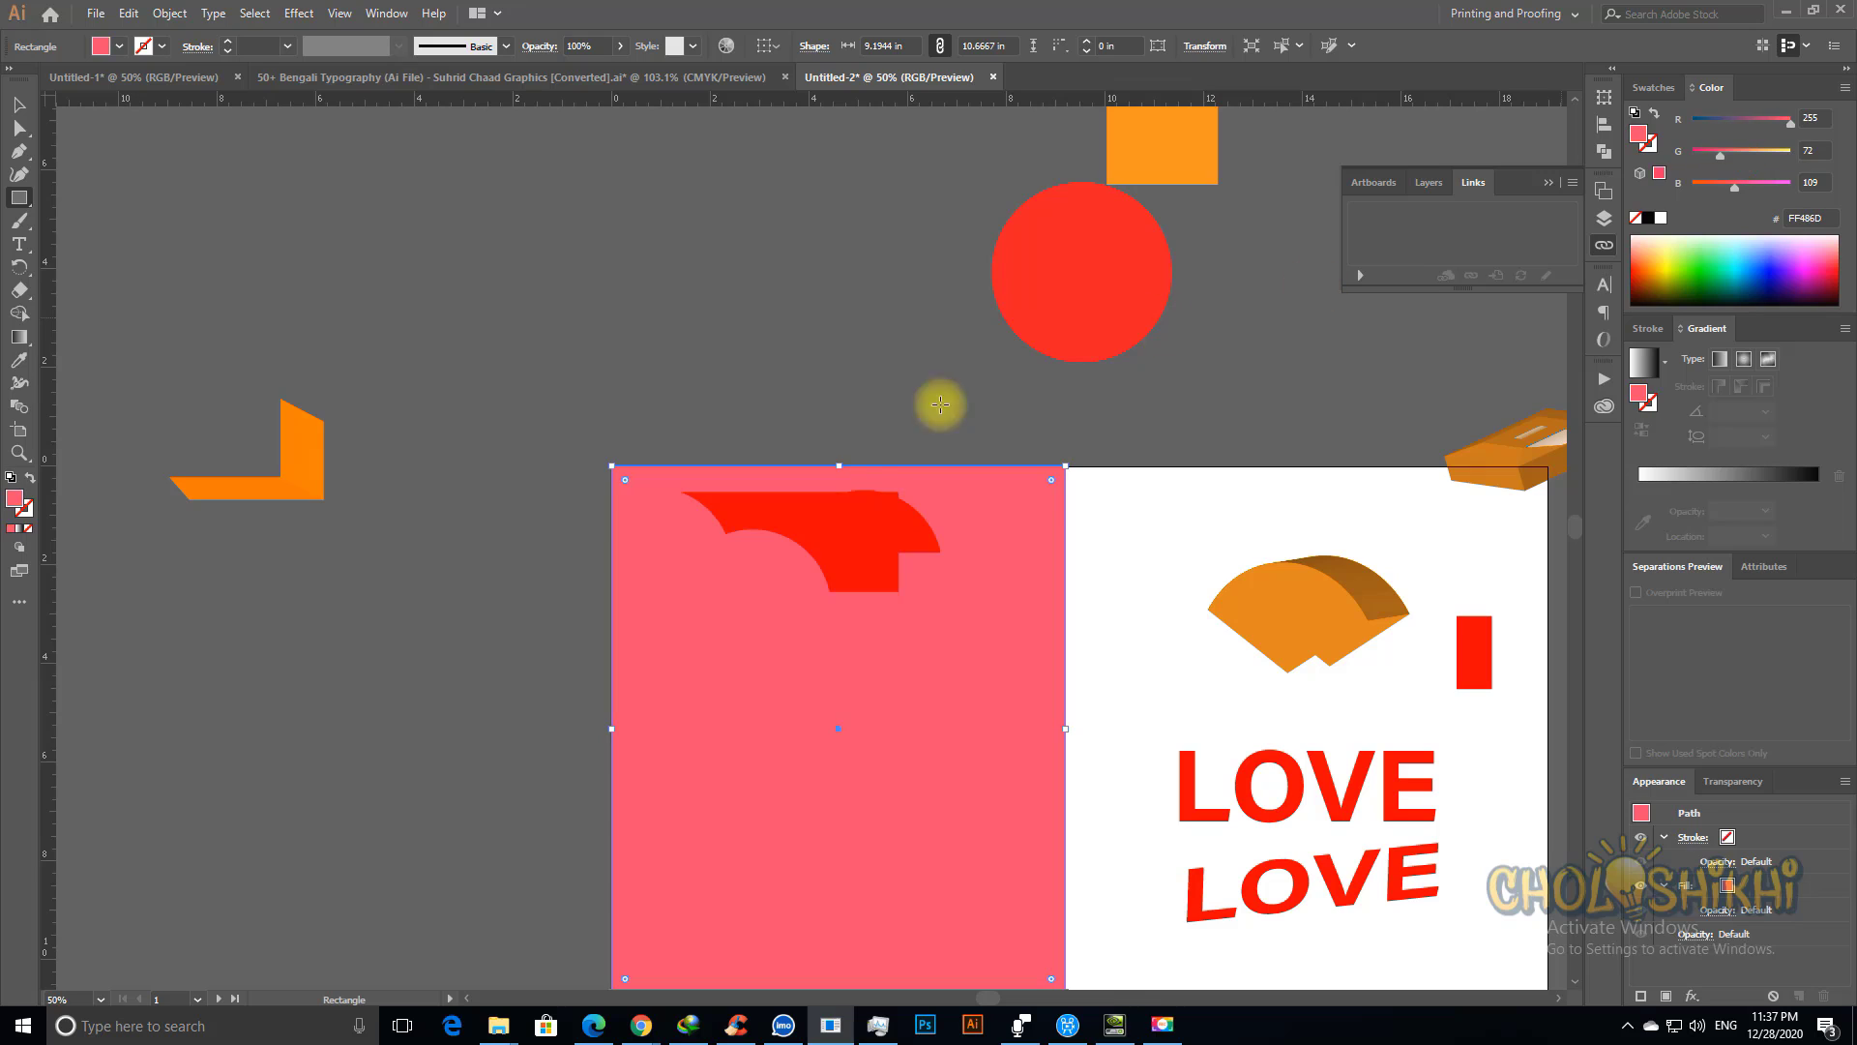
Step: Apply a Drop Shadow effect in Overlay mode to the merged red shape on the pink rectangle
{"action": "key", "text": "v"}
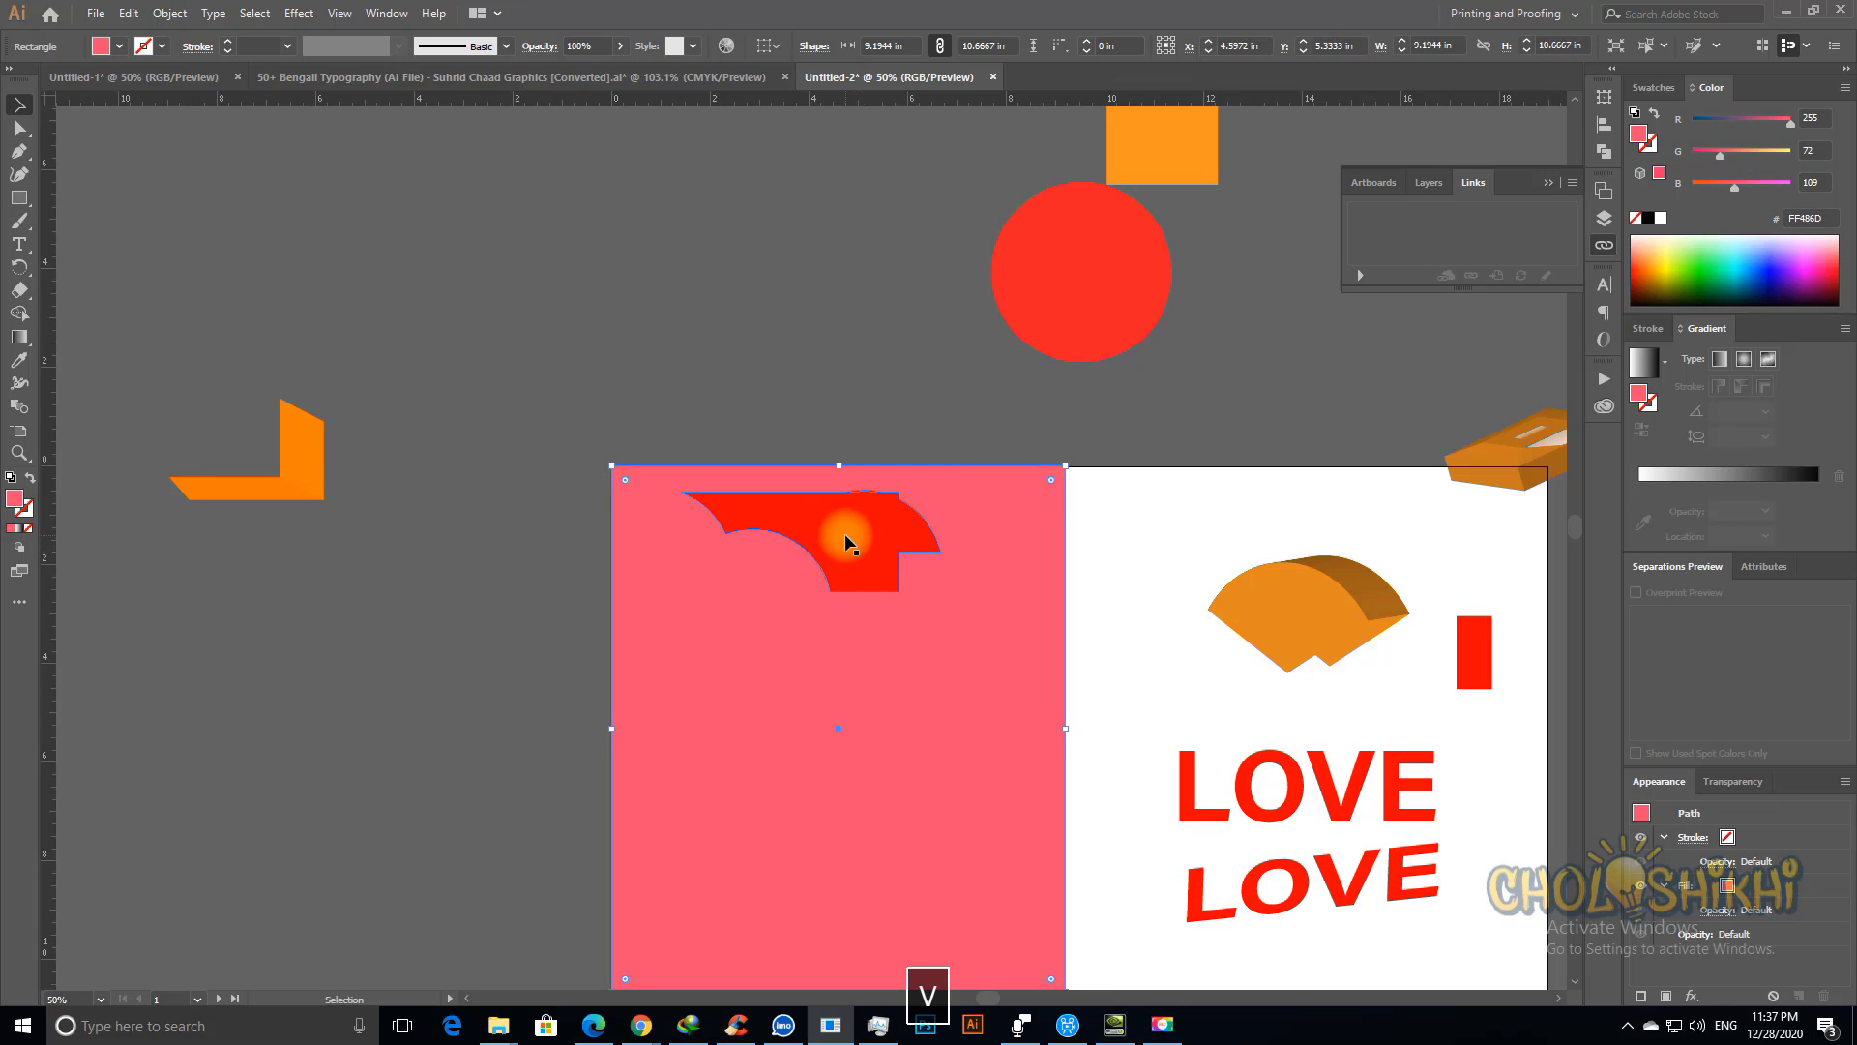
{"action": "left_click", "coordinate": [848, 543]}
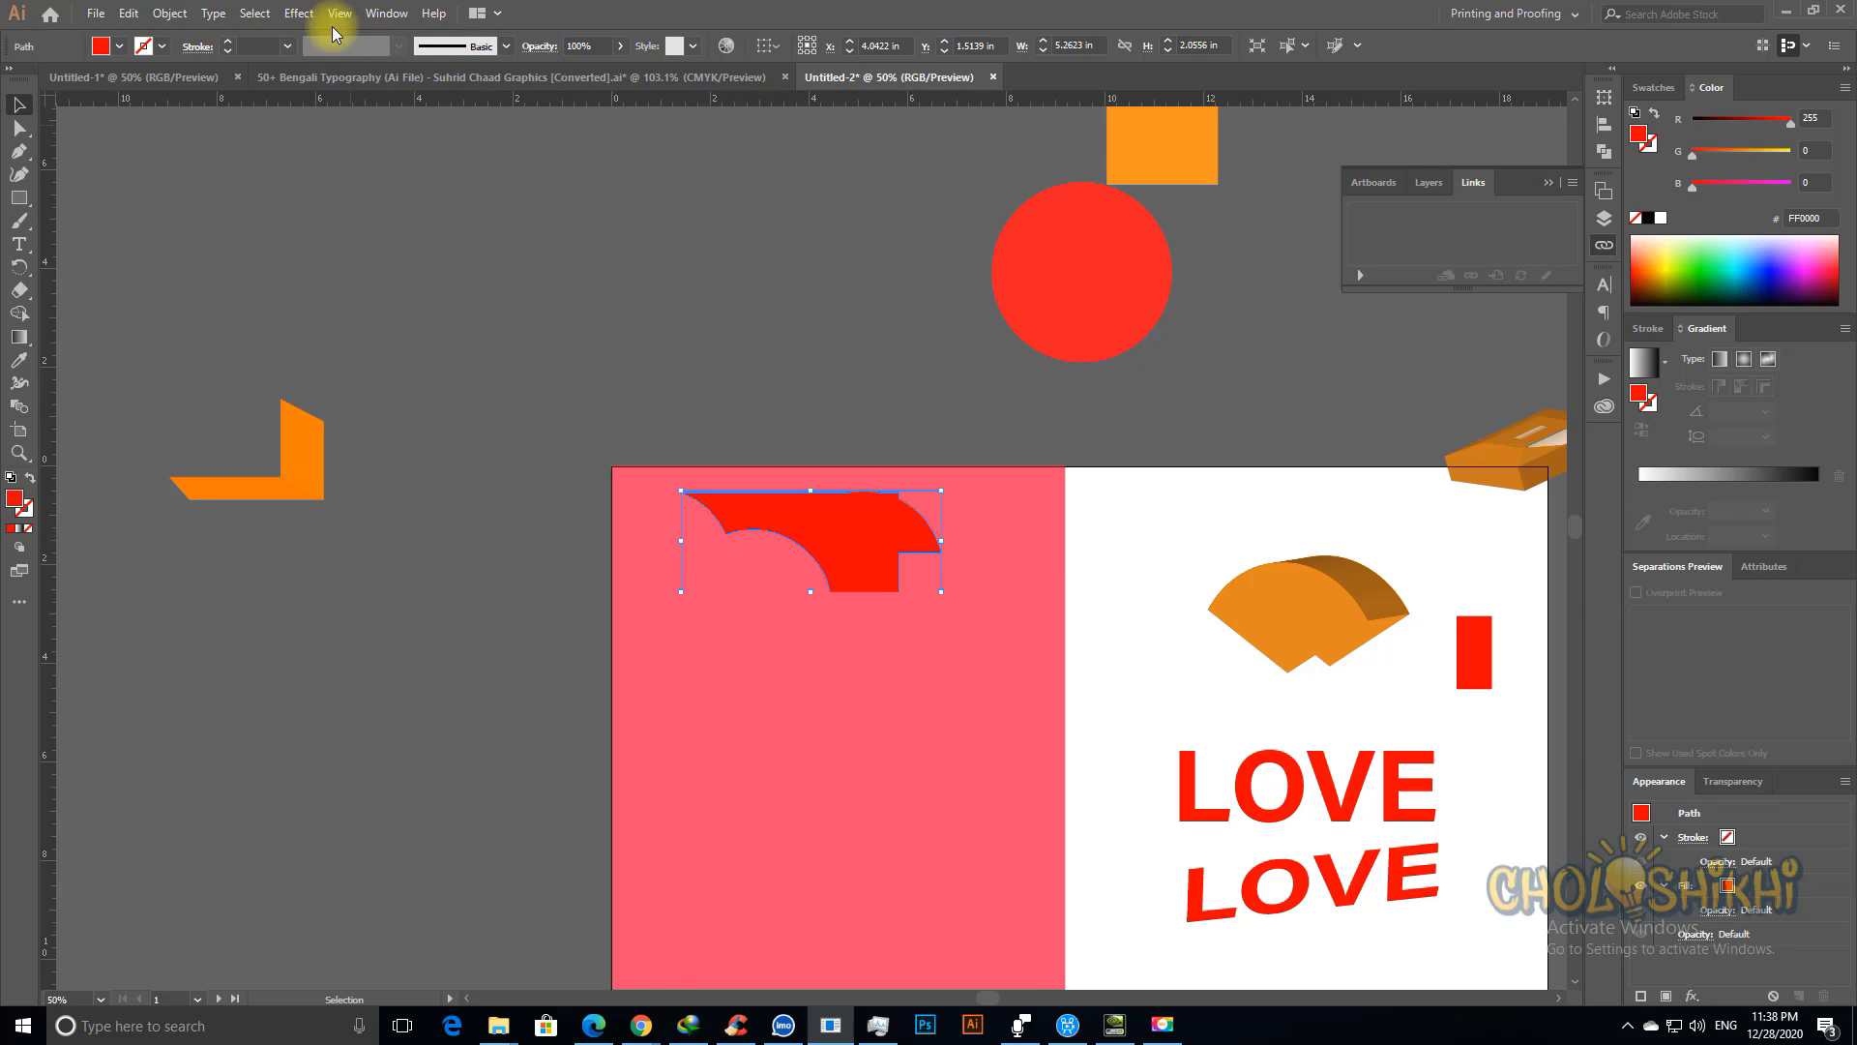
{"action": "left_click", "coordinate": [299, 14]}
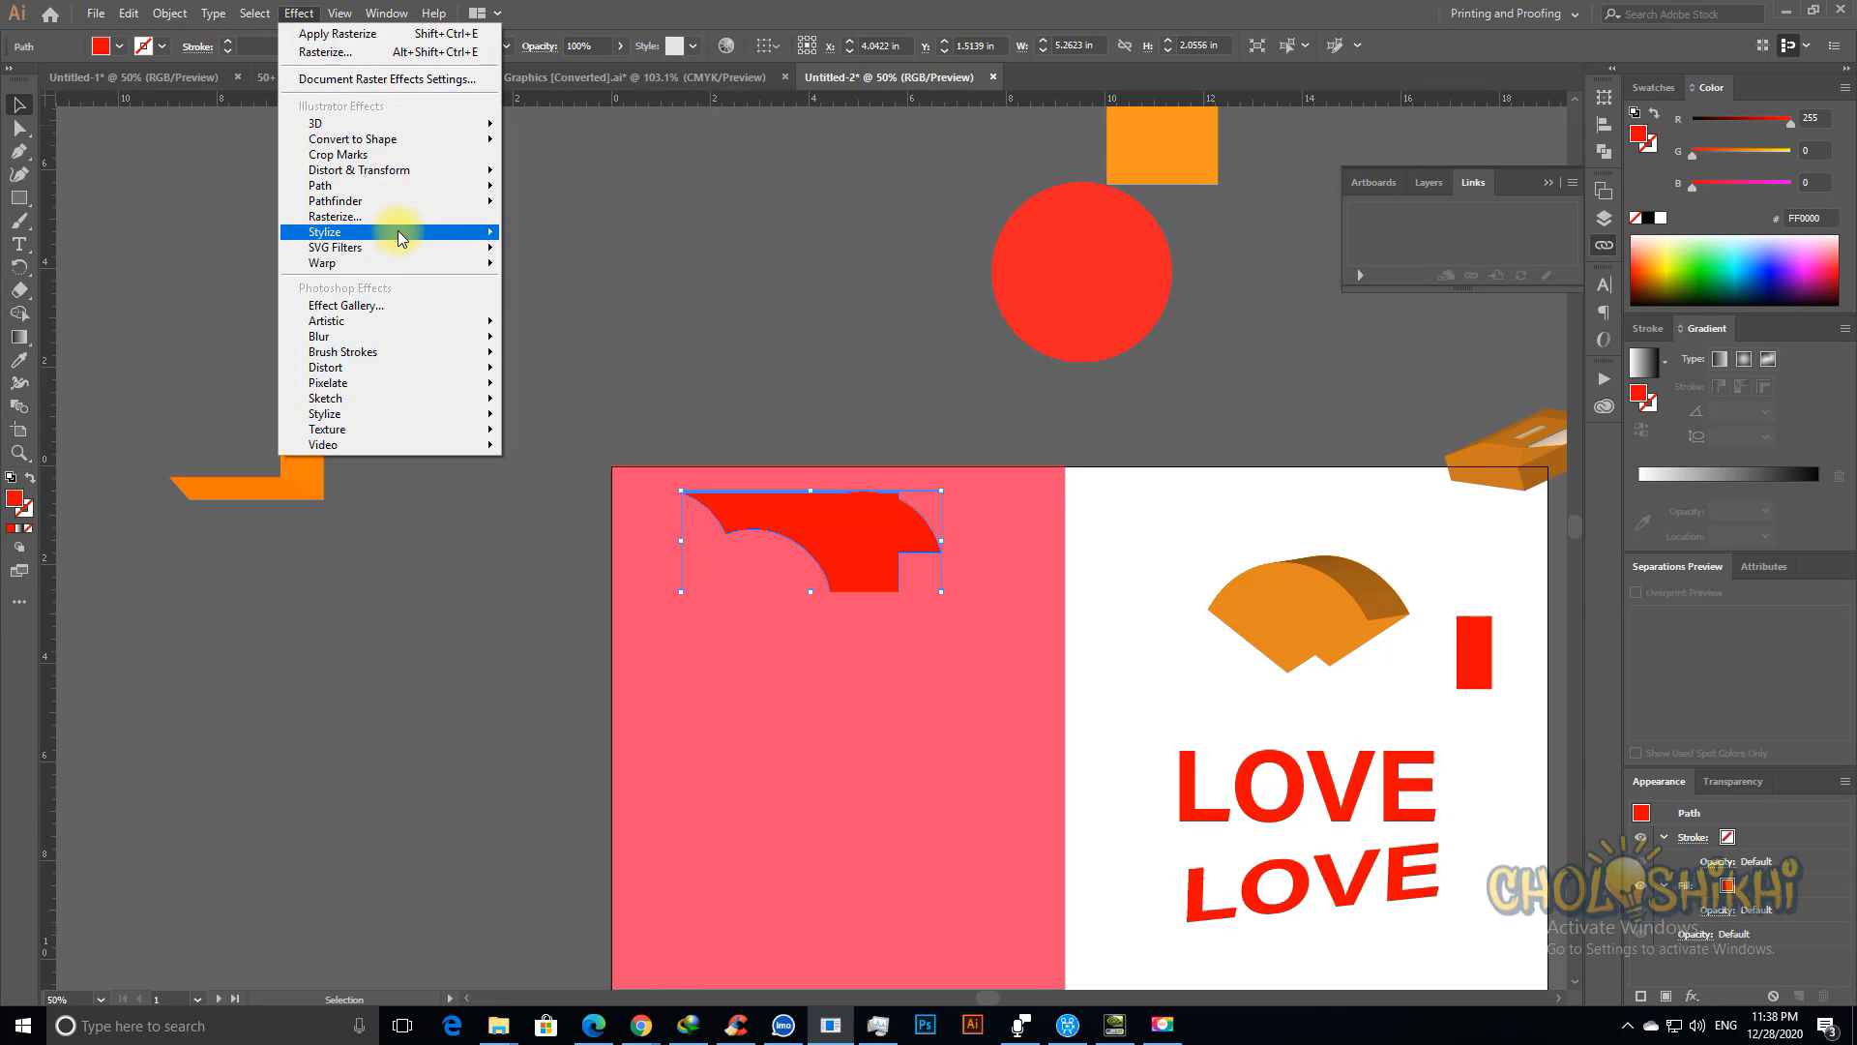
{"action": "mouse_move", "coordinate": [398, 230]}
{"action": "left_click", "coordinate": [555, 232]}
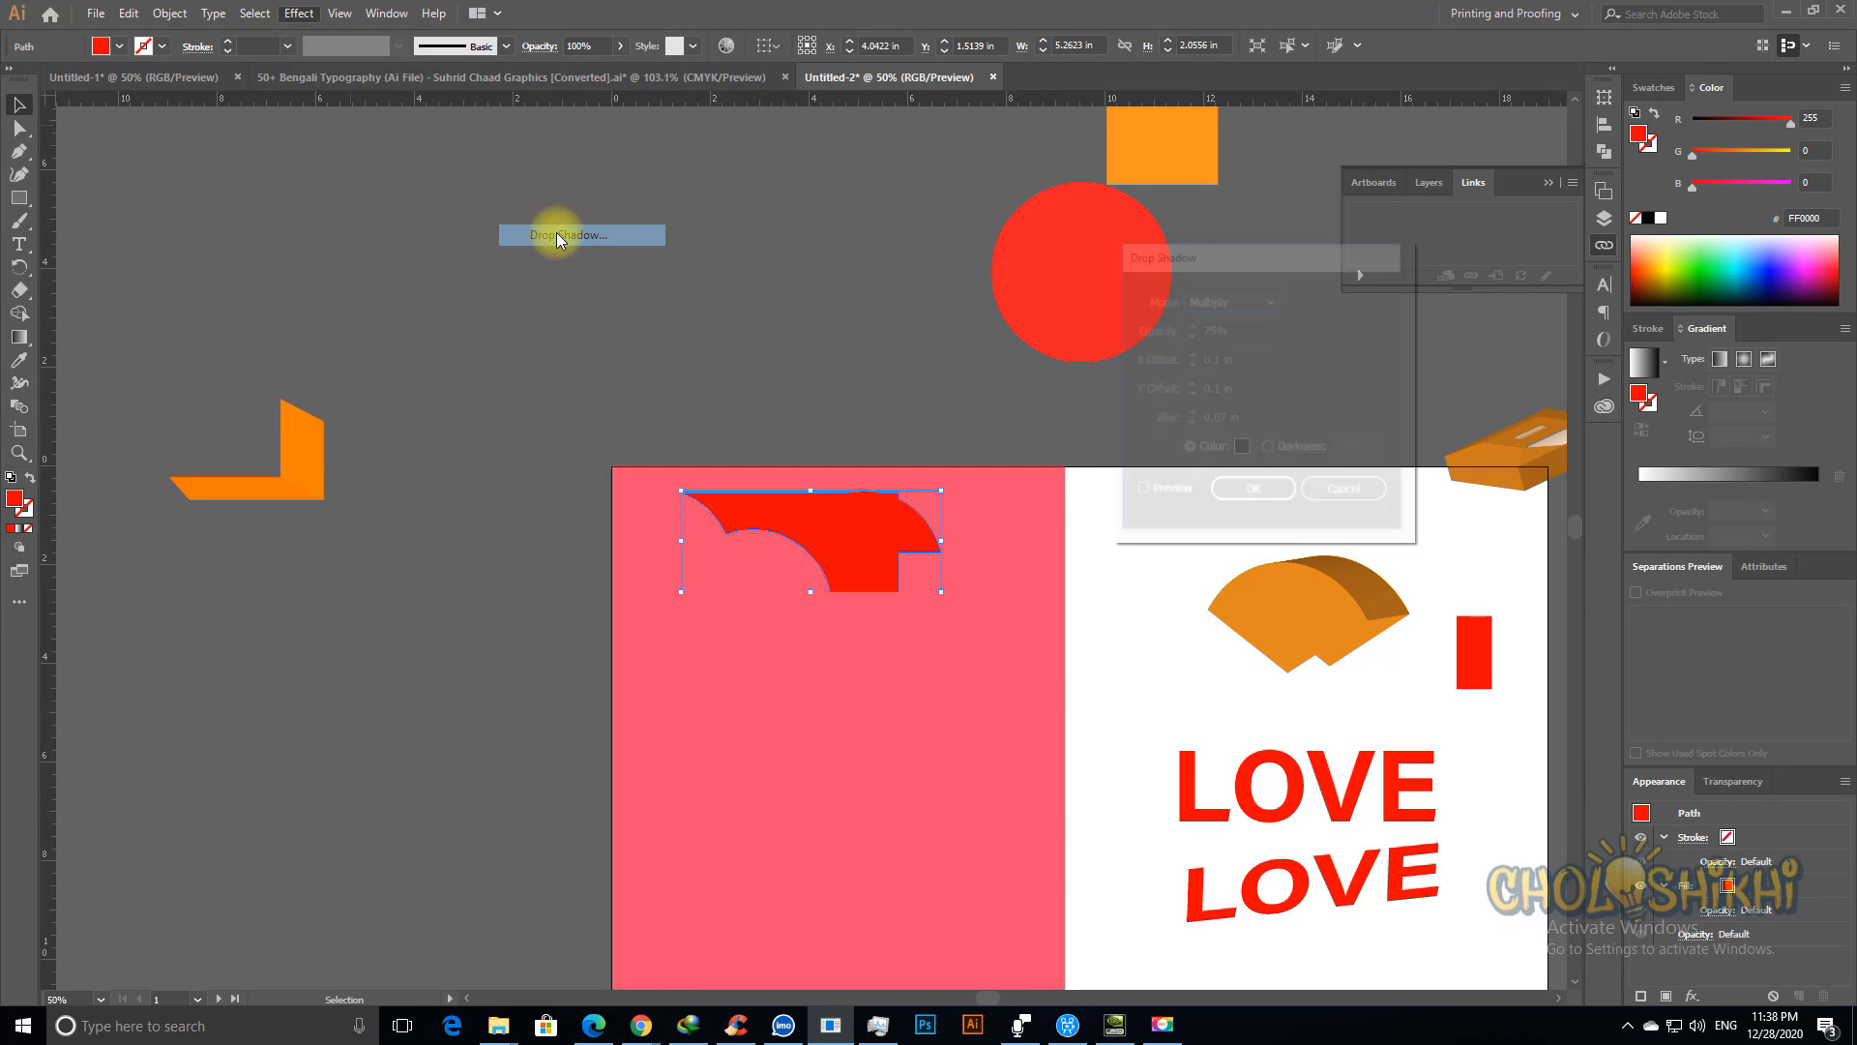
{"action": "left_click", "coordinate": [1141, 496]}
{"action": "left_click_drag", "start_coordinate": [1221, 259], "coordinate": [1270, 428]}
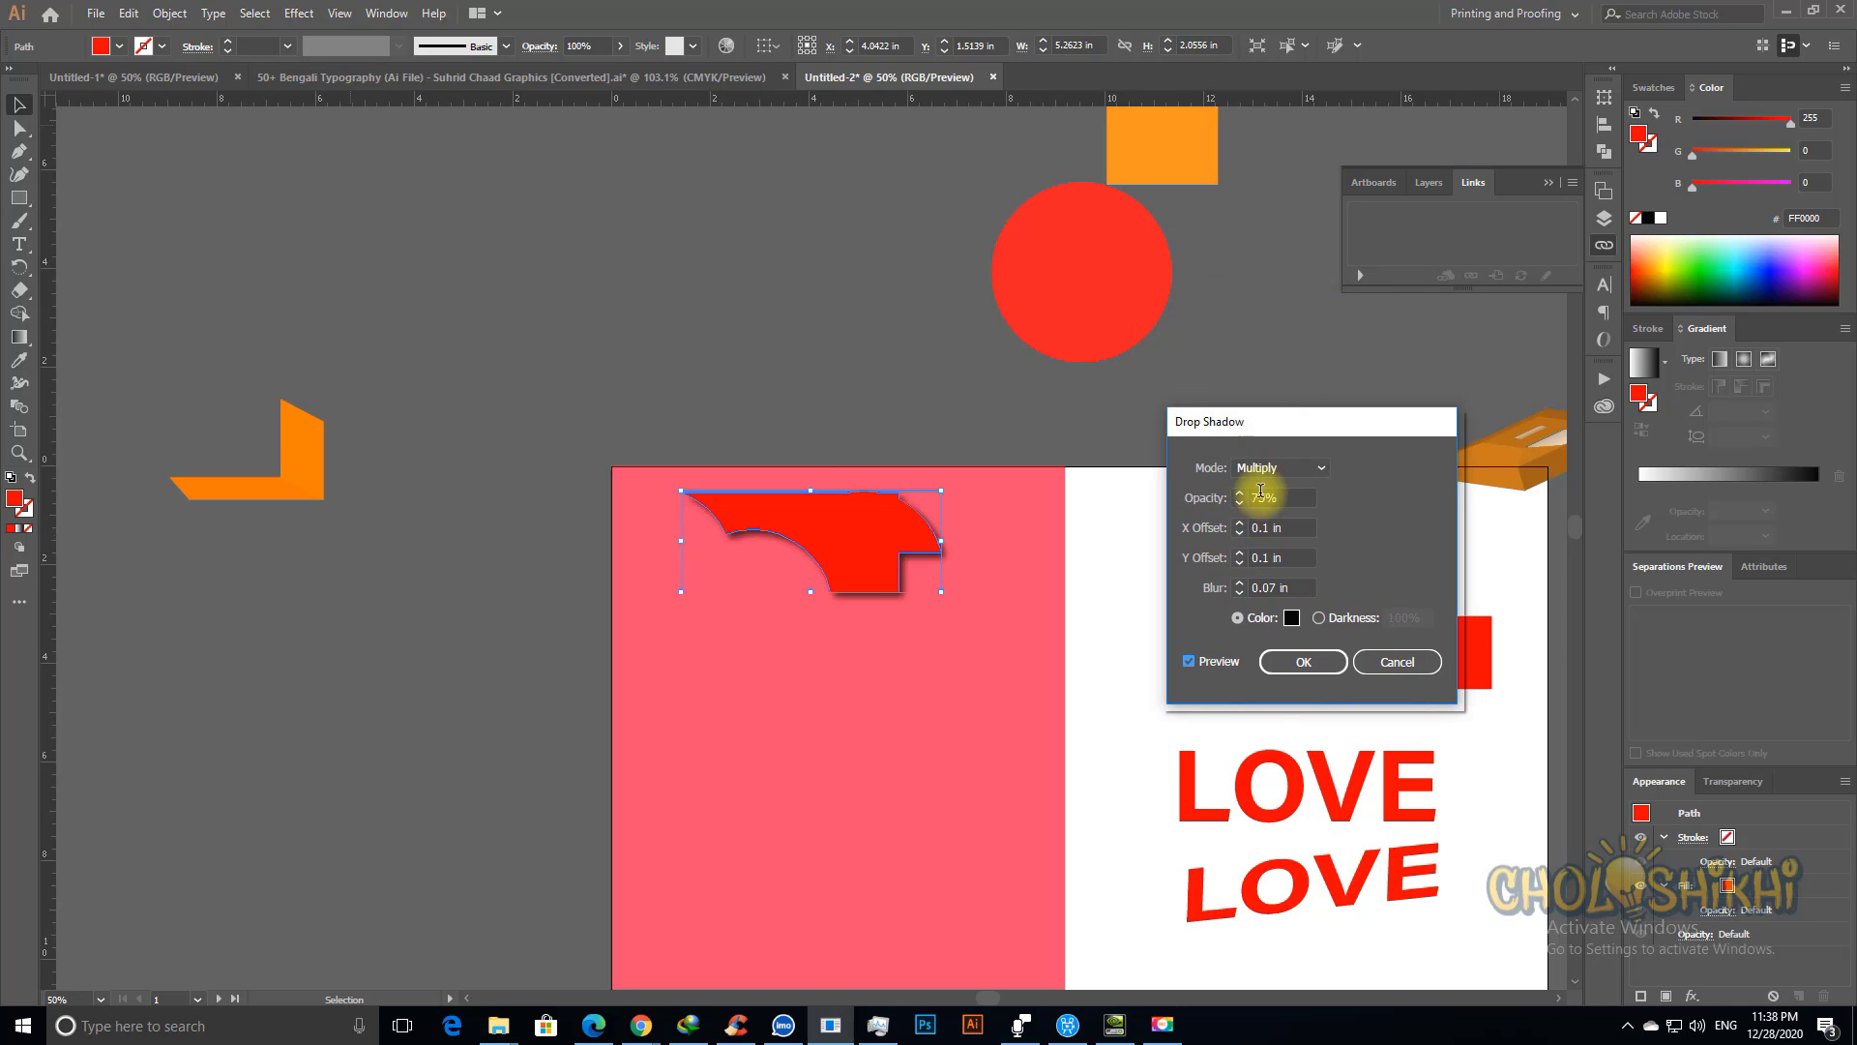
{"action": "left_click", "coordinate": [1283, 470]}
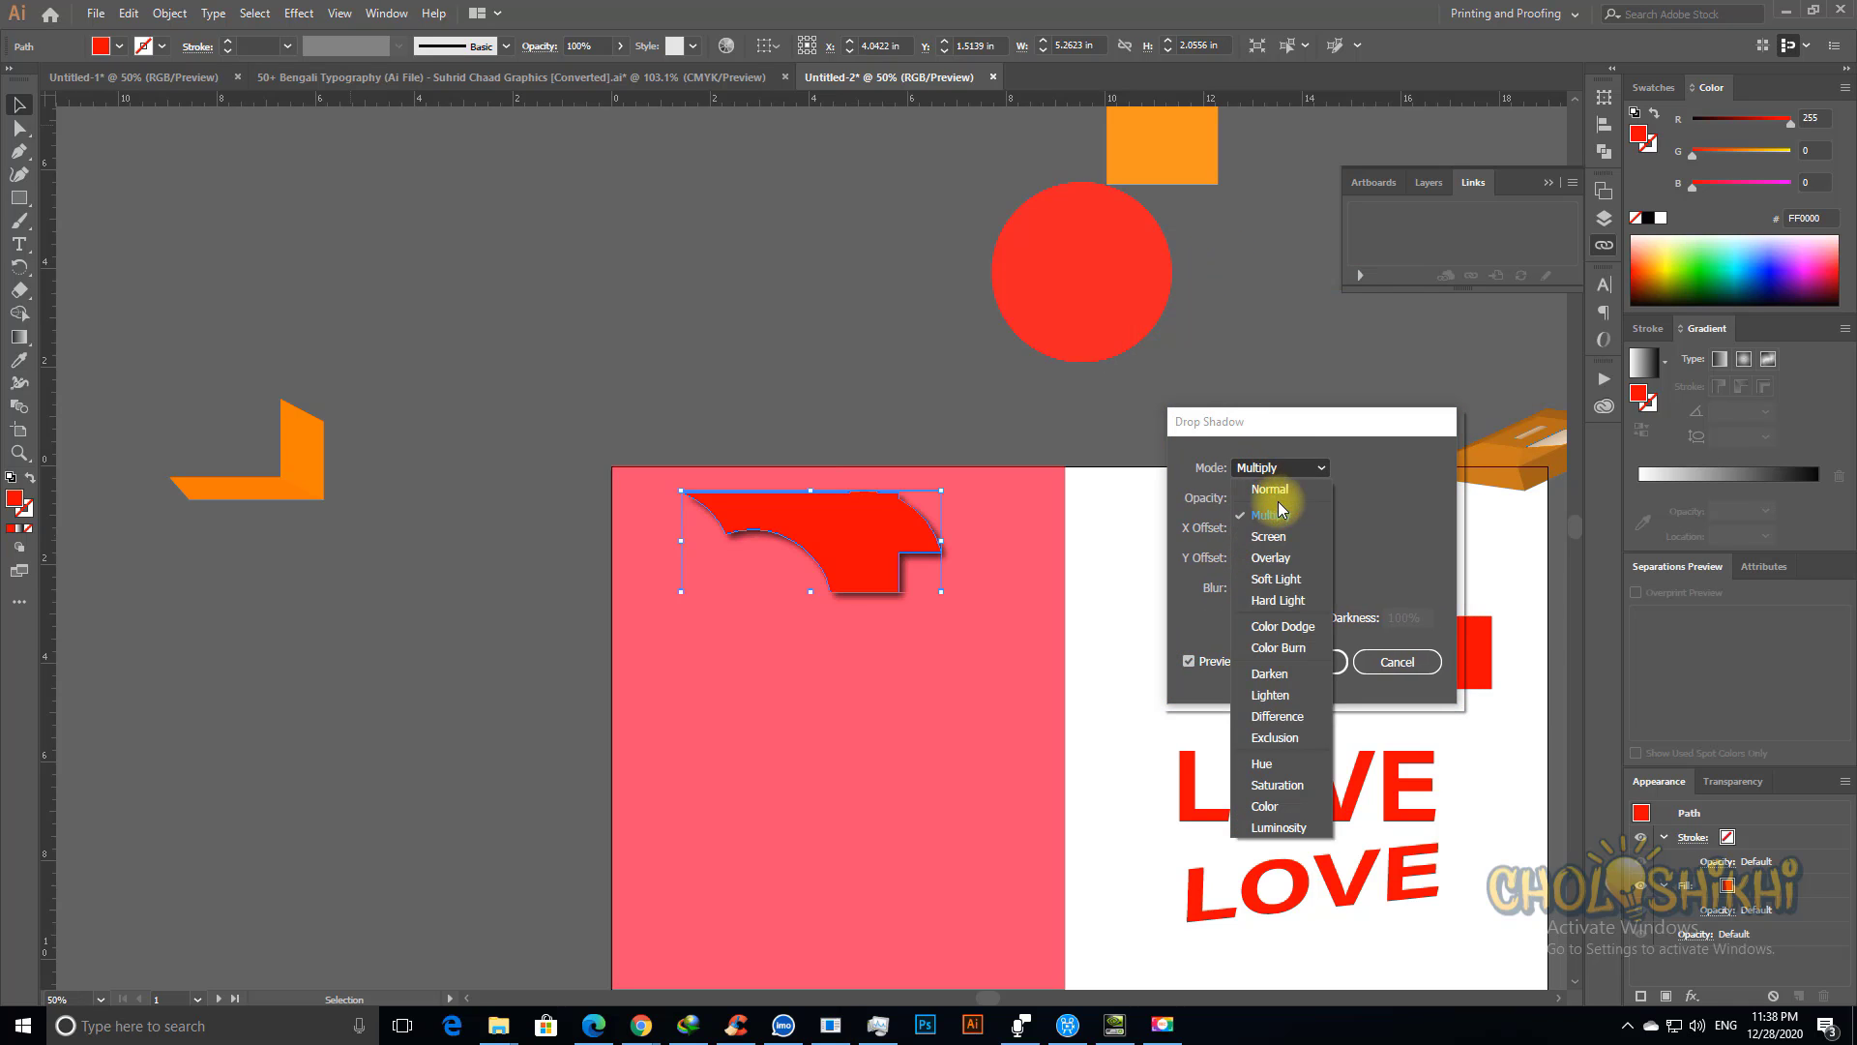
{"action": "left_click", "coordinate": [1279, 556]}
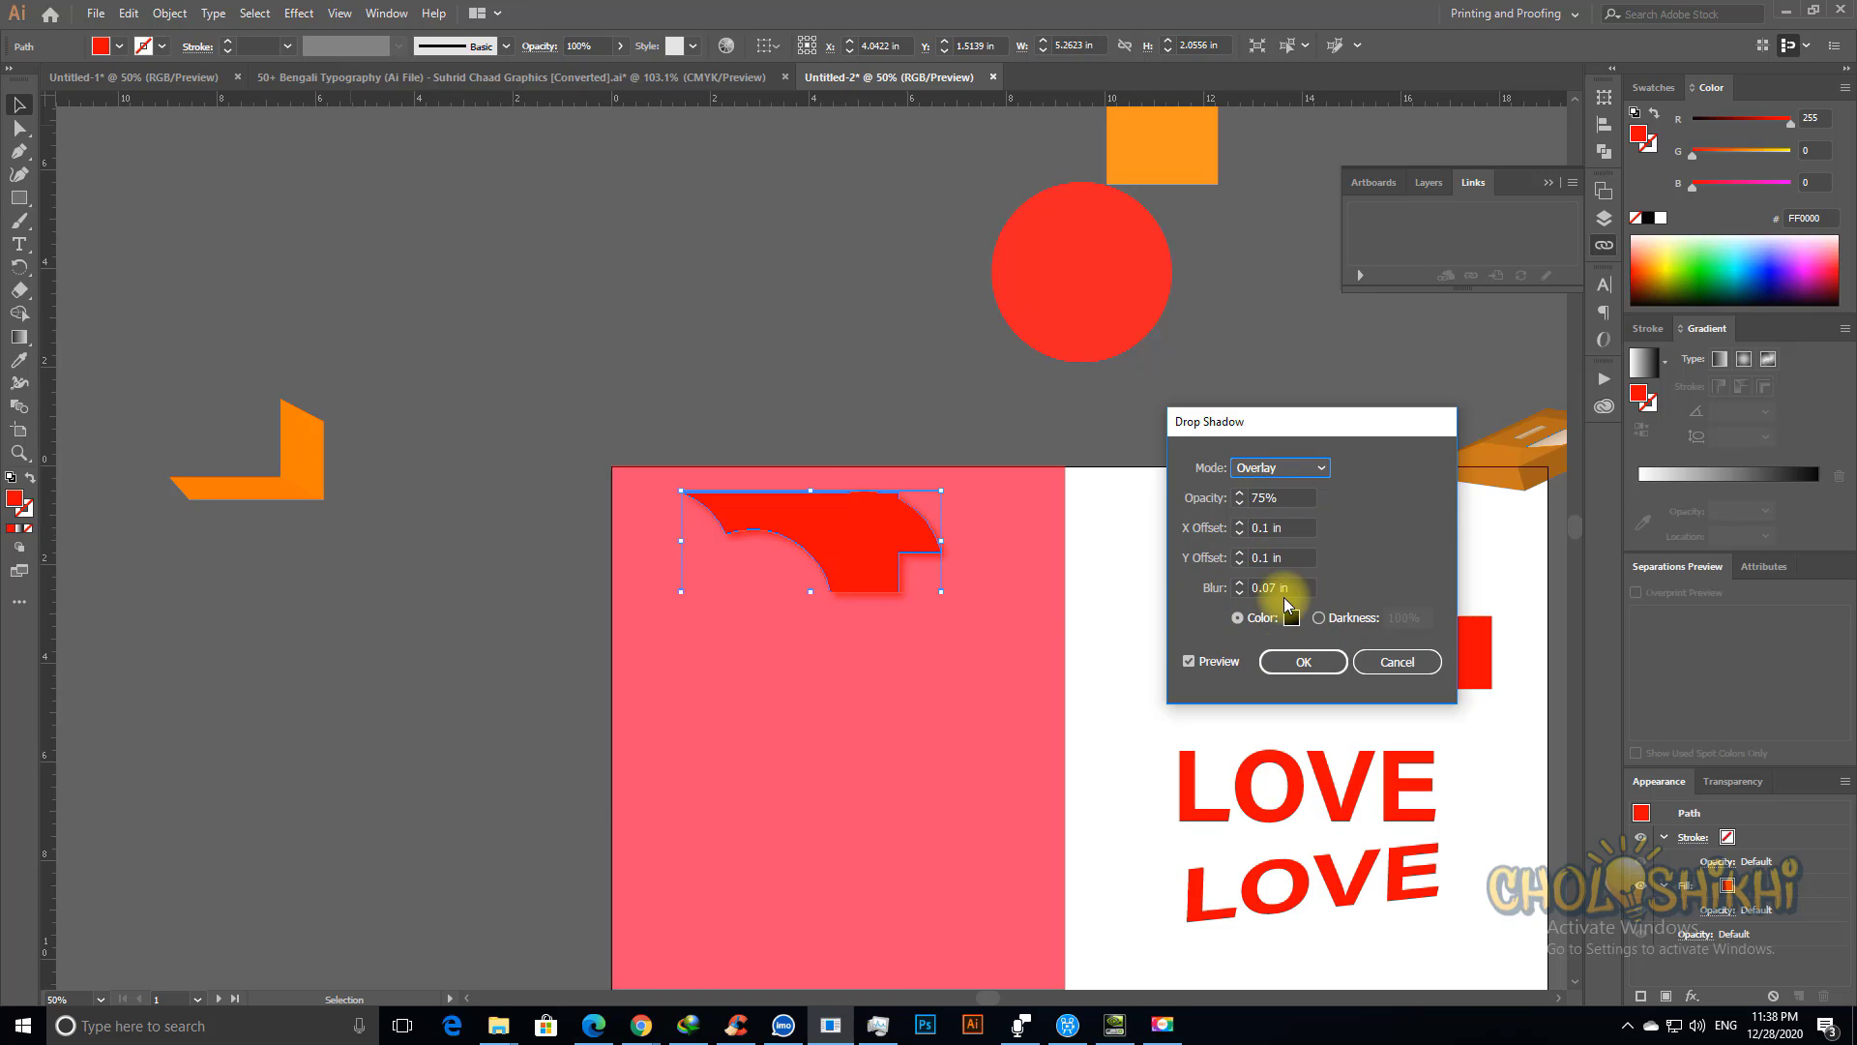
{"action": "left_click", "coordinate": [1286, 663]}
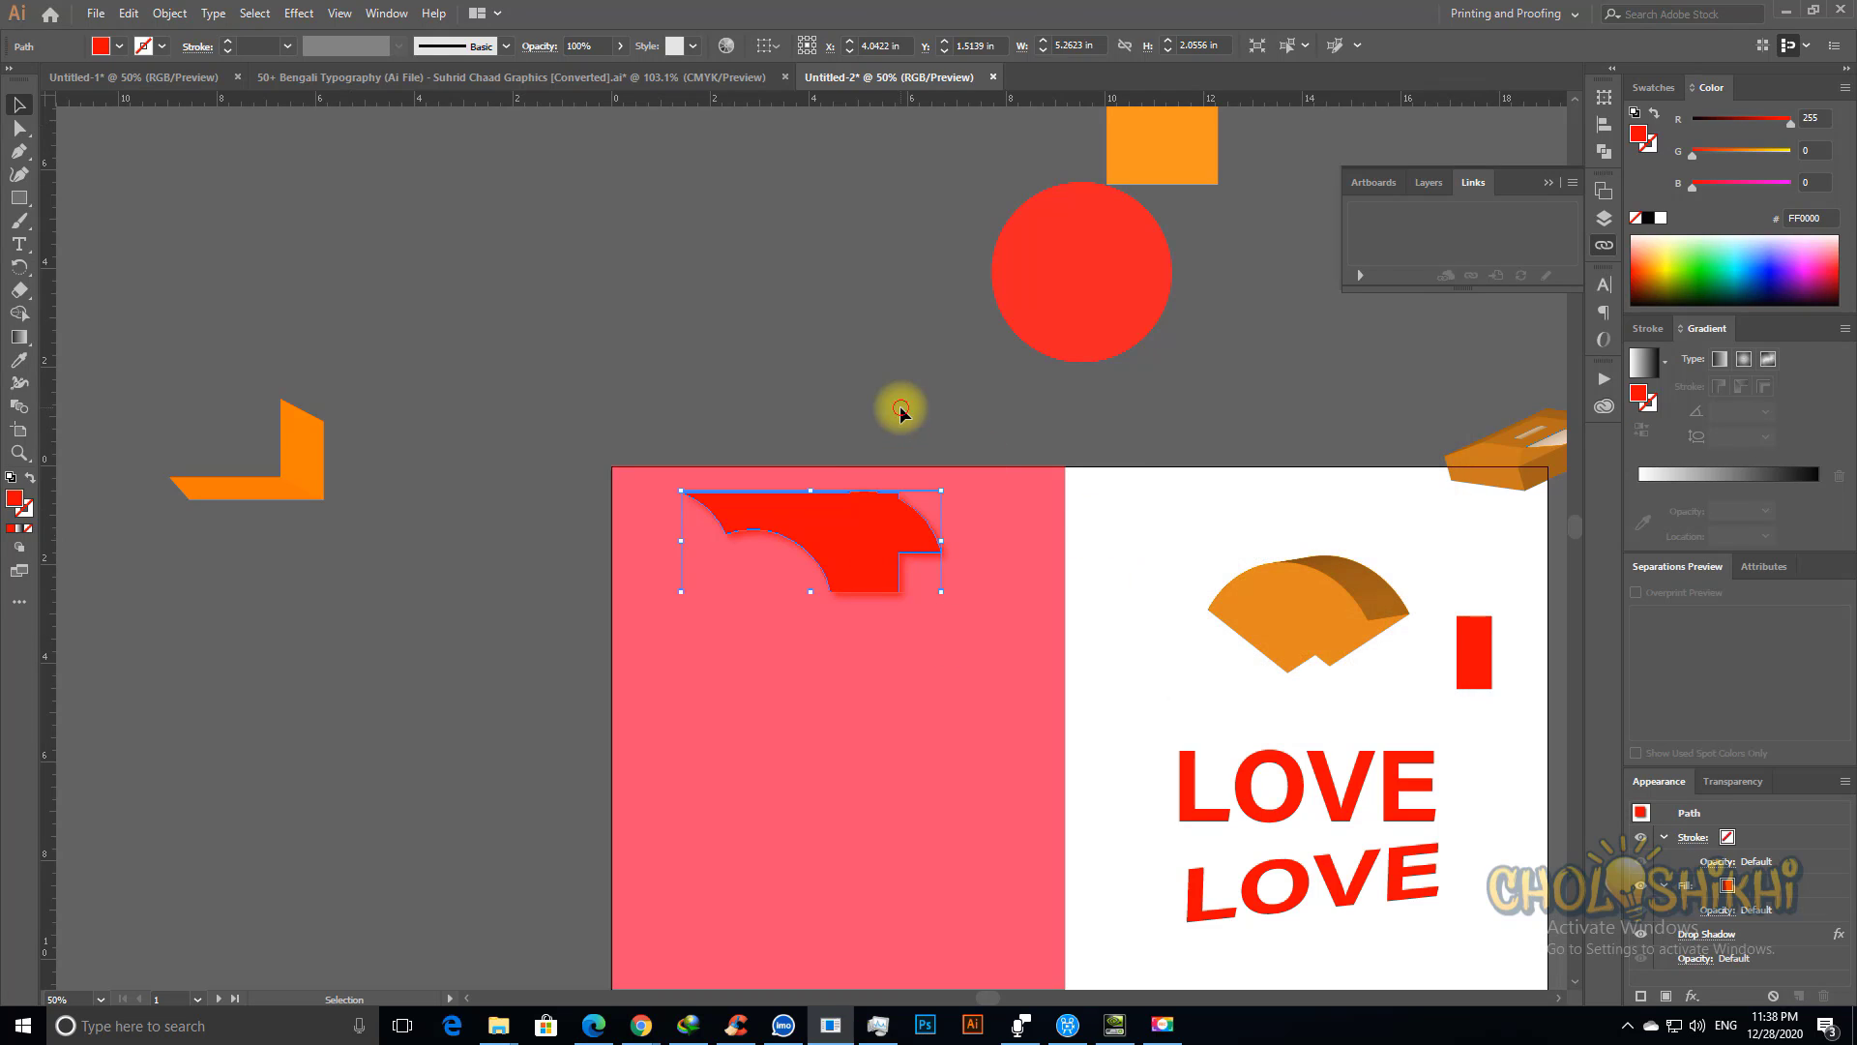
Step: Recolour the merged shape light pink (FF576B) by setting green to 87 and blue to 107
{"action": "left_click", "coordinate": [899, 403]}
{"action": "key", "text": "ctrl+space"}
{"action": "left_click_drag", "start_coordinate": [661, 447], "coordinate": [1059, 664]}
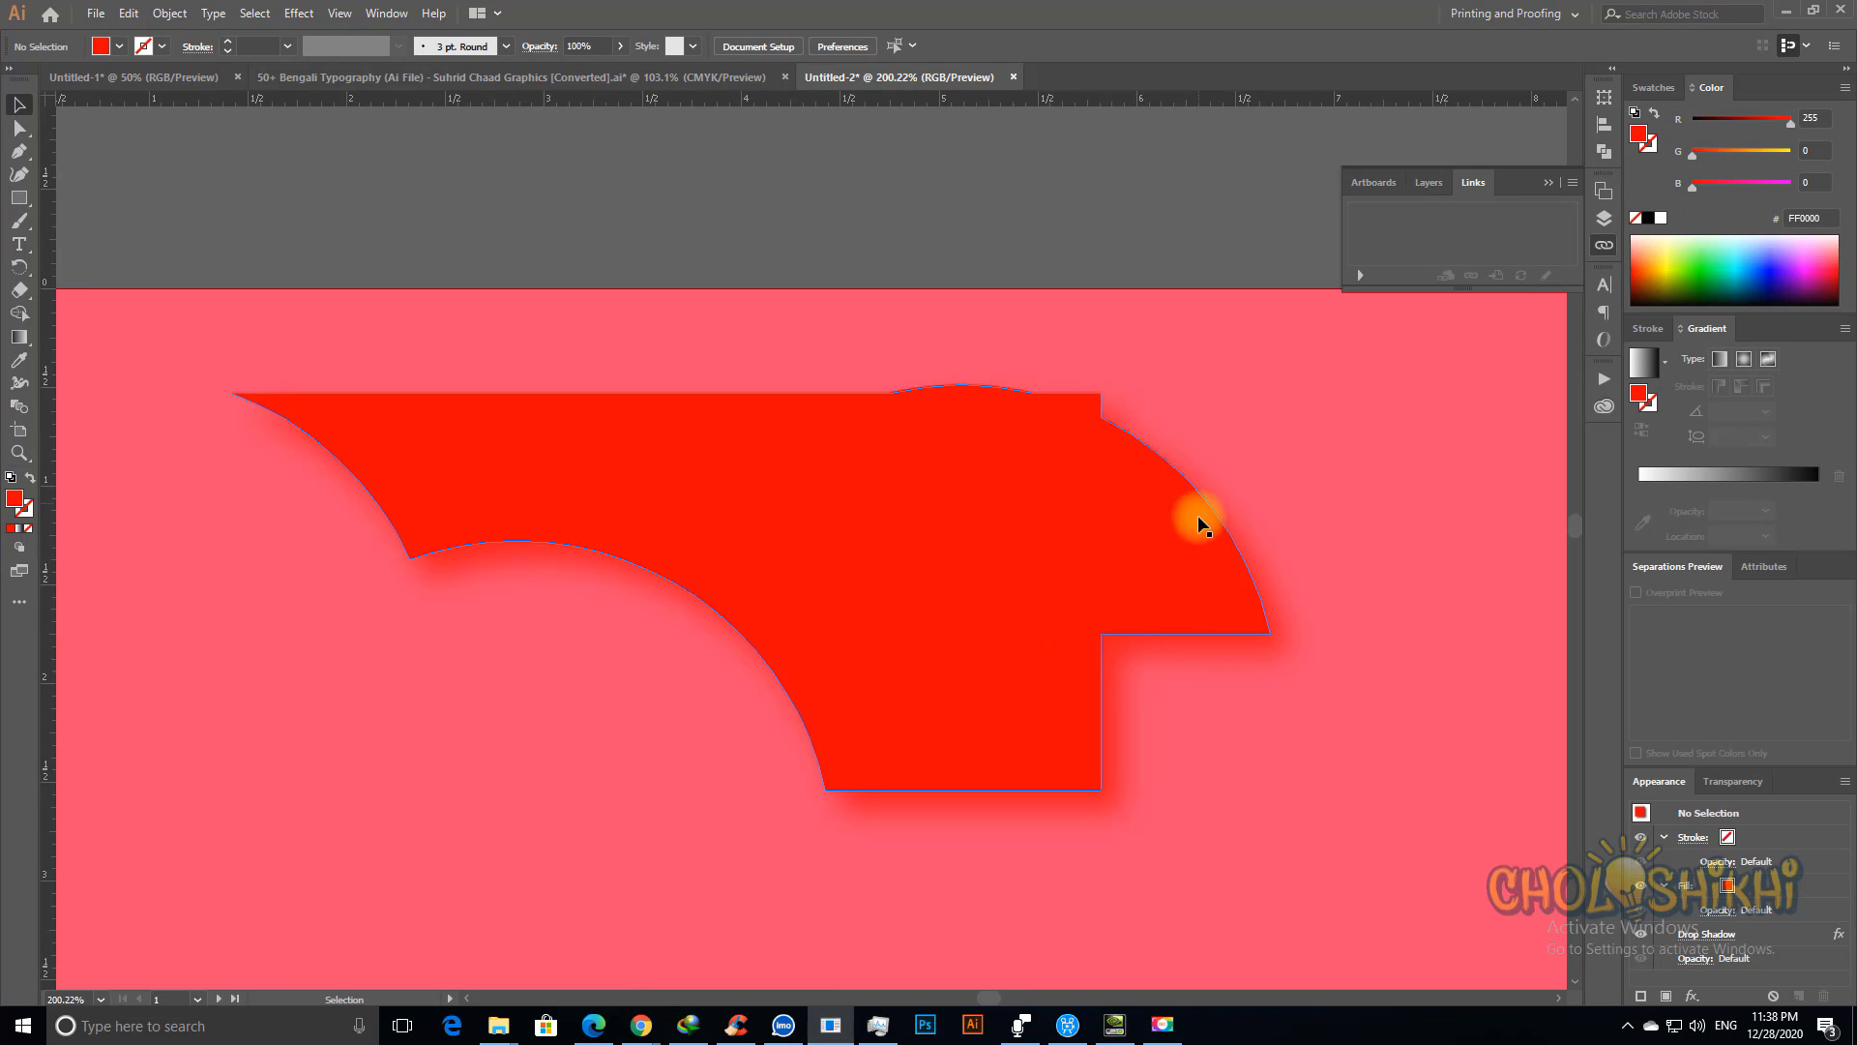
{"action": "left_click", "coordinate": [1071, 547]}
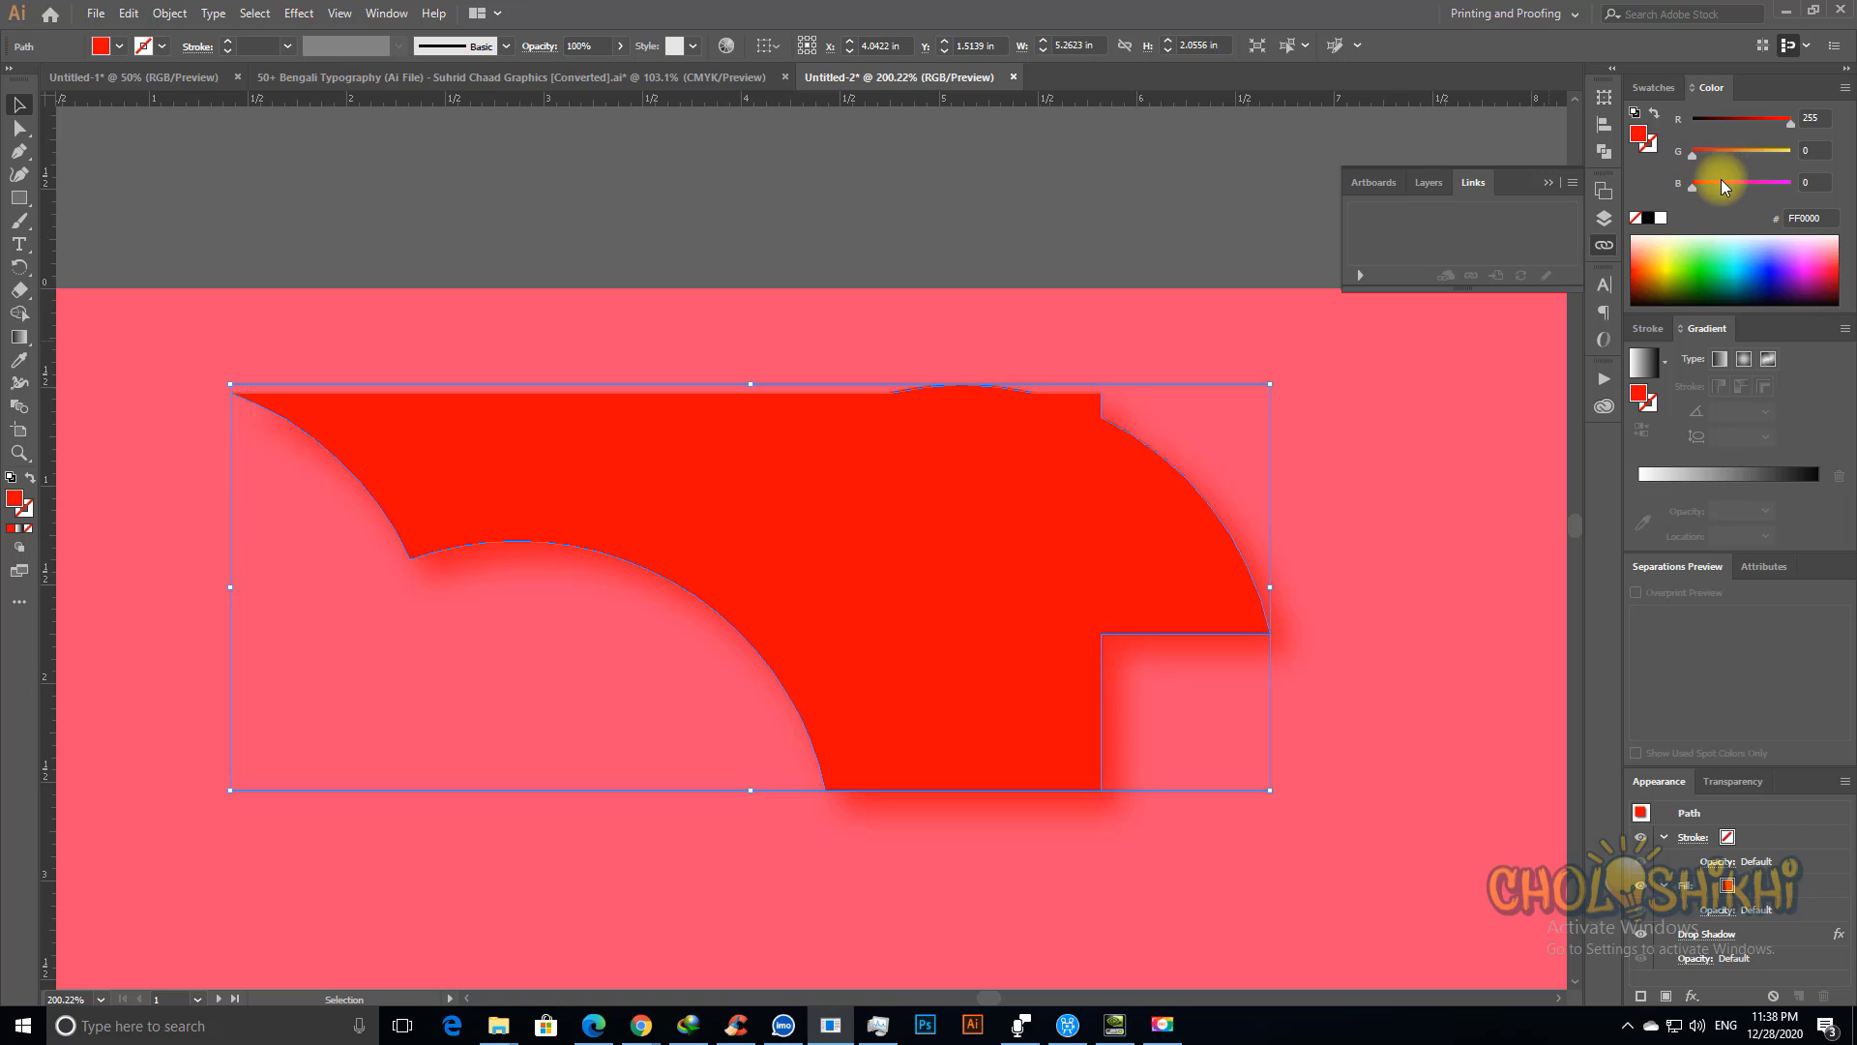
{"action": "left_click", "coordinate": [1719, 190]}
{"action": "left_click_drag", "start_coordinate": [1741, 196], "coordinate": [1729, 160]}
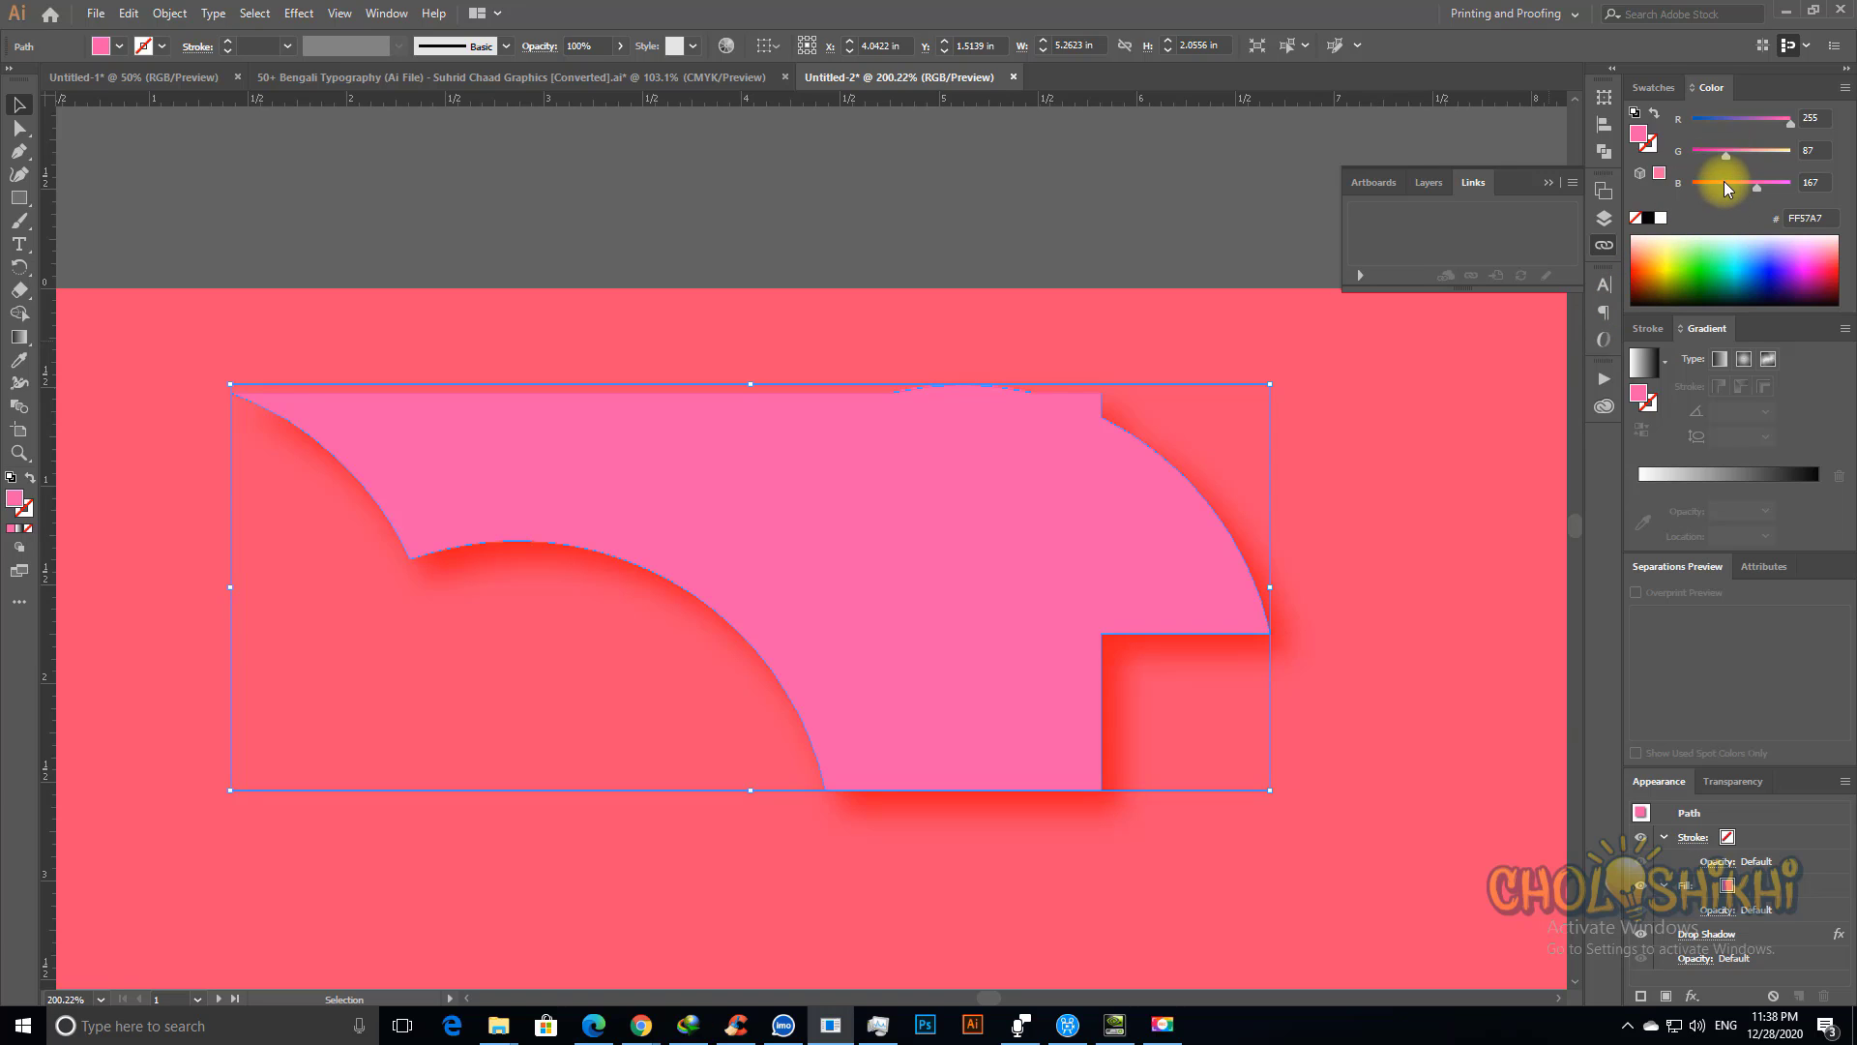
{"action": "left_click", "coordinate": [1720, 184]}
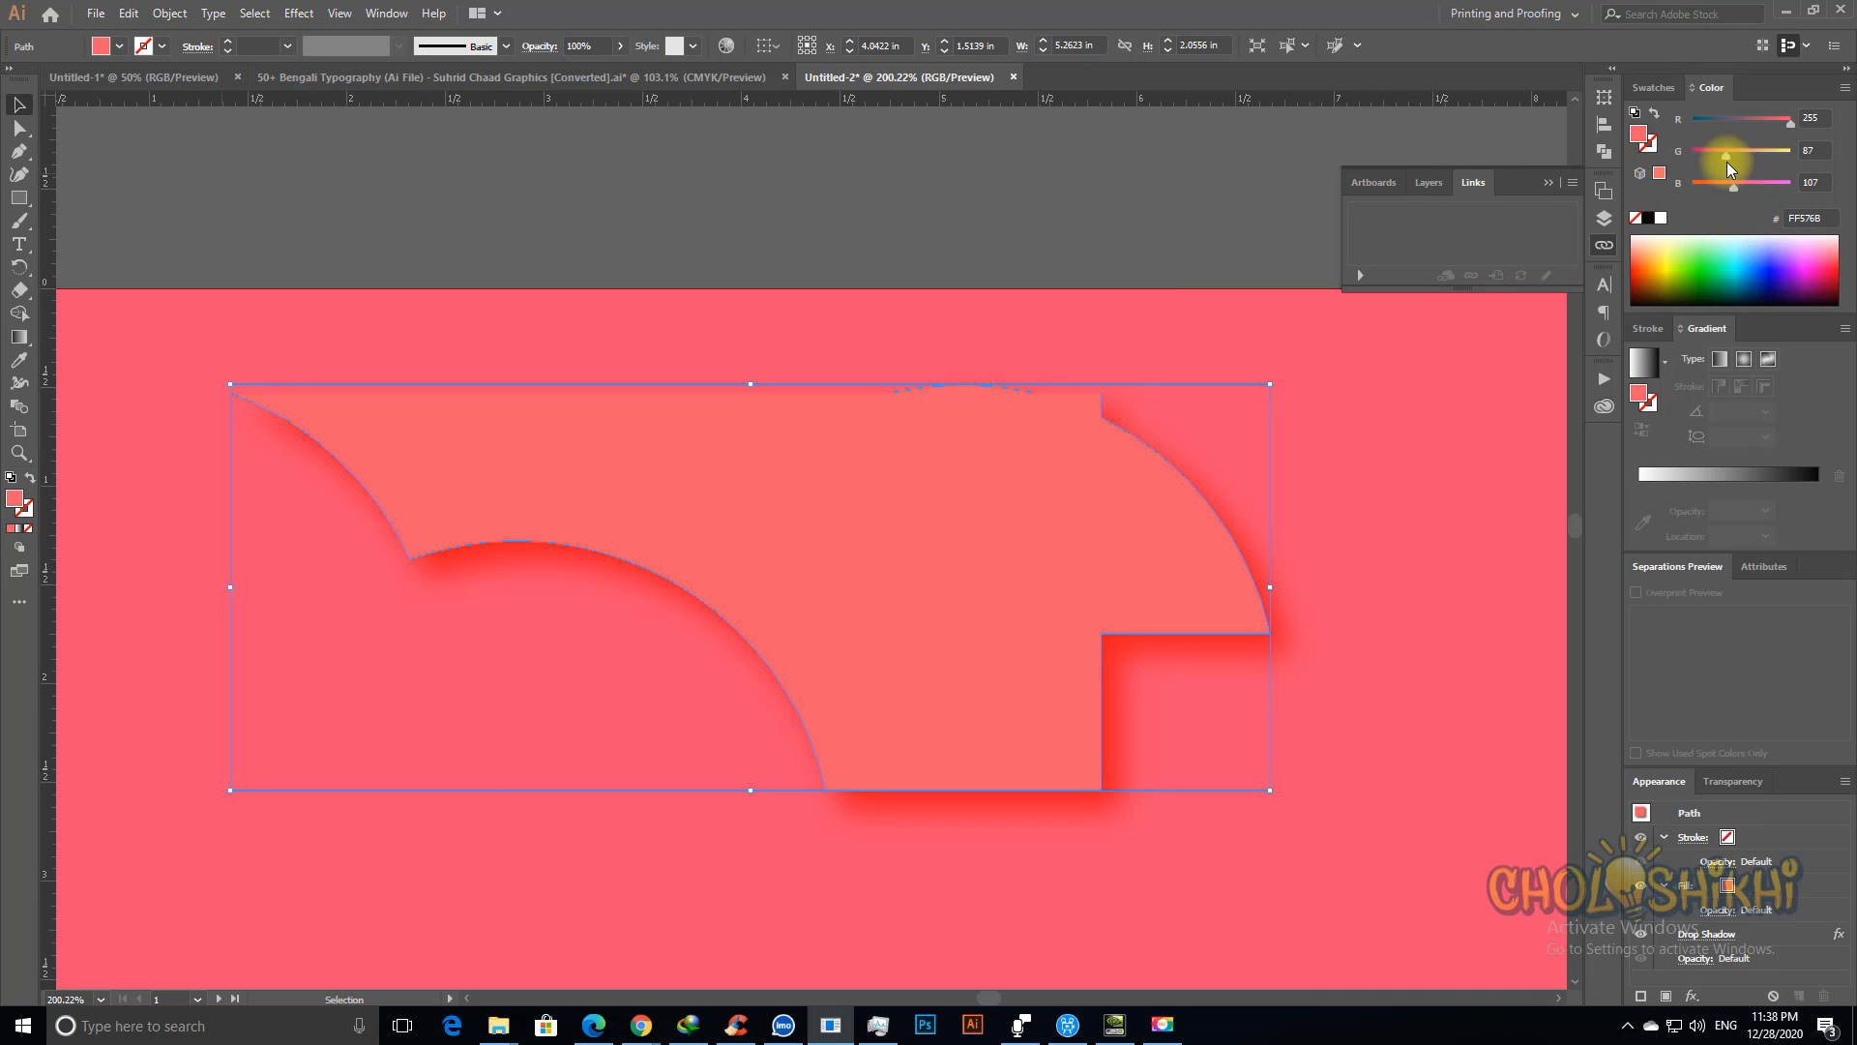
Step: Turn the shape's fill green with red 57 and green 200, and make it dark blue by lowering green to 71
{"action": "left_click", "coordinate": [1714, 157]}
{"action": "left_click_drag", "start_coordinate": [1708, 158], "coordinate": [1769, 152]}
{"action": "left_click", "coordinate": [1715, 121]}
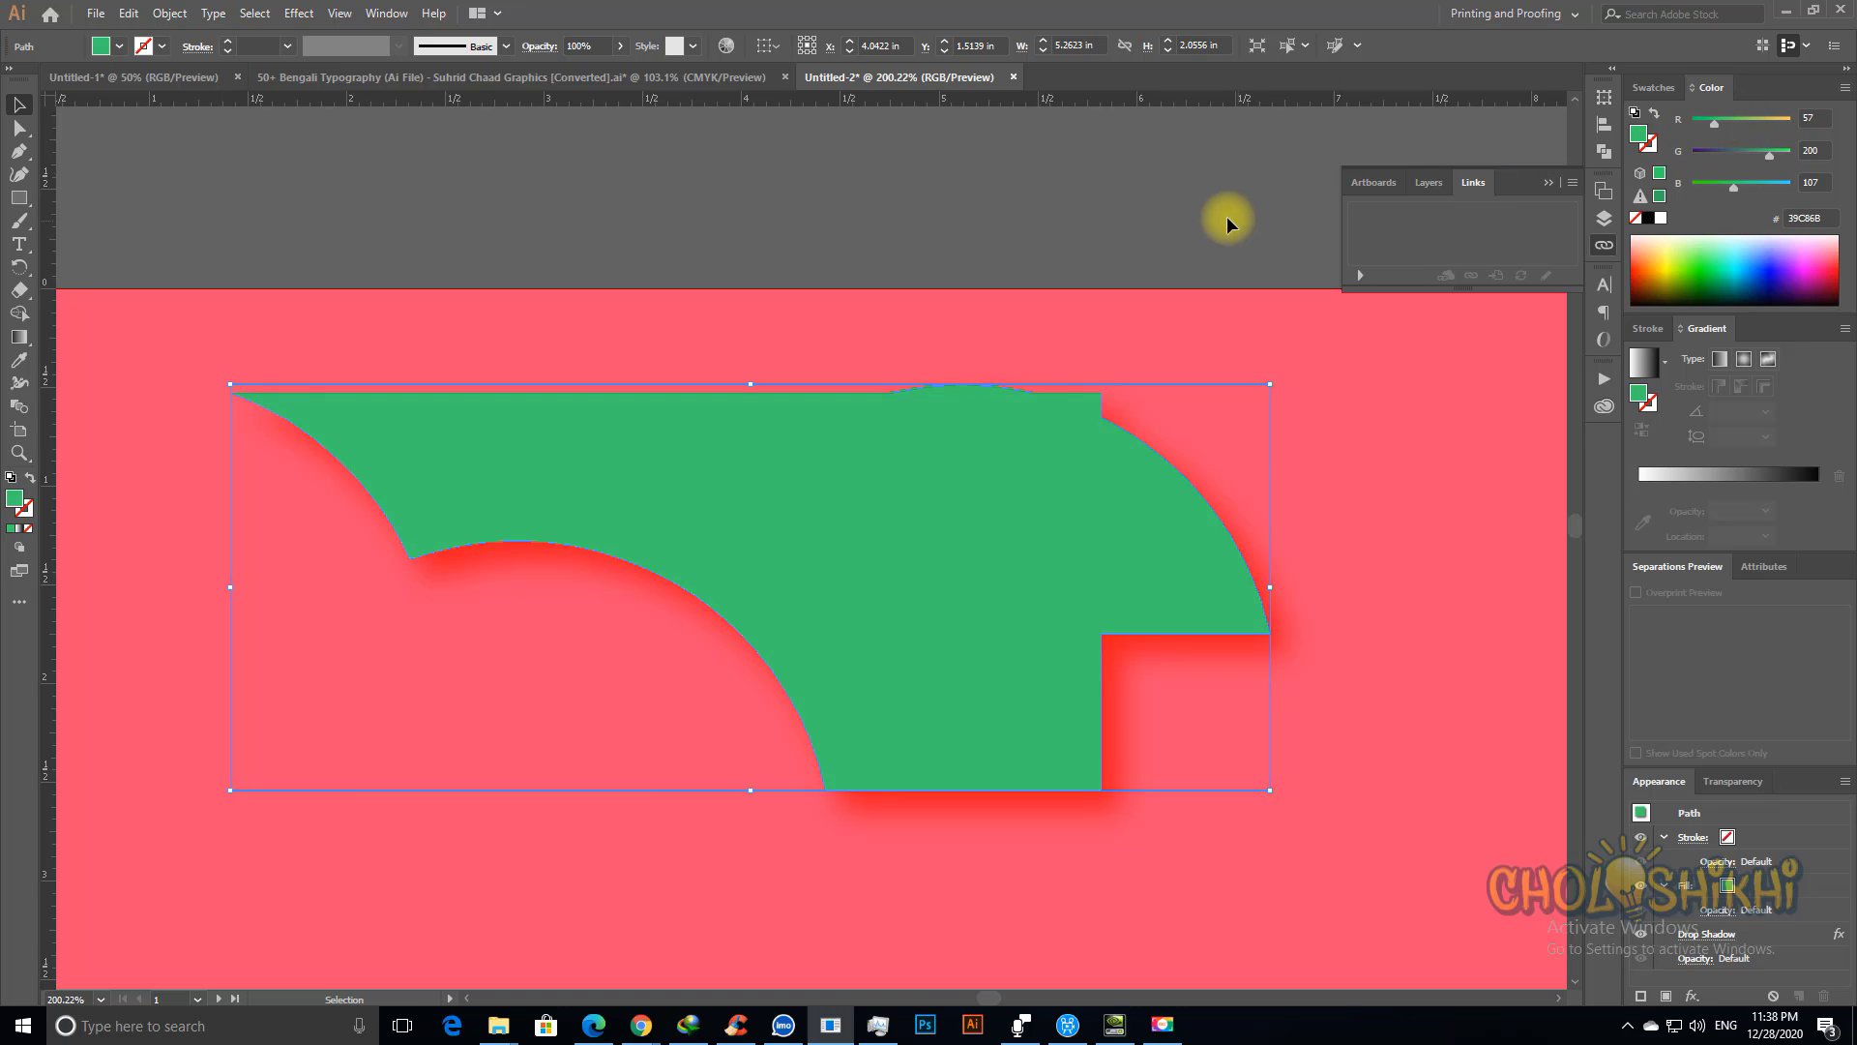
{"action": "left_click", "coordinate": [1722, 155]}
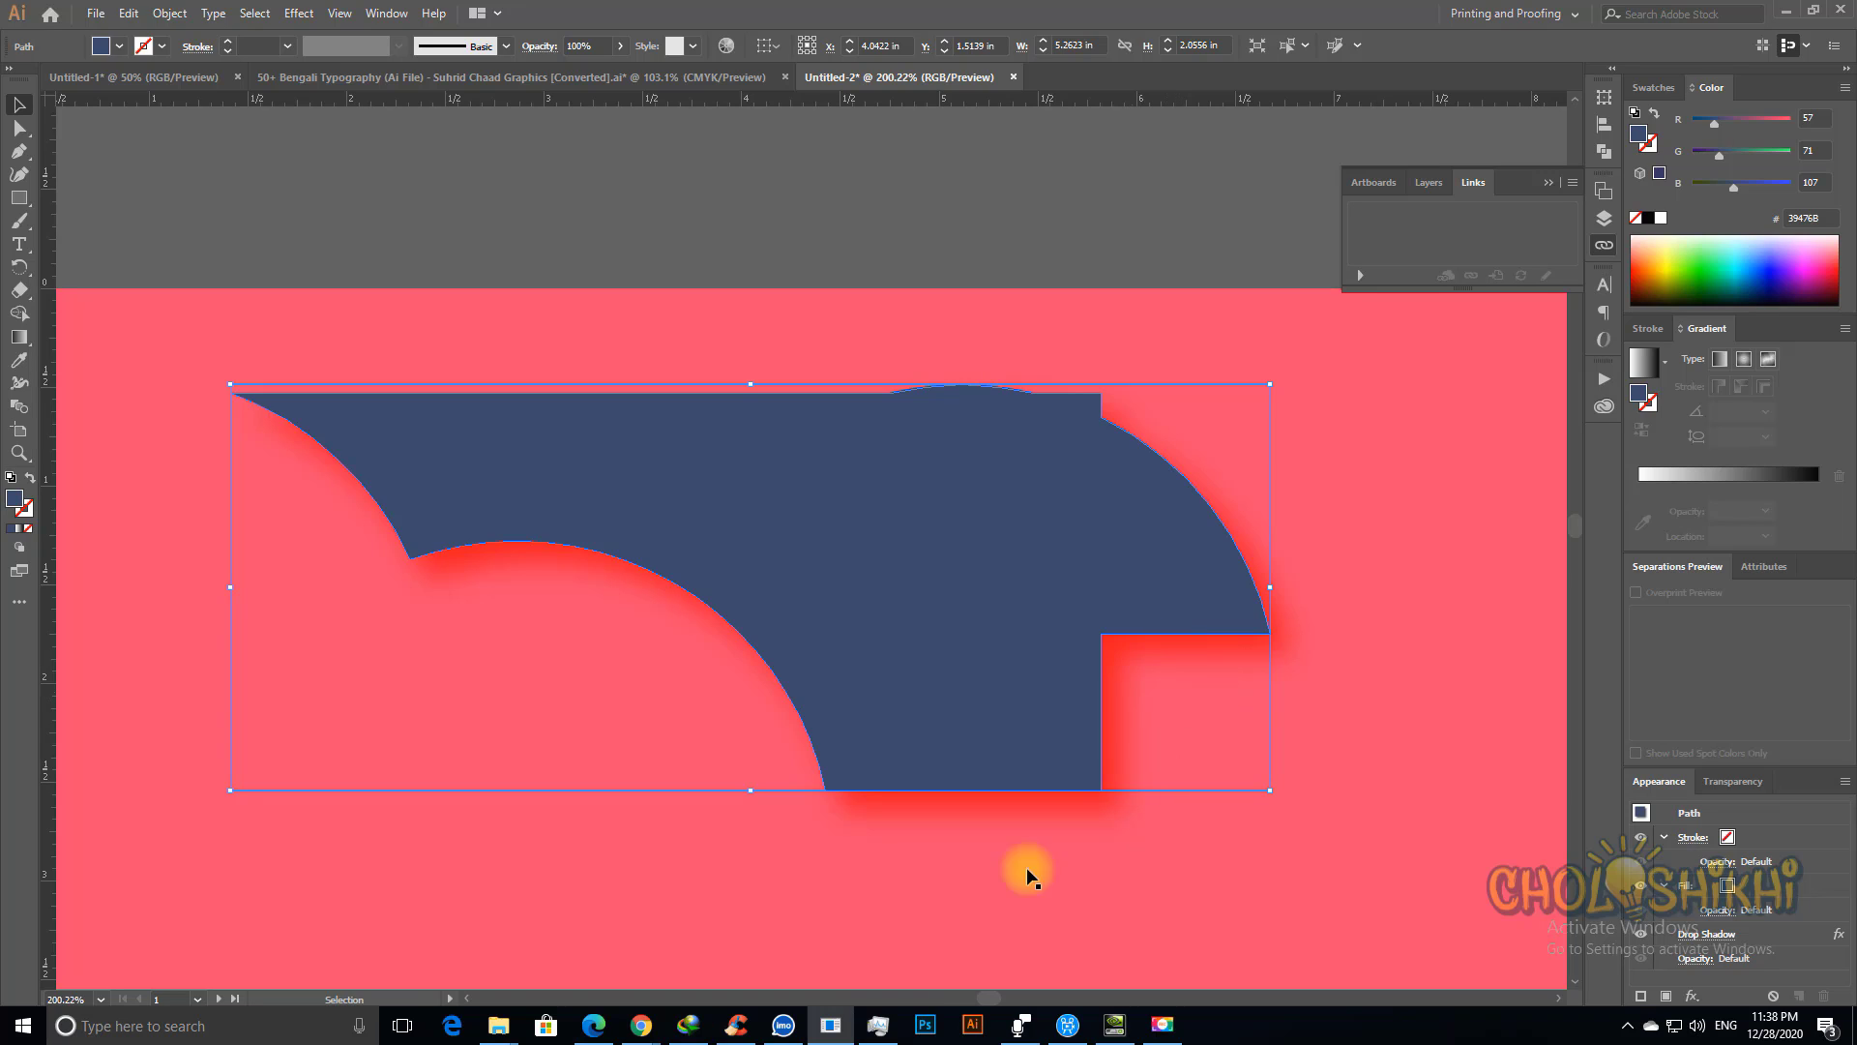
Step: Switch to the Google Meet window to check the call, return to Illustrator and dismiss the presenting notification
{"action": "left_click", "coordinate": [596, 1027]}
{"action": "left_click", "coordinate": [596, 1027]}
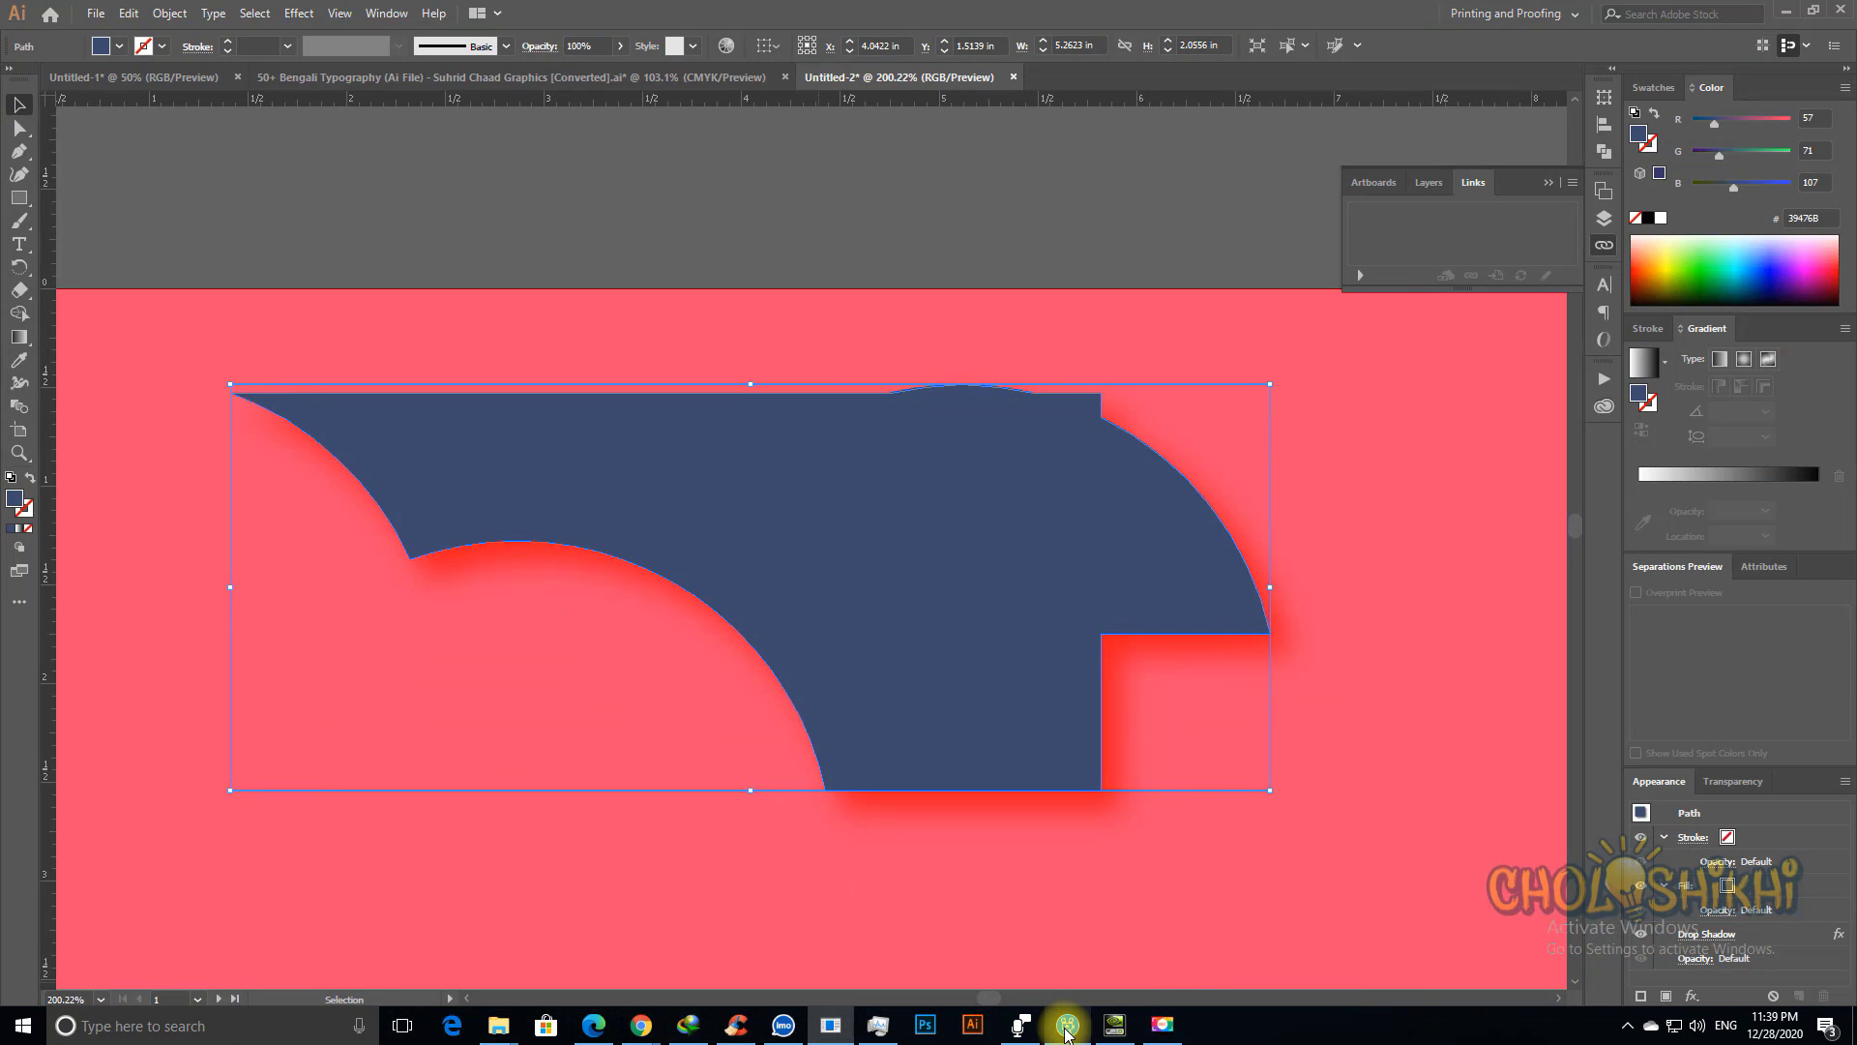
{"action": "mouse_move", "coordinate": [1066, 1035]}
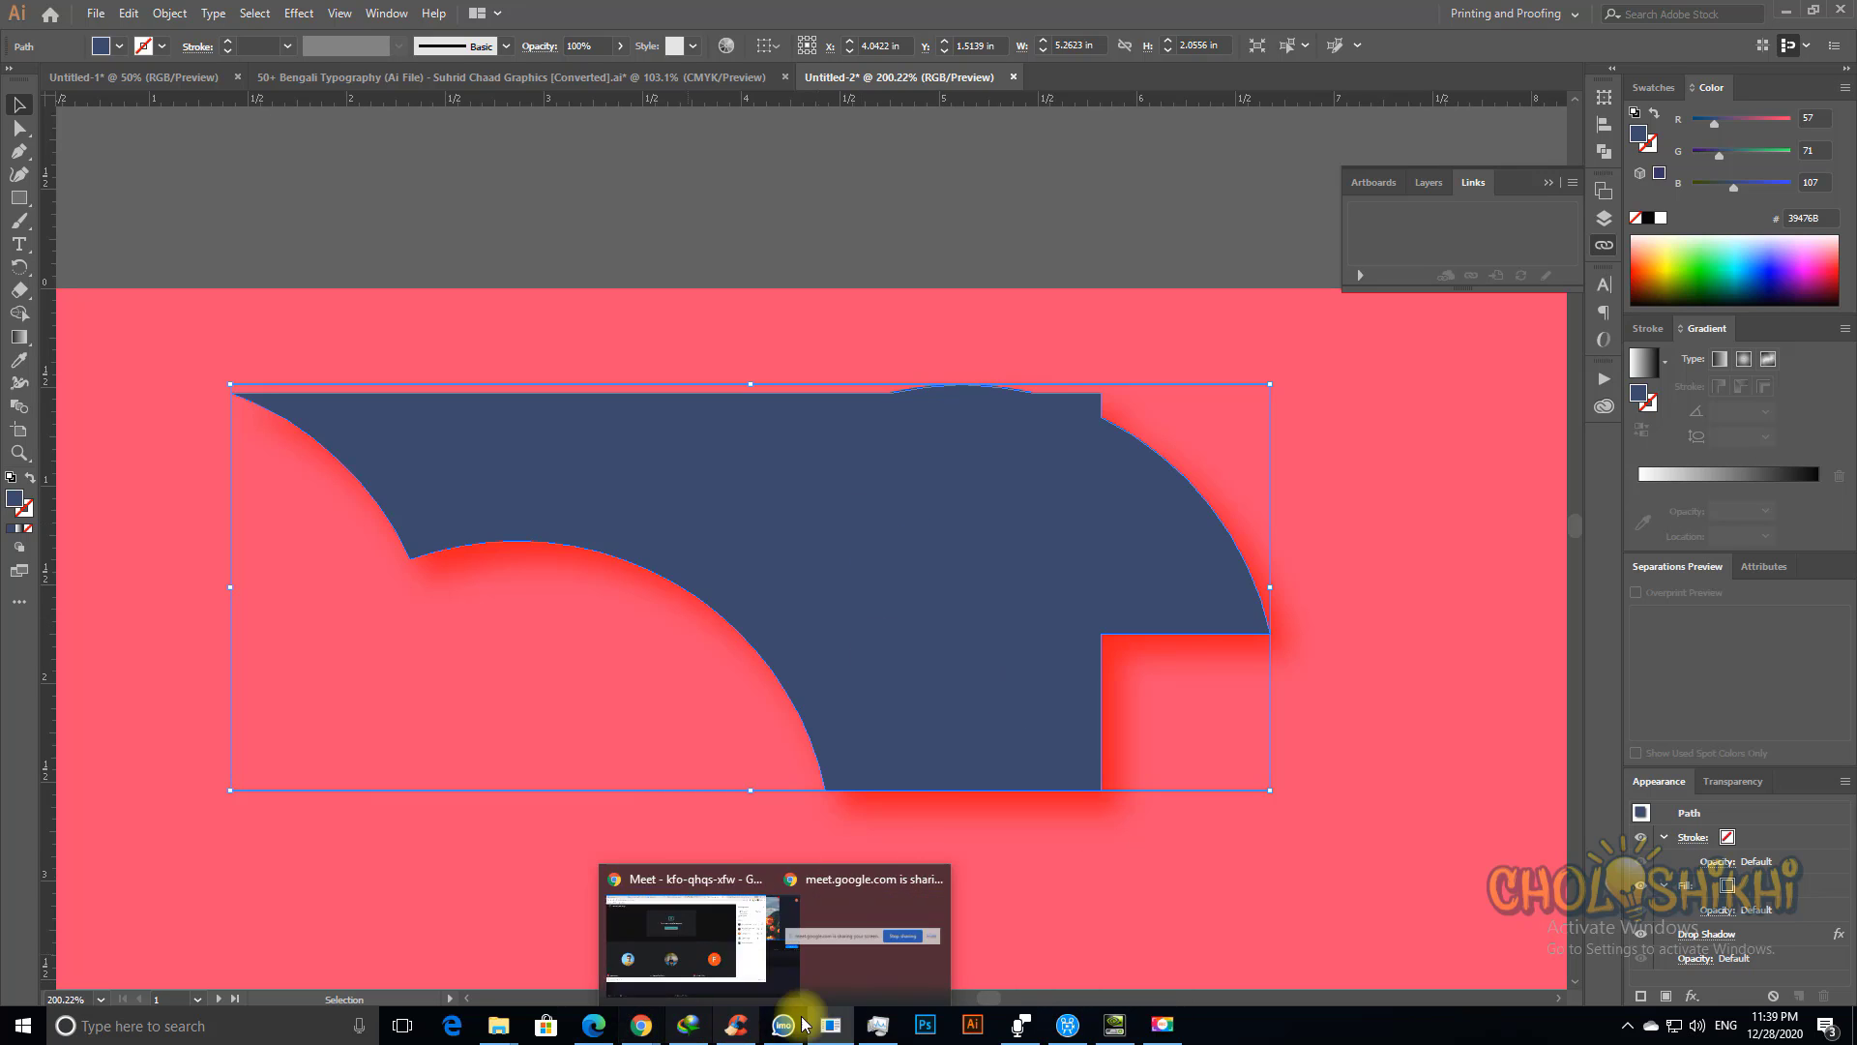
{"action": "mouse_move", "coordinate": [659, 1030]}
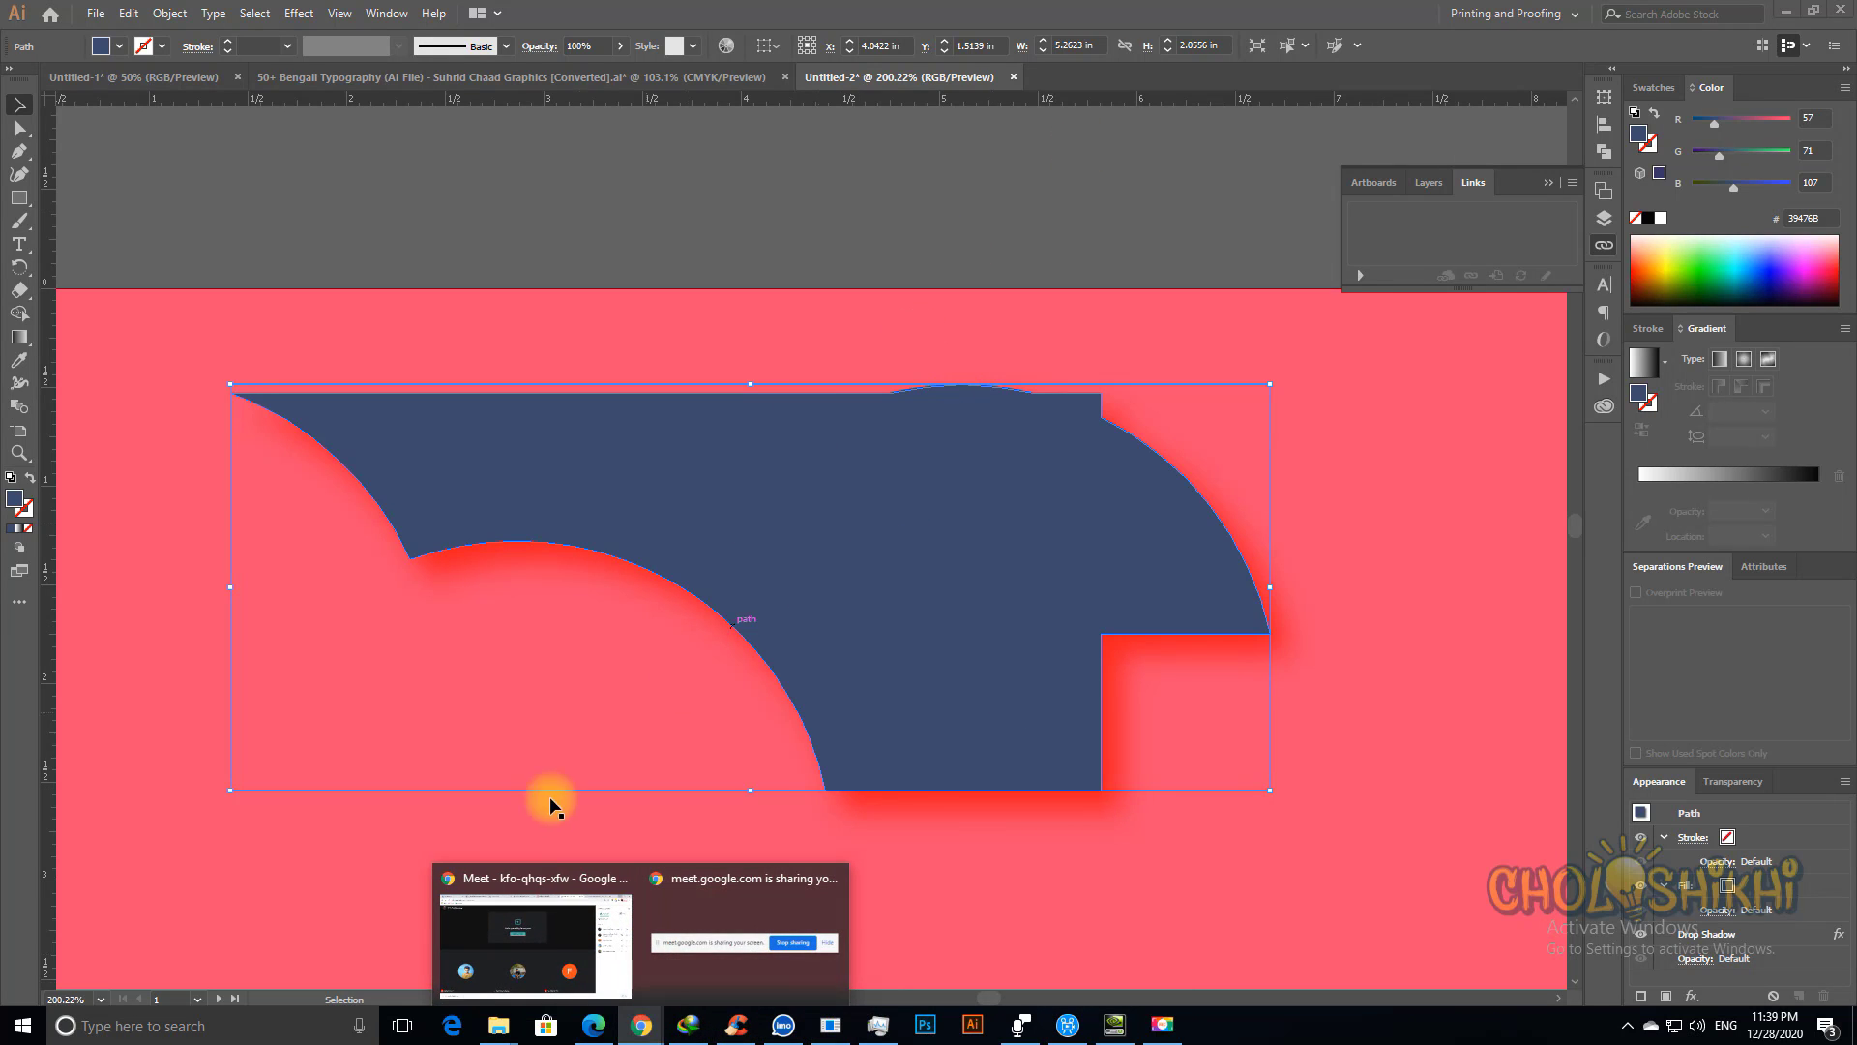
{"action": "left_click", "coordinate": [528, 934]}
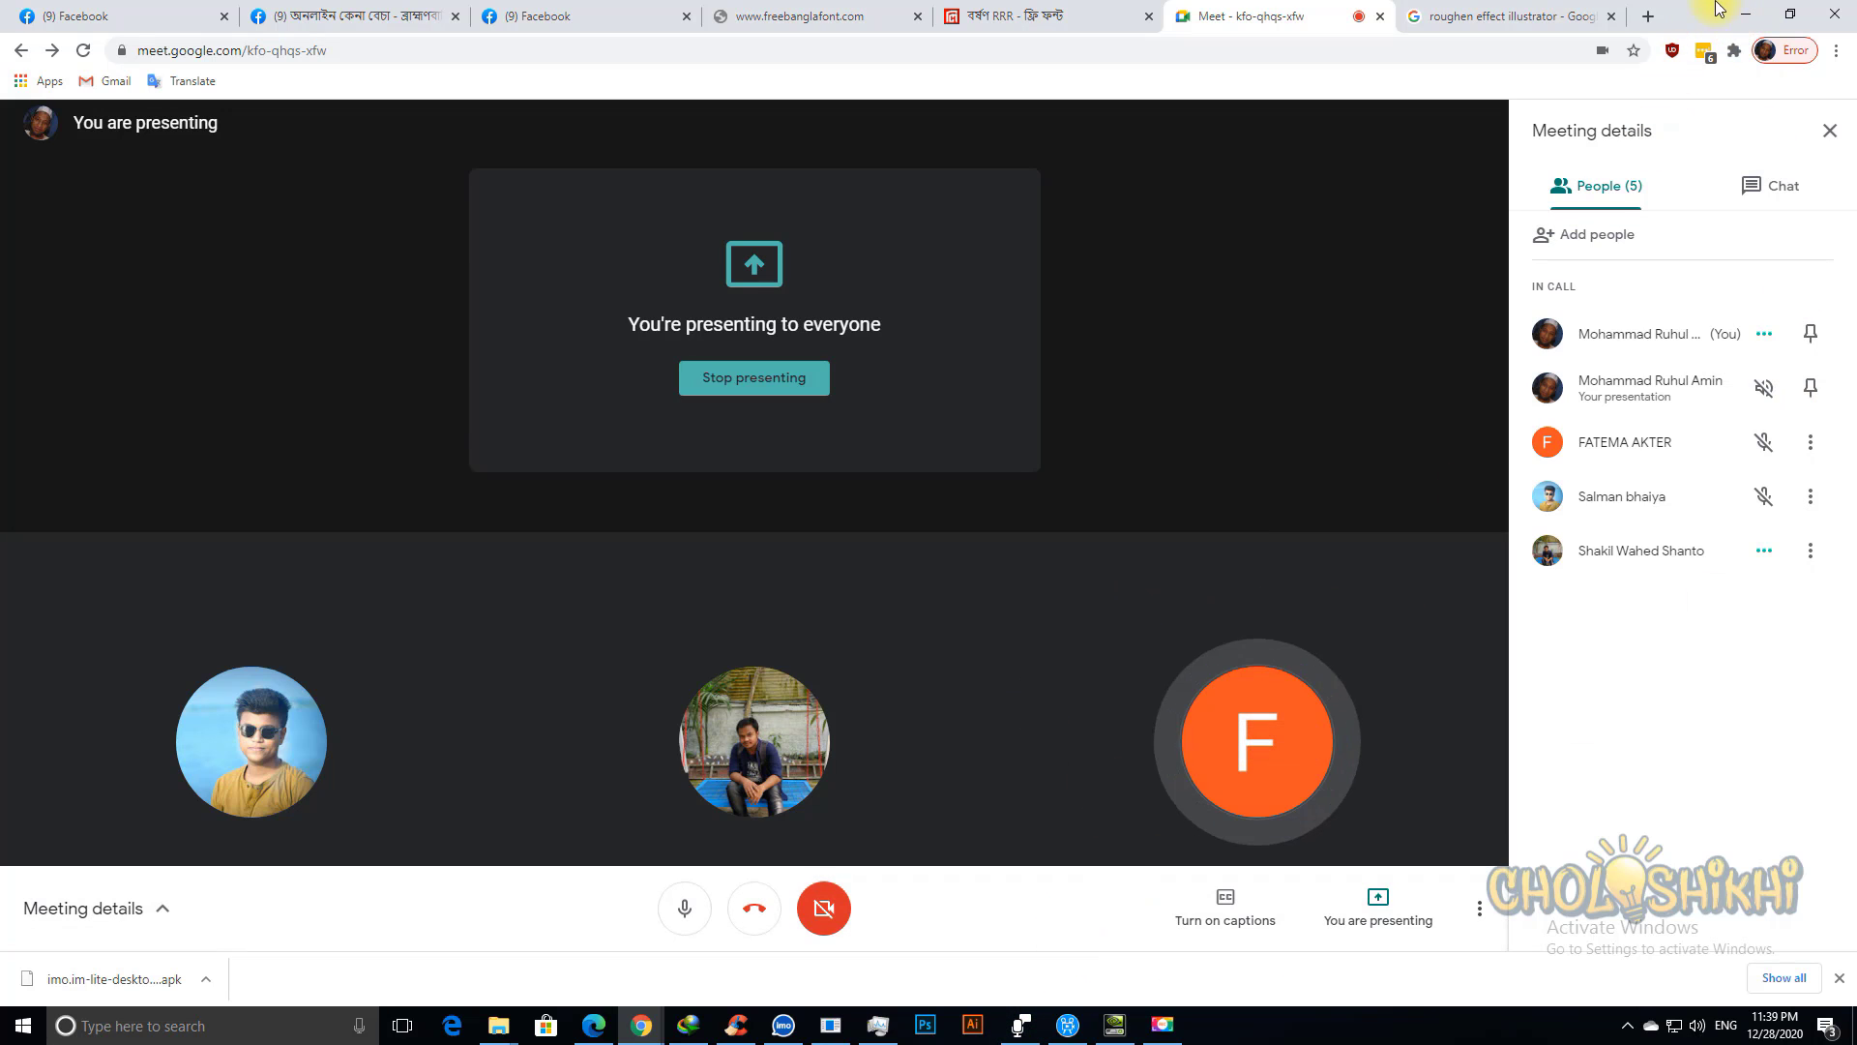
{"action": "left_click", "coordinate": [1743, 15]}
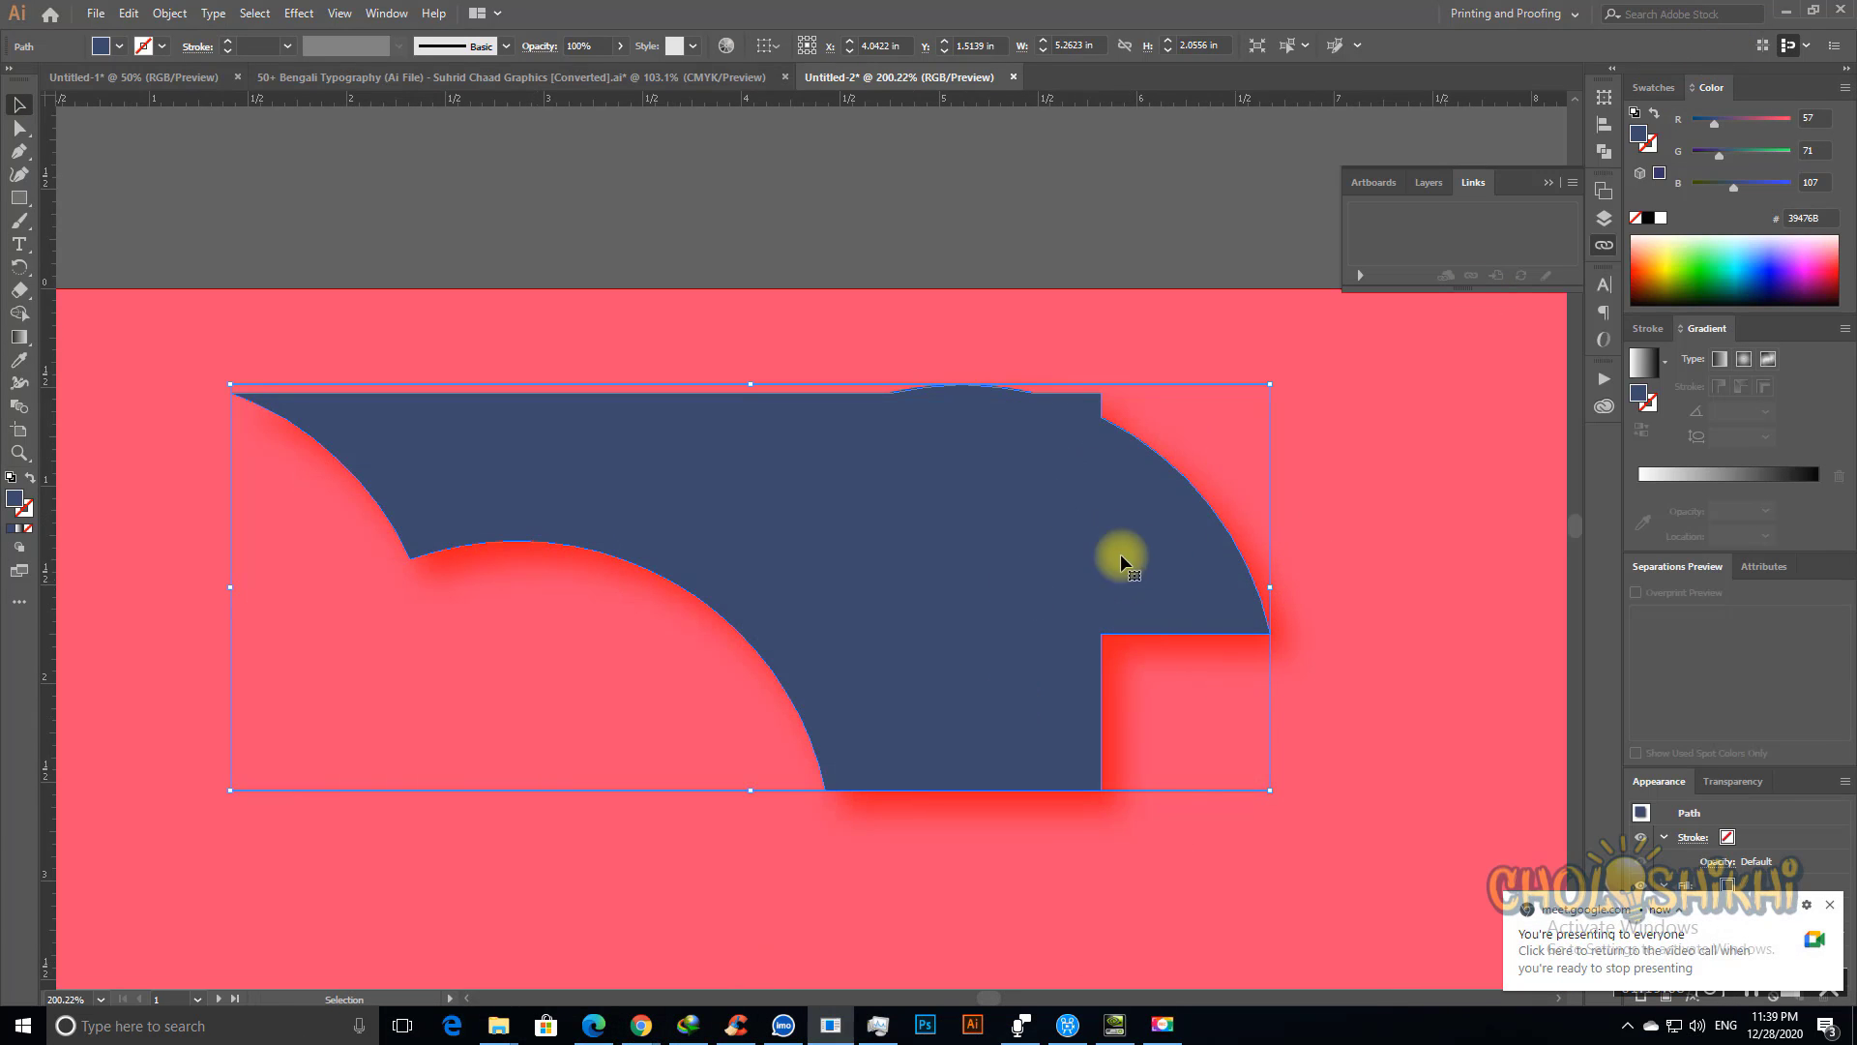
{"action": "left_click", "coordinate": [1830, 908]}
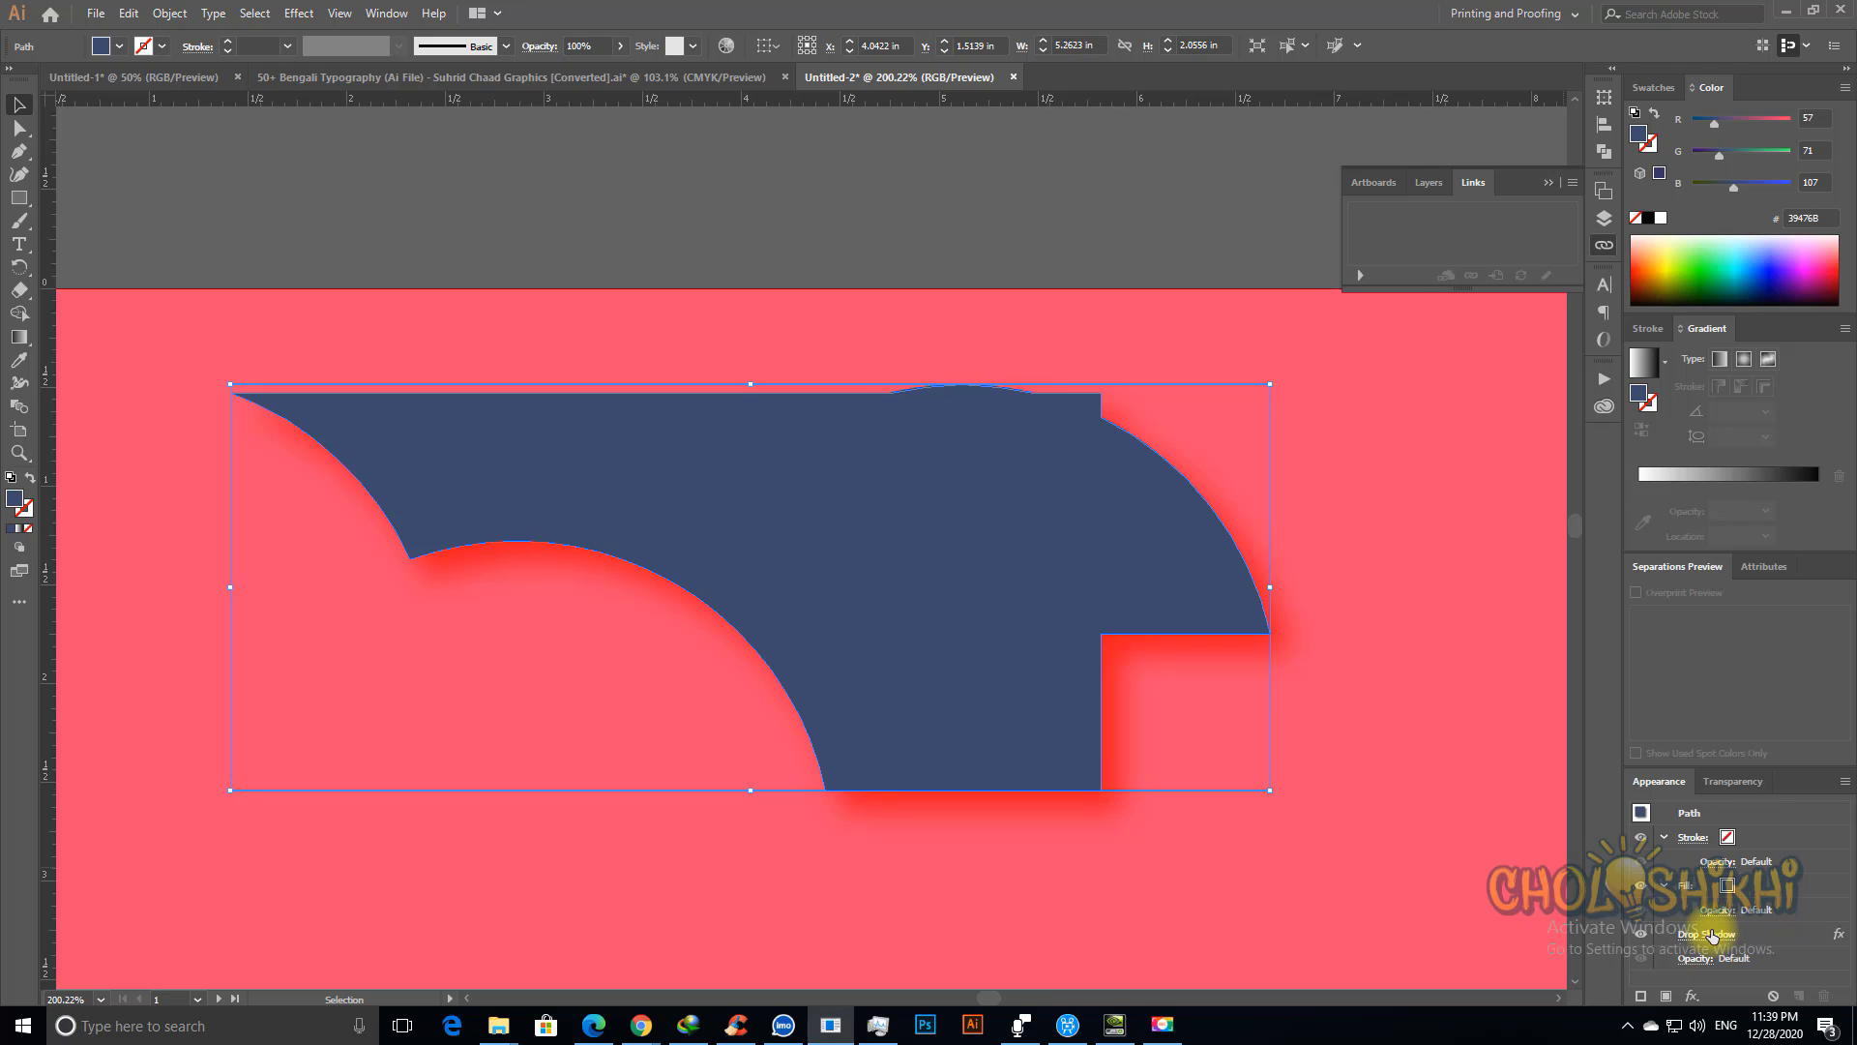
Step: Reopen the shape's Drop Shadow settings, enable the preview, and try the Soft Light and Hard Light blend modes
{"action": "left_click", "coordinate": [1708, 934]}
{"action": "left_click", "coordinate": [1269, 498]}
{"action": "left_click_drag", "start_coordinate": [1262, 418], "coordinate": [1510, 361]}
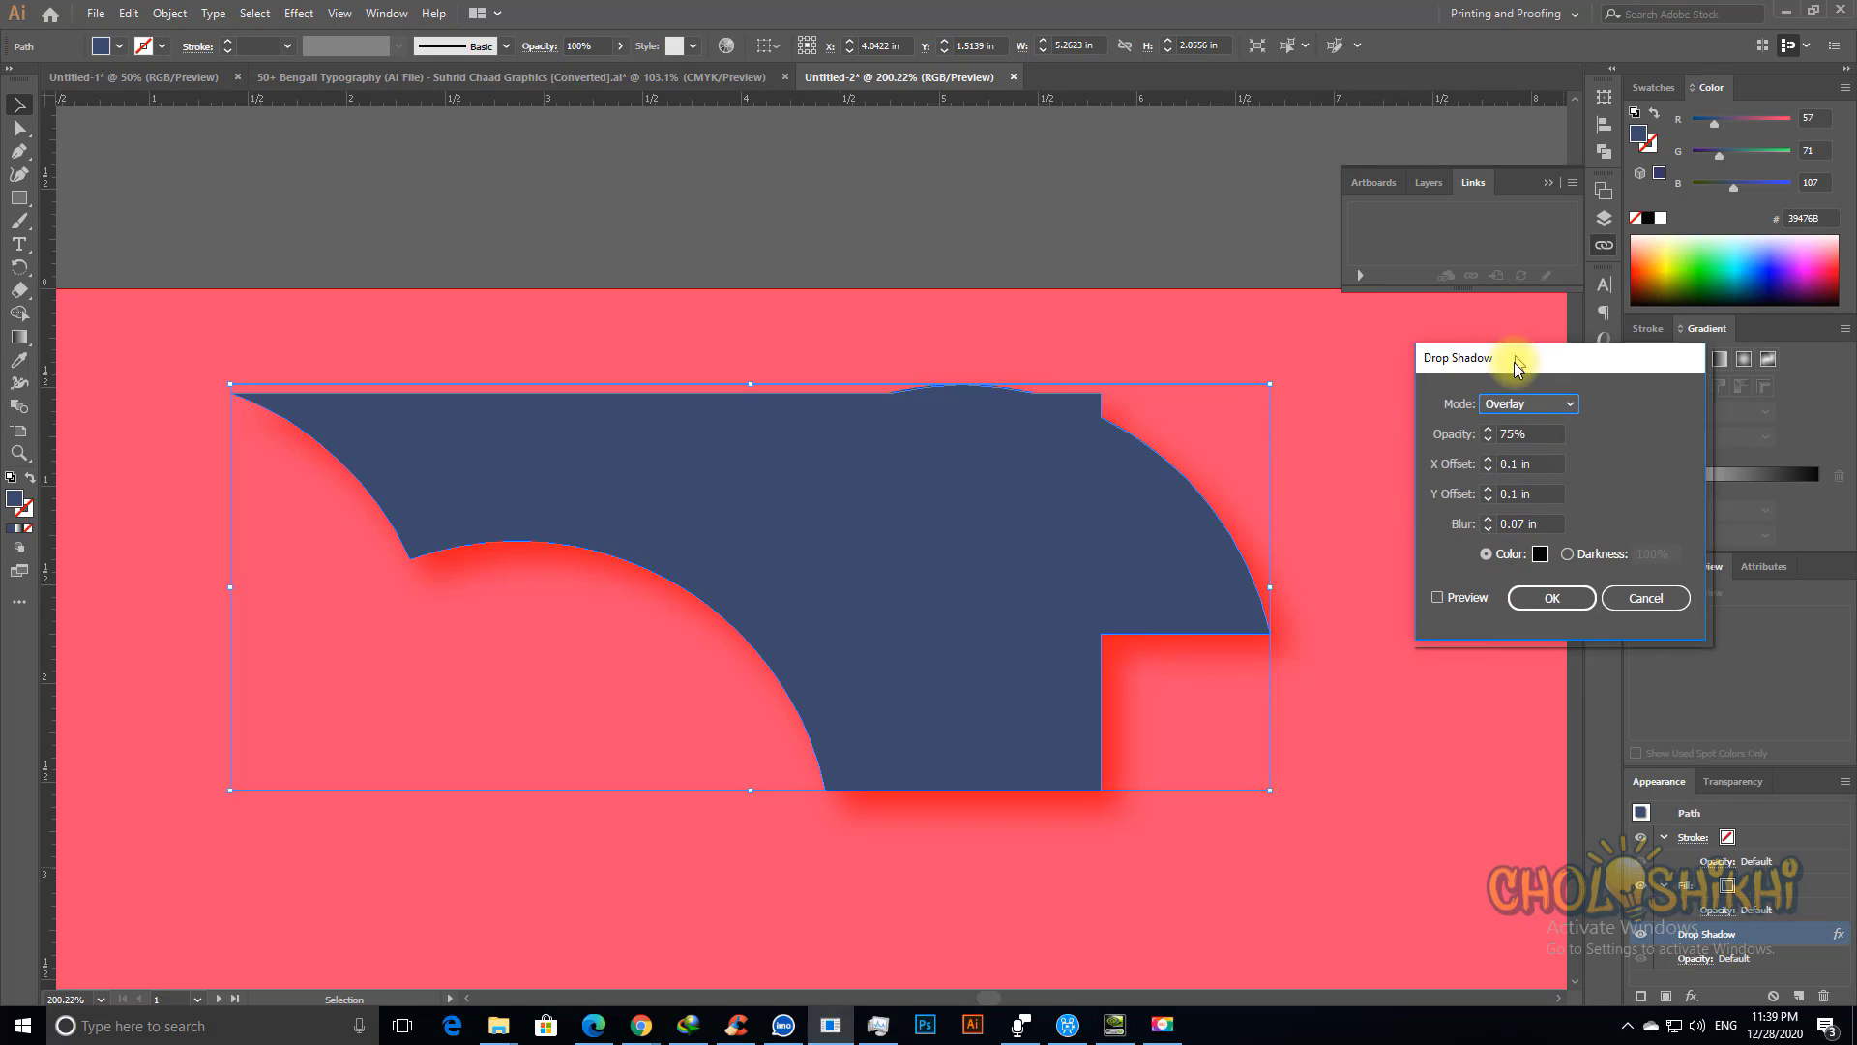
{"action": "left_click", "coordinate": [1505, 416]}
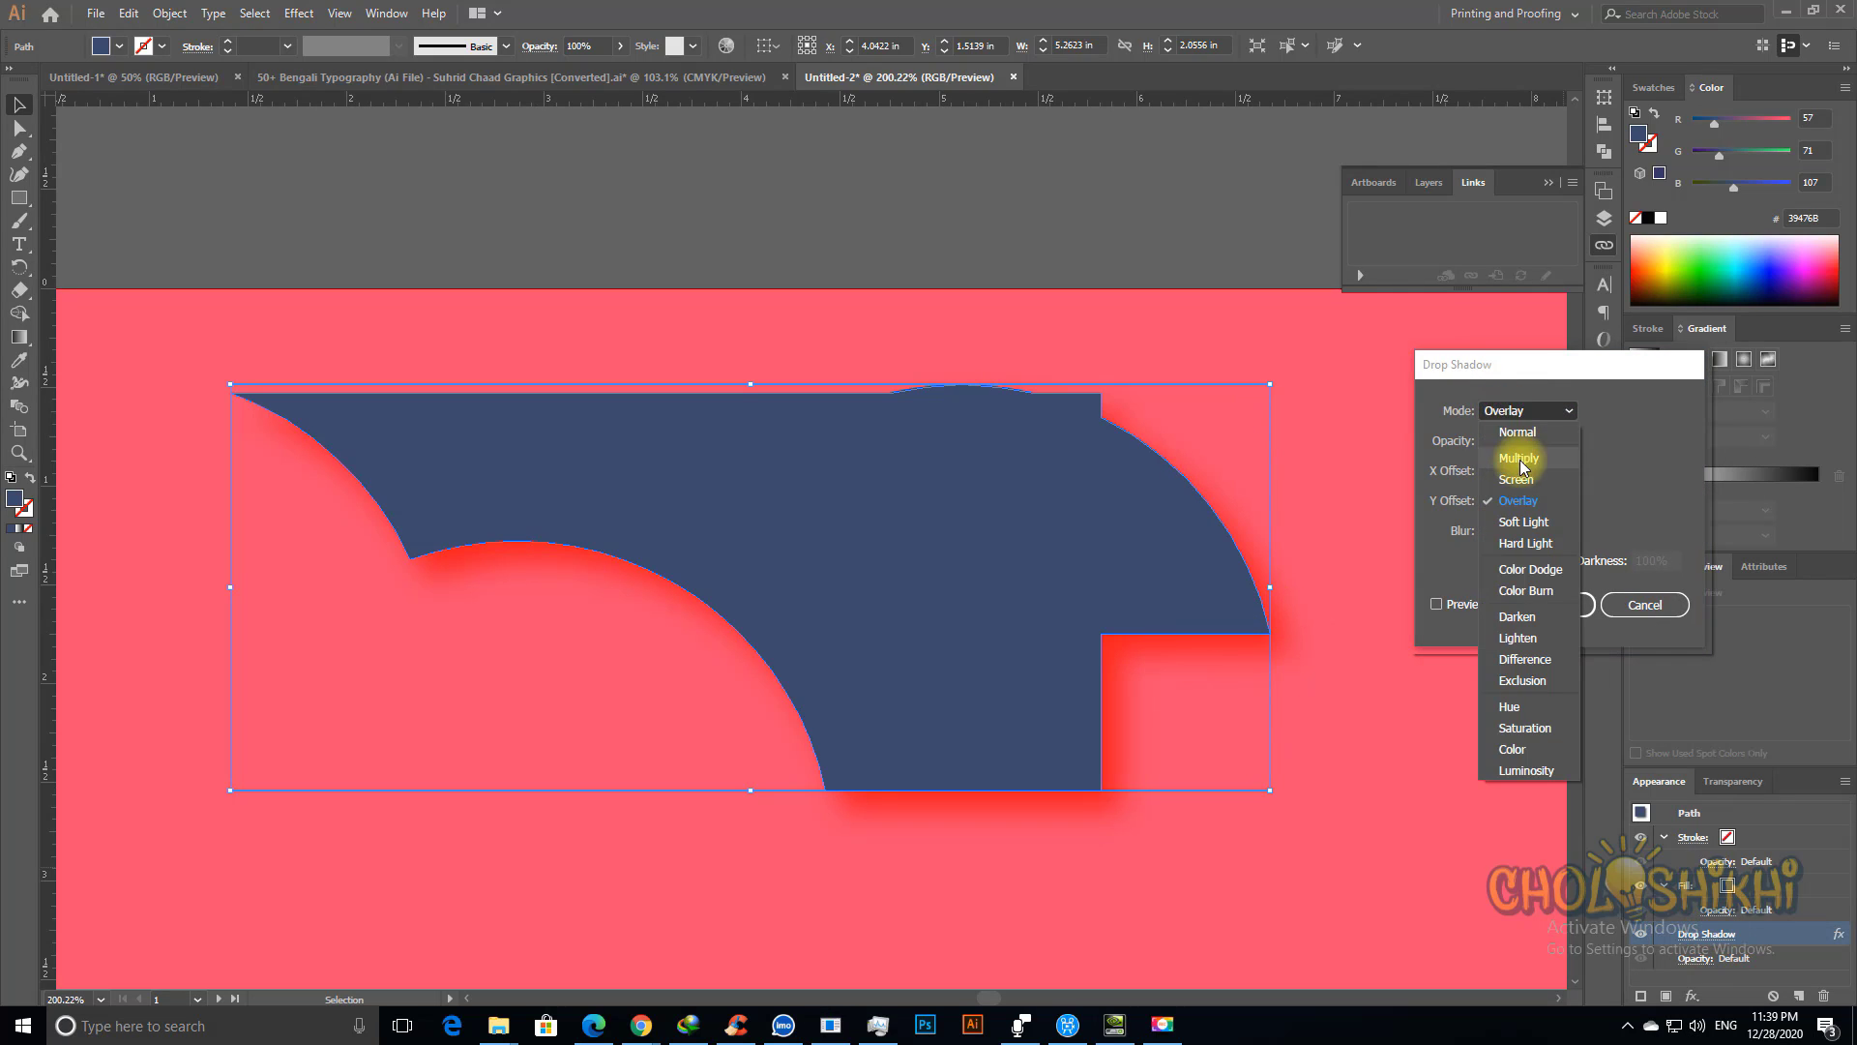
{"action": "left_click", "coordinate": [1523, 524]}
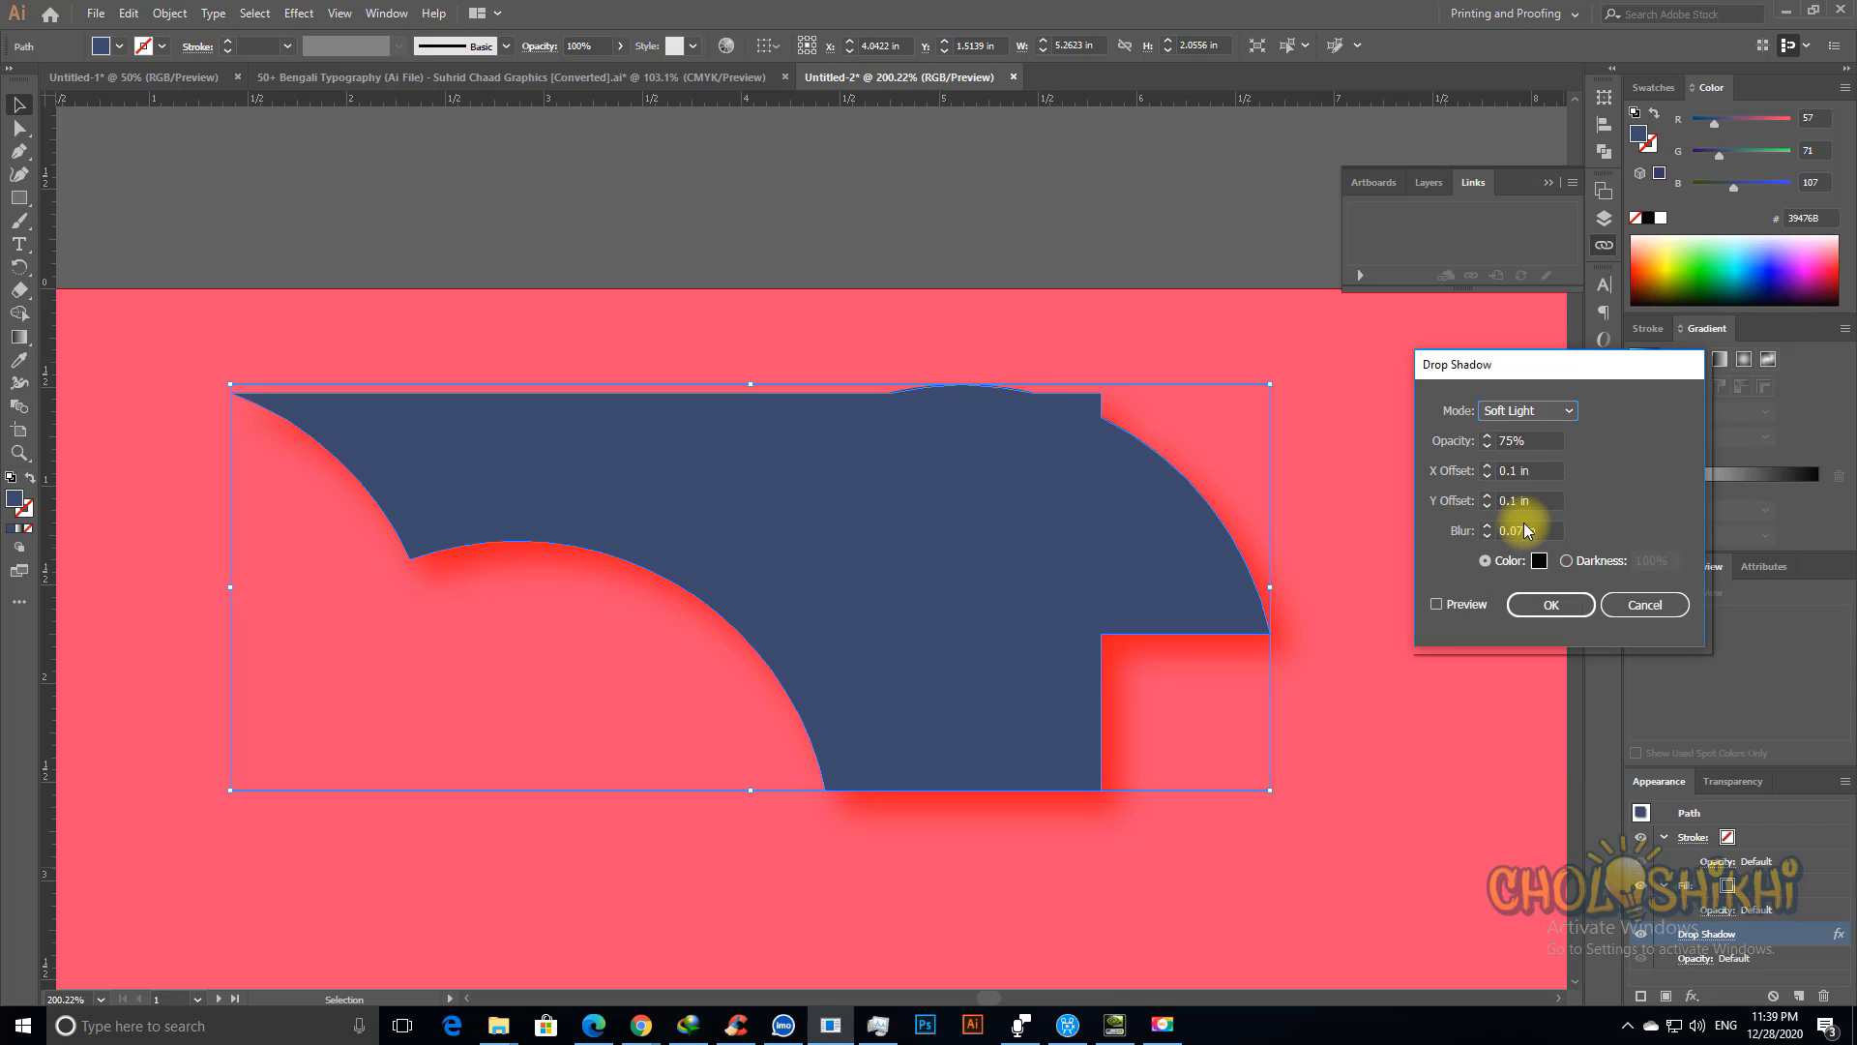
{"action": "left_click", "coordinate": [1436, 604]}
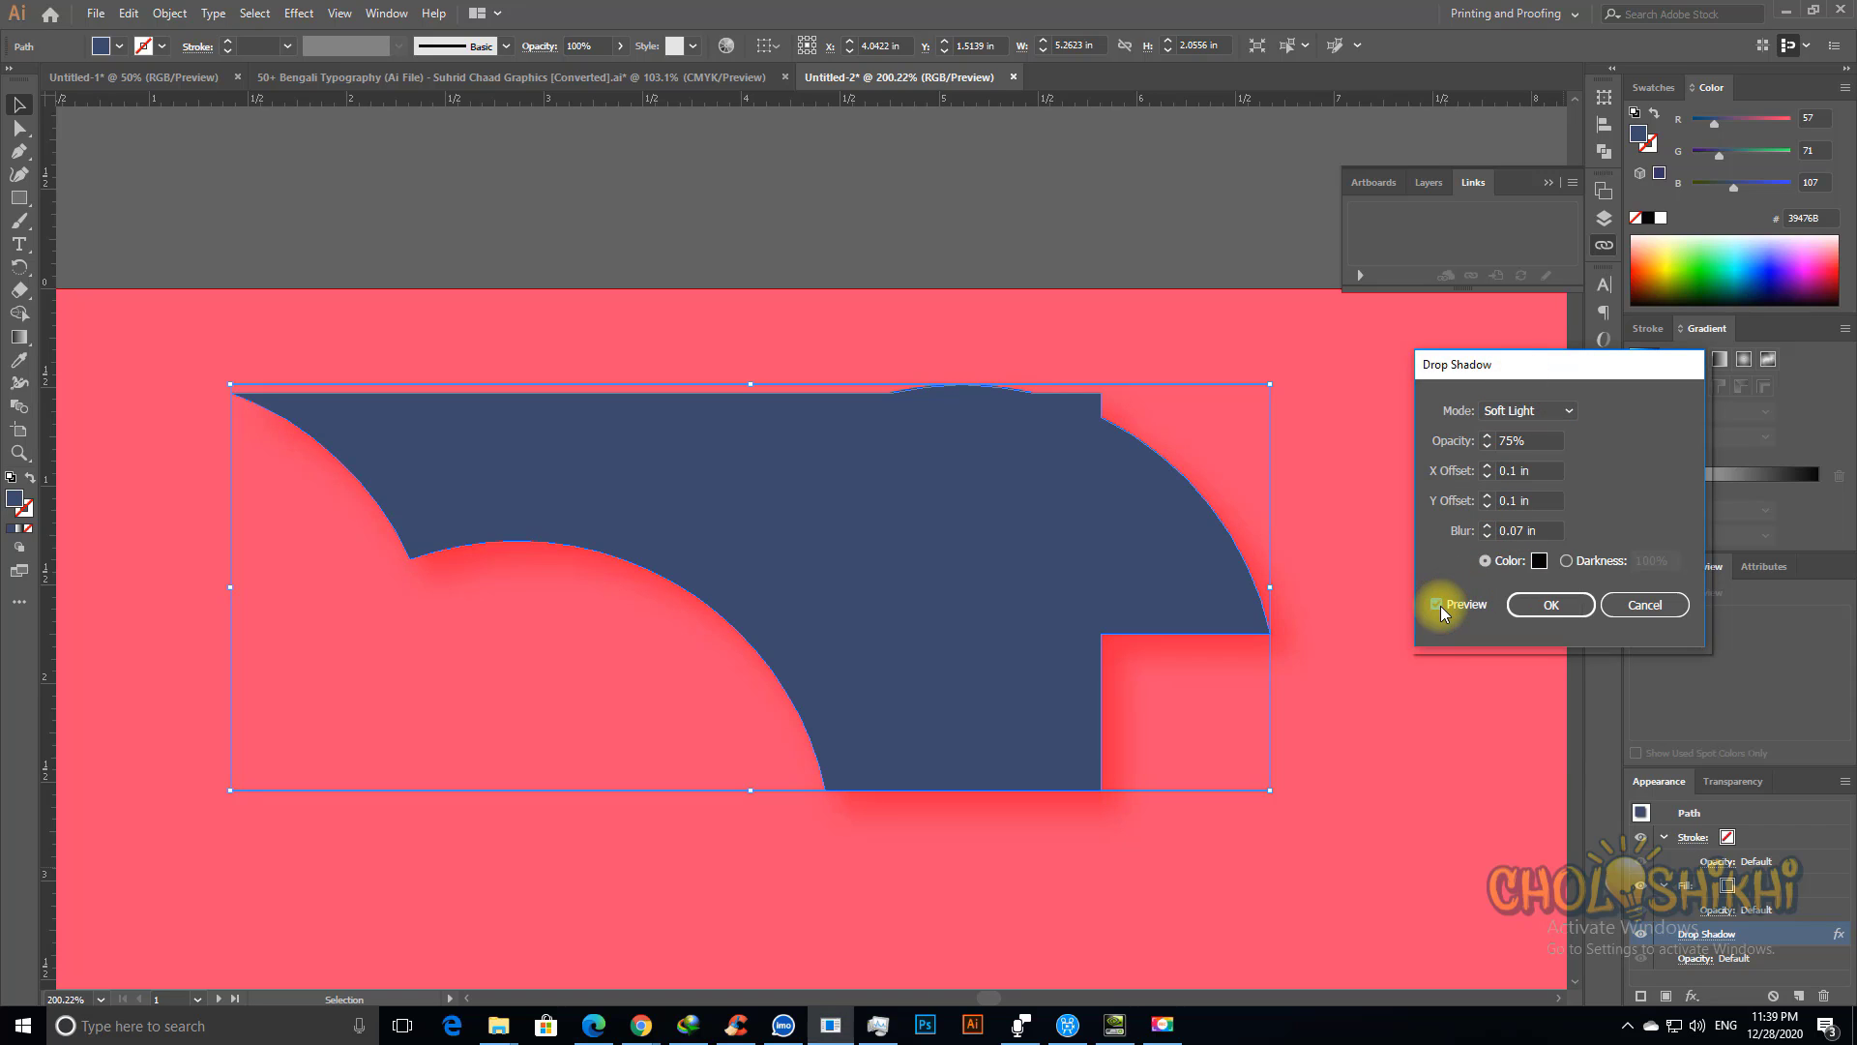
{"action": "left_click", "coordinate": [1511, 416]}
{"action": "left_click", "coordinate": [1511, 549]}
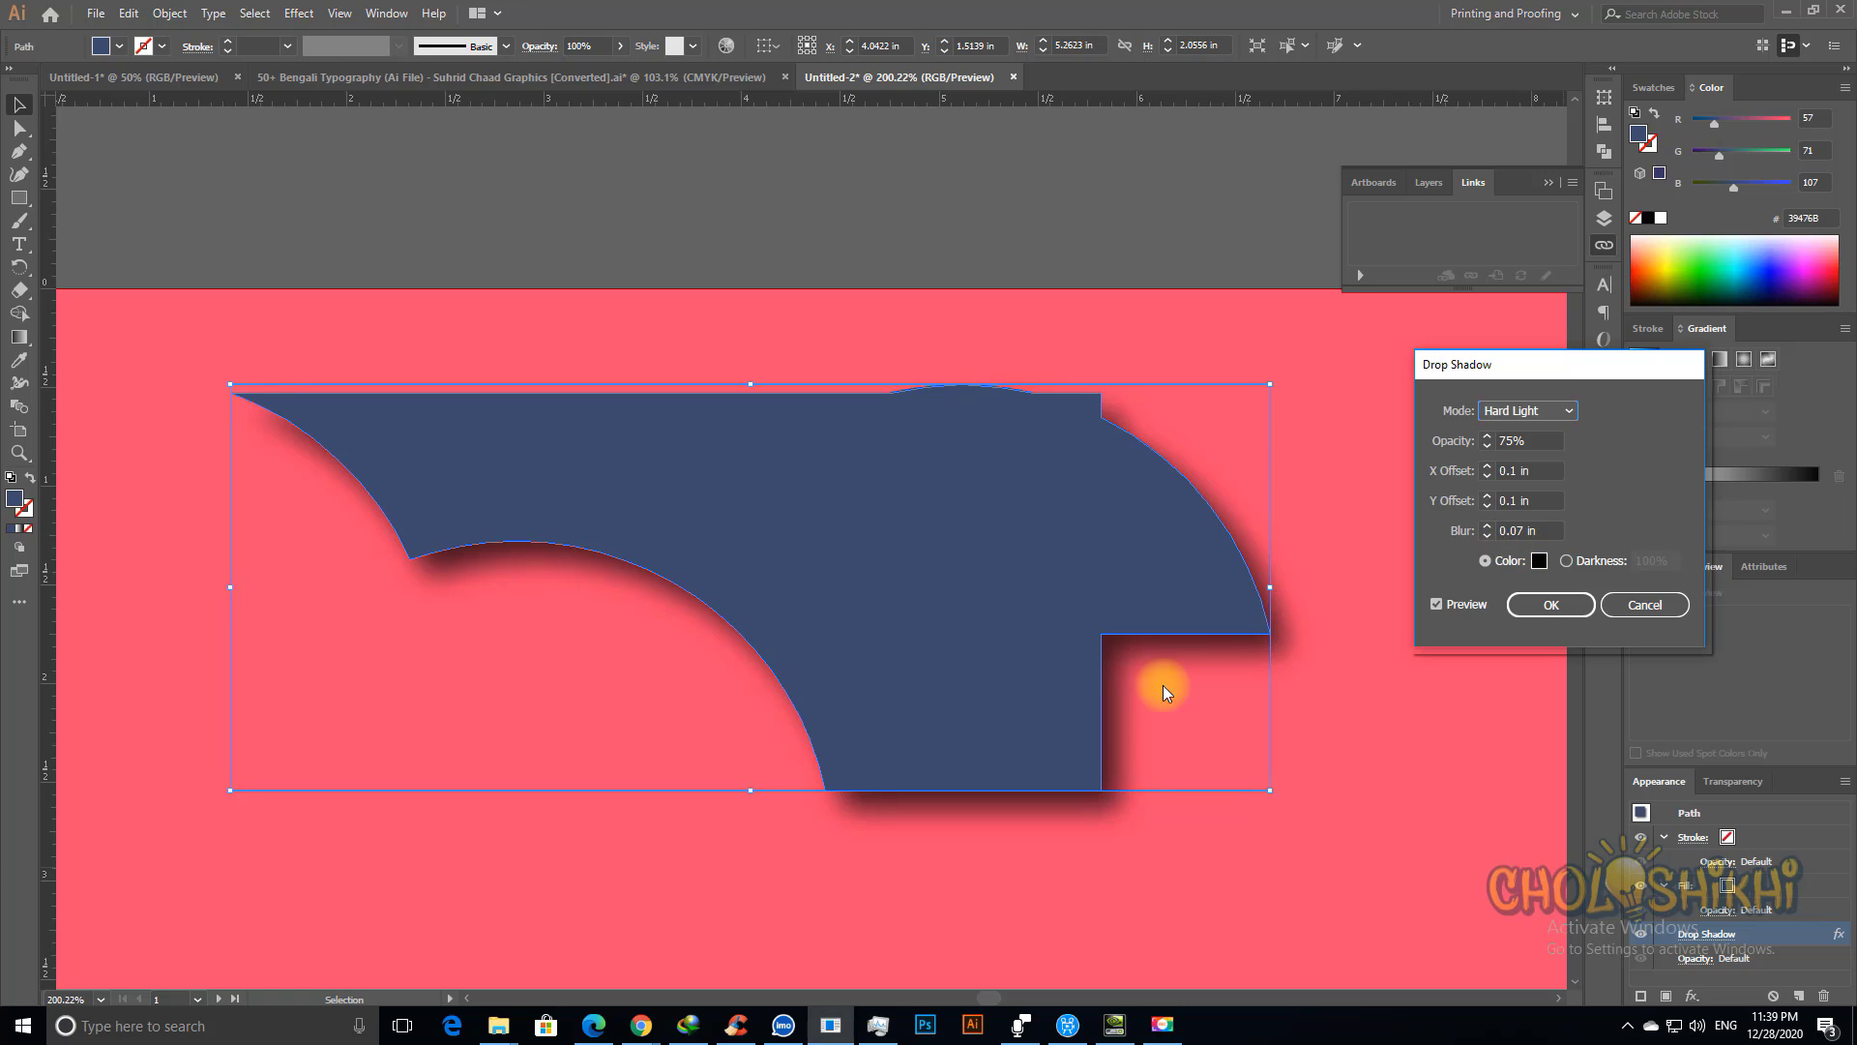
Step: Try the Color Burn, Darken and Lighten blend modes on the drop shadow
{"action": "left_click", "coordinate": [1511, 416]}
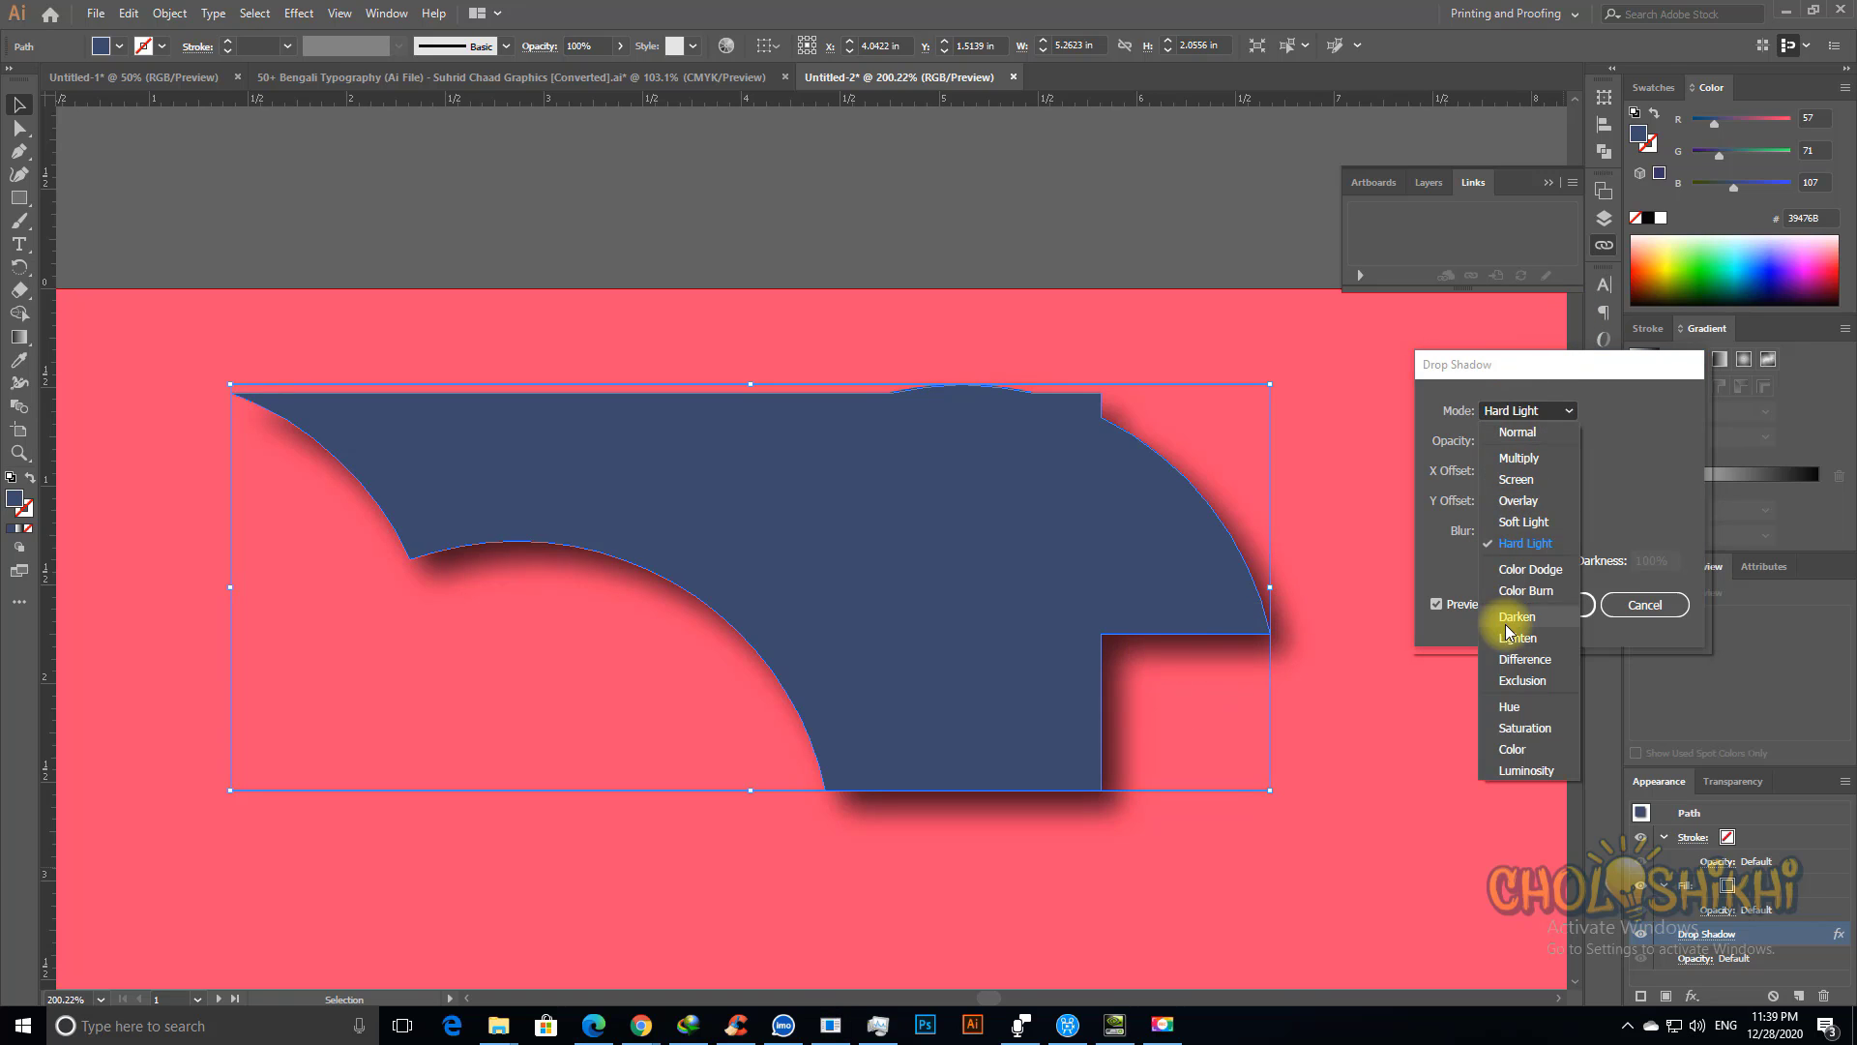
{"action": "left_click", "coordinate": [1520, 503]}
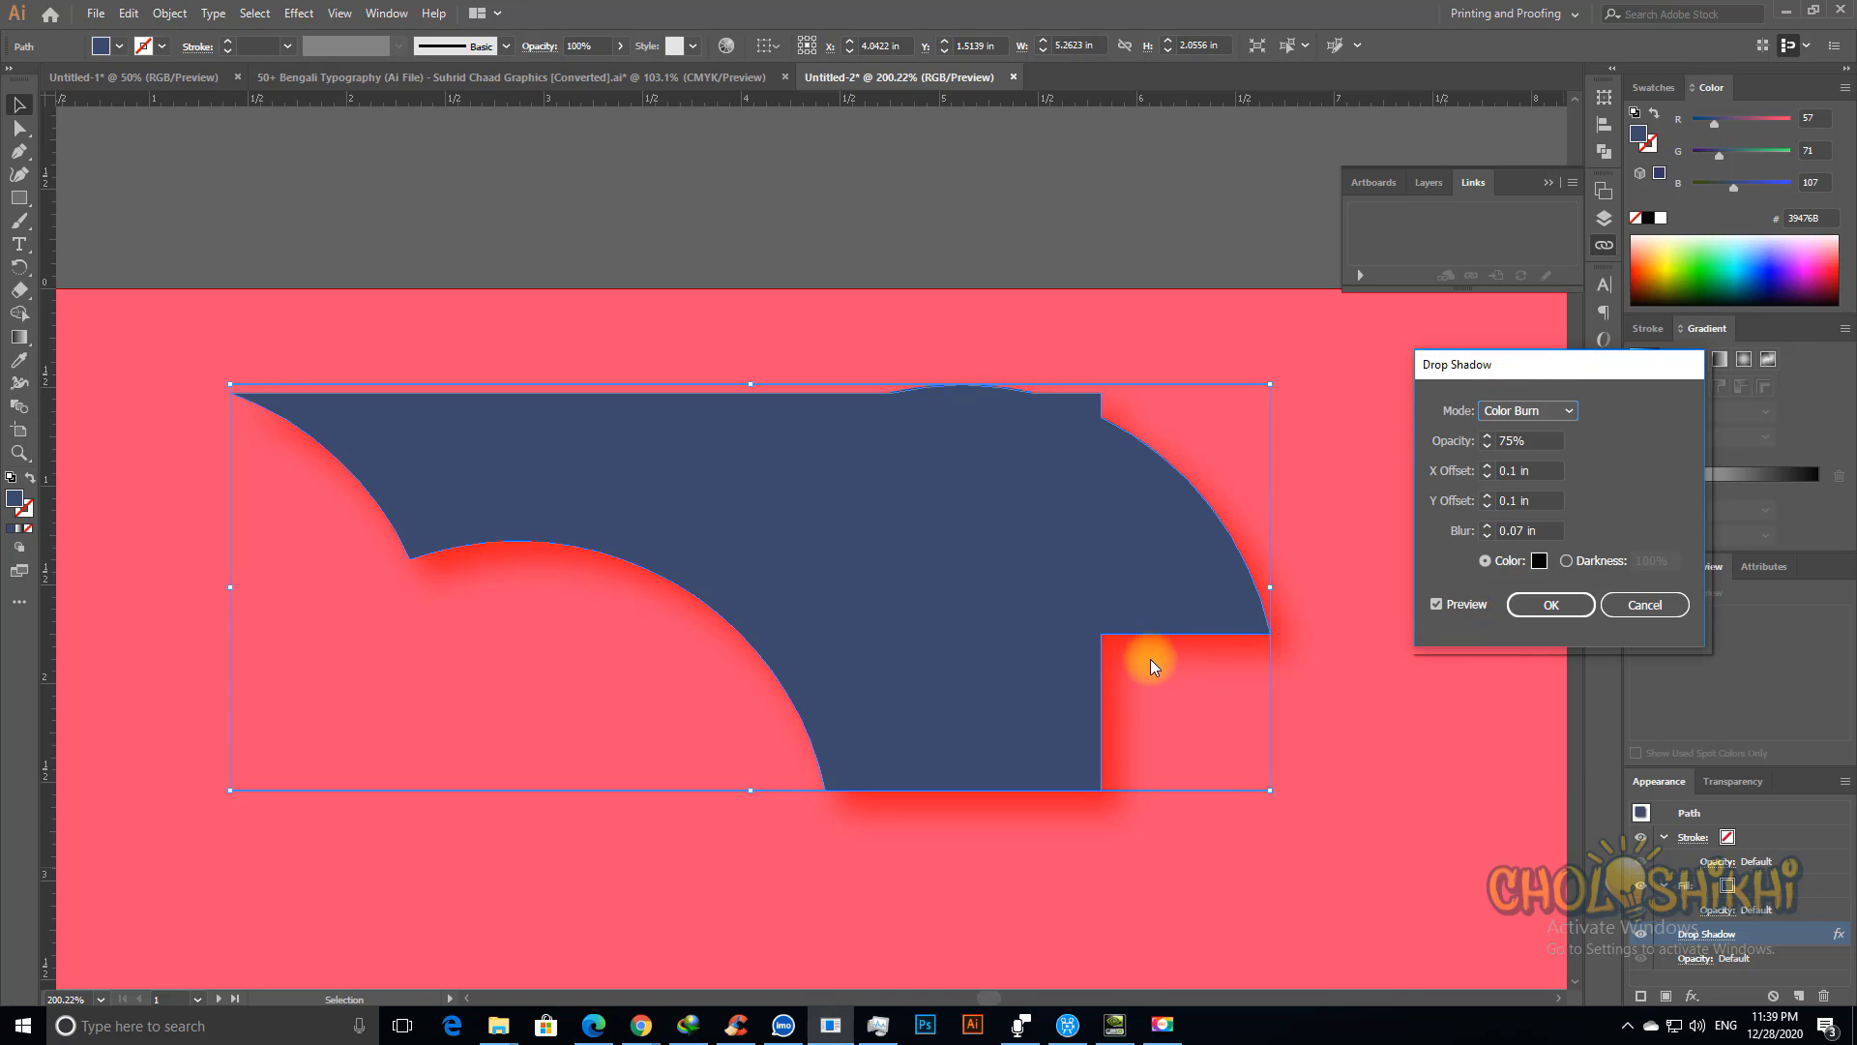
{"action": "left_click", "coordinate": [1525, 411]}
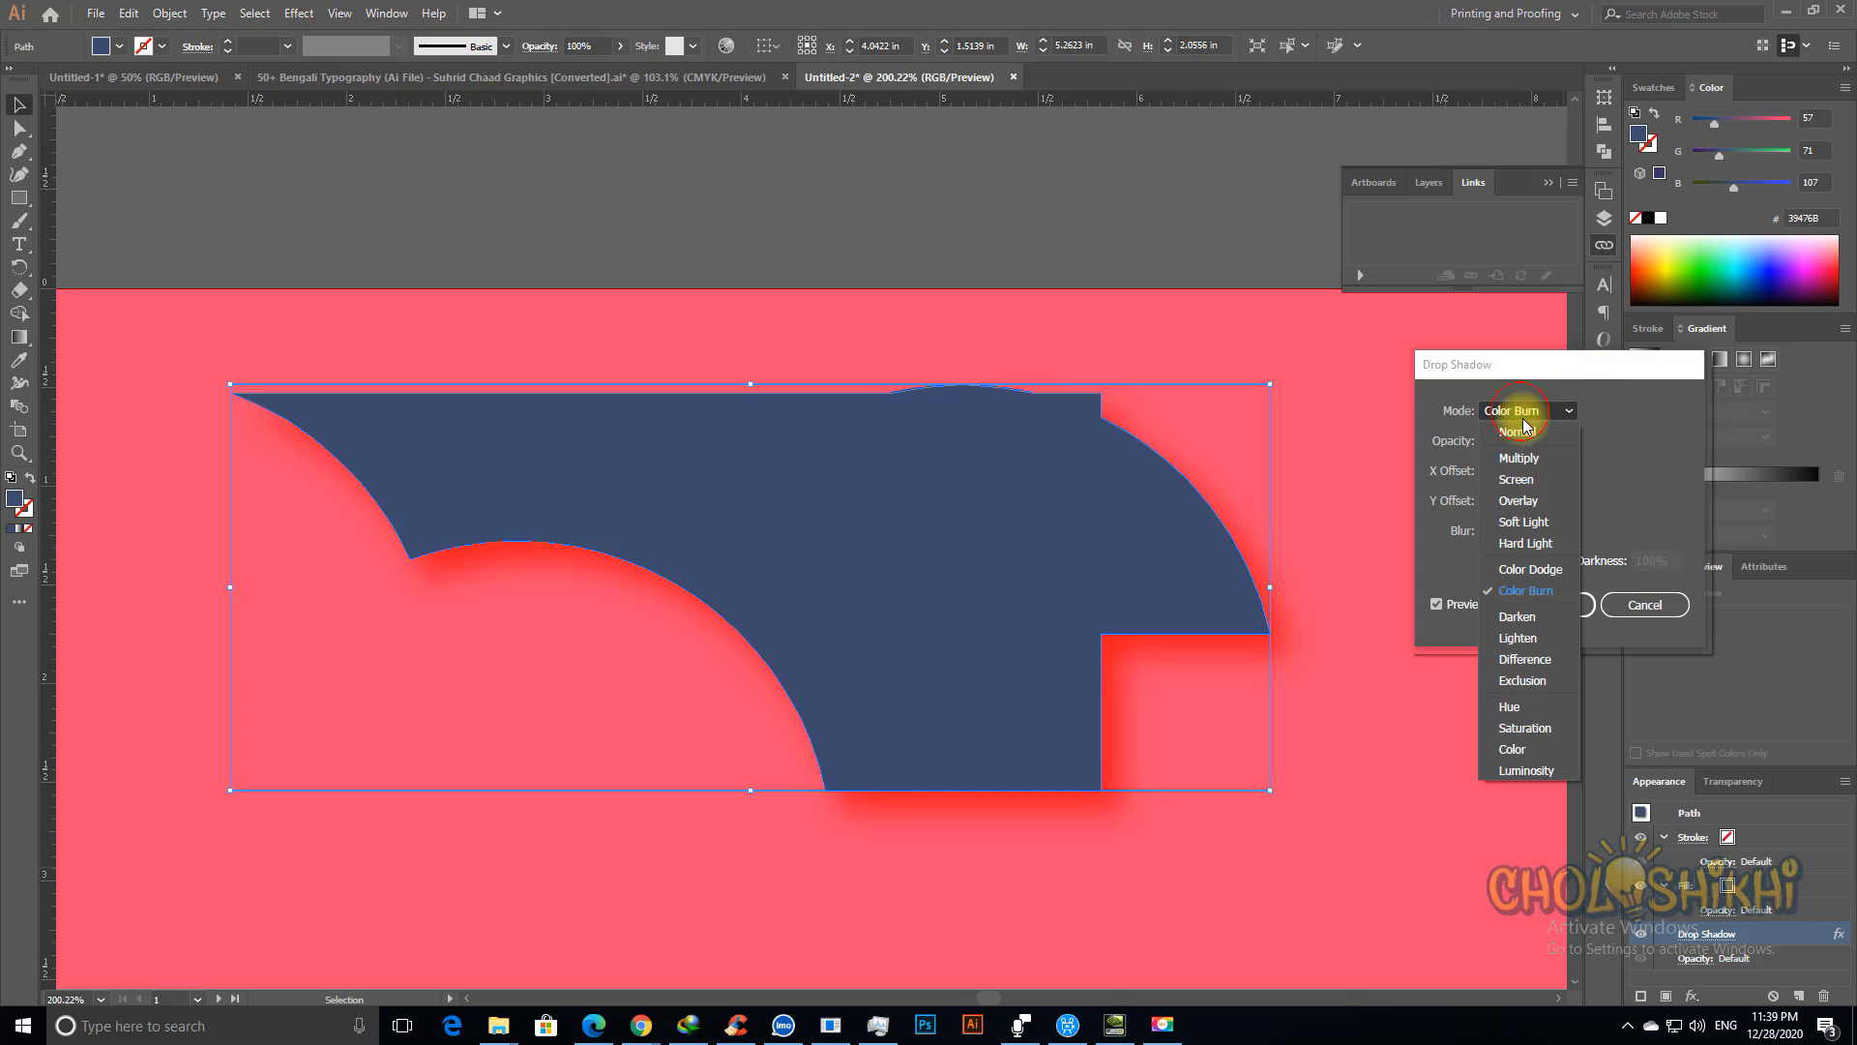
{"action": "left_click", "coordinate": [1515, 619]}
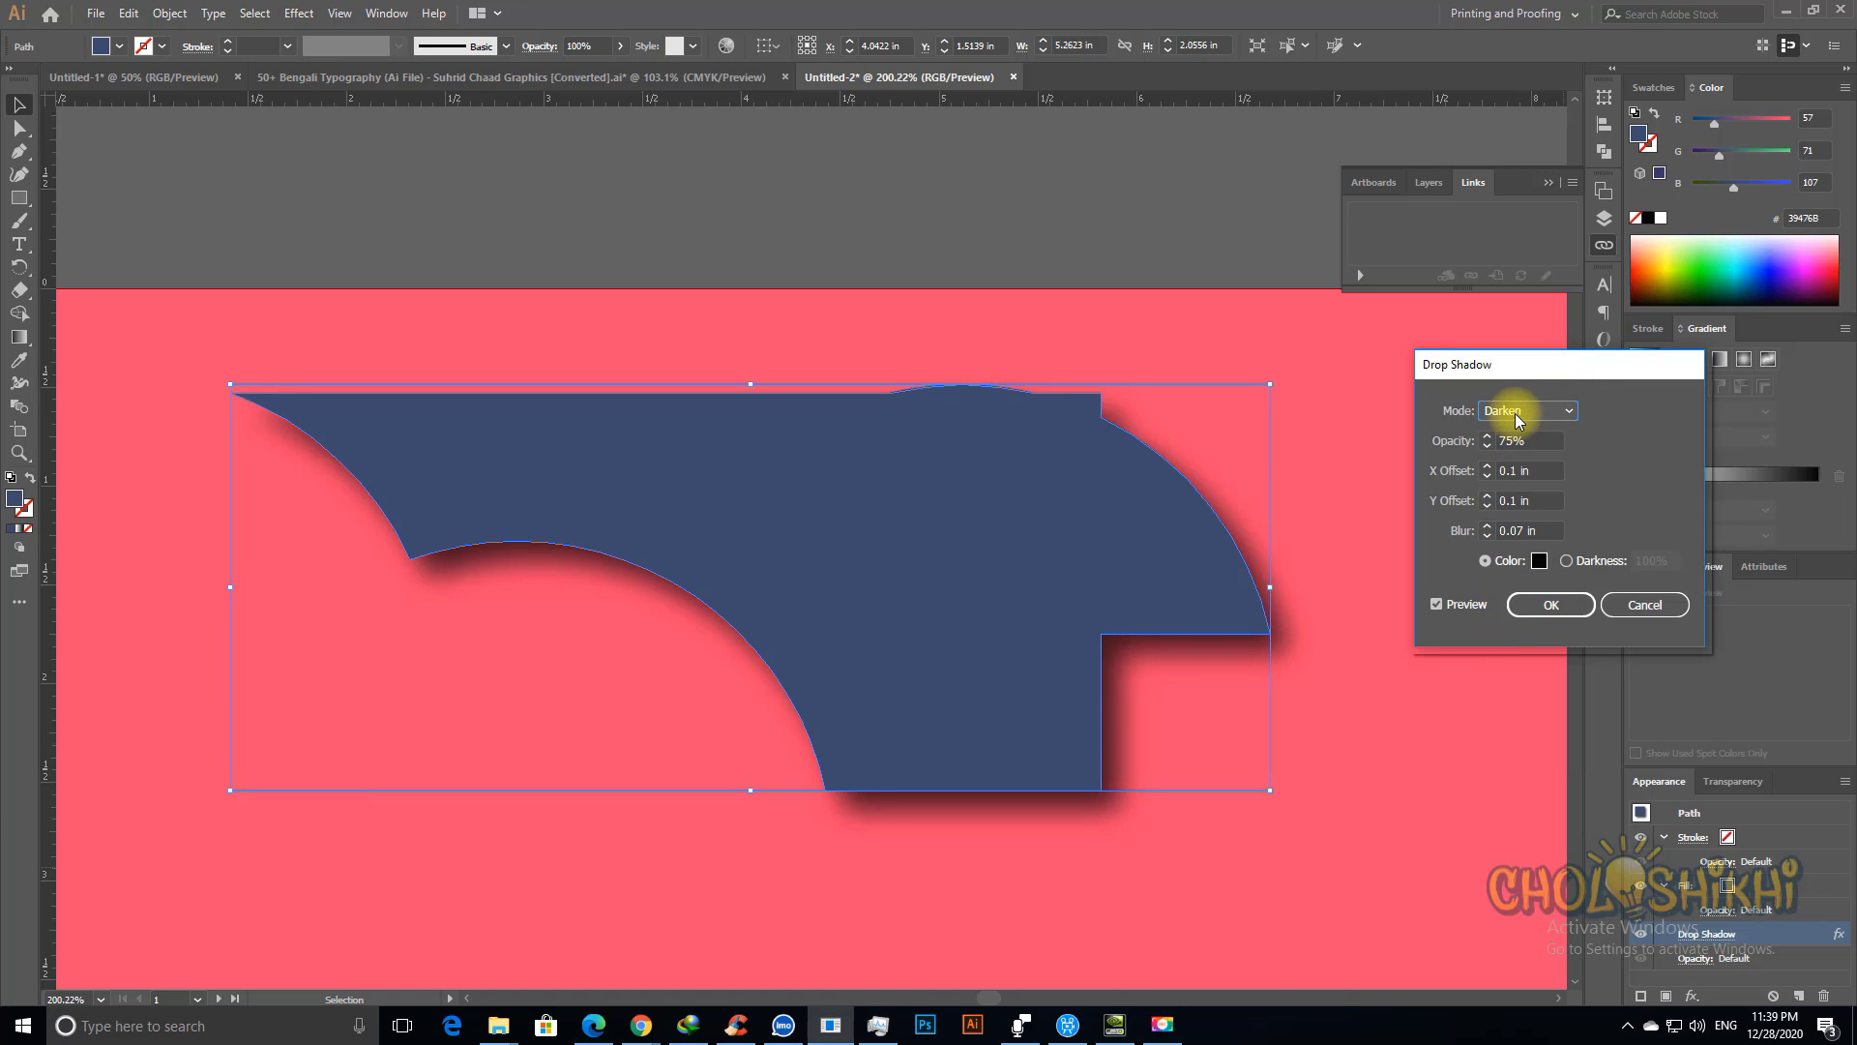
{"action": "left_click", "coordinate": [1516, 414]}
{"action": "left_click", "coordinate": [1517, 644]}
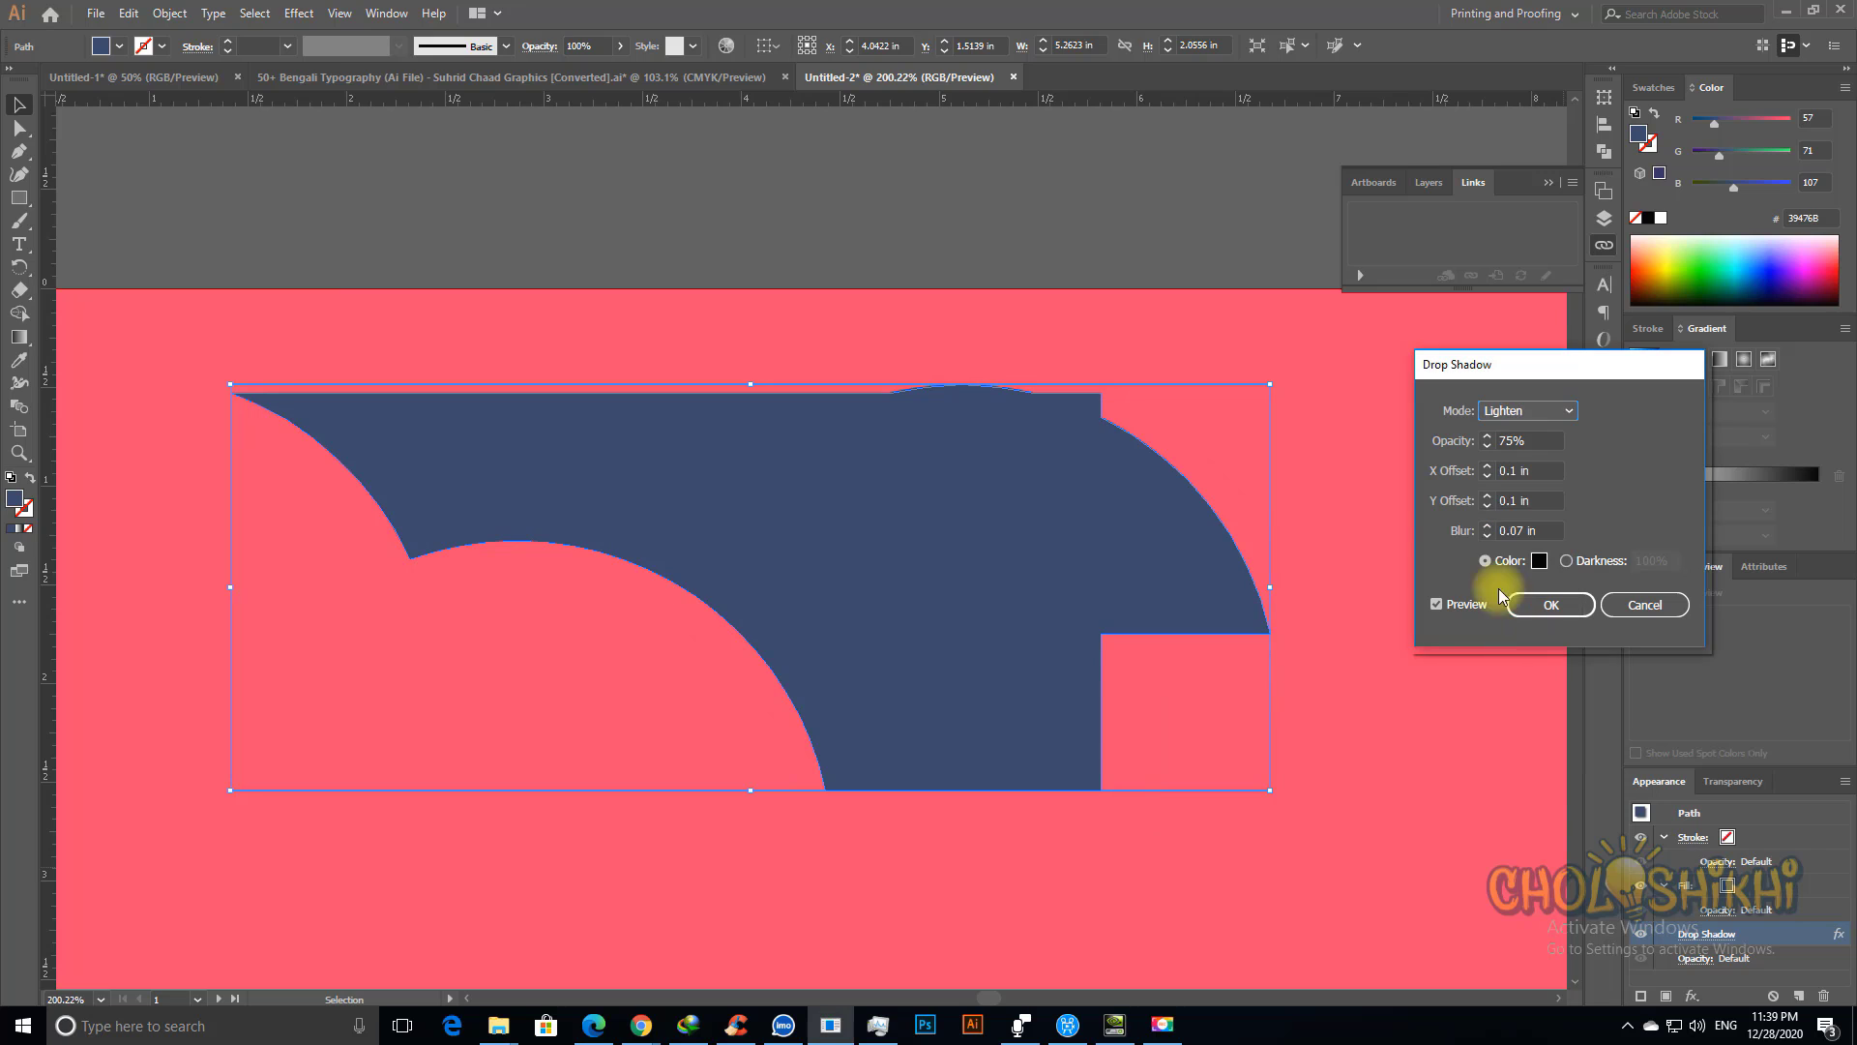
Step: Try the Exclusion, Hue and Saturation blend modes on the drop shadow
{"action": "left_click", "coordinate": [1517, 413]}
{"action": "left_click", "coordinate": [1515, 689]}
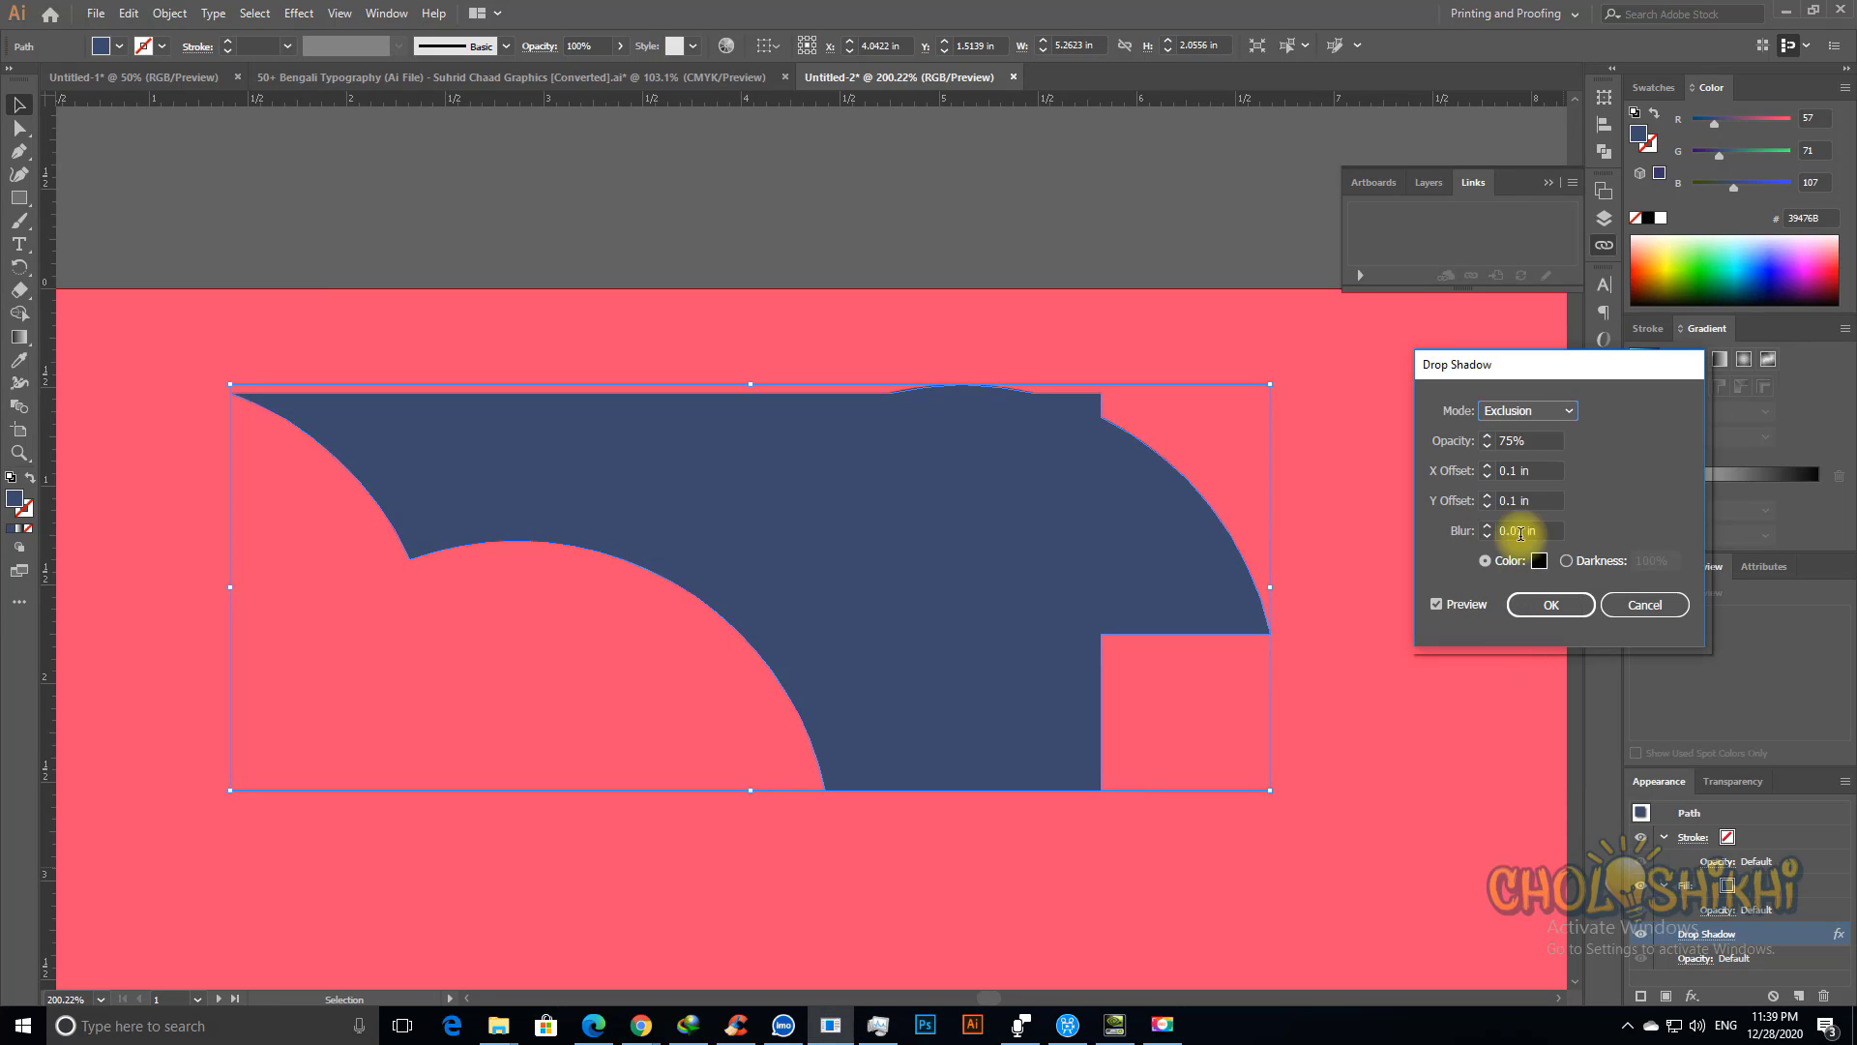
{"action": "left_click", "coordinate": [1516, 412]}
{"action": "left_click", "coordinate": [1517, 713]}
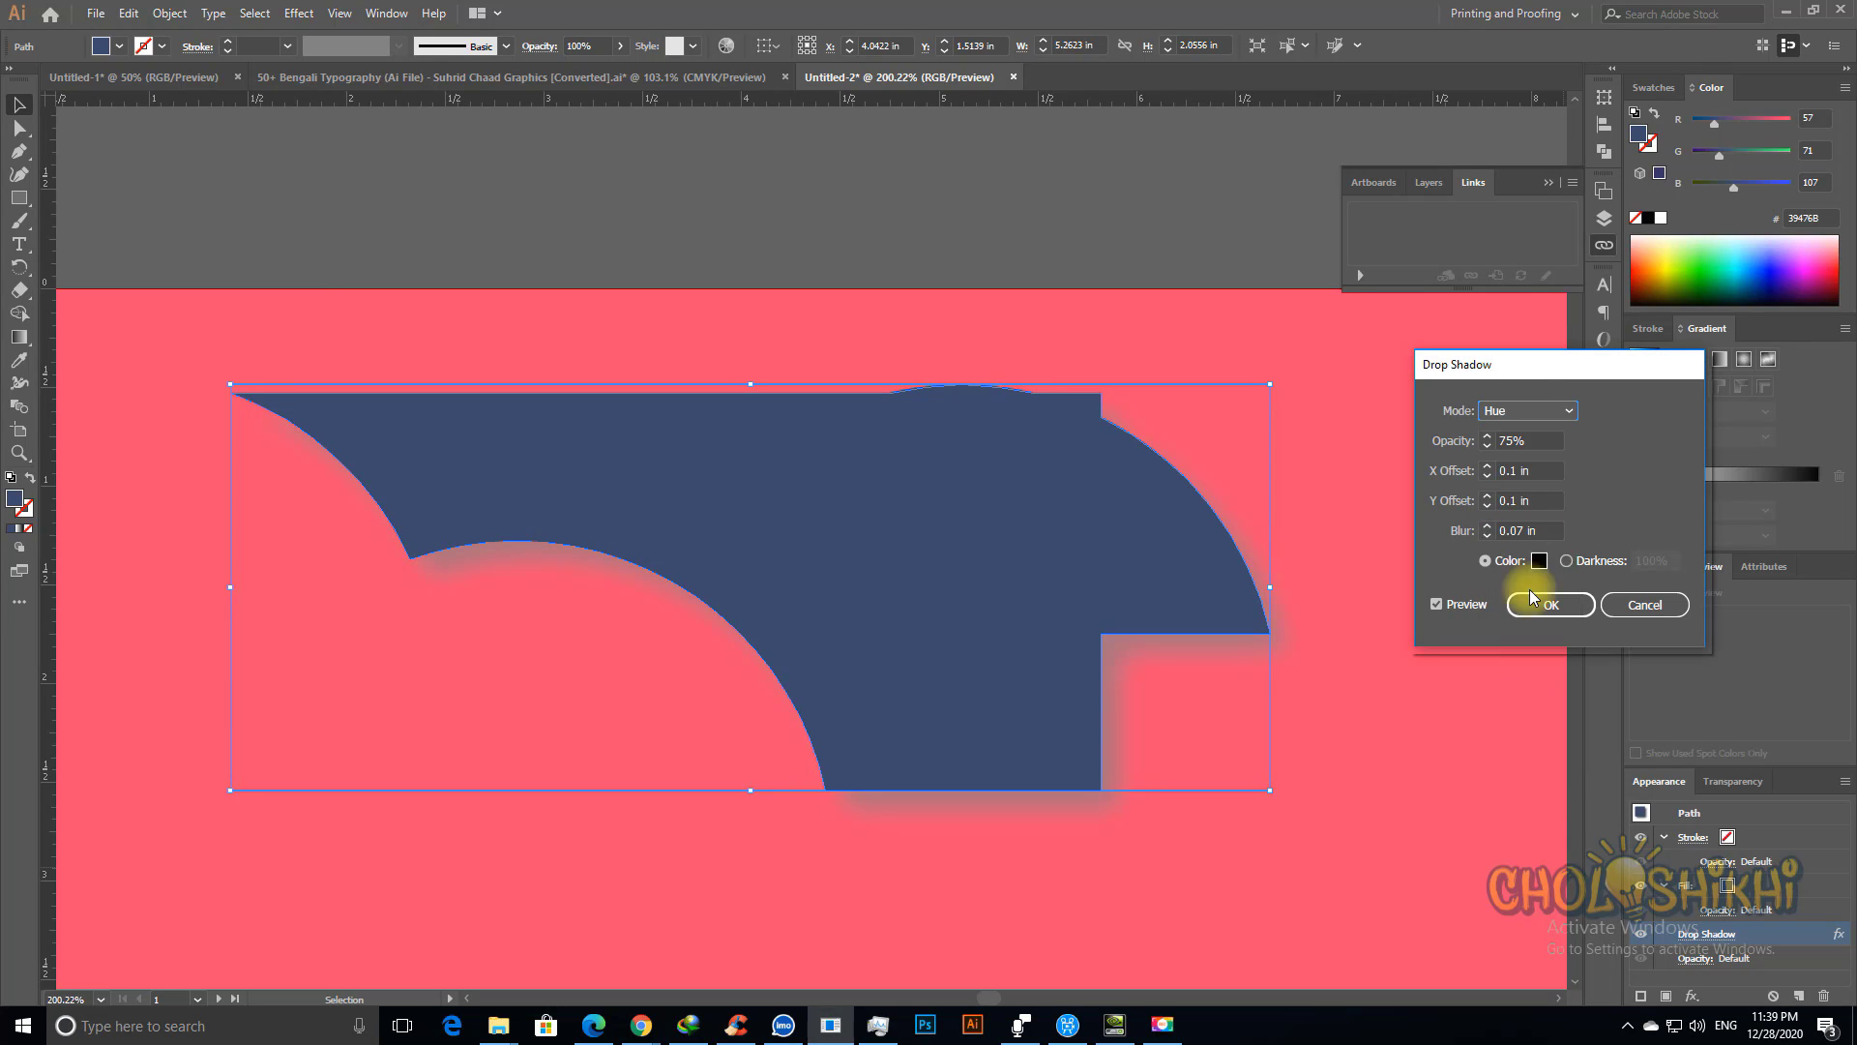
{"action": "left_click", "coordinate": [1535, 412]}
{"action": "left_click", "coordinate": [1526, 728]}
Step: Set the drop shadow's blend mode to Color, and change it to Color Dodge
{"action": "left_click", "coordinate": [1543, 410]}
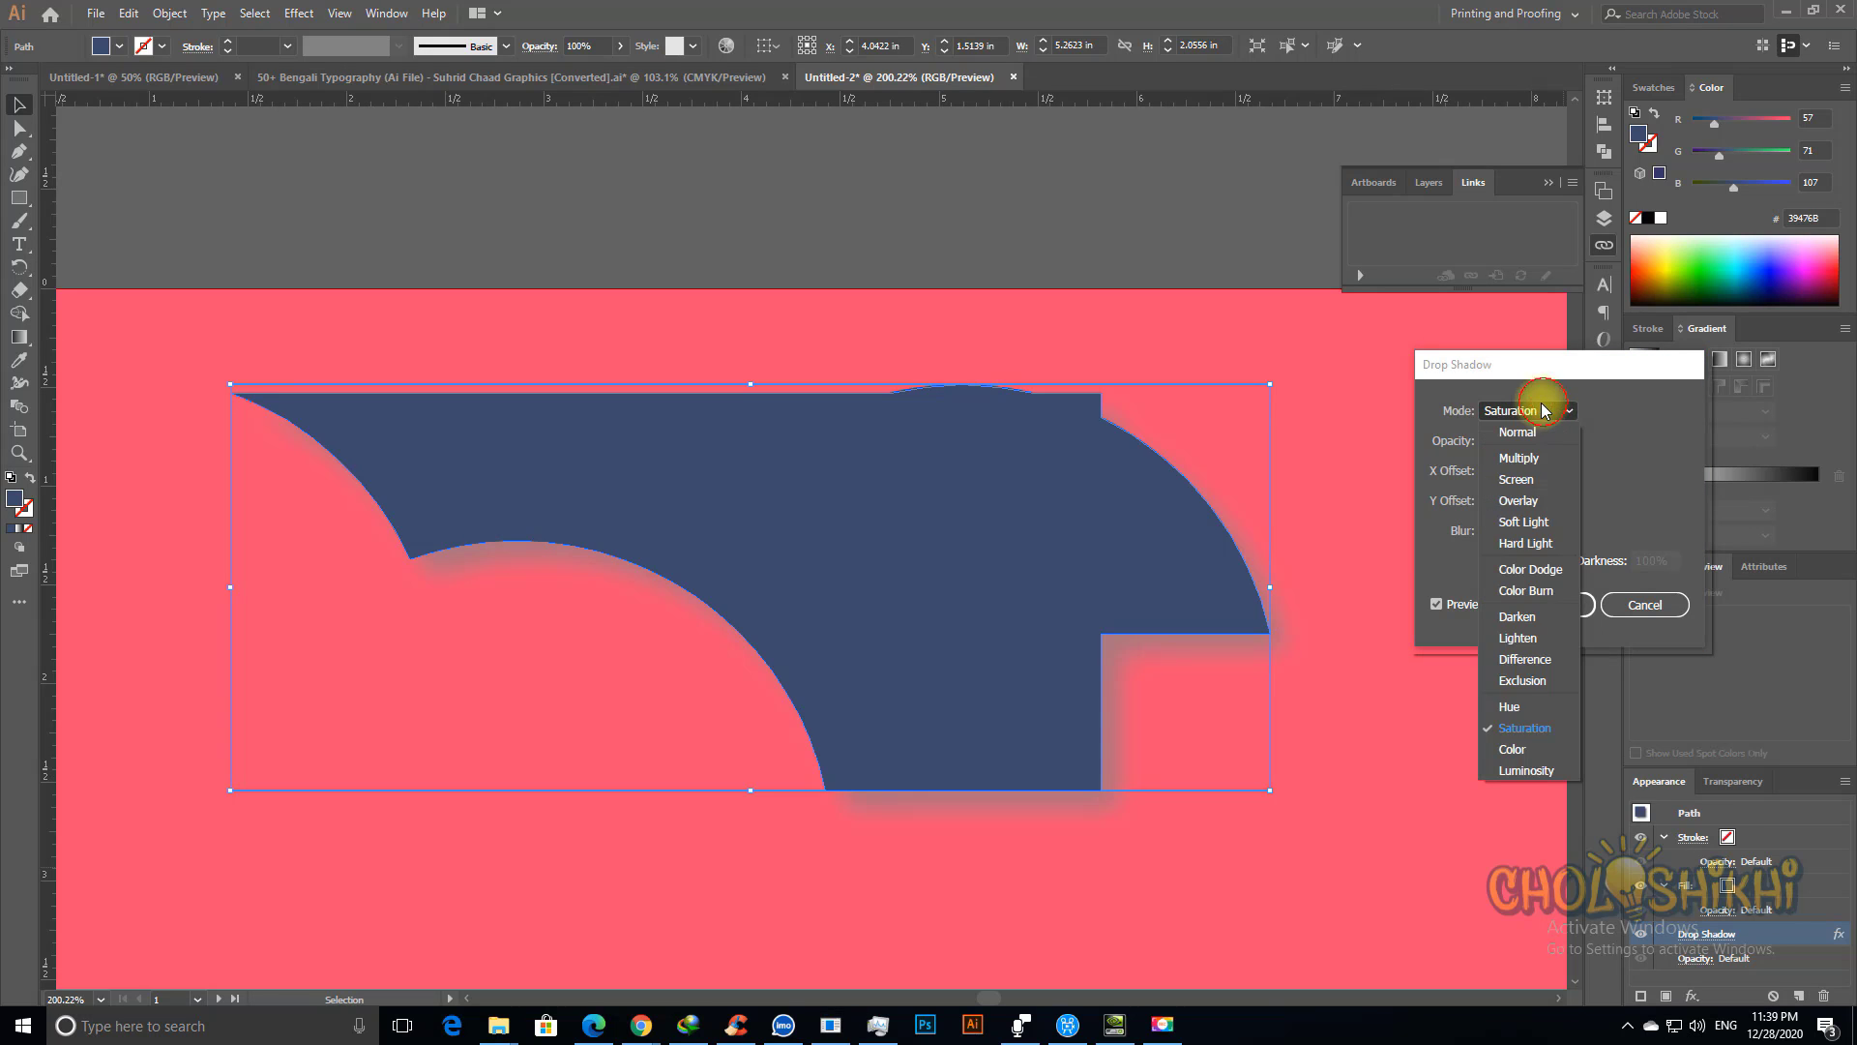
{"action": "left_click", "coordinate": [1515, 749]}
{"action": "left_click", "coordinate": [1519, 410]}
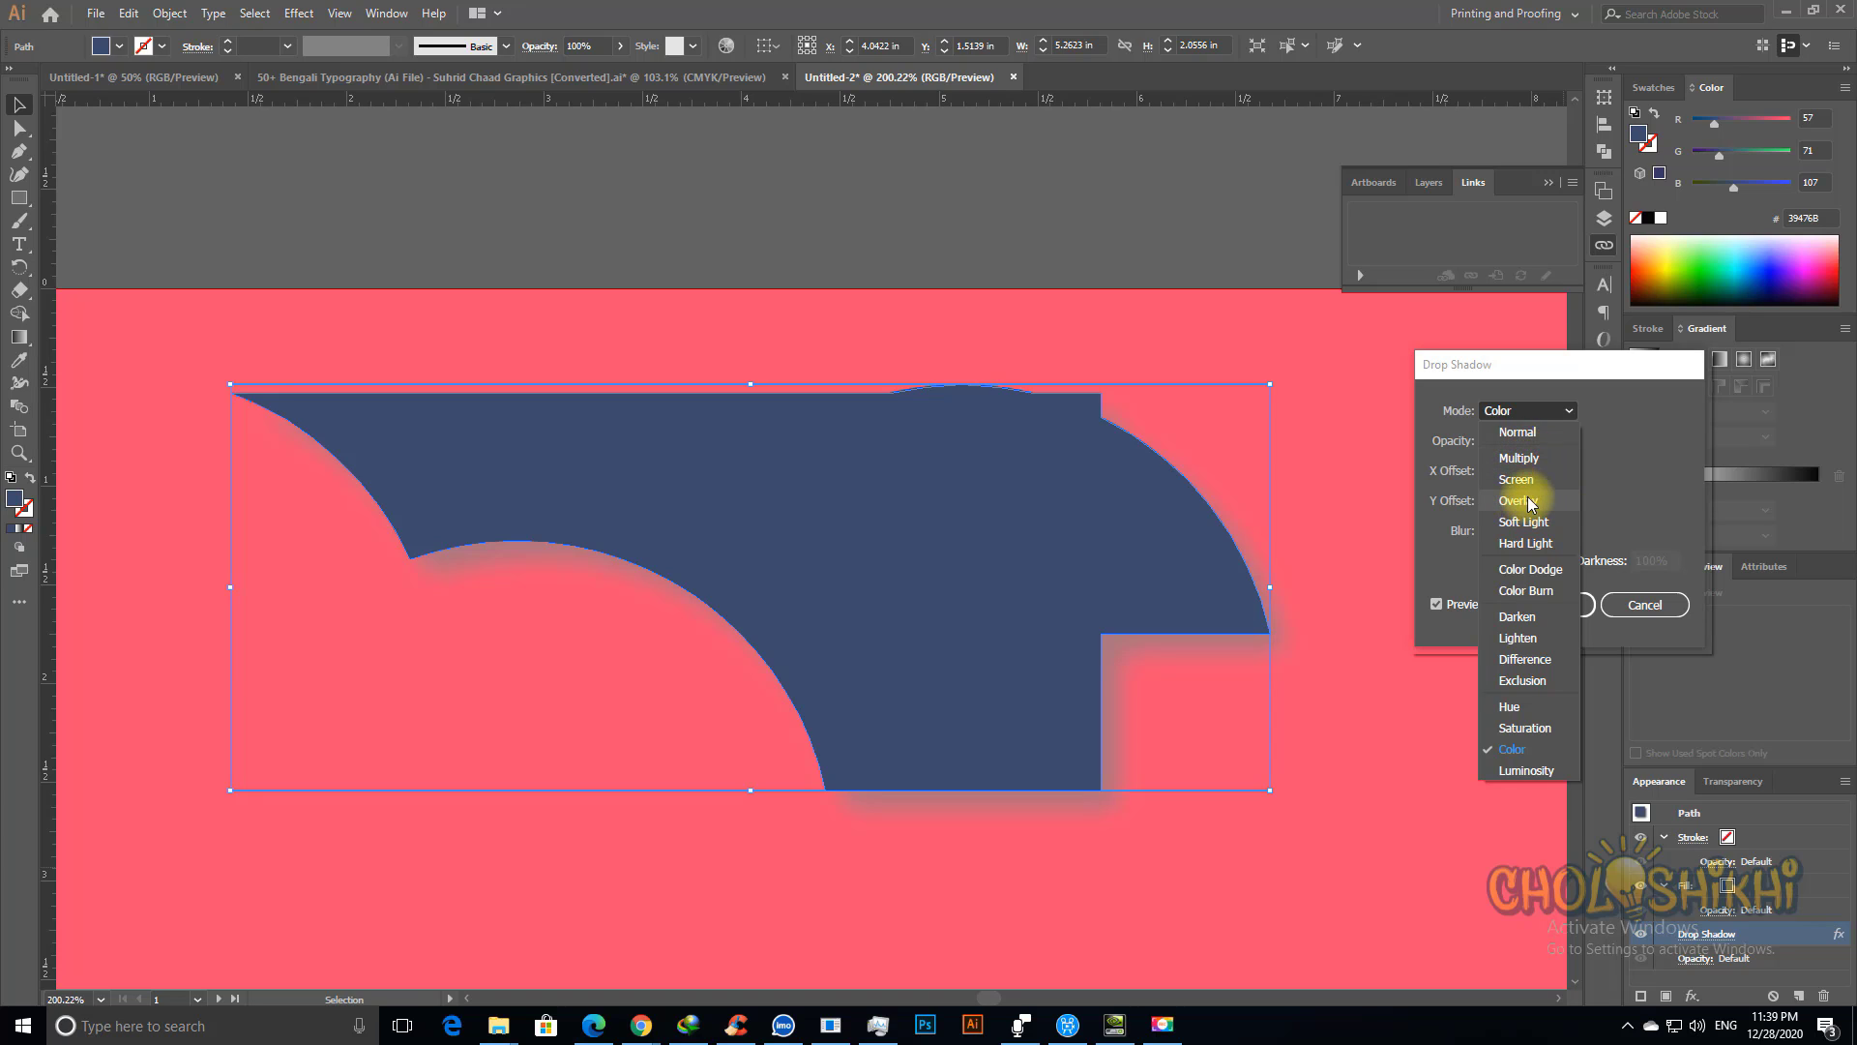
{"action": "left_click", "coordinate": [1530, 570]}
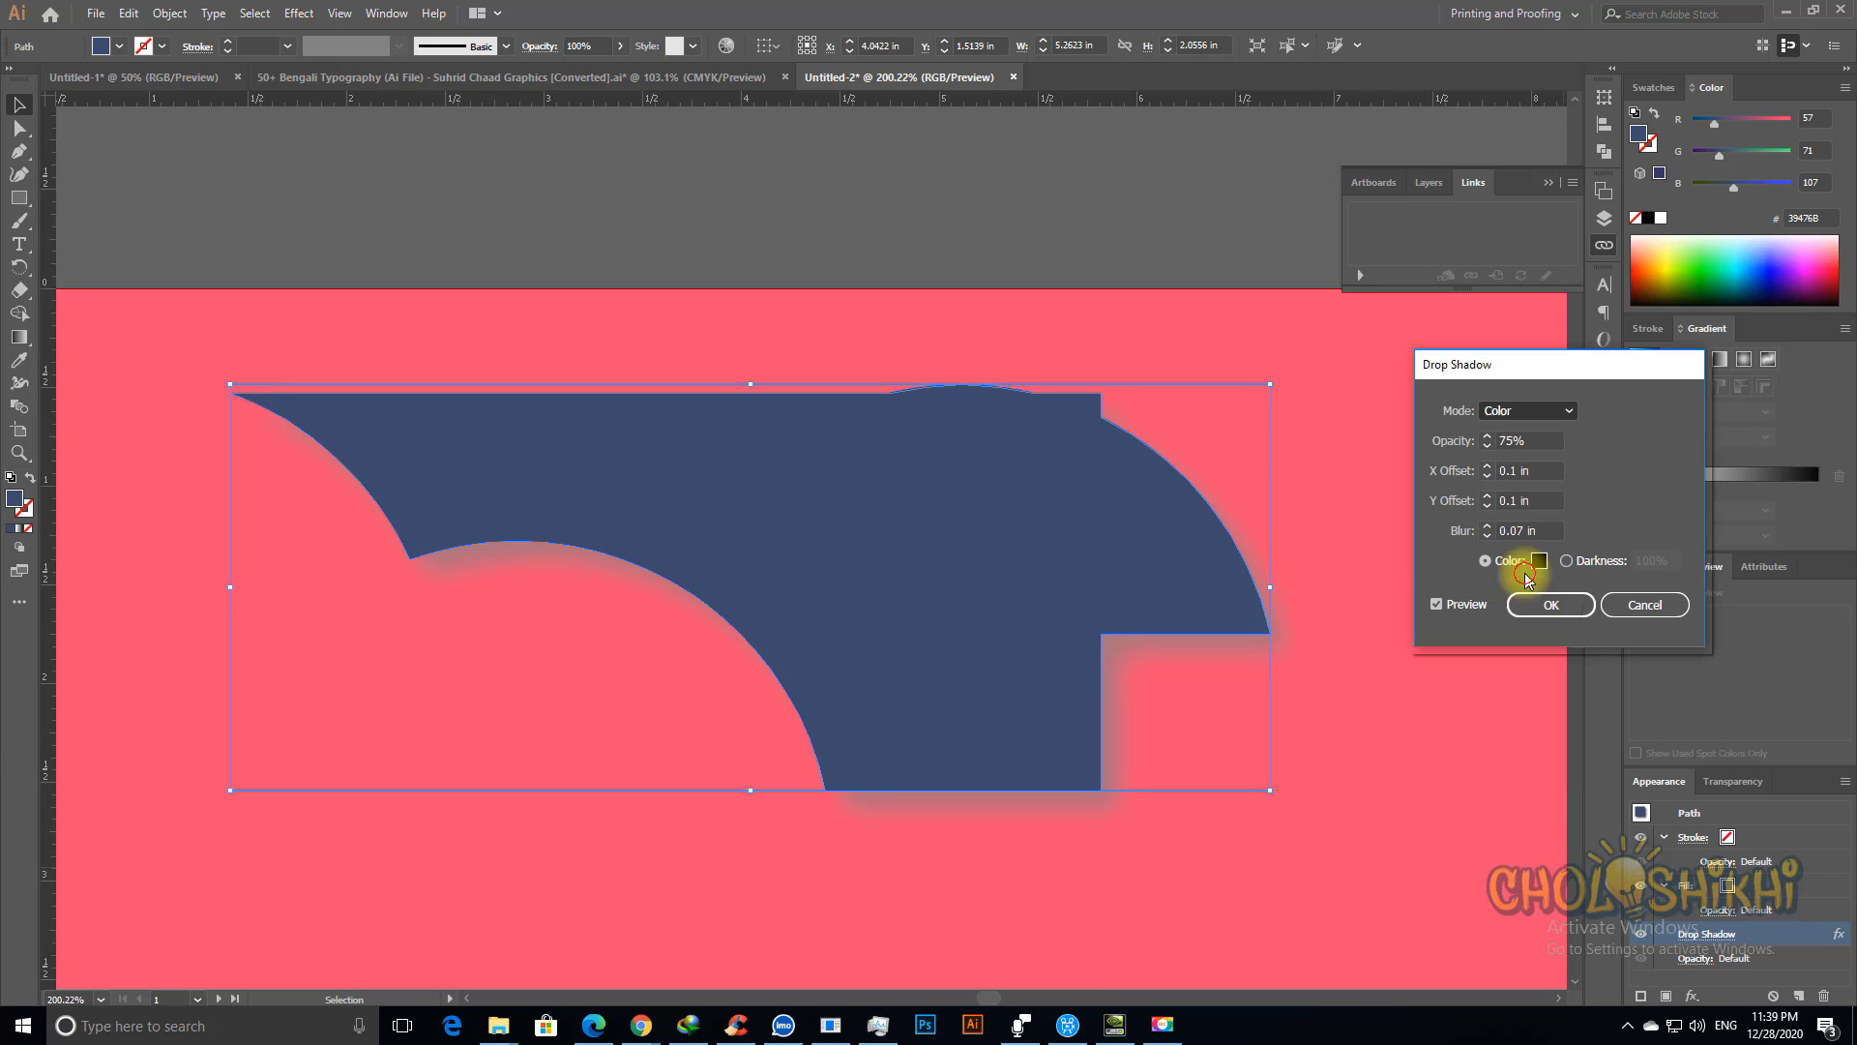
Step: Set the drop shadow's blend mode to Multiply and reposition the settings dialog
{"action": "left_click", "coordinate": [1527, 412]}
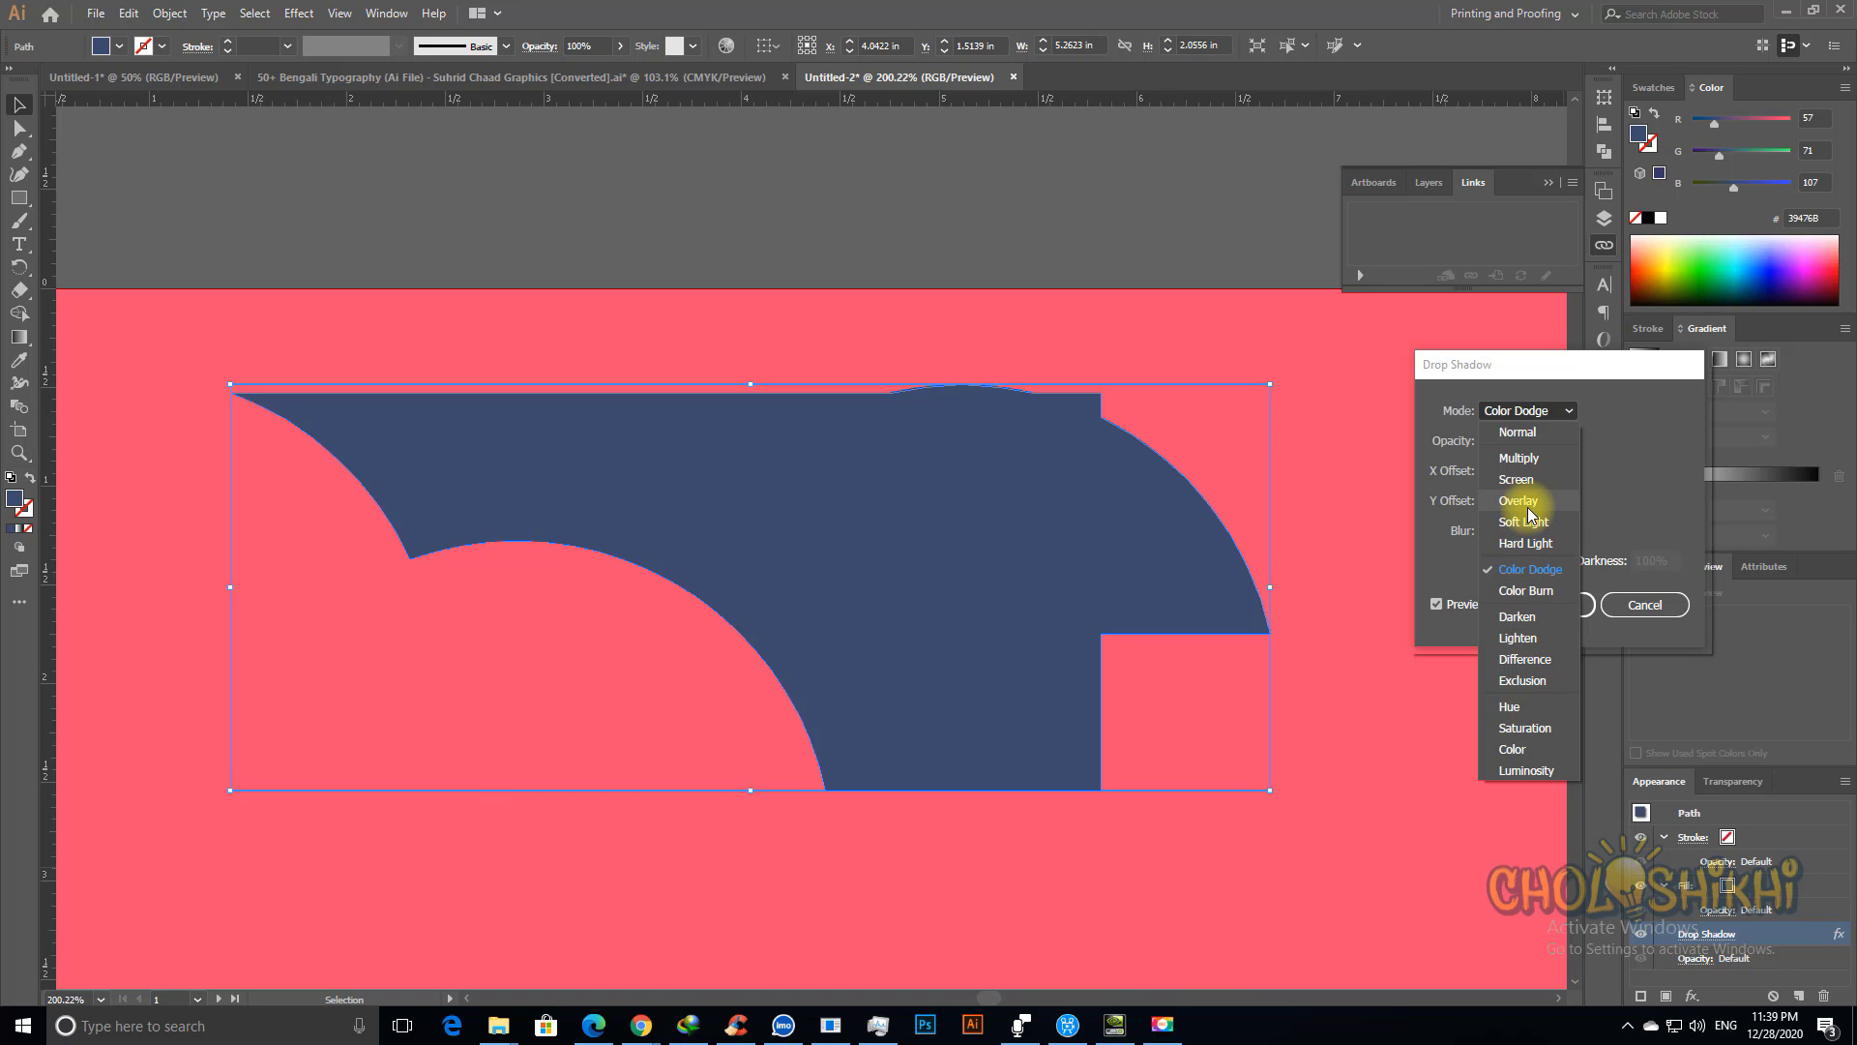
{"action": "left_click", "coordinate": [1519, 459]}
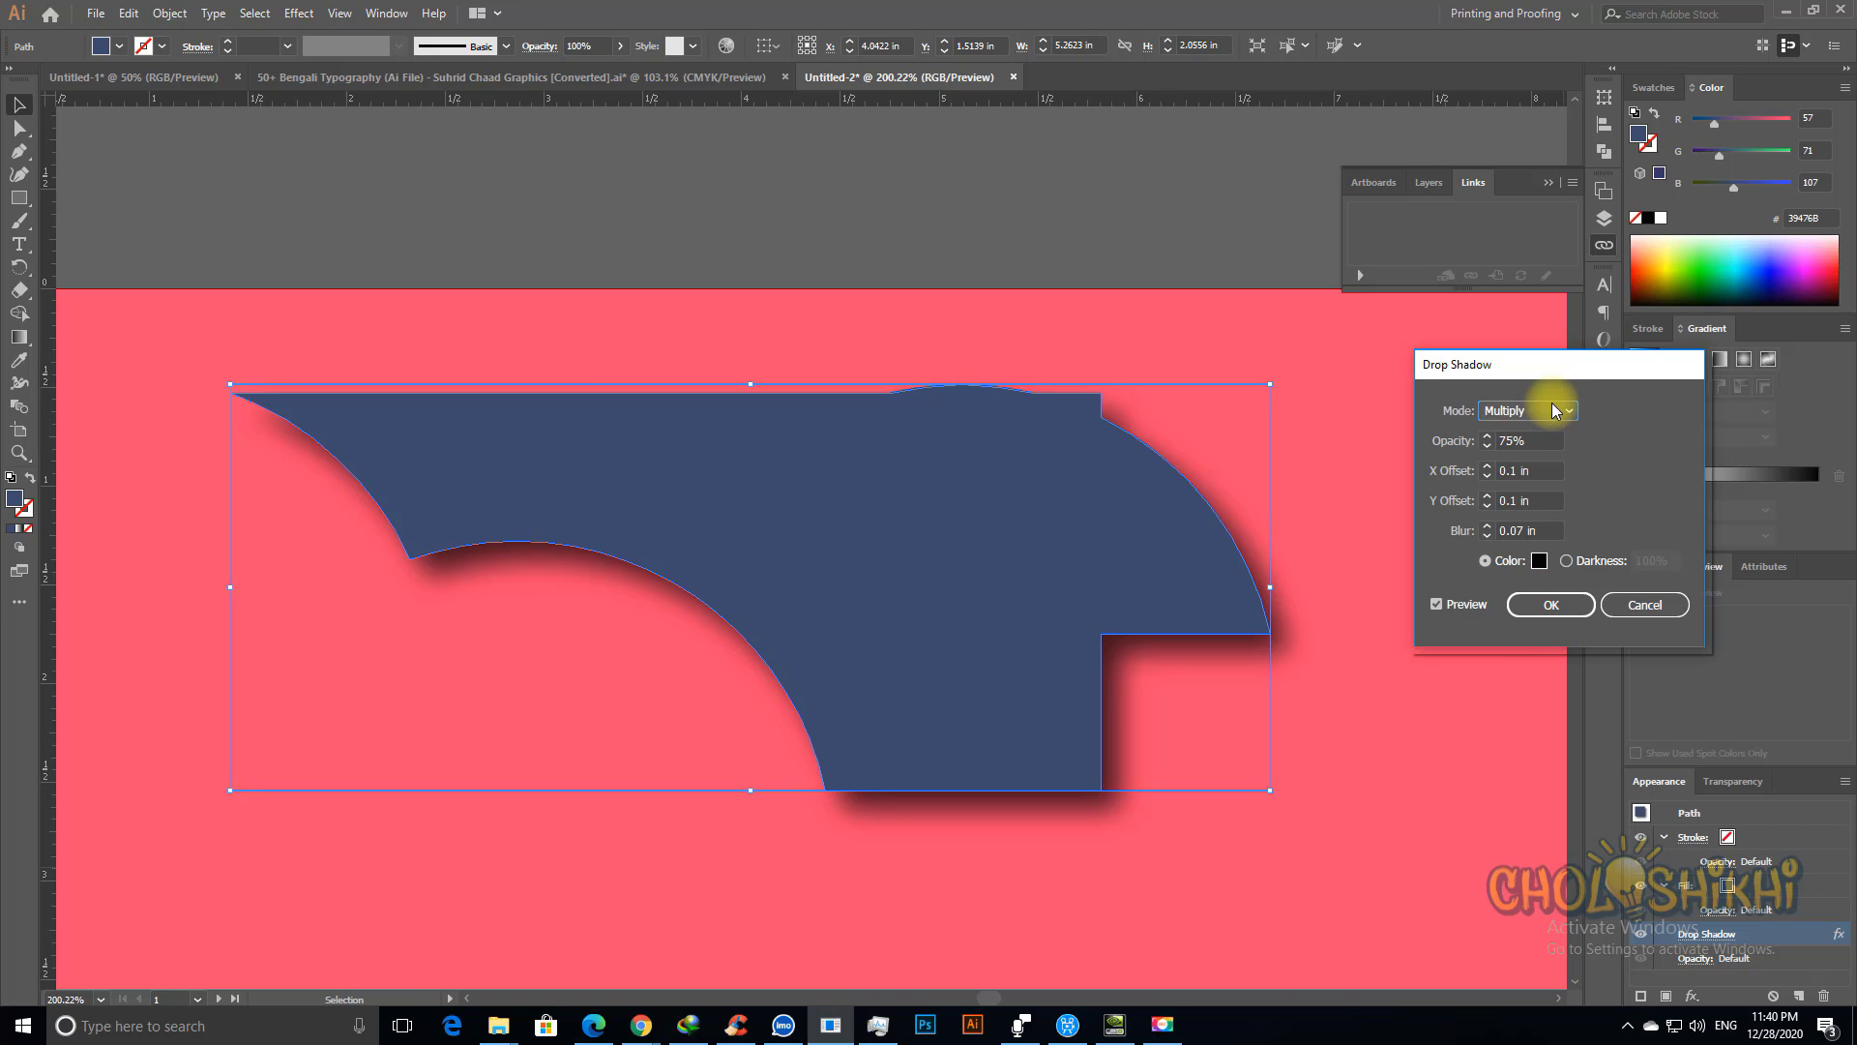
{"action": "left_click_drag", "start_coordinate": [1560, 366], "coordinate": [1553, 311]}
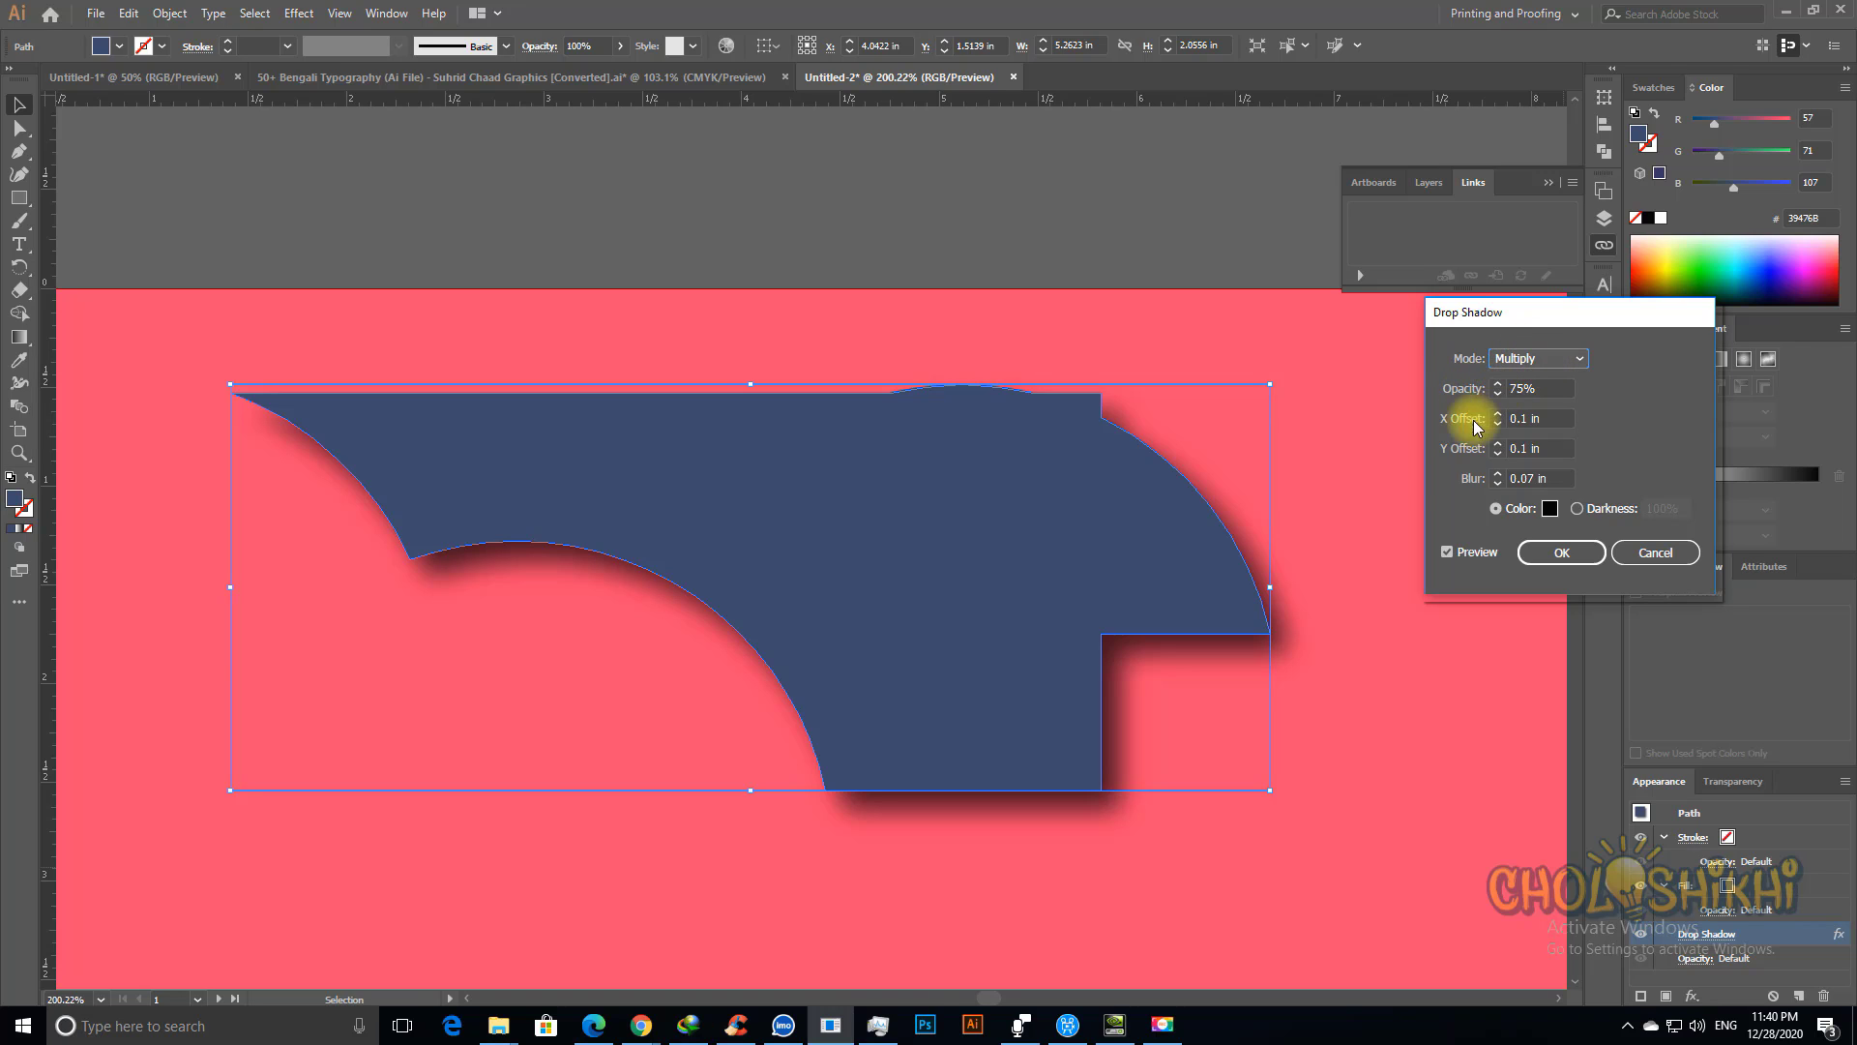
Step: Try 100% opacity on the drop shadow, and reduce it to 50%
{"action": "left_click", "coordinate": [1543, 390]}
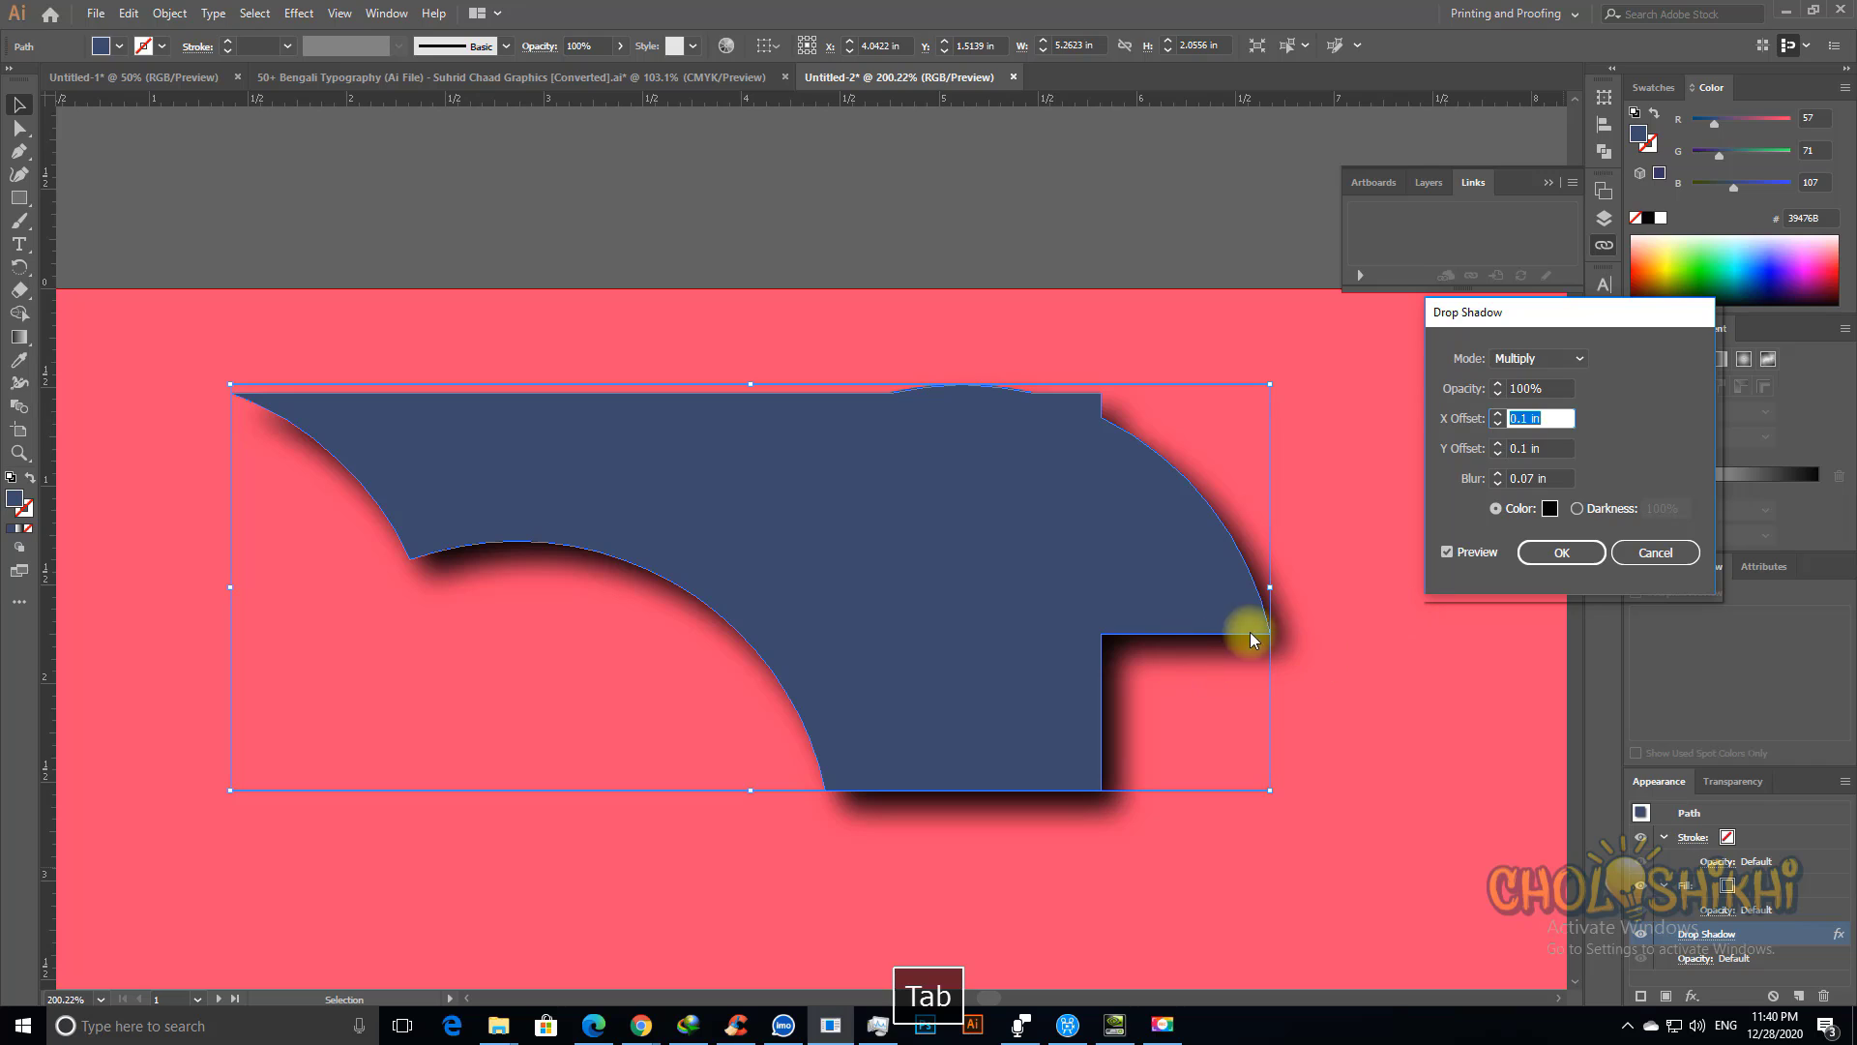
{"action": "left_click", "coordinate": [1554, 388]}
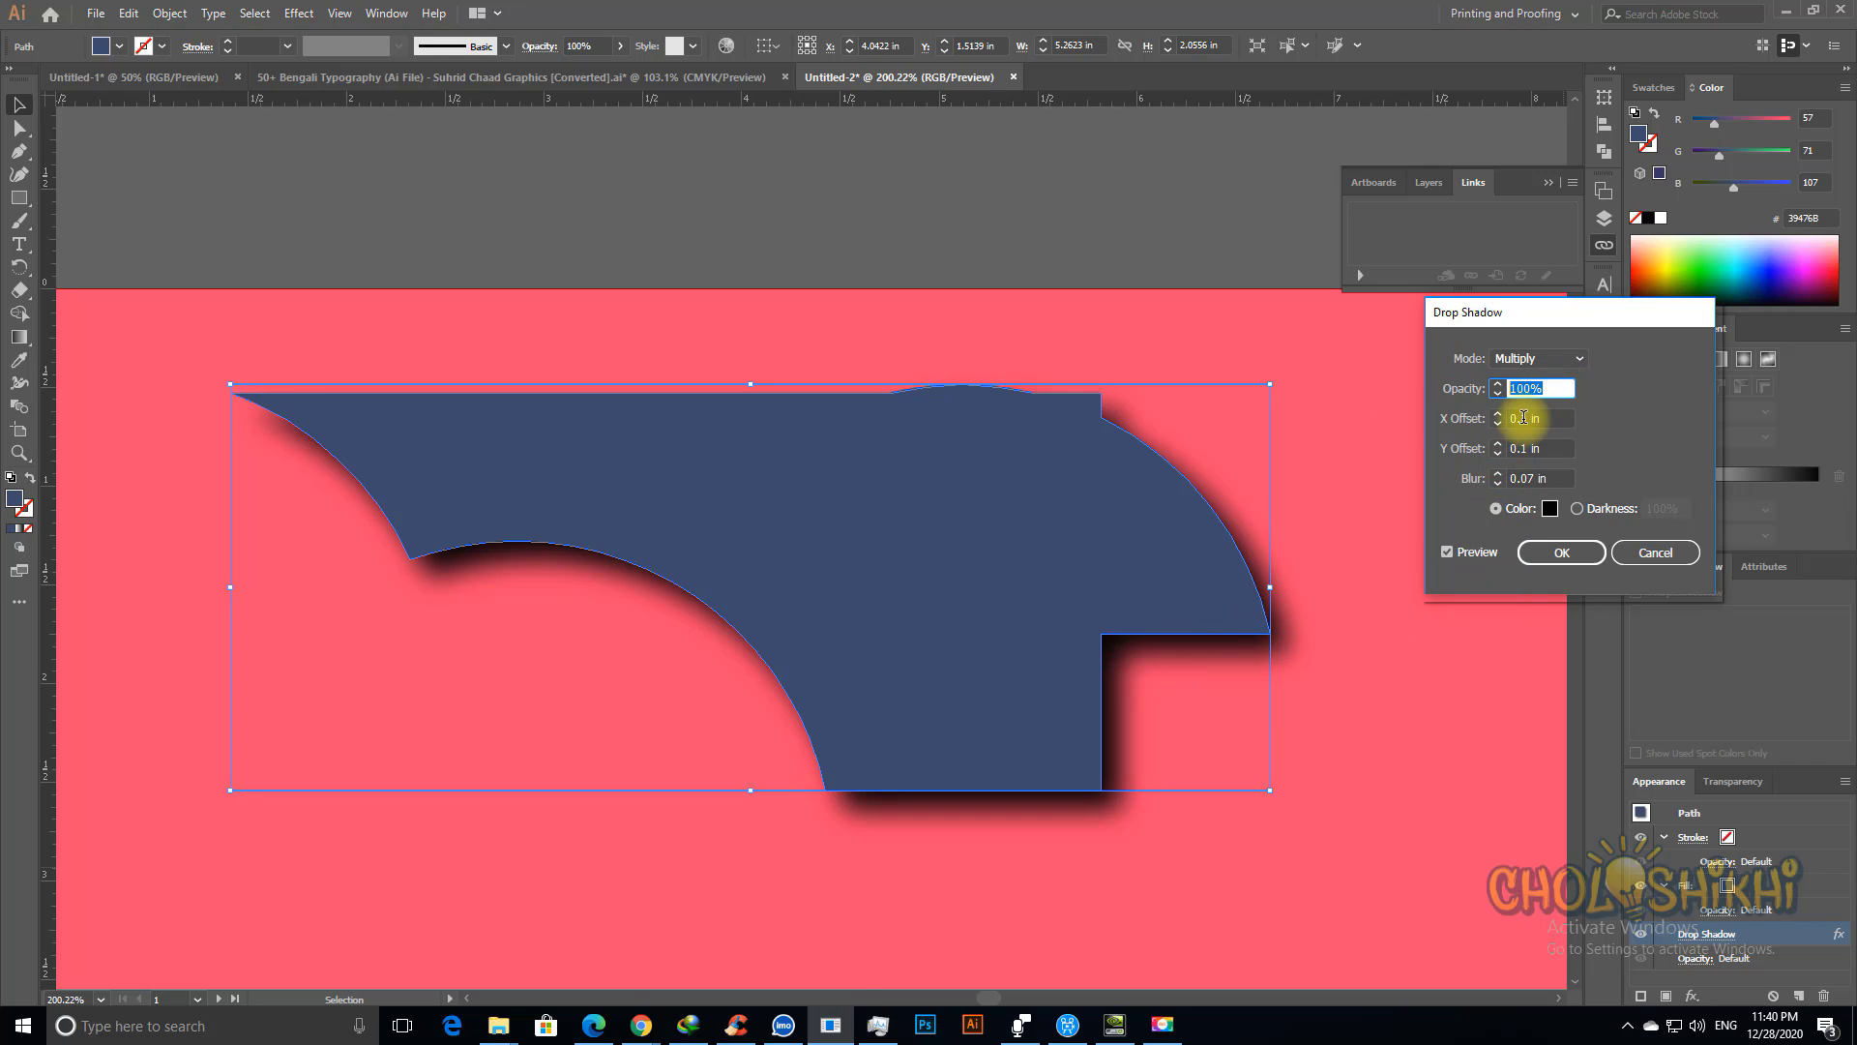
{"action": "type", "text": "50"}
{"action": "key", "text": "Tab"}
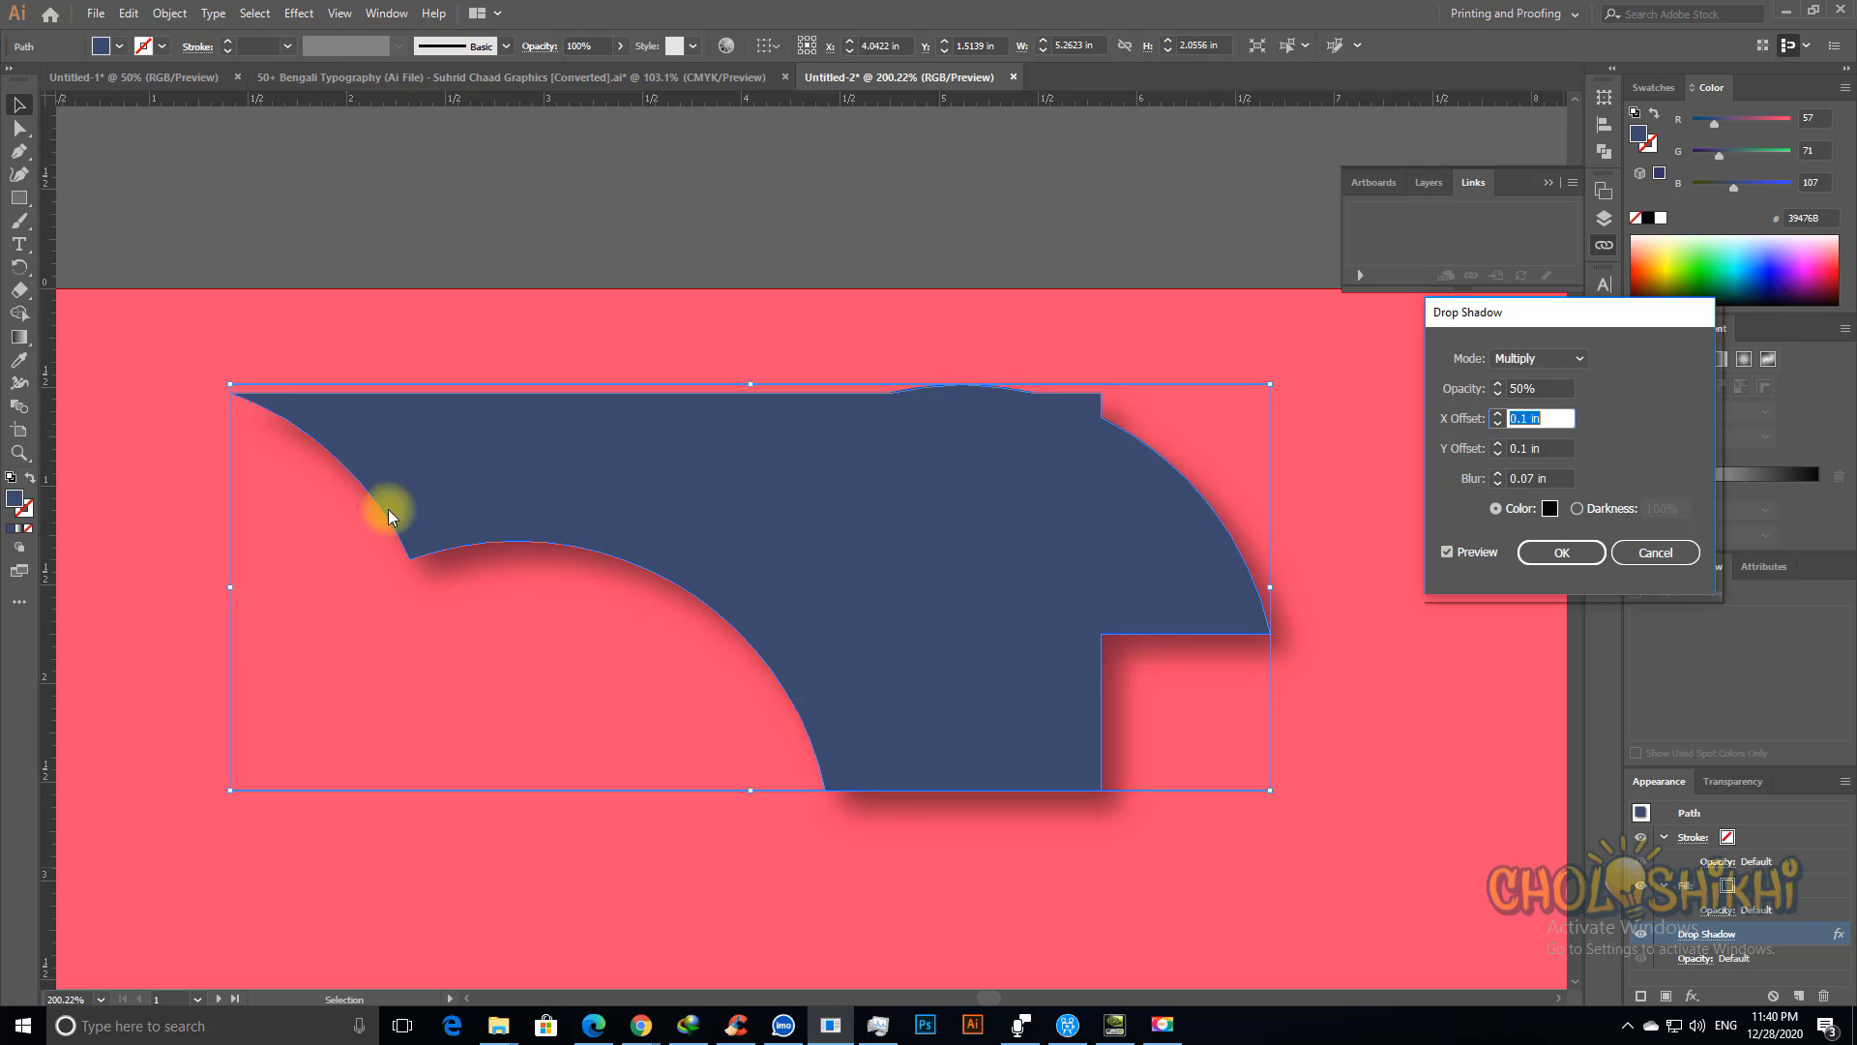
Step: Try a 0.5 in X offset on the drop shadow, and return it to 0.1 in
{"action": "left_click", "coordinate": [1498, 414]}
{"action": "left_click", "coordinate": [1498, 414]}
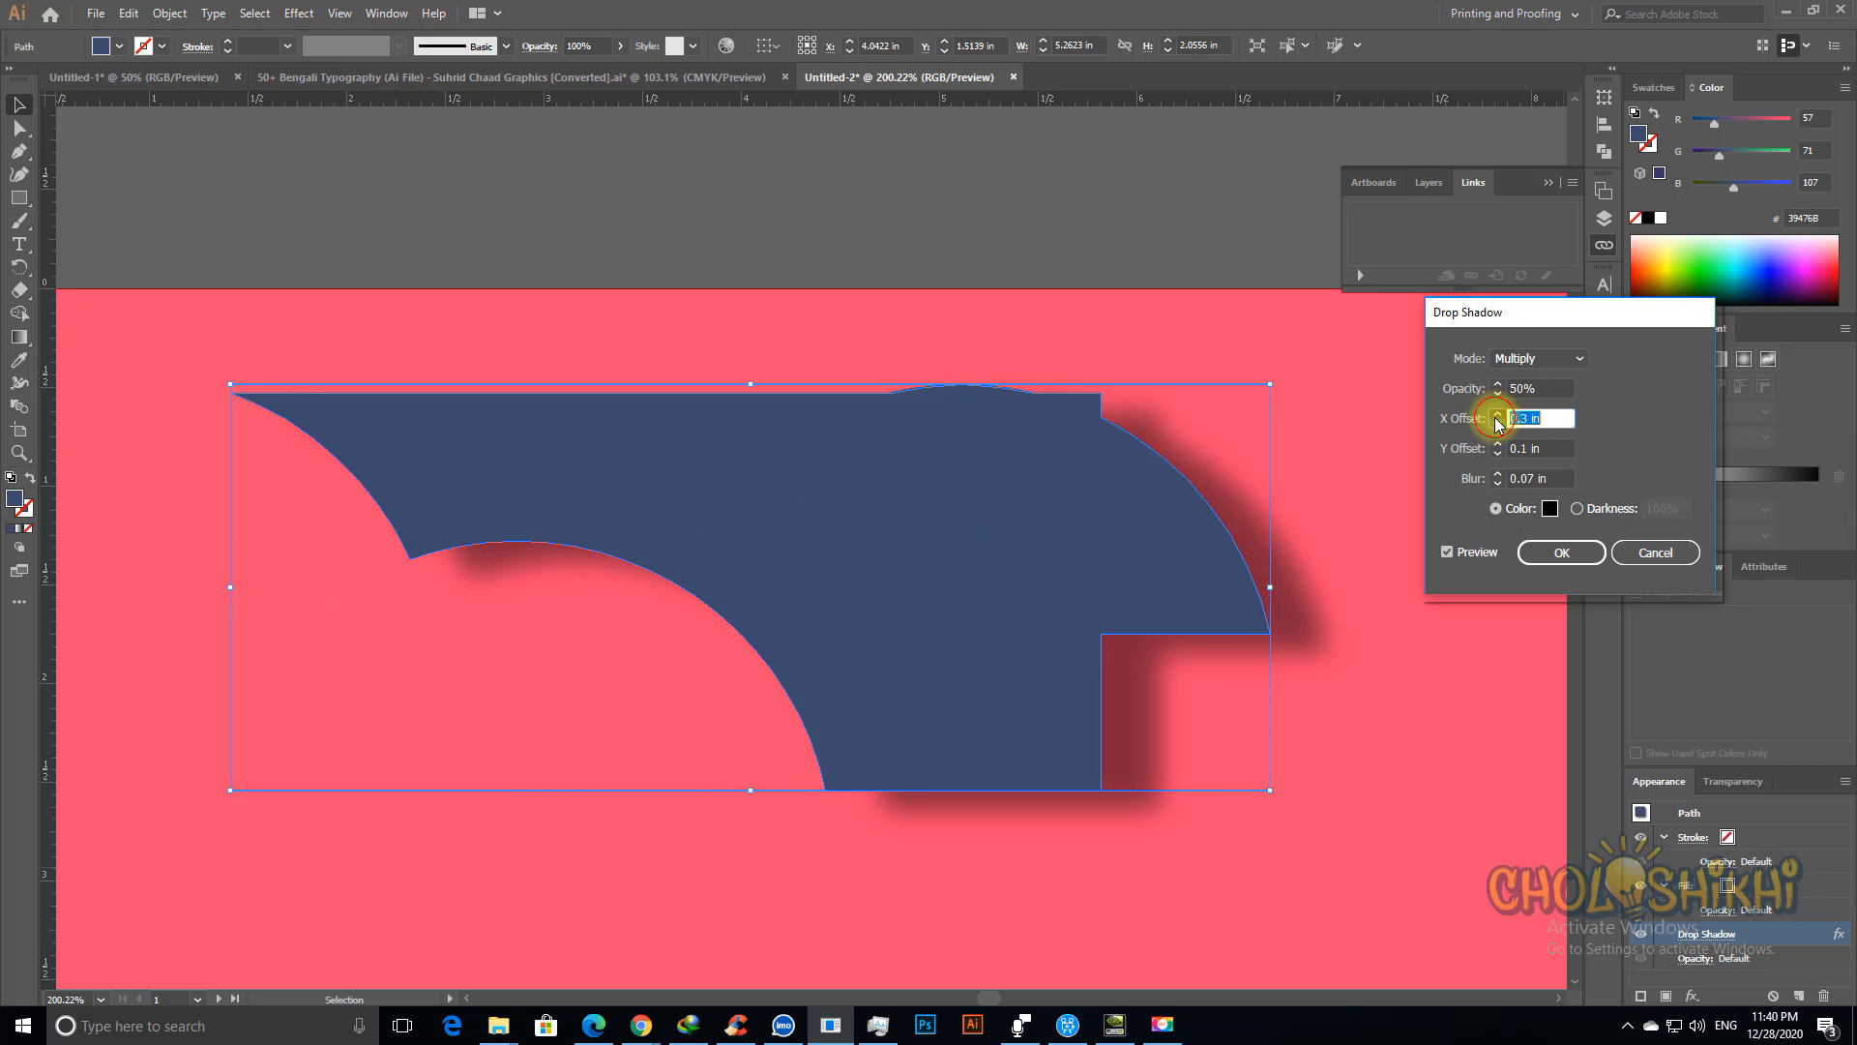
{"action": "left_click", "coordinate": [1498, 414]}
{"action": "left_click", "coordinate": [1497, 416]}
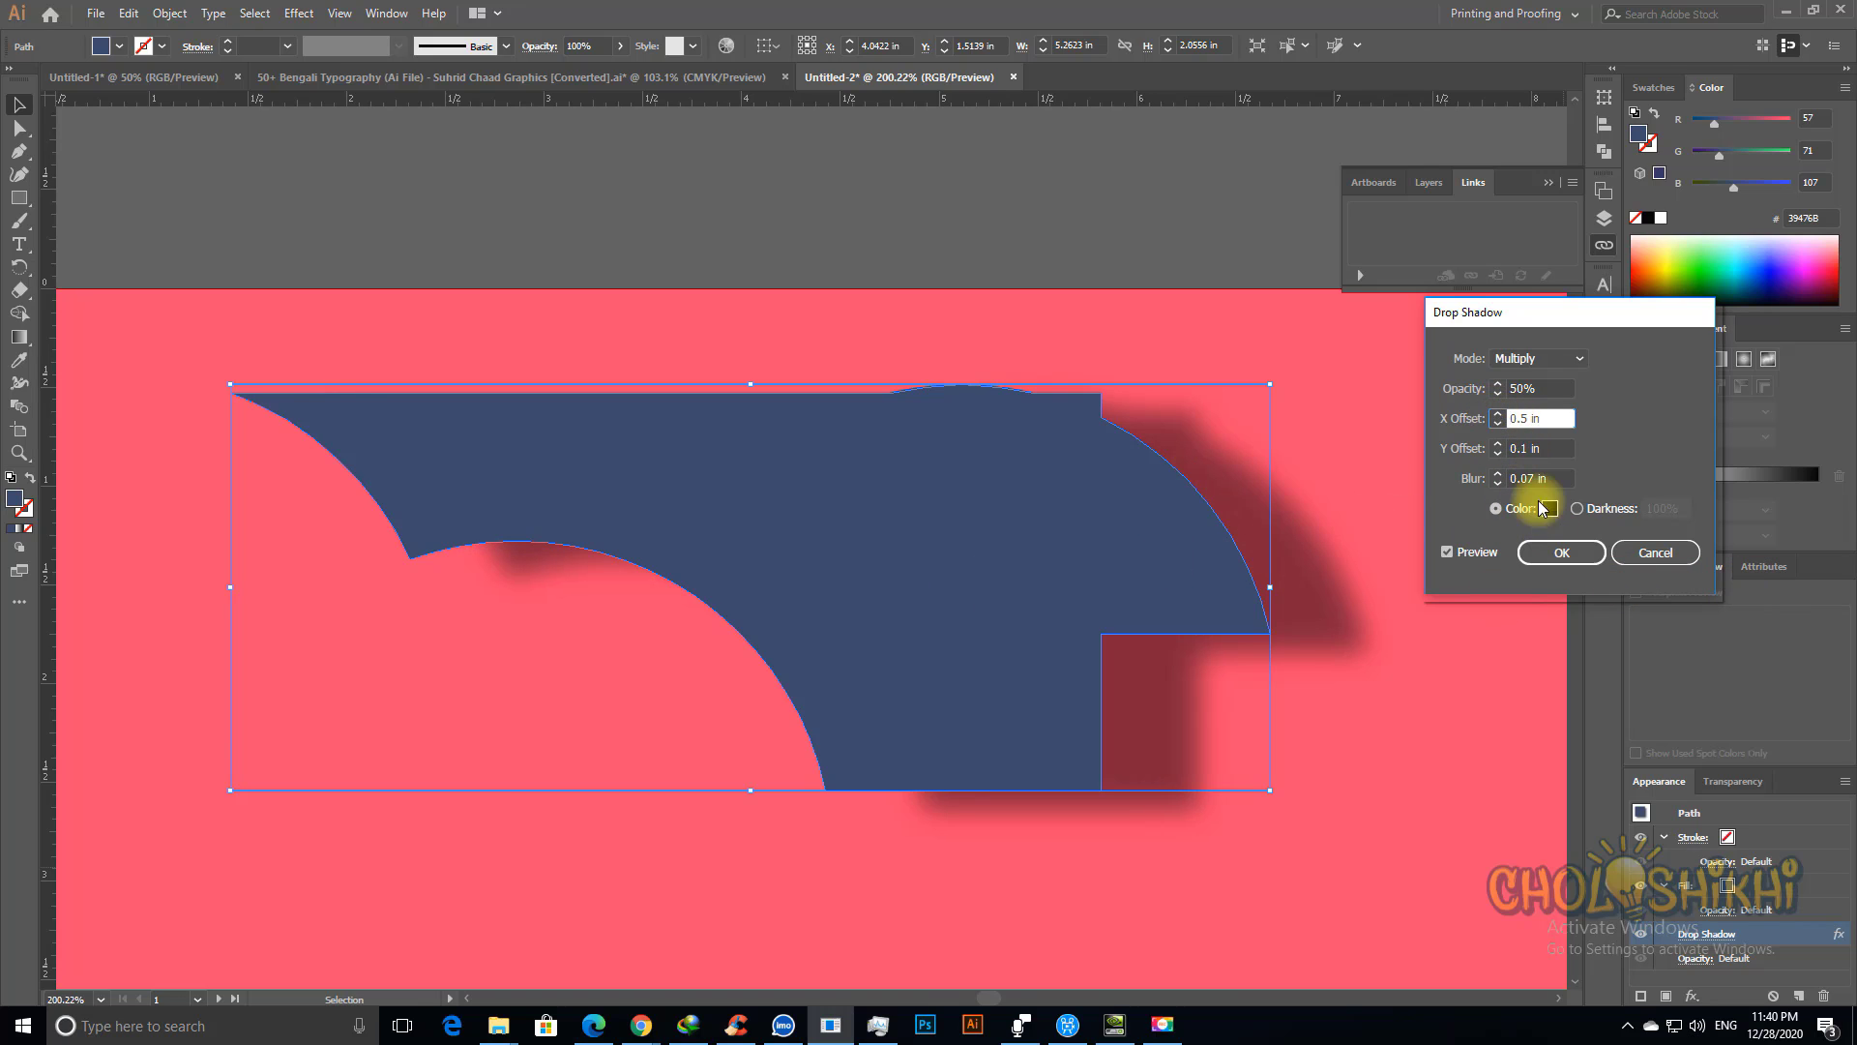
{"action": "left_click", "coordinate": [1498, 425]}
{"action": "left_click", "coordinate": [1498, 424]}
{"action": "left_click", "coordinate": [1499, 424]}
{"action": "left_click", "coordinate": [1499, 425]}
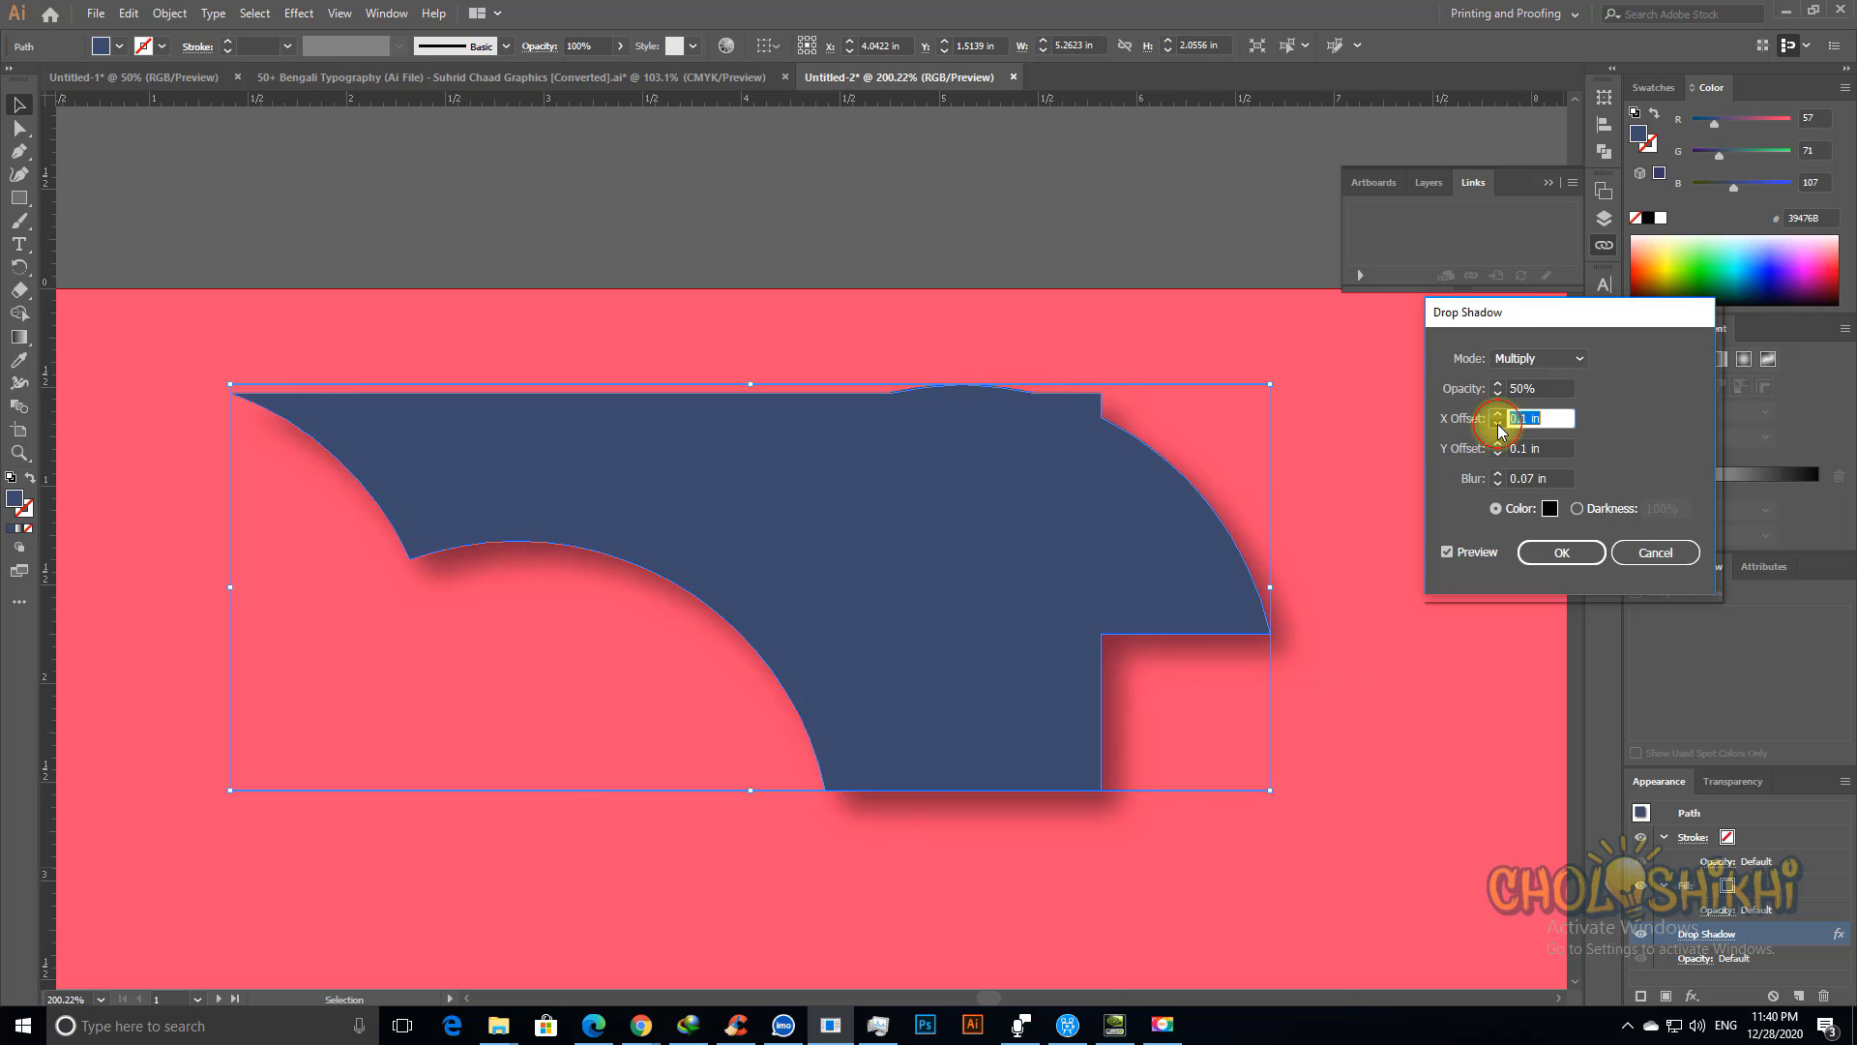
Step: Set the drop shadow's X offset to -0.5 in so it falls on the opposite side of the shape
{"action": "left_click", "coordinate": [1499, 424]}
{"action": "left_click", "coordinate": [1498, 425]}
{"action": "left_click", "coordinate": [1498, 425]}
{"action": "left_click", "coordinate": [1498, 425]}
{"action": "left_click", "coordinate": [1498, 425]}
{"action": "left_click", "coordinate": [1499, 424]}
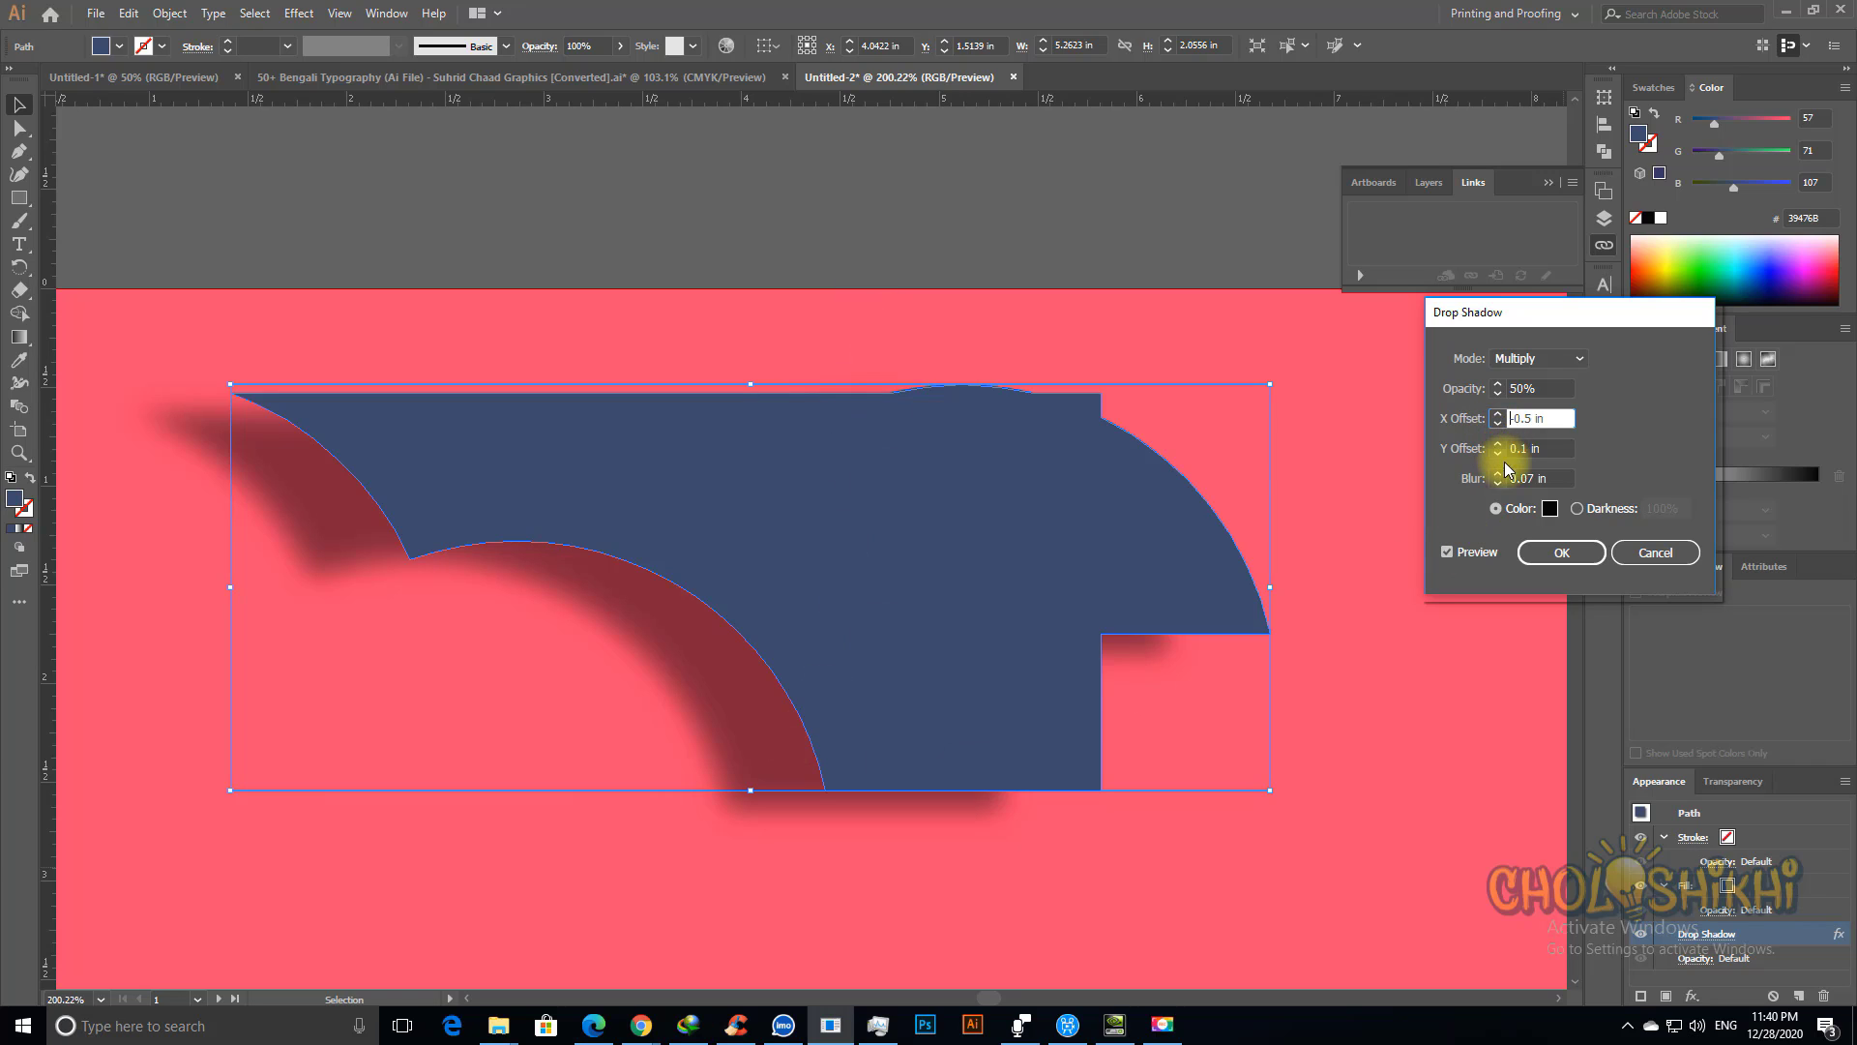
Step: Try blur values of 0 in and 0.2 in on the drop shadow, and set the blur to 0.1 in
{"action": "left_click", "coordinate": [1499, 483]}
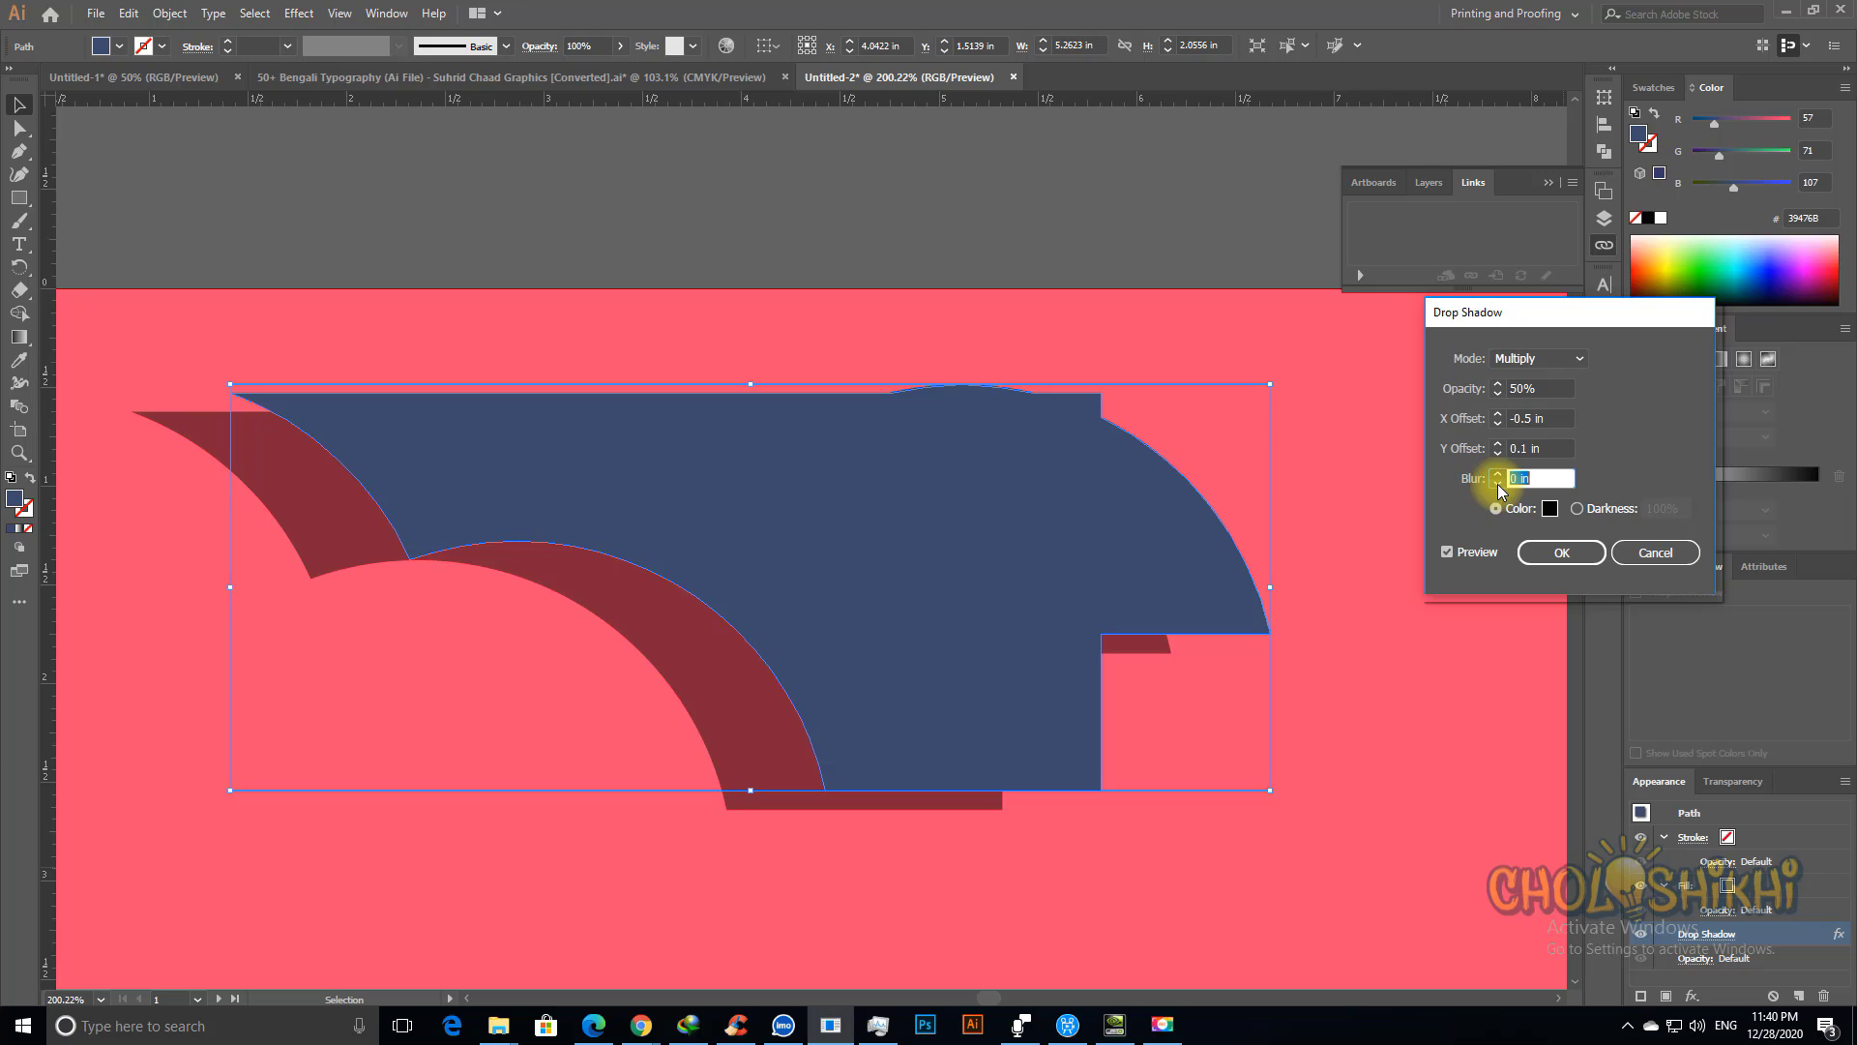
{"action": "left_click", "coordinate": [1498, 473]}
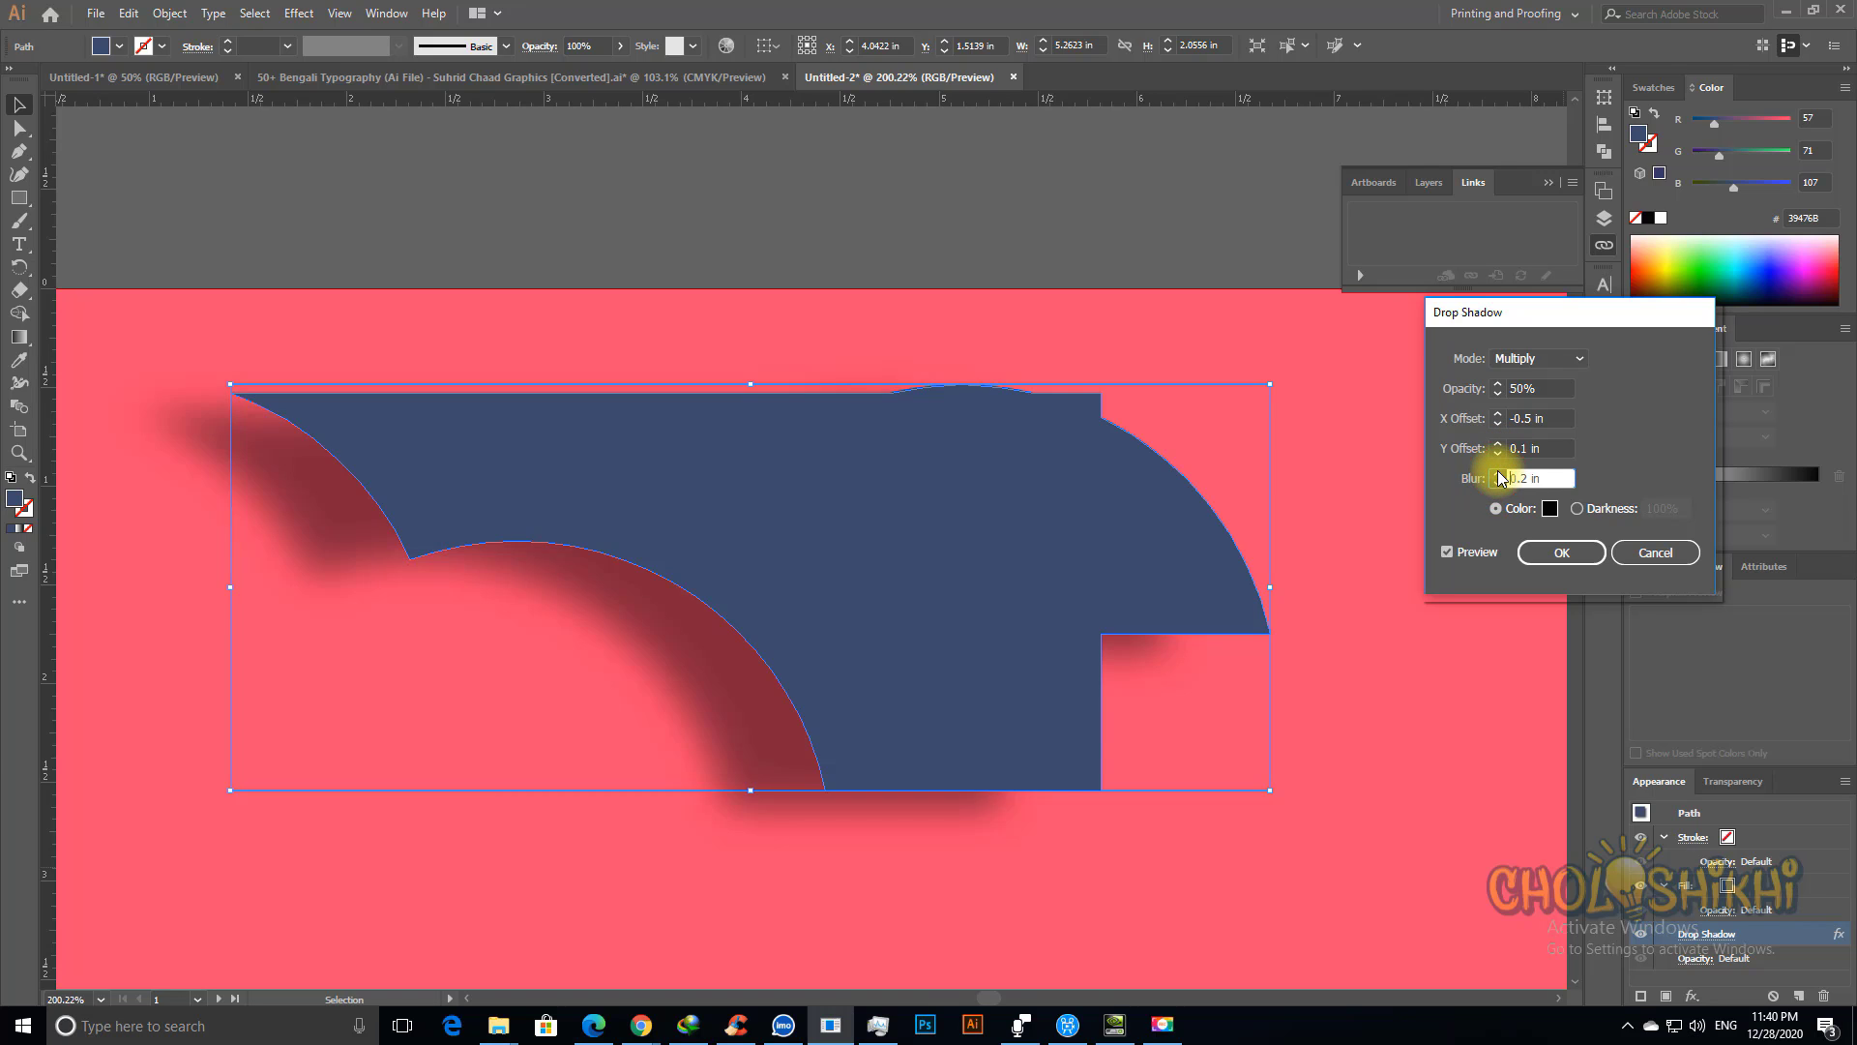
{"action": "left_click", "coordinate": [1498, 484]}
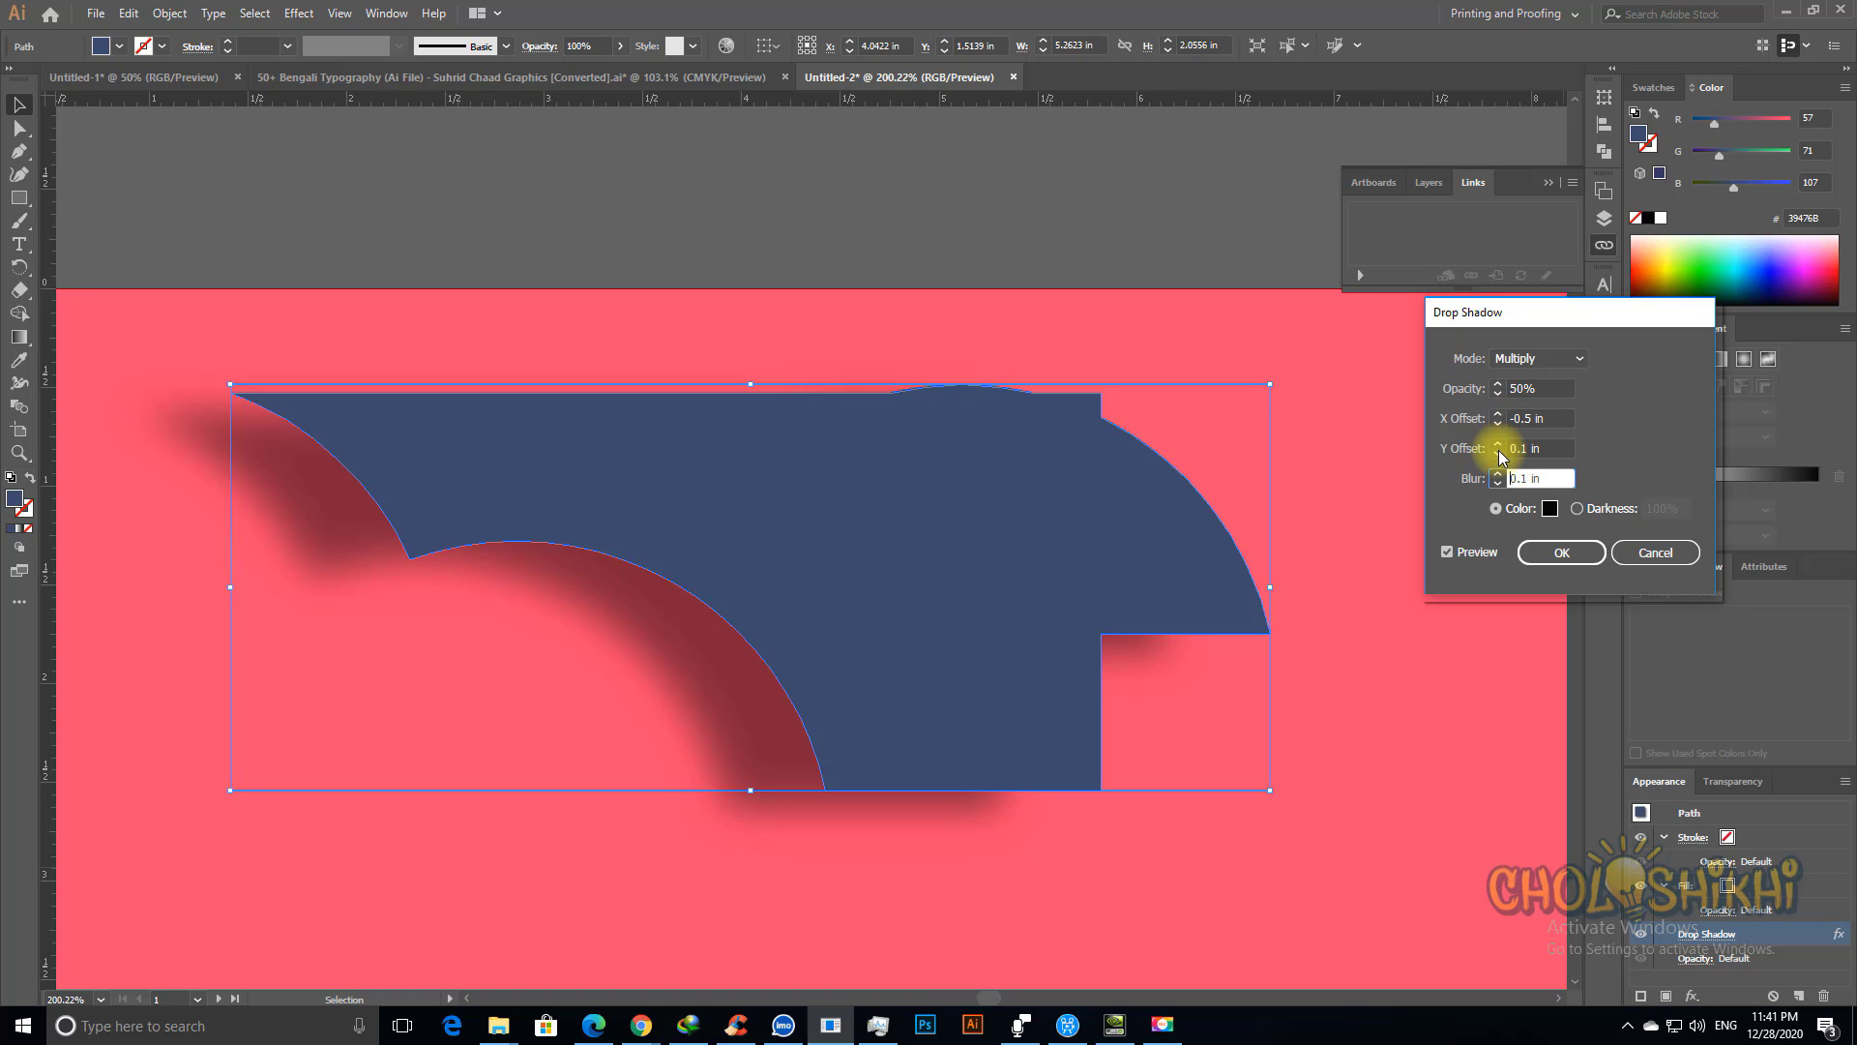
Step: Try a Y offset of -0.3 in to move the drop shadow above the shape
{"action": "left_click", "coordinate": [1500, 454]}
{"action": "left_click", "coordinate": [1500, 454]}
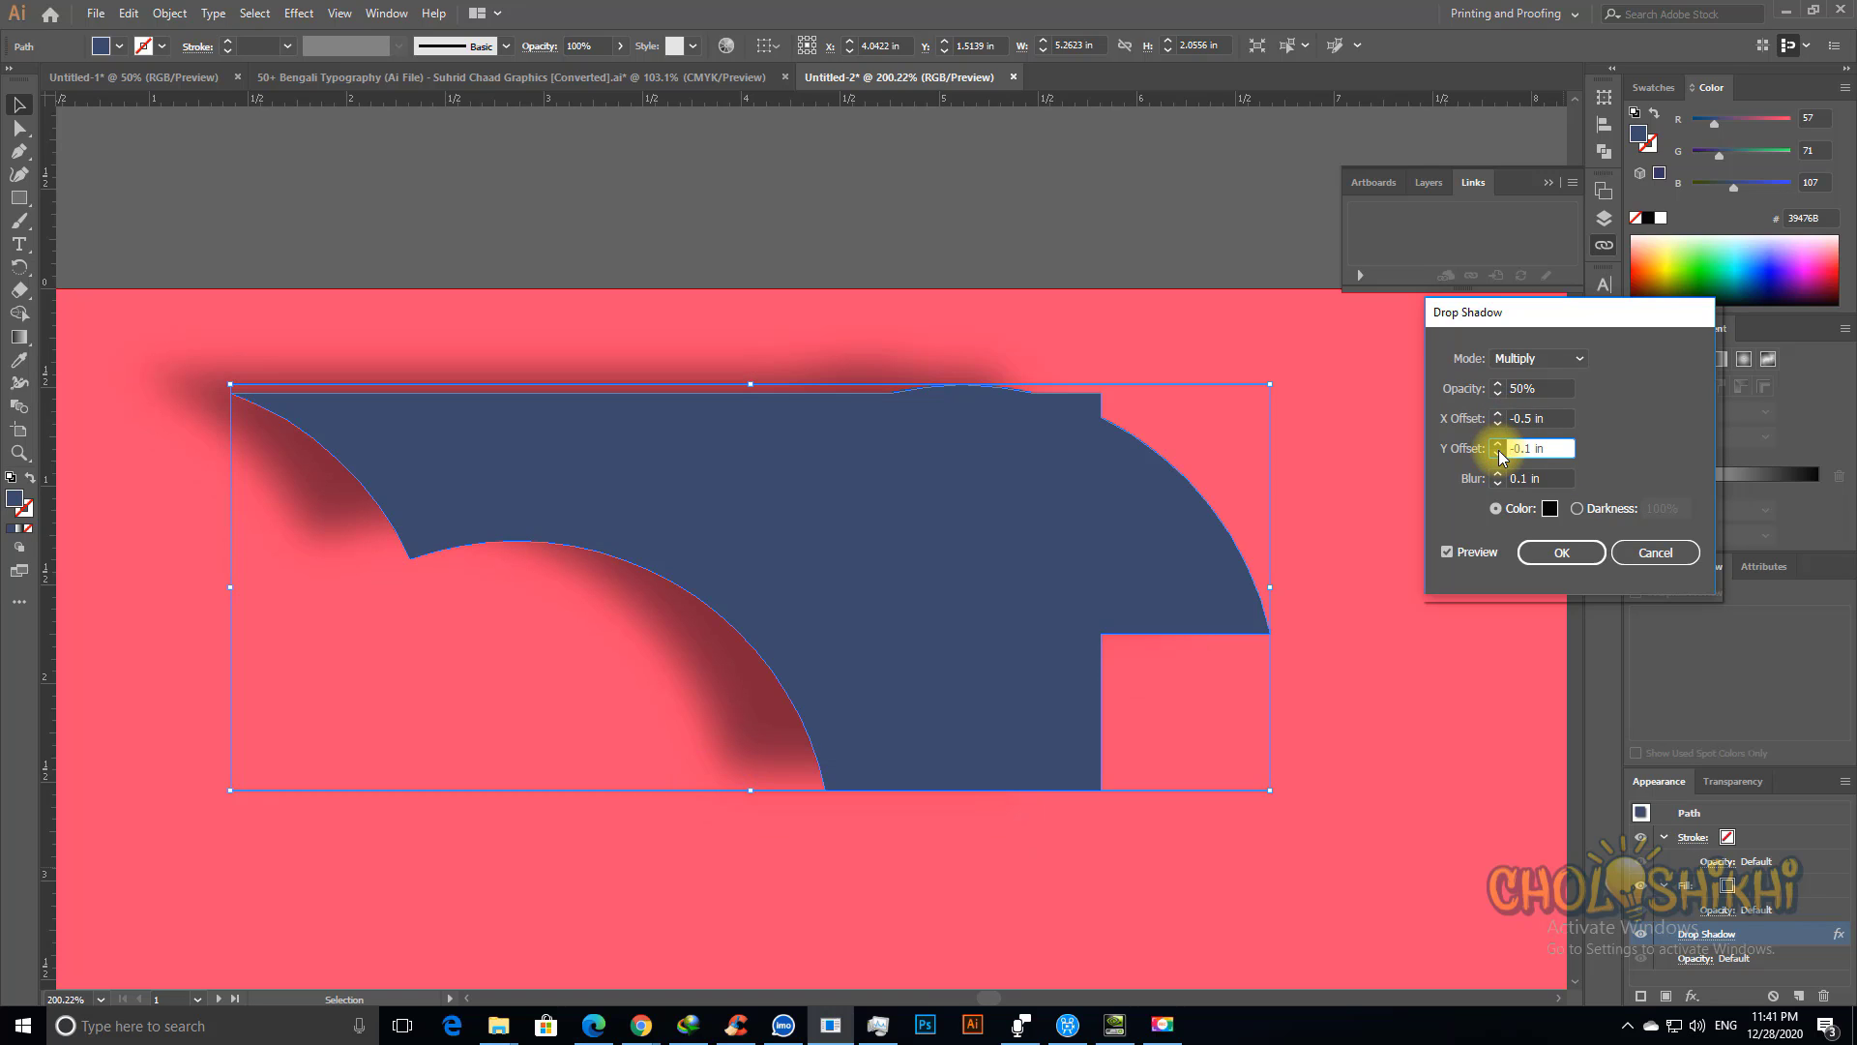
{"action": "left_click", "coordinate": [1500, 453]}
{"action": "left_click", "coordinate": [1499, 453]}
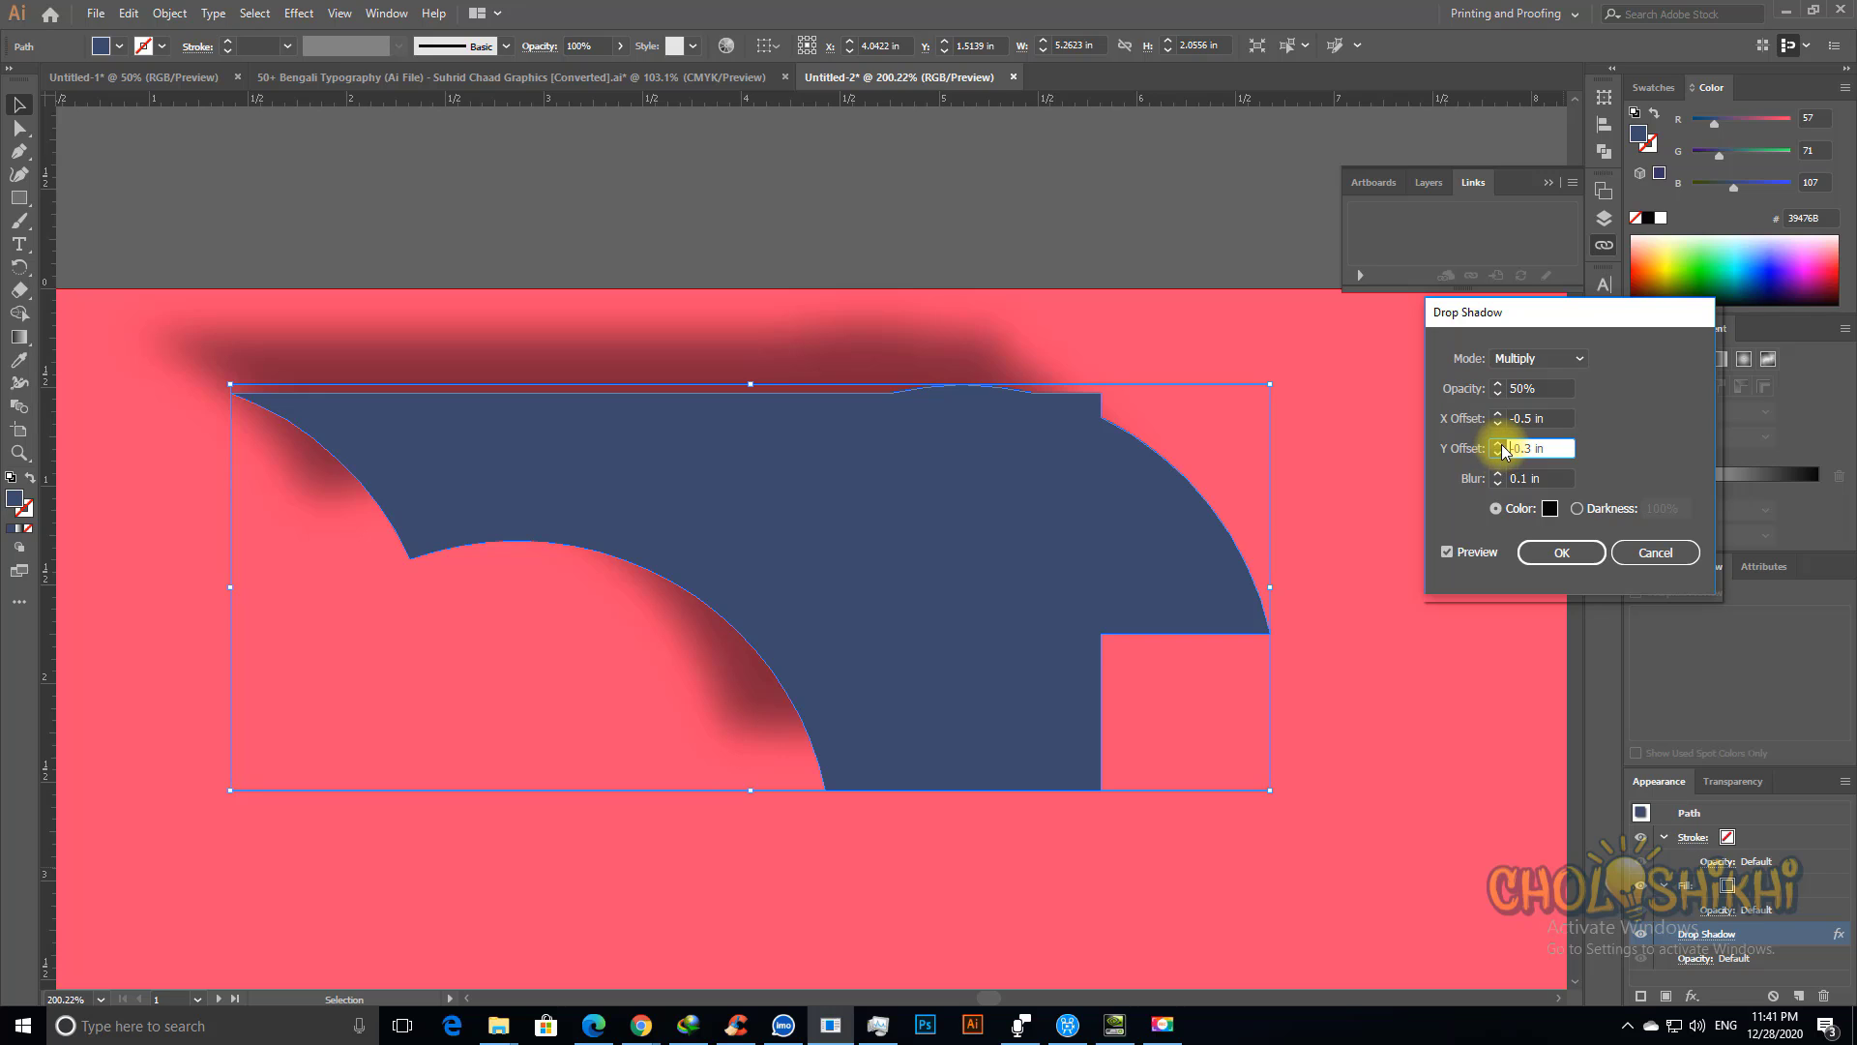
Step: Set the drop shadow's Y offset to 0.3 in so it falls below the shape
{"action": "left_click", "coordinate": [1501, 444]}
{"action": "left_click", "coordinate": [1501, 444]}
{"action": "left_click", "coordinate": [1500, 444]}
{"action": "left_click", "coordinate": [1500, 444]}
{"action": "left_click", "coordinate": [1500, 444]}
{"action": "left_click", "coordinate": [1501, 444]}
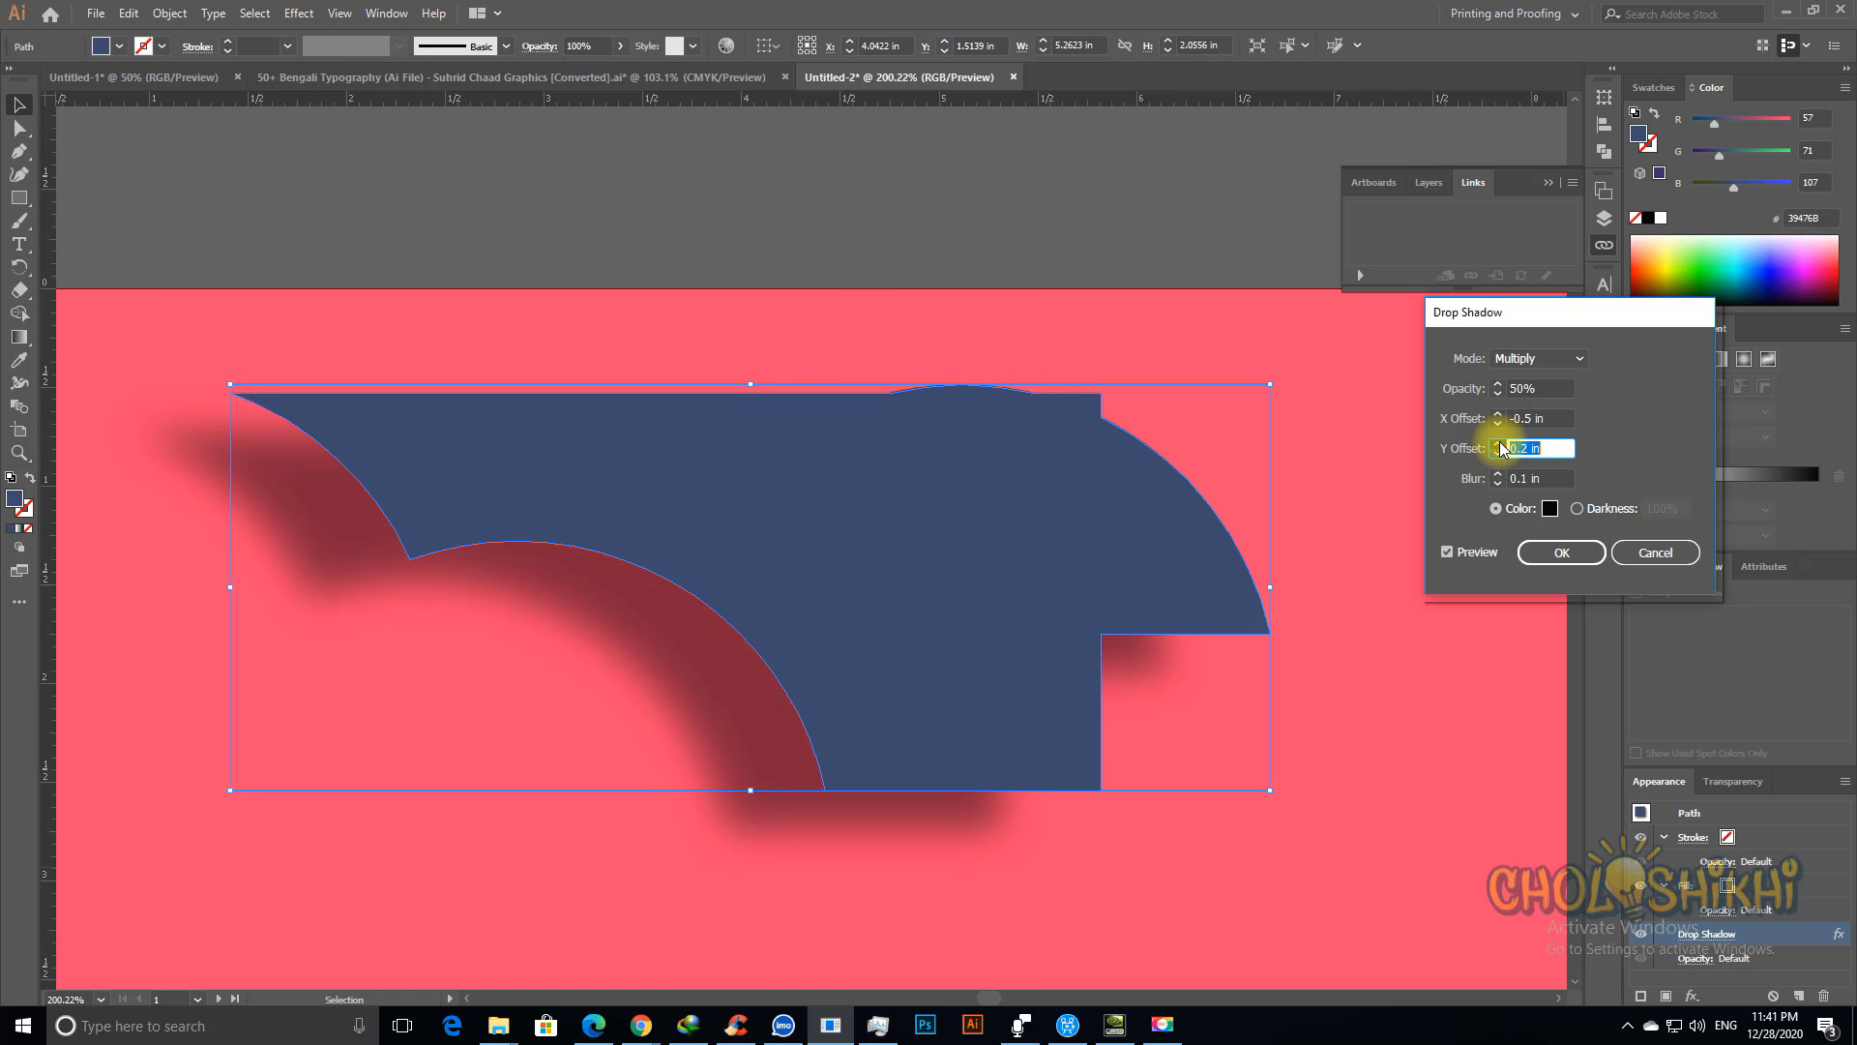
{"action": "left_click", "coordinate": [1501, 444]}
{"action": "left_click", "coordinate": [1500, 444]}
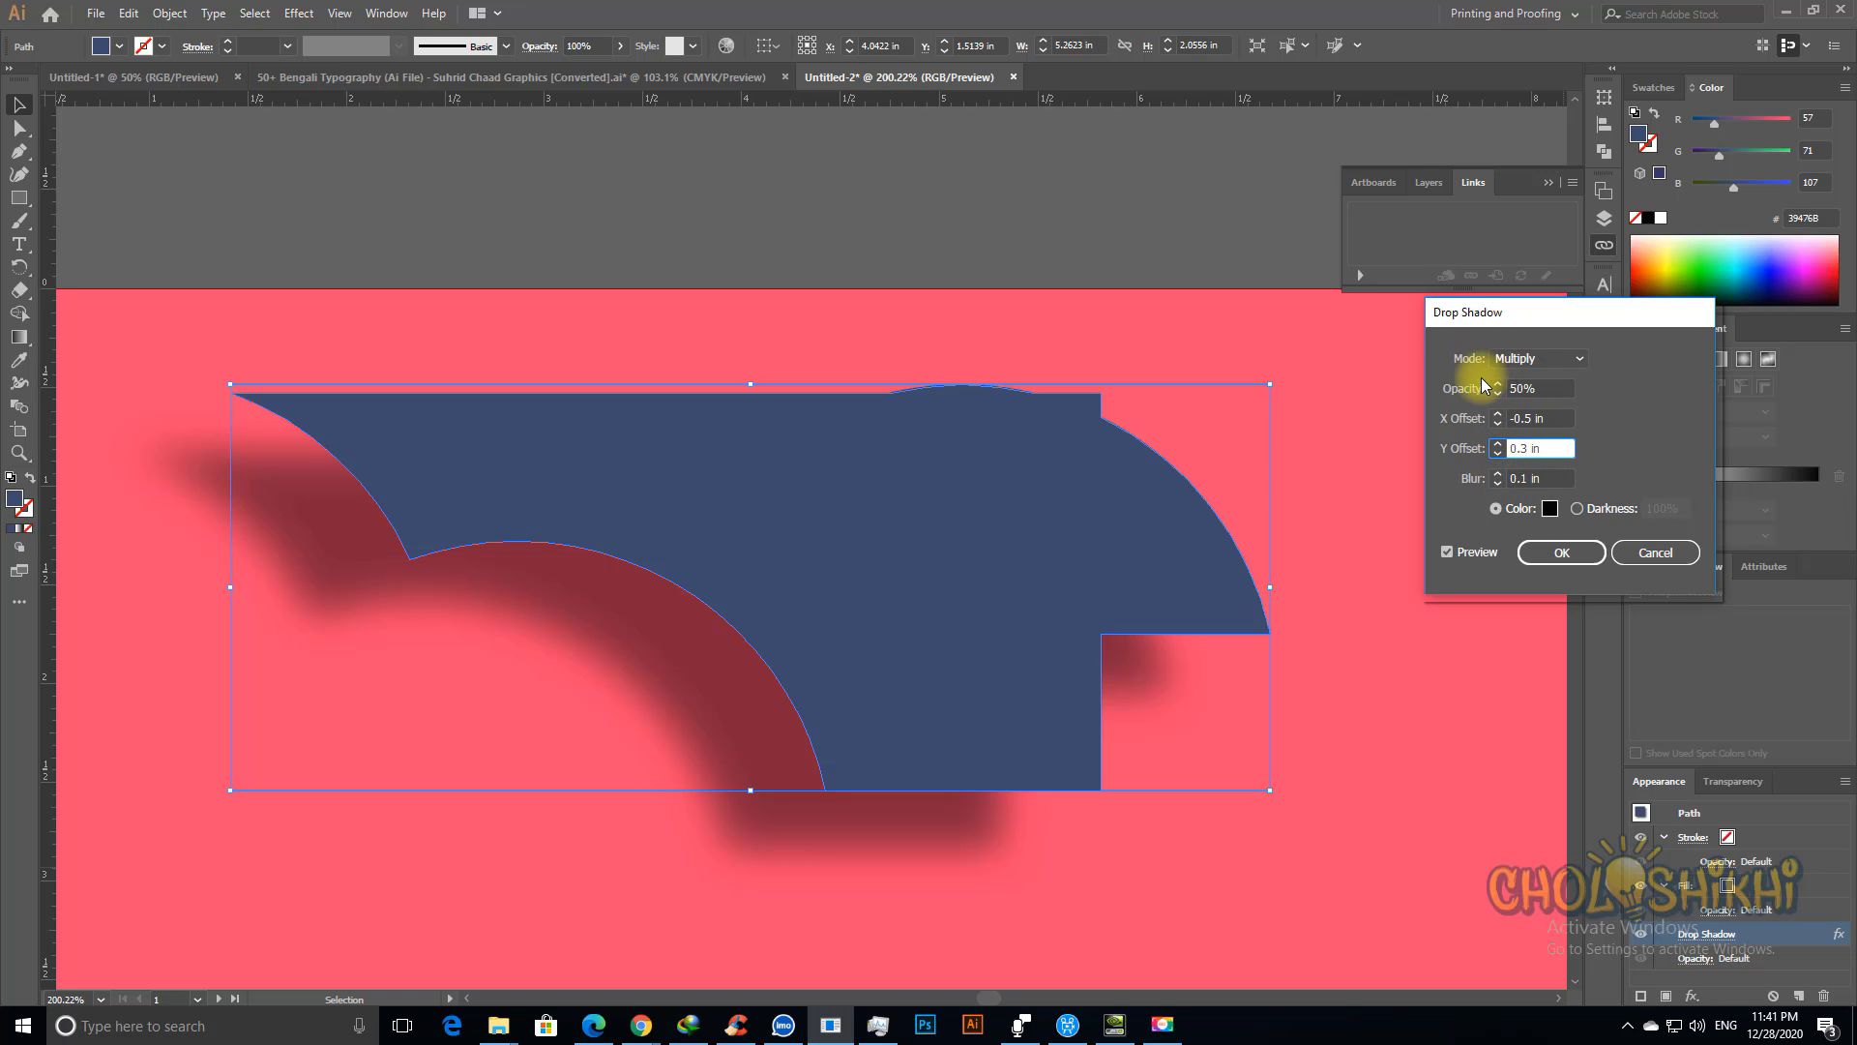
Step: Set the drop shadow's opacity to 30%
{"action": "double_click", "coordinate": [1538, 383]}
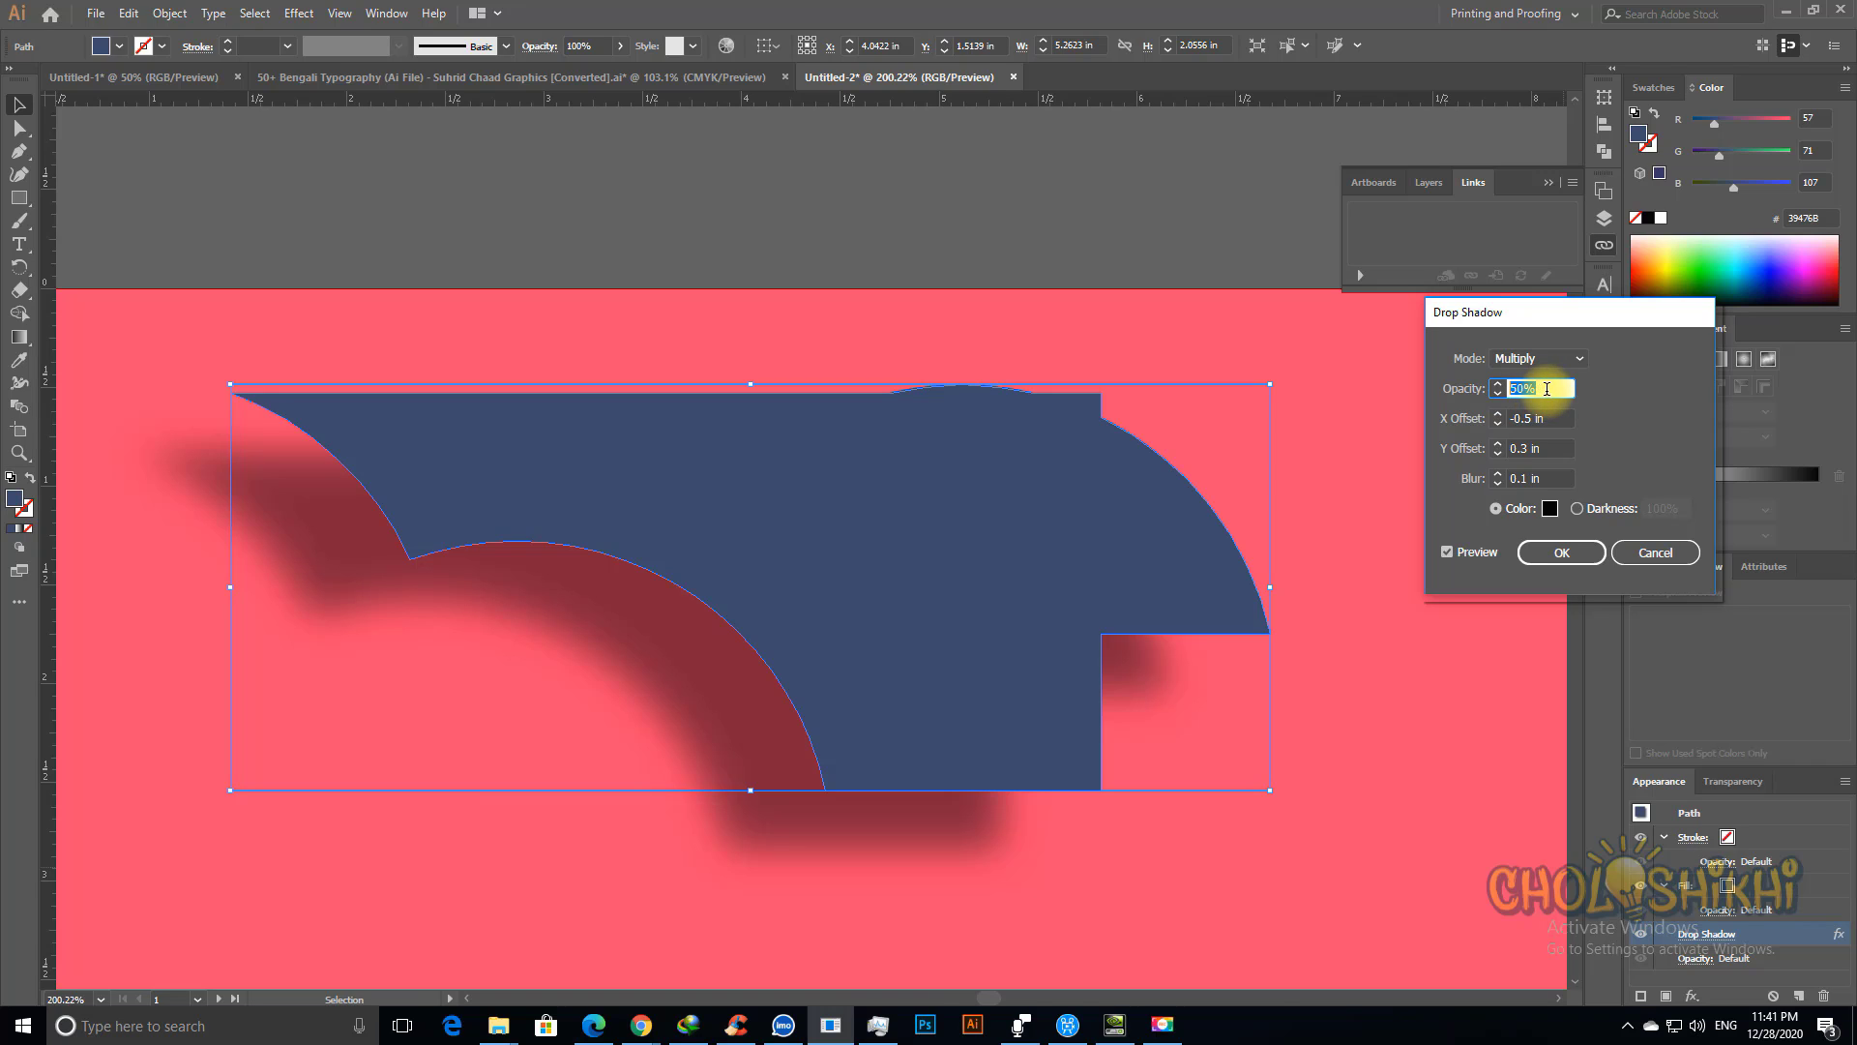
{"action": "type", "text": "30"}
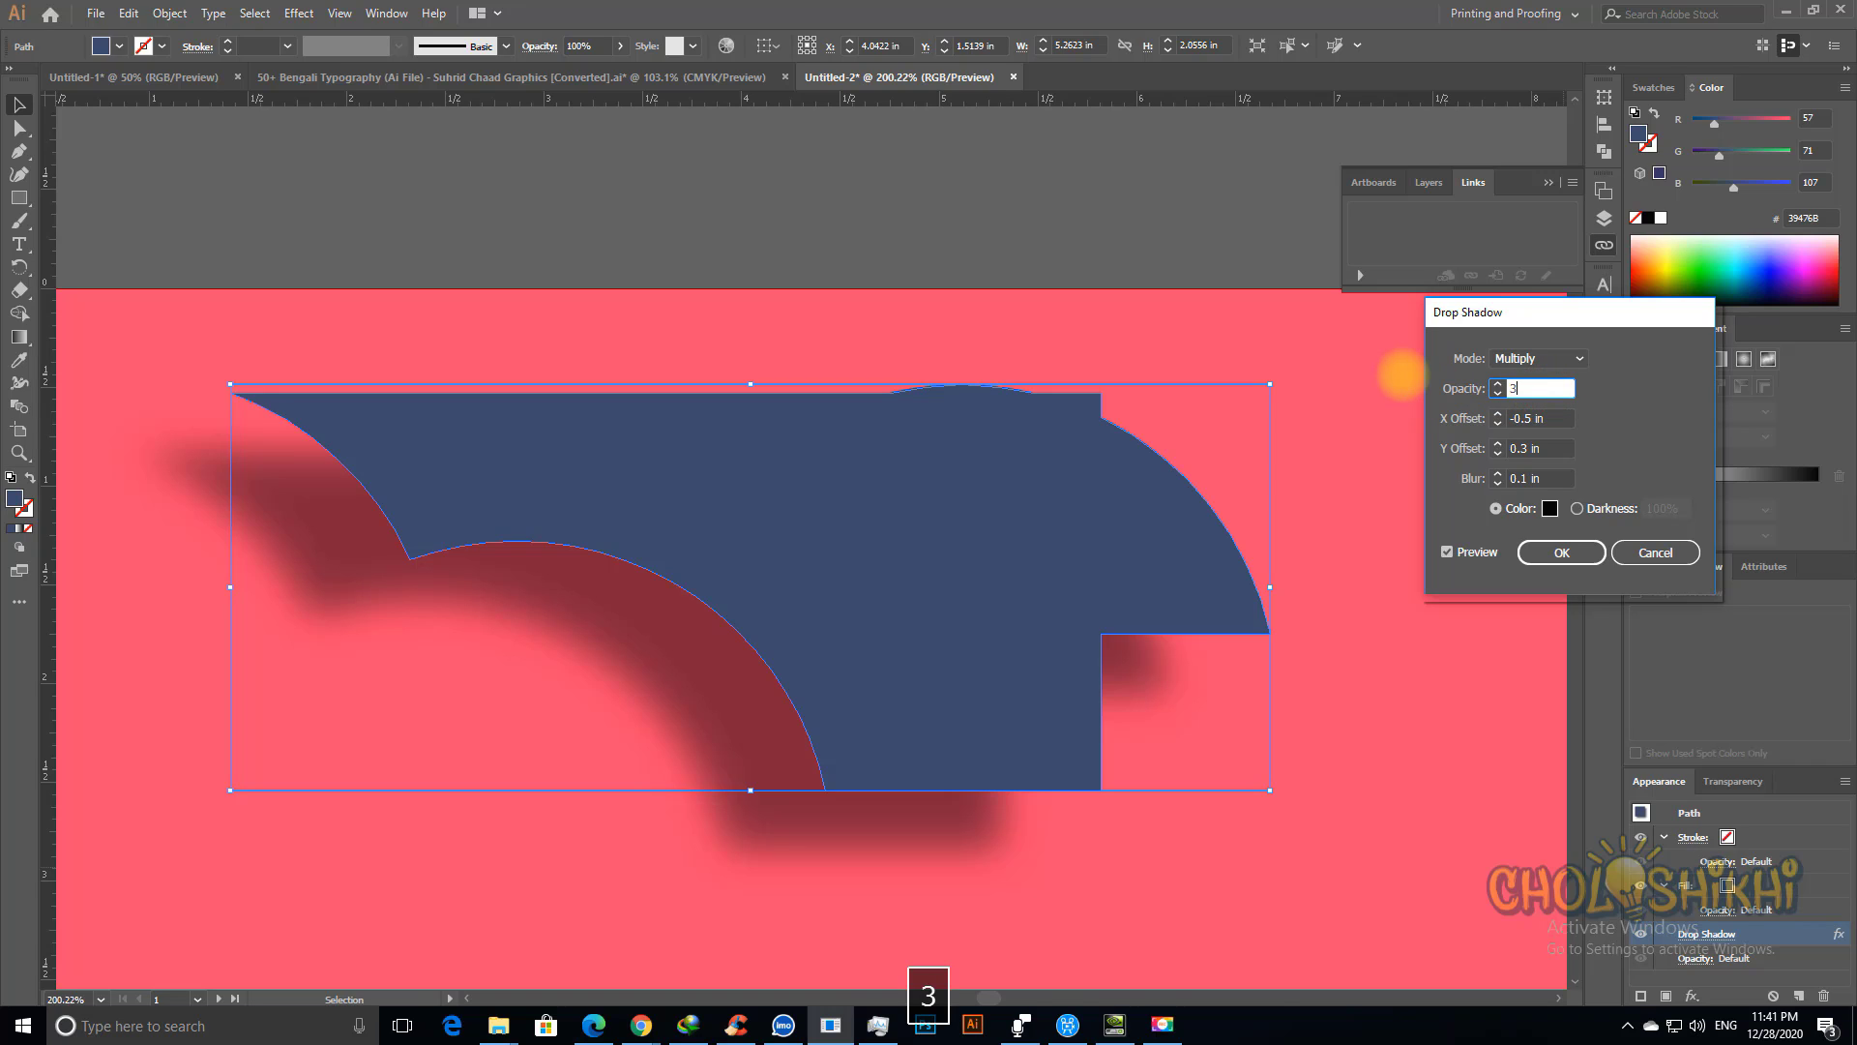
{"action": "key", "text": "Tab"}
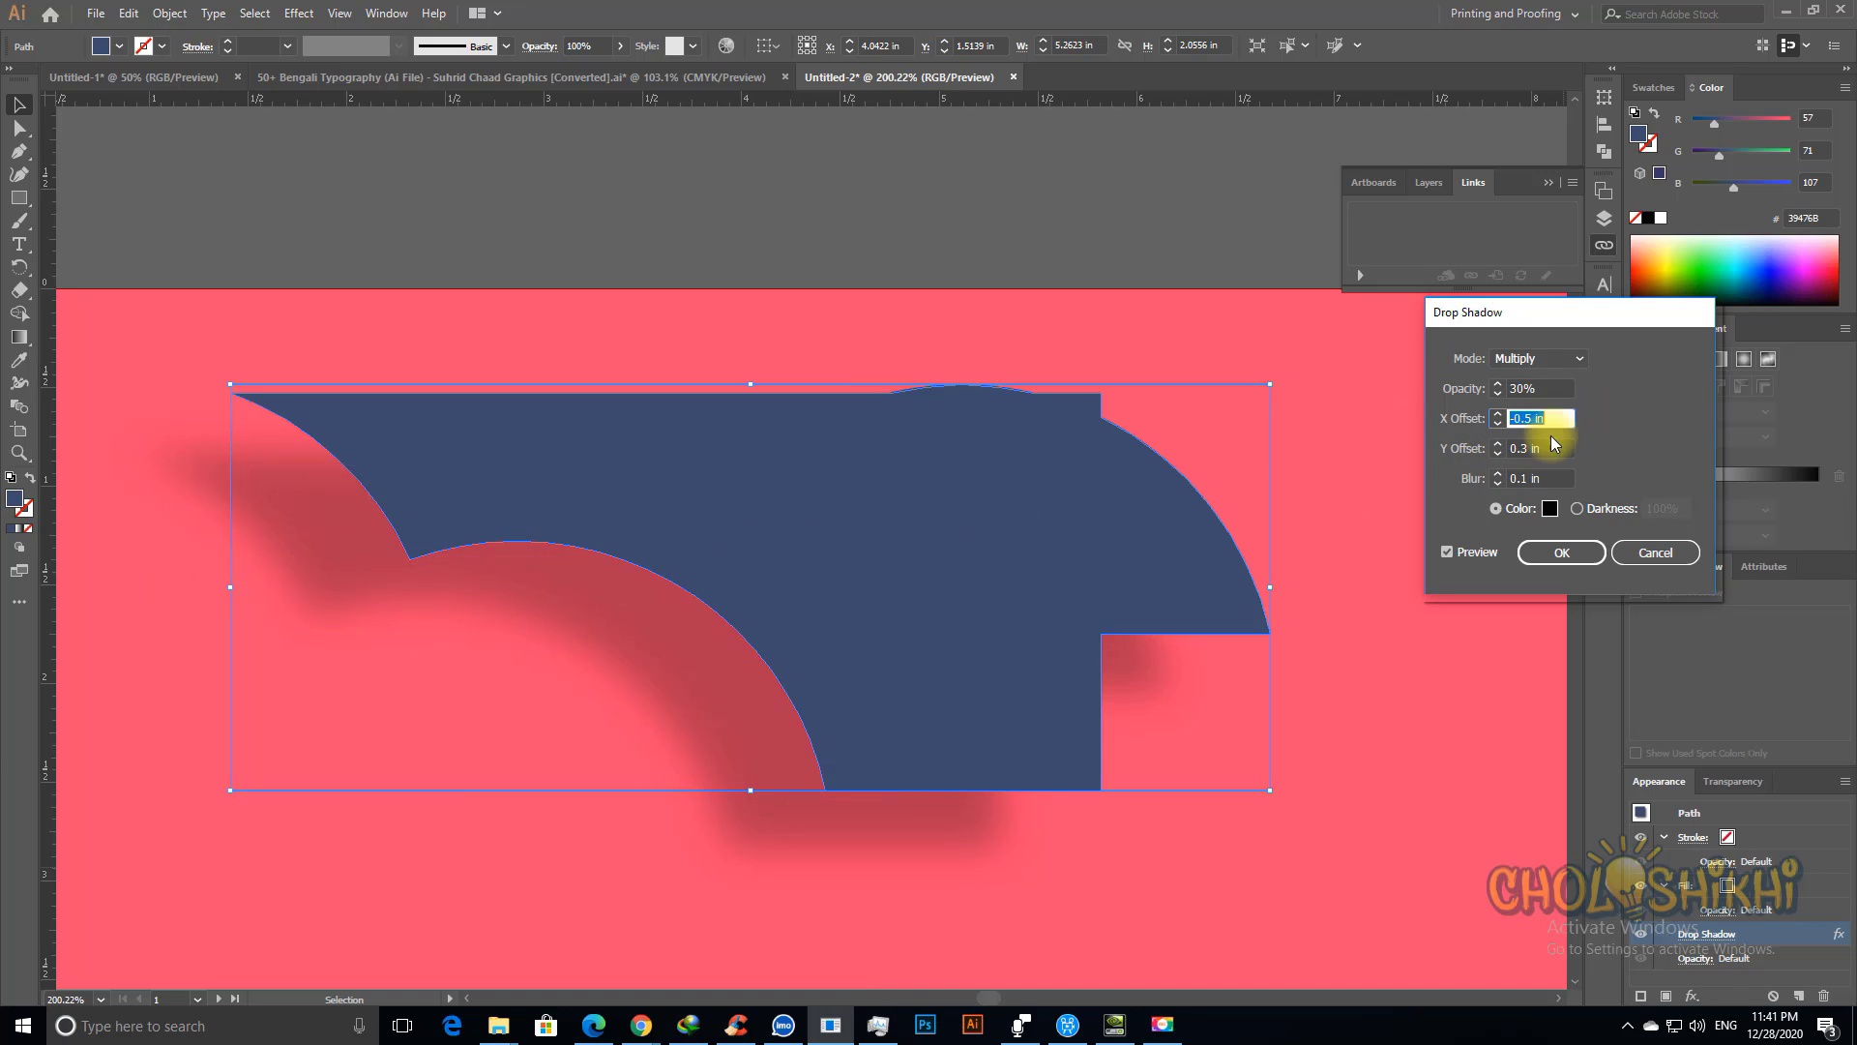
Step: Try an X offset of -0.6 in on the drop shadow, and set it to -0.3 in
{"action": "left_click", "coordinate": [1498, 426]}
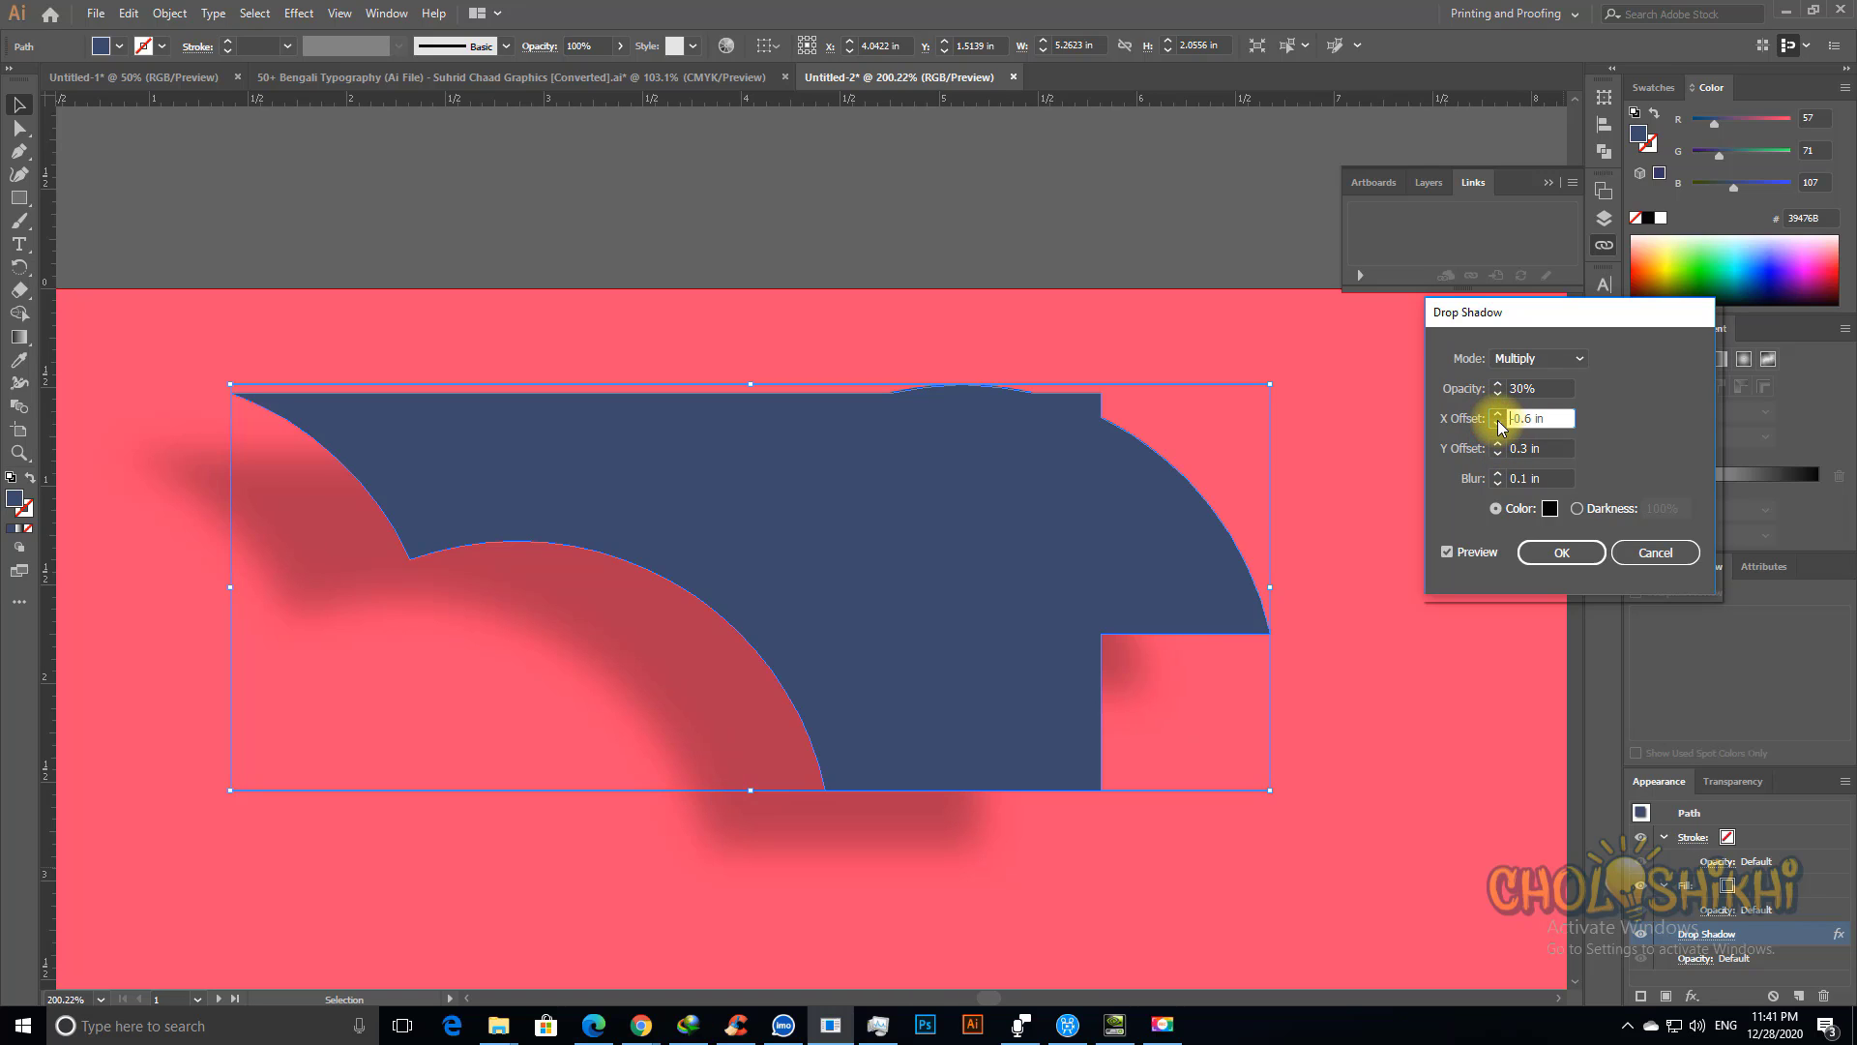
{"action": "left_click", "coordinate": [1499, 414]}
{"action": "left_click", "coordinate": [1499, 414]}
{"action": "left_click", "coordinate": [1499, 414]}
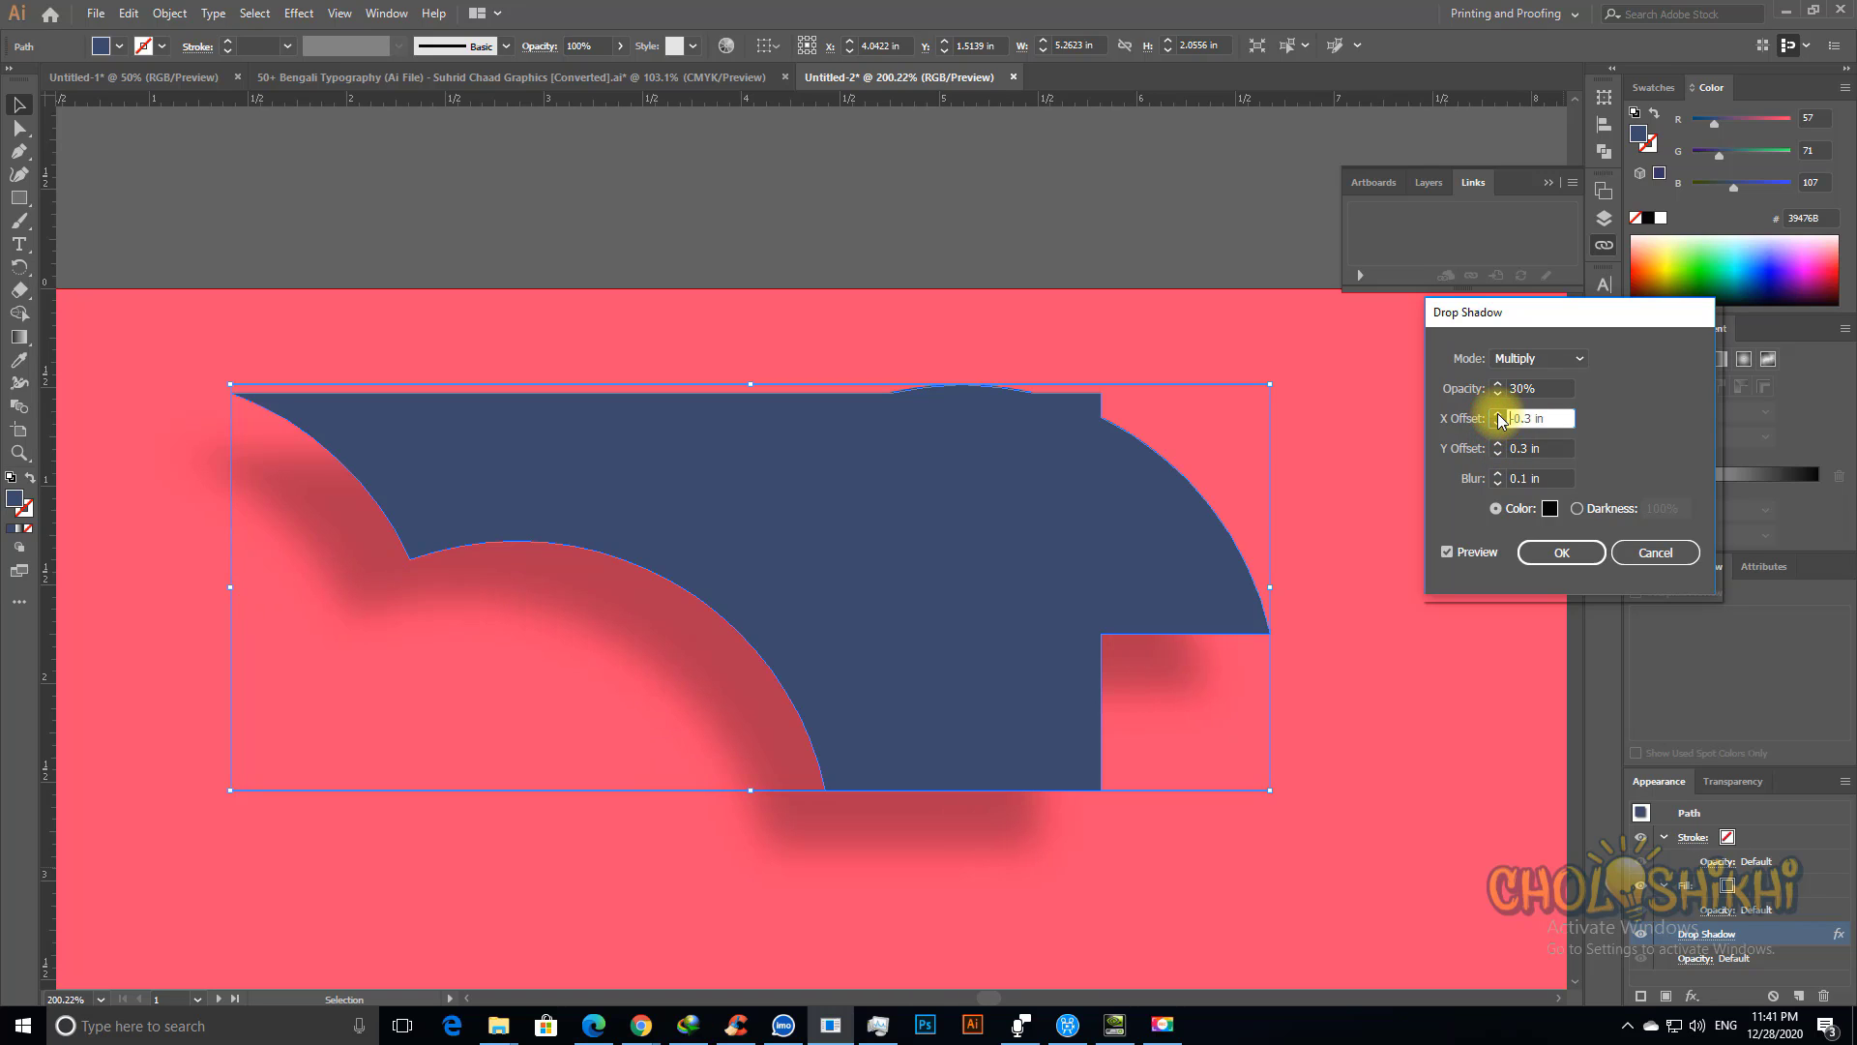
{"action": "left_click", "coordinate": [1540, 450]}
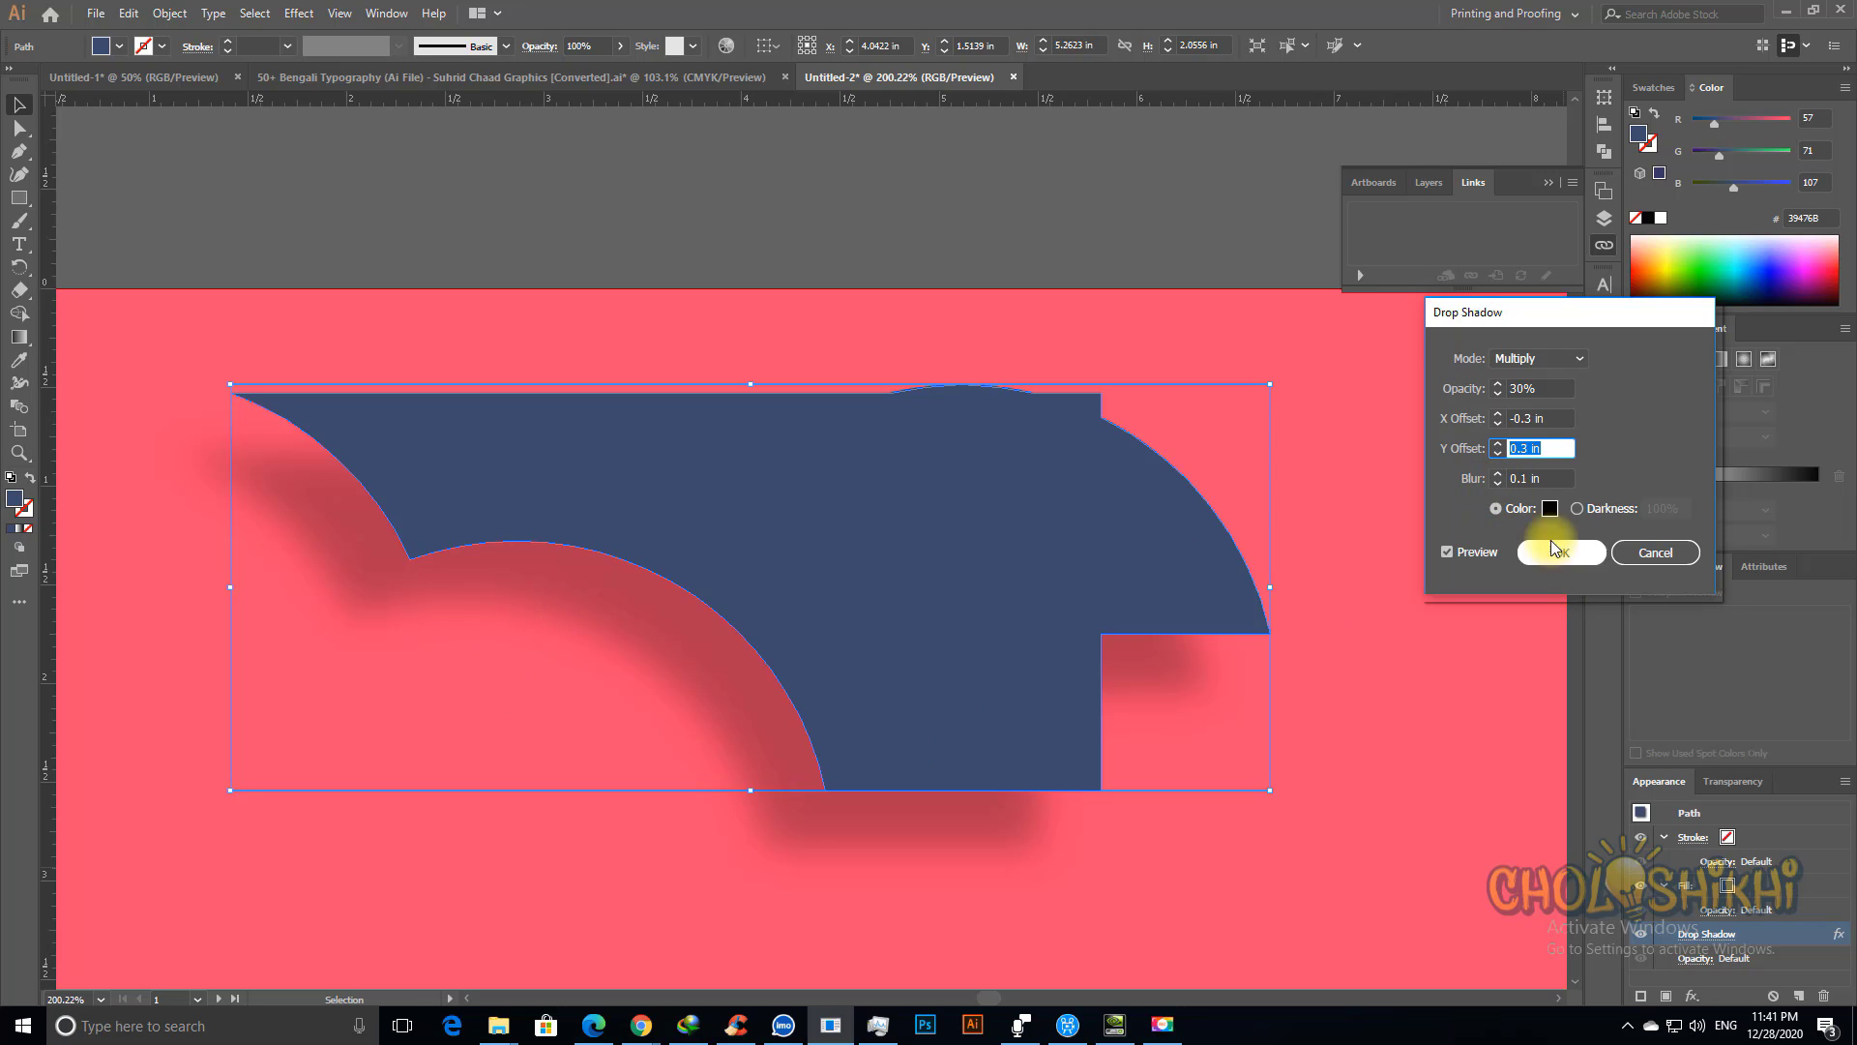
Step: Set the drop shadow's blur to 0 in for a hard edge
{"action": "left_click", "coordinate": [1537, 478]}
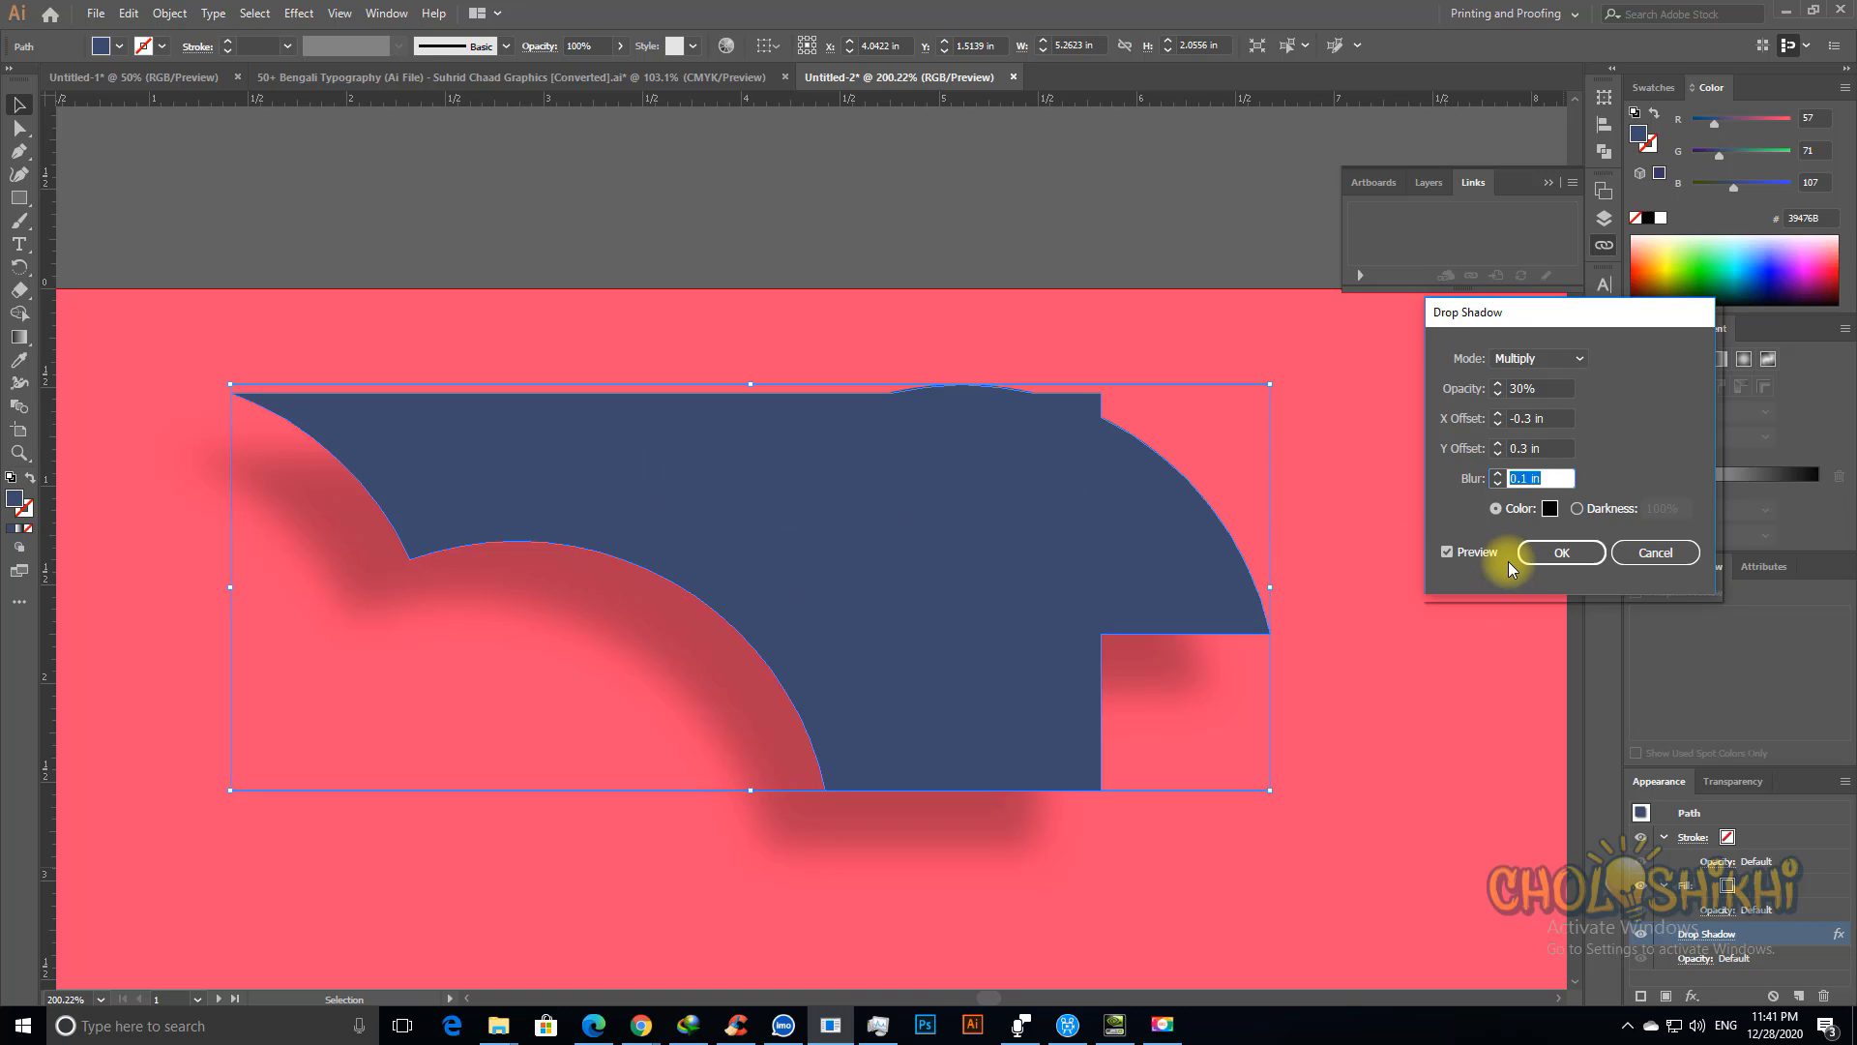
{"action": "type", "text": "0"}
{"action": "key", "text": "Tab"}
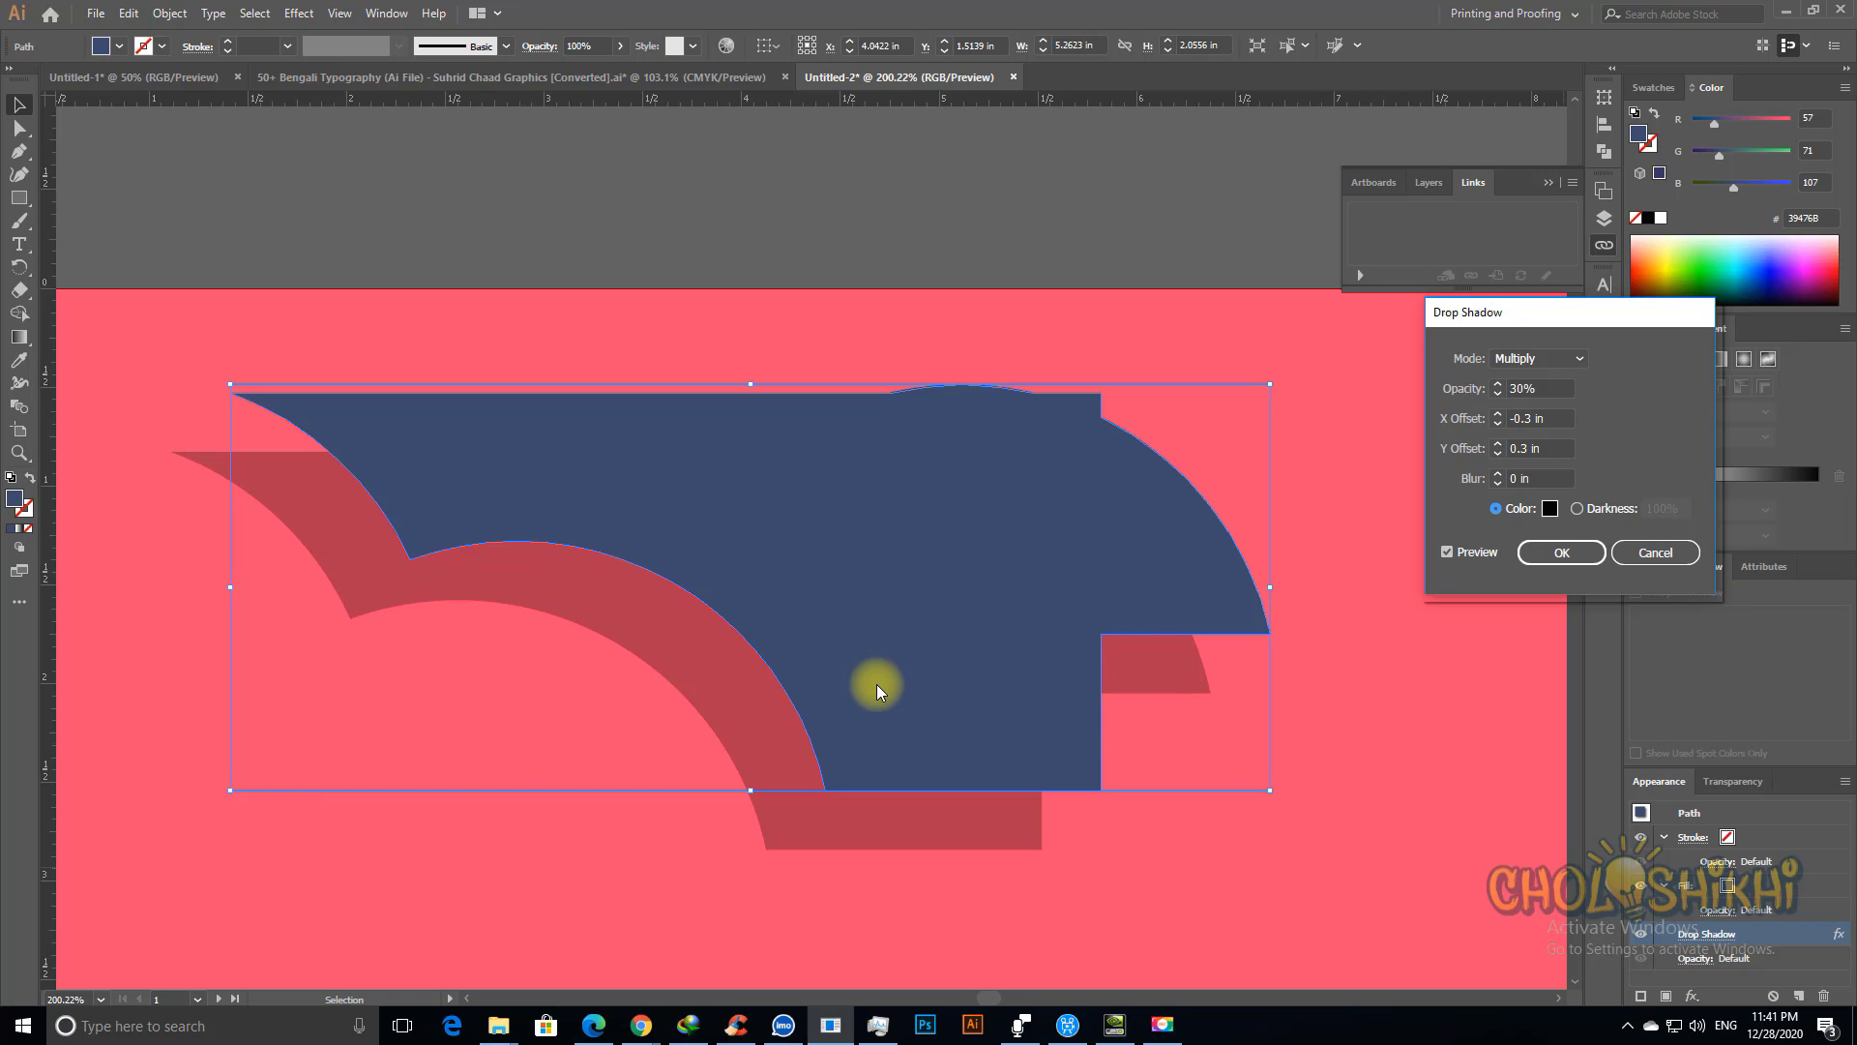
Step: Try 100% opacity on the hard-edged drop shadow, and restore it to 30%
{"action": "double_click", "coordinate": [1529, 388]}
{"action": "type", "text": "1"}
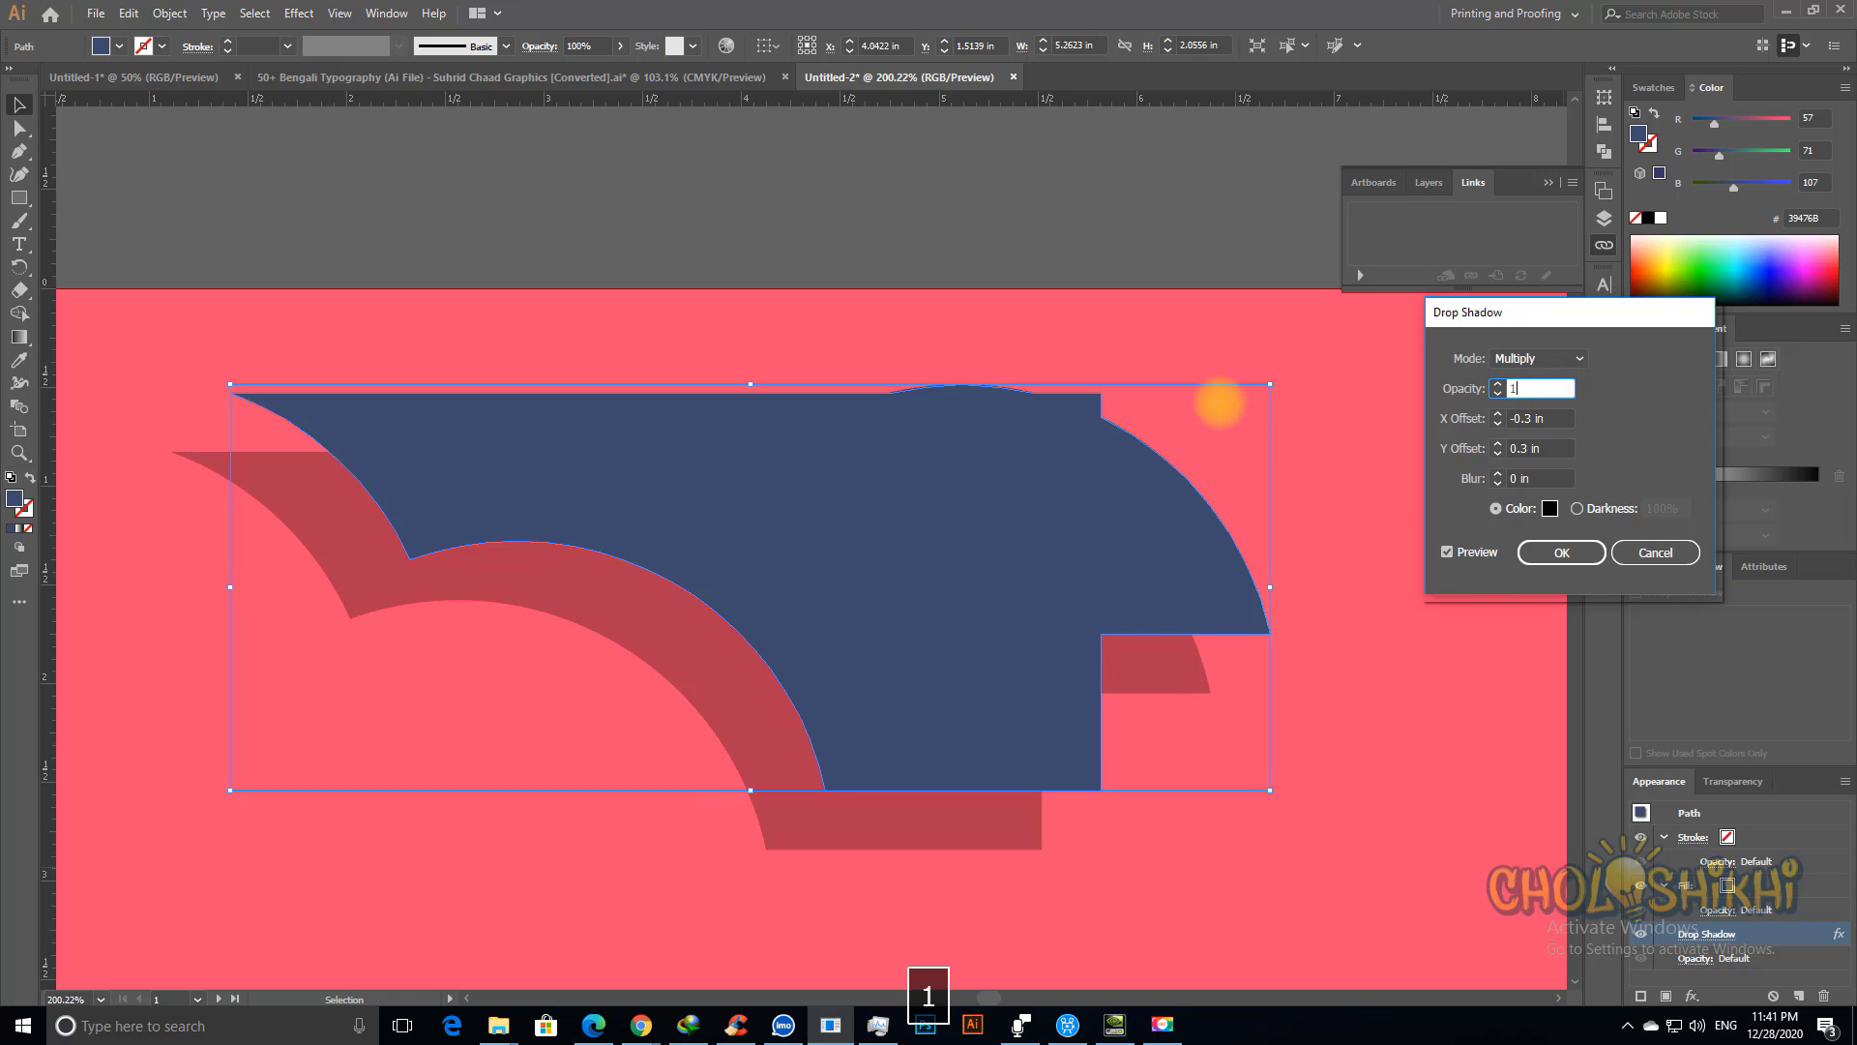
{"action": "type", "text": "00"}
{"action": "key", "text": "Tab"}
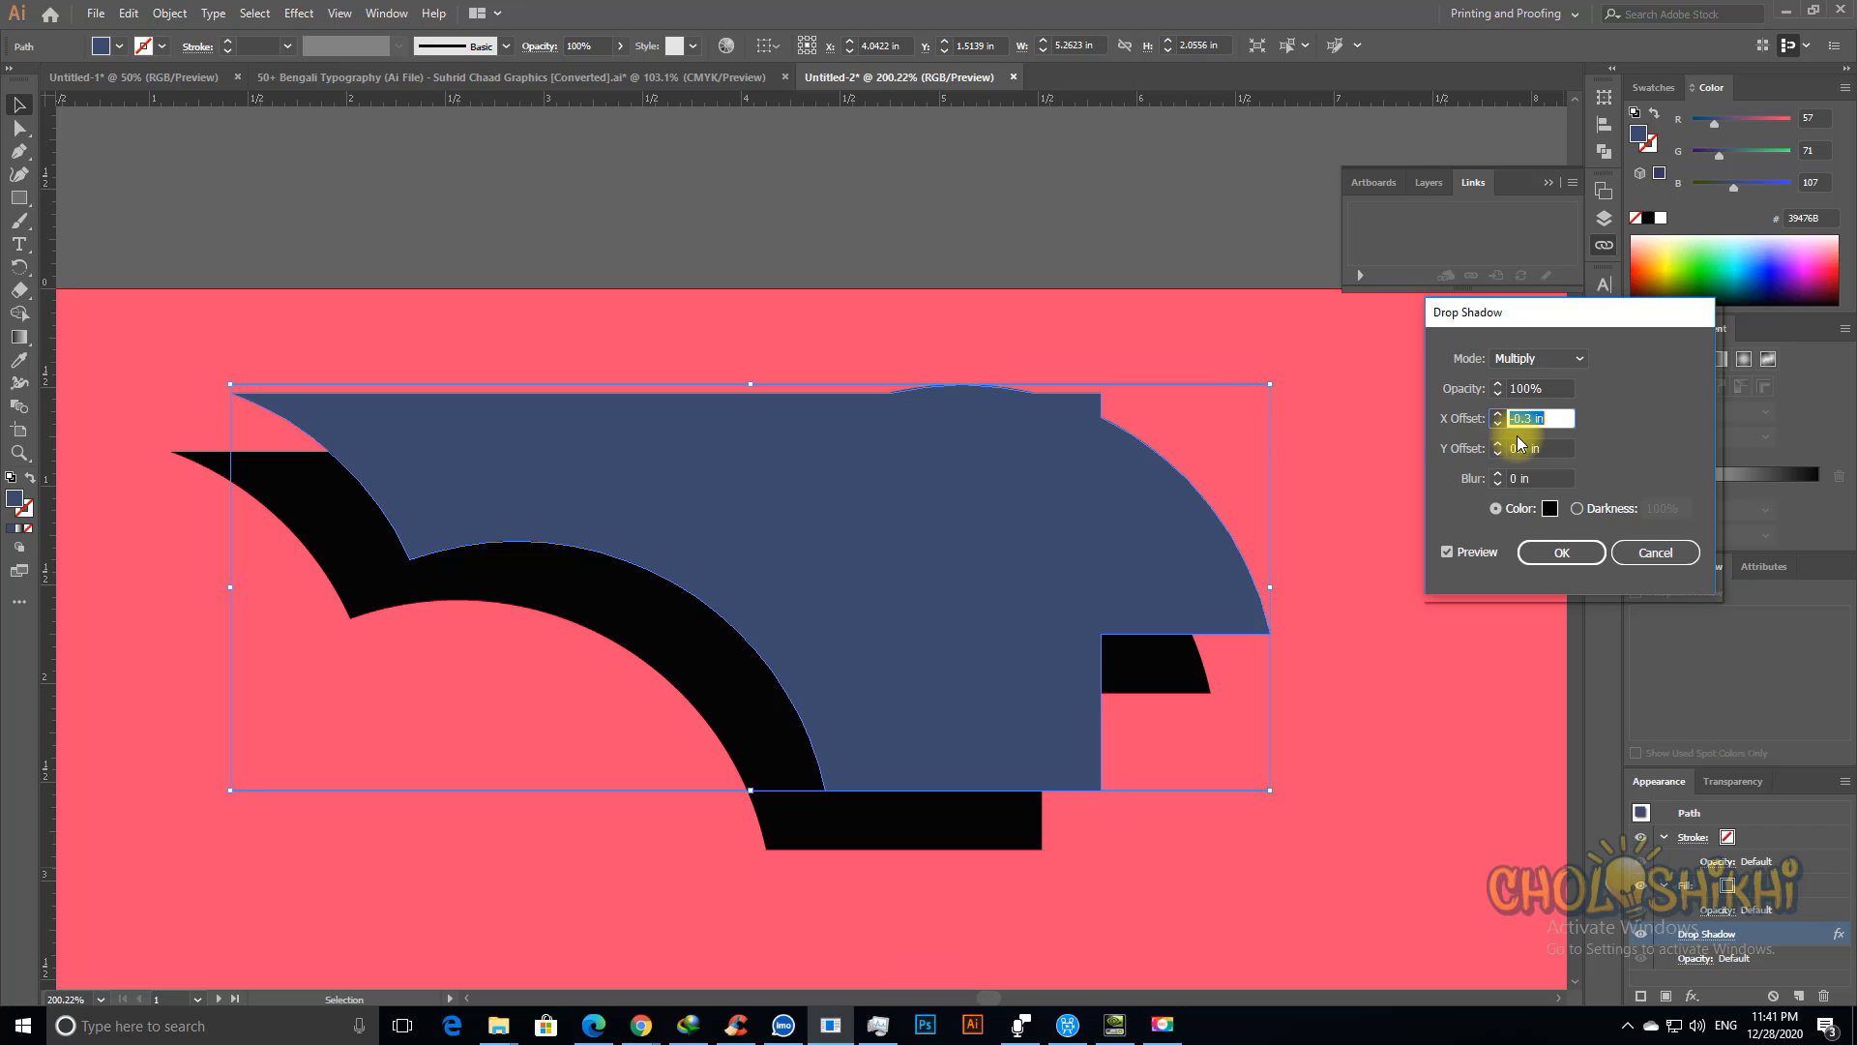
{"action": "key", "text": "shift+Tab"}
{"action": "type", "text": "30"}
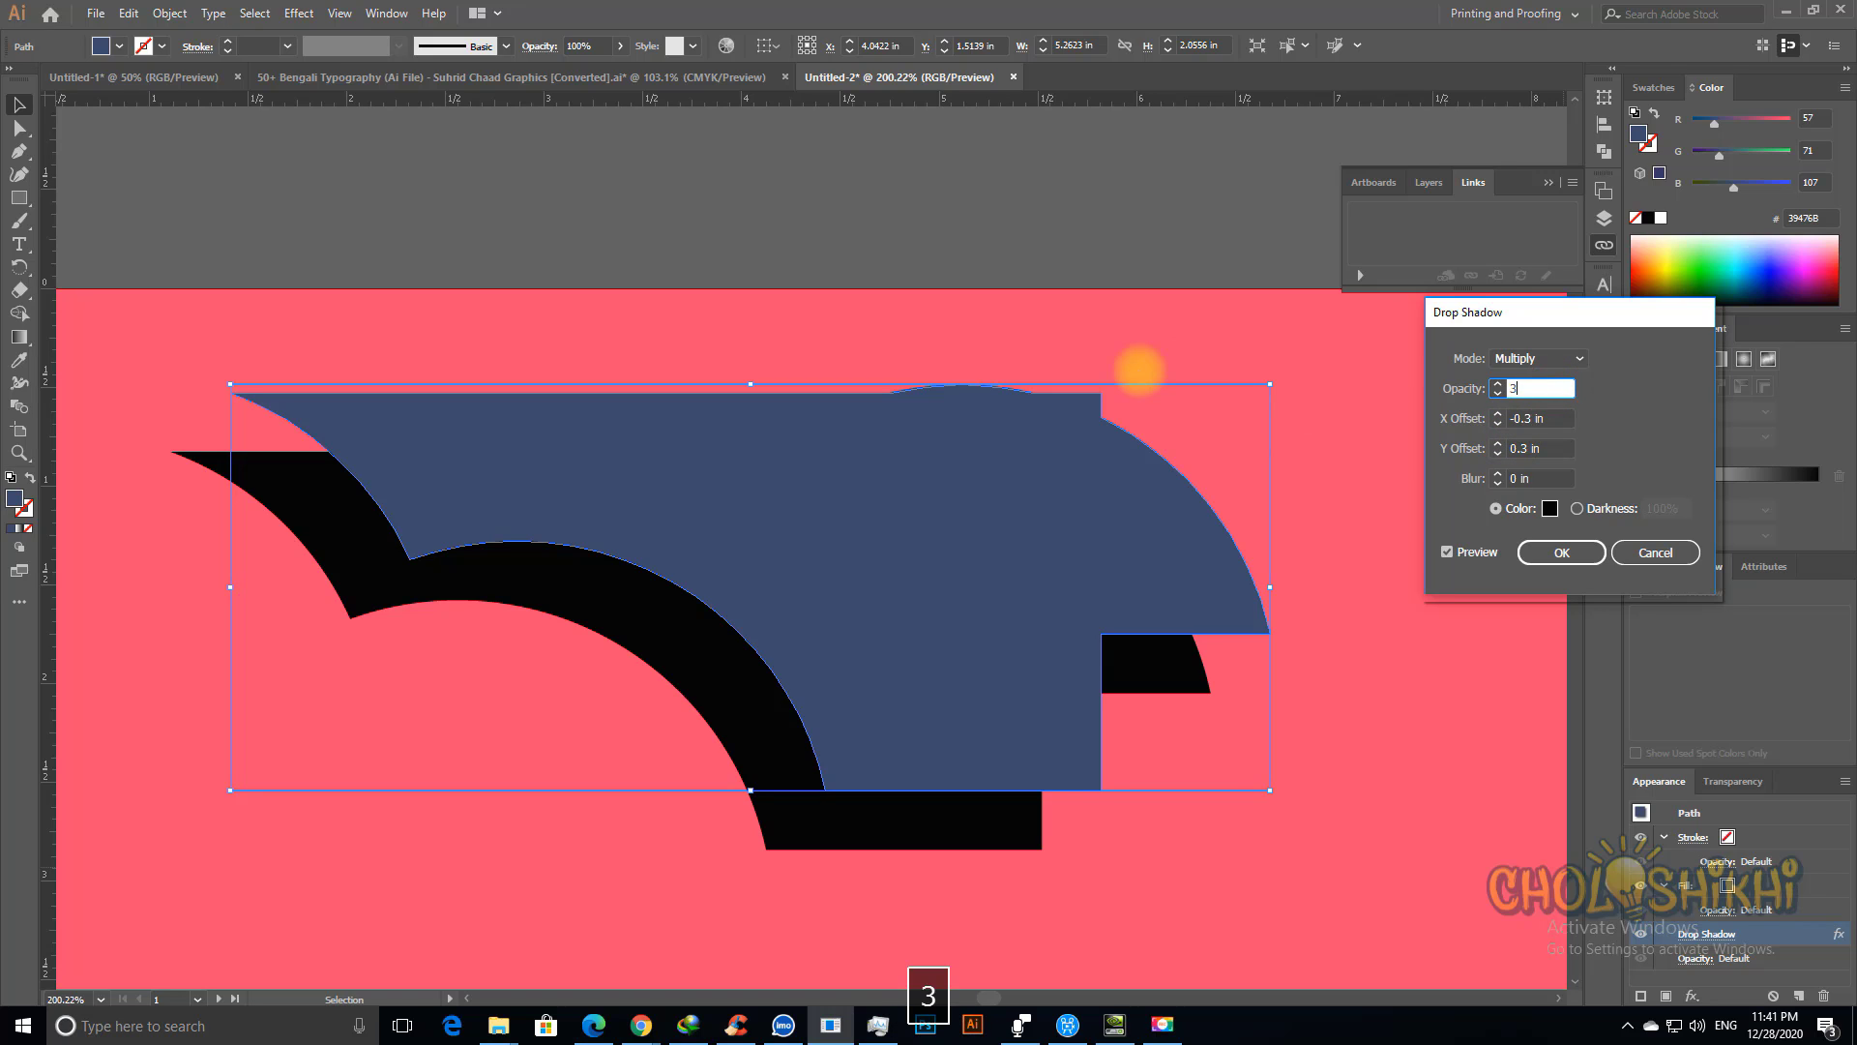
{"action": "key", "text": "Tab"}
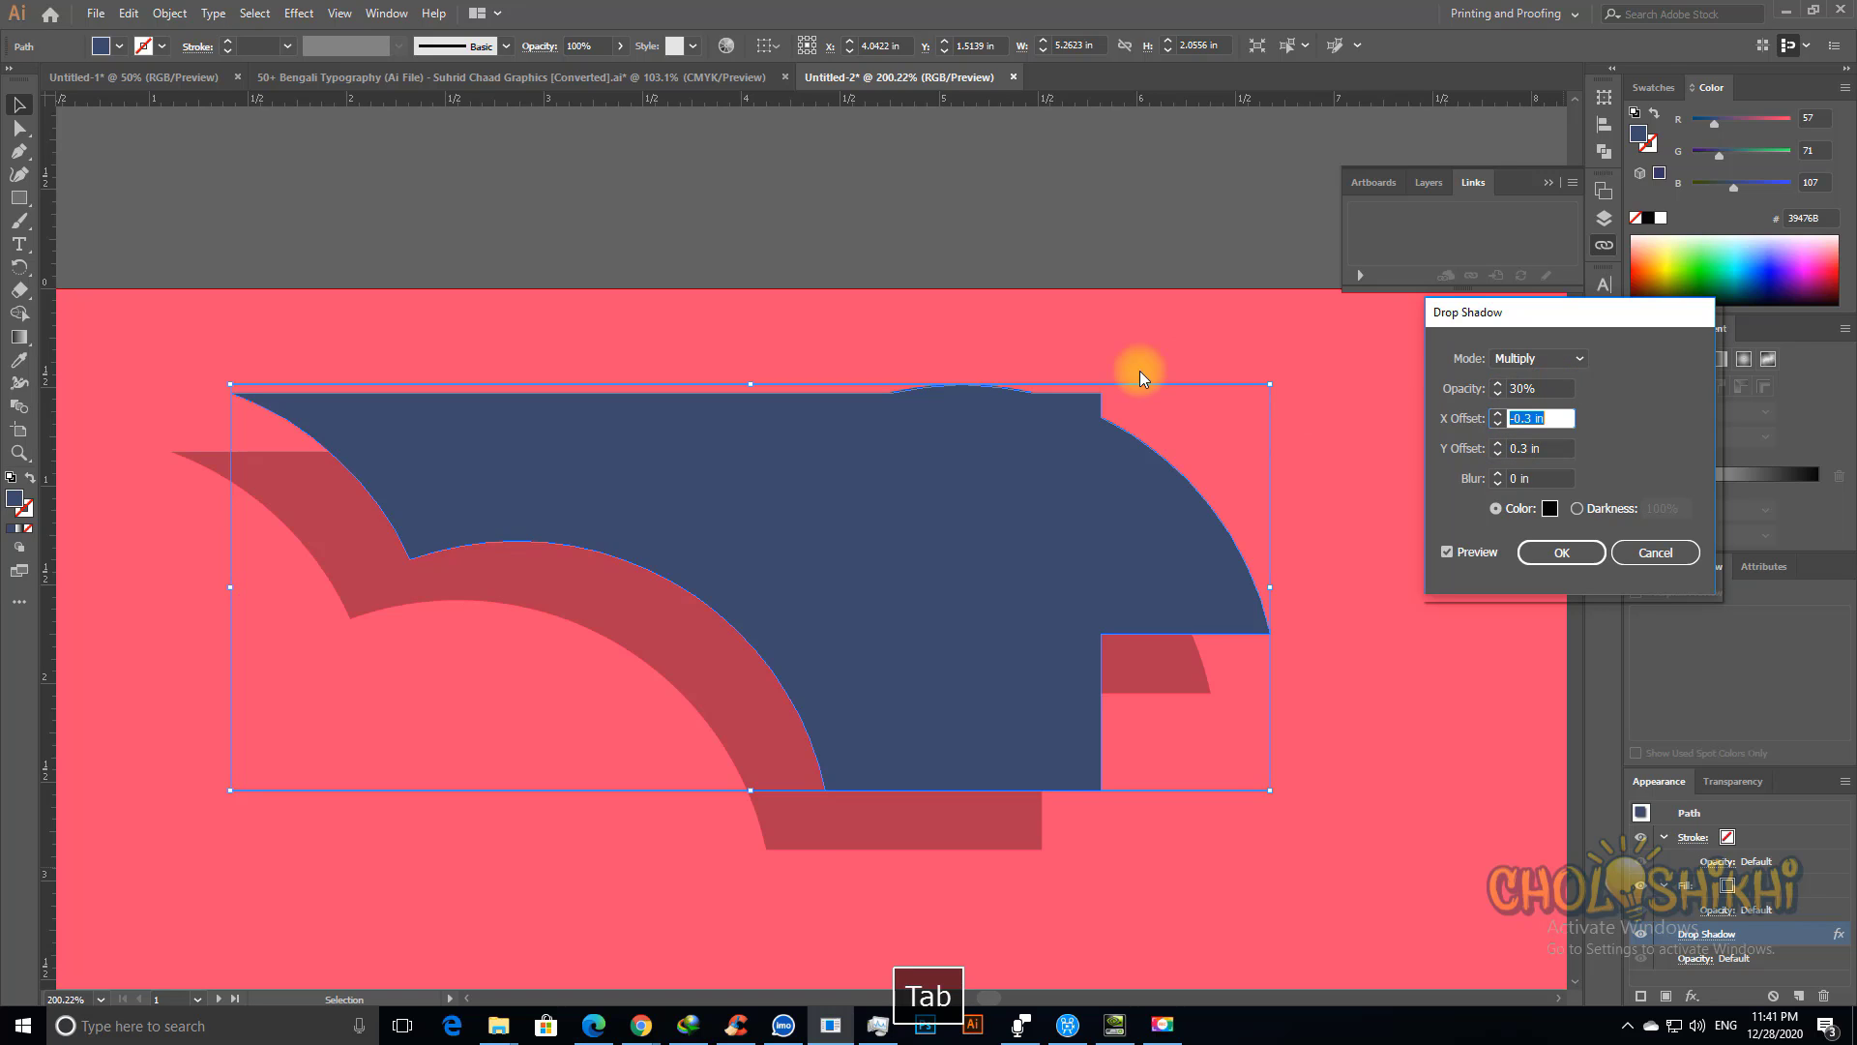
Step: Set the drop shadow's blur to 0.05 in for a slightly soft edge
{"action": "double_click", "coordinate": [1525, 478]}
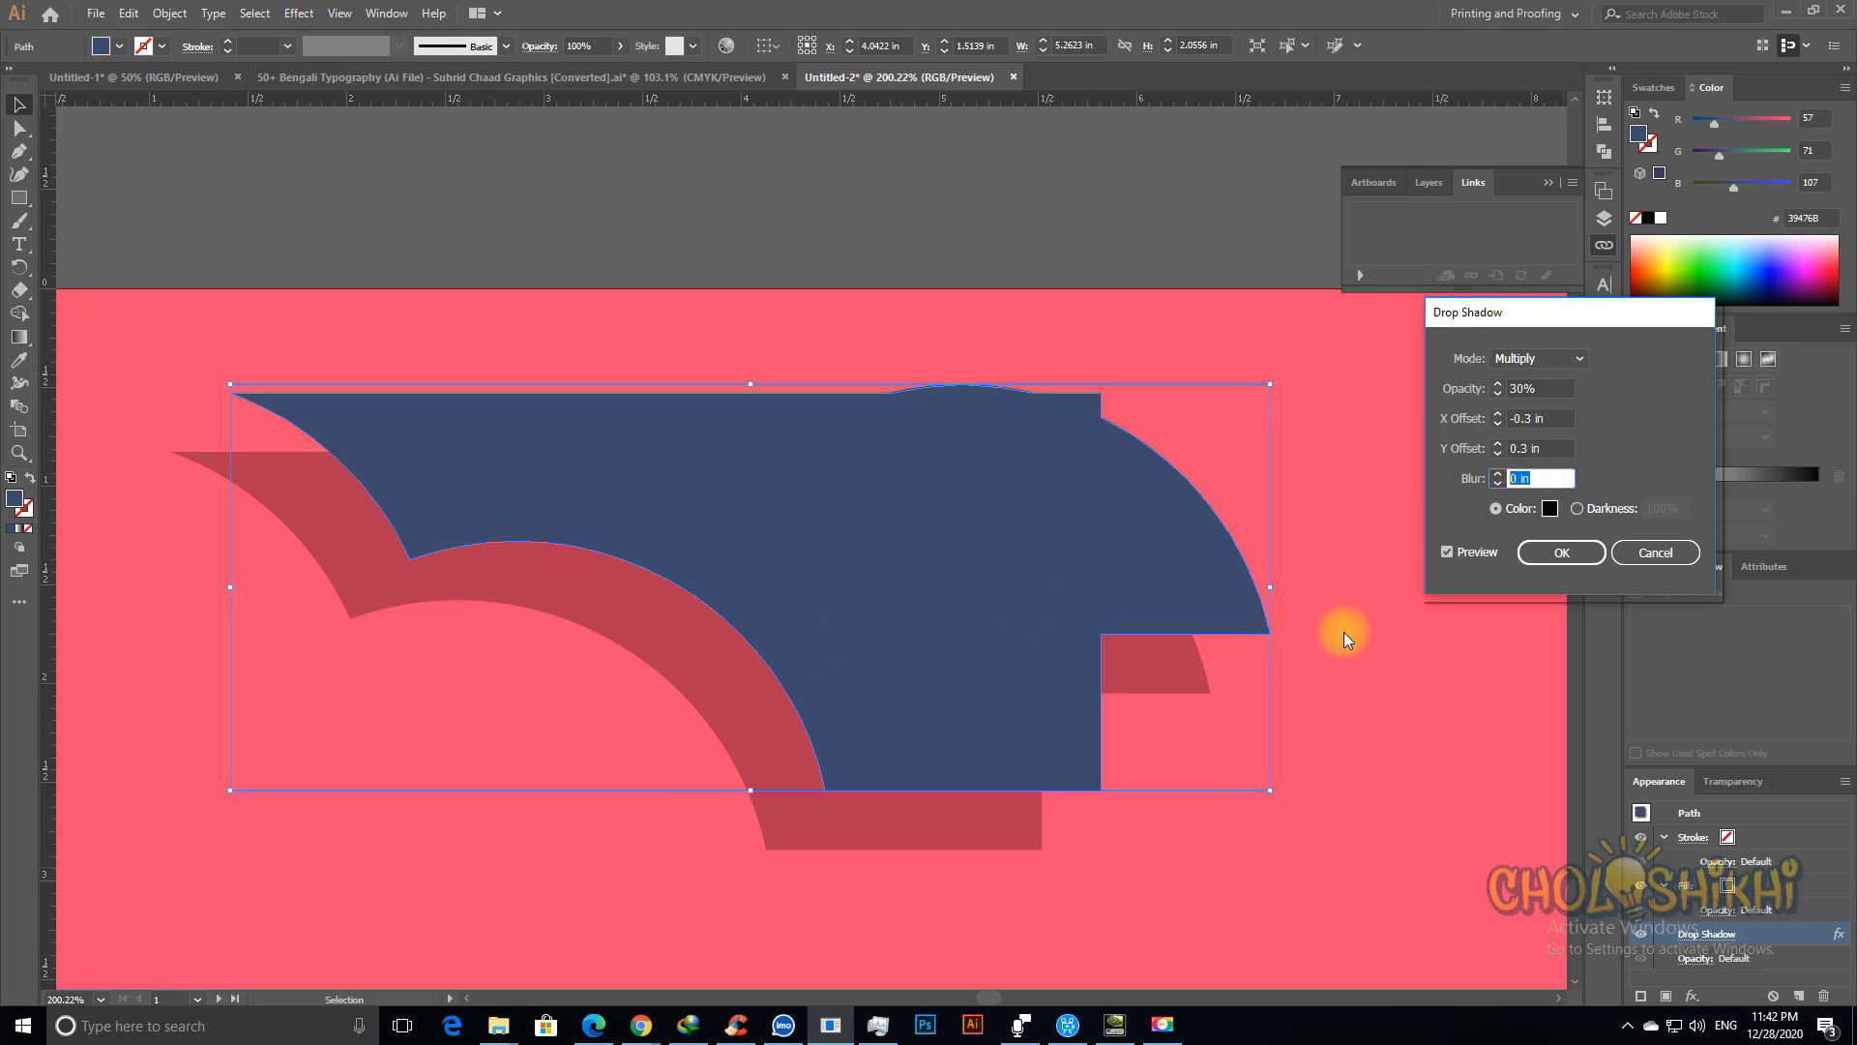
{"action": "type", "text": "."}
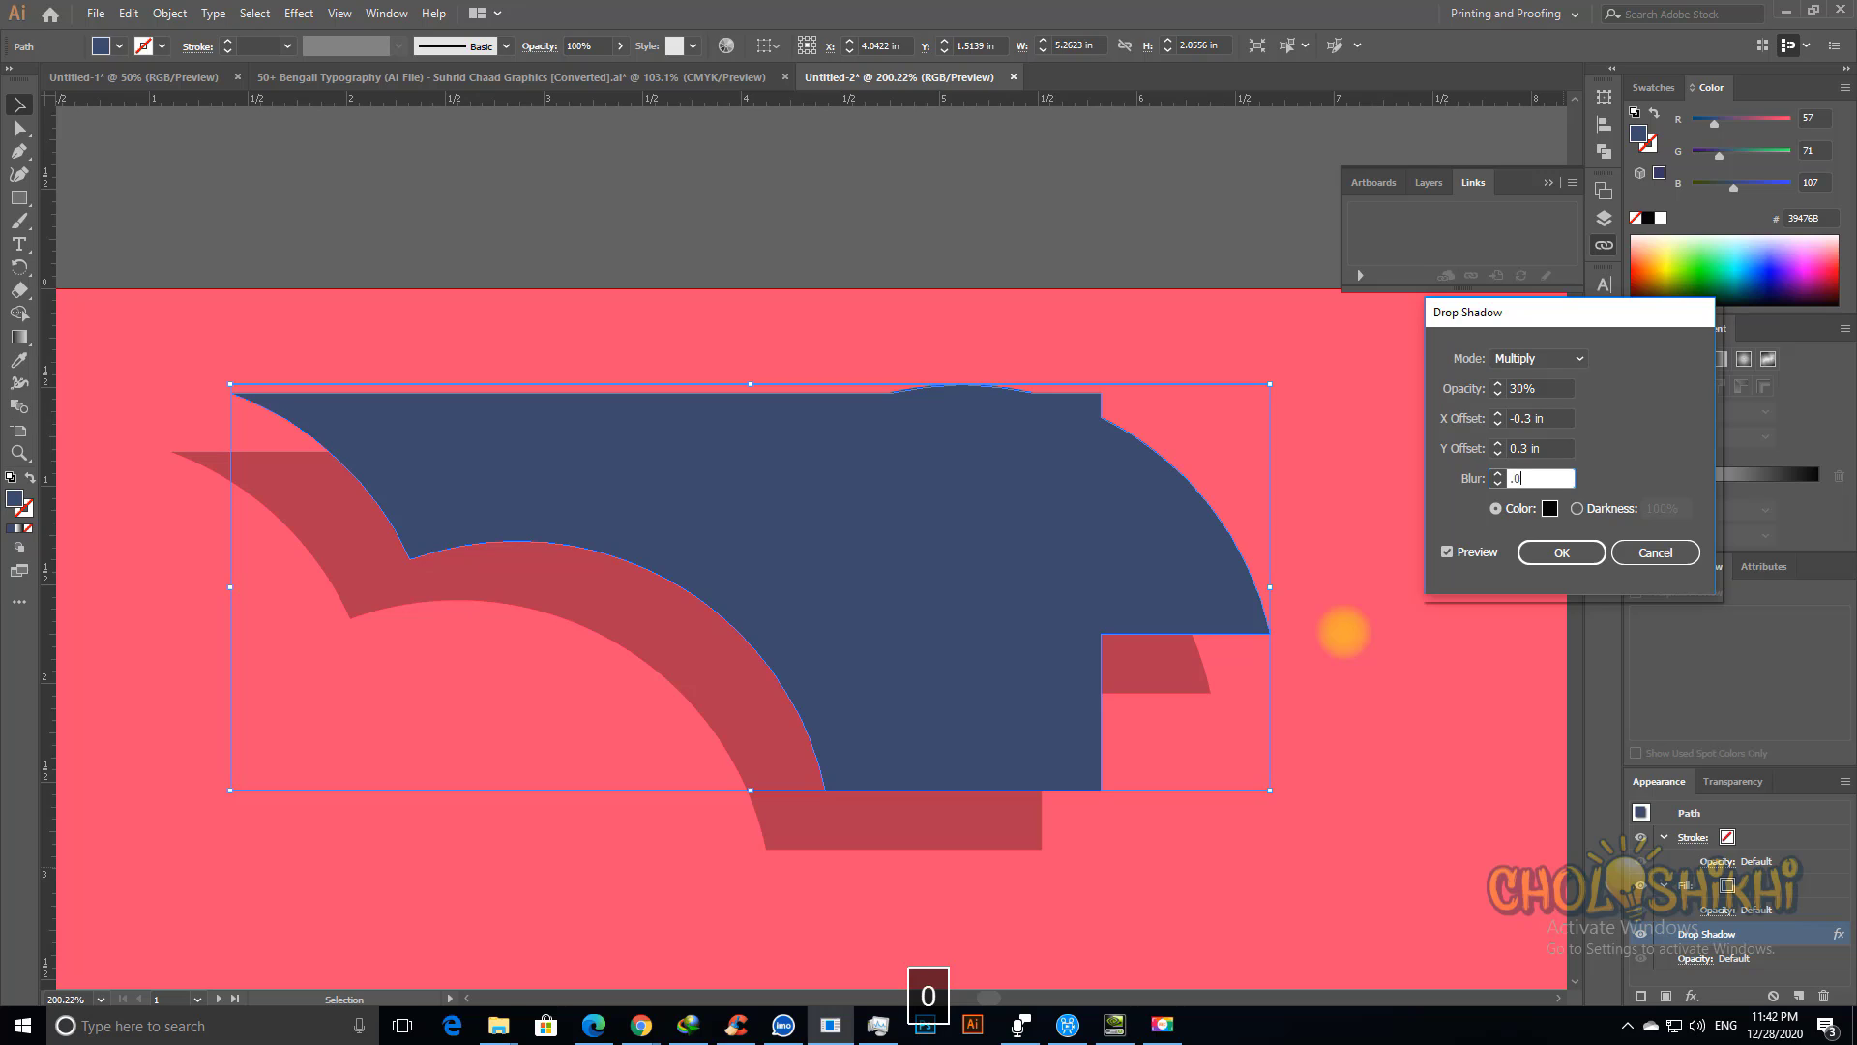
{"action": "type", "text": "05"}
{"action": "key", "text": "Tab"}
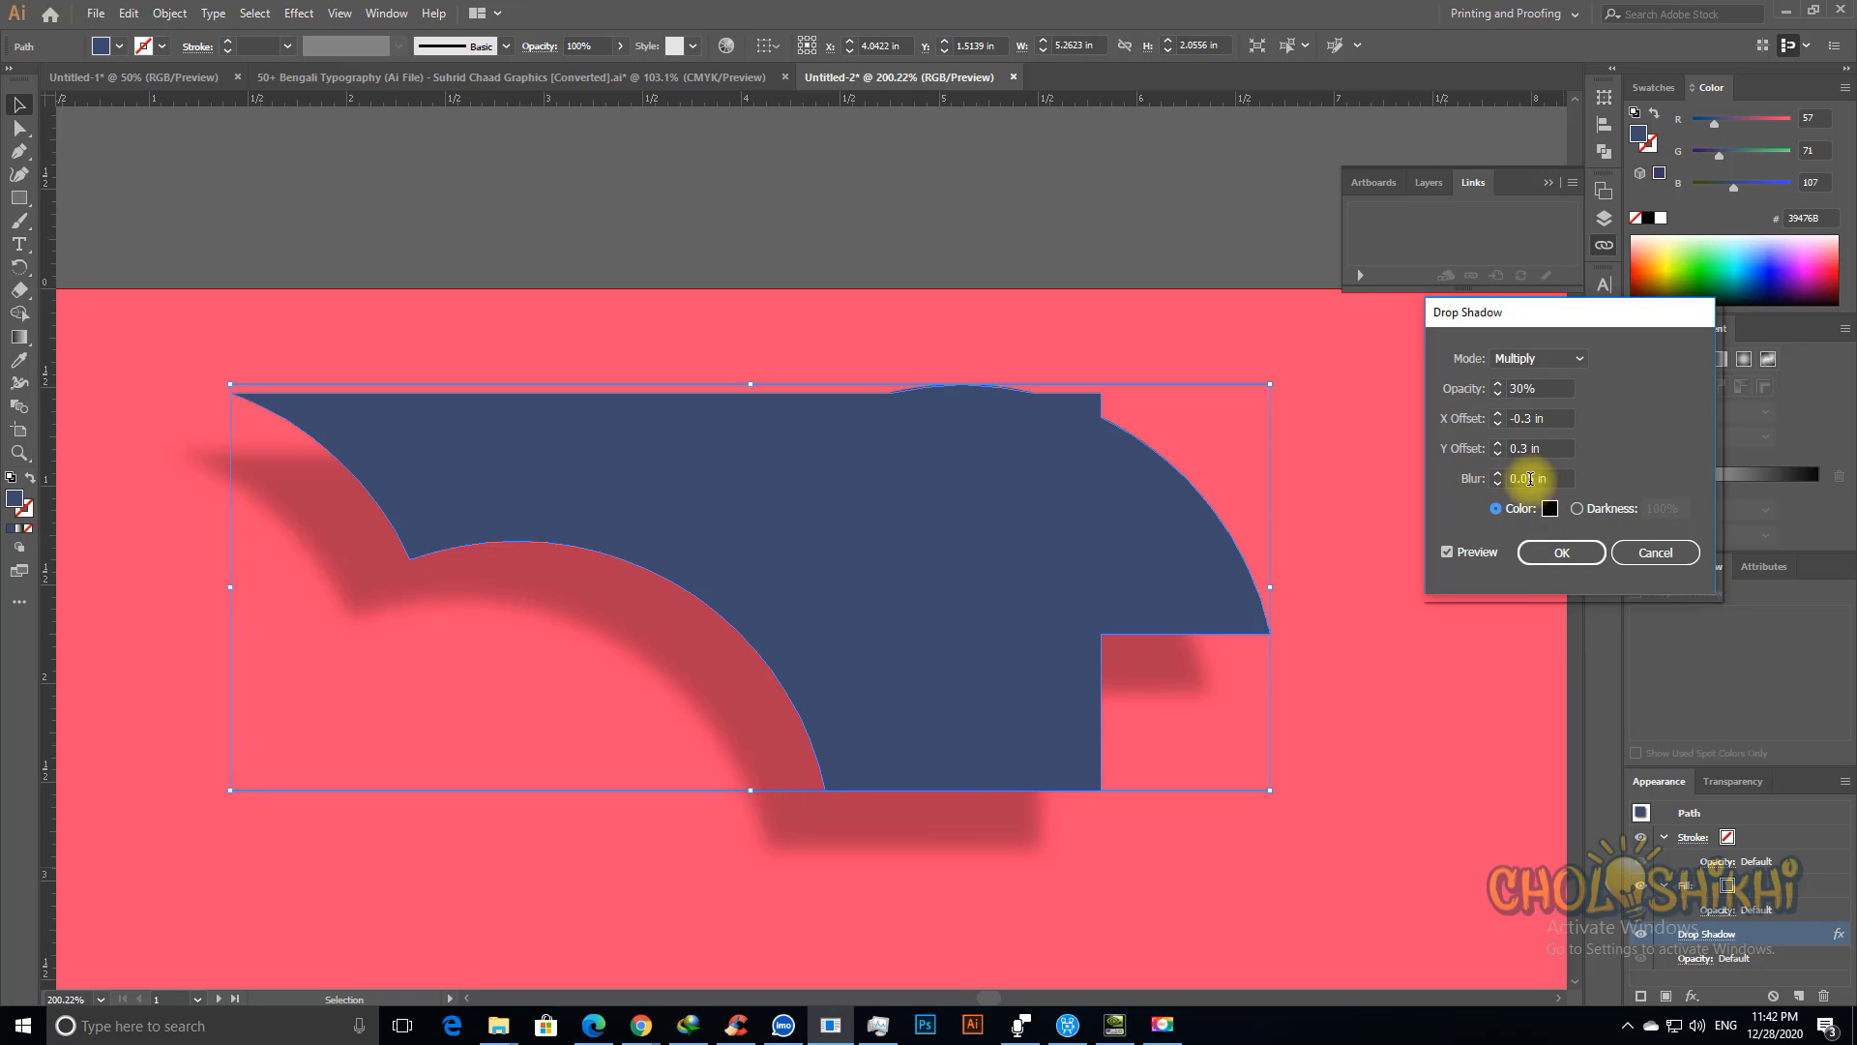
{"action": "left_click_drag", "start_coordinate": [1544, 477], "coordinate": [1511, 477]}
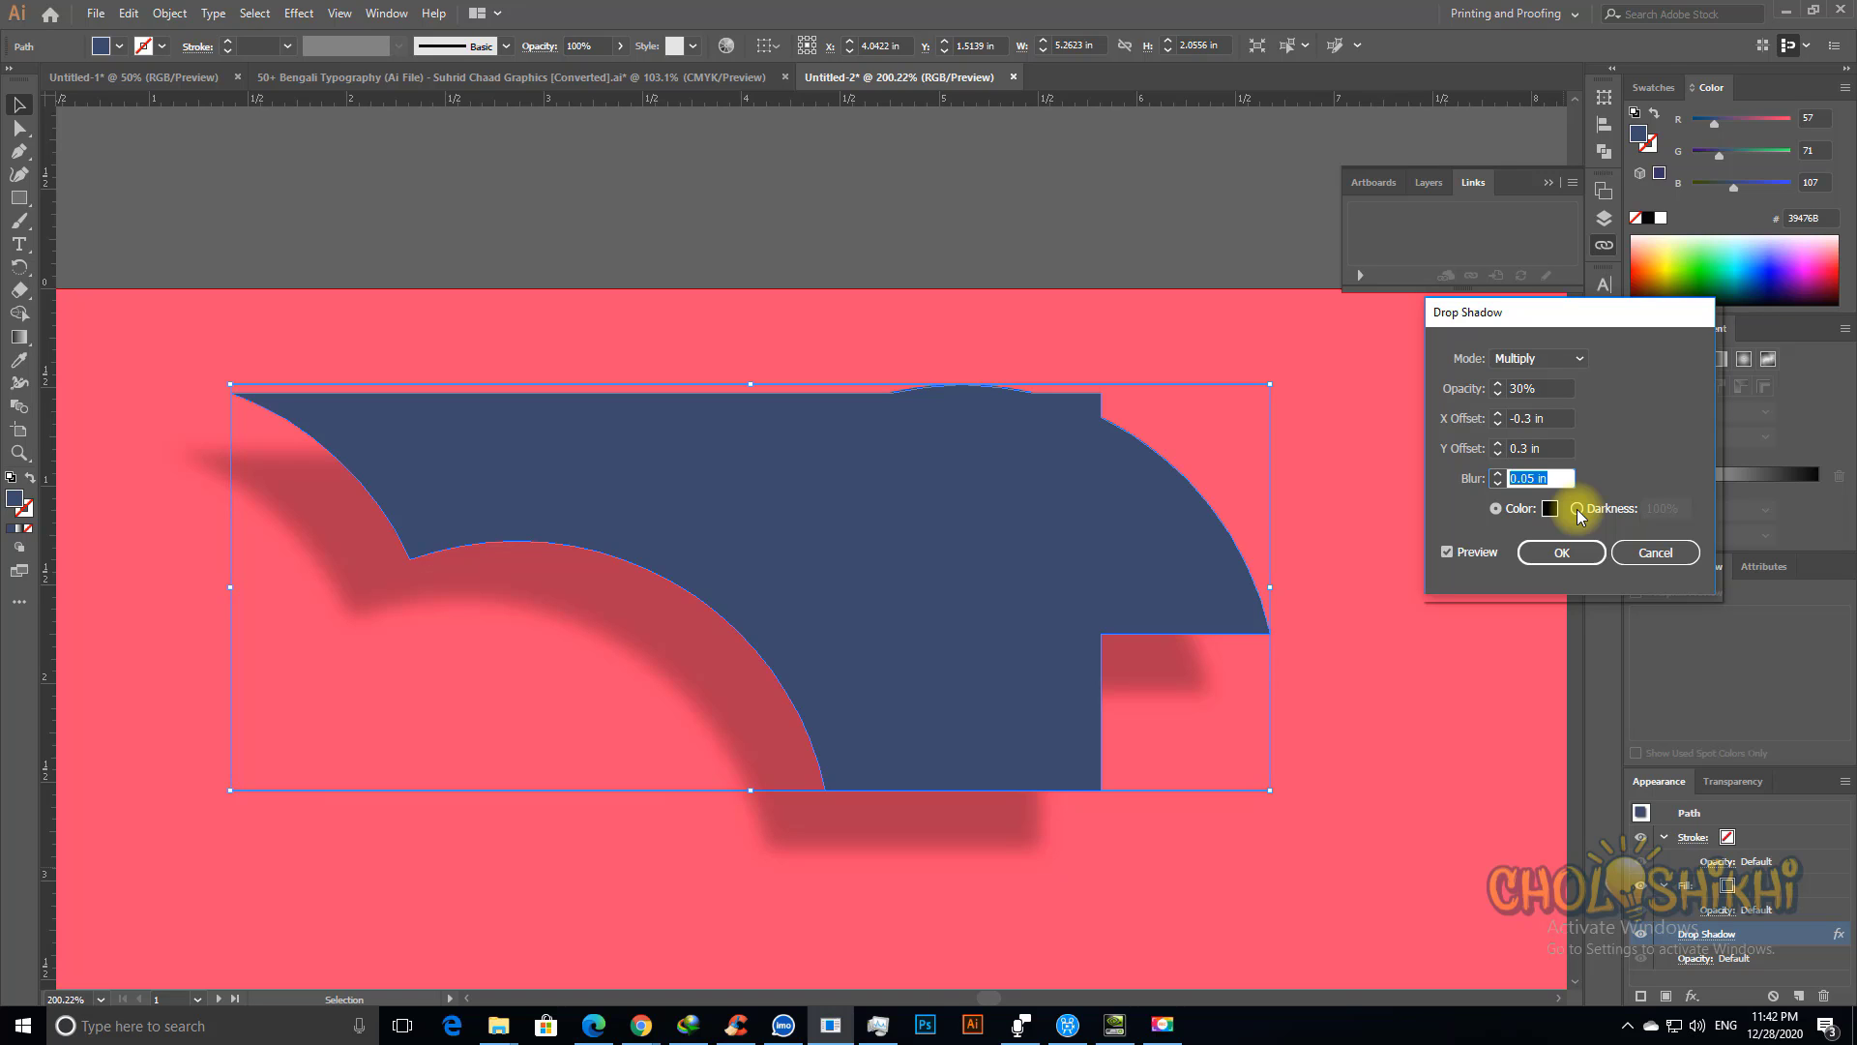
Step: Try near-black shades for the drop shadow's color, and discard the color change
{"action": "left_click", "coordinate": [1549, 511]}
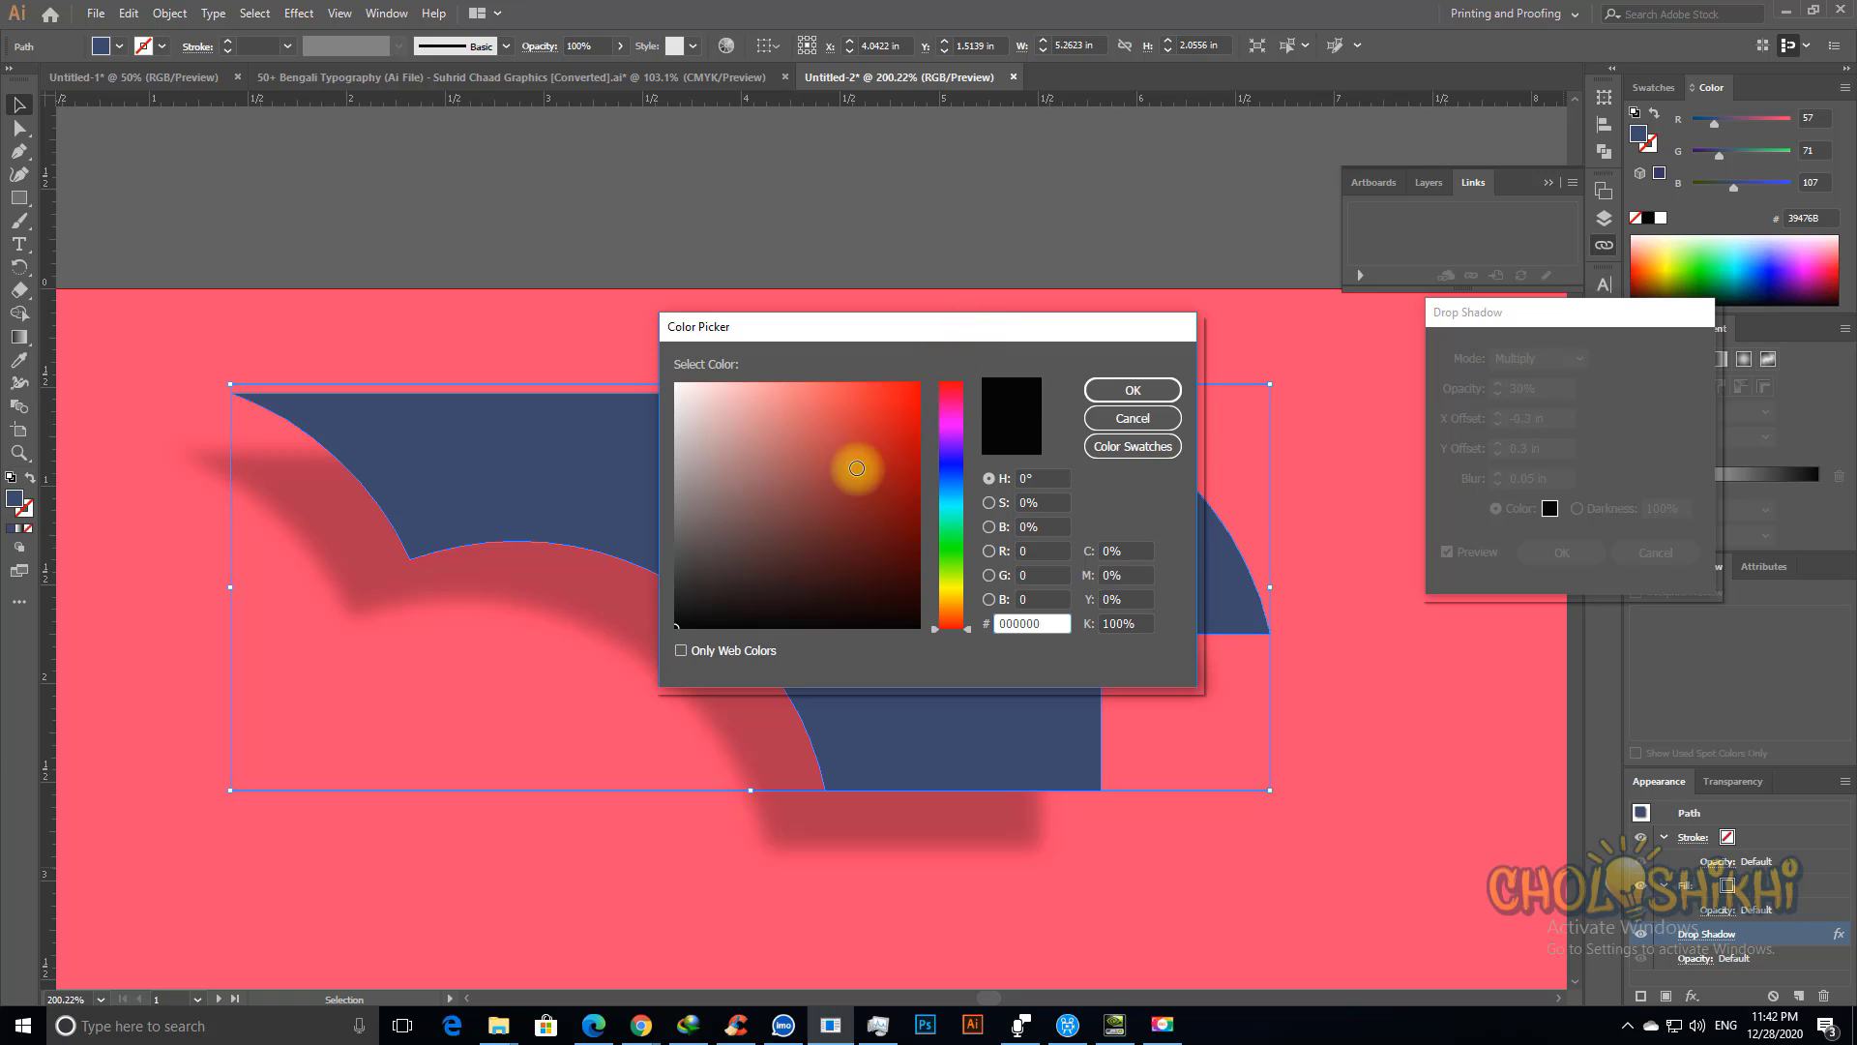
{"action": "left_click_drag", "start_coordinate": [762, 526], "coordinate": [492, 693]}
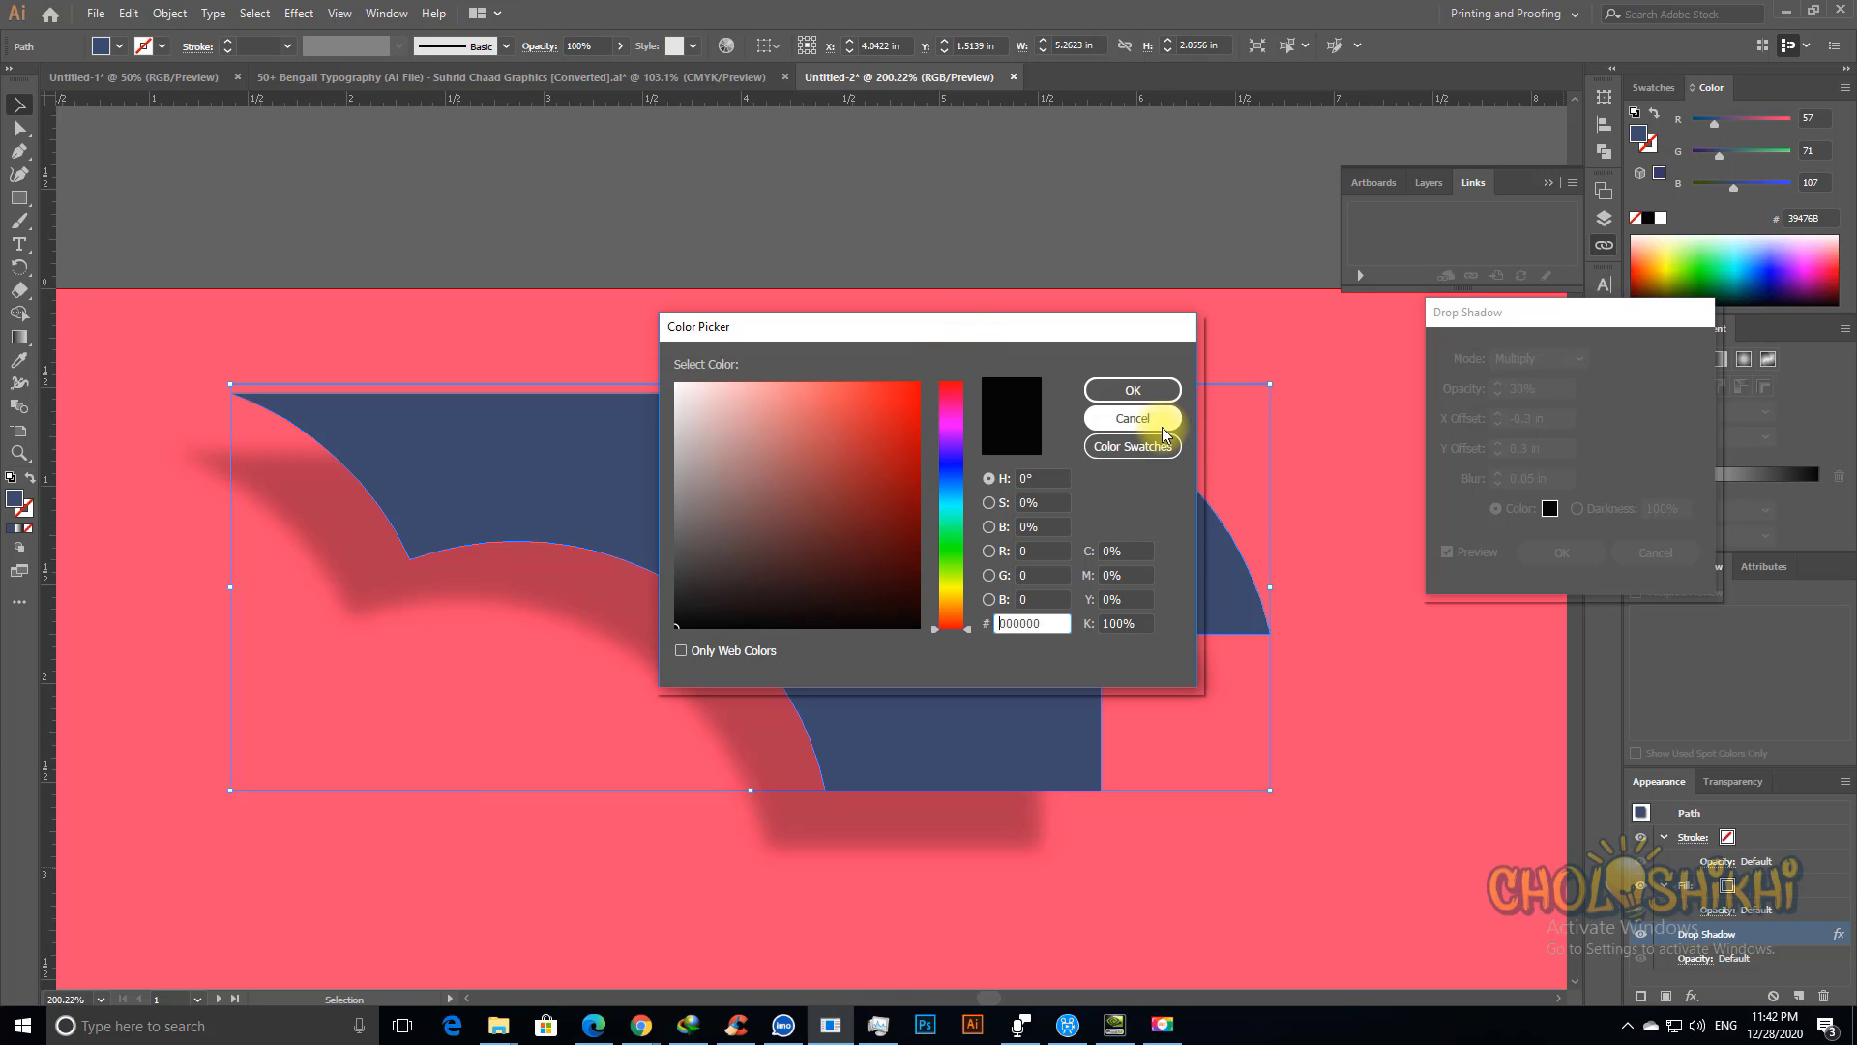
{"action": "left_click_drag", "start_coordinate": [879, 547], "coordinate": [914, 617]}
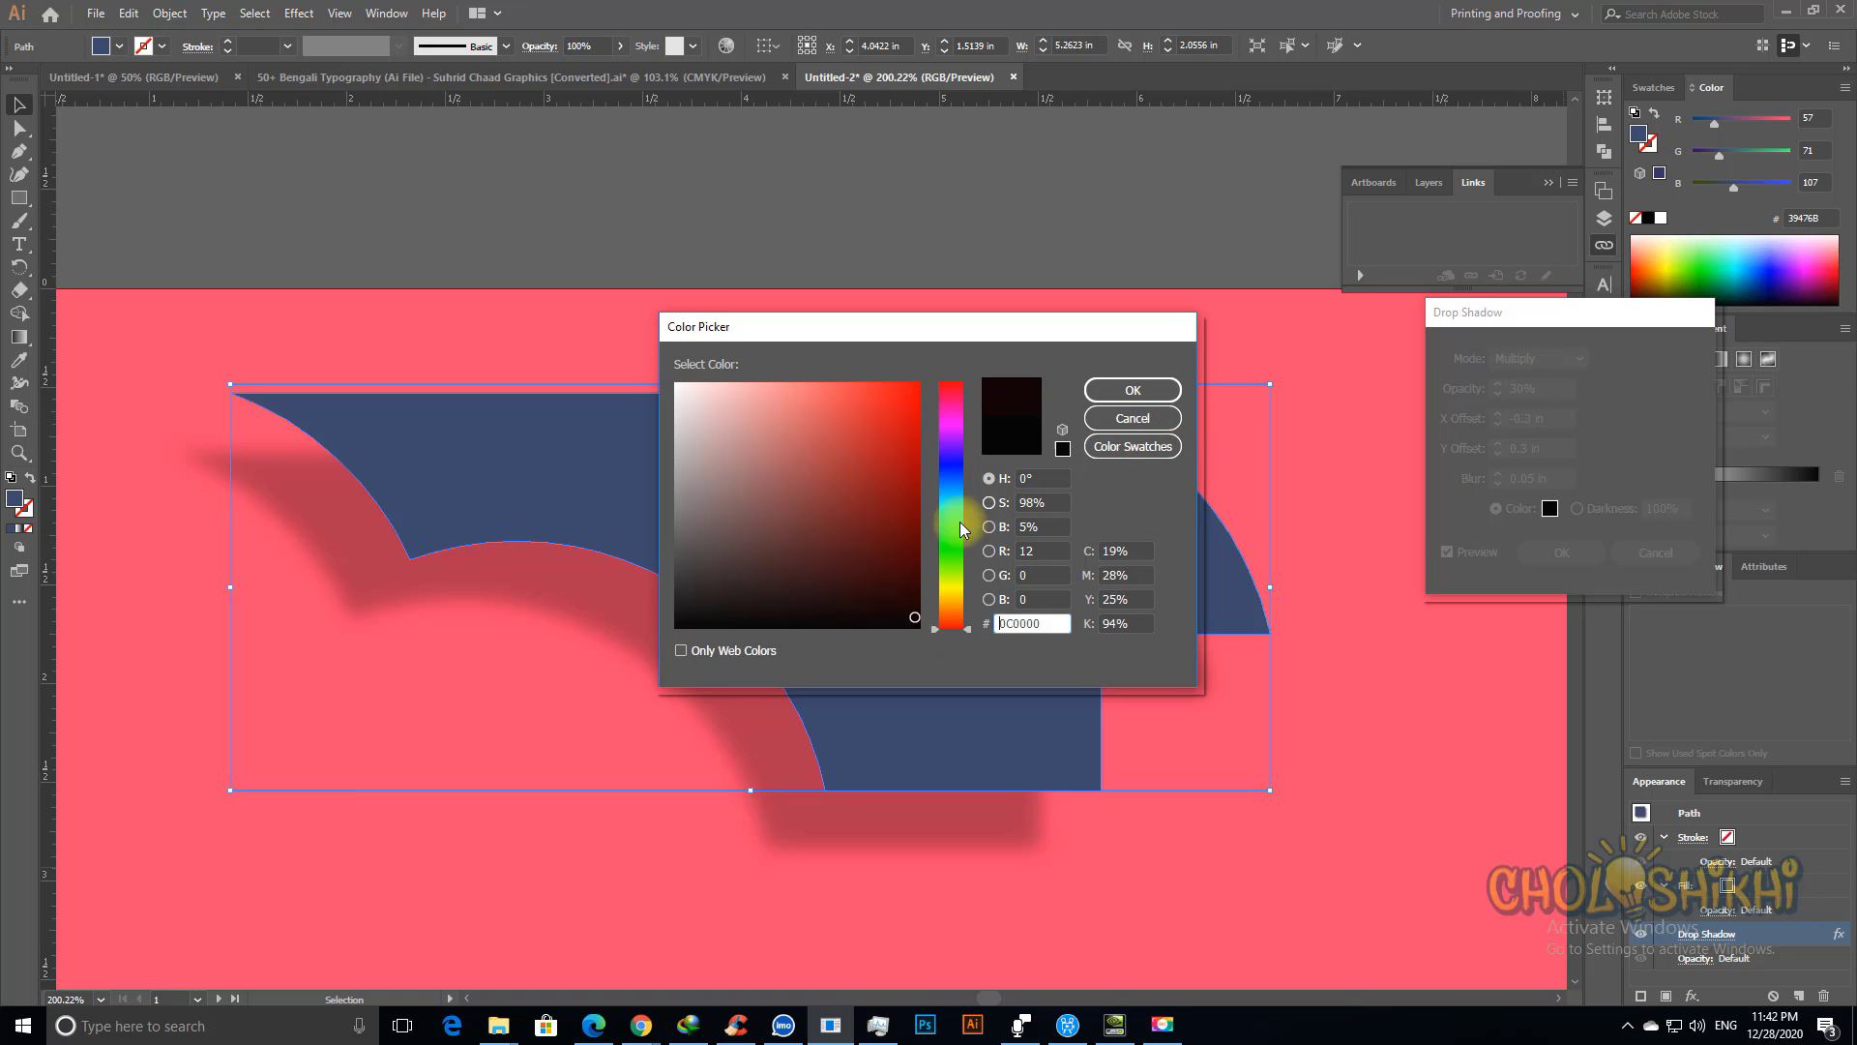
{"action": "left_click_drag", "start_coordinate": [807, 579], "coordinate": [676, 642]}
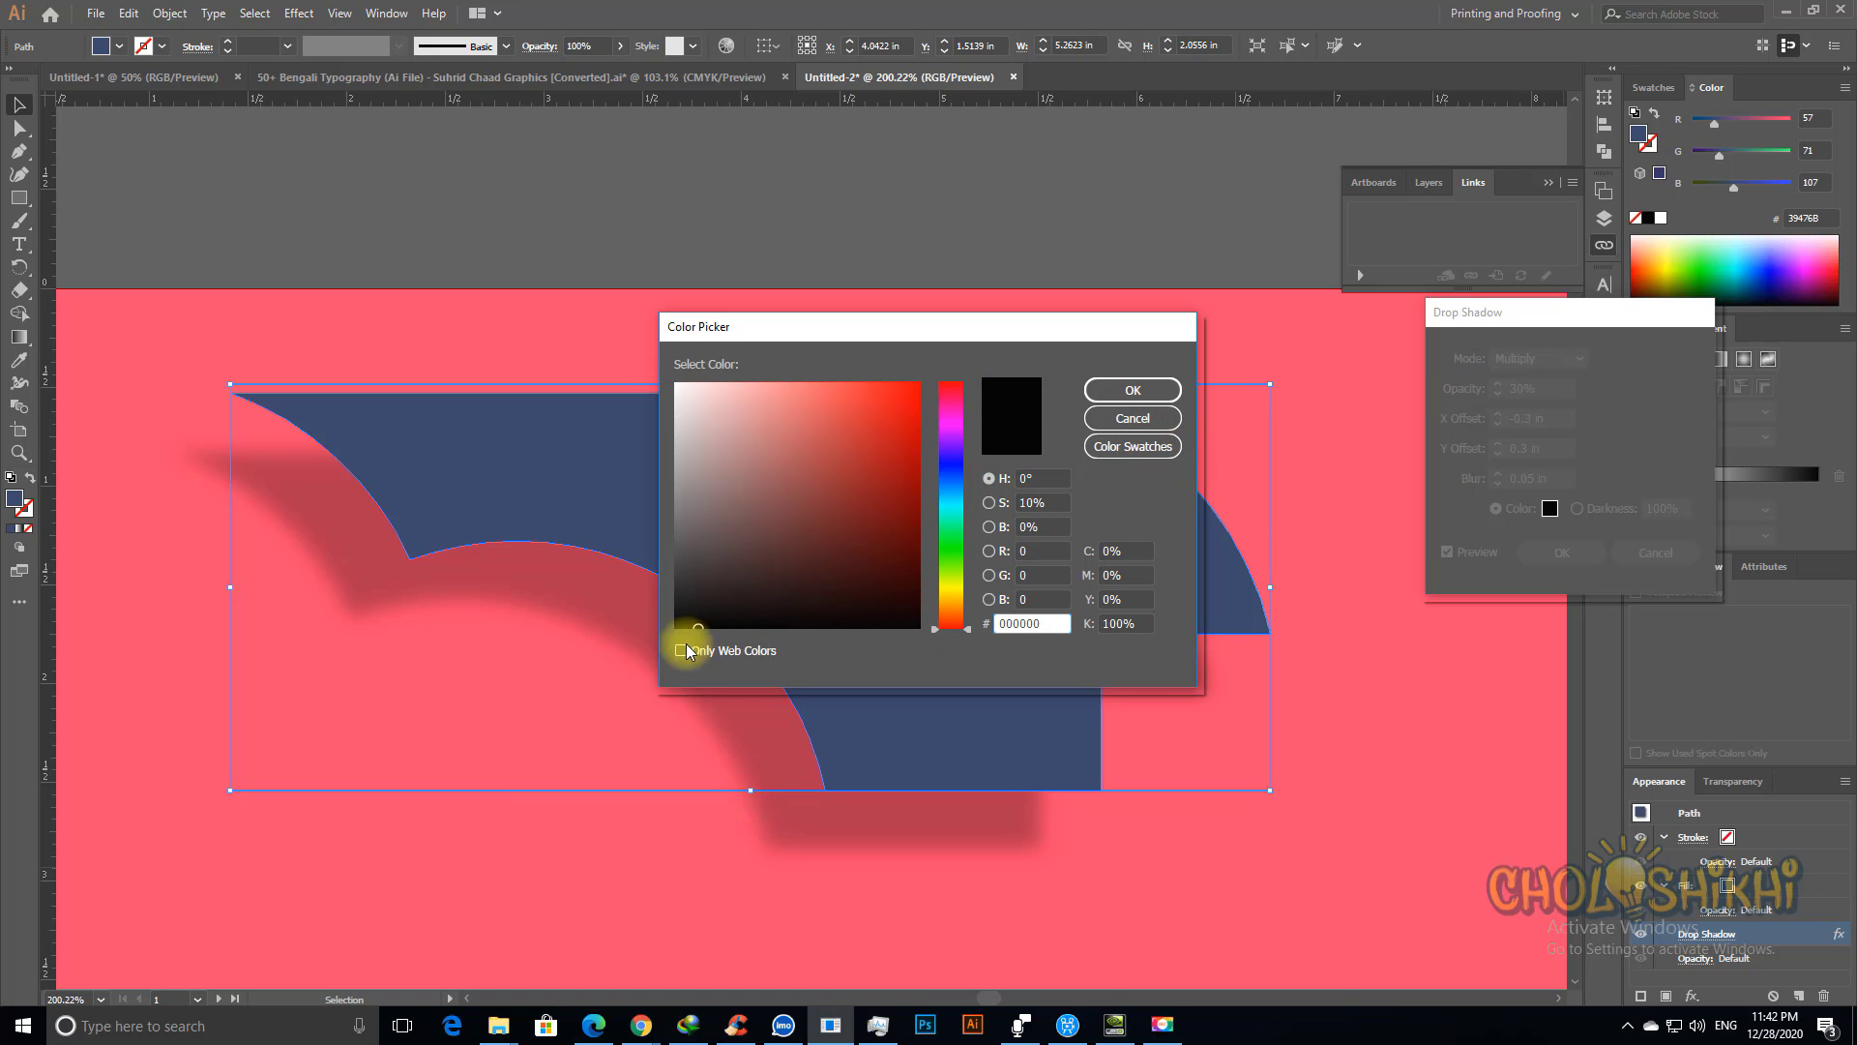
{"action": "left_click", "coordinate": [1141, 422]}
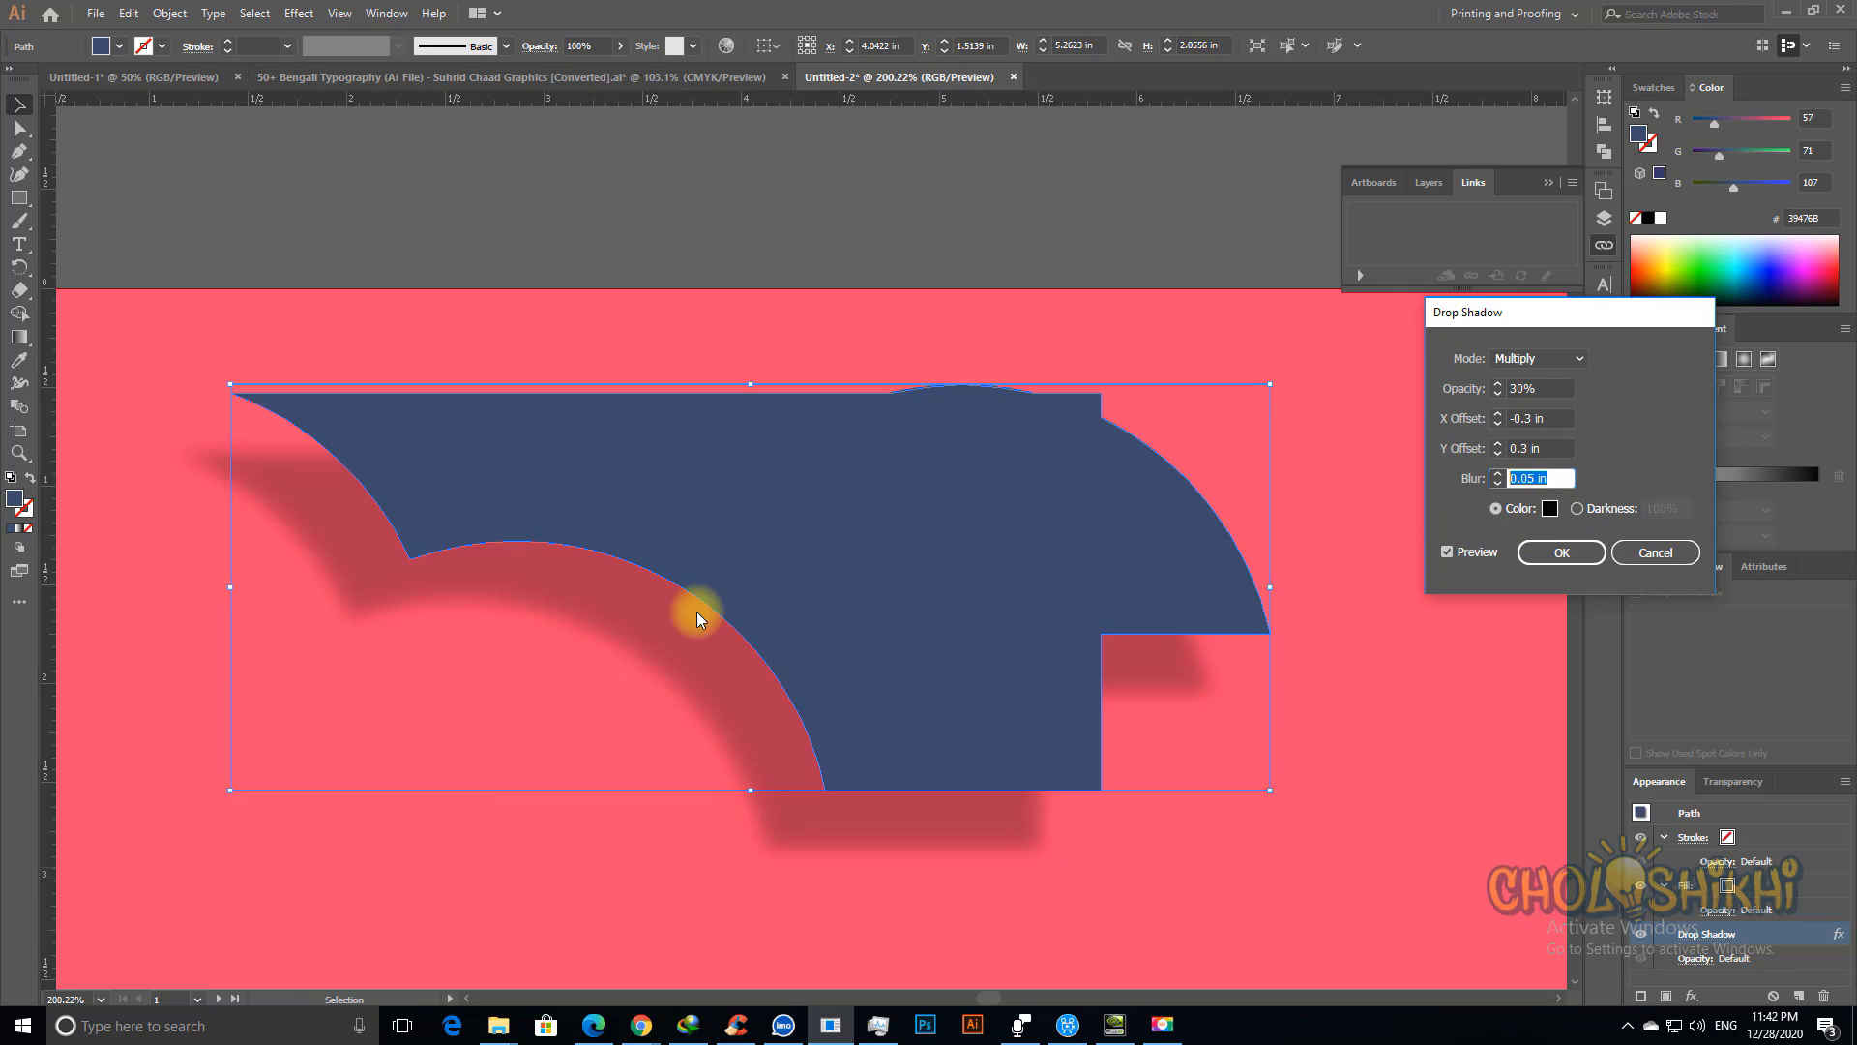
Step: Apply the drop shadow settings to the navy shape, and select the pink background rectangle
{"action": "left_click", "coordinate": [1563, 553]}
{"action": "key", "text": "a"}
{"action": "key", "text": "ctrl+minus"}
{"action": "key", "text": "ctrl+minus"}
{"action": "key", "text": "ctrl+minus"}
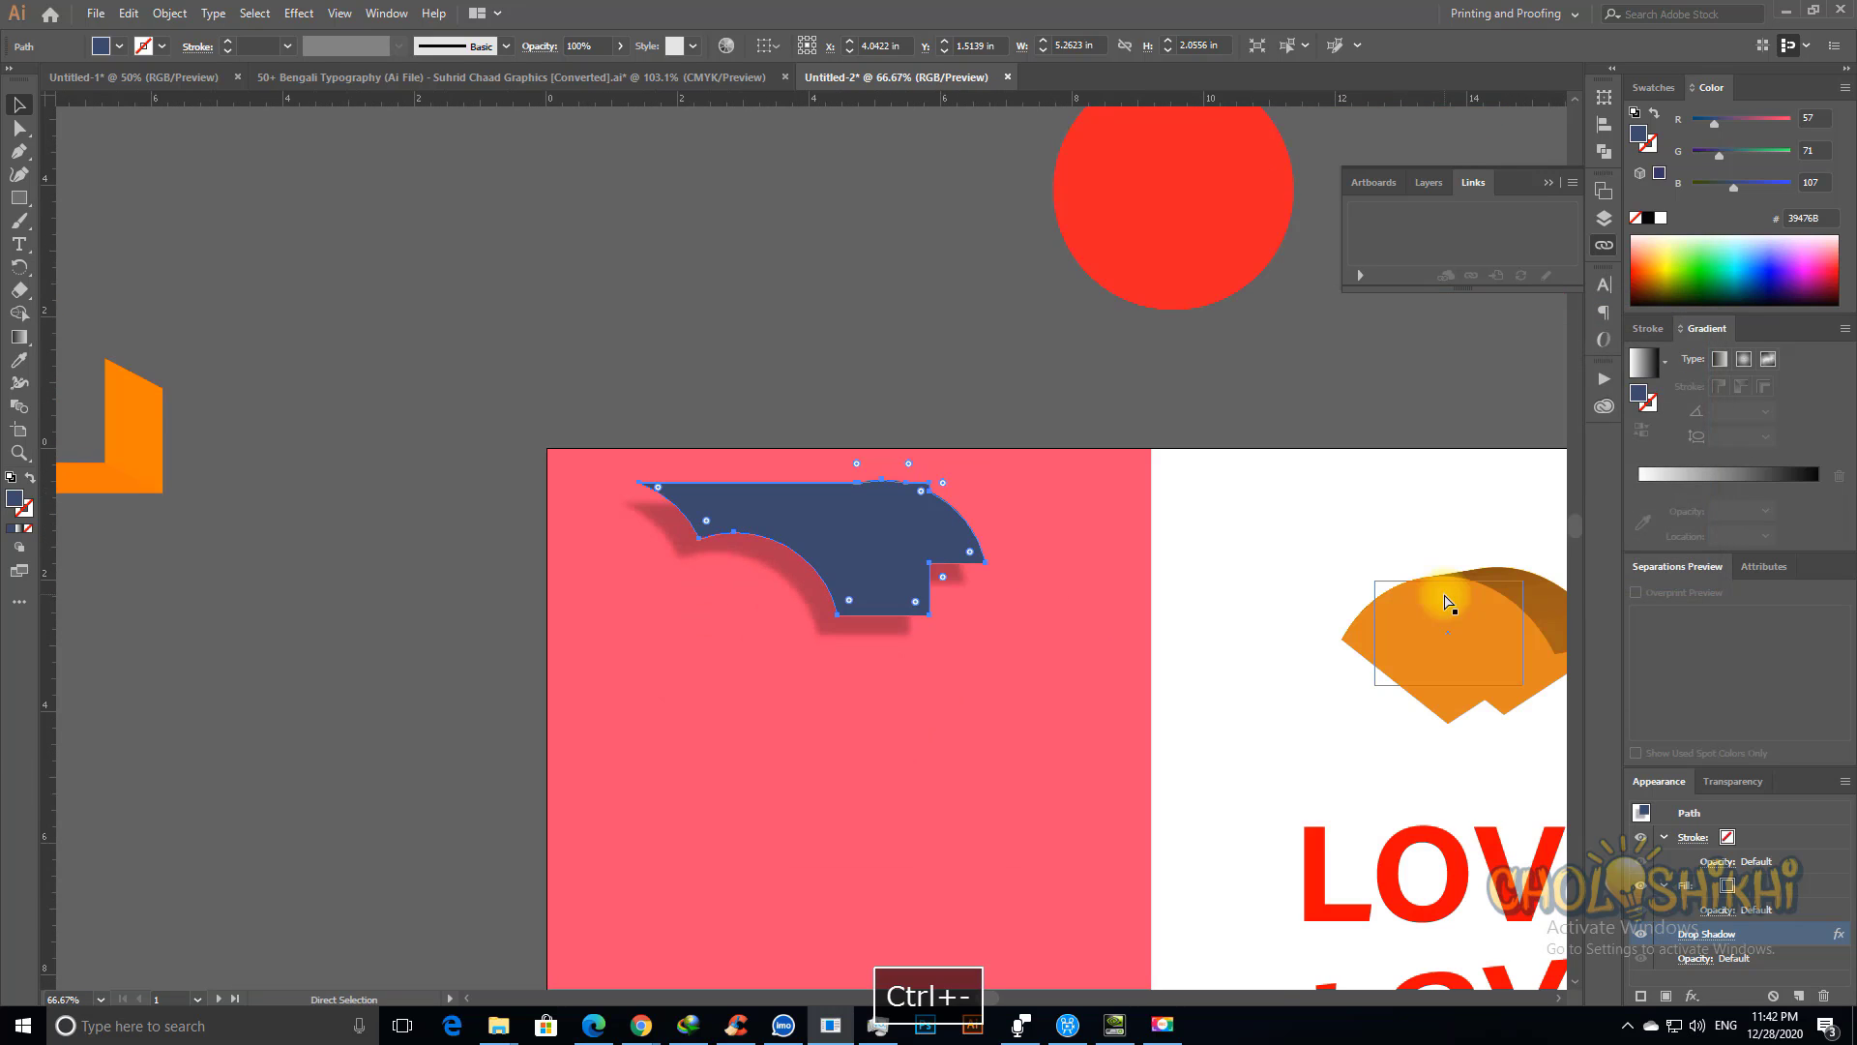
{"action": "left_click", "coordinate": [789, 677]}
{"action": "key", "text": "v"}
{"action": "key", "text": "ctrl+minus"}
{"action": "key", "text": "ctrl+minus"}
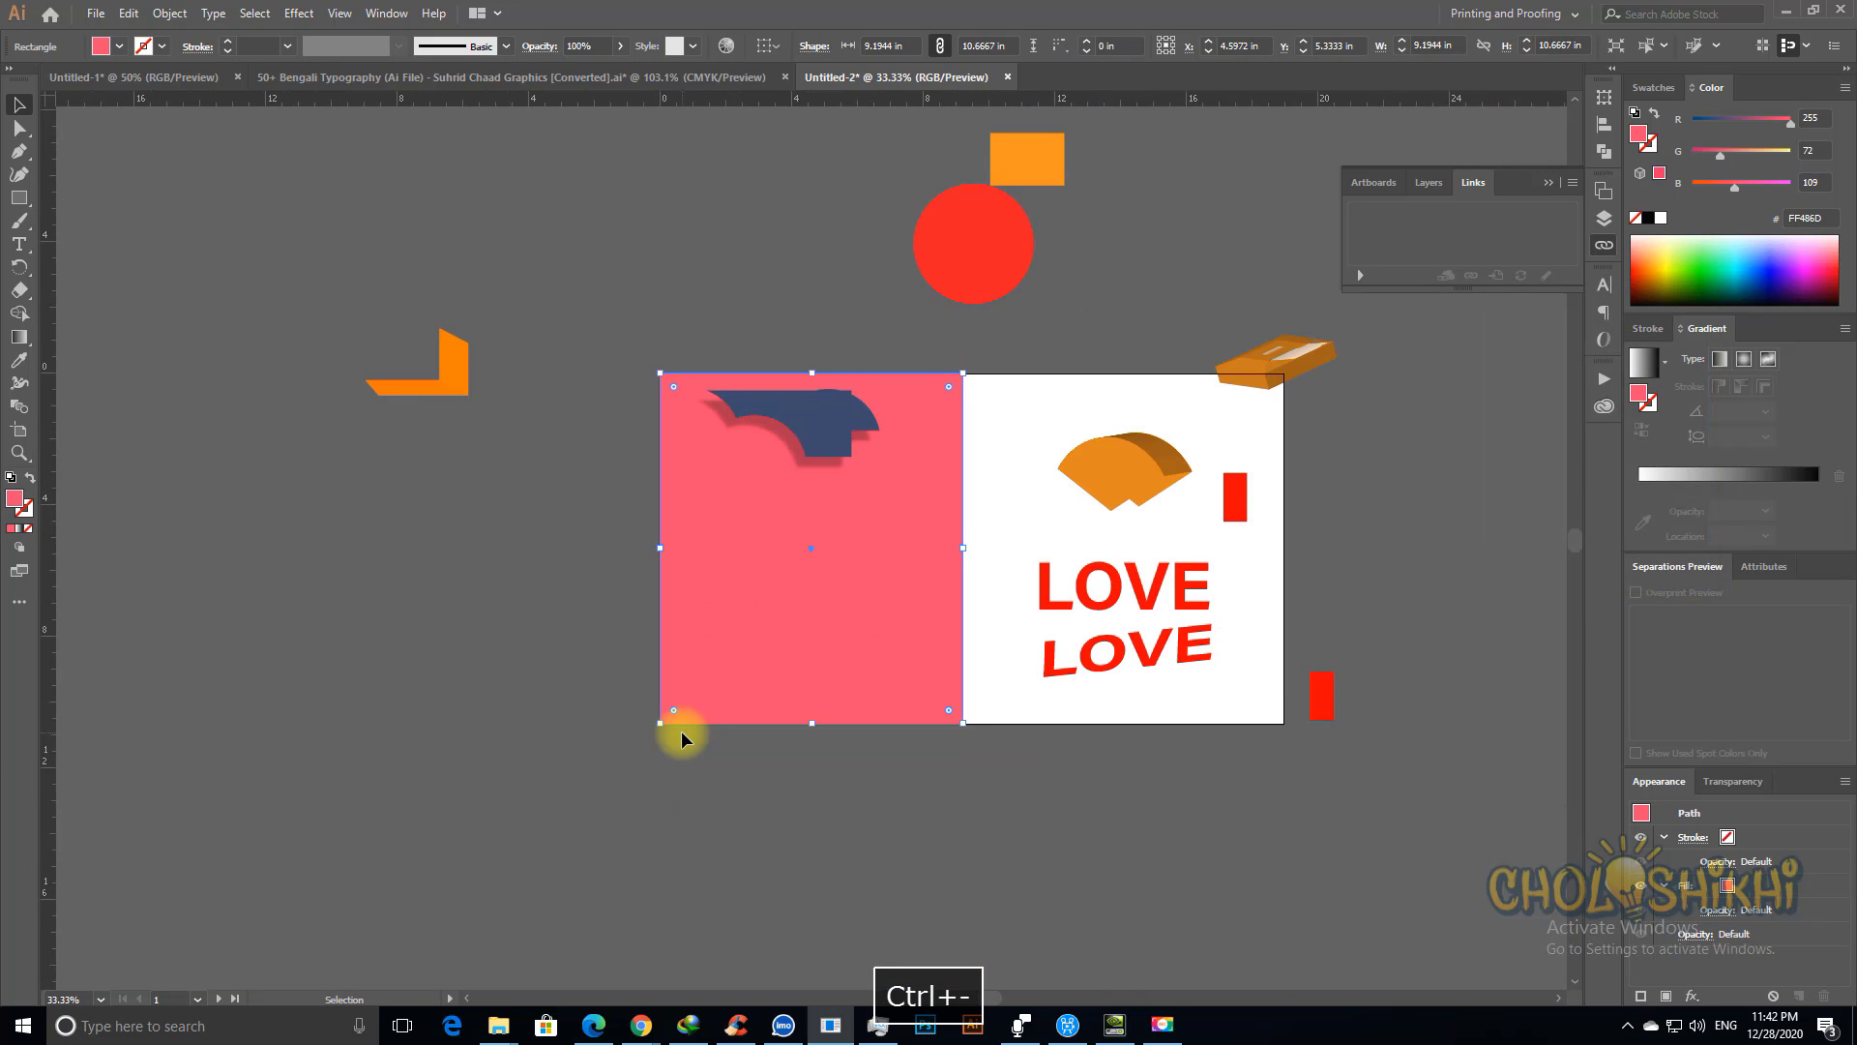
{"action": "scroll", "coordinate": [721, 646], "scroll_direction": "up", "scroll_amount": 2}
{"action": "key", "text": "ctrl+space"}
{"action": "left_click_drag", "start_coordinate": [572, 408], "coordinate": [1301, 766]}
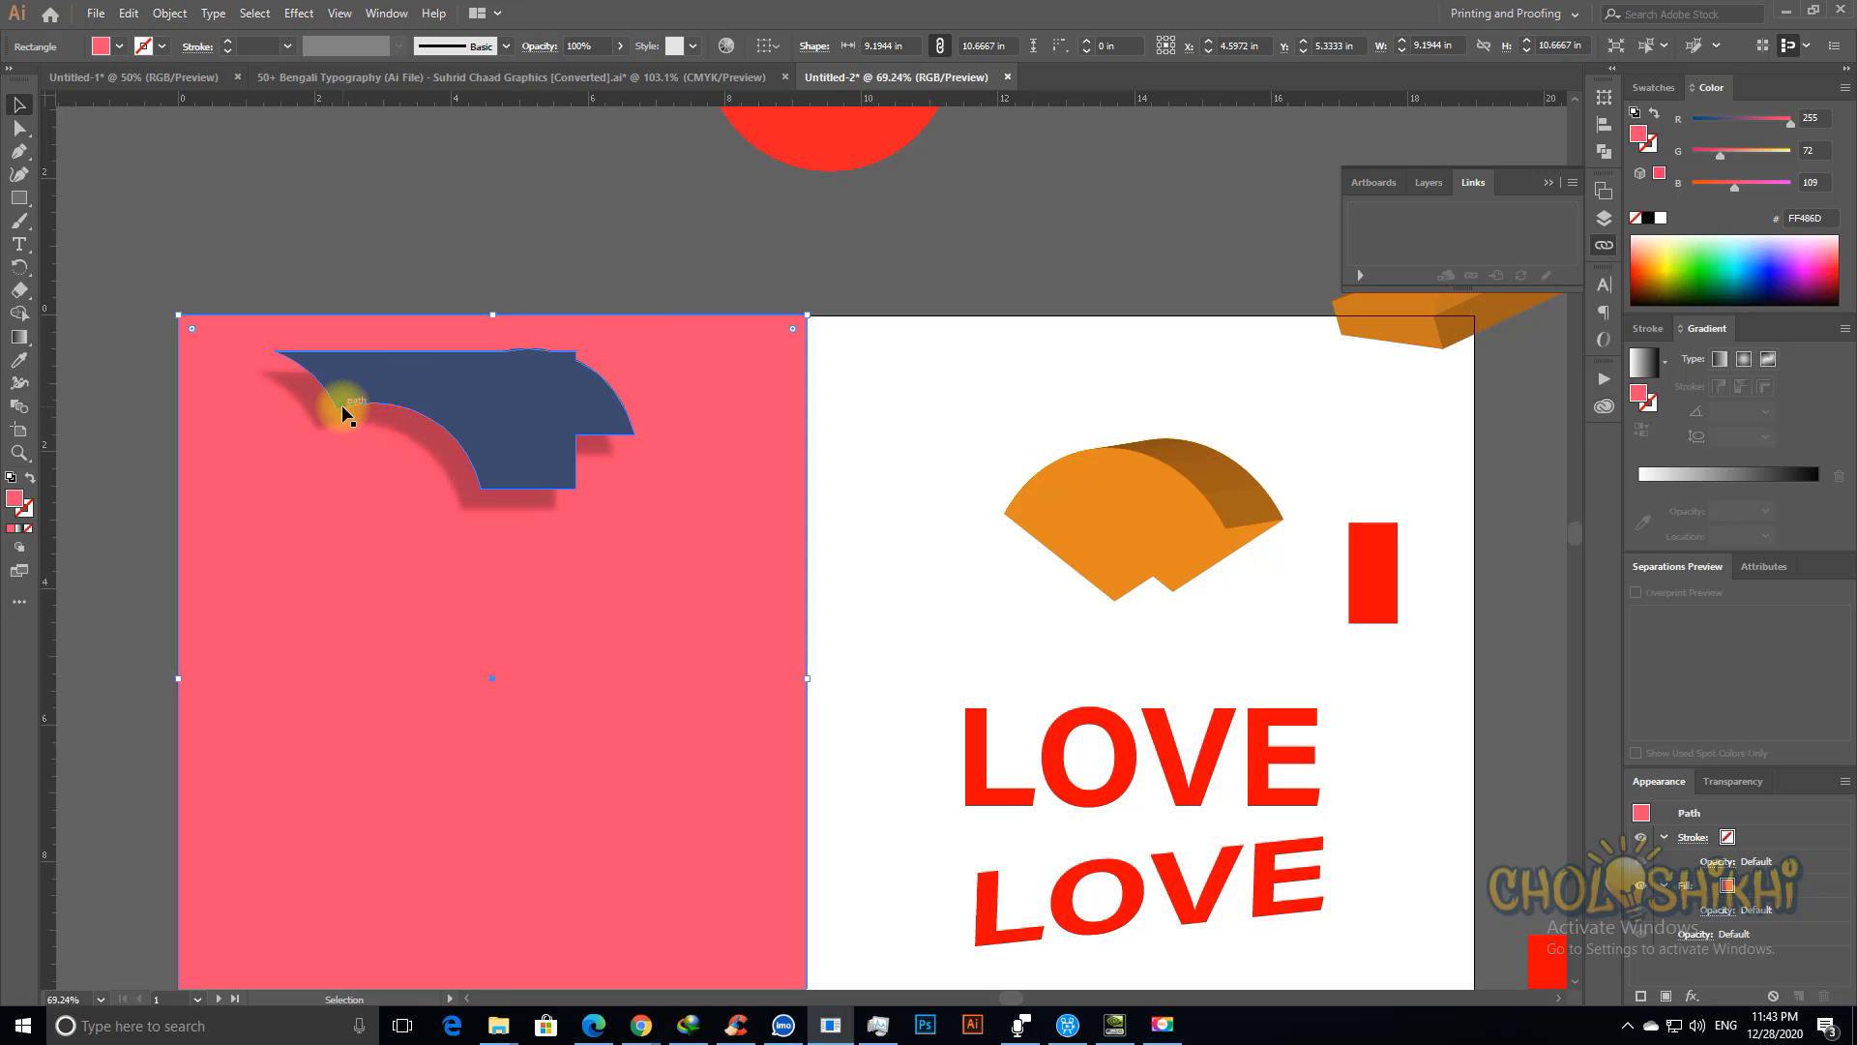
Step: Preview blur values of 0.1 in and 0 in on the navy shape's drop shadow, and cancel the changes
{"action": "left_click", "coordinate": [491, 410]}
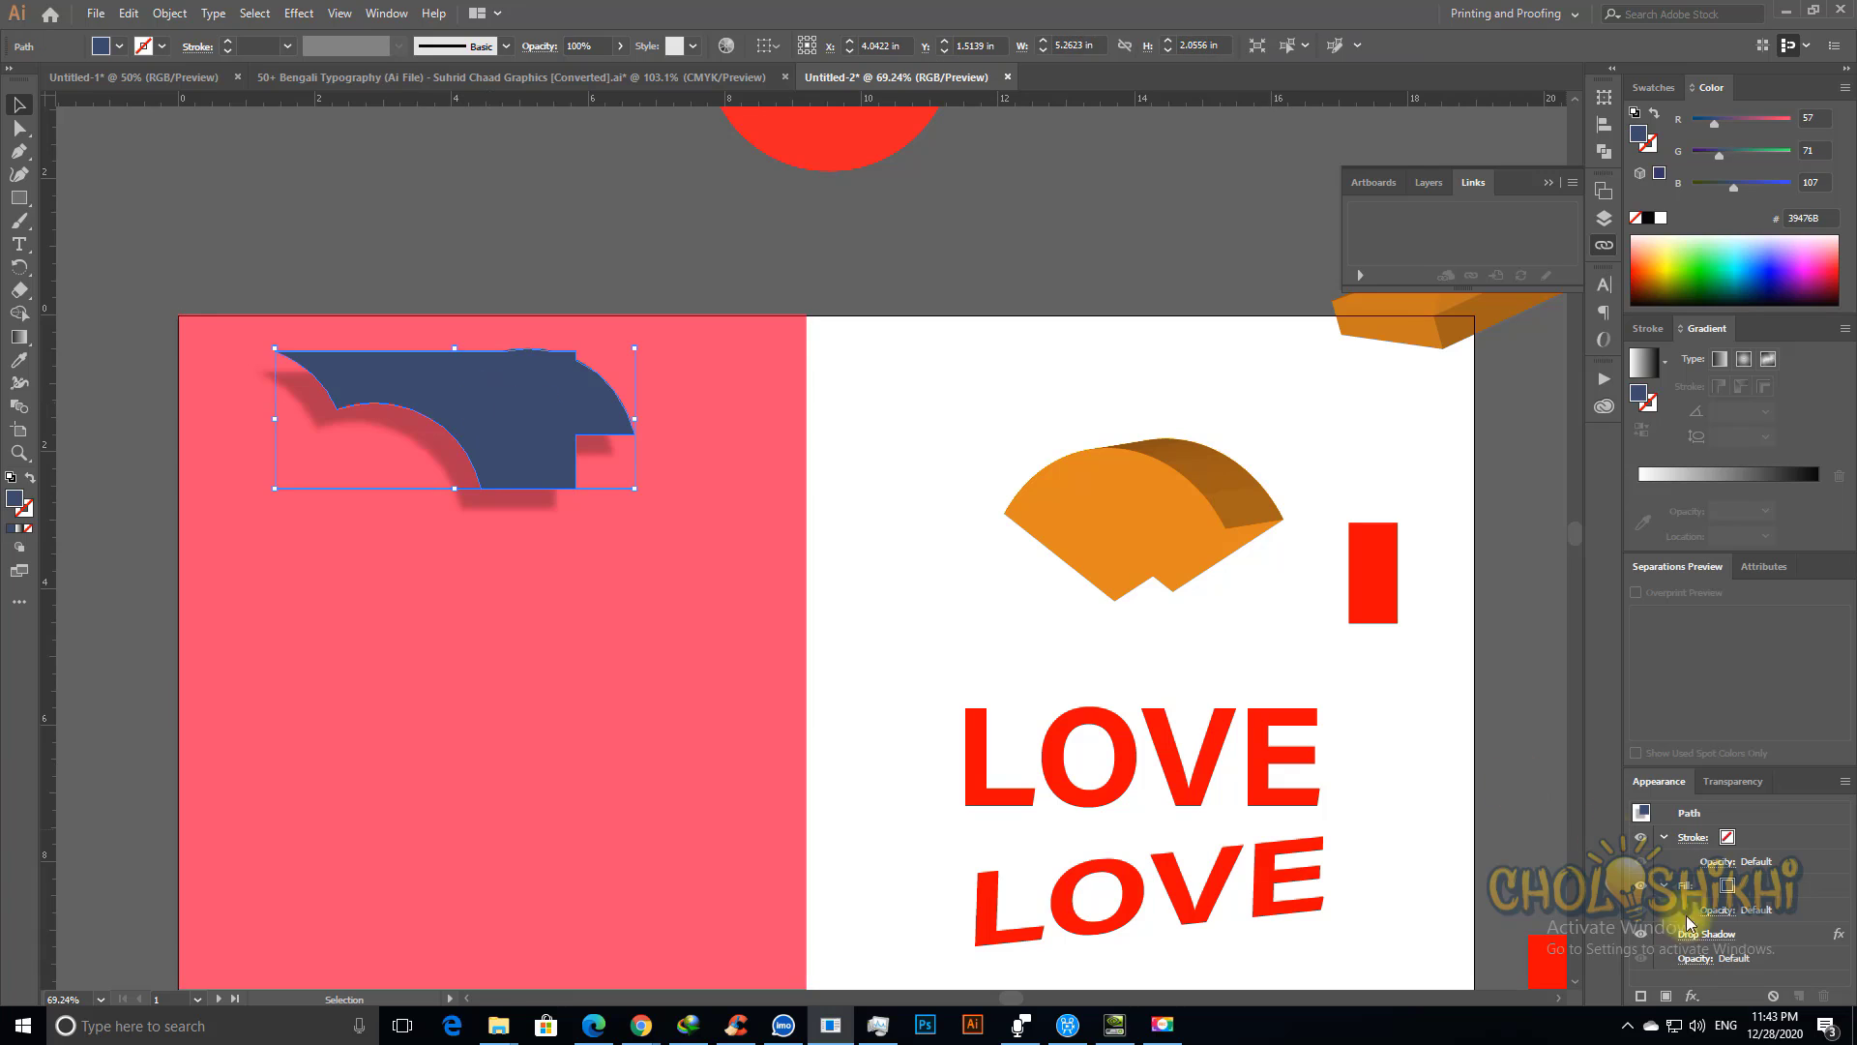
{"action": "left_click", "coordinate": [1706, 934]}
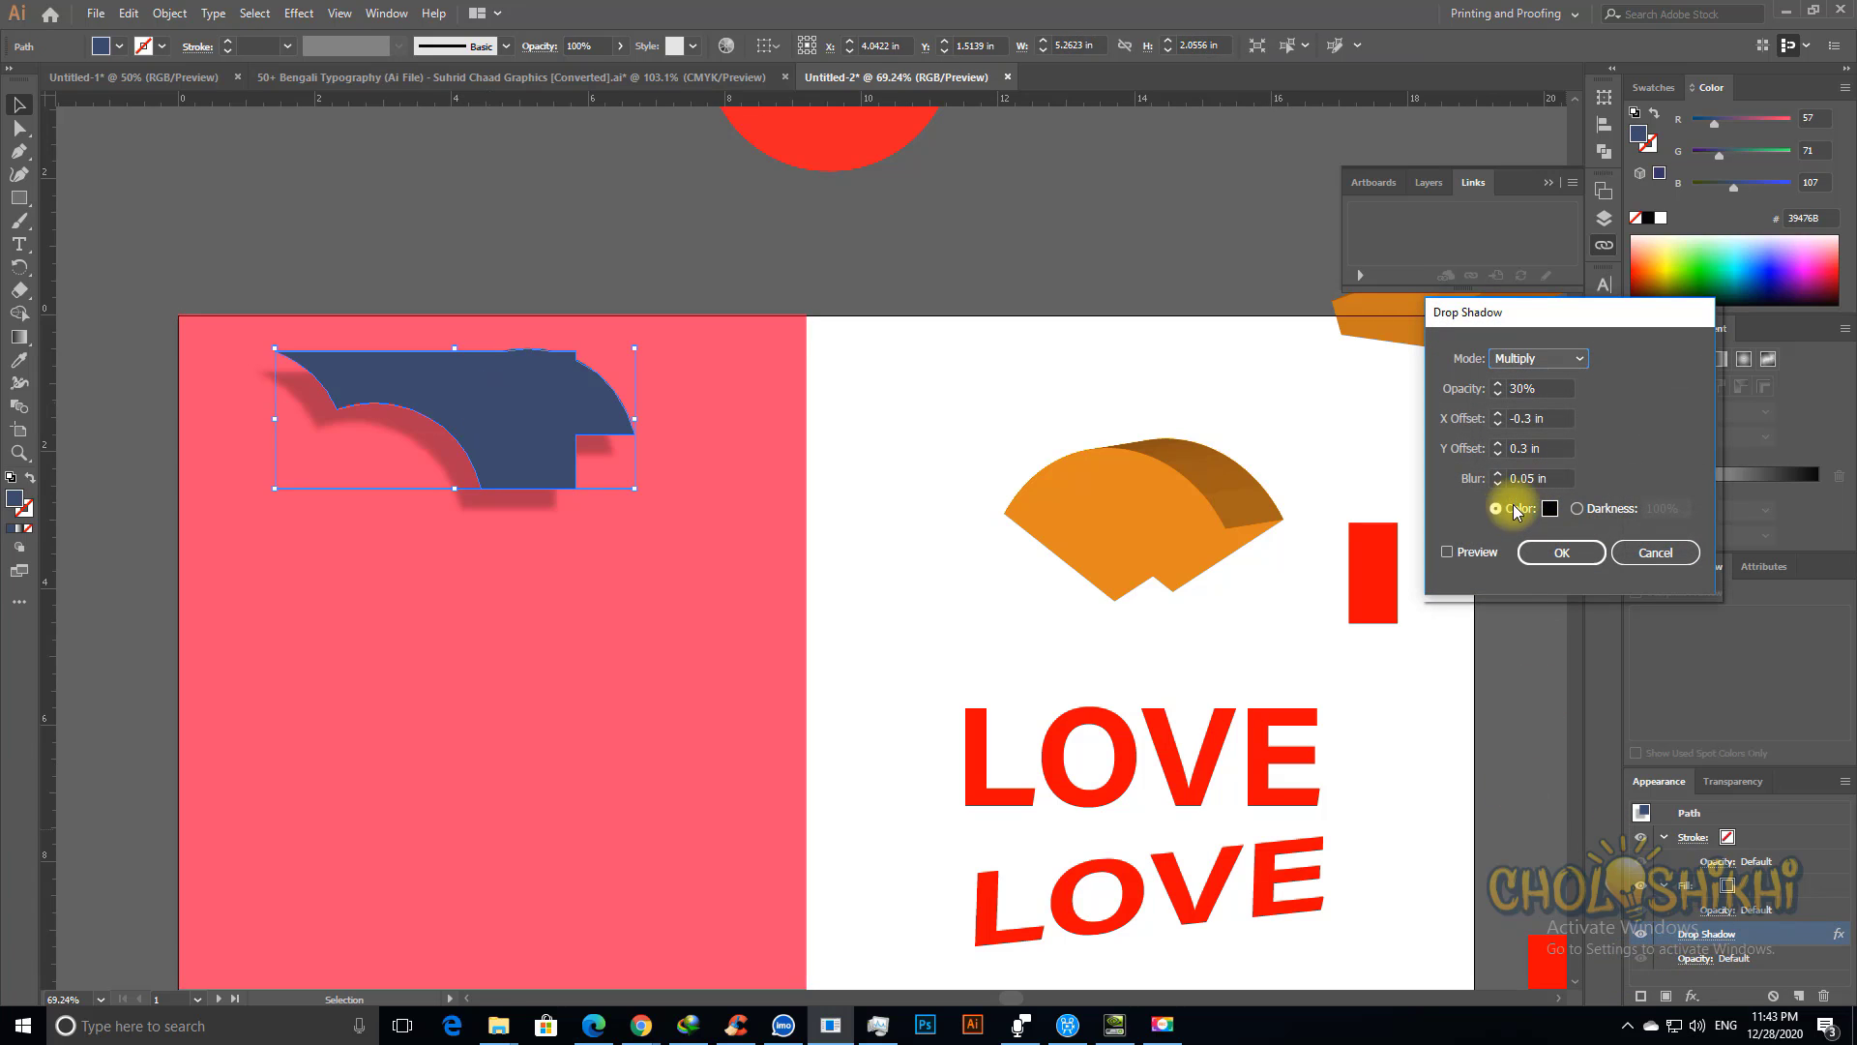
{"action": "left_click", "coordinate": [1448, 551]}
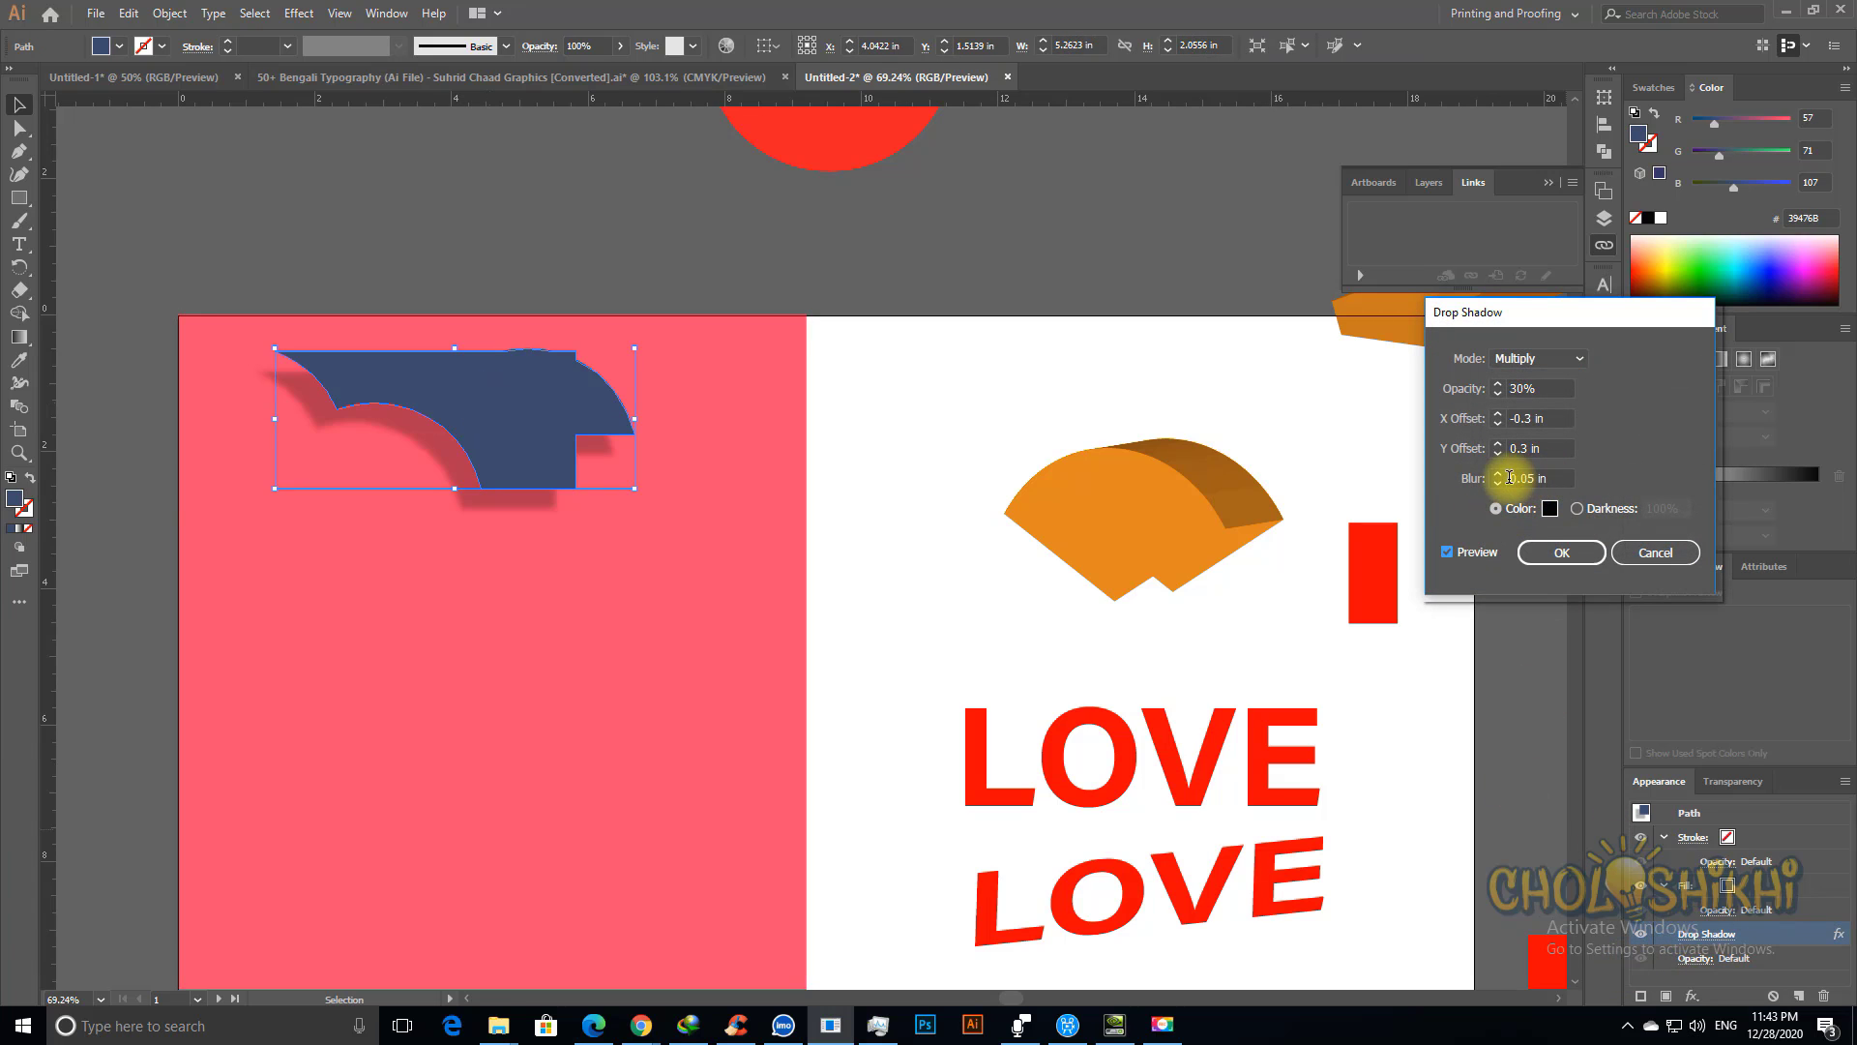
{"action": "left_click", "coordinate": [1498, 474]}
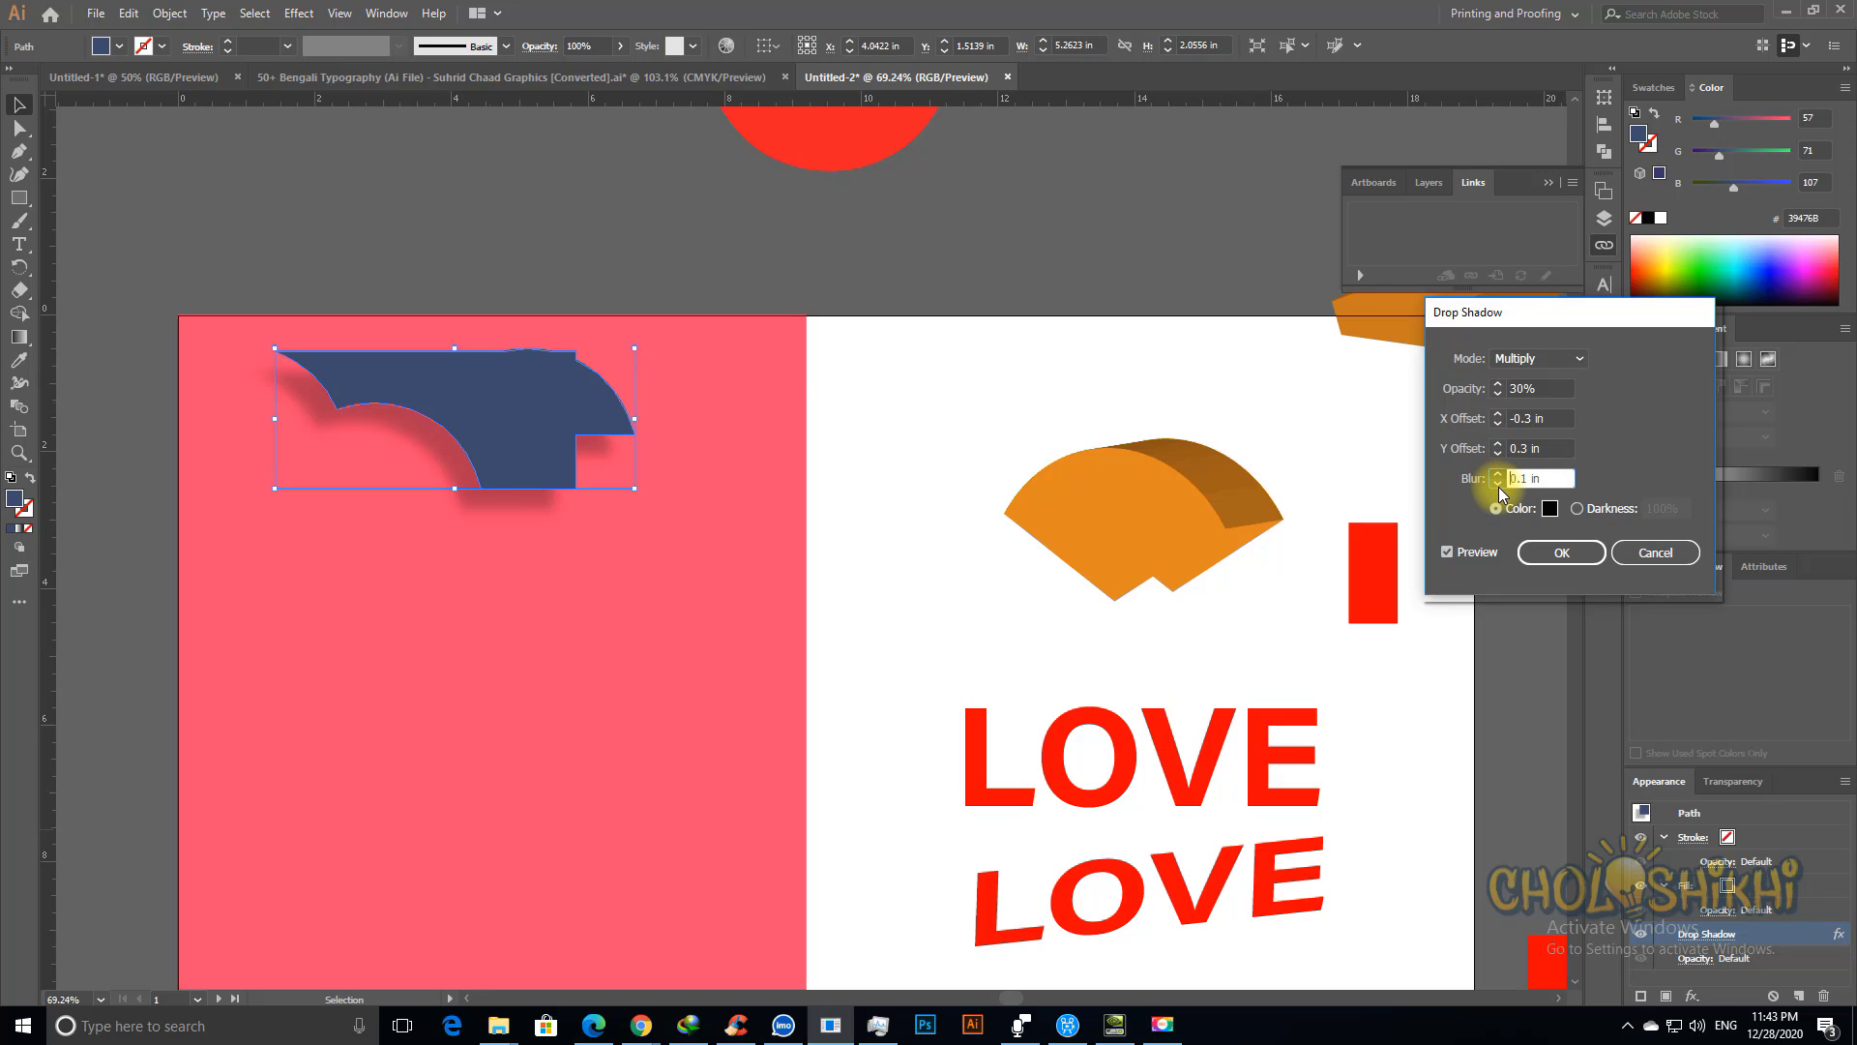
{"action": "left_click", "coordinate": [1498, 485]}
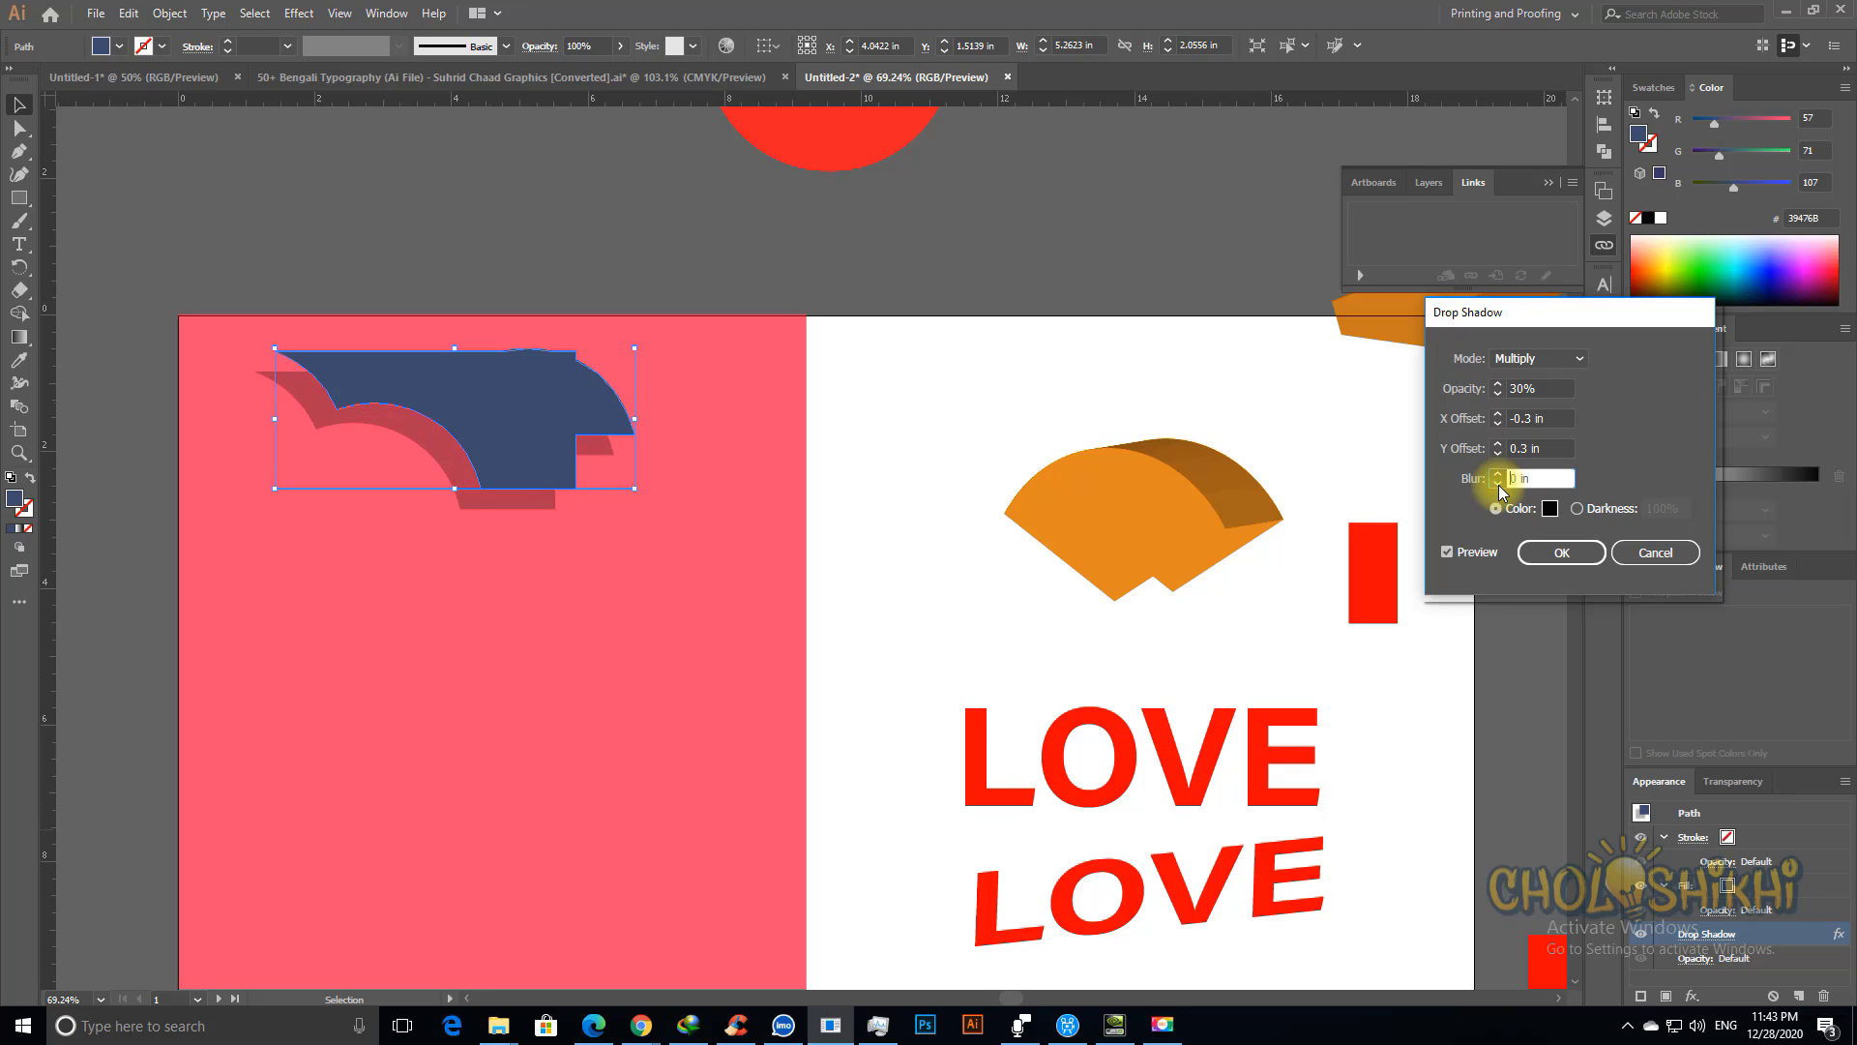
{"action": "left_click", "coordinate": [1498, 475]}
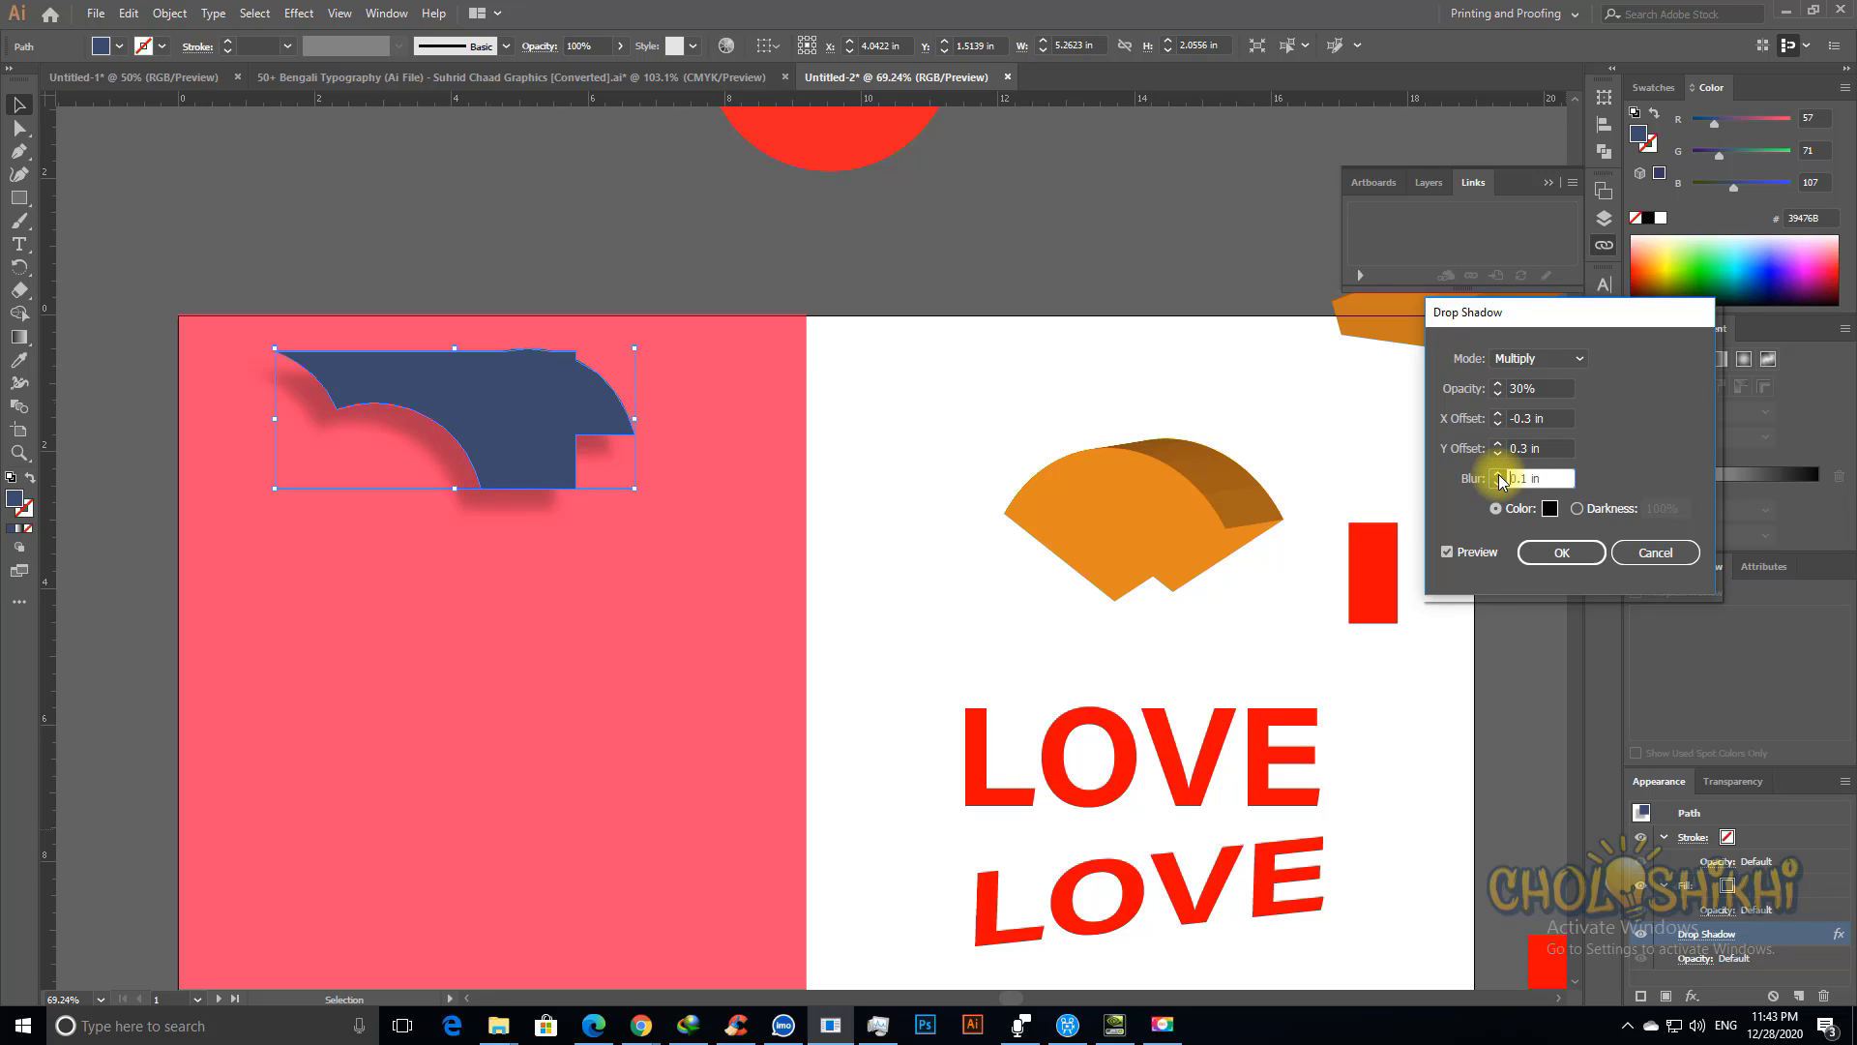
{"action": "left_click", "coordinate": [1447, 552]}
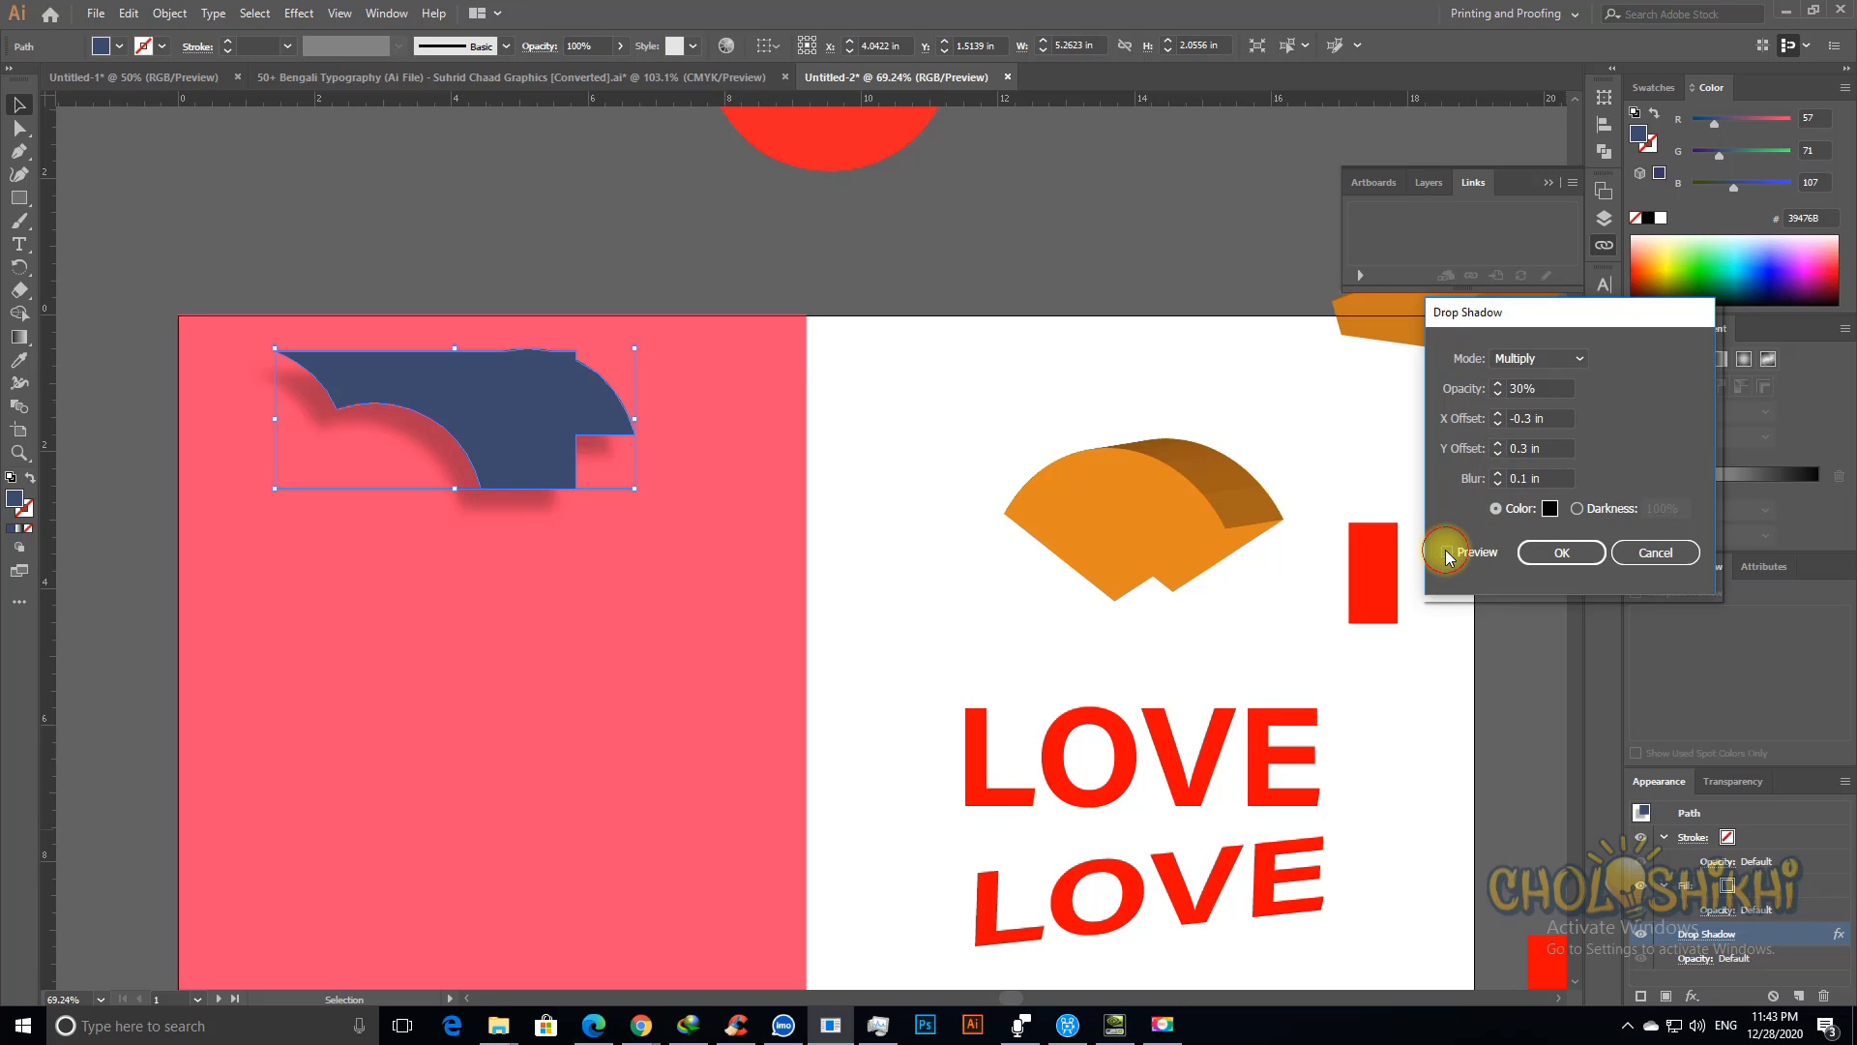
{"action": "left_click", "coordinate": [1635, 547]}
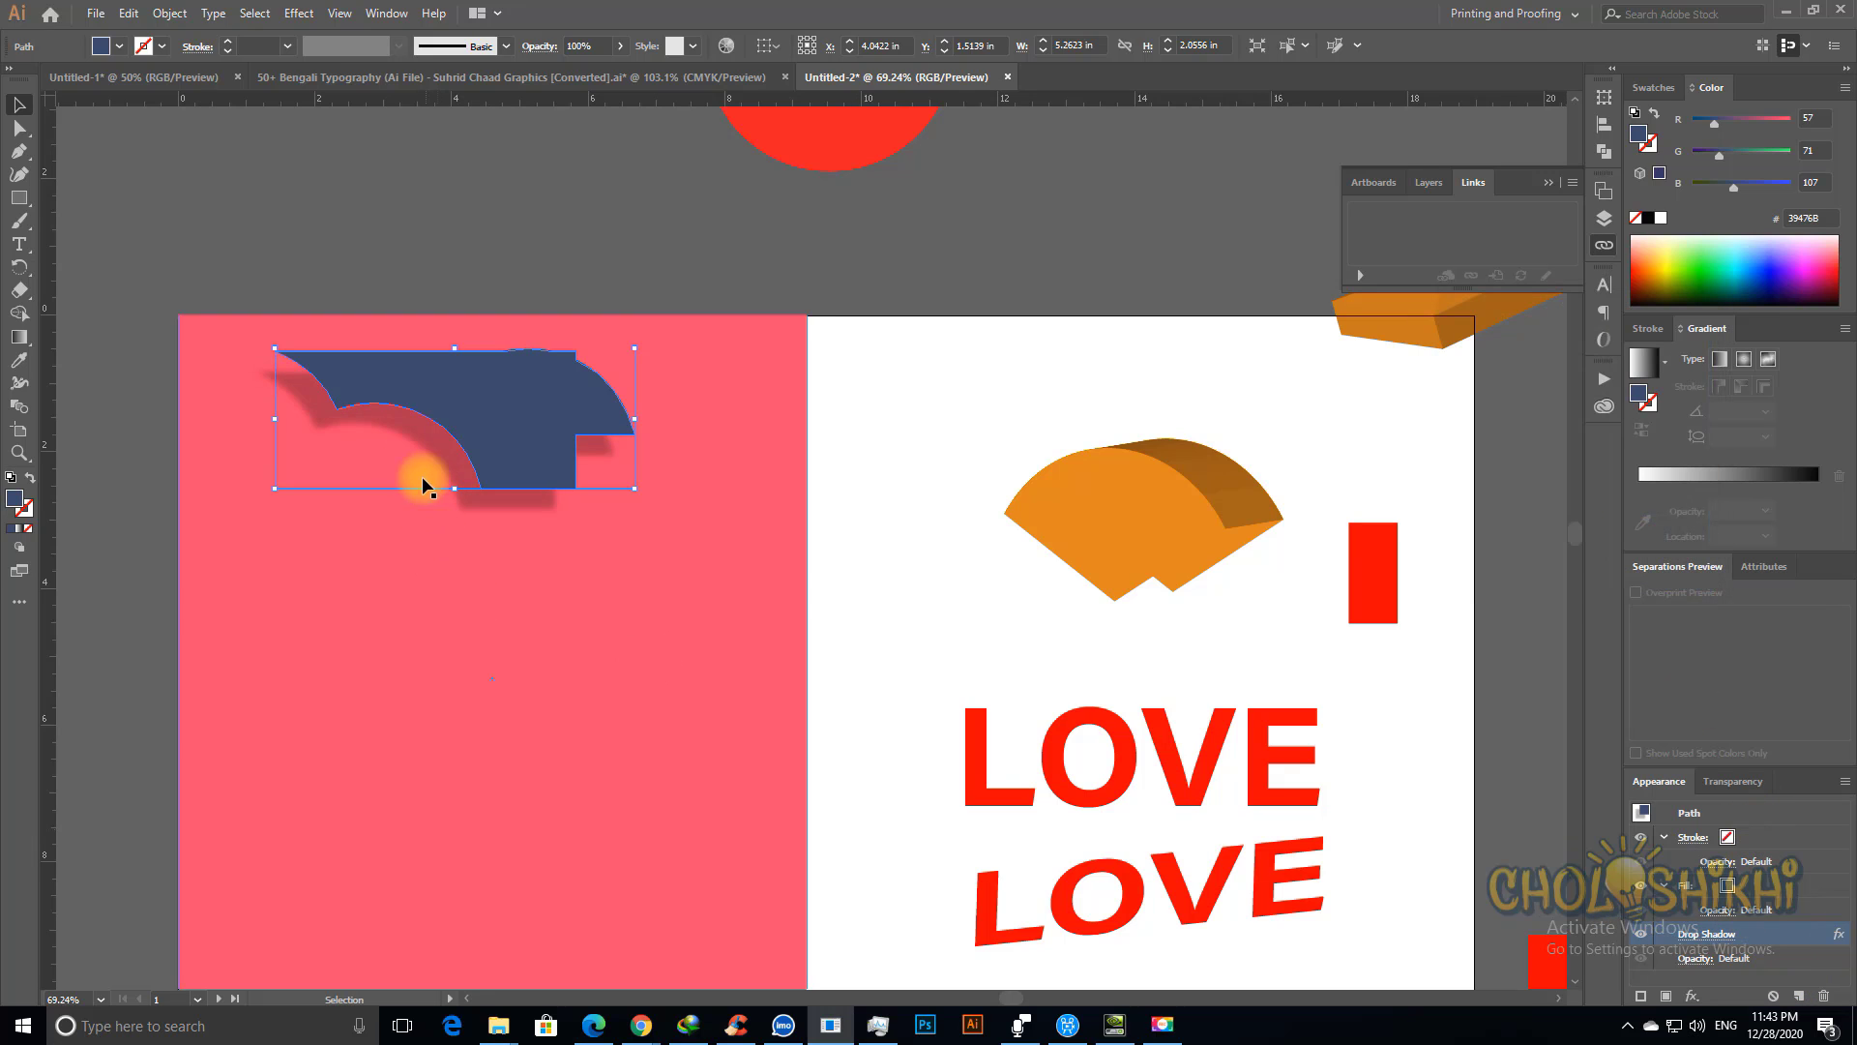
Step: Try a 0.3 in blur on the navy shape's drop shadow, apply a blur of 0.1 in, and deselect the shape
{"action": "left_click", "coordinate": [1707, 935]}
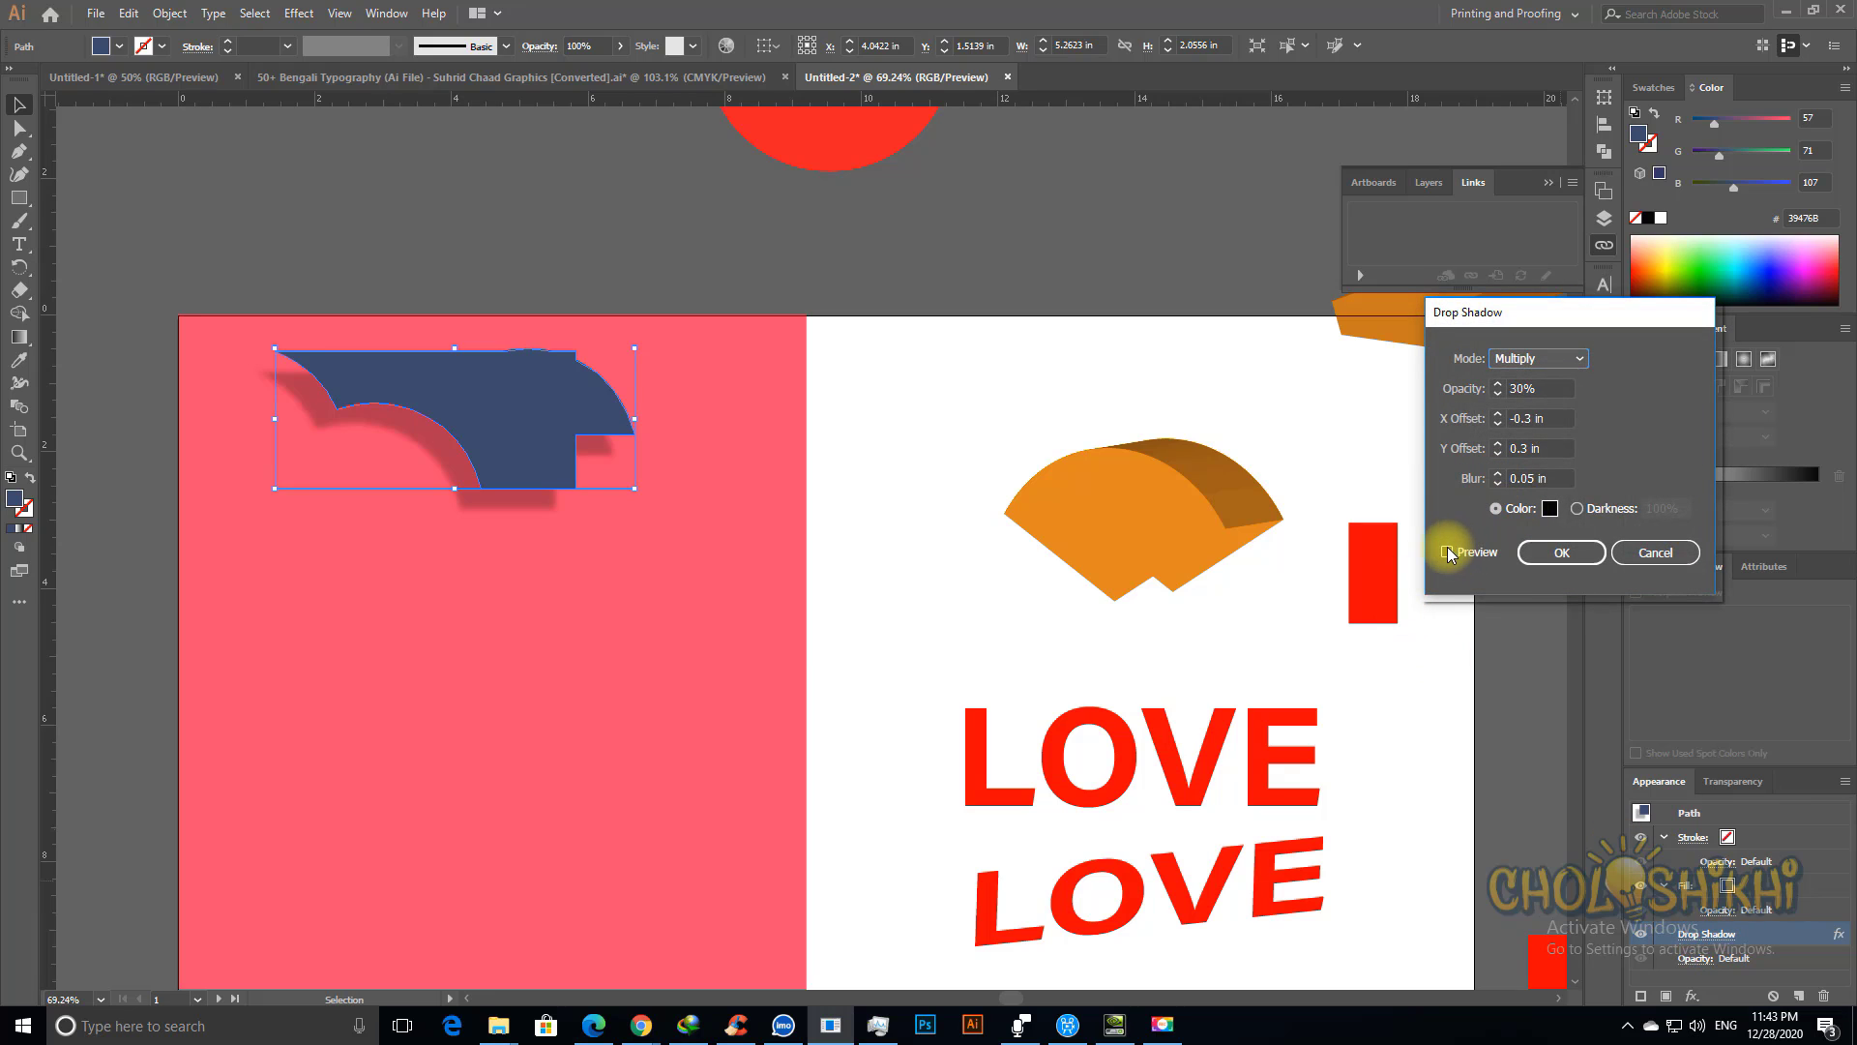
{"action": "left_click", "coordinate": [1451, 553]}
{"action": "left_click", "coordinate": [1499, 474]}
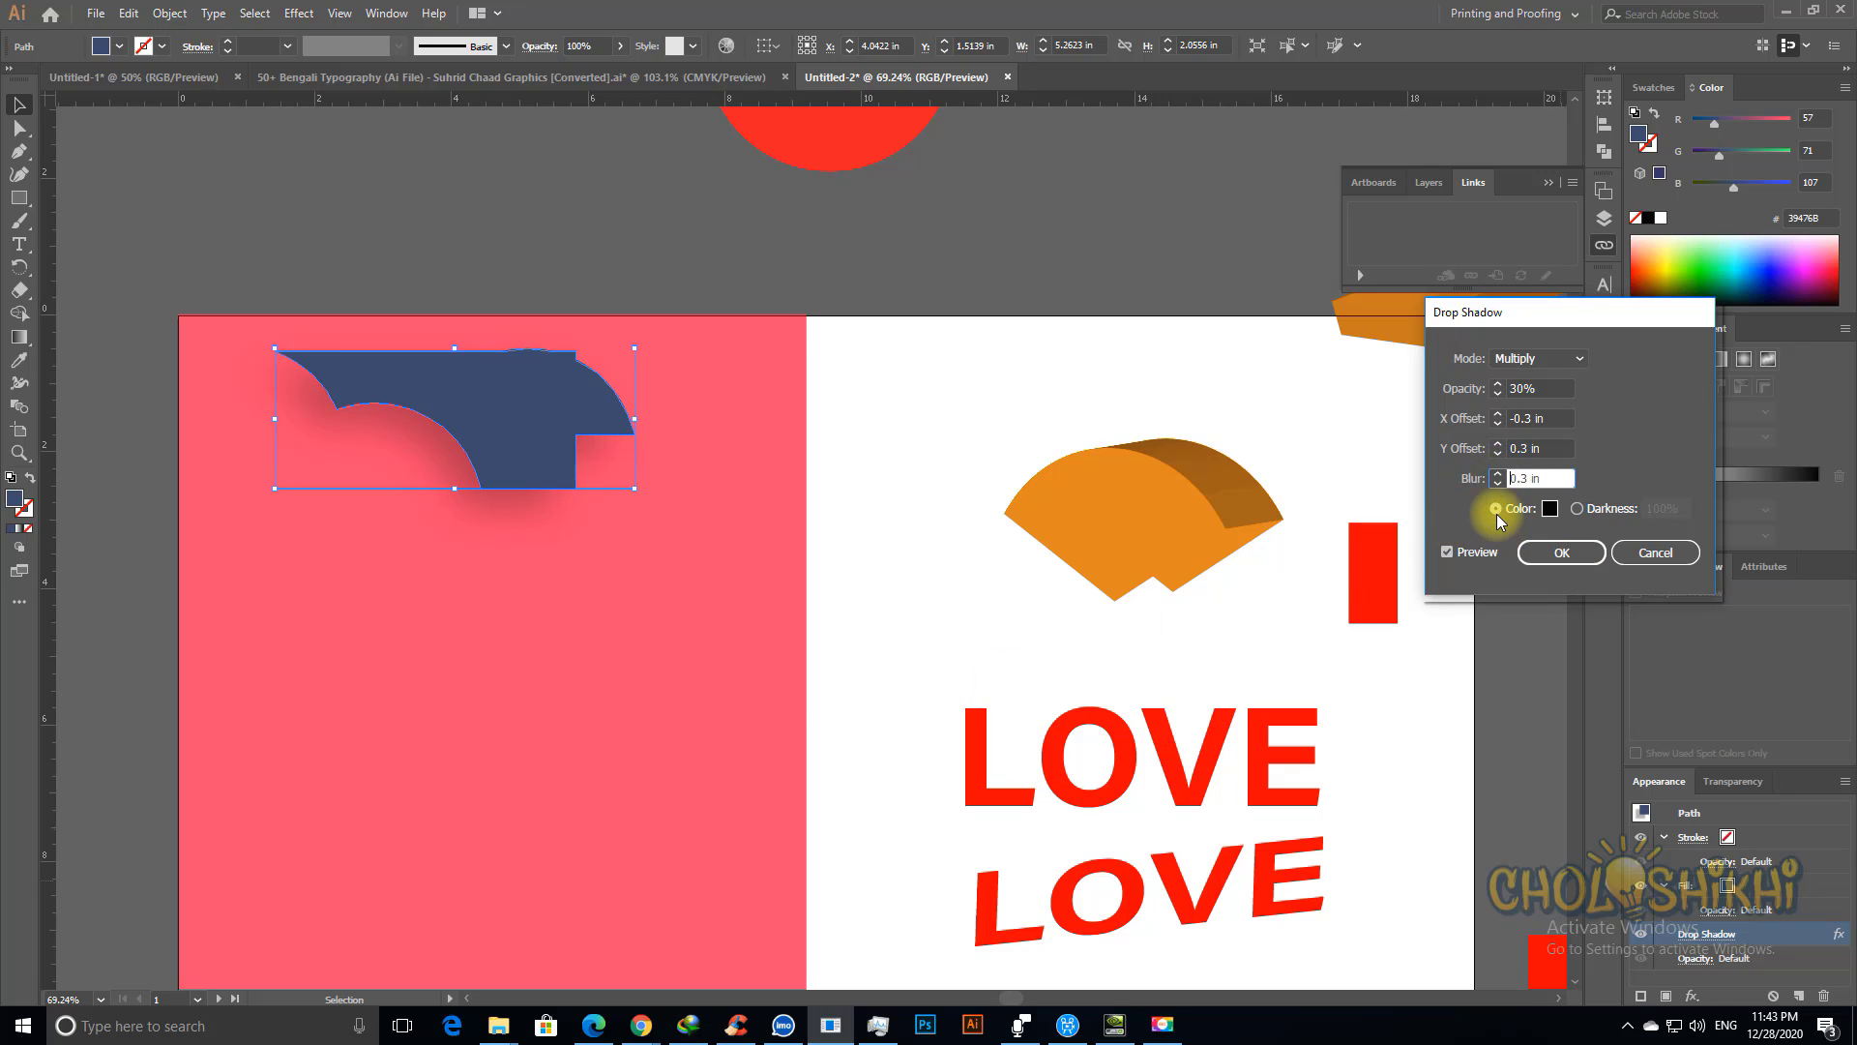
{"action": "left_click", "coordinate": [1497, 483]}
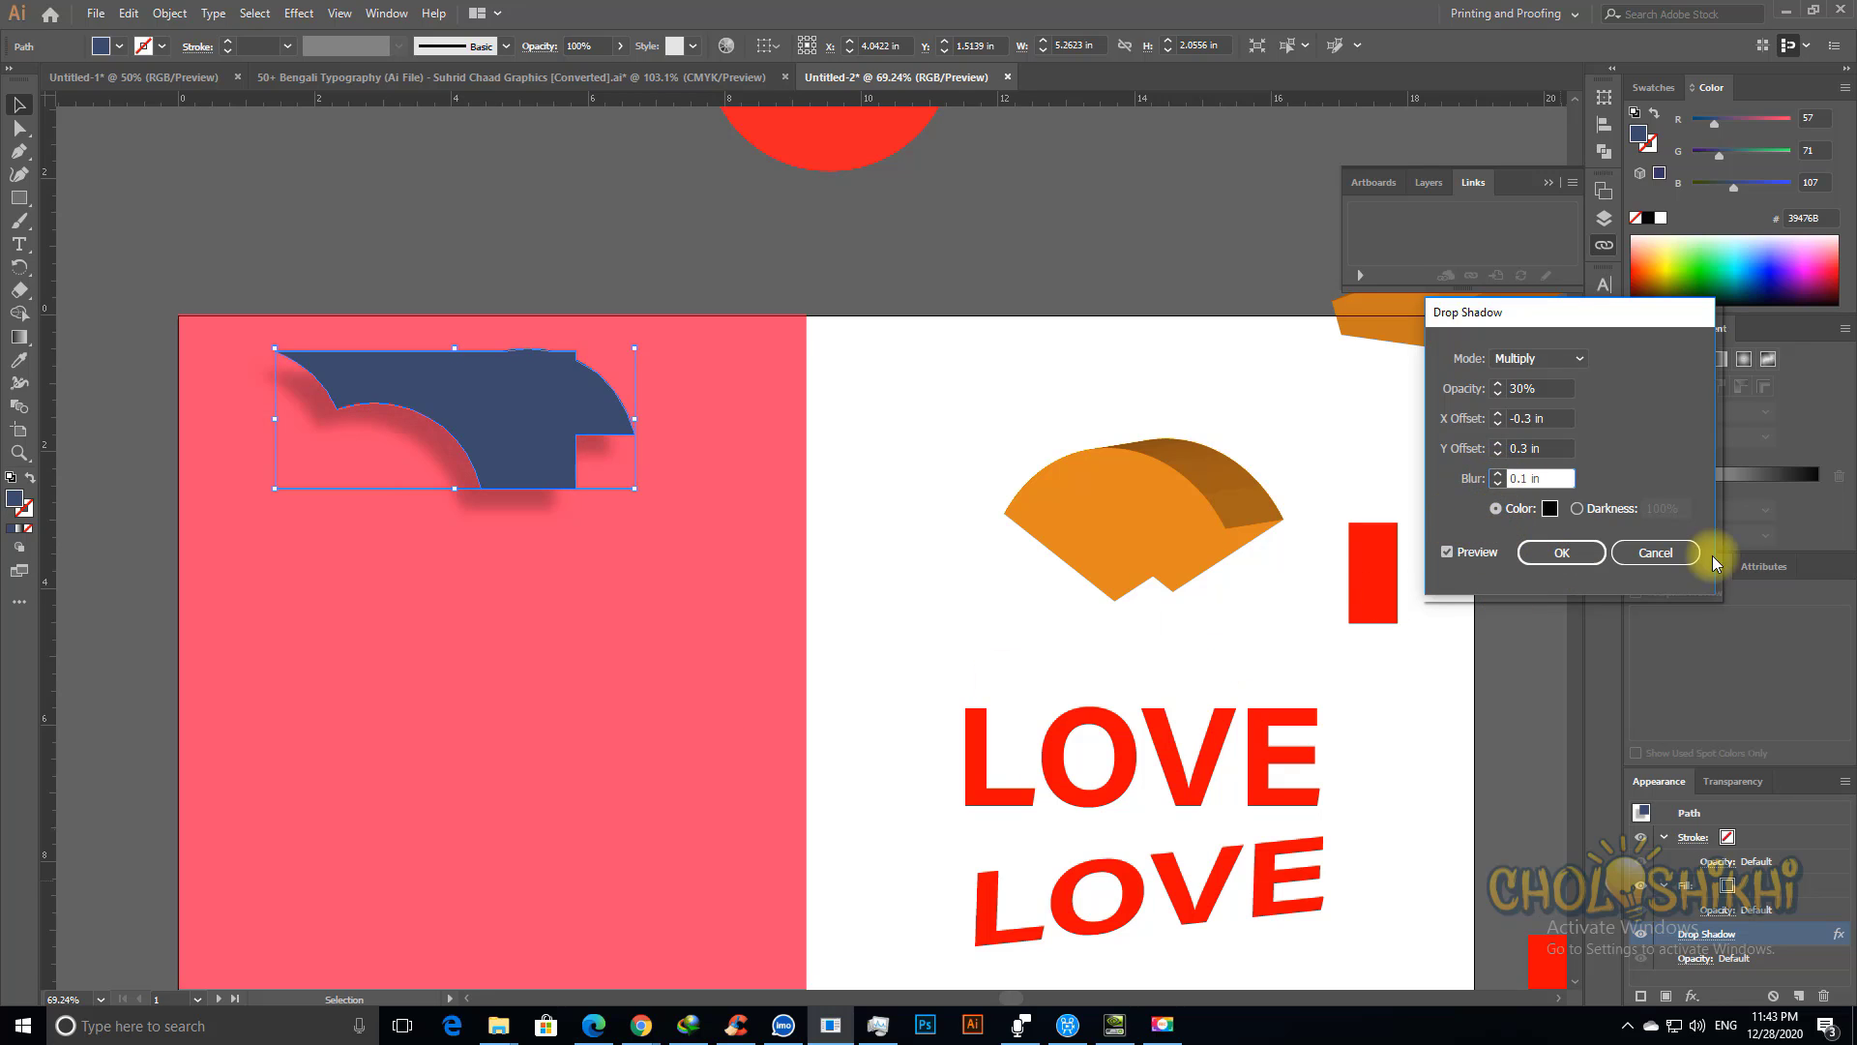
{"action": "left_click", "coordinate": [1563, 553]}
{"action": "key", "text": "ctrl+minus"}
{"action": "key", "text": "ctrl+minus"}
{"action": "key", "text": "ctrl+minus"}
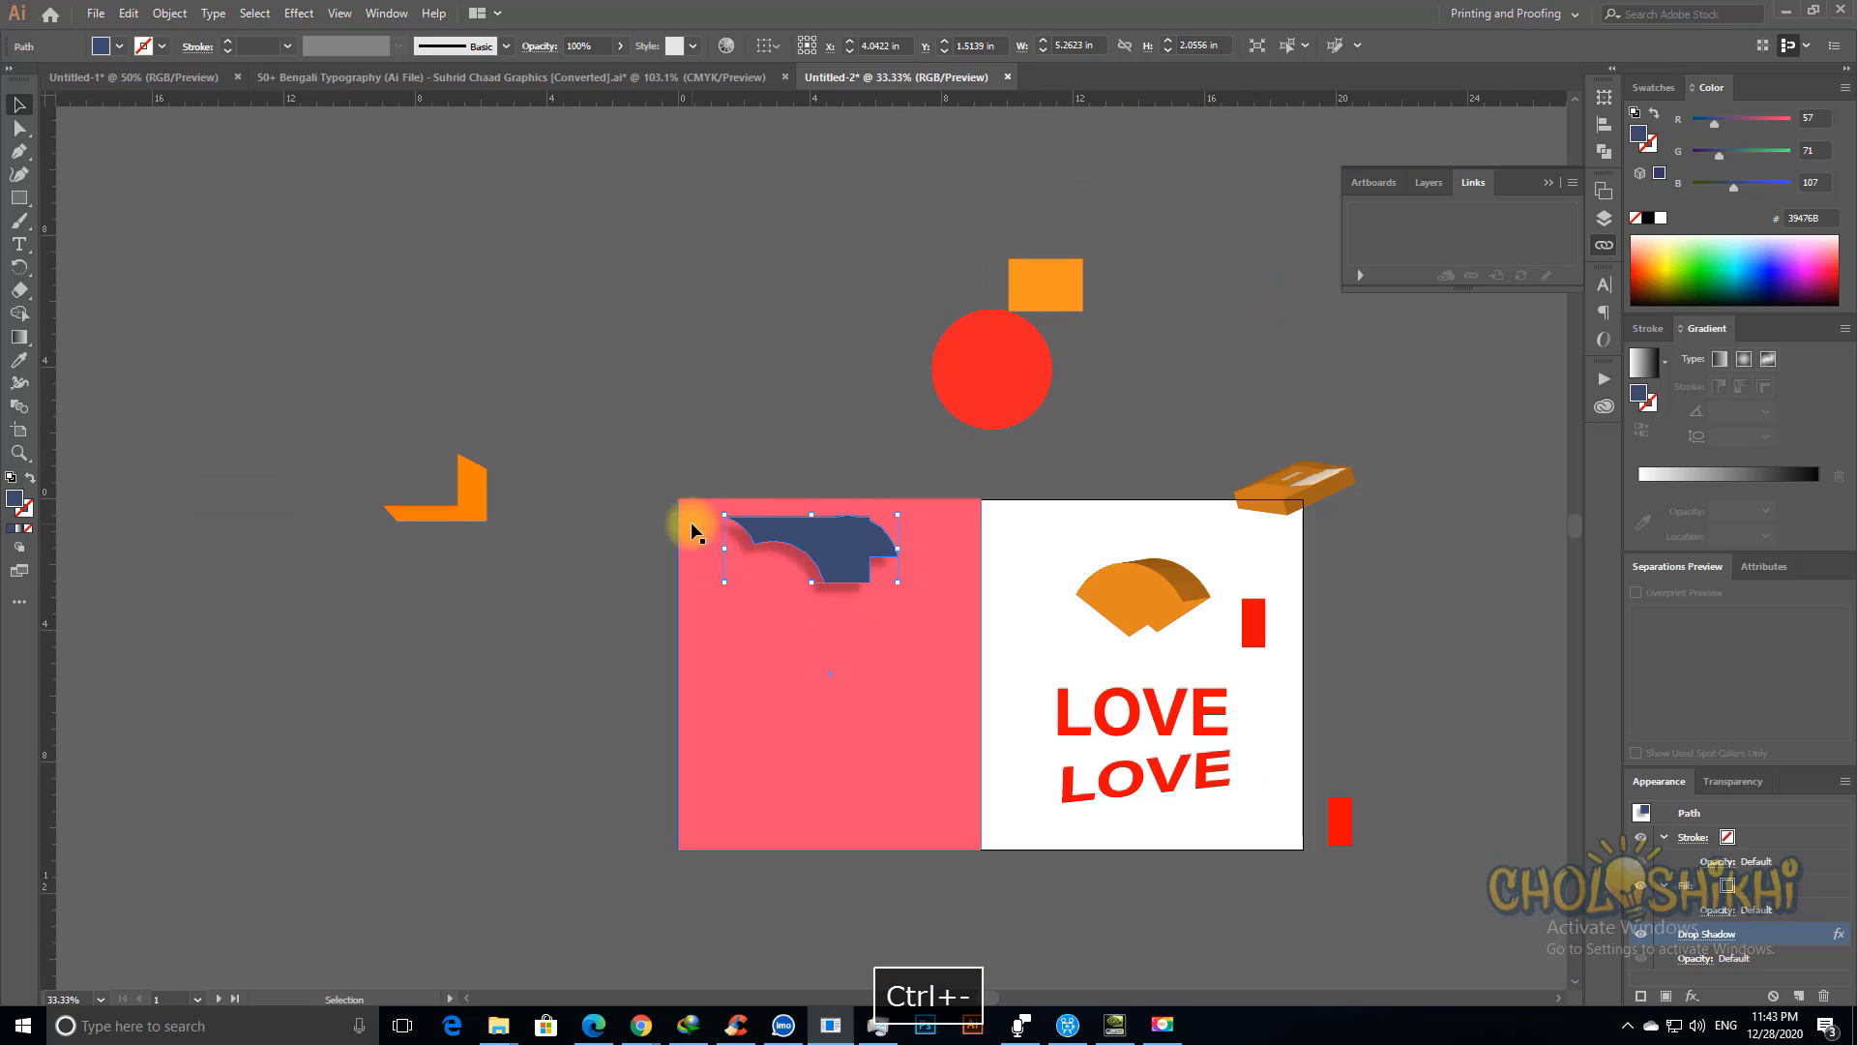
{"action": "left_click", "coordinate": [758, 473]}
{"action": "left_click_drag", "start_coordinate": [671, 471], "coordinate": [920, 622]}
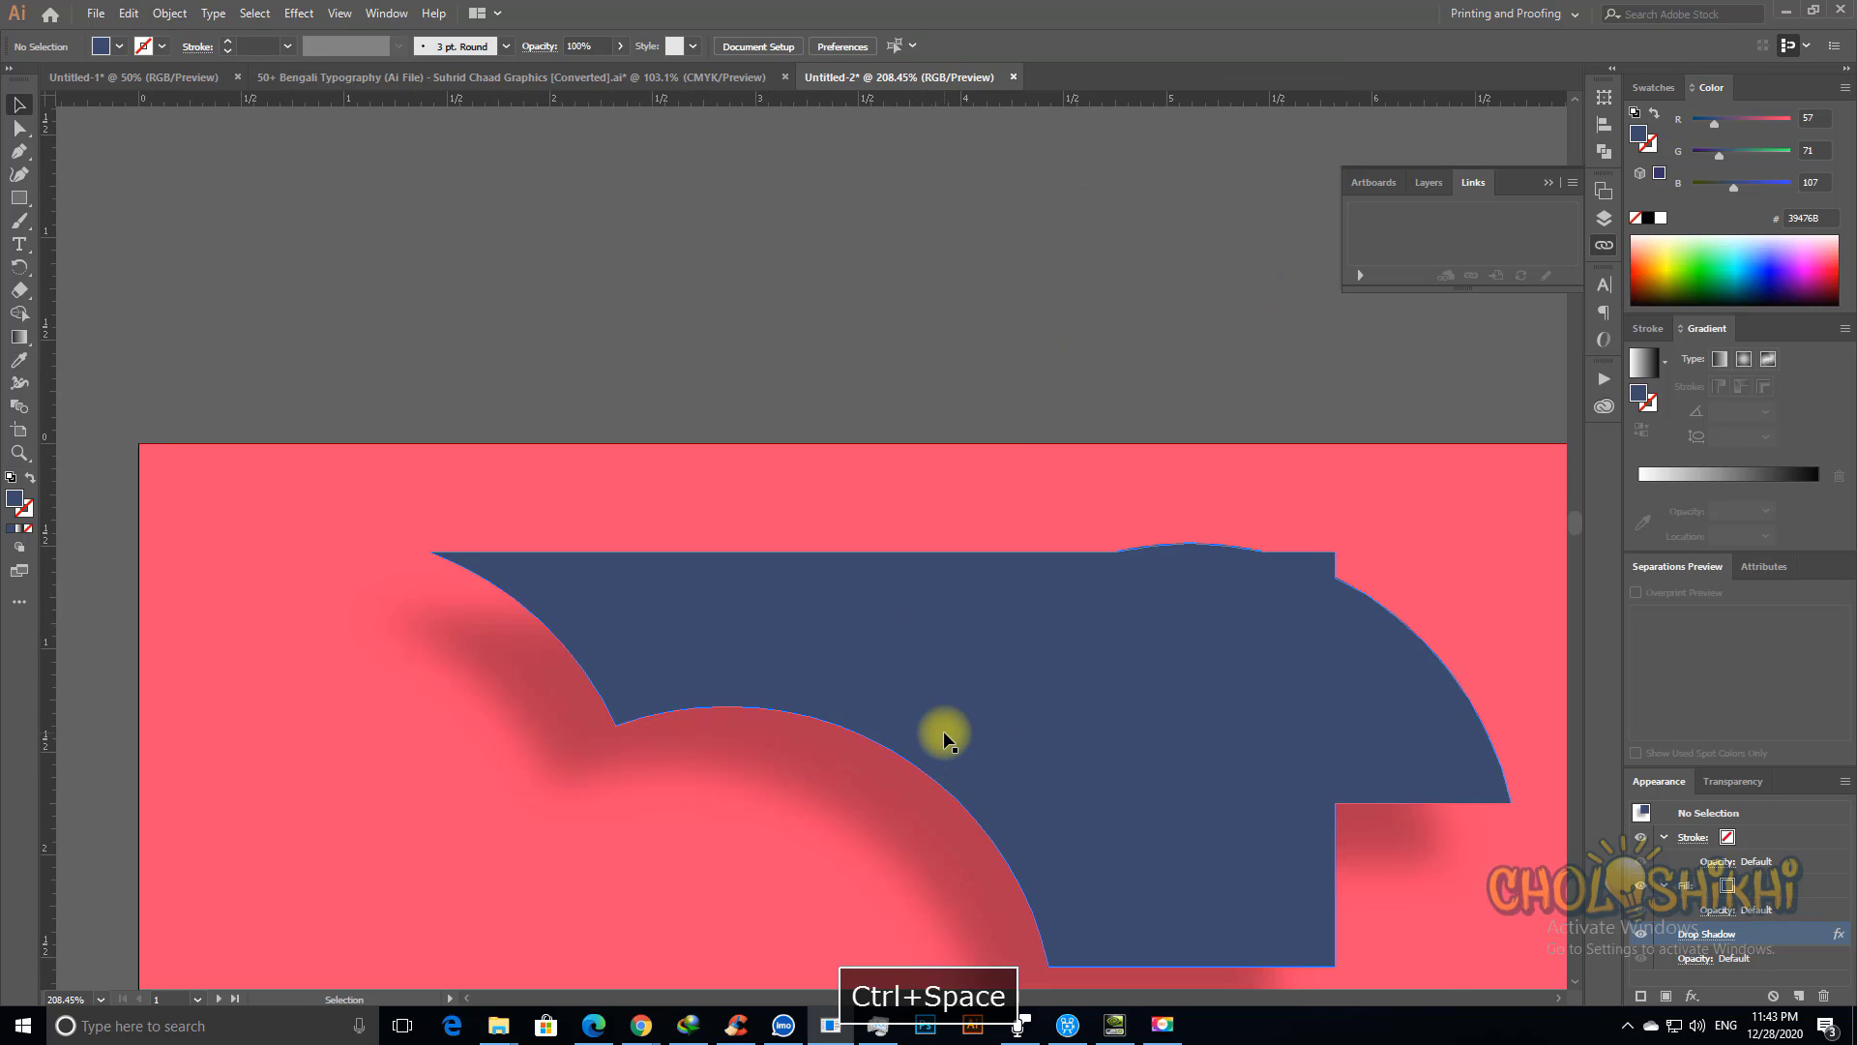
Step: Apply the Stylize Feather effect with a radius of 0.07 in to the navy shape
{"action": "key", "text": "ctrl+minus"}
{"action": "key", "text": "ctrl+minus"}
{"action": "left_click", "coordinate": [979, 714]}
{"action": "key", "text": "ctrl+minus"}
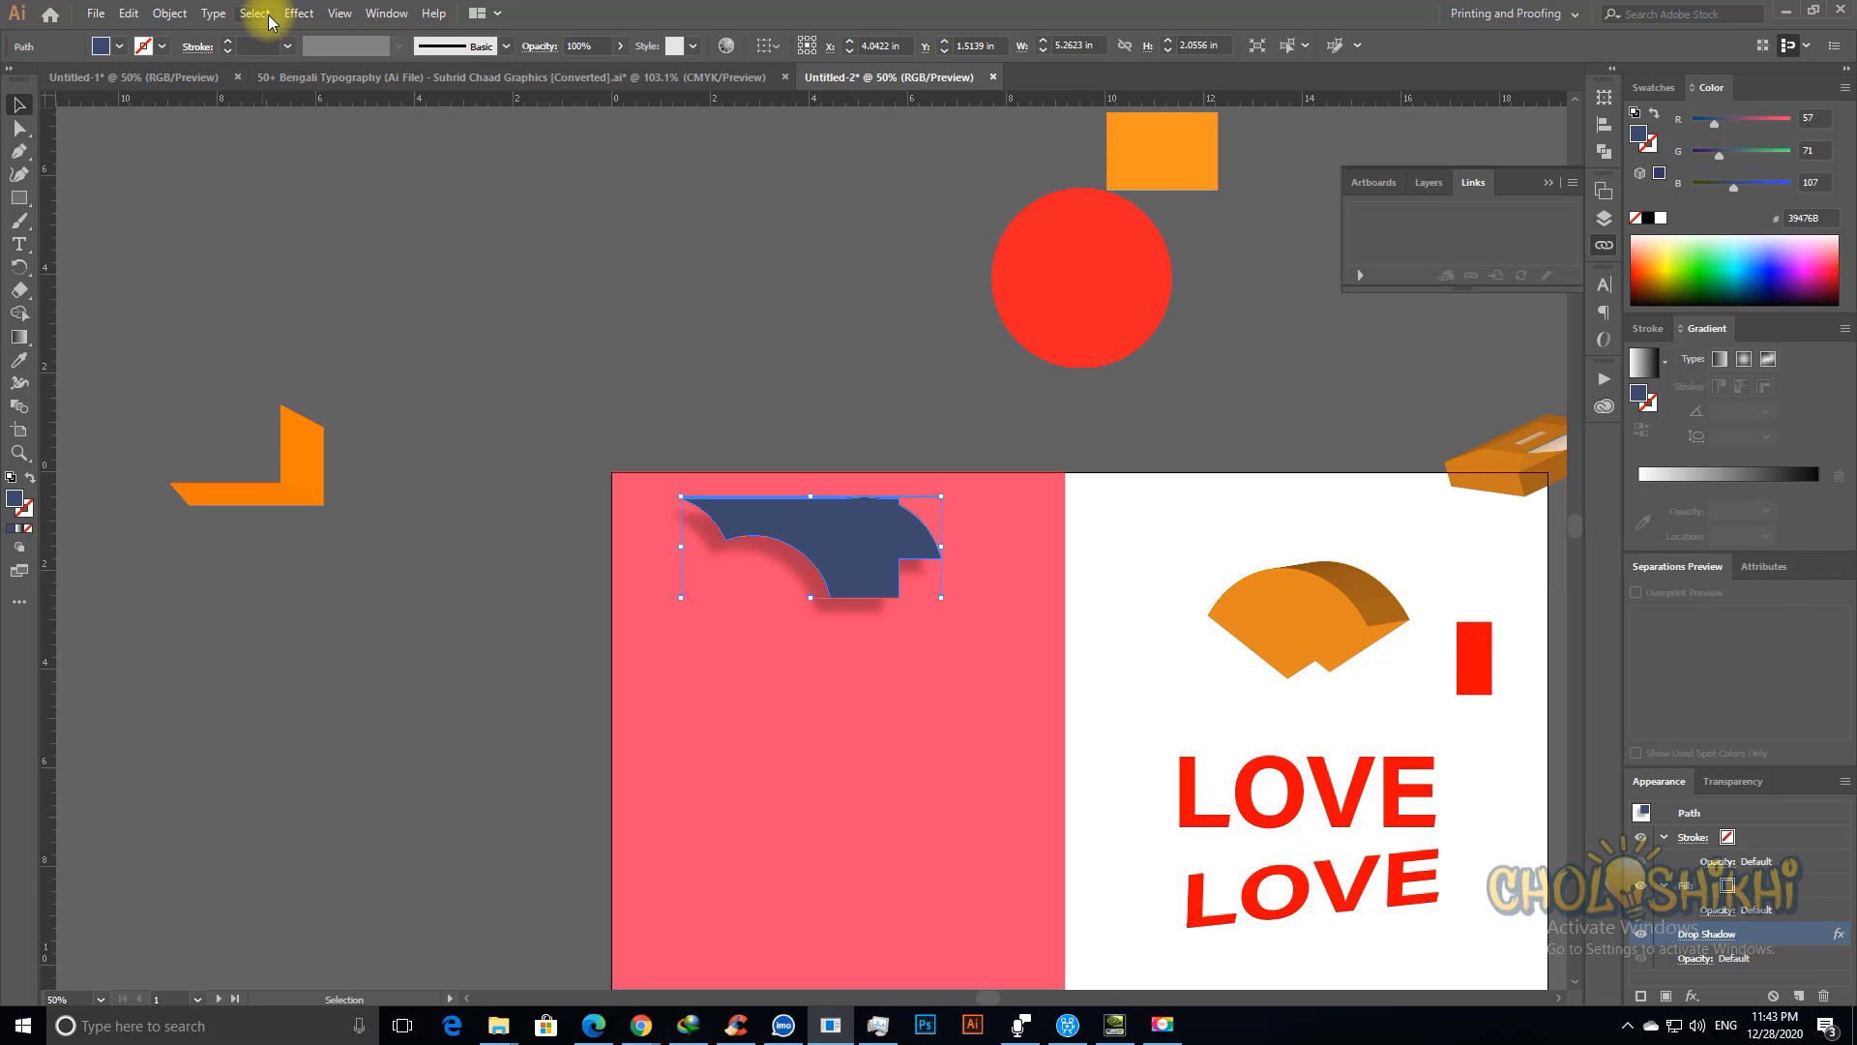
{"action": "left_click", "coordinate": [299, 14]}
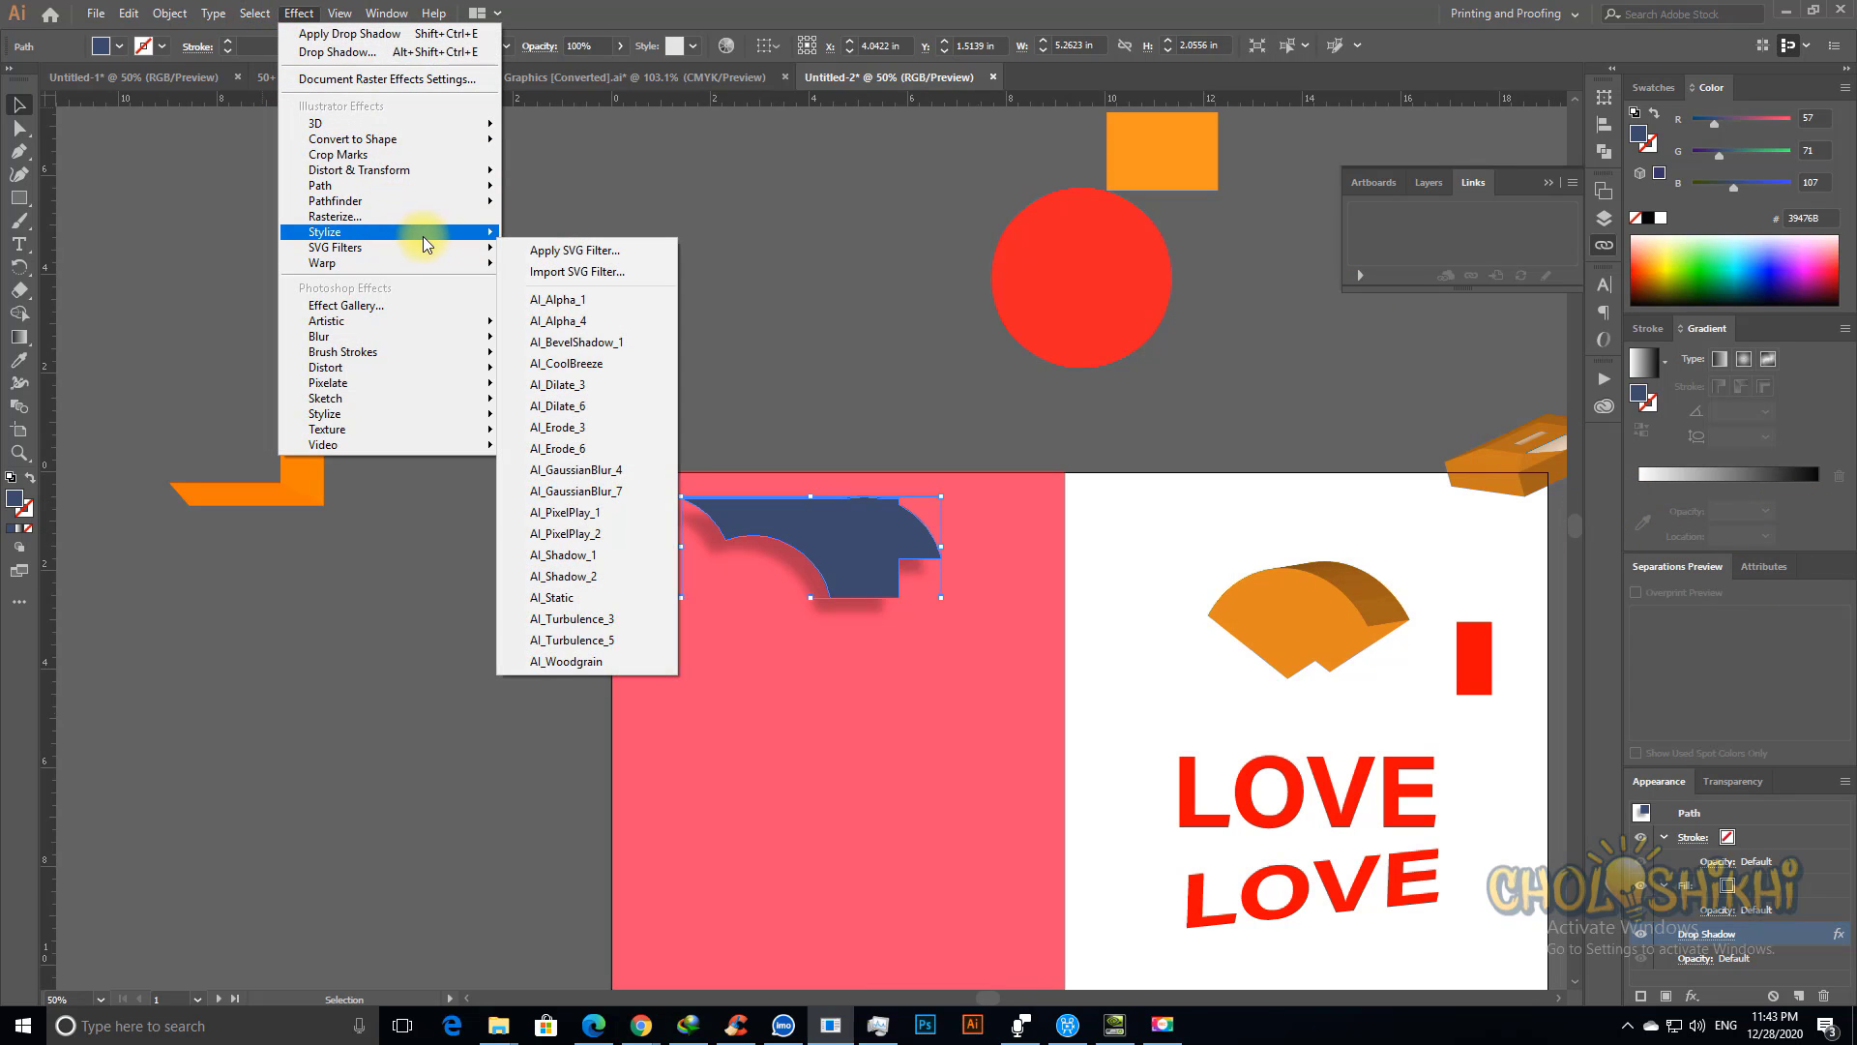
{"action": "mouse_move", "coordinate": [422, 236]}
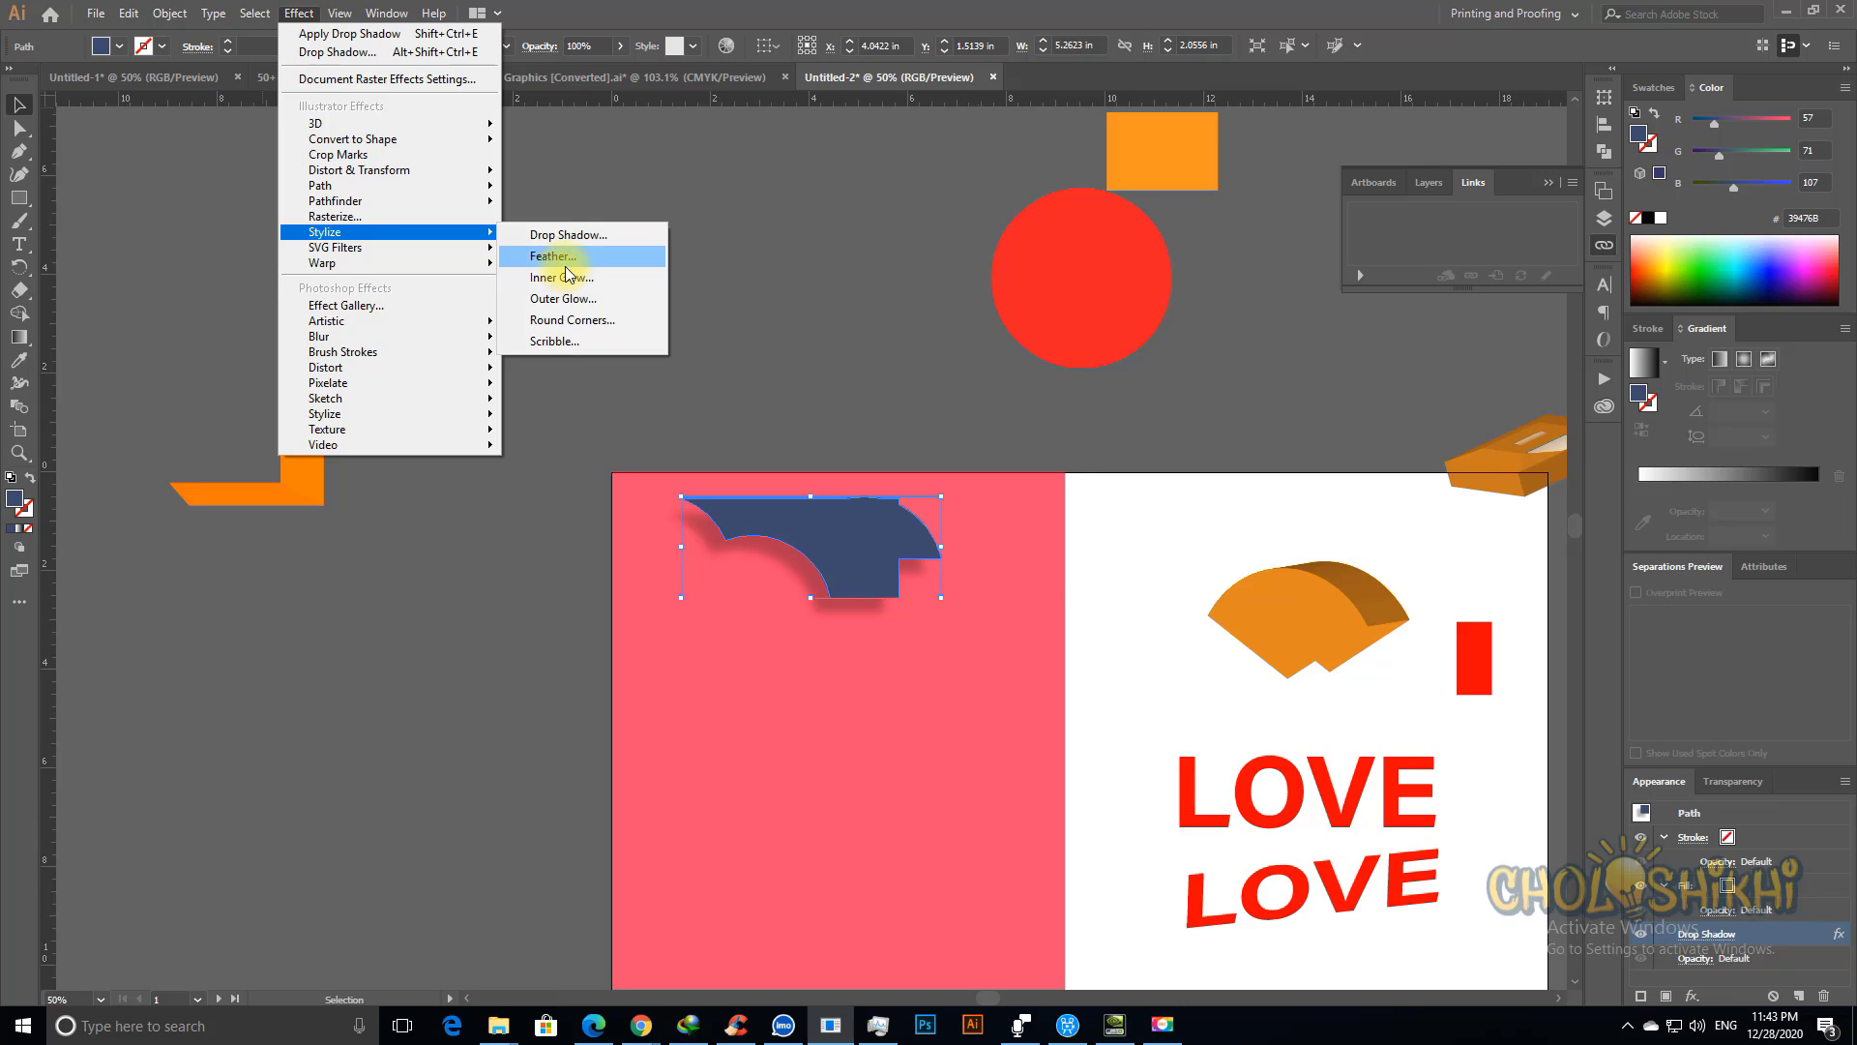
{"action": "left_click", "coordinate": [558, 257]}
{"action": "left_click", "coordinate": [819, 533]}
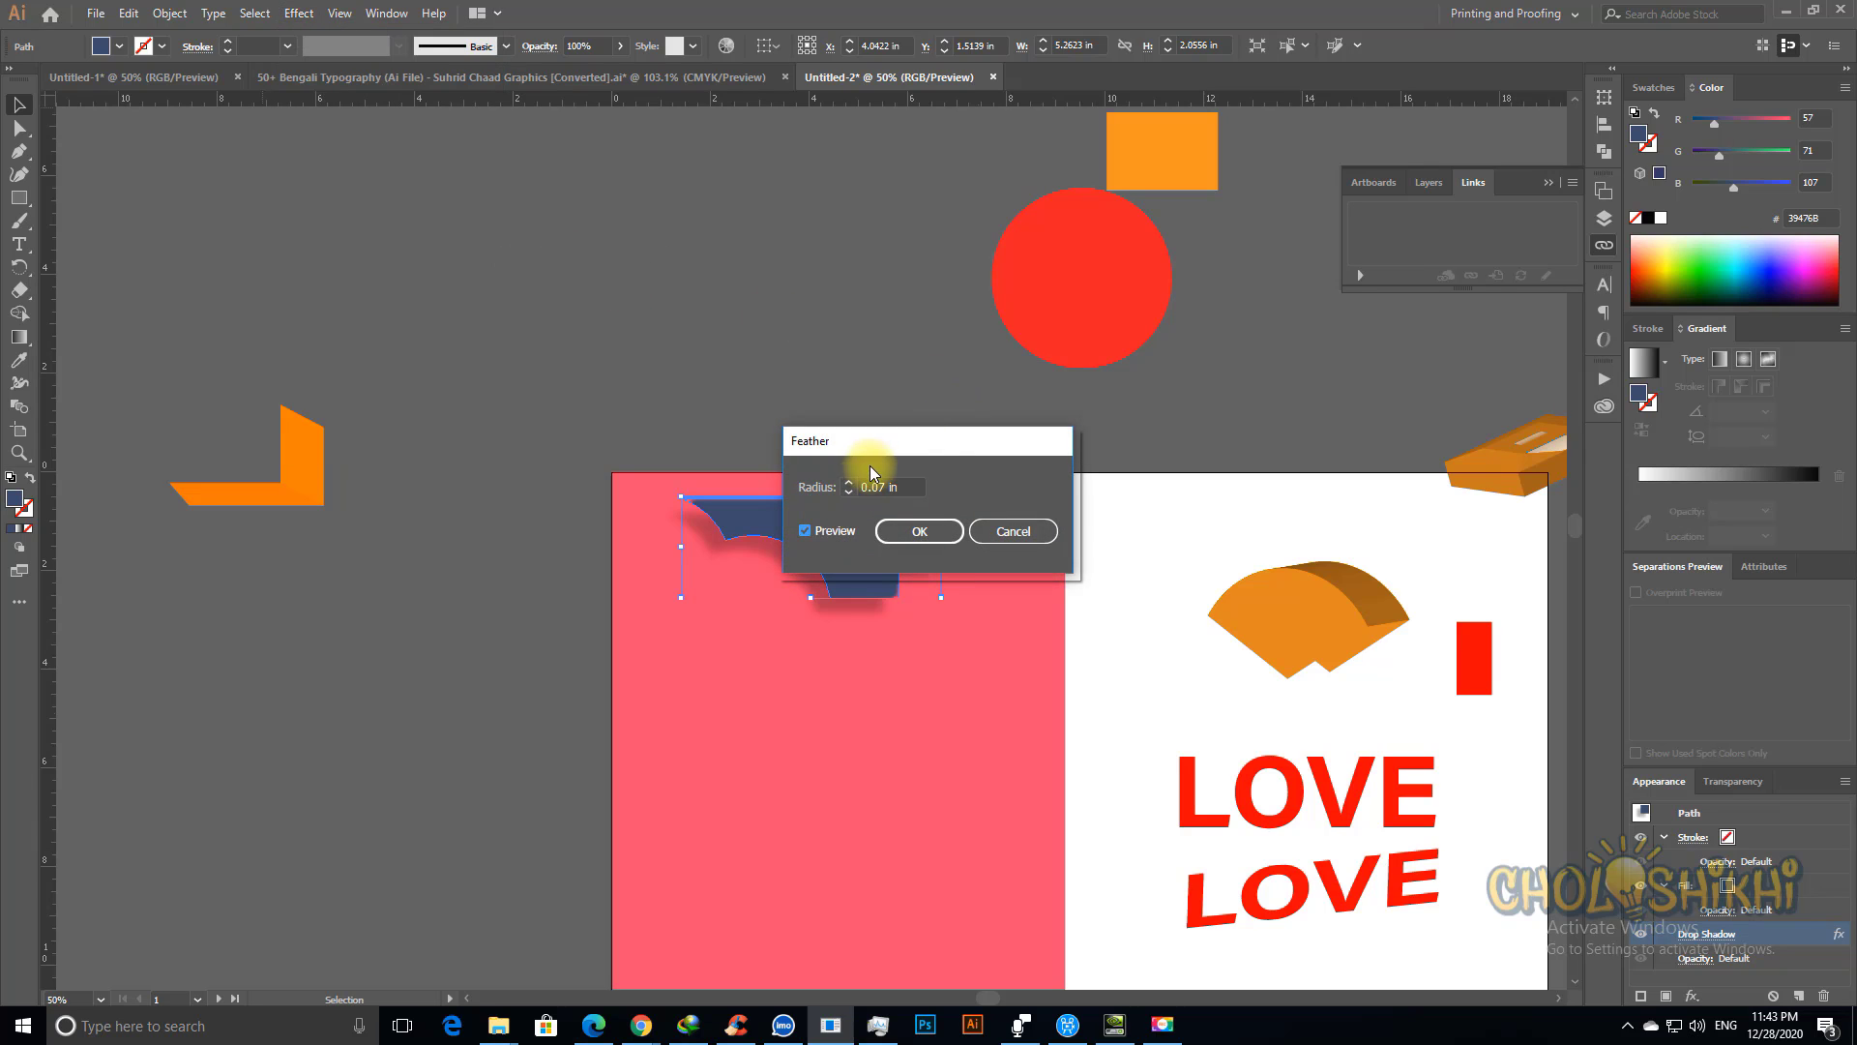
{"action": "left_click_drag", "start_coordinate": [915, 443], "coordinate": [1332, 441]}
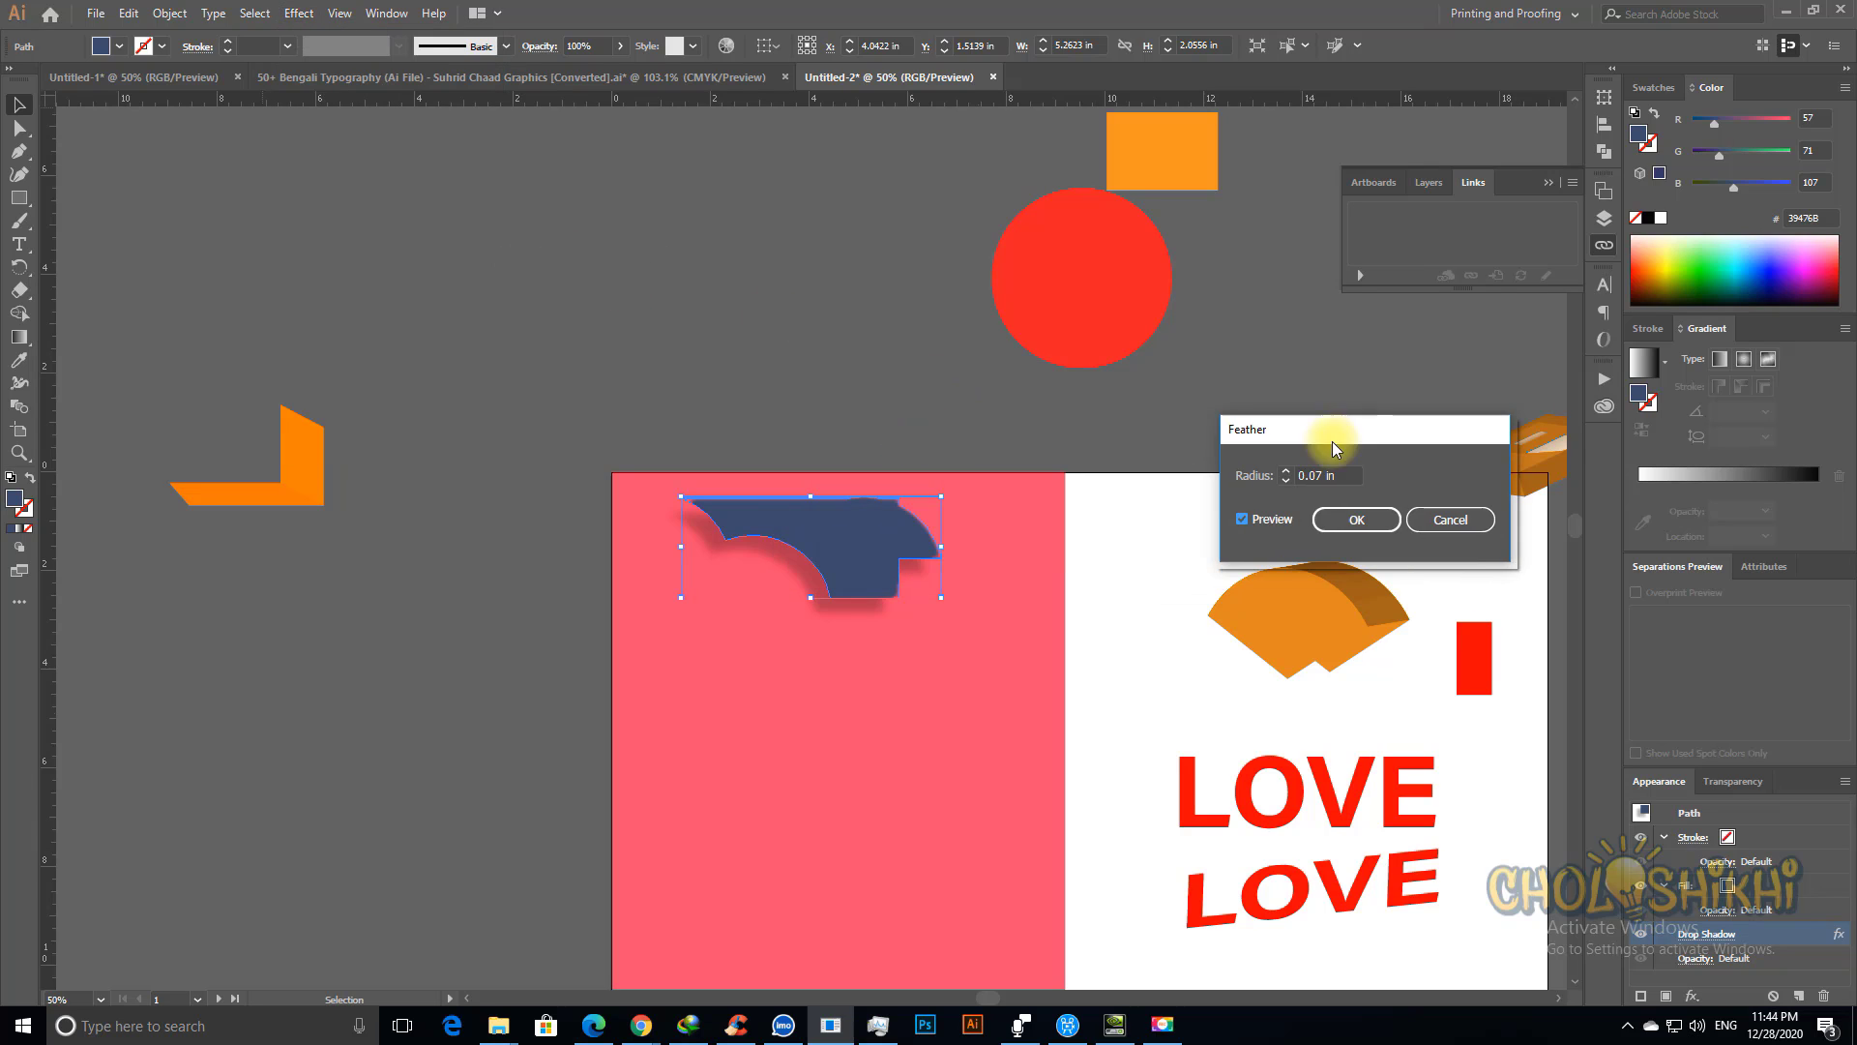
{"action": "left_click", "coordinate": [1336, 530]}
Step: Examine the feathered upper edge of the navy shape up close
{"action": "key", "text": "ctrl+space"}
{"action": "left_click_drag", "start_coordinate": [568, 465], "coordinate": [1090, 611]}
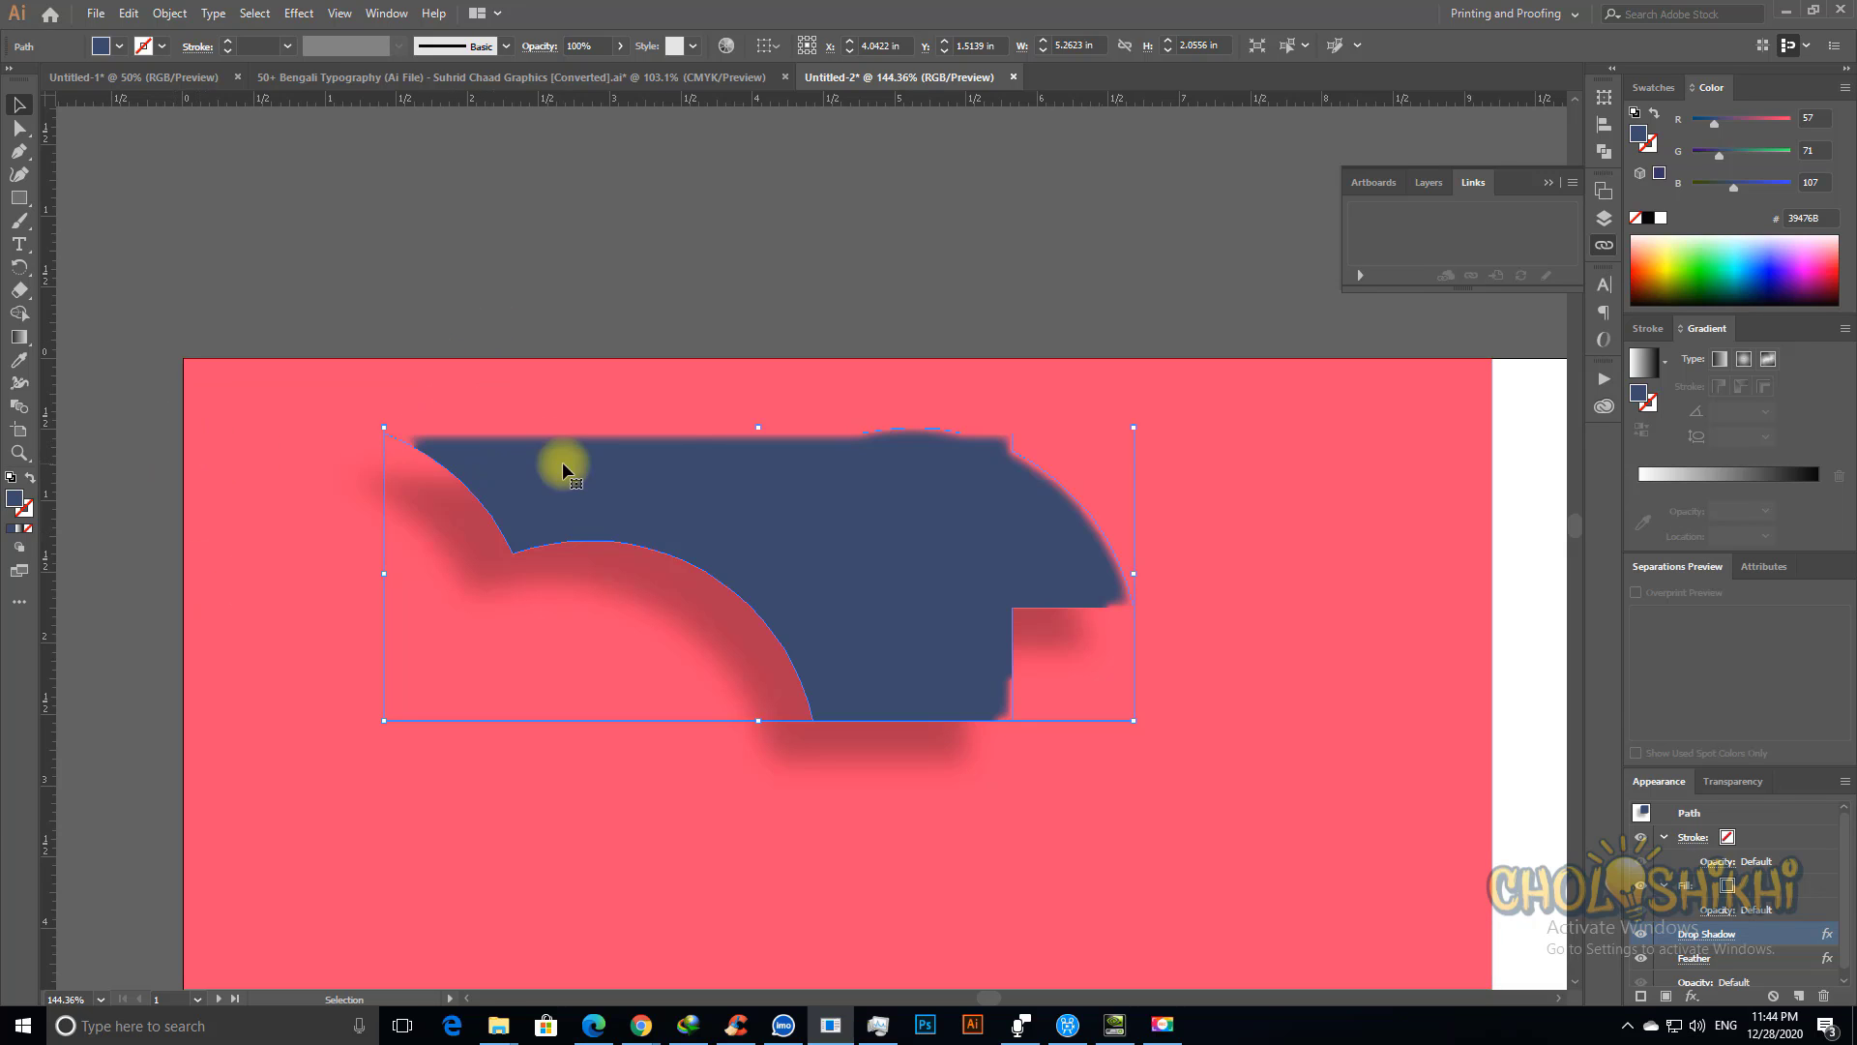
{"action": "key", "text": "ctrl+space"}
{"action": "left_click_drag", "start_coordinate": [647, 394], "coordinate": [1128, 542]}
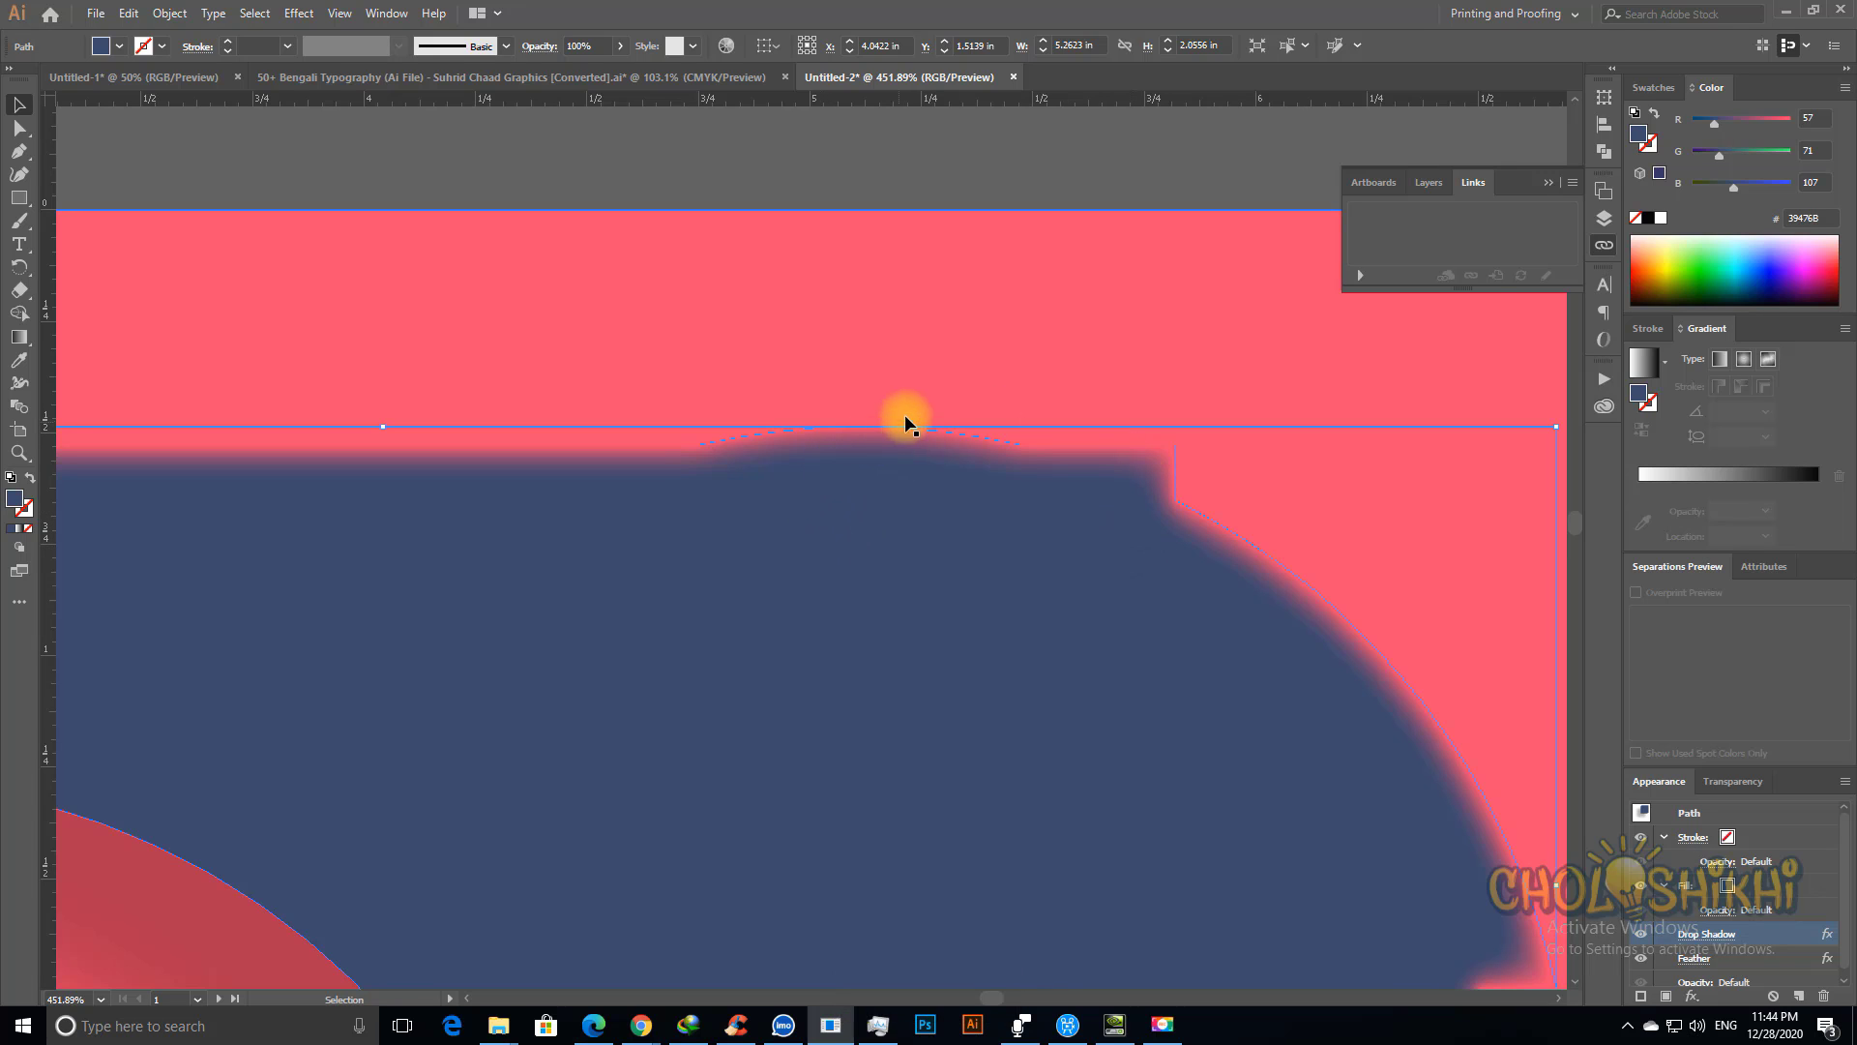
Step: Examine the feathered edges and corners of the blue shape up close and without its selection outline
{"action": "key", "text": "ctrl+minus"}
{"action": "key", "text": "ctrl+minus"}
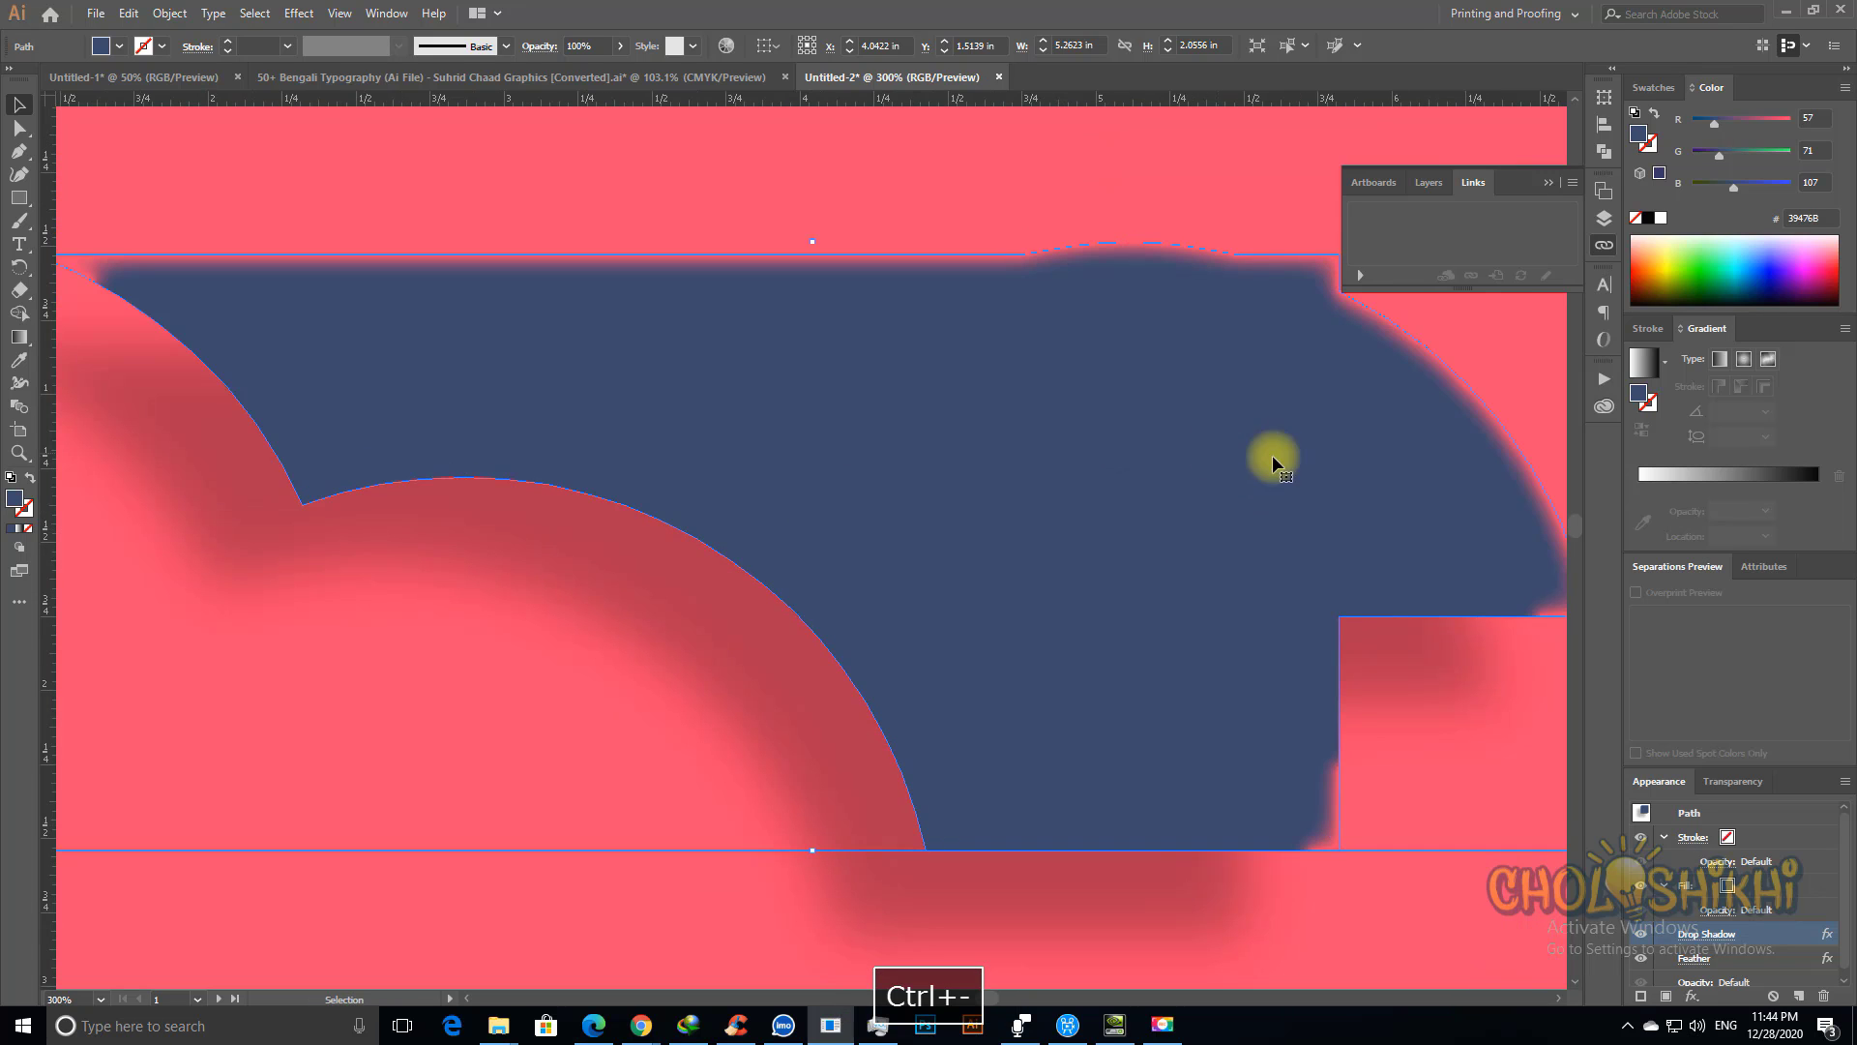
{"action": "key", "text": "space"}
{"action": "left_click_drag", "start_coordinate": [1053, 230], "coordinate": [872, 318]}
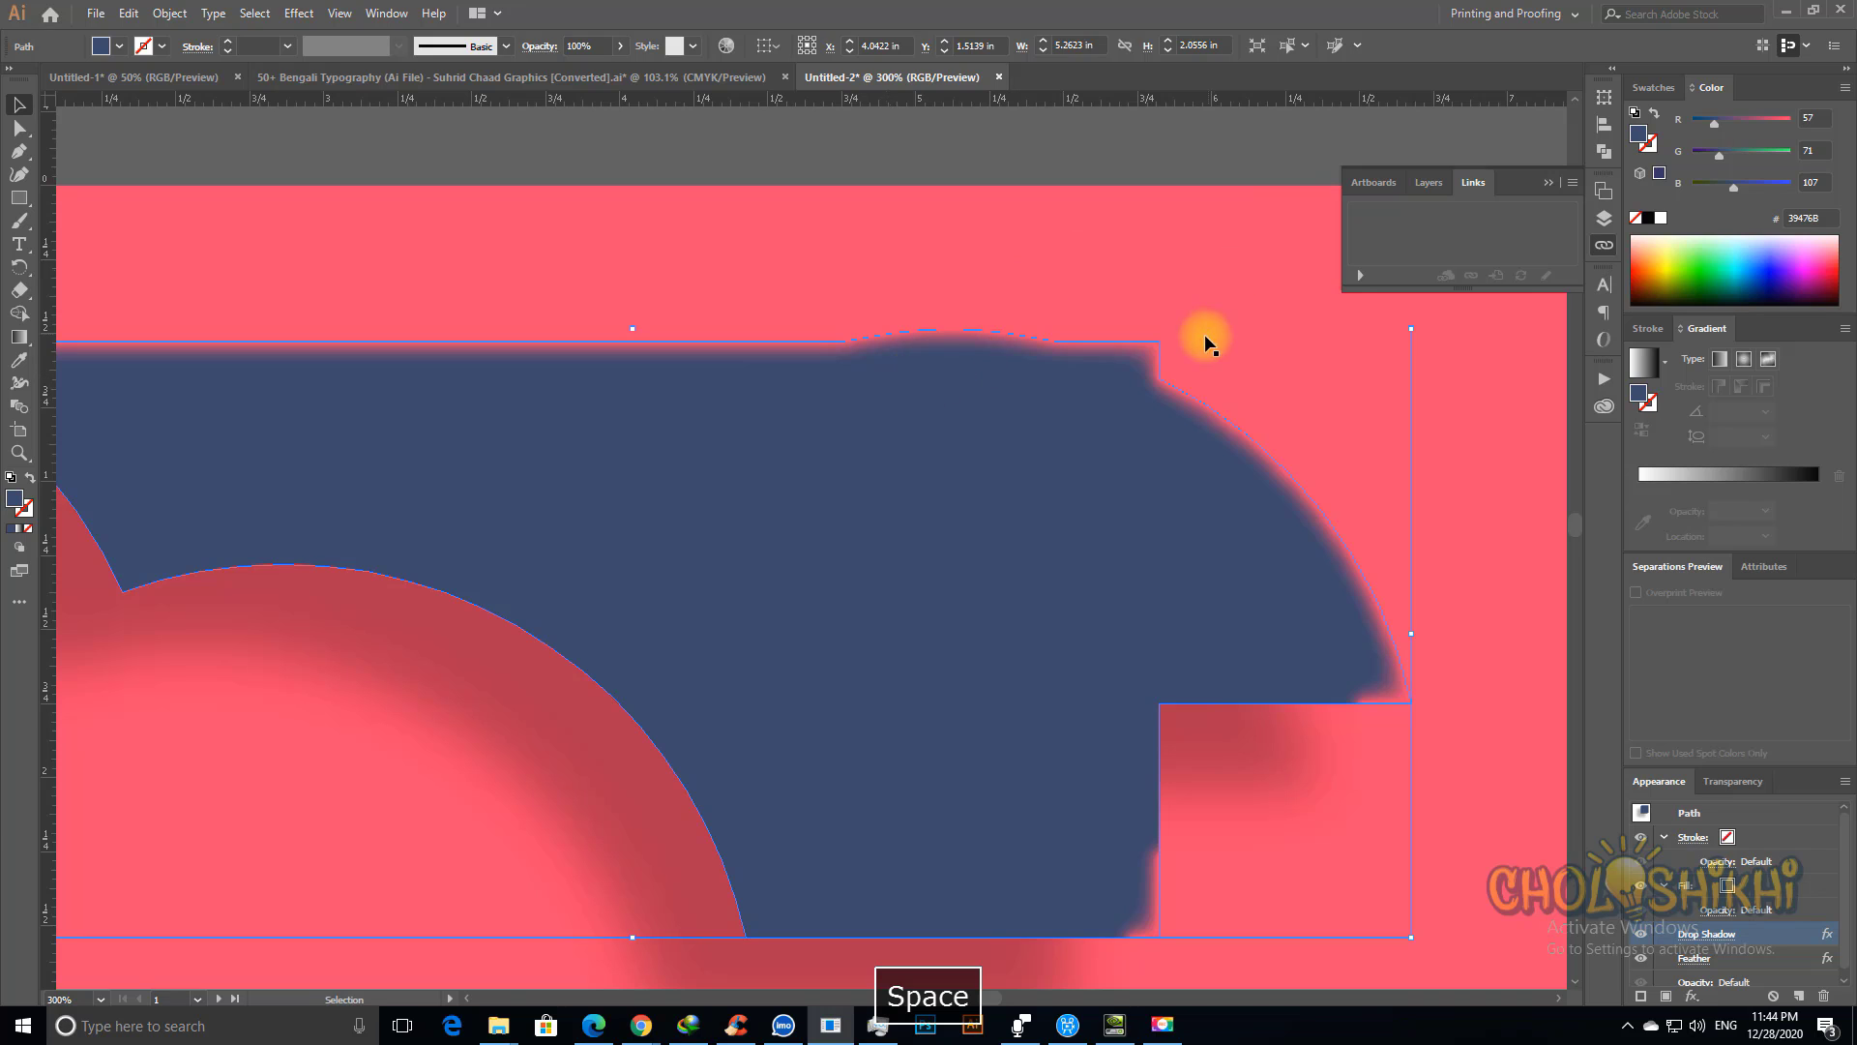
{"action": "key", "text": "ctrl+space"}
{"action": "left_click_drag", "start_coordinate": [1156, 312], "coordinate": [1221, 400]}
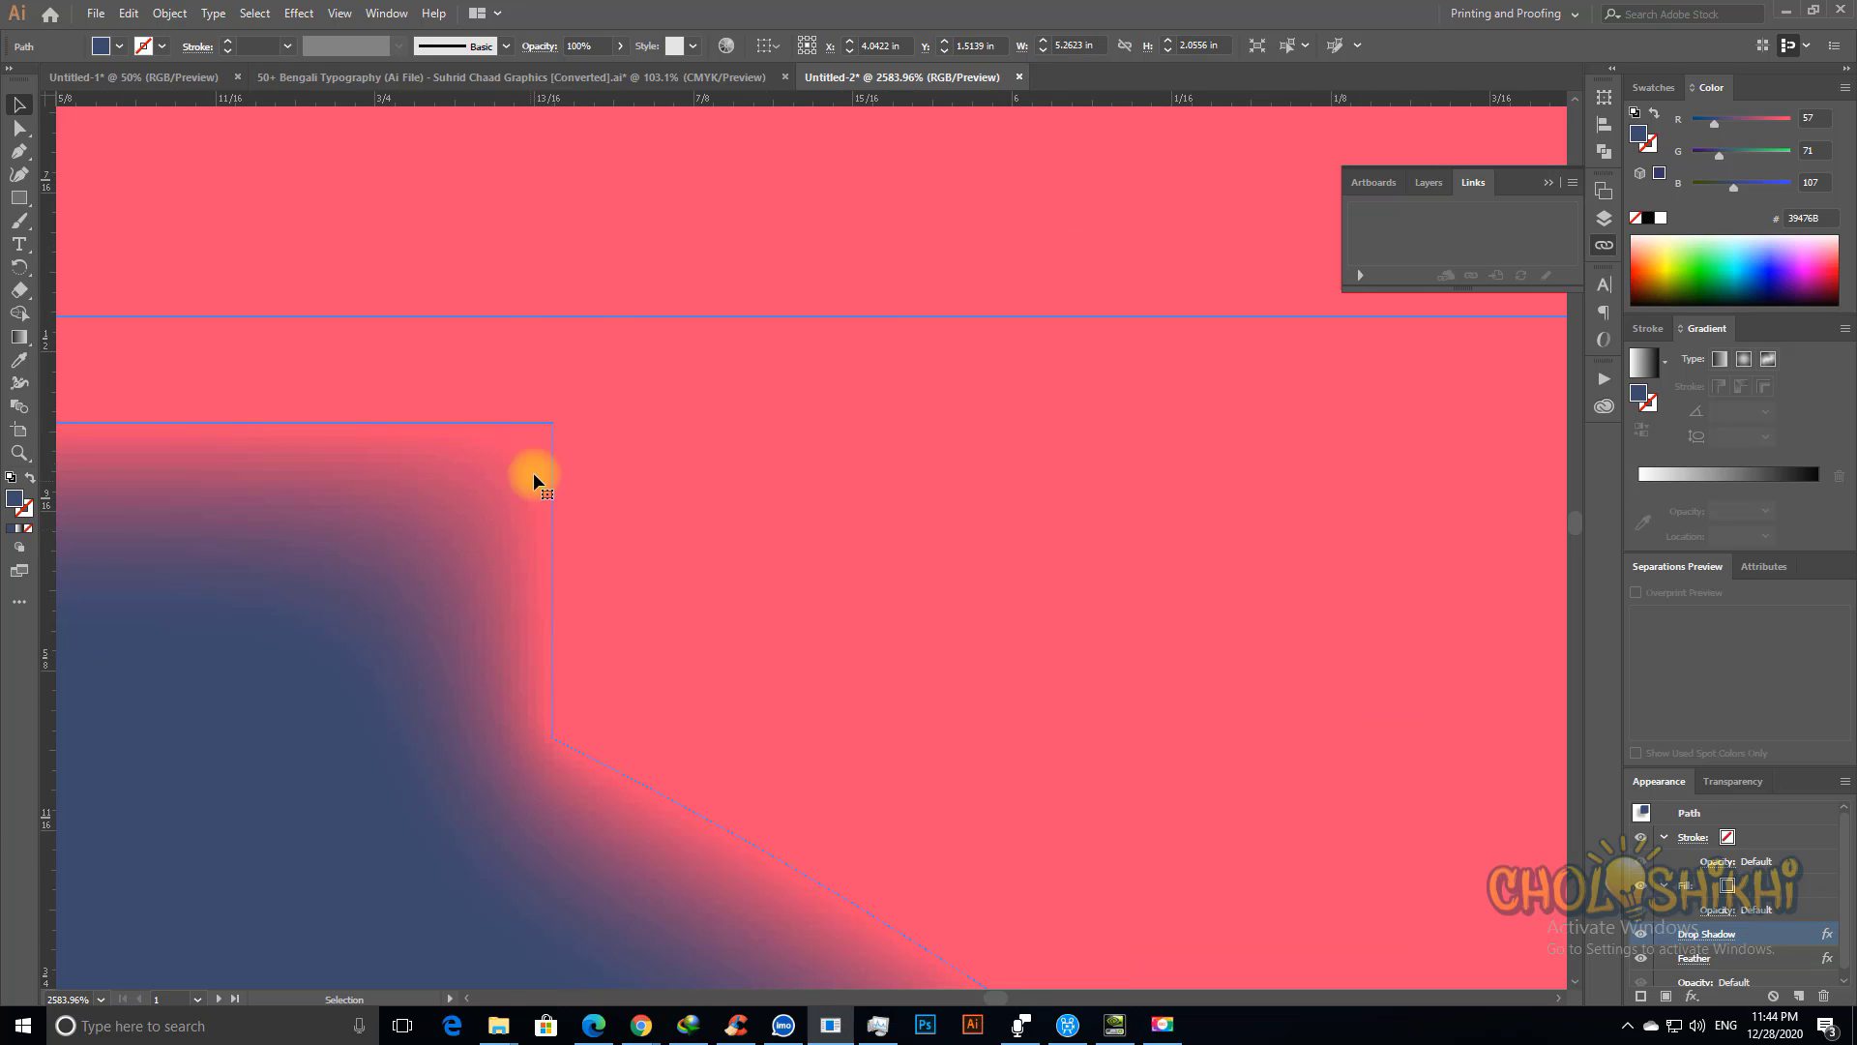
{"action": "key", "text": "ctrl+minus"}
{"action": "key", "text": "ctrl+minus"}
{"action": "key", "text": "ctrl+minus"}
{"action": "key", "text": "ctrl+minus"}
{"action": "key", "text": "ctrl+minus"}
{"action": "key", "text": "ctrl+minus"}
{"action": "key", "text": "ctrl+minus"}
{"action": "key", "text": "ctrl+minus"}
{"action": "key", "text": "ctrl+minus"}
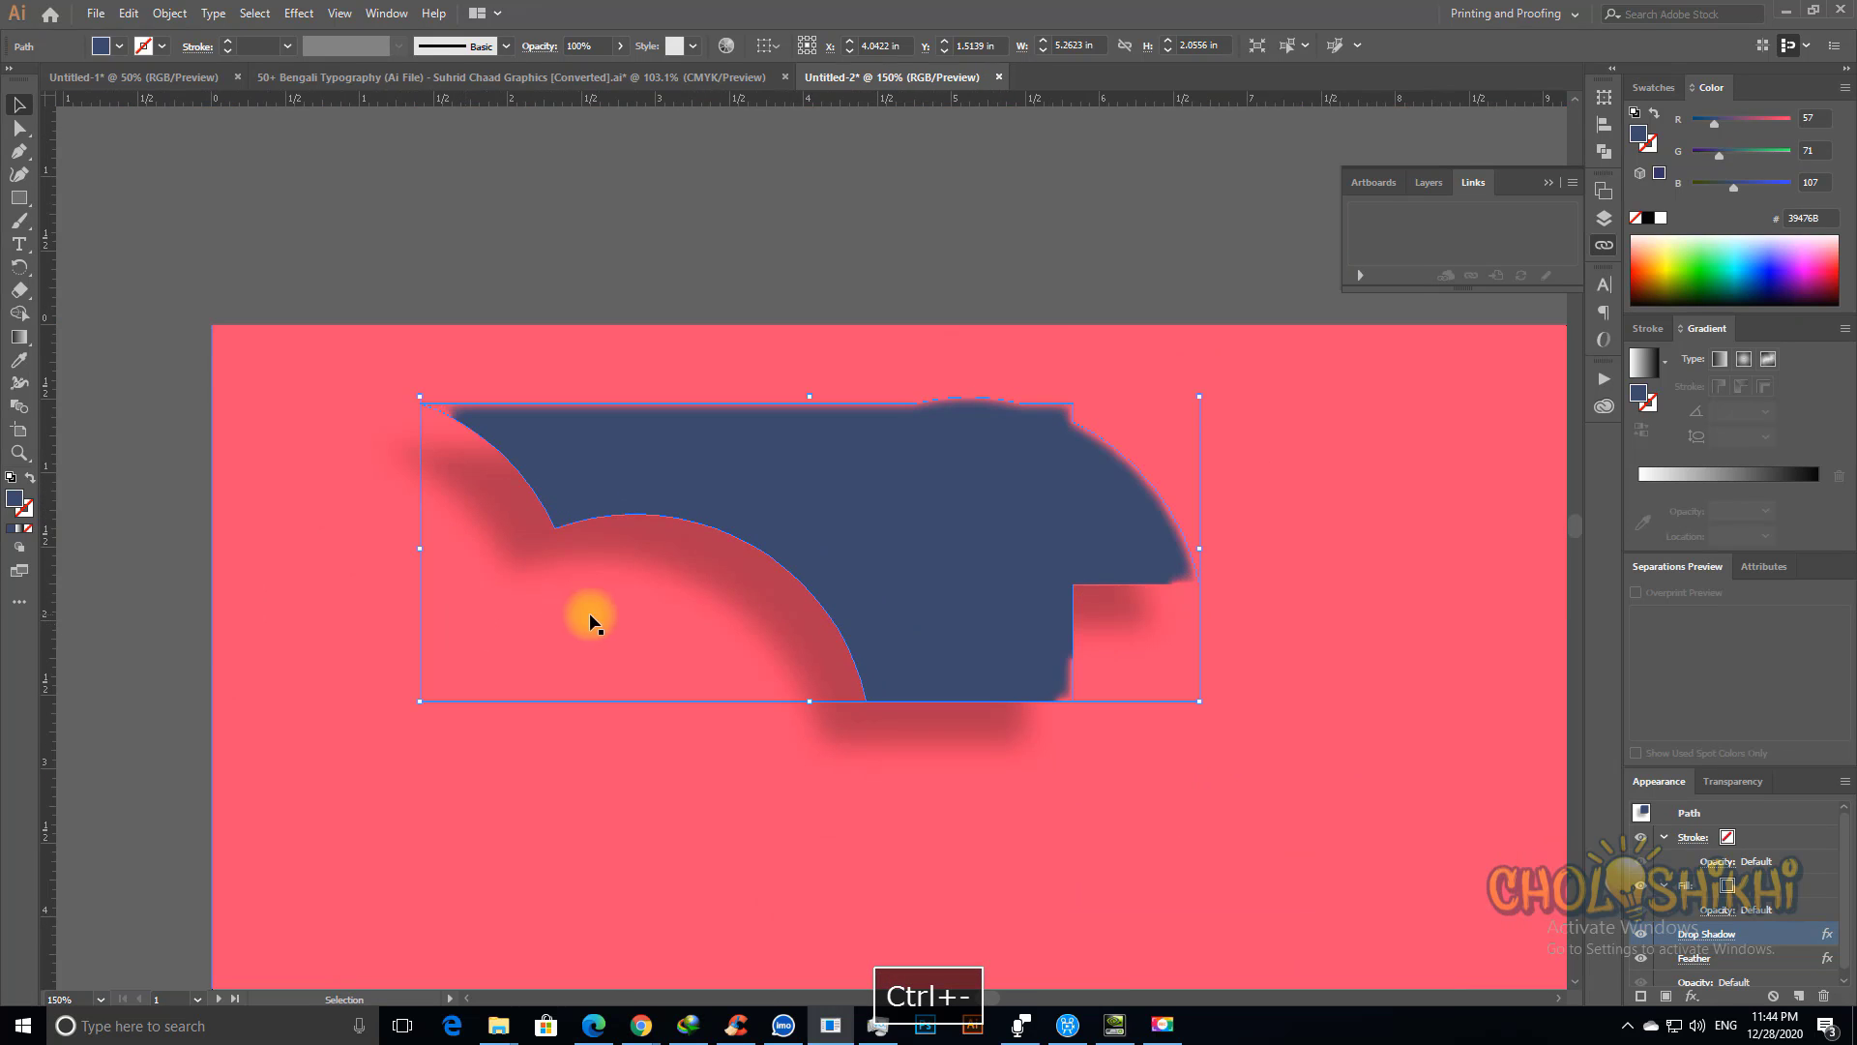
{"action": "left_click", "coordinate": [429, 278]}
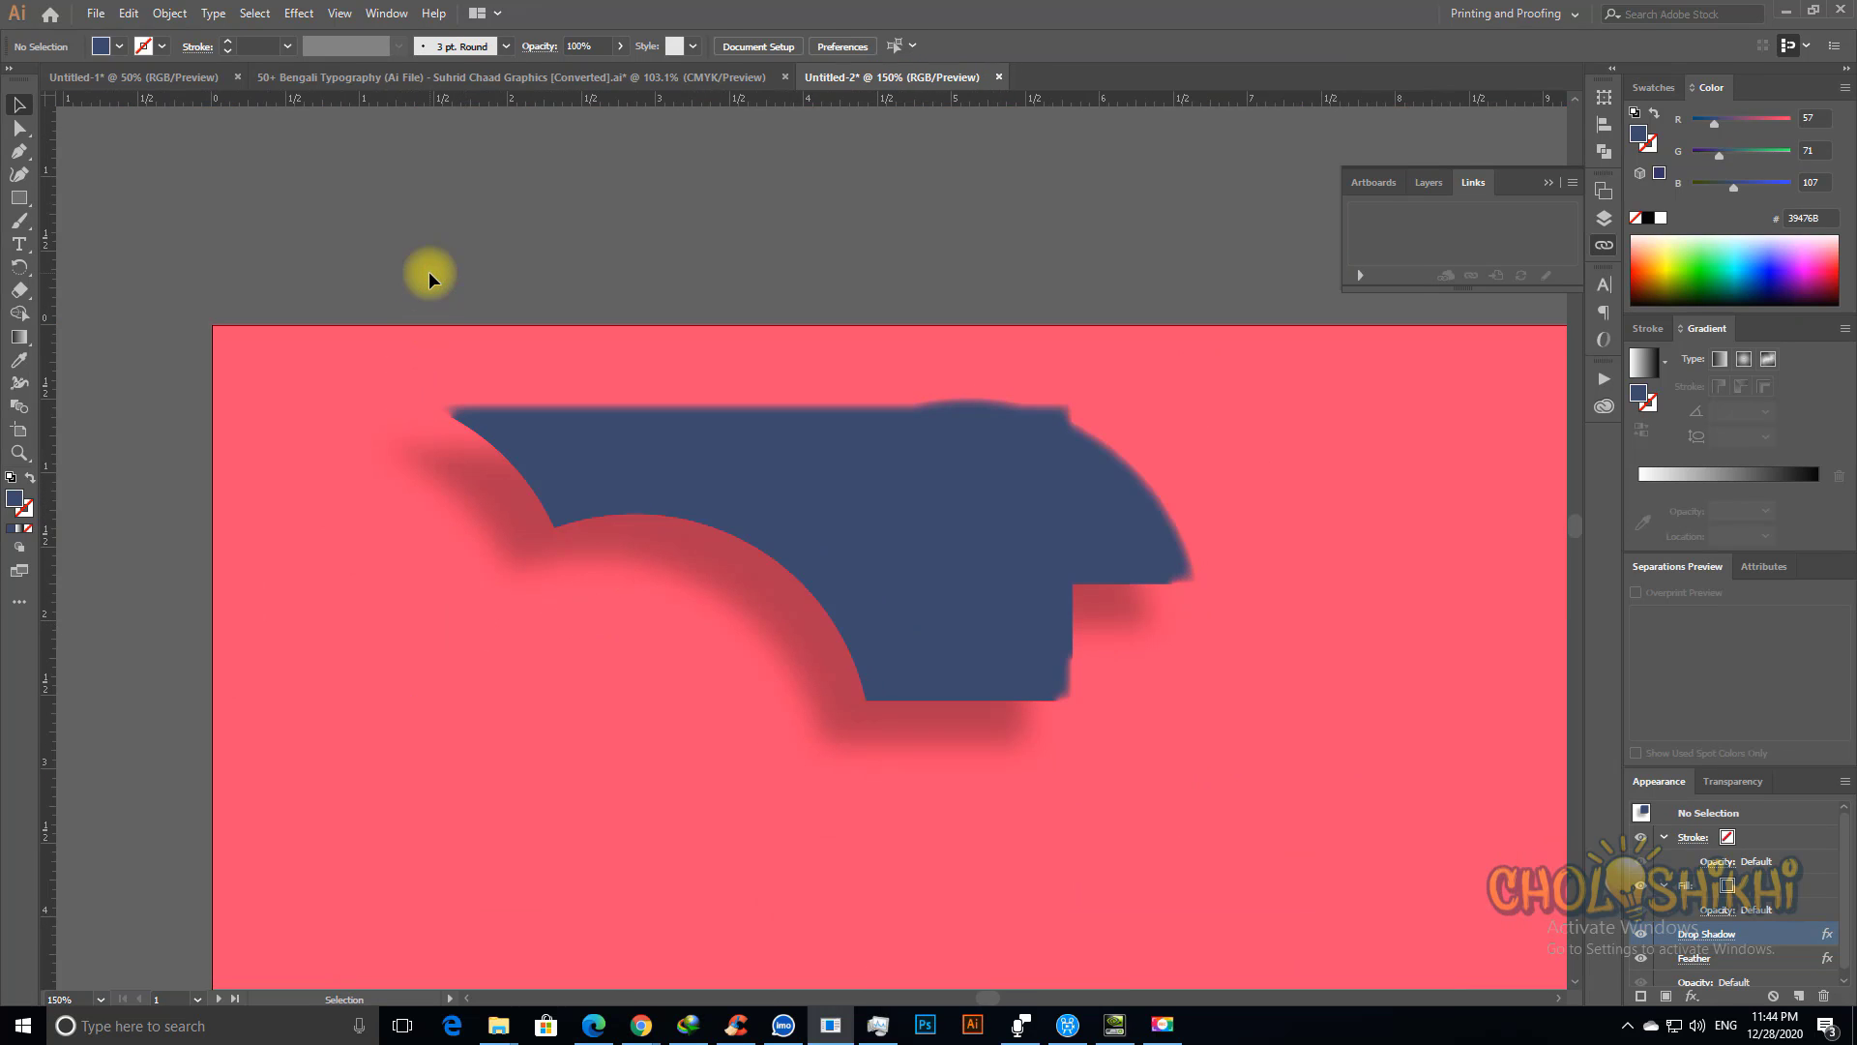
{"action": "left_click", "coordinate": [862, 588]}
{"action": "left_click", "coordinate": [215, 566]}
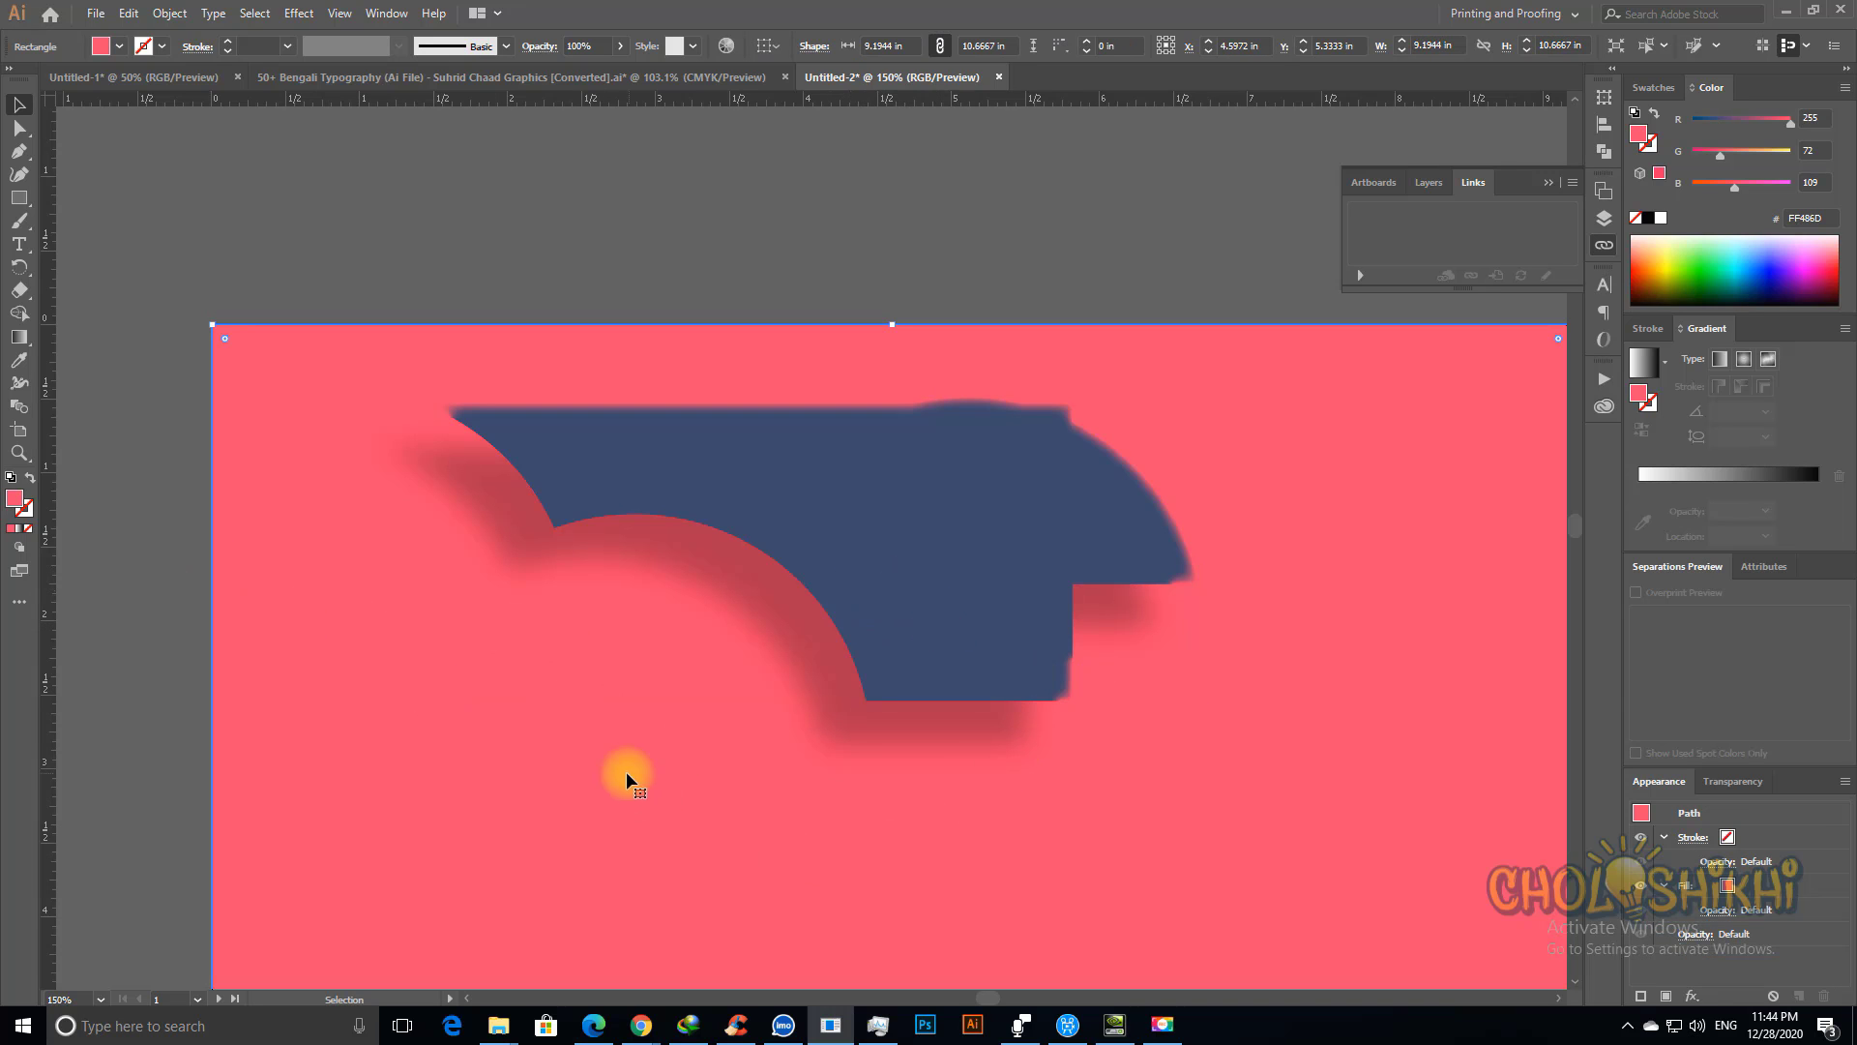
Step: Set the Feather effect radius of the blue shape to 0.6 in with preview on, and deselect everything
{"action": "left_click", "coordinate": [745, 451]}
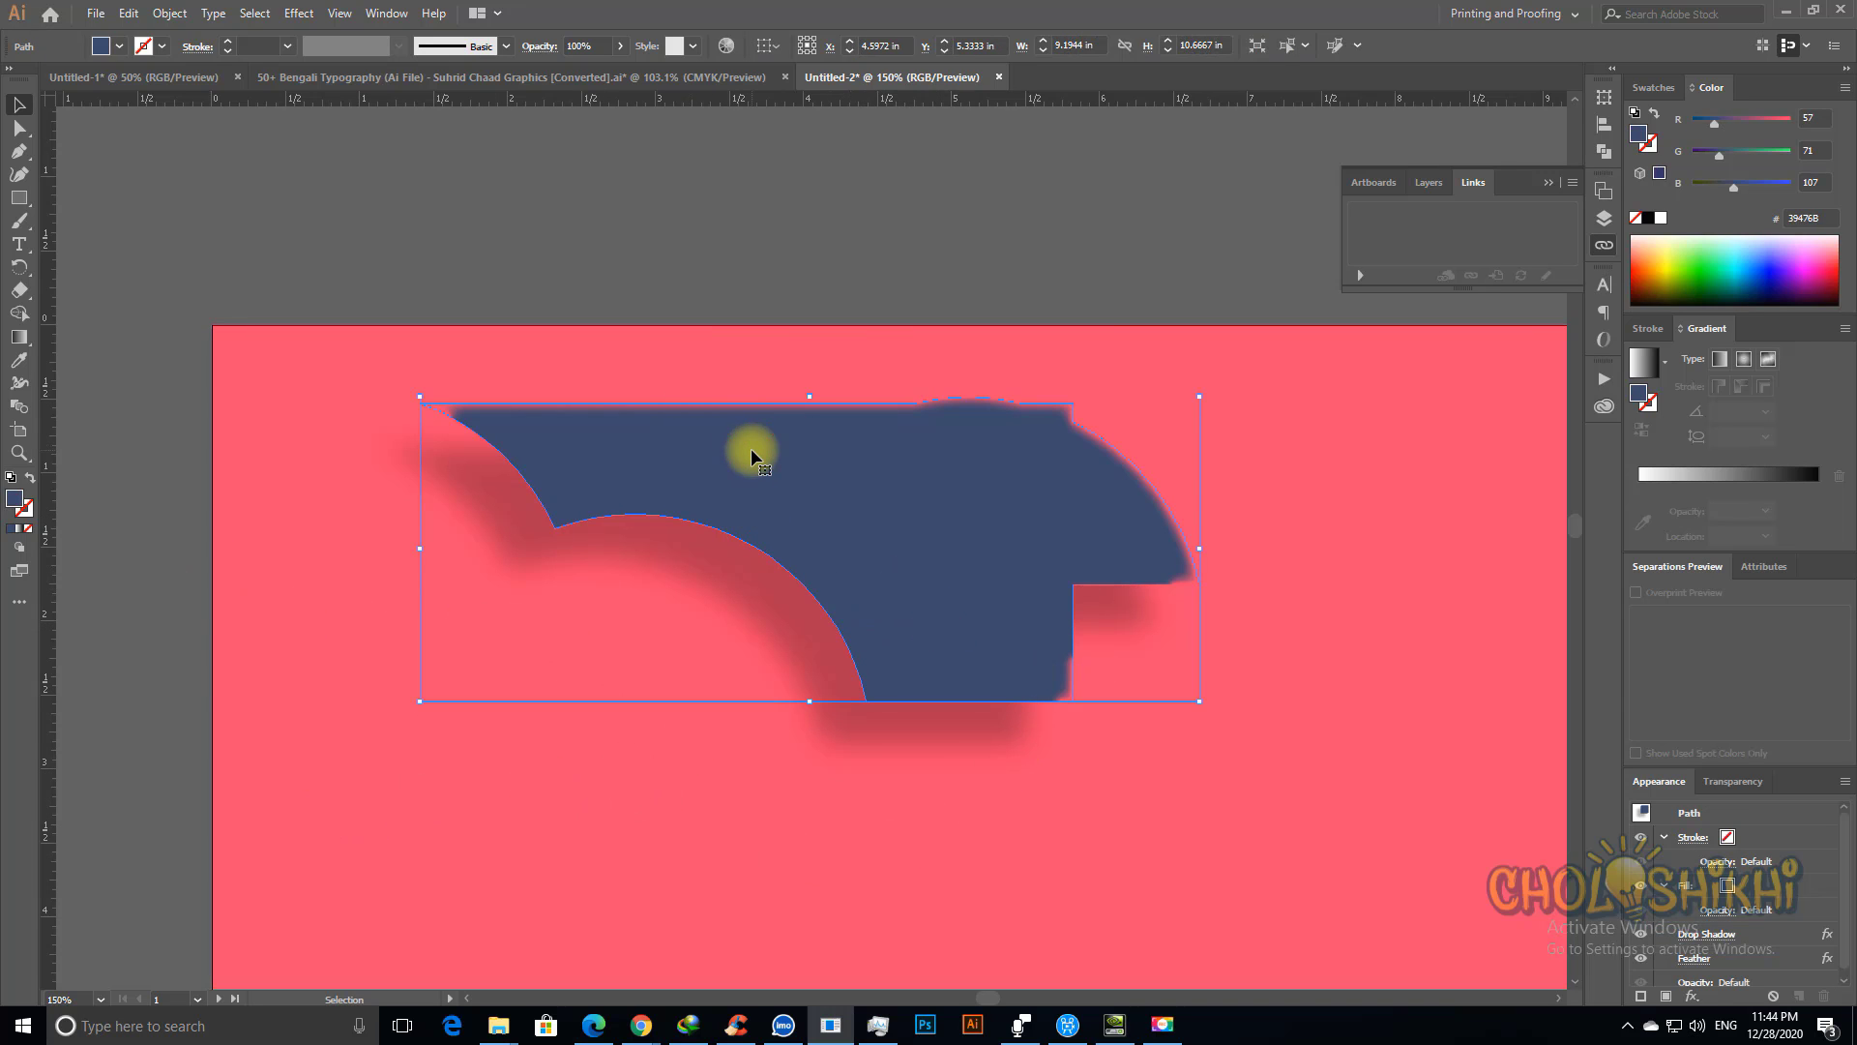
{"action": "left_click", "coordinate": [1699, 959]}
{"action": "left_click", "coordinate": [1242, 519]}
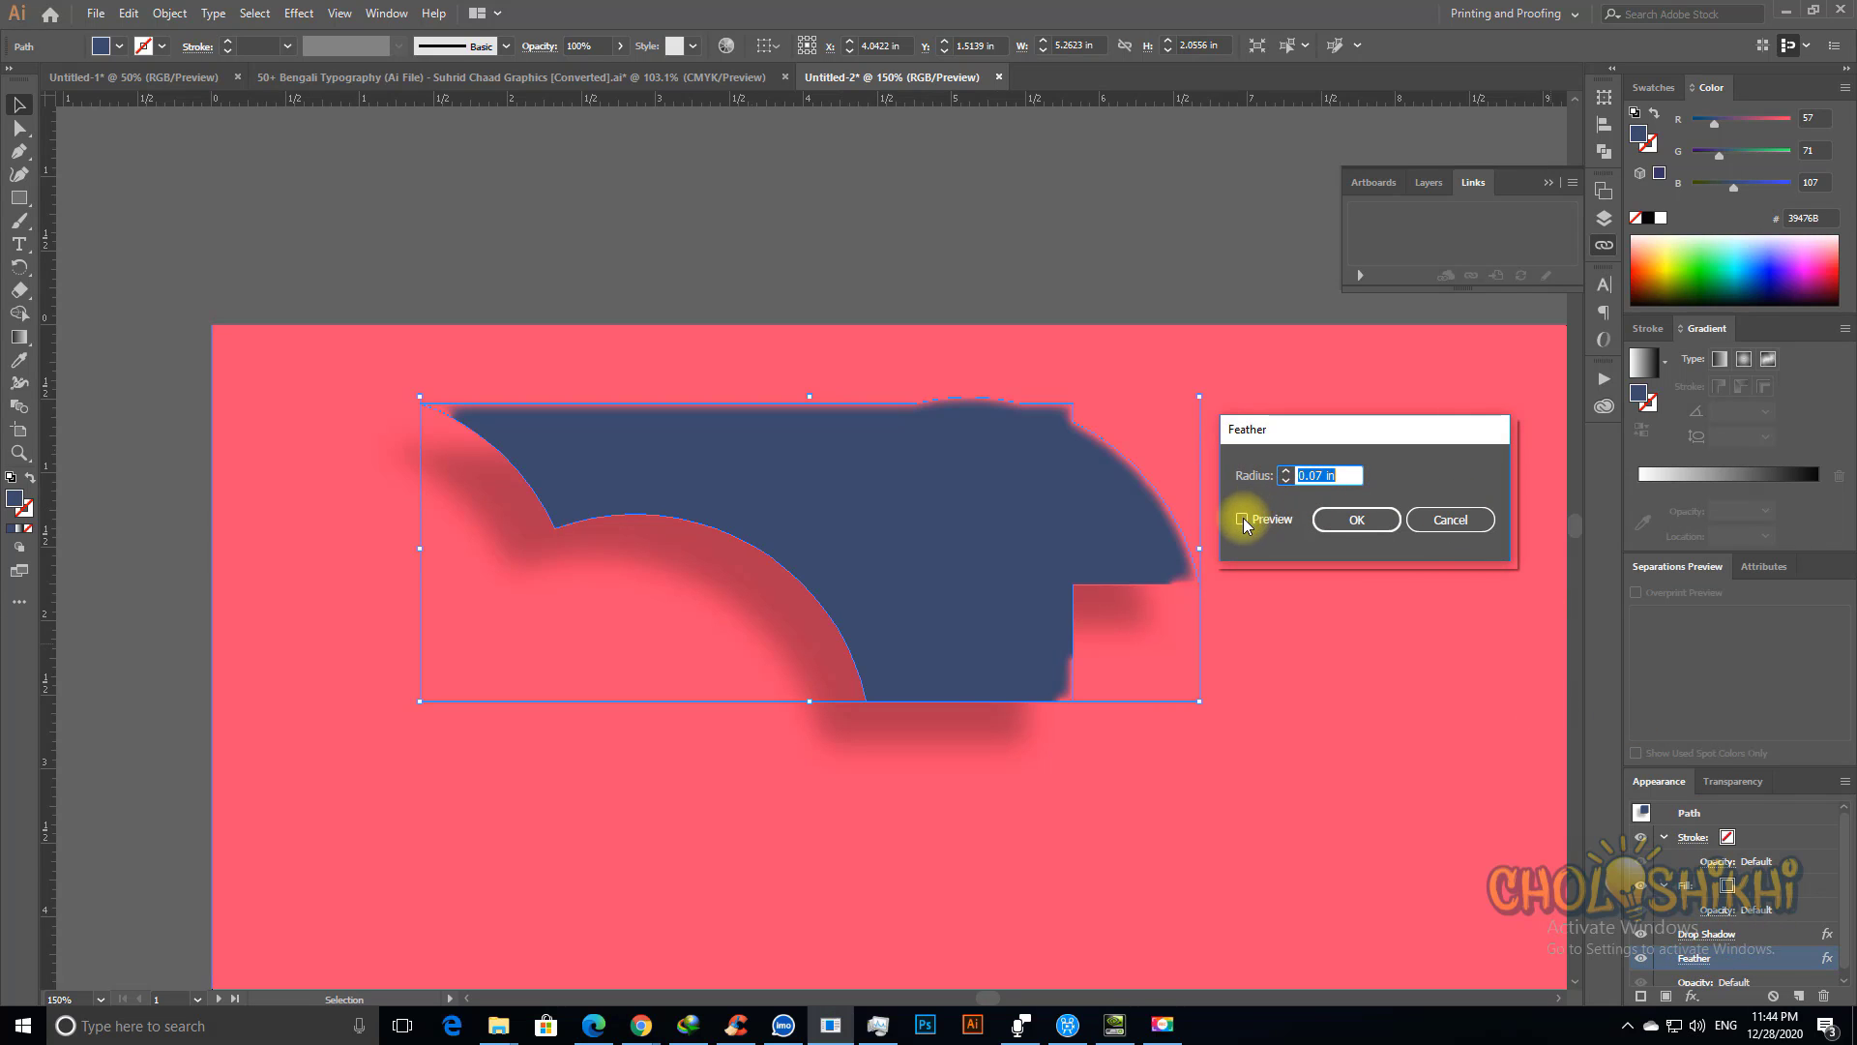
{"action": "left_click", "coordinate": [1287, 471]}
{"action": "left_click", "coordinate": [1286, 471]}
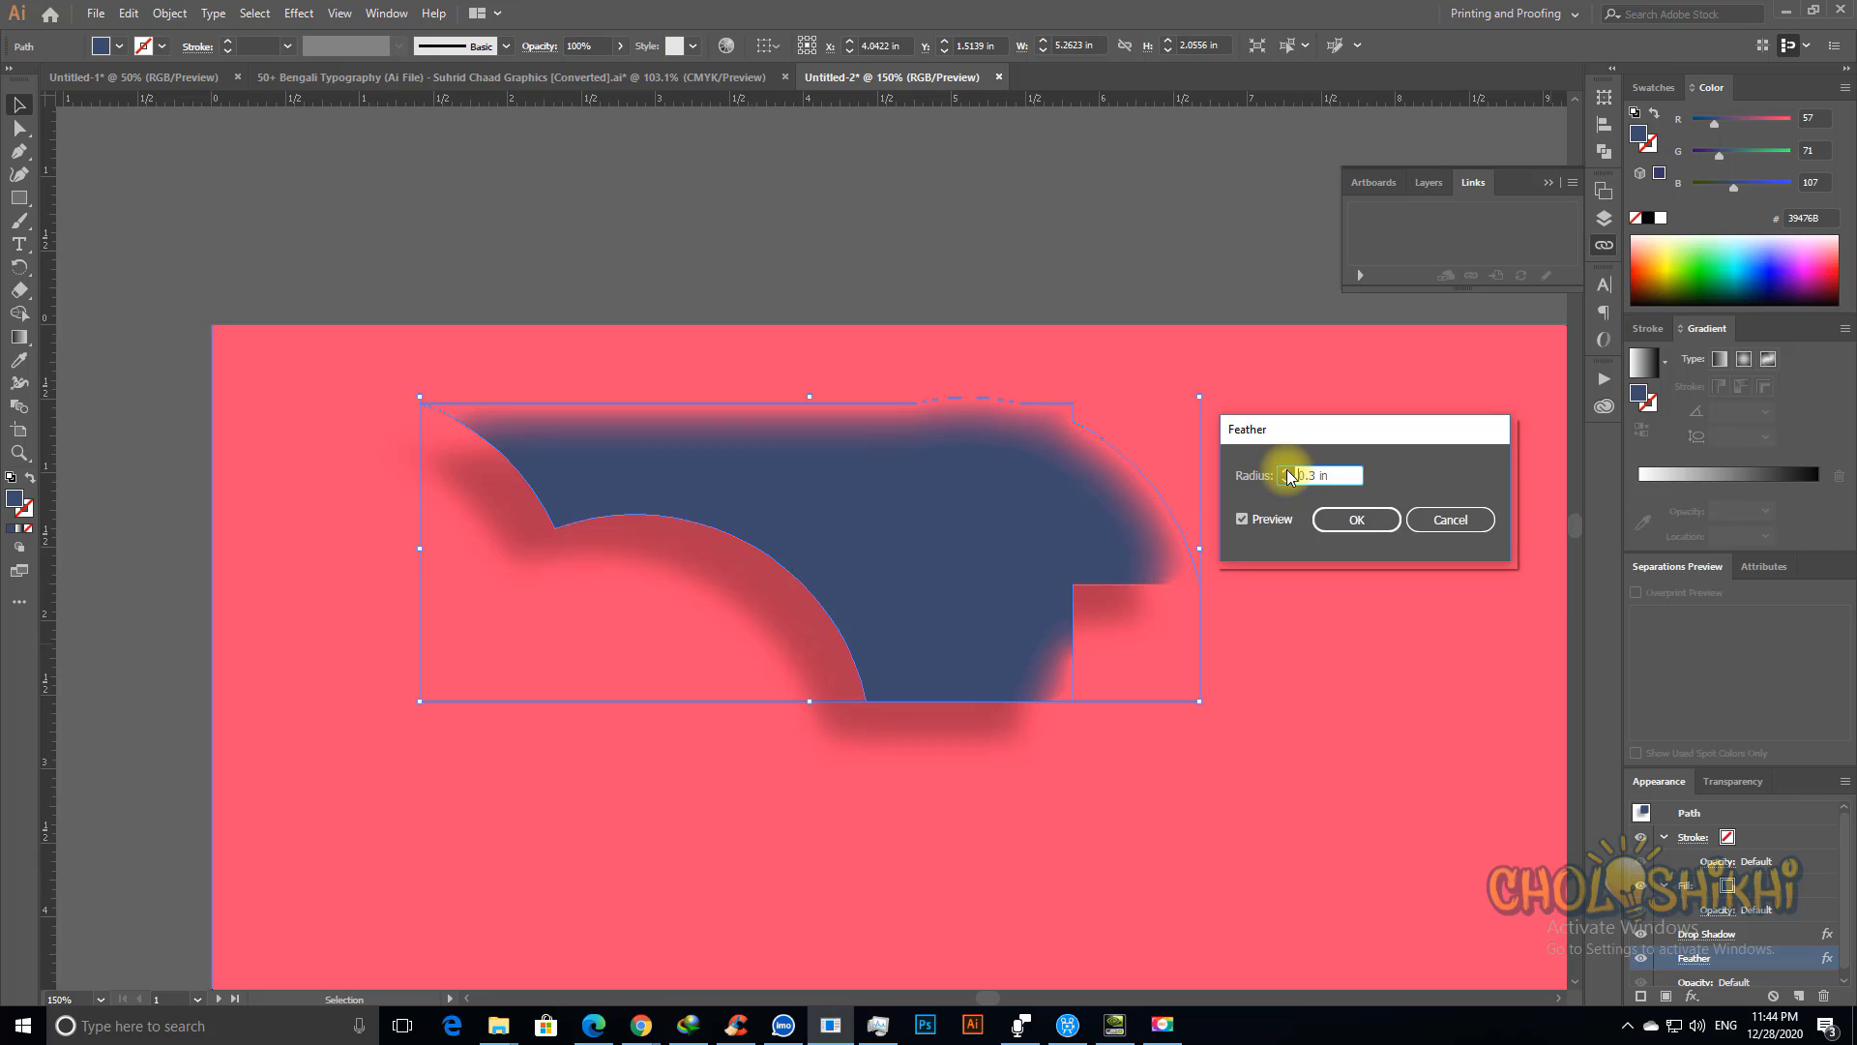
{"action": "left_click", "coordinate": [1287, 471]}
{"action": "left_click", "coordinate": [1287, 471]}
{"action": "left_click", "coordinate": [1287, 471]}
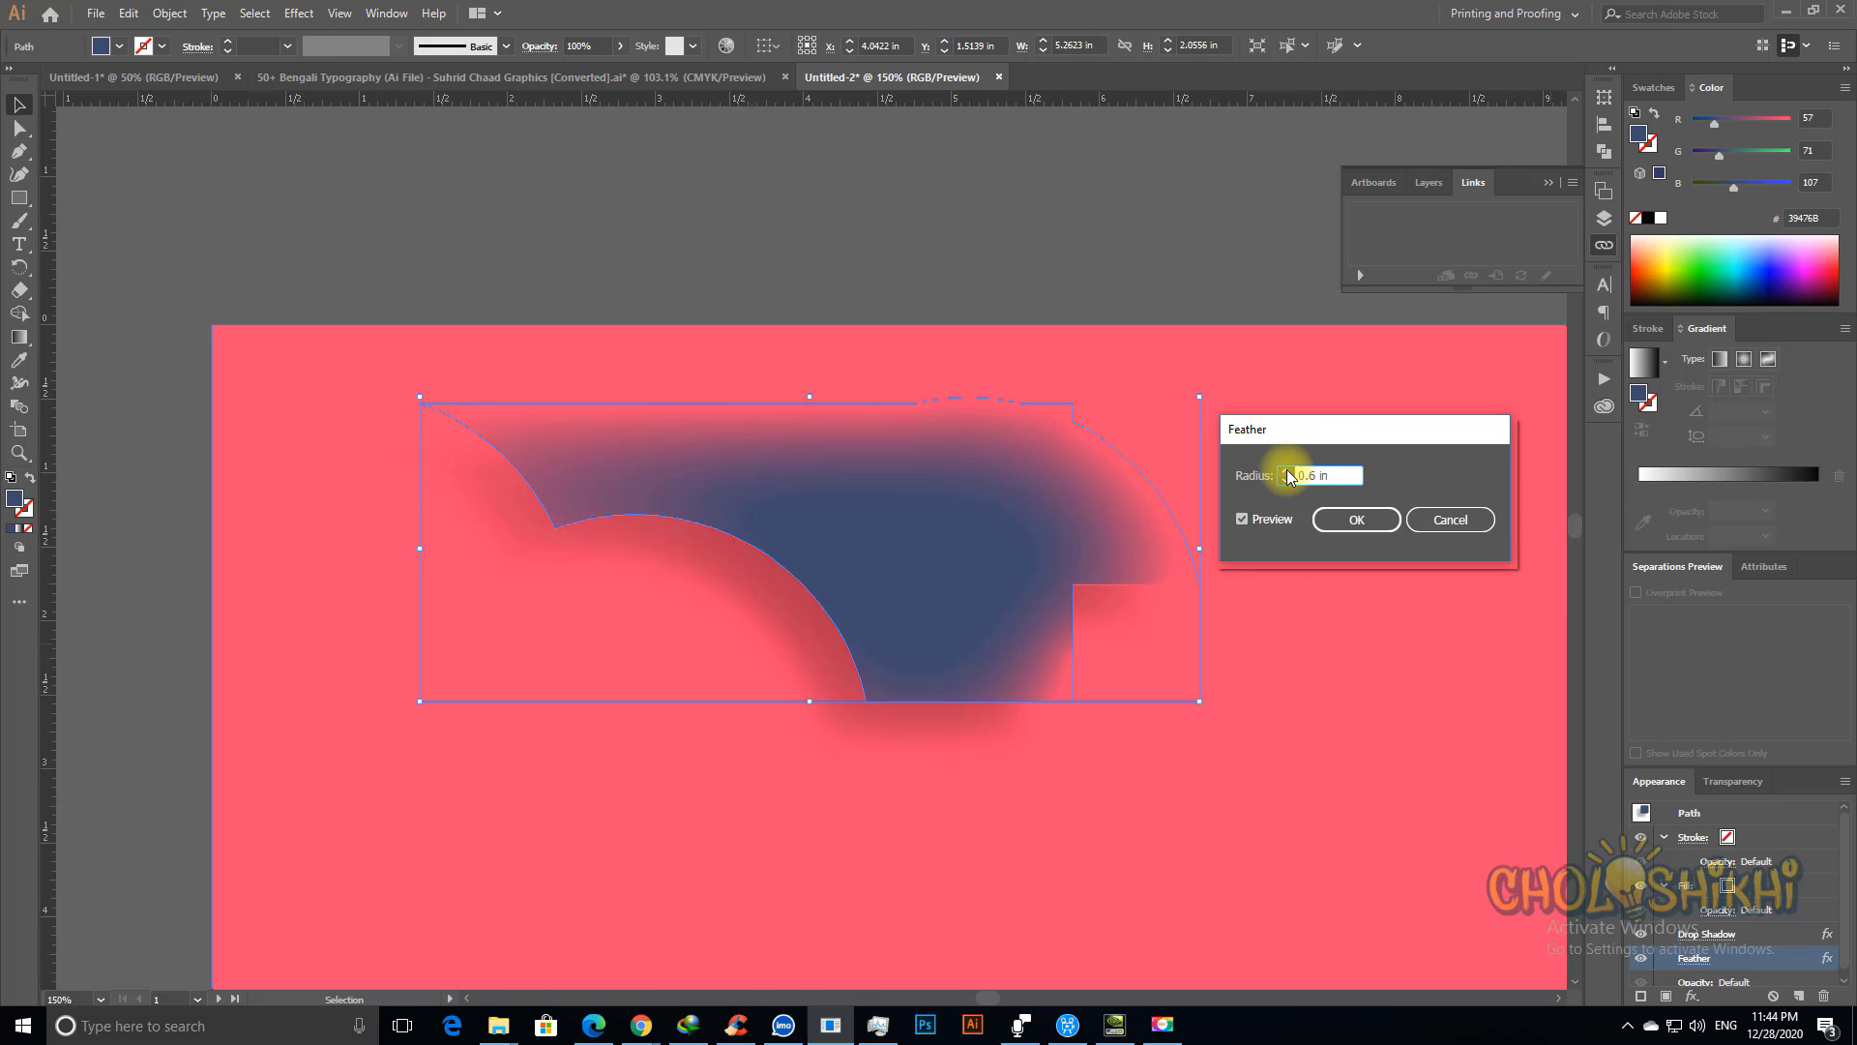
{"action": "left_click", "coordinate": [1356, 519]}
{"action": "left_click", "coordinate": [1221, 329]}
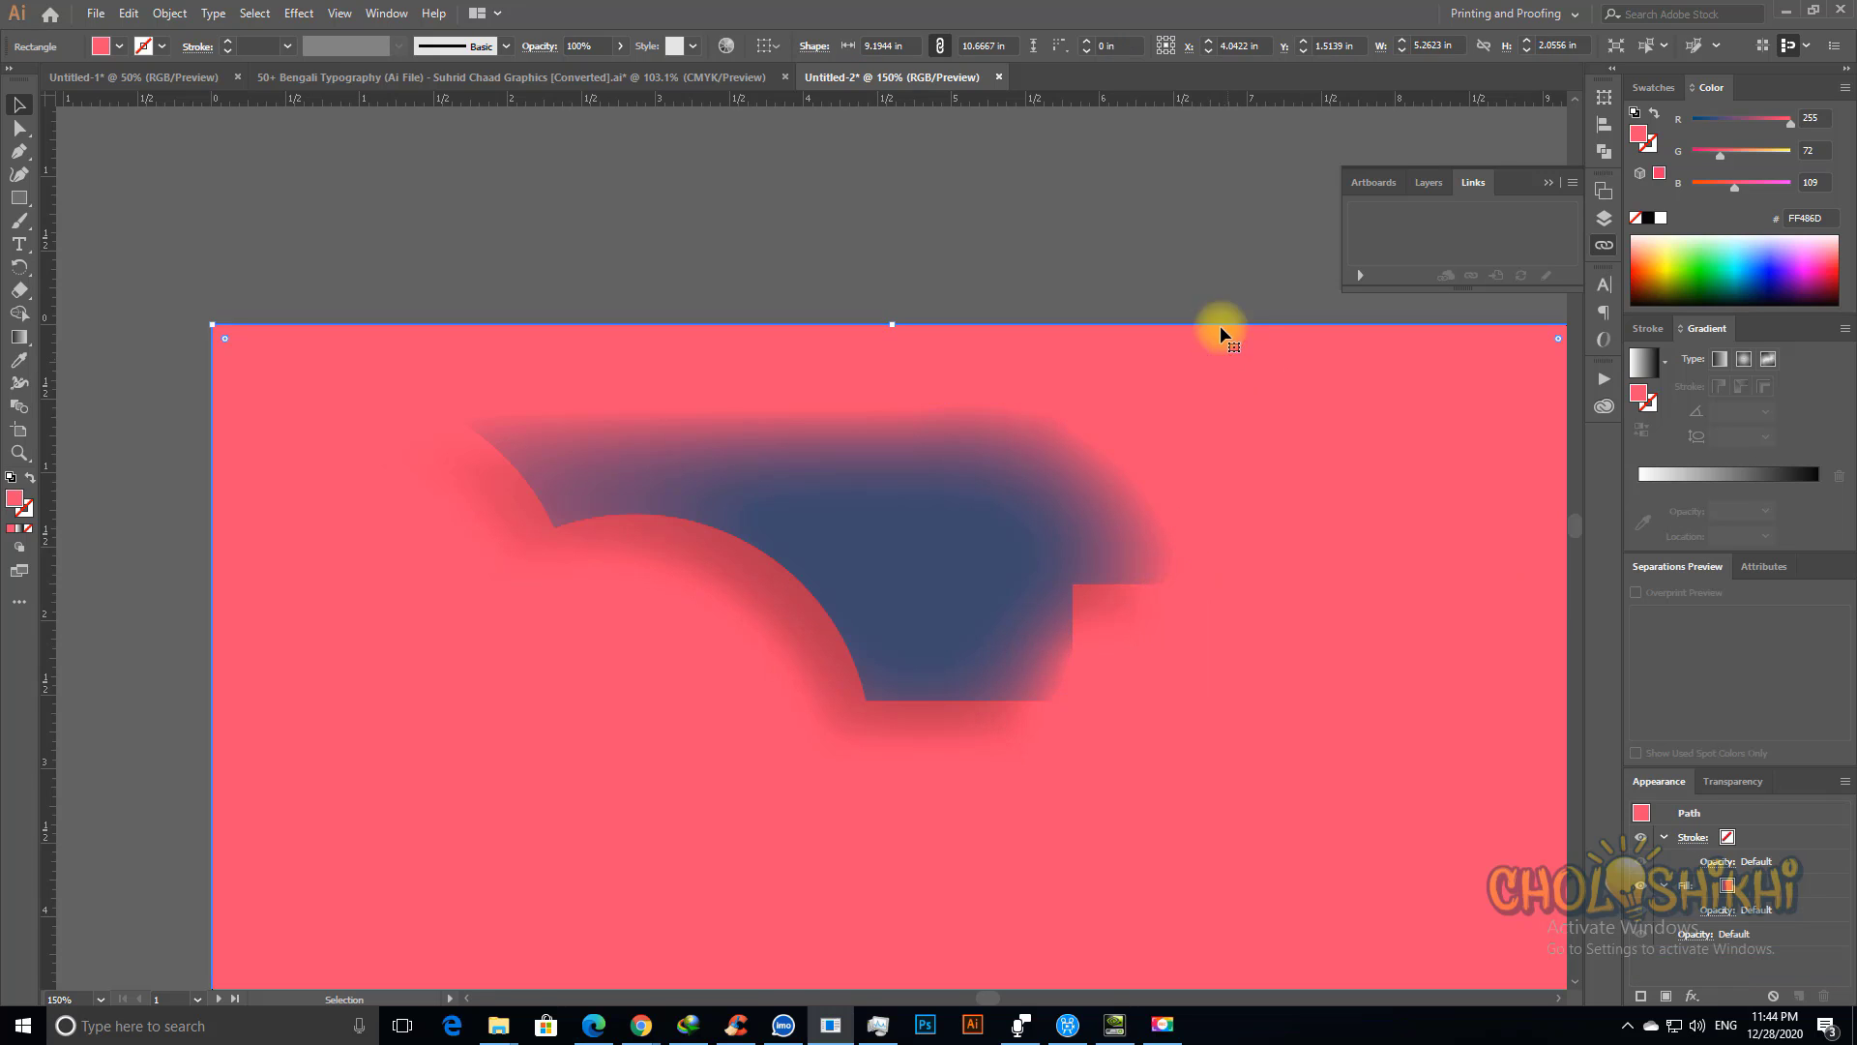
{"action": "left_click", "coordinate": [1176, 260]}
Step: Hide the Feather effect on the blue shape
{"action": "key", "text": "ctrl+minus"}
{"action": "key", "text": "ctrl+minus"}
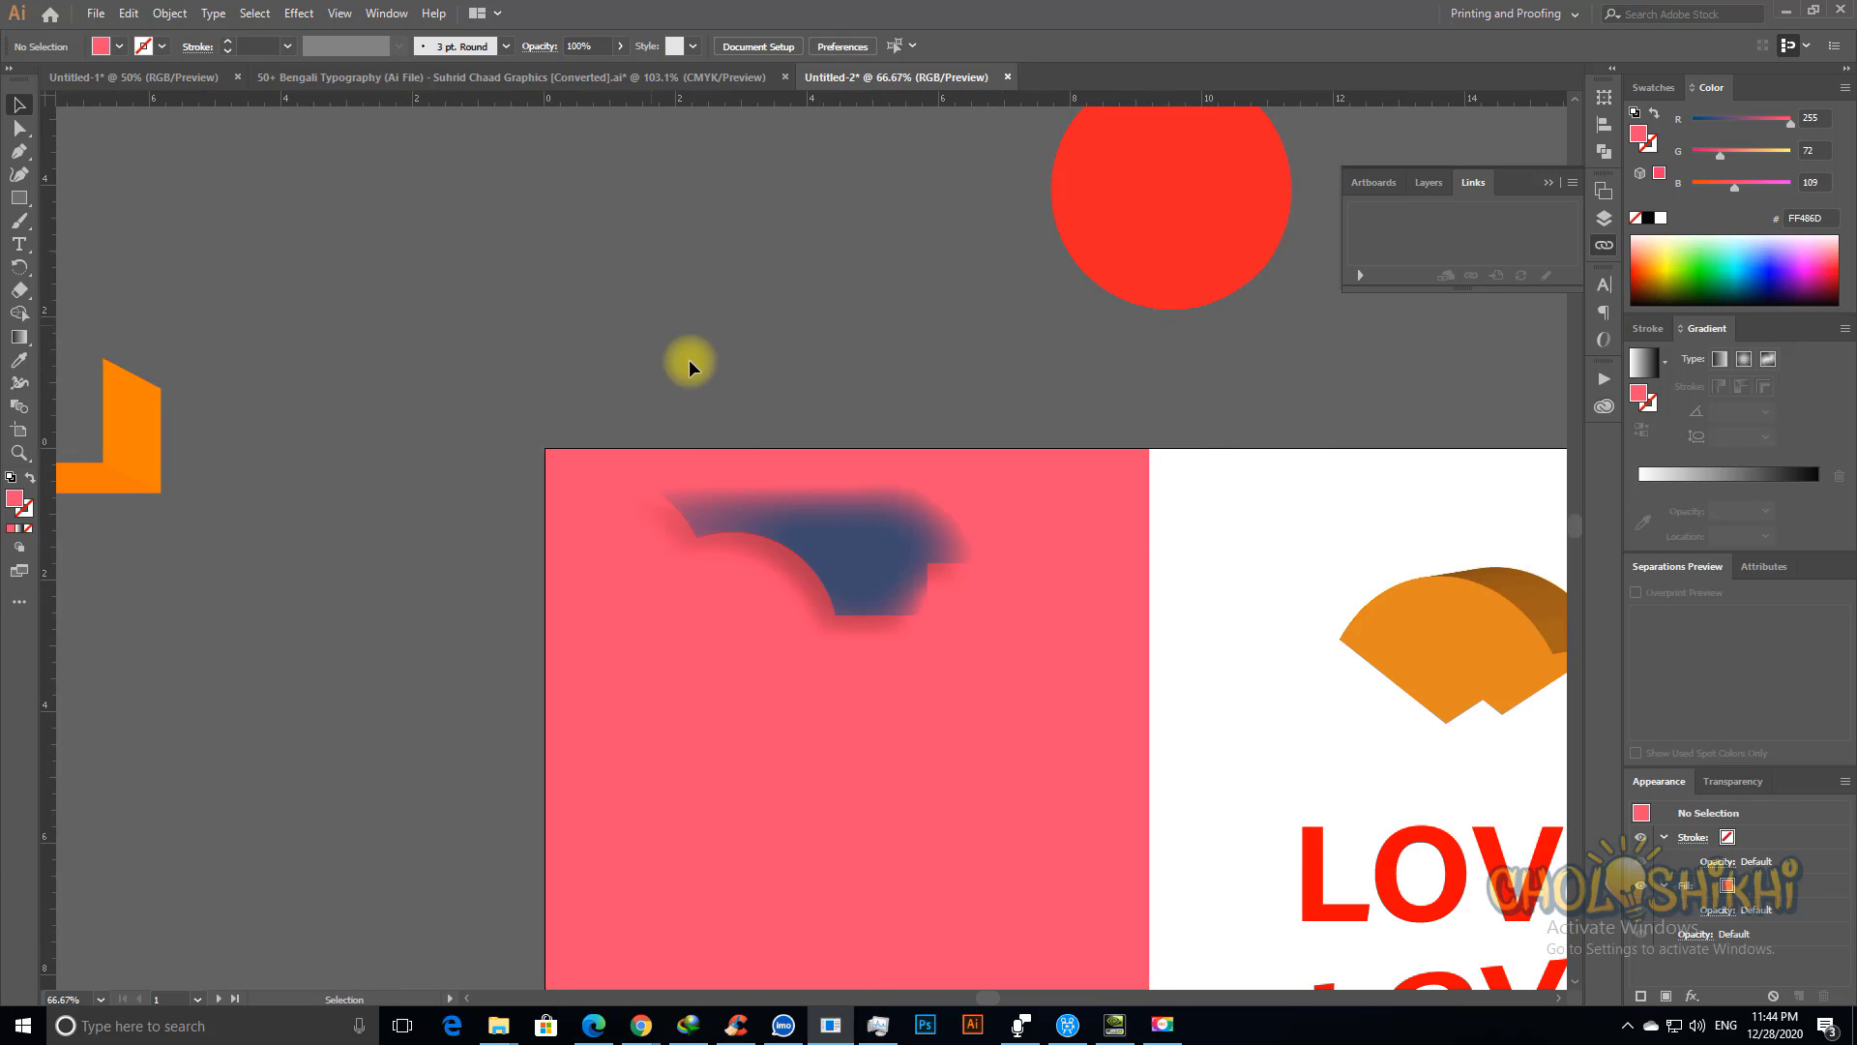
{"action": "key", "text": "ctrl+space"}
{"action": "left_click_drag", "start_coordinate": [622, 334], "coordinate": [1002, 629]}
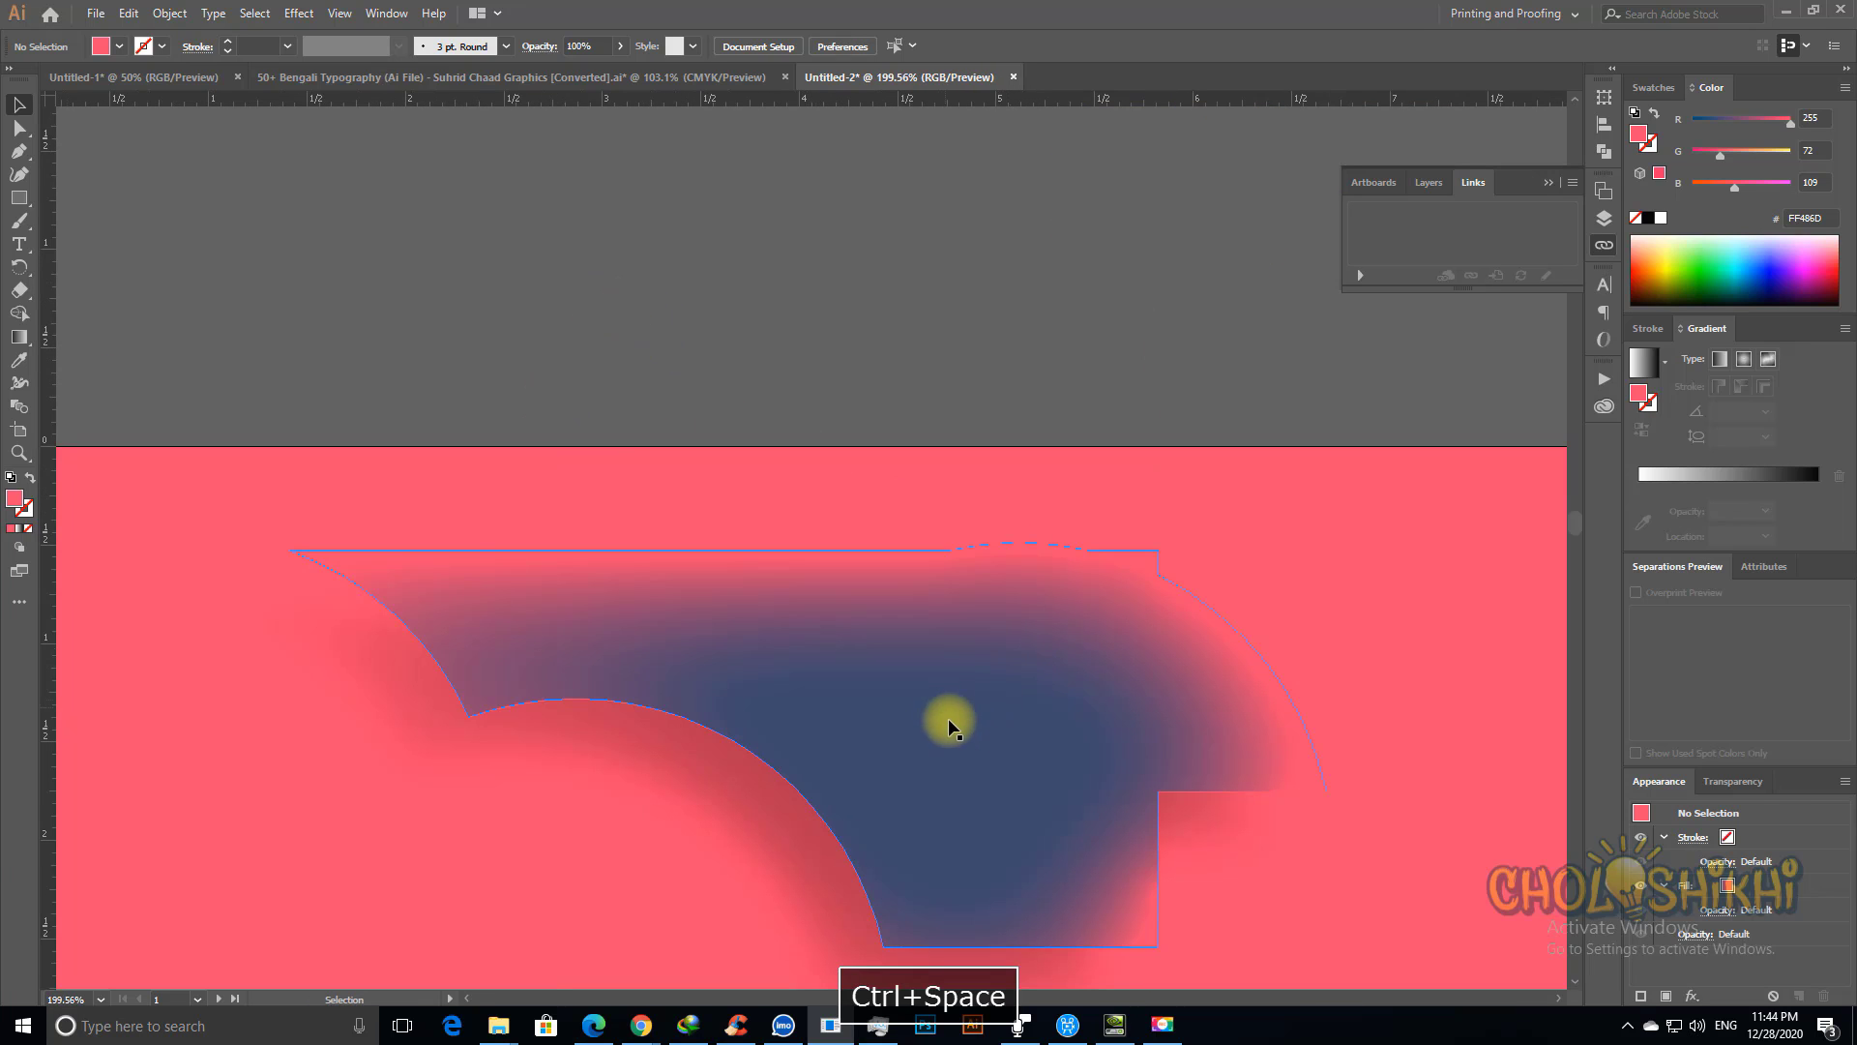
{"action": "left_click", "coordinate": [963, 722]}
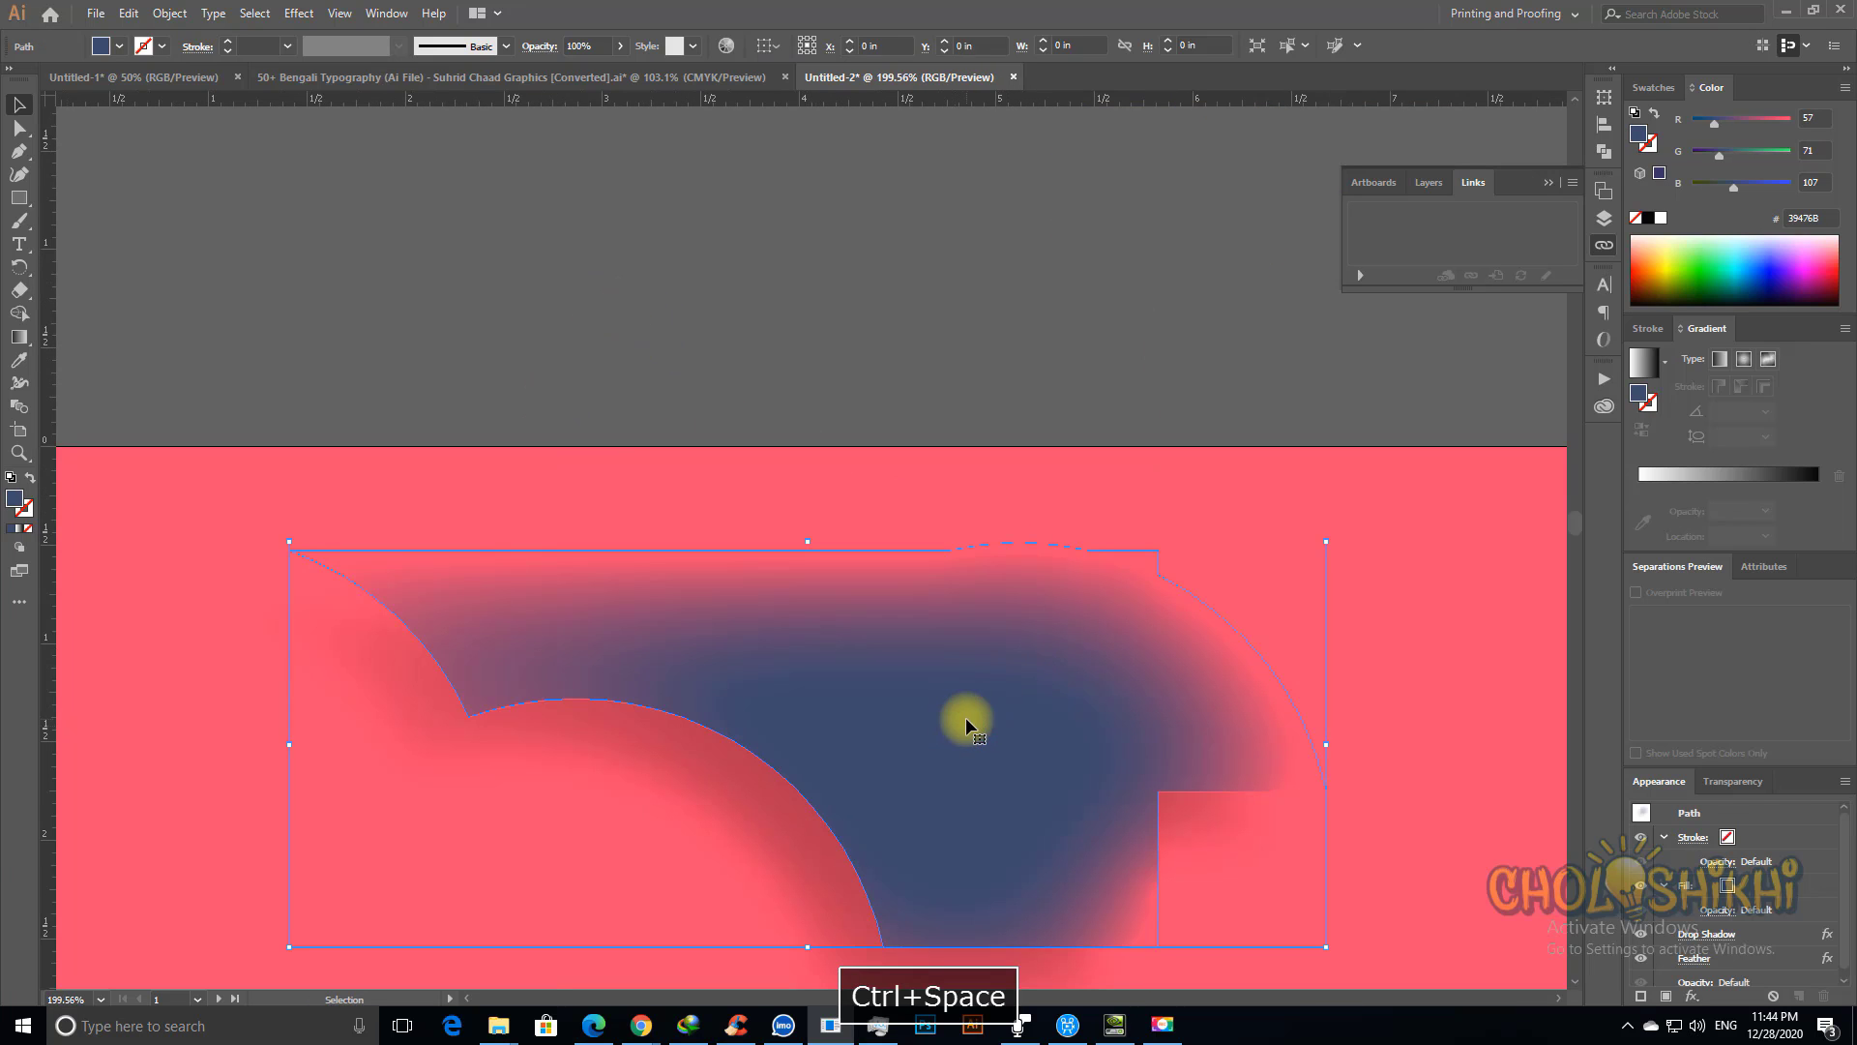
{"action": "left_click", "coordinate": [1643, 958]}
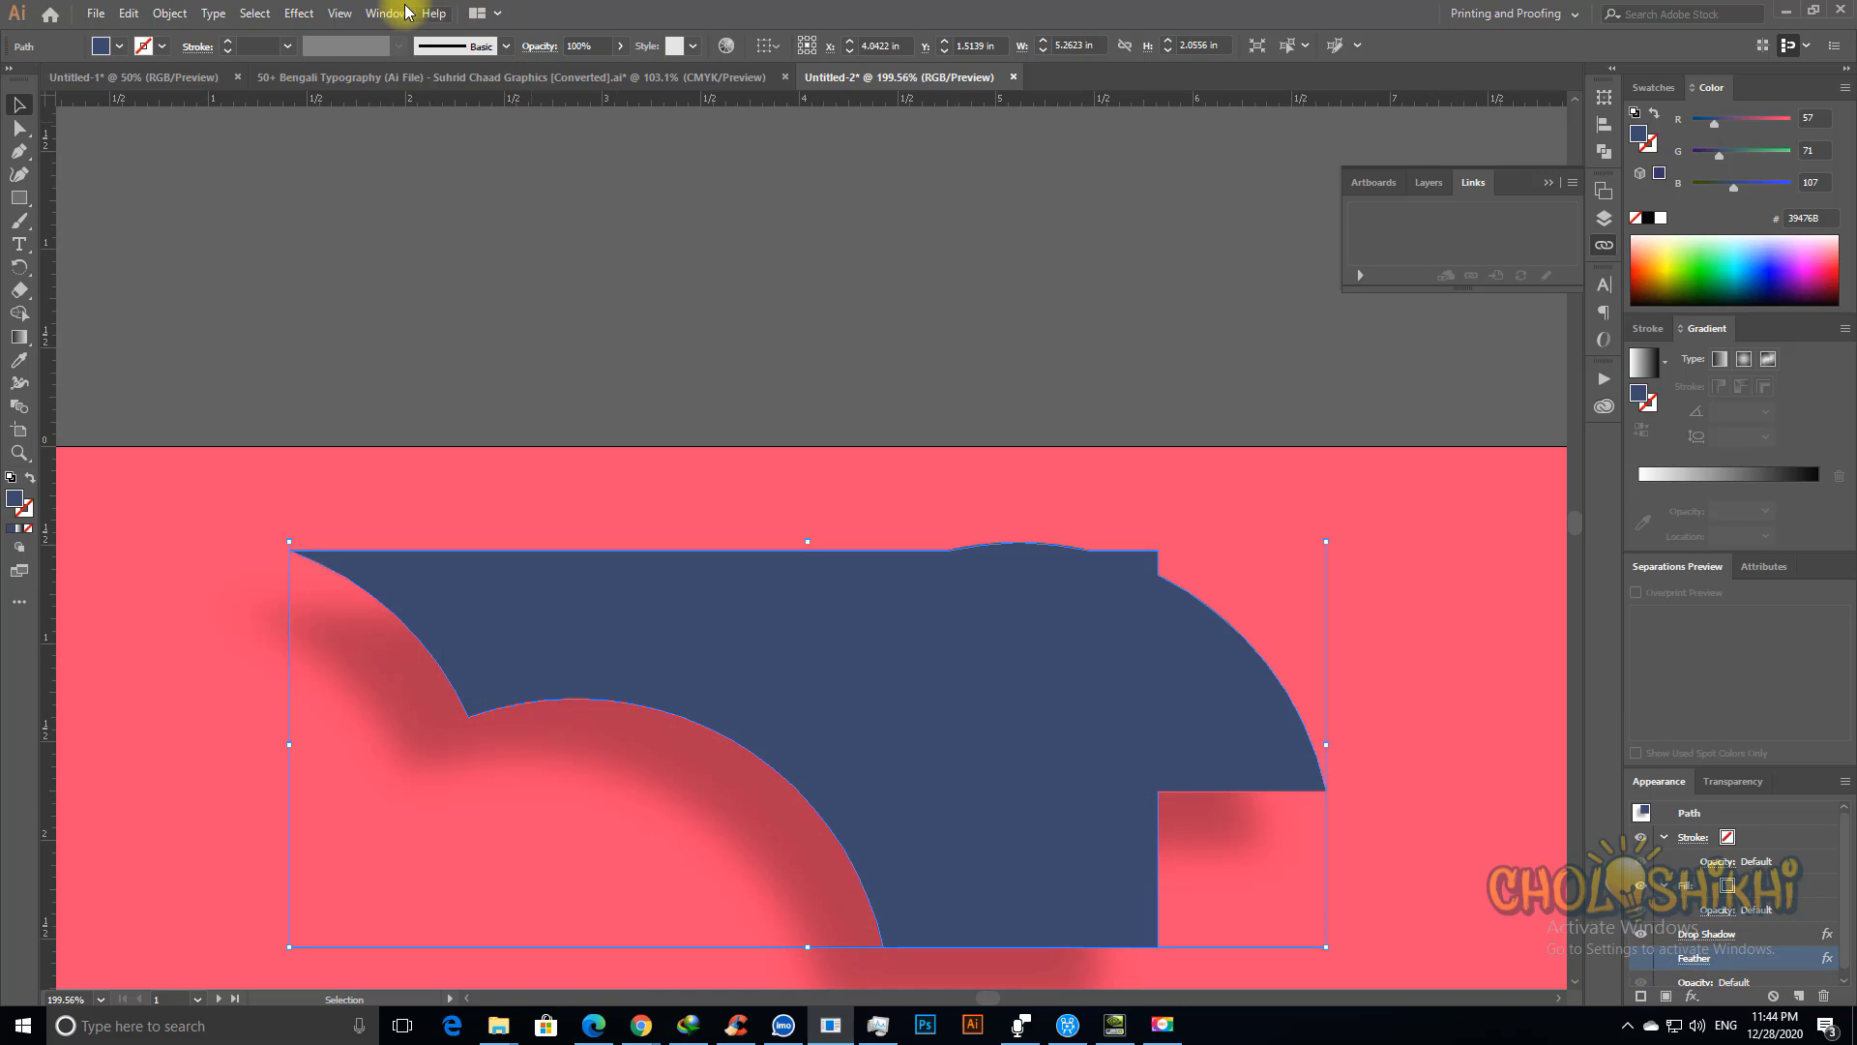
{"action": "left_click", "coordinate": [288, 12]}
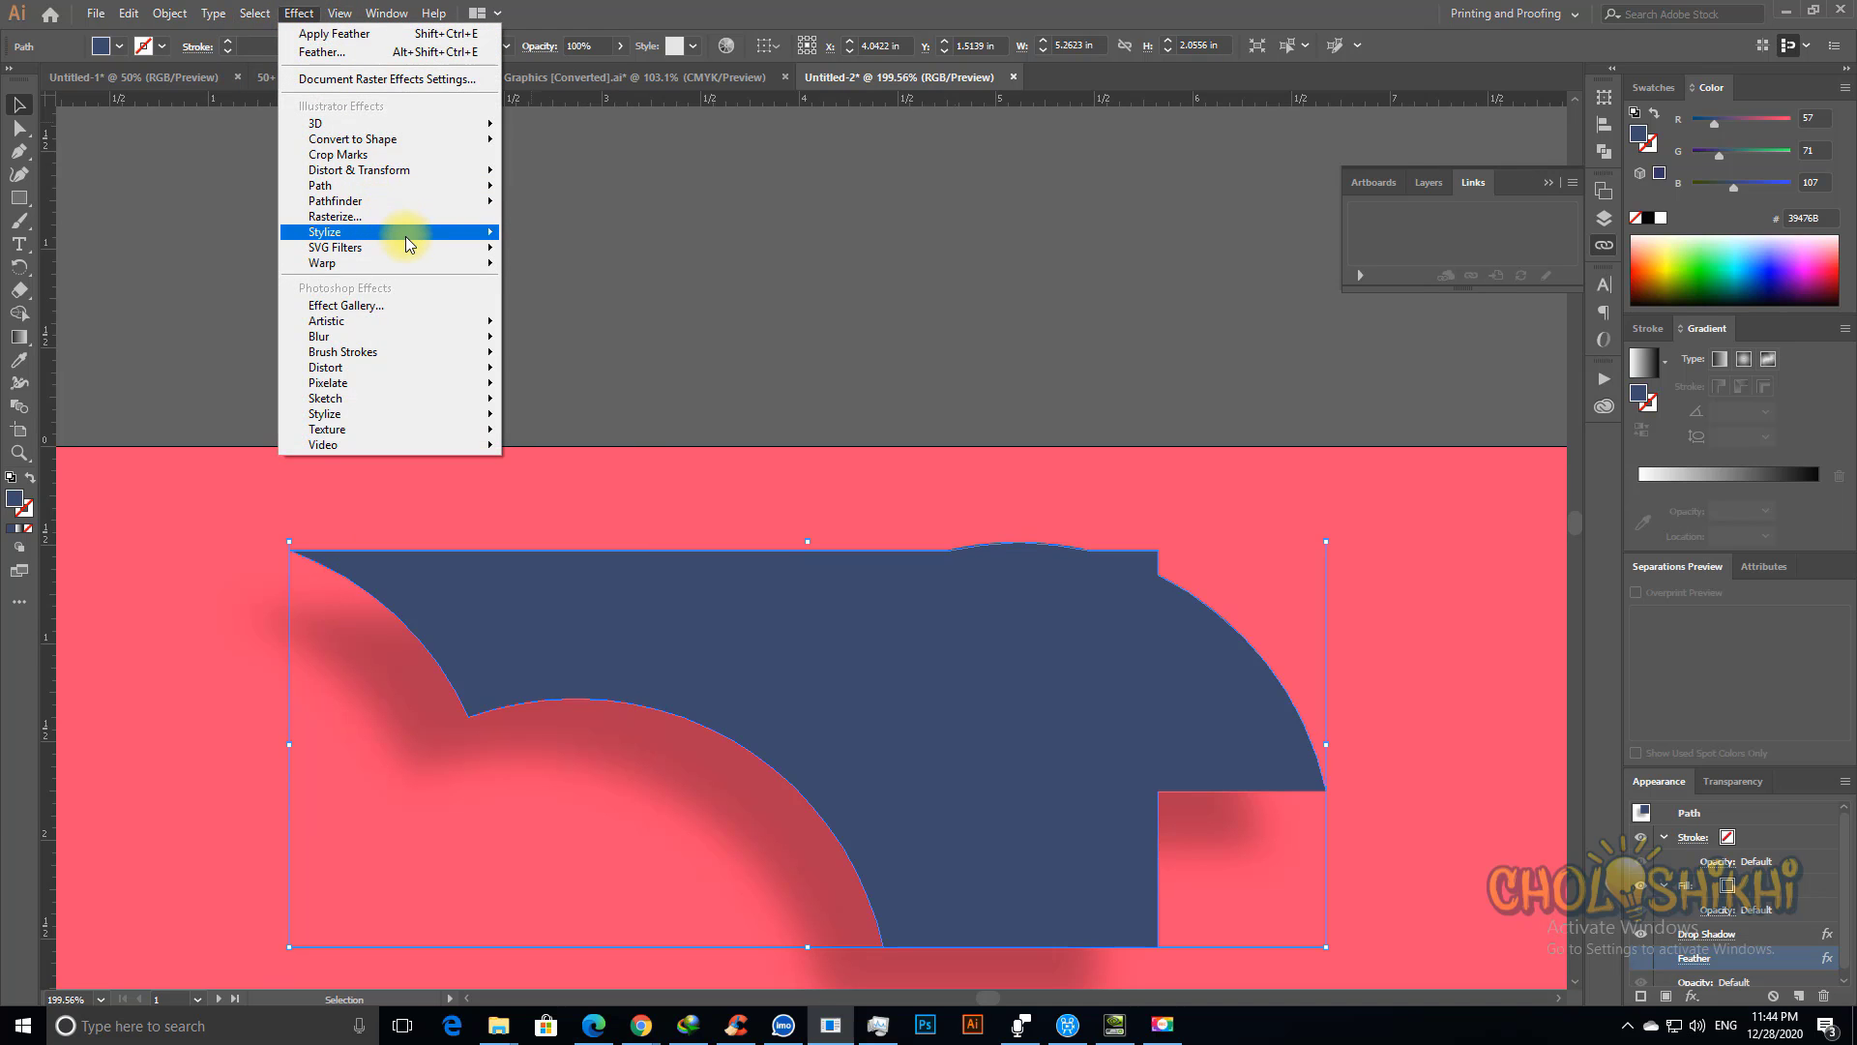
{"action": "mouse_move", "coordinate": [484, 232]}
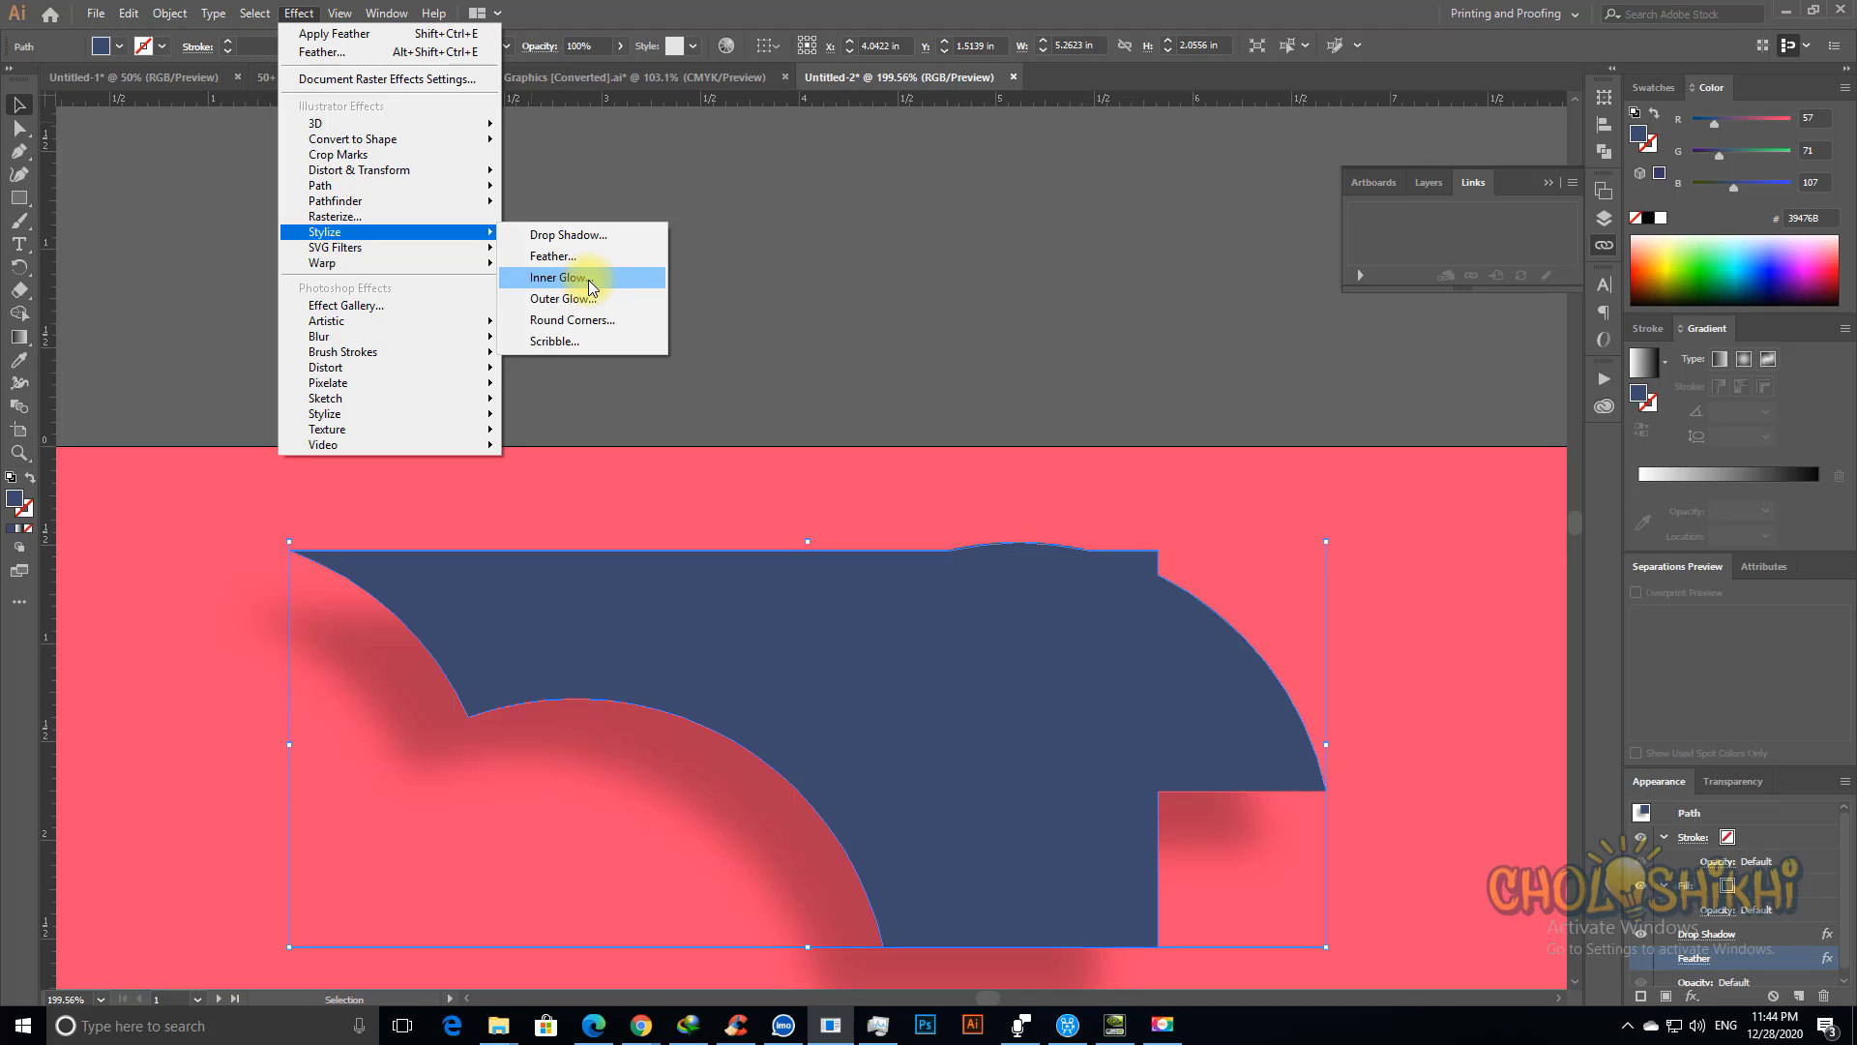
{"action": "left_click", "coordinate": [558, 278]}
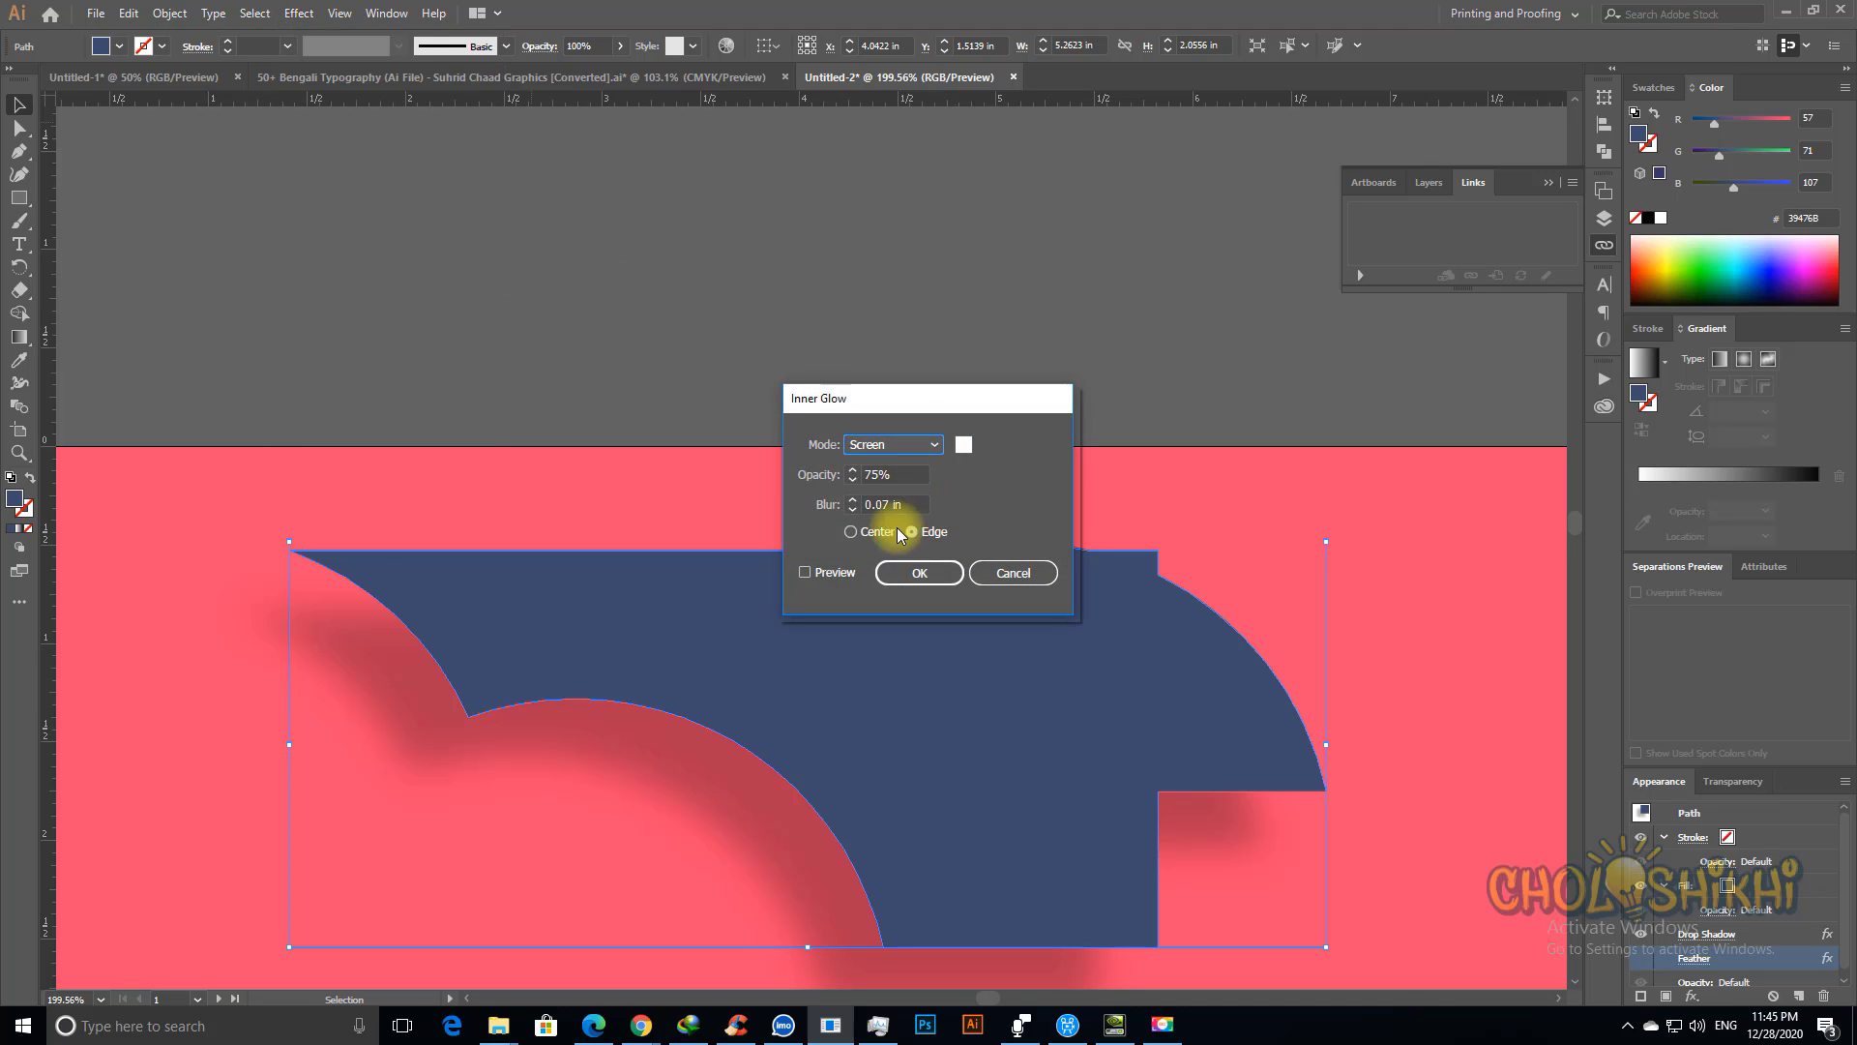
{"action": "left_click", "coordinate": [802, 572]}
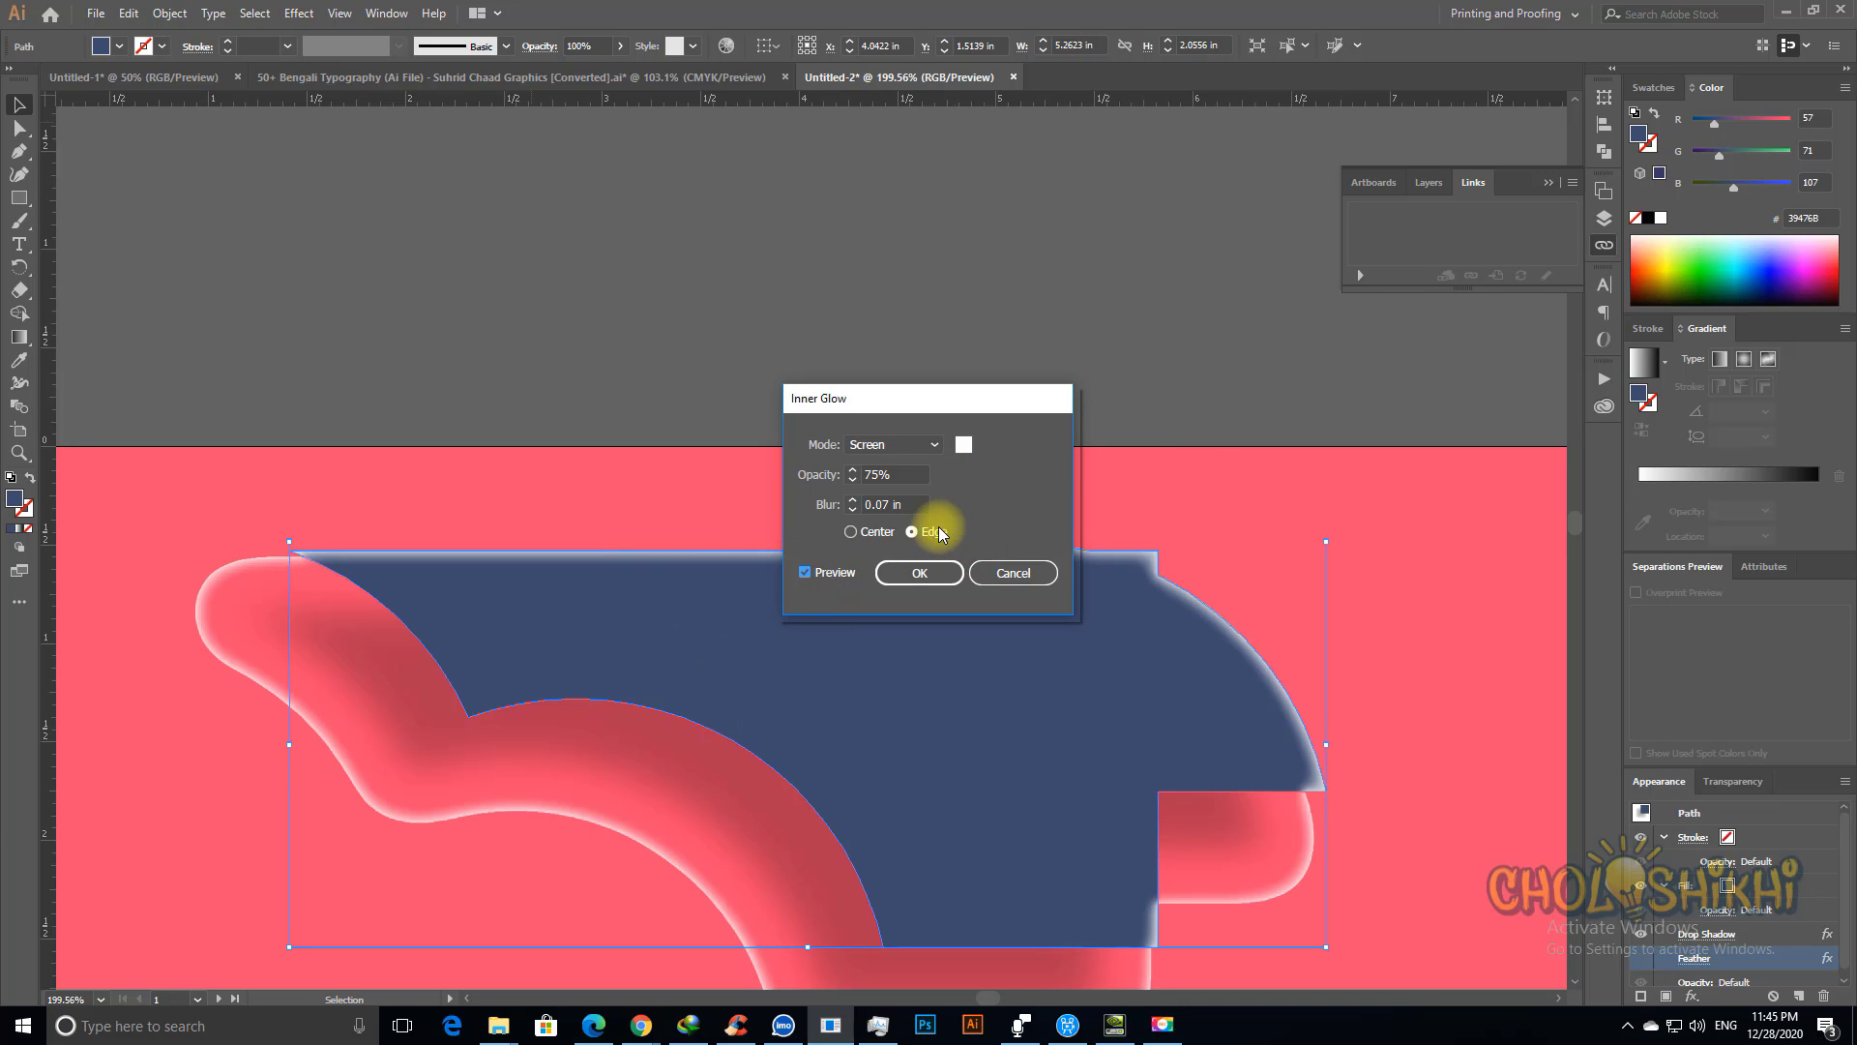
{"action": "left_click", "coordinate": [1012, 572]}
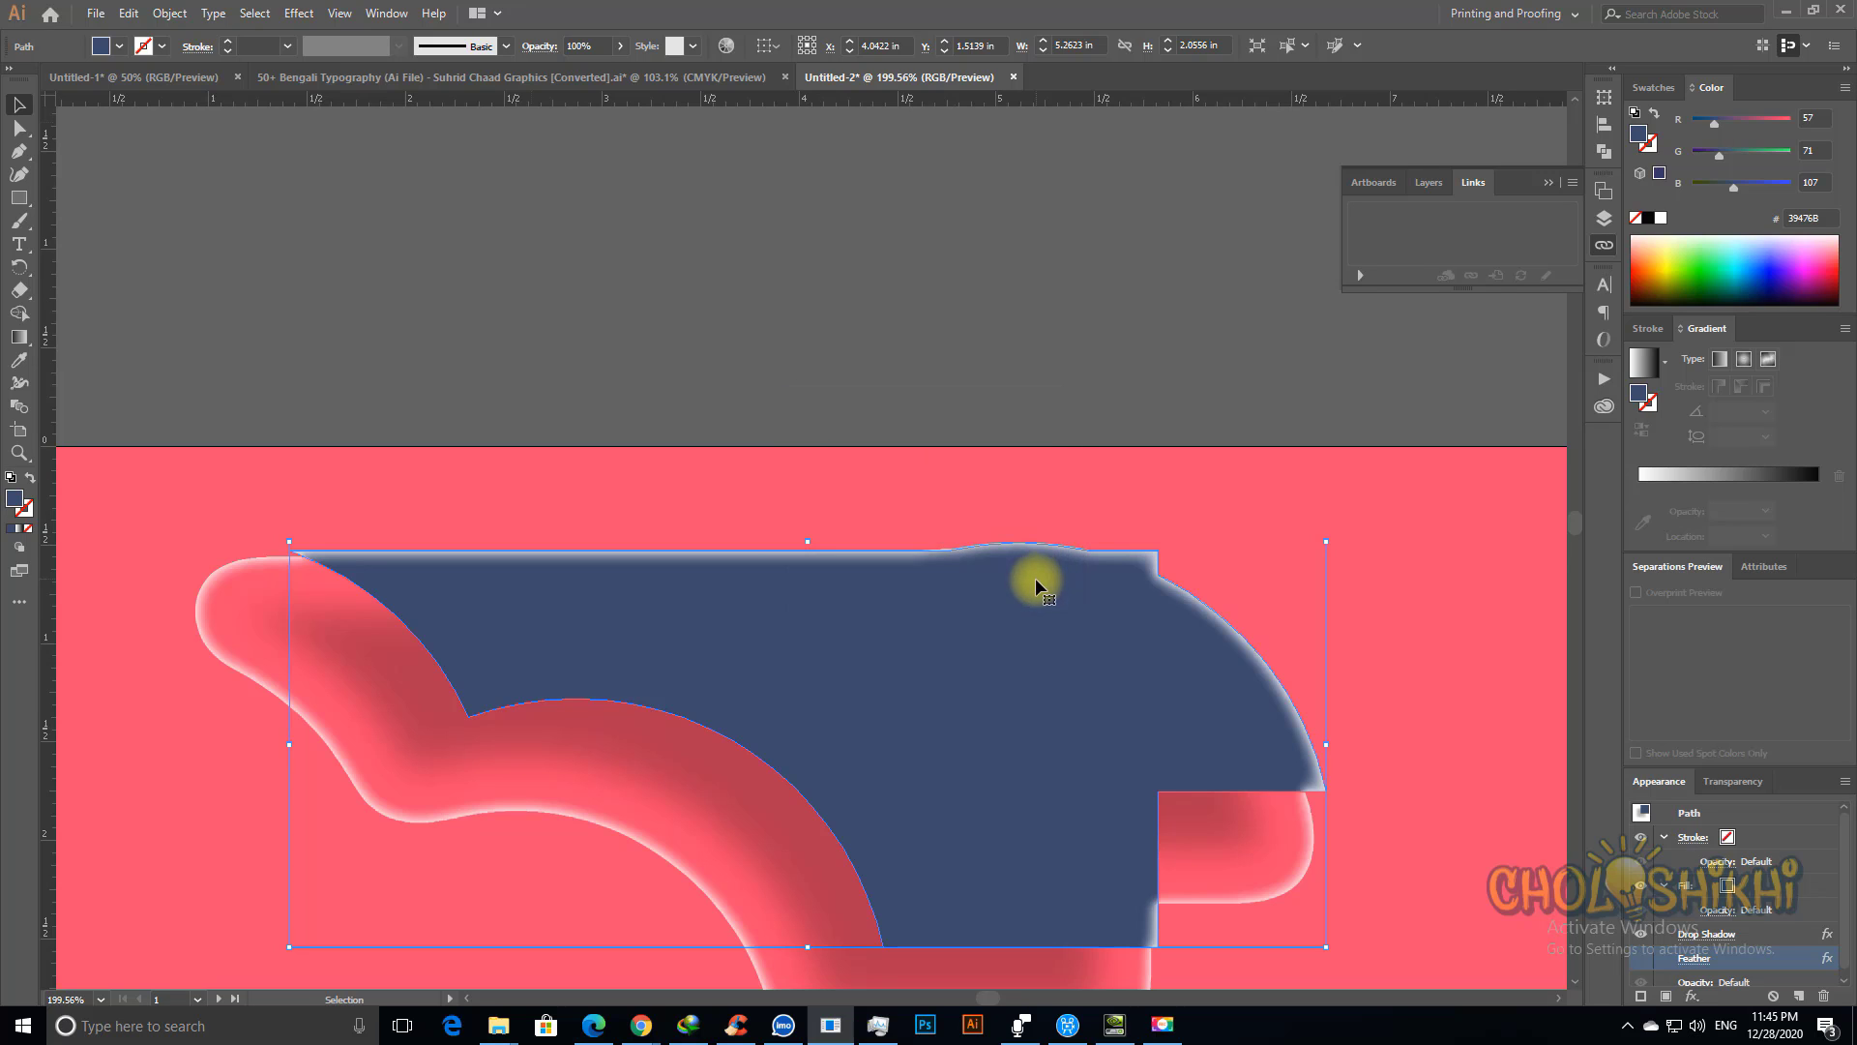
Step: Turn the blue shape's Drop Shadow effect off and back on to compare its appearance
{"action": "scroll", "coordinate": [1036, 675], "scroll_direction": "down", "scroll_amount": 1}
{"action": "scroll", "coordinate": [1036, 677], "scroll_direction": "down", "scroll_amount": 4}
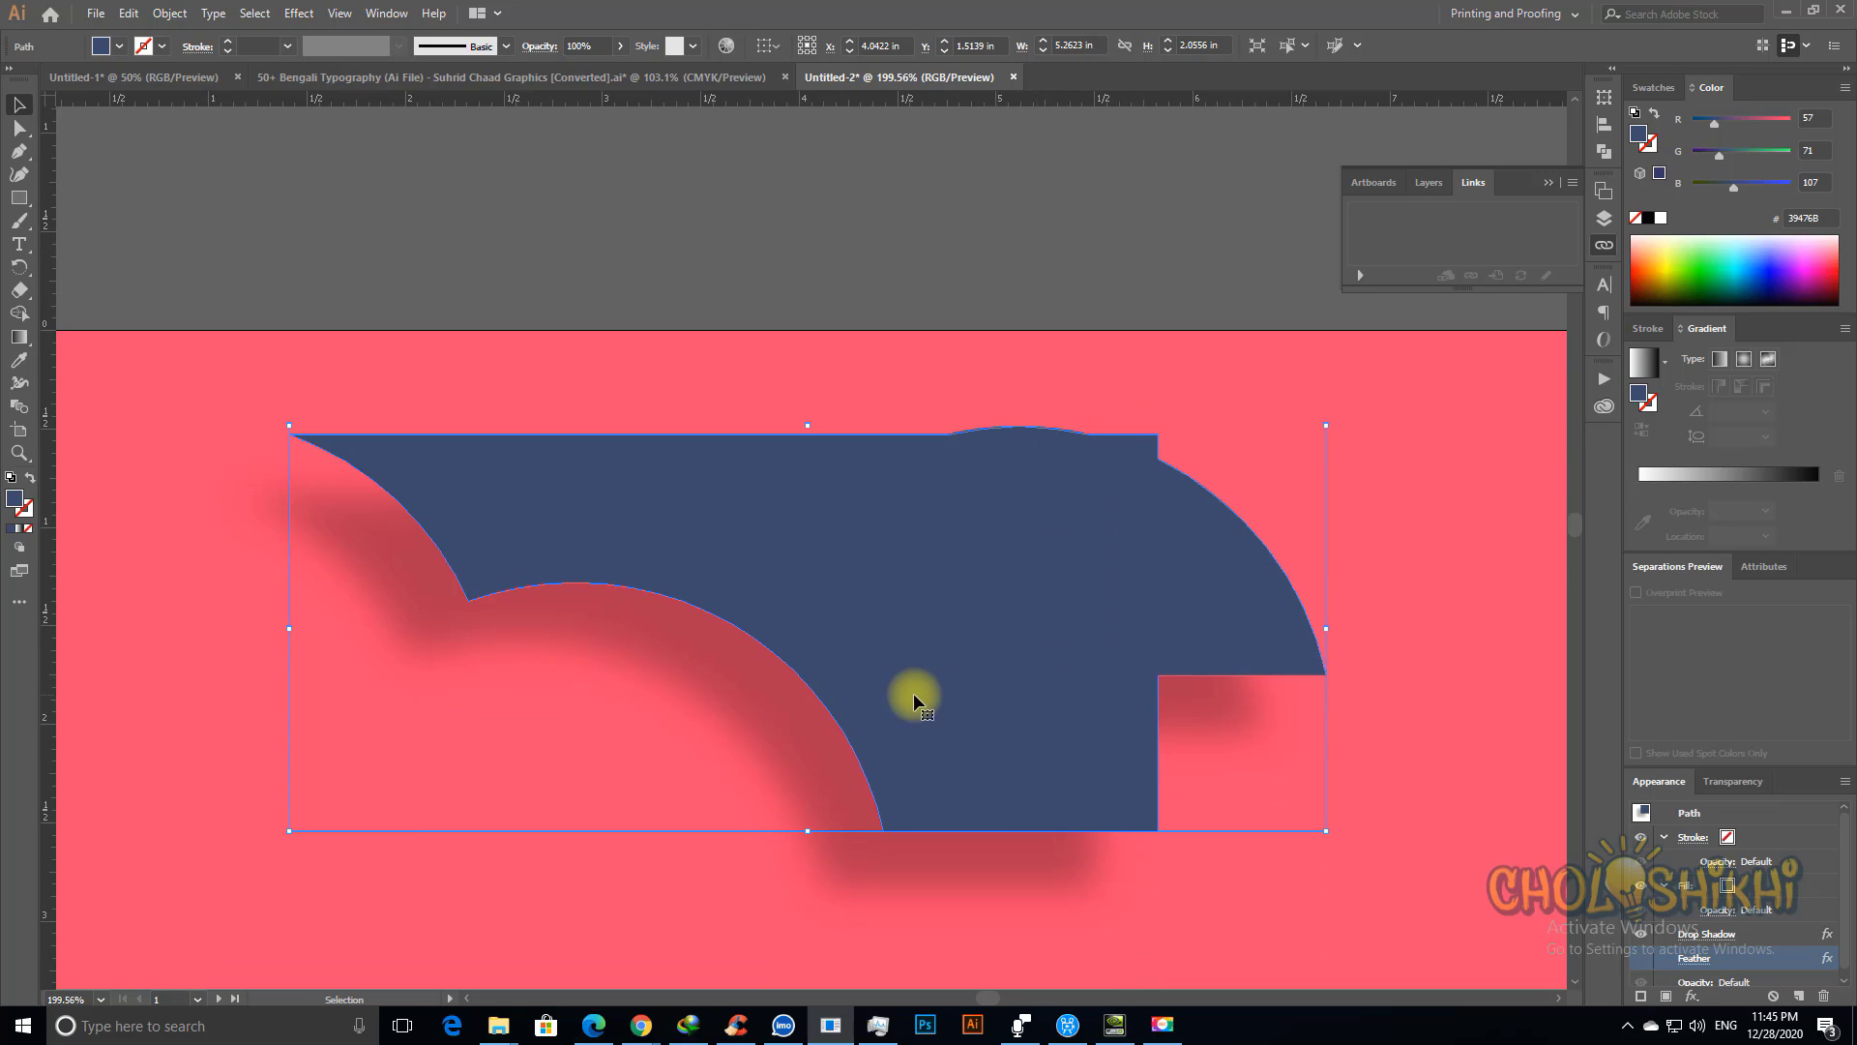
{"action": "scroll", "coordinate": [1650, 919], "scroll_direction": "down", "scroll_amount": 1}
{"action": "left_click", "coordinate": [1641, 926]}
{"action": "scroll", "coordinate": [1644, 929], "scroll_direction": "up", "scroll_amount": 1}
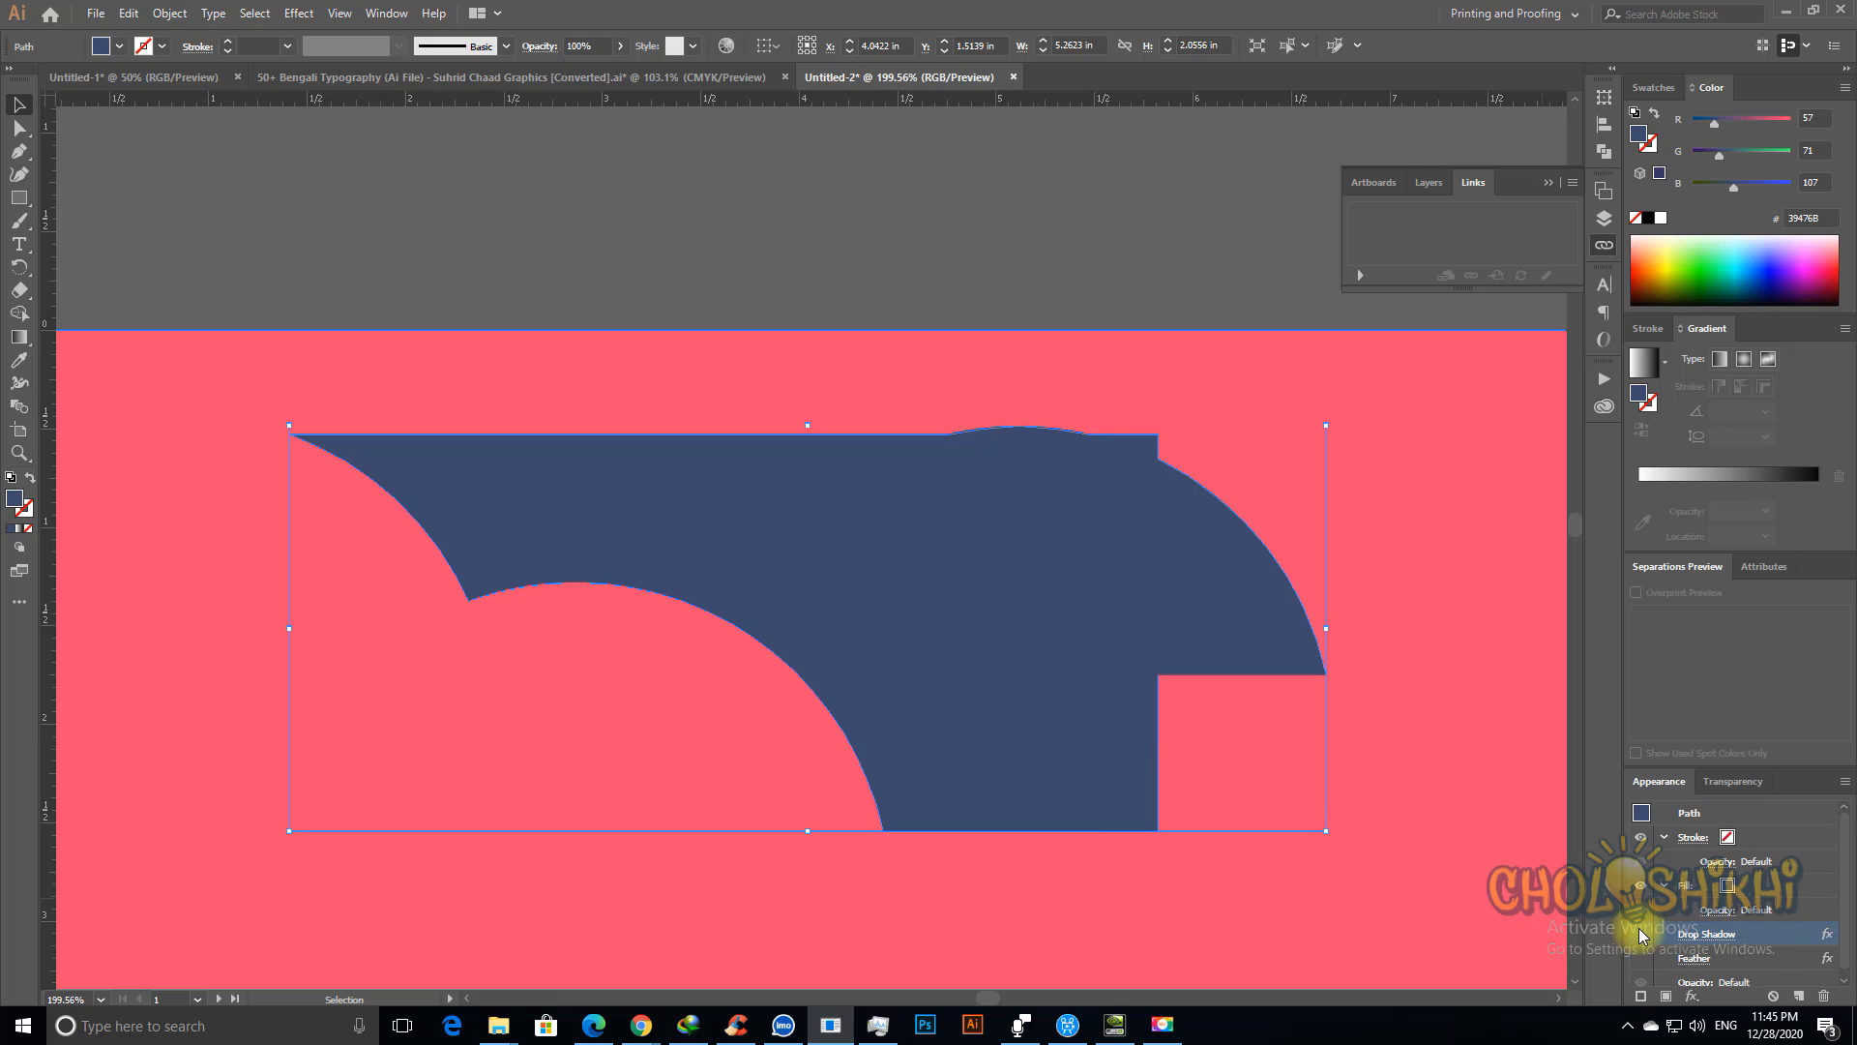
{"action": "left_click", "coordinate": [1641, 935]}
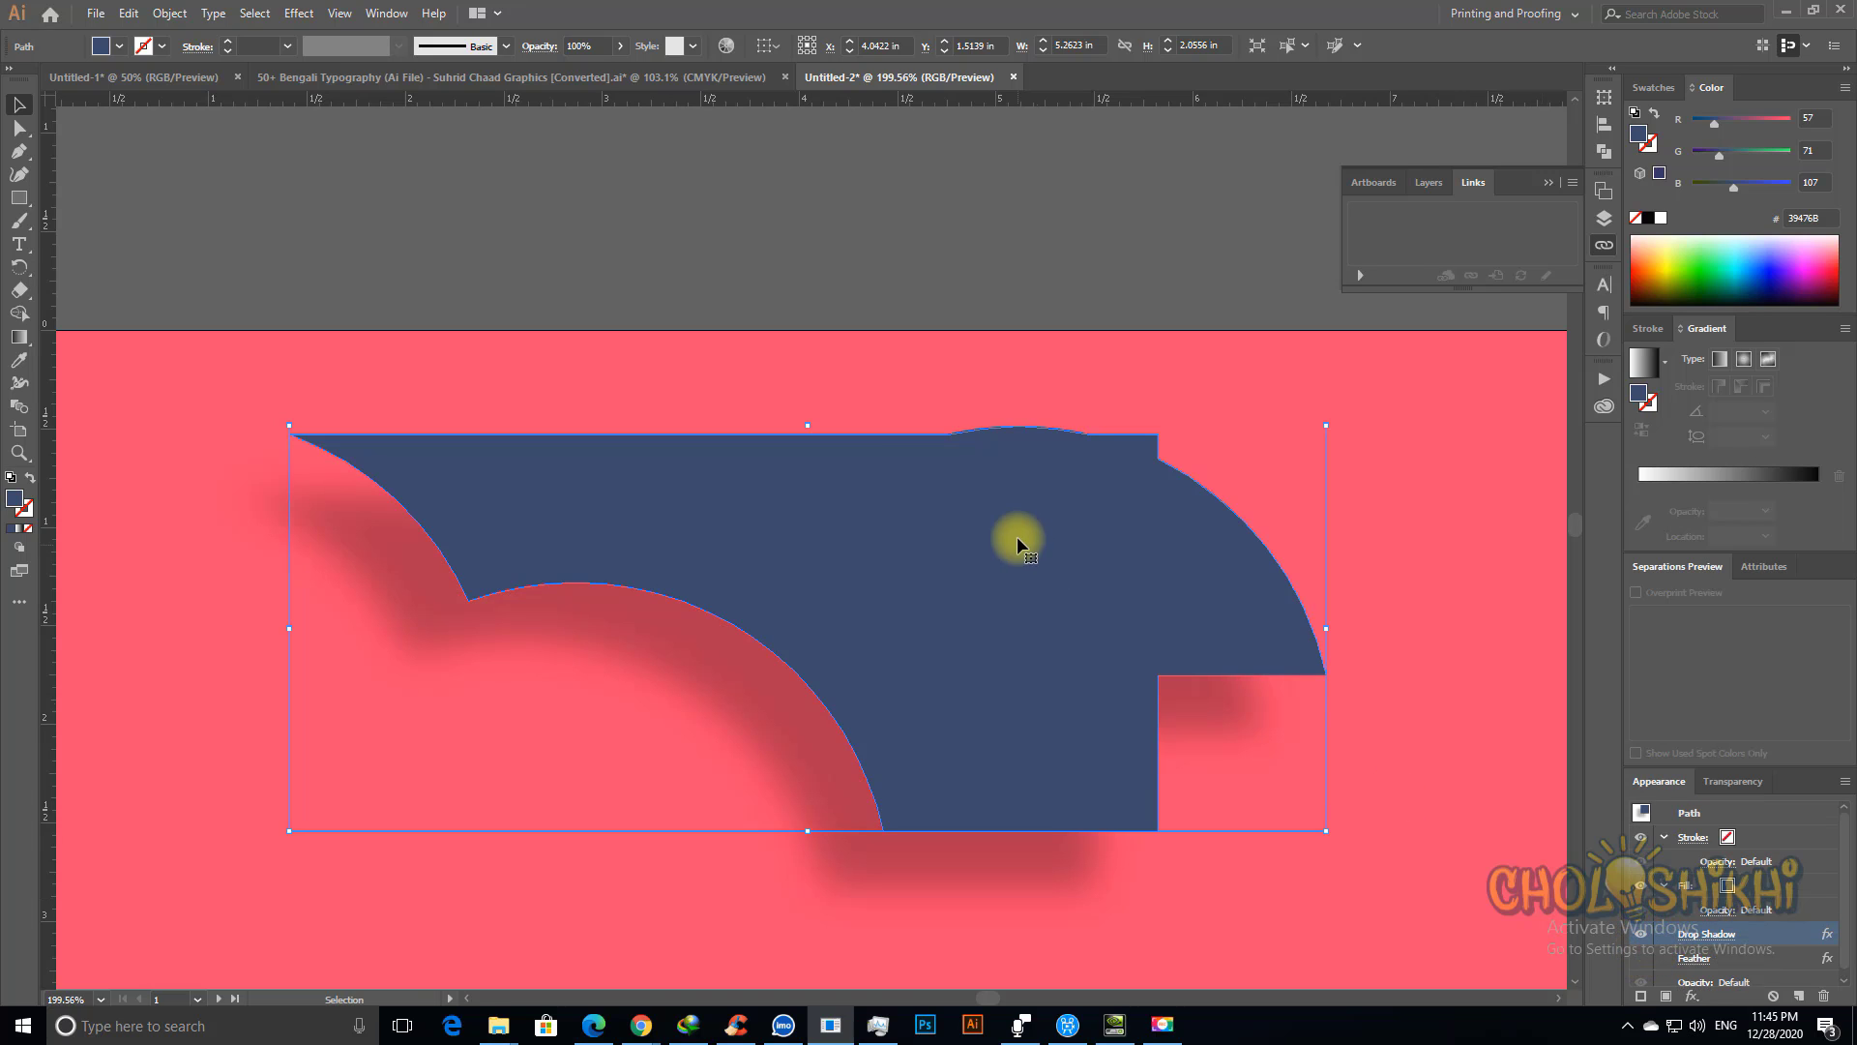
Step: Try an Inner Glow in Normal mode on the blue shape with preview on
{"action": "left_click", "coordinate": [250, 14]}
{"action": "mouse_move", "coordinate": [299, 14]}
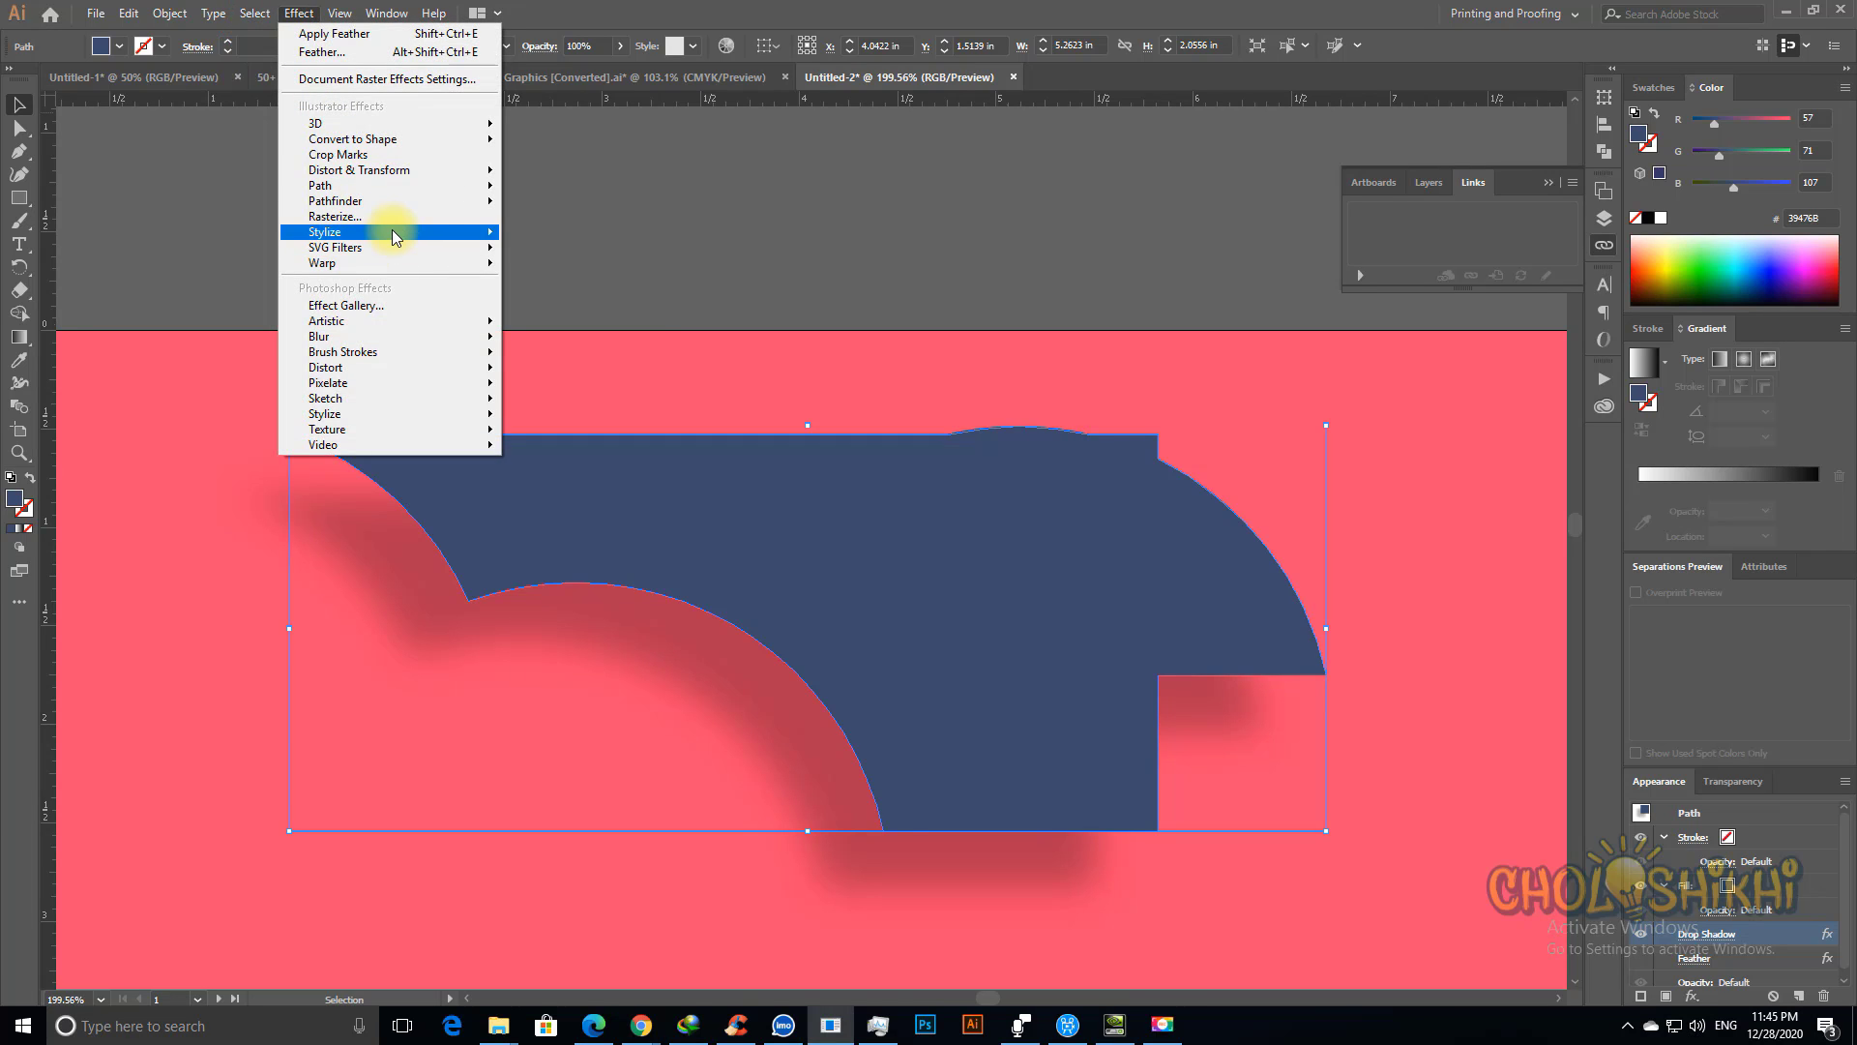
{"action": "mouse_move", "coordinate": [455, 233]}
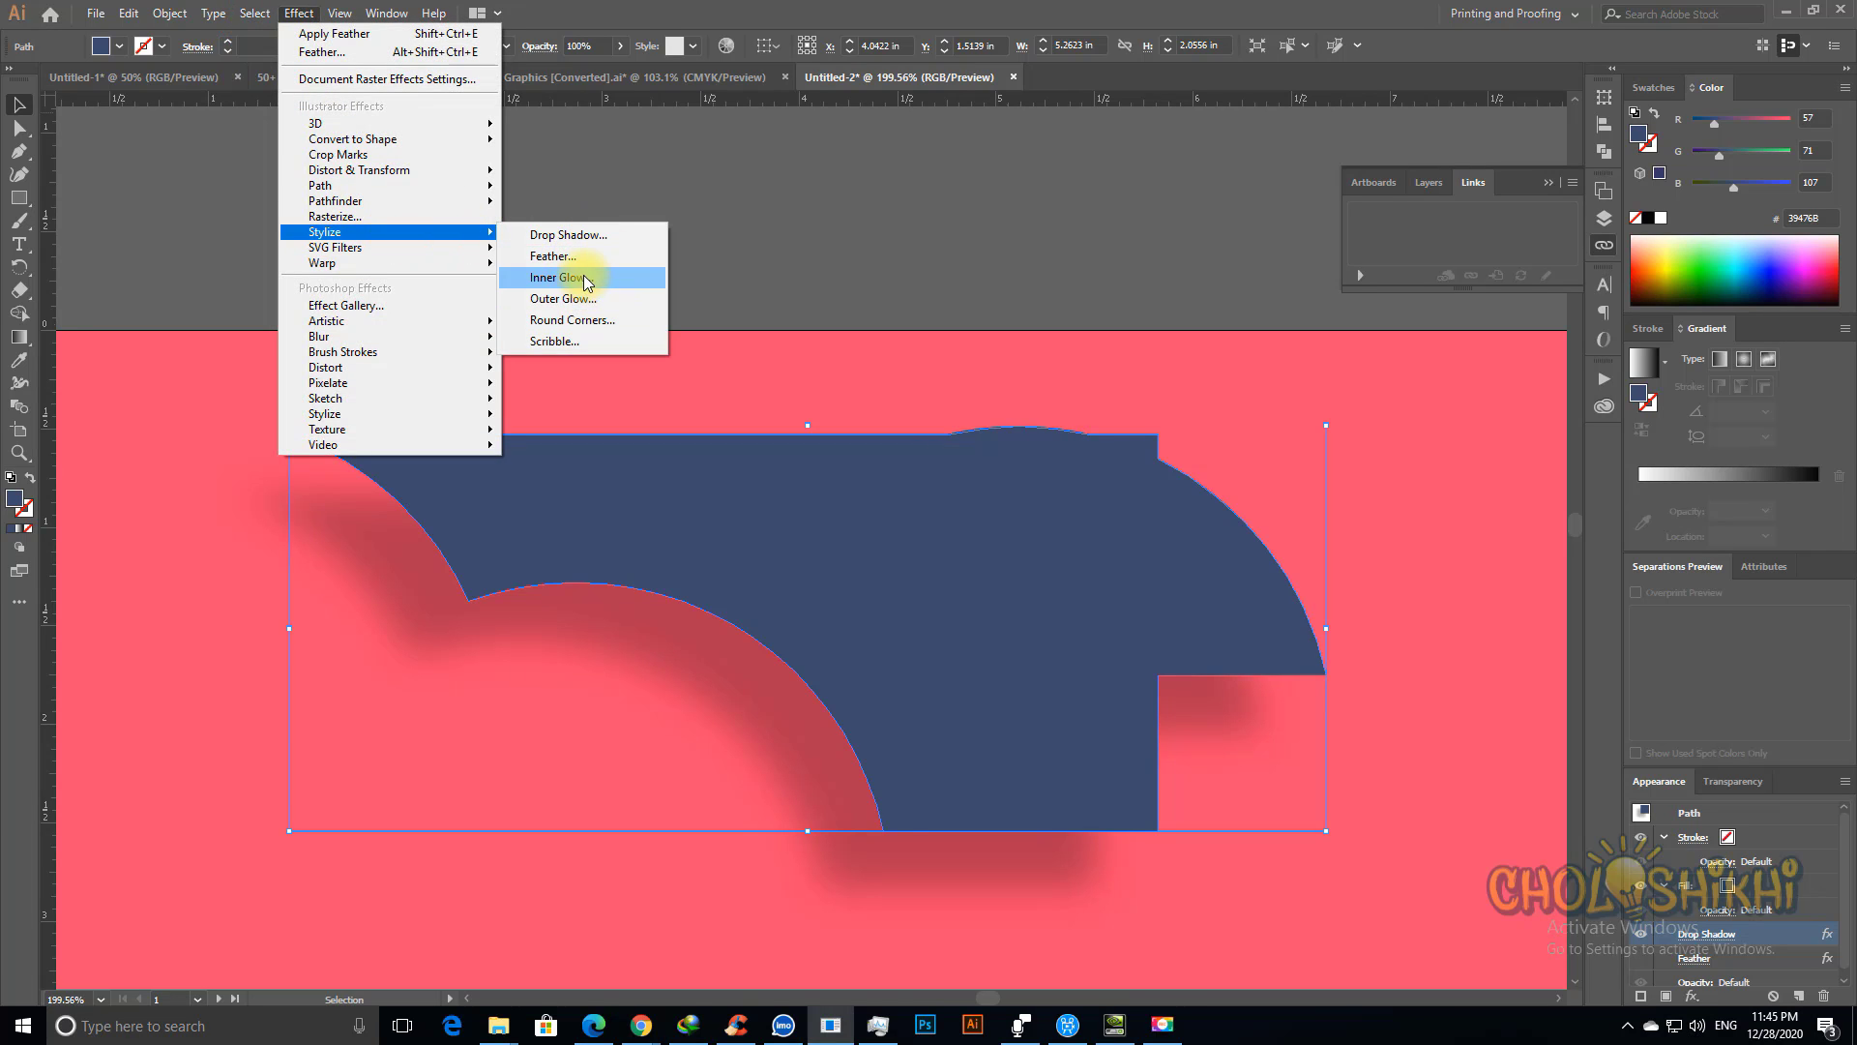
{"action": "left_click", "coordinate": [586, 281]}
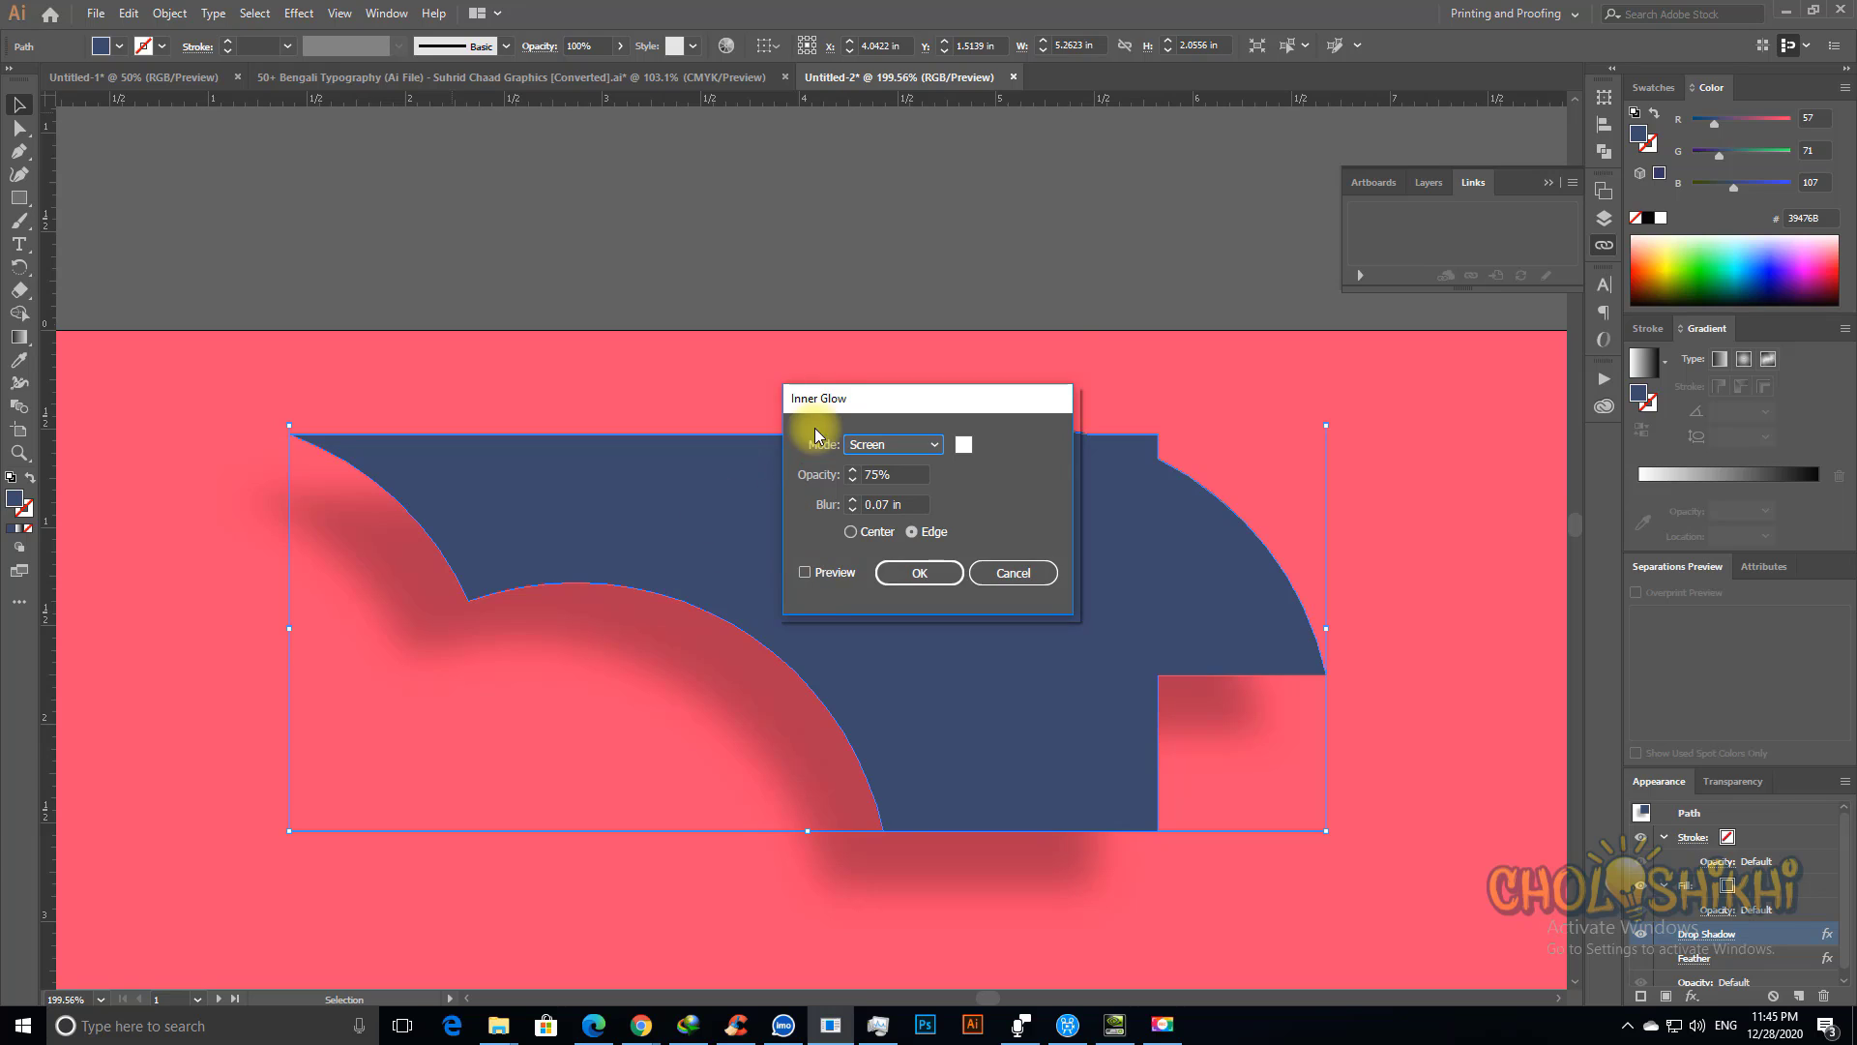
{"action": "left_click_drag", "start_coordinate": [827, 402], "coordinate": [813, 194]}
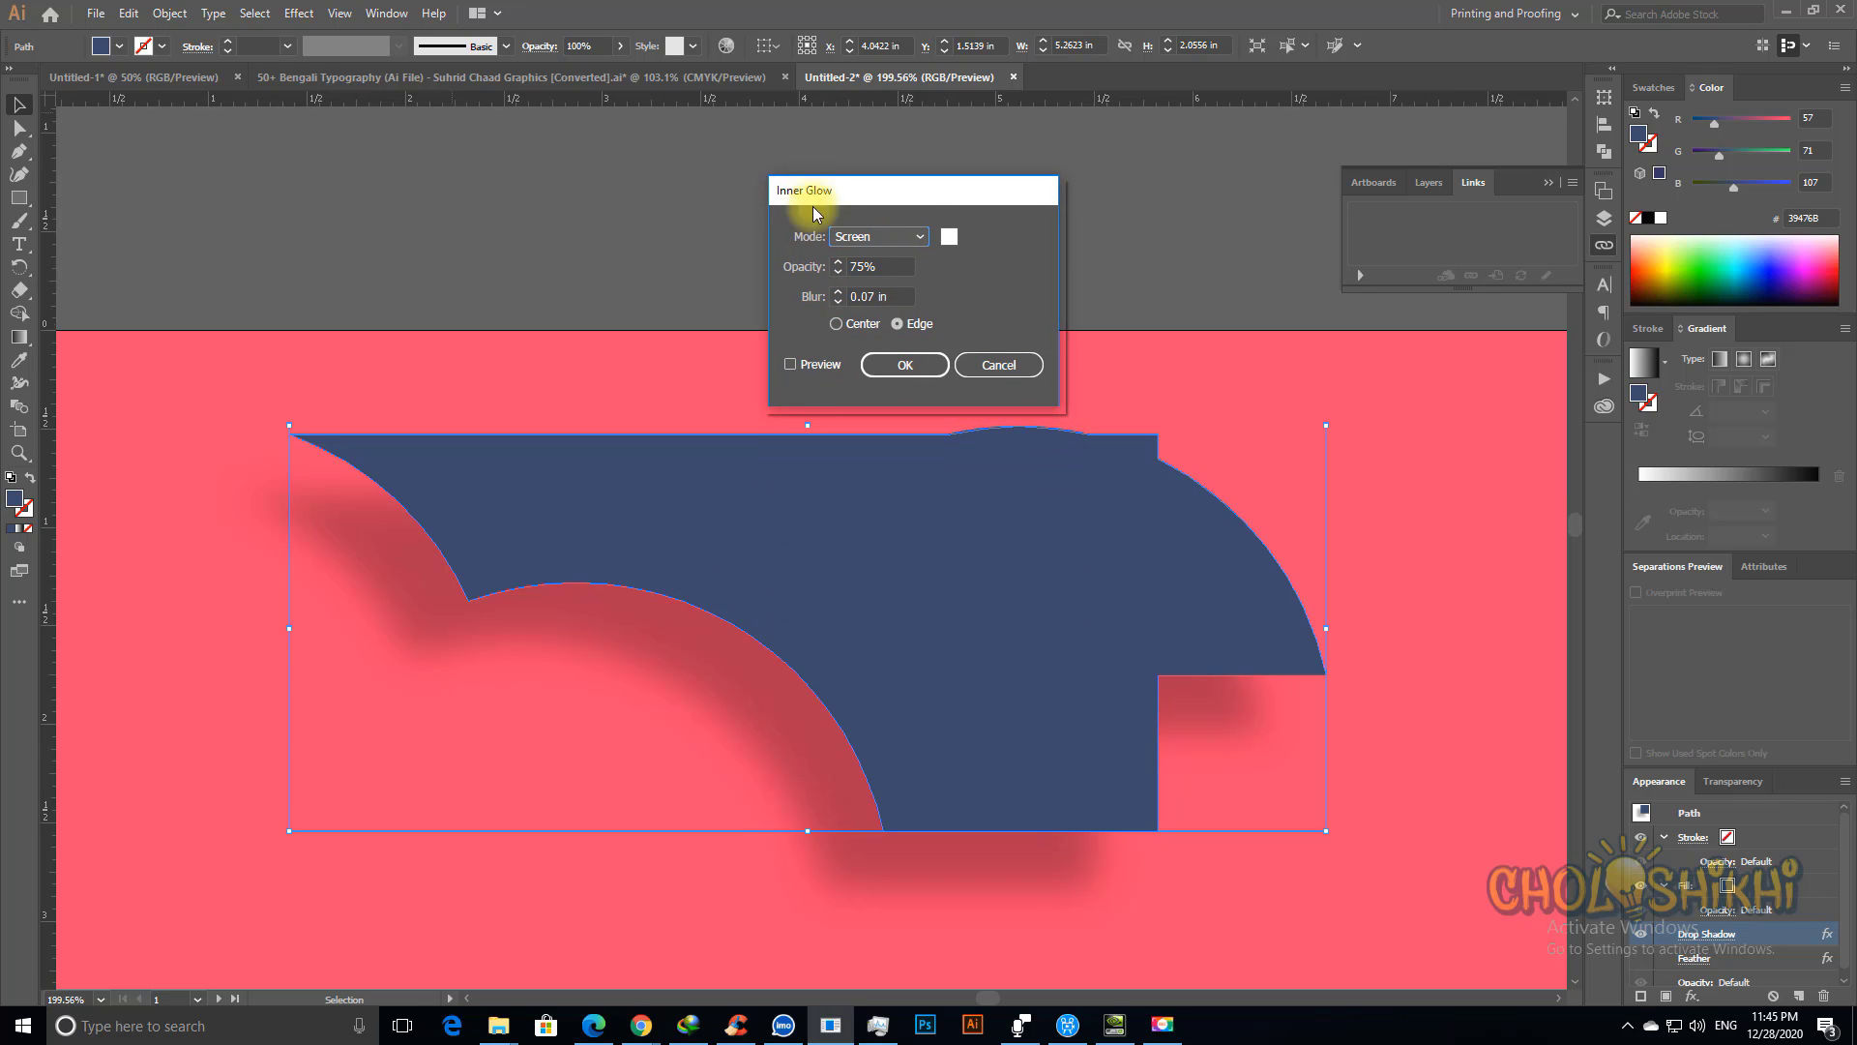
{"action": "left_click", "coordinate": [790, 365]}
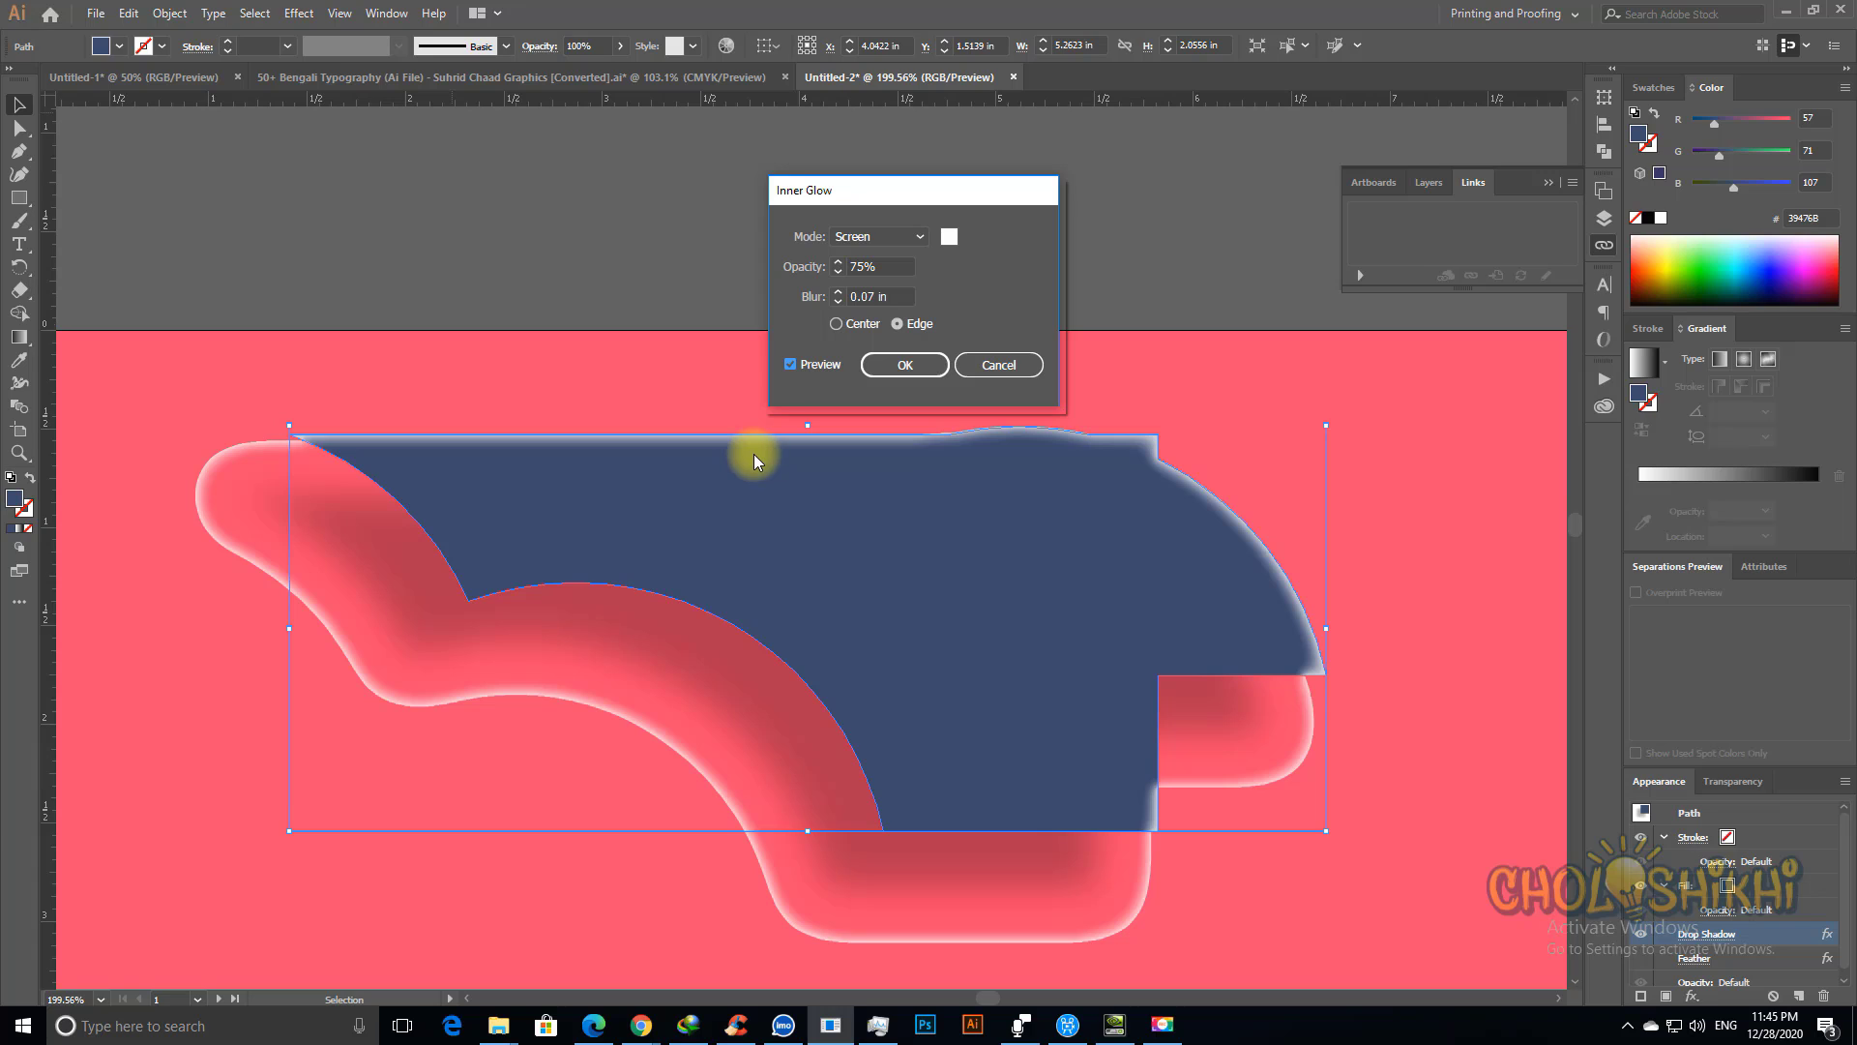
{"action": "left_click", "coordinate": [882, 238]}
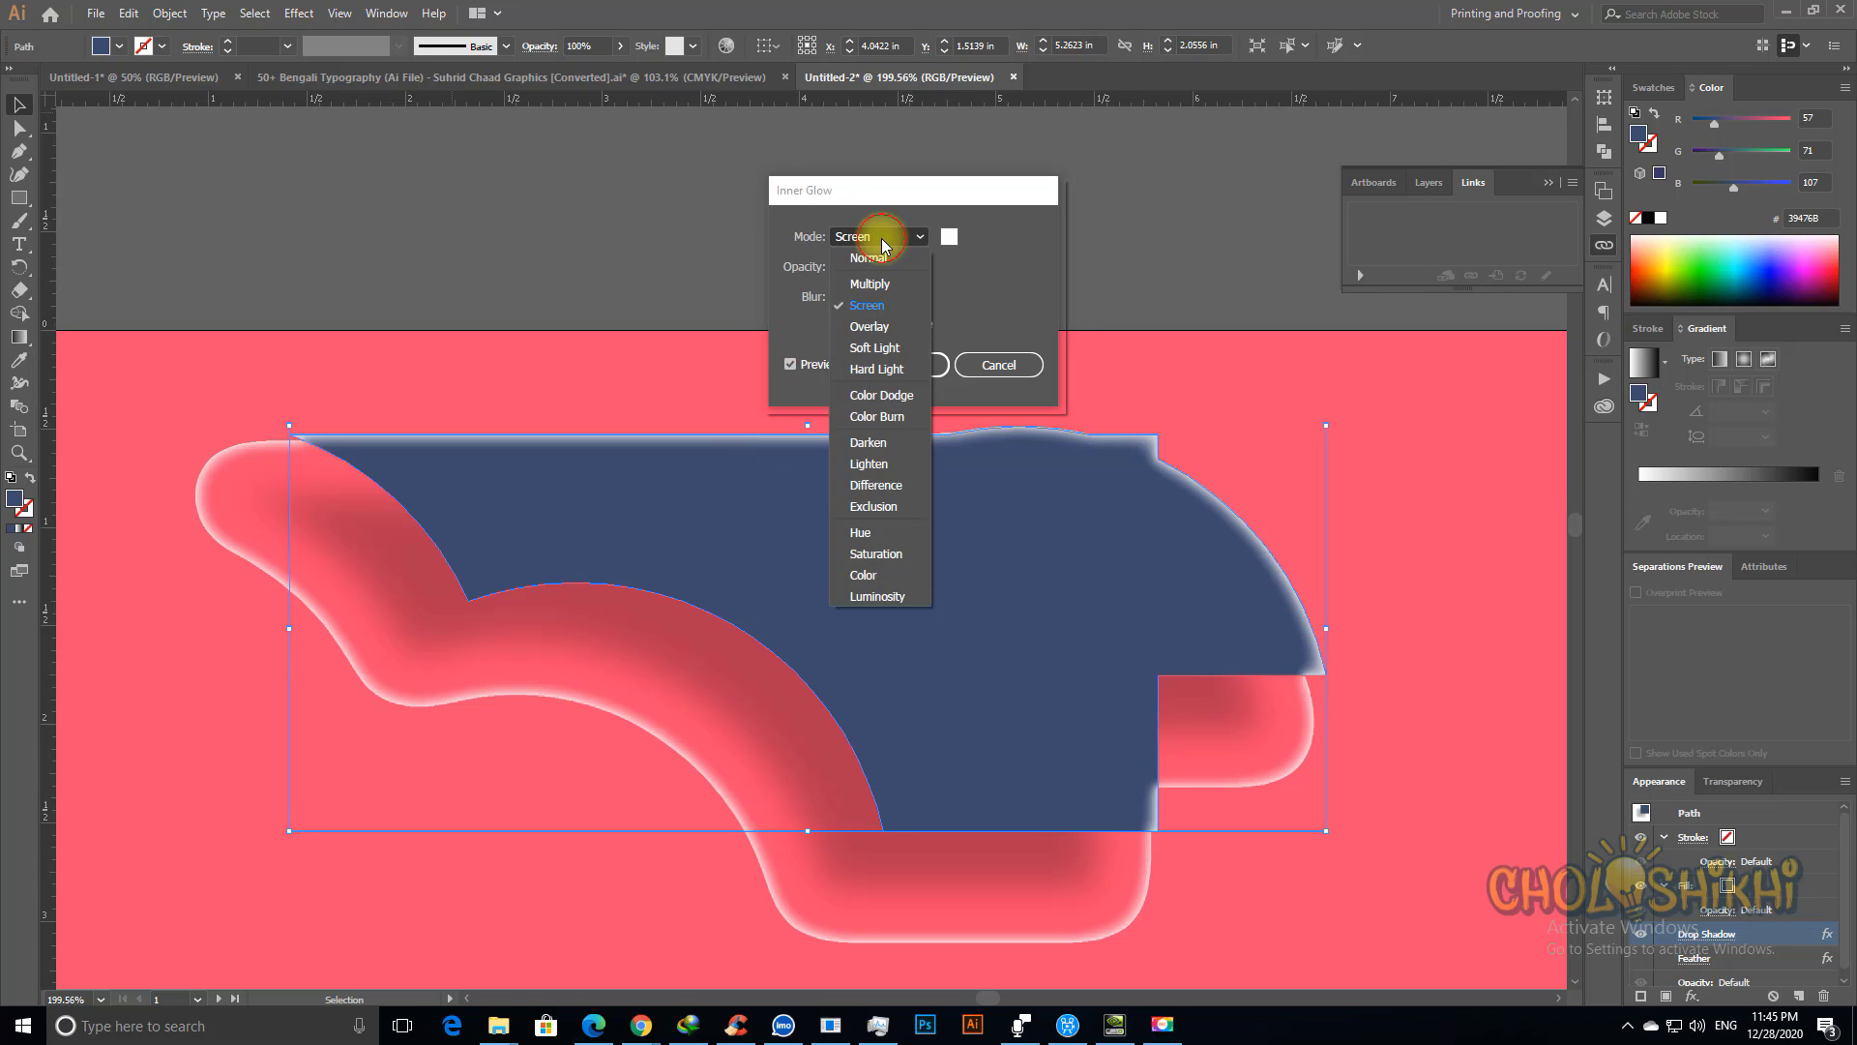
{"action": "left_click", "coordinate": [880, 264]}
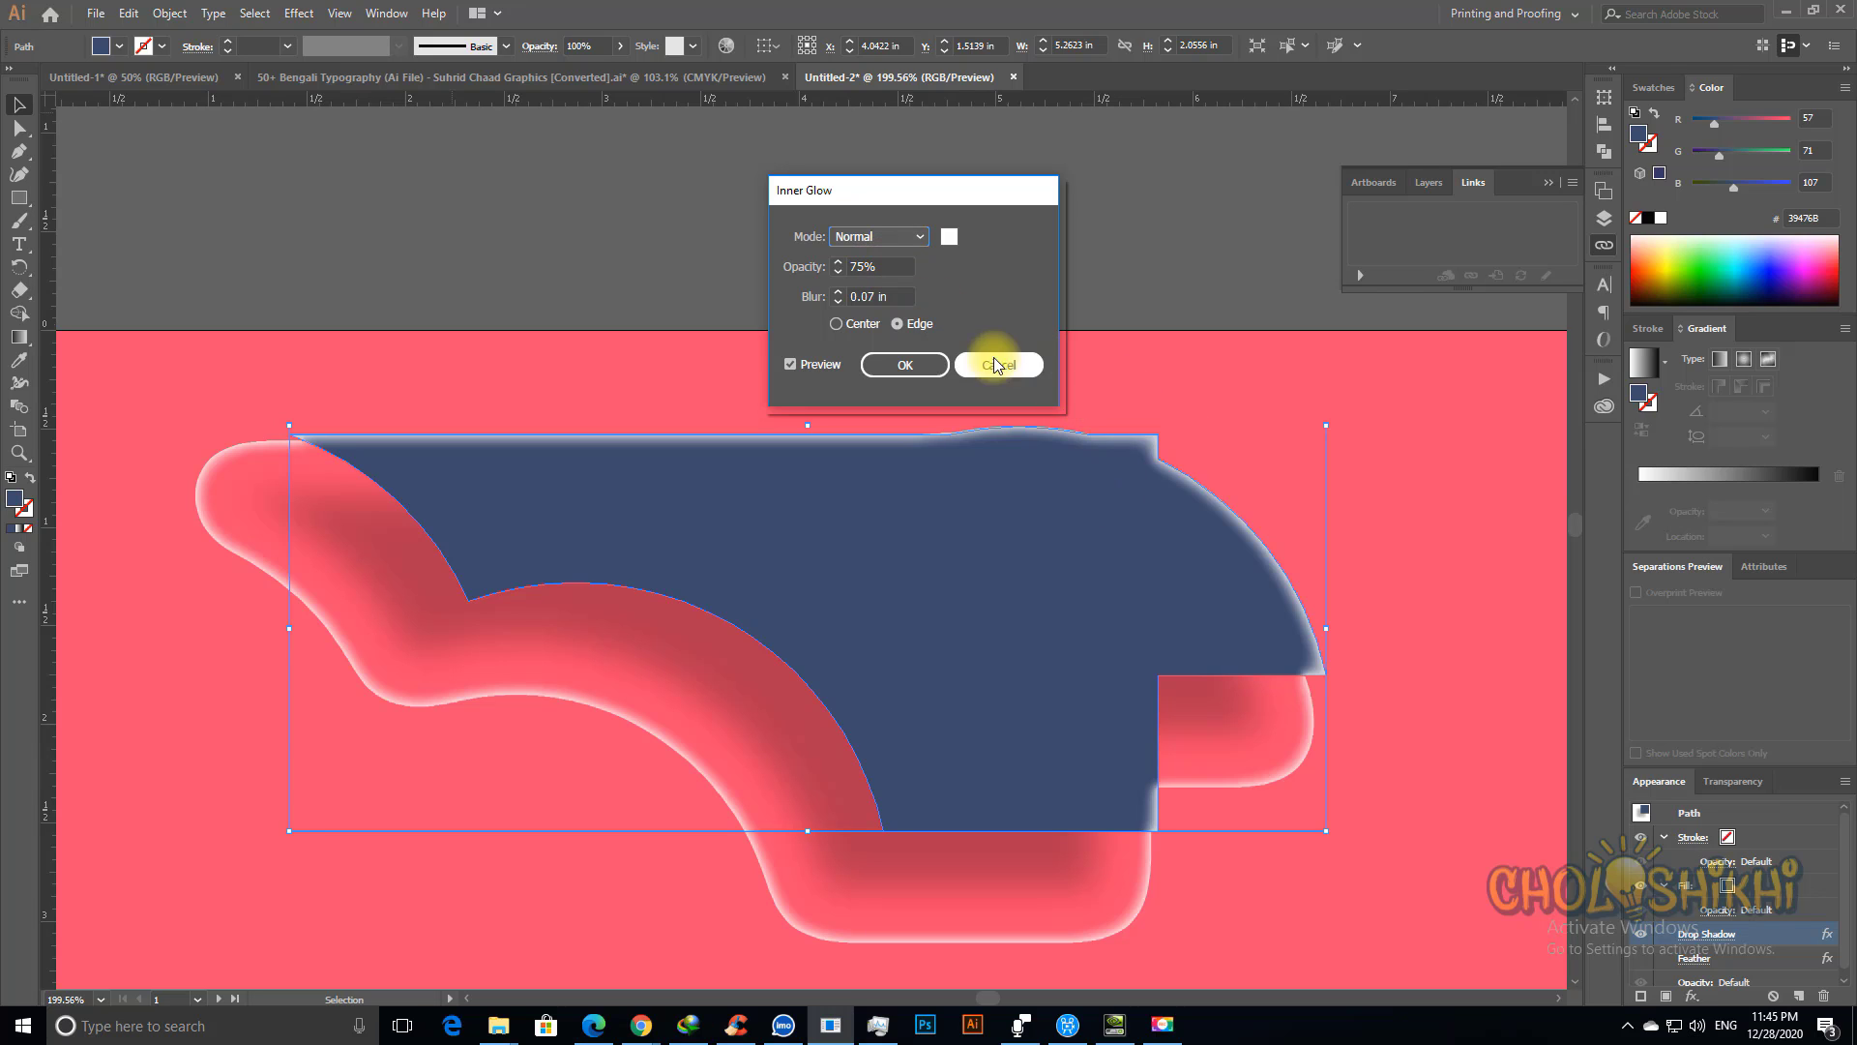
{"action": "left_click", "coordinate": [1025, 365]}
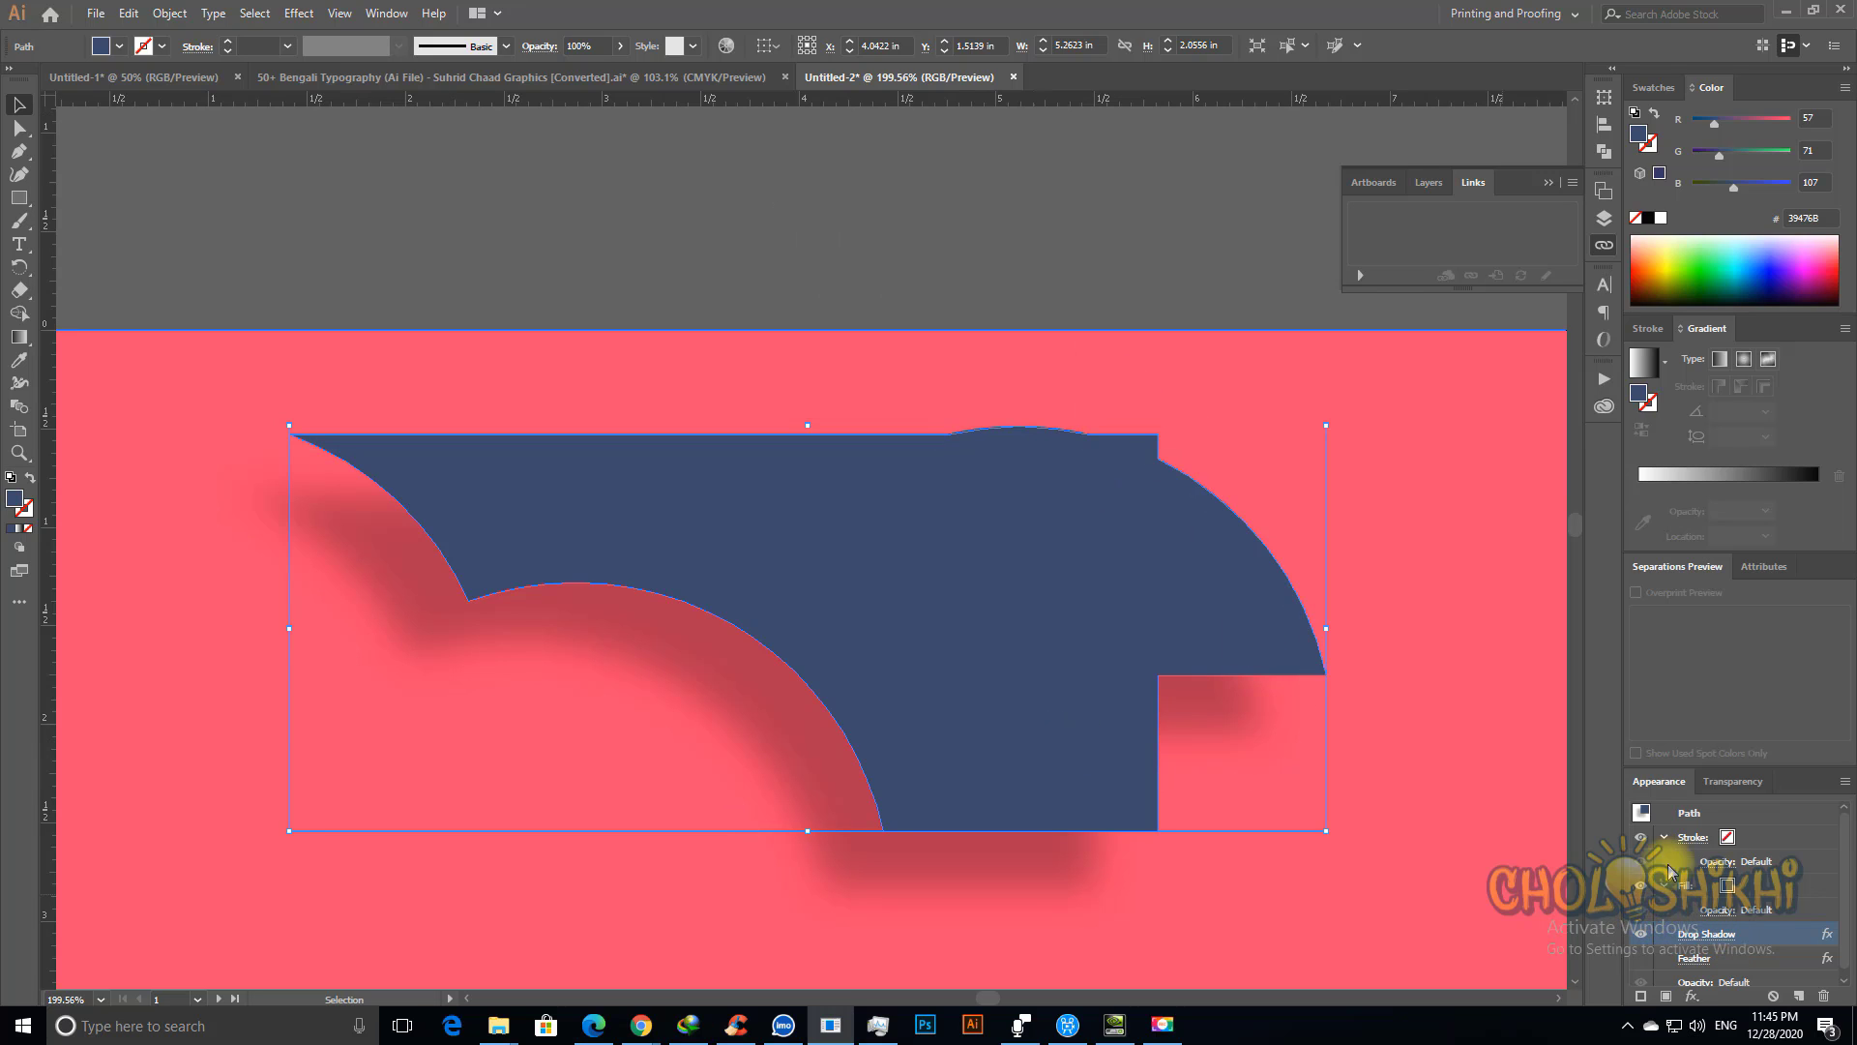
Step: Hide the blue shape's Drop Shadow effect and start an Inner Glow on it with preview on
{"action": "left_click", "coordinate": [1641, 943]}
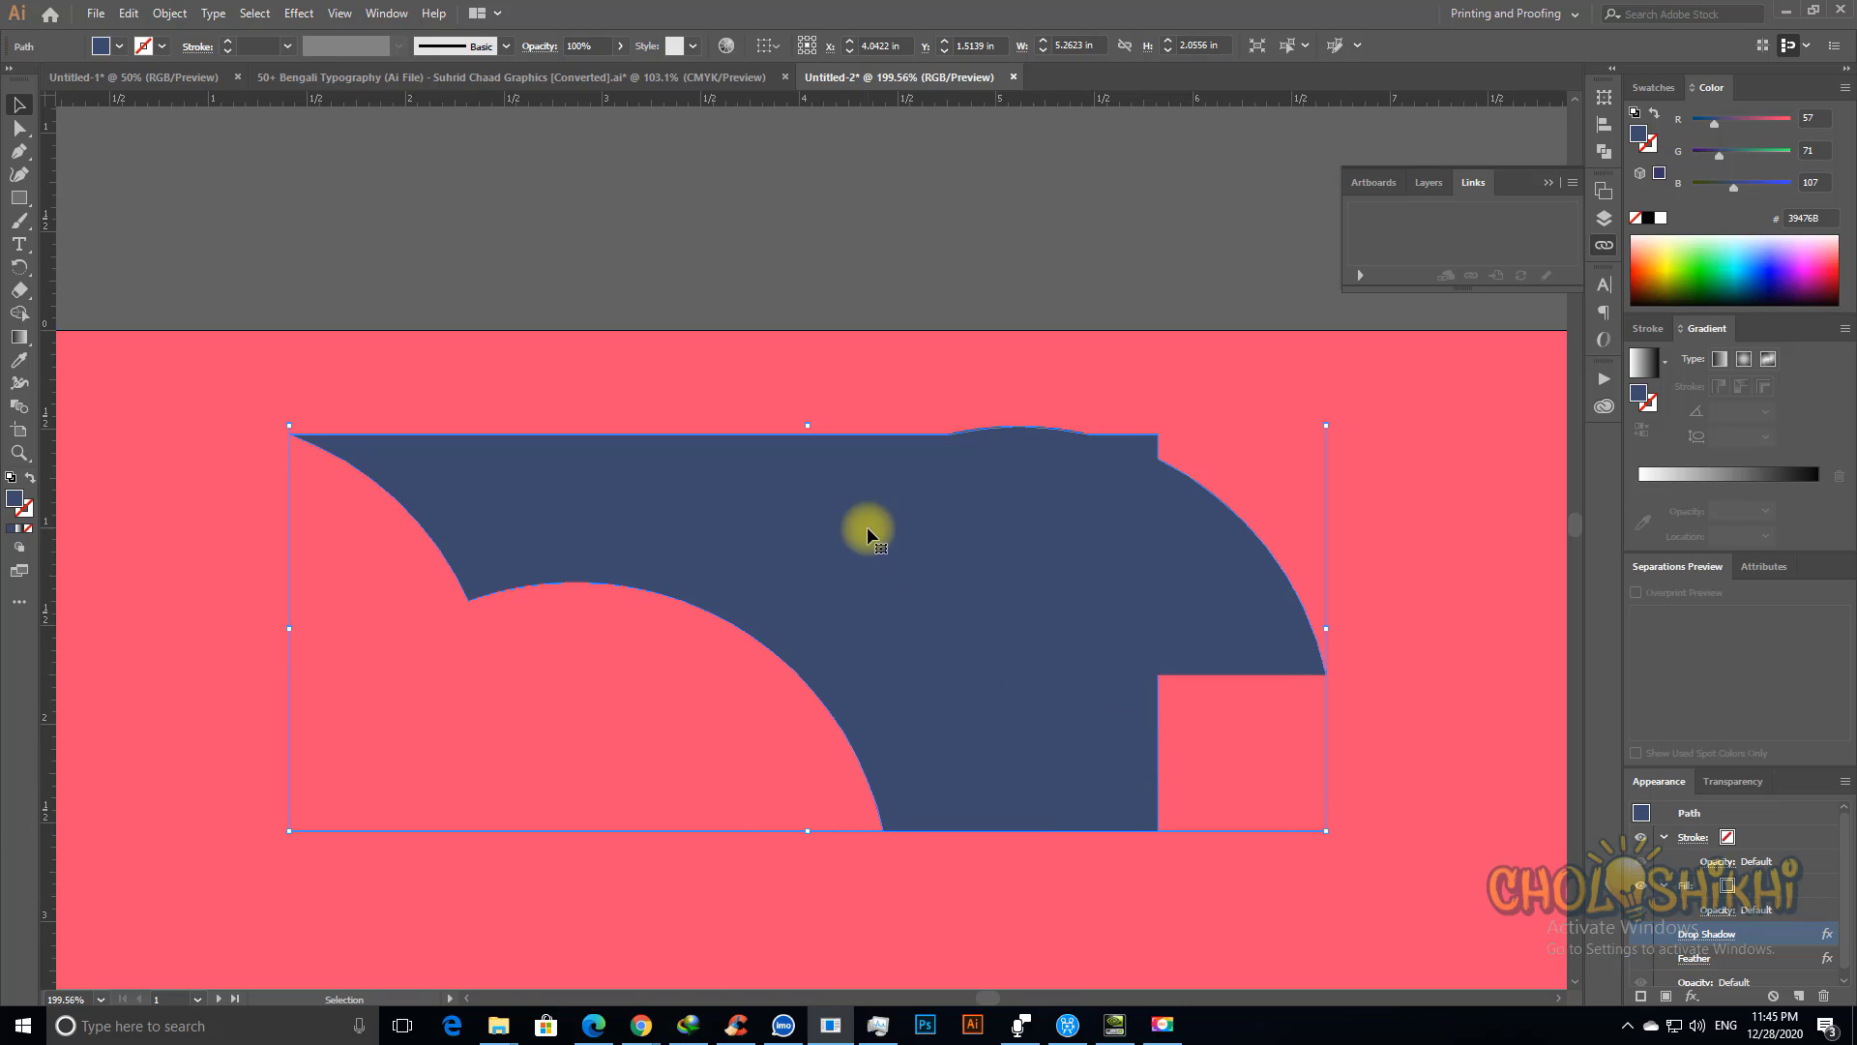
{"action": "left_click", "coordinate": [295, 14]}
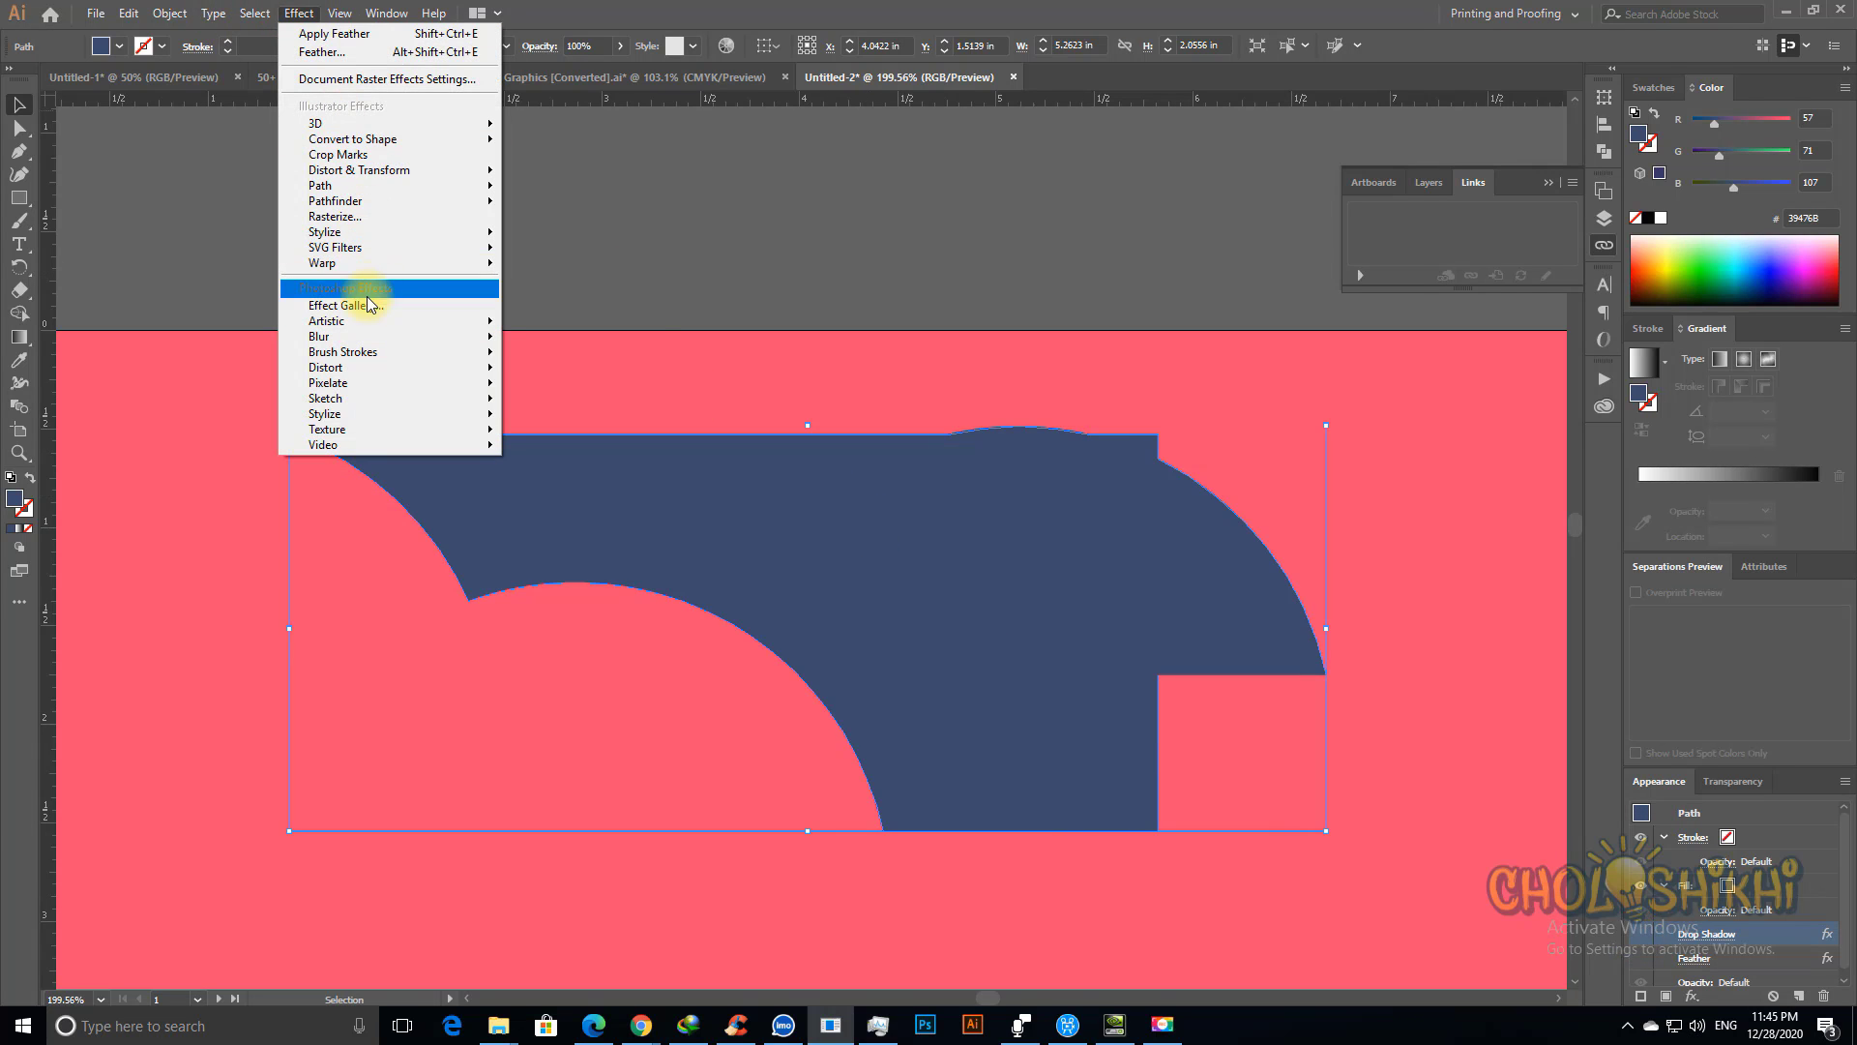
{"action": "mouse_move", "coordinate": [416, 232]}
{"action": "left_click", "coordinate": [564, 279]}
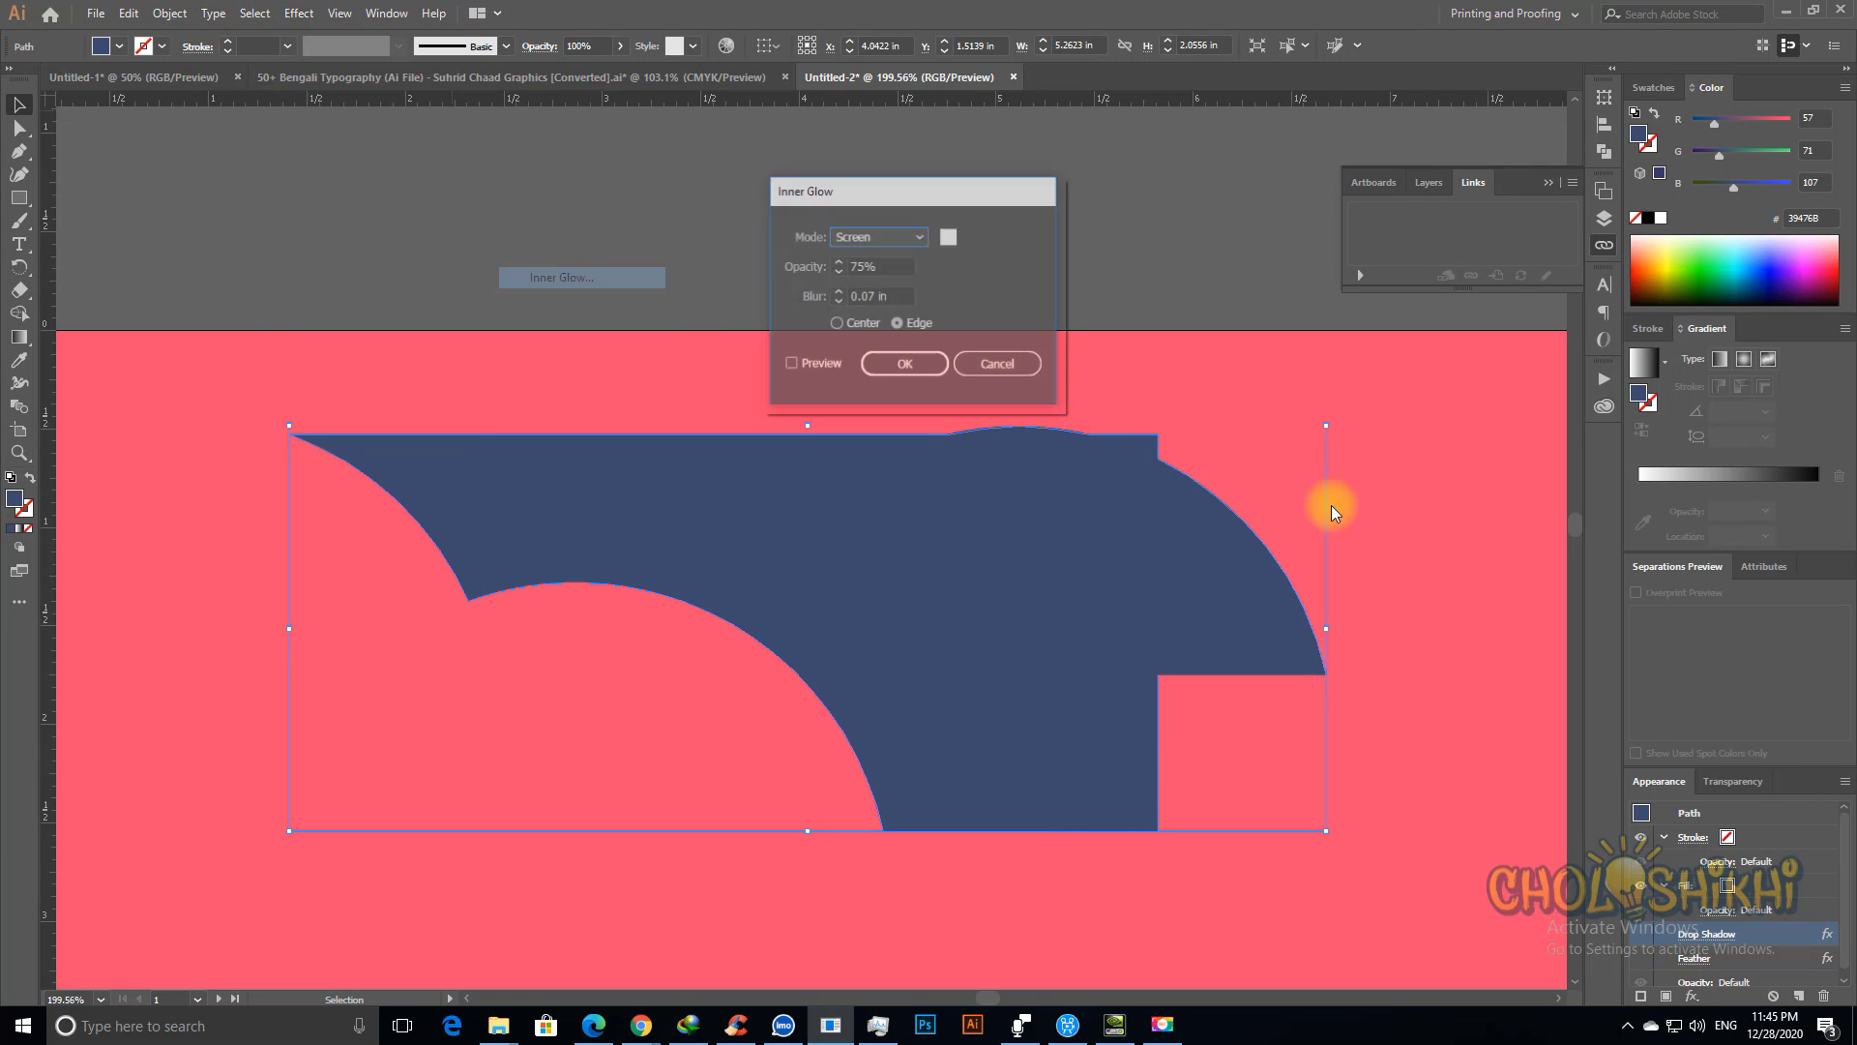
{"action": "left_click", "coordinate": [790, 365]}
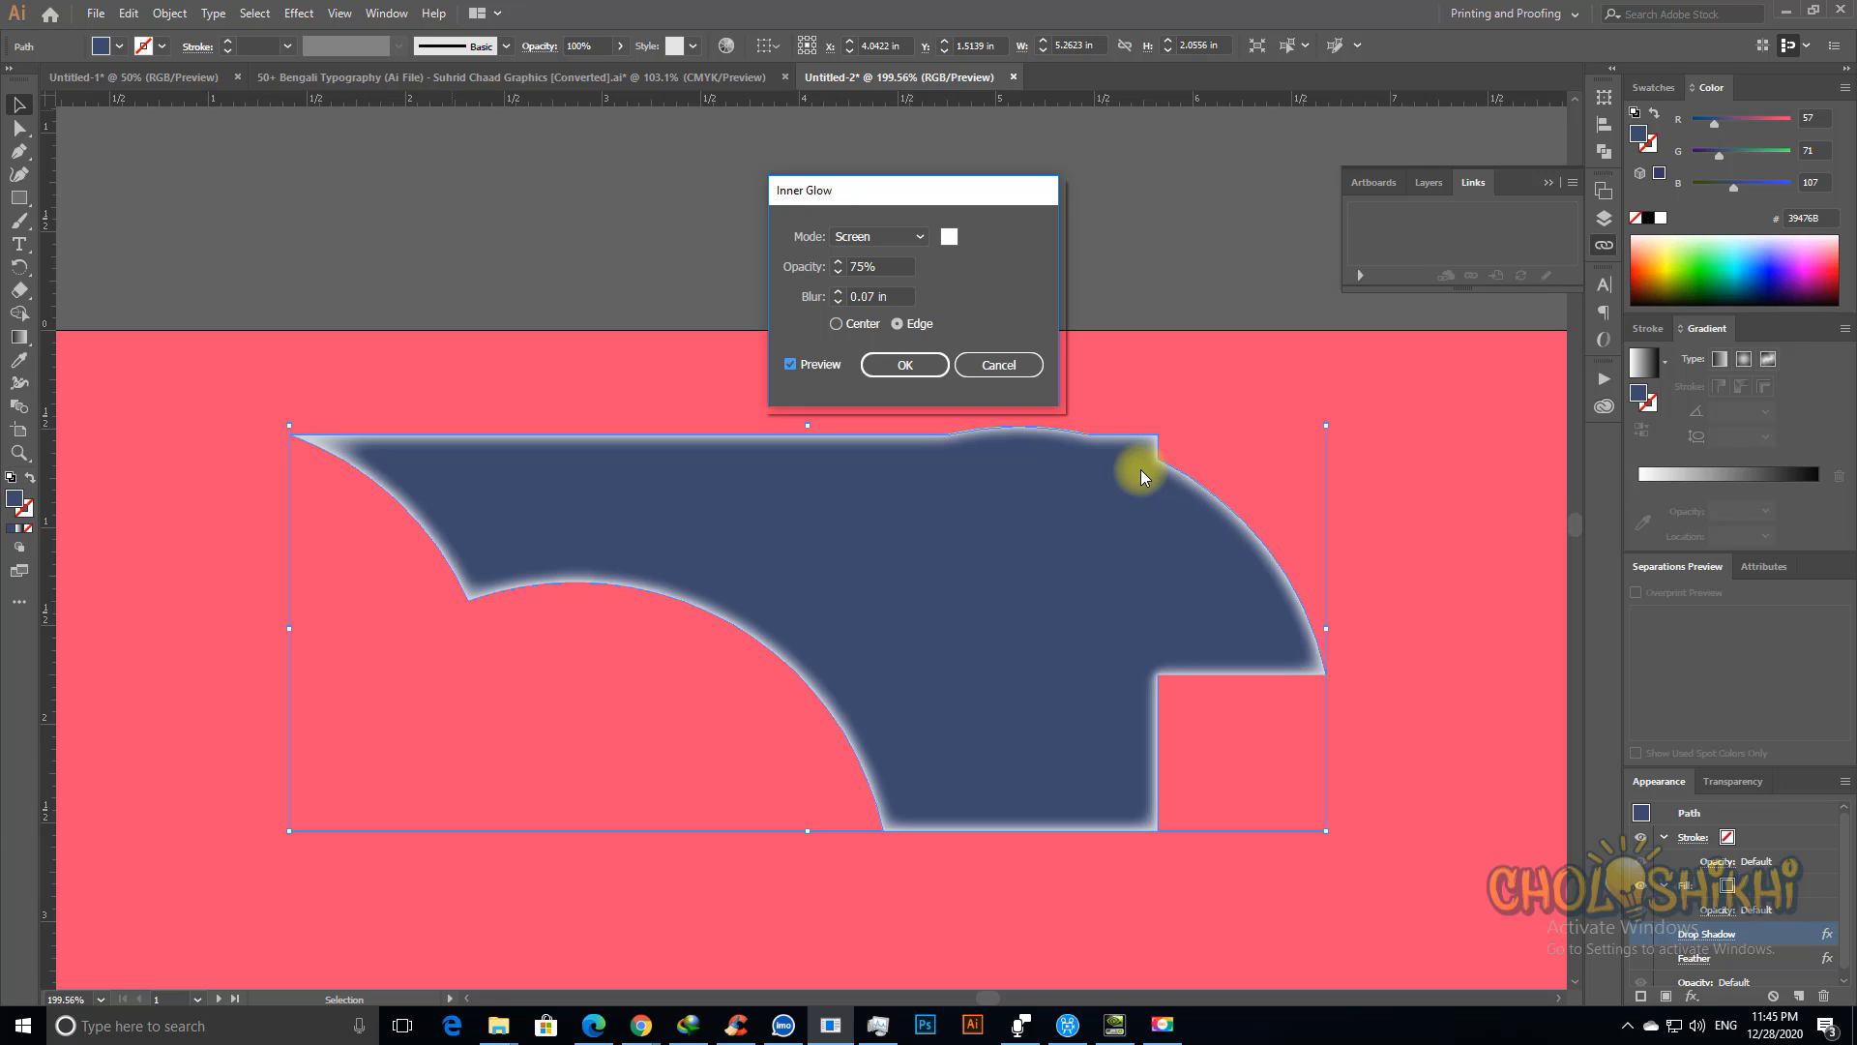
Step: Set the inner glow's mode to Multiply and its color to a near-black gray
{"action": "left_click", "coordinate": [882, 237]}
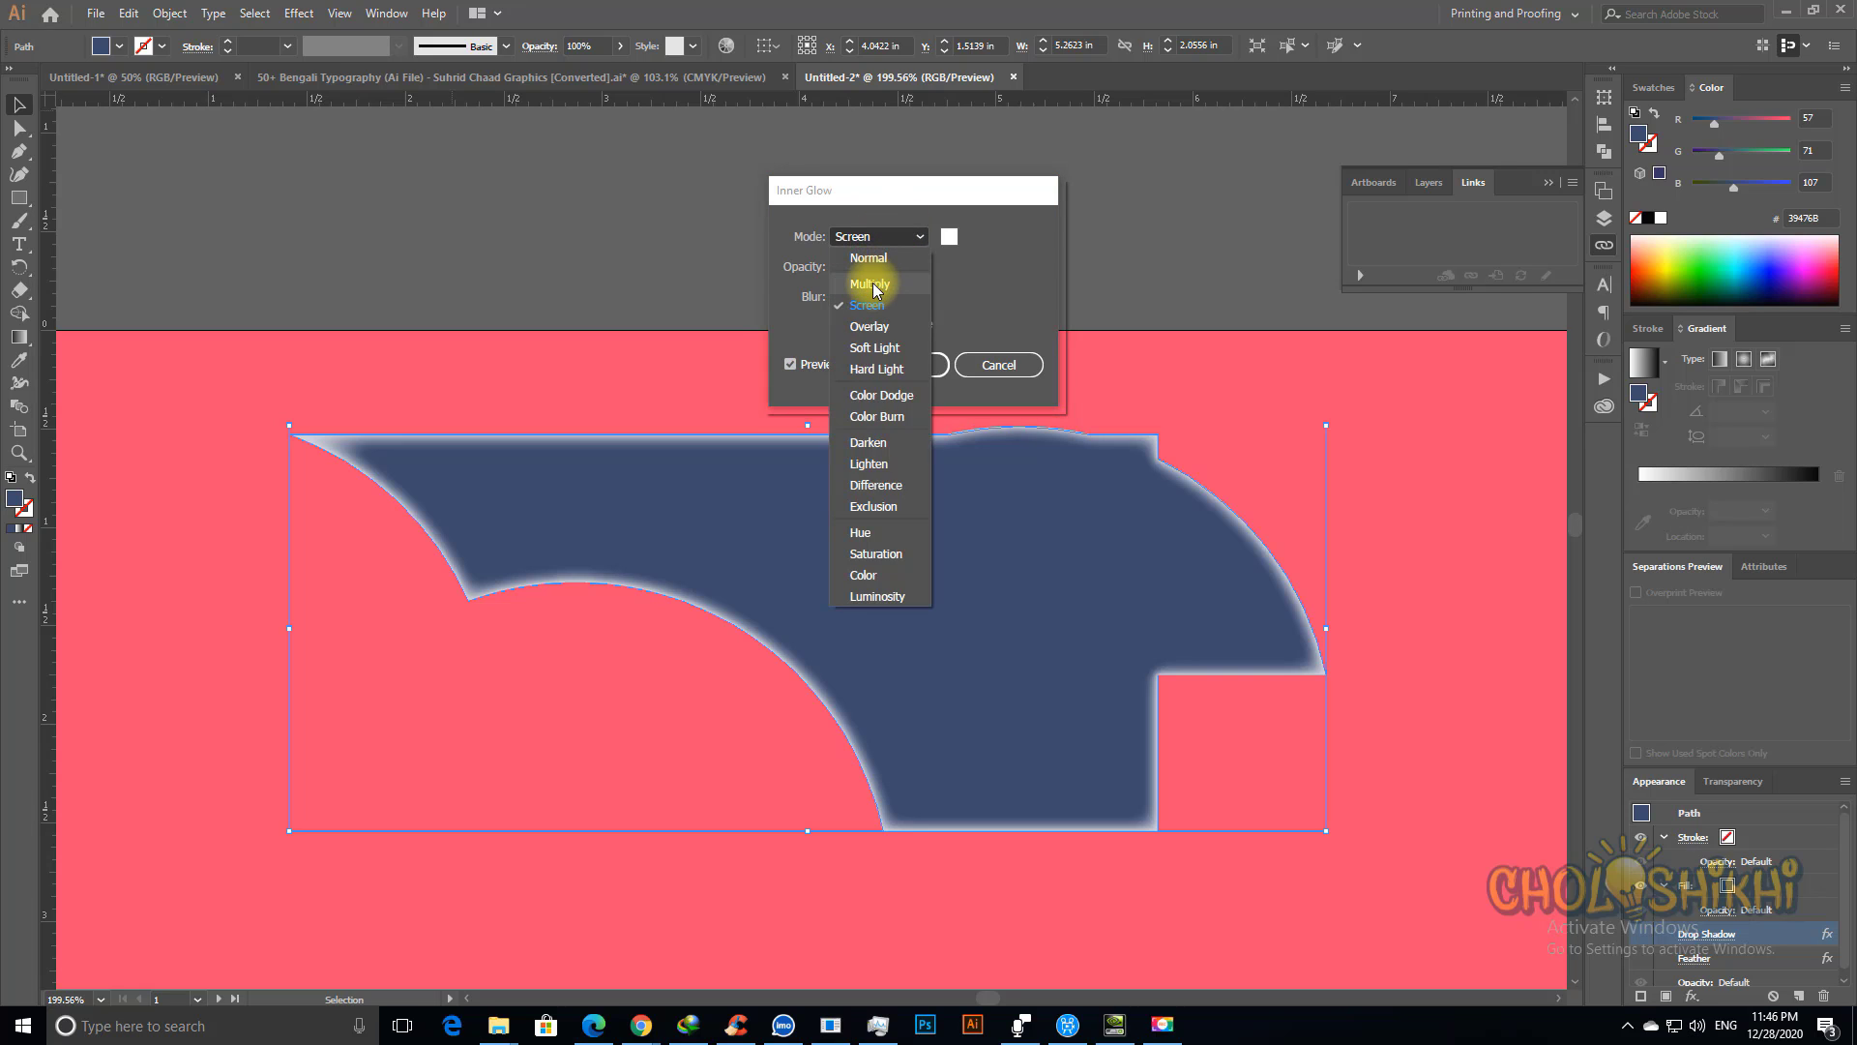
{"action": "left_click", "coordinate": [875, 277]}
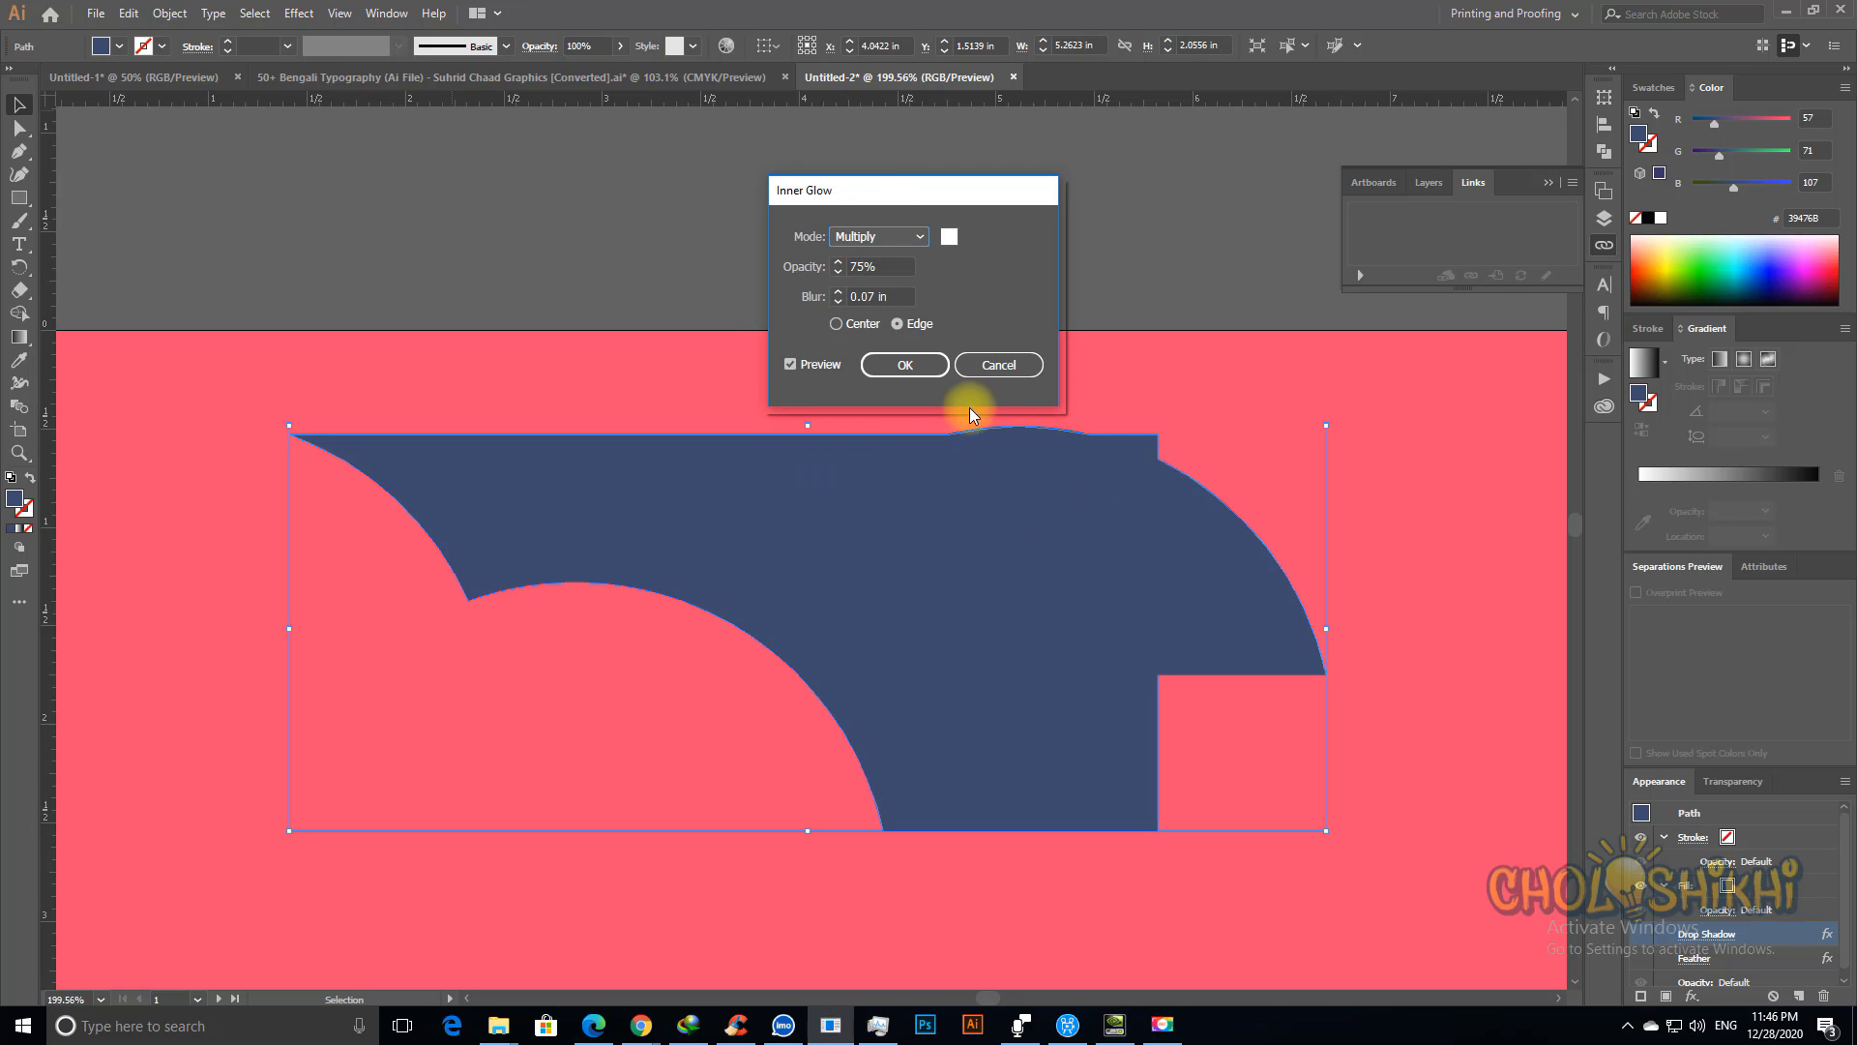
{"action": "left_click", "coordinate": [947, 239]}
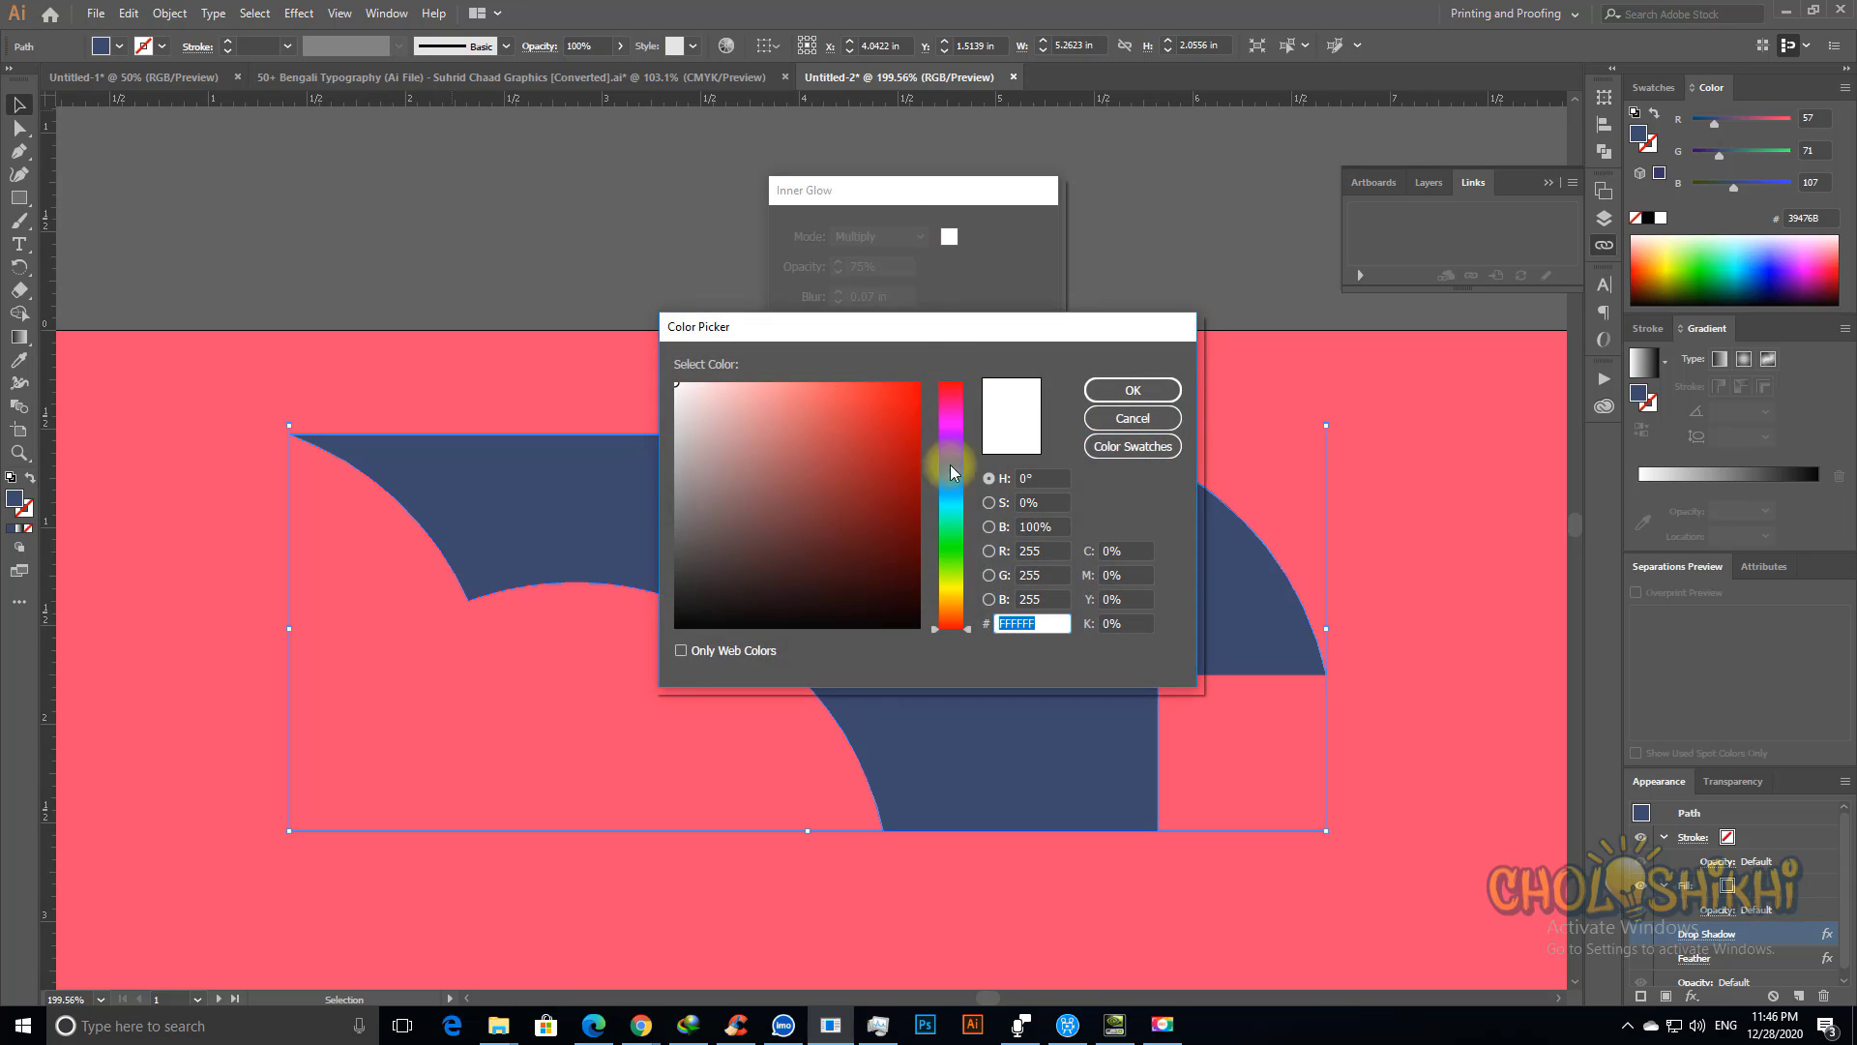
{"action": "left_click", "coordinate": [677, 539]}
{"action": "left_click_drag", "start_coordinate": [677, 540], "coordinate": [650, 608]}
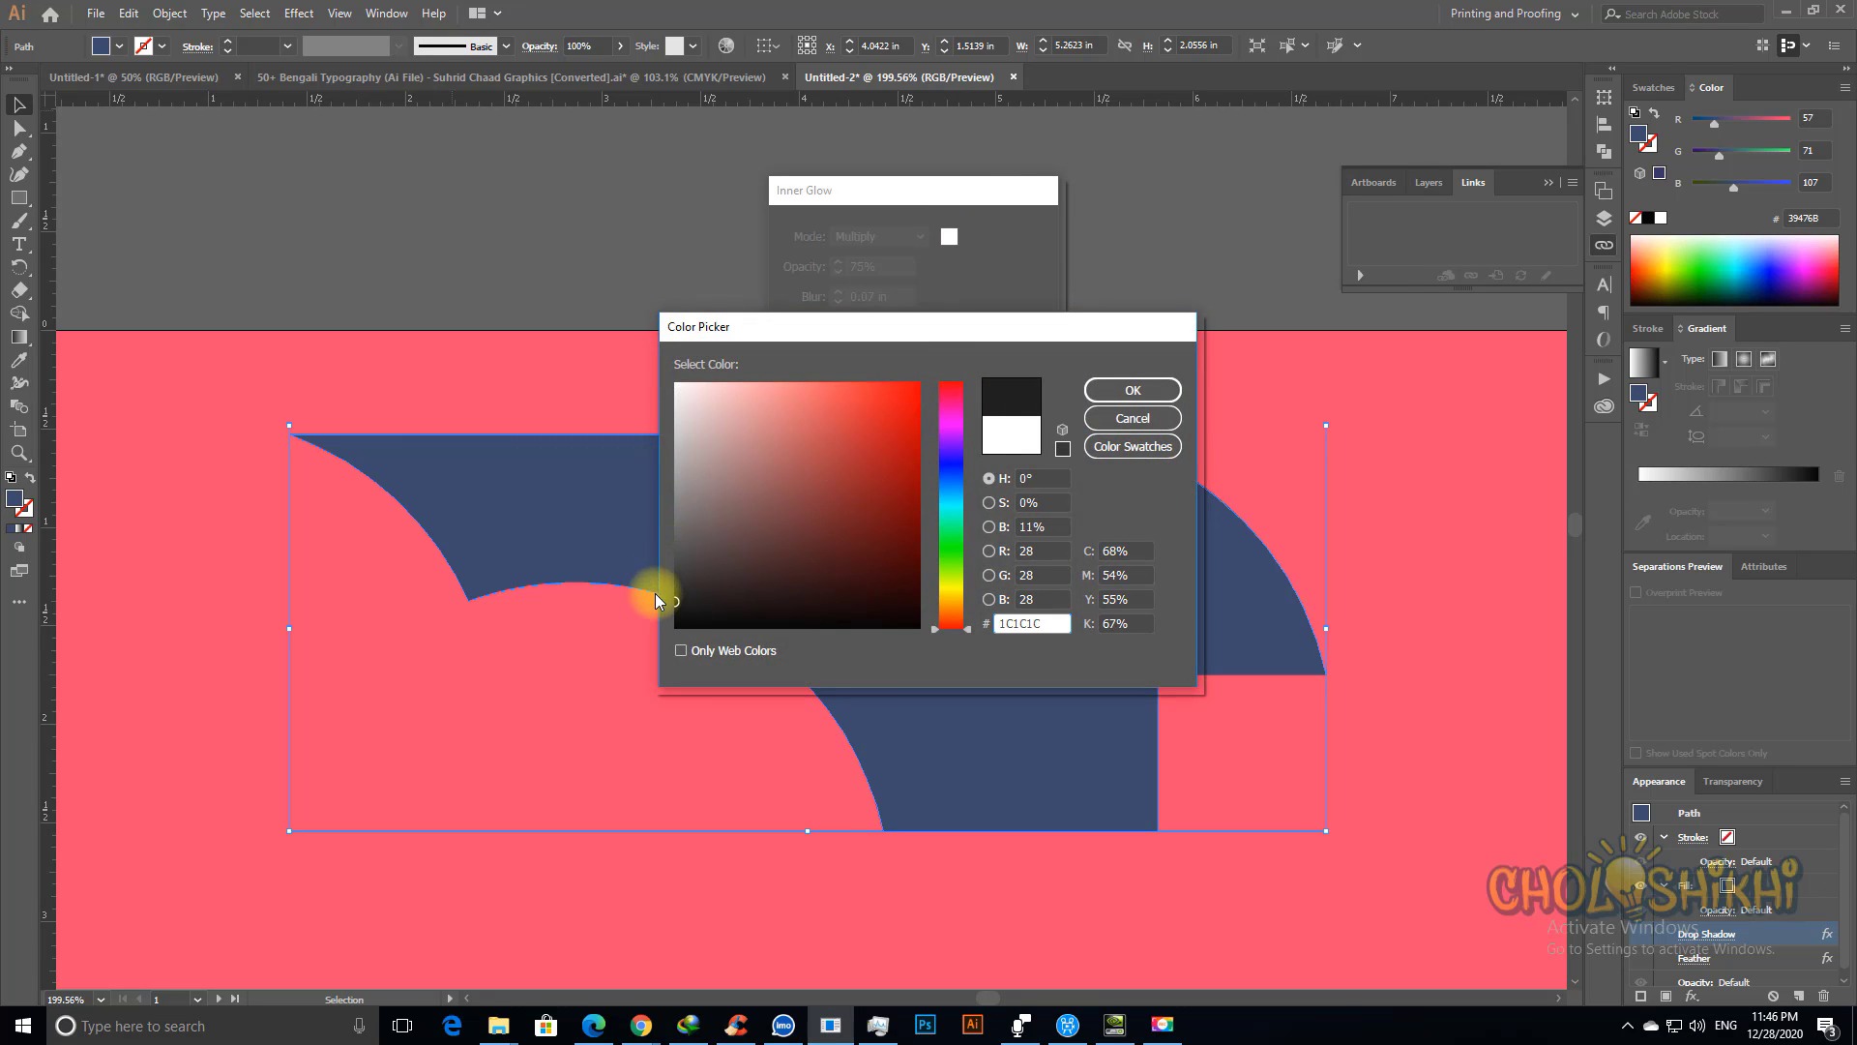
{"action": "left_click", "coordinate": [1127, 390]}
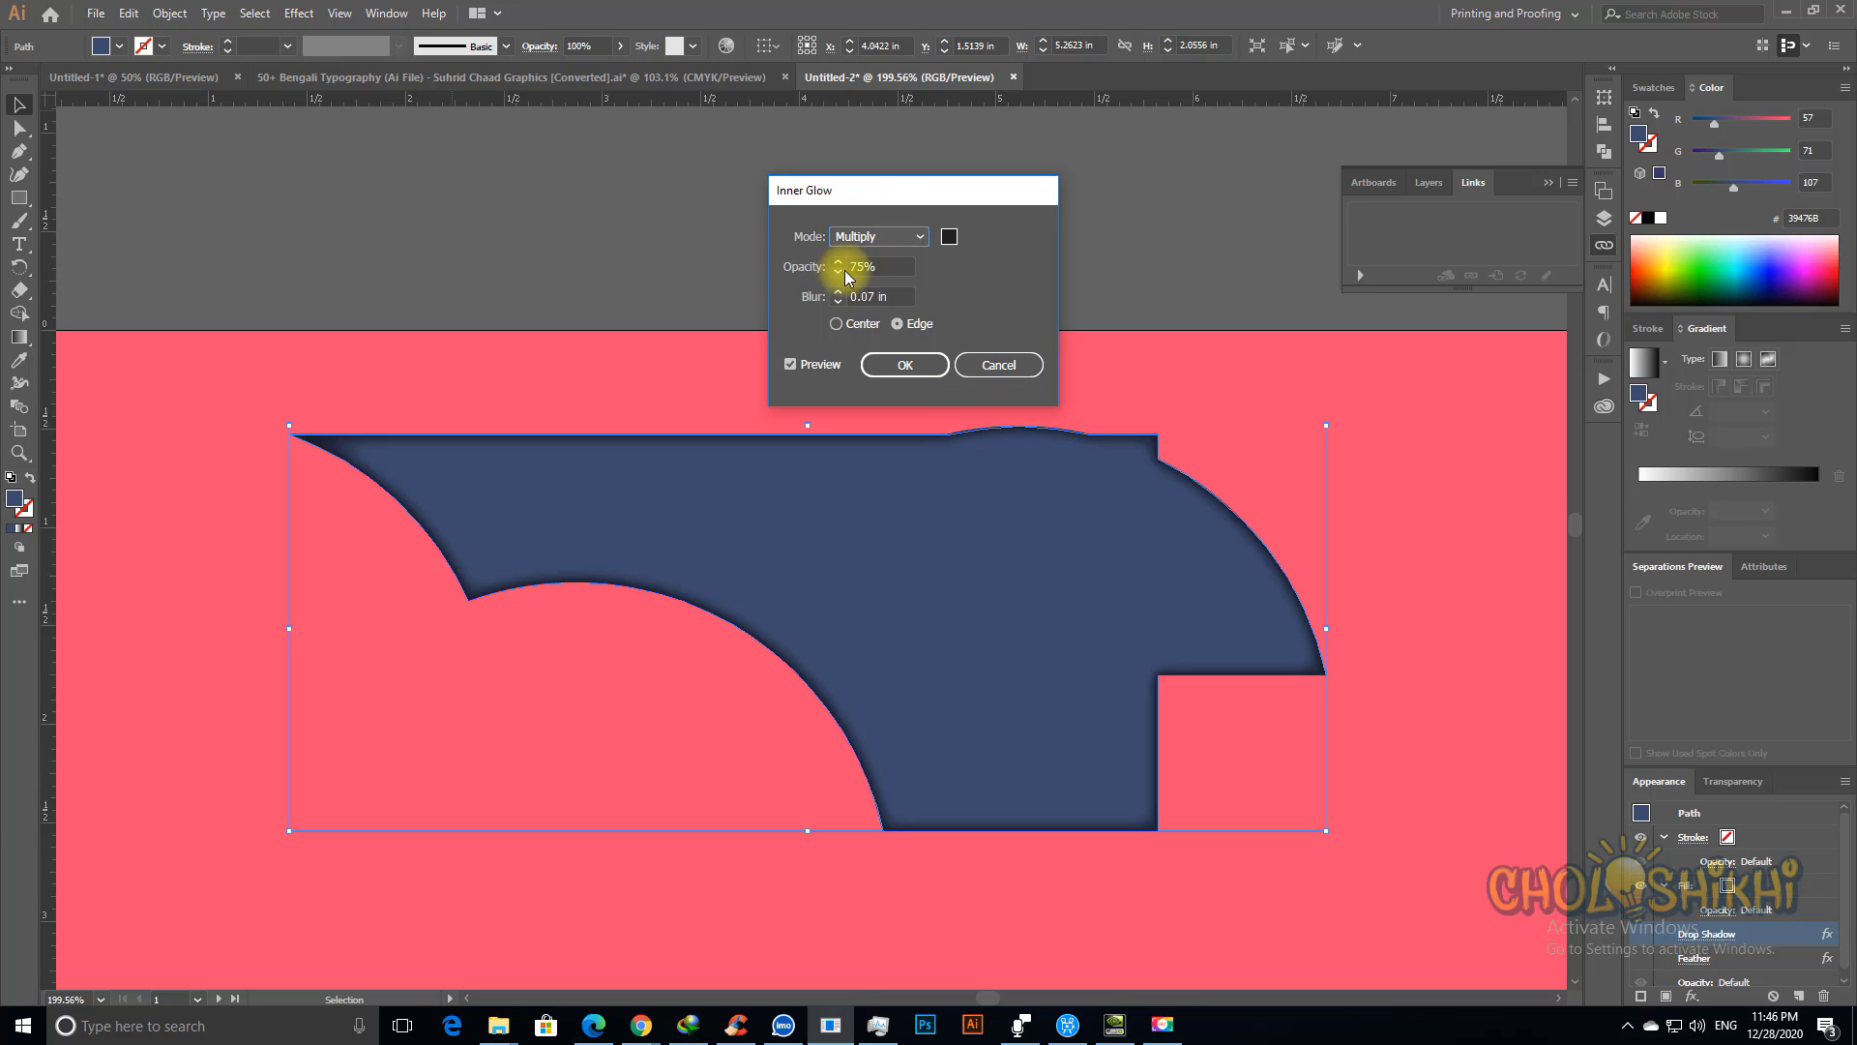
Step: Try the inner glow with a blur of 0.2 in and an opacity of 30%
{"action": "left_click_drag", "start_coordinate": [878, 268], "coordinate": [792, 278]}
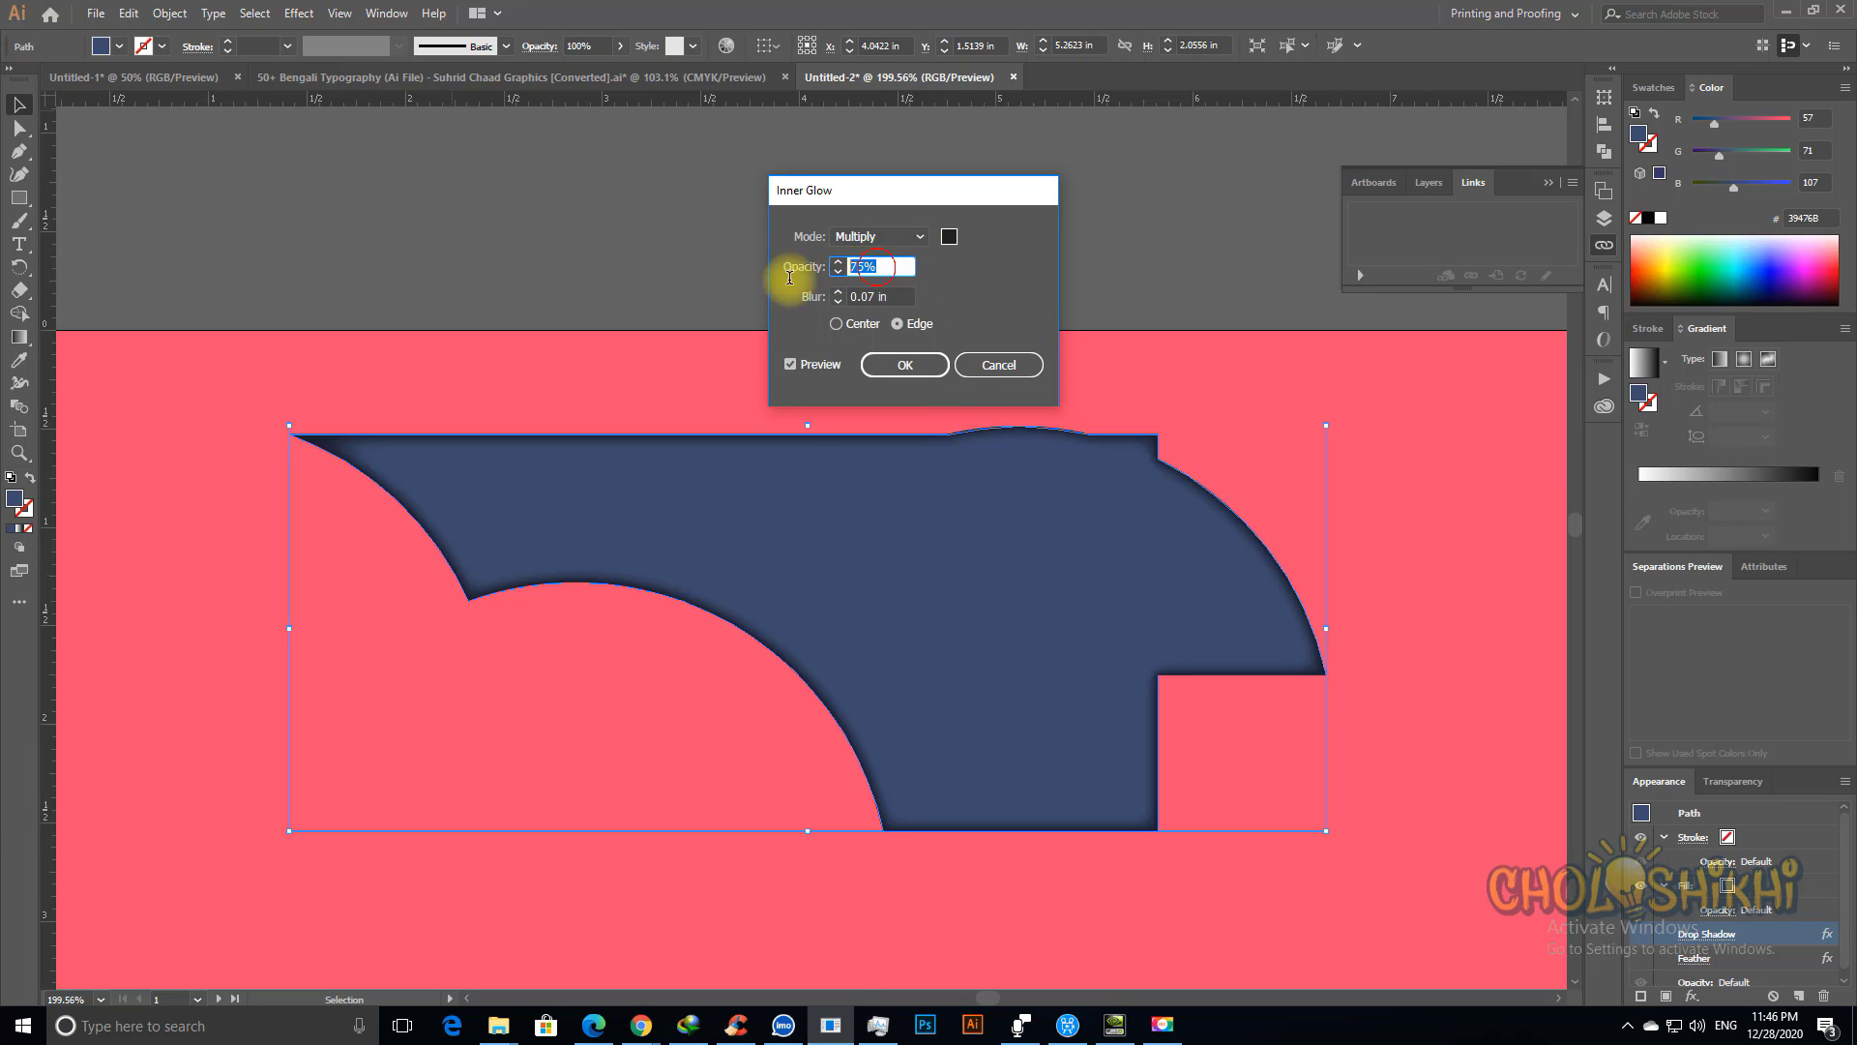
{"action": "left_click", "coordinate": [838, 292]}
{"action": "left_click", "coordinate": [839, 292]}
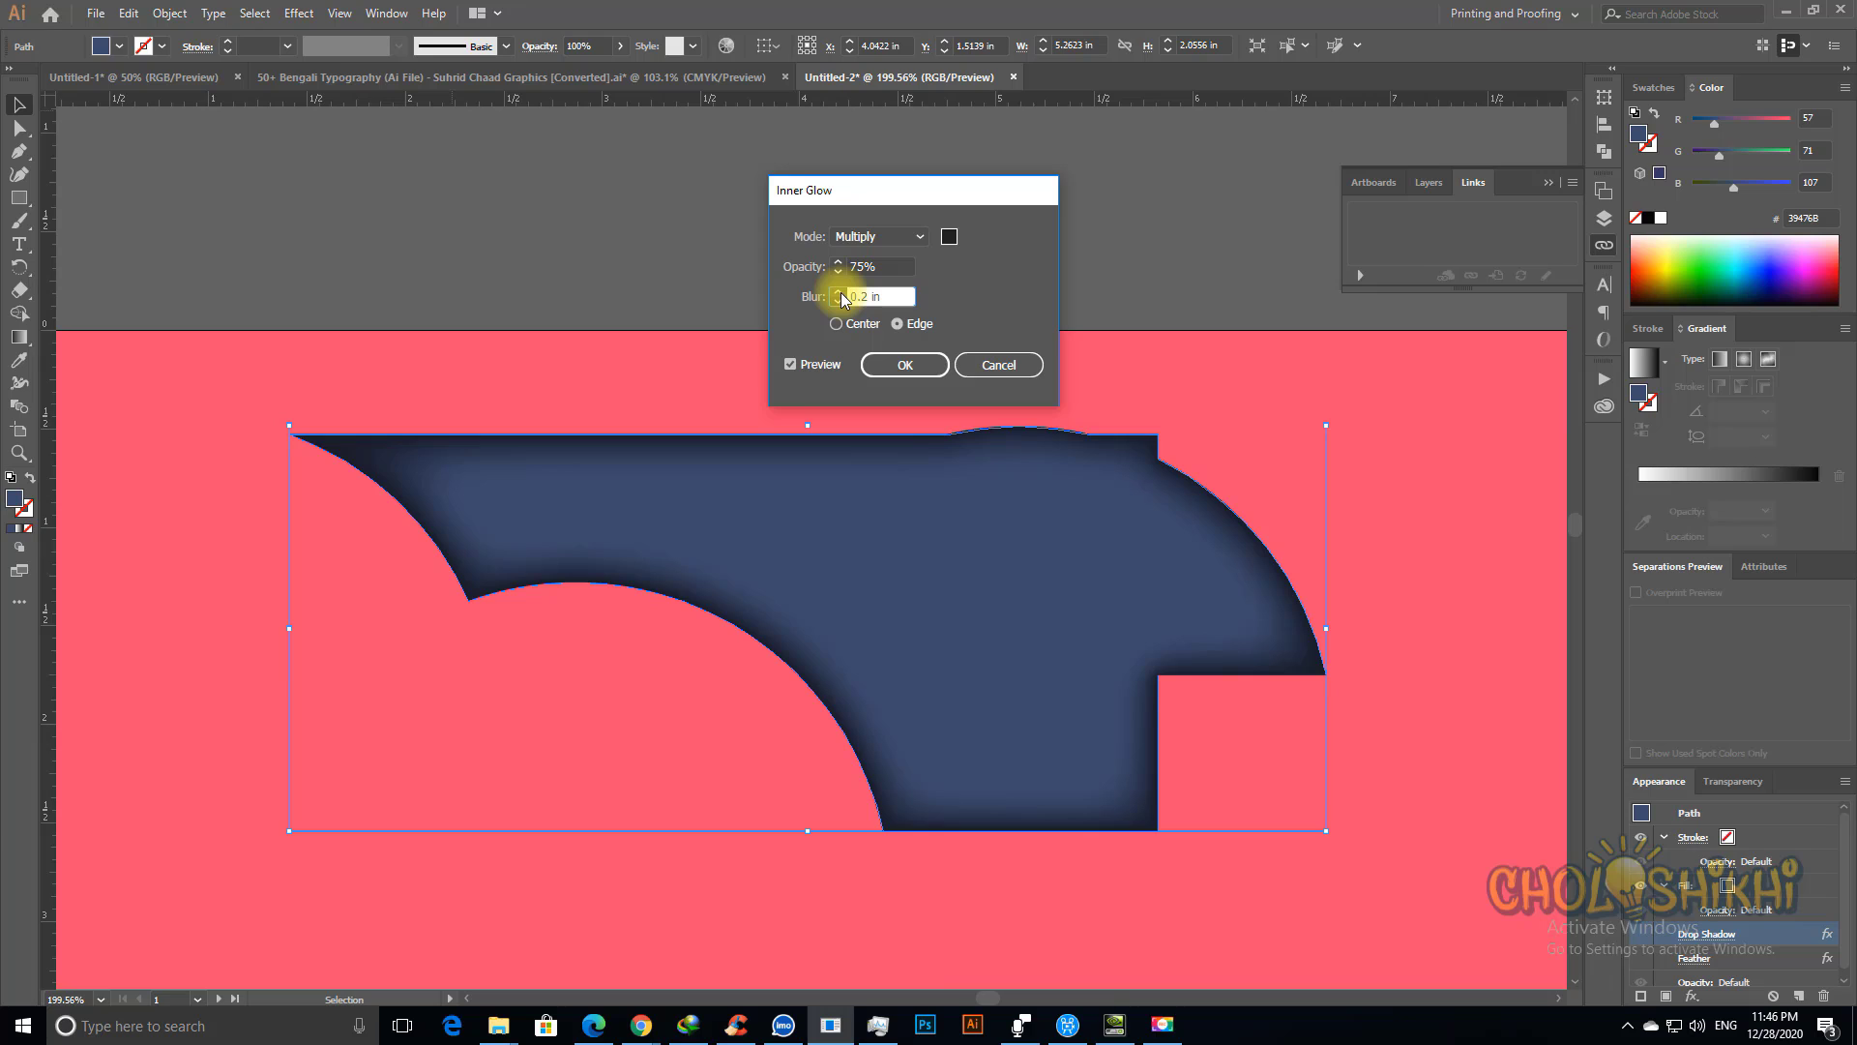
{"action": "left_click_drag", "start_coordinate": [877, 266], "coordinate": [787, 254]}
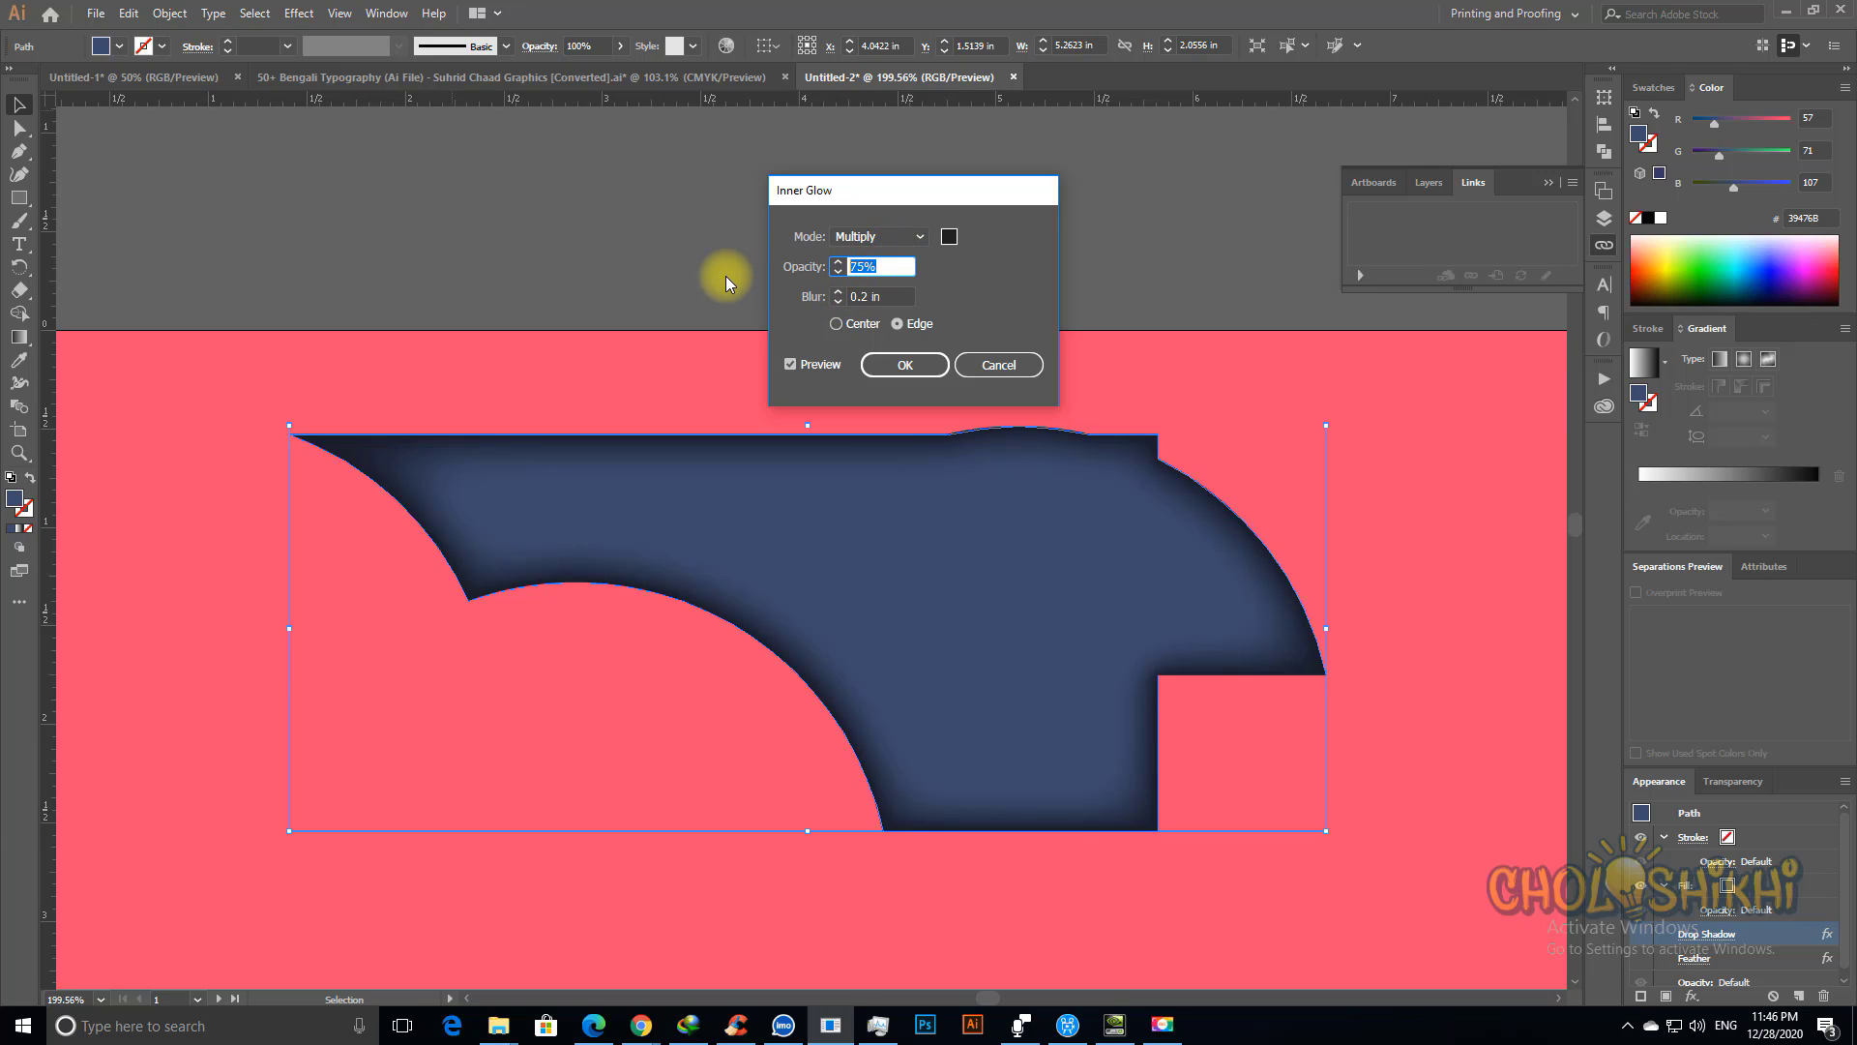
{"action": "type", "text": "30"}
{"action": "key", "text": "Tab"}
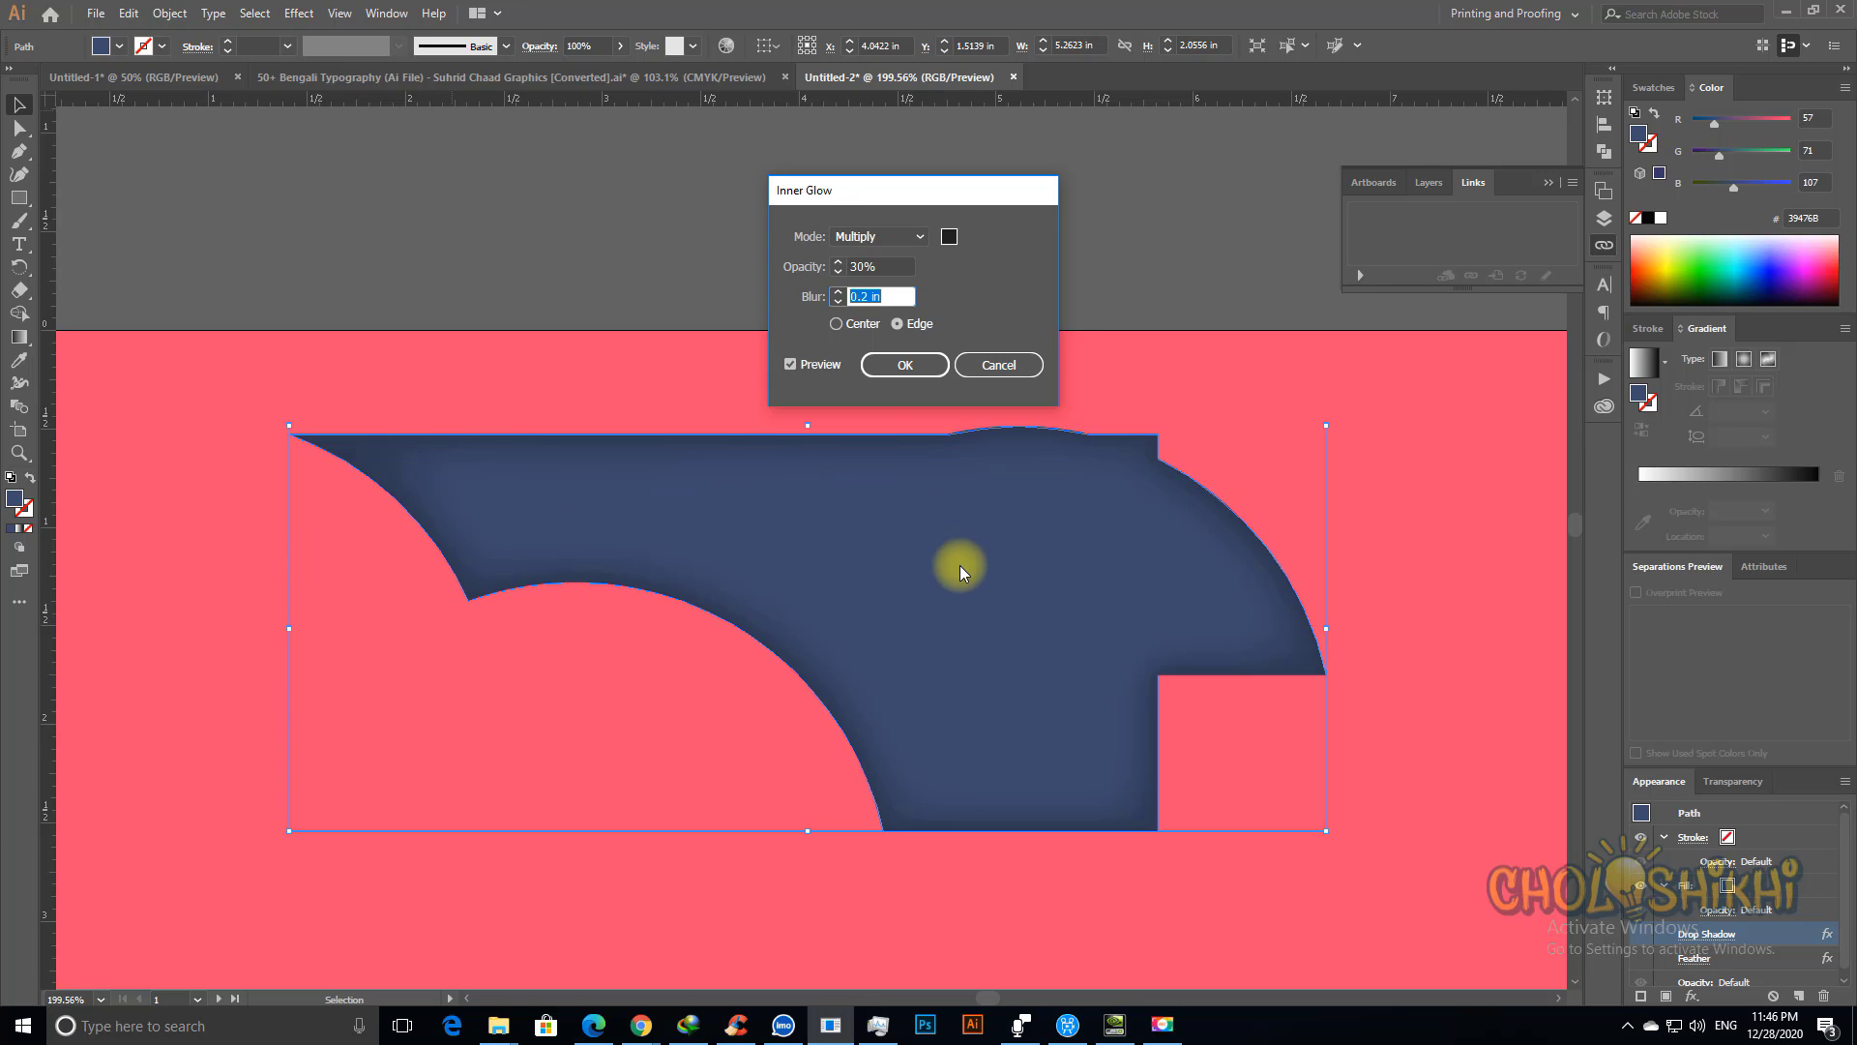
Step: Set the inner glow's blur to 0.1 in and its opacity to 20%
{"action": "left_click", "coordinate": [838, 301]}
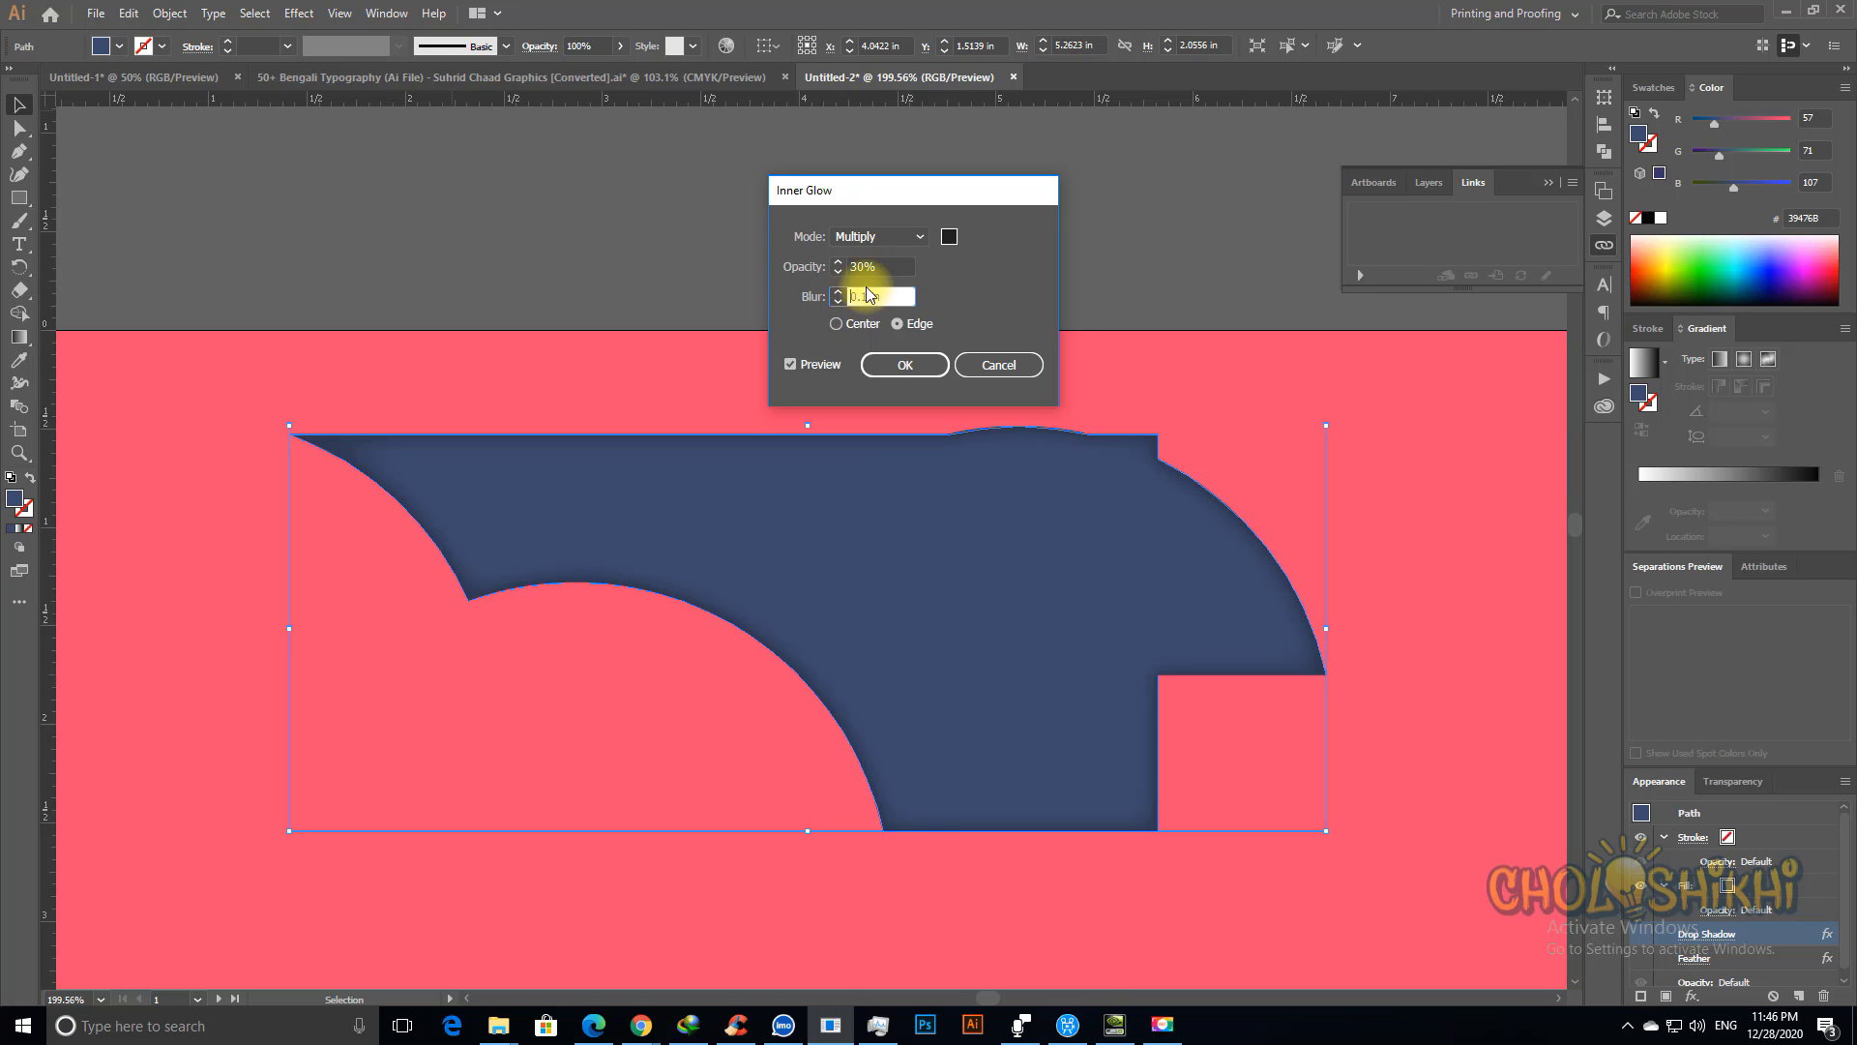
{"action": "left_click", "coordinate": [872, 266]}
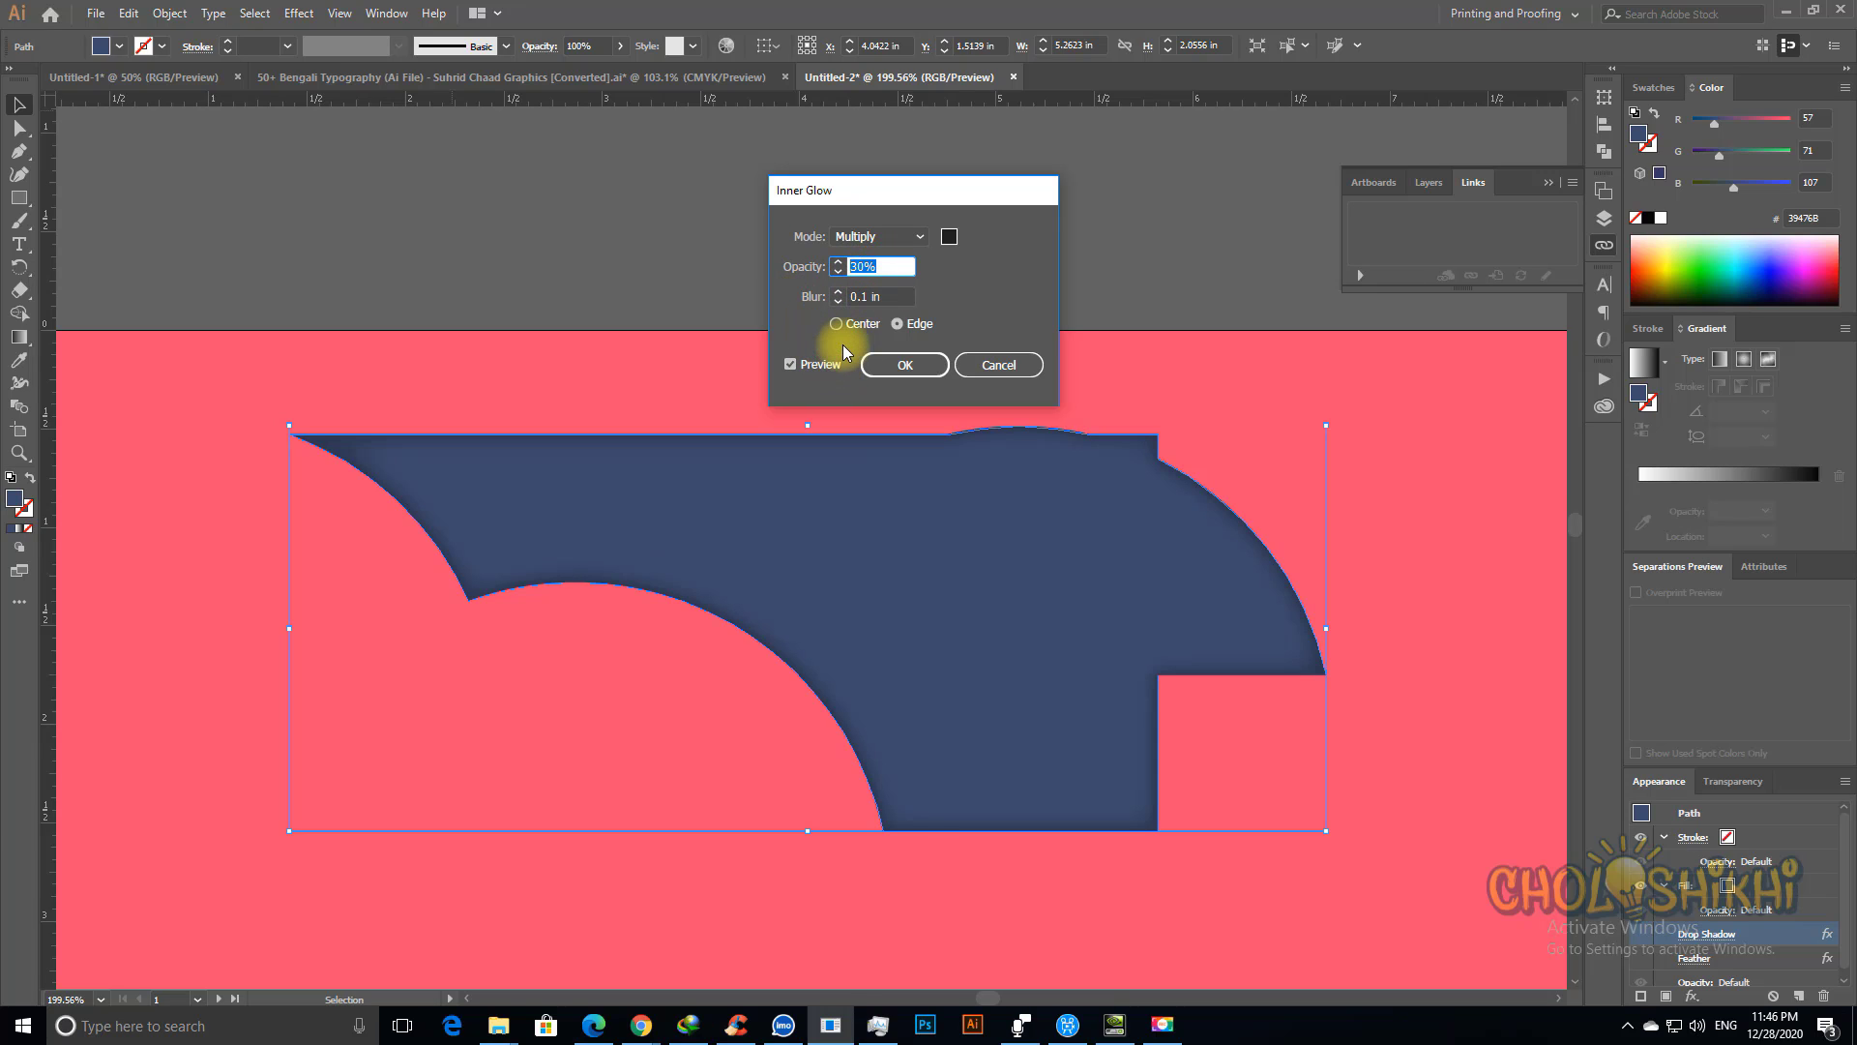
{"action": "type", "text": "20"}
{"action": "key", "text": "Tab"}
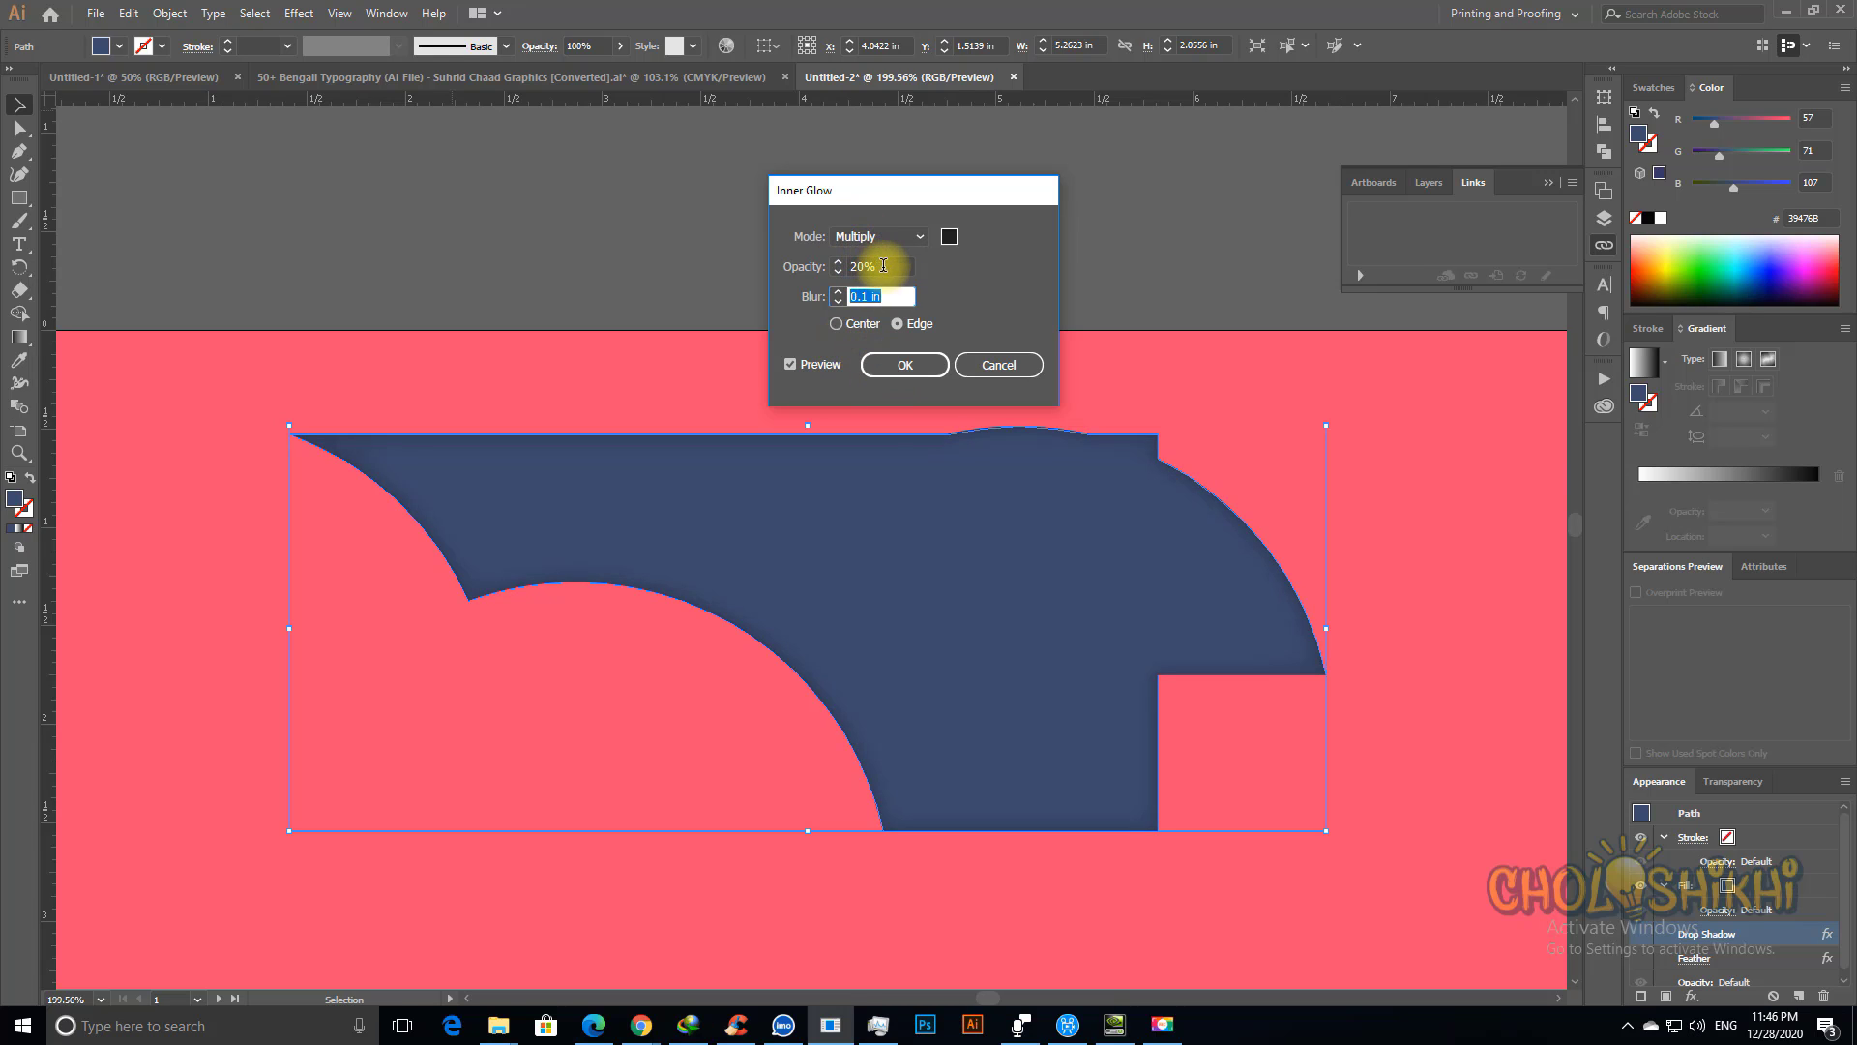
Step: Compare the Center option with Edge, apply the Inner Glow with Edge, and deselect the shape
{"action": "left_click", "coordinate": [848, 326]}
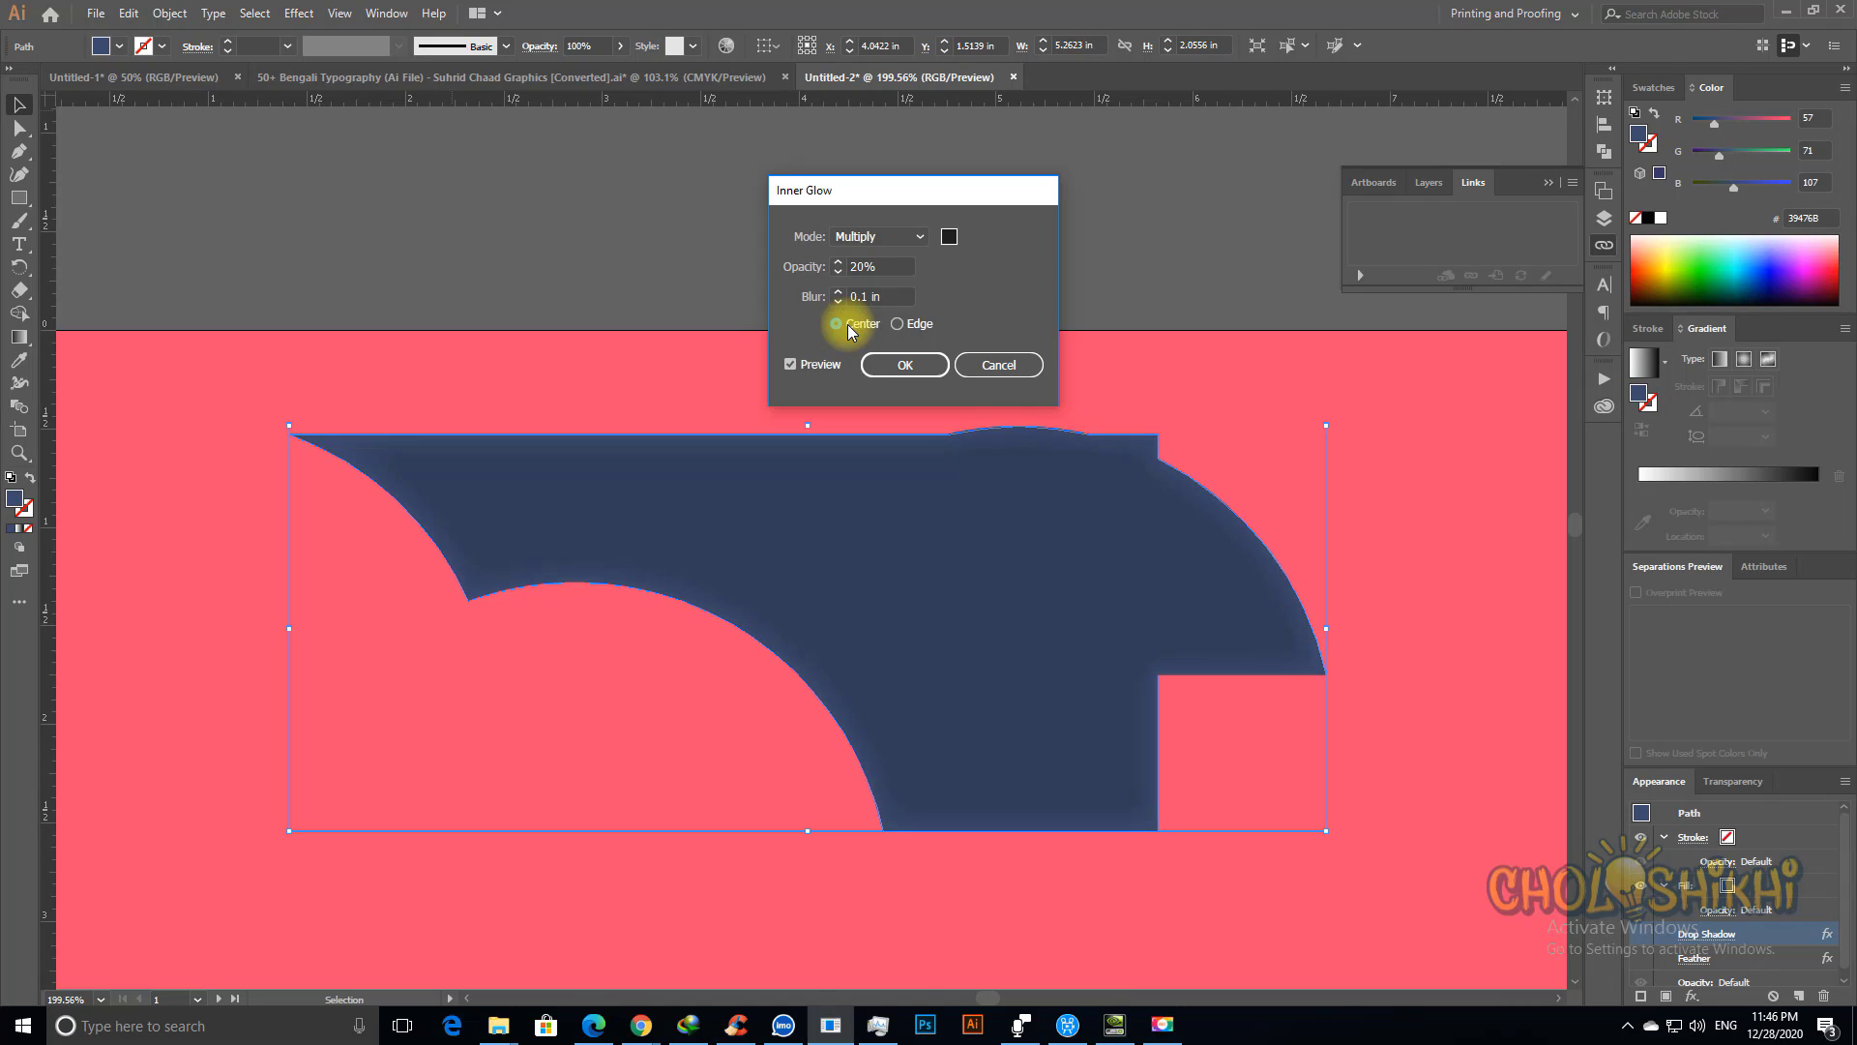
{"action": "left_click", "coordinate": [896, 324]}
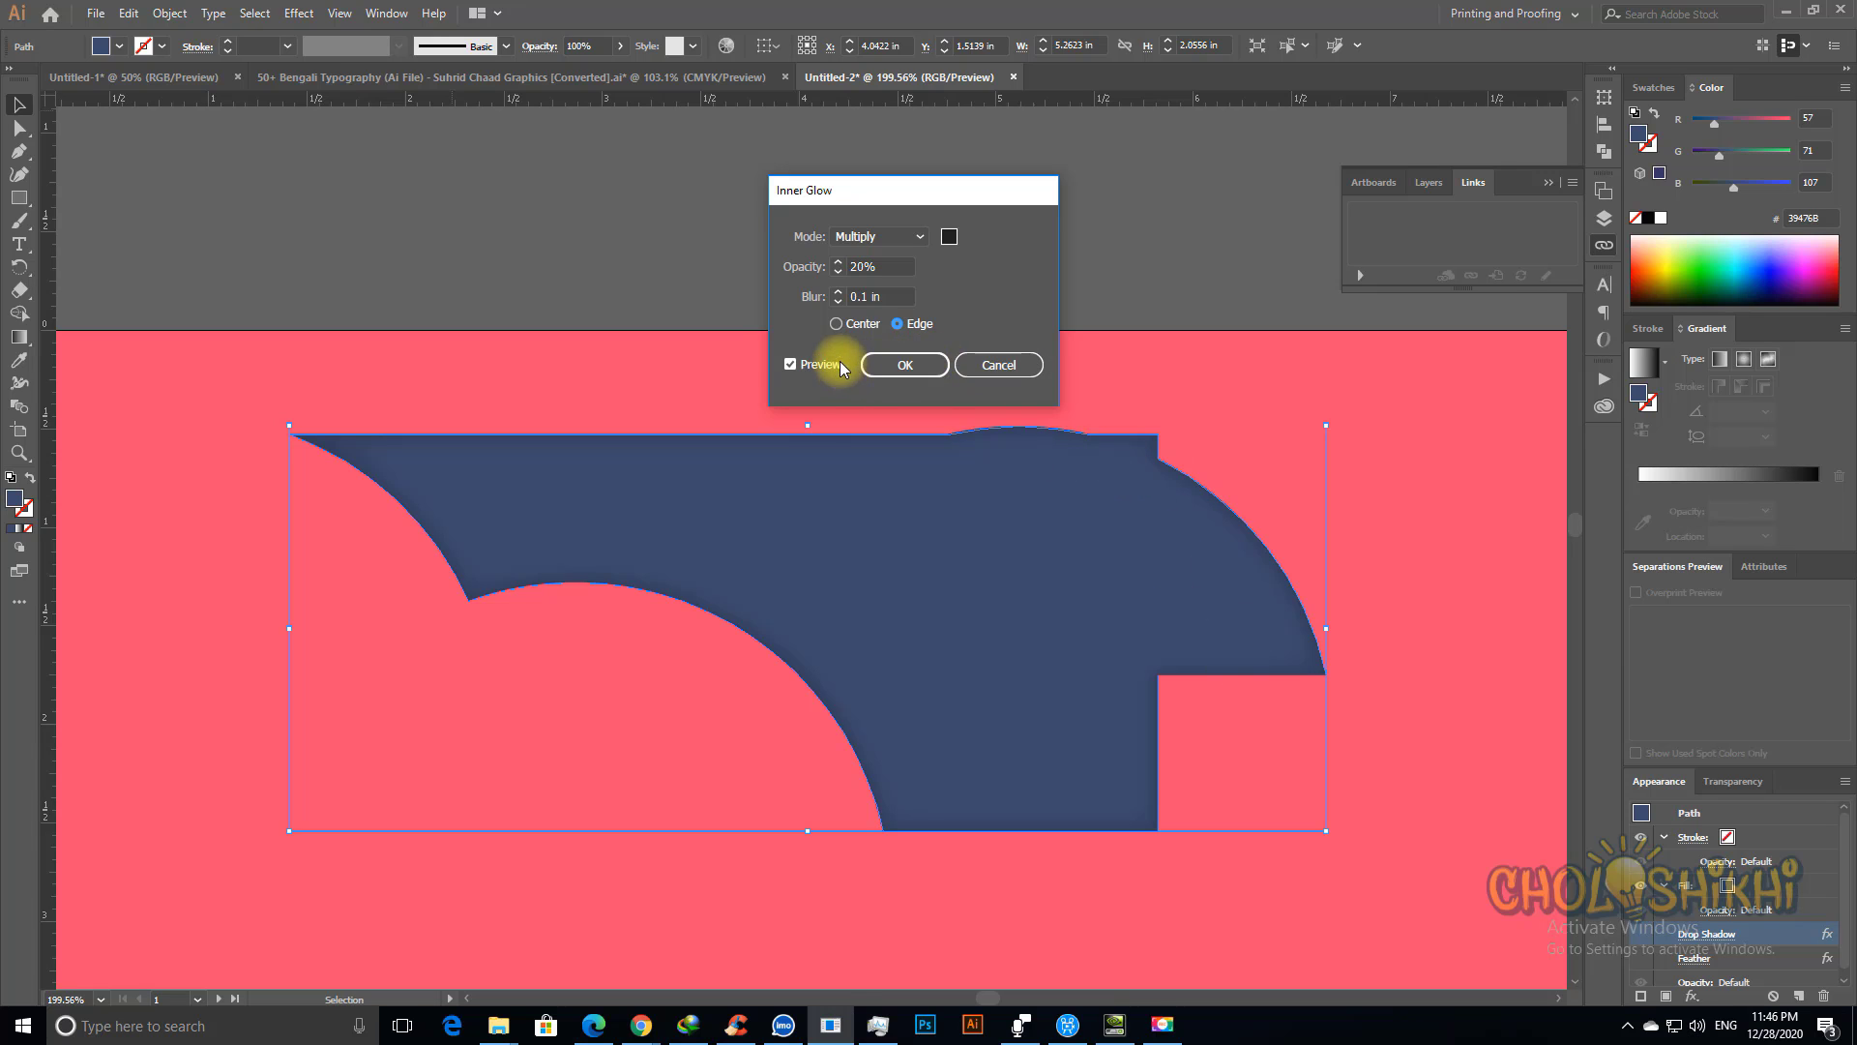
{"action": "left_click", "coordinate": [905, 365]}
{"action": "left_click", "coordinate": [1145, 297]}
Step: Examine the inner glow along the blue shape's edges from several zoom levels
{"action": "key", "text": "ctrl+minus"}
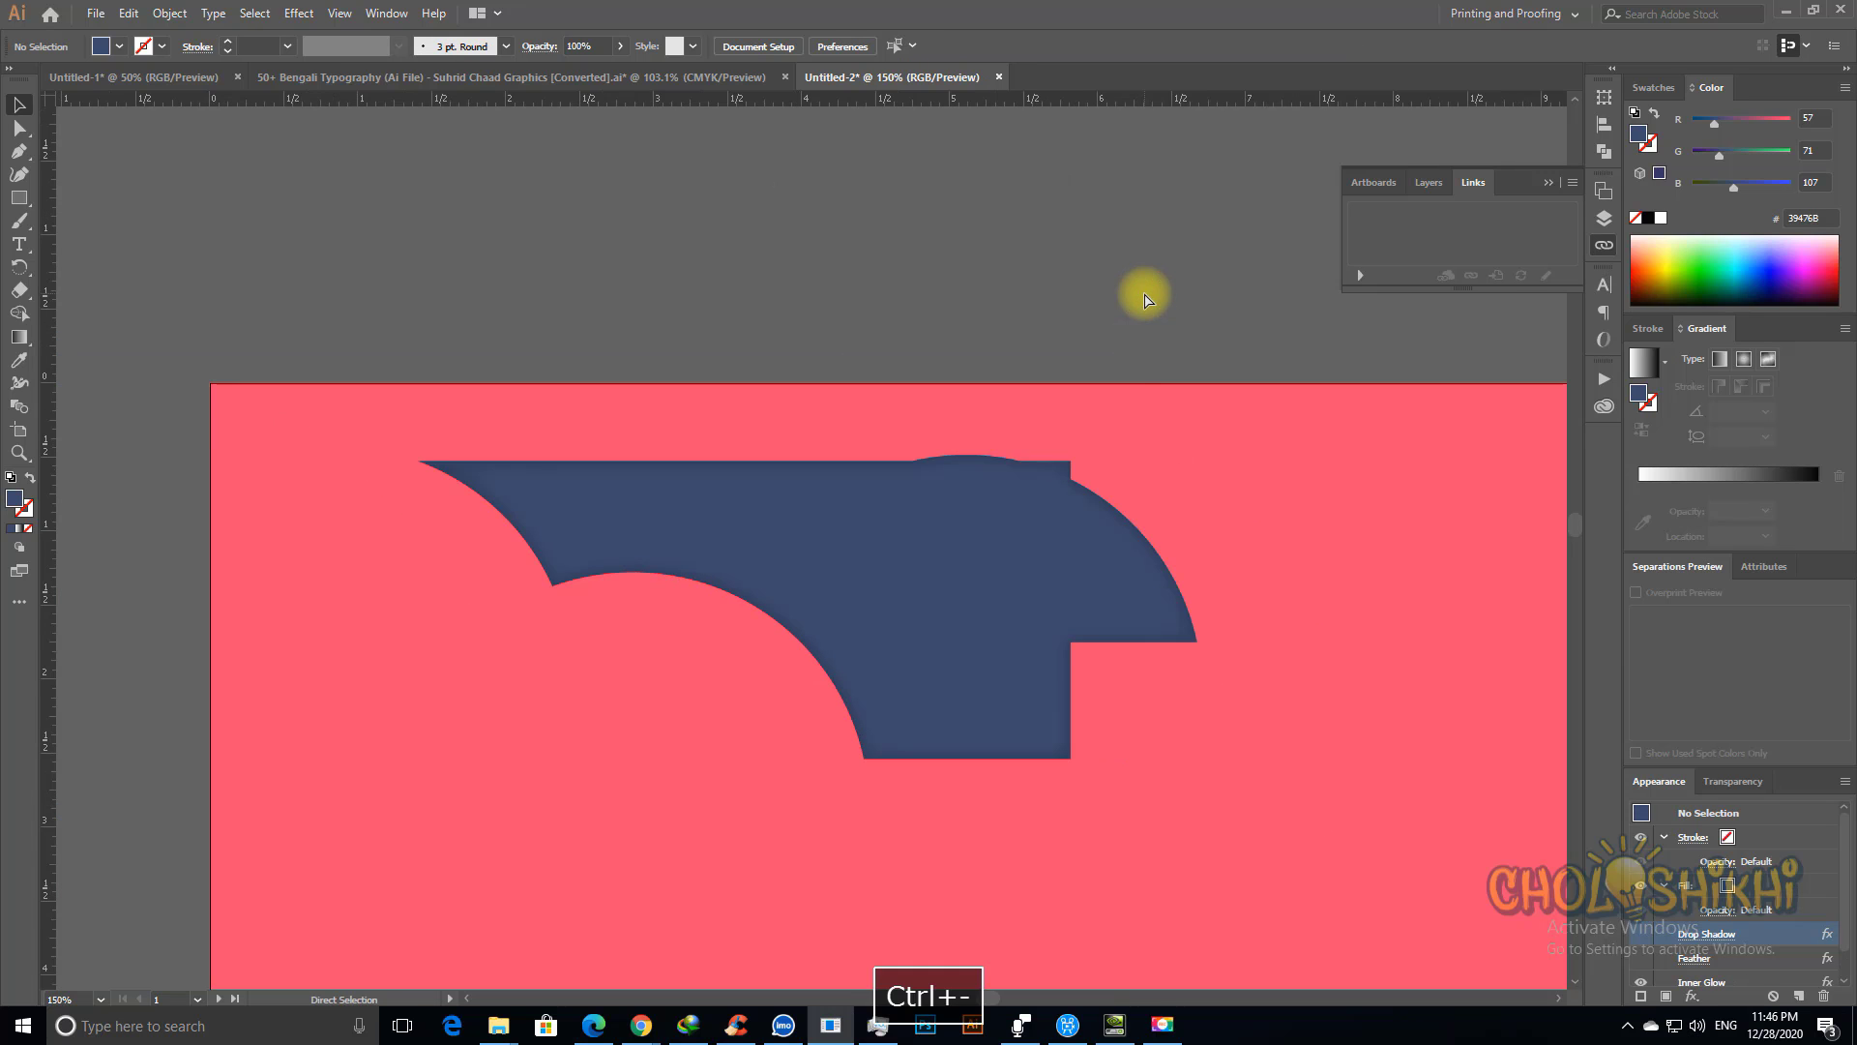
{"action": "left_click_drag", "start_coordinate": [787, 696], "coordinate": [886, 627]}
{"action": "key", "text": "ctrl+minus"}
{"action": "key", "text": "ctrl+minus"}
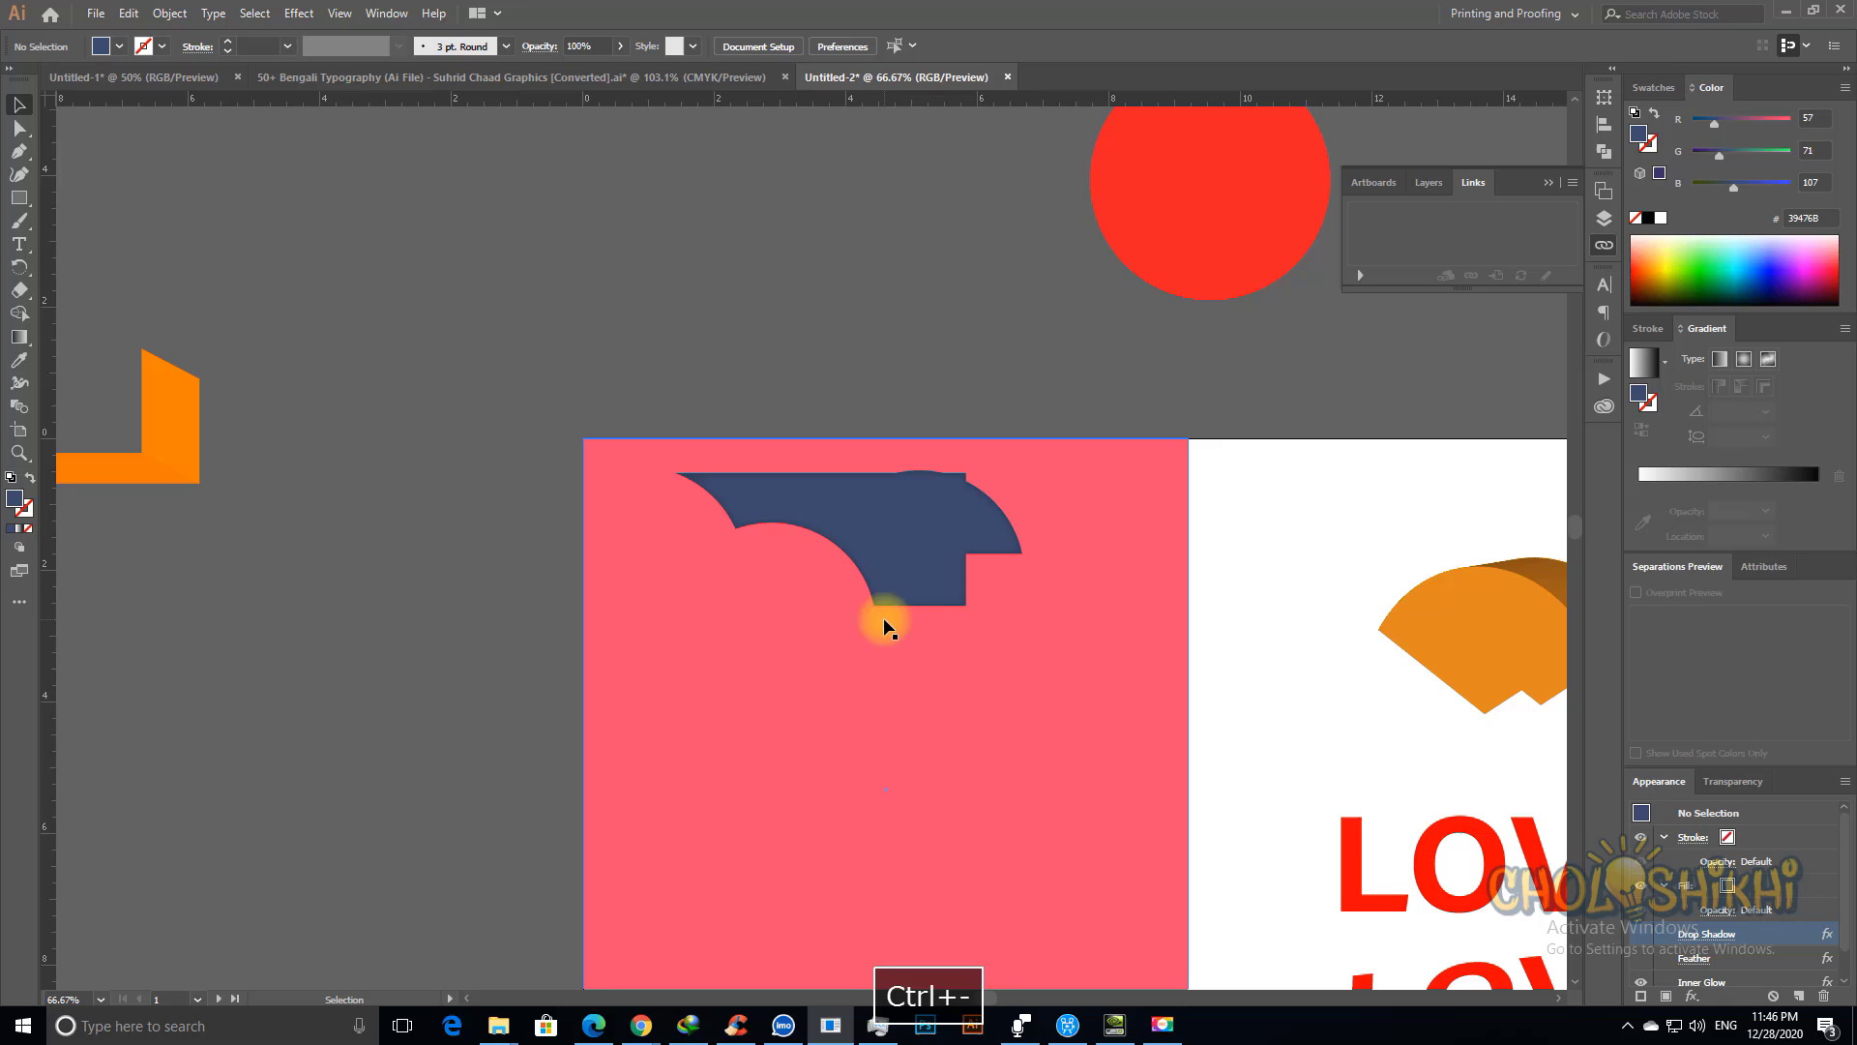
{"action": "left_click", "coordinate": [1029, 667], "text": "ctrl"}
{"action": "left_click_drag", "start_coordinate": [525, 637], "coordinate": [810, 800]}
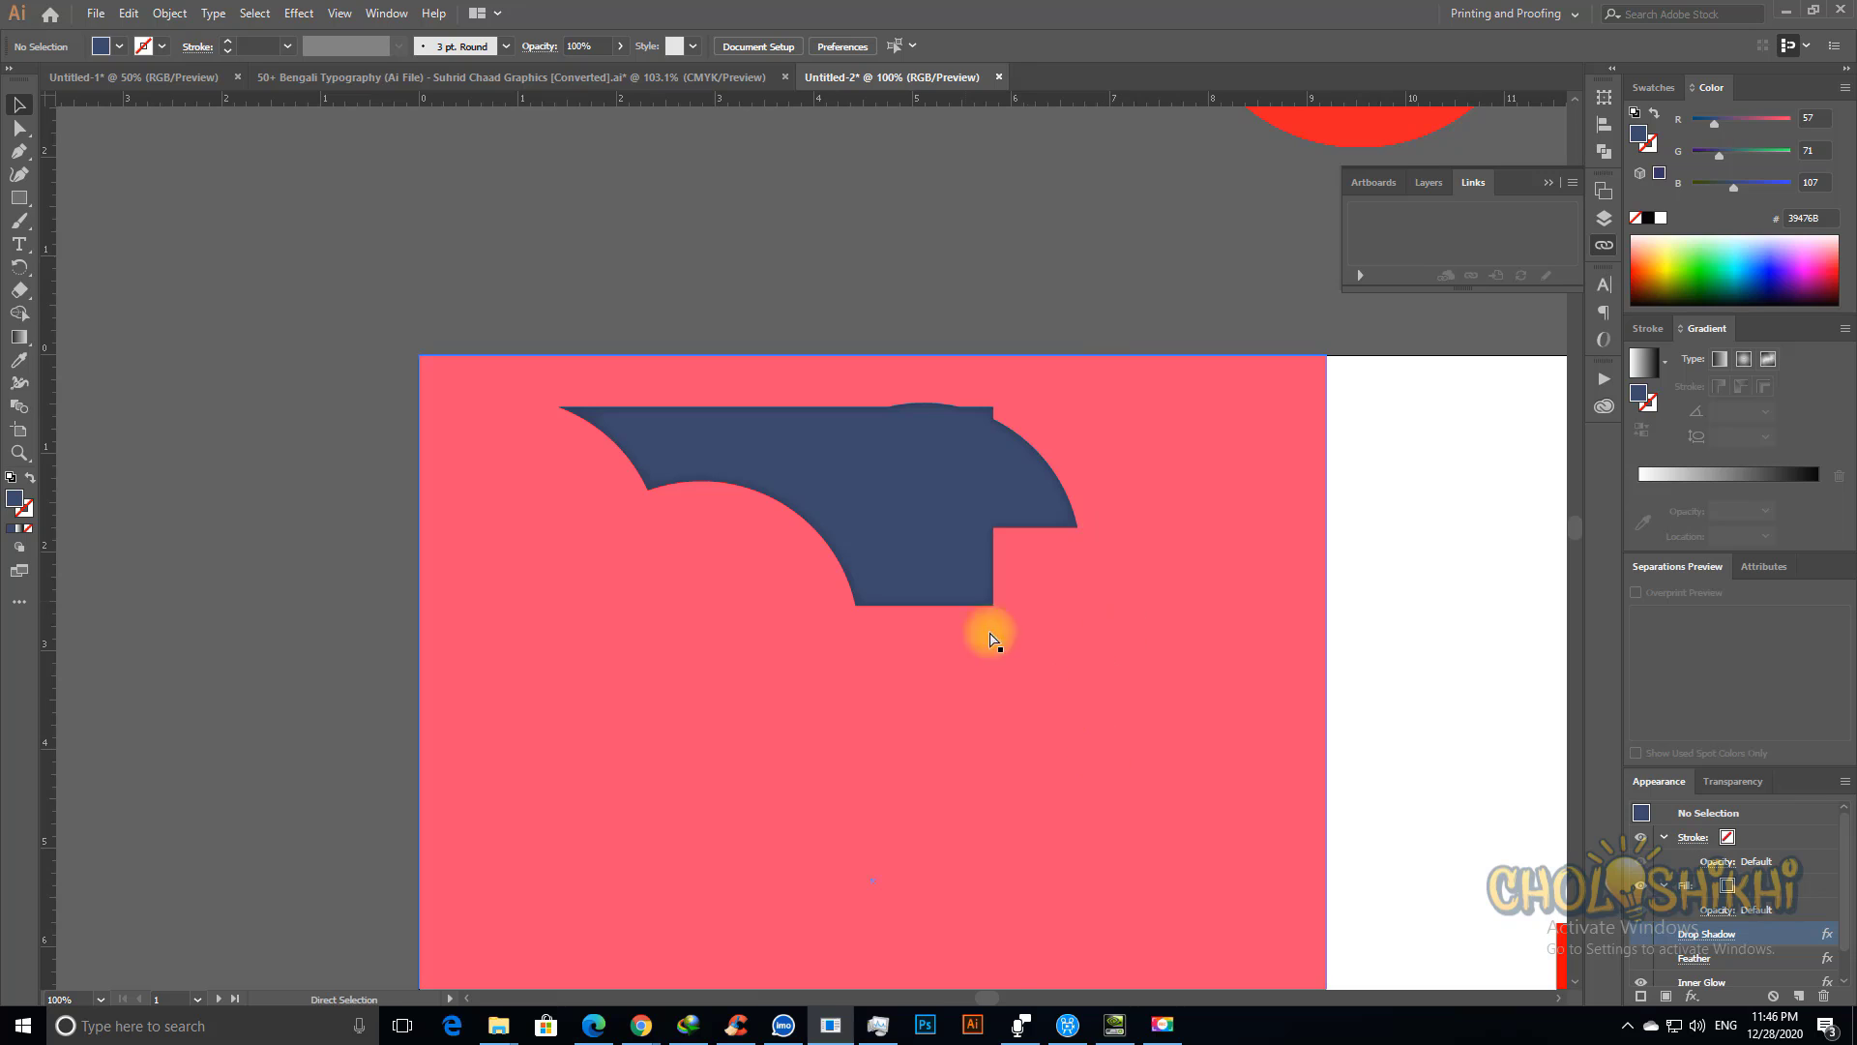
{"action": "key", "text": "ctrl+space"}
{"action": "left_click", "coordinate": [966, 602], "text": "ctrl"}
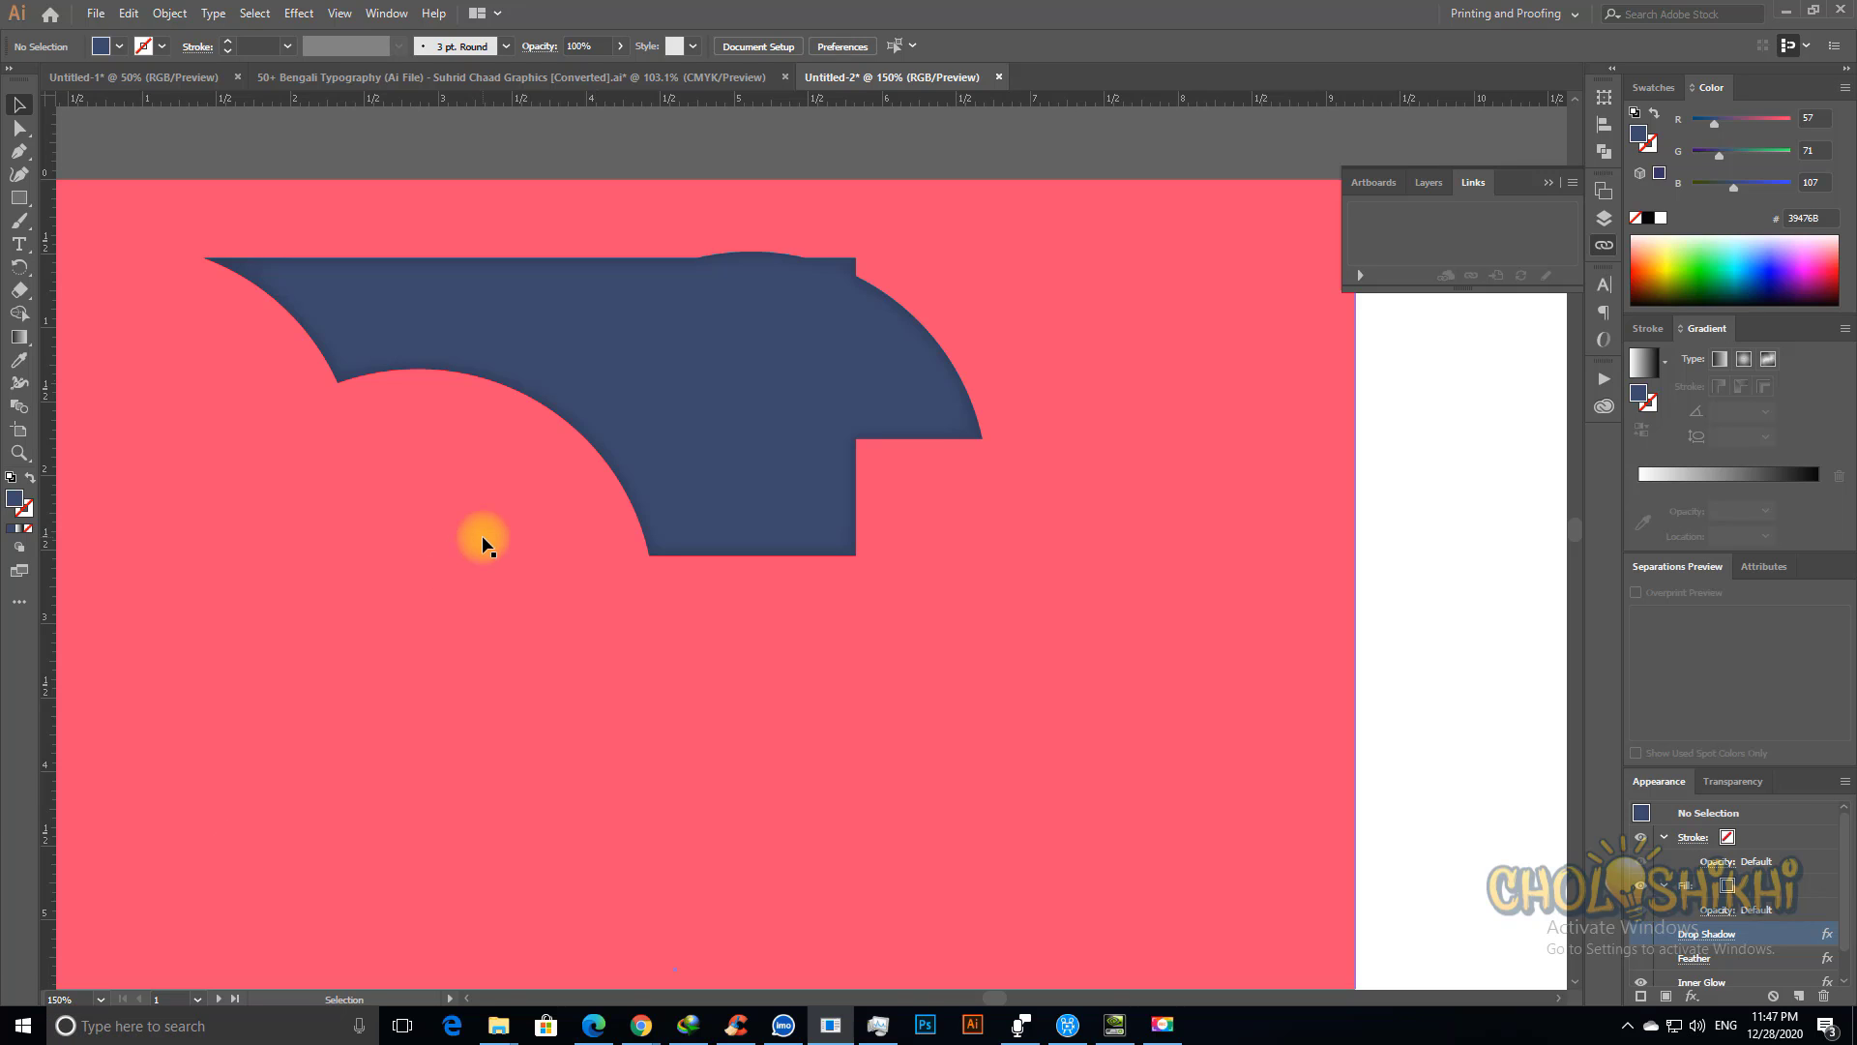
{"action": "key", "text": "ctrl+minus"}
{"action": "key", "text": "ctrl+minus"}
{"action": "key", "text": "ctrl+minus"}
{"action": "key", "text": "ctrl+minus"}
{"action": "key", "text": "ctrl+space"}
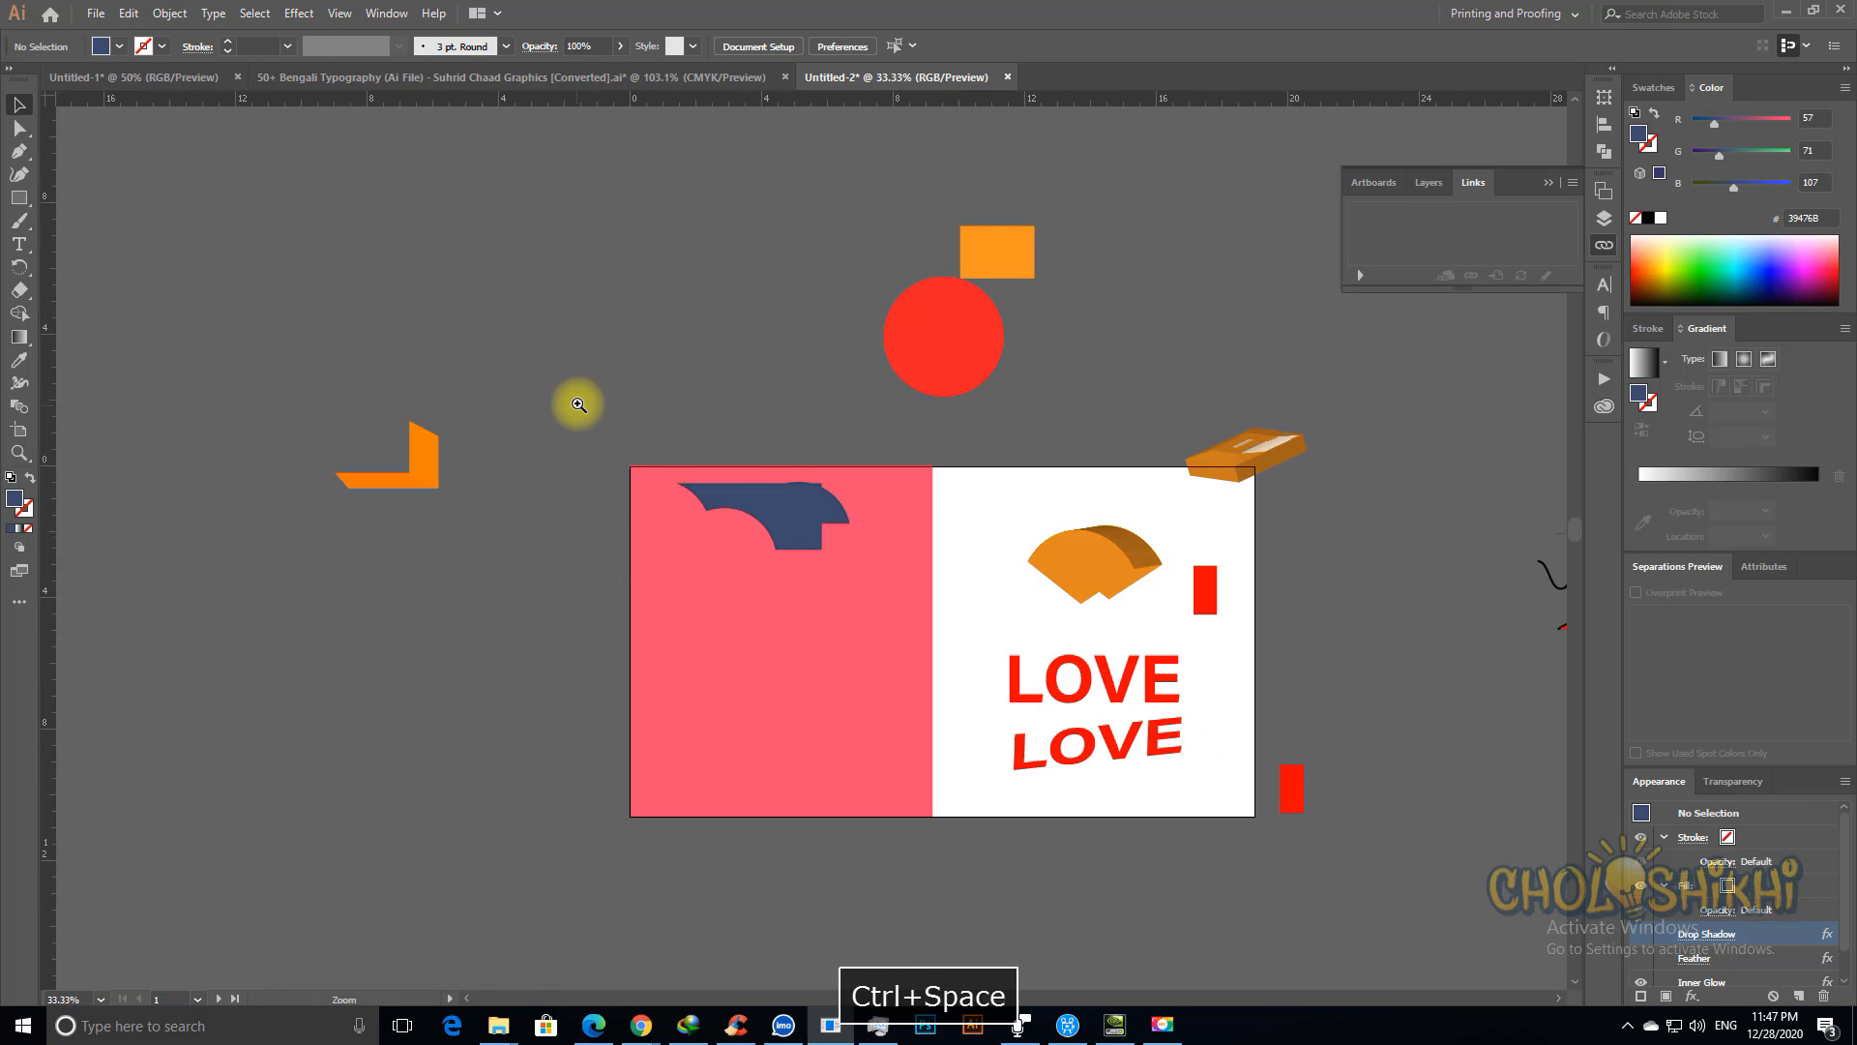
{"action": "left_click_drag", "start_coordinate": [577, 404], "coordinate": [988, 613]}
{"action": "key", "text": "space"}
{"action": "left_click_drag", "start_coordinate": [817, 631], "coordinate": [821, 484]}
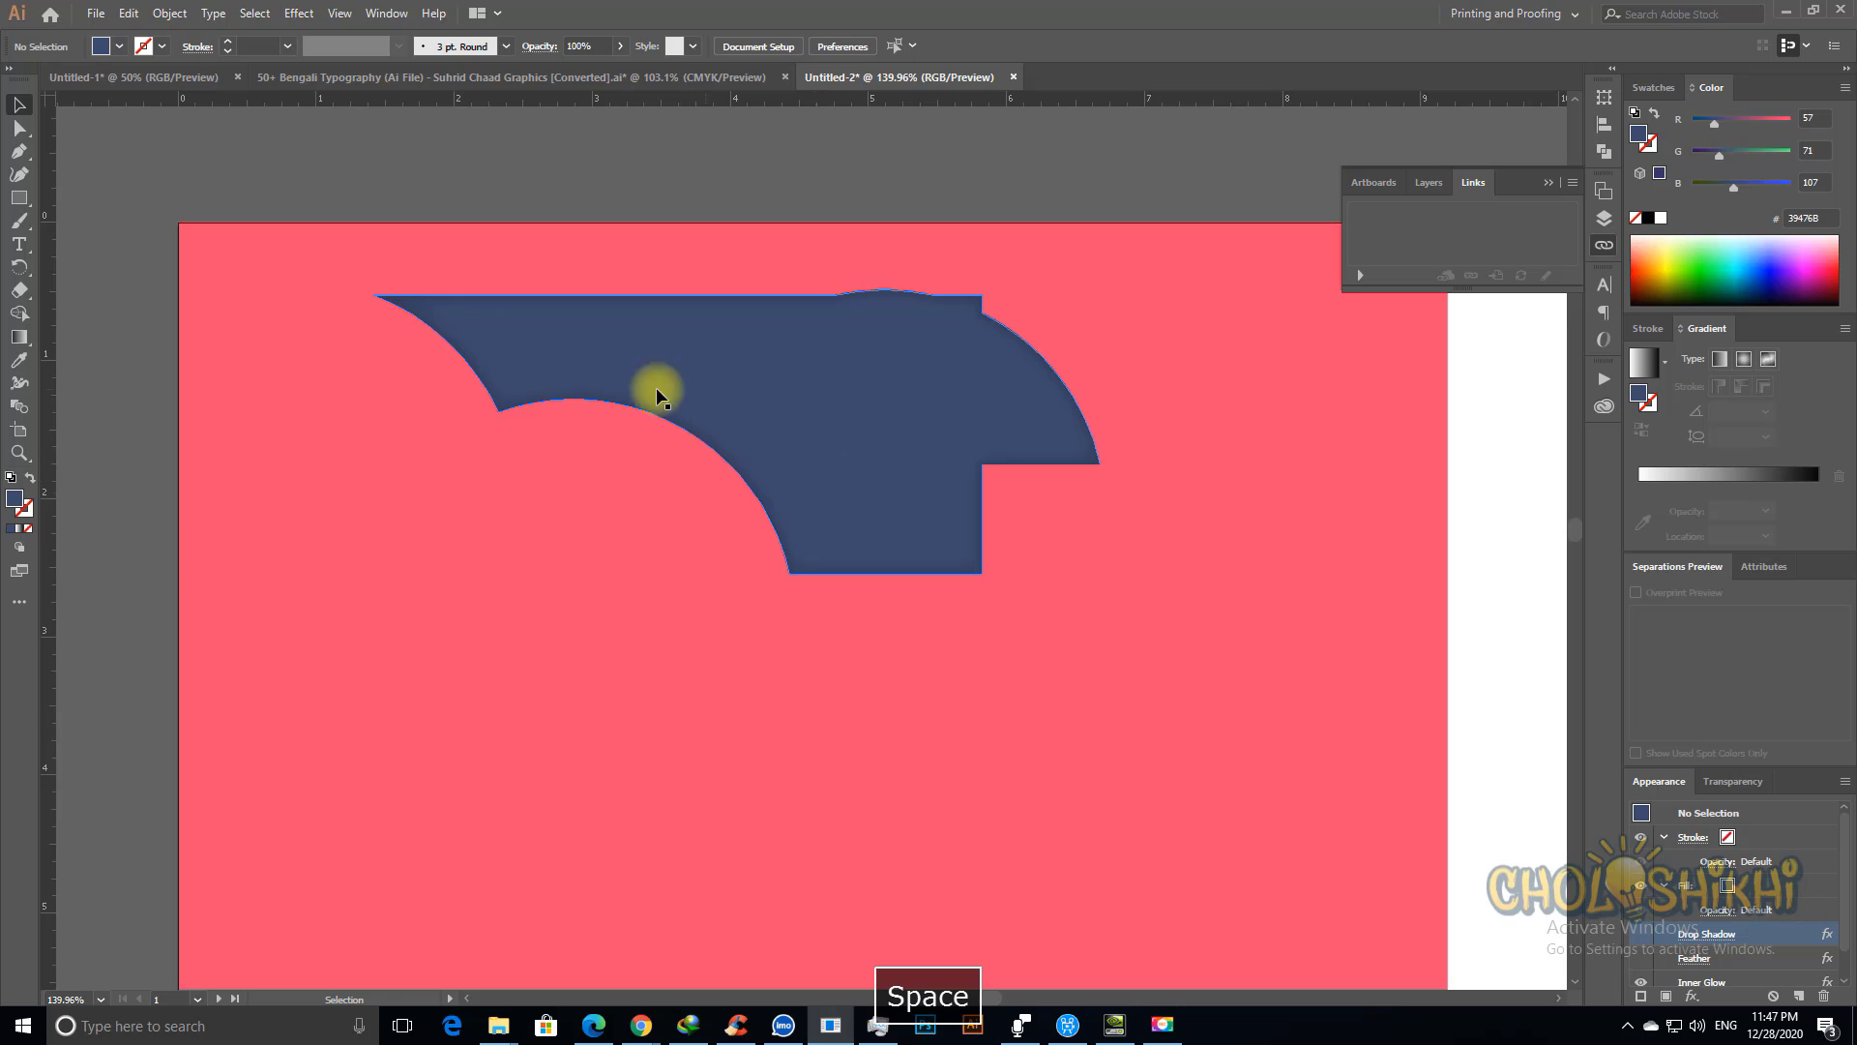
{"action": "left_click", "coordinate": [19, 197]}
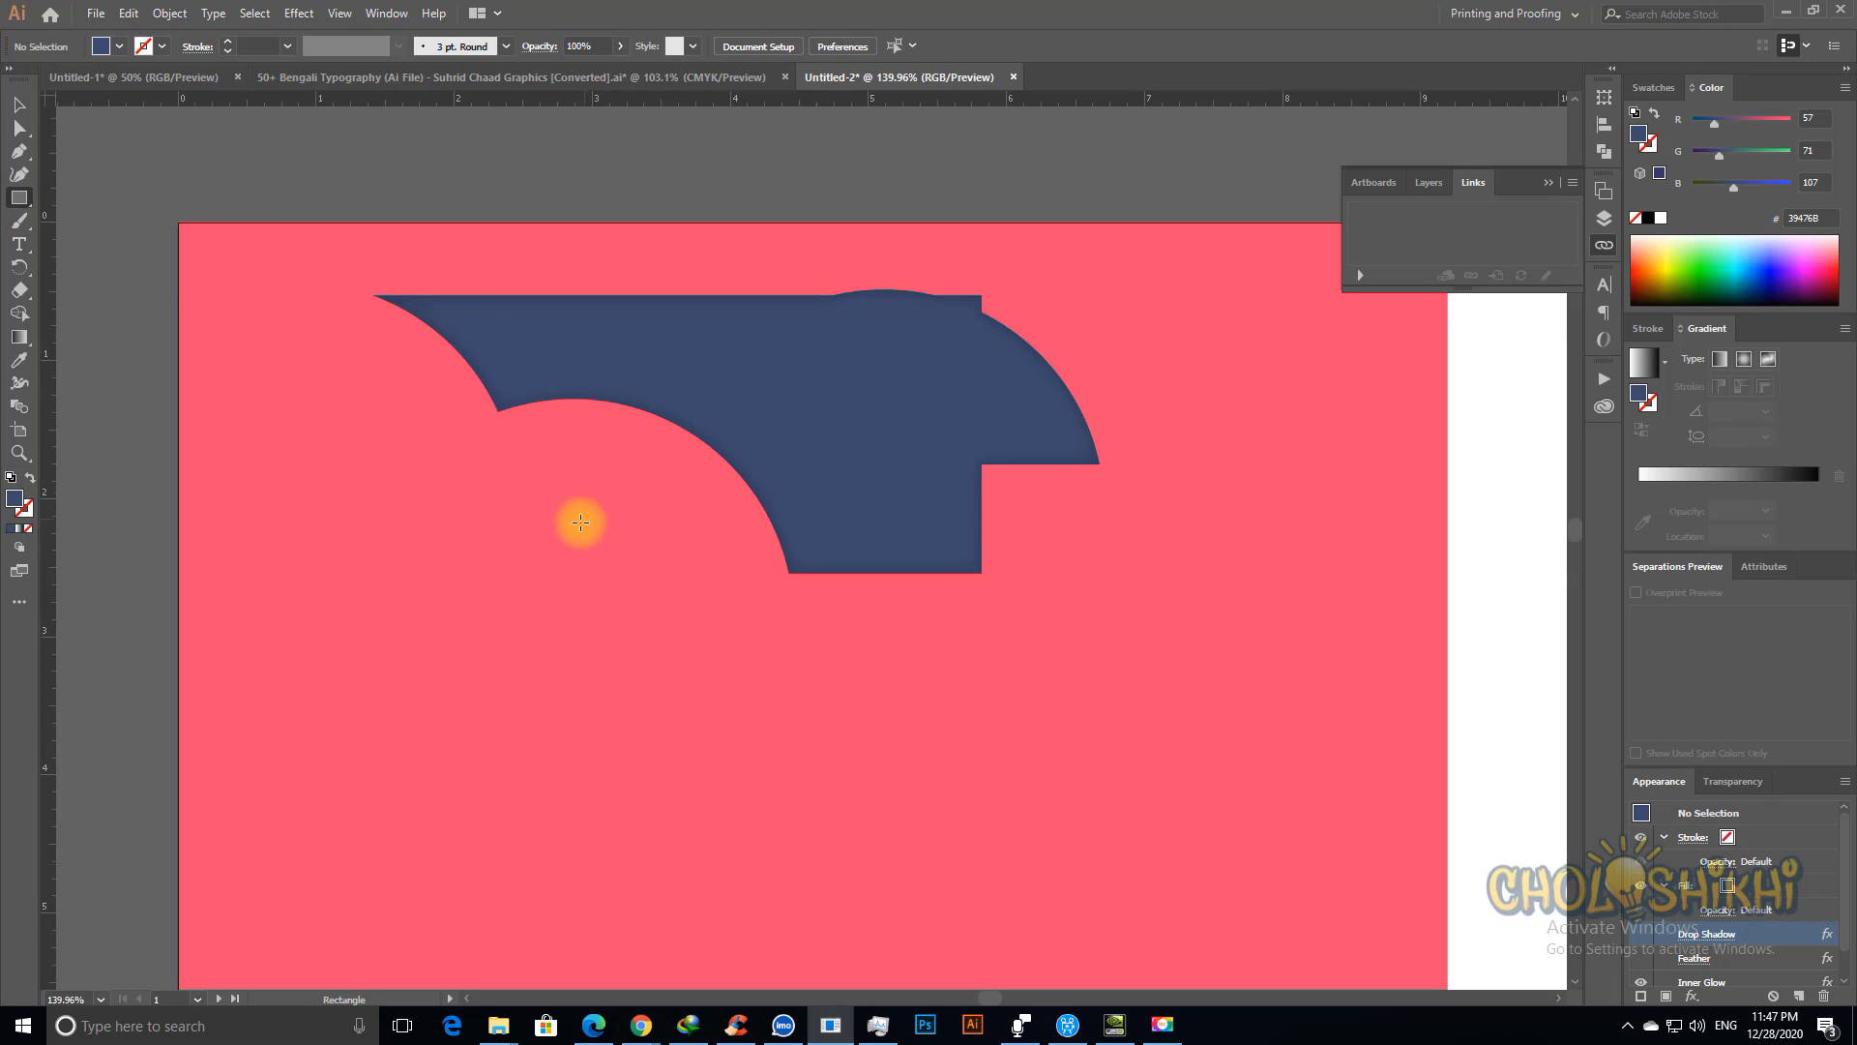
{"action": "mouse_move", "coordinate": [580, 523]}
{"action": "left_mouse_down"}
{"action": "mouse_move", "coordinate": [629, 618]}
{"action": "mouse_move", "coordinate": [662, 594]}
{"action": "left_mouse_up"}
{"action": "key", "text": "ctrl+z"}
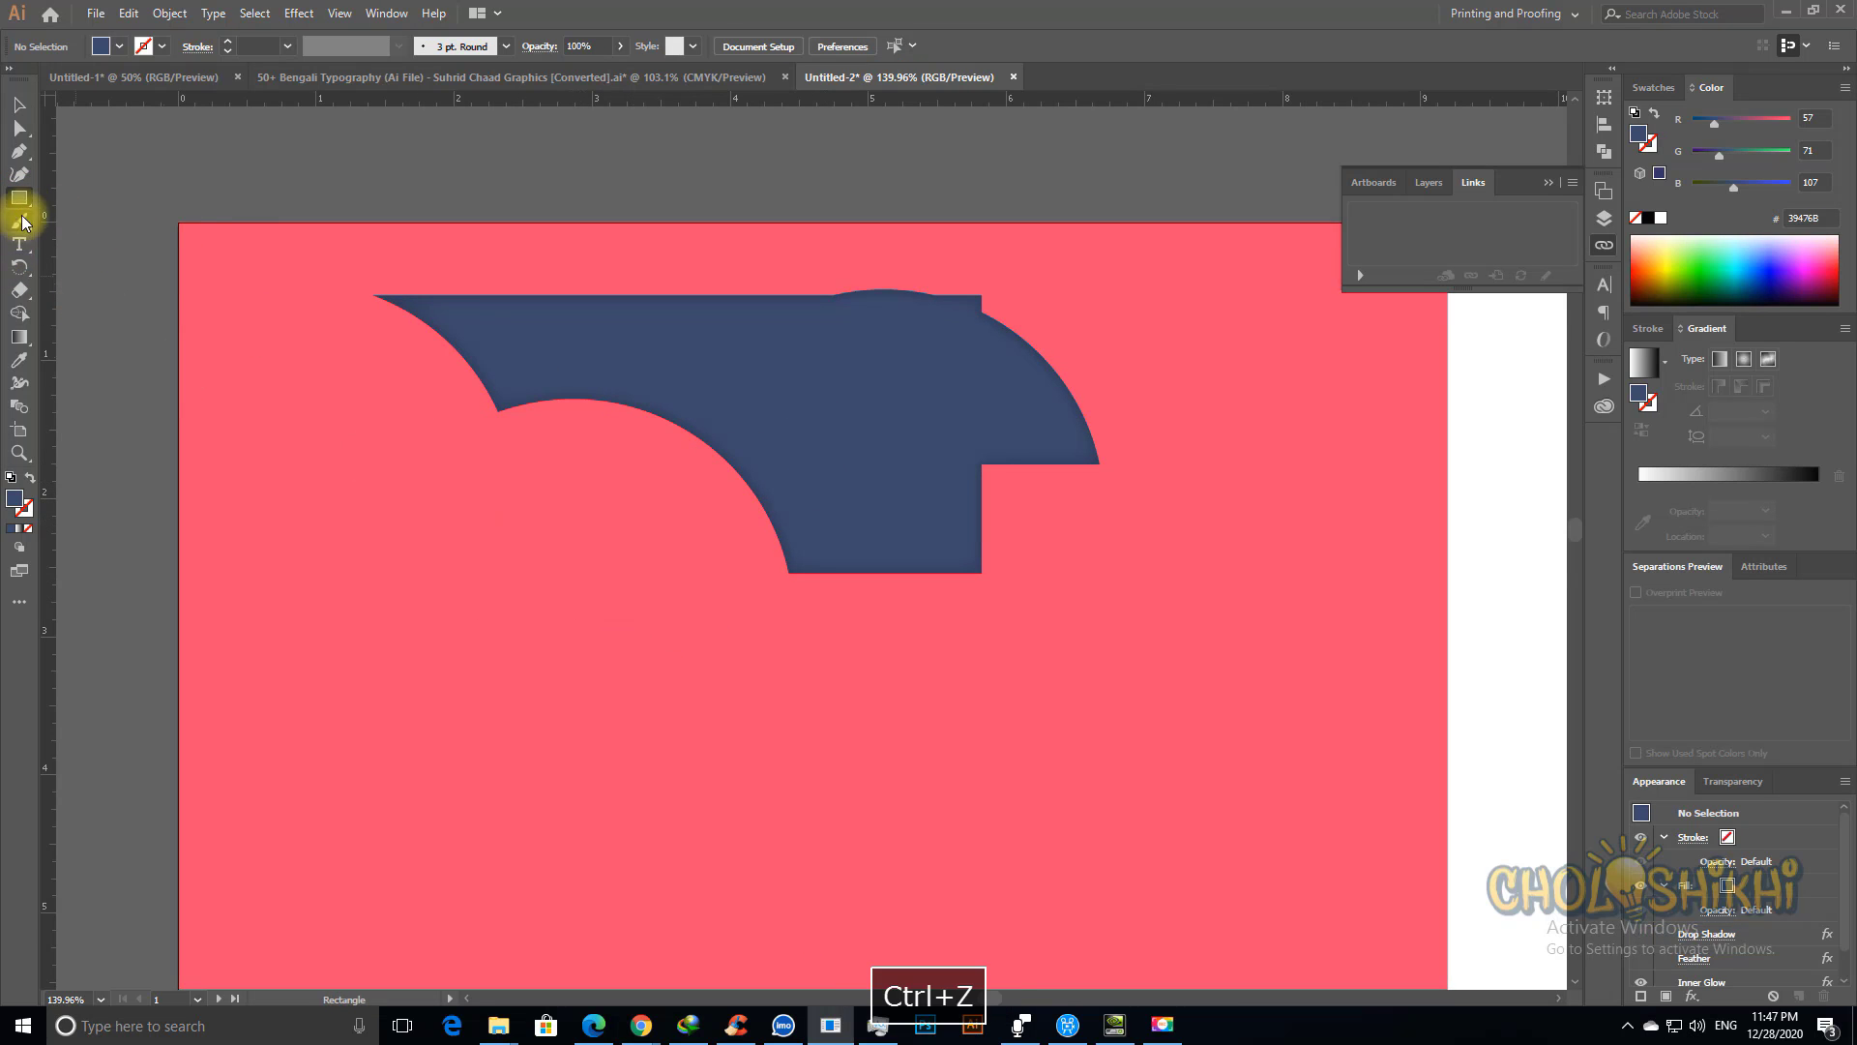
Step: Draw a blue circle below the shape on the pink background and enlarge it to about 2.86 in in diameter
{"action": "left_click_drag", "start_coordinate": [19, 198], "coordinate": [87, 239]}
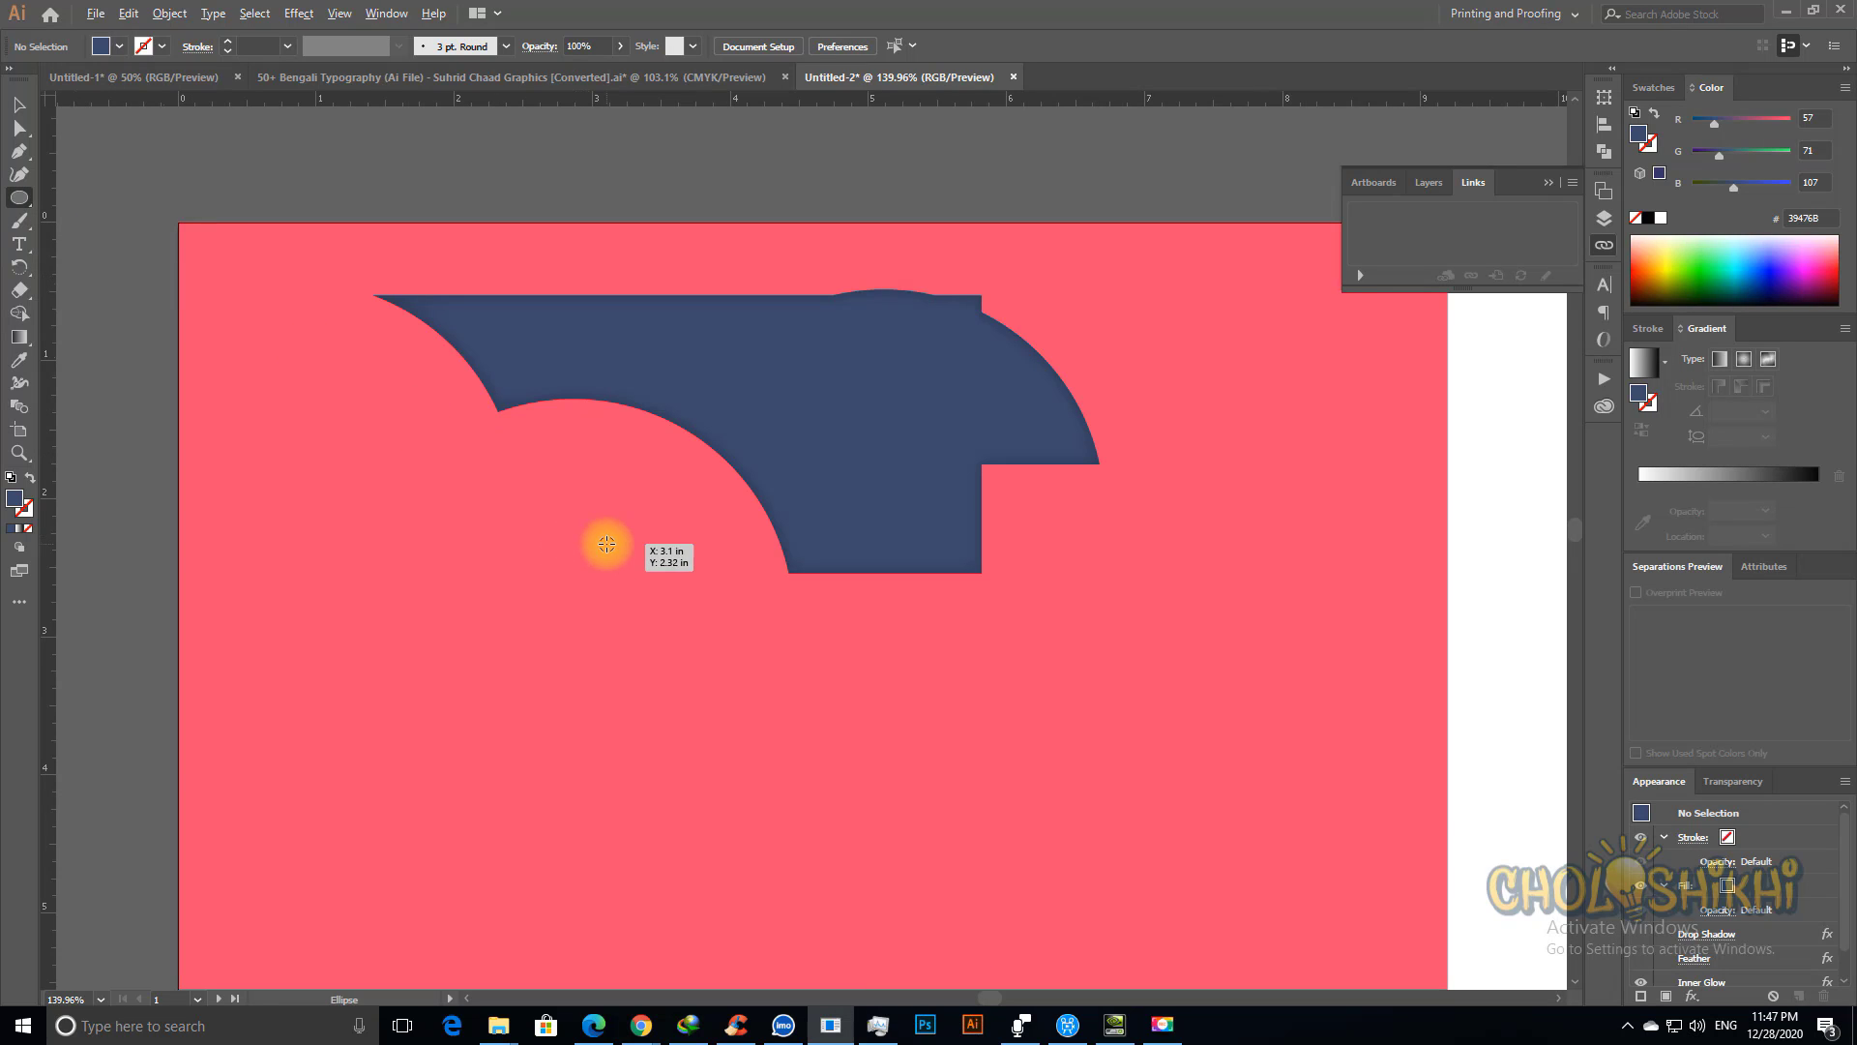
{"action": "left_click_drag", "start_coordinate": [595, 538], "coordinate": [683, 651]}
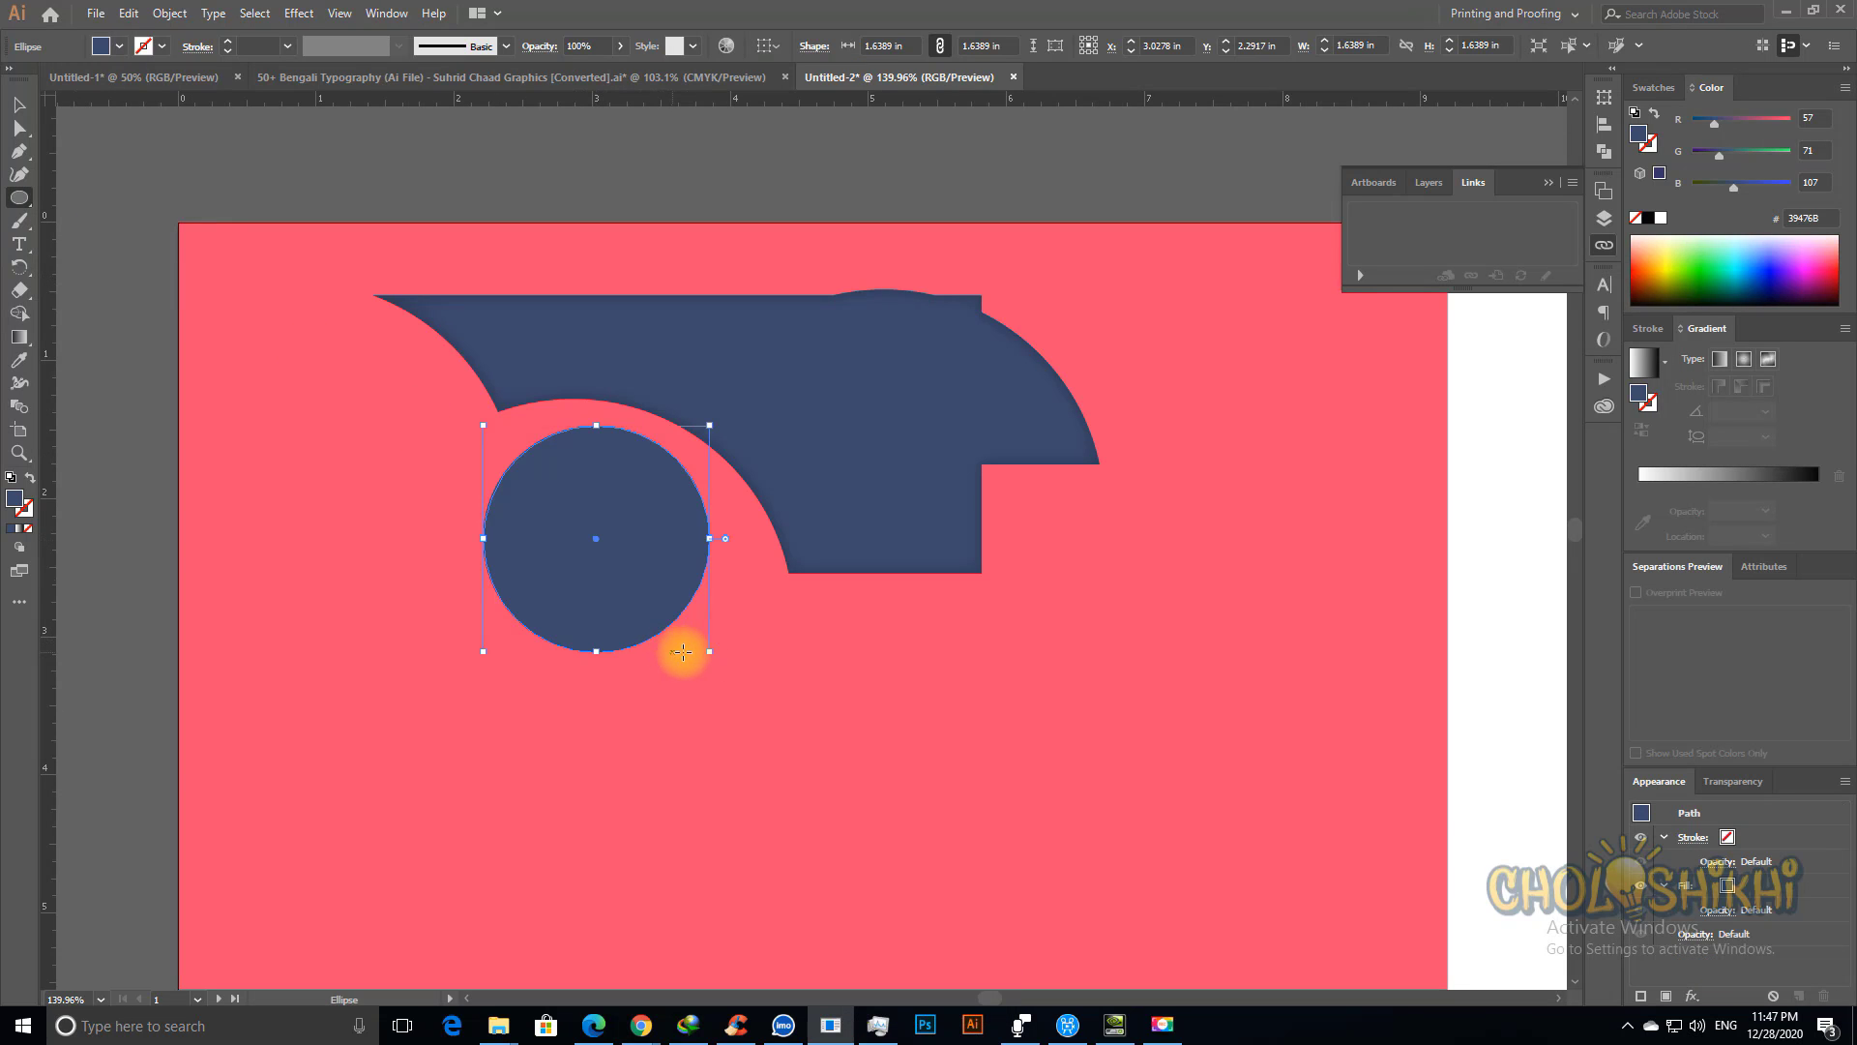
{"action": "key", "text": "v"}
{"action": "left_click_drag", "start_coordinate": [640, 499], "coordinate": [457, 670]}
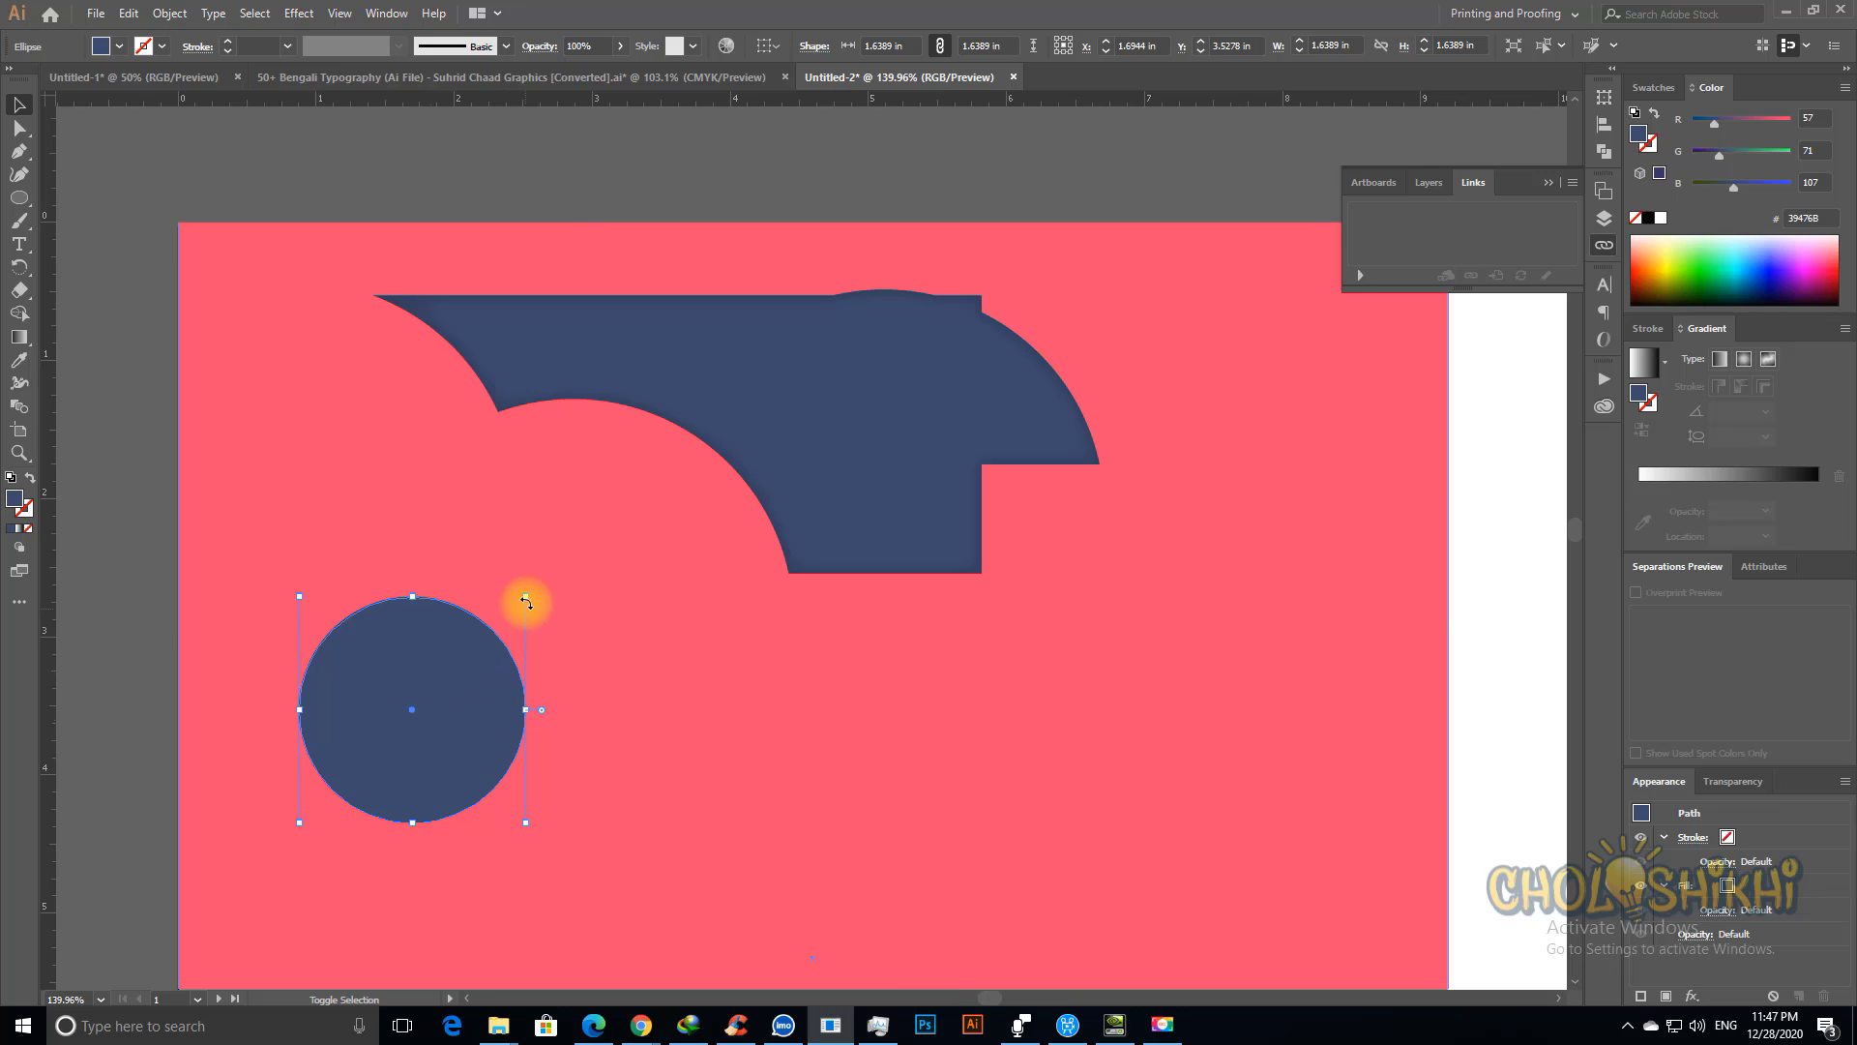
{"action": "left_click_drag", "start_coordinate": [525, 600], "coordinate": [569, 629]}
Step: Start an Outer Glow on the blue circle in Multiply mode with preview on
{"action": "left_click", "coordinate": [299, 14]}
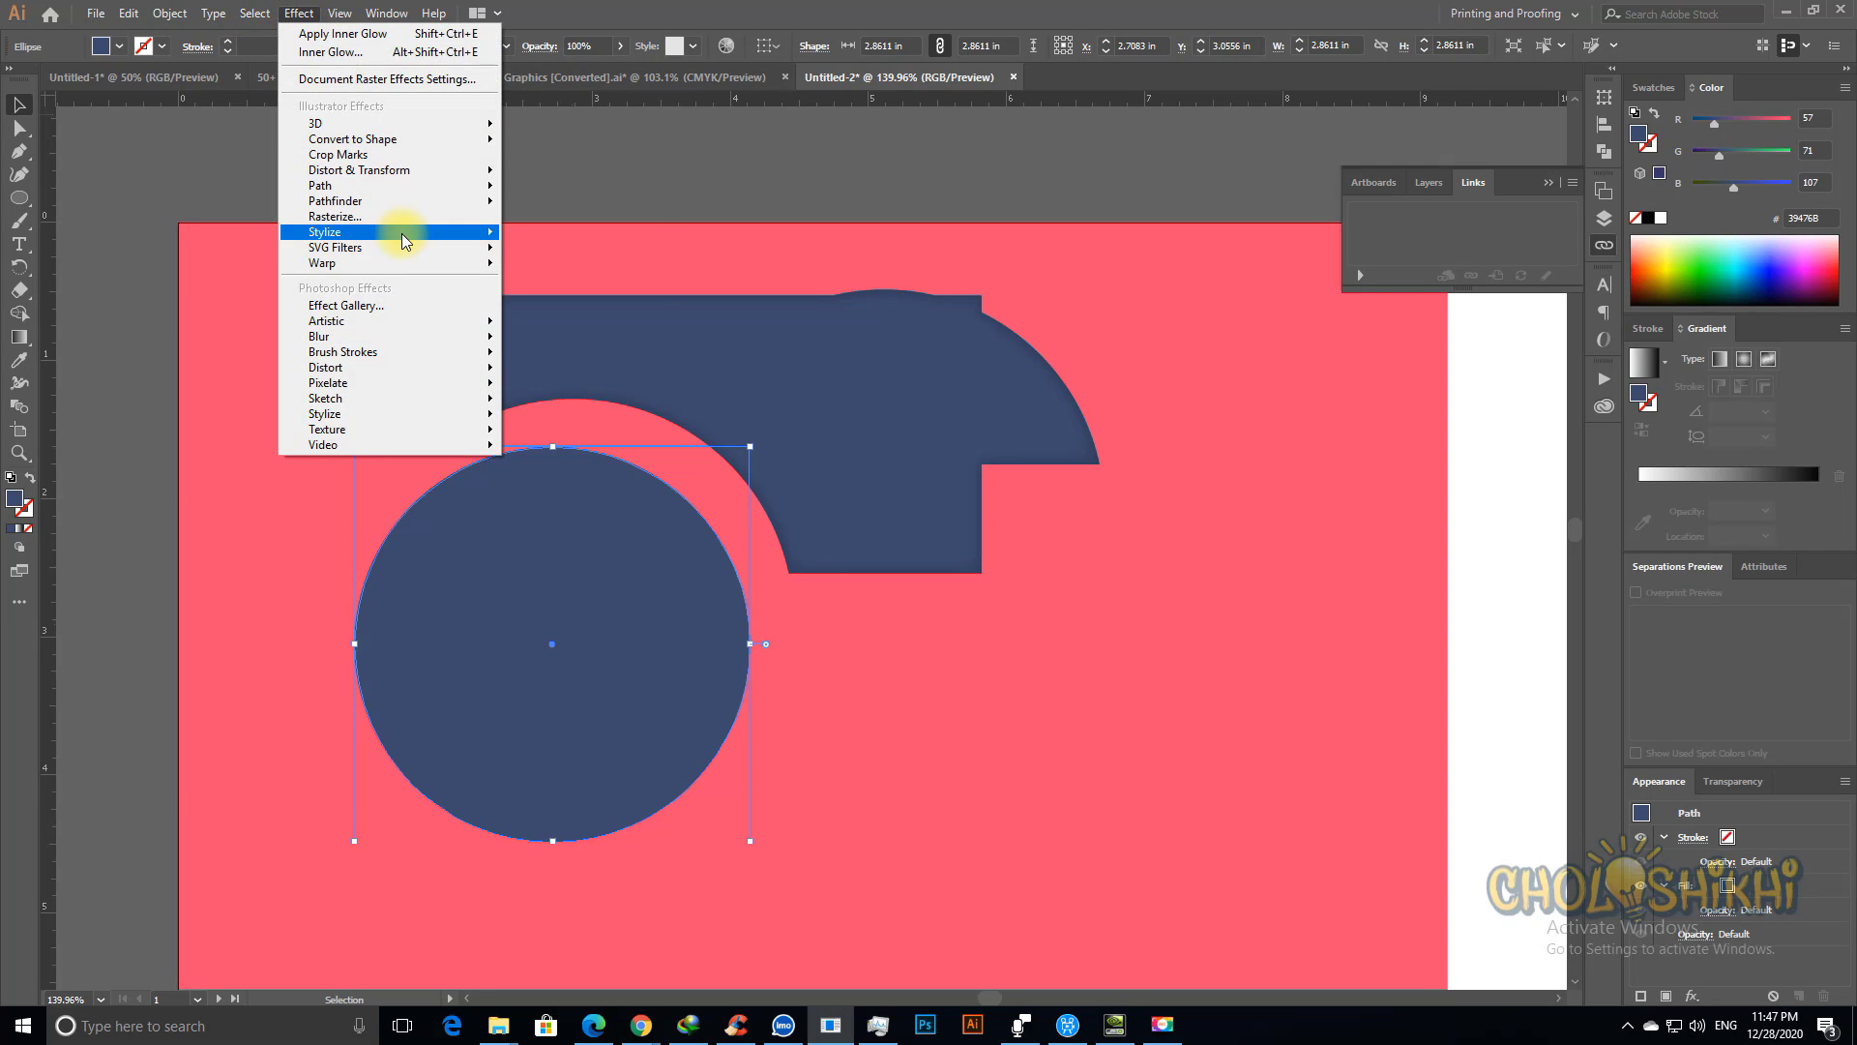
{"action": "mouse_move", "coordinate": [455, 239]}
{"action": "left_click", "coordinate": [571, 302]}
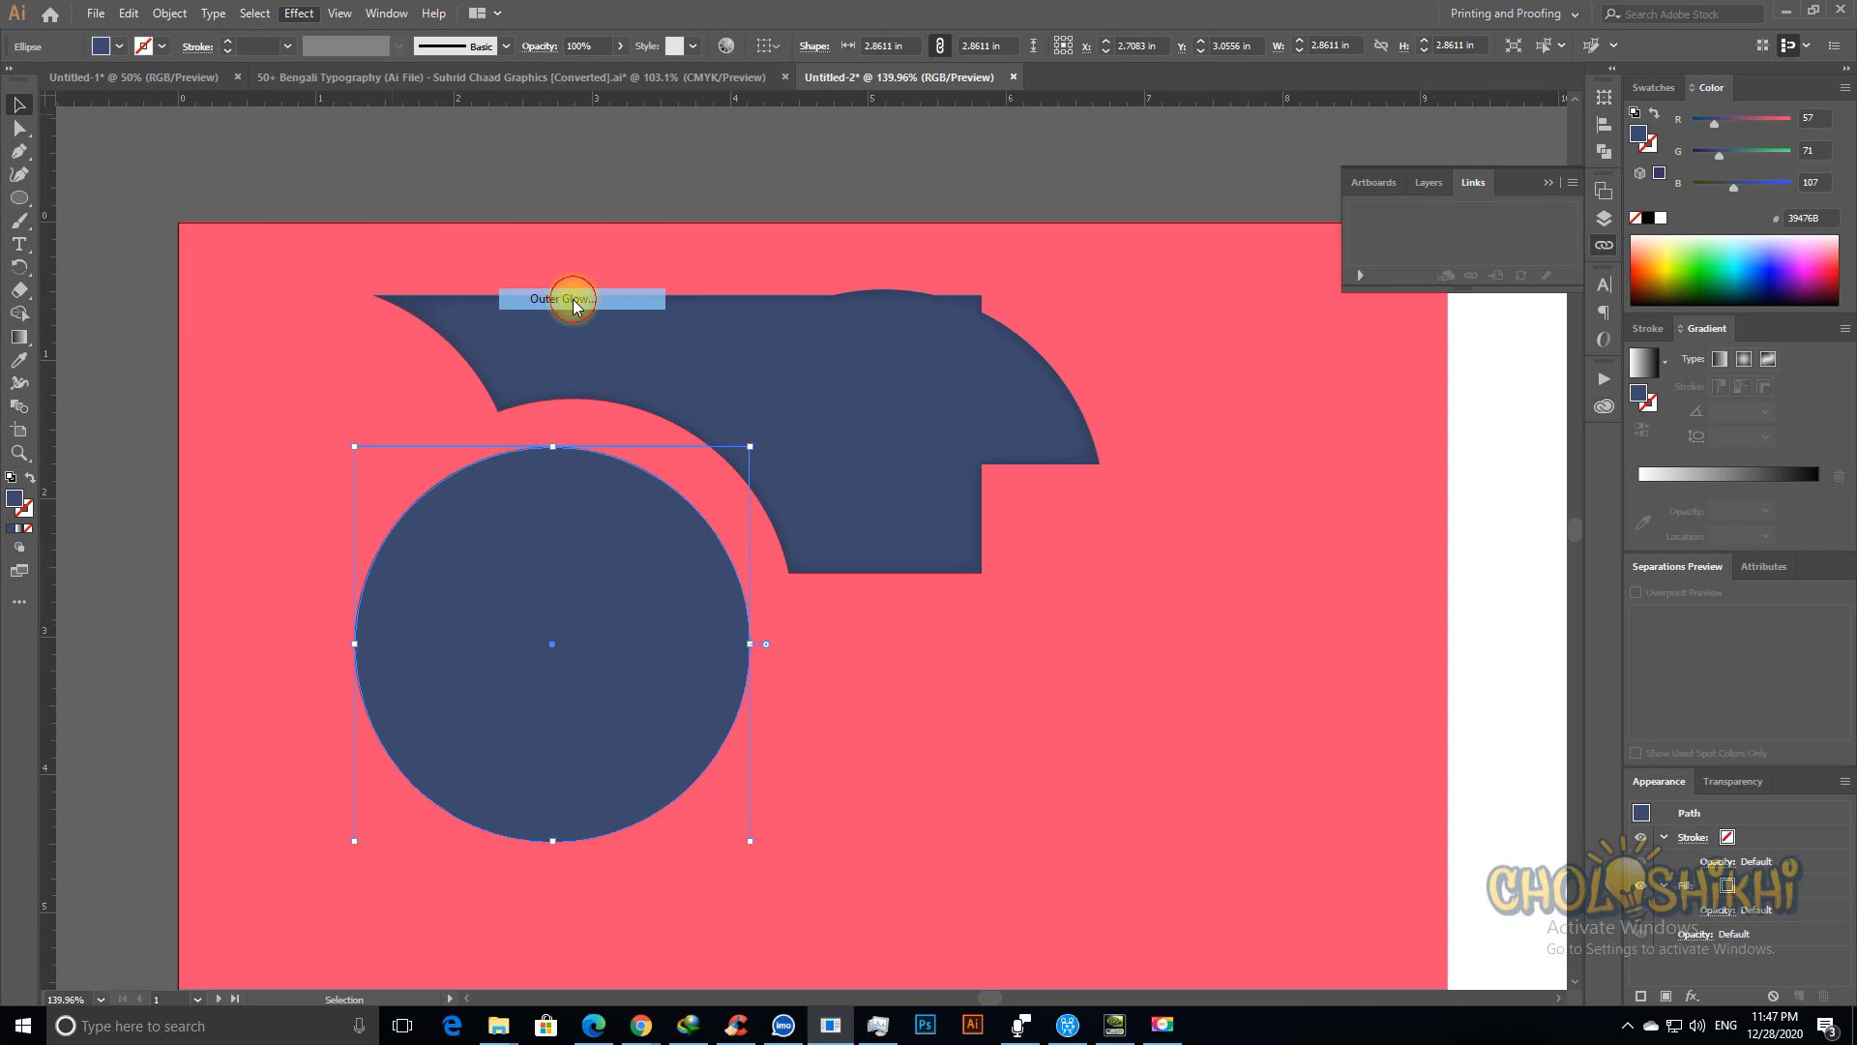
{"action": "left_click", "coordinate": [814, 561]}
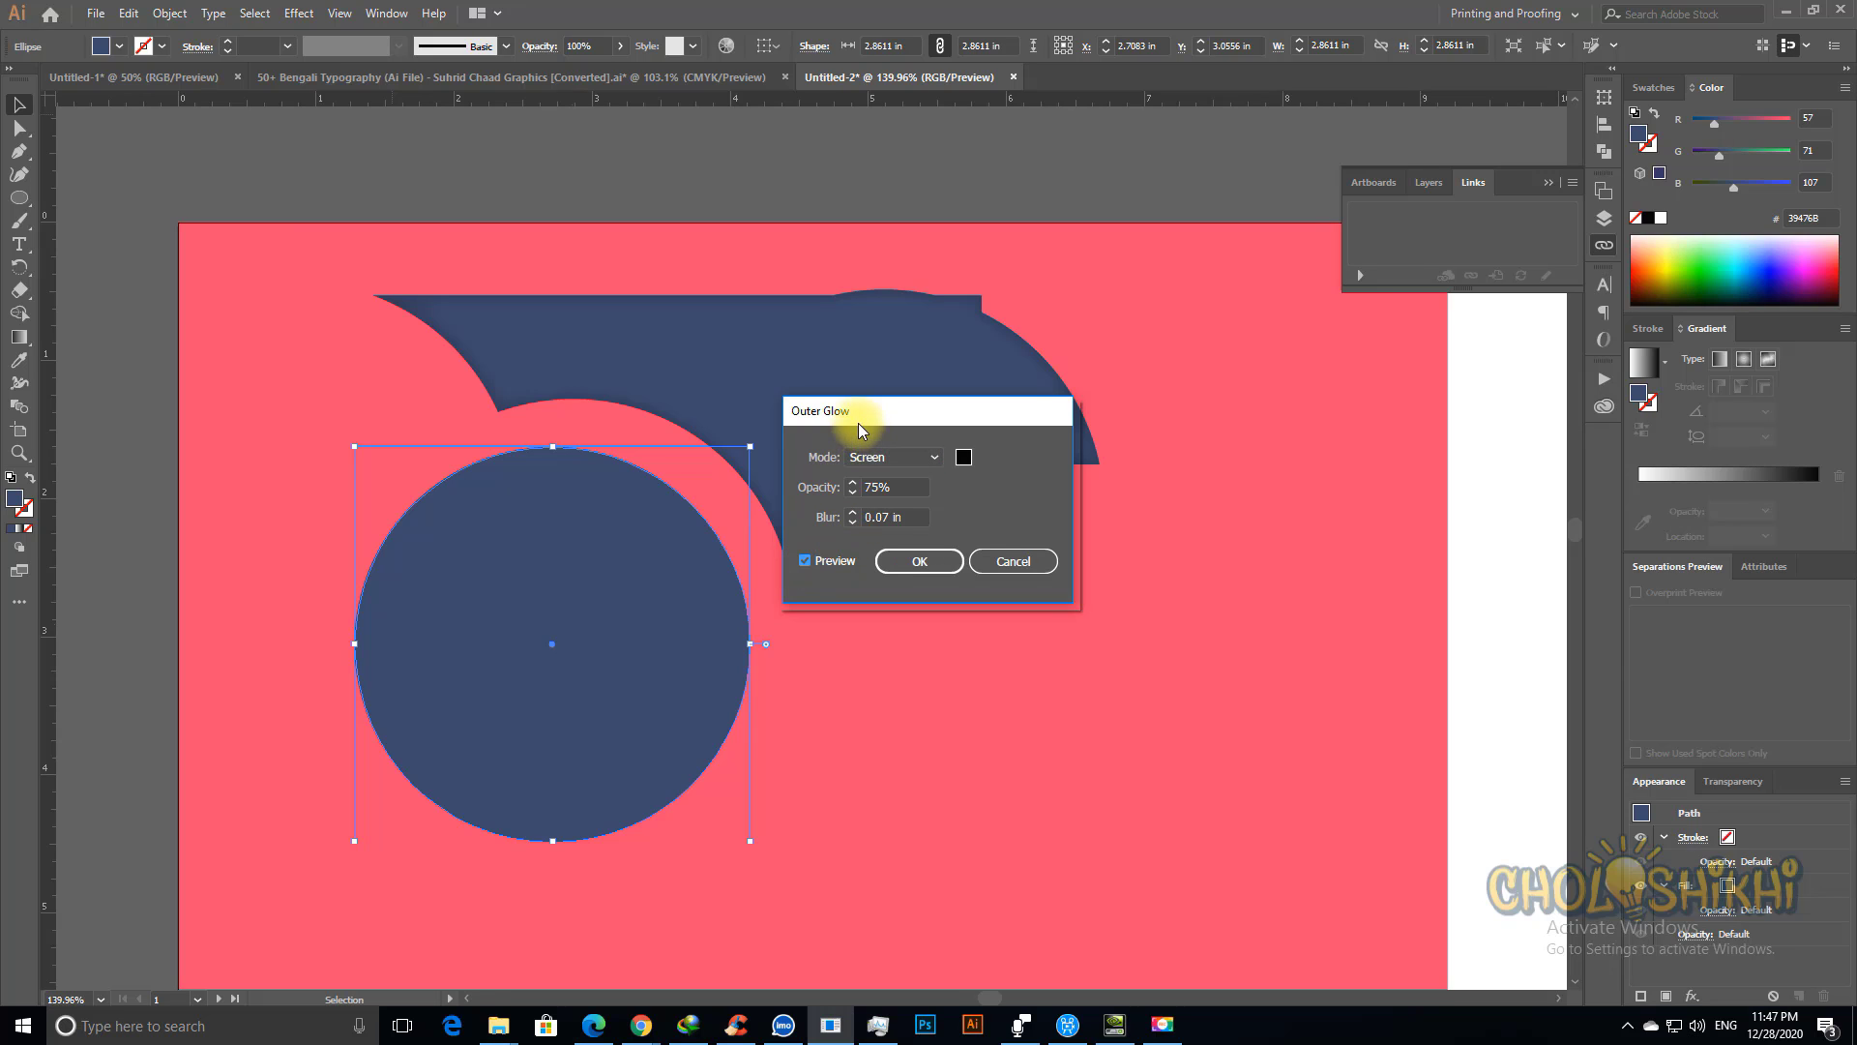
{"action": "left_click_drag", "start_coordinate": [858, 414], "coordinate": [1022, 413]}
{"action": "left_click", "coordinate": [1054, 471]}
{"action": "left_click", "coordinate": [1060, 504]}
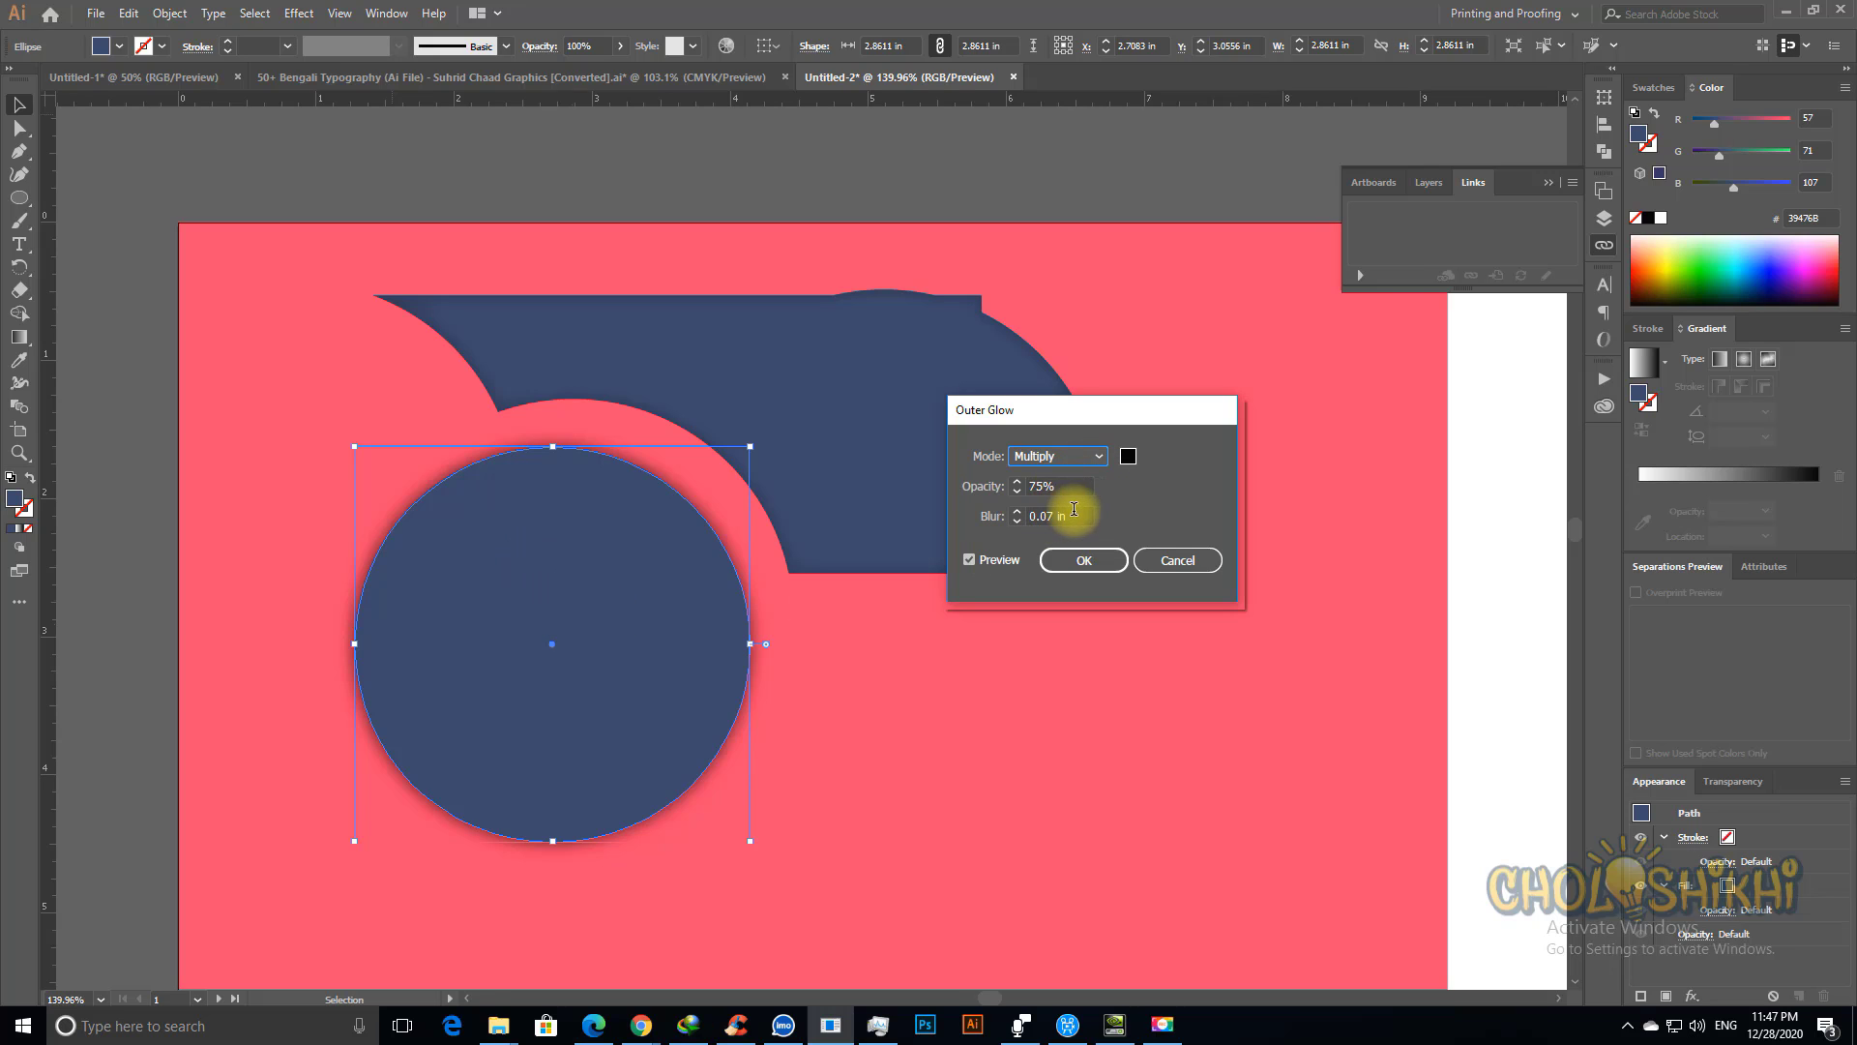
Step: Set the circle's outer glow blur to 0.2 in
{"action": "left_click", "coordinate": [1018, 523]}
{"action": "left_click", "coordinate": [1017, 522]}
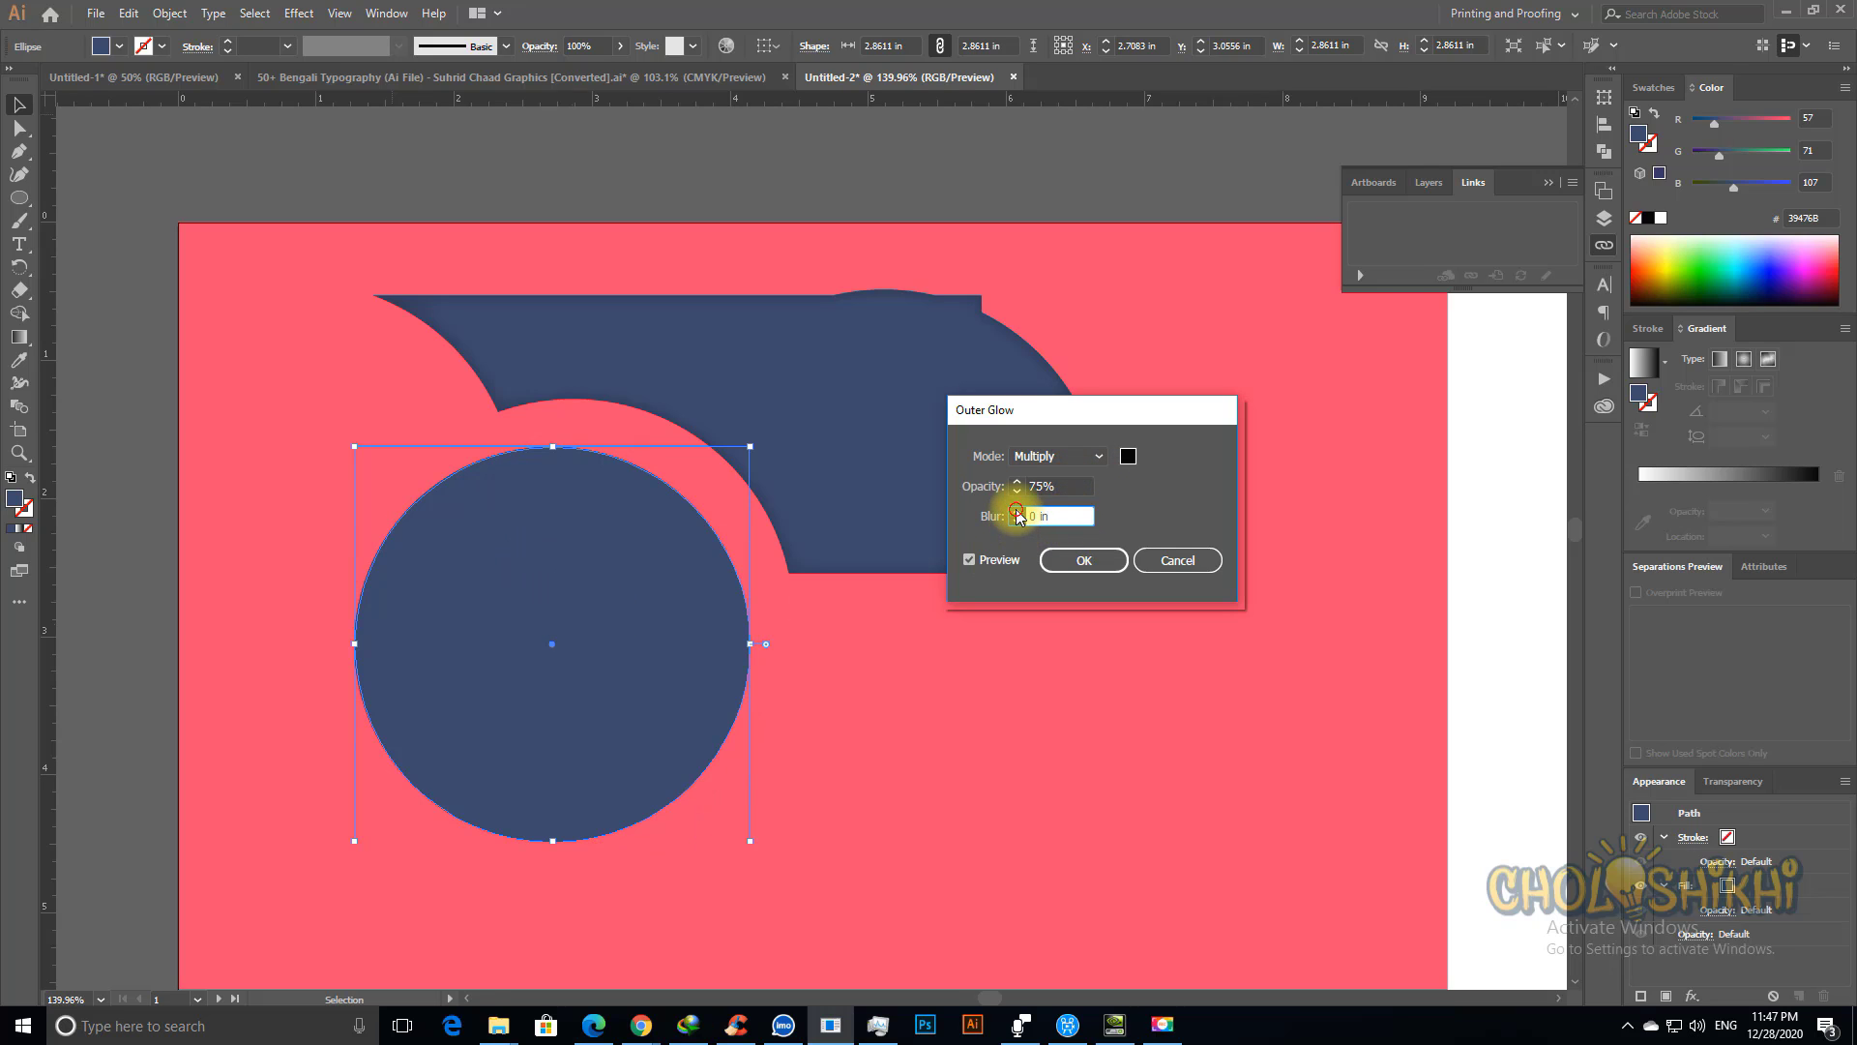
{"action": "left_click", "coordinate": [1017, 511]}
{"action": "left_click", "coordinate": [1017, 510]}
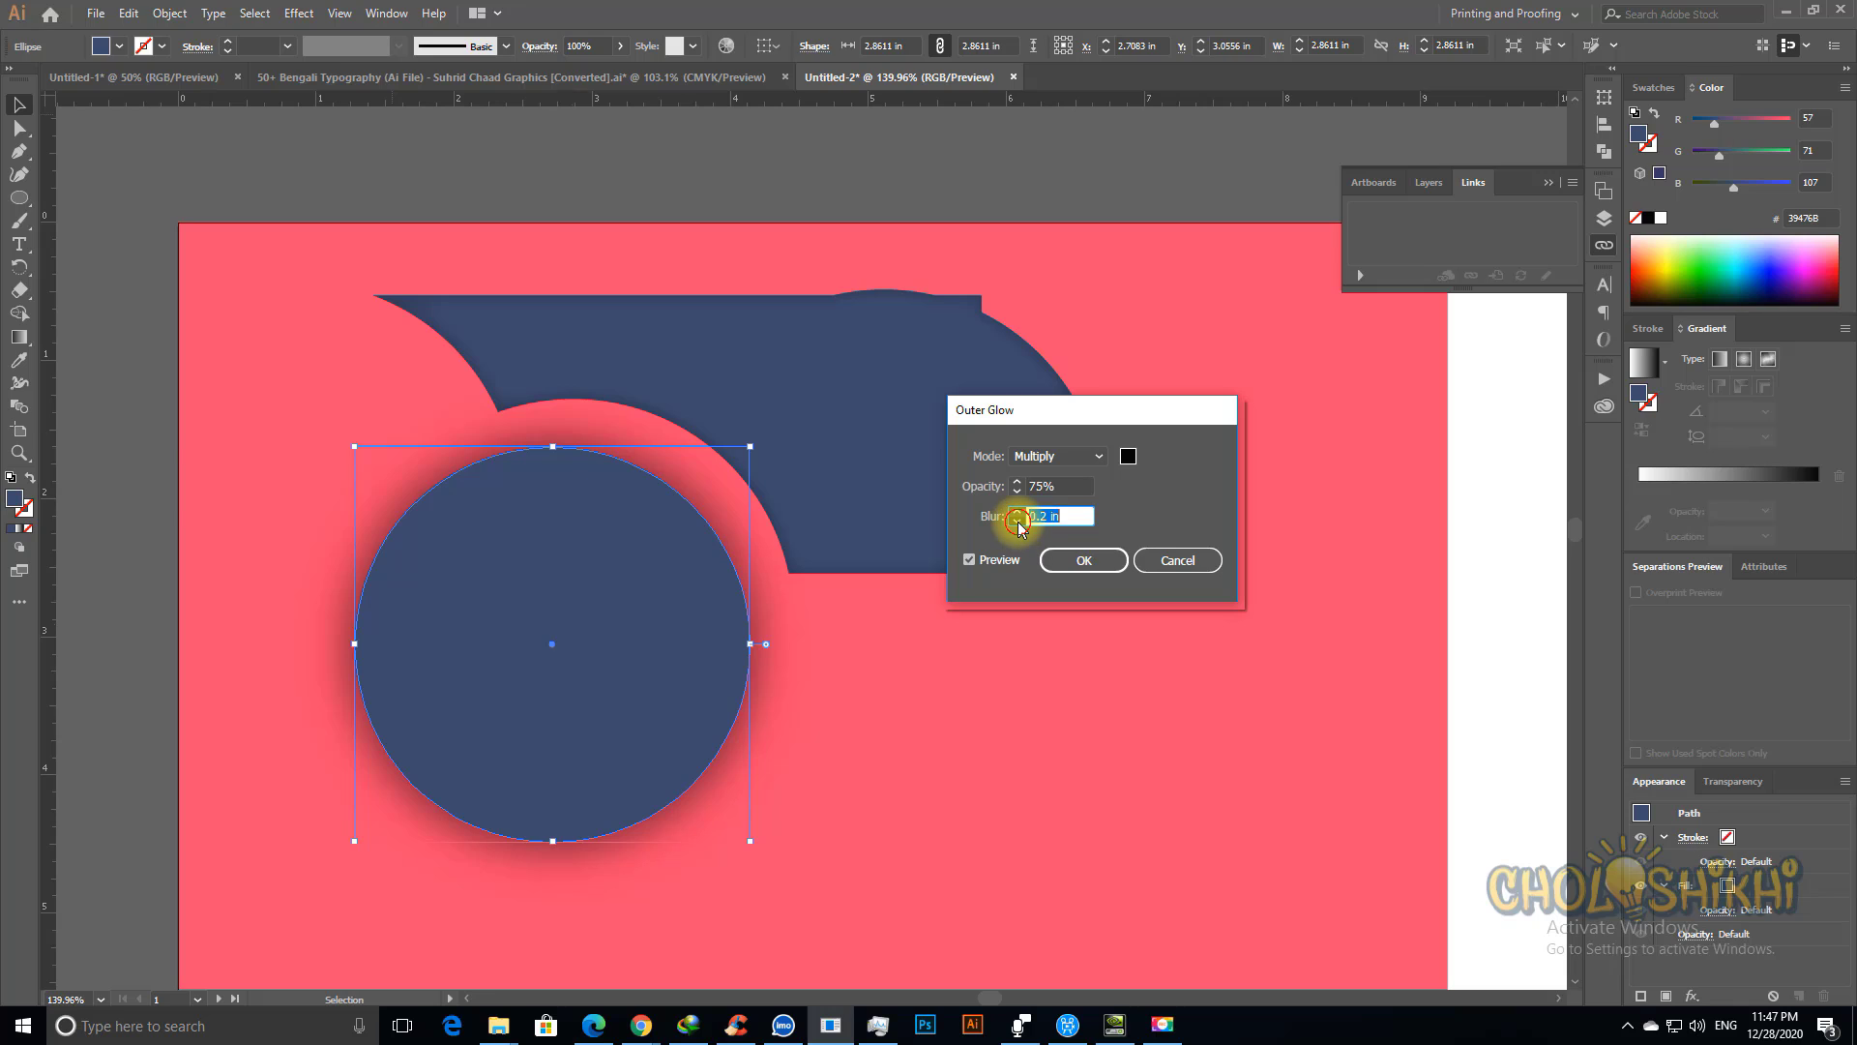
Step: Reduce the circle's outer glow blur to 0.1 in and set its opacity to 30%
{"action": "left_click", "coordinate": [1017, 523]}
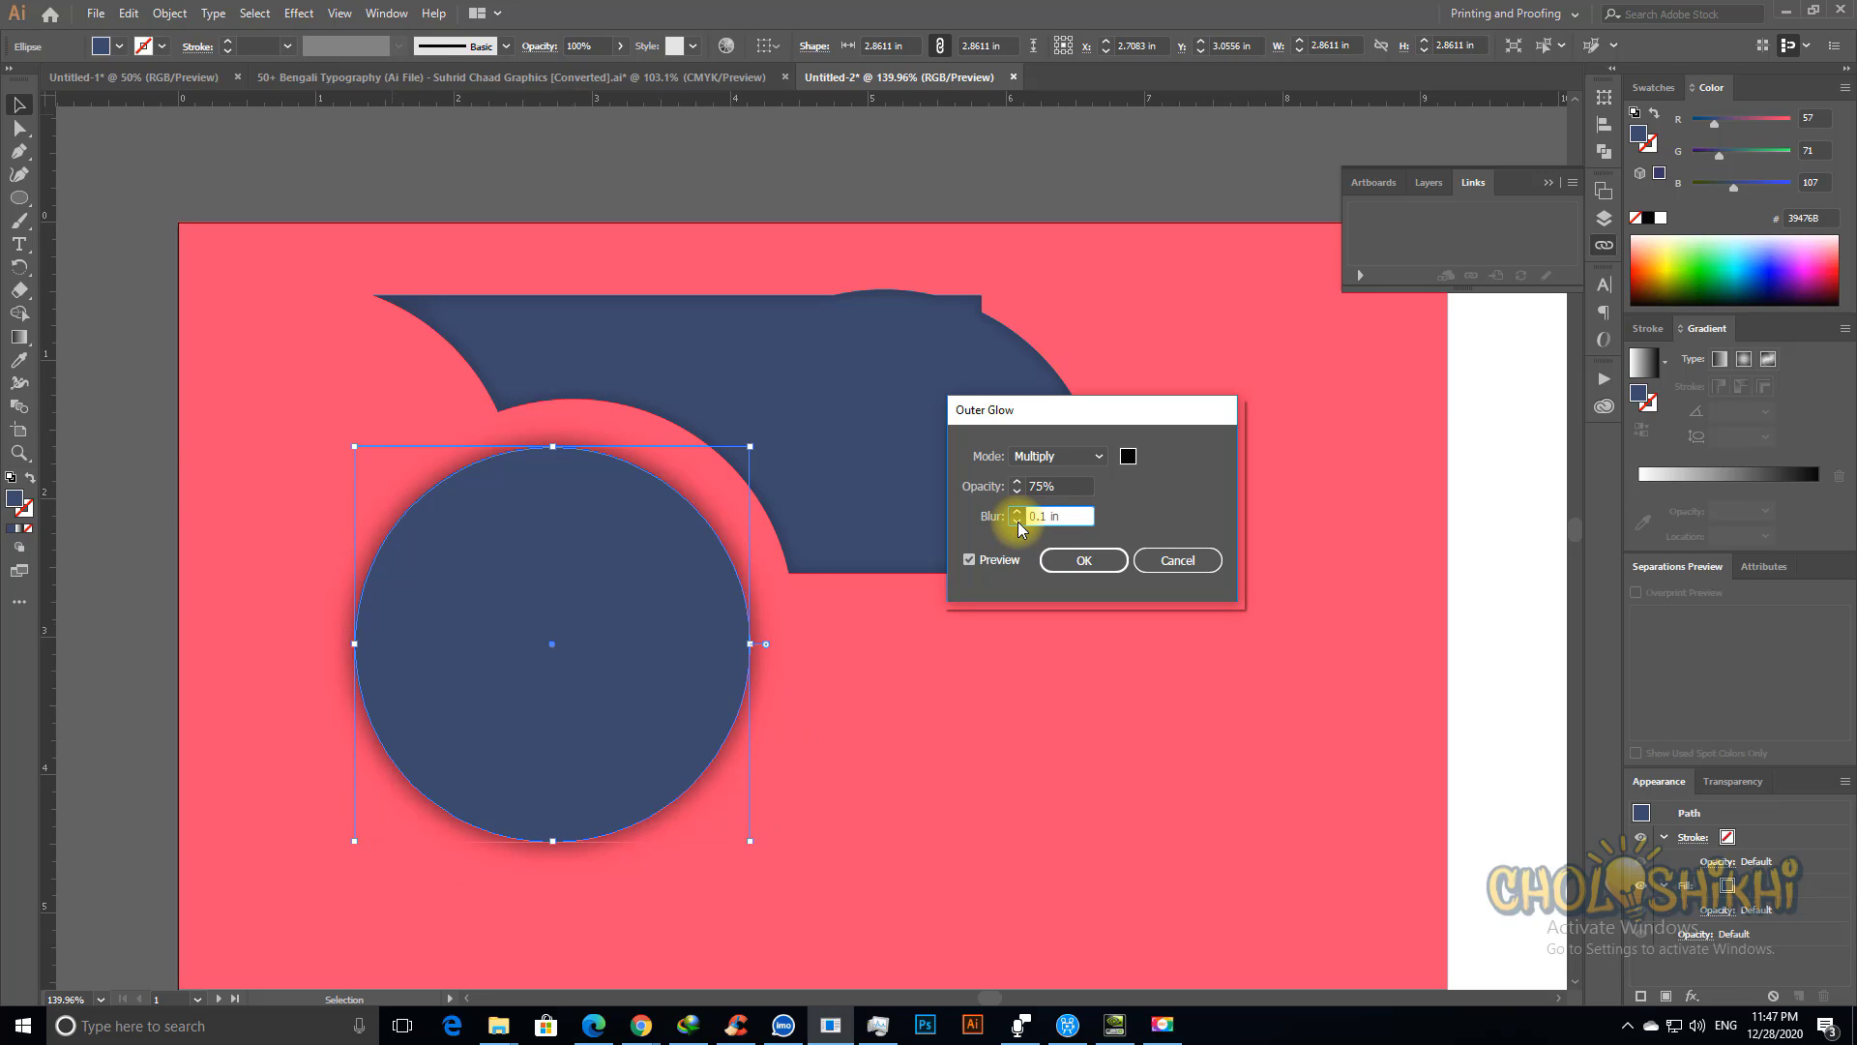
{"action": "left_click", "coordinate": [1054, 488]}
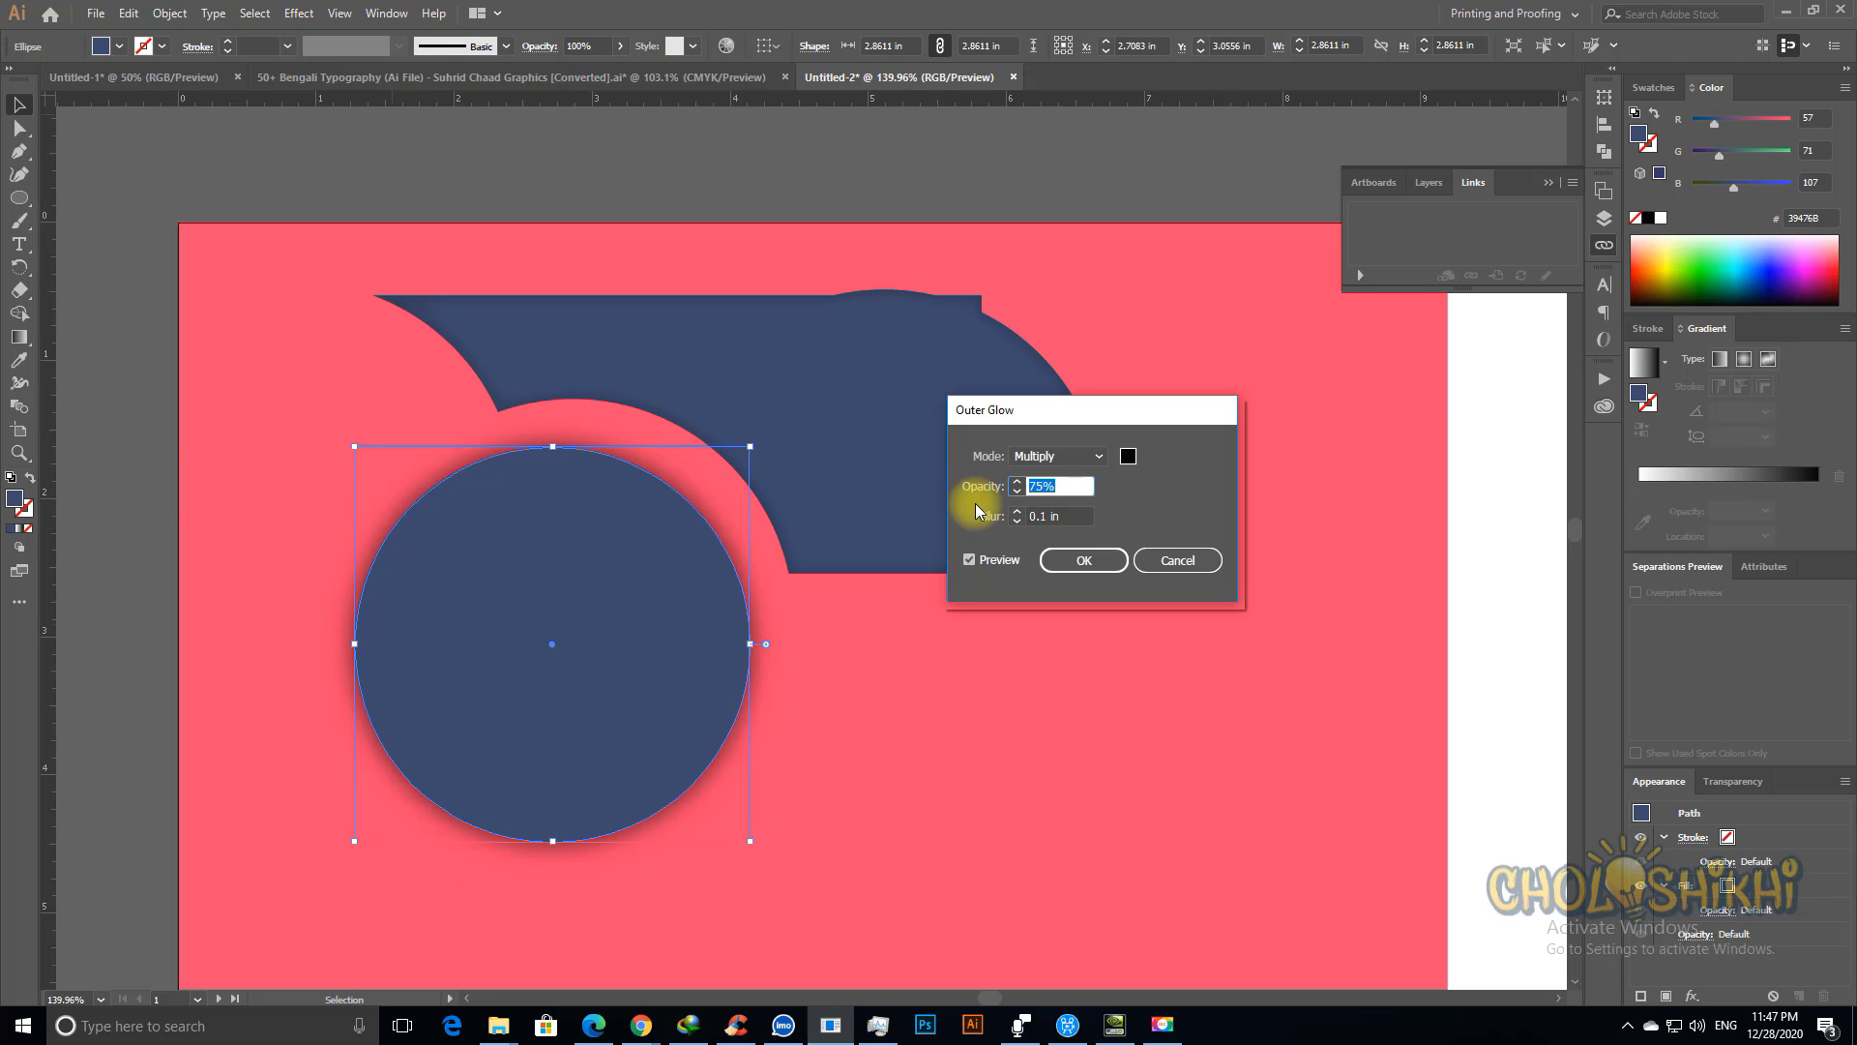
{"action": "type", "text": "2"}
{"action": "key", "text": "BackSpace"}
{"action": "type", "text": "30"}
{"action": "key", "text": "Tab"}
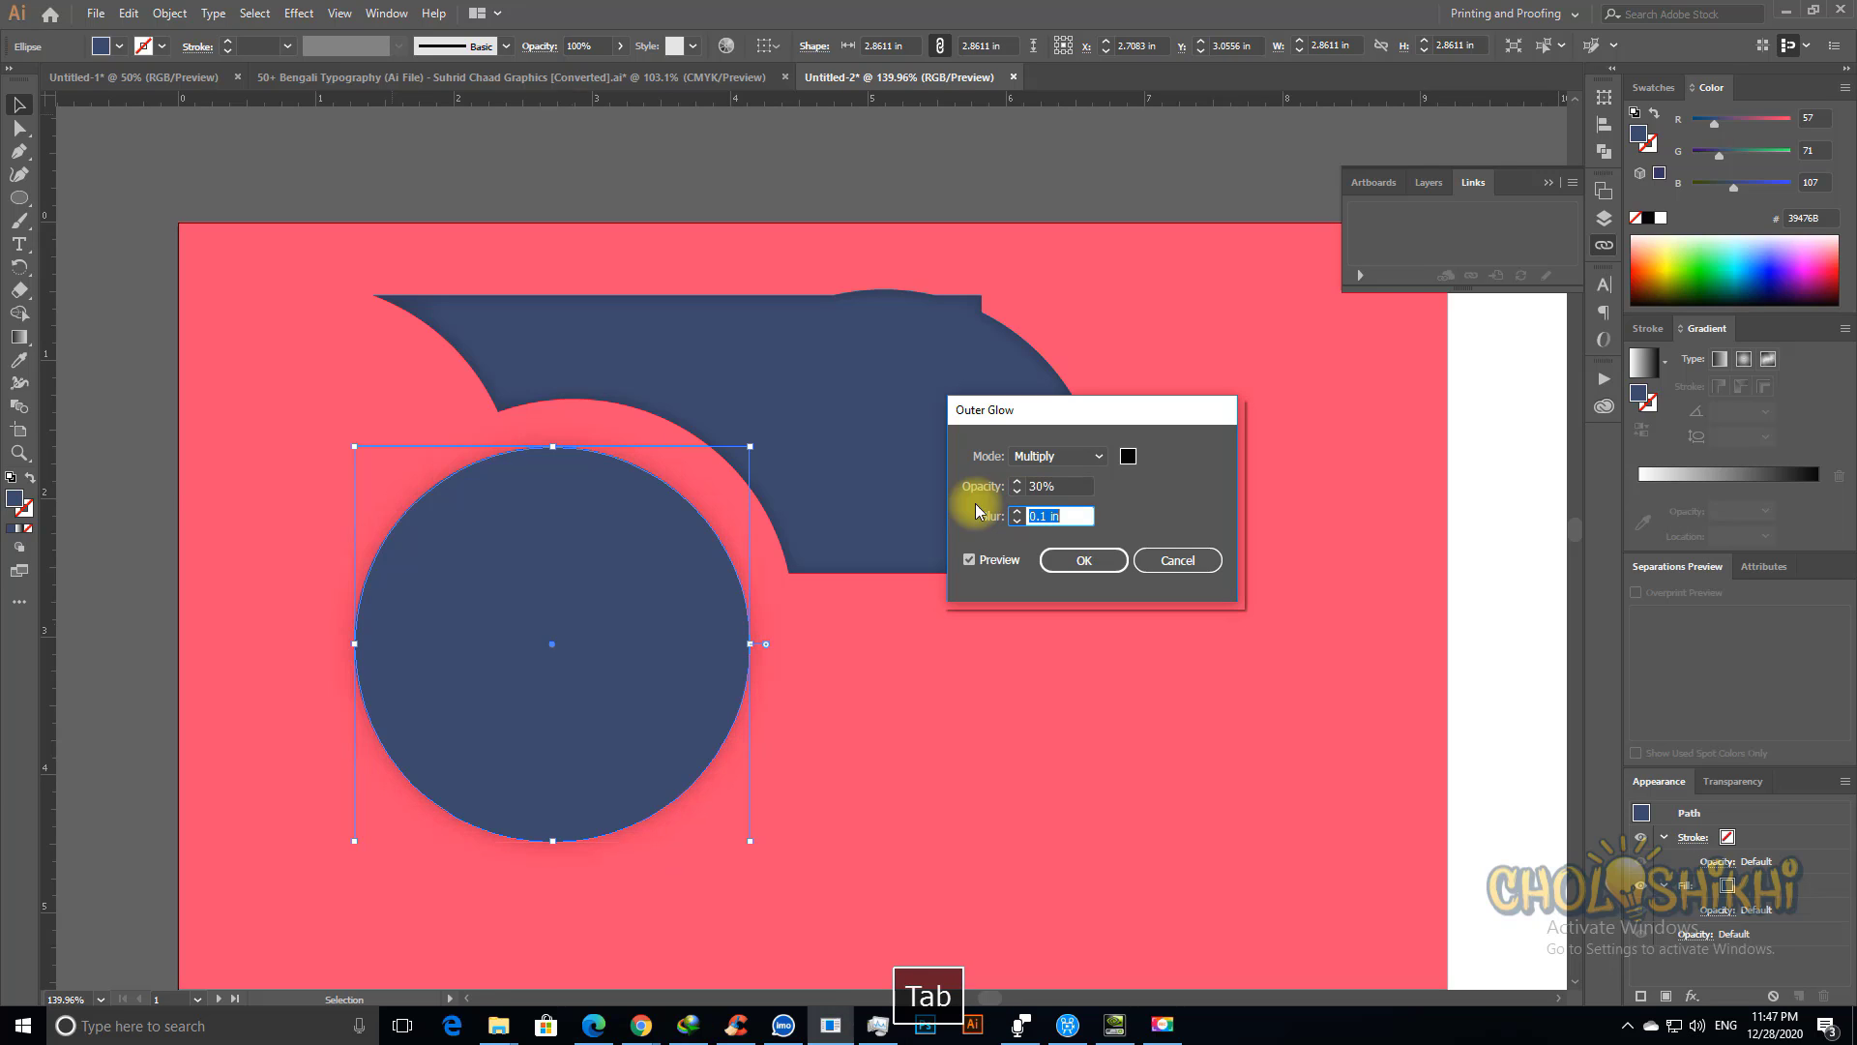
Step: Set the outer glow's blur to 0.05 in and its opacity to 50%, and apply the effect to the circle
{"action": "left_click", "coordinate": [1052, 513]}
{"action": "type", "text": "0"}
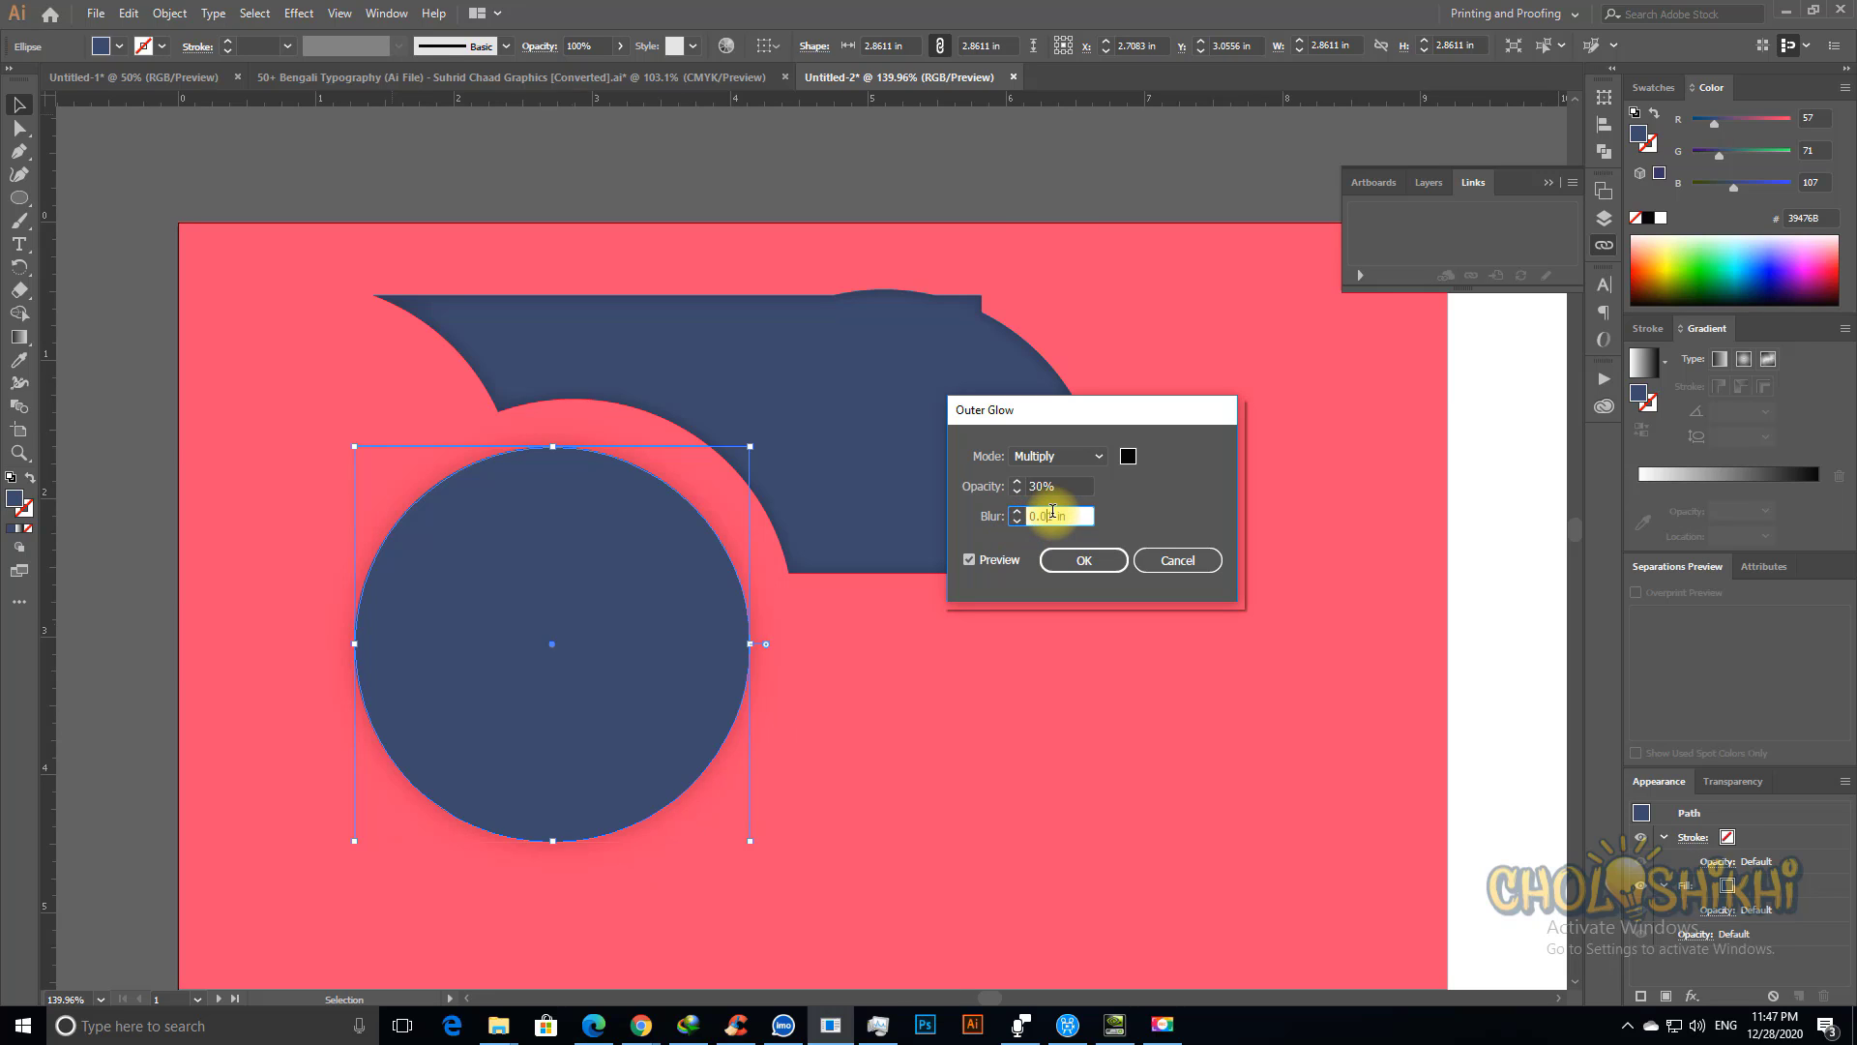
{"action": "key", "text": "shift+Right"}
{"action": "key", "text": "Tab"}
{"action": "key", "text": "Tab"}
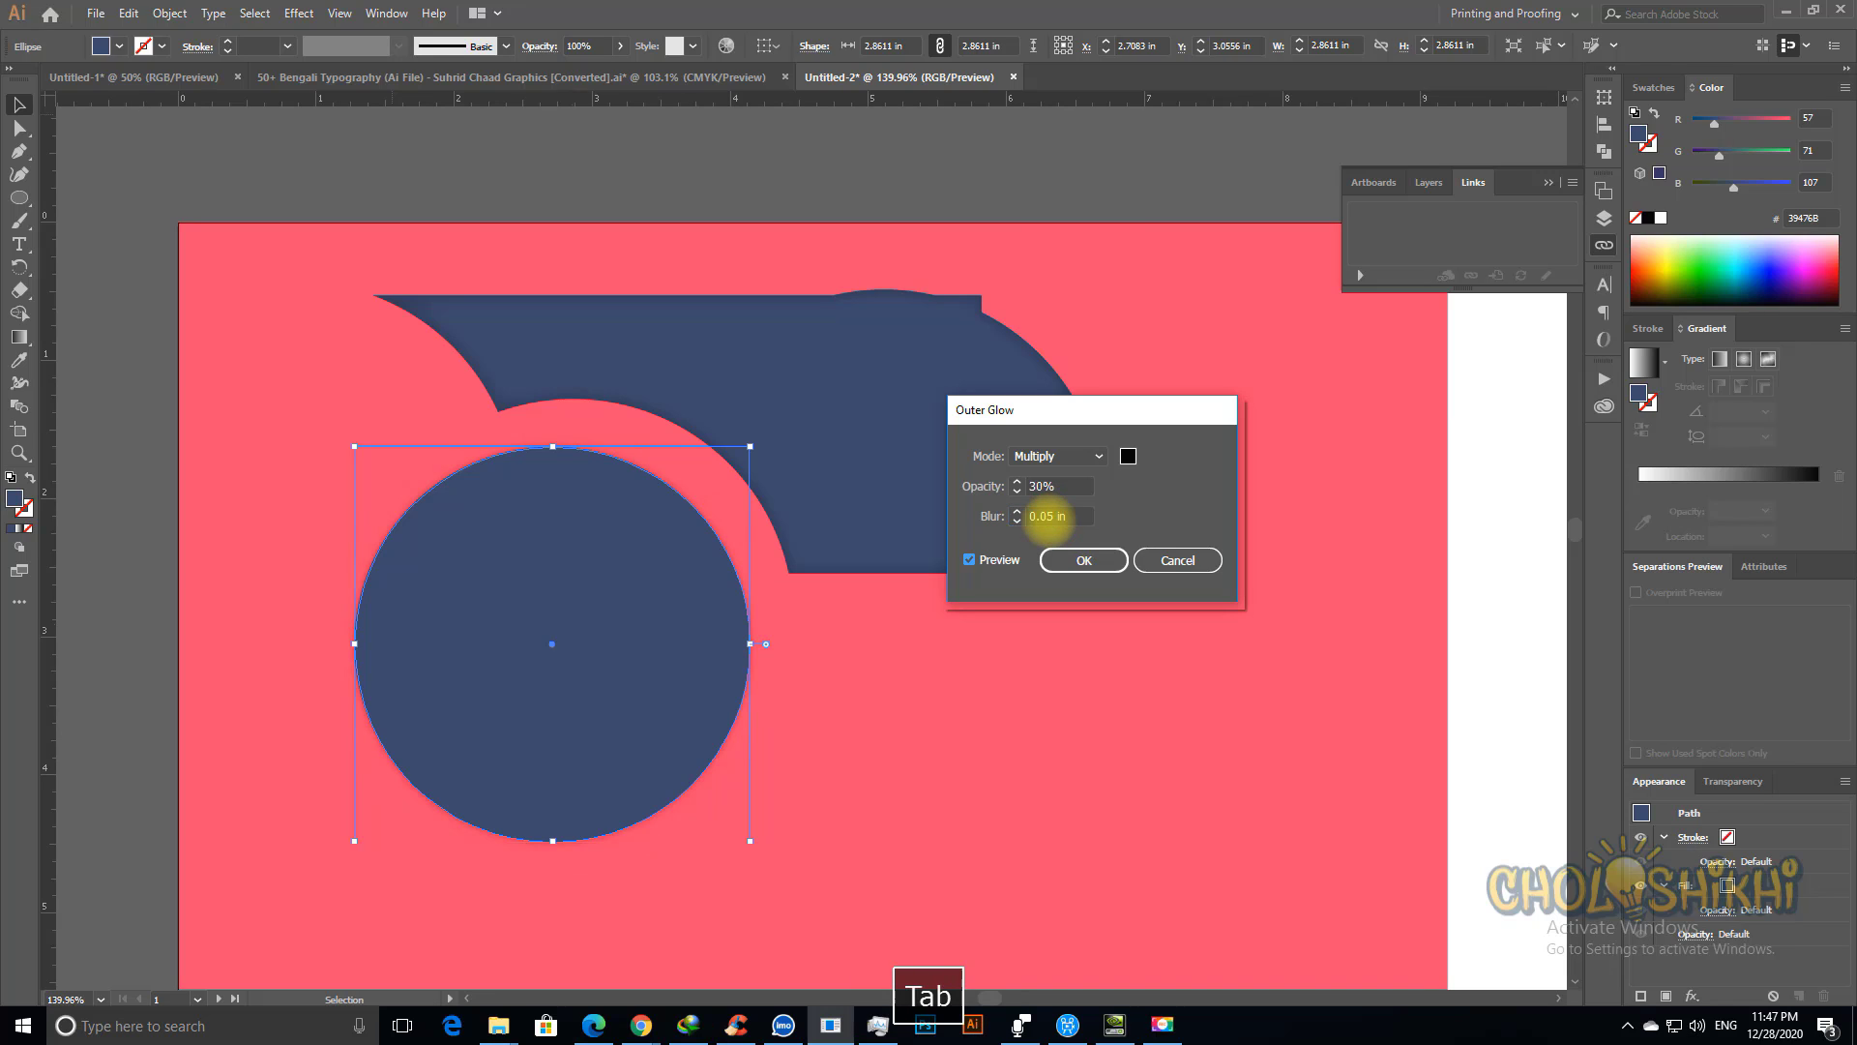
{"action": "double_click", "coordinate": [1049, 481]}
{"action": "type", "text": "50"}
{"action": "key", "text": "Tab"}
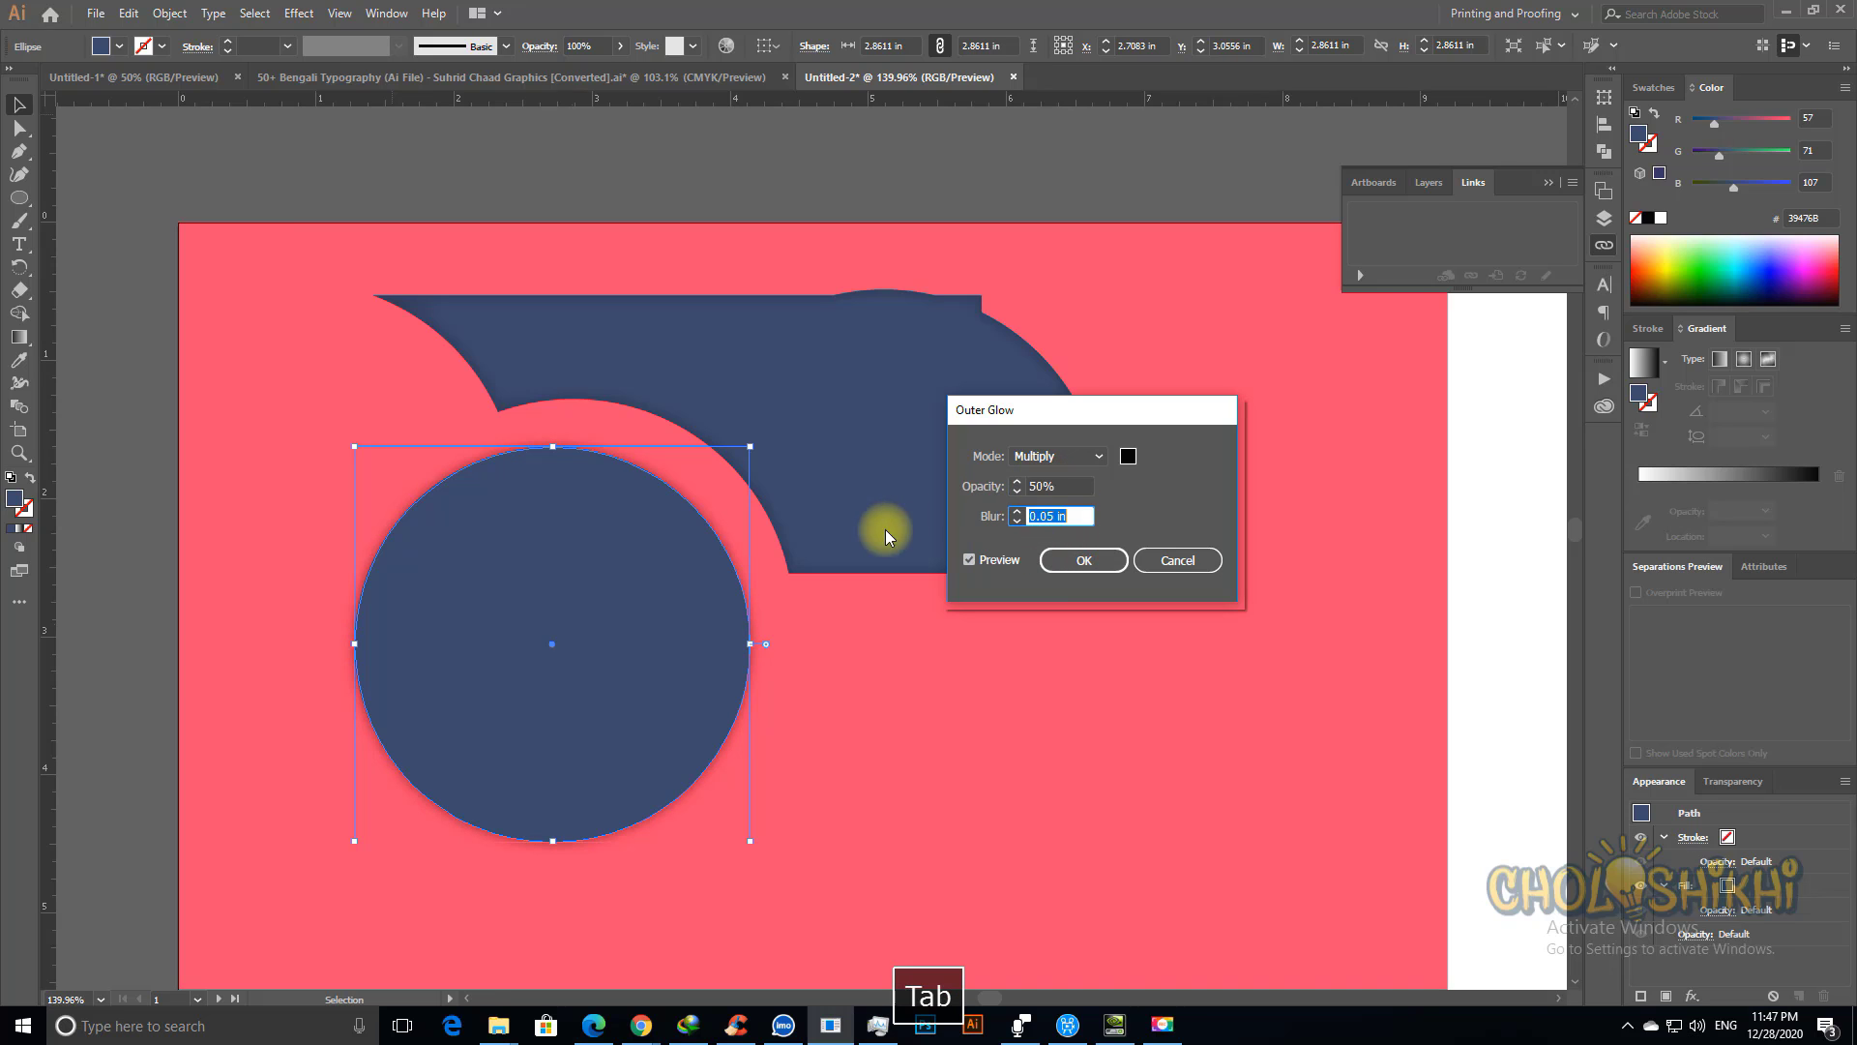
{"action": "left_click", "coordinate": [1093, 561]}
Step: Move the blue circle slightly up and to the right so it sits closer beneath the shape's concave arc
{"action": "left_click", "coordinate": [651, 713]}
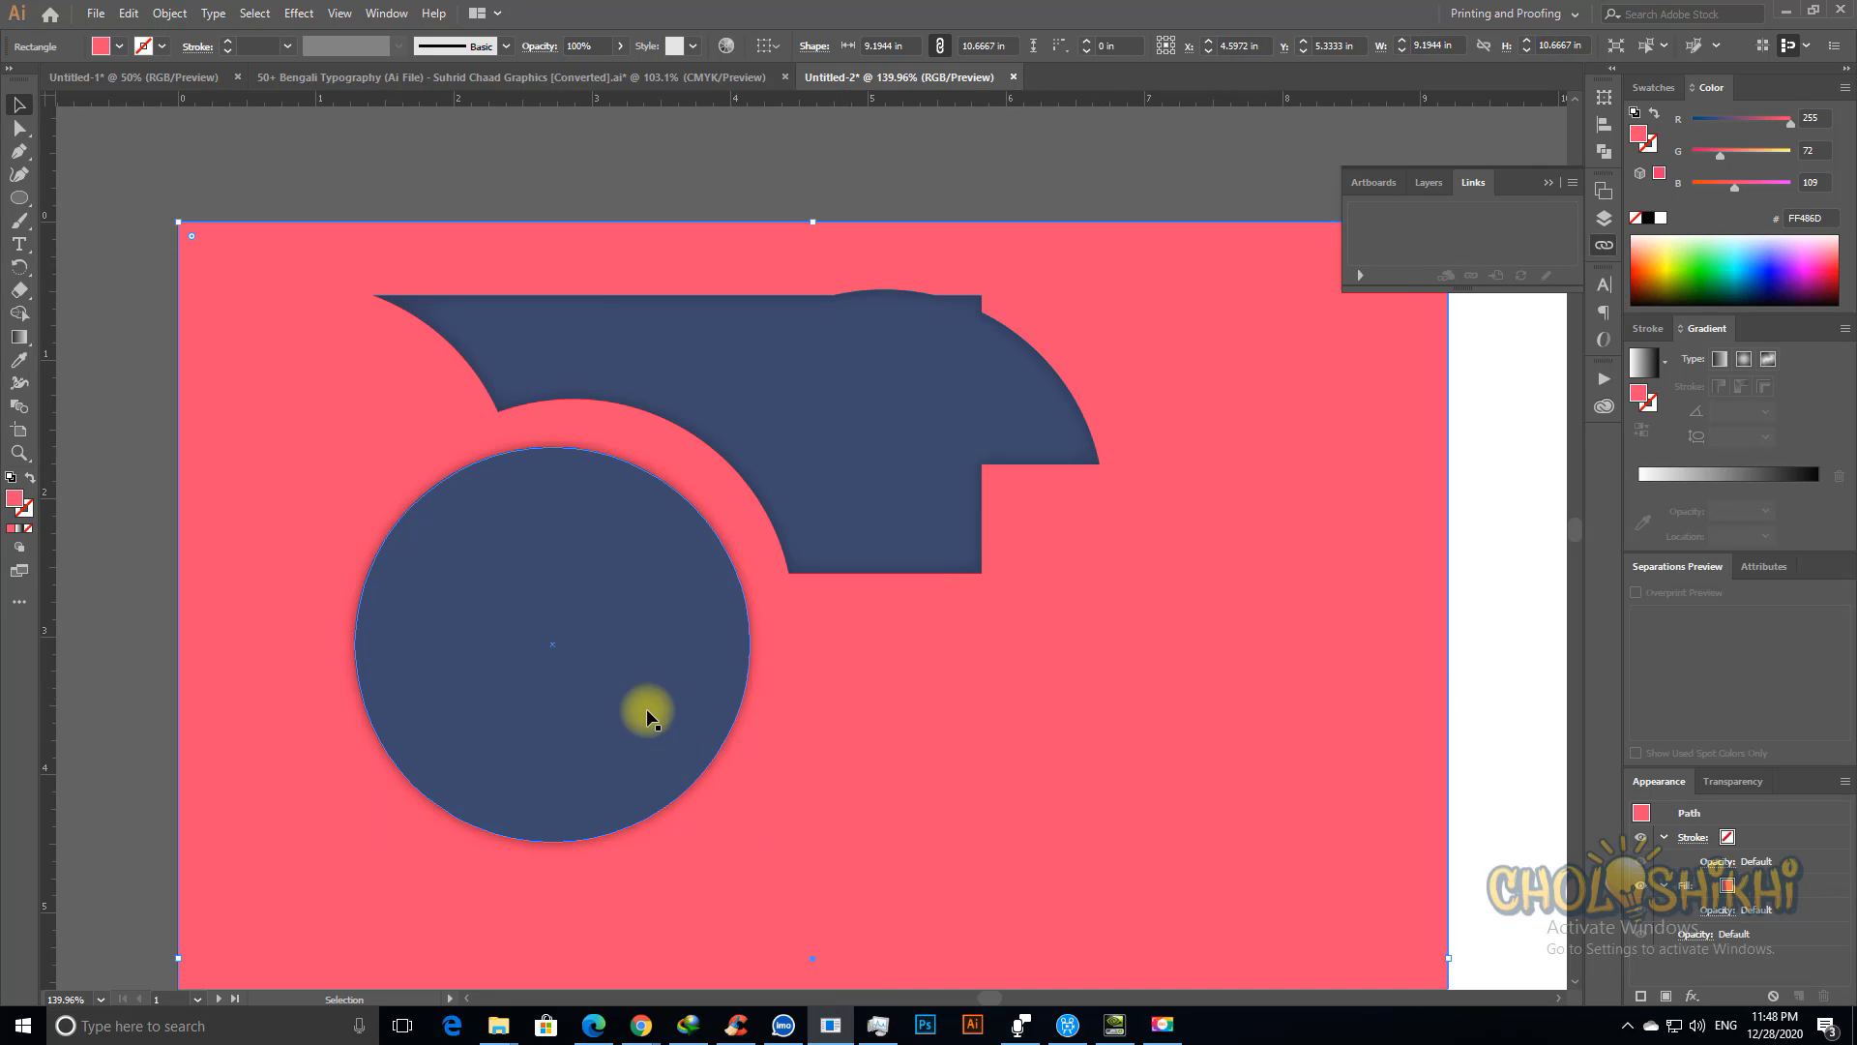
{"action": "left_click_drag", "start_coordinate": [583, 666], "coordinate": [597, 637]}
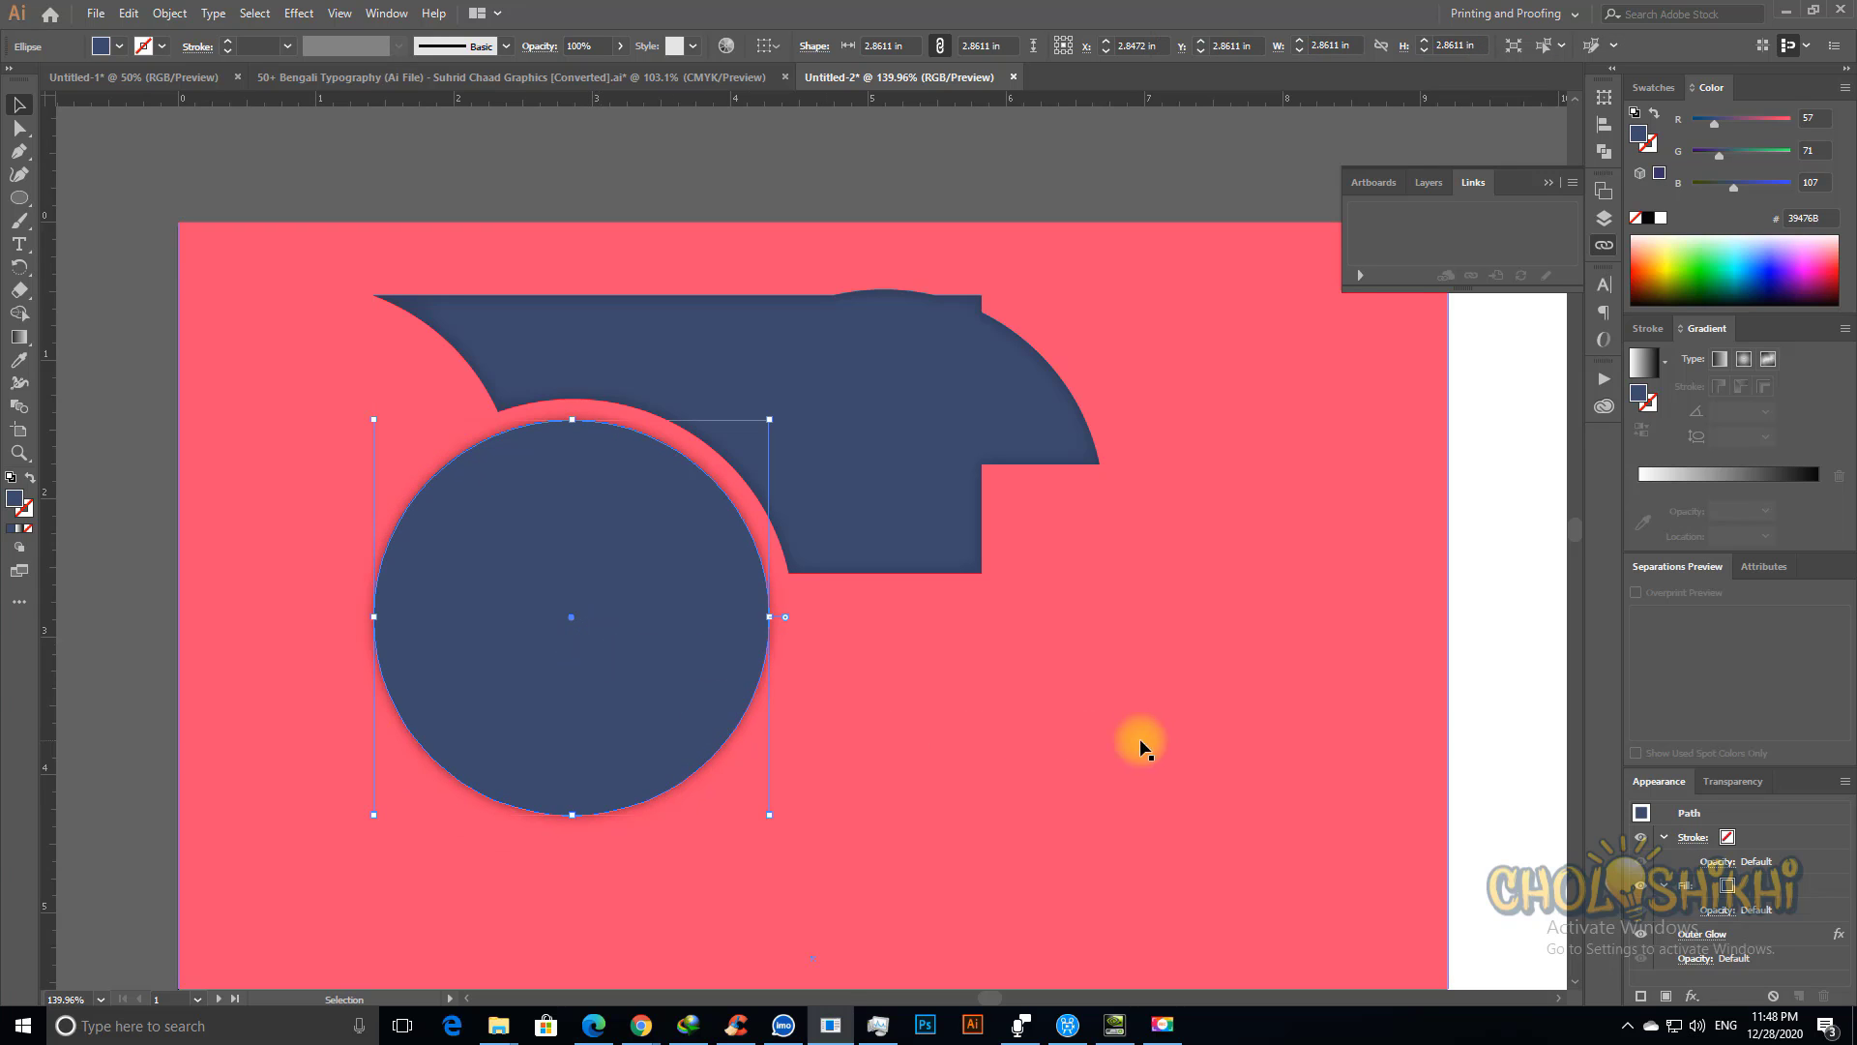
{"action": "left_click", "coordinate": [1036, 170]}
Step: Reopen the circle's Outer Glow effect and set its blur to 0.03 in with preview on
{"action": "key", "text": "ctrl+minus"}
{"action": "key", "text": "ctrl+minus"}
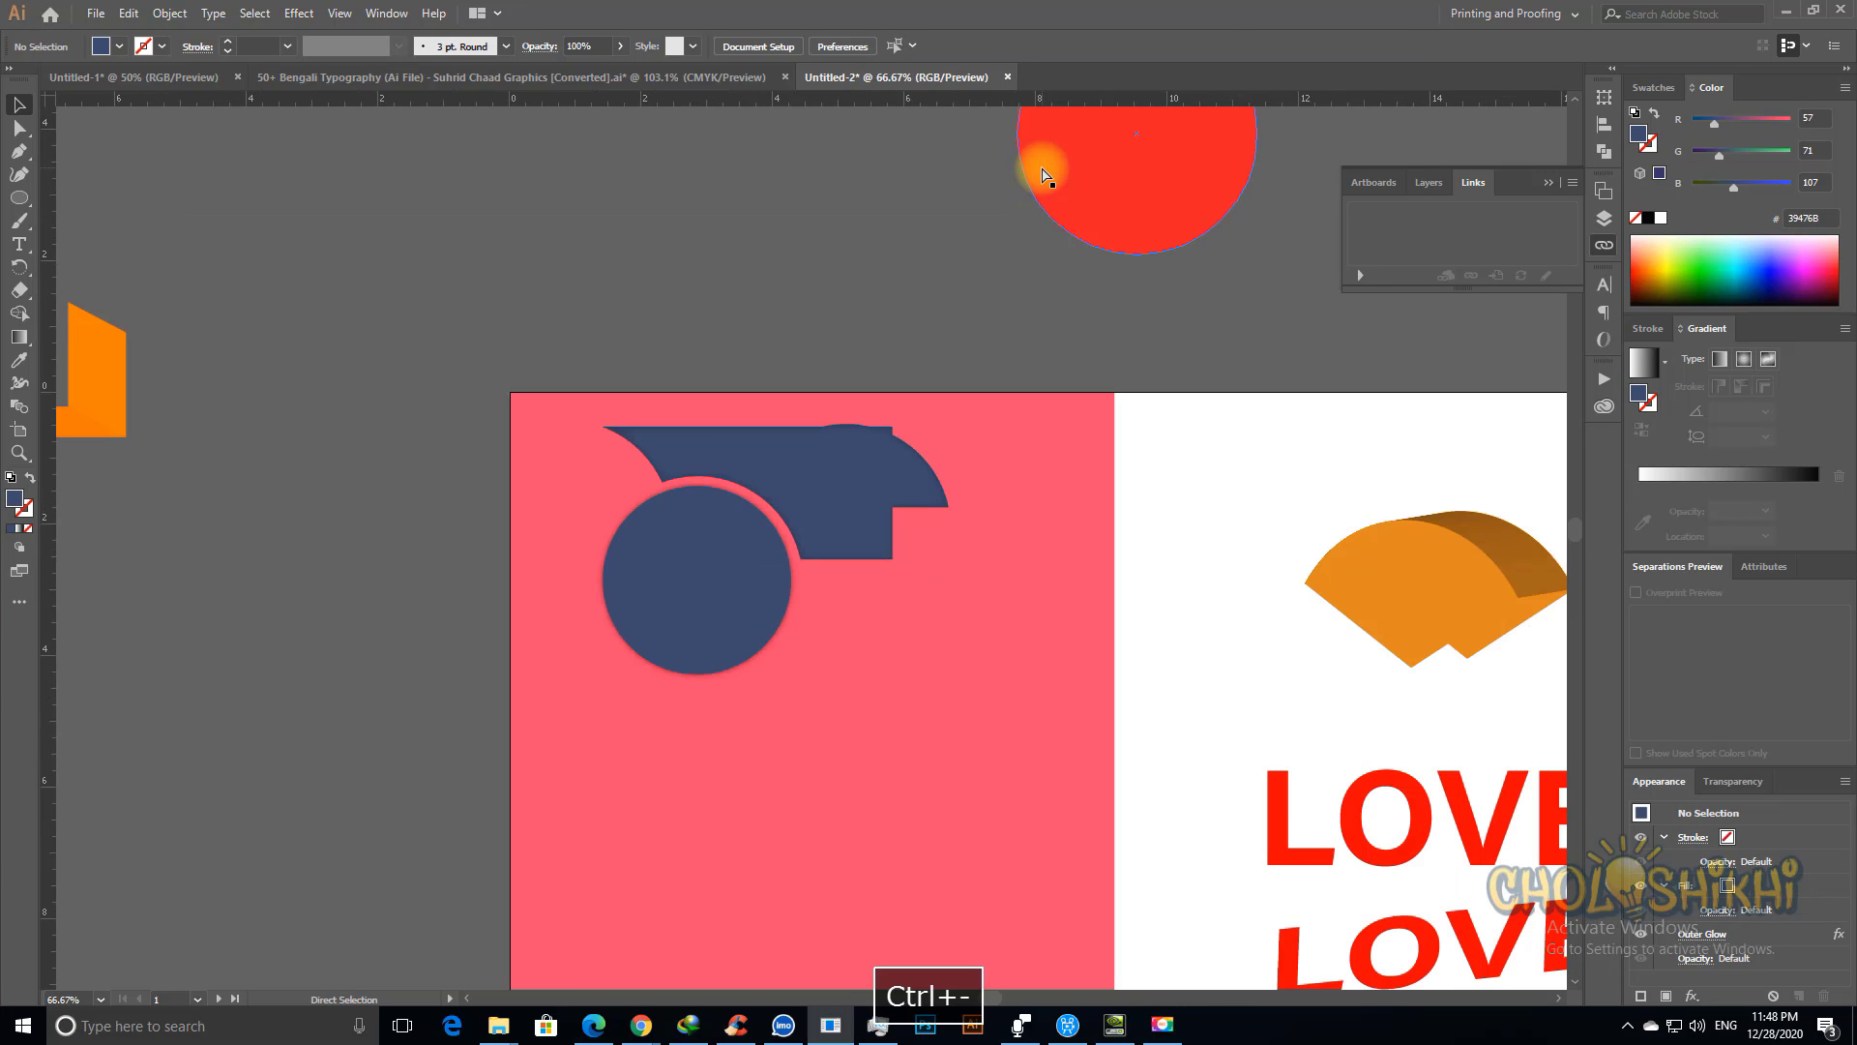
{"action": "left_click", "coordinate": [610, 572]}
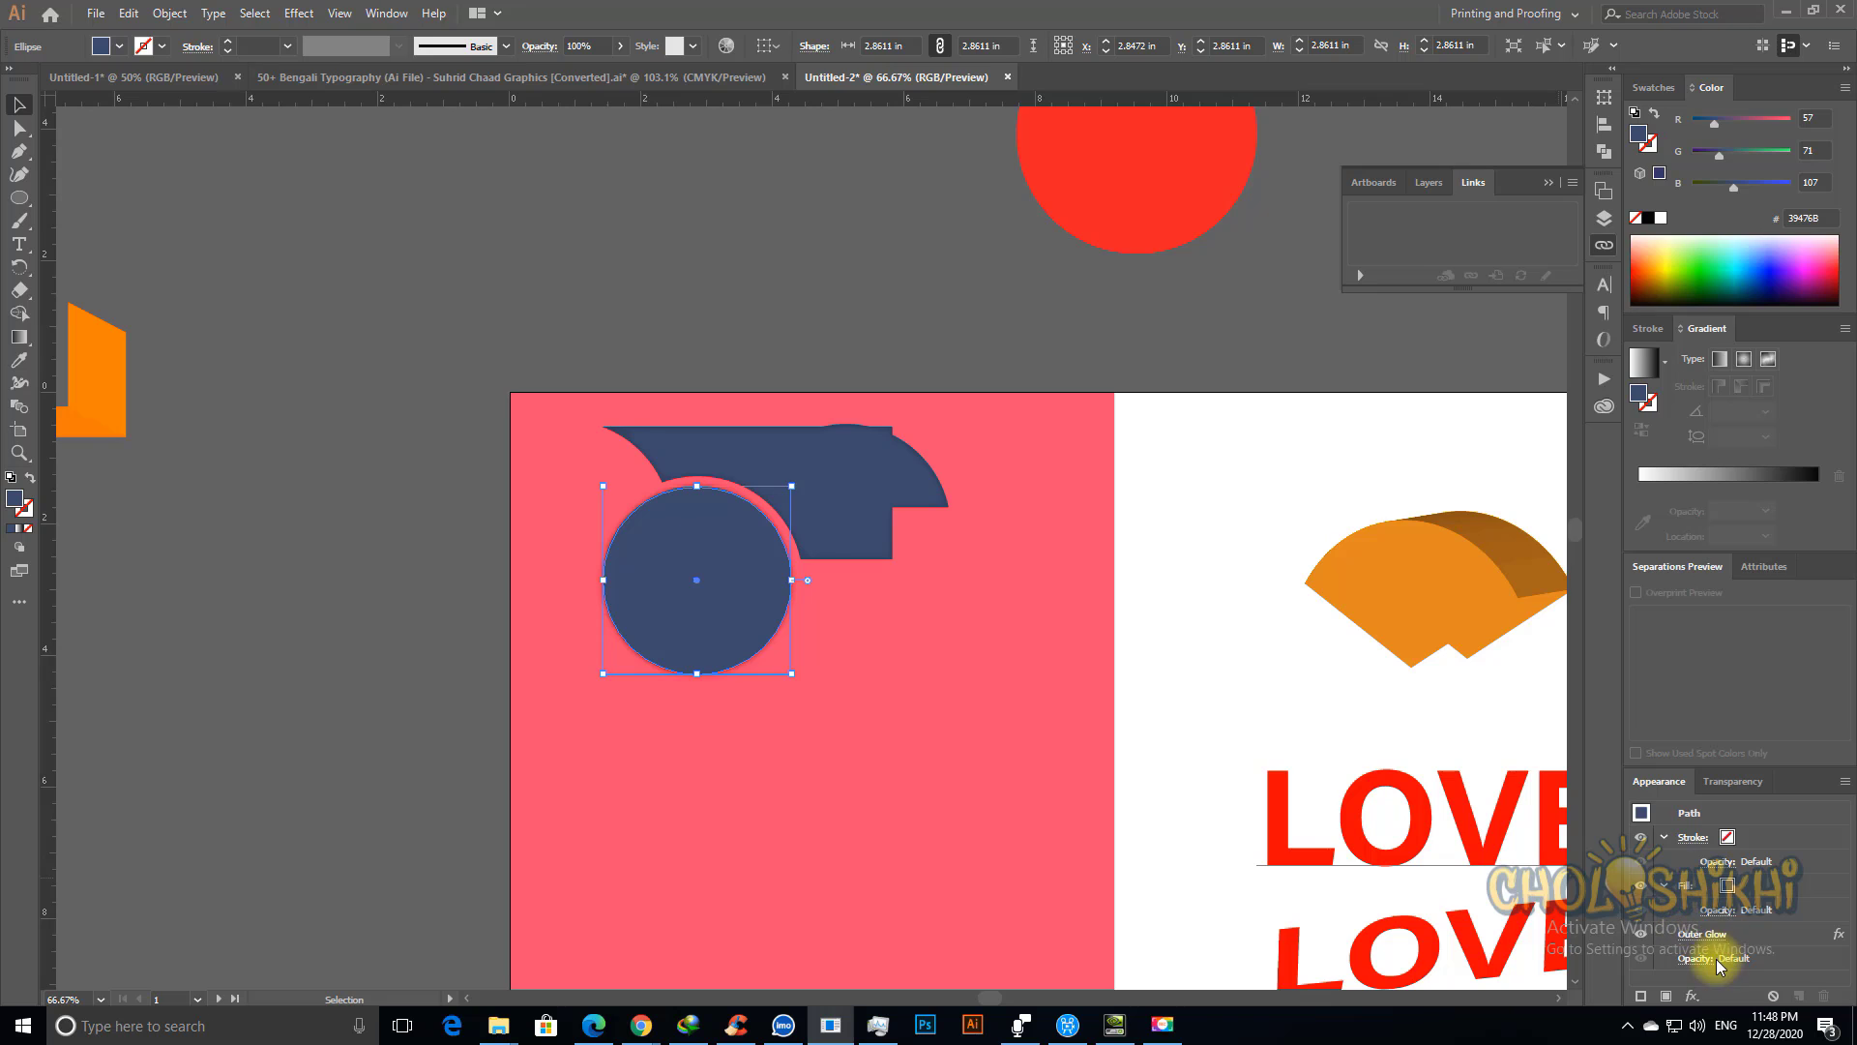
{"action": "left_click", "coordinate": [1707, 938]}
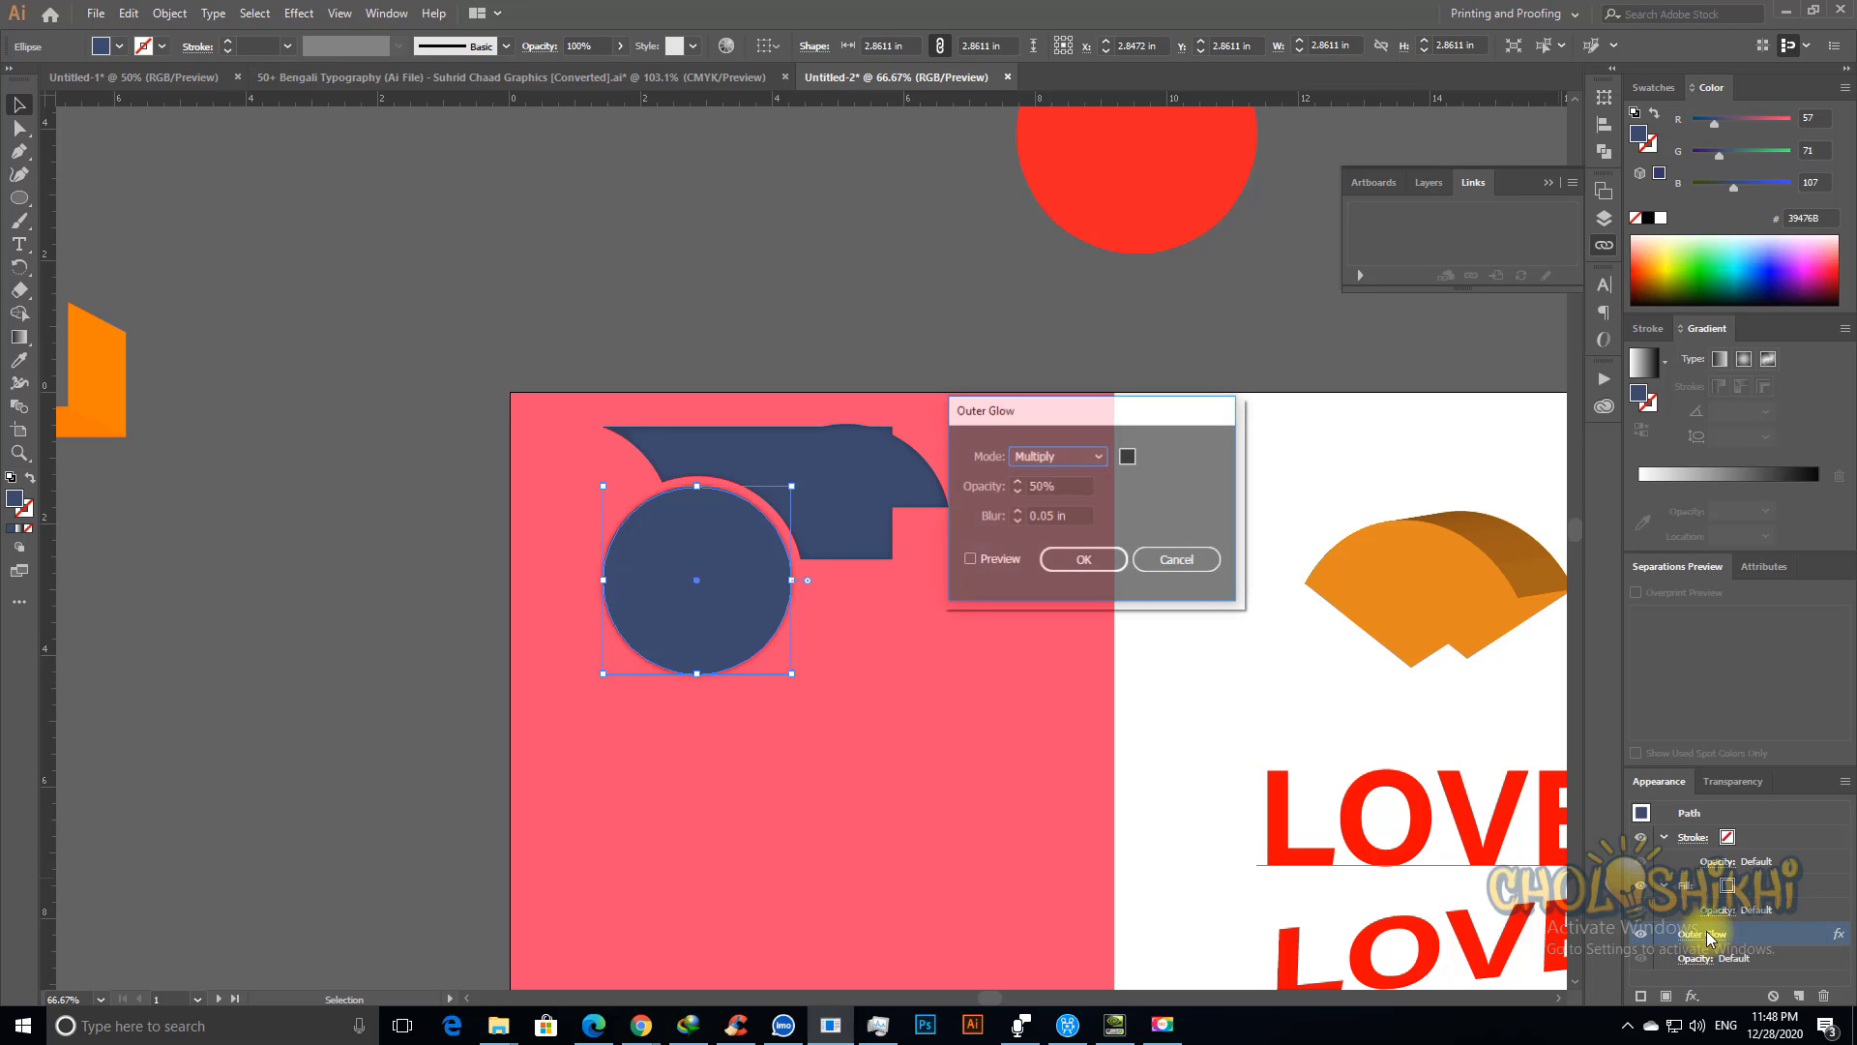
{"action": "left_click", "coordinate": [1045, 517]}
{"action": "key", "text": "shift+Right"}
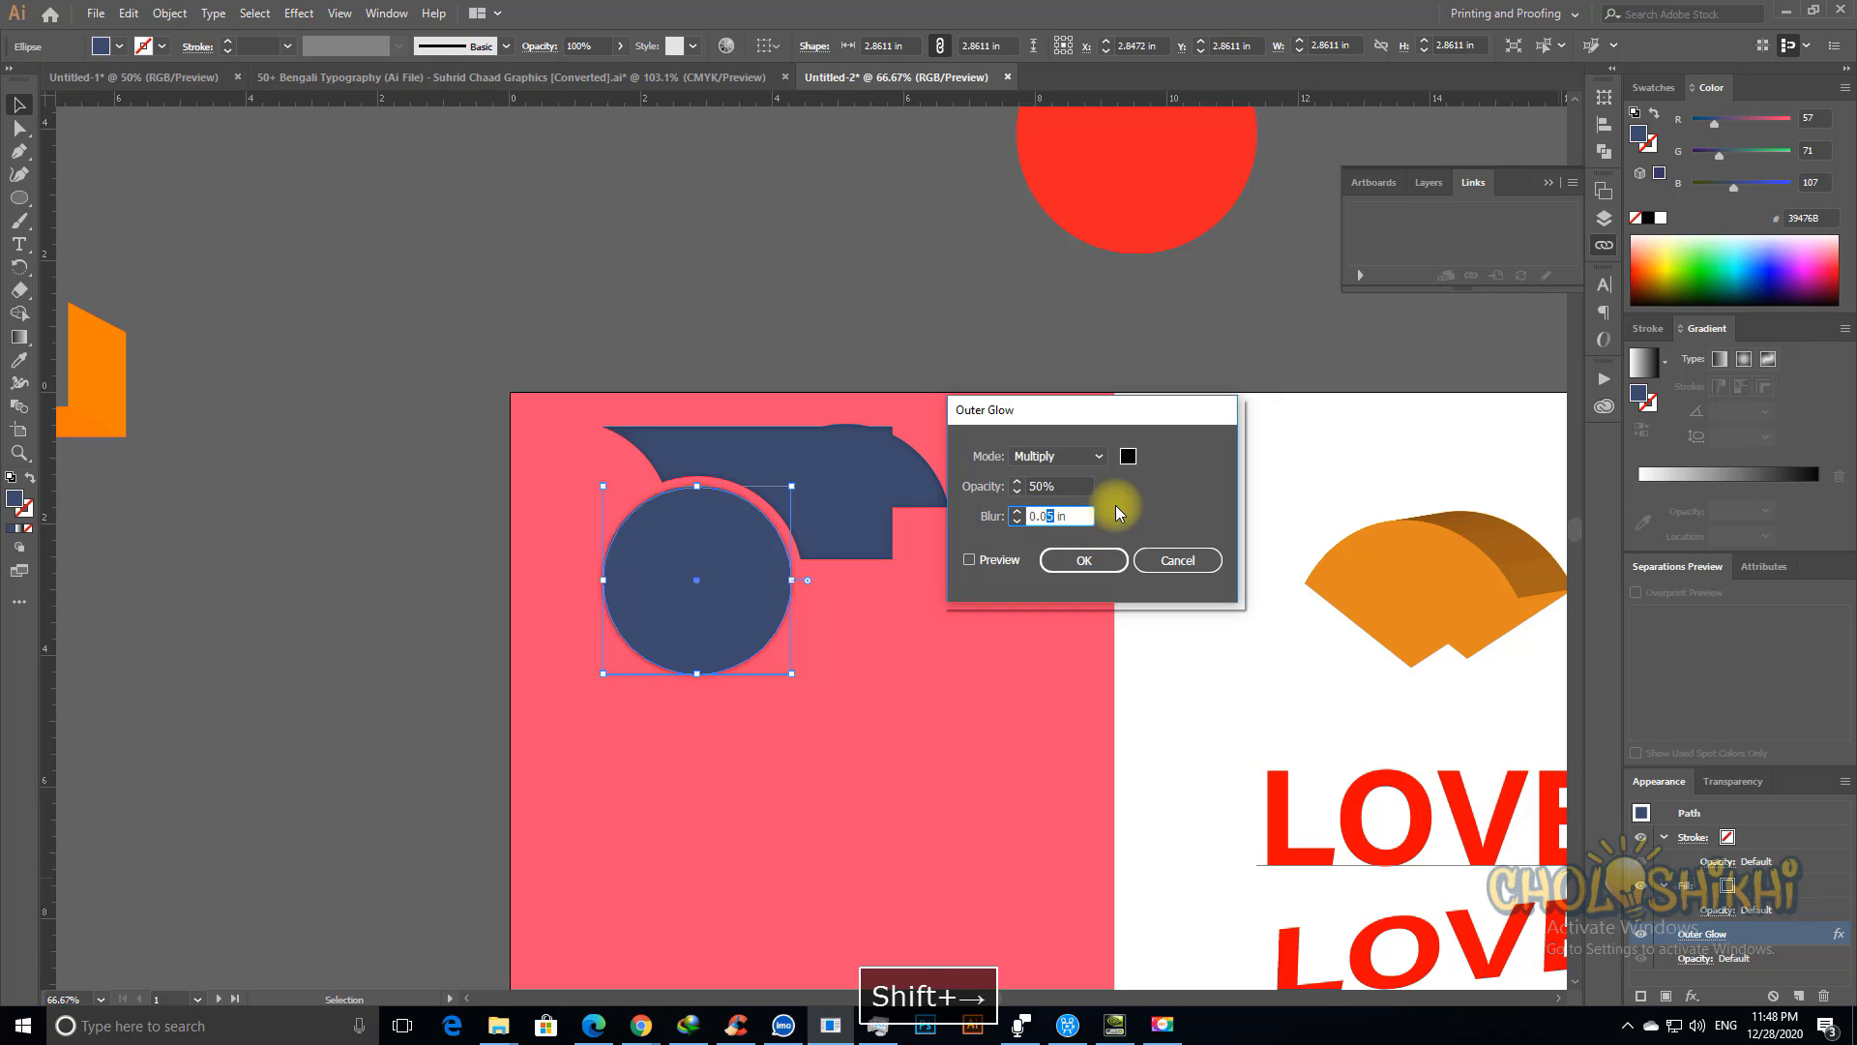
{"action": "type", "text": "3"}
{"action": "left_click", "coordinate": [969, 560]}
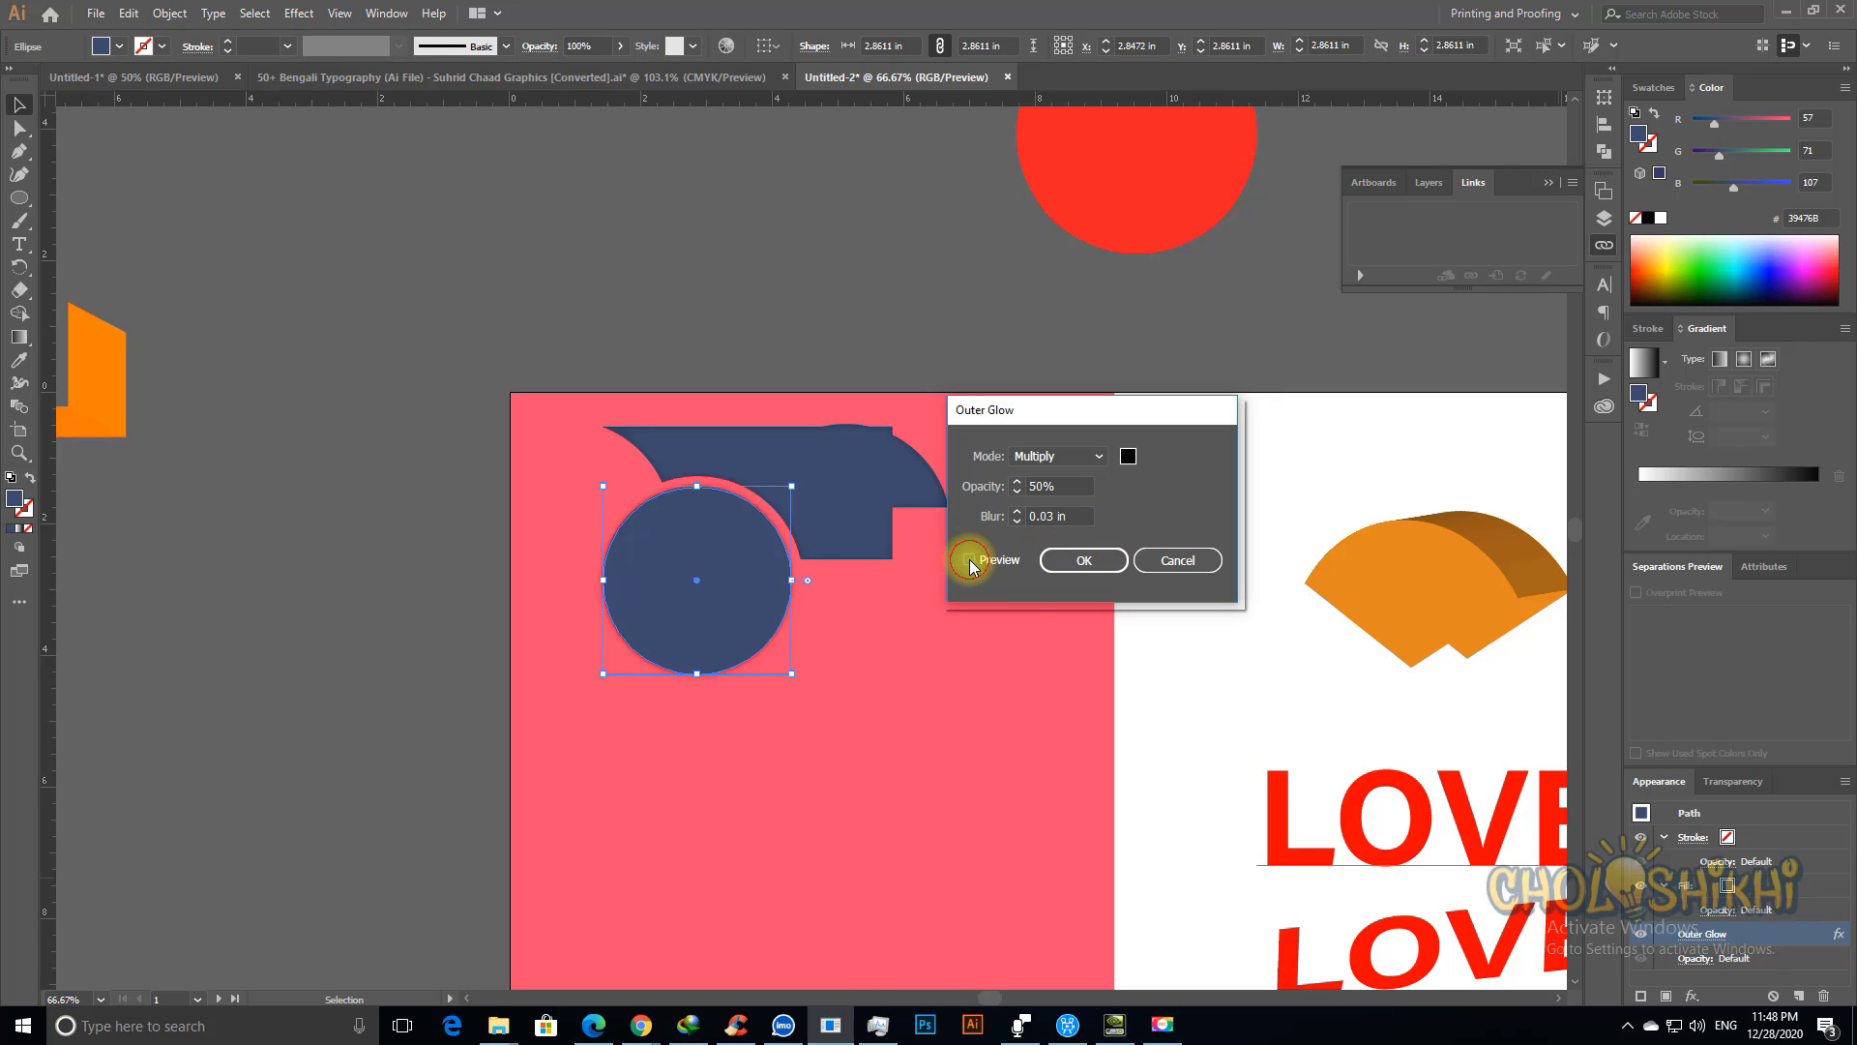
{"action": "left_click", "coordinate": [1081, 559]}
{"action": "left_click", "coordinate": [929, 324]}
Step: Edit the circle's Outer Glow again with preview on and raise its opacity to 75%
{"action": "key", "text": "ctrl+space"}
{"action": "left_click_drag", "start_coordinate": [613, 418], "coordinate": [1078, 655]}
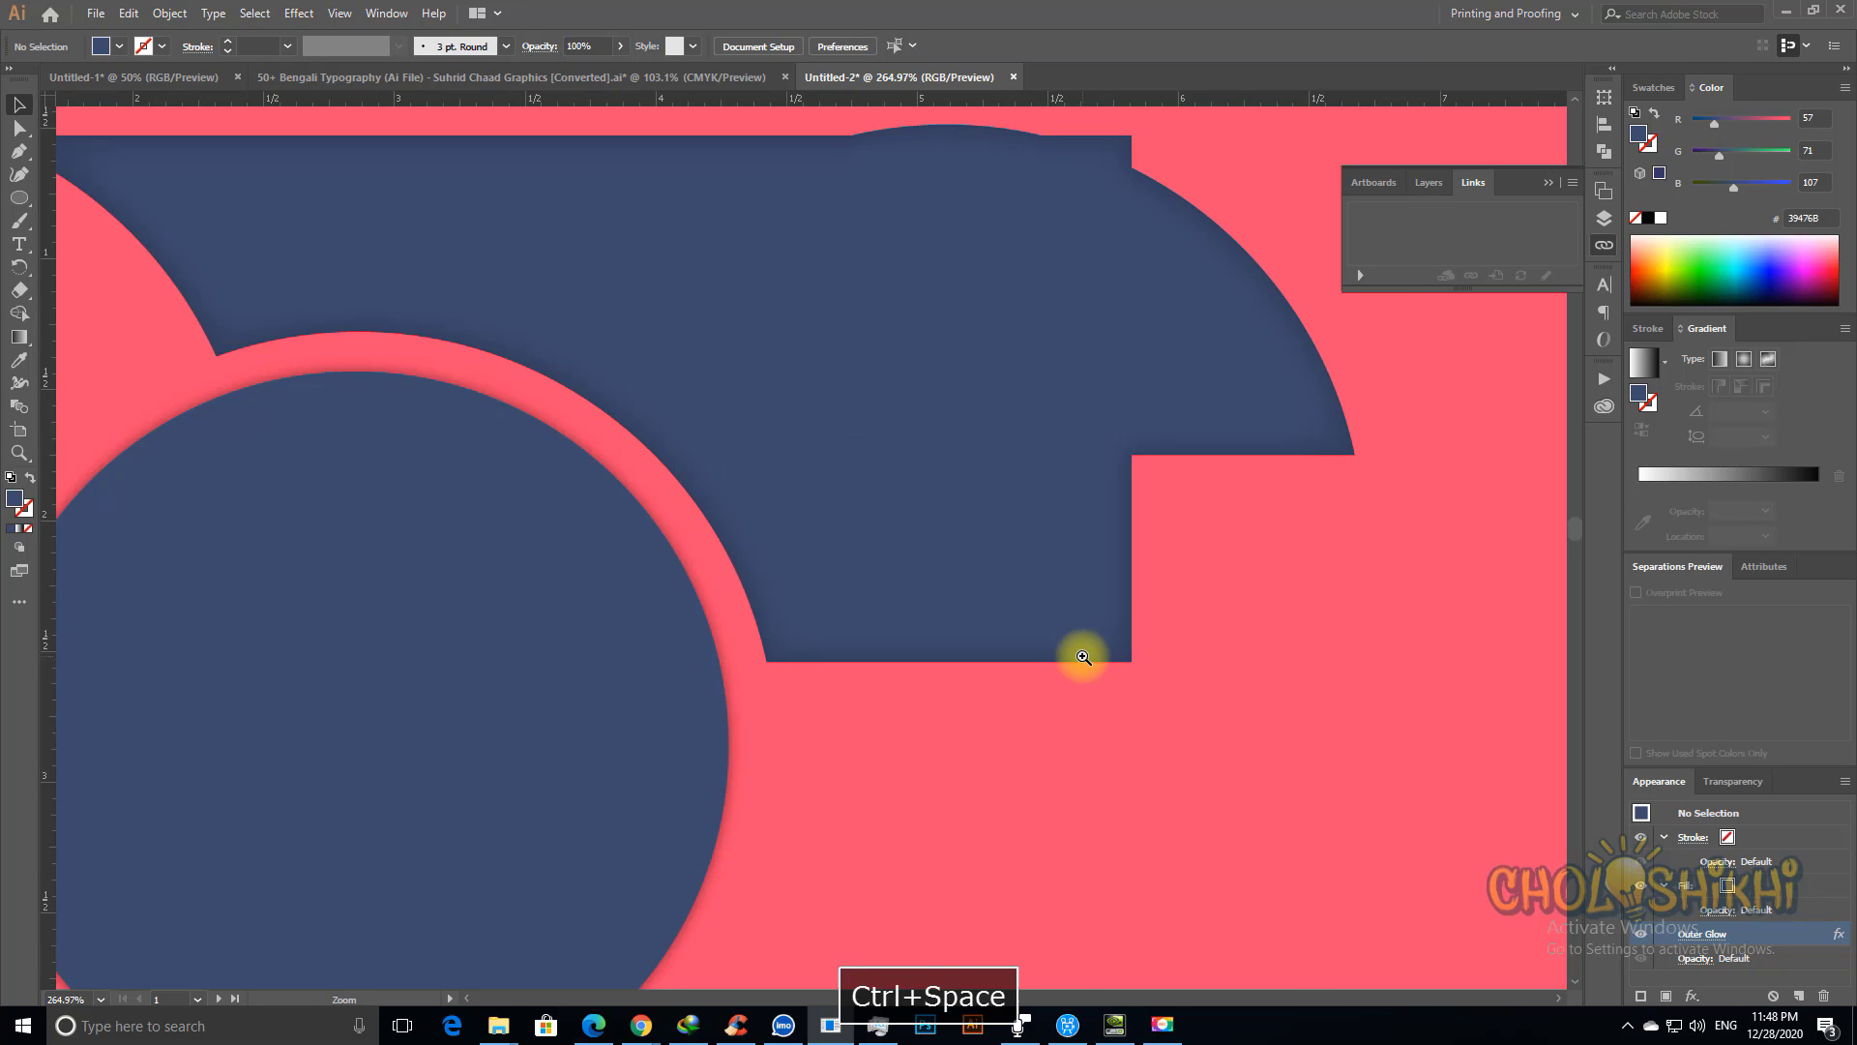
{"action": "left_click_drag", "start_coordinate": [803, 743], "coordinate": [902, 644]}
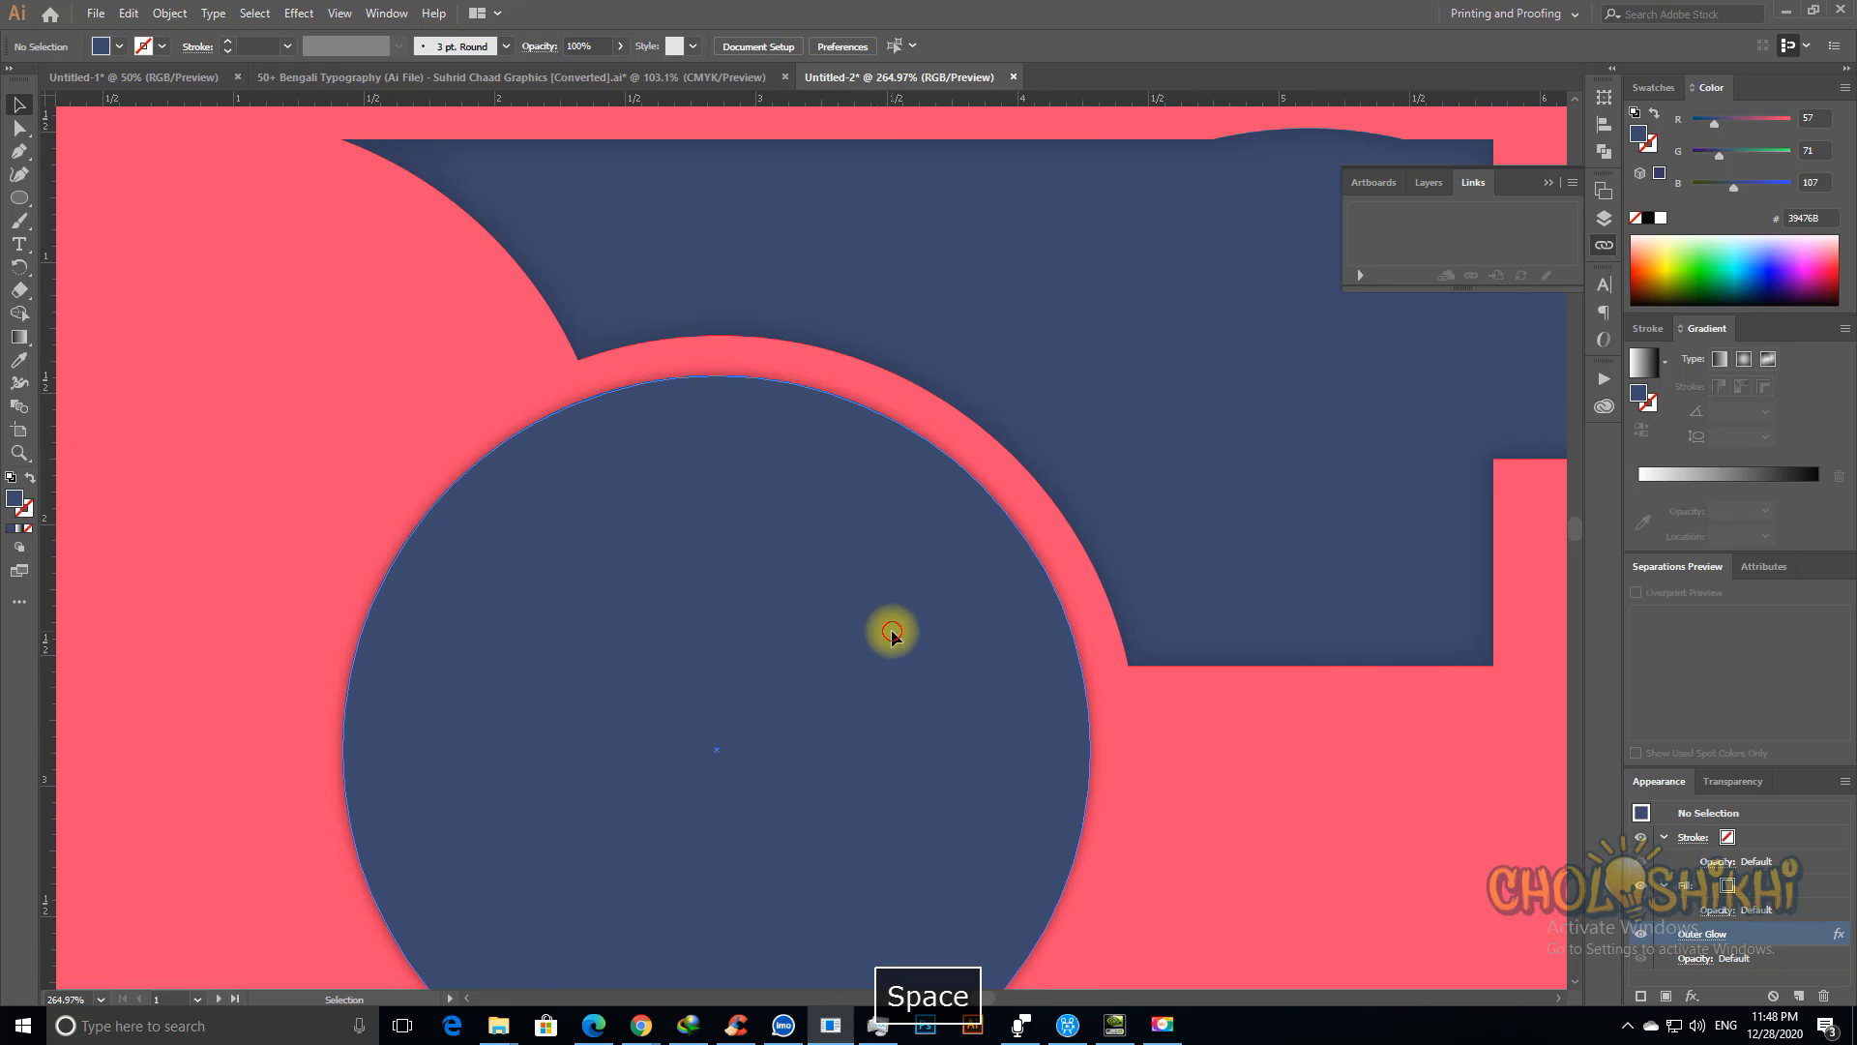
{"action": "left_click", "coordinate": [892, 635]}
{"action": "left_click", "coordinate": [1702, 934]}
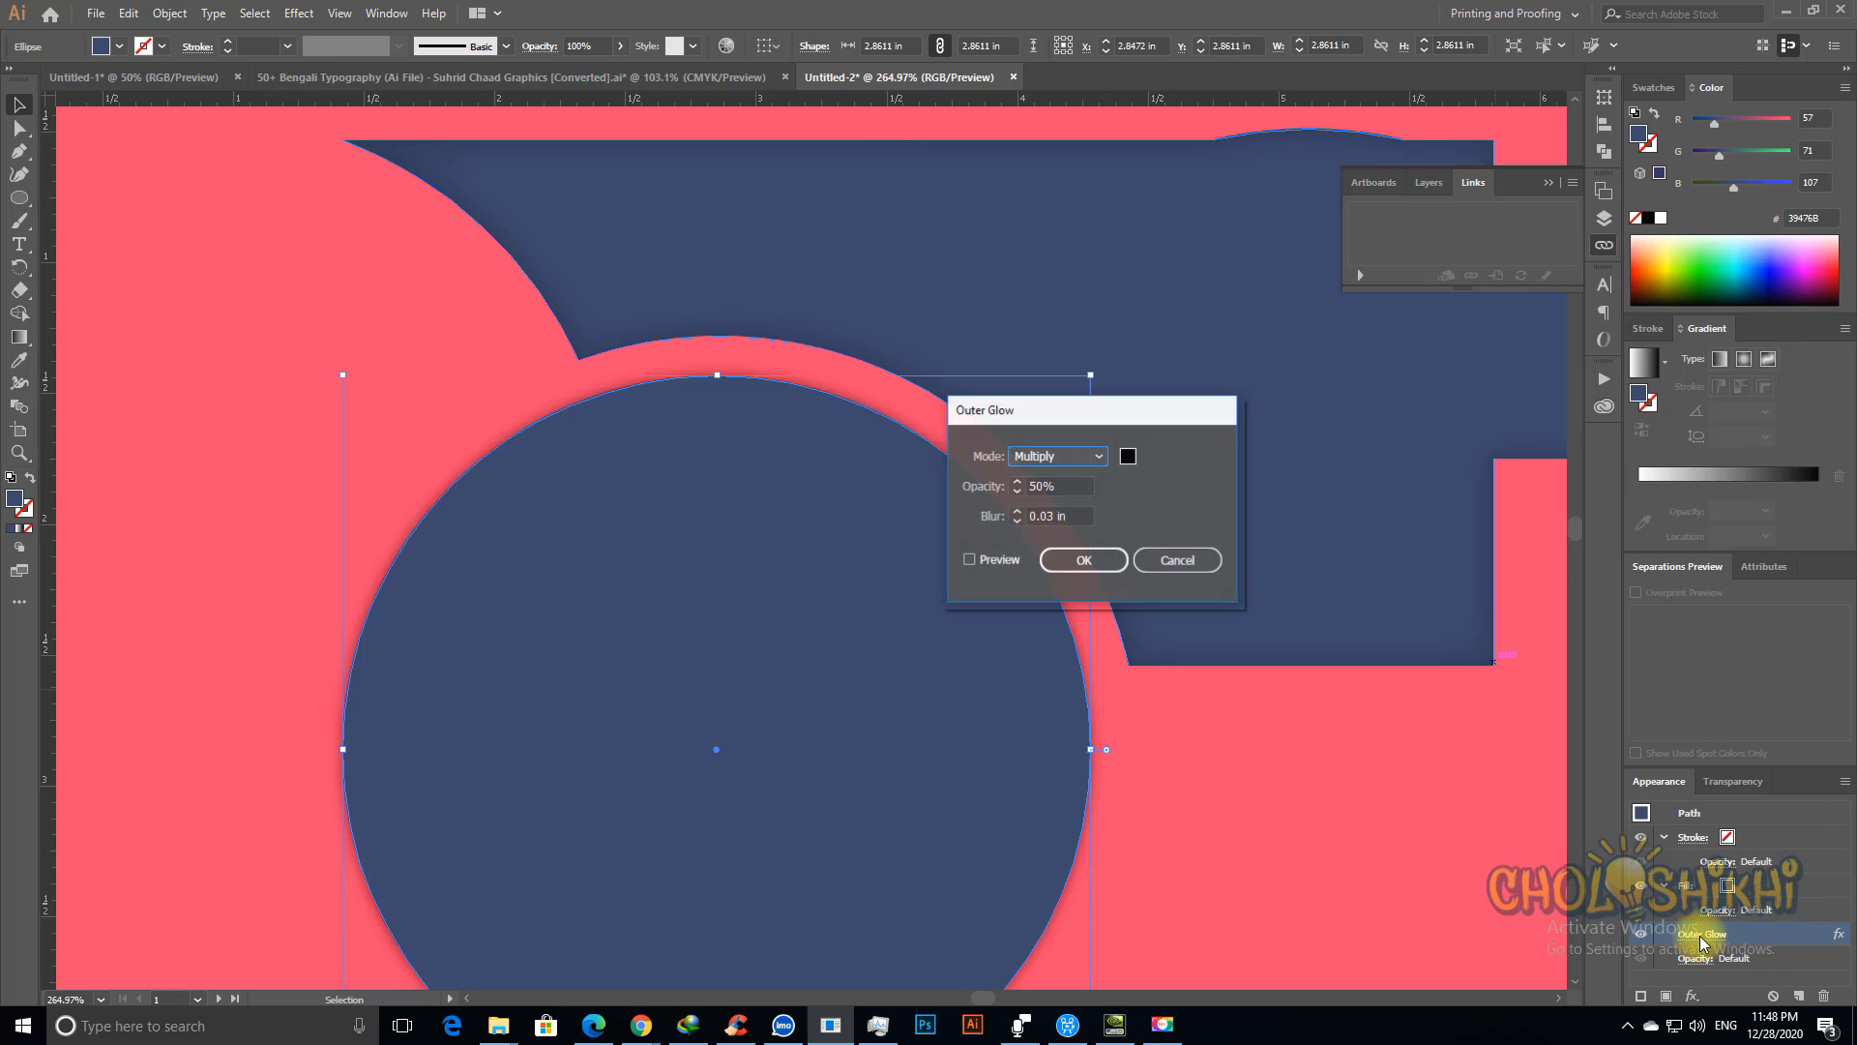
{"action": "left_click", "coordinate": [970, 559]}
{"action": "left_click_drag", "start_coordinate": [1074, 421], "coordinate": [1452, 494]}
{"action": "double_click", "coordinate": [1420, 559]}
{"action": "type", "text": "7"}
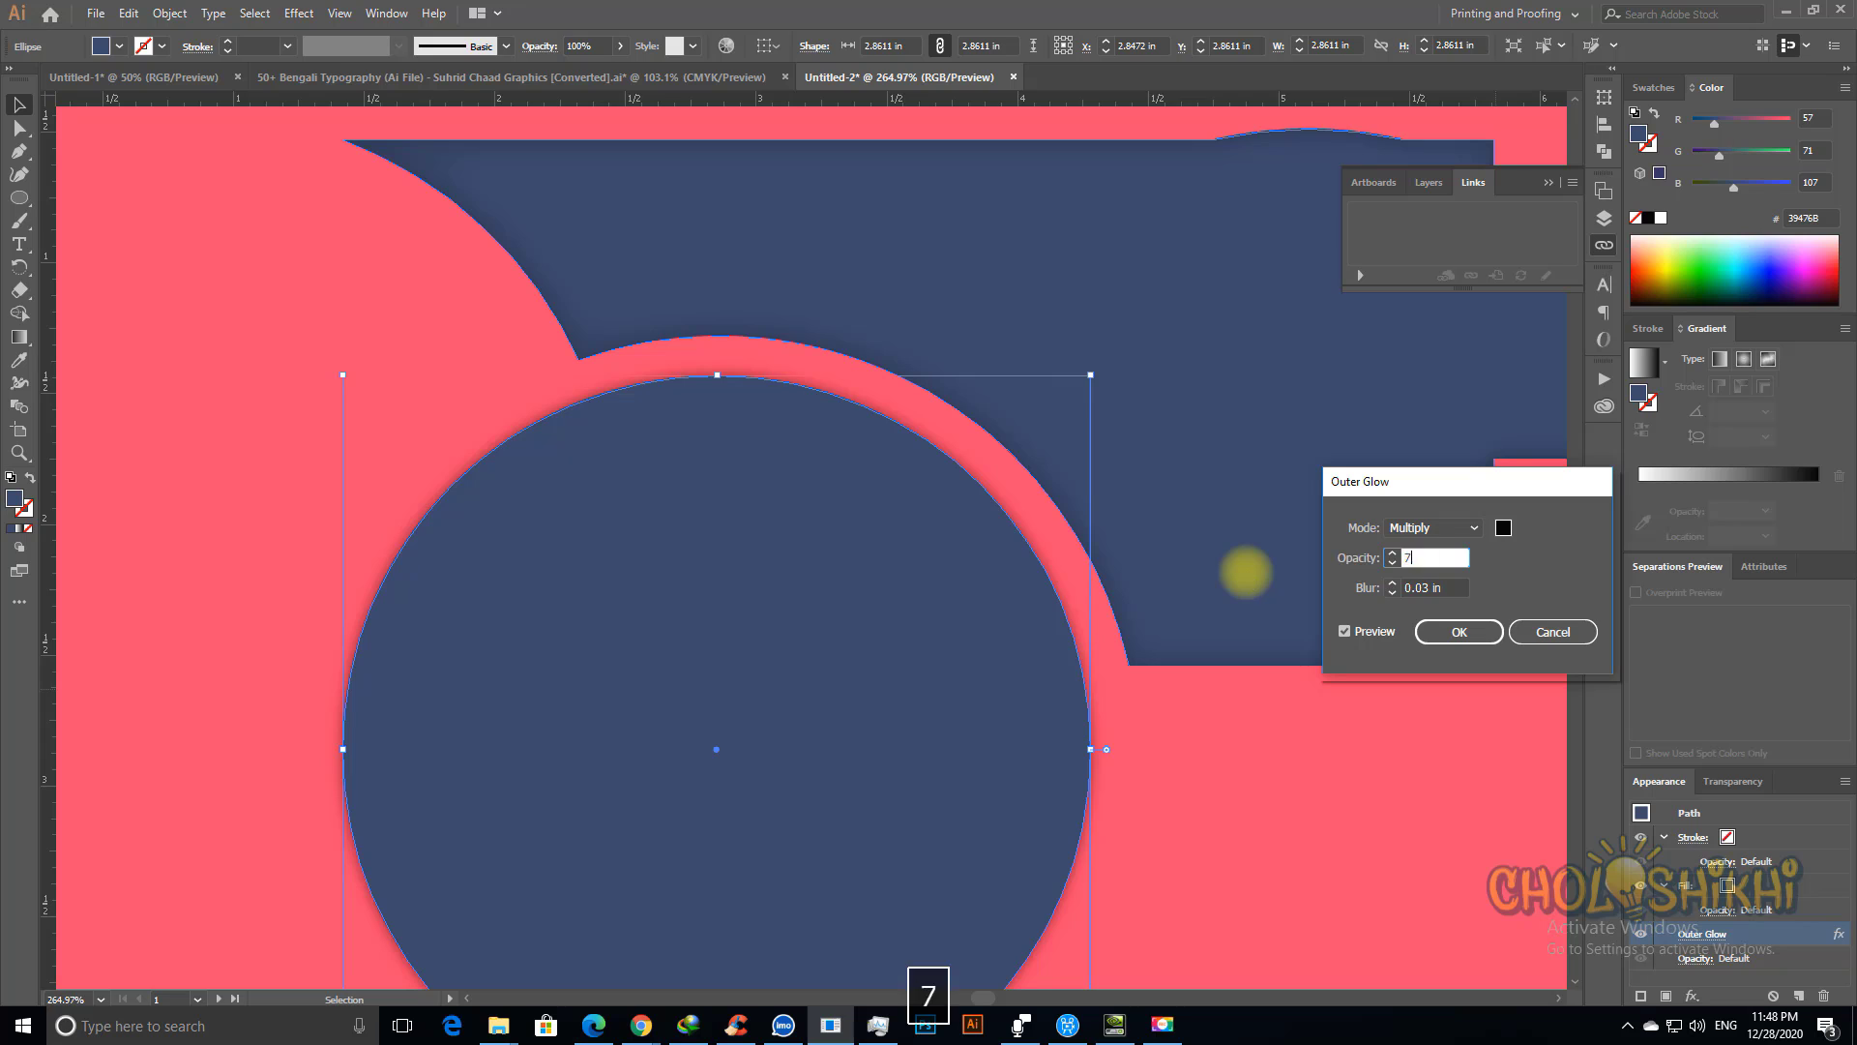
{"action": "type", "text": "5"}
{"action": "key", "text": "Tab"}
{"action": "left_click", "coordinate": [1458, 634]}
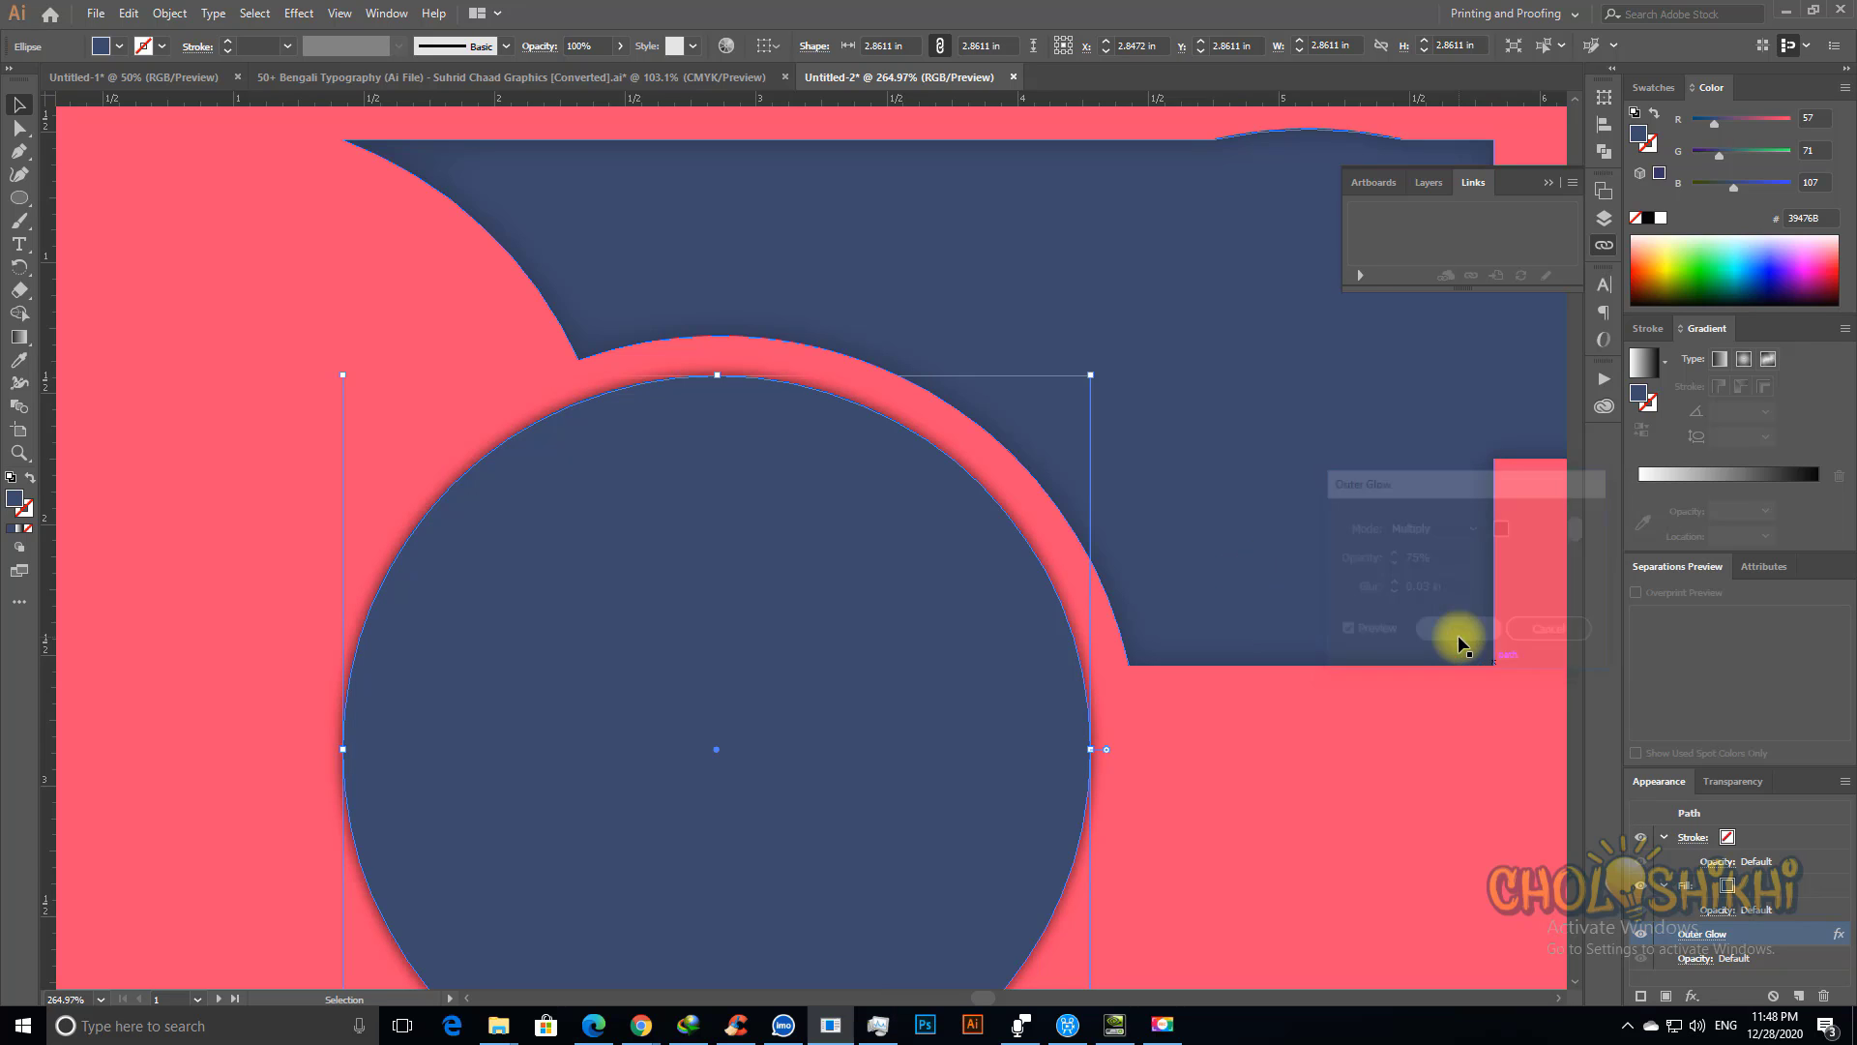
Step: Examine the circle's outer glow beside the upper shape's inner glow at several zoom levels
{"action": "key", "text": "ctrl+minus"}
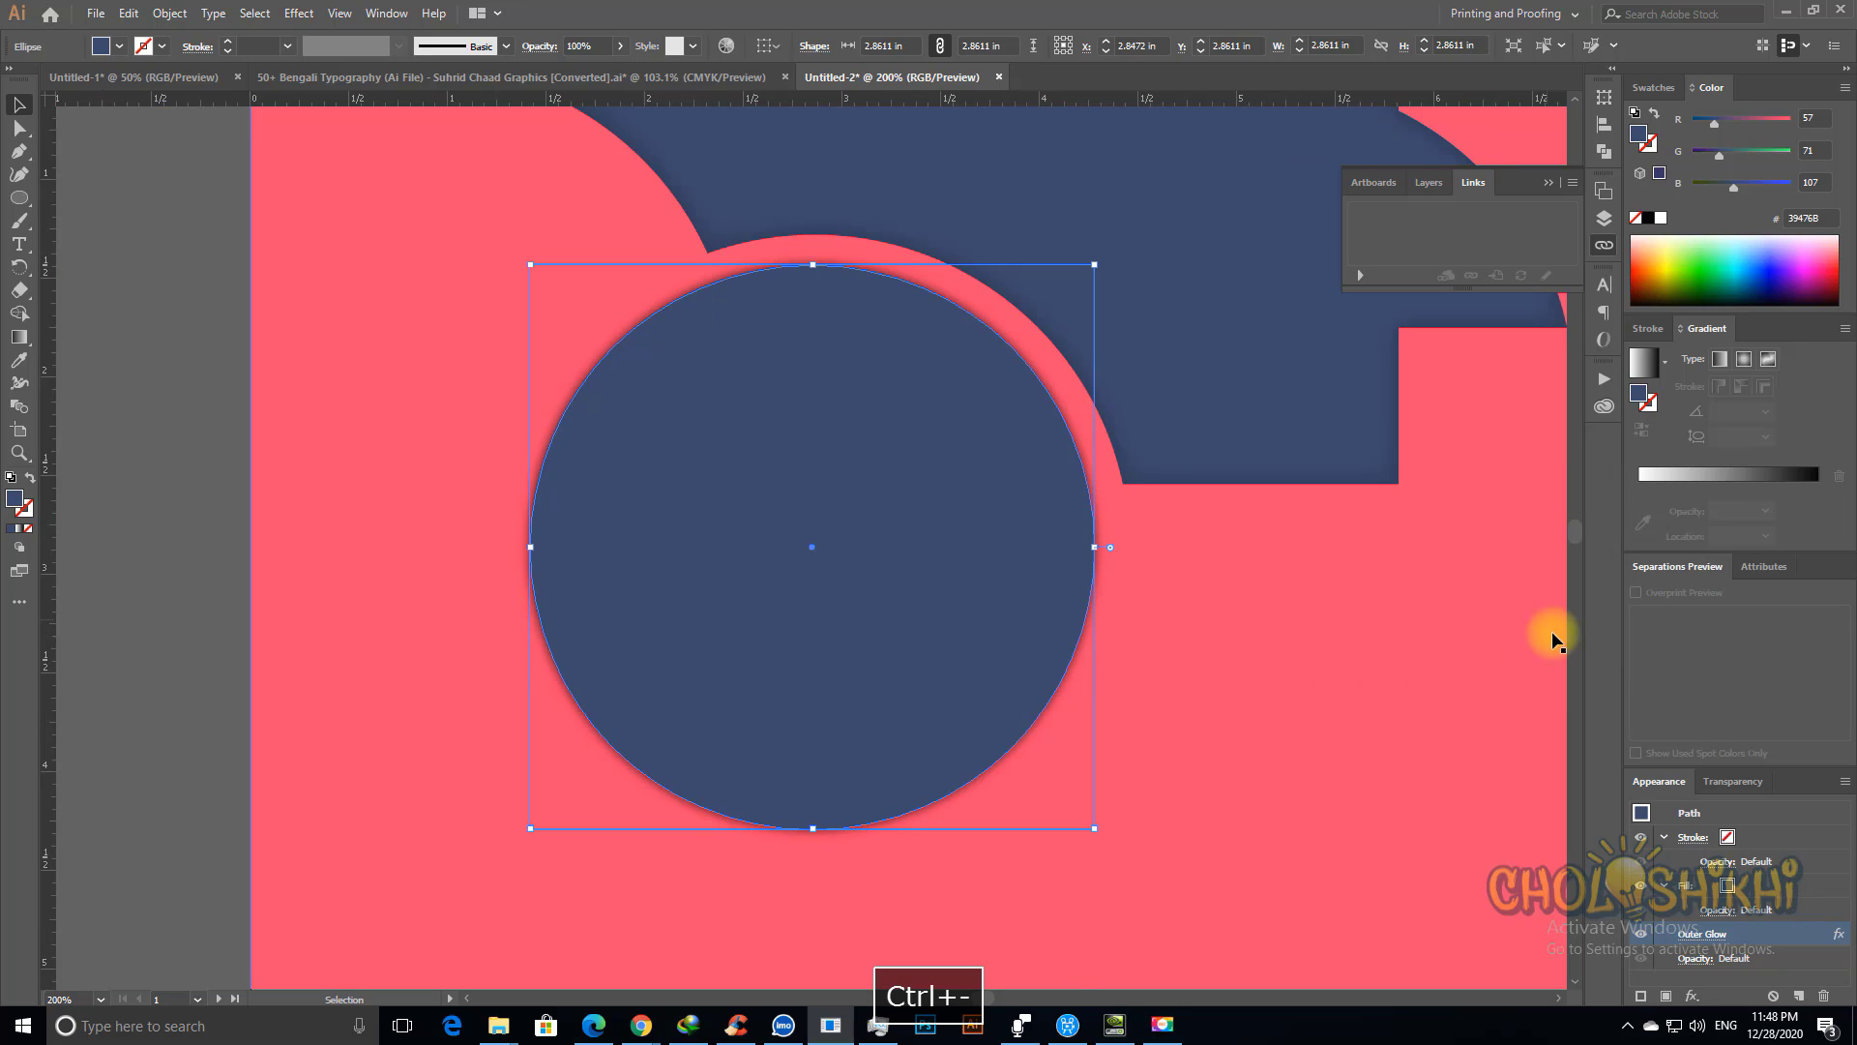
{"action": "left_click", "coordinate": [188, 326]}
{"action": "key", "text": "ctrl+minus"}
{"action": "key", "text": "ctrl+minus"}
{"action": "key", "text": "space"}
{"action": "left_click_drag", "start_coordinate": [530, 468], "coordinate": [410, 561]}
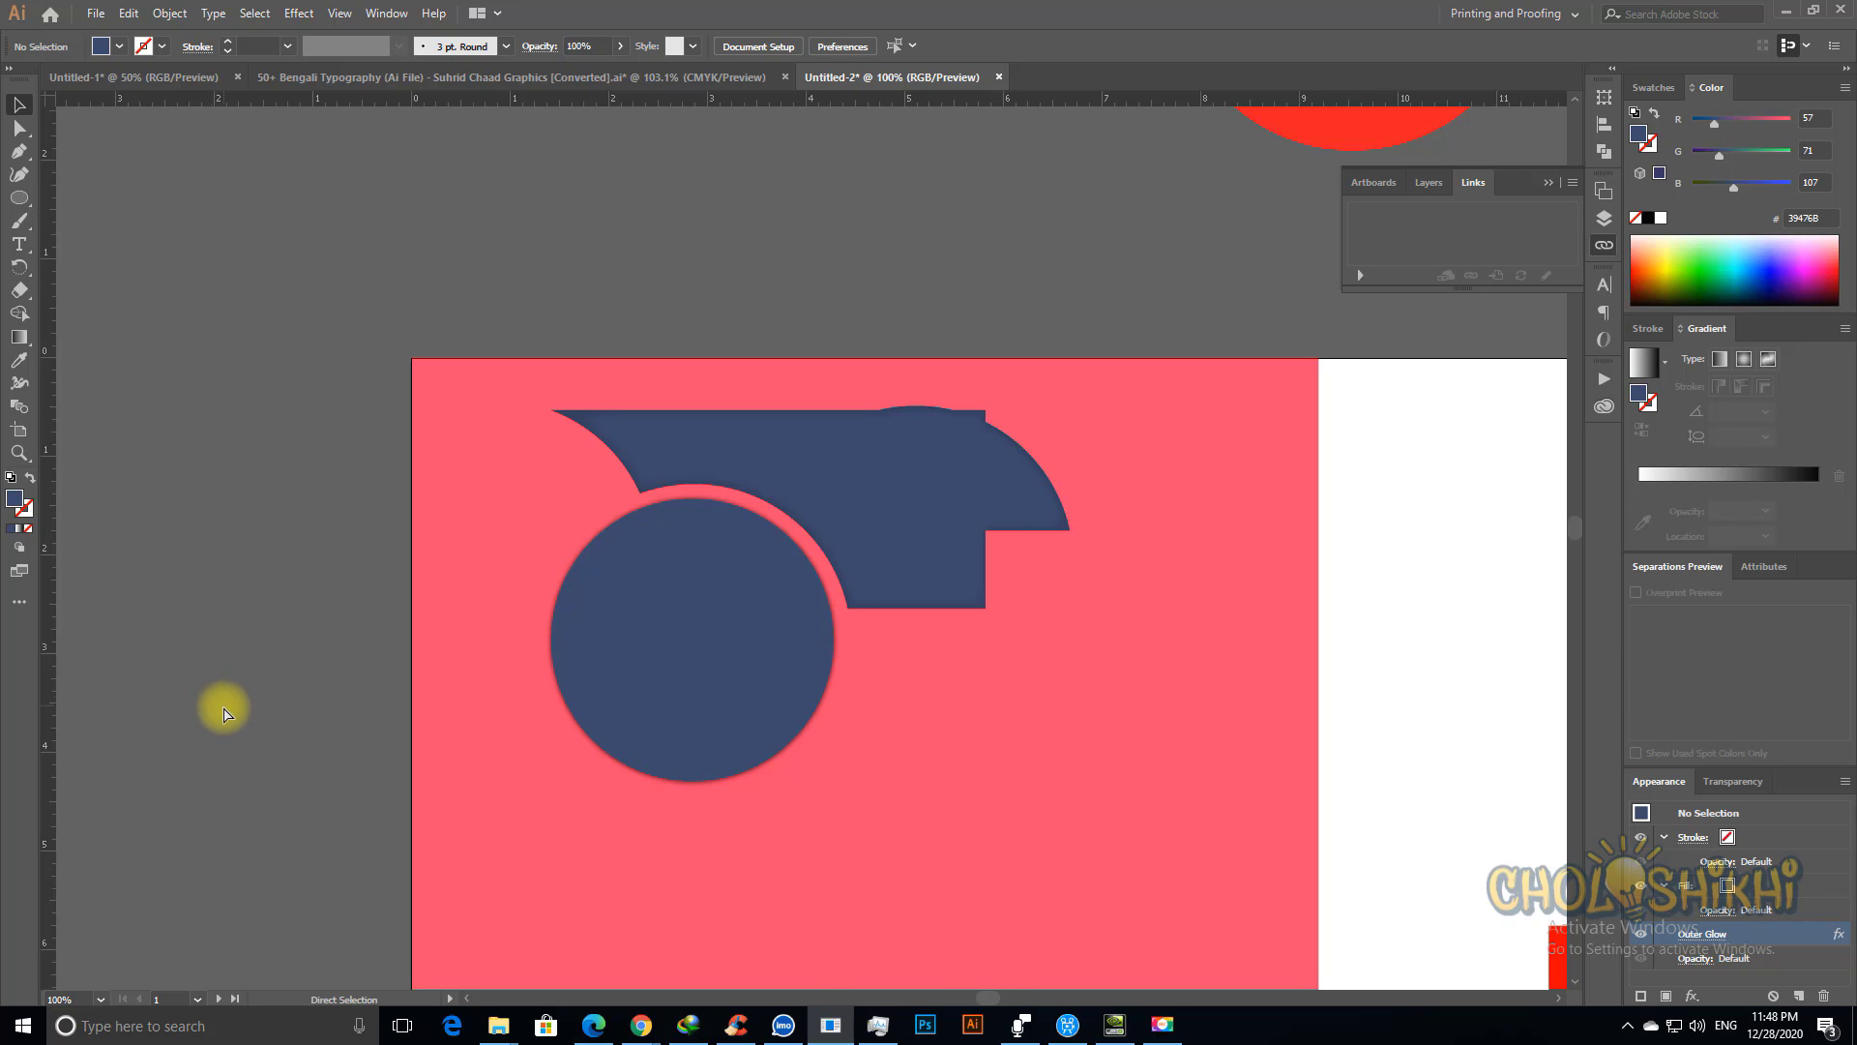
{"action": "key", "text": "ctrl+space"}
{"action": "left_click", "coordinate": [788, 697]}
{"action": "scroll", "coordinate": [842, 298], "scroll_direction": "up", "scroll_amount": 2}
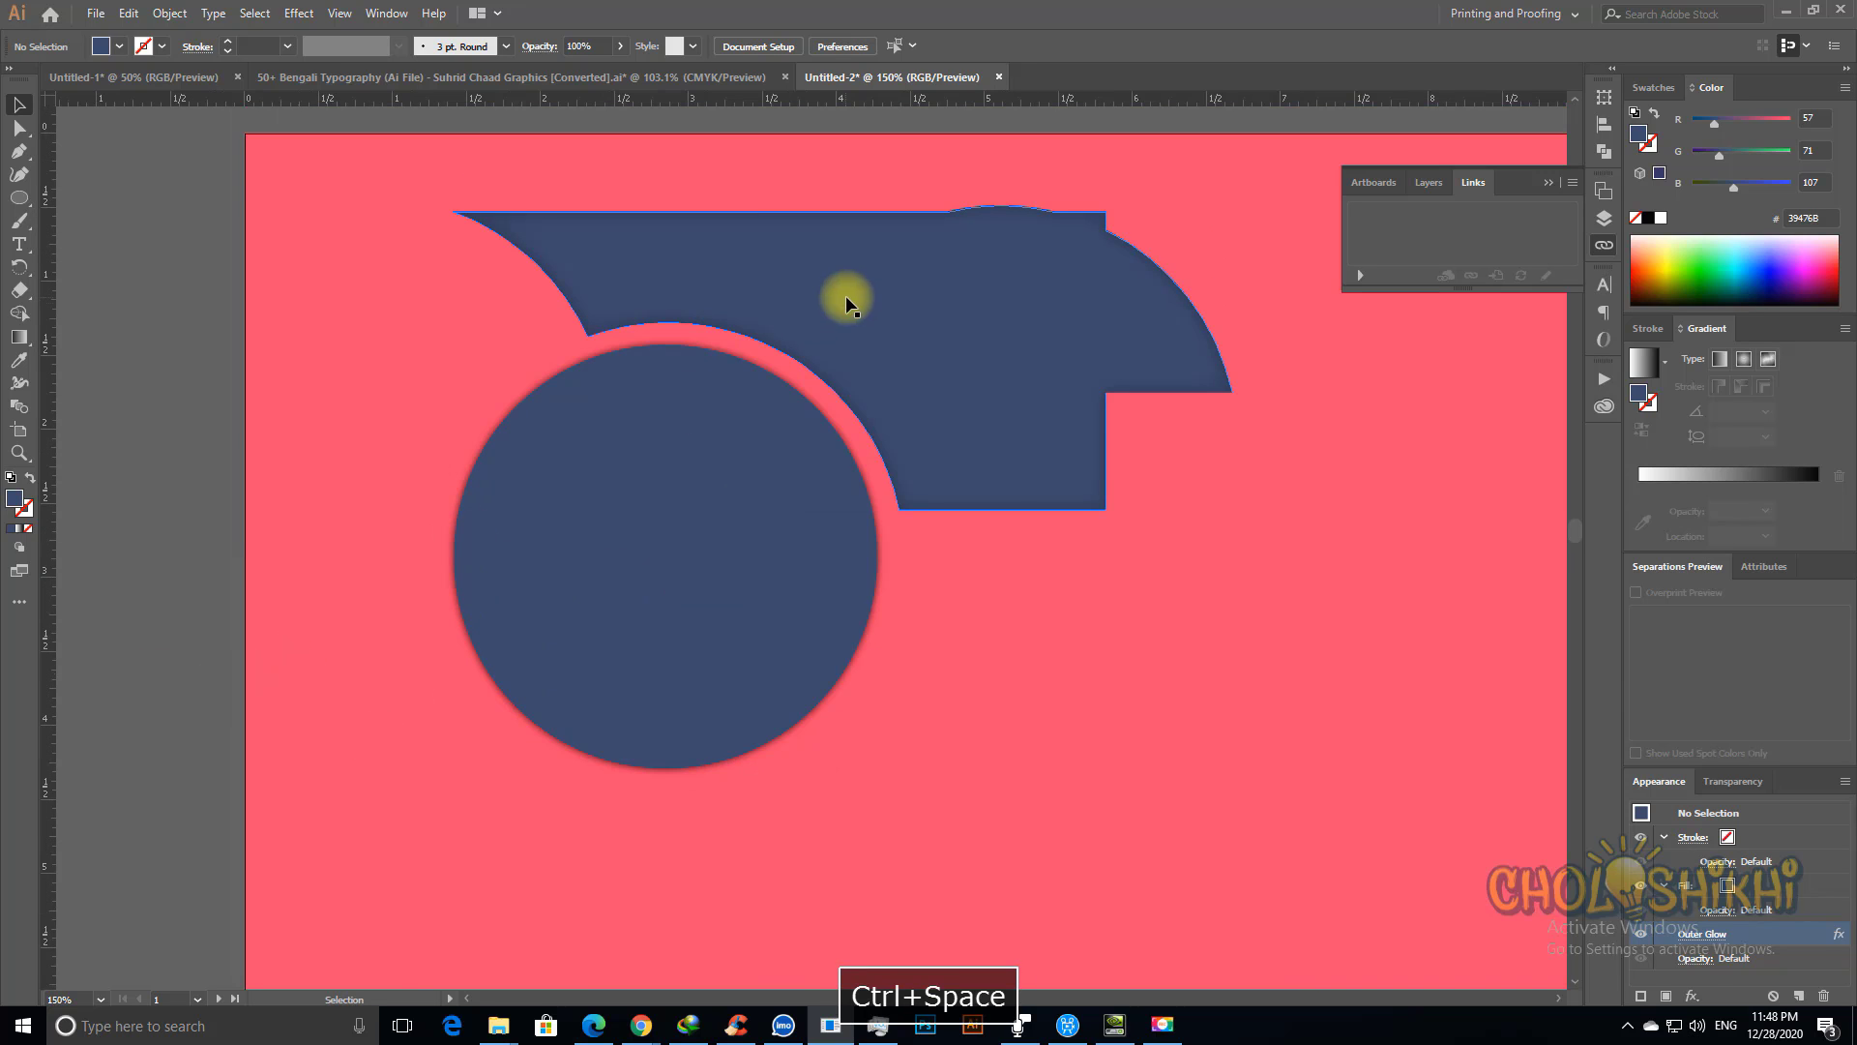
Step: Change the upper shape's fill from blue to red, FF001A
{"action": "left_click", "coordinate": [842, 298]}
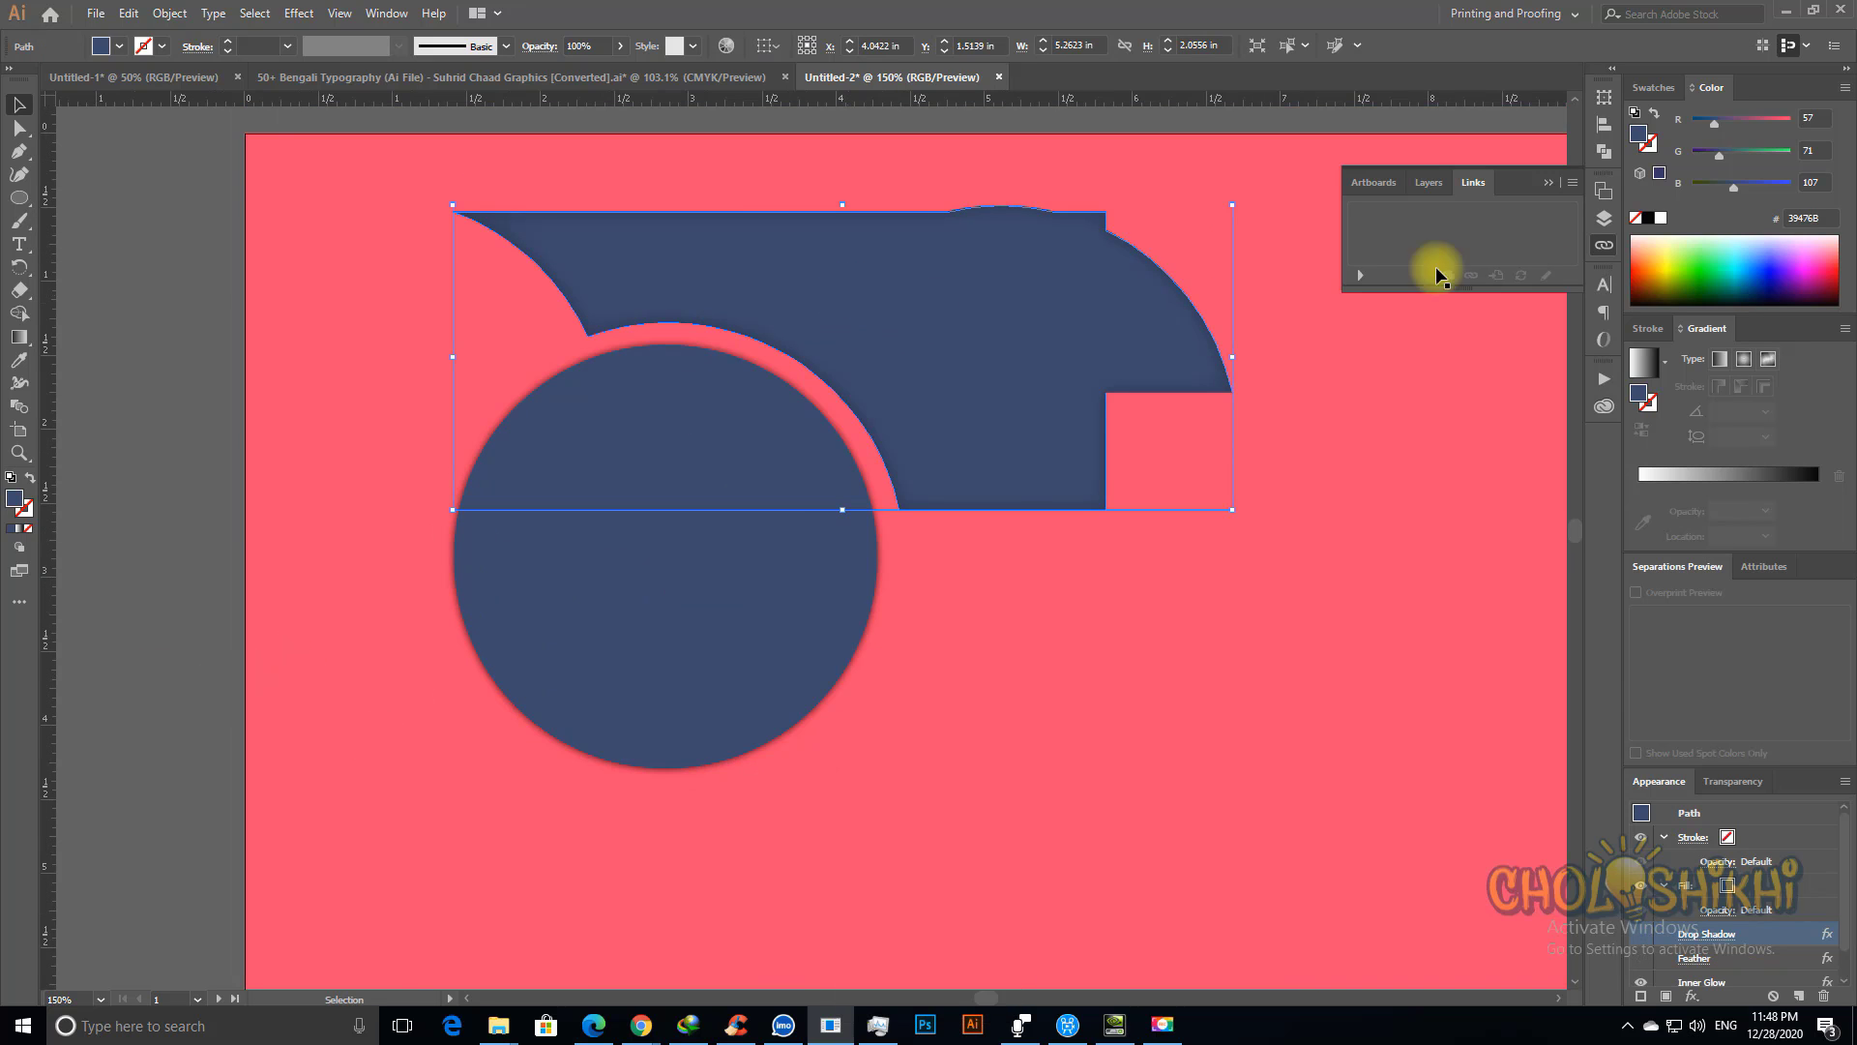
{"action": "left_click", "coordinate": [1661, 219]}
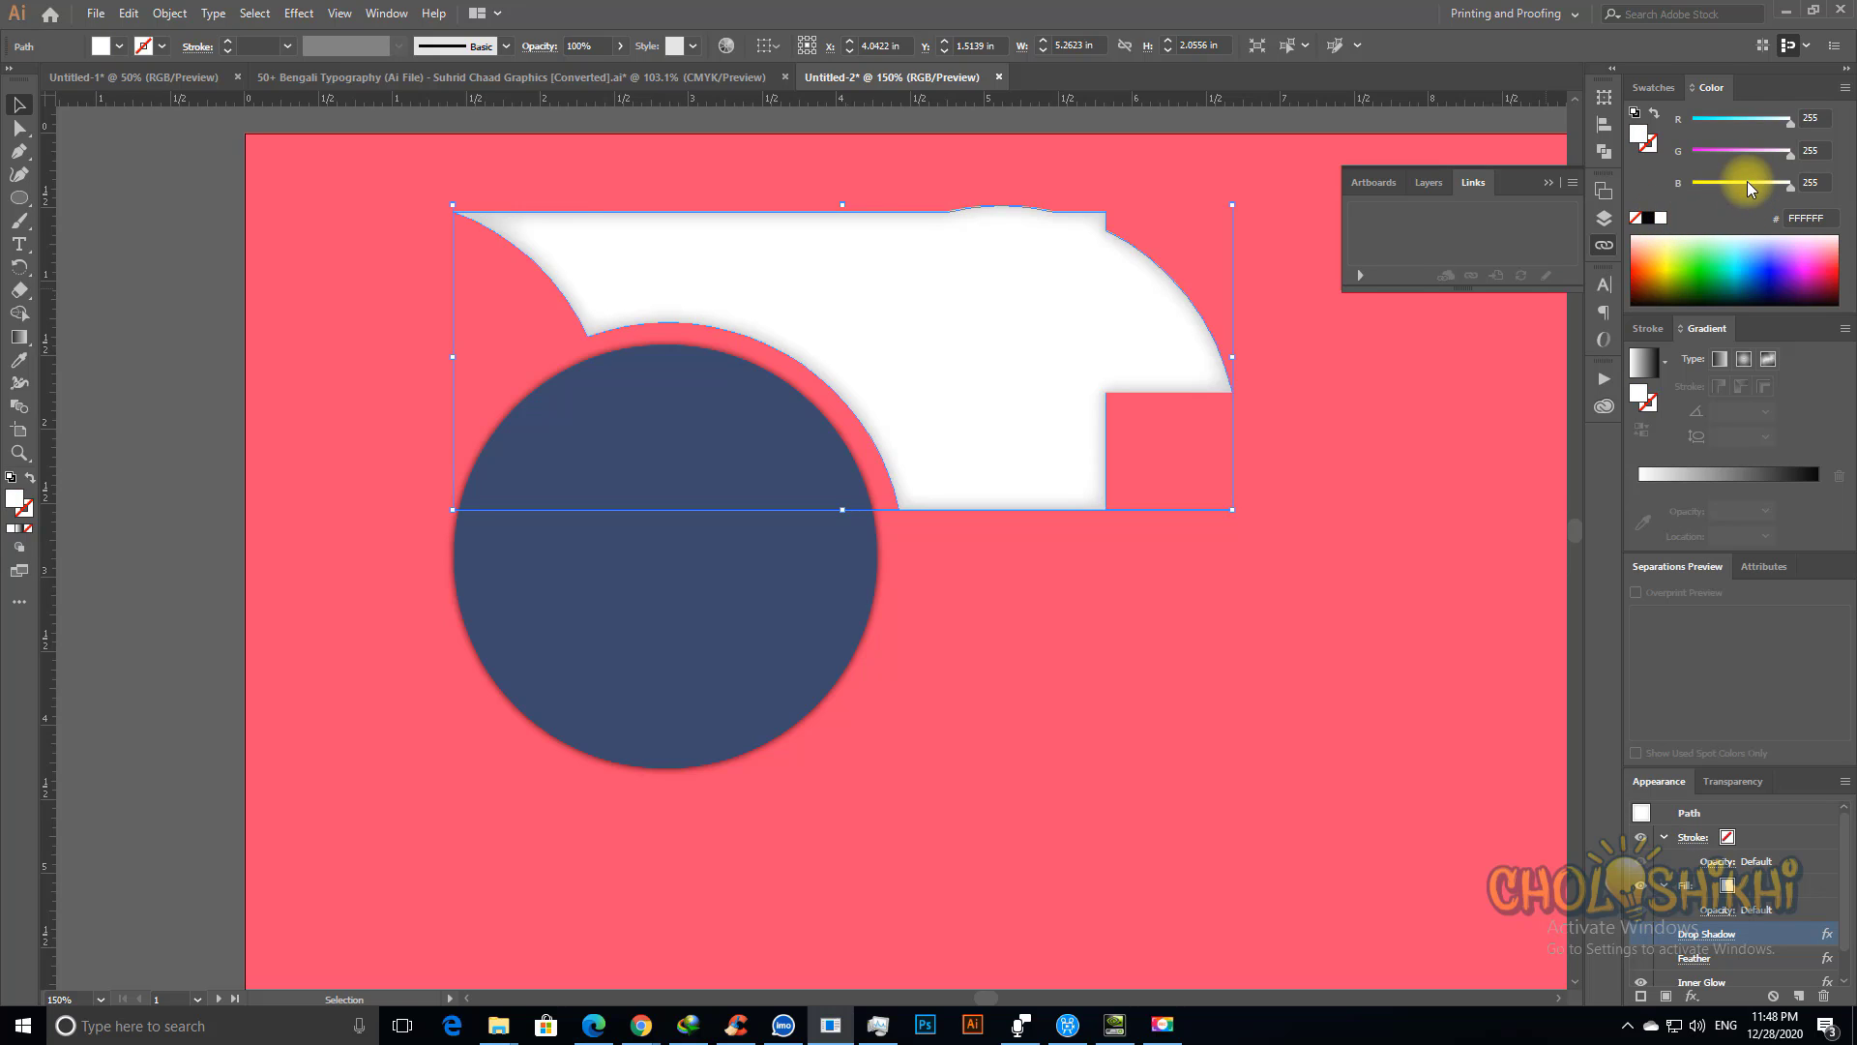
{"action": "left_click_drag", "start_coordinate": [1747, 182], "coordinate": [1683, 157]}
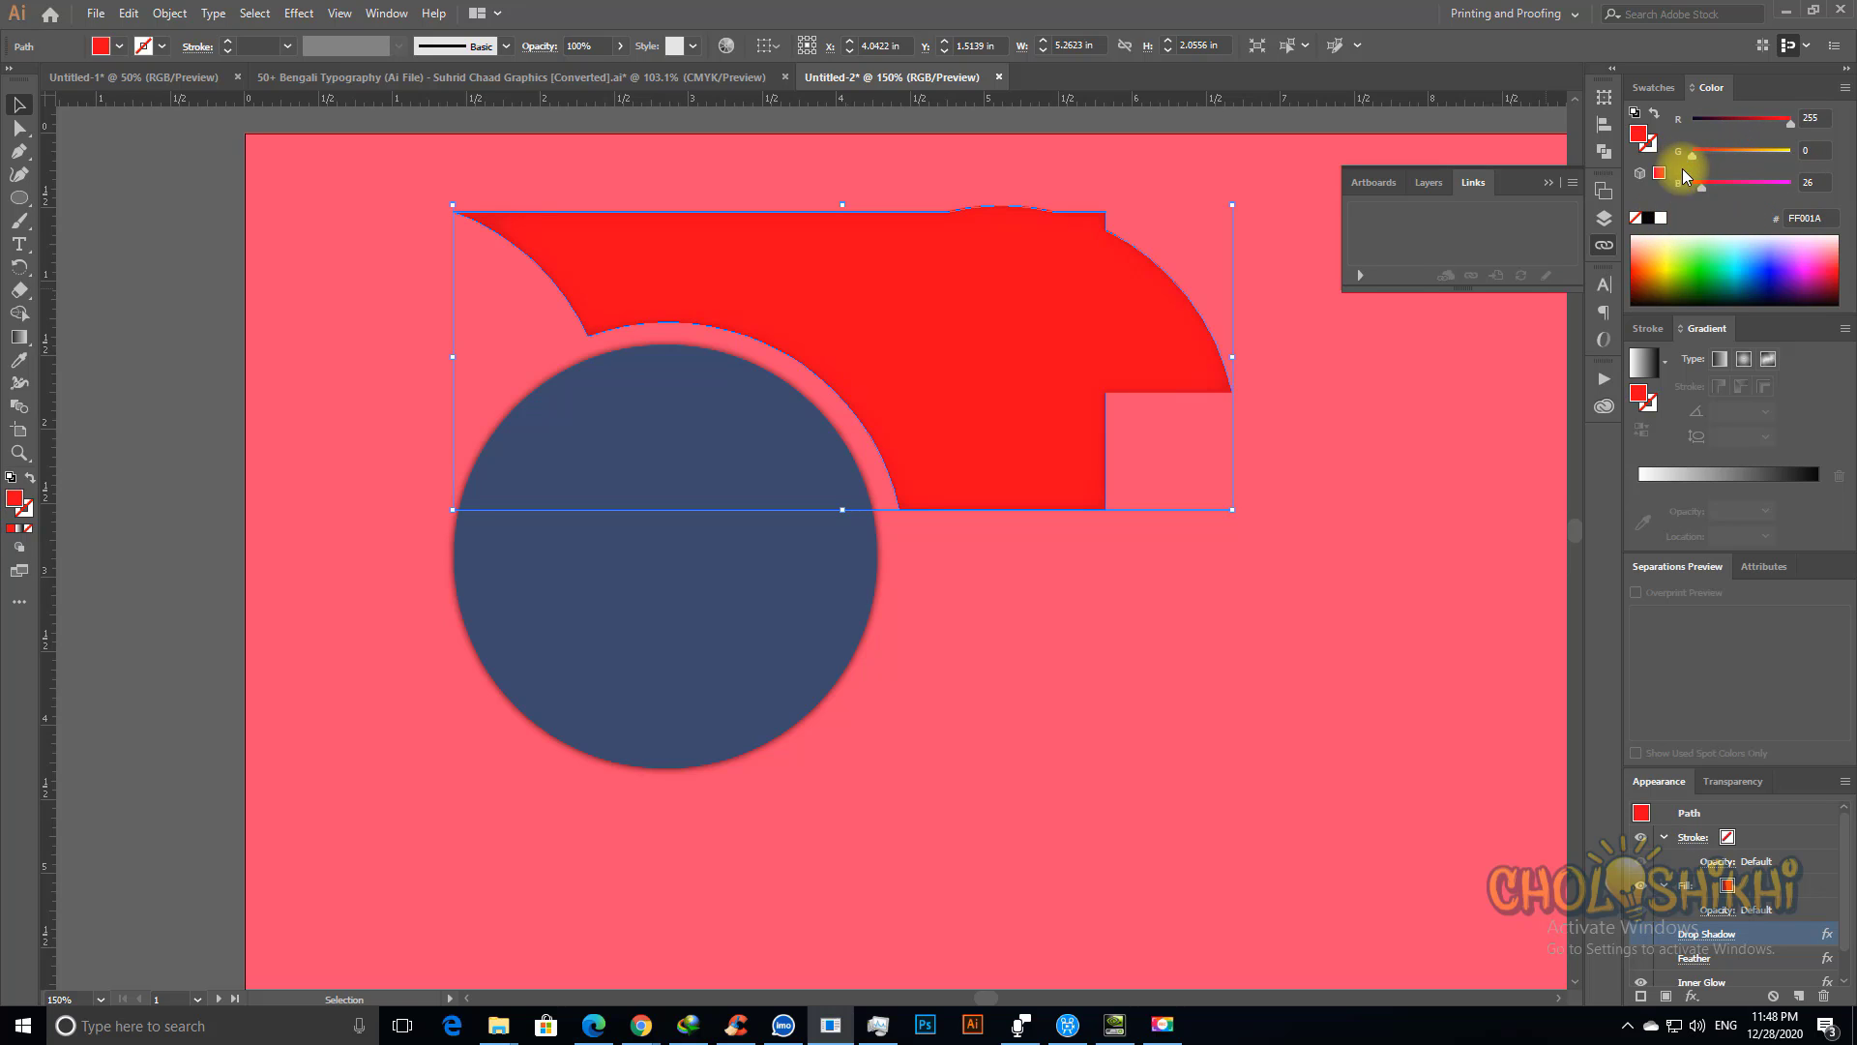
Step: Recolour the blue circle by sampling the upper shape's red fill with the Eyedropper
{"action": "left_click", "coordinate": [663, 616]}
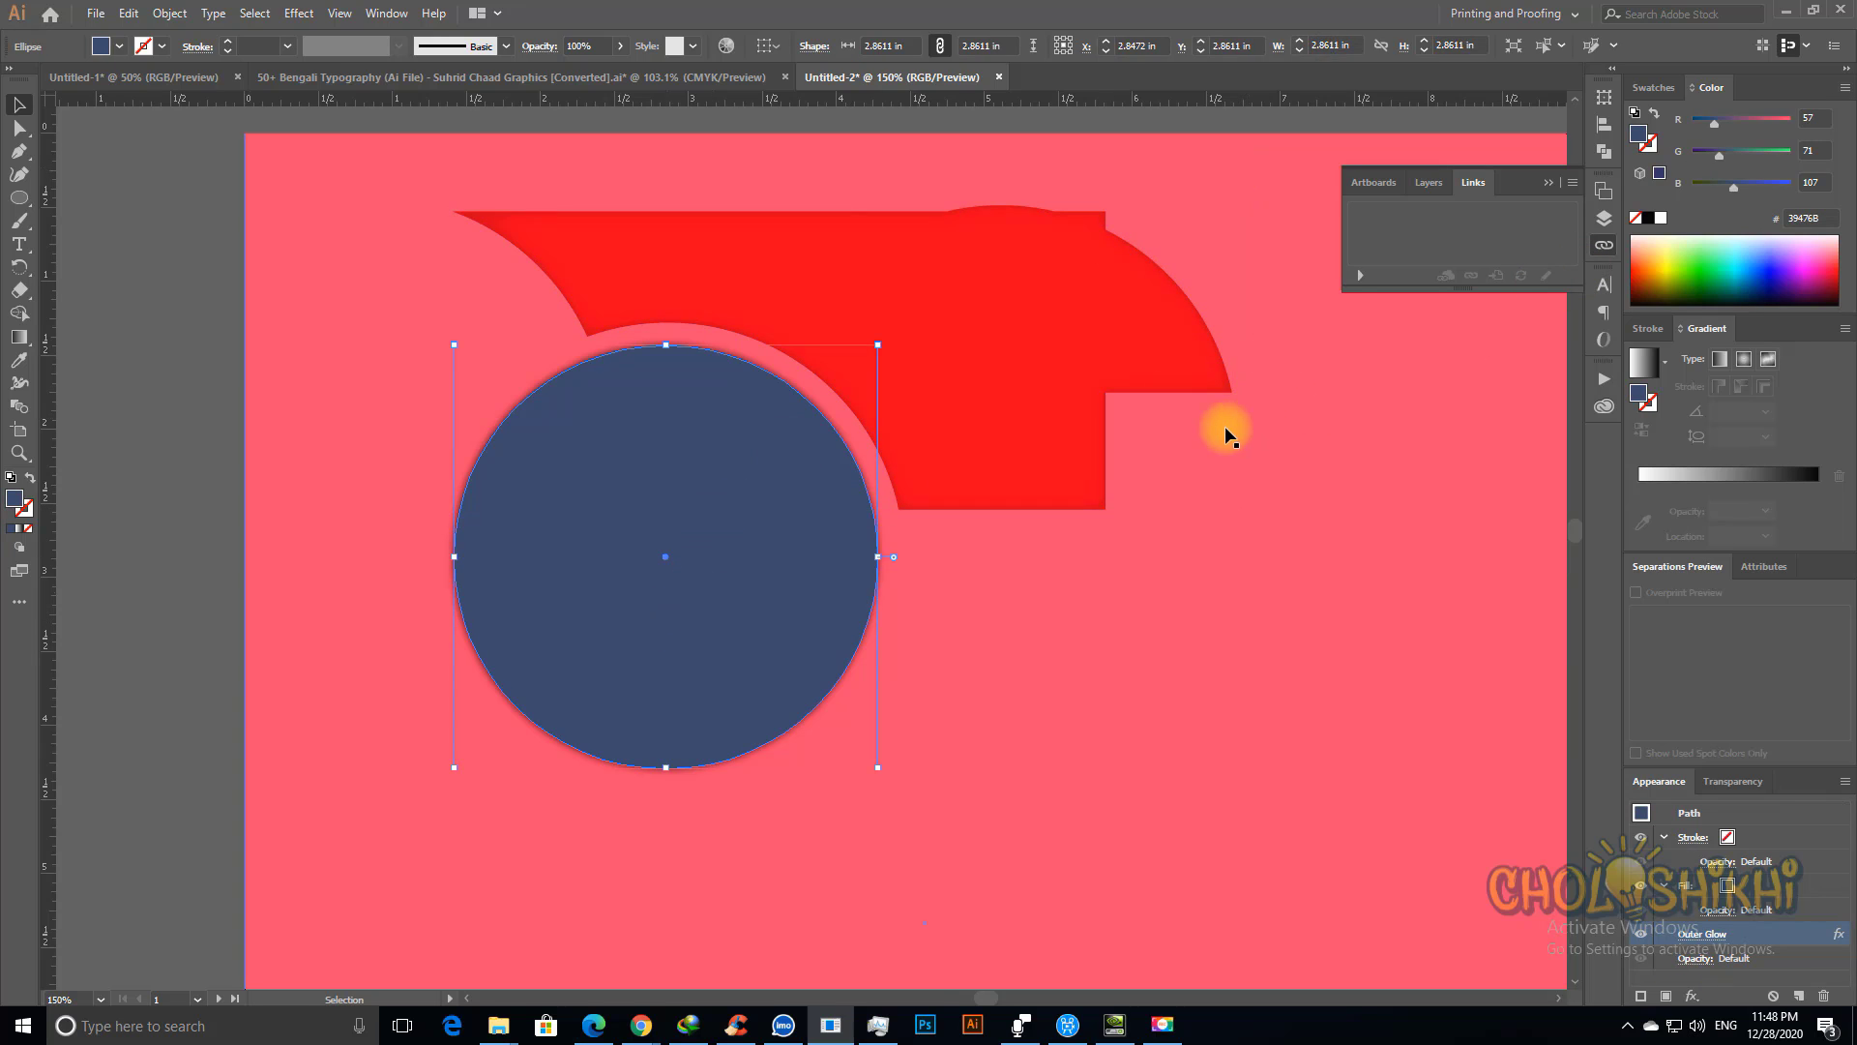
{"action": "key", "text": "i"}
{"action": "left_click", "coordinate": [994, 298]}
{"action": "key", "text": "v"}
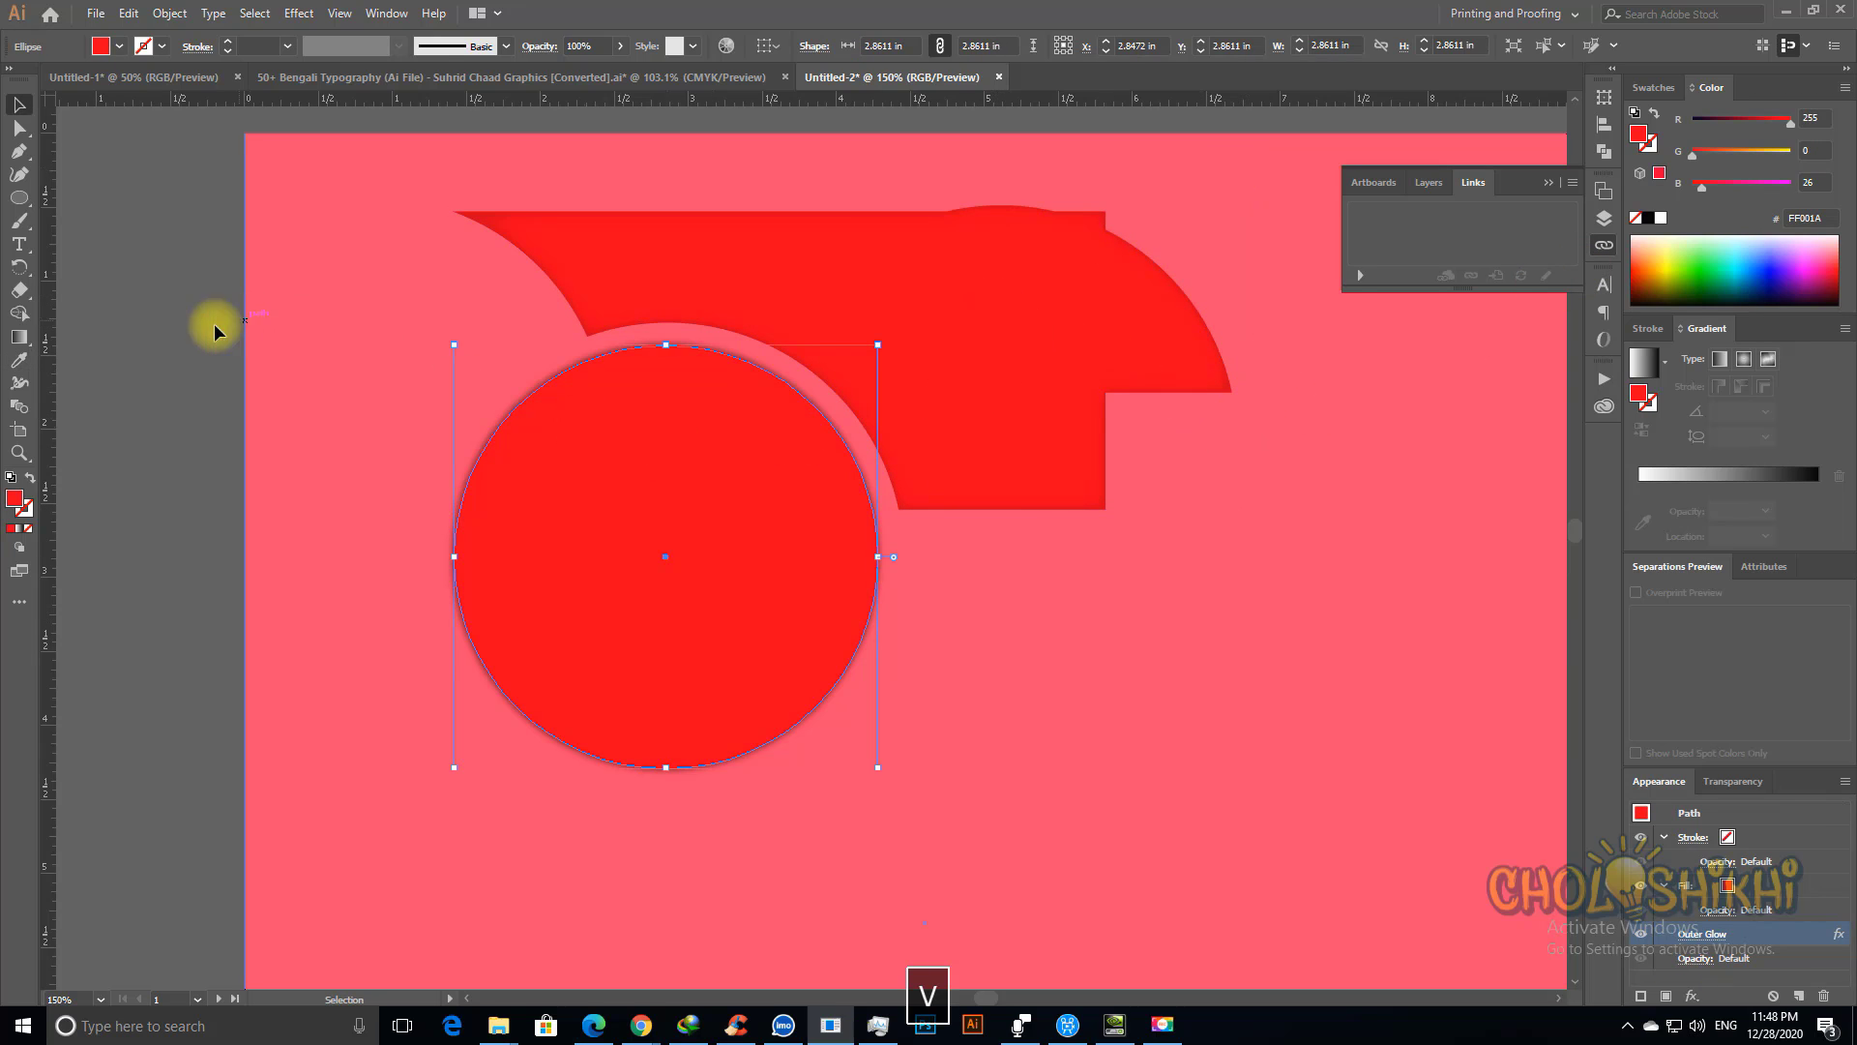
Step: Compare the inner and outer glows on the two red shapes, both from afar and close up
{"action": "left_click", "coordinate": [174, 321]}
{"action": "scroll", "coordinate": [118, 513], "scroll_direction": "up", "scroll_amount": 1}
{"action": "scroll", "coordinate": [118, 513], "scroll_direction": "up", "scroll_amount": 1}
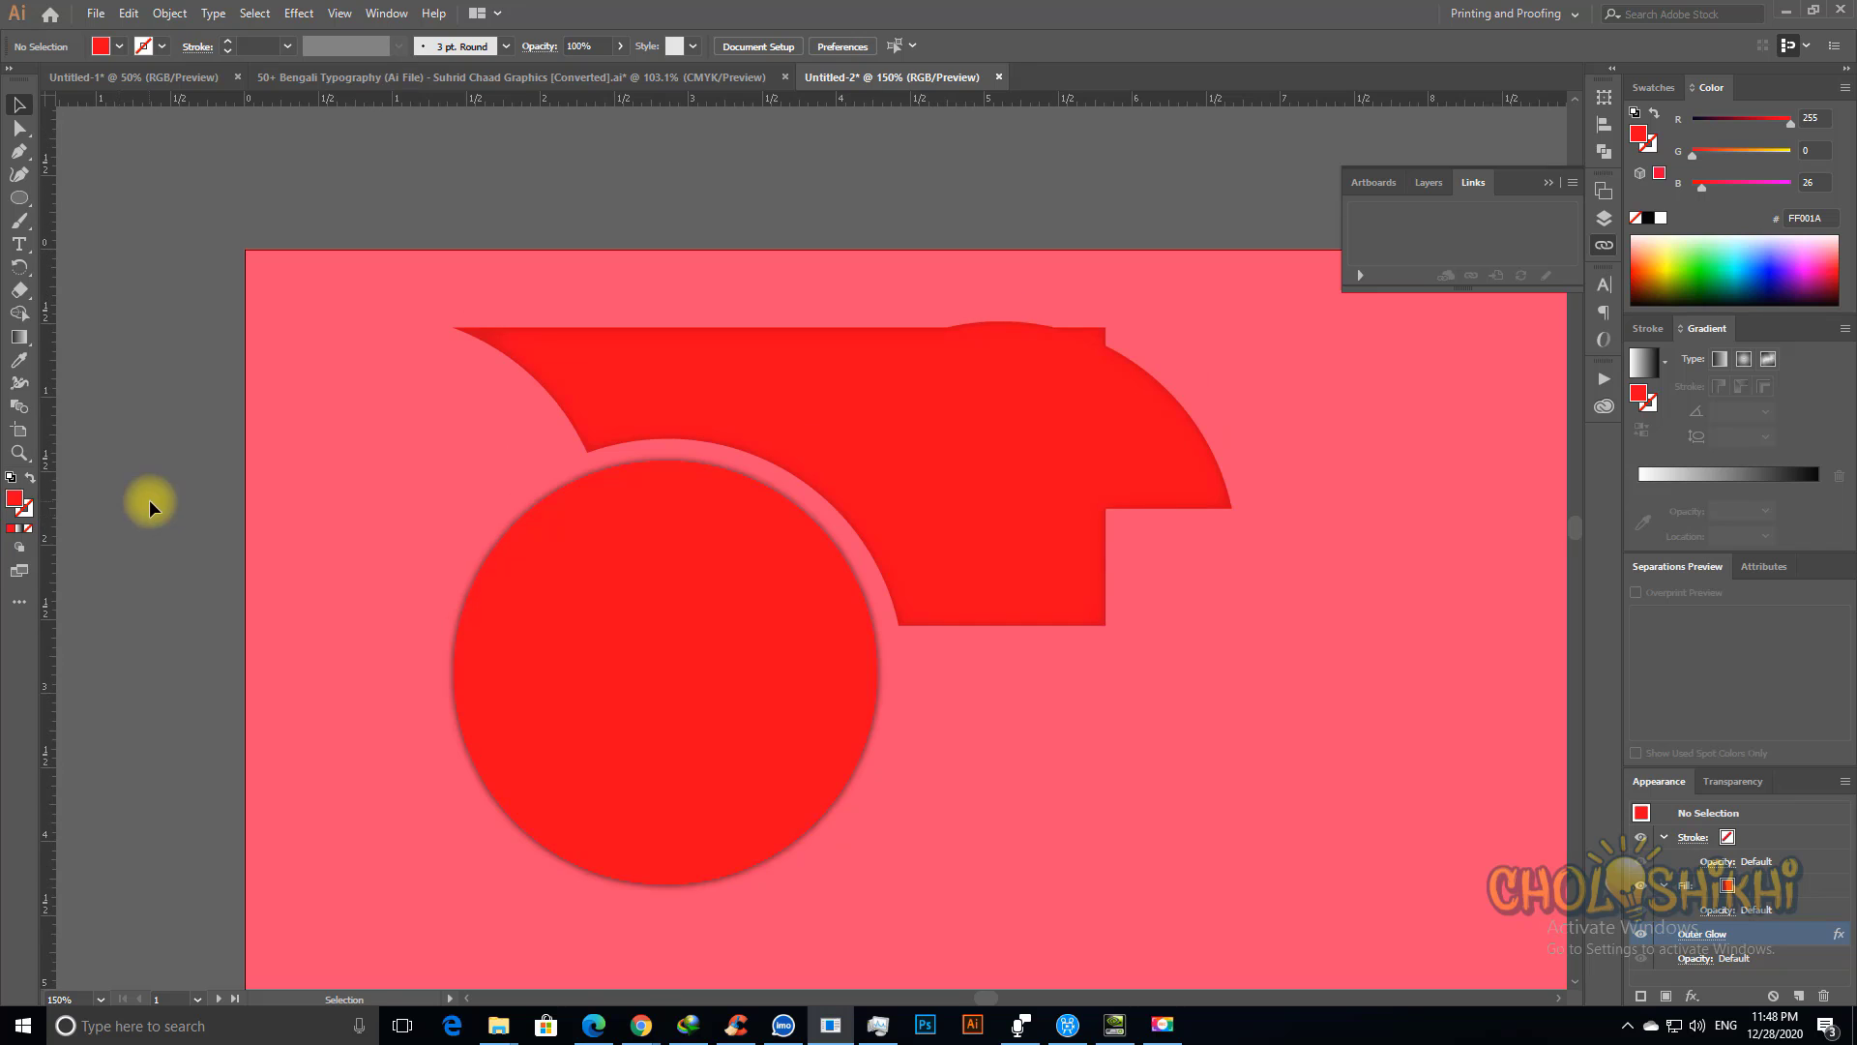
{"action": "key", "text": "ctrl+minus"}
{"action": "key", "text": "ctrl+minus"}
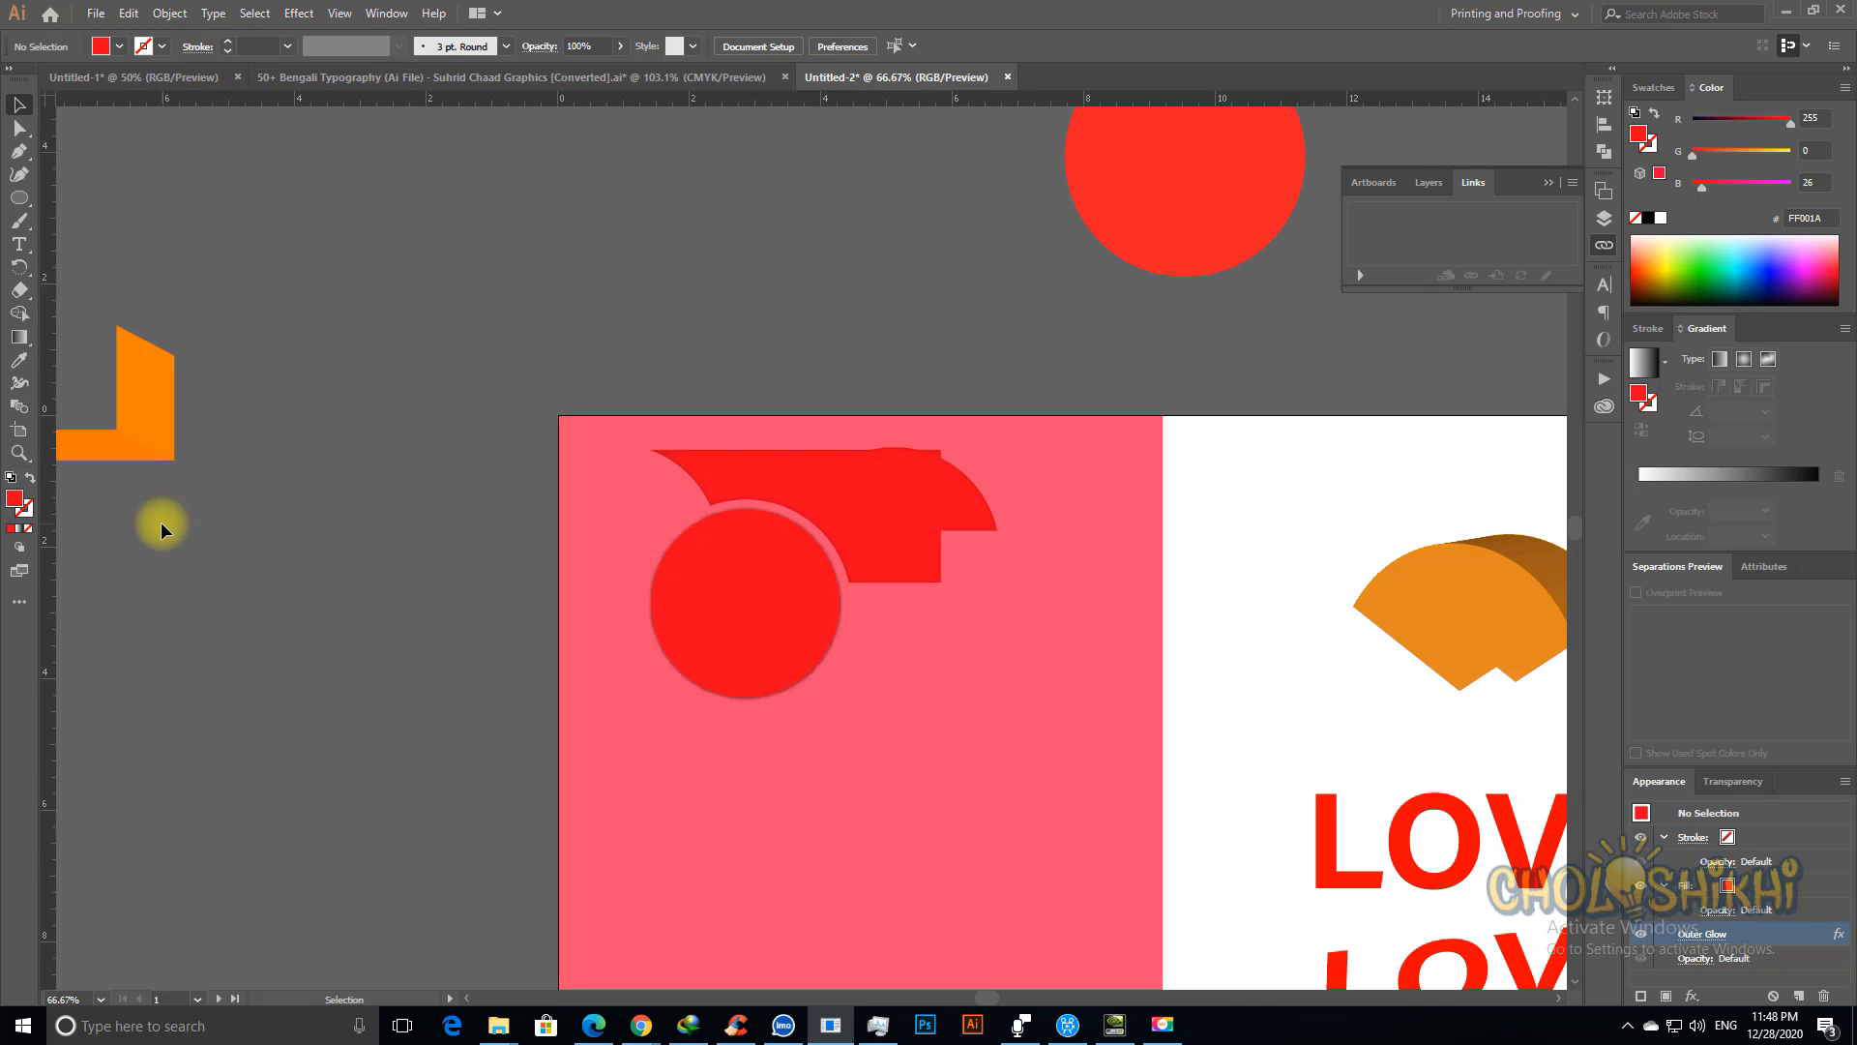
{"action": "key", "text": "ctrl+space"}
{"action": "left_click_drag", "start_coordinate": [776, 539], "coordinate": [1021, 714]}
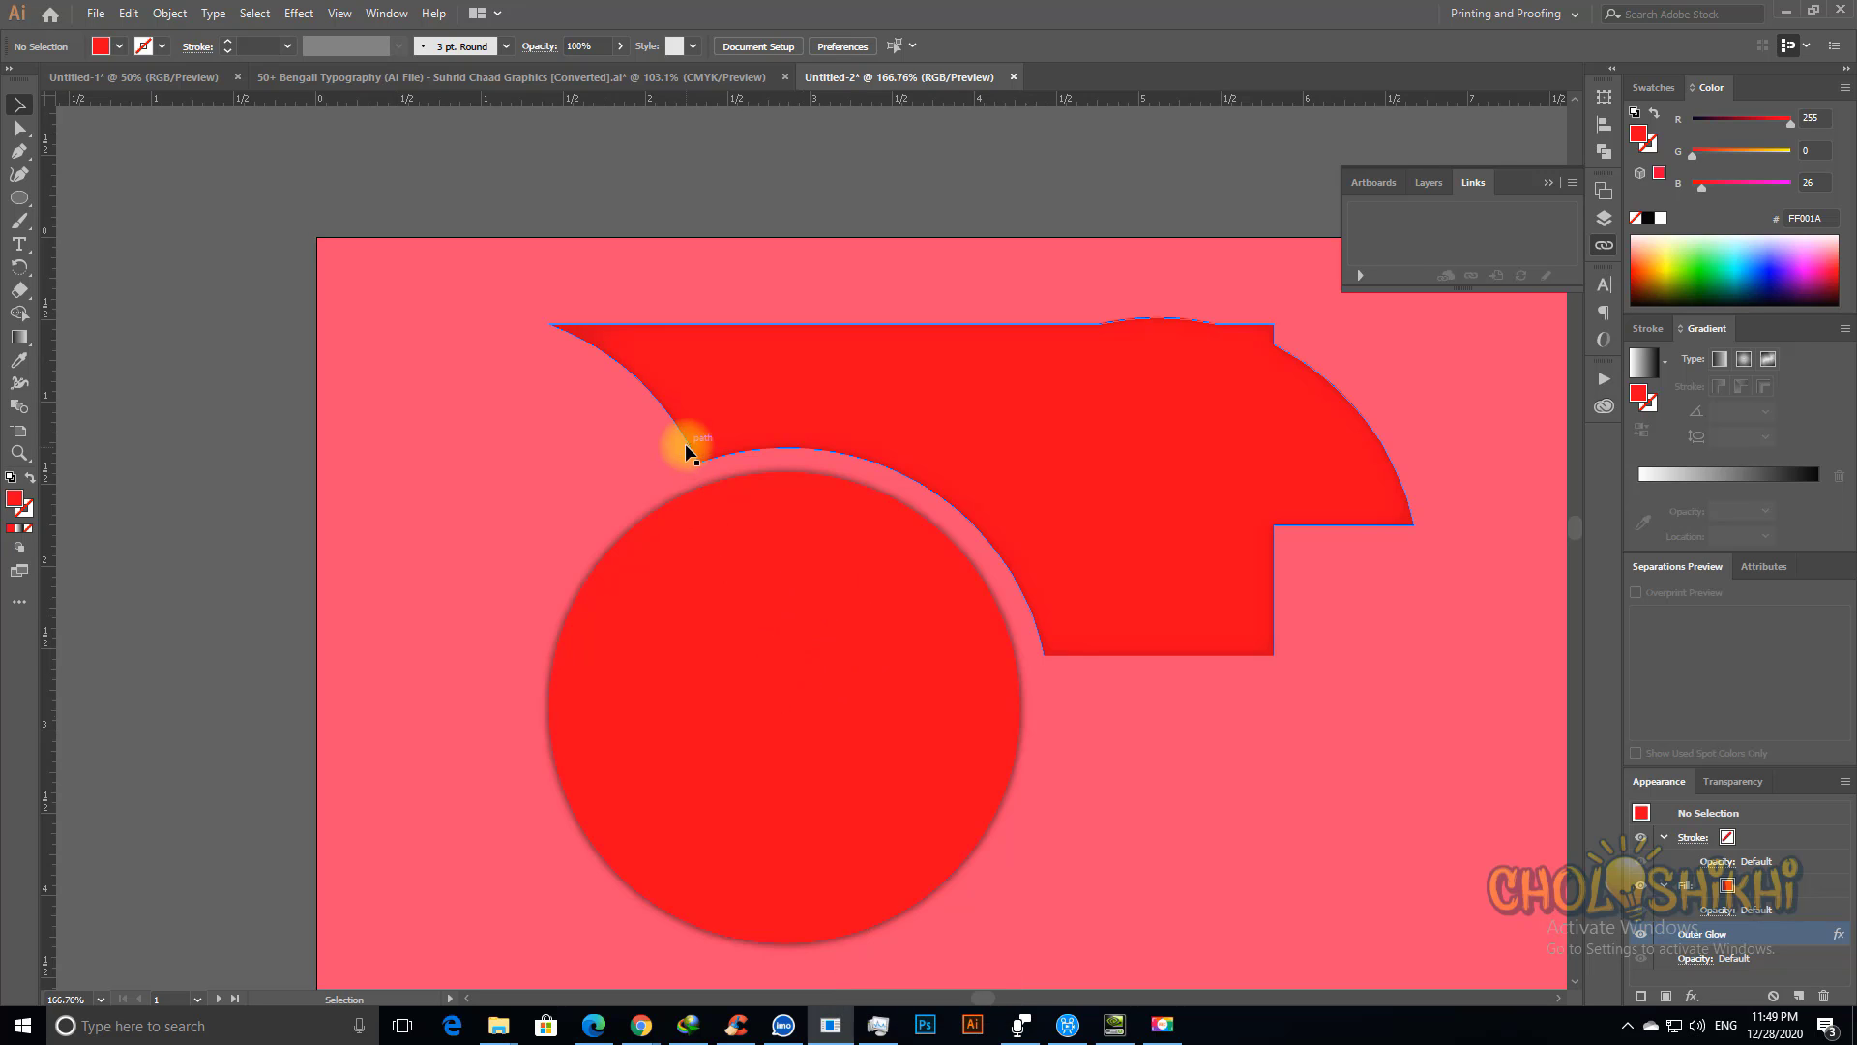
Step: Edit the upper red shape's Inner Glow effect with preview on and set its opacity to 30%
{"action": "left_click", "coordinate": [905, 399]}
{"action": "left_click", "coordinate": [1711, 935]}
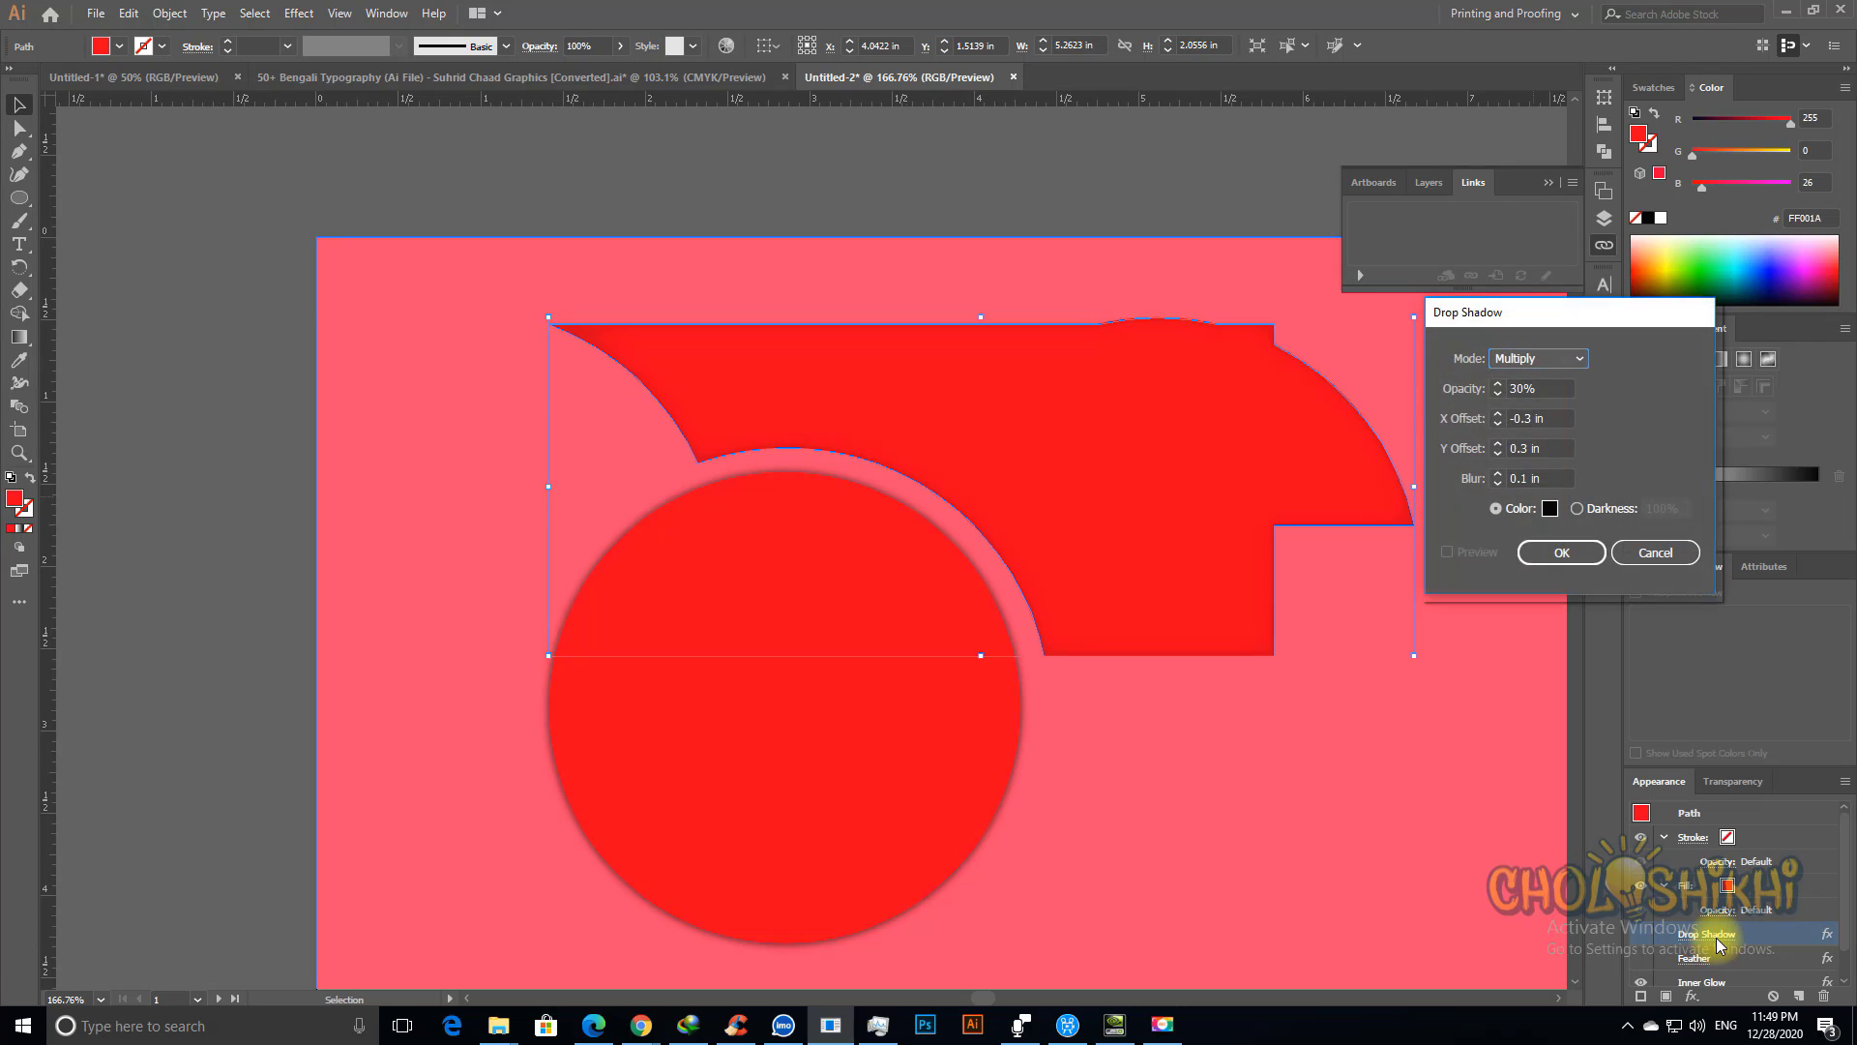
{"action": "key", "text": "Escape"}
{"action": "scroll", "coordinate": [1703, 944], "scroll_direction": "down", "scroll_amount": 1}
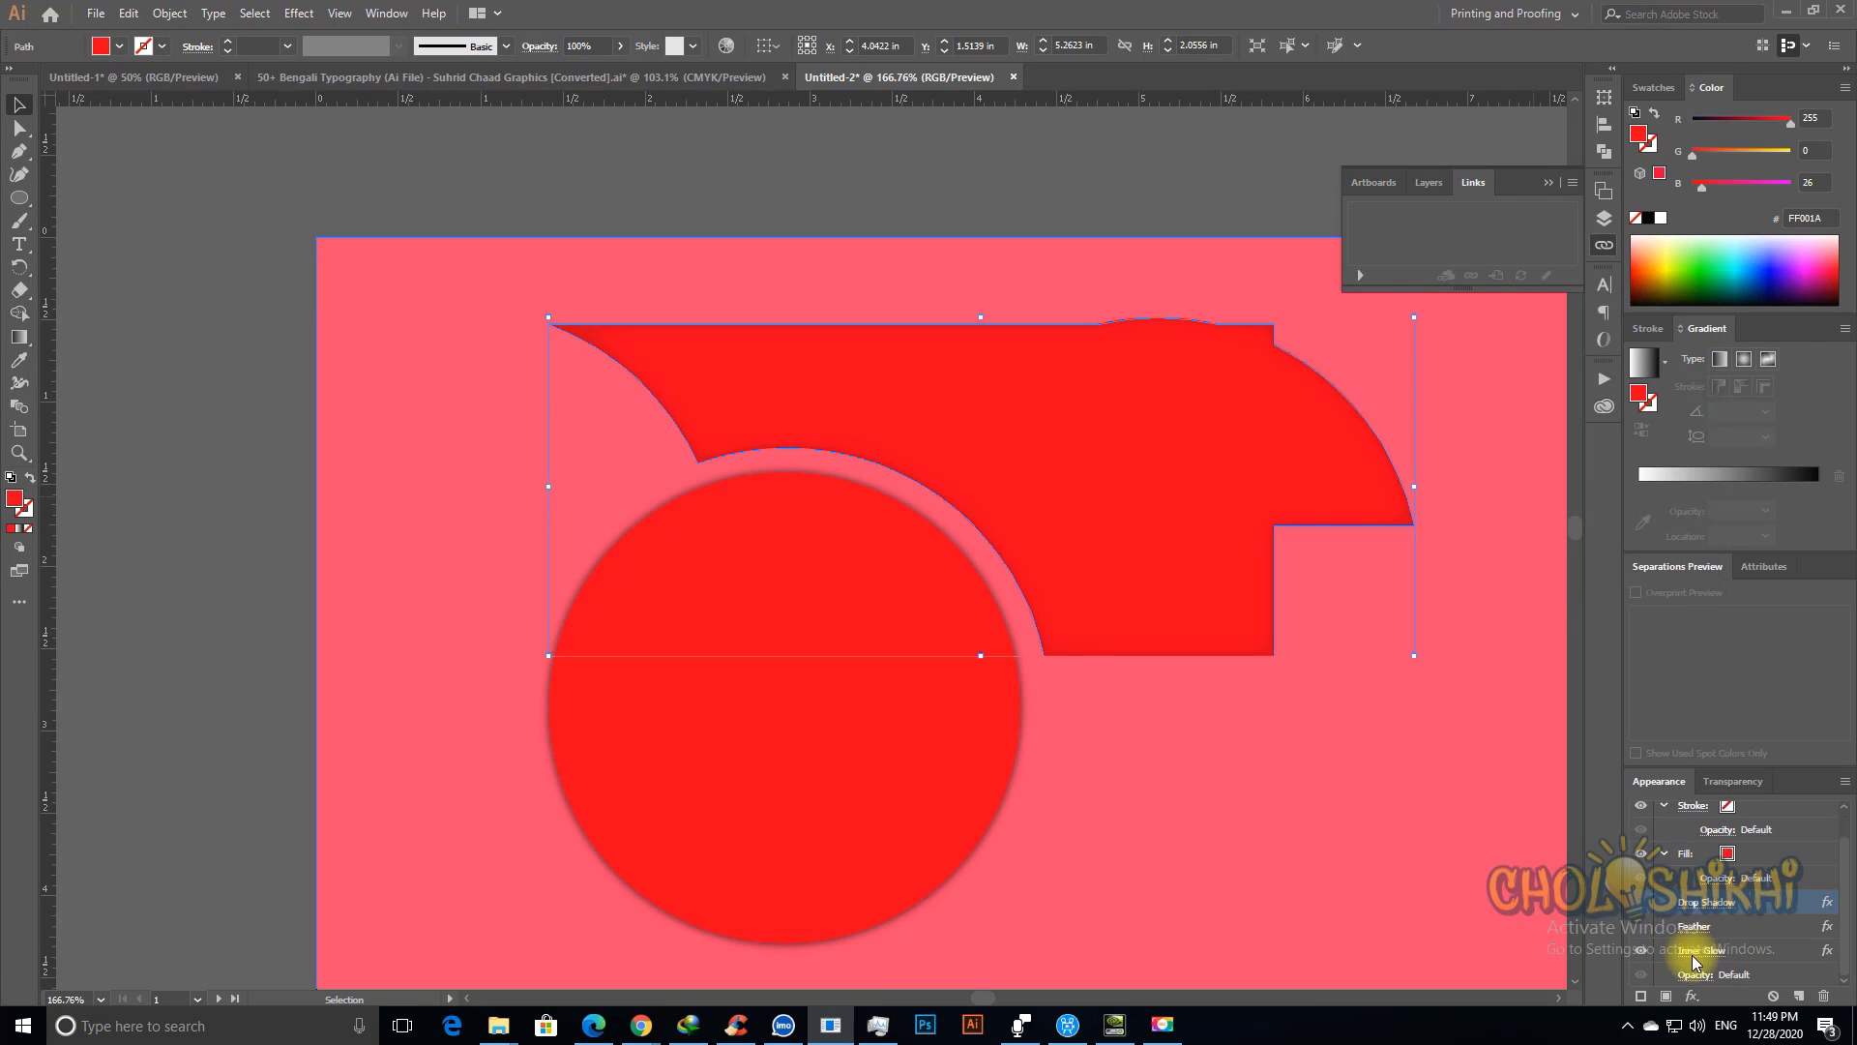
{"action": "left_click", "coordinate": [1699, 950]}
{"action": "left_click", "coordinate": [793, 365]}
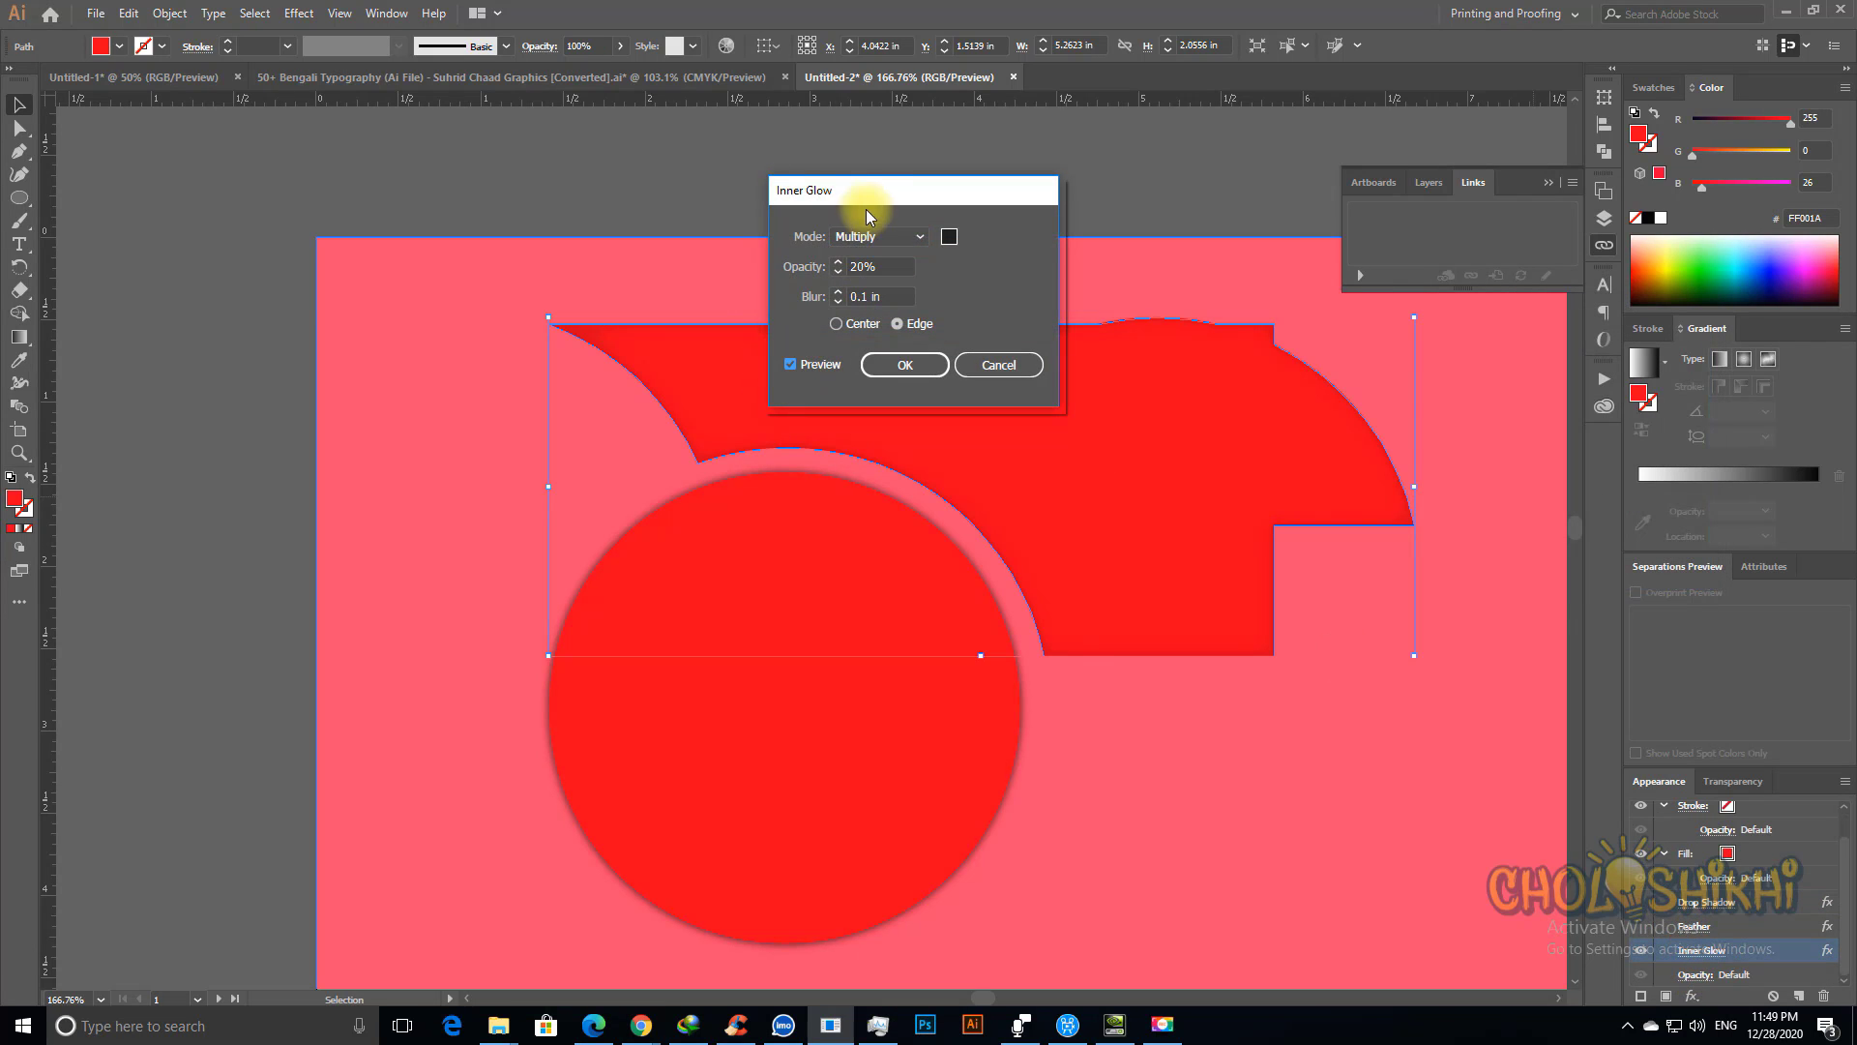
{"action": "left_click_drag", "start_coordinate": [861, 197], "coordinate": [1278, 208]}
{"action": "left_click", "coordinate": [1294, 276]}
{"action": "type", "text": "30"}
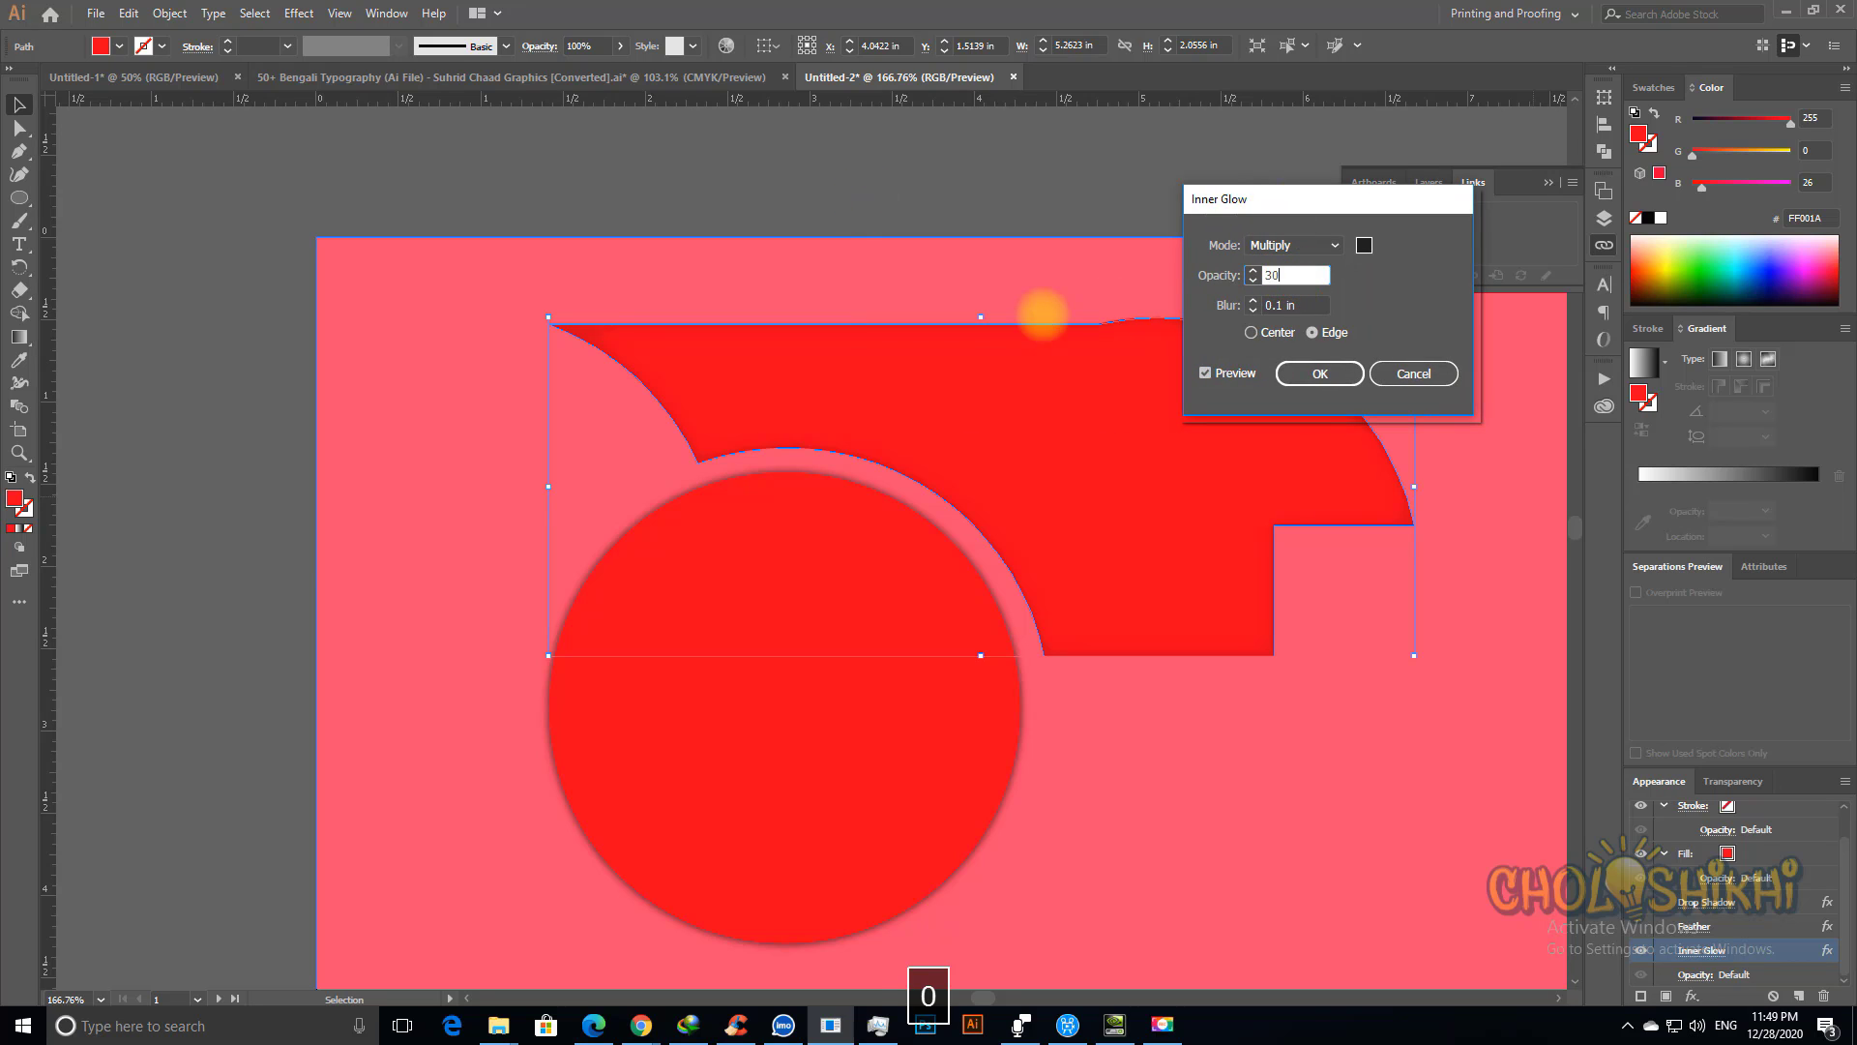
{"action": "key", "text": "Return"}
{"action": "left_click", "coordinate": [320, 484]}
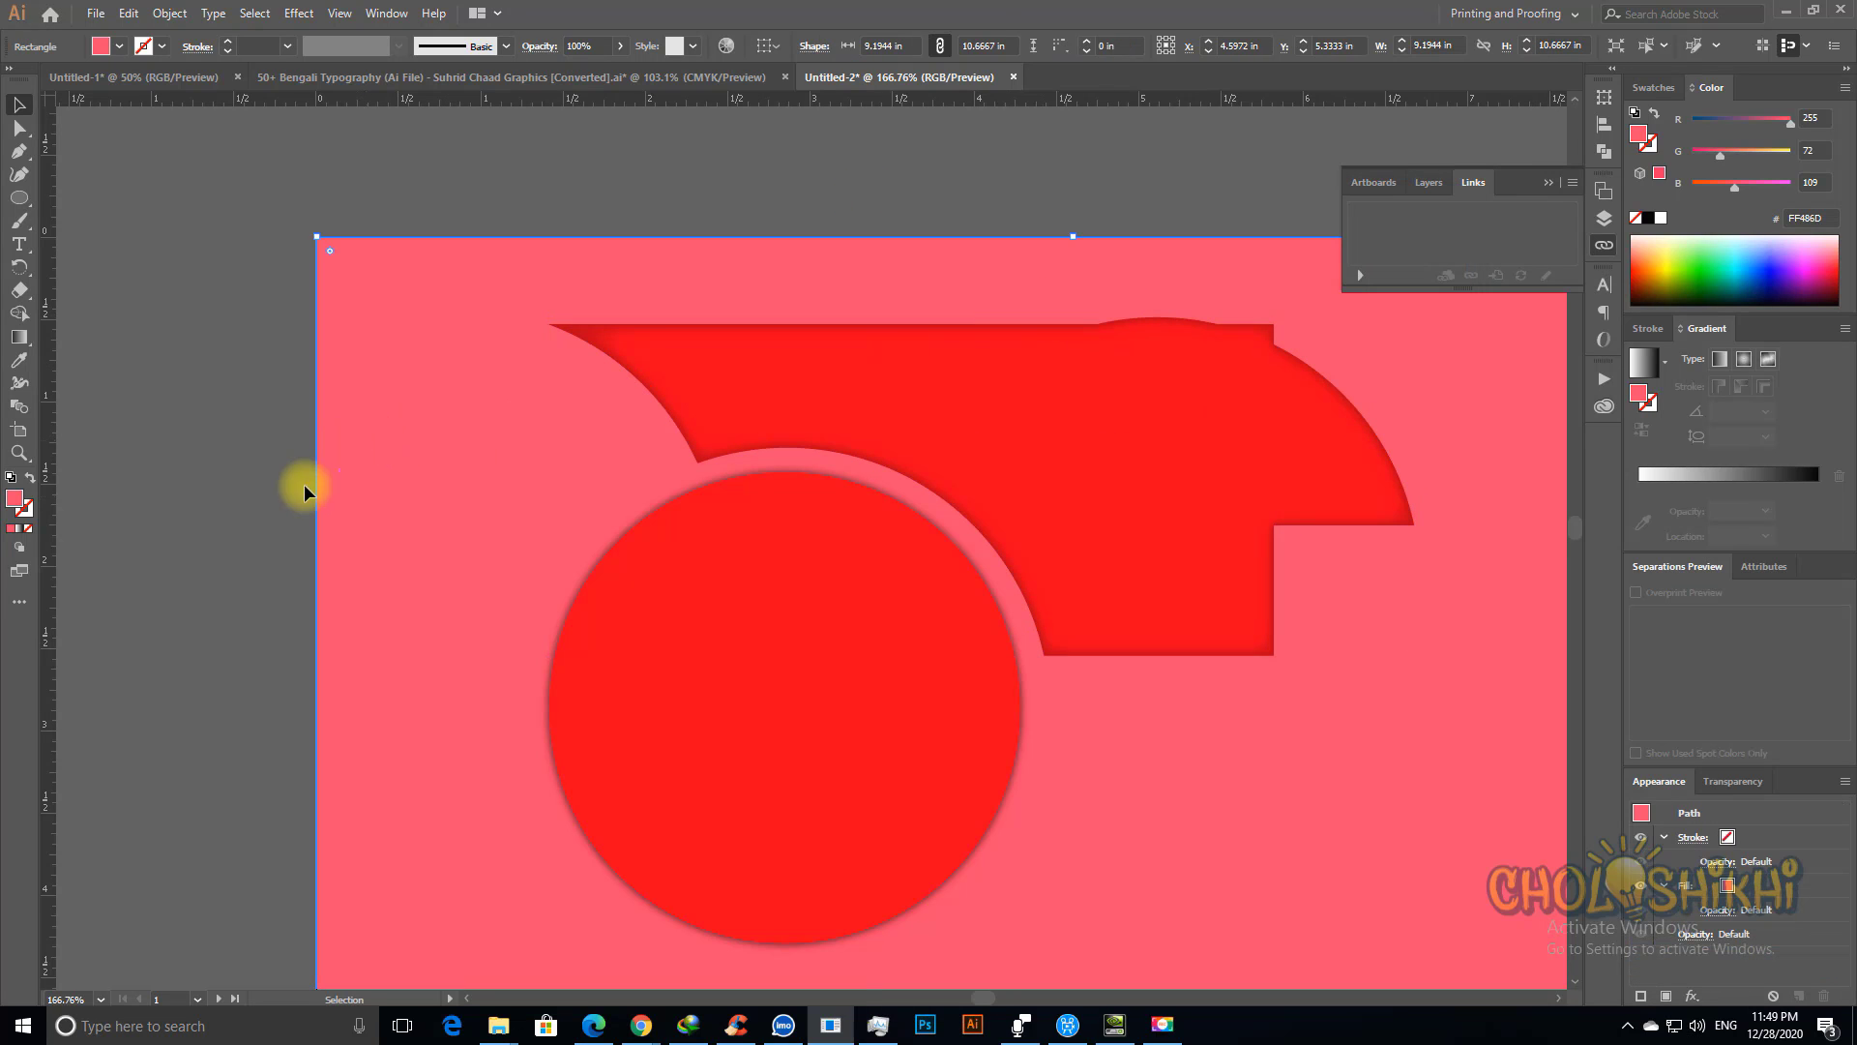
{"action": "key", "text": "ctrl+minus"}
{"action": "left_click_drag", "start_coordinate": [677, 386], "coordinate": [658, 703]}
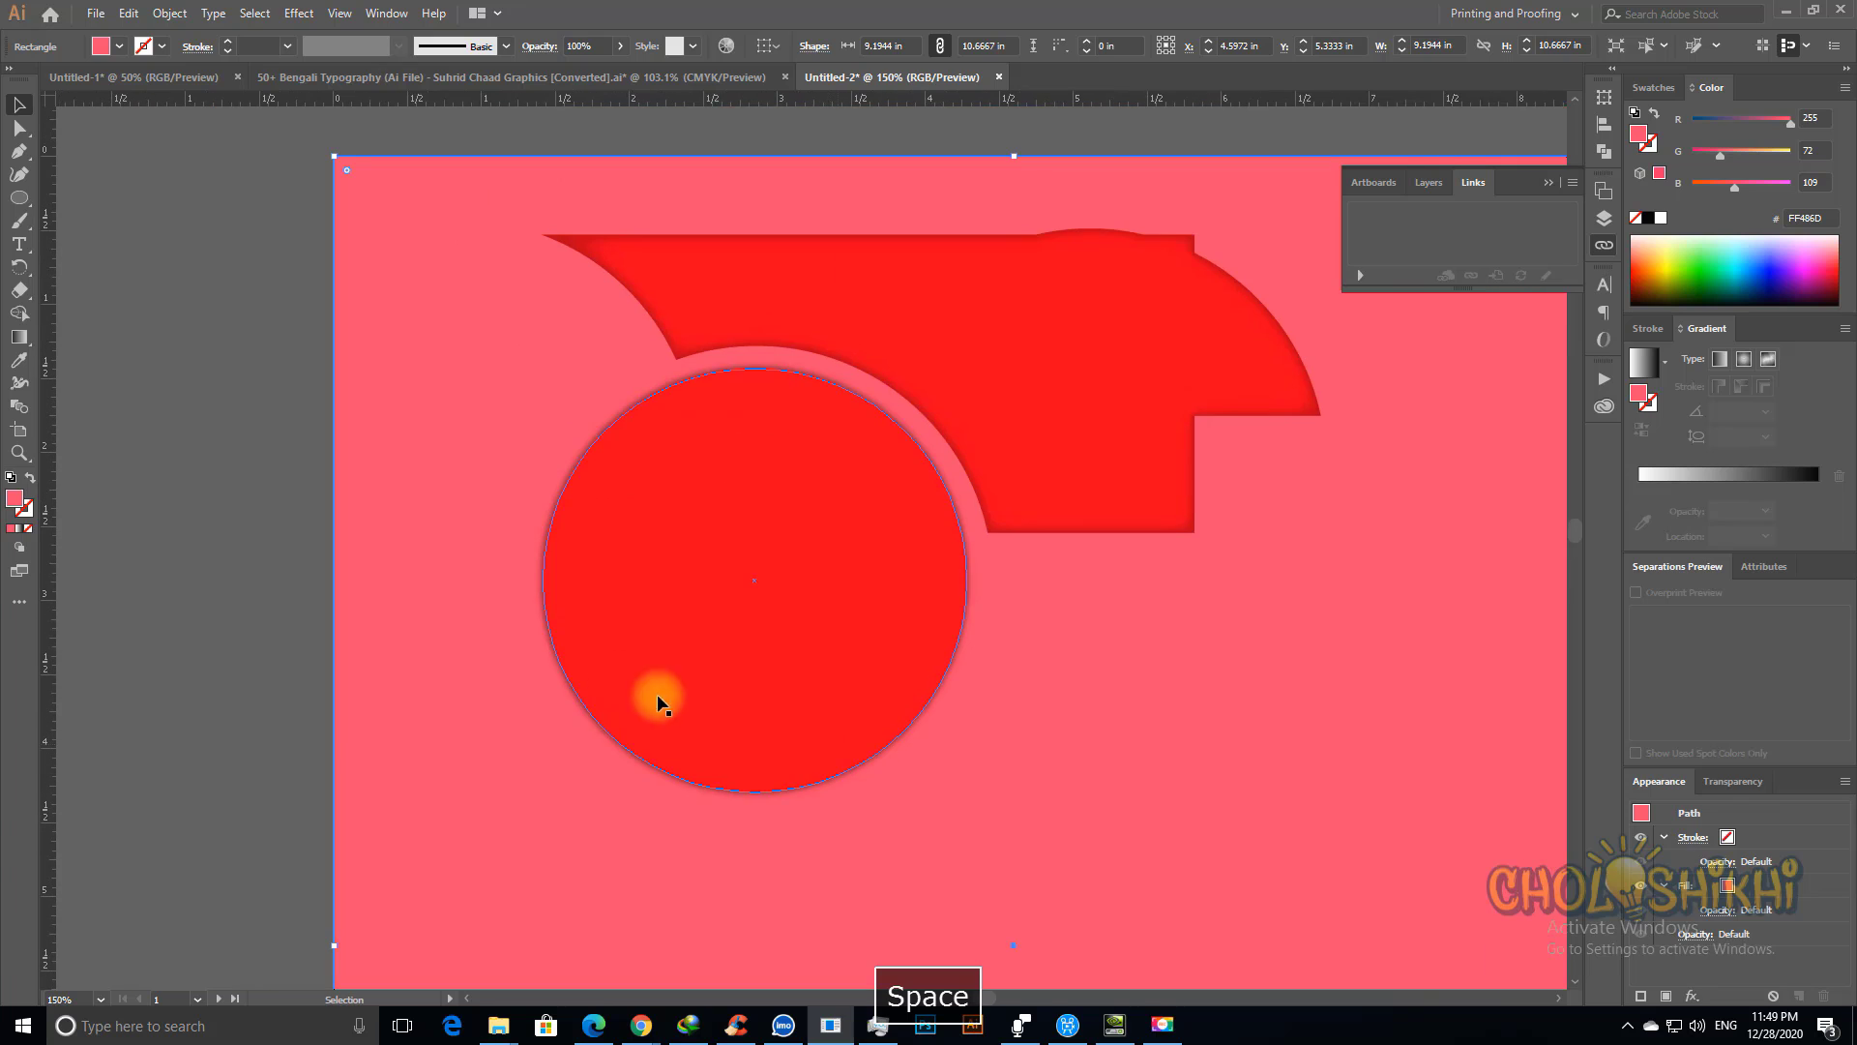
{"action": "left_click", "coordinate": [261, 477]}
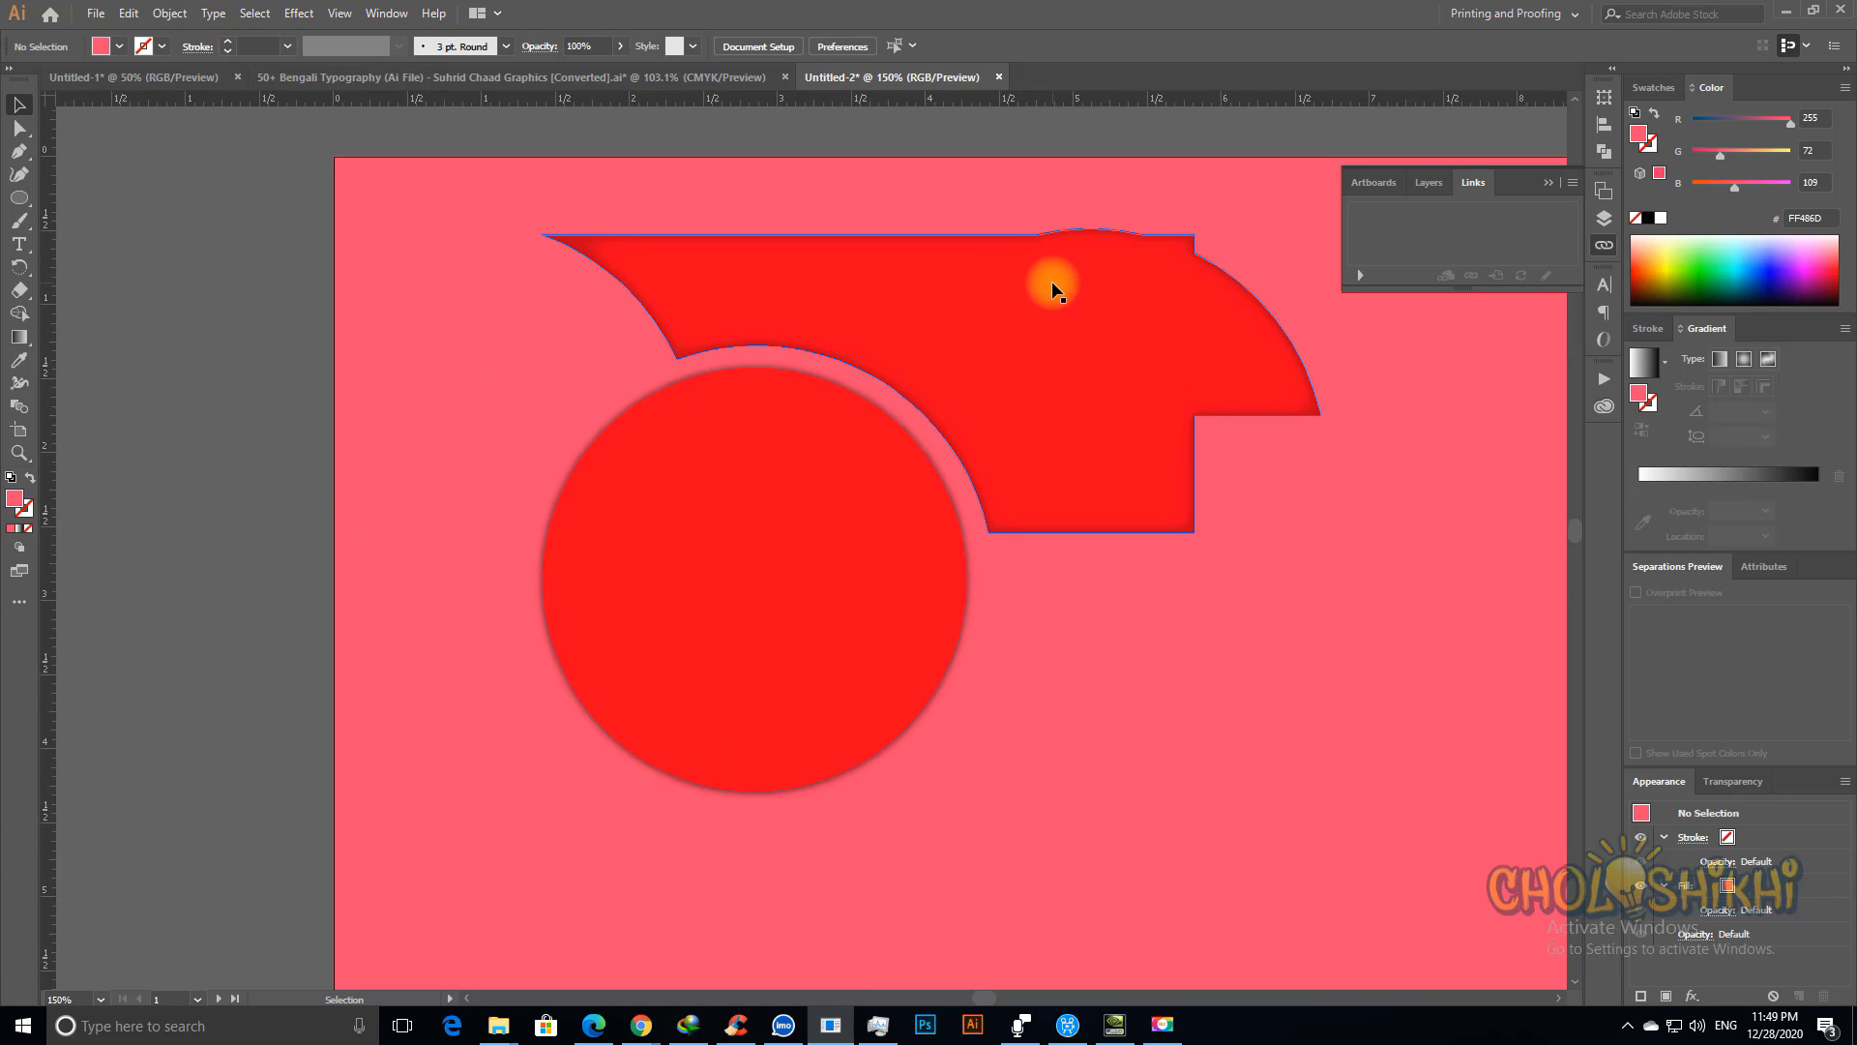
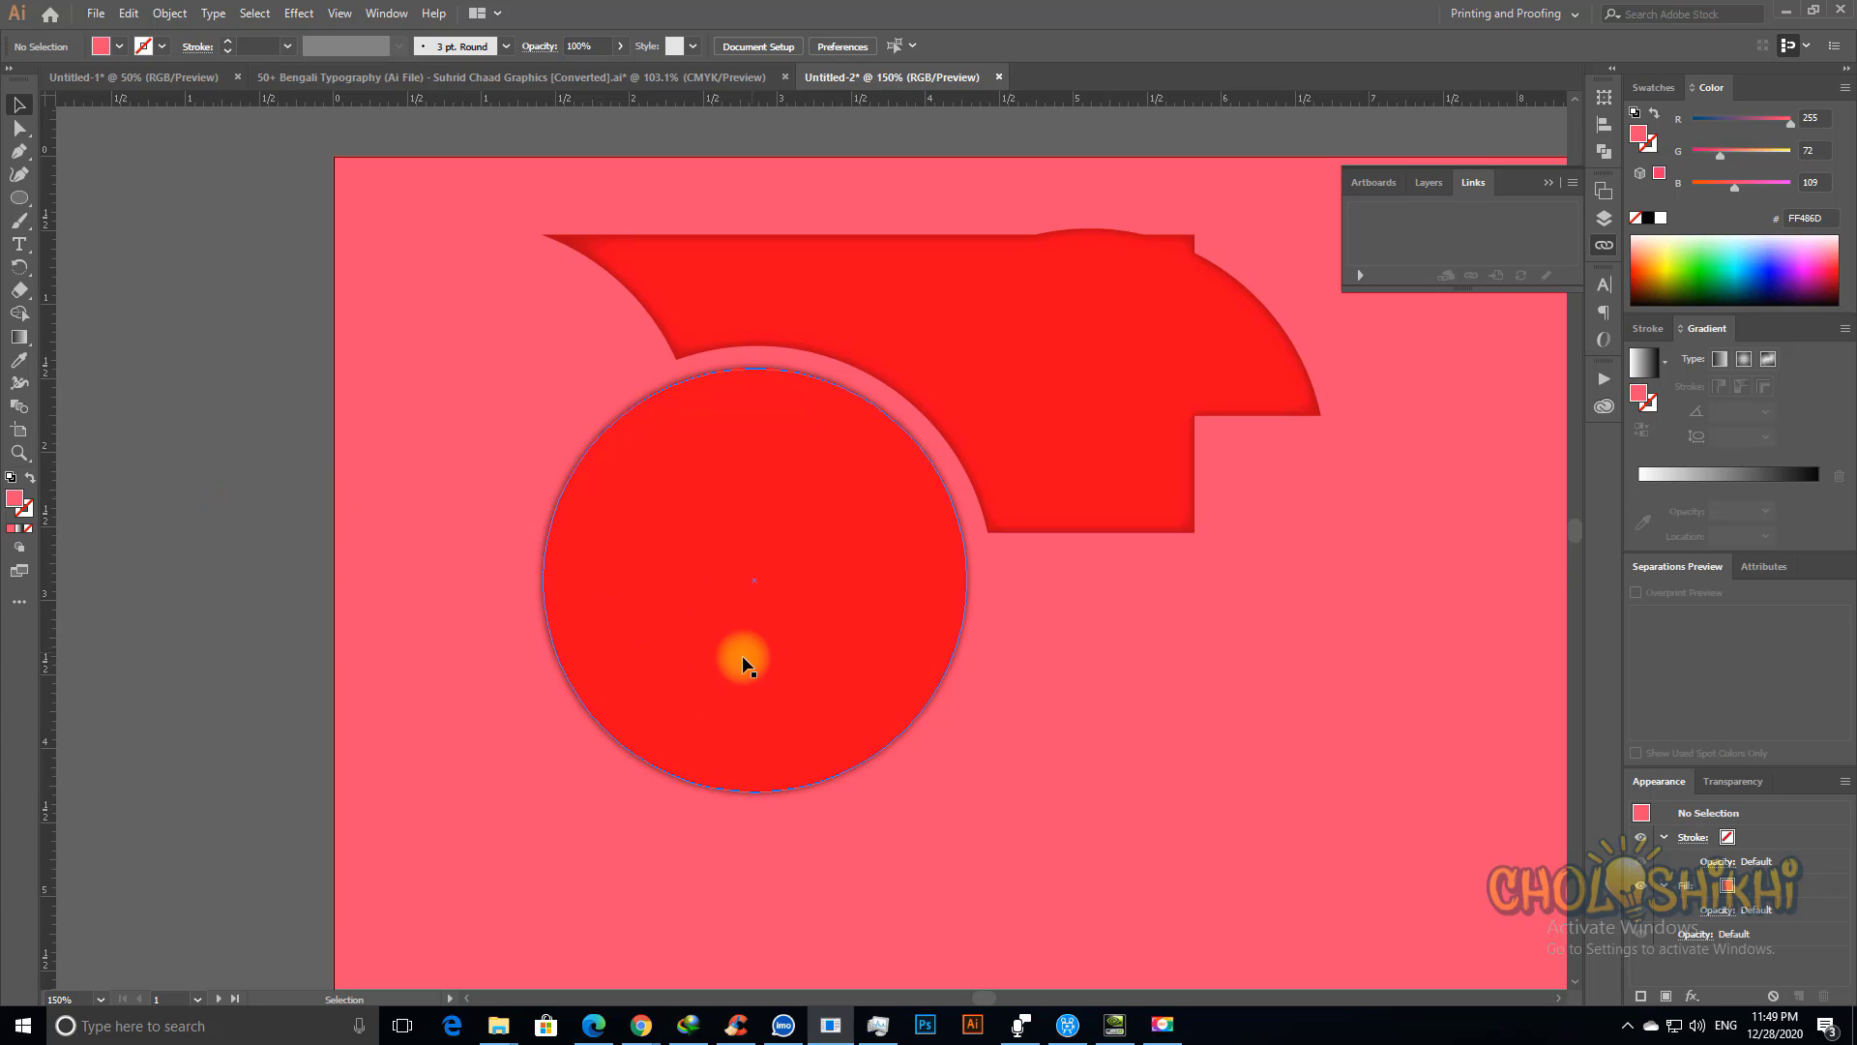
{"action": "left_click", "coordinate": [1031, 366]}
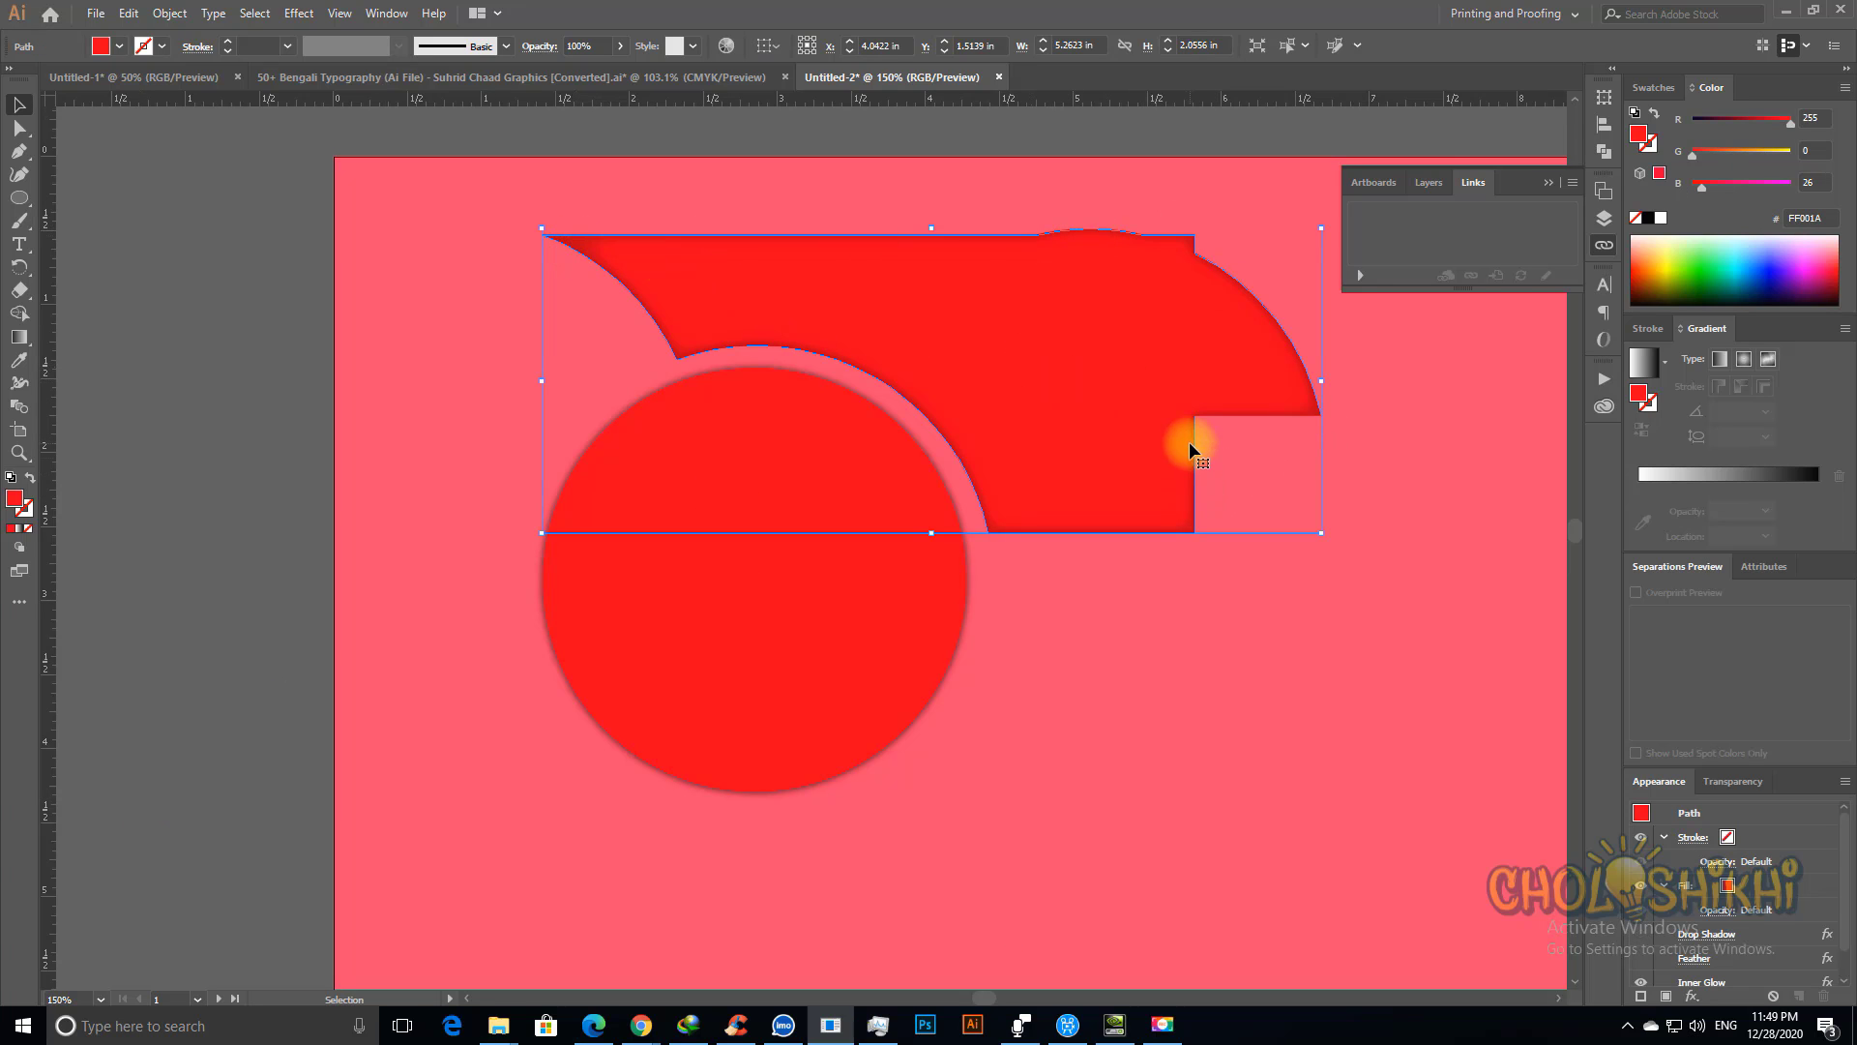
{"action": "left_click", "coordinate": [103, 421]}
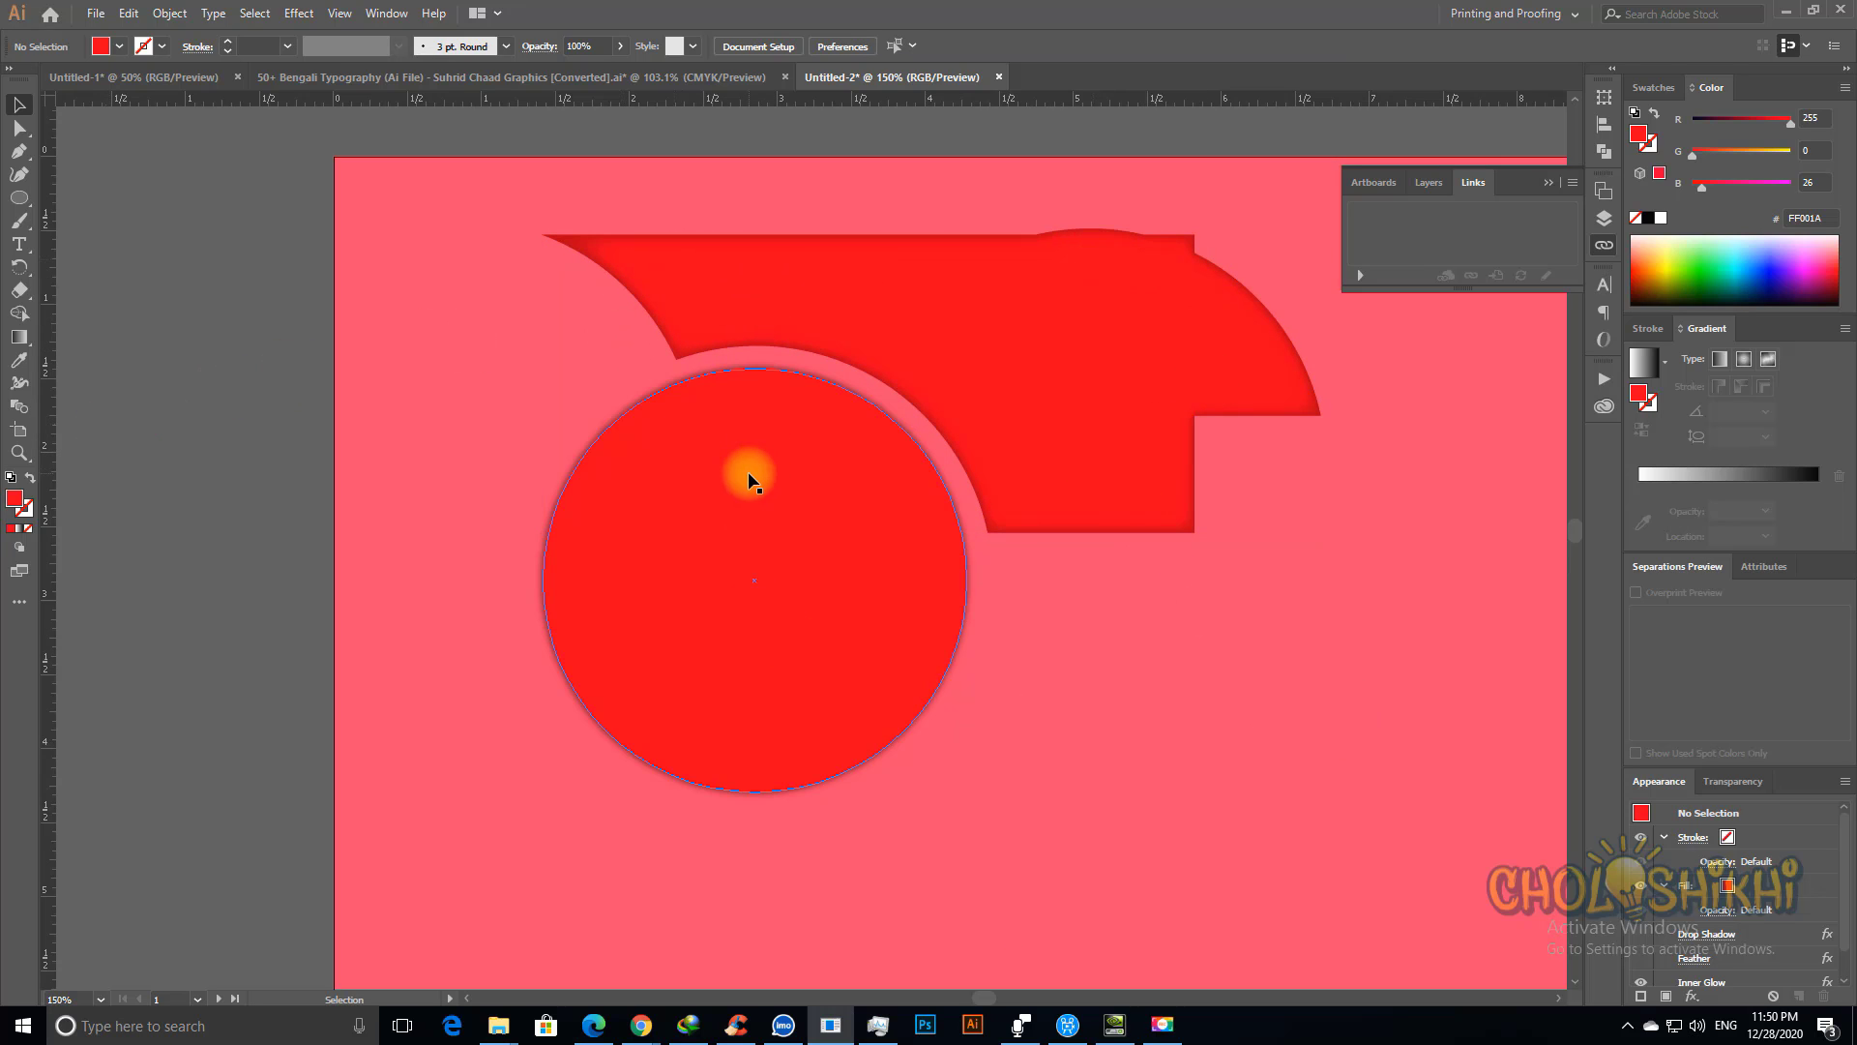
Step: Recolour the pink background rectangle by sampling the upper shape's red fill, FF001A, with the Eyedropper
{"action": "left_click", "coordinate": [1194, 677]}
{"action": "key", "text": "i"}
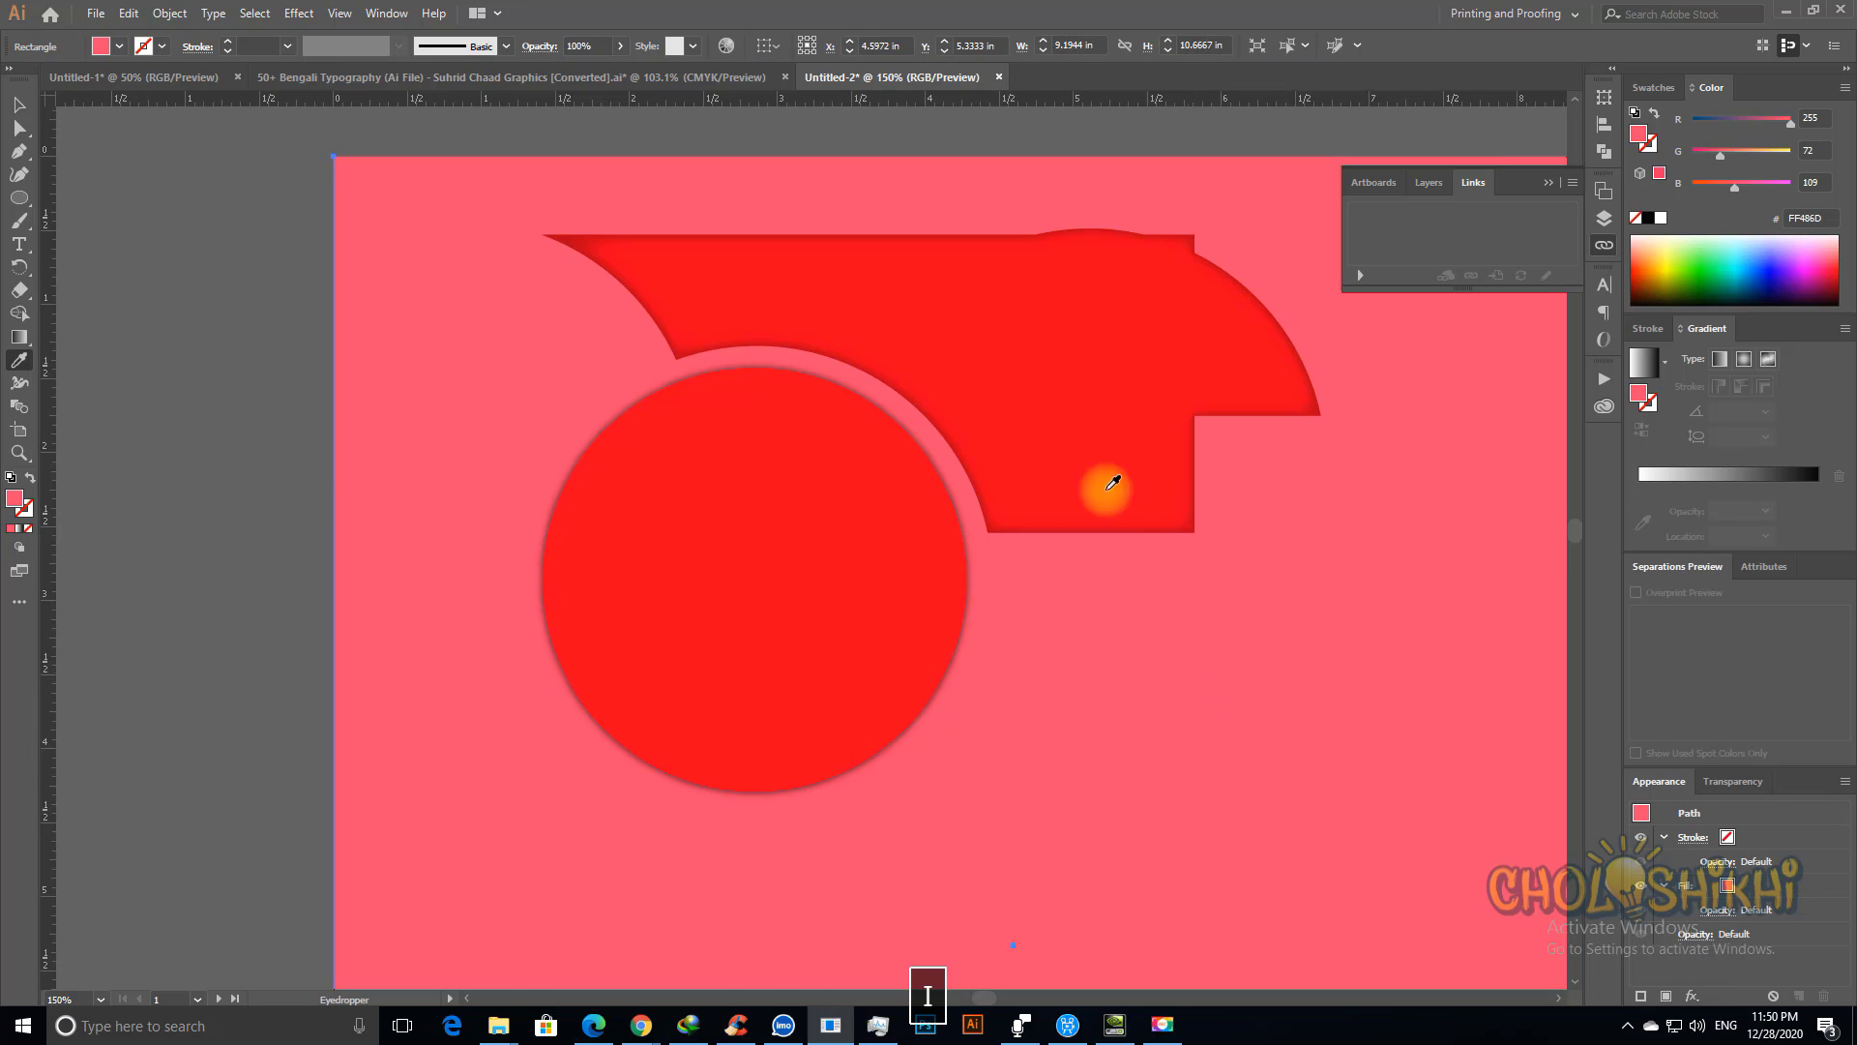
{"action": "left_click", "coordinate": [1054, 360]}
{"action": "left_click", "coordinate": [18, 104]}
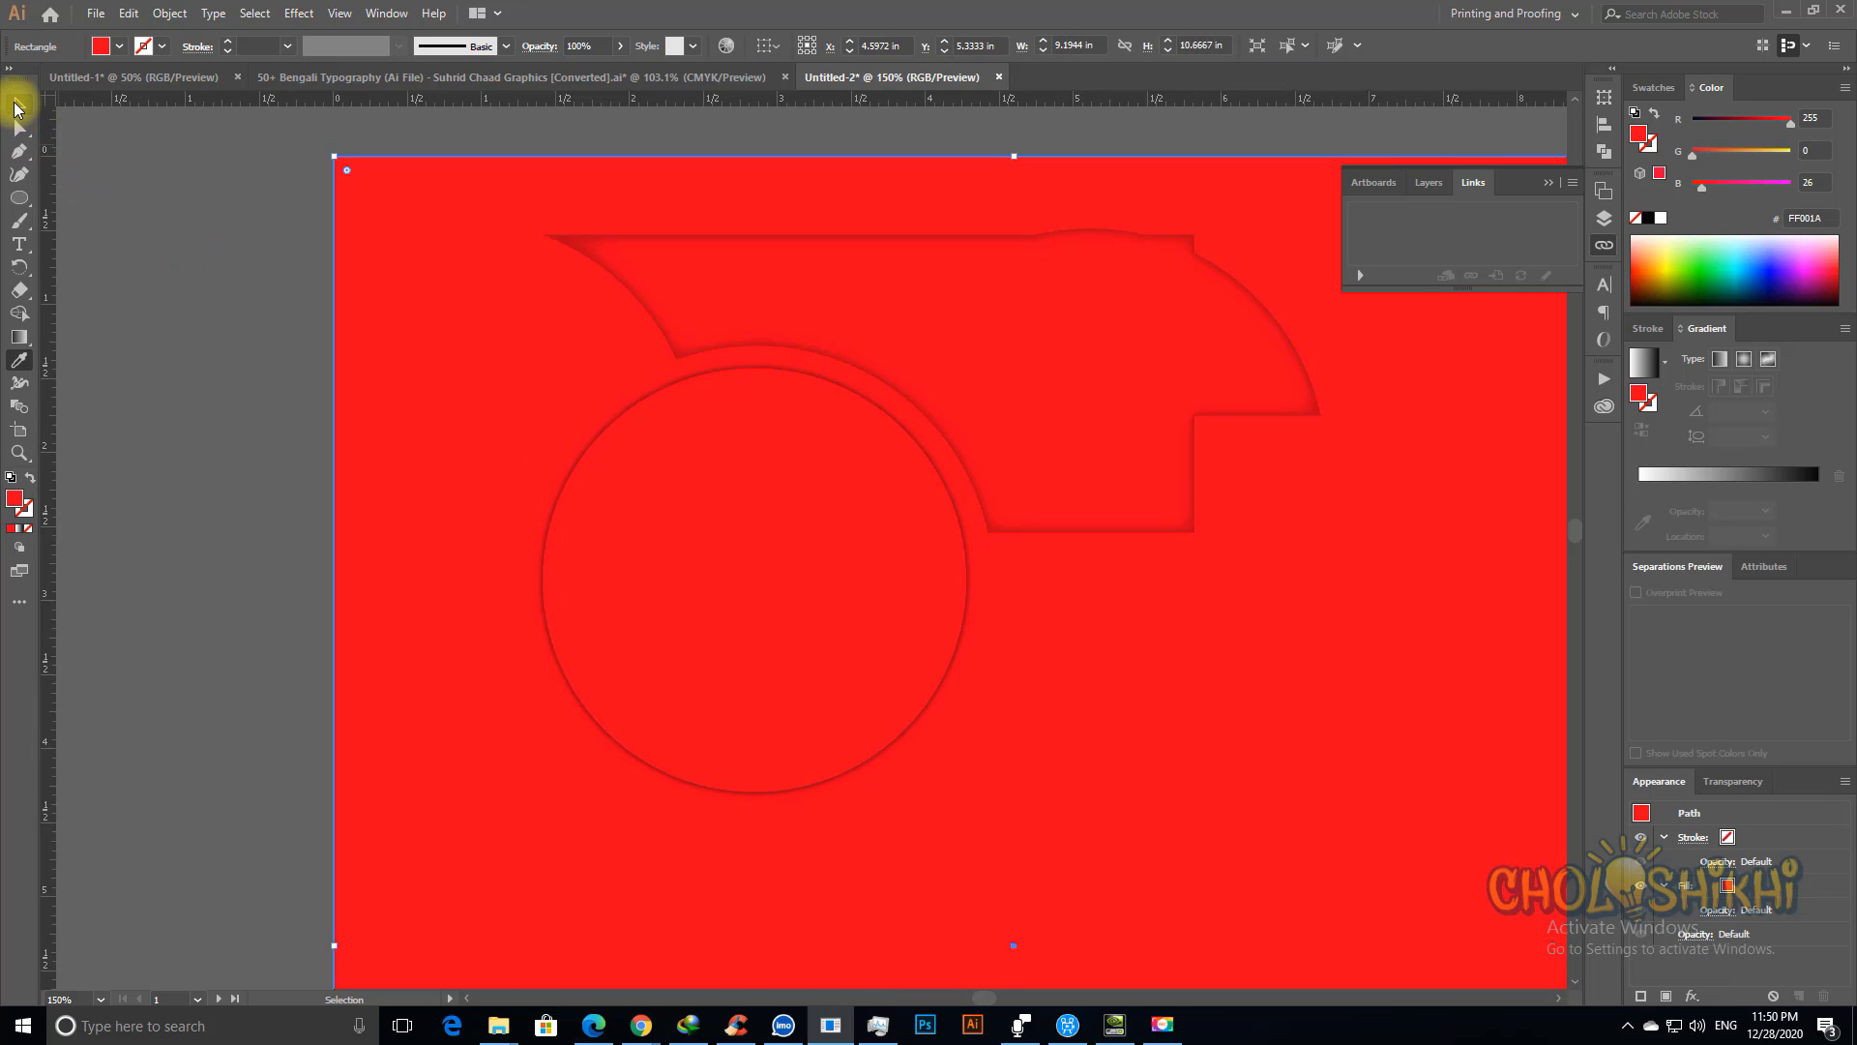
{"action": "left_click", "coordinate": [242, 416]}
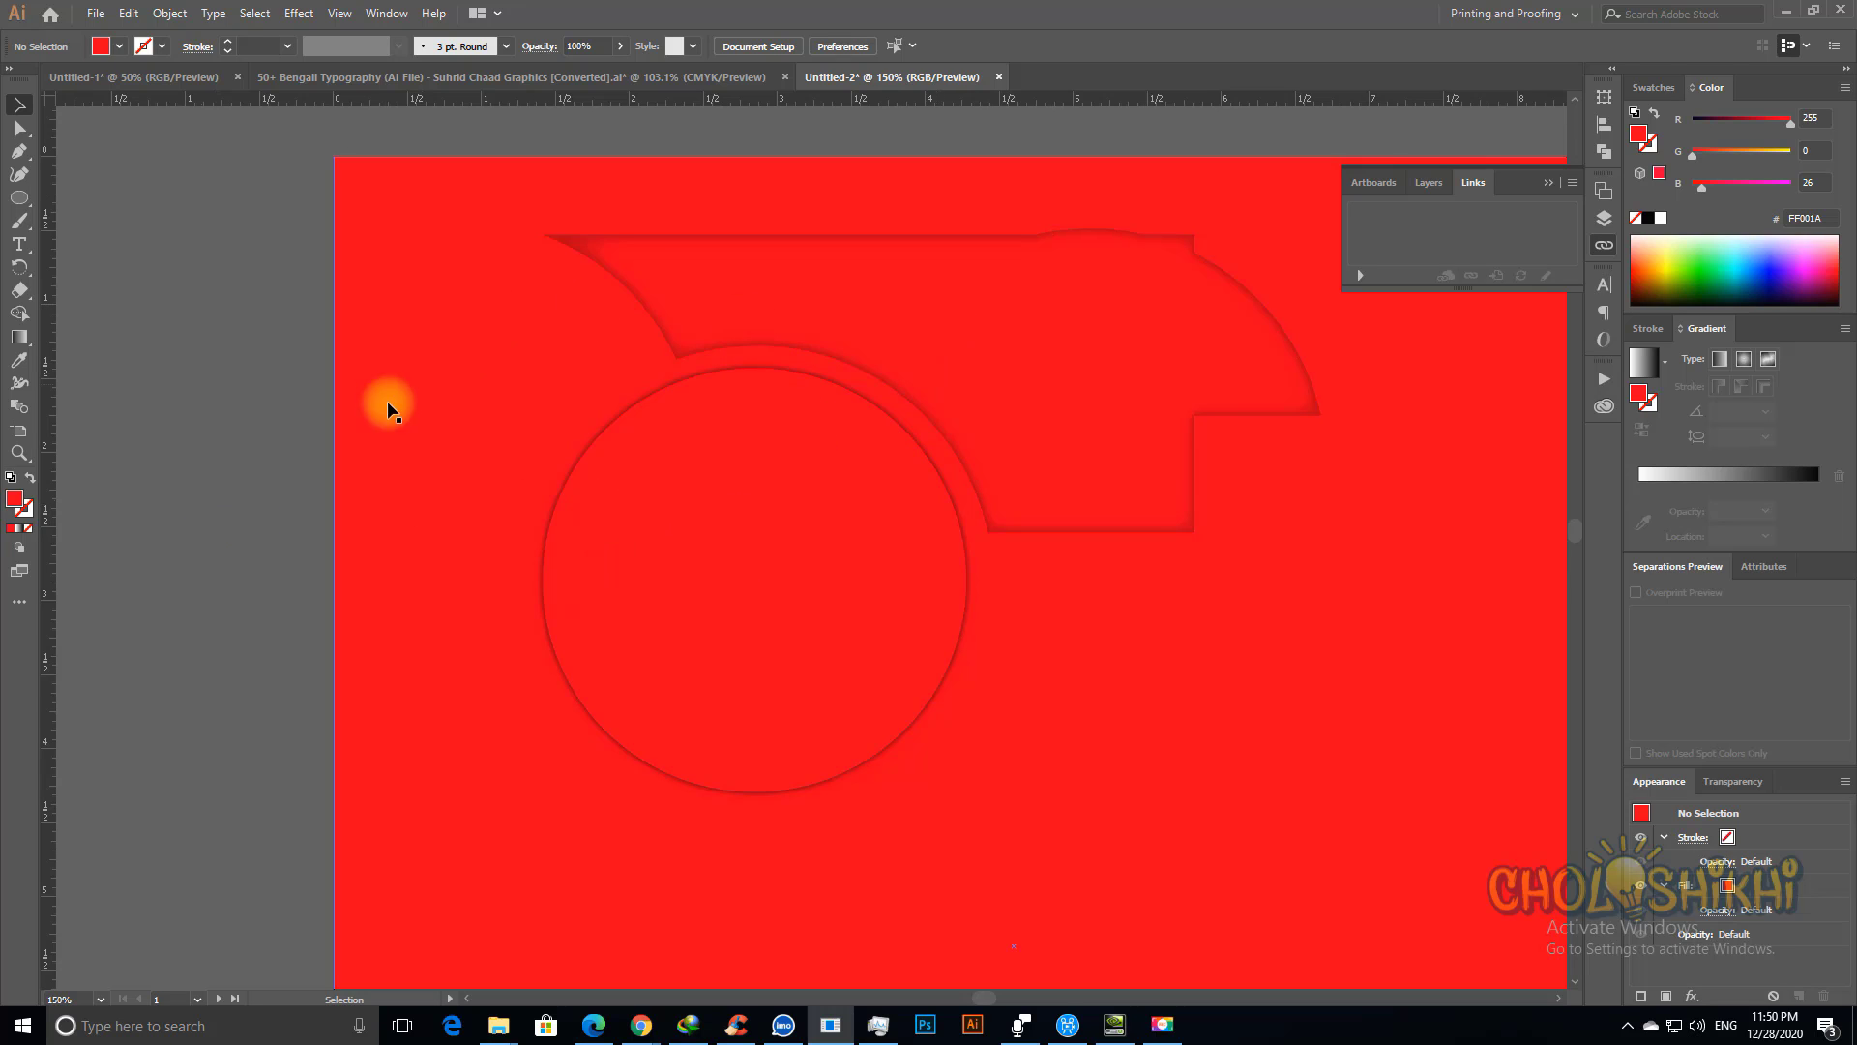
{"action": "left_click", "coordinate": [220, 411]}
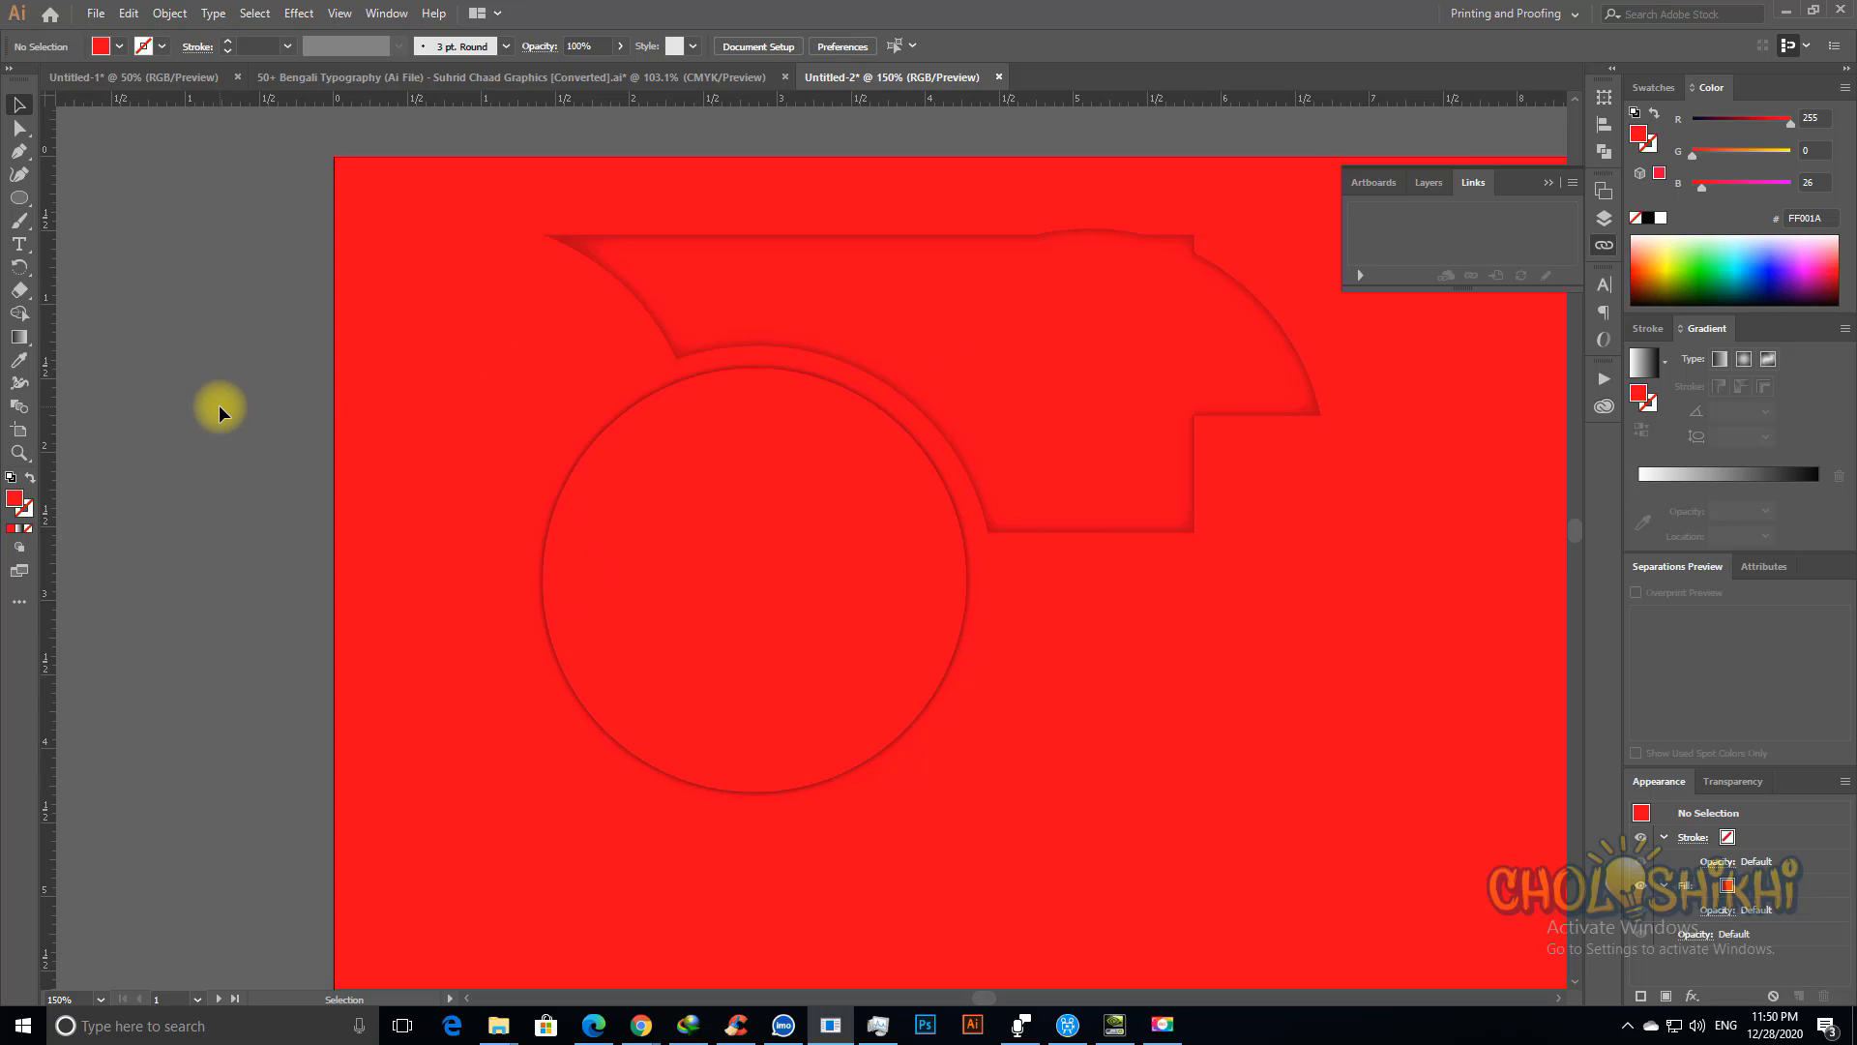
Step: Duplicate the red circle with its outer glow into the empty lower-right area of the red background
{"action": "left_click", "coordinate": [785, 530]}
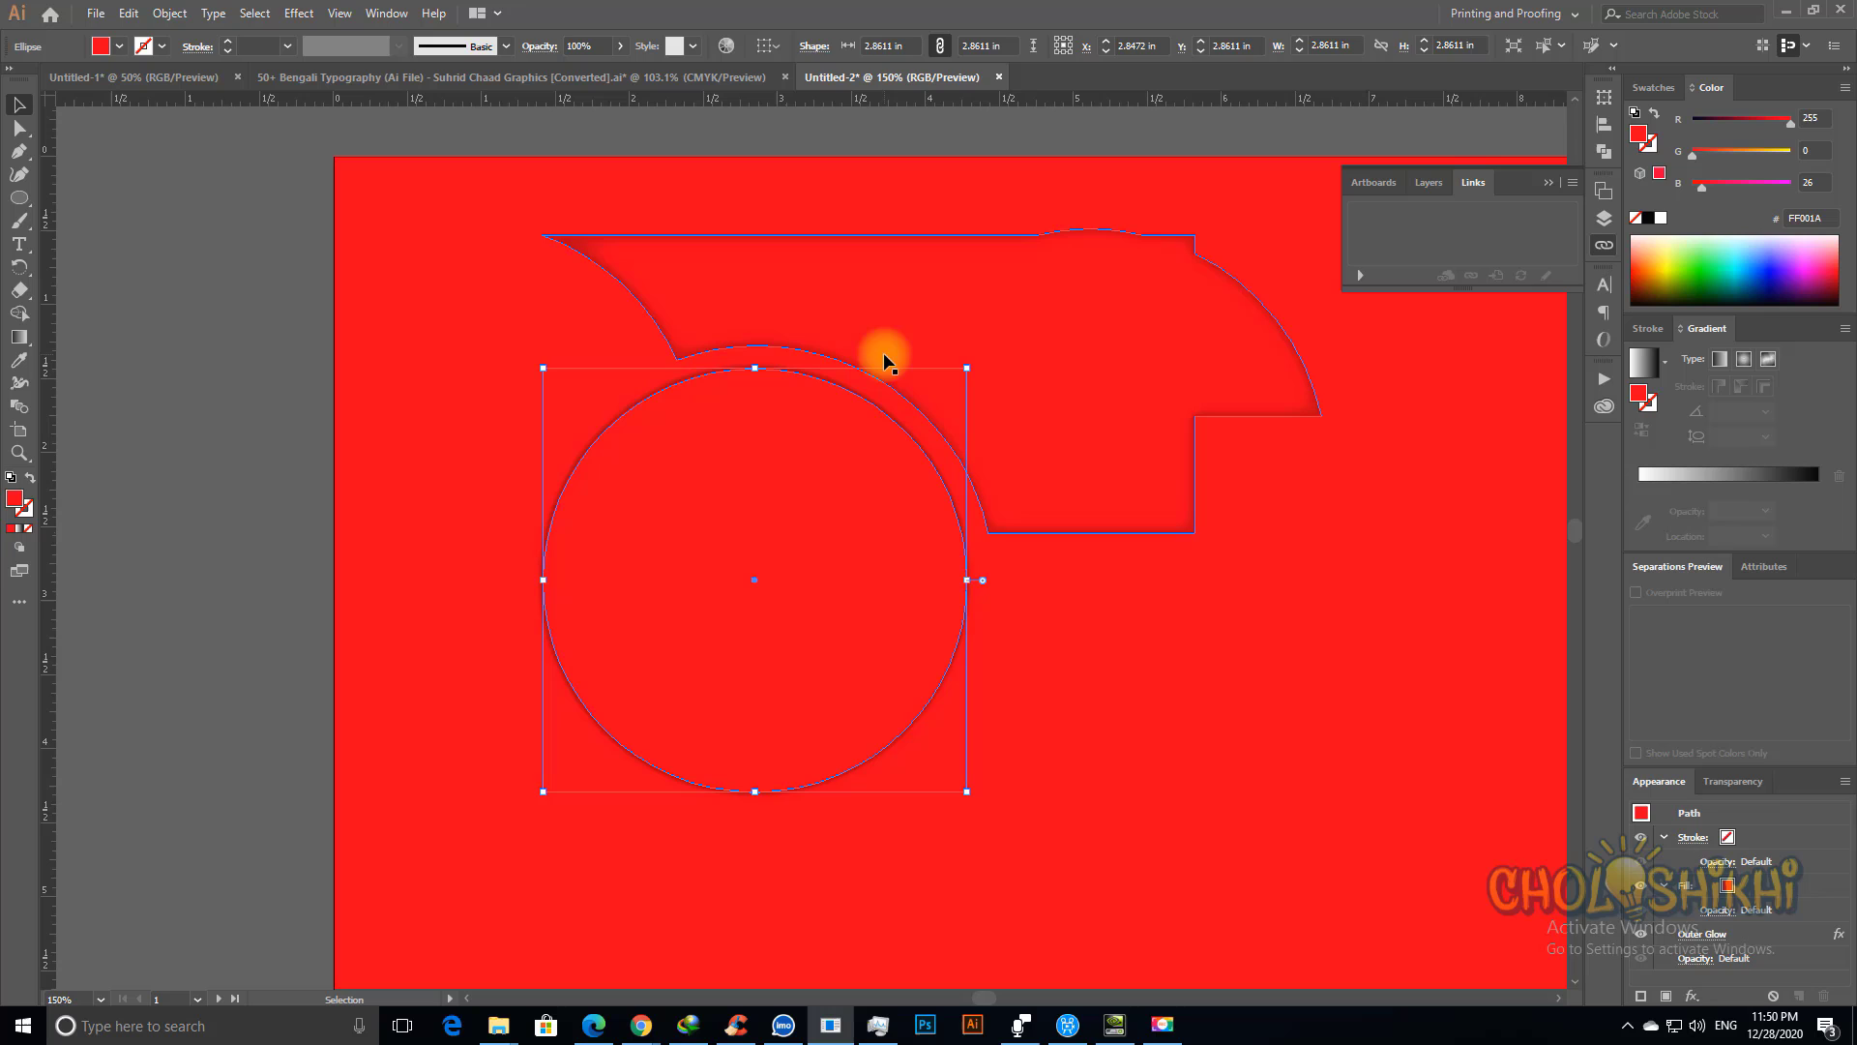
{"action": "left_click", "coordinate": [903, 303]}
{"action": "left_click", "coordinate": [816, 537]}
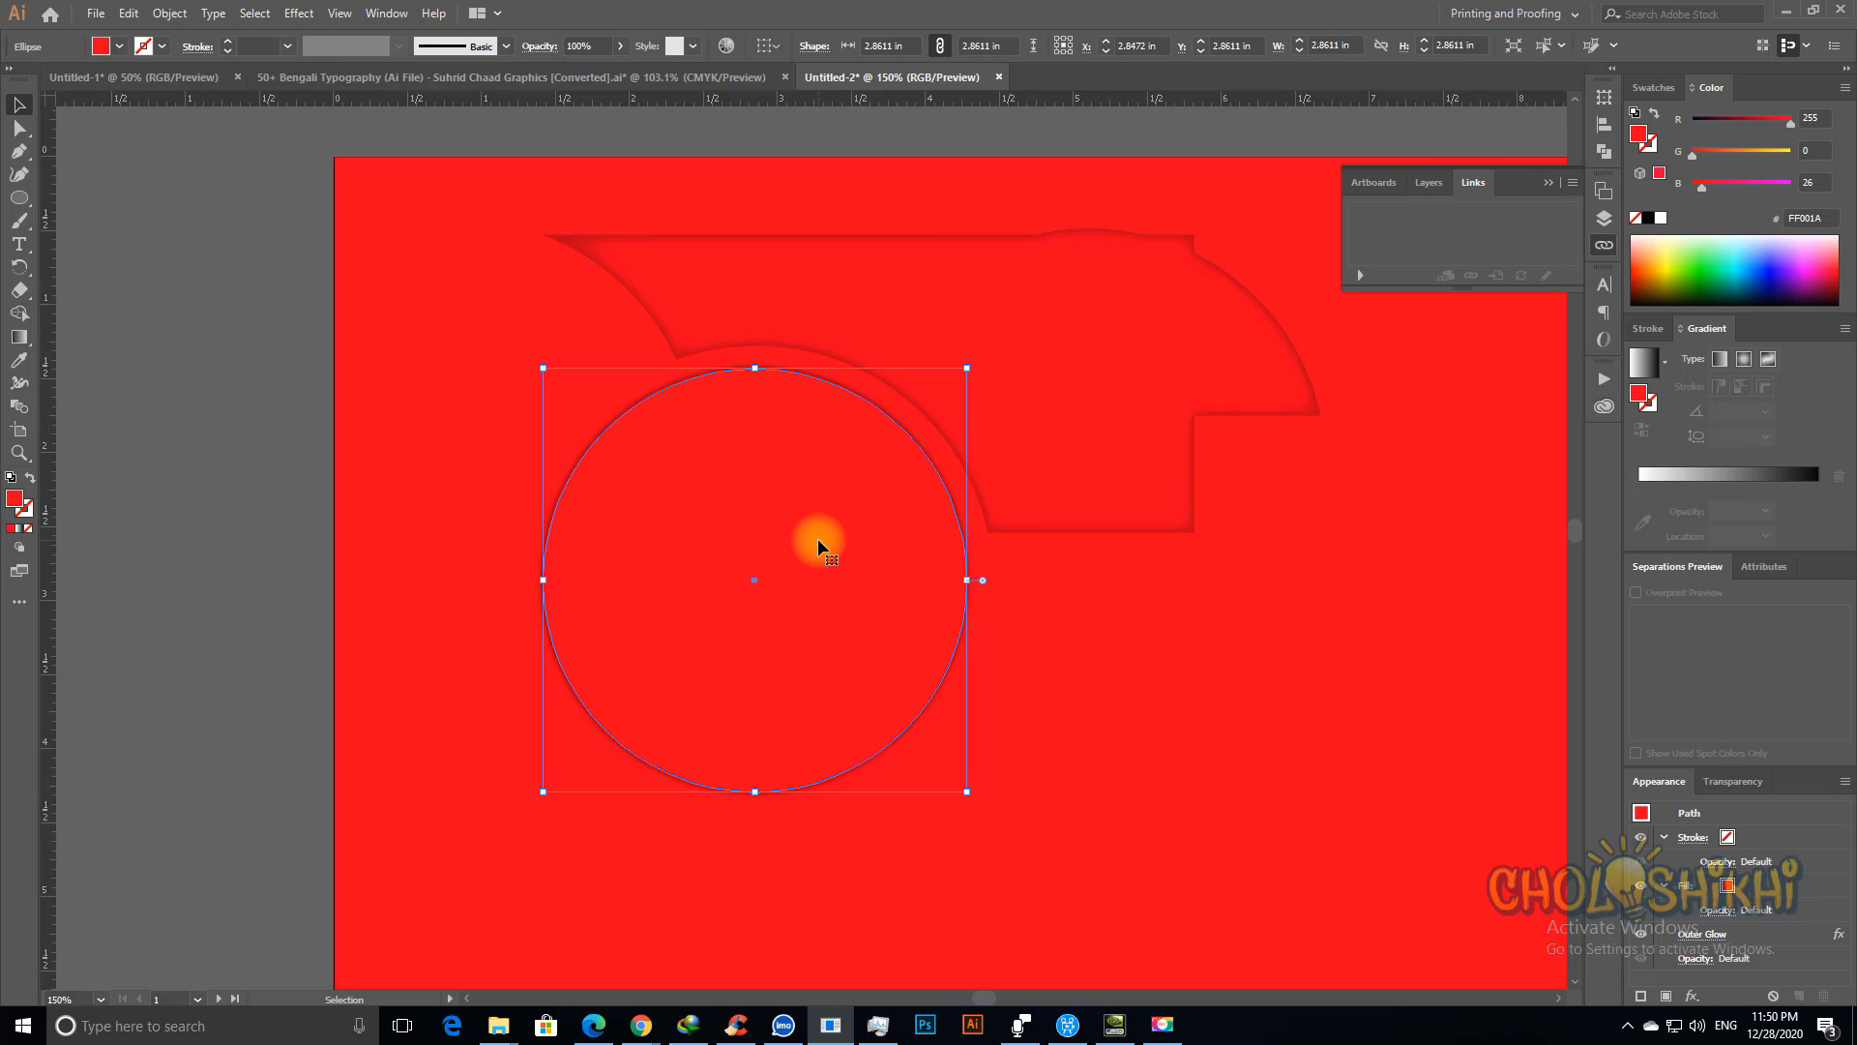
{"action": "scroll", "coordinate": [962, 402], "scroll_direction": "down", "scroll_amount": 5}
{"action": "left_click_drag", "start_coordinate": [817, 340], "coordinate": [1045, 506]}
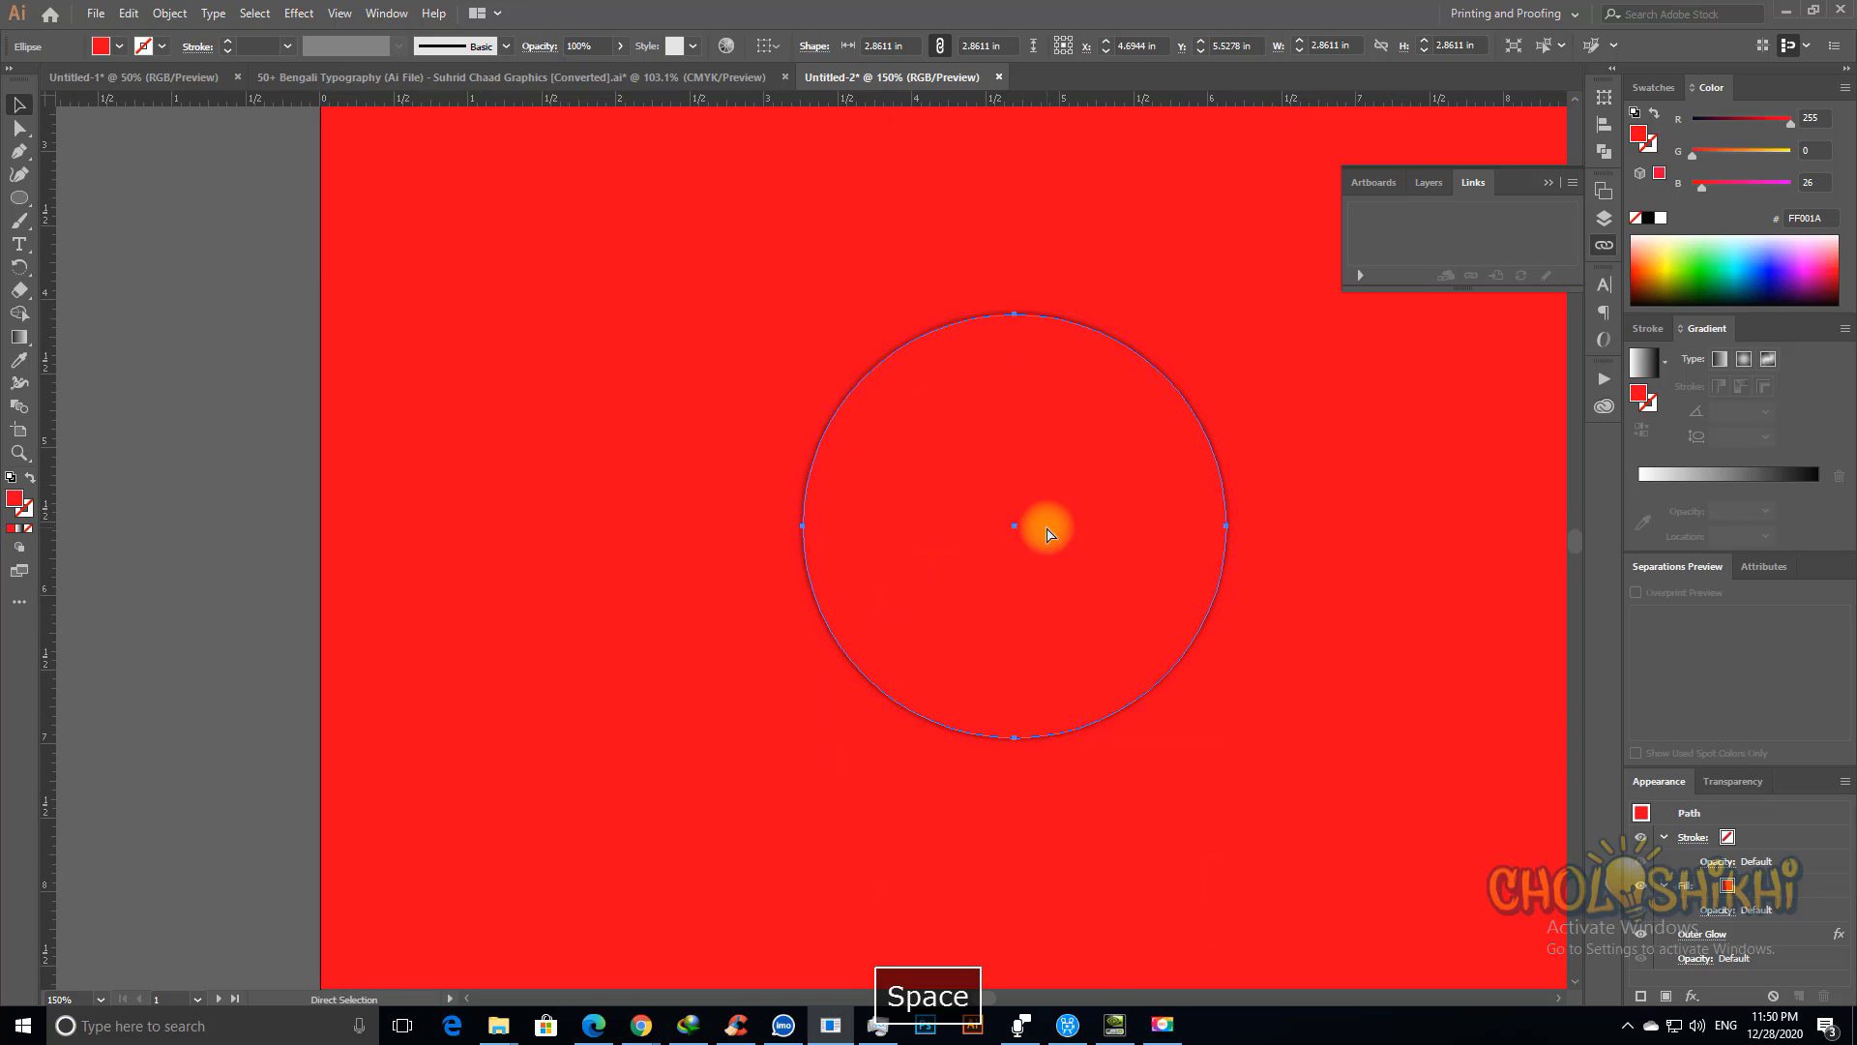
{"action": "key", "text": "ctrl+z"}
{"action": "left_click_drag", "start_coordinate": [798, 254], "coordinate": [1231, 851]}
{"action": "scroll", "coordinate": [1199, 735], "scroll_direction": "down", "scroll_amount": 3}
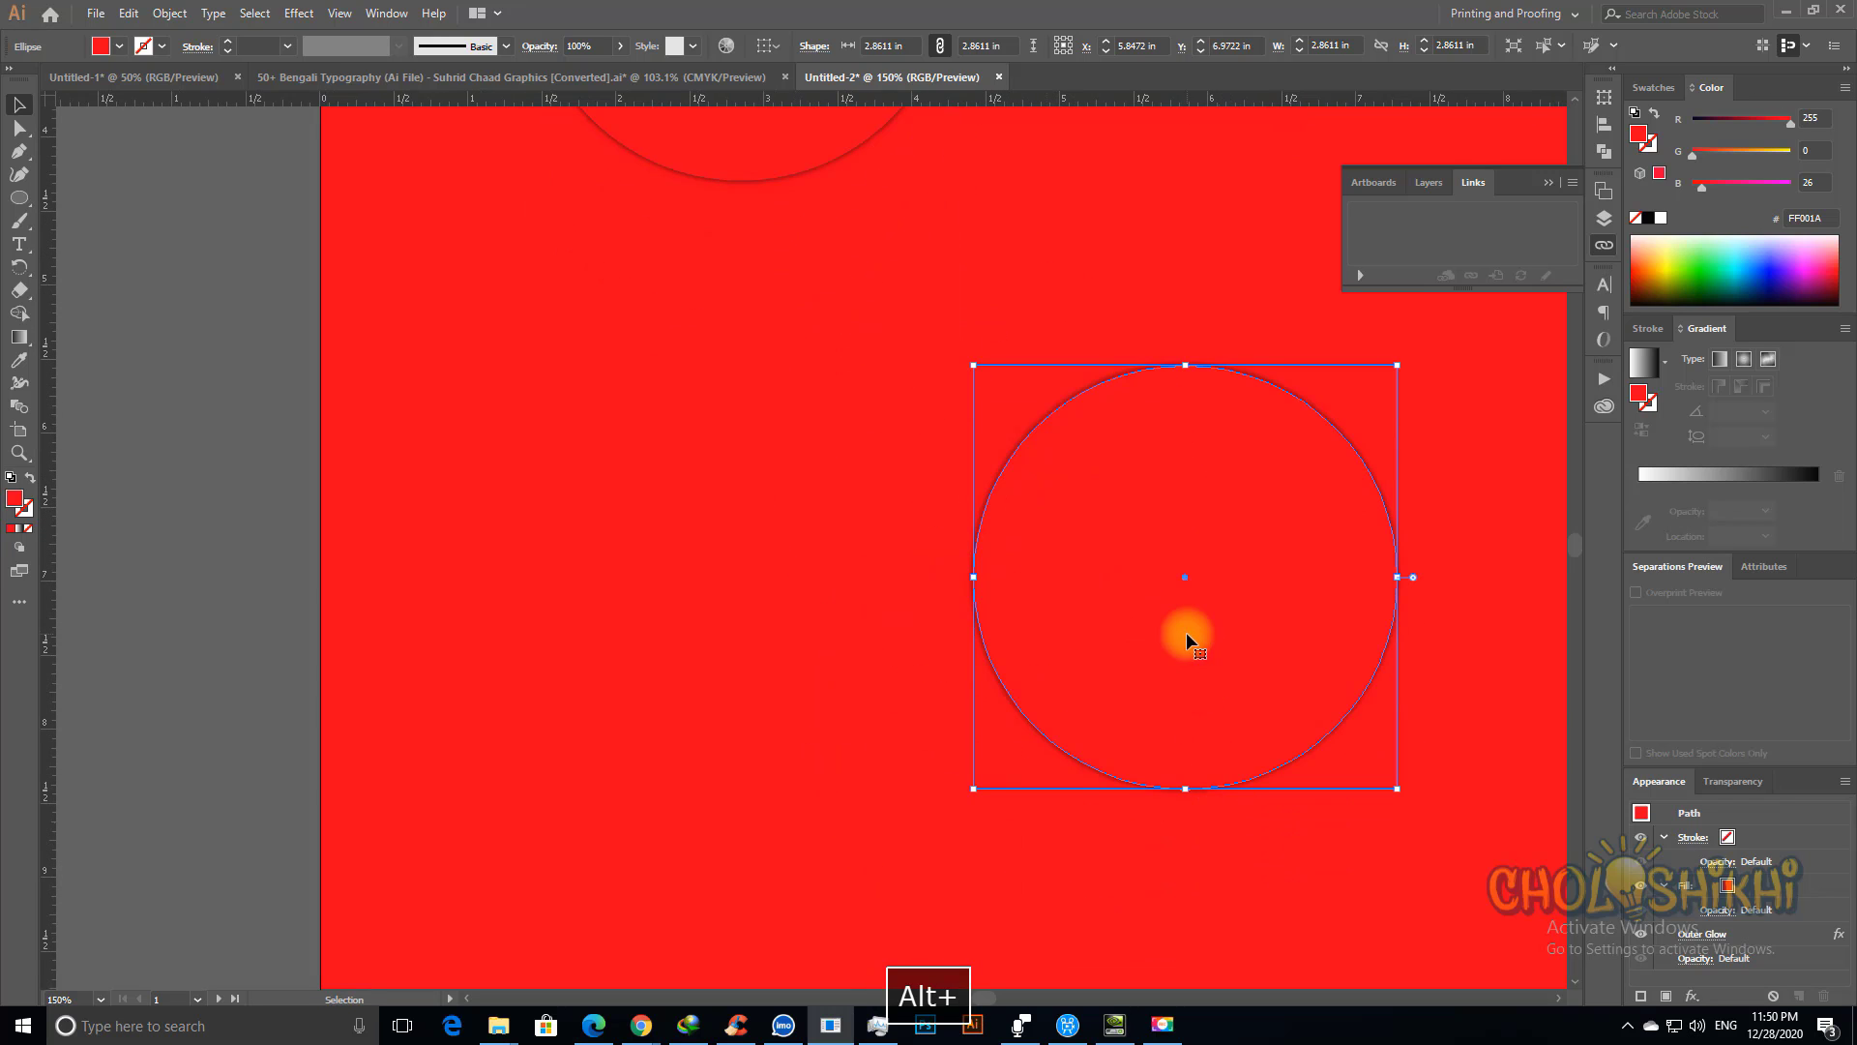
Step: Paste a copy of the new circle directly behind it and enlarge it around its centre to about 3.33 in
{"action": "key", "text": "ctrl+c"}
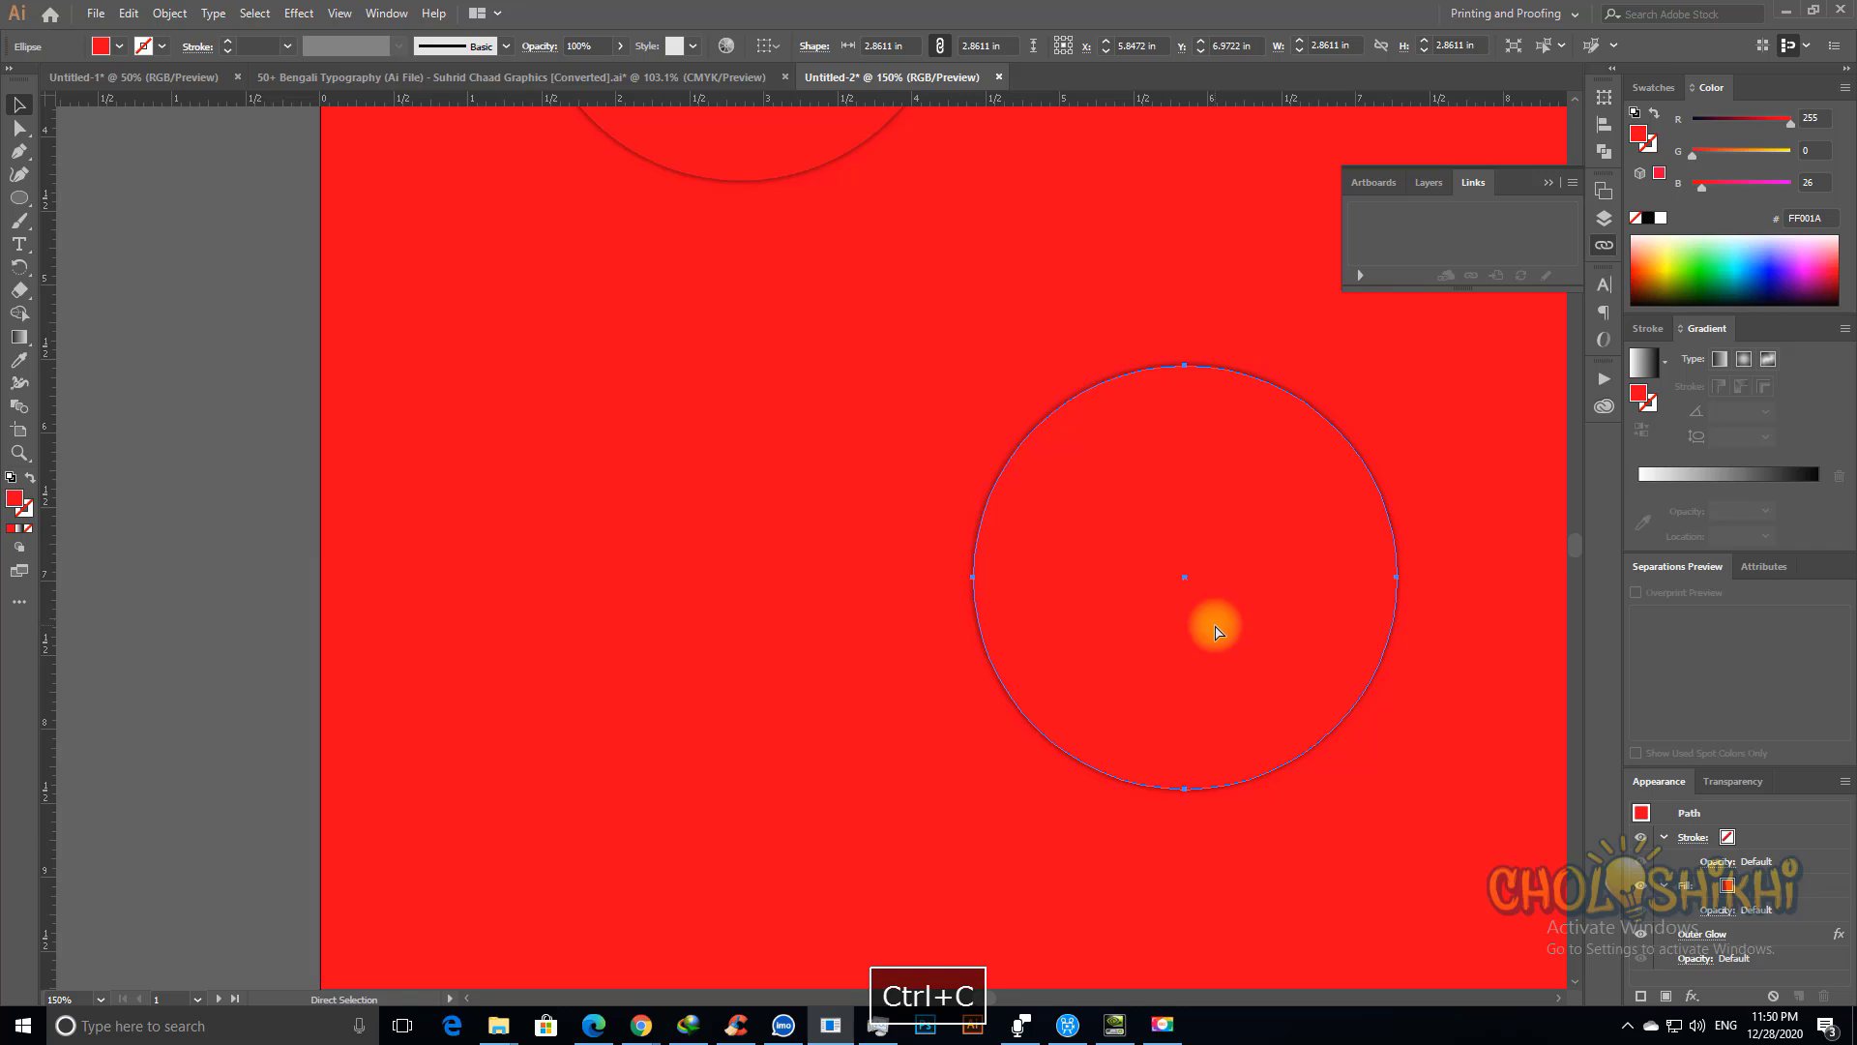
{"action": "key", "text": "ctrl+b"}
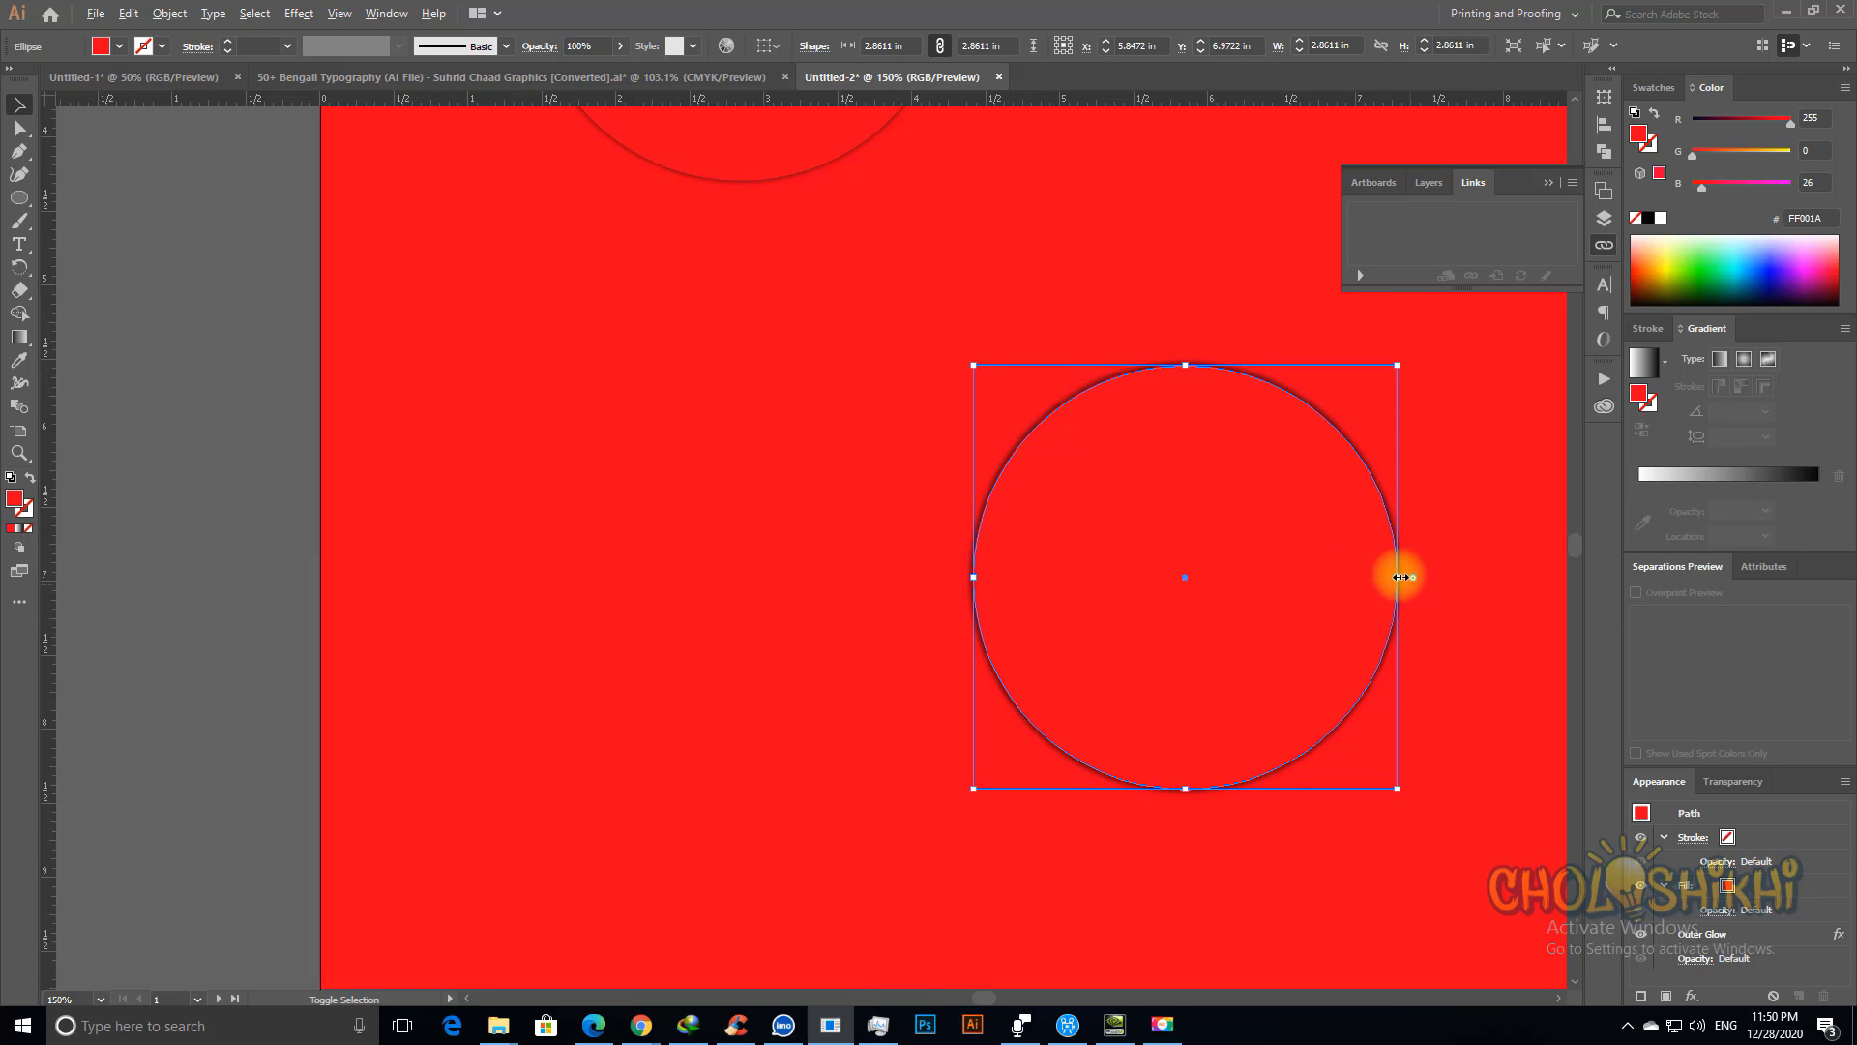
{"action": "left_click_drag", "start_coordinate": [1413, 577], "coordinate": [1430, 577]}
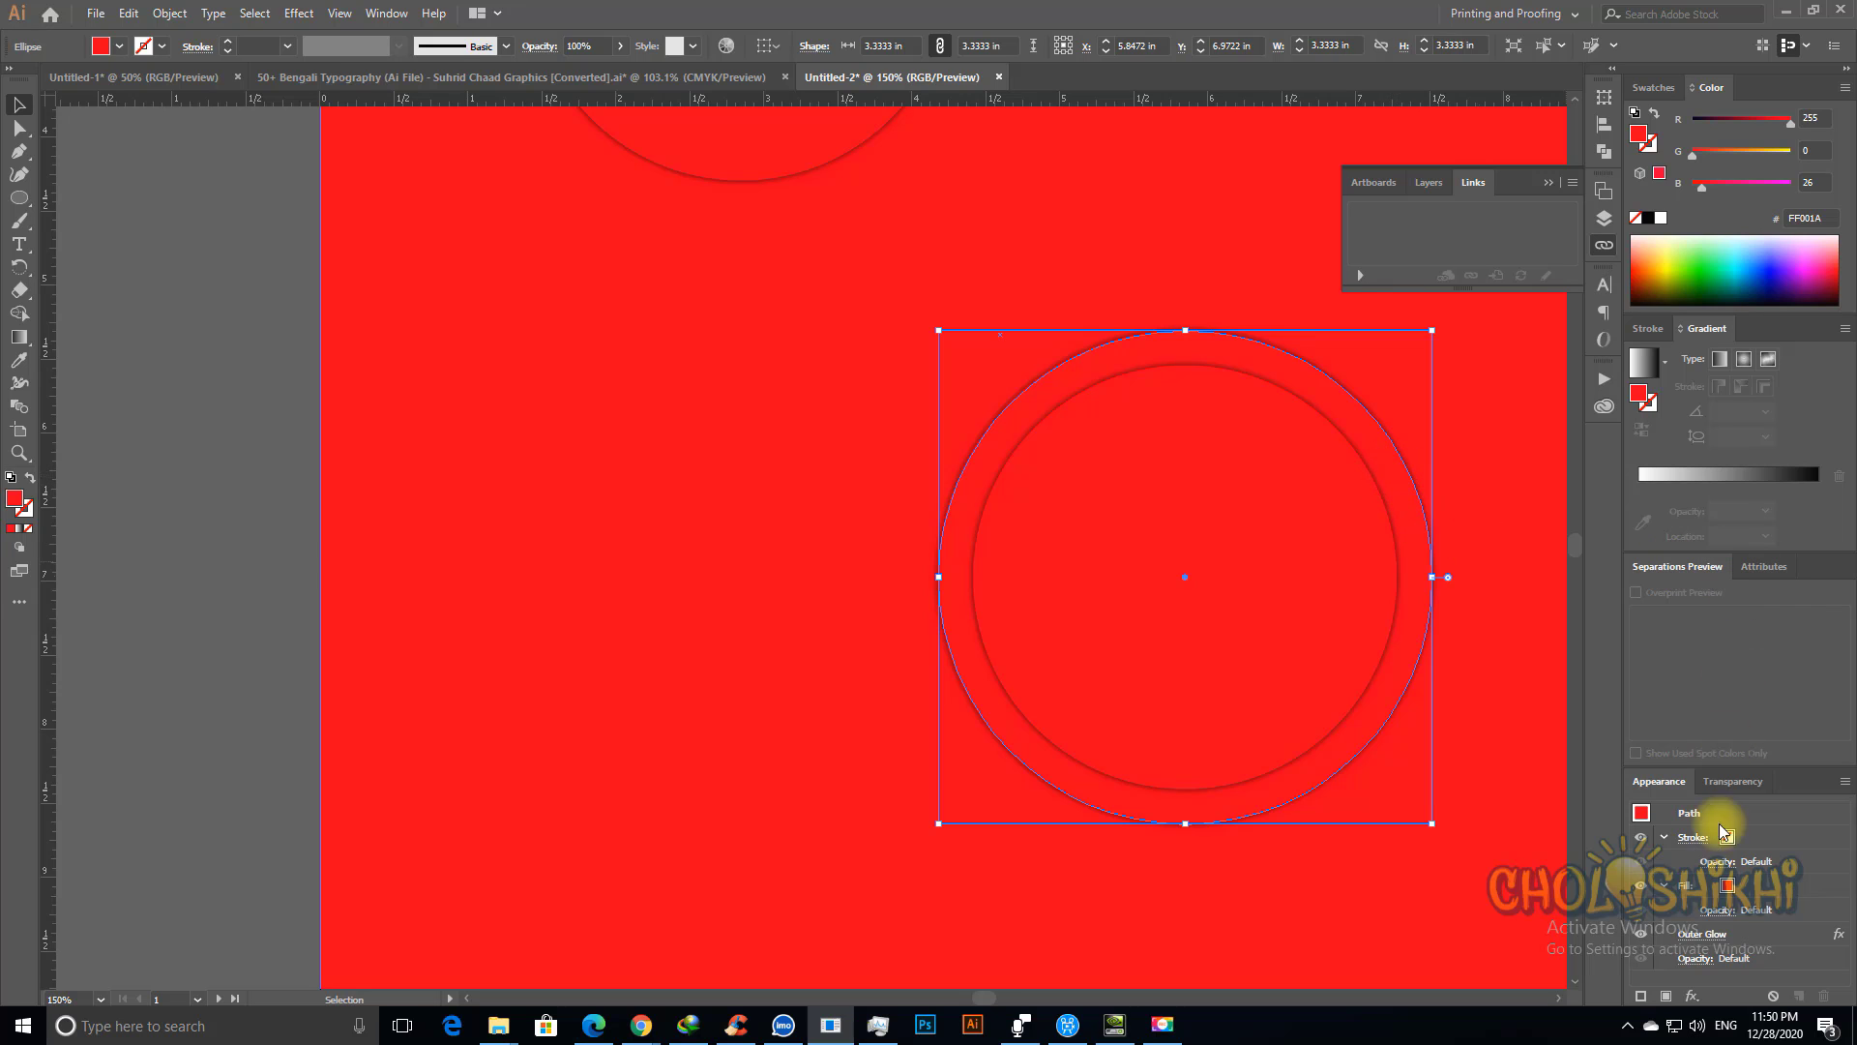
Step: Hide the larger circle's Outer Glow and give it an Inner Glow with Multiply mode, 30% opacity, 0.1 in blur and Edge
{"action": "left_click", "coordinate": [1648, 938]}
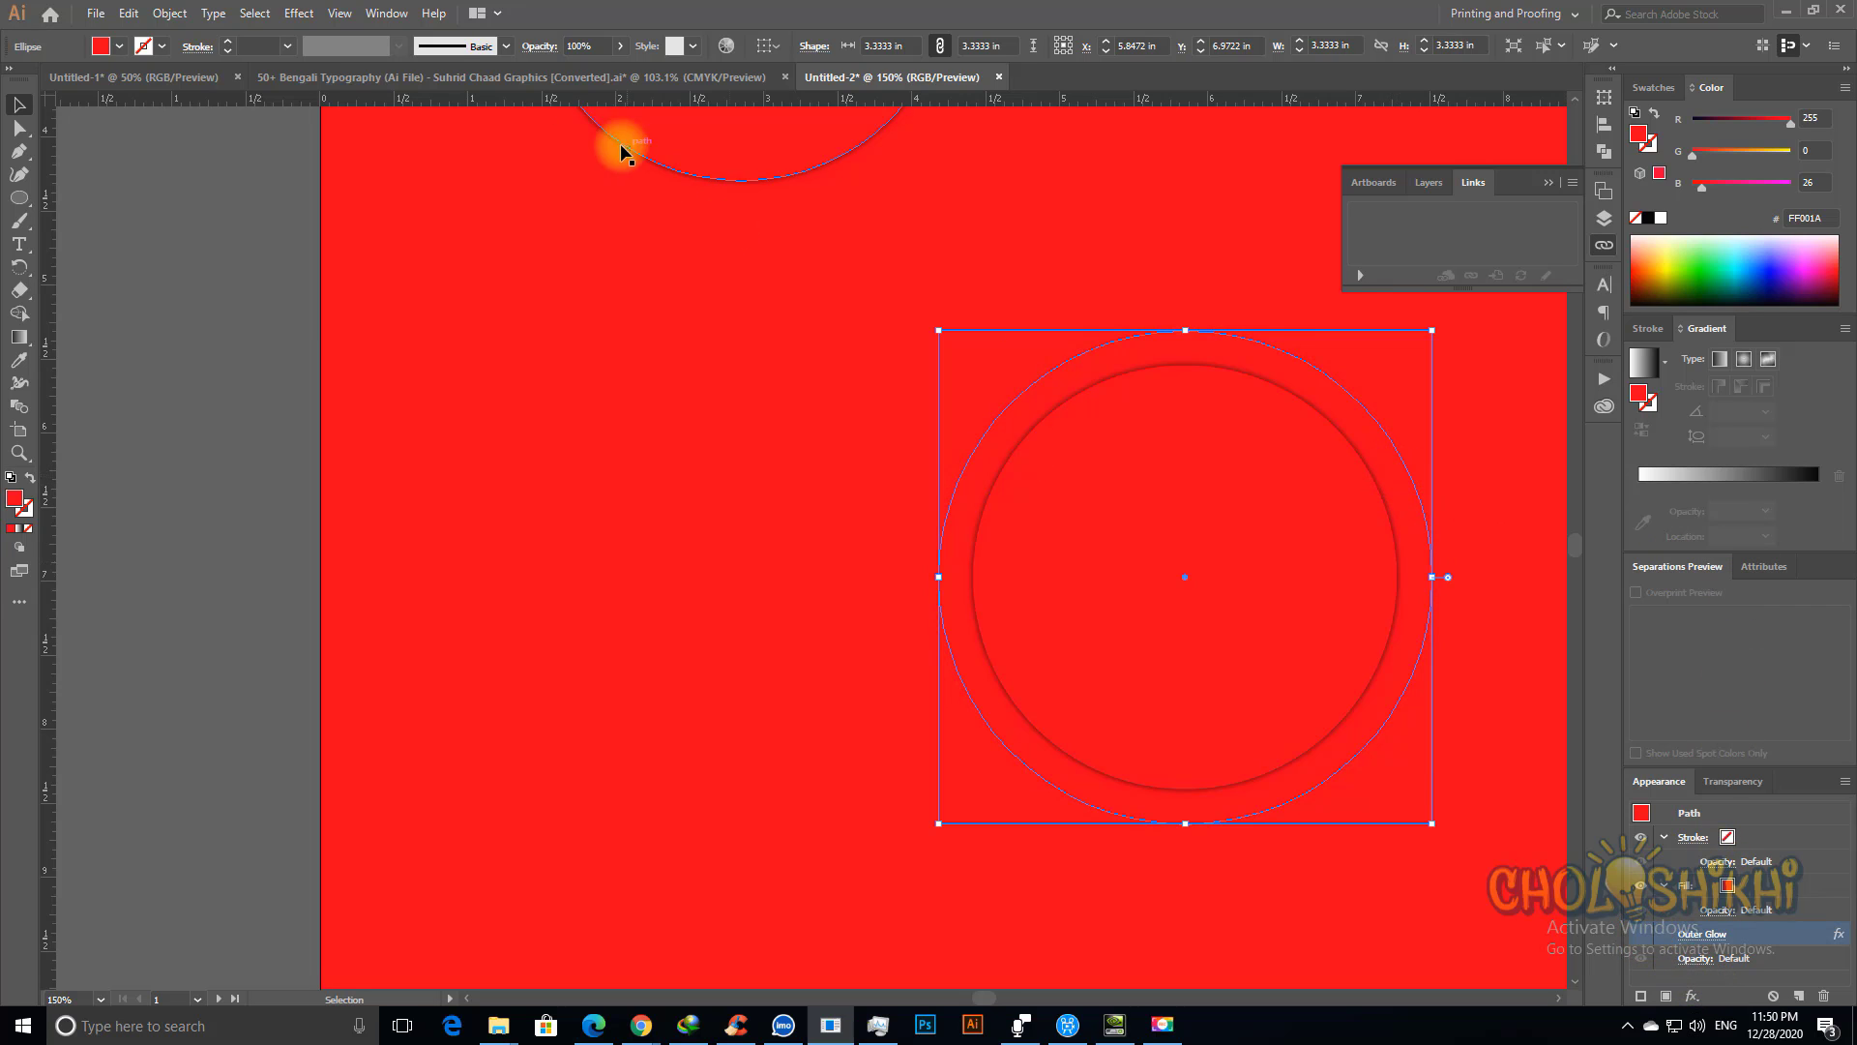
{"action": "left_click", "coordinate": [307, 17]}
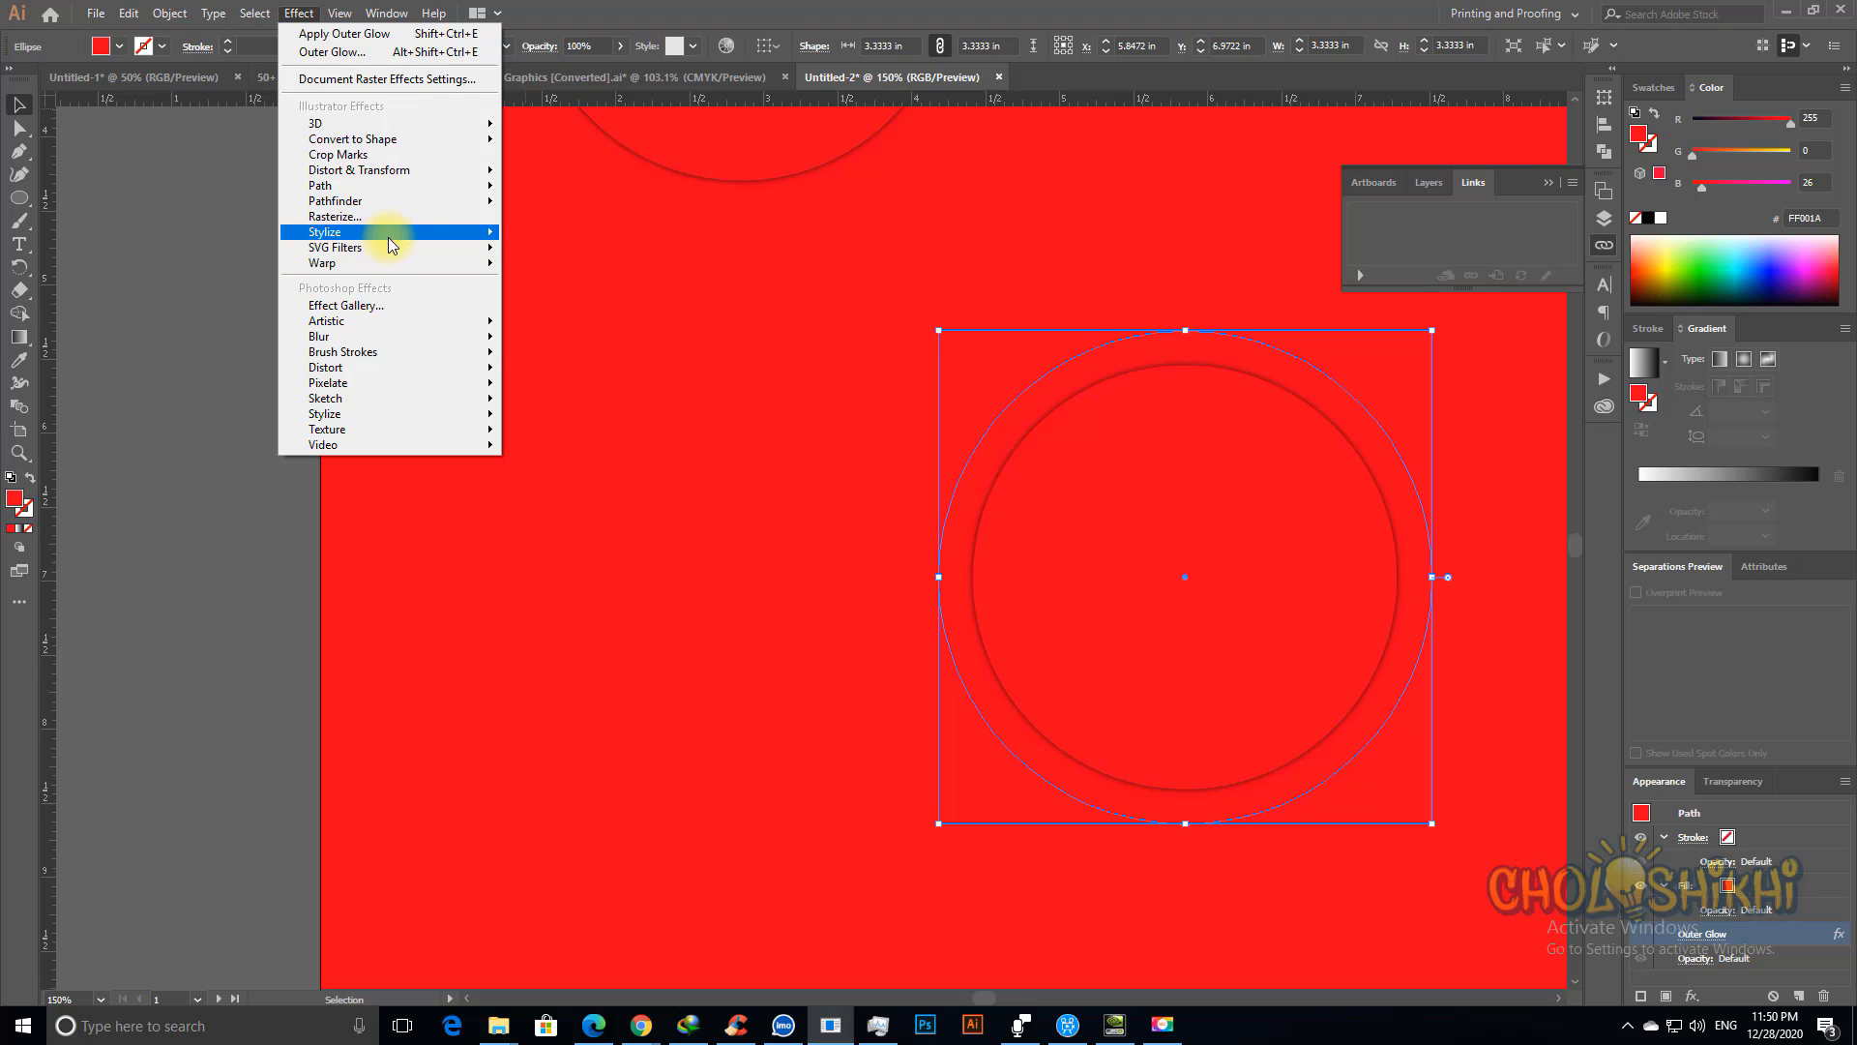
{"action": "mouse_move", "coordinate": [387, 233]}
{"action": "left_click", "coordinate": [562, 277]}
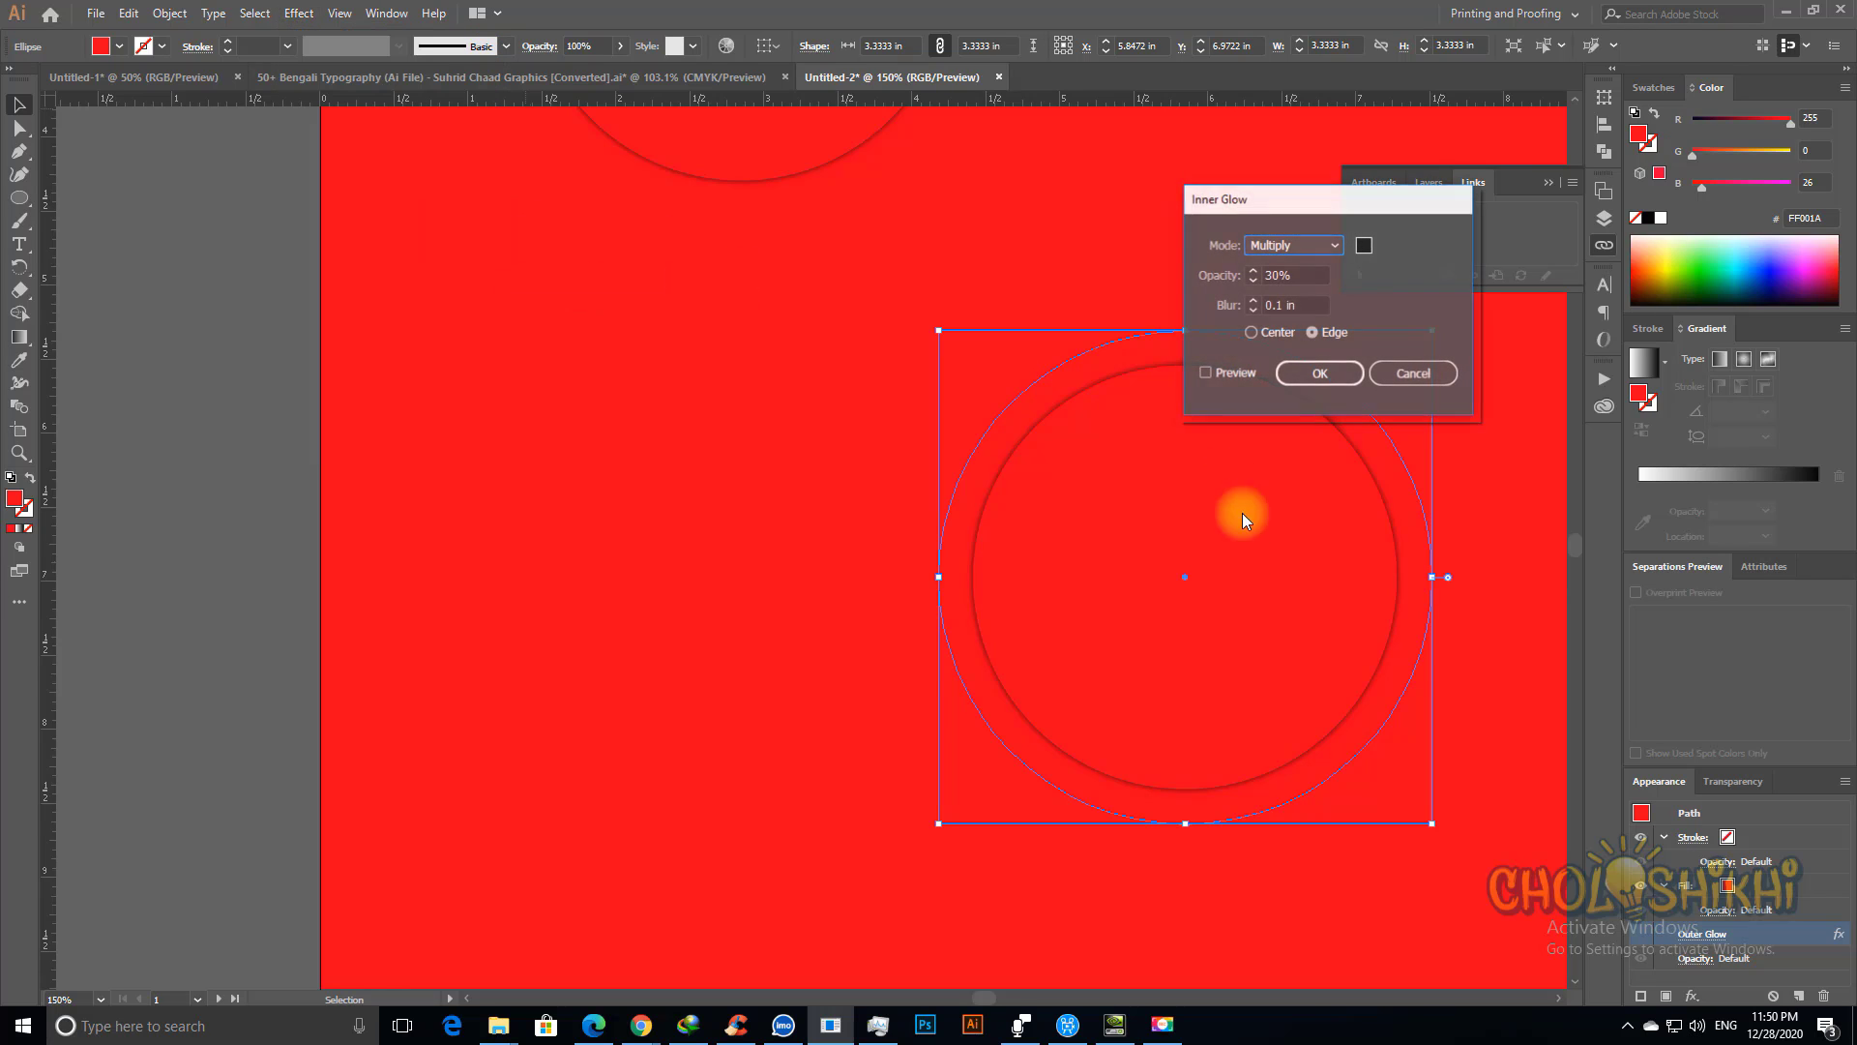
{"action": "left_click", "coordinate": [1206, 373]}
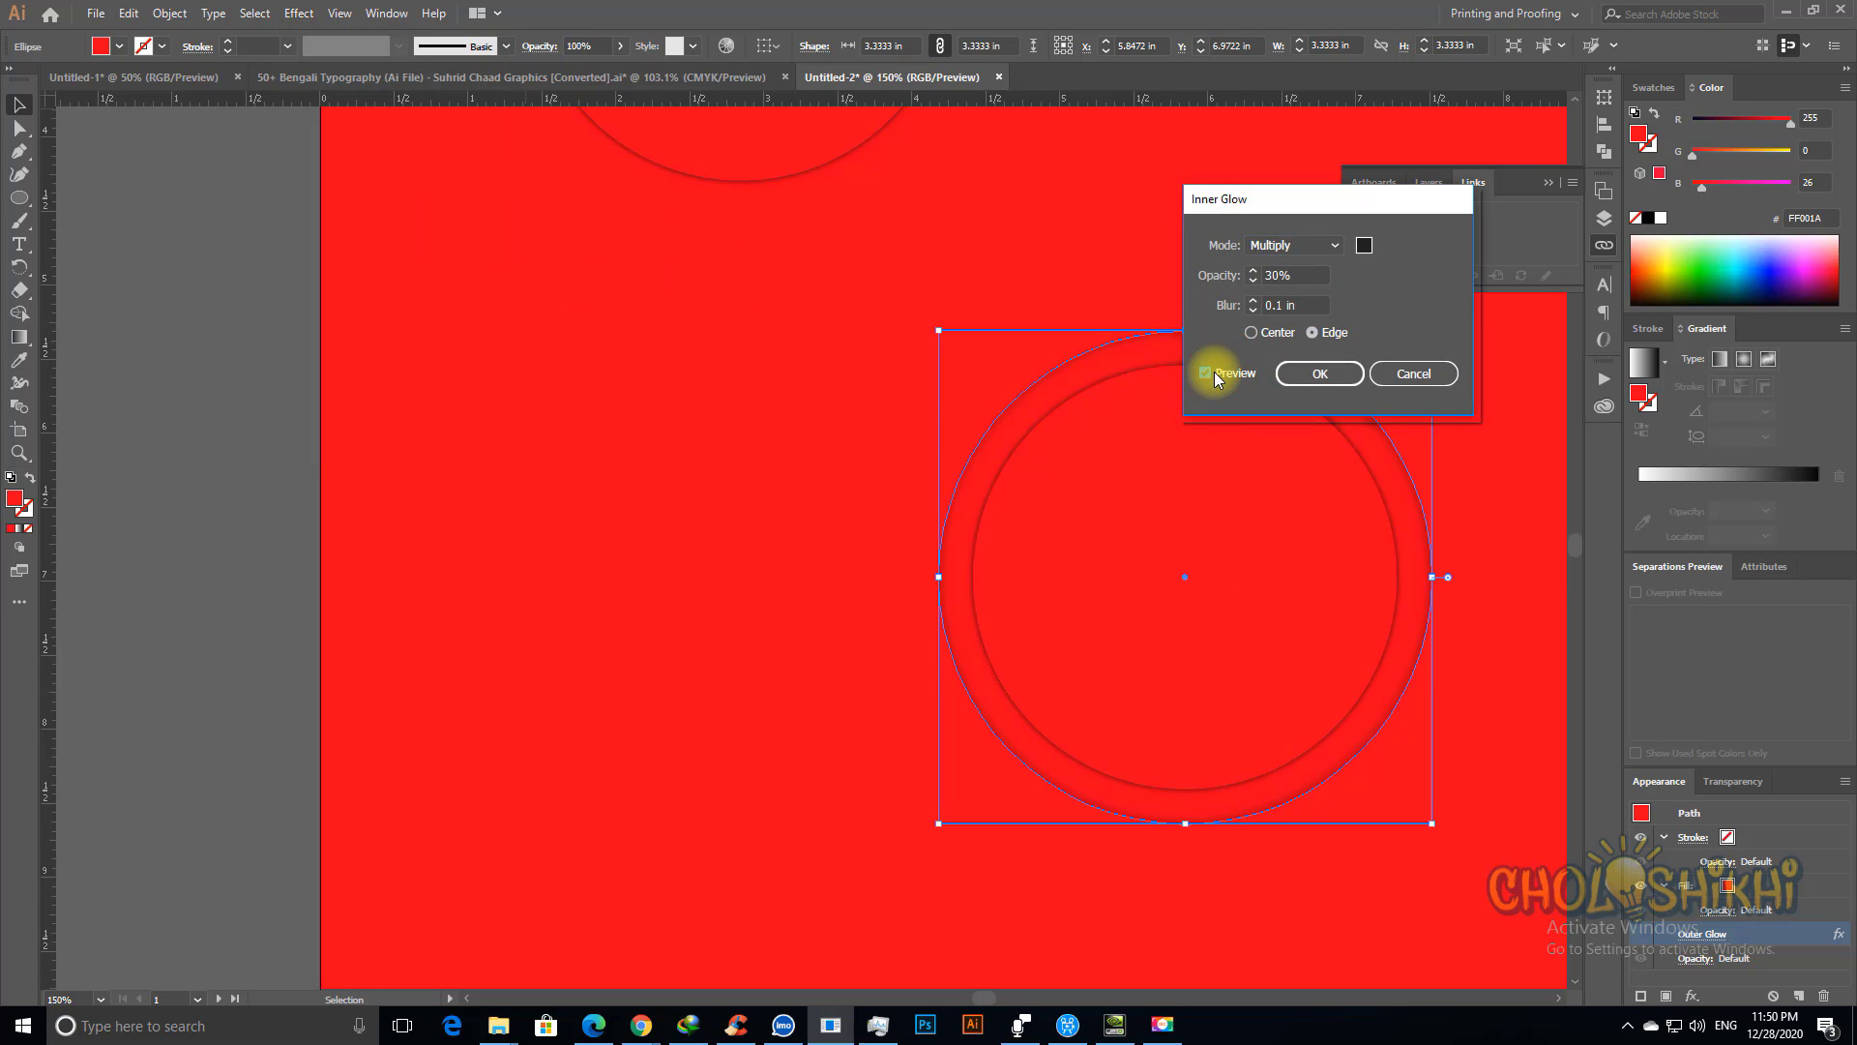
{"action": "left_click", "coordinate": [1311, 378]}
{"action": "left_click", "coordinate": [274, 516]}
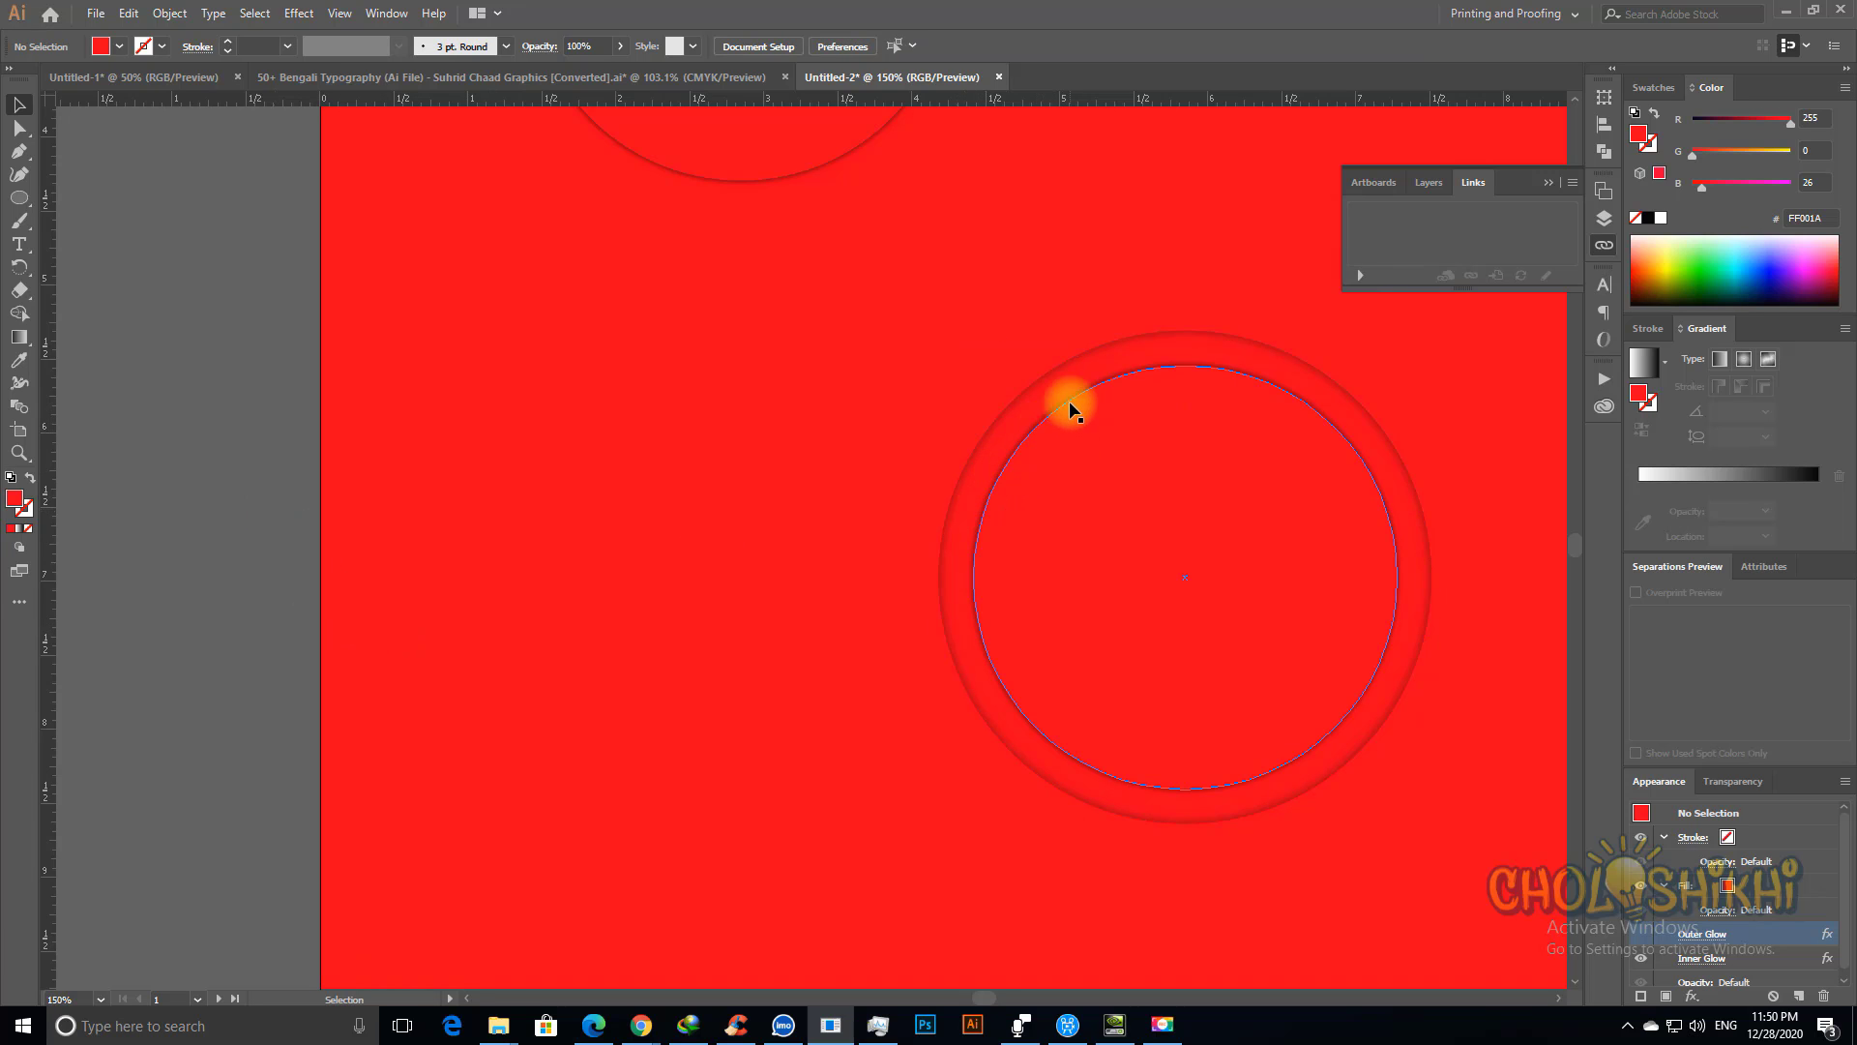
Step: Duplicate the pair of concentric circles into the empty area to their left
{"action": "left_click", "coordinate": [1078, 374], "text": "shift"}
{"action": "left_click", "coordinate": [1105, 446], "text": "shift"}
{"action": "left_click_drag", "start_coordinate": [1226, 486], "coordinate": [665, 474]}
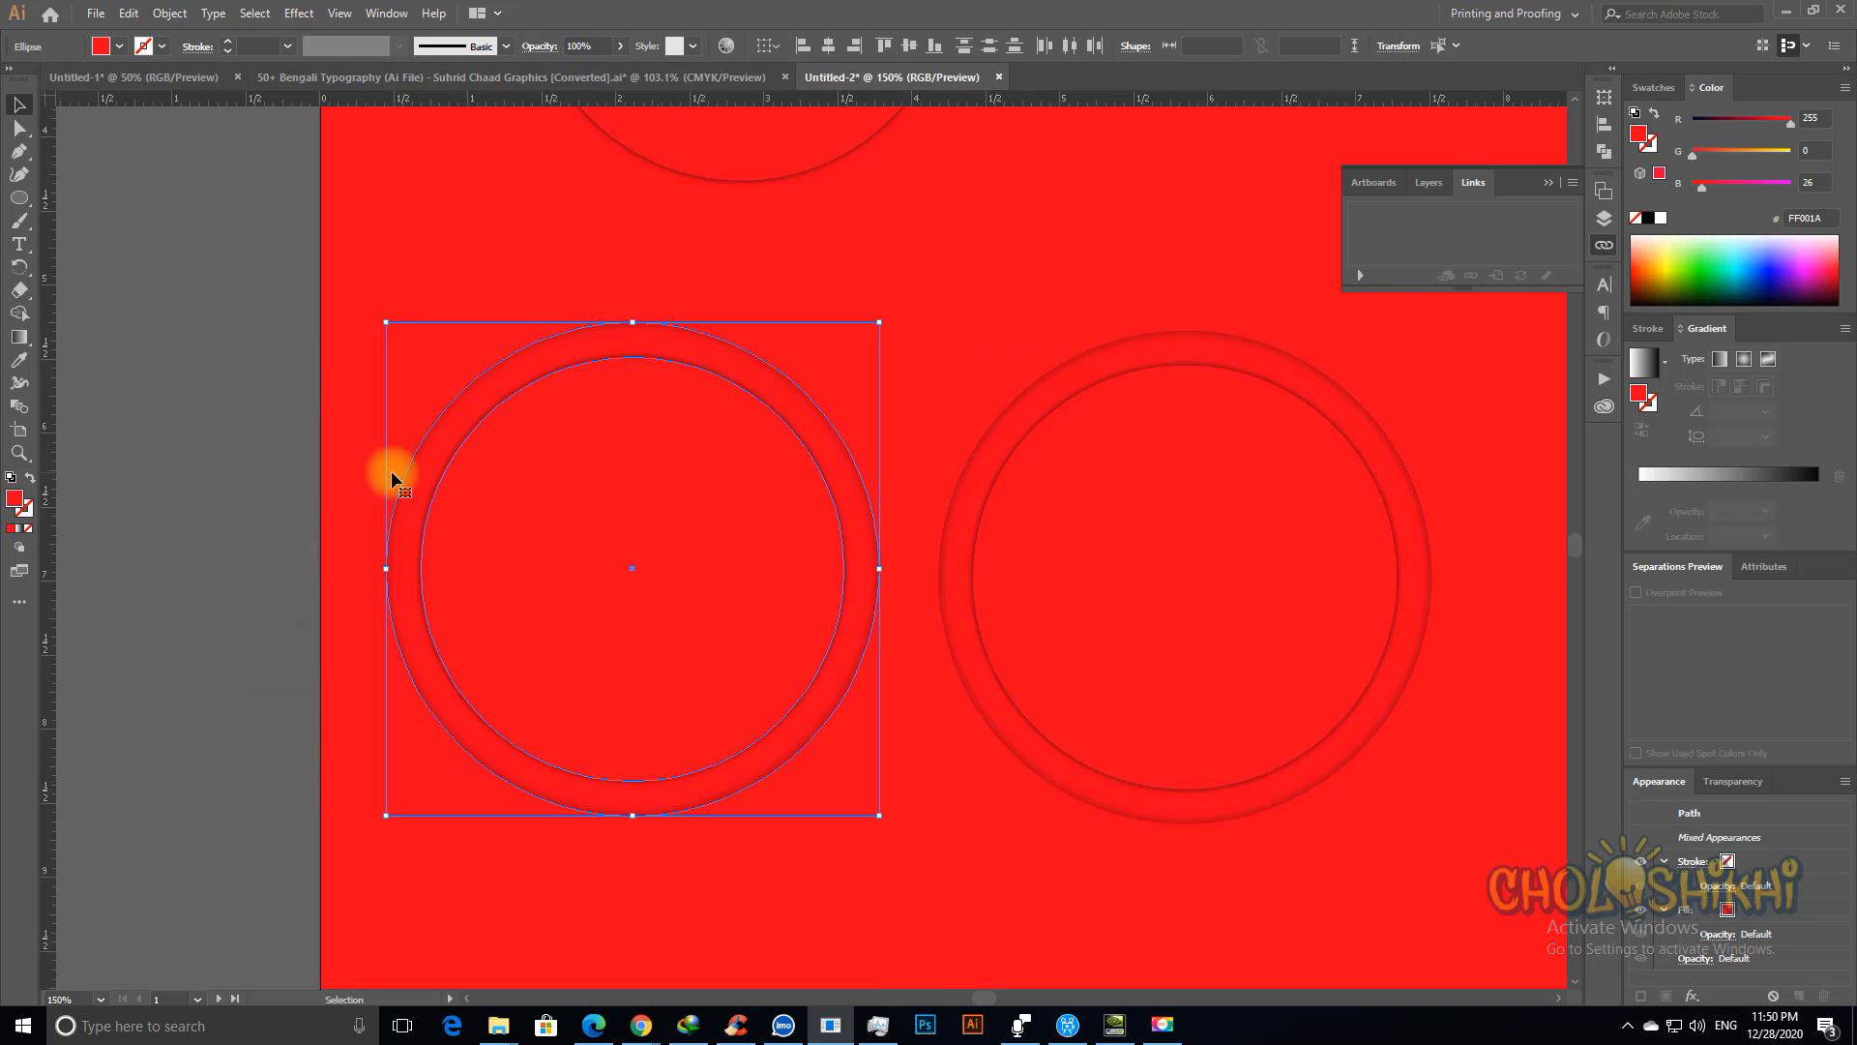
{"action": "left_click", "coordinate": [167, 478]}
Step: Switch the left pair's larger circle from Inner Glow to Outer Glow, and hide the smaller circle's Outer Glow
{"action": "left_click", "coordinate": [586, 338]}
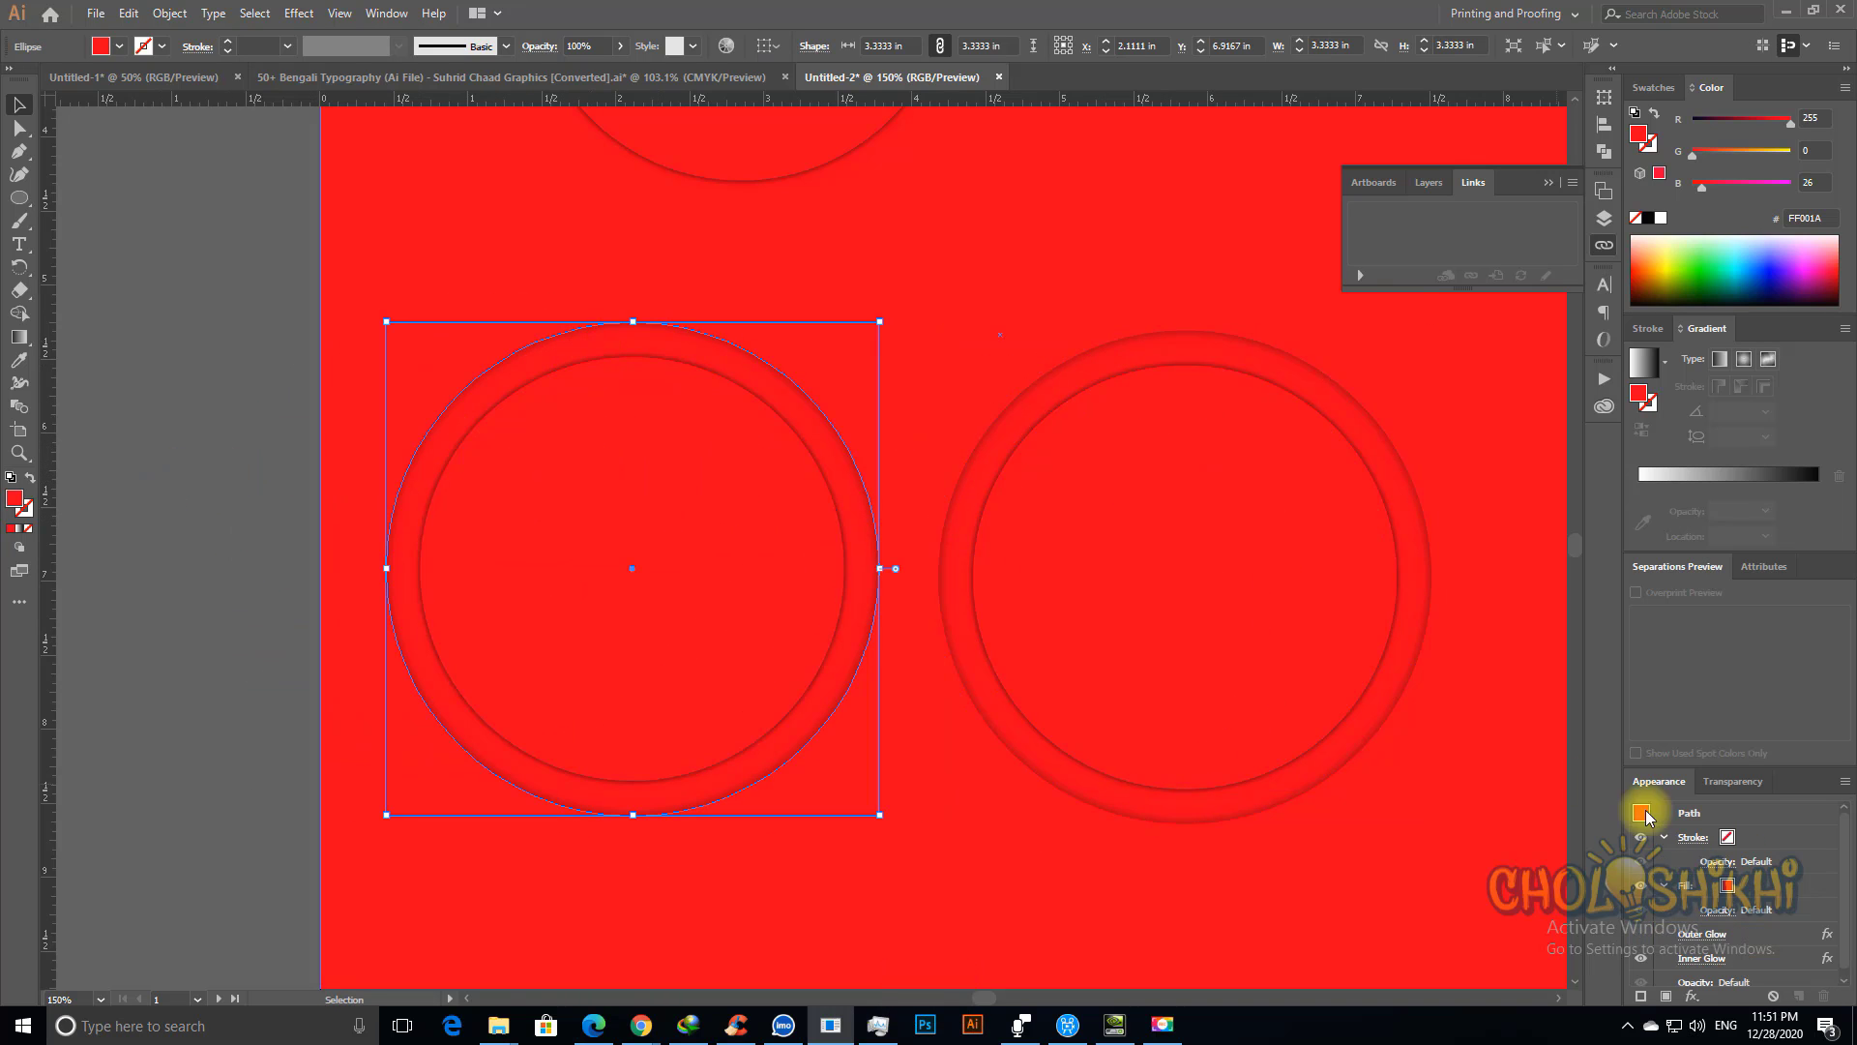
{"action": "left_click", "coordinate": [1640, 934]}
{"action": "left_click", "coordinate": [1642, 958]}
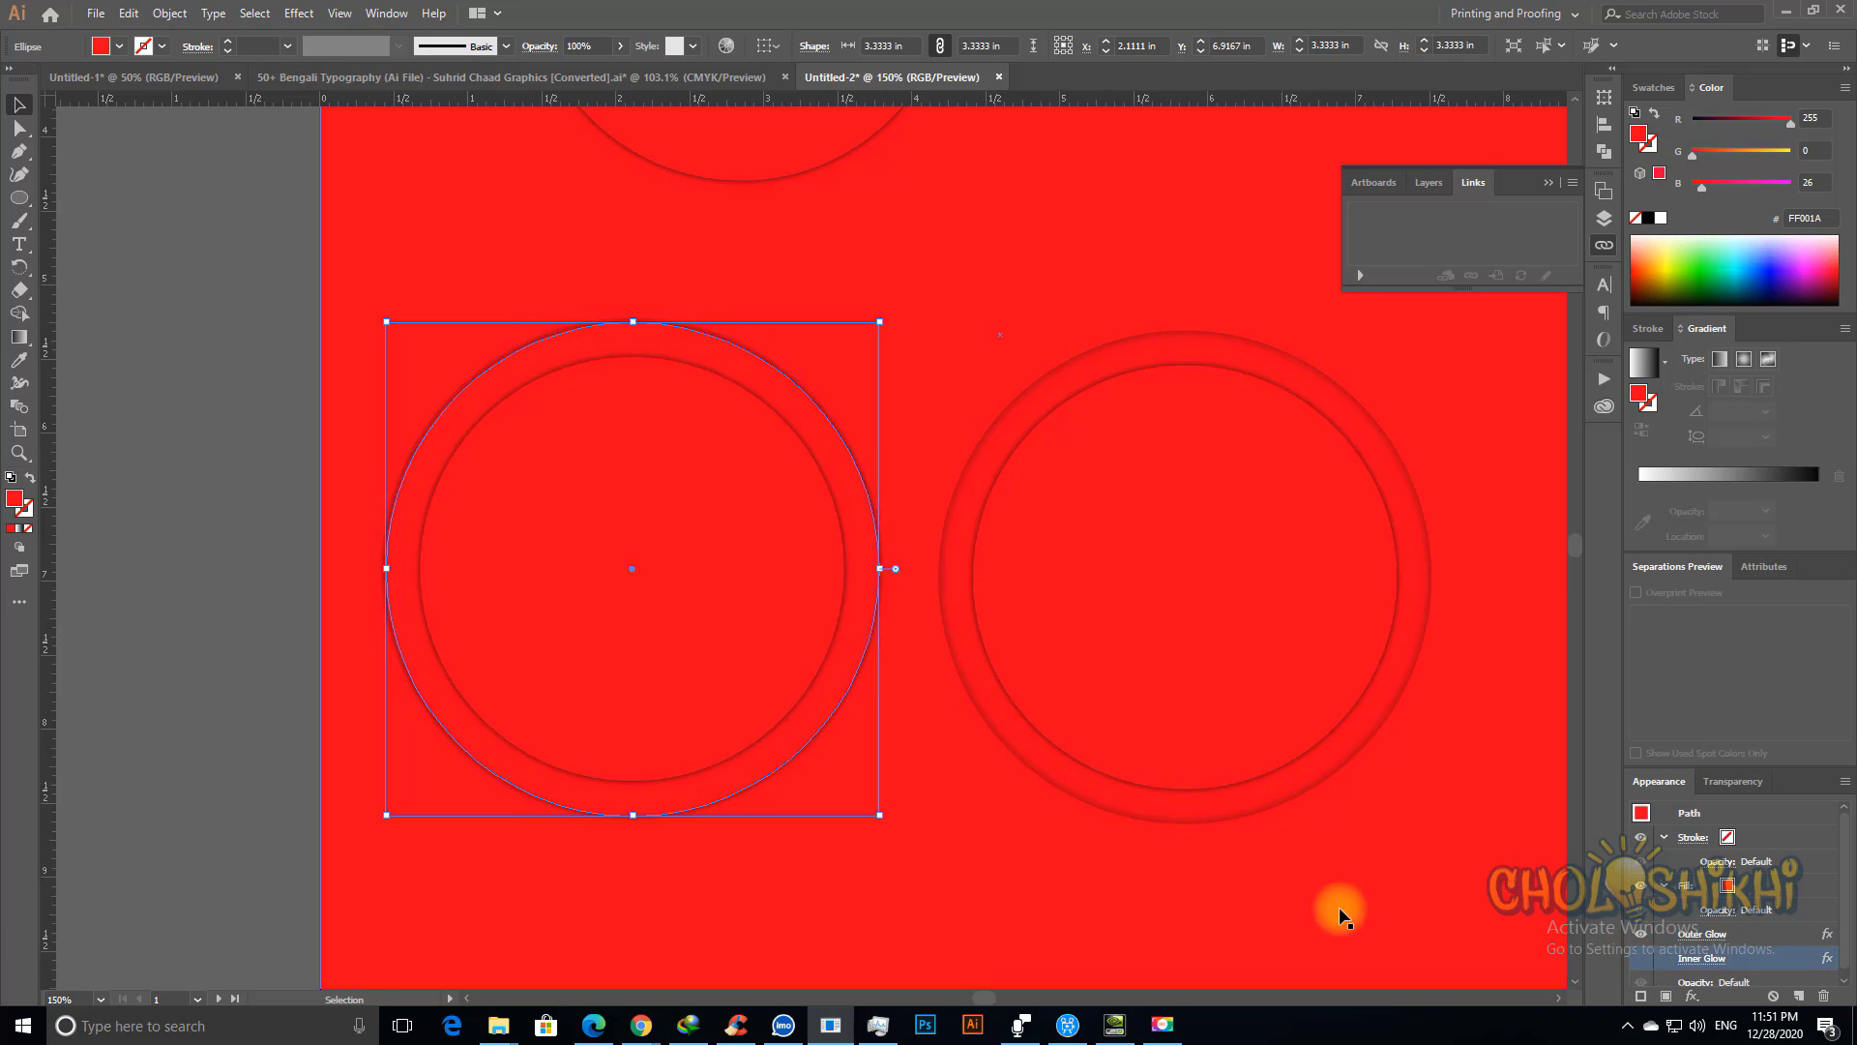
{"action": "left_click", "coordinate": [613, 573]}
{"action": "left_click", "coordinate": [1640, 934]}
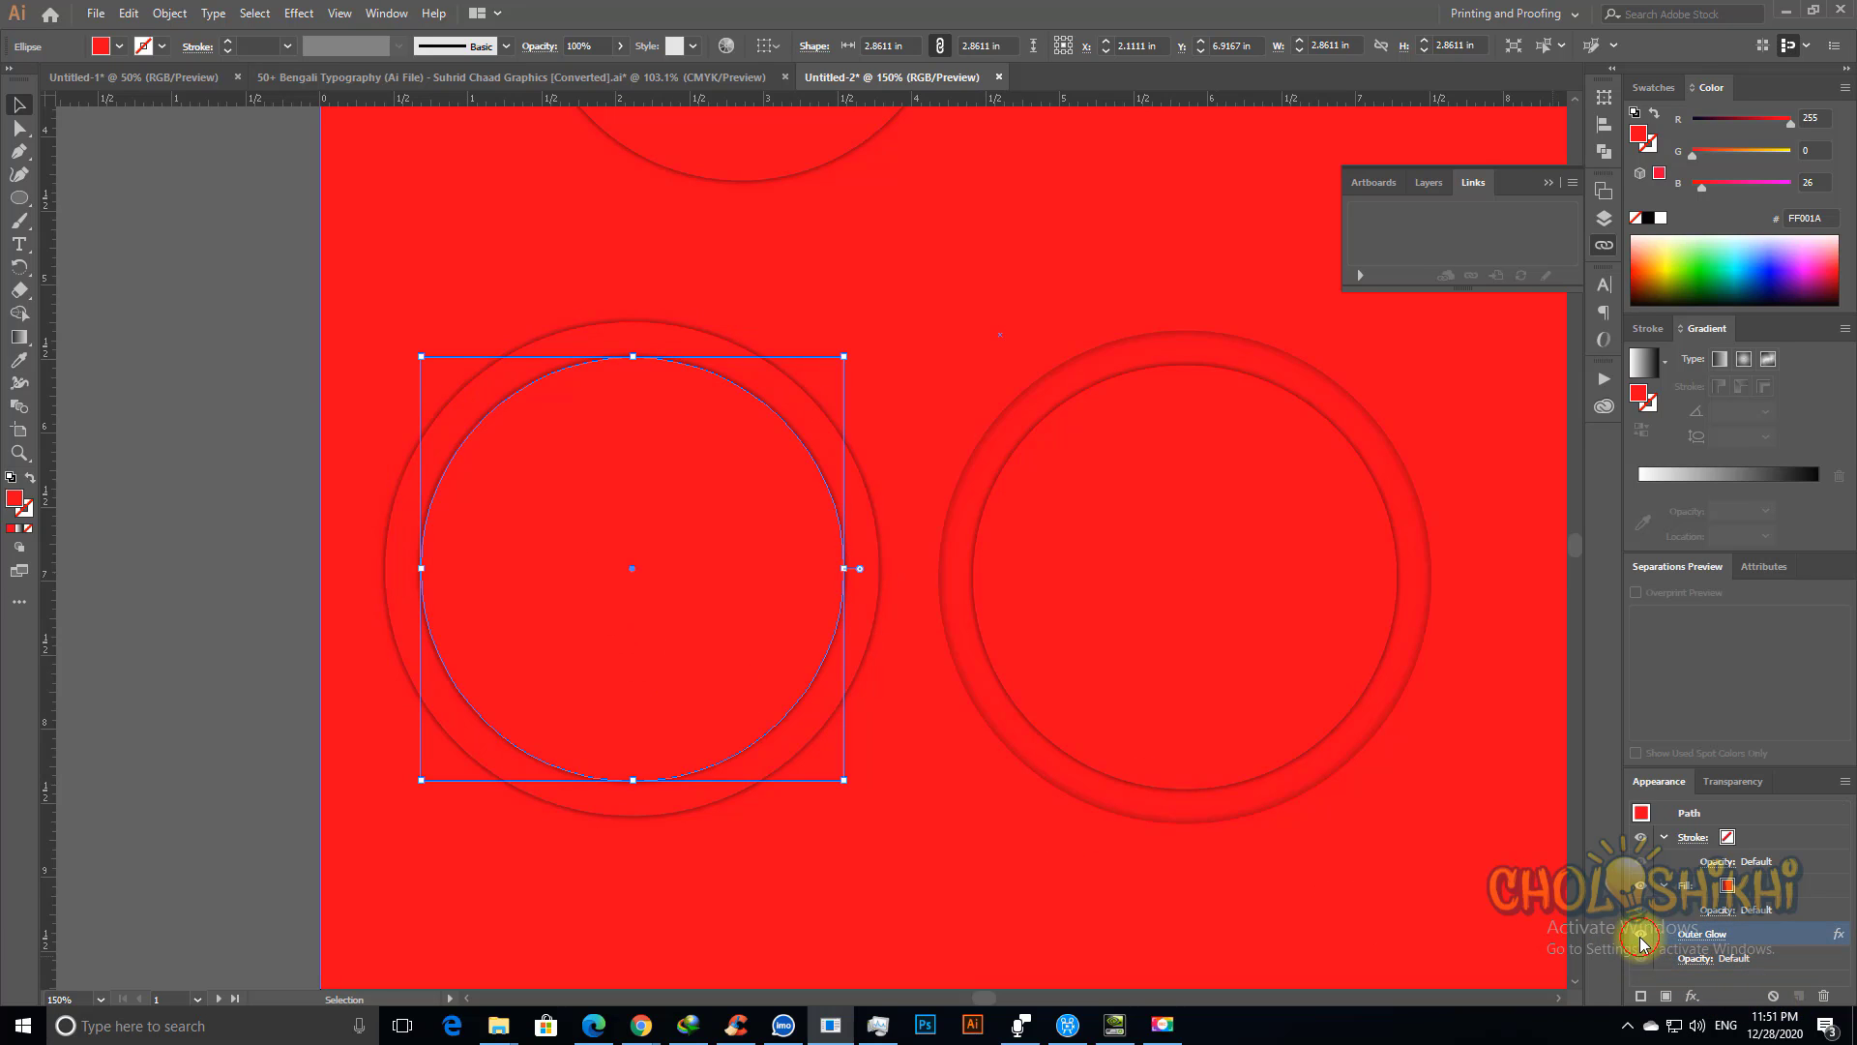
{"action": "left_click", "coordinate": [299, 13]}
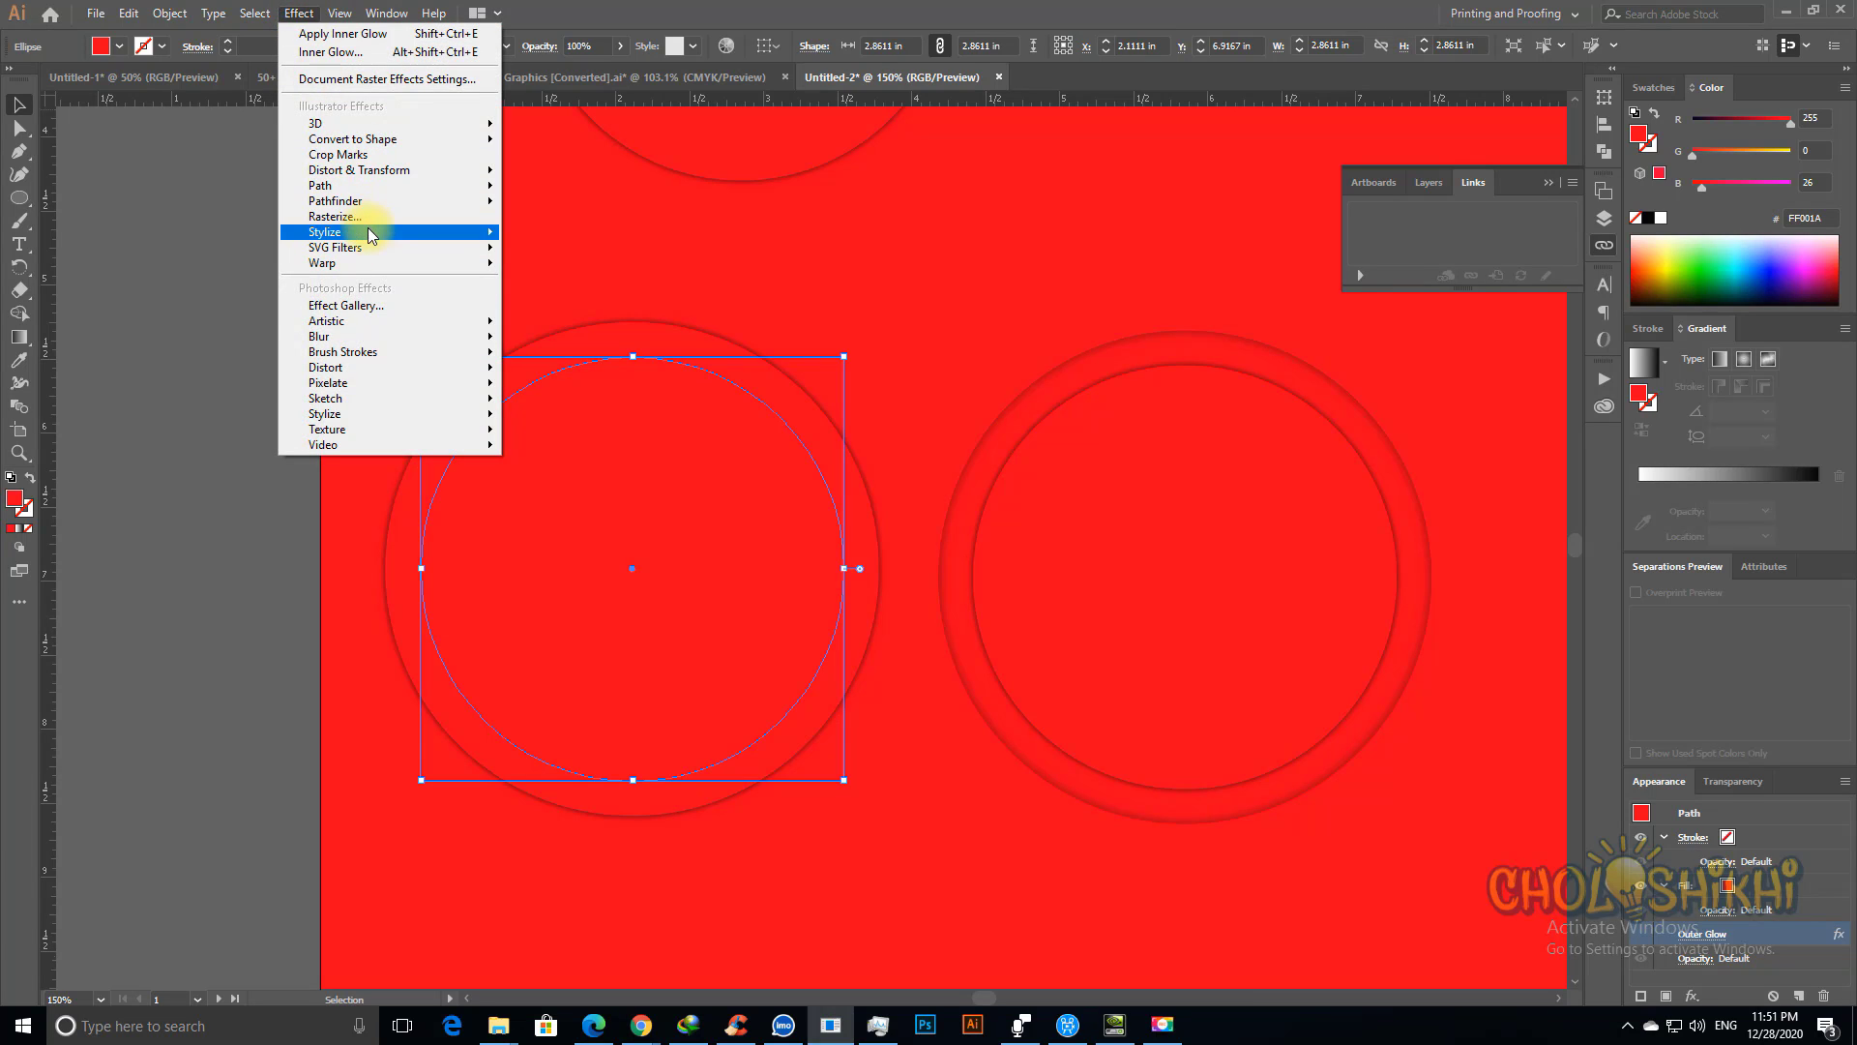
{"action": "mouse_move", "coordinate": [367, 232]}
{"action": "left_click", "coordinate": [564, 298]}
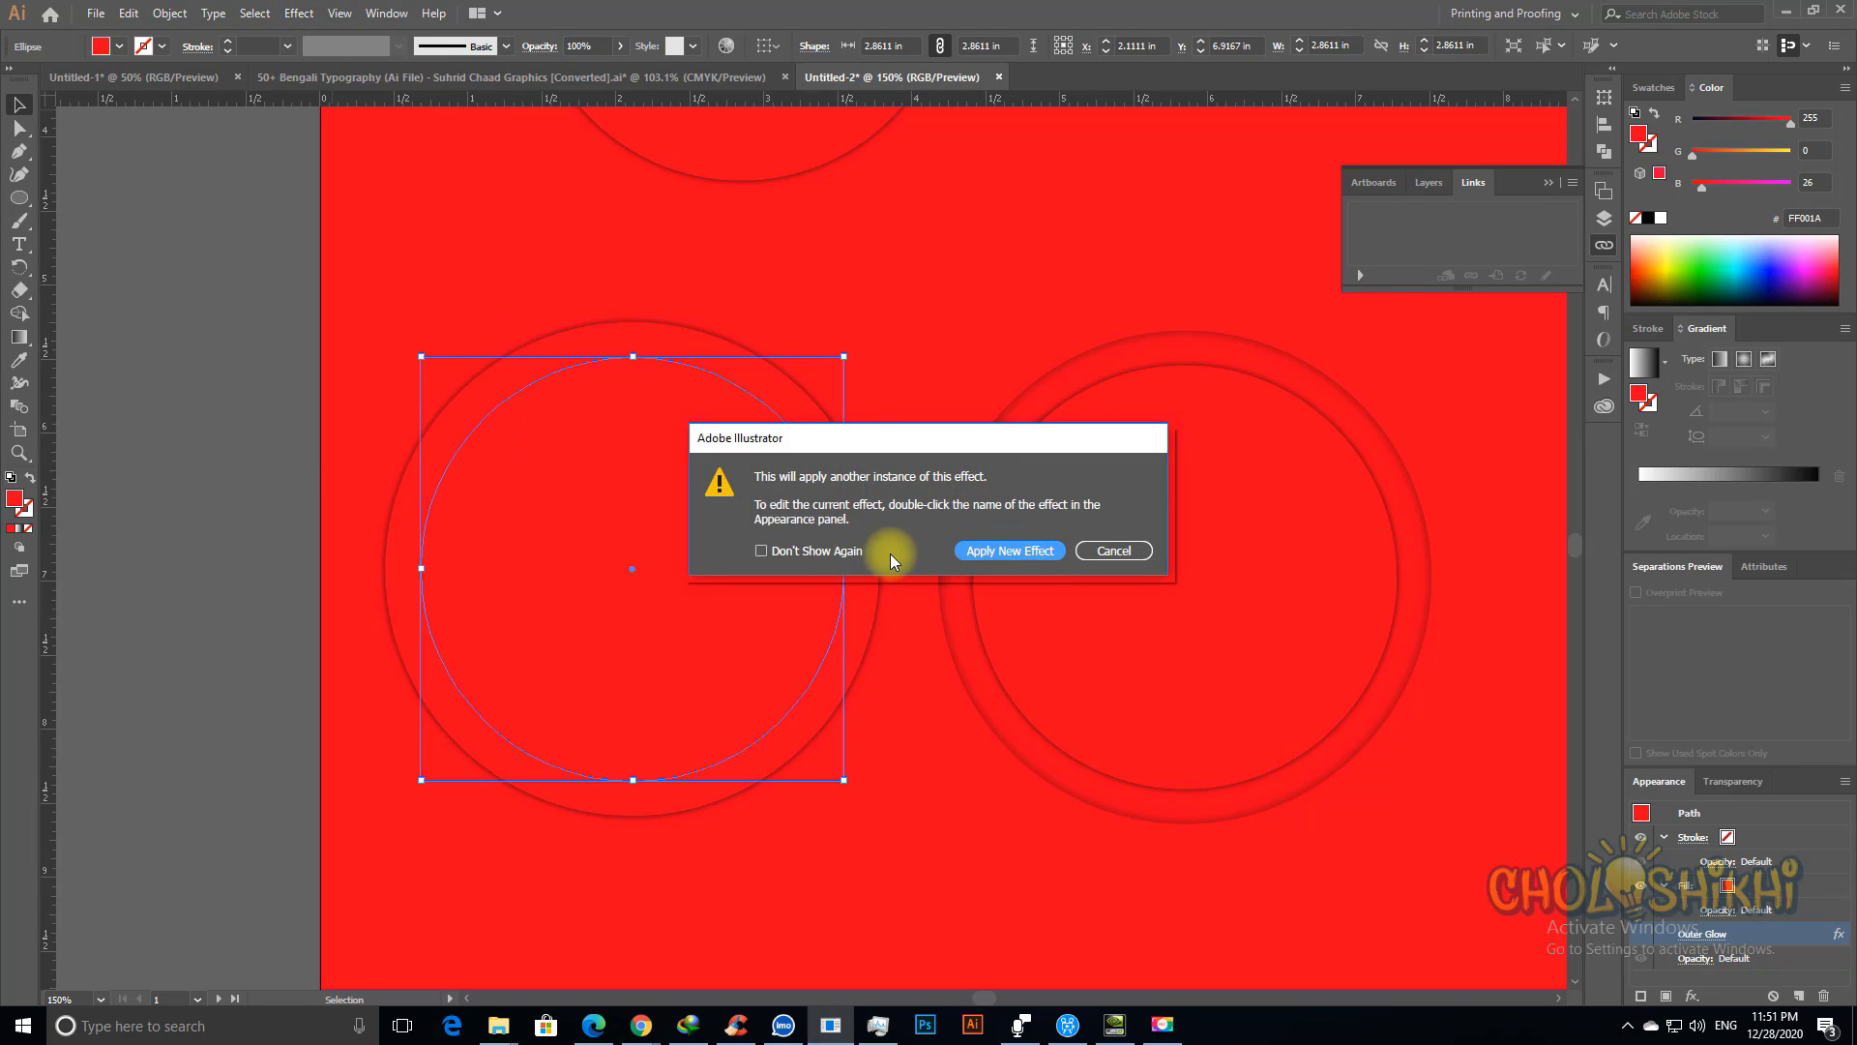
{"action": "left_click", "coordinate": [975, 551]}
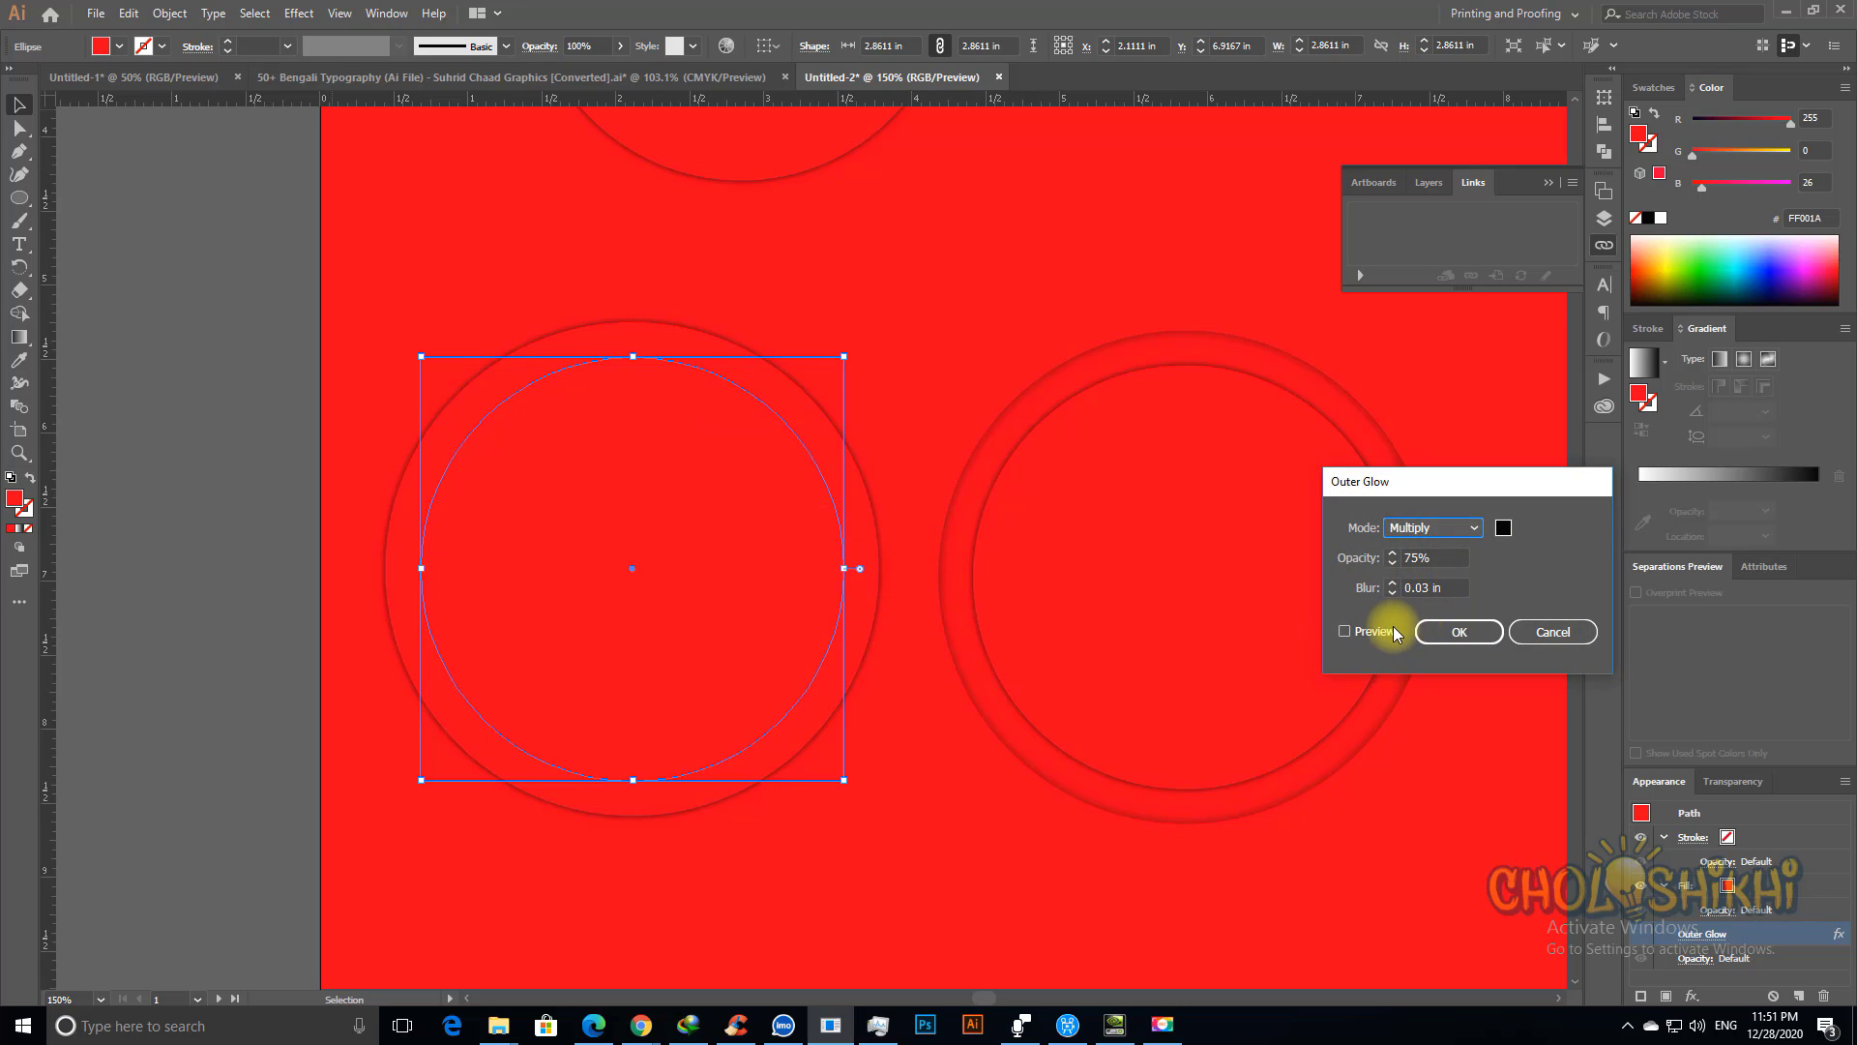
{"action": "left_click", "coordinate": [1372, 631]}
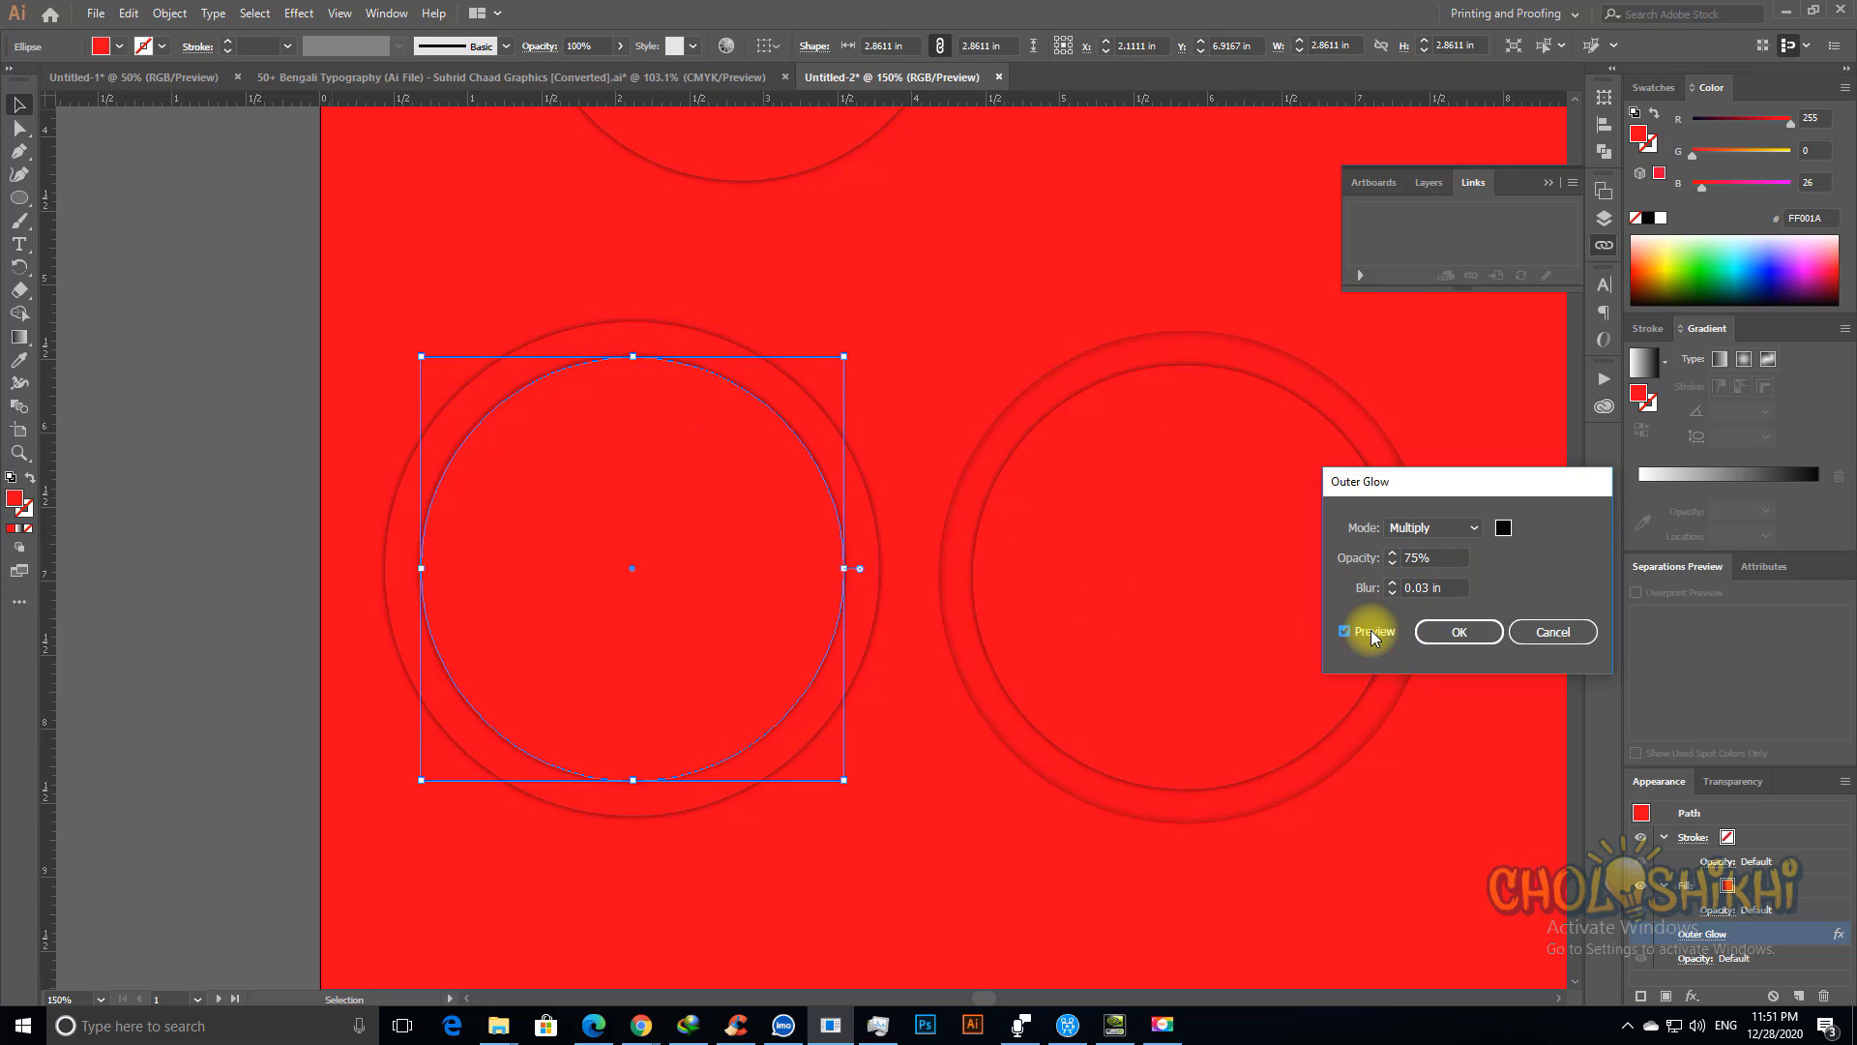
{"action": "left_click", "coordinate": [1520, 633]}
Step: Apply an Inner Glow to the left pair's smaller circle with Multiply mode, 30% opacity, 0.1 in blur and Edge
{"action": "left_click", "coordinate": [296, 13]}
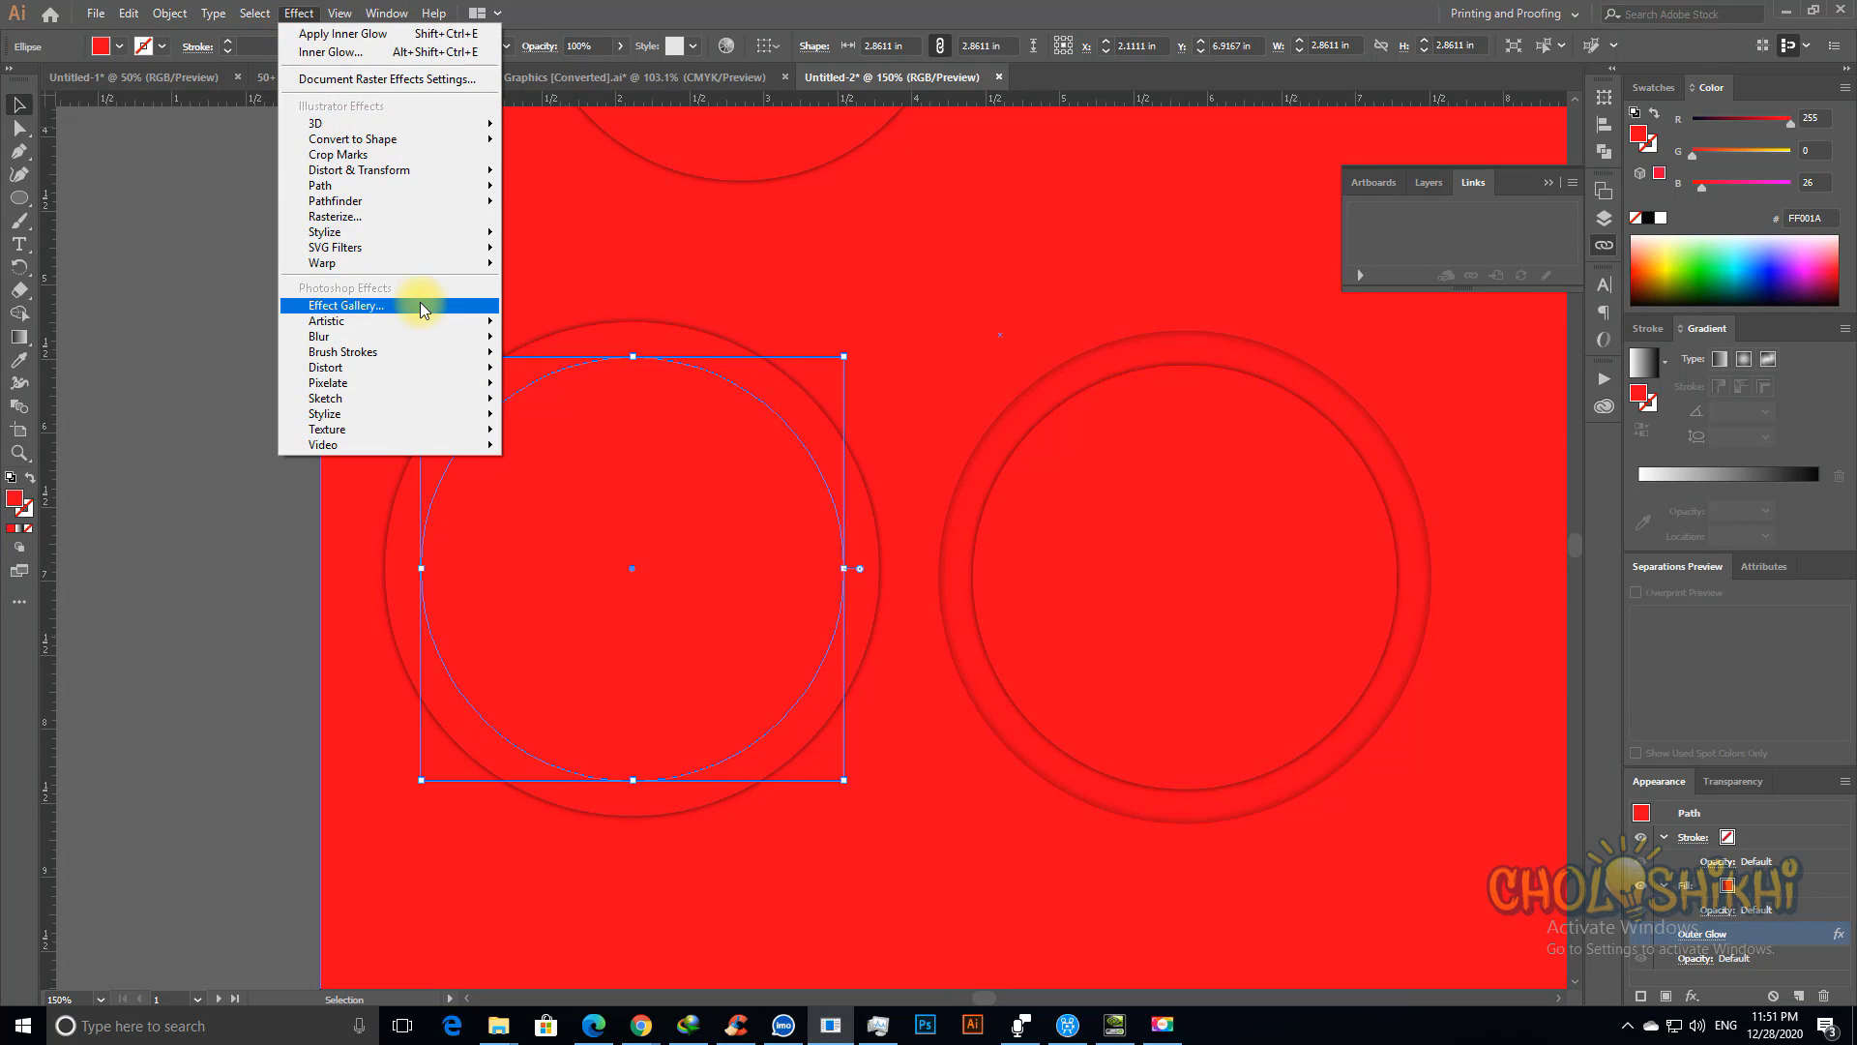
{"action": "mouse_move", "coordinate": [415, 235]}
{"action": "left_click", "coordinate": [580, 276]}
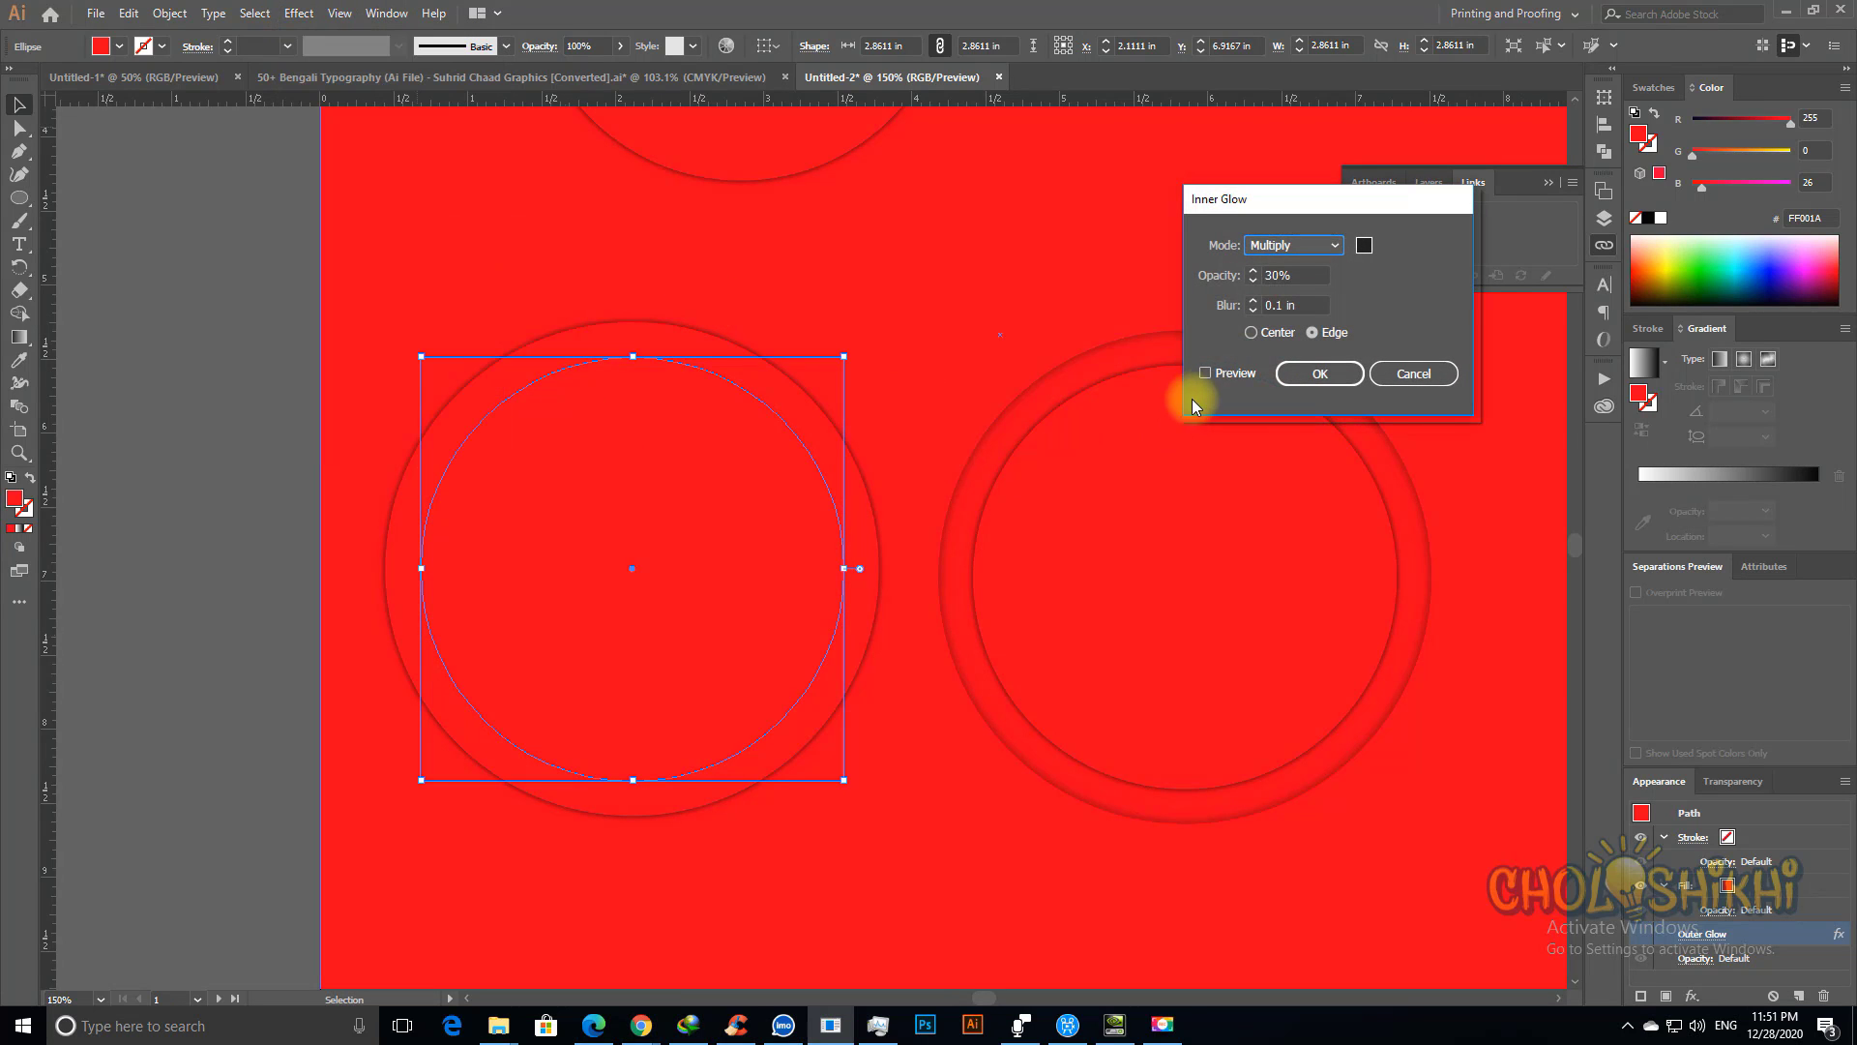
{"action": "left_click", "coordinate": [1206, 373]}
{"action": "left_click", "coordinate": [1333, 373]}
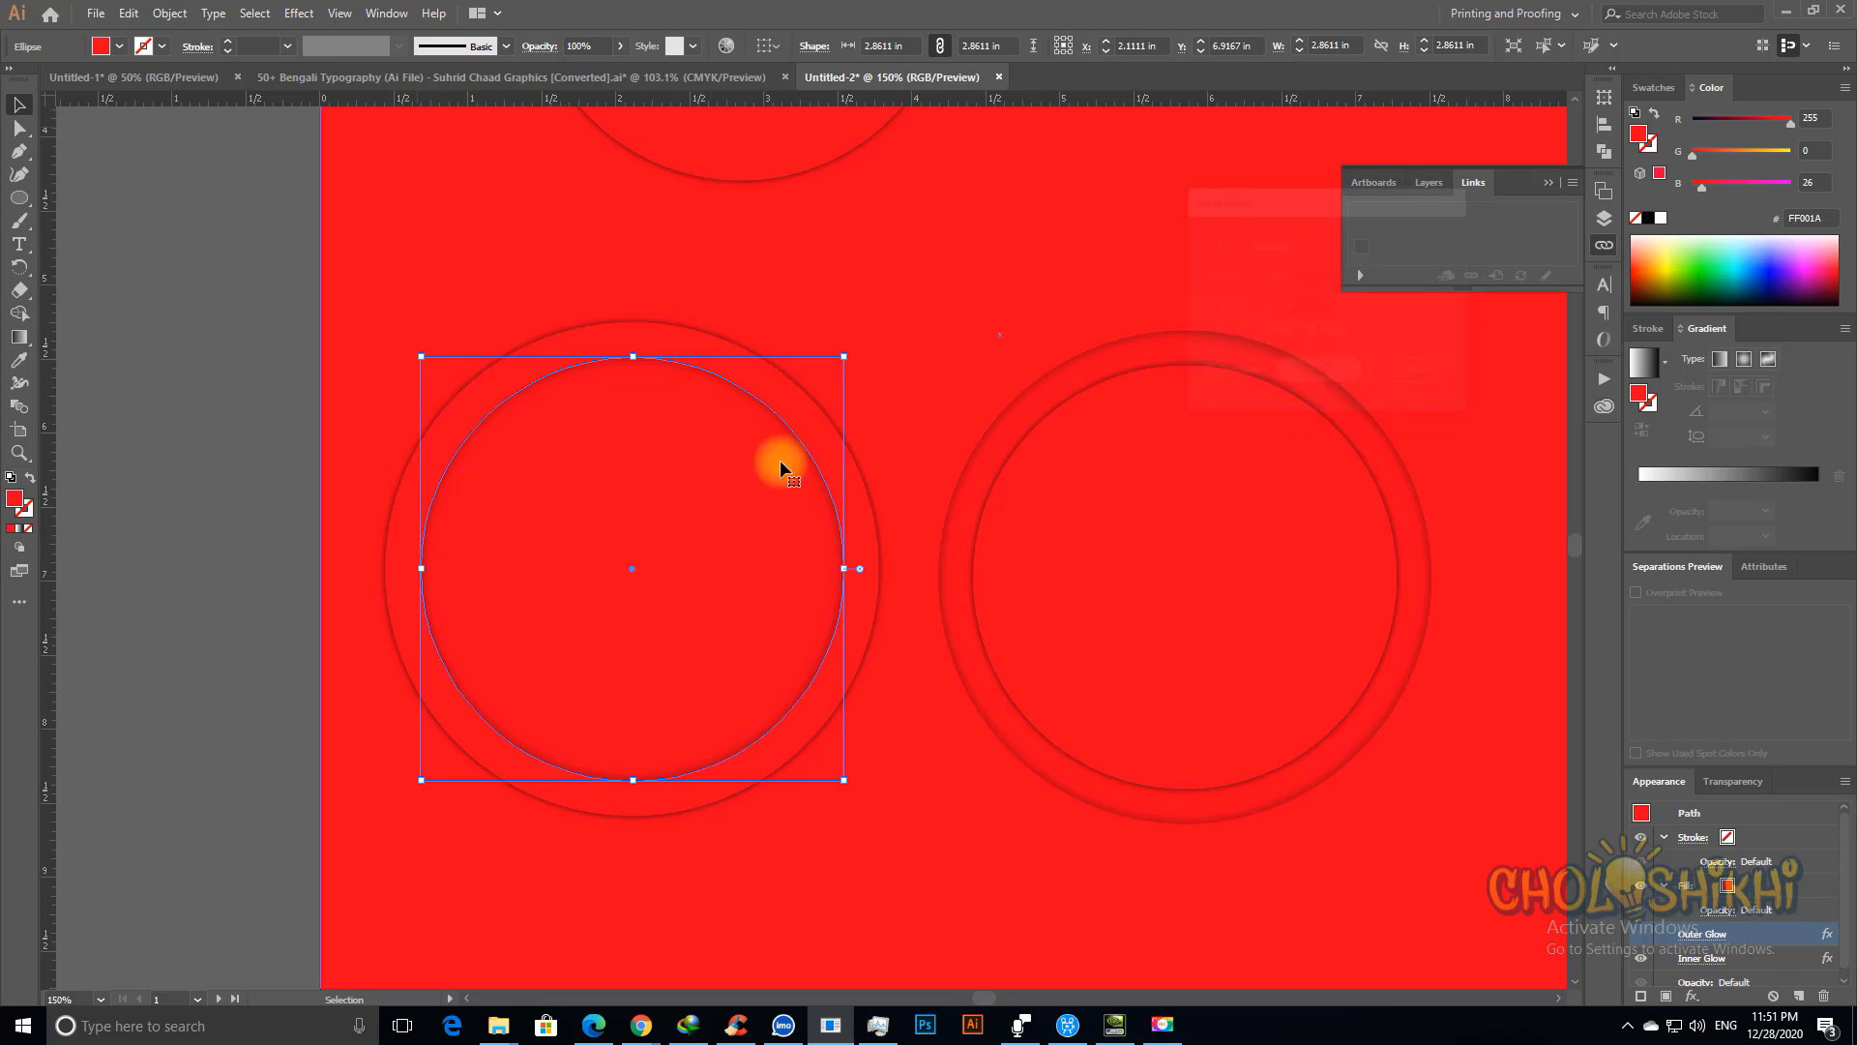
{"action": "left_click", "coordinate": [176, 555]}
Step: Compare the raised and sunken looks of the two concentric circle pairs, both from afar and close up
{"action": "key", "text": "ctrl+minus"}
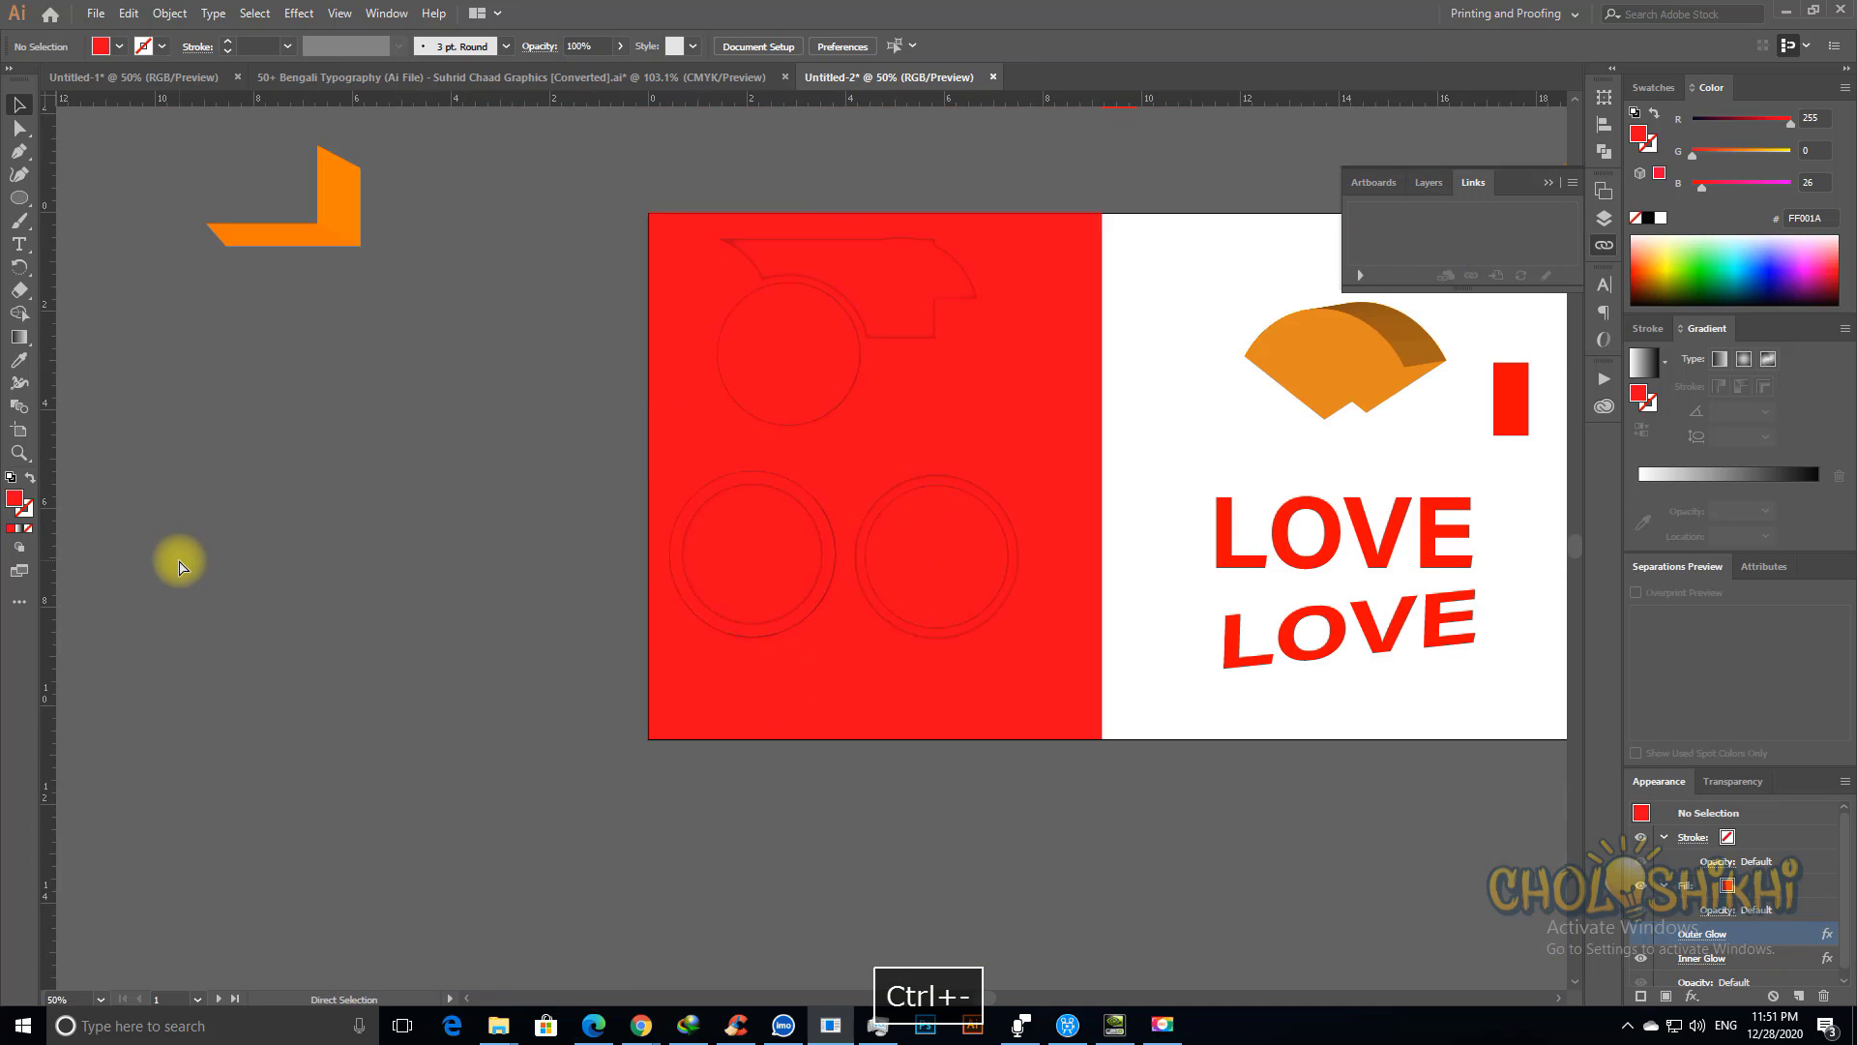
{"action": "left_click_drag", "start_coordinate": [477, 448], "coordinate": [1112, 664]}
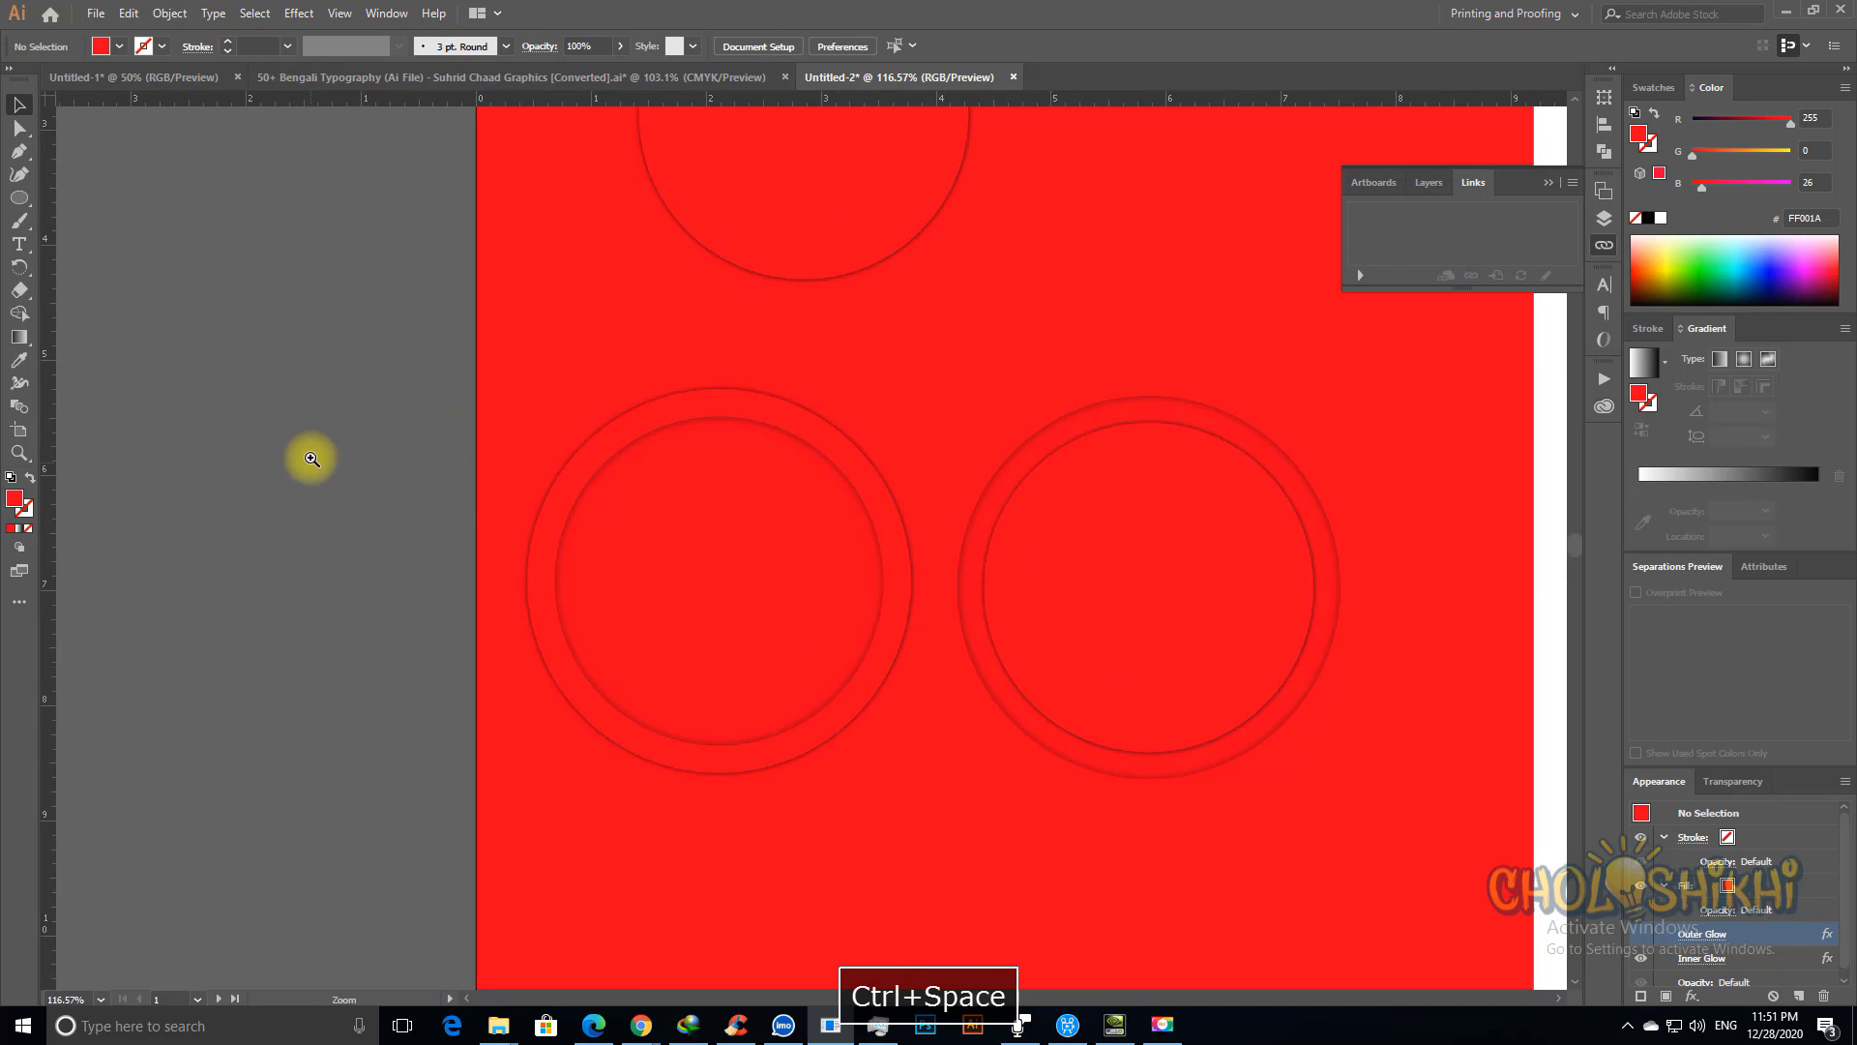
{"action": "left_click_drag", "start_coordinate": [323, 460], "coordinate": [1401, 746]}
{"action": "left_click_drag", "start_coordinate": [562, 687], "coordinate": [677, 733]}
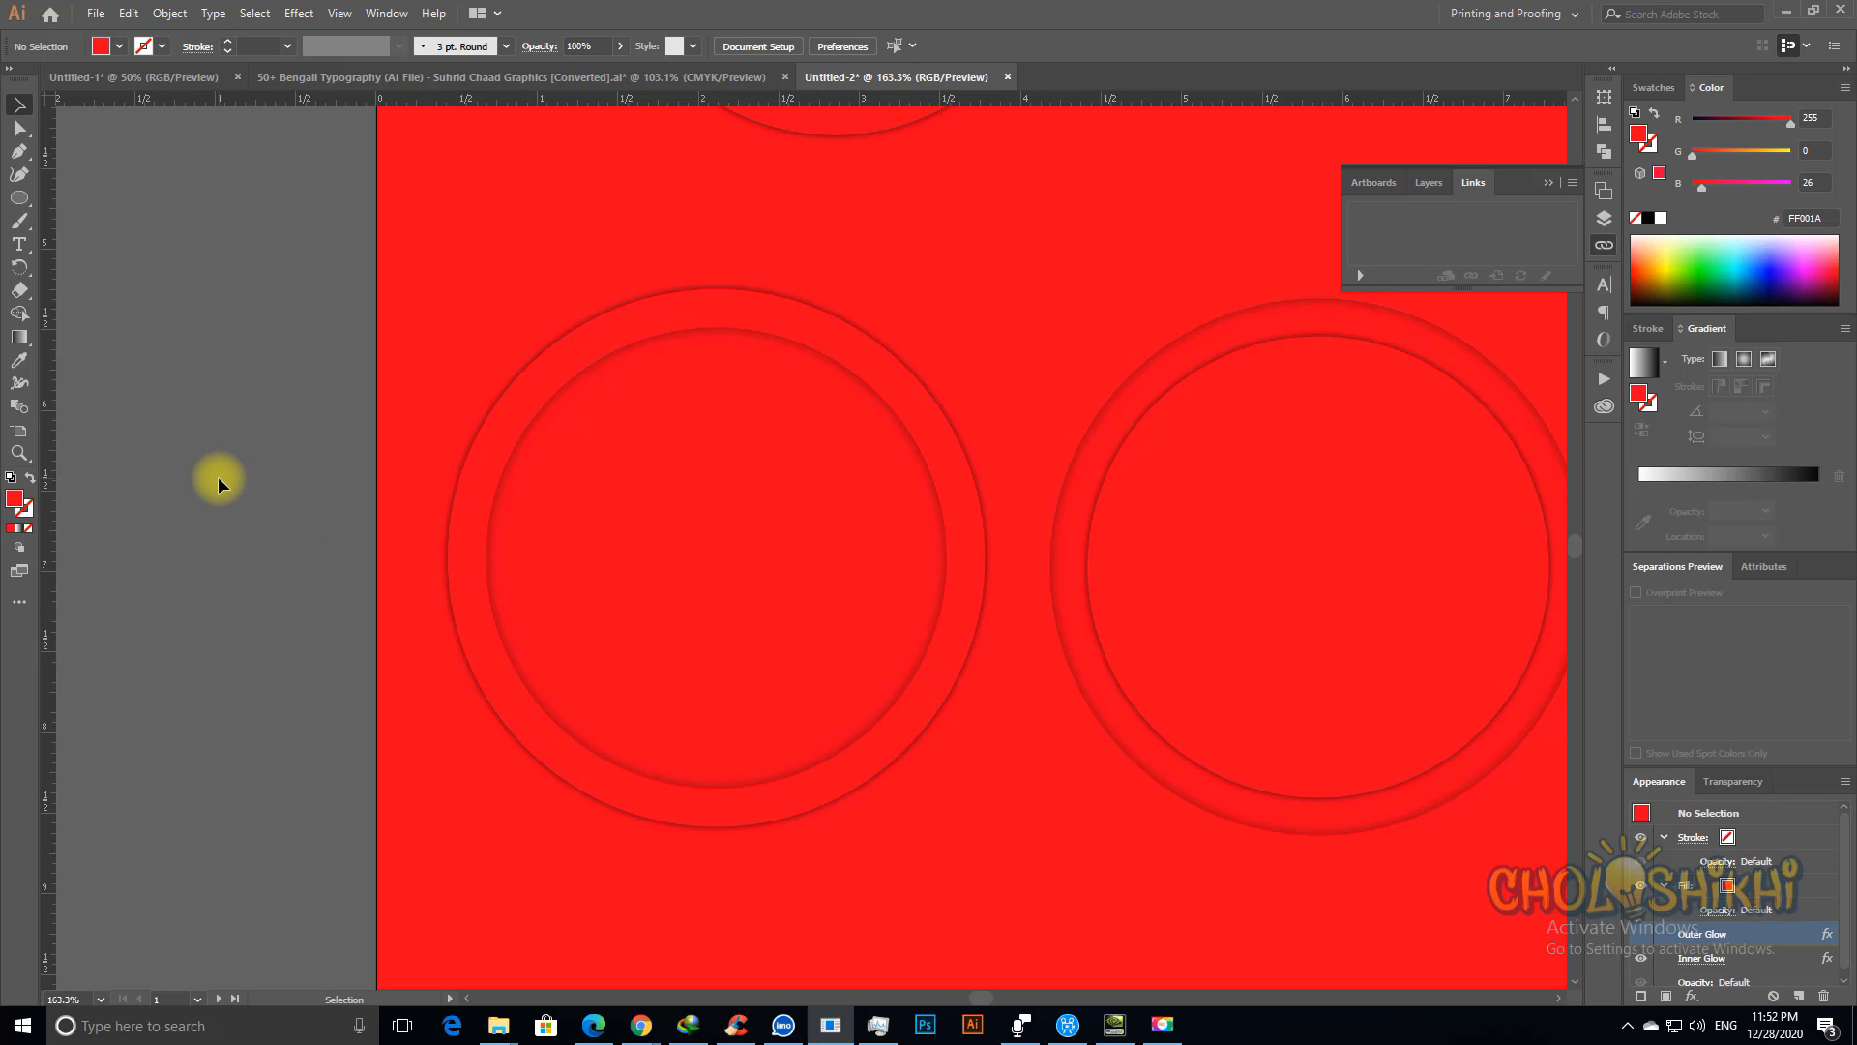
{"action": "key", "text": "ctrl+minus"}
{"action": "key", "text": "space"}
{"action": "left_click_drag", "start_coordinate": [397, 577], "coordinate": [445, 564]}
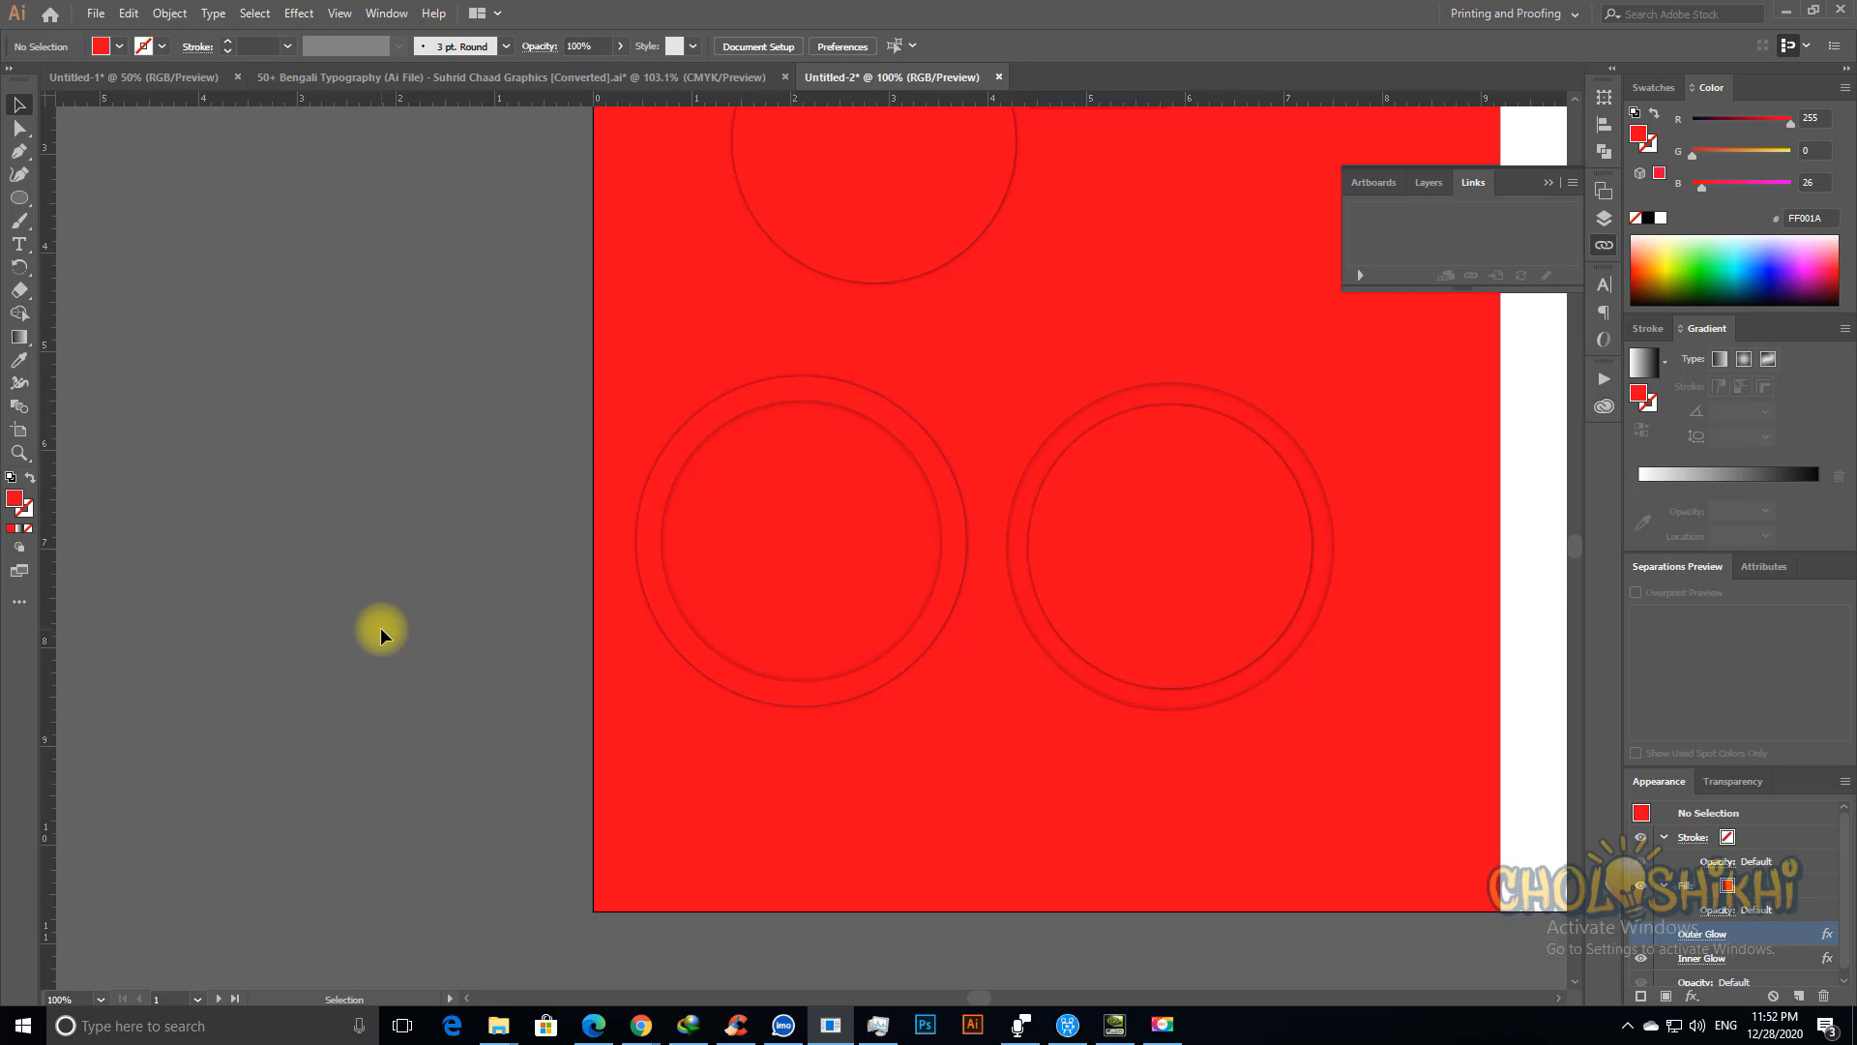
Step: Review the two concentric circle pairs alongside the upper circle and cut-out shape on the red artboard
{"action": "scroll", "coordinate": [729, 601], "scroll_direction": "up", "scroll_amount": 5}
{"action": "scroll", "coordinate": [883, 619], "scroll_direction": "down", "scroll_amount": 4}
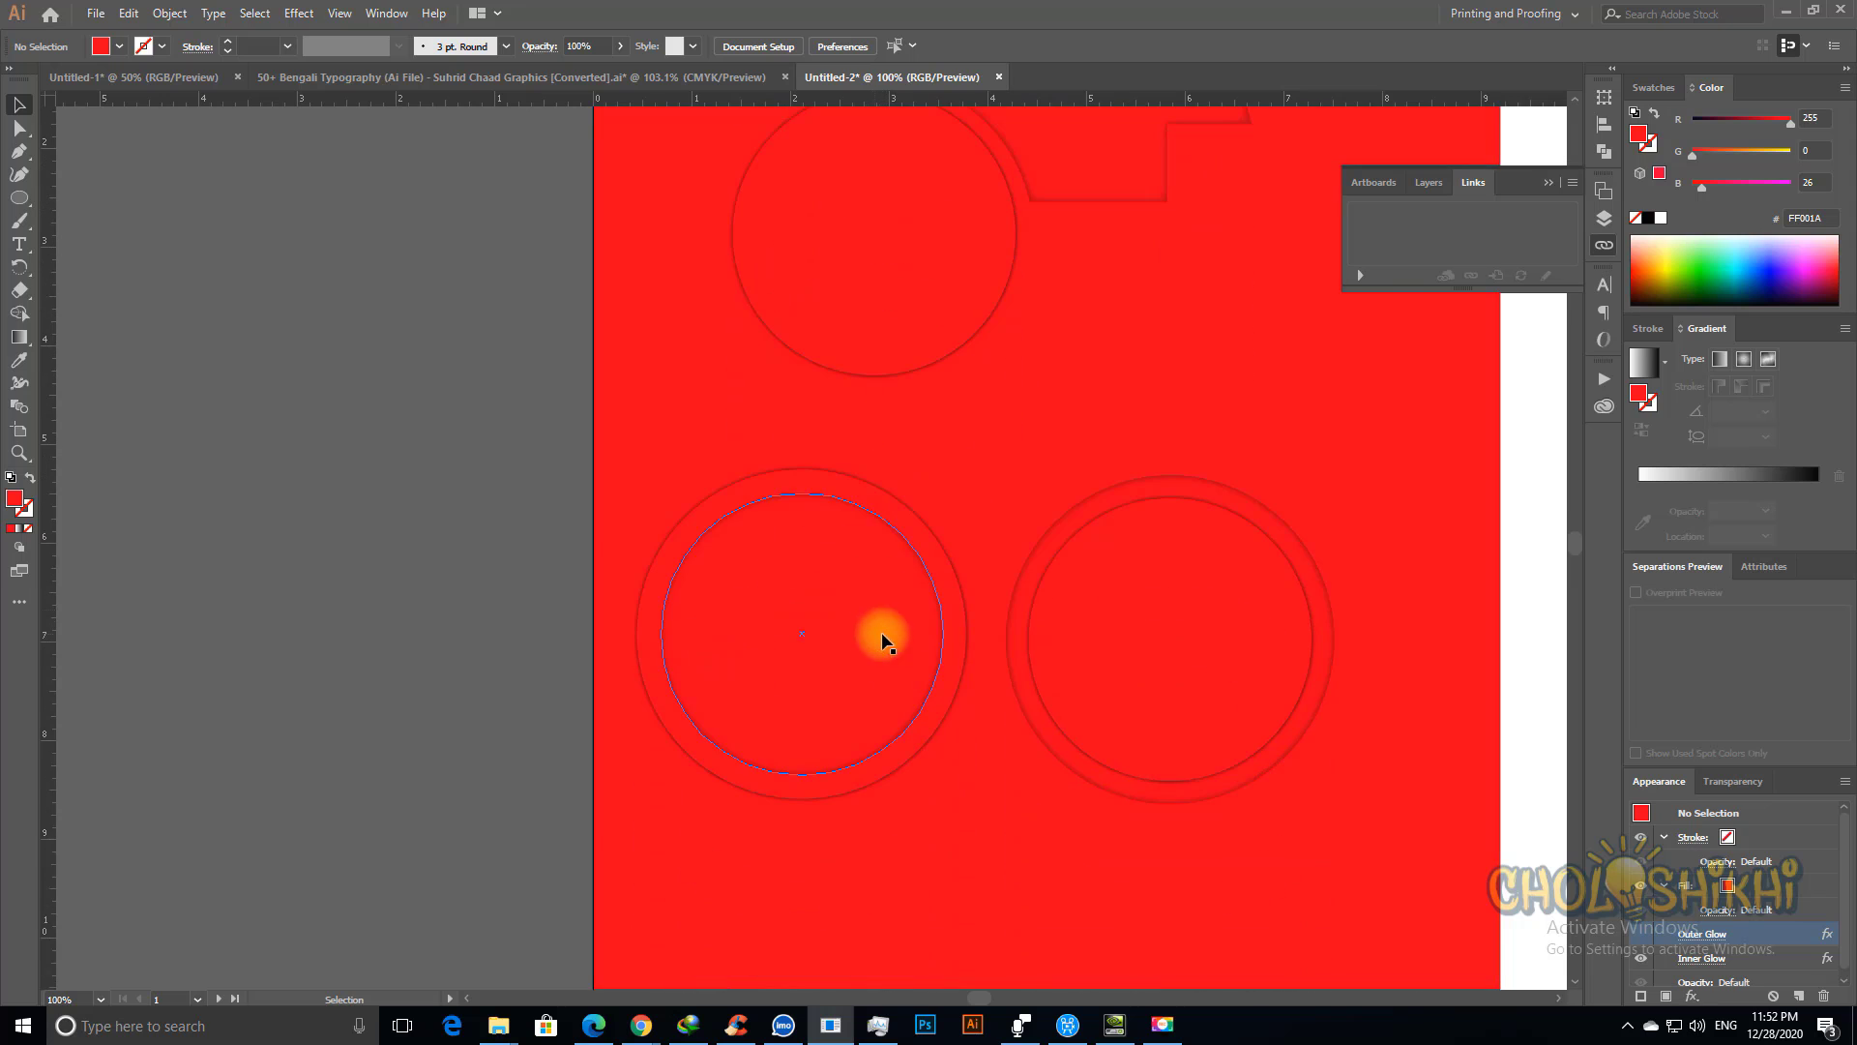
{"action": "left_click", "coordinate": [870, 622]}
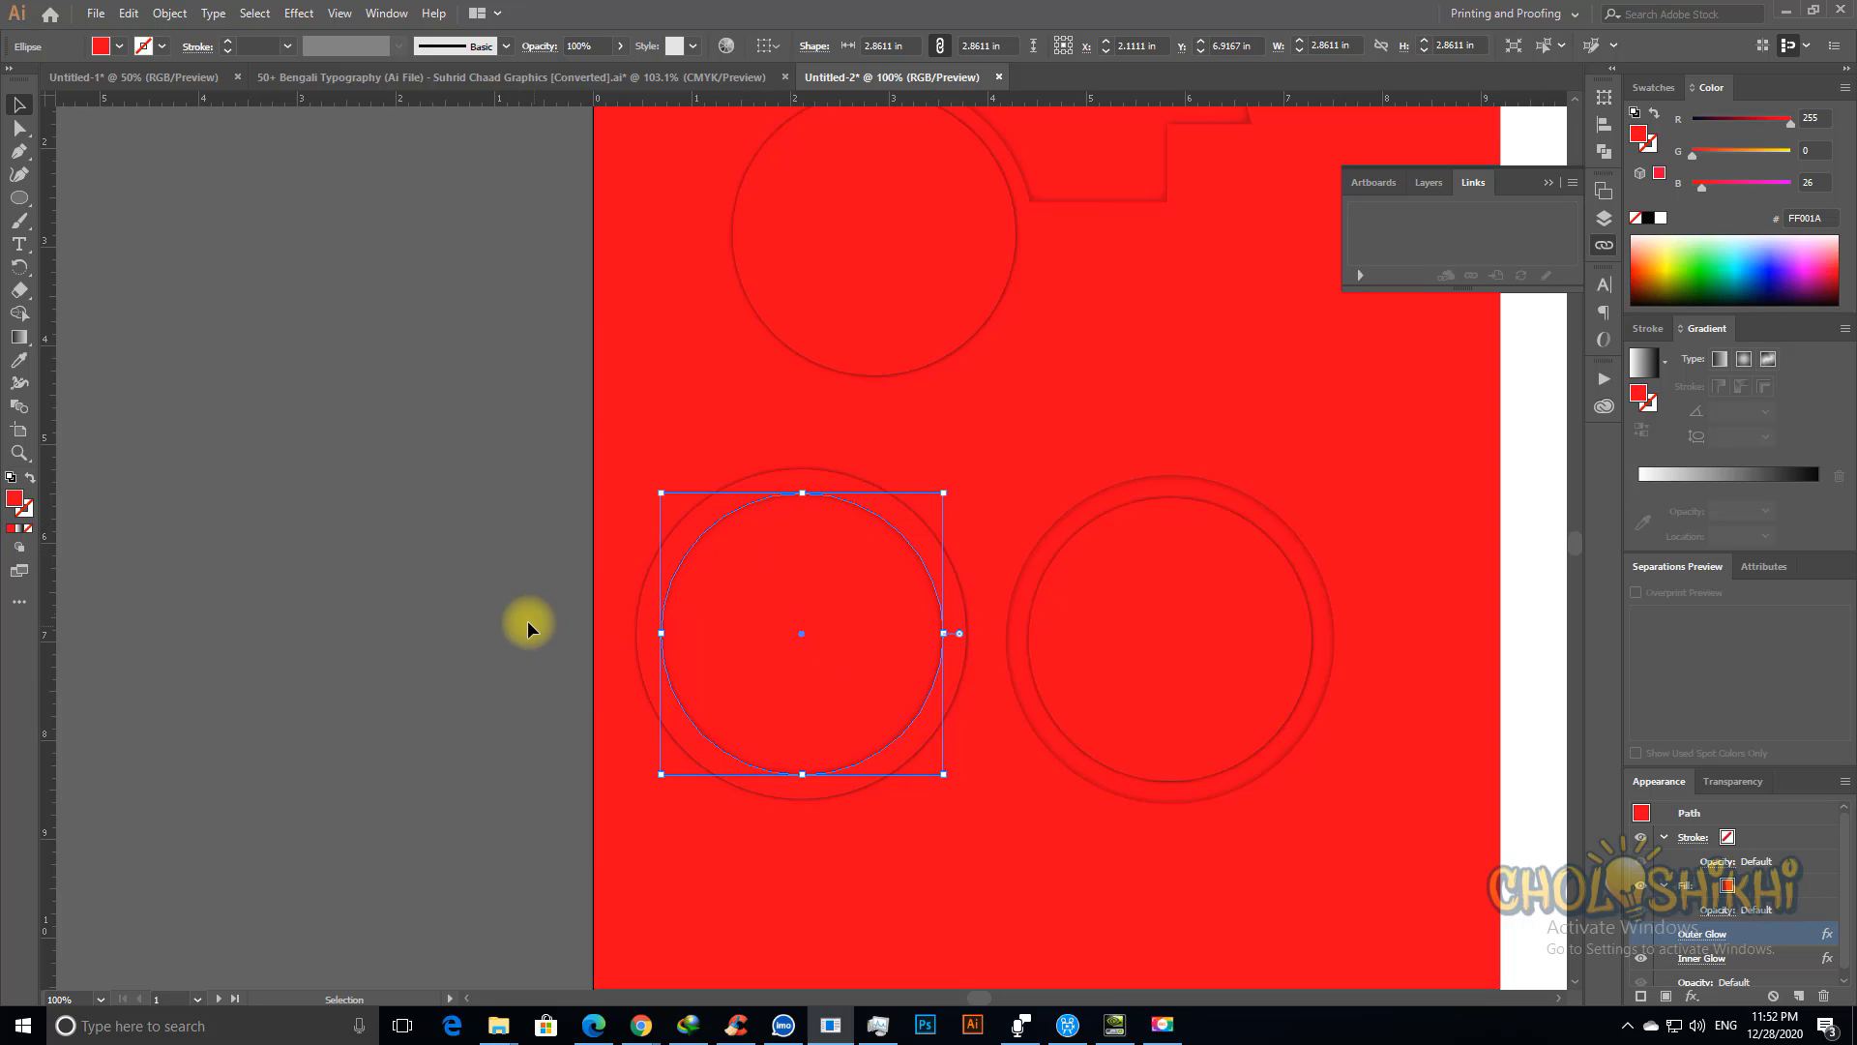
{"action": "left_click", "coordinate": [459, 570]}
{"action": "scroll", "coordinate": [1002, 569], "scroll_direction": "up", "scroll_amount": 3}
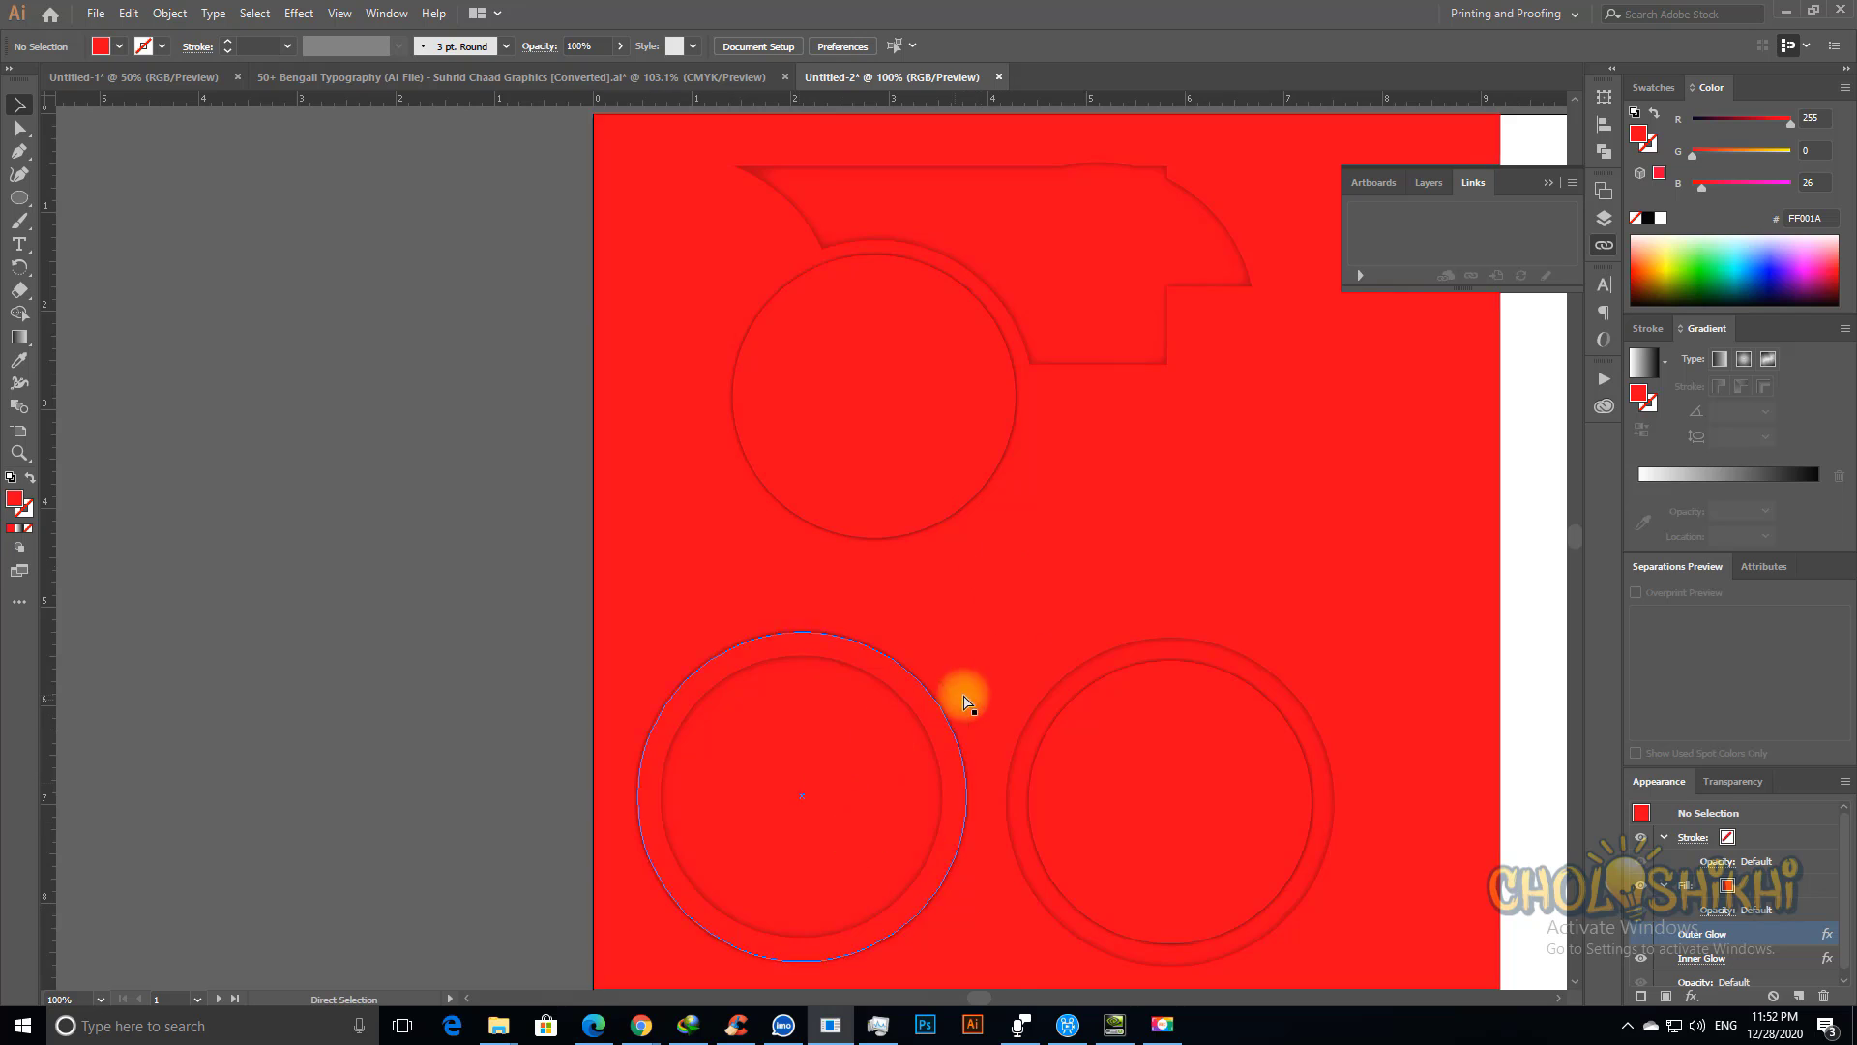
{"action": "key", "text": "ctrl+space"}
{"action": "left_click_drag", "start_coordinate": [319, 365], "coordinate": [1191, 881]}
{"action": "key", "text": "ctrl+minus"}
{"action": "key", "text": "ctrl+minus"}
{"action": "key", "text": "ctrl+minus"}
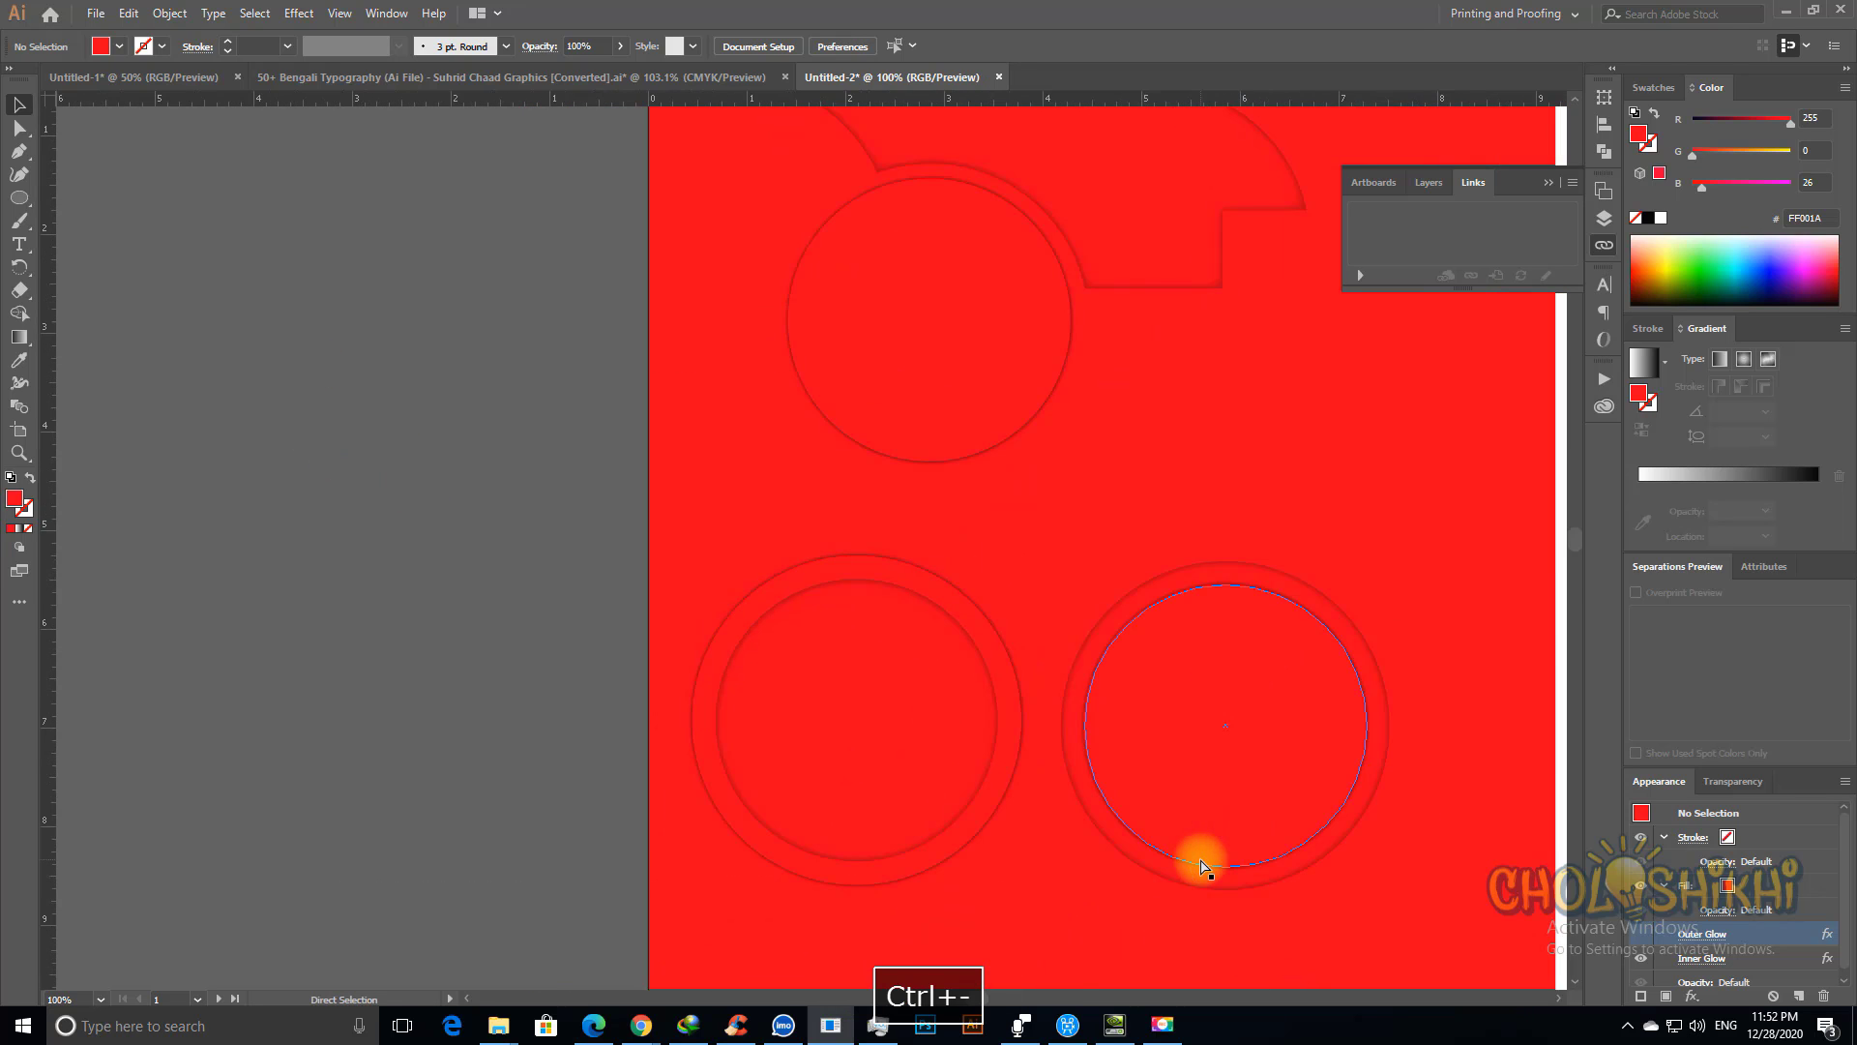
Step: Set the blur of the hidden Outer Glow on the left pair's smaller circle to 0.2 in
{"action": "left_click", "coordinate": [858, 707]}
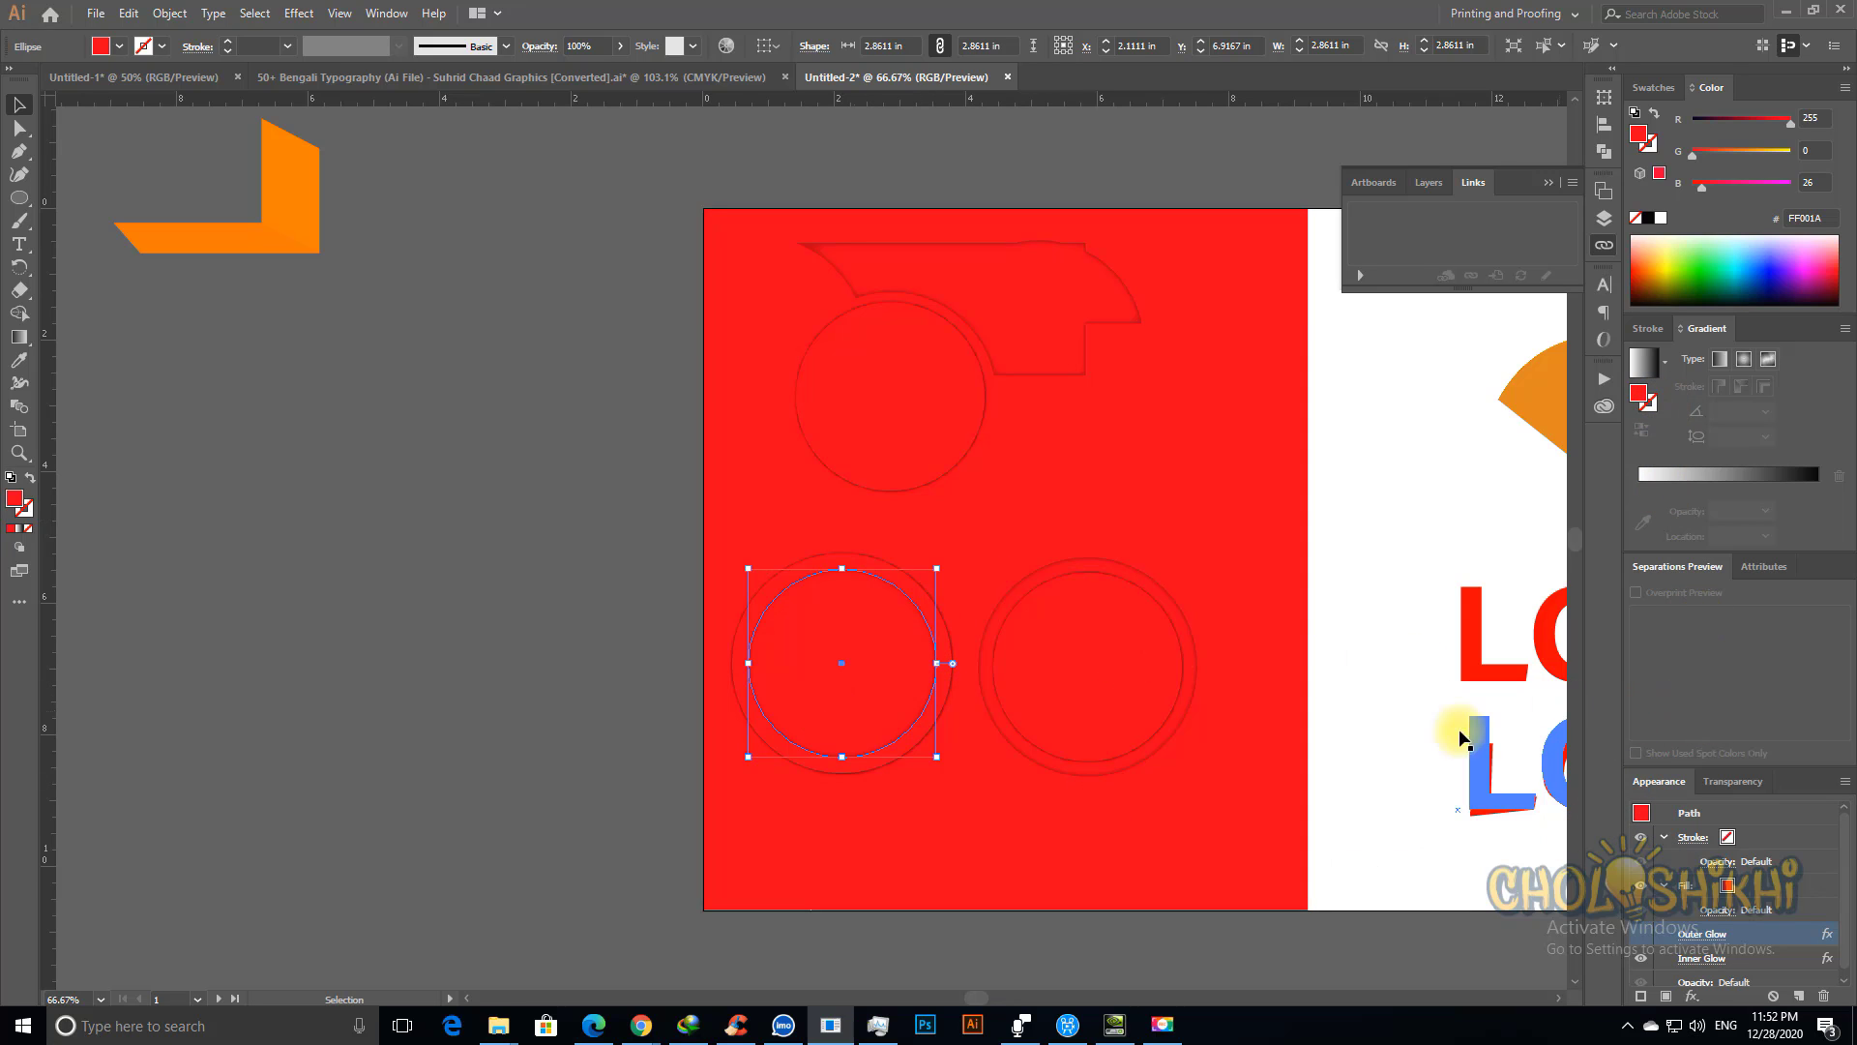
{"action": "left_click", "coordinate": [1705, 933]}
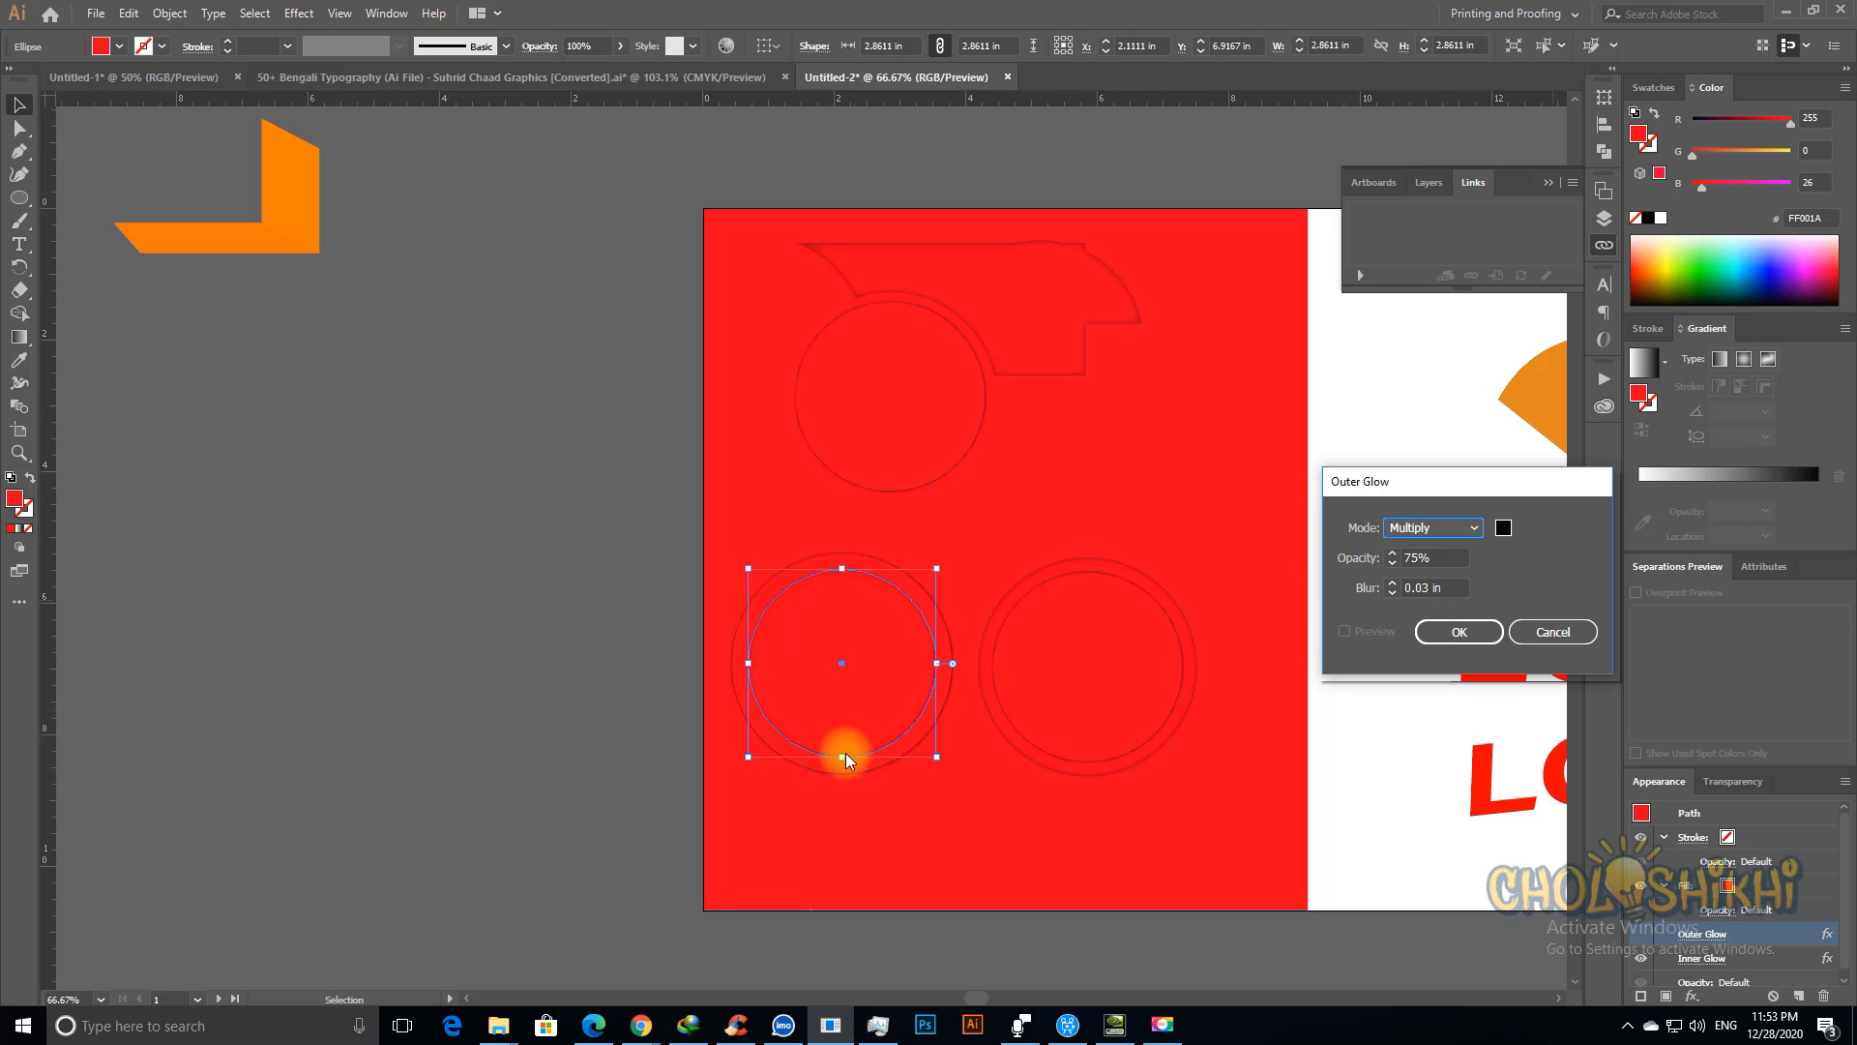
{"action": "left_click", "coordinate": [1393, 584]}
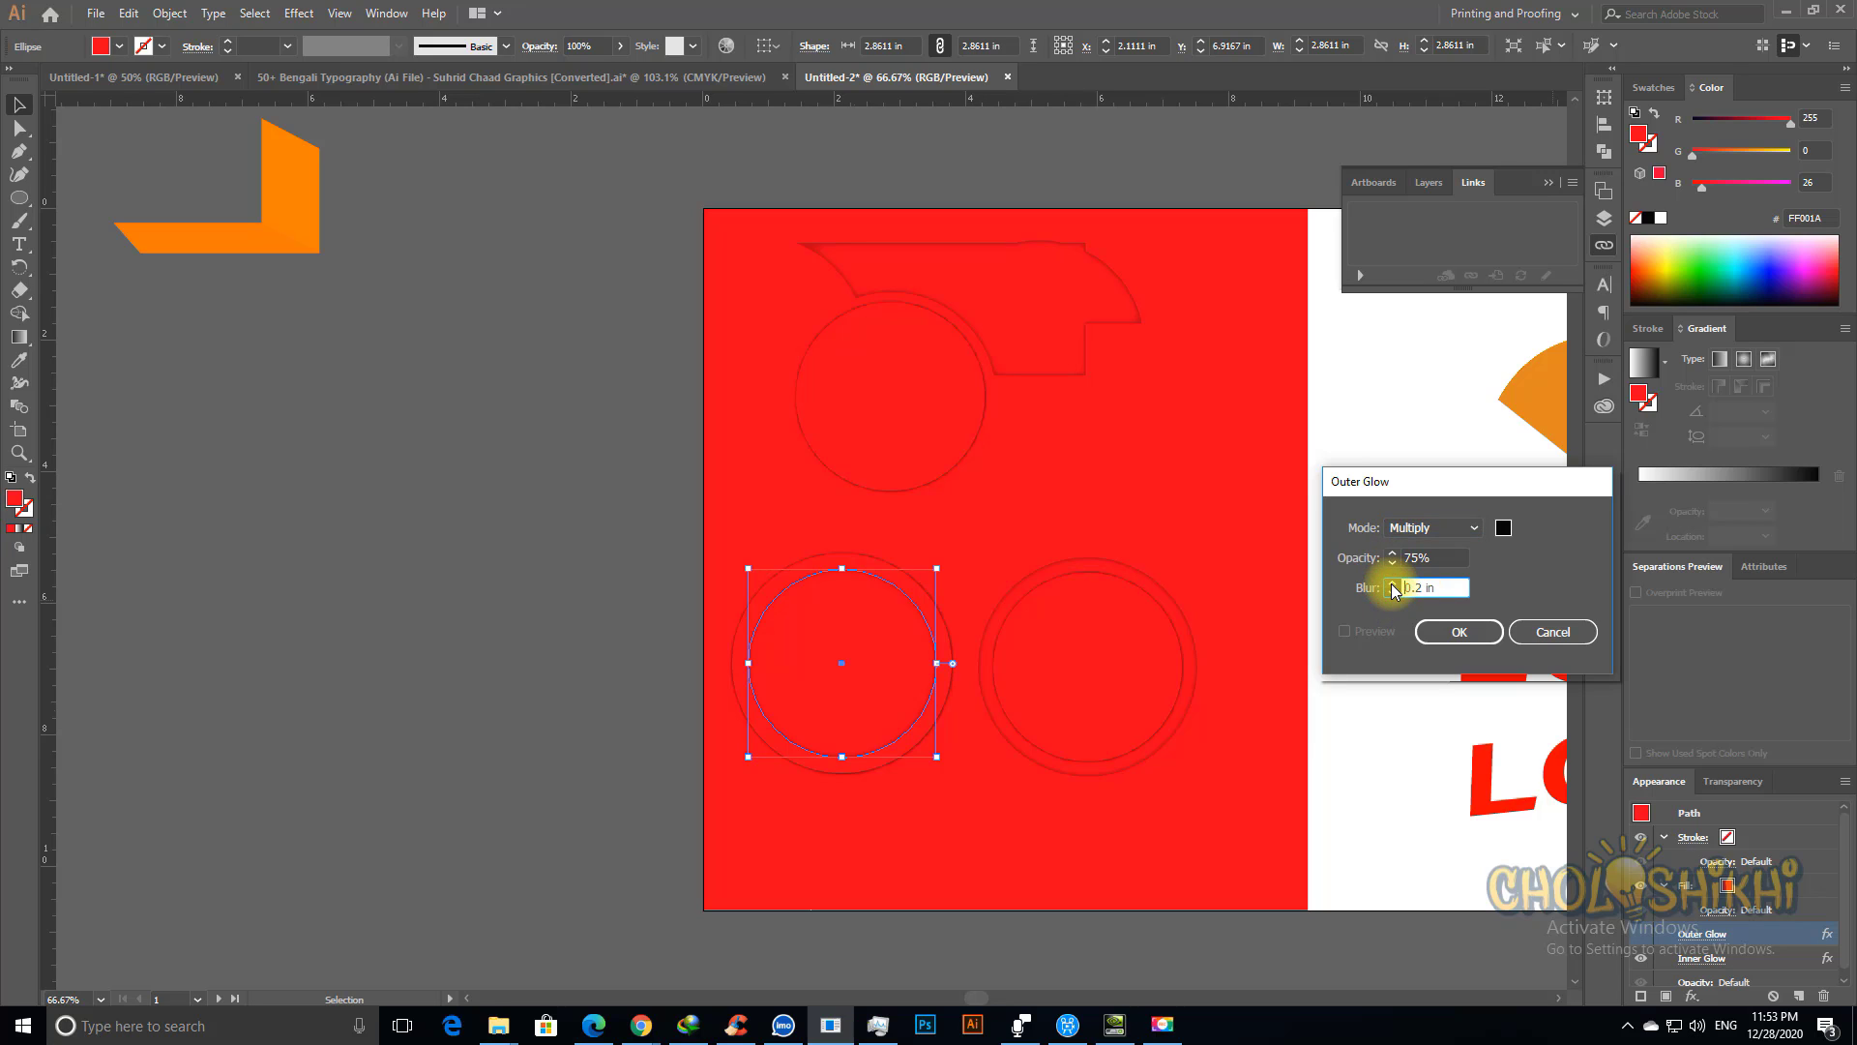
{"action": "left_click", "coordinate": [1458, 632]}
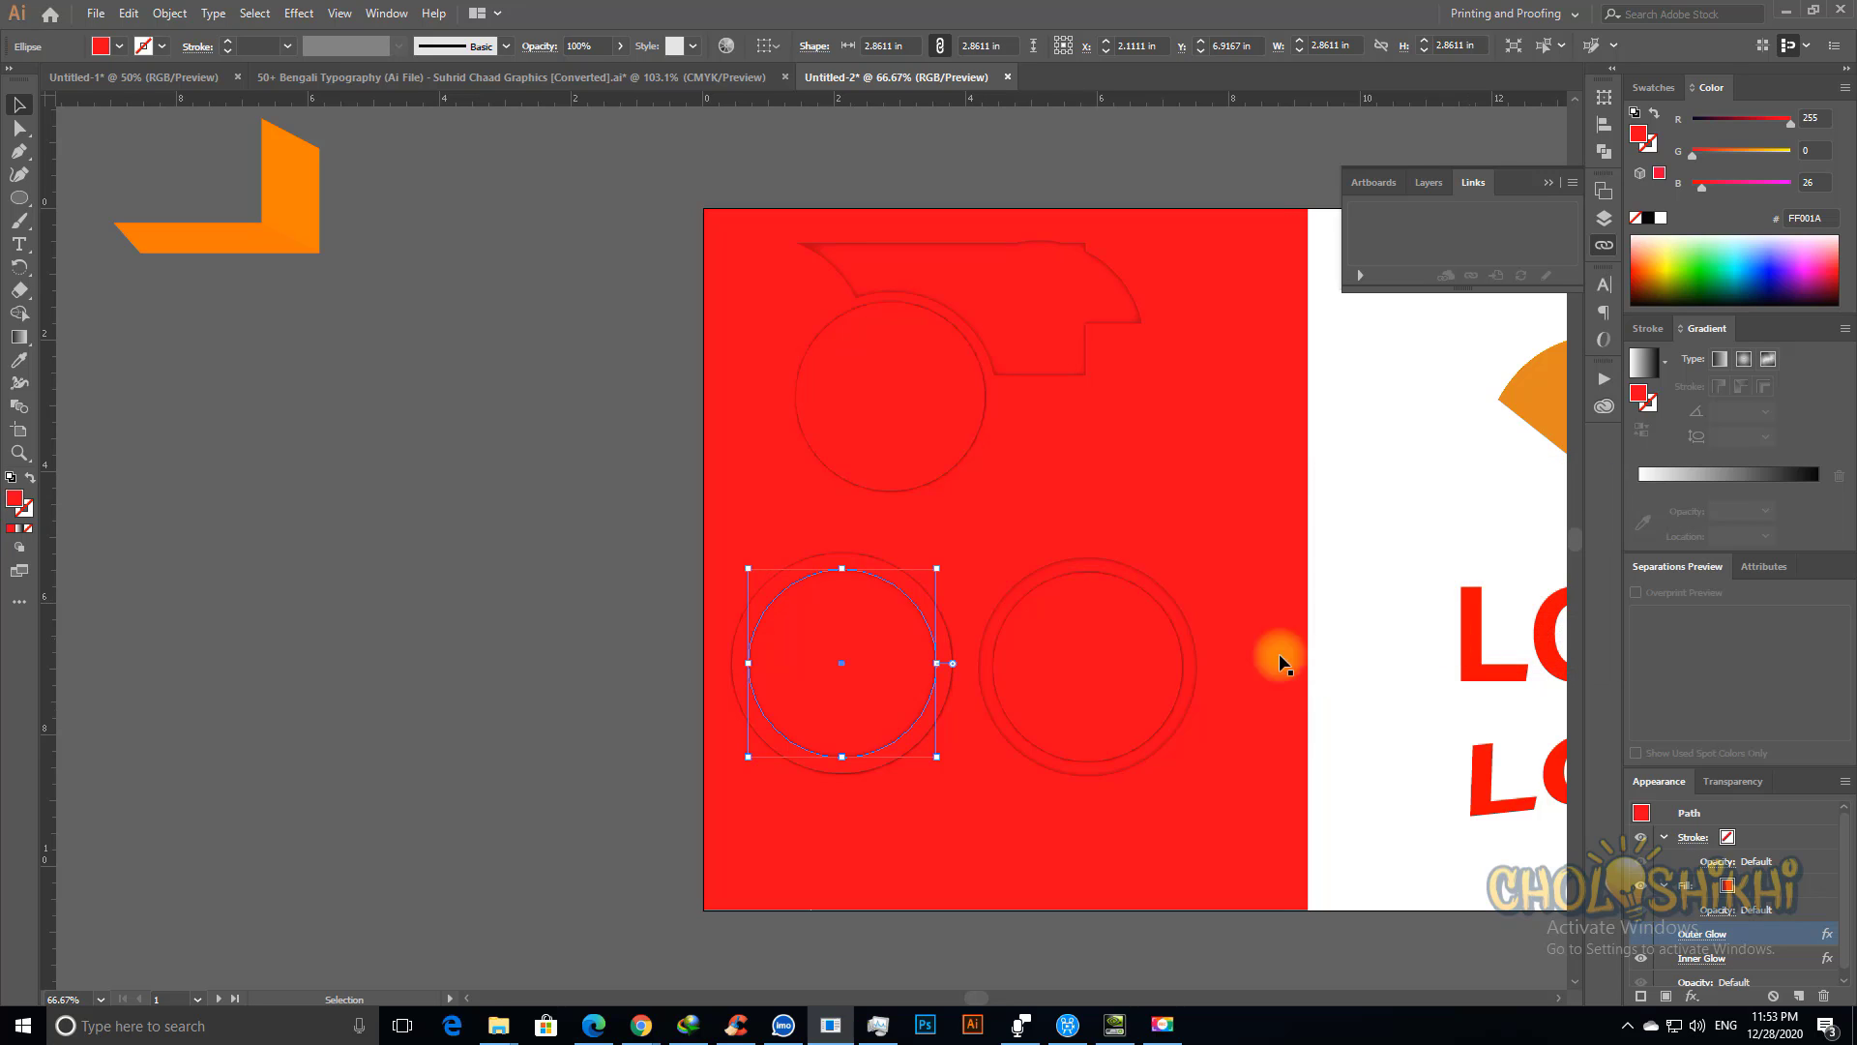
Step: Fill both circles of the left pair with the white-to-black linear gradient
{"action": "left_click", "coordinate": [479, 774]}
{"action": "left_click", "coordinate": [822, 677]}
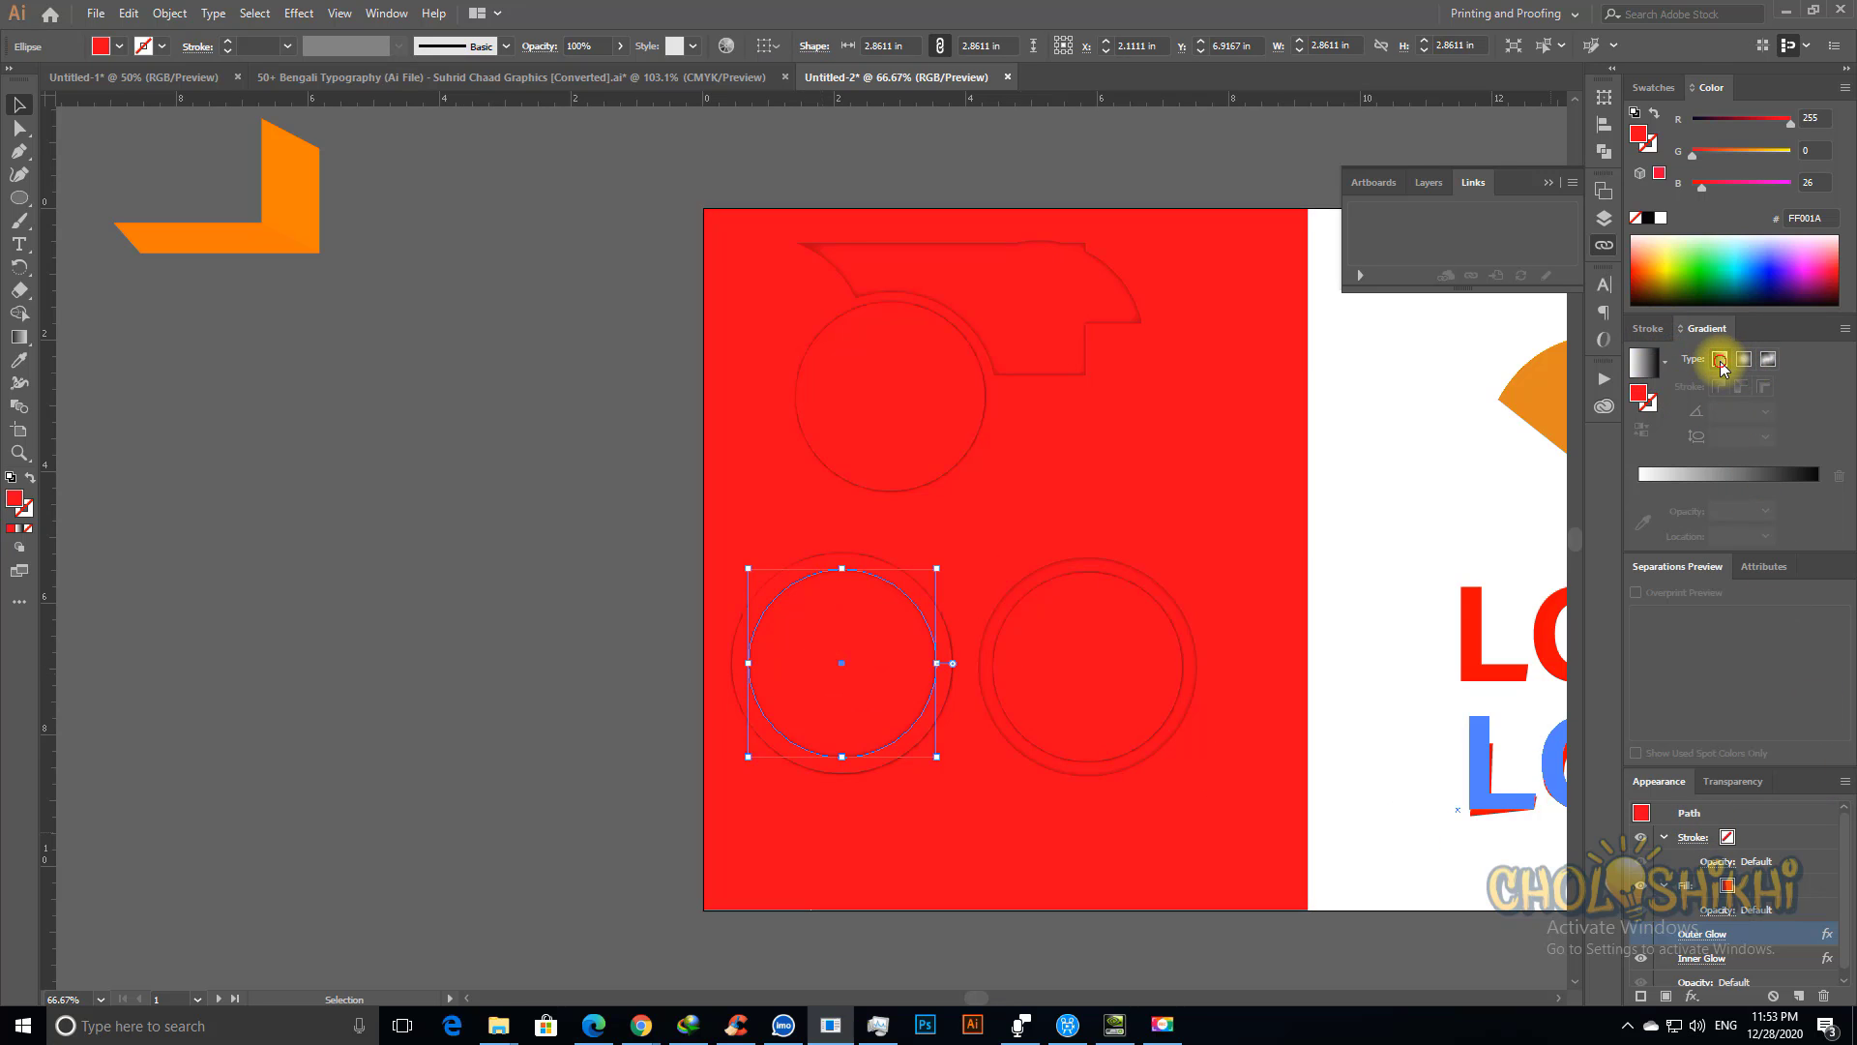
{"action": "left_click", "coordinate": [1641, 363]}
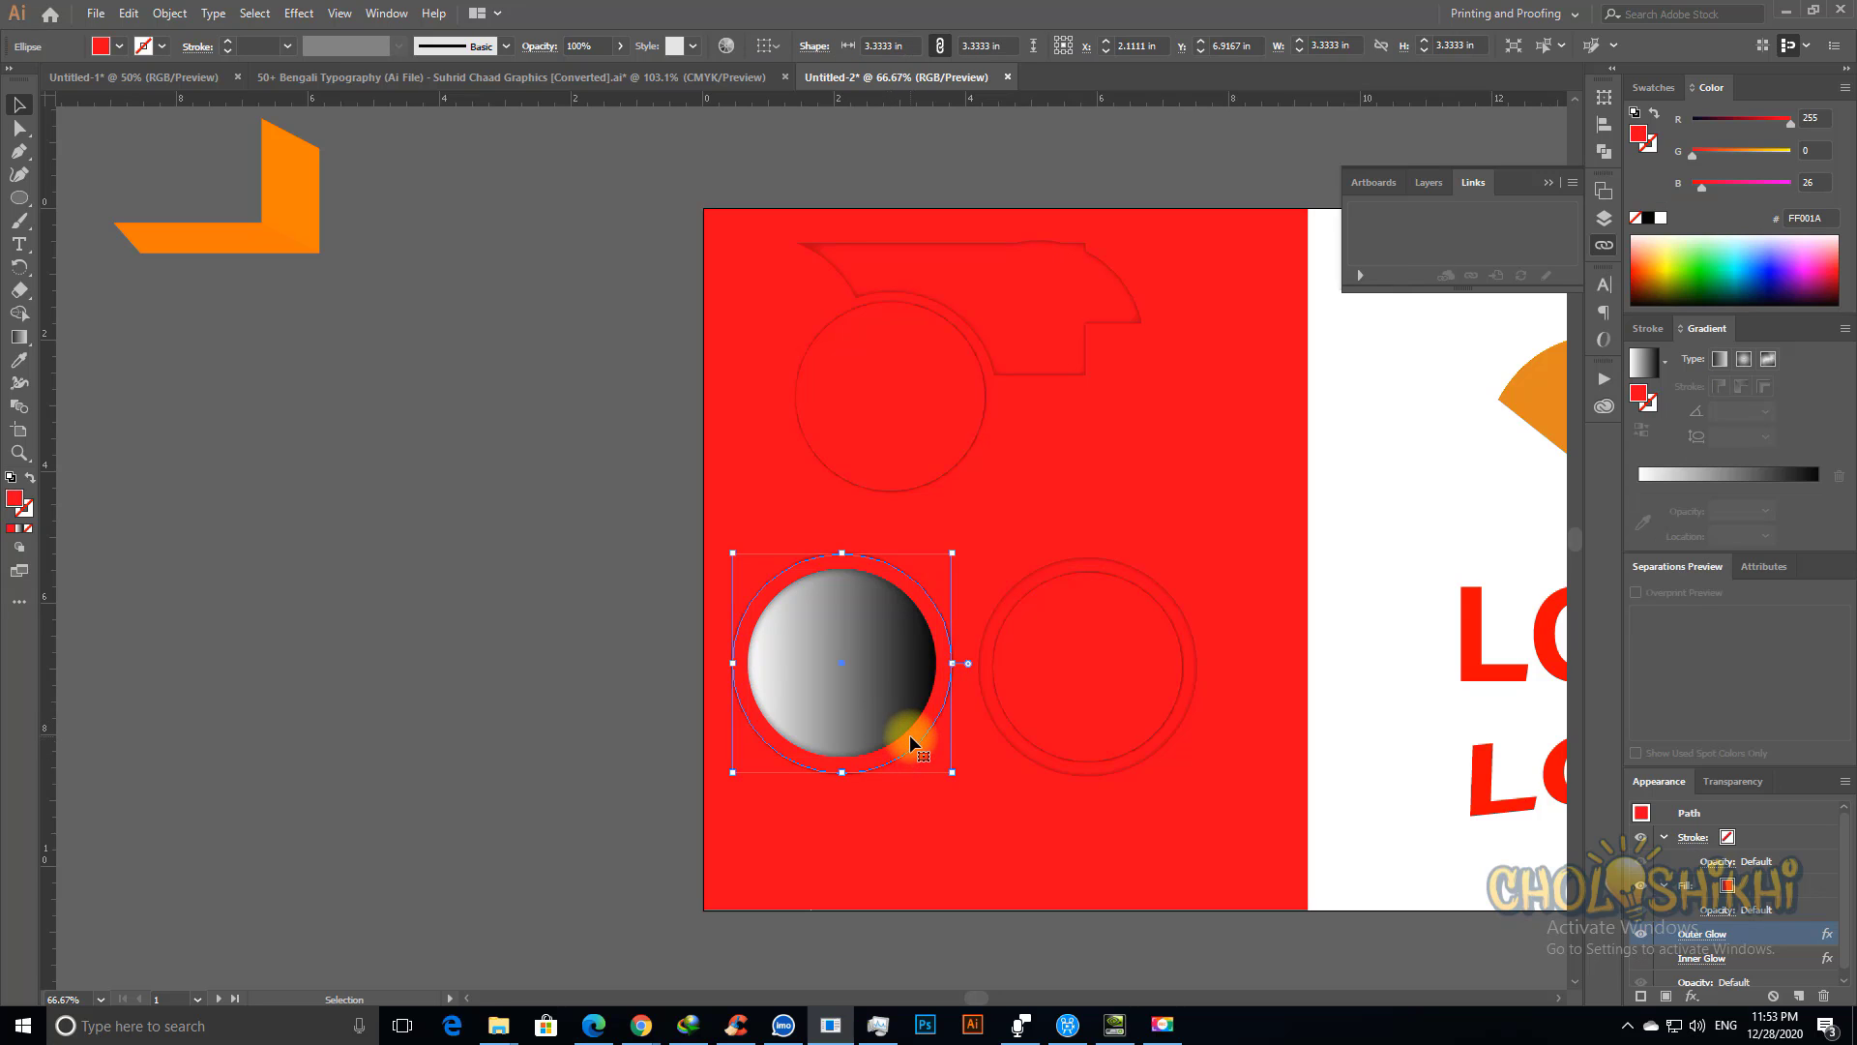
{"action": "key", "text": "i"}
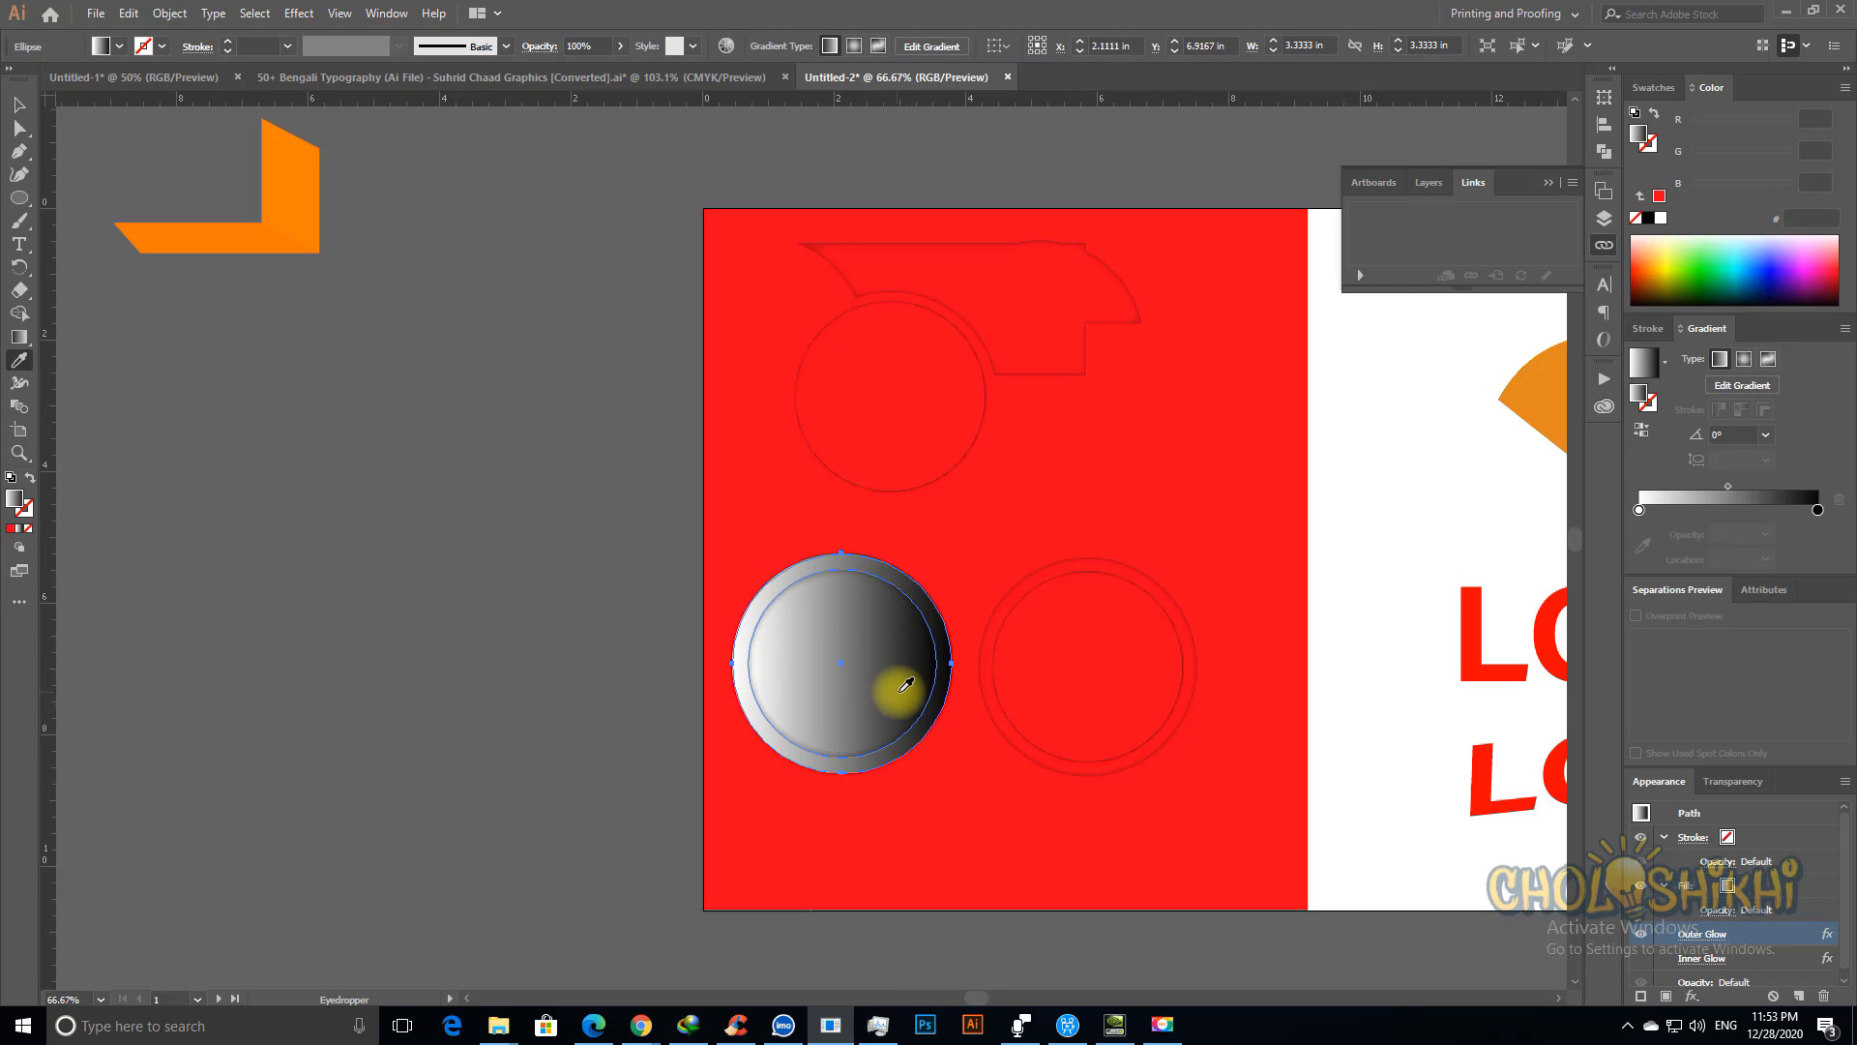
{"action": "key", "text": "v"}
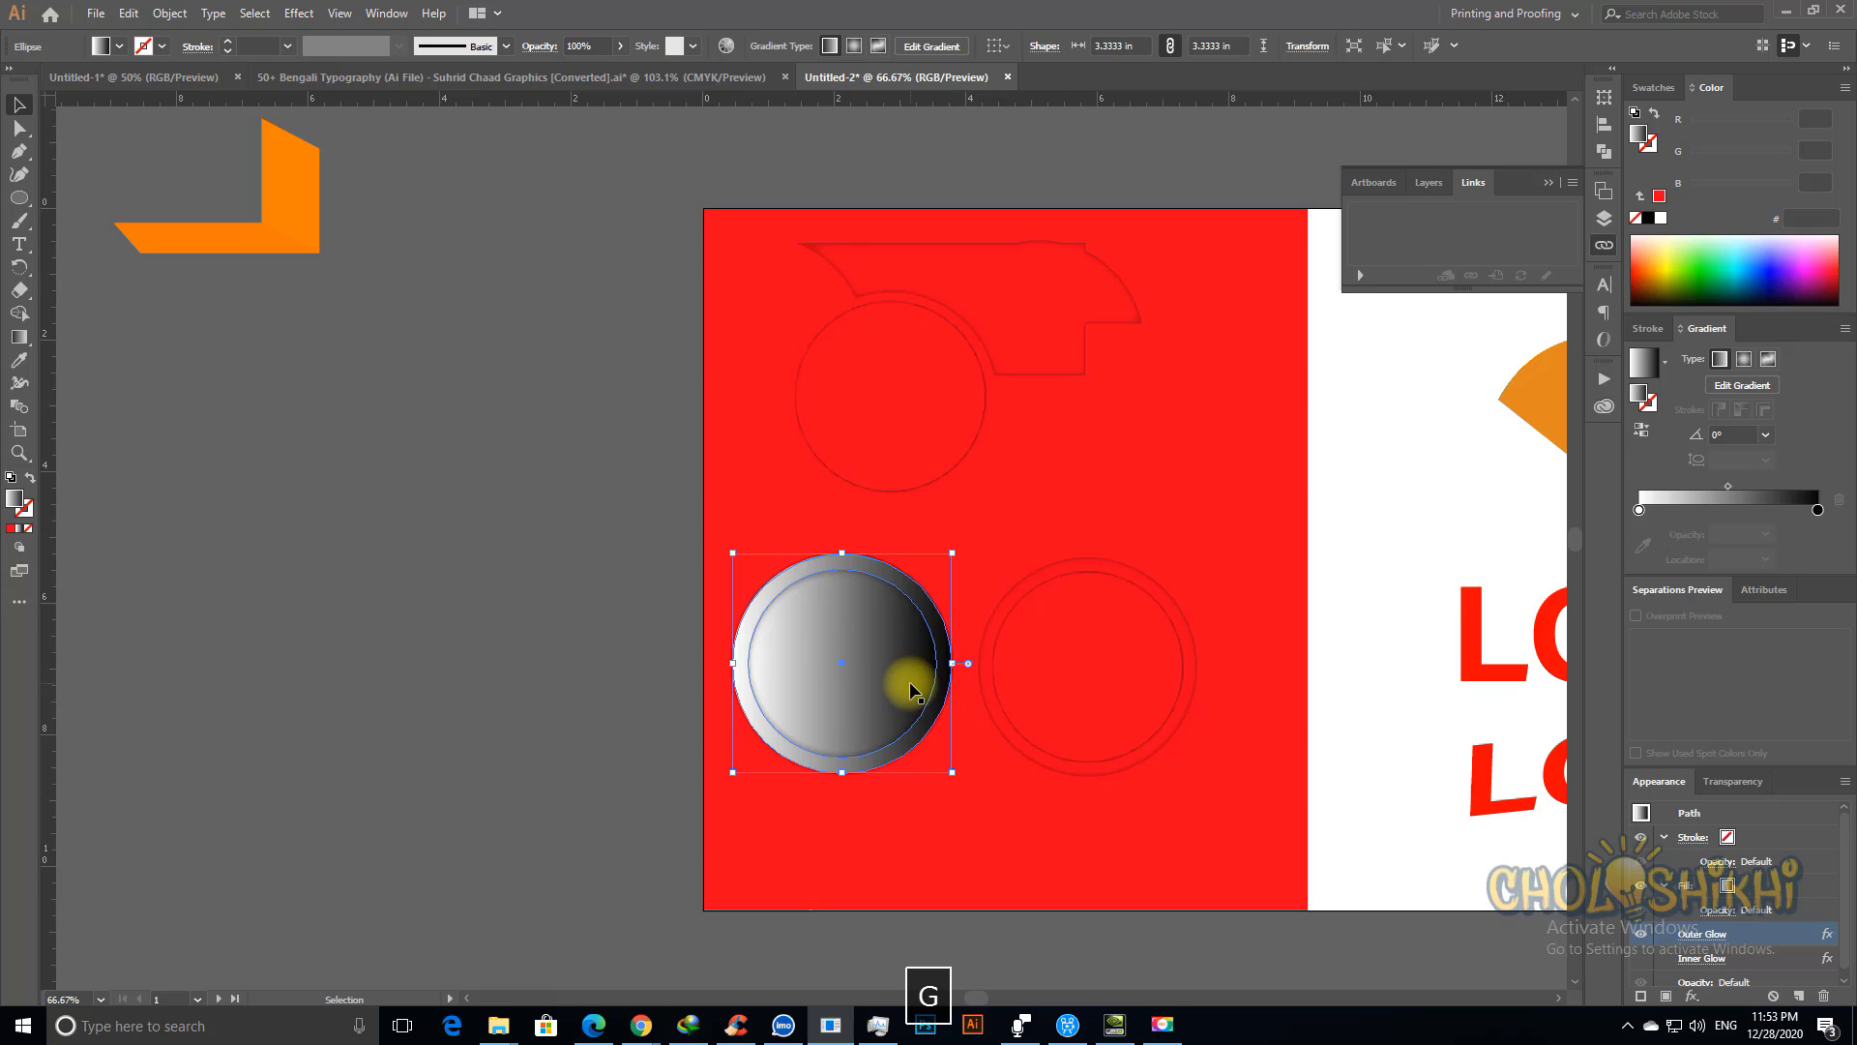
Step: Angle the left pair's larger circle gradient at about -56.3° and the smaller circle's in the opposite direction at about 123.6°
{"action": "key", "text": "g"}
{"action": "left_click_drag", "start_coordinate": [779, 548], "coordinate": [1001, 882]}
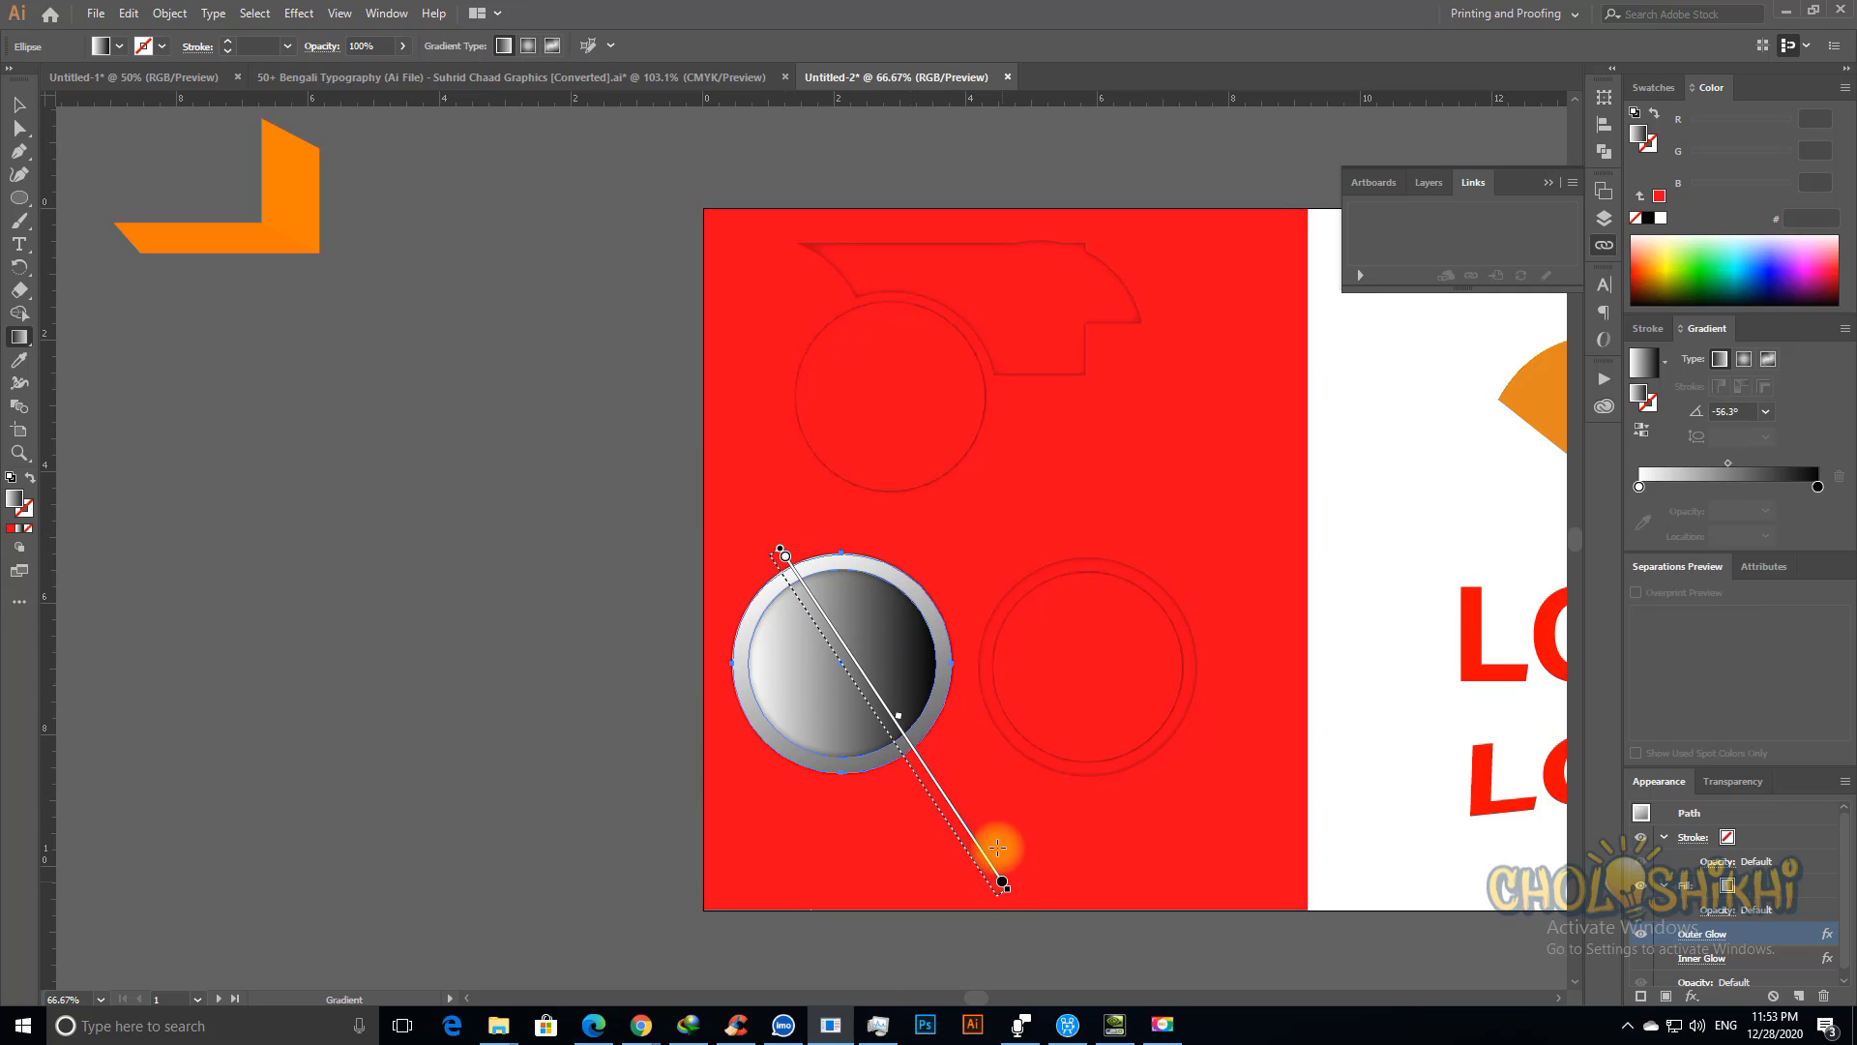
{"action": "key", "text": "v"}
{"action": "left_click", "coordinate": [884, 655]}
{"action": "key", "text": "g"}
{"action": "left_click_drag", "start_coordinate": [909, 744], "coordinate": [723, 470]}
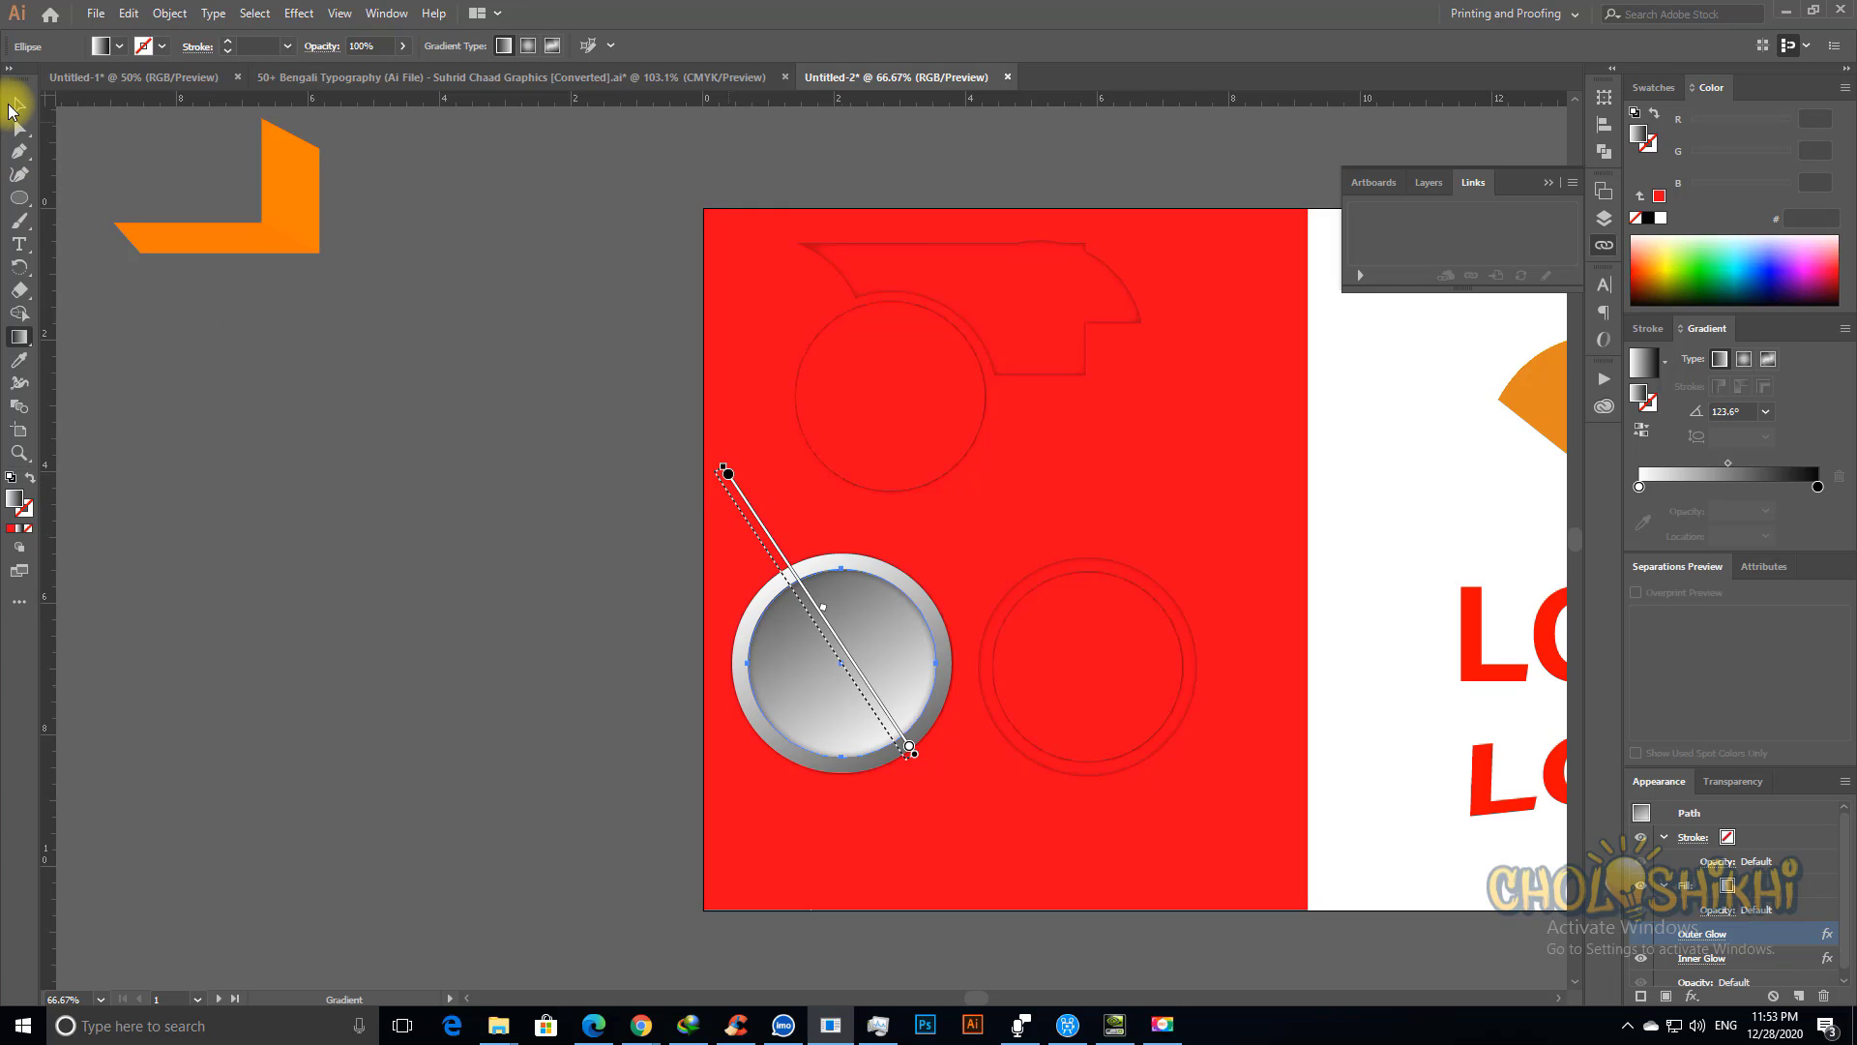
{"action": "left_click", "coordinate": [20, 103]}
{"action": "left_click", "coordinate": [340, 455]}
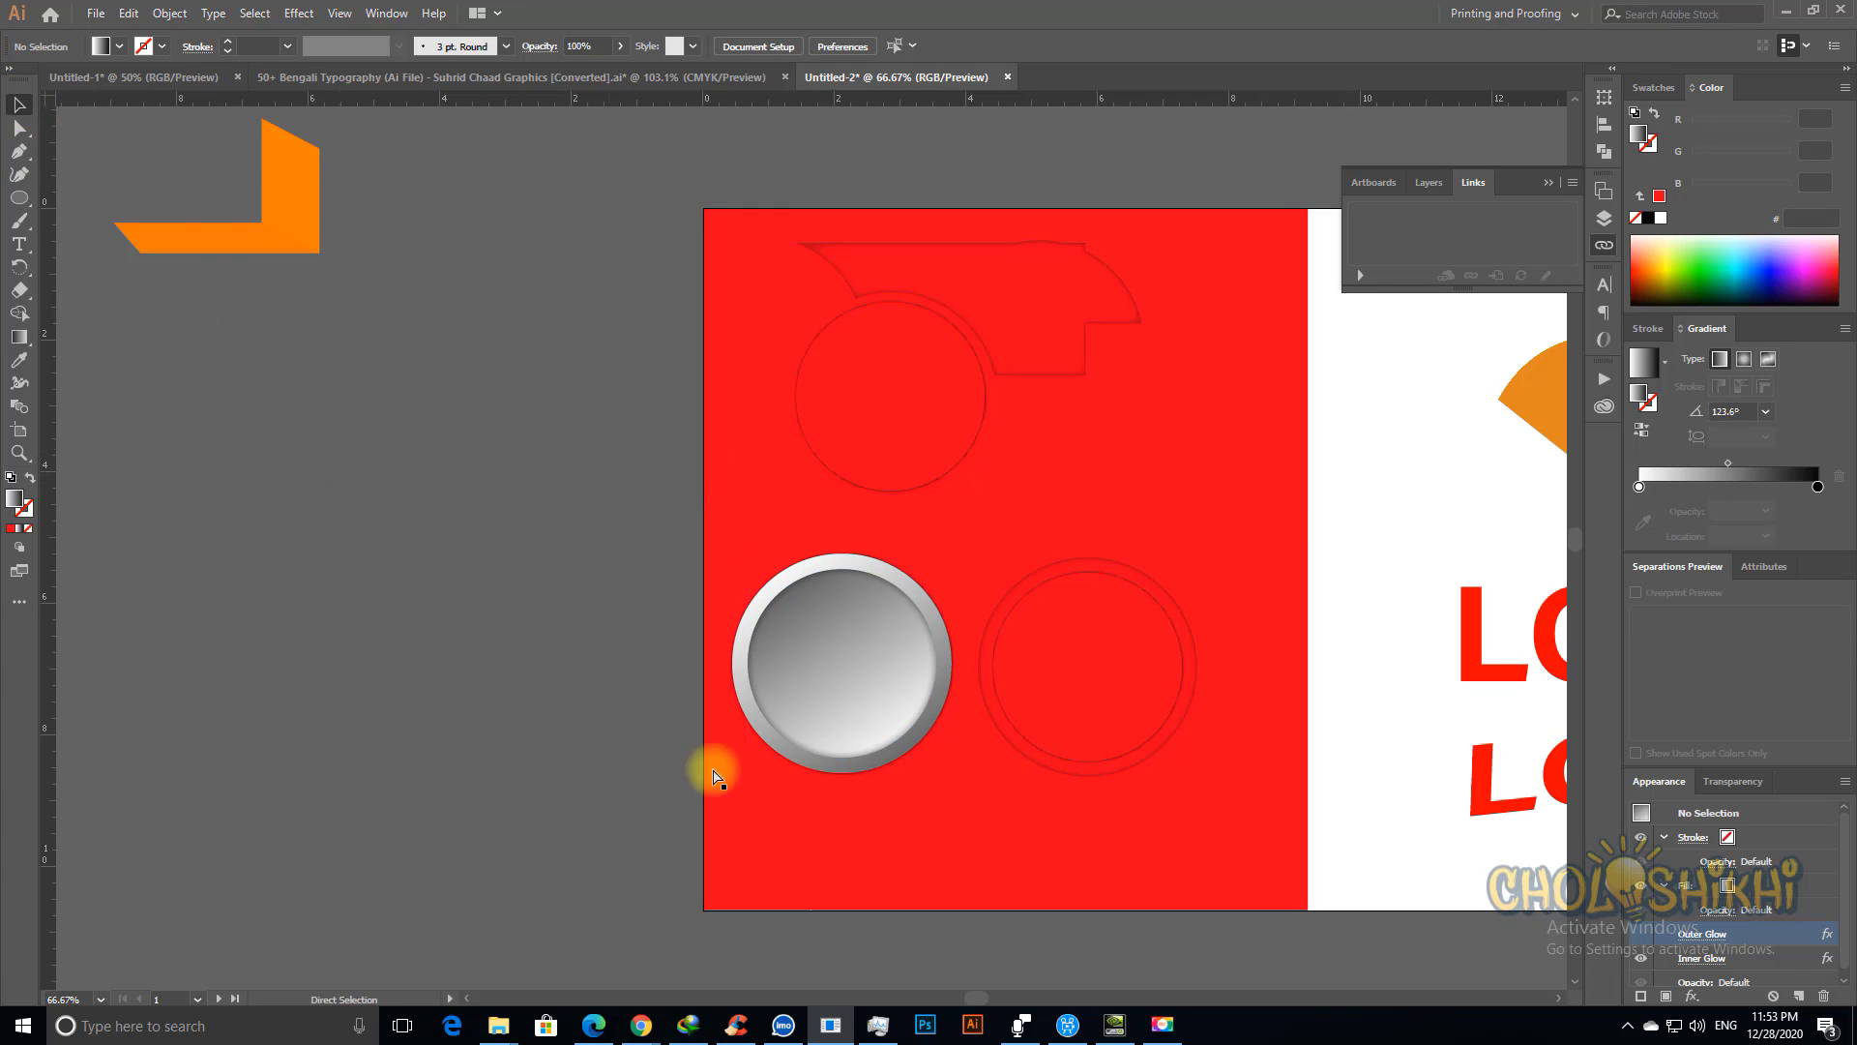
Step: Examine the shading of the left gradient button, both close up and from afar, and dismiss the chat notification
{"action": "key", "text": "ctrl+space"}
{"action": "left_click_drag", "start_coordinate": [614, 531], "coordinate": [1244, 891]}
{"action": "key", "text": "space"}
{"action": "left_click_drag", "start_coordinate": [654, 705], "coordinate": [811, 727]}
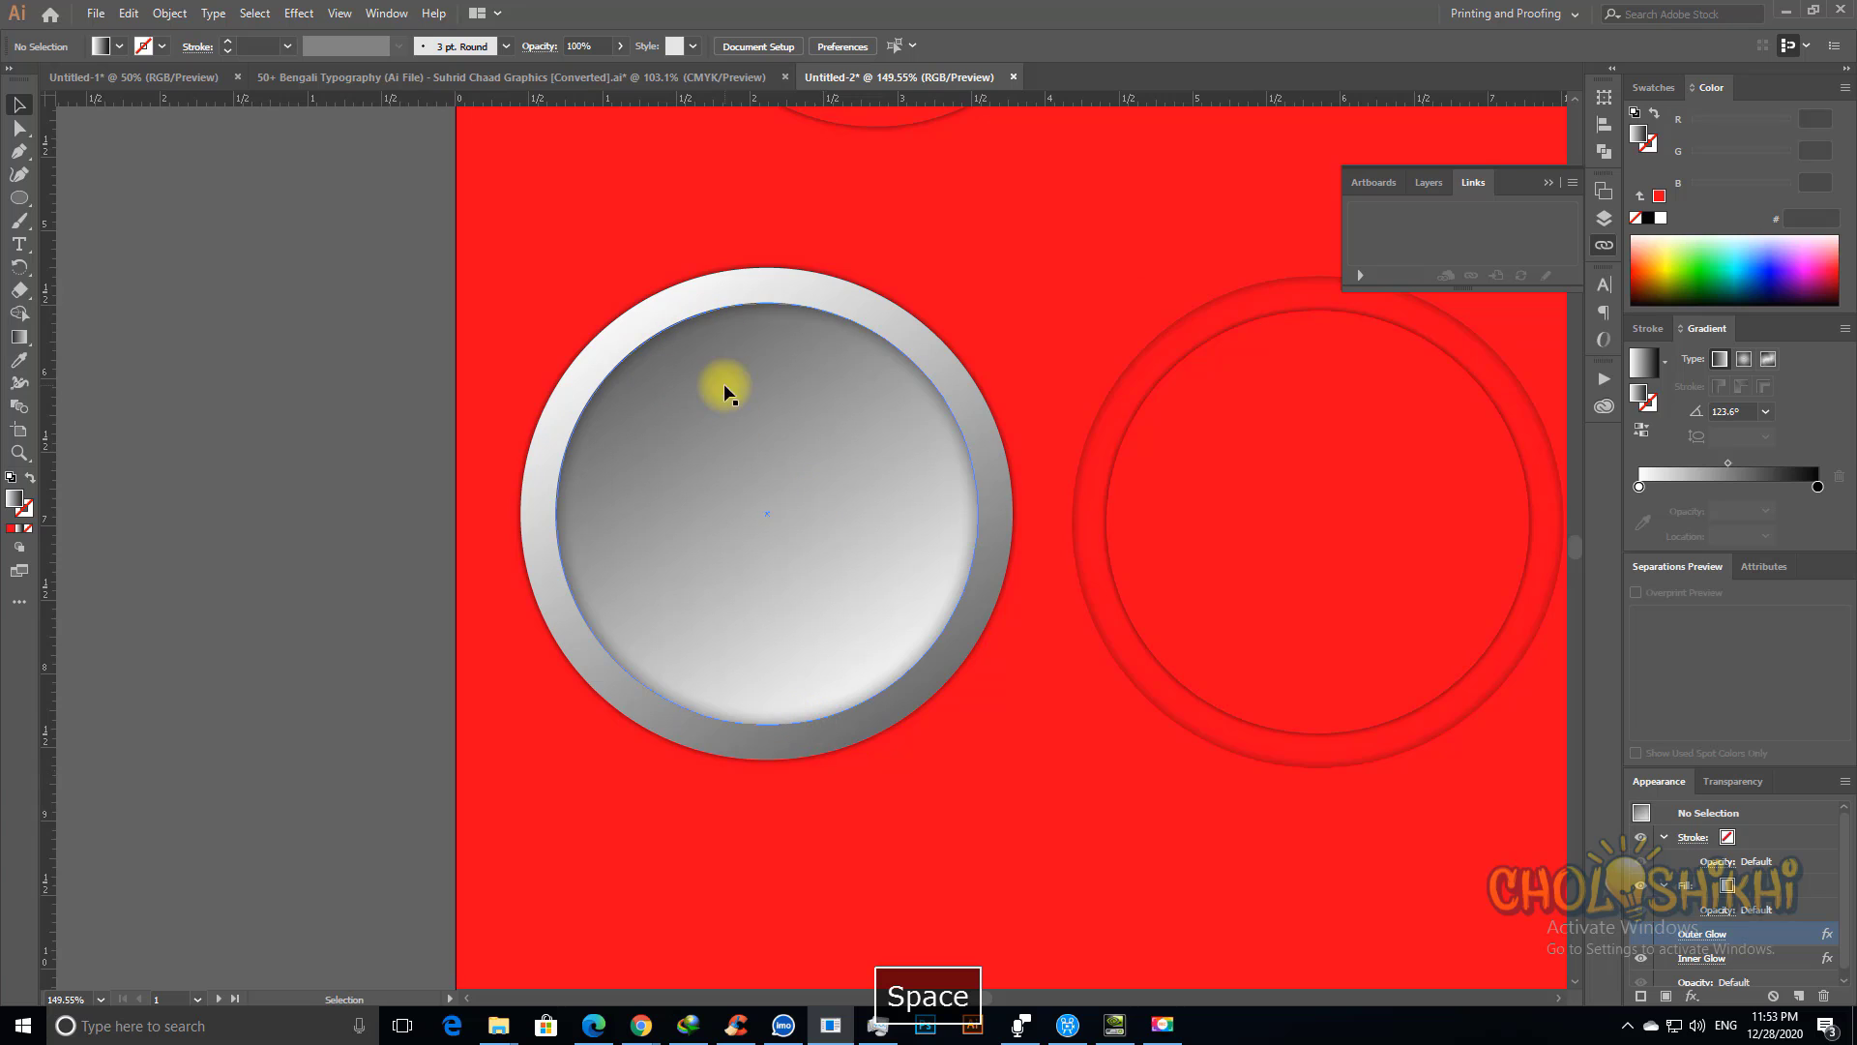
{"action": "key", "text": "ctrl+minus"}
{"action": "key", "text": "ctrl+minus"}
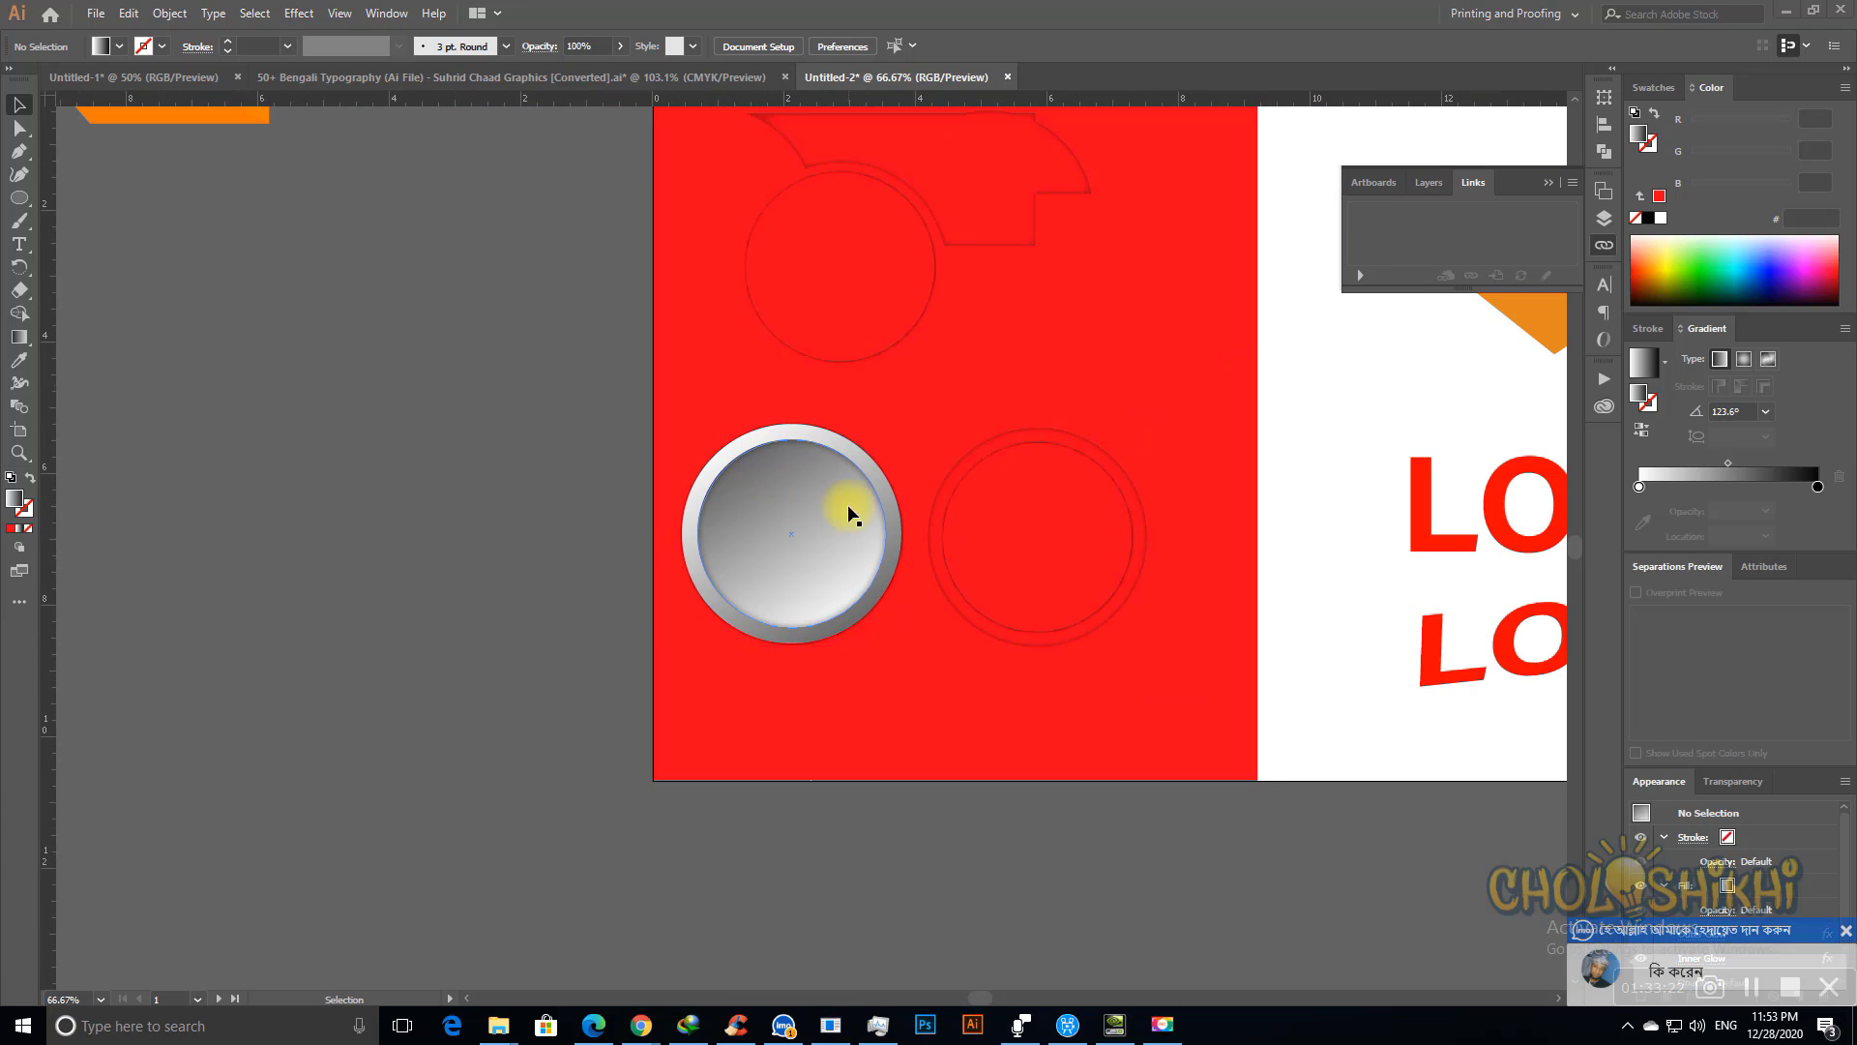
{"action": "left_click", "coordinate": [1843, 932]}
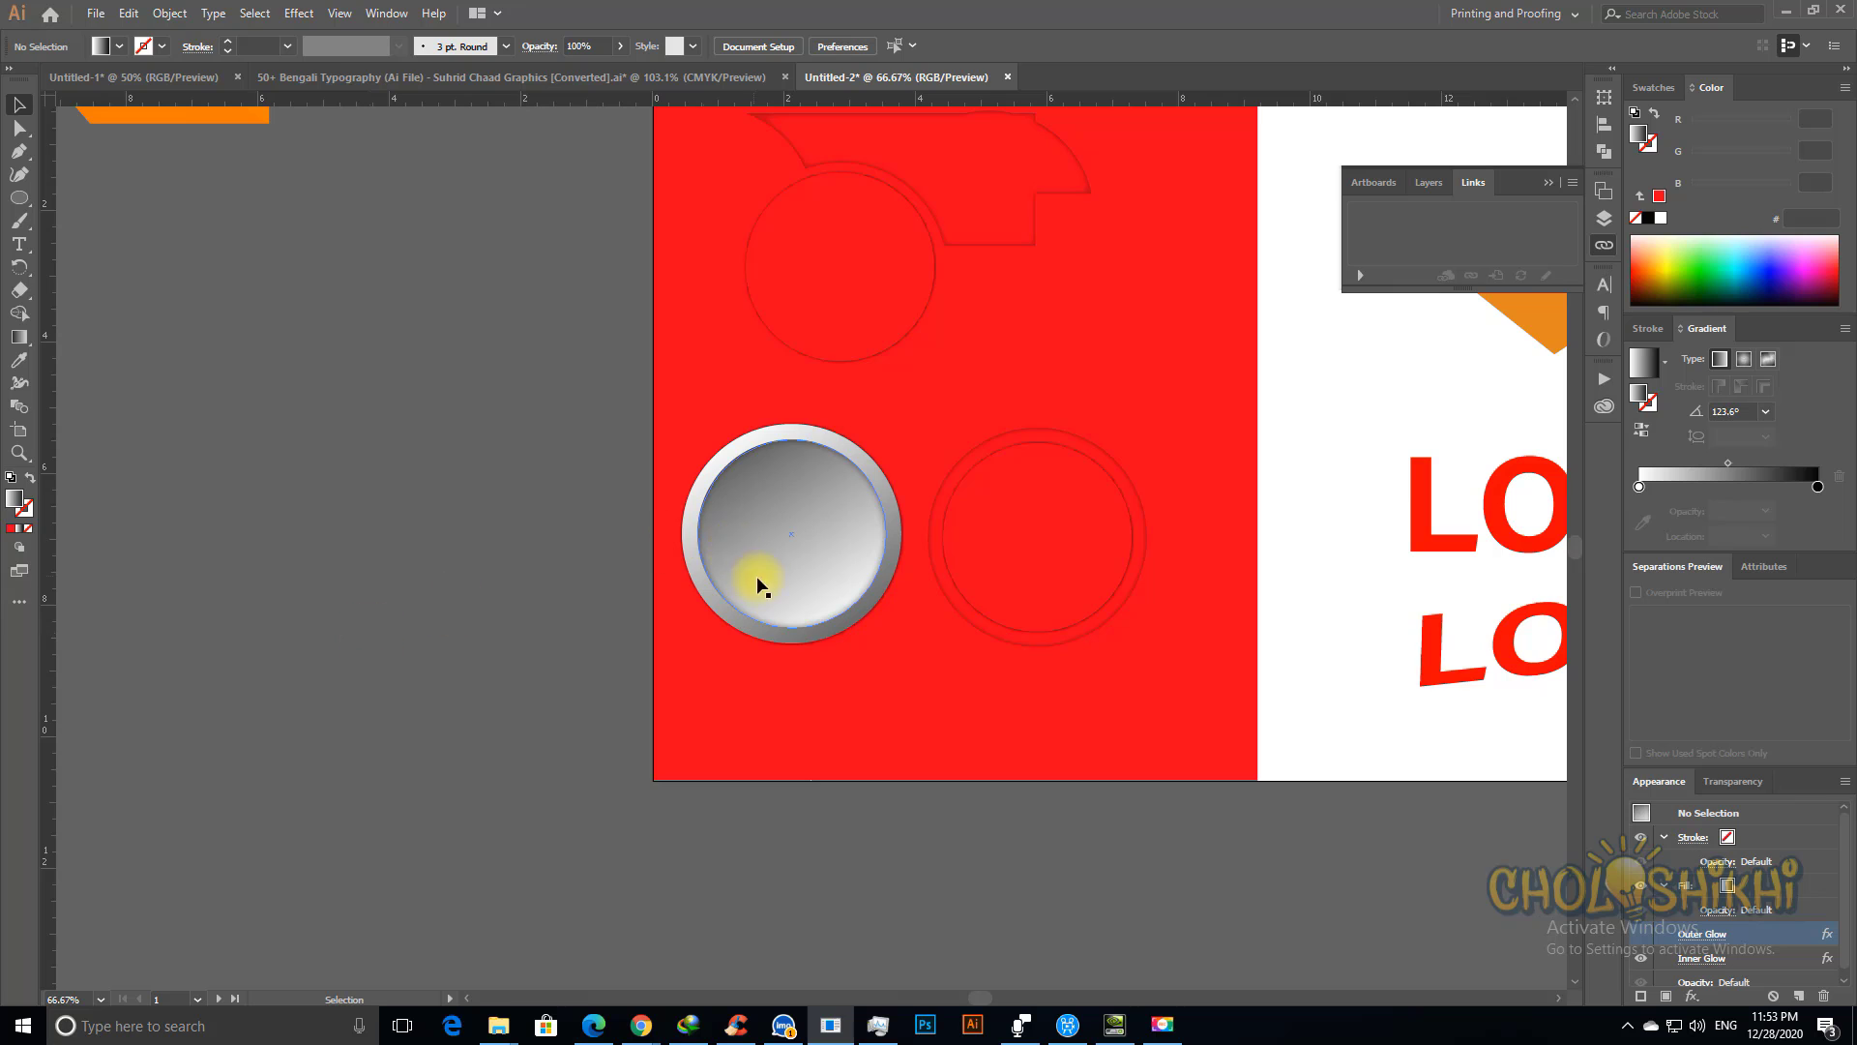
{"action": "key", "text": "ctrl+space"}
{"action": "left_click_drag", "start_coordinate": [609, 394], "coordinate": [1189, 635]}
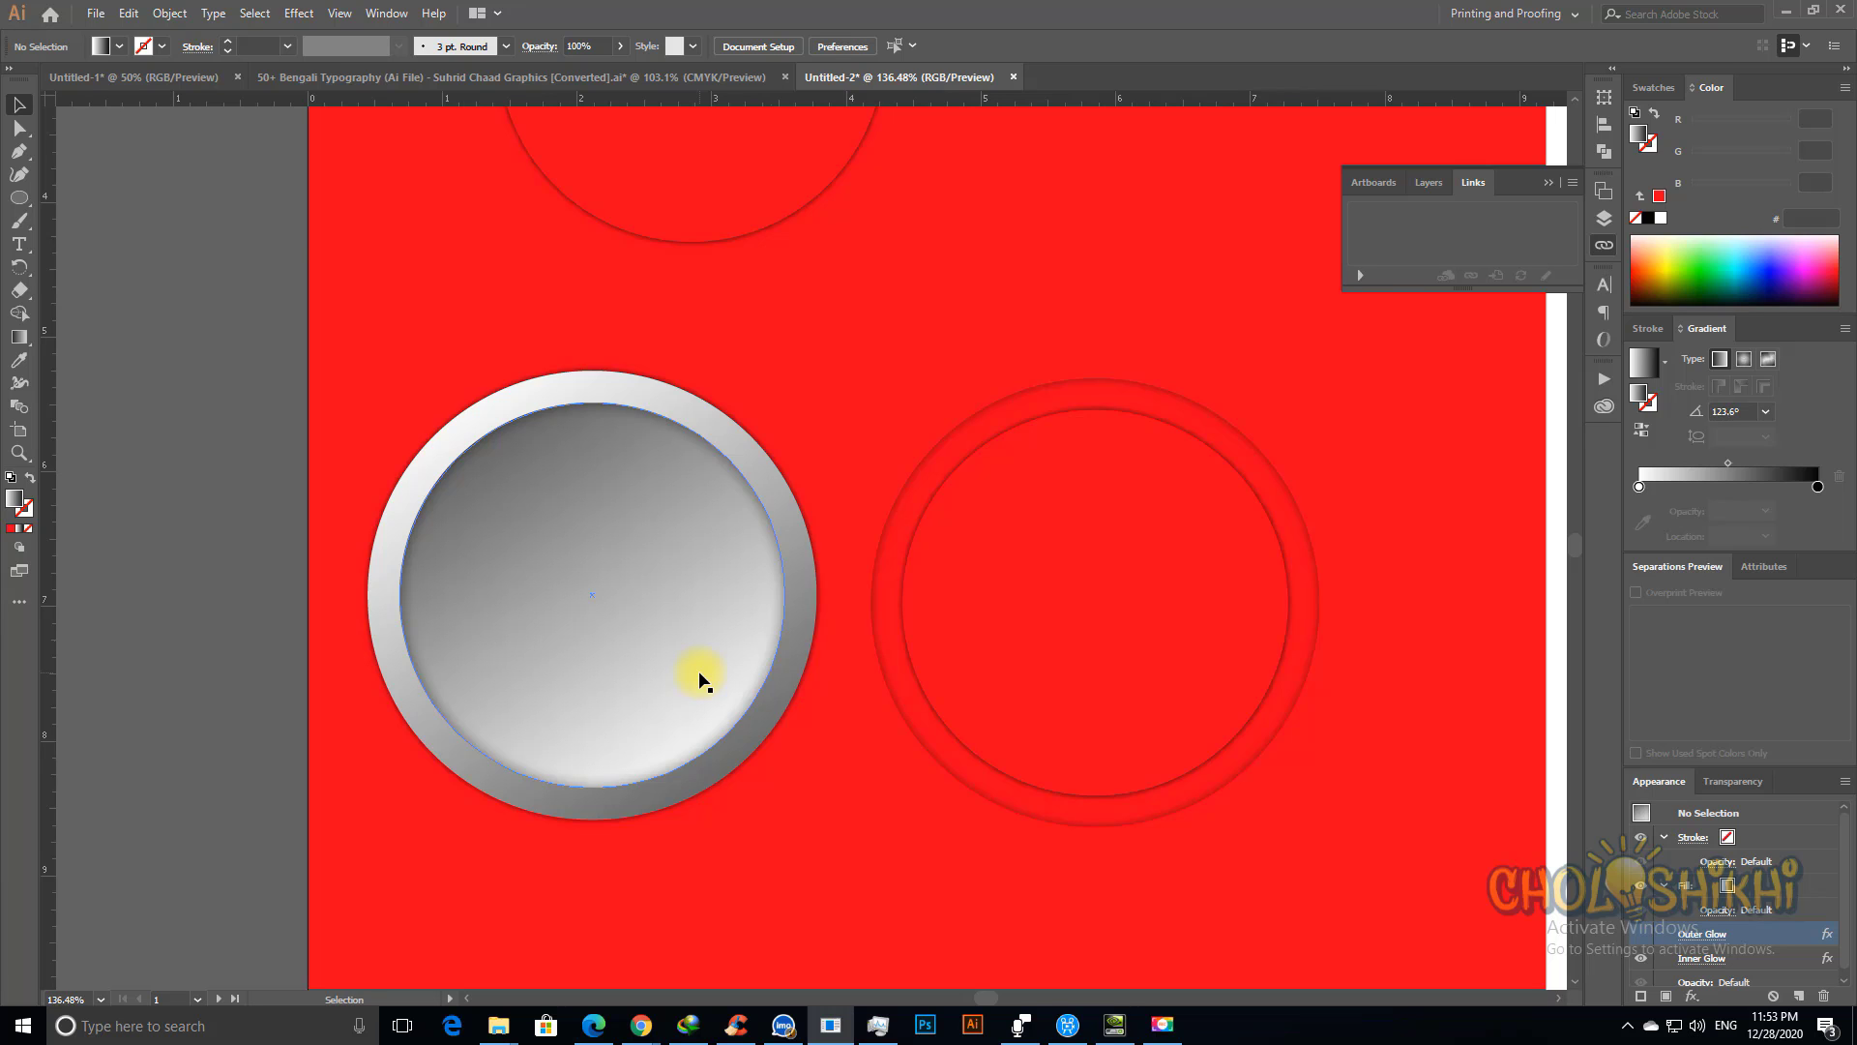
{"action": "left_click", "coordinate": [299, 13]}
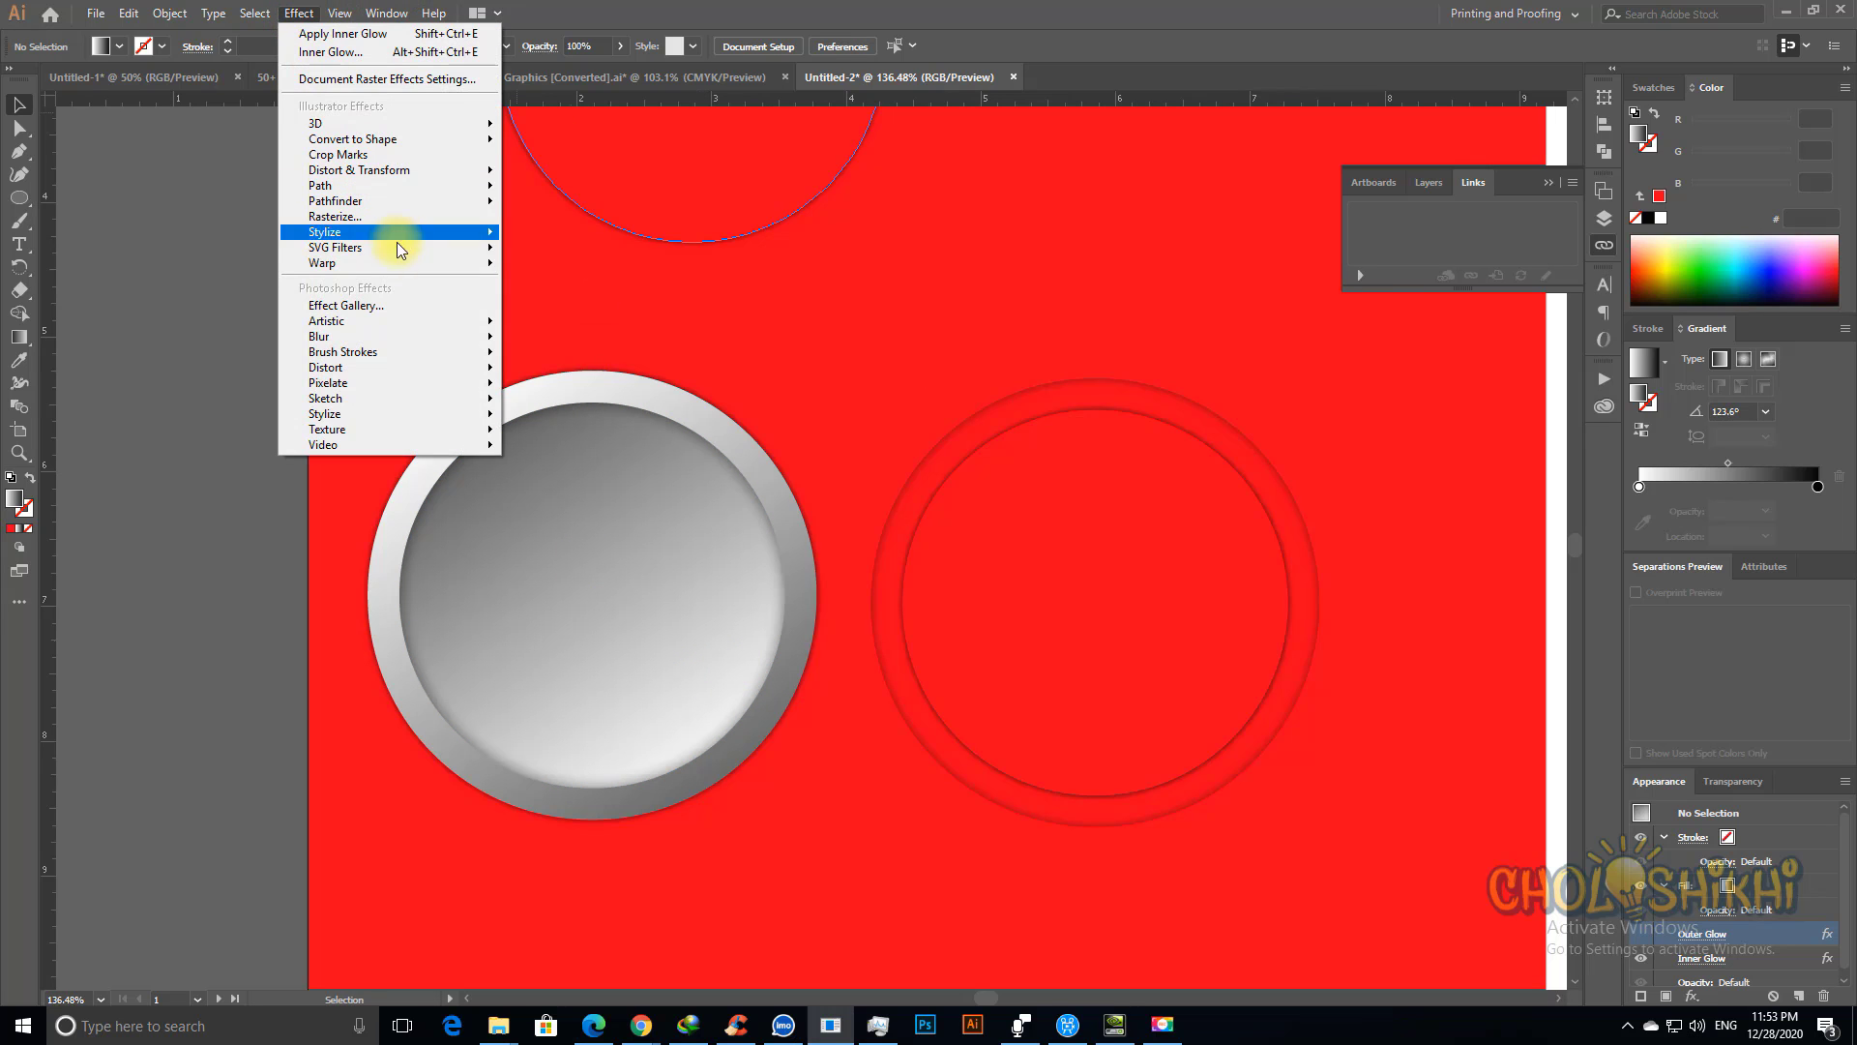
{"action": "mouse_move", "coordinate": [404, 230]}
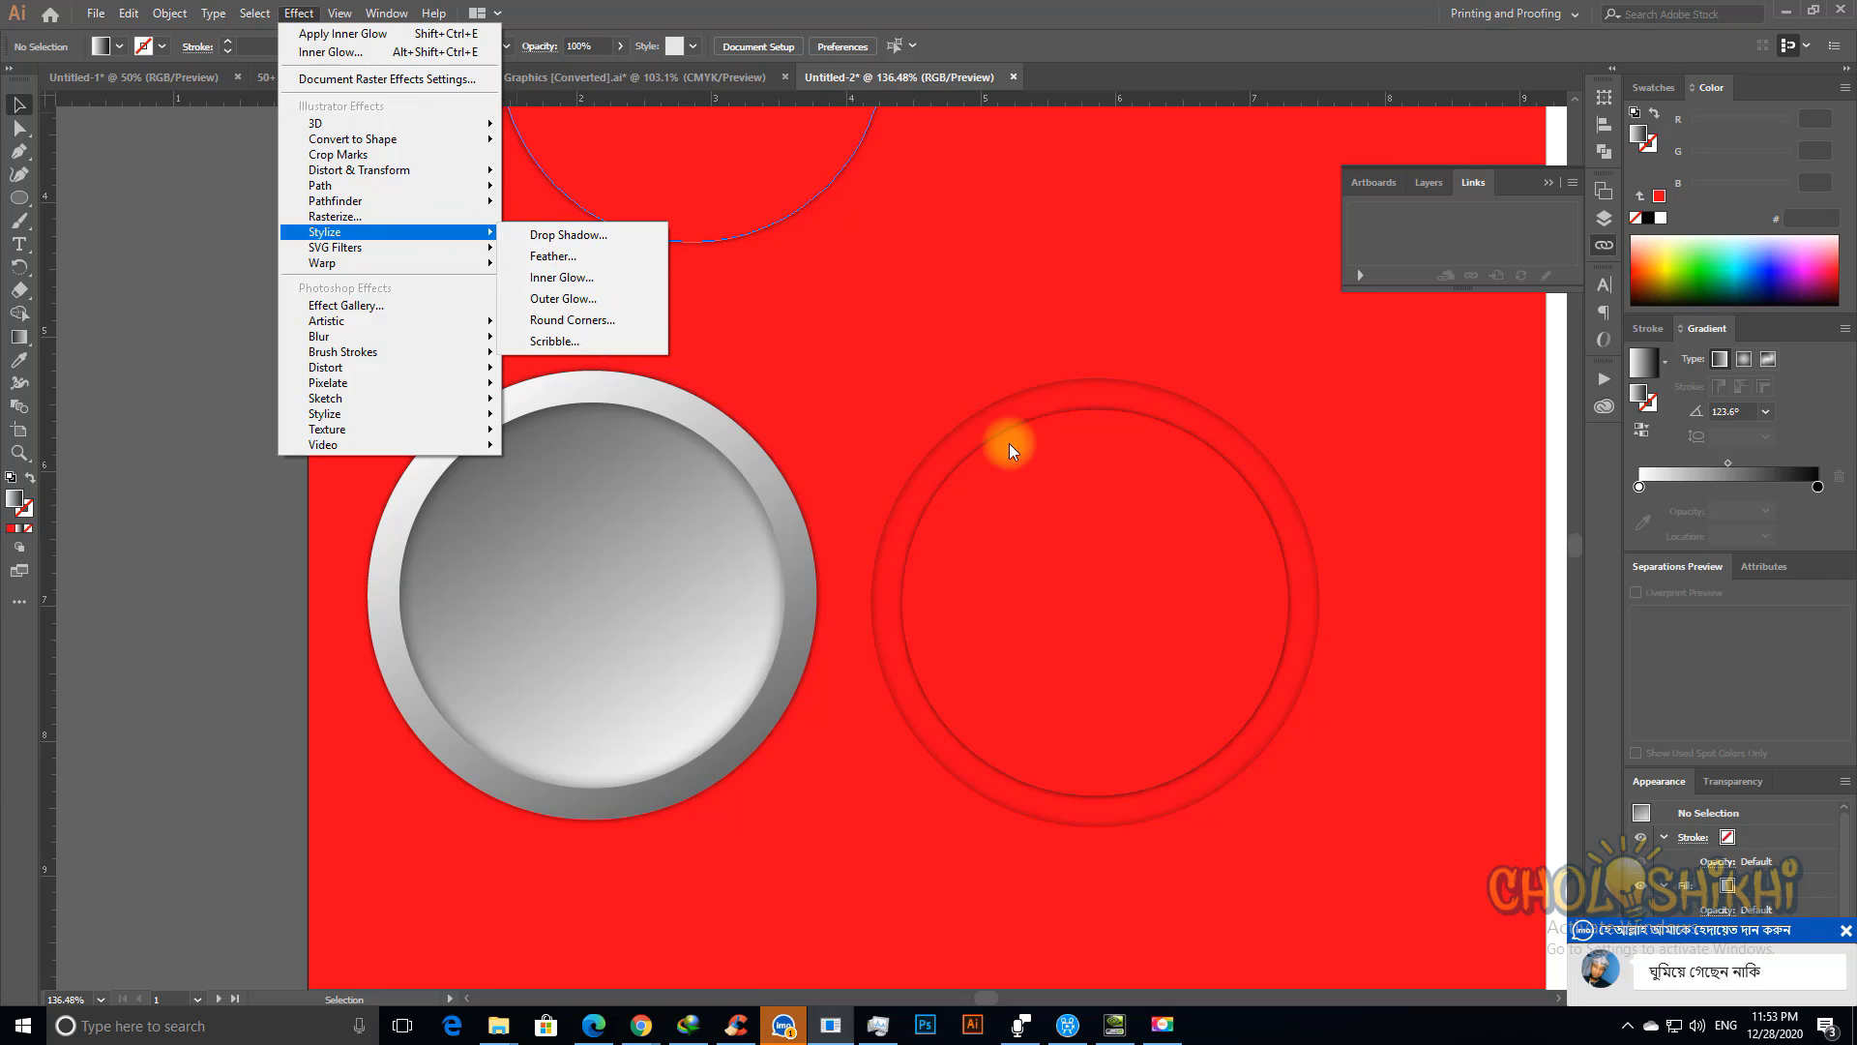
{"action": "left_click", "coordinate": [1846, 930]}
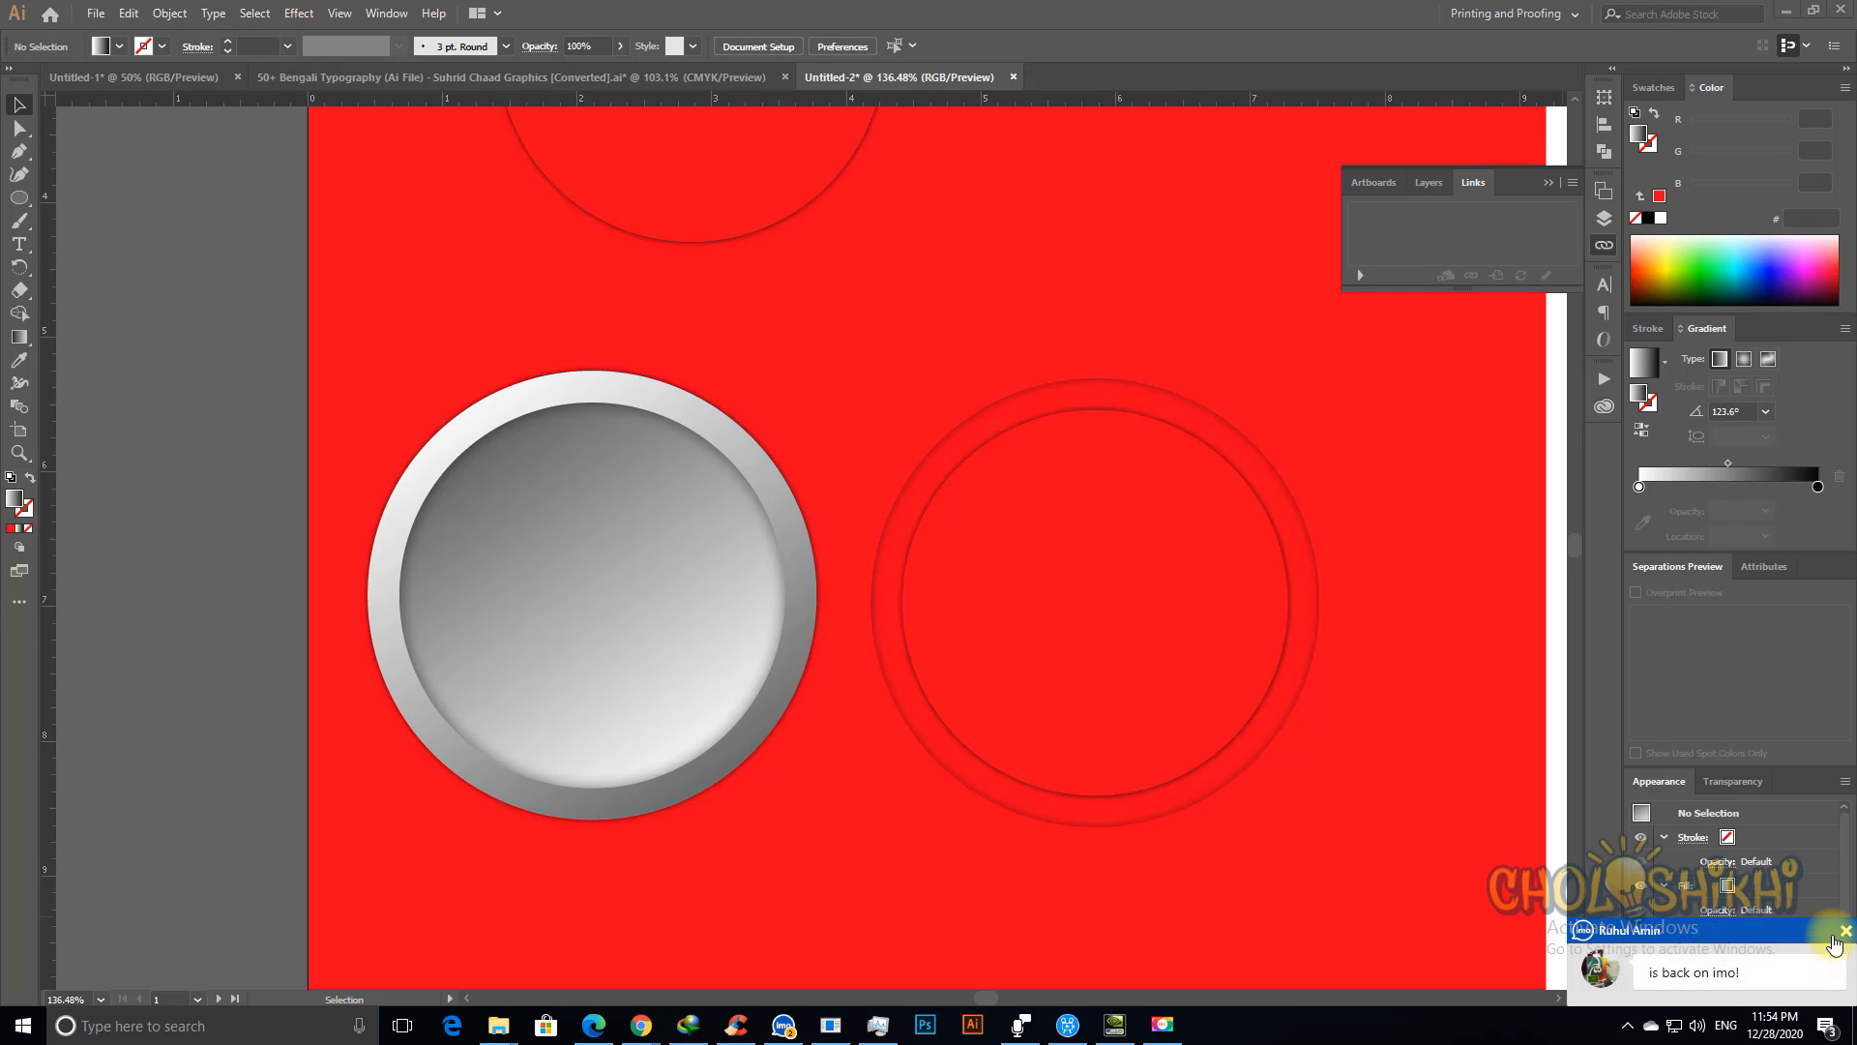
{"action": "left_click", "coordinate": [1842, 932]}
{"action": "left_click", "coordinate": [703, 494]}
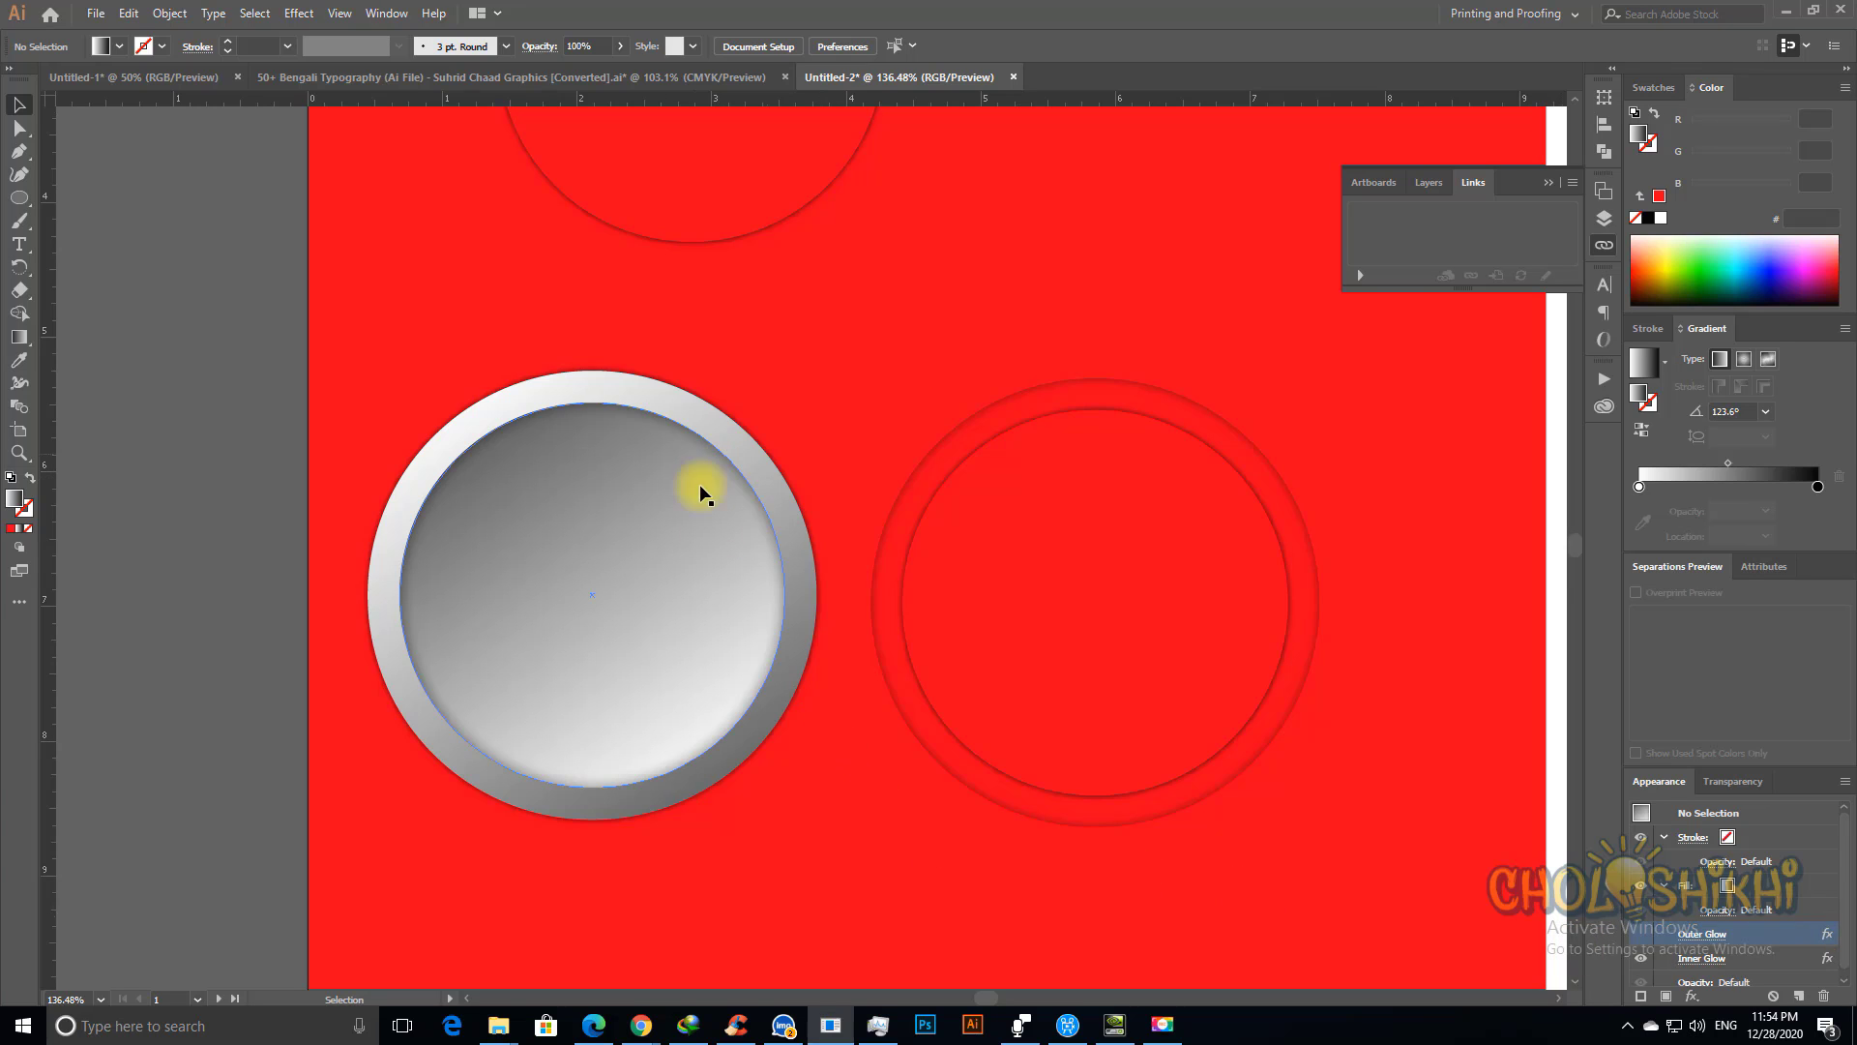
{"action": "left_click", "coordinate": [299, 13]}
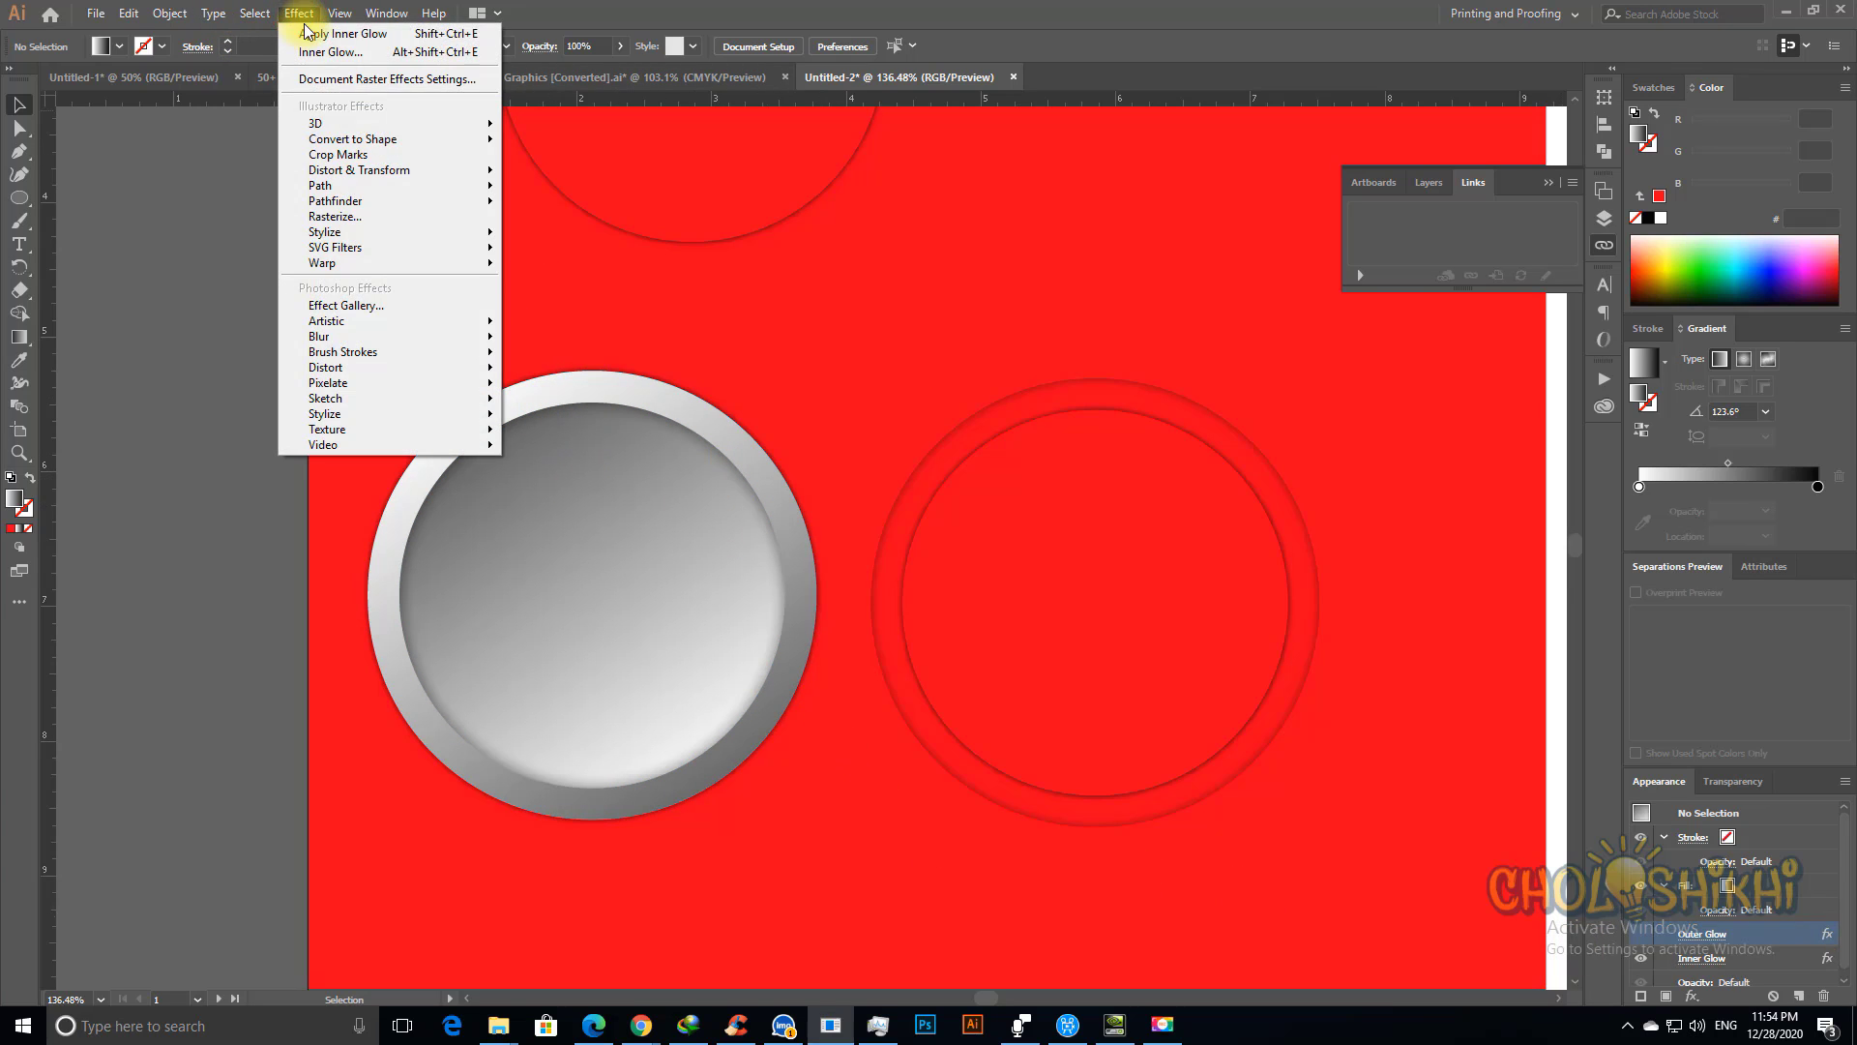
{"action": "mouse_move", "coordinate": [425, 234]}
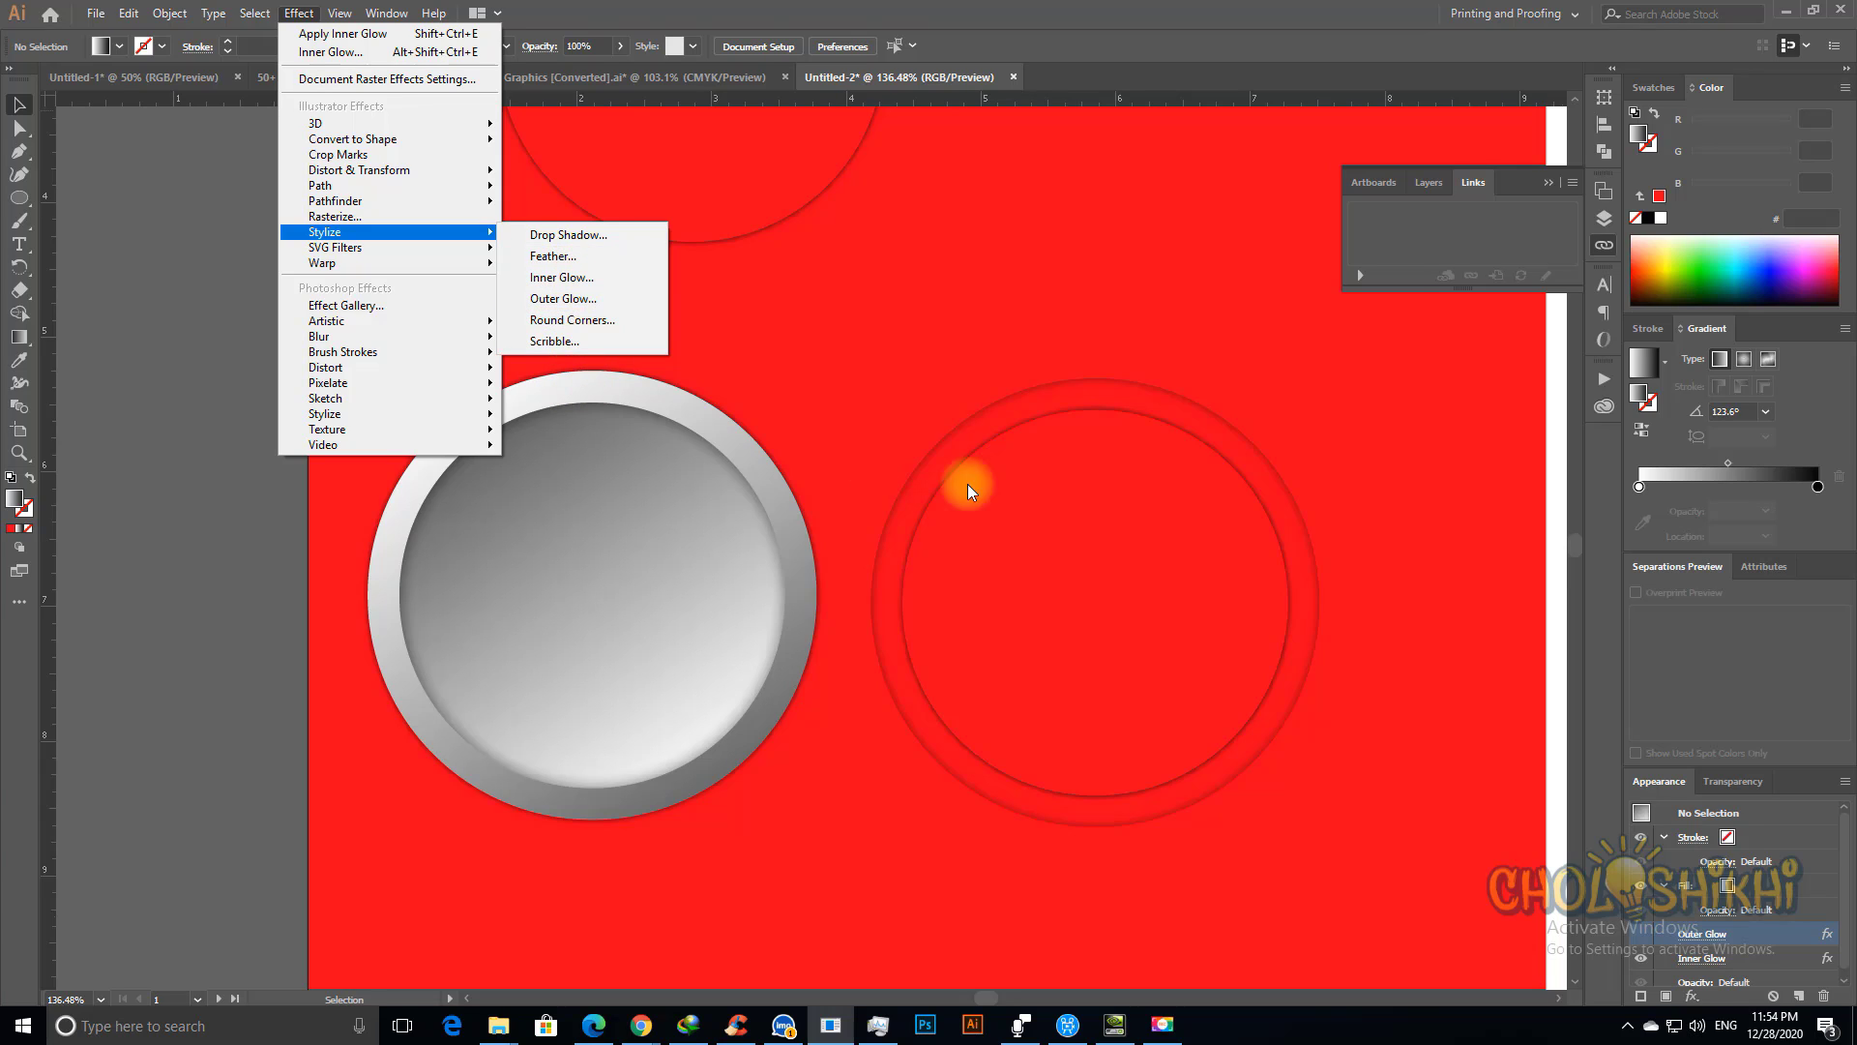
Step: Try a Scribble effect on the right pair's smaller circle, previewing it with a Path Overlap of 21 px
{"action": "left_click", "coordinate": [1065, 484]}
{"action": "left_click", "coordinate": [1065, 485]}
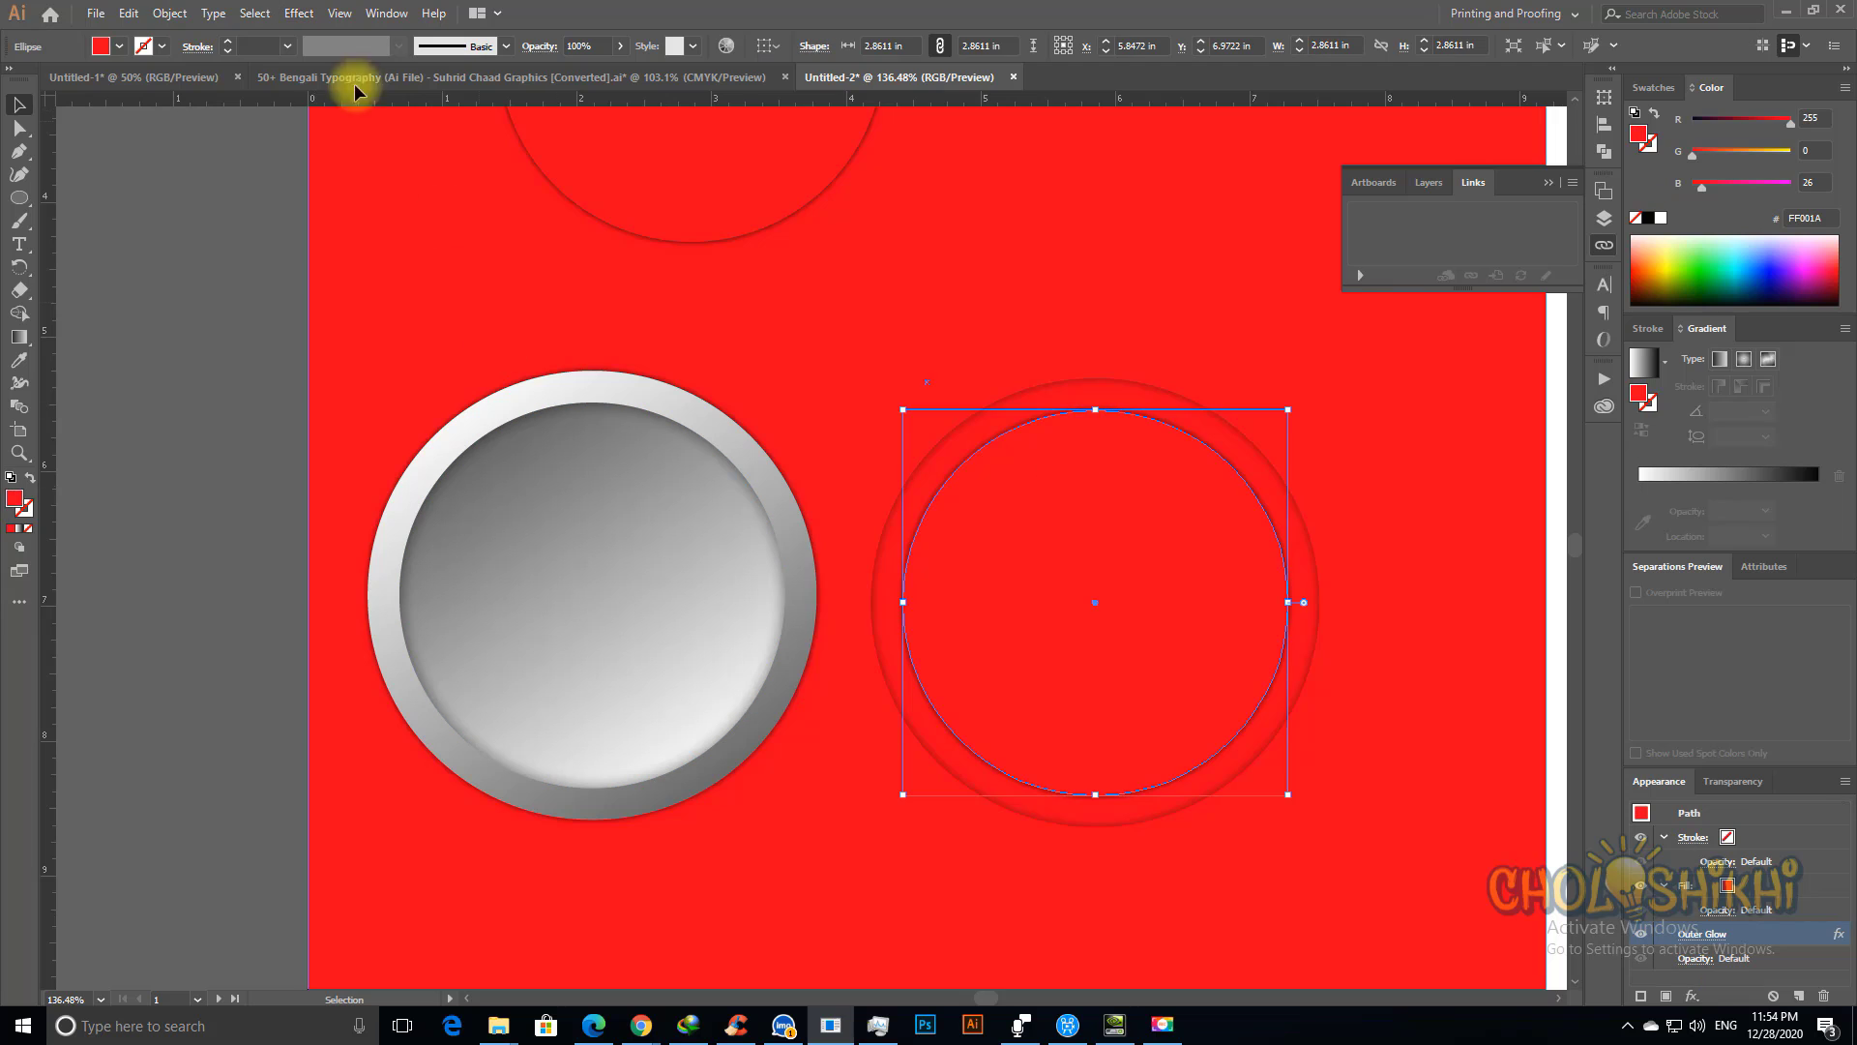
{"action": "left_click", "coordinate": [295, 14]}
{"action": "mouse_move", "coordinate": [443, 234]}
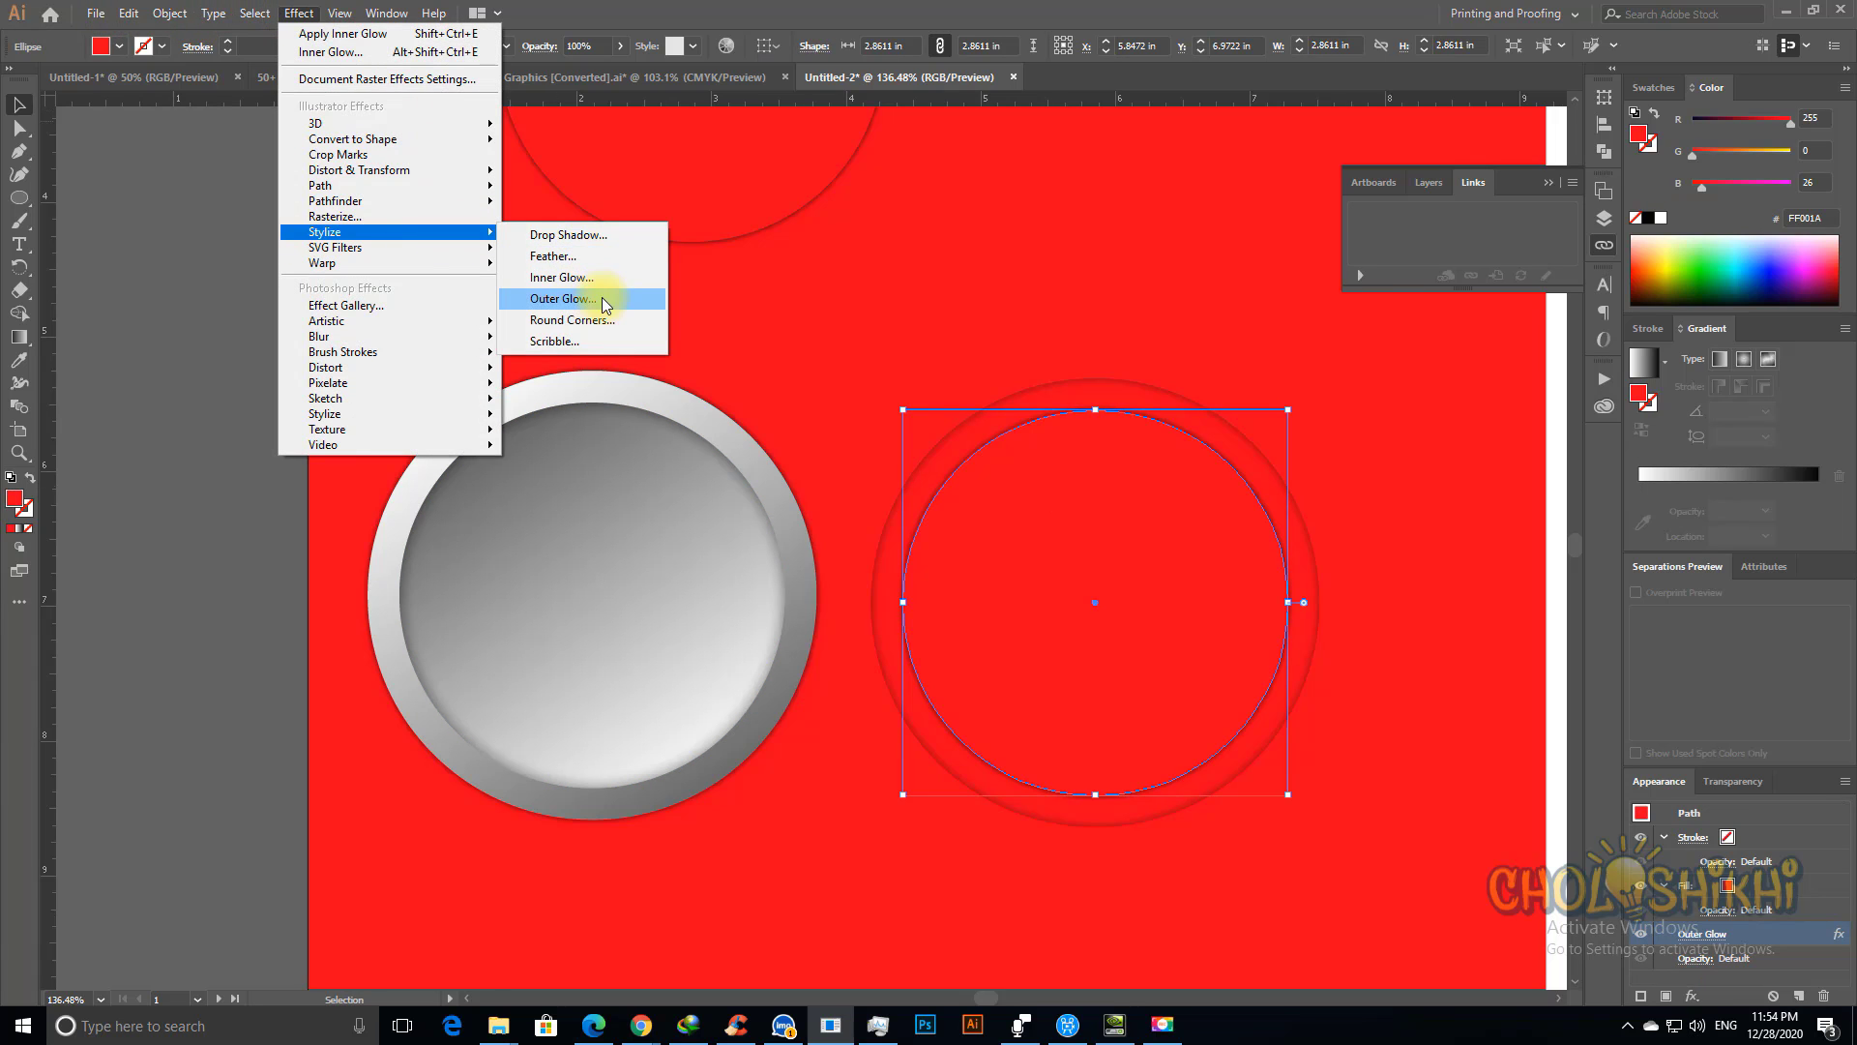
{"action": "left_click", "coordinate": [581, 341]}
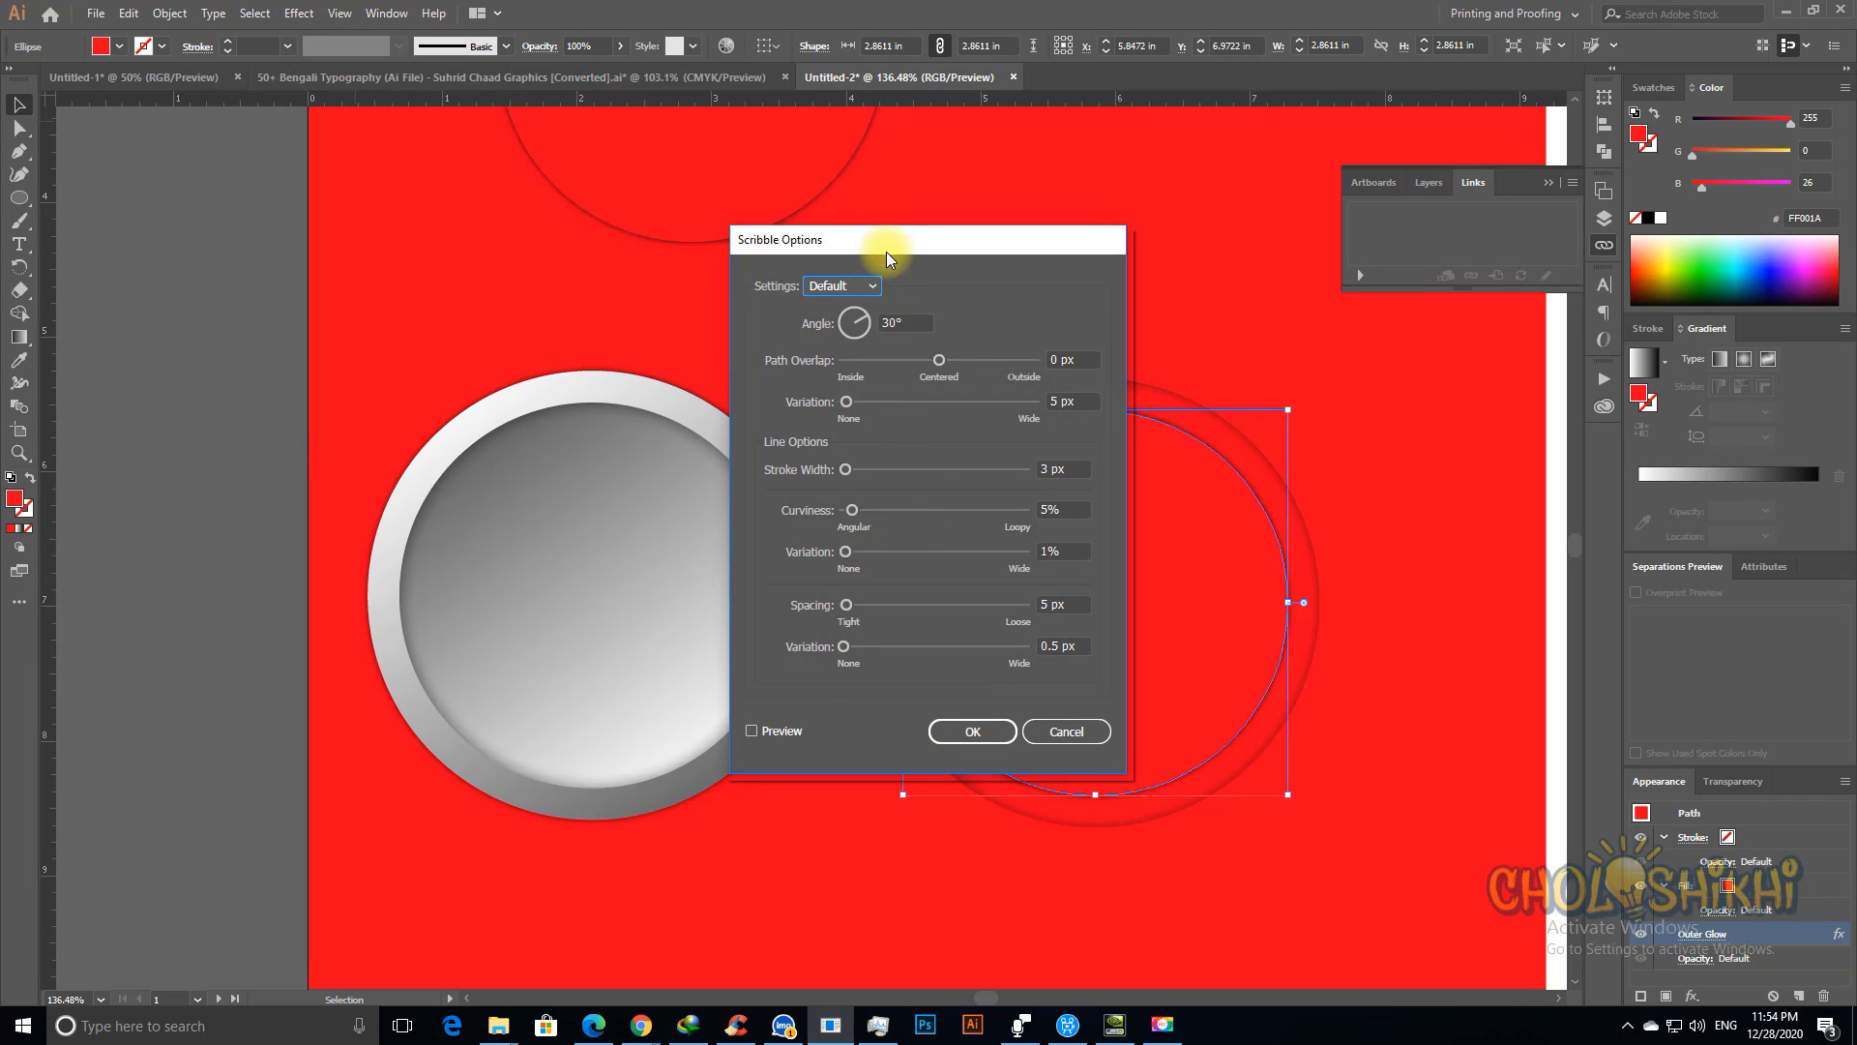
{"action": "left_click_drag", "start_coordinate": [878, 247], "coordinate": [374, 241]}
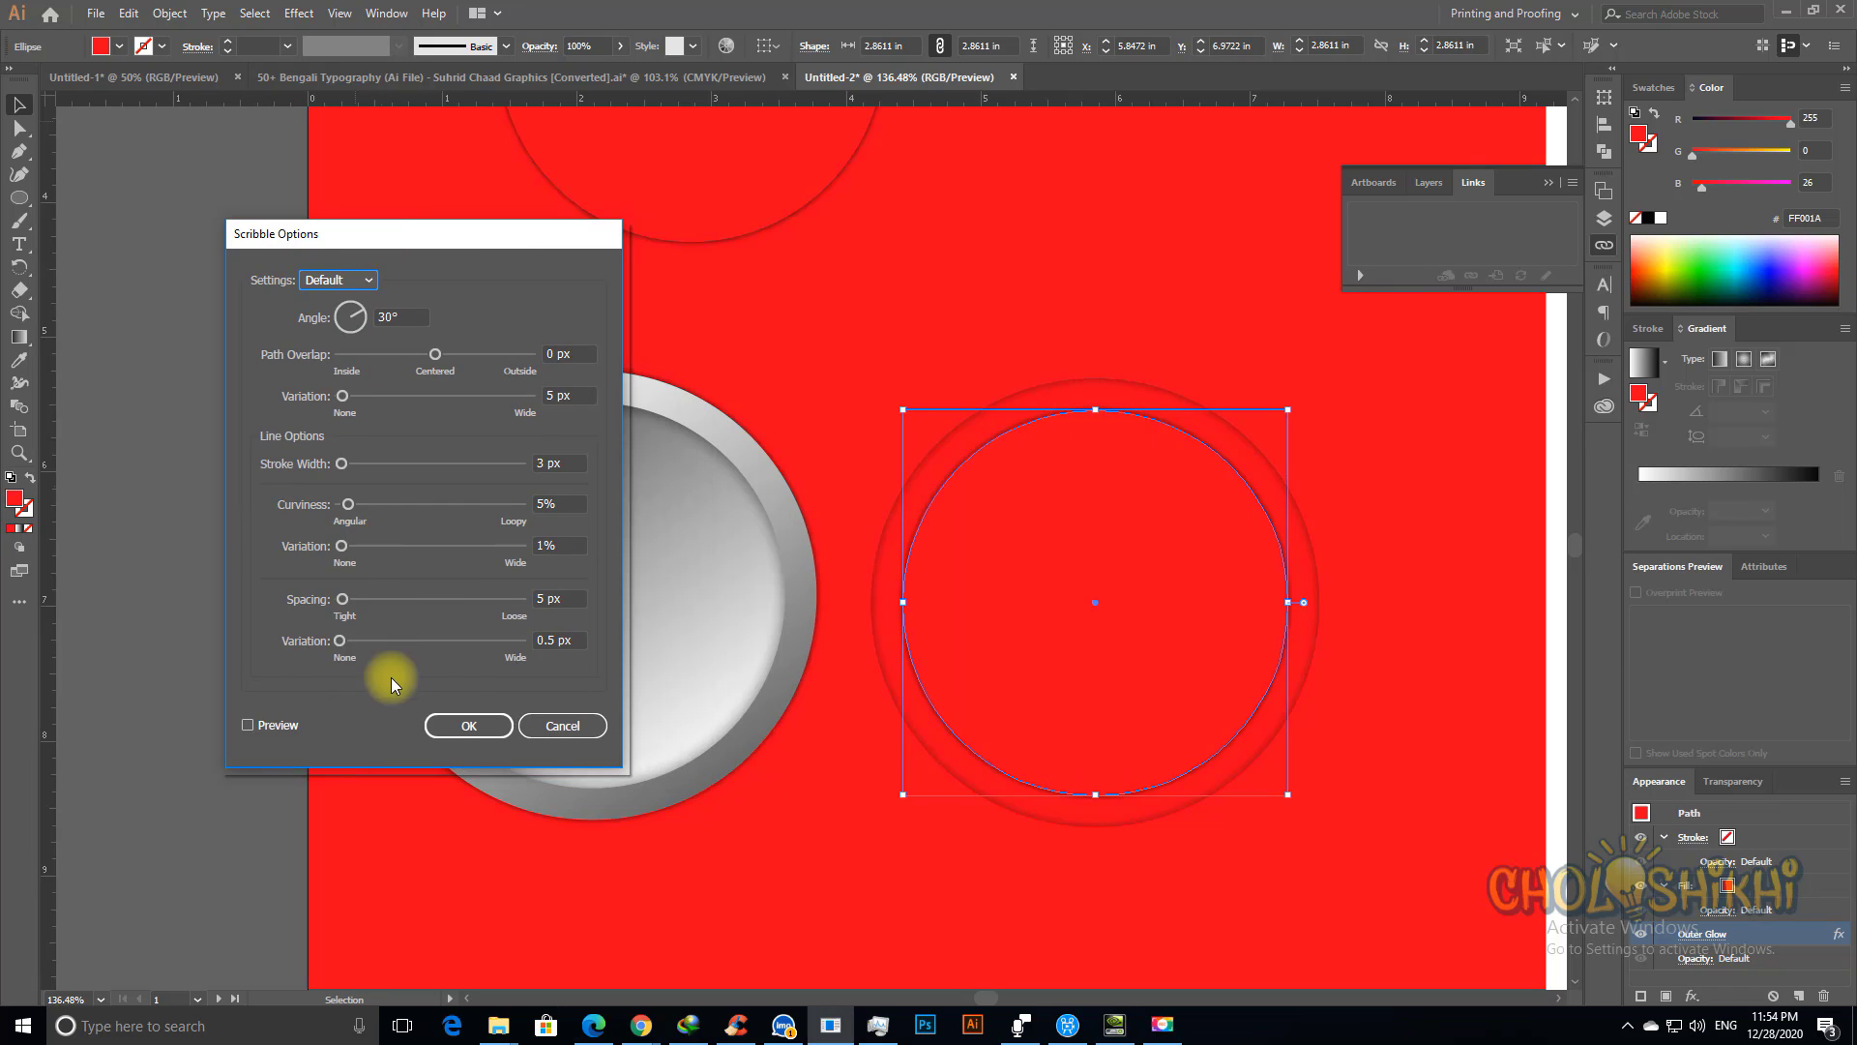
{"action": "left_click", "coordinate": [247, 724]}
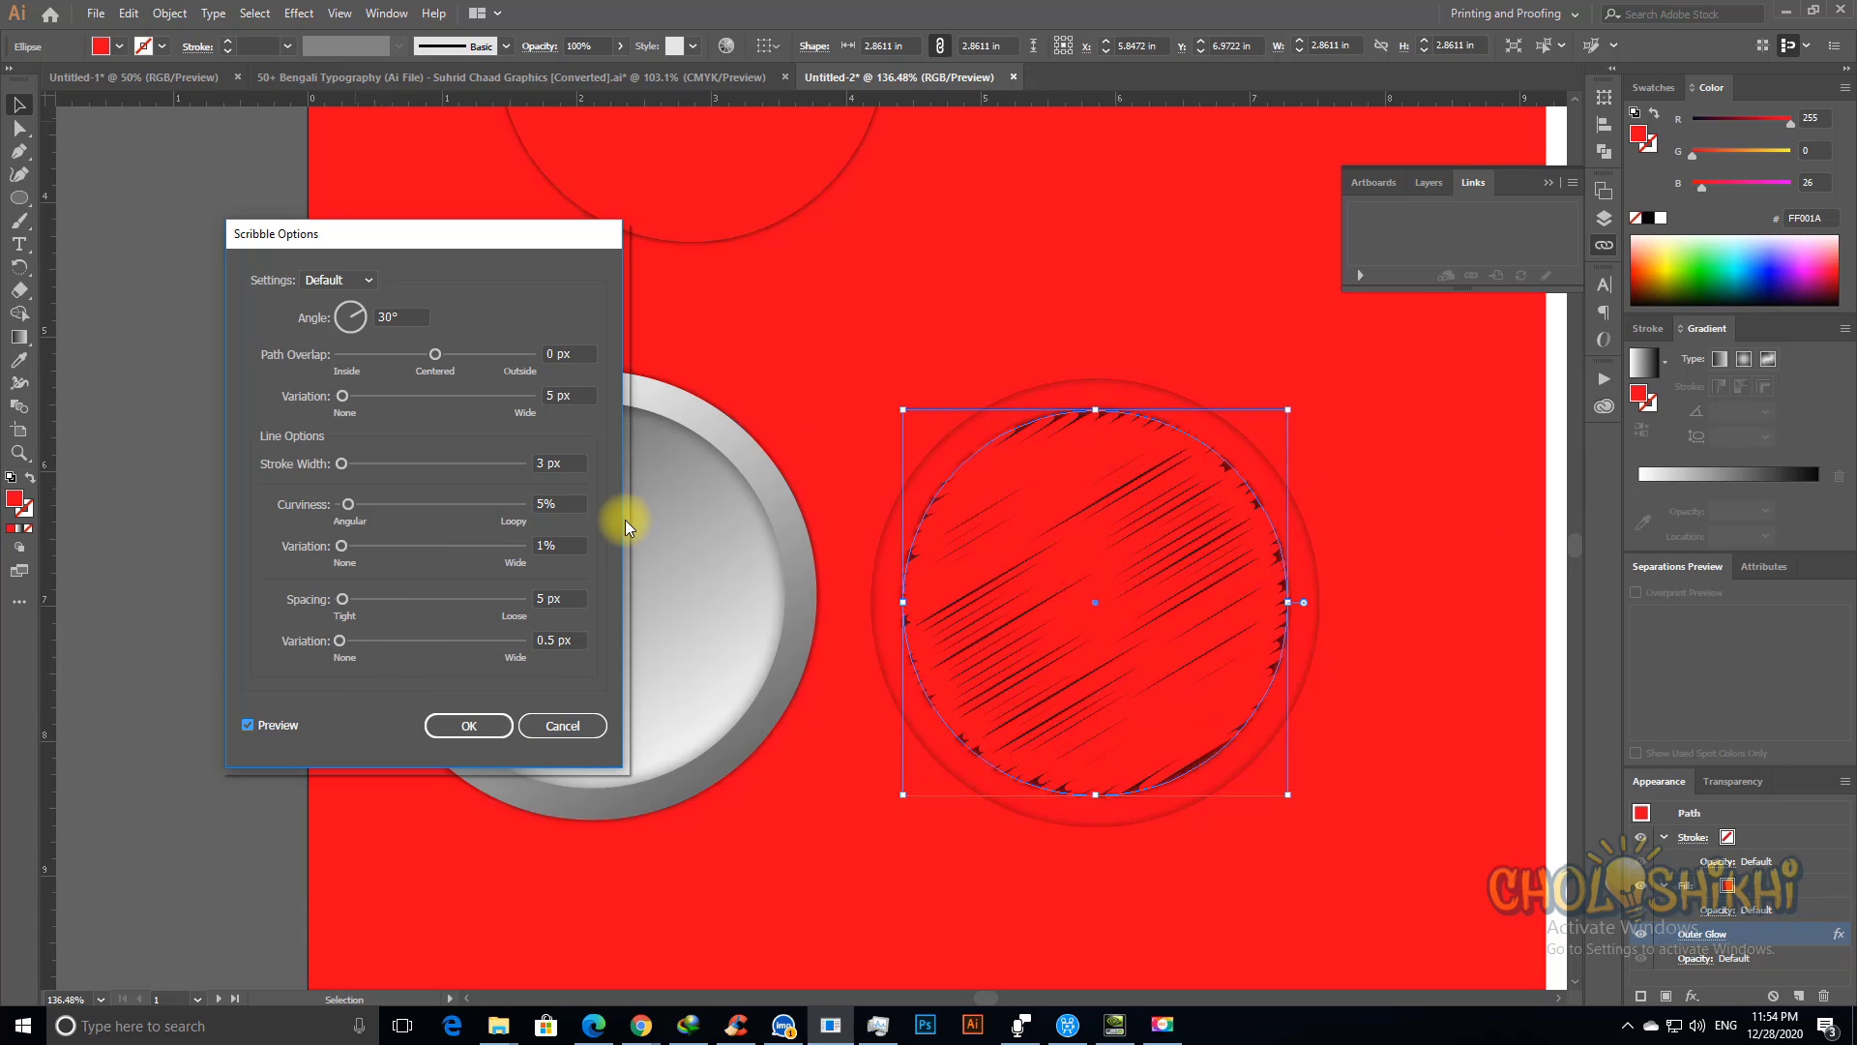
{"action": "left_click_drag", "start_coordinate": [387, 249], "coordinate": [420, 391]}
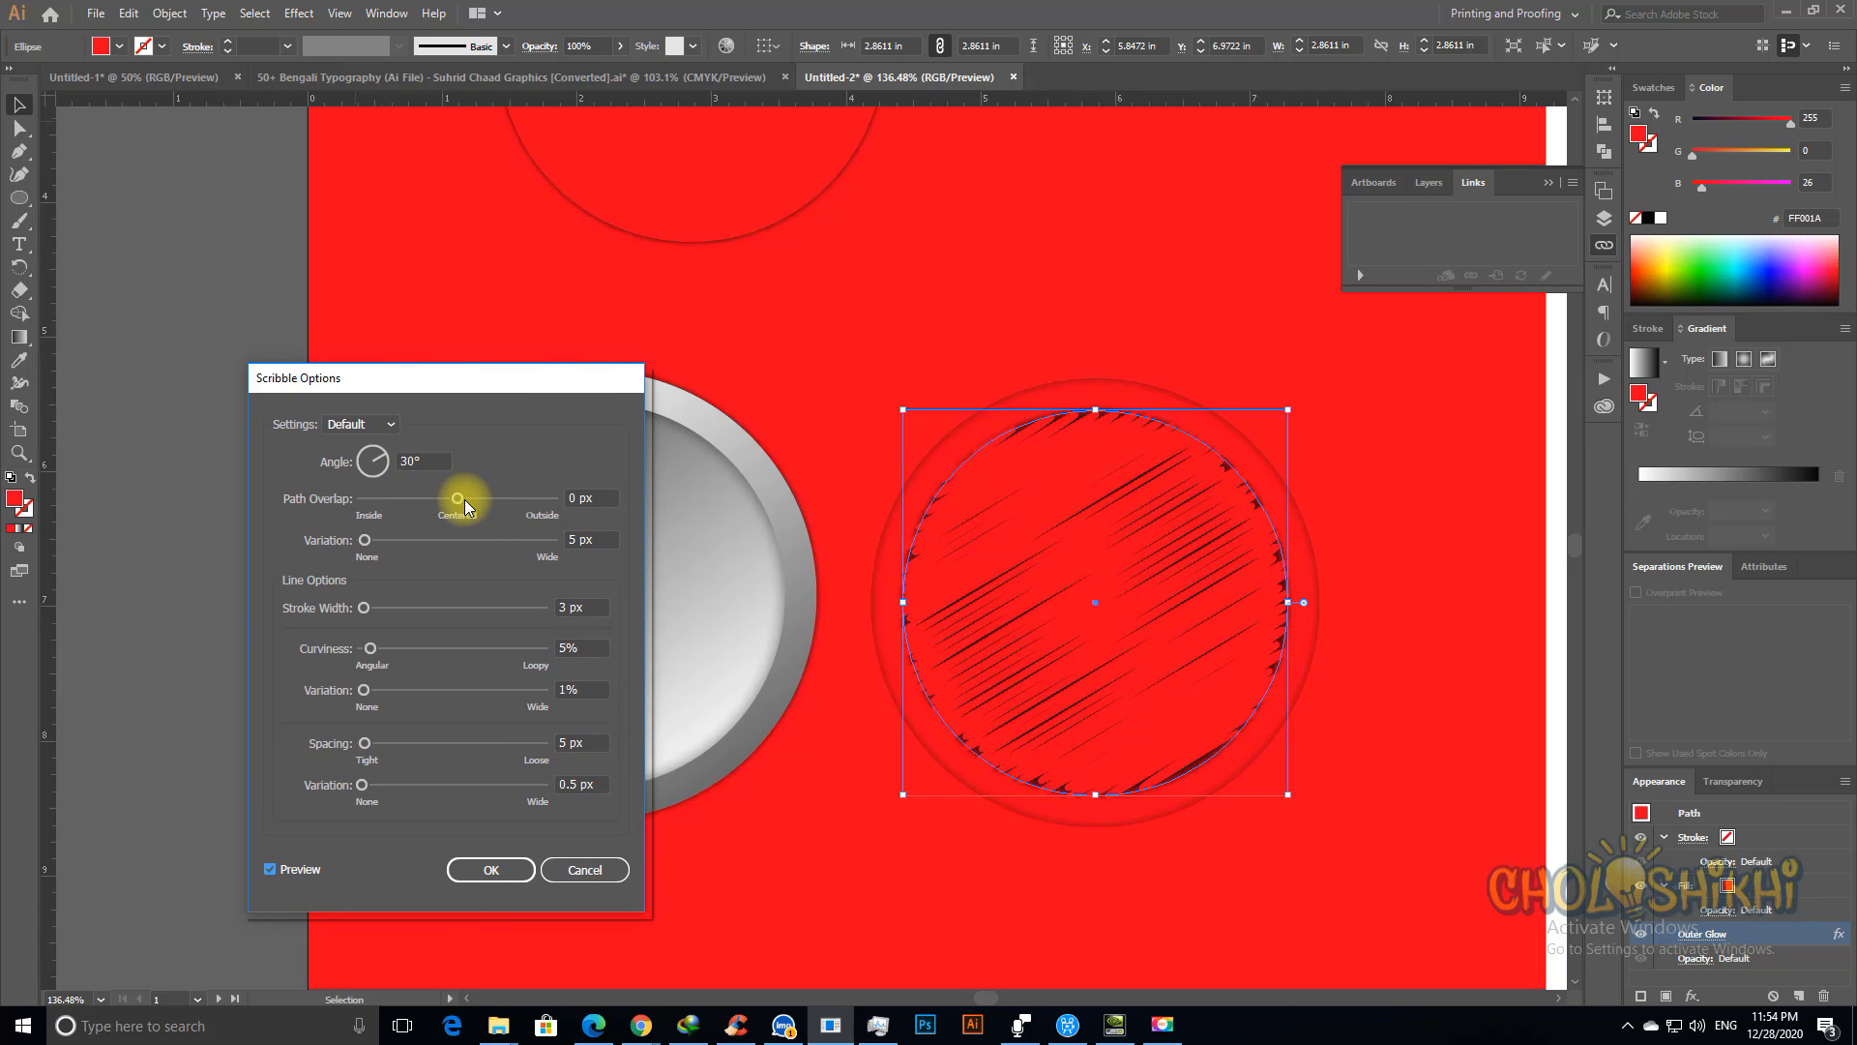
{"action": "left_click_drag", "start_coordinate": [468, 500], "coordinate": [466, 501]}
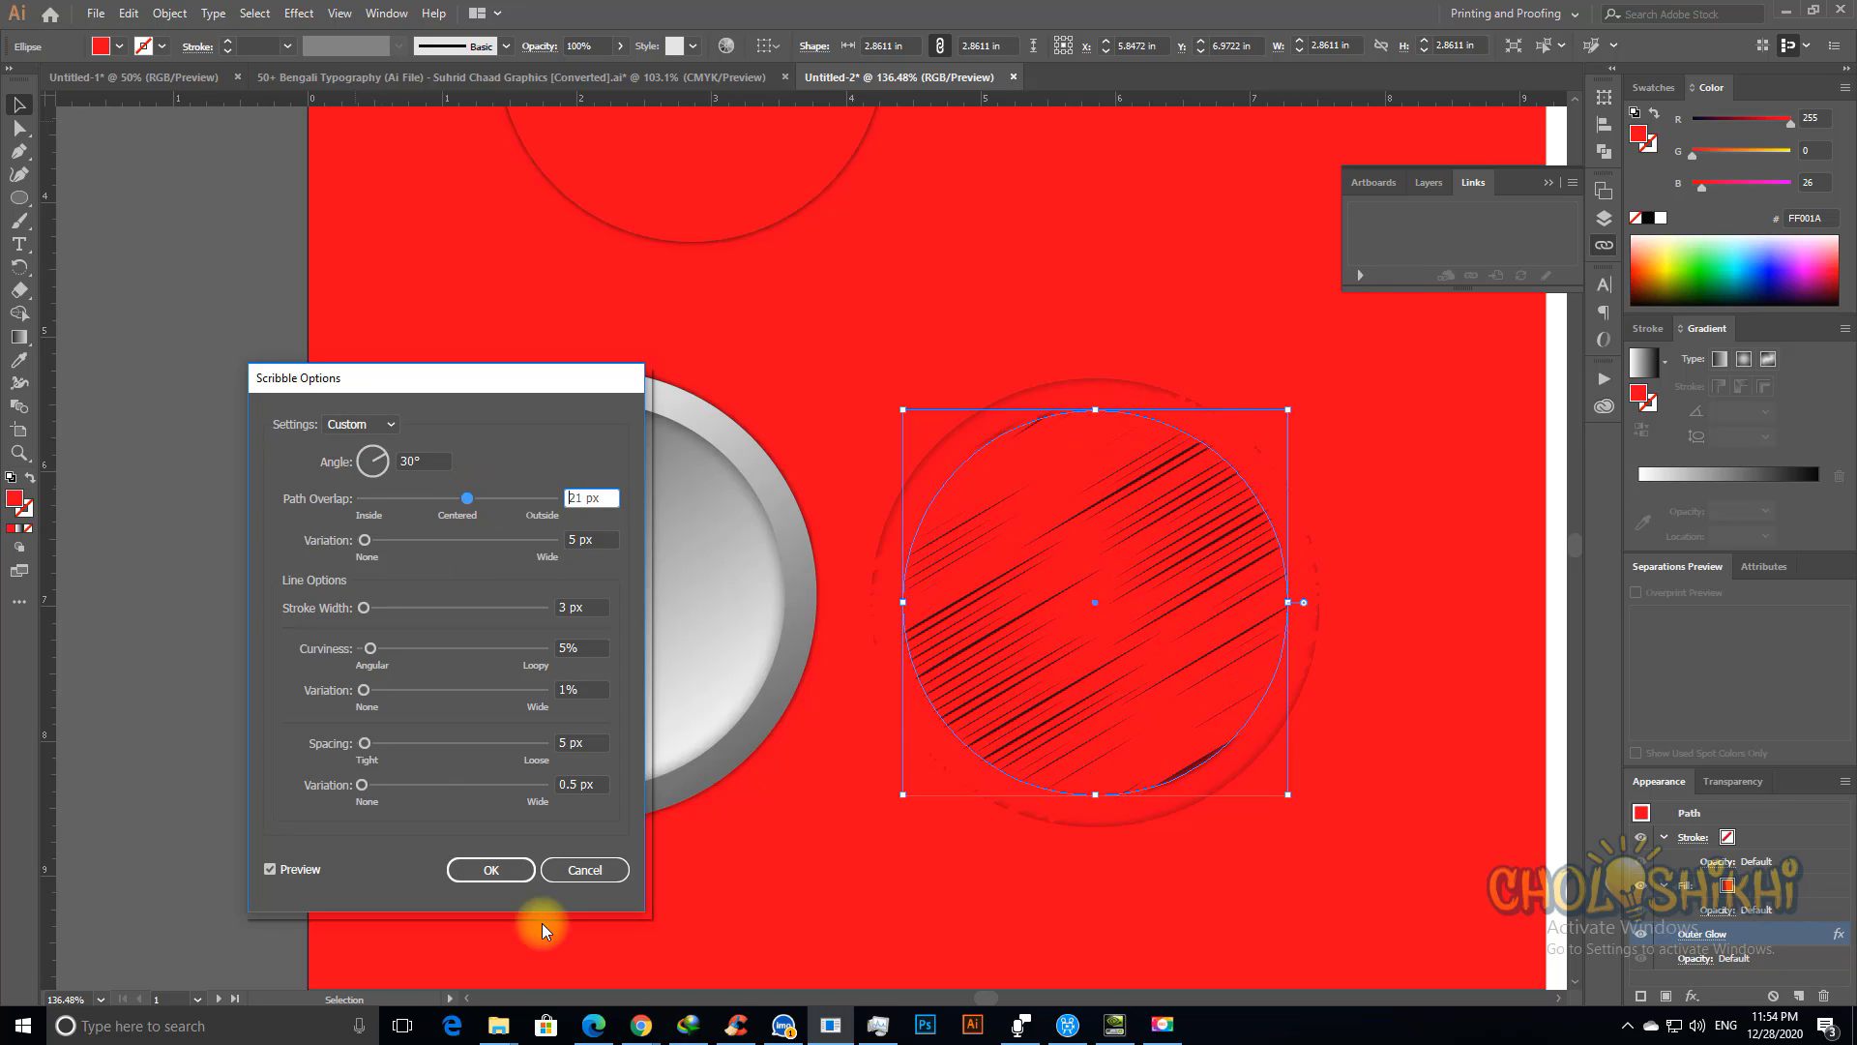
{"action": "left_click", "coordinate": [580, 867]}
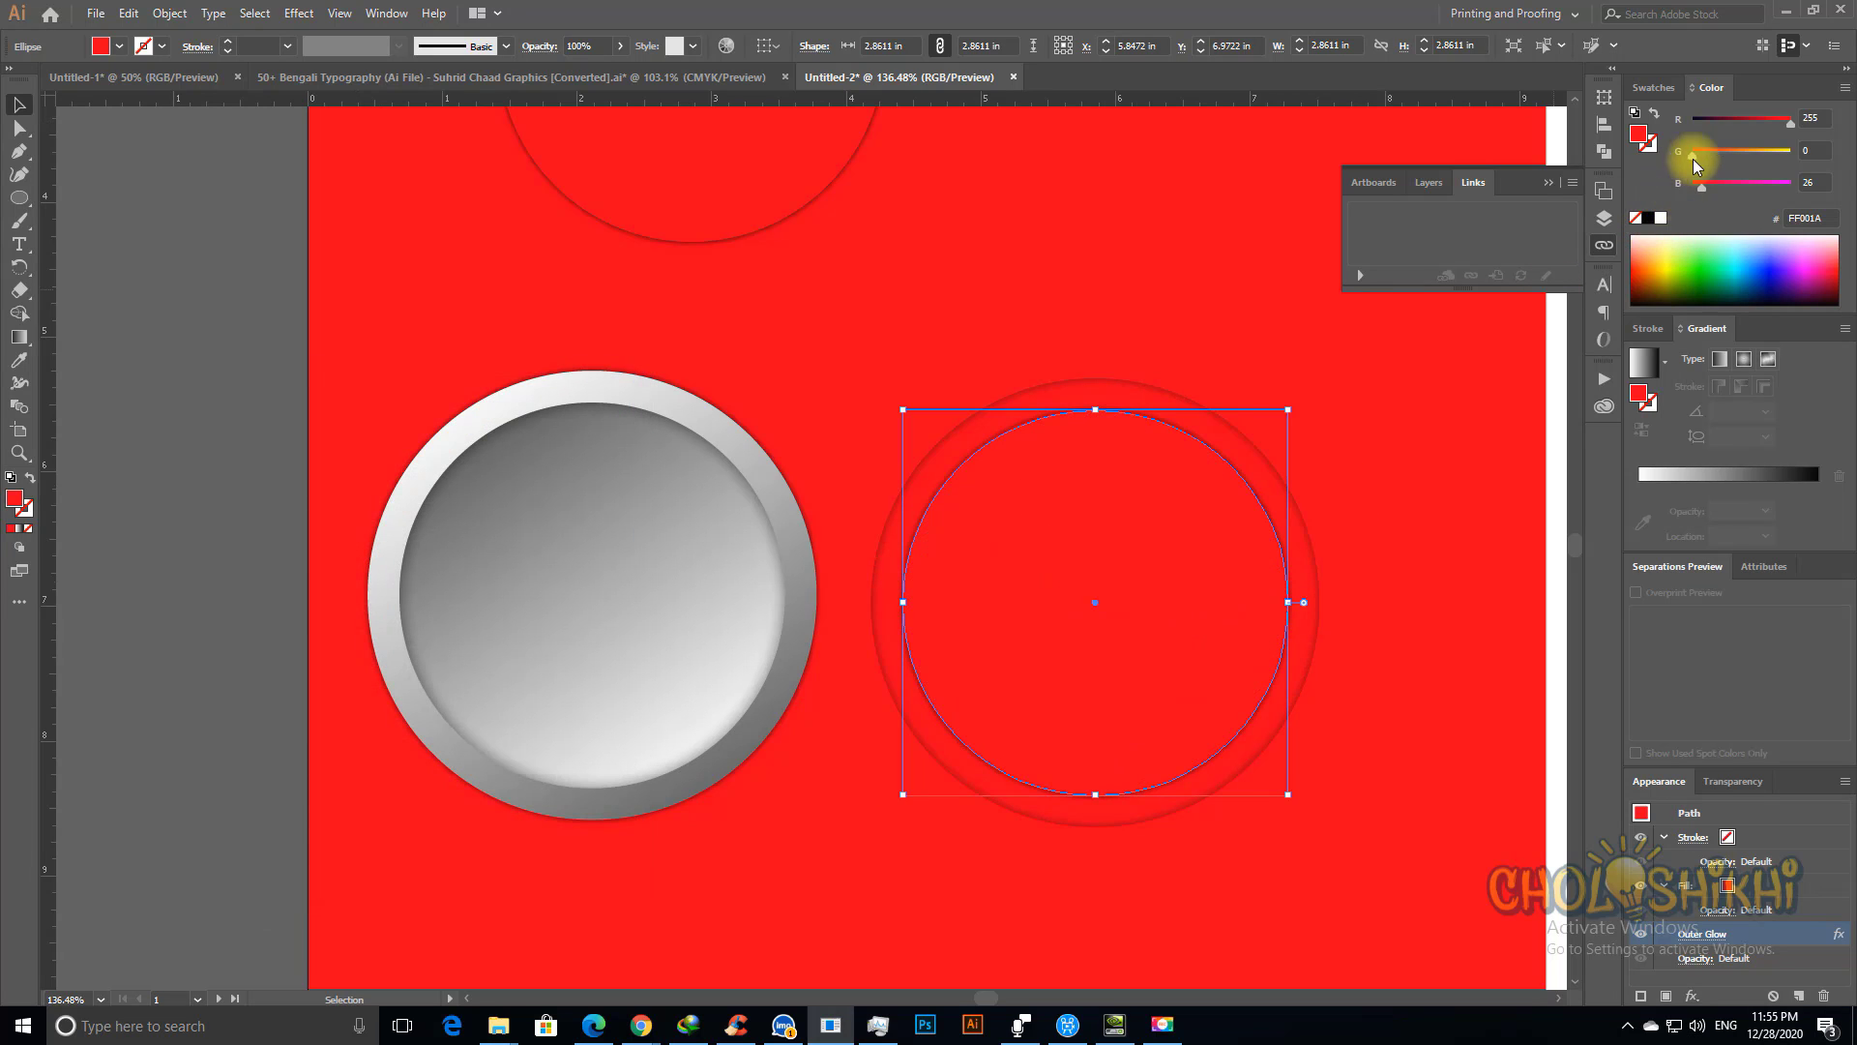
Step: Recolor the right pair's smaller circle to orange FF601A and preview a Scribble effect on it at a 323° angle
{"action": "left_click_drag", "start_coordinate": [1692, 155], "coordinate": [1729, 158]}
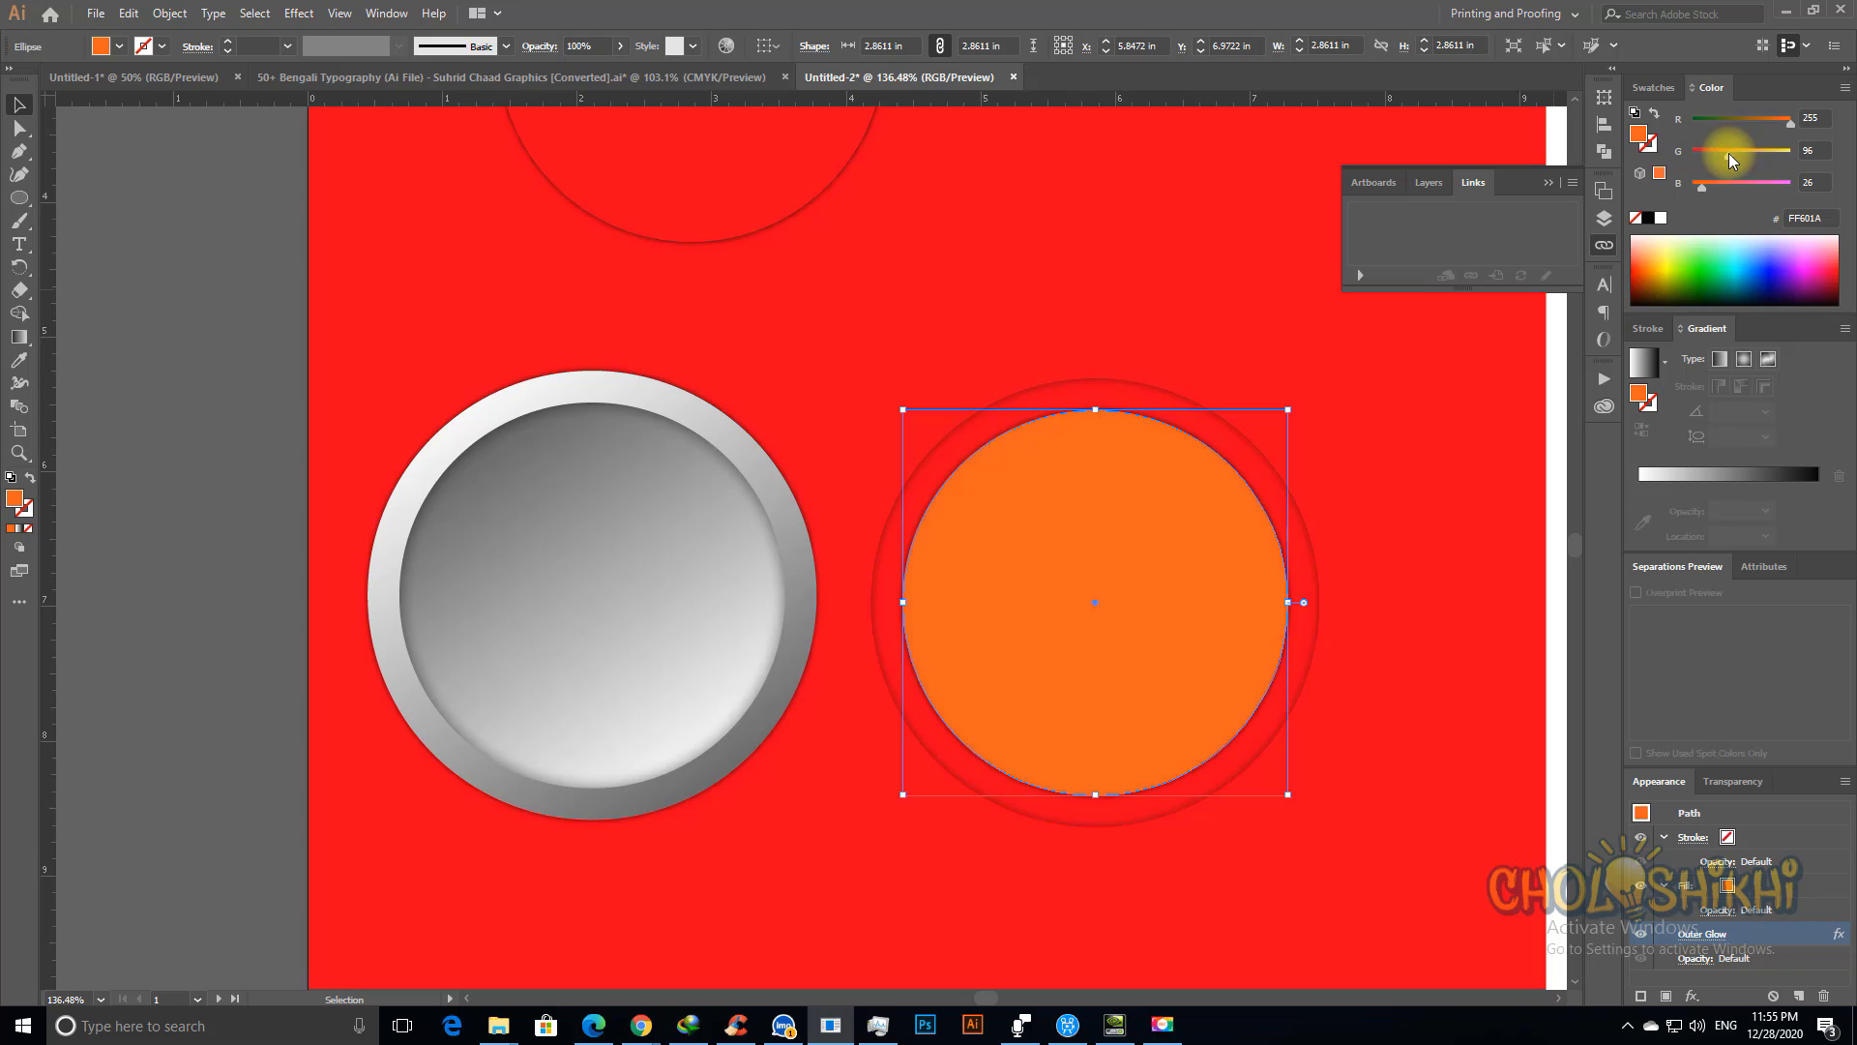
{"action": "left_click", "coordinate": [213, 13]}
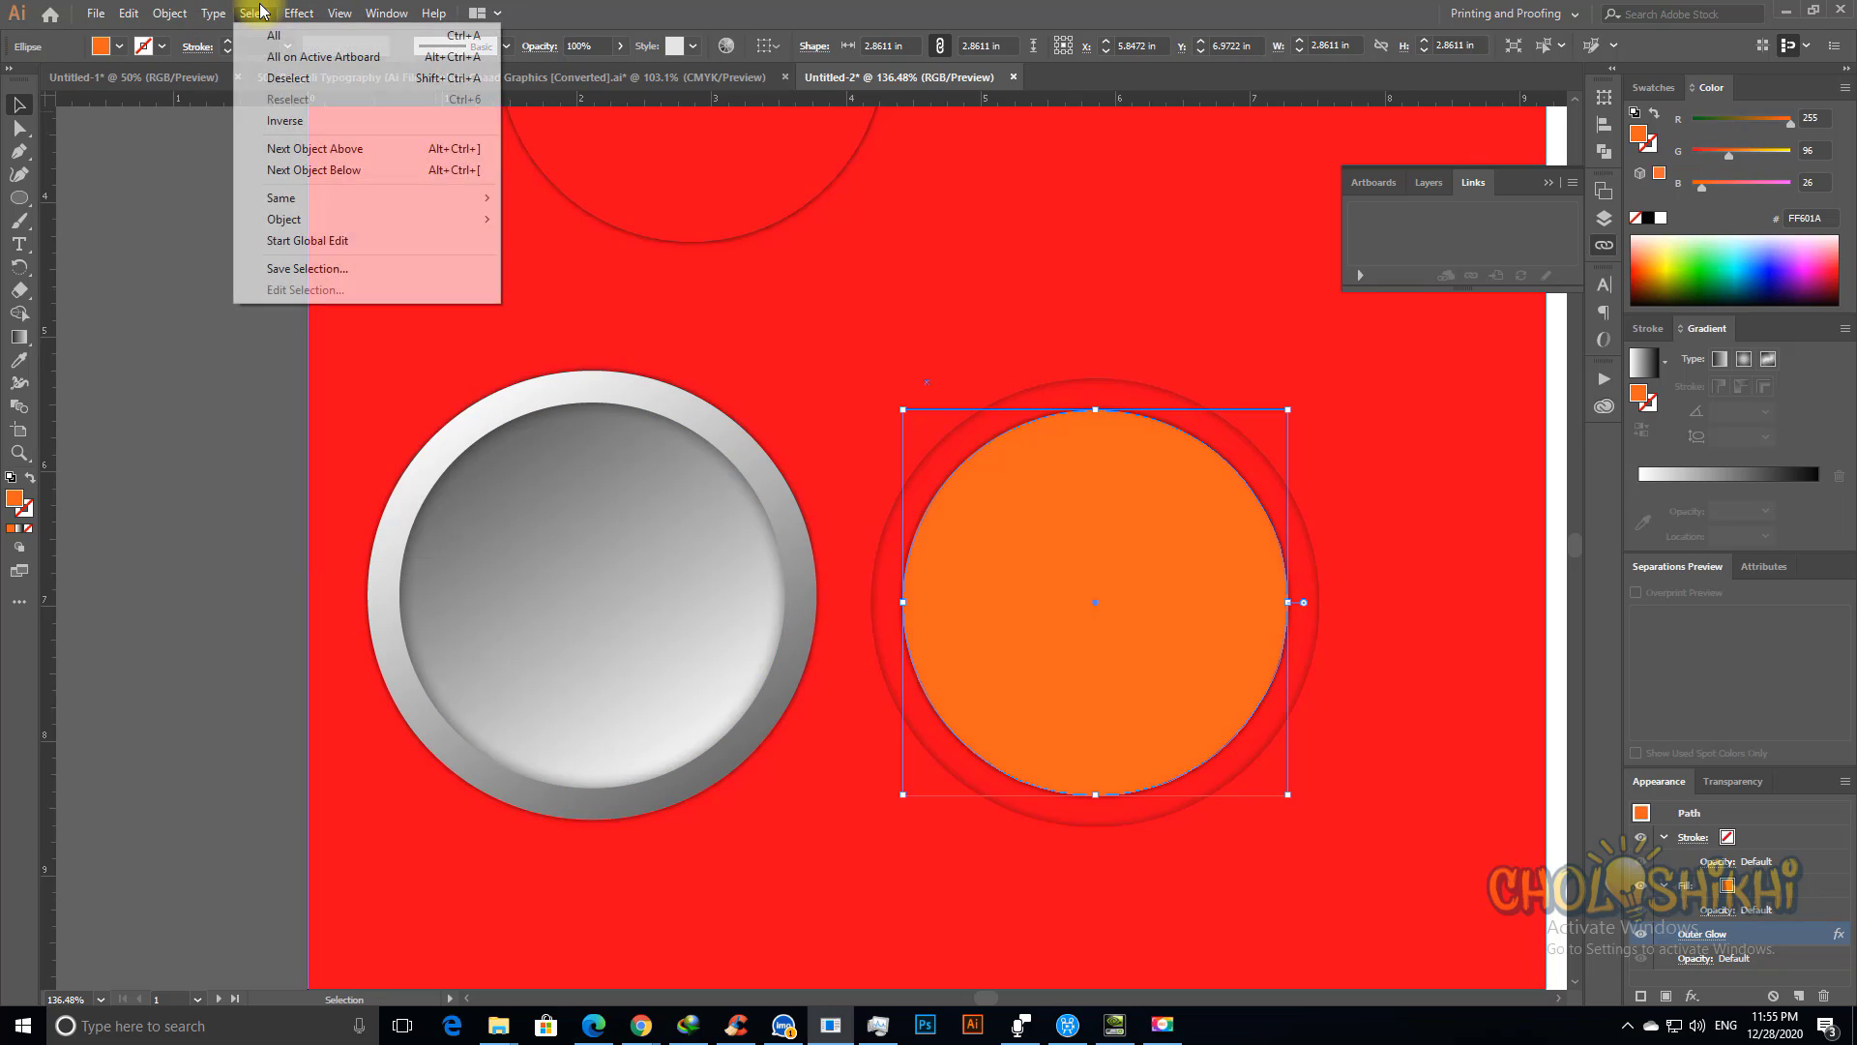
{"action": "mouse_move", "coordinate": [299, 13]}
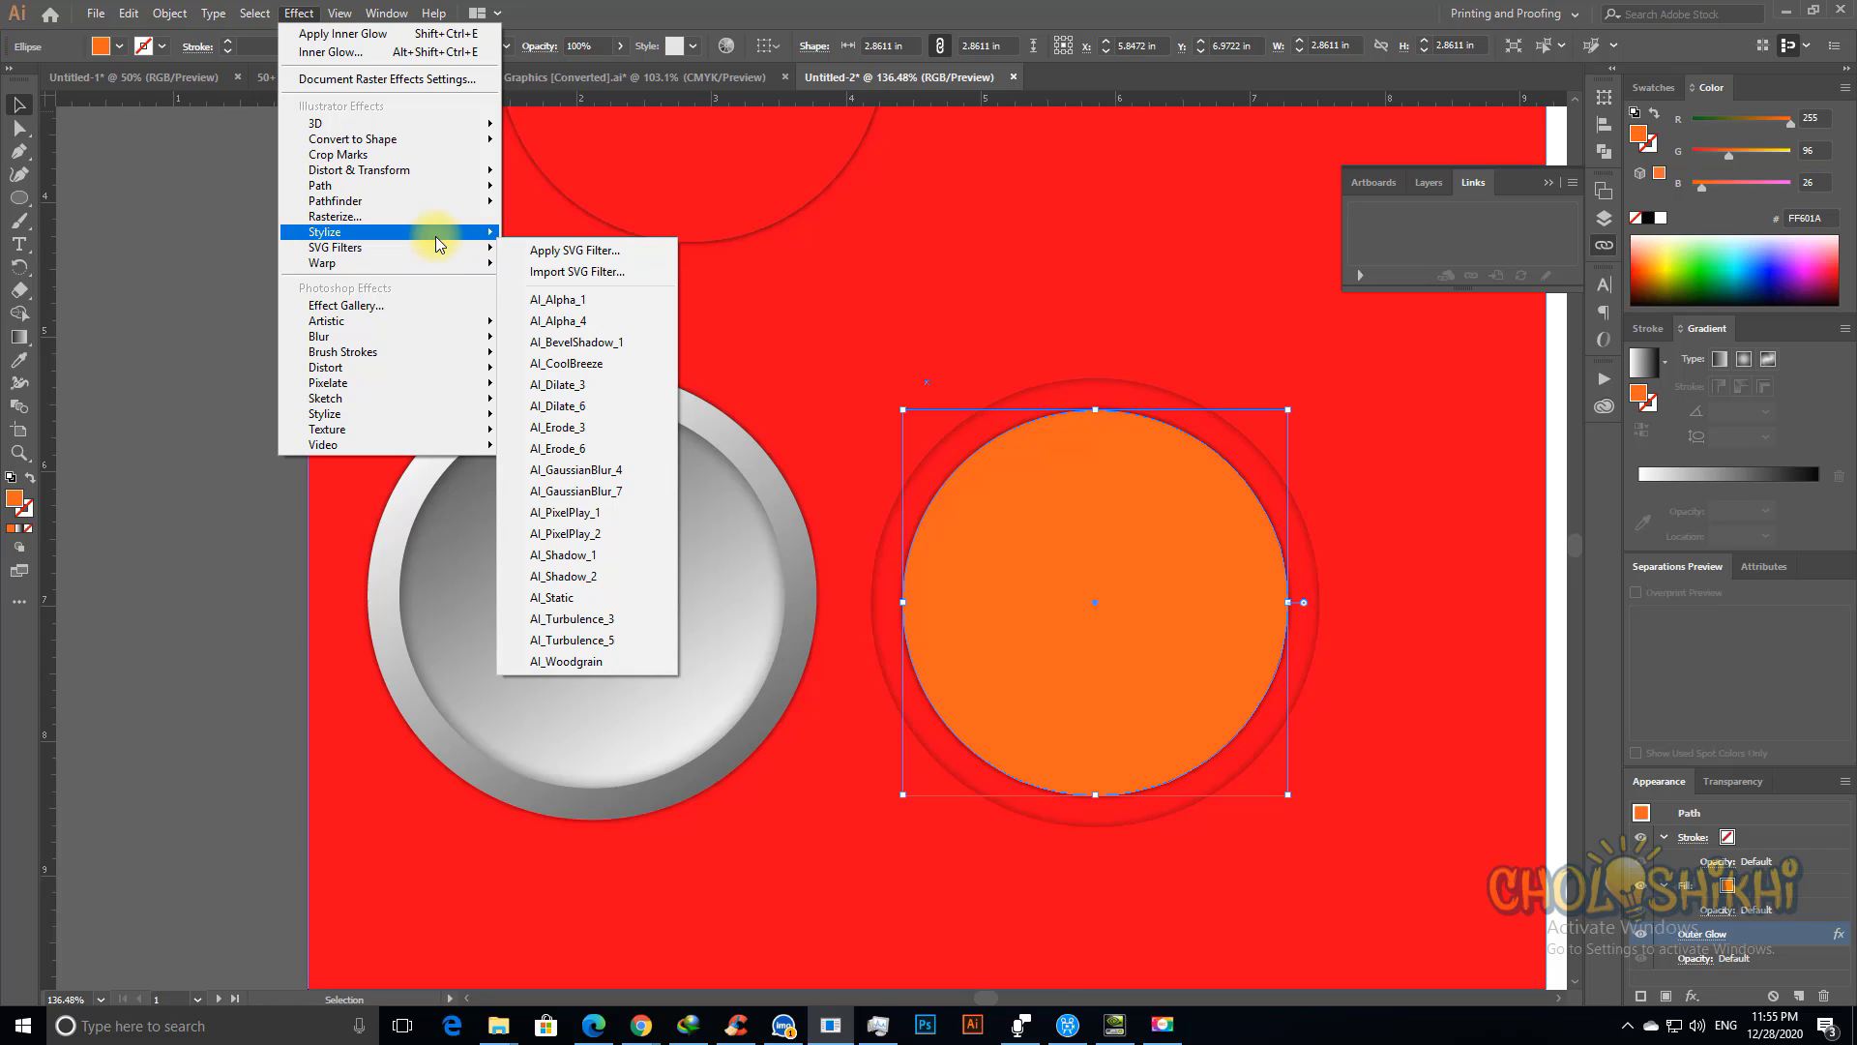
{"action": "mouse_move", "coordinate": [435, 232]}
{"action": "left_click", "coordinate": [576, 341]}
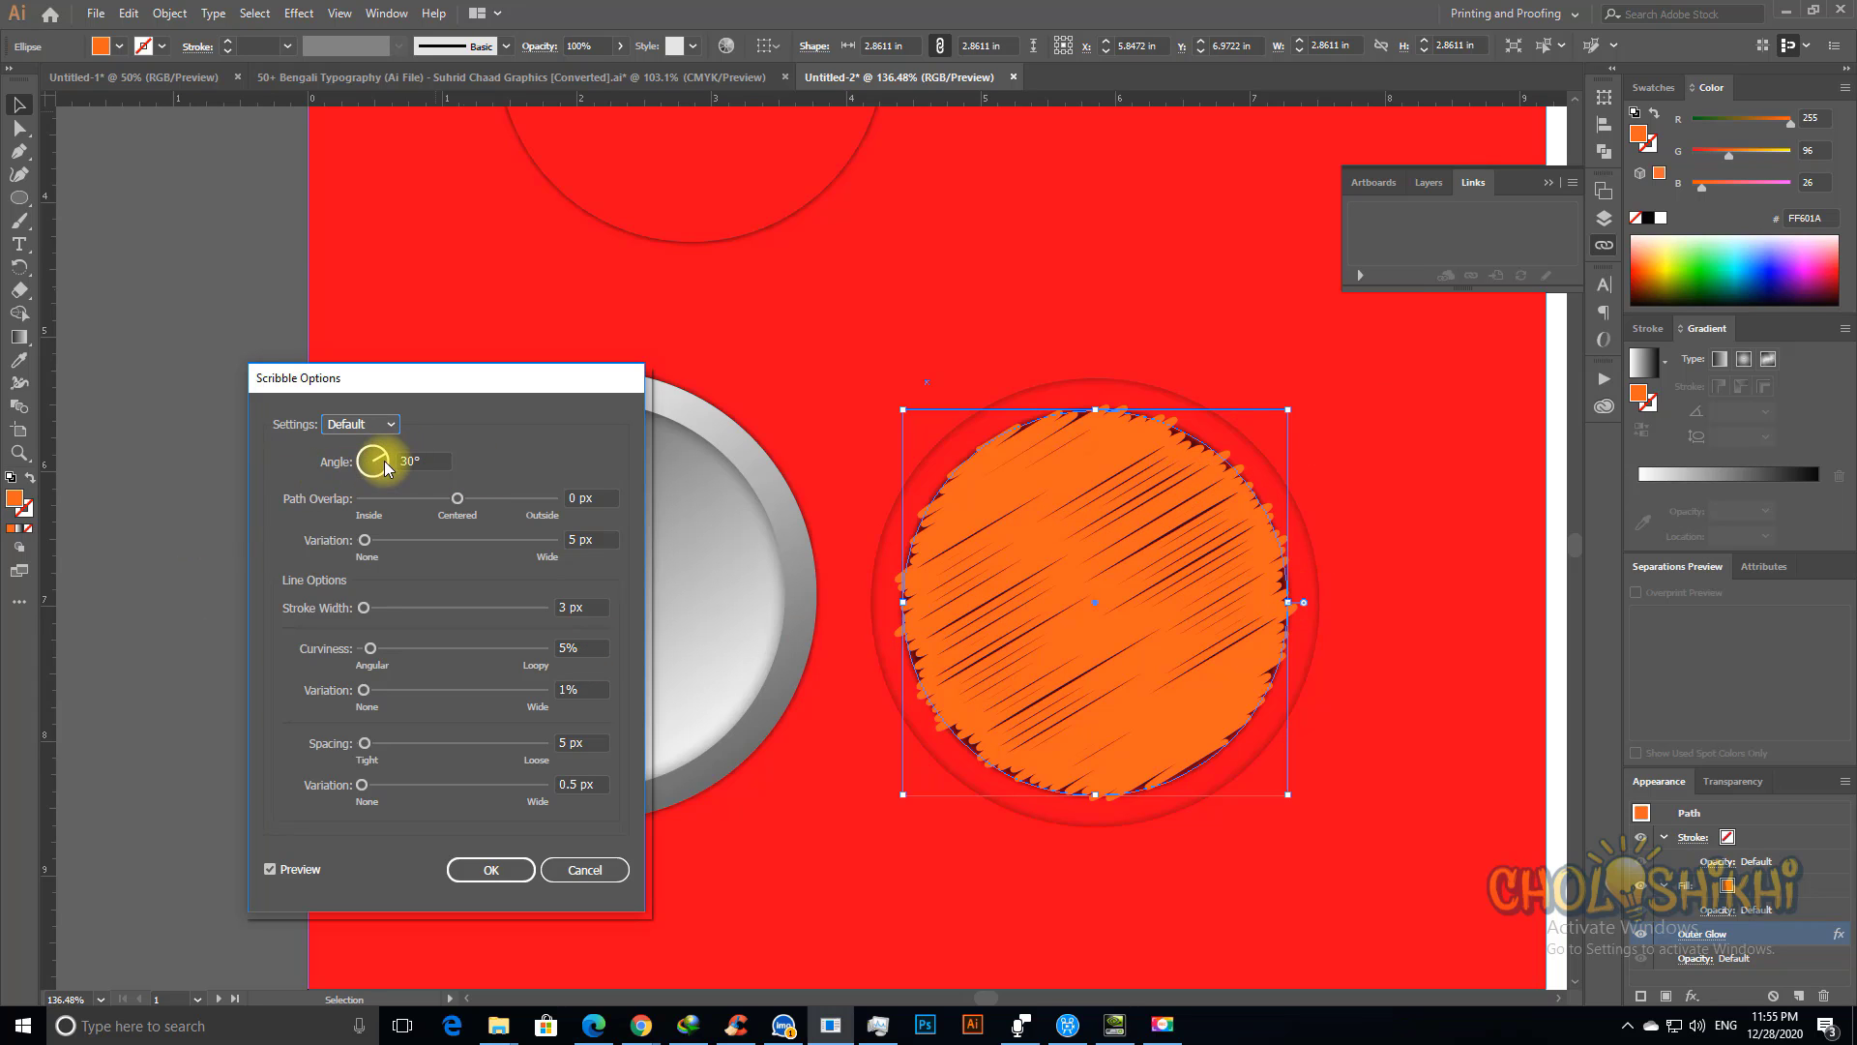
{"action": "mouse_move", "coordinate": [376, 457]}
{"action": "left_mouse_down"}
{"action": "mouse_move", "coordinate": [399, 416]}
{"action": "mouse_move", "coordinate": [862, 527]}
{"action": "mouse_move", "coordinate": [275, 442]}
{"action": "mouse_move", "coordinate": [376, 465]}
{"action": "left_mouse_up"}
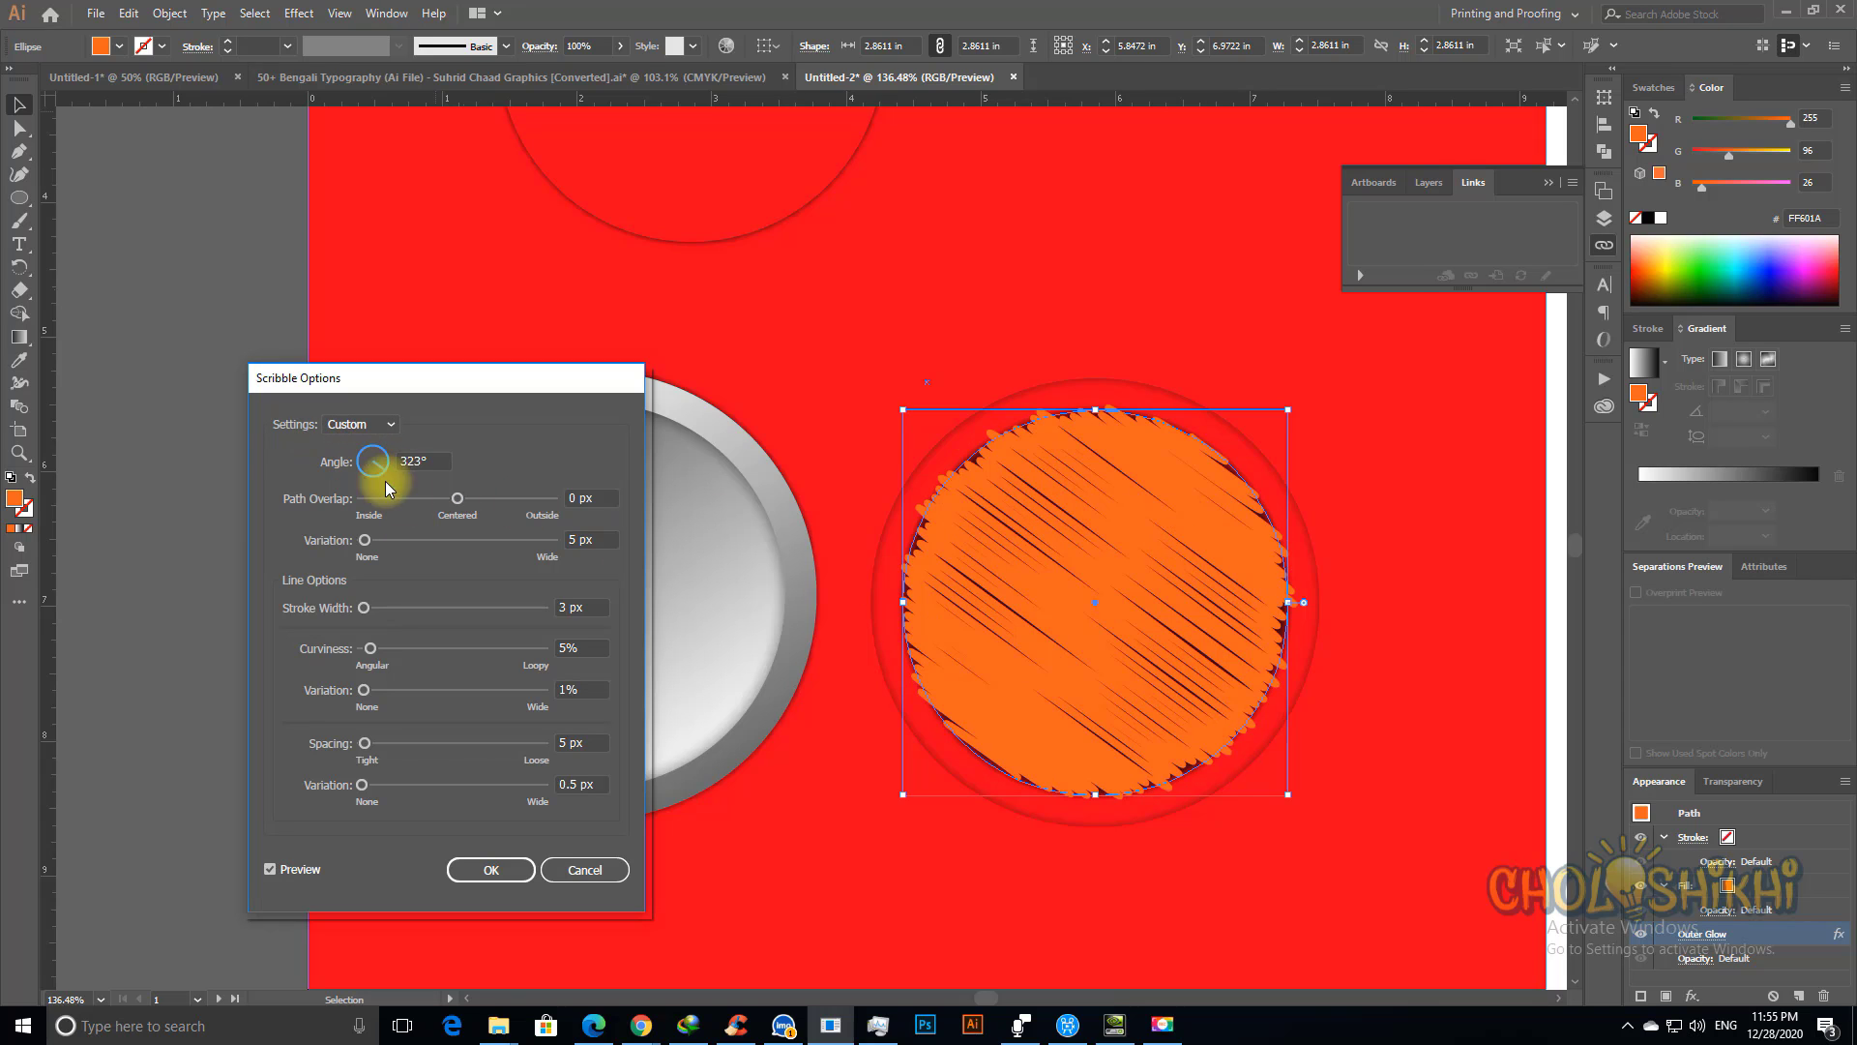
Step: Try a Path Overlap of 4.84 px on the scribble and reset it to 0 px
{"action": "mouse_move", "coordinate": [460, 499]}
{"action": "left_mouse_down"}
{"action": "mouse_move", "coordinate": [502, 506]}
{"action": "mouse_move", "coordinate": [460, 499]}
{"action": "left_mouse_up"}
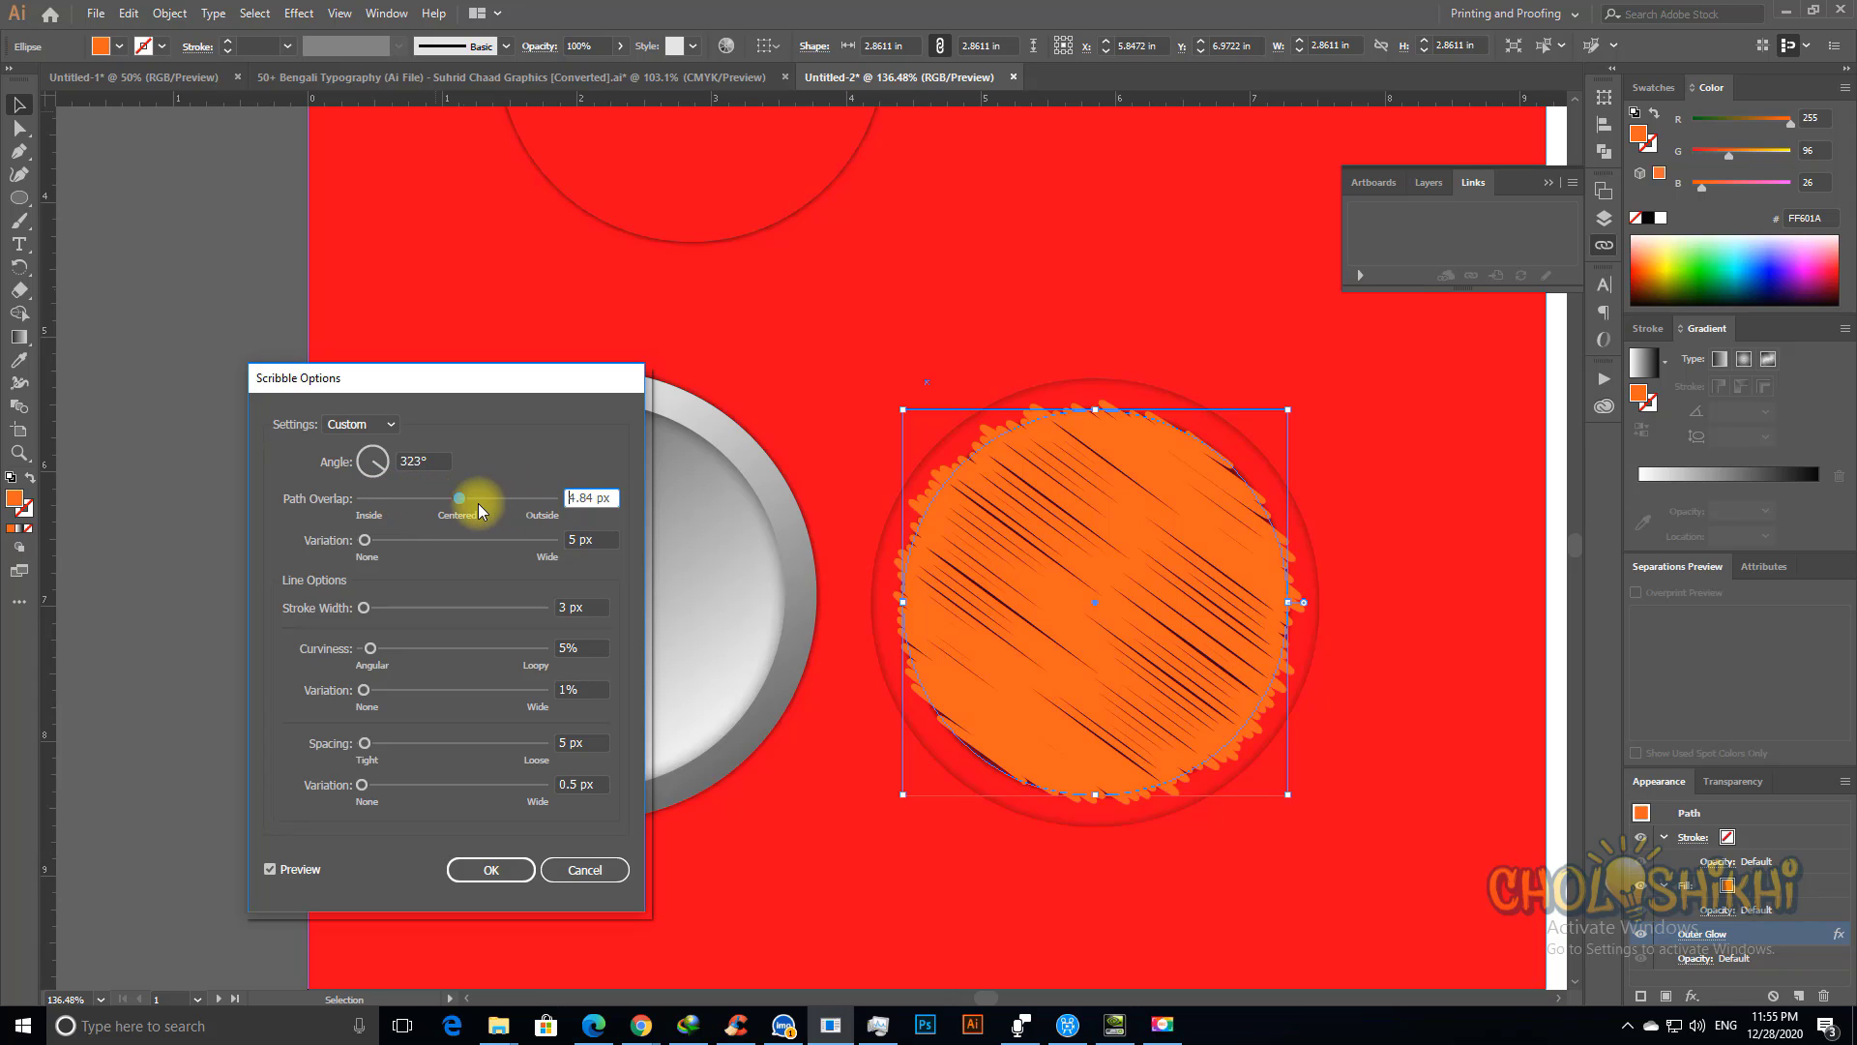
{"action": "left_click", "coordinate": [589, 497]}
{"action": "key", "text": "ctrl+a"}
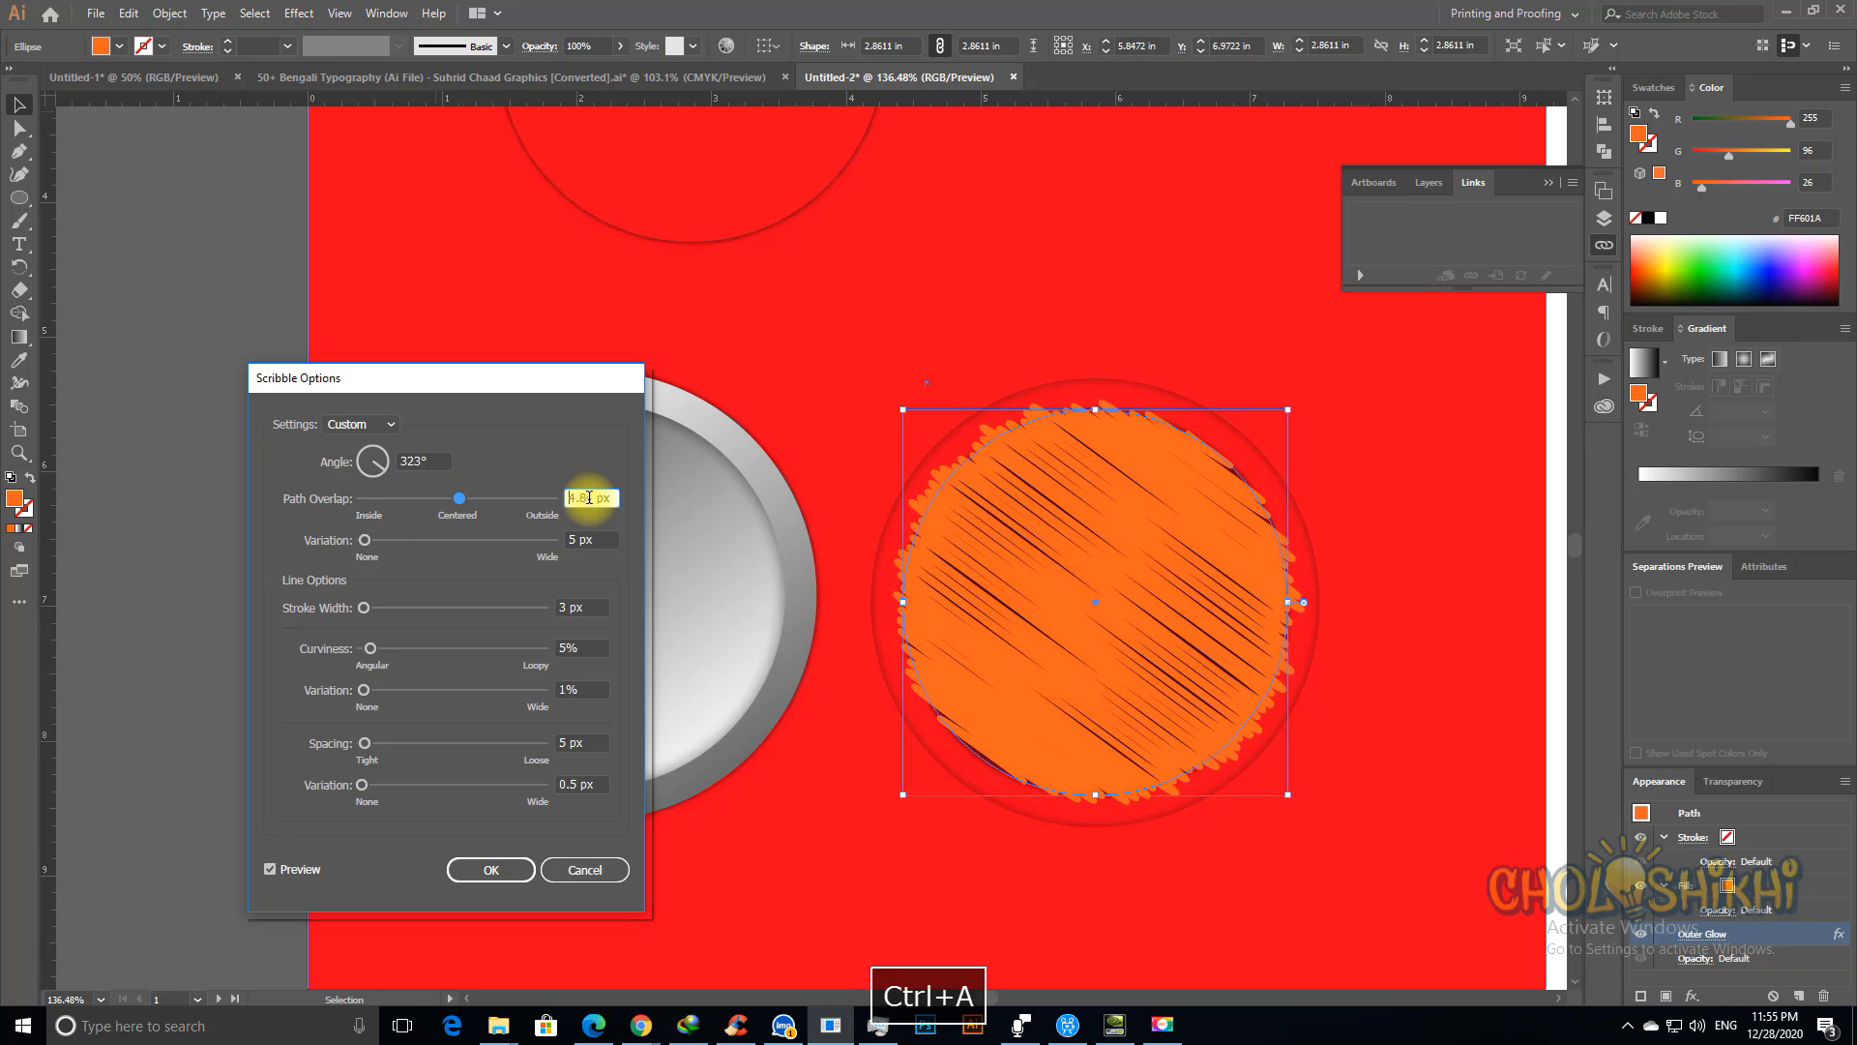
{"action": "type", "text": "0"}
{"action": "key", "text": "Tab"}
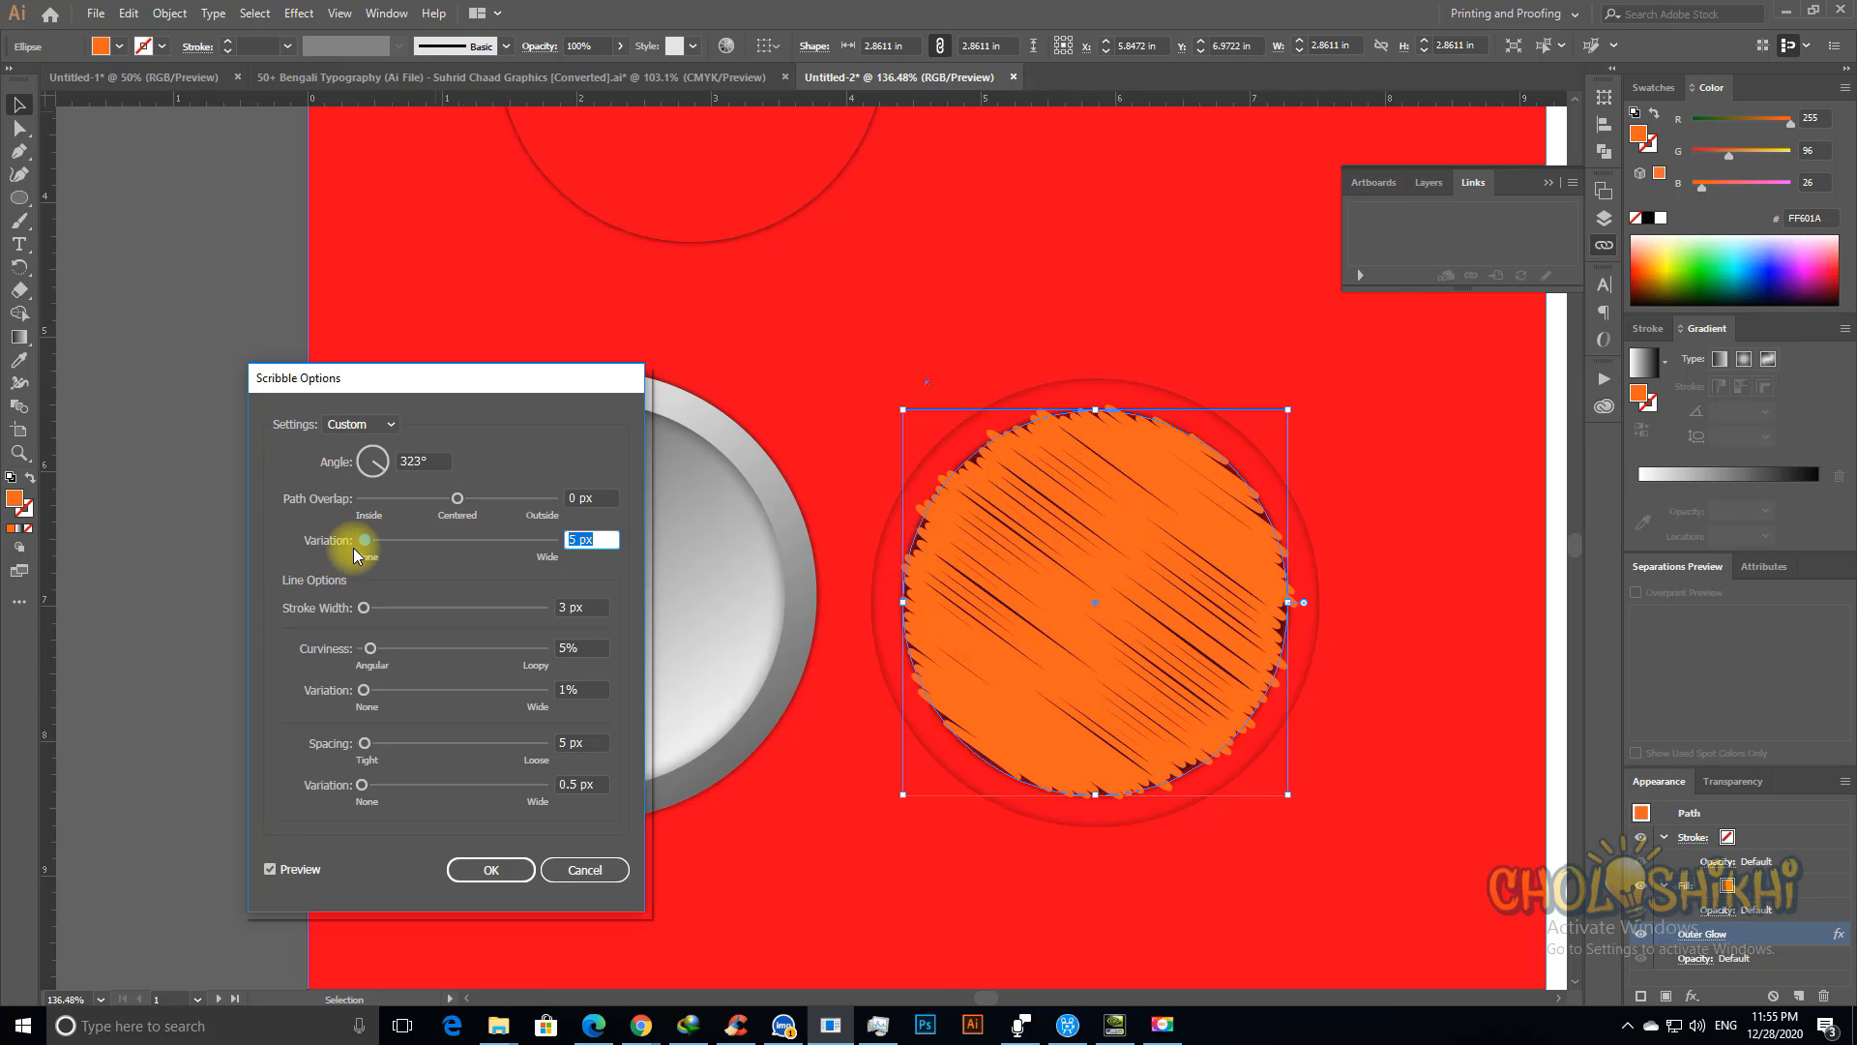
Step: Set the scribble's Path Overlap variation to 31 px
{"action": "left_click_drag", "start_coordinate": [365, 536], "coordinate": [384, 538]}
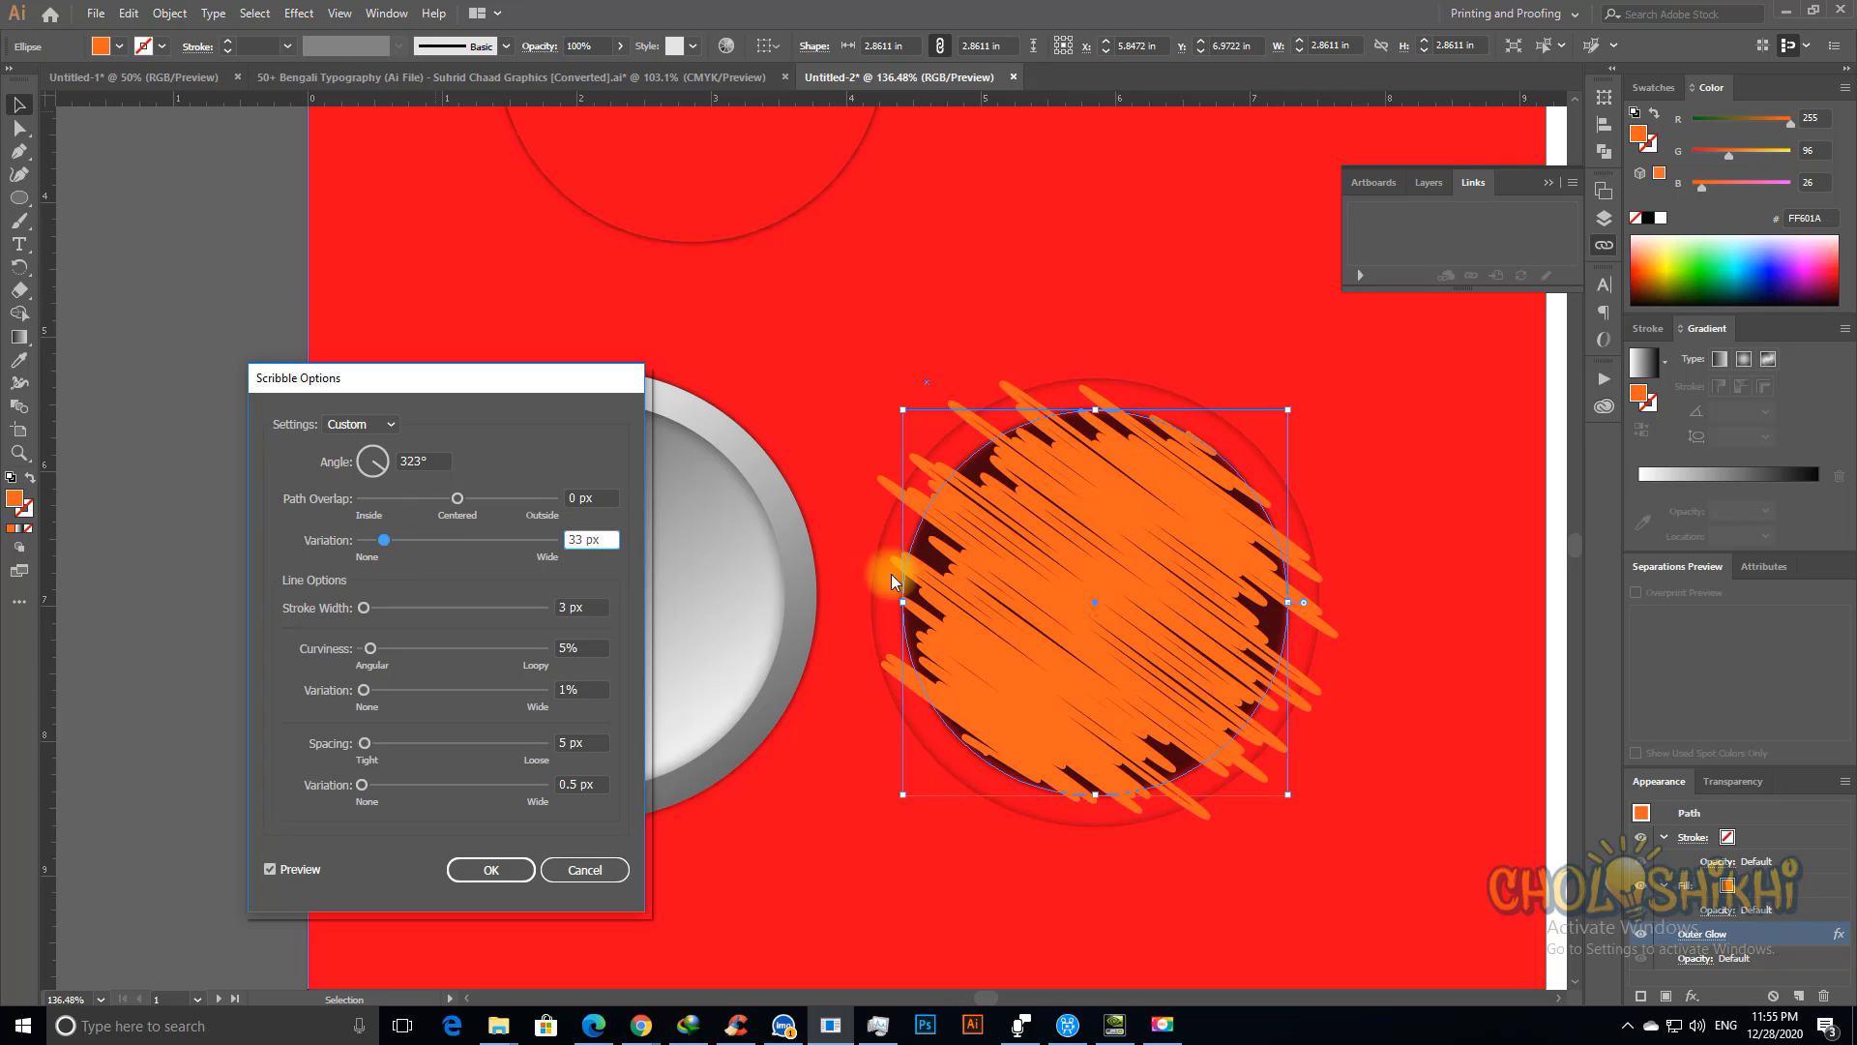
{"action": "mouse_move", "coordinate": [384, 540]}
{"action": "left_mouse_down"}
{"action": "mouse_move", "coordinate": [426, 532]}
{"action": "mouse_move", "coordinate": [385, 536]}
{"action": "left_mouse_up"}
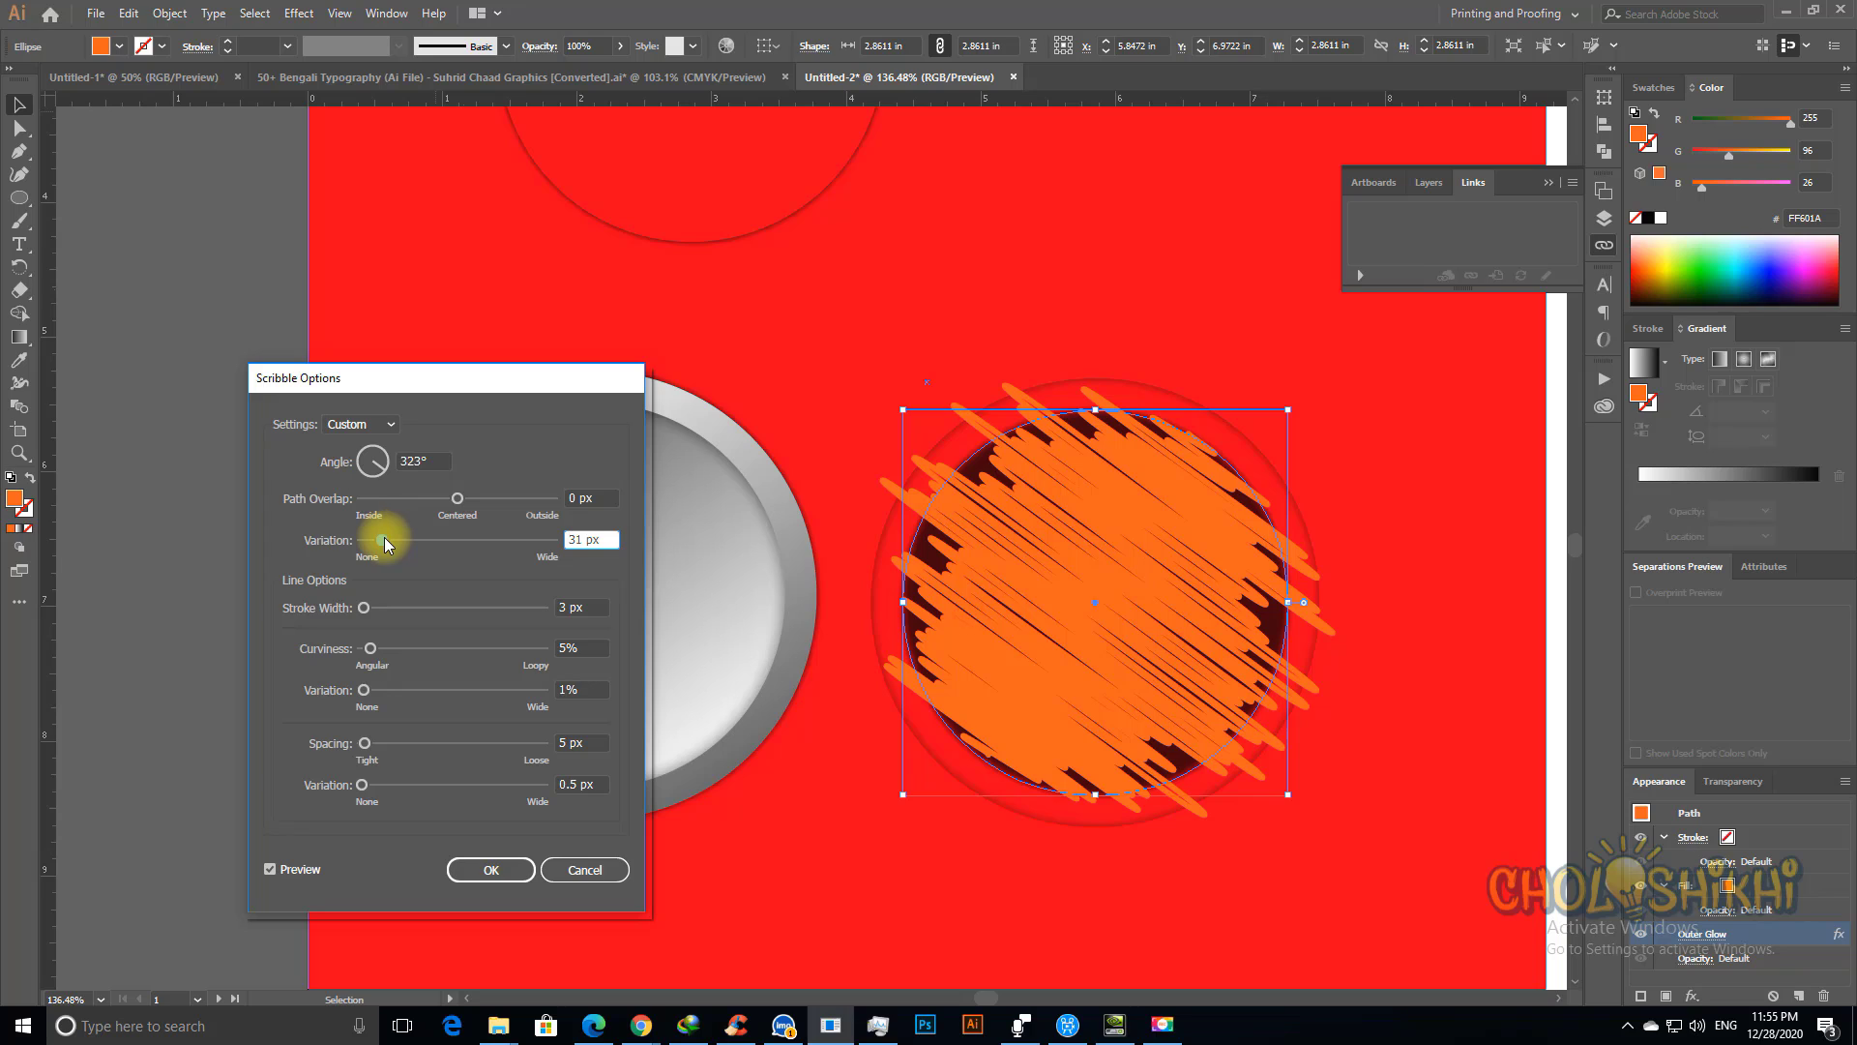
{"action": "mouse_move", "coordinate": [399, 542]}
{"action": "left_mouse_down"}
{"action": "mouse_move", "coordinate": [368, 534]}
{"action": "mouse_move", "coordinate": [383, 539]}
{"action": "left_mouse_up"}
Step: Set the scribble's stroke width to 2 px after trying 0.01 px and 1 px
{"action": "left_click_drag", "start_coordinate": [363, 608], "coordinate": [363, 608]}
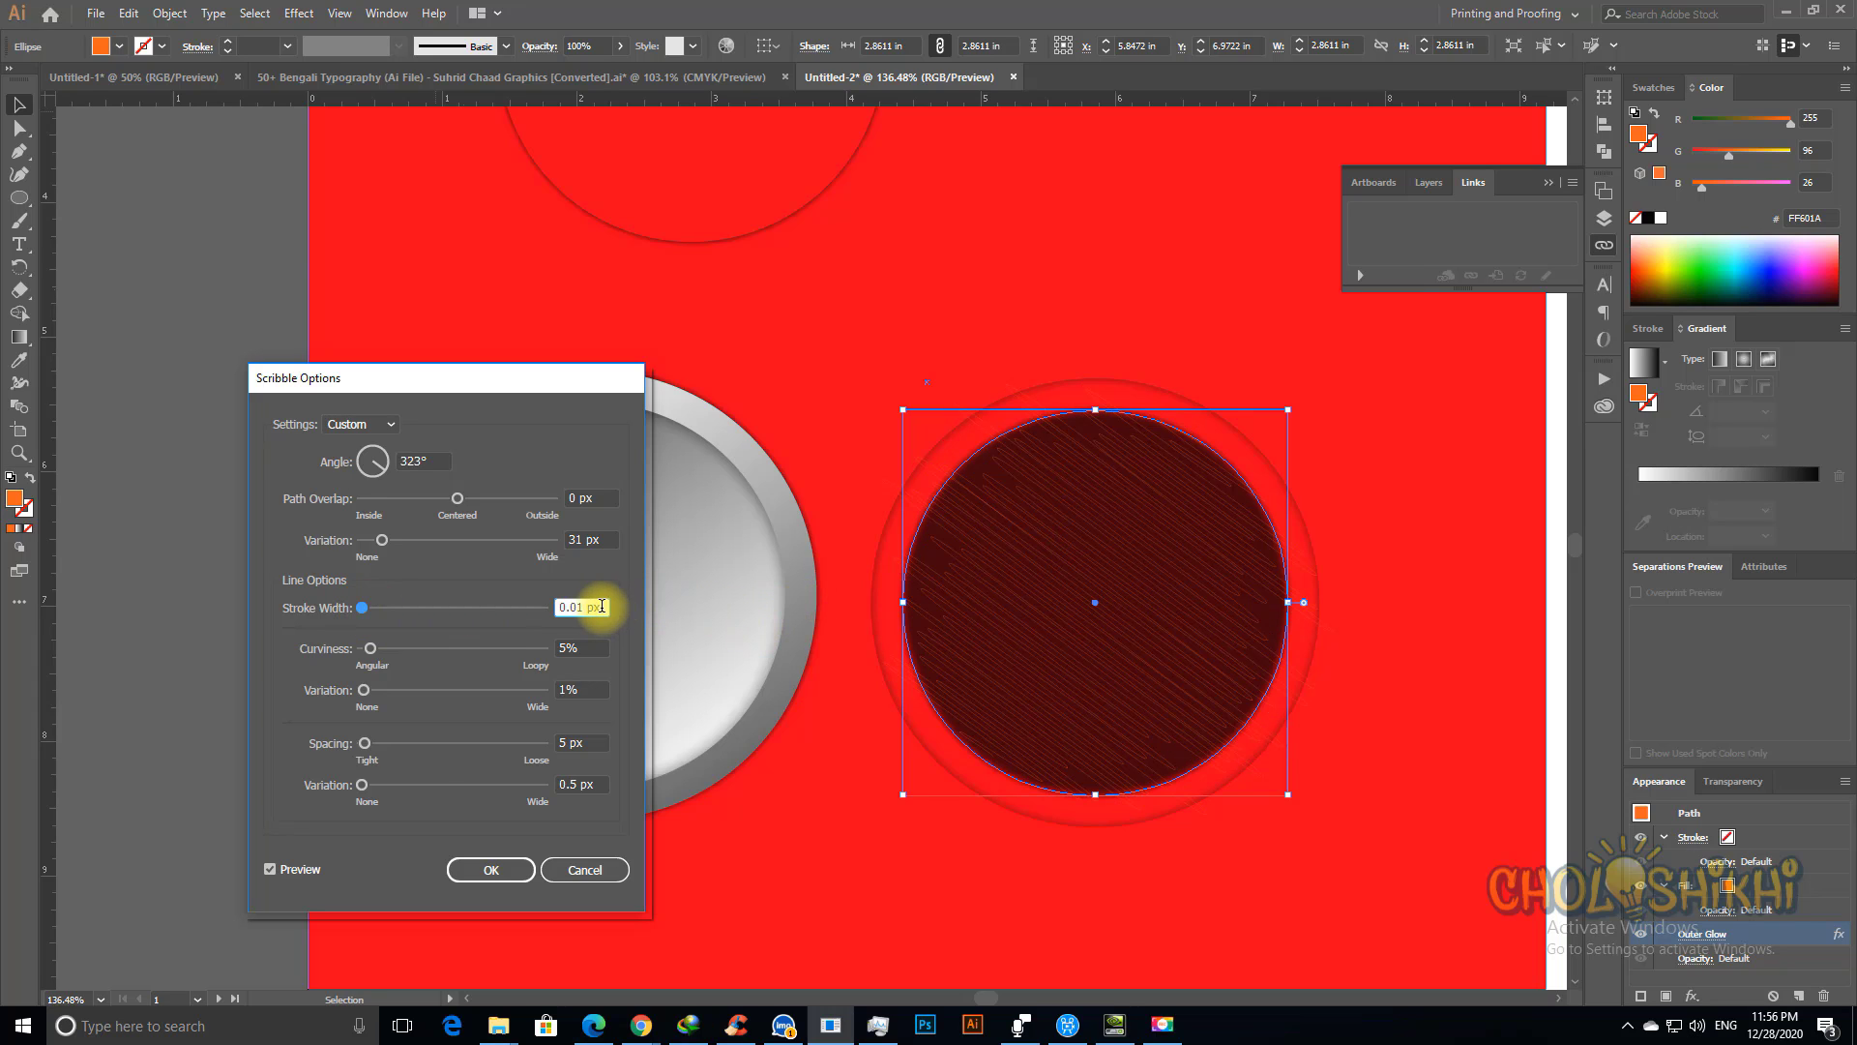
{"action": "left_click_drag", "start_coordinate": [606, 609], "coordinate": [515, 614]}
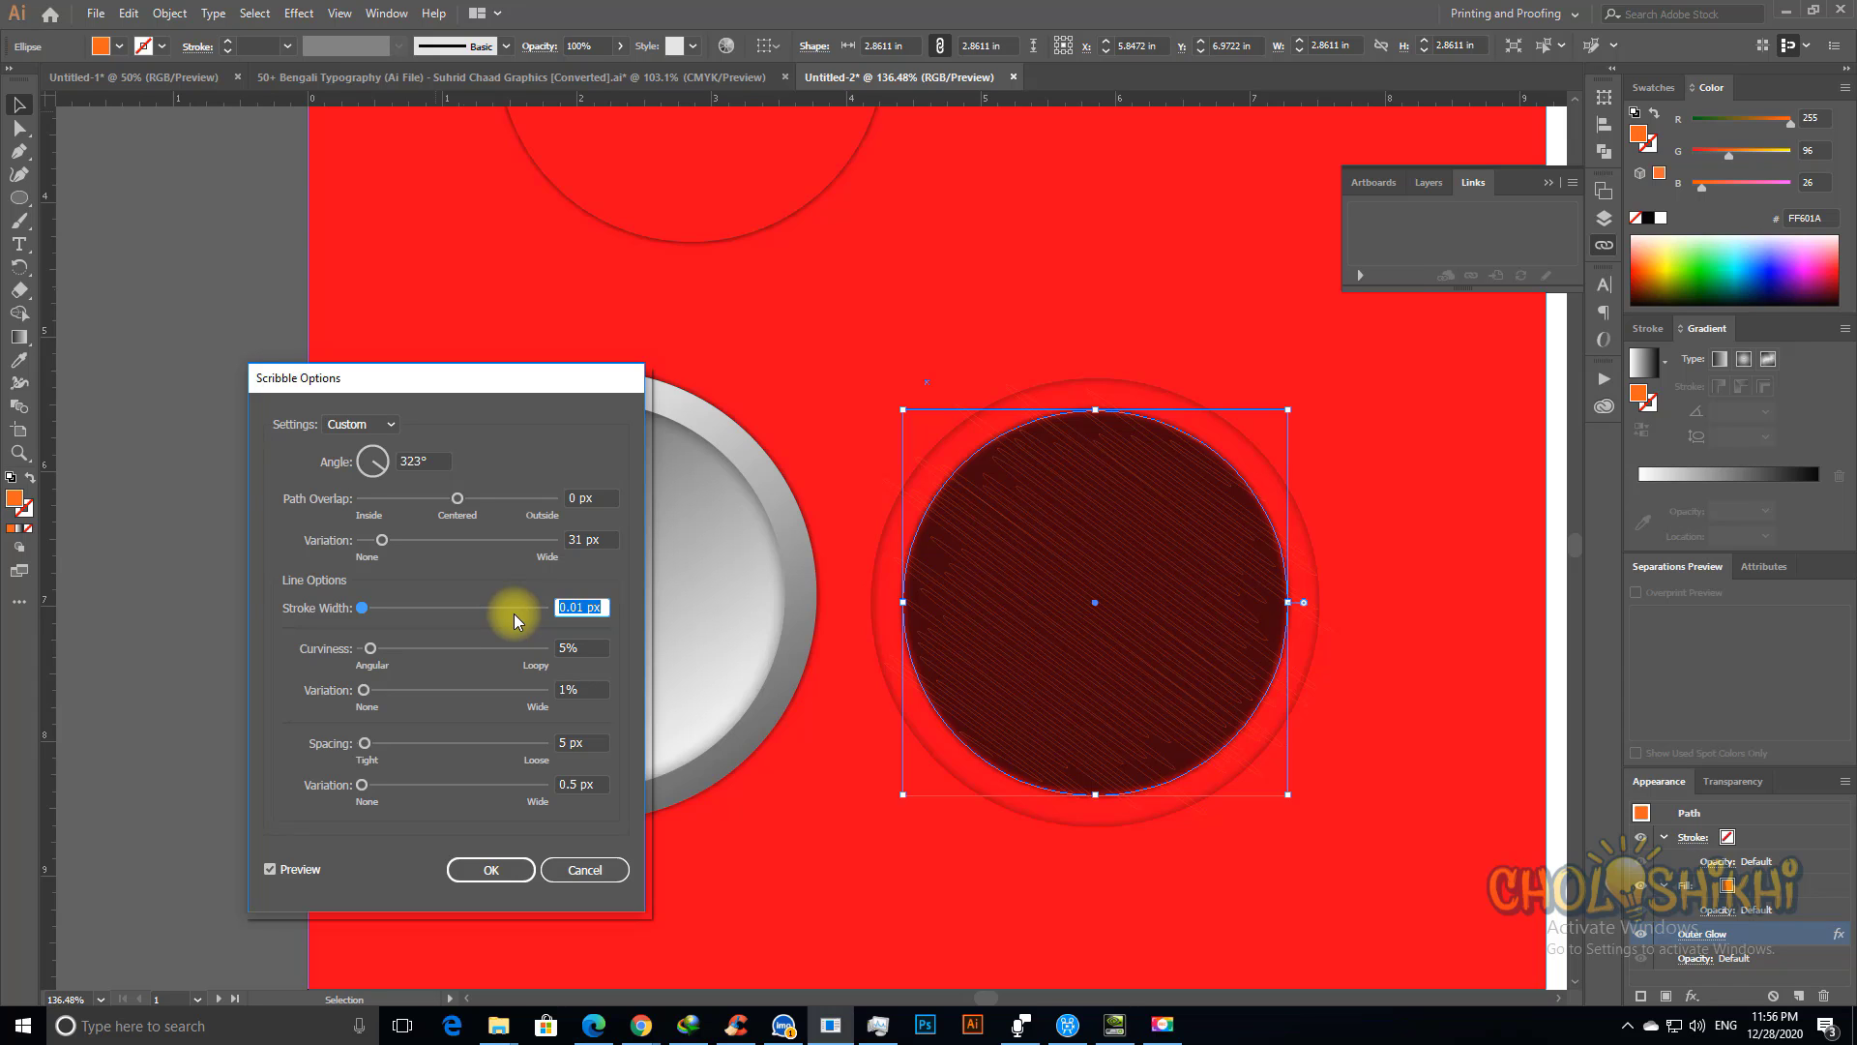
{"action": "type", "text": "1"}
{"action": "key", "text": "Tab"}
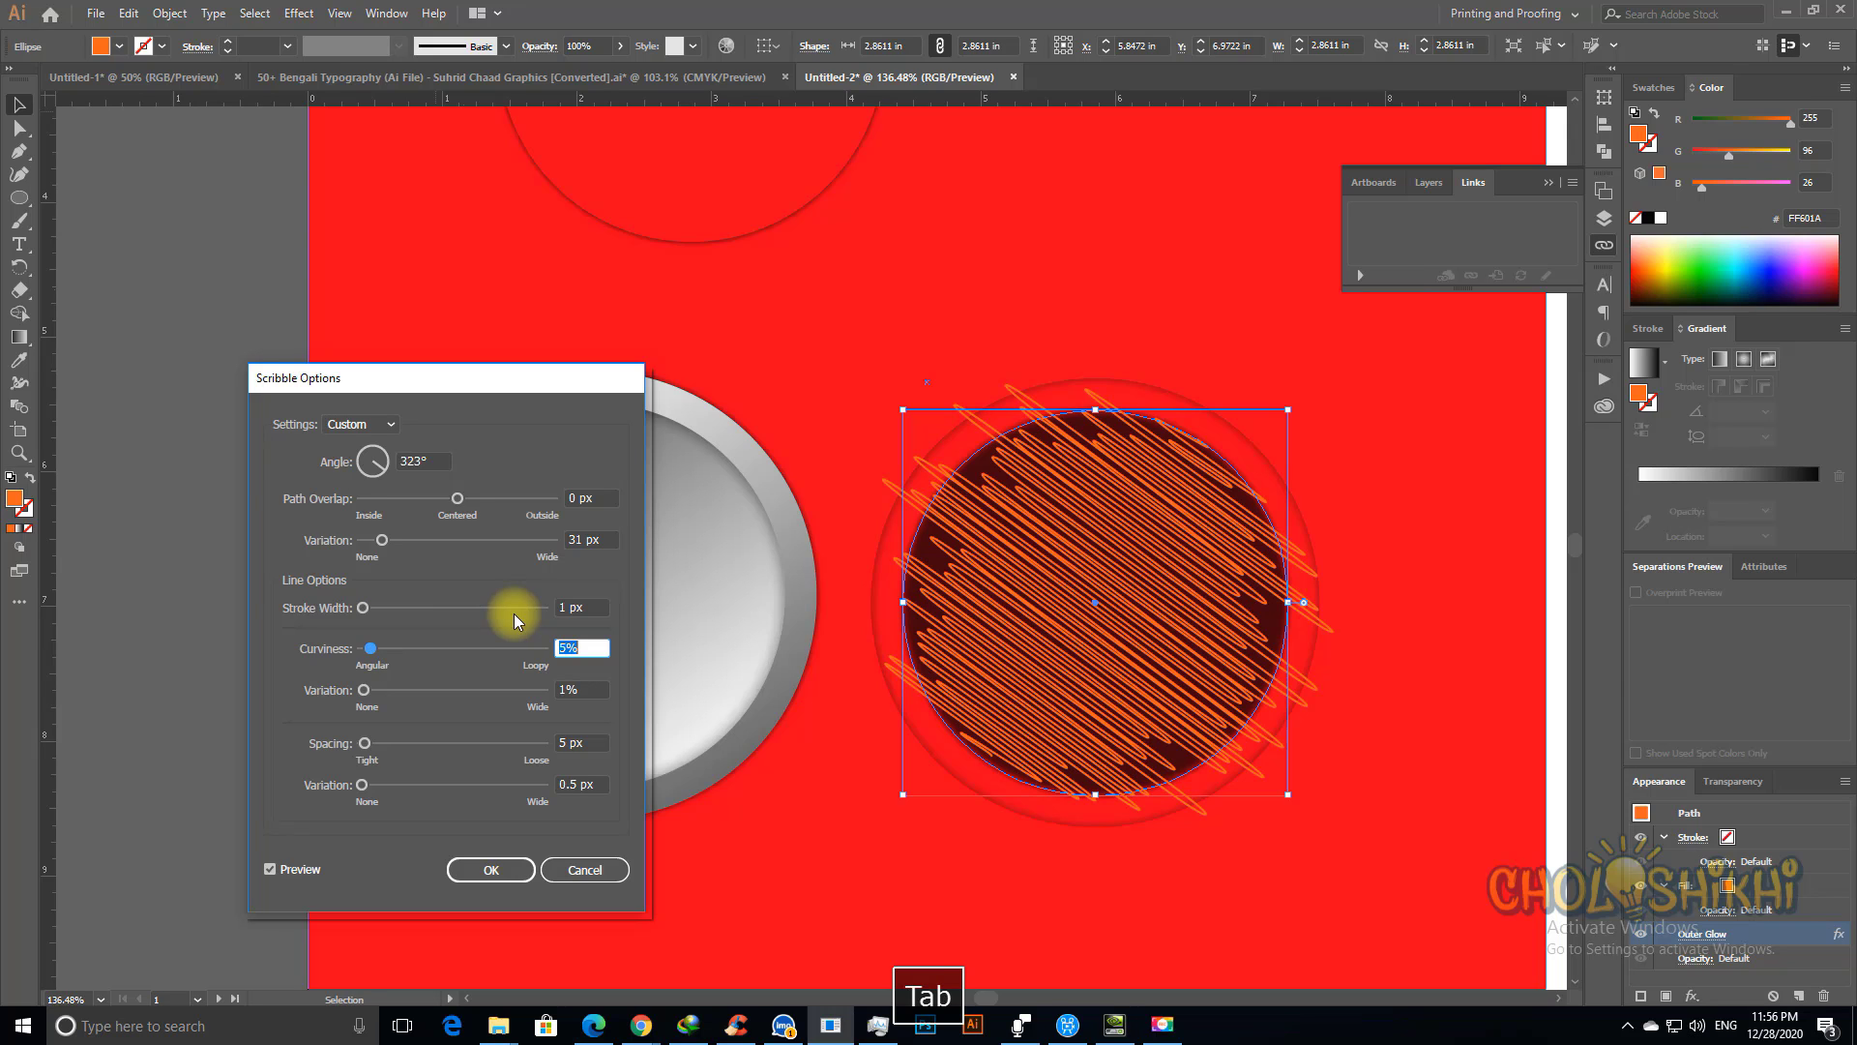
{"action": "left_click_drag", "start_coordinate": [595, 609], "coordinate": [456, 628]}
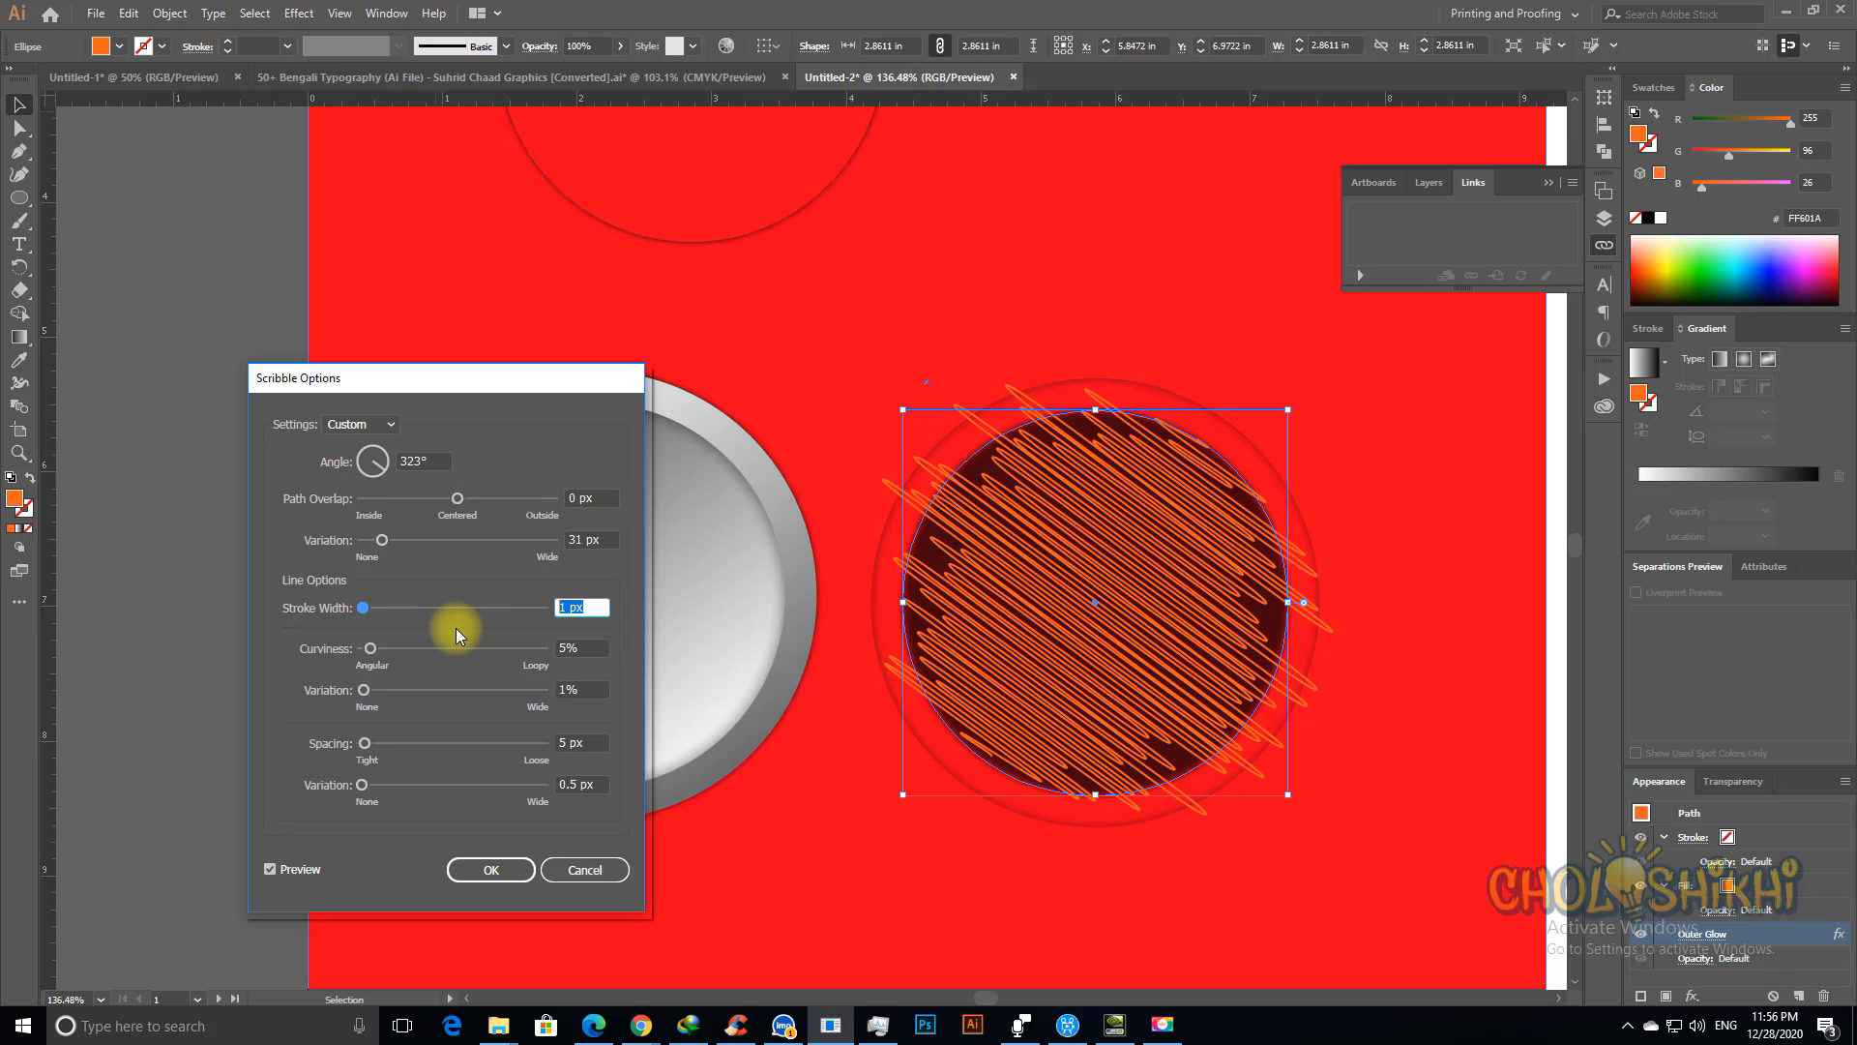
{"action": "key", "text": "Up"}
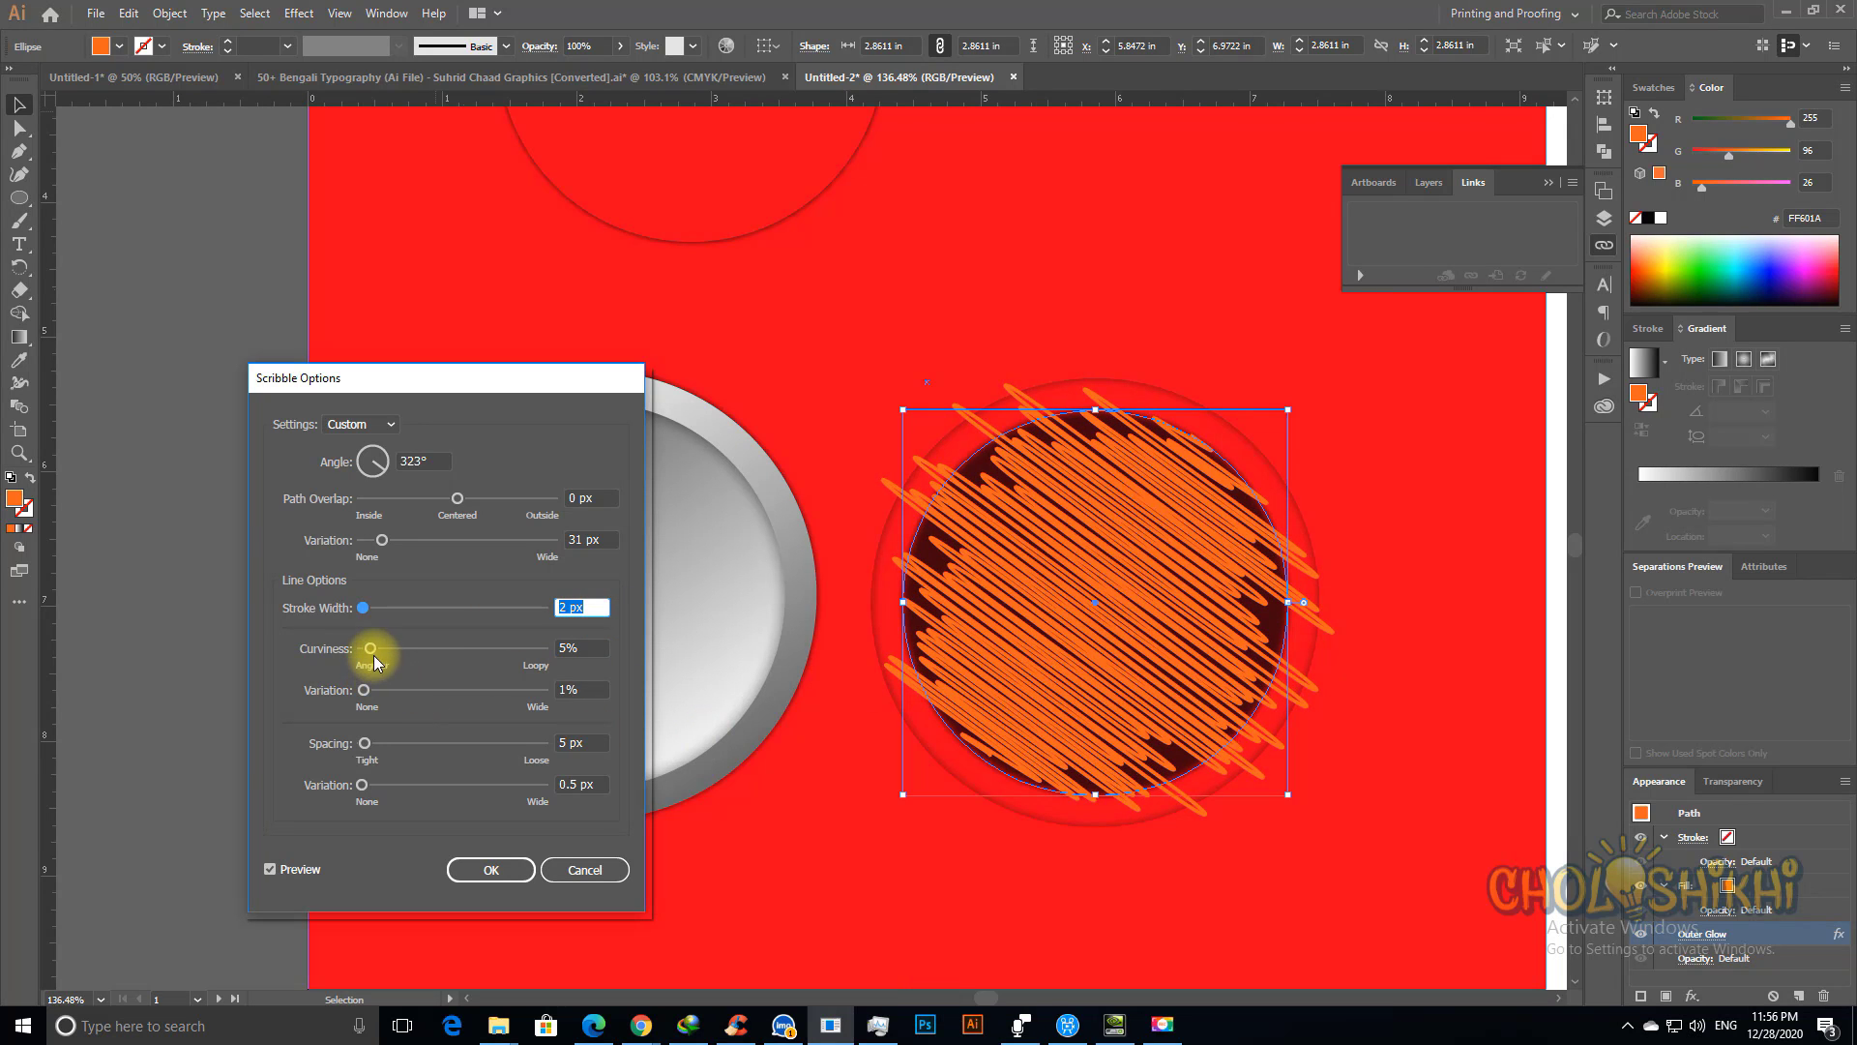
Step: Try 11% for the scribble's curviness and curviness variation, and reduce both to 0%
{"action": "left_click_drag", "start_coordinate": [374, 654], "coordinate": [385, 645]}
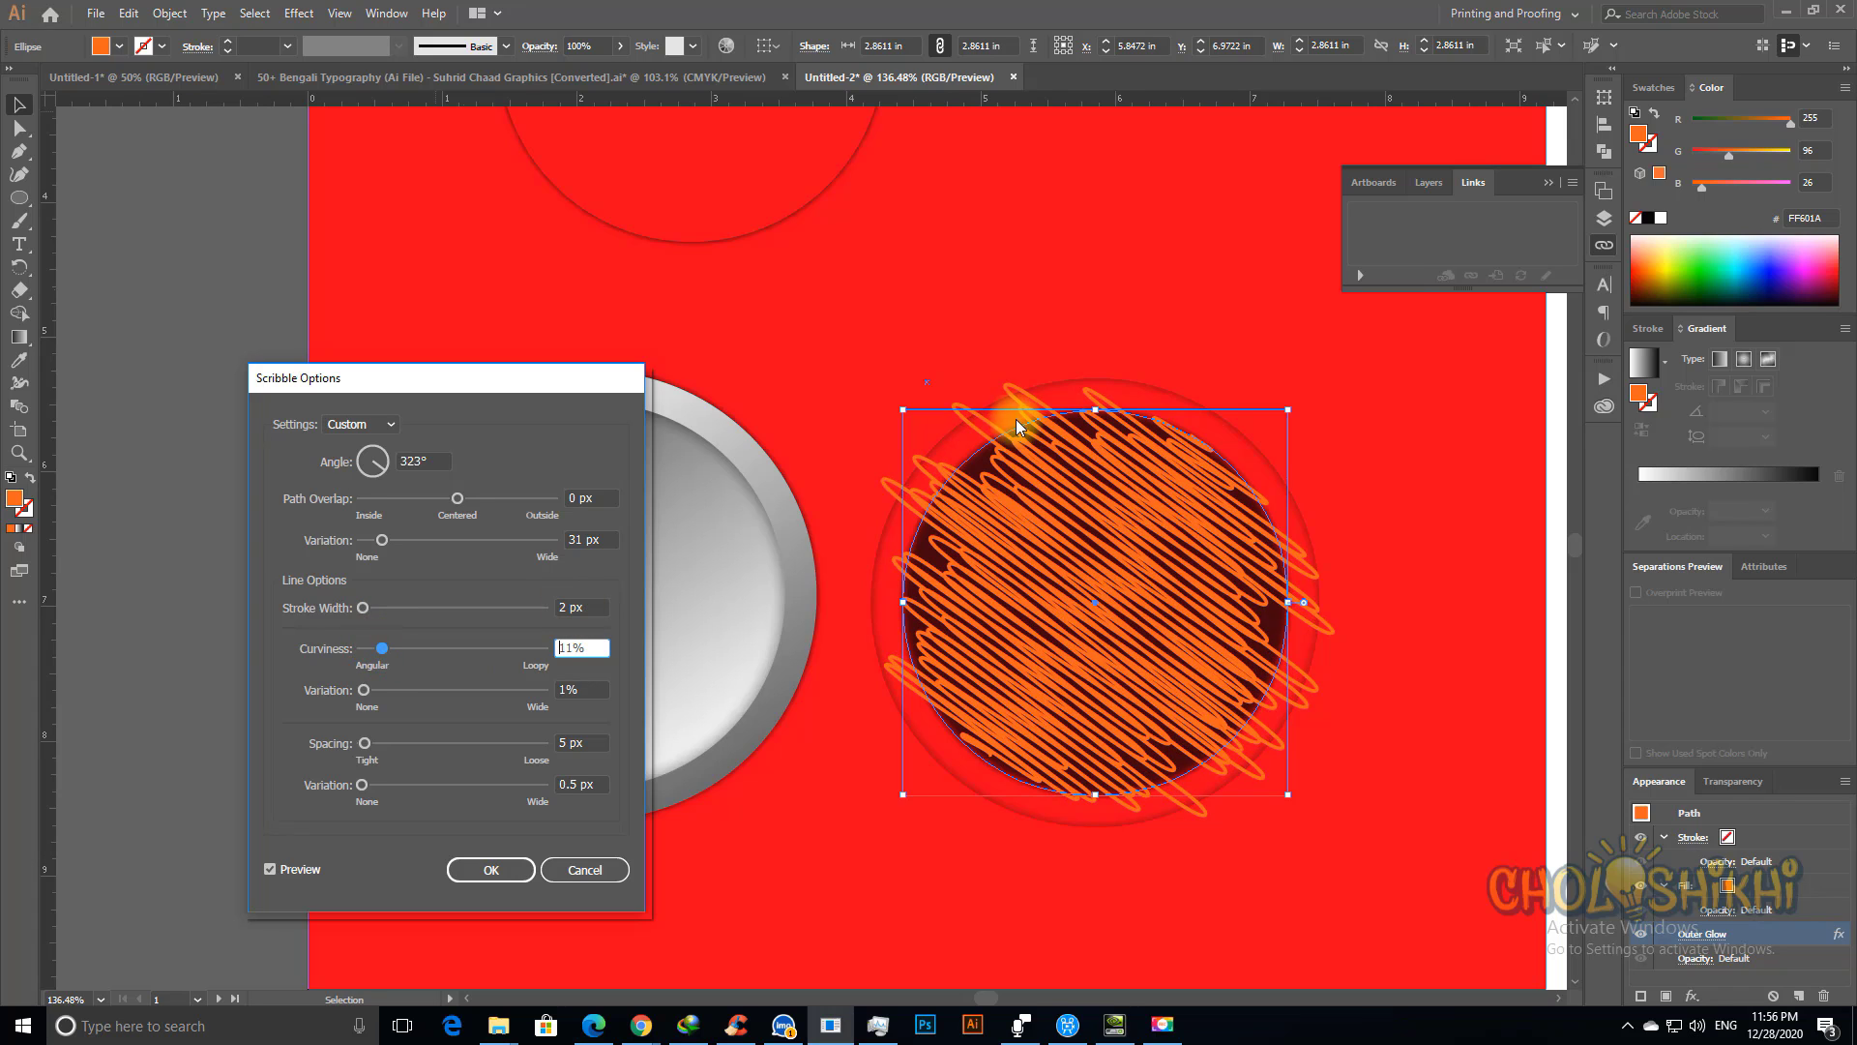
{"action": "mouse_move", "coordinate": [368, 645]}
{"action": "left_mouse_down"}
{"action": "mouse_move", "coordinate": [354, 654]}
{"action": "mouse_move", "coordinate": [461, 644]}
{"action": "mouse_move", "coordinate": [350, 648]}
{"action": "mouse_move", "coordinate": [381, 691]}
{"action": "left_mouse_up"}
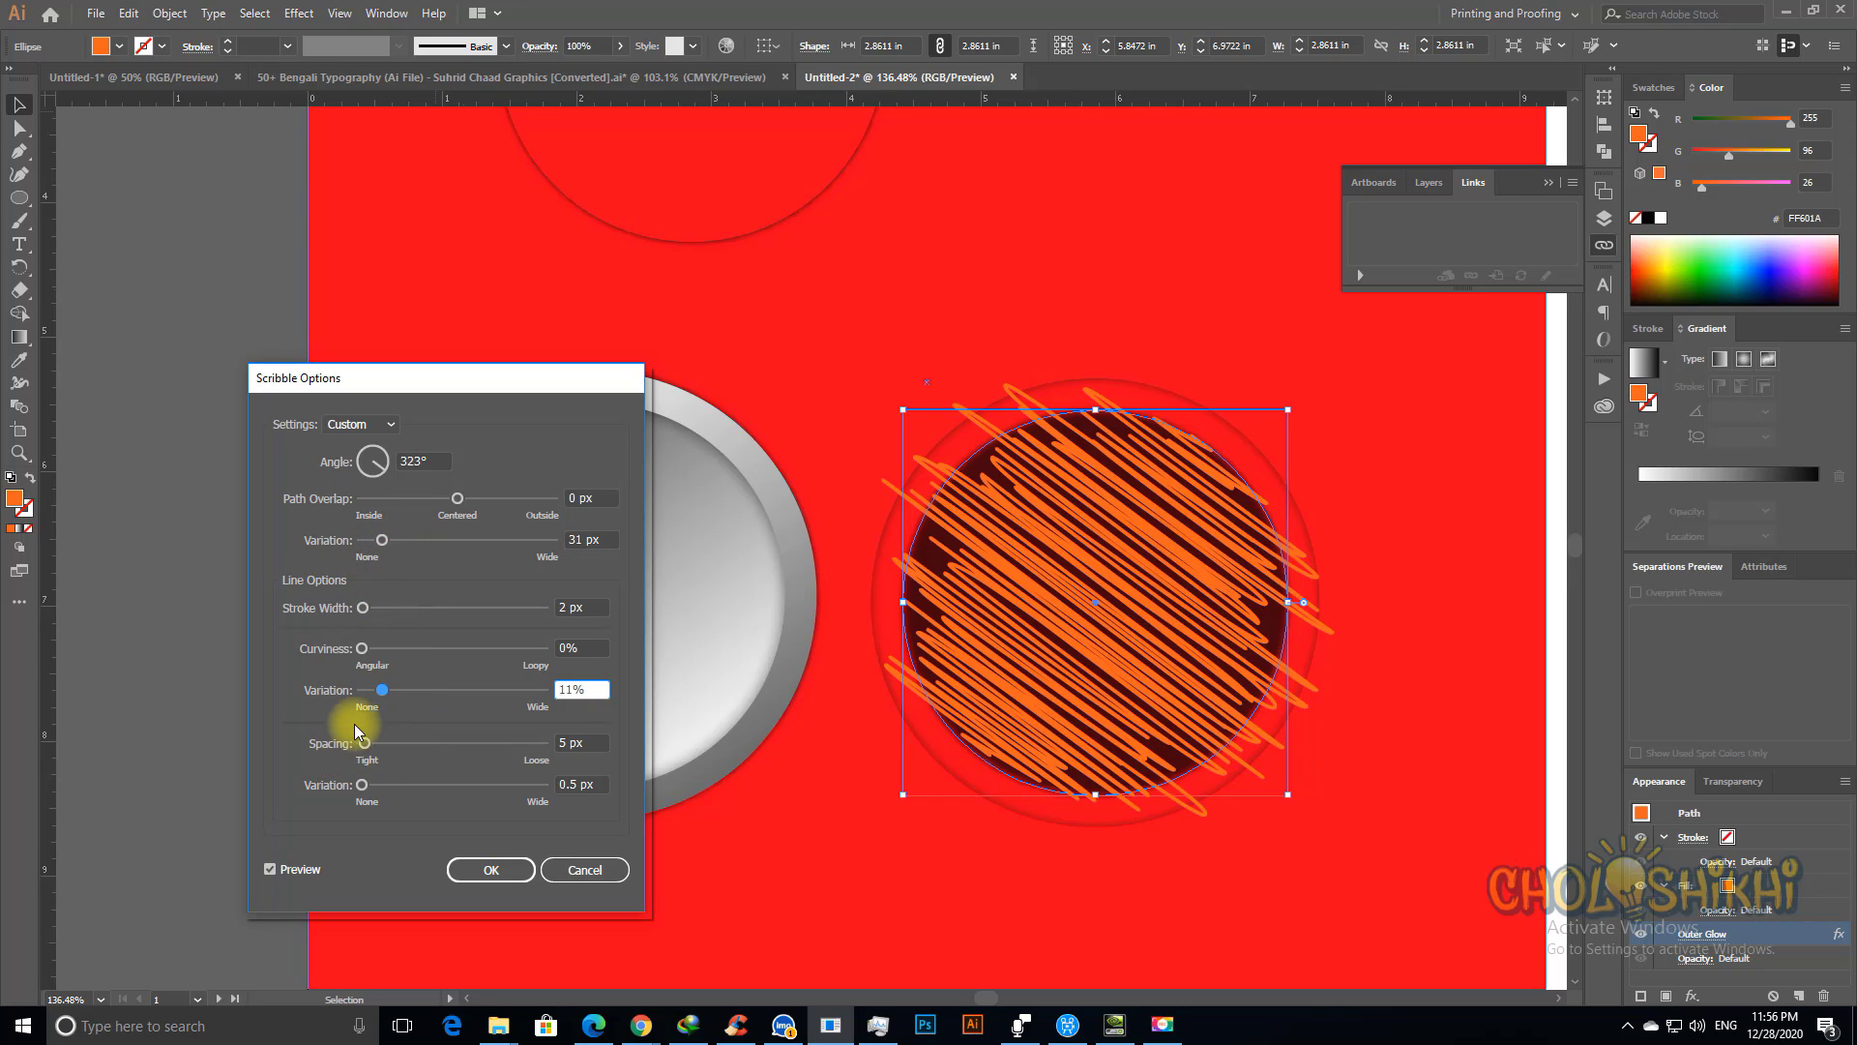
{"action": "mouse_move", "coordinate": [383, 691]}
{"action": "left_mouse_down"}
{"action": "mouse_move", "coordinate": [424, 688]}
{"action": "mouse_move", "coordinate": [277, 685]}
{"action": "left_mouse_up"}
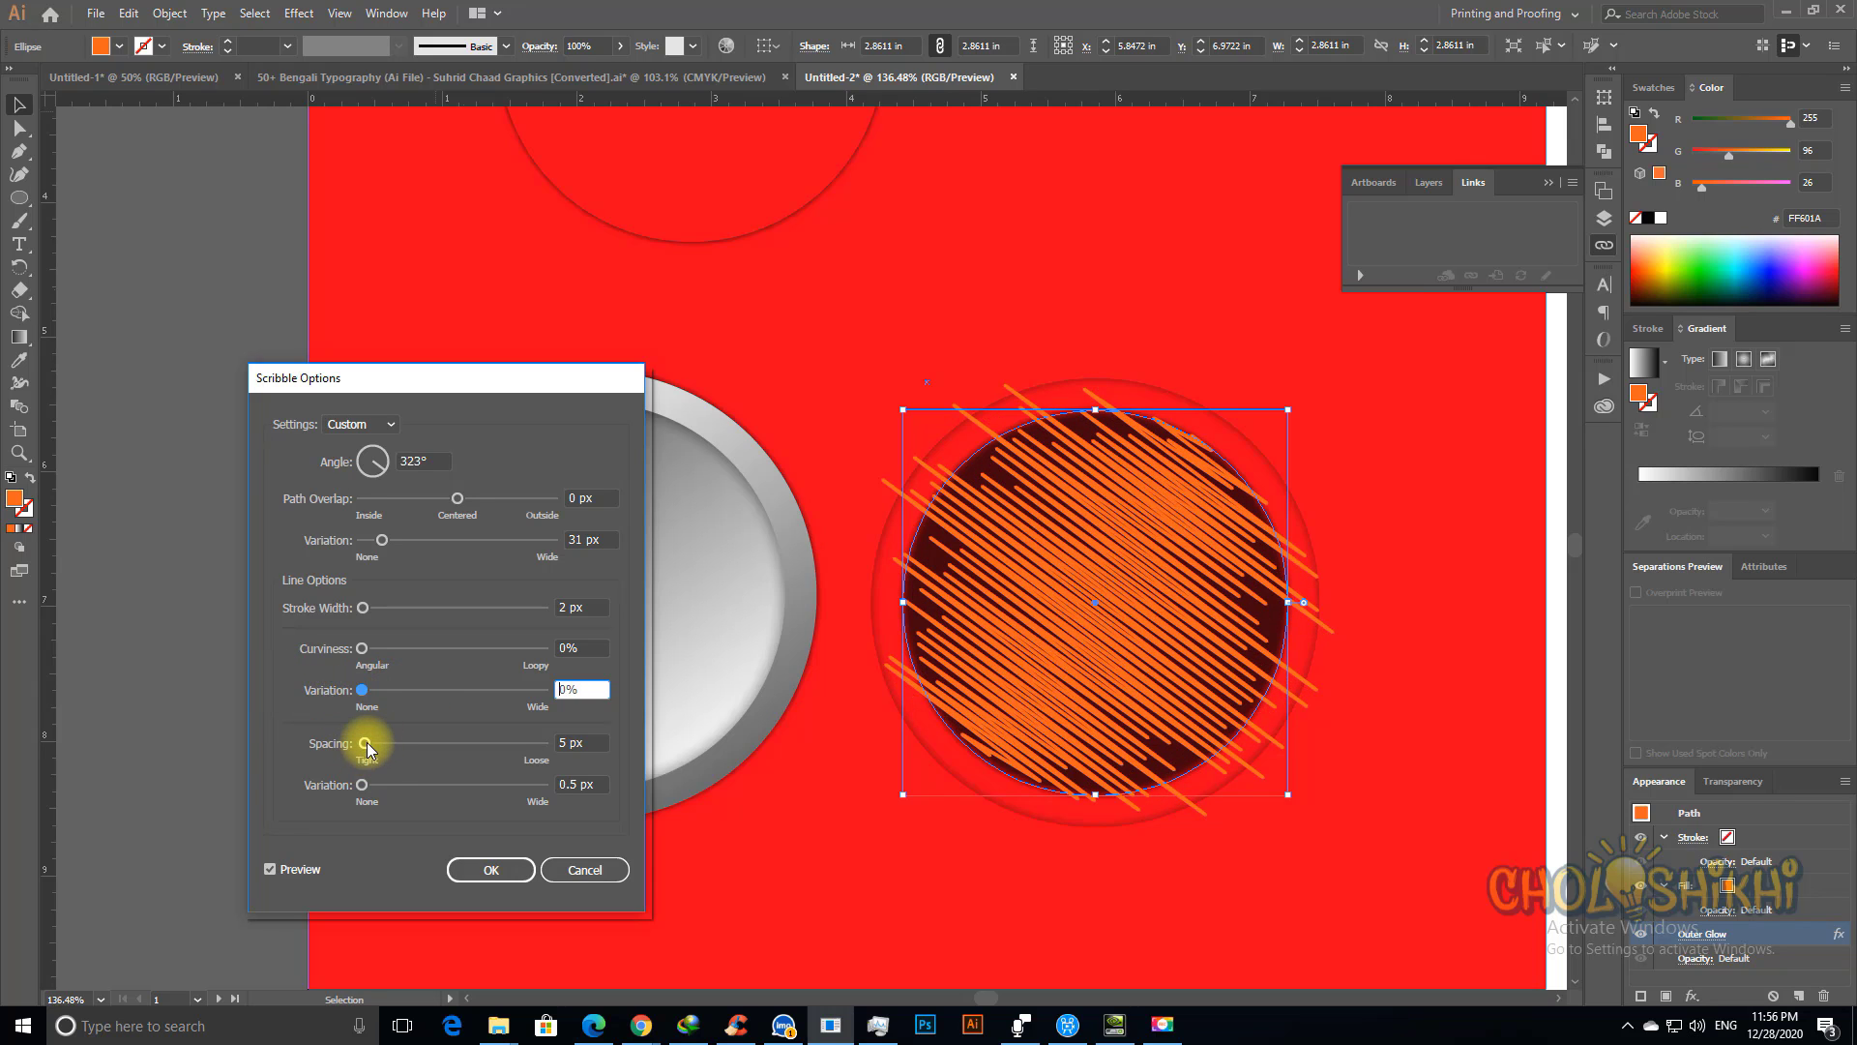
Step: Try looser line spacings on the scribble, including 17 px, and bring the spacing to 7 px
{"action": "left_click_drag", "start_coordinate": [366, 743], "coordinate": [373, 742]}
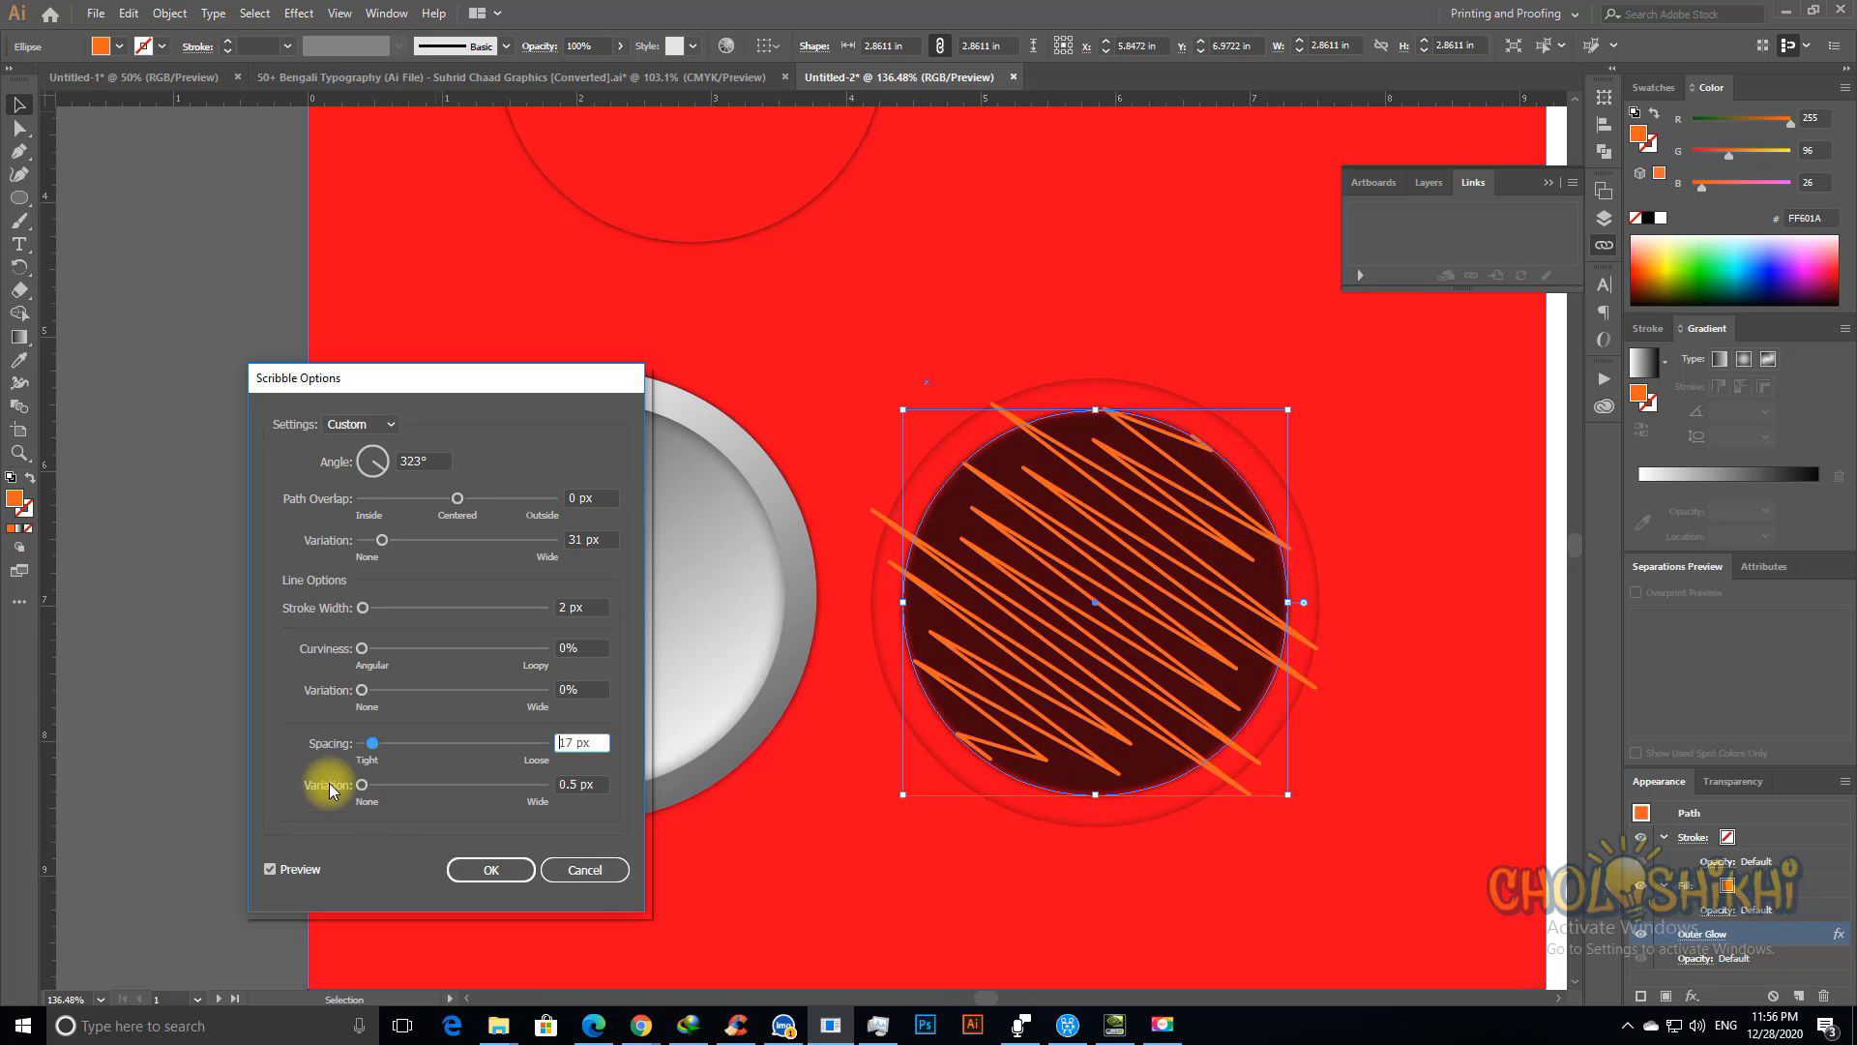
{"action": "left_click_drag", "start_coordinate": [373, 745], "coordinate": [405, 748]}
{"action": "left_click_drag", "start_coordinate": [447, 741], "coordinate": [364, 741]}
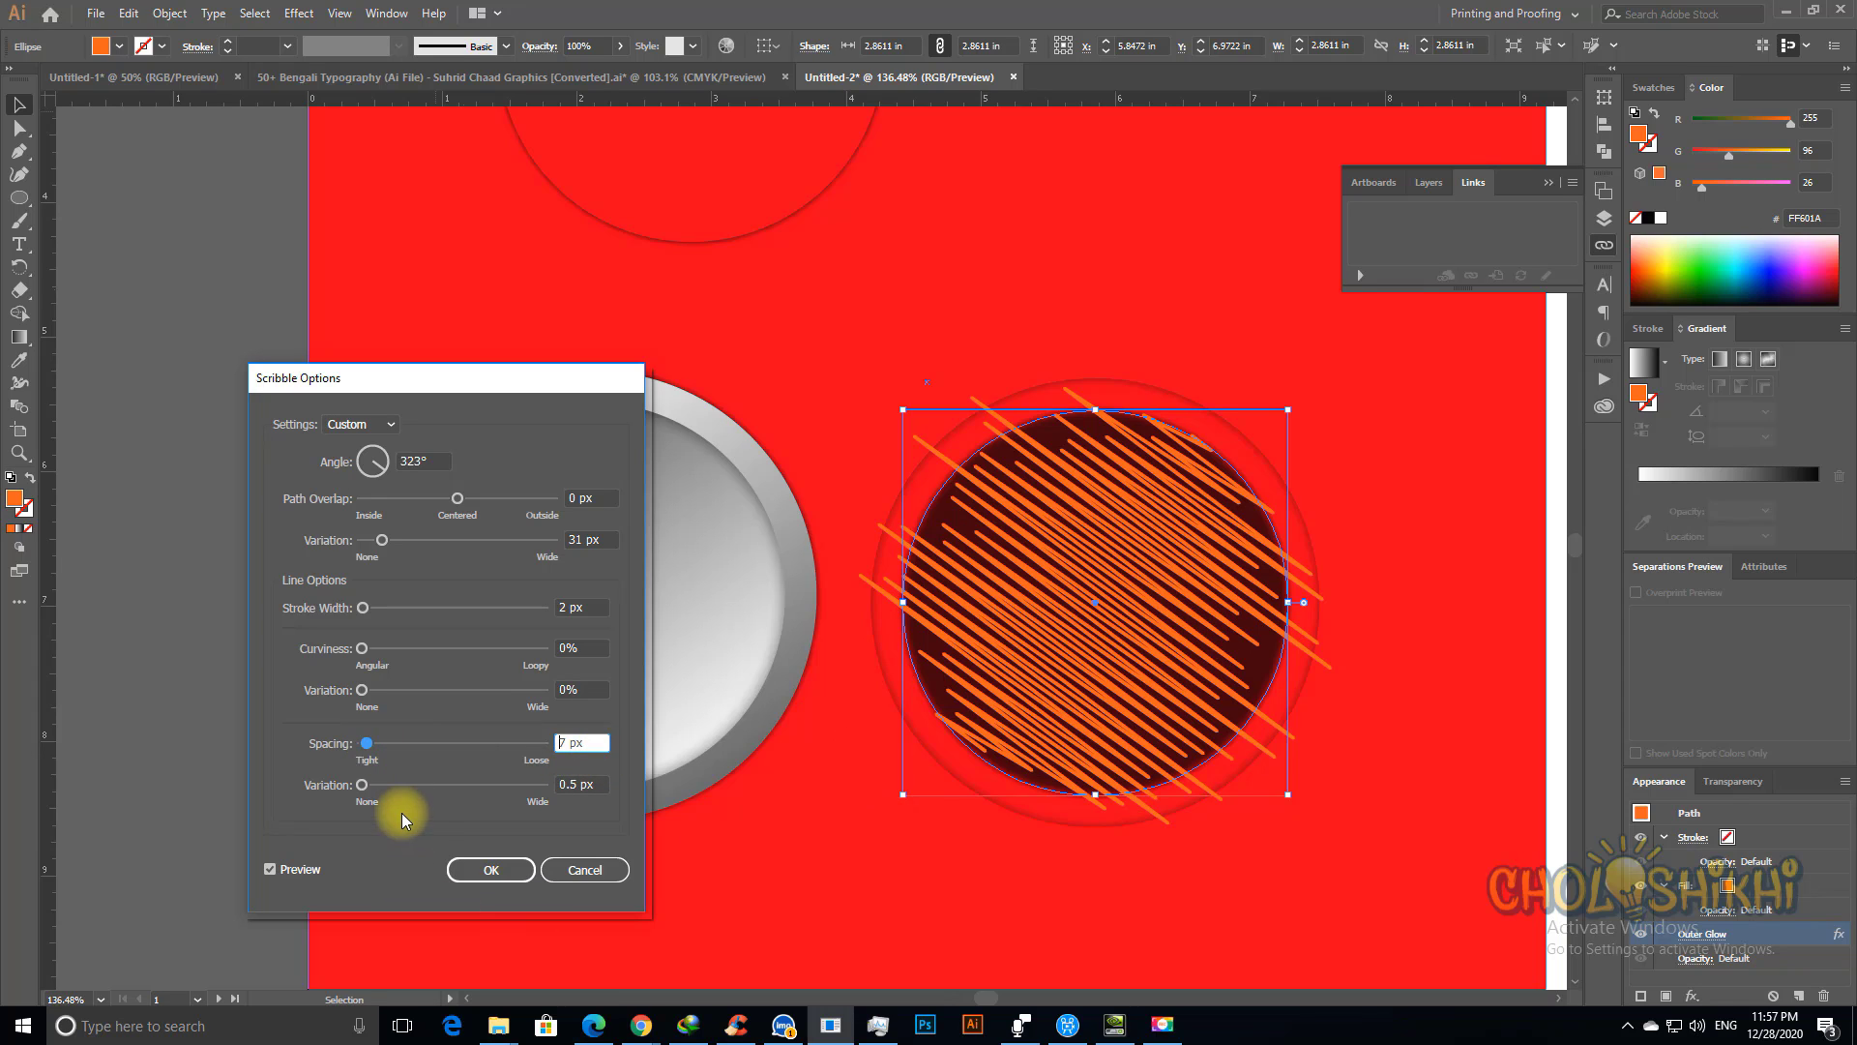
Step: Try a spacing variation of 47 px on the scribble, and settle on 0 px variation with 4 px spacing
{"action": "left_click_drag", "start_coordinate": [362, 784], "coordinate": [396, 788]}
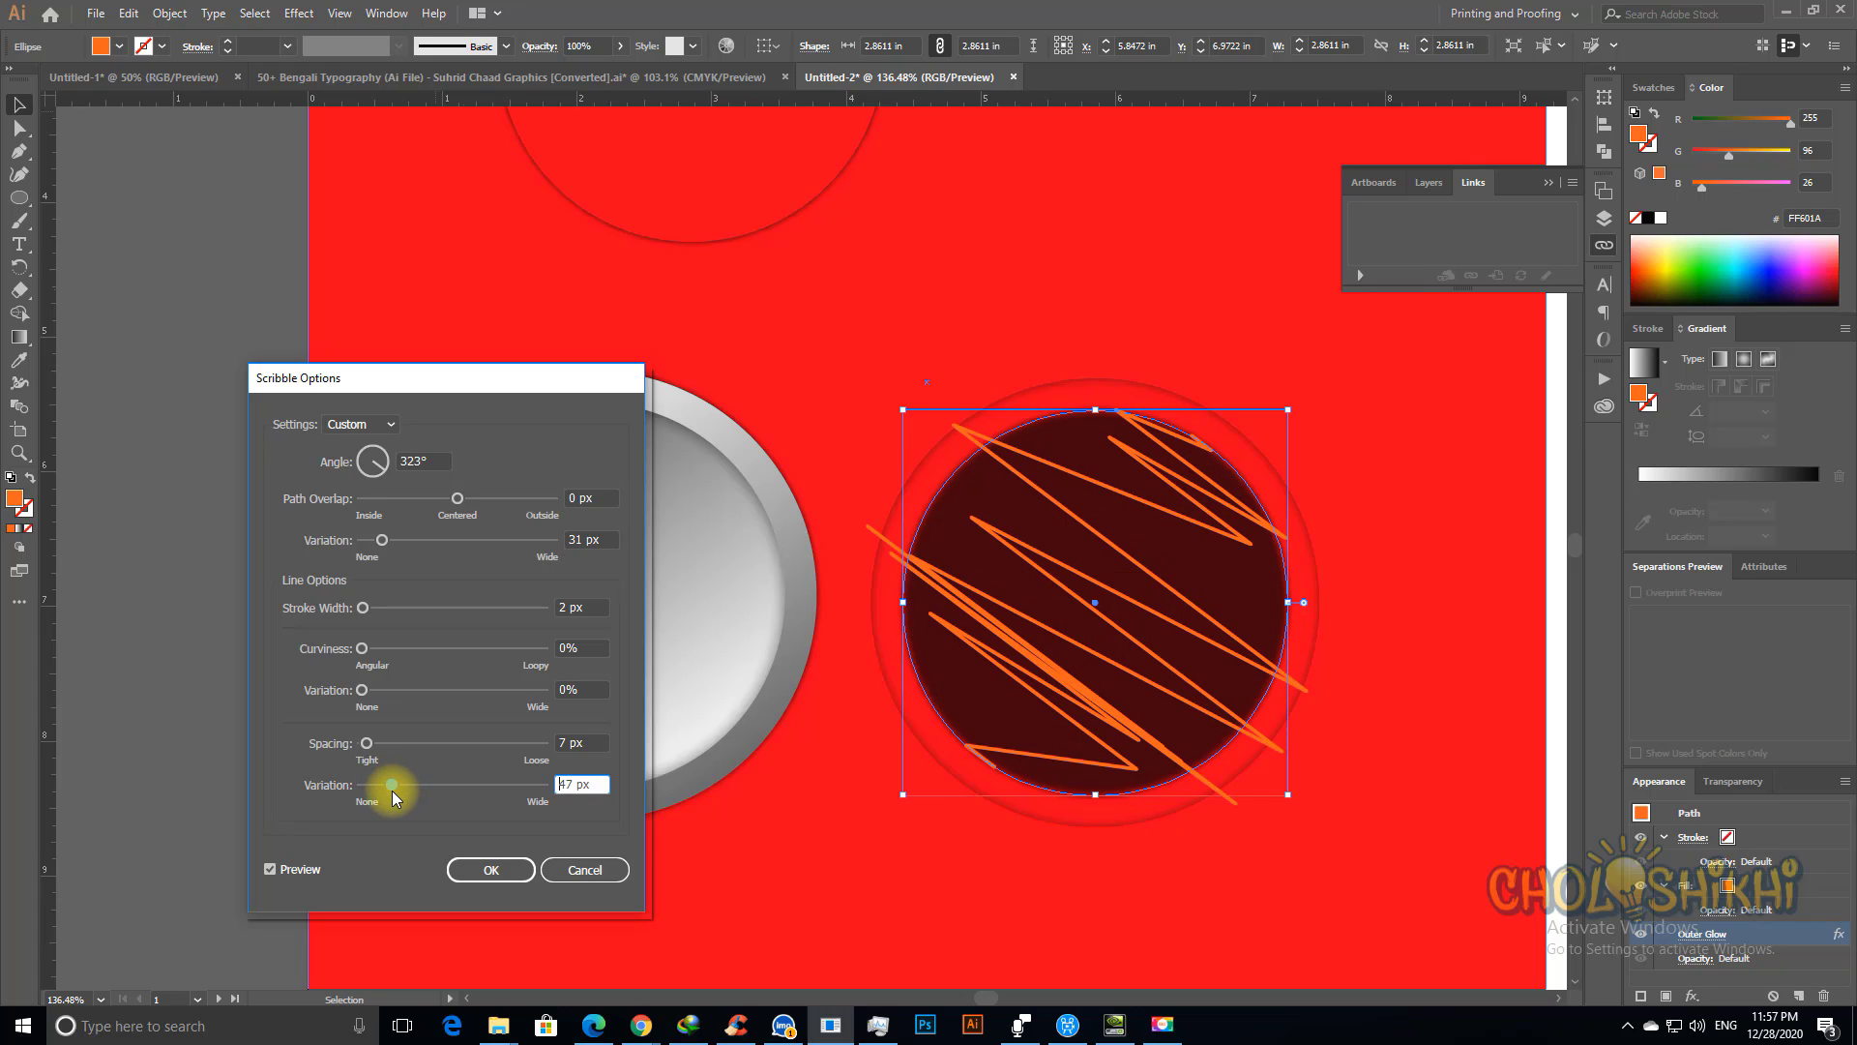
{"action": "mouse_move", "coordinate": [379, 788]}
{"action": "left_mouse_down"}
{"action": "mouse_move", "coordinate": [401, 777]}
{"action": "mouse_move", "coordinate": [365, 780]}
{"action": "left_mouse_up"}
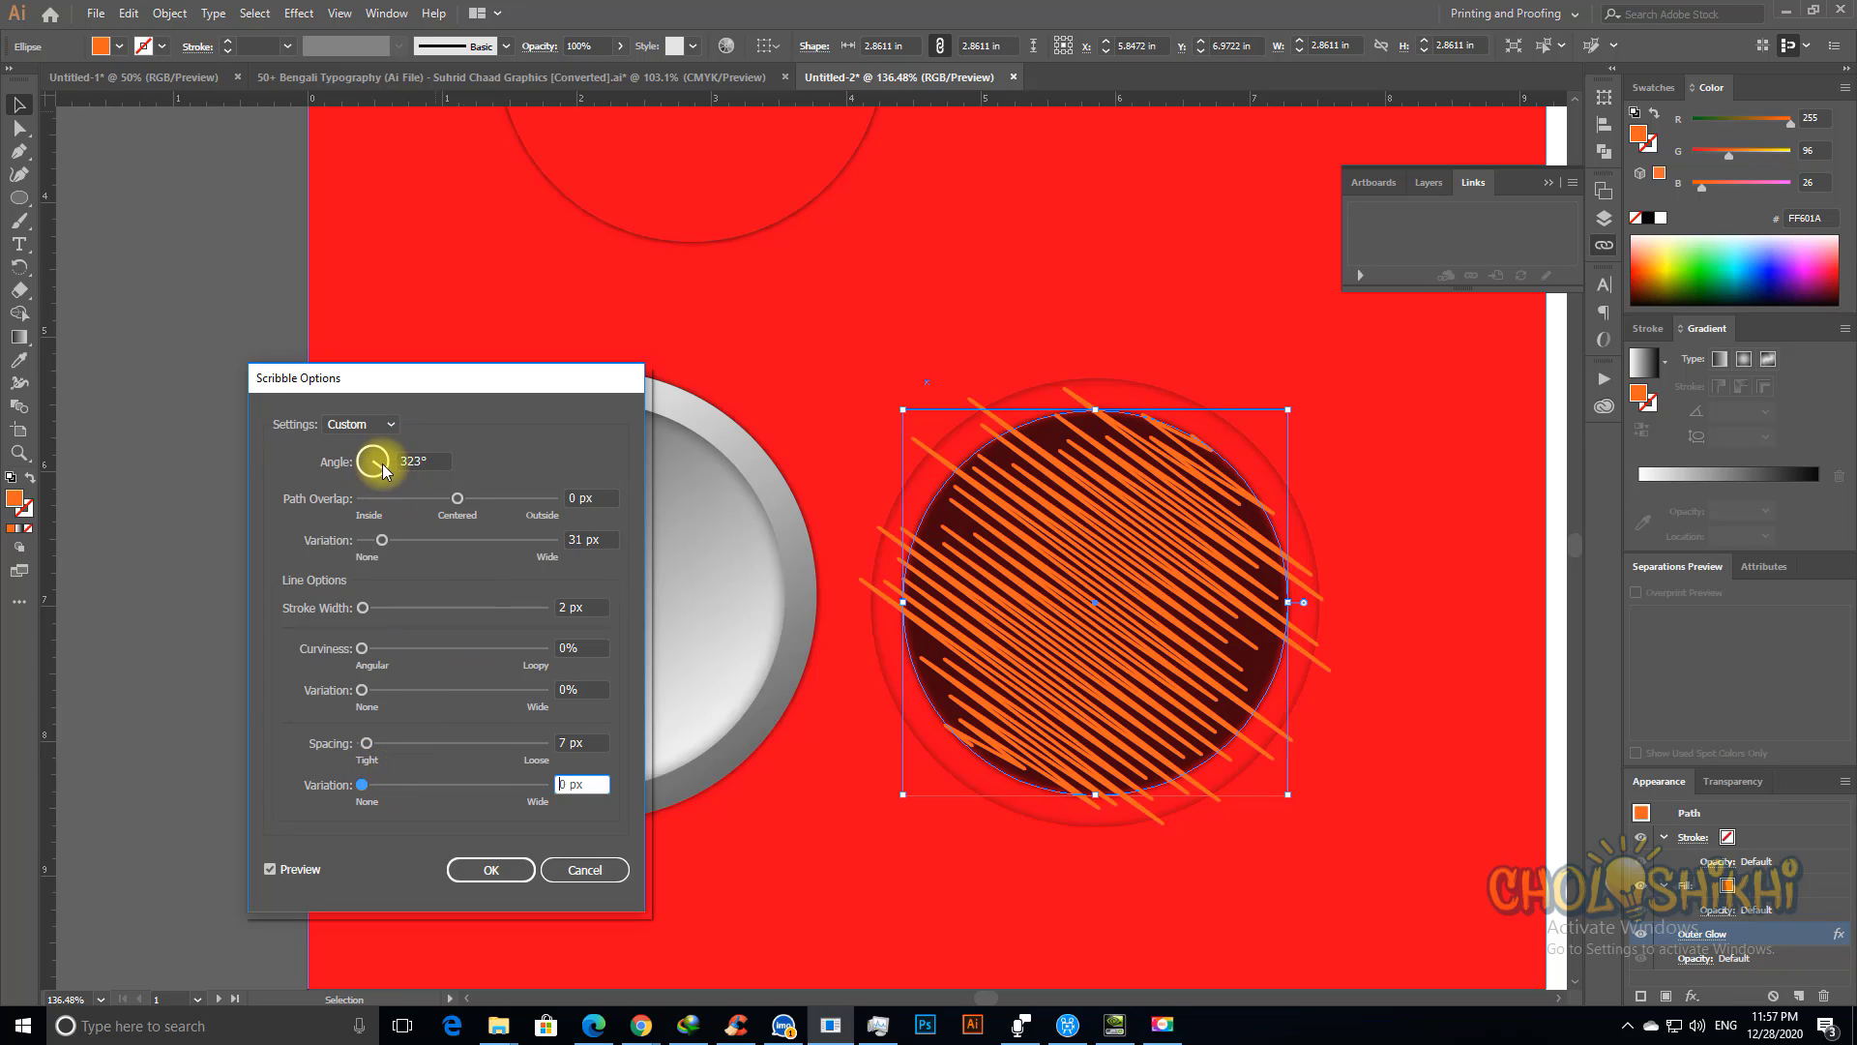
{"action": "left_click_drag", "start_coordinate": [364, 740], "coordinate": [363, 742]}
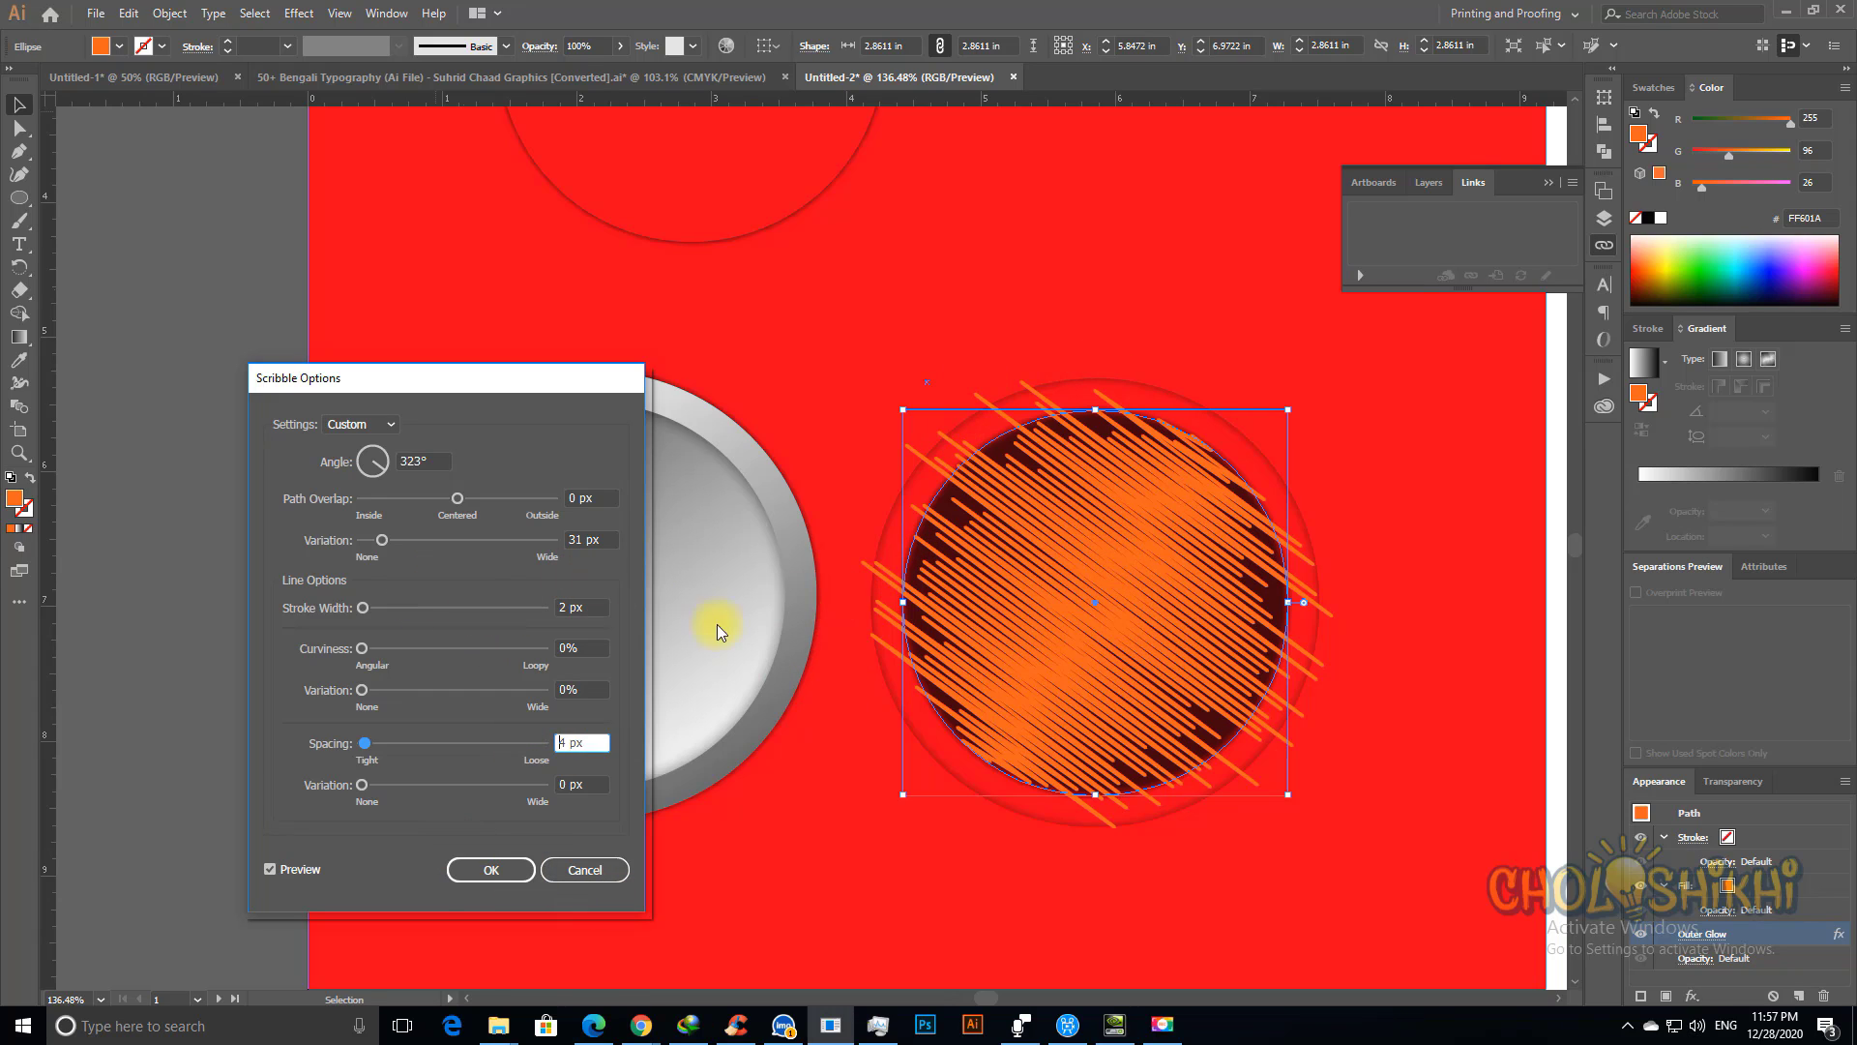
Step: Try a minimal 0.01 px stroke width on the scribble and raise it to 3 px
{"action": "left_click_drag", "start_coordinate": [368, 605], "coordinate": [361, 613]}
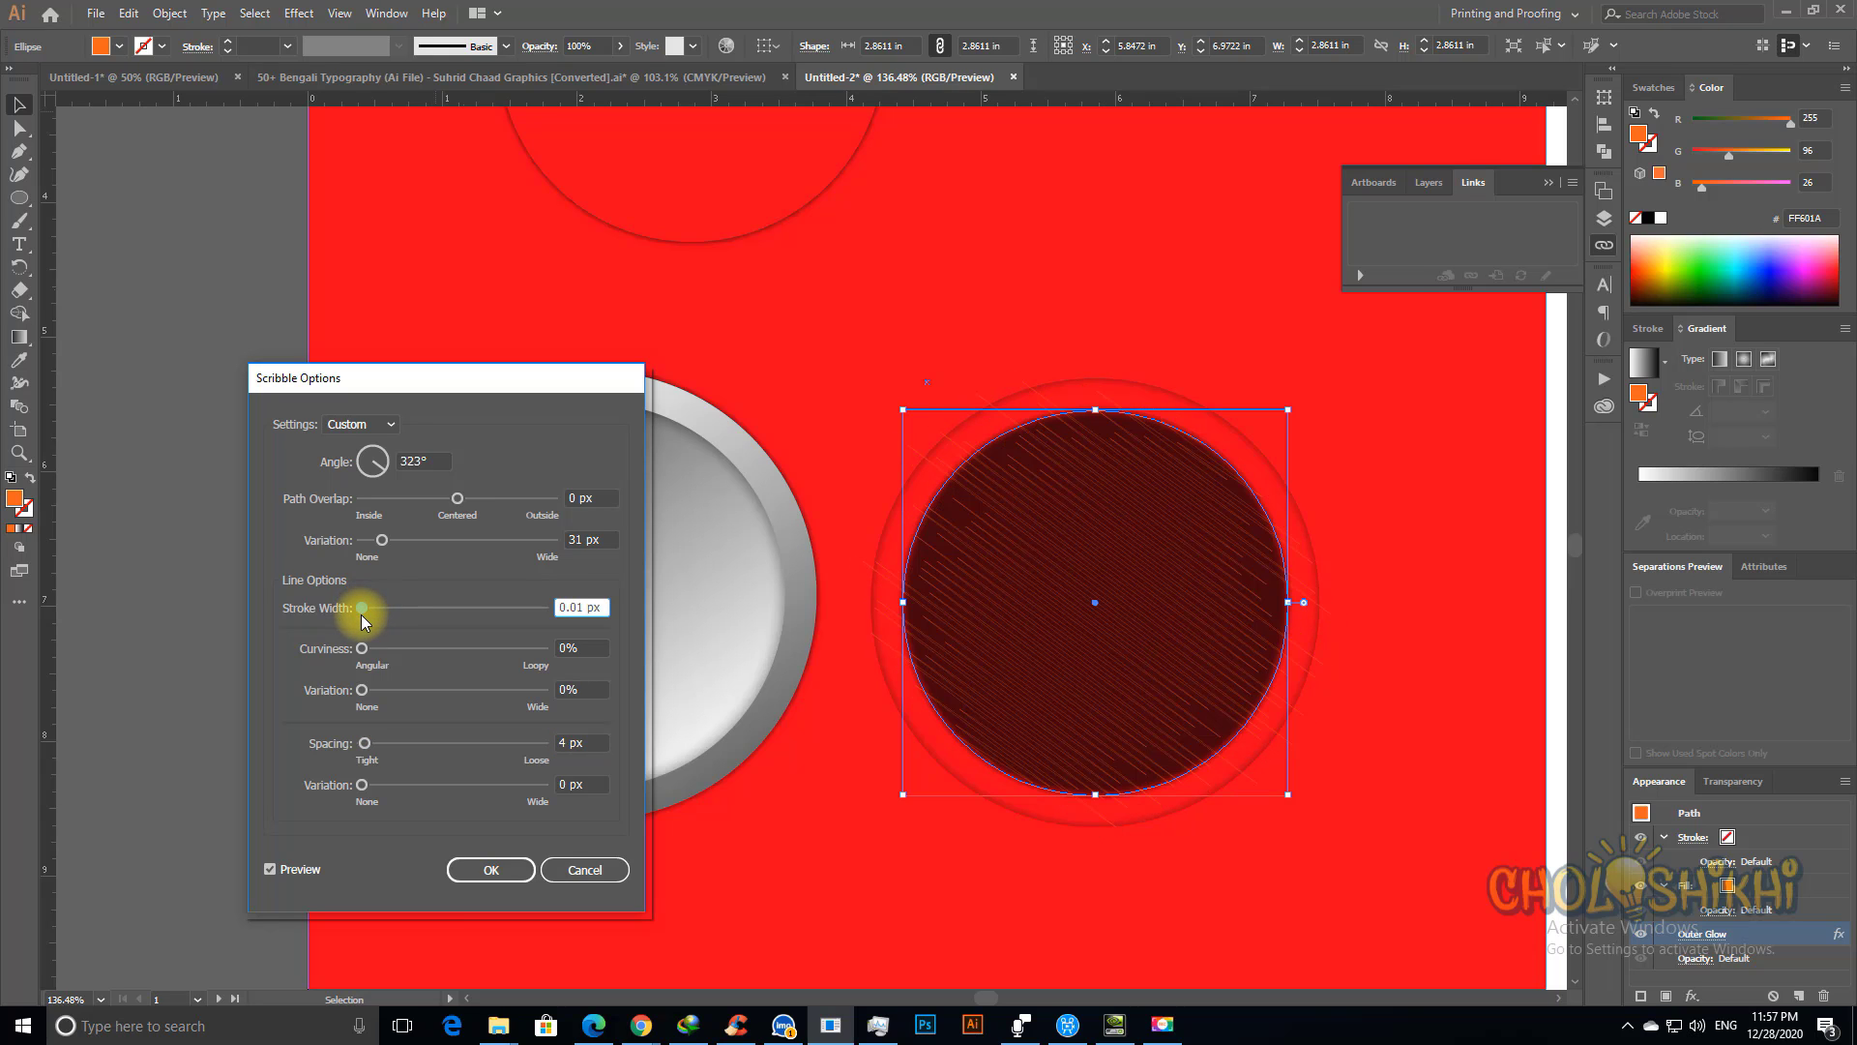
{"action": "key", "text": "ctrl+a"}
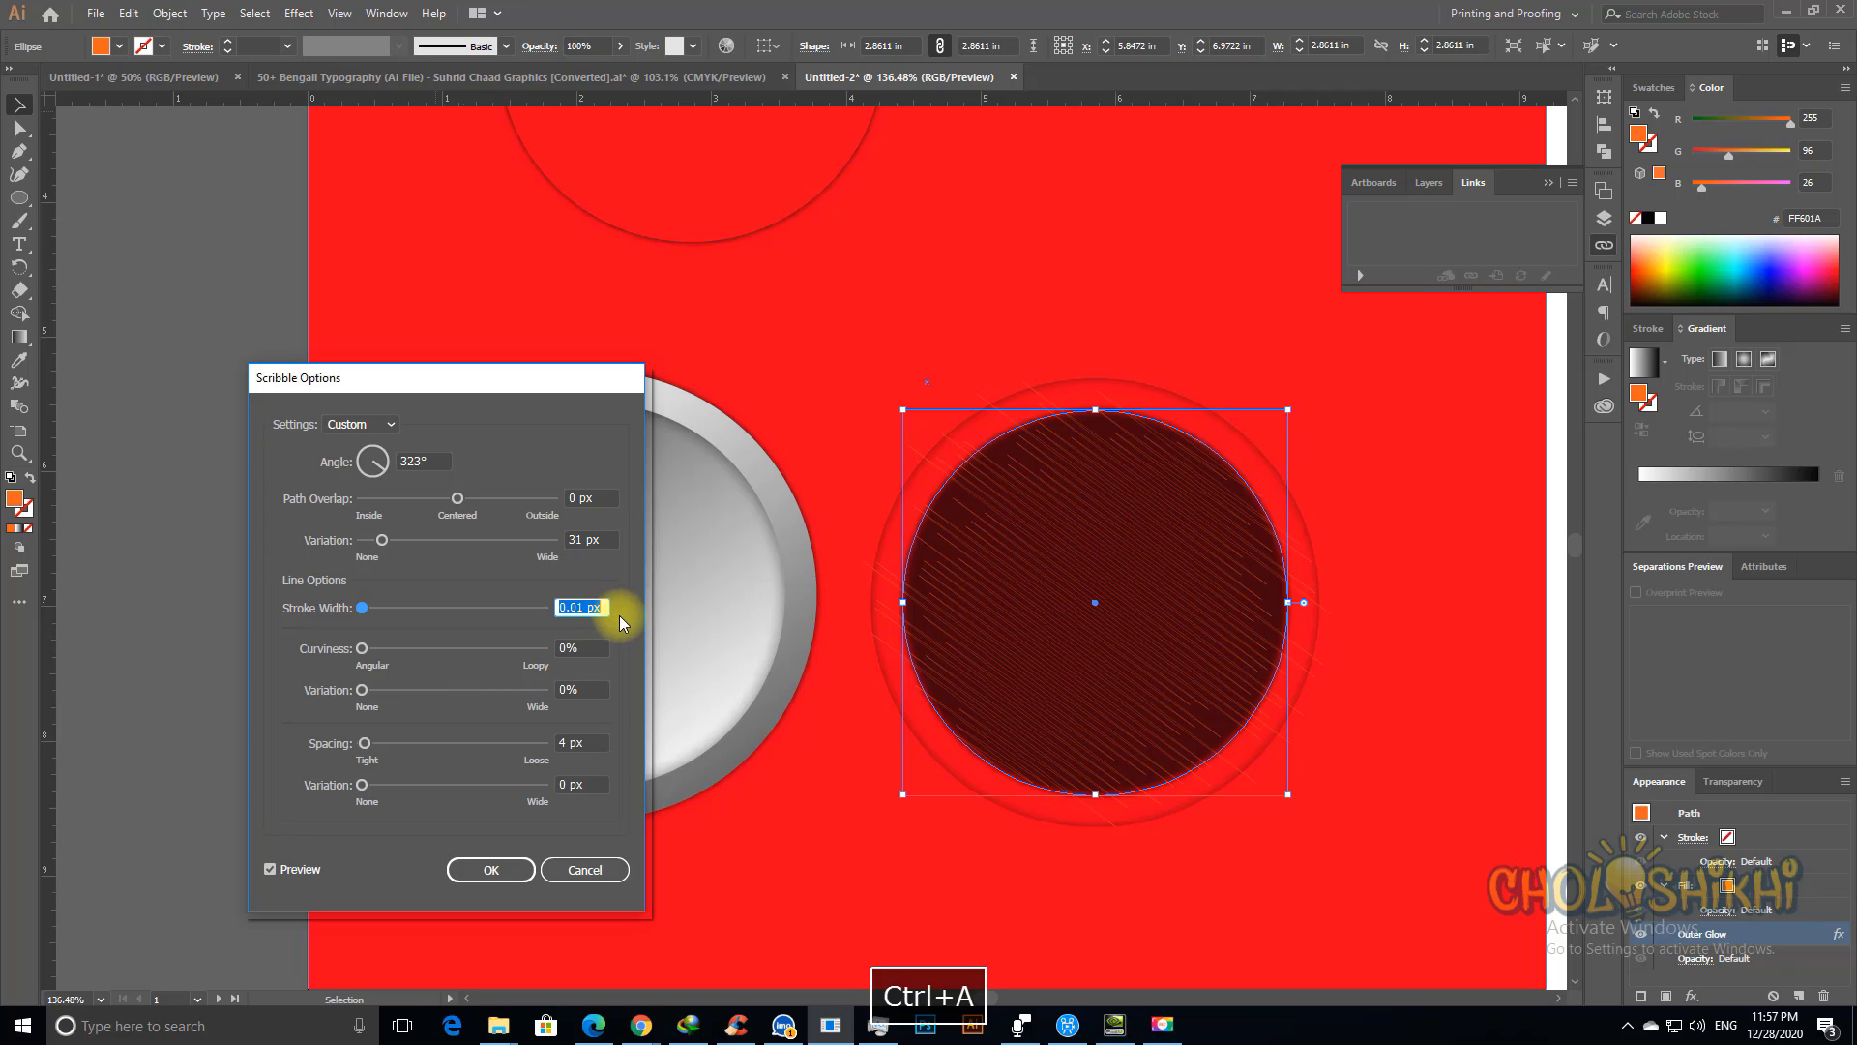
{"action": "type", "text": "3"}
{"action": "key", "text": "Tab"}
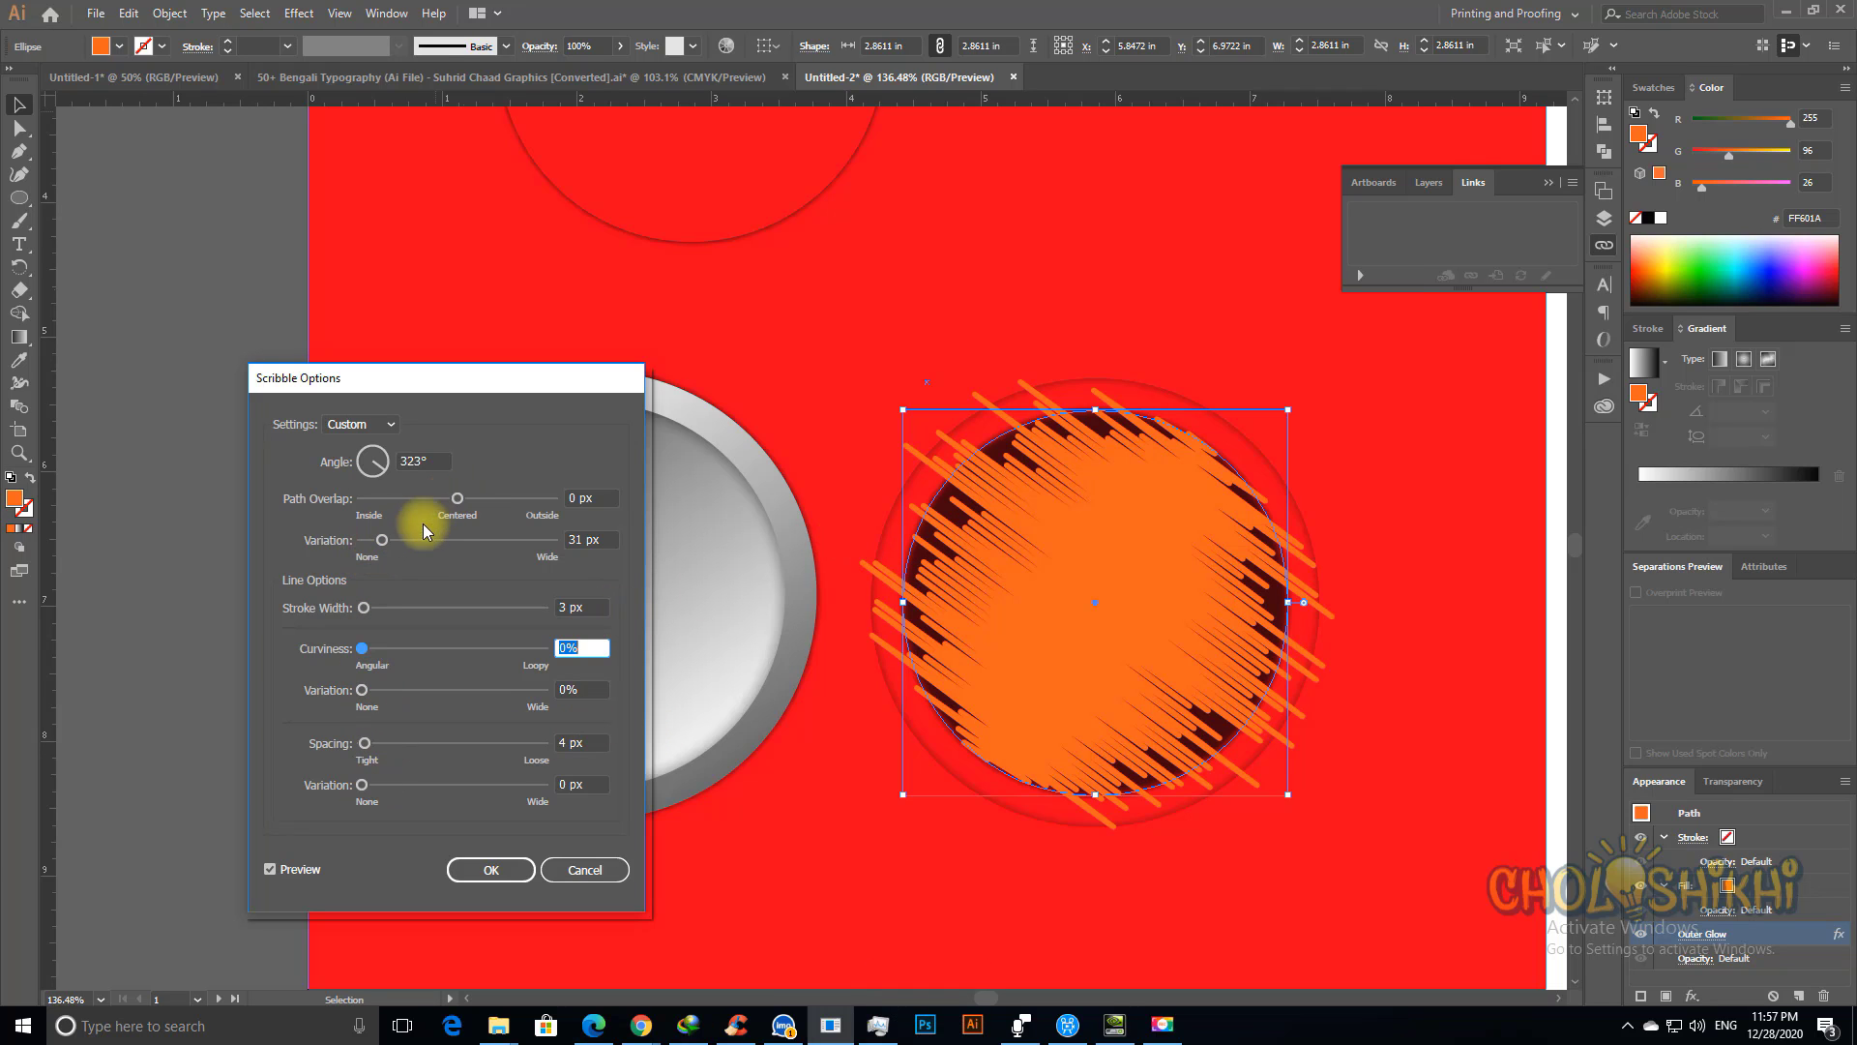
Step: Apply the Scribble effect with a 9 px Path Overlap variation, 2 px stroke width and 4% curviness
{"action": "left_click_drag", "start_coordinate": [381, 542], "coordinate": [378, 547]}
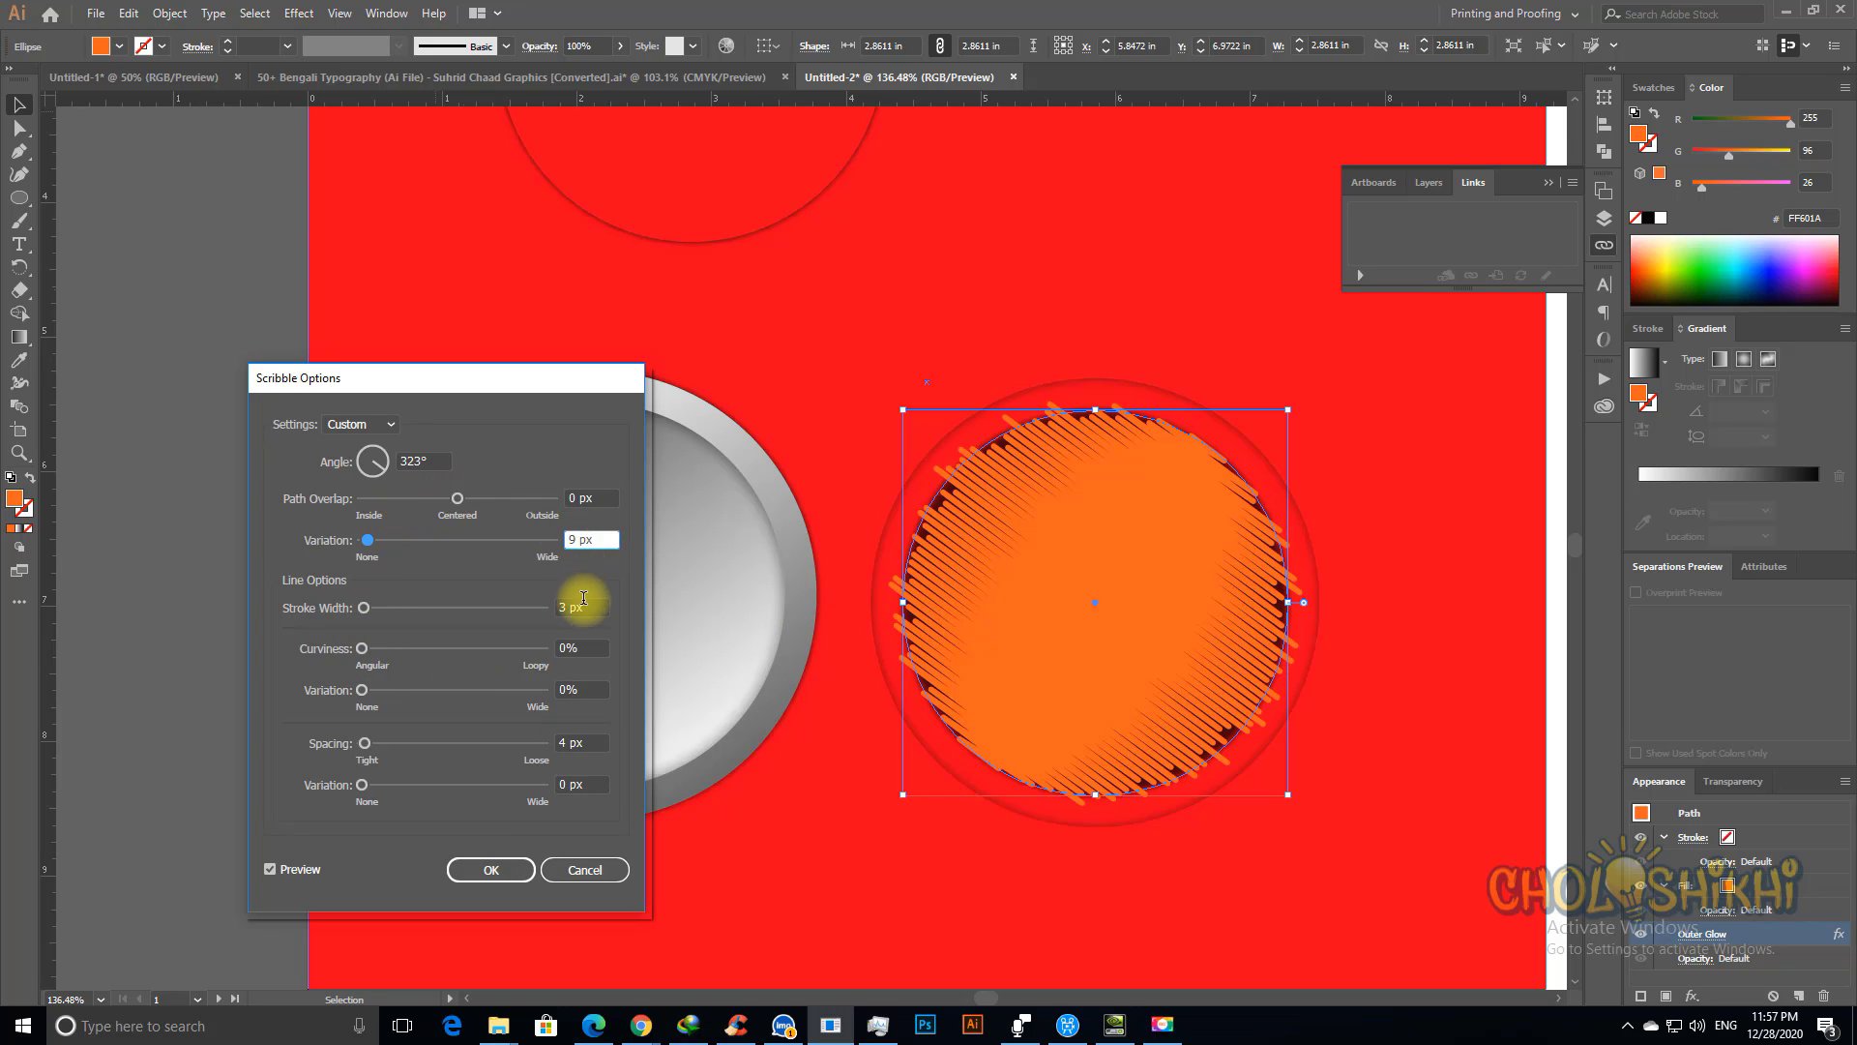
{"action": "left_click_drag", "start_coordinate": [586, 608], "coordinate": [463, 625]}
{"action": "key", "text": "Down"}
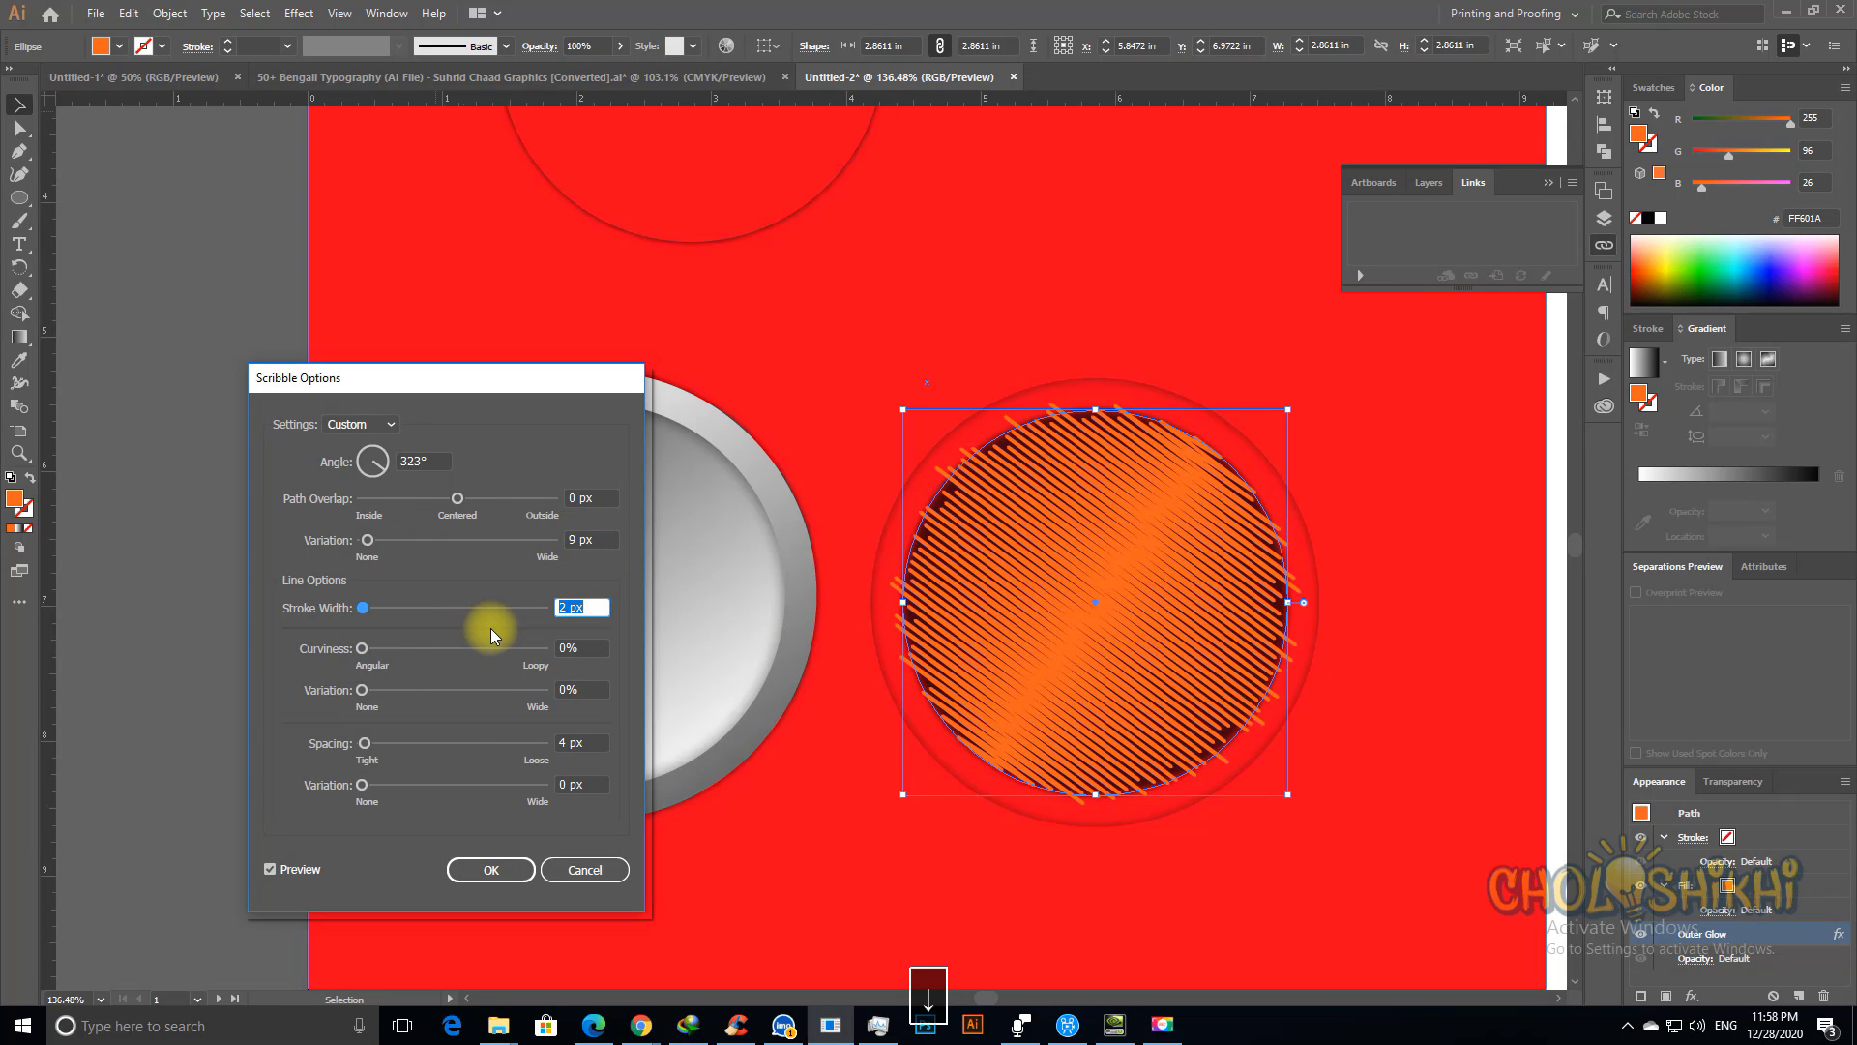
{"action": "left_click_drag", "start_coordinate": [363, 646], "coordinate": [369, 648]}
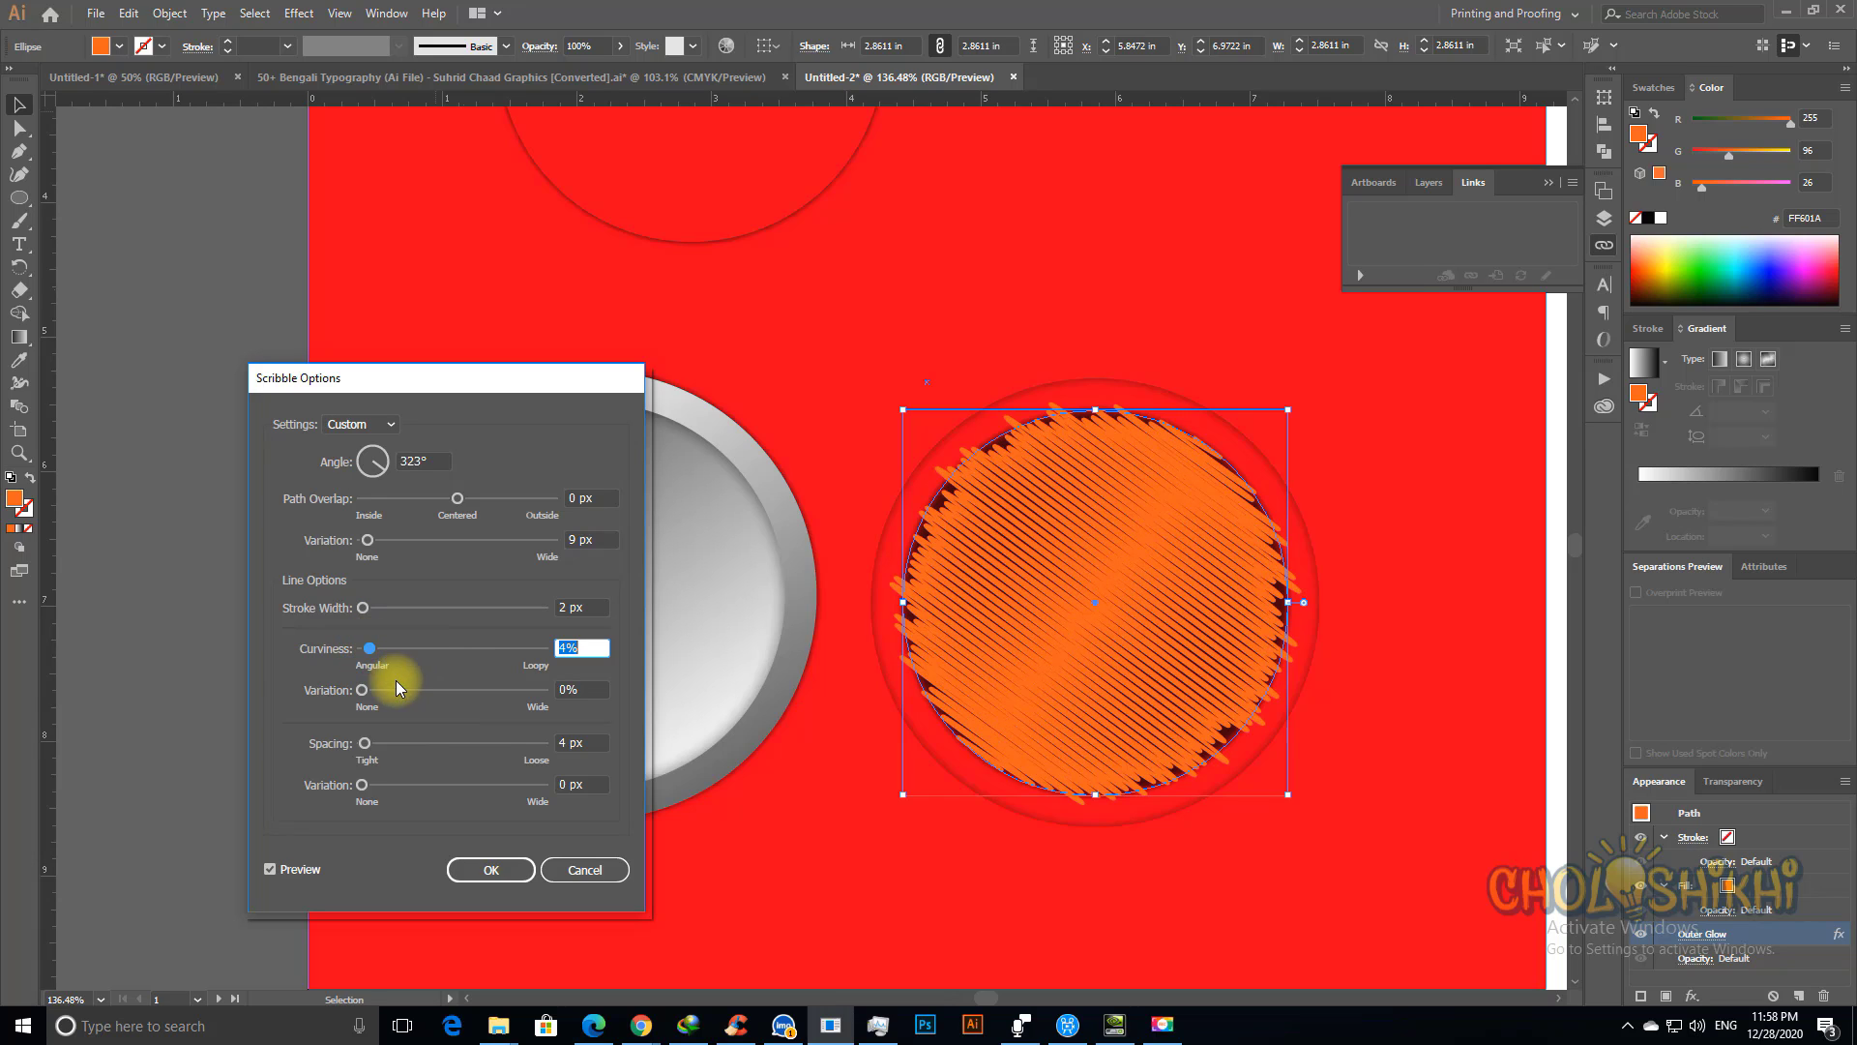
{"action": "left_click", "coordinate": [509, 873]}
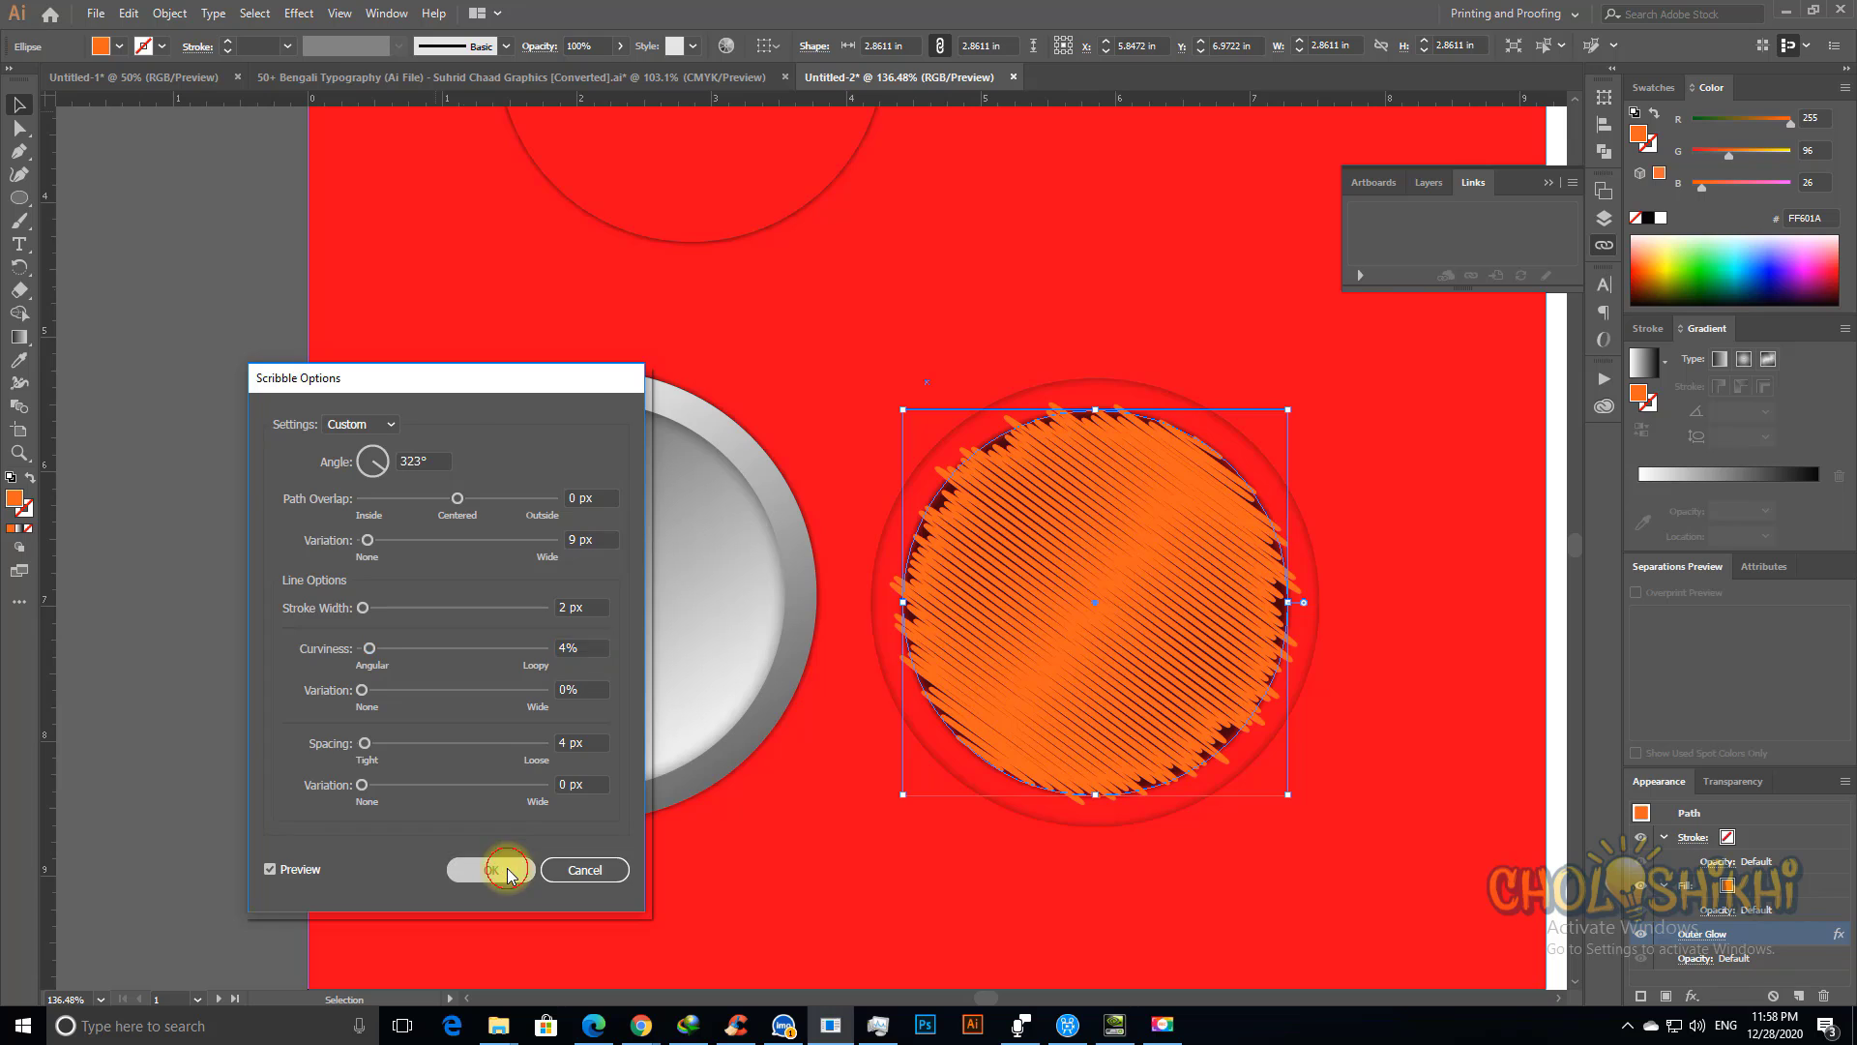
Step: Move the scribbled circle onto the empty canvas beside the red background and hide its Outer Glow effect
{"action": "key", "text": "ctrl+minus"}
{"action": "key", "text": "ctrl+minus"}
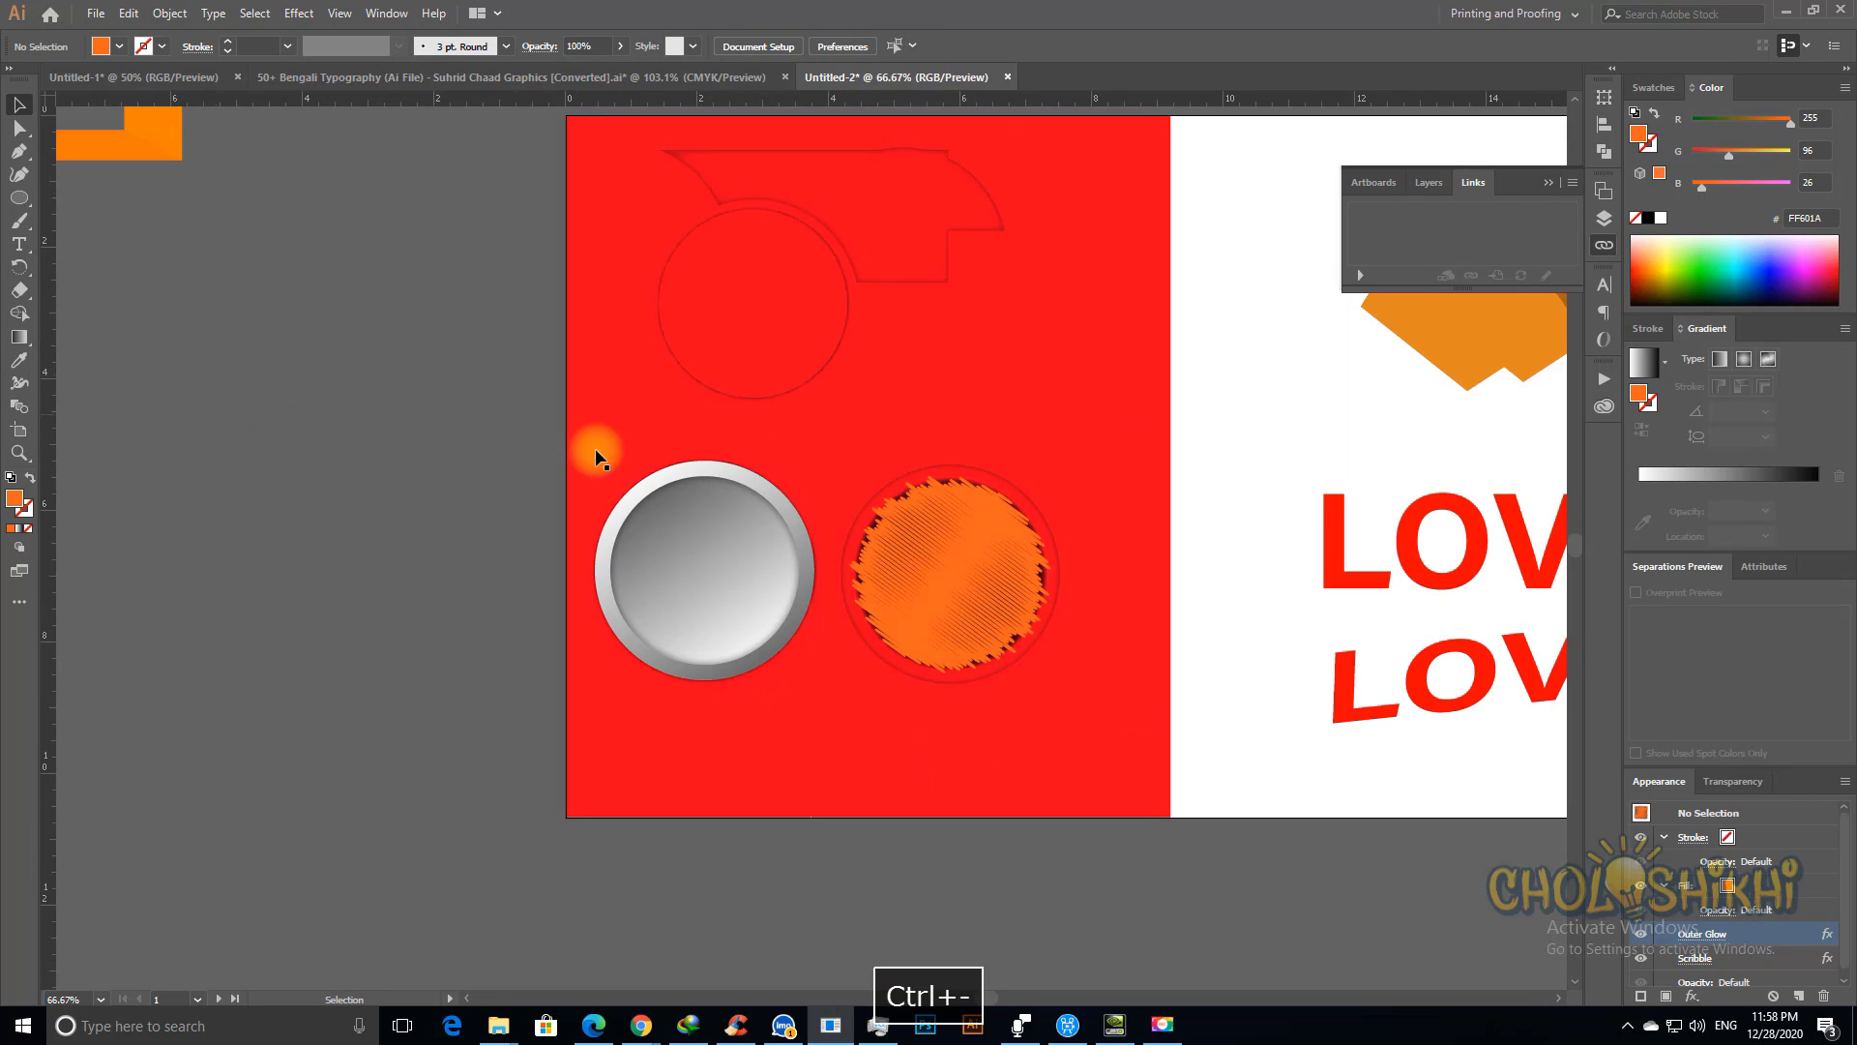
{"action": "left_click_drag", "start_coordinate": [961, 555], "coordinate": [360, 413]}
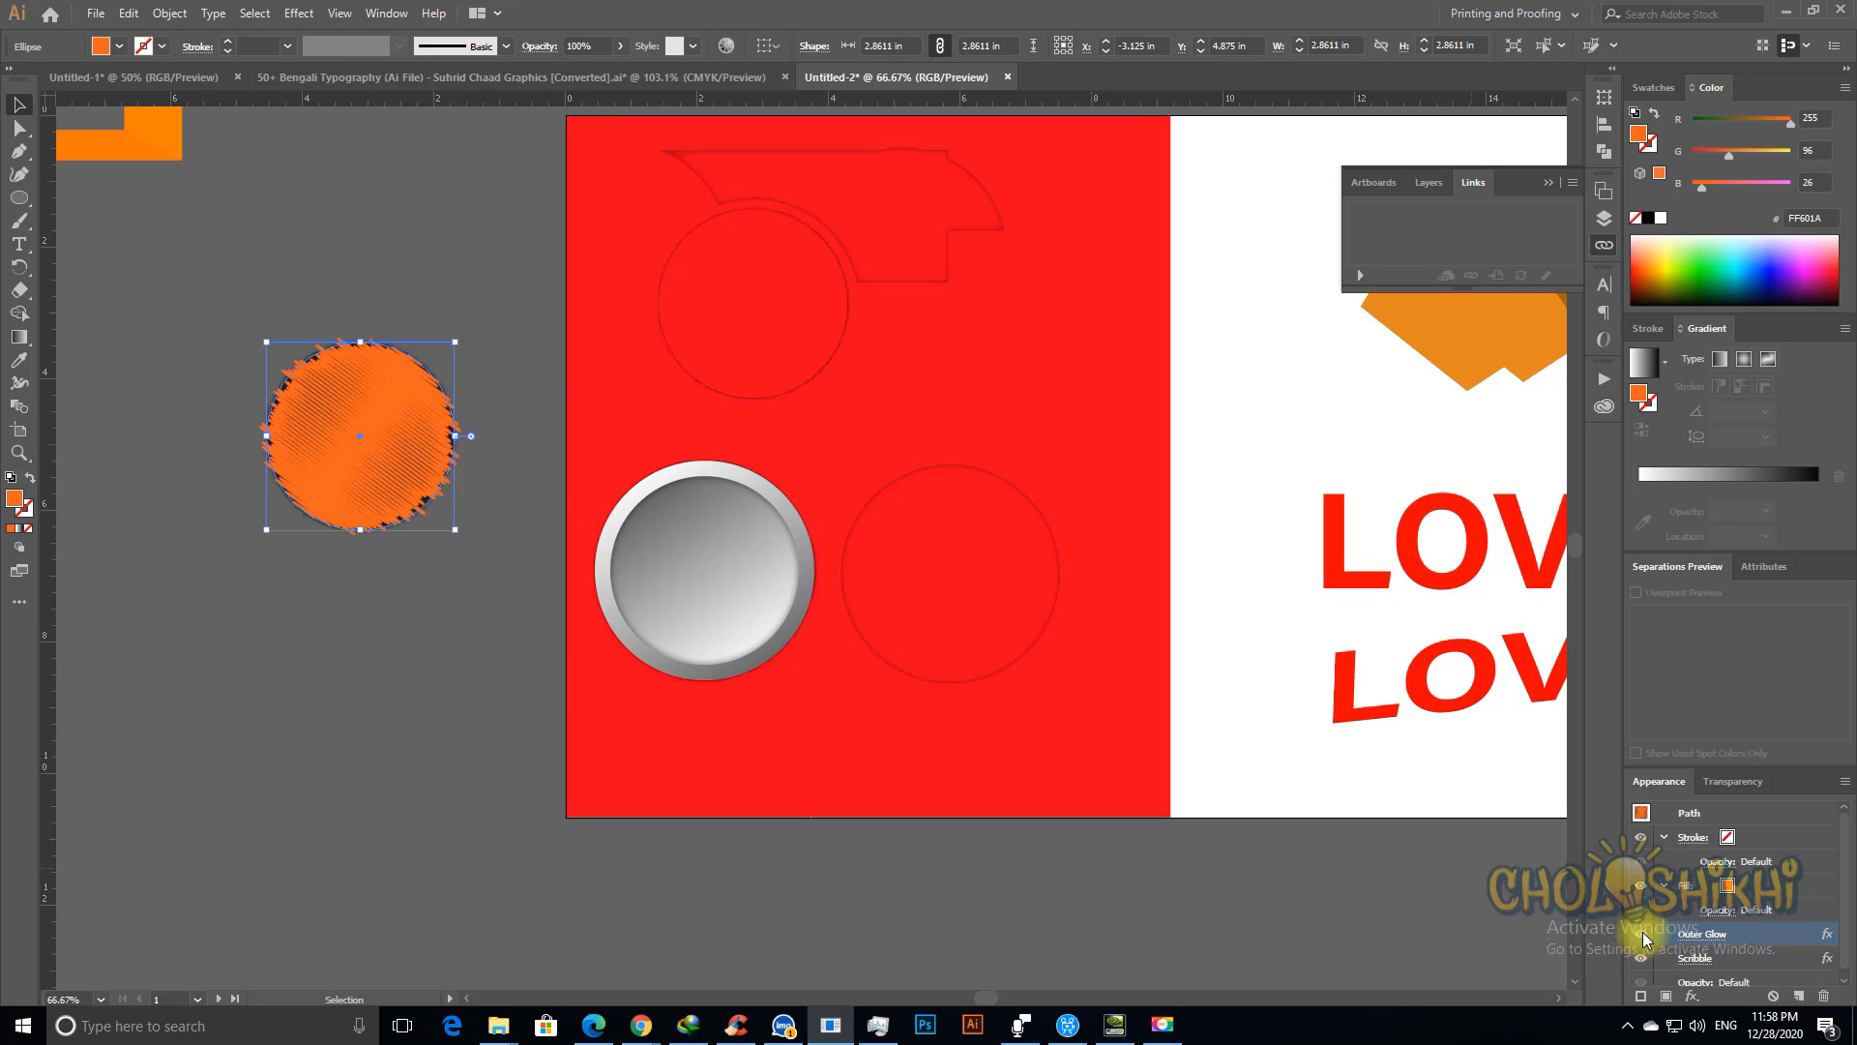
{"action": "left_click", "coordinate": [288, 696]}
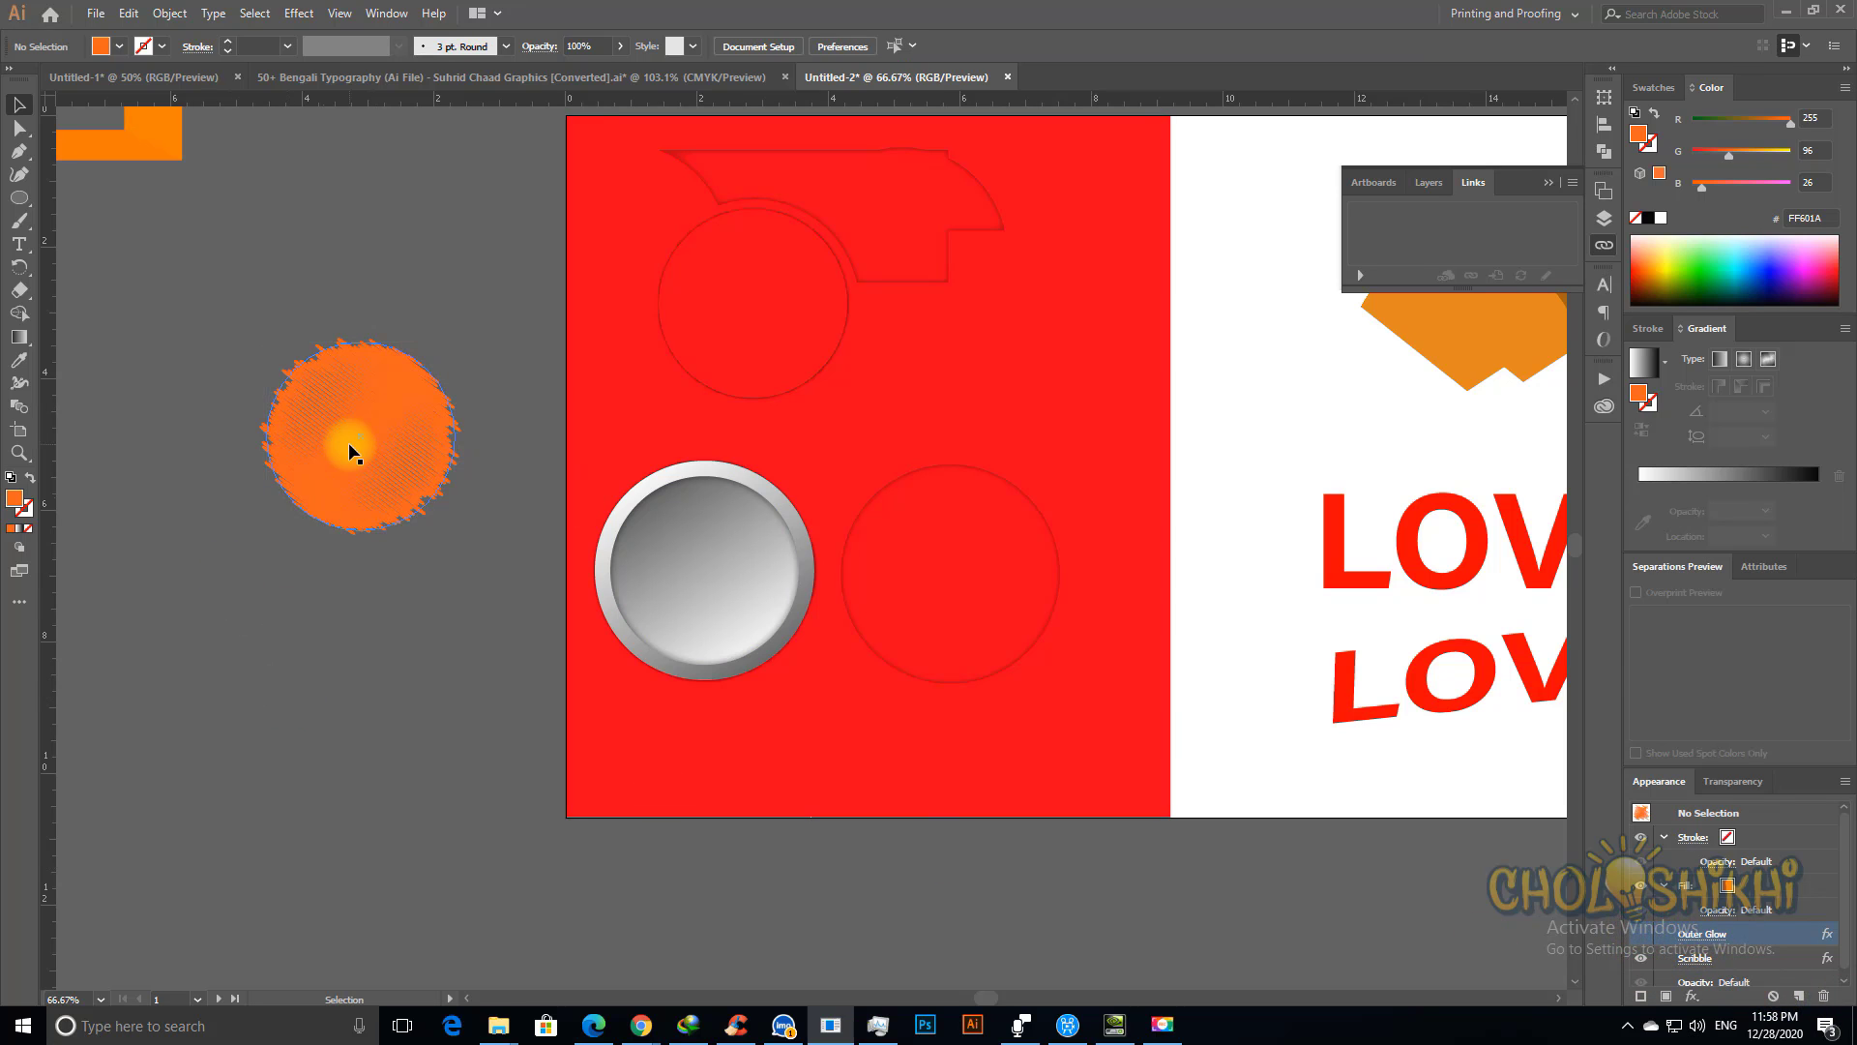
Step: Place a copy of the scribbled circle on the red background at about X 7.51 in, Y 5.31 in, and view it closer
{"action": "mouse_move", "coordinate": [365, 432]}
{"action": "left_mouse_down"}
{"action": "mouse_move", "coordinate": [763, 386]}
{"action": "mouse_move", "coordinate": [1017, 398]}
{"action": "mouse_move", "coordinate": [1064, 462]}
{"action": "left_mouse_up"}
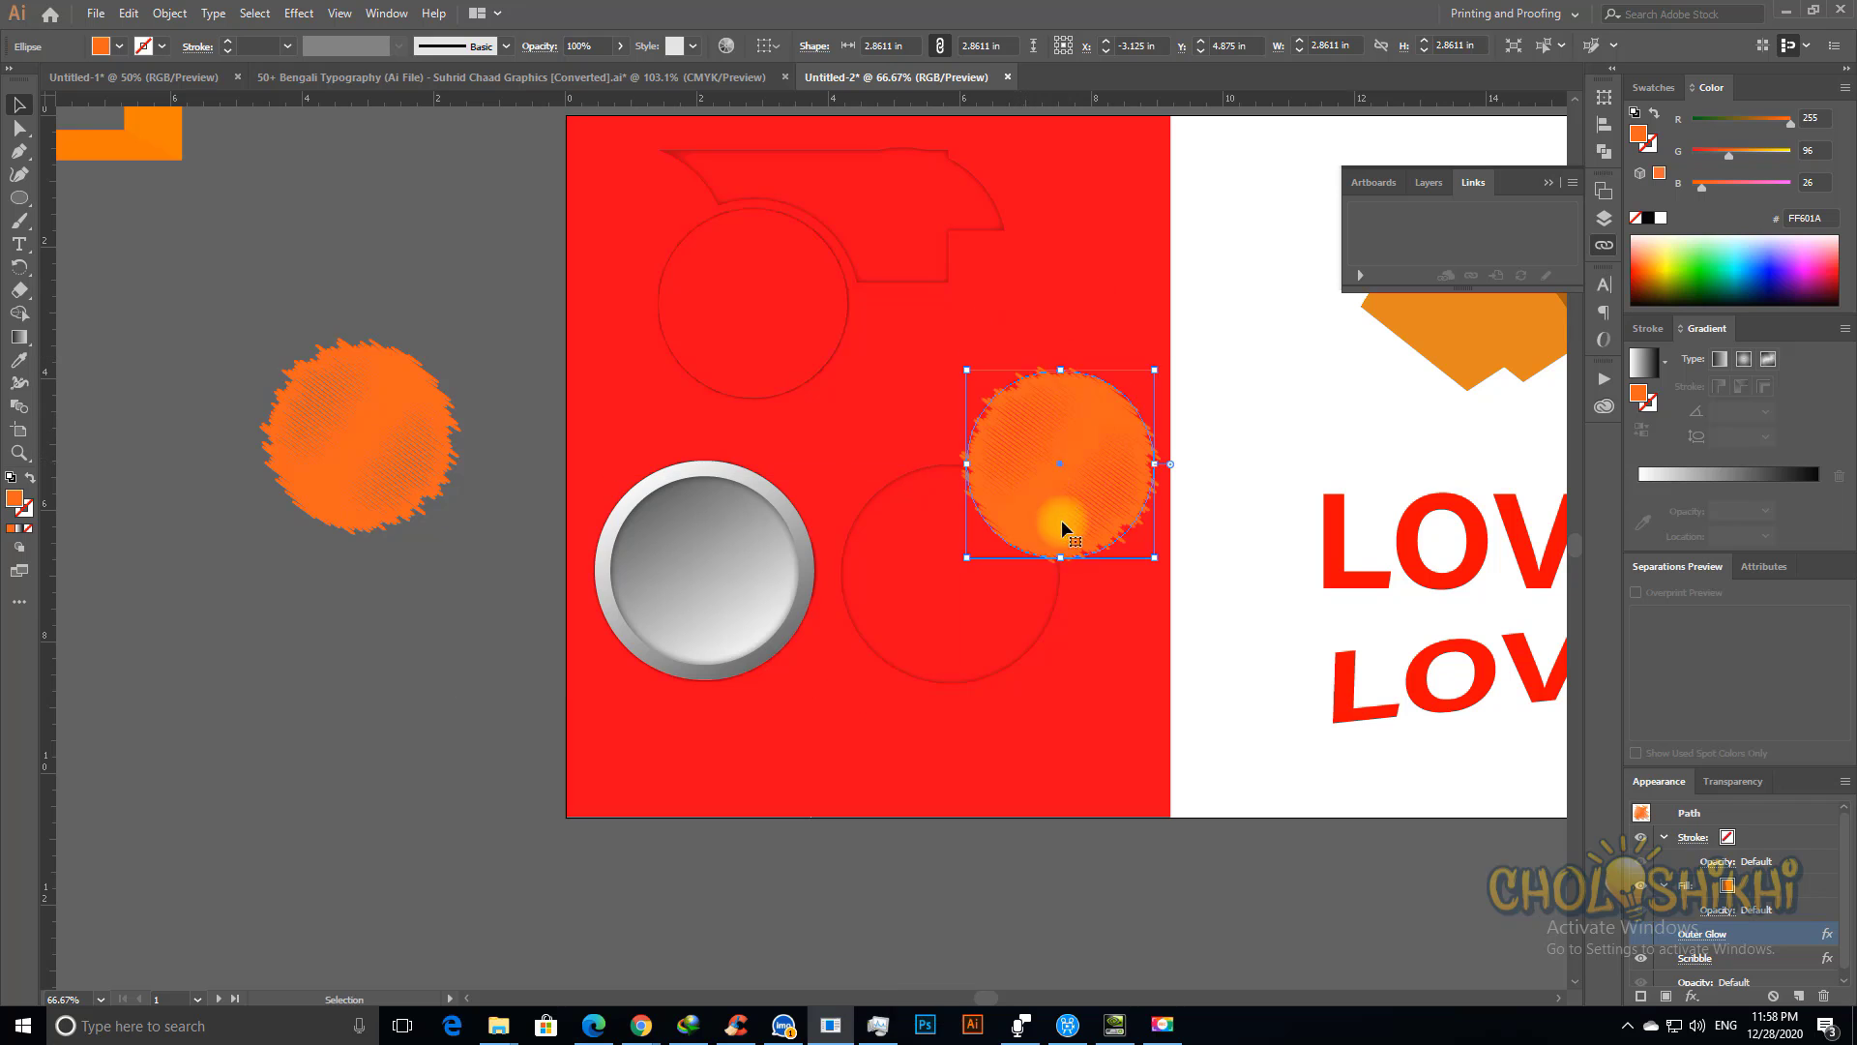
{"action": "key", "text": "ctrl+space"}
{"action": "left_click_drag", "start_coordinate": [434, 310], "coordinate": [1420, 671]}
{"action": "left_click_drag", "start_coordinate": [1044, 517], "coordinate": [1065, 391]}
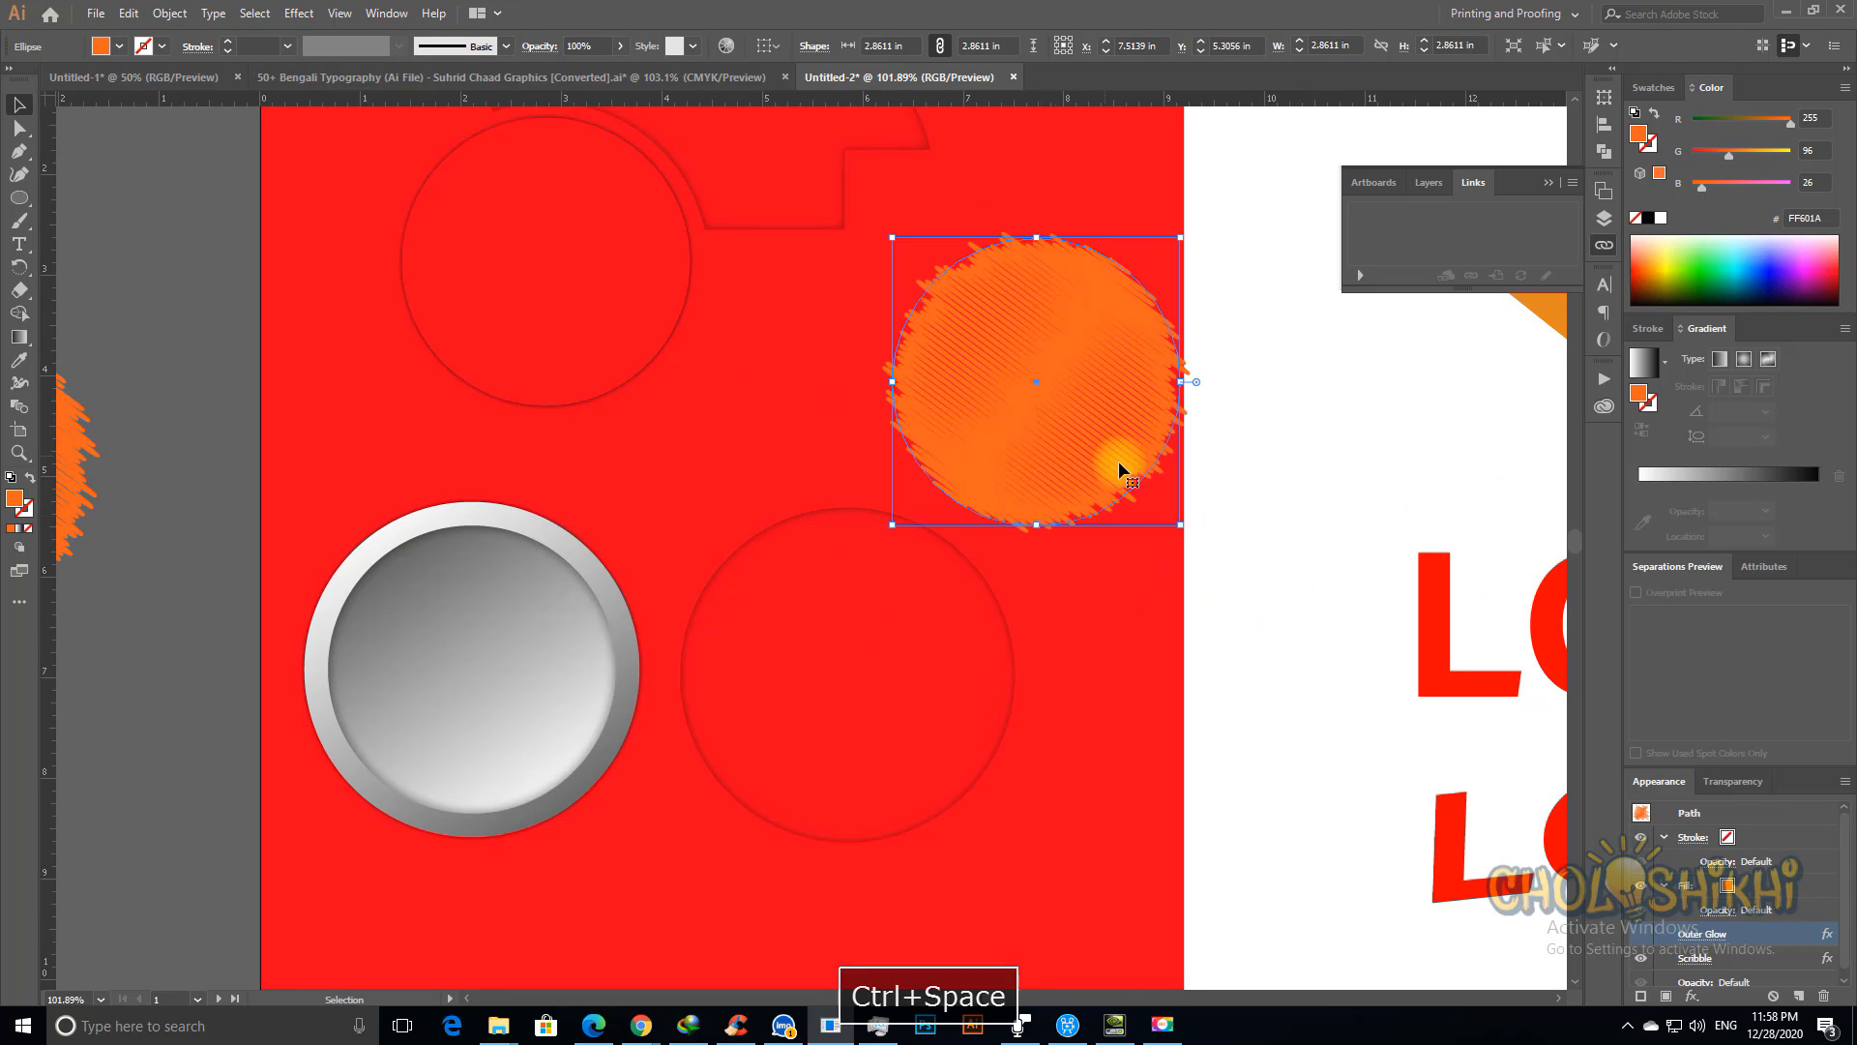
Step: Copy the upper red circle onto the scribbled circle, bring it to the front, scale it to about 2.14 in and centre it
{"action": "left_click_drag", "start_coordinate": [588, 318], "coordinate": [1061, 455]}
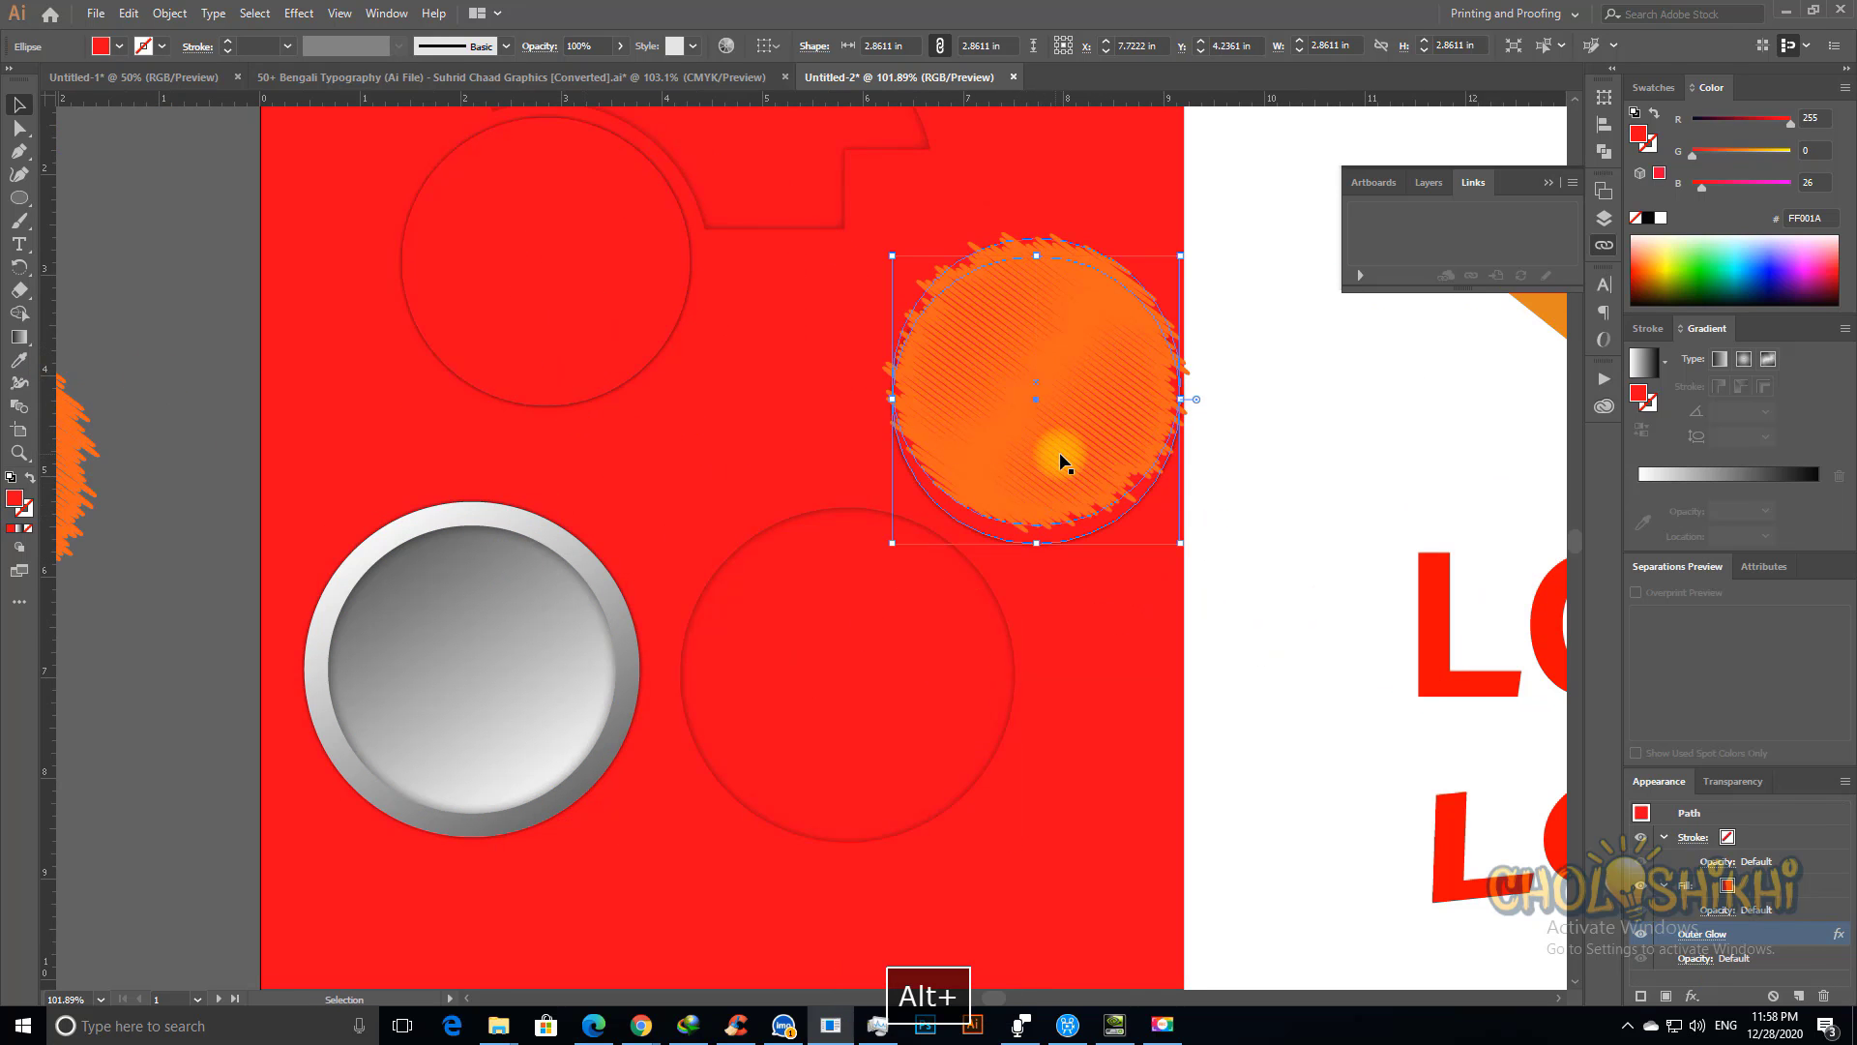
{"action": "key", "text": "ctrl+x"}
{"action": "key", "text": "ctrl+f"}
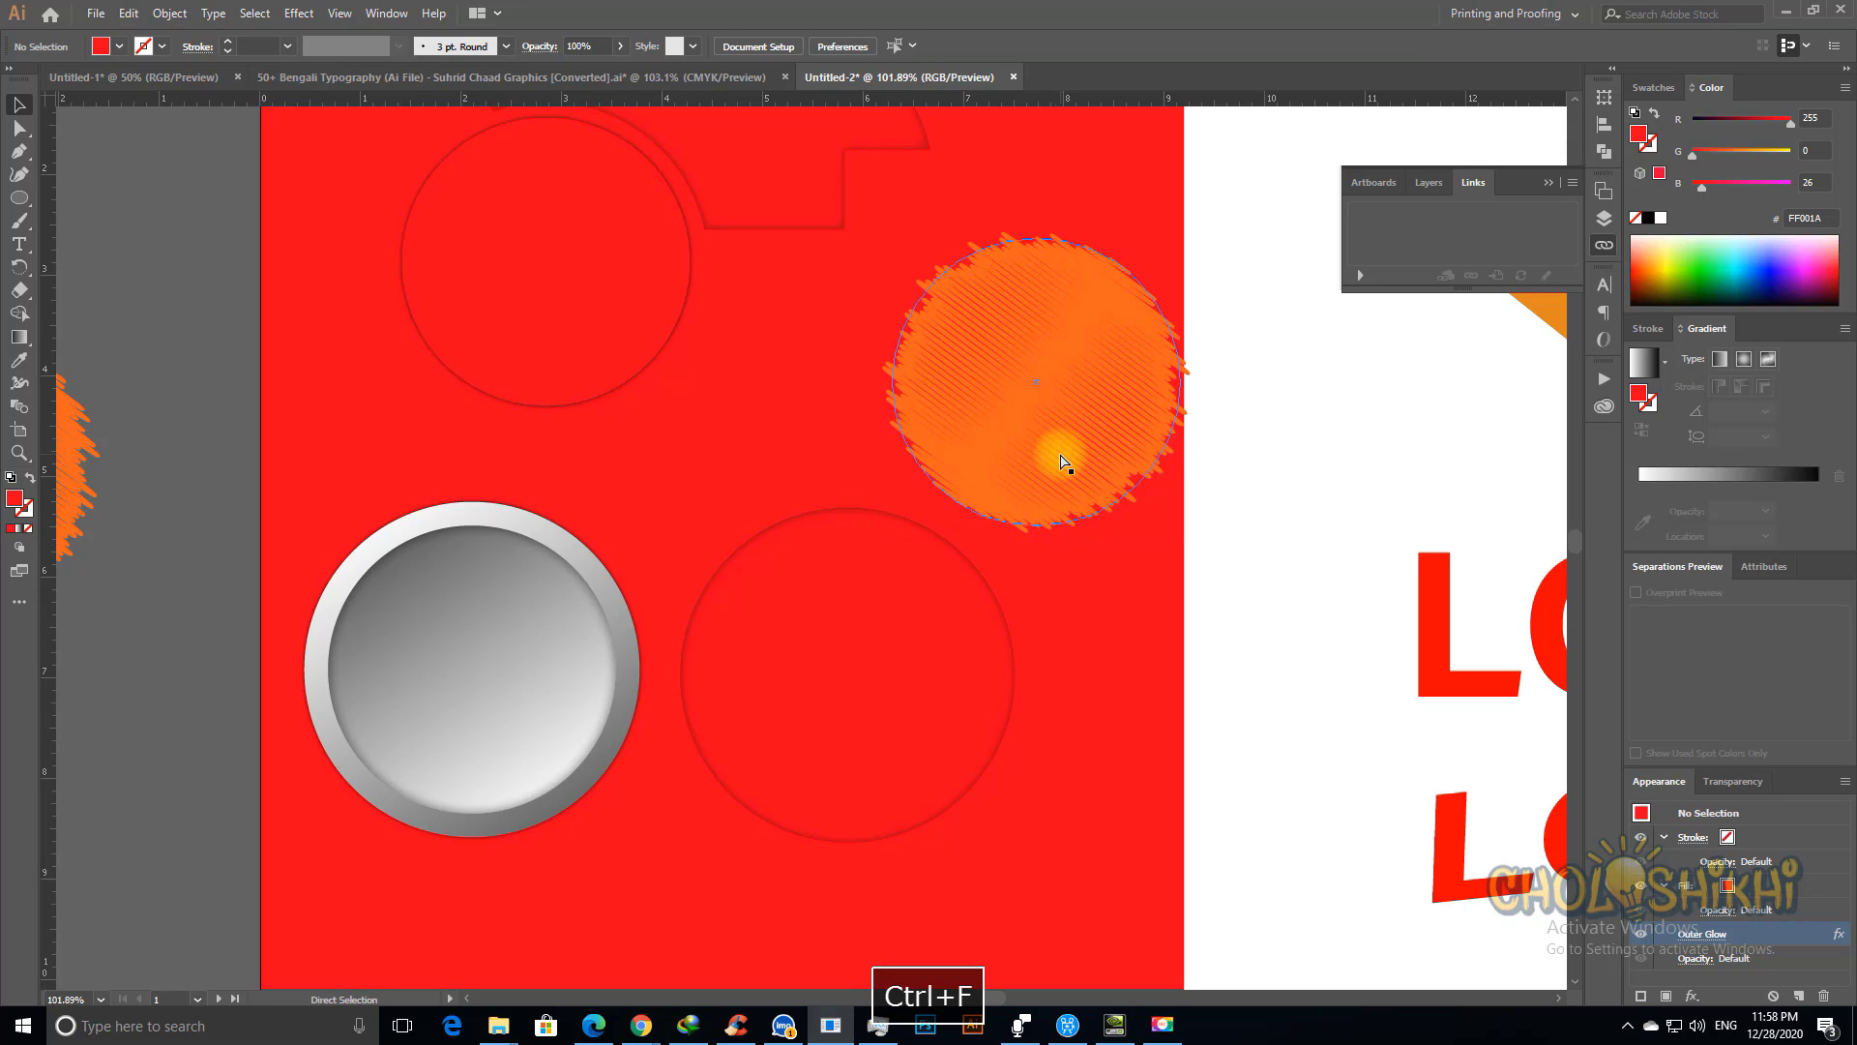
{"action": "left_click_drag", "start_coordinate": [1036, 543], "coordinate": [1030, 506]}
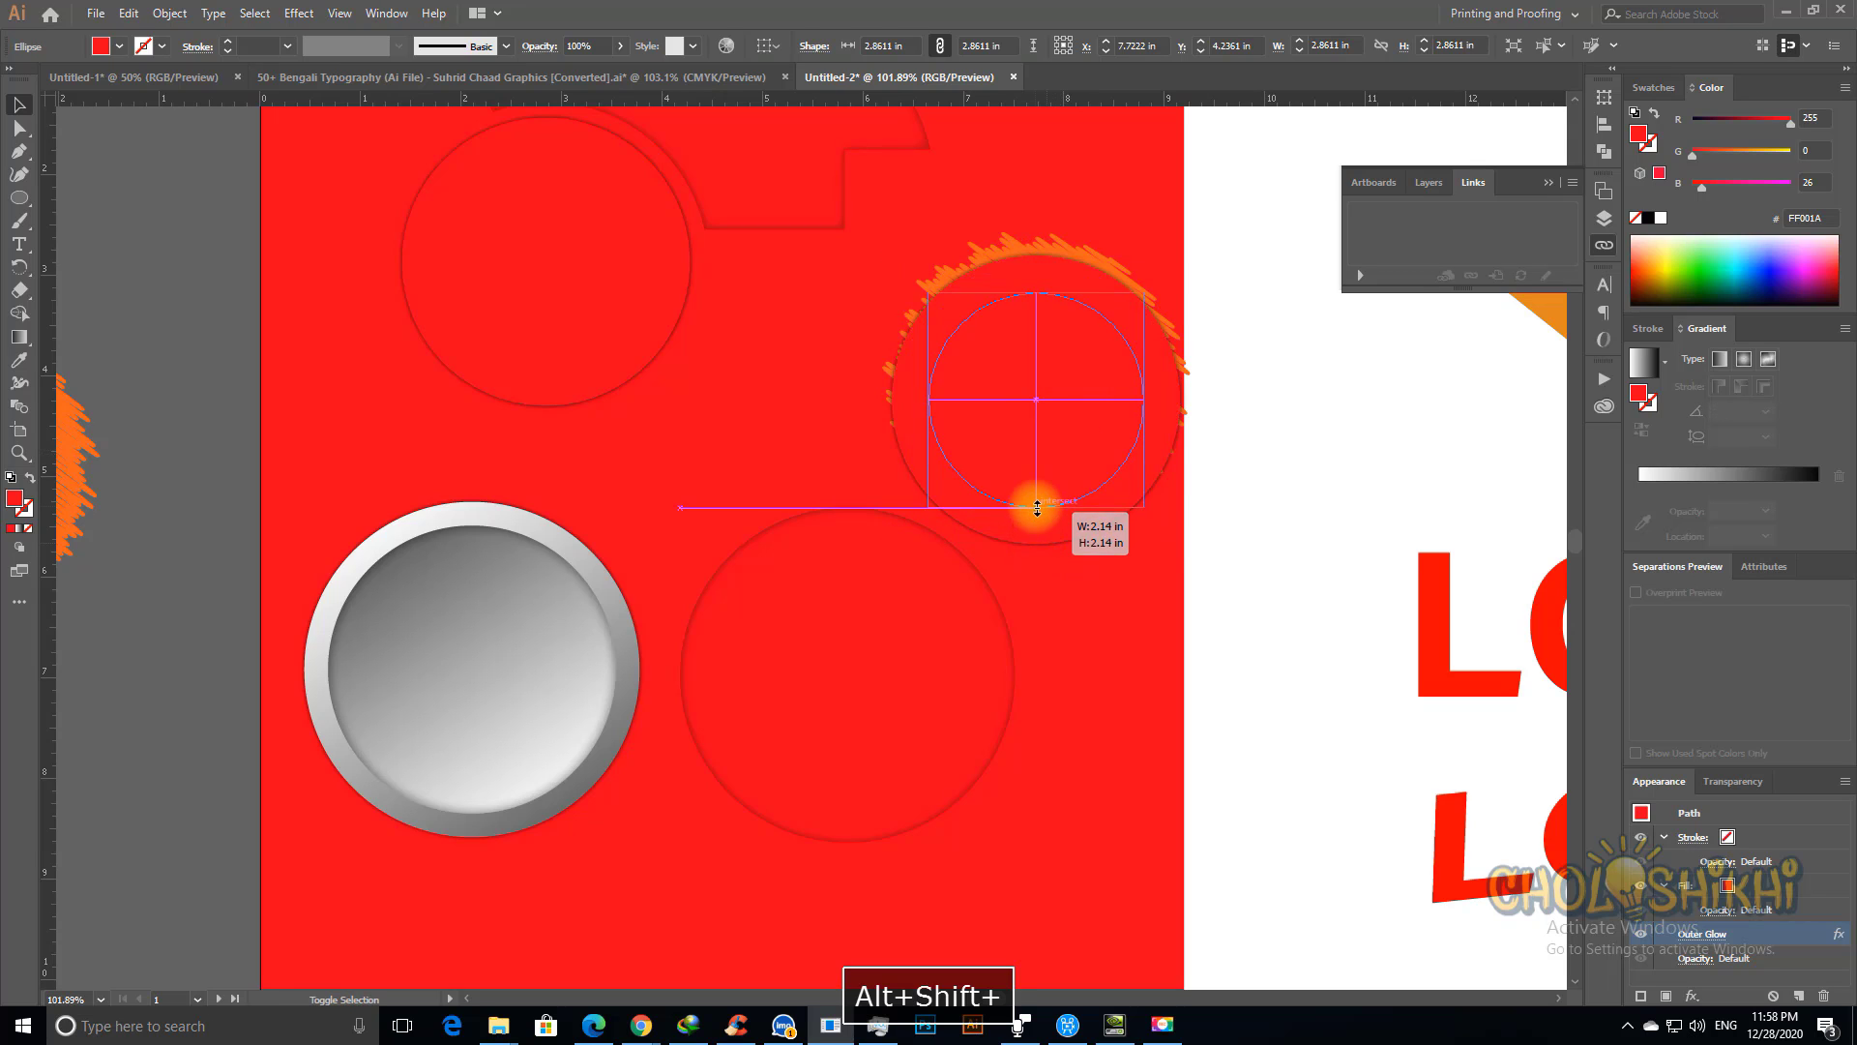
{"action": "left_click_drag", "start_coordinate": [1057, 423], "coordinate": [1060, 404]}
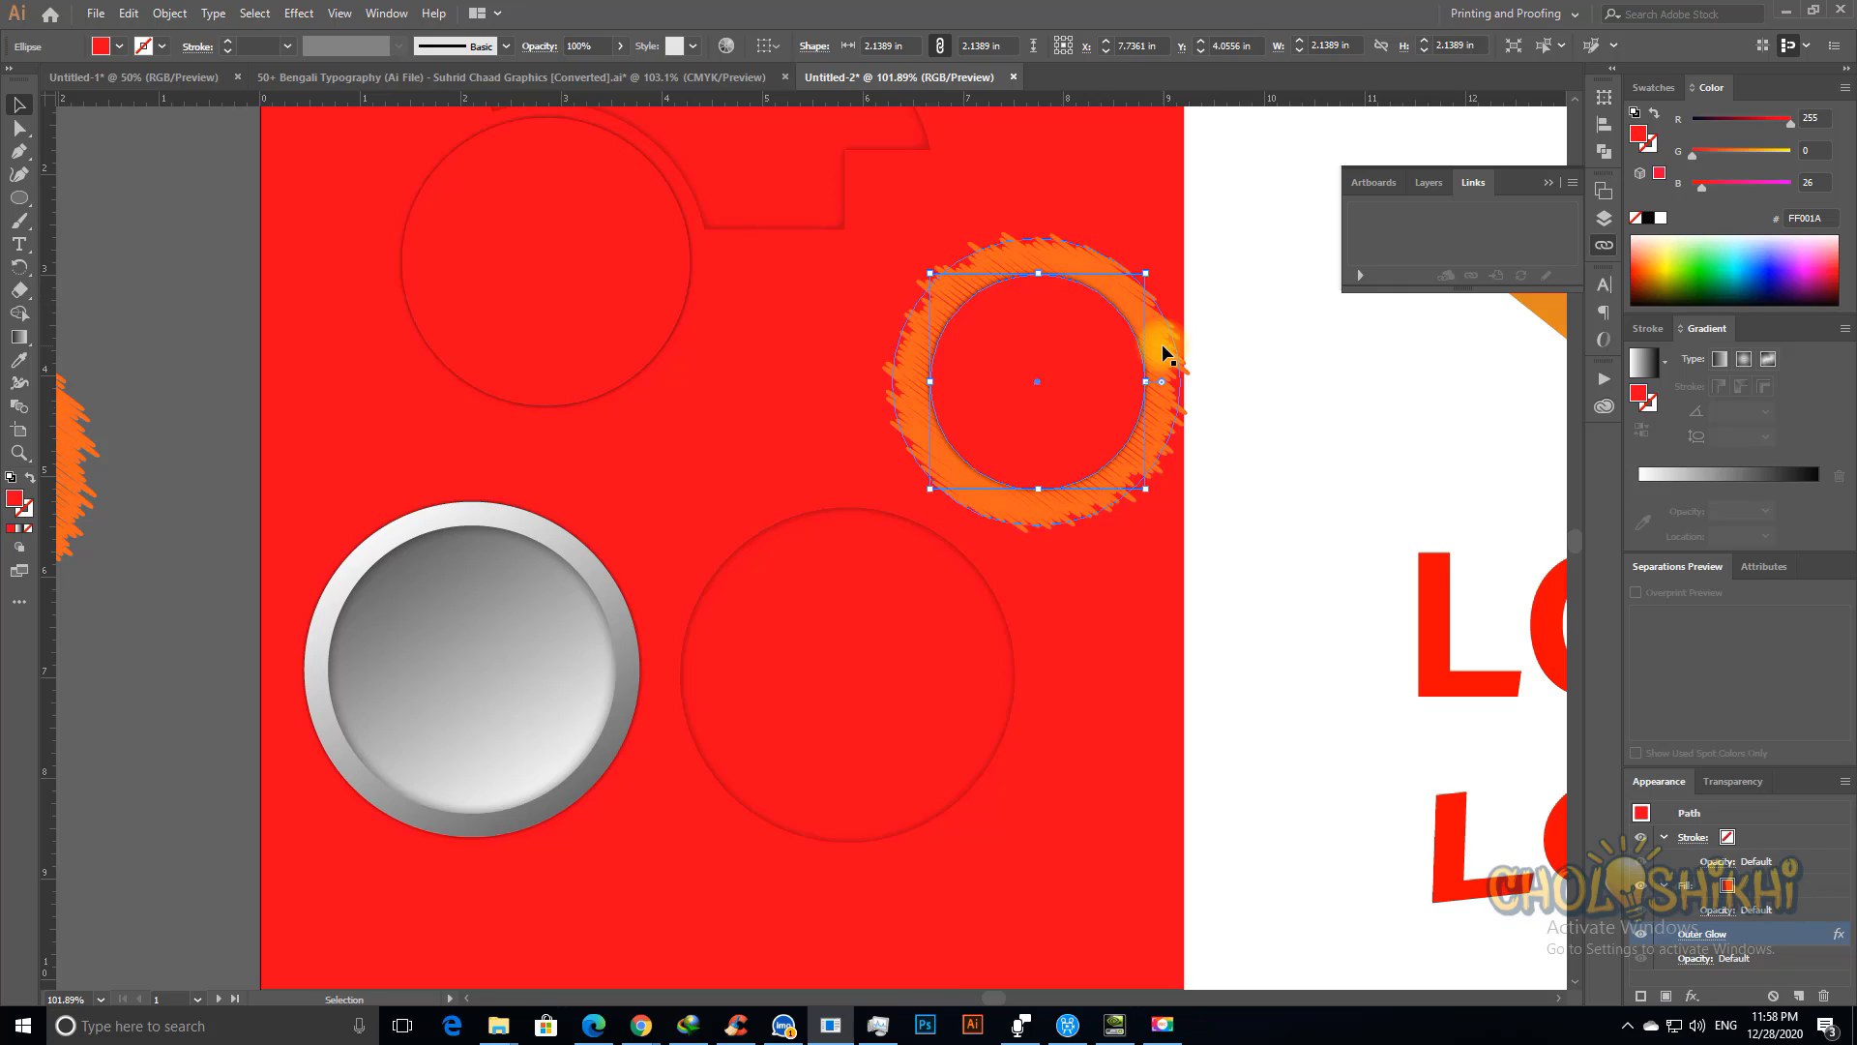
Step: Fill the scribbled orange circle behind the red circle with white (FFFFFF)
{"action": "key", "text": "b"}
{"action": "key", "text": "v"}
{"action": "left_click", "coordinate": [1104, 263]}
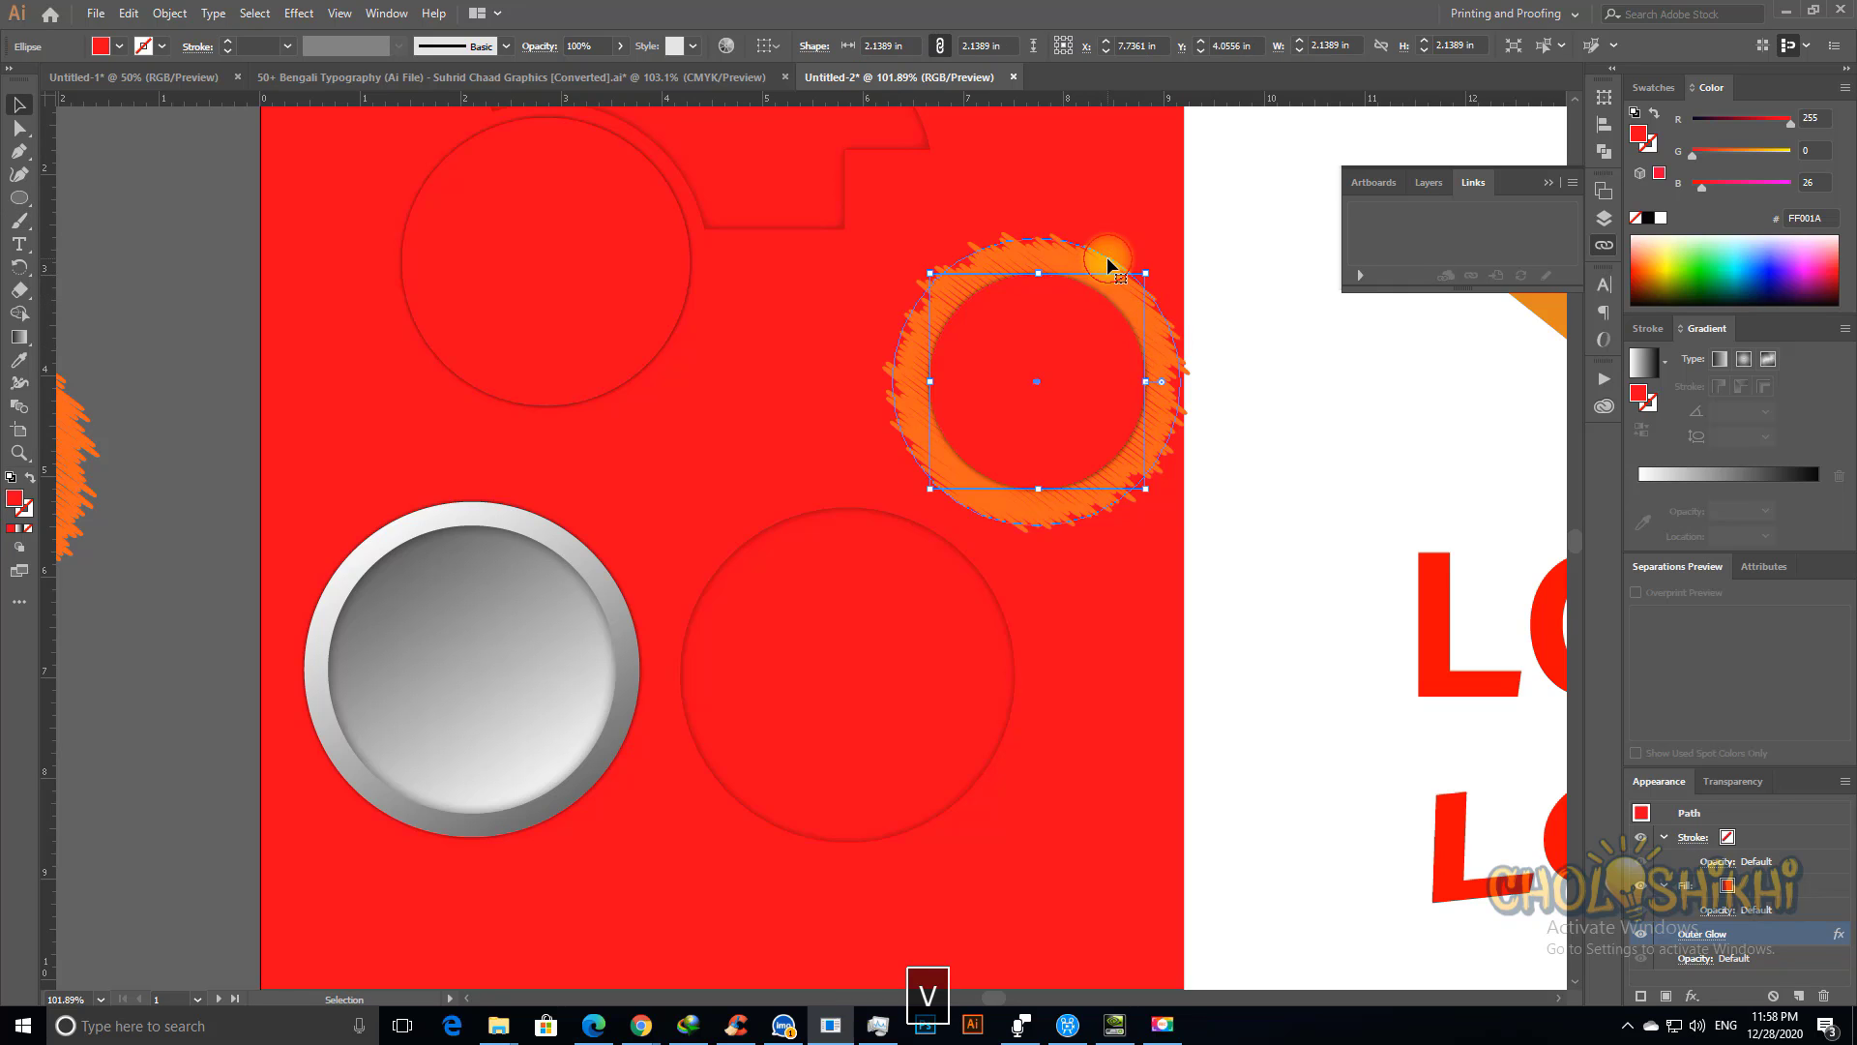
{"action": "left_click", "coordinate": [1661, 218]}
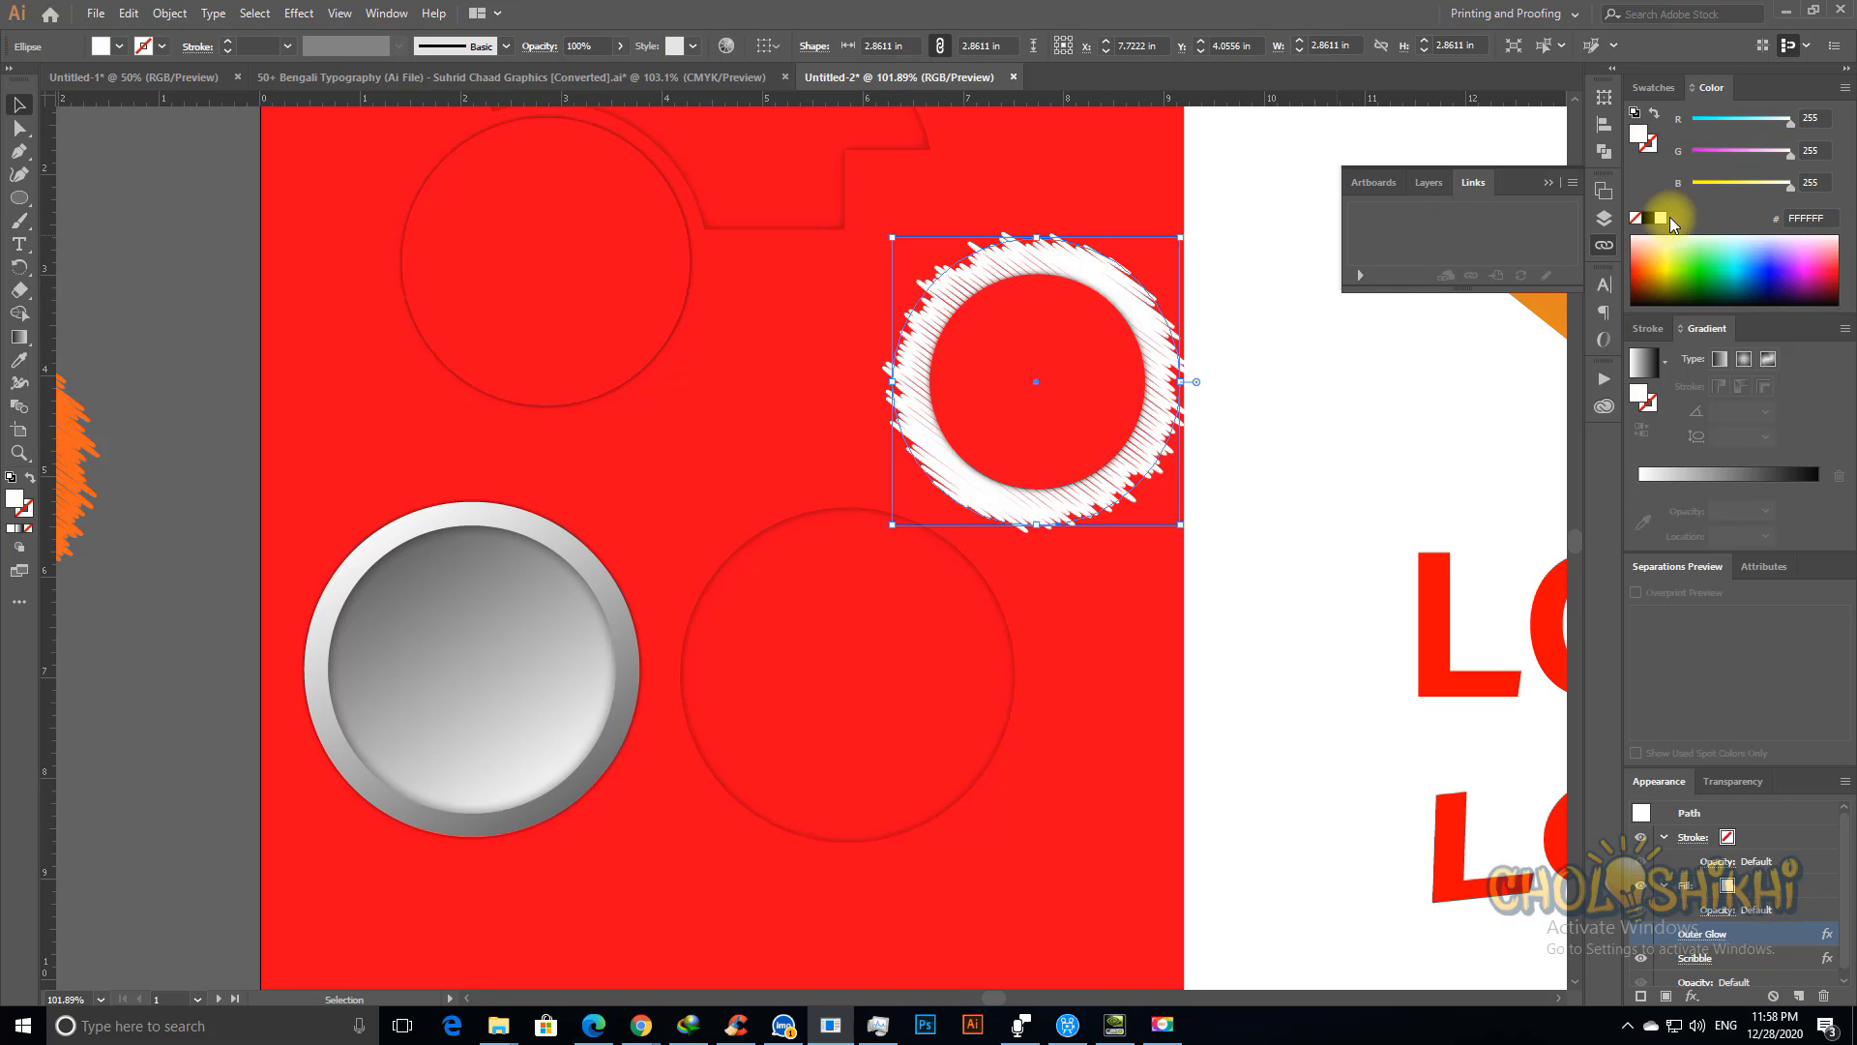
Step: Move the white scribbled ring and its red centre slightly away from the edge of the red background
{"action": "left_click", "coordinate": [1318, 593]}
{"action": "key", "text": "ctrl+minus"}
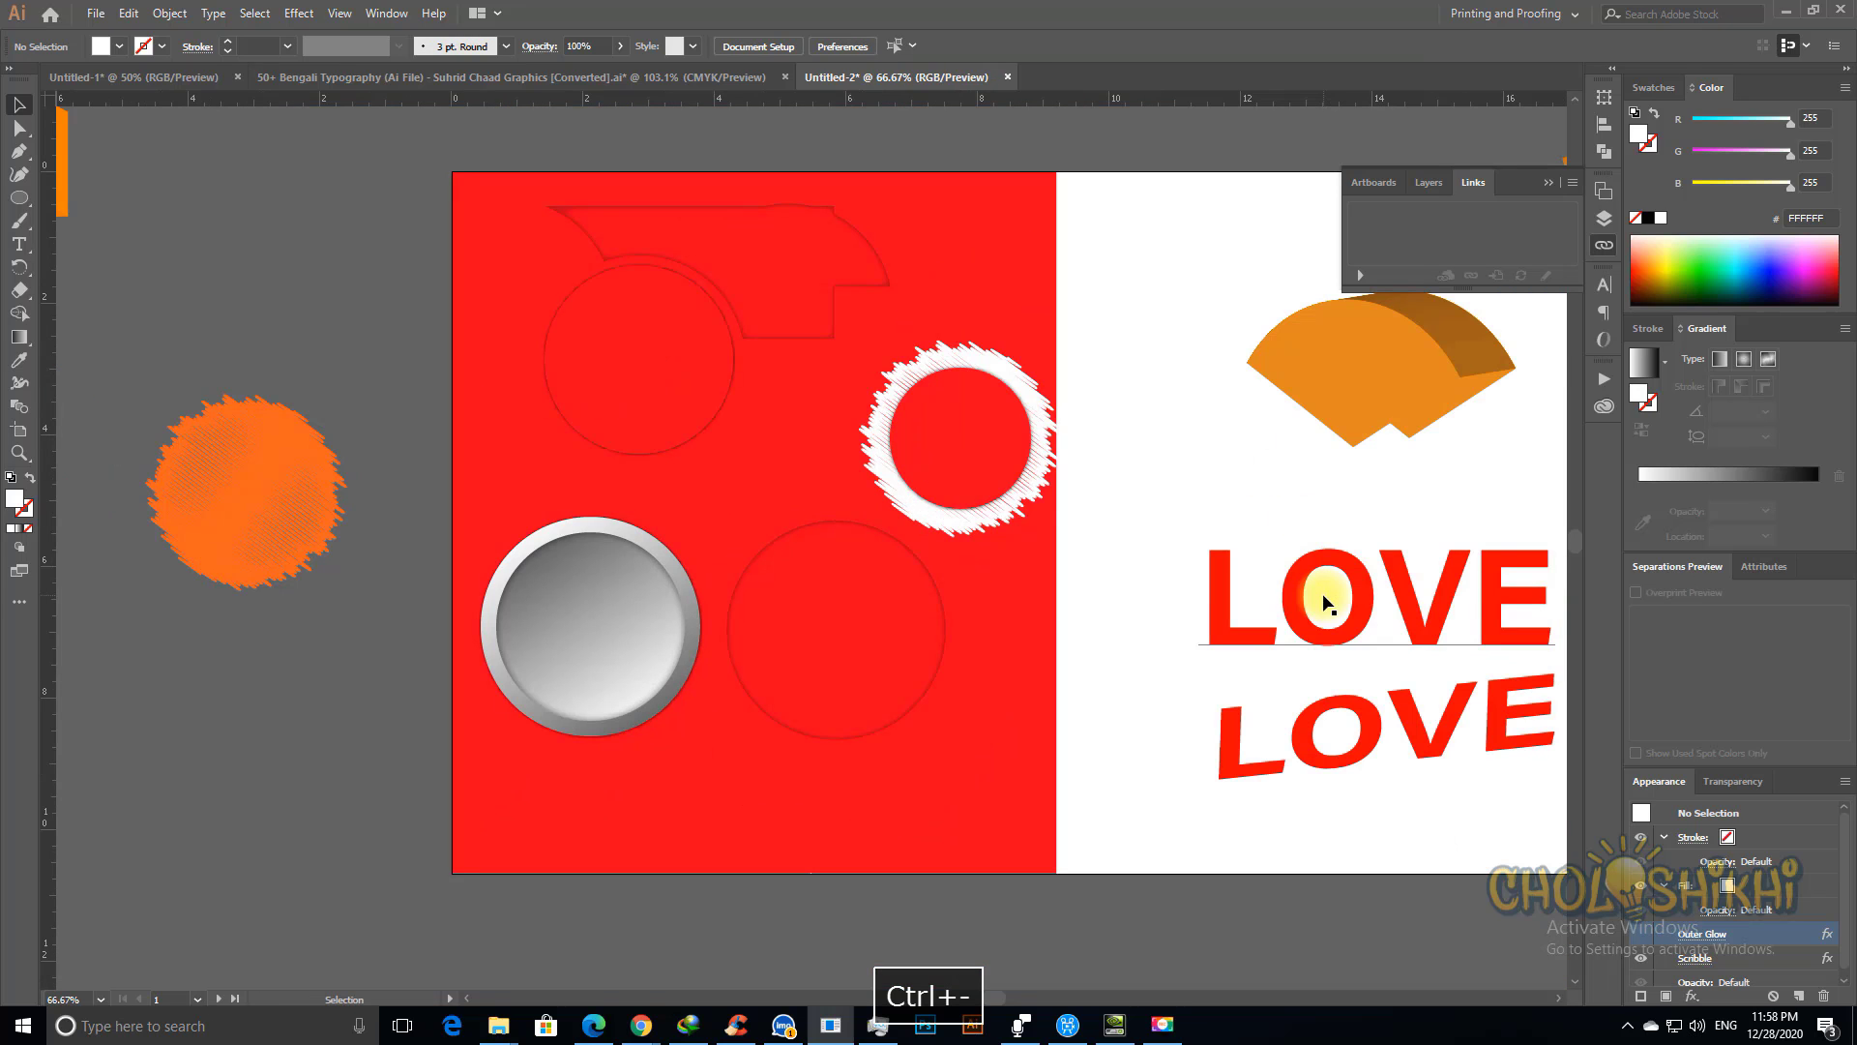
{"action": "left_click_drag", "start_coordinate": [973, 397], "coordinate": [948, 397]}
{"action": "left_click", "coordinate": [266, 651]}
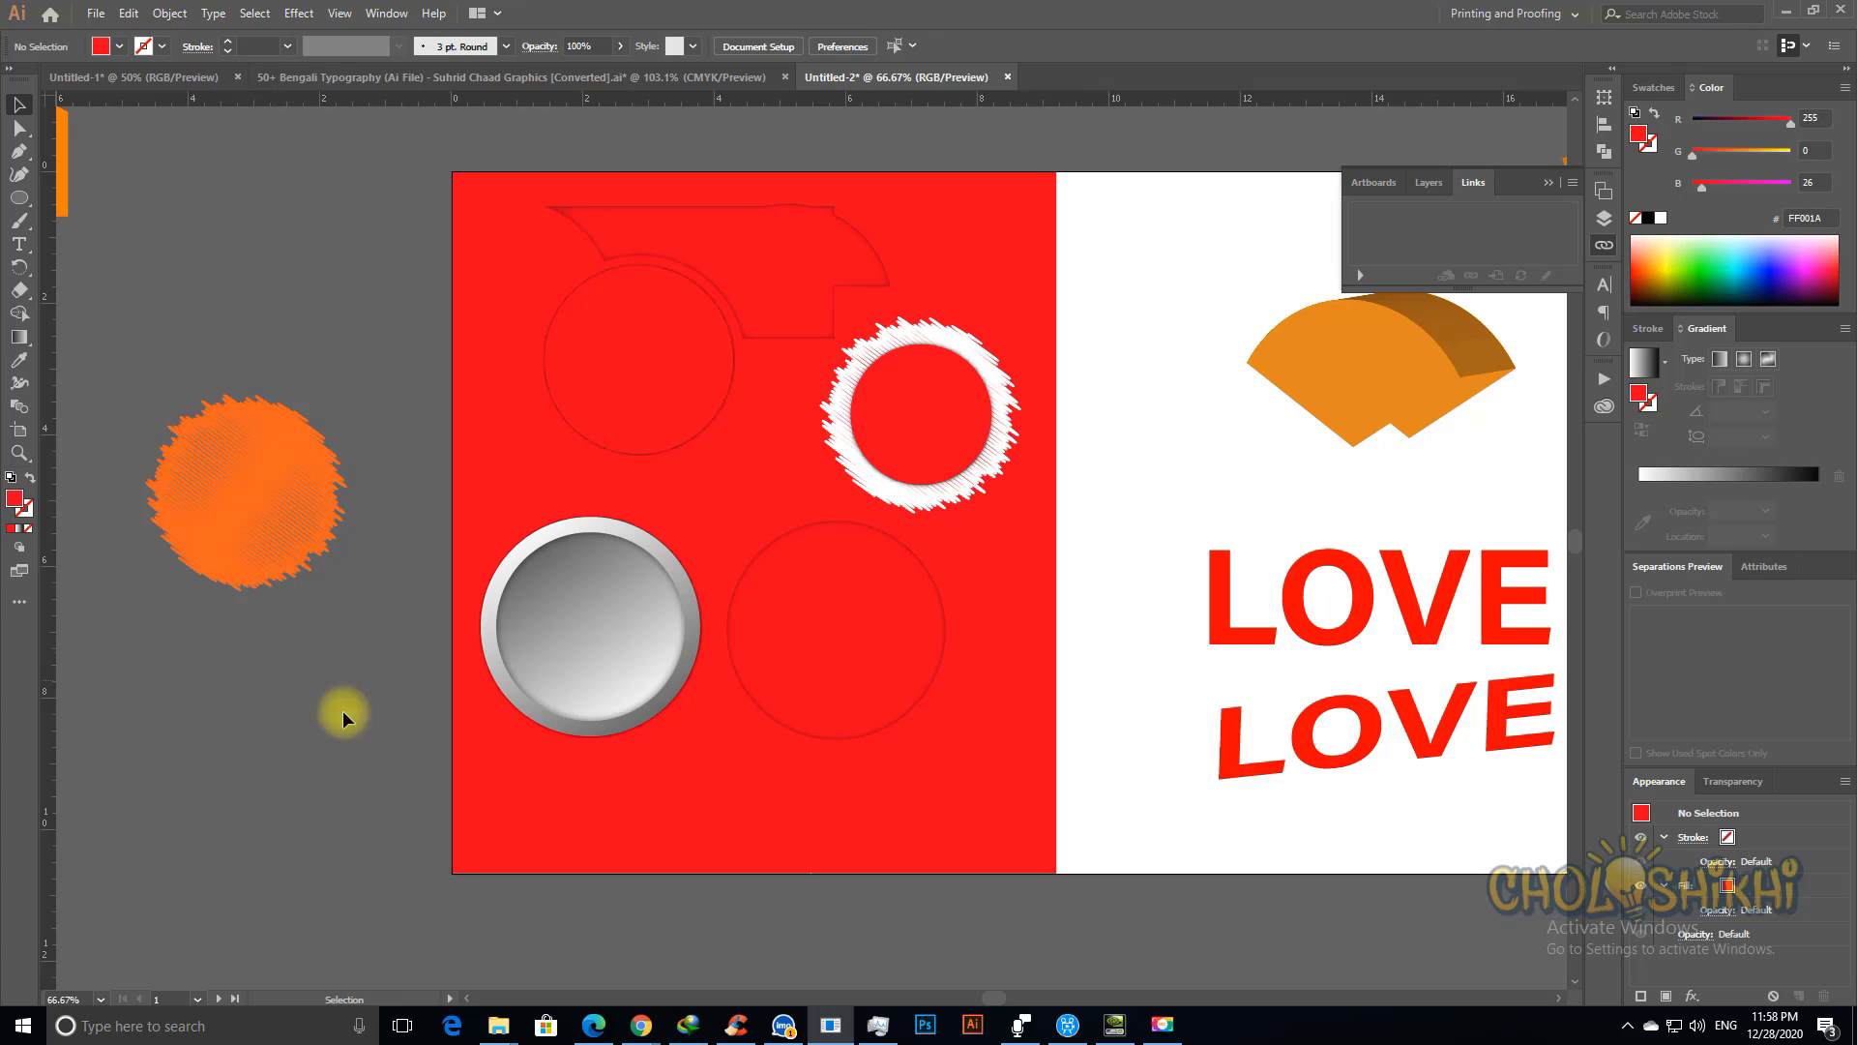
Step: Examine the scribble strokes and soft inner shadow of the white ring up close
{"action": "key", "text": "ctrl+space"}
{"action": "left_click_drag", "start_coordinate": [667, 184], "coordinate": [1137, 544]}
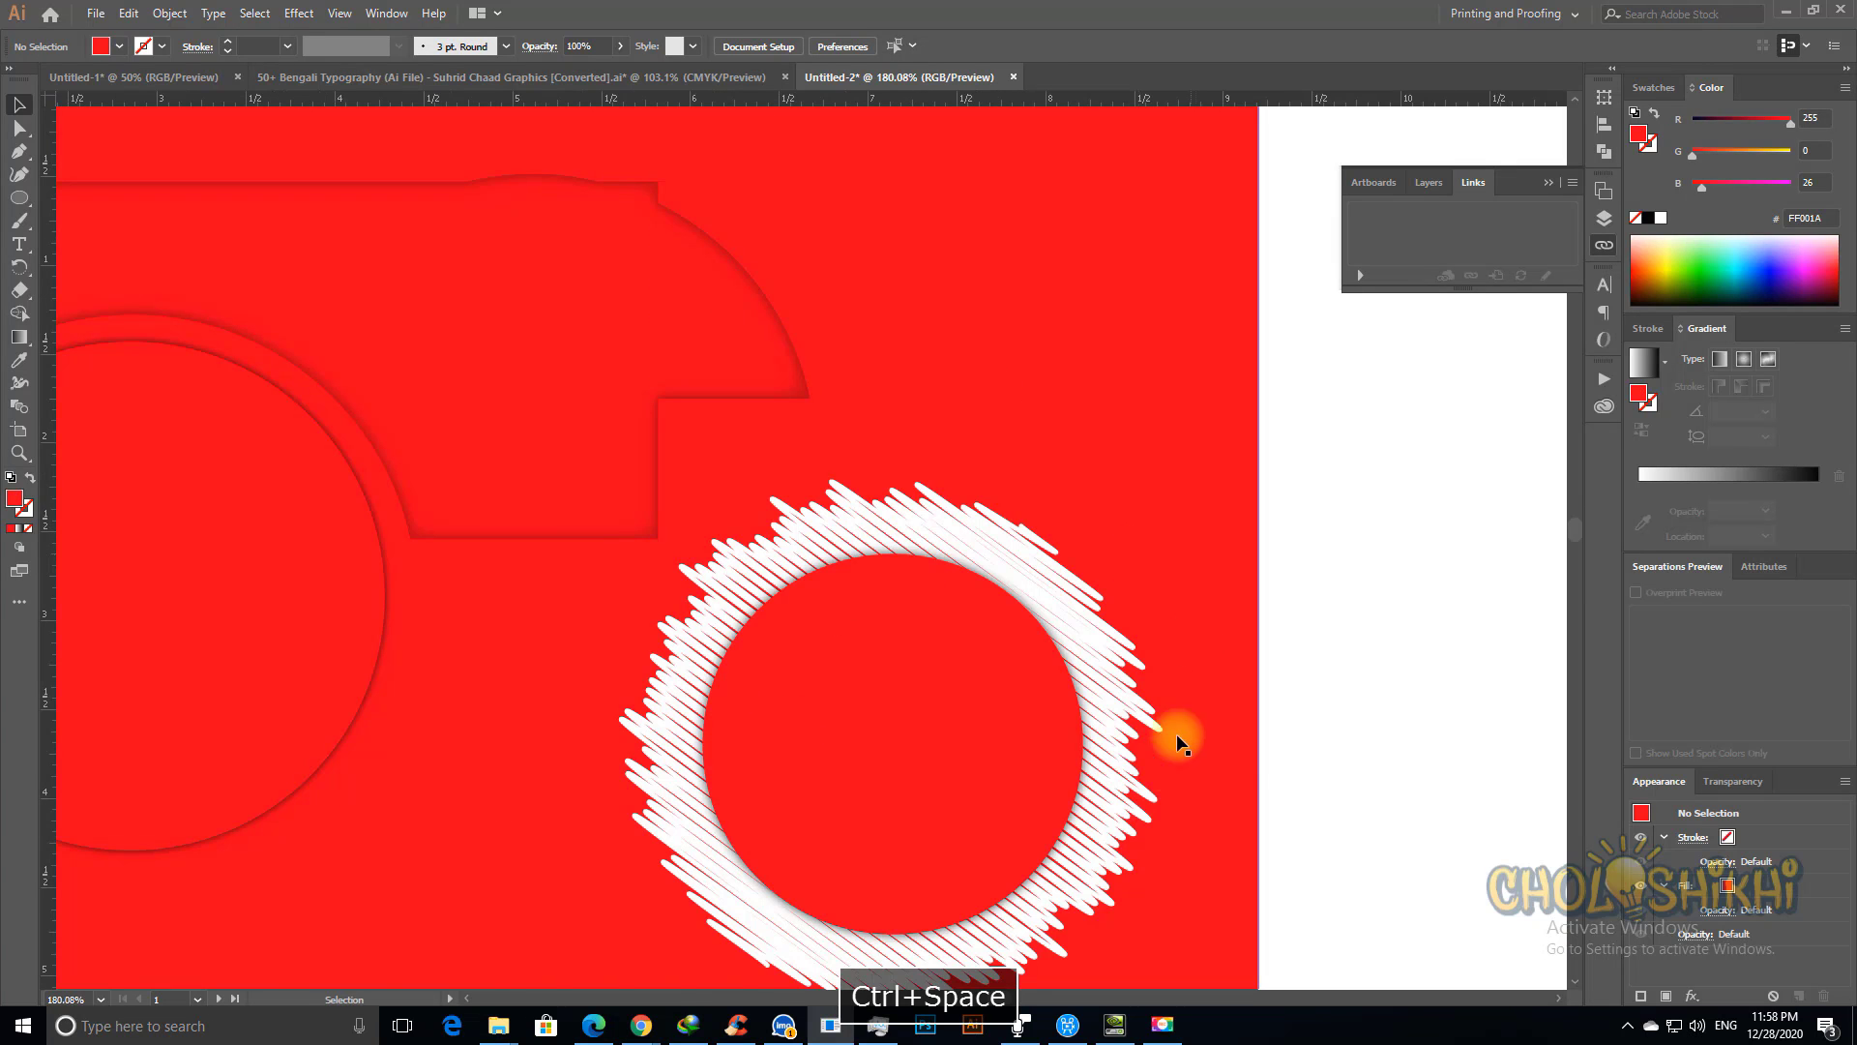
{"action": "key", "text": "ctrl+minus"}
{"action": "key", "text": "ctrl+minus"}
{"action": "key", "text": "ctrl+minus"}
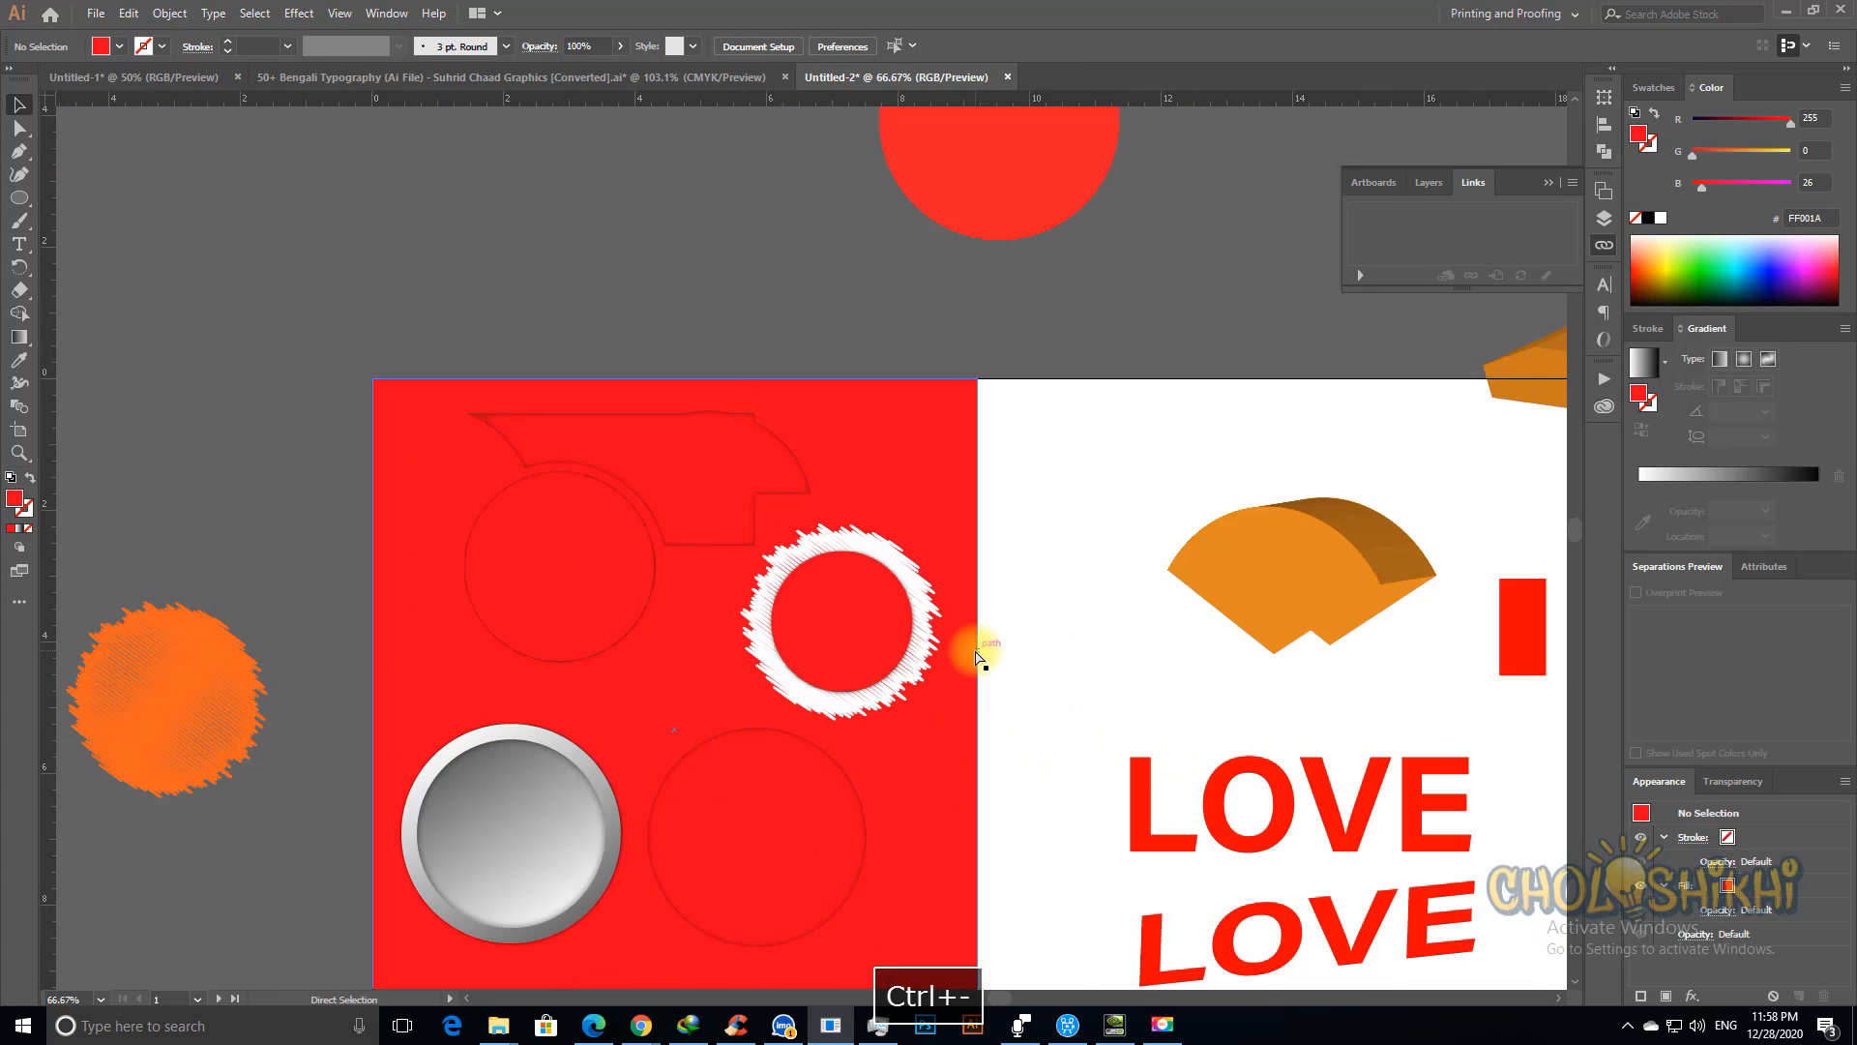
{"action": "key", "text": "ctrl+space"}
{"action": "left_click_drag", "start_coordinate": [788, 471], "coordinate": [966, 660]}
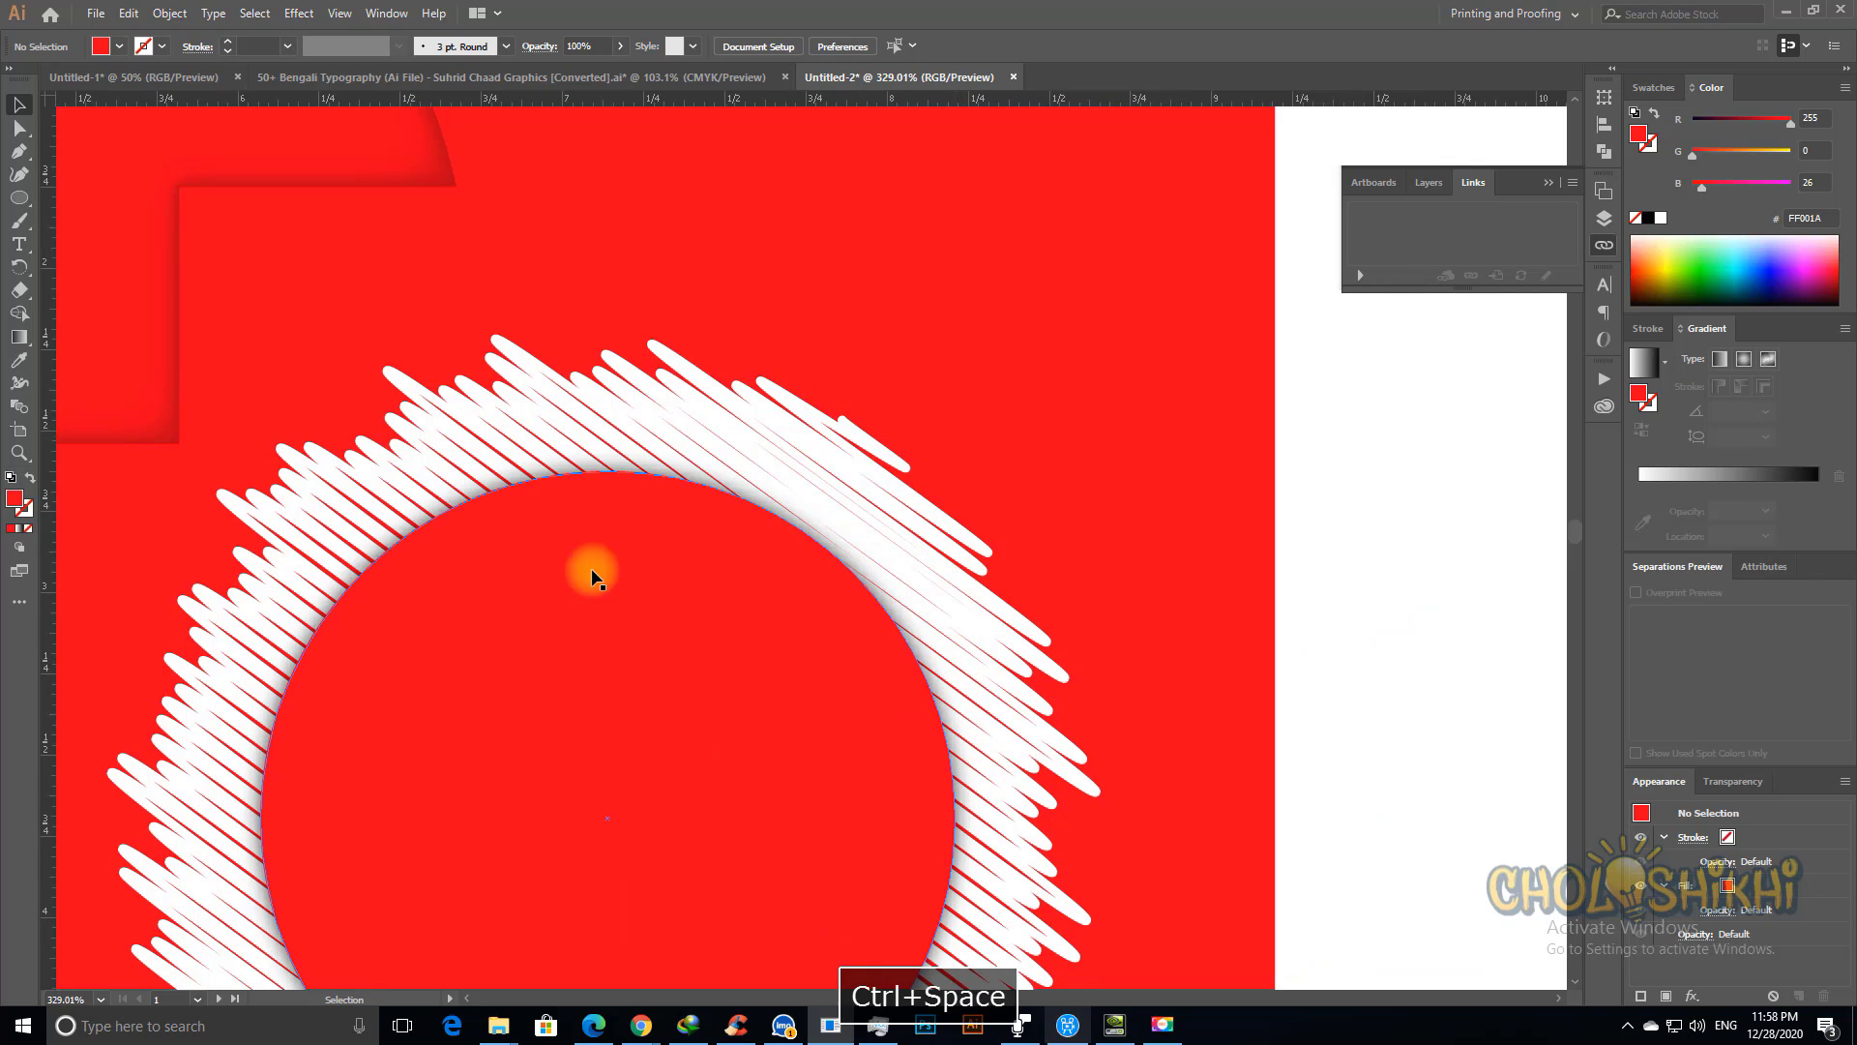
{"action": "key", "text": "ctrl+minus"}
{"action": "key", "text": "ctrl+minus"}
{"action": "key", "text": "ctrl+minus"}
{"action": "key", "text": "ctrl+minus"}
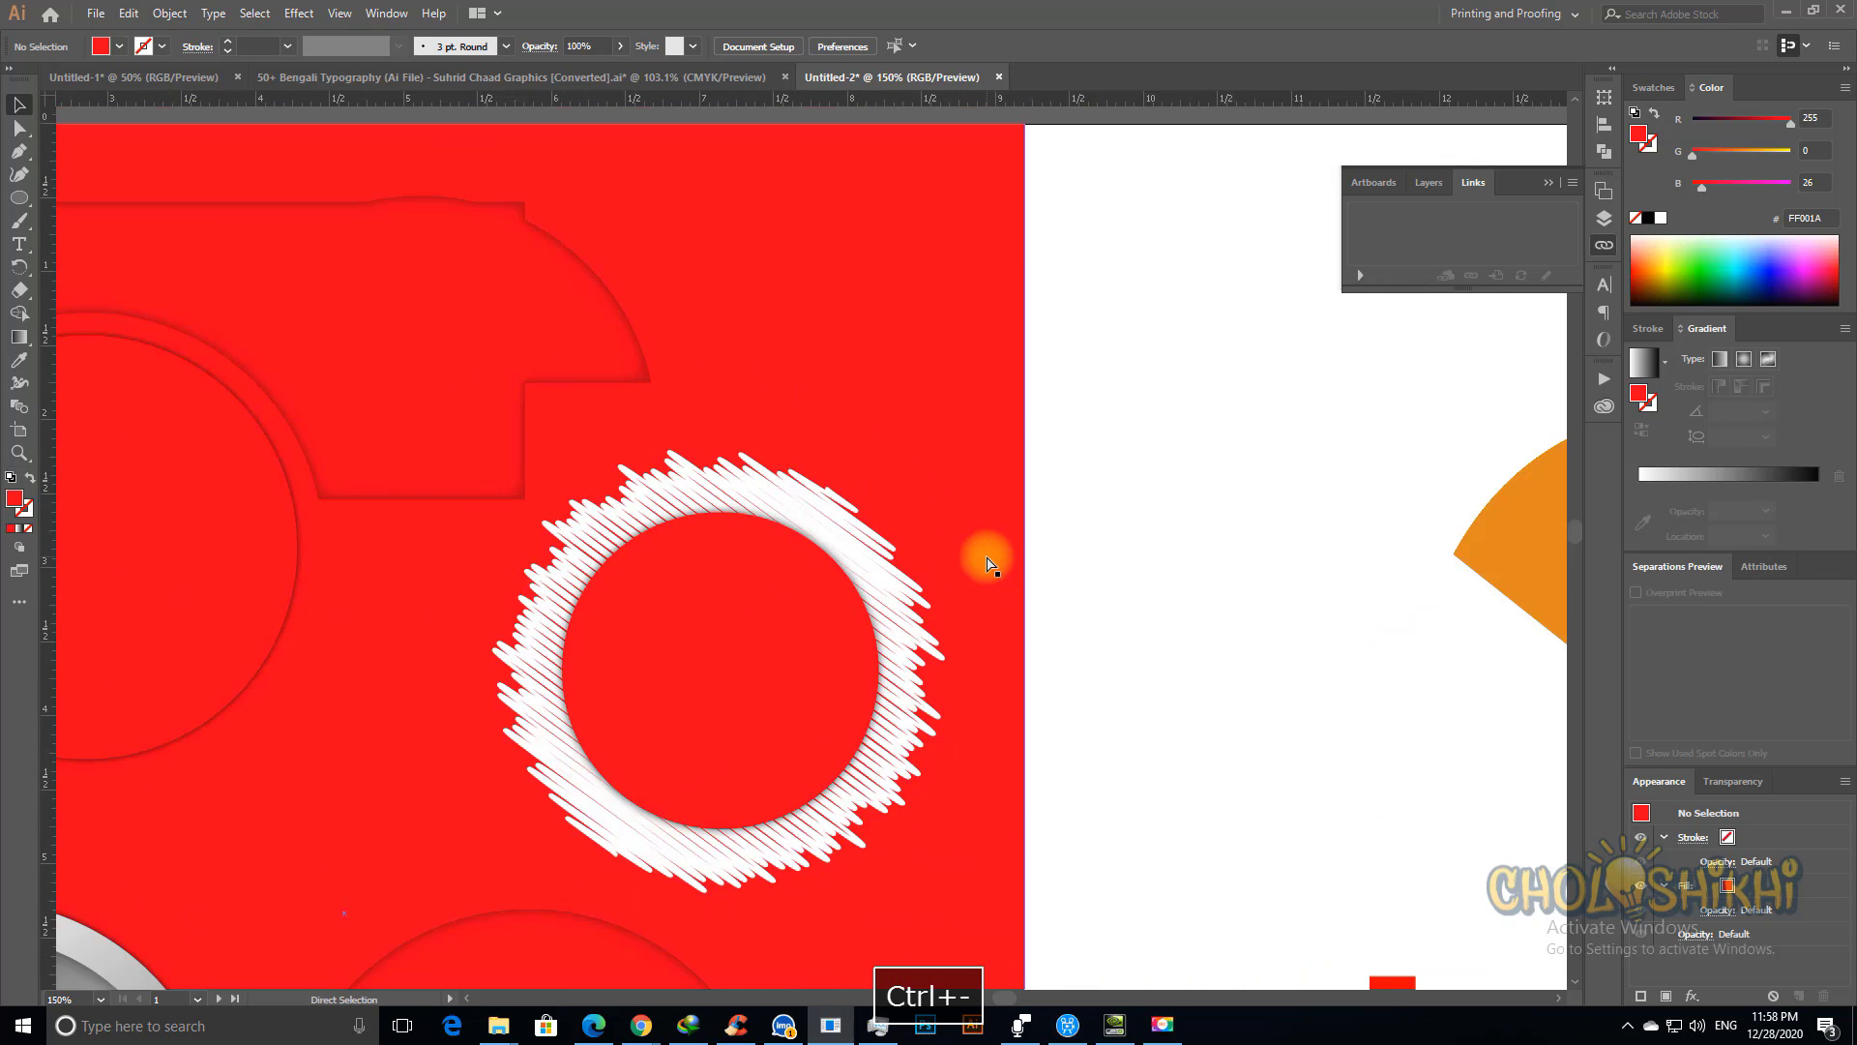
{"action": "key", "text": "ctrl+minus"}
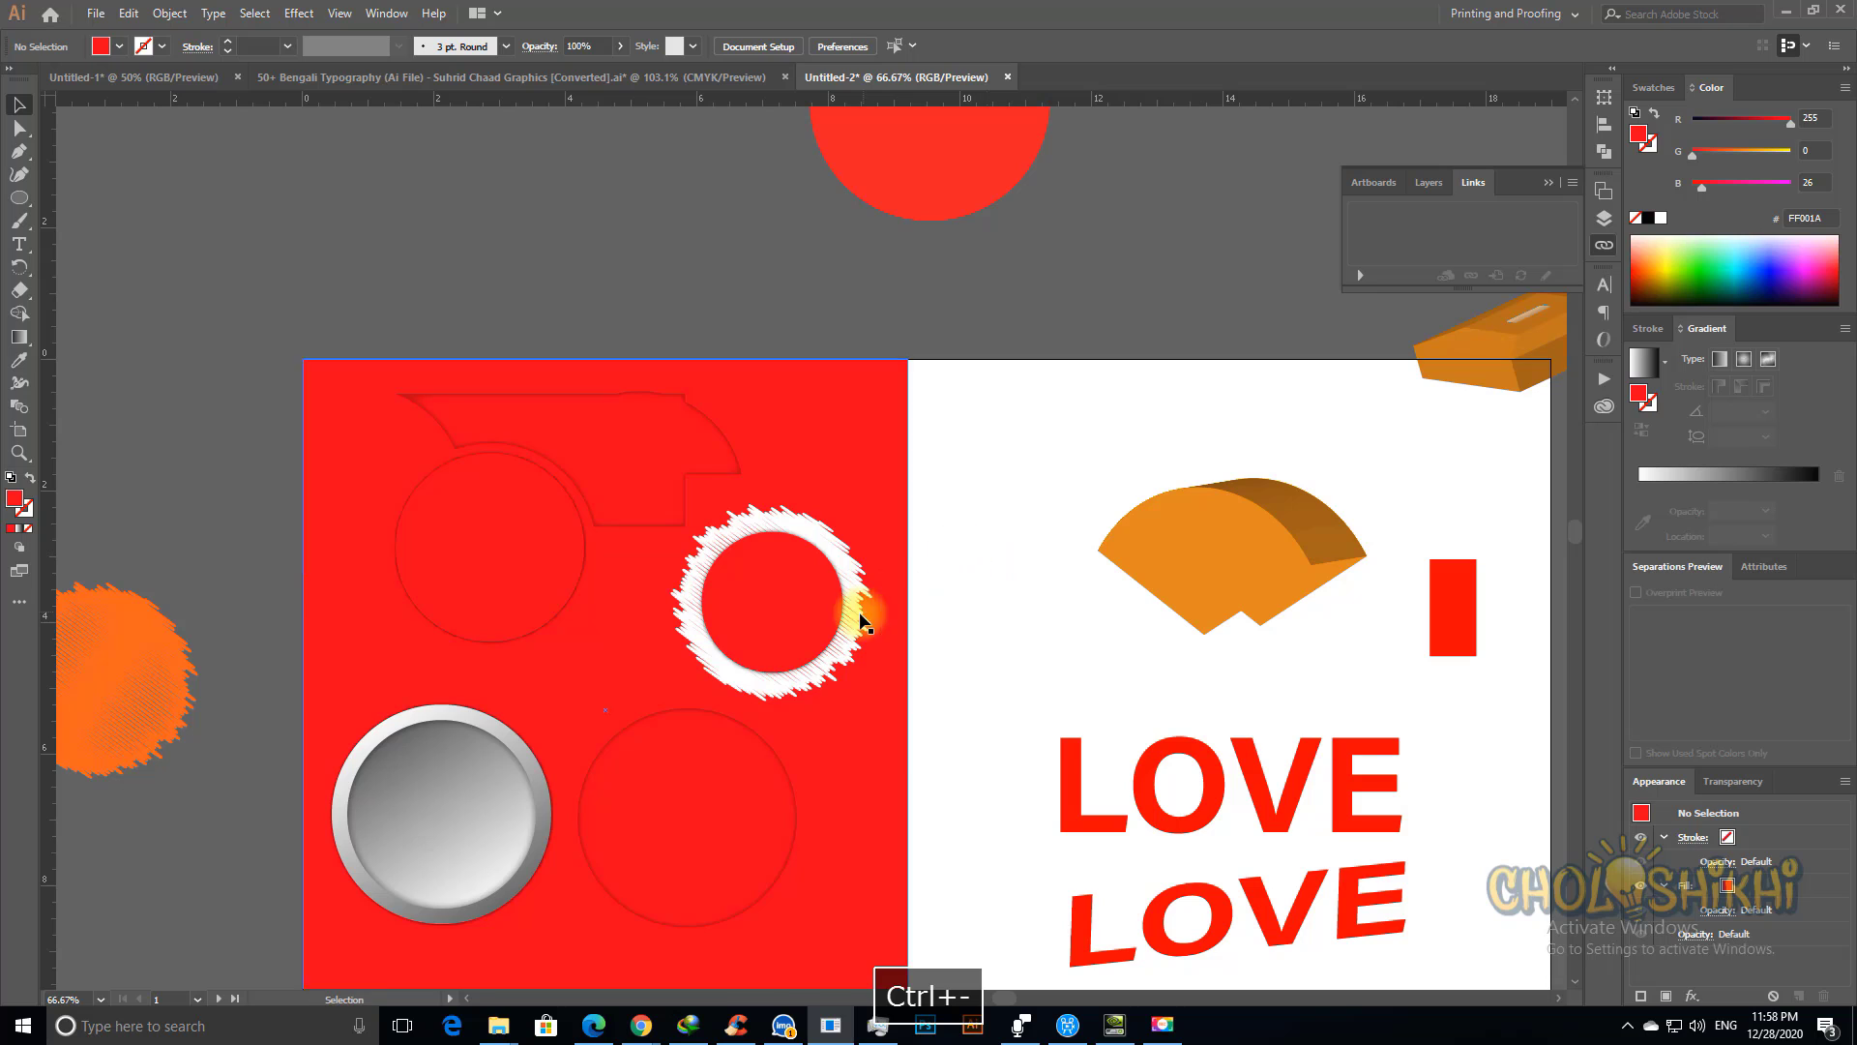
Step: Select the white scribbled ring together with its red centre and shift both slightly up and toward the background's edge
{"action": "left_click", "coordinate": [808, 564]}
{"action": "left_click", "coordinate": [806, 525], "text": "shift"}
{"action": "left_click_drag", "start_coordinate": [782, 601], "coordinate": [801, 557]}
{"action": "left_click", "coordinate": [724, 269]}
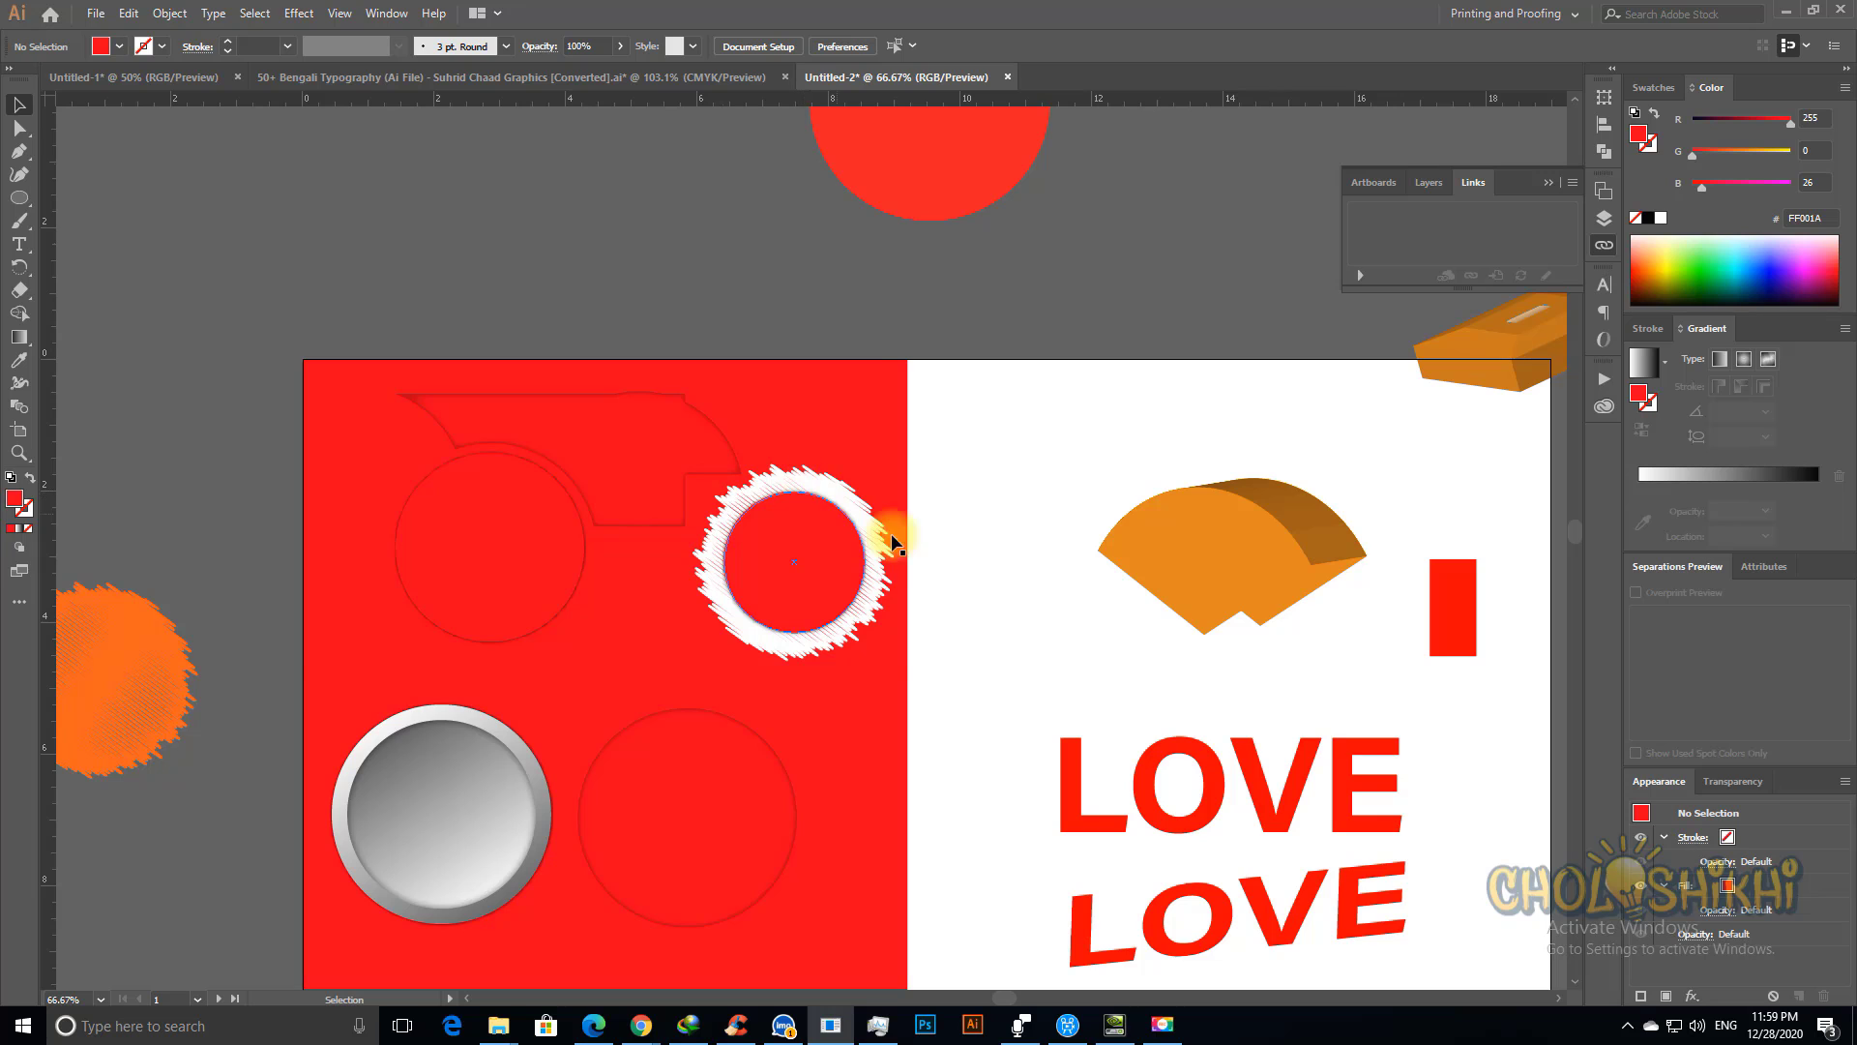
Step: Examine the white scribbled ring up close and look over the available Warp effects
{"action": "key", "text": "a"}
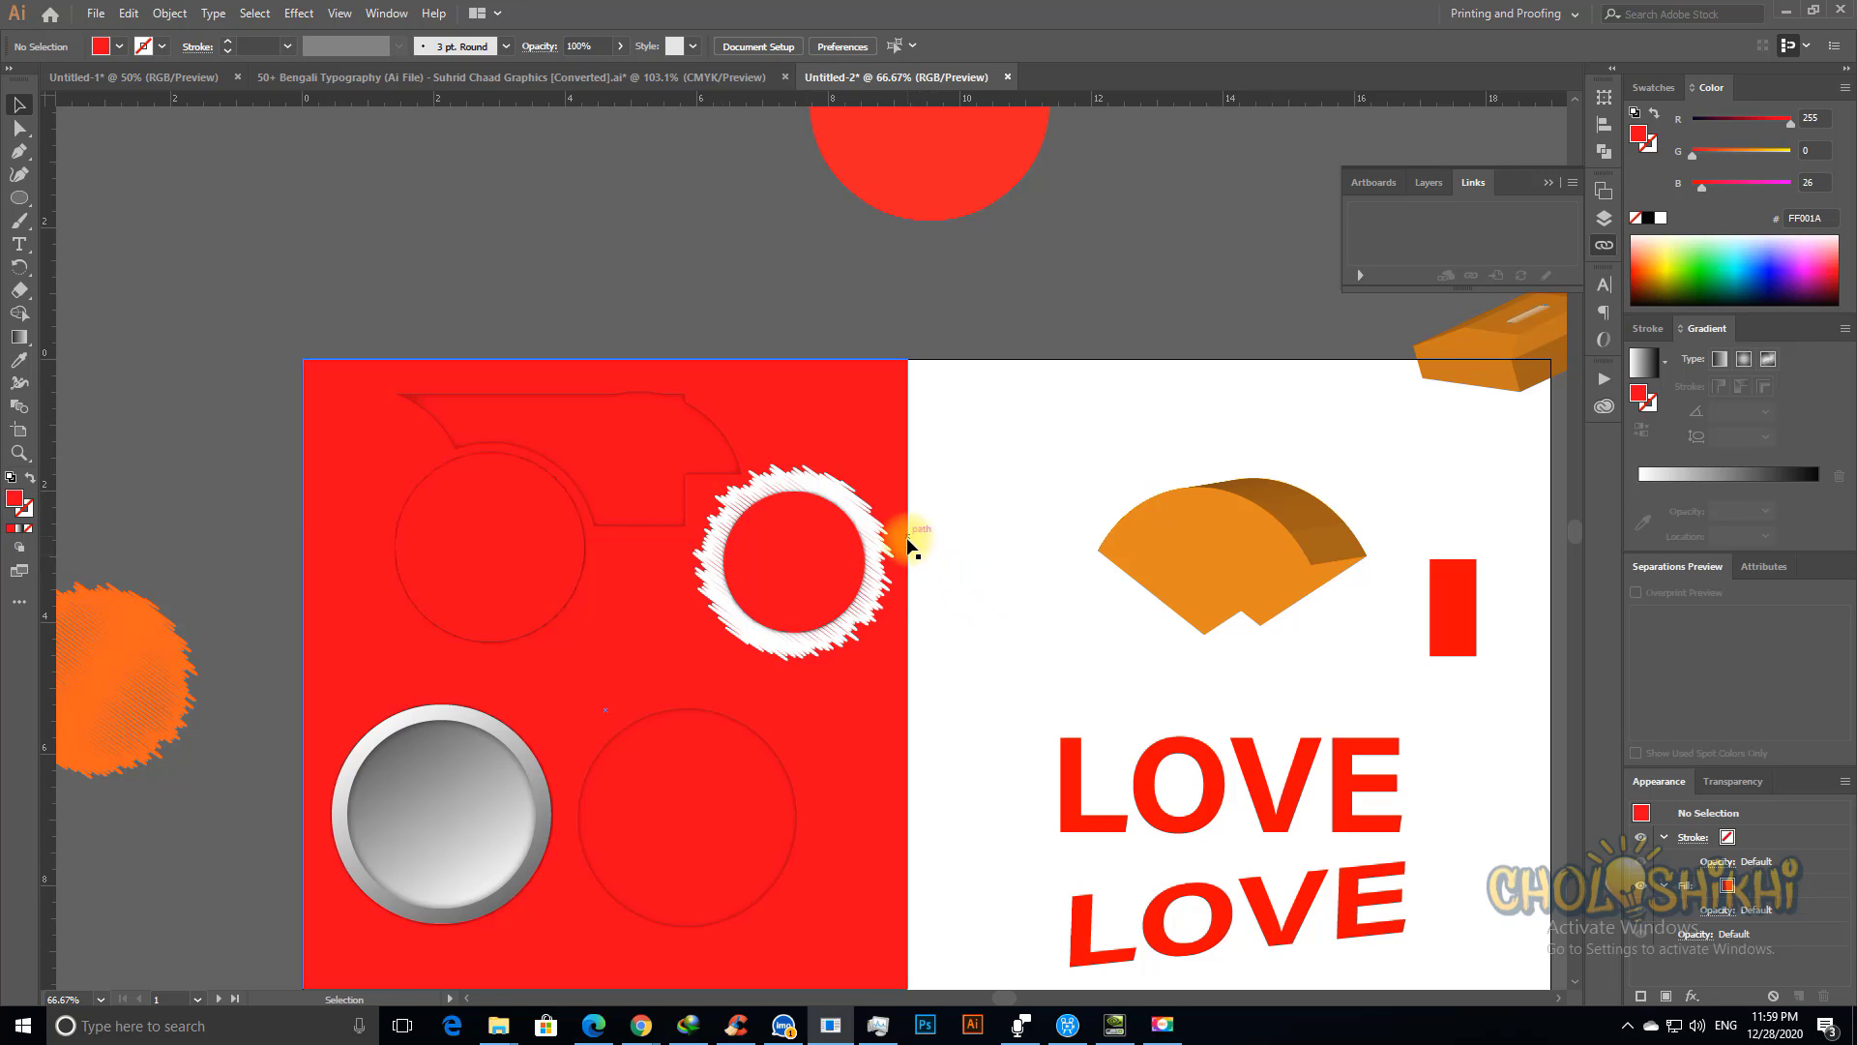
{"action": "key", "text": "ctrl+space"}
{"action": "left_click_drag", "start_coordinate": [679, 412], "coordinate": [988, 704]}
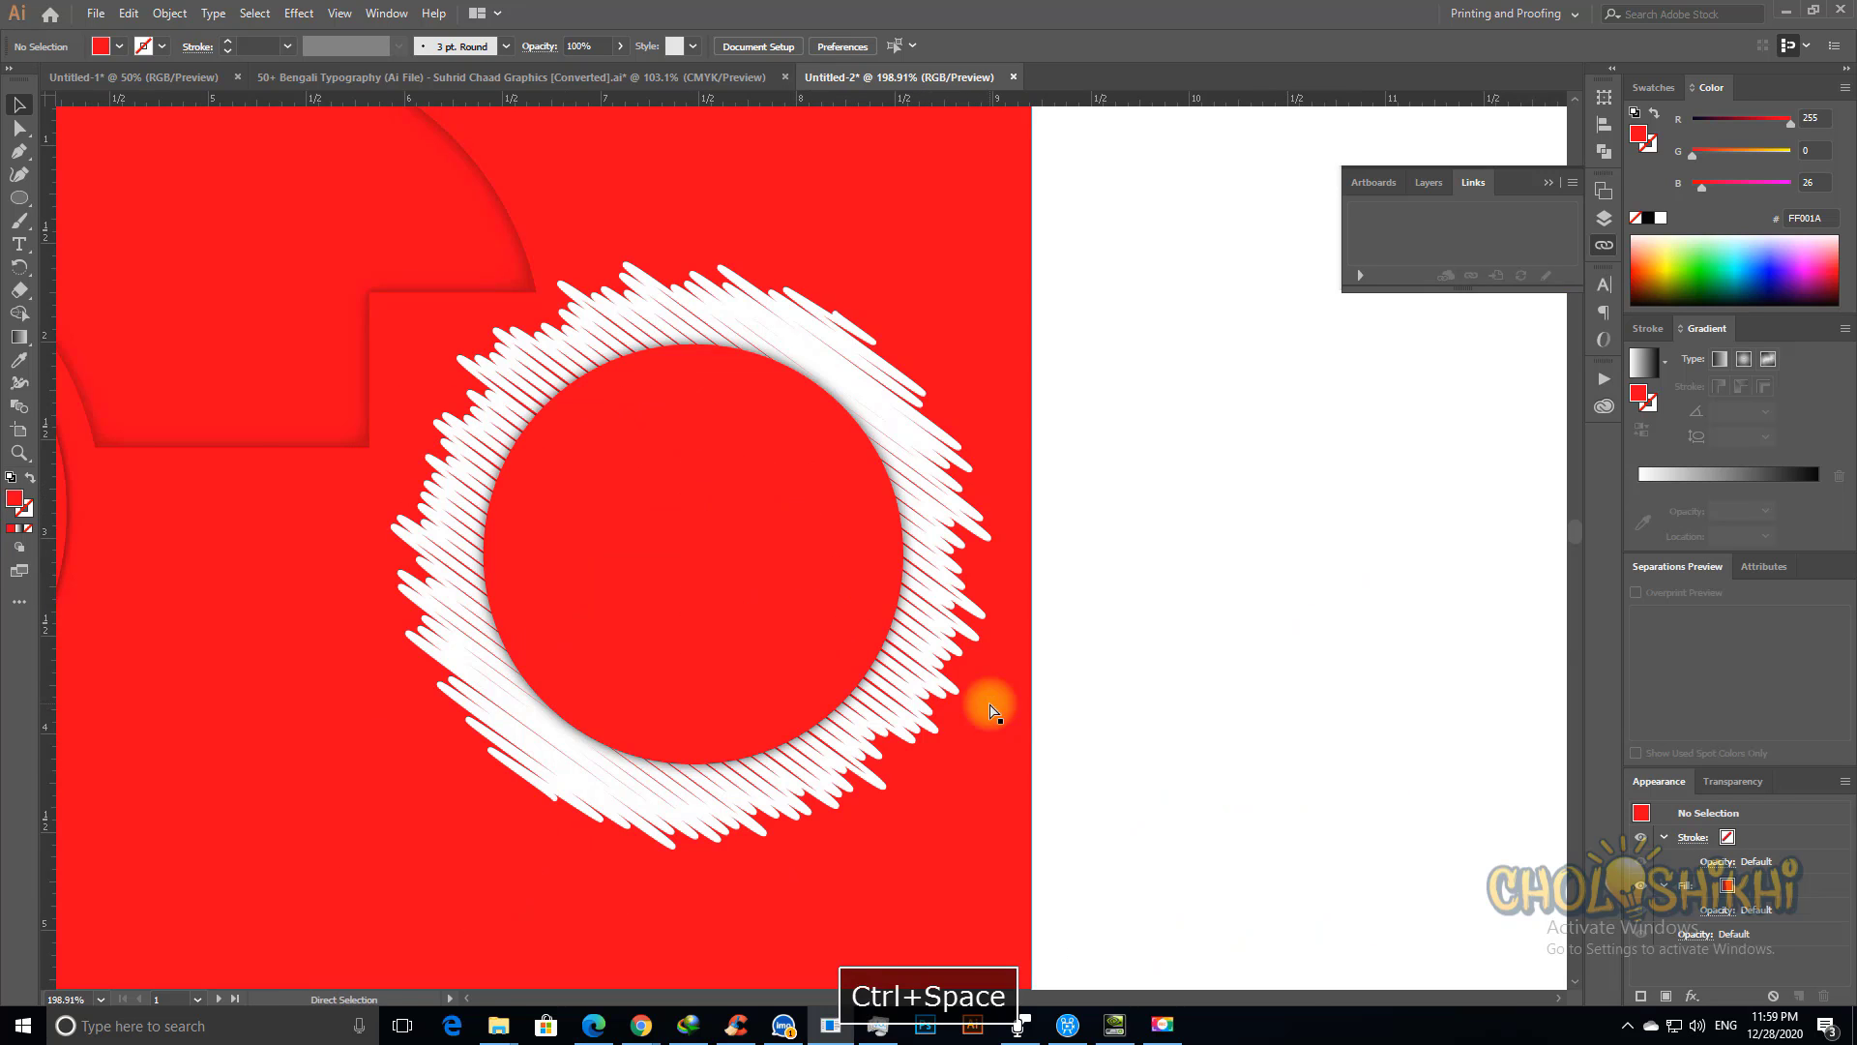
{"action": "key", "text": "ctrl+minus"}
{"action": "left_click", "coordinate": [298, 13]}
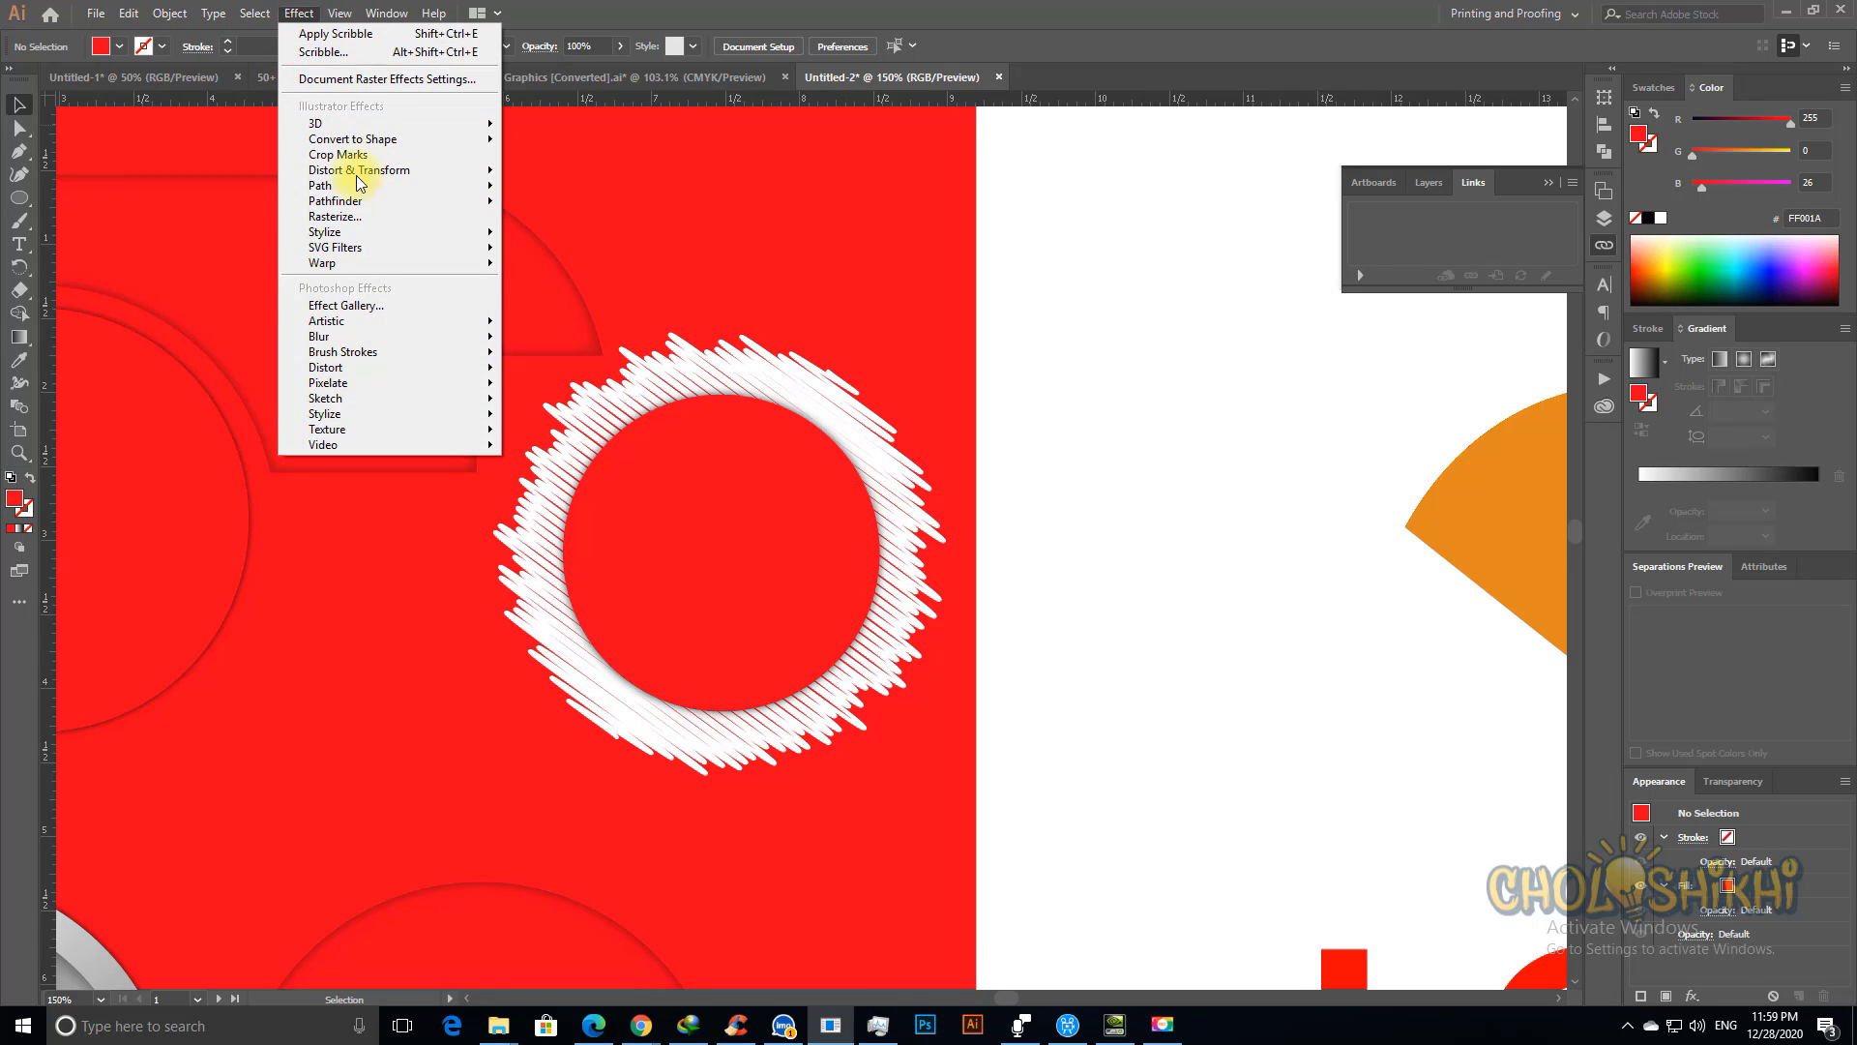
{"action": "mouse_move", "coordinate": [369, 247]}
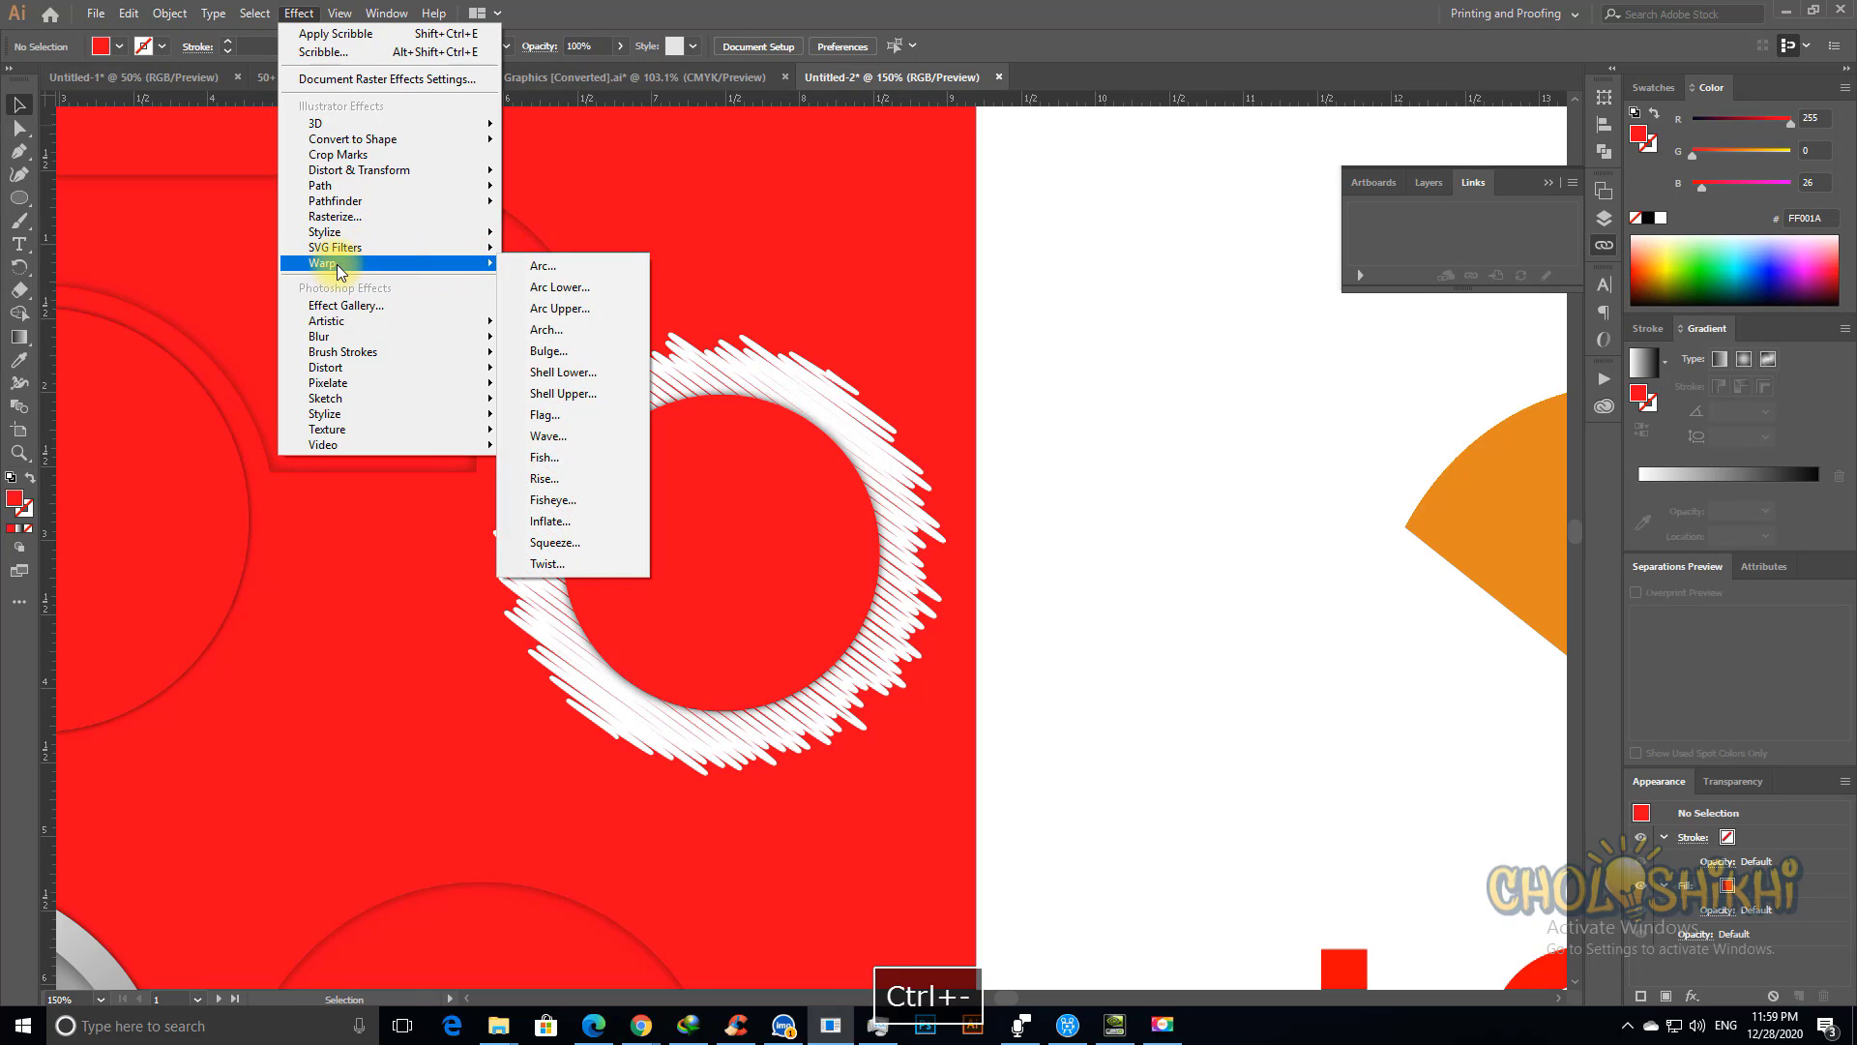
{"action": "key", "text": "Escape"}
{"action": "key", "text": "Escape"}
Step: Place an enlarged copy of the straight LOVE text, about 8.16 in wide, on the empty canvas above the artboard
{"action": "key", "text": "ctrl+minus"}
{"action": "key", "text": "ctrl+minus"}
{"action": "key", "text": "ctrl+minus"}
{"action": "key", "text": "ctrl+minus"}
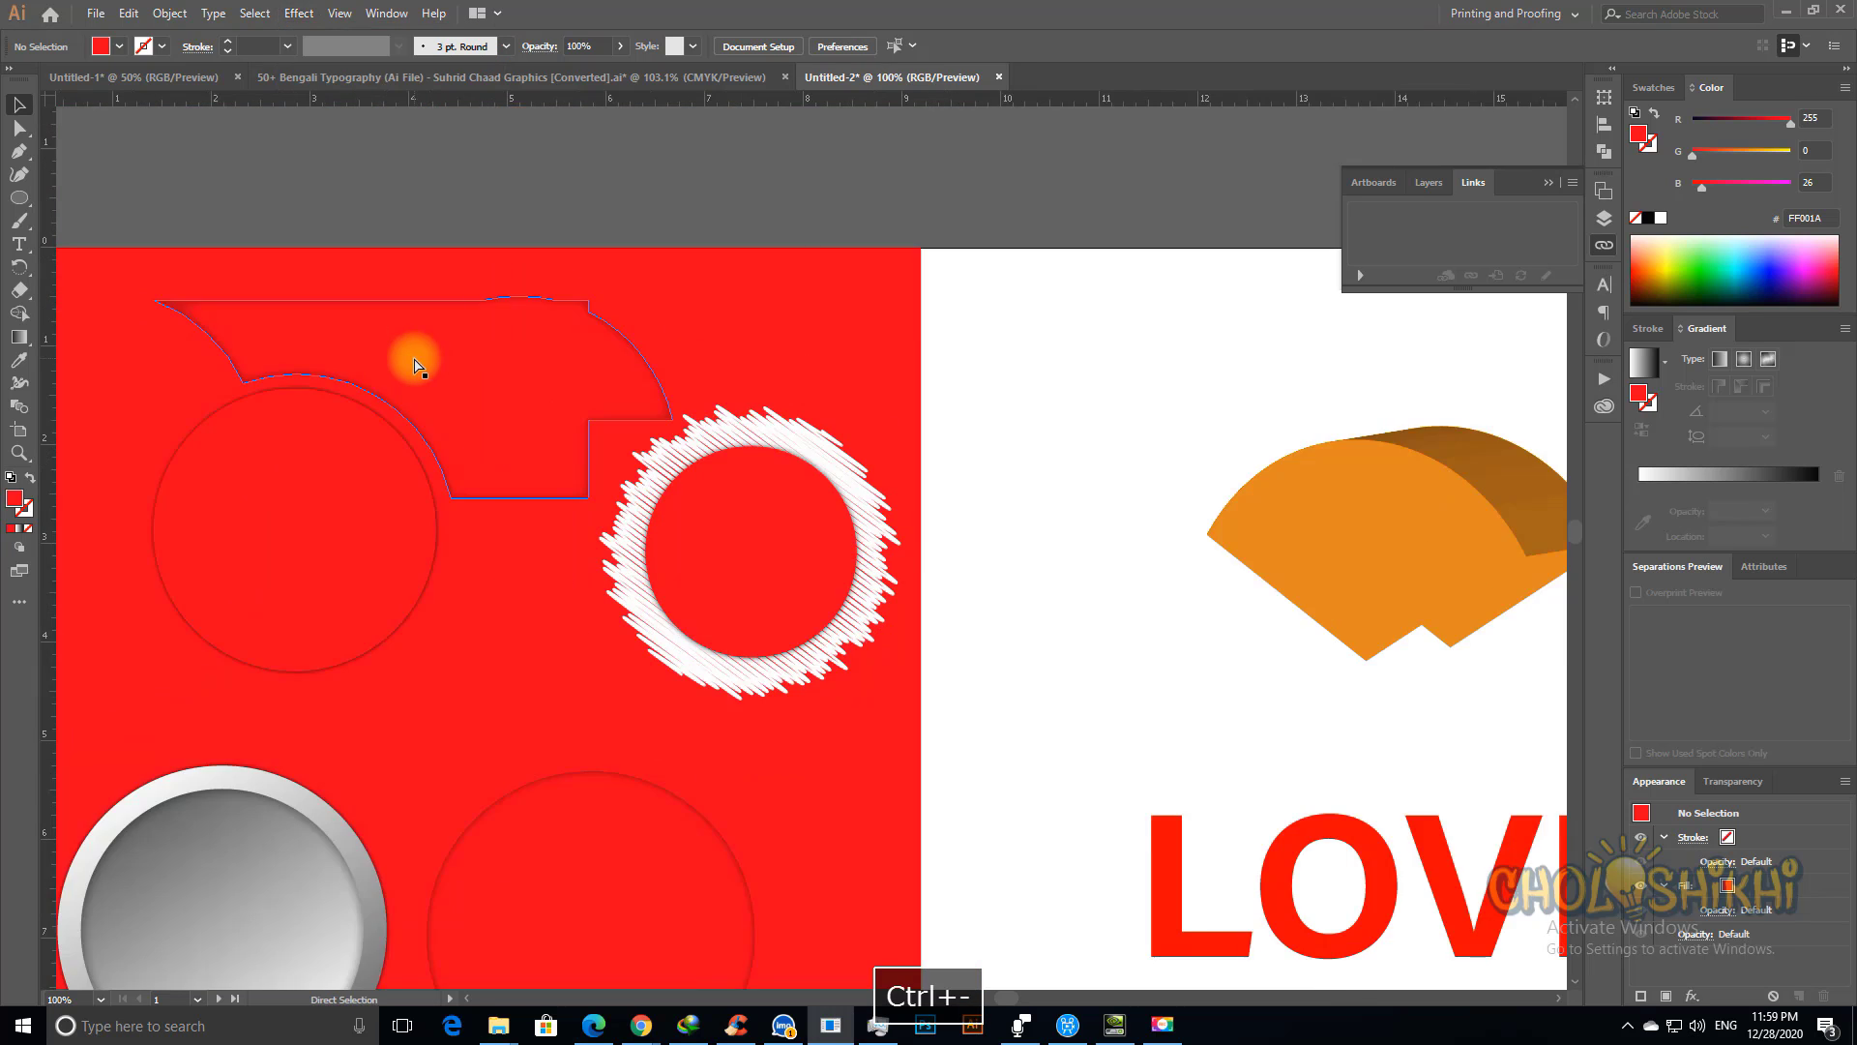
{"action": "left_click_drag", "start_coordinate": [1057, 665], "coordinate": [1276, 289]}
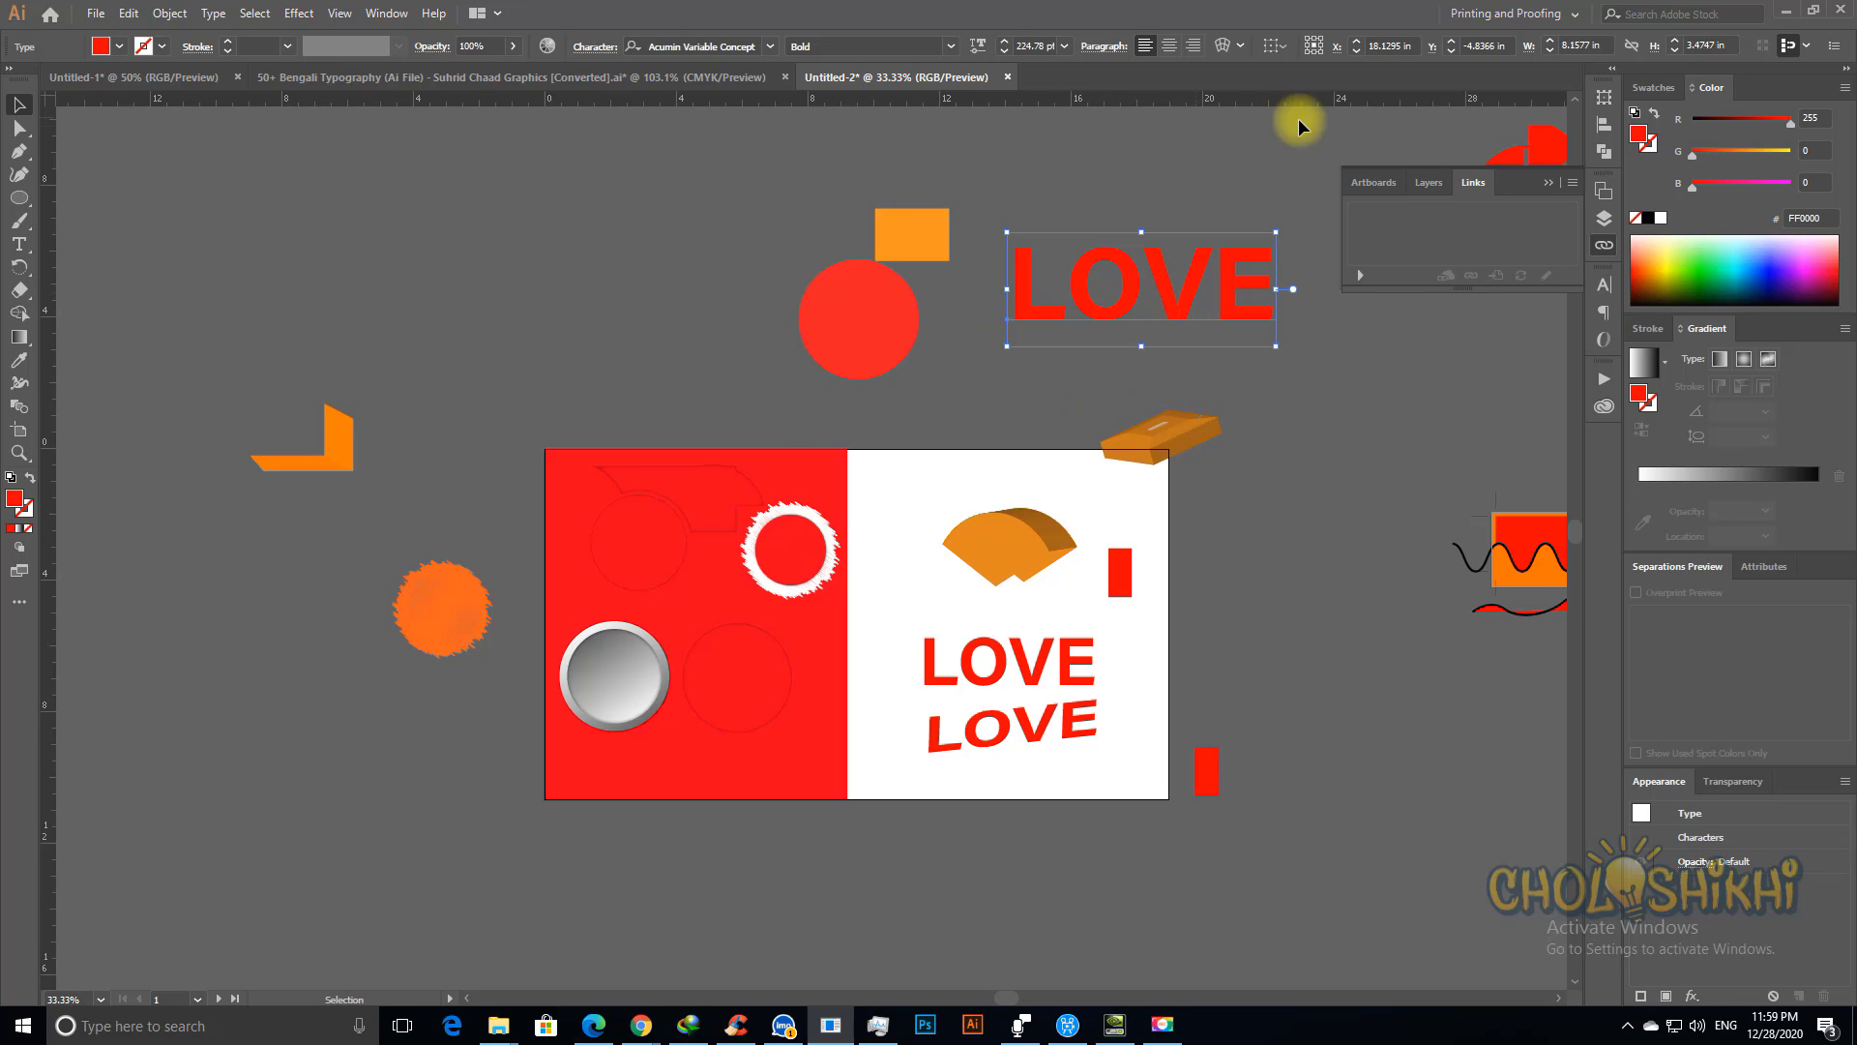
Step: Try the Shell Lower and Wave envelope warp styles on the enlarged LOVE text with preview on
{"action": "left_click", "coordinate": [1238, 43]}
{"action": "left_click", "coordinate": [1224, 48]}
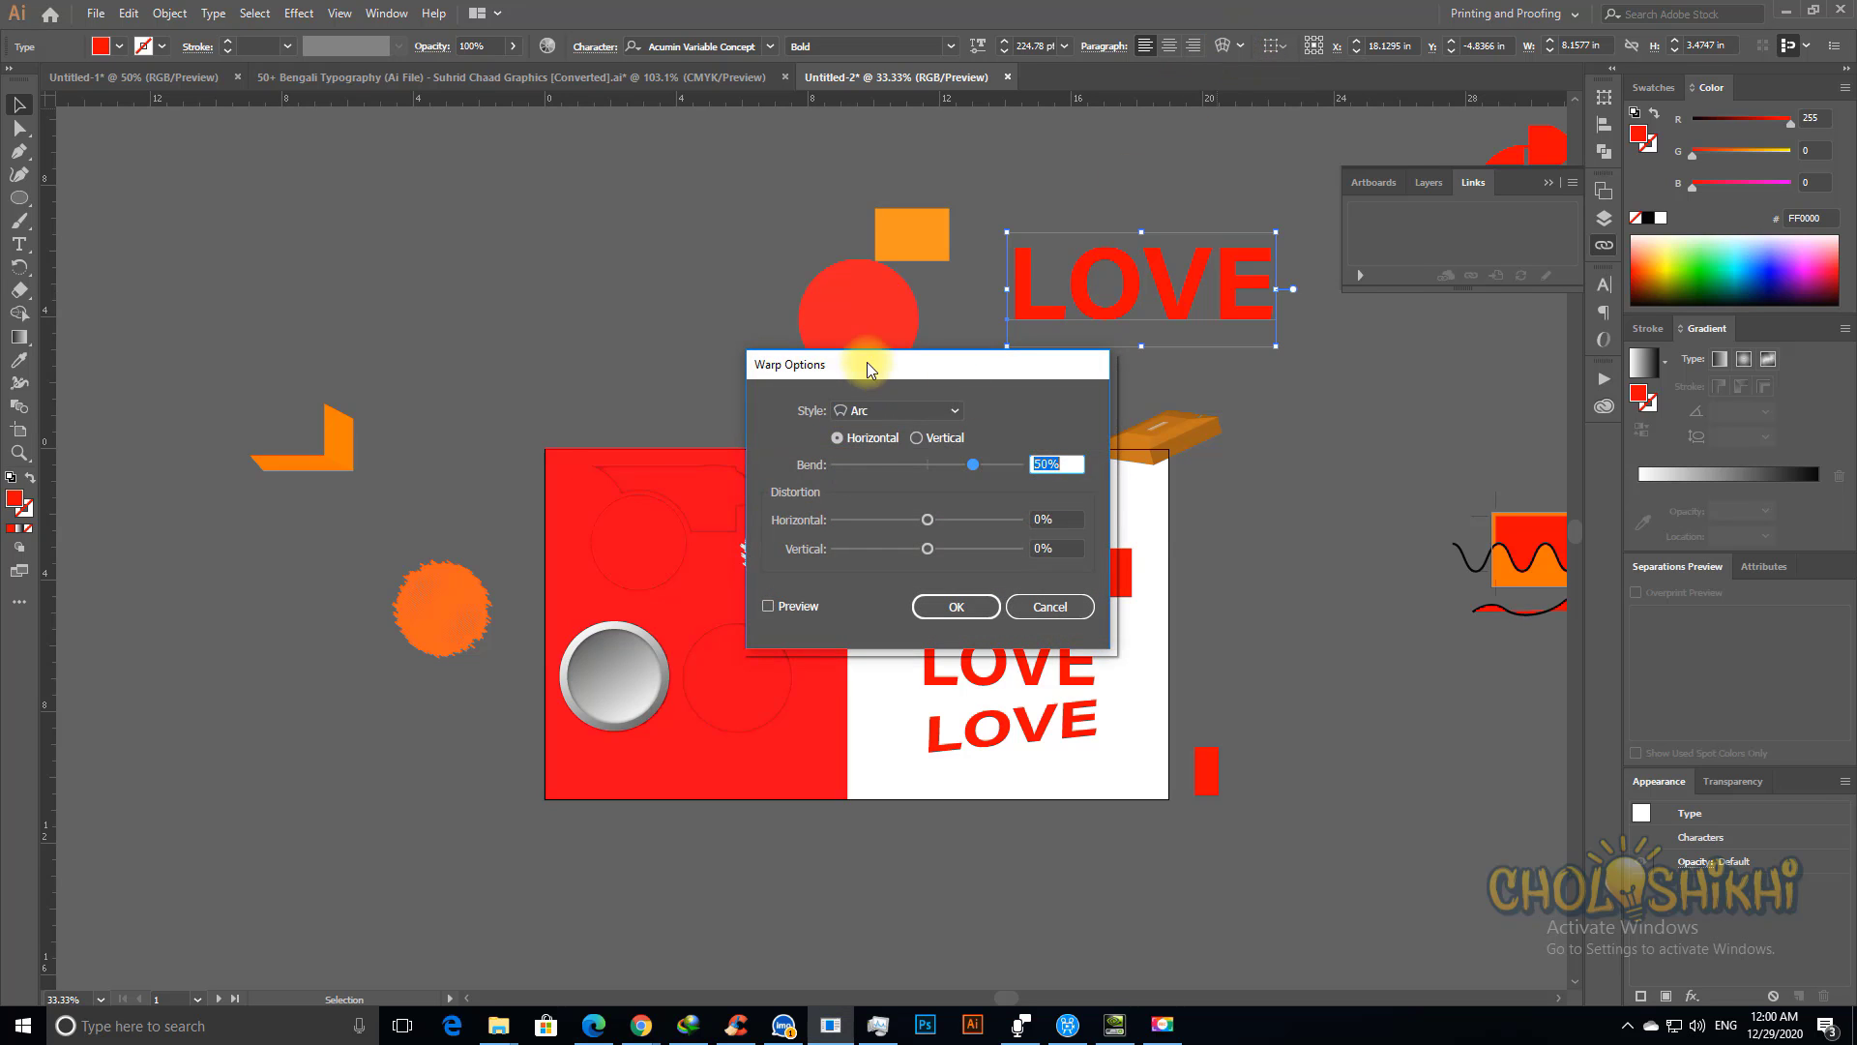
{"action": "left_click_drag", "start_coordinate": [867, 362], "coordinate": [305, 302]}
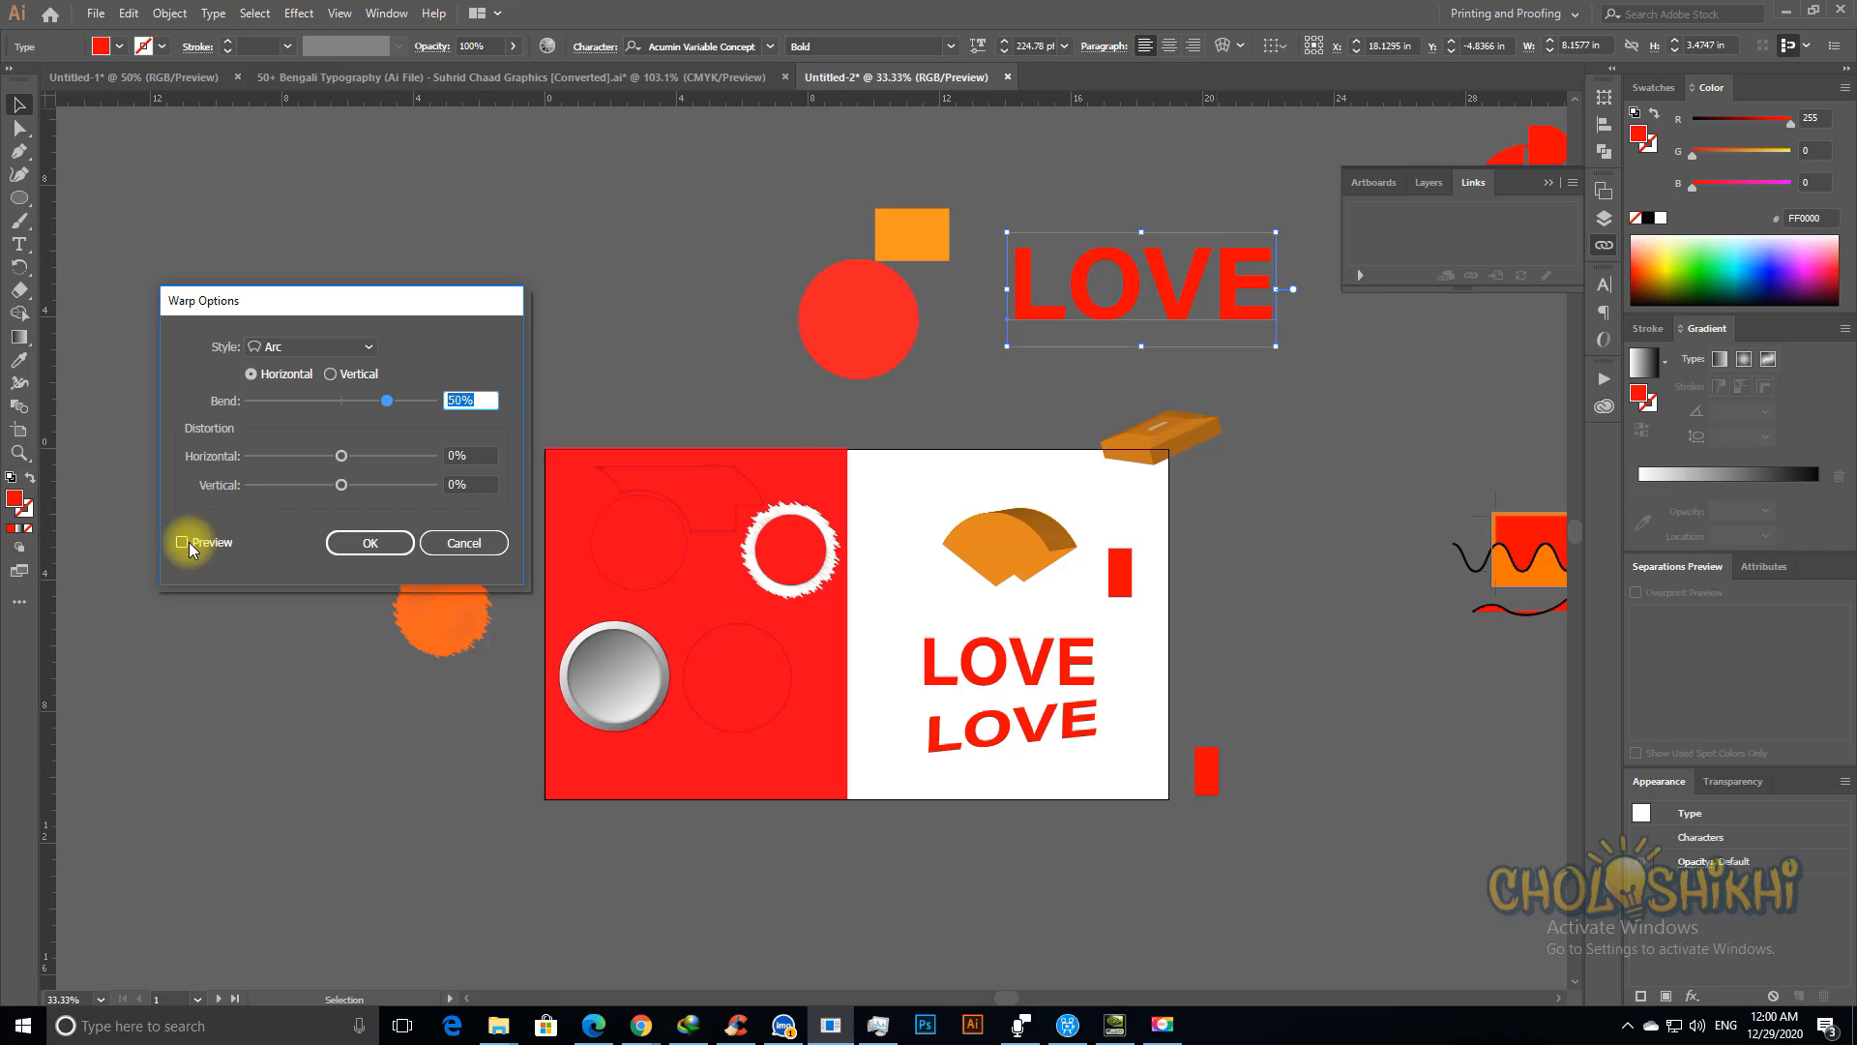
{"action": "left_click", "coordinate": [182, 541]}
{"action": "left_click", "coordinate": [310, 346]}
{"action": "left_click", "coordinate": [271, 477]}
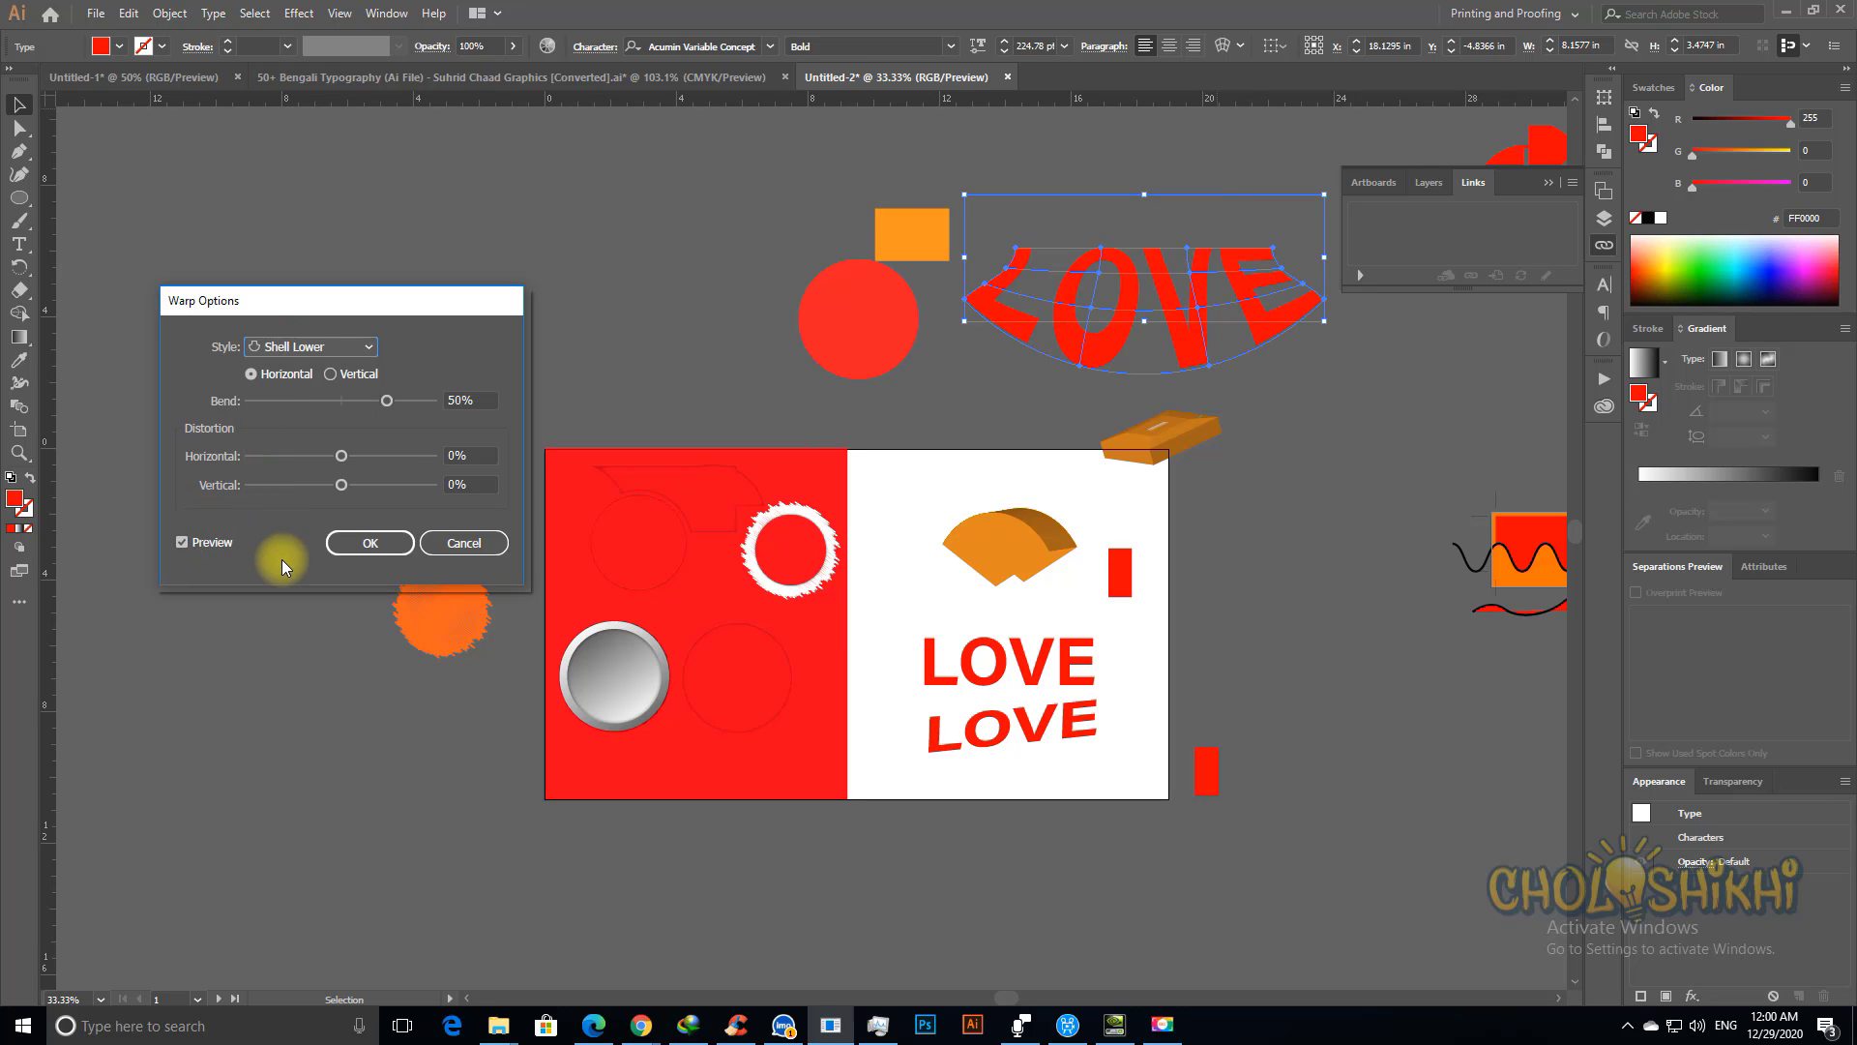
{"action": "left_click", "coordinate": [296, 349]}
{"action": "left_click", "coordinate": [282, 545]}
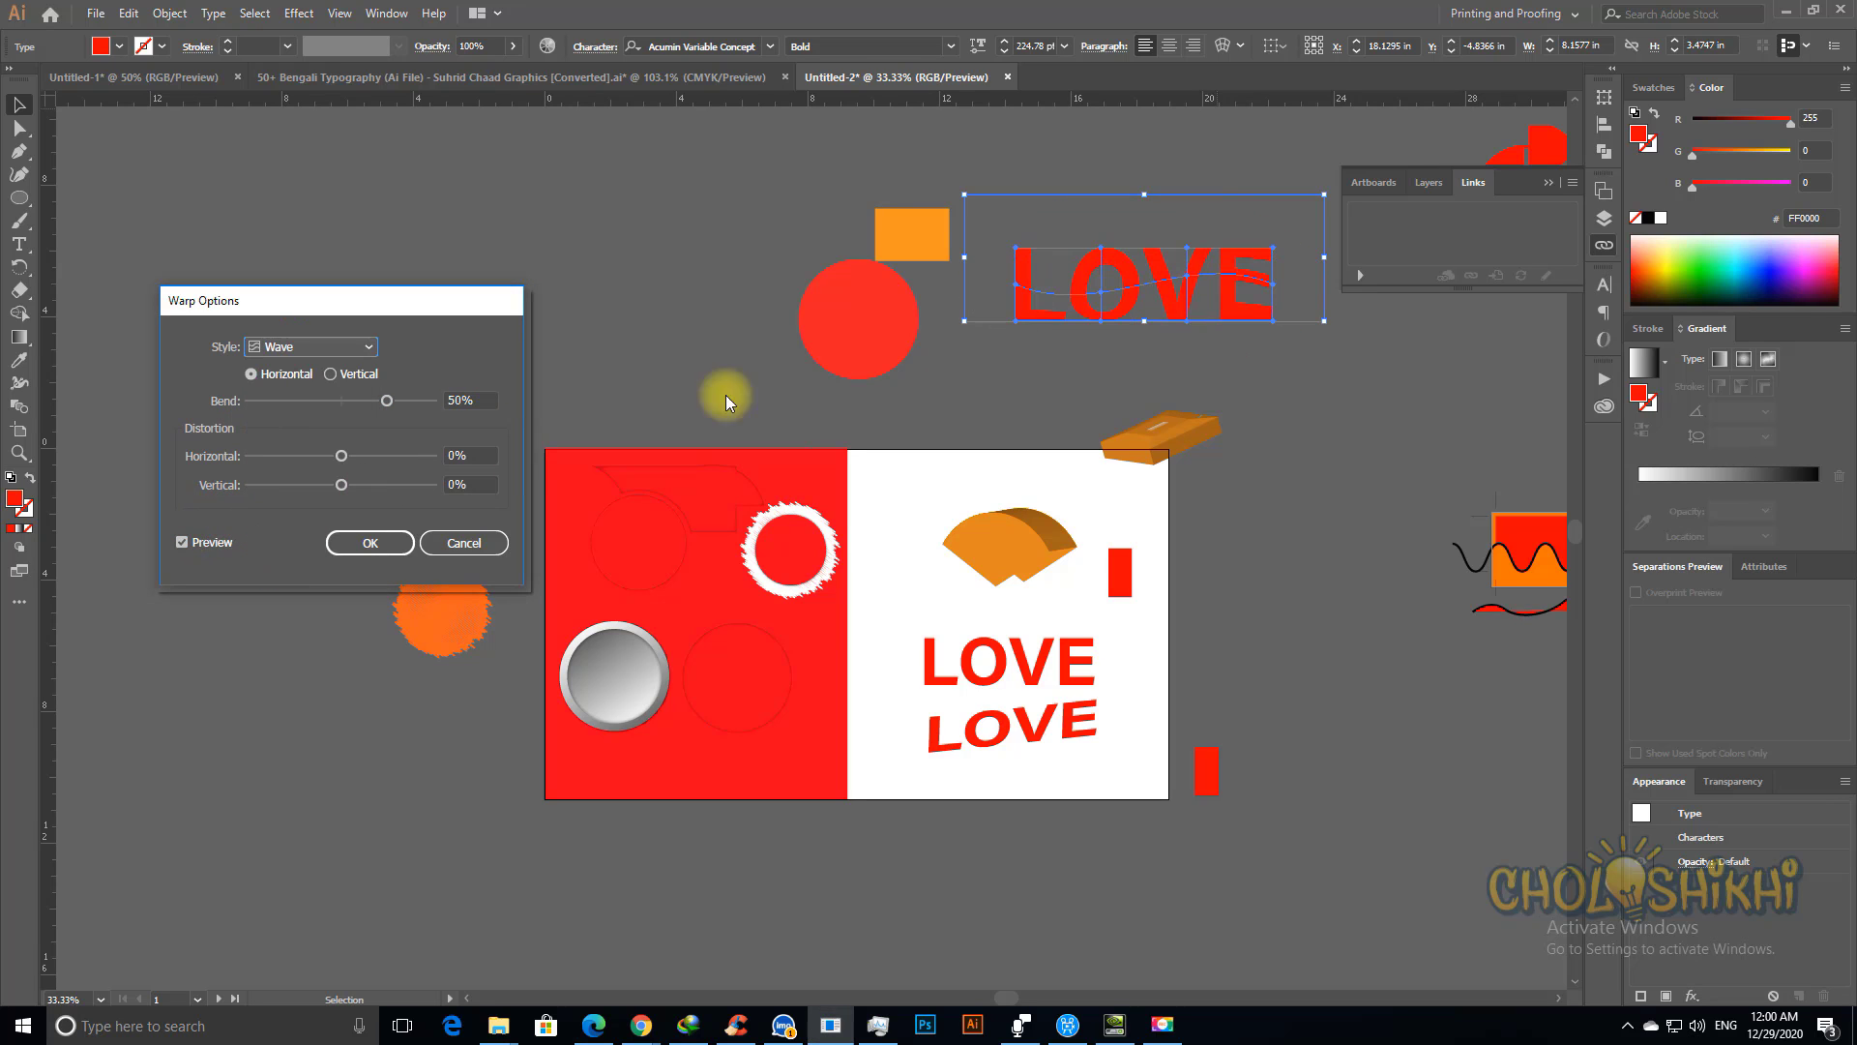
{"action": "key", "text": "Escape"}
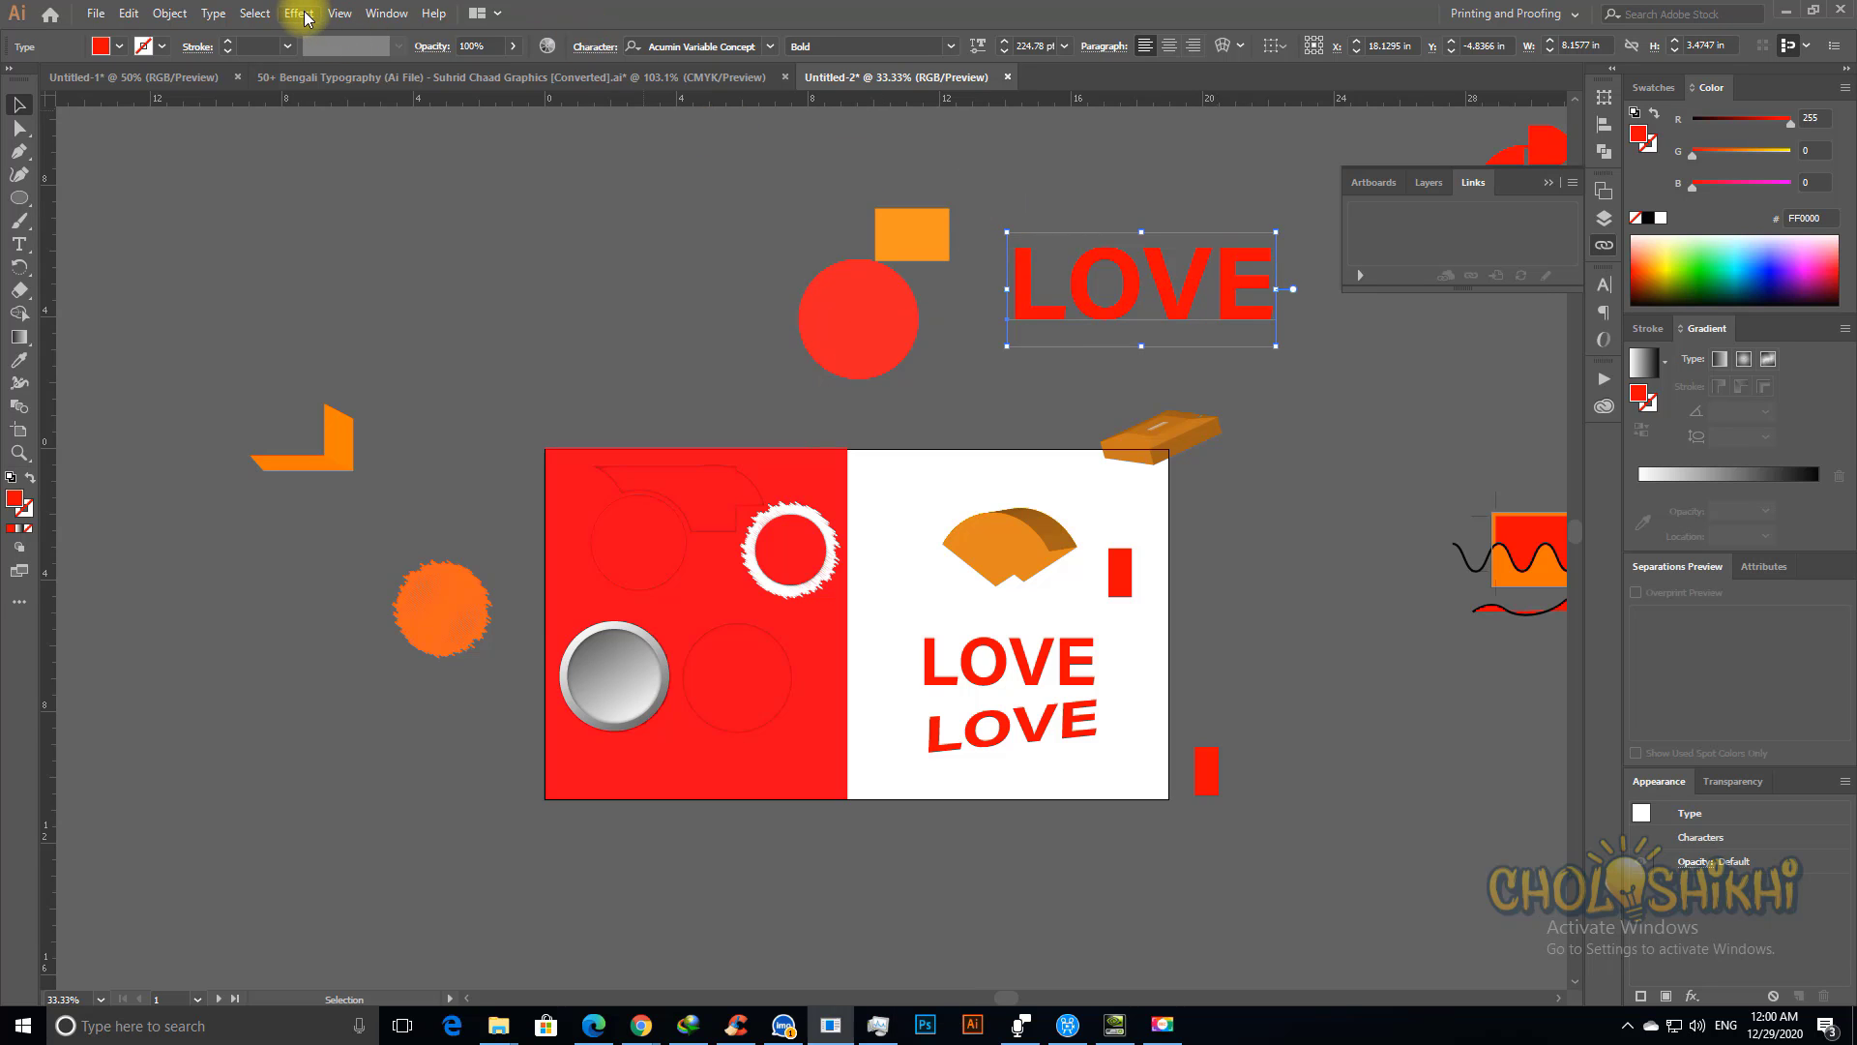
Step: Preview an Arc Warp effect on the enlarged LOVE text with Bend 39%, Horizontal distortion -21% and Vertical distortion 1%
{"action": "left_click", "coordinate": [299, 13]}
{"action": "mouse_move", "coordinate": [451, 263]}
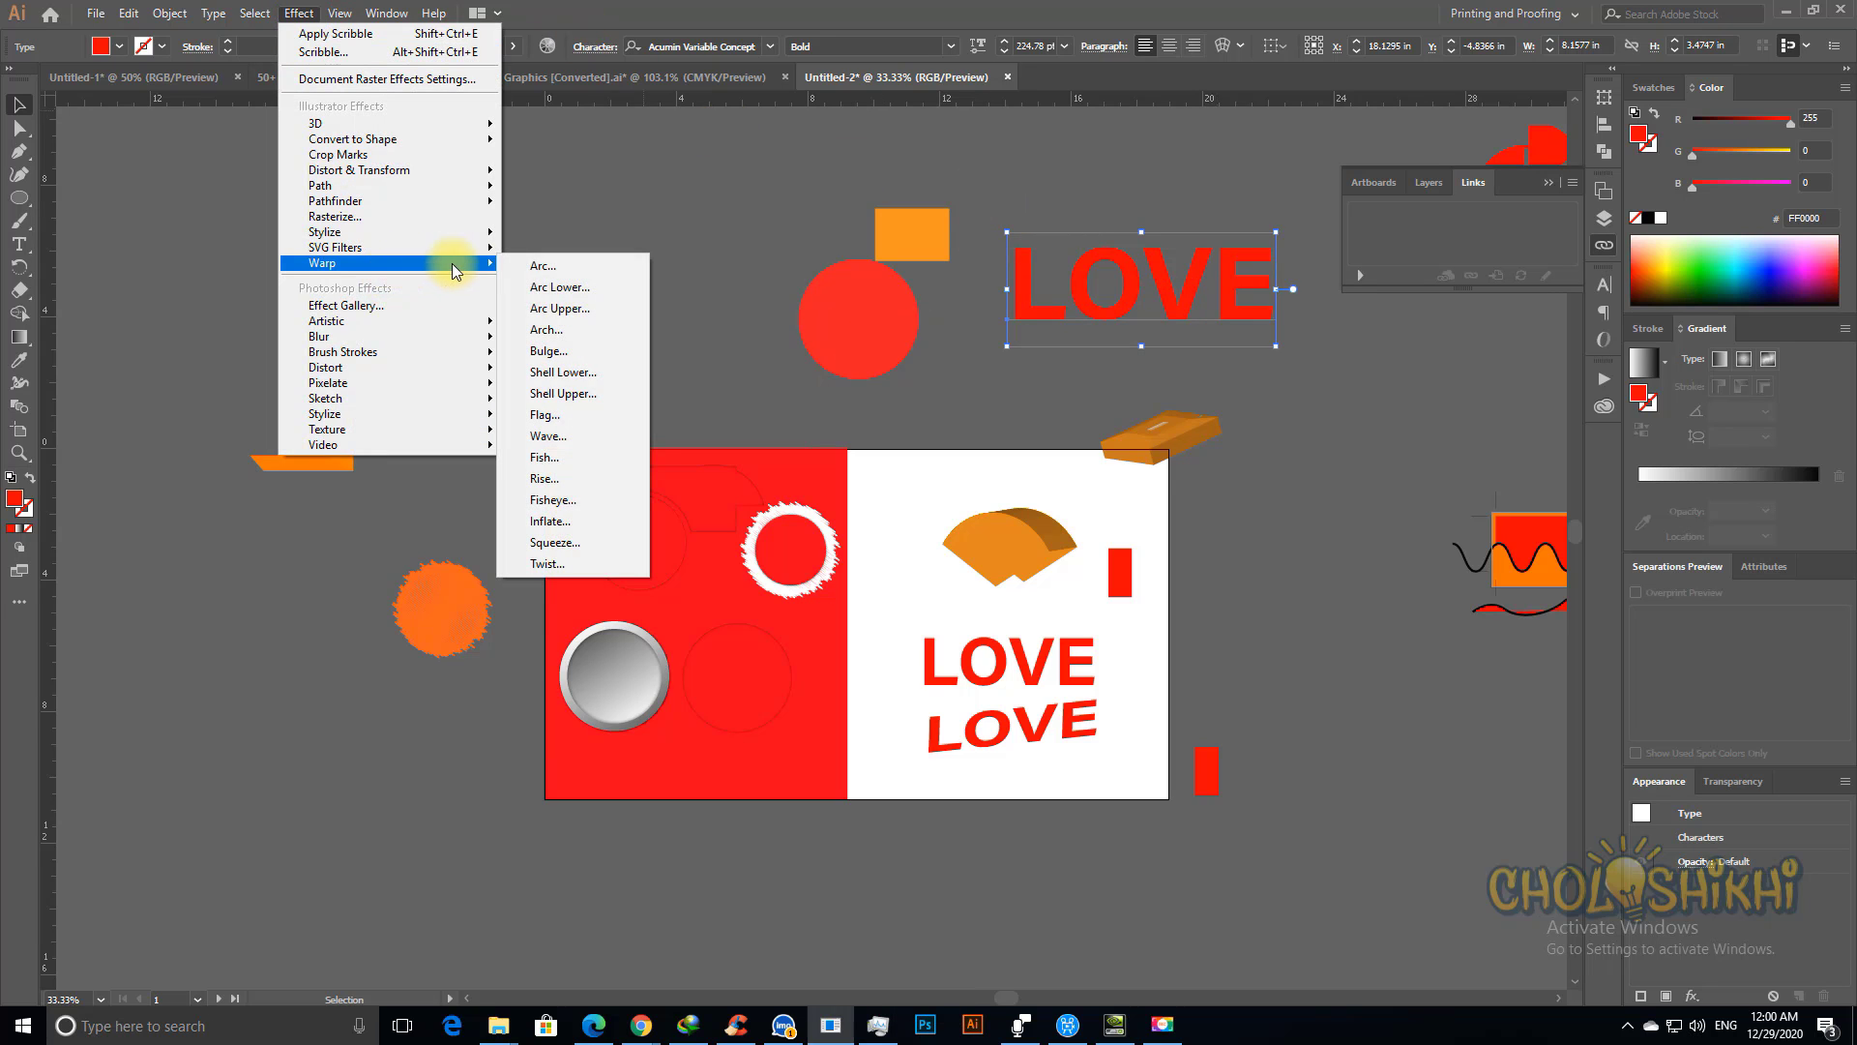
{"action": "left_click", "coordinate": [578, 271]}
{"action": "left_click", "coordinate": [184, 542]}
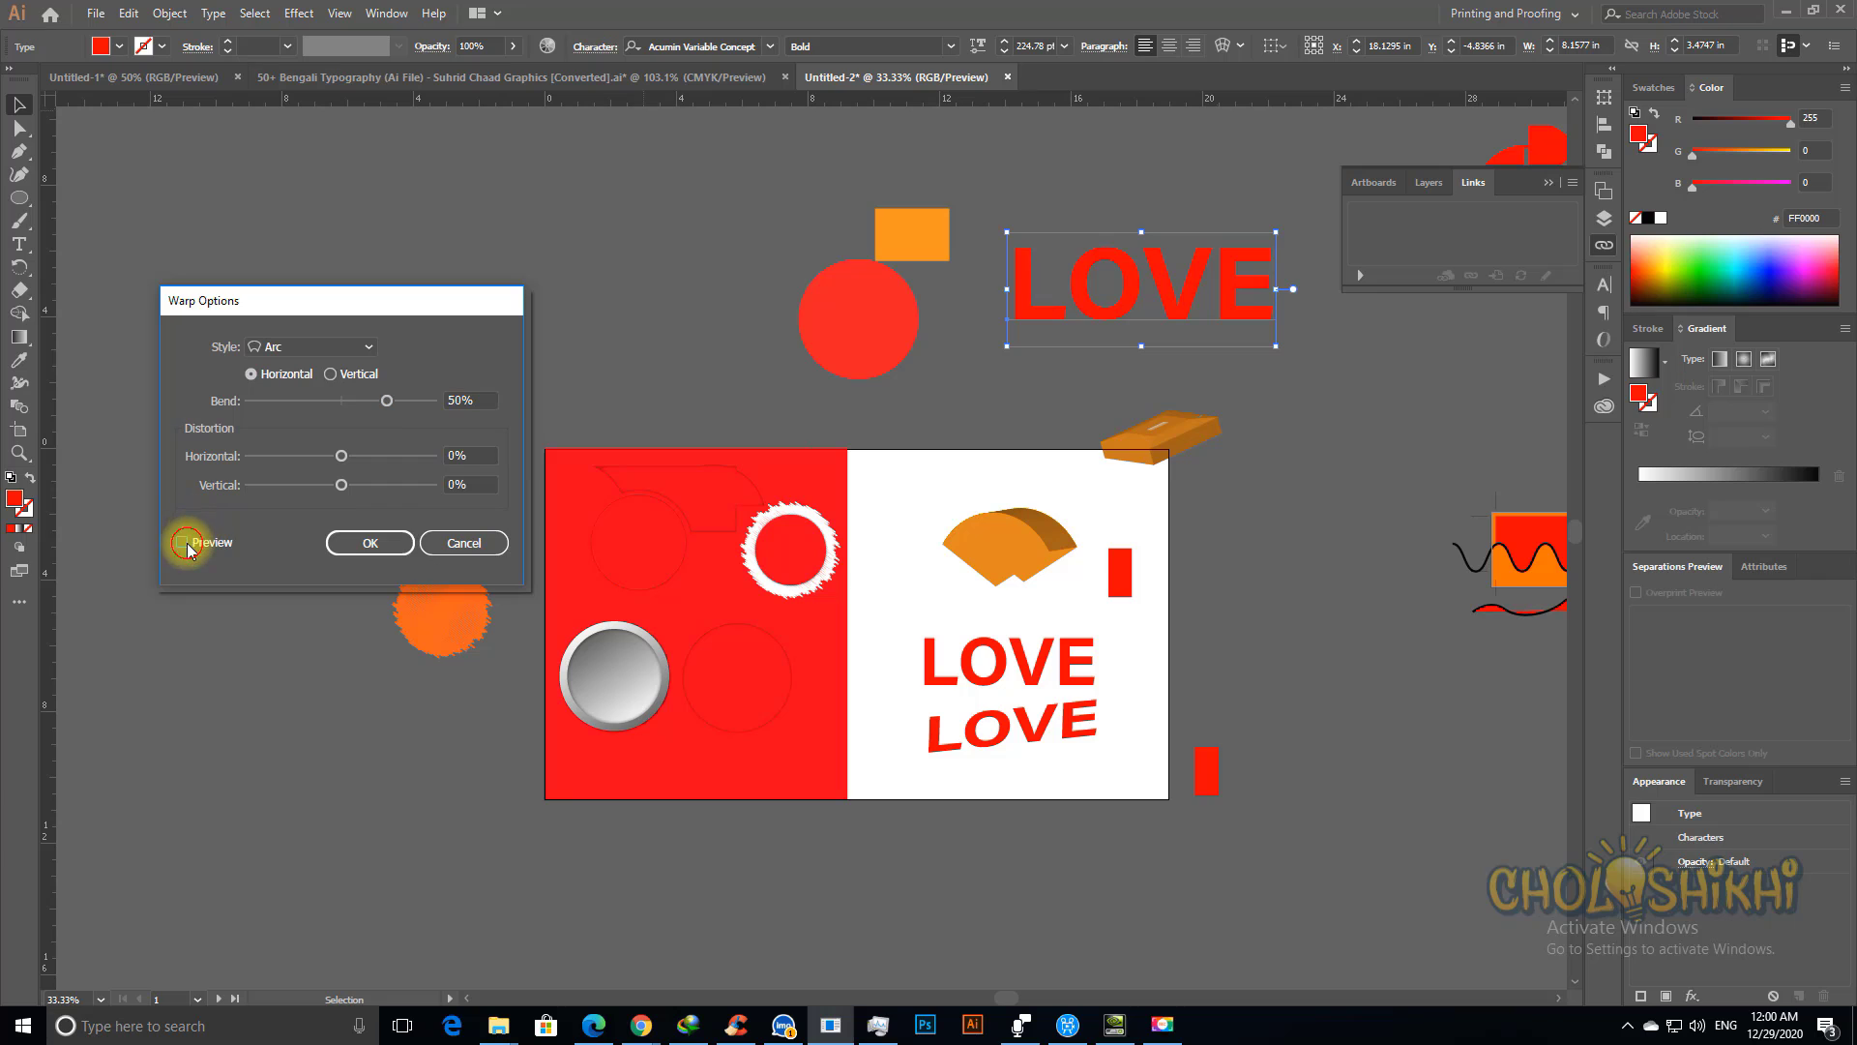
{"action": "left_click_drag", "start_coordinate": [349, 459], "coordinate": [266, 401]}
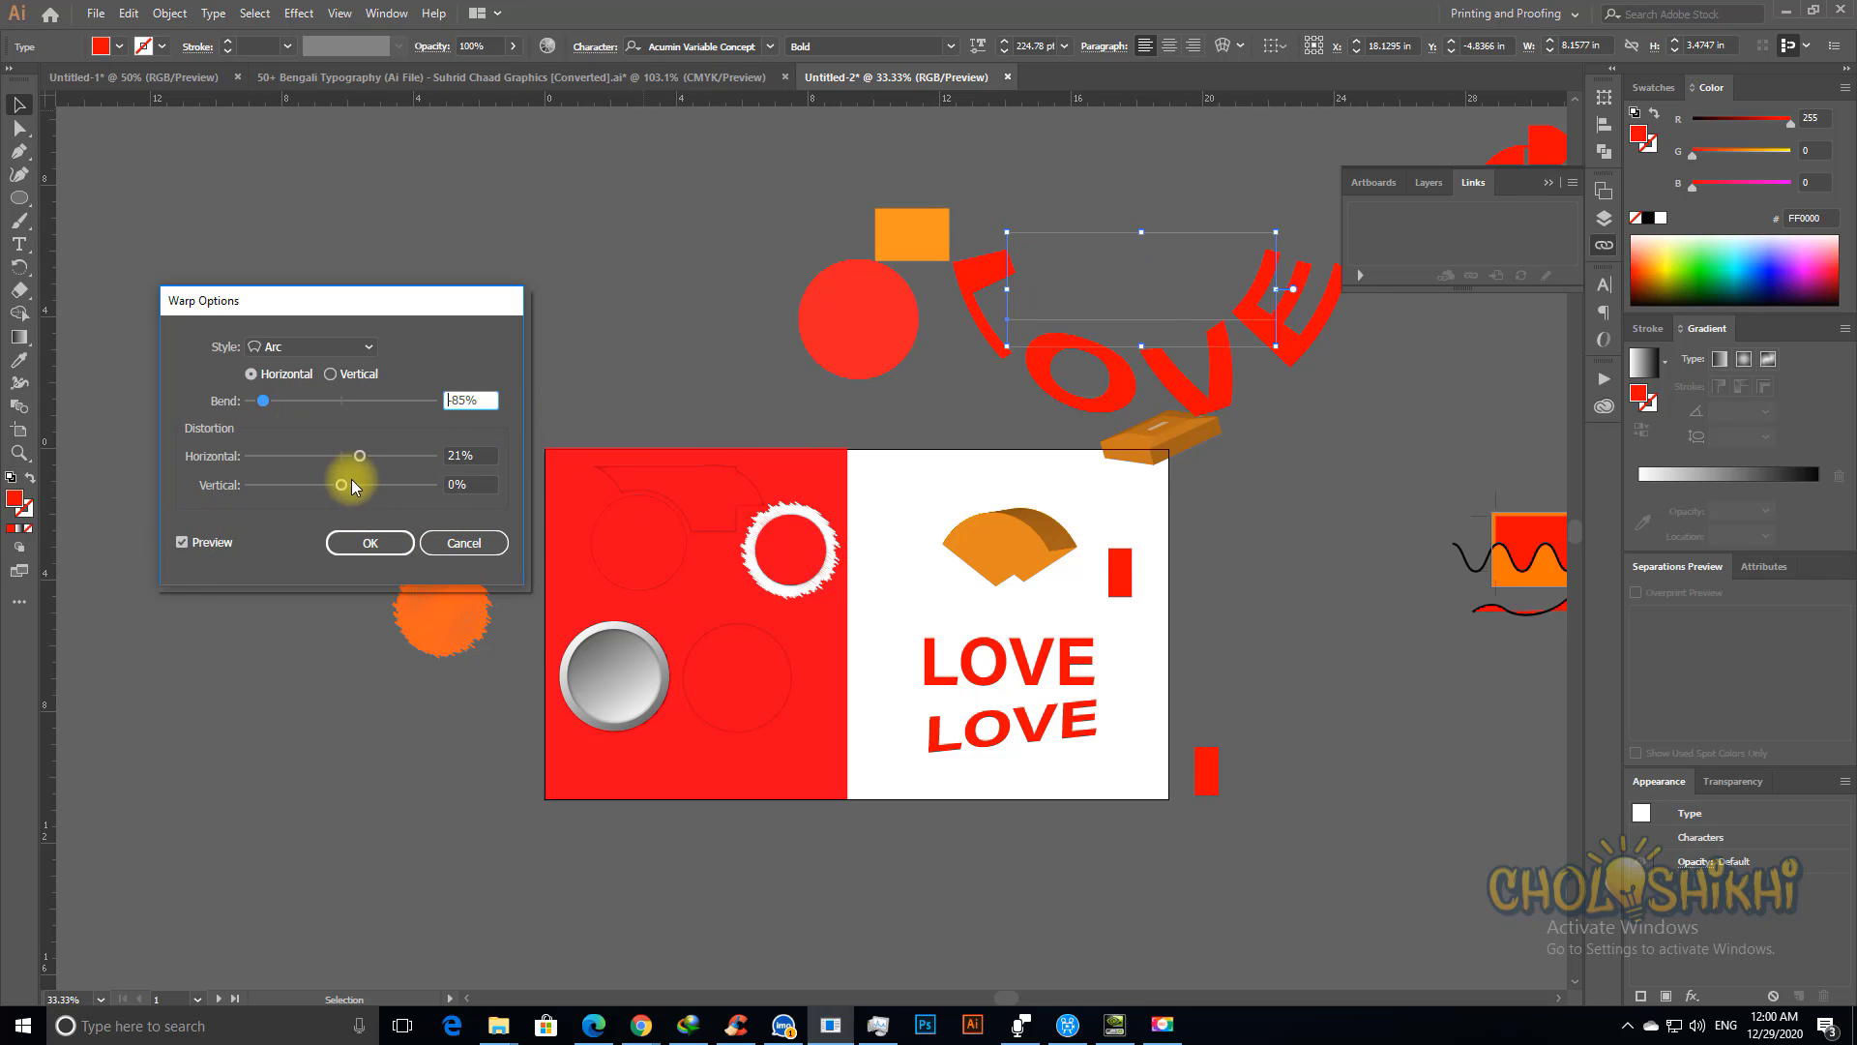
{"action": "left_click_drag", "start_coordinate": [351, 486], "coordinate": [322, 455]}
{"action": "left_click_drag", "start_coordinate": [263, 400], "coordinate": [377, 405]}
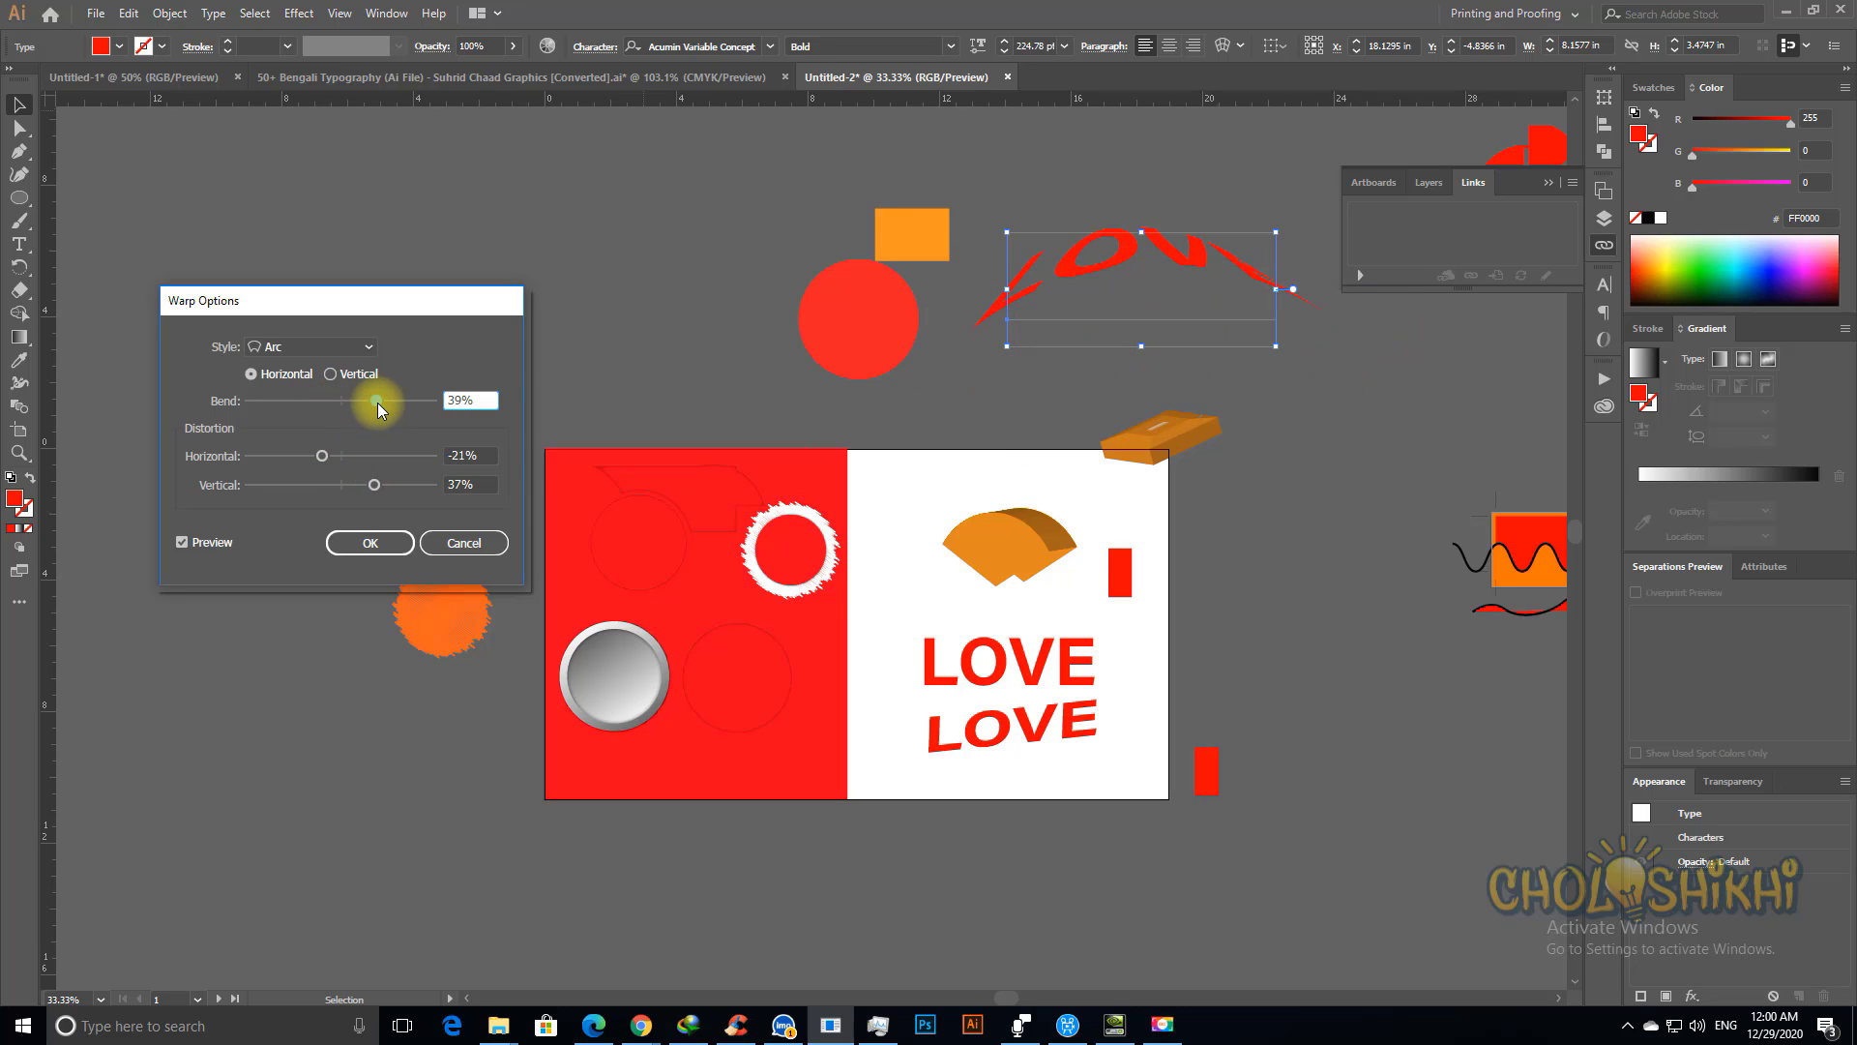
{"action": "left_click", "coordinate": [342, 485]}
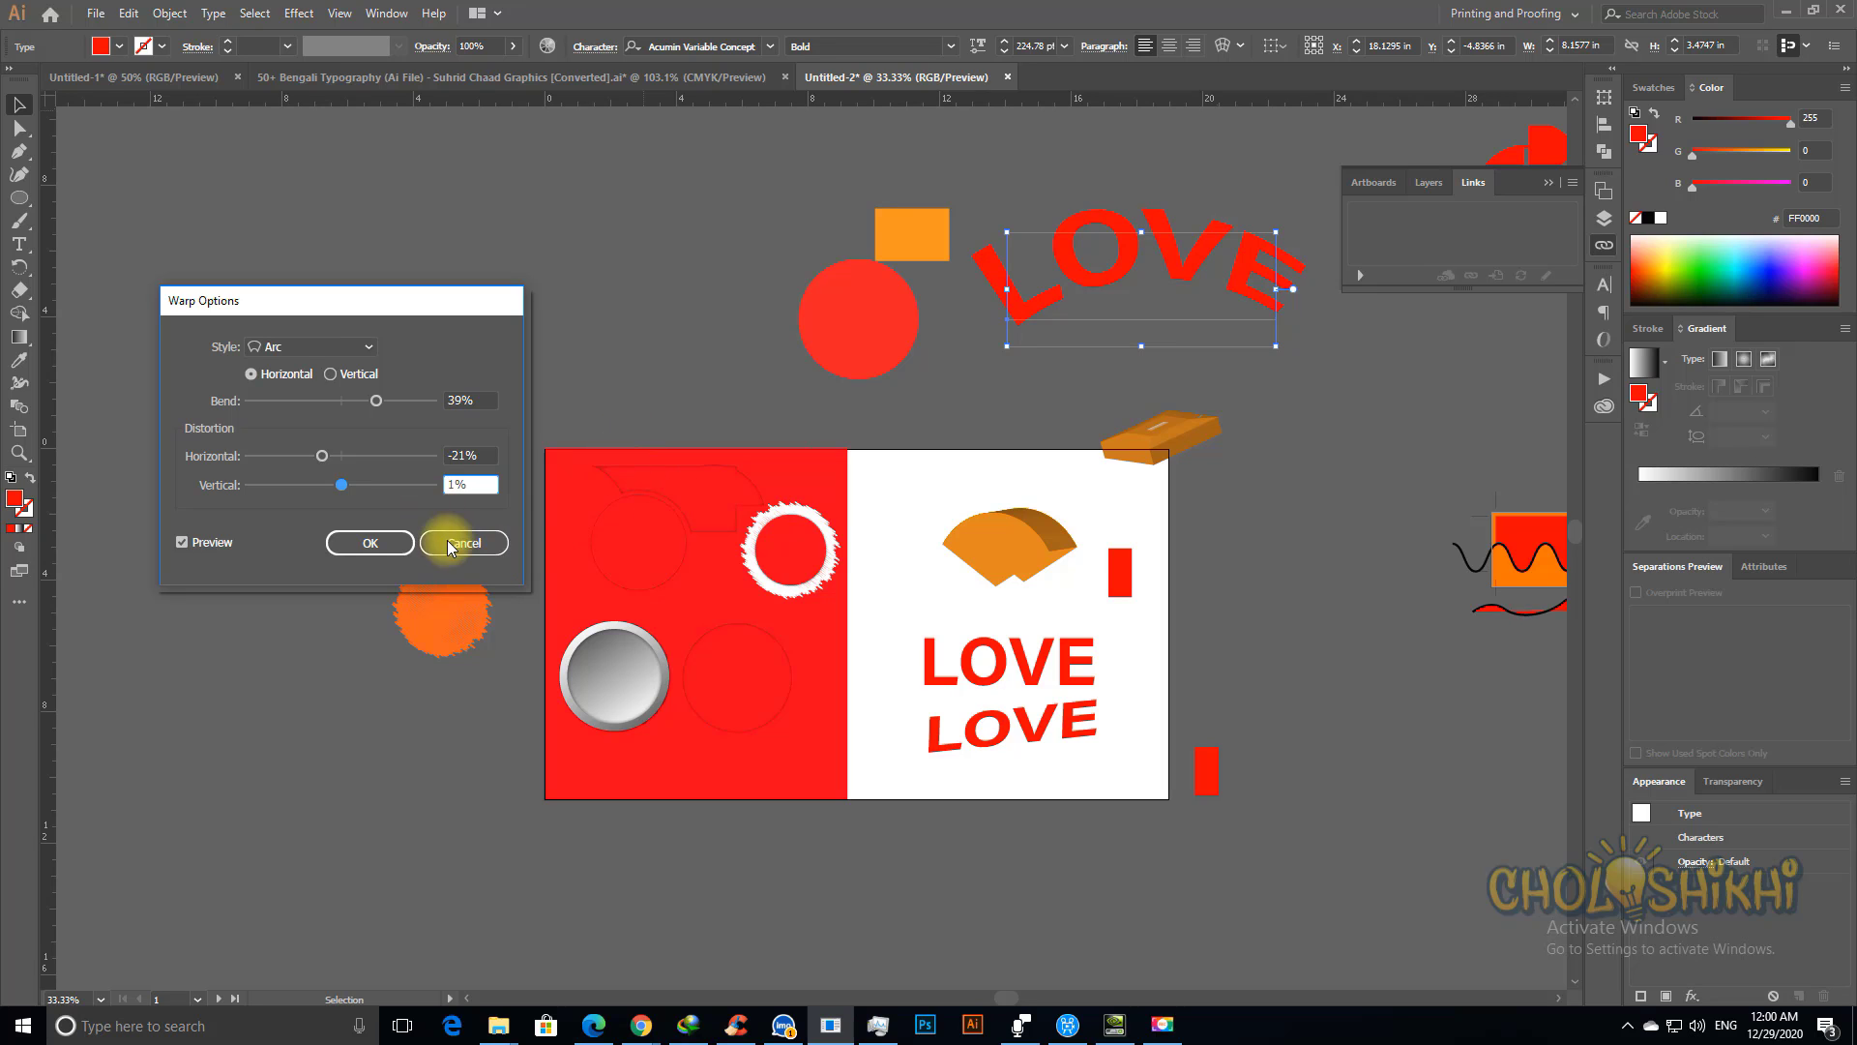
Step: Switch the warp style to Flag and apply the effect to the LOVE text
{"action": "left_click", "coordinate": [307, 348]}
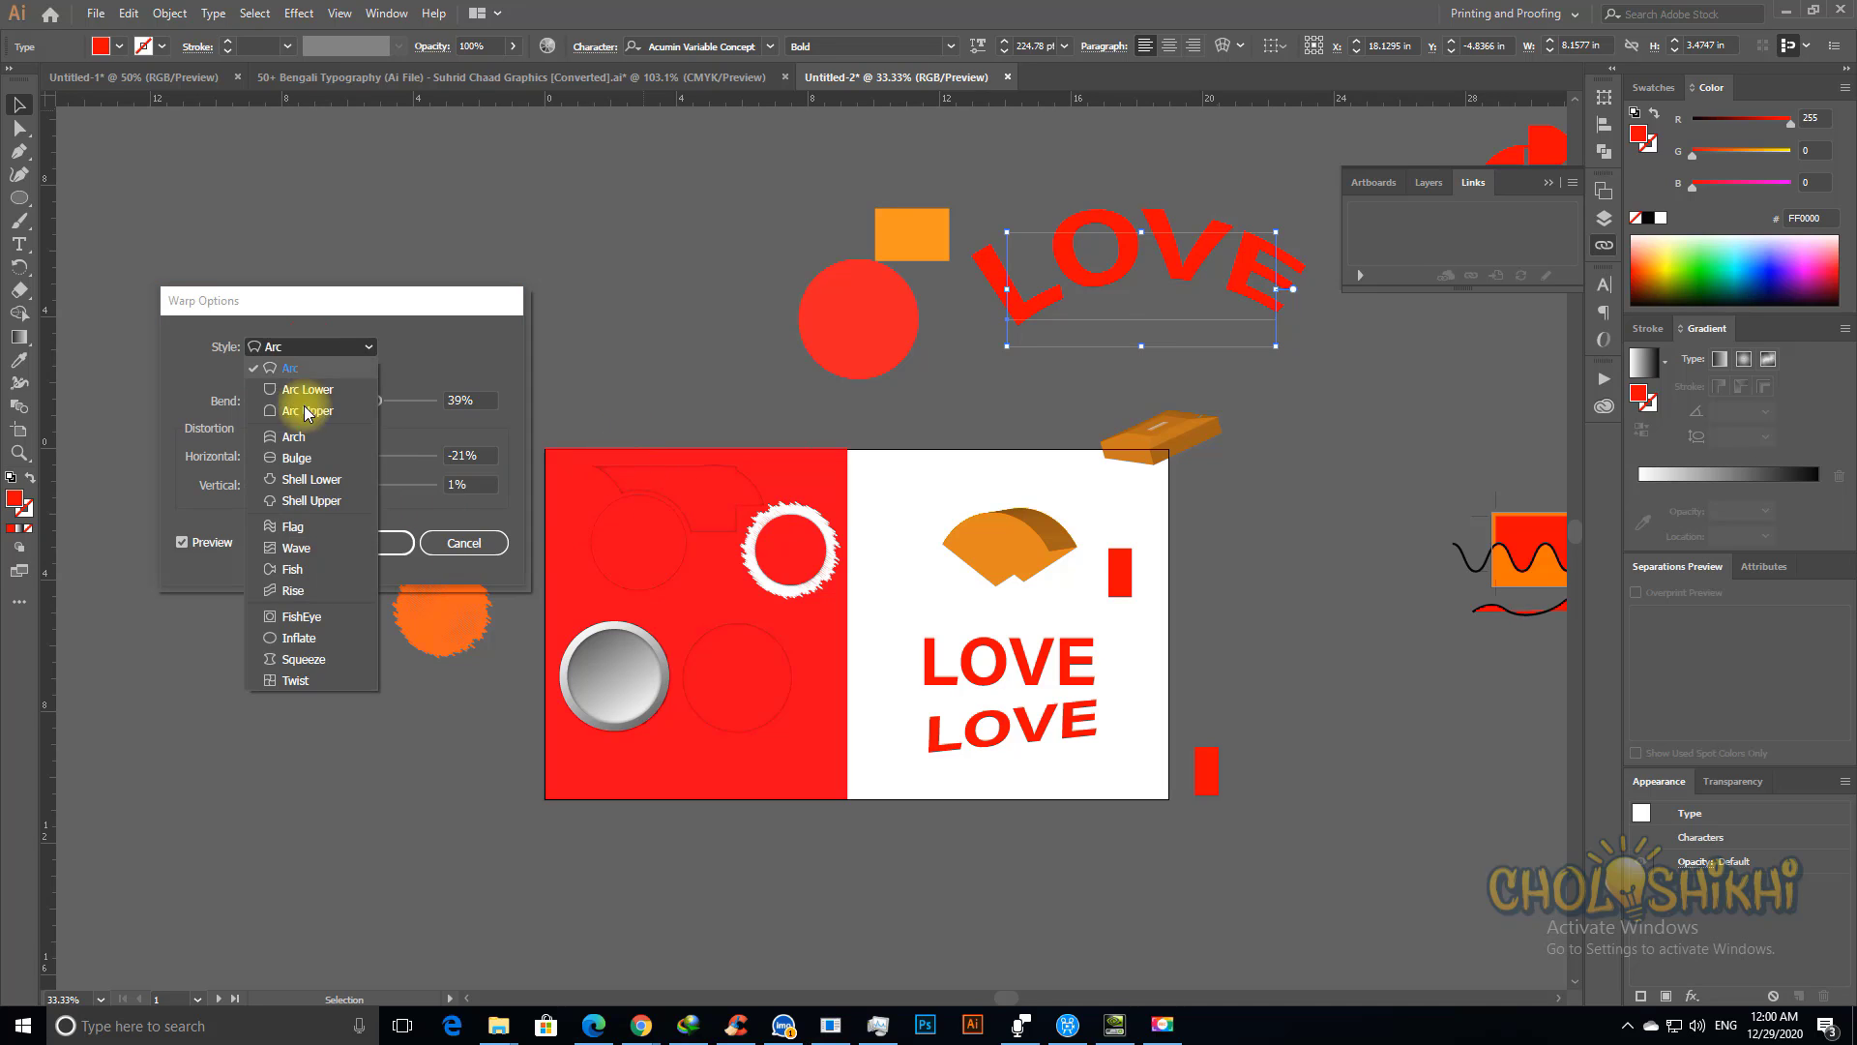
{"action": "left_click", "coordinate": [294, 542]}
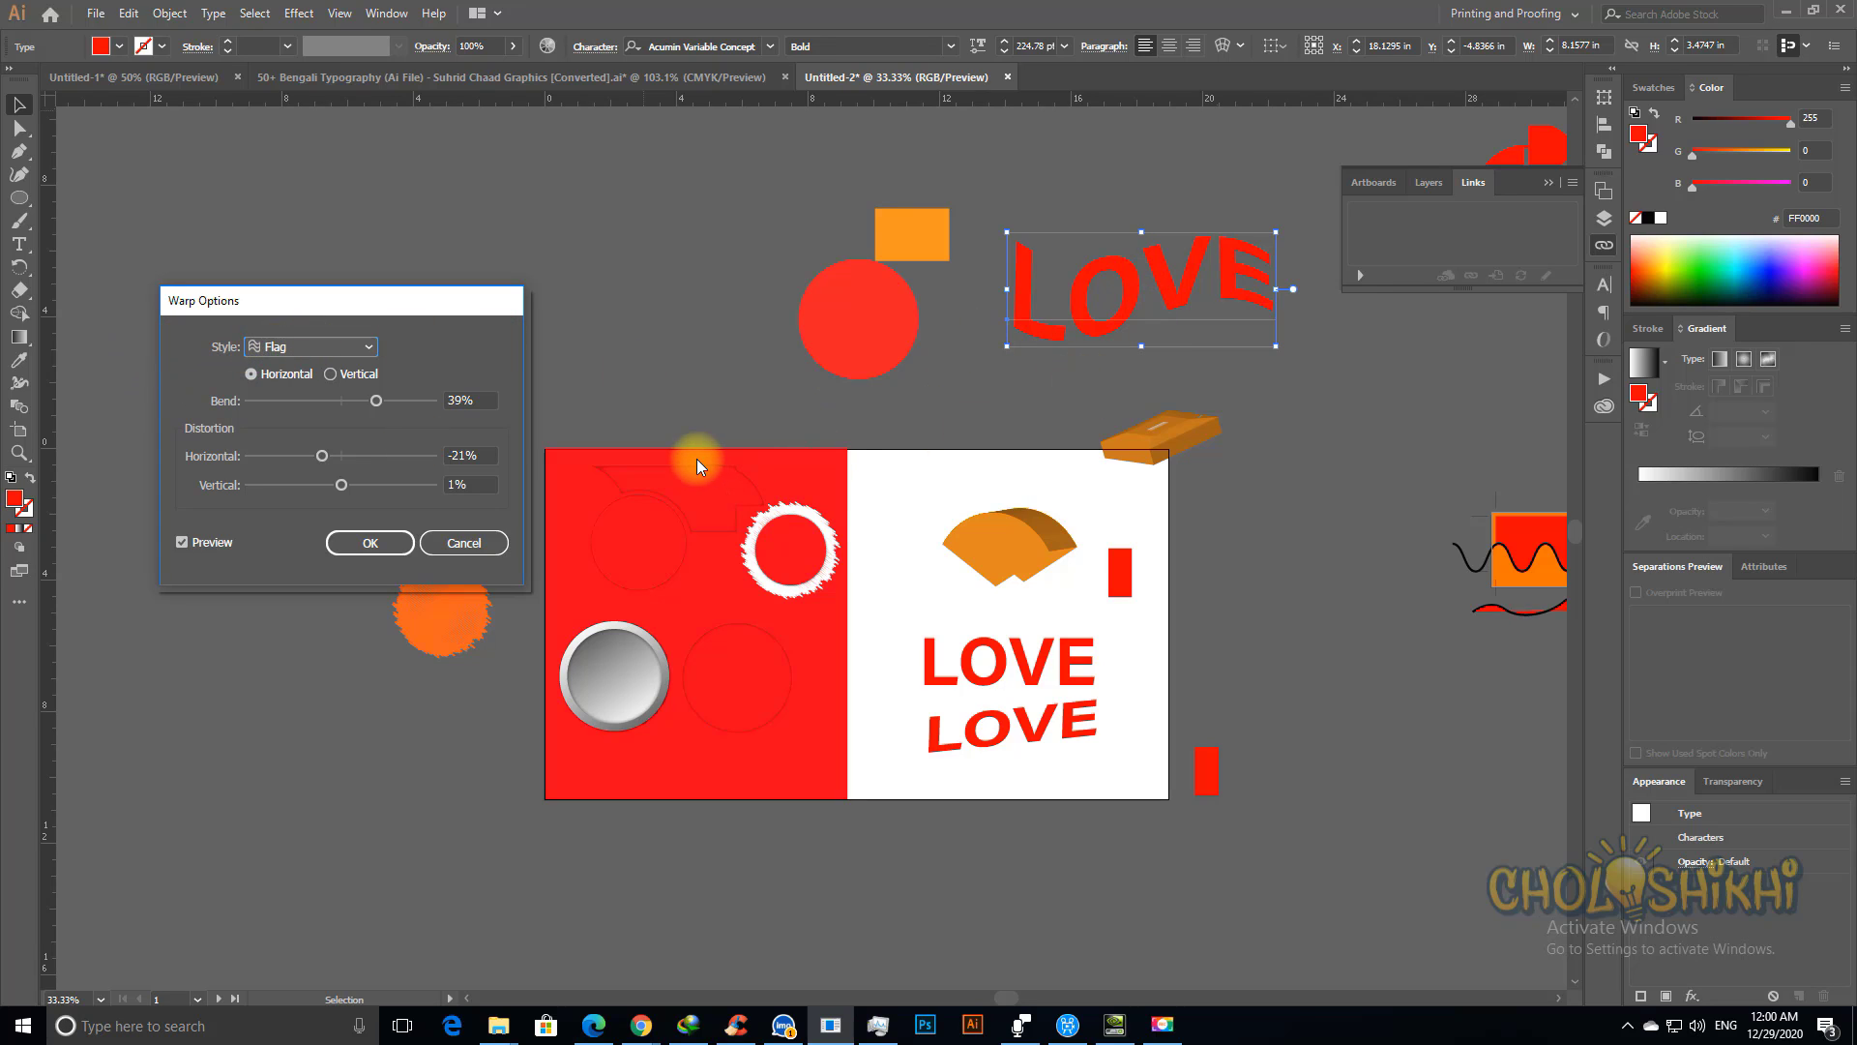
{"action": "left_click", "coordinate": [371, 543]}
{"action": "left_click", "coordinate": [1246, 514]}
Step: Move the flag-warped LOVE text to the empty canvas above and left of the artboard, and replace its wording with ILLUSTRATOR
{"action": "left_click_drag", "start_coordinate": [1210, 290], "coordinate": [435, 237]}
{"action": "key", "text": "ctrl+a"}
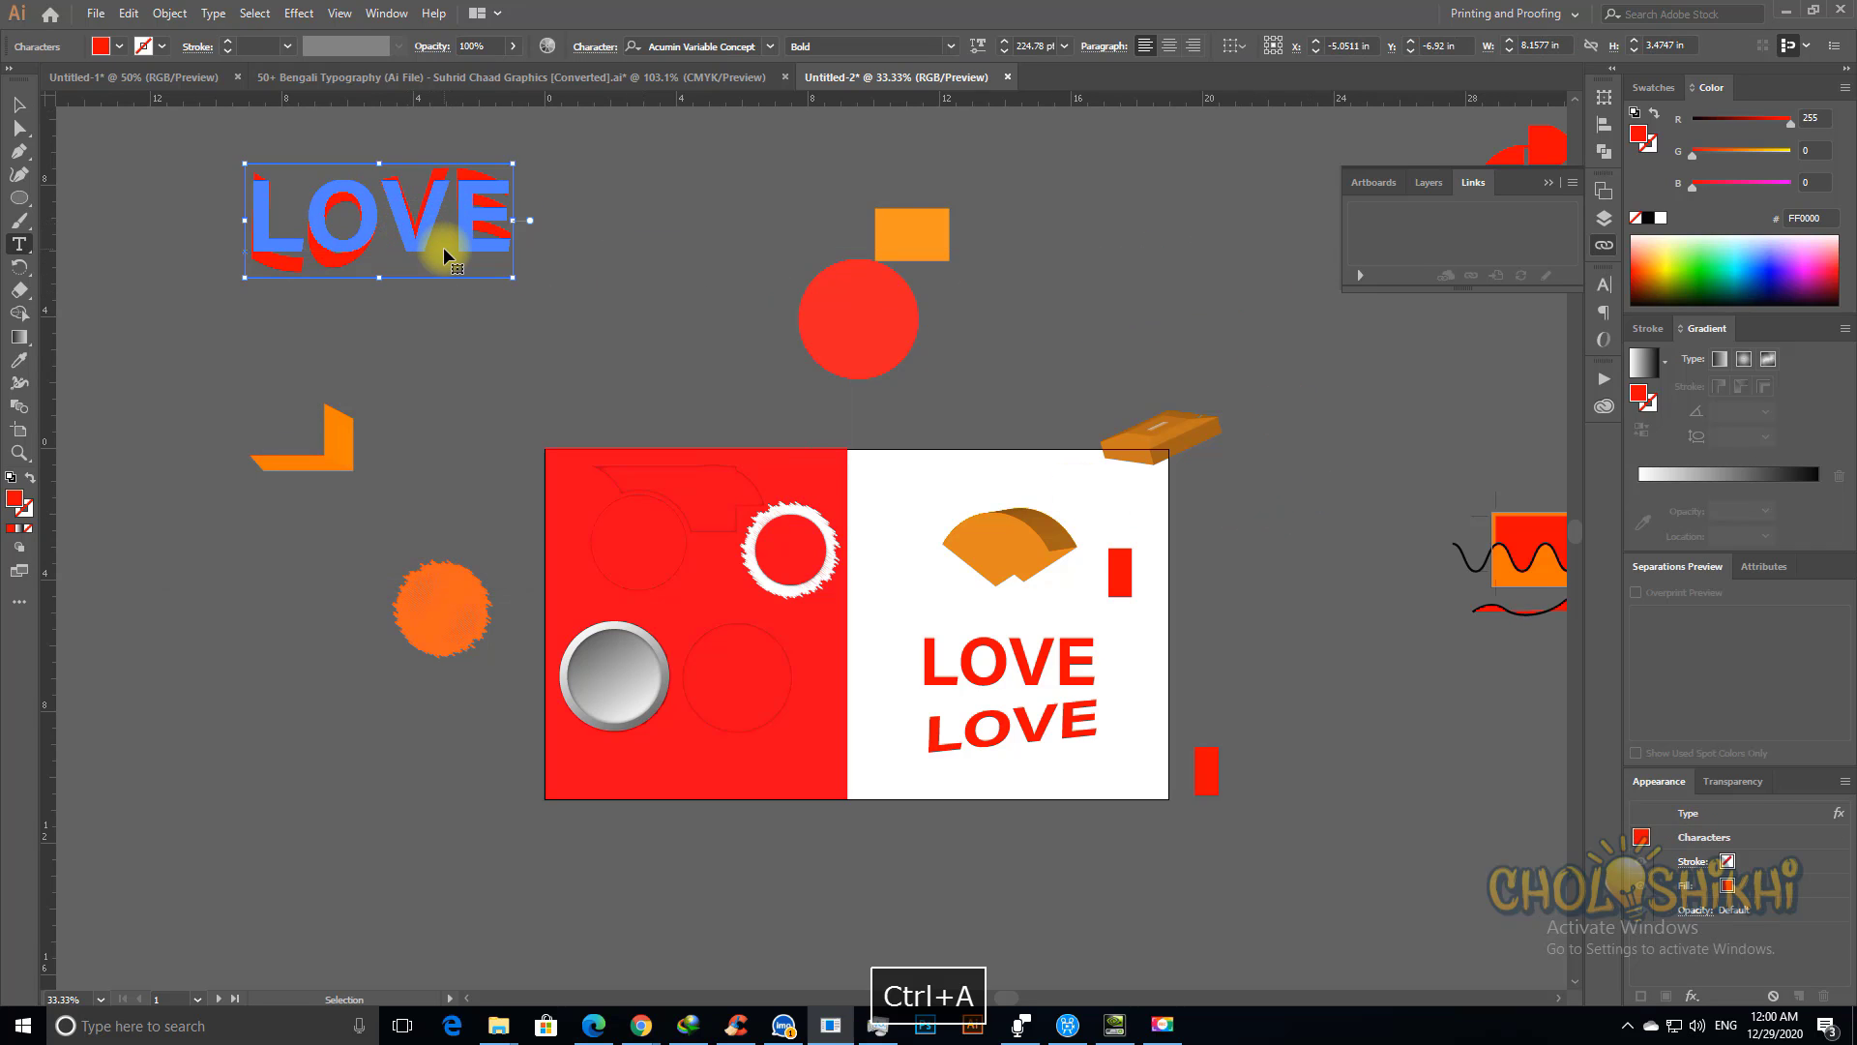
{"action": "double_click", "coordinate": [444, 254]}
{"action": "key", "text": "ctrl+a"}
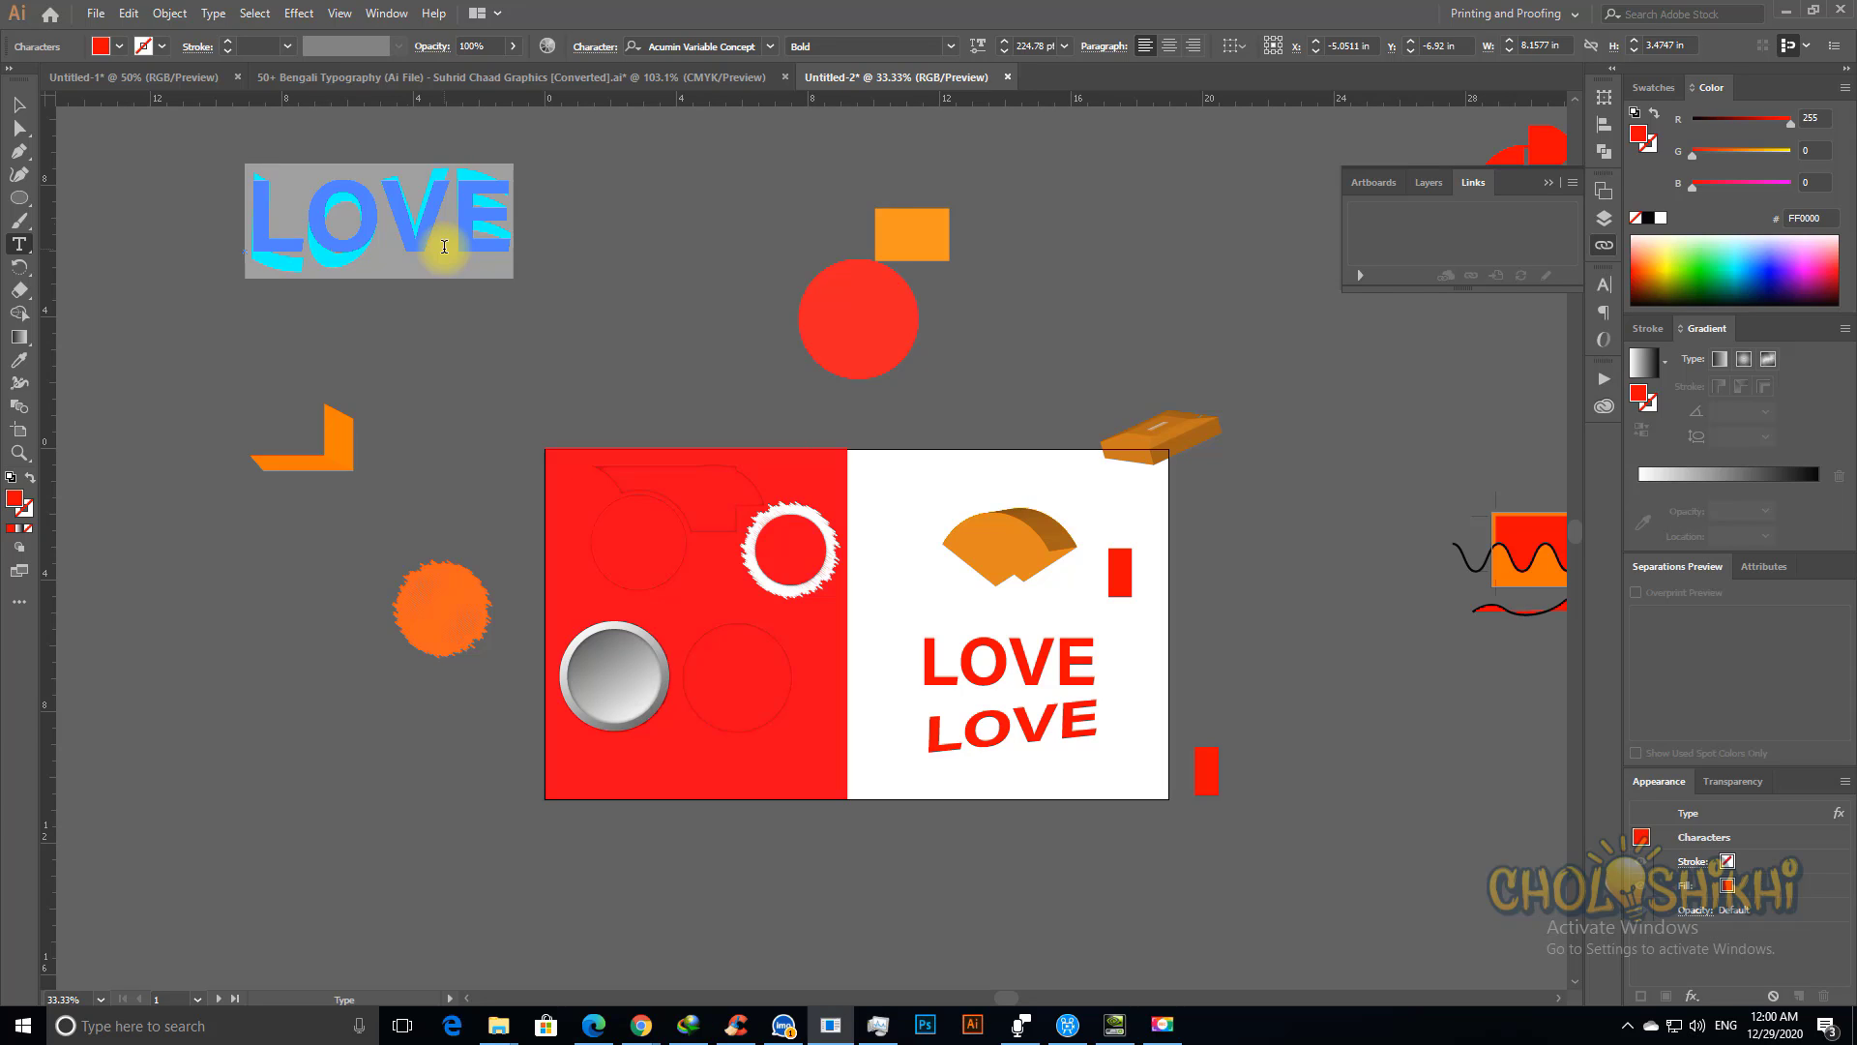
{"action": "type", "text": "ILLUSTRATI"}
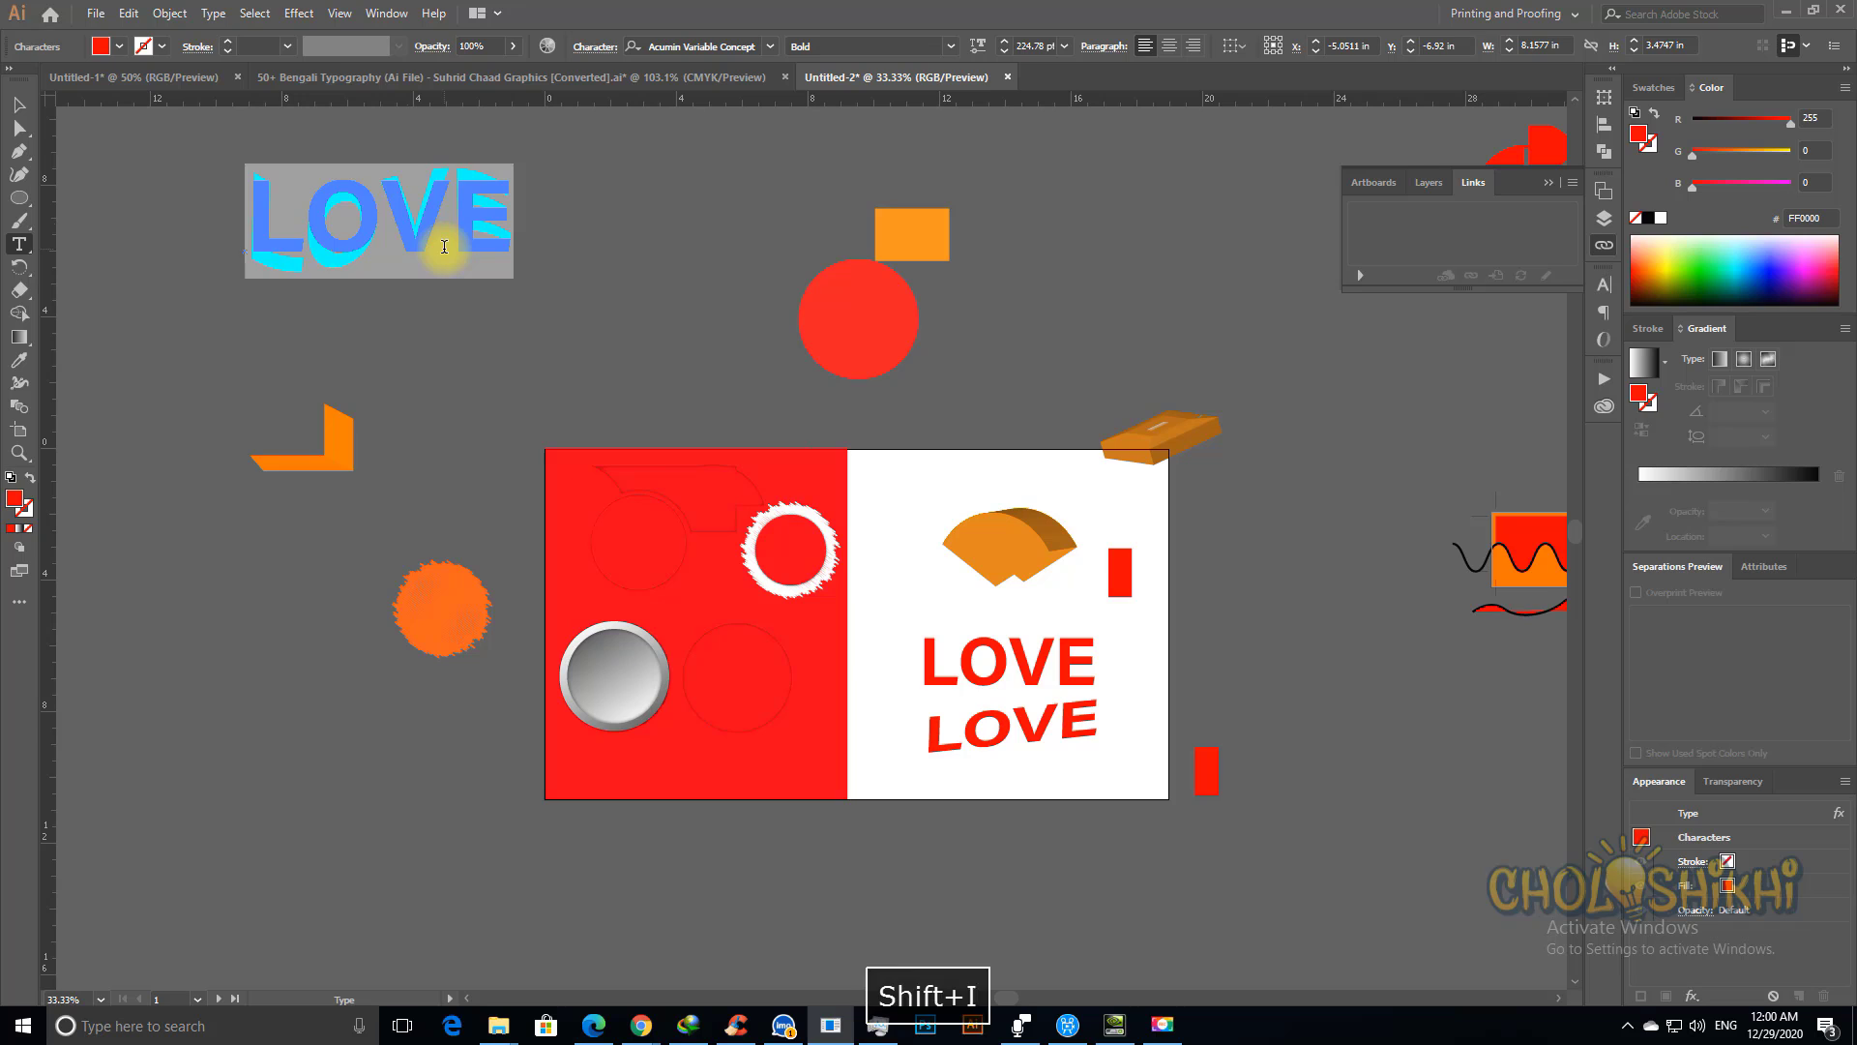
{"action": "type", "text": "OR"}
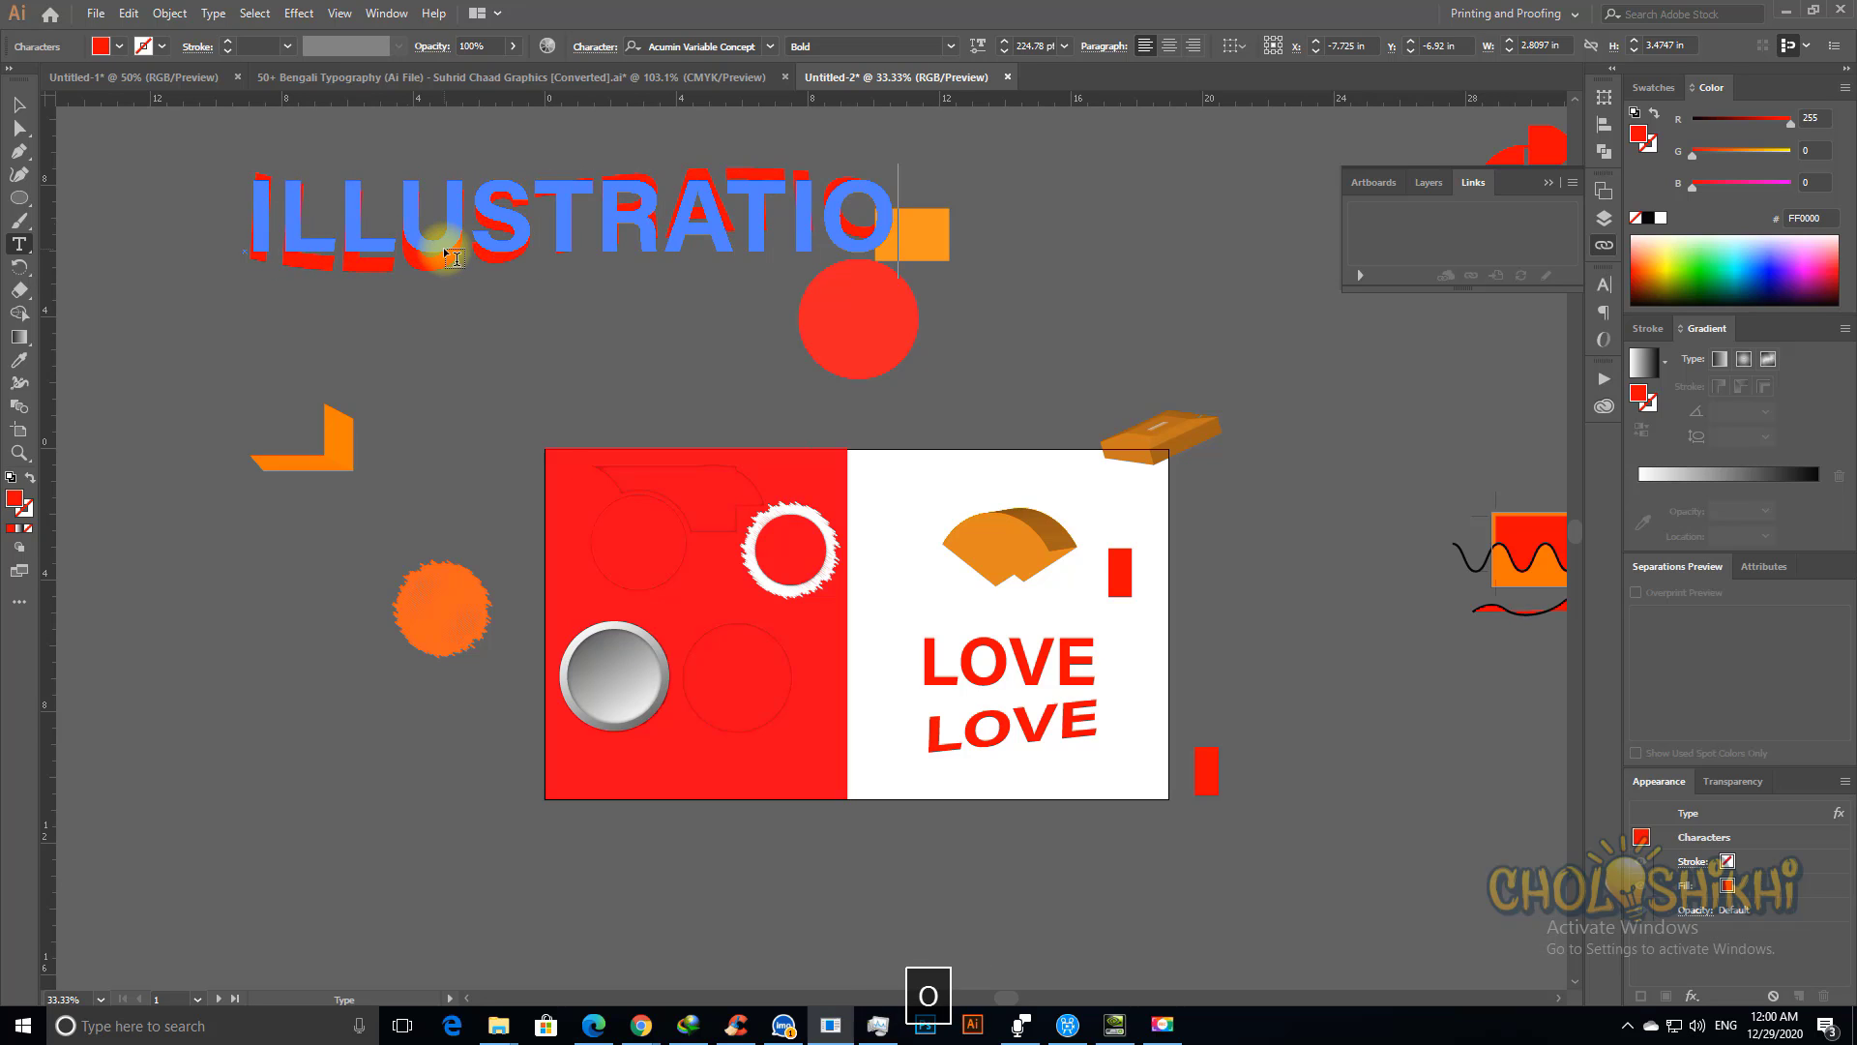
{"action": "key", "text": "BackSpace"}
{"action": "key", "text": "BackSpace"}
{"action": "key", "text": "BackSpace"}
{"action": "type", "text": "OR"}
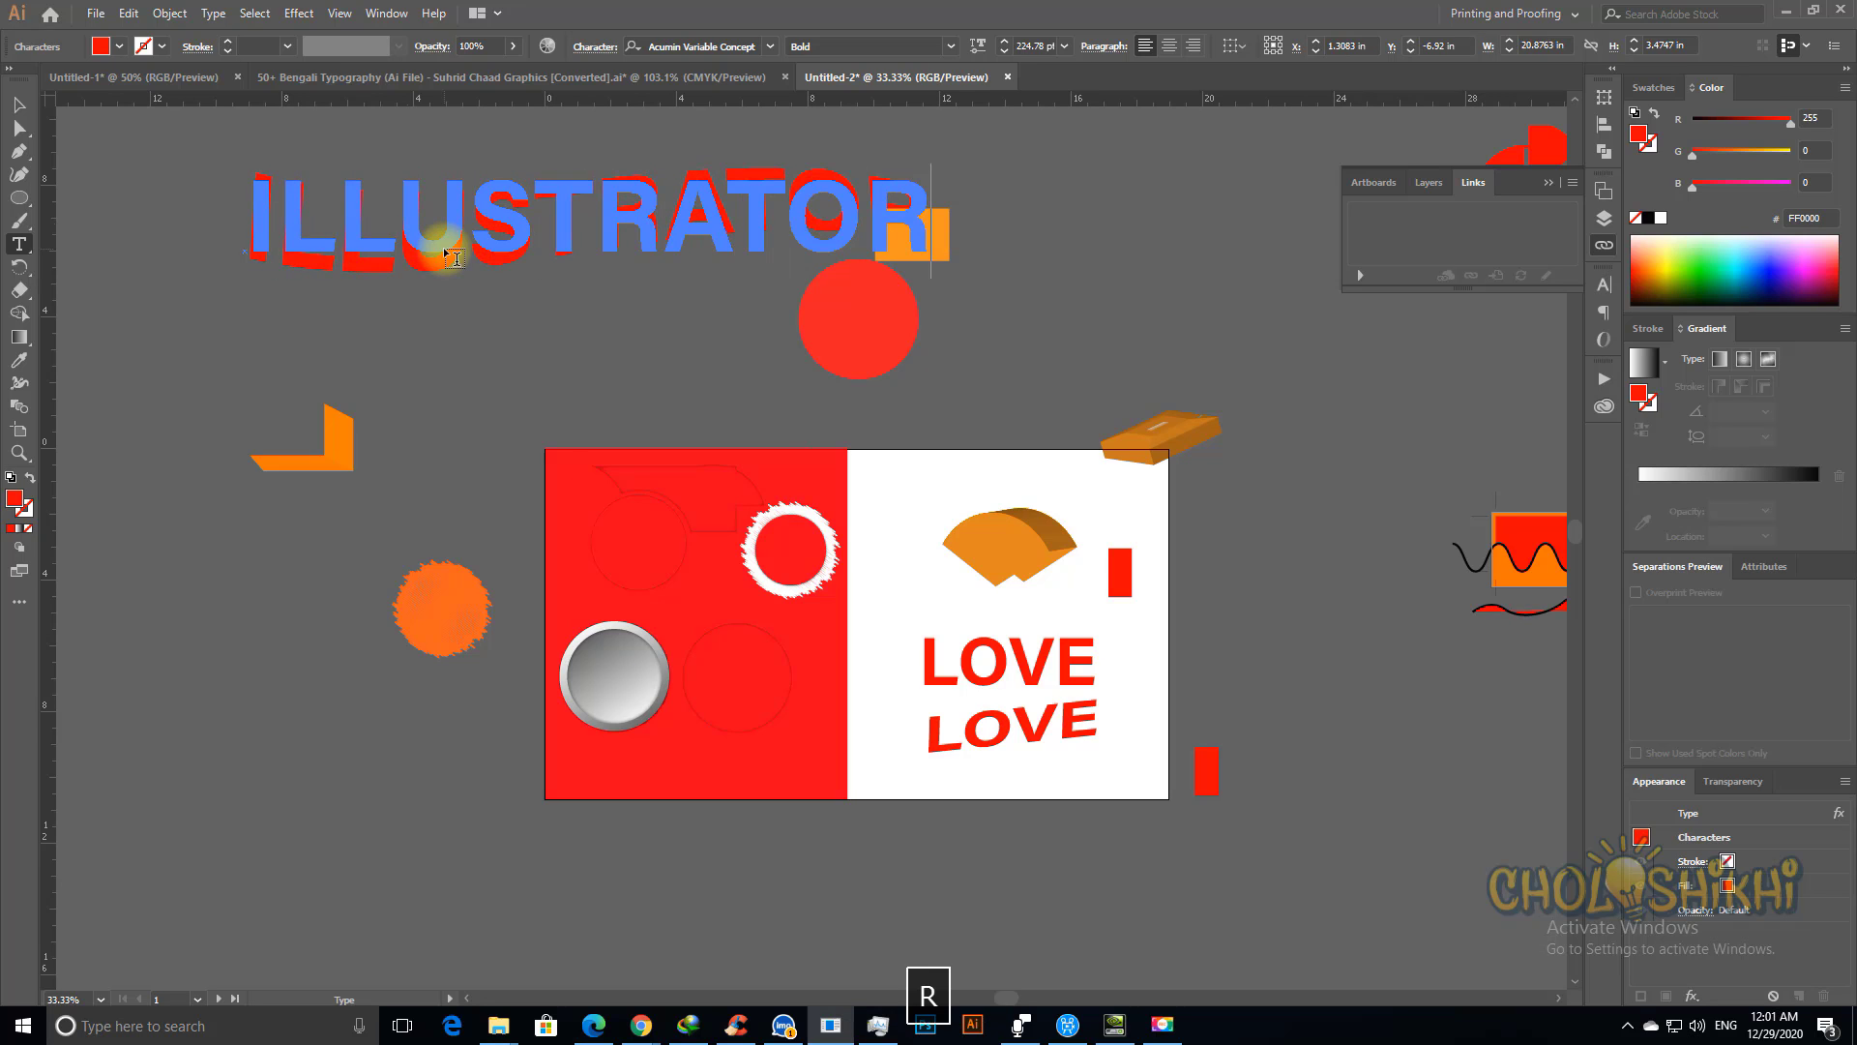
{"action": "key", "text": "Escape"}
{"action": "left_click", "coordinate": [508, 344]}
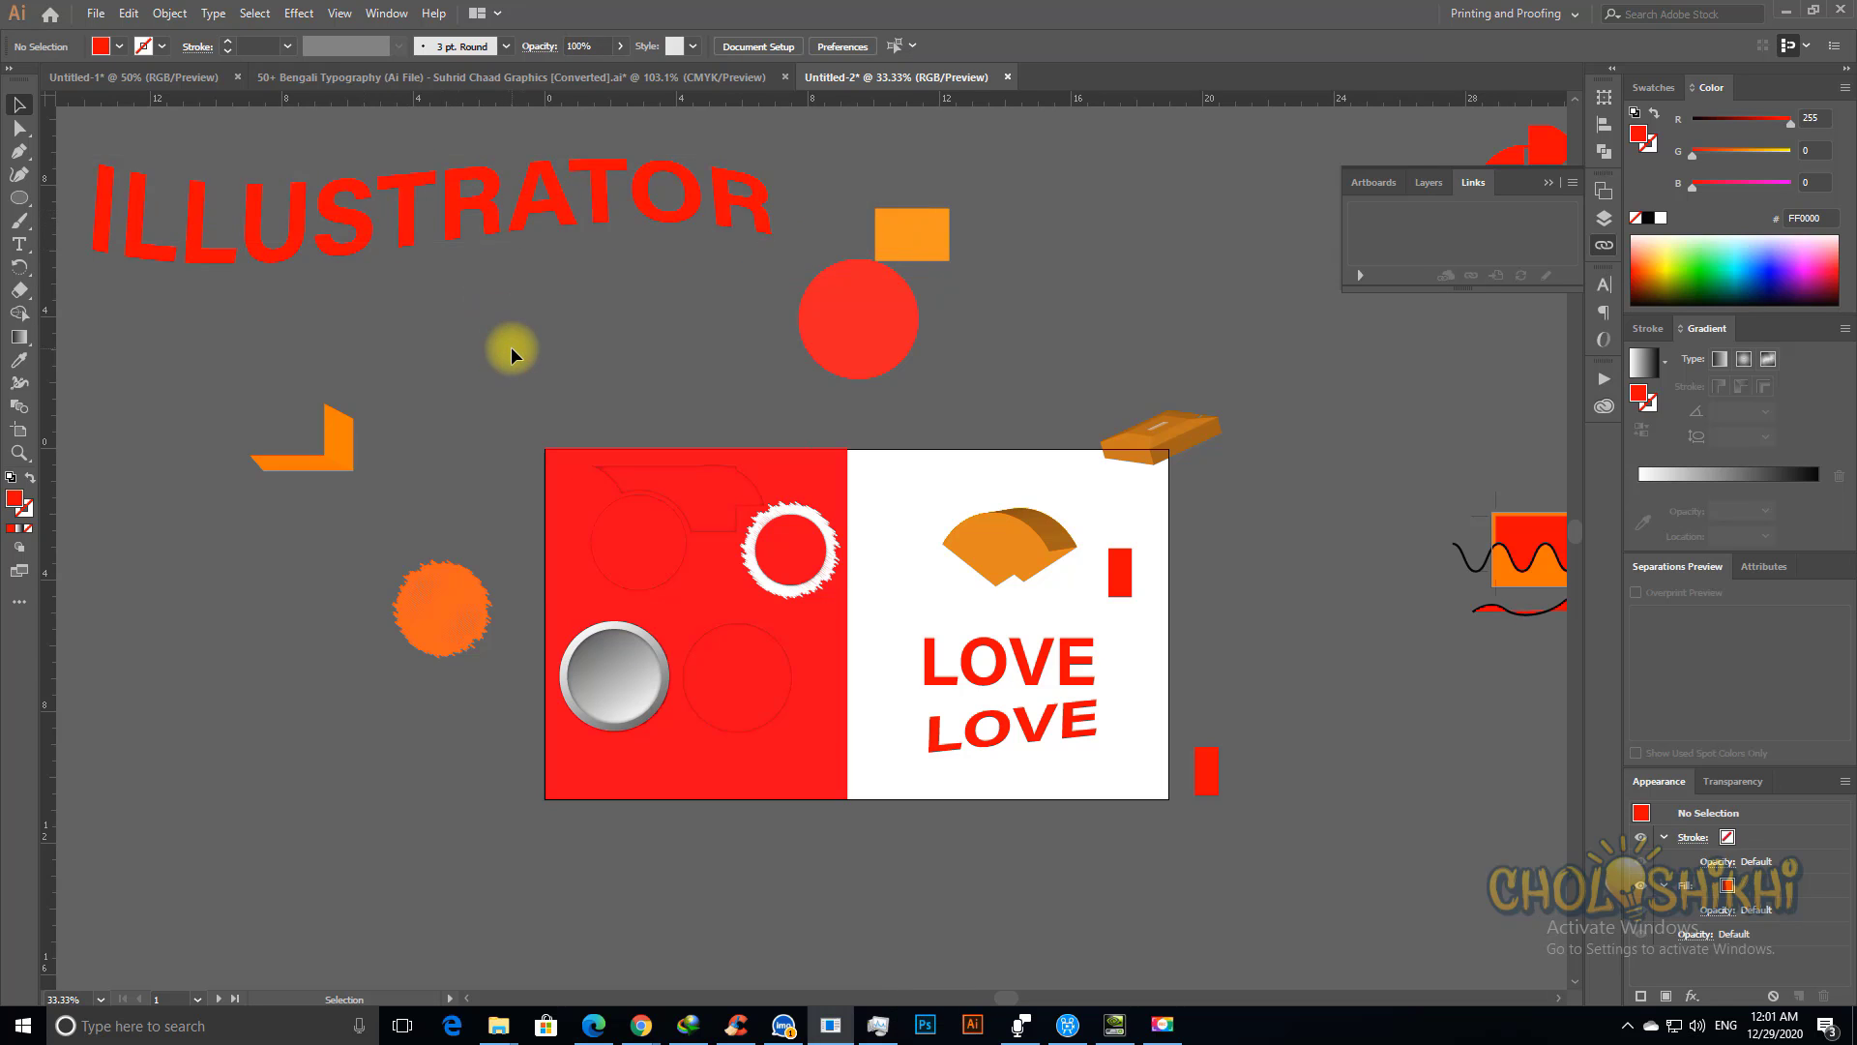
Step: Edit the ILLUSTRATOR text's existing Flag warp, setting Bend to 83% and Vertical distortion to 7%, and adjust its Horizontal distortion
{"action": "key", "text": "ctrl+minus"}
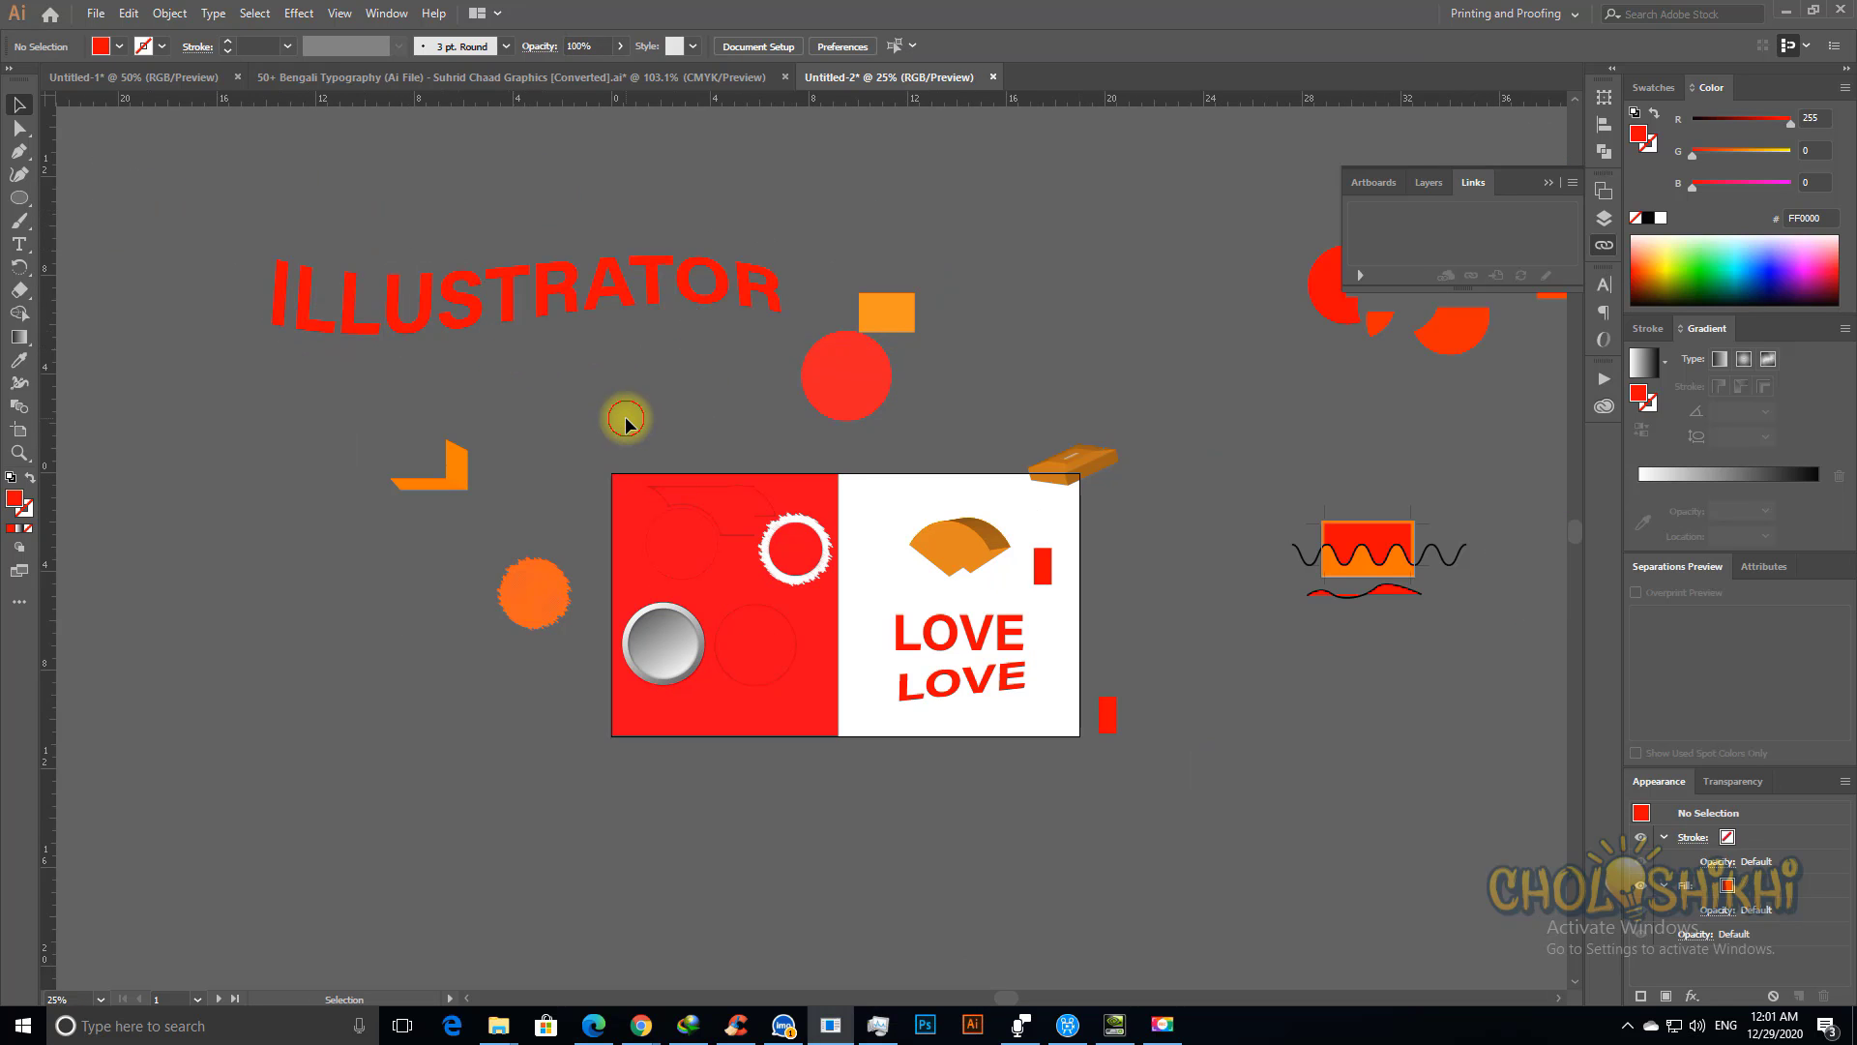
{"action": "left_click", "coordinate": [597, 291]}
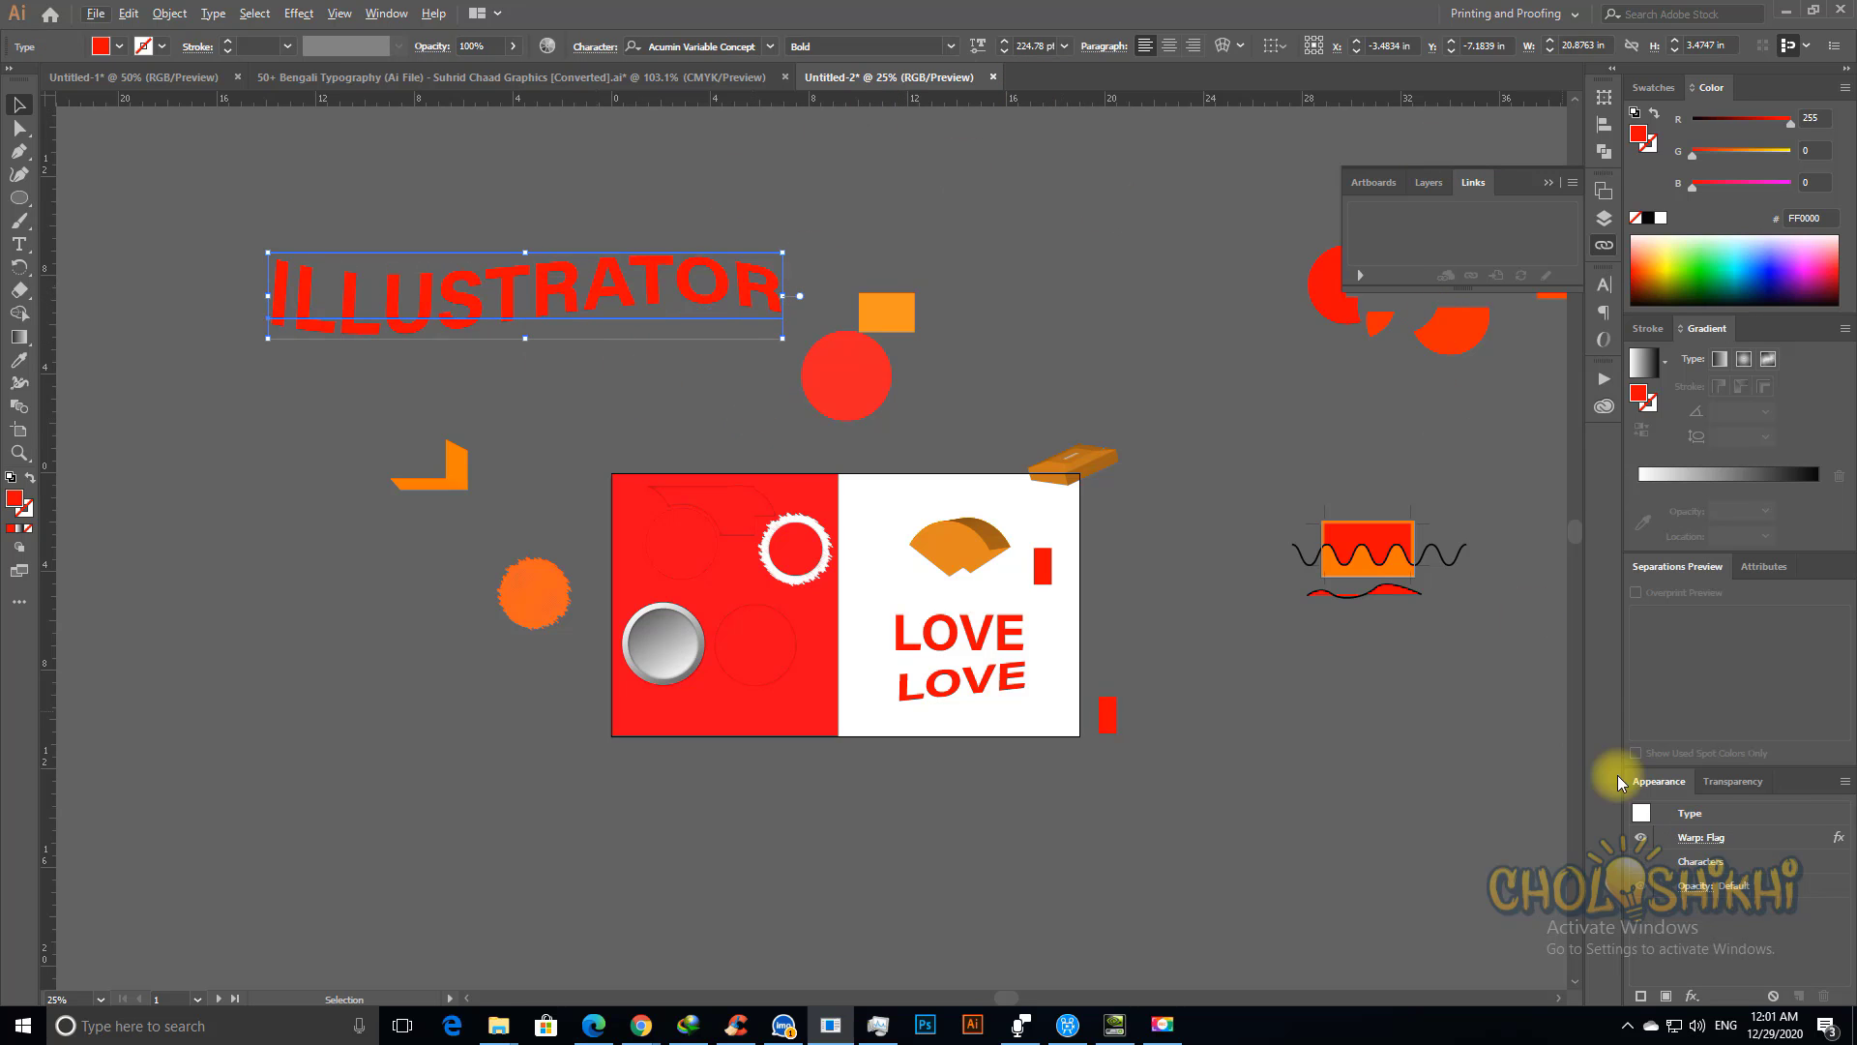
{"action": "left_click", "coordinate": [1701, 838]}
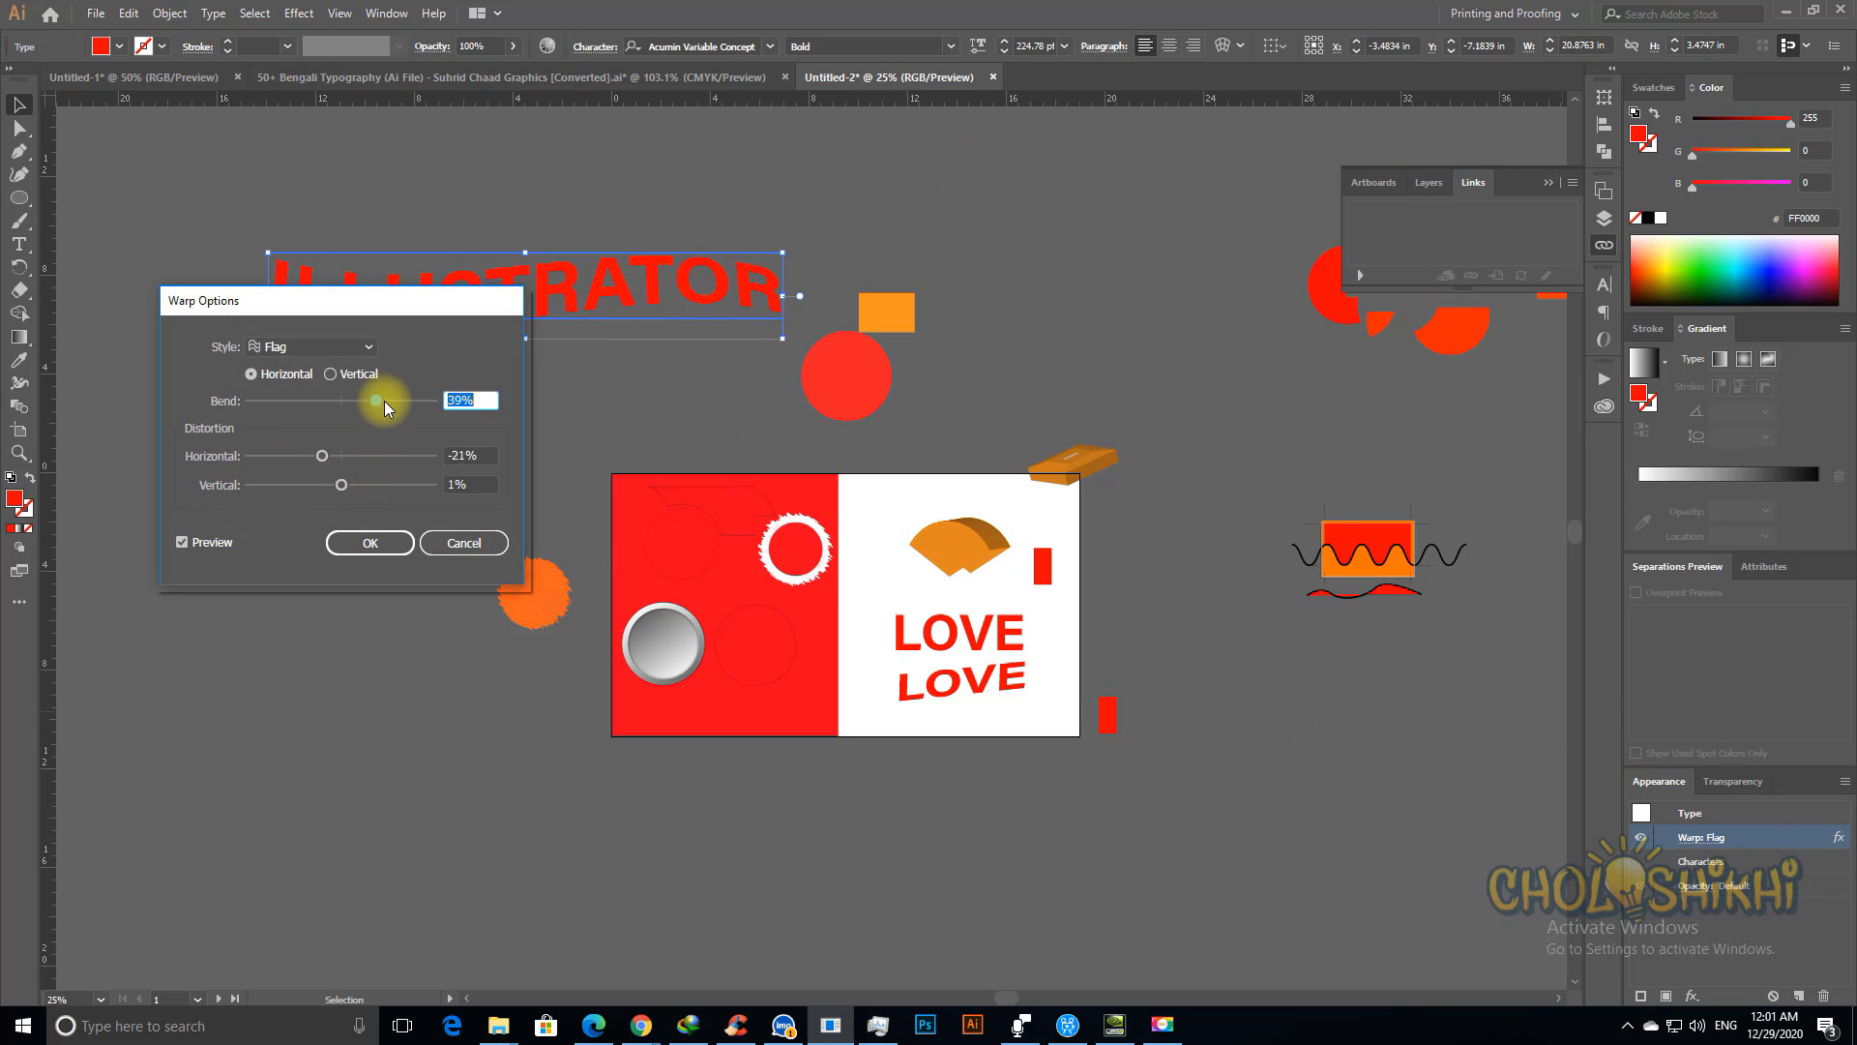
{"action": "left_click_drag", "start_coordinate": [385, 400], "coordinate": [390, 397]}
{"action": "left_click_drag", "start_coordinate": [404, 304], "coordinate": [611, 426]}
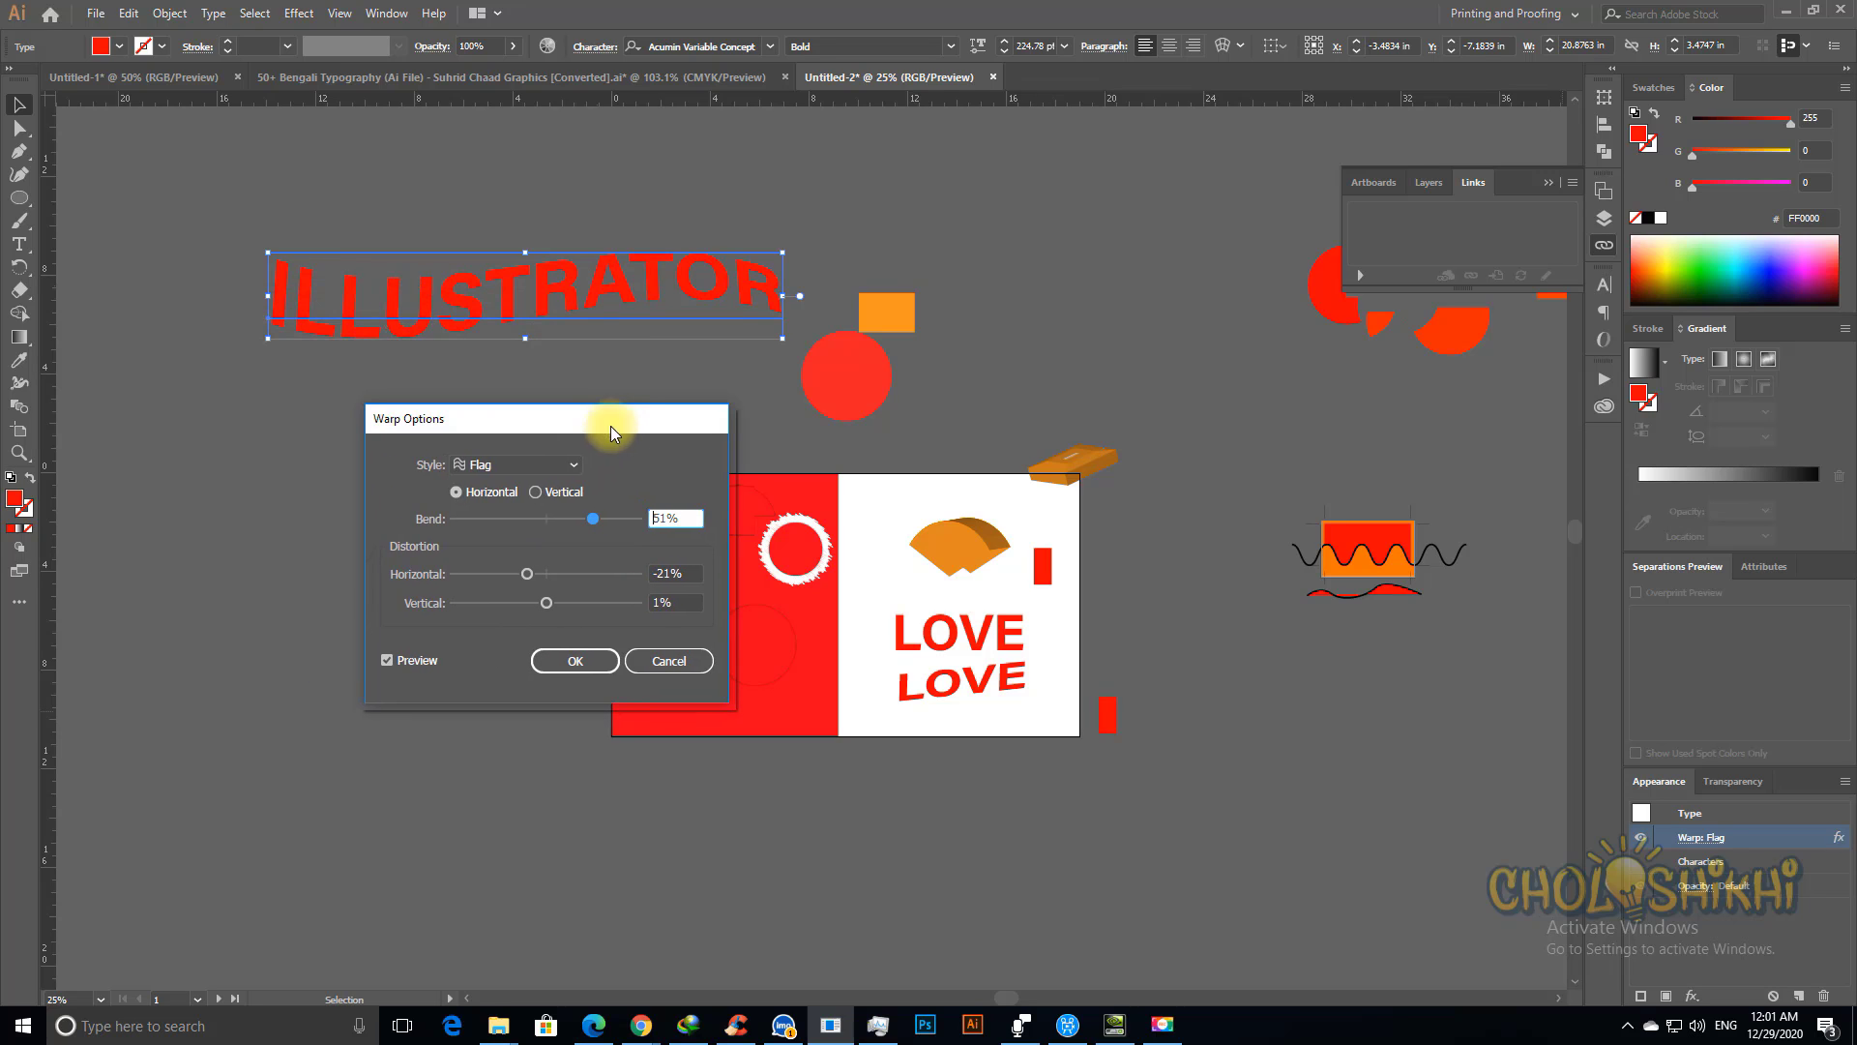
{"action": "left_click_drag", "start_coordinate": [592, 522], "coordinate": [606, 520]}
{"action": "mouse_move", "coordinate": [527, 573]}
{"action": "left_mouse_down"}
{"action": "mouse_move", "coordinate": [509, 574]}
{"action": "mouse_move", "coordinate": [525, 602]}
{"action": "mouse_move", "coordinate": [563, 610]}
{"action": "mouse_move", "coordinate": [520, 573]}
{"action": "left_mouse_up"}
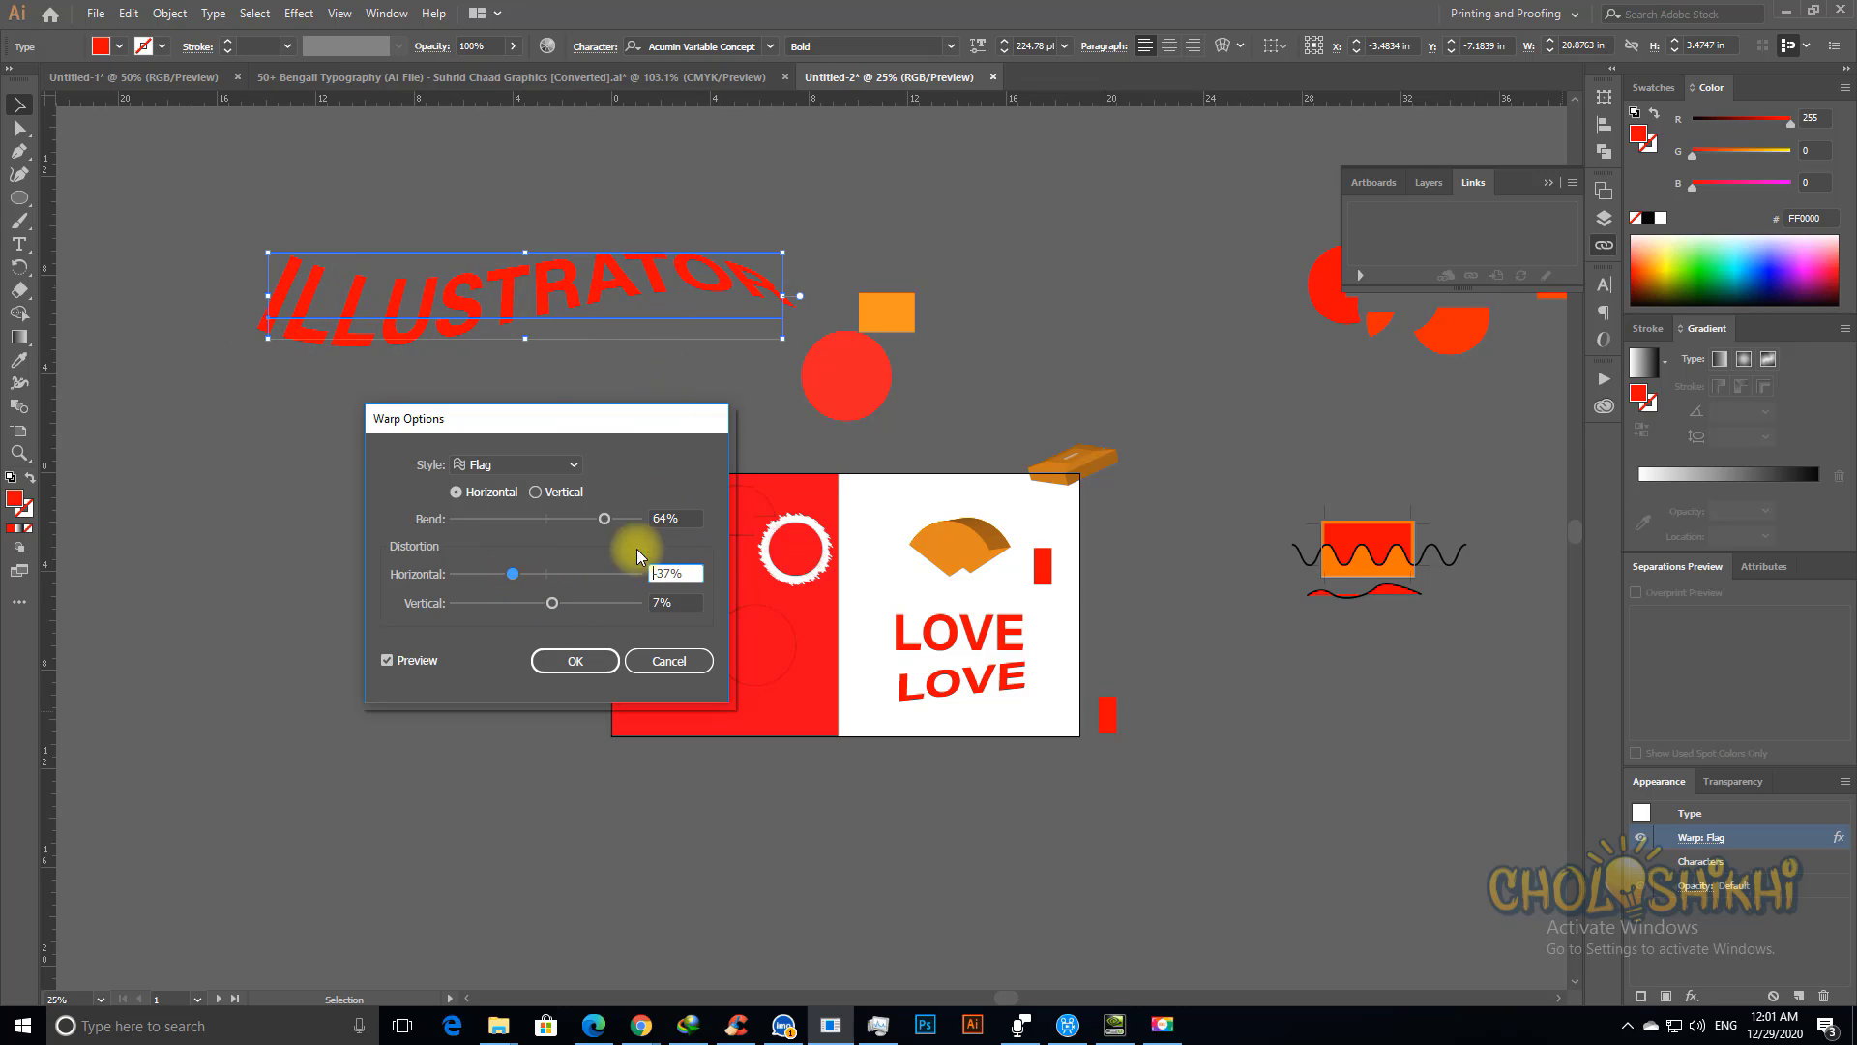
{"action": "left_click_drag", "start_coordinate": [601, 518], "coordinate": [588, 518]}
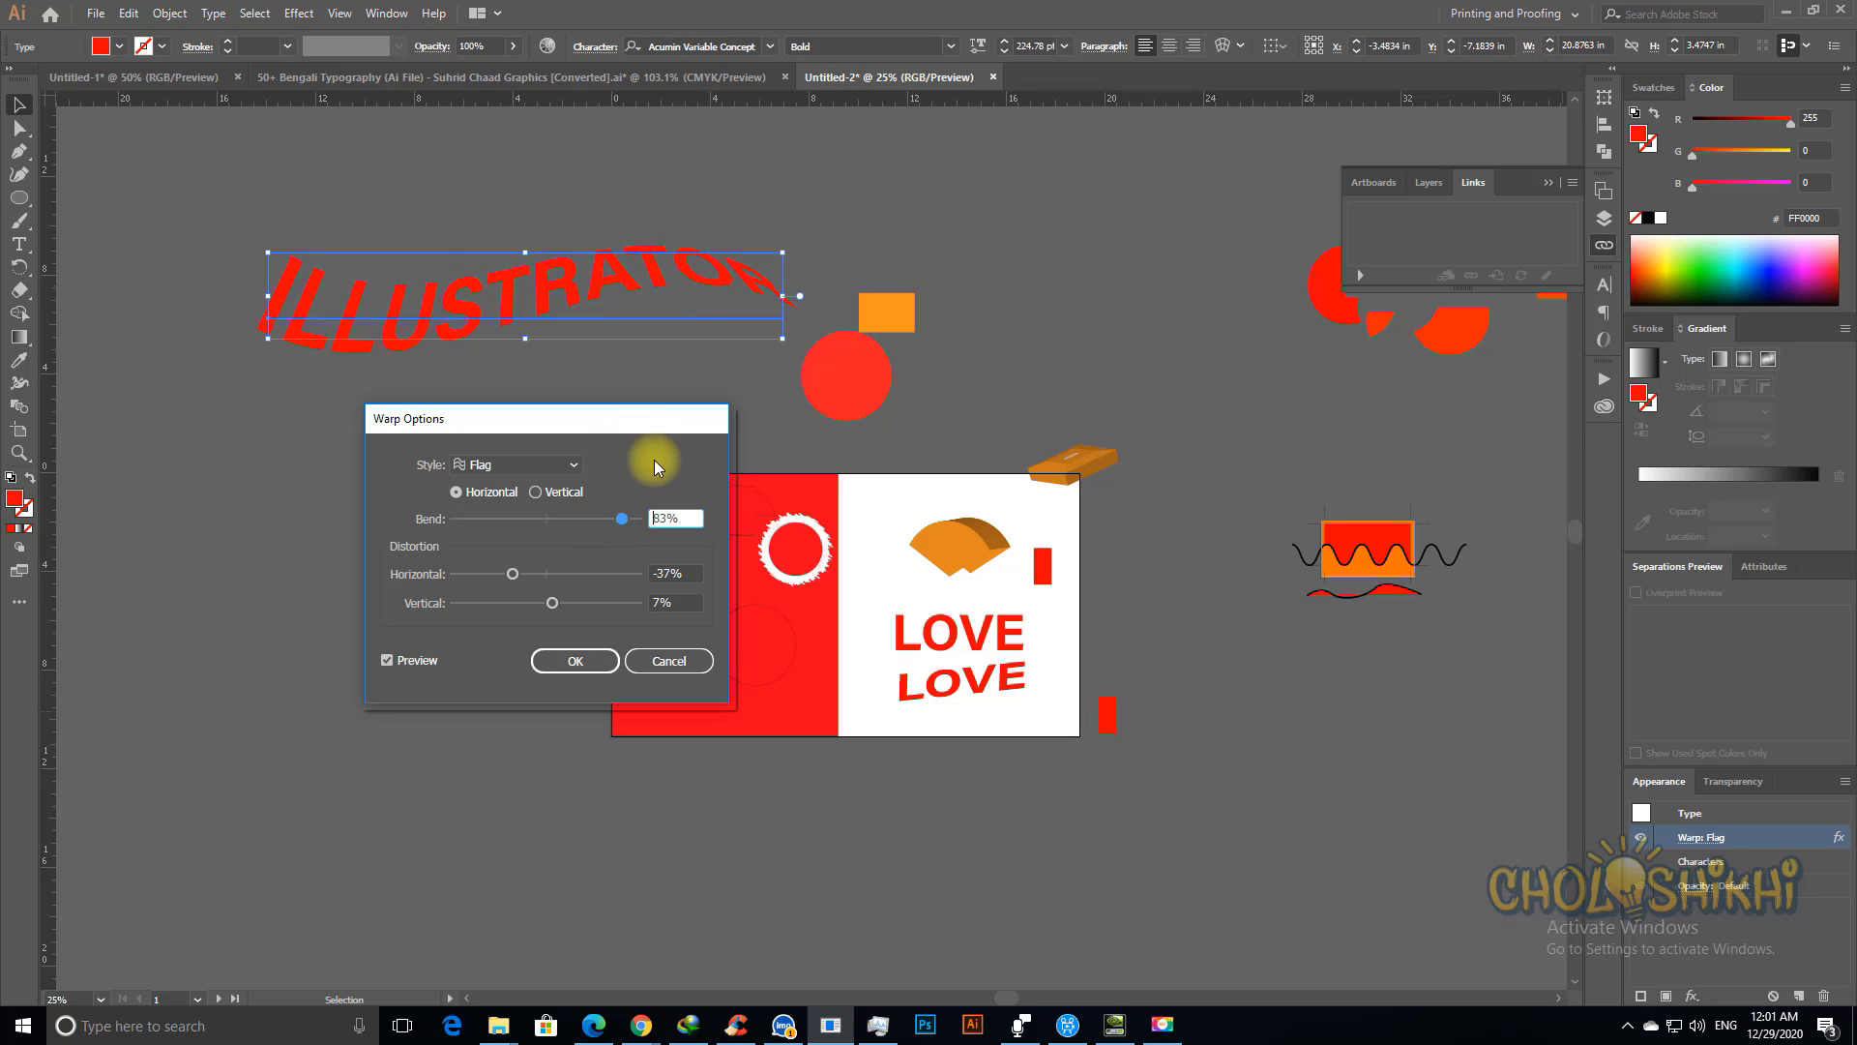
{"action": "left_click", "coordinate": [501, 575]}
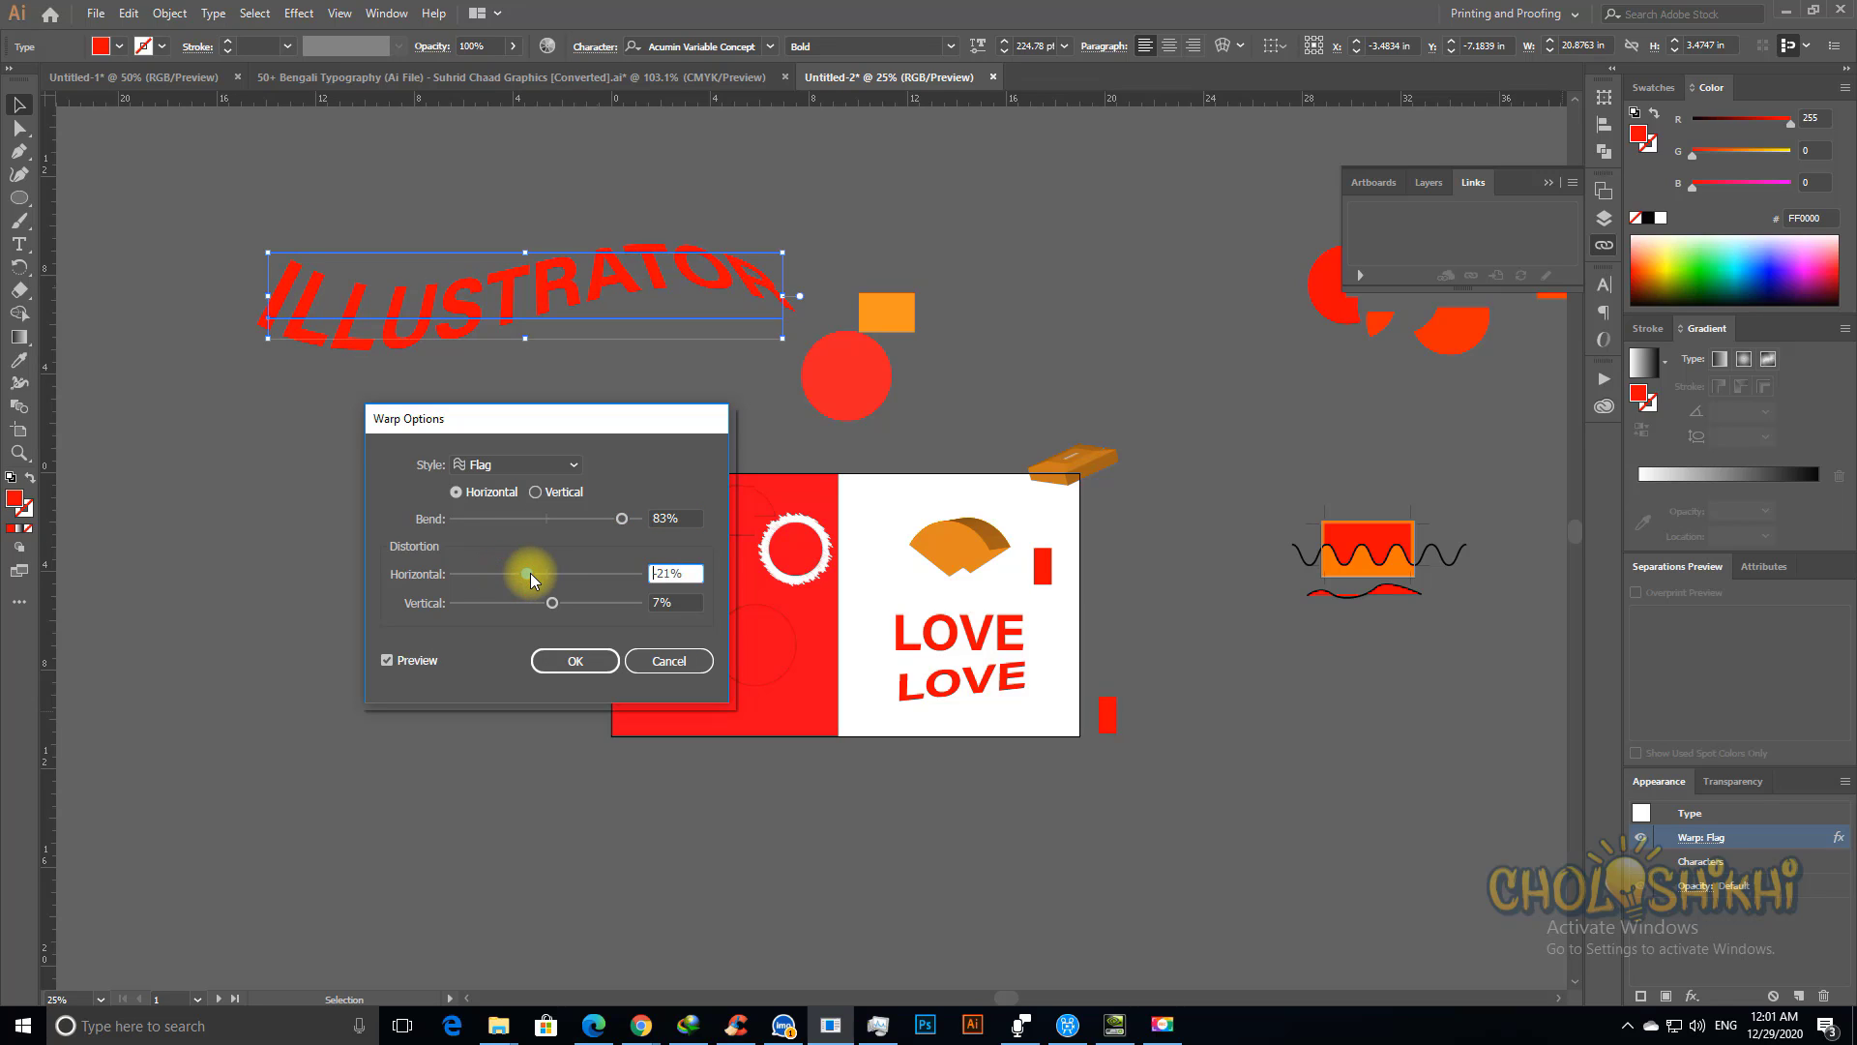
{"action": "left_click", "coordinate": [597, 664]}
{"action": "left_click", "coordinate": [597, 661]}
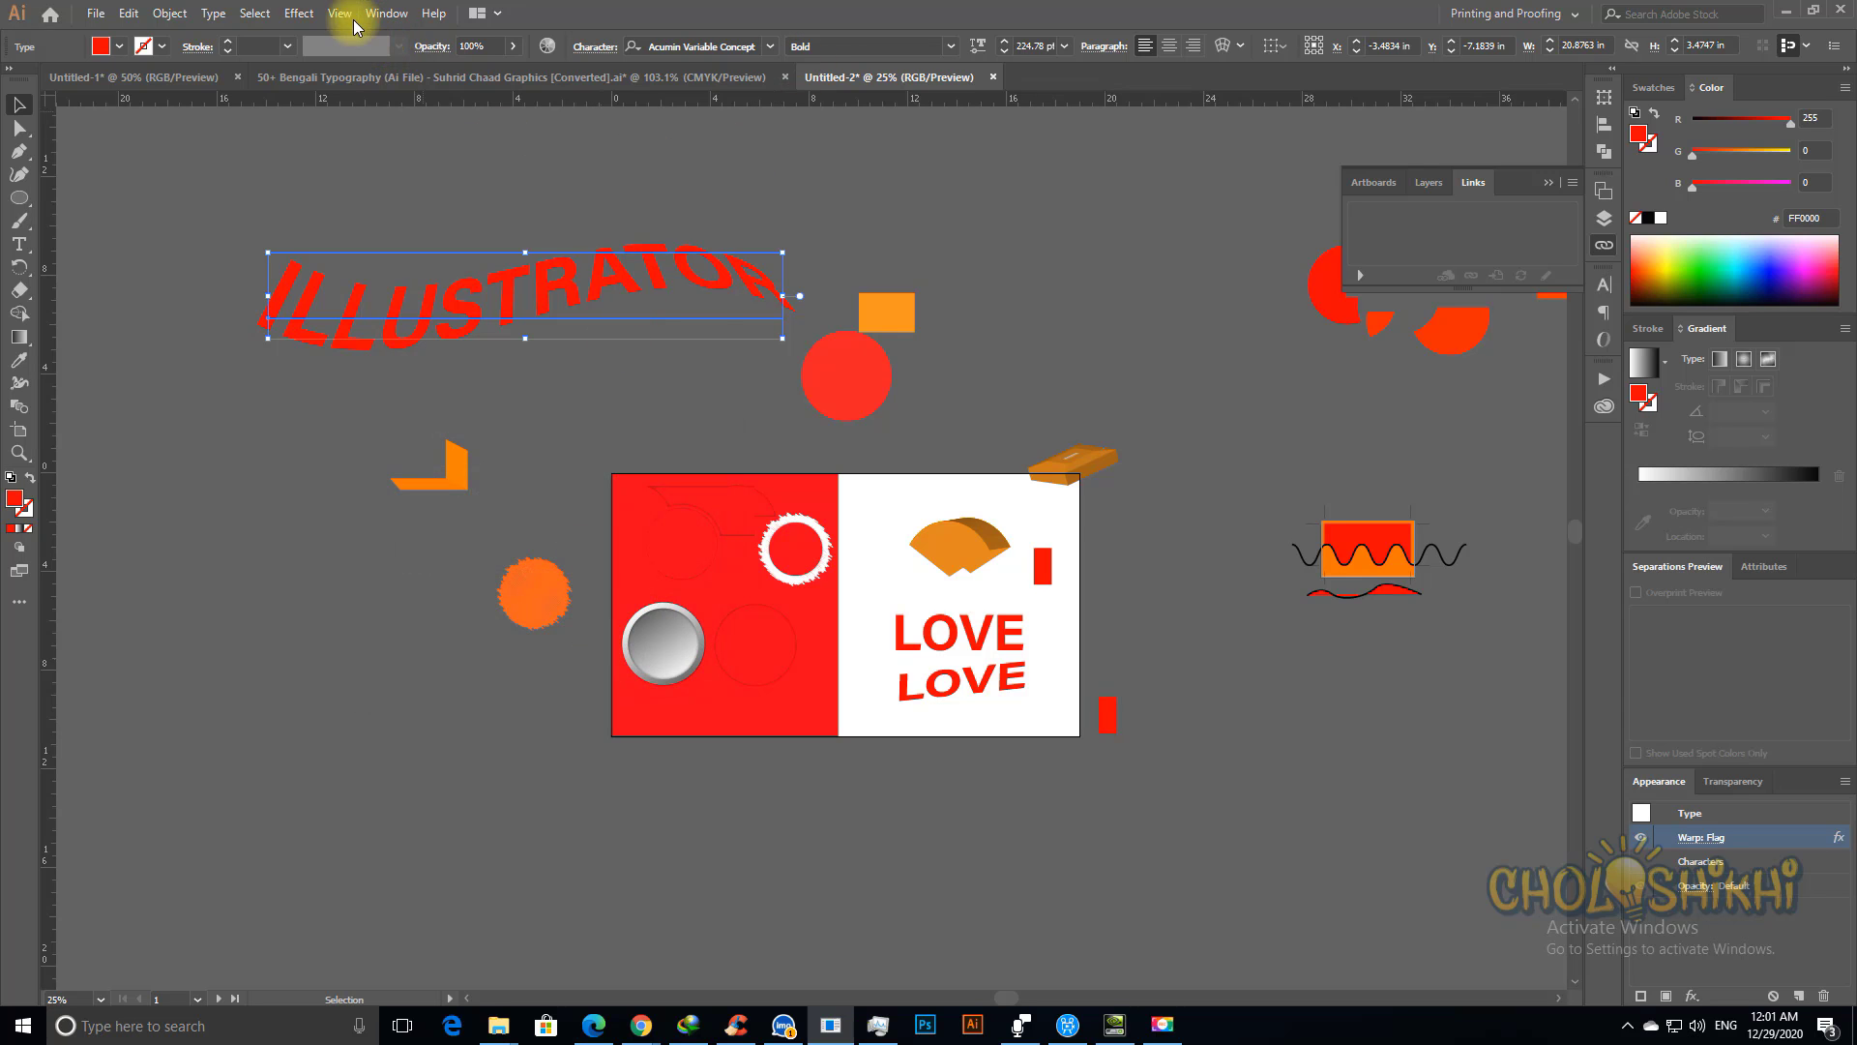
{"action": "left_click", "coordinate": [298, 14]}
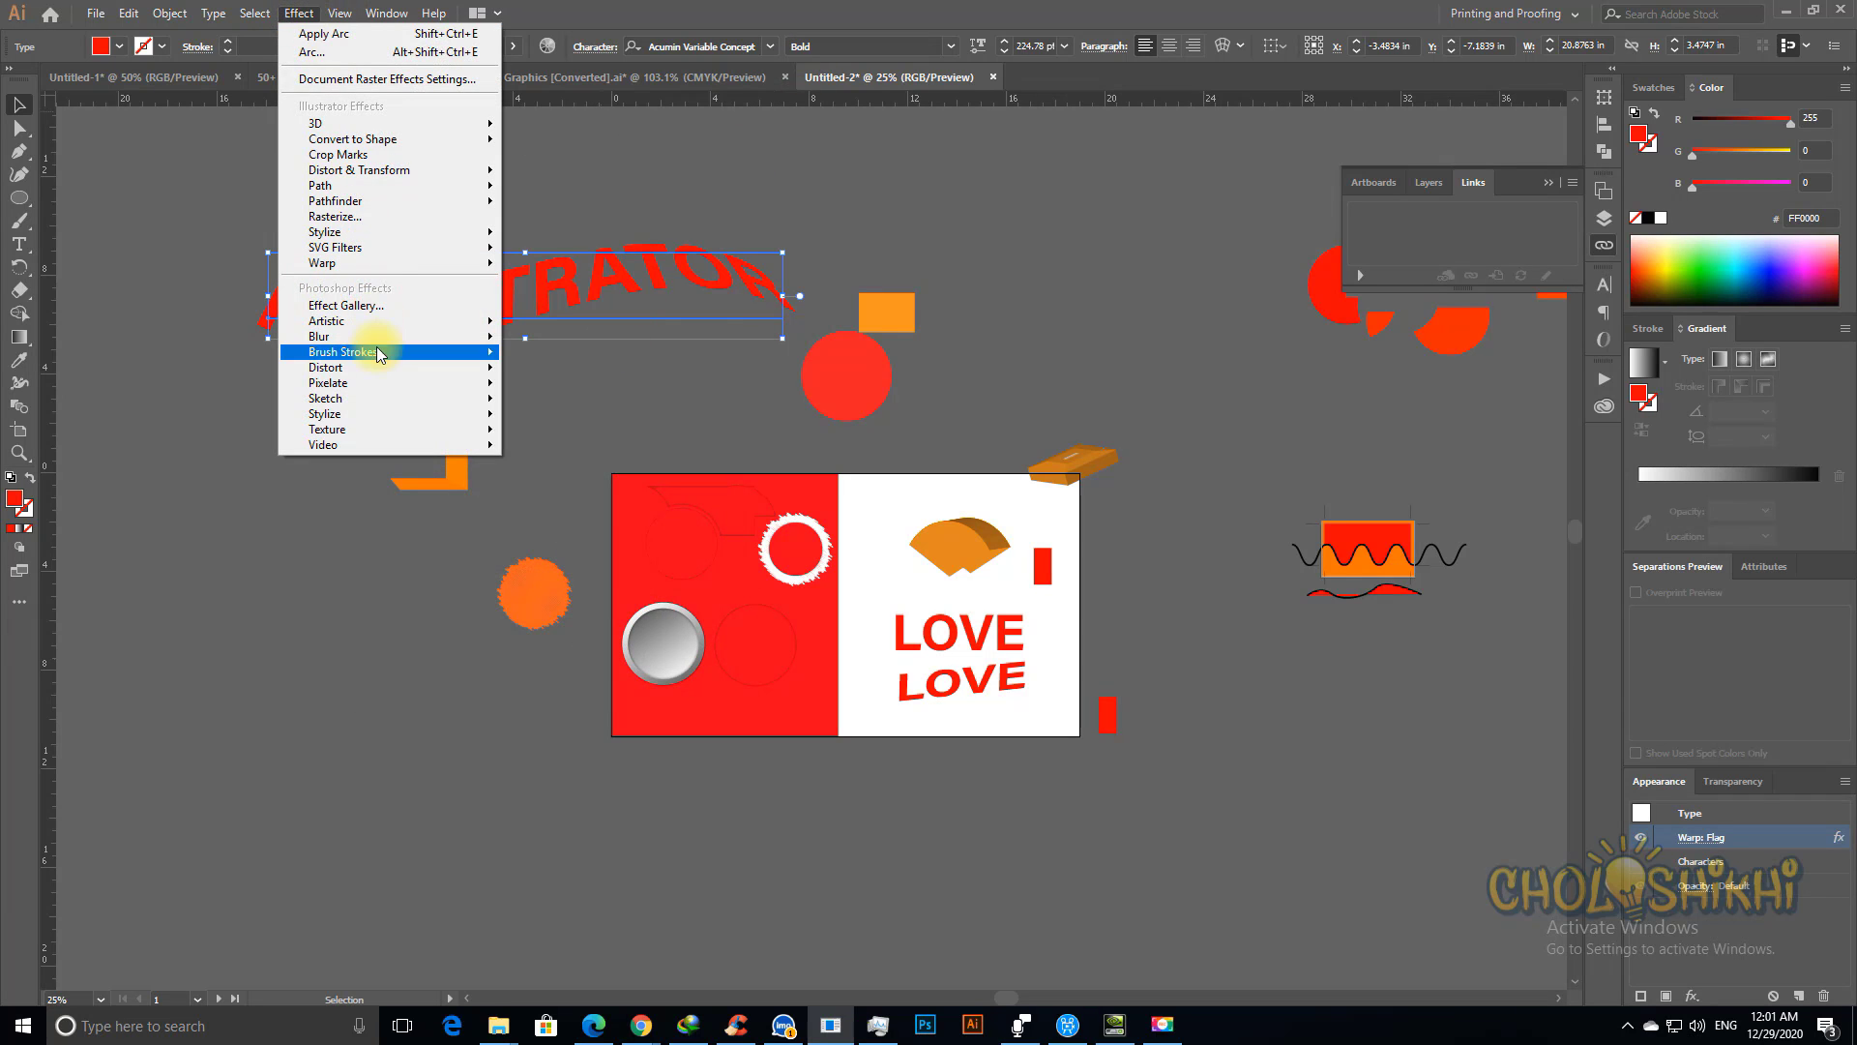
{"action": "mouse_move", "coordinate": [377, 271]}
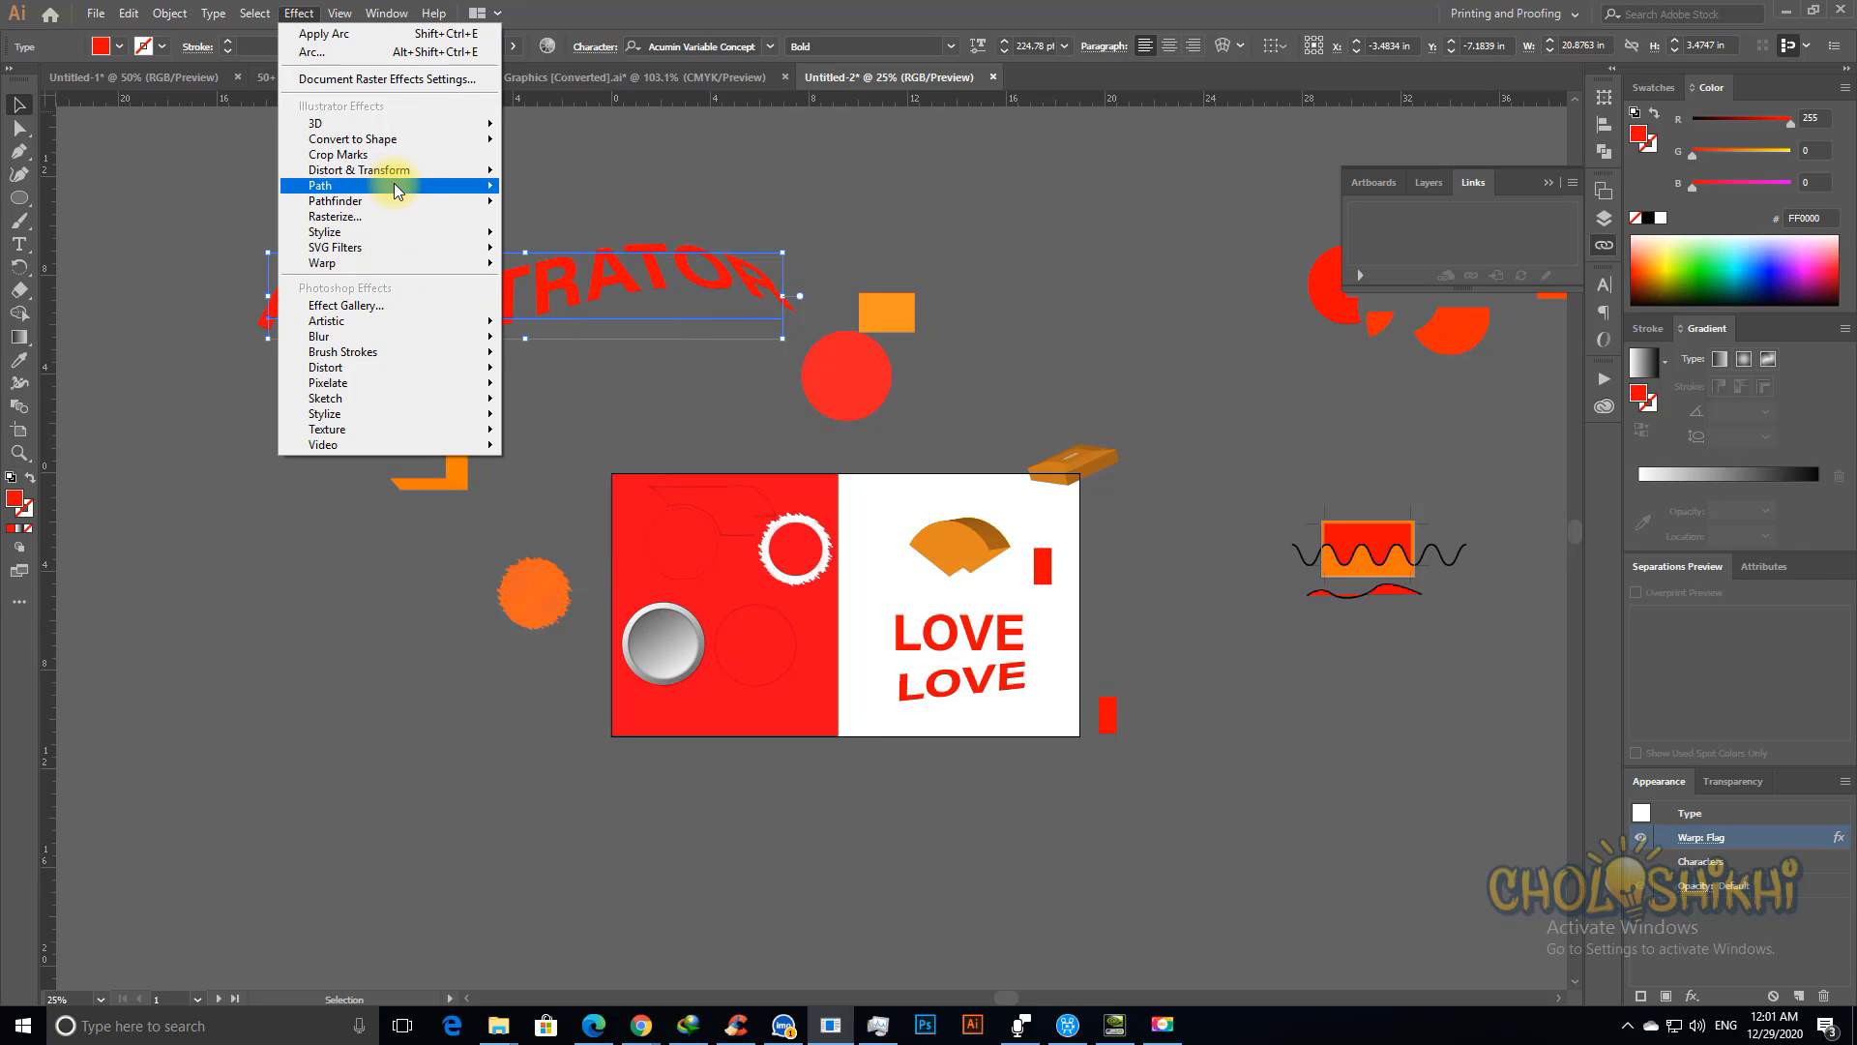
{"action": "mouse_move", "coordinate": [414, 190]}
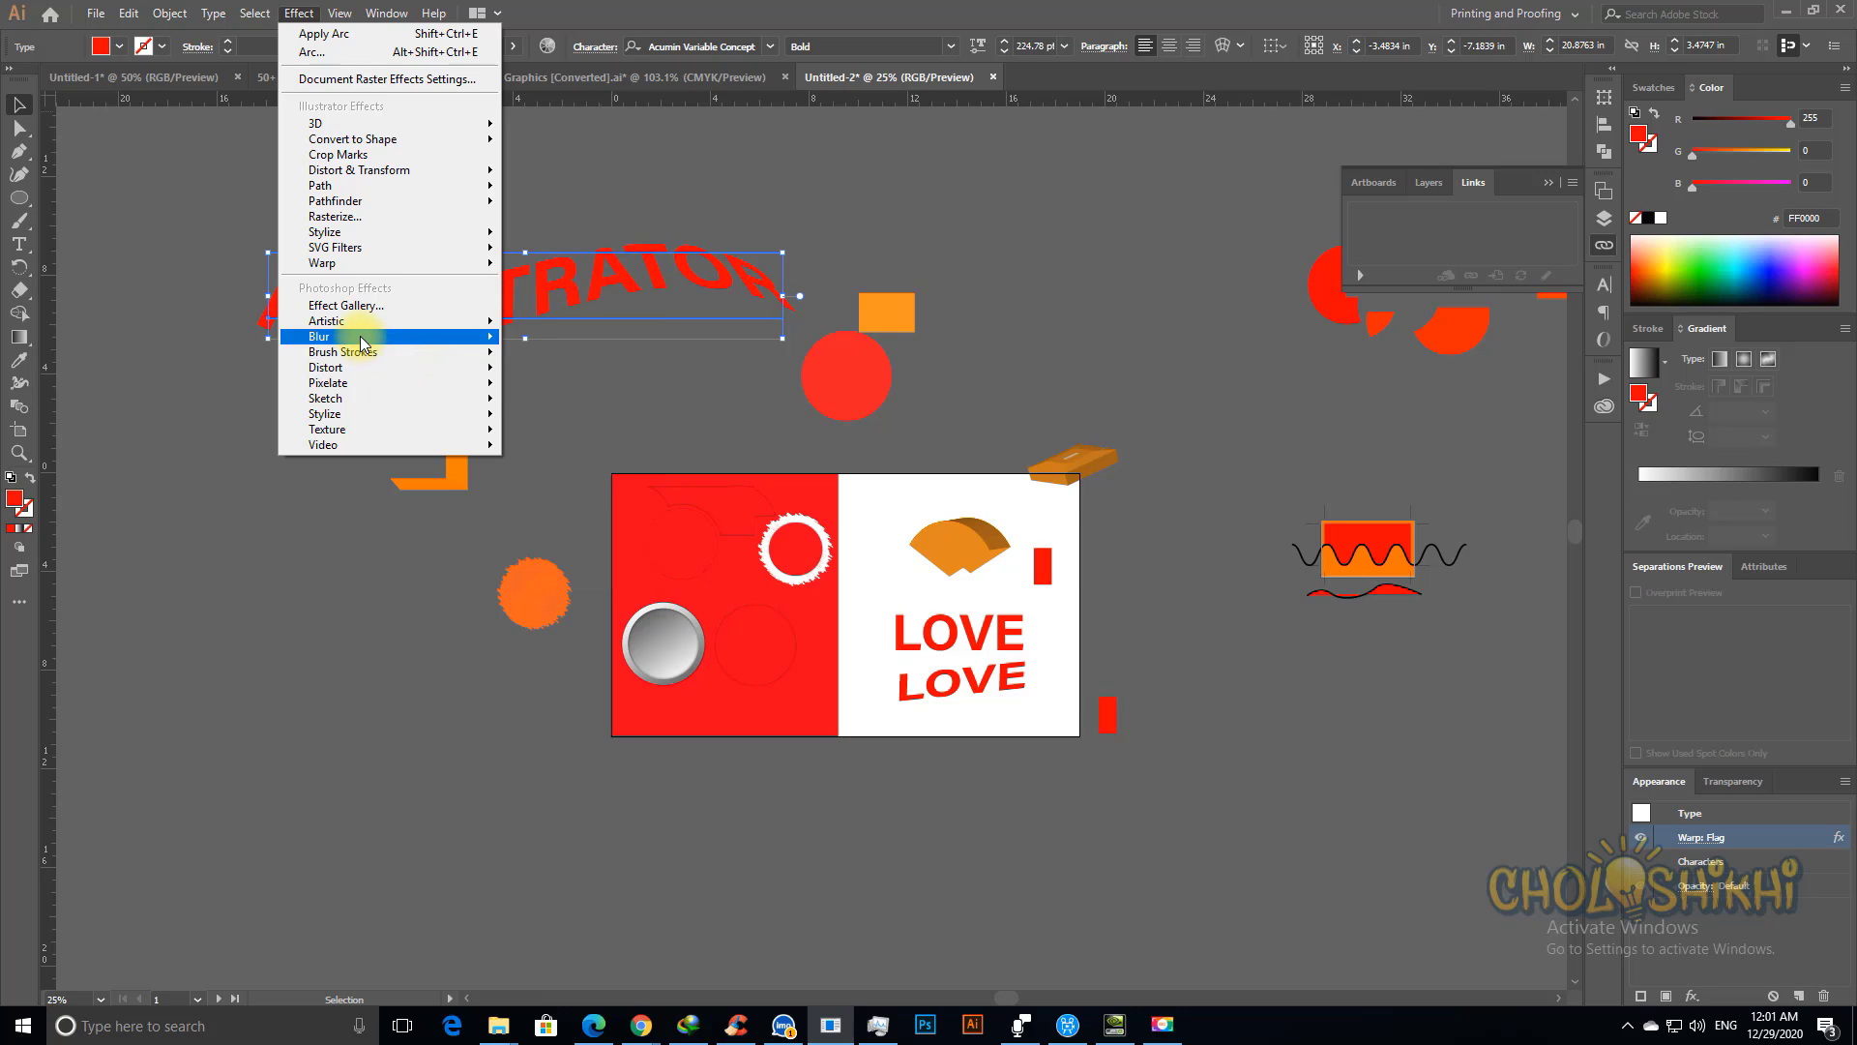
{"action": "mouse_move", "coordinate": [364, 336]}
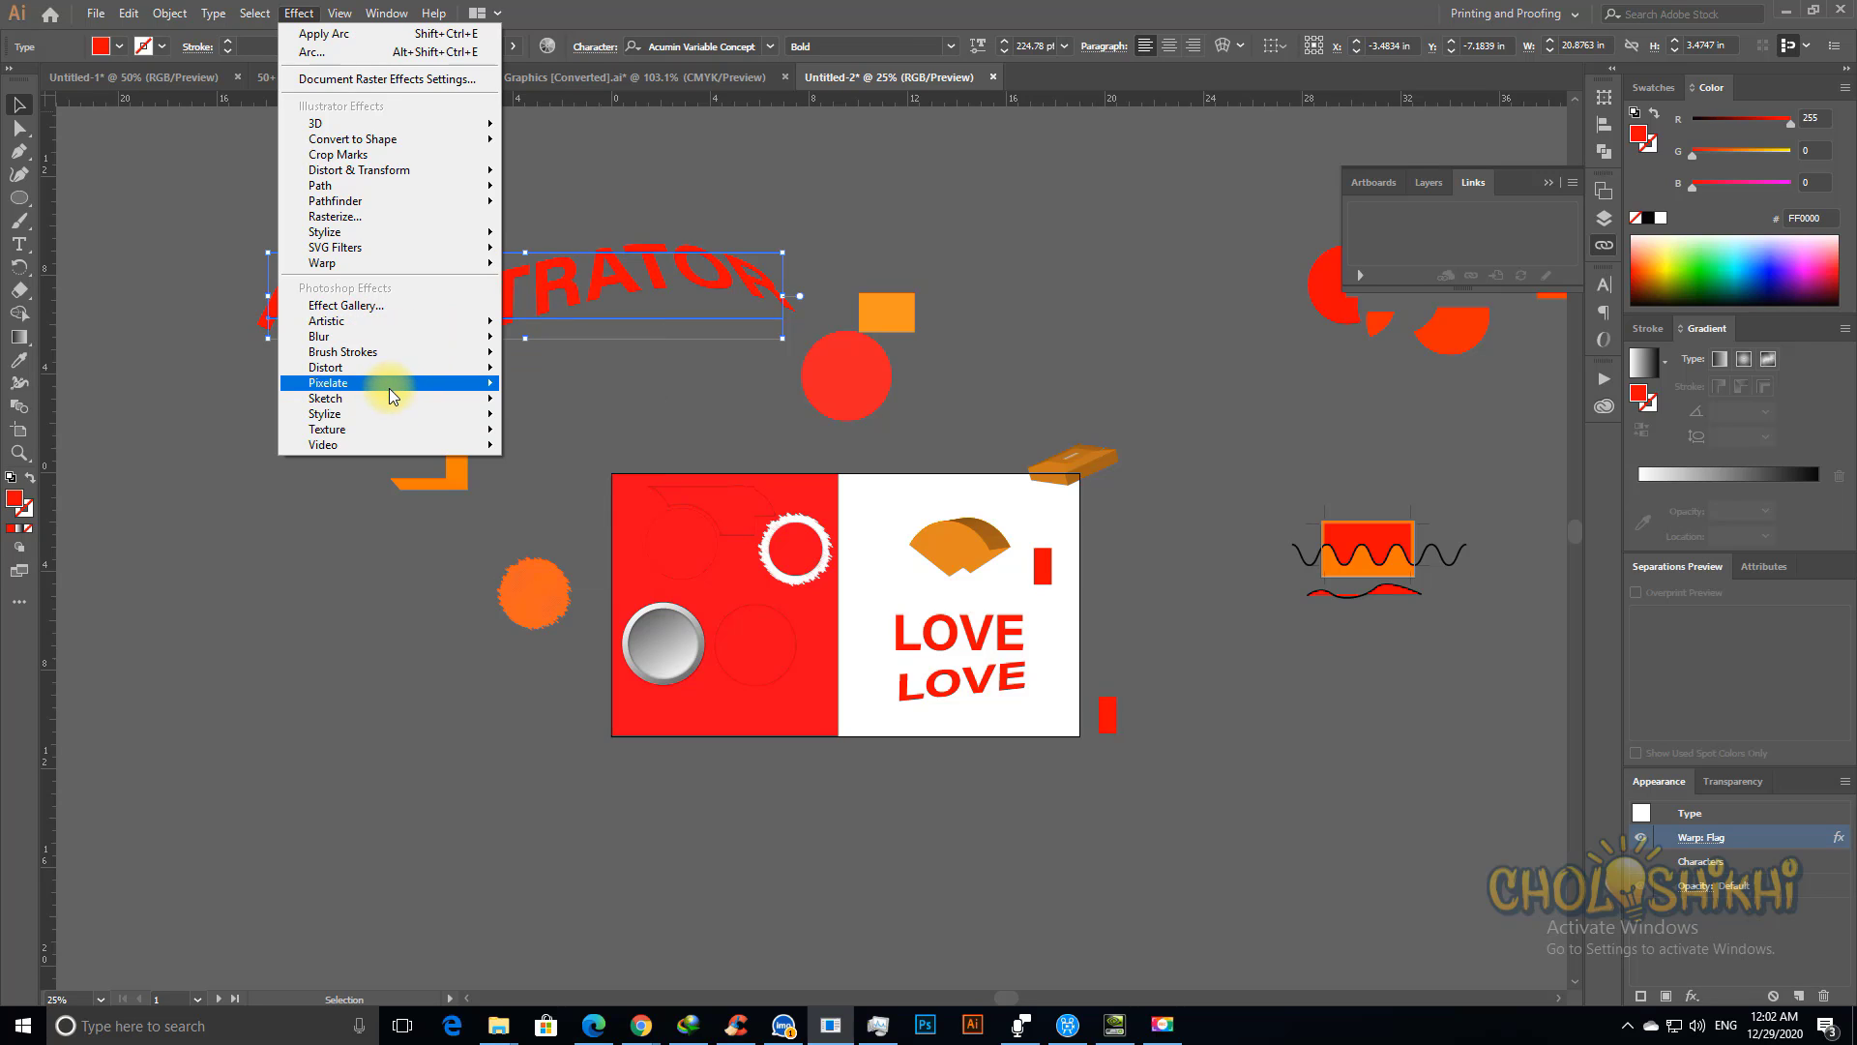
{"action": "mouse_move", "coordinate": [385, 389]}
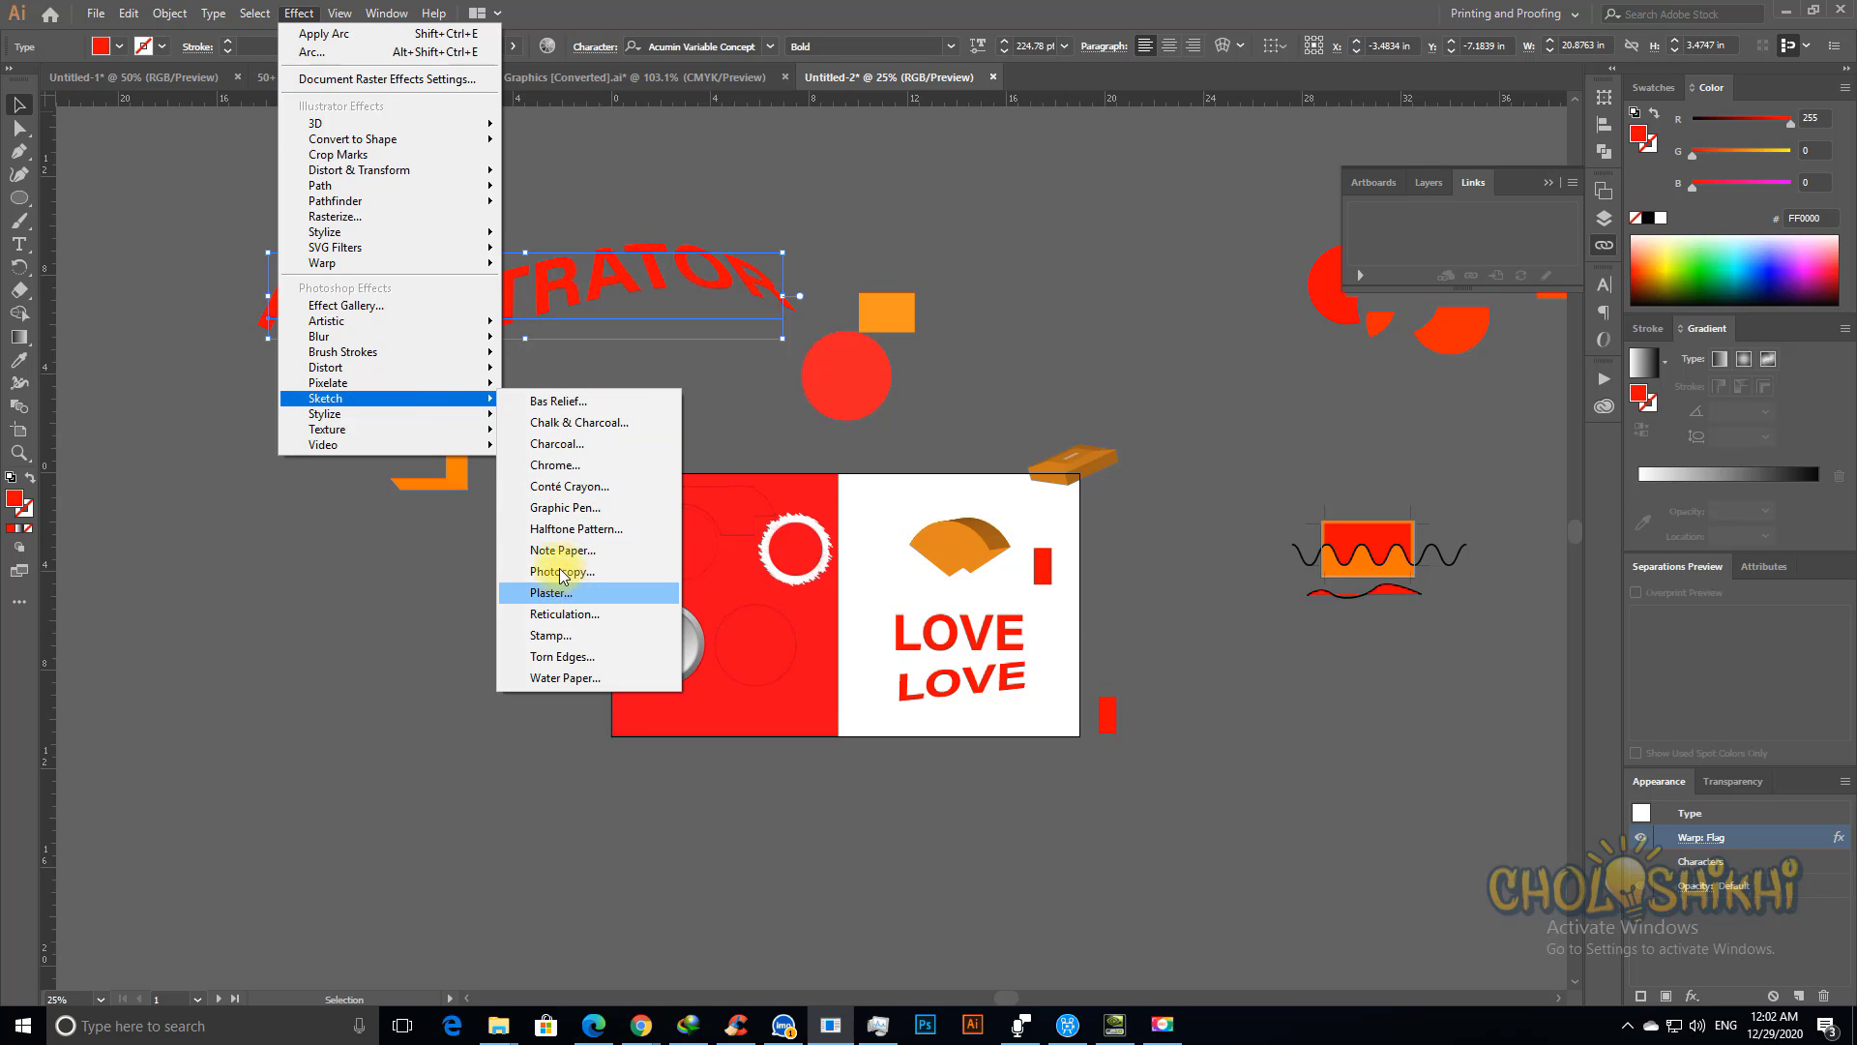
{"action": "mouse_move", "coordinate": [387, 430]}
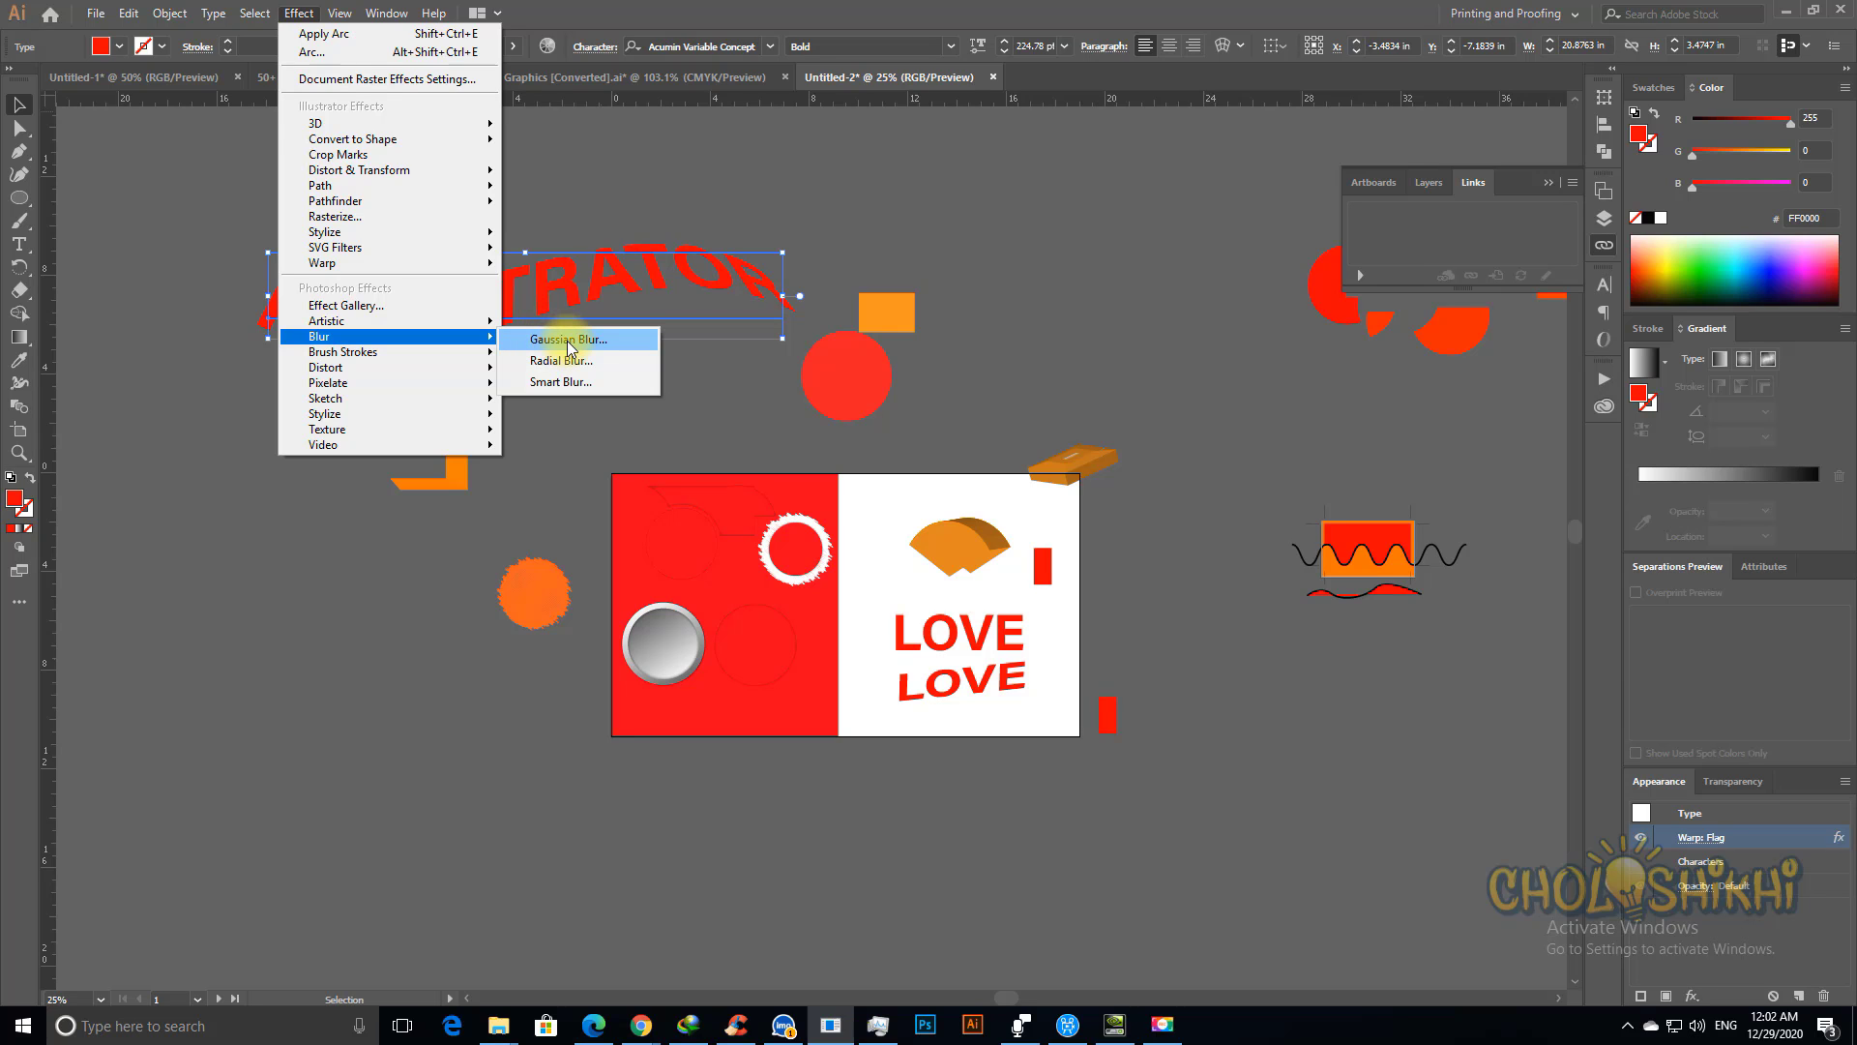
Step: Move the plain red circle to the clear canvas right of the orange rectangle and apply a 62.9-pixel Gaussian Blur with preview
{"action": "left_click", "coordinate": [869, 363]}
{"action": "left_click_drag", "start_coordinate": [869, 363], "coordinate": [1139, 280]}
{"action": "left_click", "coordinate": [299, 12]}
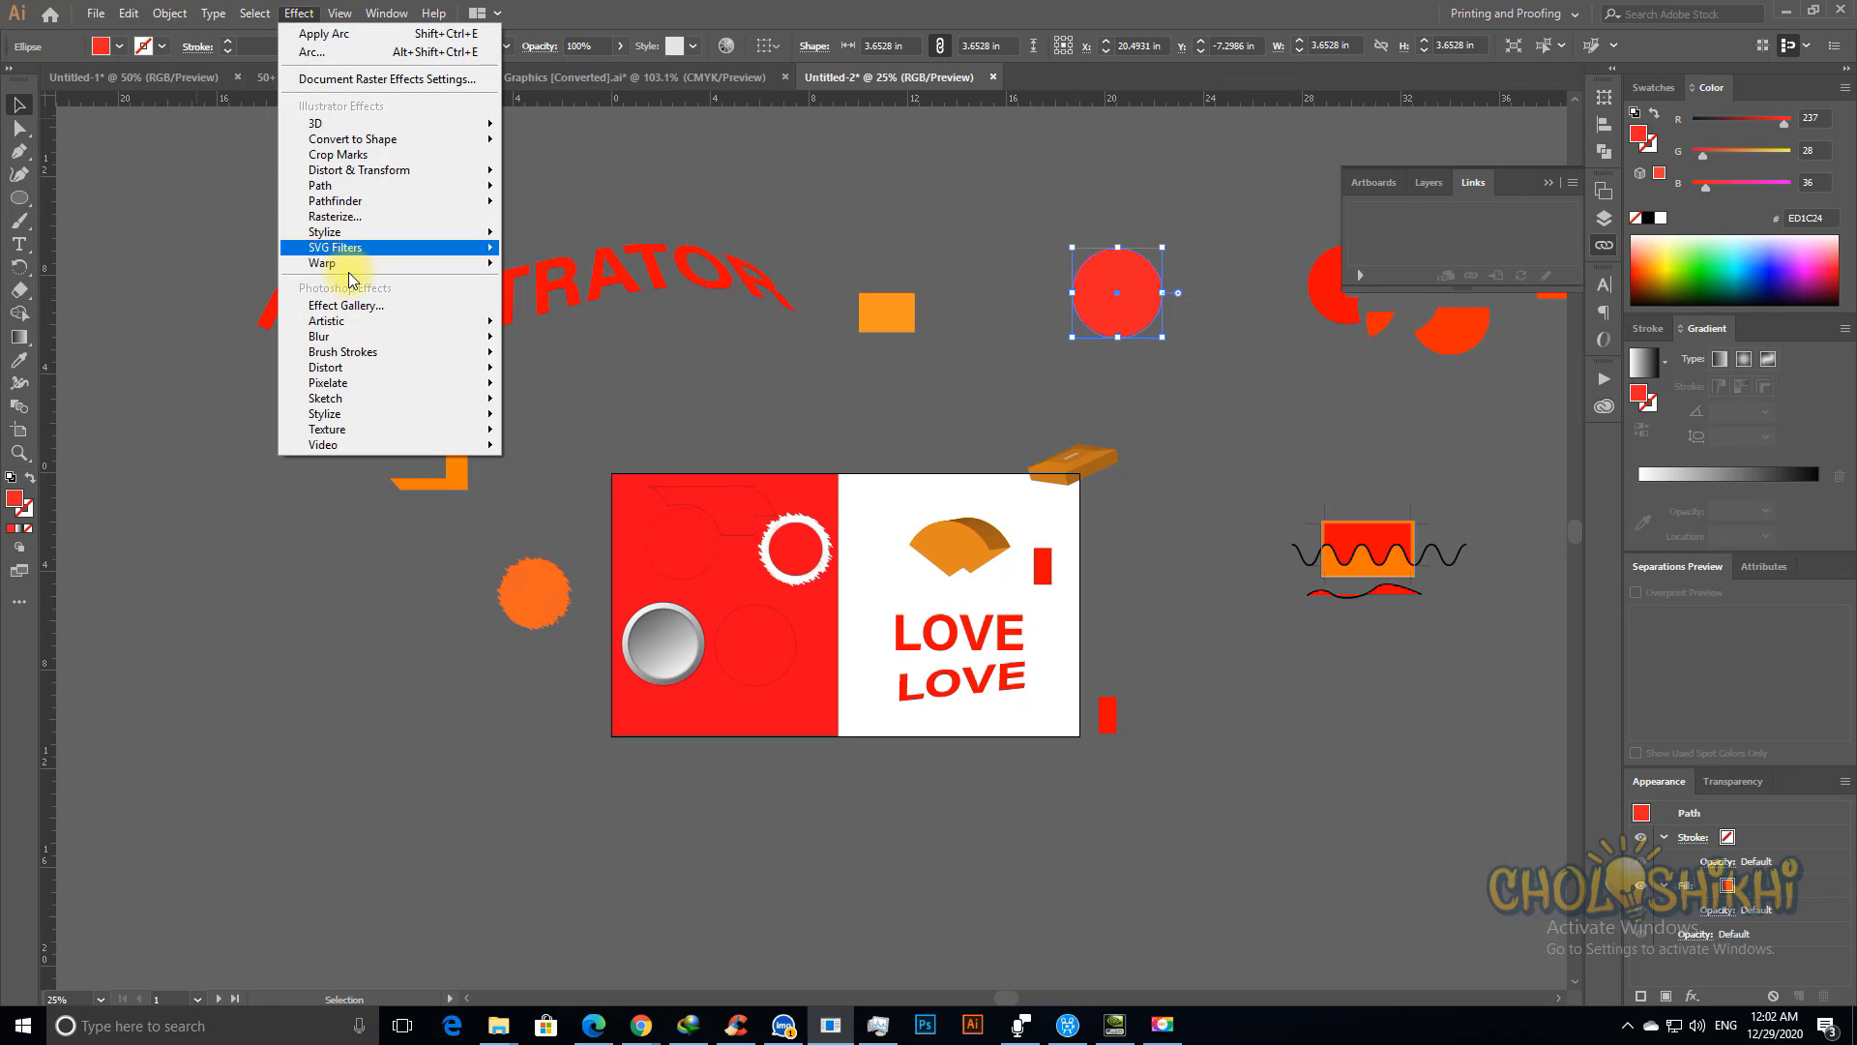
{"action": "mouse_move", "coordinate": [468, 337]}
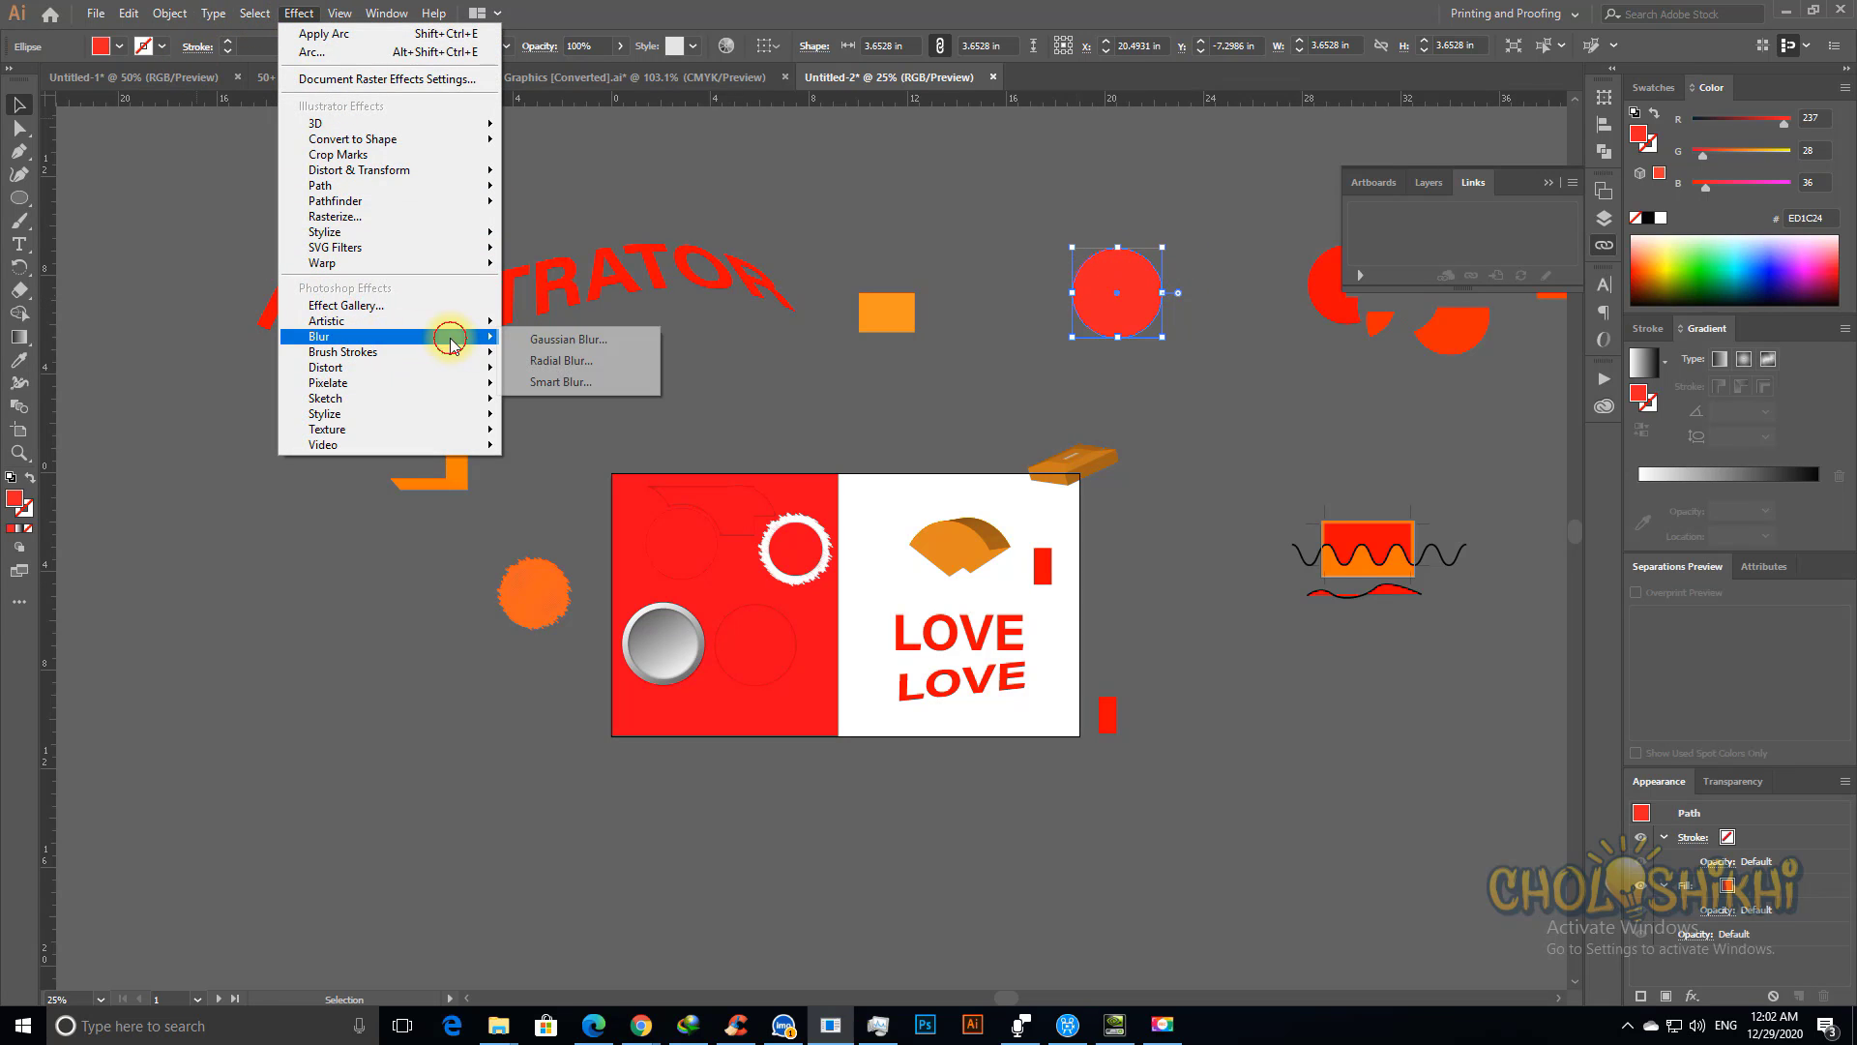
{"action": "left_click", "coordinate": [568, 340]}
{"action": "left_click", "coordinate": [815, 533]}
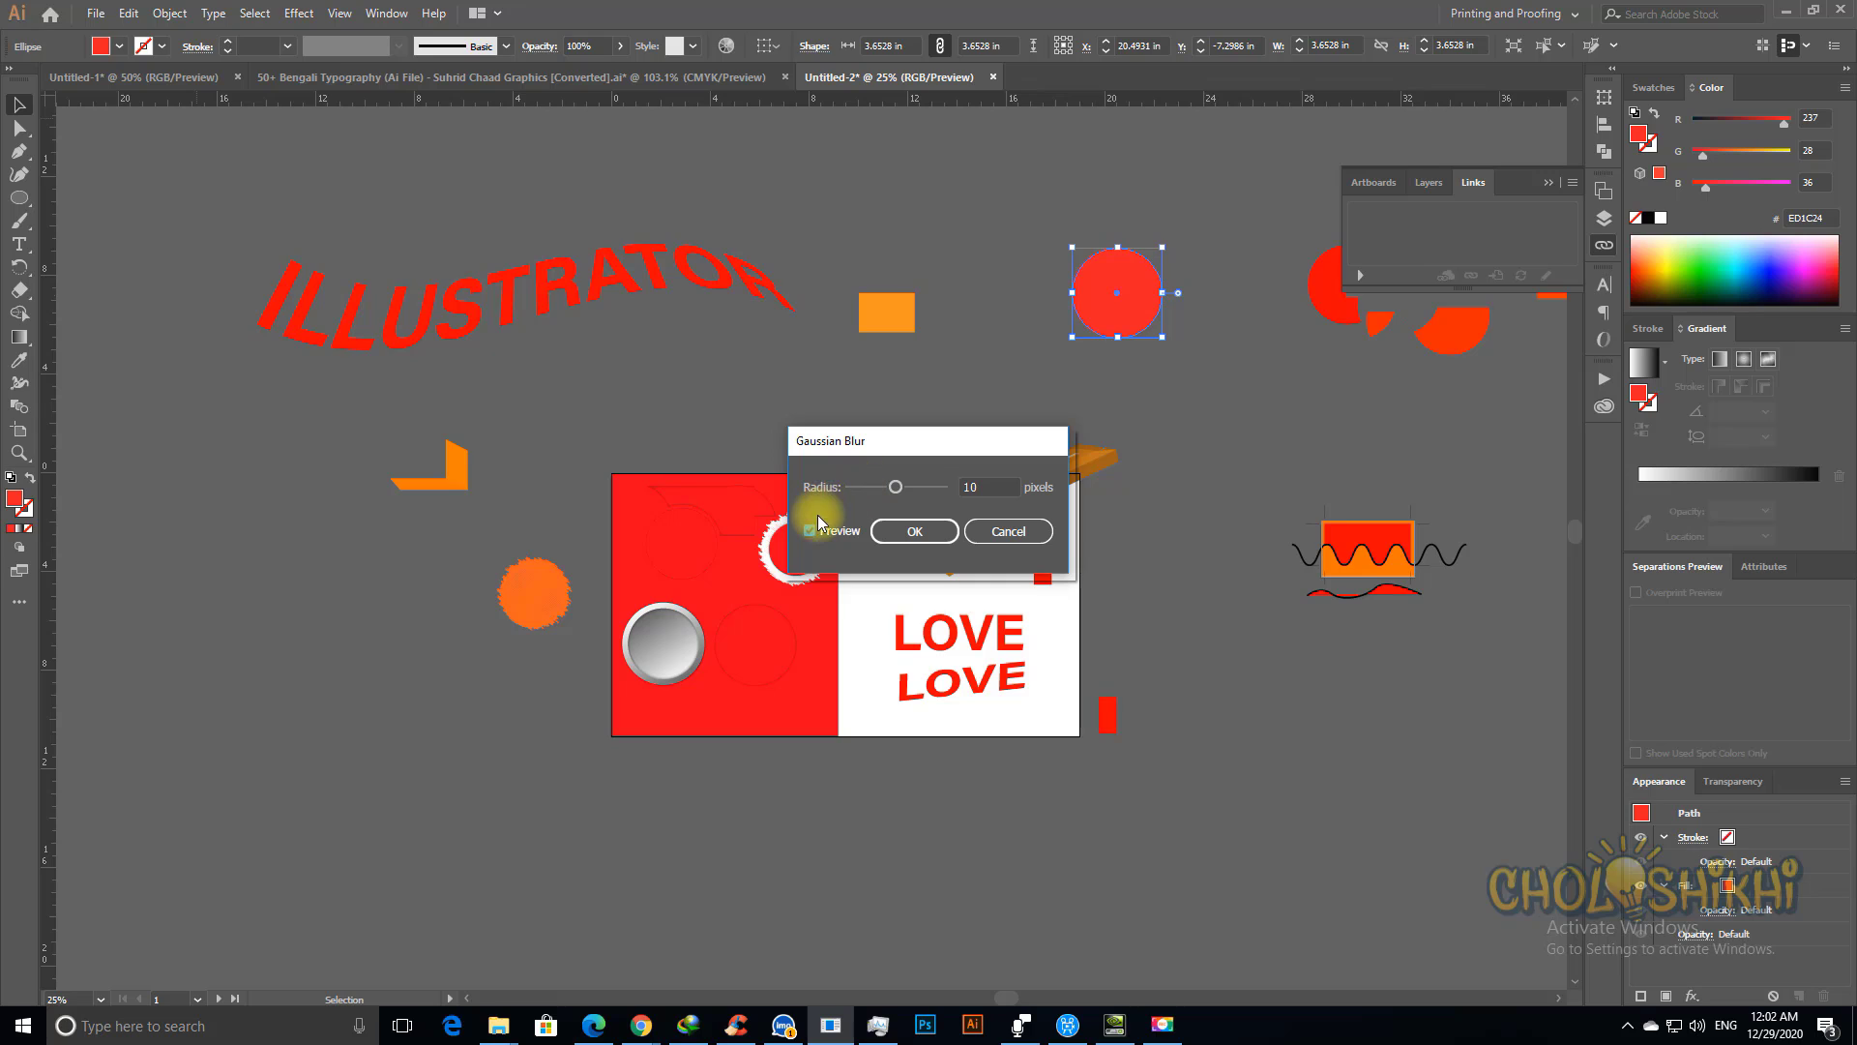
{"action": "left_click_drag", "start_coordinate": [842, 440], "coordinate": [792, 469]}
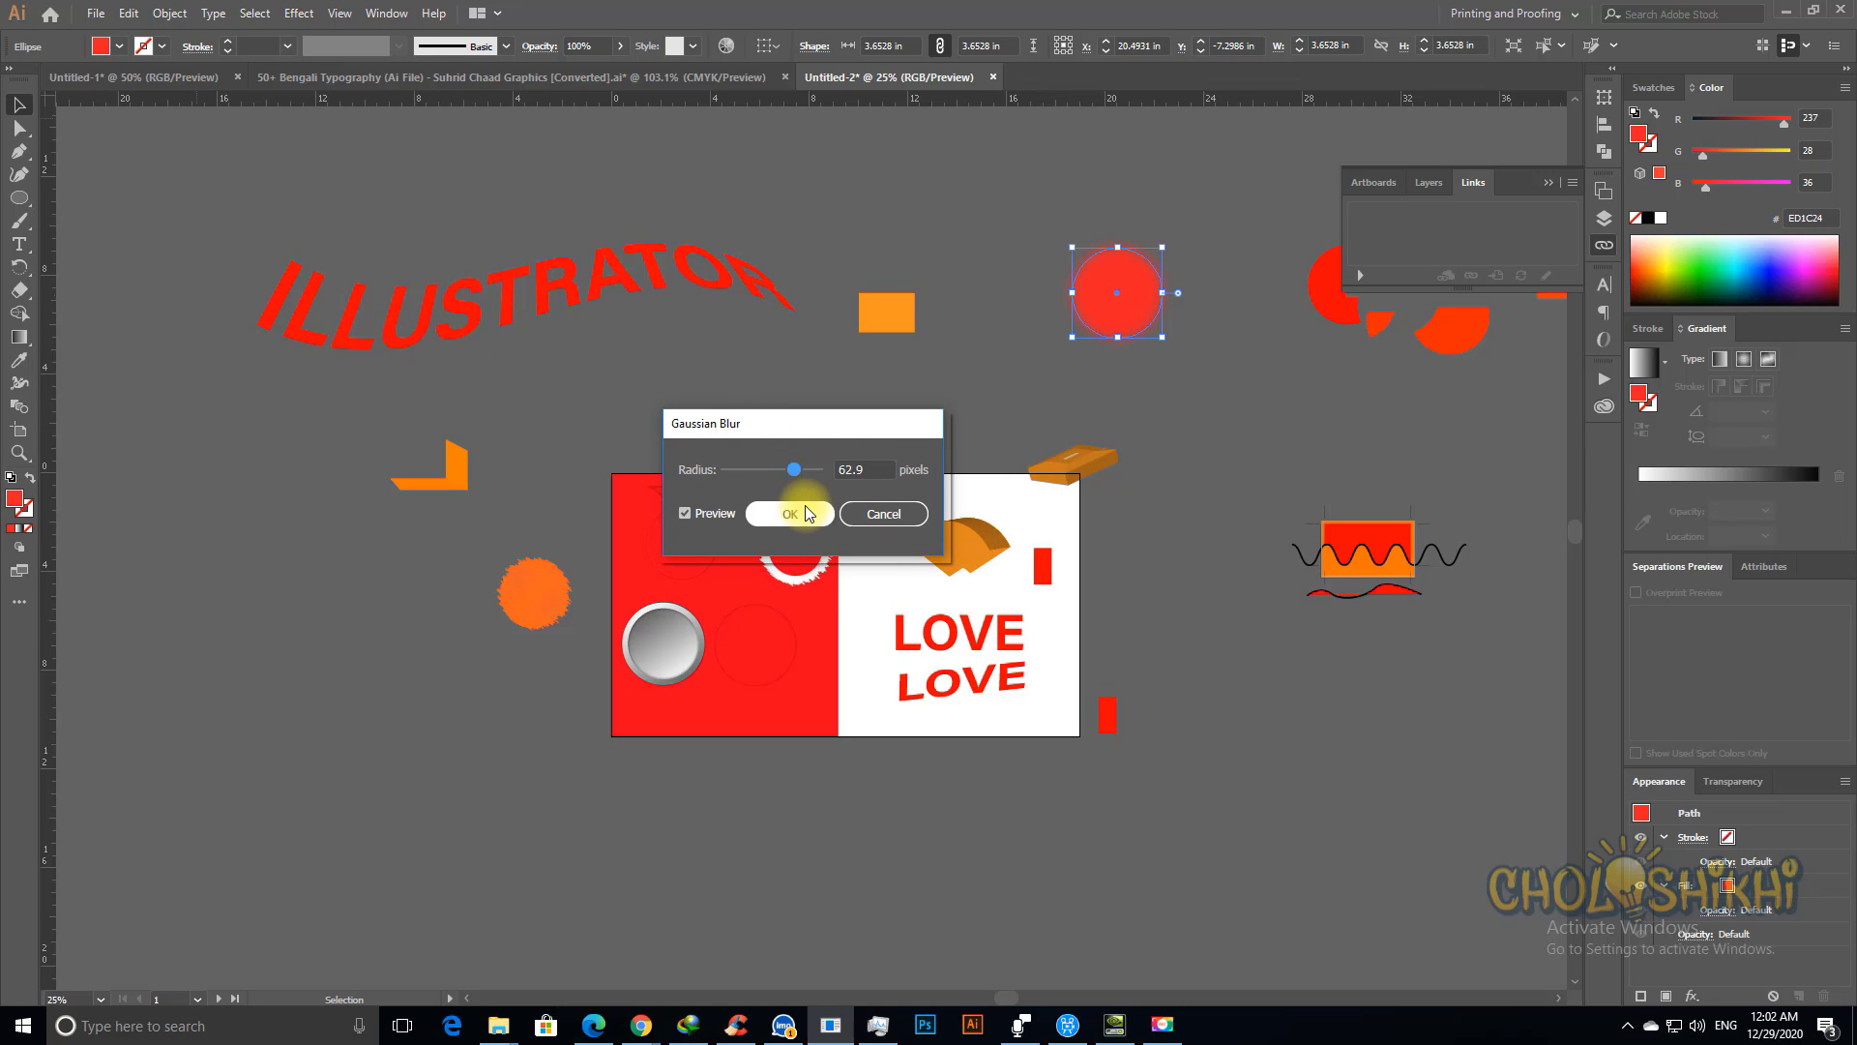
{"action": "left_click", "coordinate": [805, 507]}
{"action": "left_click", "coordinate": [1164, 387]}
Step: Place the blurred red circle over the red circle beside the grey button on the artboard and bring it to the front
{"action": "left_click_drag", "start_coordinate": [1070, 226], "coordinate": [1169, 341]}
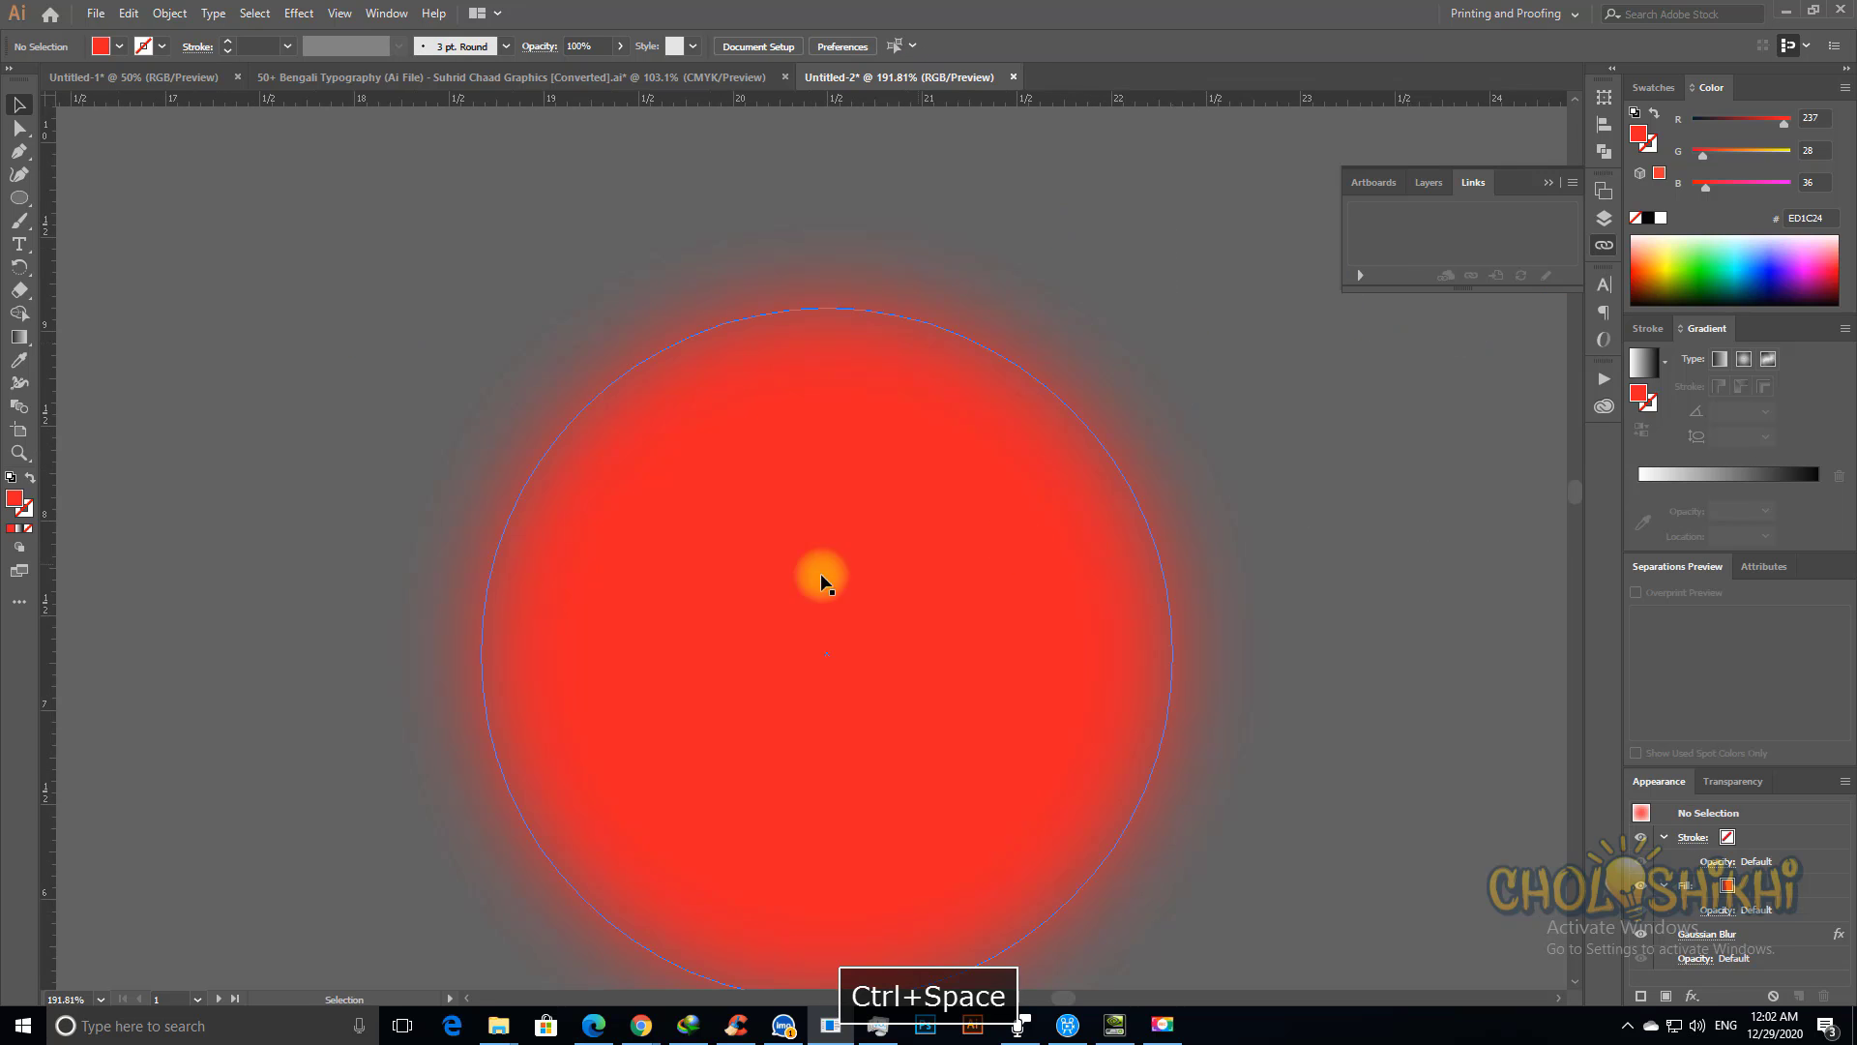
{"action": "key", "text": "ctrl+minus"}
{"action": "key", "text": "ctrl+minus"}
{"action": "key", "text": "ctrl+minus"}
{"action": "key", "text": "ctrl+minus"}
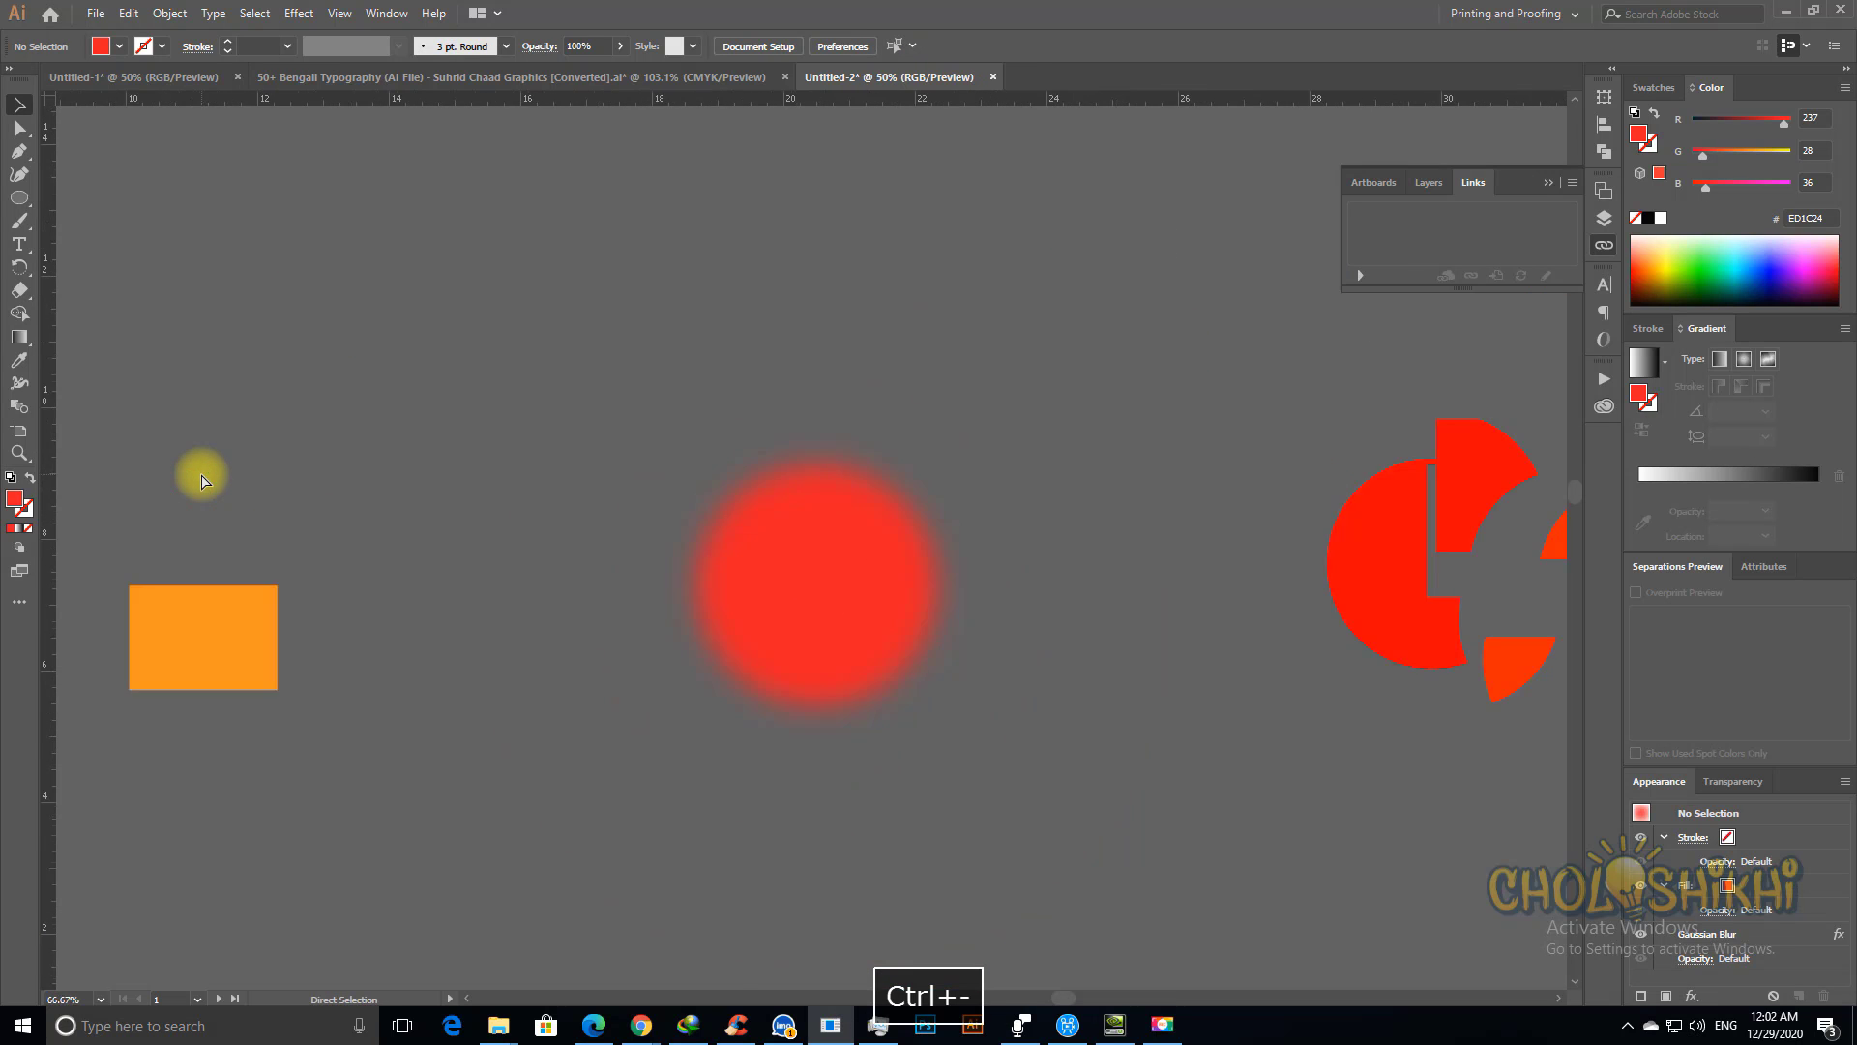
{"action": "key", "text": "ctrl+minus"}
{"action": "key", "text": "ctrl+minus"}
{"action": "key", "text": "ctrl+minus"}
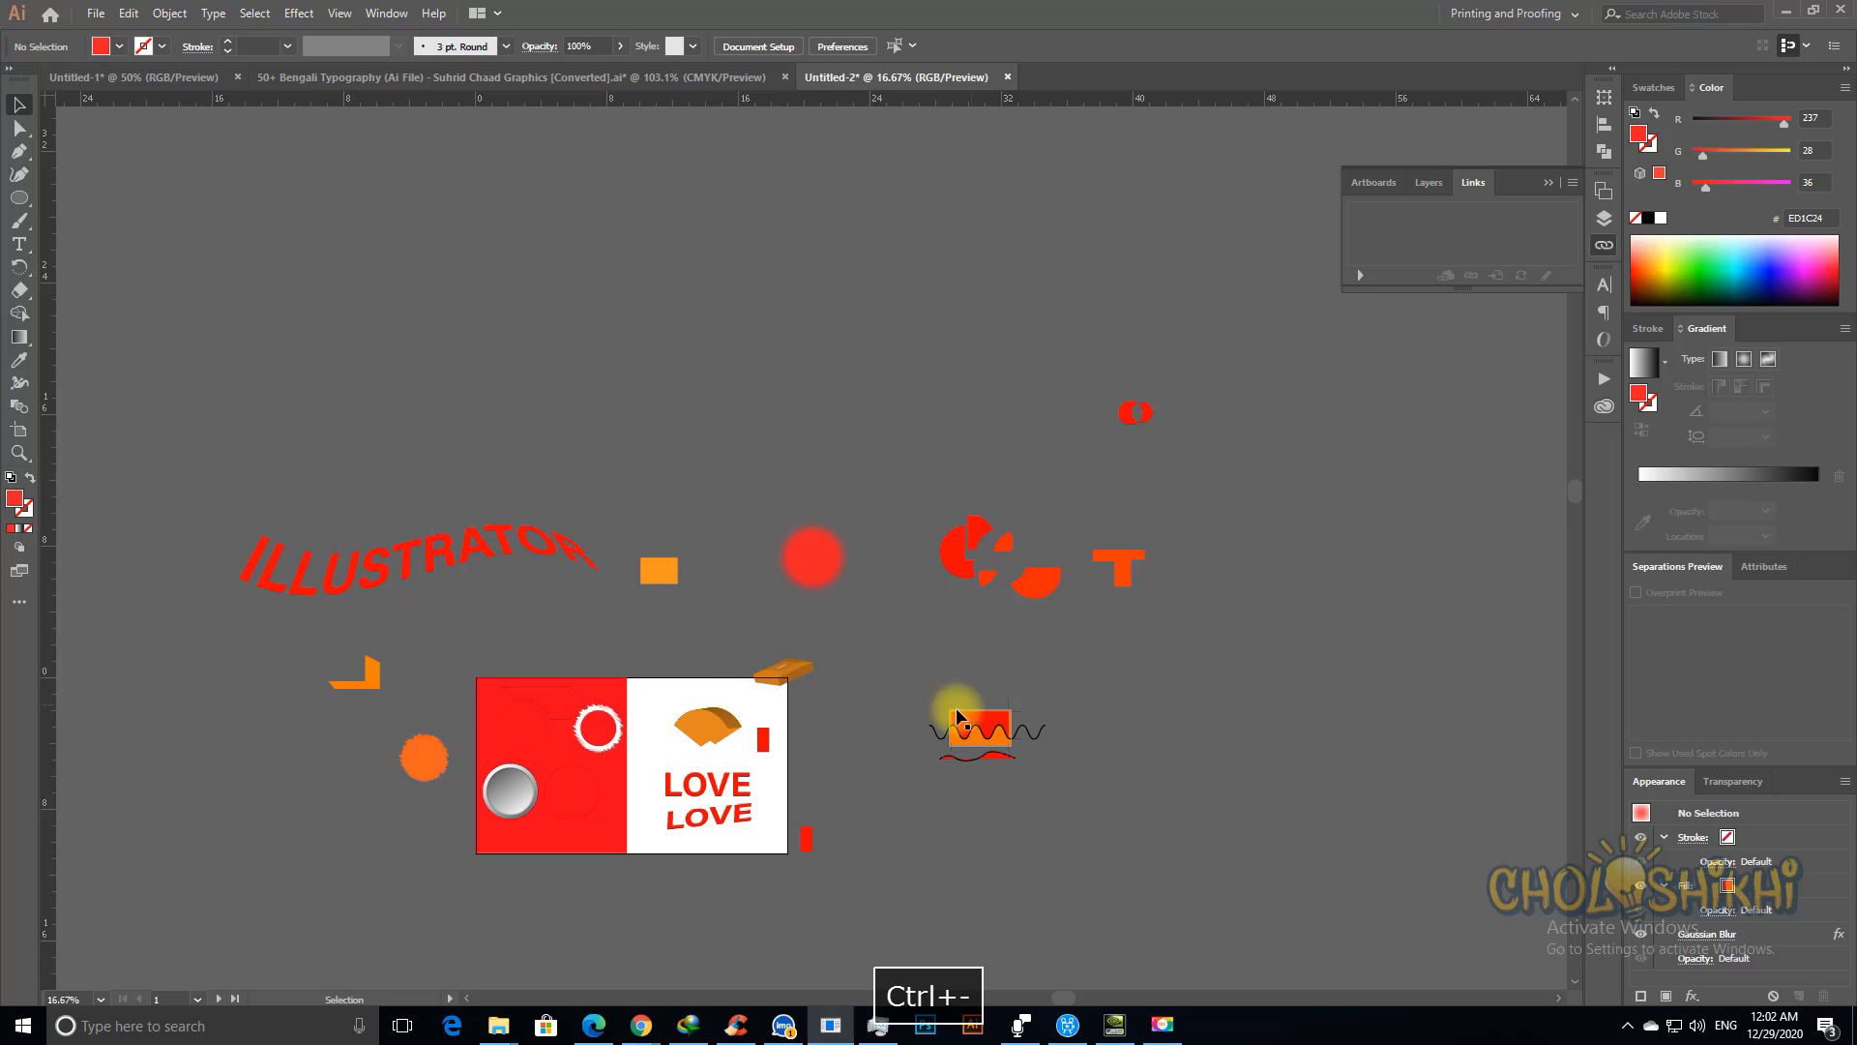
{"action": "left_click_drag", "start_coordinate": [830, 423], "coordinate": [586, 653]}
{"action": "key", "text": "ctrl+space"}
{"action": "left_click_drag", "start_coordinate": [488, 593], "coordinate": [619, 696]}
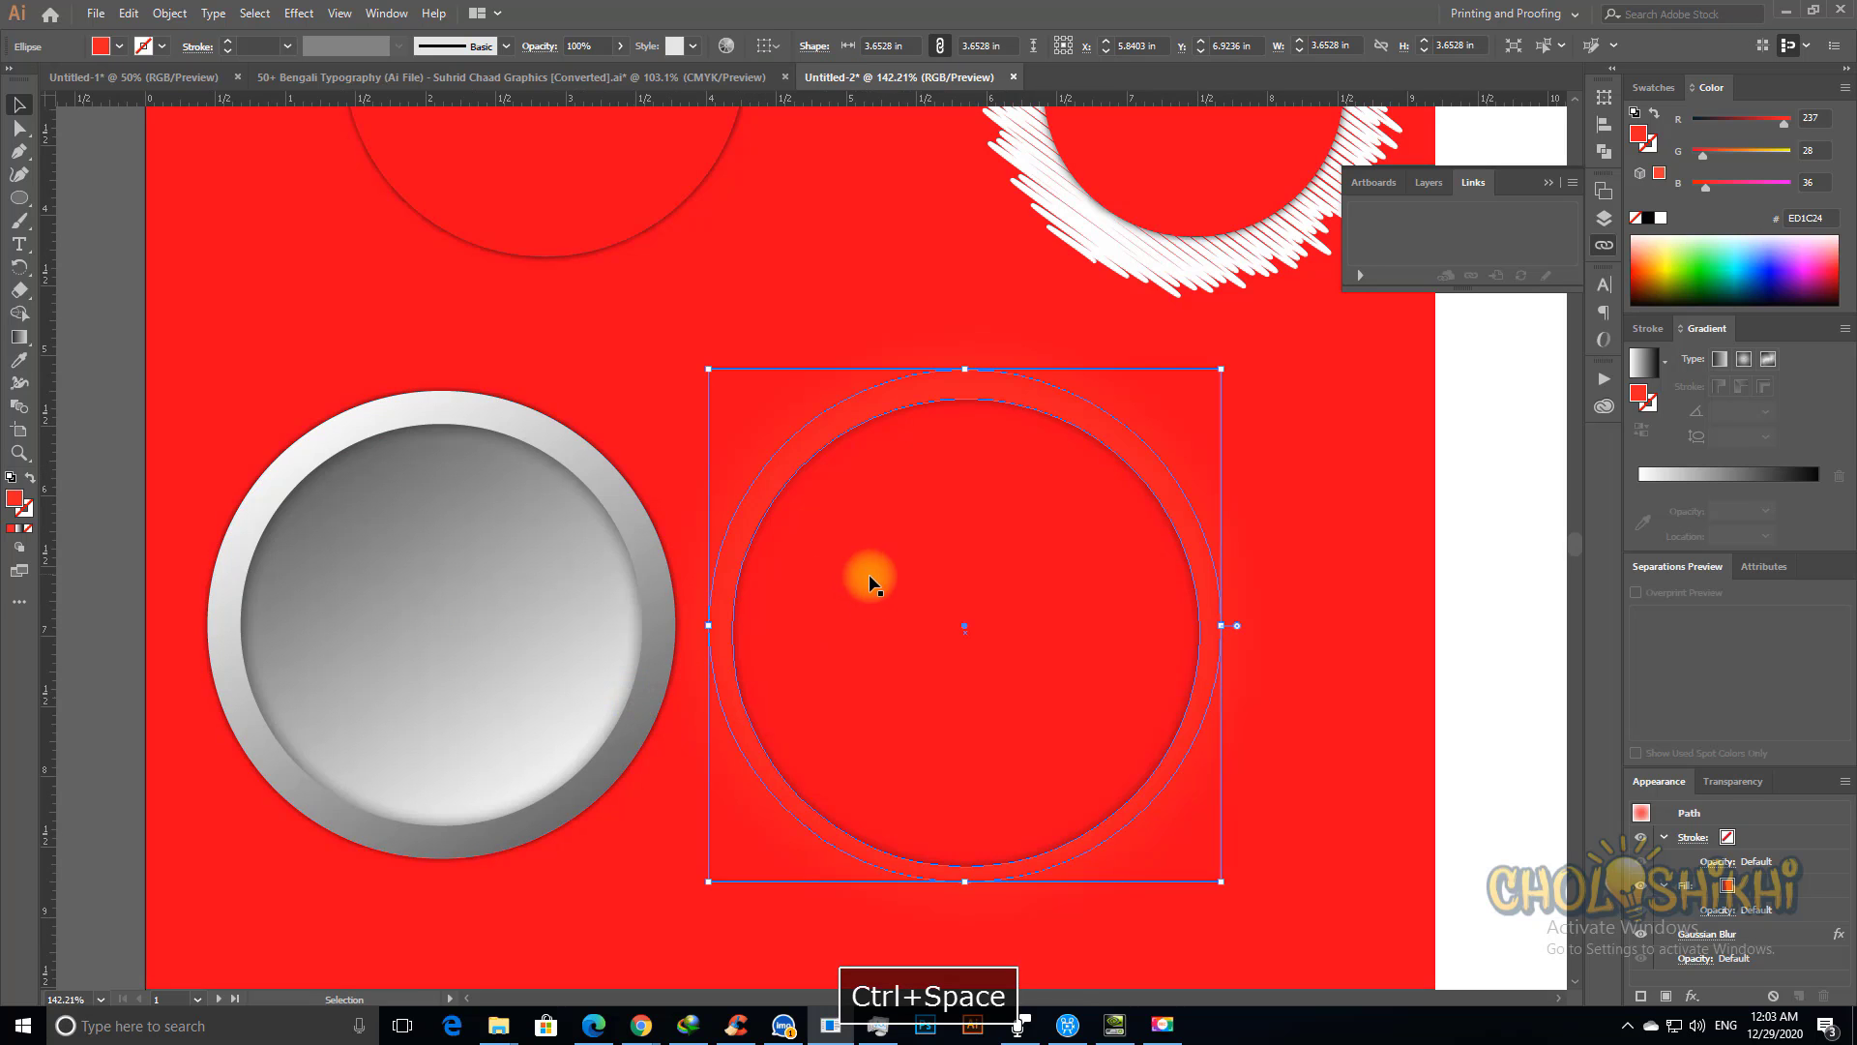
{"action": "key", "text": "ctrl+x"}
{"action": "key", "text": "ctrl+f"}
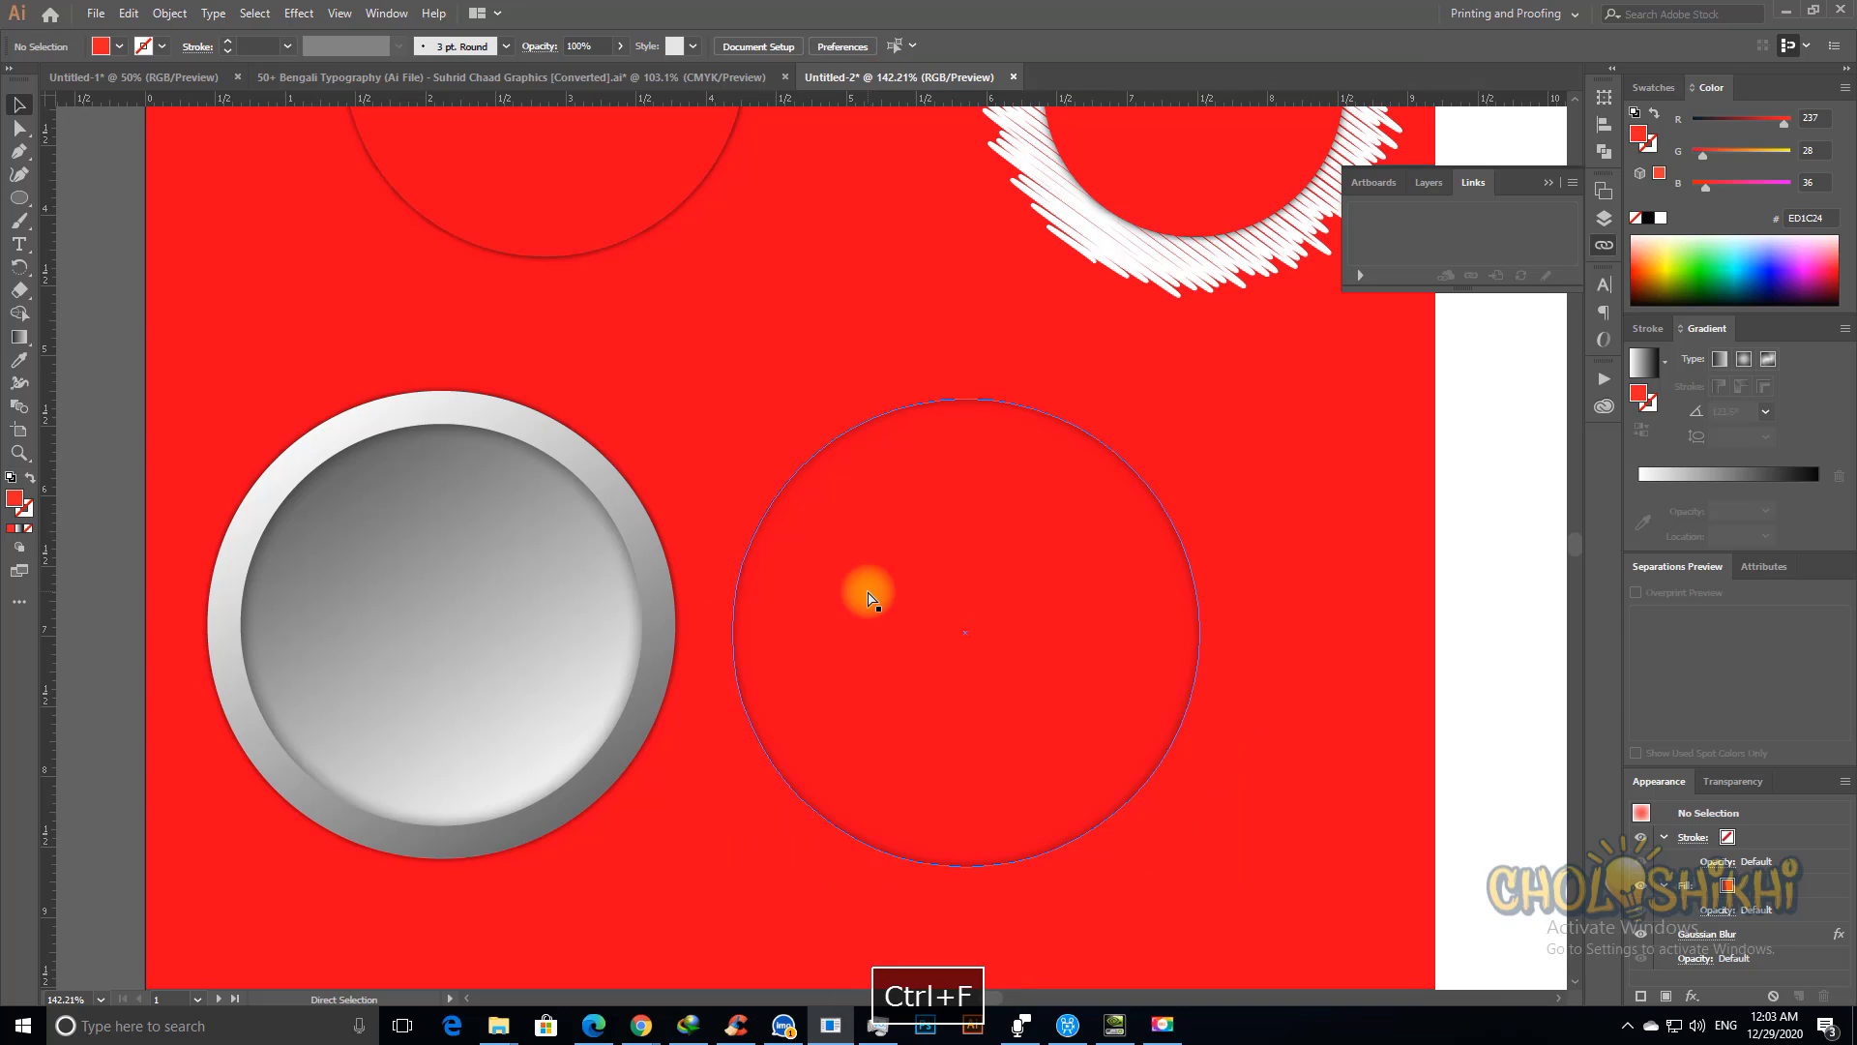
Step: Shrink the blurred circle around its centre to about 2.04 in wide and recolour it yellow-orange, EDB024
{"action": "left_click_drag", "start_coordinate": [964, 369], "coordinate": [961, 484]}
{"action": "left_click_drag", "start_coordinate": [1731, 159], "coordinate": [1760, 150]}
{"action": "key", "text": "ctrl+minus"}
{"action": "key", "text": "ctrl+minus"}
{"action": "key", "text": "ctrl+minus"}
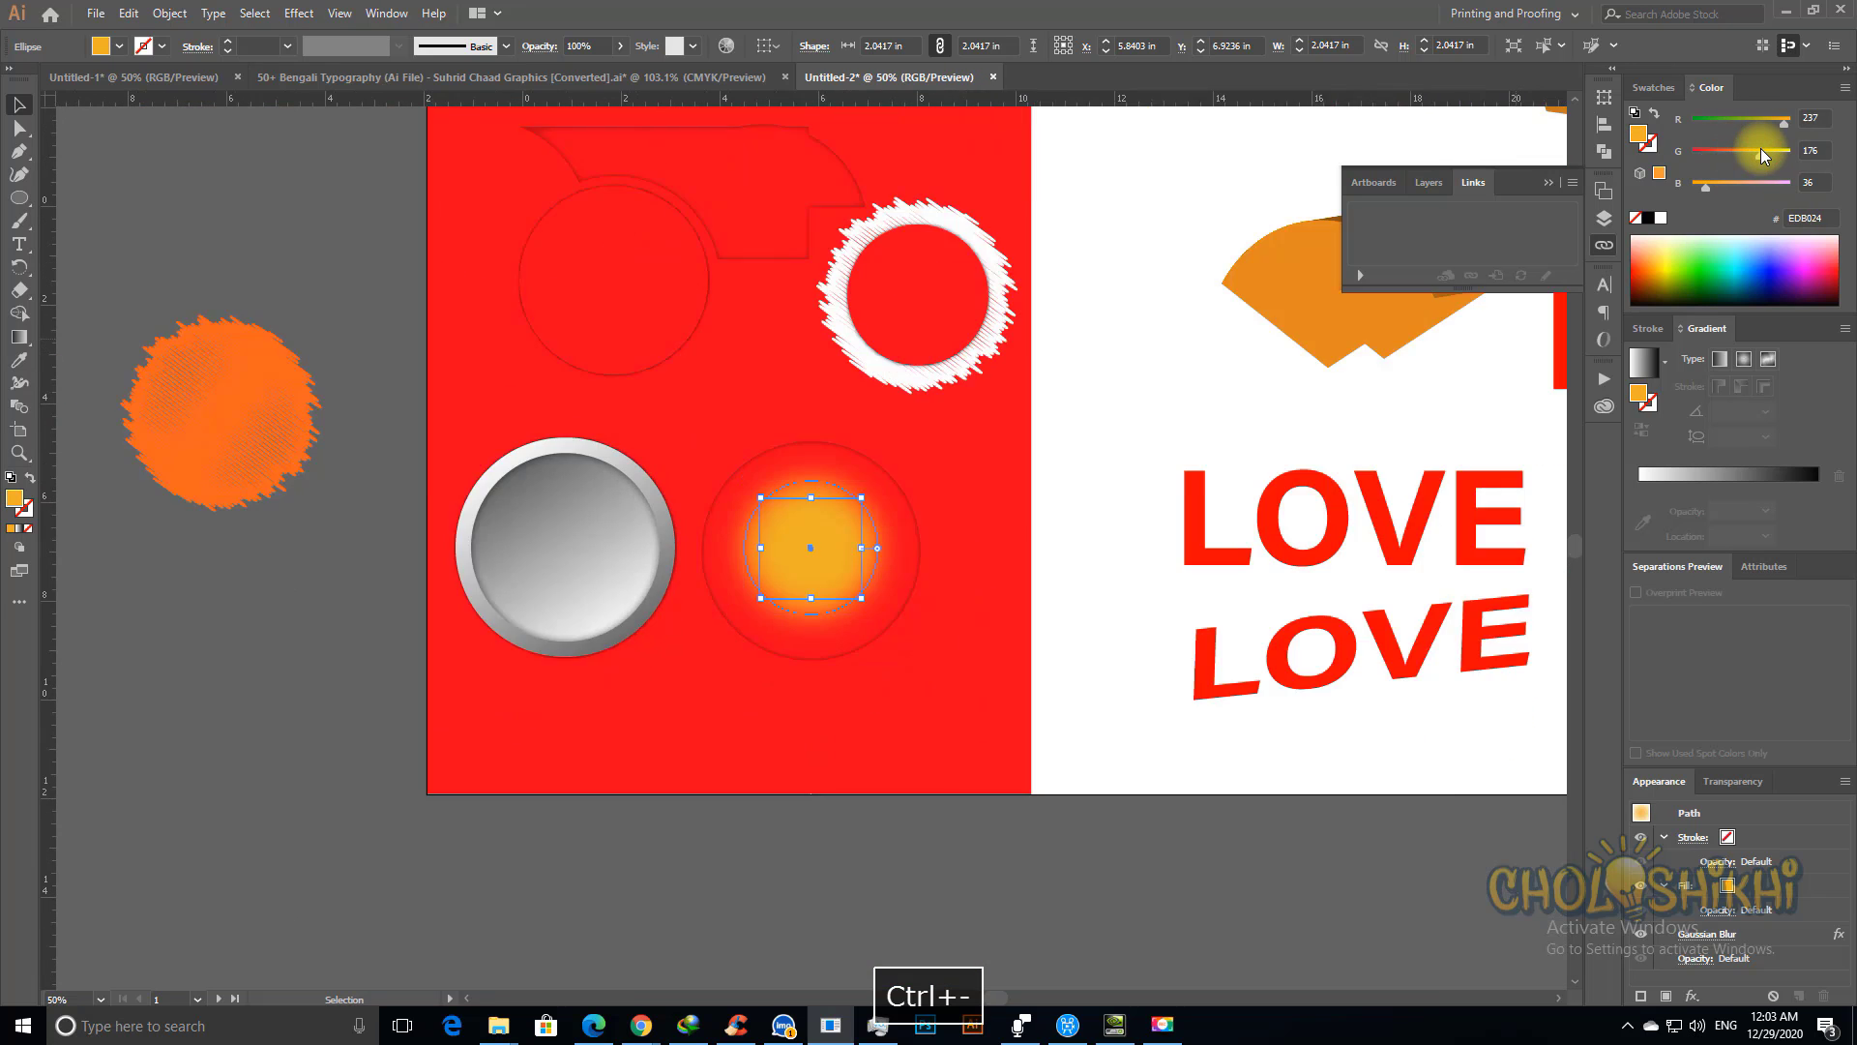
{"action": "left_click", "coordinate": [742, 796]}
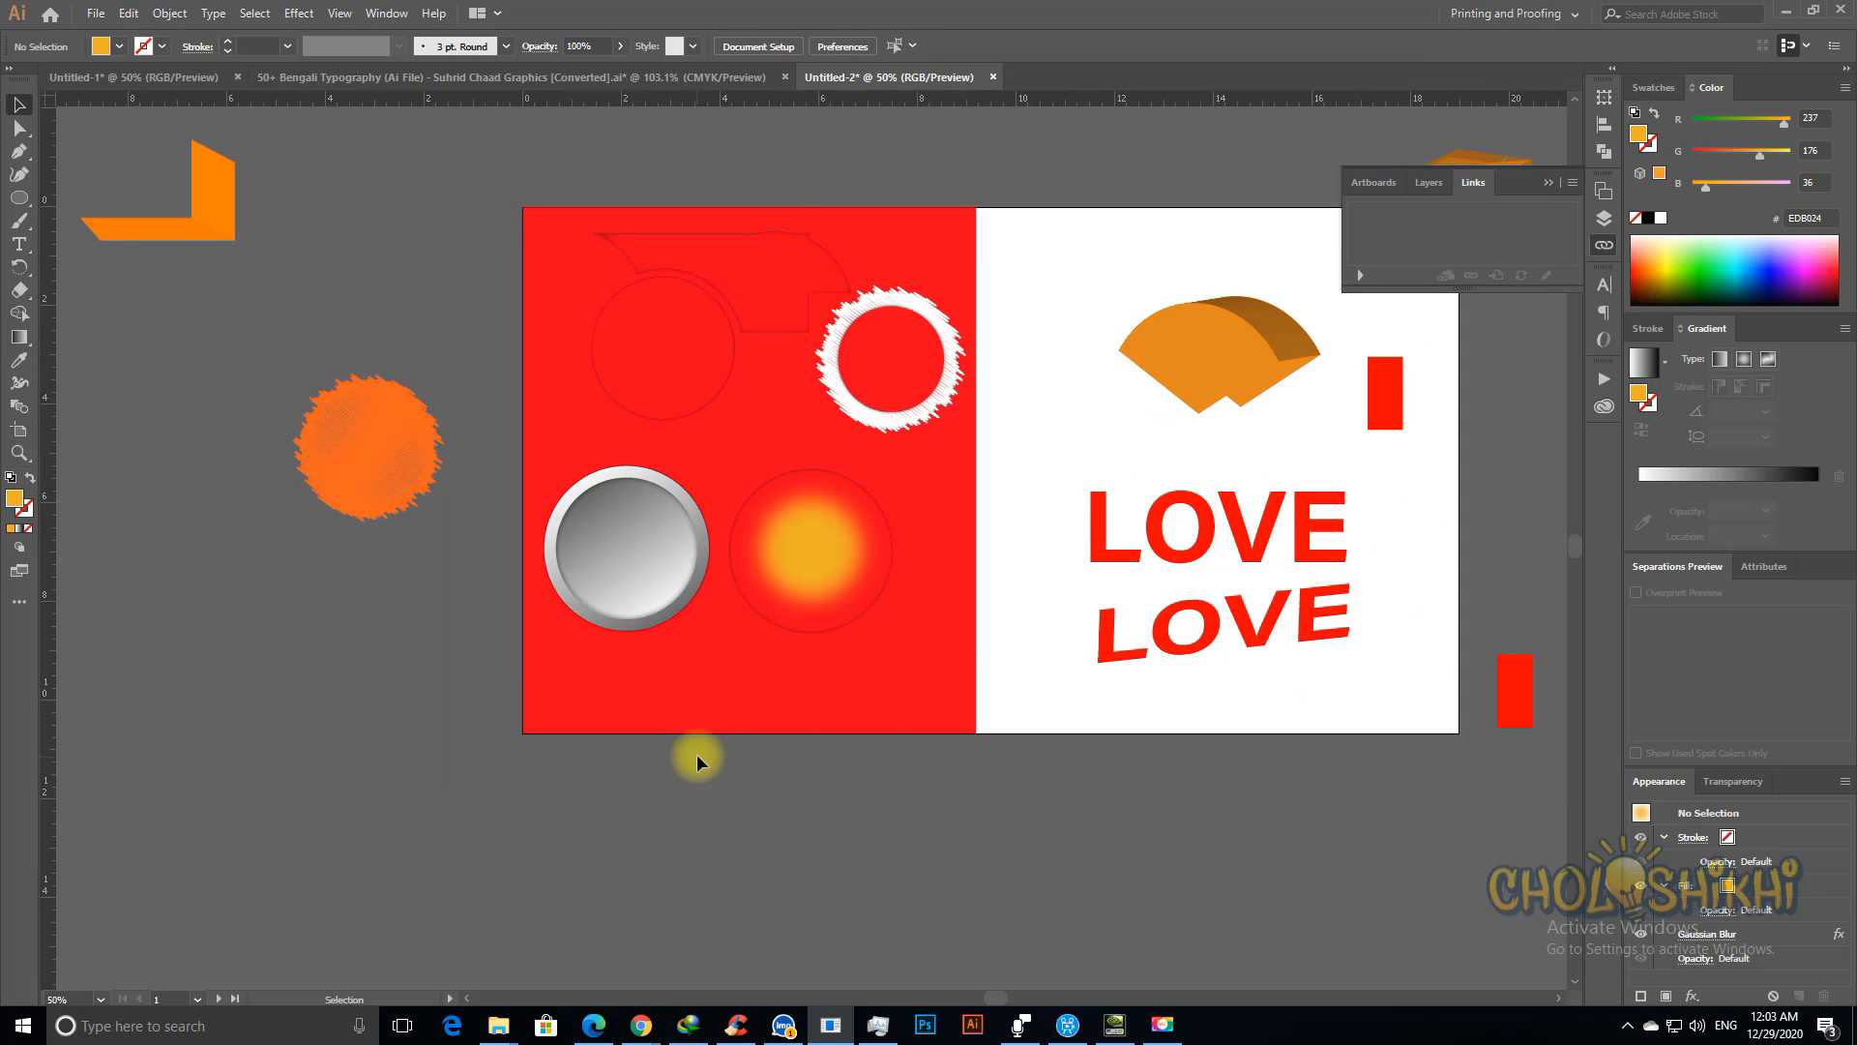
{"action": "left_click", "coordinate": [830, 538]}
{"action": "key", "text": "ctrl+minus"}
{"action": "key", "text": "ctrl+minus"}
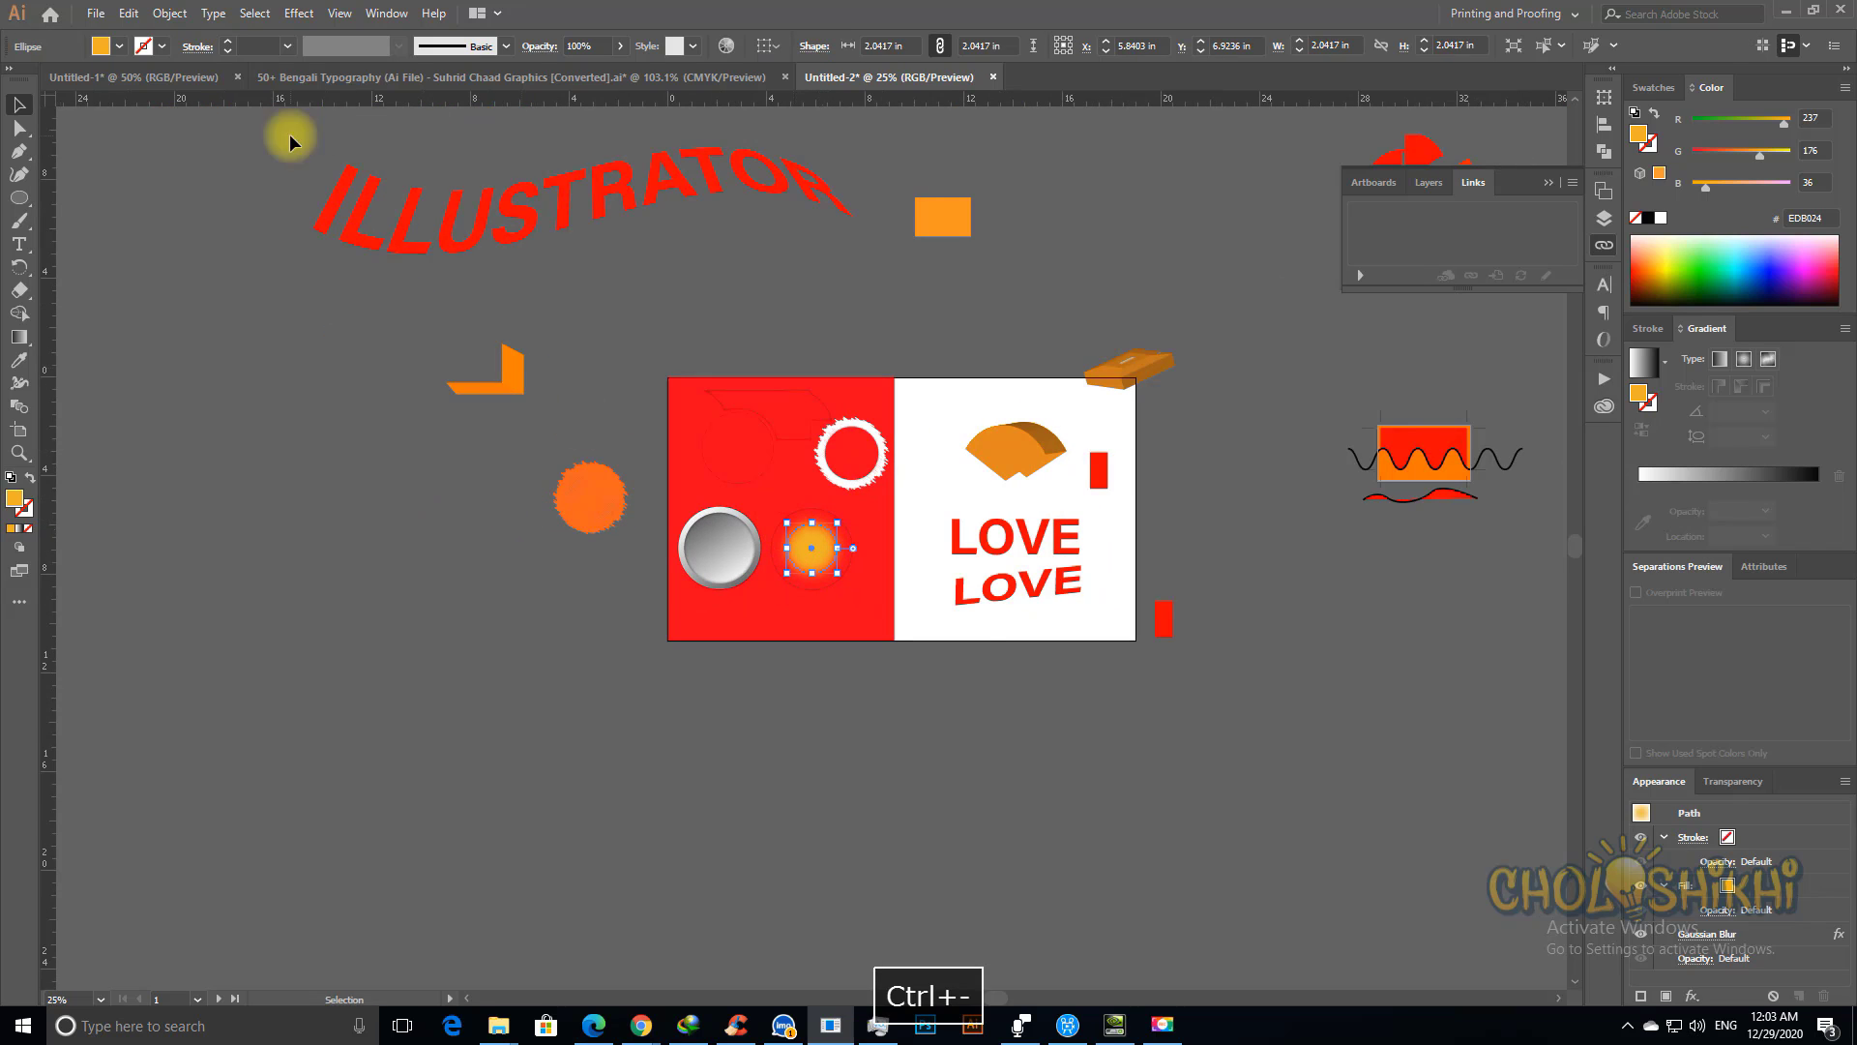
{"action": "left_click", "coordinate": [299, 12]}
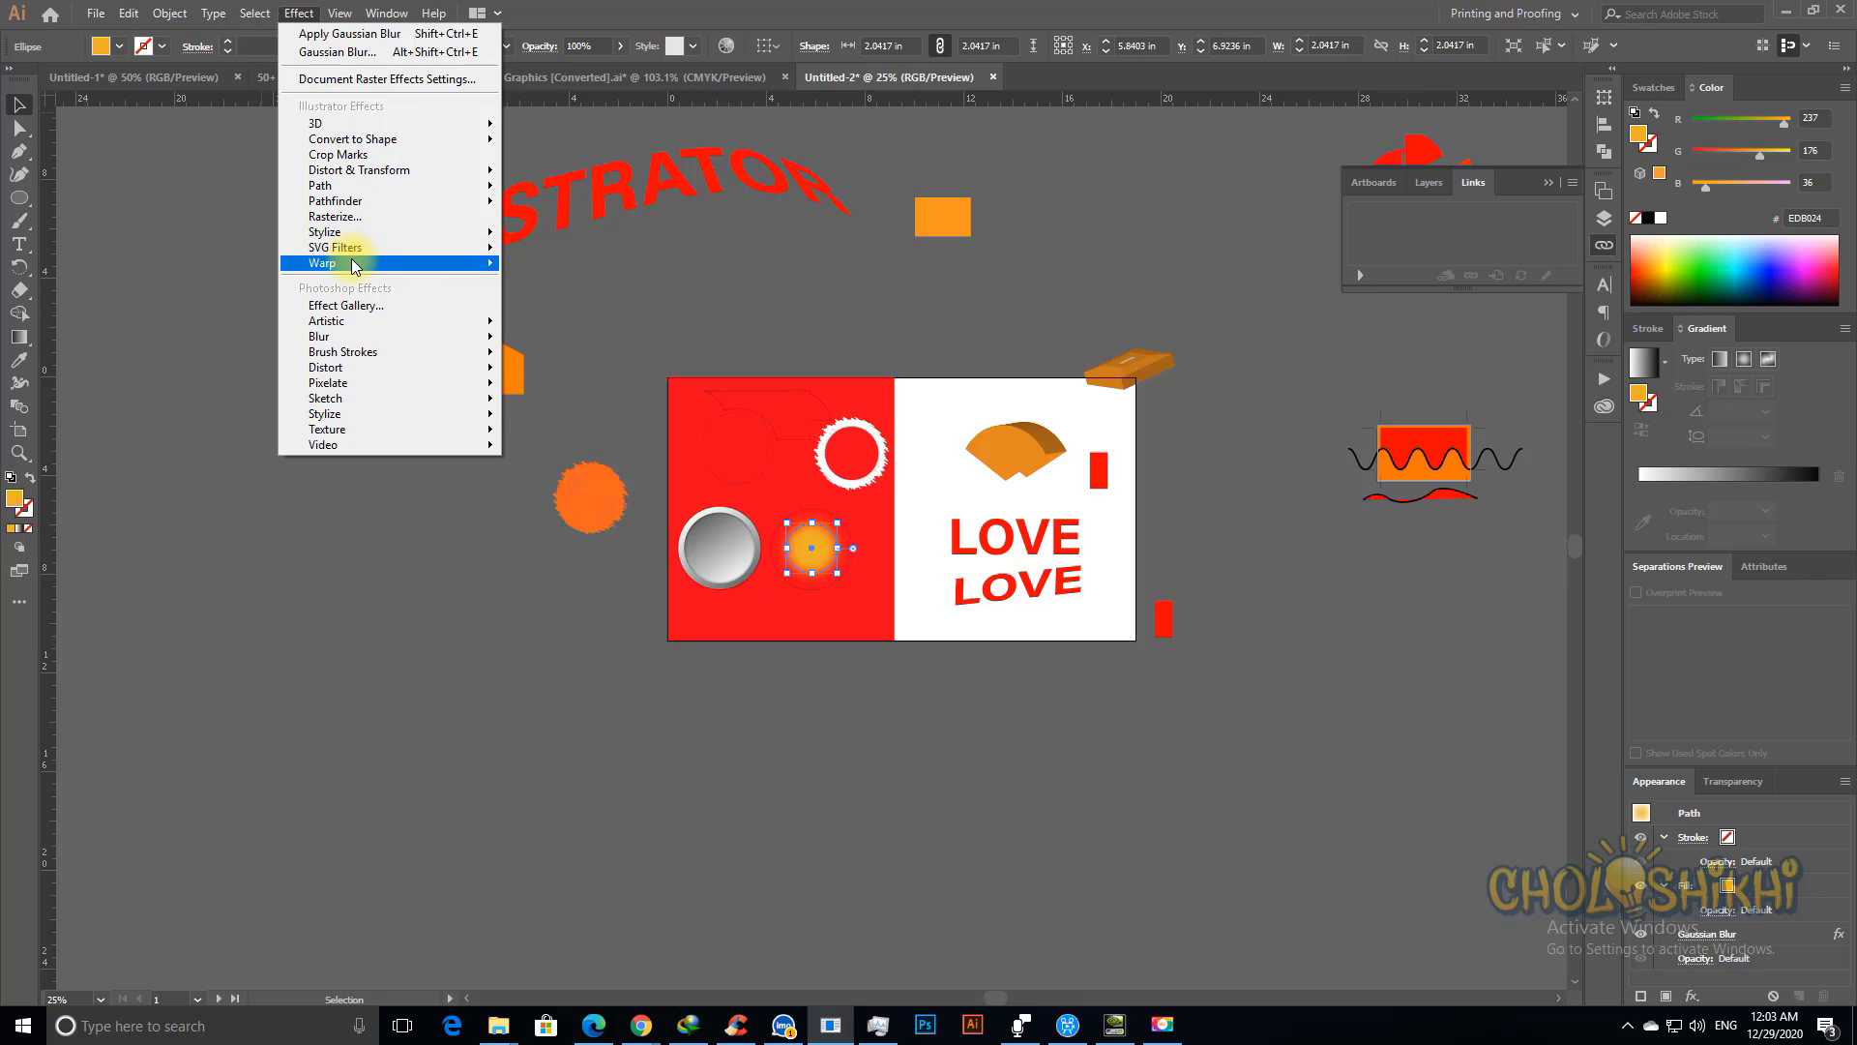
{"action": "mouse_move", "coordinate": [345, 265]}
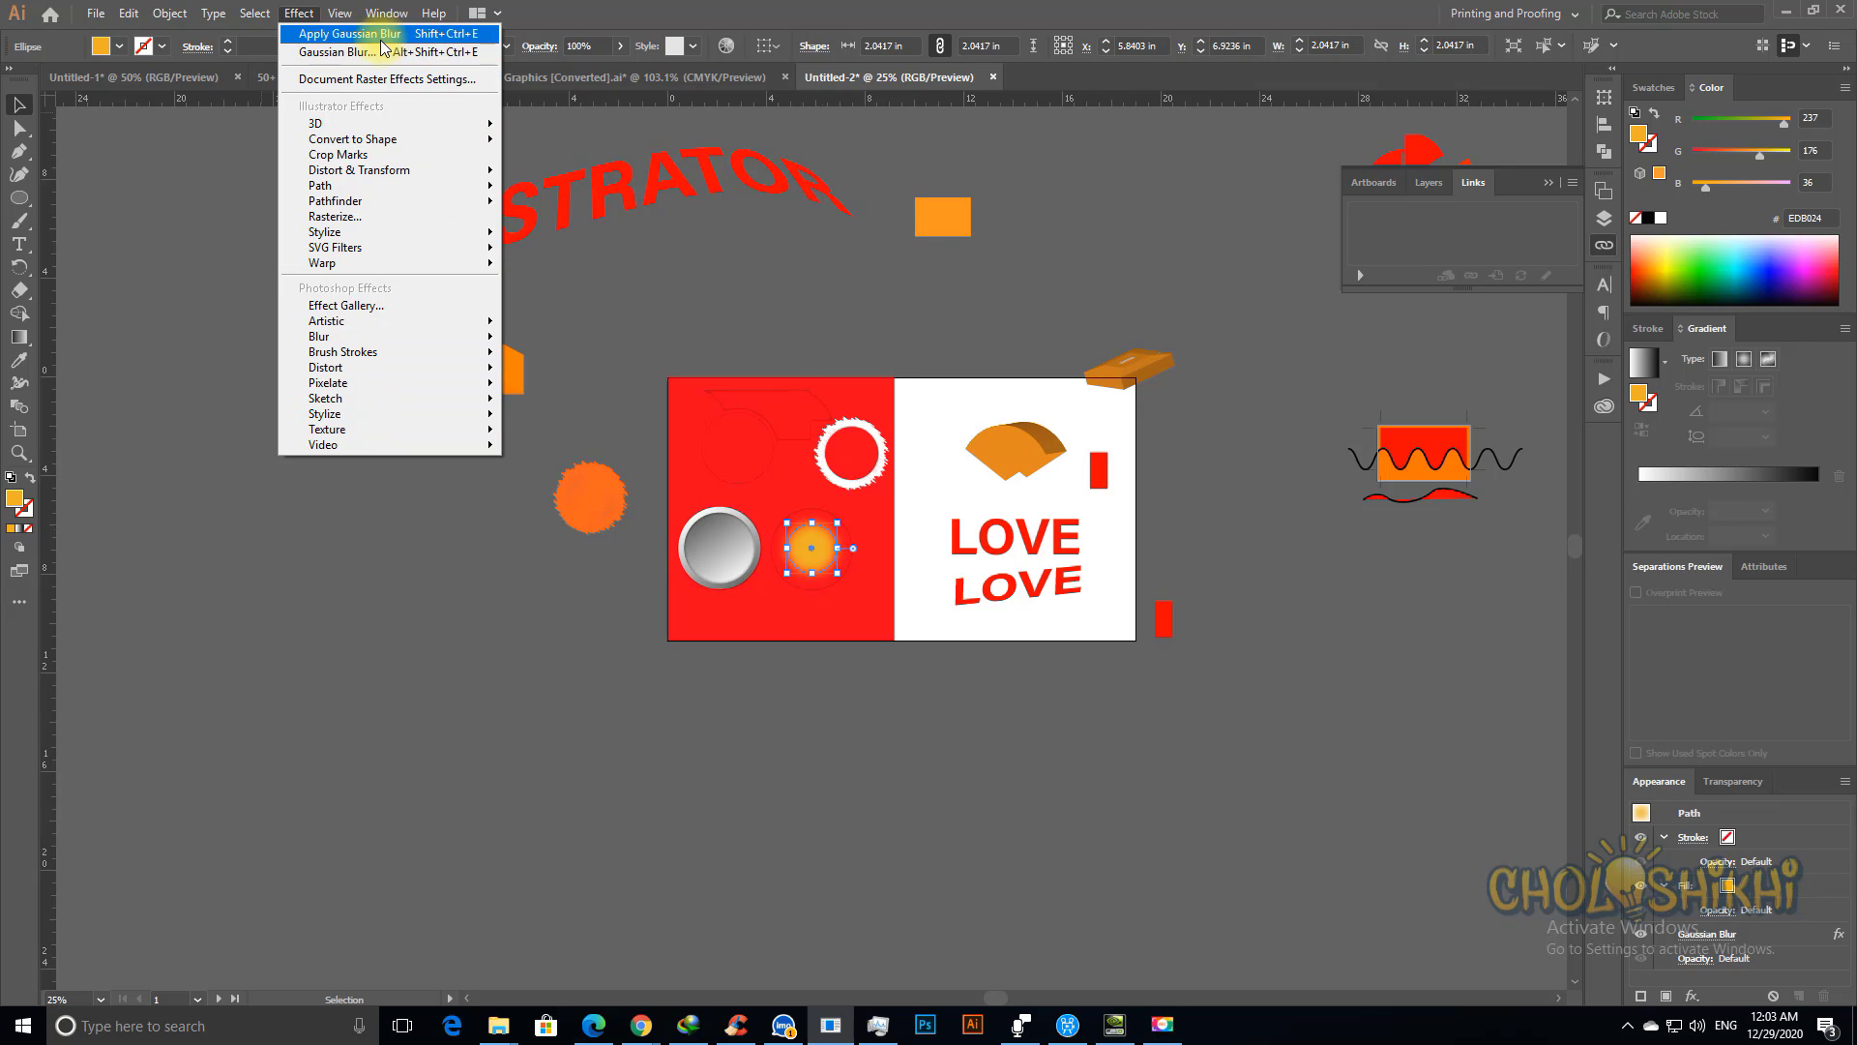
{"action": "mouse_move", "coordinate": [387, 21]}
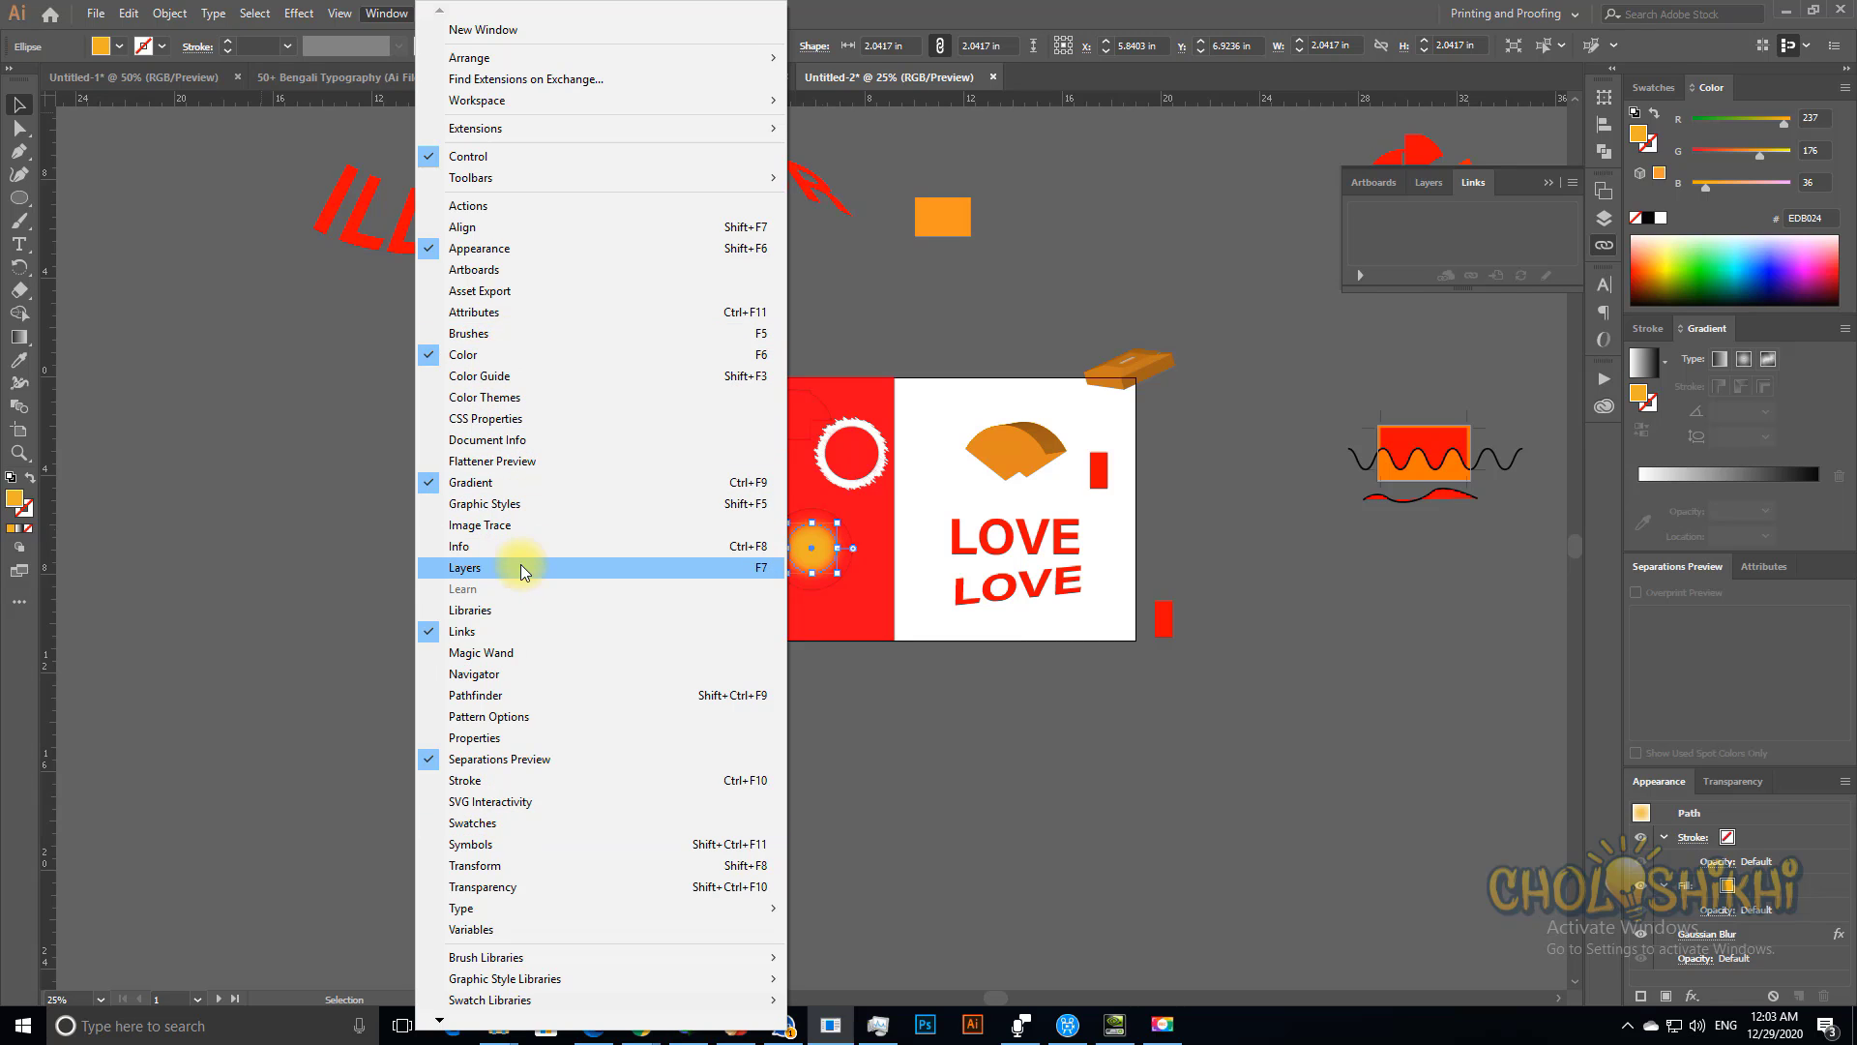
Step: Look through the Transform, Align, Pathfinder, Artboards and Layers panels in turn
{"action": "left_click", "coordinate": [1604, 97]}
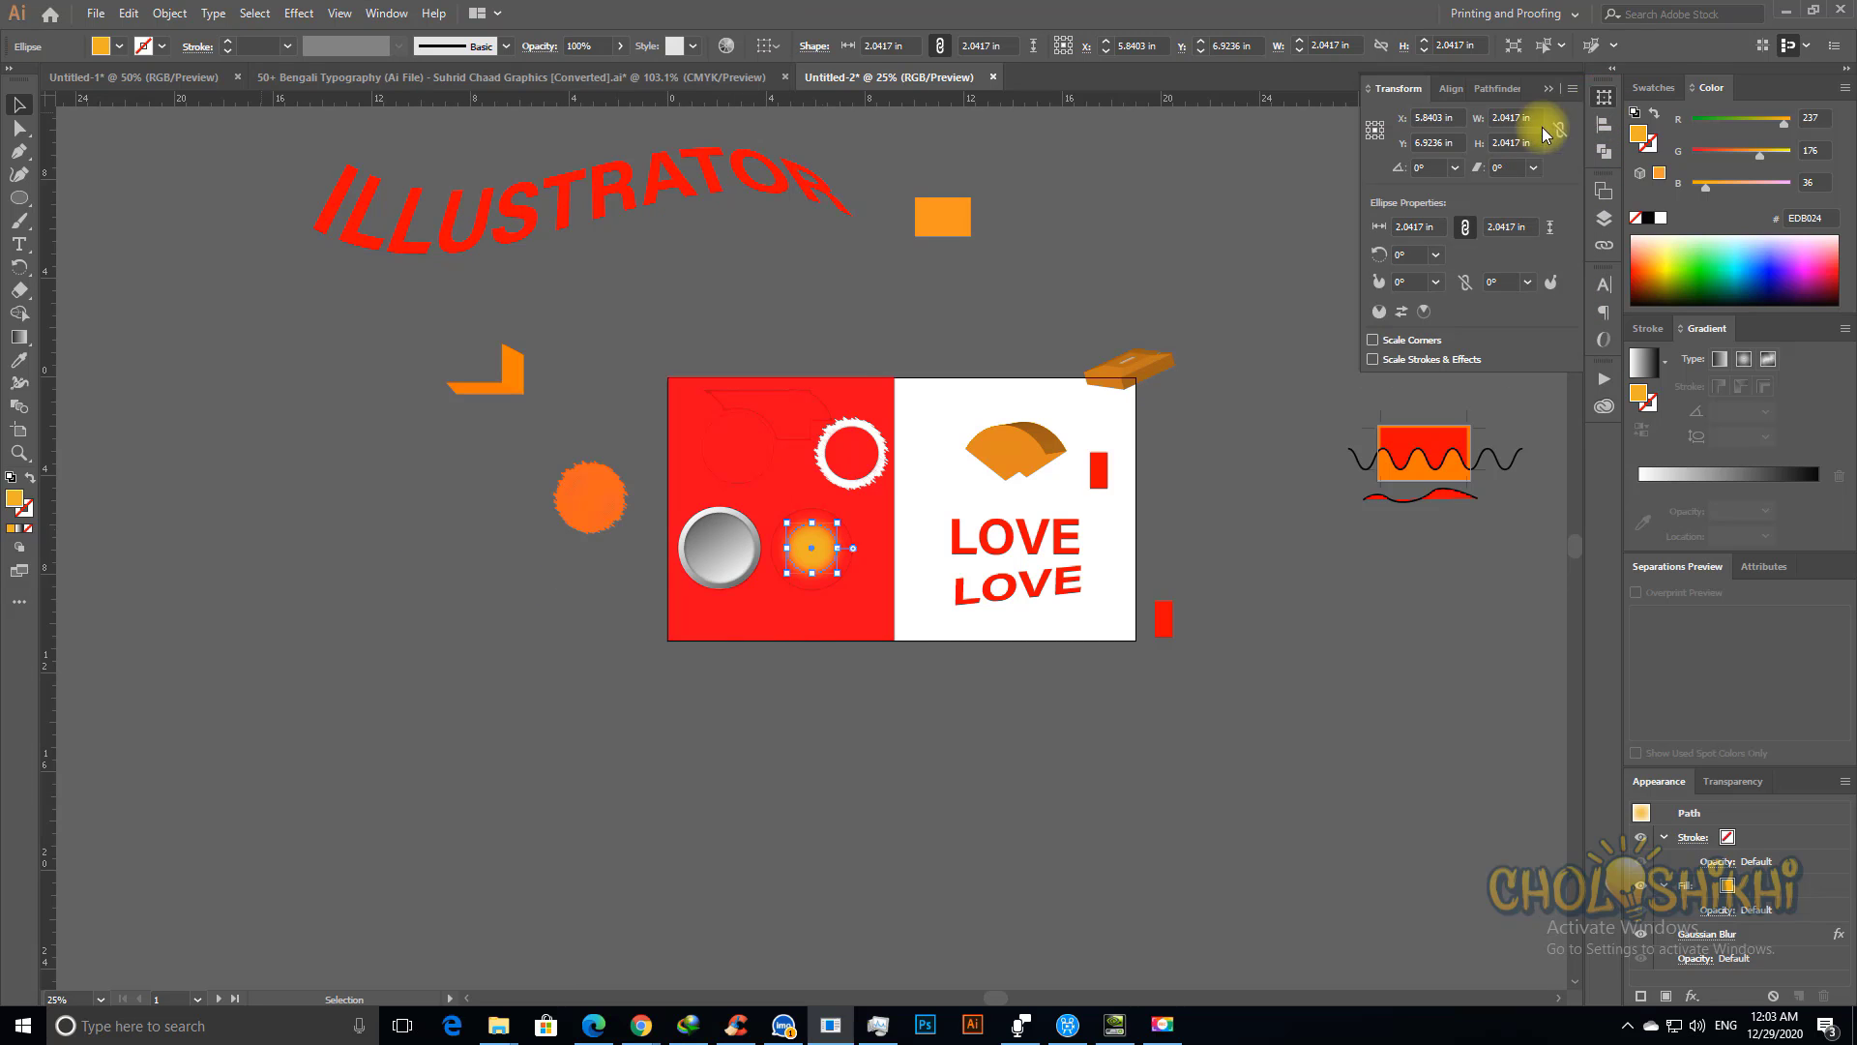
{"action": "left_click", "coordinate": [1453, 90]}
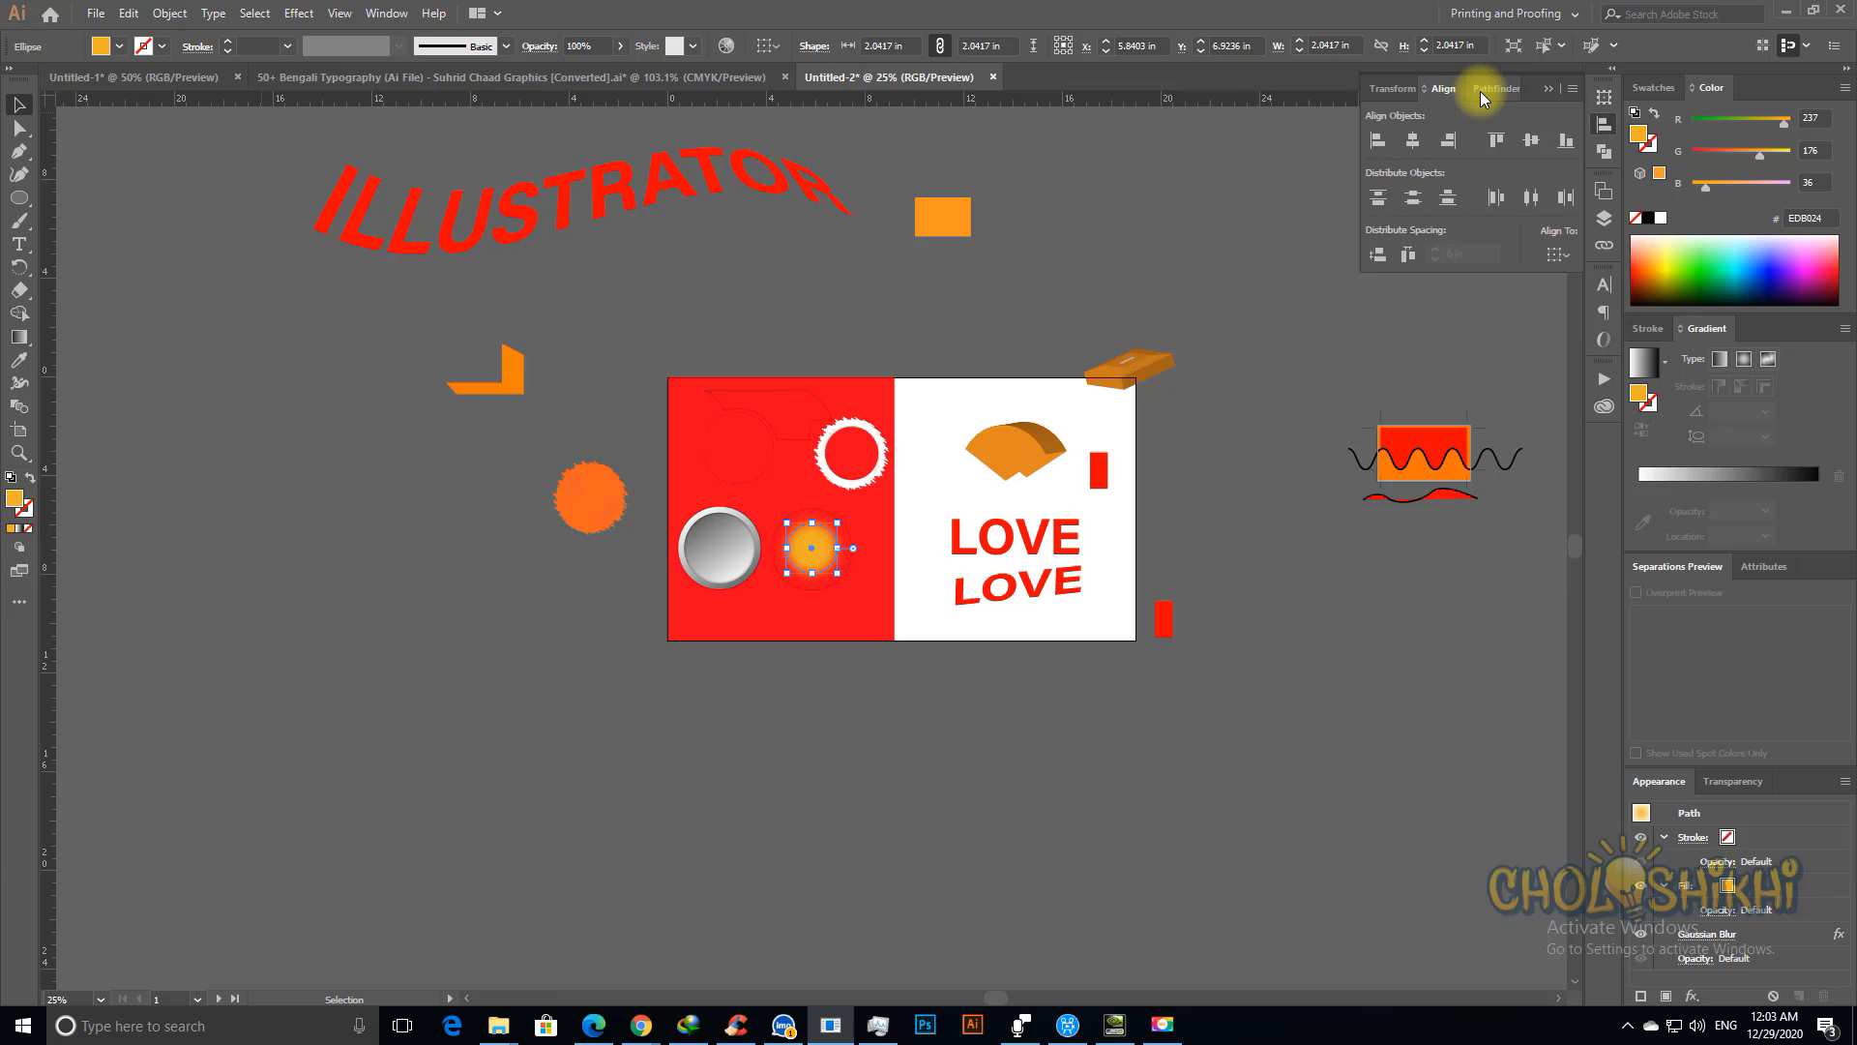
{"action": "left_click", "coordinate": [1485, 91]}
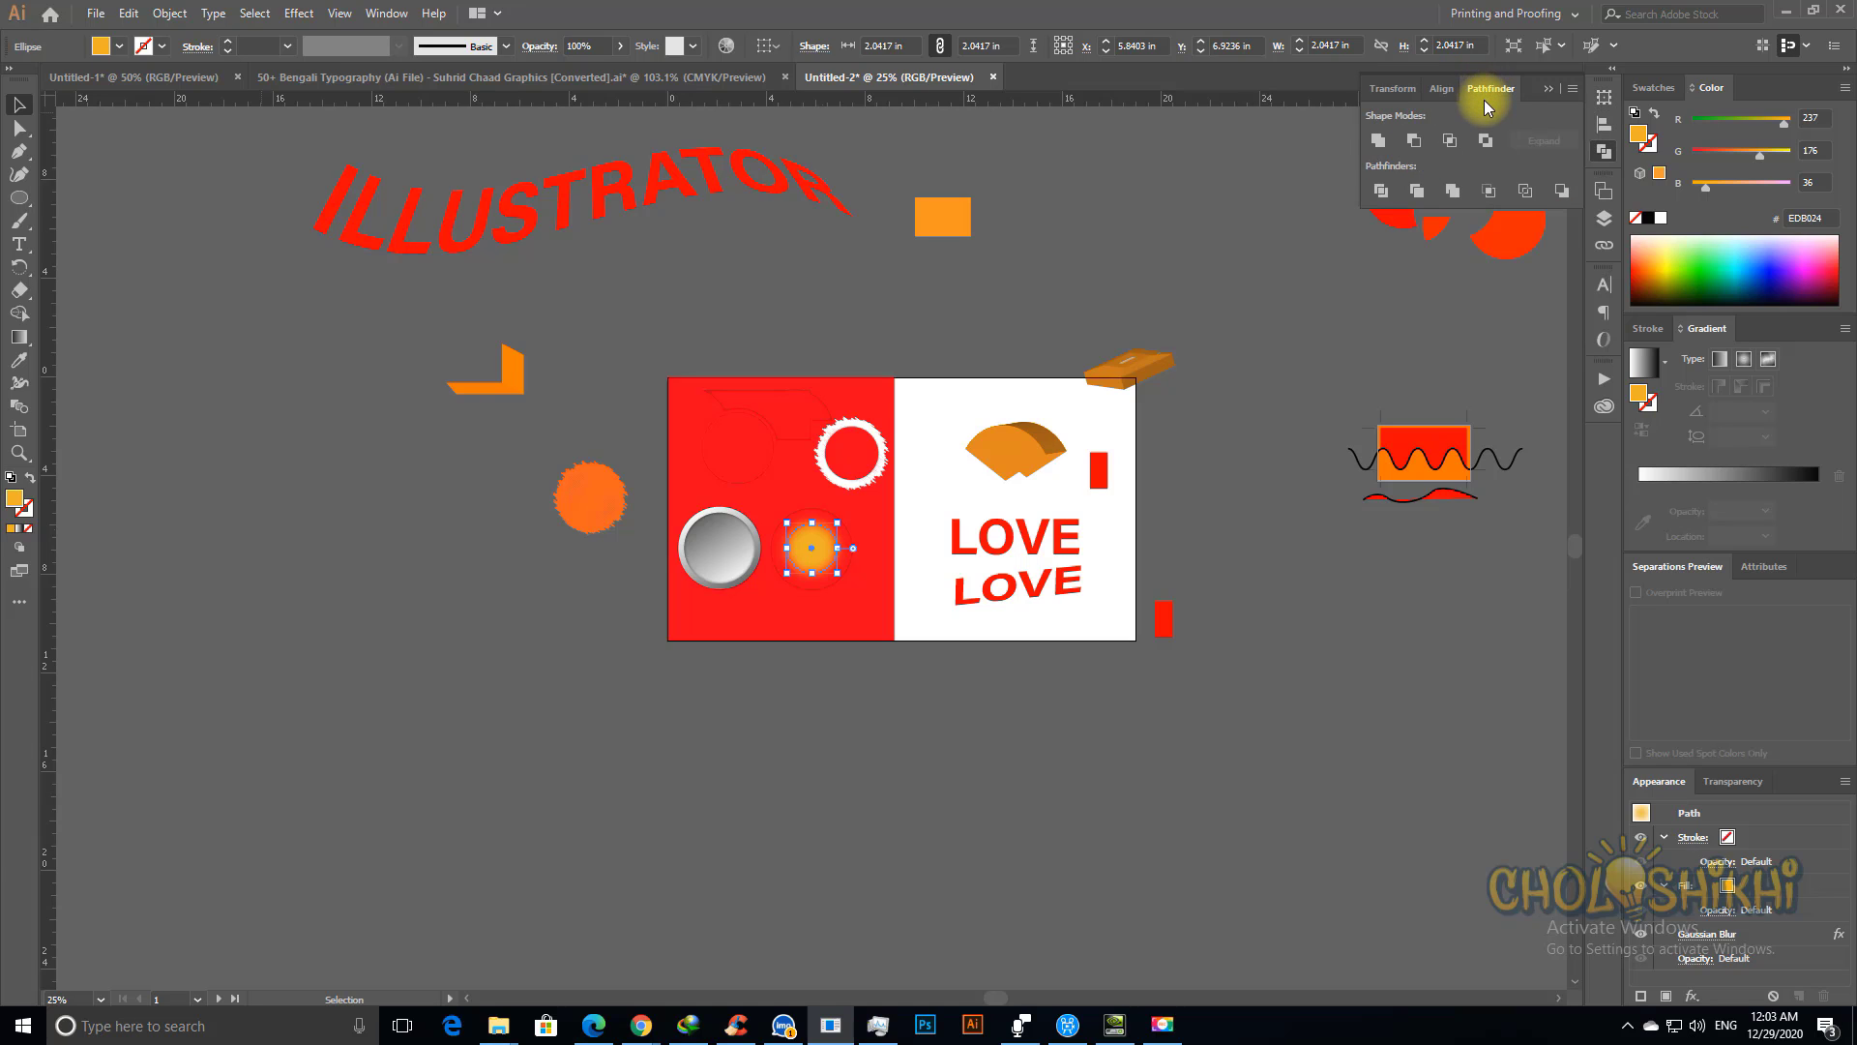
{"action": "left_click", "coordinate": [1604, 191]}
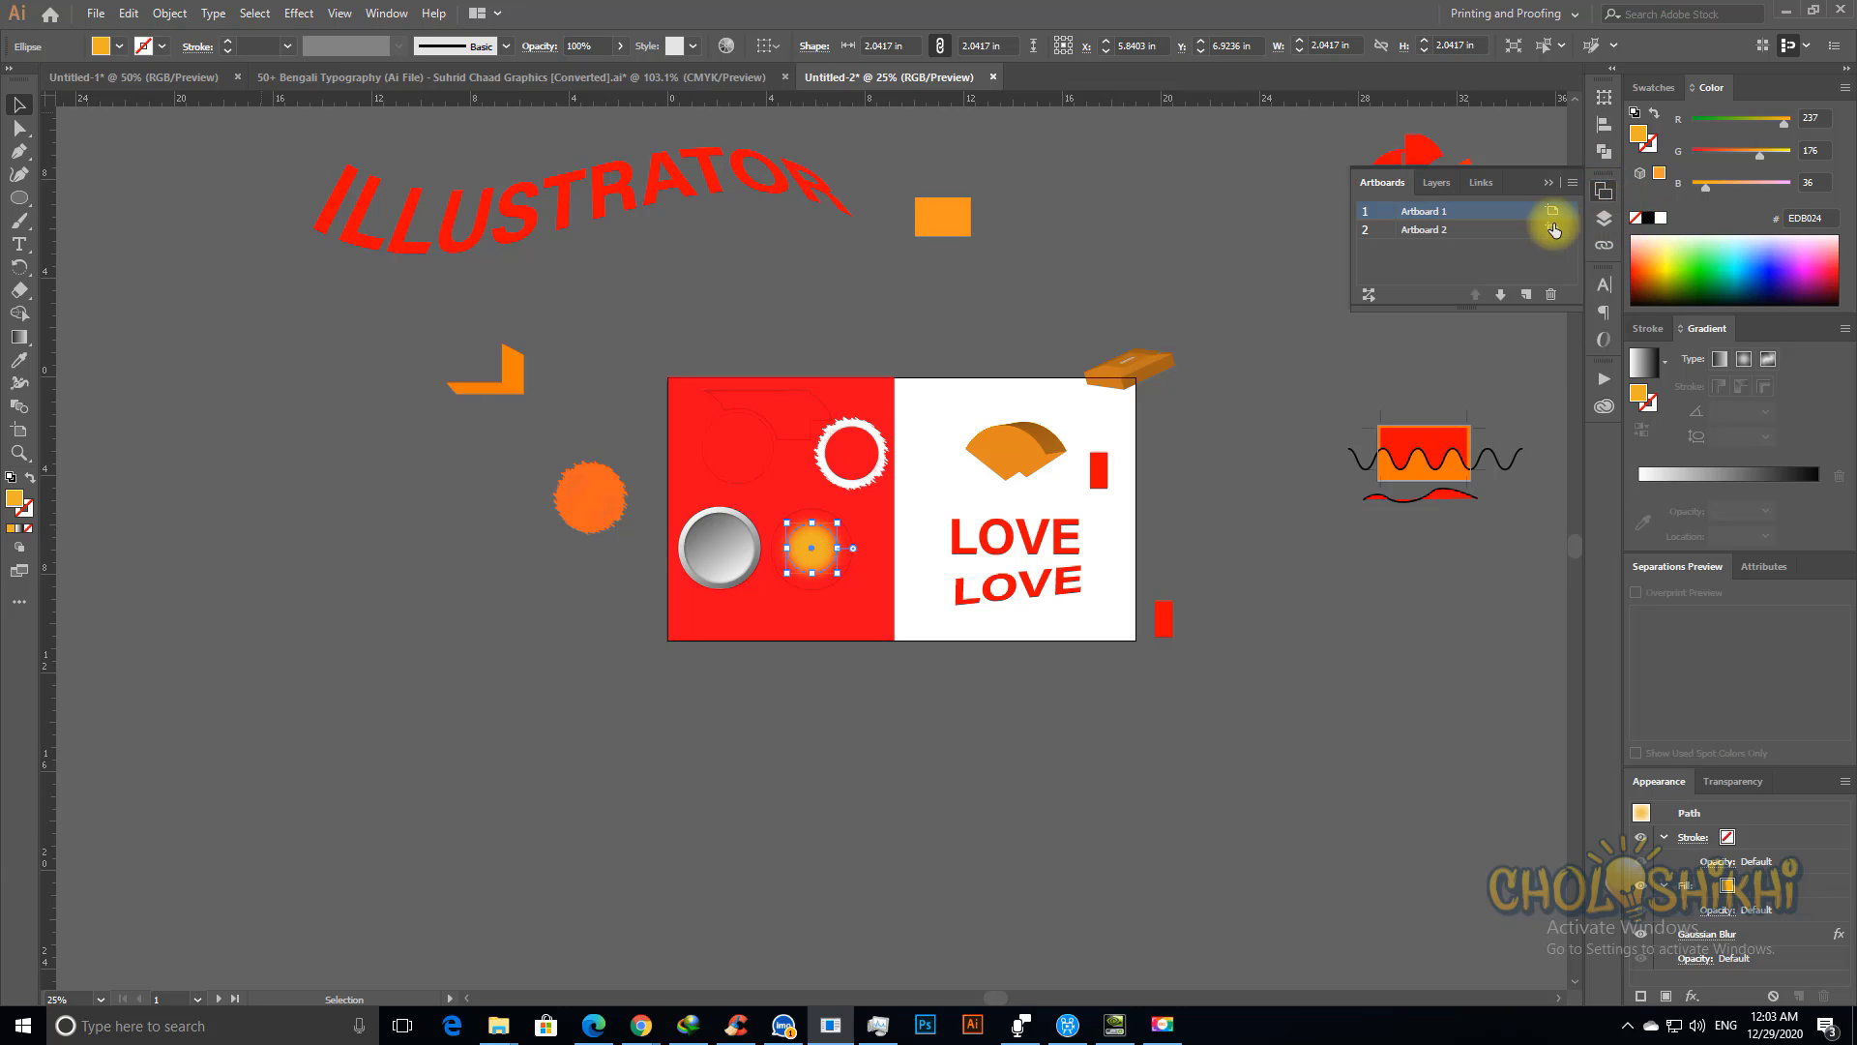
{"action": "left_click", "coordinate": [1604, 218]}
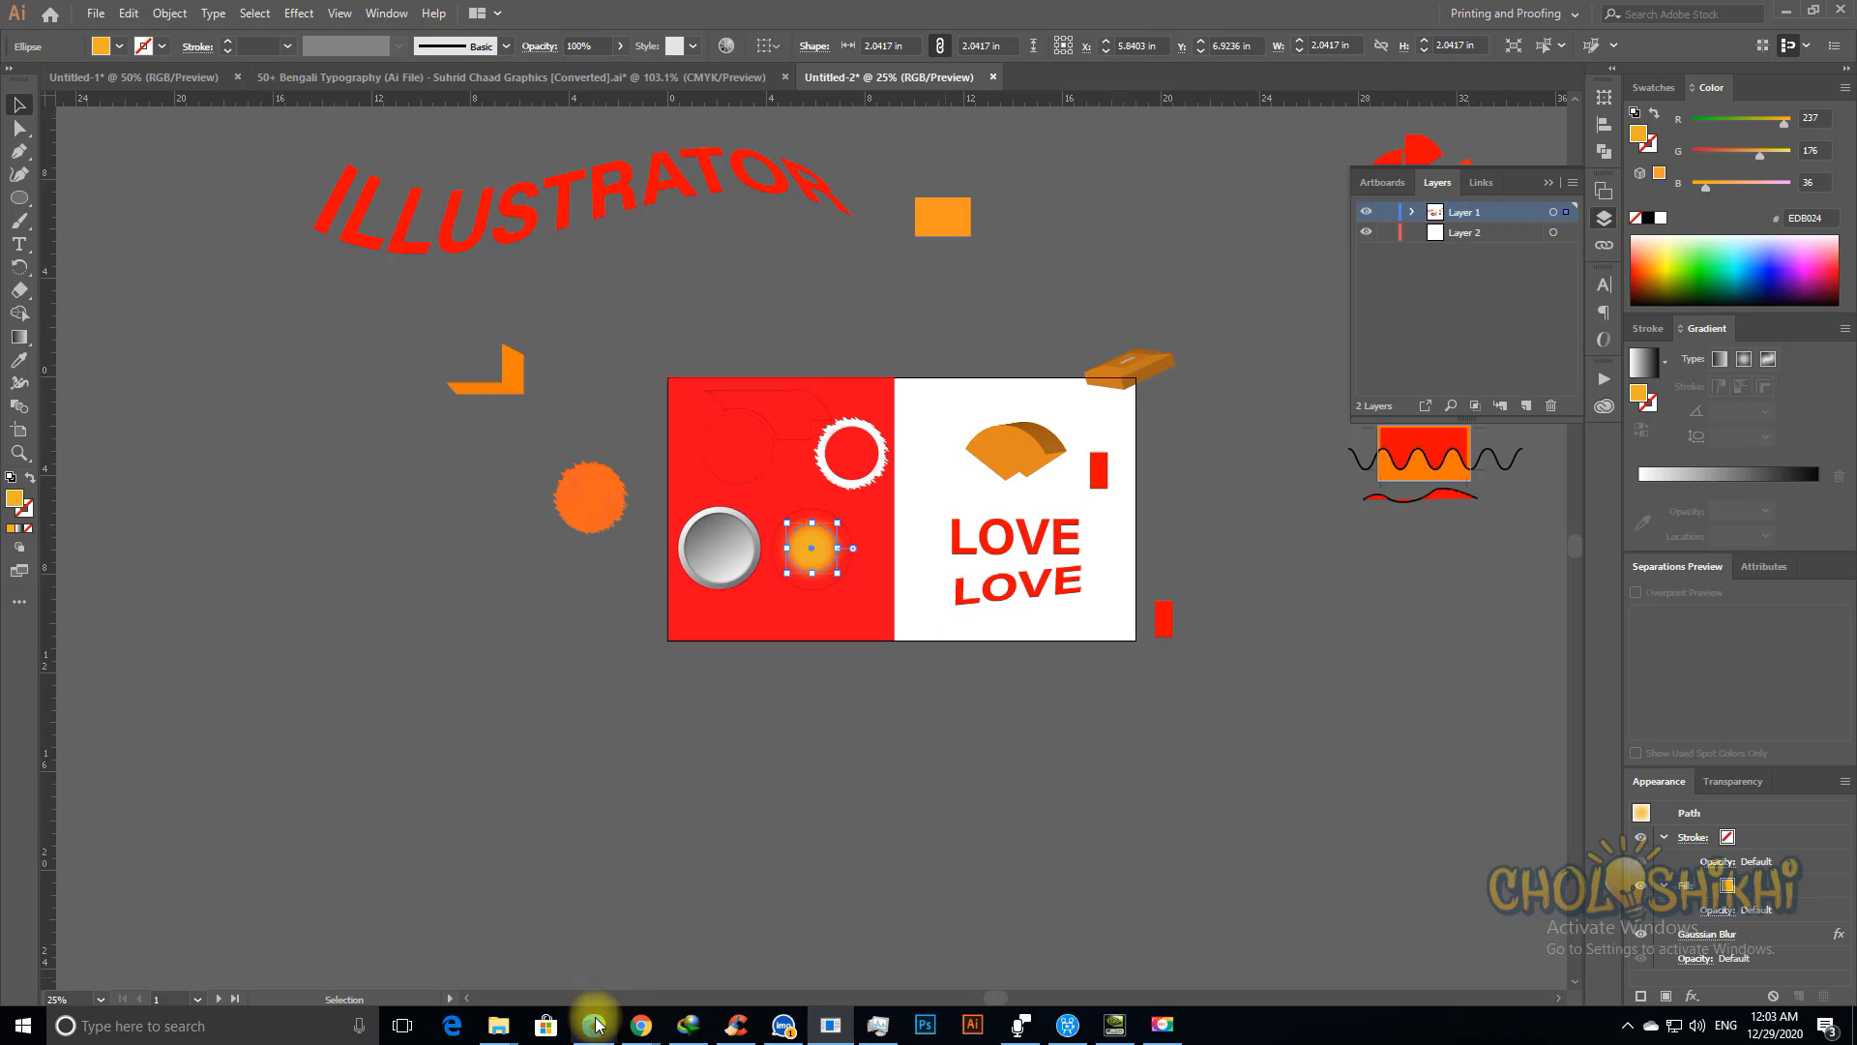
Step: Switch to the Google Meet call in Chrome to check on the meeting and its participants
{"action": "mouse_move", "coordinate": [633, 1023]}
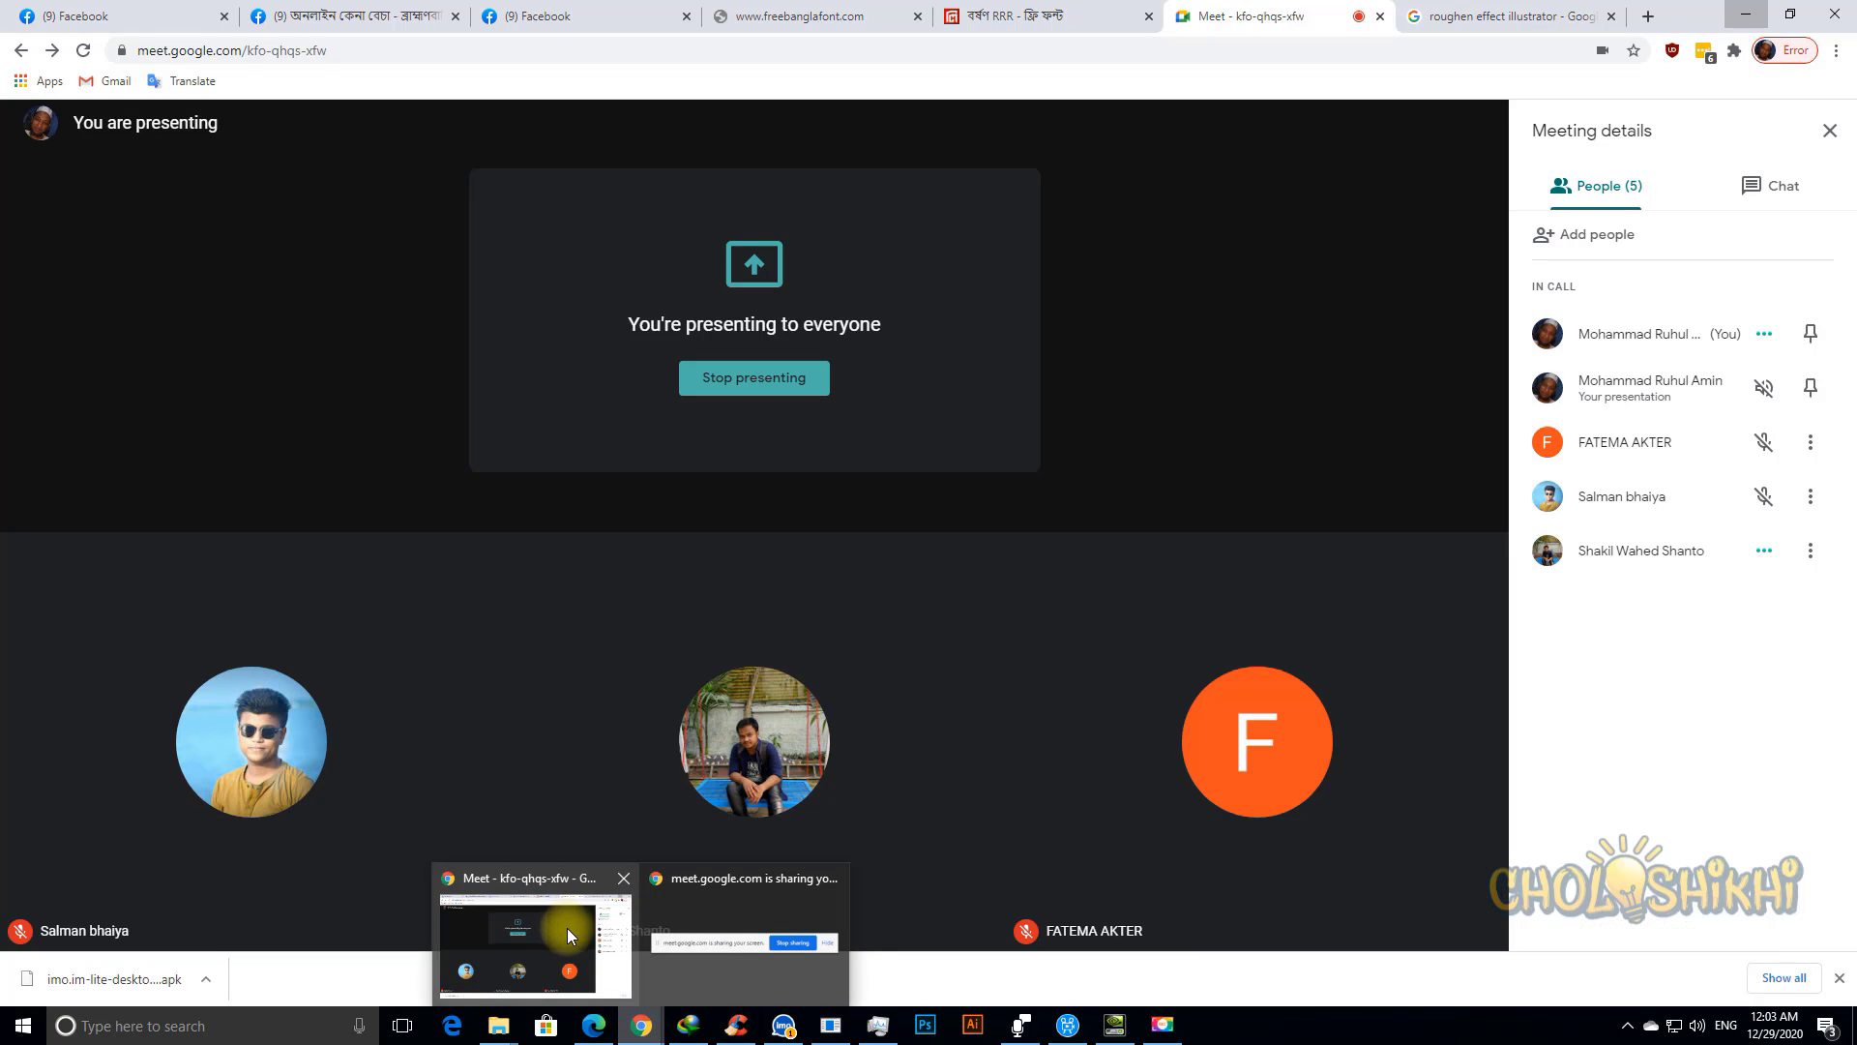
{"action": "left_click", "coordinate": [571, 926]}
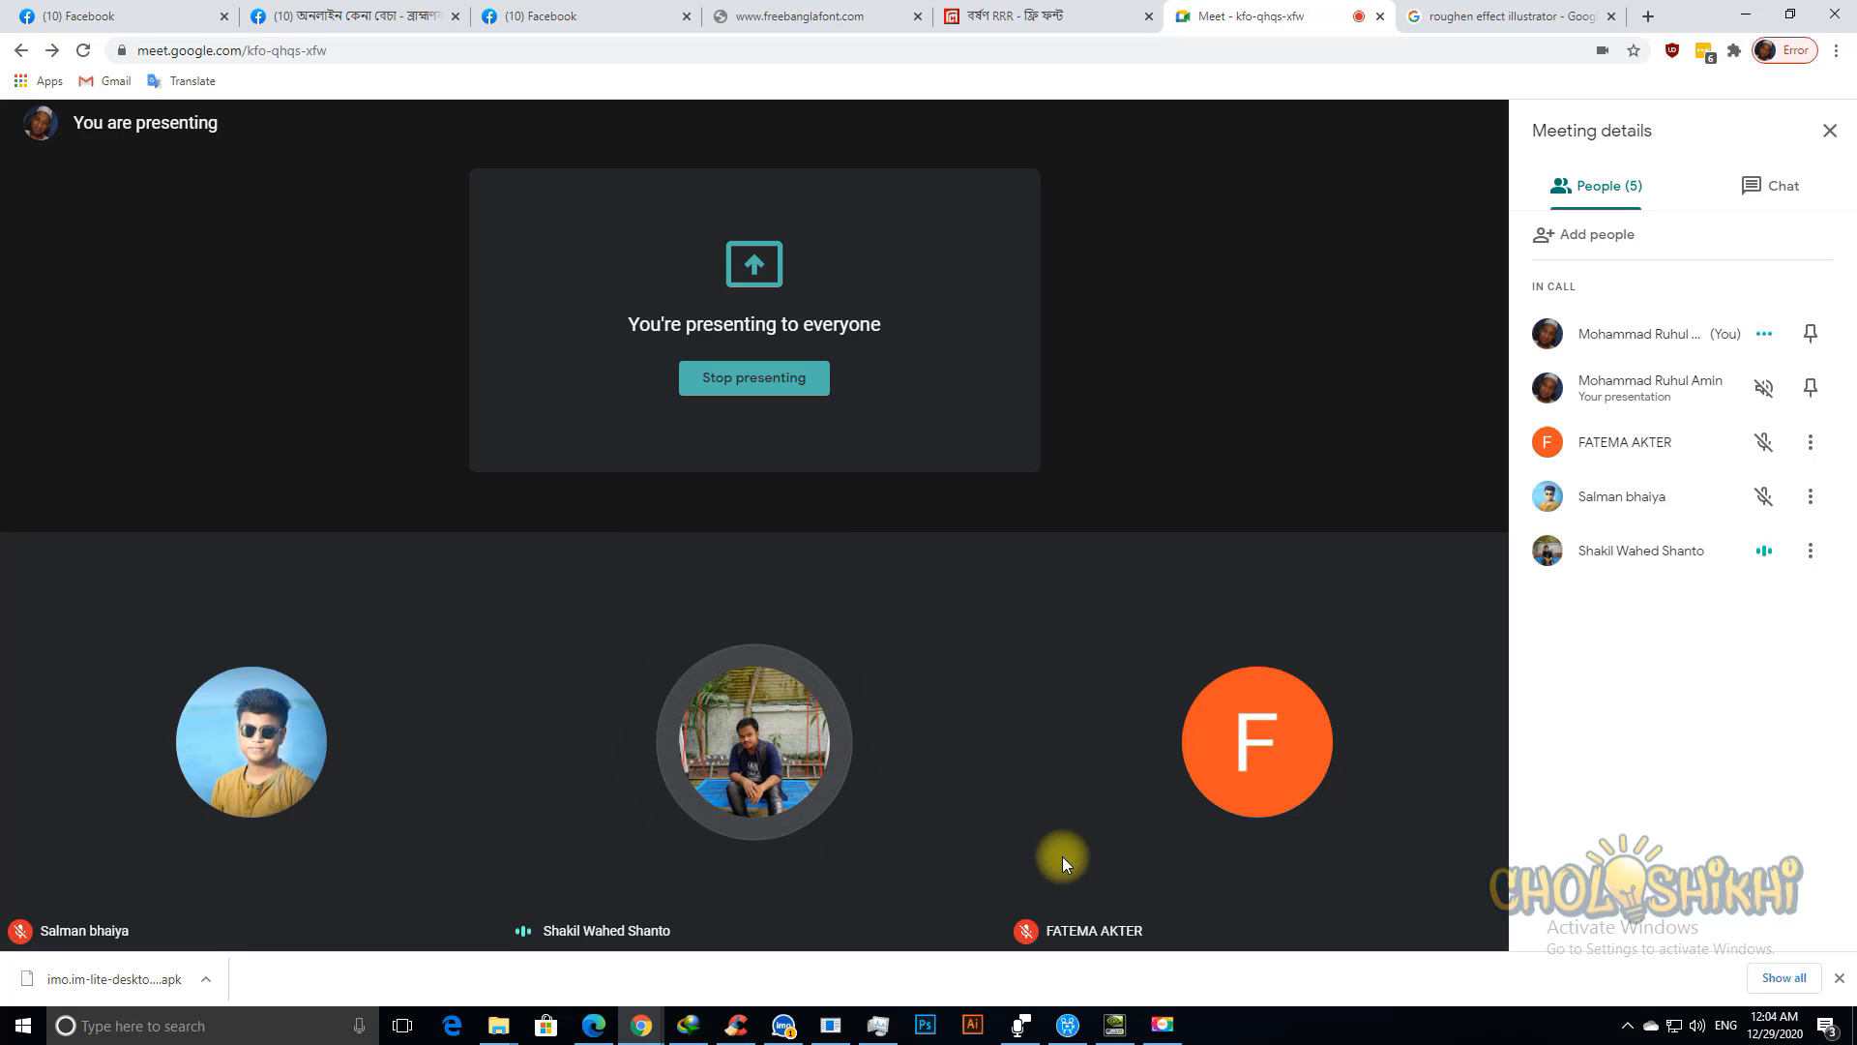
{"action": "left_click", "coordinate": [496, 1028]}
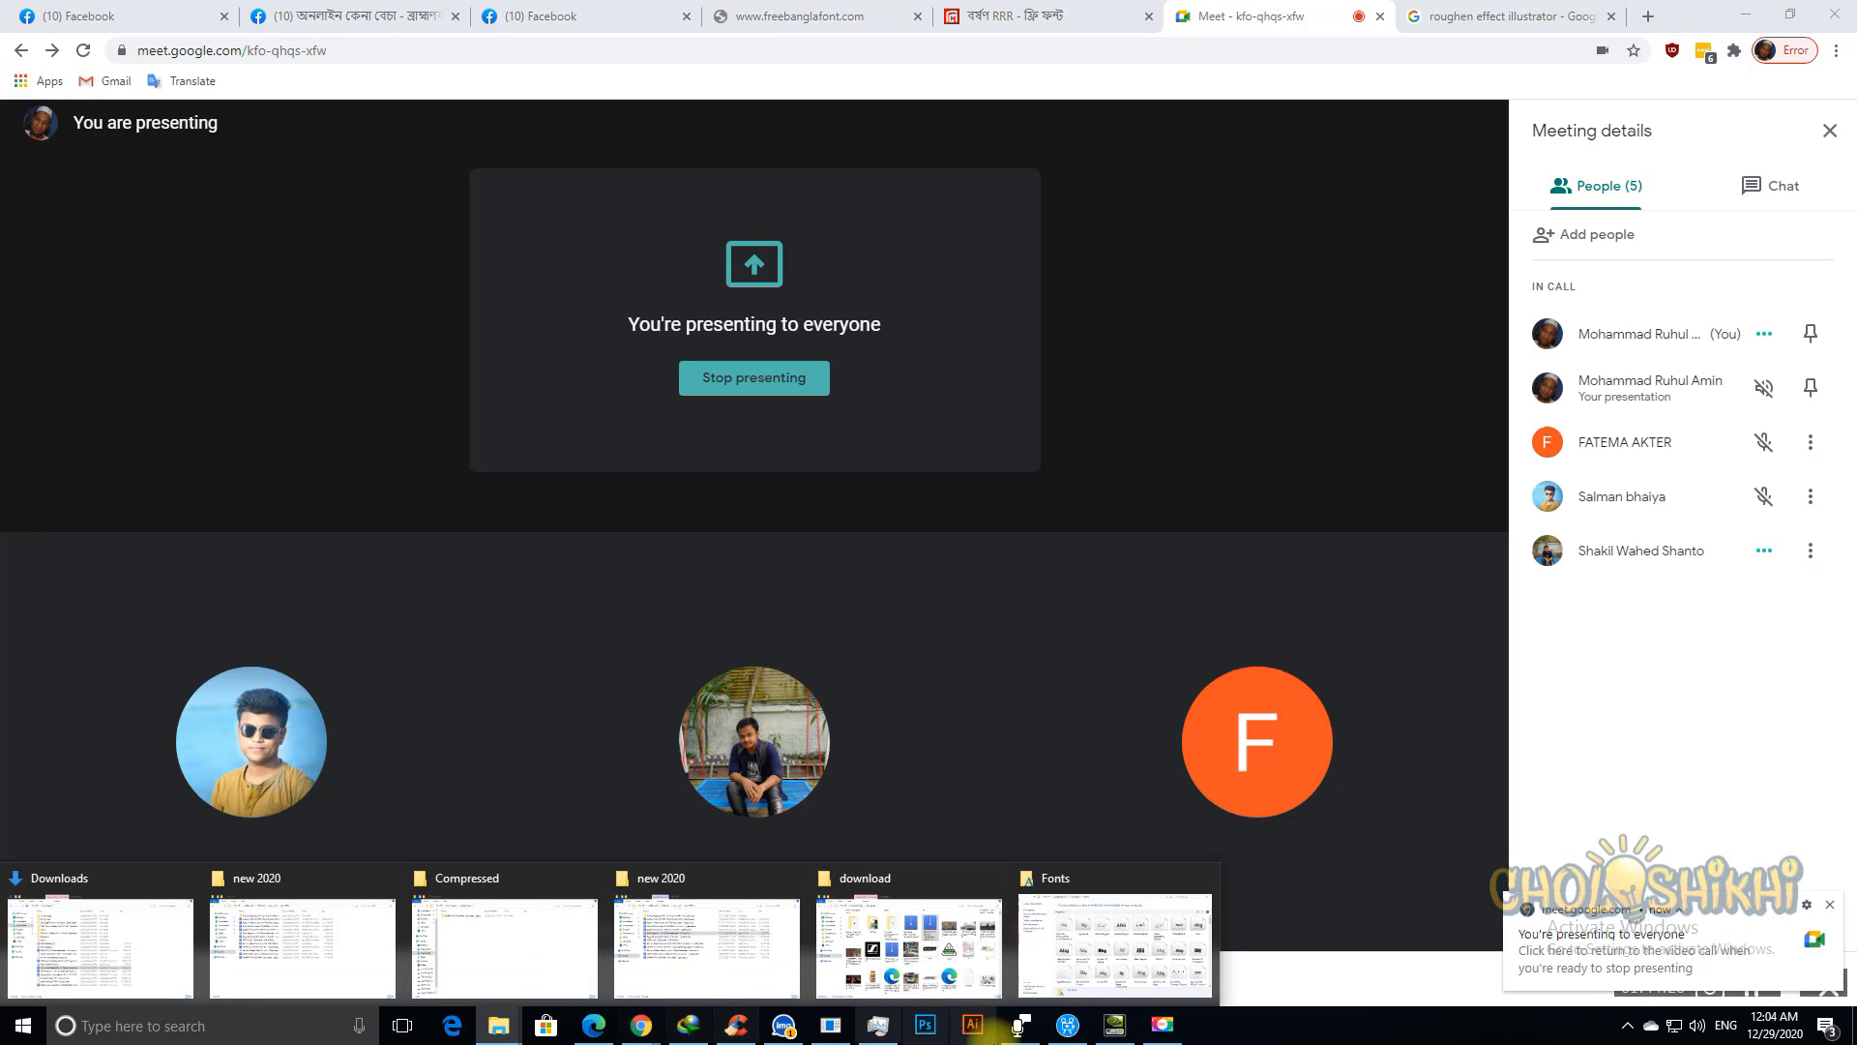
Step: Return to Illustrator and bring up the 50+ Bengali Typography document with nothing selected
{"action": "left_click", "coordinate": [837, 1031]}
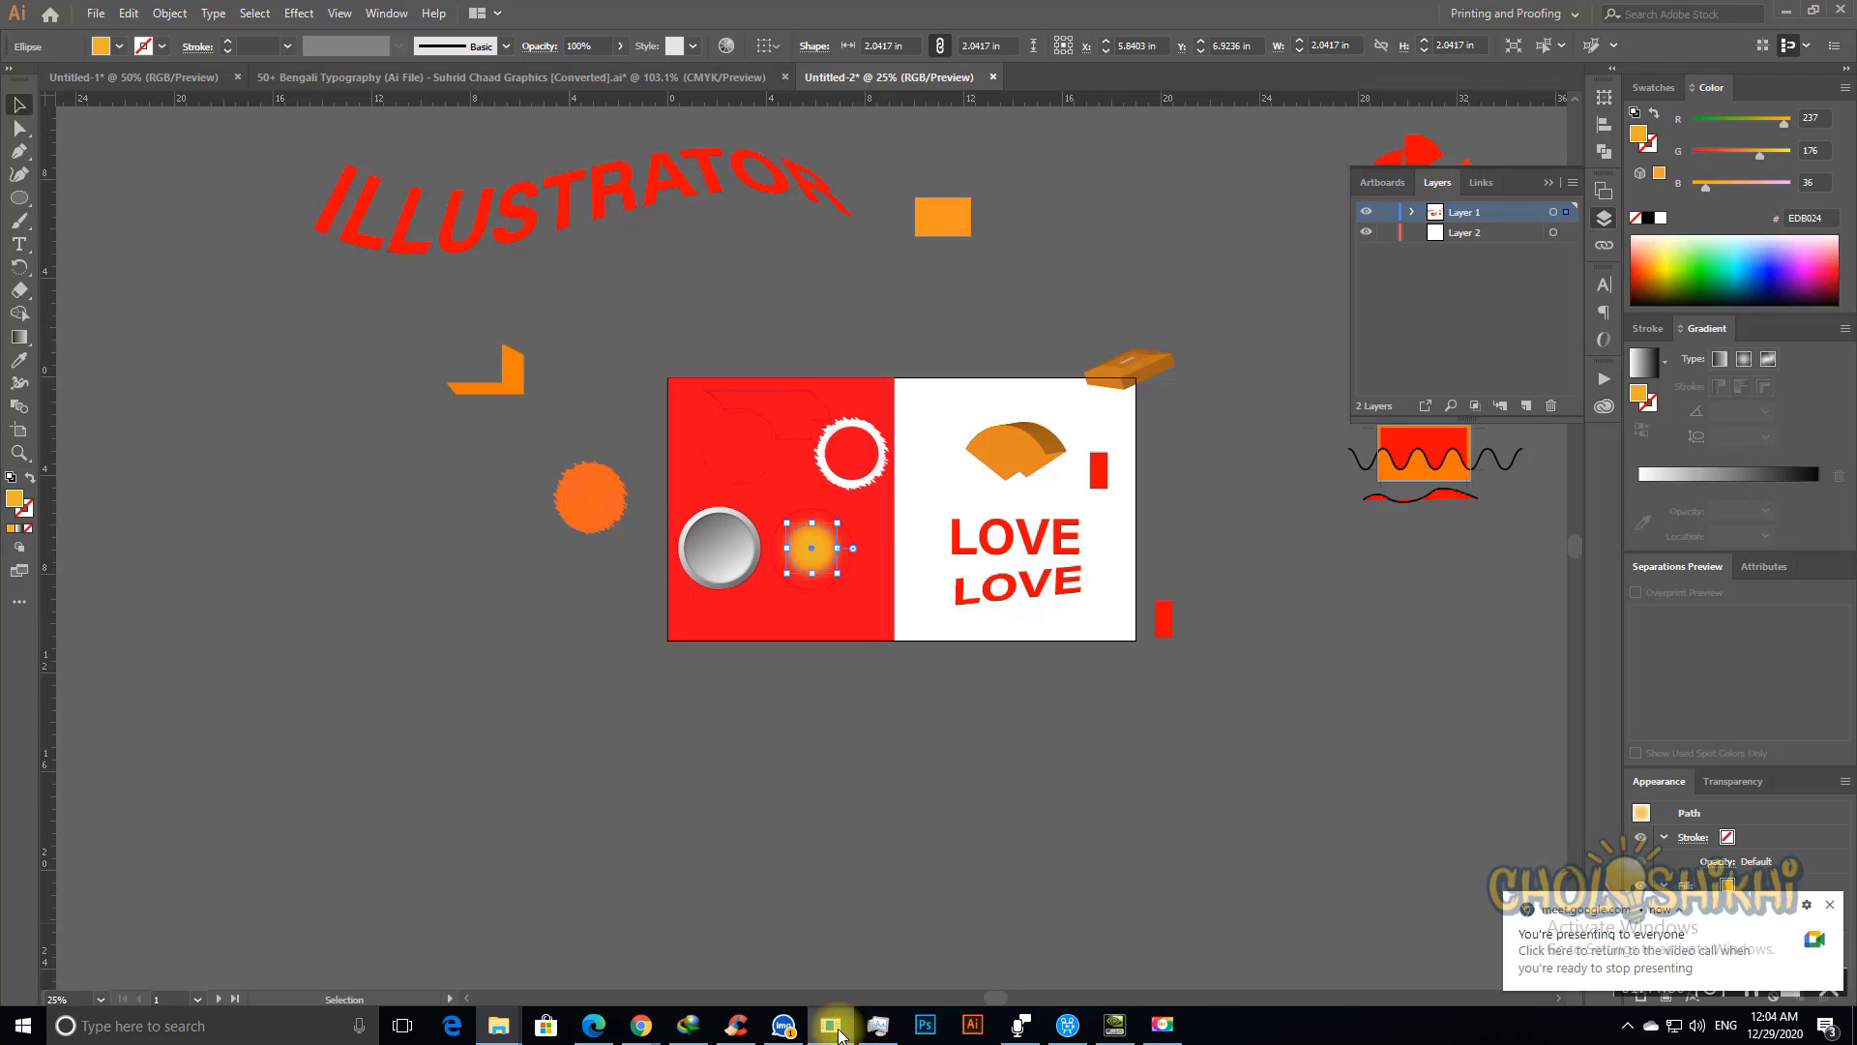
{"action": "left_click", "coordinate": [647, 79]}
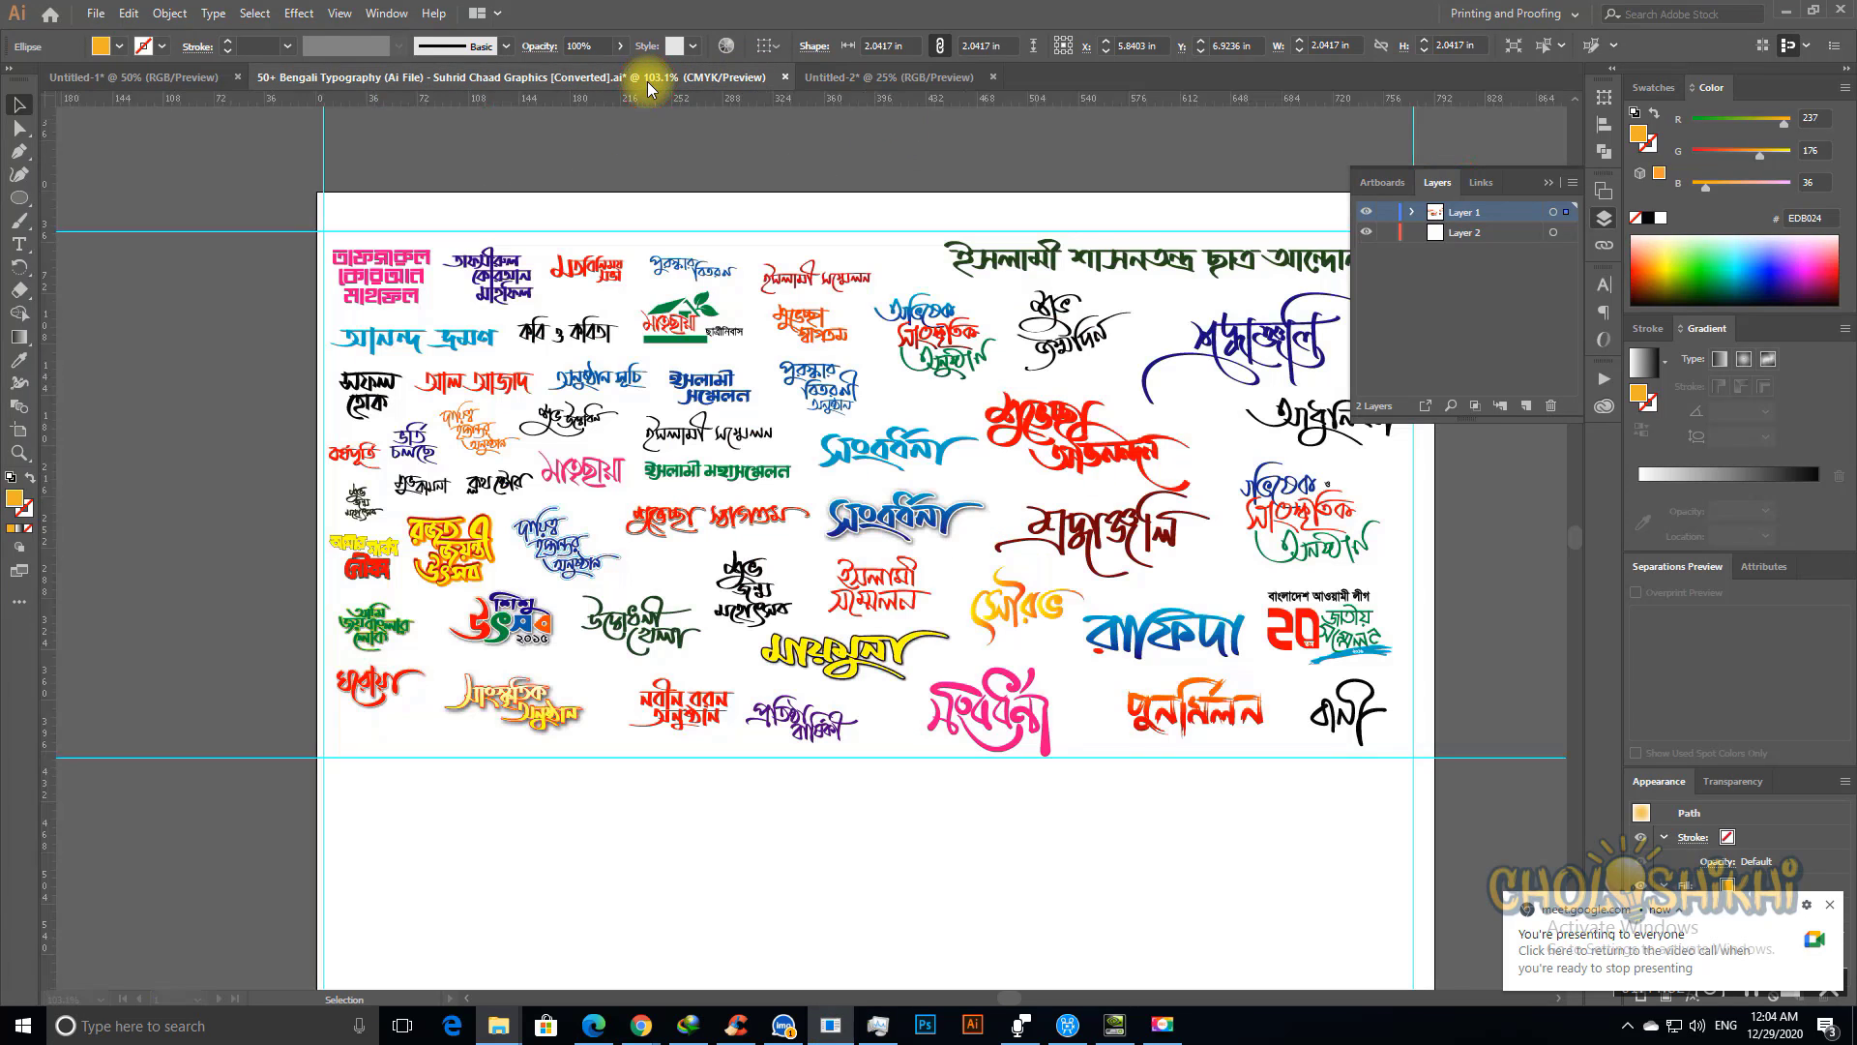
{"action": "right_click", "coordinate": [488, 81]}
{"action": "key", "text": "Escape"}
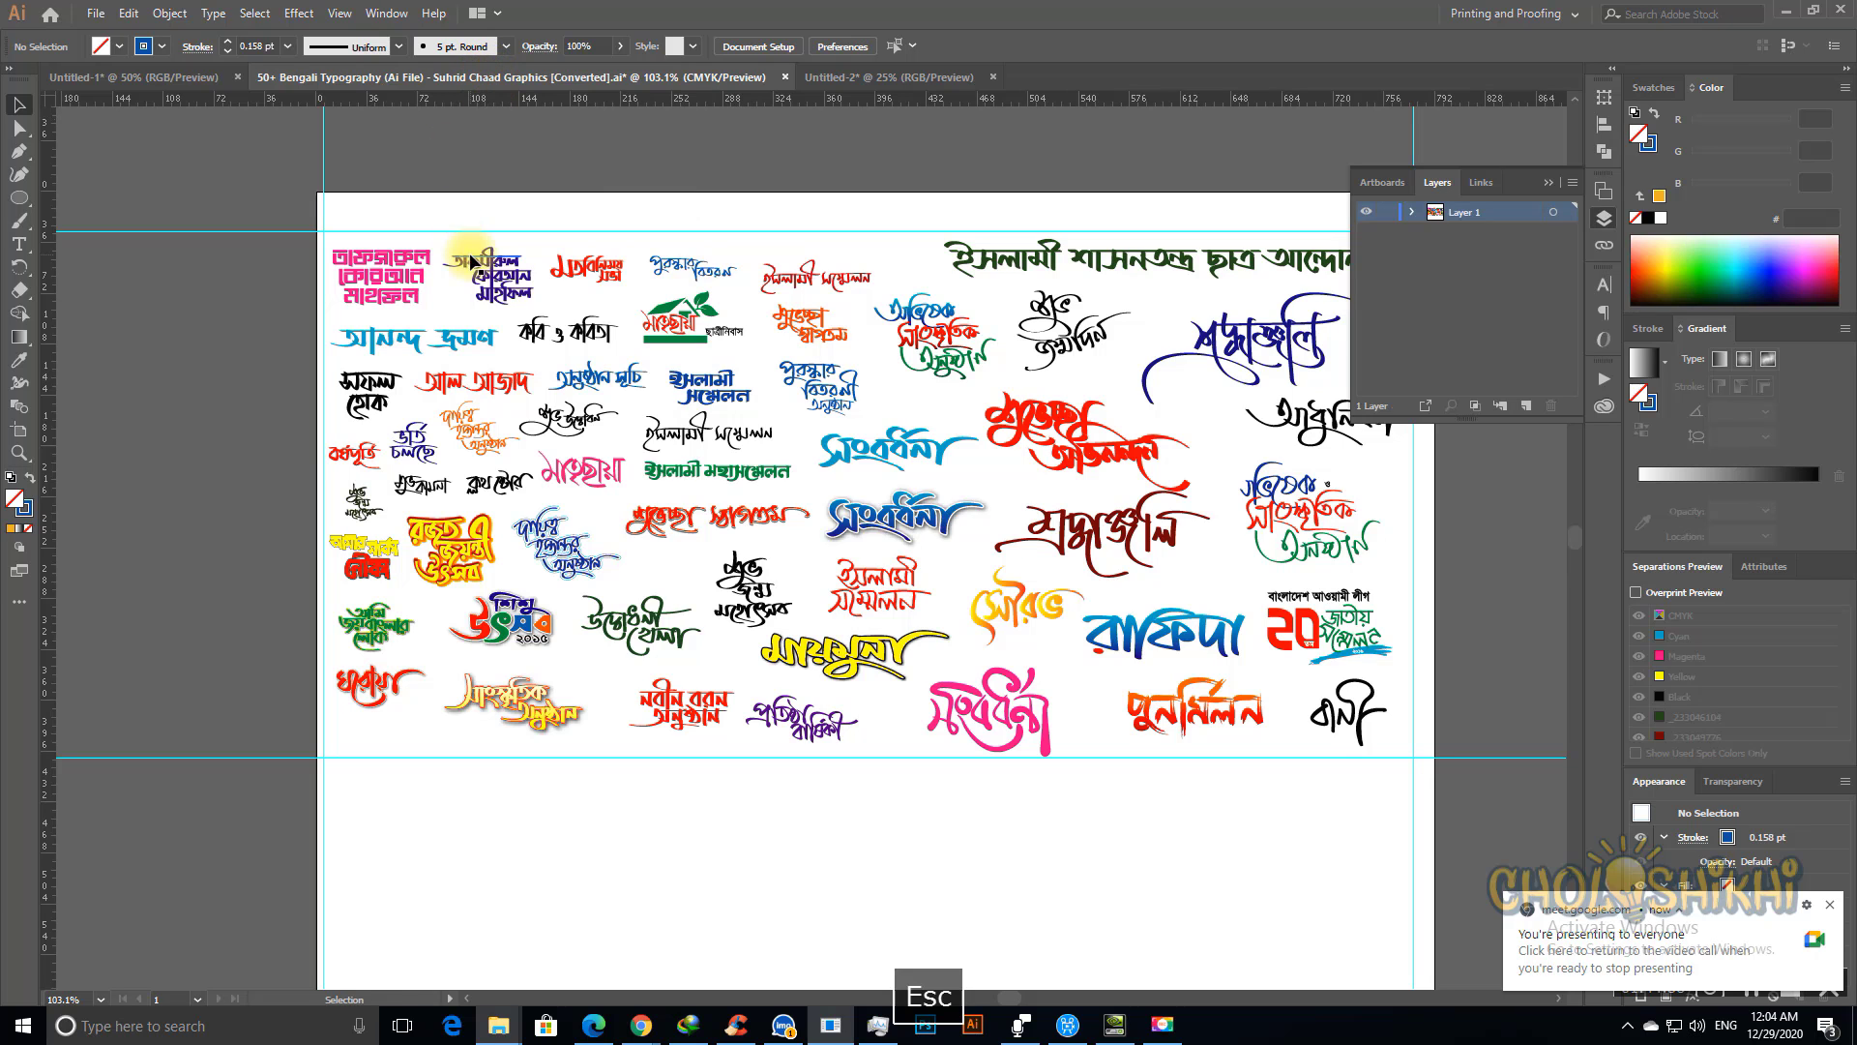
Step: Save the Bengali Typography document to the Desktop under its existing name as an Adobe Illustrator file, version Illustrator CC
{"action": "key", "text": "ctrl+shift+s"}
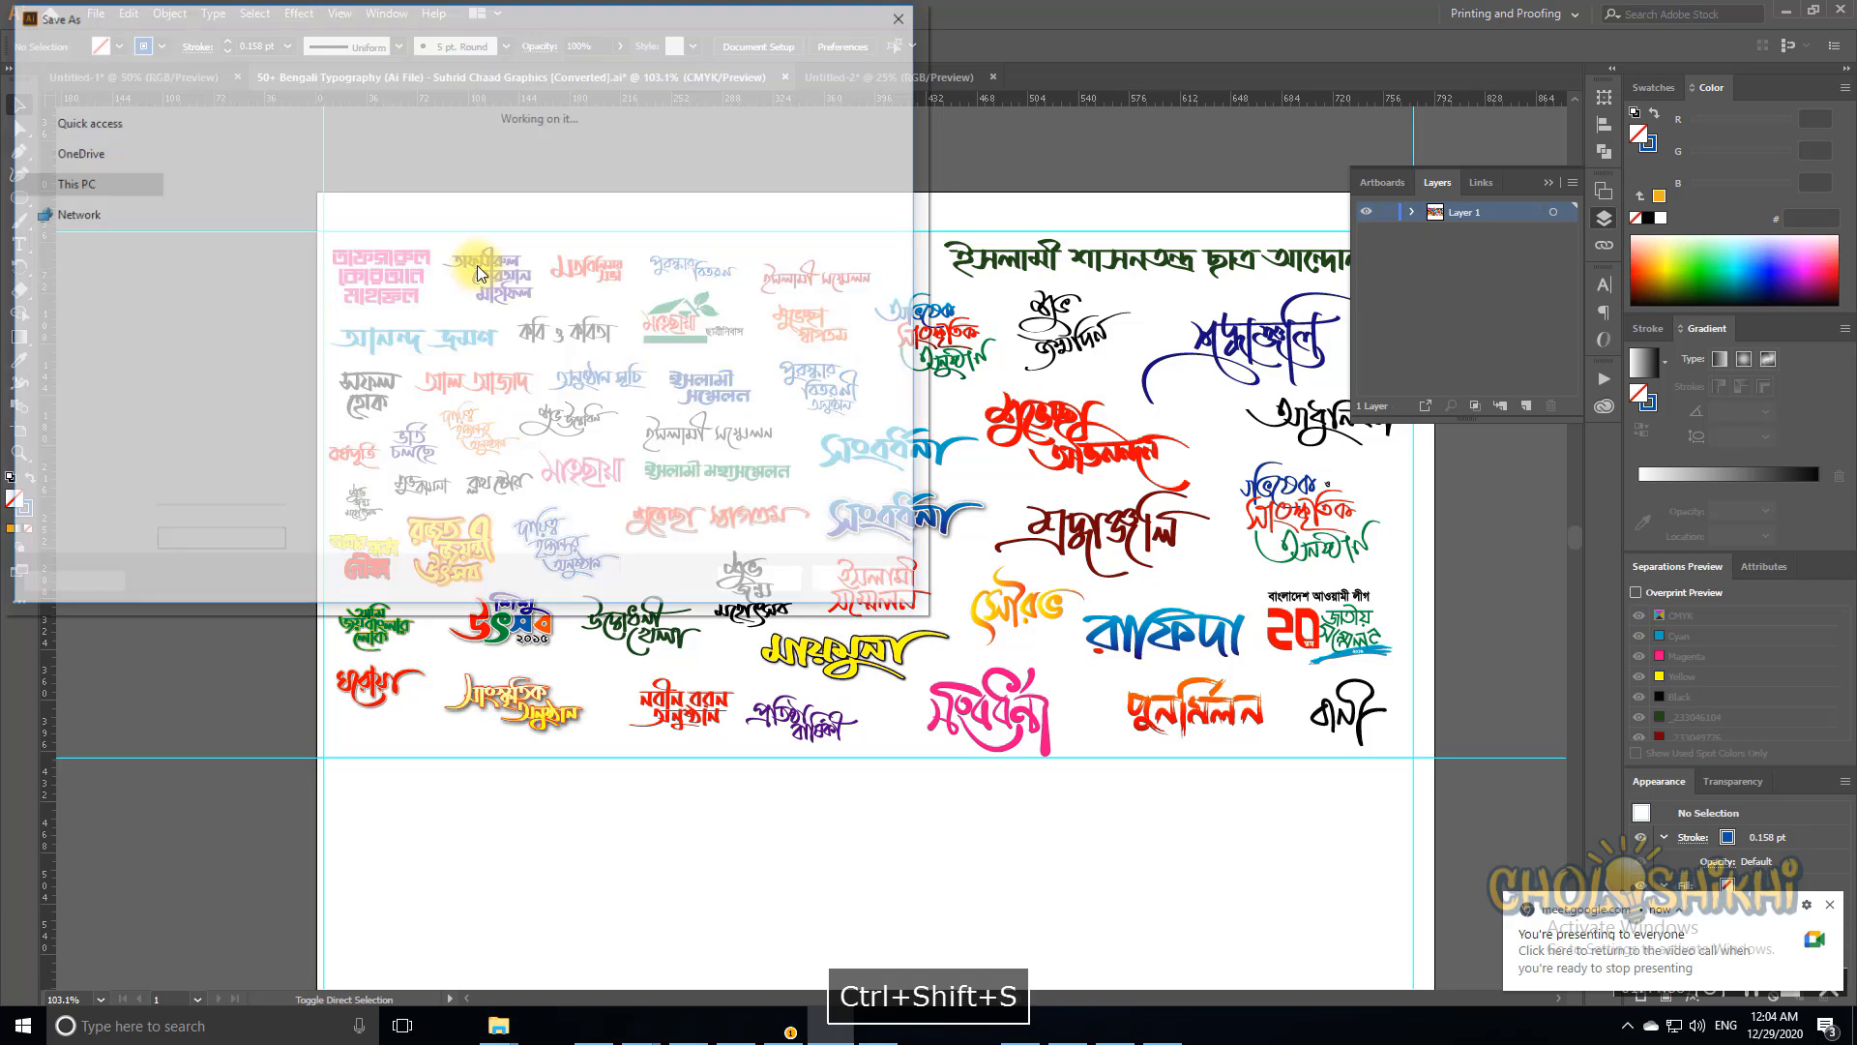
{"action": "scroll", "coordinate": [441, 311], "scroll_direction": "down", "scroll_amount": 2}
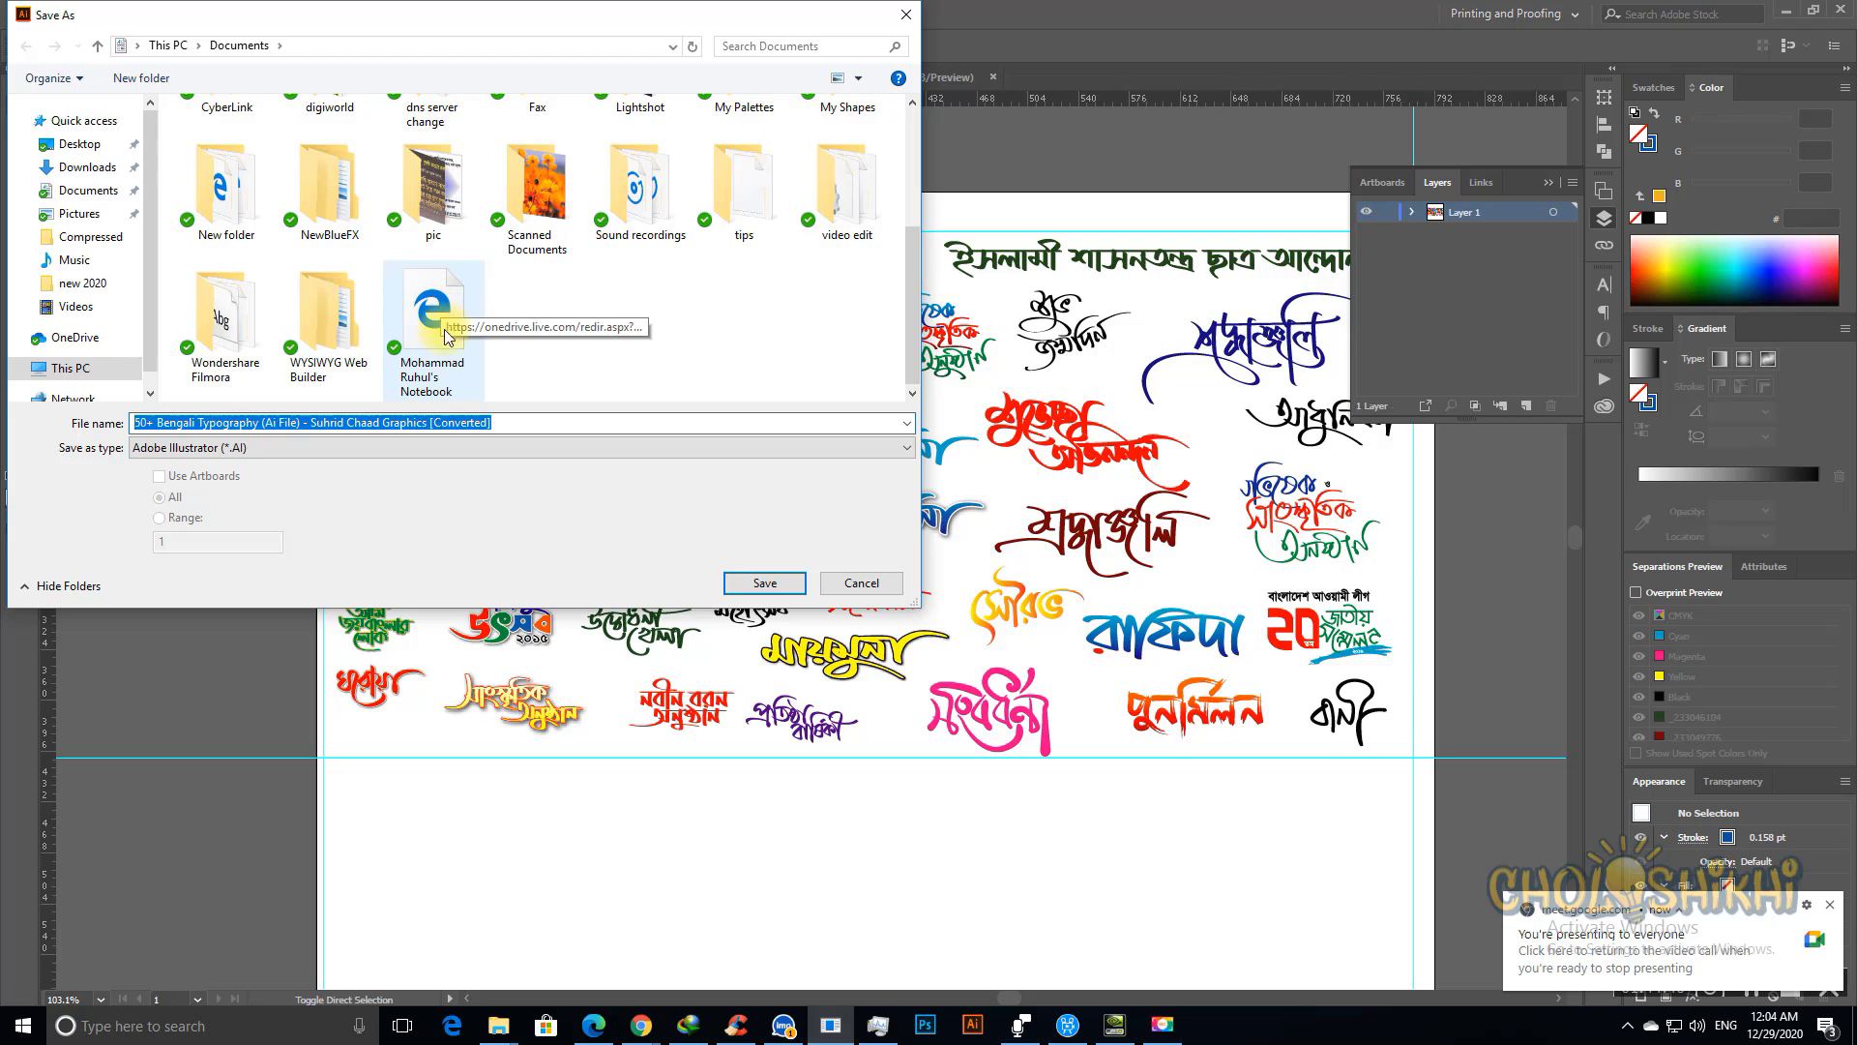
{"action": "scroll", "coordinate": [493, 371], "scroll_direction": "up", "scroll_amount": 2}
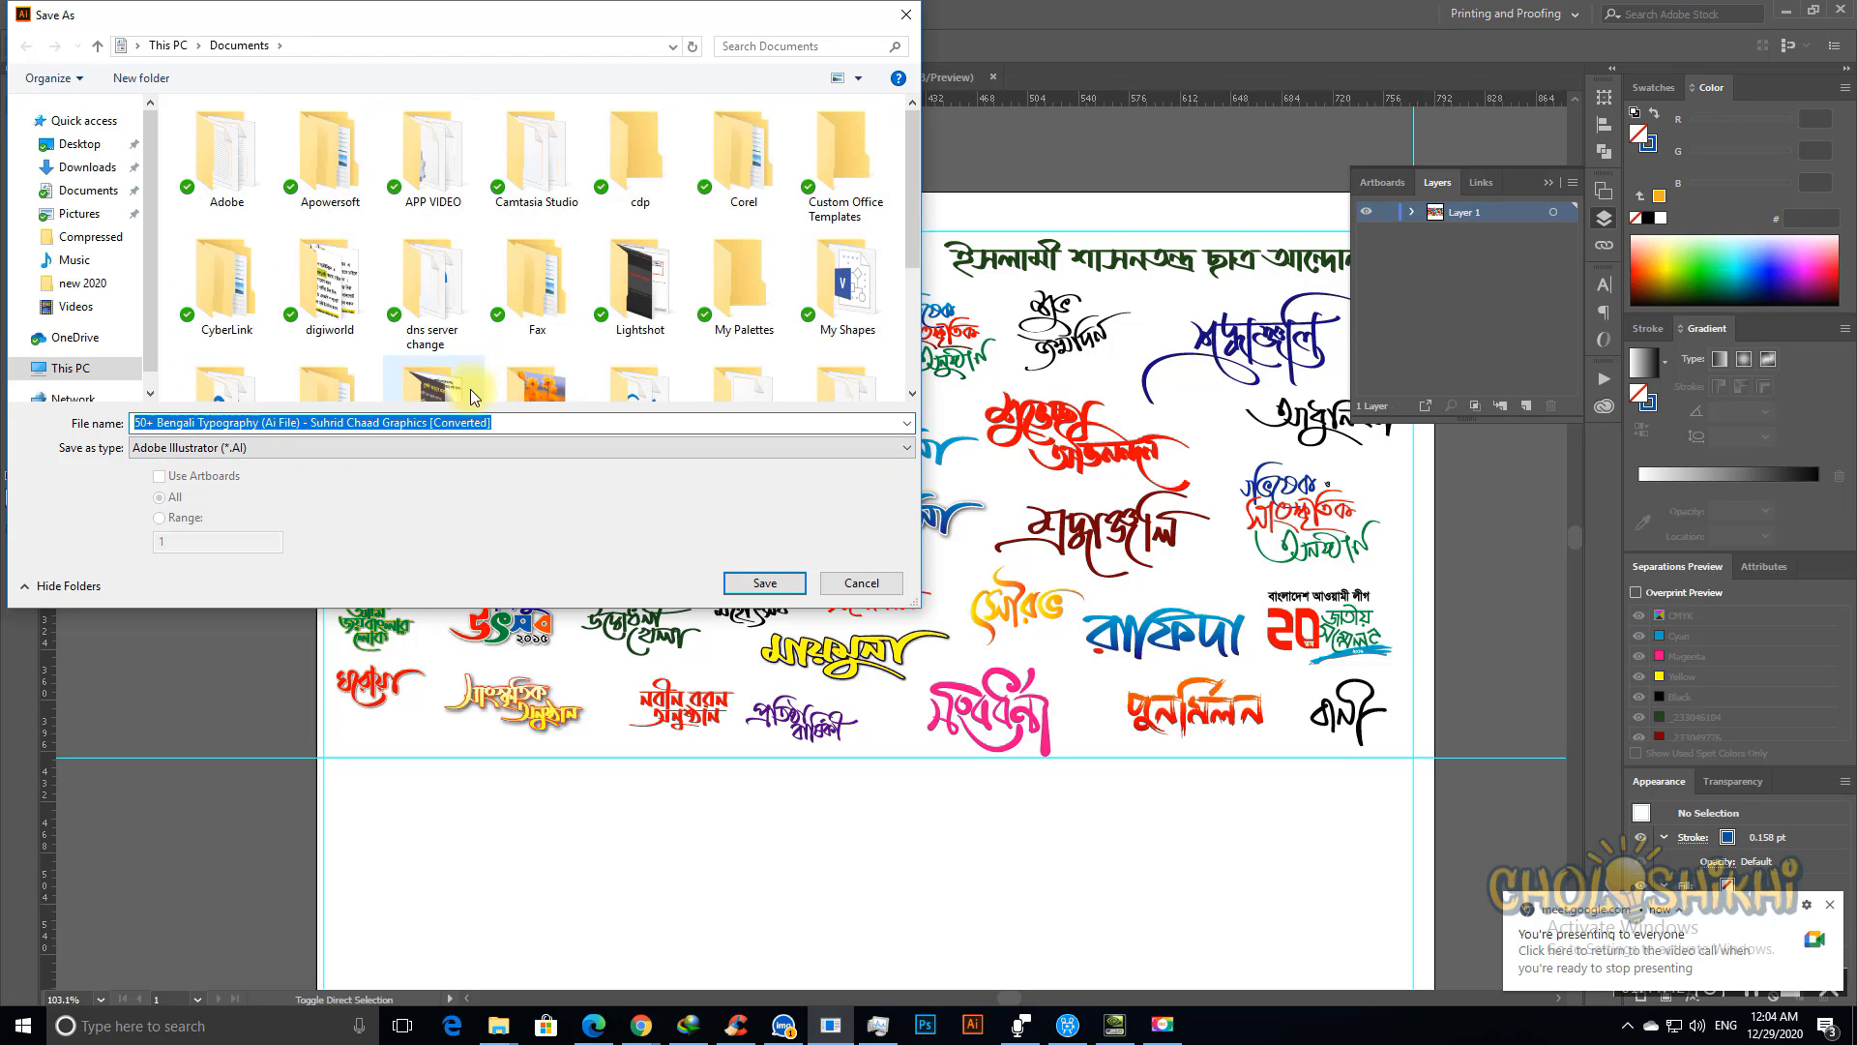
{"action": "scroll", "coordinate": [443, 383], "scroll_direction": "down", "scroll_amount": 2}
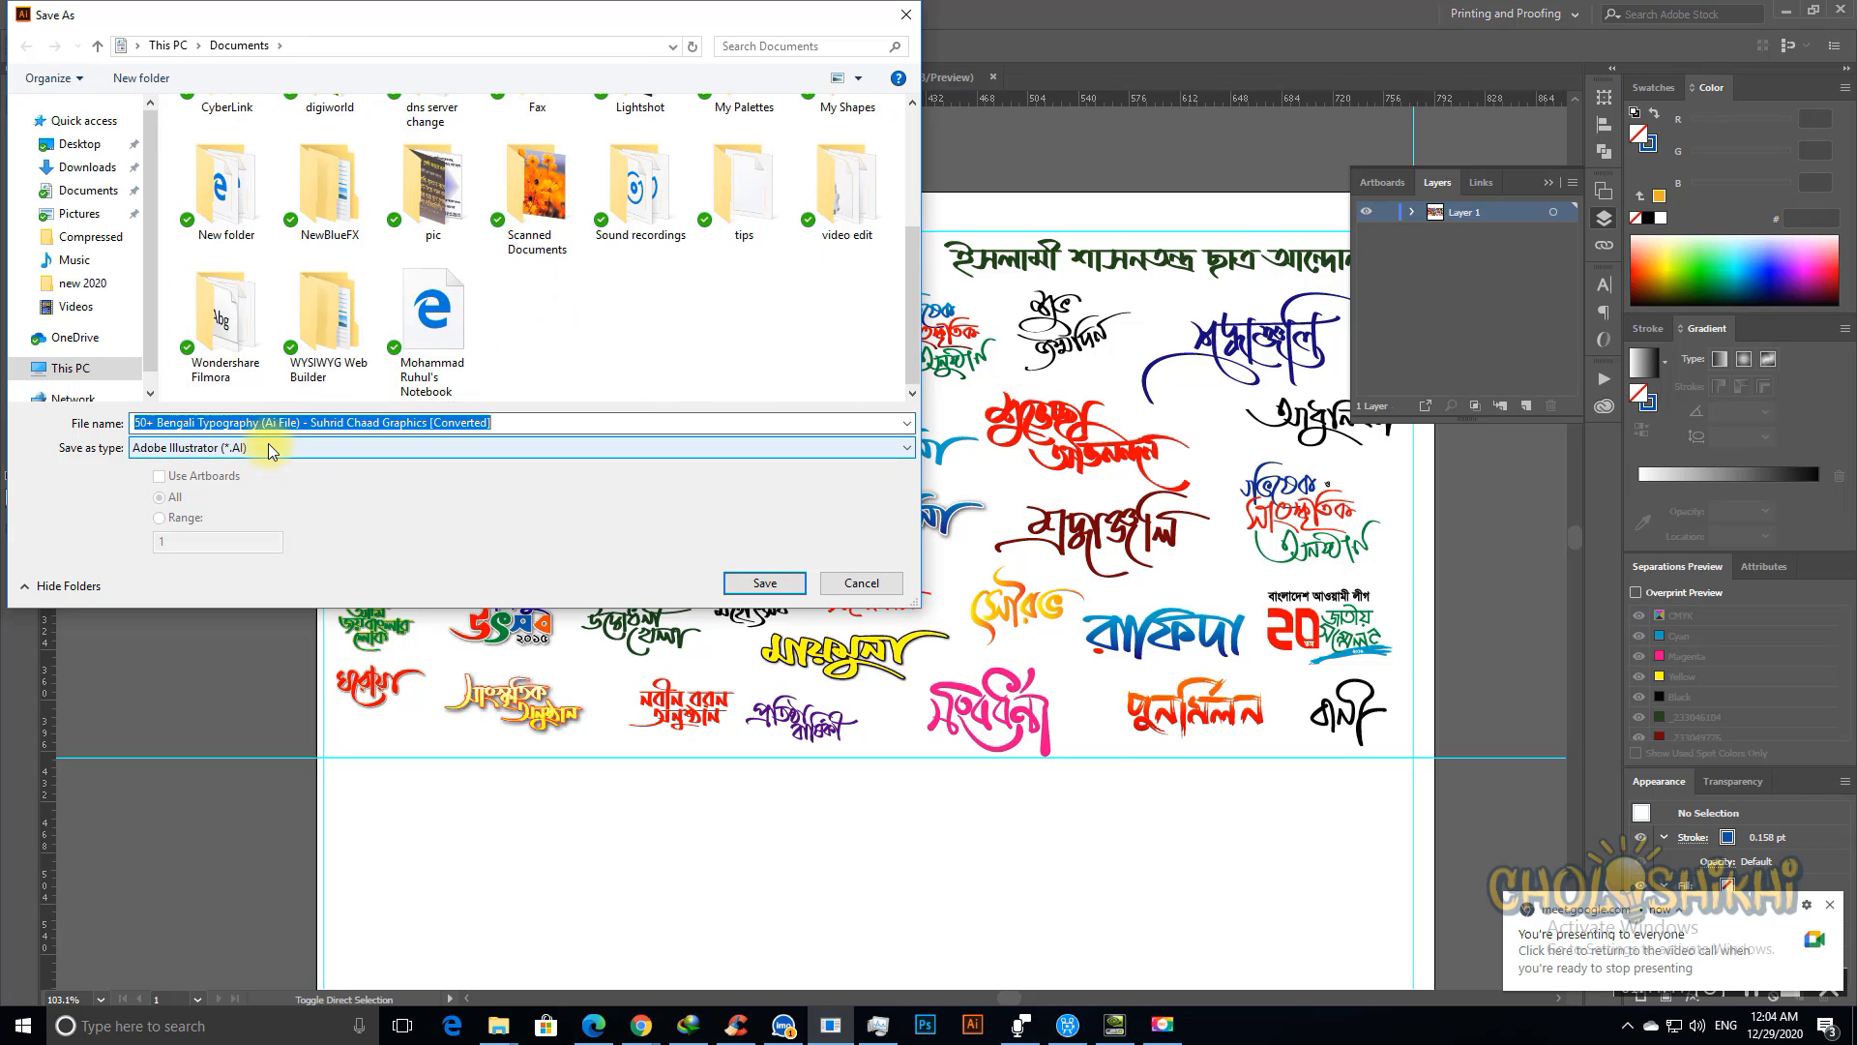
{"action": "left_click", "coordinate": [85, 166]}
{"action": "left_click", "coordinate": [77, 144]}
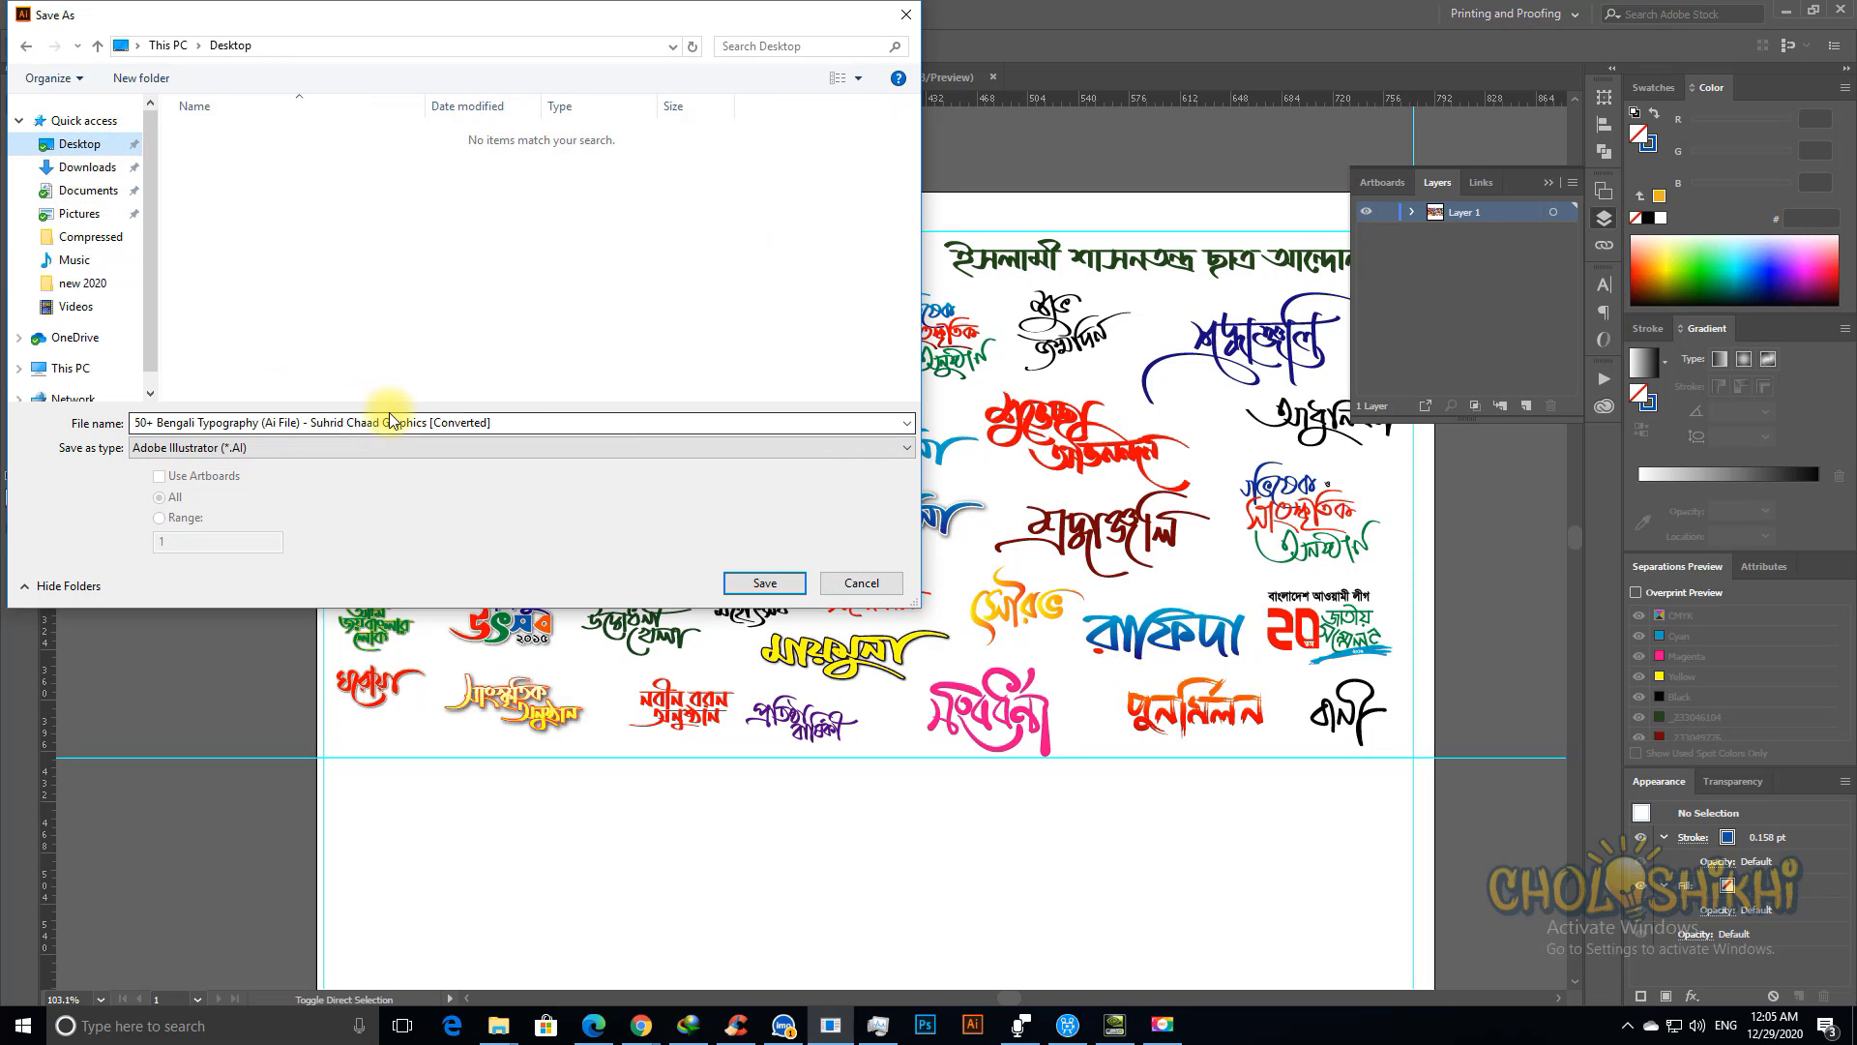
{"action": "left_click", "coordinate": [764, 583]}
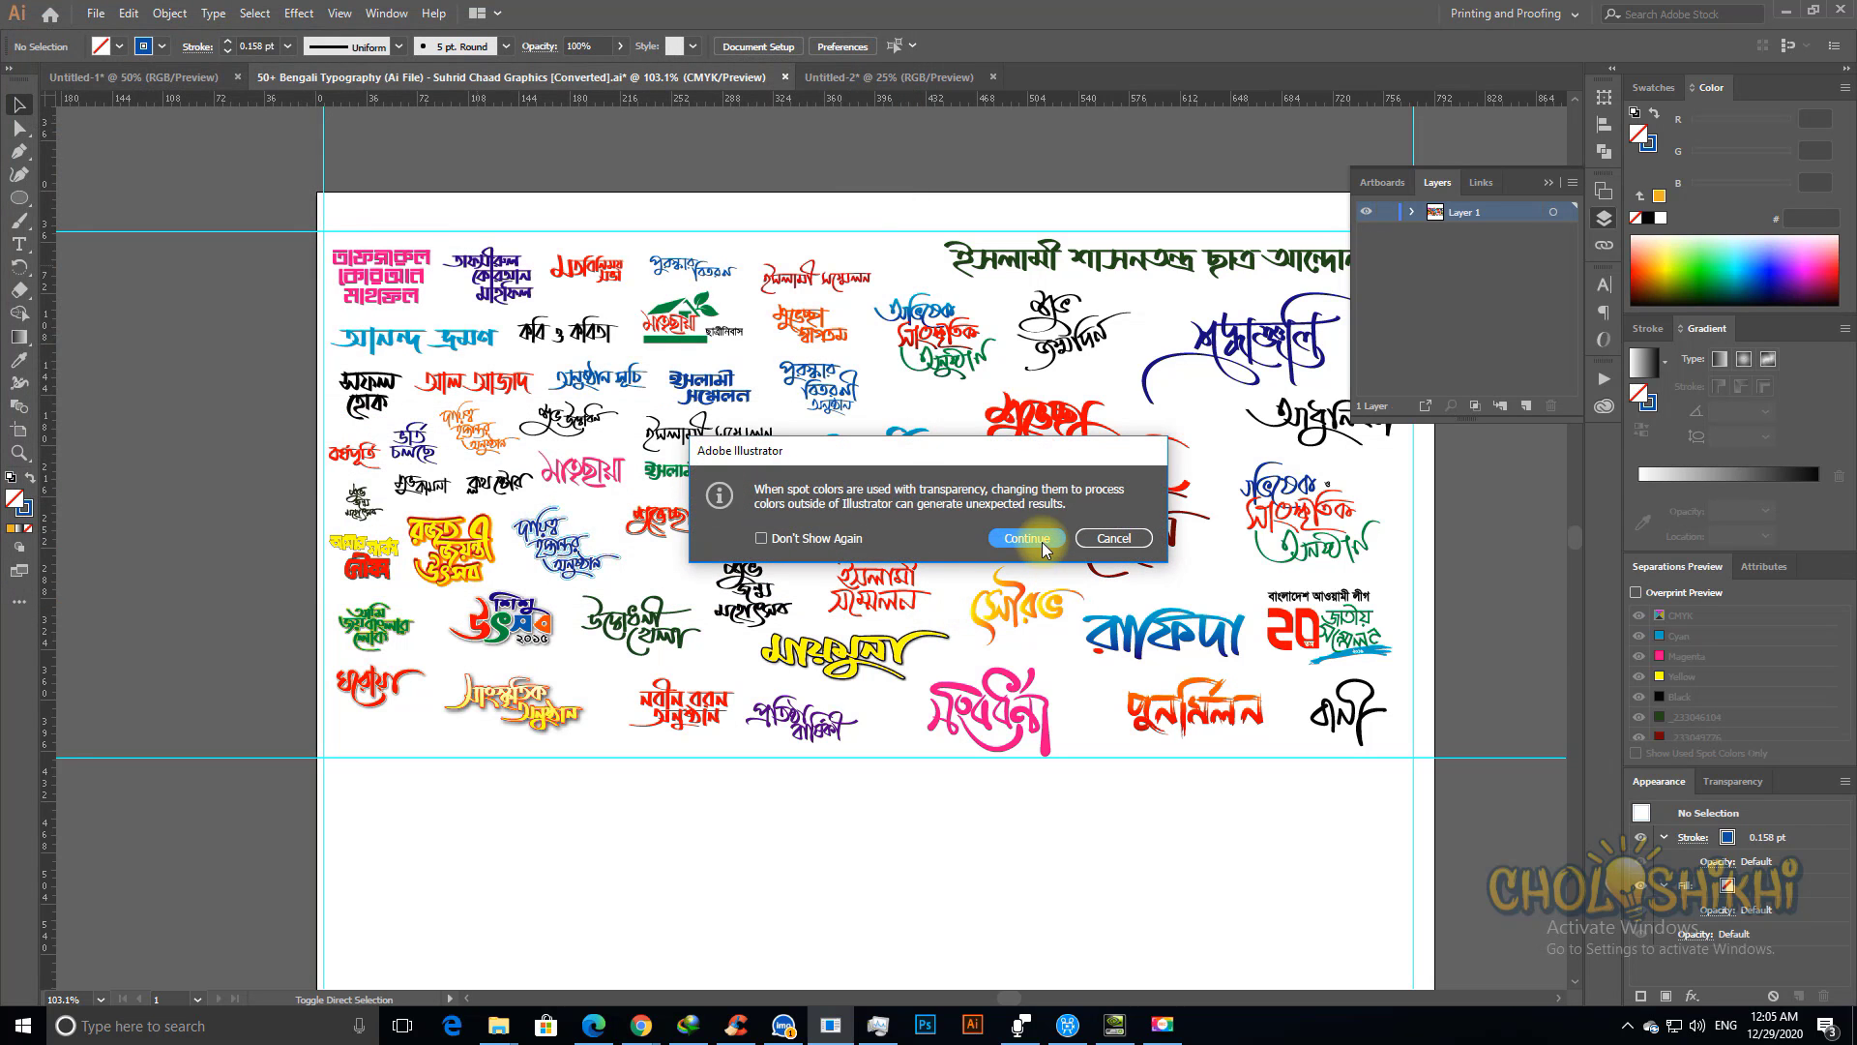
{"action": "left_click", "coordinate": [1037, 540]}
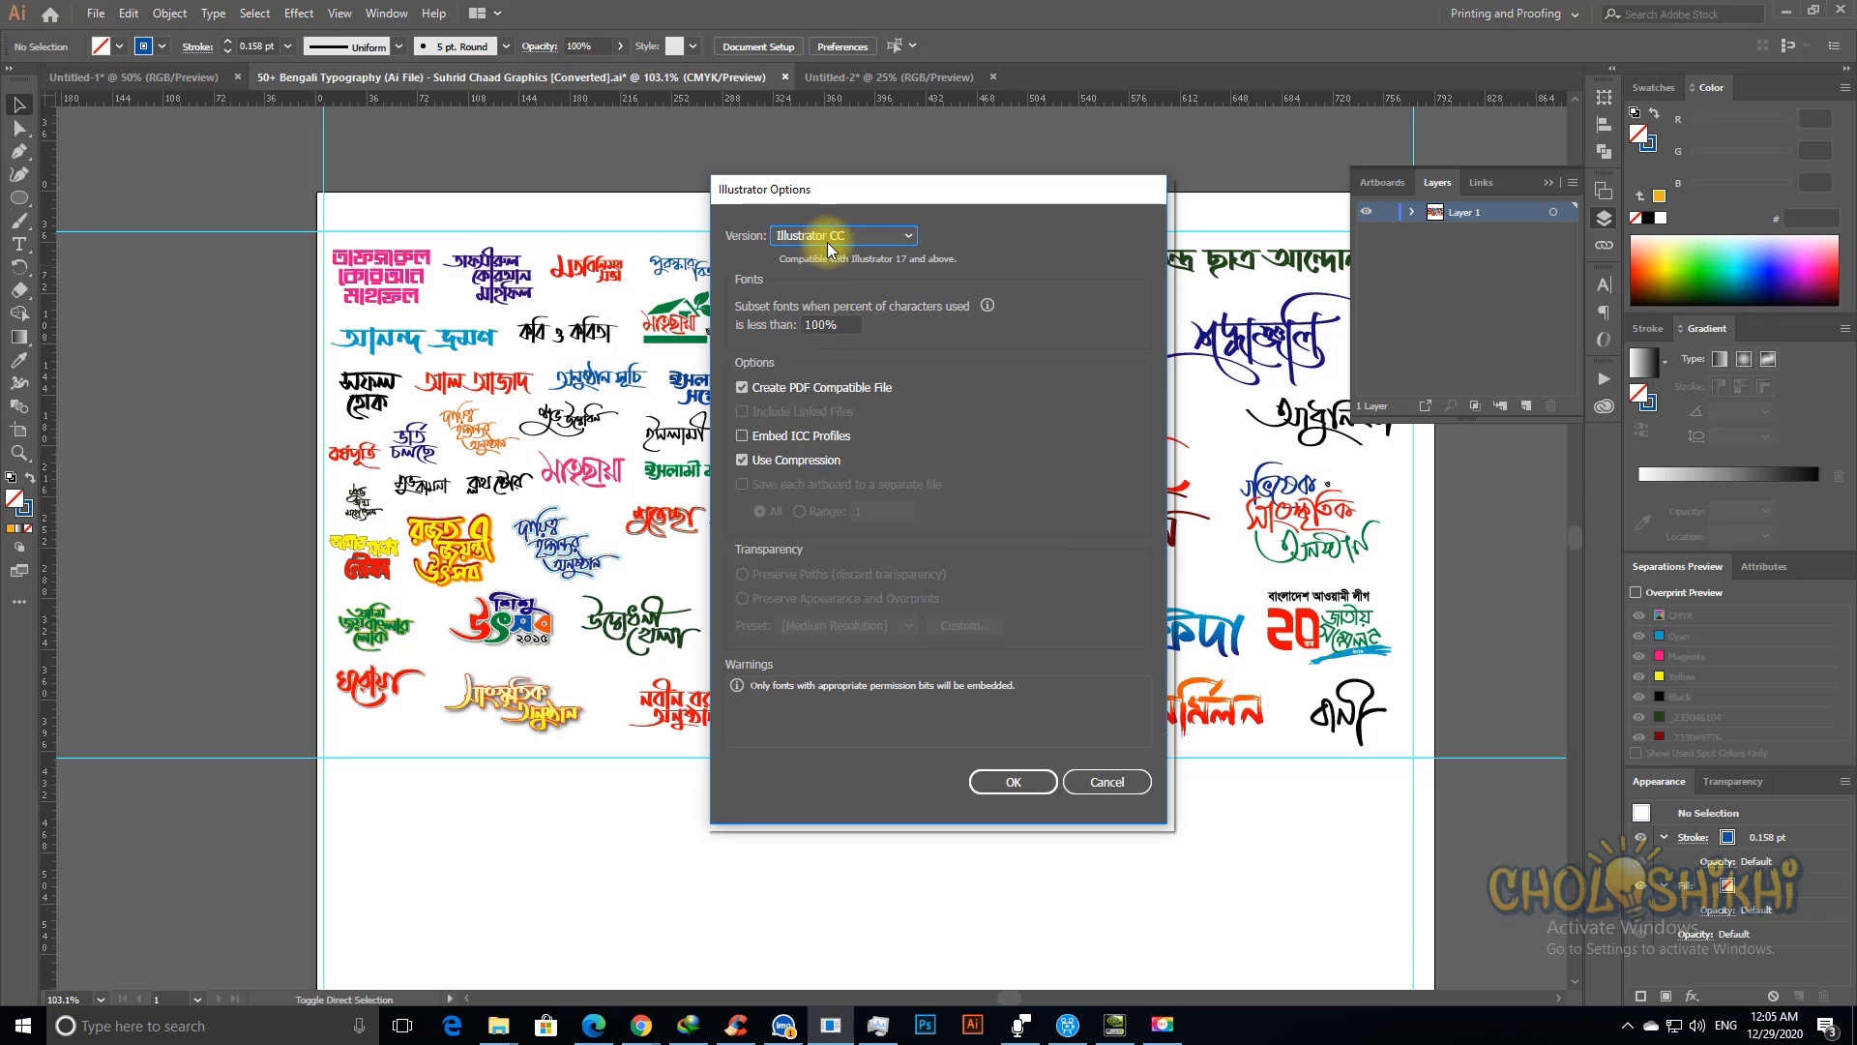
{"action": "left_click", "coordinate": [1013, 782]}
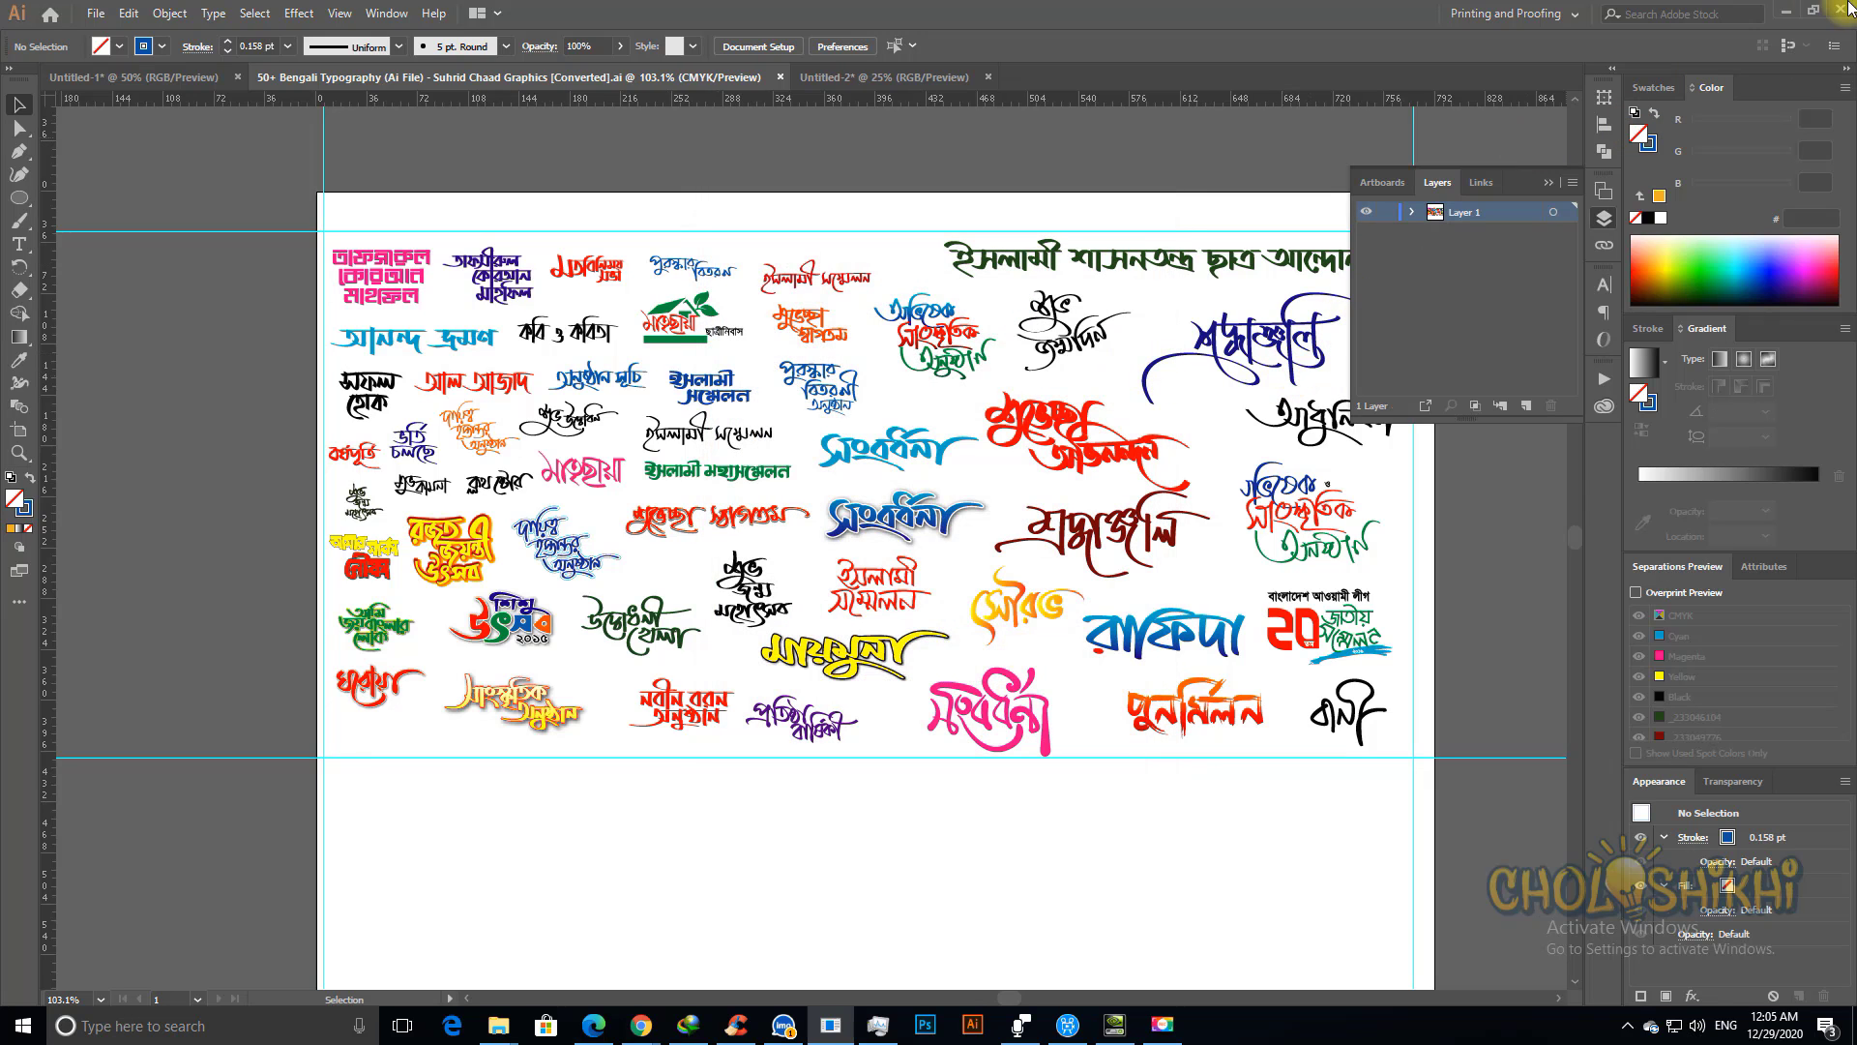
Step: Minimize the Illustrator and Chrome windows and select the saved Bengali Typography file on the desktop
{"action": "left_click", "coordinate": [1788, 12]}
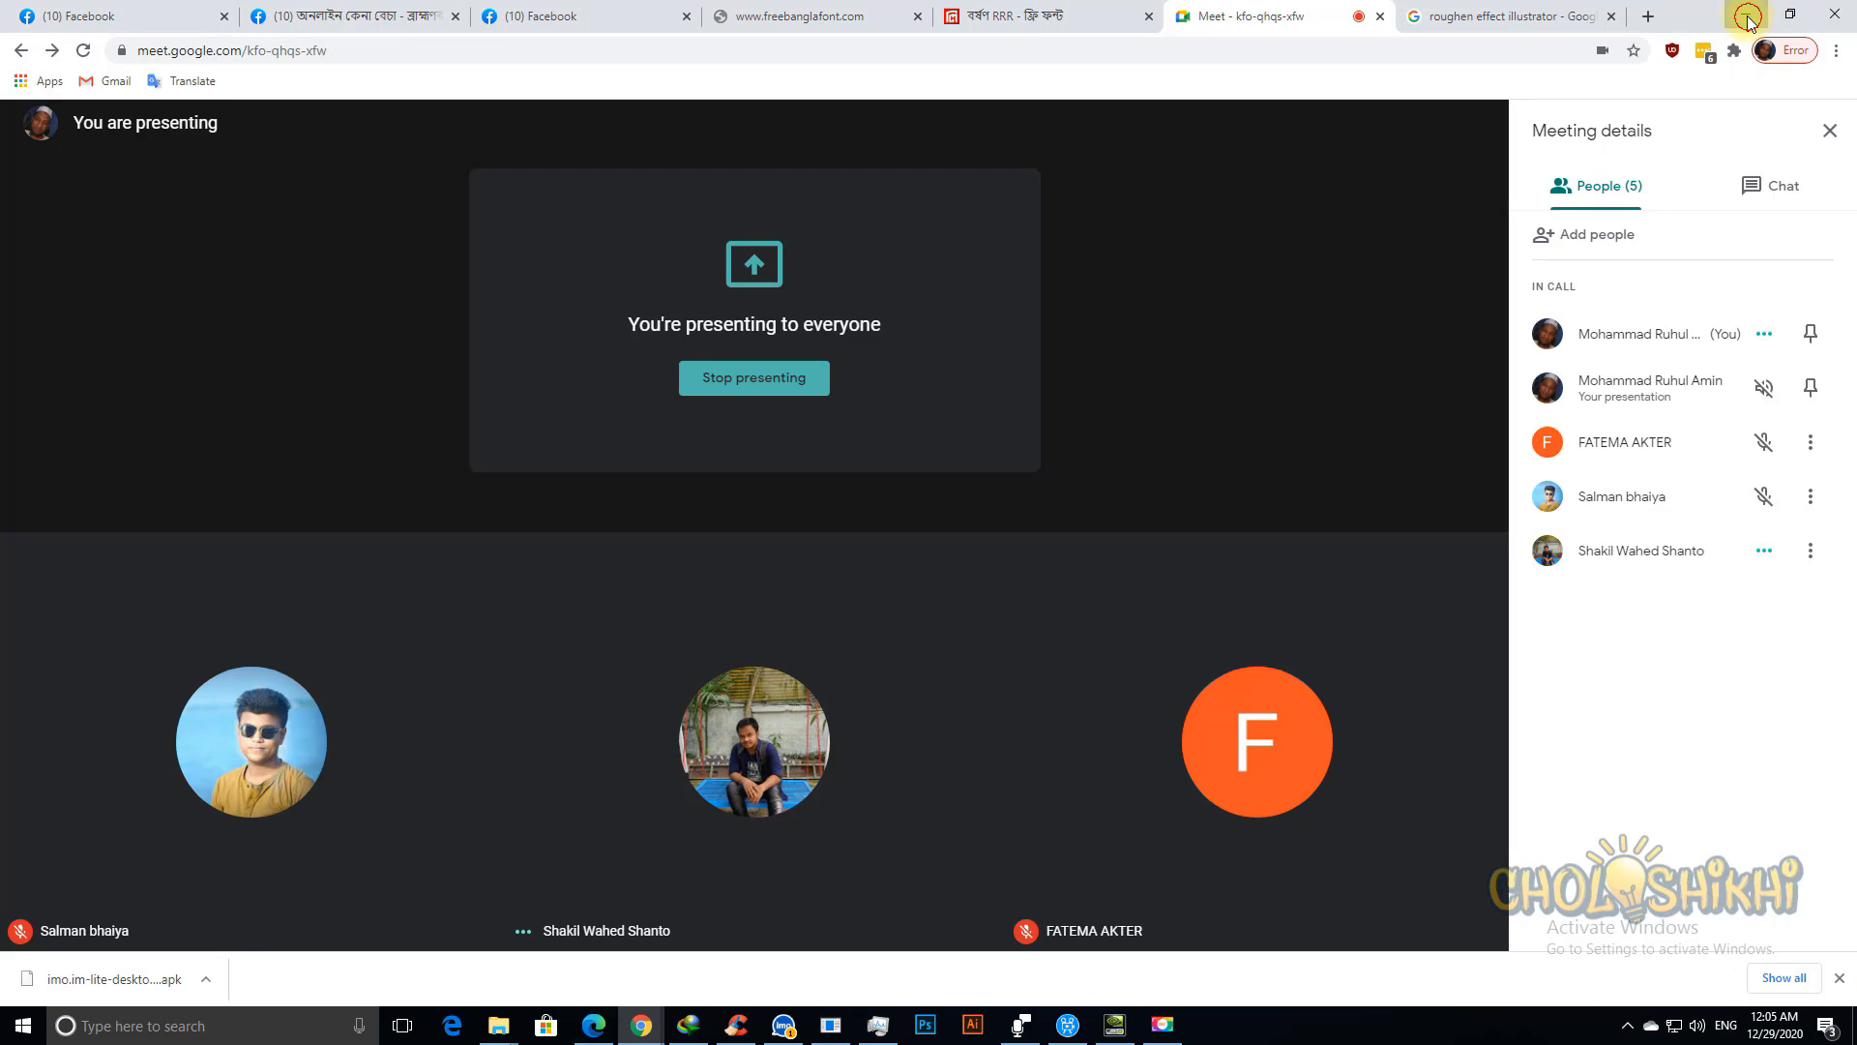
{"action": "left_click", "coordinate": [1747, 17]}
{"action": "left_click", "coordinate": [121, 551]}
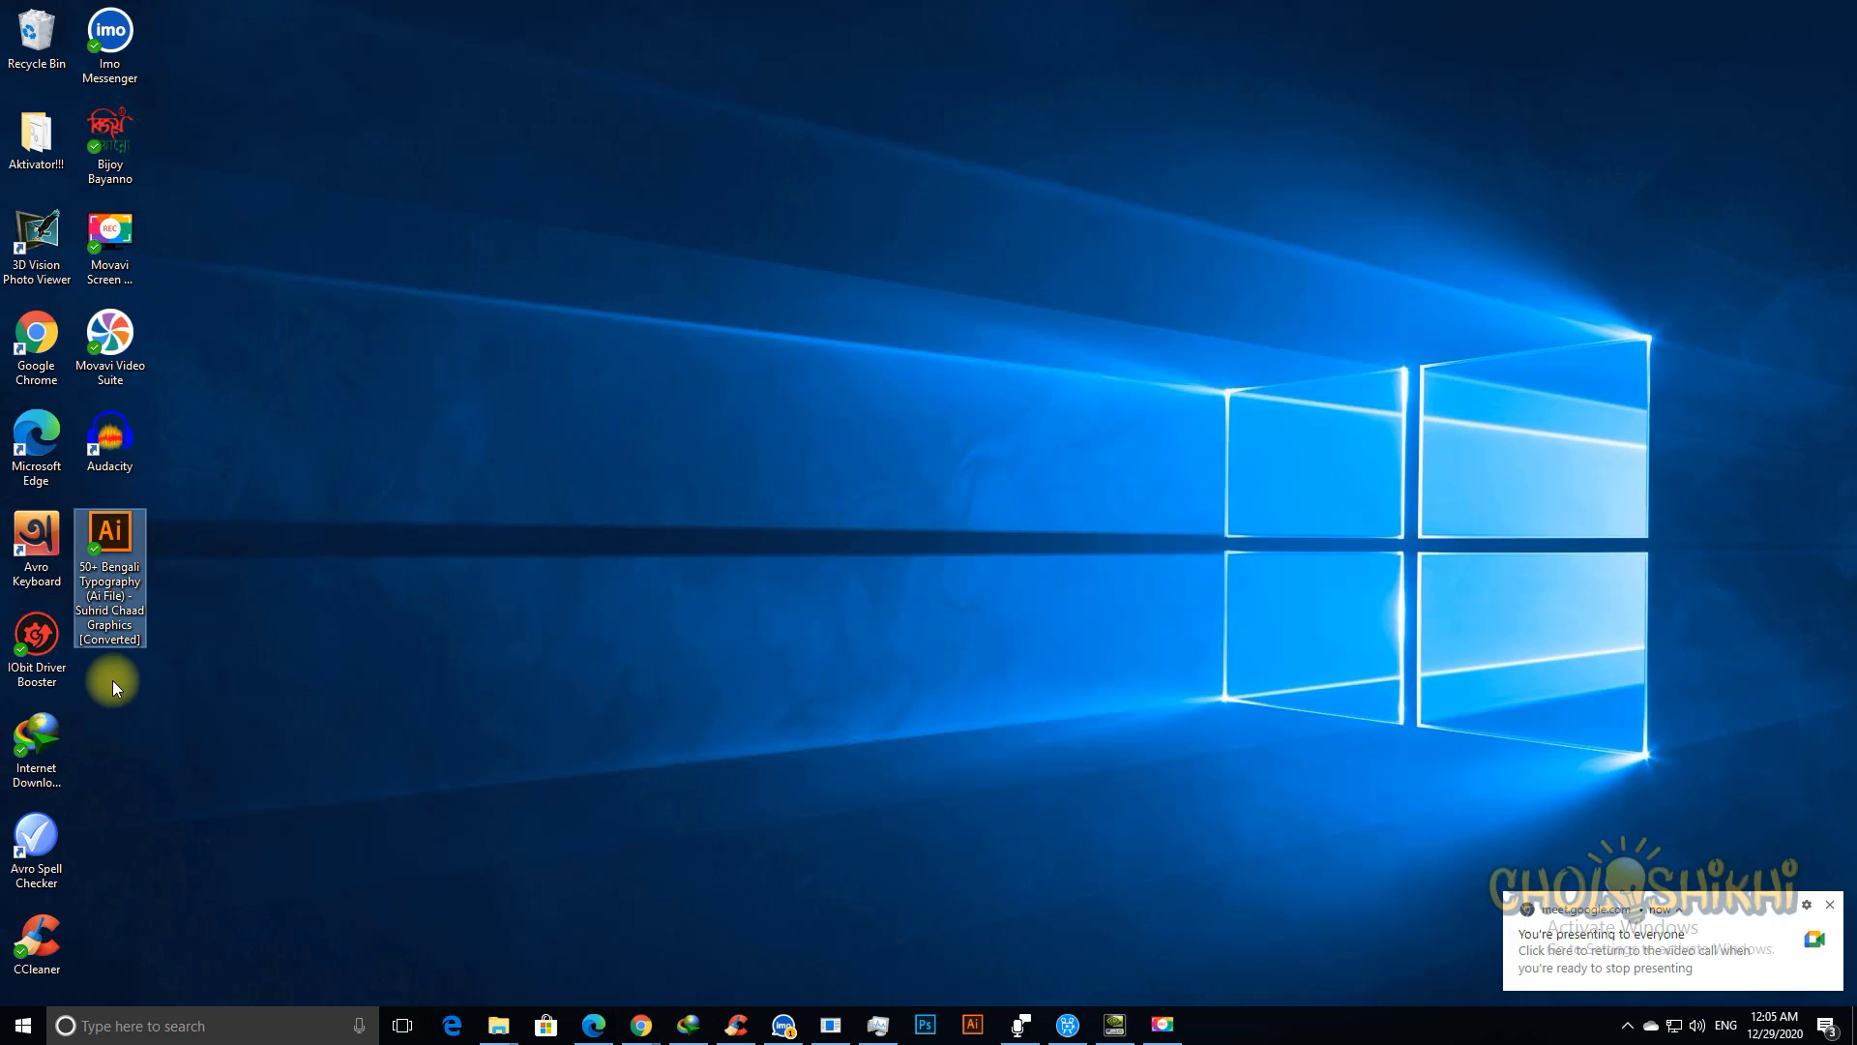
Step: Switch to the Facebook group page in Chrome, close the two personal chats and dismiss the presenting notification, keeping the Free Graphics group chat open
{"action": "left_click", "coordinate": [641, 1025]}
{"action": "left_click", "coordinate": [592, 967]}
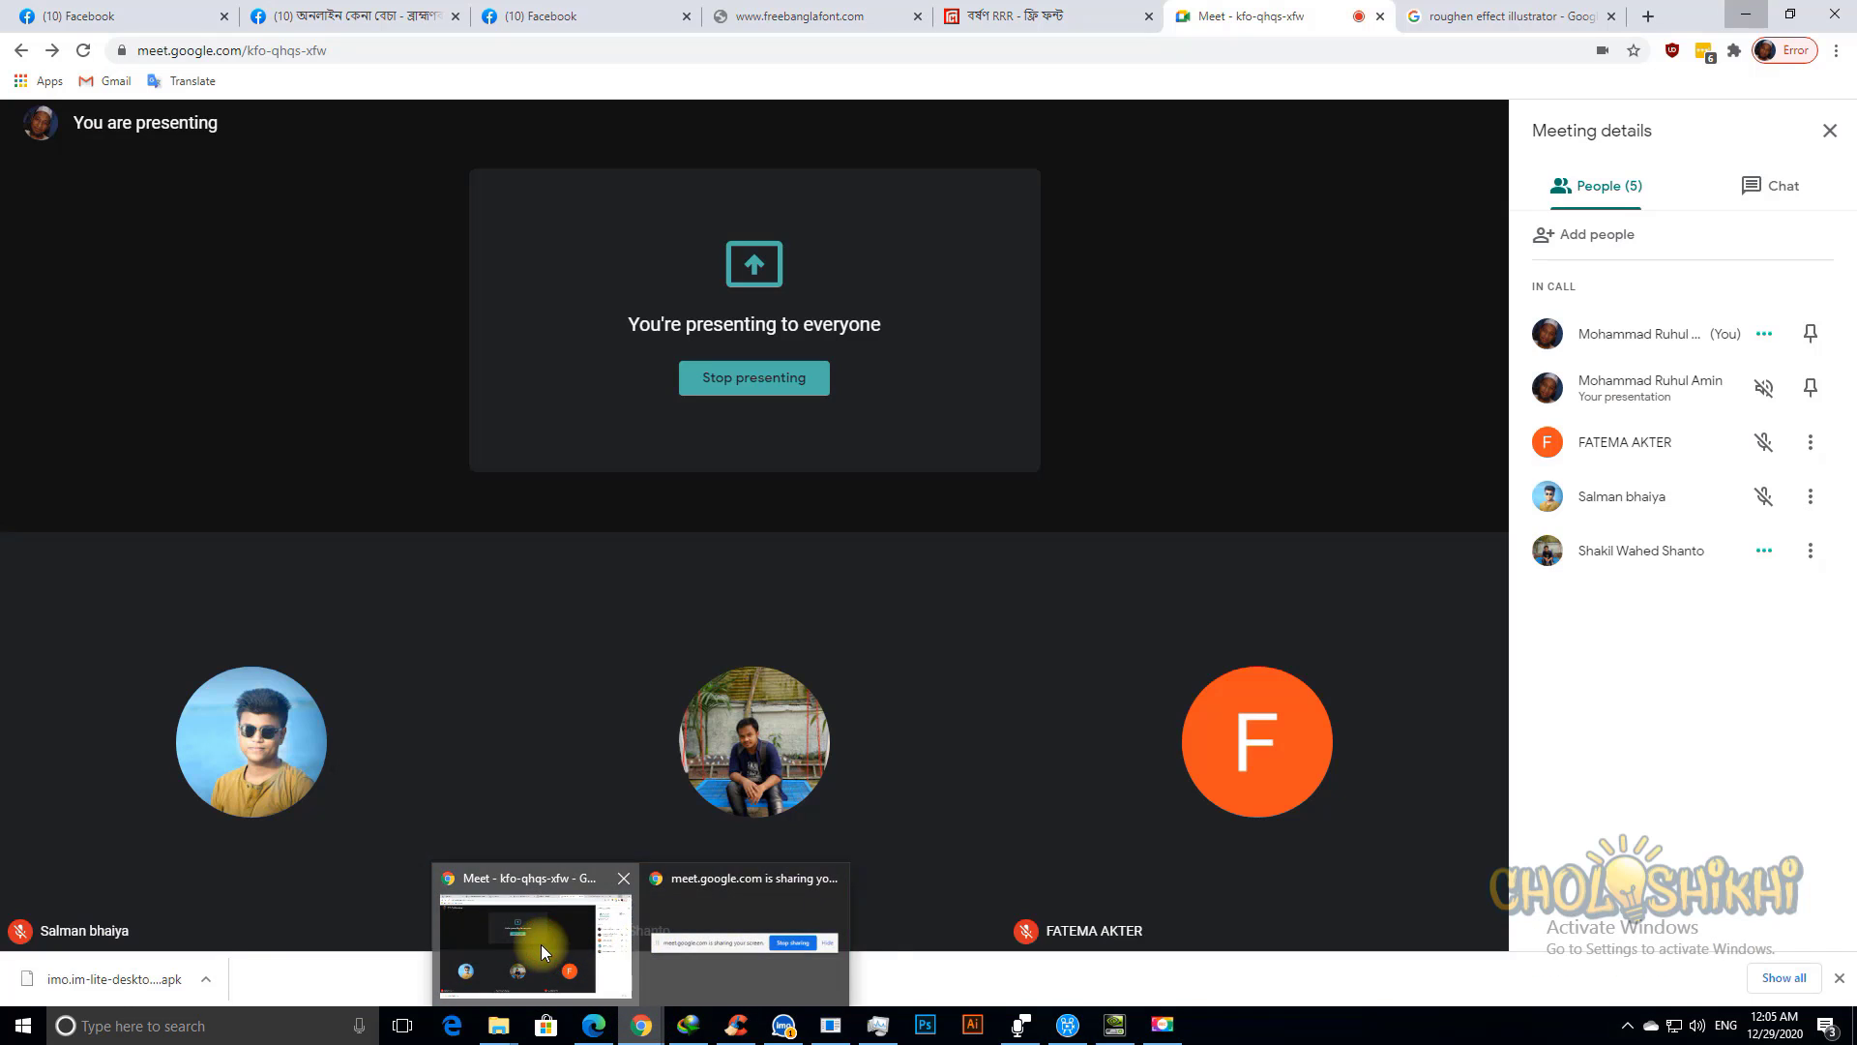
{"action": "left_click", "coordinate": [356, 13]}
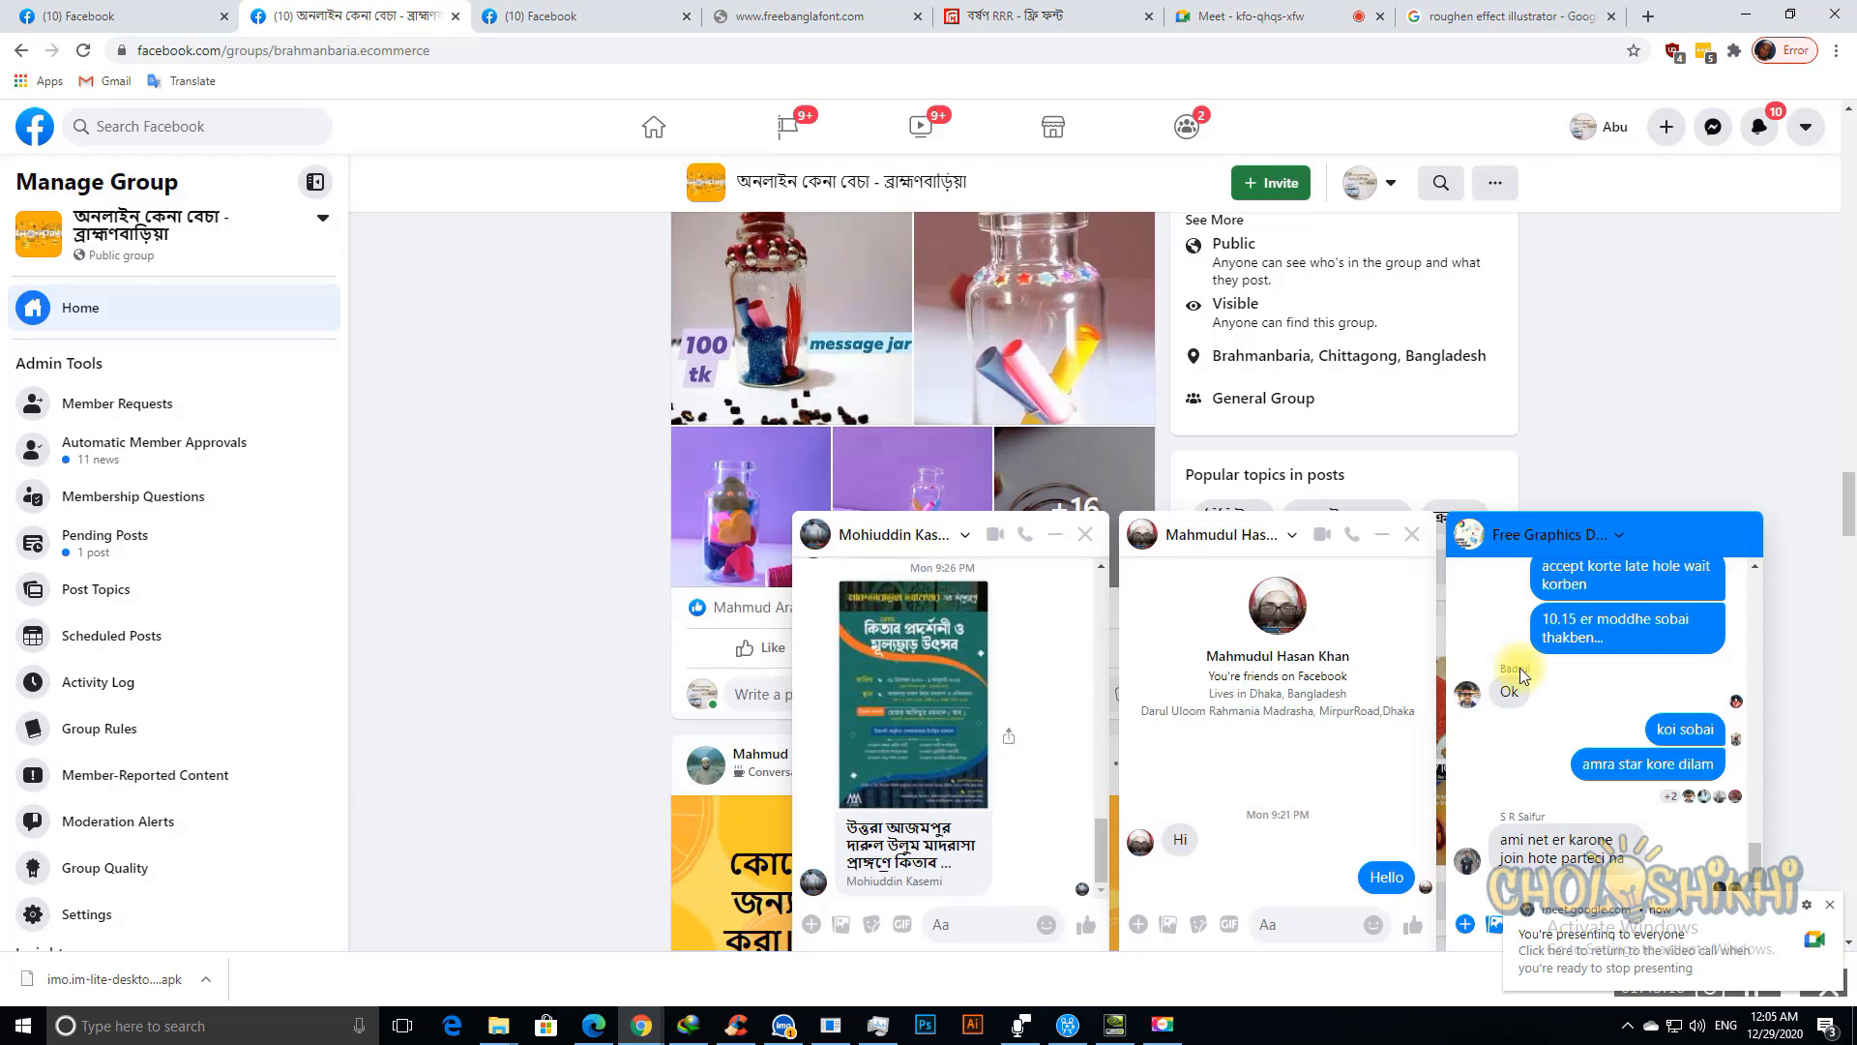
{"action": "left_click", "coordinate": [1411, 534]}
{"action": "left_click", "coordinate": [1407, 534]}
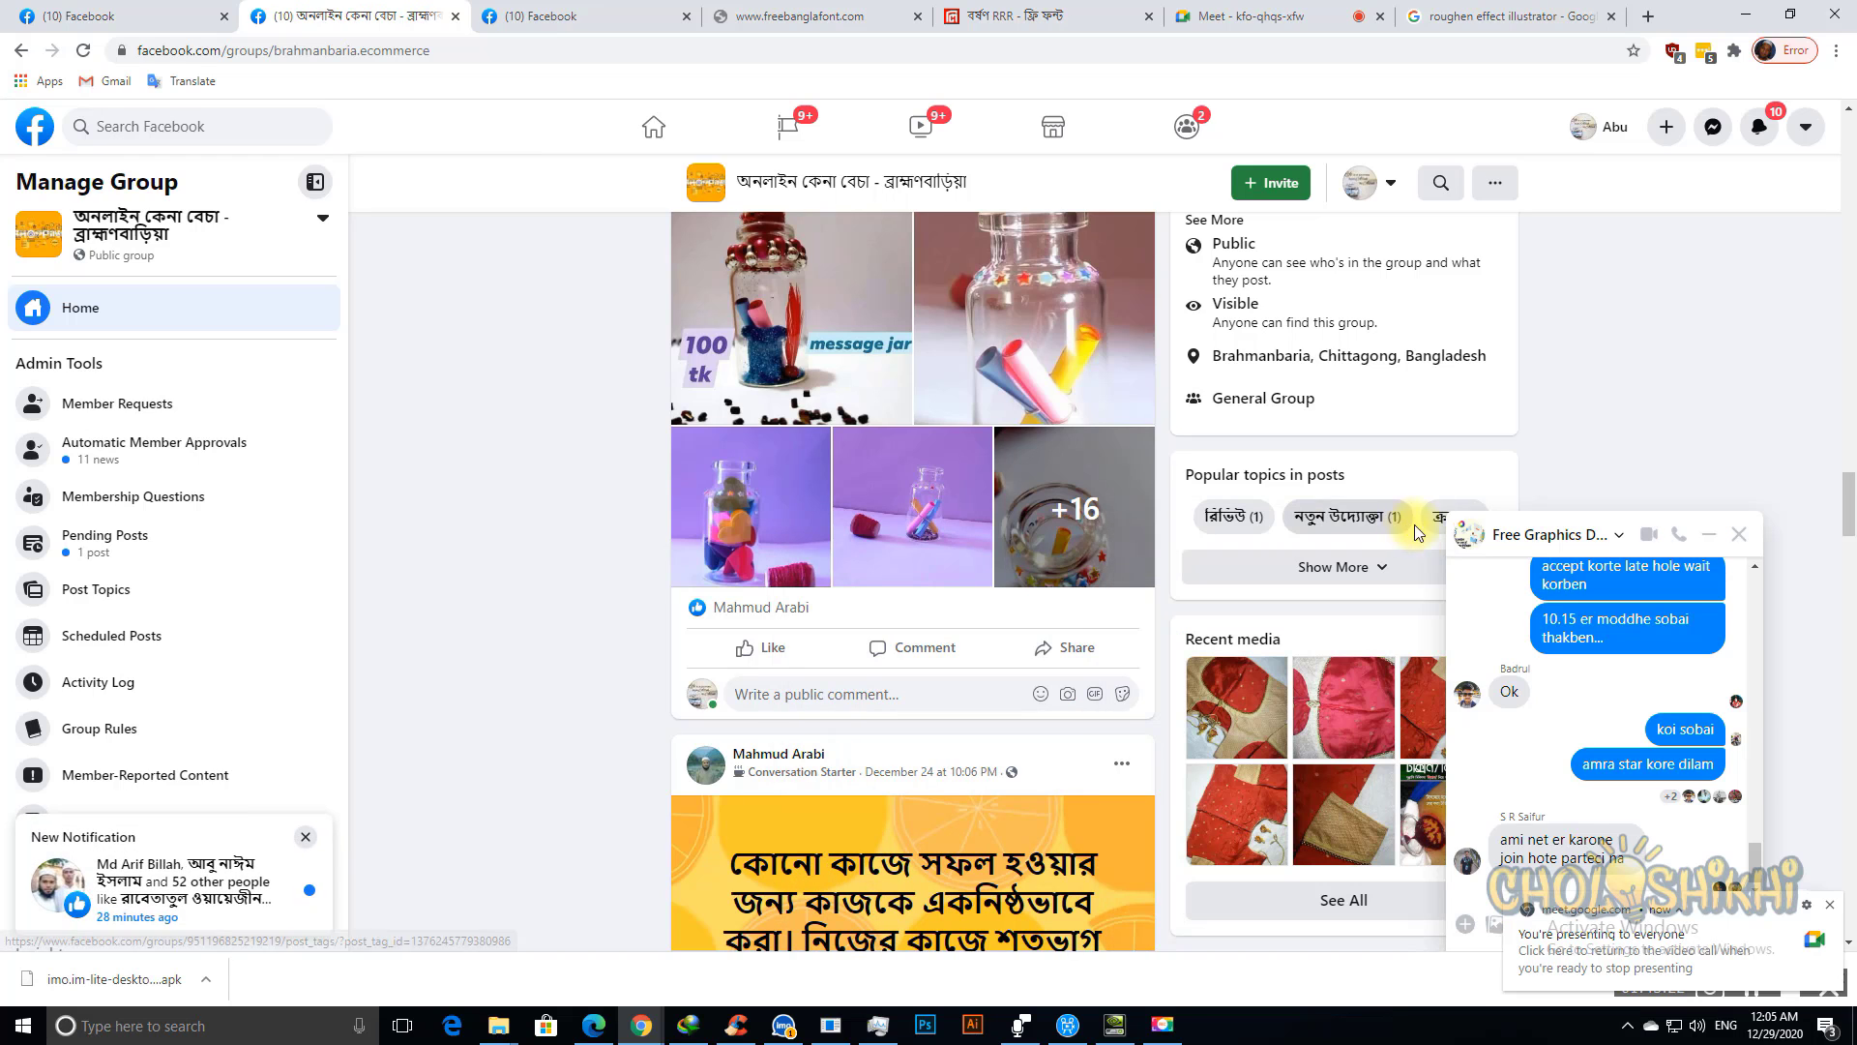
{"action": "scroll", "coordinate": [1248, 615], "scroll_direction": "down", "scroll_amount": 1}
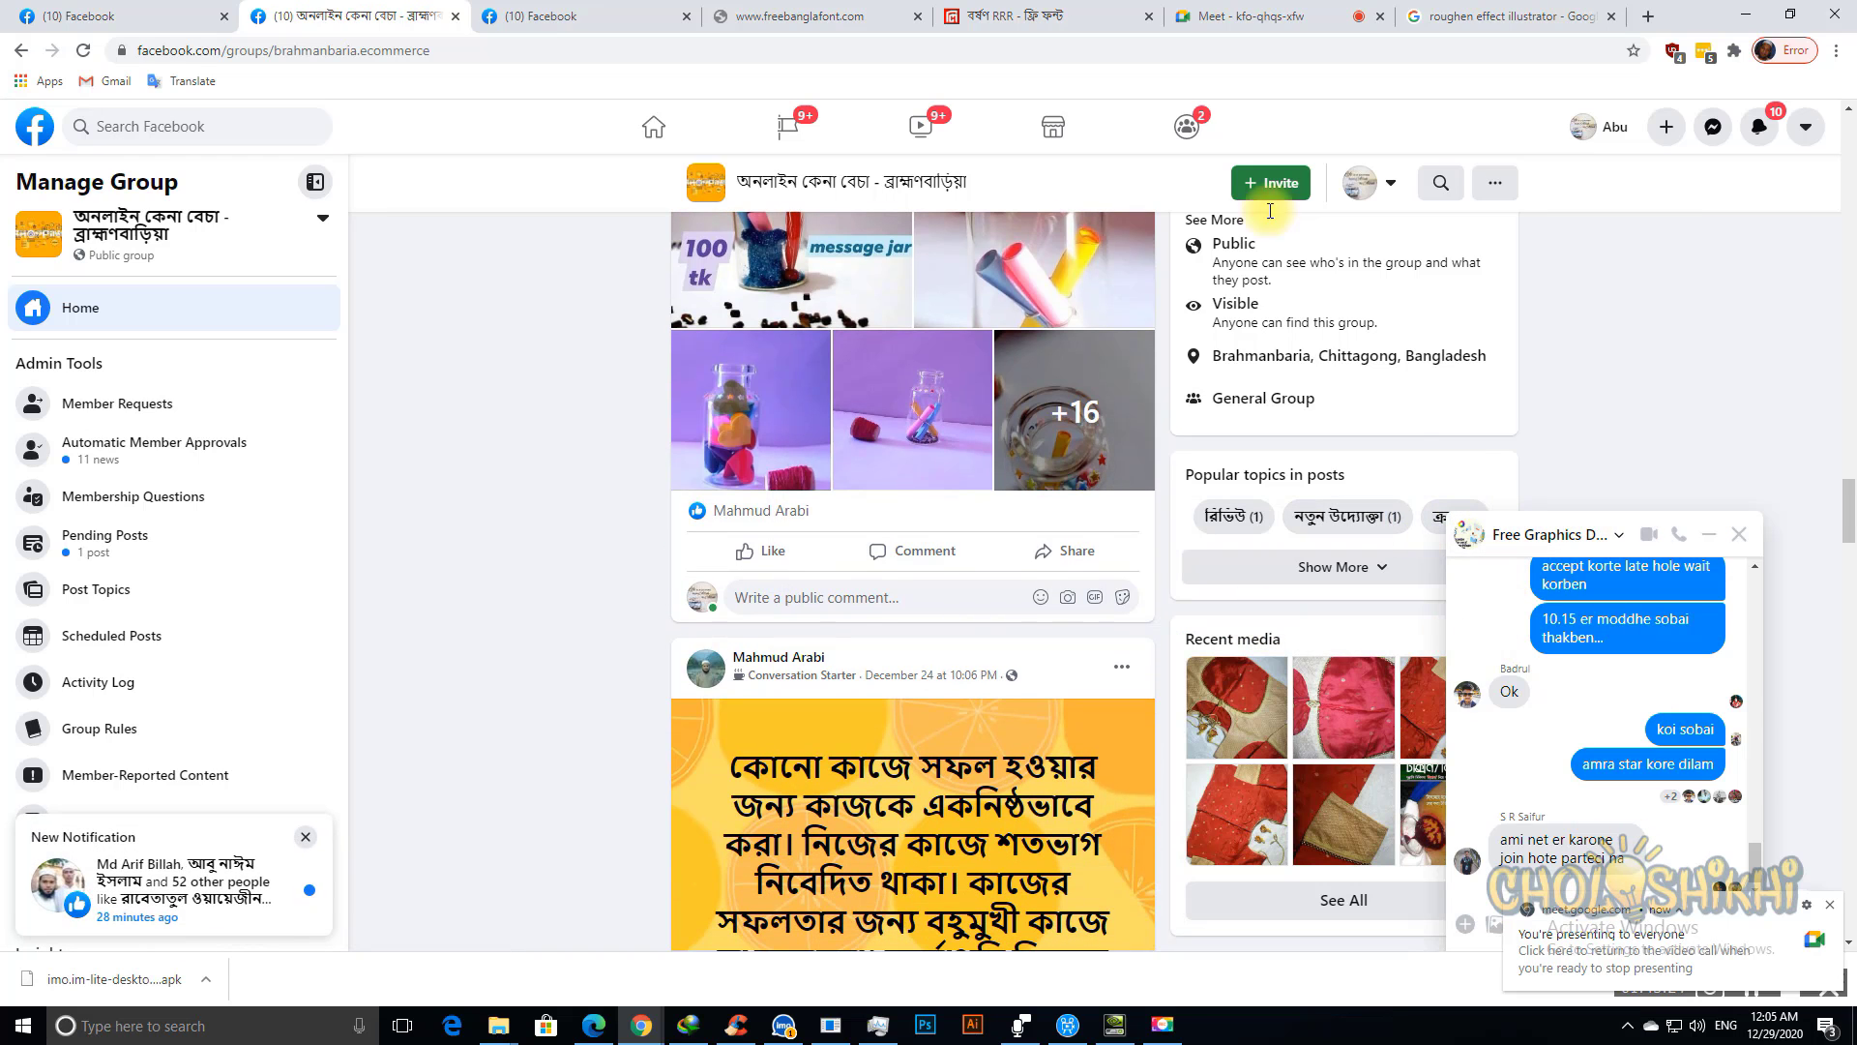
{"action": "left_click", "coordinate": [1830, 904]}
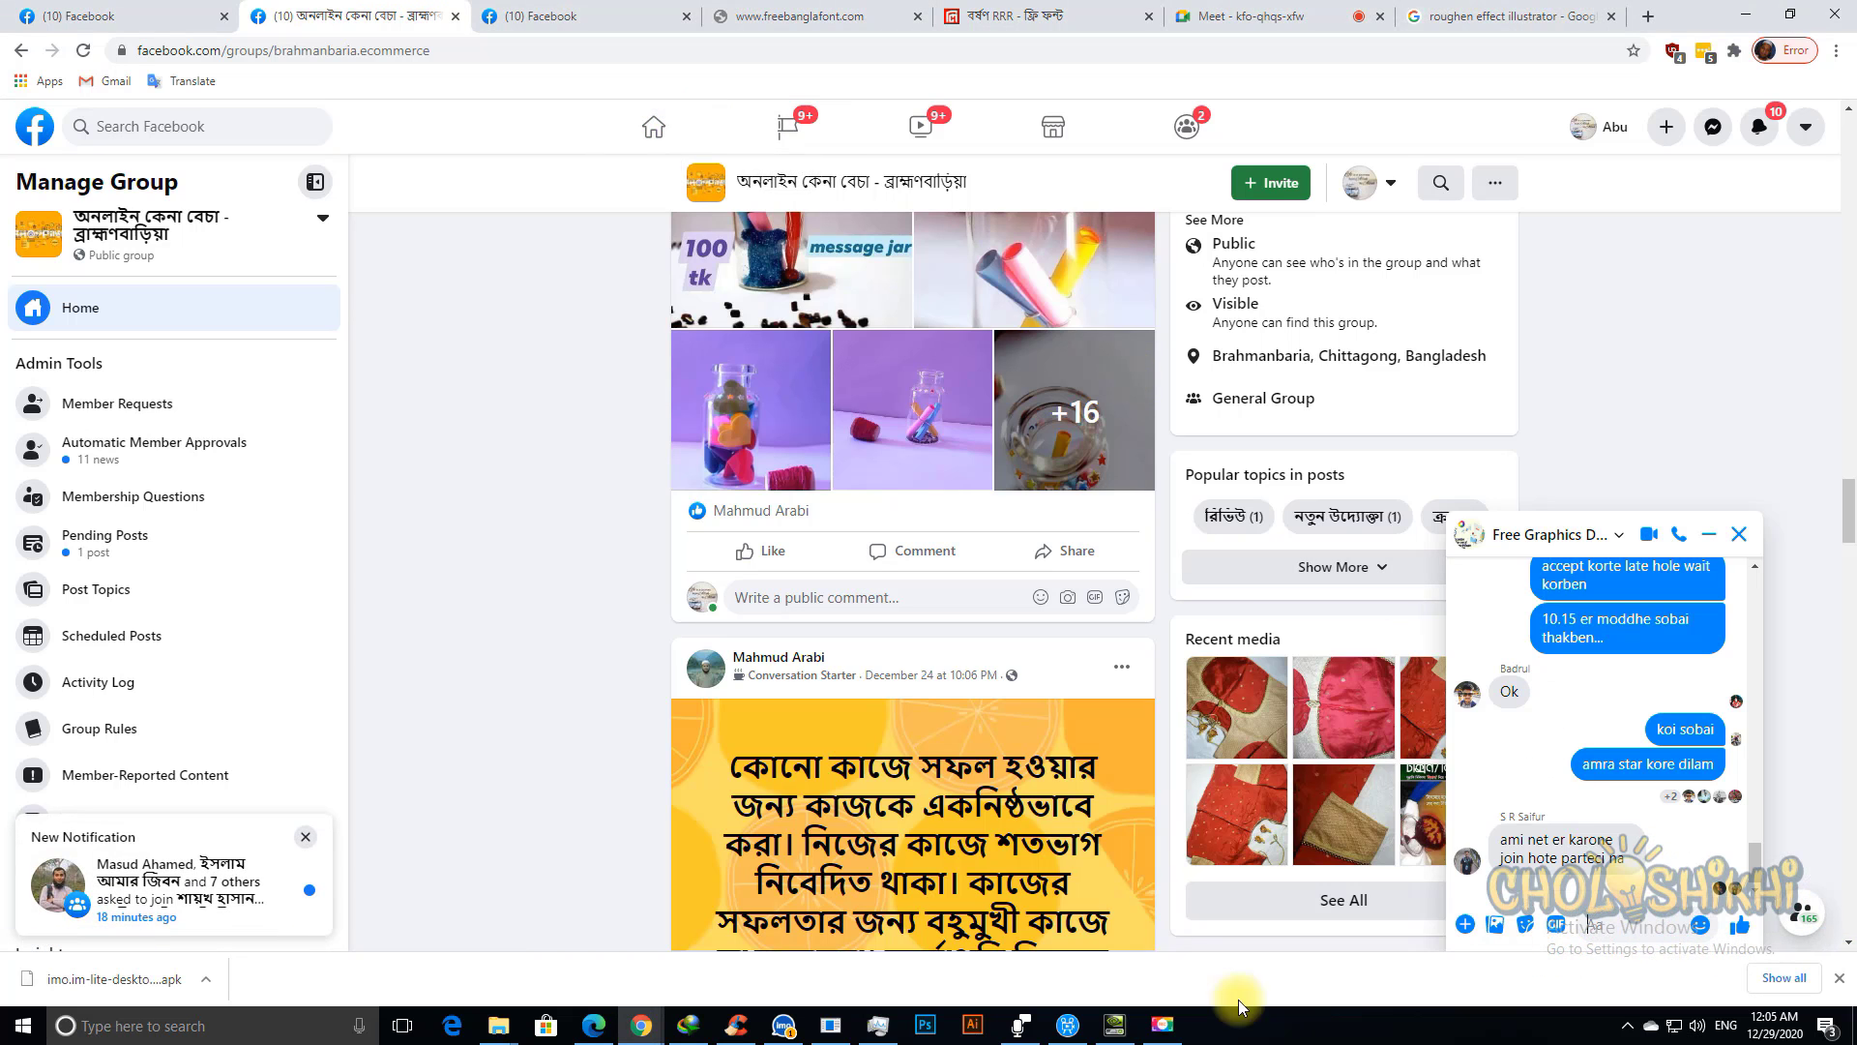
Step: Attach the 50+ Bengali Typography file from the desktop to the Free Graphics group chat and send it
{"action": "key", "text": "alt+Tab"}
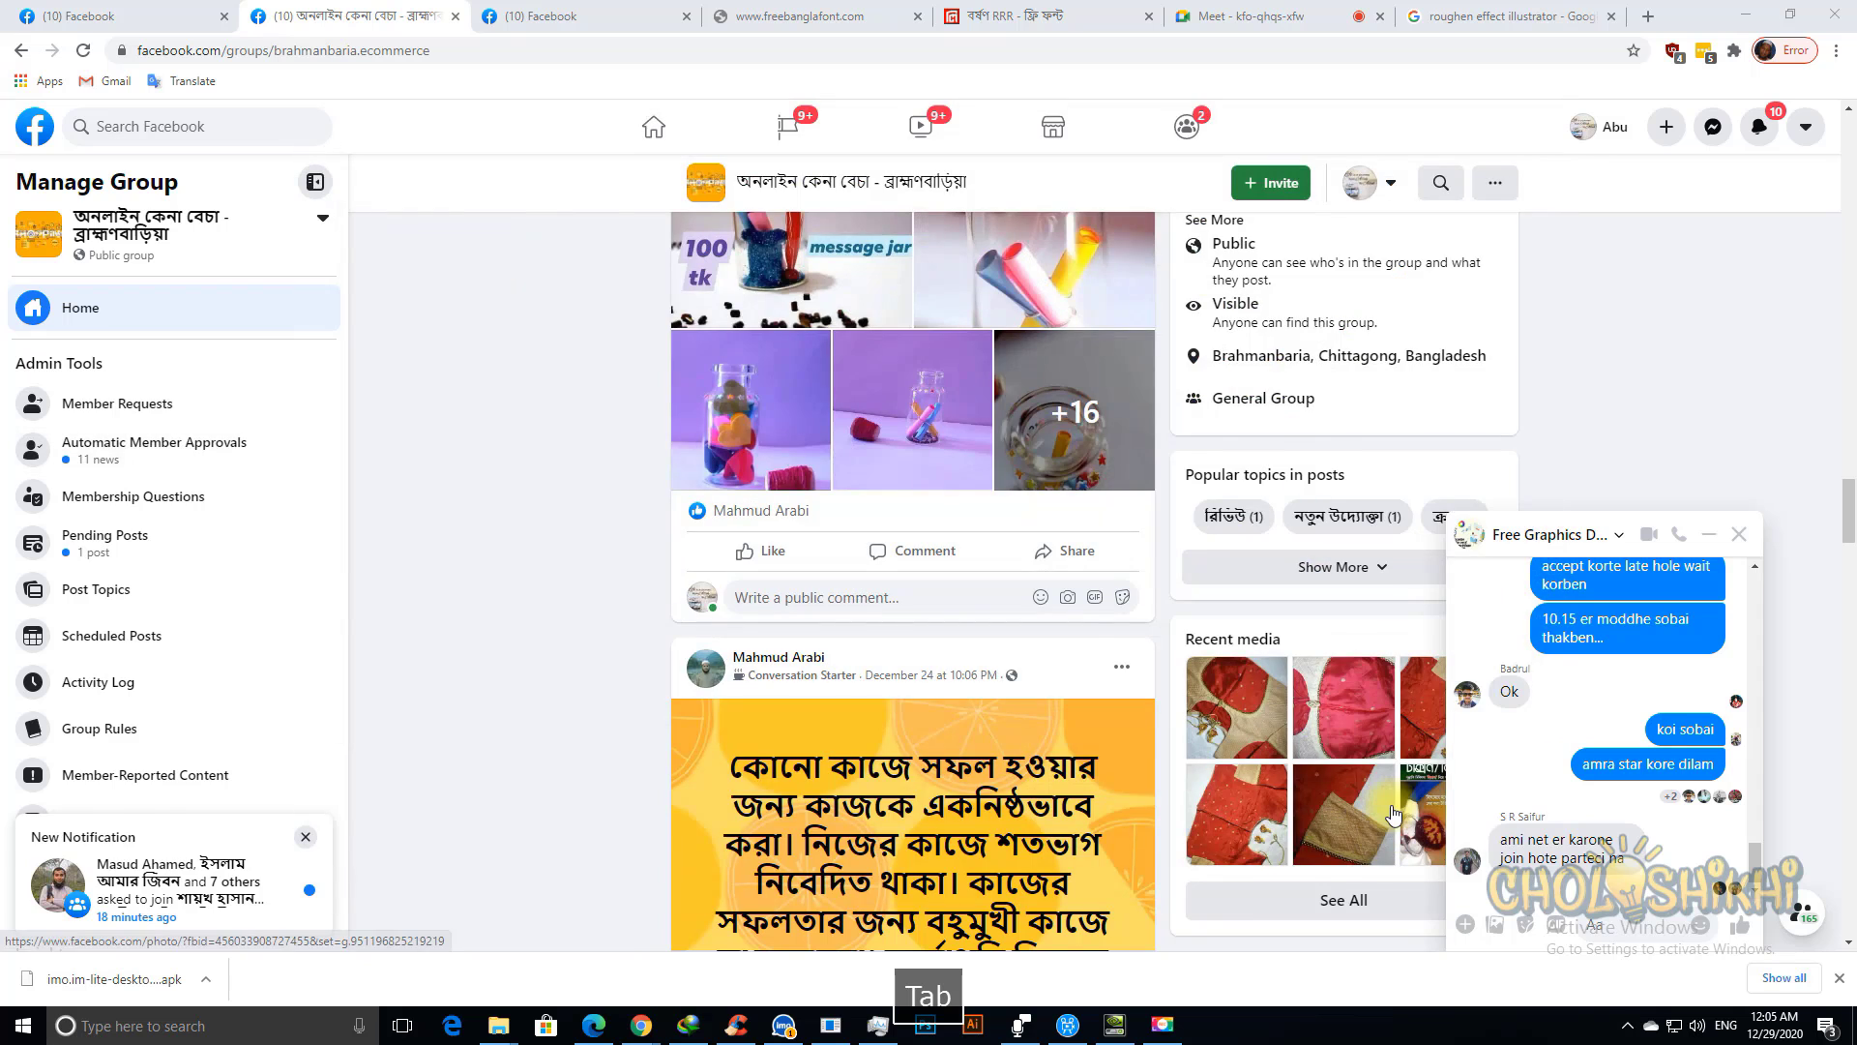
{"action": "key", "text": "alt+Tab"}
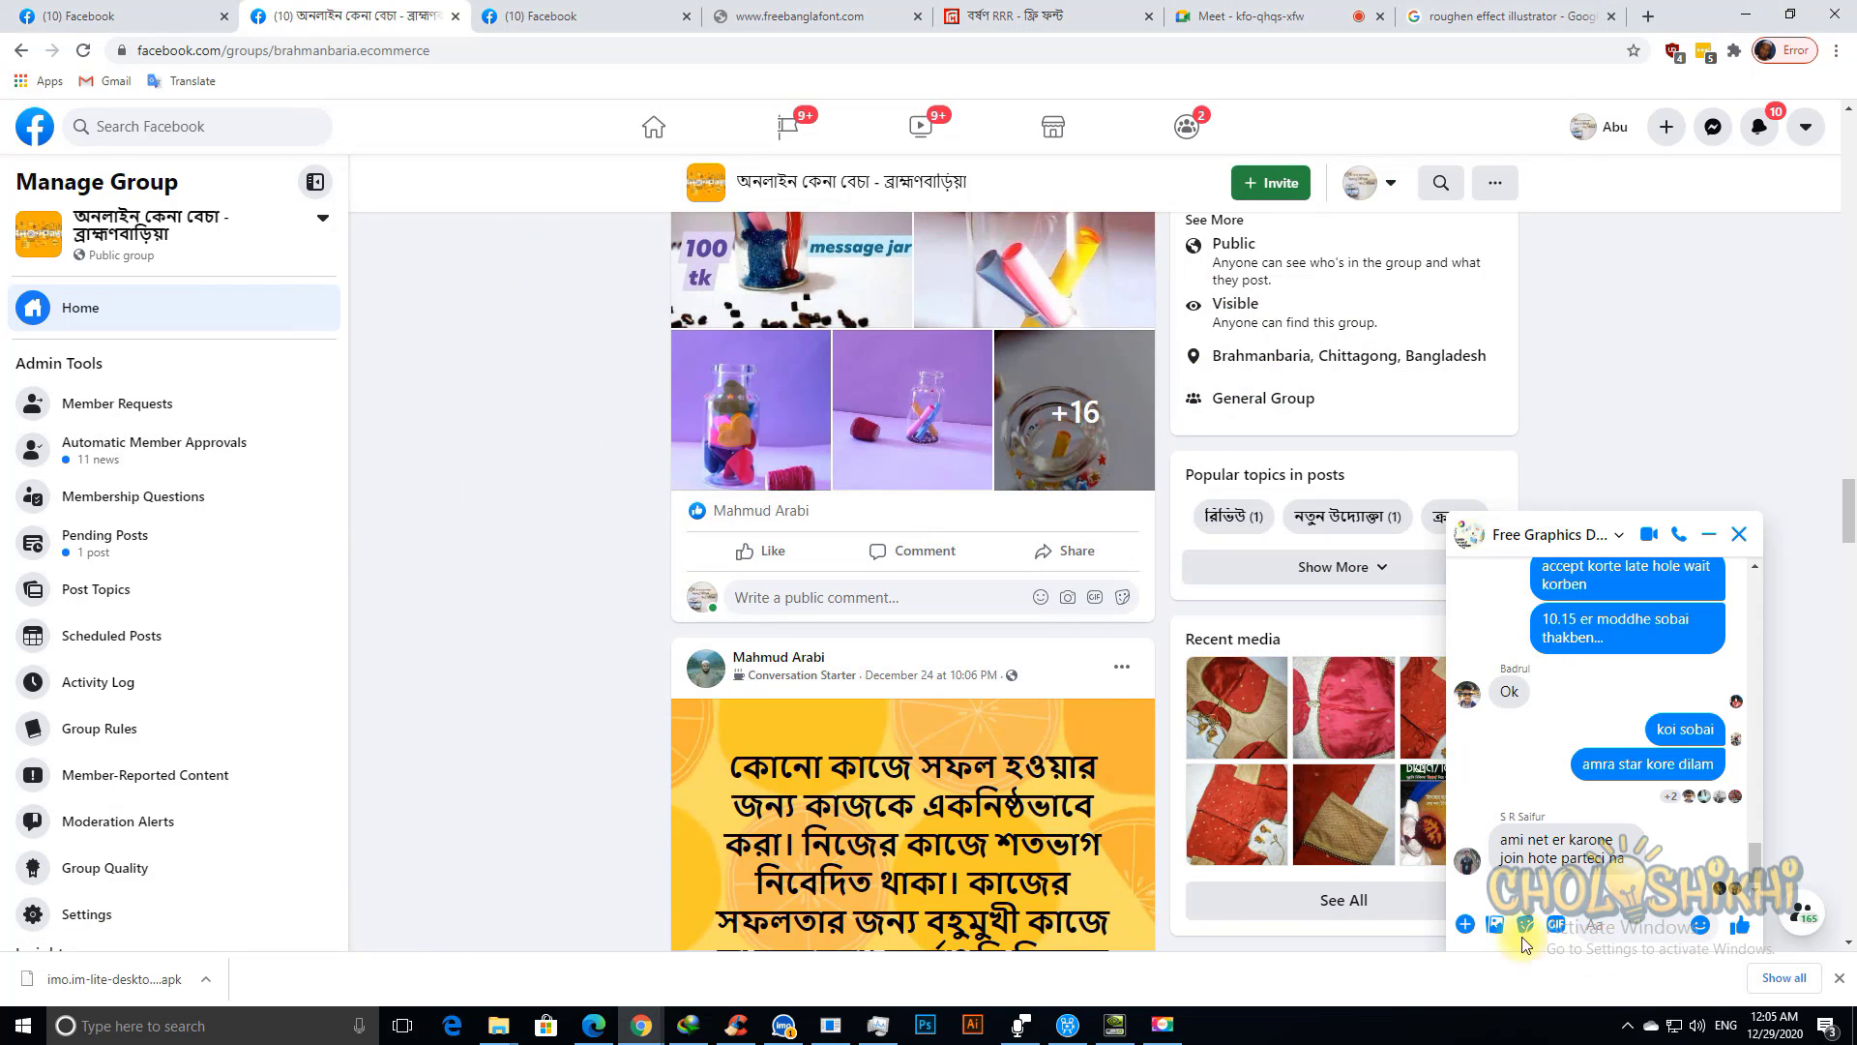
{"action": "key", "text": "alt+Tab"}
{"action": "key", "text": "Tab"}
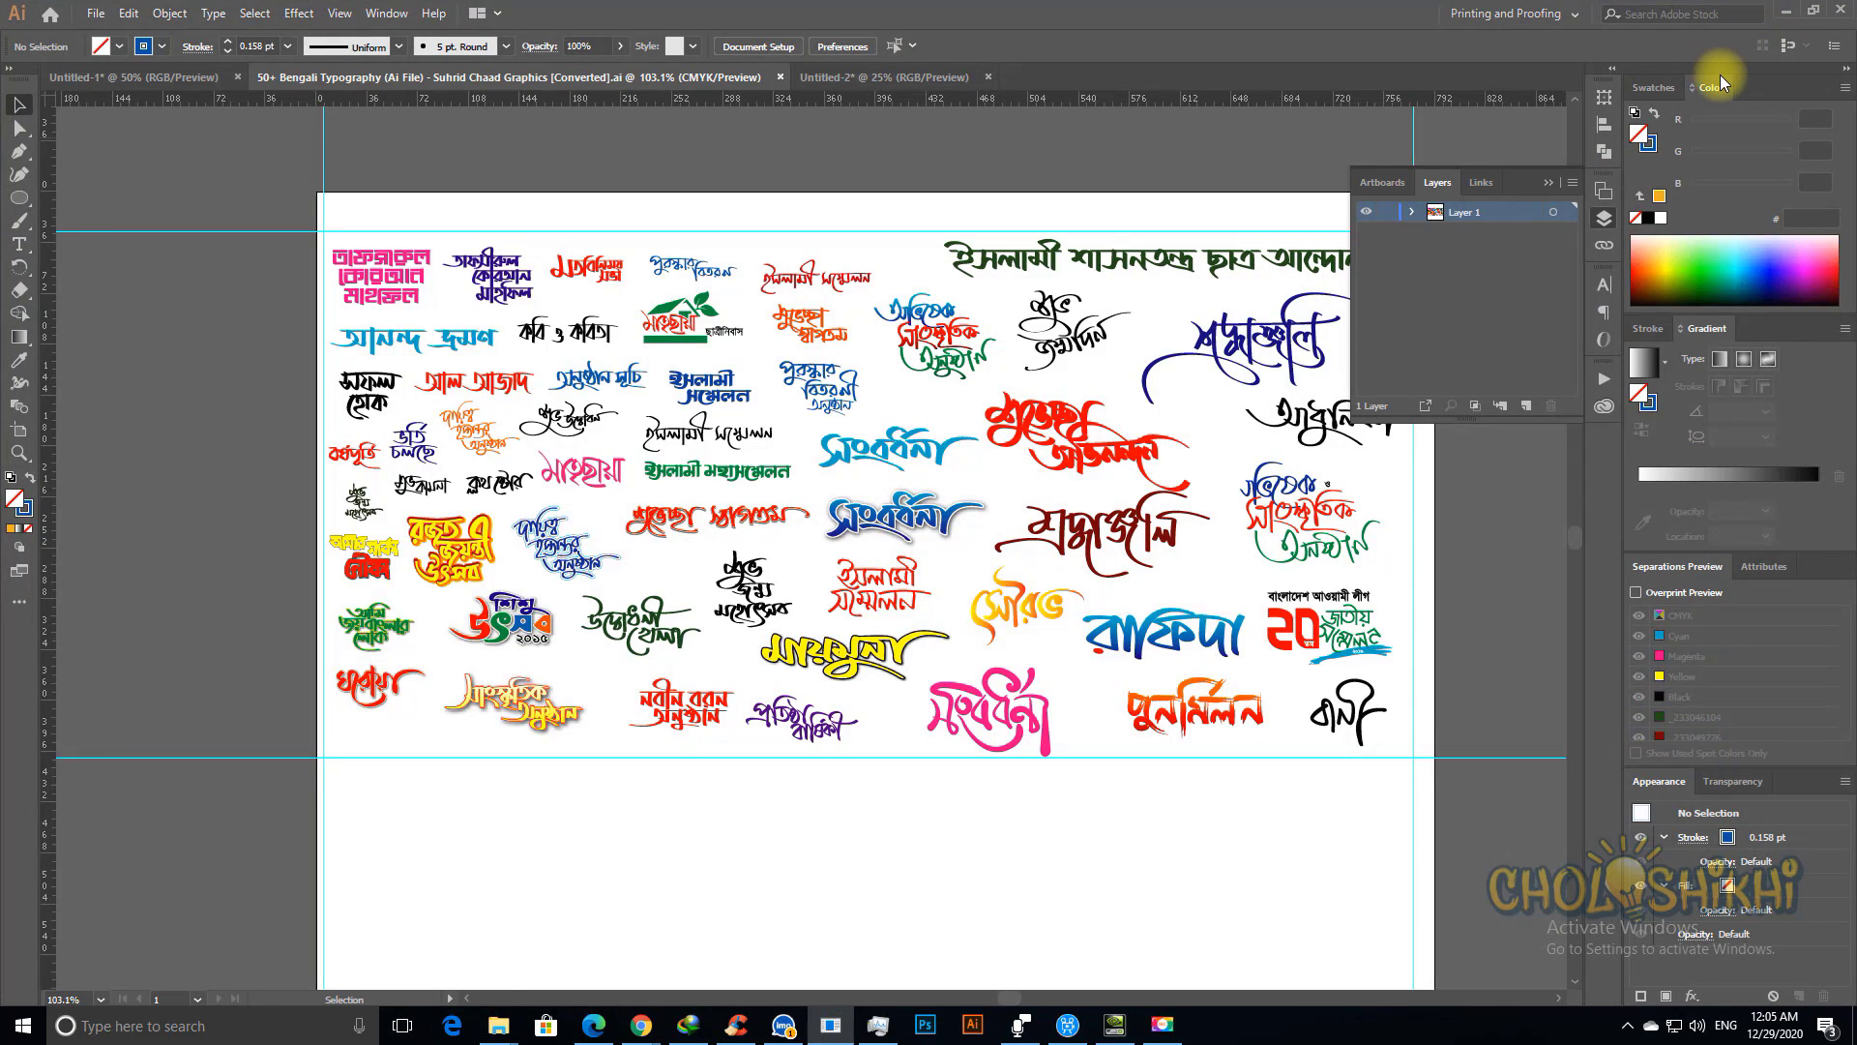
{"action": "key", "text": "super+d"}
{"action": "left_click_drag", "start_coordinate": [113, 573], "coordinate": [1649, 882]}
{"action": "left_click", "coordinate": [1741, 930]}
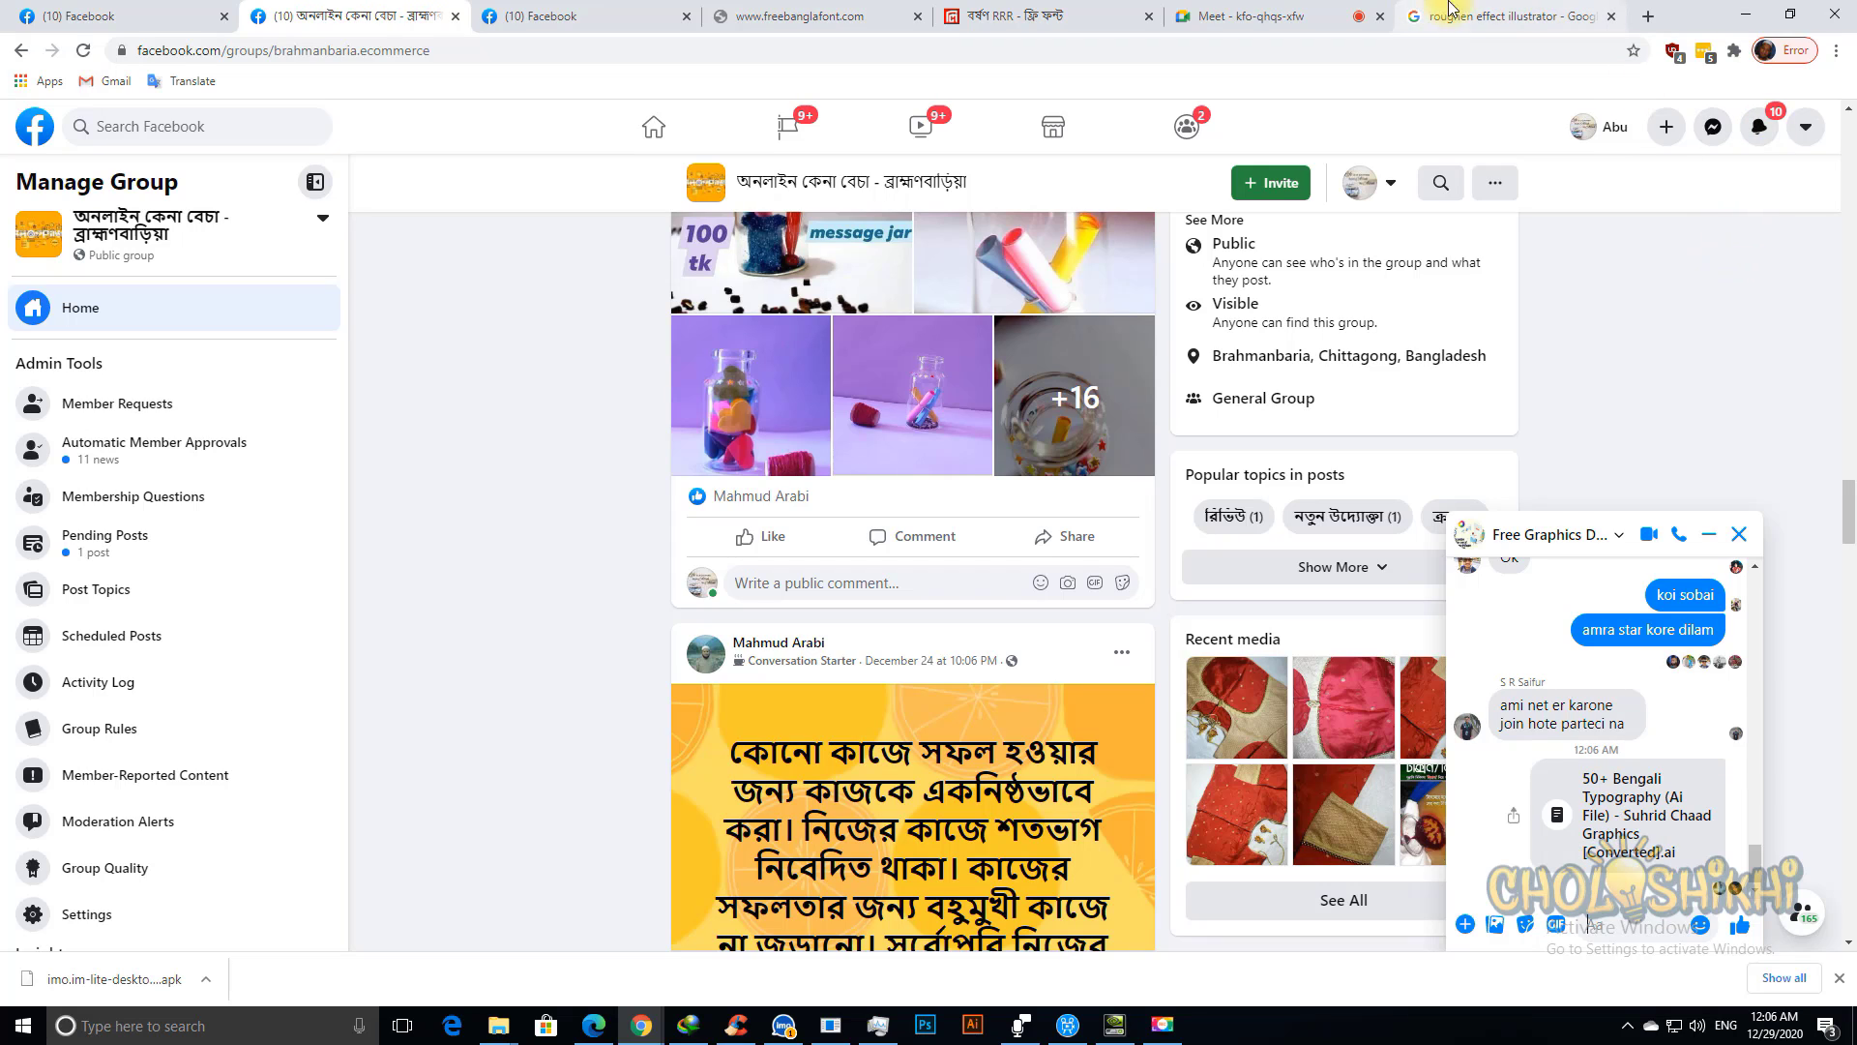
Step: Try to open the website fontsbd.com in a new browser tab
{"action": "left_click", "coordinate": [1650, 20]}
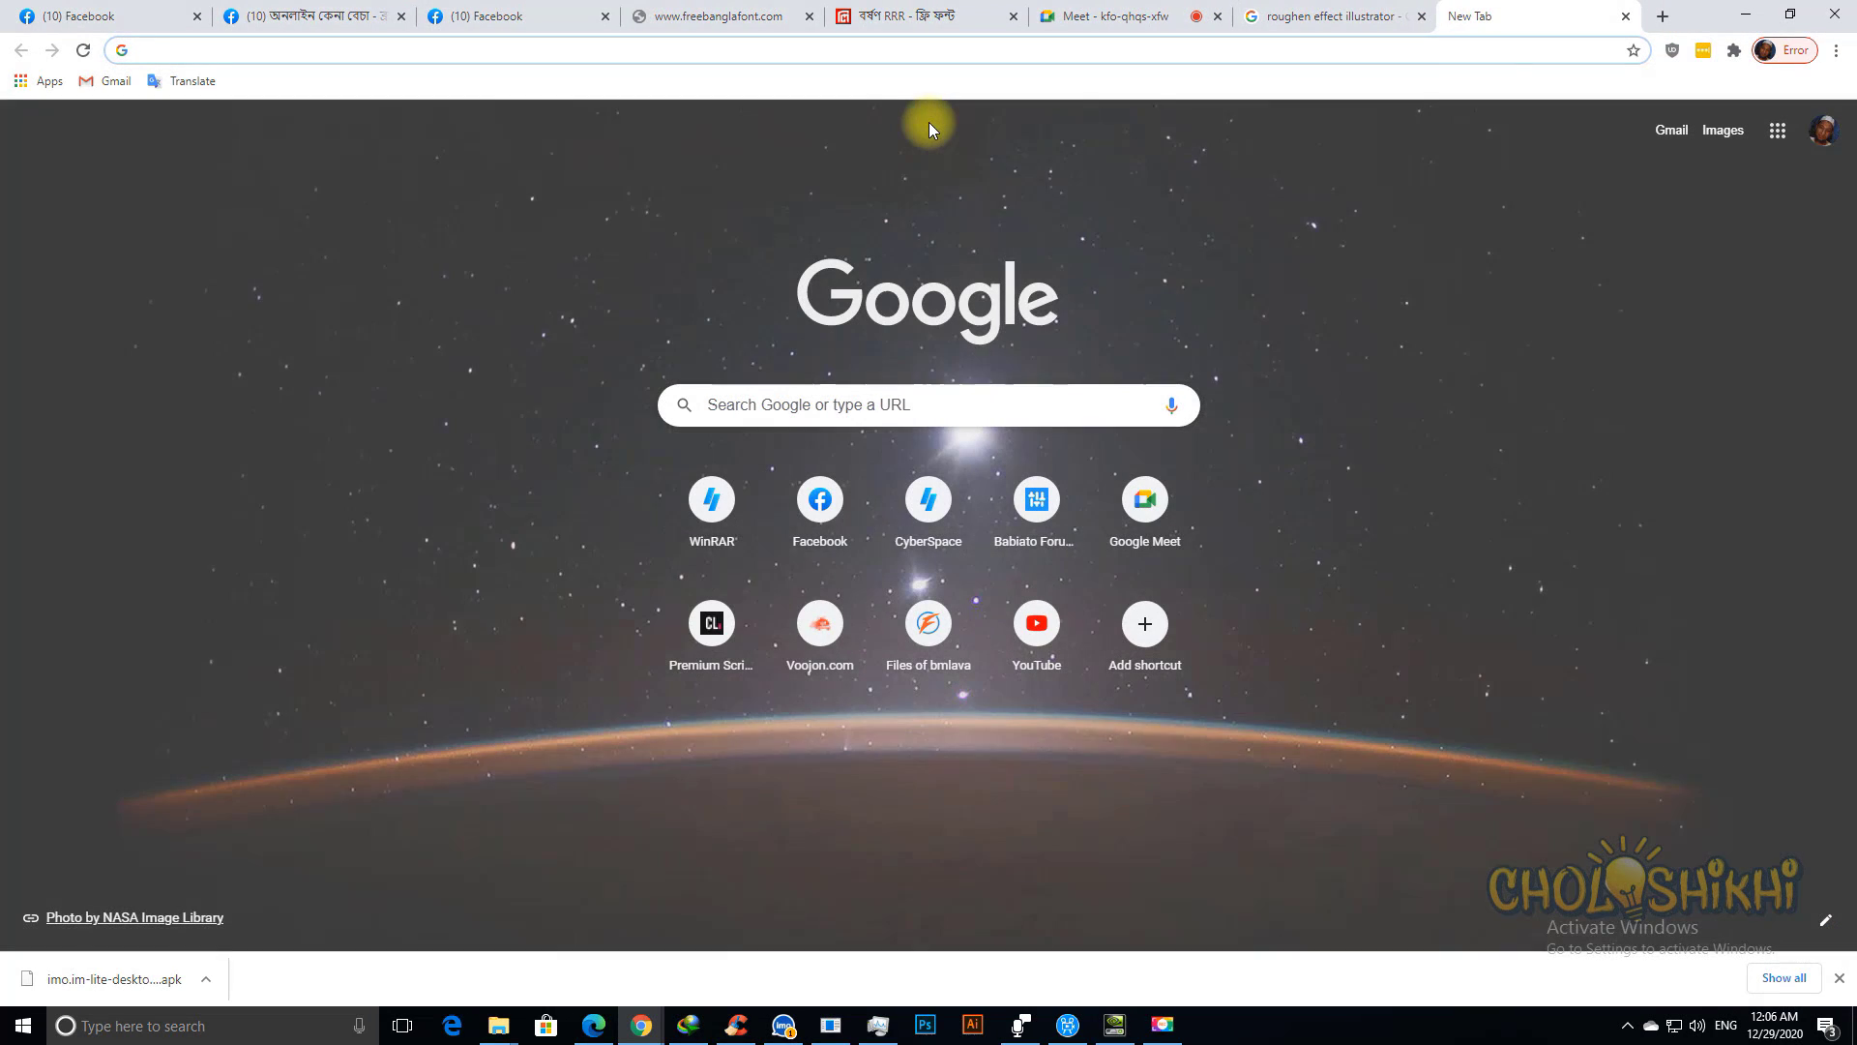
{"action": "type", "text": "font"}
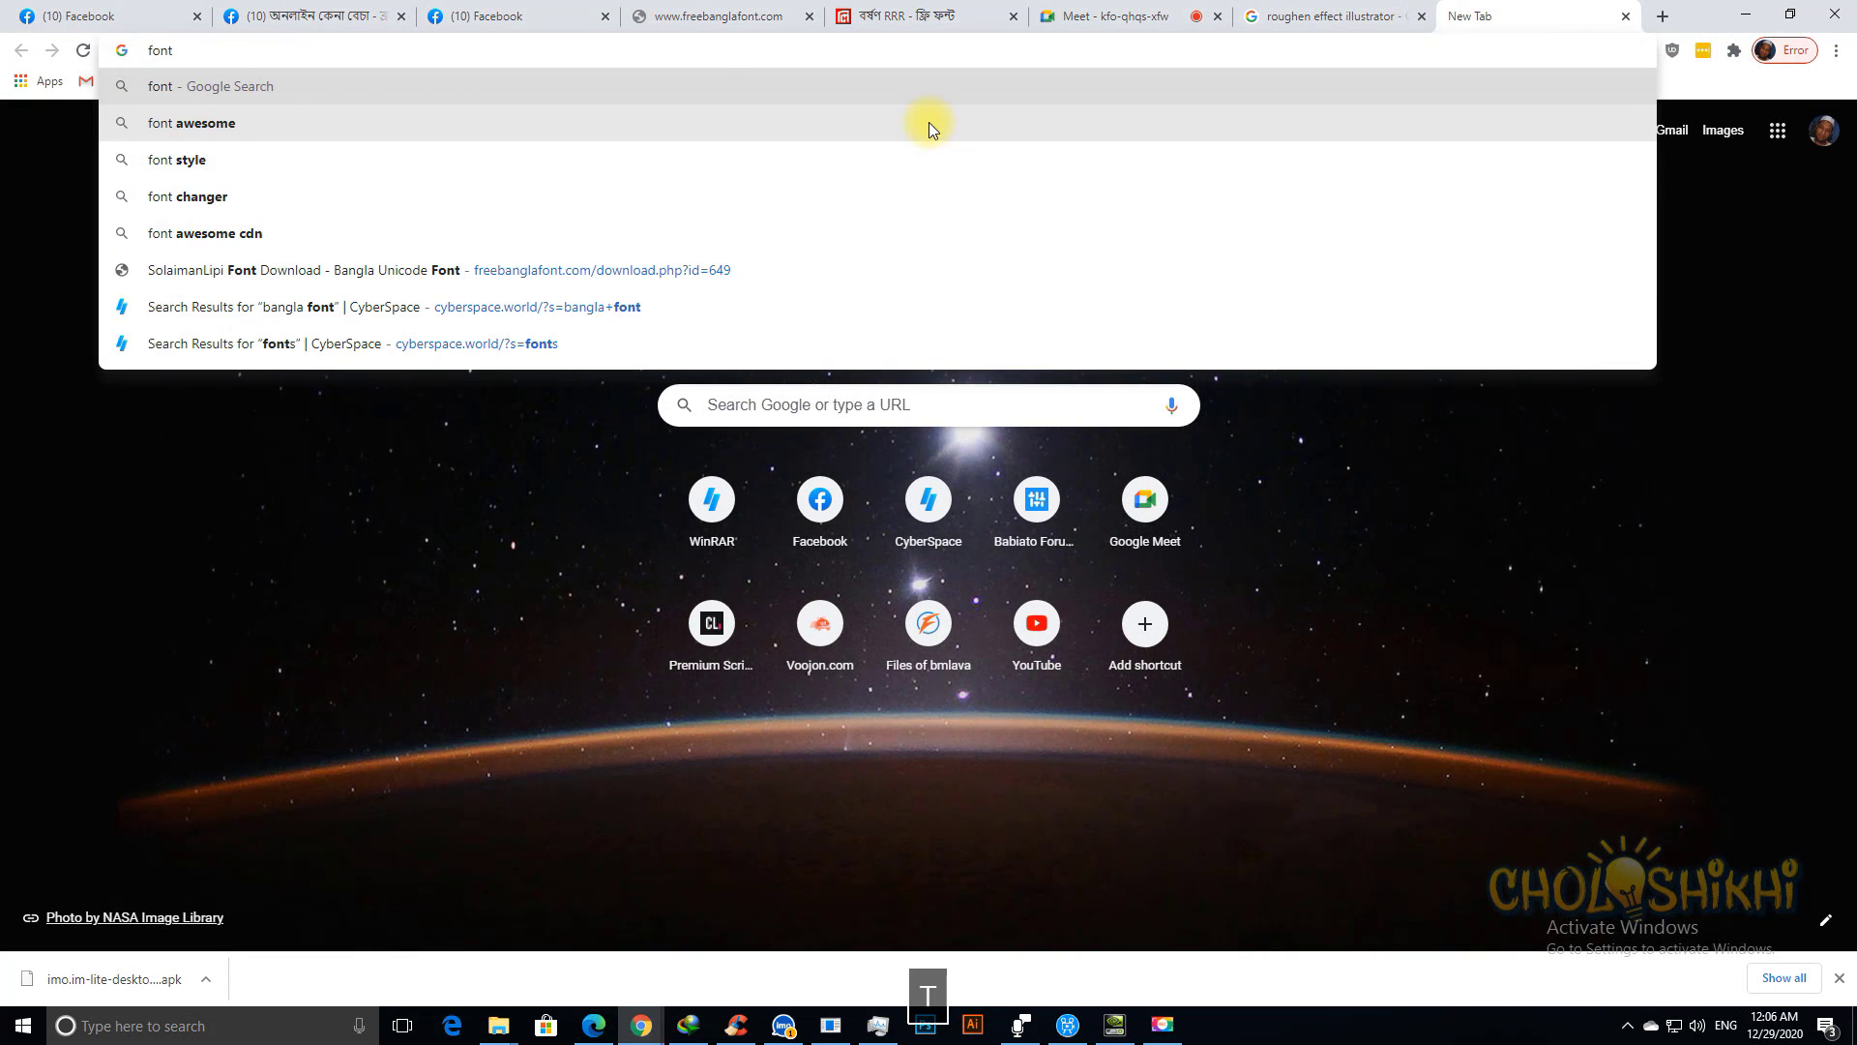
{"action": "type", "text": "bd.com"}
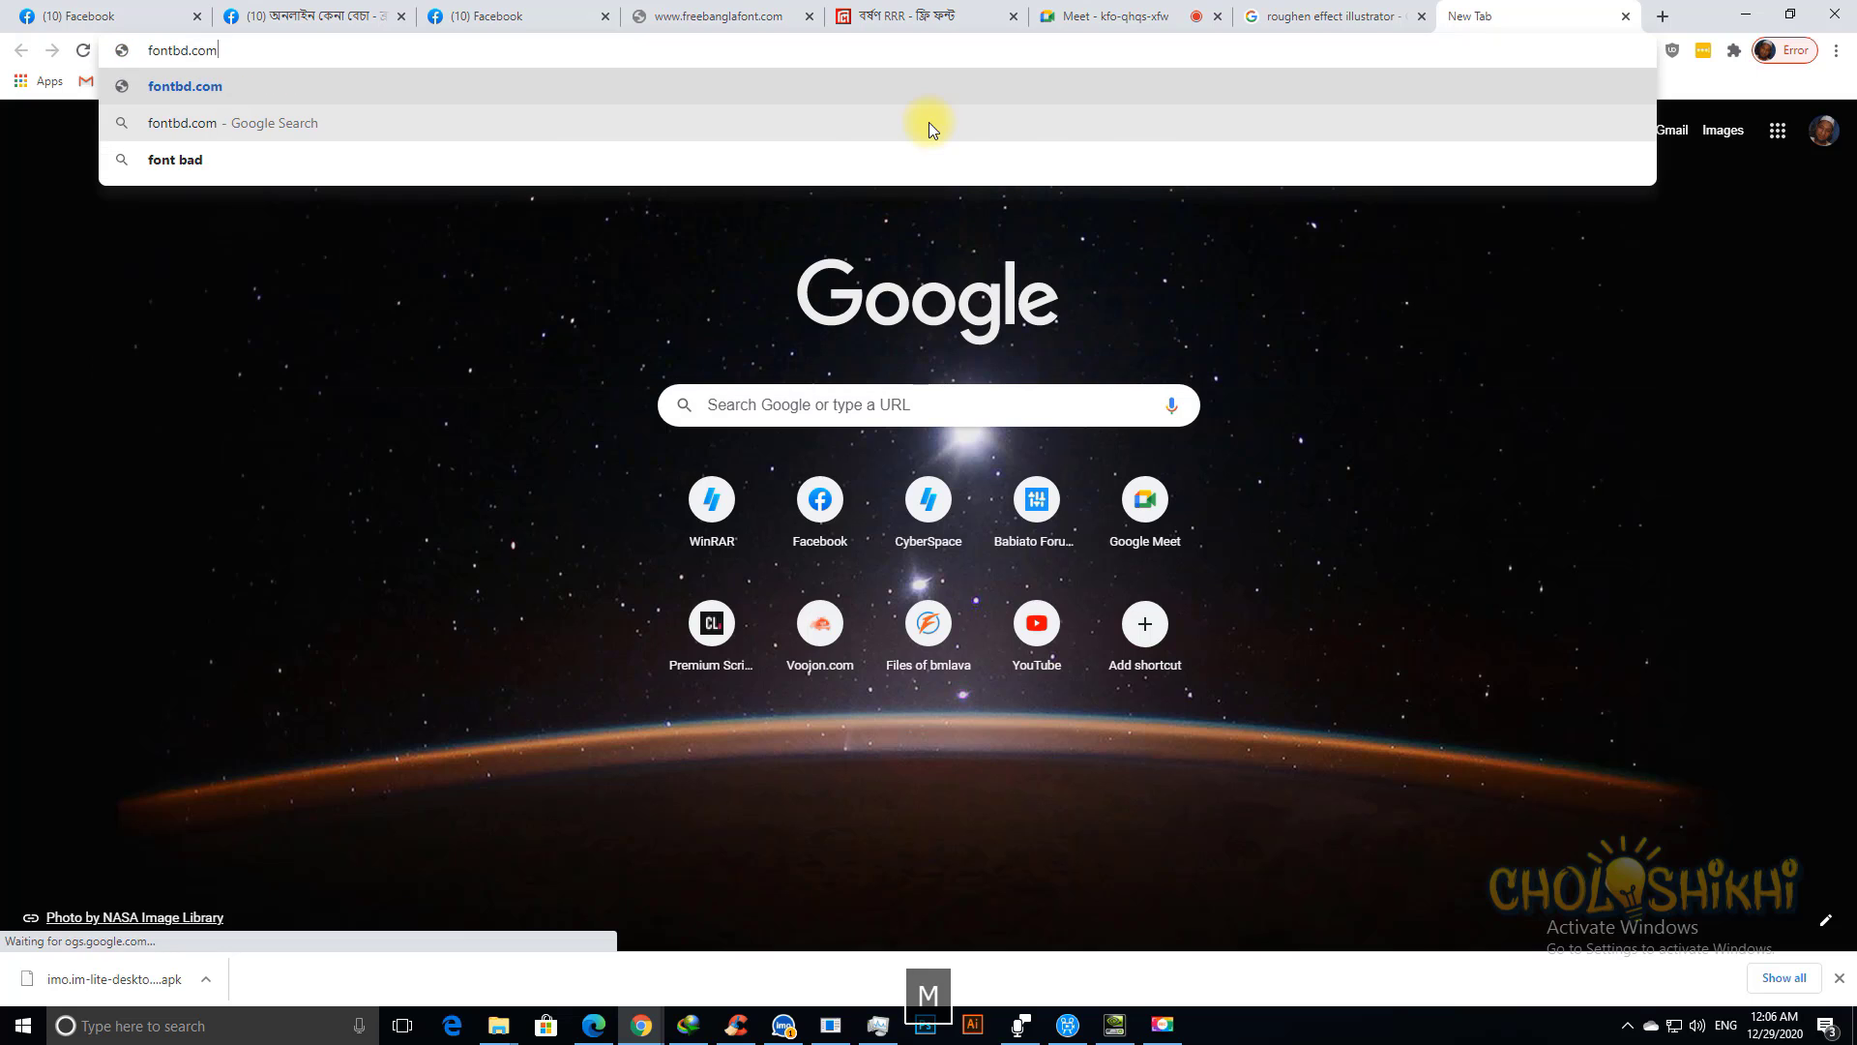
{"action": "key", "text": "Left"}
{"action": "key", "text": "Left"}
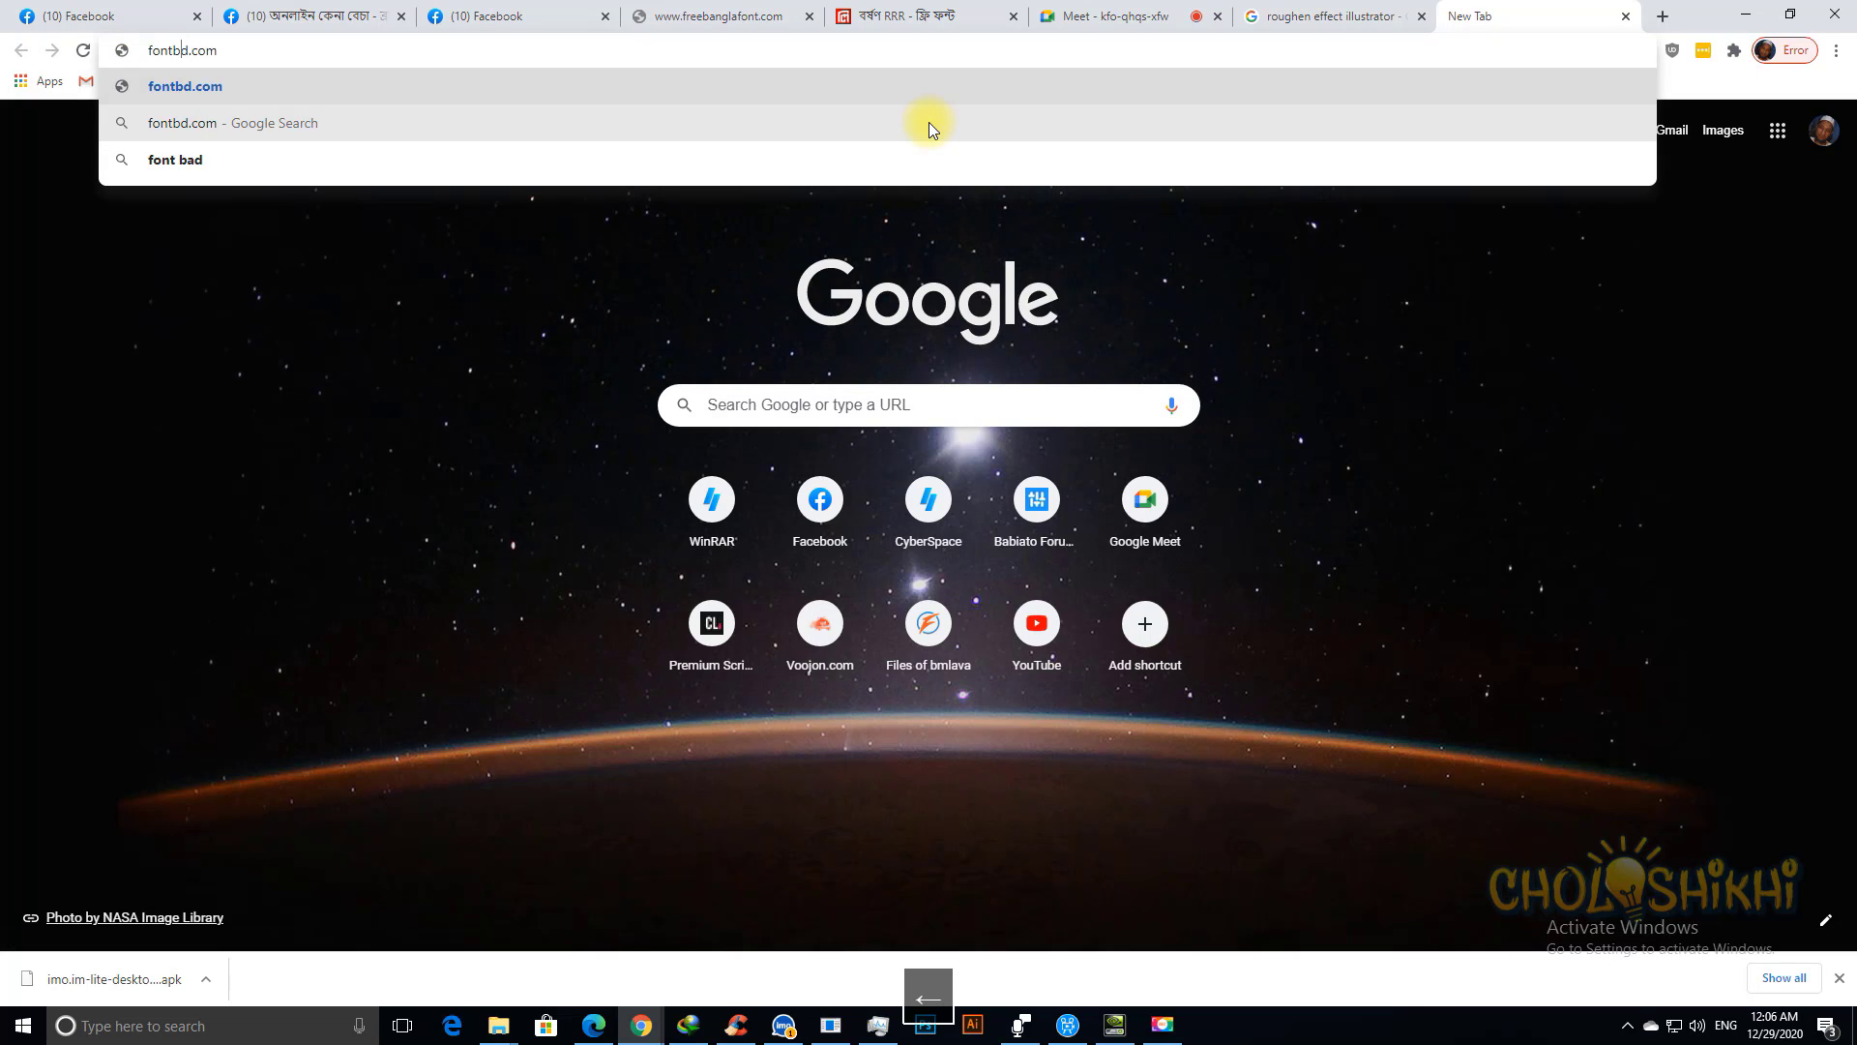
{"action": "type", "text": "s"}
{"action": "key", "text": "Return"}
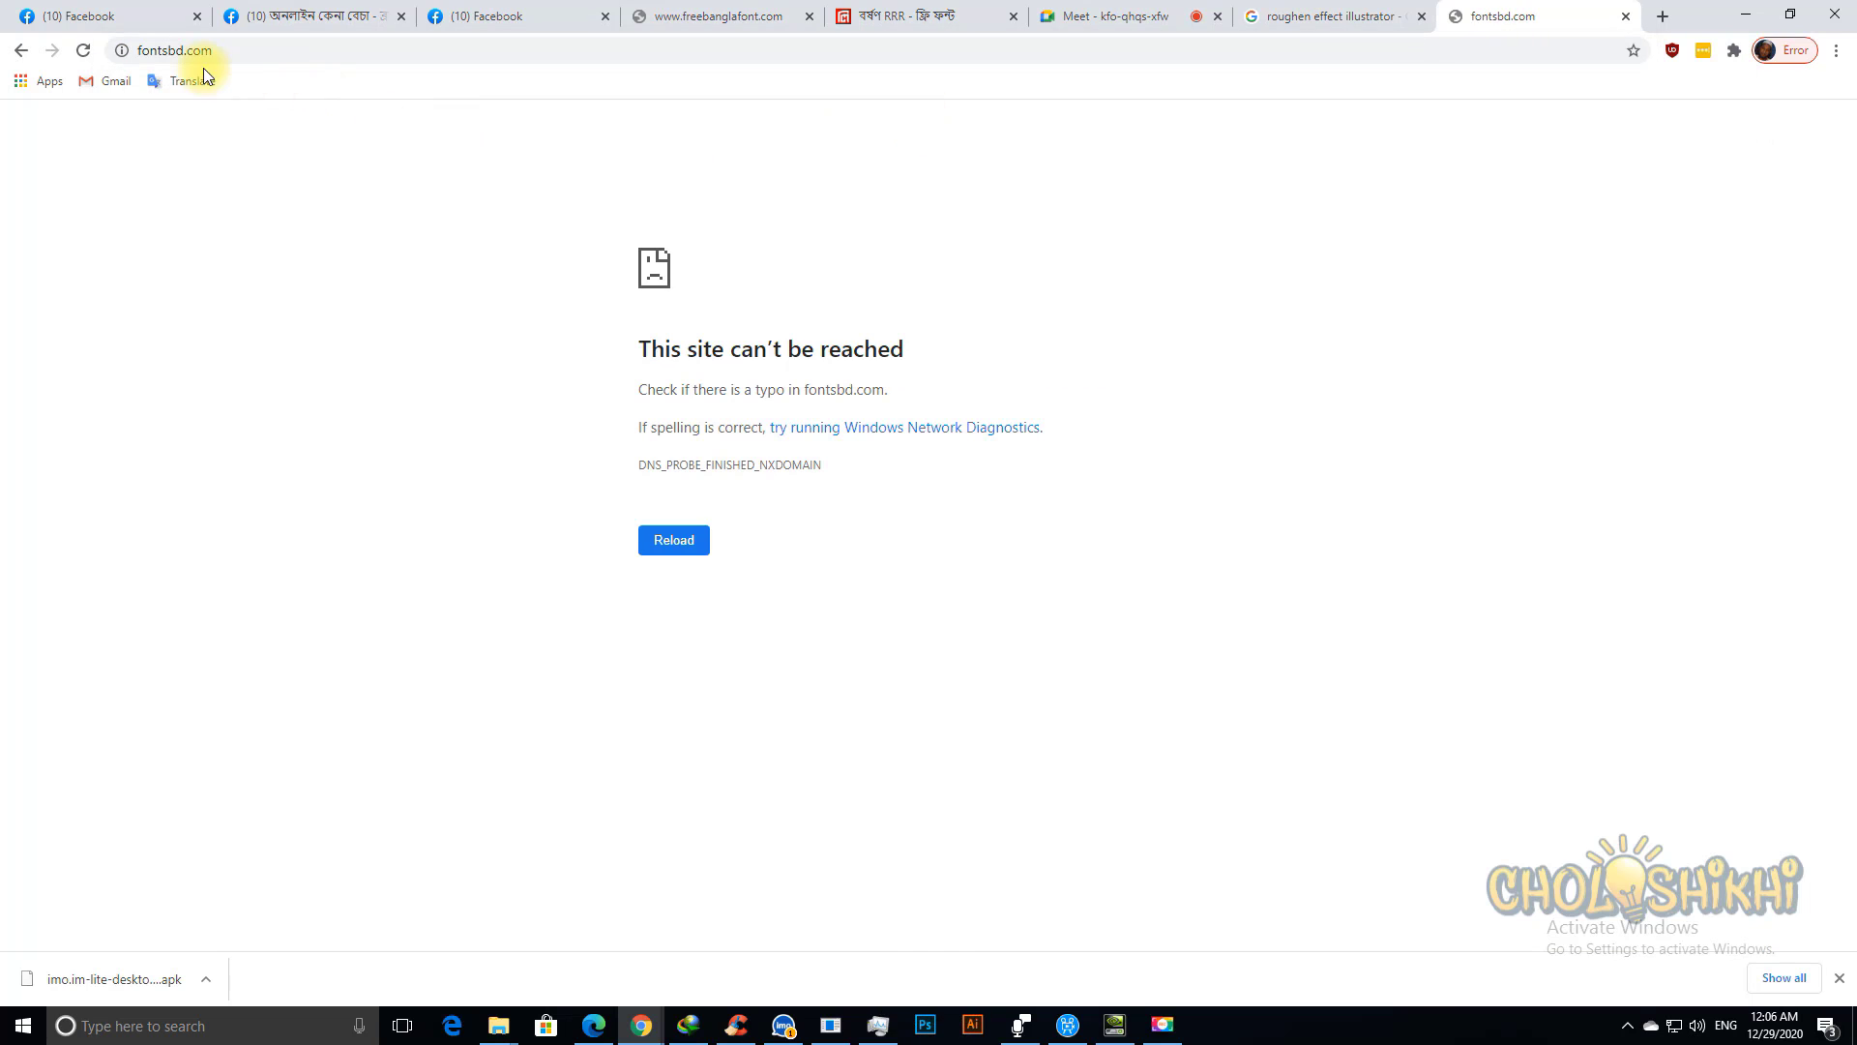
Step: Search Google for fontsbd and look through the results for a Bangla font website
{"action": "left_click_drag", "start_coordinate": [186, 55], "coordinate": [375, 71]}
{"action": "key", "text": "BackSpace"}
{"action": "key", "text": "Return"}
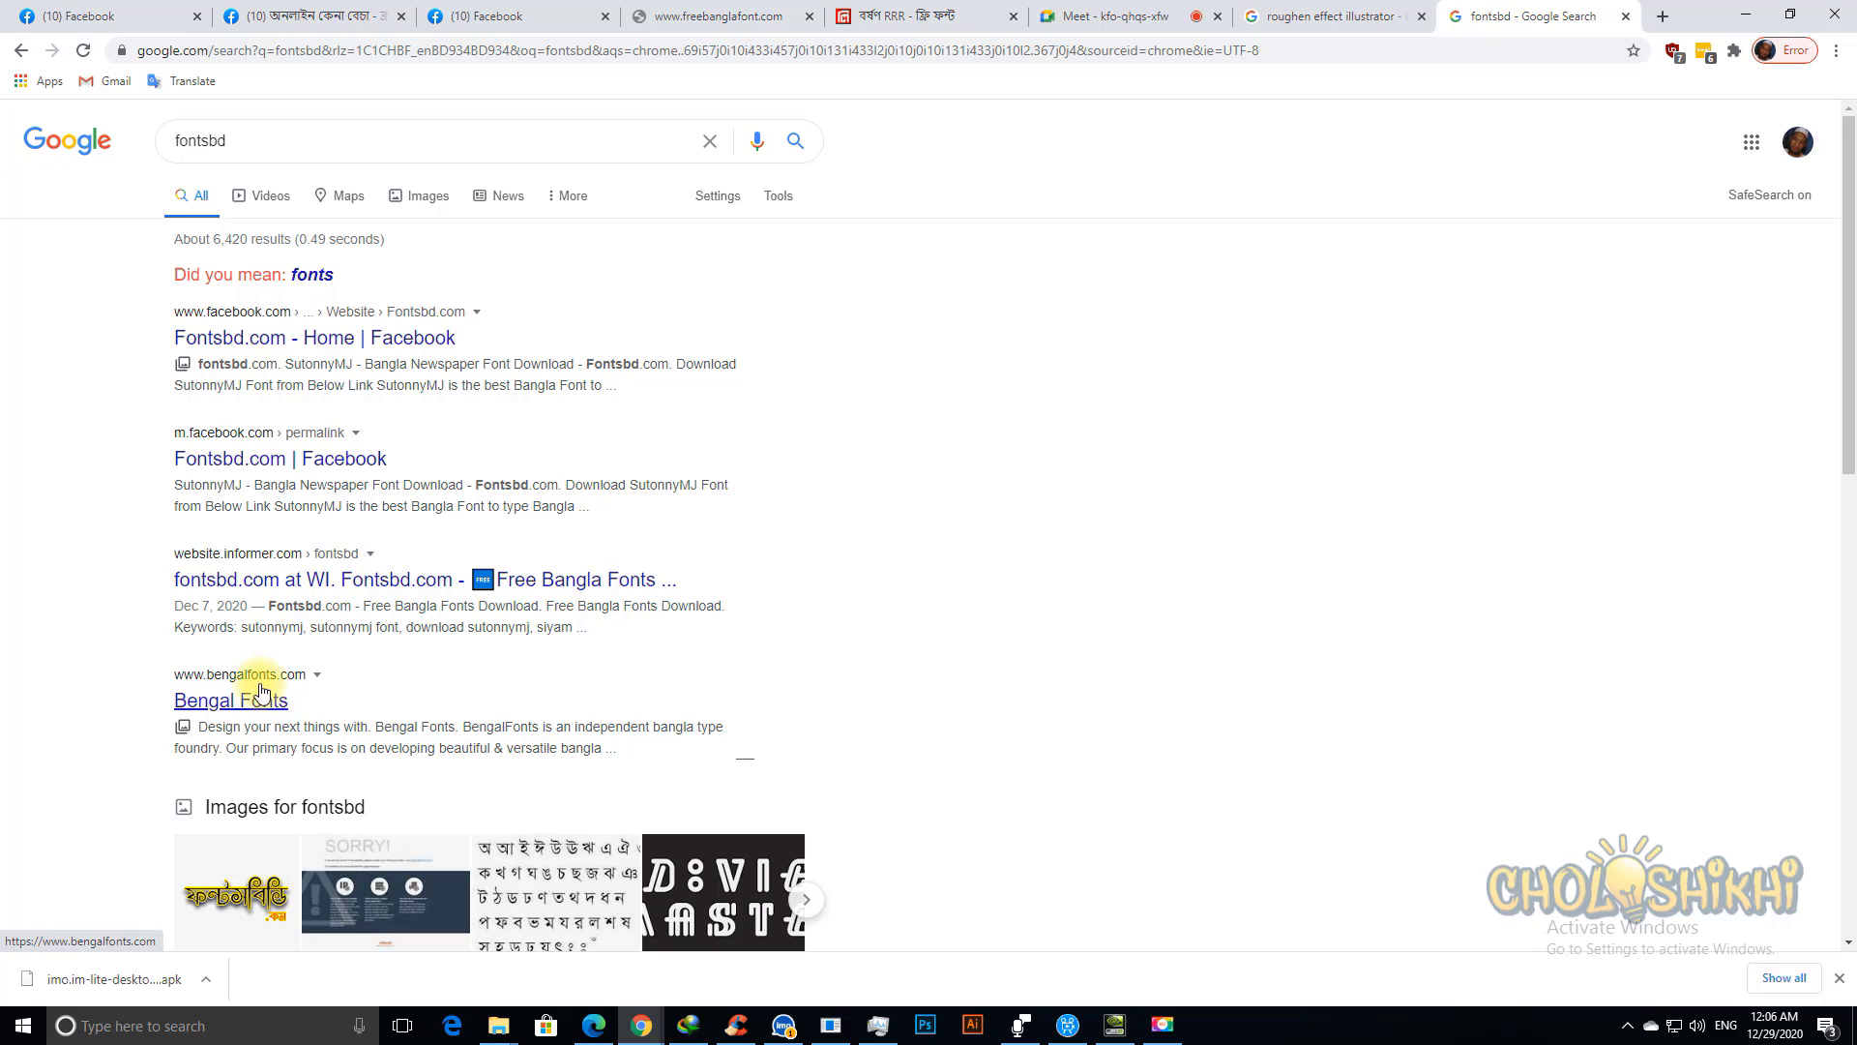
{"action": "scroll", "coordinate": [247, 700], "scroll_direction": "down", "scroll_amount": 9}
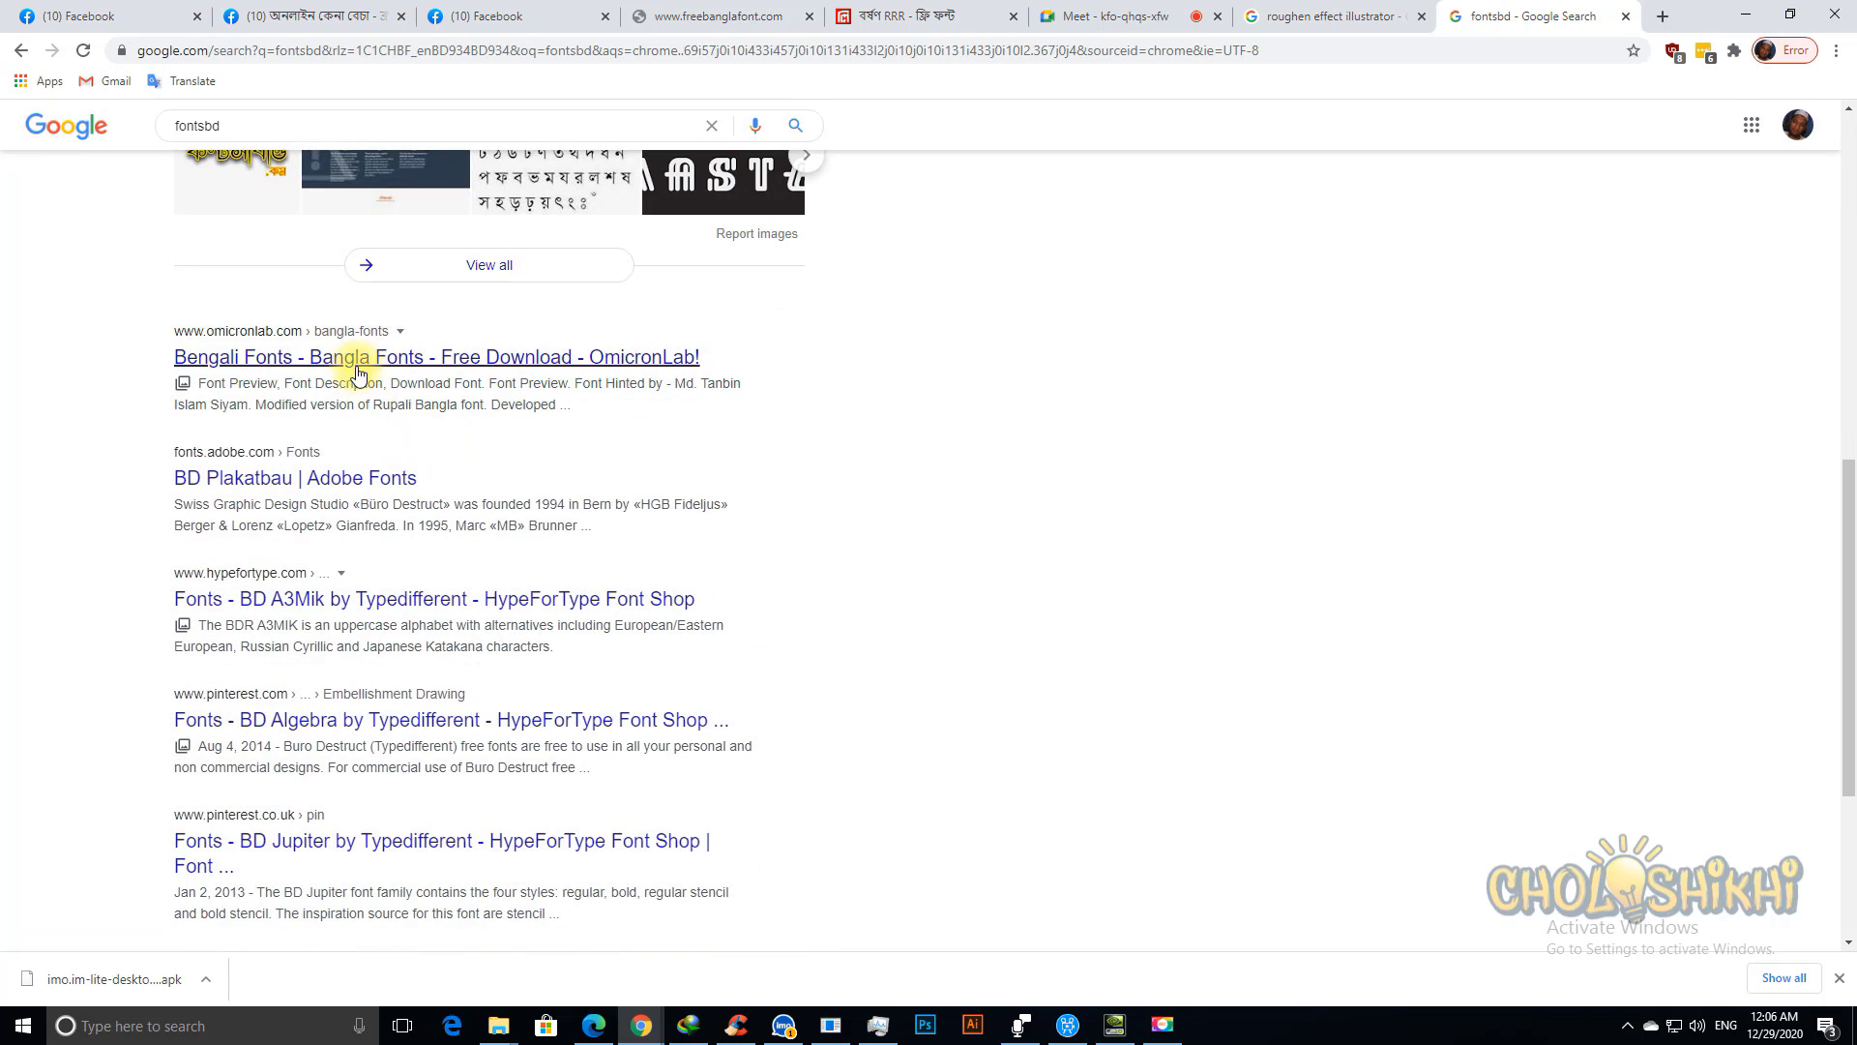
{"action": "scroll", "coordinate": [382, 520], "scroll_direction": "up", "scroll_amount": 9}
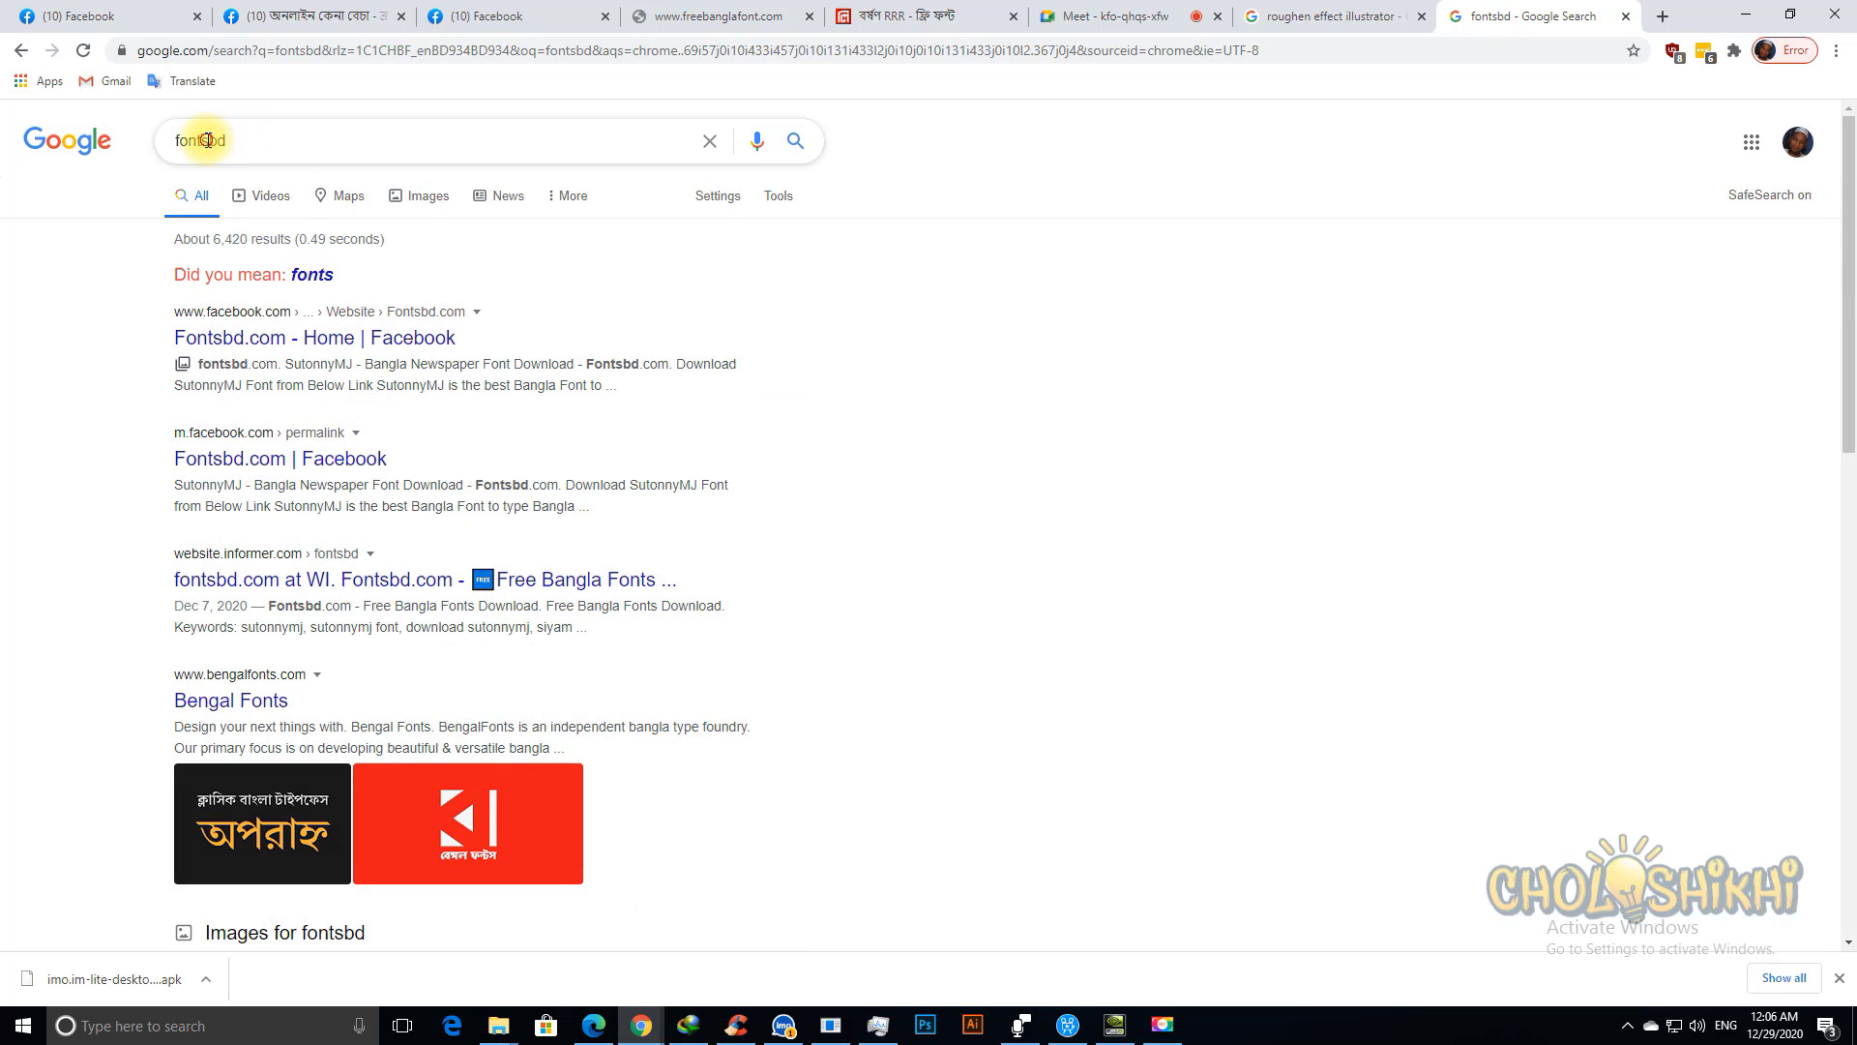
Step: Change the Google search to banglafontsbd and run it
{"action": "left_click_drag", "start_coordinate": [207, 140], "coordinate": [97, 165]}
{"action": "type", "text": "bangl"}
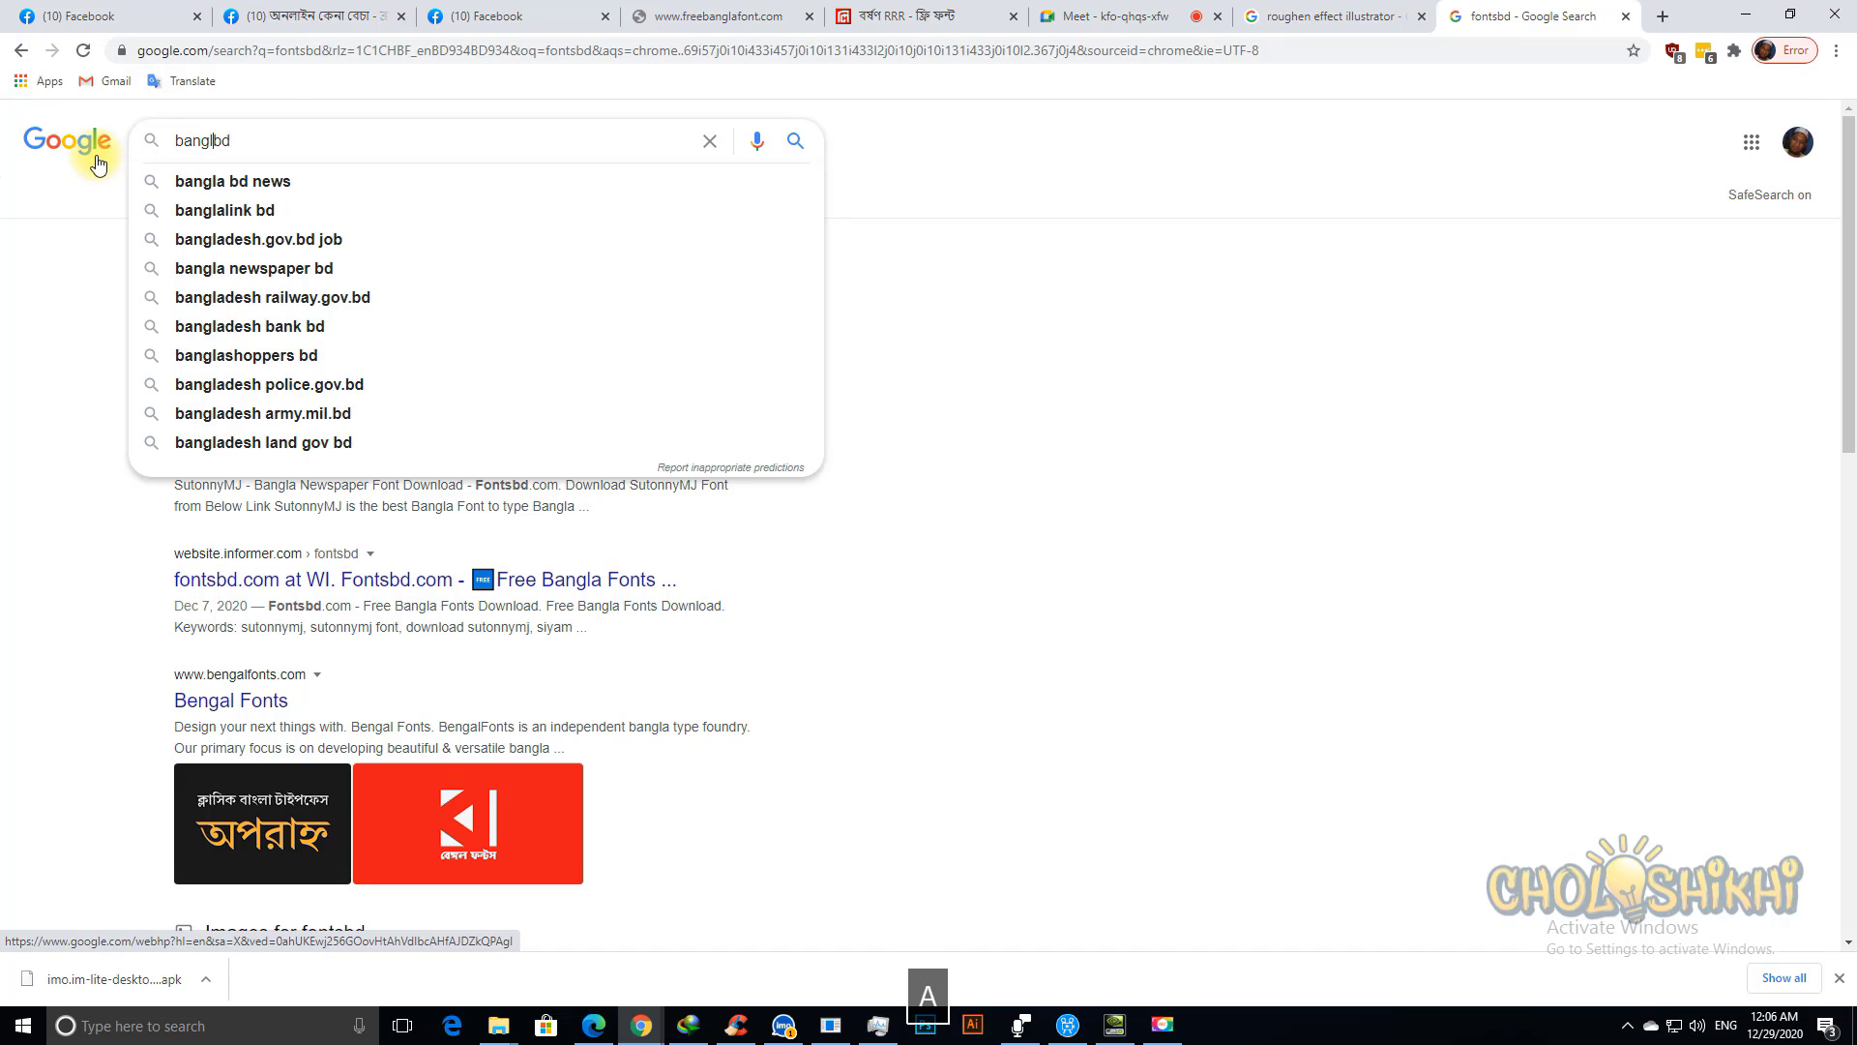
{"action": "type", "text": "afonts"}
{"action": "key", "text": "Return"}
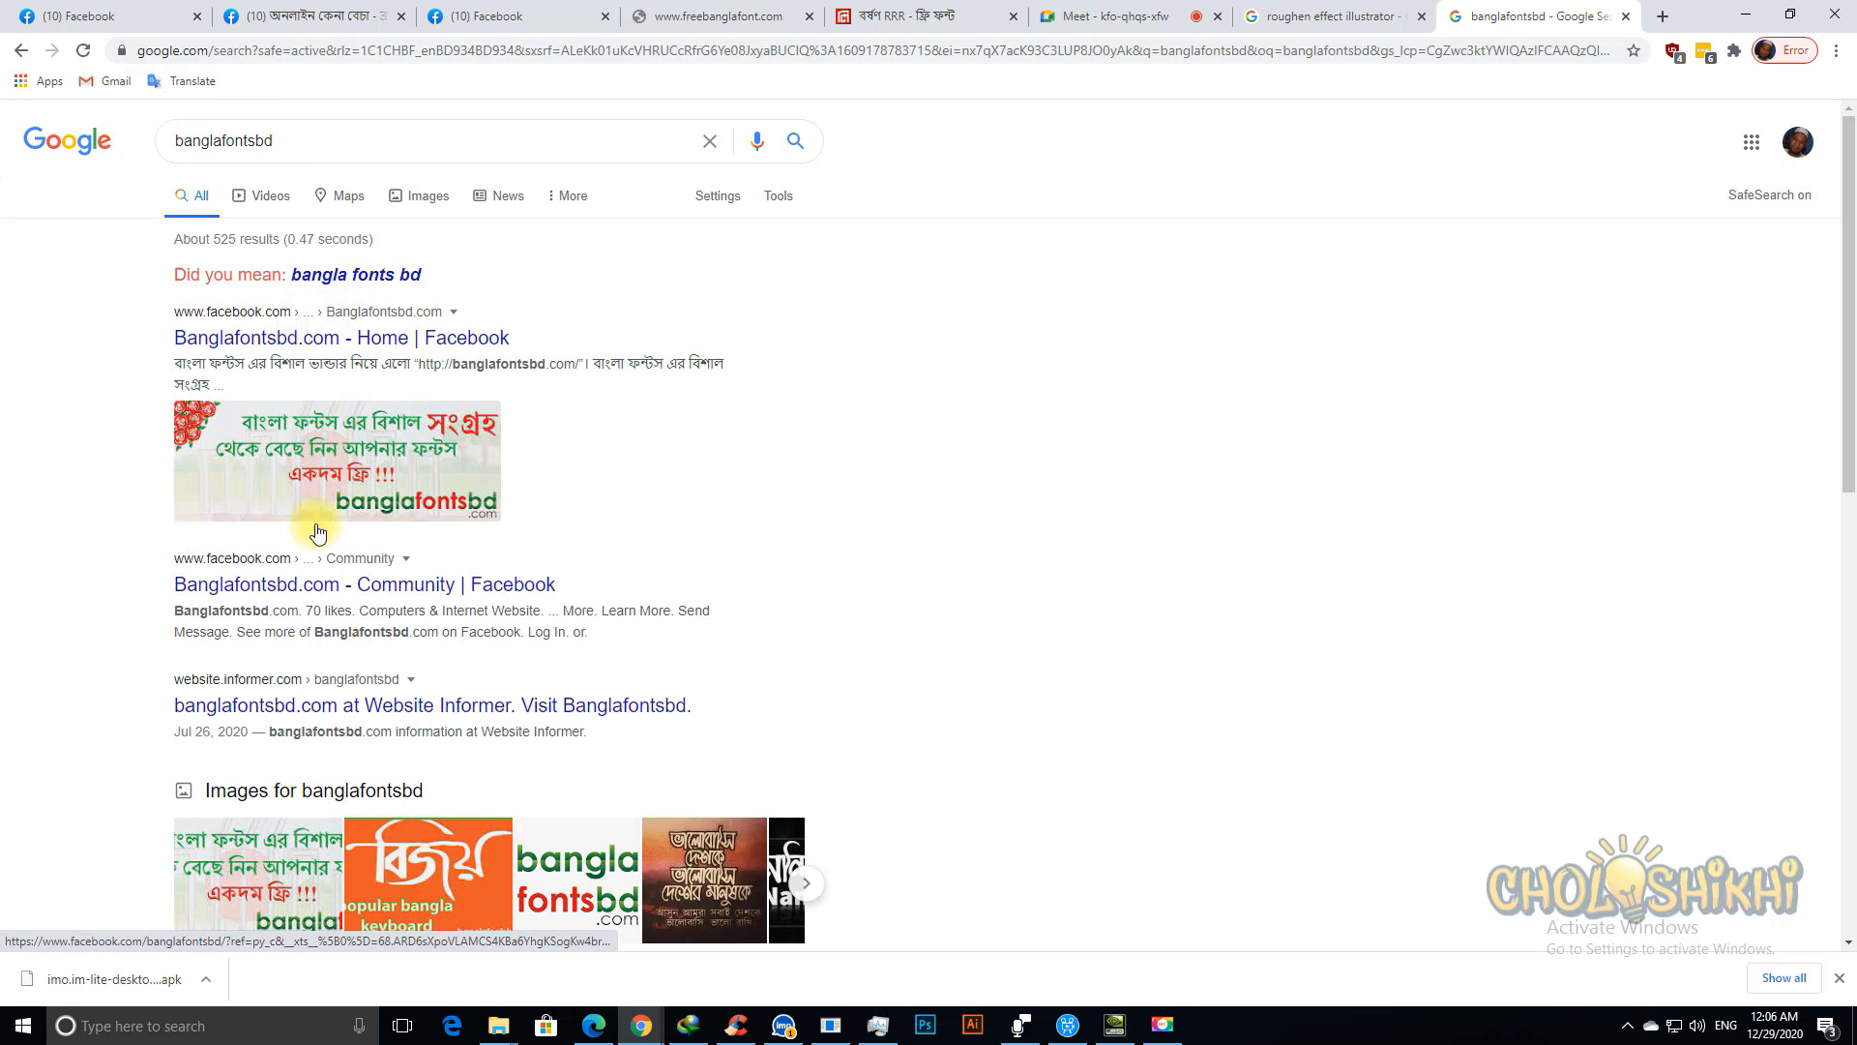
Step: Return to the Facebook post page, start a new message and look through the recipient suggestions for a contact by first name
{"action": "left_click", "coordinate": [108, 12]}
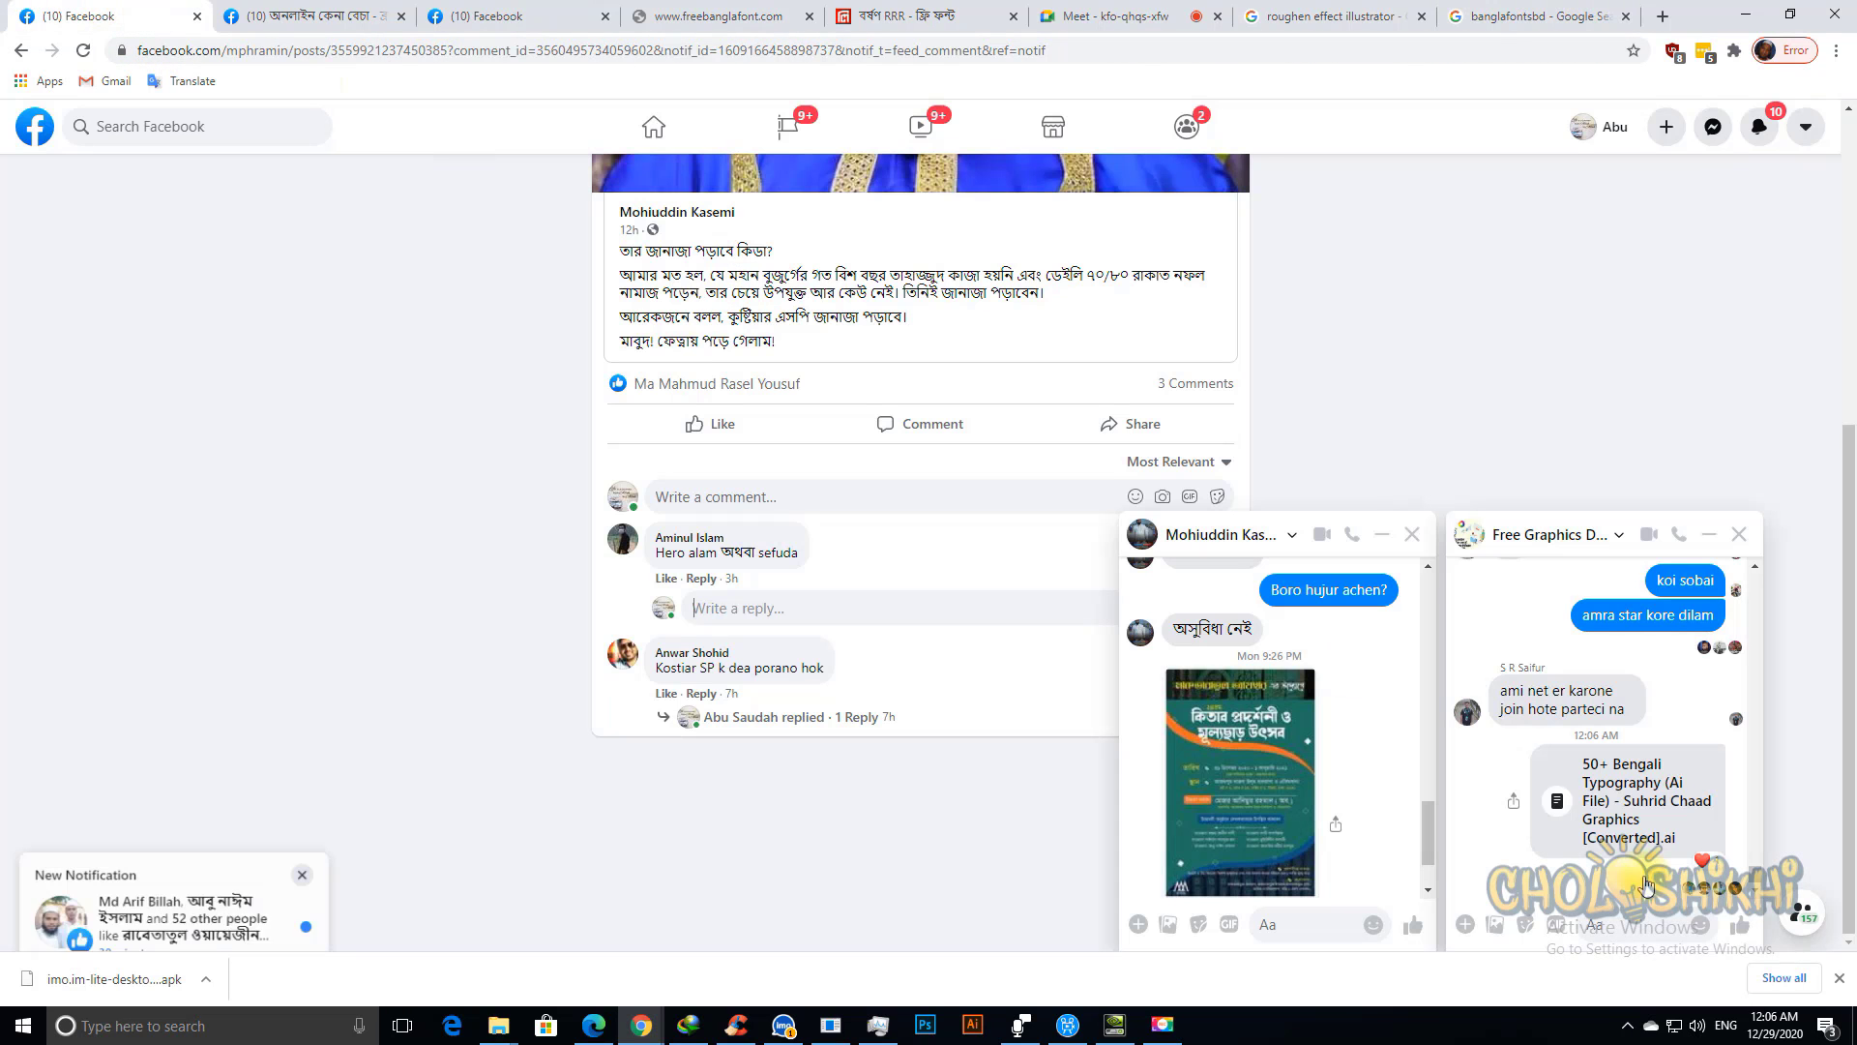
{"action": "left_click", "coordinate": [1638, 924]}
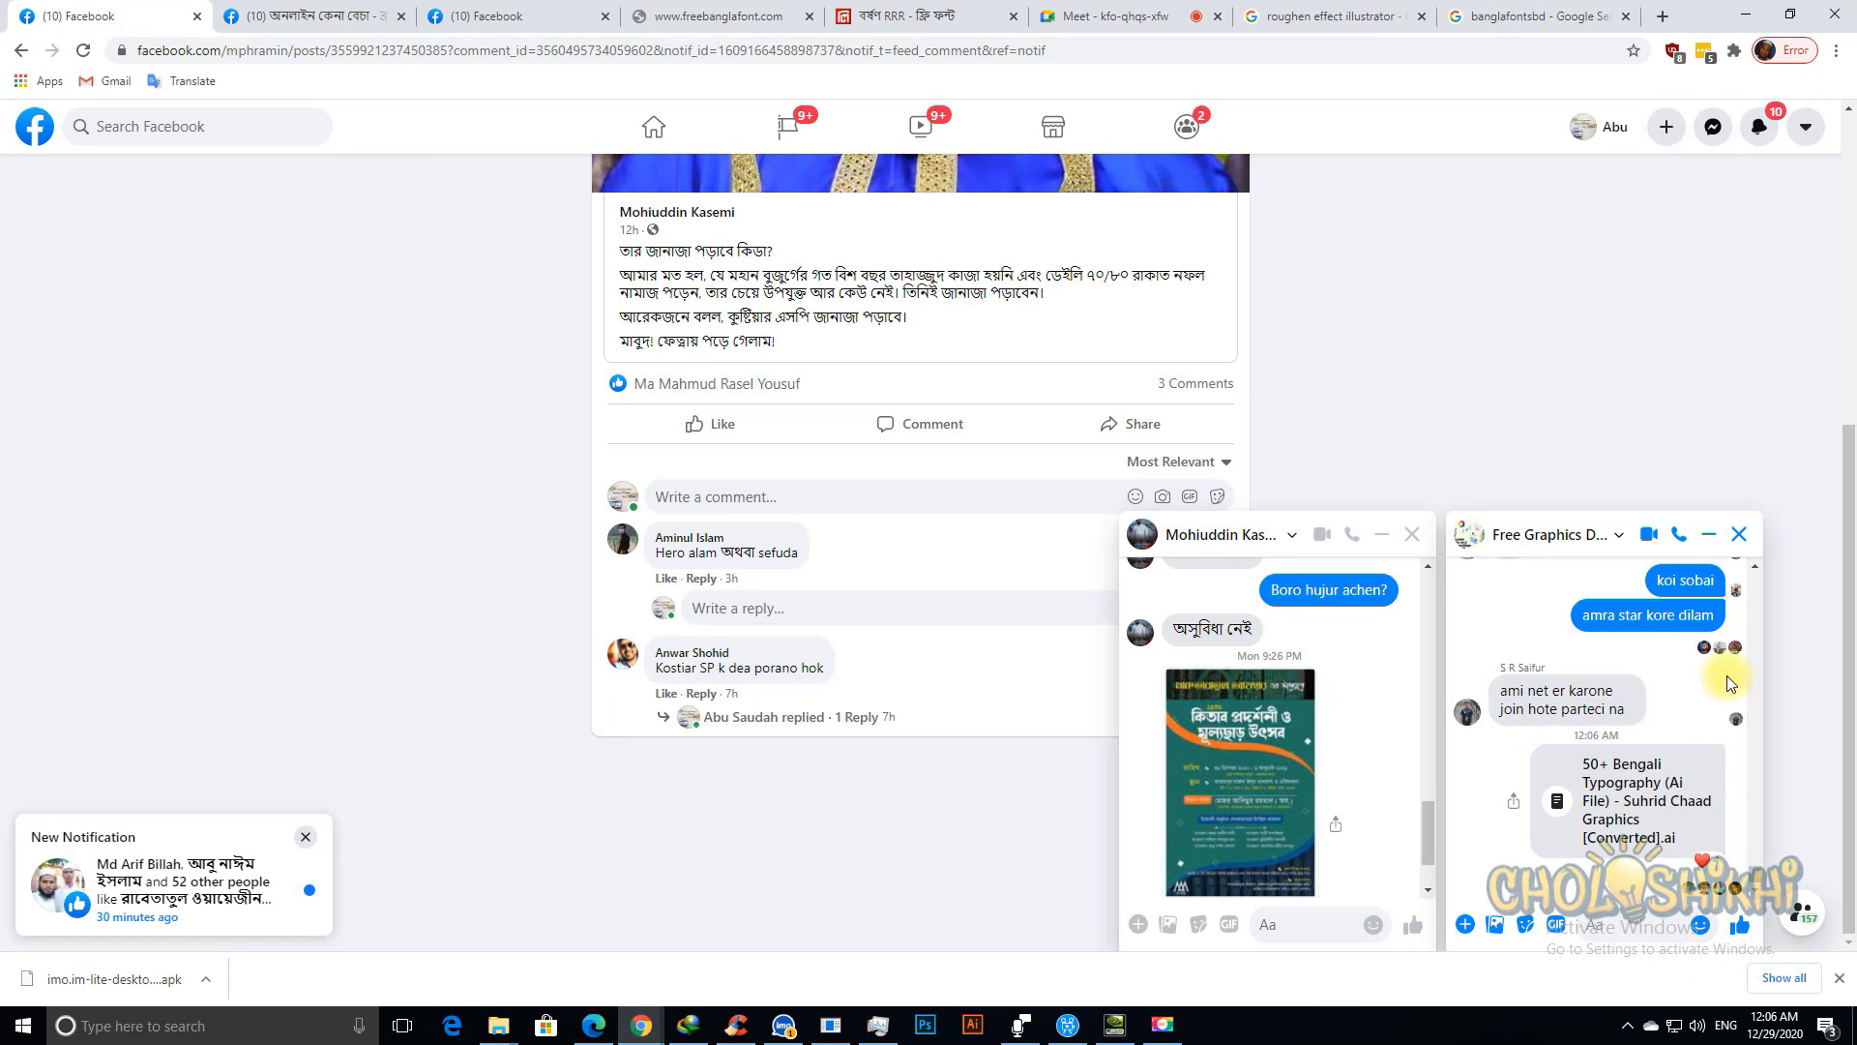
{"action": "left_click", "coordinate": [1802, 919]}
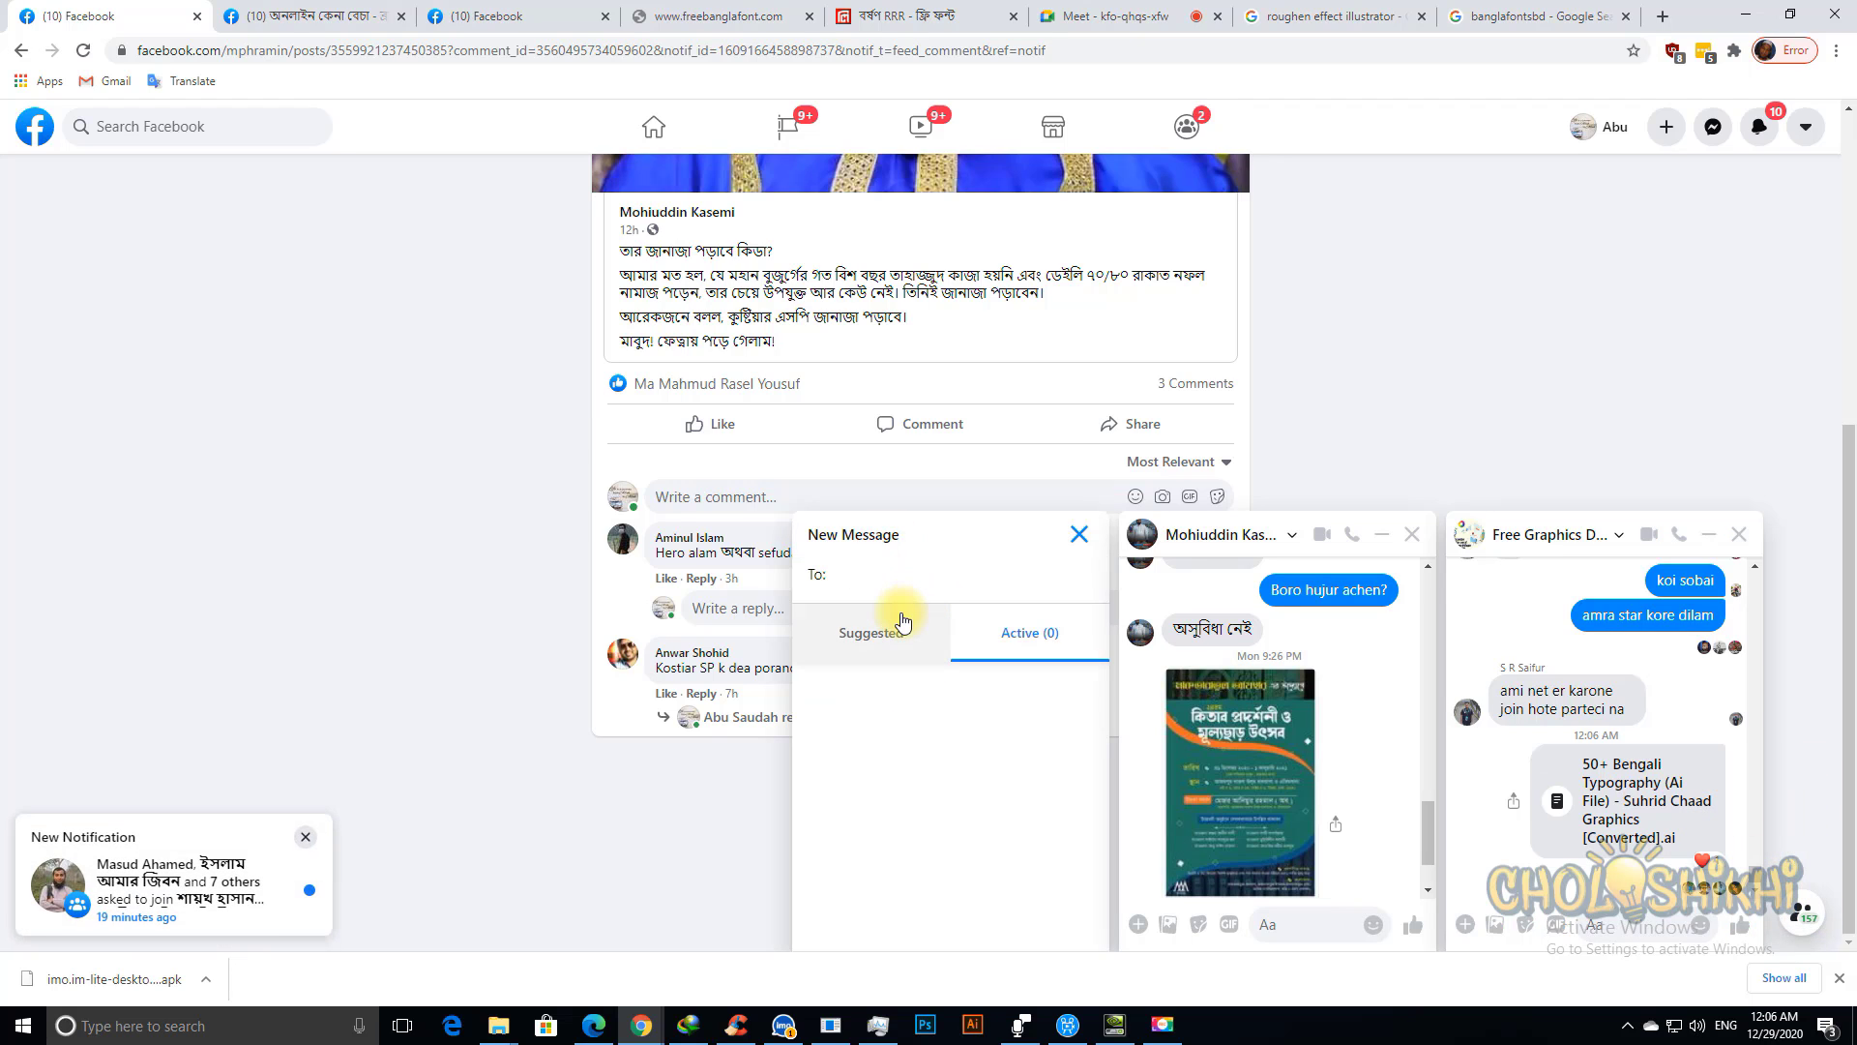
{"action": "type", "text": "shir"}
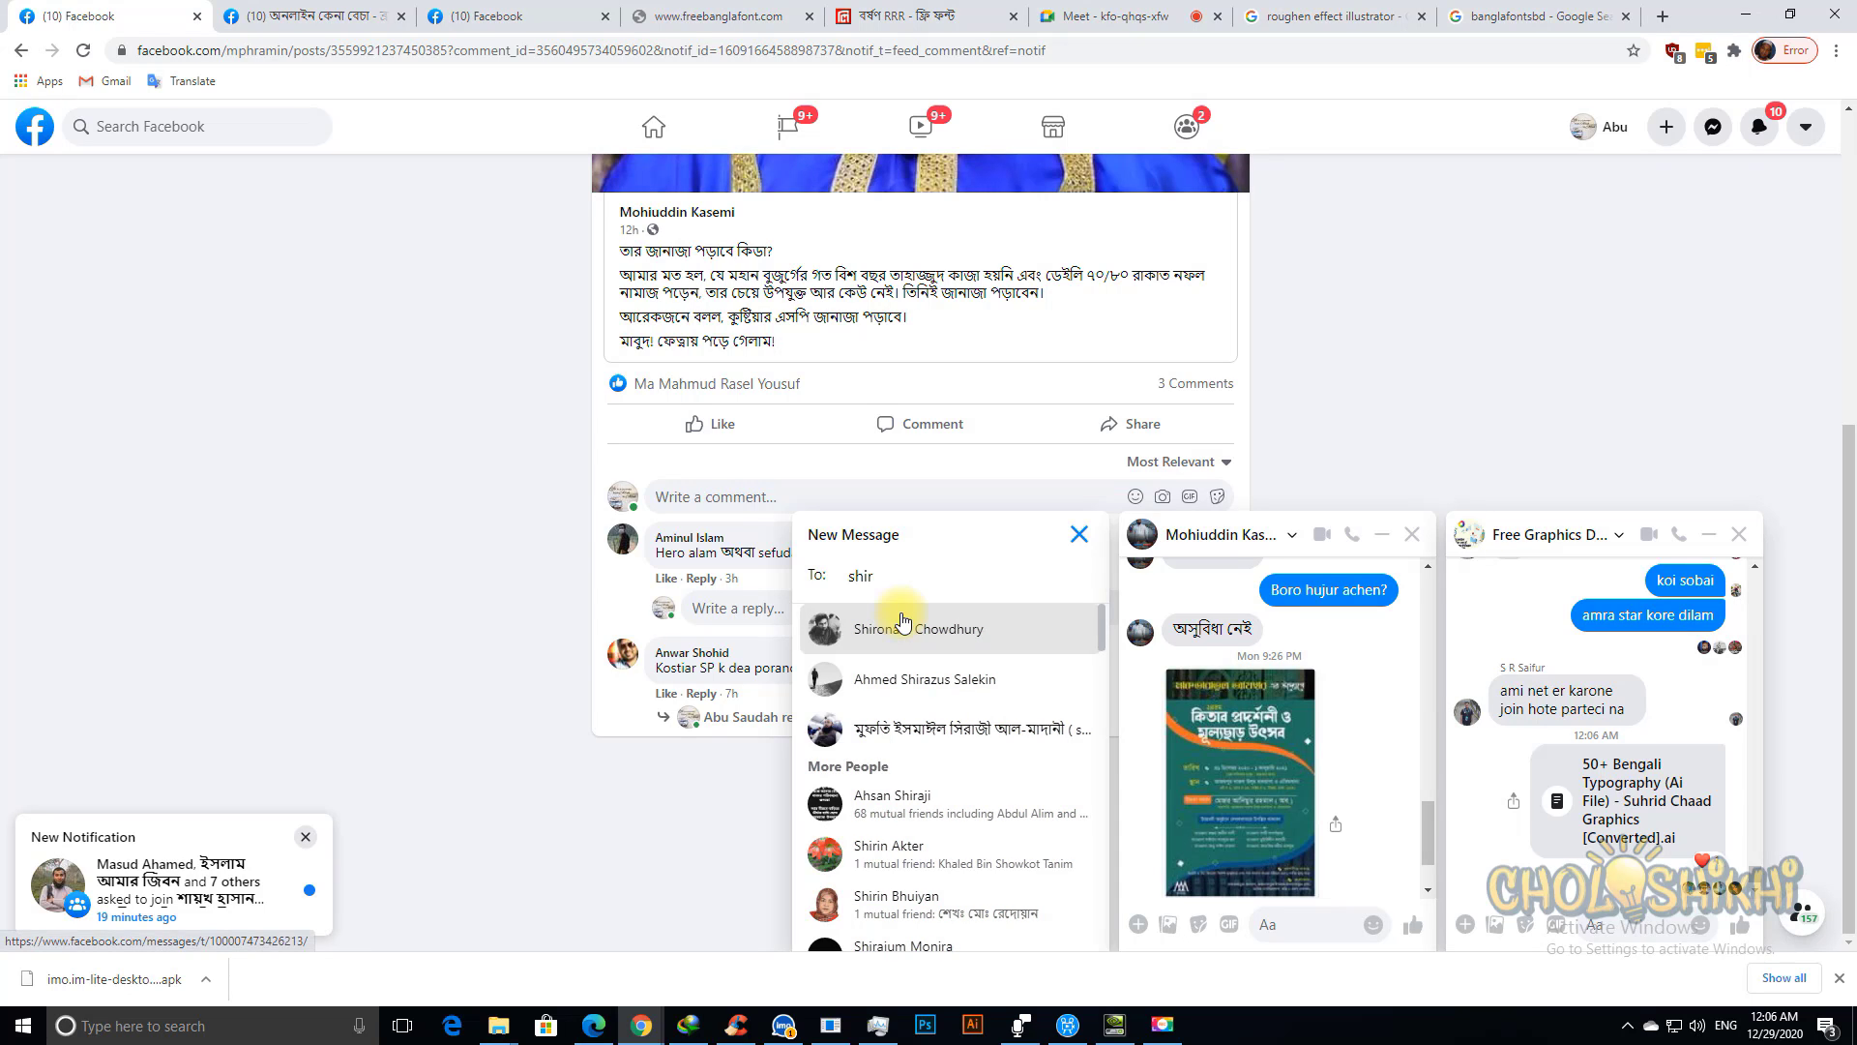
{"action": "key", "text": "BackSpace"}
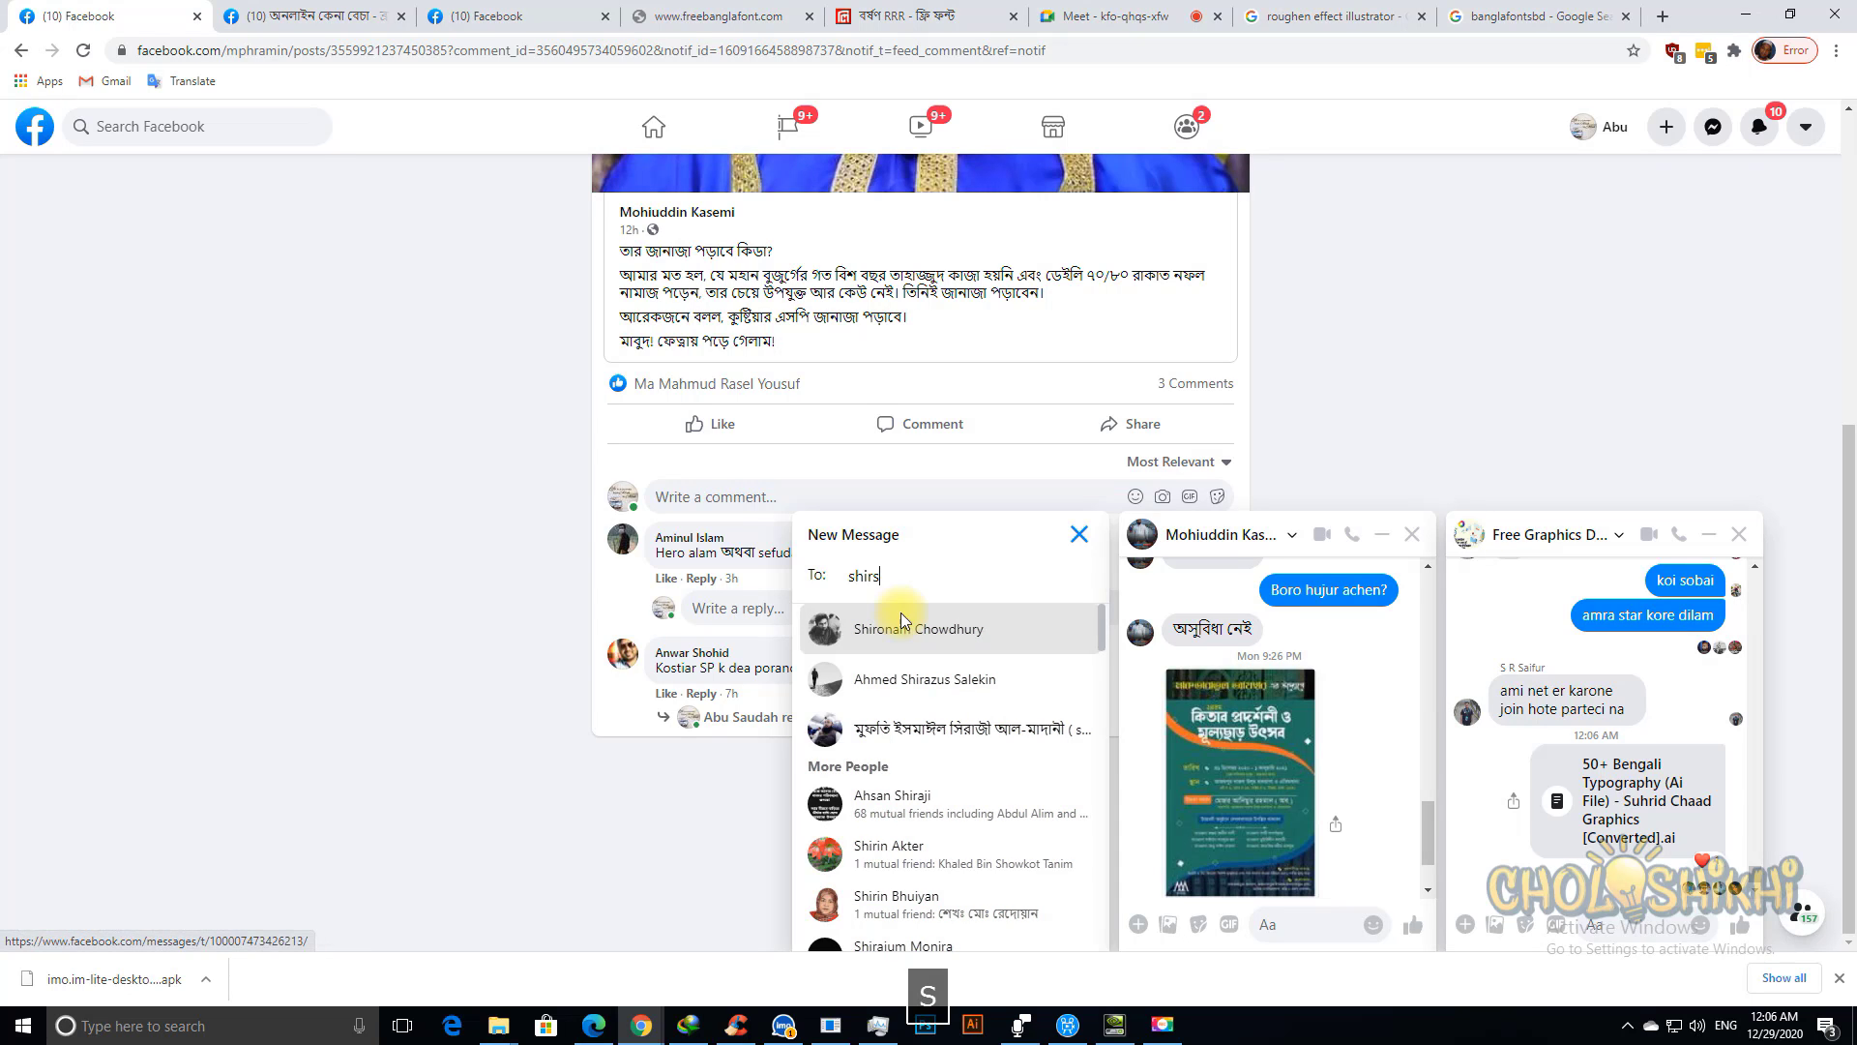
{"action": "type", "text": "s"}
{"action": "type", "text": "r"}
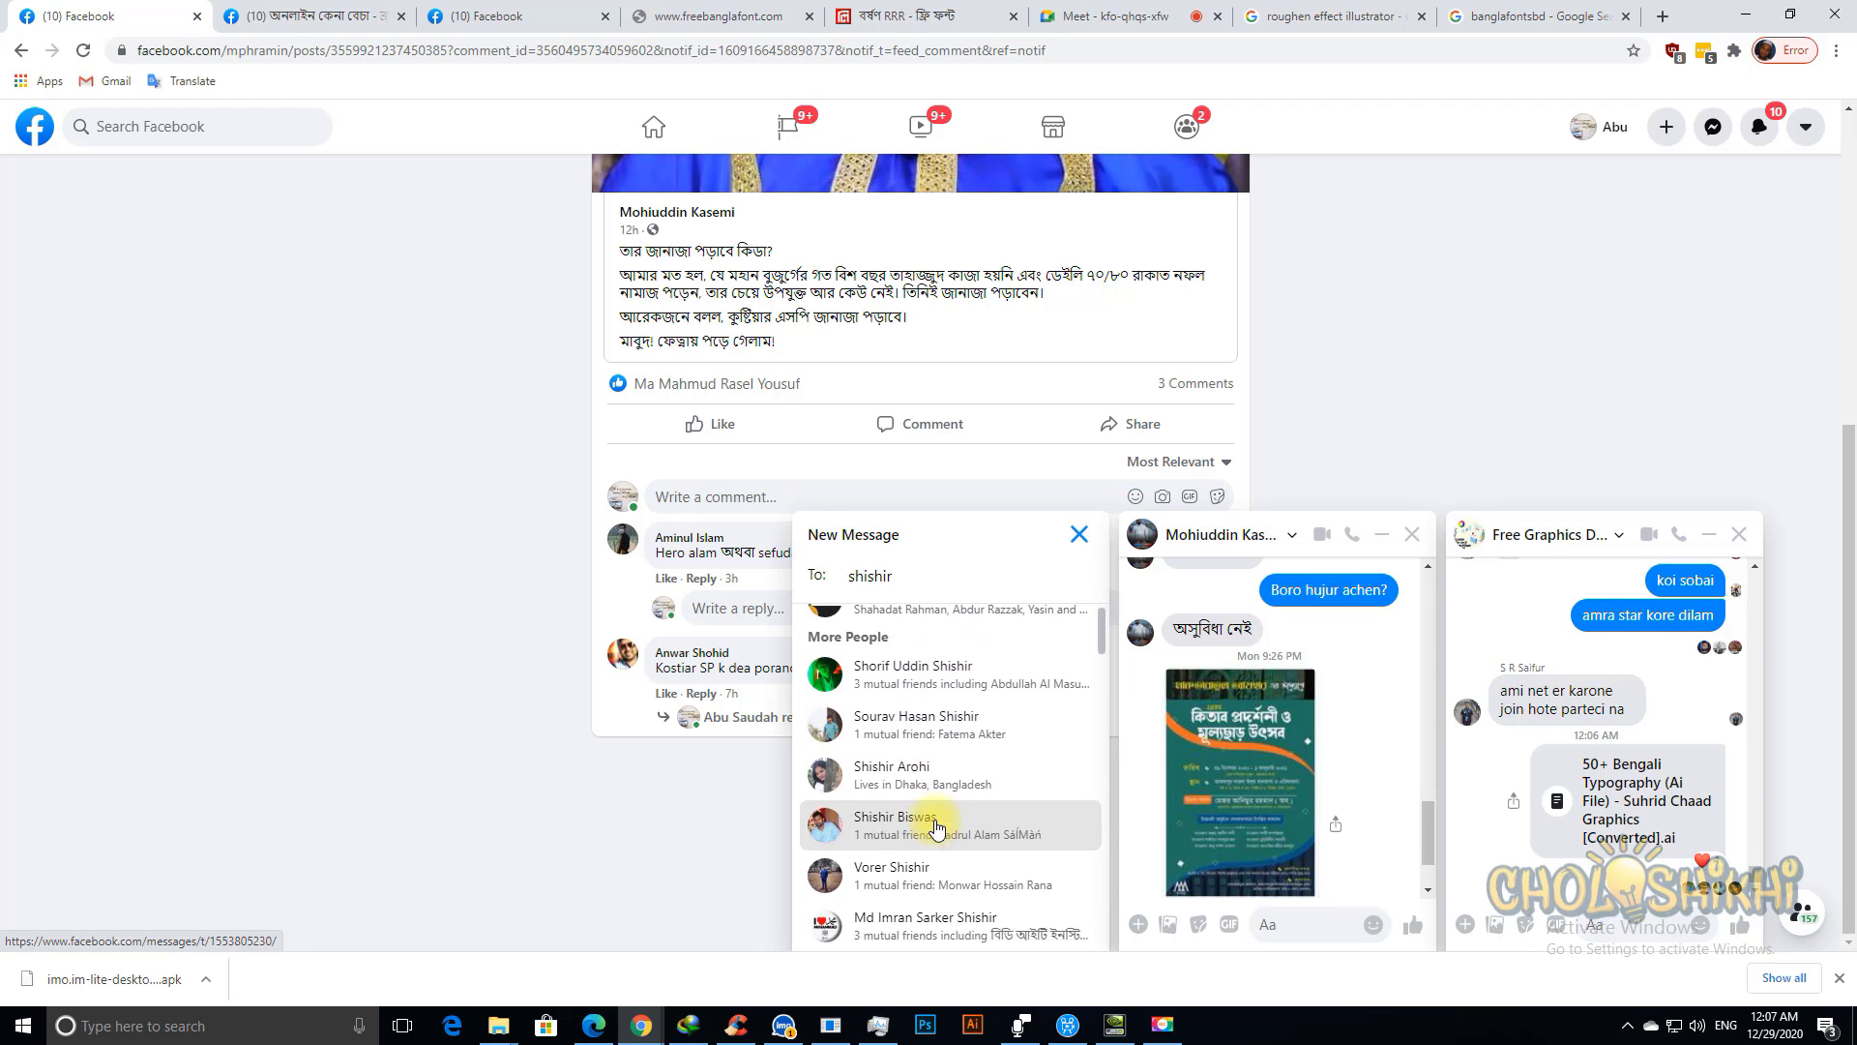
{"action": "scroll", "coordinate": [952, 822], "scroll_direction": "down", "scroll_amount": 3}
{"action": "scroll", "coordinate": [953, 851], "scroll_direction": "down", "scroll_amount": 6}
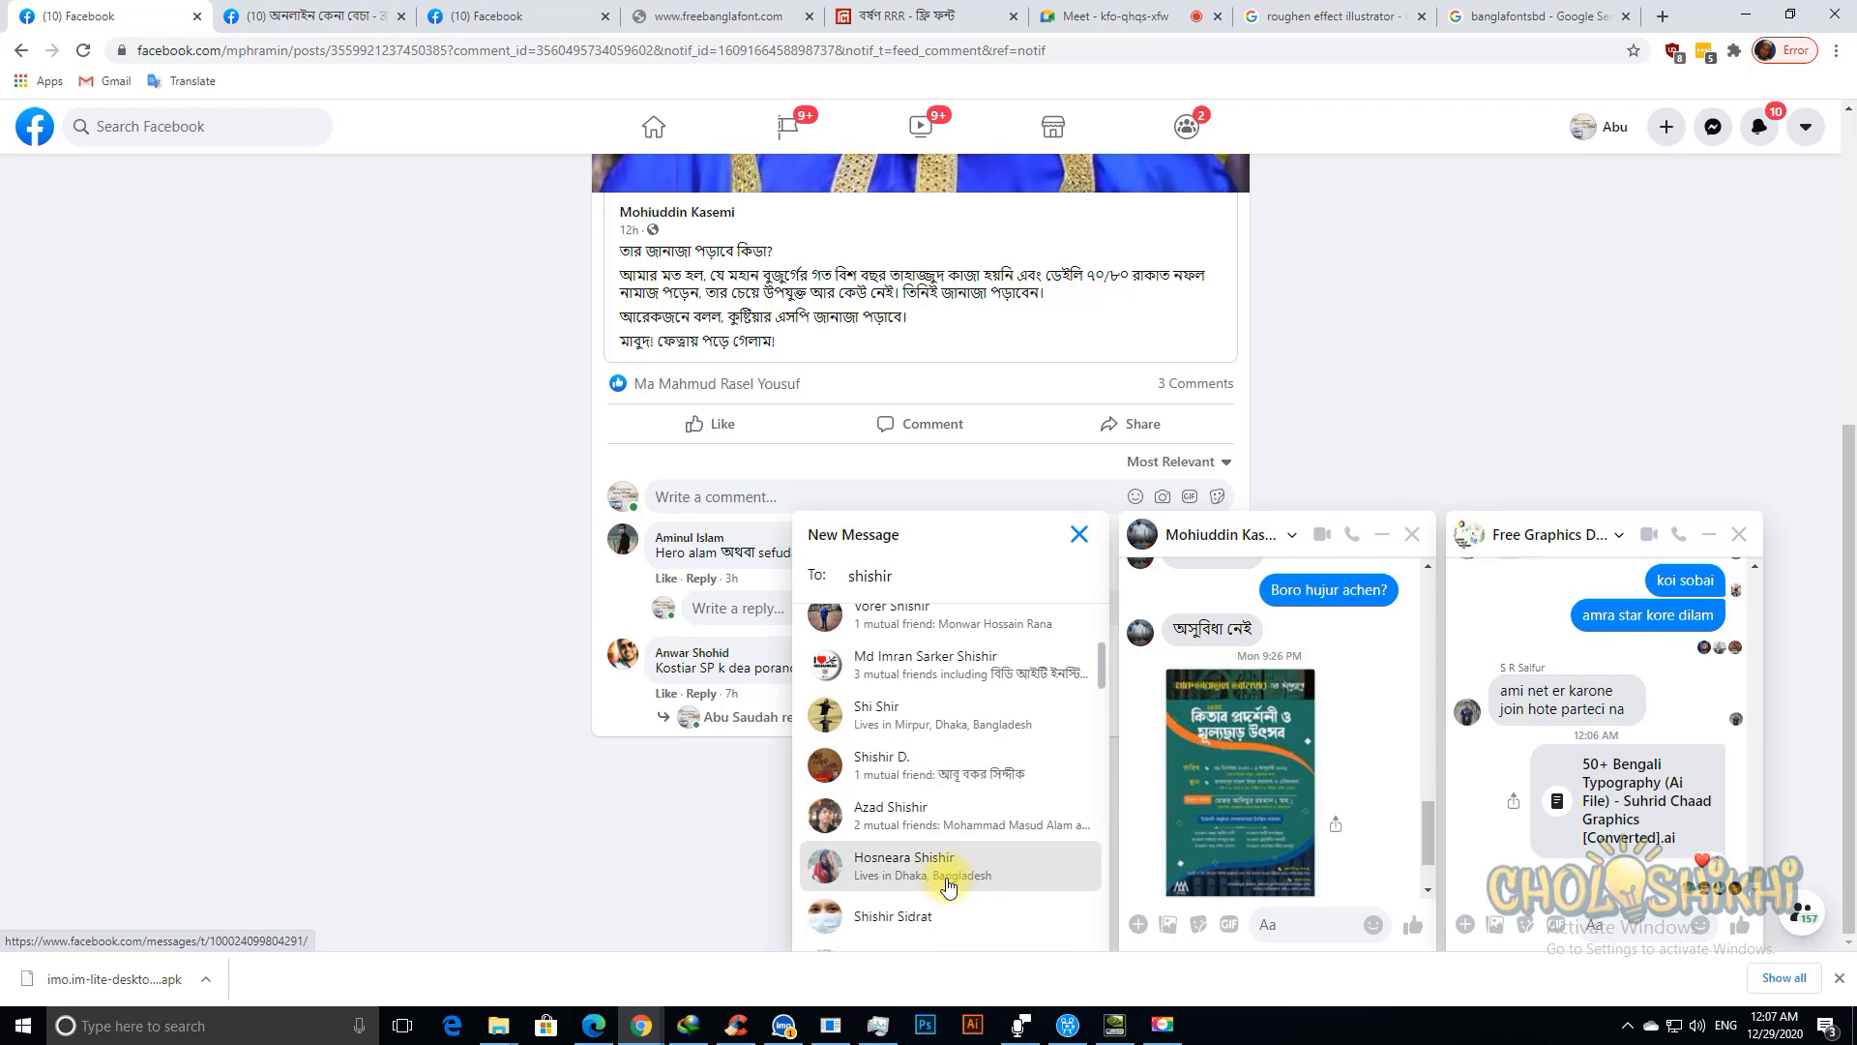
{"action": "scroll", "coordinate": [949, 886], "scroll_direction": "down", "scroll_amount": 1}
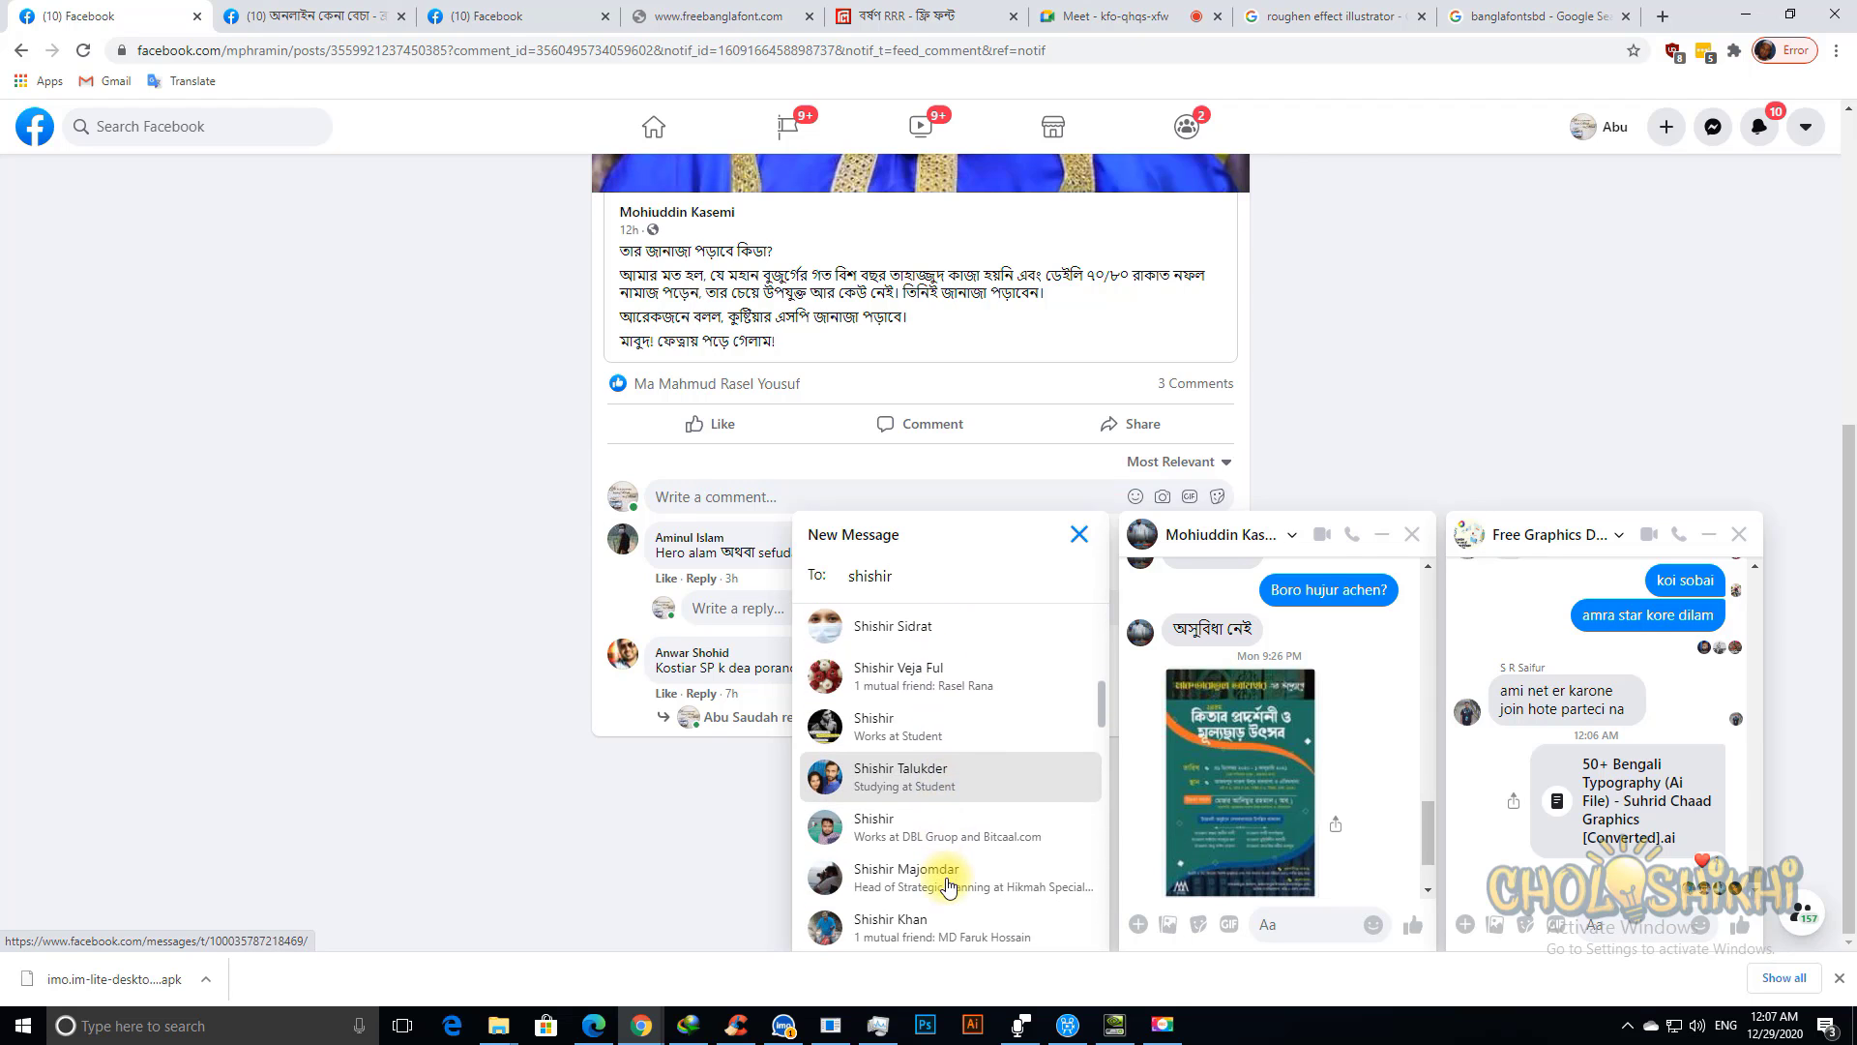
{"action": "scroll", "coordinate": [963, 900], "scroll_direction": "up", "scroll_amount": 6}
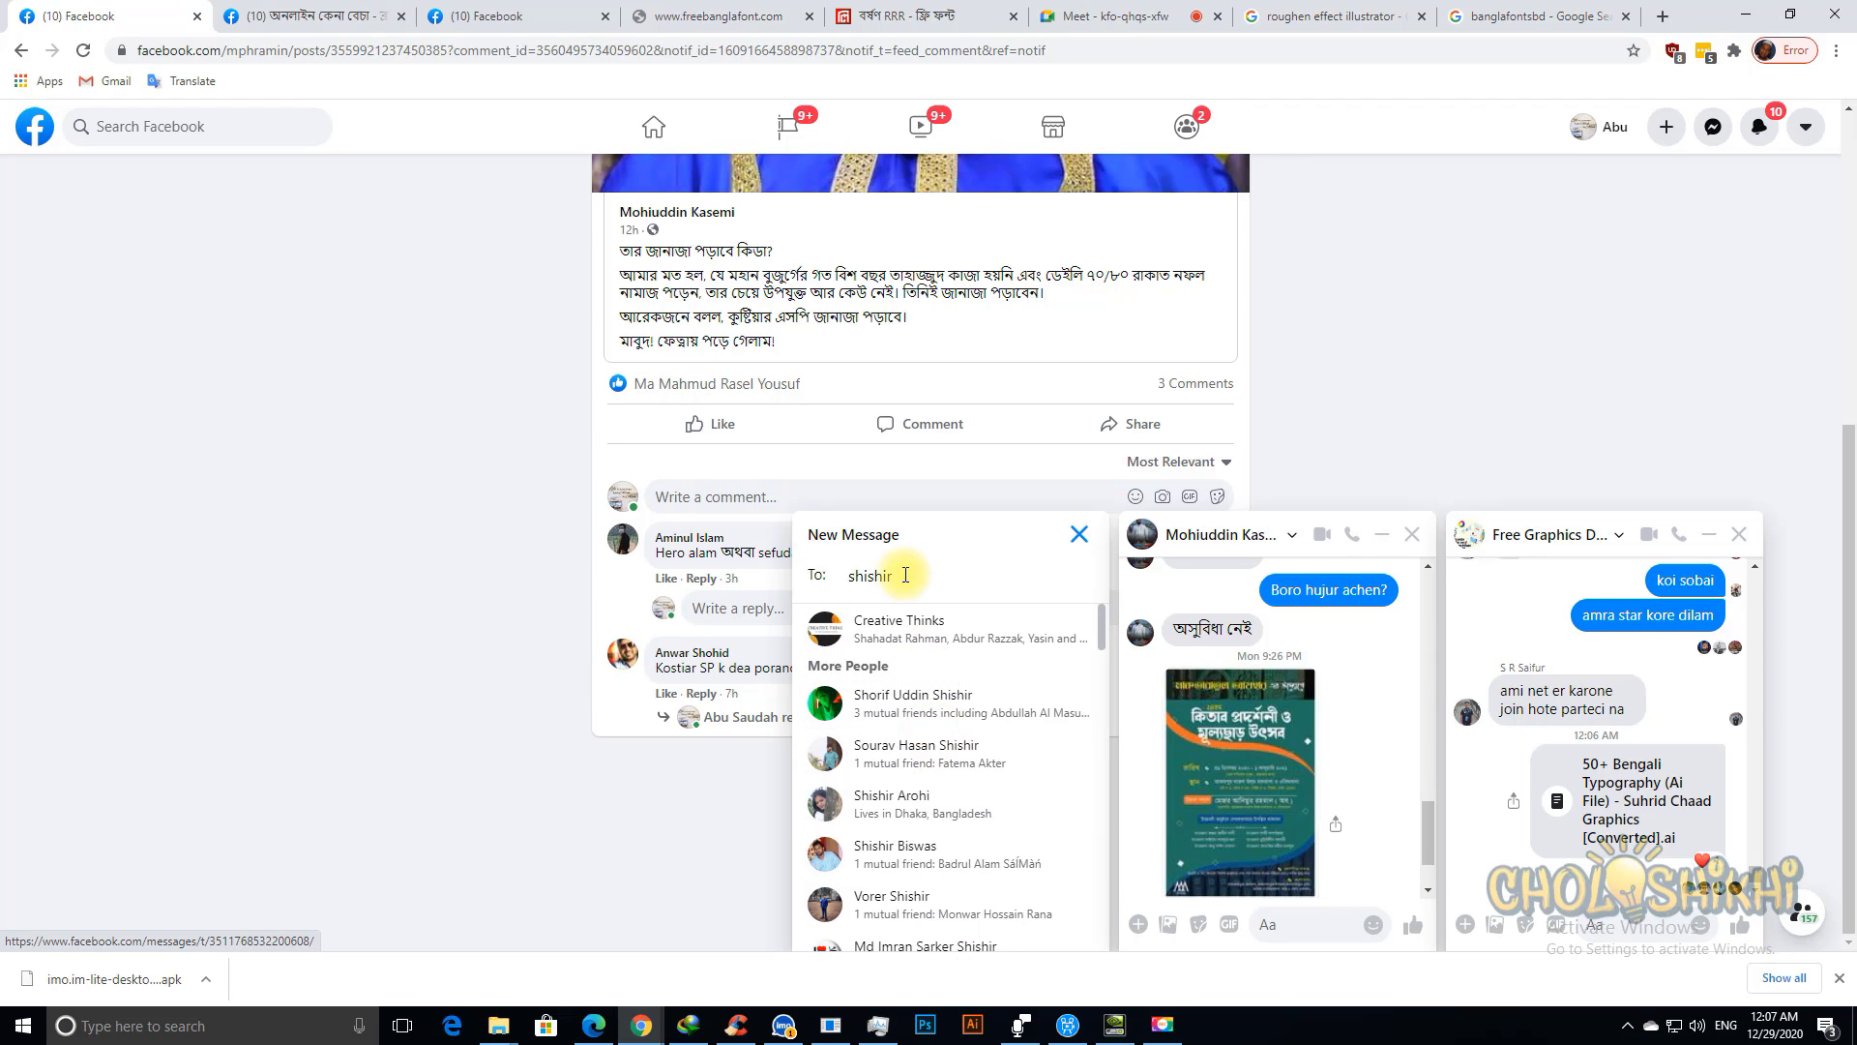
Step: Open the Creative Thinks group chat, check its chat settings for a member option, and close the chat
{"action": "left_click", "coordinate": [919, 640]}
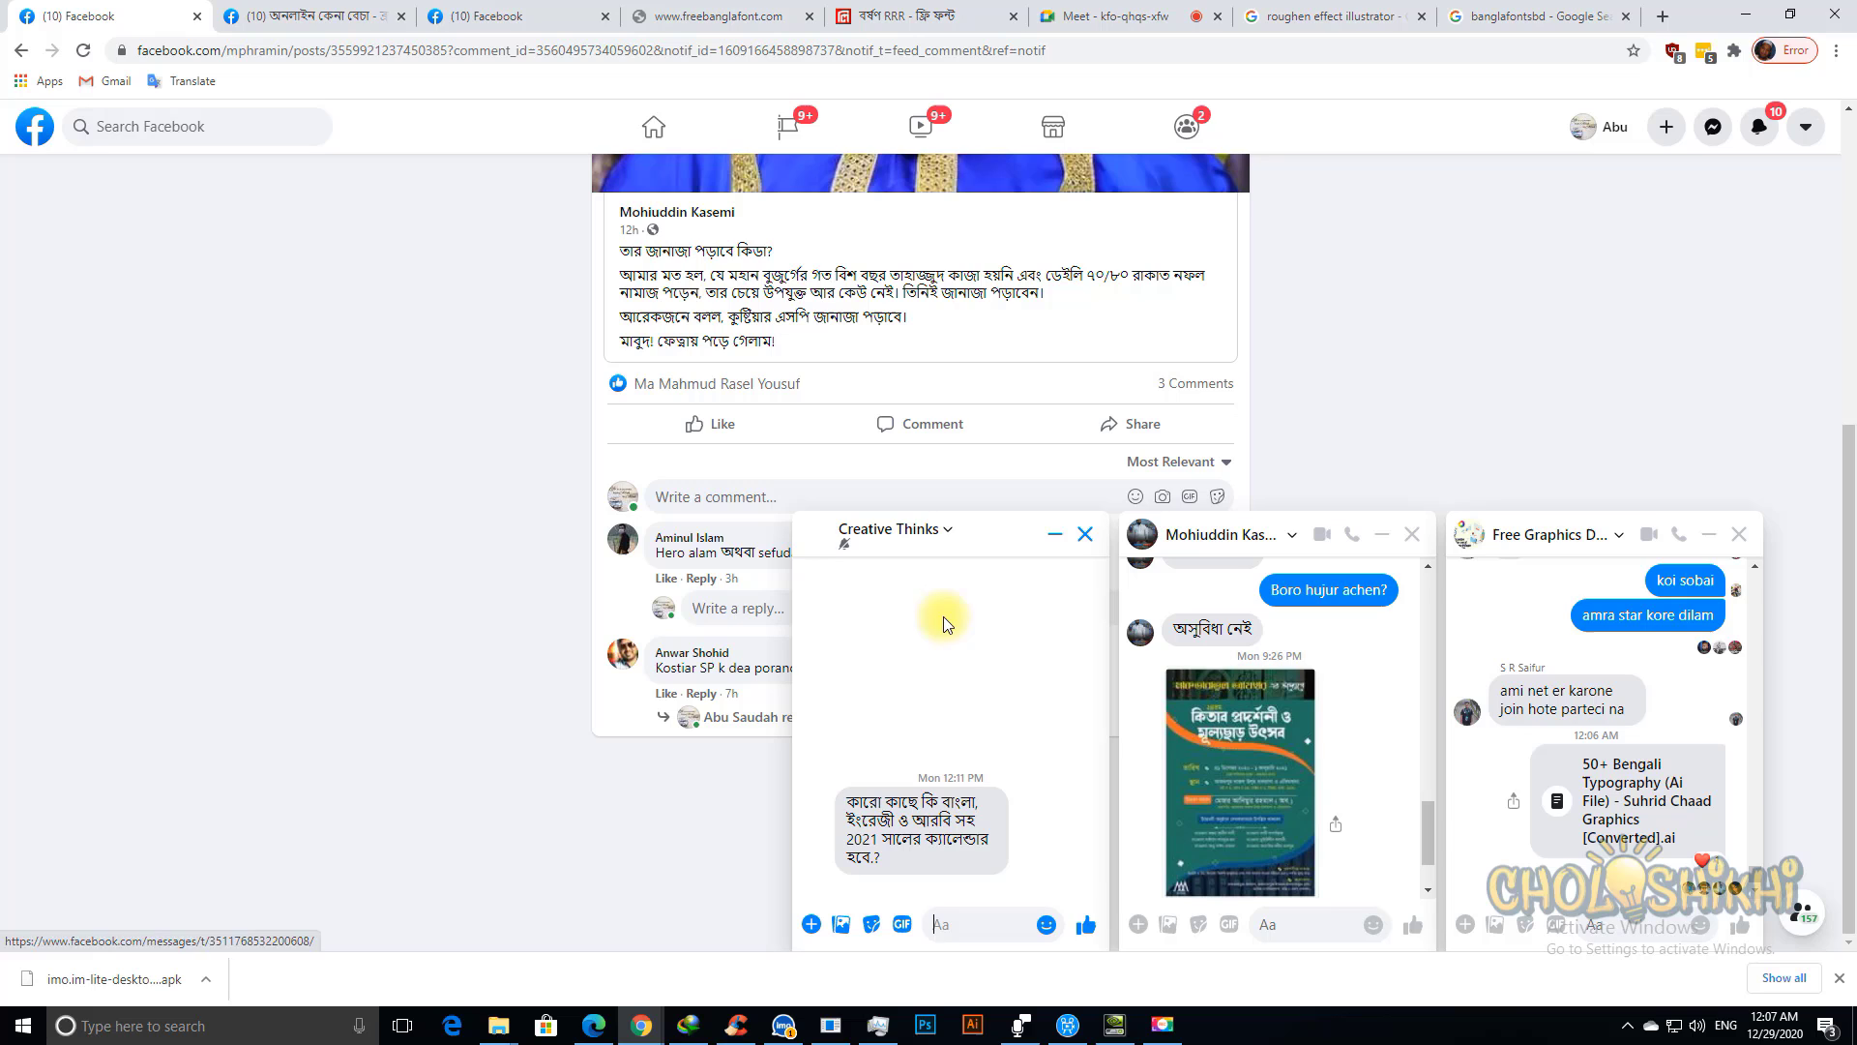
{"action": "left_click", "coordinate": [930, 544]}
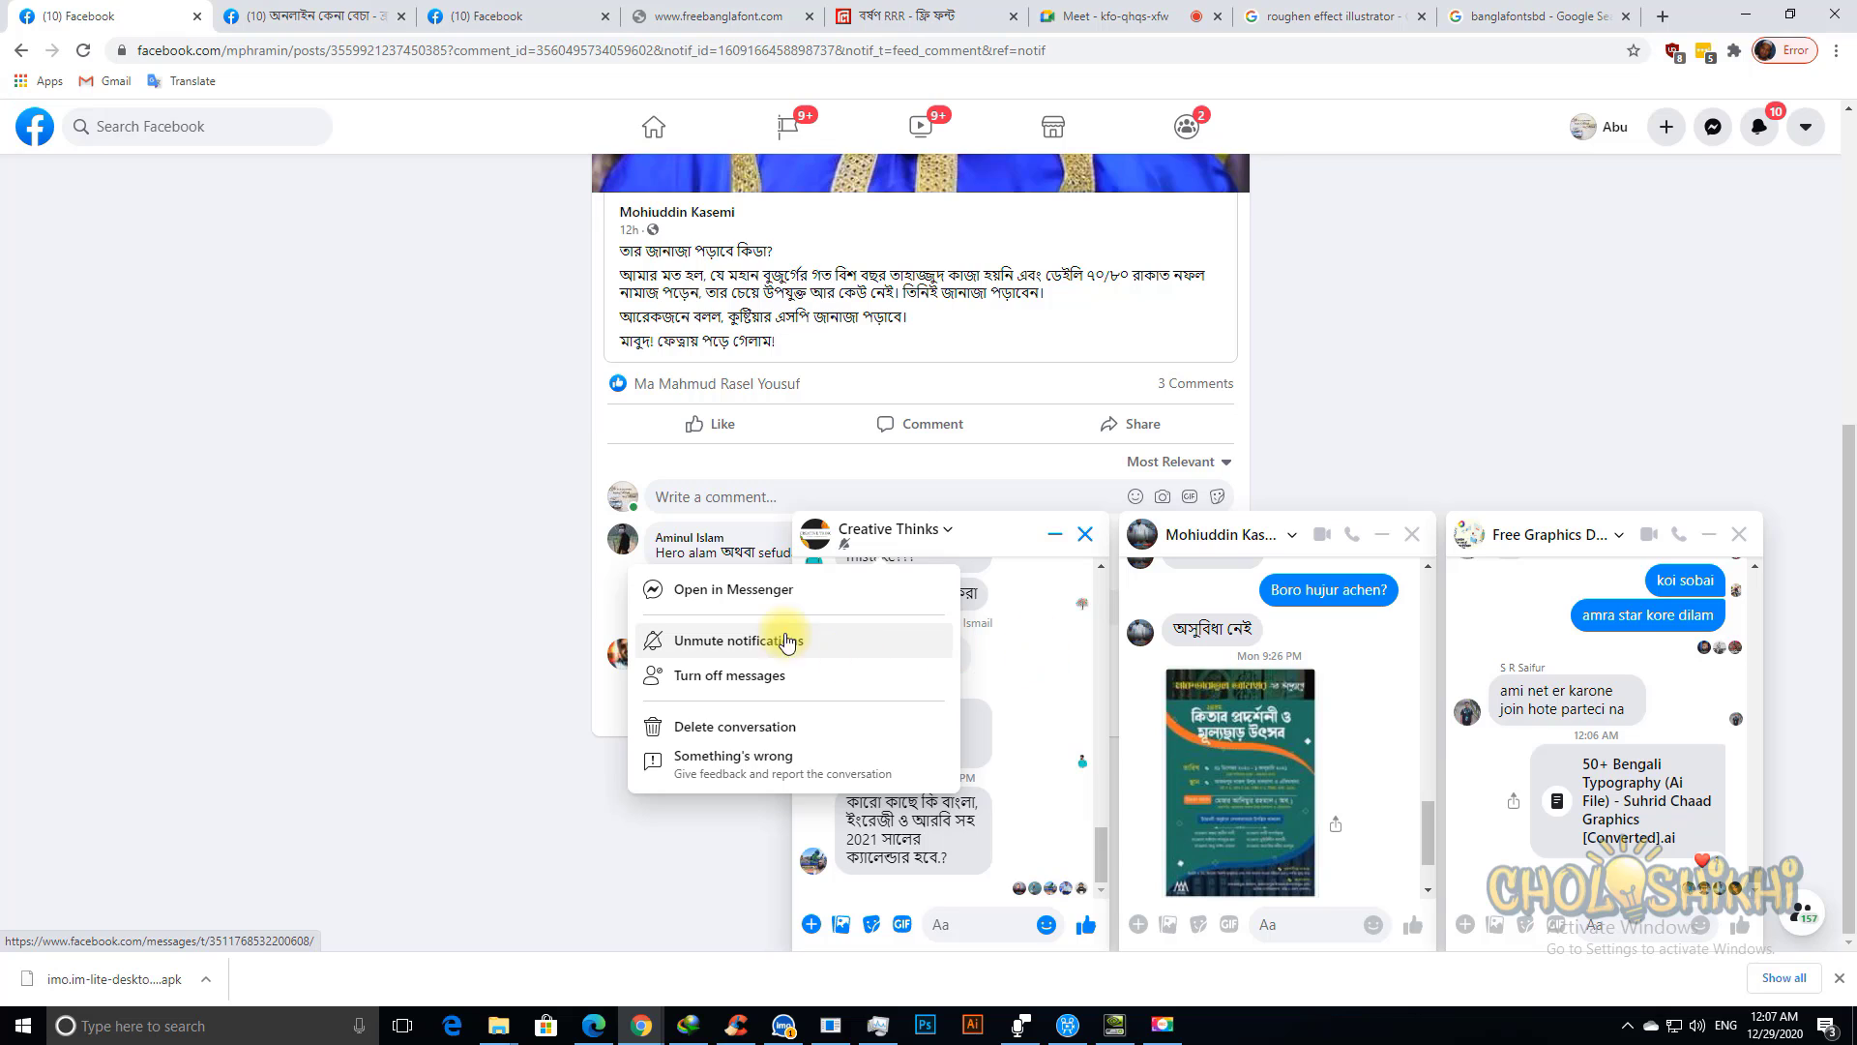
{"action": "left_click", "coordinate": [1039, 689]}
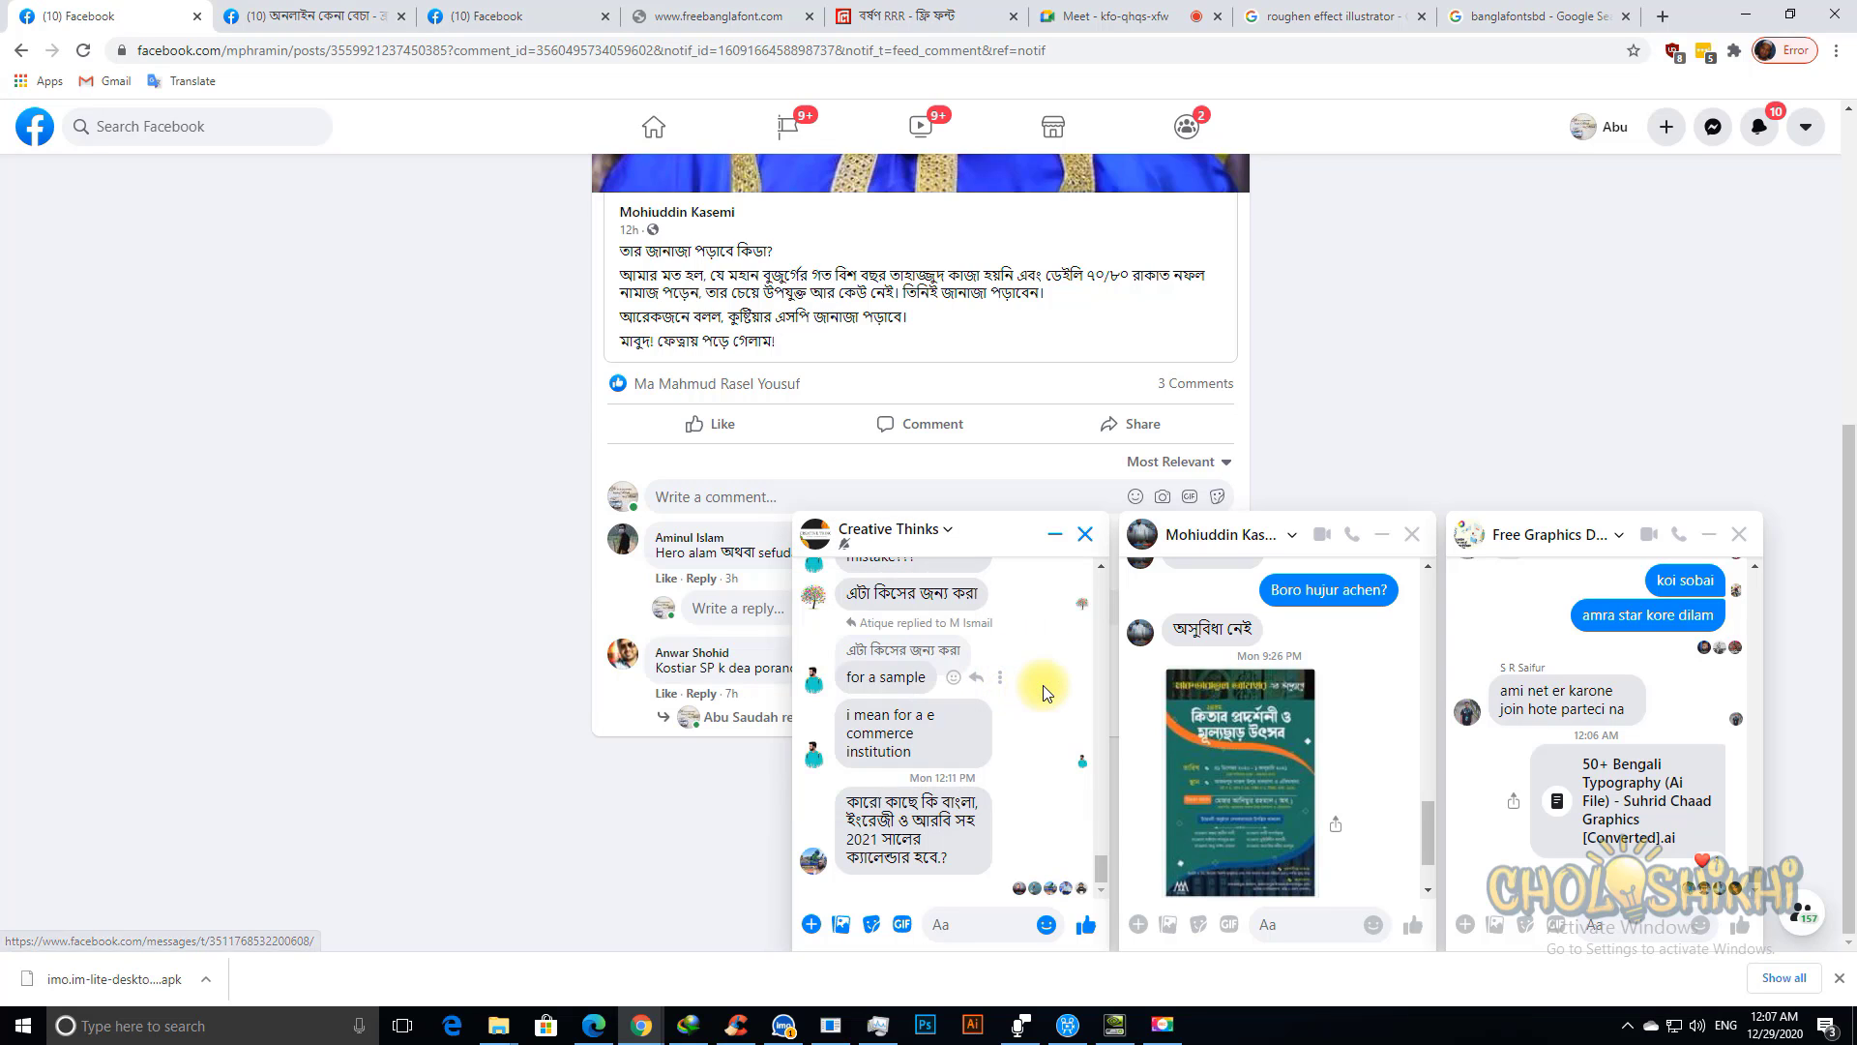
{"action": "left_click", "coordinate": [946, 530]}
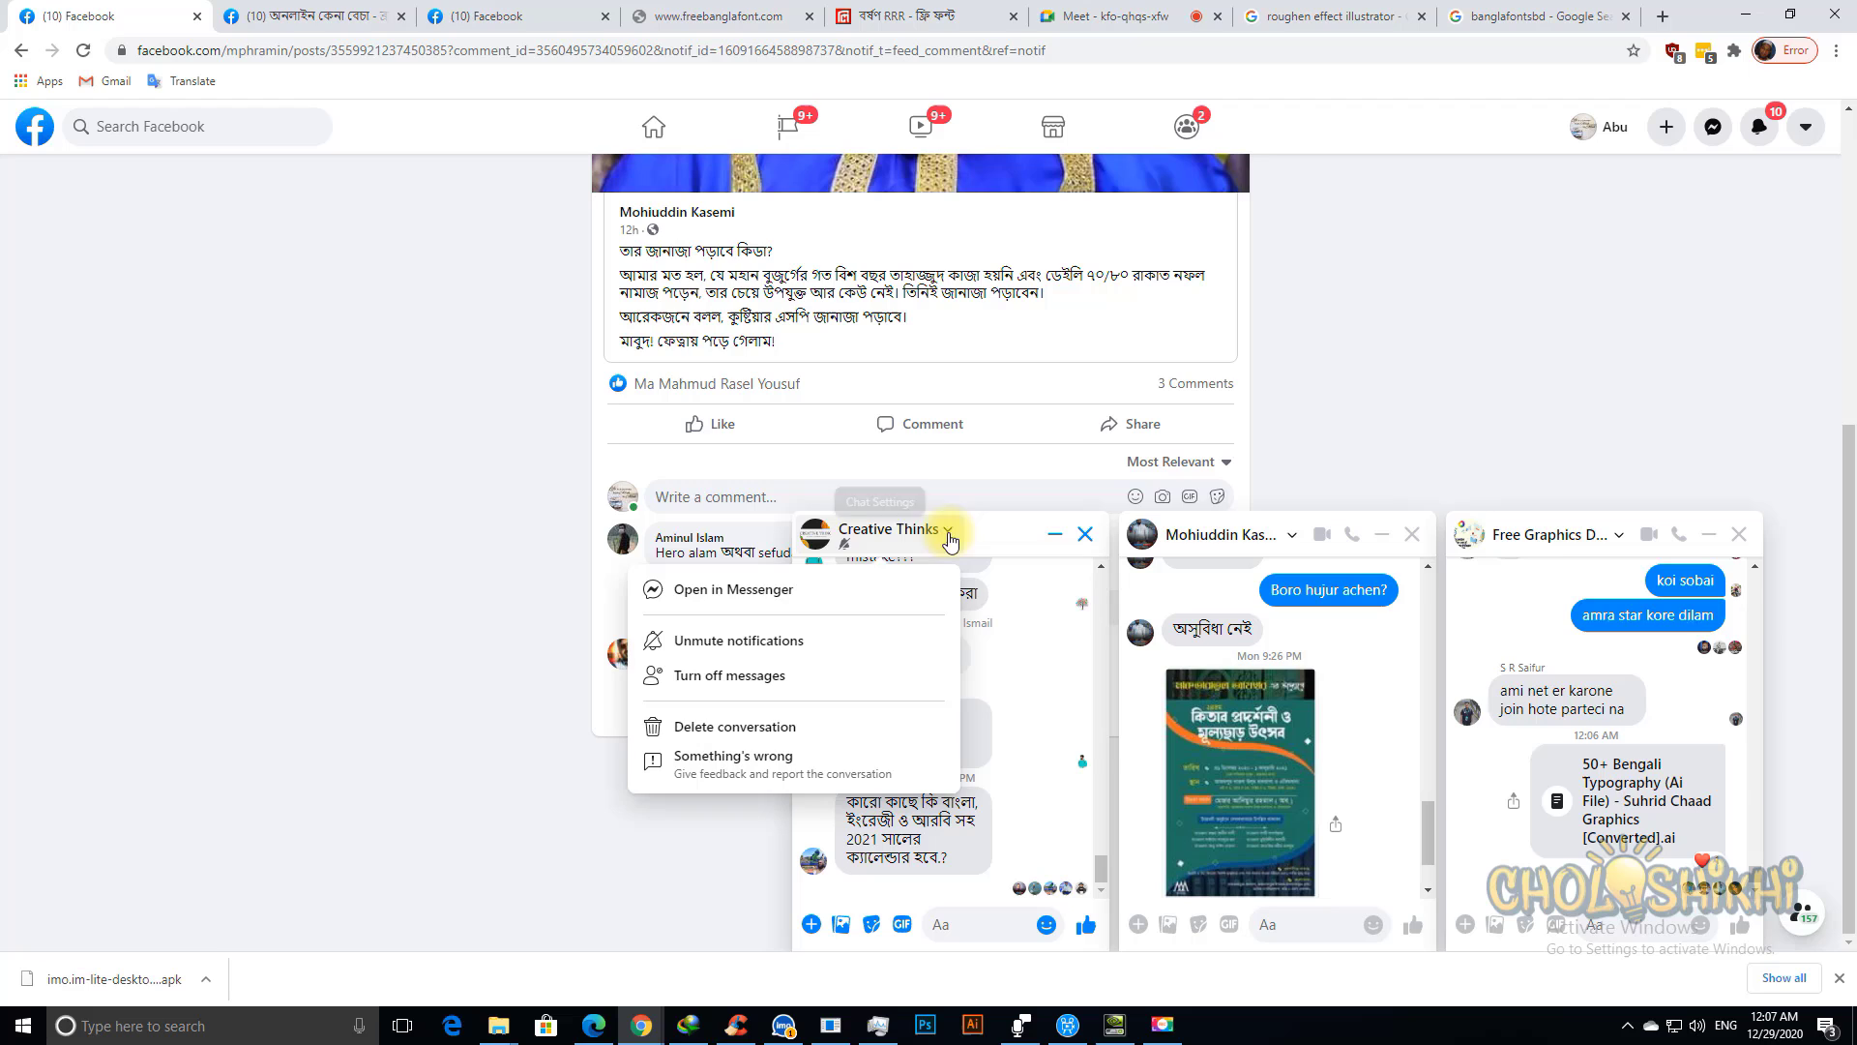
{"action": "left_click", "coordinate": [1008, 701]}
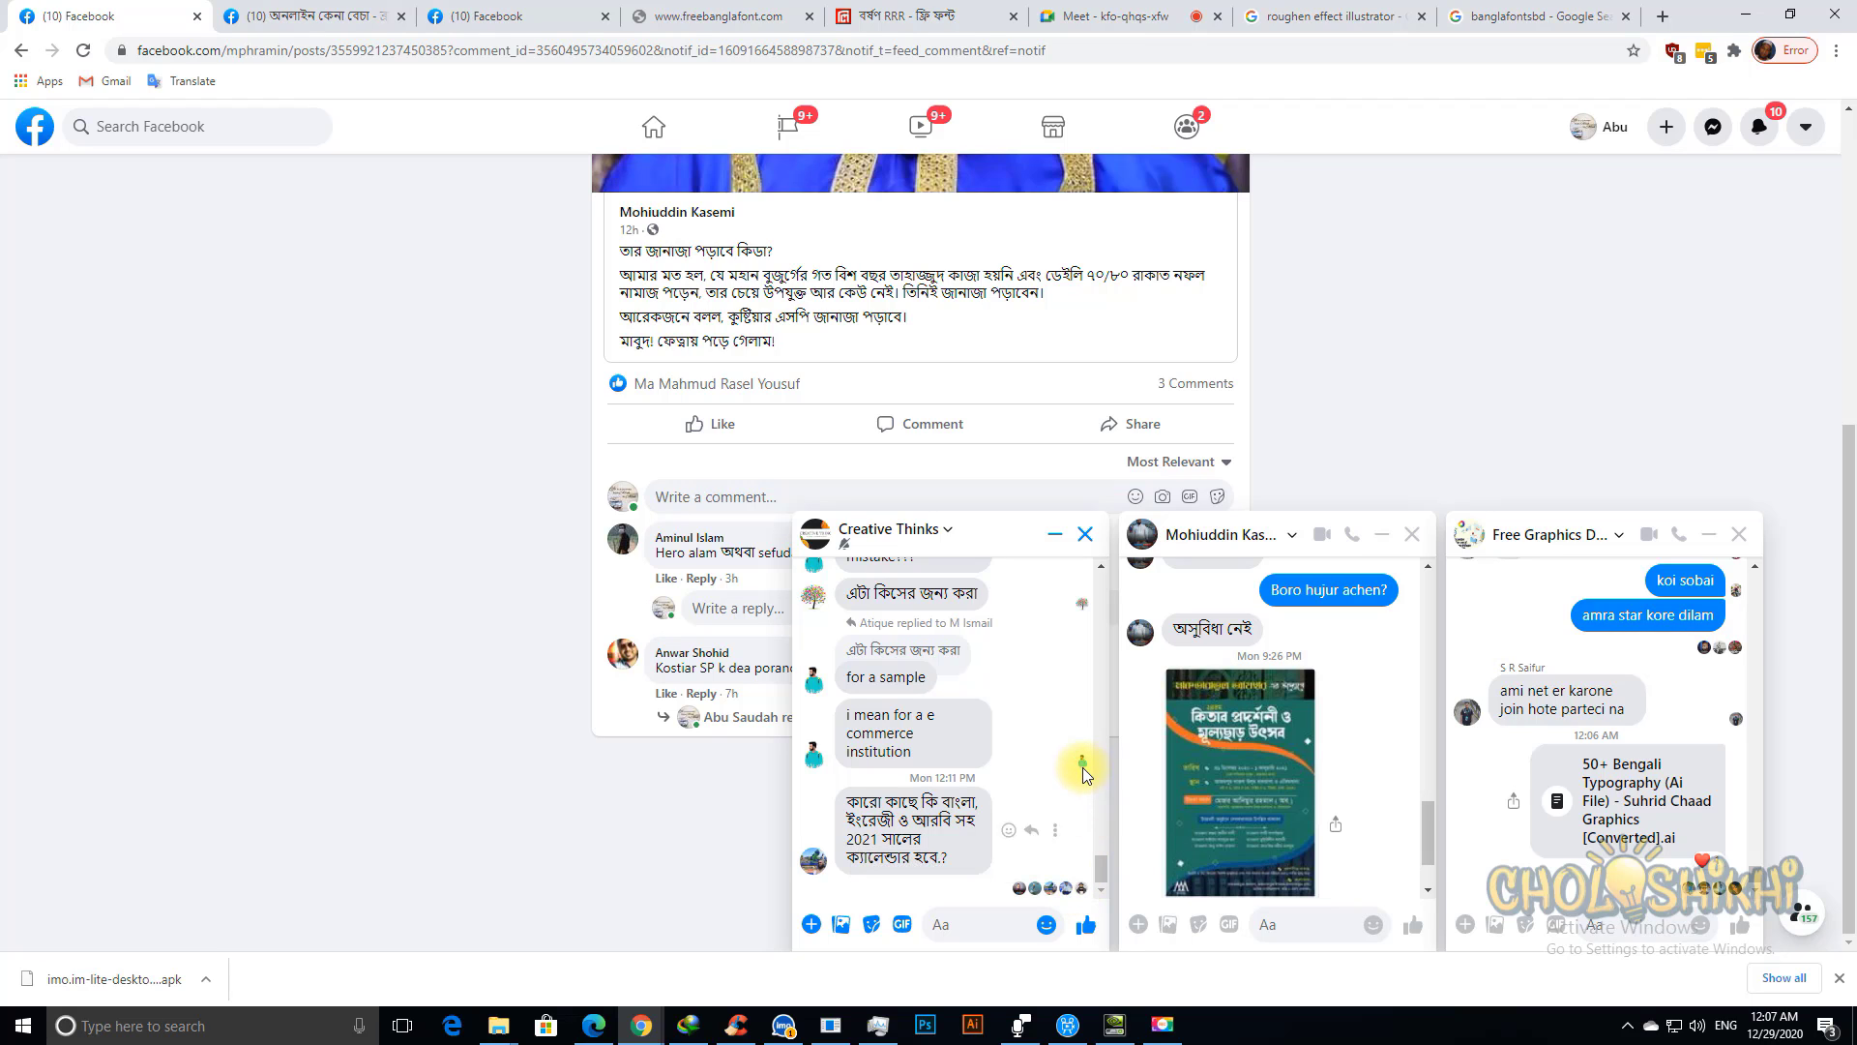
{"action": "left_click", "coordinate": [1086, 534]}
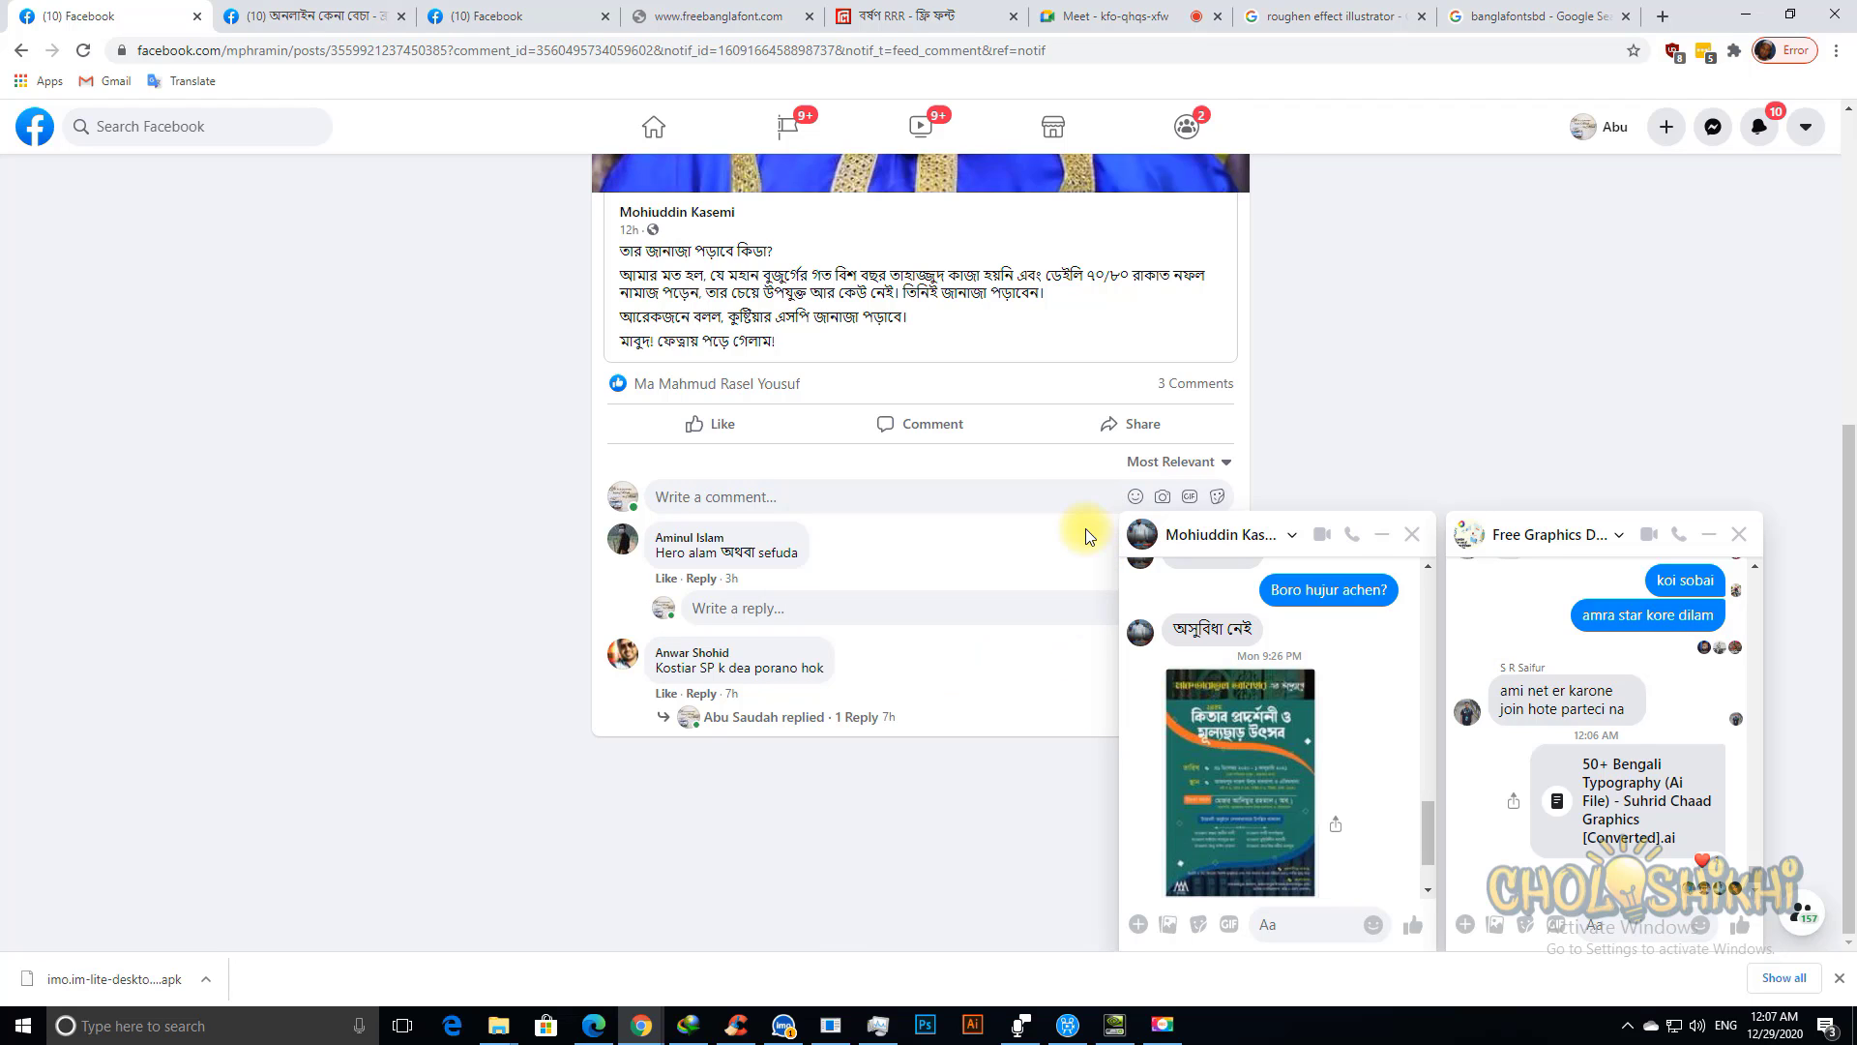
Step: Minimize the Chrome window and switch to Illustrator with the 50+ Bengali Typography document
{"action": "left_click", "coordinate": [1751, 14]}
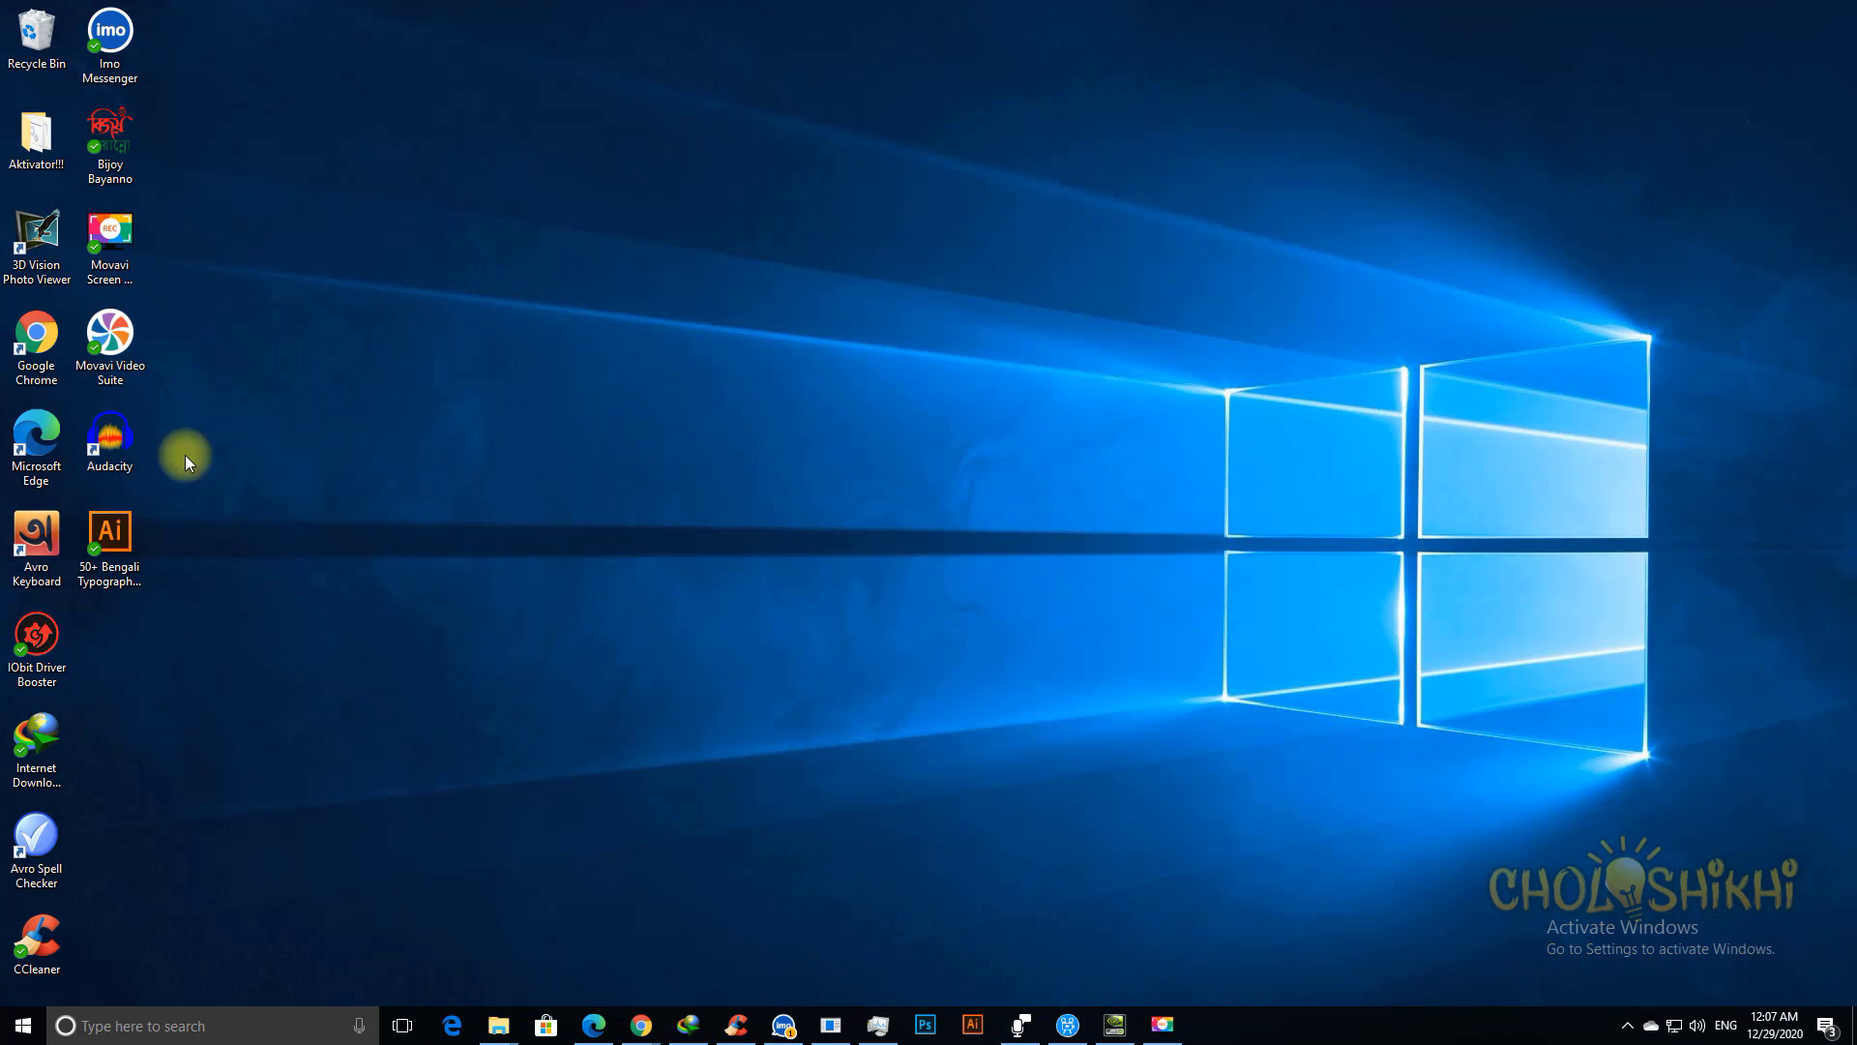
{"action": "mouse_move", "coordinate": [641, 1020]}
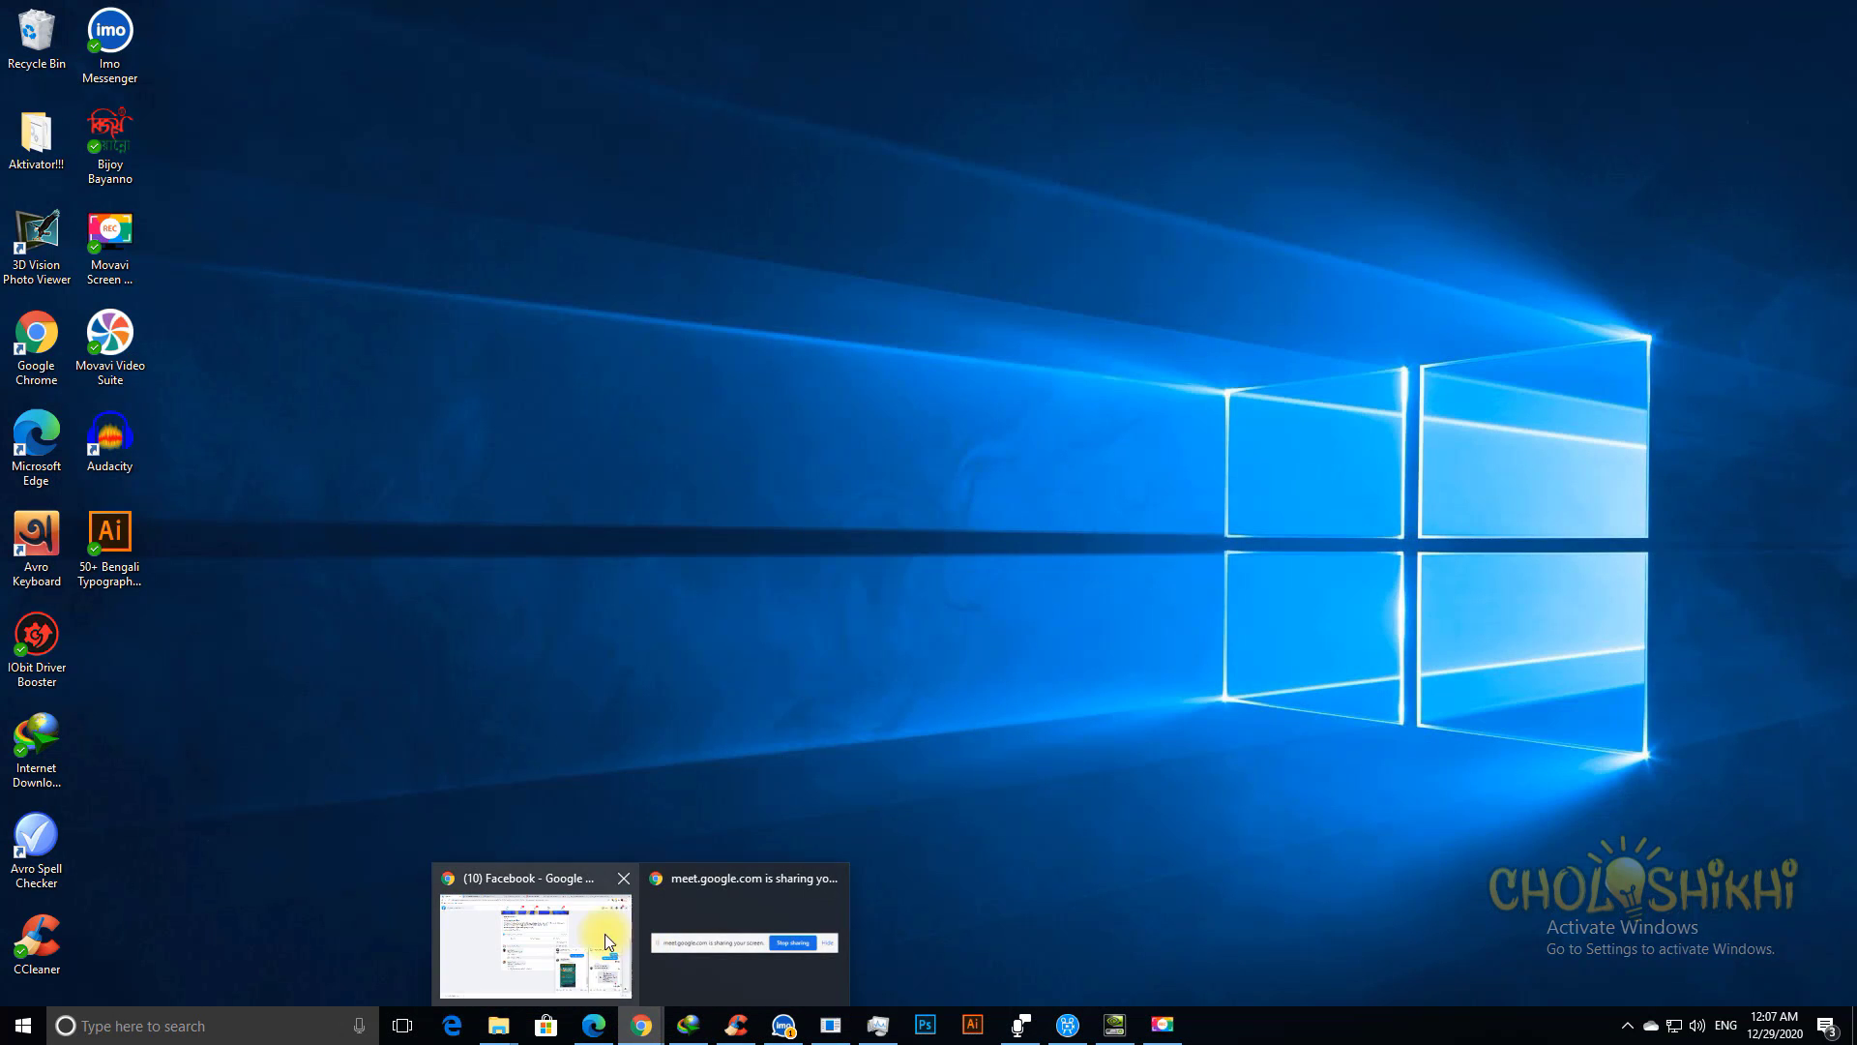
{"action": "left_click", "coordinate": [600, 936]}
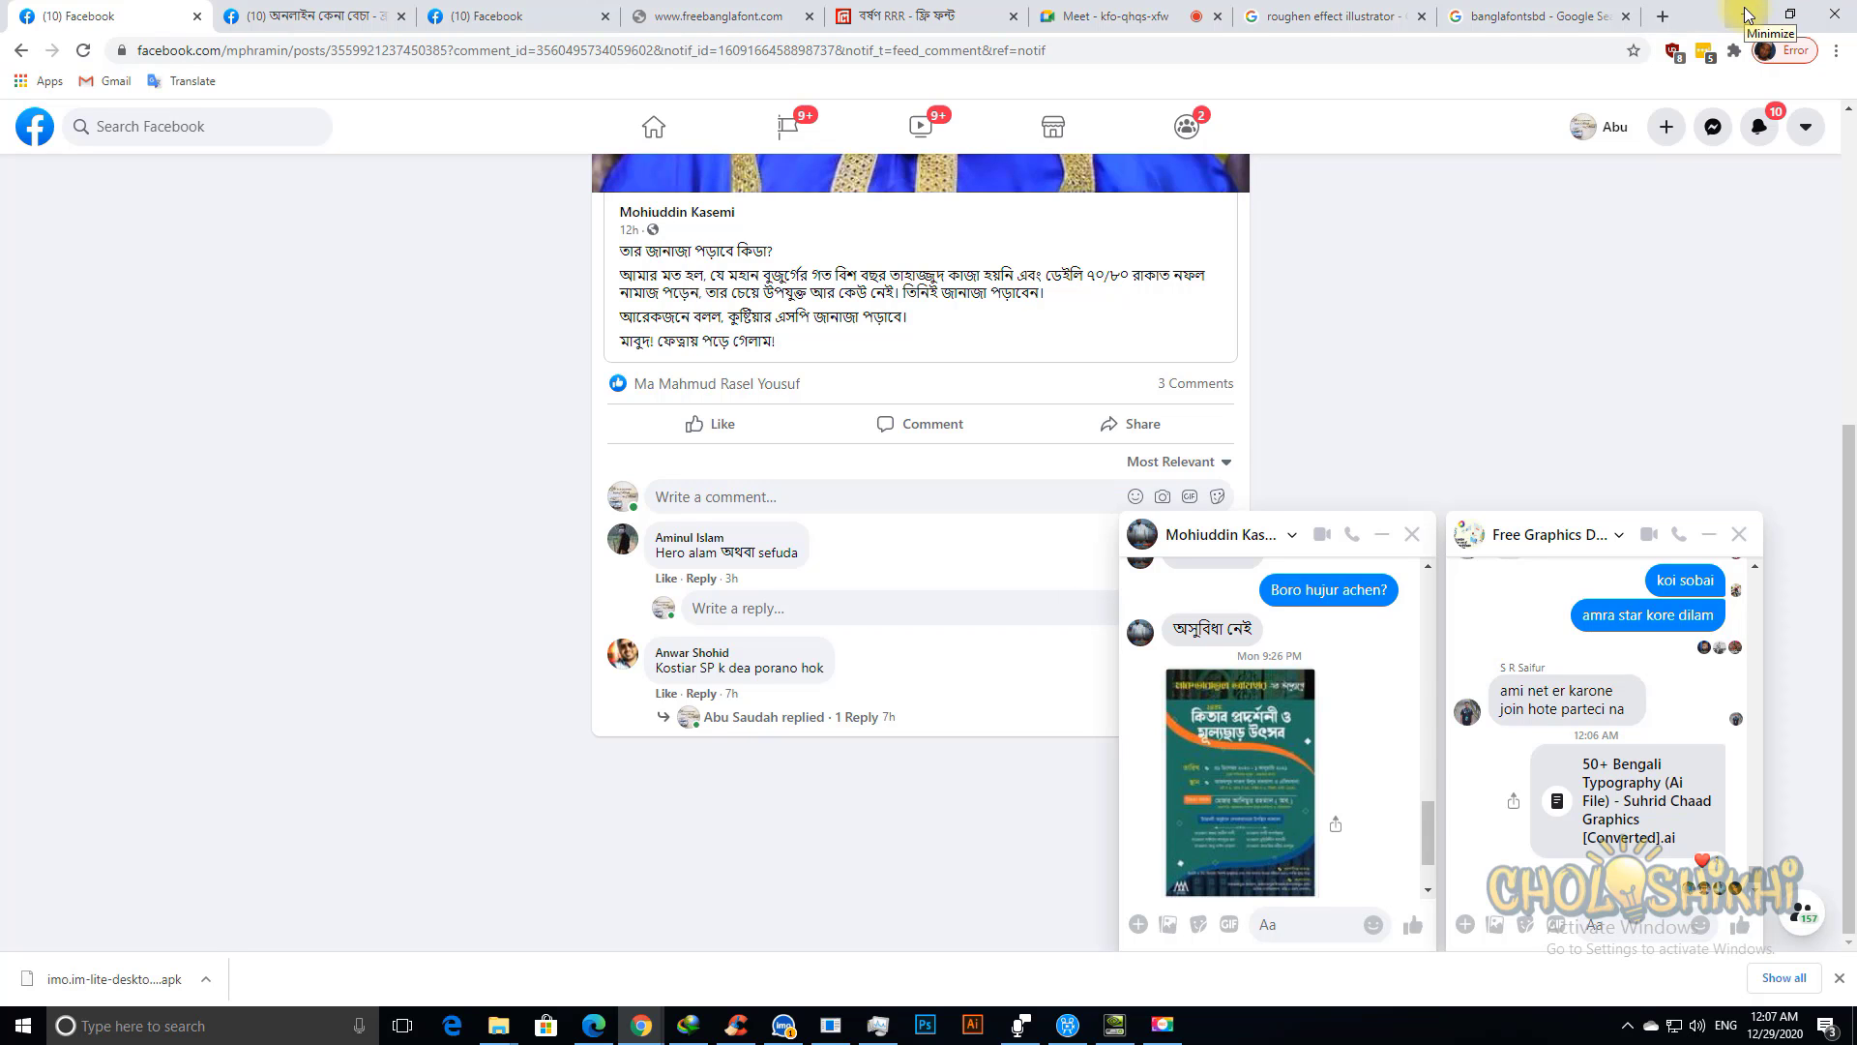
{"action": "left_click", "coordinate": [1748, 14]}
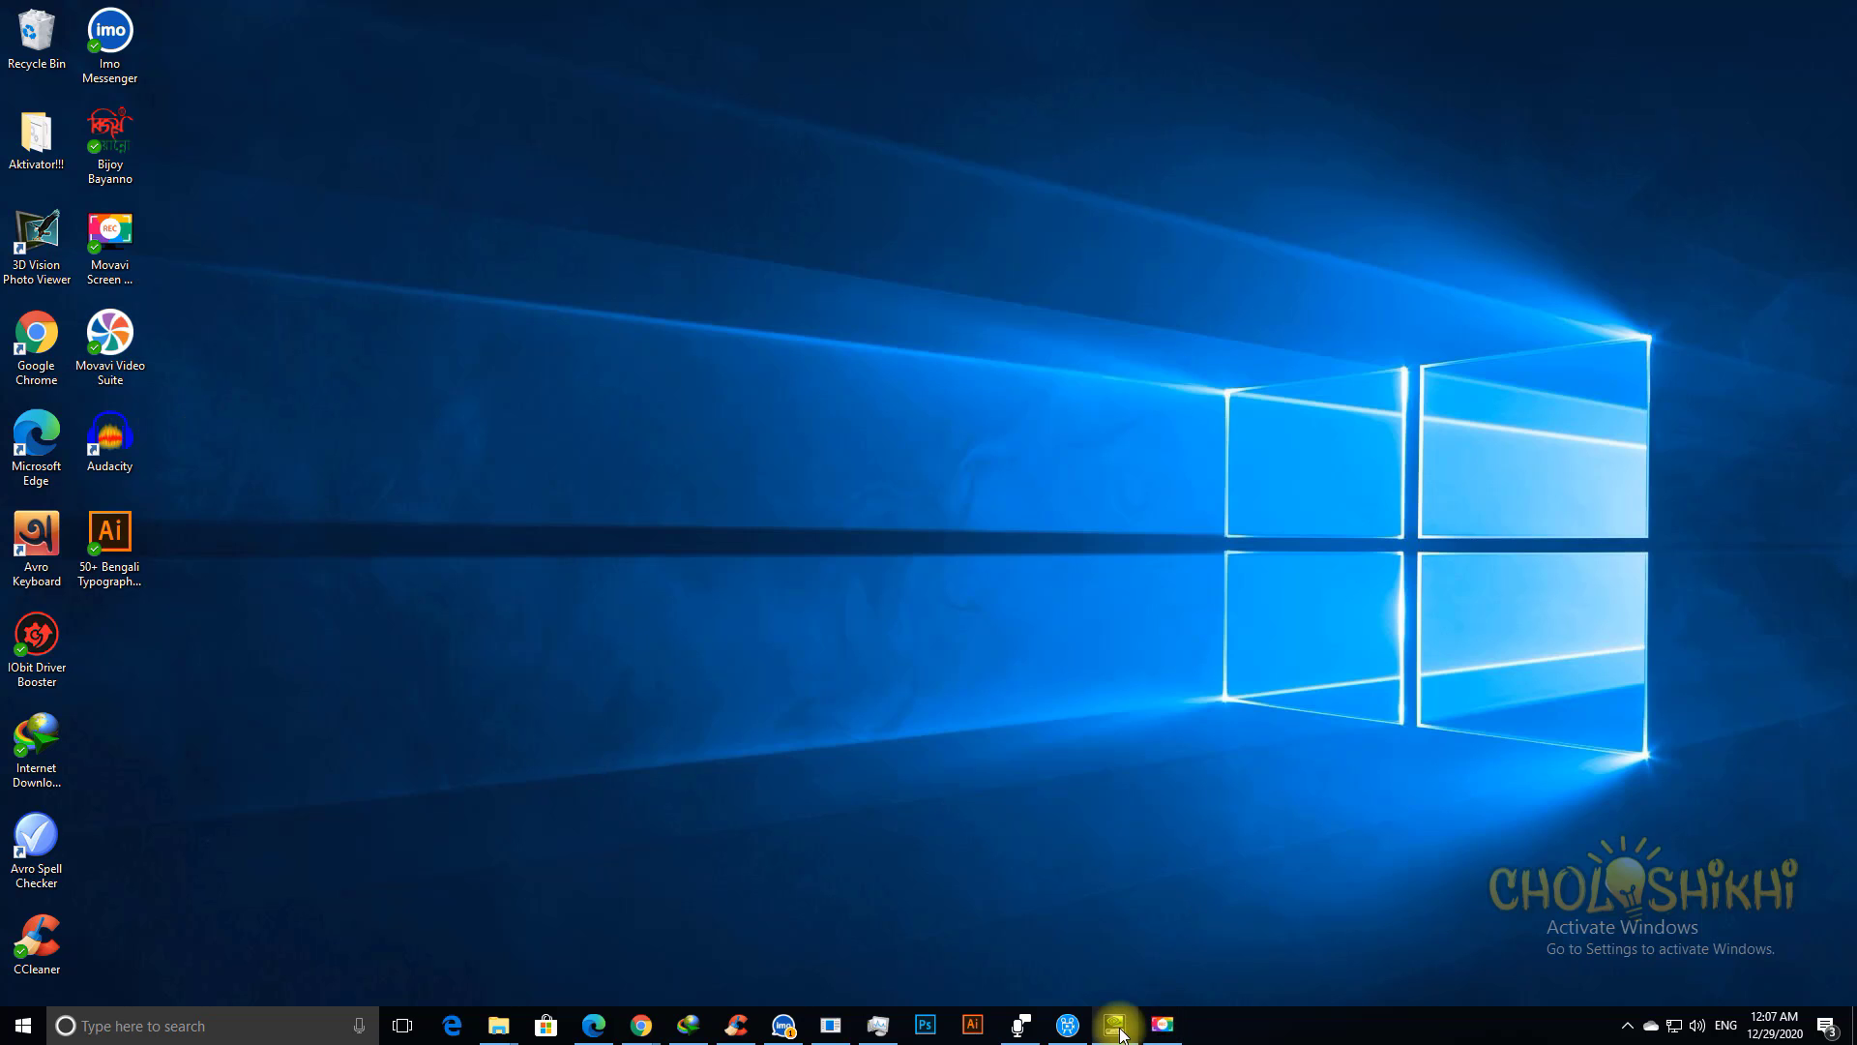
{"action": "mouse_move", "coordinate": [1139, 1035]}
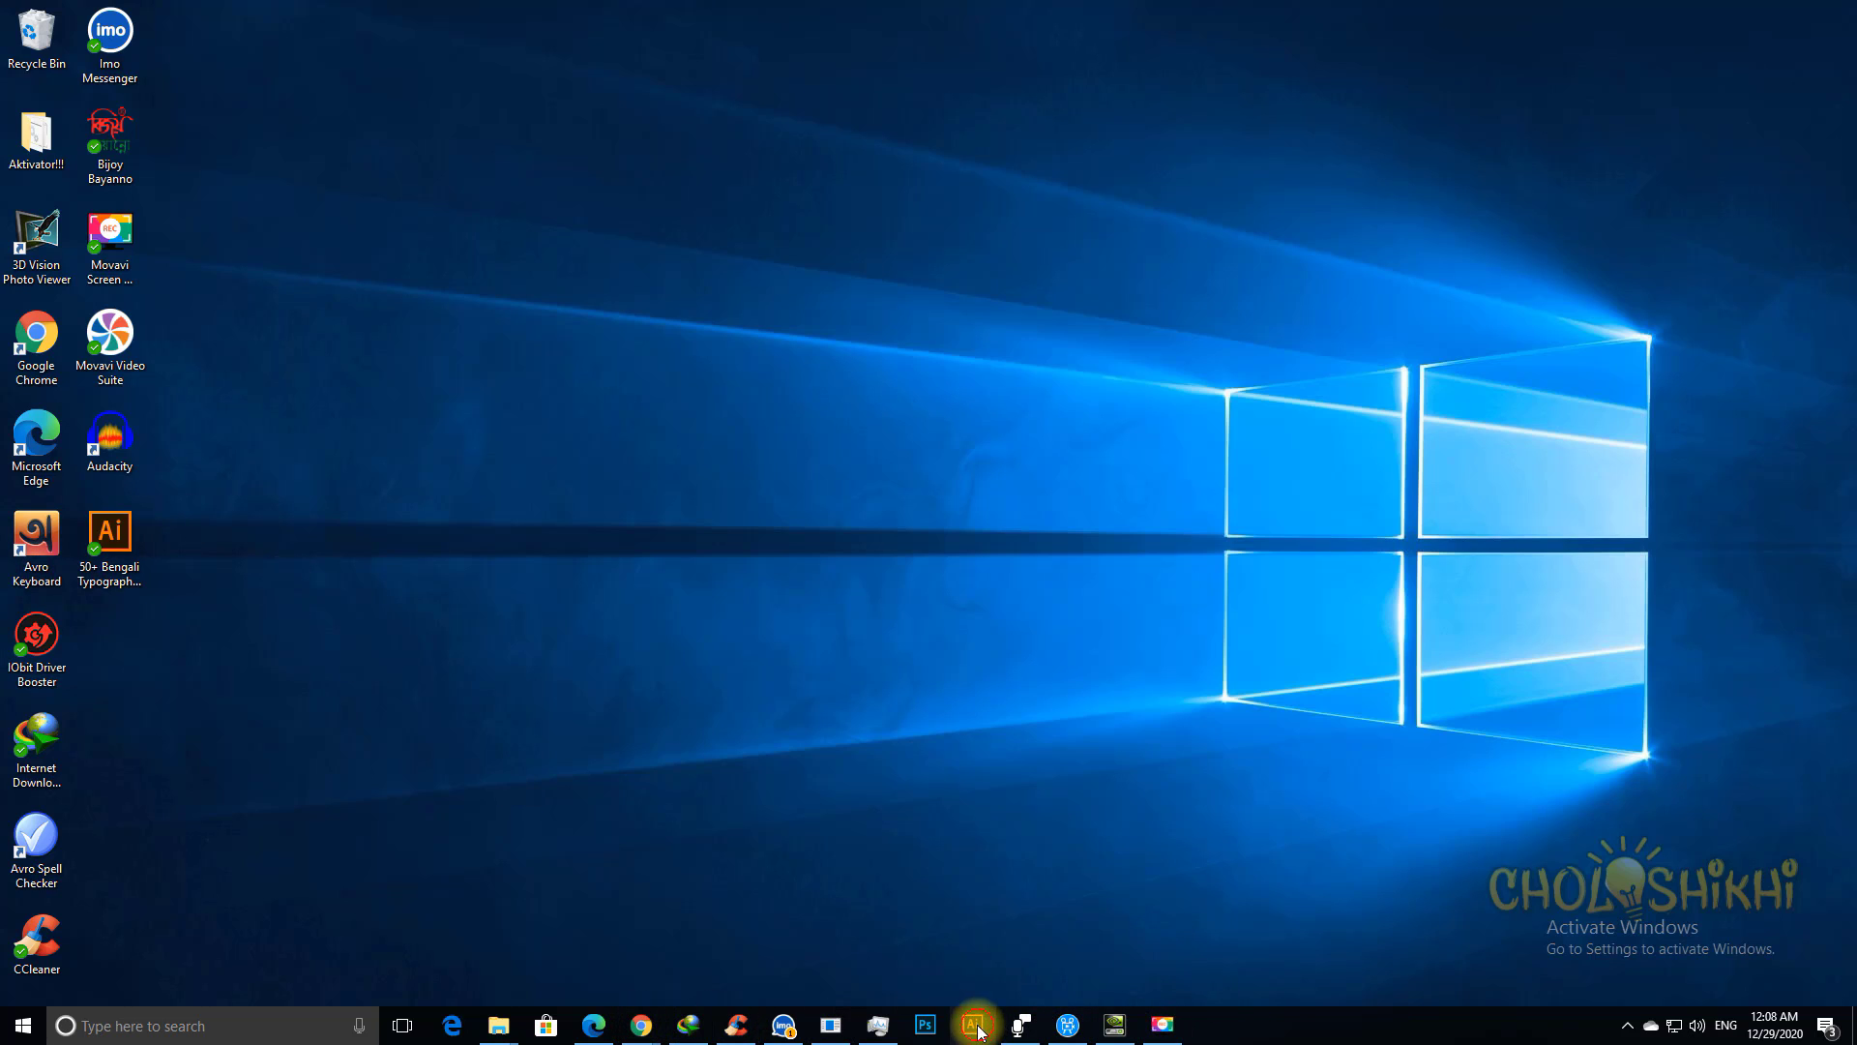
{"action": "left_click", "coordinate": [831, 1027]}
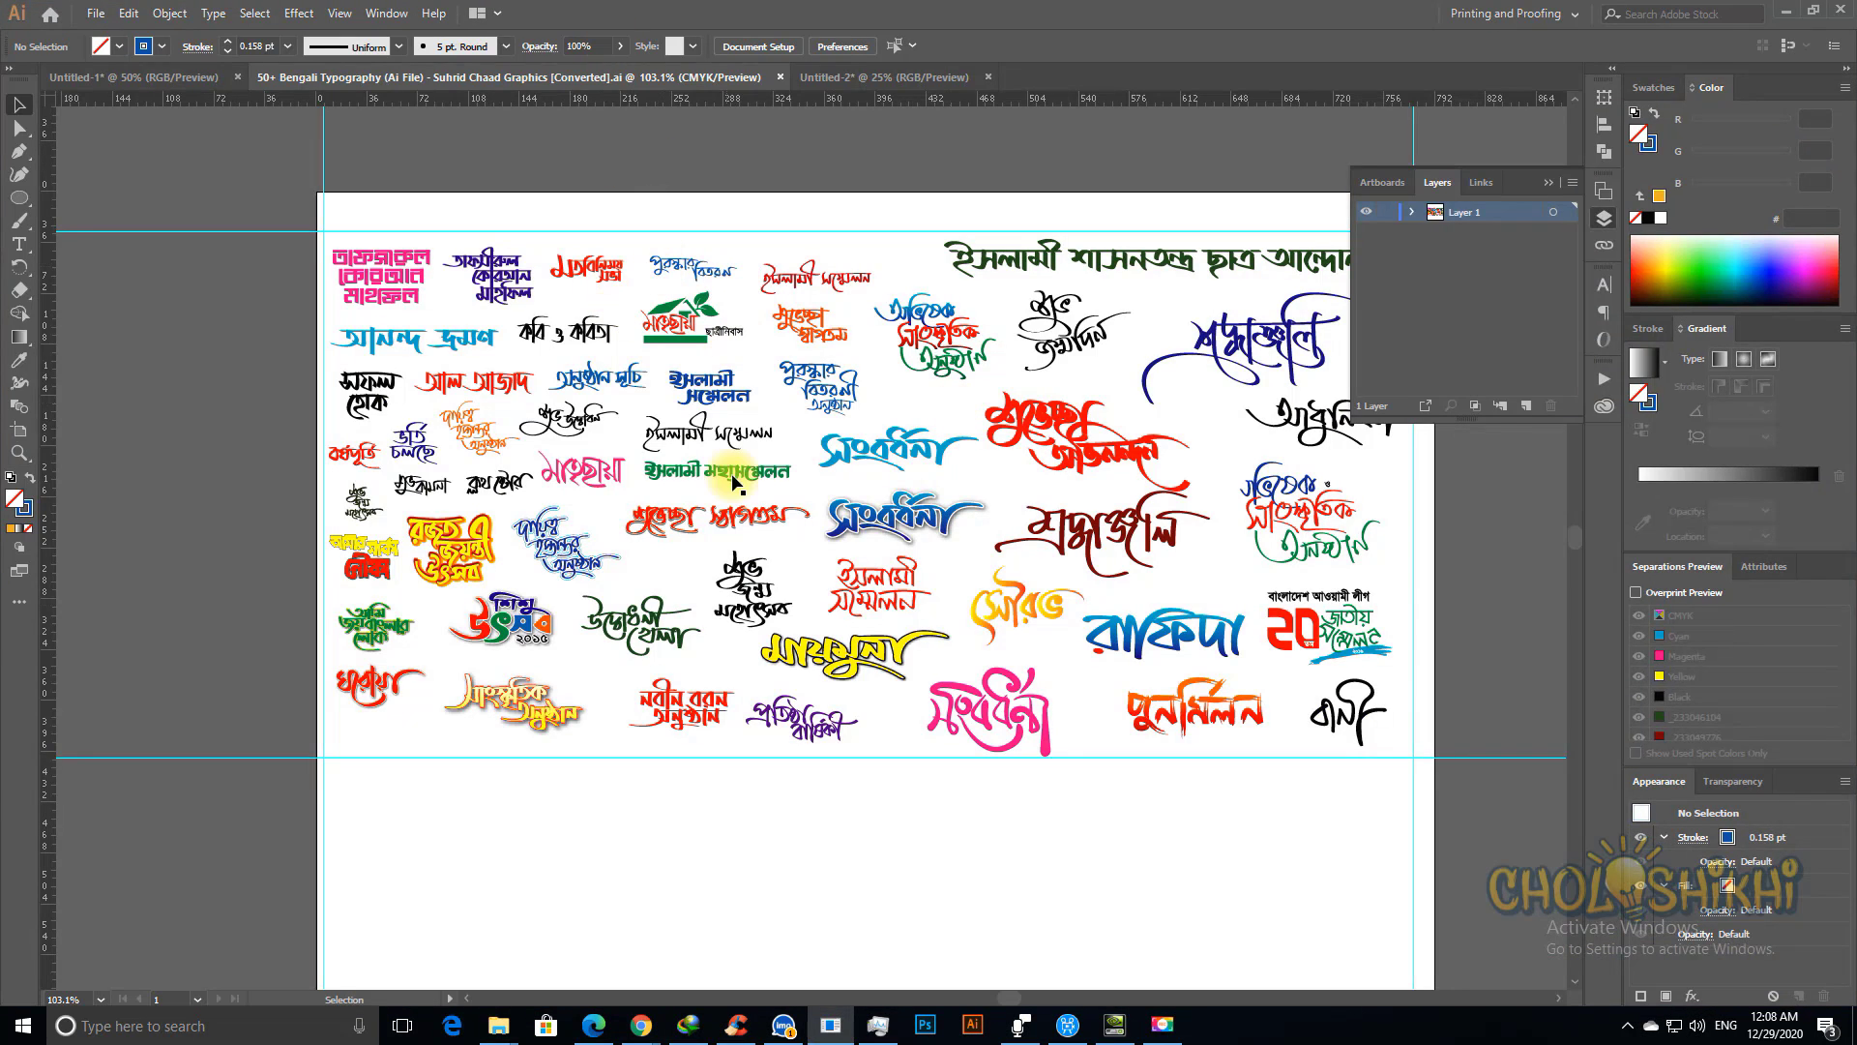
Step: Place a copy of the orange-red পুনর্মিলন lettering on the empty canvas to the left of the artboard
{"action": "key", "text": "ctrl+minus"}
{"action": "left_click_drag", "start_coordinate": [721, 555], "coordinate": [768, 397]}
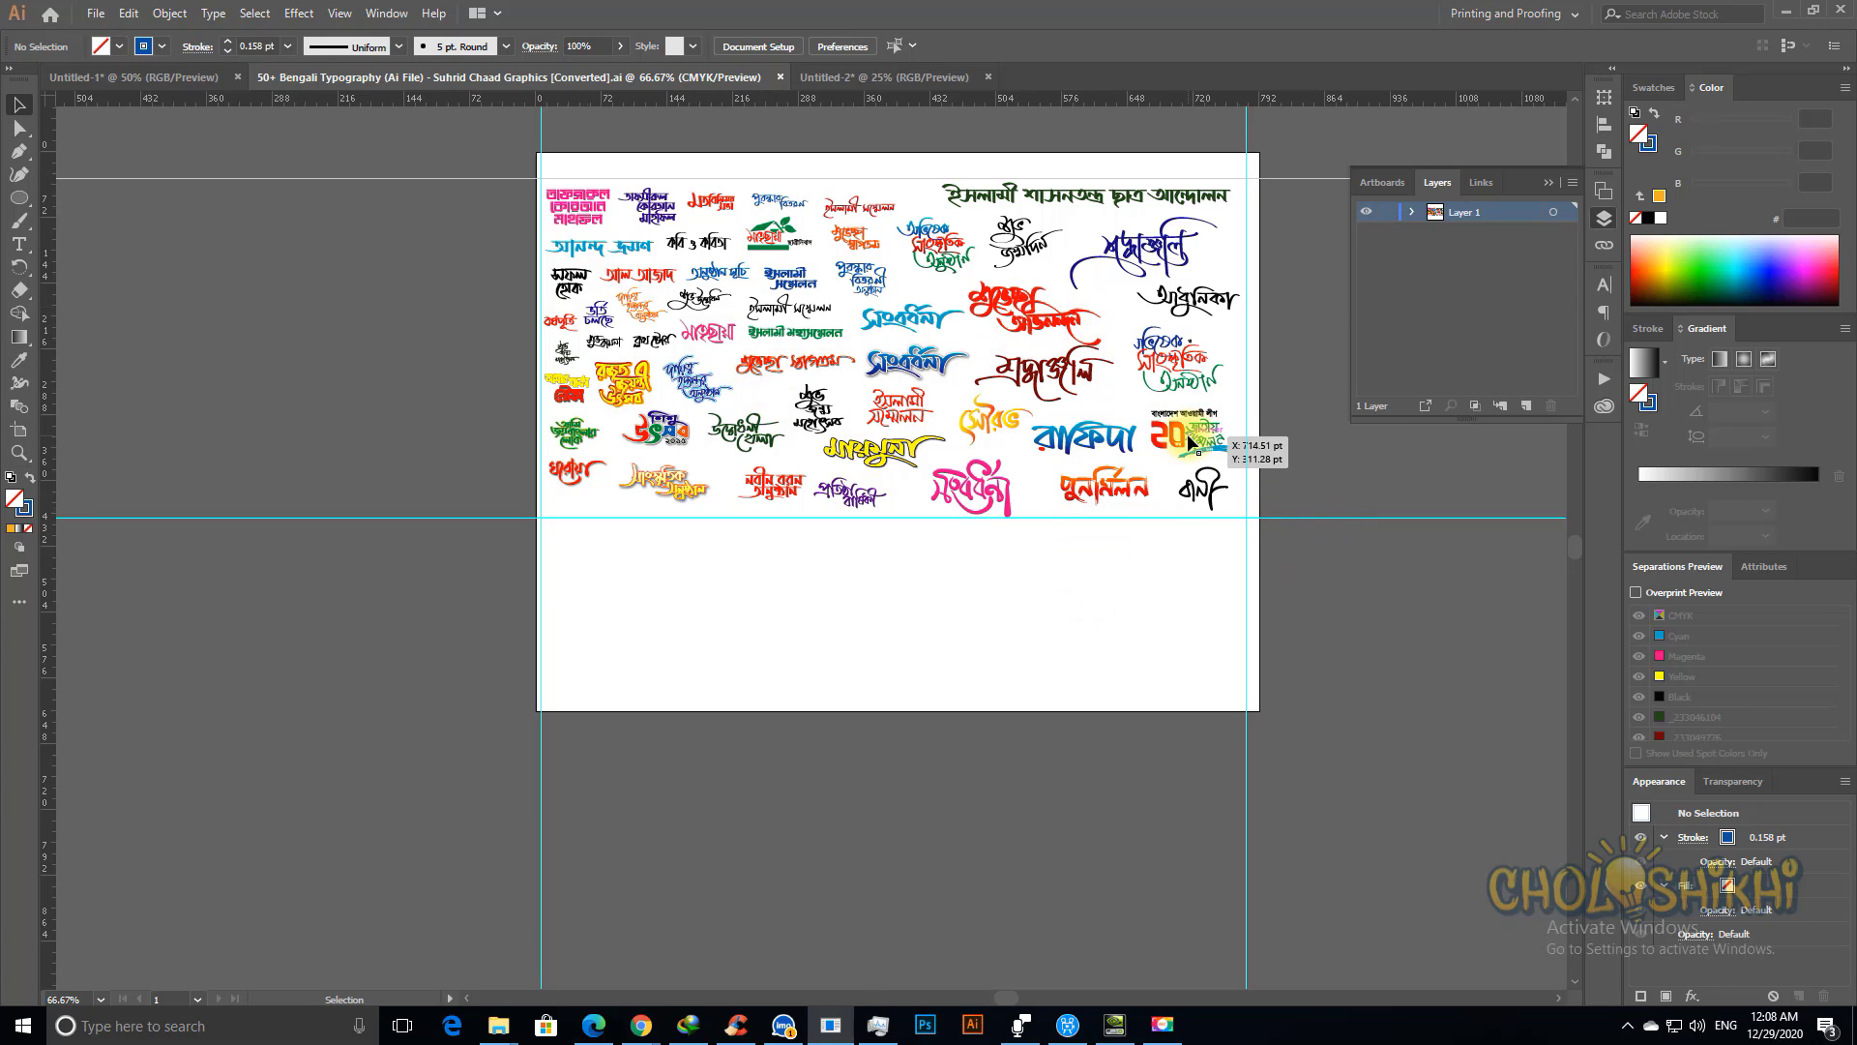
{"action": "left_click_drag", "start_coordinate": [1122, 486], "coordinate": [274, 559]}
{"action": "key", "text": "space"}
{"action": "left_click_drag", "start_coordinate": [123, 365], "coordinate": [216, 290]}
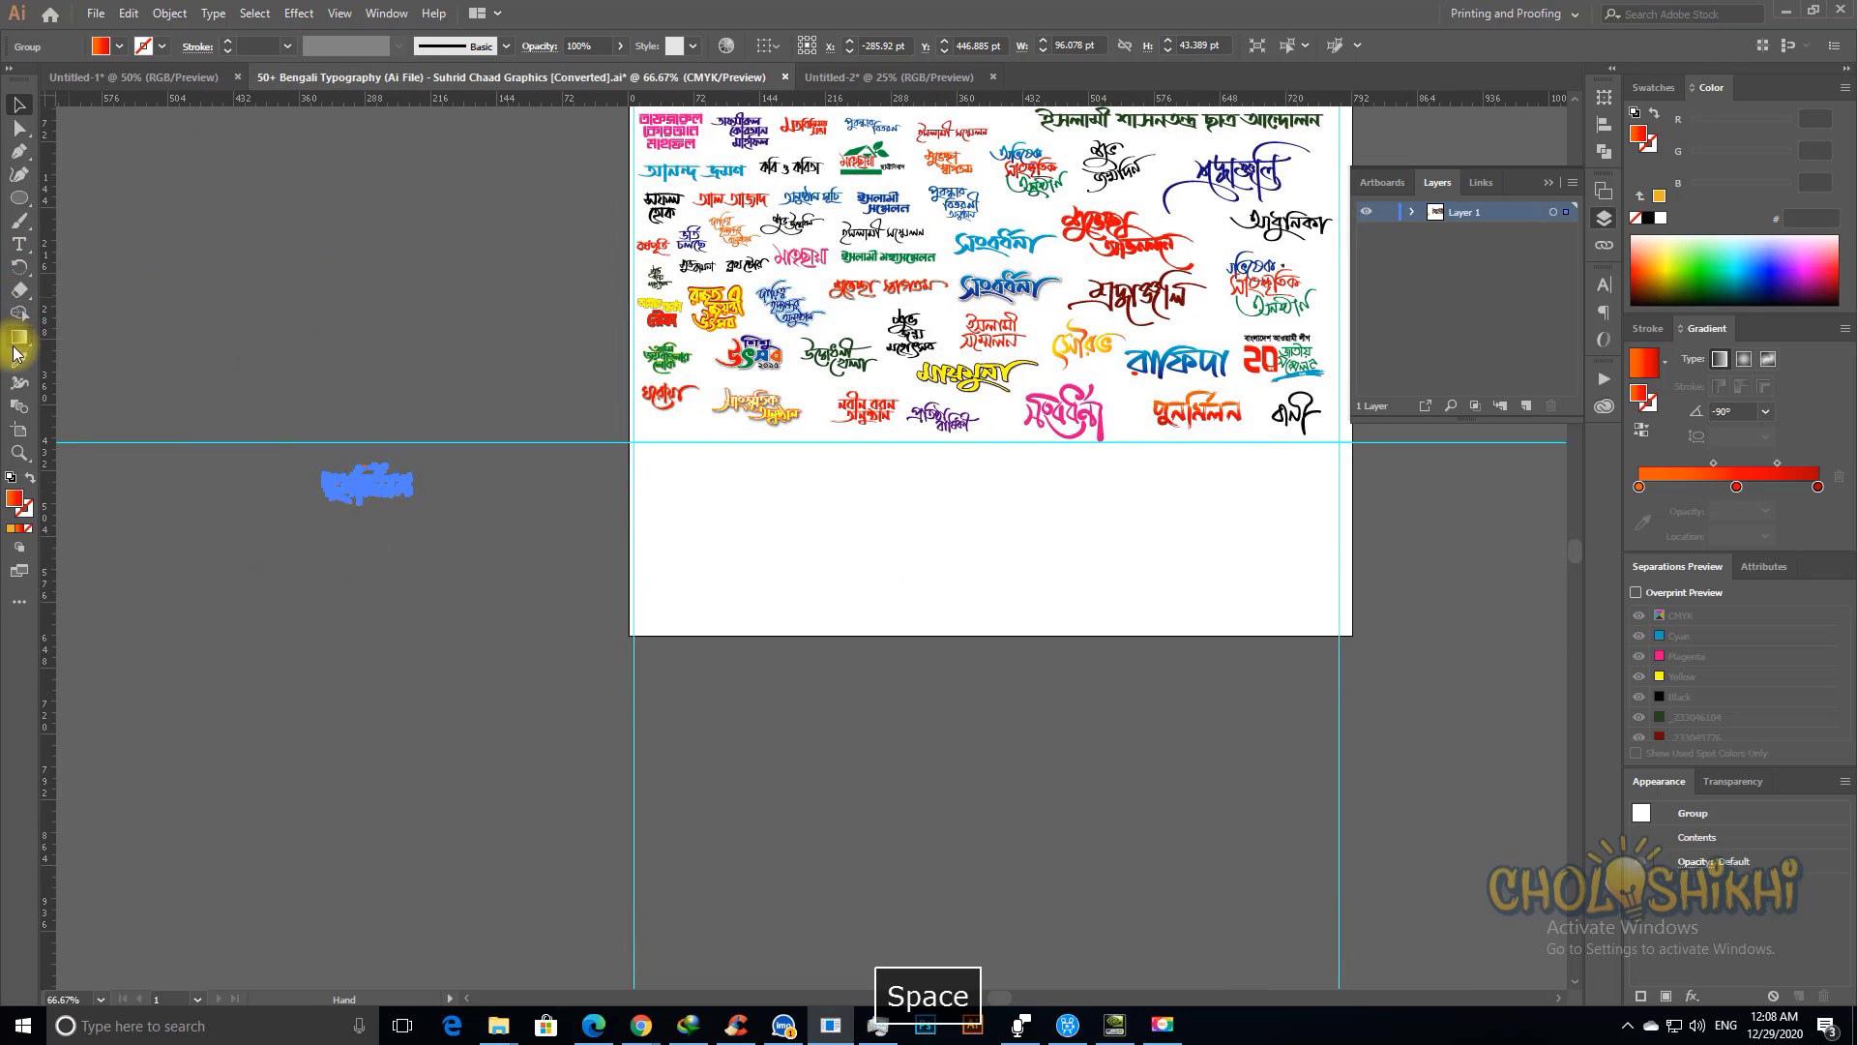
Step: Draw a rectangle about 340 × 149 pt over the copied lettering and send it to the back
{"action": "left_click", "coordinate": [19, 197]}
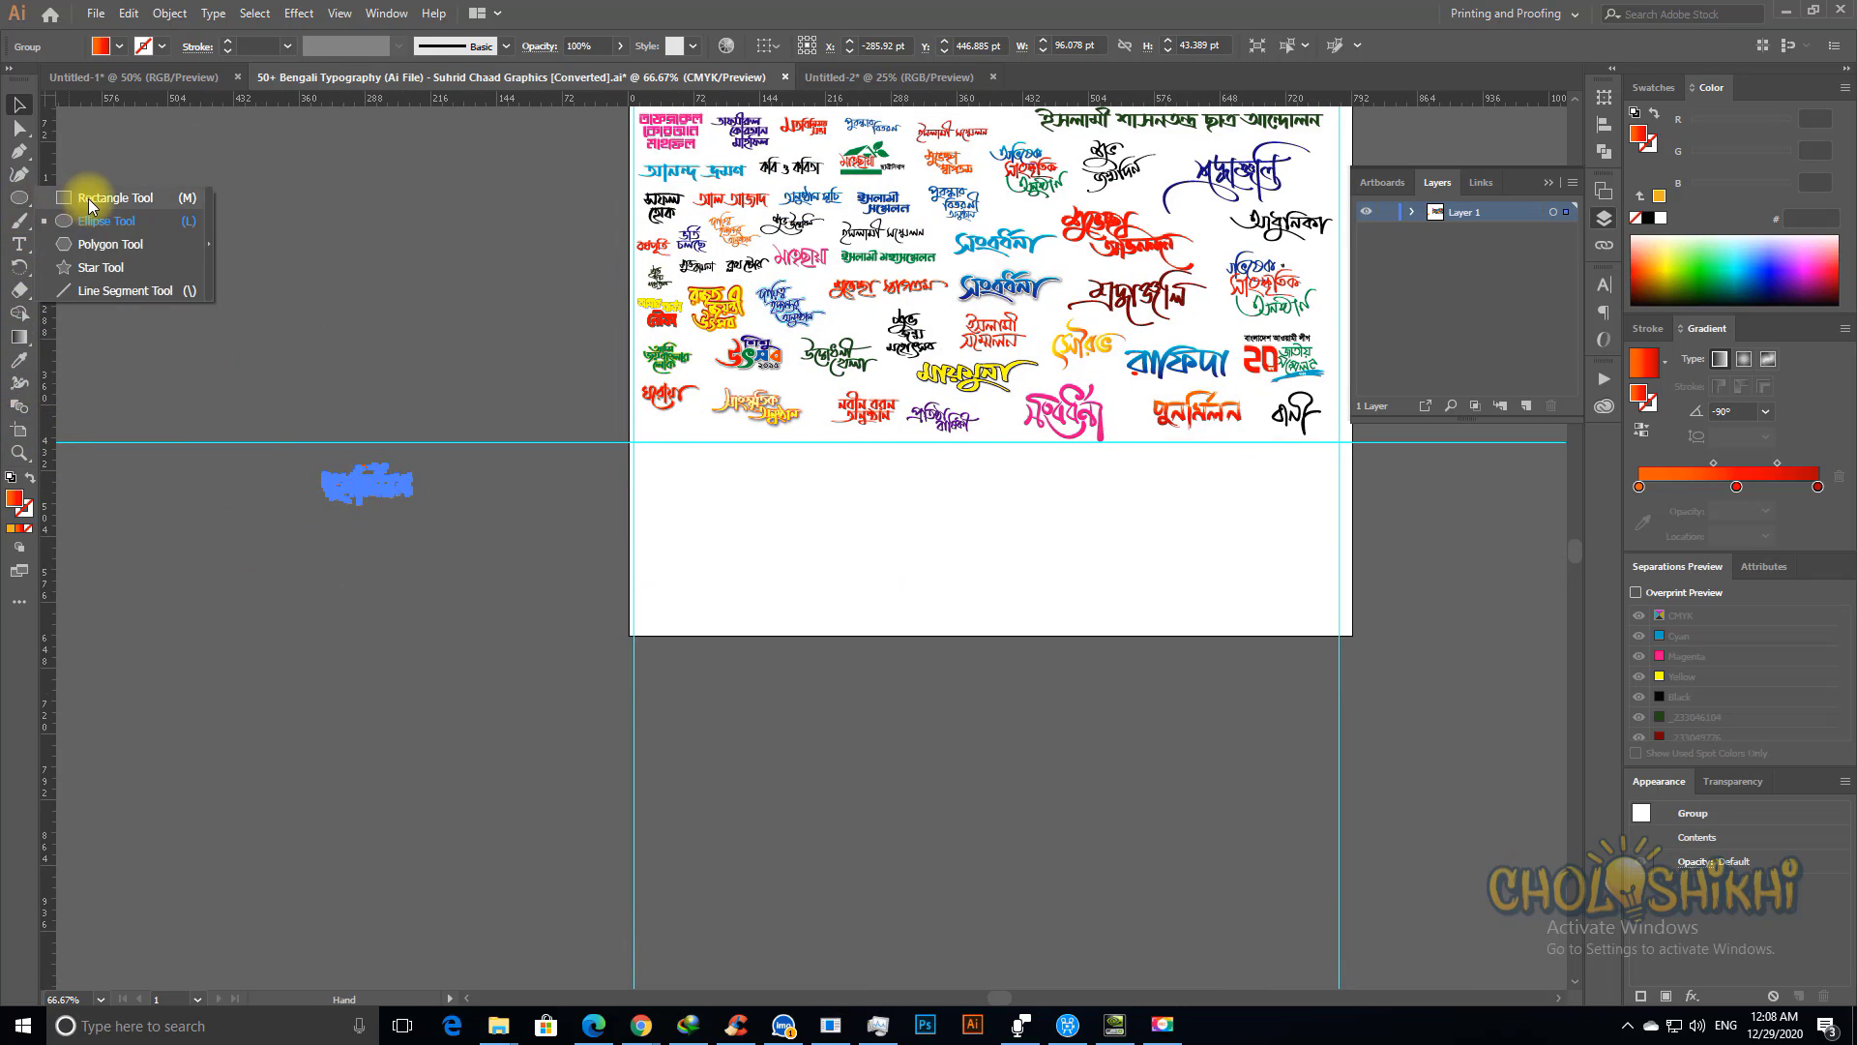
{"action": "left_click", "coordinate": [87, 186]}
{"action": "mouse_move", "coordinate": [257, 394]}
{"action": "left_mouse_down"}
{"action": "mouse_move", "coordinate": [414, 485]}
{"action": "mouse_move", "coordinate": [568, 531]}
{"action": "mouse_move", "coordinate": [737, 651]}
{"action": "left_mouse_up"}
{"action": "key", "text": "ctrl+space"}
{"action": "key", "text": "ctrl+shift+bracketleft"}
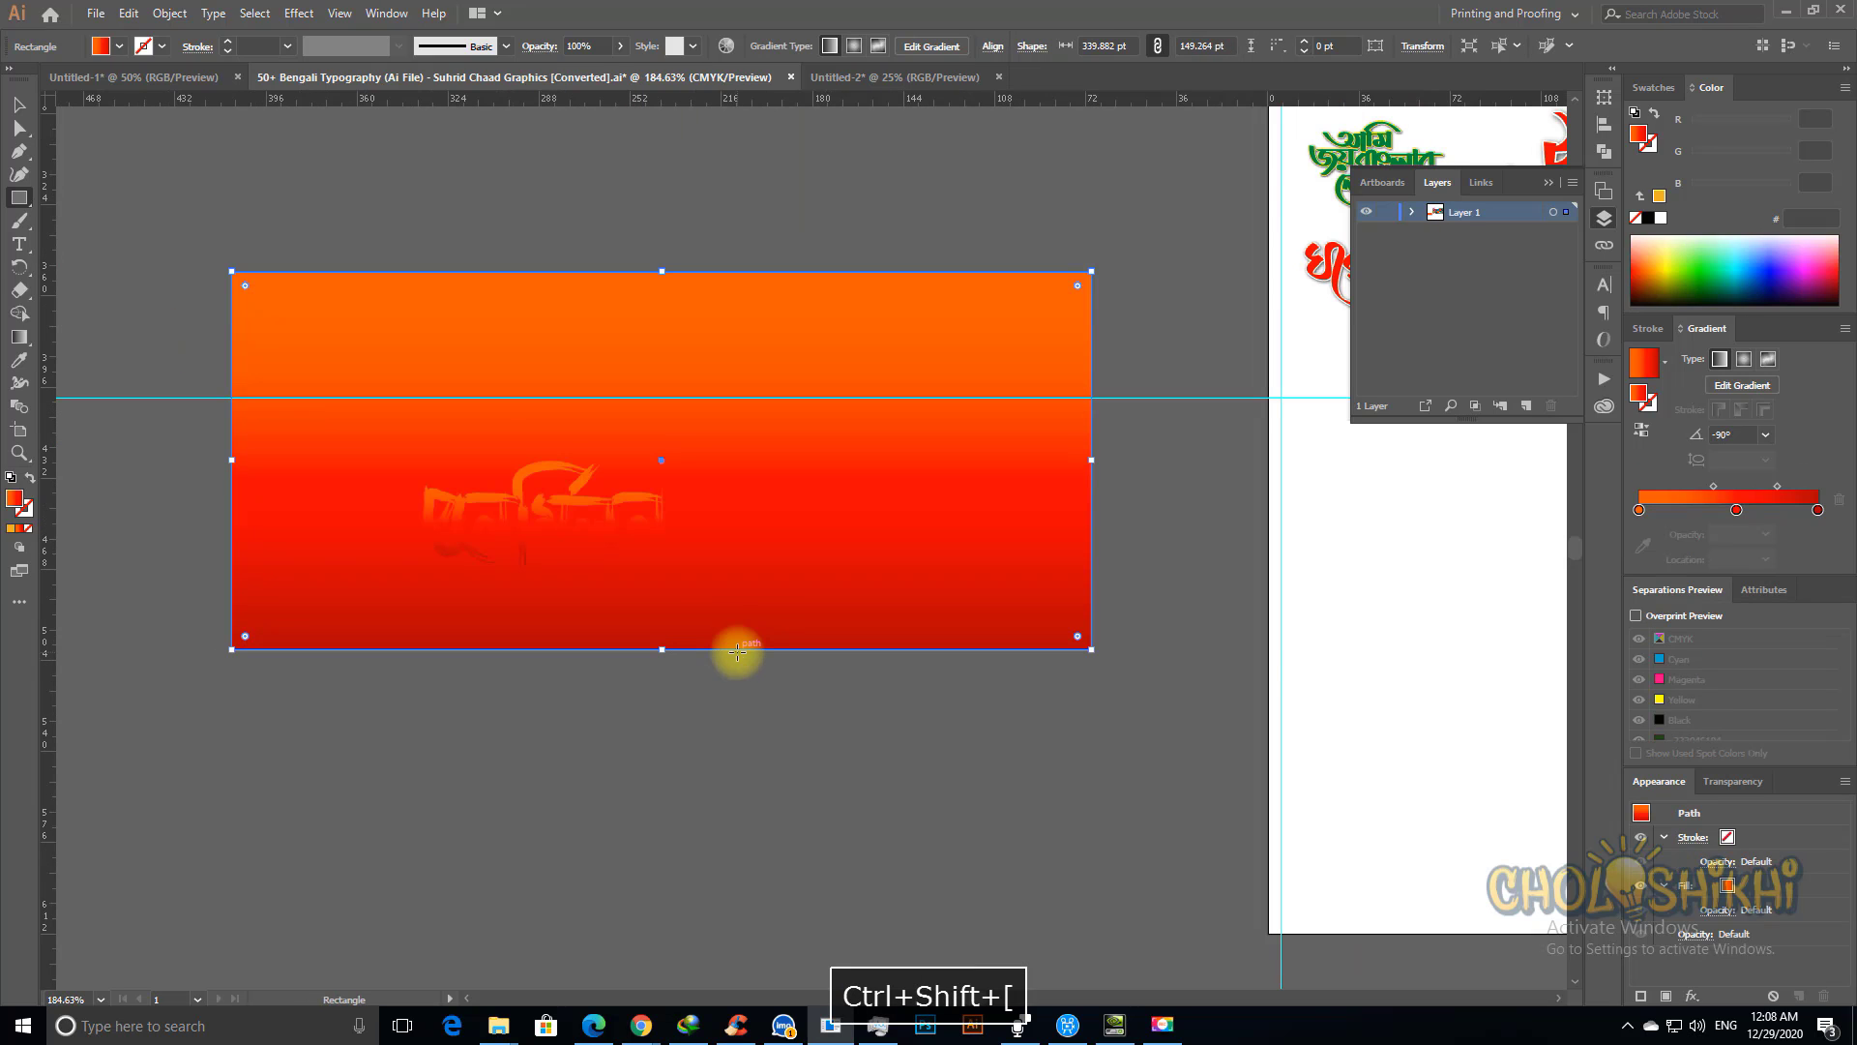
Step: Fill the rectangle with the artboard's white, then enlarge the lettering to about 134 × 61 pt near the rectangle's upper middle
{"action": "key", "text": "i"}
{"action": "left_click", "coordinate": [1461, 553]}
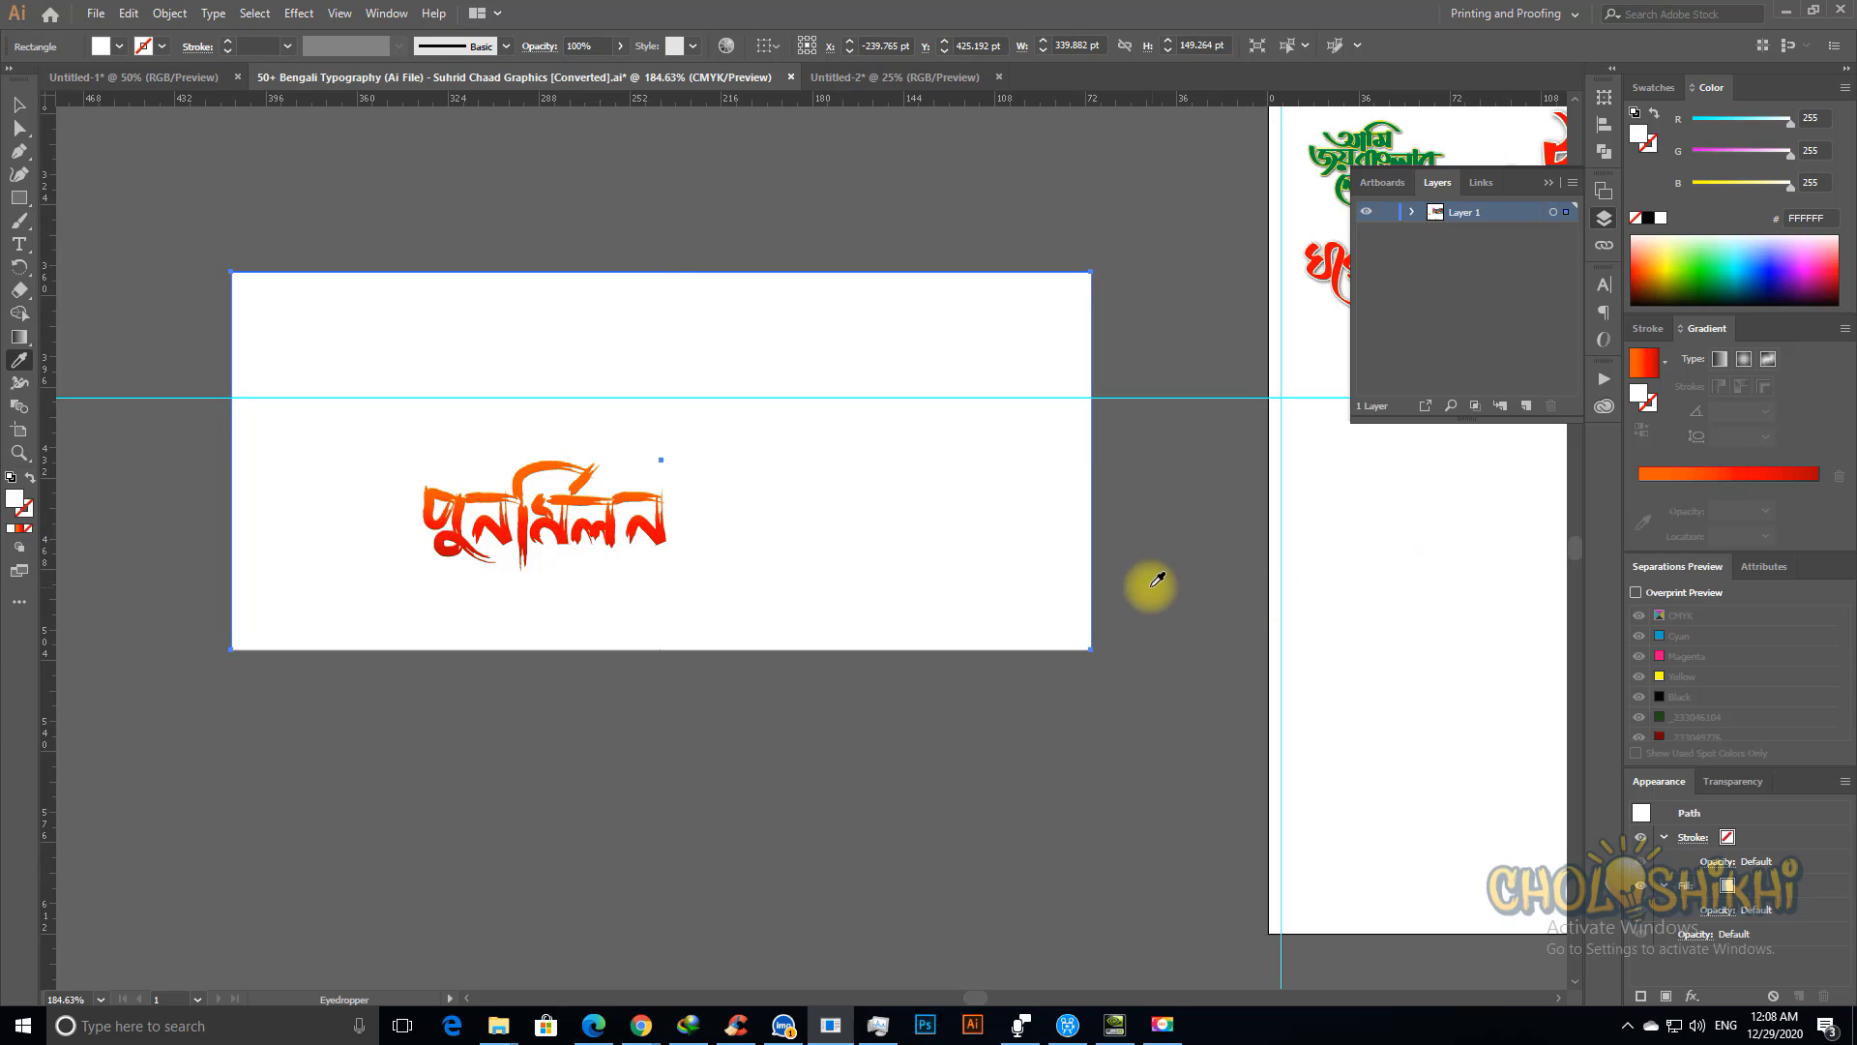
{"action": "key", "text": "v"}
{"action": "left_click_drag", "start_coordinate": [626, 480], "coordinate": [751, 397]}
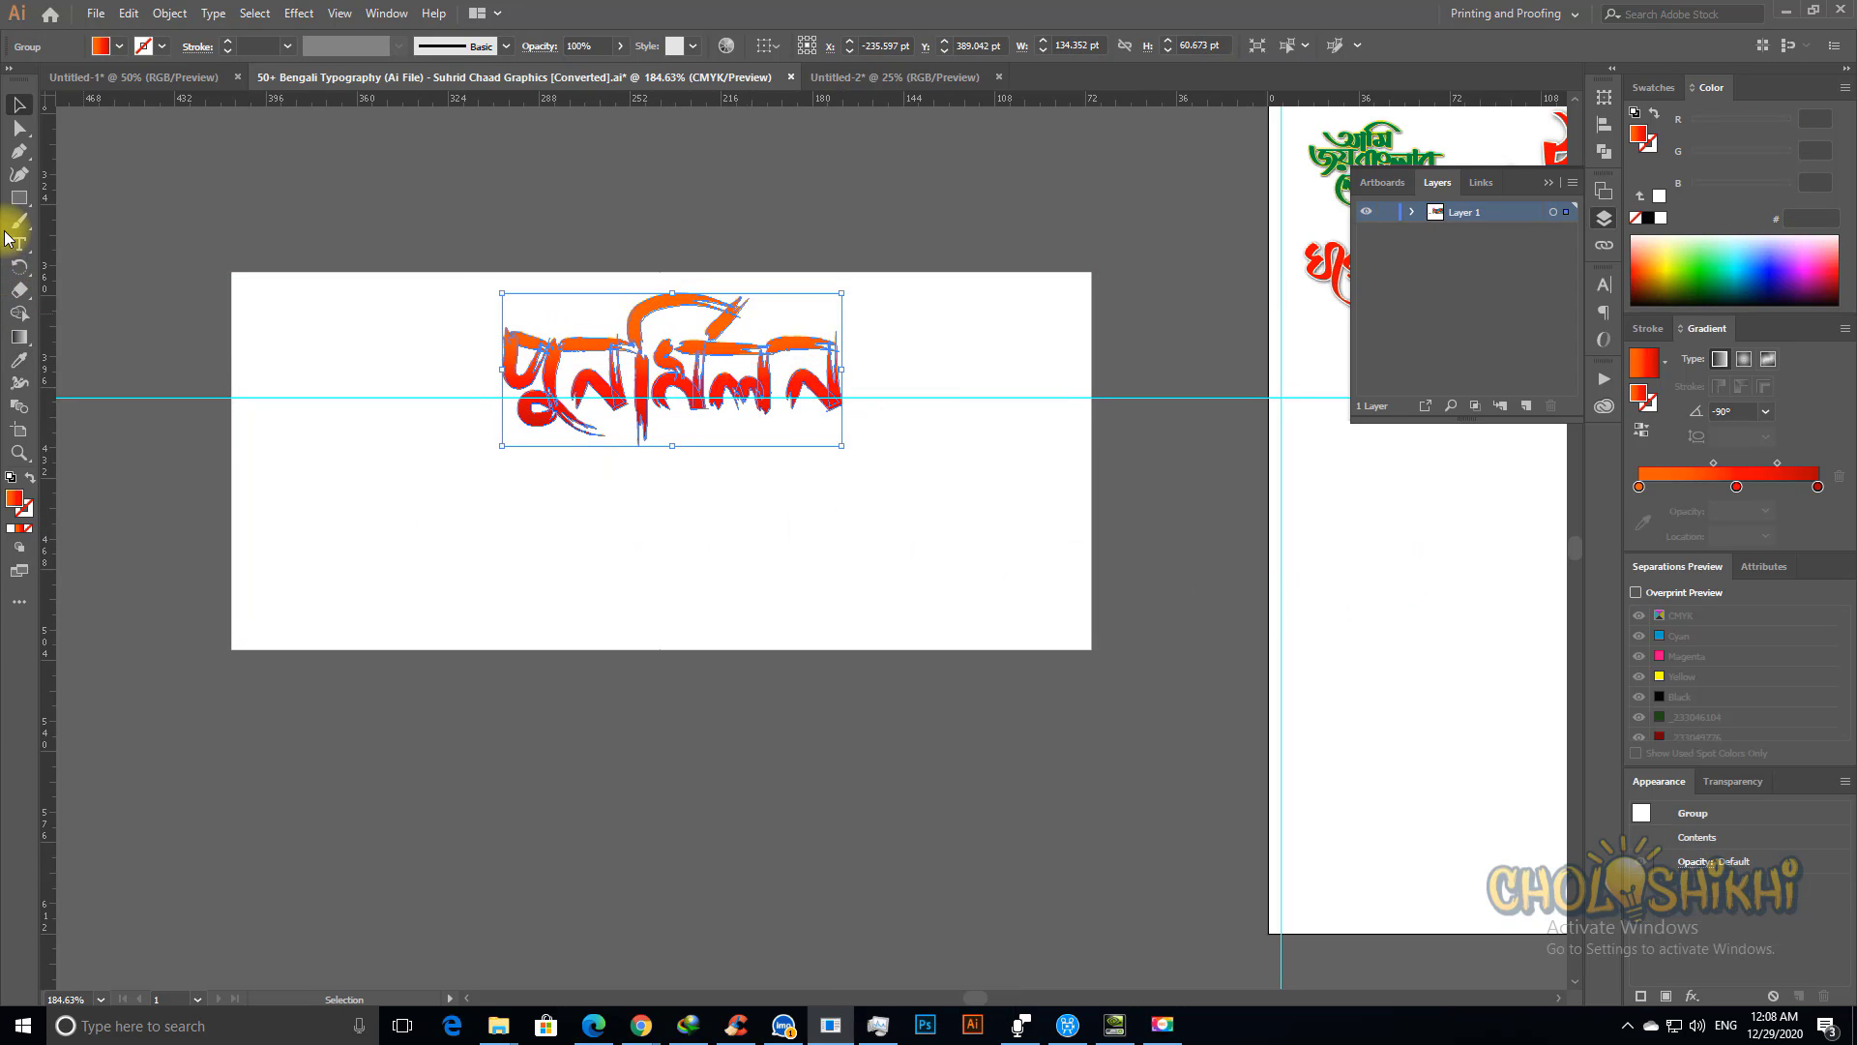
Step: Fill the background rectangle behind the lettering with the blue 002EC7
{"action": "left_click", "coordinate": [480, 212]}
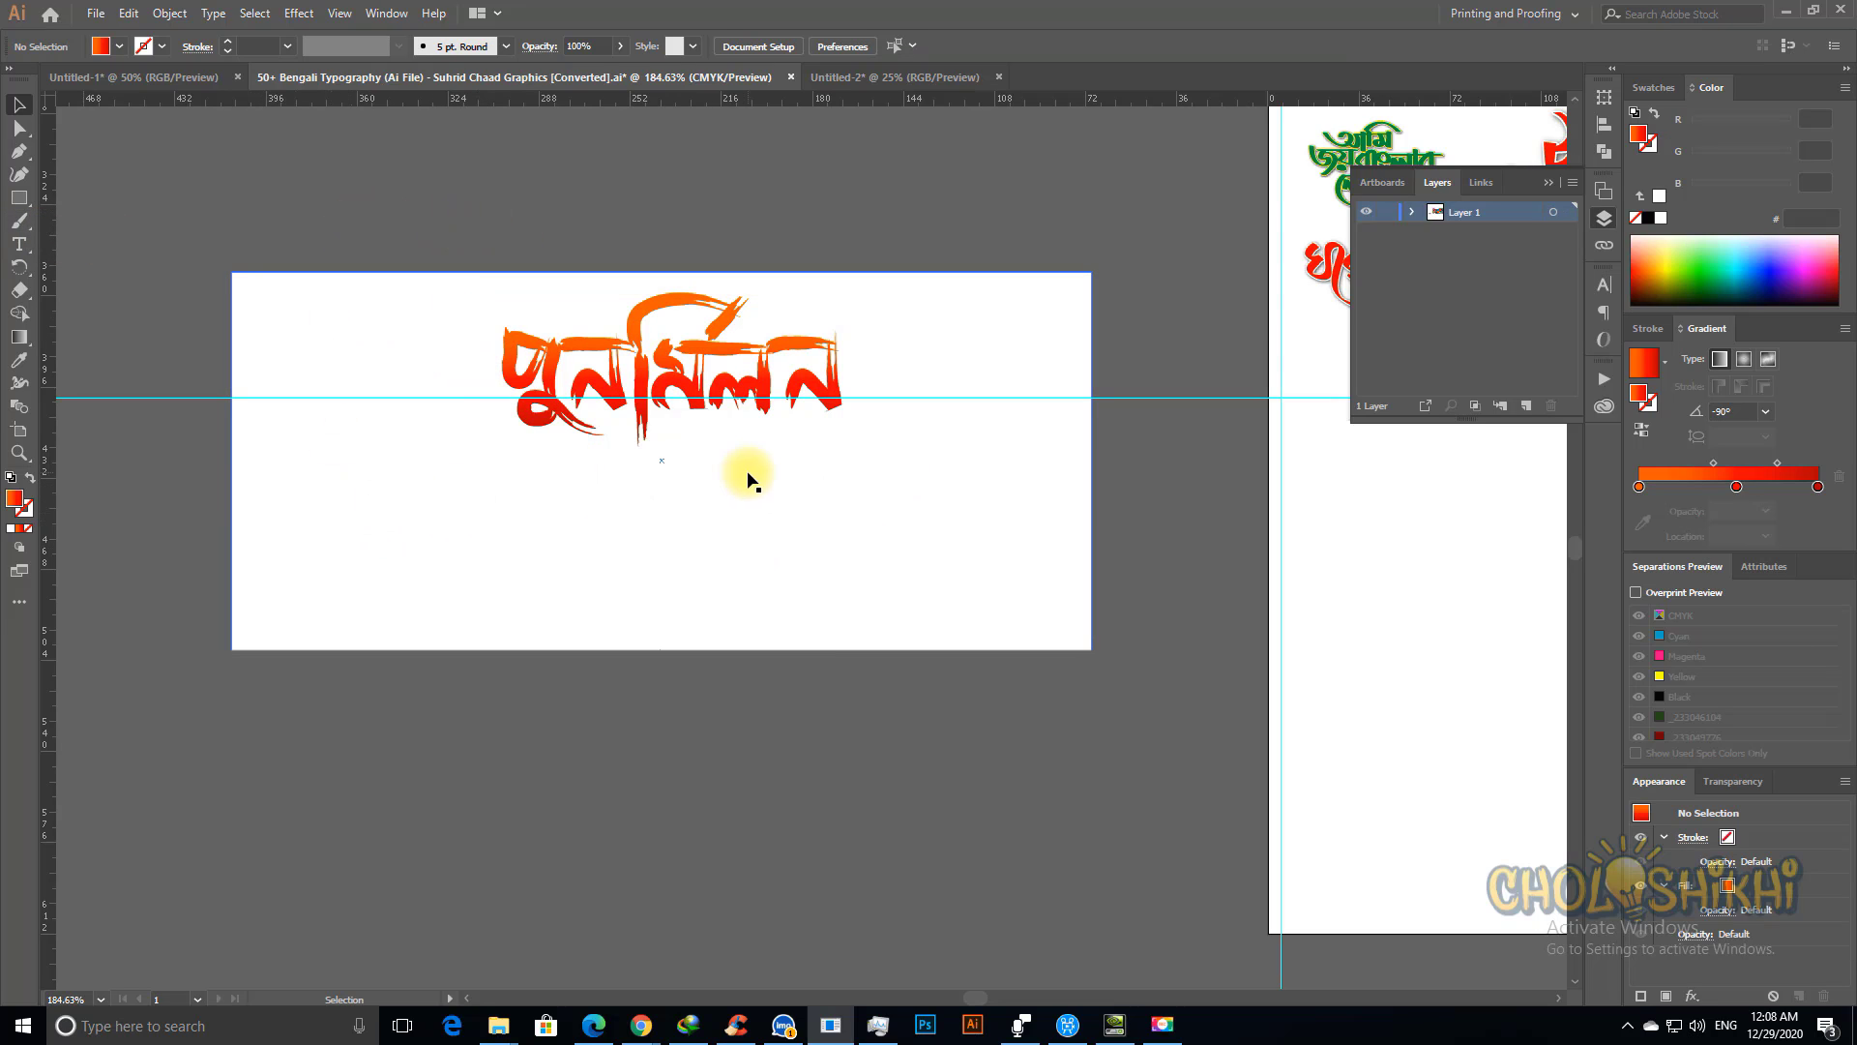
{"action": "left_click", "coordinate": [1047, 392]}
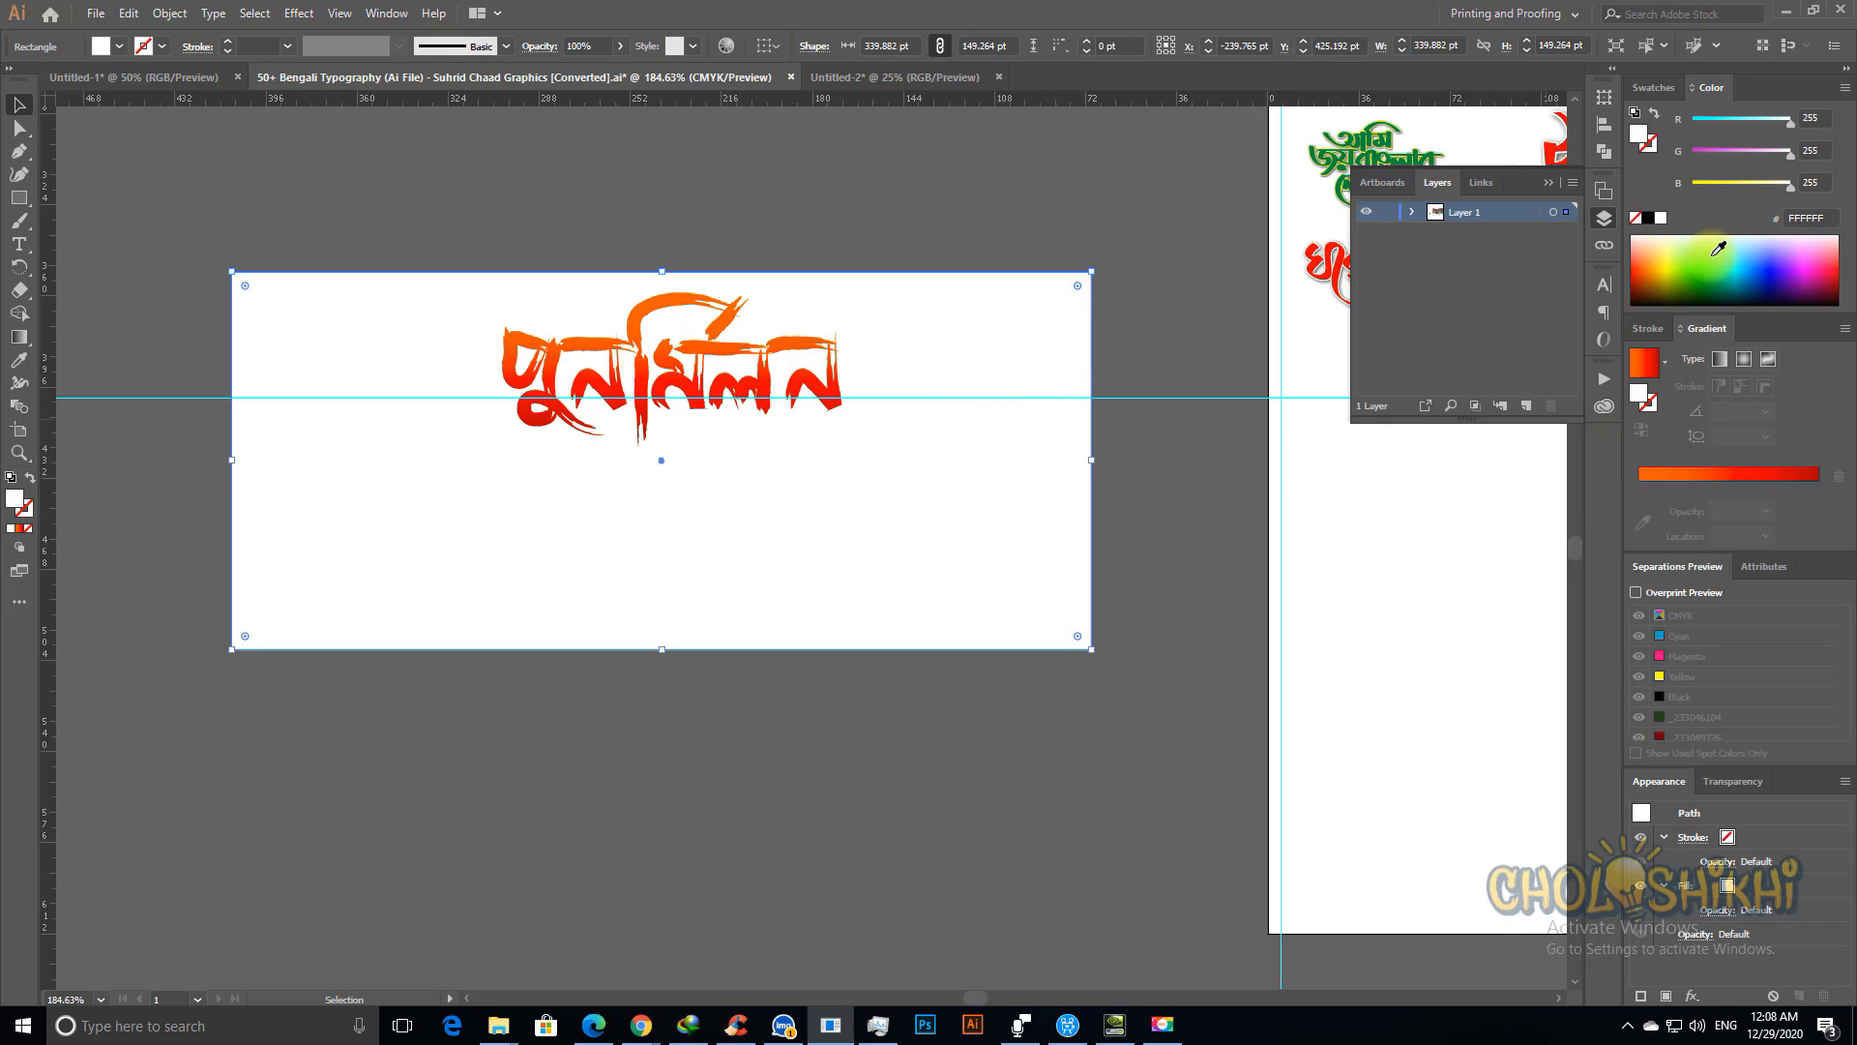
{"action": "mouse_move", "coordinate": [1754, 272]}
{"action": "left_mouse_down"}
{"action": "mouse_move", "coordinate": [1782, 263]}
{"action": "mouse_move", "coordinate": [1713, 262]}
{"action": "mouse_move", "coordinate": [1780, 254]}
{"action": "mouse_move", "coordinate": [1769, 270]}
{"action": "left_mouse_up"}
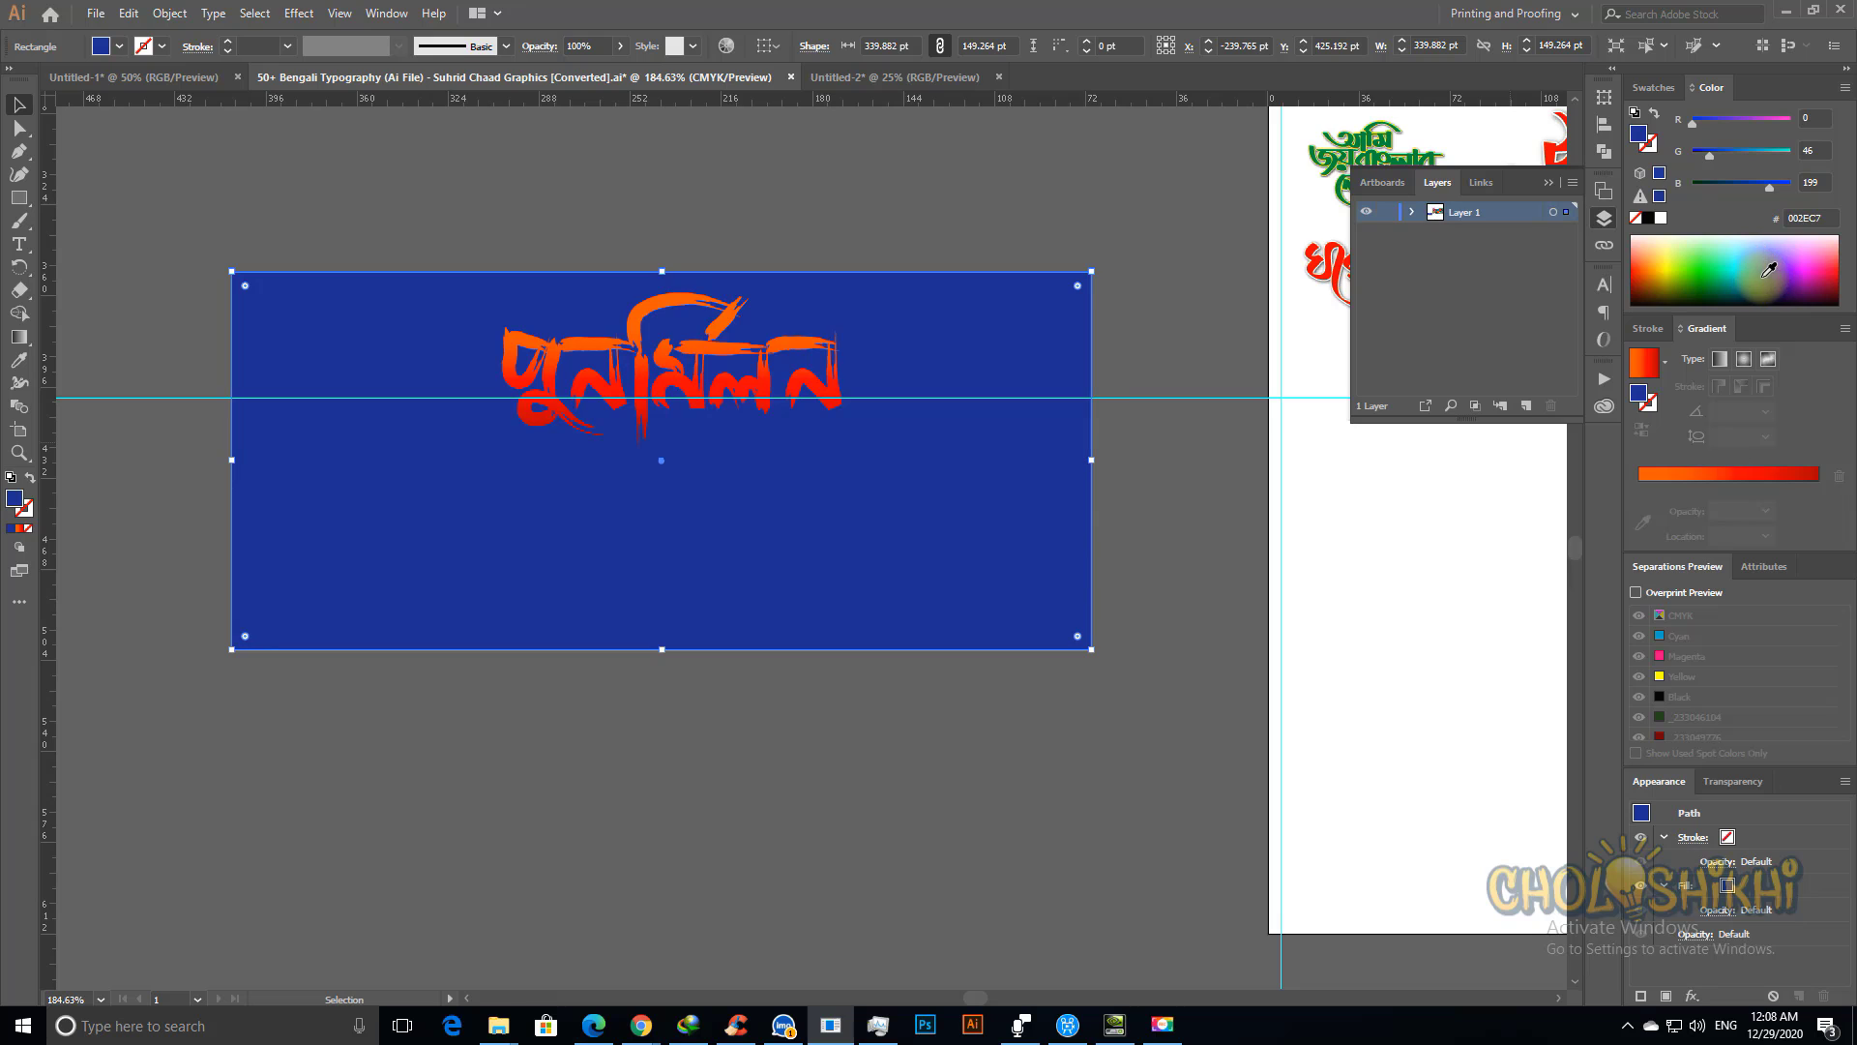
Step: Offset the paths of the পুনর্মিলন lettering on the blue rectangle by 6 pt with round joins
{"action": "left_click", "coordinate": [17, 101]}
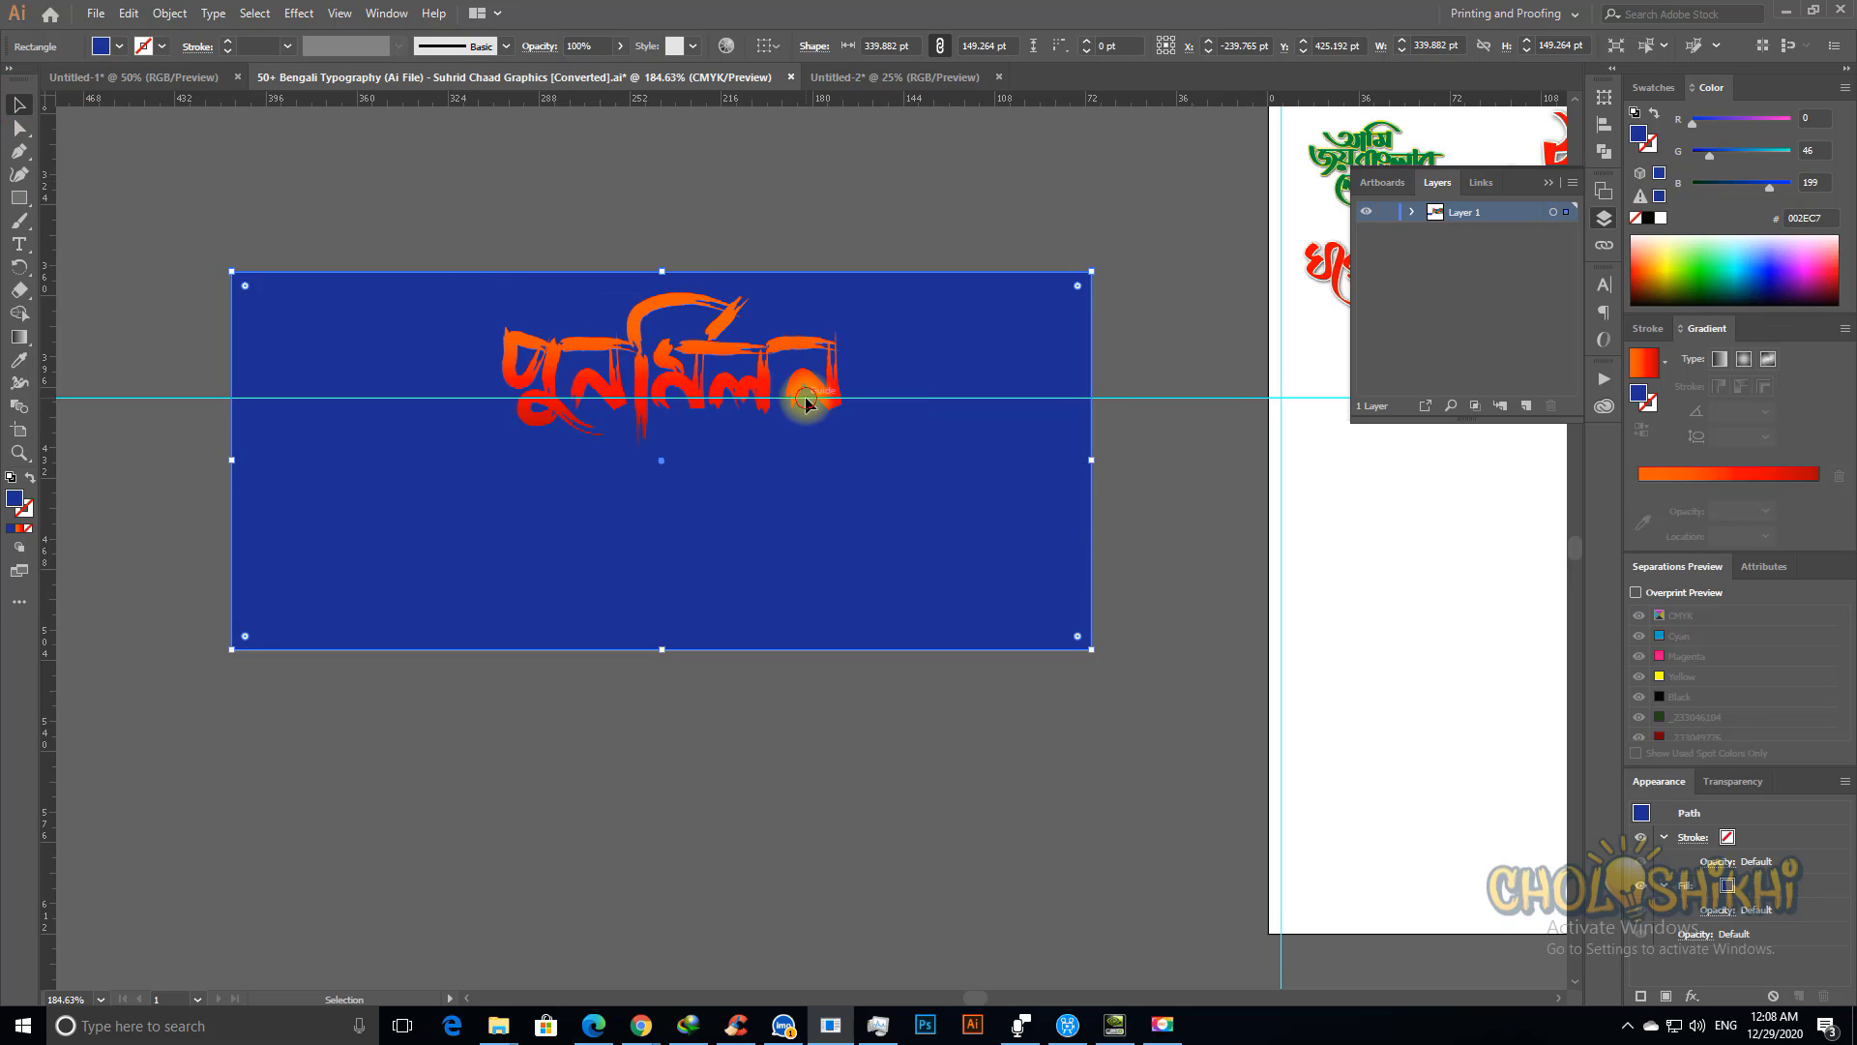
{"action": "left_click", "coordinate": [808, 391]}
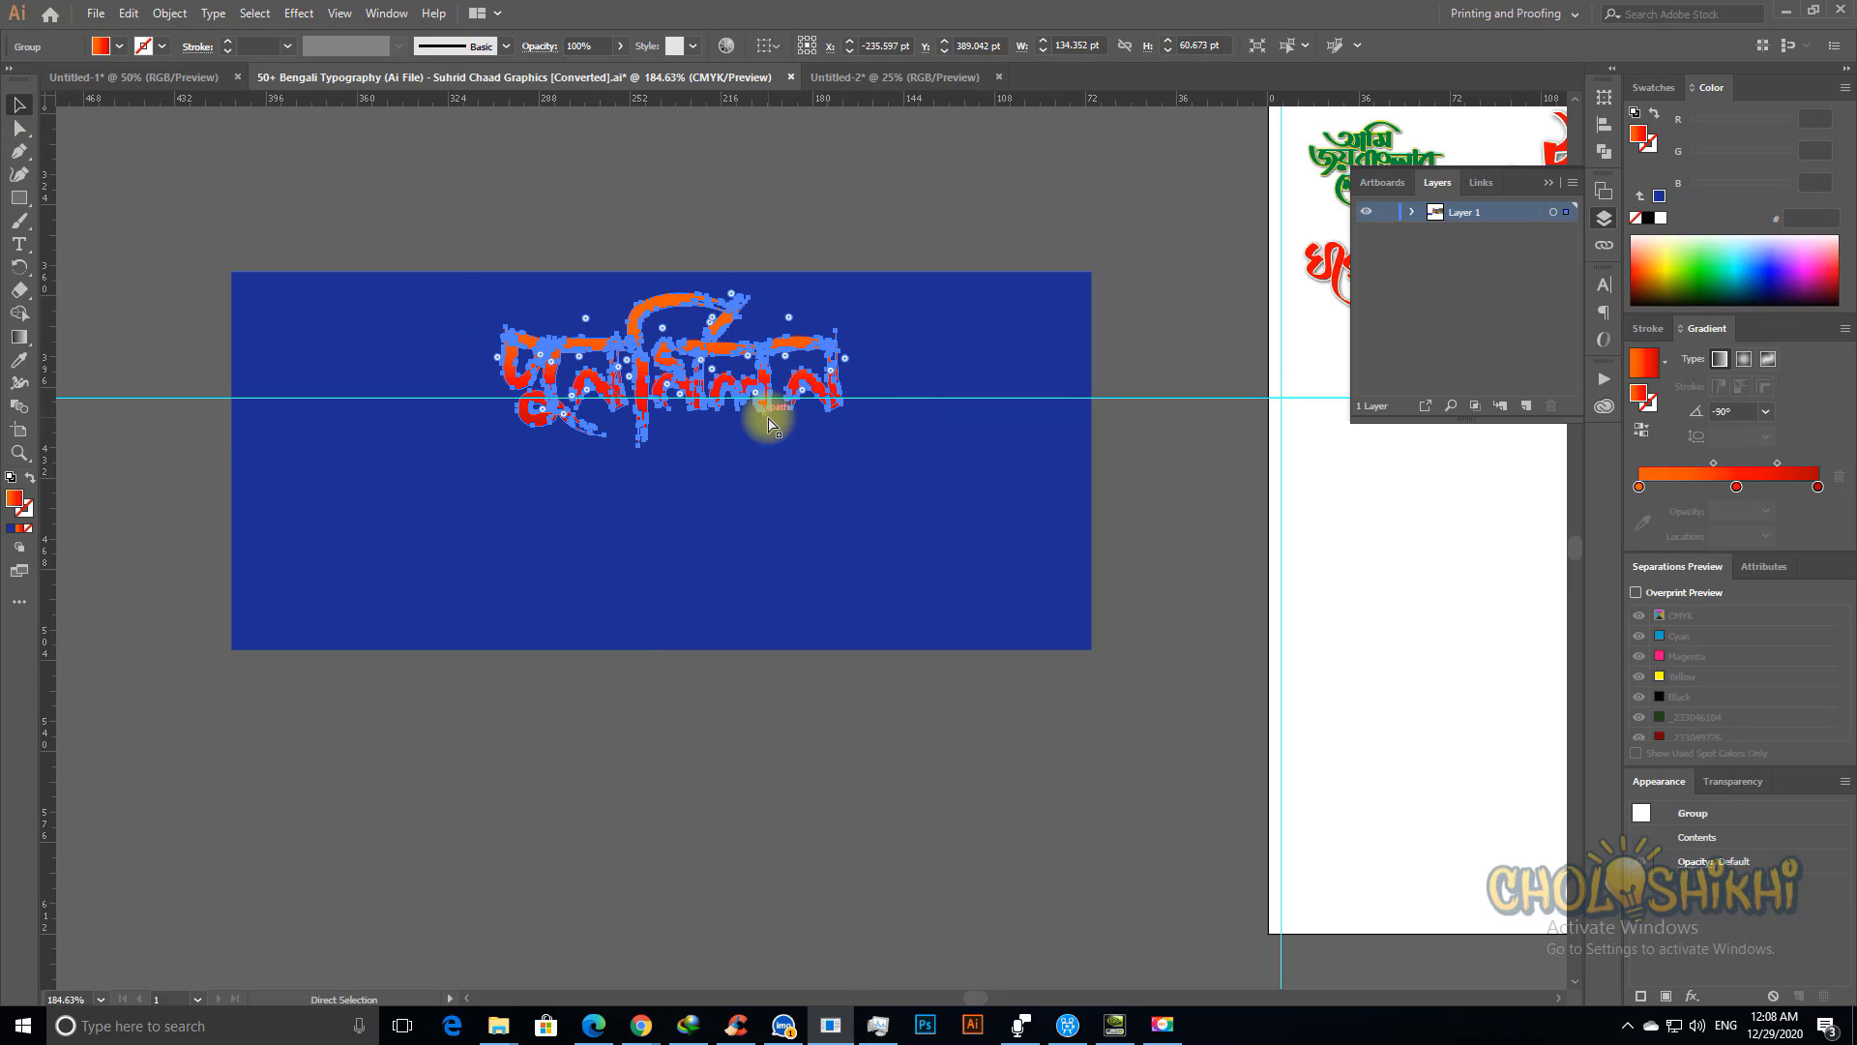
{"action": "key", "text": "ctrl+e"}
{"action": "left_click", "coordinate": [168, 15]}
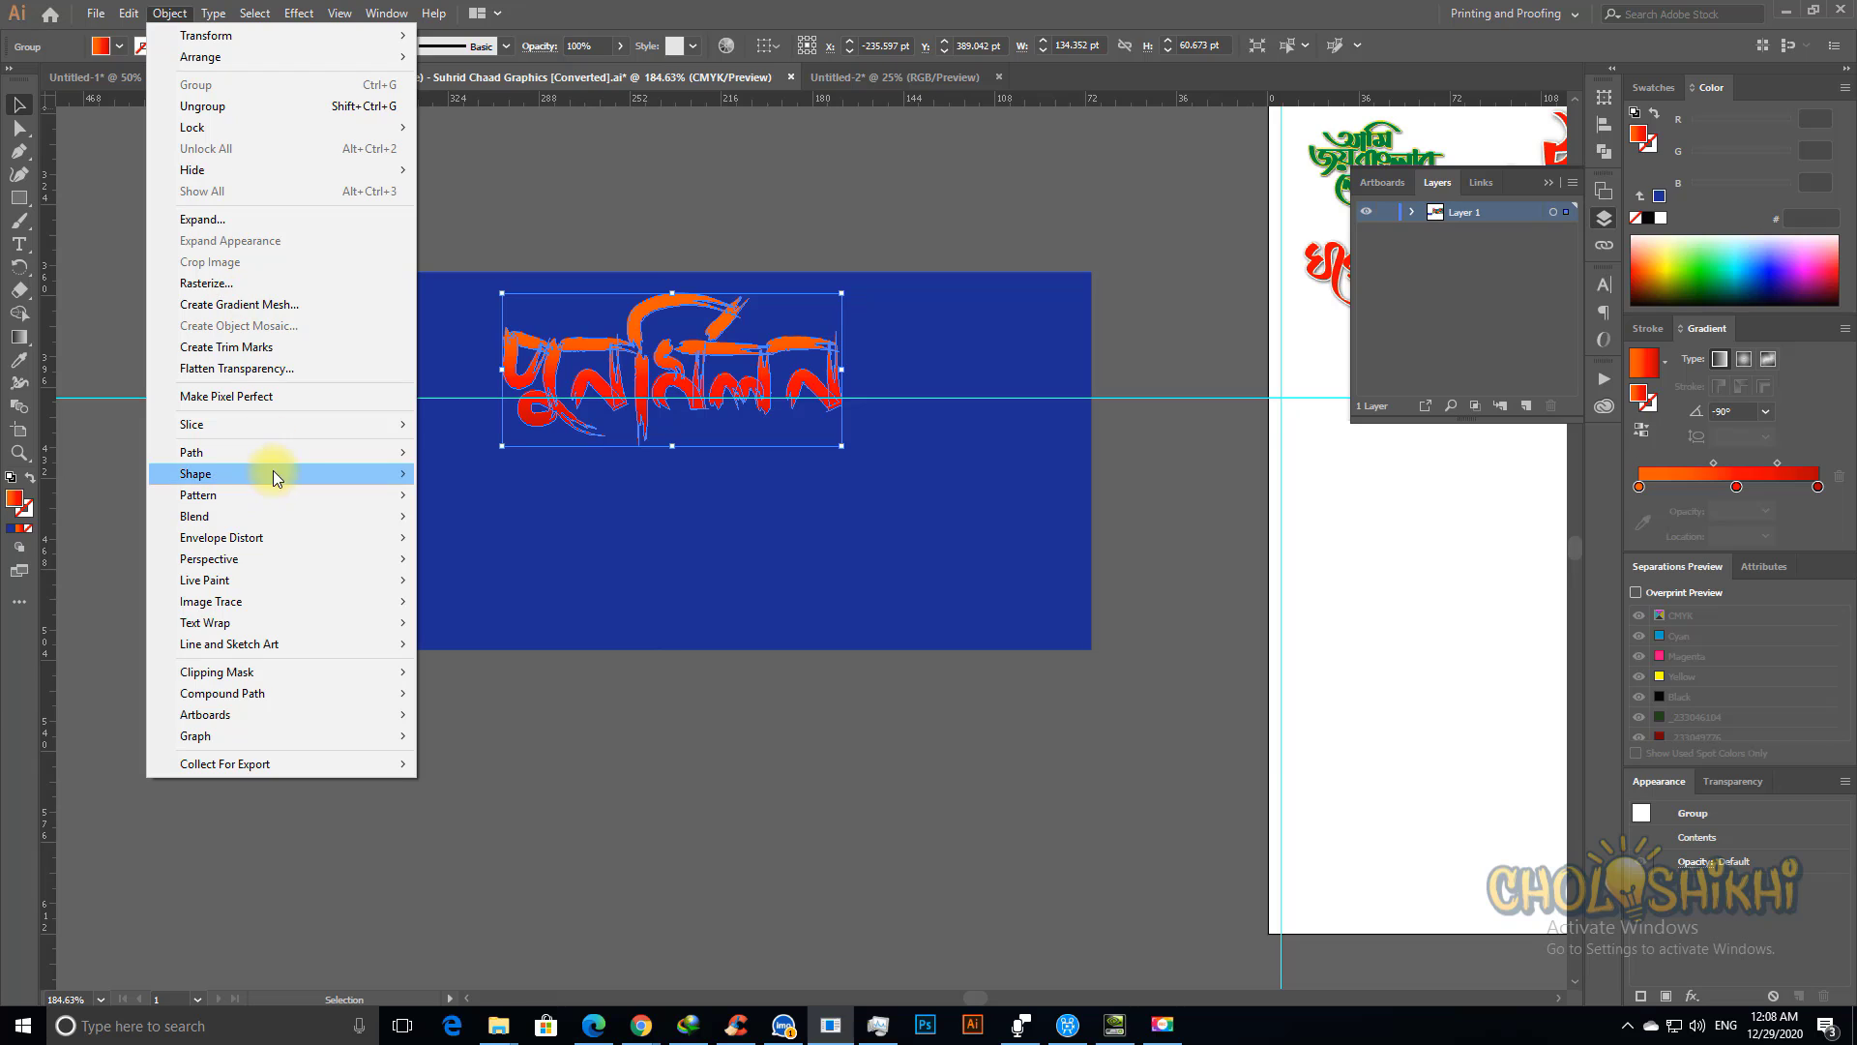
{"action": "mouse_move", "coordinate": [387, 452]}
{"action": "left_click", "coordinate": [498, 523]}
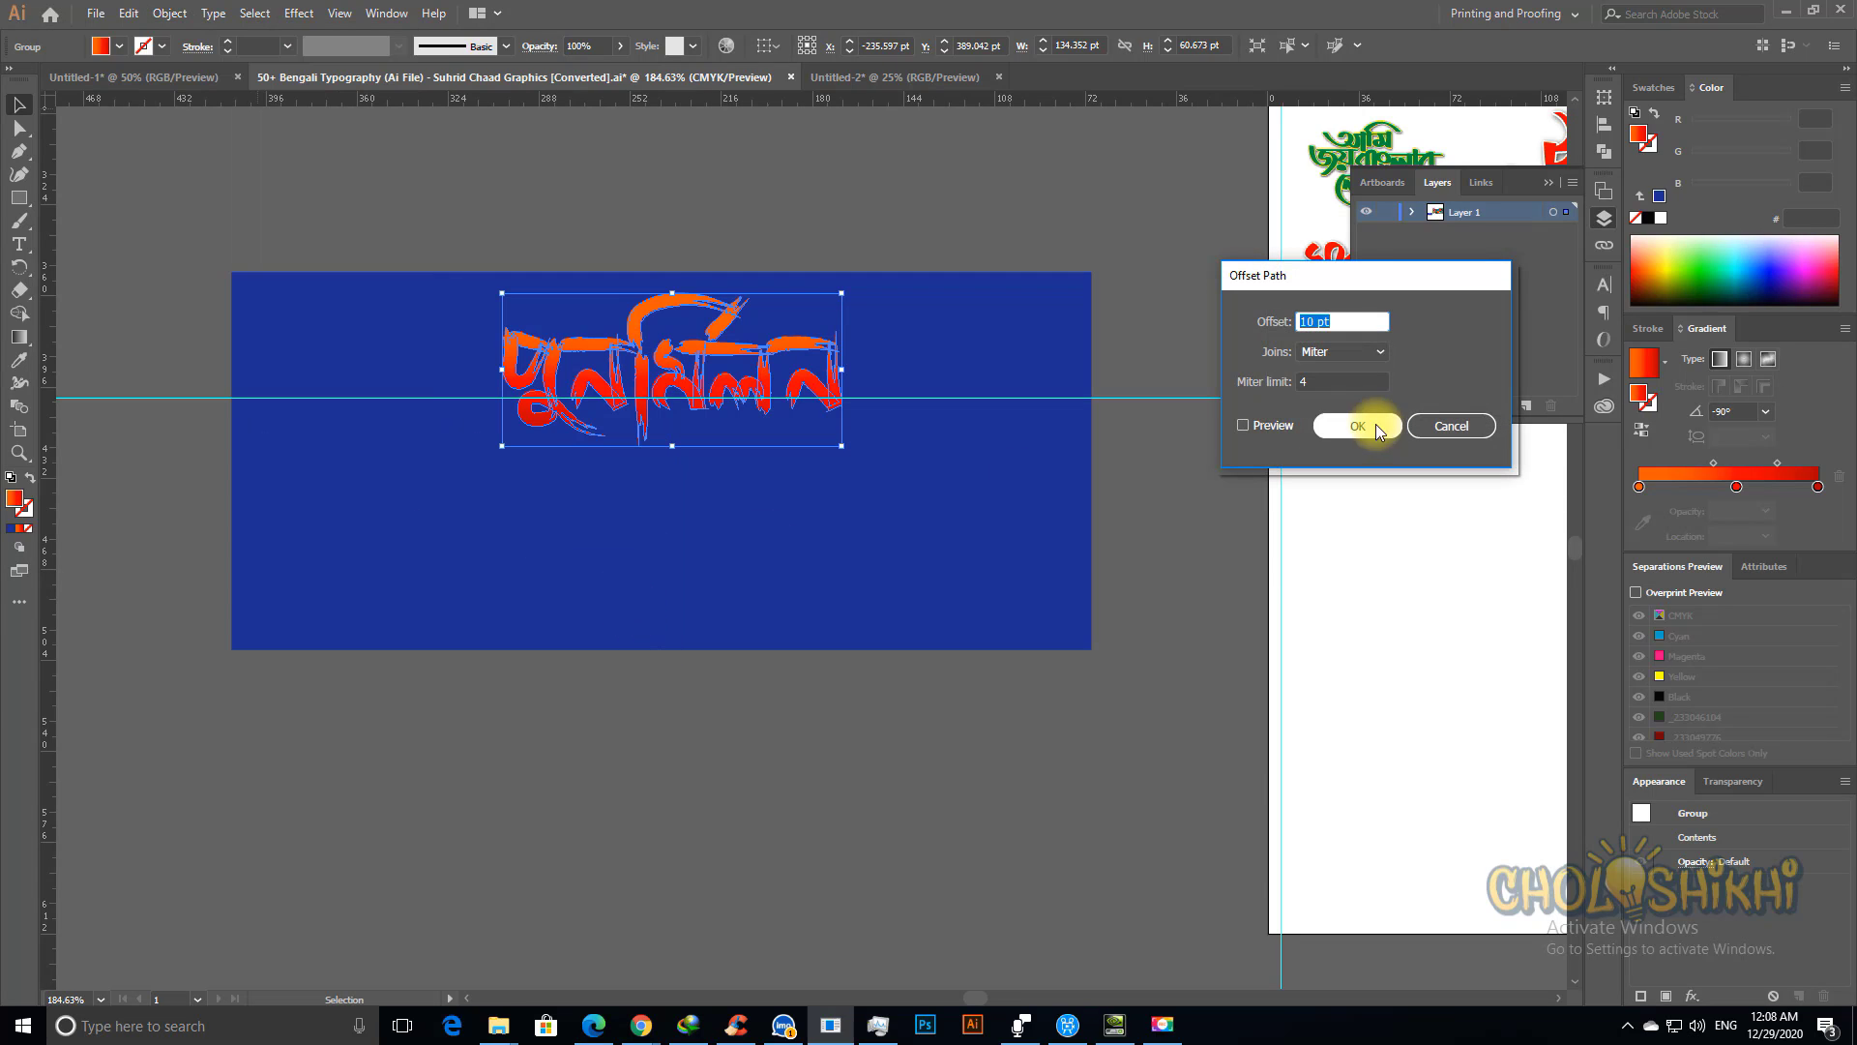
{"action": "left_click", "coordinate": [1244, 425]}
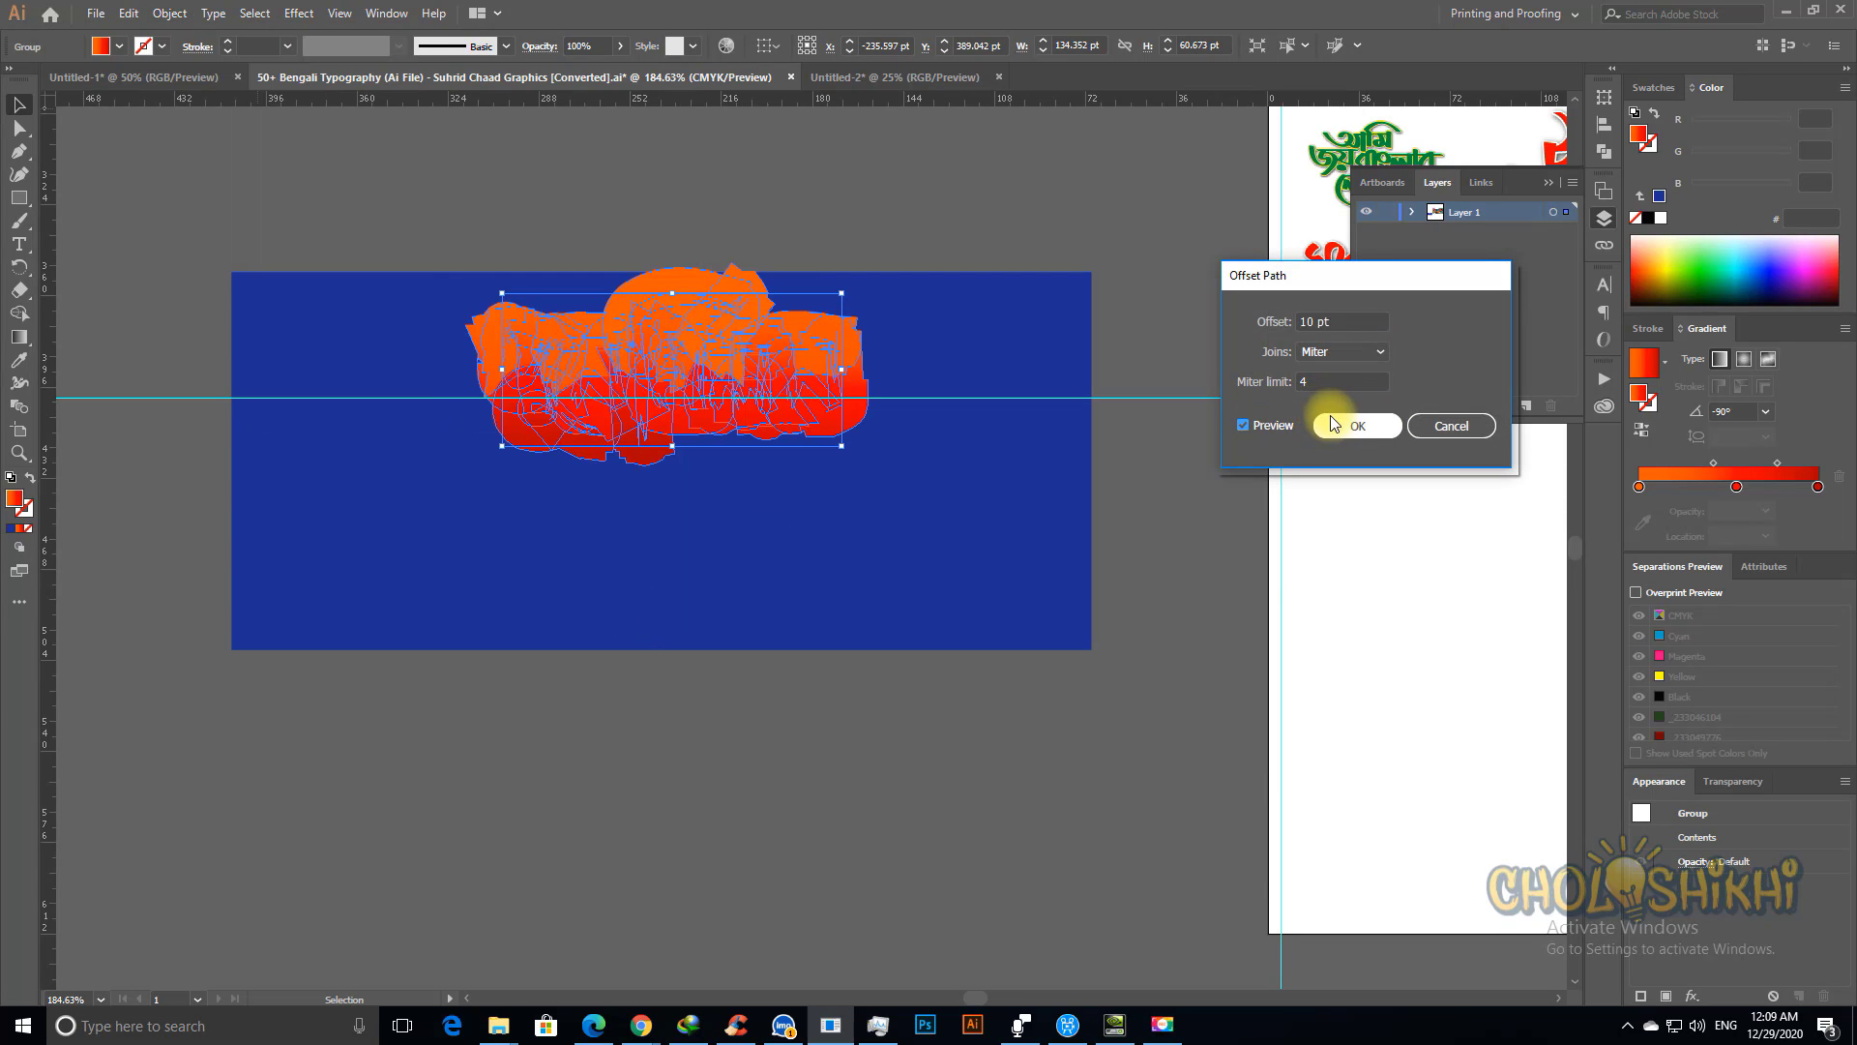
{"action": "left_click_drag", "start_coordinate": [1356, 323], "coordinate": [1168, 327]}
{"action": "type", "text": "6"}
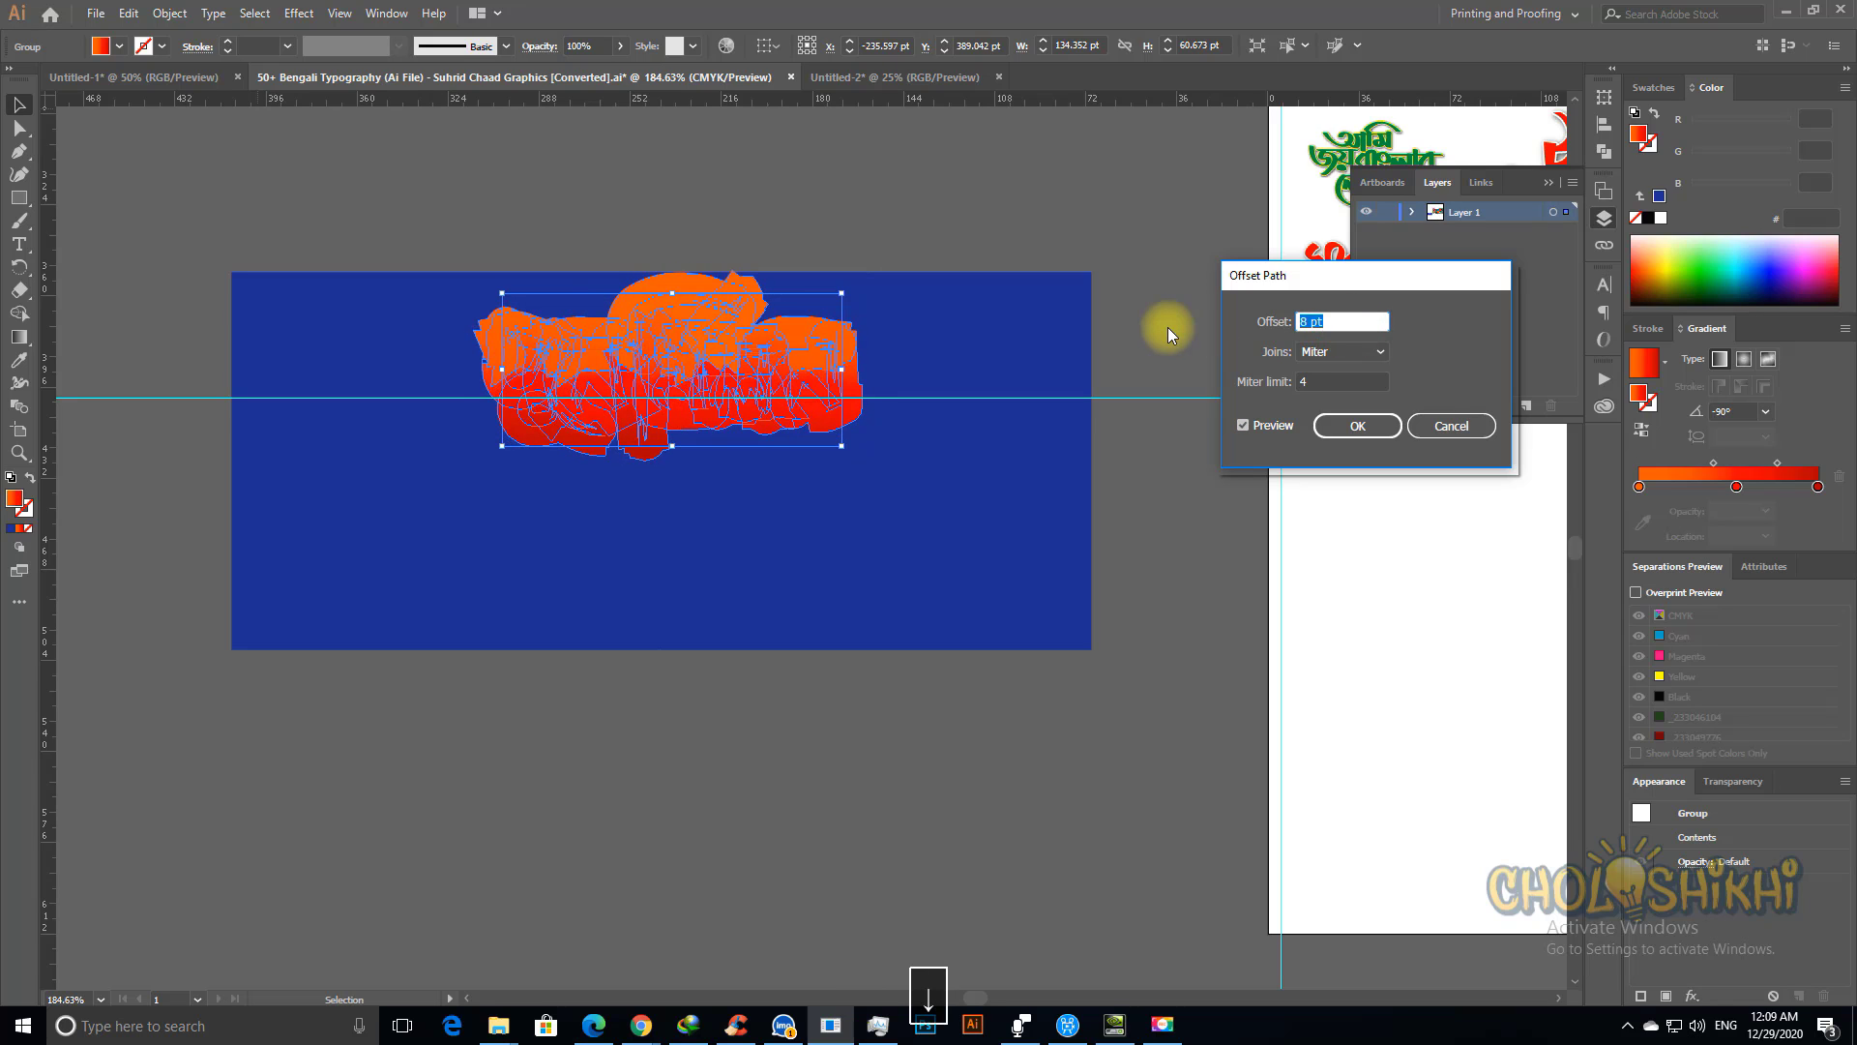
{"action": "left_click", "coordinate": [1325, 352]}
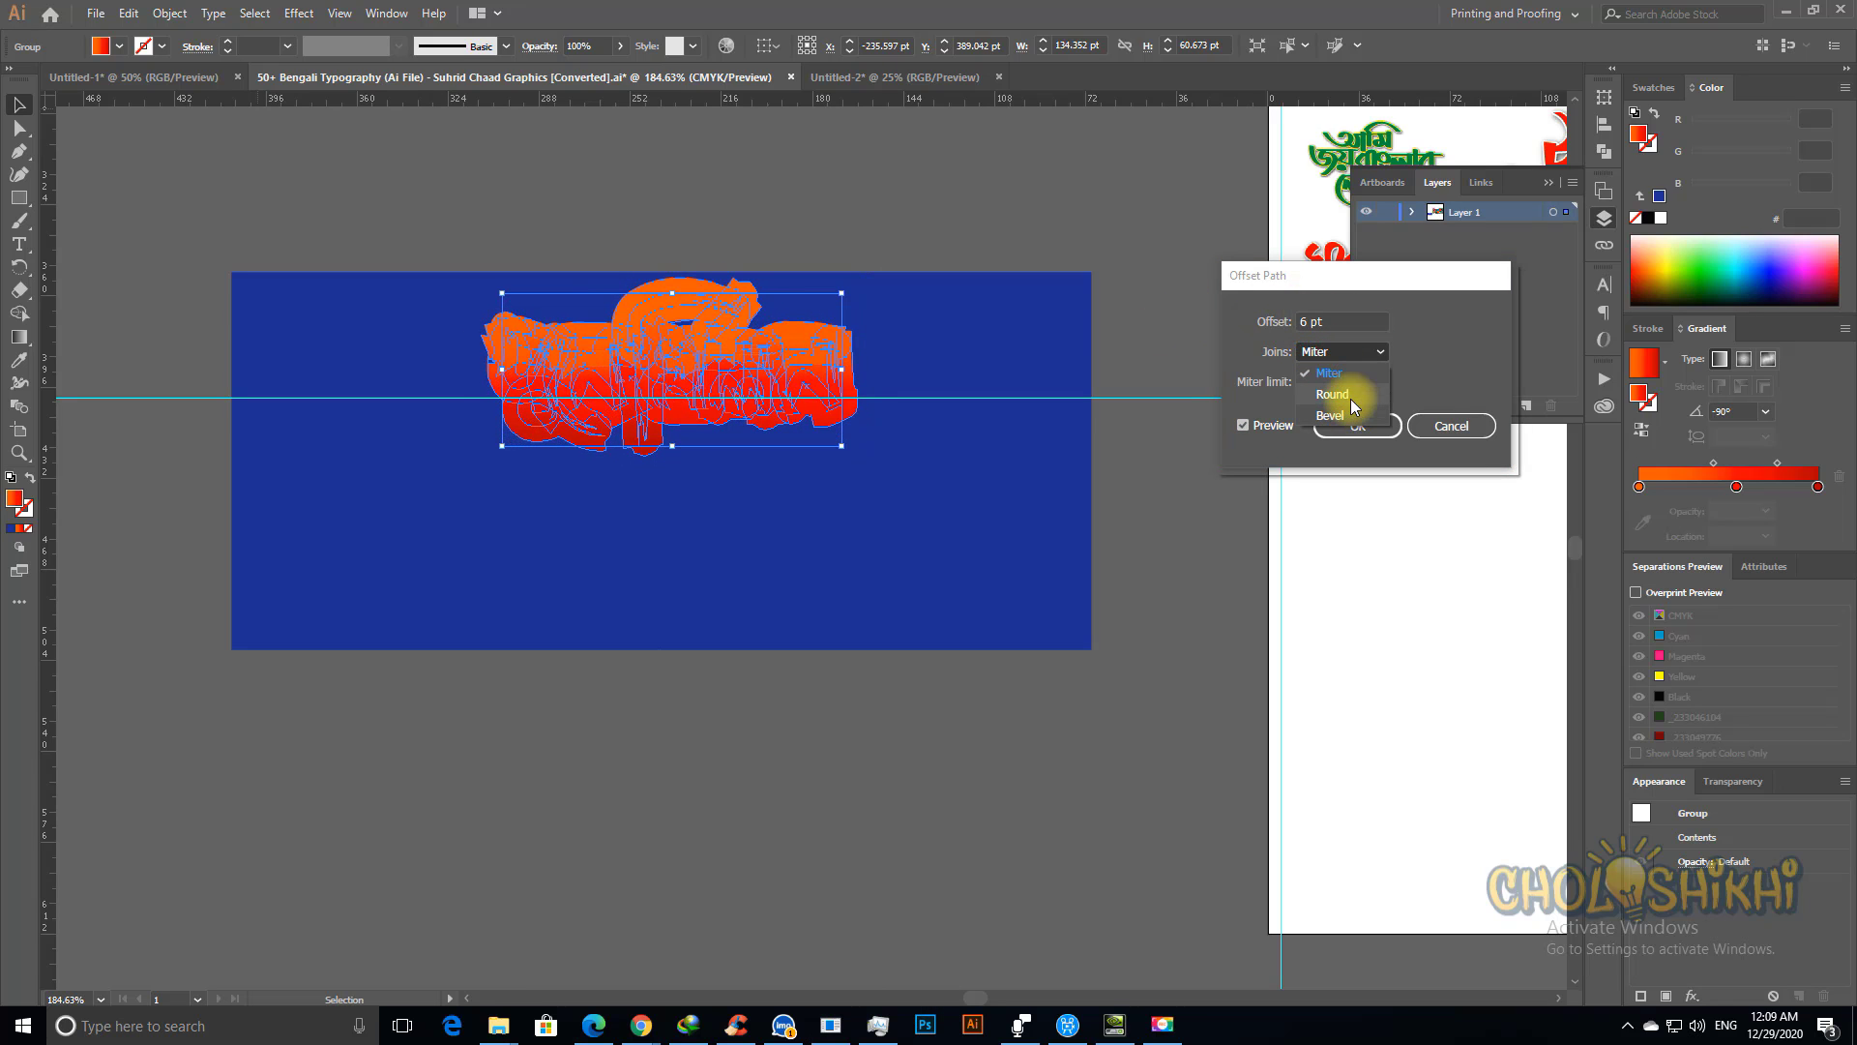
{"action": "left_click", "coordinate": [1332, 394]}
{"action": "left_click", "coordinate": [1354, 426]}
Step: Unite the offset shapes into a single outline around the lettering and fill it with white FFFFFF
{"action": "key", "text": "ctrl+shift+bracketleft"}
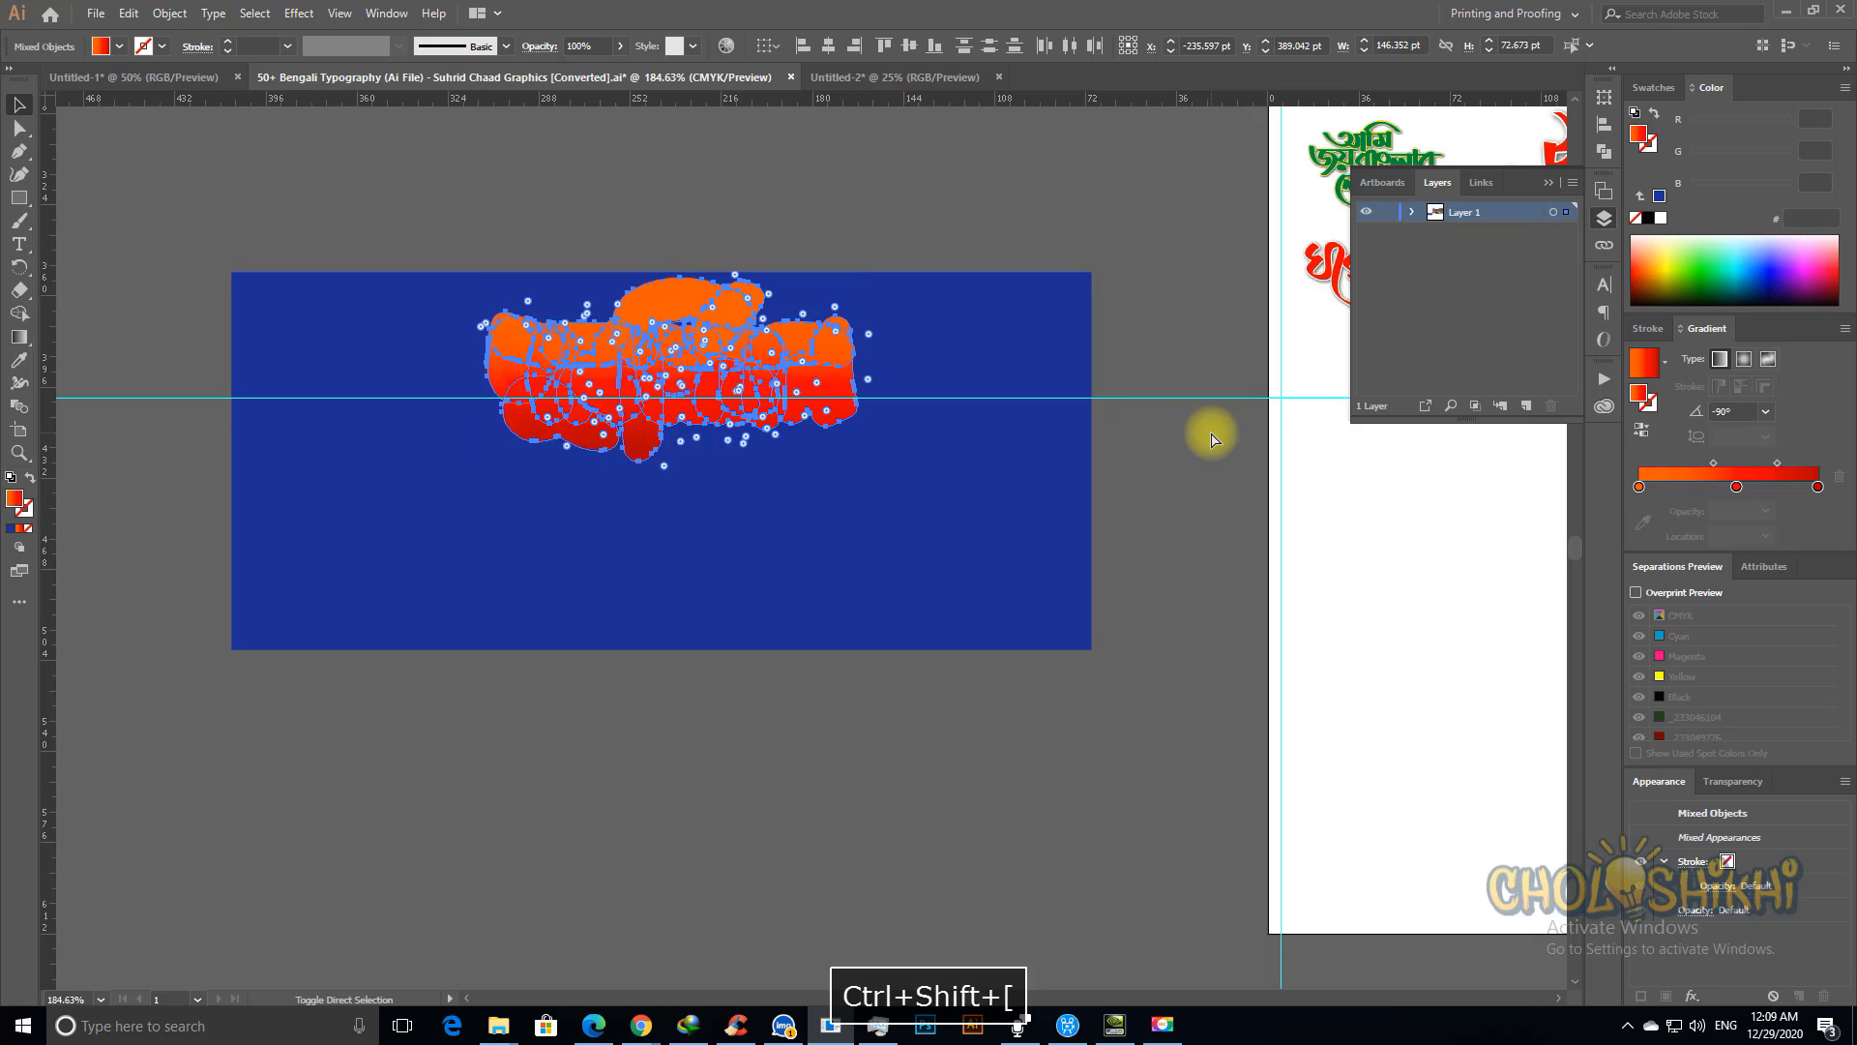
{"action": "left_click", "coordinate": [1602, 148]}
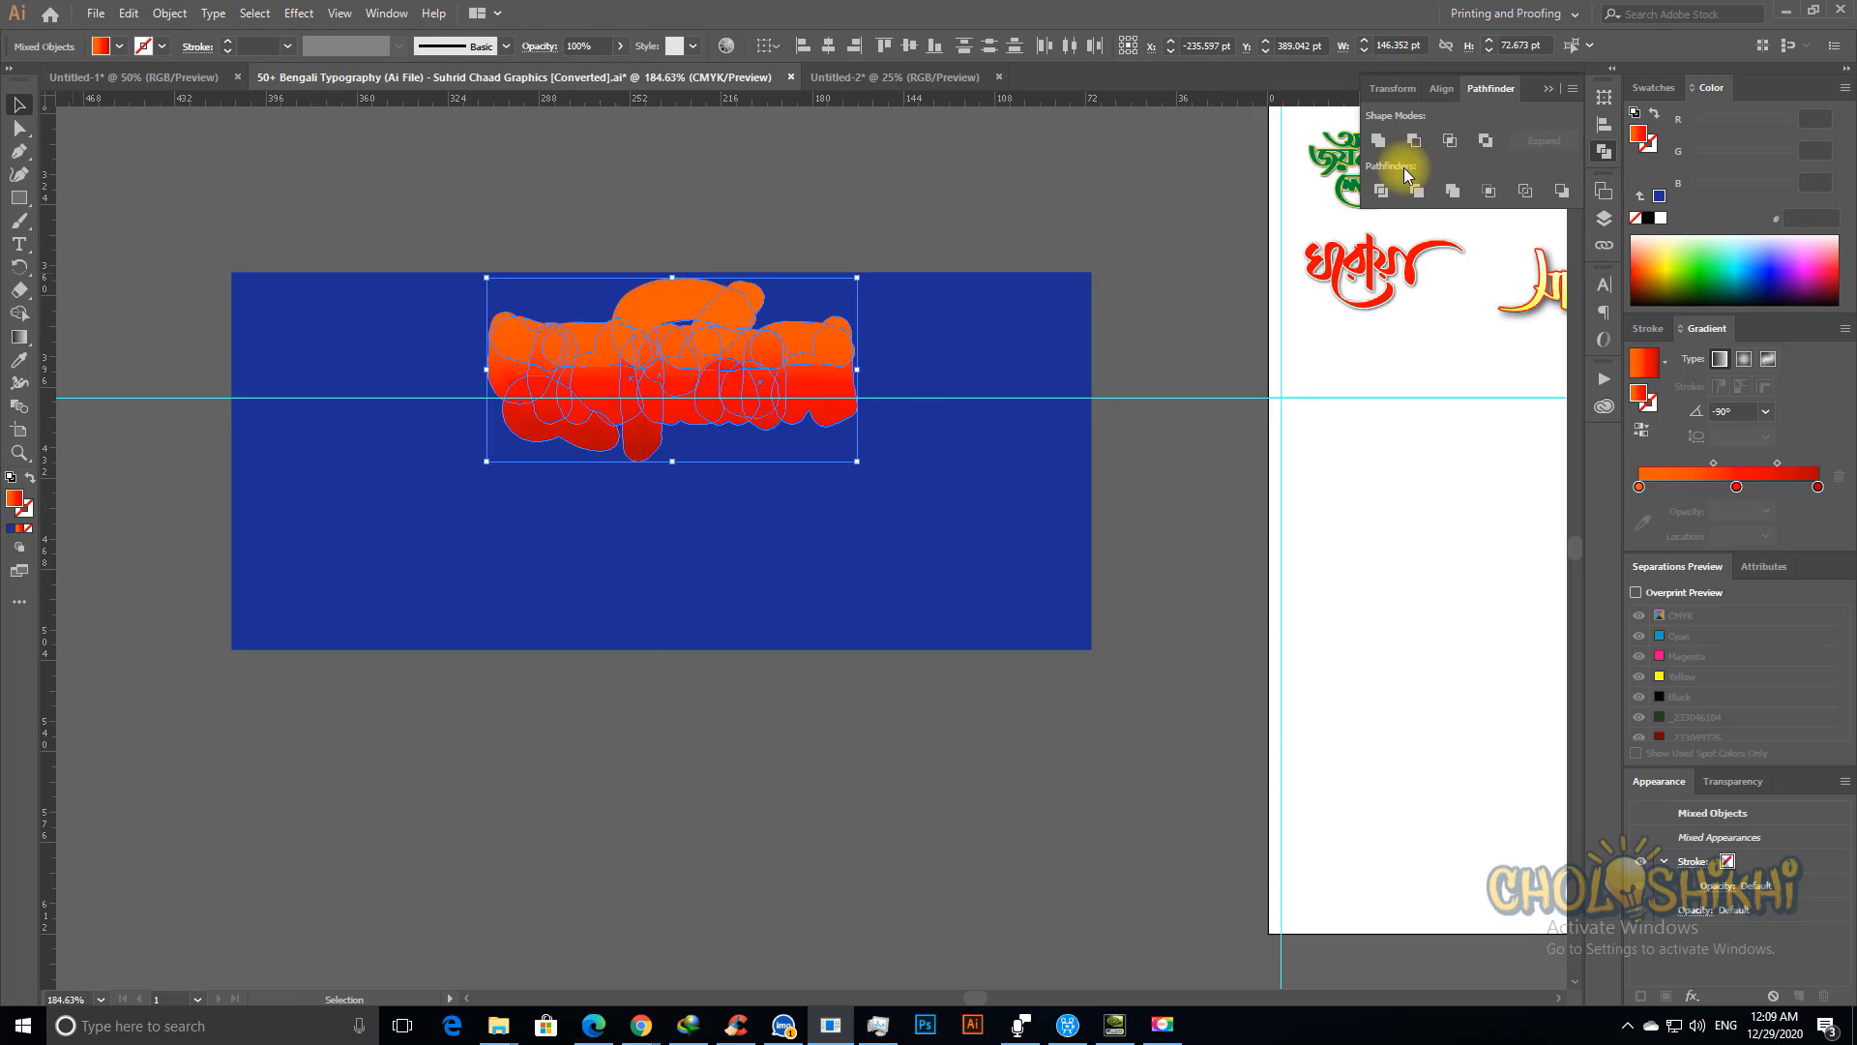
{"action": "left_click", "coordinate": [1379, 141]}
{"action": "left_click", "coordinate": [1660, 218]}
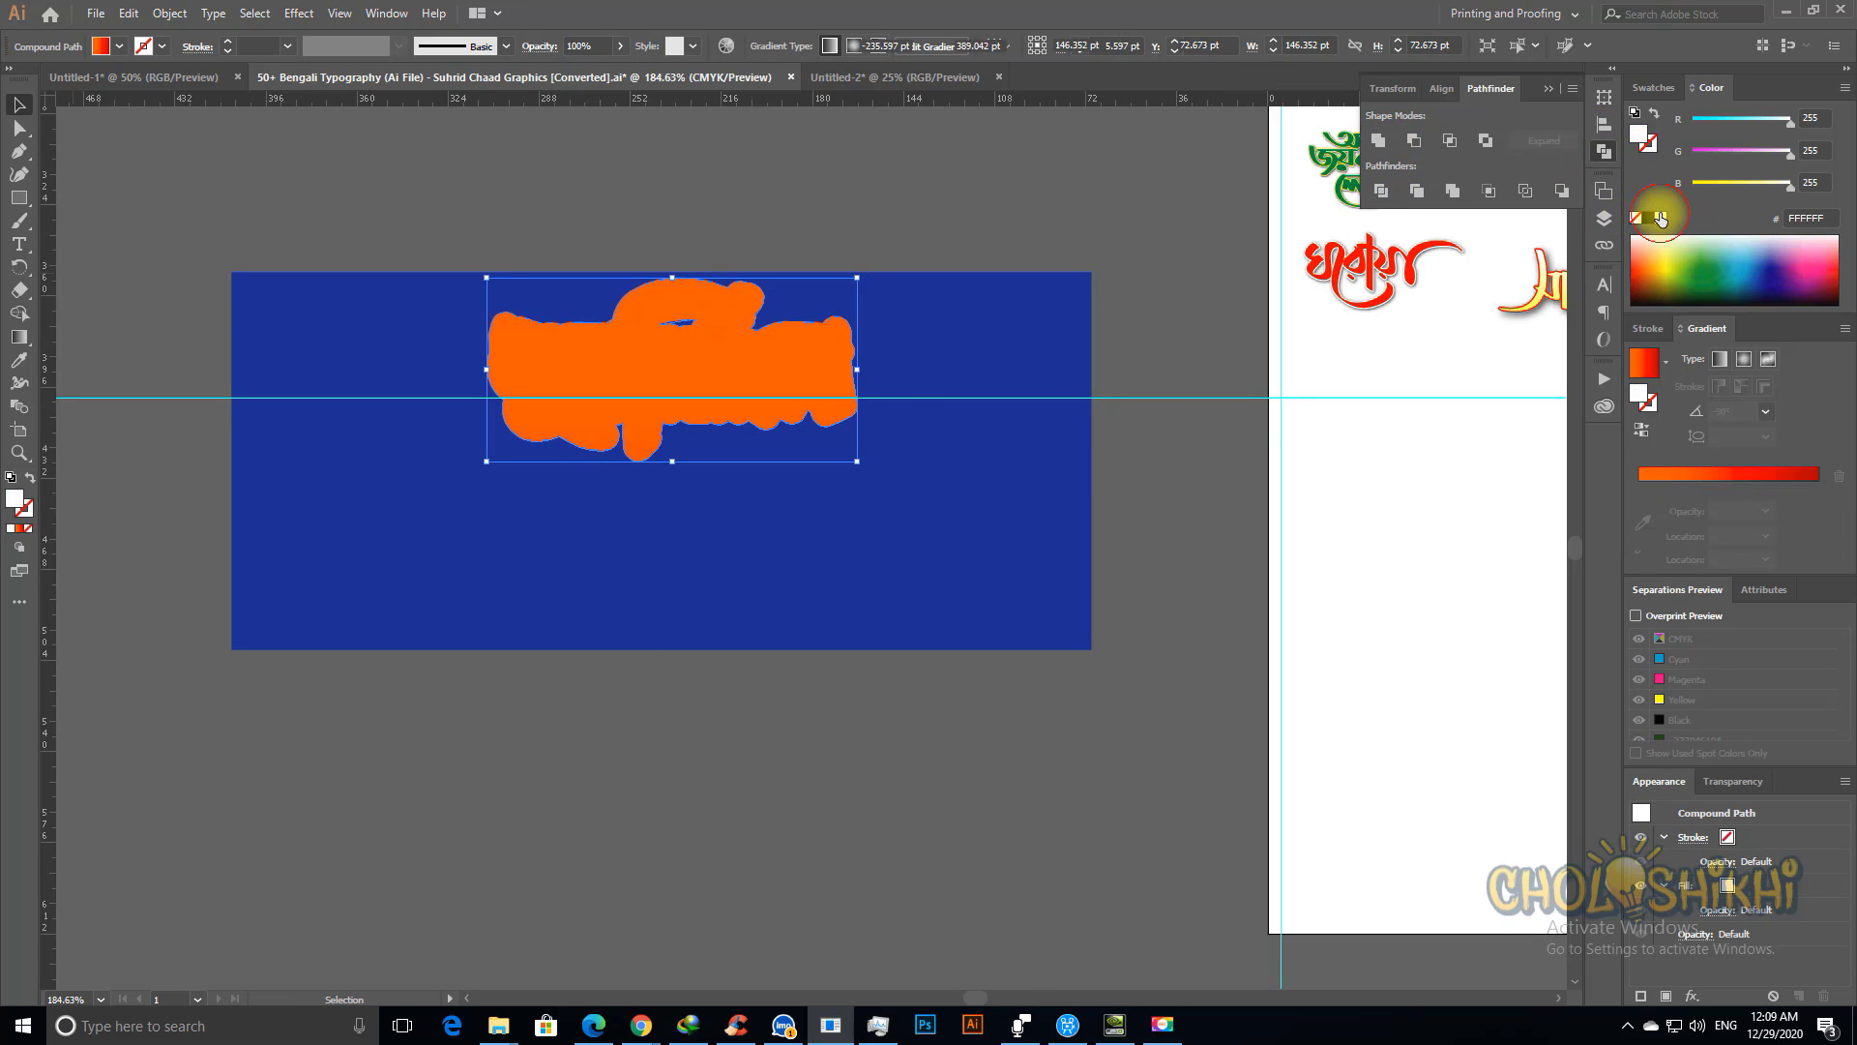
Step: Try to send the white outline shape behind the lettering, checking Layer 1's contents and undoing the test moves
{"action": "key", "text": "ctrl+shift+bracketleft"}
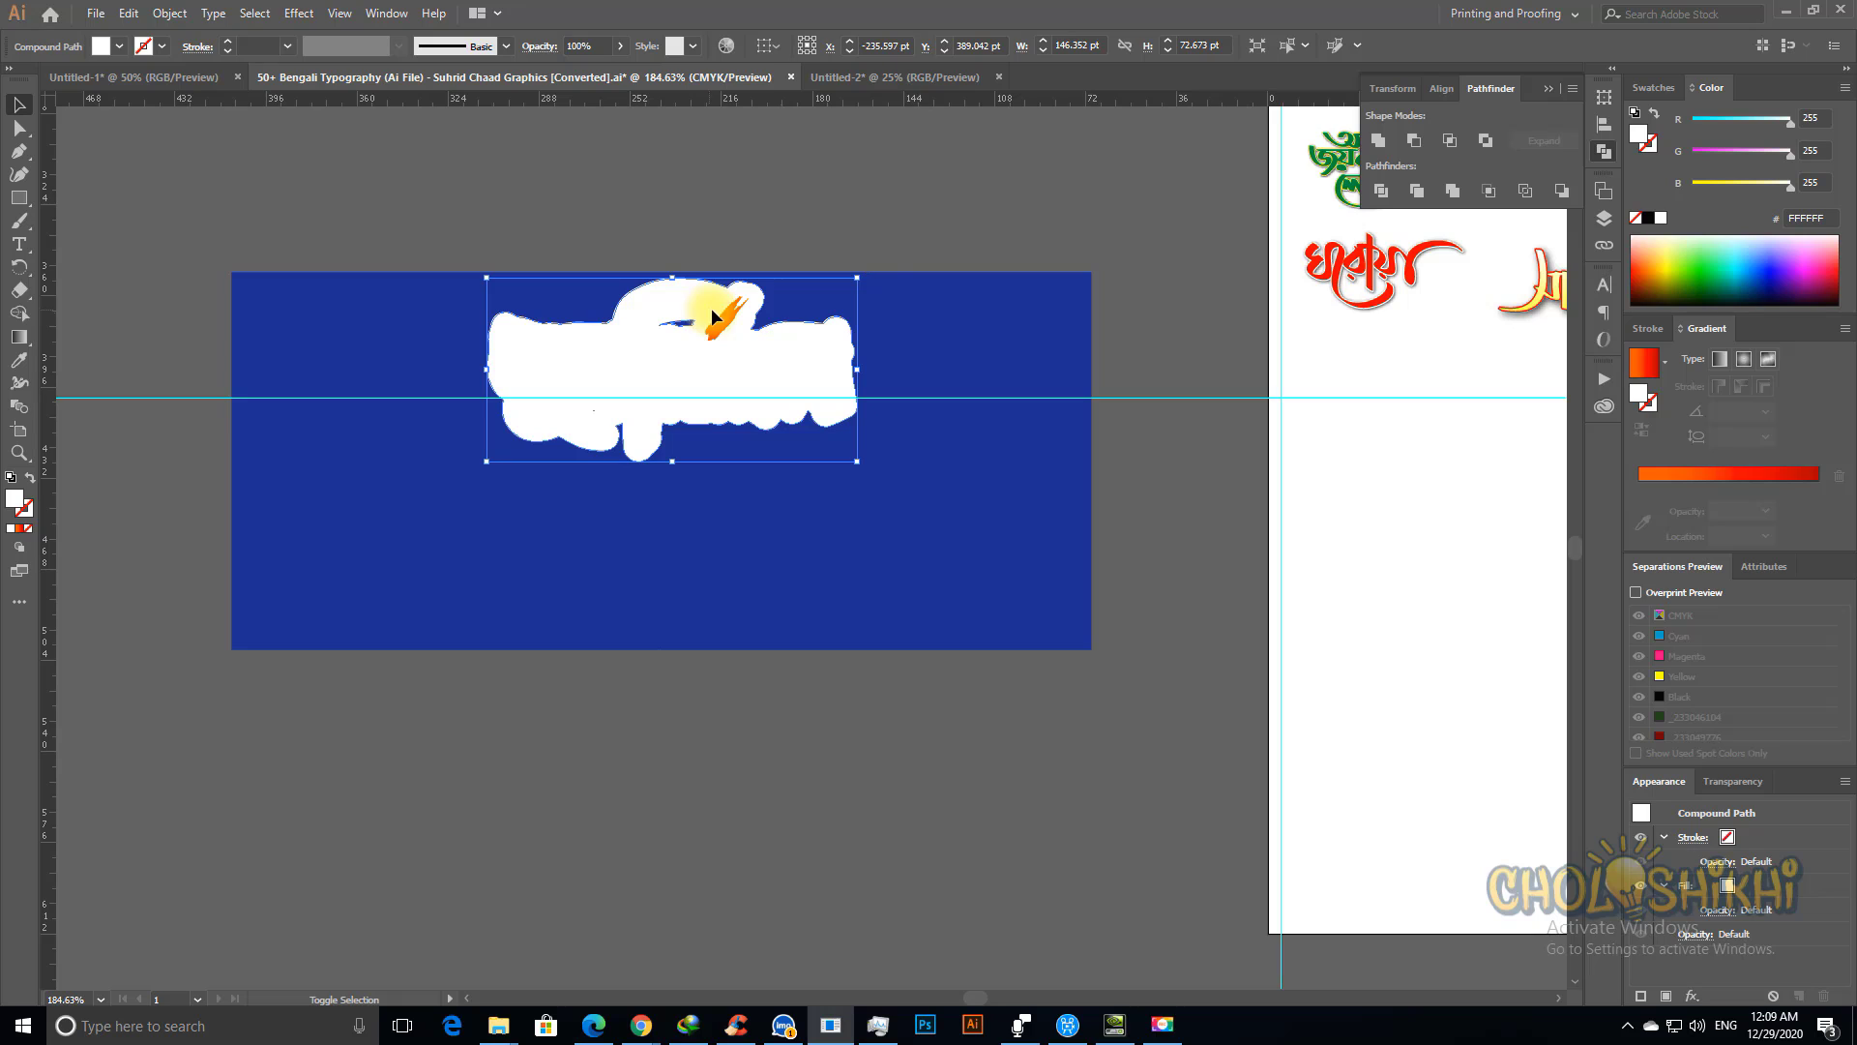
{"action": "key", "text": "Escape"}
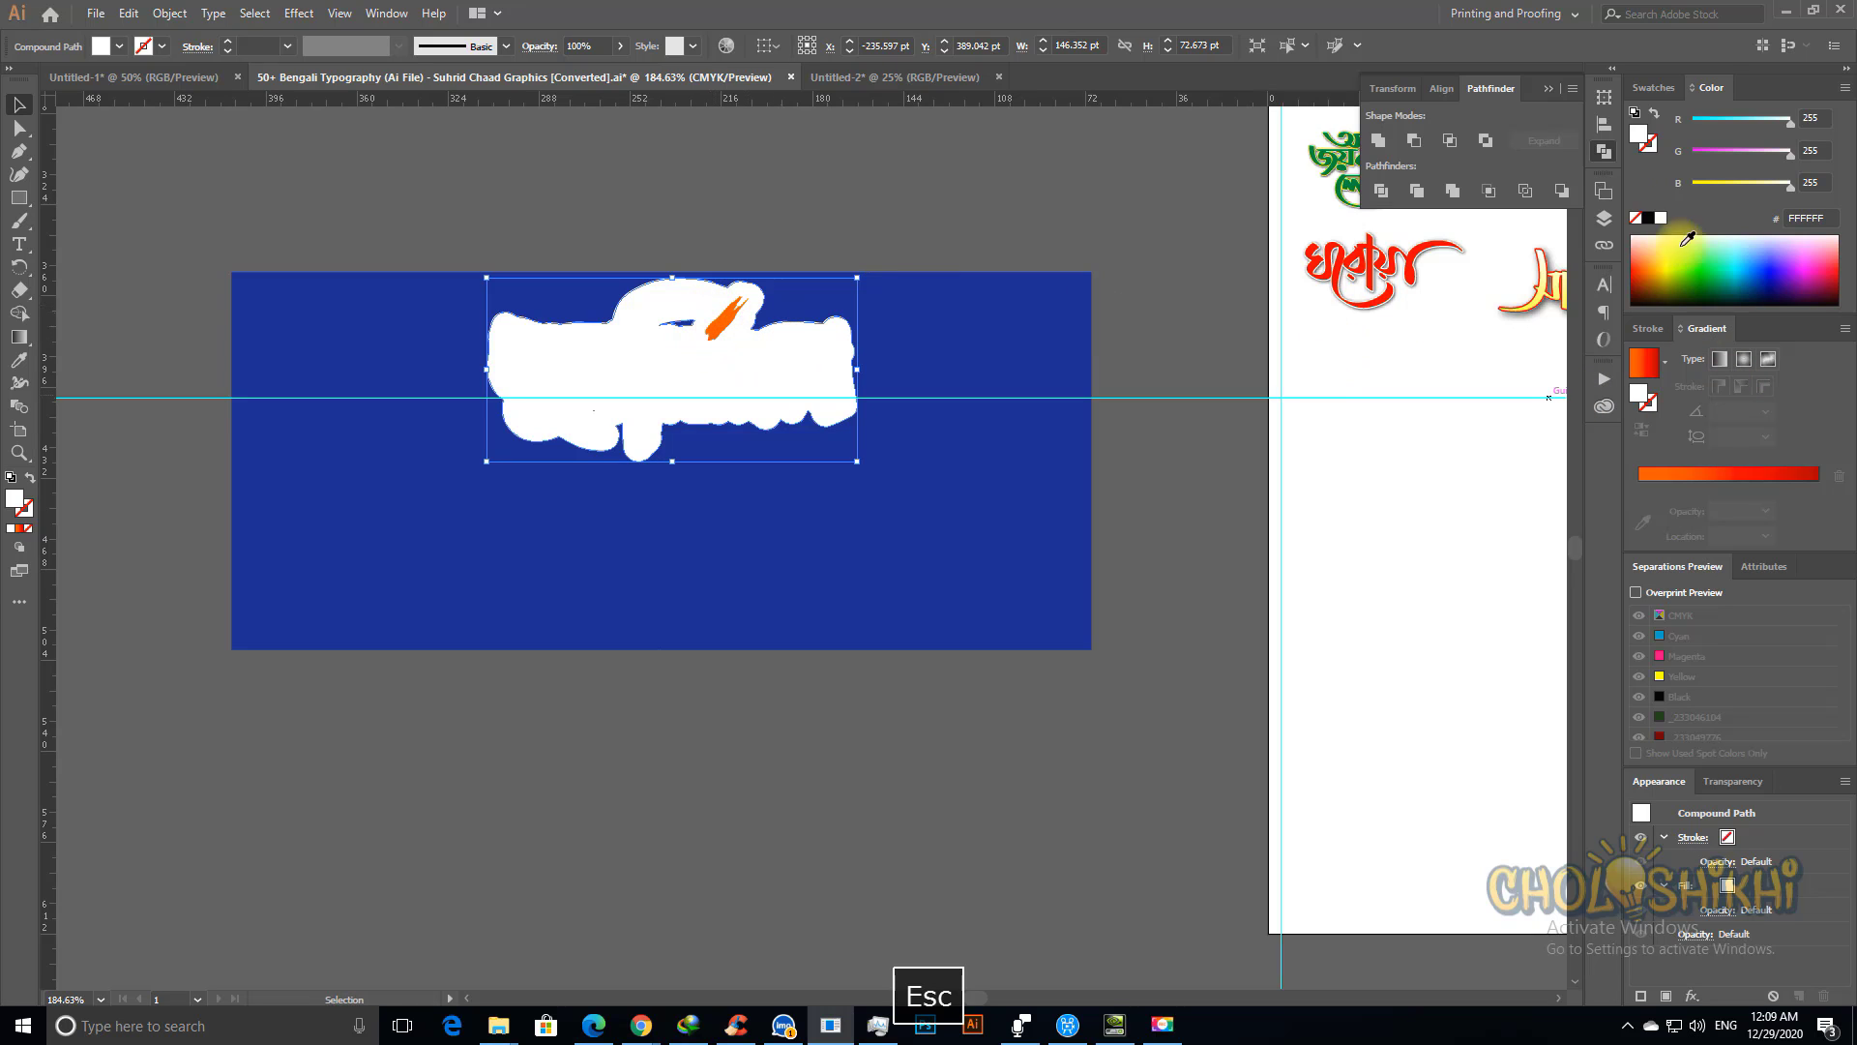
{"action": "left_click", "coordinate": [1603, 223]}
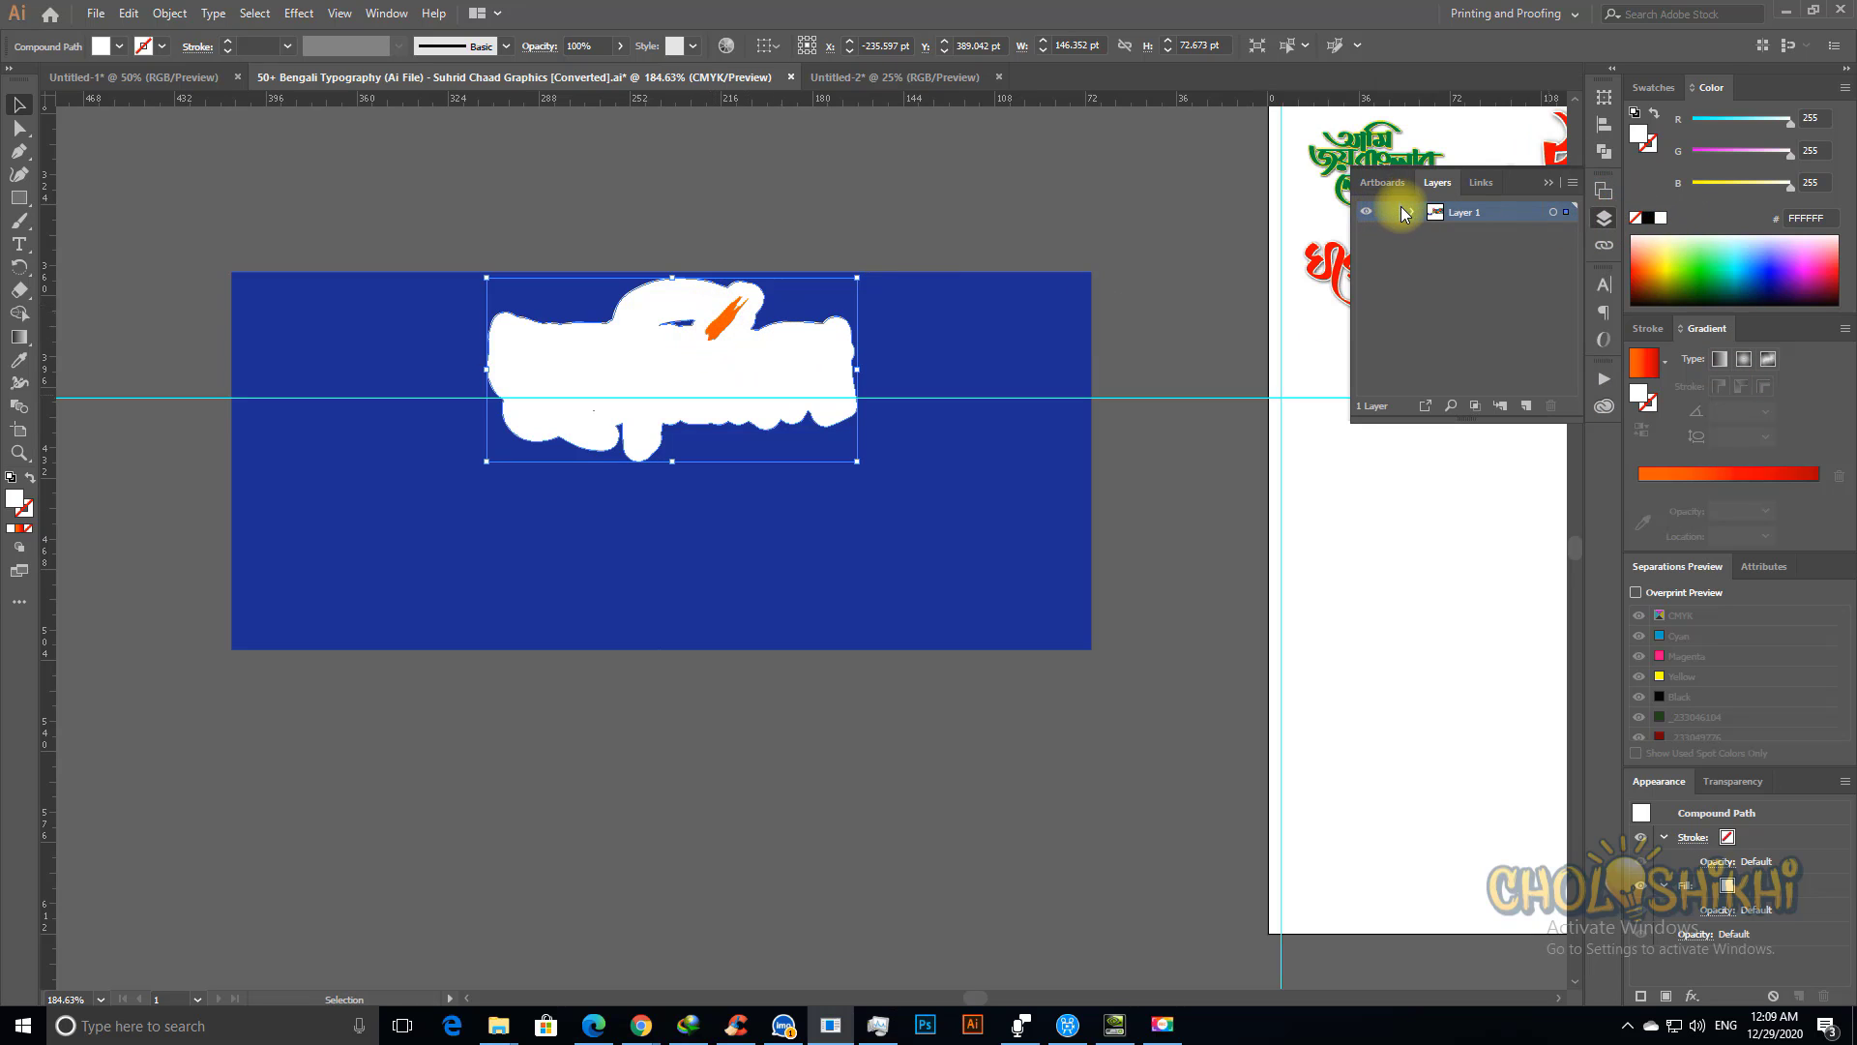
{"action": "left_click", "coordinate": [1414, 211]}
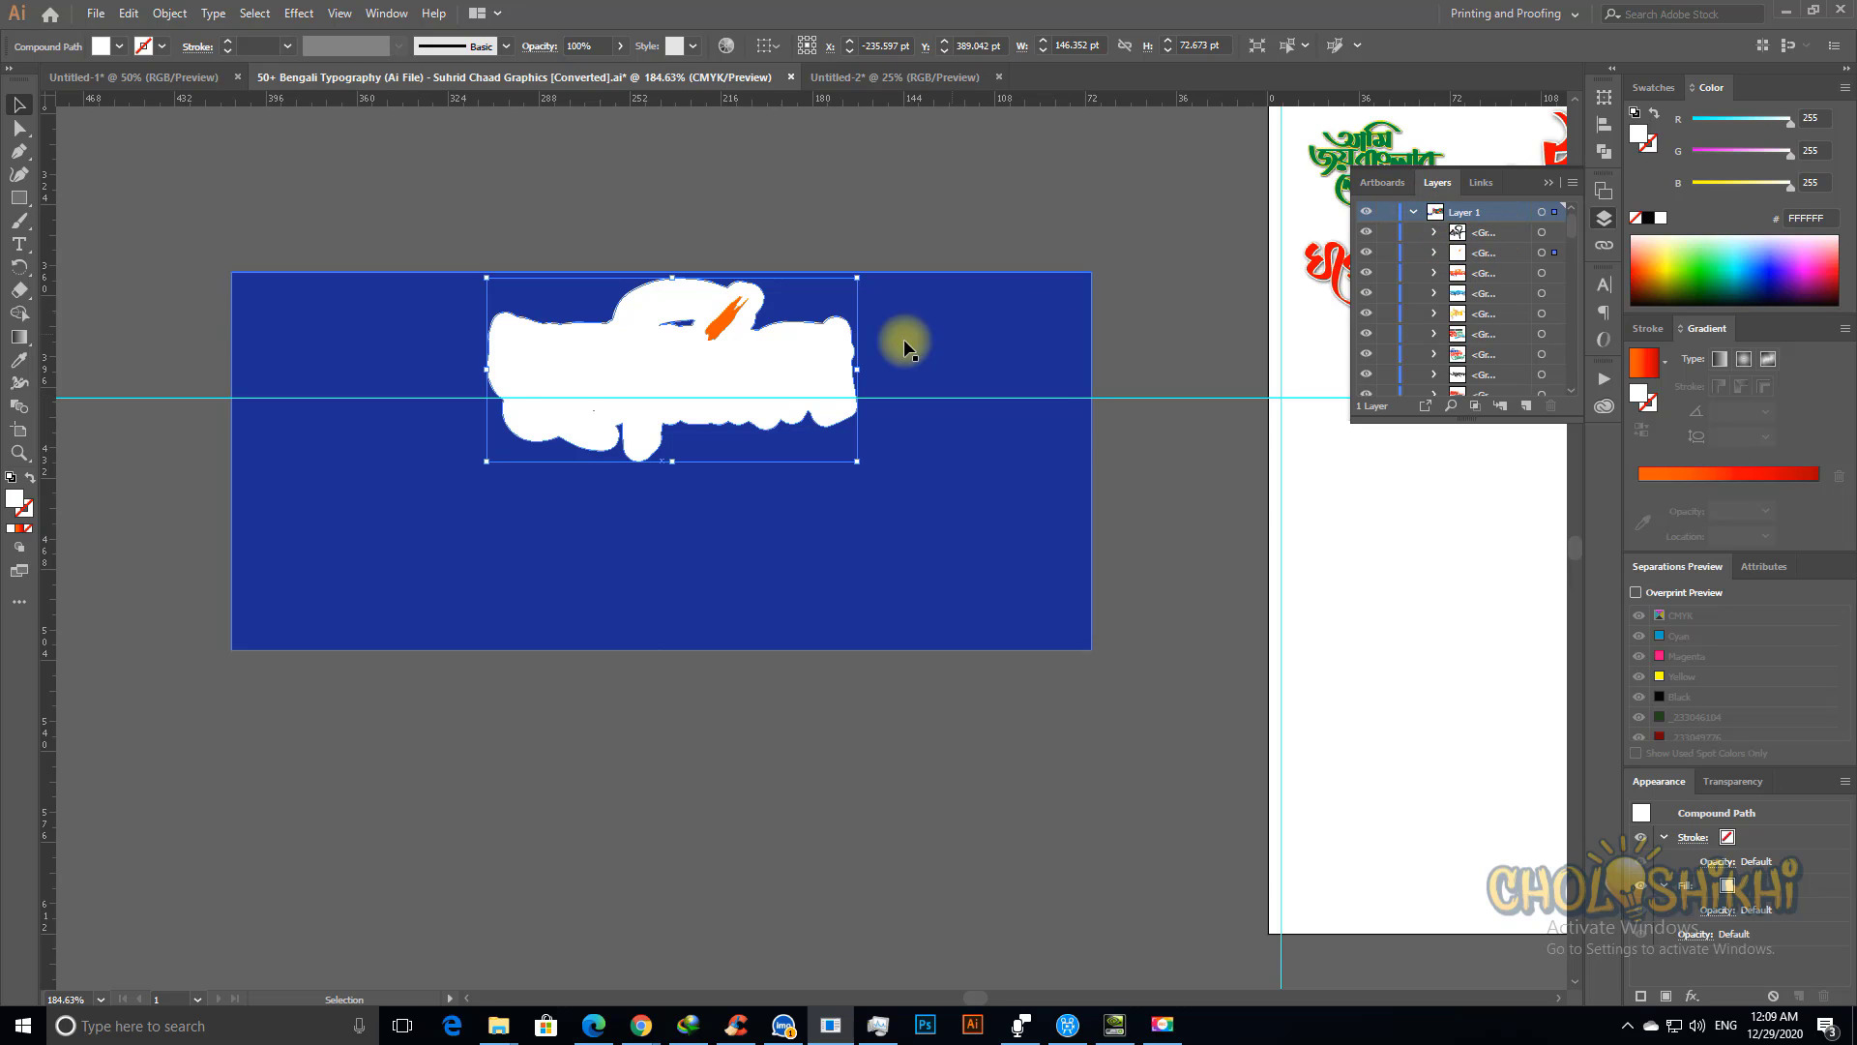
{"action": "left_click_drag", "start_coordinate": [685, 271], "coordinate": [738, 206]}
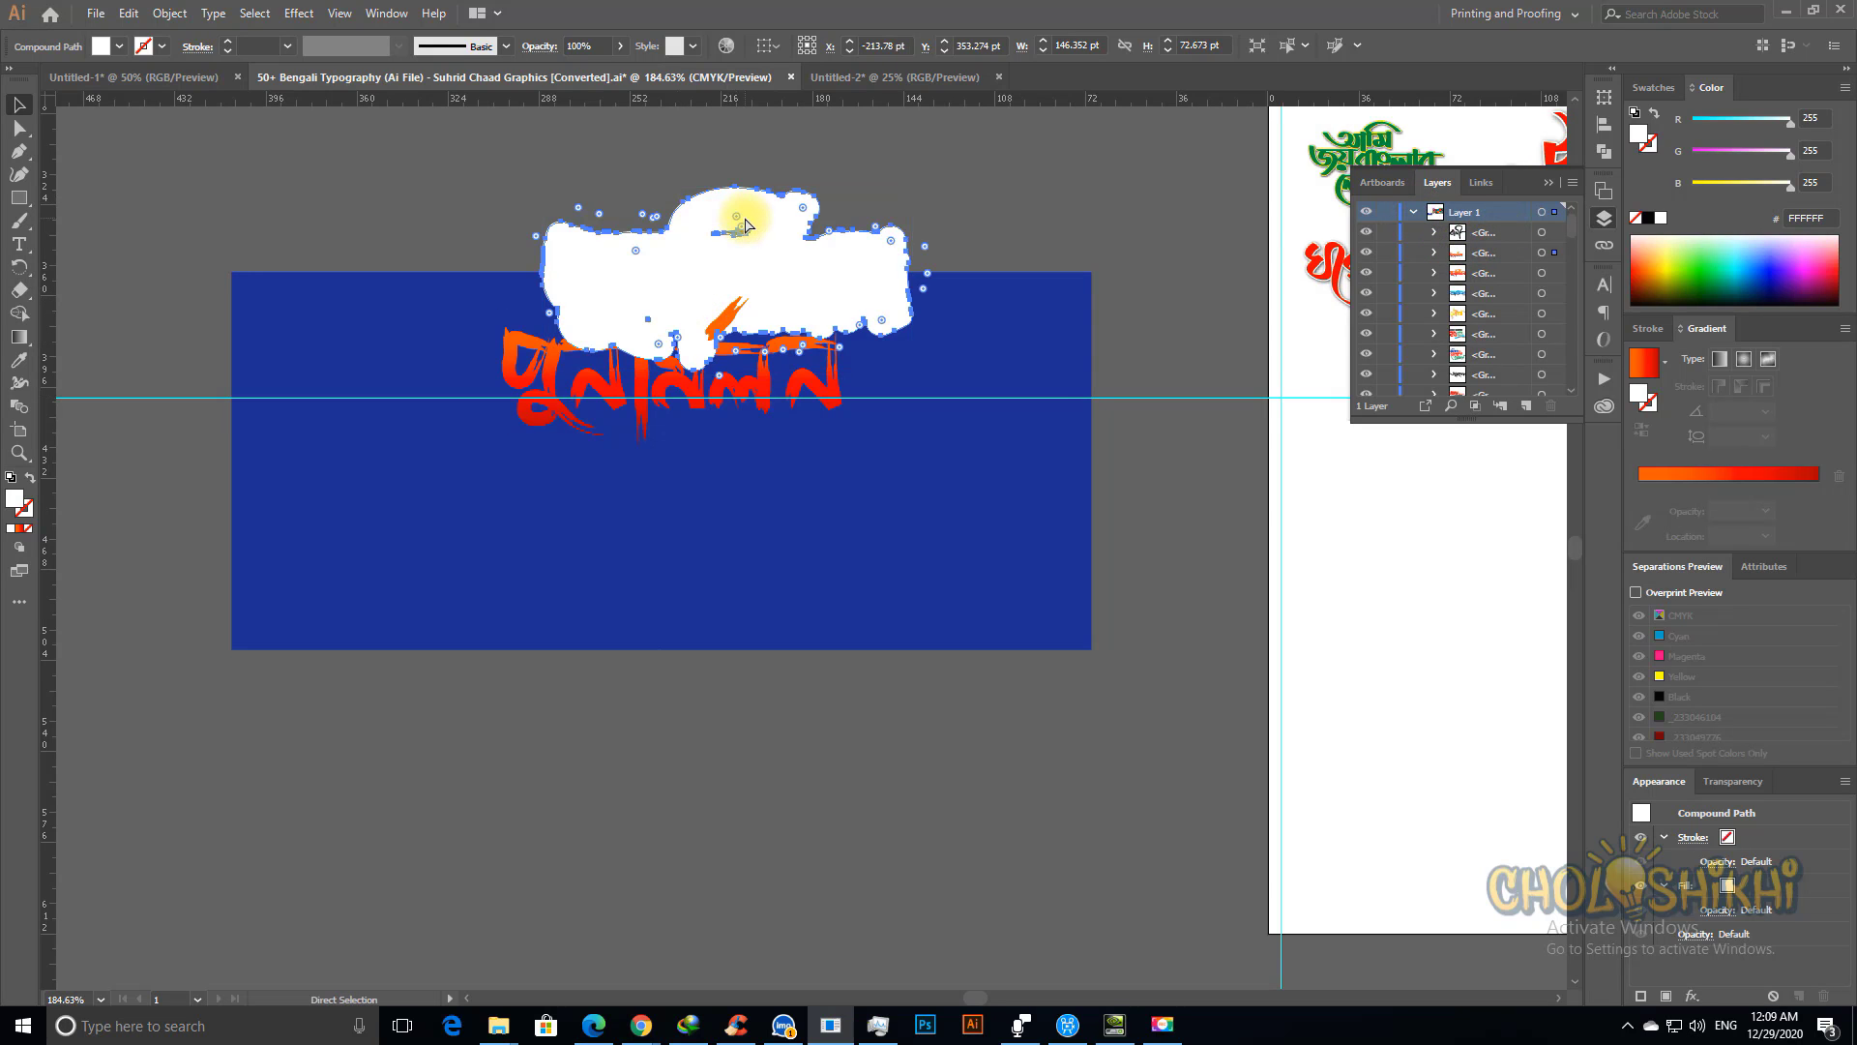
{"action": "key", "text": "ctrl+z"}
{"action": "key", "text": "ctrl+shift+bracketleft"}
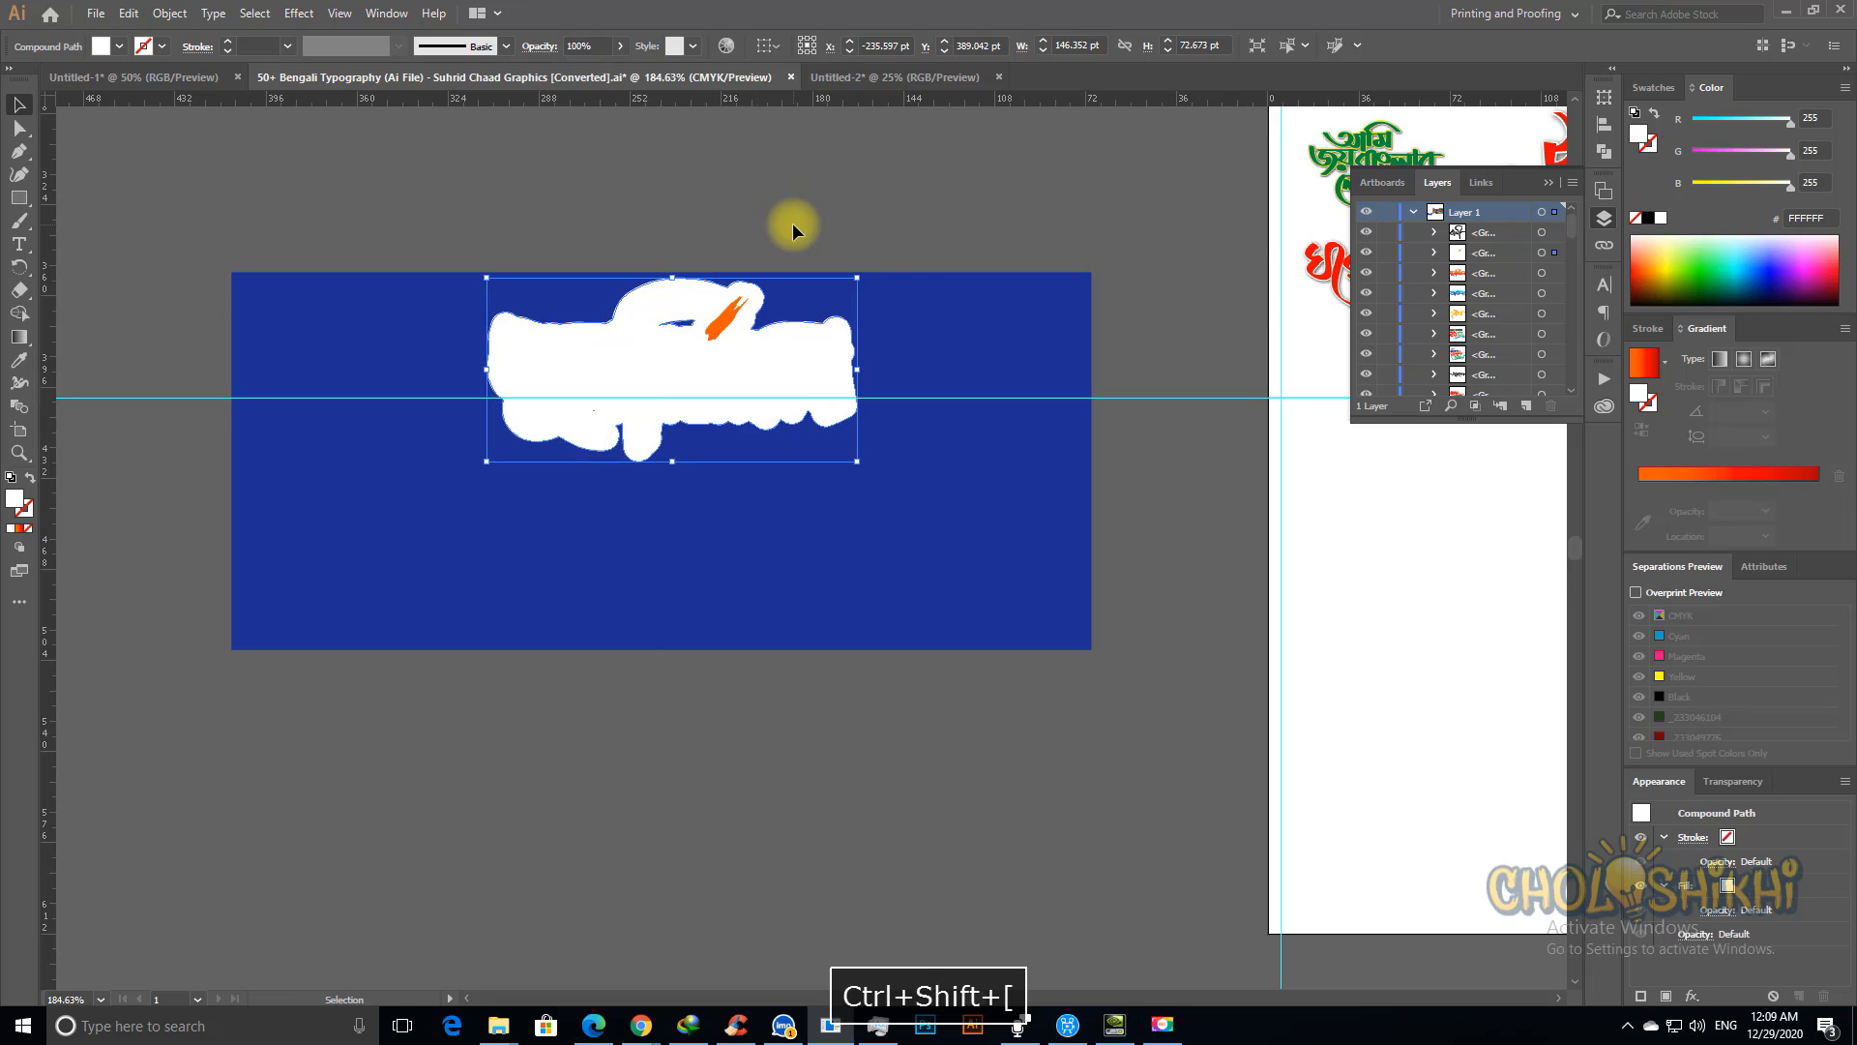
{"action": "key", "text": "v"}
{"action": "left_click", "coordinate": [709, 206]}
{"action": "left_click_drag", "start_coordinate": [677, 281], "coordinate": [689, 246]}
{"action": "key", "text": "ctrl+z"}
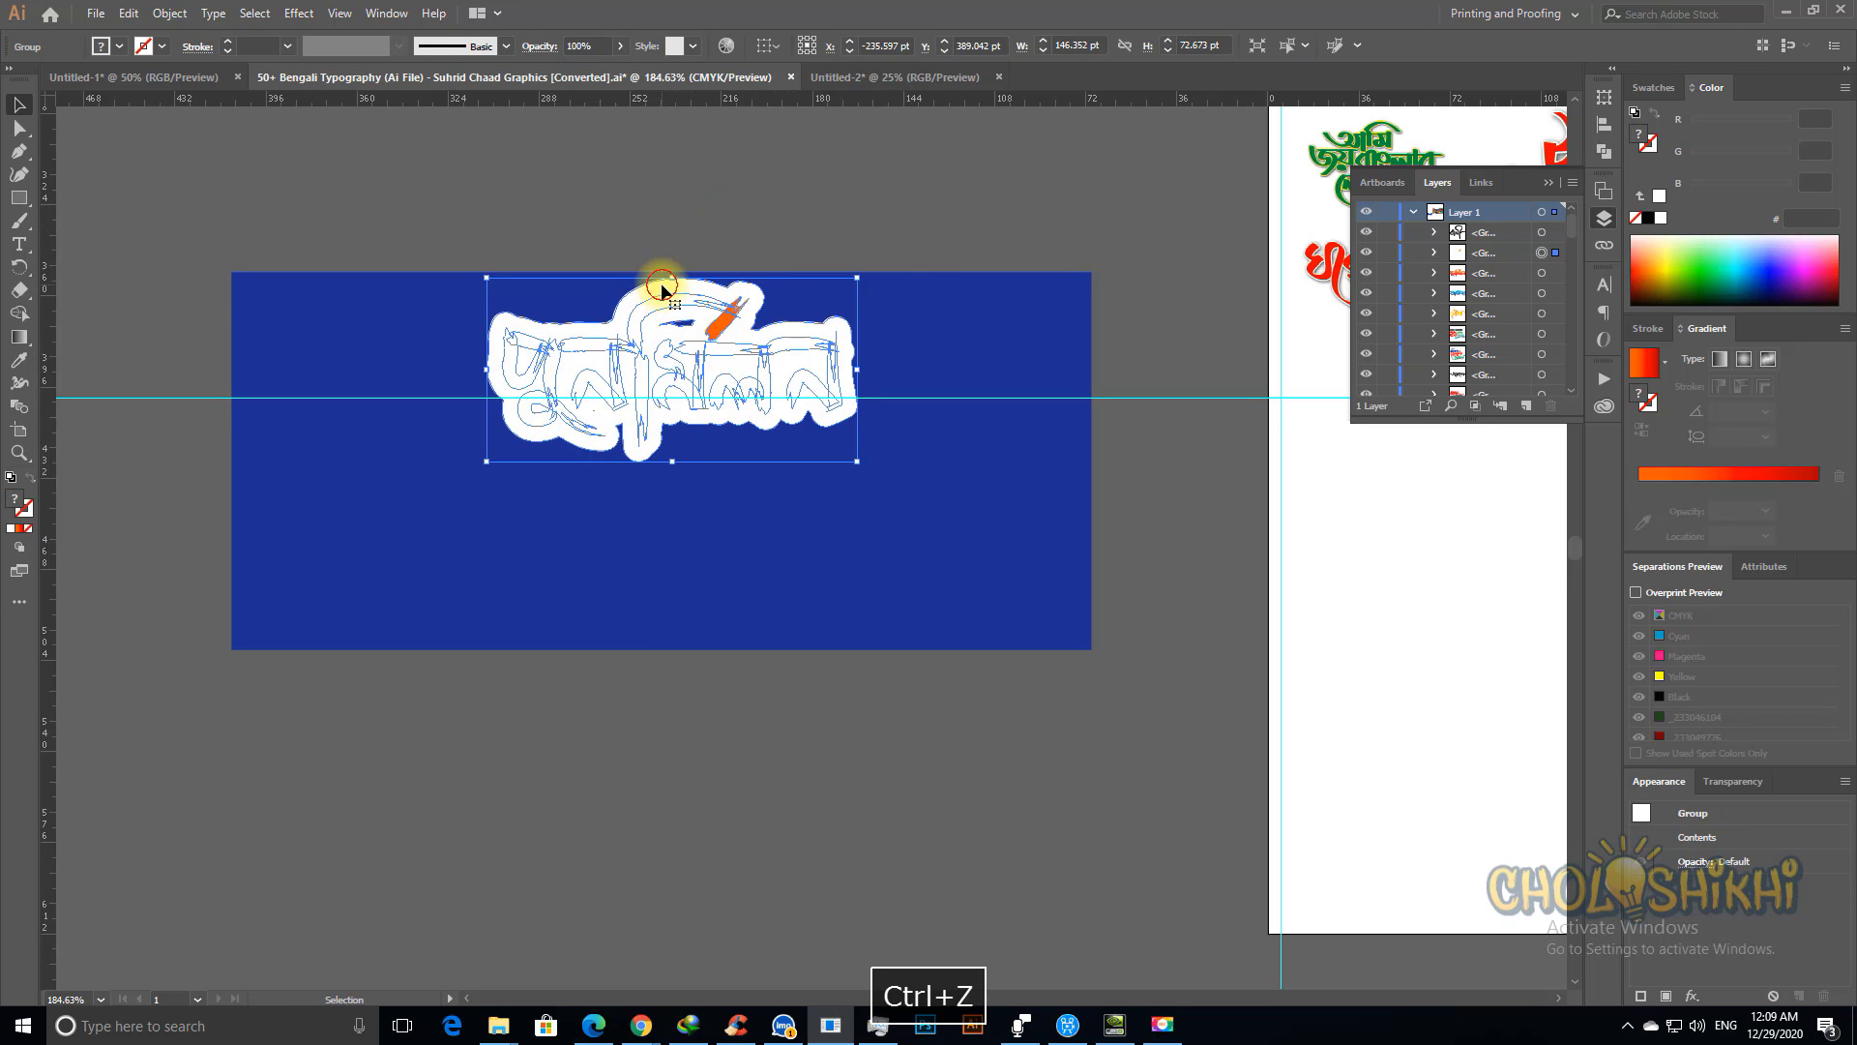
Step: Isolate the nested group holding the white outline, then leave isolation and send the outline behind the orange-red lettering
{"action": "double_click", "coordinate": [662, 288]}
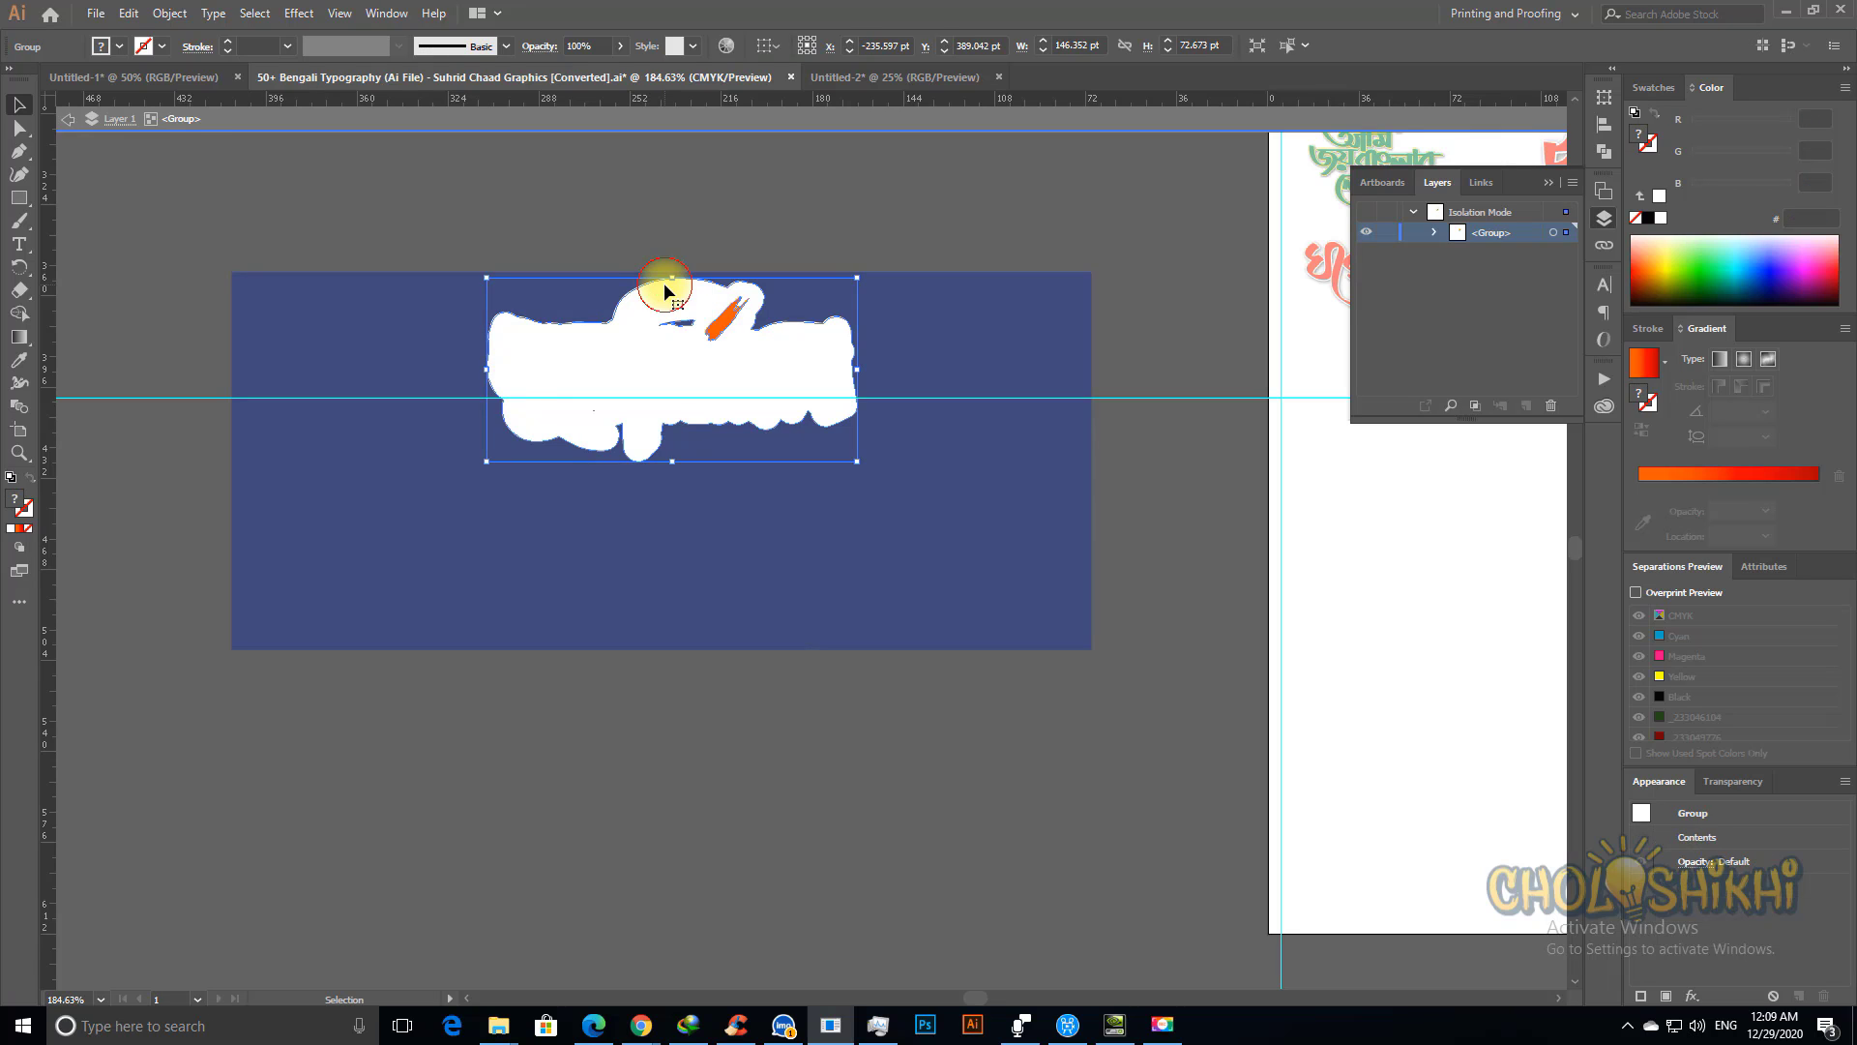
{"action": "double_click", "coordinate": [663, 282]}
{"action": "key", "text": "ctrl+shift+bracketleft"}
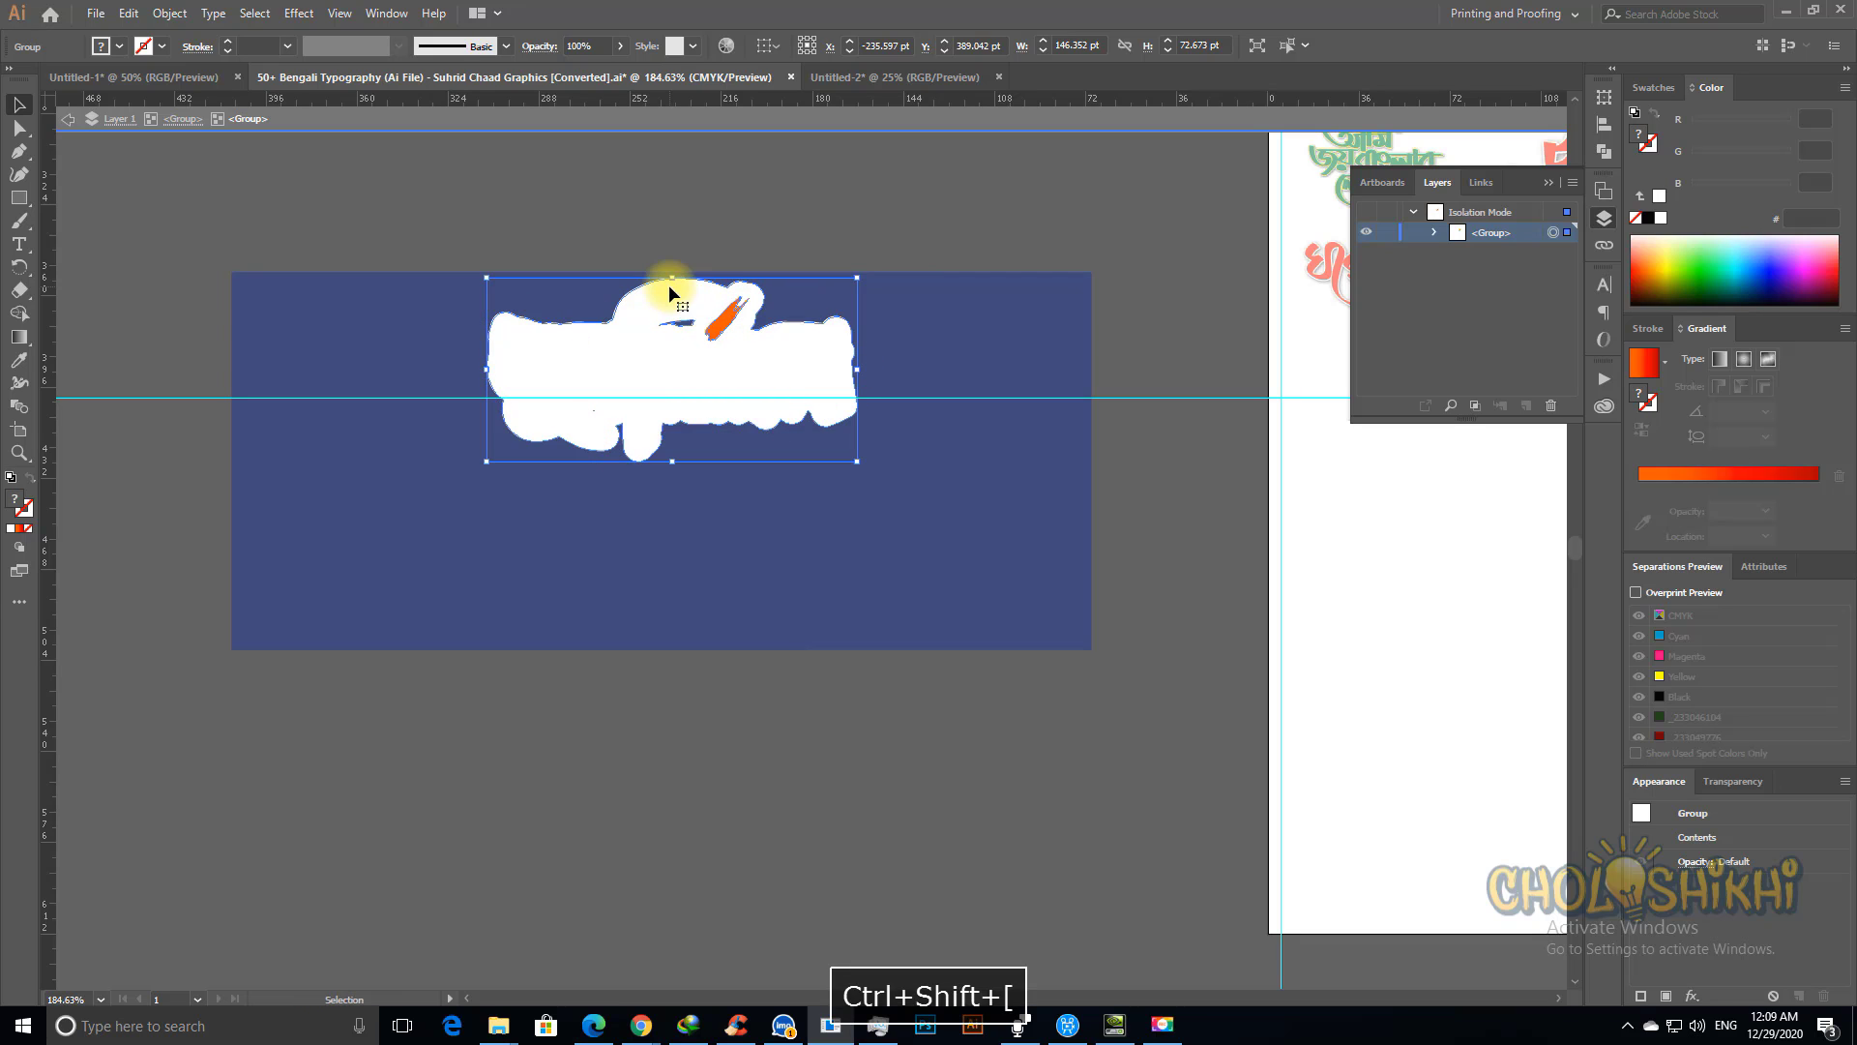
{"action": "left_click_drag", "start_coordinate": [714, 287], "coordinate": [695, 363]}
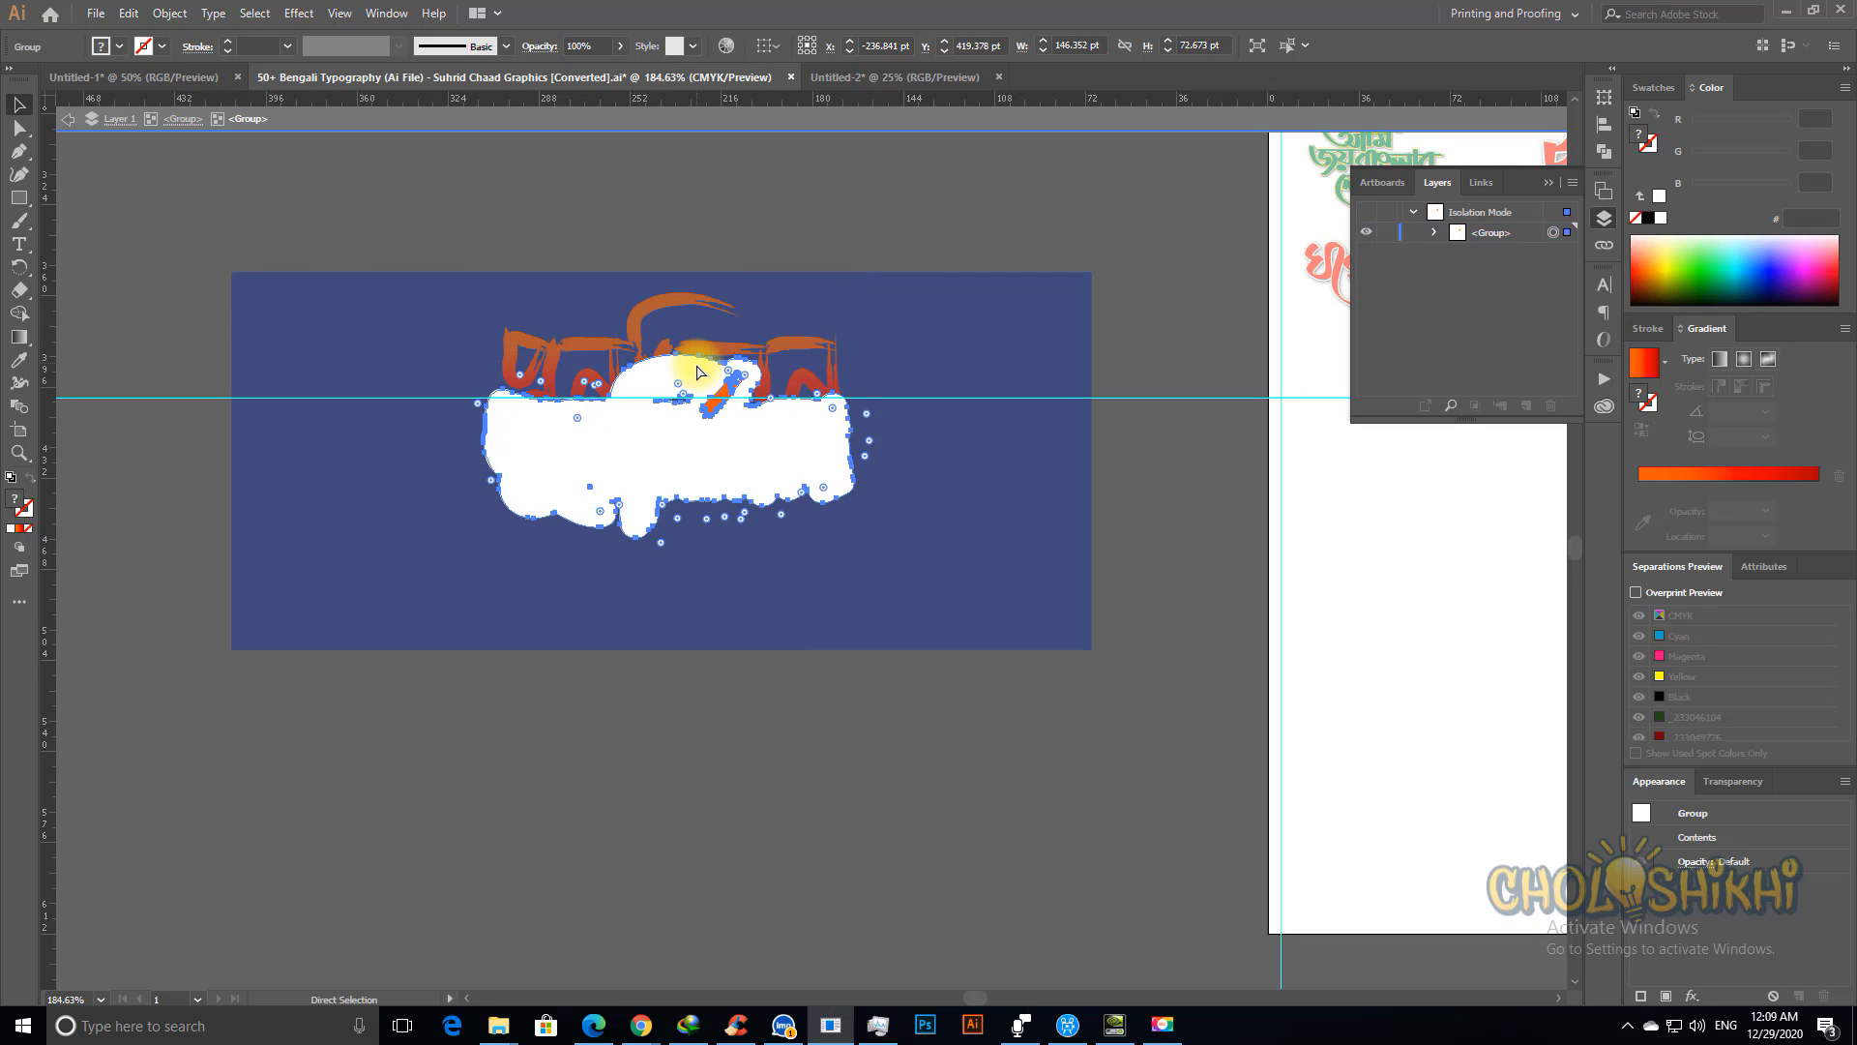
{"action": "key", "text": "ctrl+z"}
{"action": "key", "text": "Escape"}
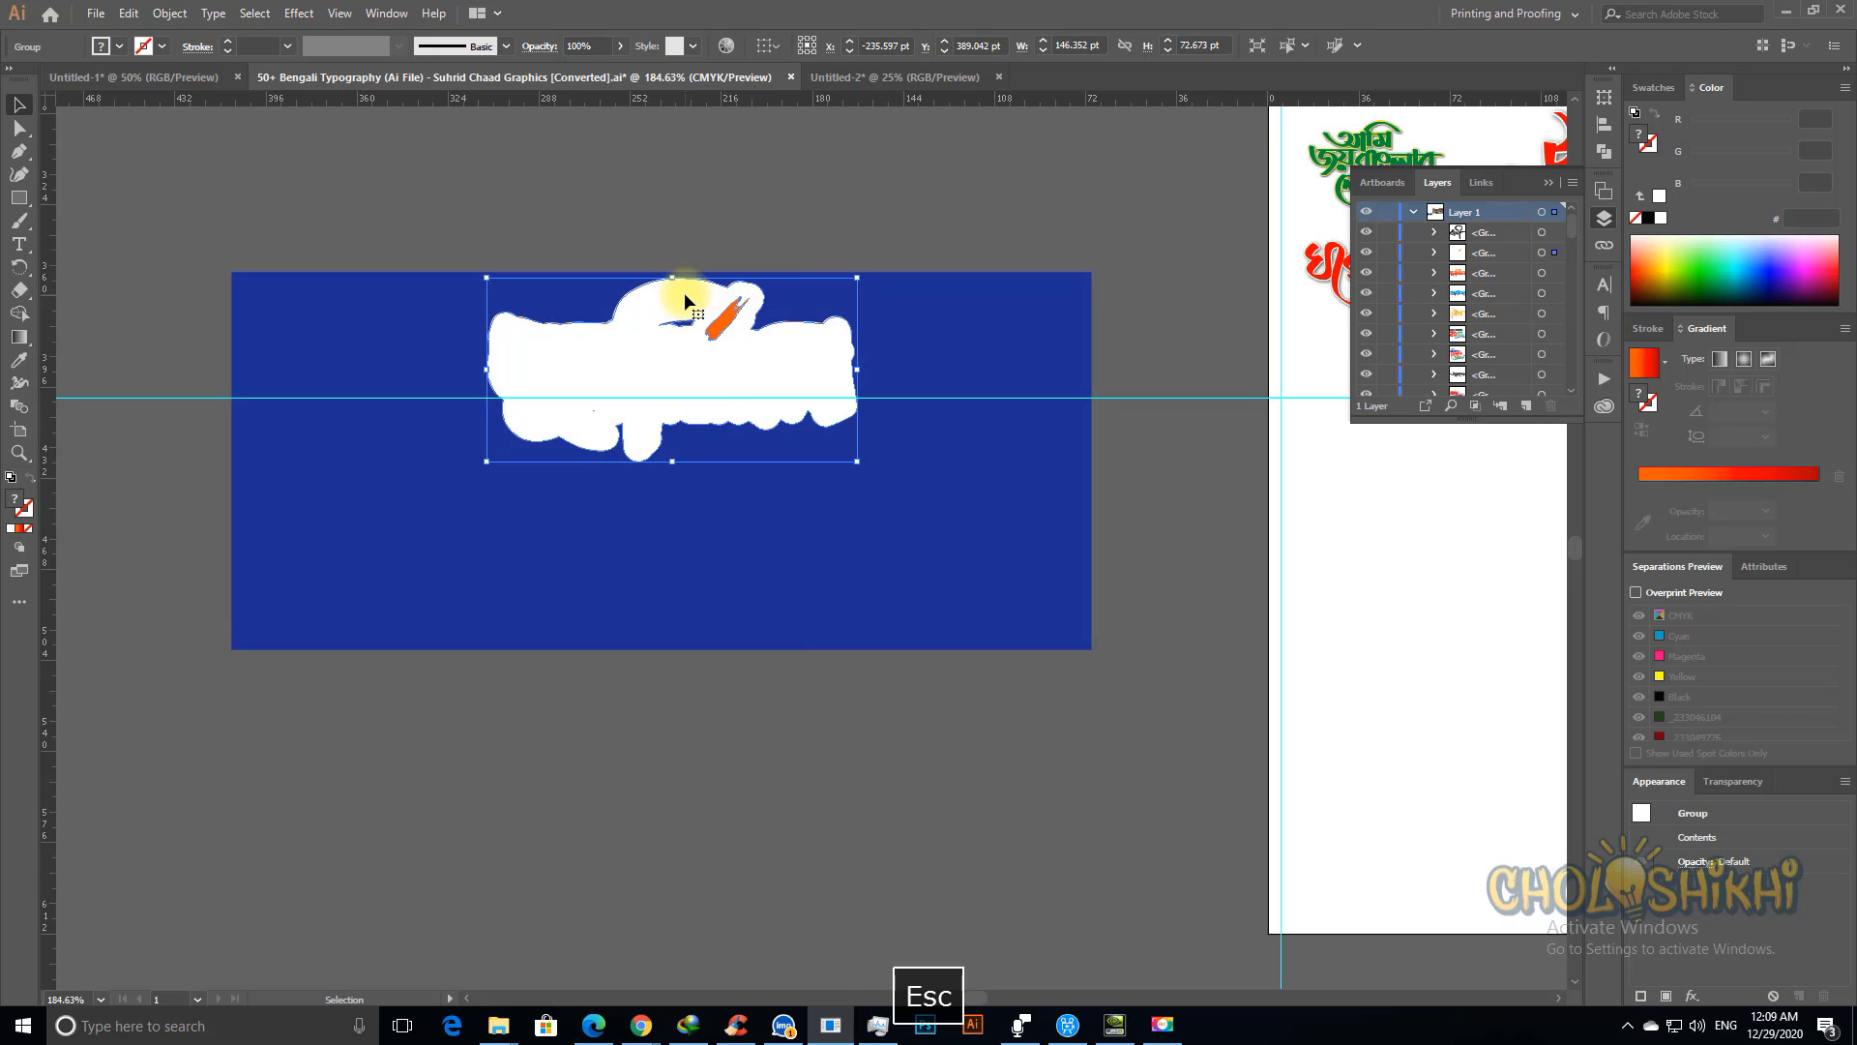
{"action": "key", "text": "ctrl+shift+bracketleft"}
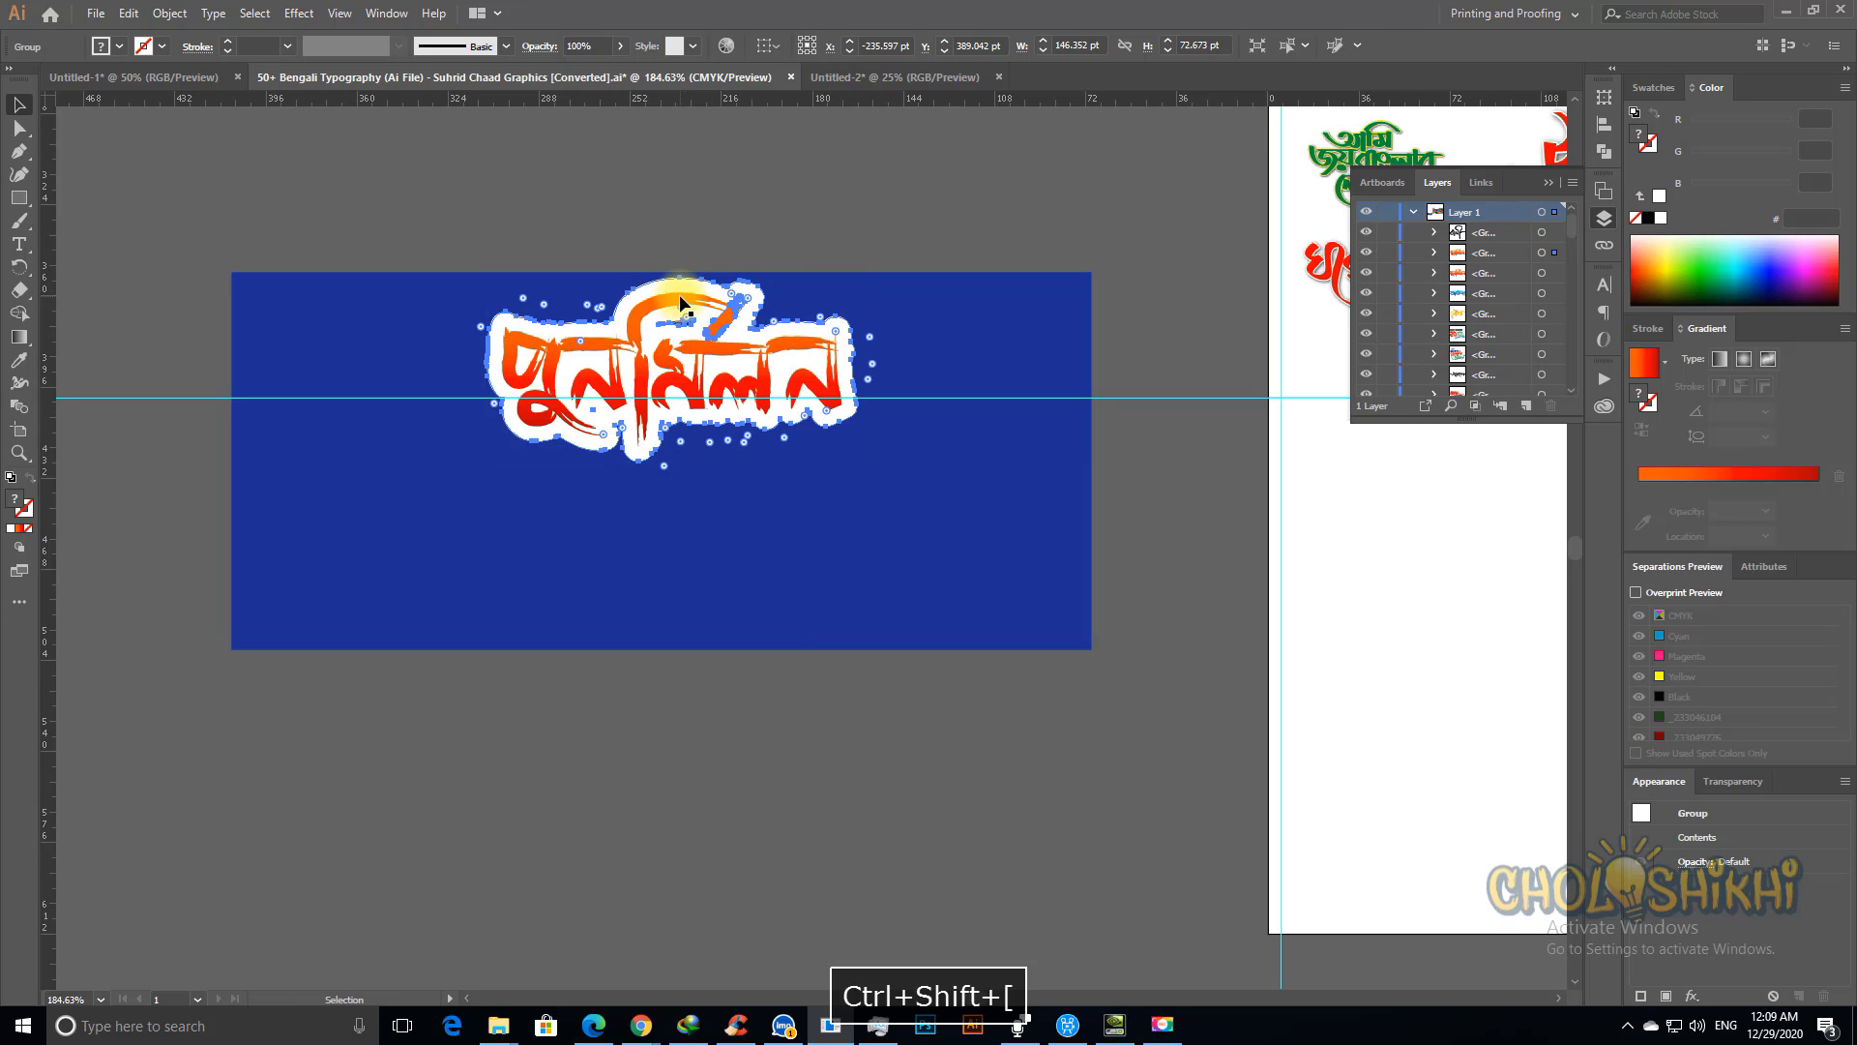
Step: Enlarge the white-outlined lettering to about 240 × 119 pt and centre it on the blue rectangle
{"action": "left_click", "coordinate": [830, 164]}
{"action": "key", "text": "ctrl+minus"}
{"action": "key", "text": "ctrl+minus"}
{"action": "key", "text": "ctrl+minus"}
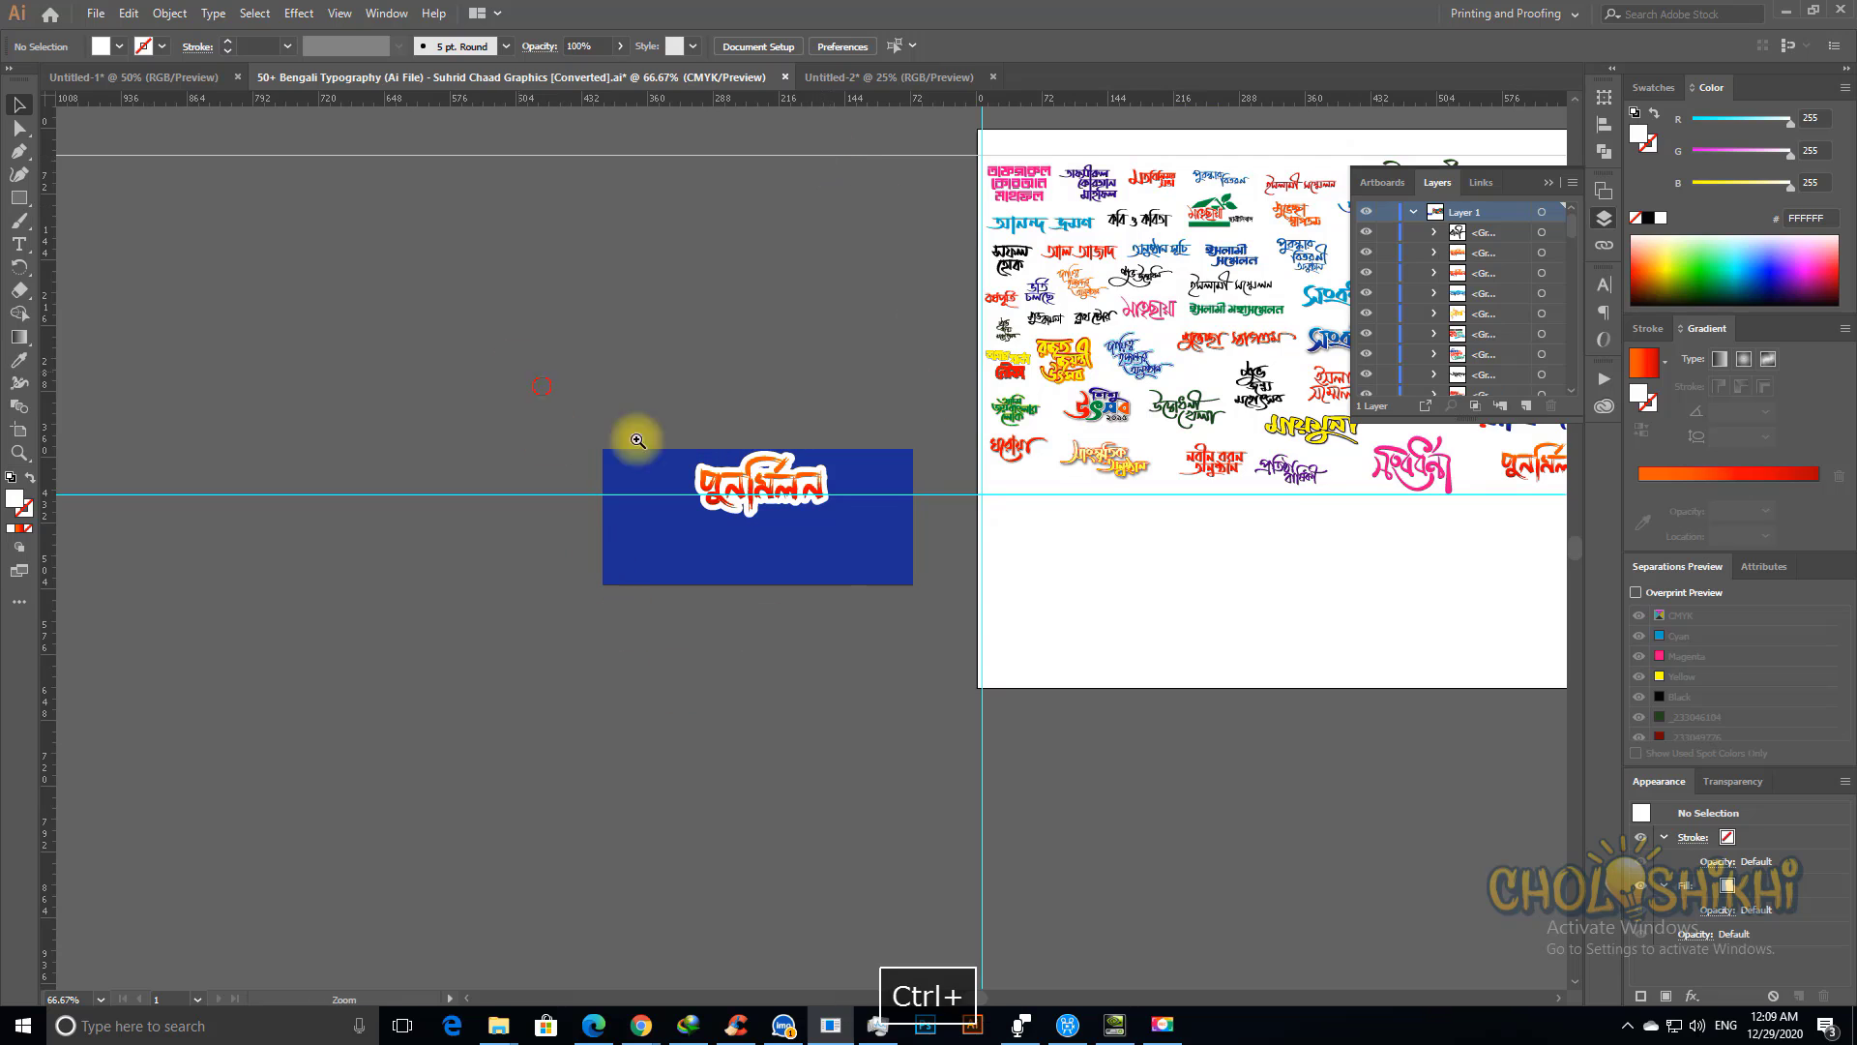
{"action": "key", "text": "ctrl+space"}
{"action": "left_click_drag", "start_coordinate": [543, 386], "coordinate": [972, 585]}
{"action": "left_click_drag", "start_coordinate": [873, 520], "coordinate": [881, 550]}
{"action": "key", "text": "ctrl+minus"}
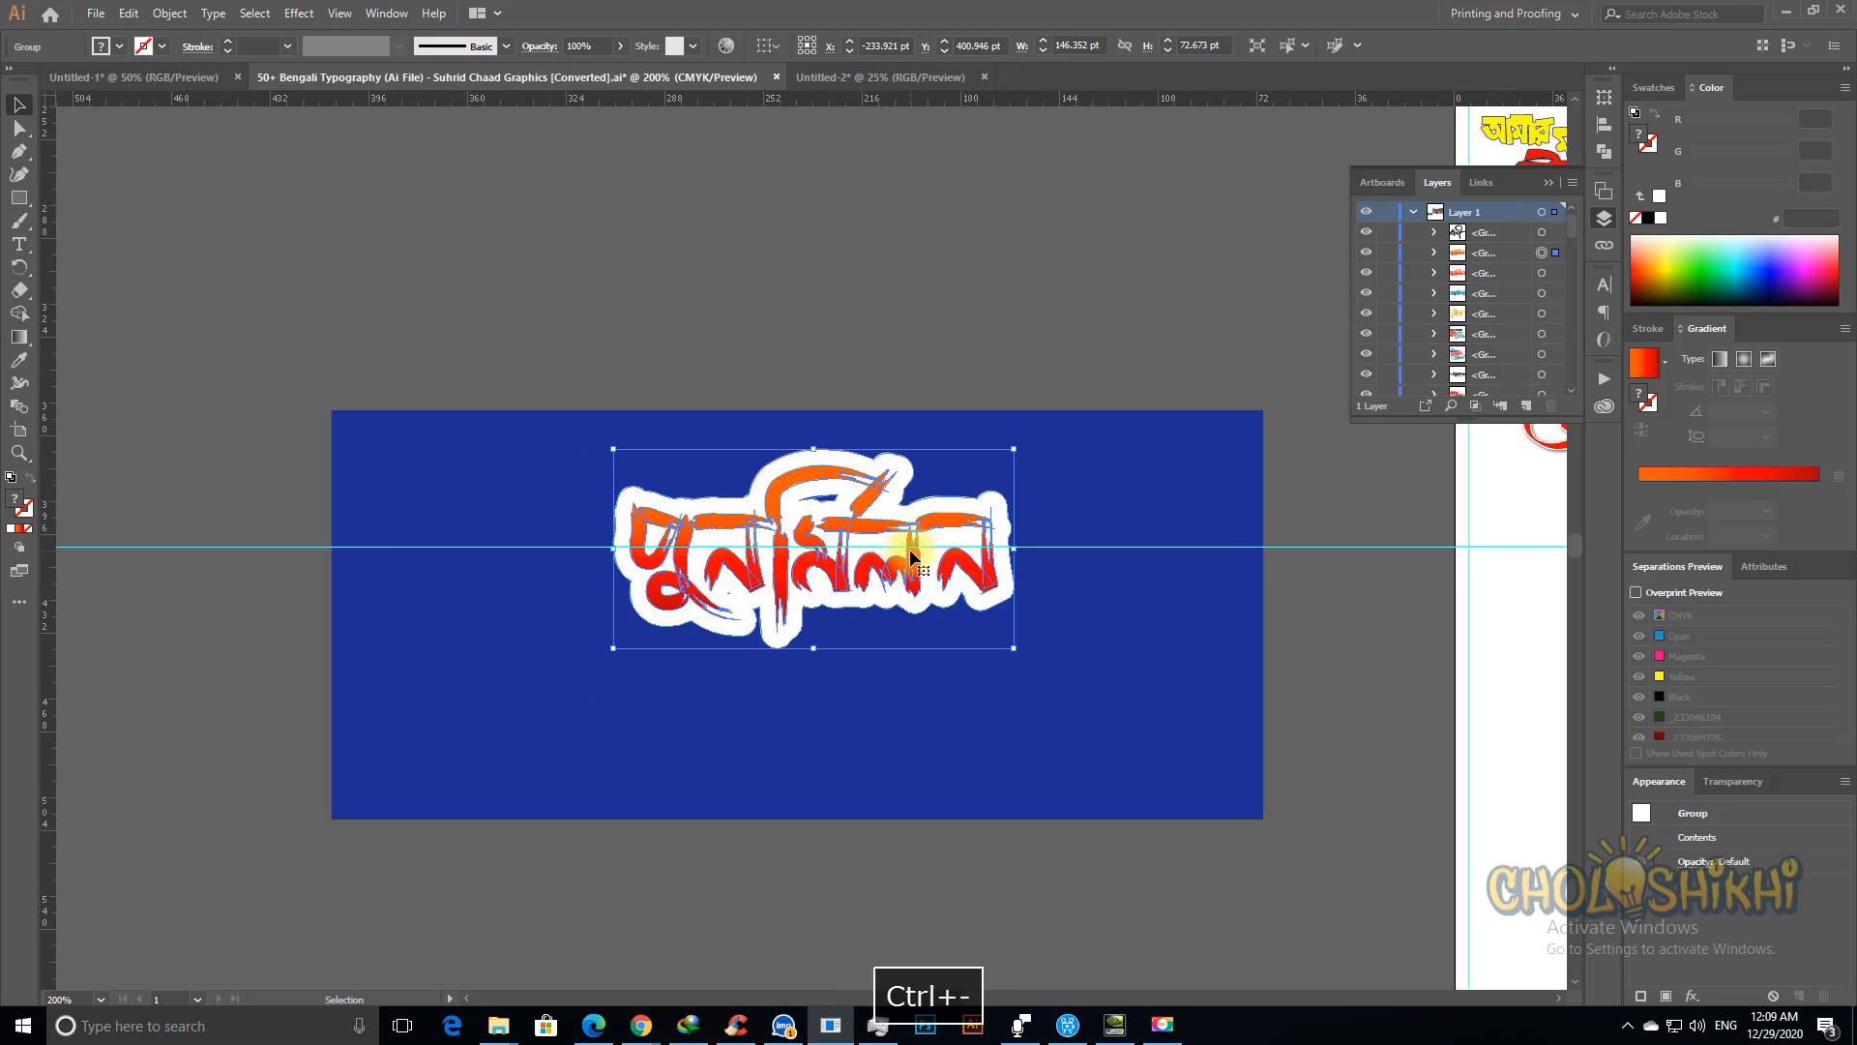
{"action": "left_click", "coordinate": [845, 856]}
{"action": "left_click_drag", "start_coordinate": [872, 571], "coordinate": [1041, 616]}
{"action": "left_click_drag", "start_coordinate": [845, 654], "coordinate": [846, 634]}
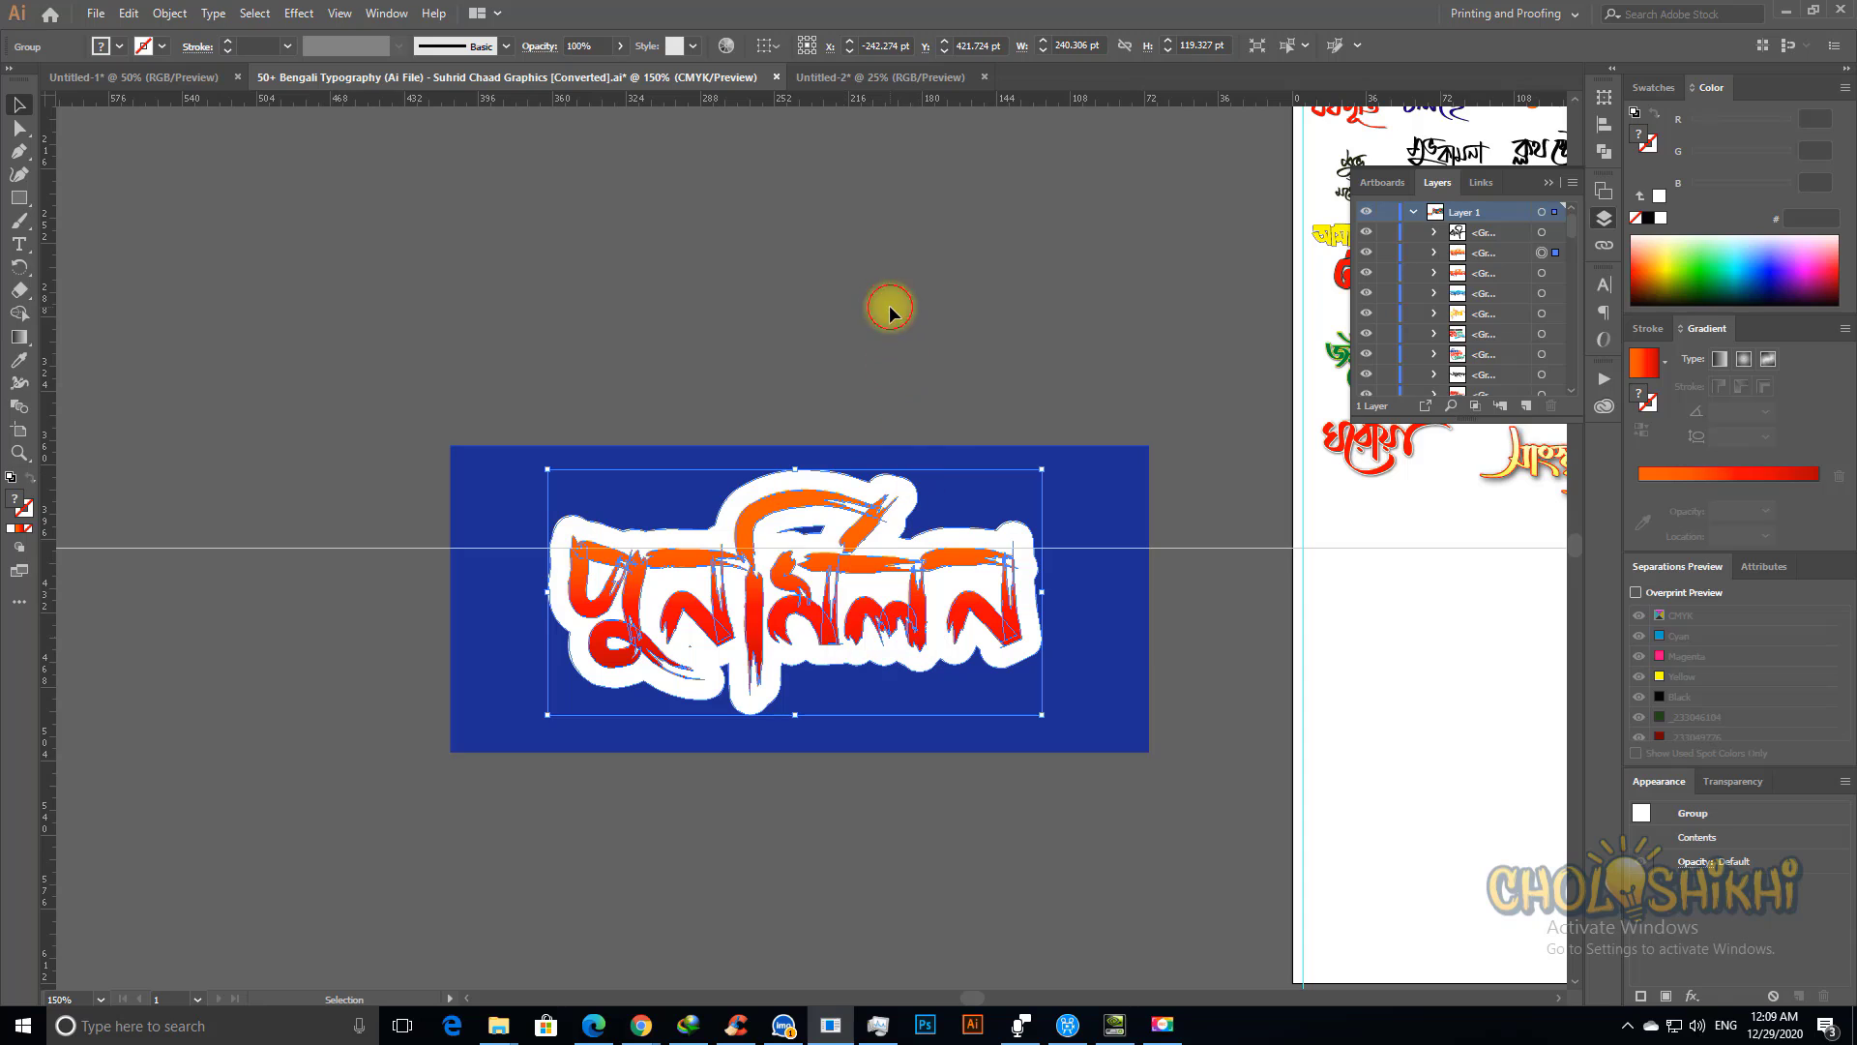
Step: Deselect the finished lettering and minimise the Illustrator window to return to the desktop
{"action": "left_click", "coordinate": [890, 309]}
{"action": "key", "text": "space"}
{"action": "left_click_drag", "start_coordinate": [858, 547], "coordinate": [858, 368]}
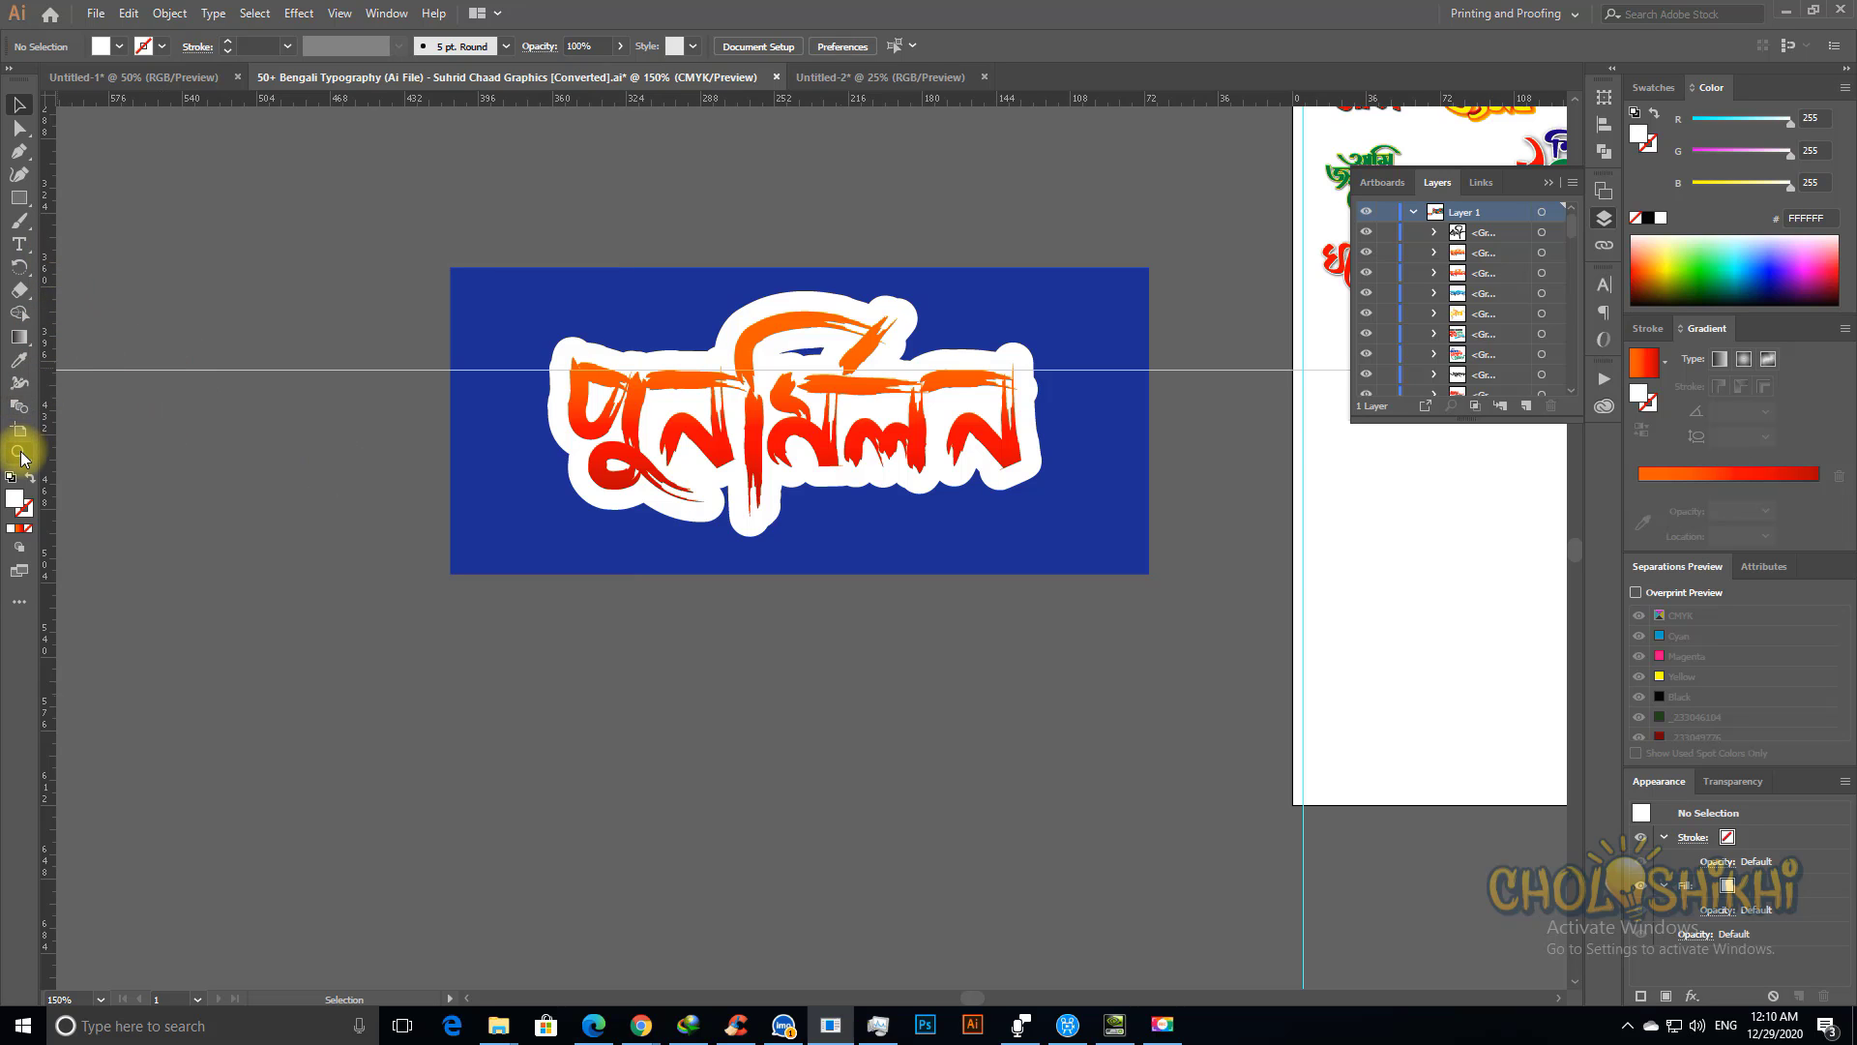
{"action": "left_click", "coordinate": [1784, 10]}
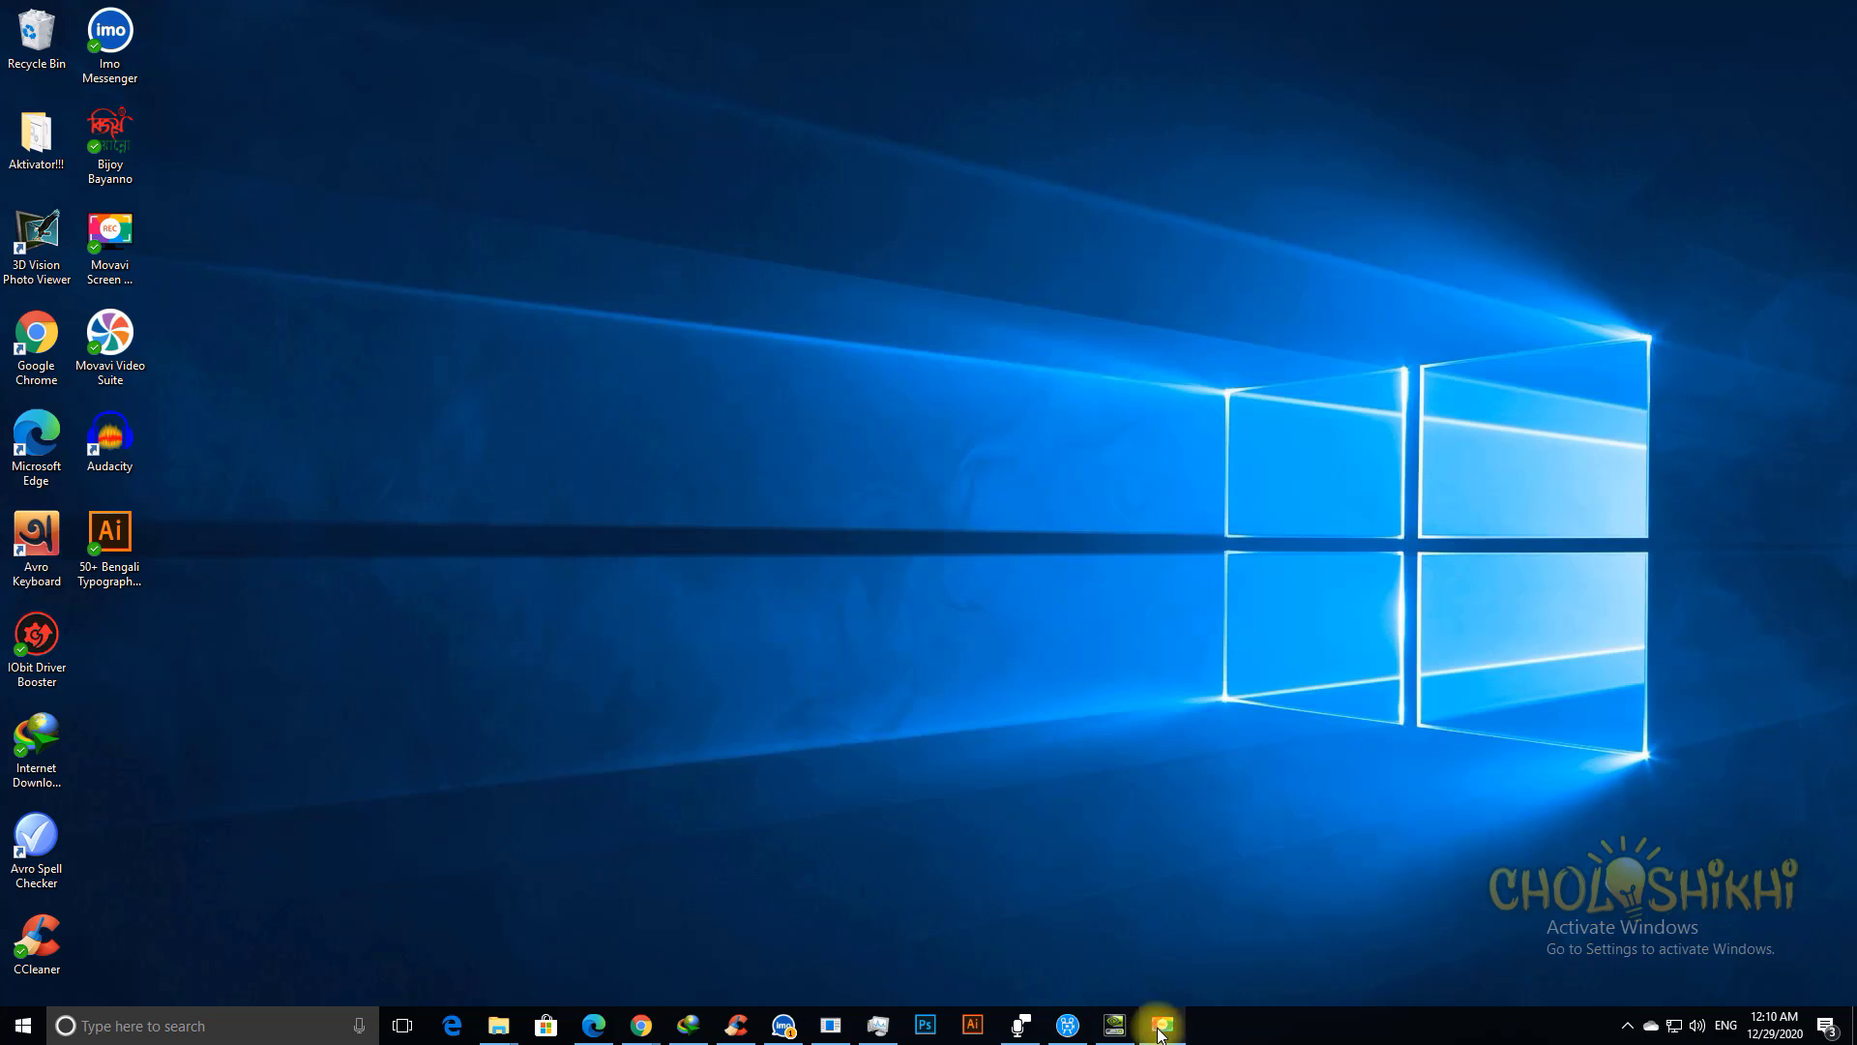